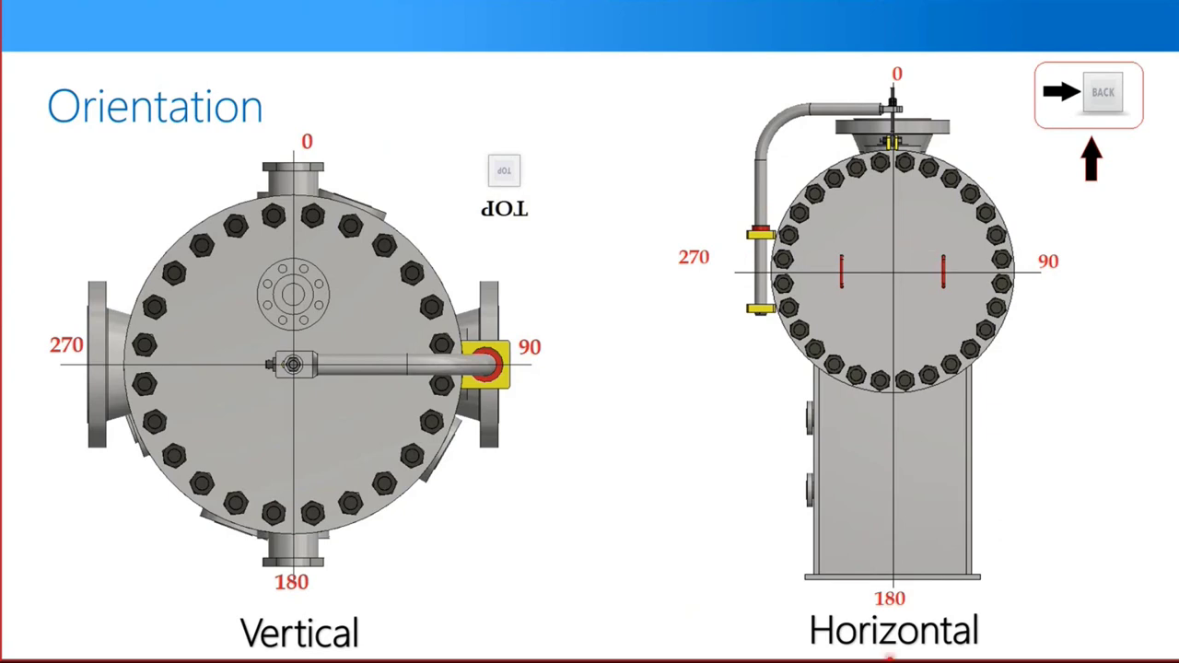
Switch to Inventor and view the horizontal vessel assembly H_V from the back, zoomed in on the bolted cover.
key(super)
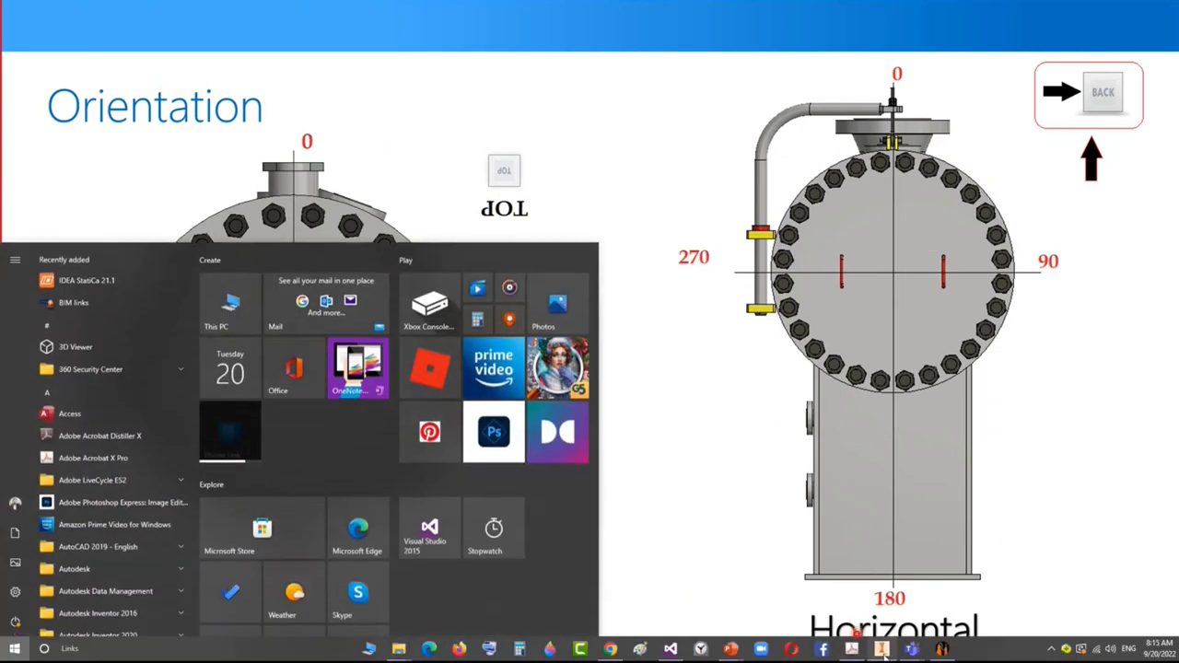
key(super)
key(alt+Tab)
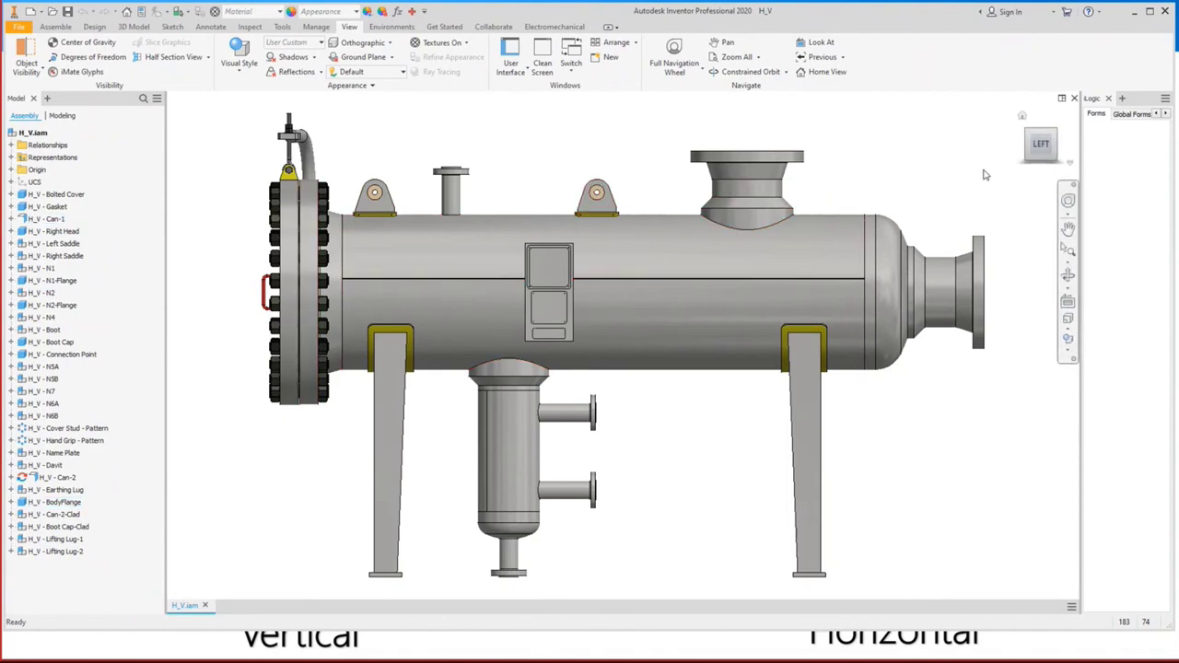
key(F5)
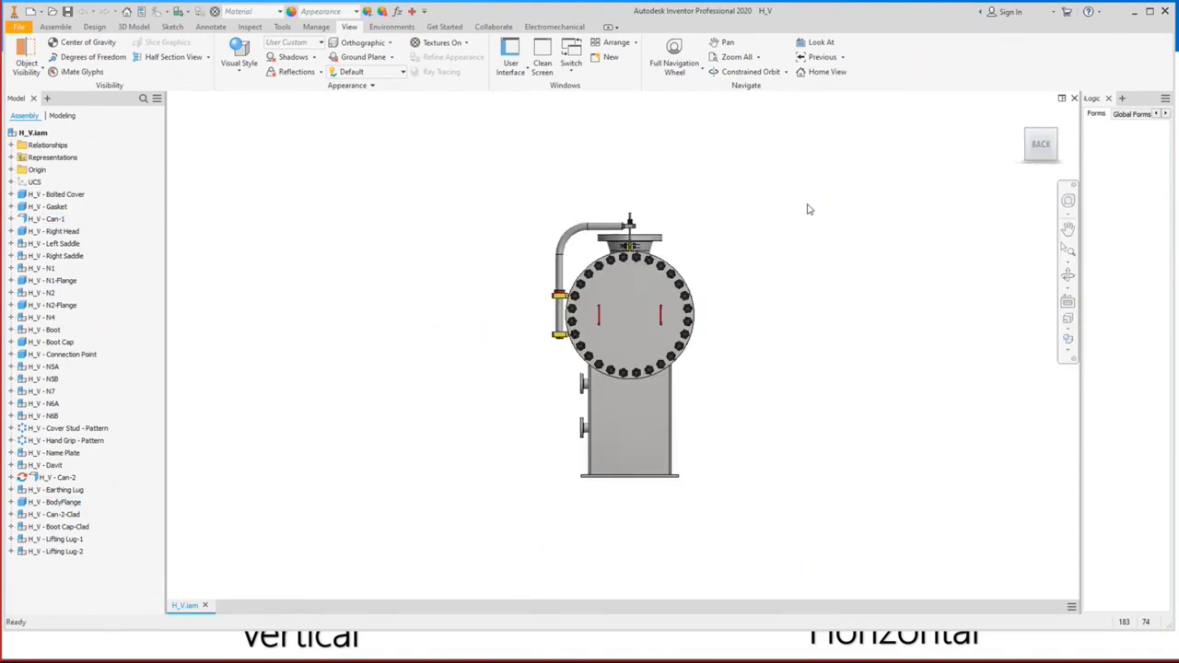
key(F5)
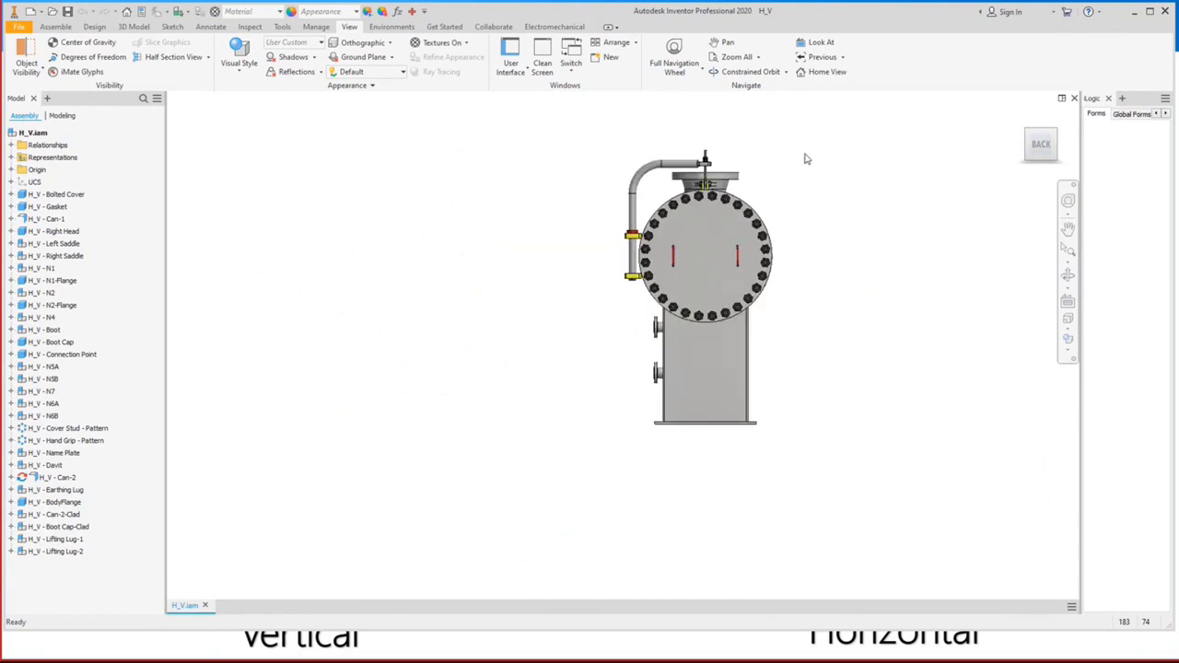
scroll(805, 160, up, 3)
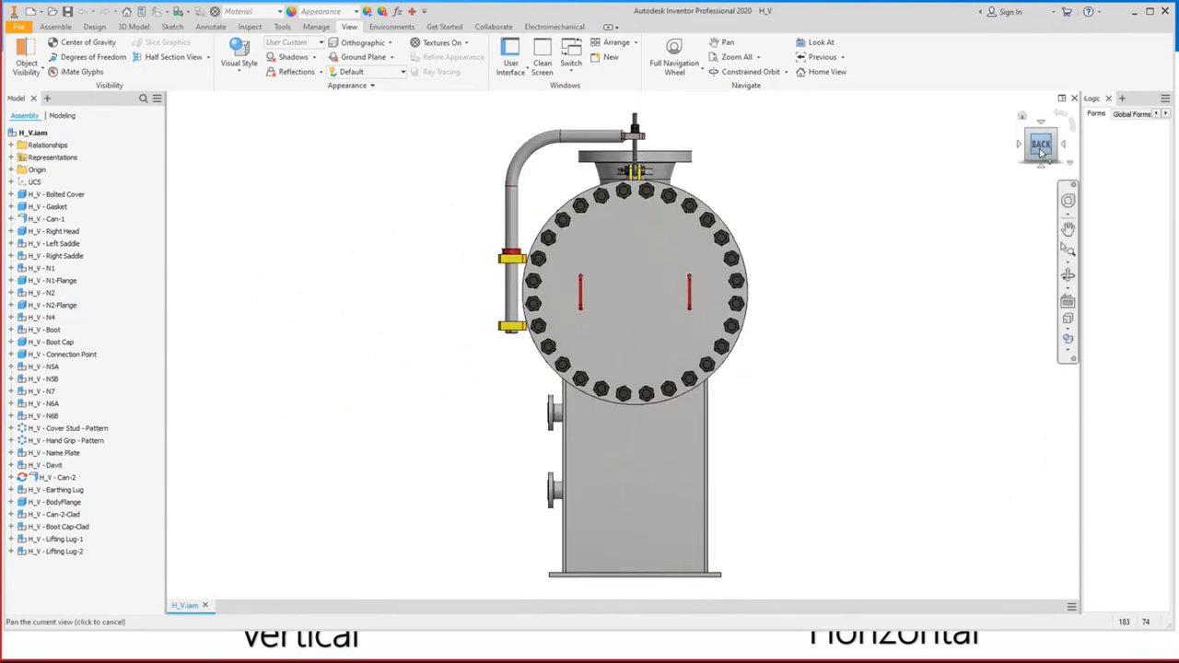
click(655, 157)
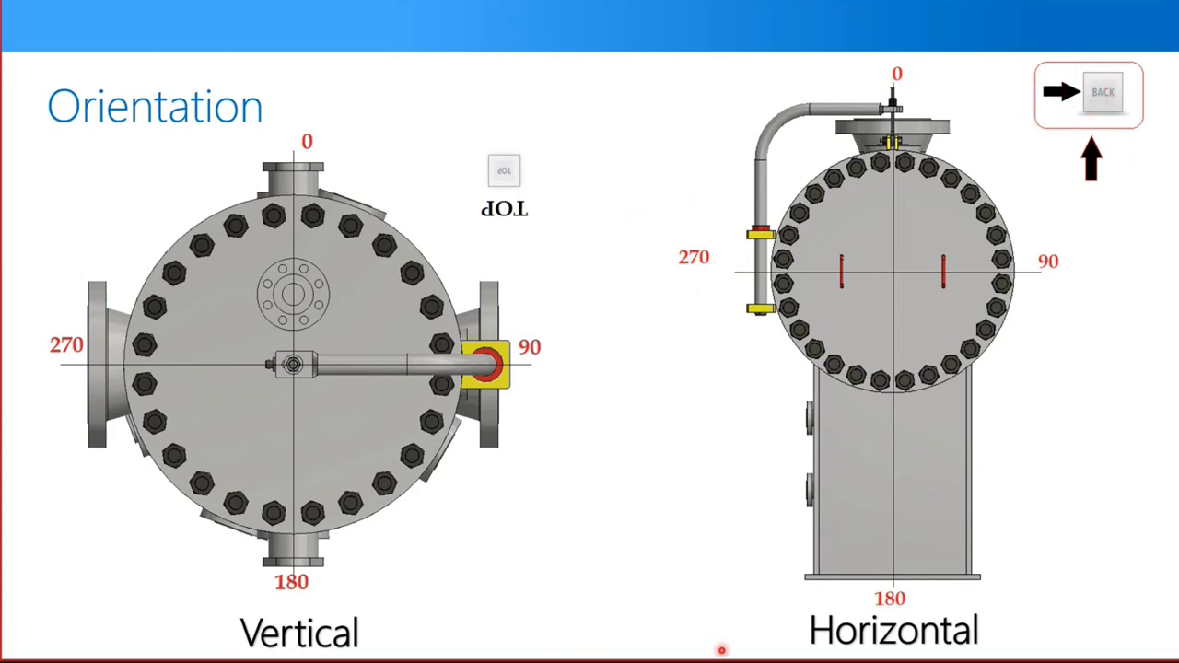
Switch back to Inventor and close the H_V assembly.
key(super)
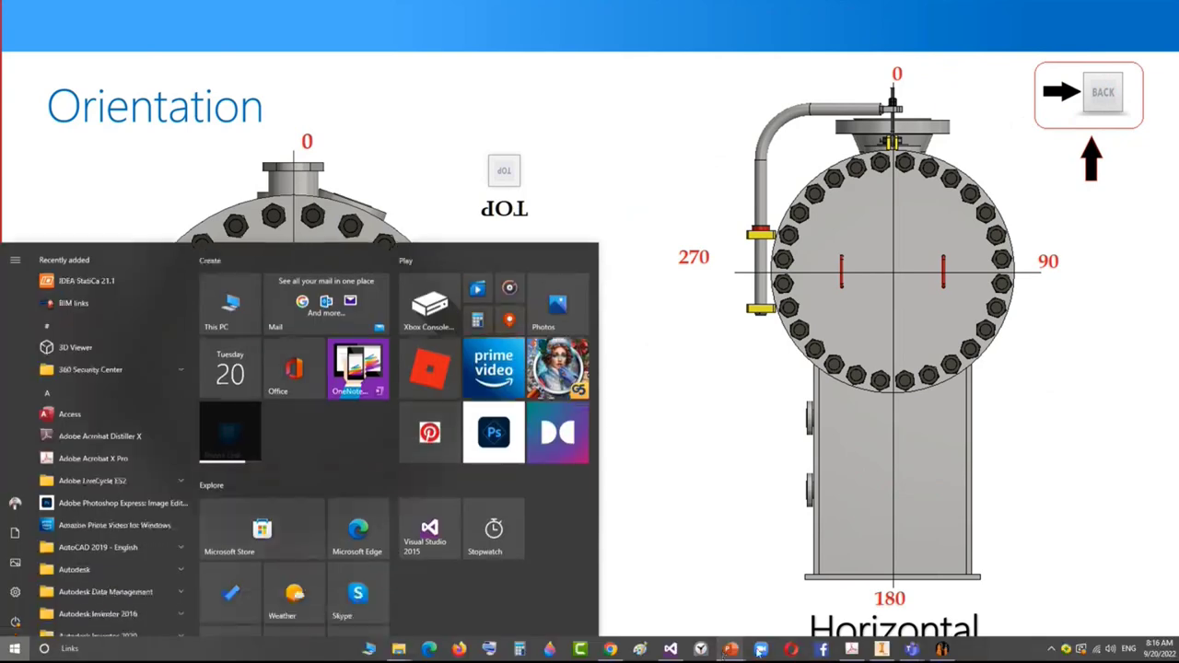
click(882, 650)
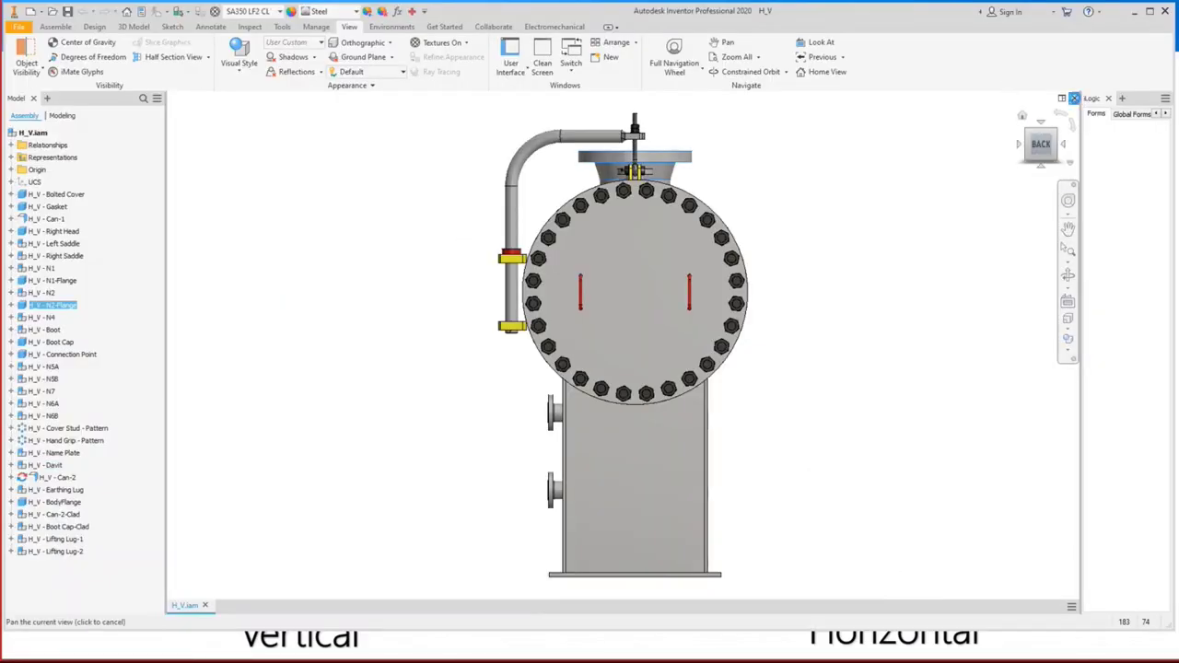
click(1074, 98)
click(552, 348)
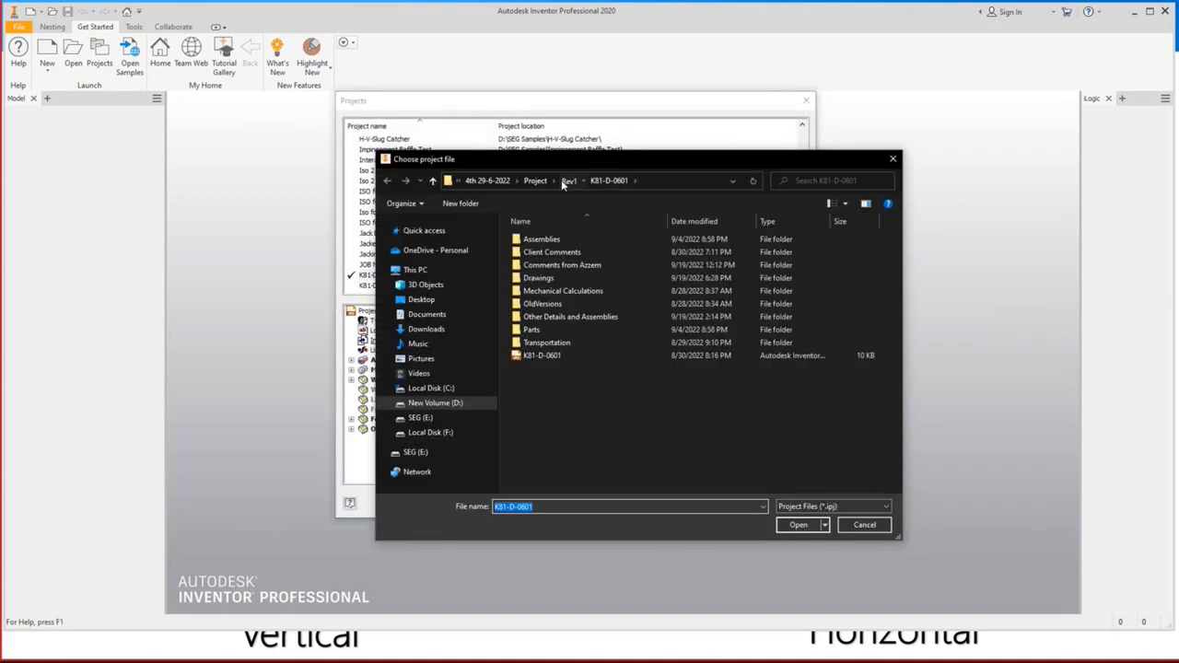
Load the project file A99-D-06(7)12 from its folder under Rev1 as the active Inventor project.
click(566, 180)
double_click(544, 239)
click(551, 355)
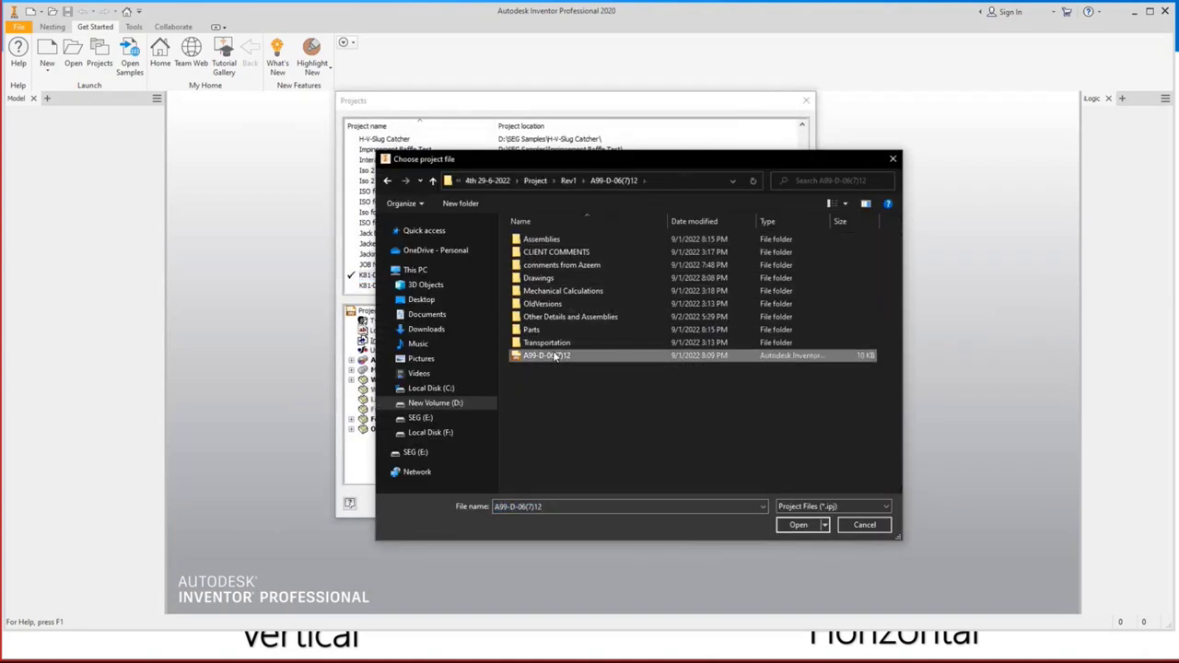
click(798, 524)
click(786, 506)
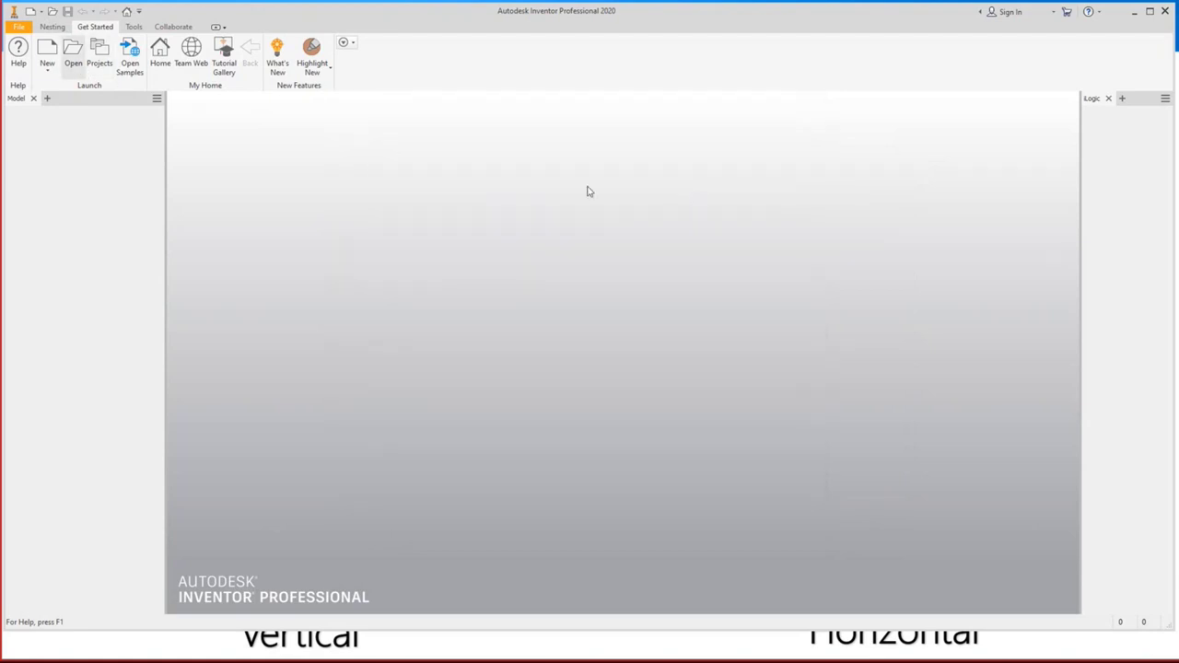
Open the V-V assembly from the project's Assemblies folder.
key(ctrl+o)
double_click(559, 196)
click(556, 194)
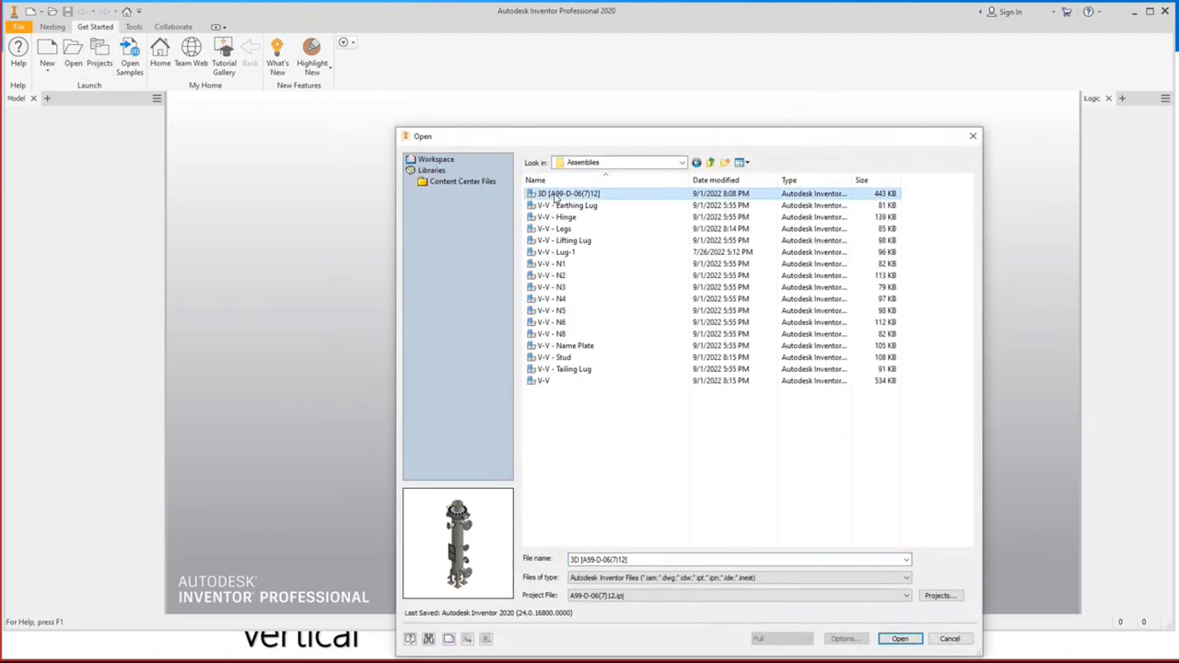
click(558, 382)
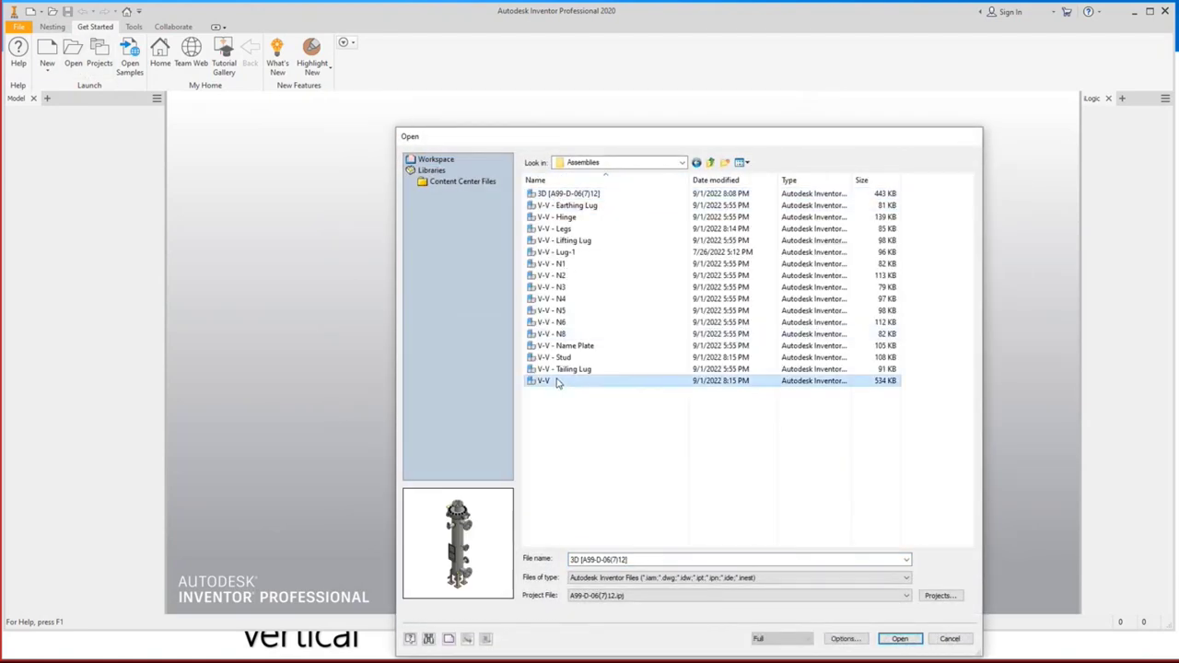
double_click(558, 382)
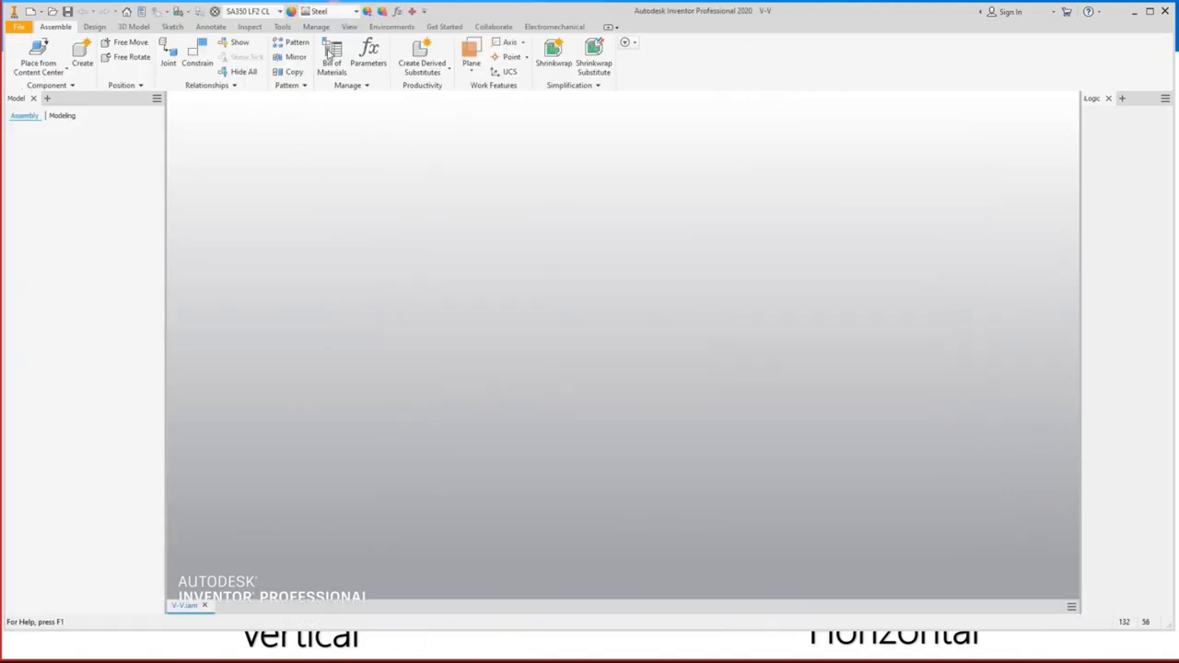
click(517, 354)
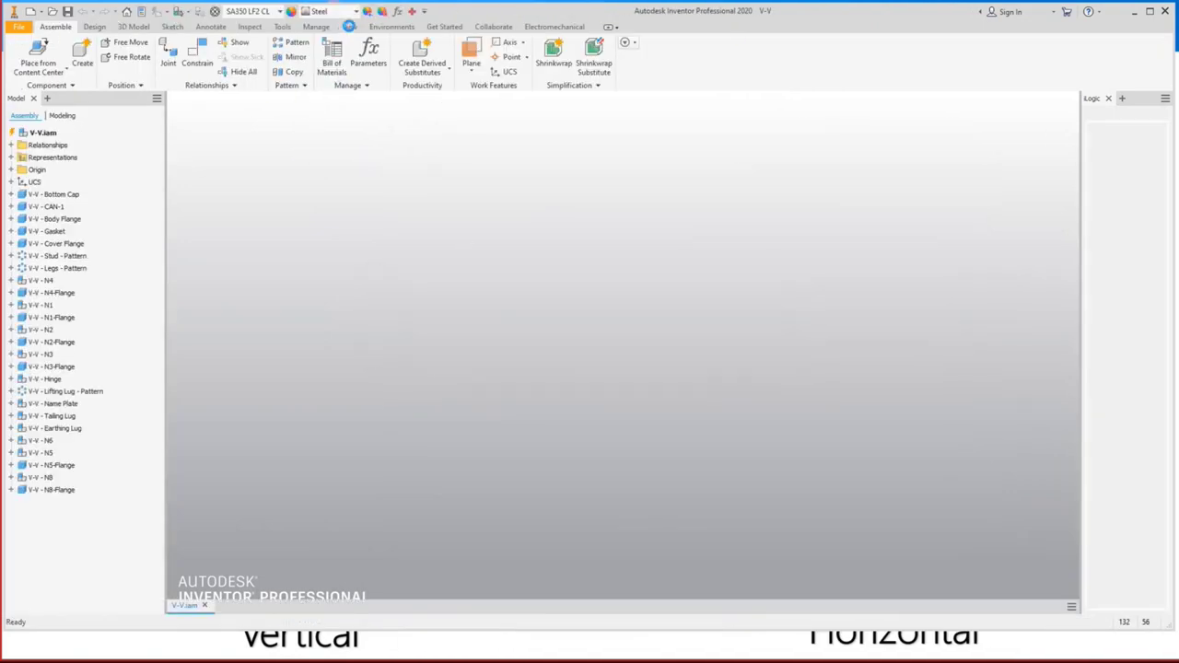
Hide all work features and show the vertical vessel from the top, rotated until the TOP label is upside down.
click(350, 27)
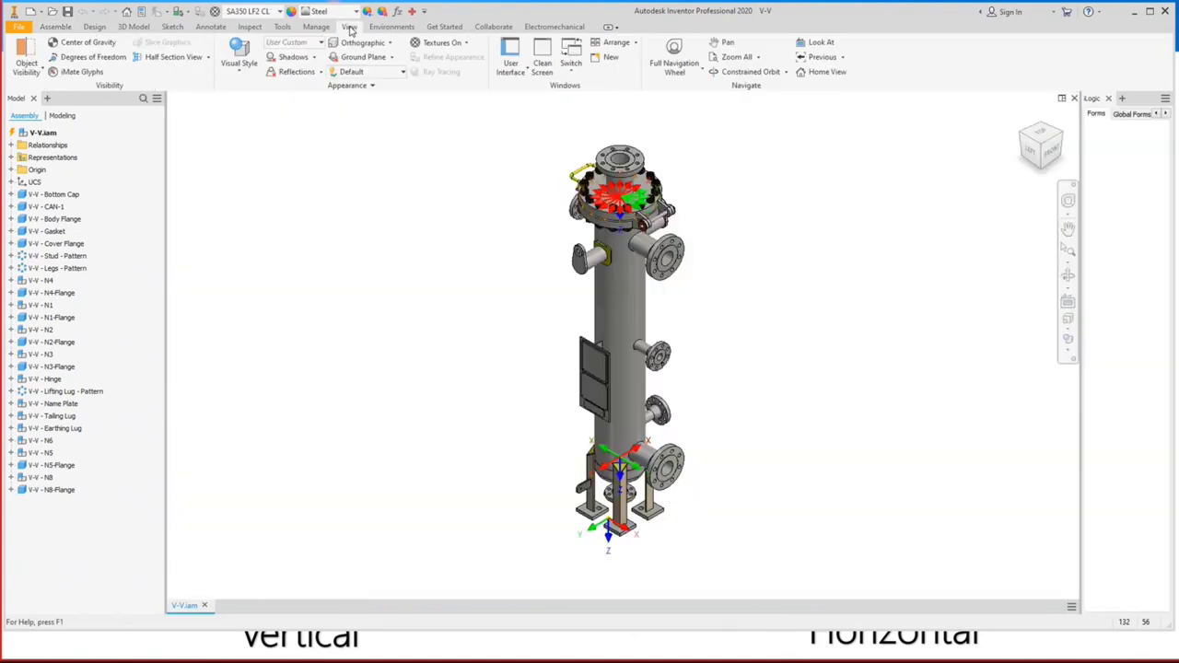
click(26, 65)
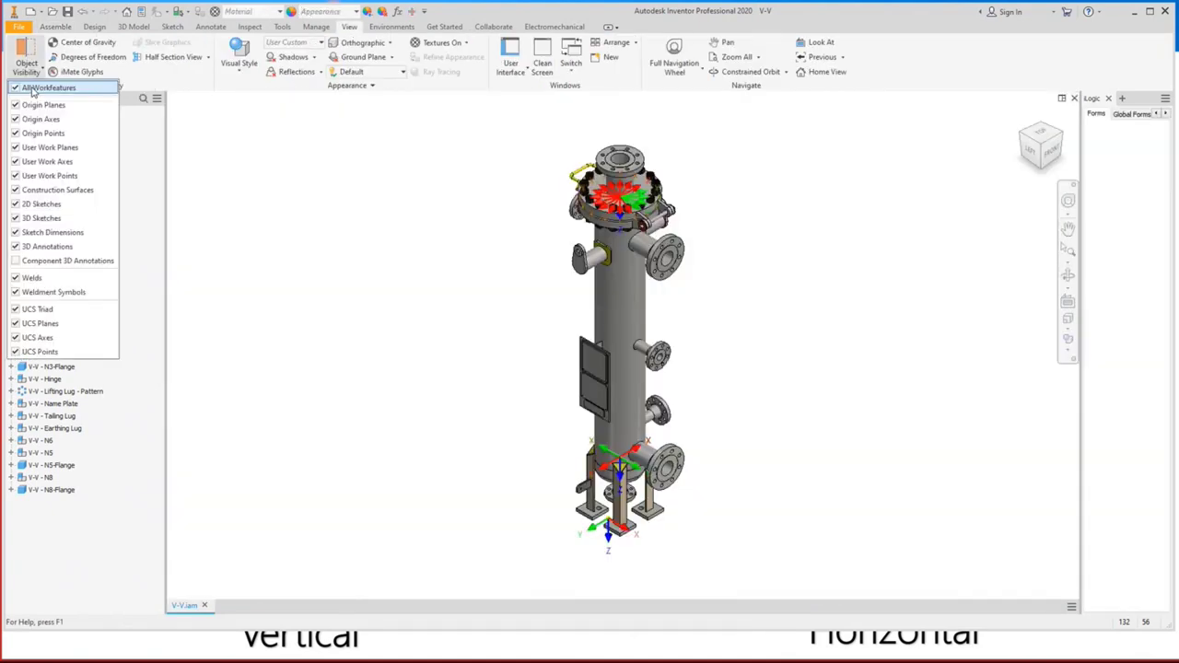
click(1043, 136)
click(1060, 118)
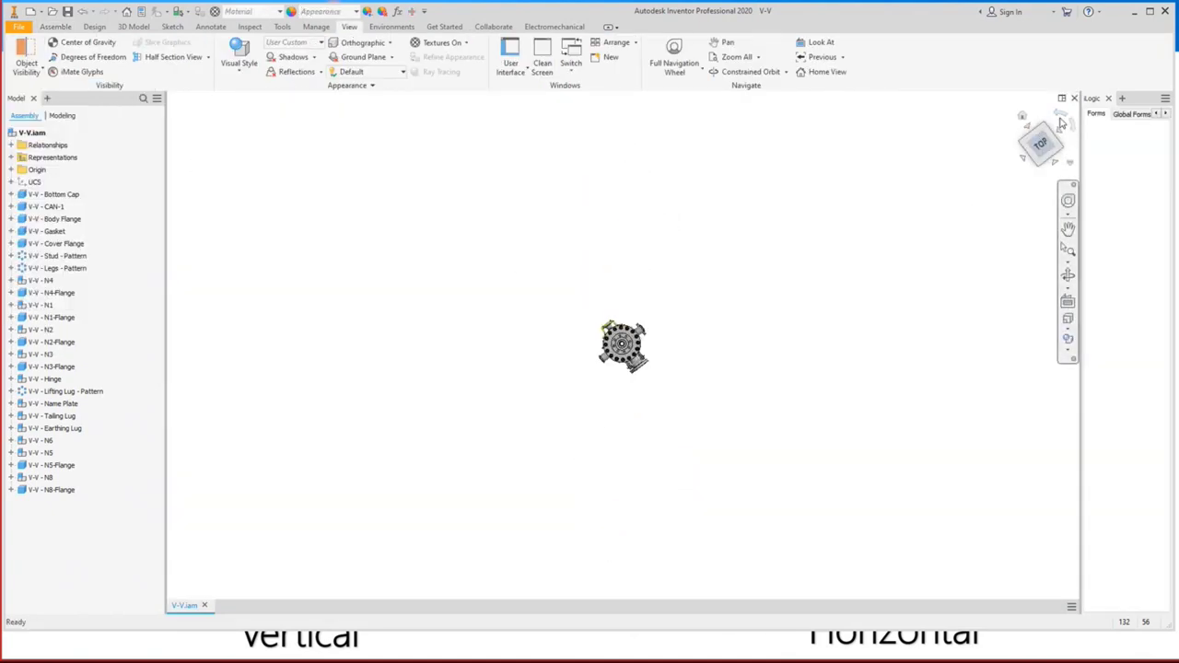
click(1060, 118)
middle_click(827, 254)
middle_click(827, 253)
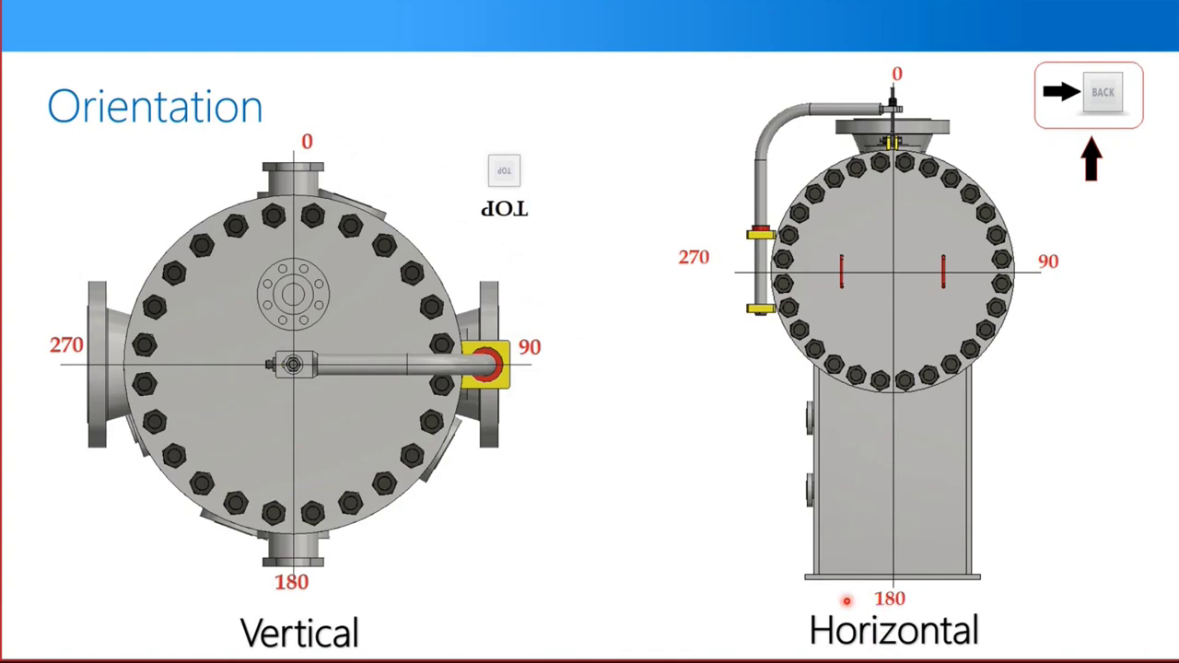
Return to Inventor, orbit the vertical vessel to inspect its side, and close the V-V assembly.
key(super)
key(alt+Tab)
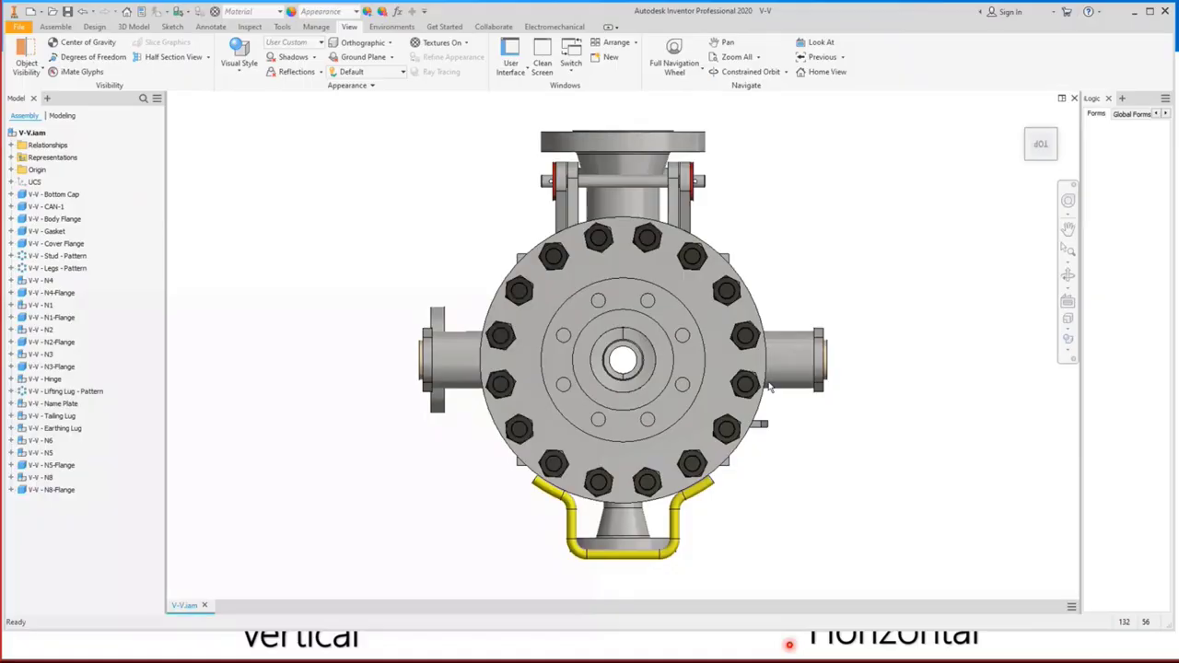
click(1067, 274)
drag(653, 253, 571, 442)
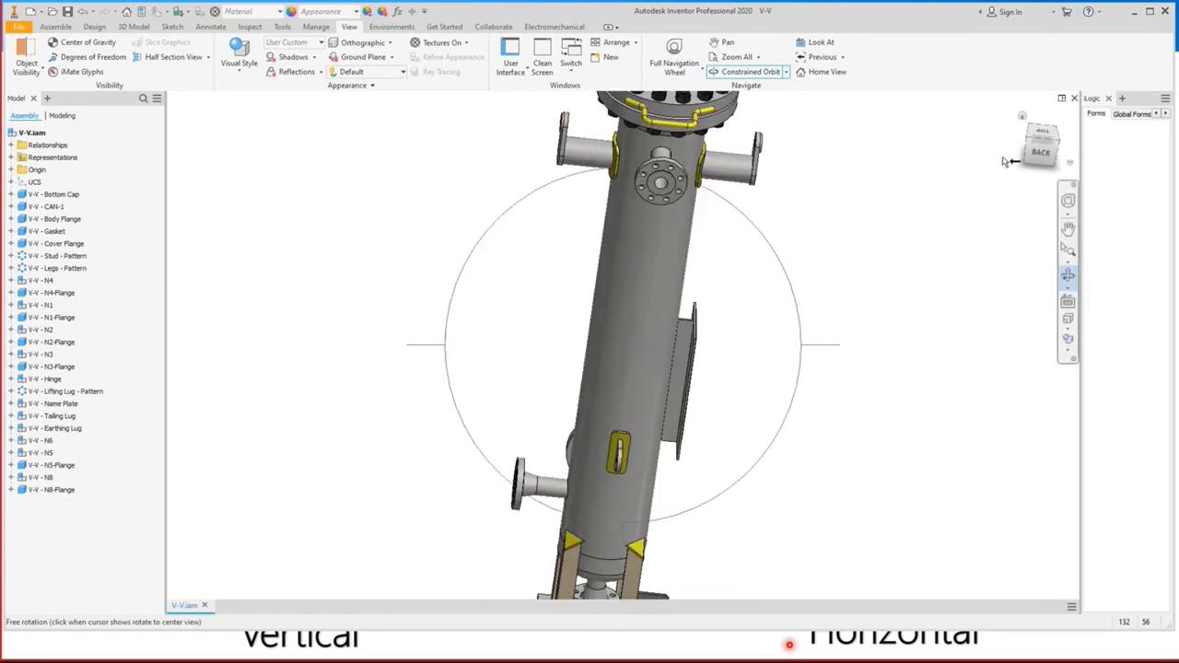
click(1075, 99)
click(564, 349)
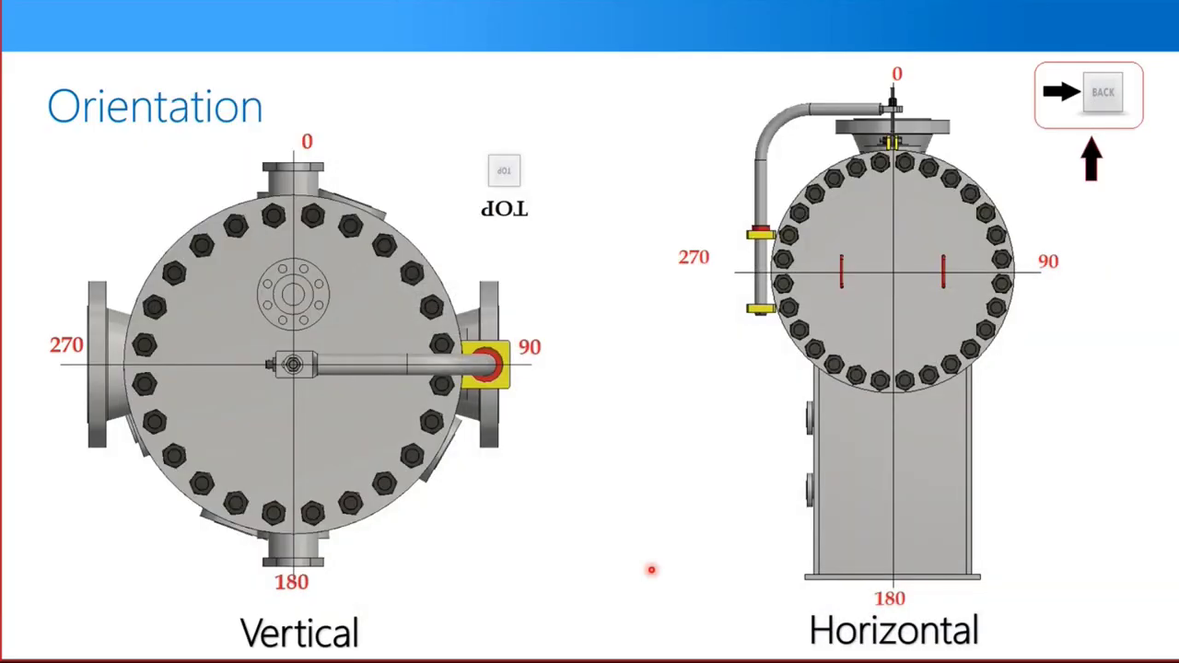
key(Right)
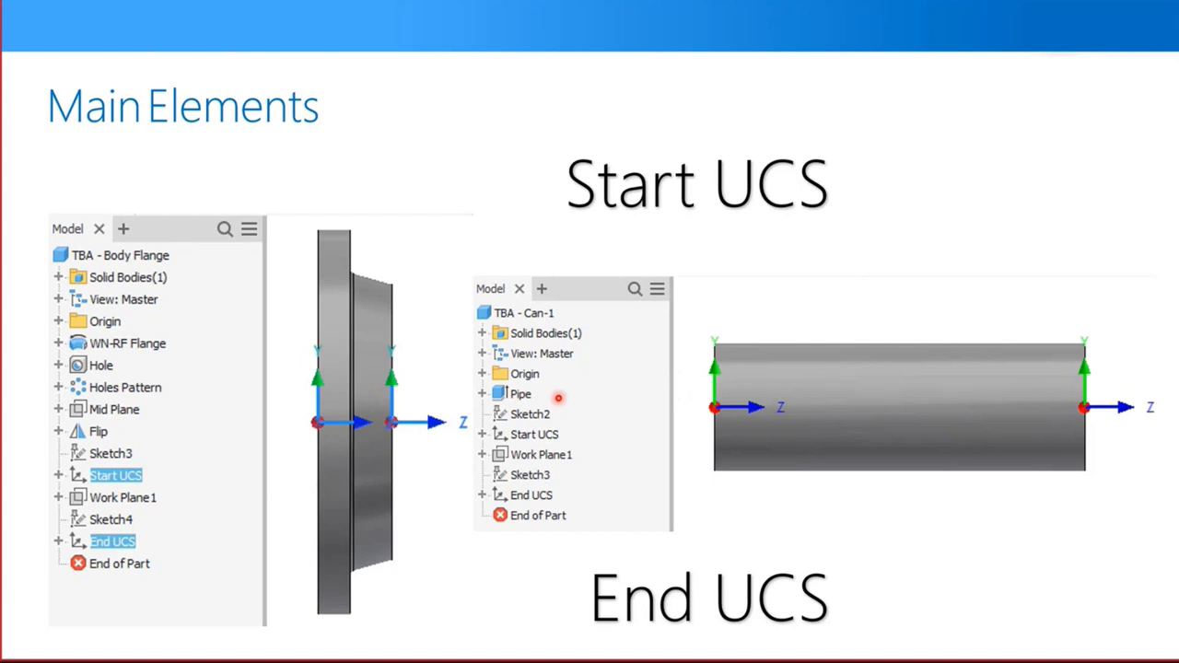
key(Right)
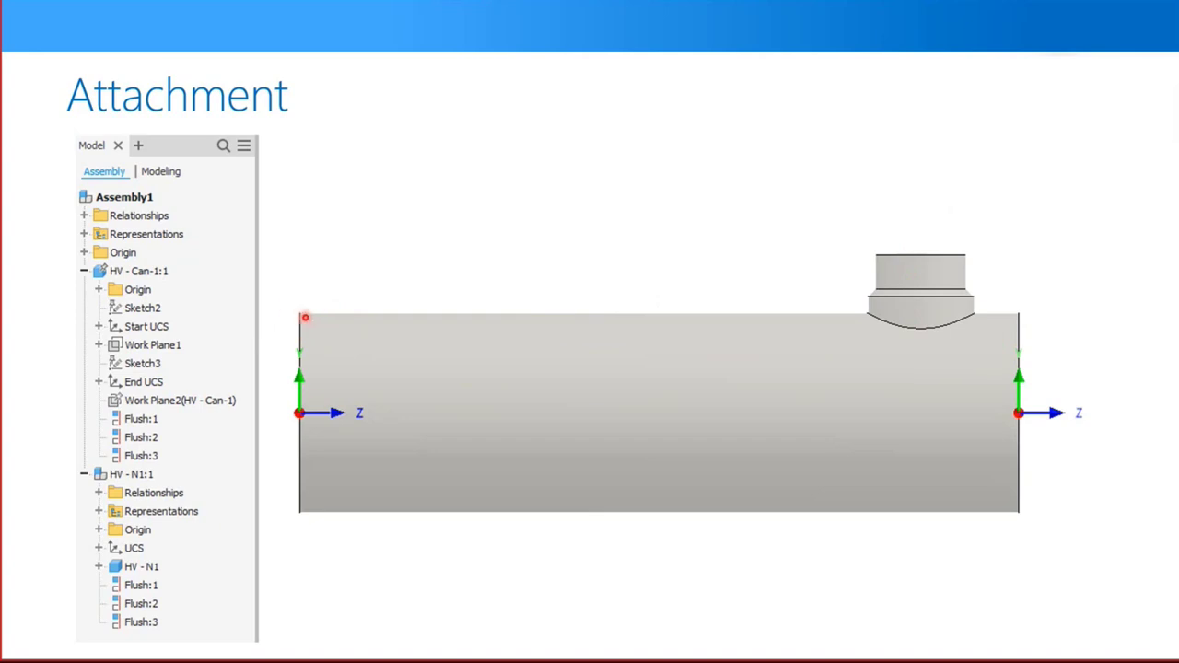
key(Right)
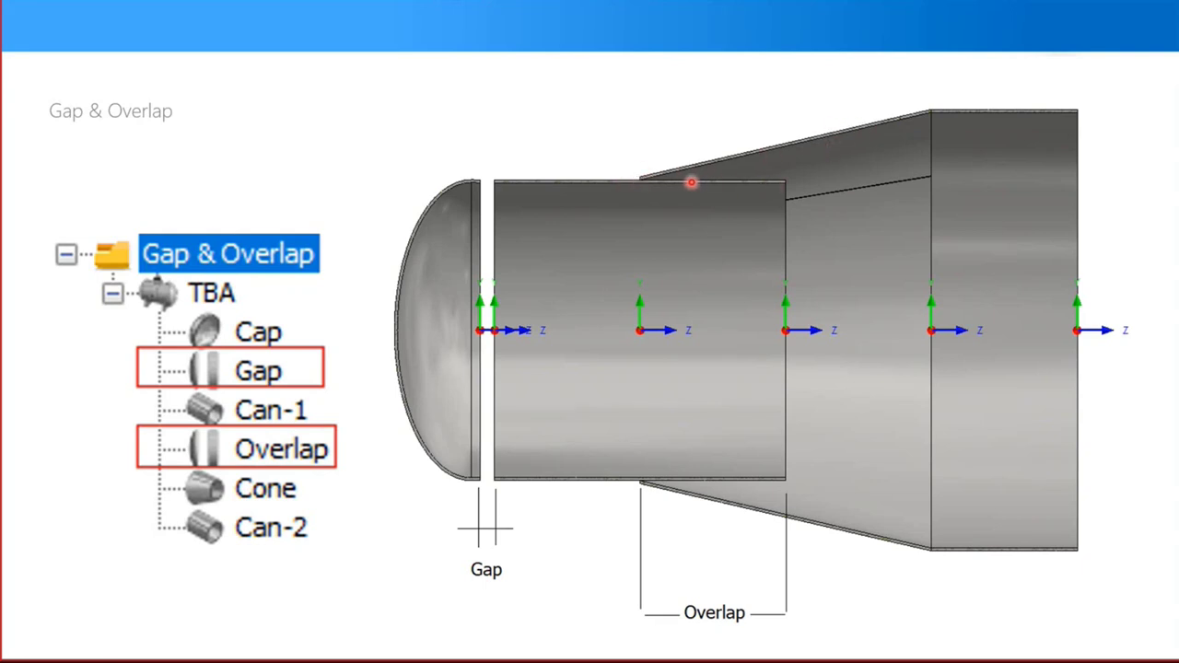
key(Right)
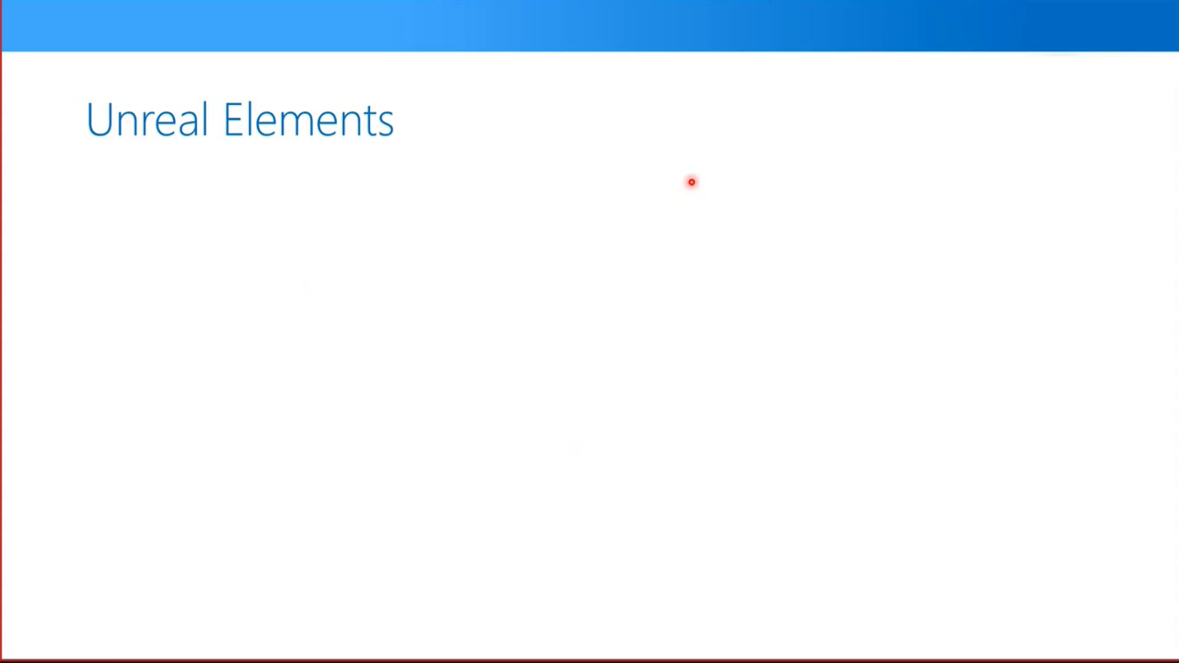
key(Right)
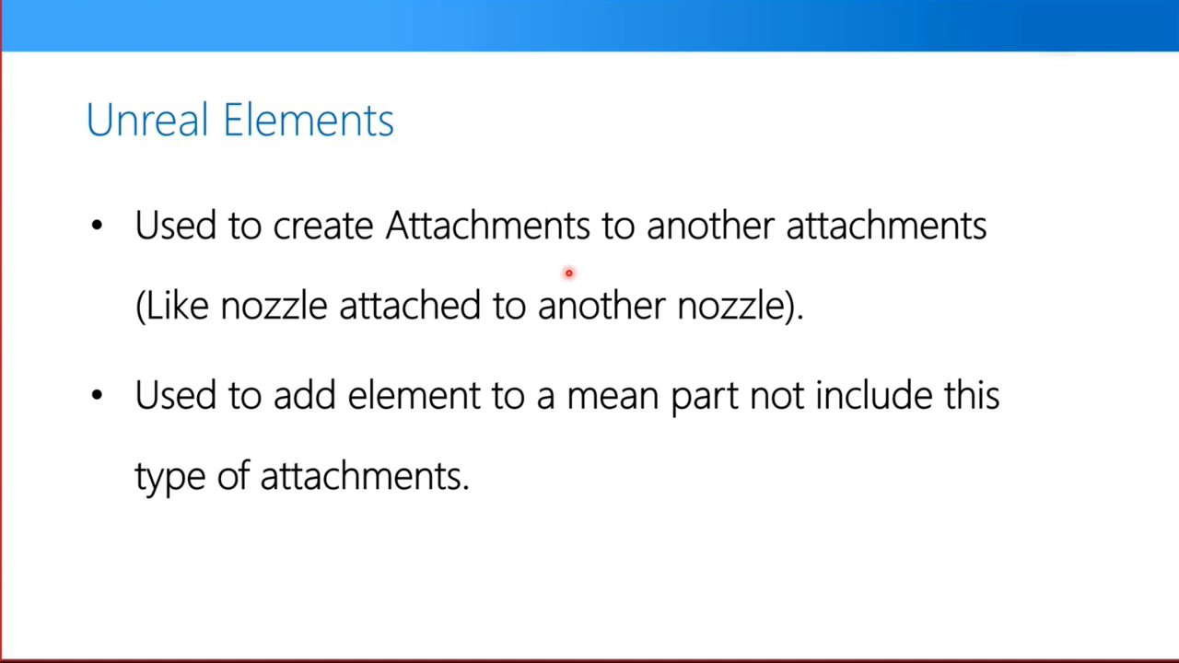
key(Right)
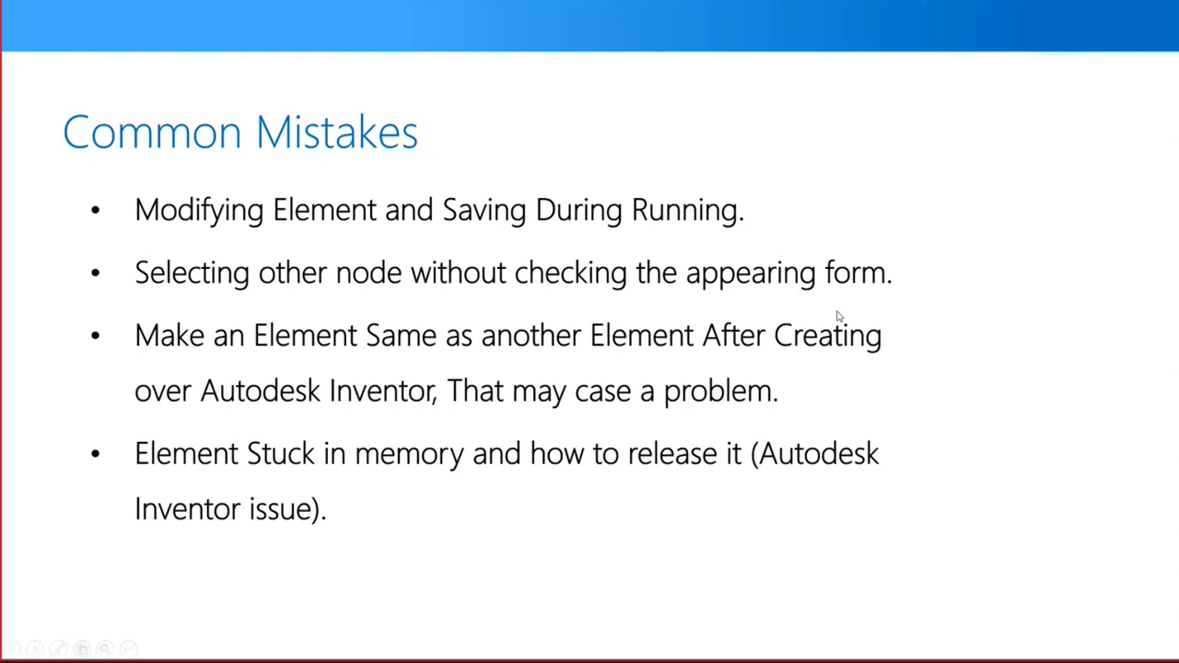
Leave the slide show for Vertical Vessel.pdf in Adobe Acrobat Pro and undo the stray pencil stroke across the elevation.
key(Escape)
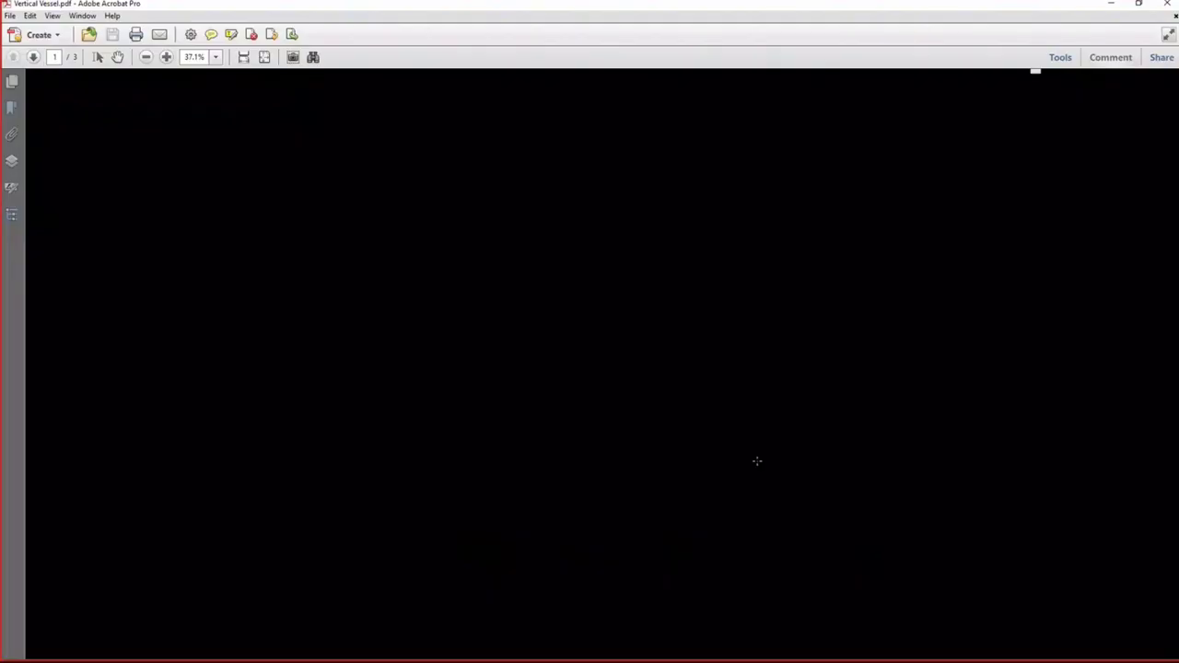
key(ctrl+1)
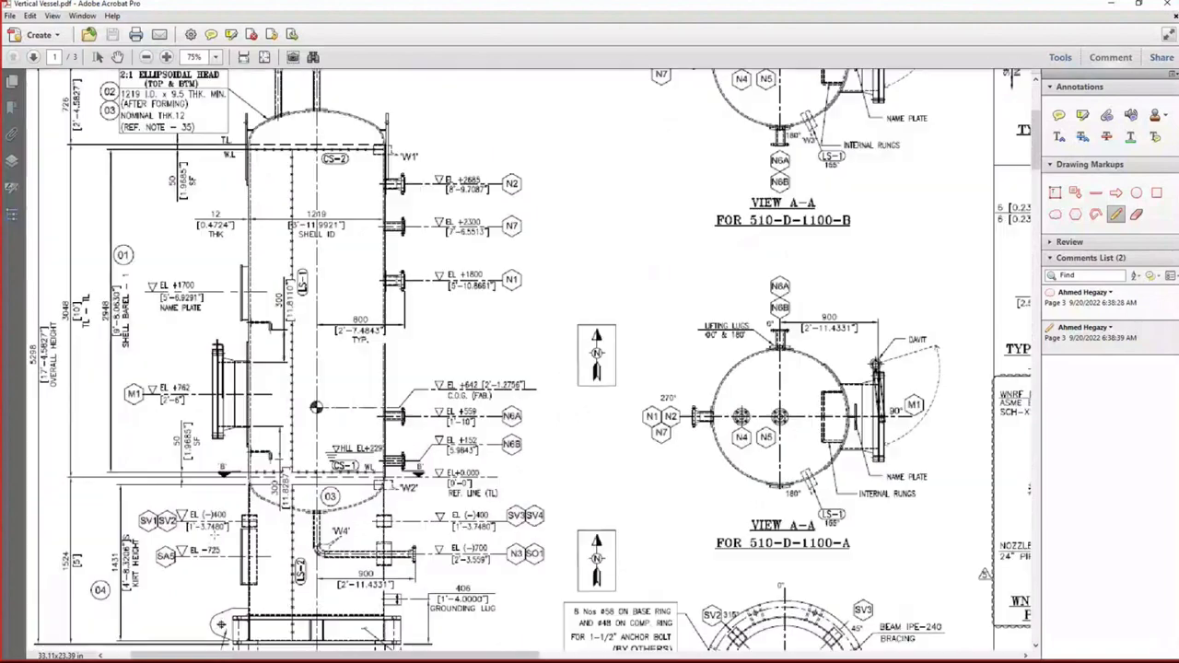
scroll(231, 510, down, 4)
drag(184, 201, 452, 427)
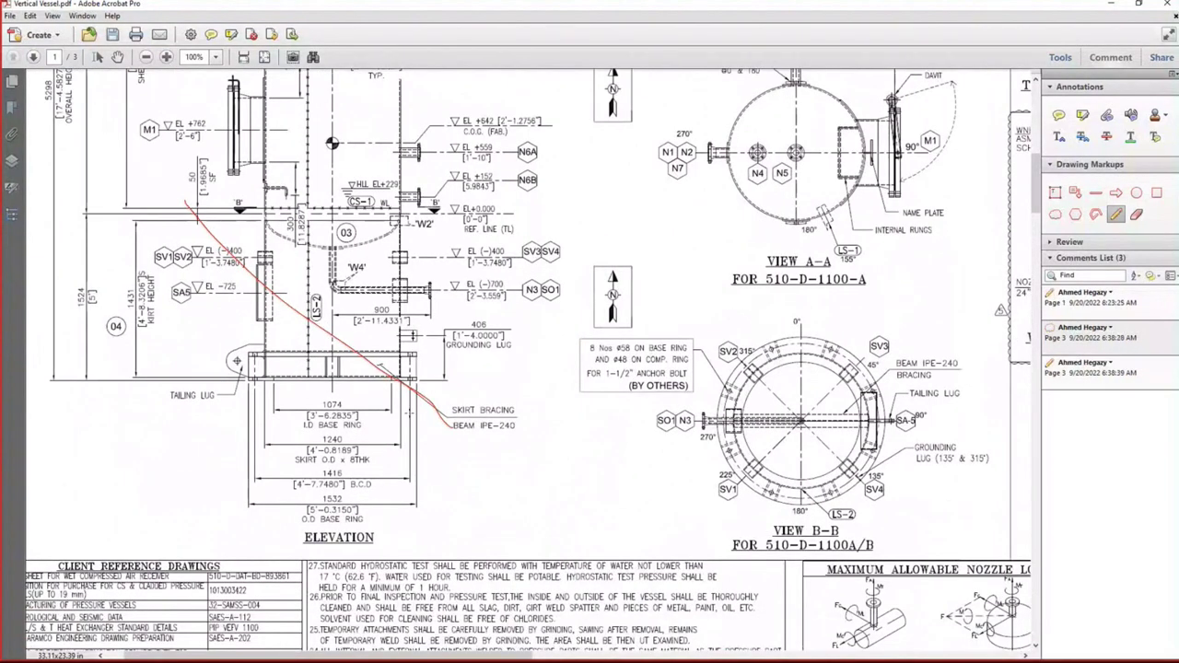
key(ctrl+z)
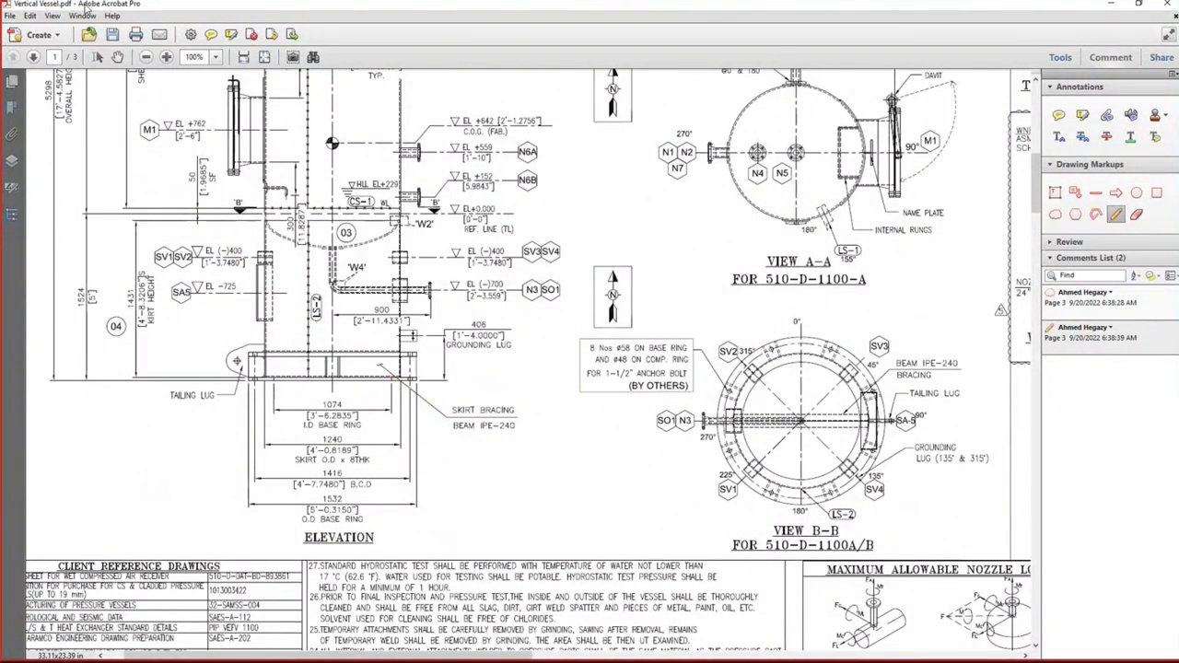
Use the Hand tool to examine the vessel elevation on page 1, from the skirt up to the top head.
click(117, 57)
drag(245, 222, 288, 242)
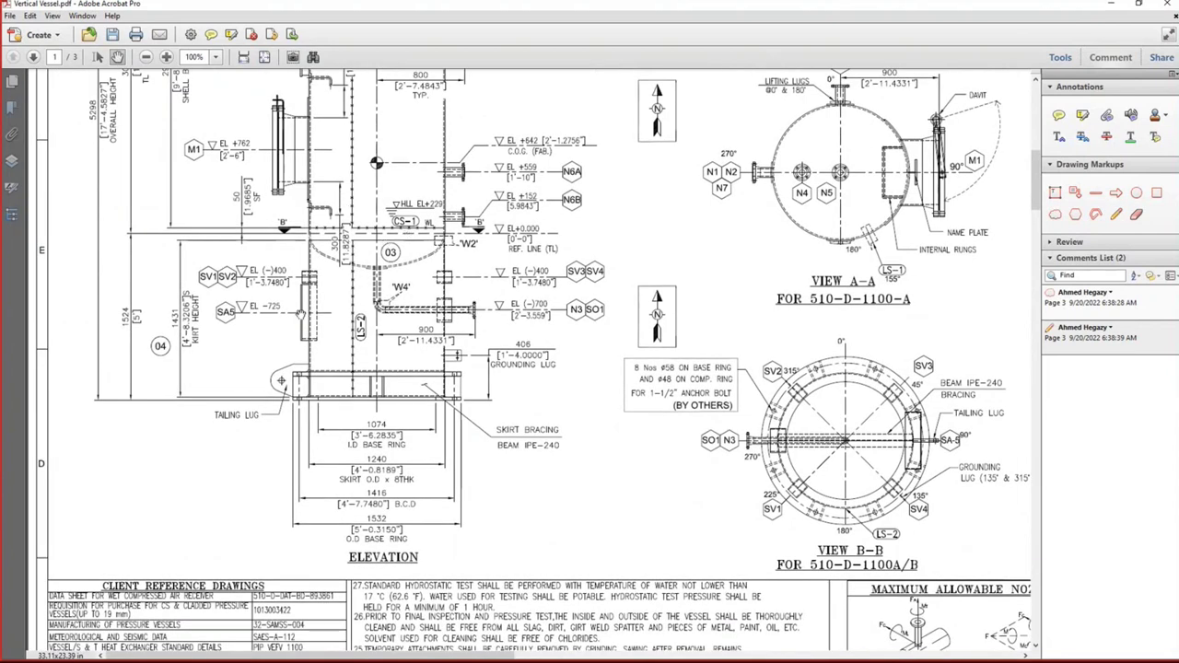
ctrl+scroll(300, 319, up, 1)
scroll(465, 223, up, 10)
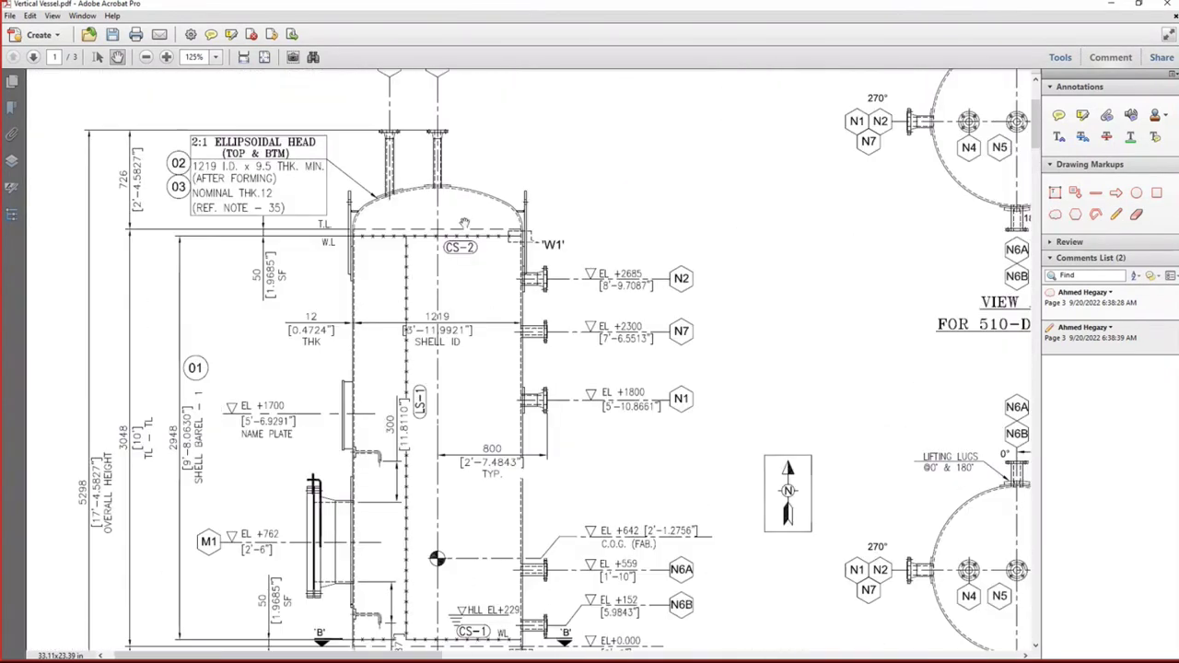
ctrl+scroll(532, 337, down, 2)
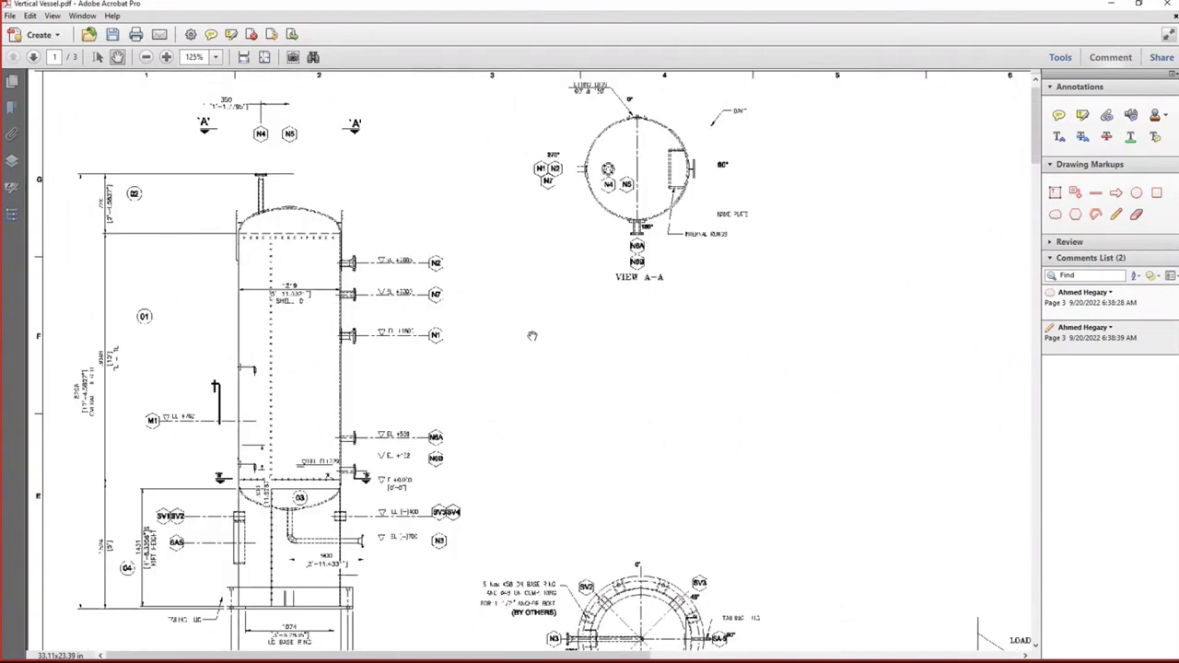
Switch to Static Equipment Generator and start a new project named DEMO 20-9-2022.
ctrl+scroll(531, 336, down, 2)
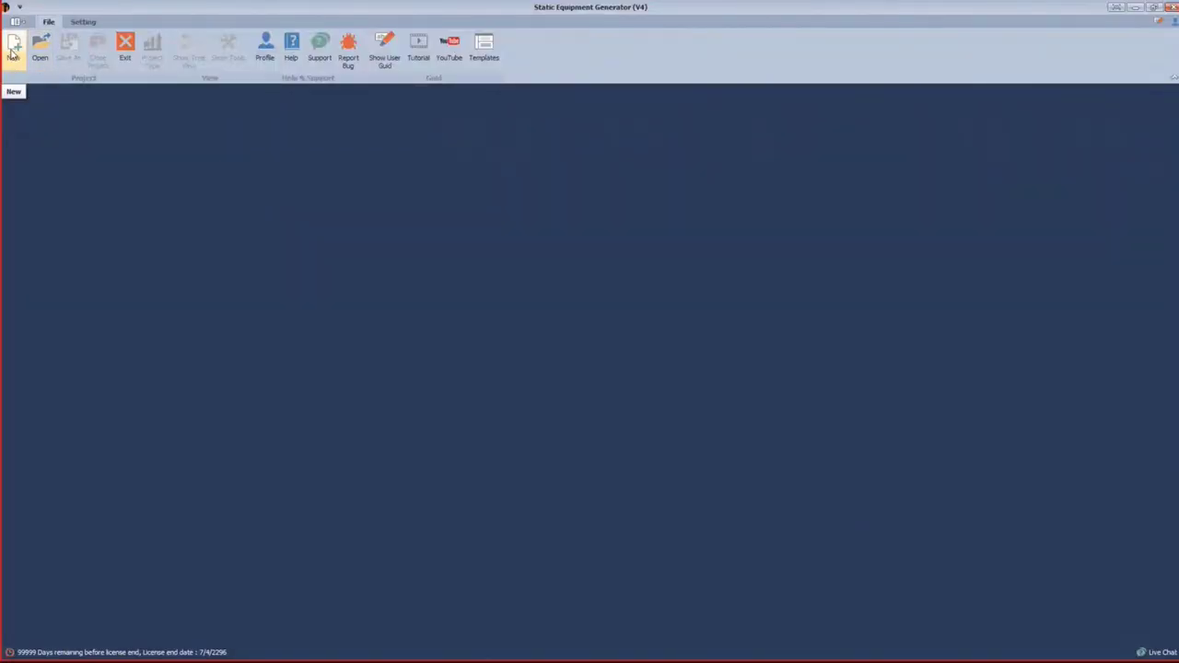
click(13, 53)
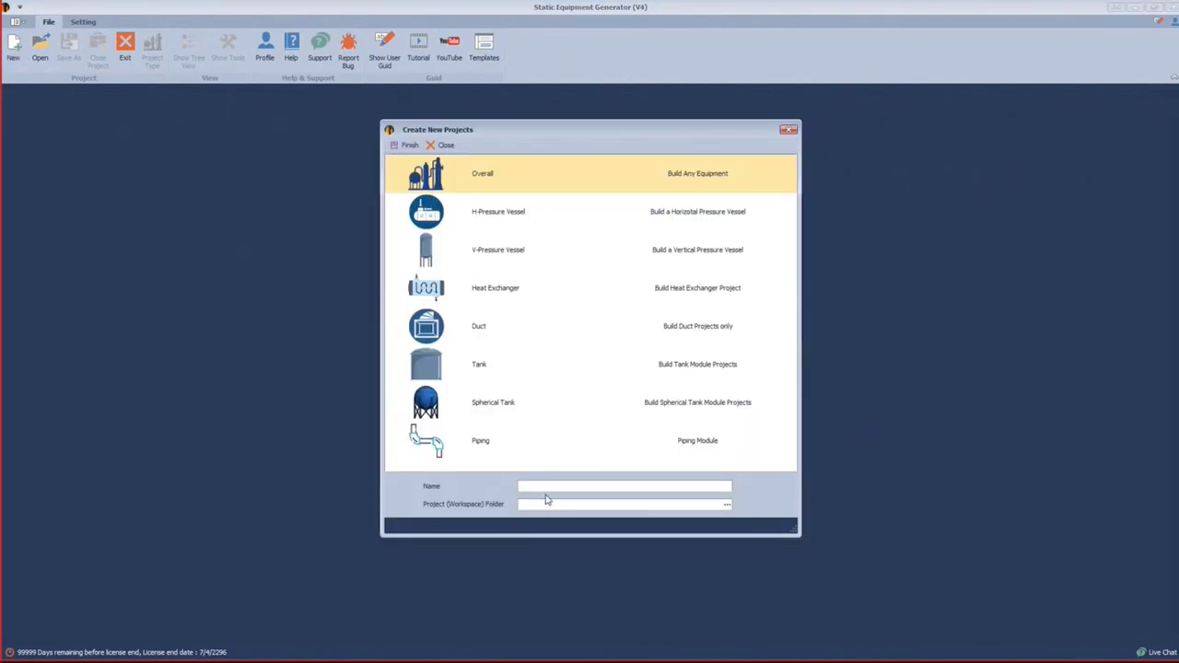
text(d)
key(BackSpace)
text(DEMO)
click(592, 487)
text(2019)
text(-2022)
drag(584, 487, 502, 498)
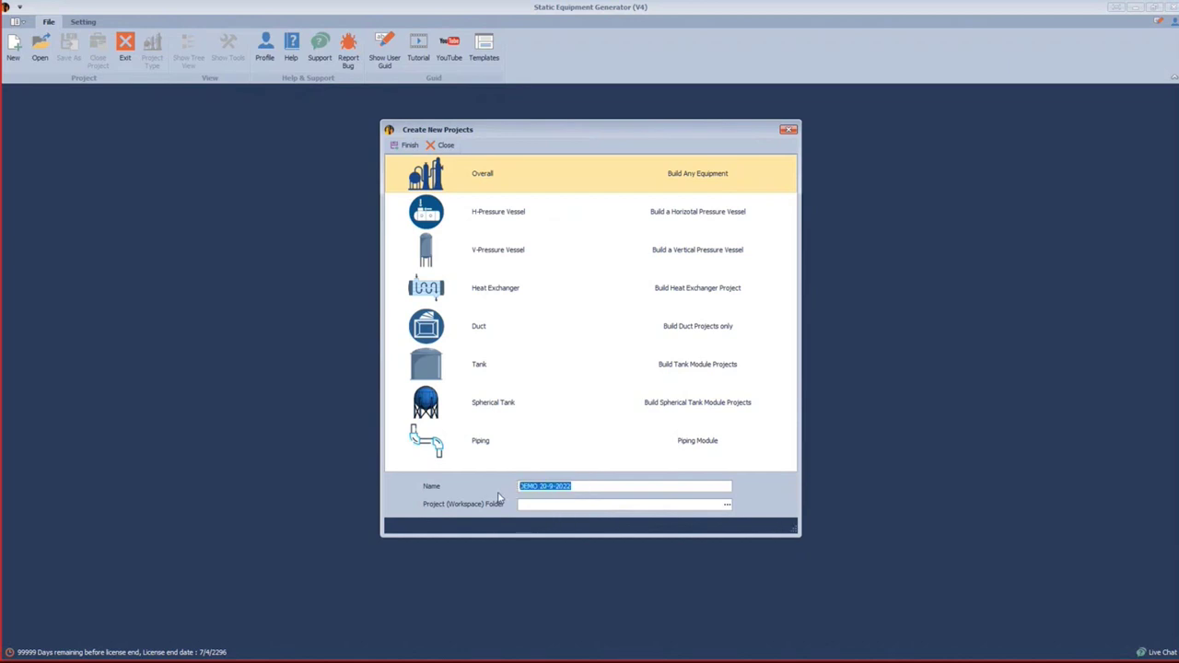
Set the workspace folder to the Desktop, choose the V-Pressure Vessel project type, and create the project.
click(727, 505)
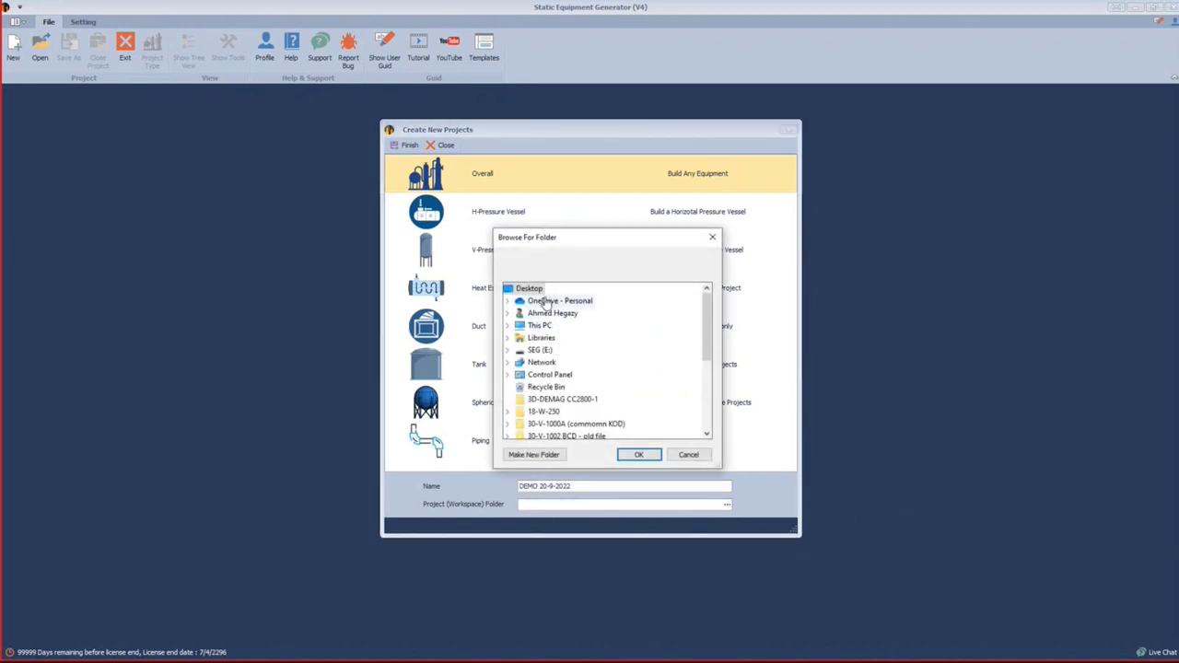
click(640, 454)
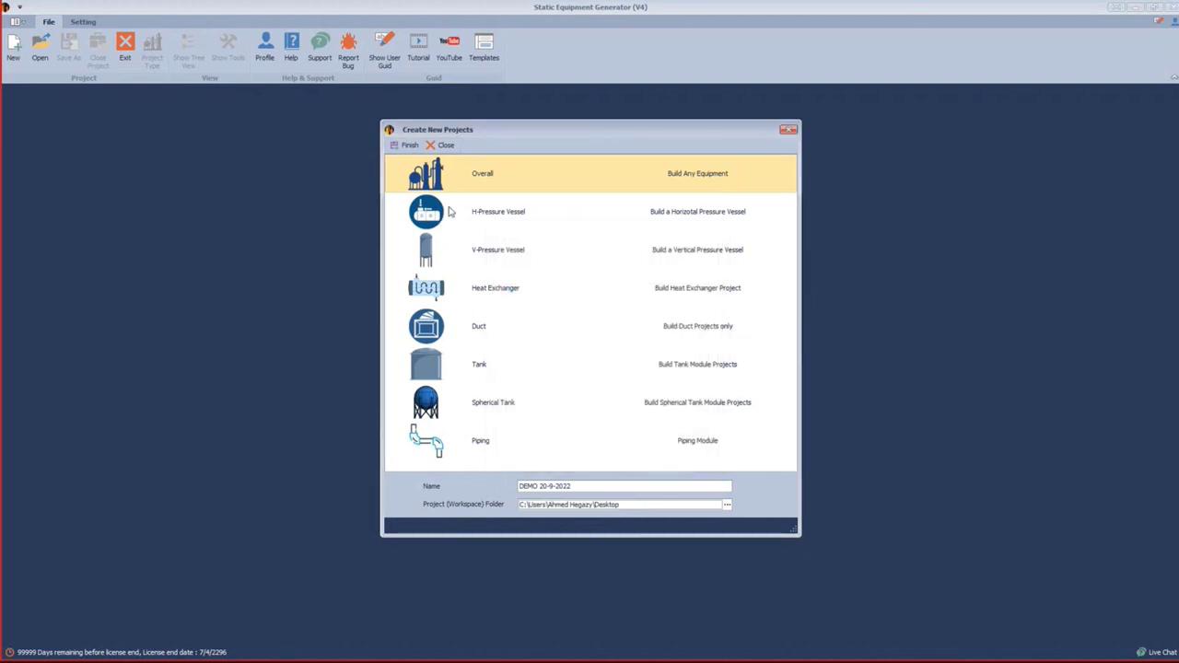
click(446, 223)
key(Down)
key(Down)
key(Down)
key(Down)
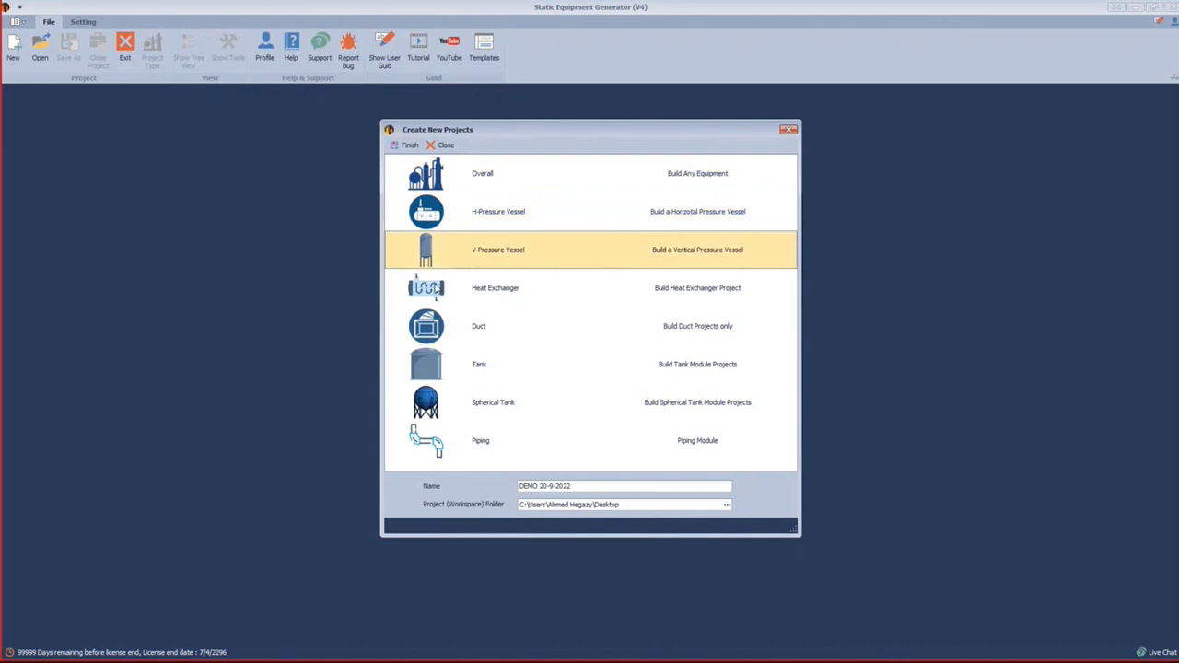
click(439, 259)
click(397, 144)
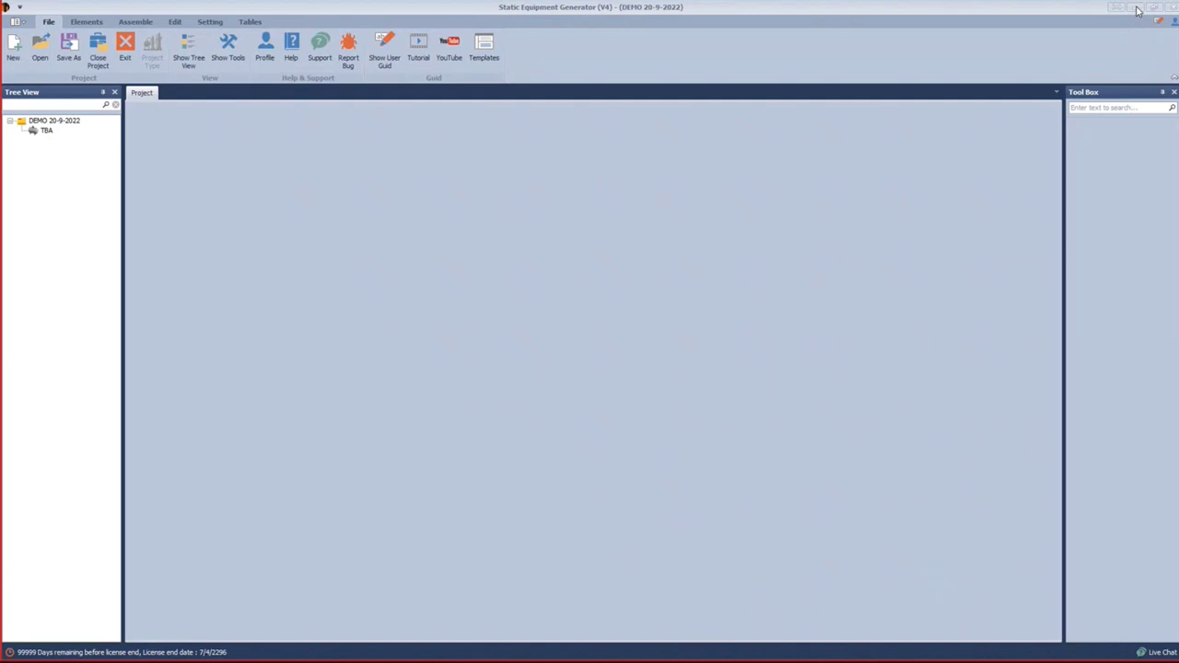
Examine the DEMO 20-9-2022 folder on the Desktop, including its project files and the Assemblies and Parts folders, and return to Static Equipment Generator.
click(1139, 11)
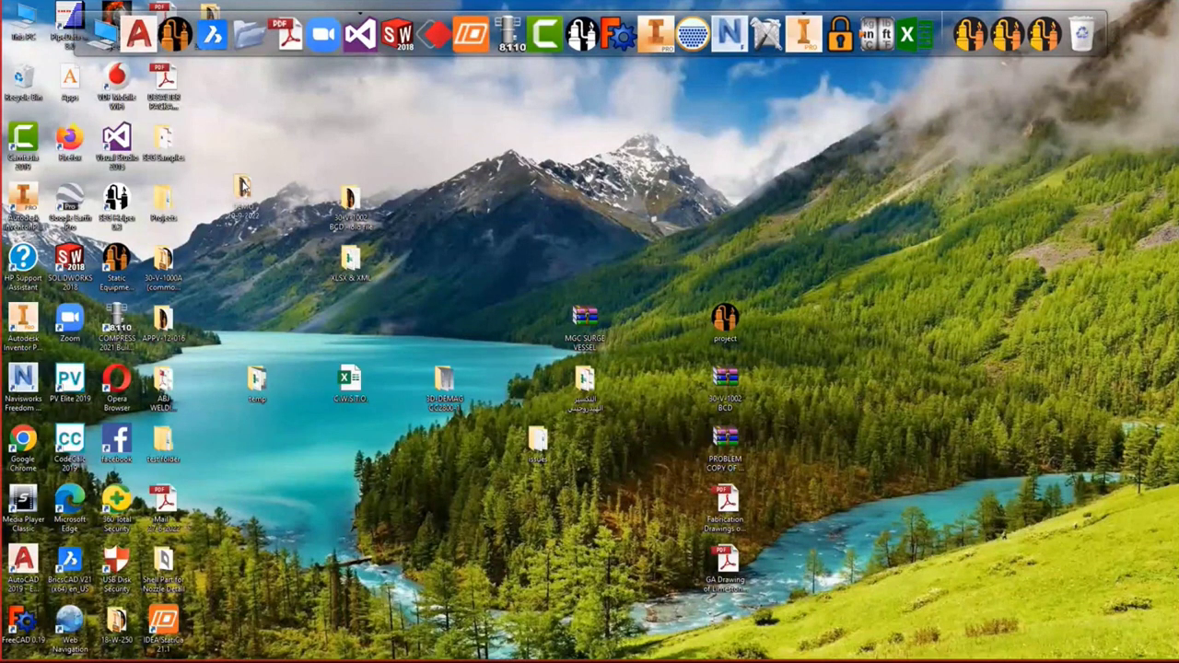
double_click(244, 189)
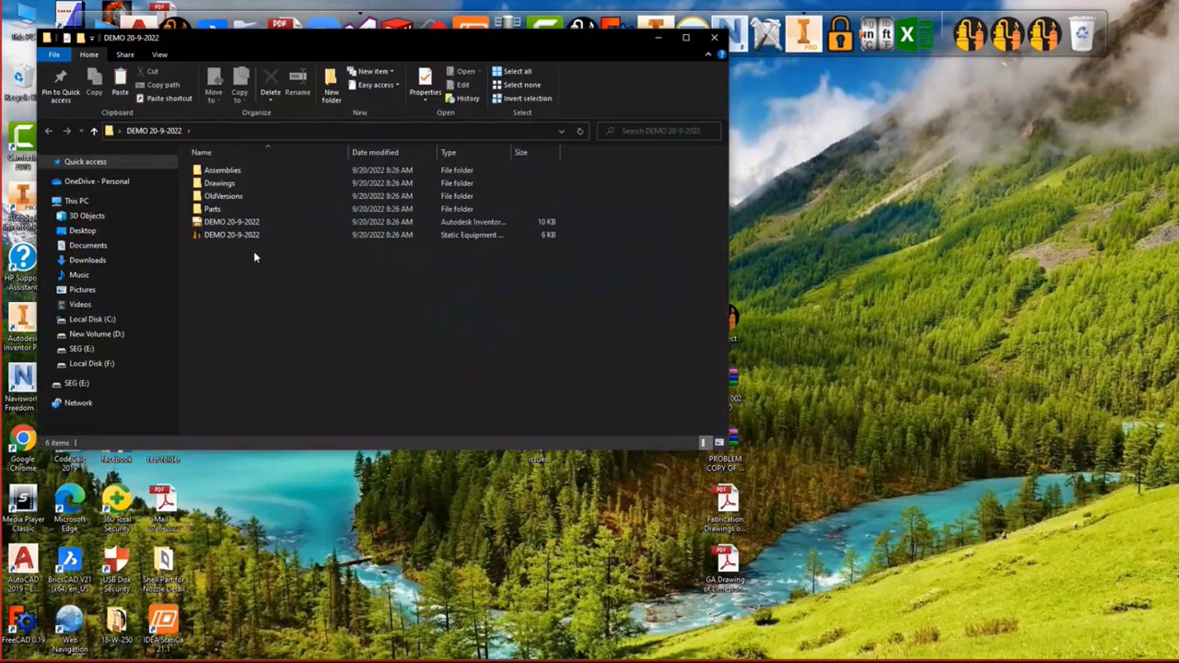
click(245, 237)
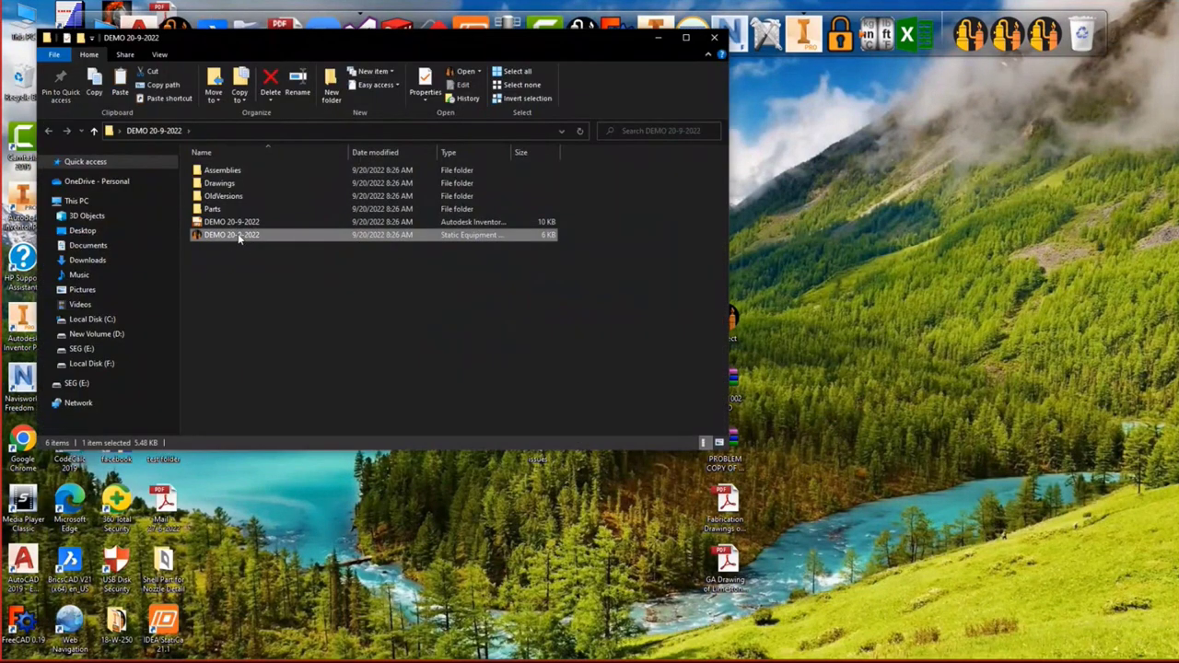
click(242, 227)
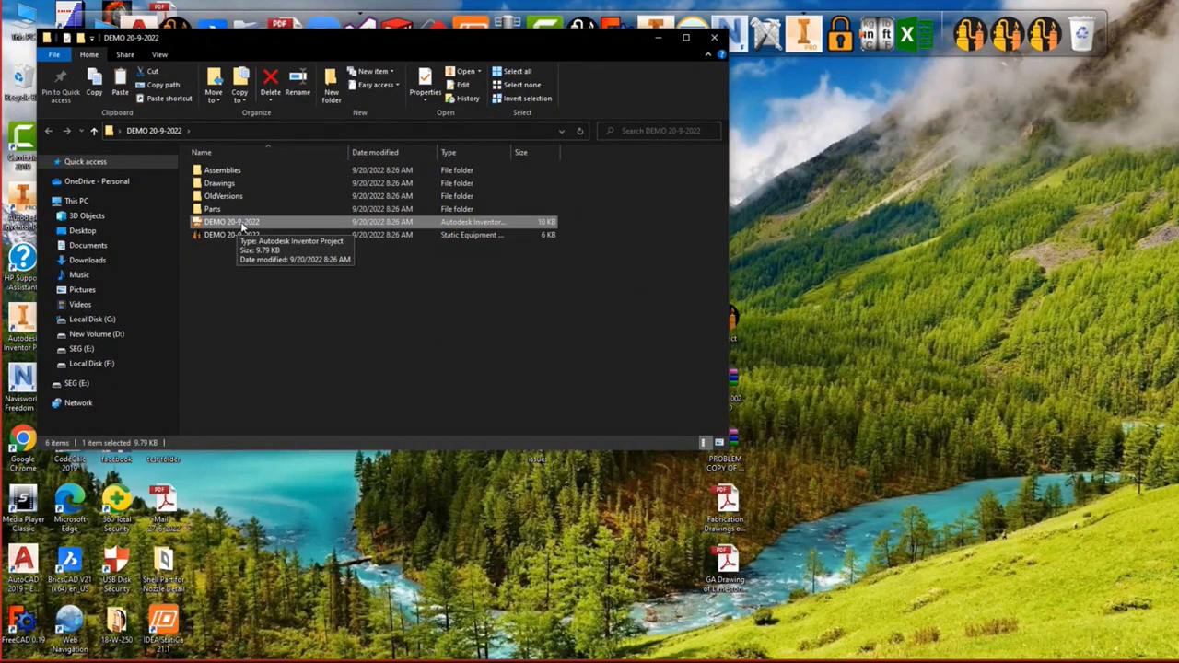
click(233, 173)
click(223, 211)
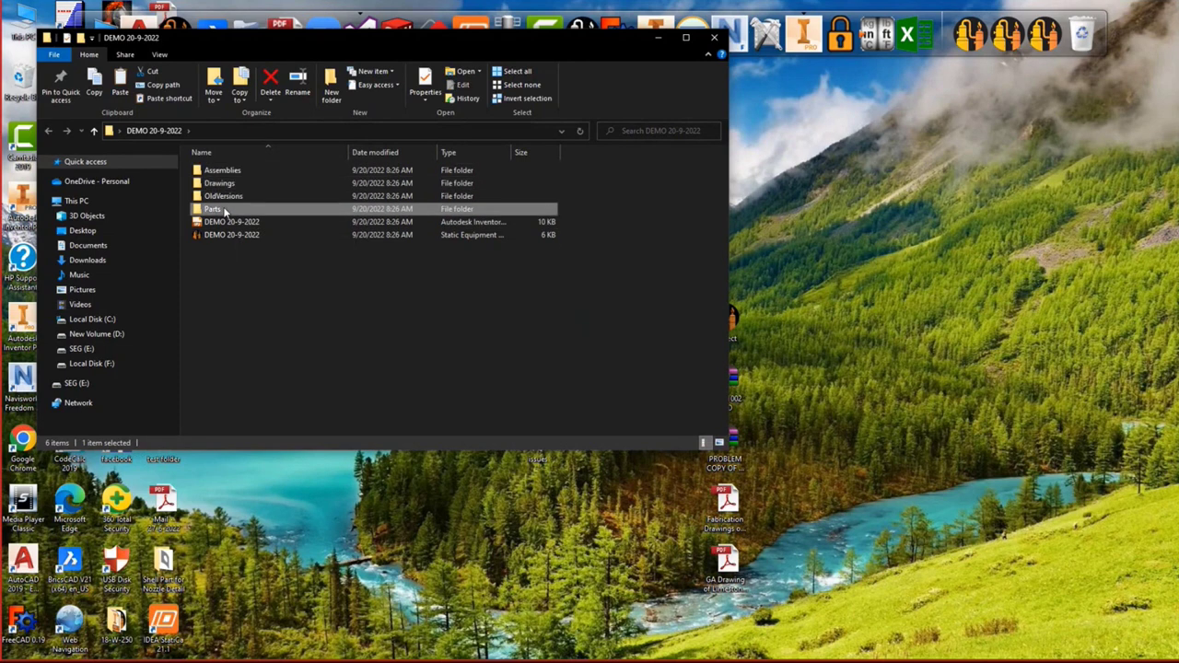
click(714, 37)
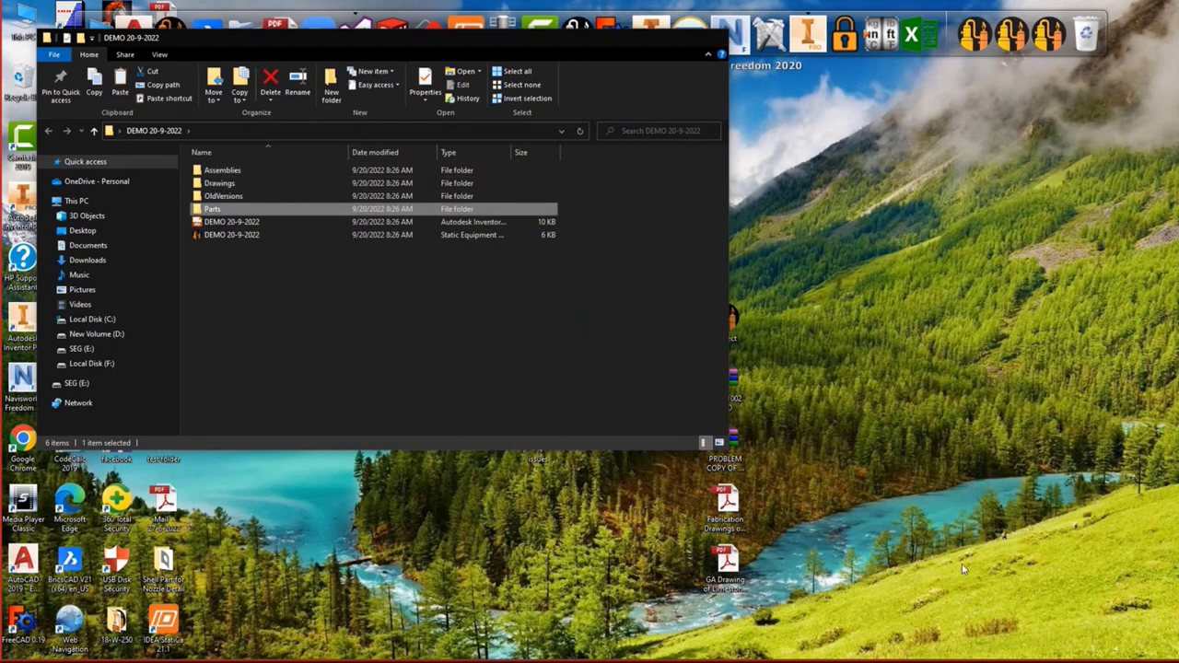
right_click(962, 564)
key(Escape)
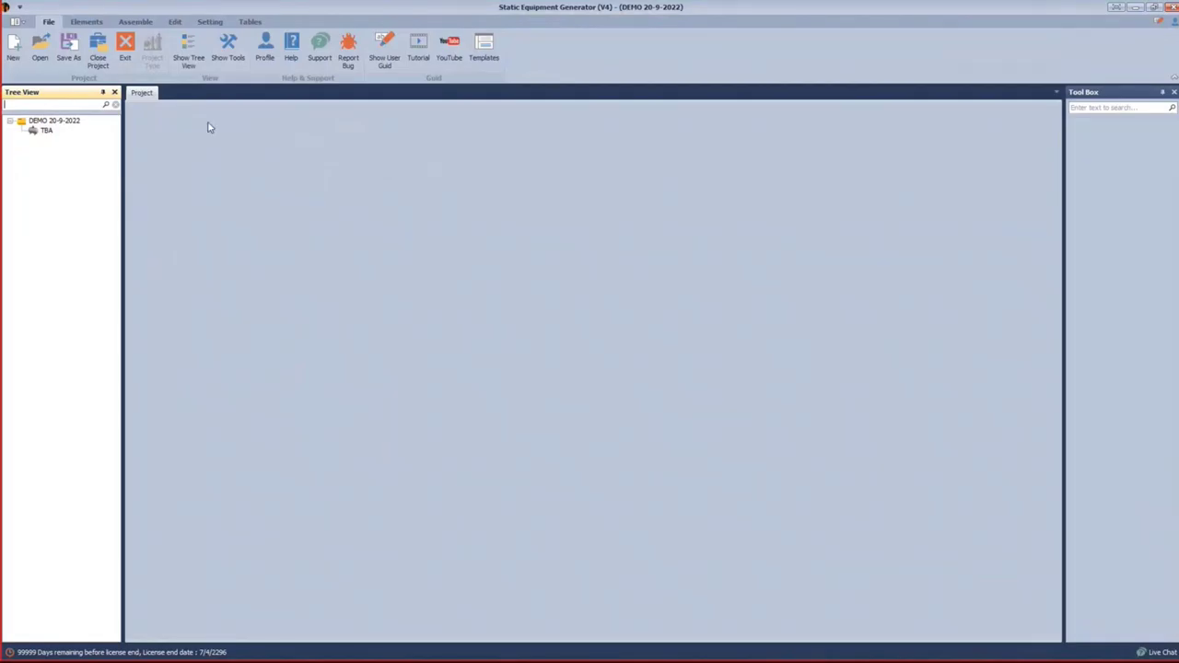
In the DEMO 20-9-2022 project information, set Client / Owner to GEYAD and Location to CAIRO.
click(51, 124)
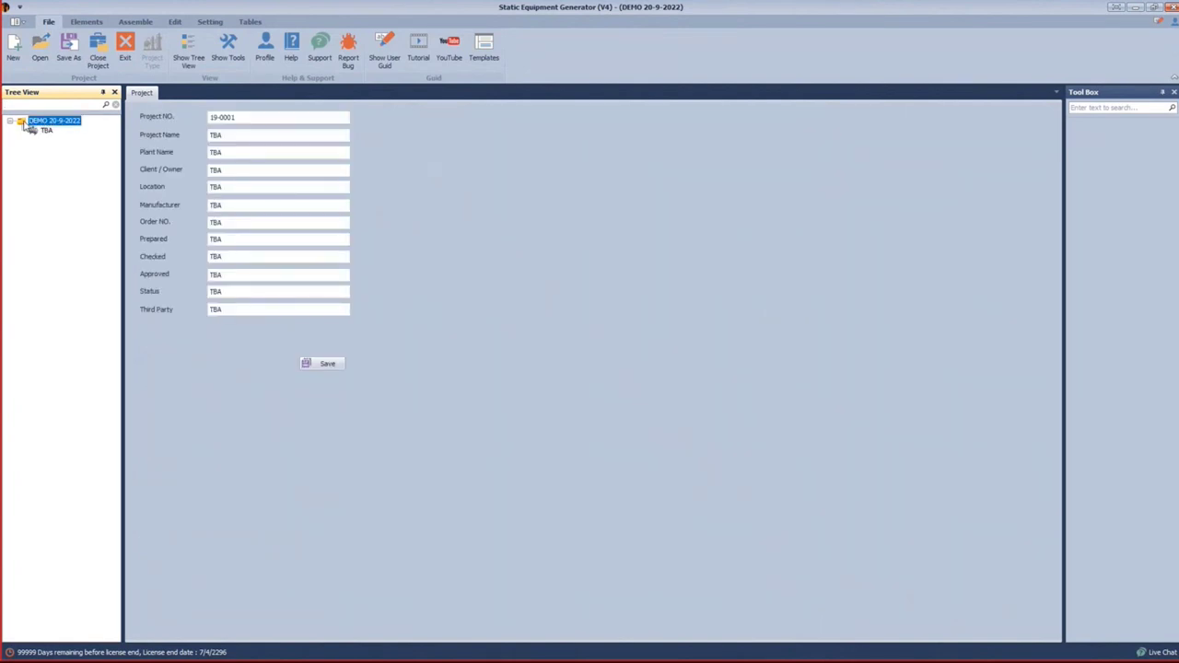
click(245, 130)
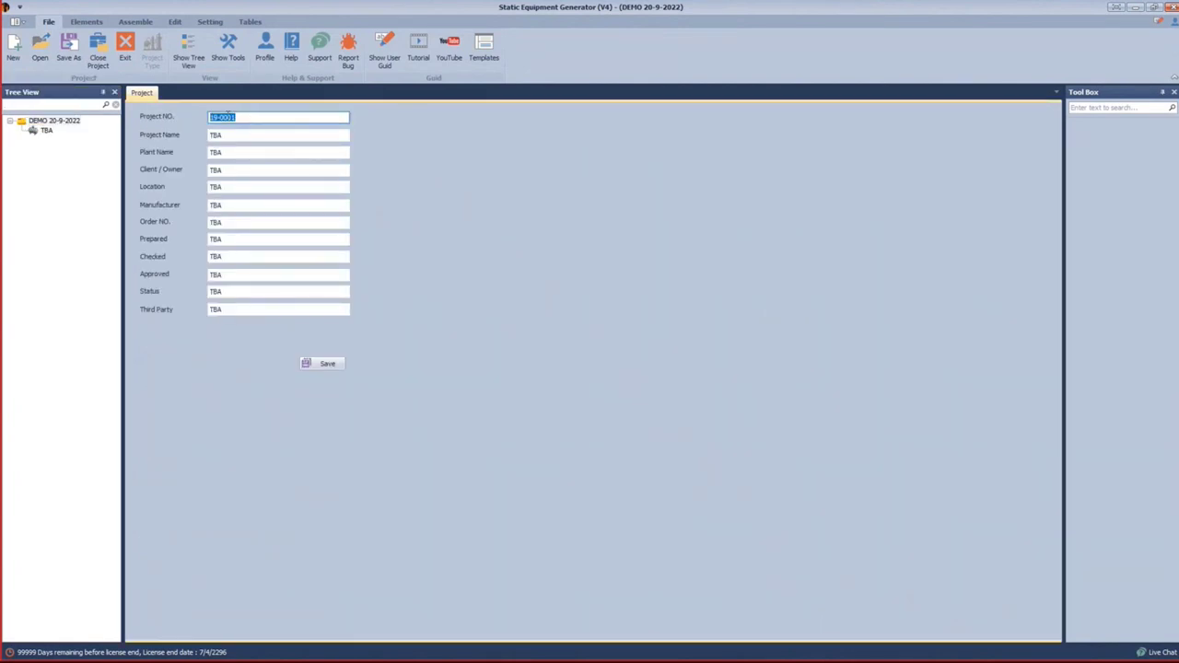
click(249, 137)
click(237, 152)
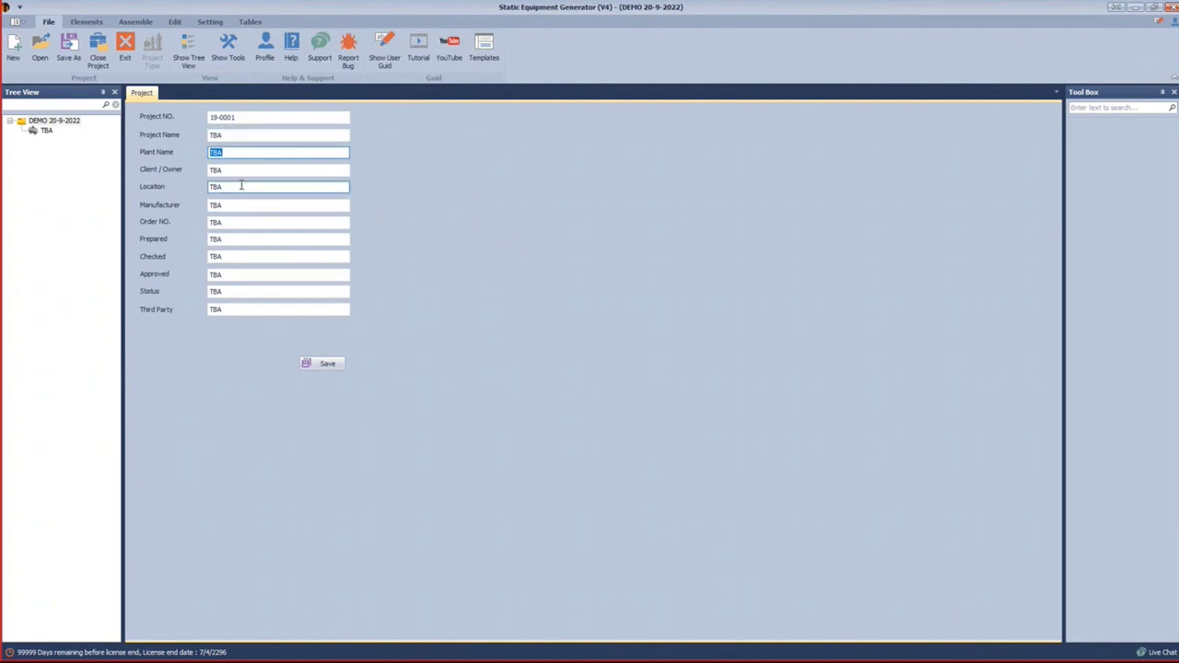
click(239, 169)
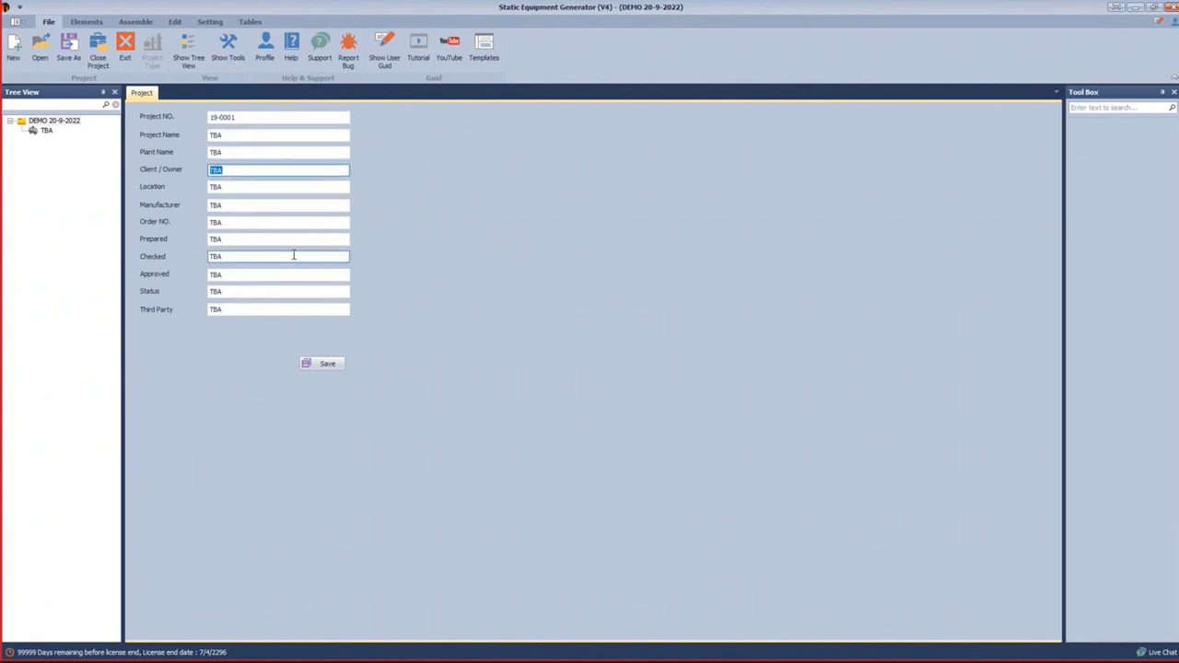
text(GEYAD)
click(268, 187)
text(CAIRO)
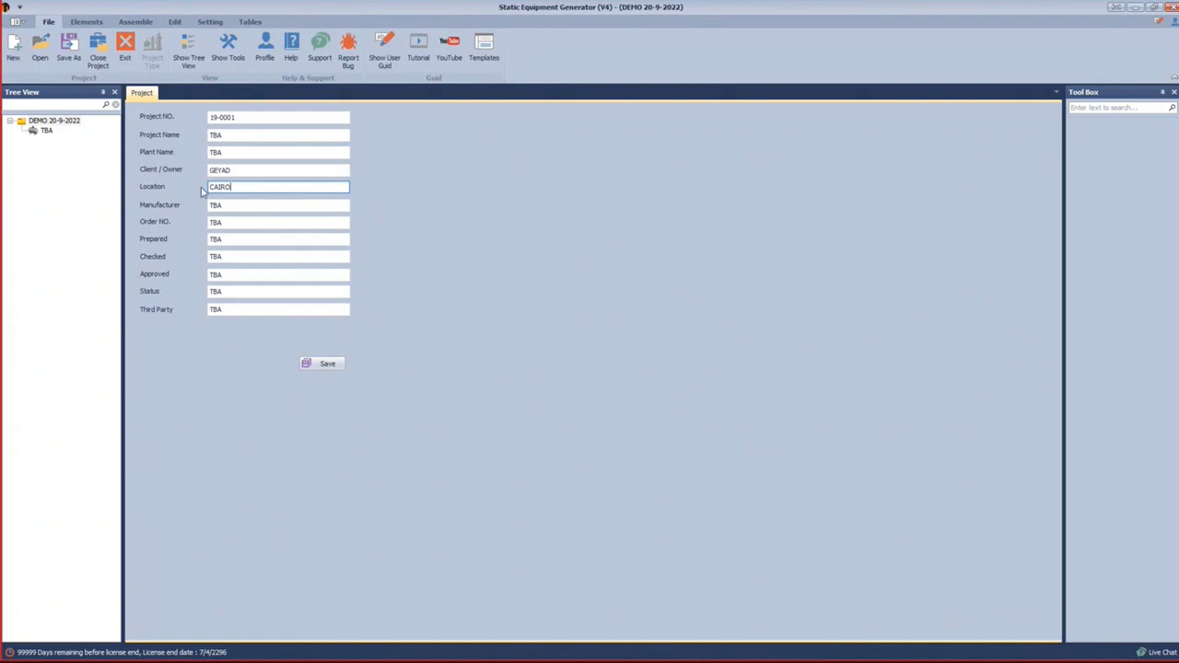
Set the Manufacturer to SE CAD SOLUTIONS and save the project information.
click(245, 204)
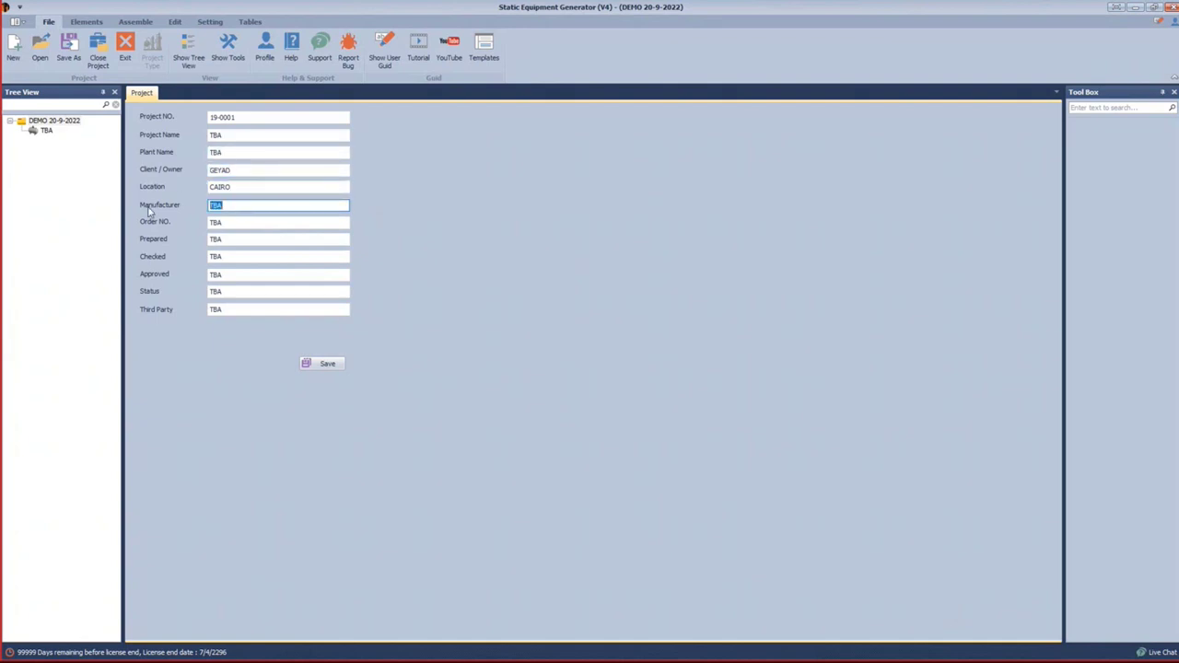
text(SE CA)
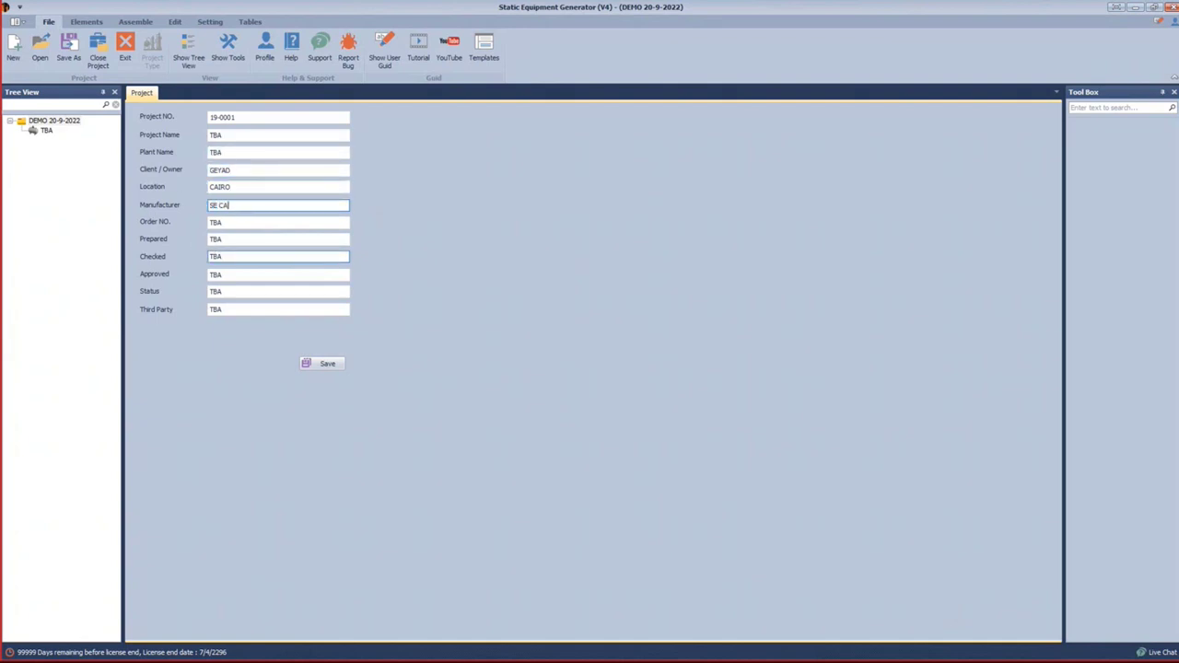
text(D SOLUTIONS)
click(318, 364)
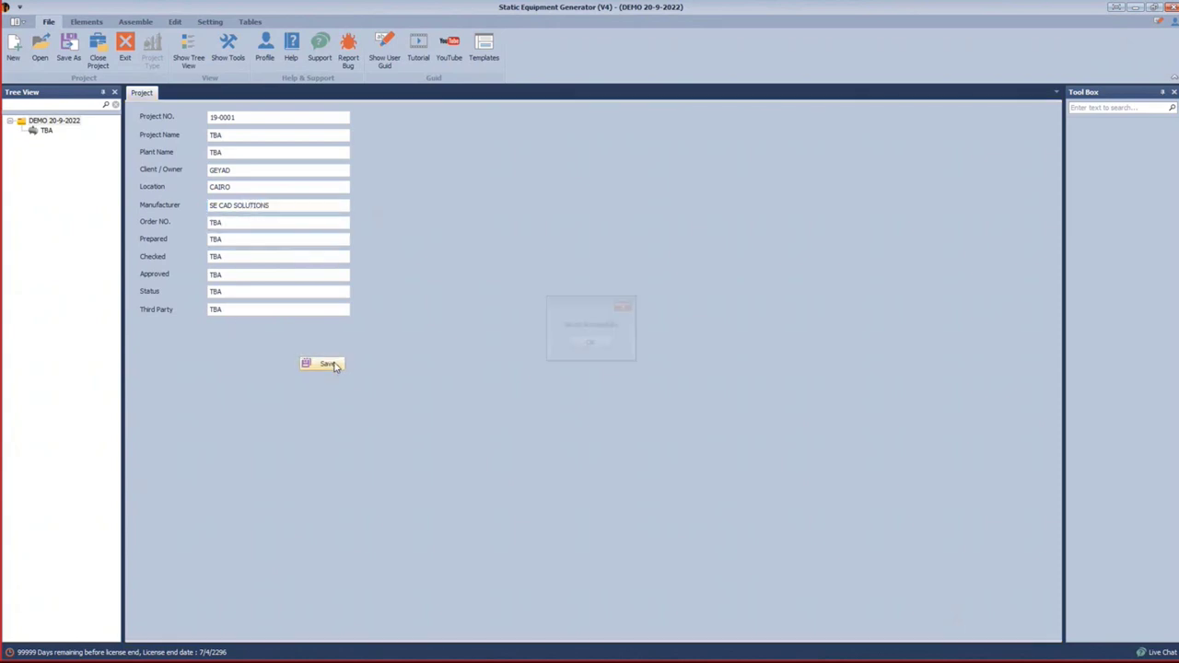
click(591, 344)
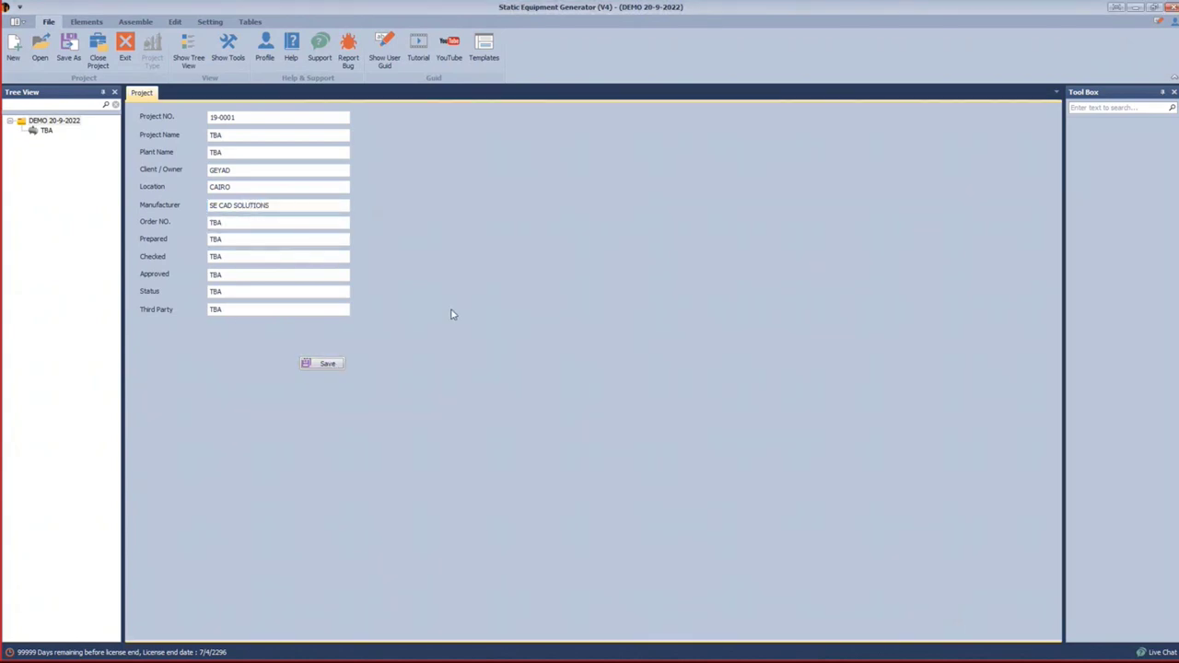
Review the TBA vessel's design data and its equipment settings, then close the settings.
click(47, 131)
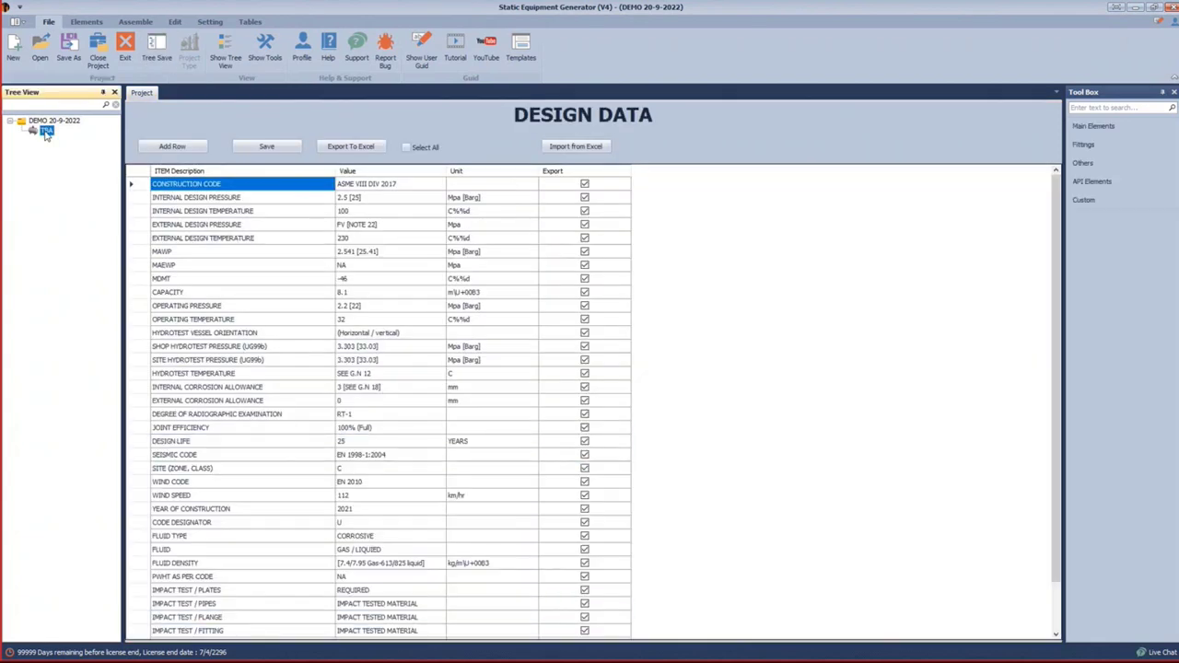
click(210, 23)
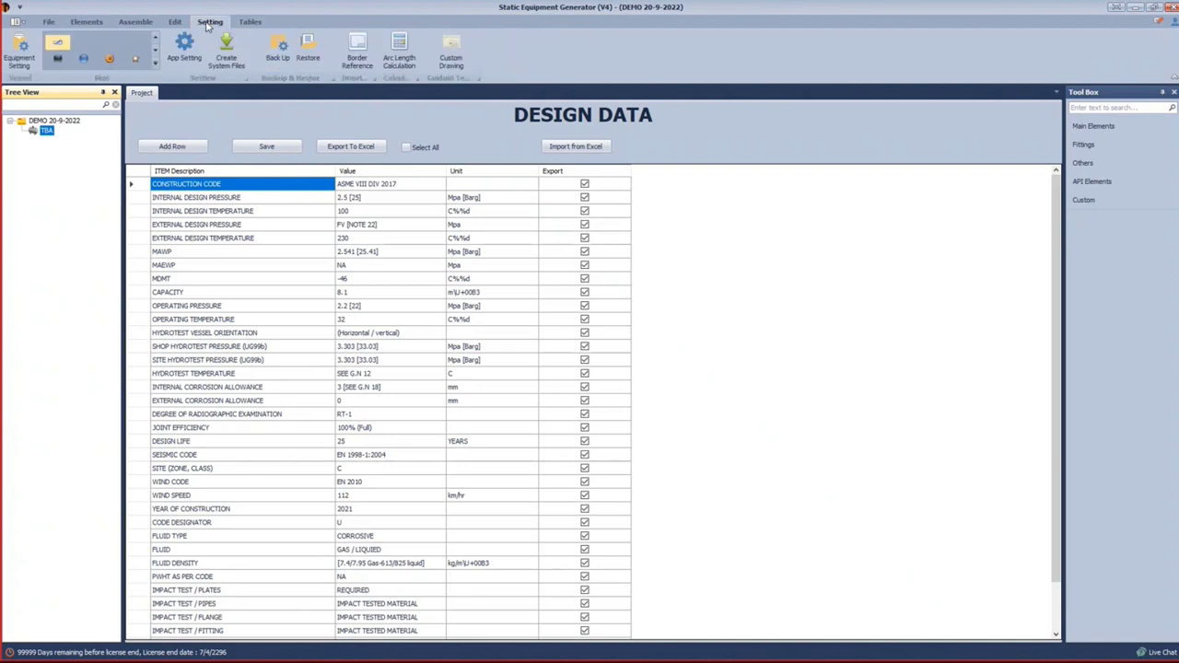
click(19, 53)
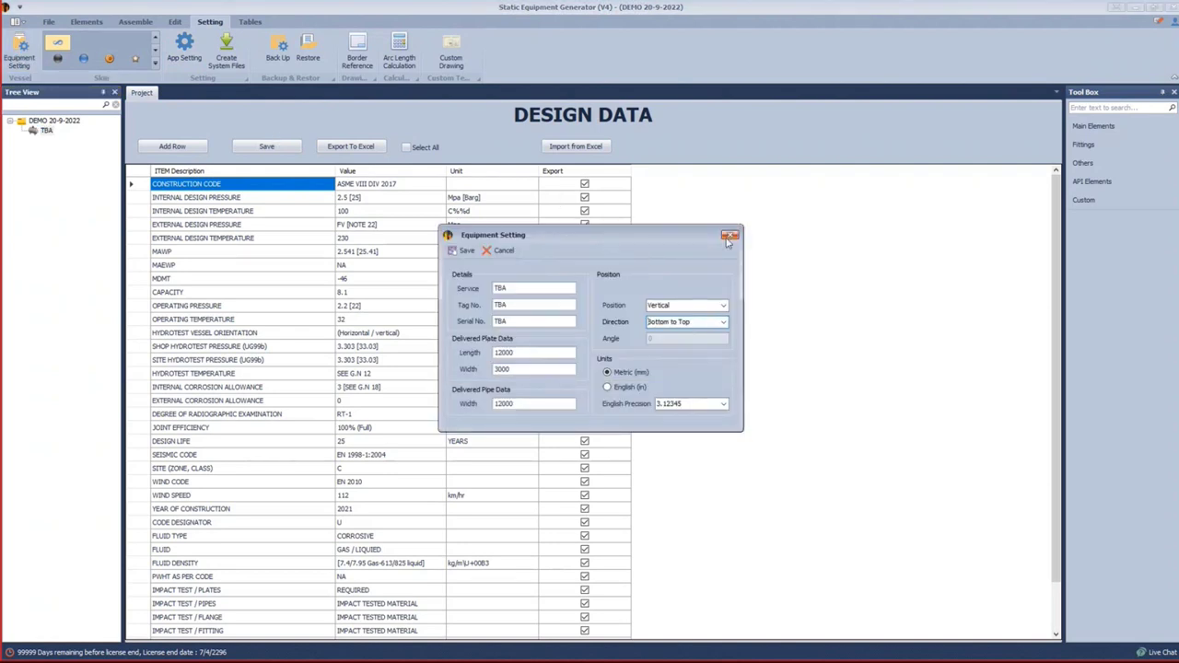
click(728, 236)
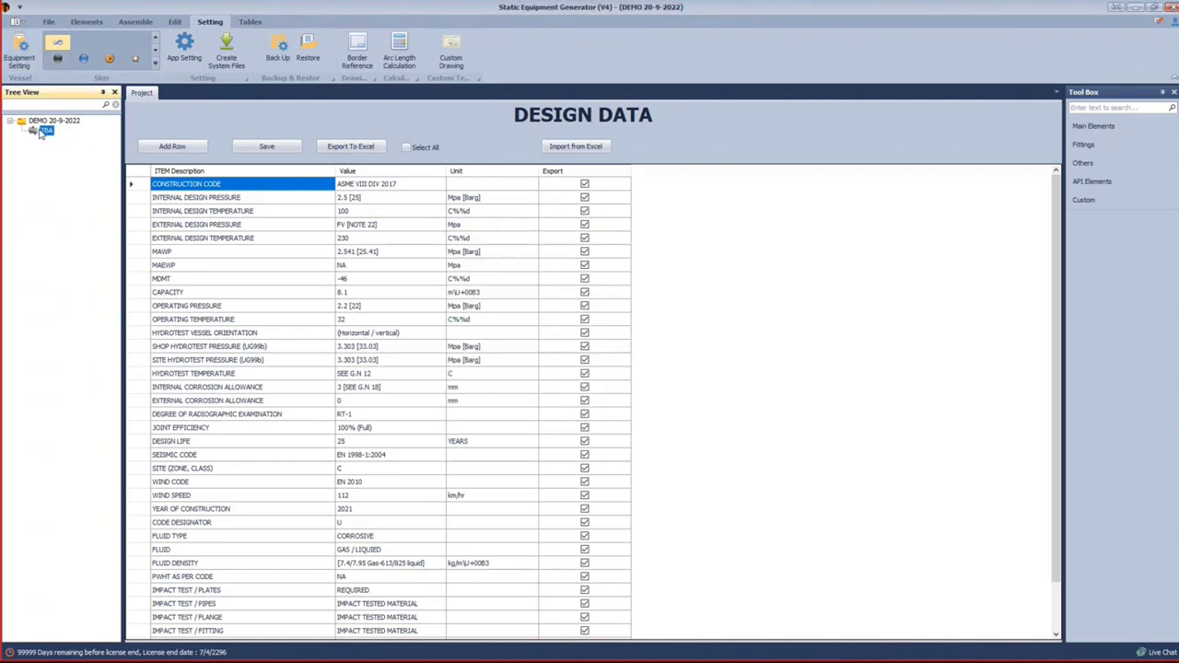
Try to open the equipment settings with the DEMO 20-9-2022 project node selected.
click(41, 134)
click(68, 123)
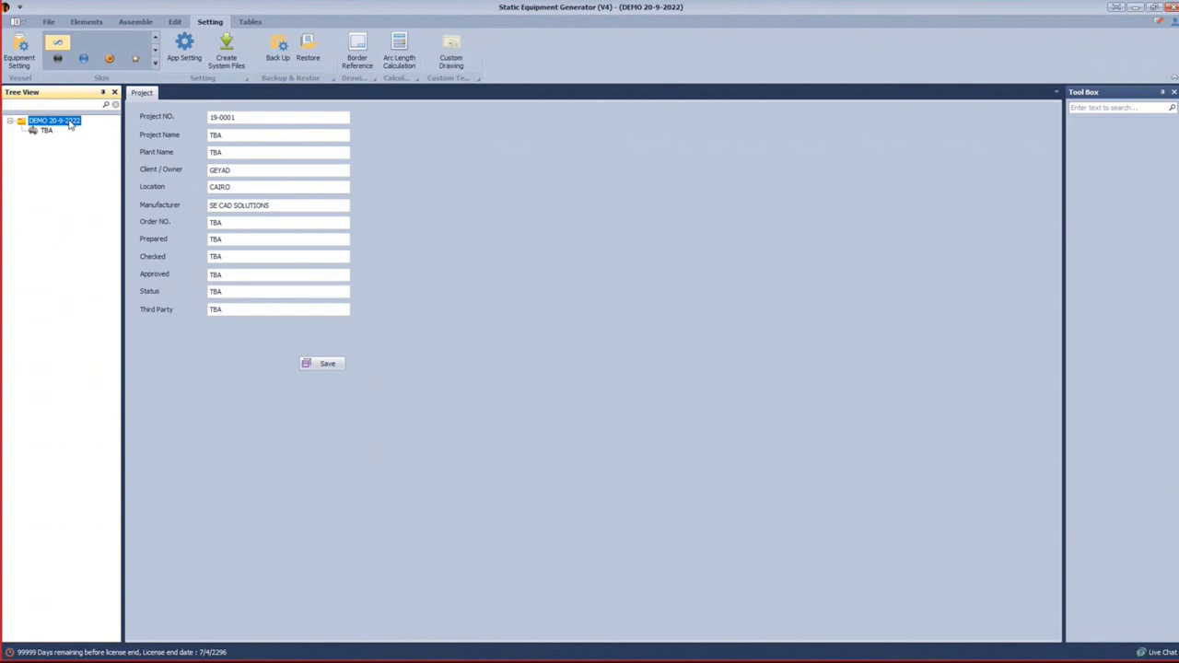
click(20, 48)
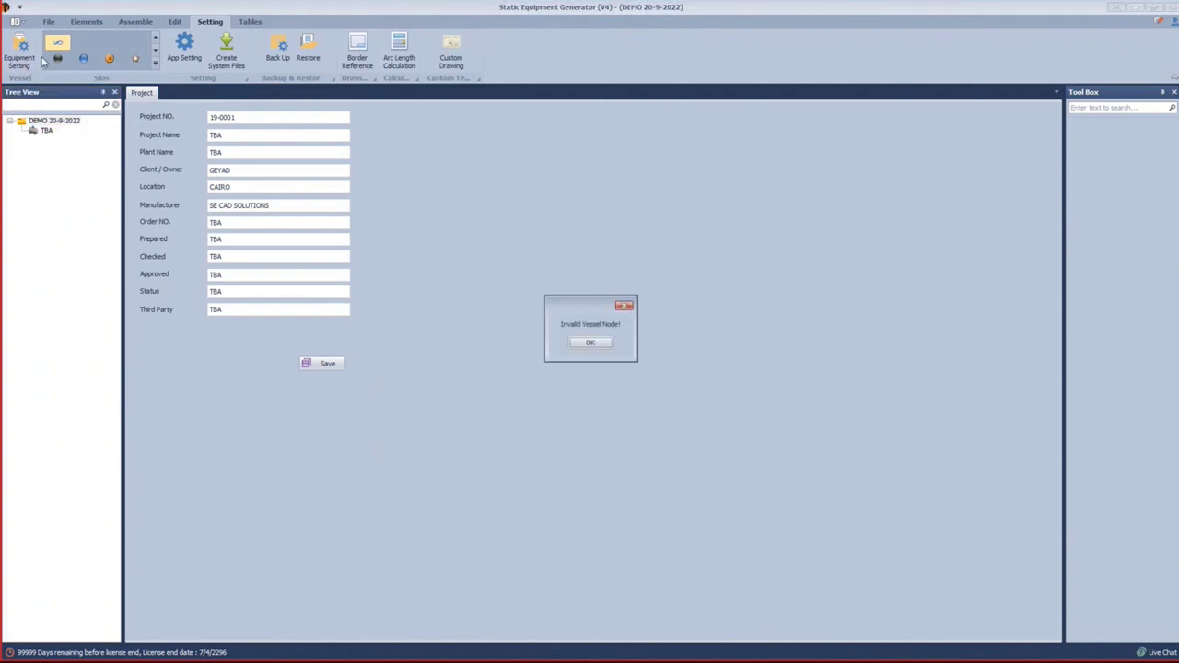
click(591, 342)
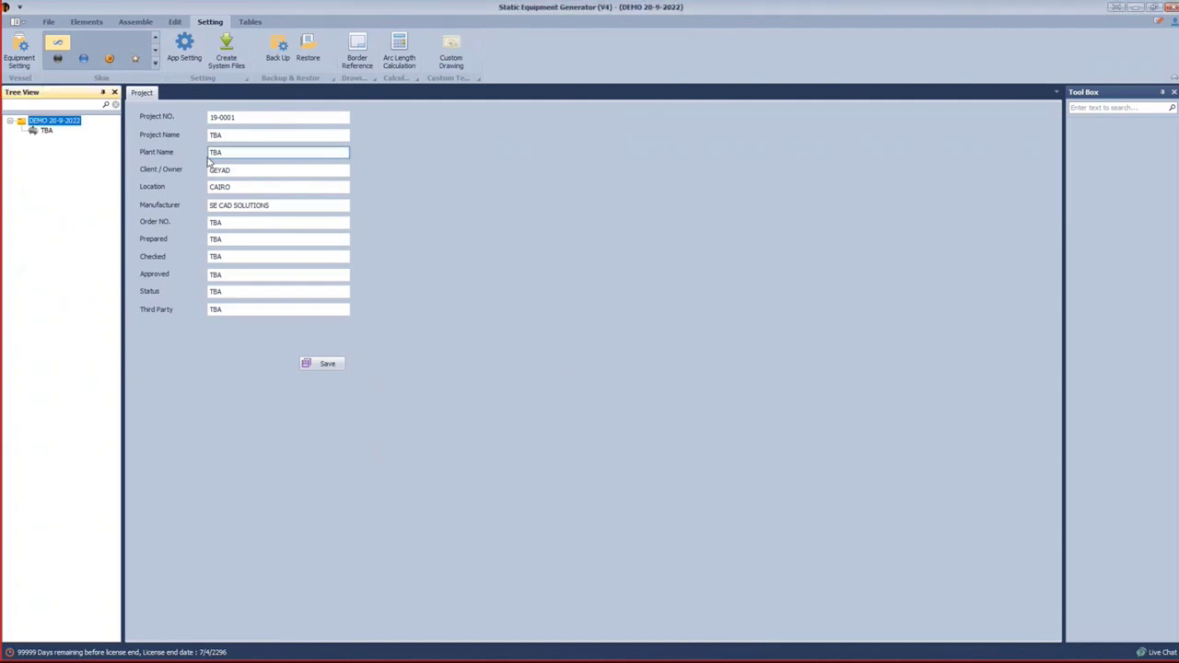
Open the equipment settings for the TBA vessel, check the direction options, and set the Service to STORAGE VESSEL.
click(42, 134)
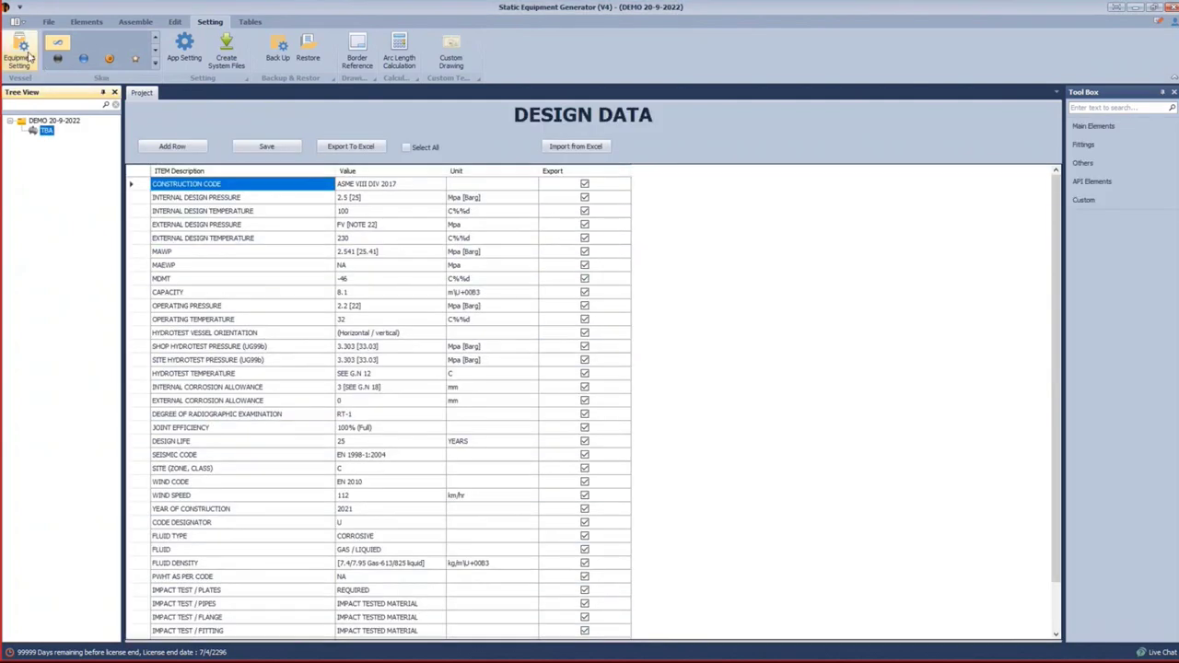
click(22, 50)
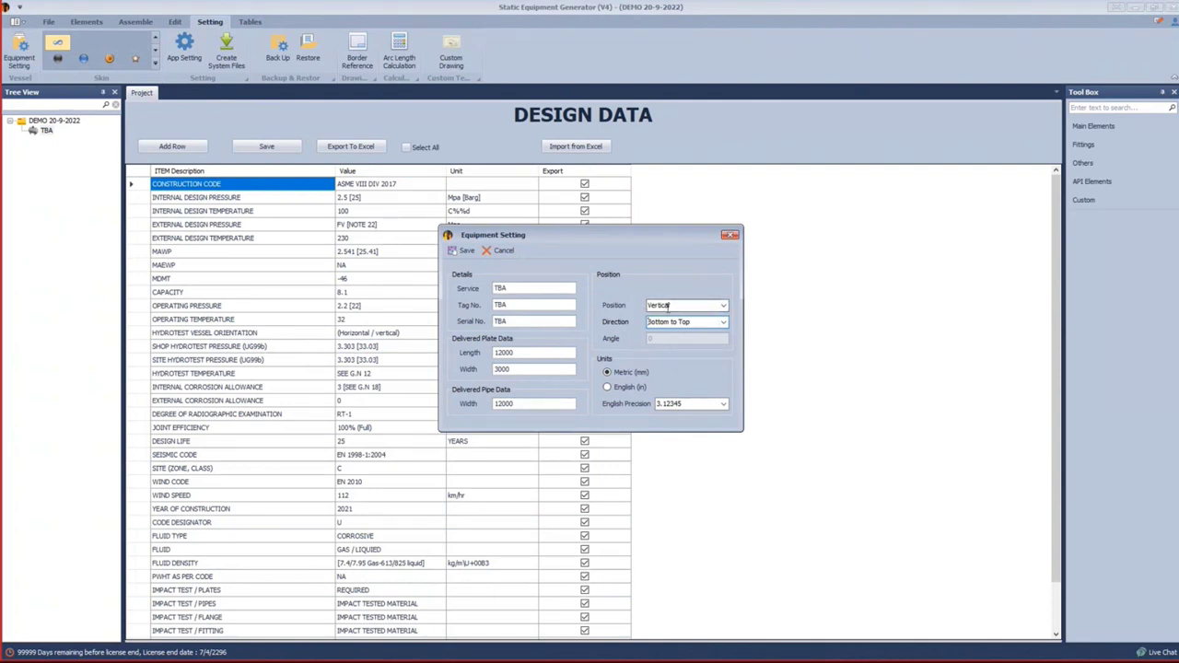
click(724, 324)
click(723, 325)
click(530, 290)
text(STORAGE VESSEL)
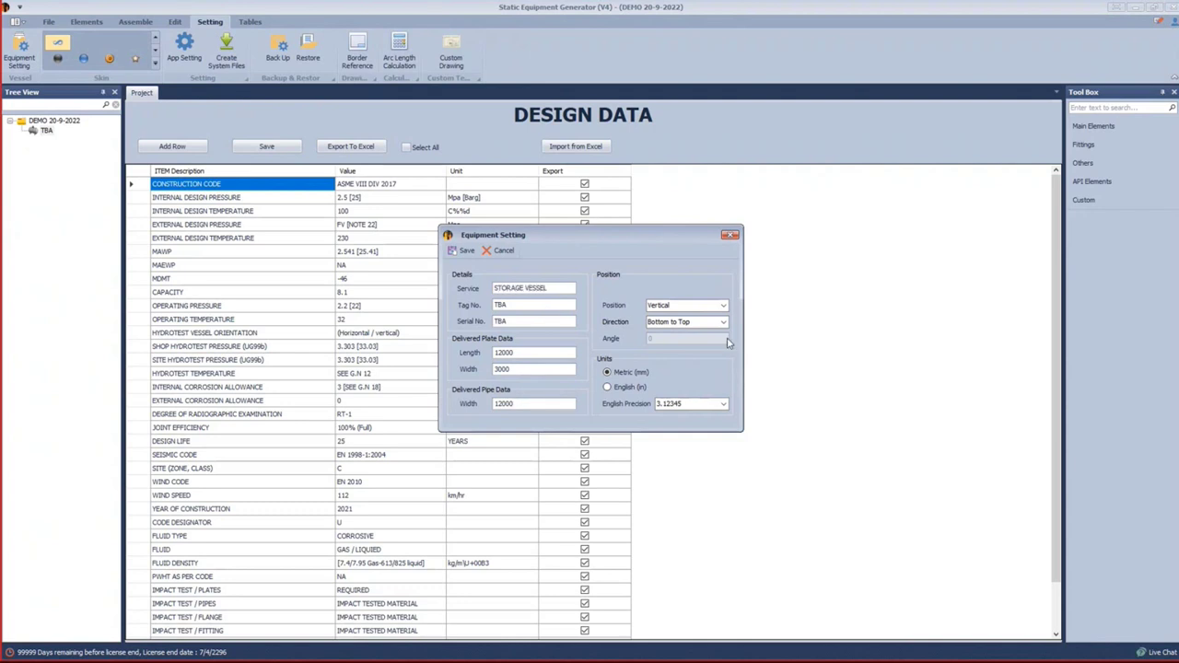
Enter a Tag No. beginning with EA- and the Serial No. 100-100, and save the equipment settings.
key(Tab)
text(EA-)
drag(517, 323, 433, 325)
text(100-100)
drag(535, 352, 473, 365)
click(462, 251)
click(590, 343)
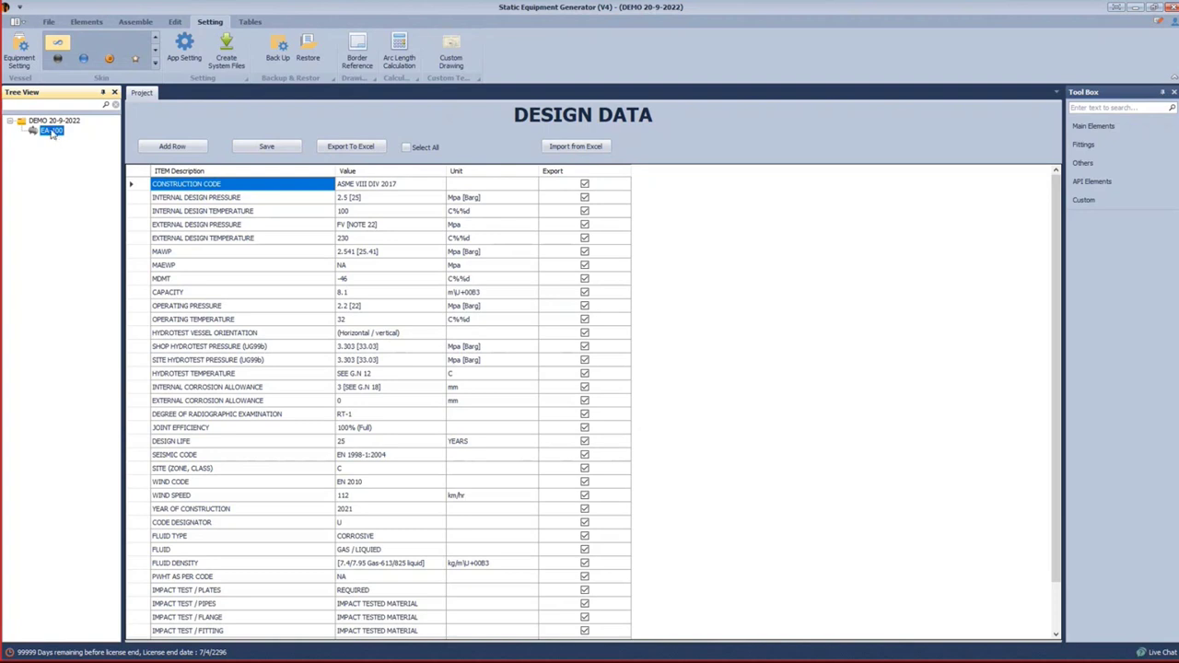
right_click(52, 133)
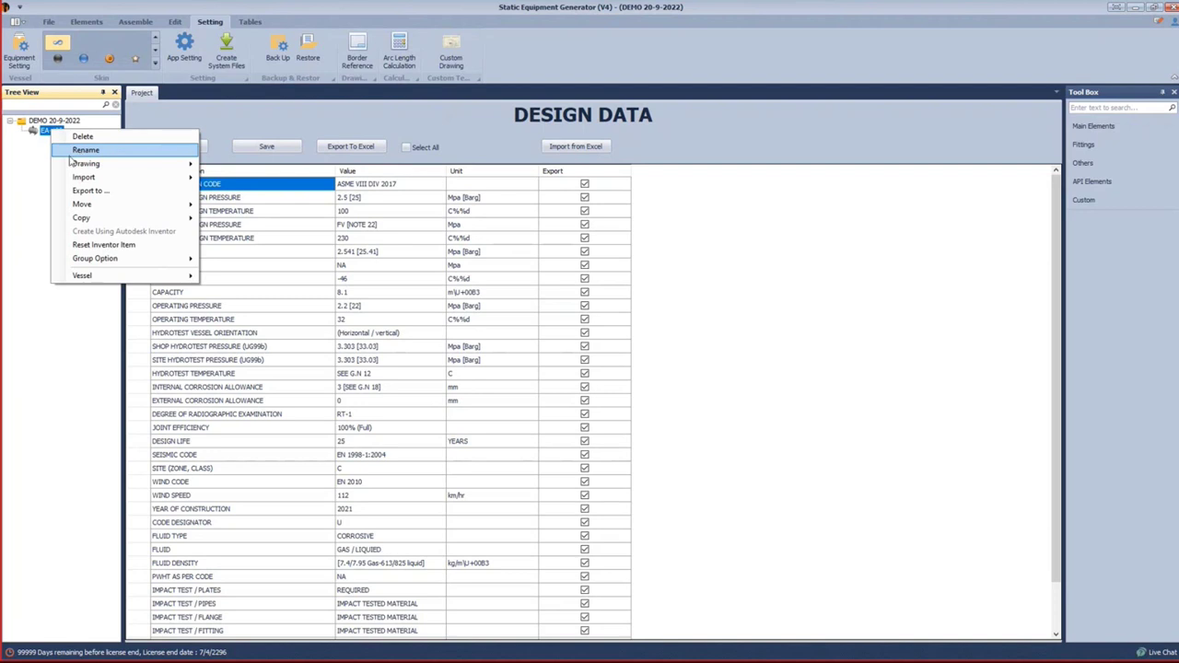
click(33, 157)
click(44, 133)
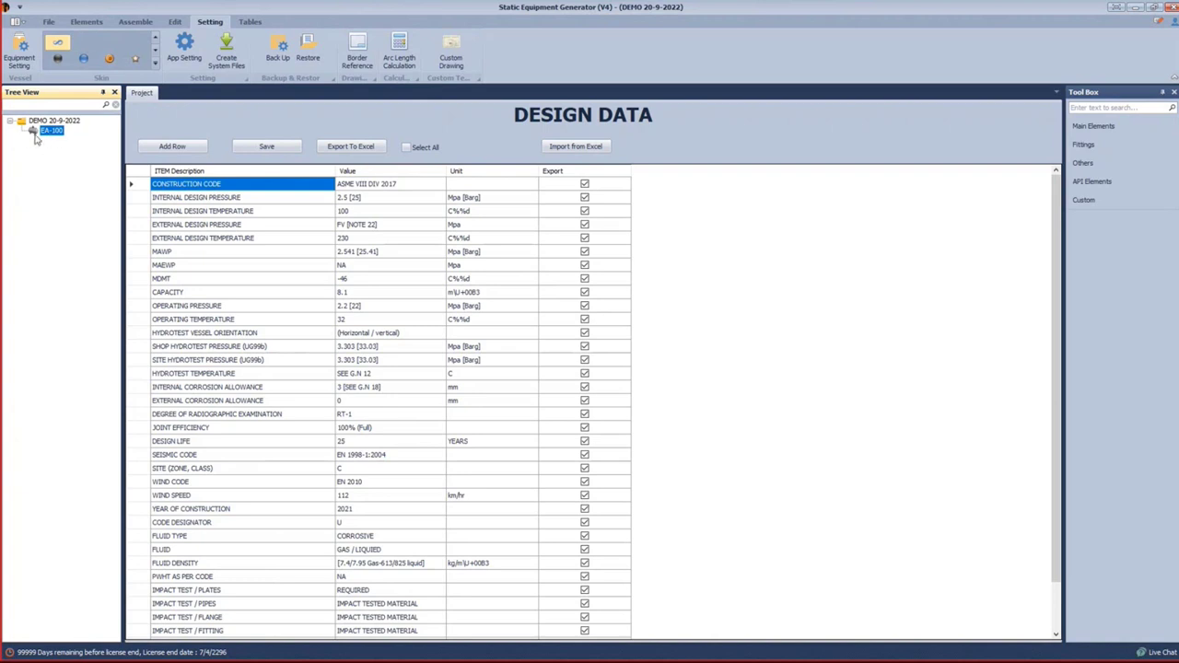
click(48, 132)
Review the vessel's default design data rows and inspect the form for adding a row, closing it without adding one.
click(400, 189)
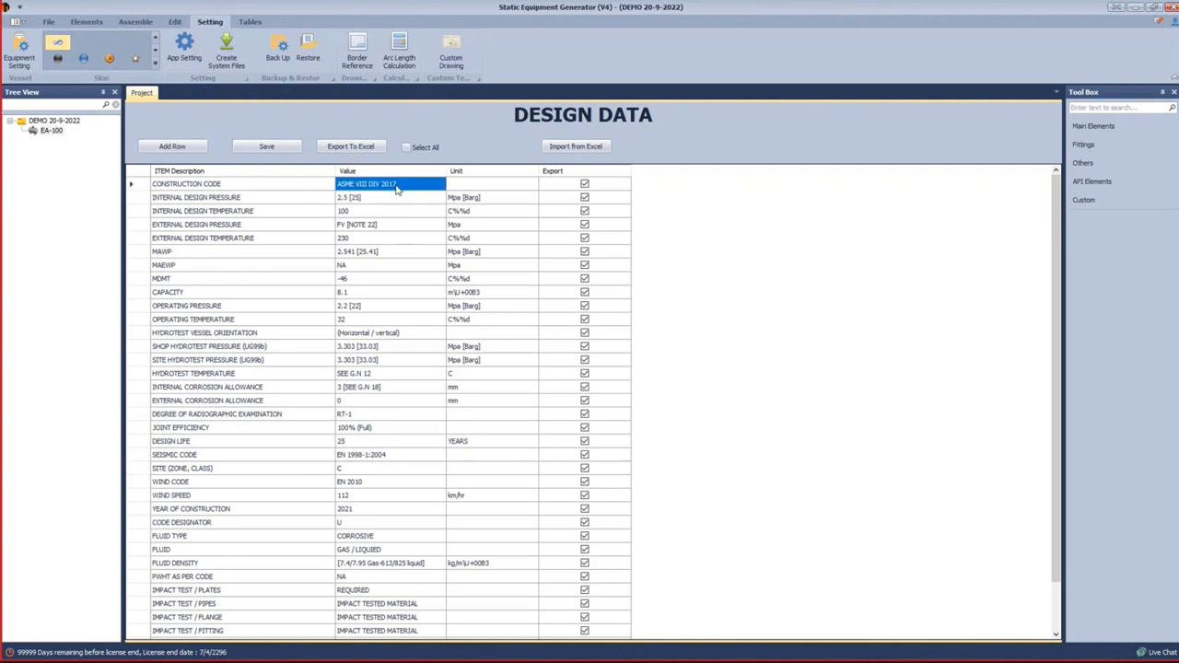
click(370, 199)
scroll(385, 263, down, 2)
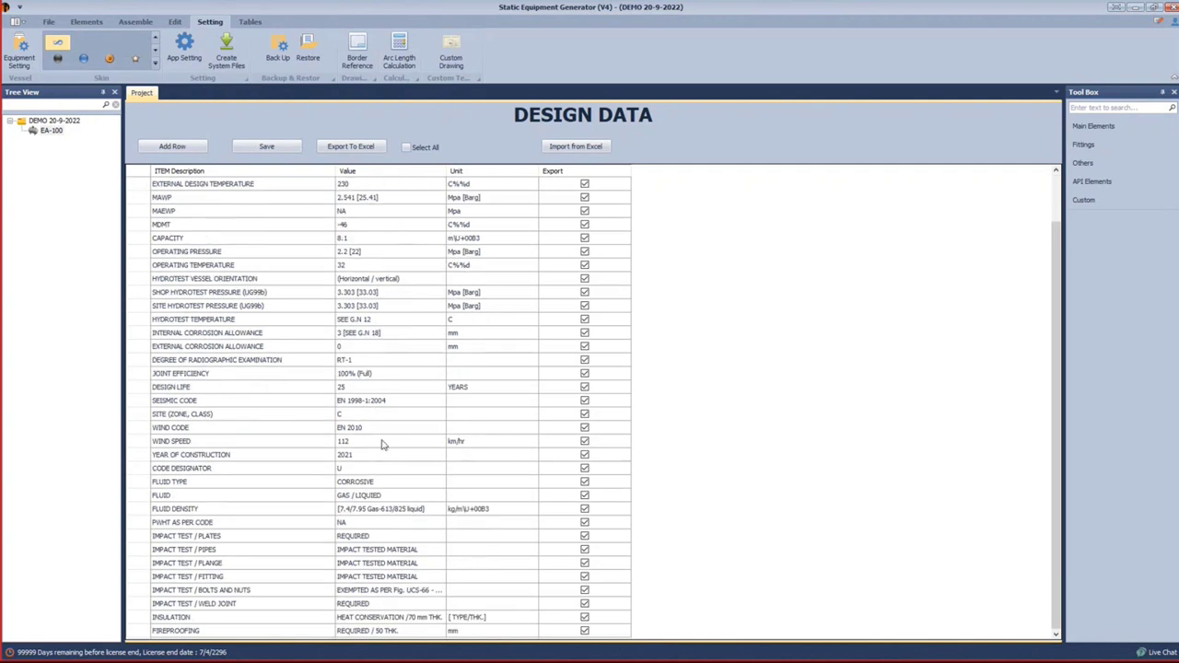
scroll(383, 445, up, 2)
click(172, 147)
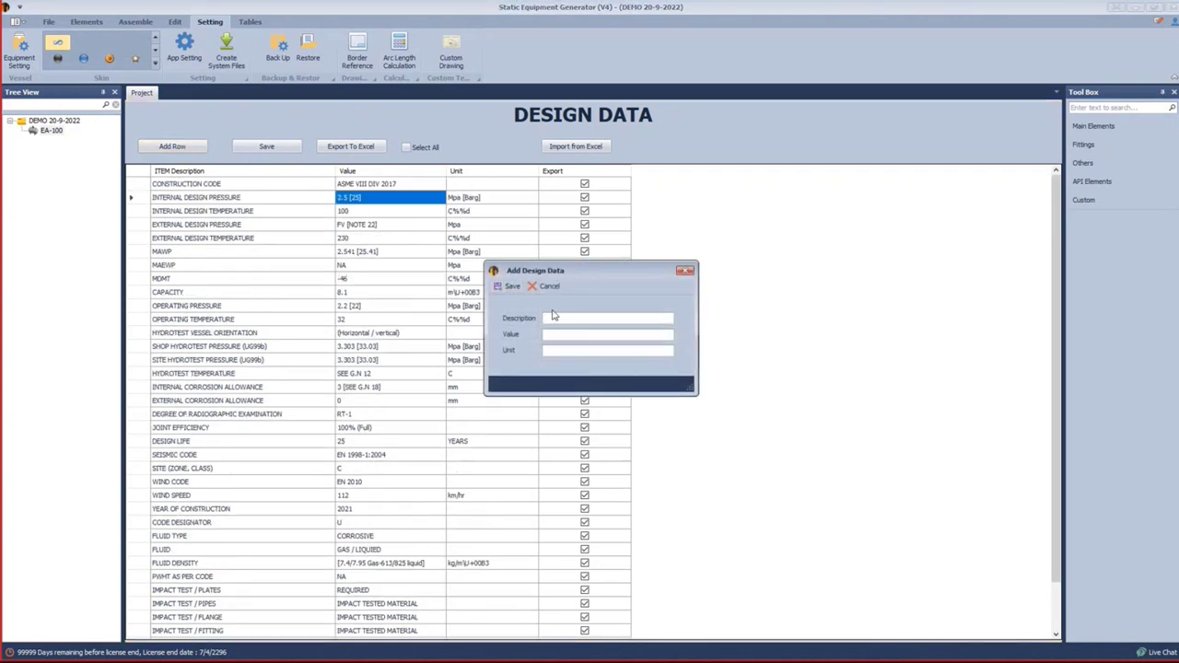
click(556, 319)
click(686, 271)
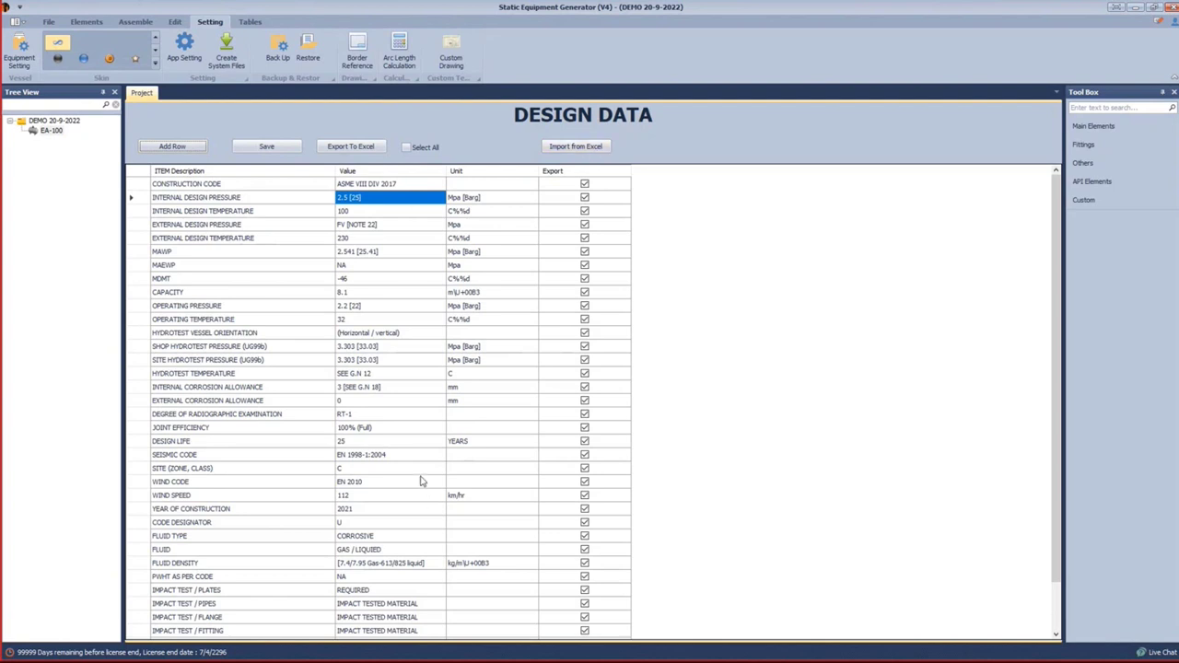
Open the Design Data M18-D-0001 workbook from the desktop temp folder in Excel, maximized, and enable editing.
click(1113, 13)
double_click(352, 259)
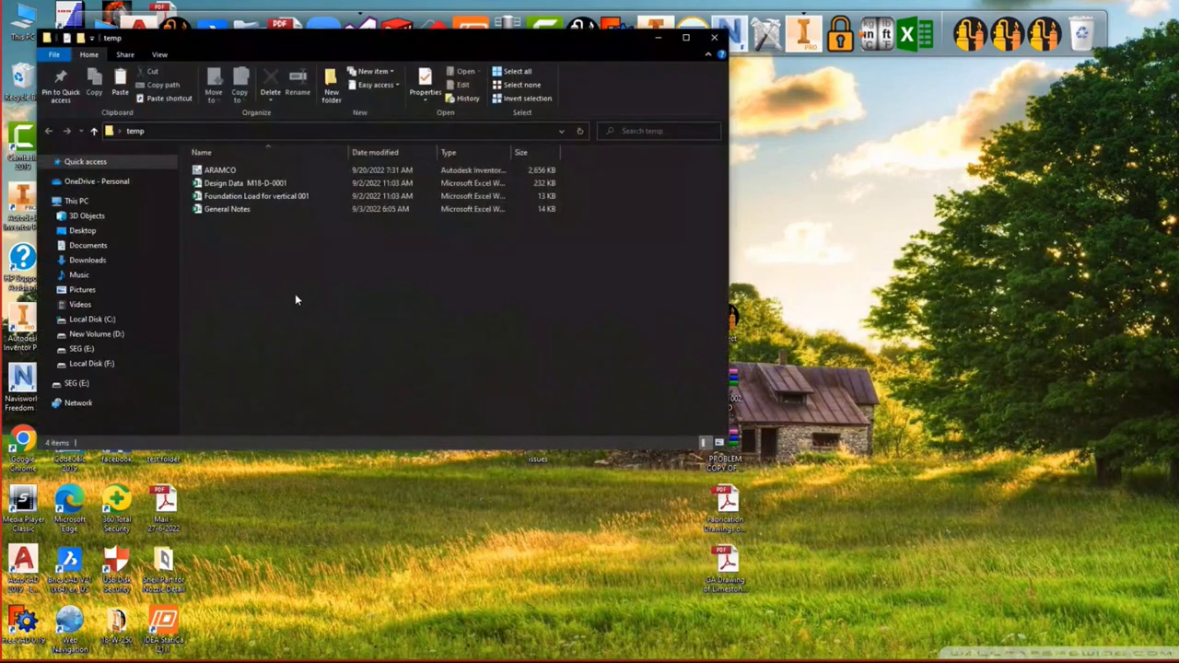
double_click(266, 185)
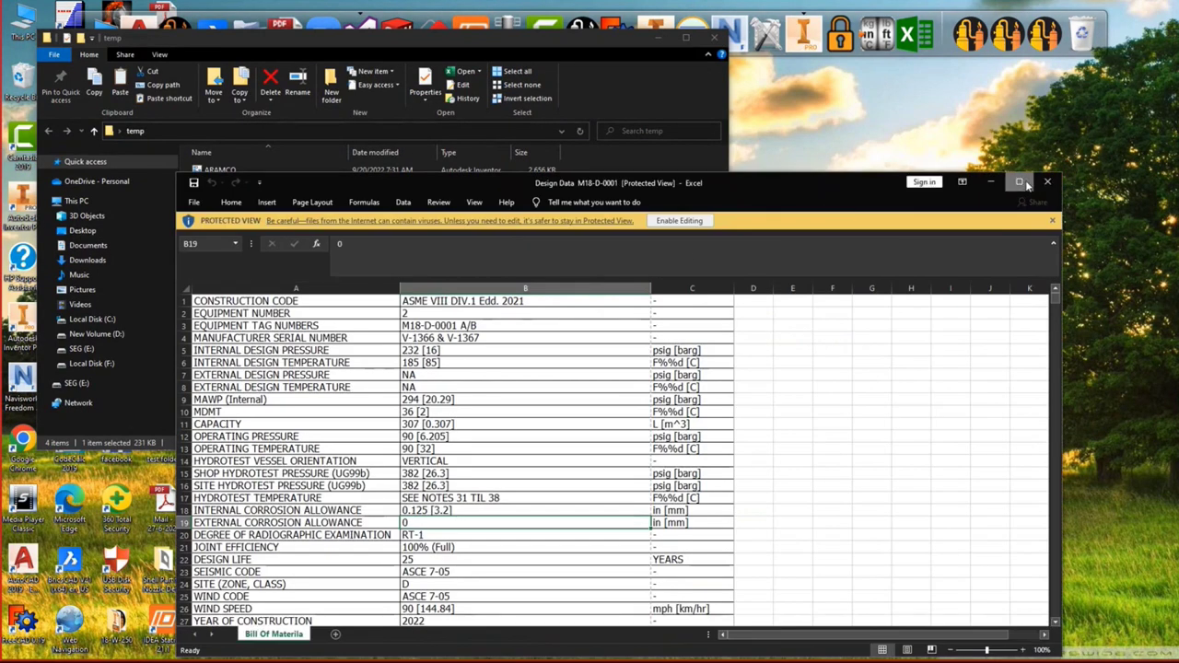
click(1020, 181)
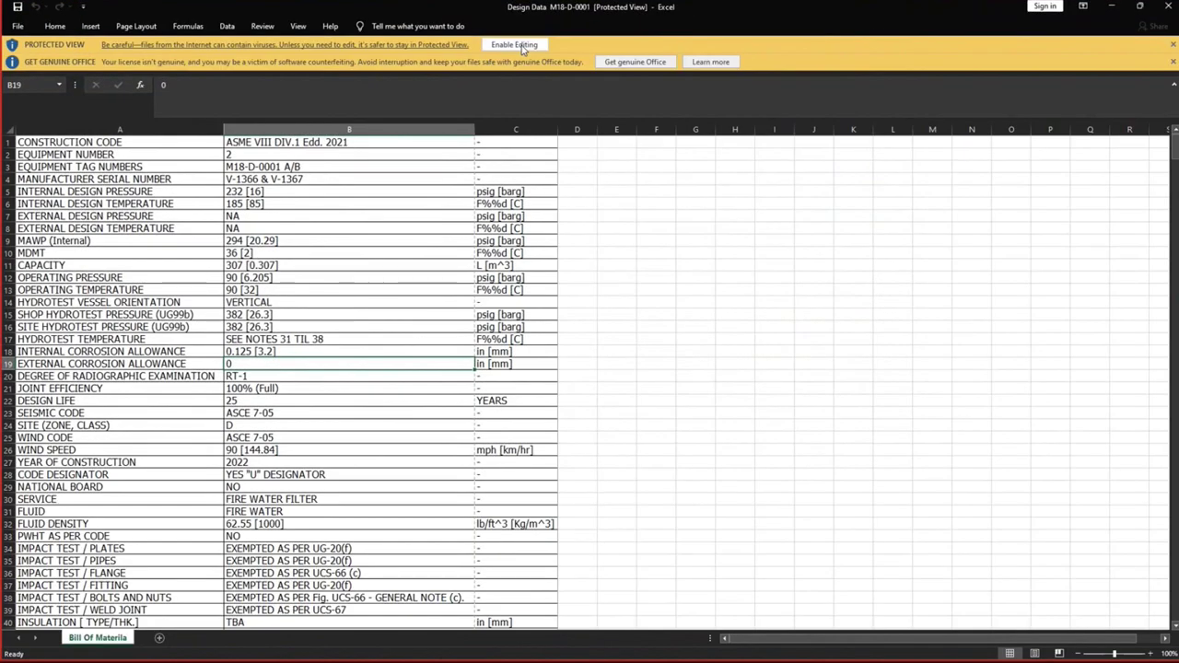
click(514, 44)
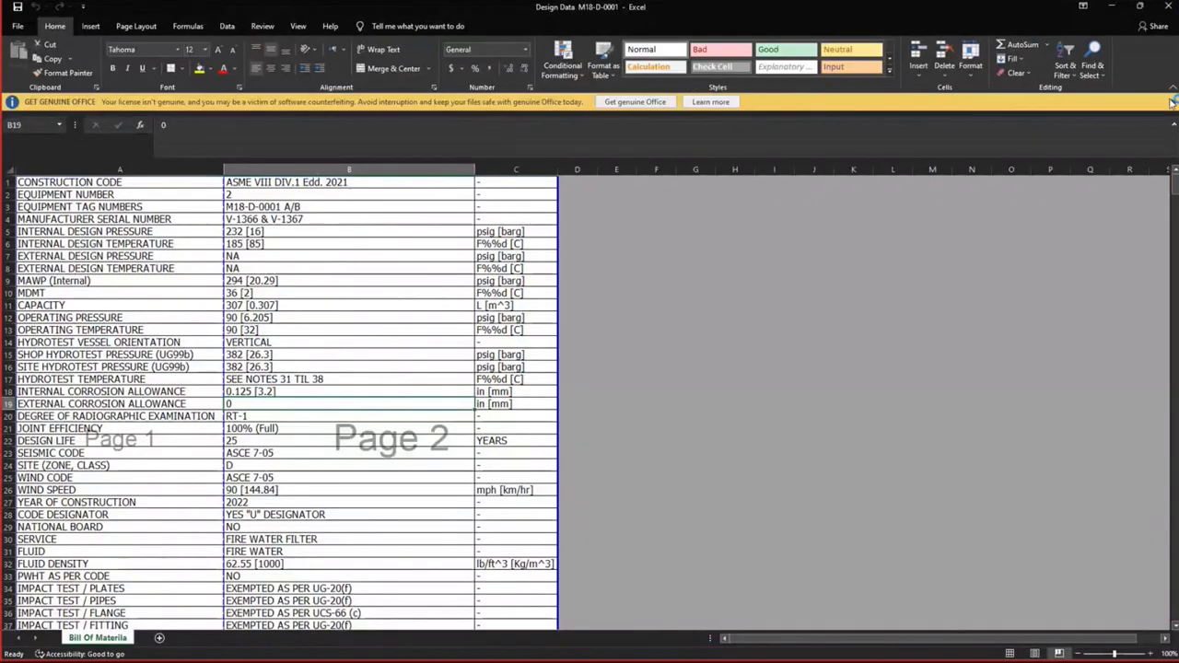
click(1173, 103)
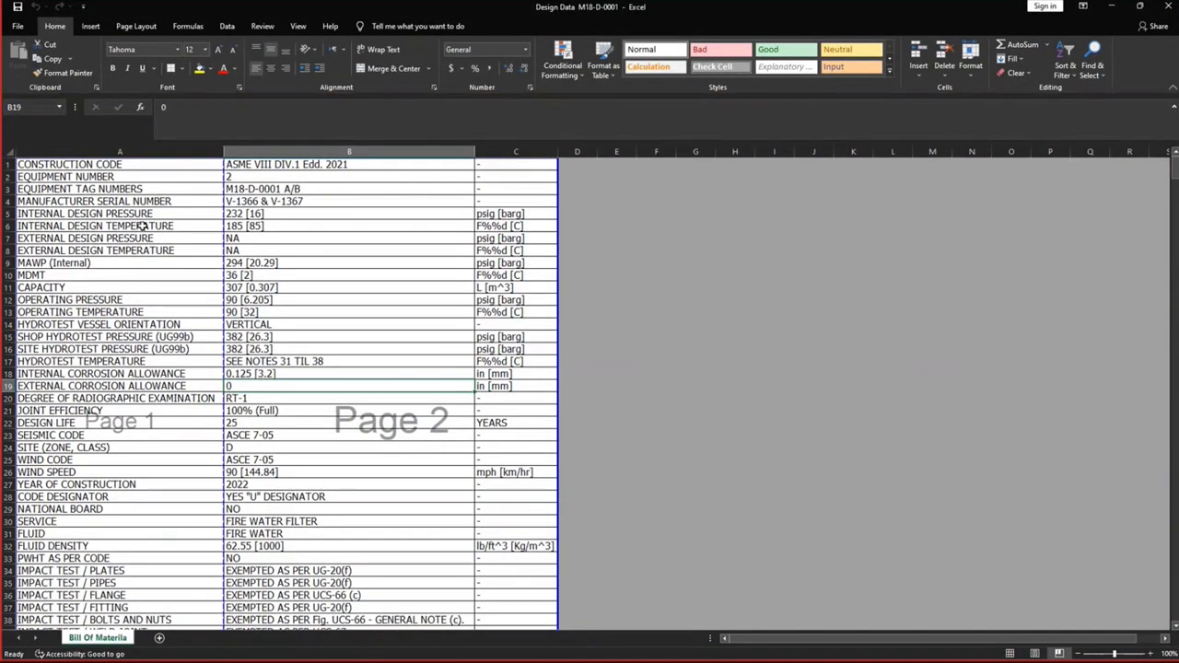
Examine the three-column layout of the design data sheet, with its item descriptions, values and units, down through all rows.
click(172, 167)
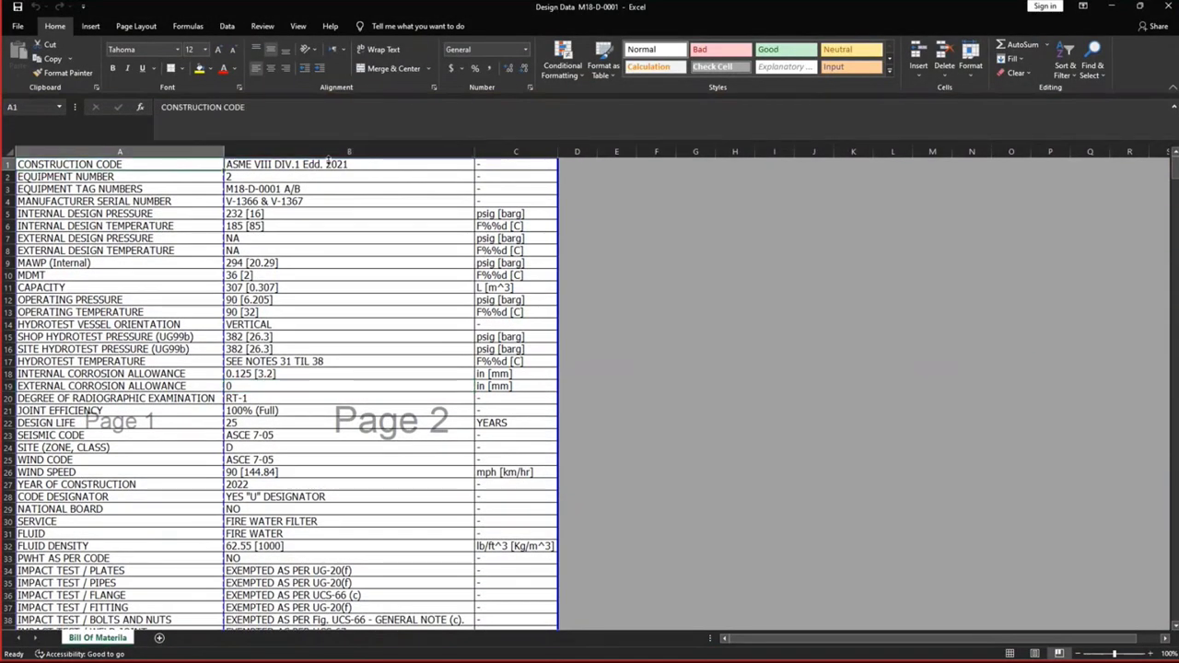
click(497, 152)
click(330, 152)
click(164, 152)
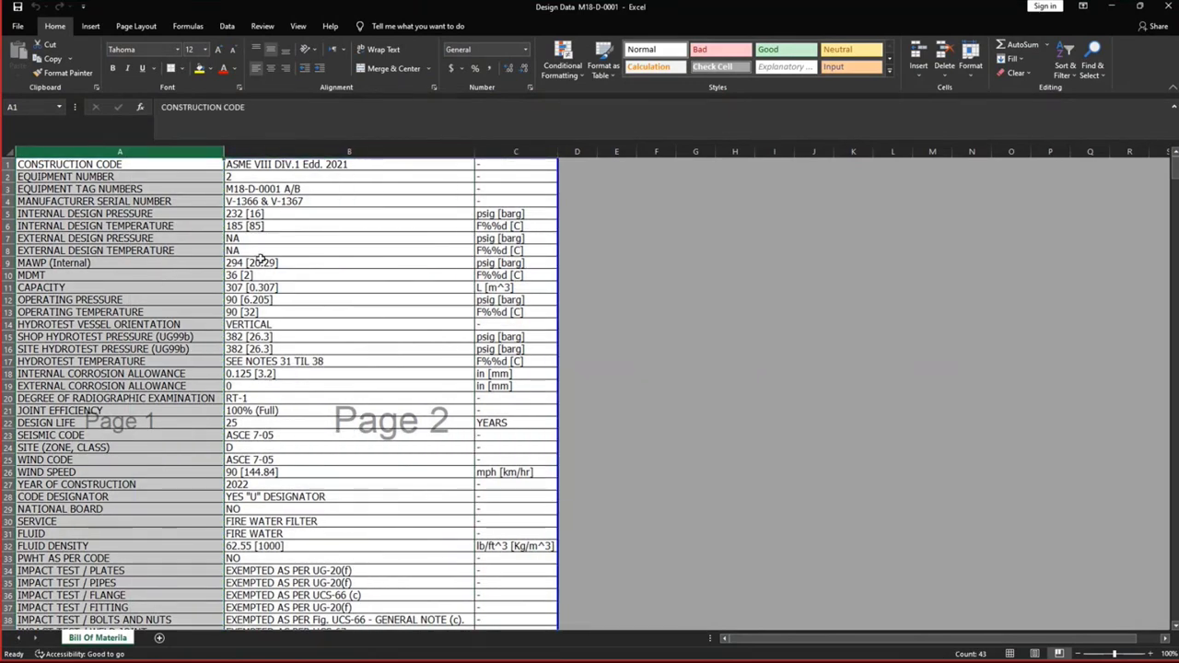
shift+click(275, 147)
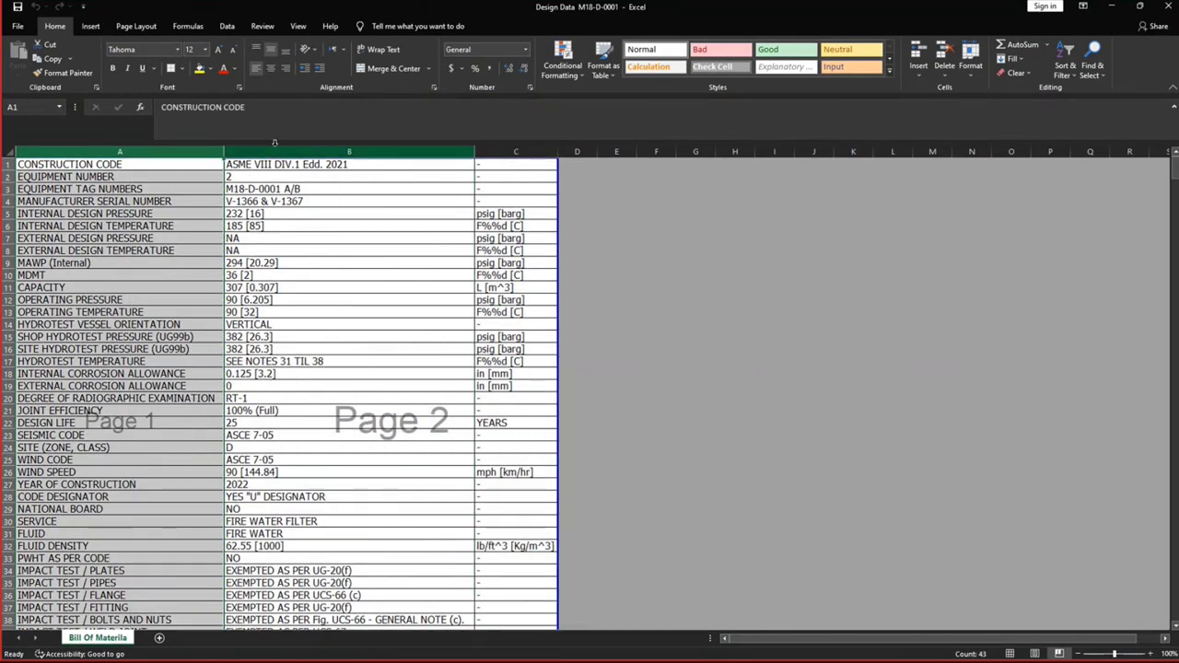
click(509, 150)
click(348, 151)
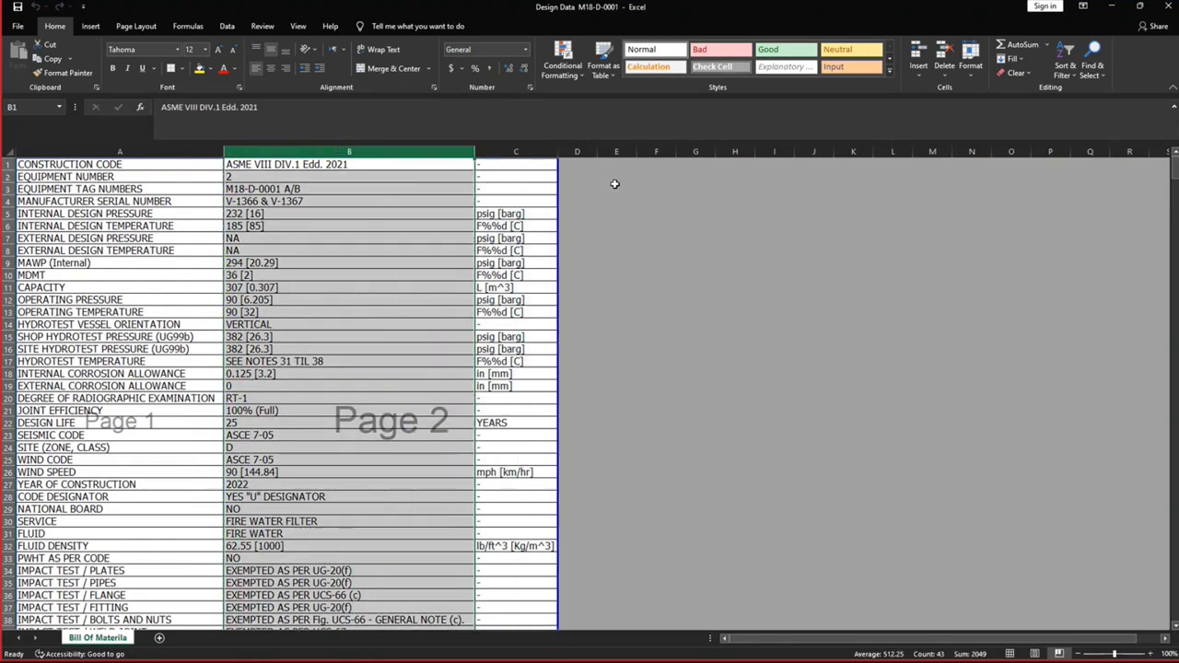
click(581, 152)
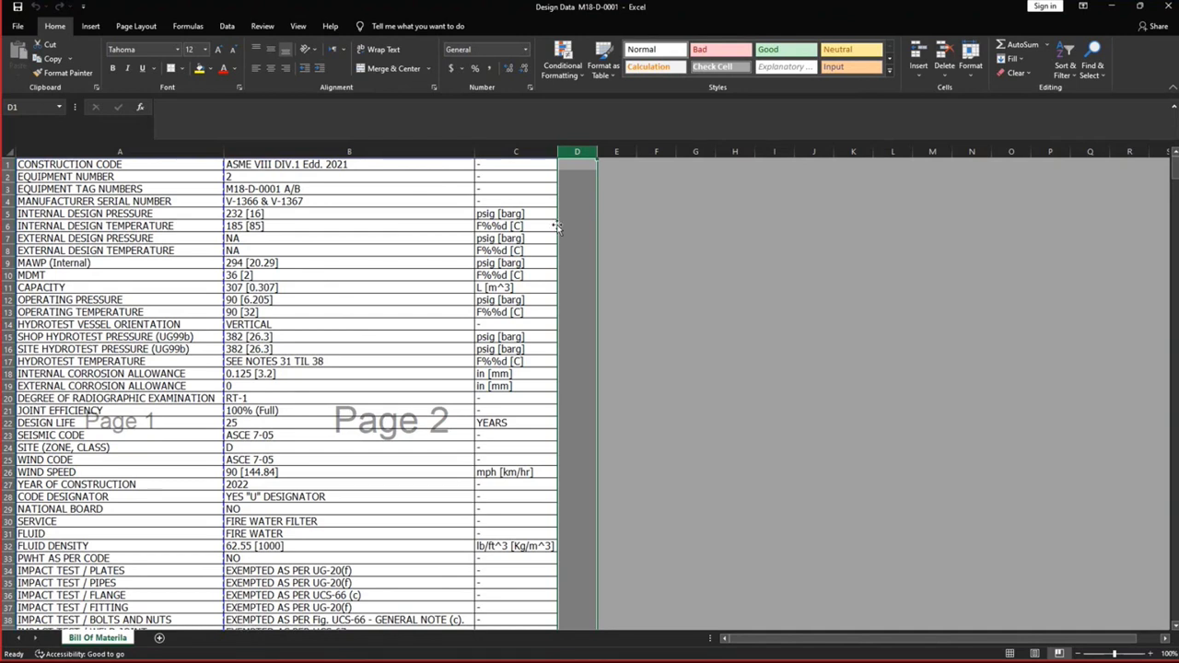
click(425, 152)
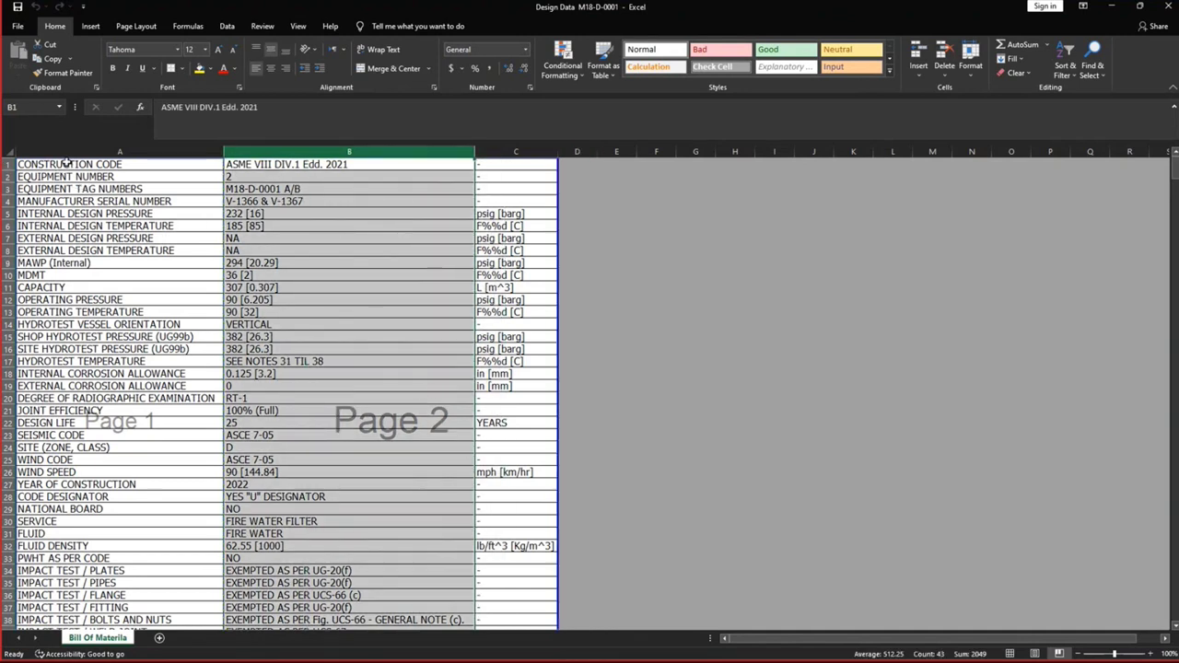
click(115, 166)
click(124, 177)
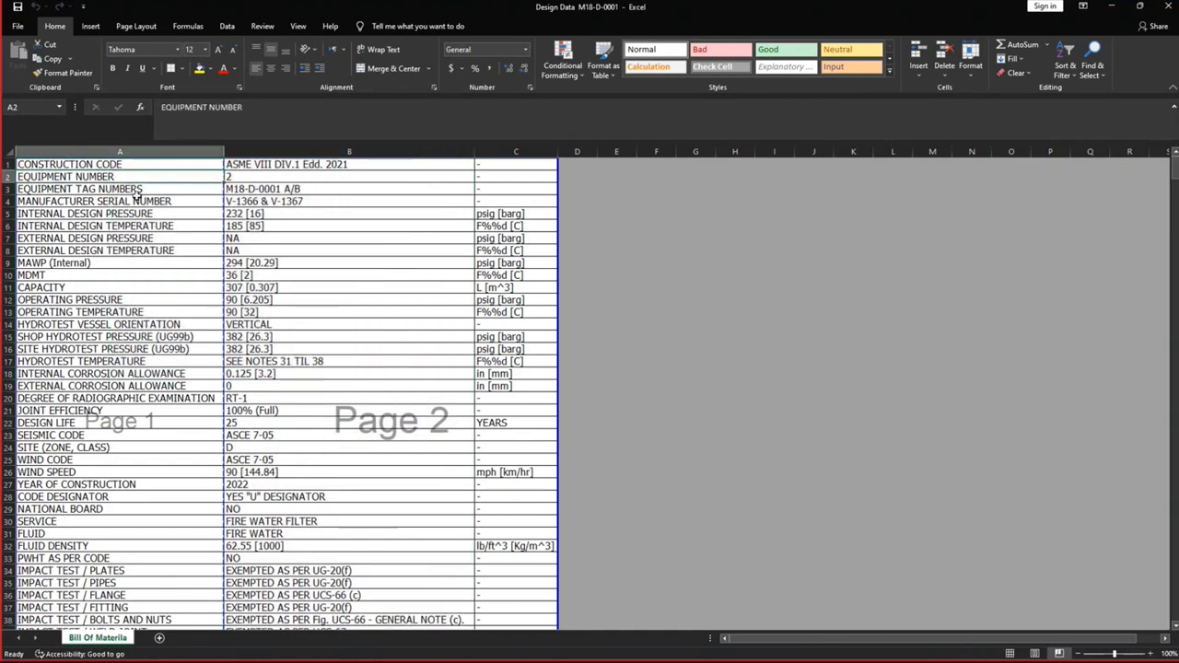
scroll(94, 221, down, 1)
scroll(96, 221, down, 3)
scroll(102, 311, up, 4)
Clear the unit cell of the NATIONAL BOARD row in the design data sheet.
double_click(501, 509)
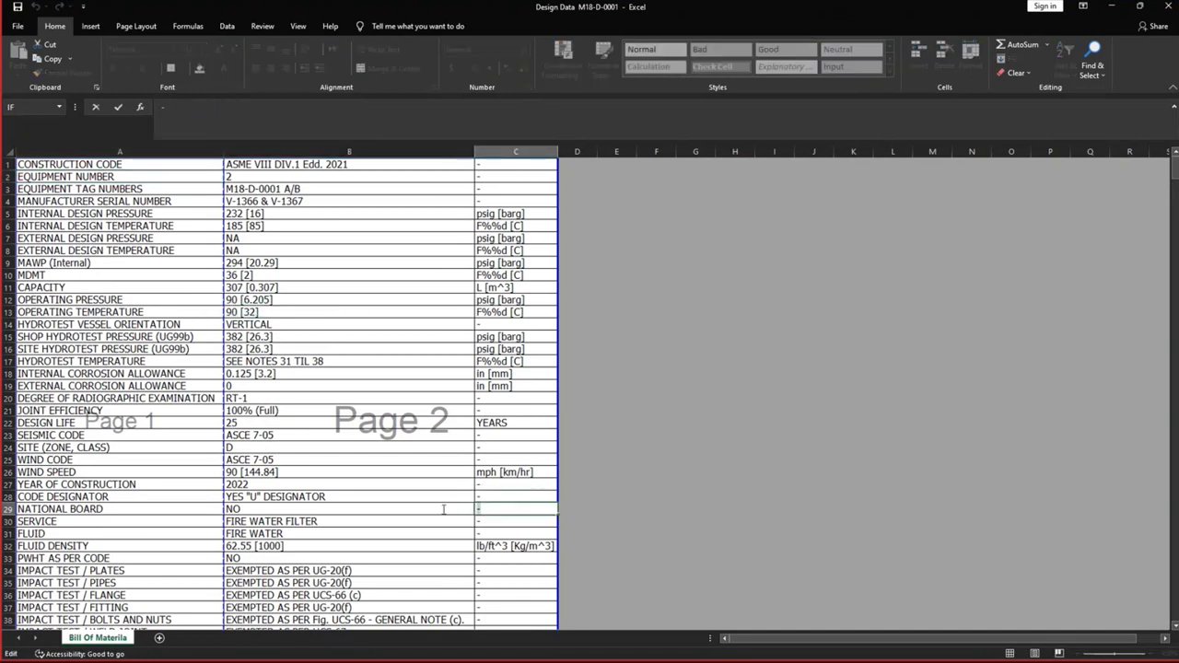
key(BackSpace)
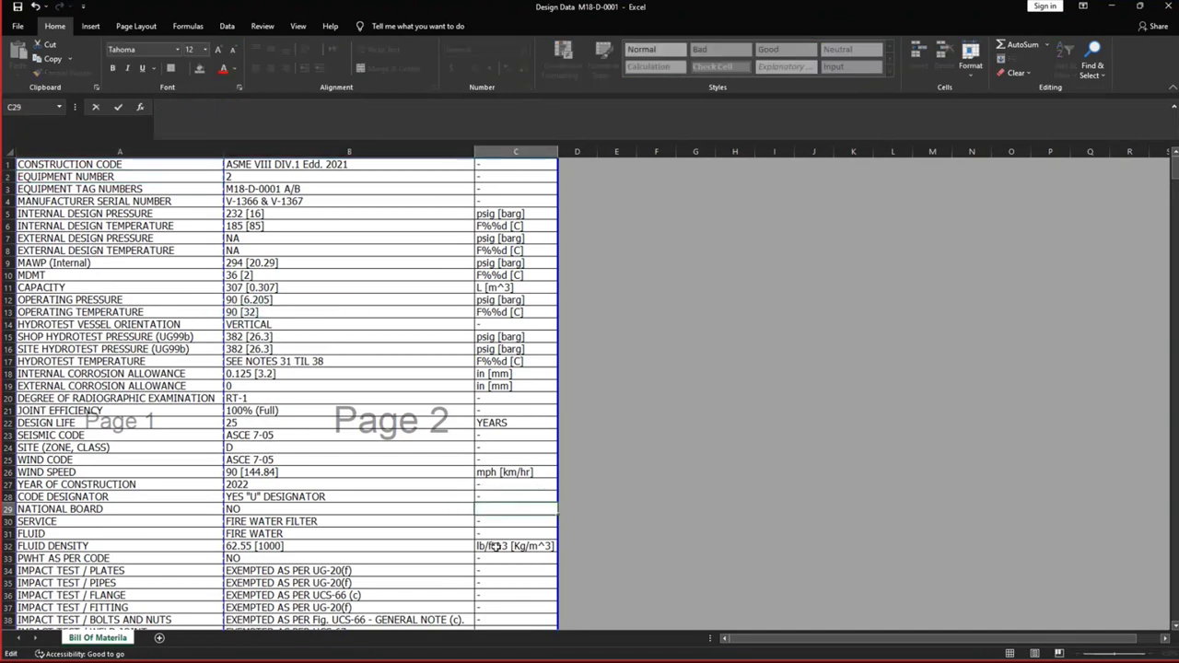
click(643, 529)
click(497, 508)
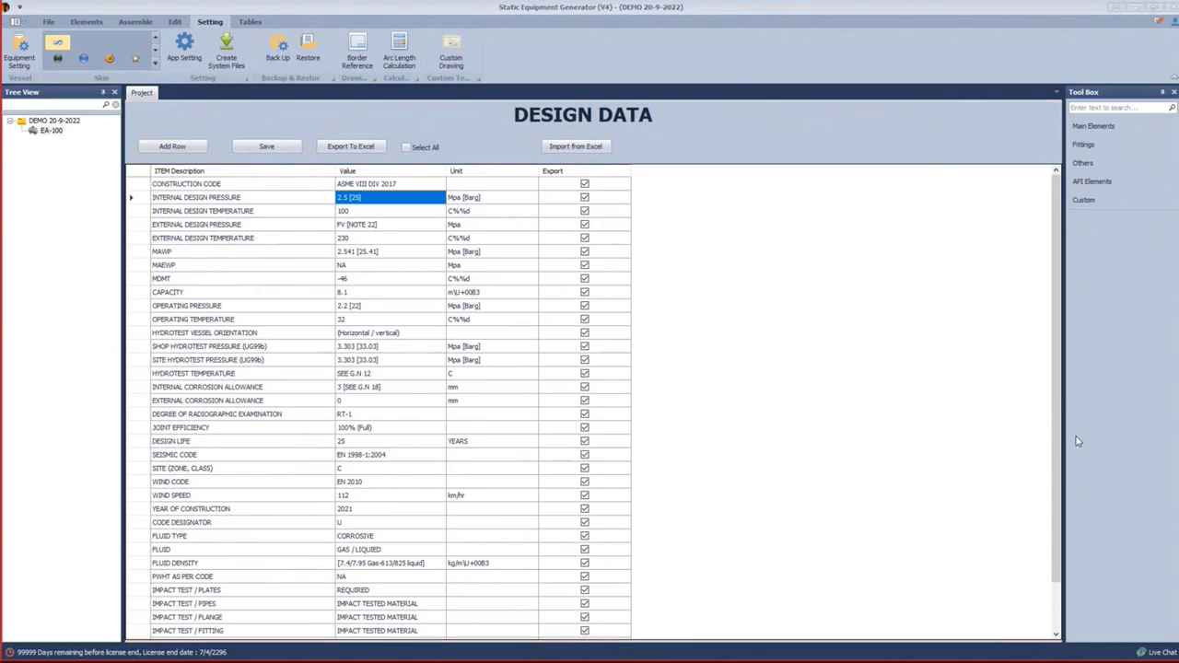
key(alt+Tab)
key(alt+Tab)
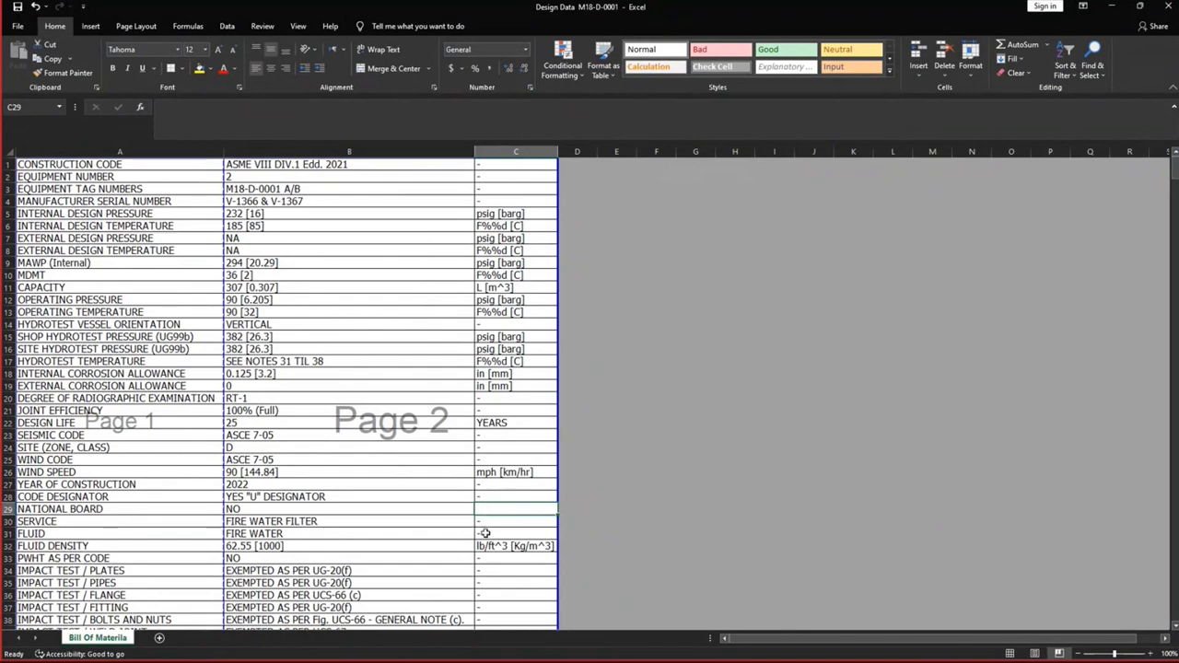
Switch to Static Equipment Generator and import the vessel's design data from the Design Data M18-D-0001 workbook in the Desktop temp folder.
key(alt+Tab)
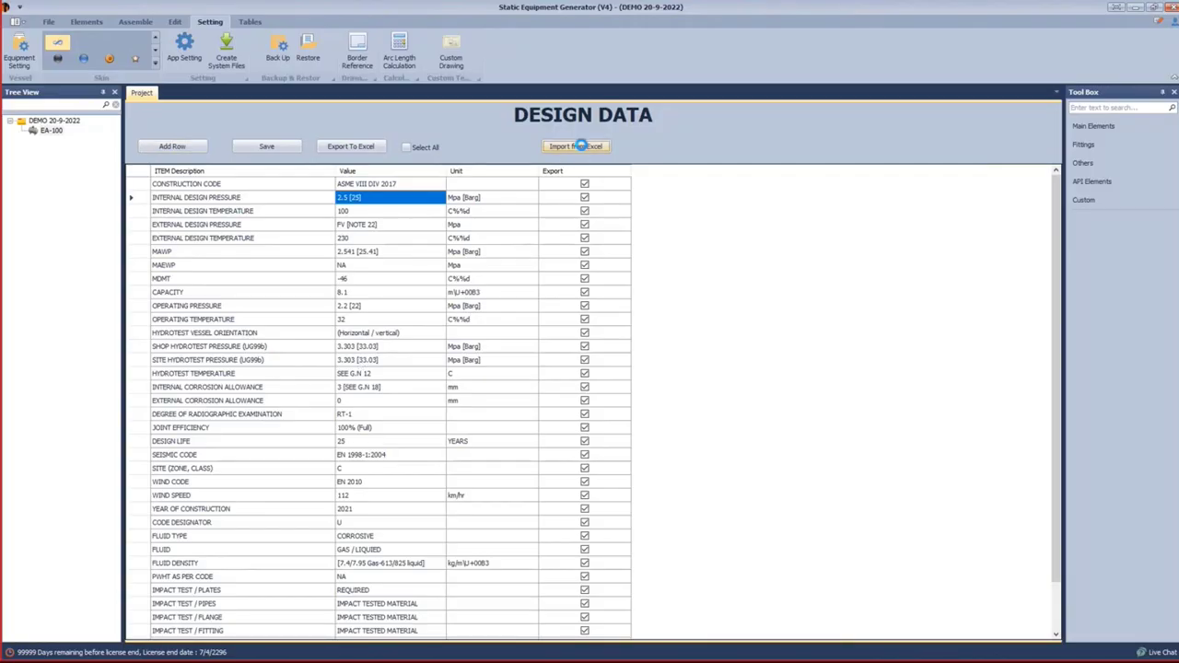
click(581, 146)
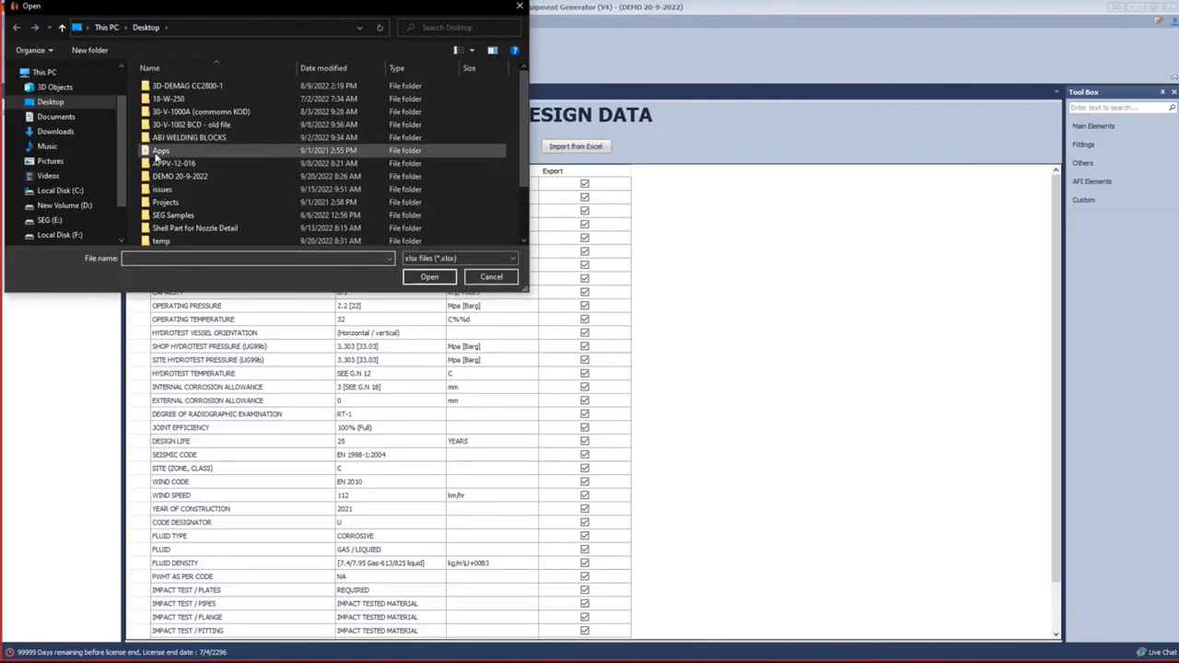
click(48, 72)
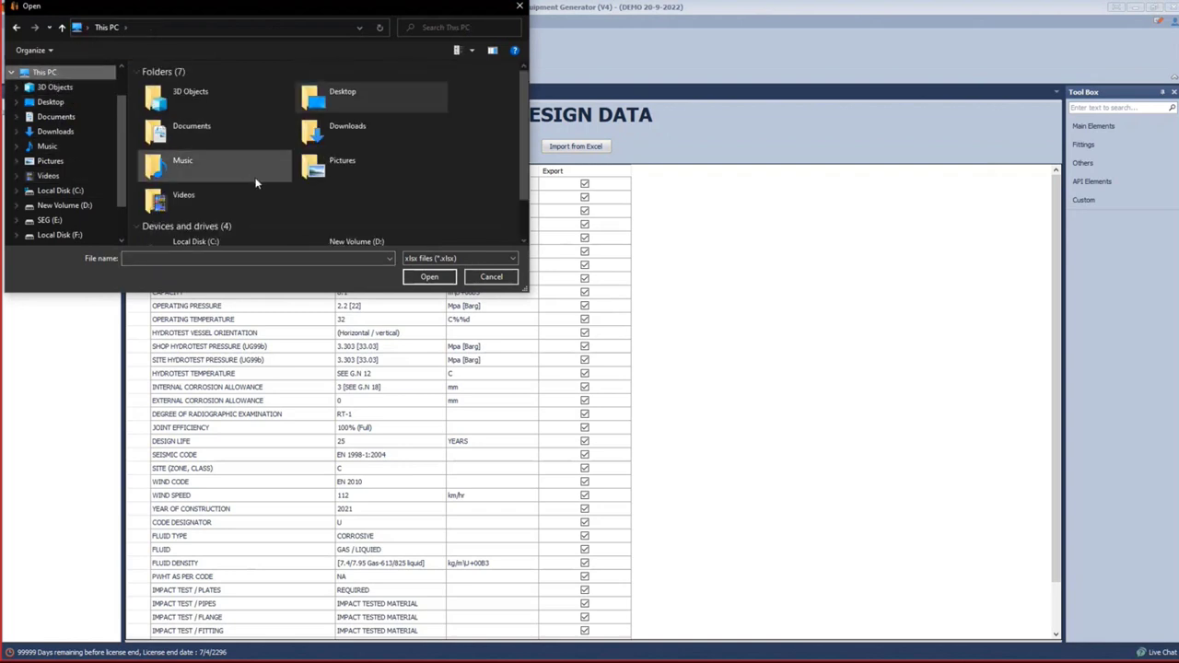
click(50, 101)
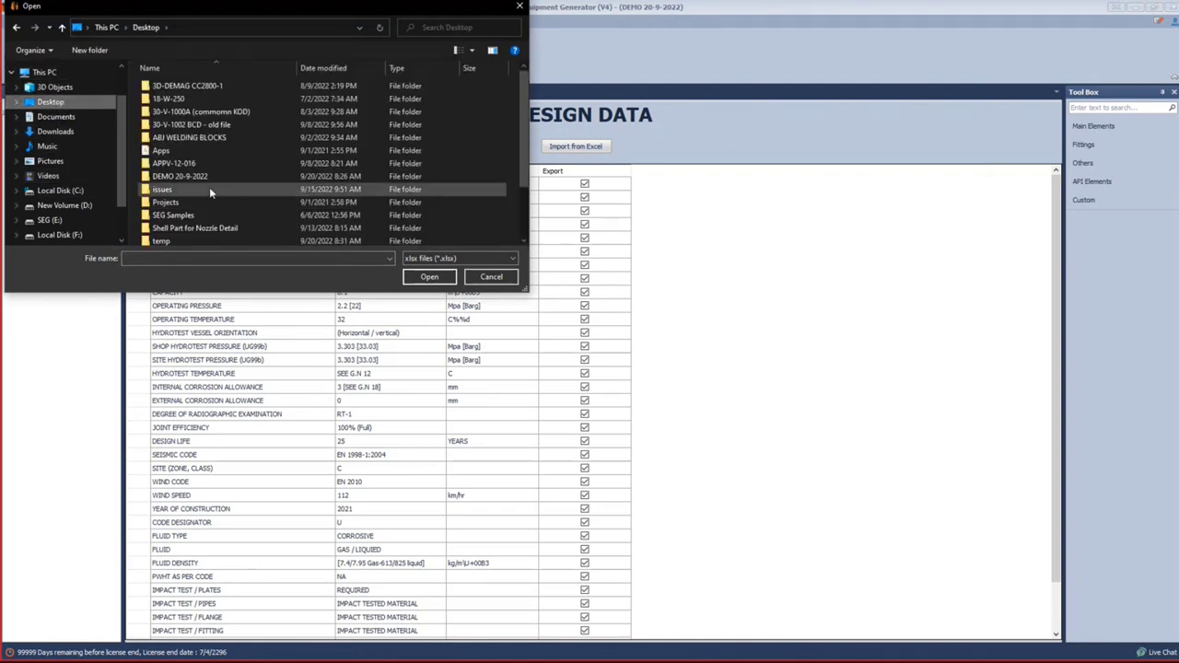
scroll(179, 191, down, 1)
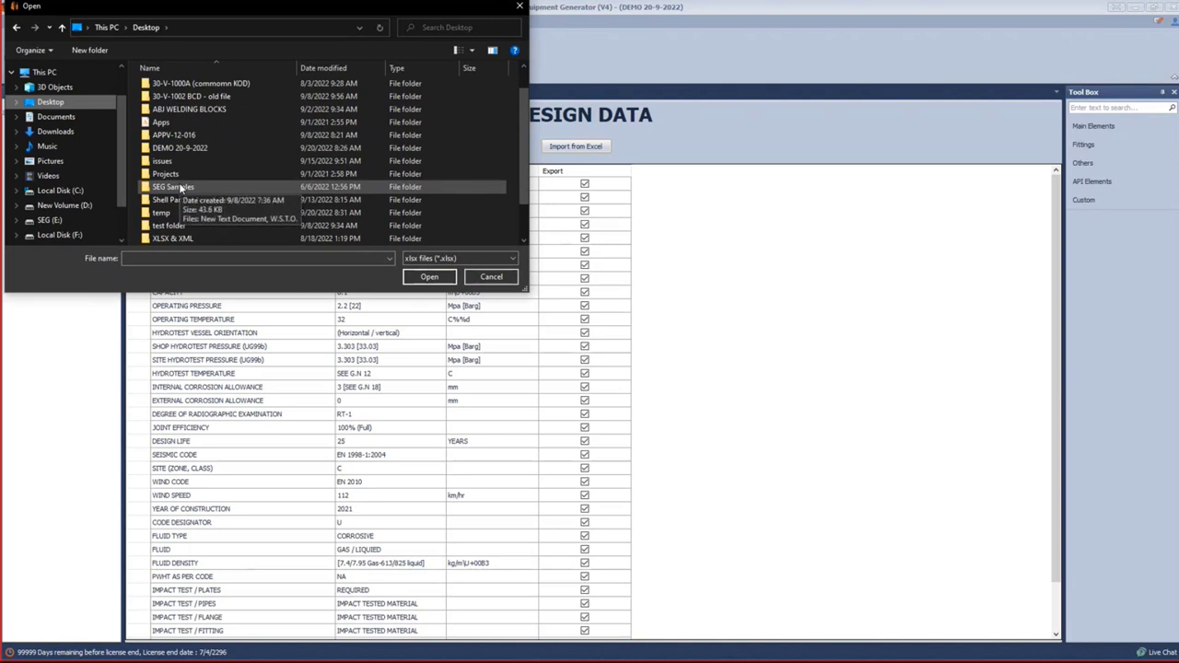
scroll(180, 187, down, 2)
double_click(182, 149)
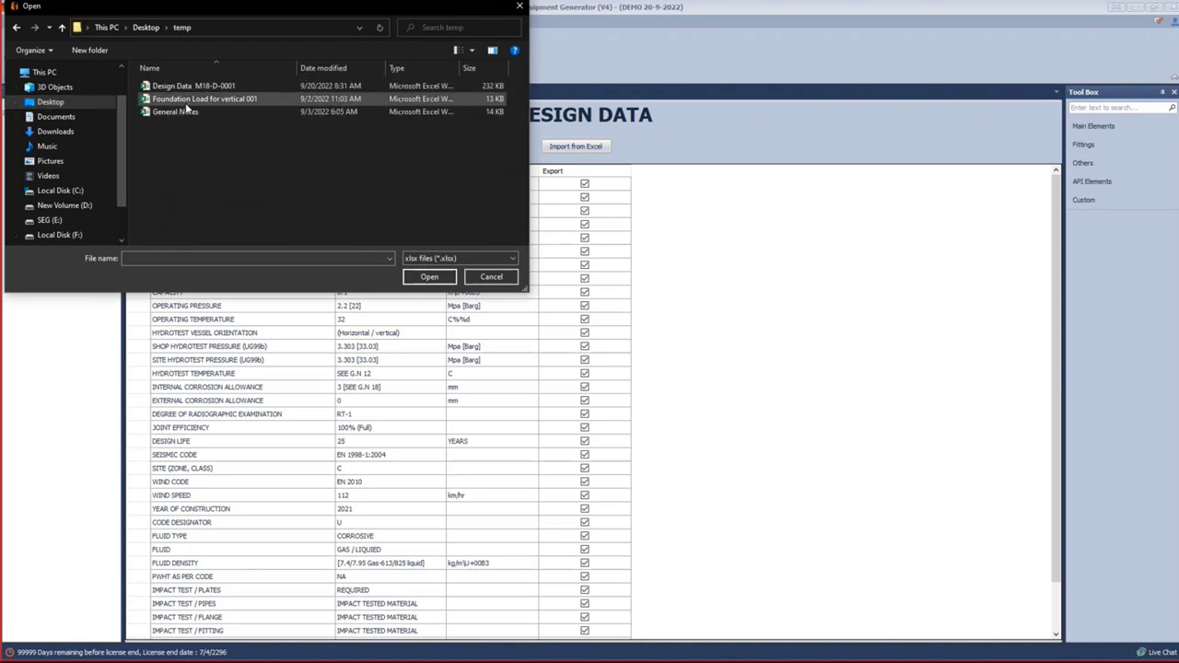
click(189, 86)
click(411, 277)
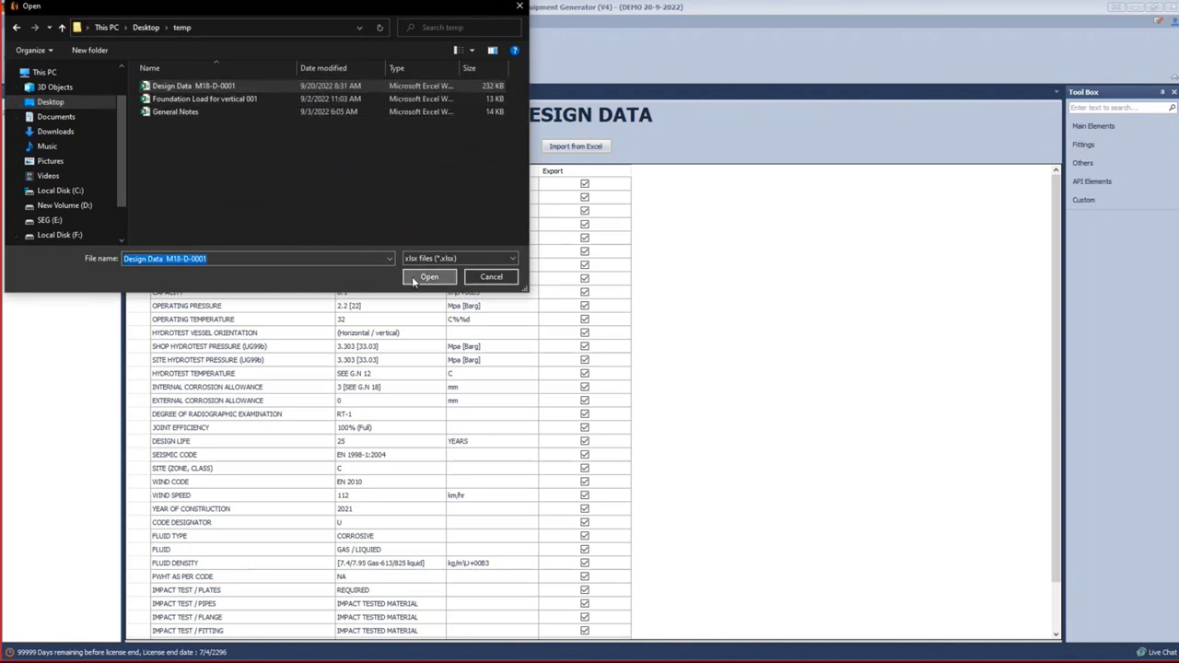
click(597, 374)
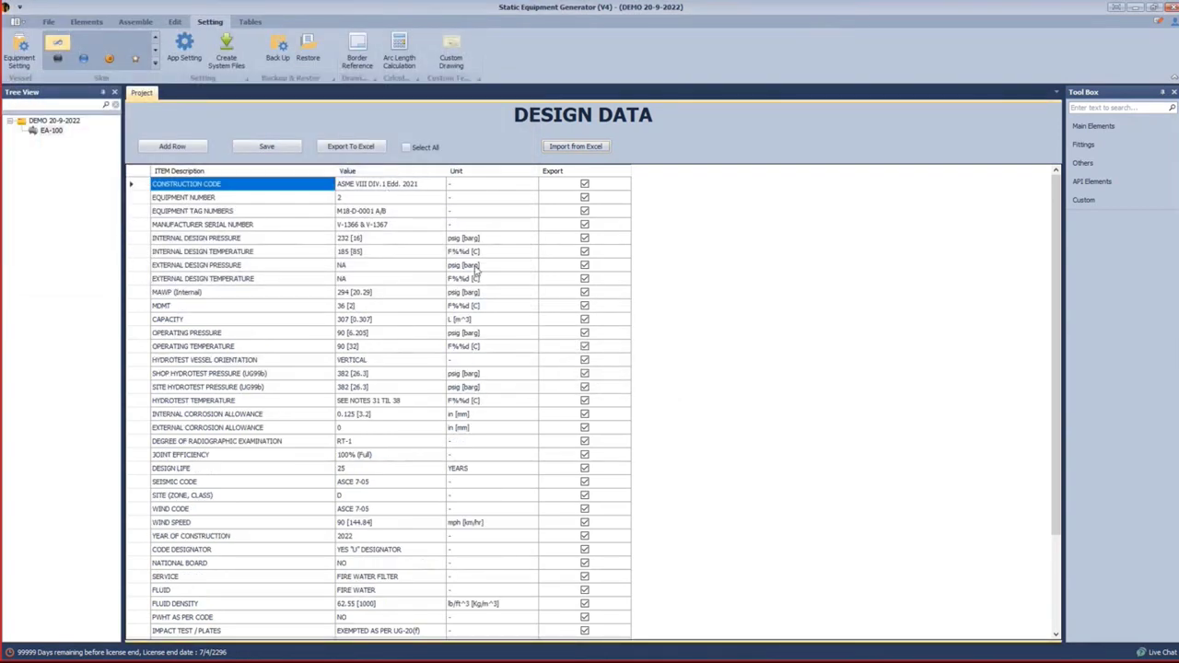
Review the imported design data rows, including the construction code and equipment number values.
scroll(468, 266, down, 3)
scroll(468, 268, up, 3)
click(422, 188)
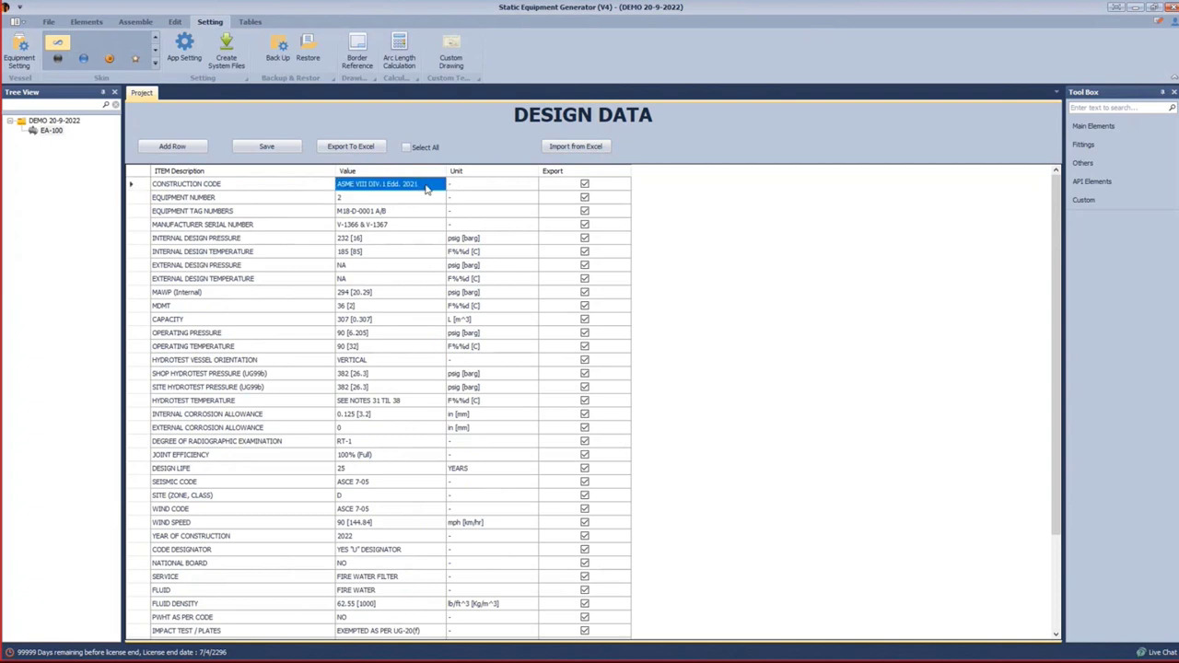
click(413, 201)
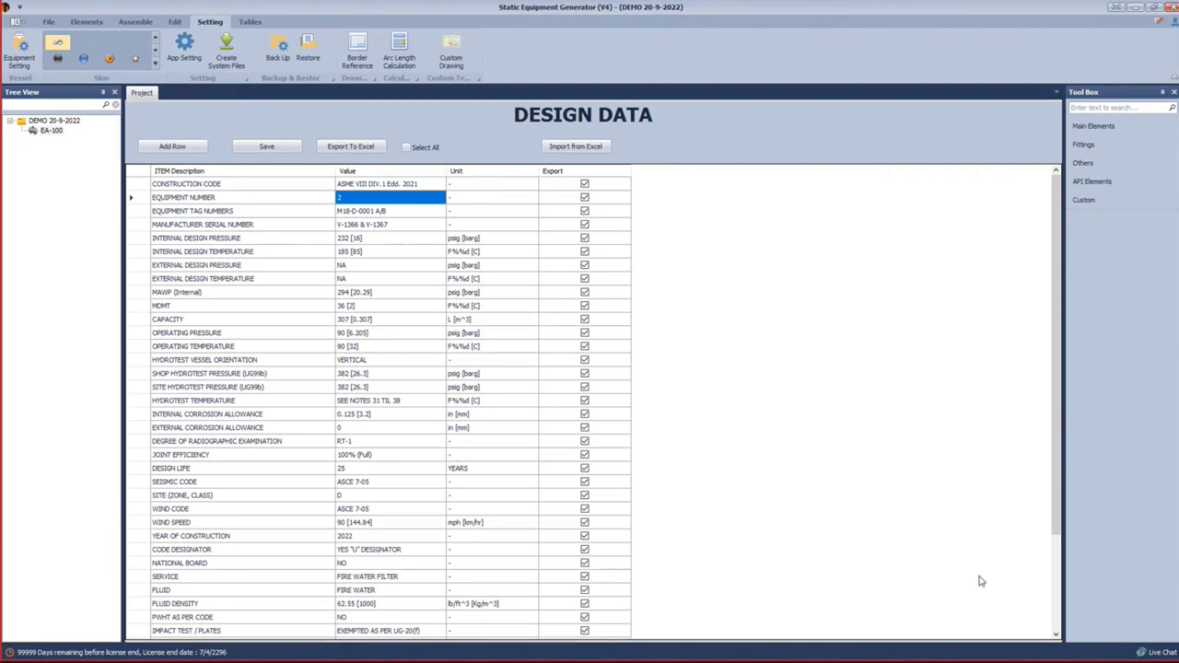
Close the source Excel workbook and save the imported design data to the project file.
key(super)
scroll(300, 292, up, 2)
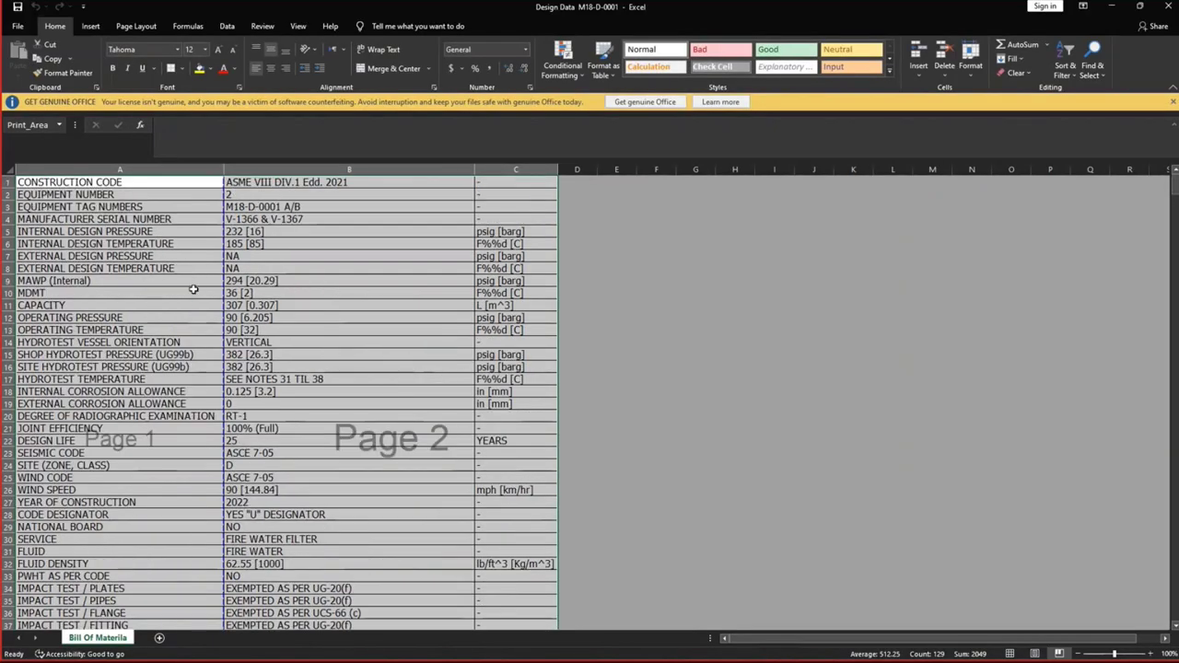
click(1166, 6)
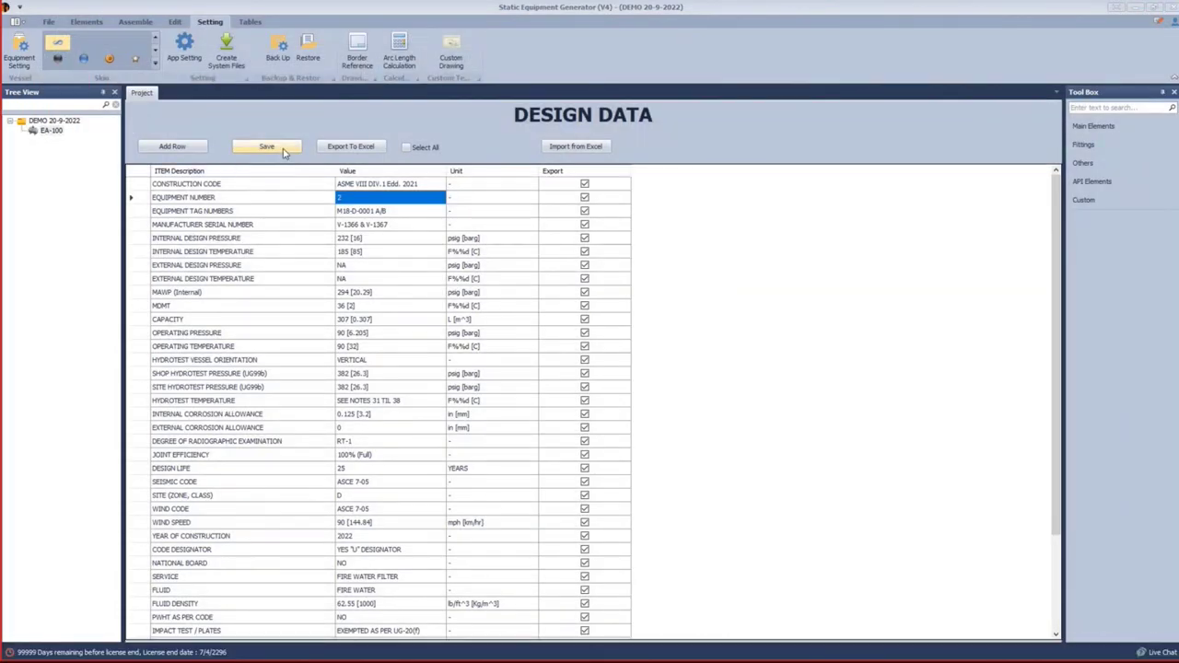
click(283, 152)
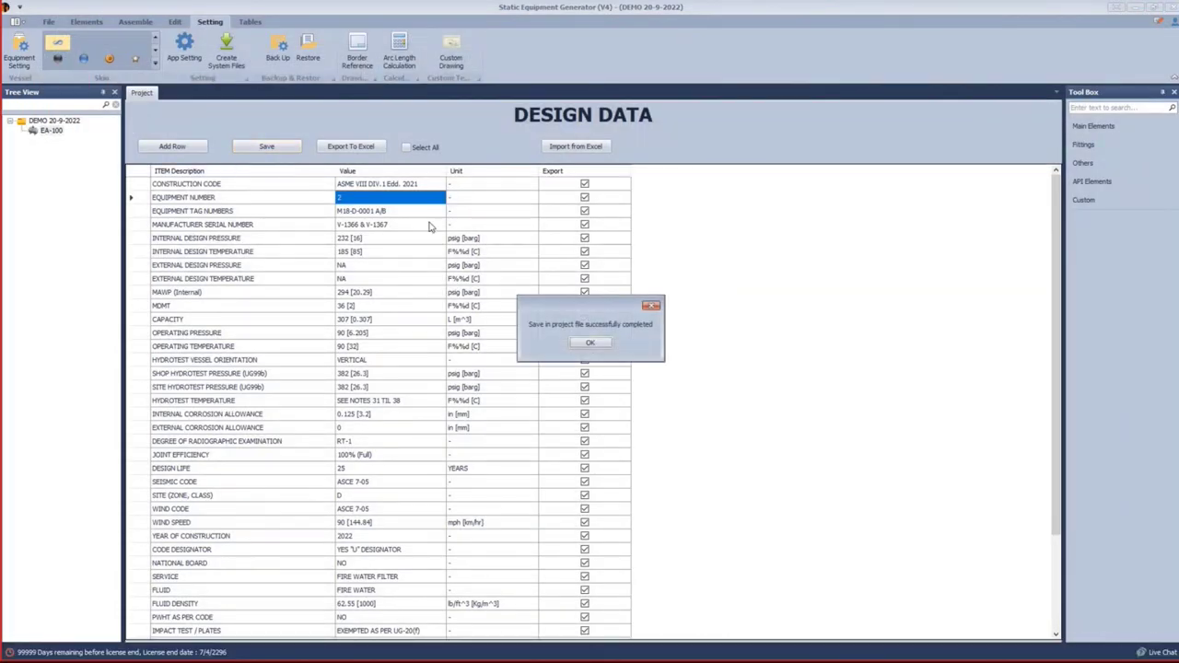
Close the save confirmation for the design data and select the EA-100 vessel in the project tree.
click(597, 348)
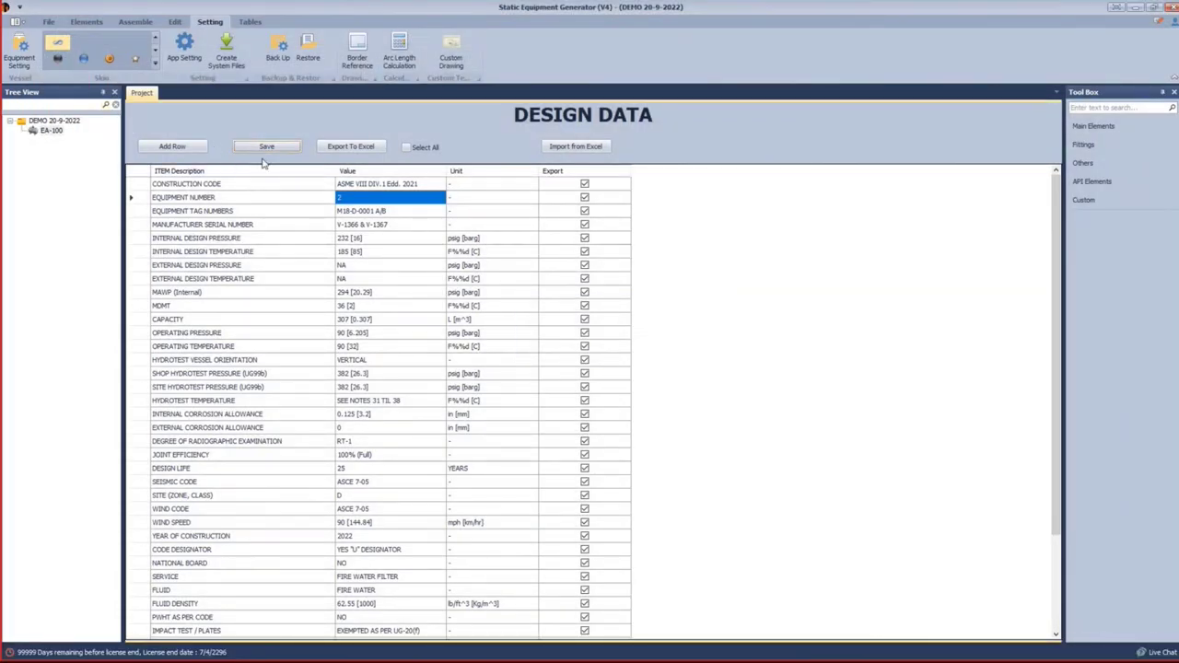
scroll(402, 314, down, 3)
scroll(402, 332, up, 3)
scroll(404, 323, down, 3)
scroll(423, 313, up, 3)
click(36, 122)
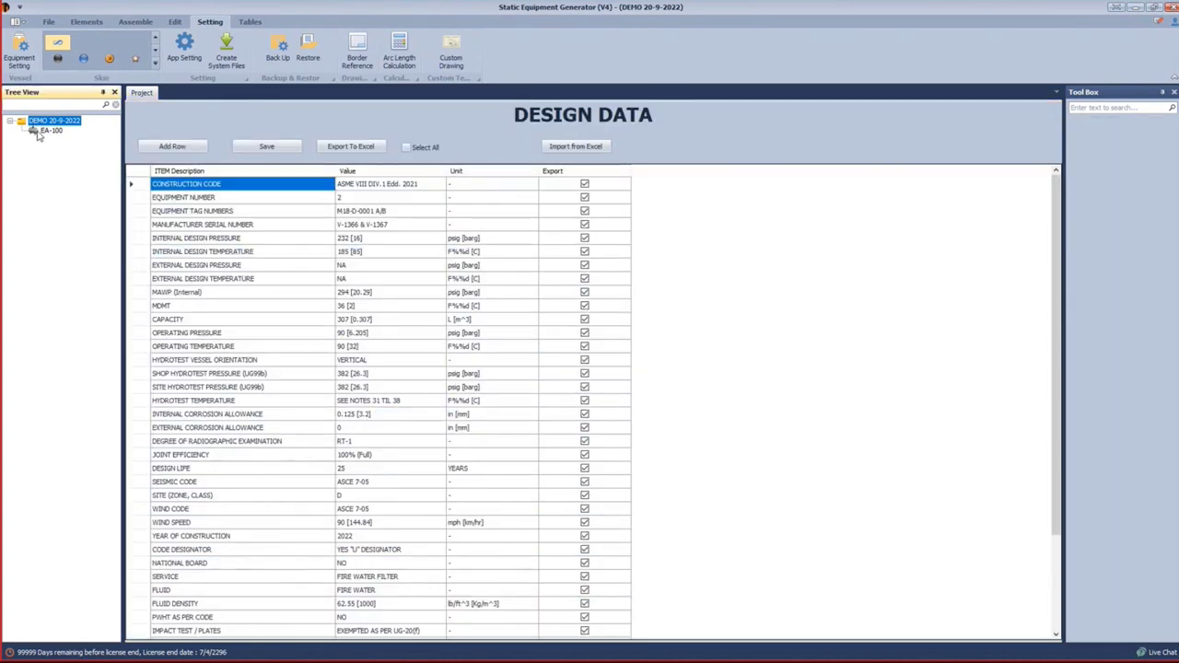
click(39, 133)
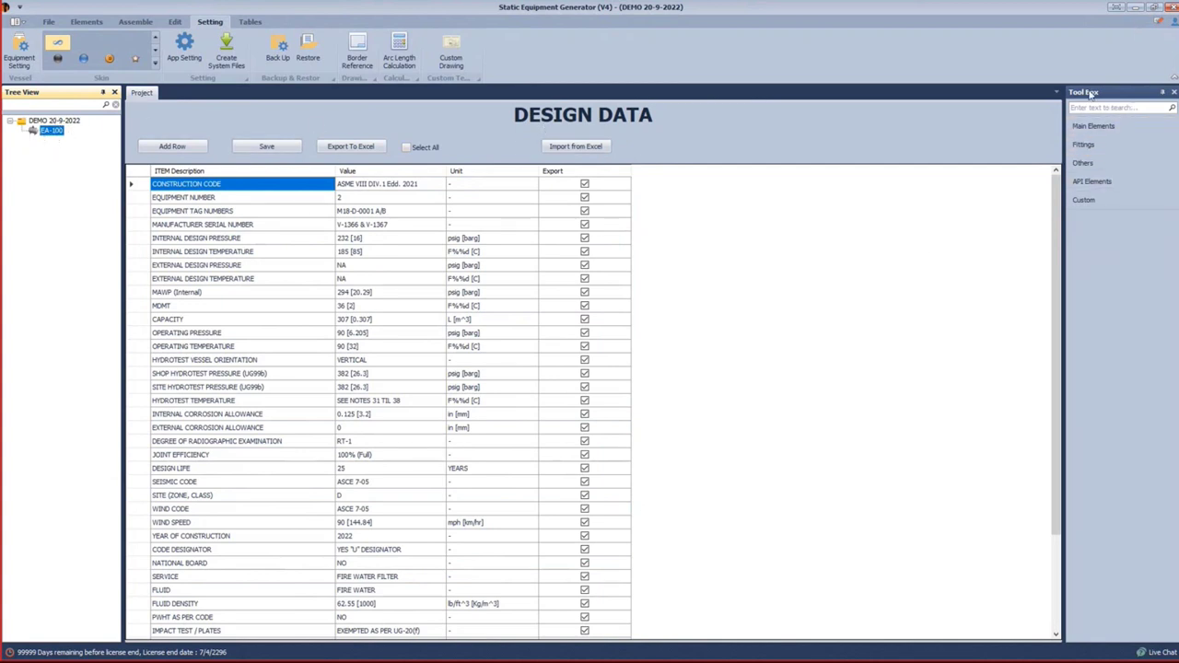
Look through the Main Elements, Fittings and Others element categories and close the Tool Box.
click(1093, 128)
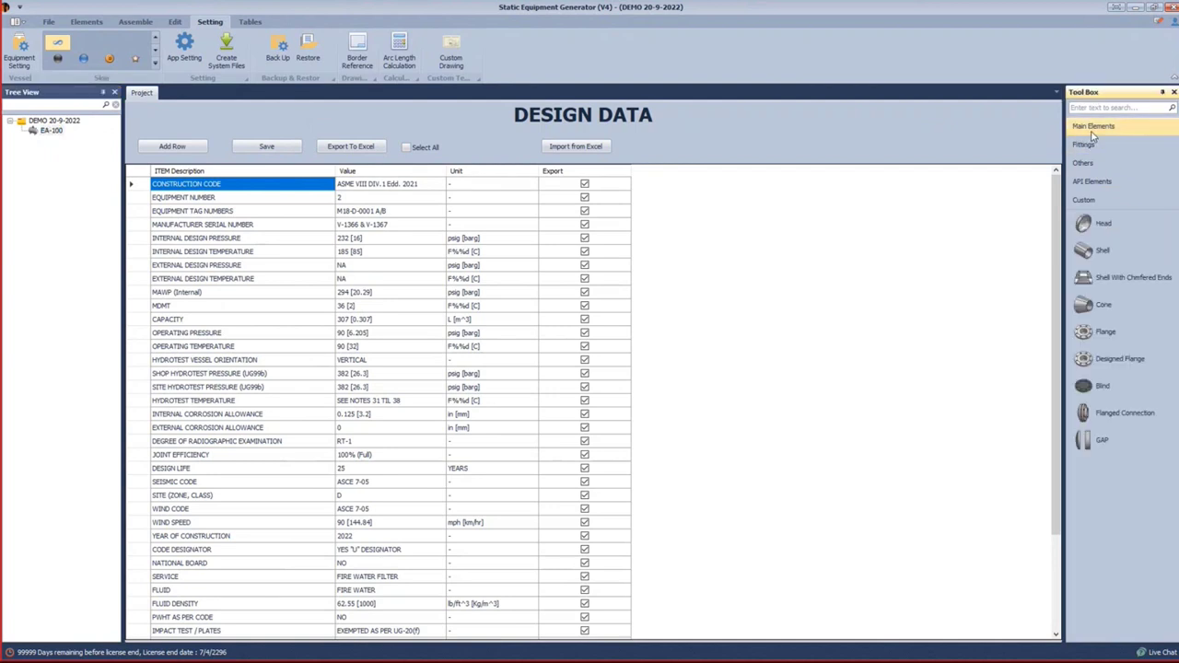
click(1094, 146)
click(1093, 162)
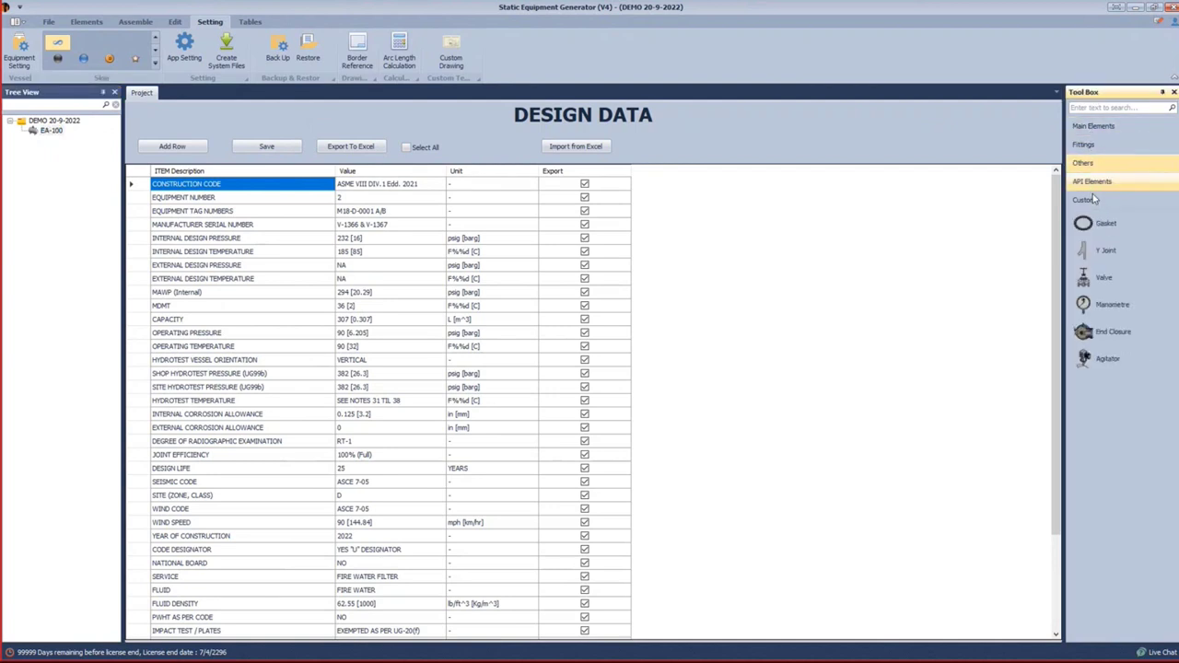
click(1092, 126)
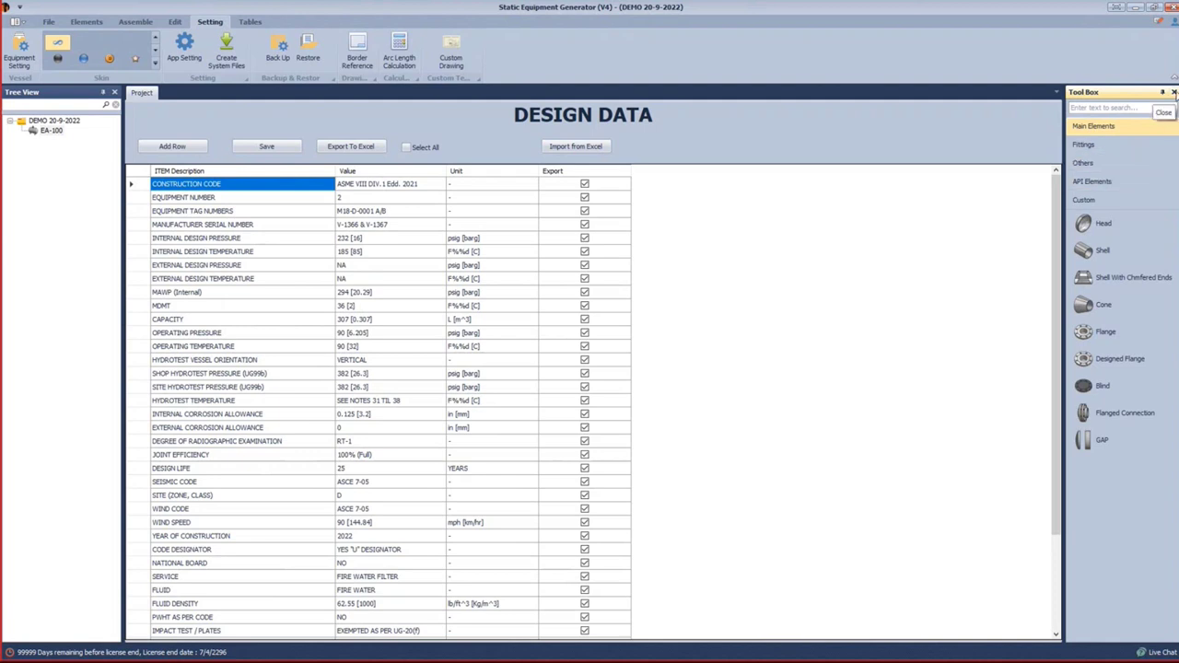
click(1174, 93)
Add a head element named Bottom Head to the EA-100 vessel.
click(86, 21)
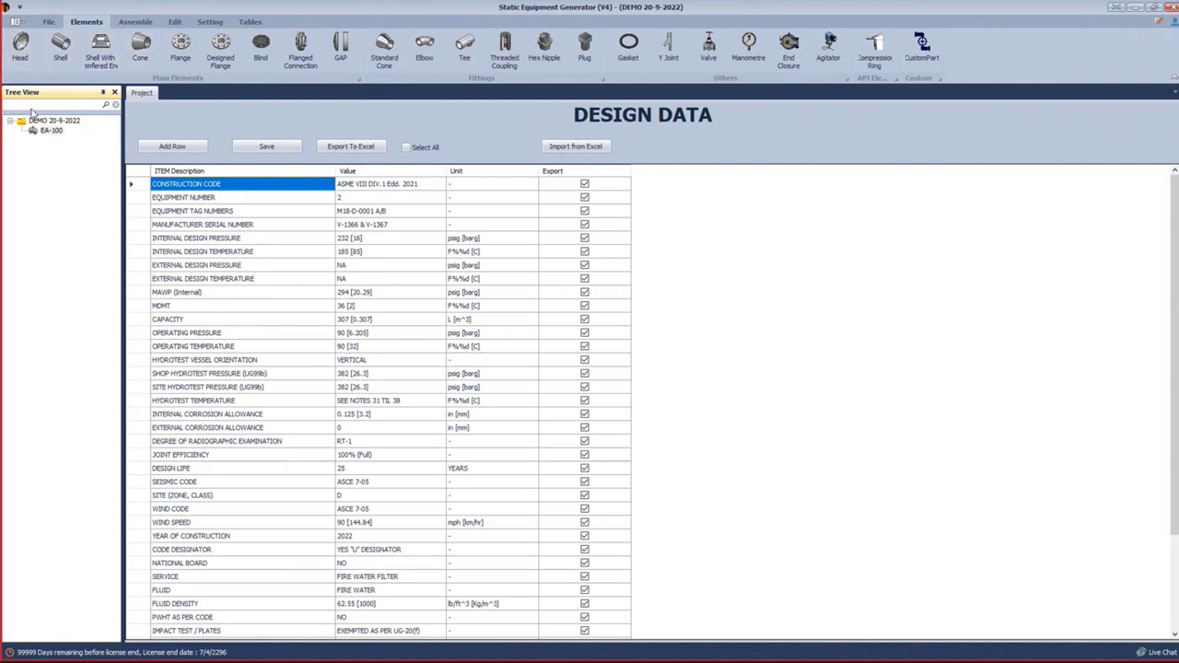
click(21, 47)
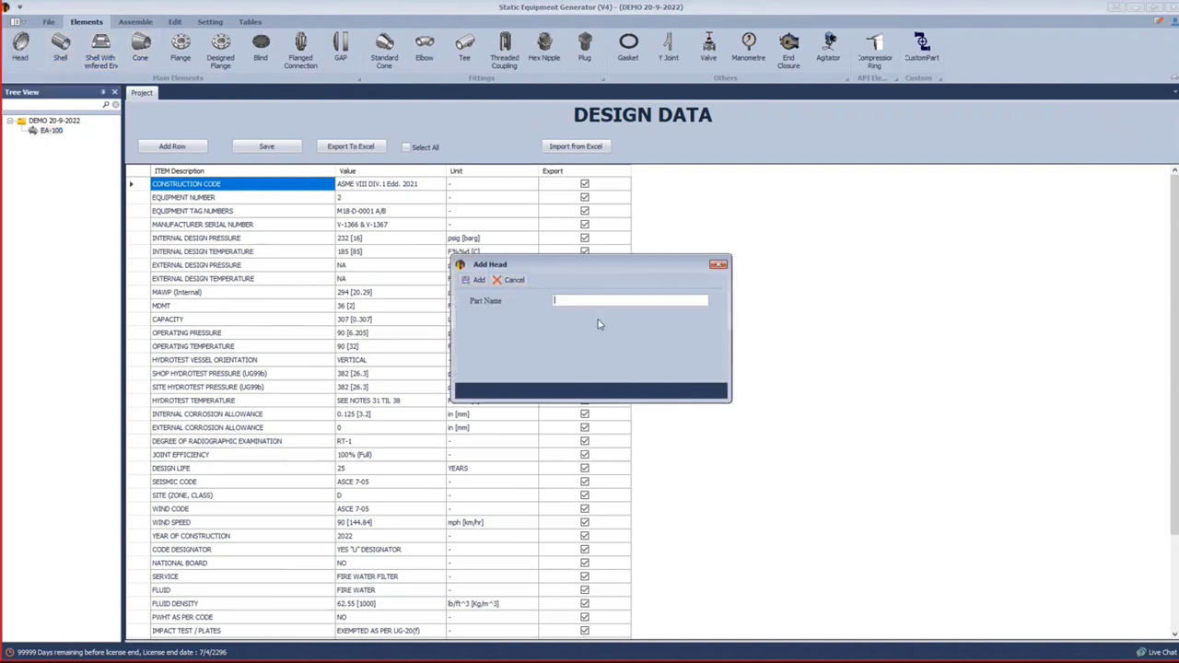
text(b)
key(BackSpace)
key(BackSpace)
key(BackSpace)
key(BackSpace)
key(BackSpace)
text(Bot)
key(Return)
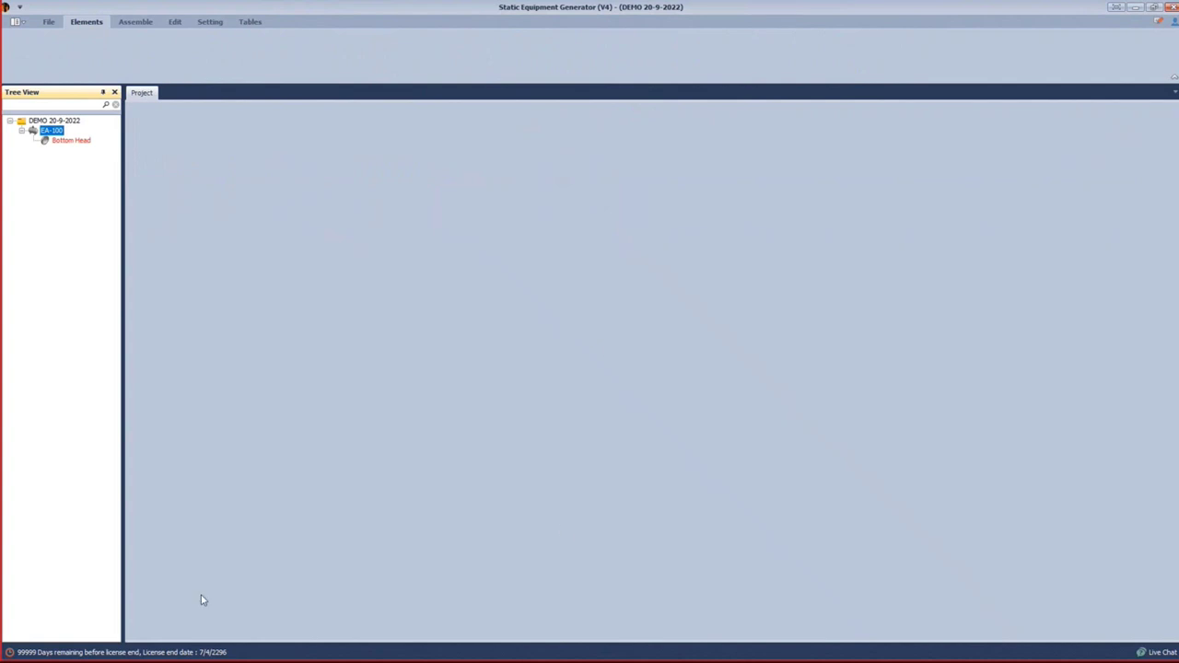
Set Bottom Head to the Ellipsoidal head (With CR and KR) type with inner diameter 1219 mm and thickness 12 mm.
click(89, 143)
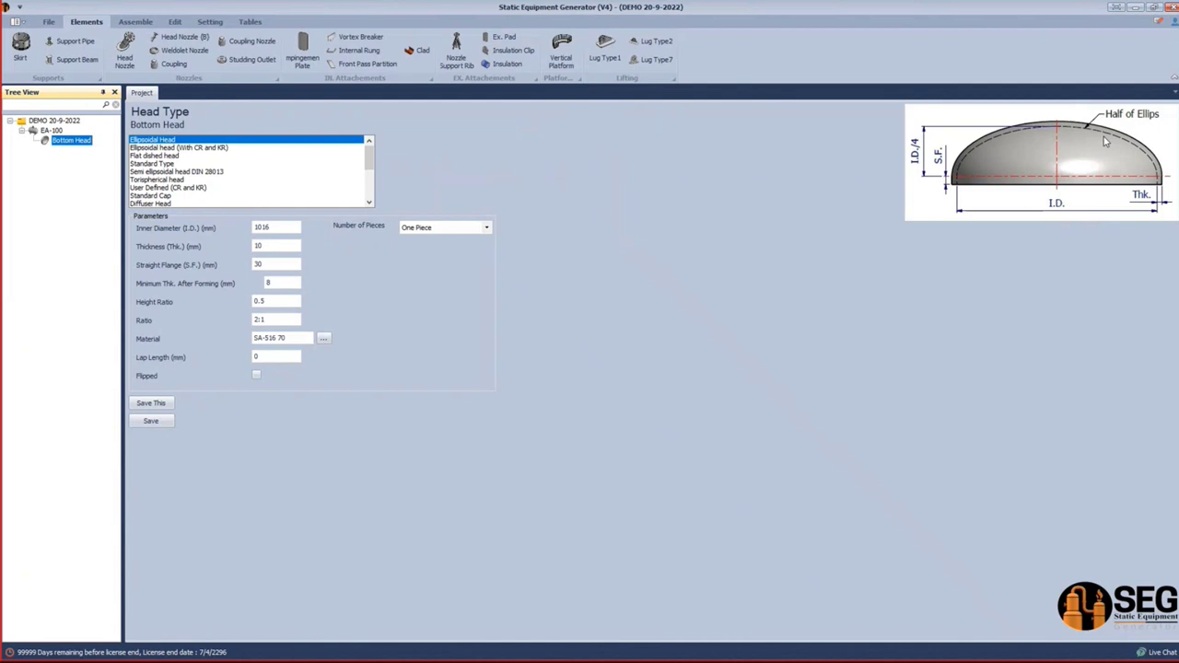
click(230, 156)
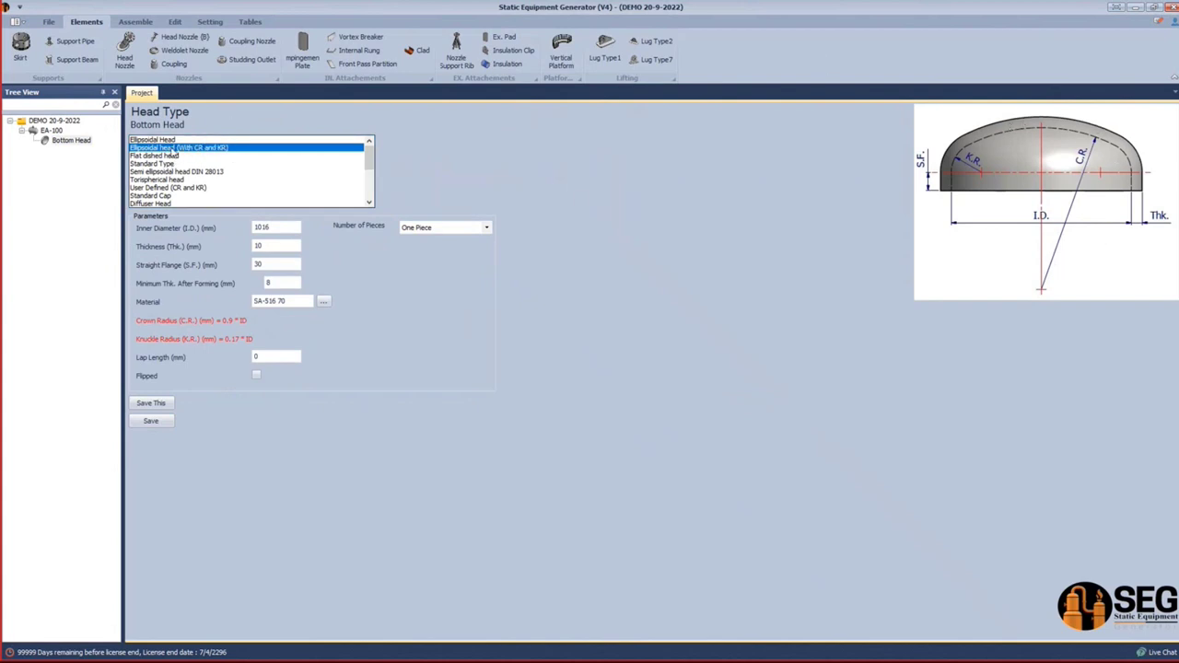
drag(276, 227, 210, 233)
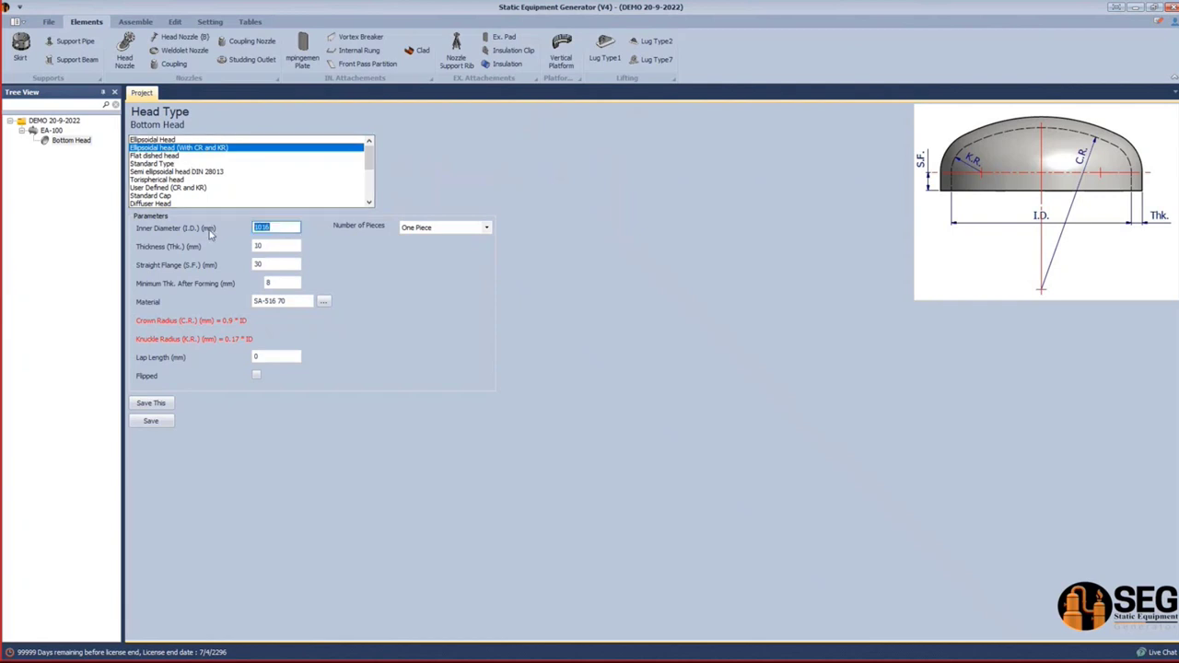
text(1219)
key(Tab)
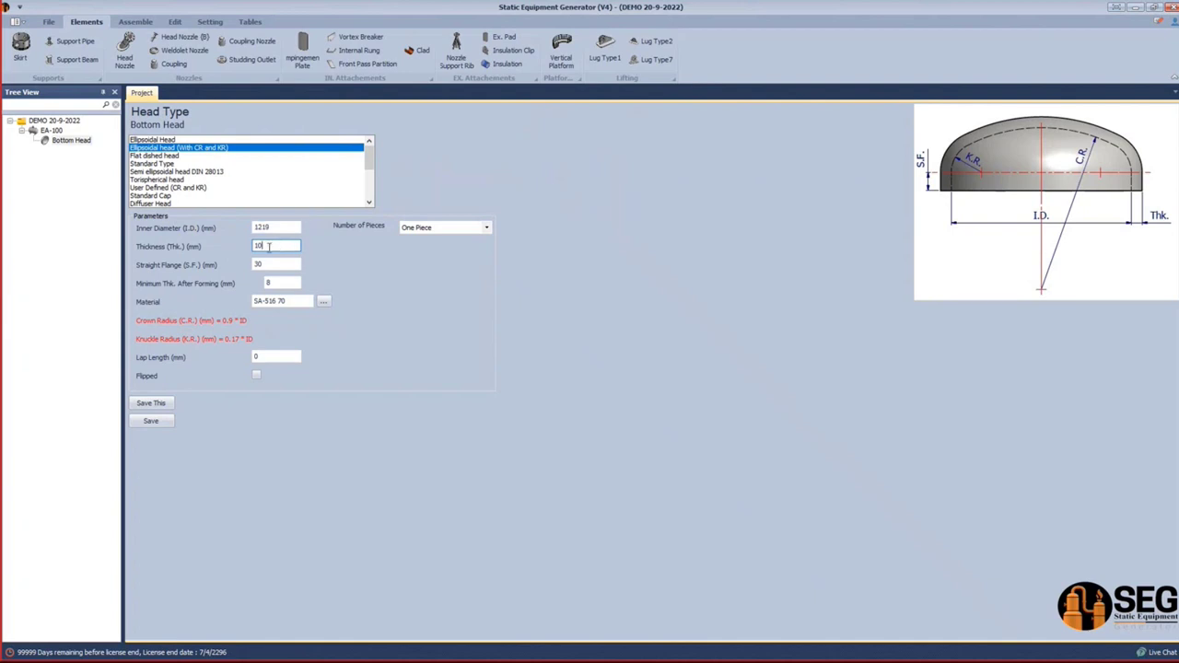
text(12)
Give Bottom Head a 50 mm straight flange, 9.5 mm minimum thickness after forming and material SA-516 70N, and save it.
drag(276, 264, 208, 270)
text(50)
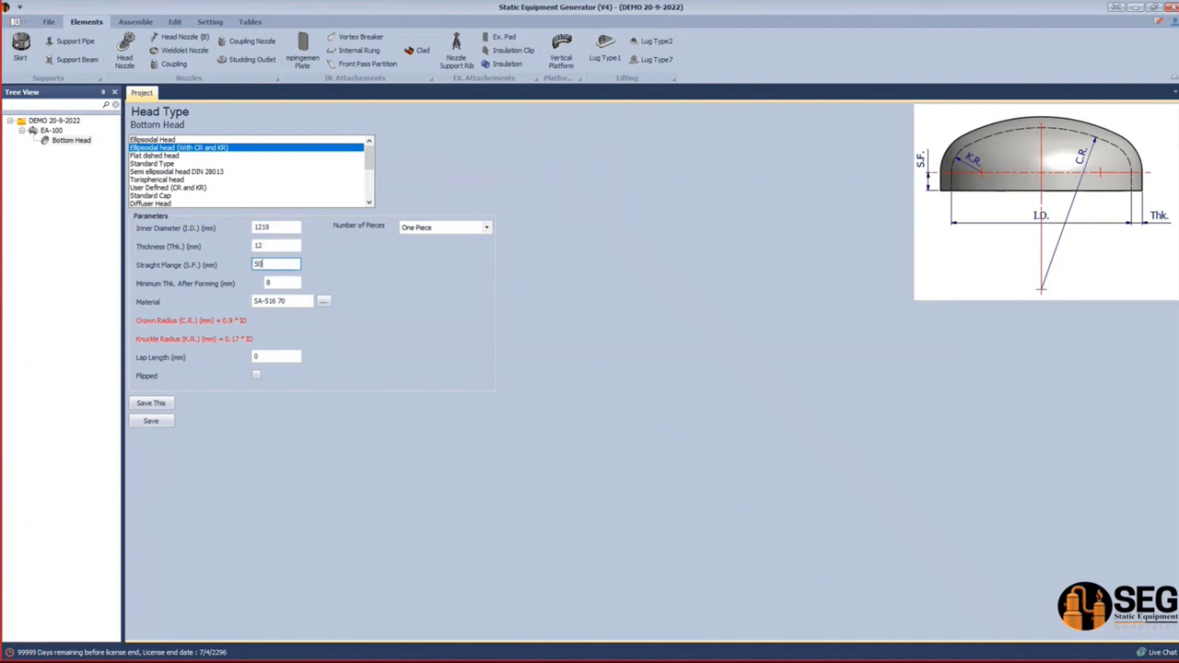
key(Tab)
text(9)
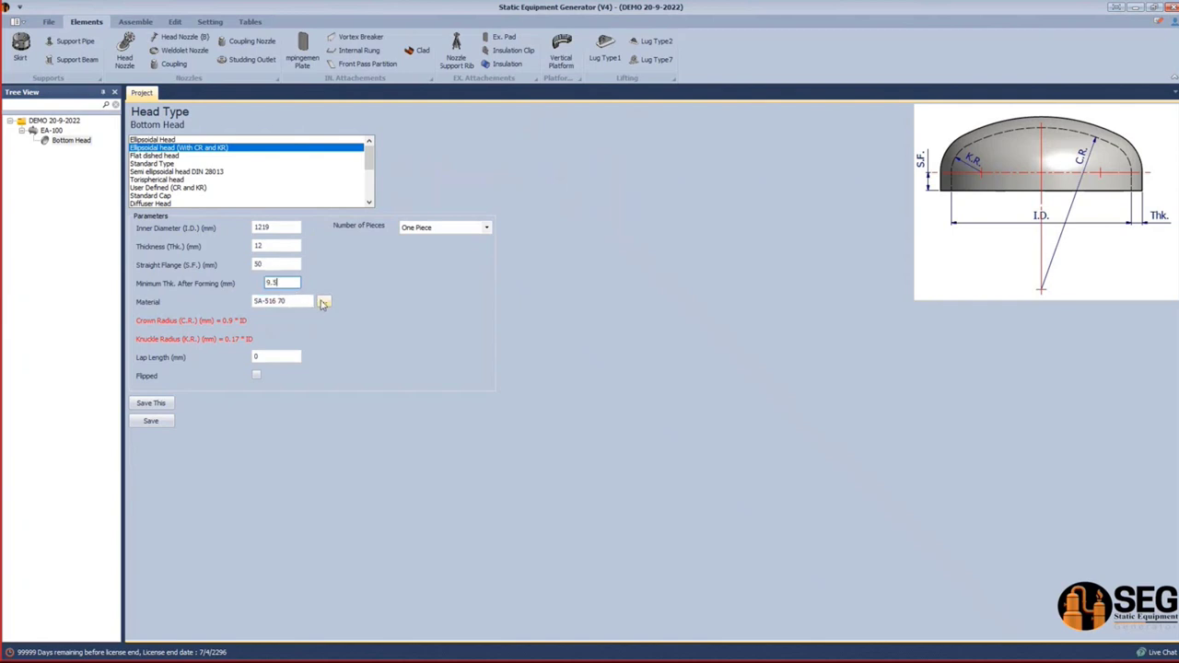
click(299, 300)
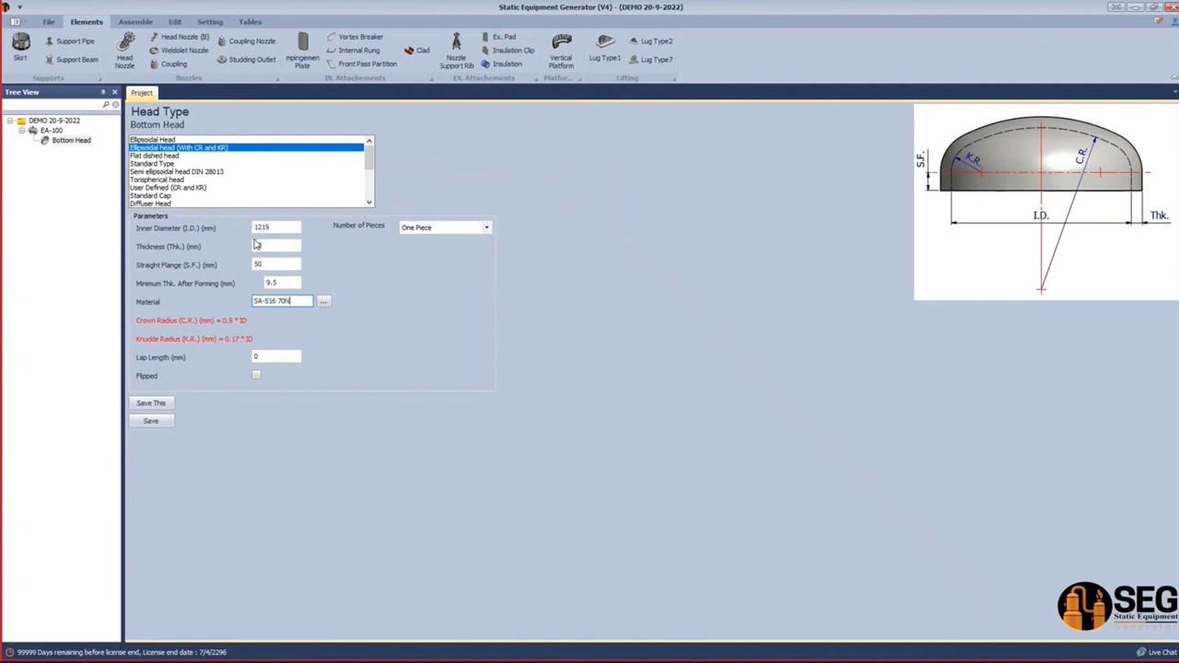
click(151, 422)
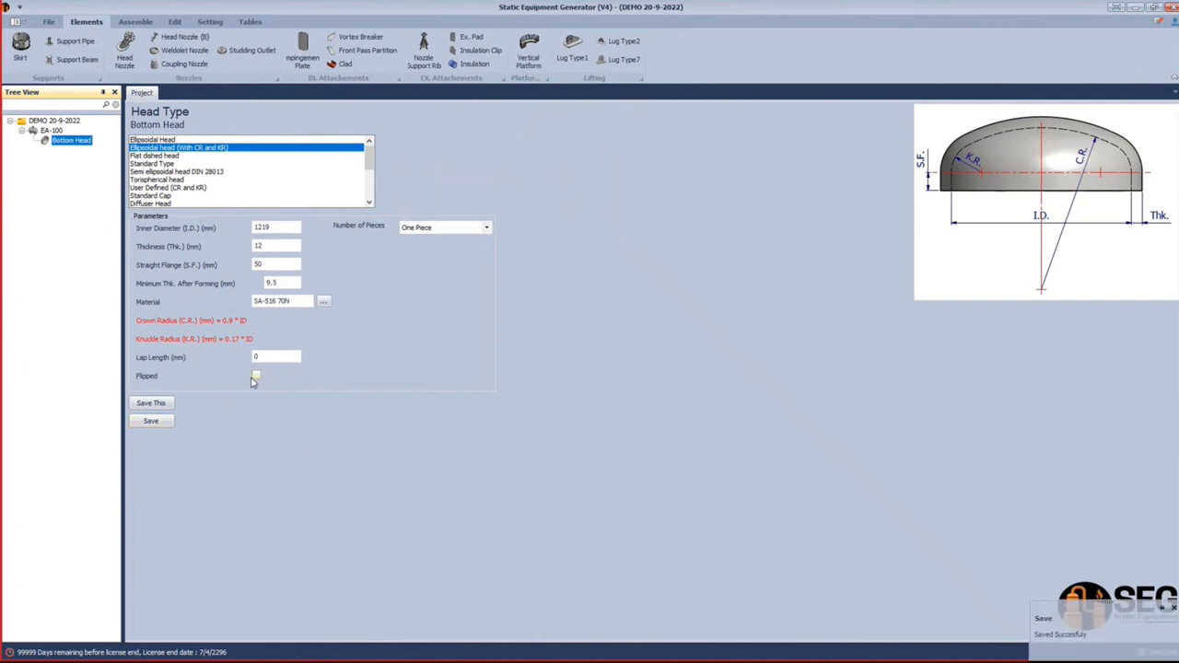
Generate the bottom head in the Inventor assembly and view it from the left side.
click(138, 24)
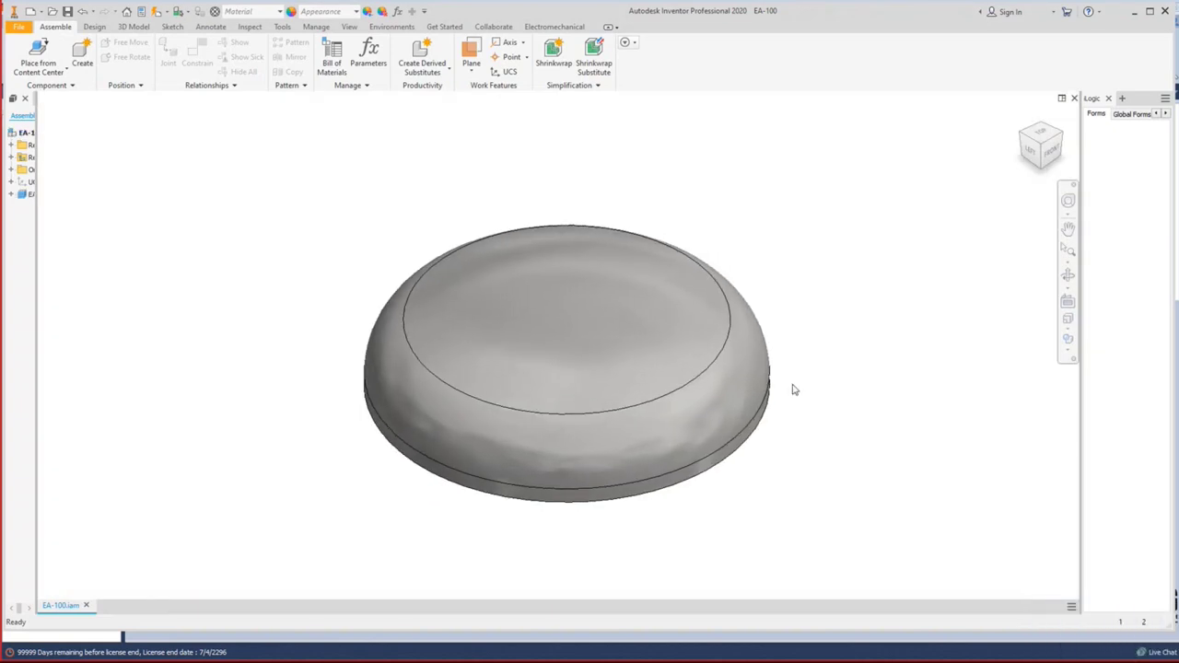
click(1029, 153)
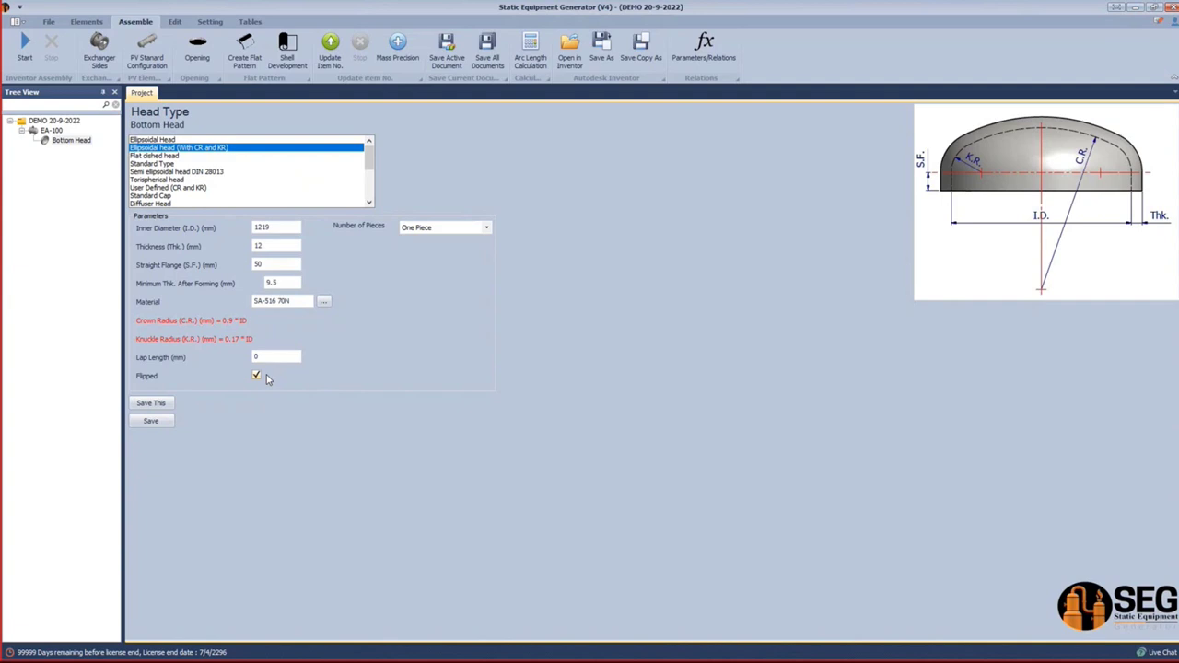
Flip the bottom head, save it, and rebuild the EA-100 assembly to inspect the updated model in Inventor.
click(152, 422)
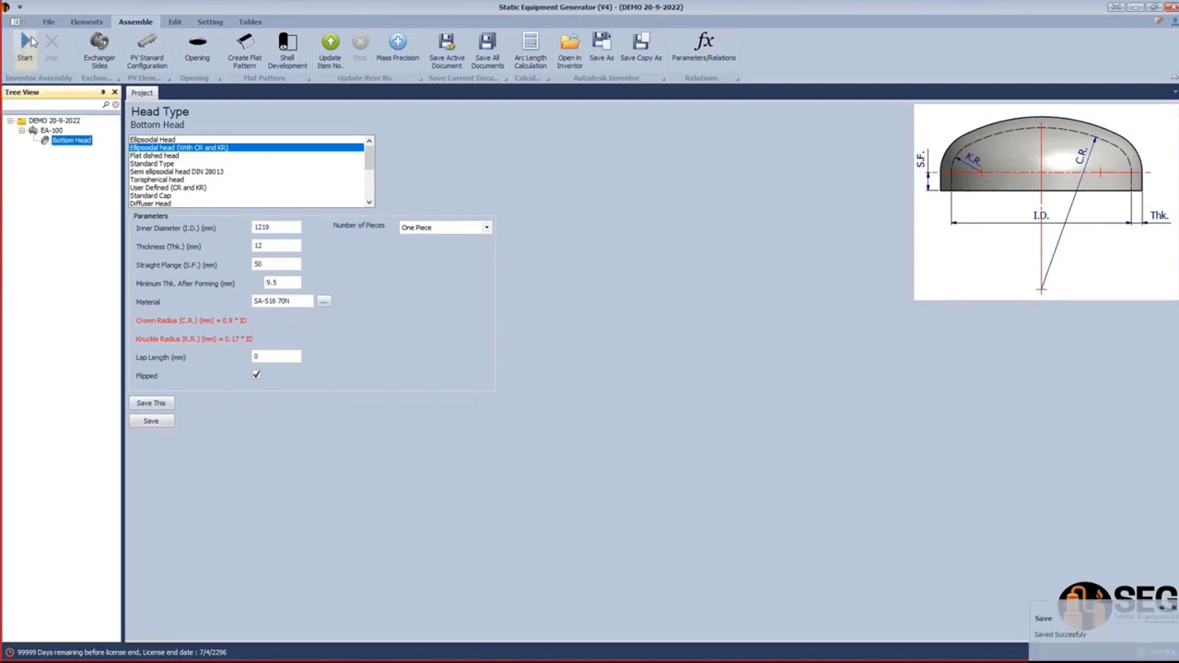
click(25, 46)
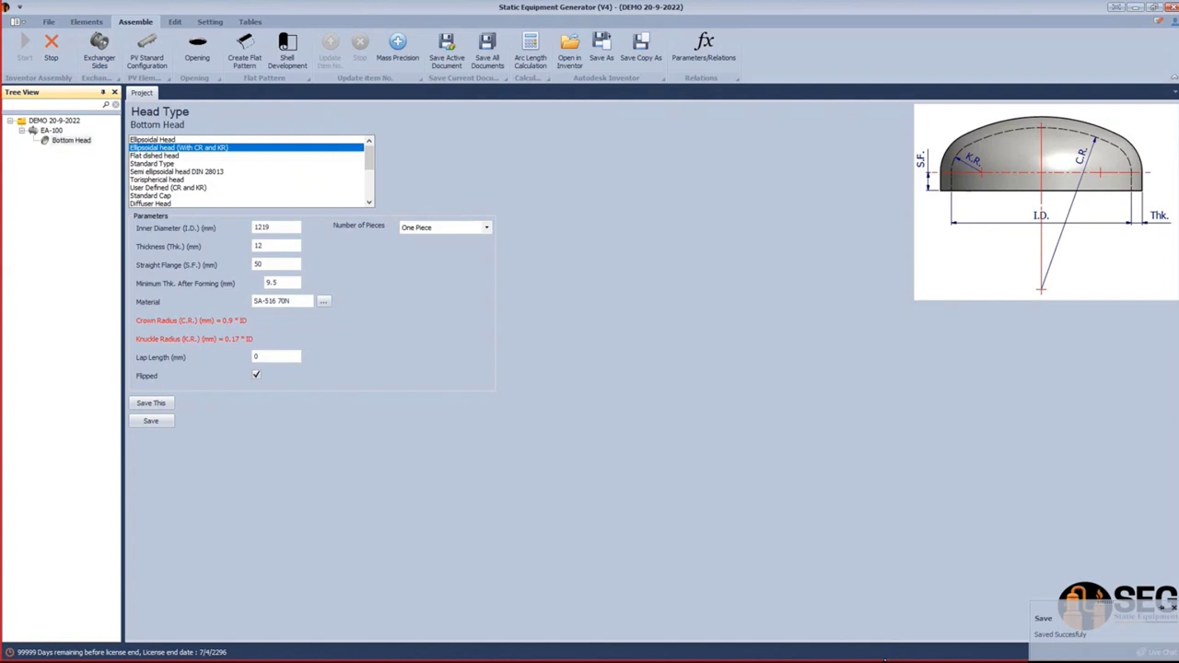
key(super)
click(880, 649)
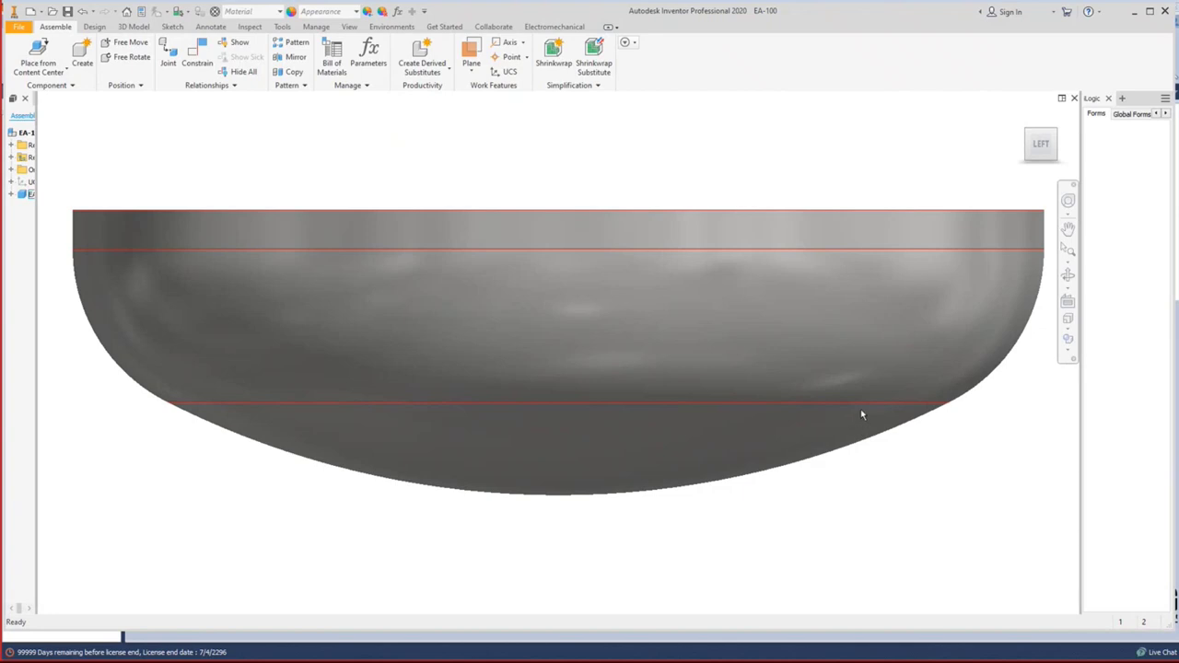
scroll(602, 197, up, 5)
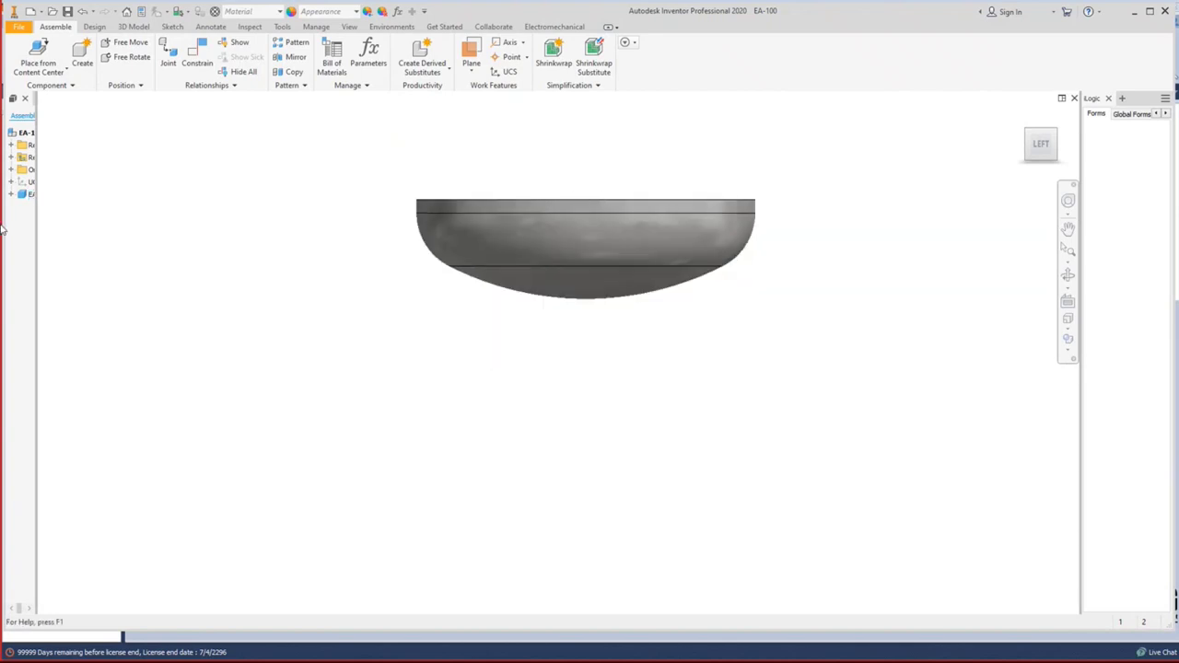
drag(36, 238, 73, 234)
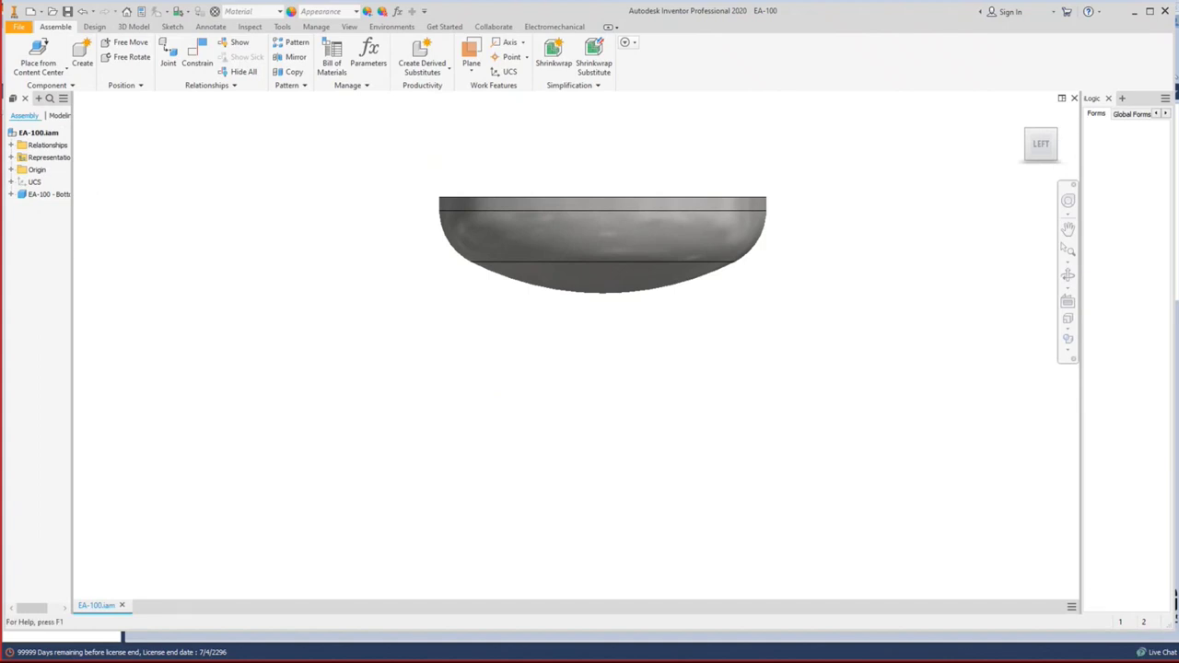
Switch back to Static Equipment Generator and resize its window to leave the Windows taskbar uncovered.
key(alt+Tab)
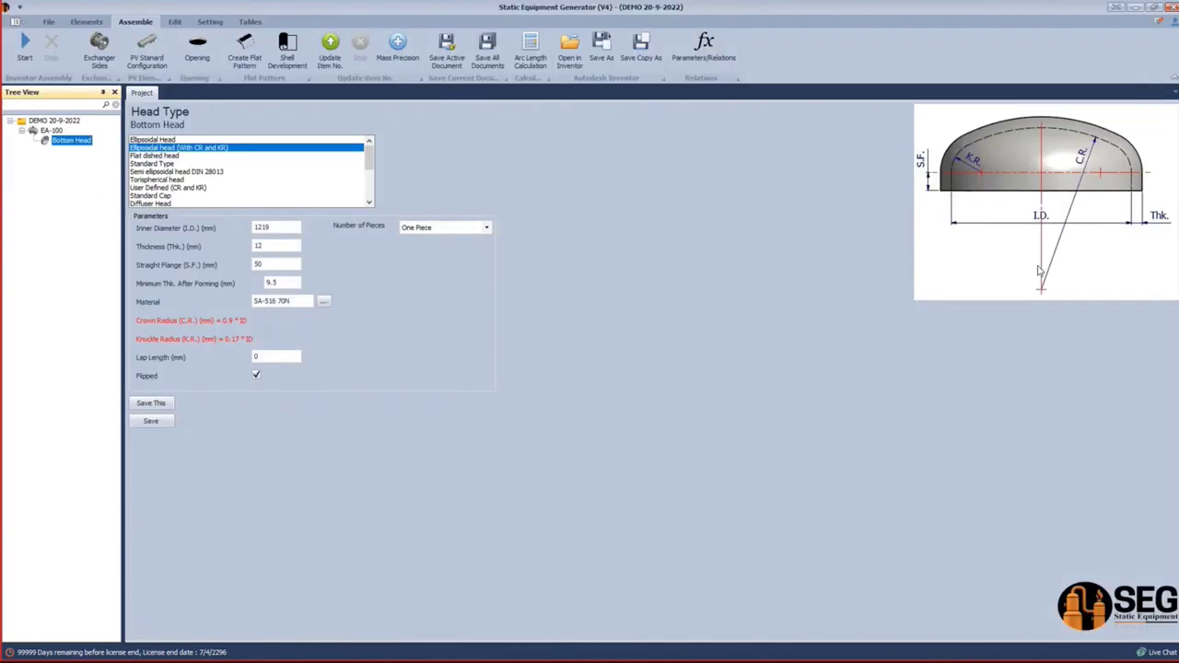
click(1152, 8)
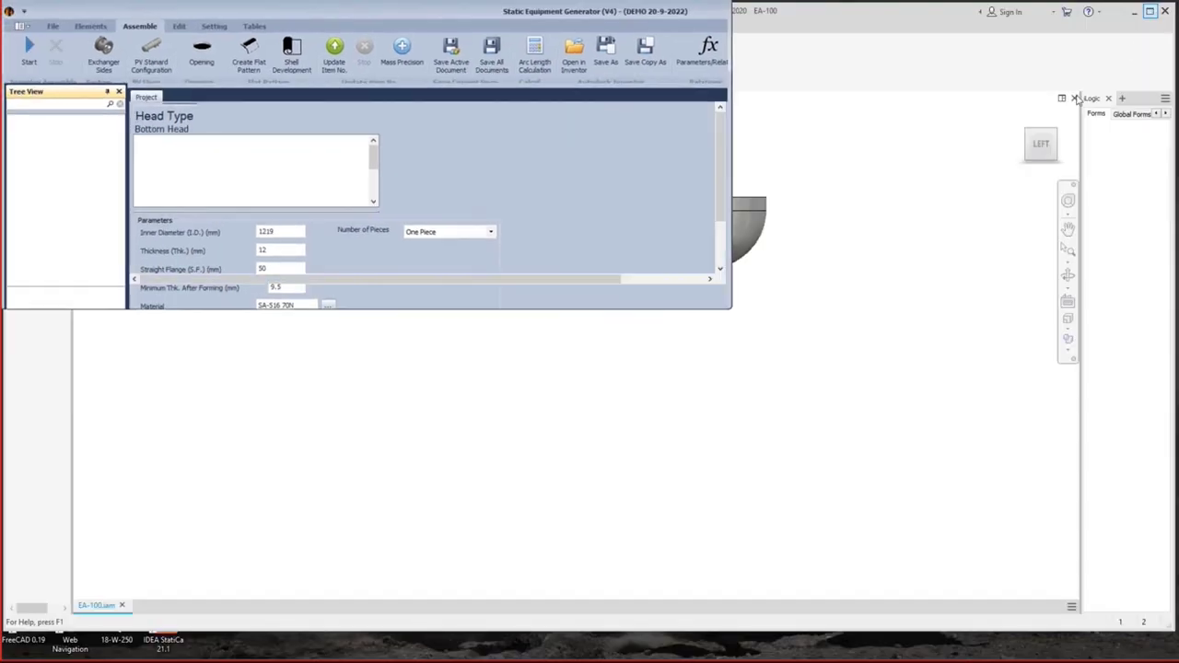
drag(731, 311, 1174, 632)
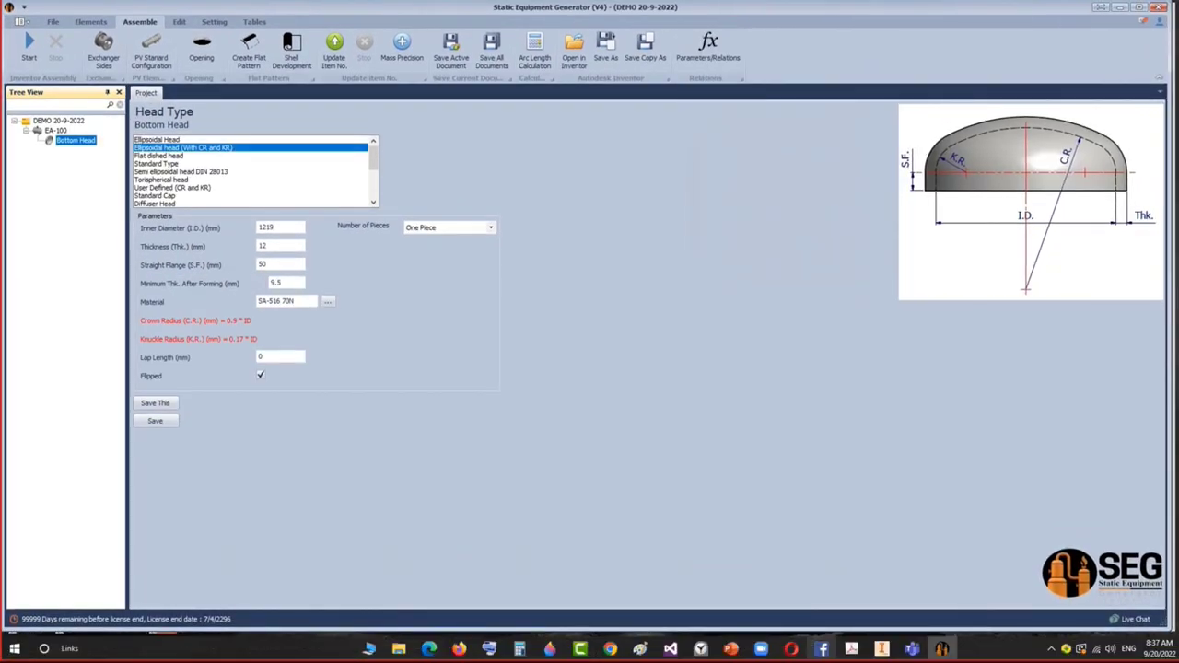
click(853, 649)
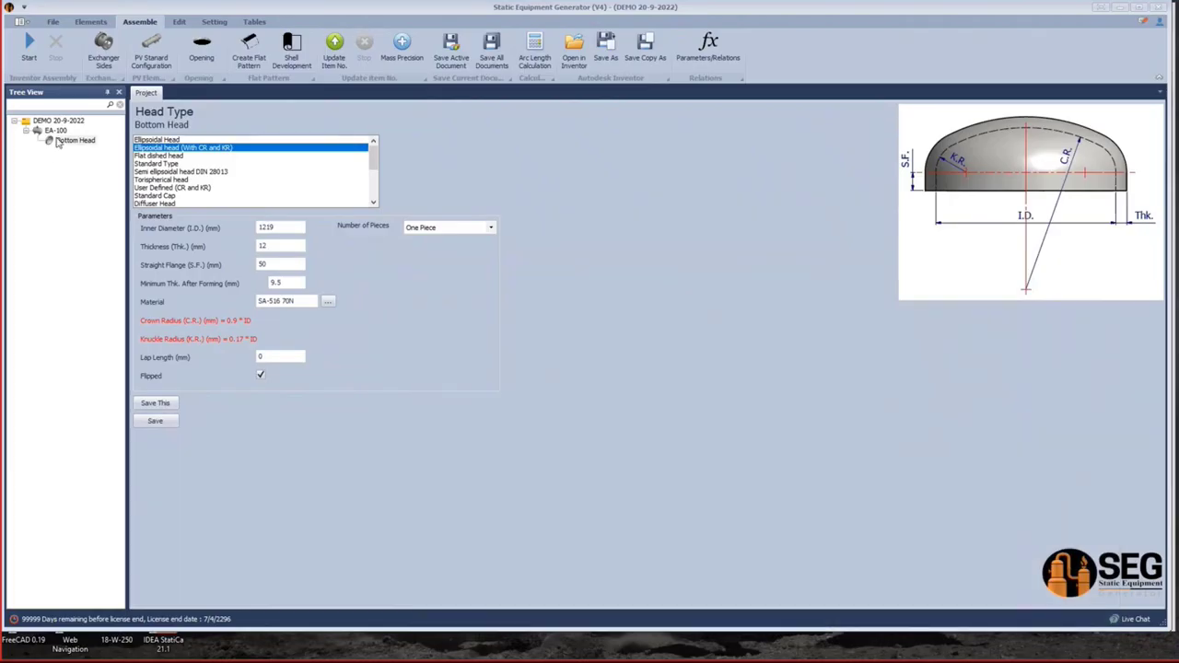
Add a shell element named Can-1 to the EA-100 vessel.
click(55, 130)
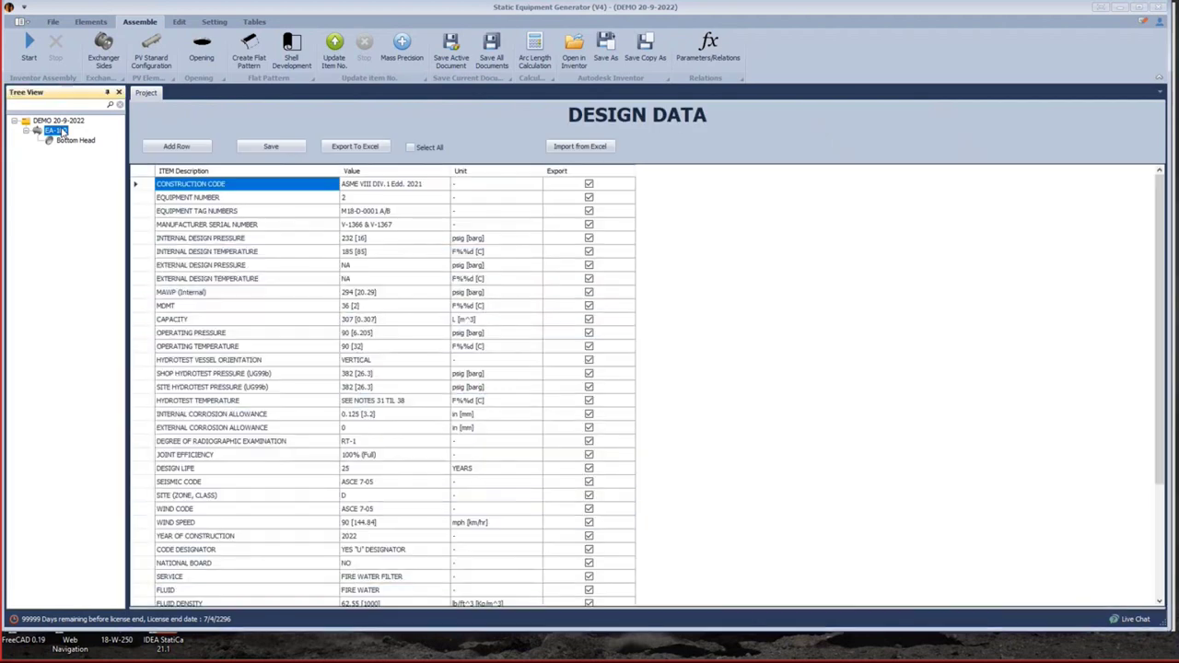
click(90, 22)
click(68, 53)
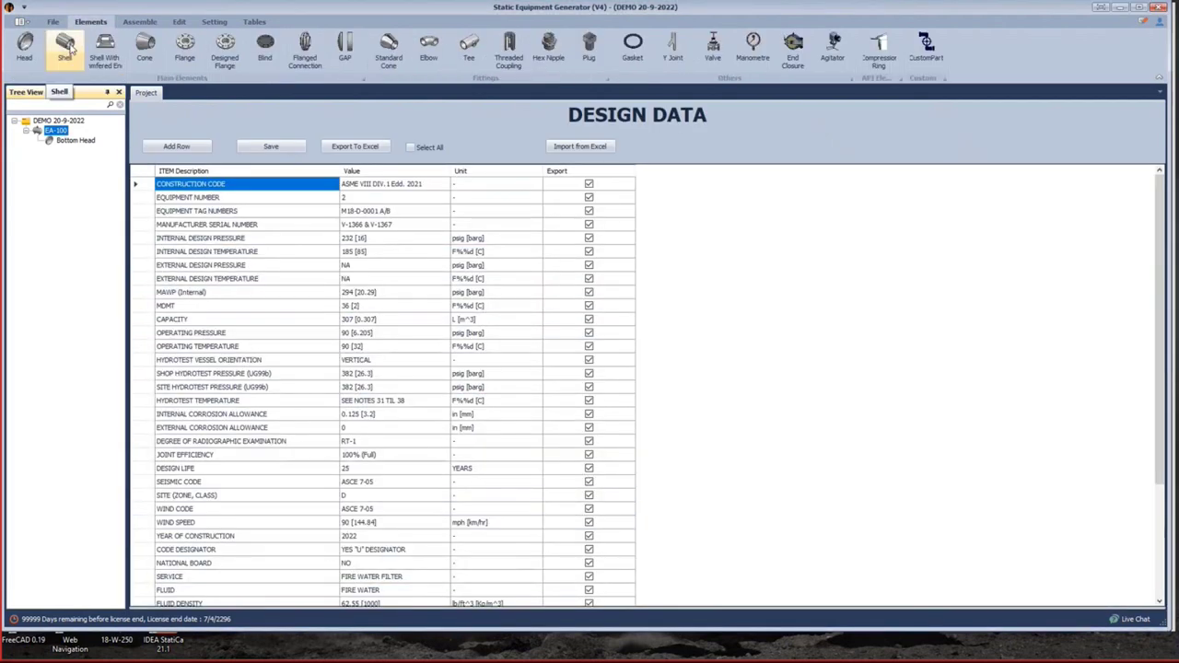
click(69, 52)
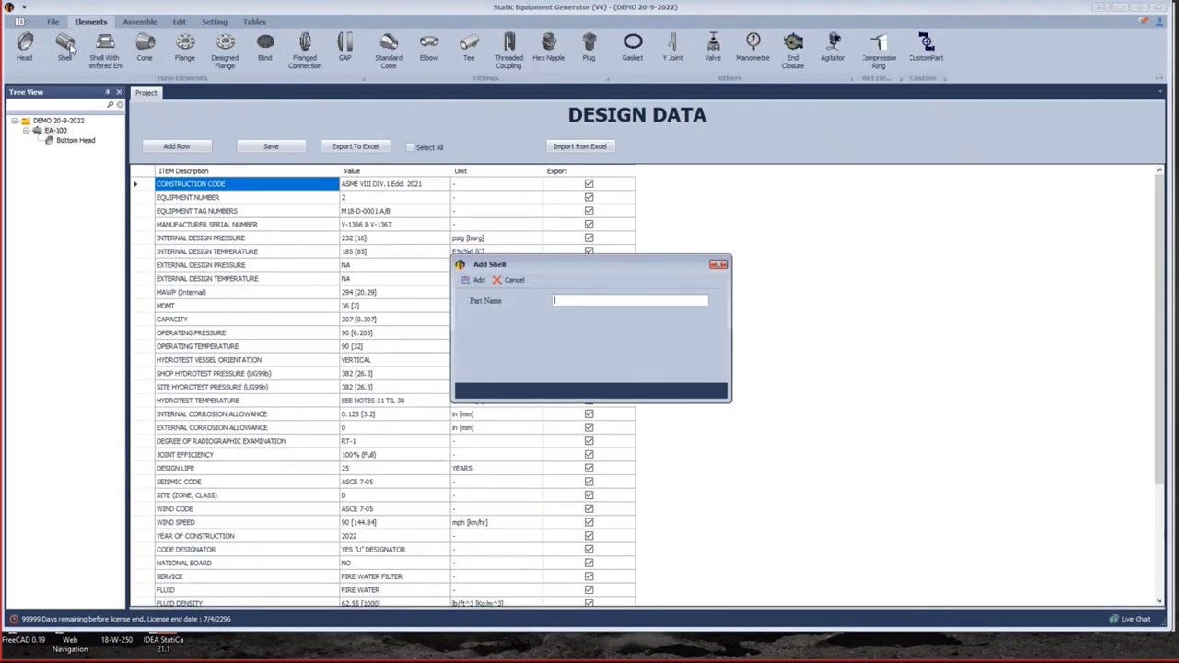
text(Can-1)
key(Return)
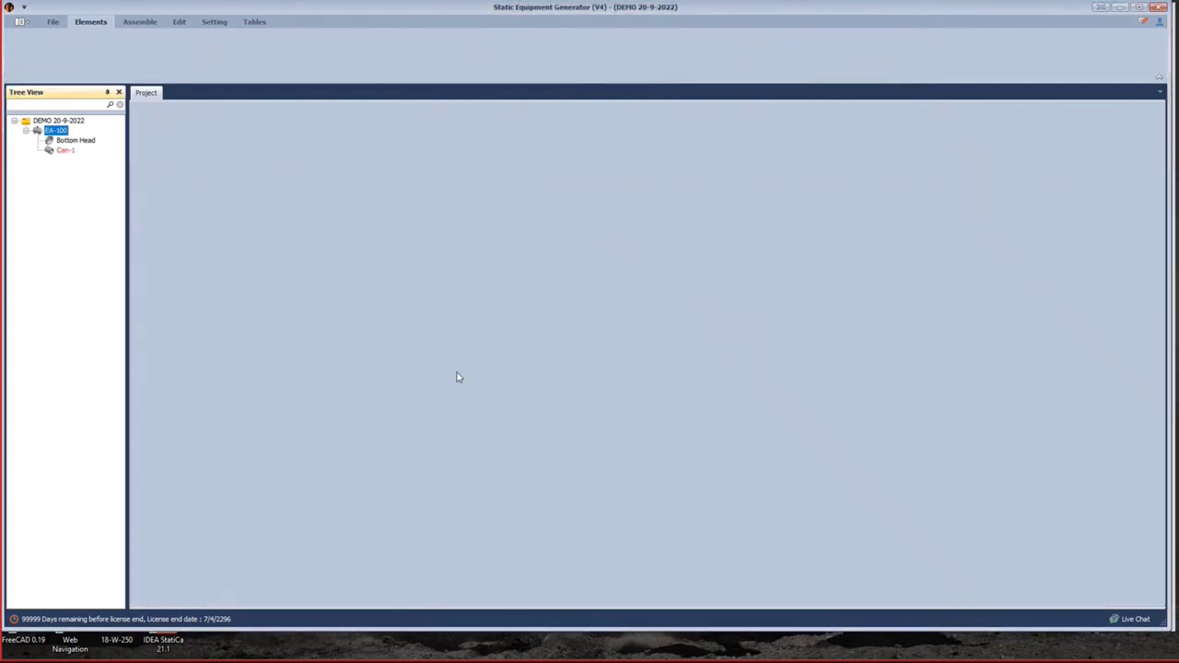
Set Can-1 to the Shell type with an inner diameter of 1219 mm and a thickness of 12 mm.
click(53, 153)
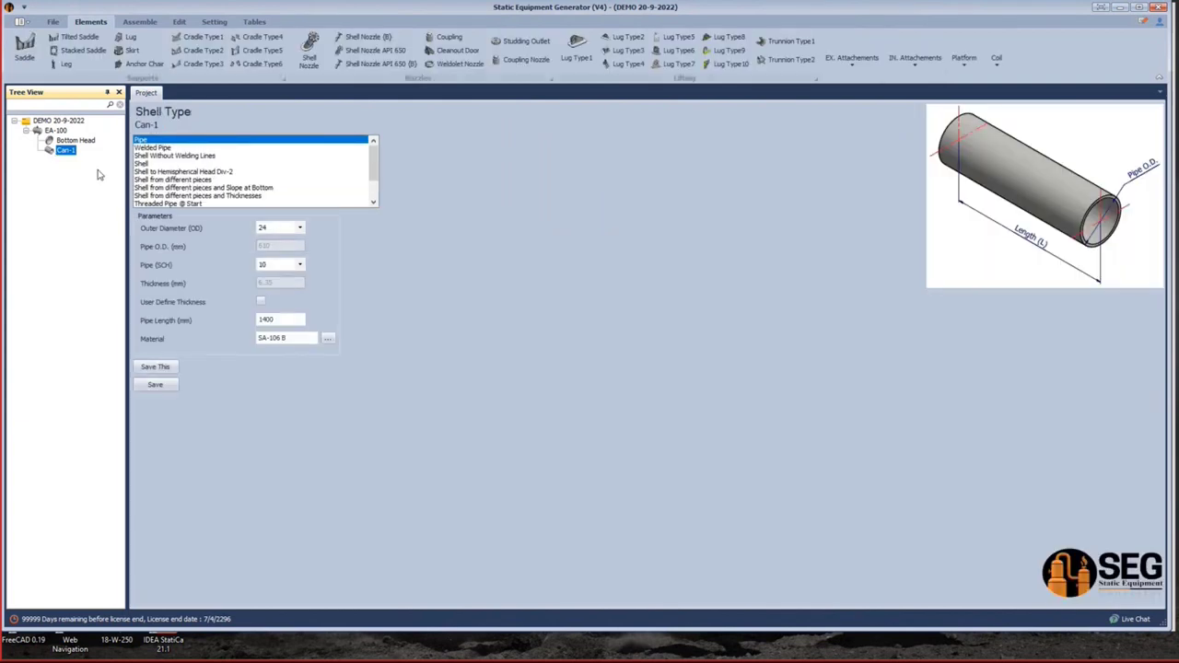
scroll(375, 162, down, 2)
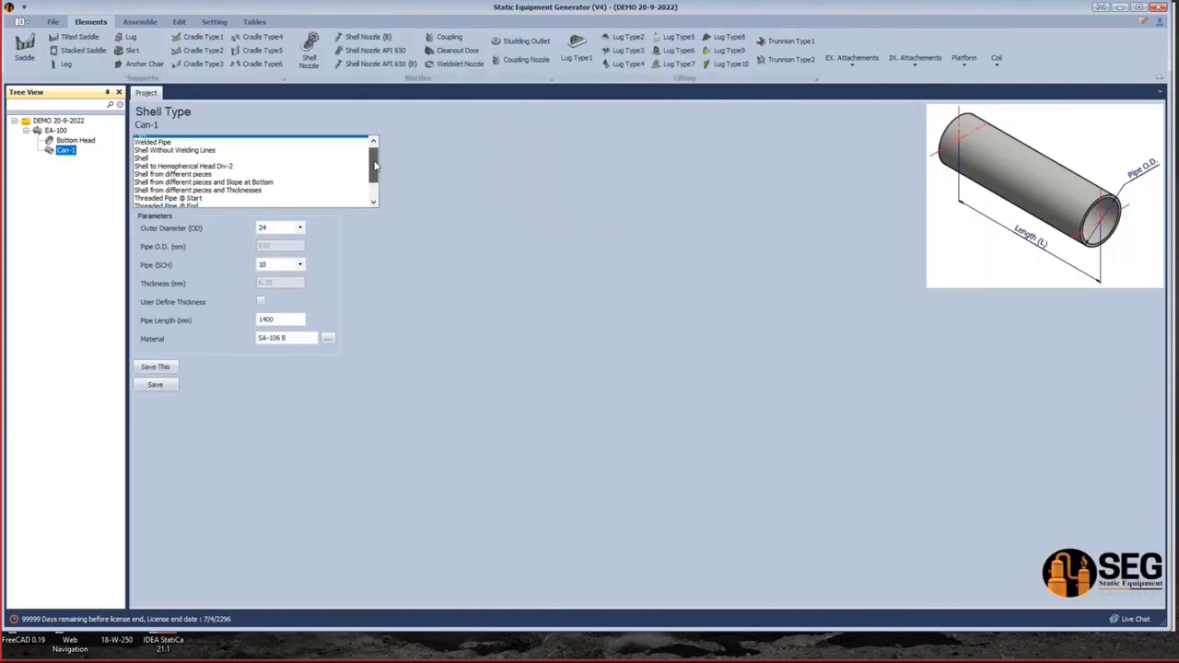
scroll(375, 161, up, 2)
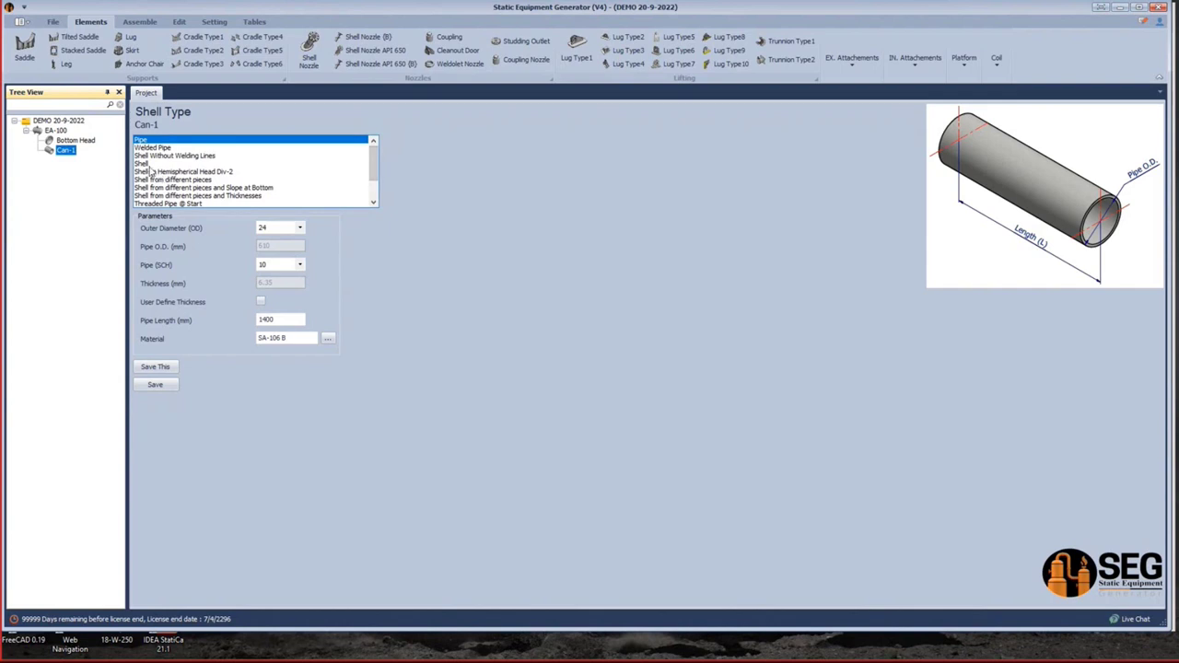
click(153, 164)
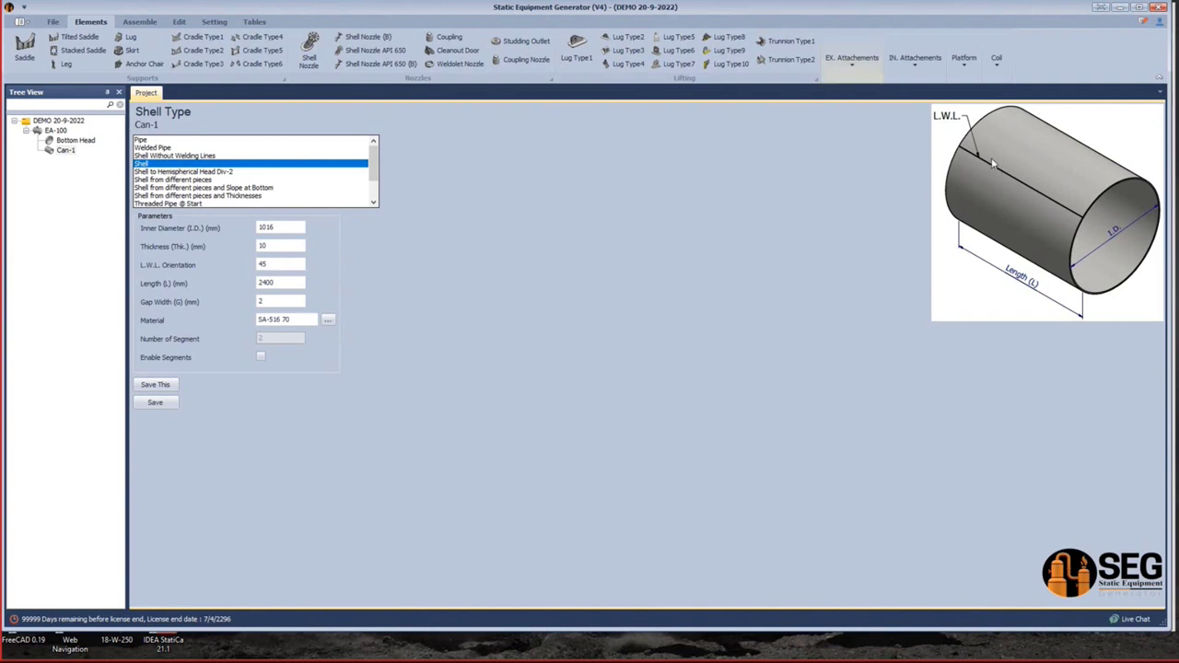
drag(283, 227, 187, 230)
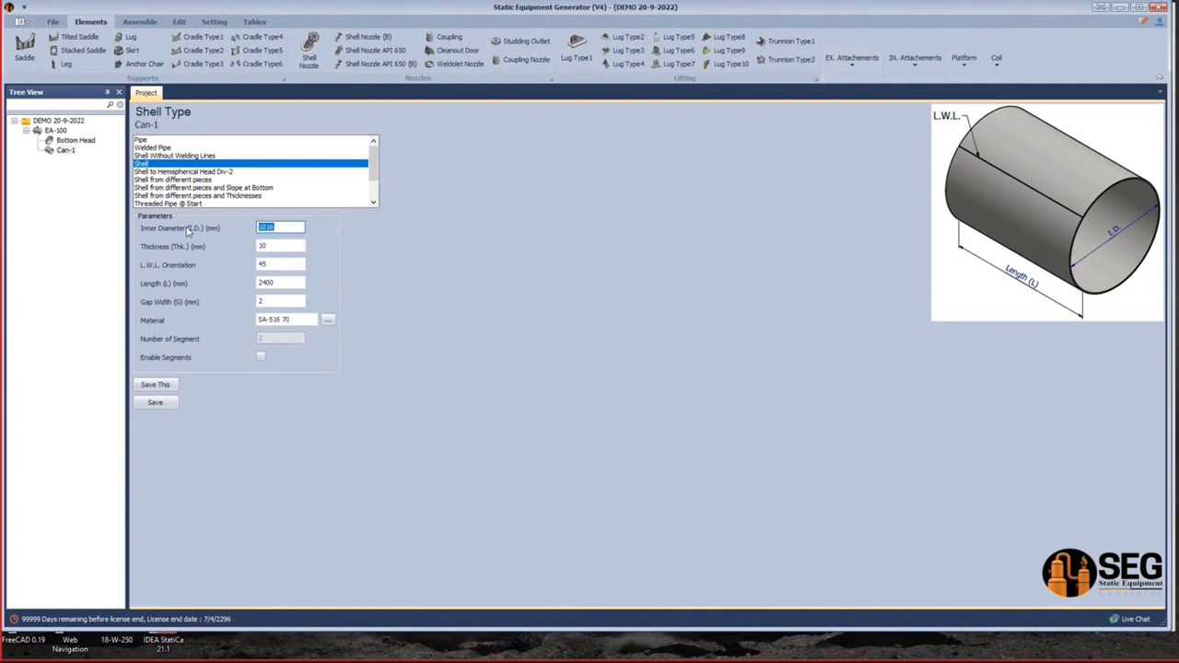
text(19)
key(Tab)
text(12)
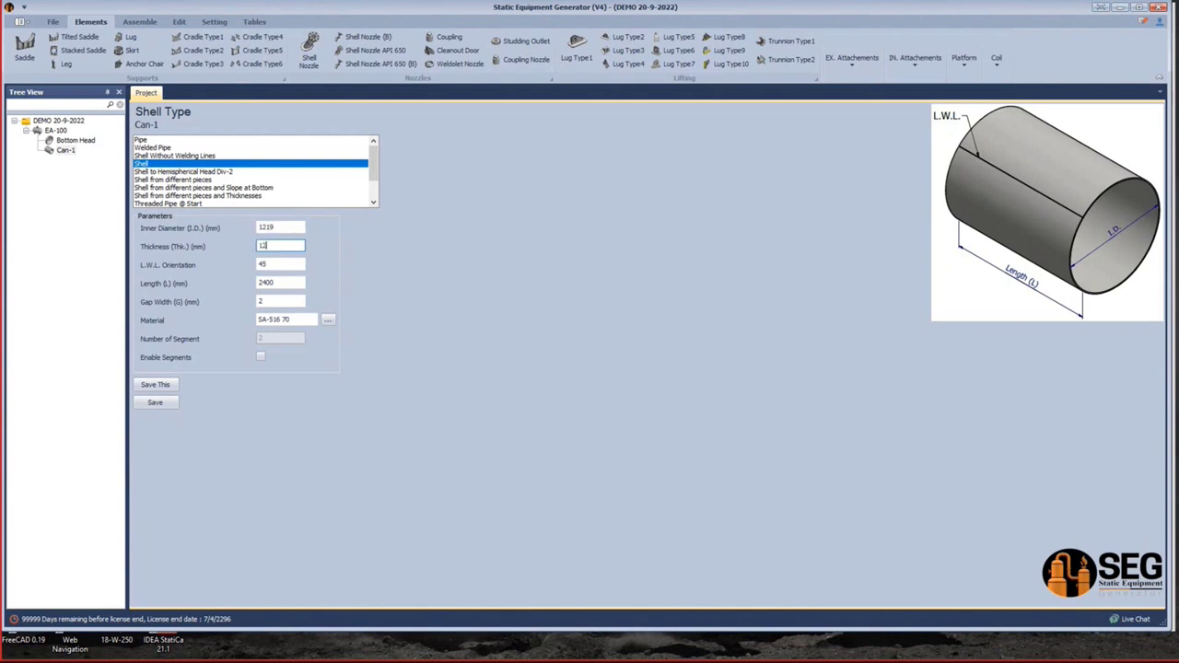
Set Can-1's L.W.L. orientation to 155, length to 2948 mm, gap width to 1 mm and material to SA-516 70N, and save it.
key(Tab)
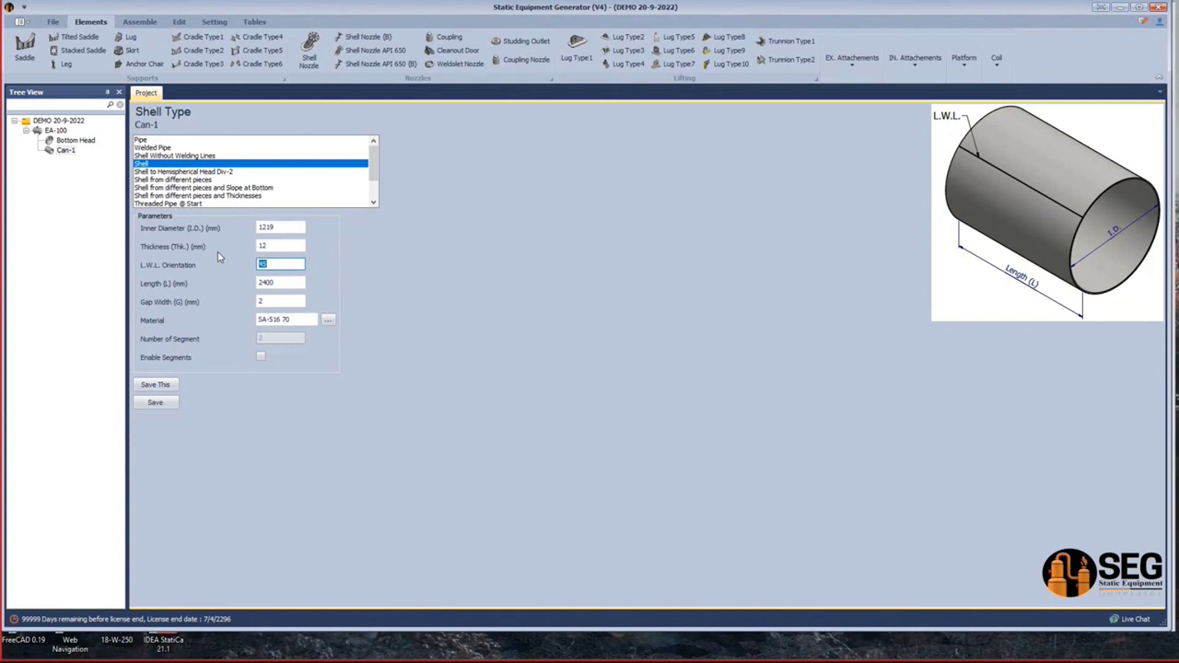
text(9)
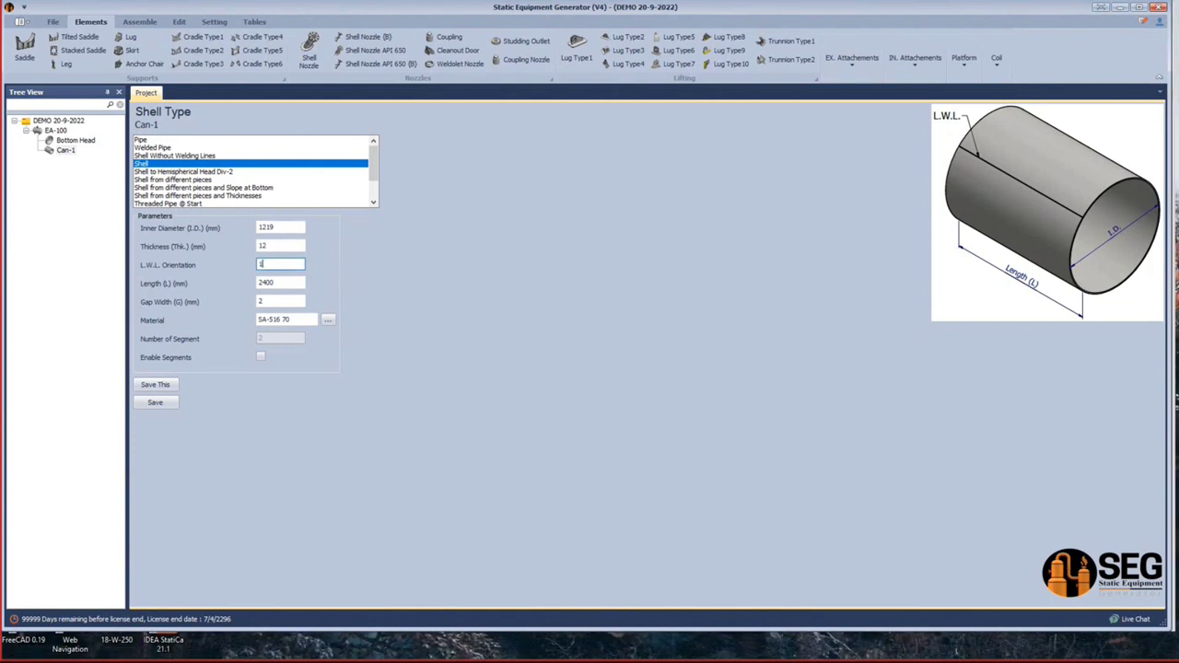
key(Tab)
text(24)
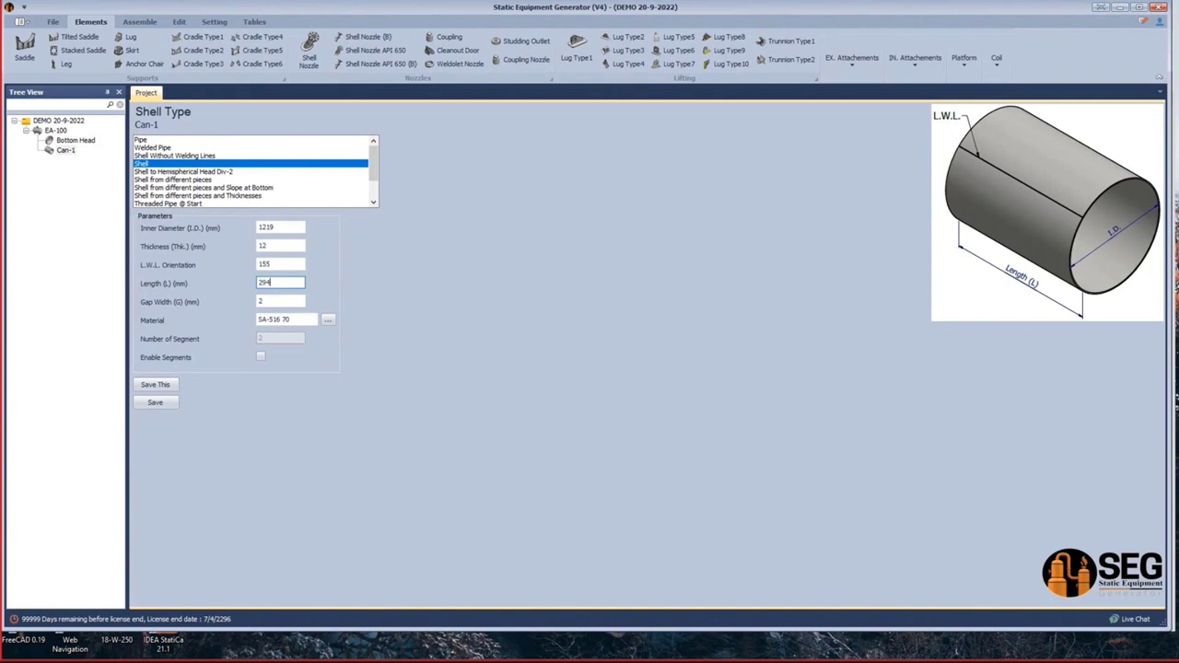
text(48)
key(Tab)
text(1)
key(Tab)
click(173, 407)
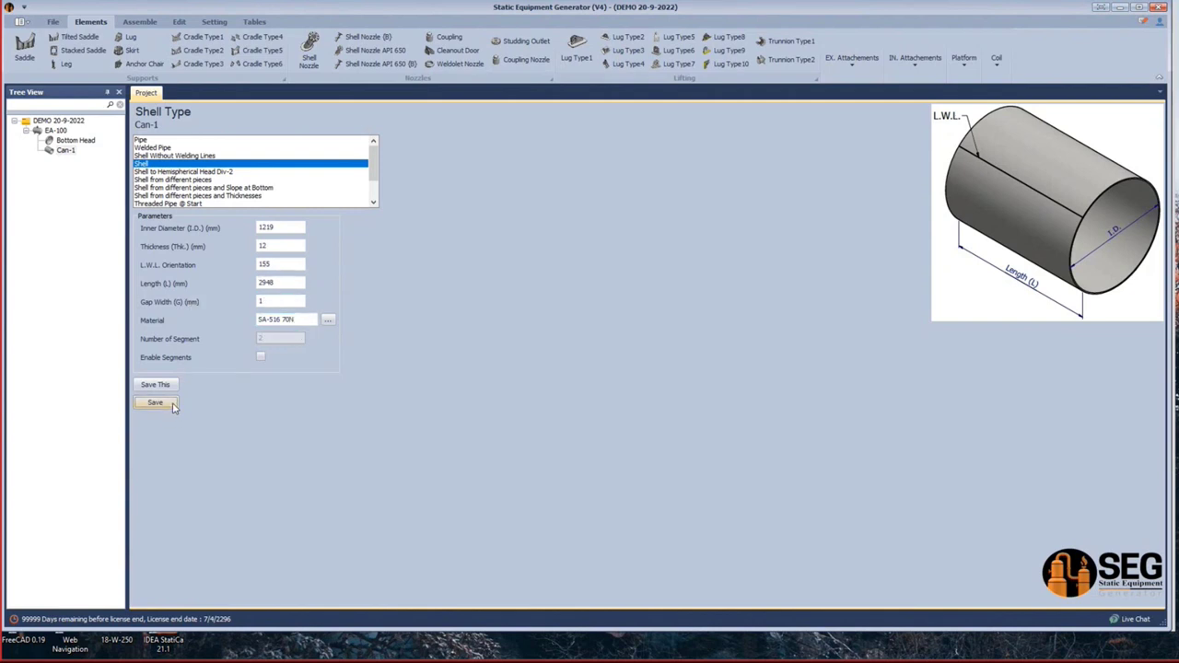
Add a head named Top Head to EA-100, using Bottom Head as the same part without making it dependent.
click(64, 132)
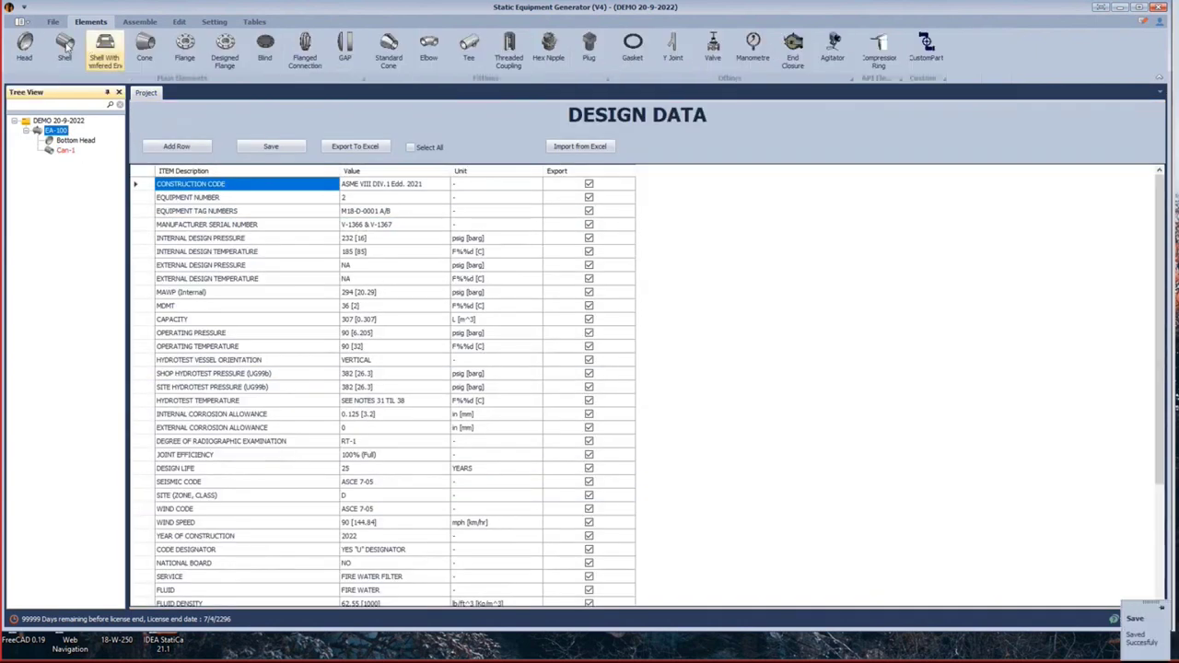
click(25, 48)
text(Top Head)
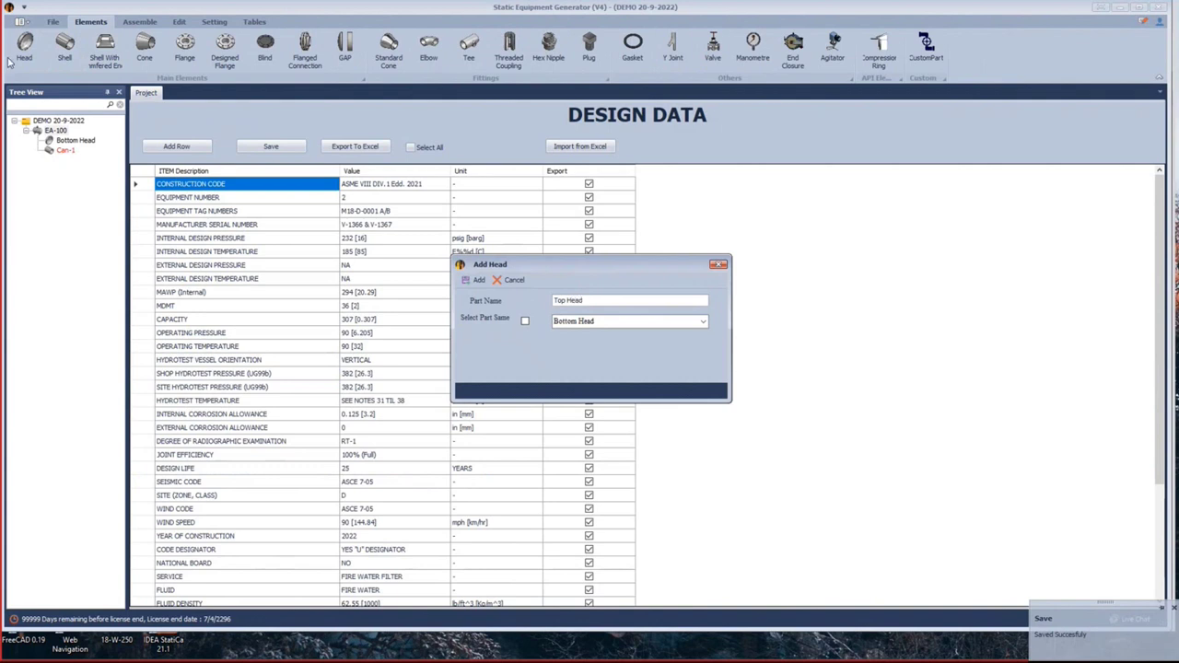
click(525, 321)
double_click(595, 300)
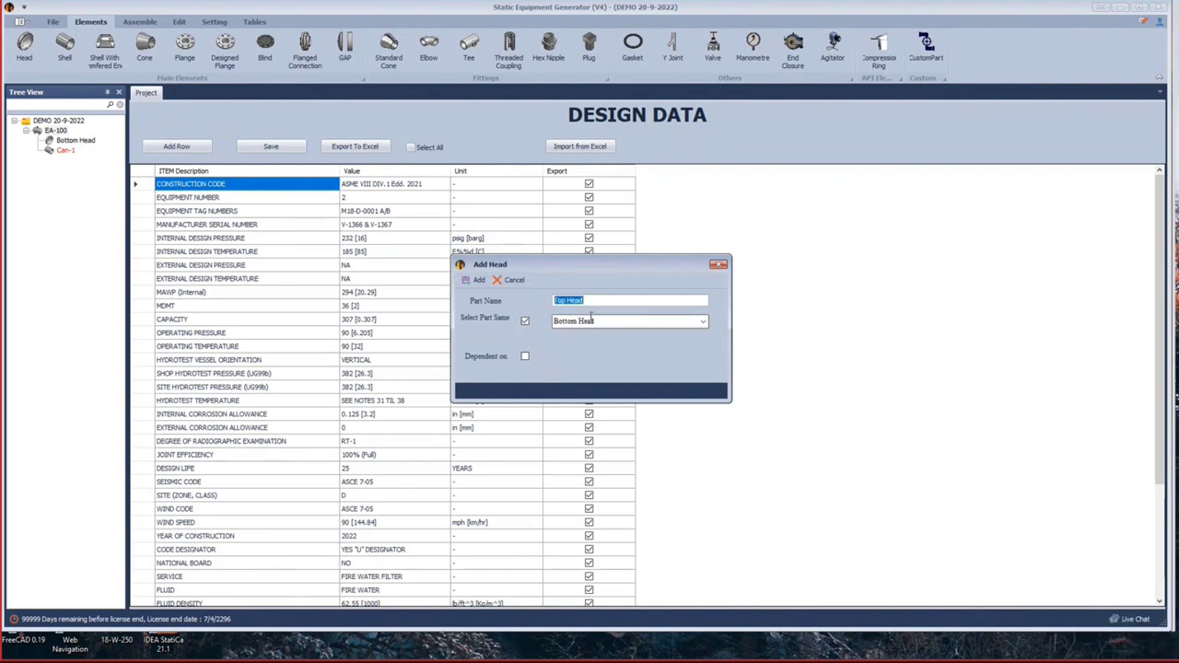
click(479, 282)
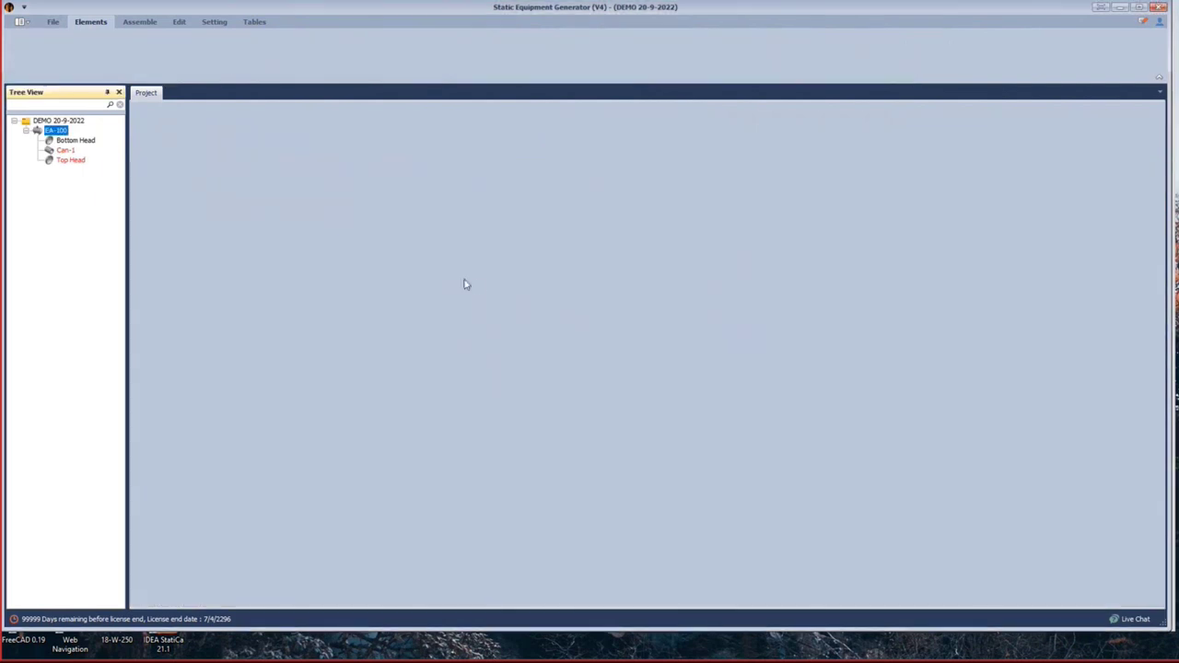
Turn off the Flipped option for the Top Head and save it.
click(49, 162)
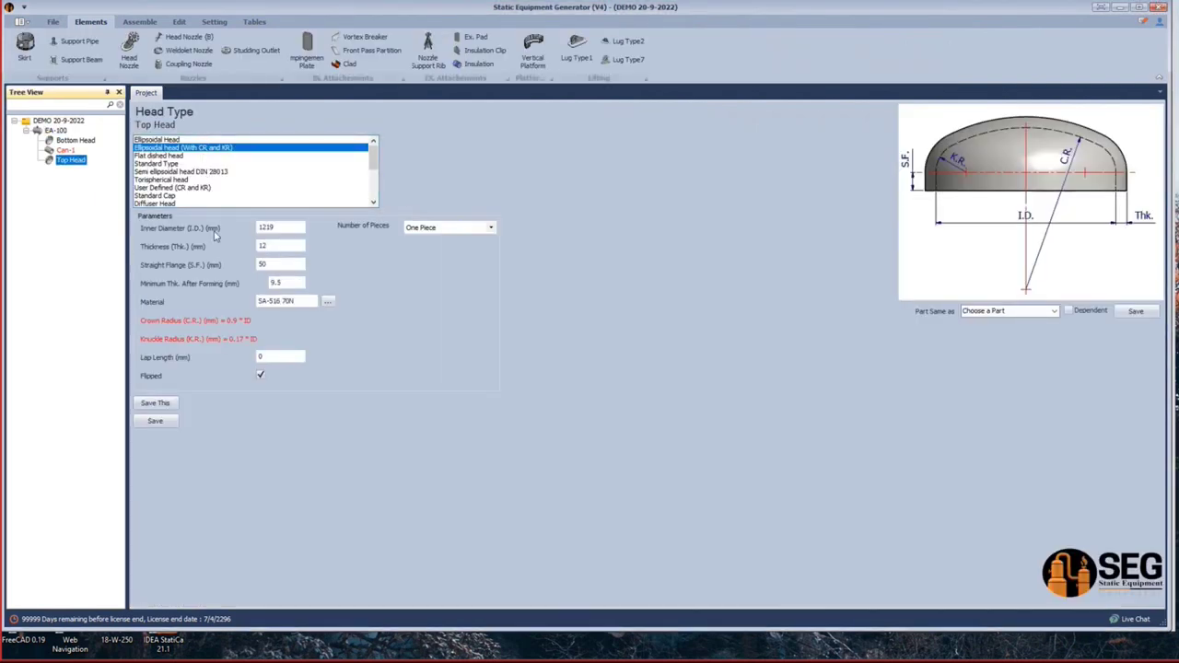
click(261, 377)
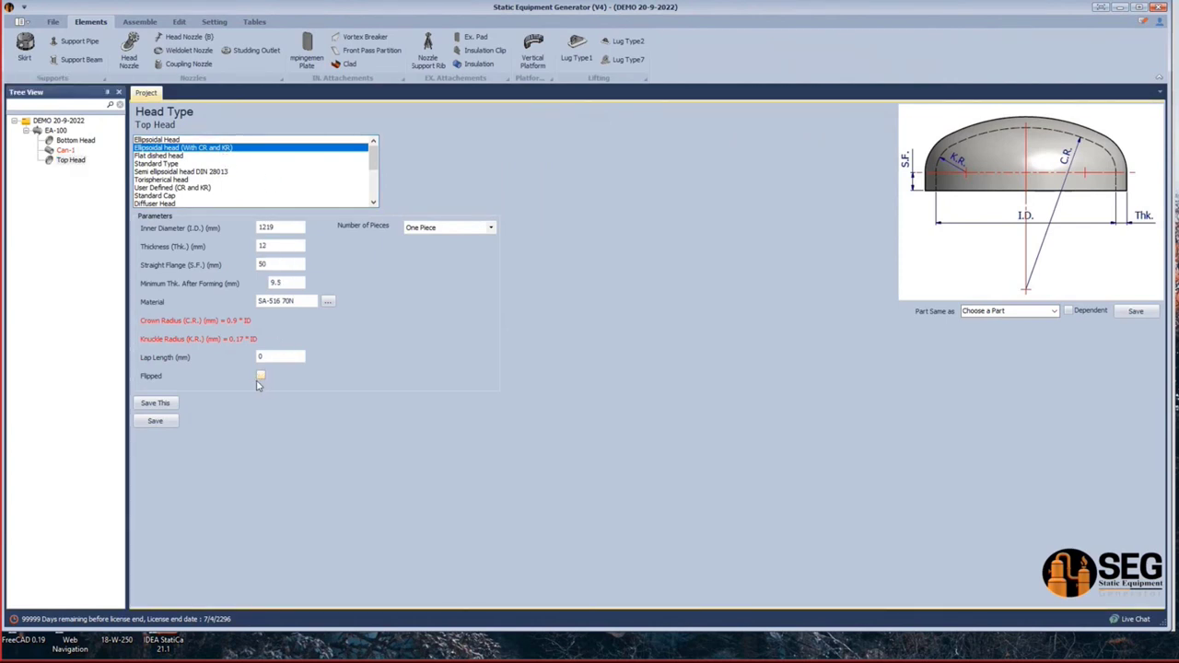
click(159, 423)
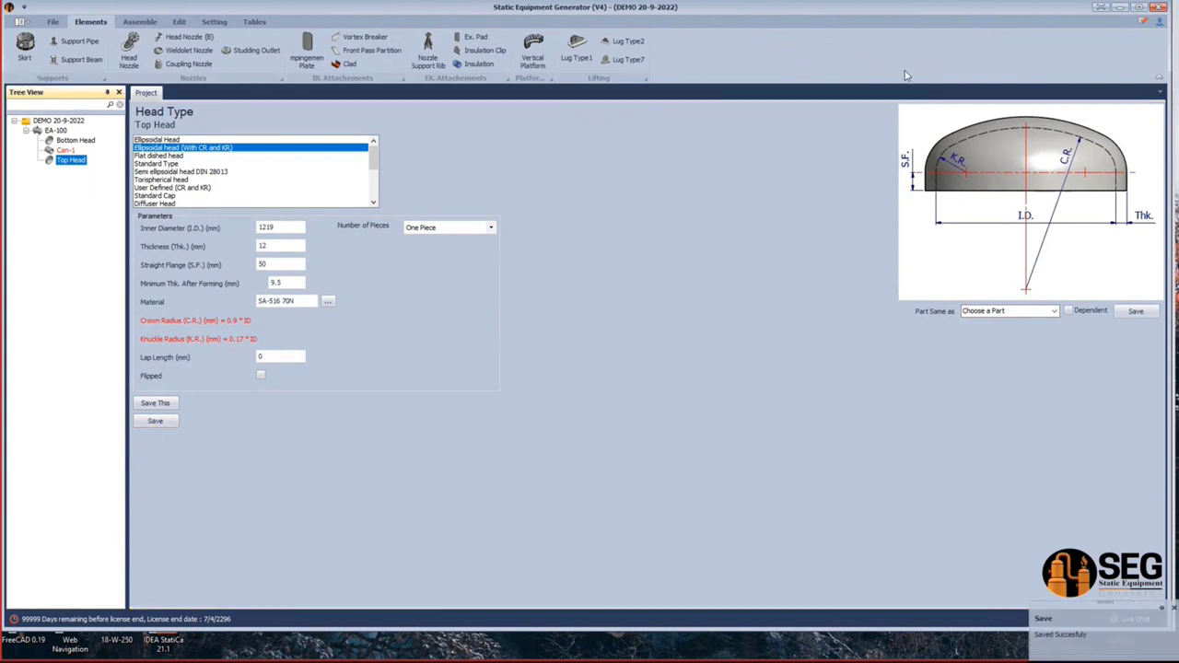
Generate the vessel assembly with the shell and top head in Inventor, and inspect it from the back.
click(135, 23)
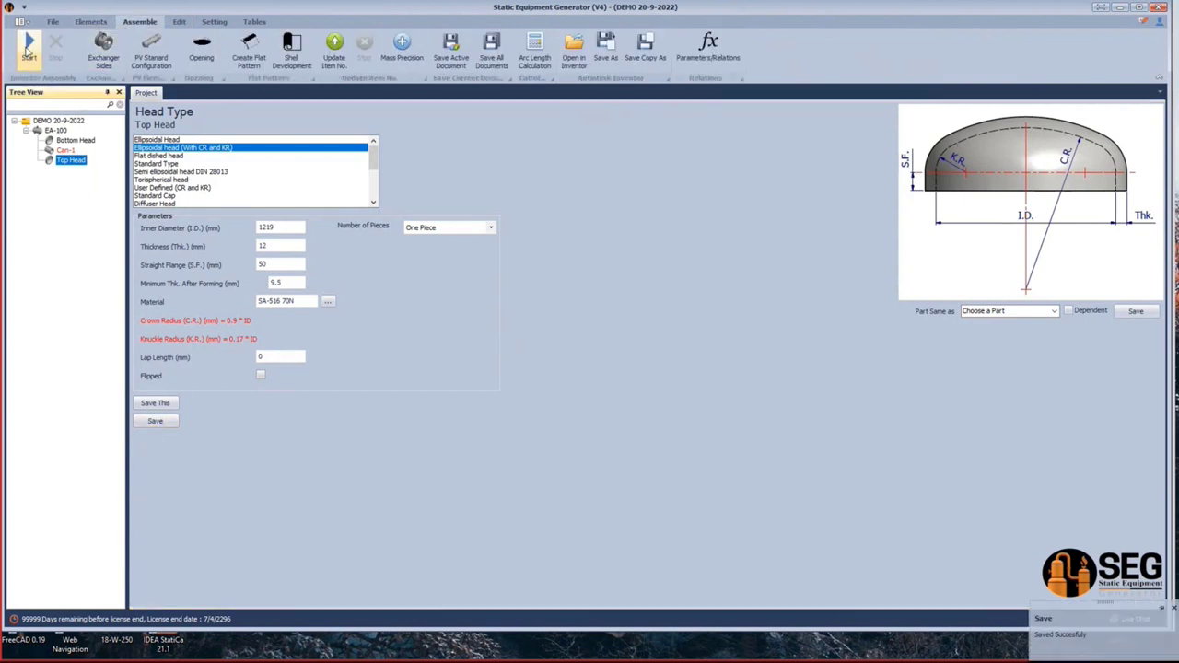
click(29, 43)
mouse_move(885, 645)
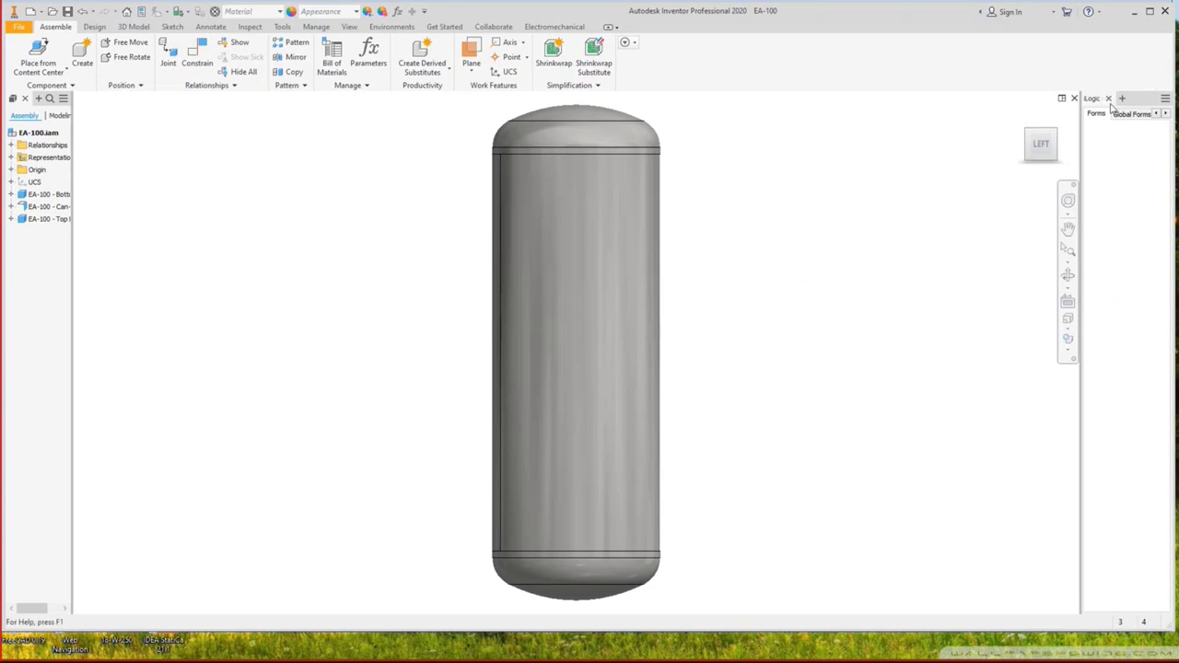
click(1020, 148)
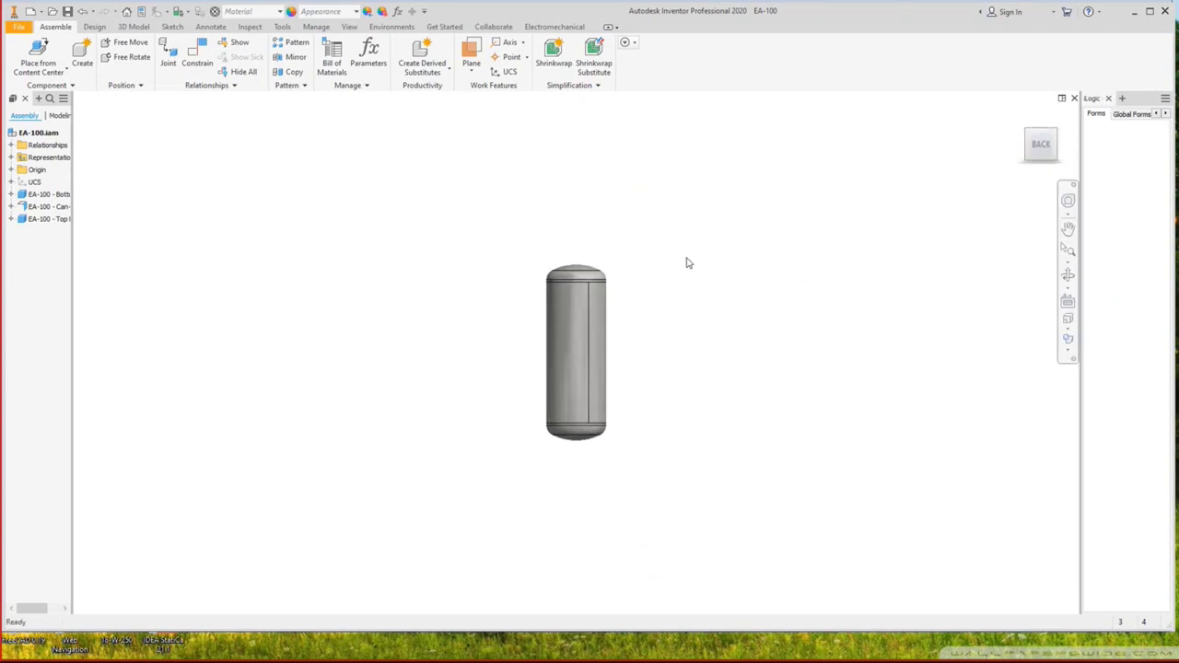
scroll(704, 304, up, 1)
scroll(709, 276, up, 5)
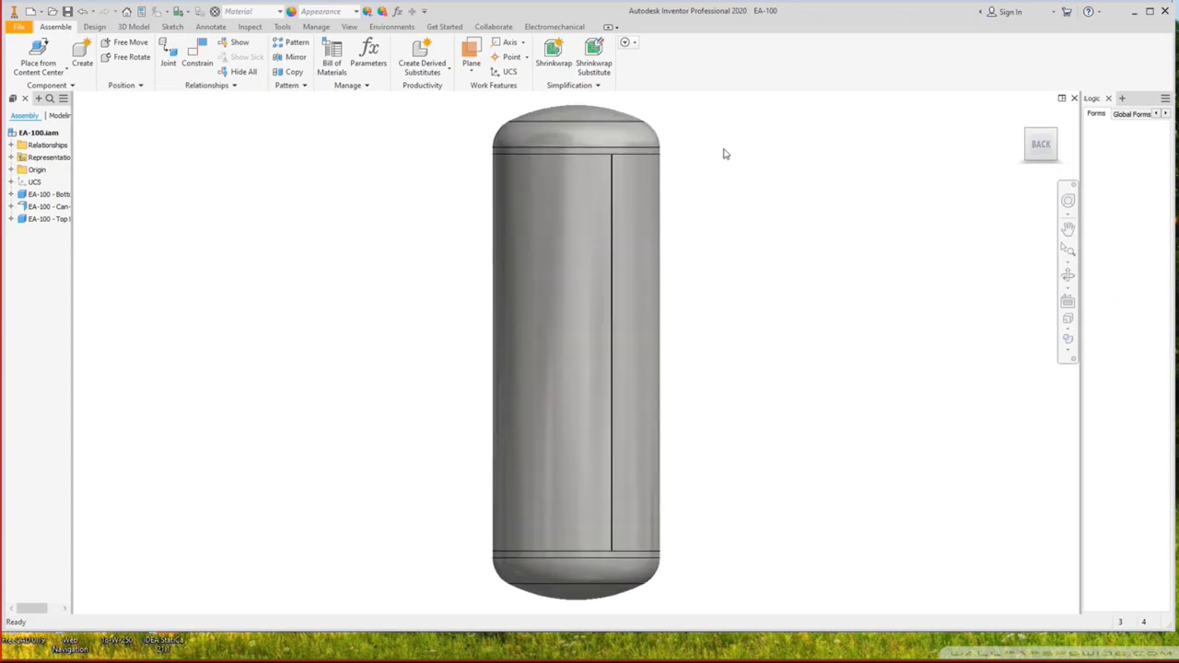
scroll(676, 139, down, 3)
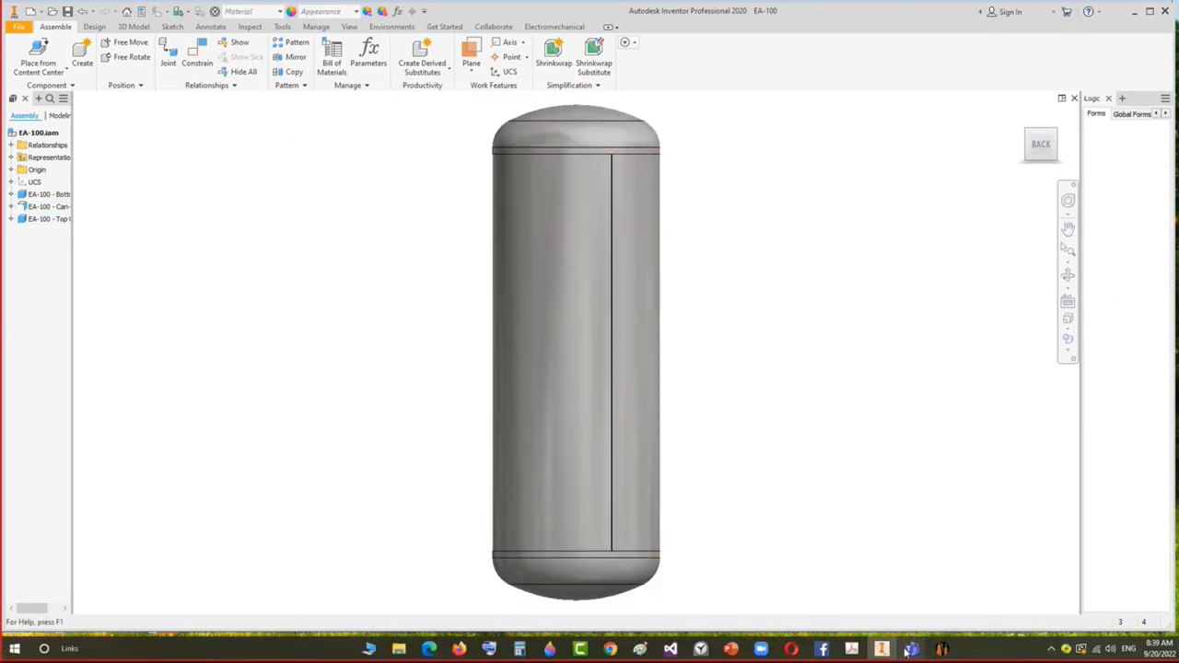
Switch back to Static Equipment Generator and add a skirt support named Skirt to the Bottom Head.
click(944, 648)
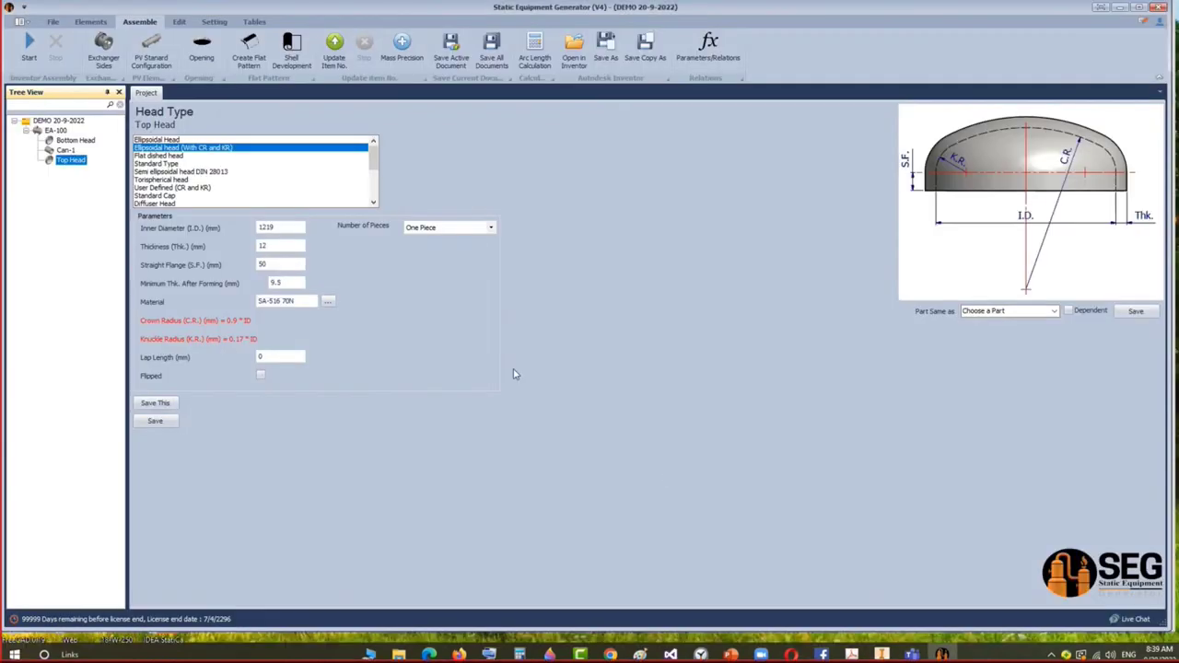
click(84, 141)
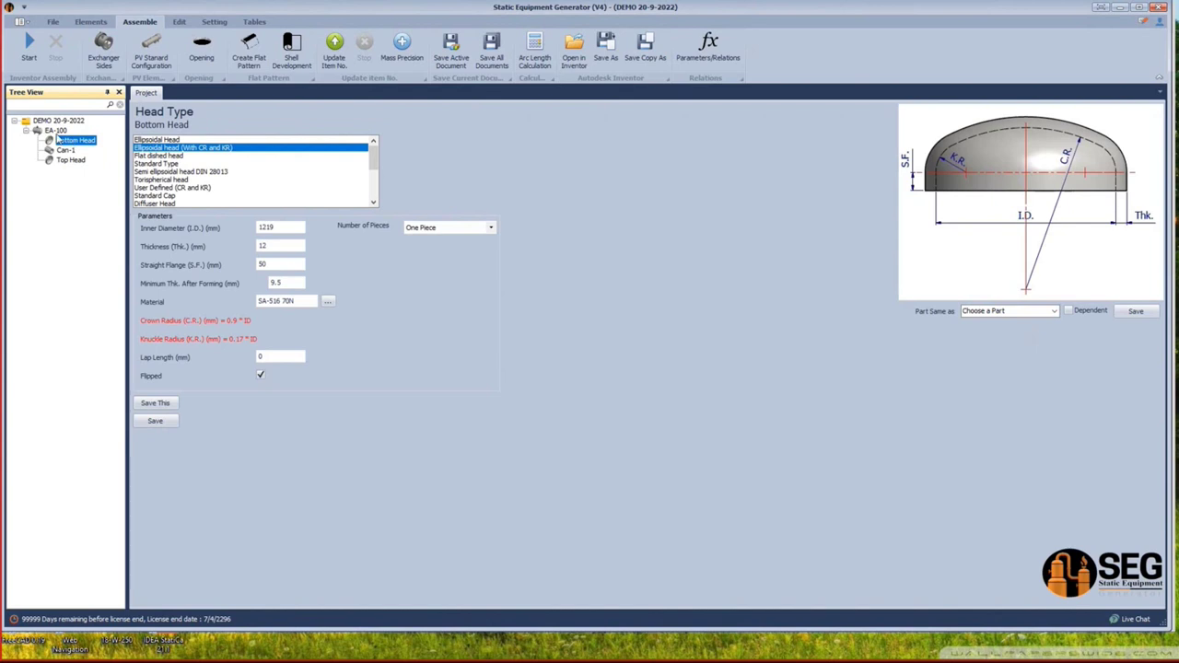
click(88, 23)
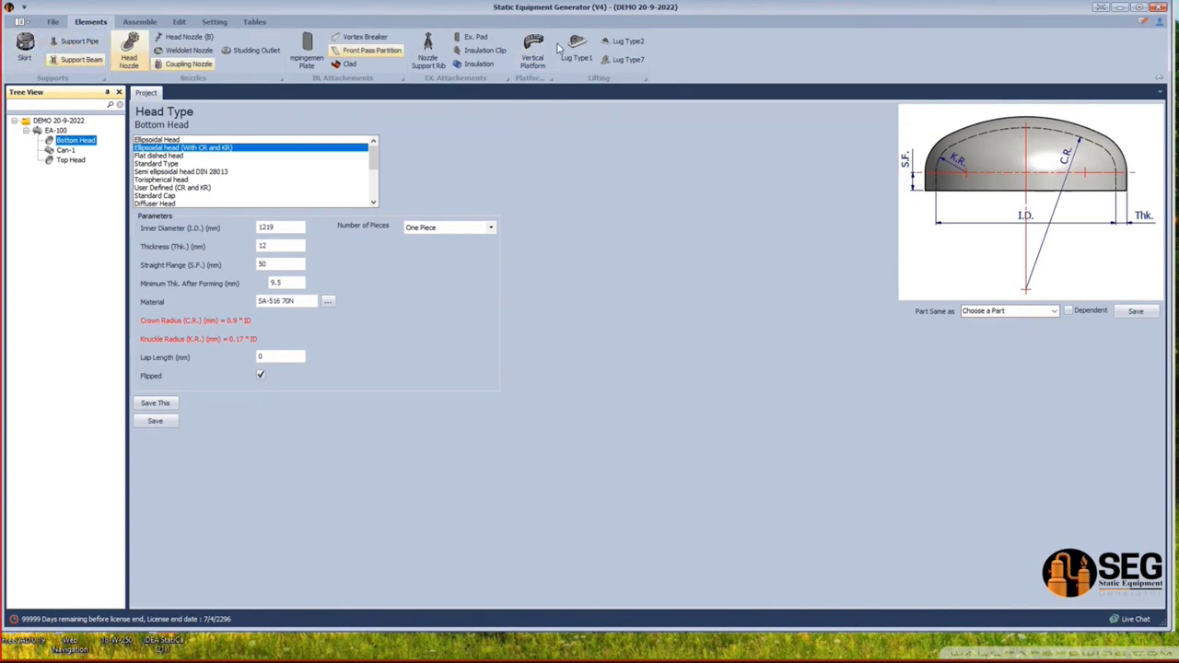
click(25, 51)
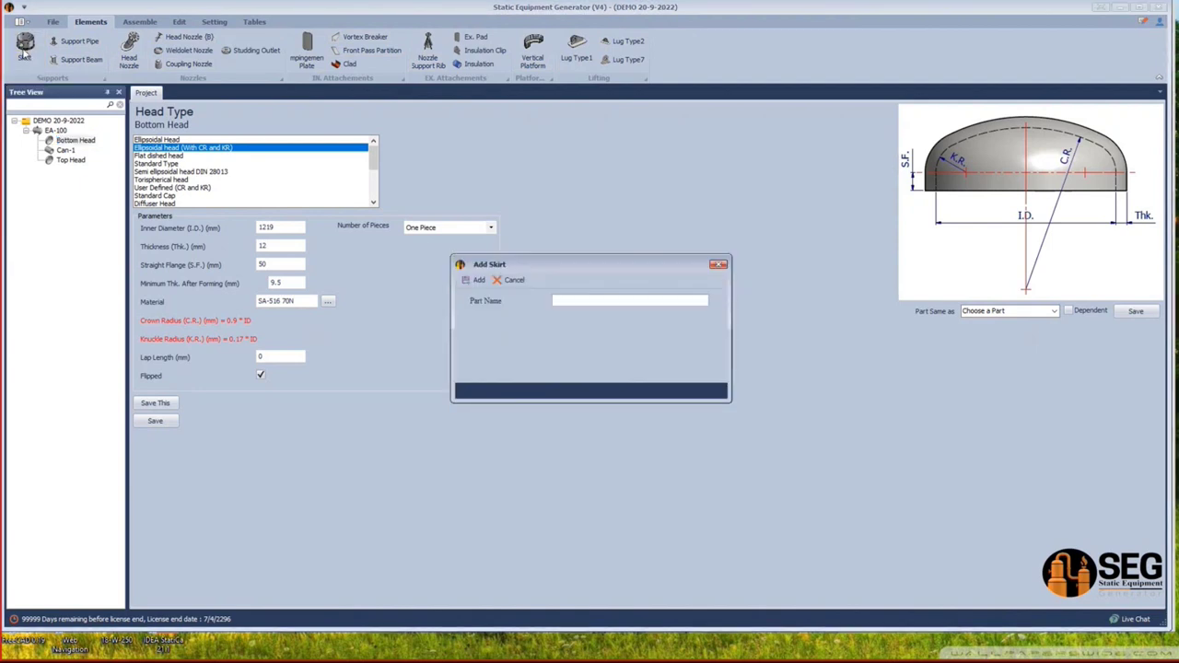
text(Skirt)
key(Return)
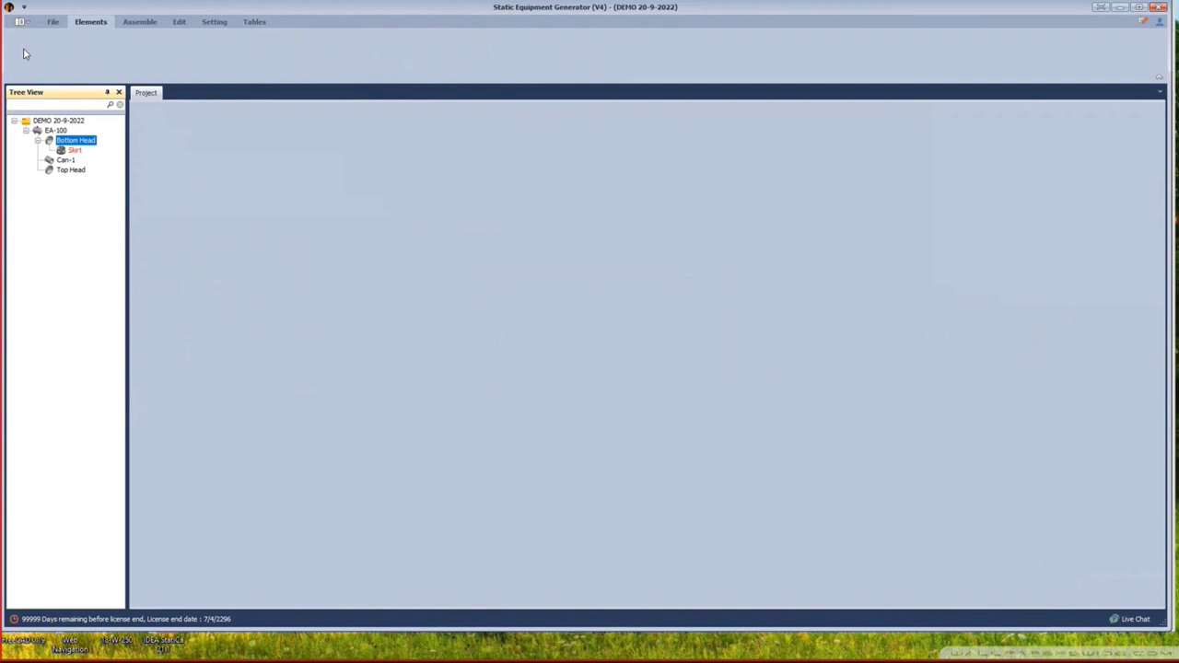
Set the skirt's top and end inner diameters to 1224 mm and its thickness to 8 mm.
click(74, 151)
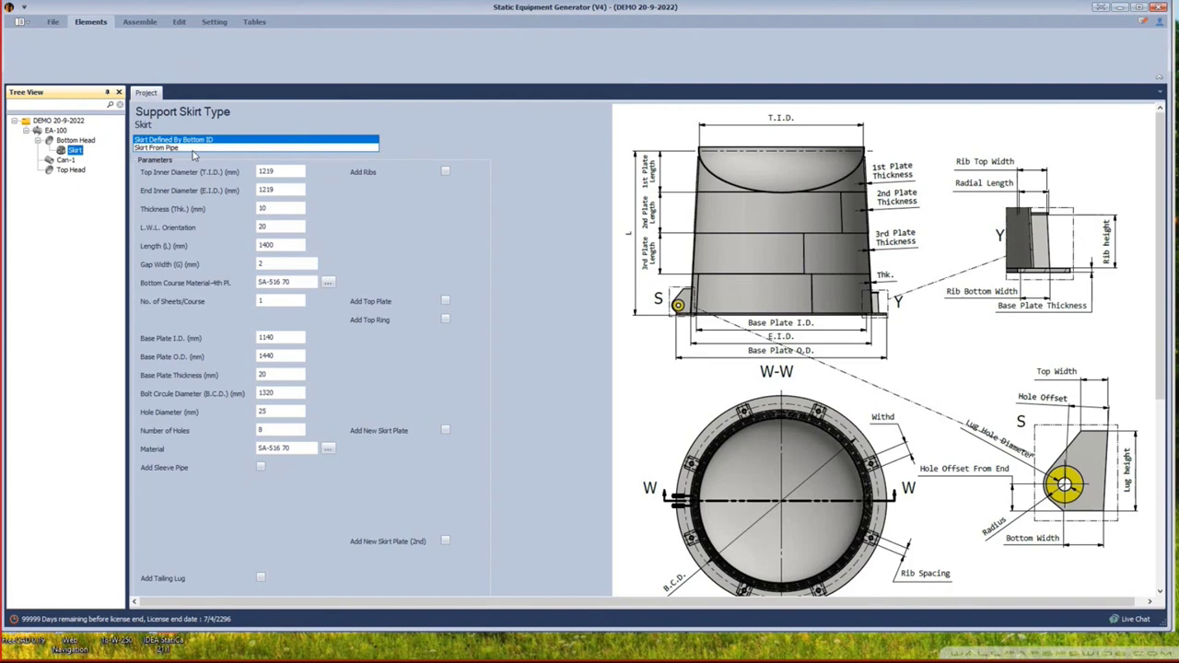
key(Tab)
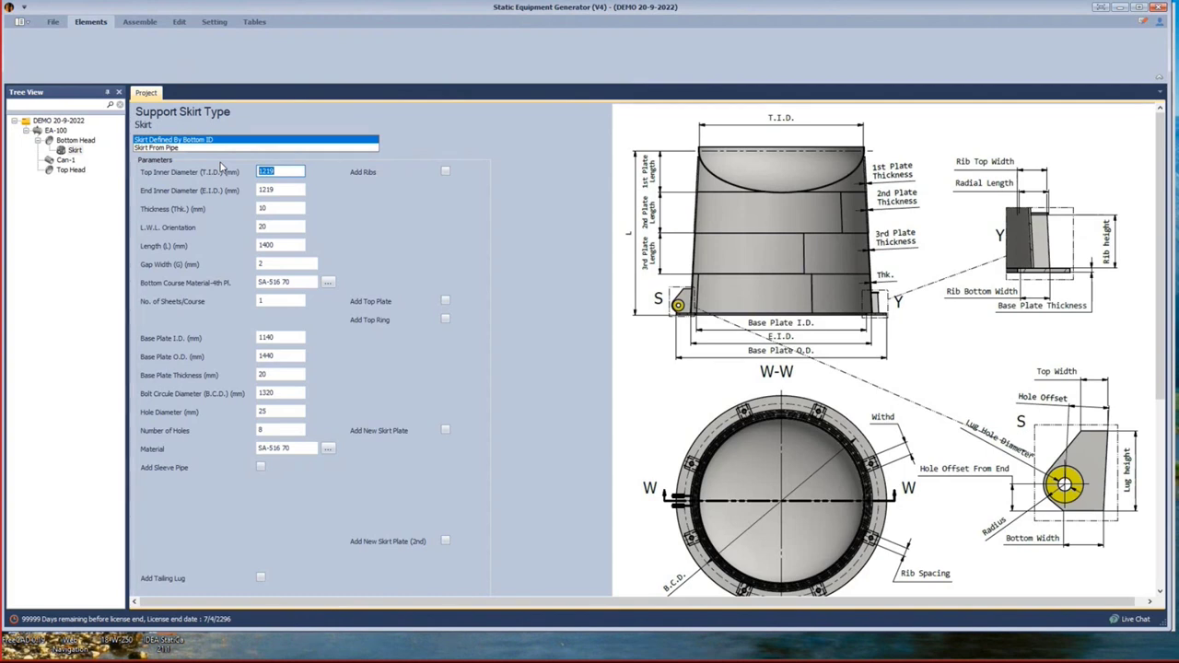
text(12)
click(286, 191)
double_click(286, 189)
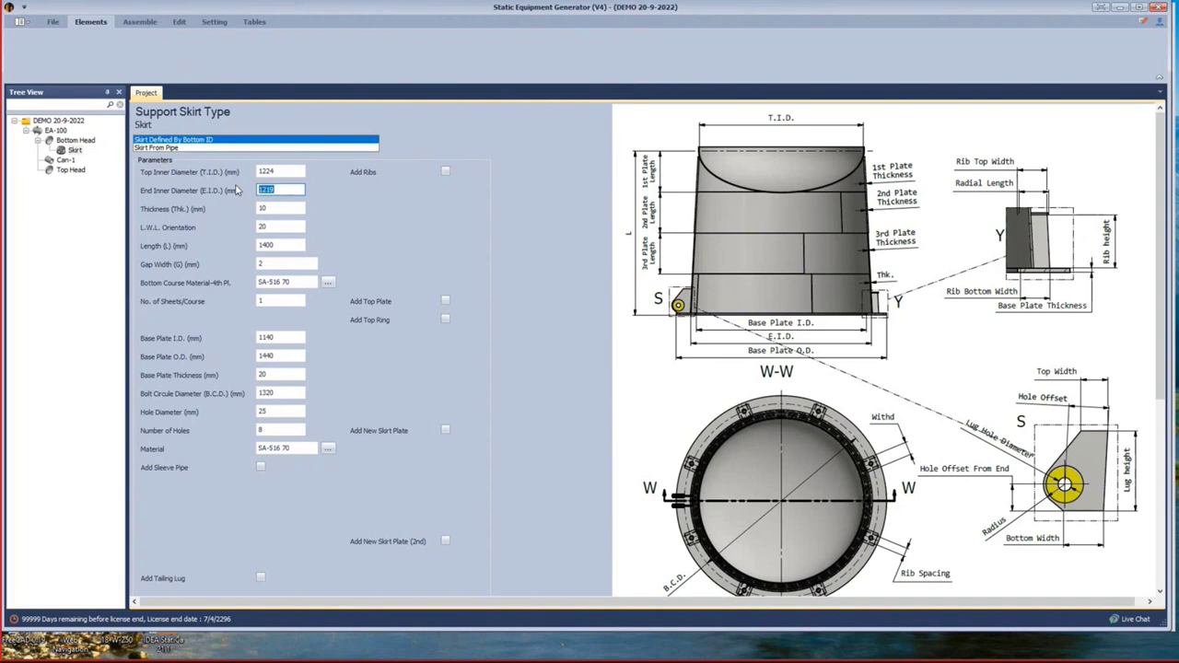
text(1224)
click(298, 210)
drag(298, 210, 218, 205)
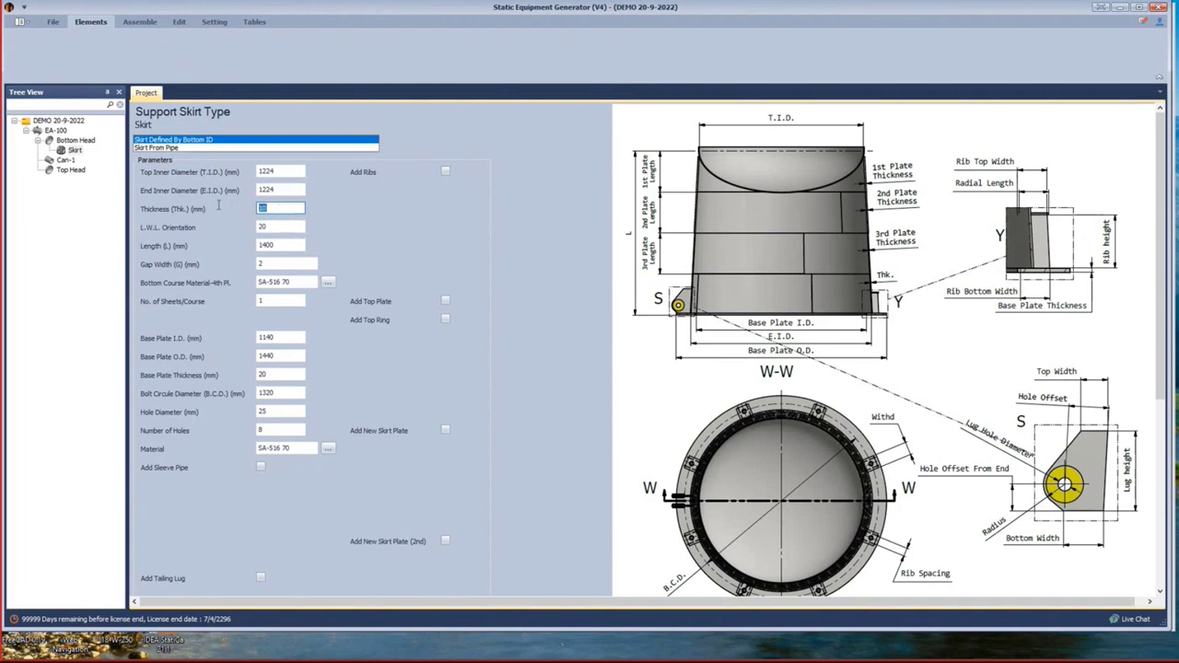
text(8)
Set the skirt's L.W.L. orientation to 180, length to 1525 mm, gap width to 1 mm and bottom course material to SA-516 70N.
key(Tab)
text(0)
click(274, 247)
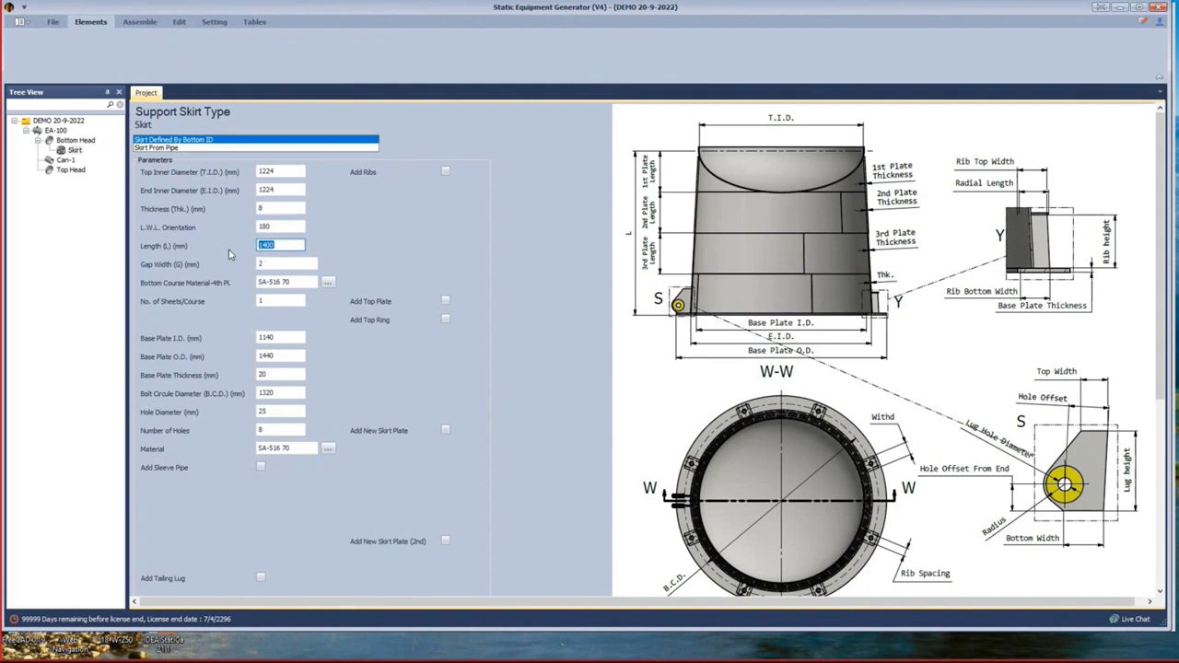
text(1525)
click(281, 263)
text(1)
click(298, 282)
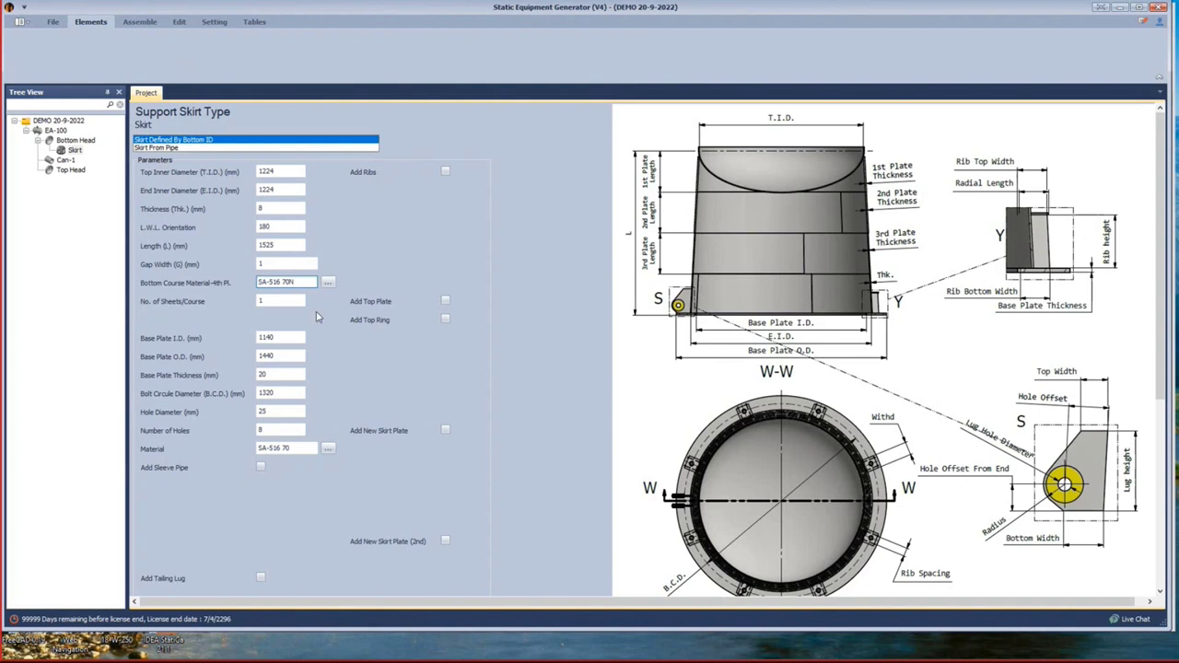
key(Tab)
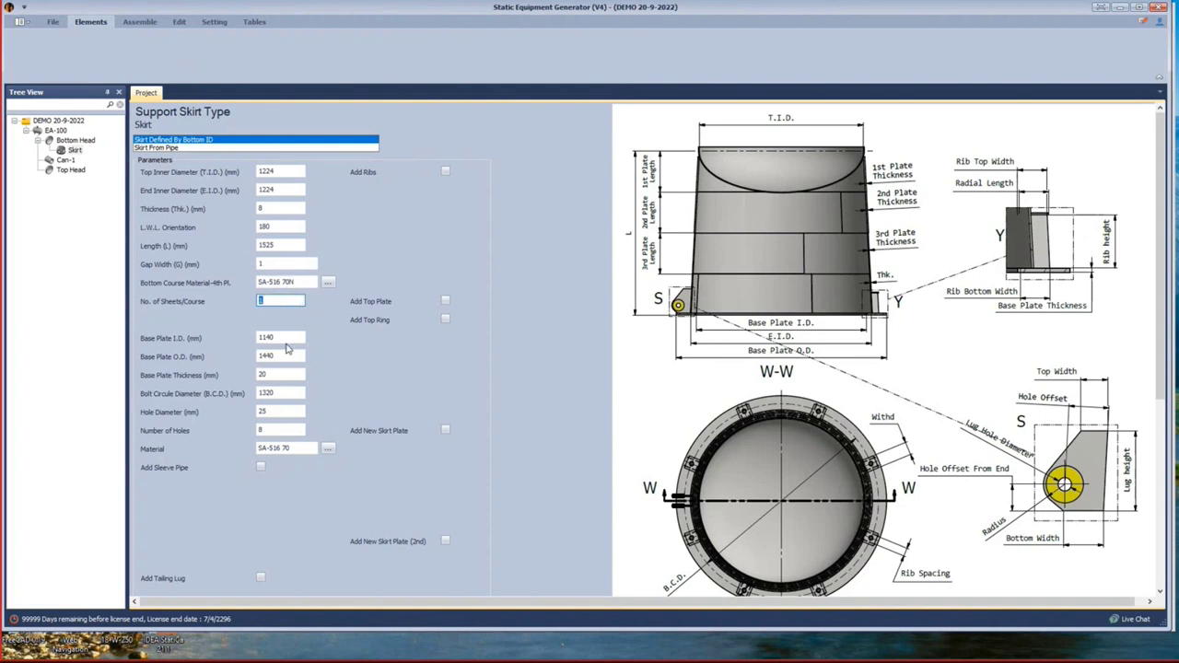
key(Tab)
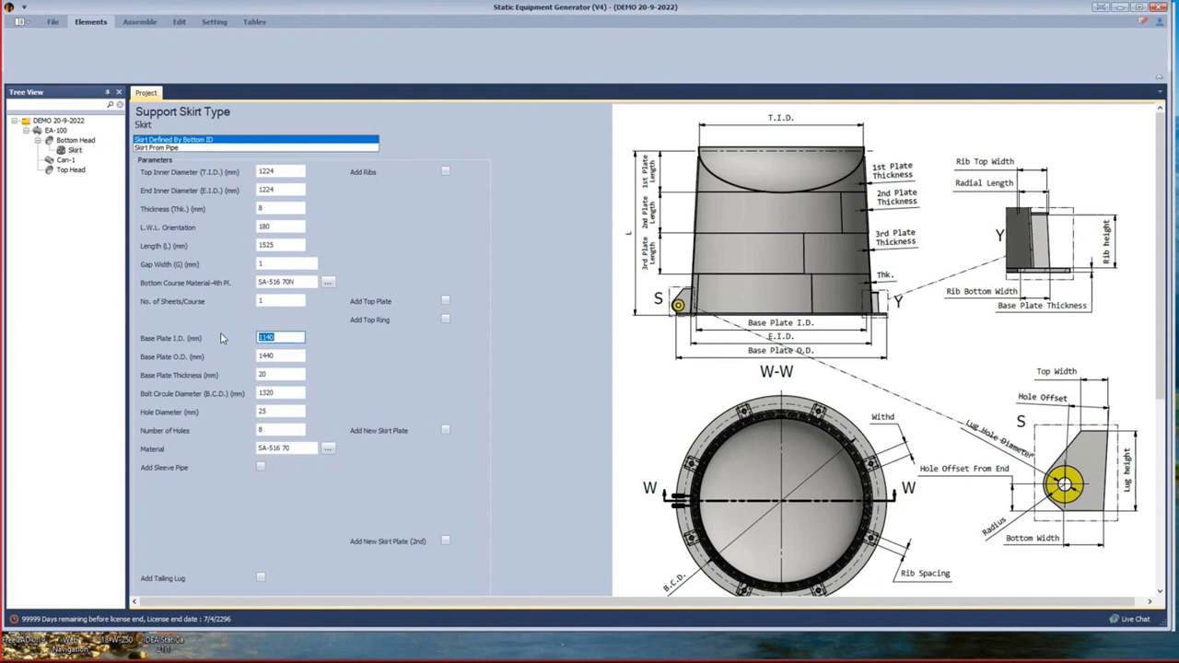
Set the skirt's base plate inner diameter to 1074 mm, outer diameter to 1532 mm and thickness to 28 mm.
text(107)
key(Tab)
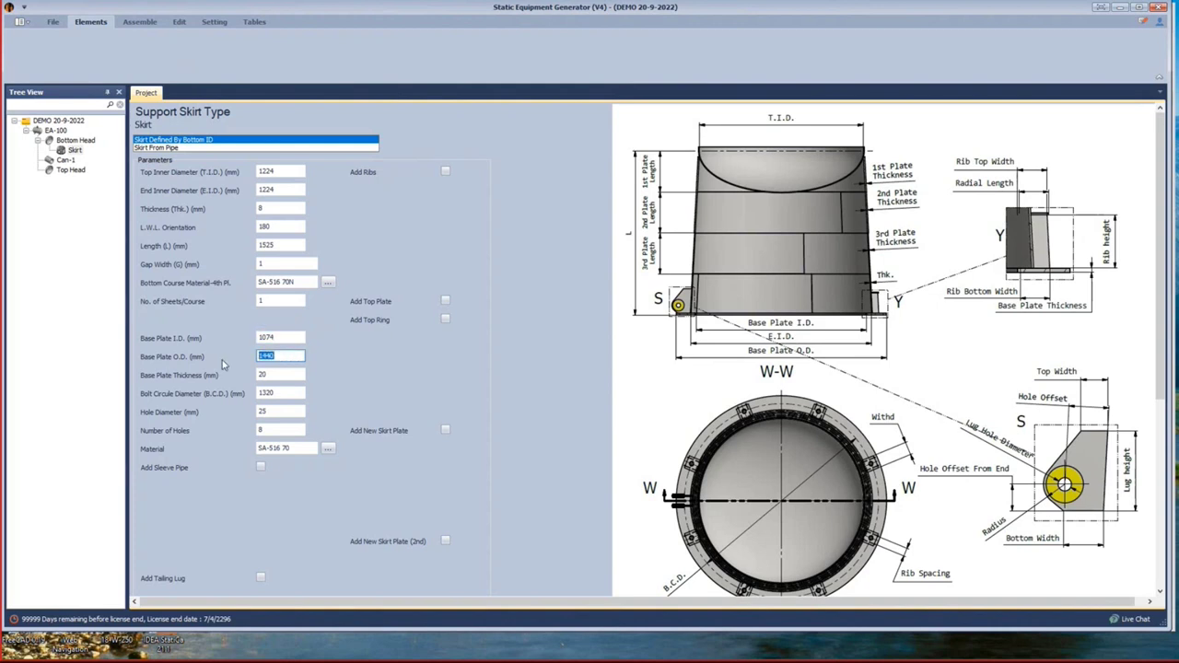
text(1532)
click(280, 378)
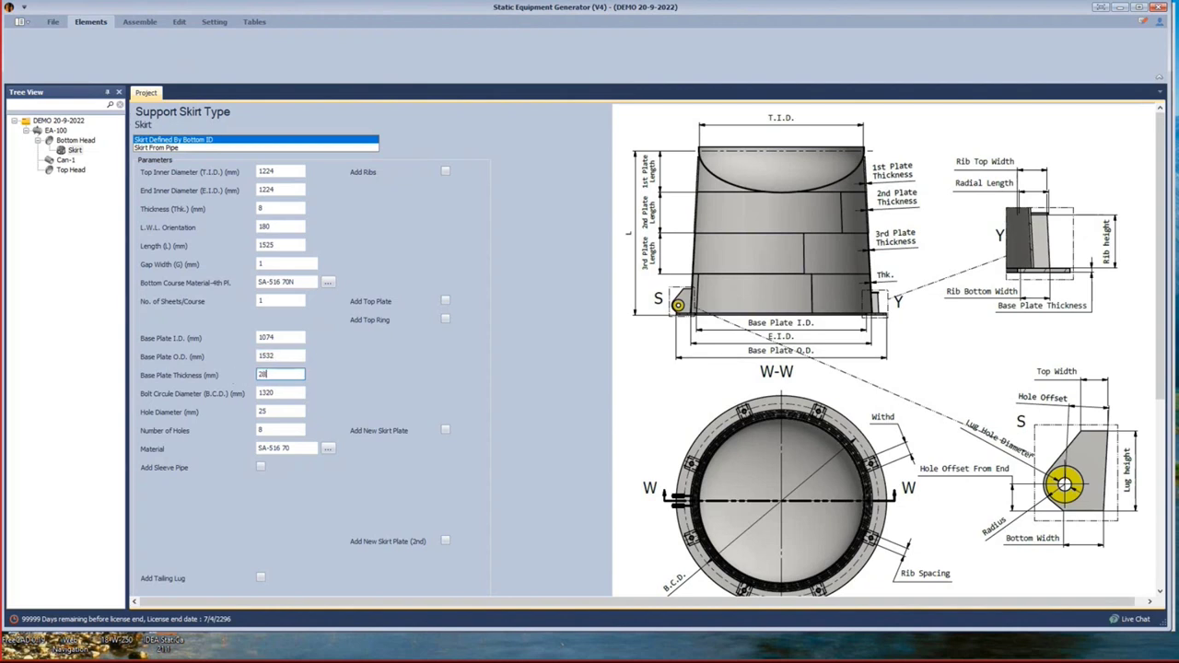
text(28)
key(Tab)
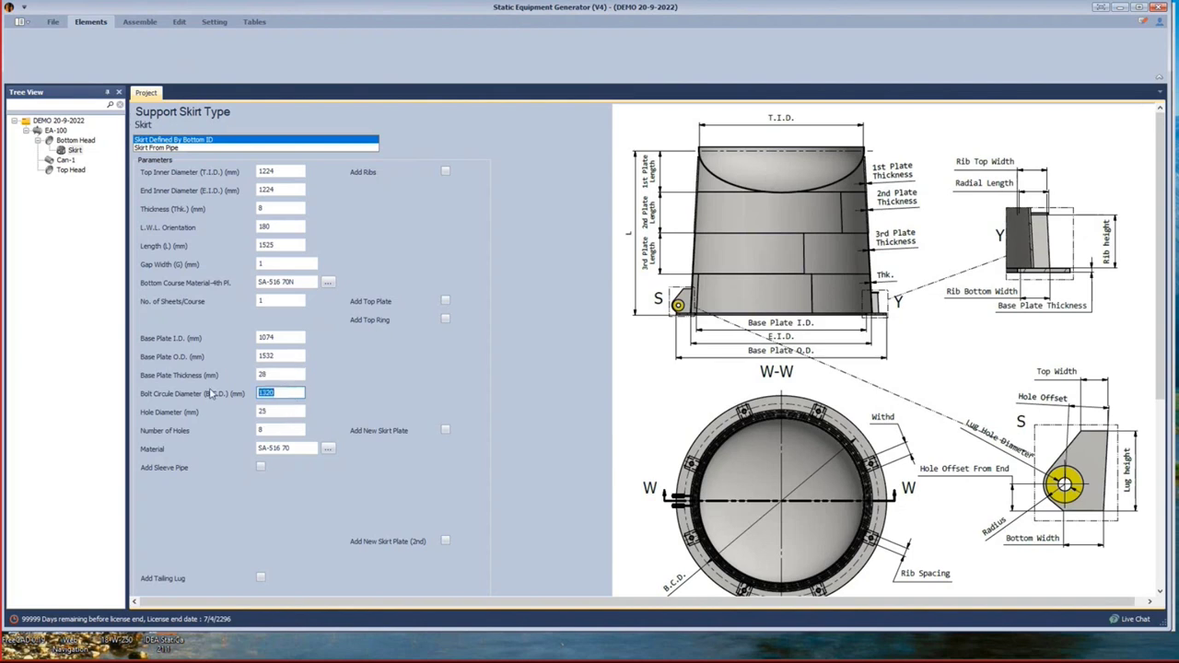
Set the base plate's bolt circle diameter to 1416 mm, hole diameter to 58 mm and material to SA-516 70N.
text(1416)
key(Tab)
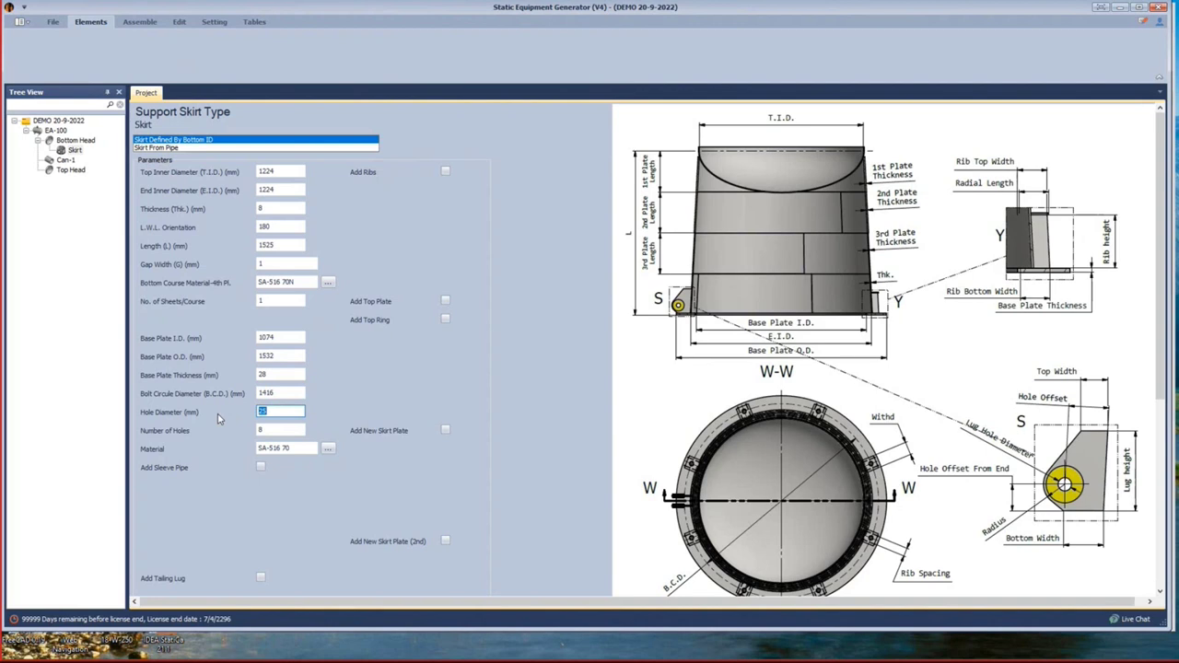
text(58)
key(Tab)
click(303, 451)
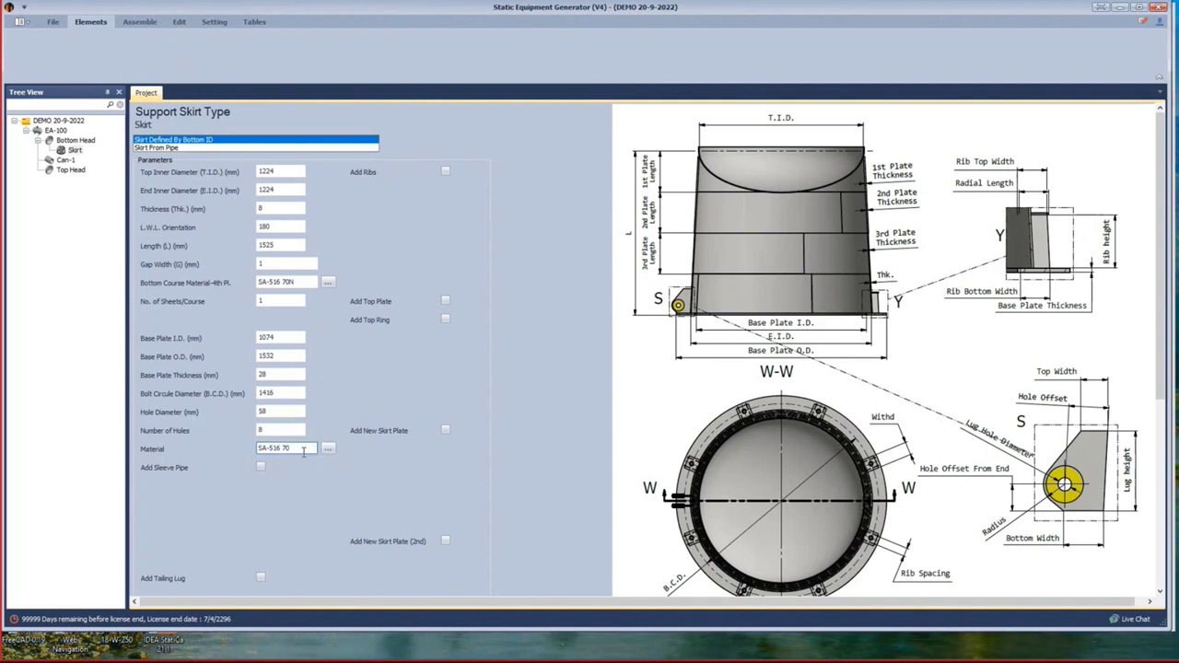
Add ribs to the skirt with a rib spacing of 102 mm and a bottom width of 146 mm.
click(445, 171)
double_click(454, 191)
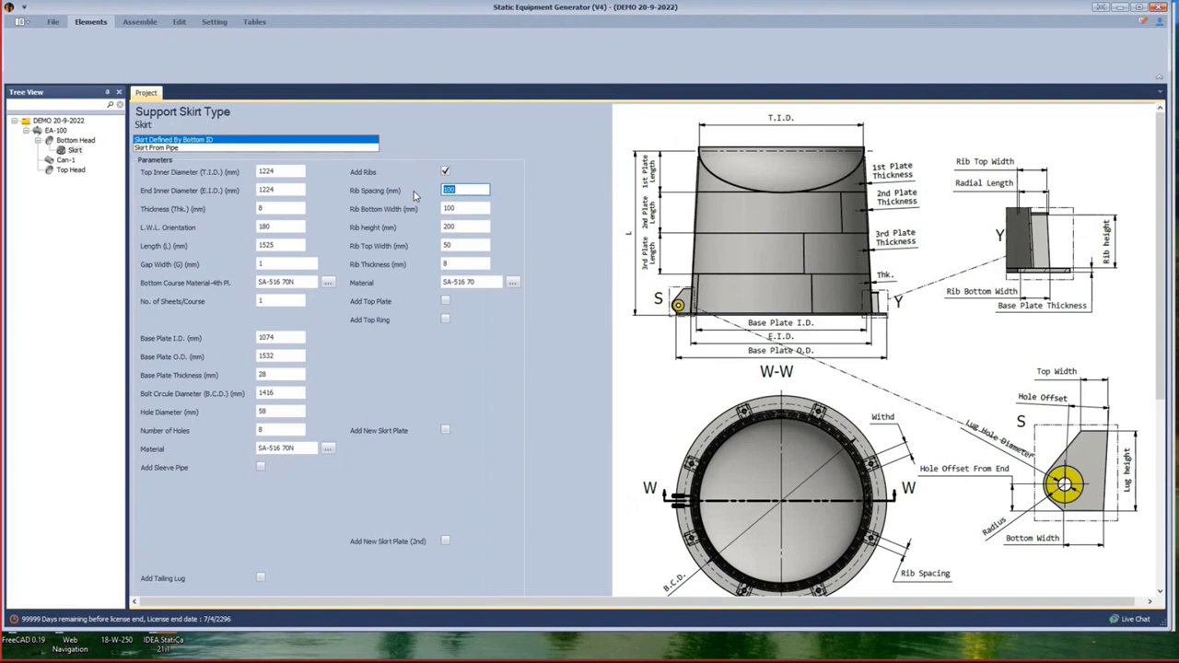
text(10)
double_click(450, 208)
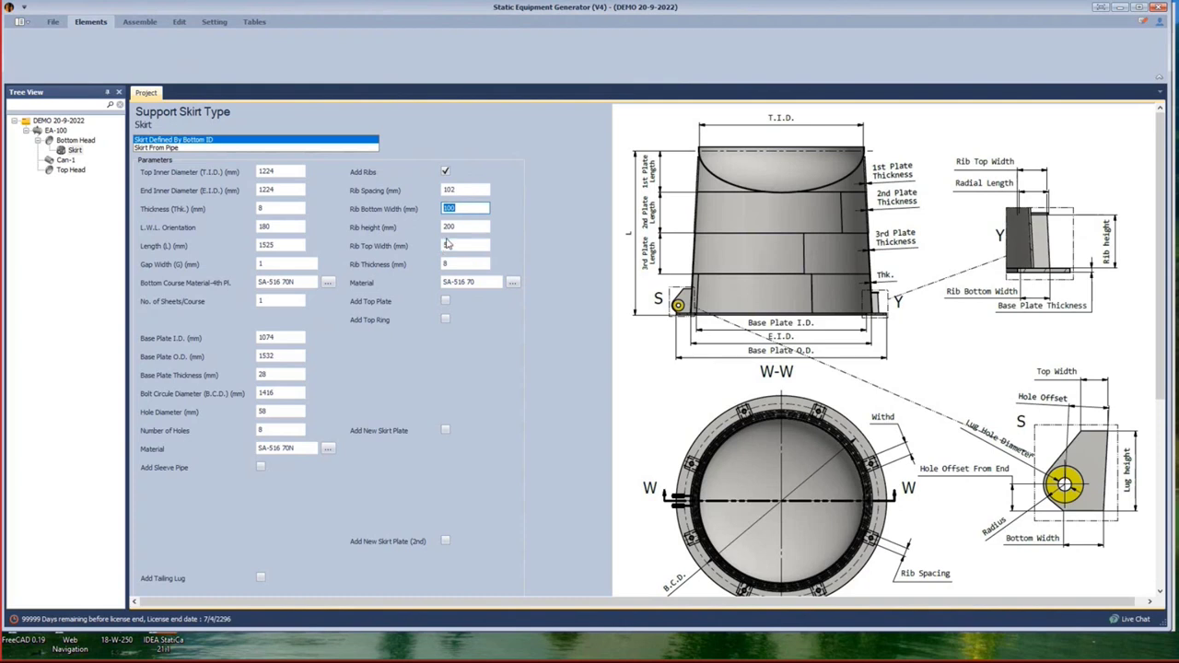
text(146)
Set the rib height to 191 mm, top width to 146 mm, thickness to 14 mm and material to SA-516 70N.
double_click(472, 228)
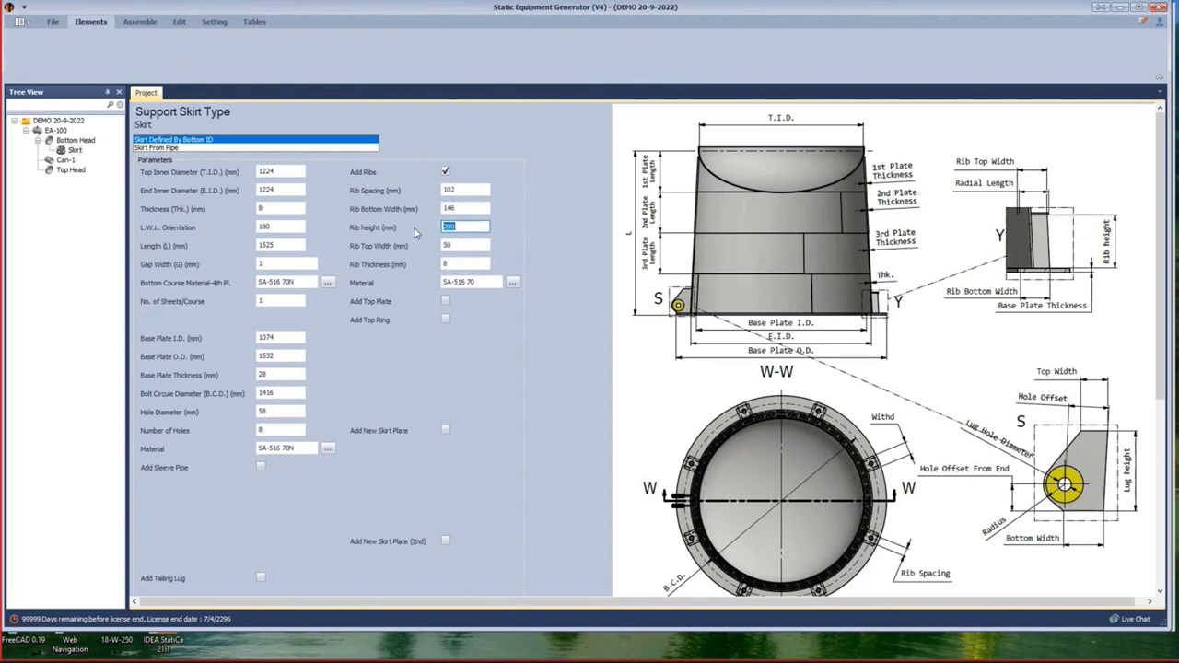
text(191)
double_click(442, 249)
text(146)
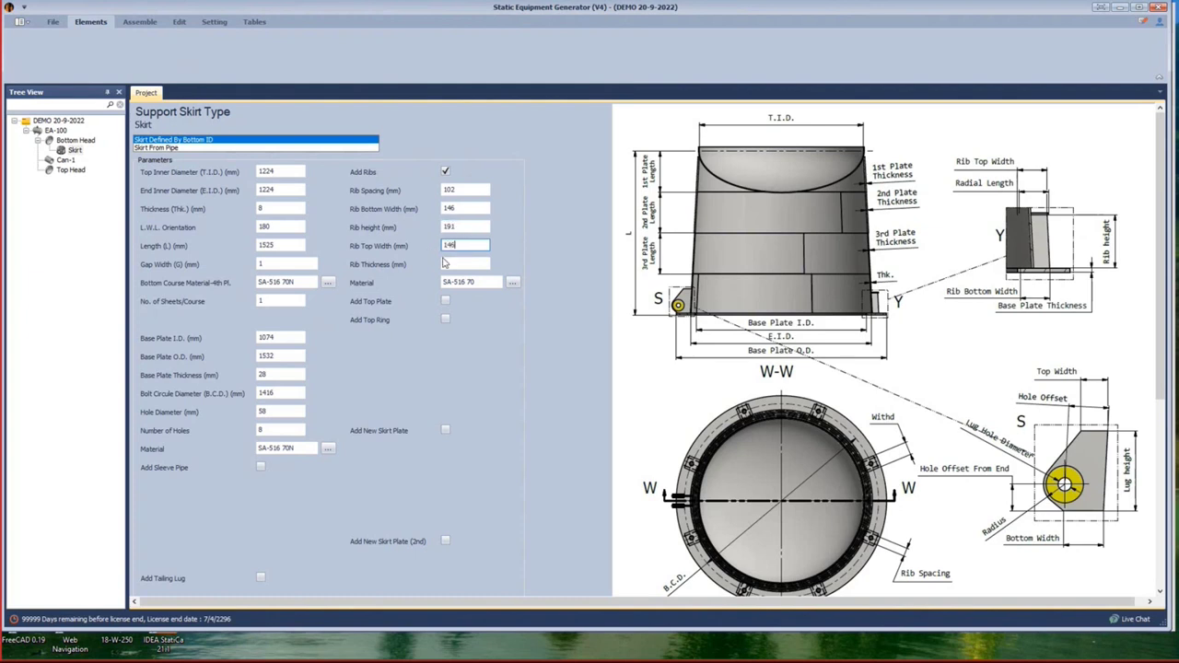
double_click(458, 263)
text(14)
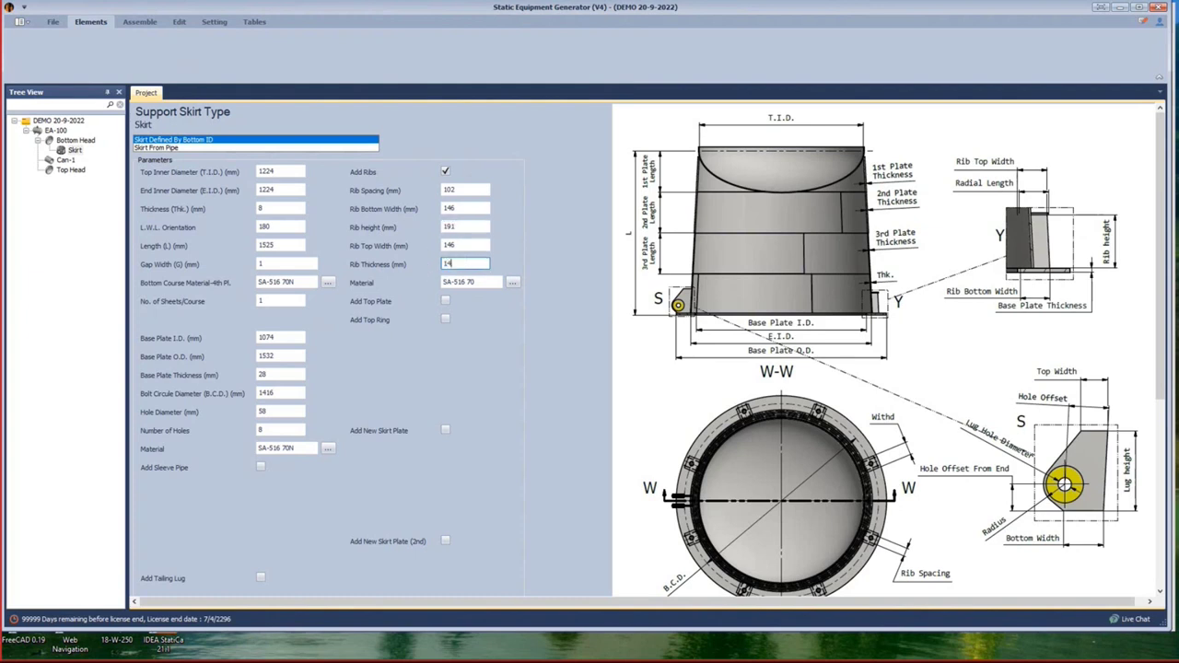
click(483, 282)
text(N)
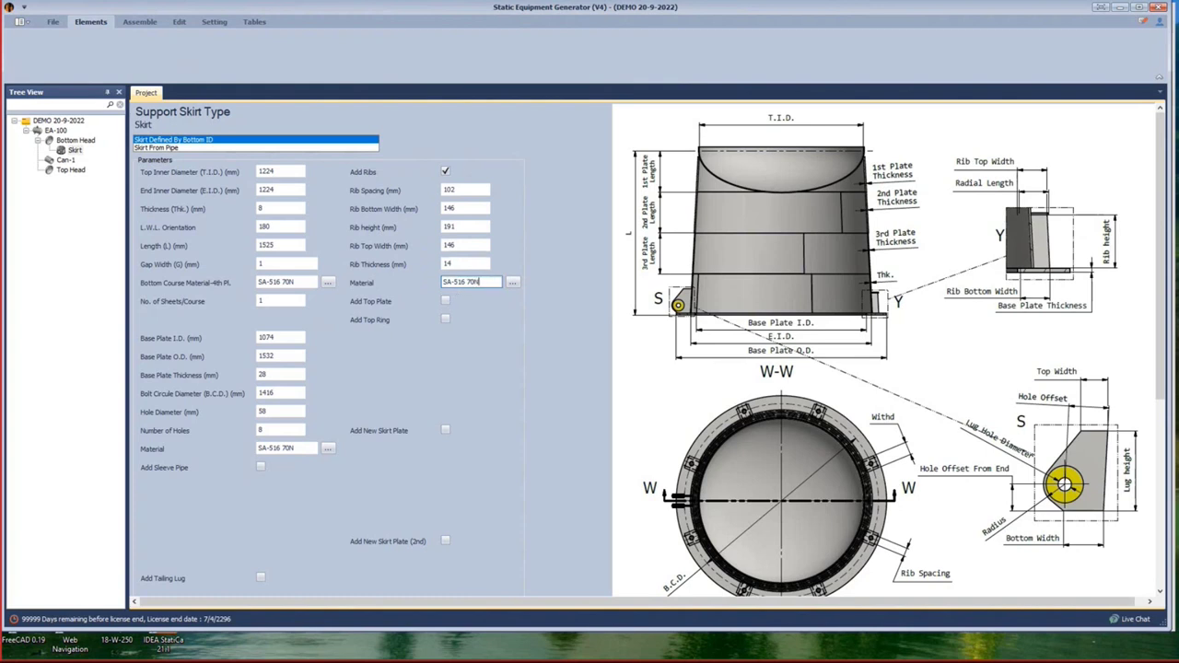
Add a top ring with radial length 146 mm, hole diameter 48 mm, thickness 35 mm and material SA-516 70N.
click(445, 319)
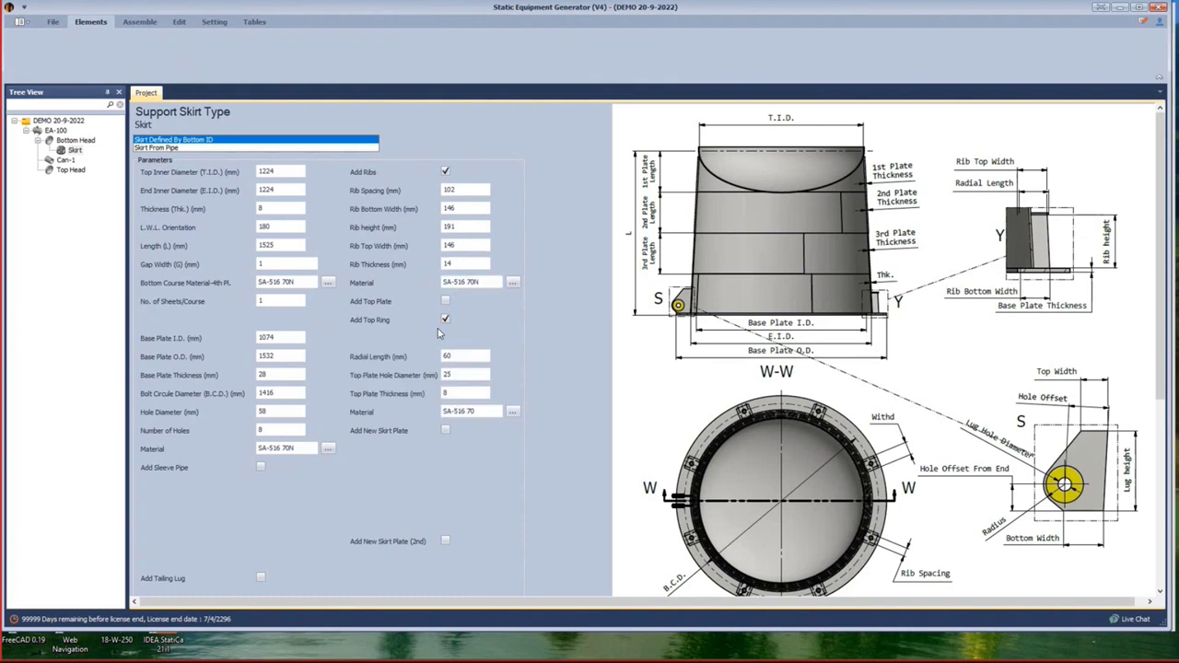
double_click(451, 356)
text(14)
click(457, 374)
double_click(461, 375)
text(48)
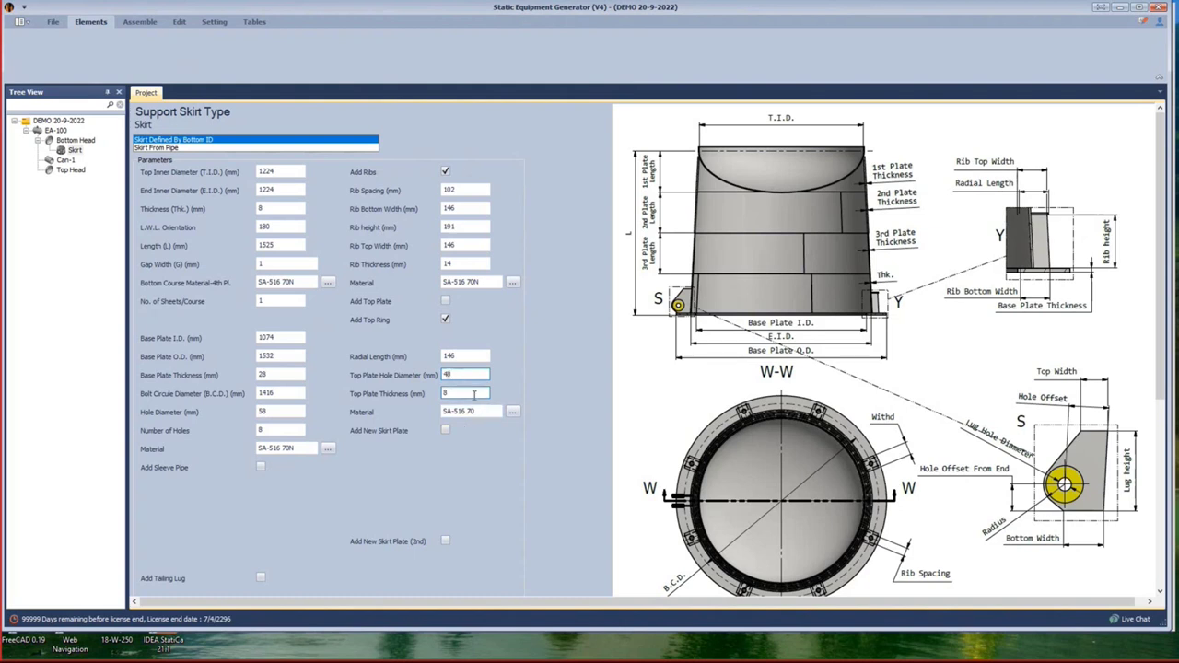
key(Tab)
text(35)
click(479, 411)
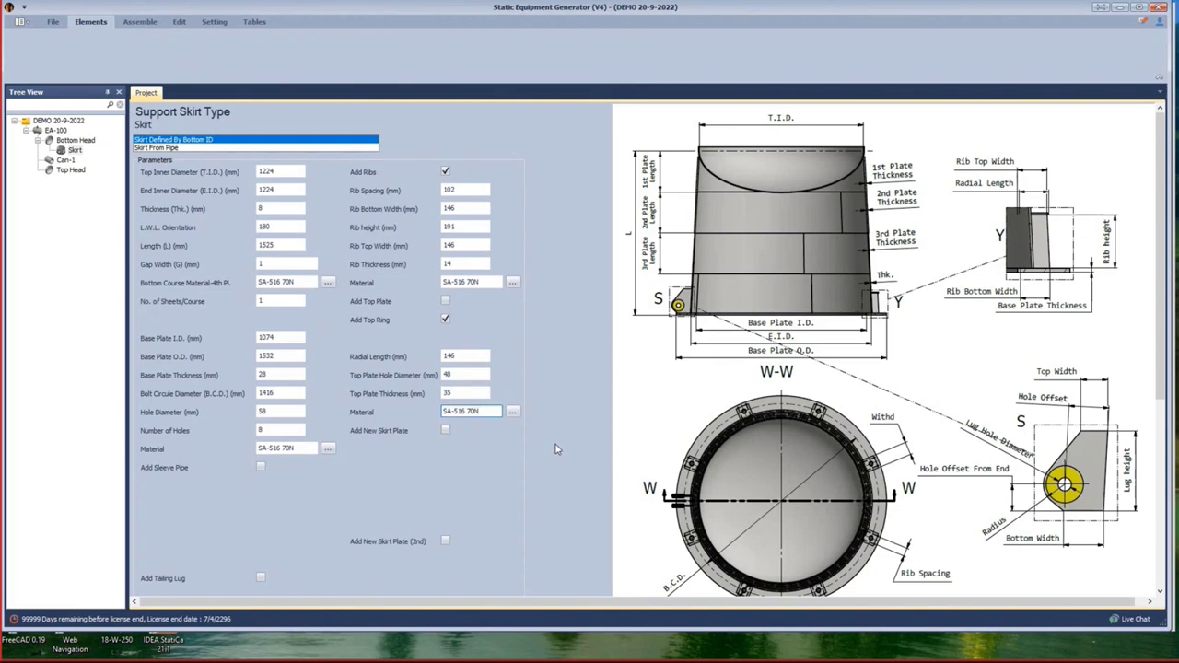
Examine the skirt's optional new skirt plate, tailing lug and sleeve pipe settings, leaving each option disabled.
scroll(556, 450, down, 3)
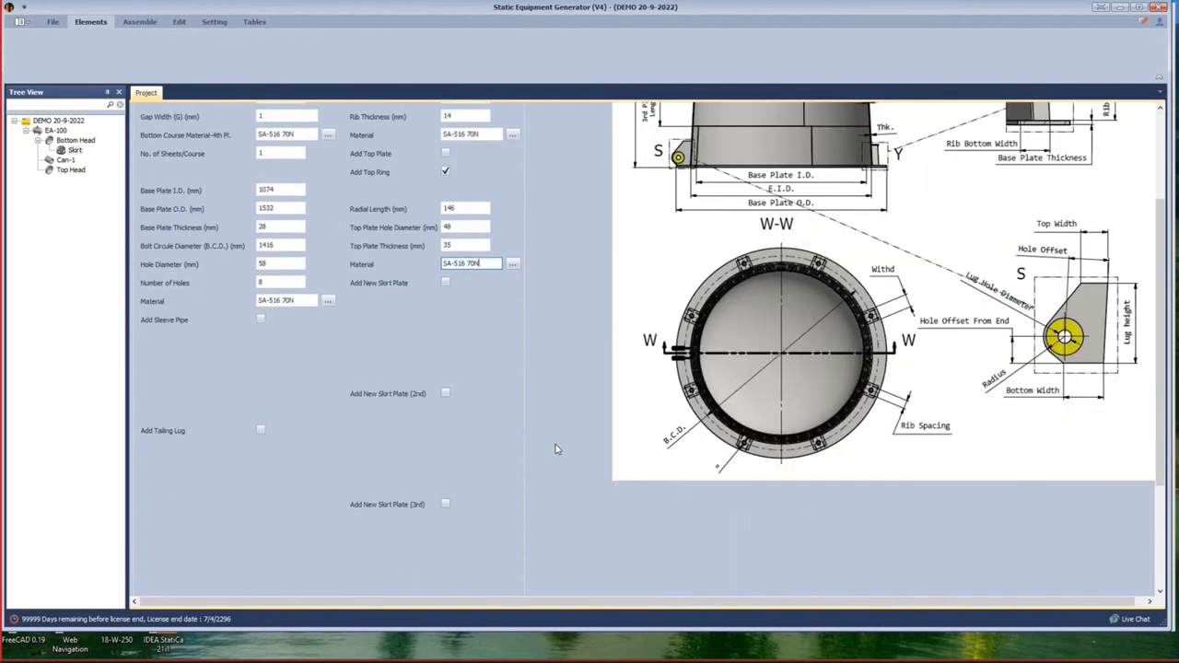
click(447, 285)
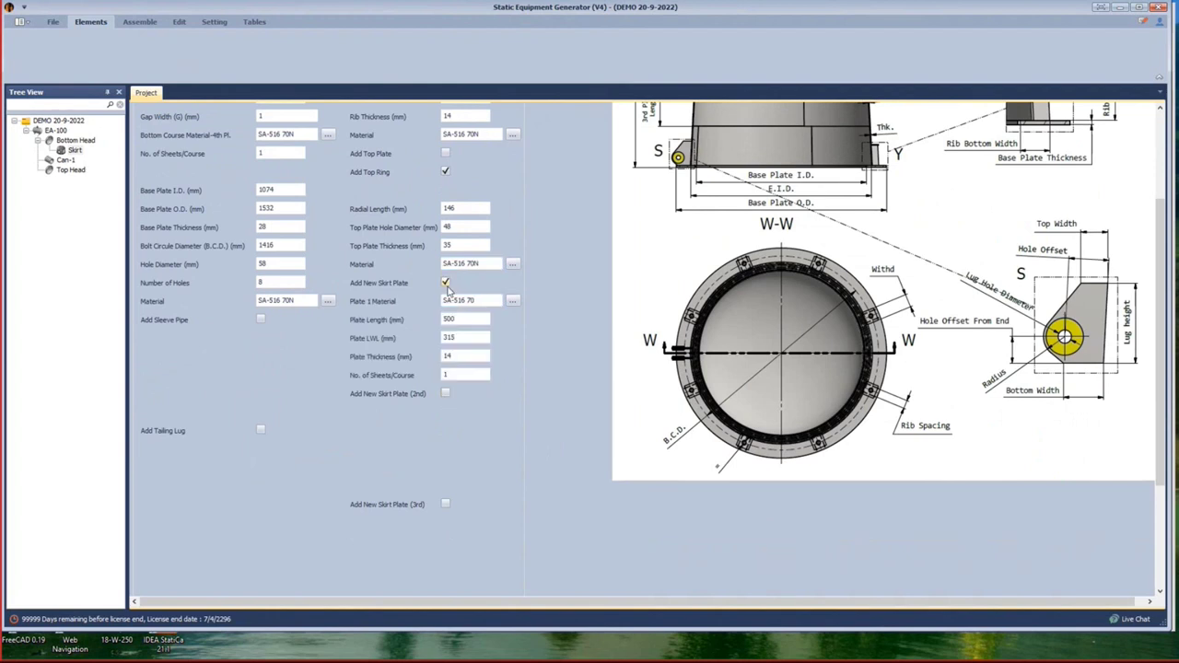
click(446, 285)
scroll(598, 313, up, 3)
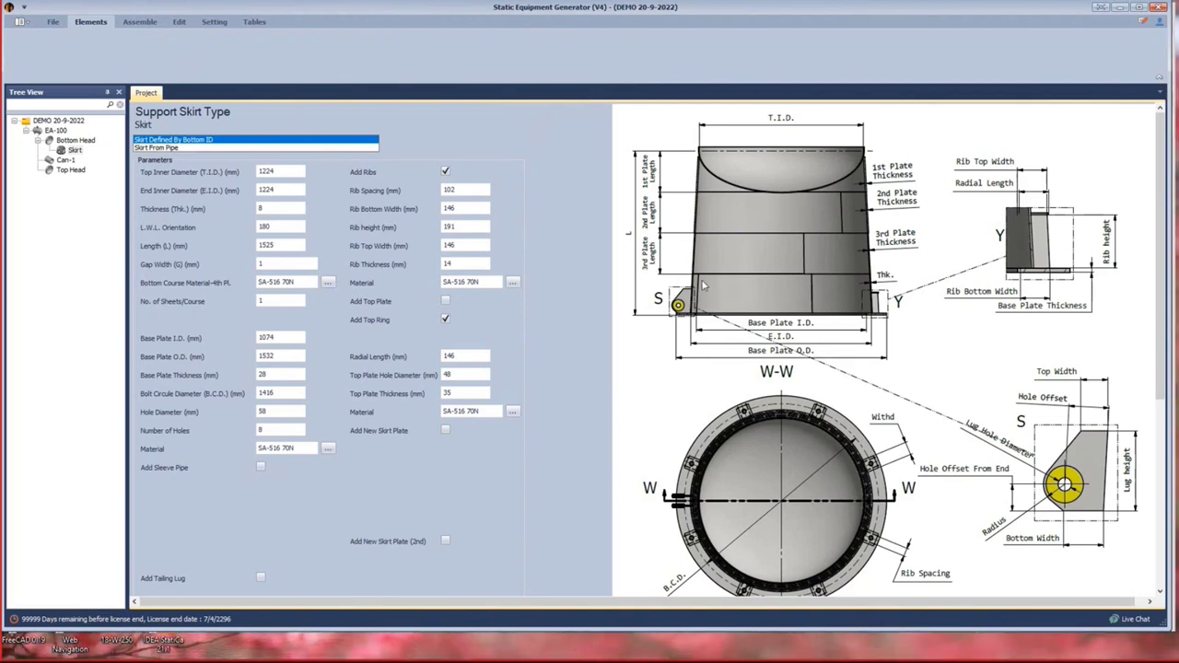
scroll(240, 424, down, 5)
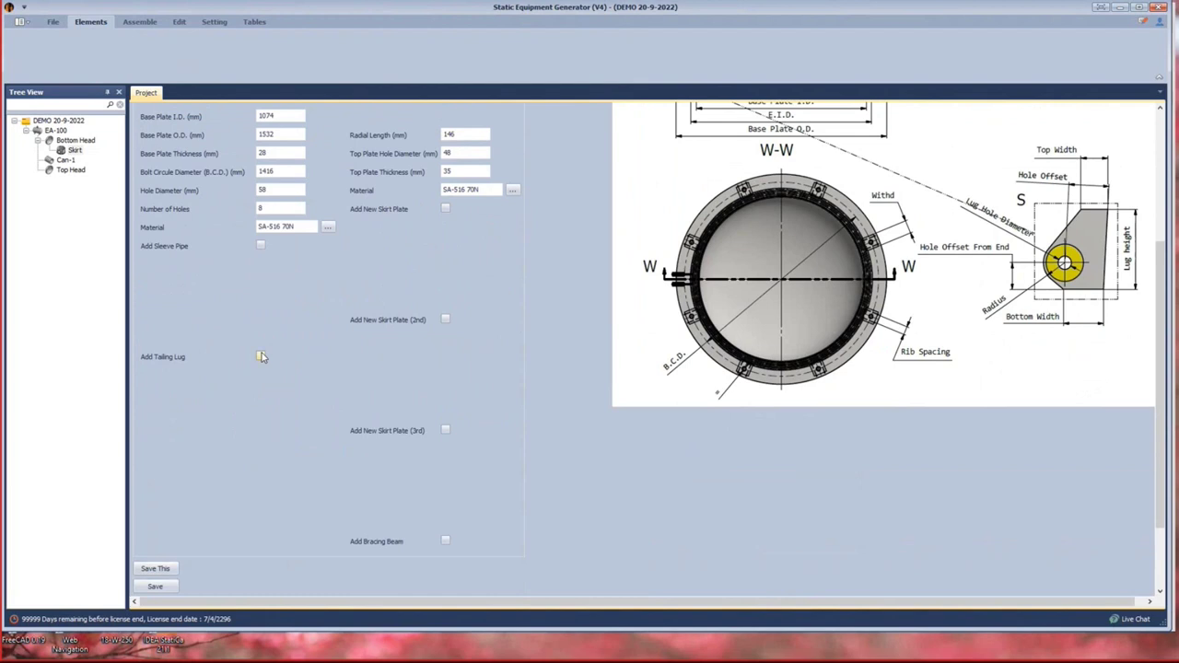
click(262, 358)
click(262, 356)
click(261, 249)
click(262, 248)
scroll(262, 359, up, 5)
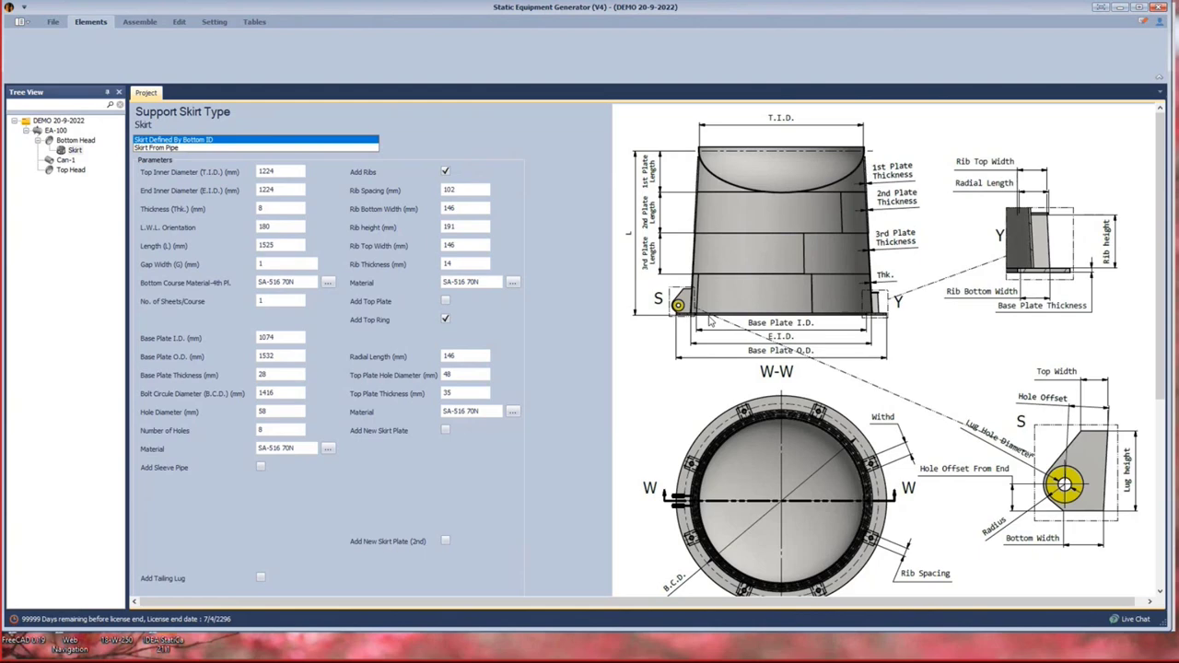
scroll(398, 379, down, 3)
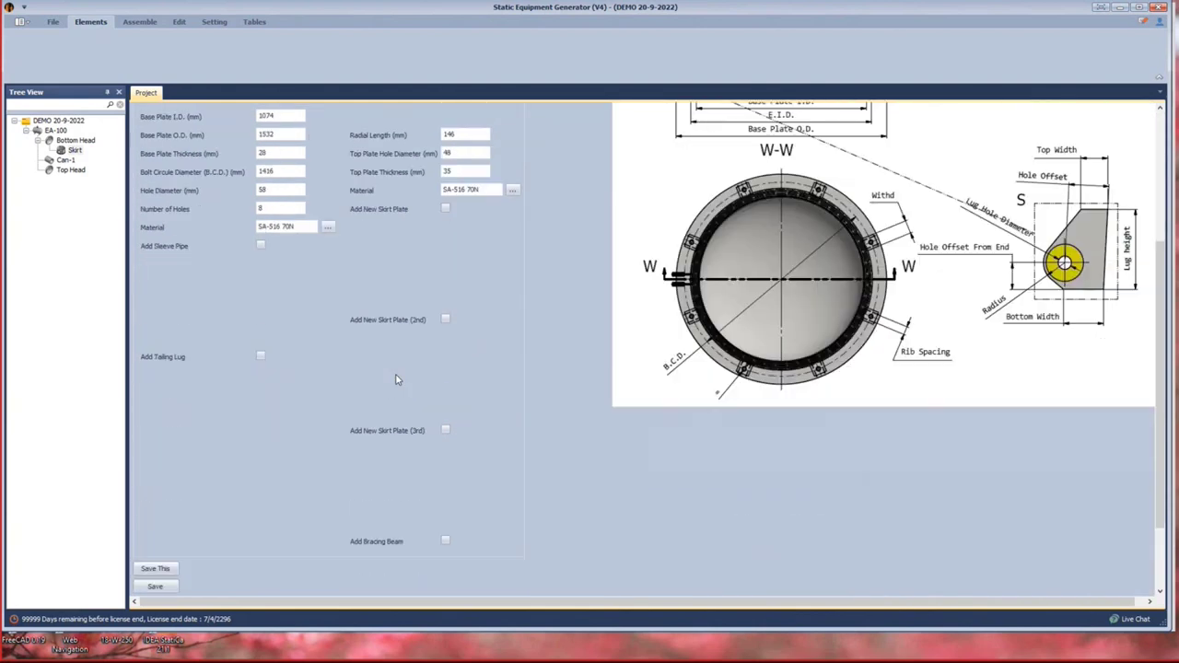
Review the parameters offered for the tailing lug and the bracing beam, leaving both options disabled.
click(261, 357)
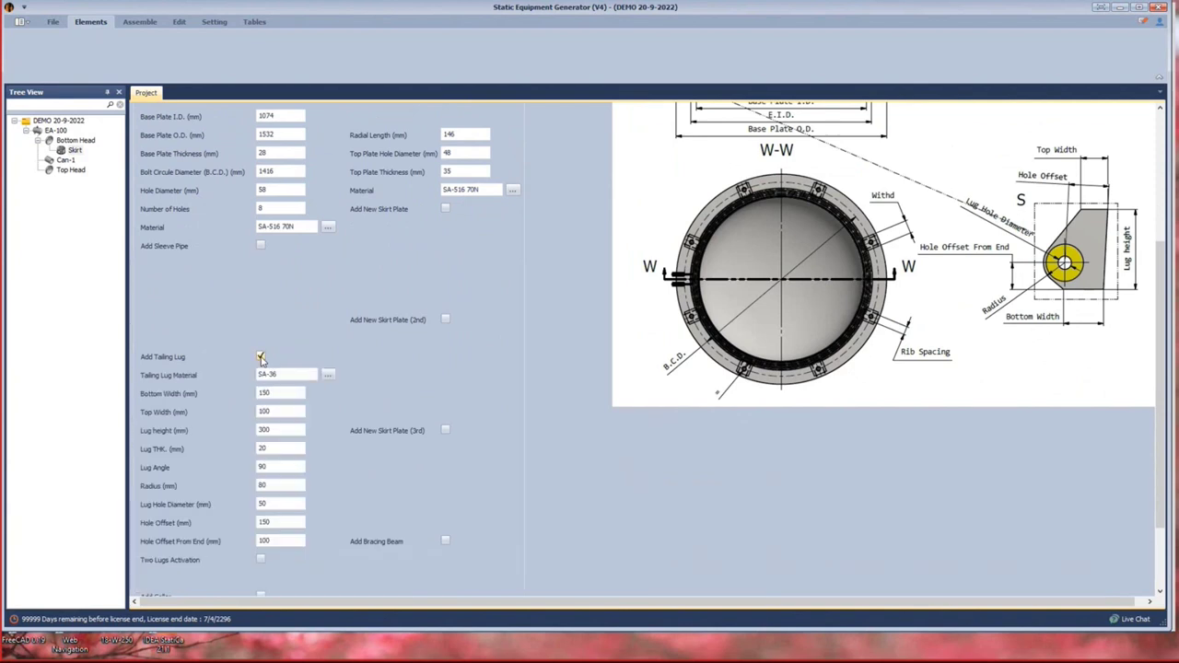
key(space)
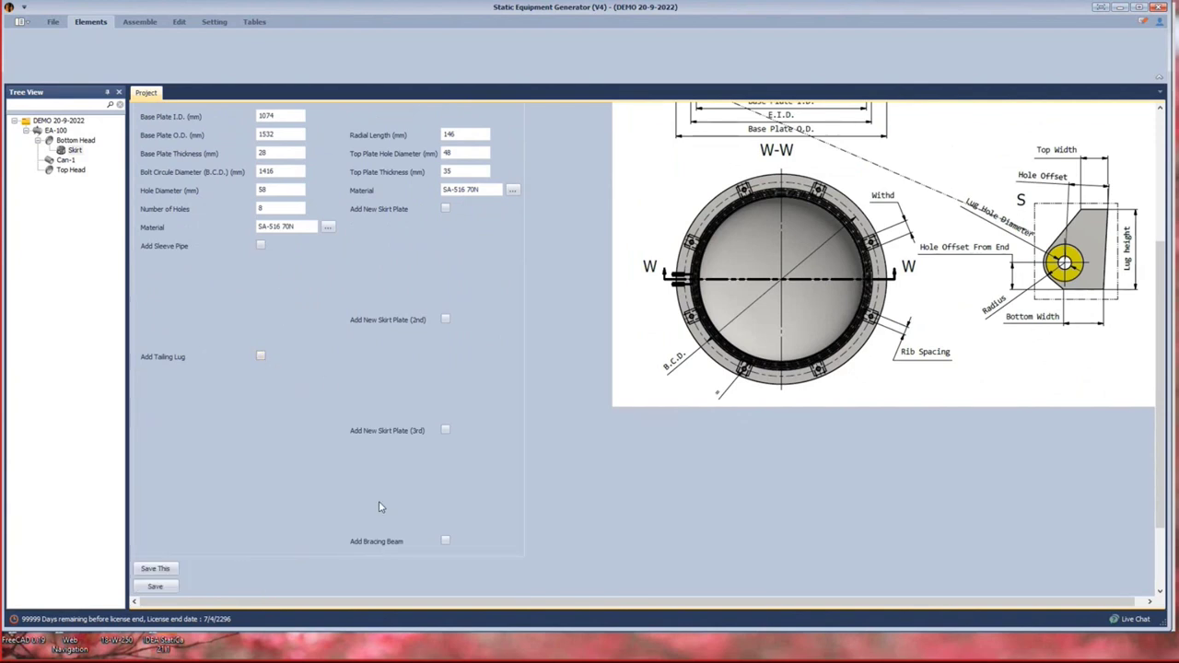
click(446, 542)
scroll(452, 528, down, 2)
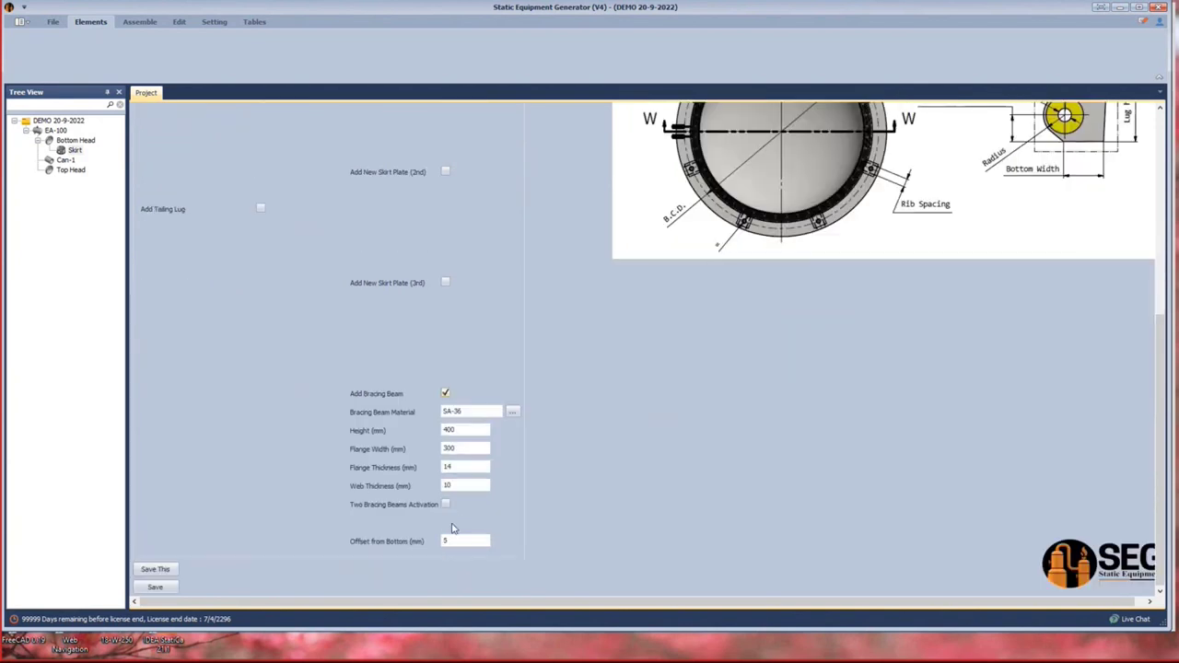
click(445, 394)
click(445, 393)
click(445, 394)
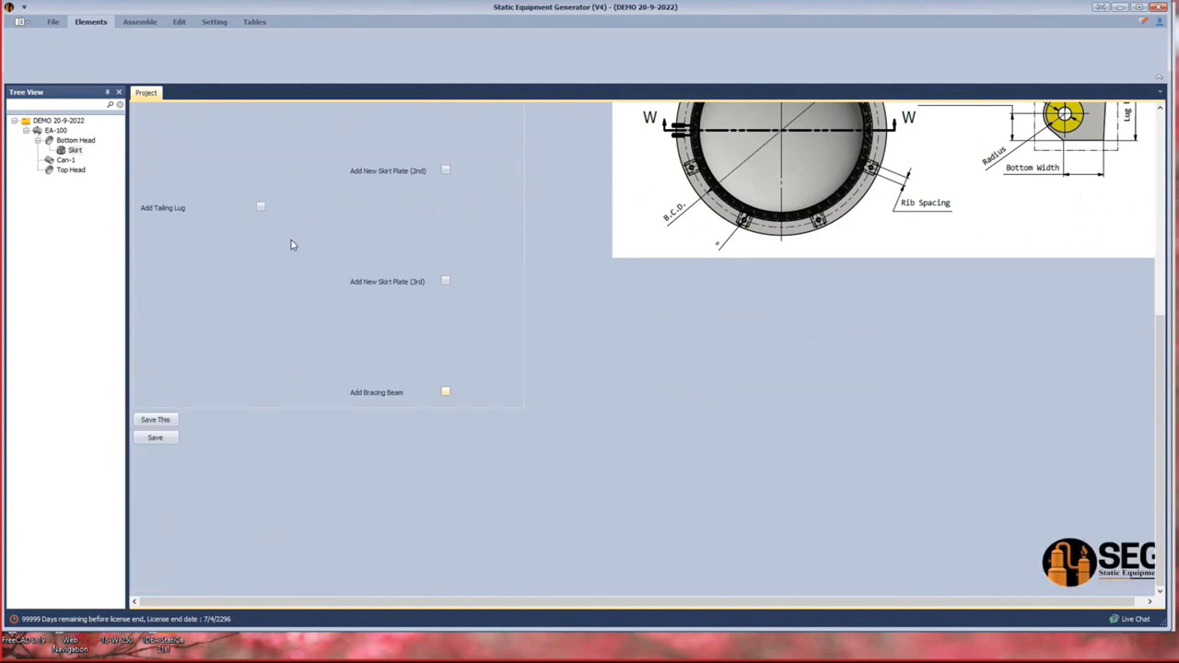
Add a tailing lug to the skirt and set its material to SA-516 70N.
click(261, 208)
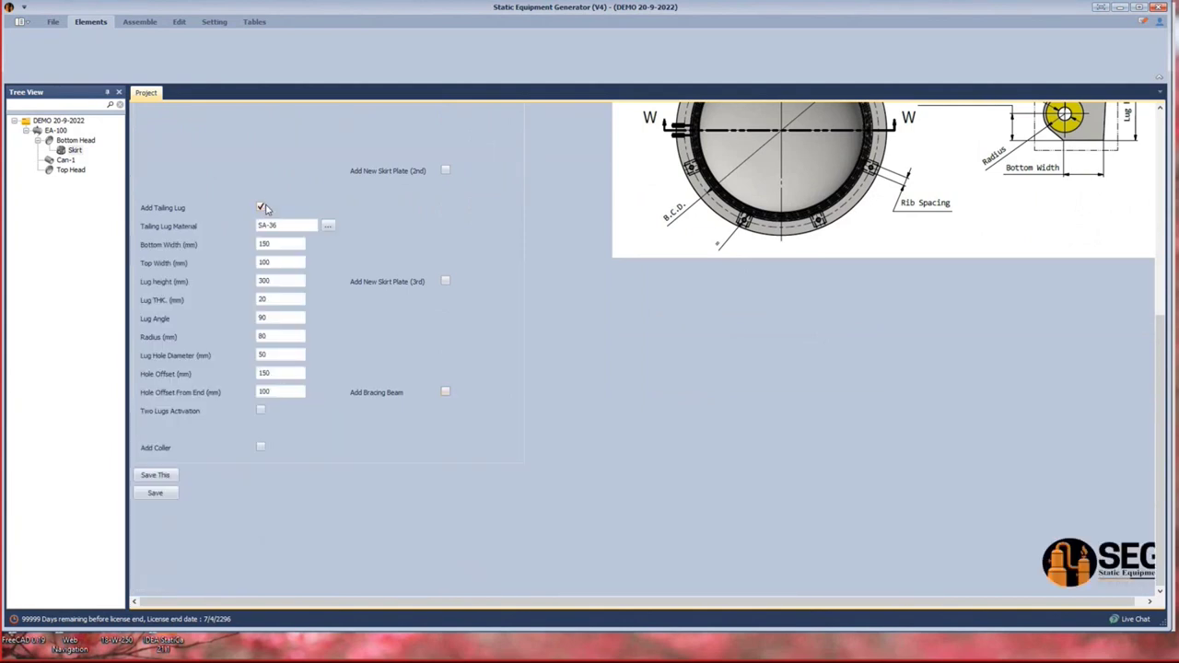
click(295, 228)
click(297, 227)
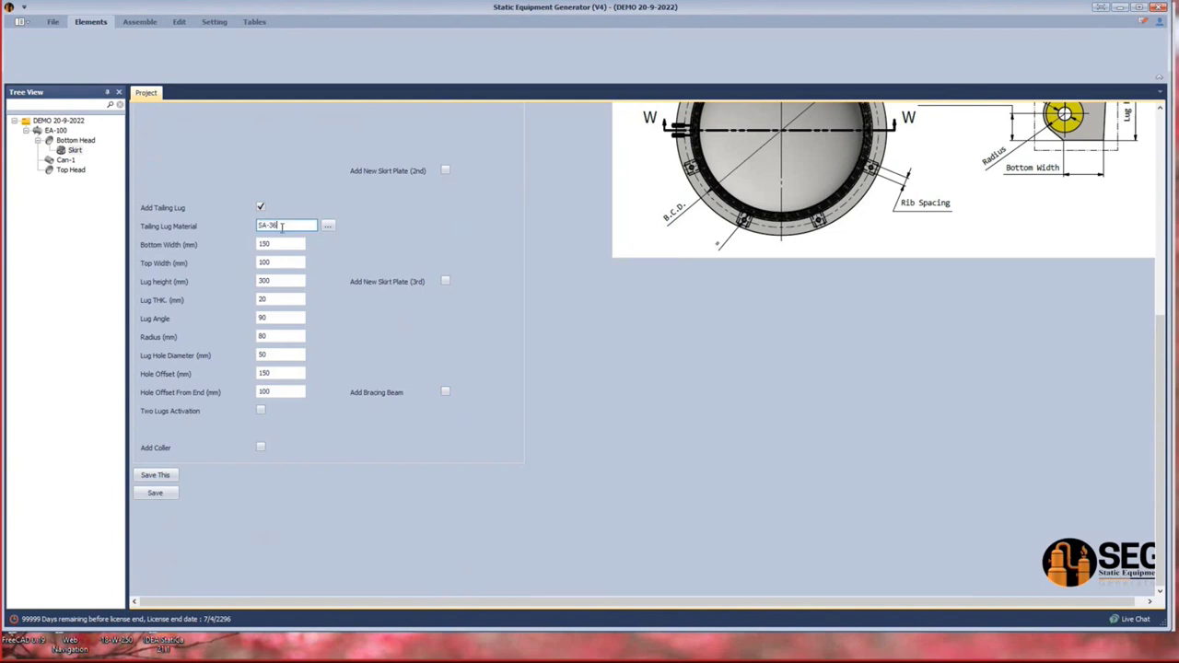
key(shift+Left)
key(shift+Left)
text(516 70)
key(Tab)
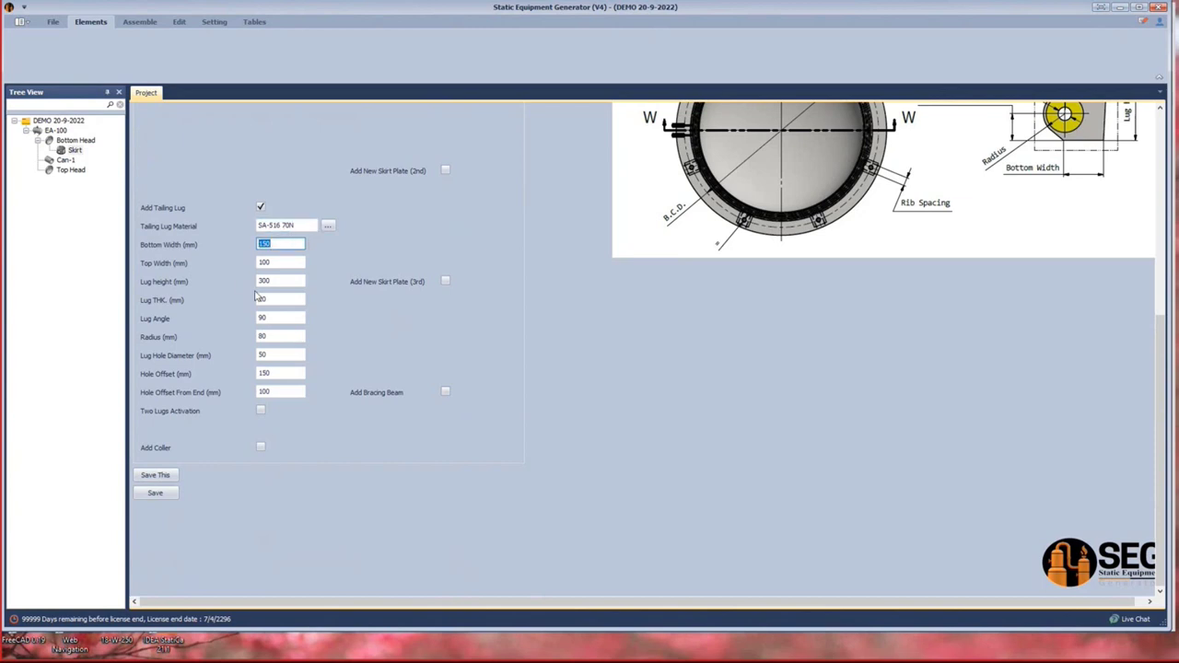
Set the tailing lug's bottom width and top width to 146 mm.
text(1)
click(278, 262)
text(146)
key(Tab)
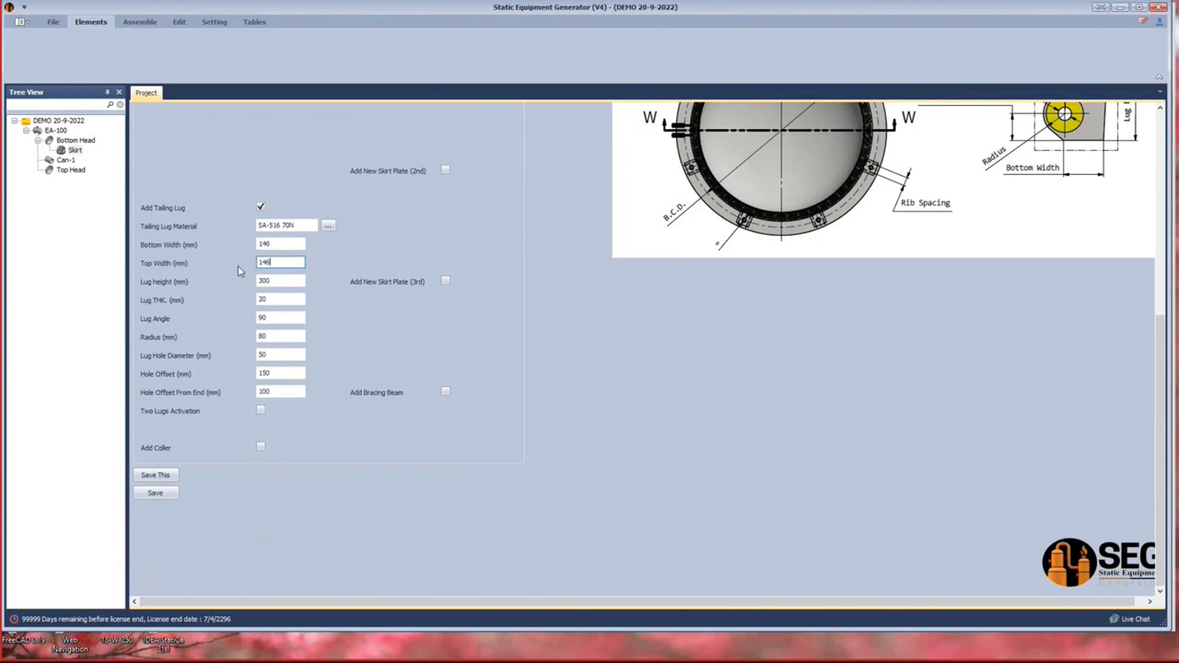
Check the remaining tailing lug dimensions against the reference drawing and set the hole offset to 200 mm.
click(282, 300)
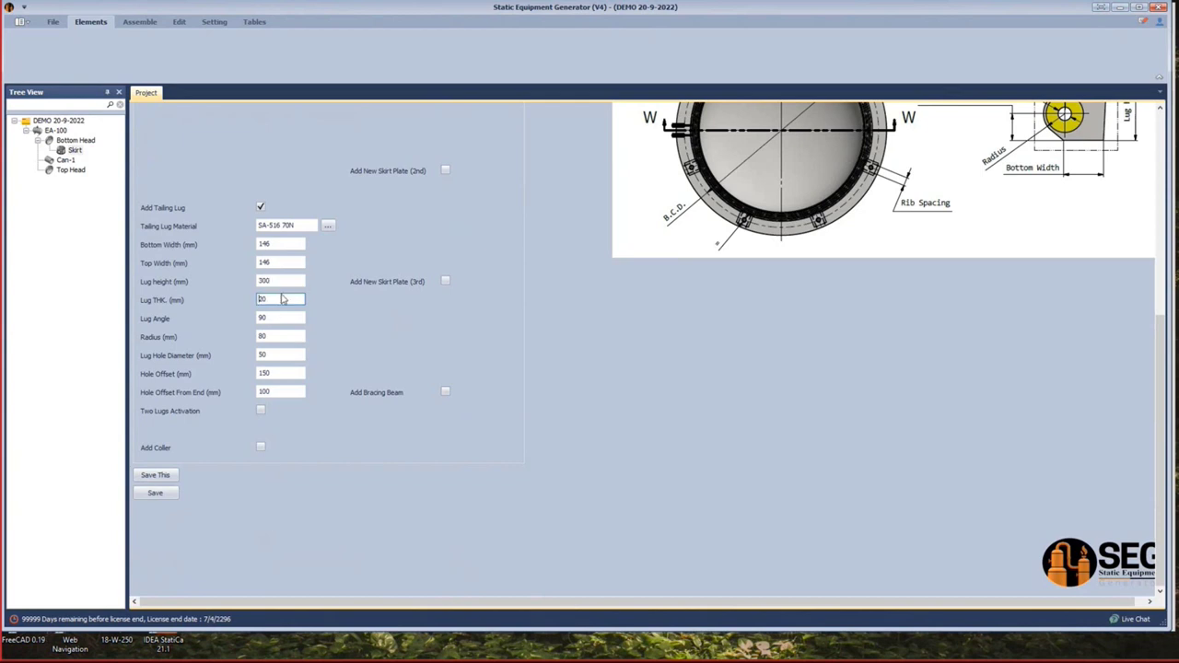
drag(274, 298, 251, 322)
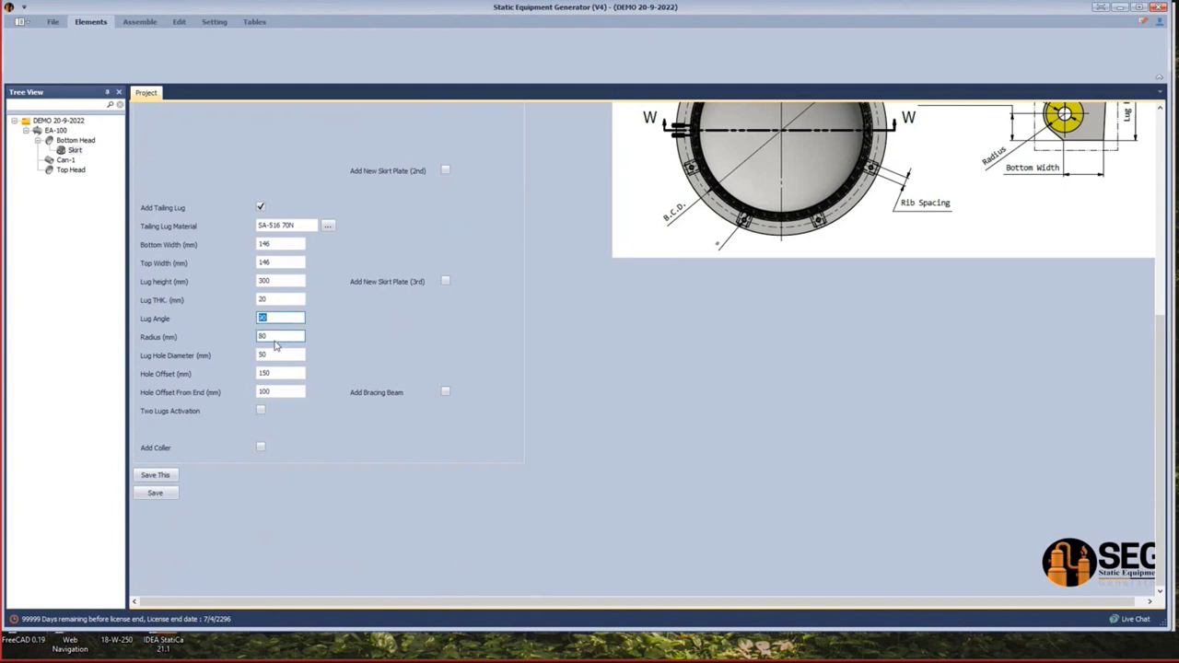
drag(277, 338, 253, 341)
mouse_move(277, 356)
mouse_down()
mouse_move(261, 355)
mouse_move(263, 373)
mouse_up()
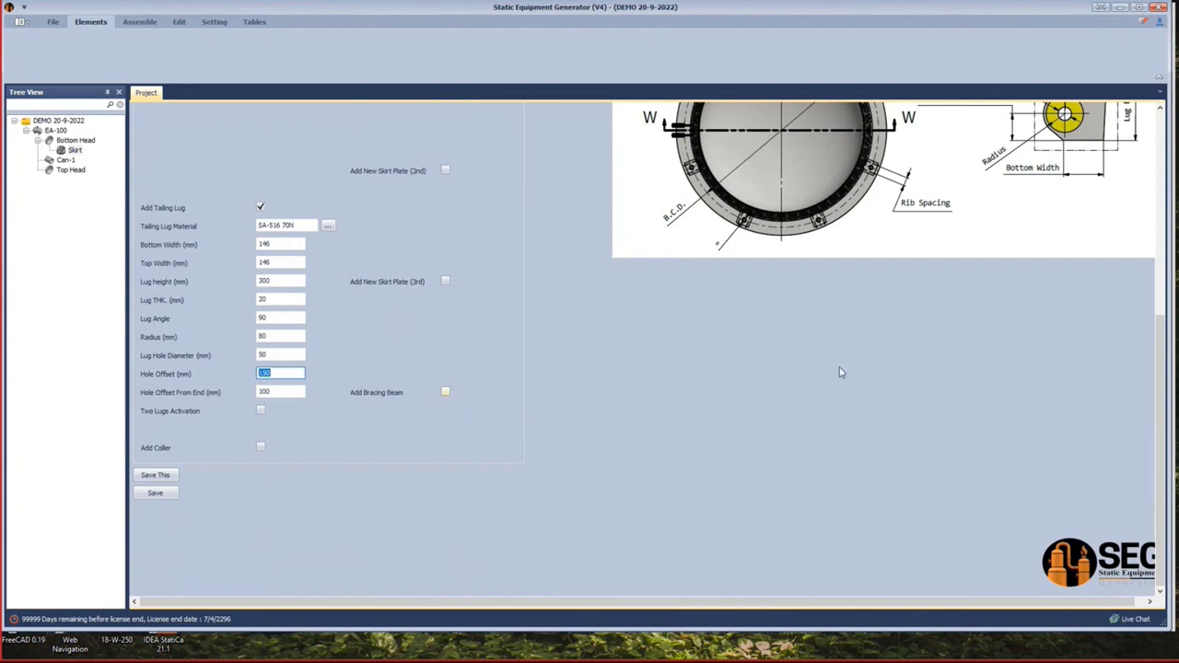
scroll(930, 335, up, 1)
scroll(1082, 244, up, 2)
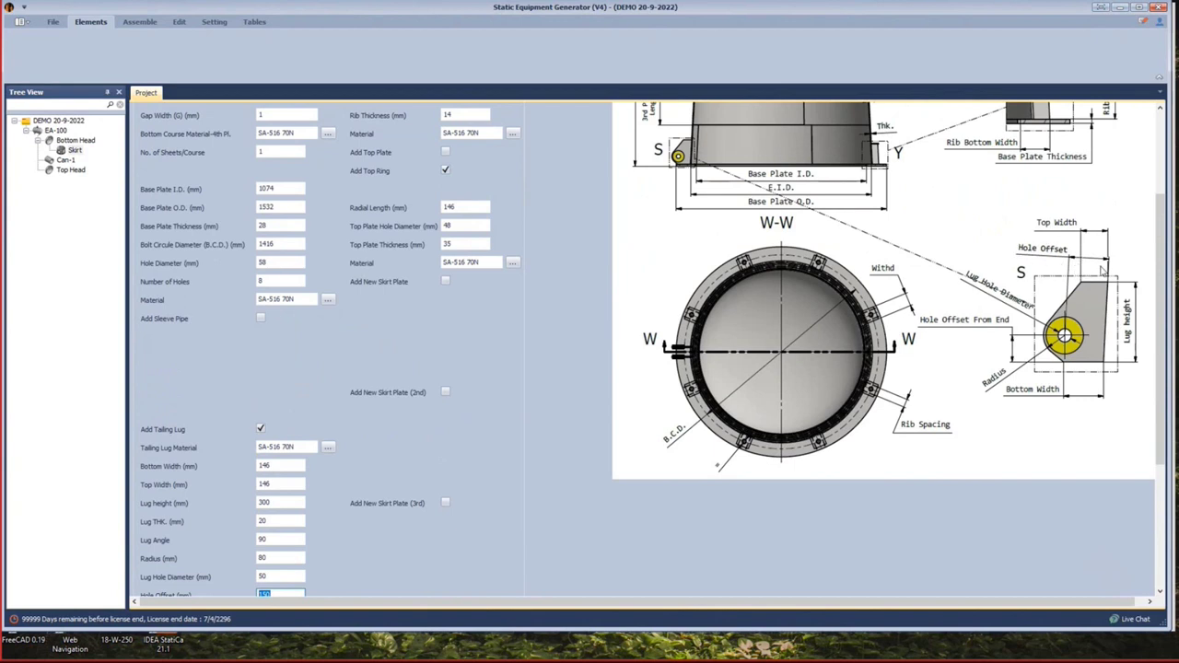
scroll(364, 506, down, 1)
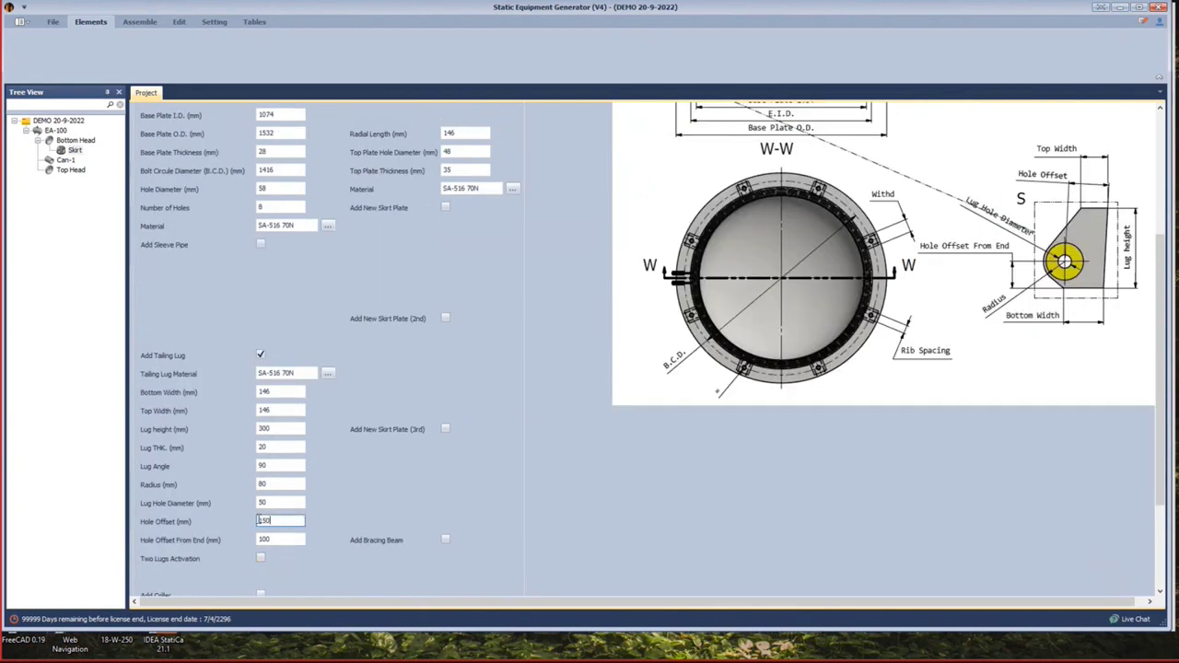
text(200)
key(Tab)
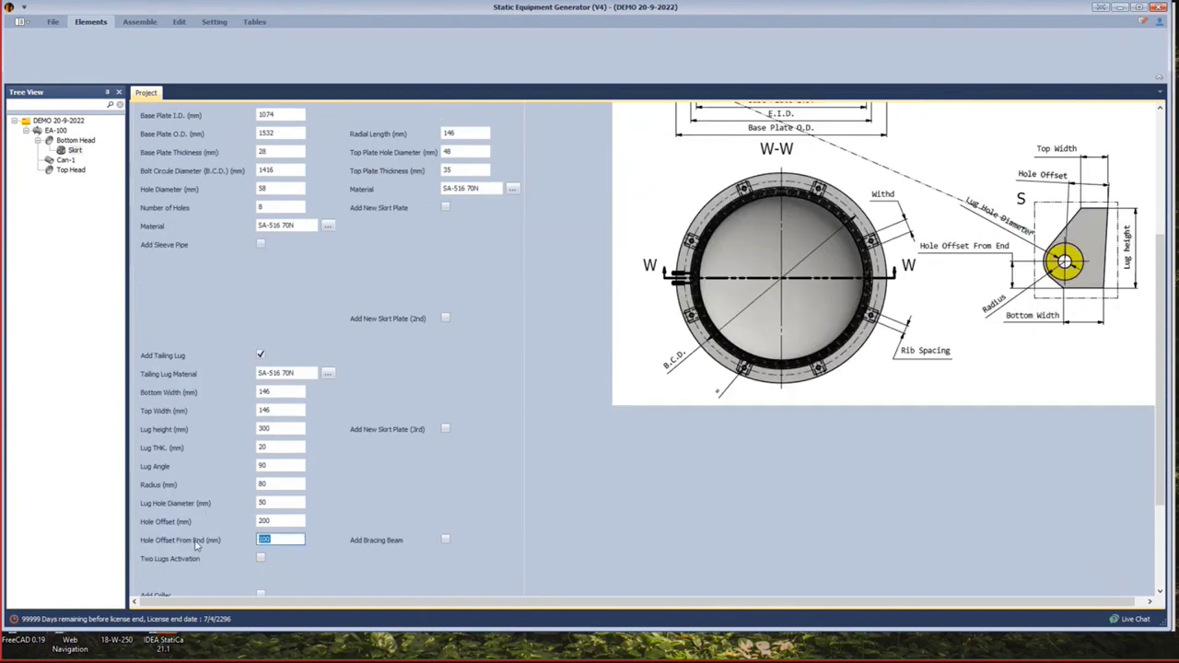
scroll(1074, 336, up, 1)
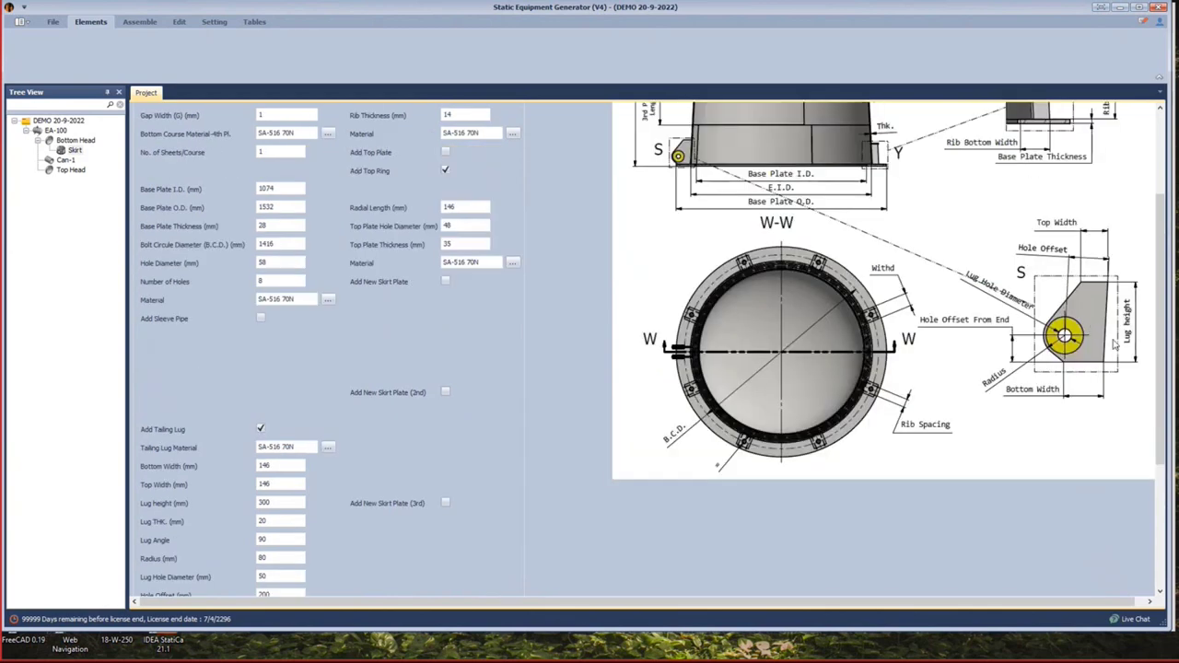
Set the tailing lug's hole offset from end to 150 mm and save the skirt.
scroll(314, 475, down, 1)
scroll(309, 478, down, 1)
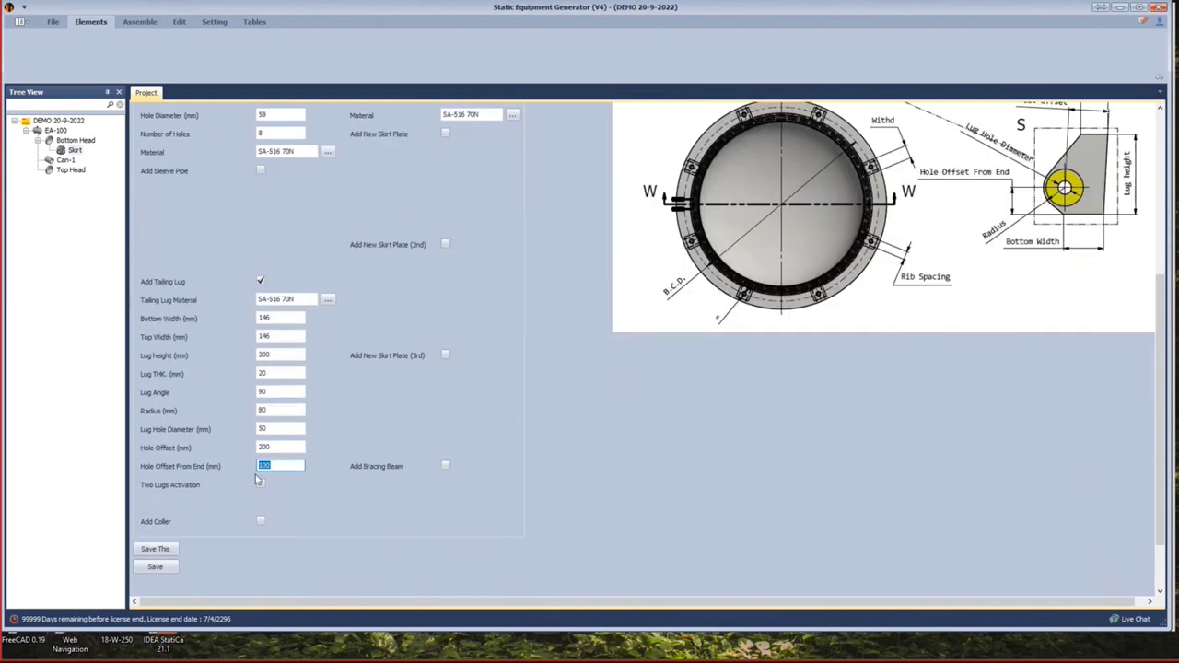
text(150)
click(158, 568)
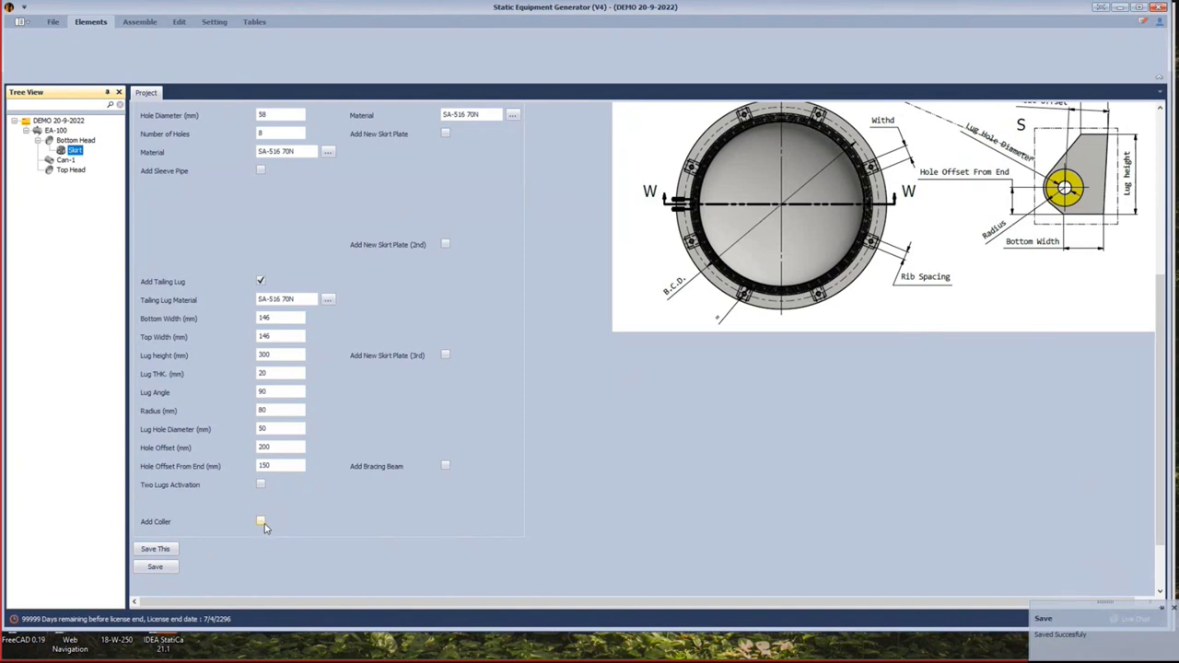
click(138, 22)
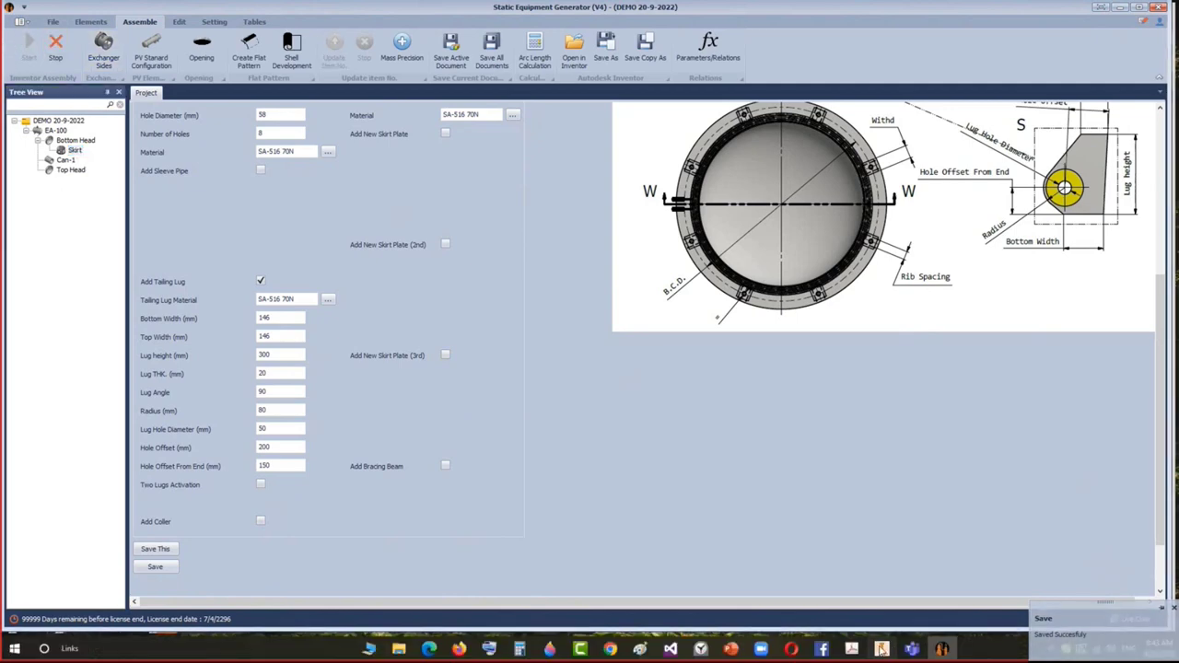
click(894, 651)
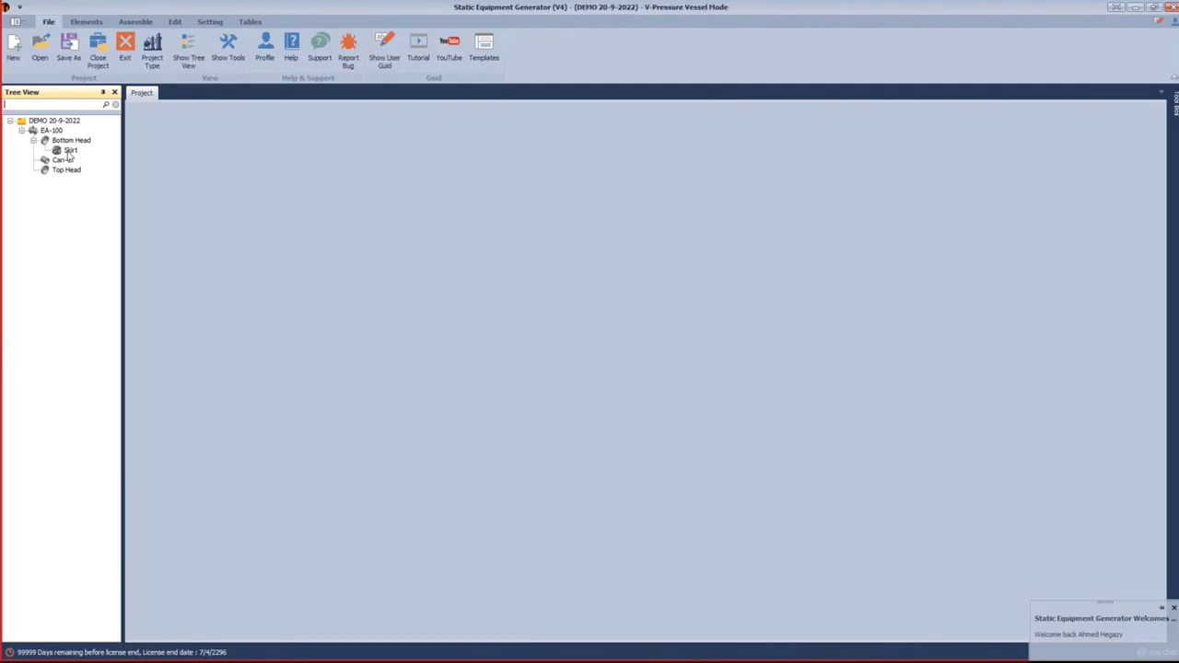
click(69, 151)
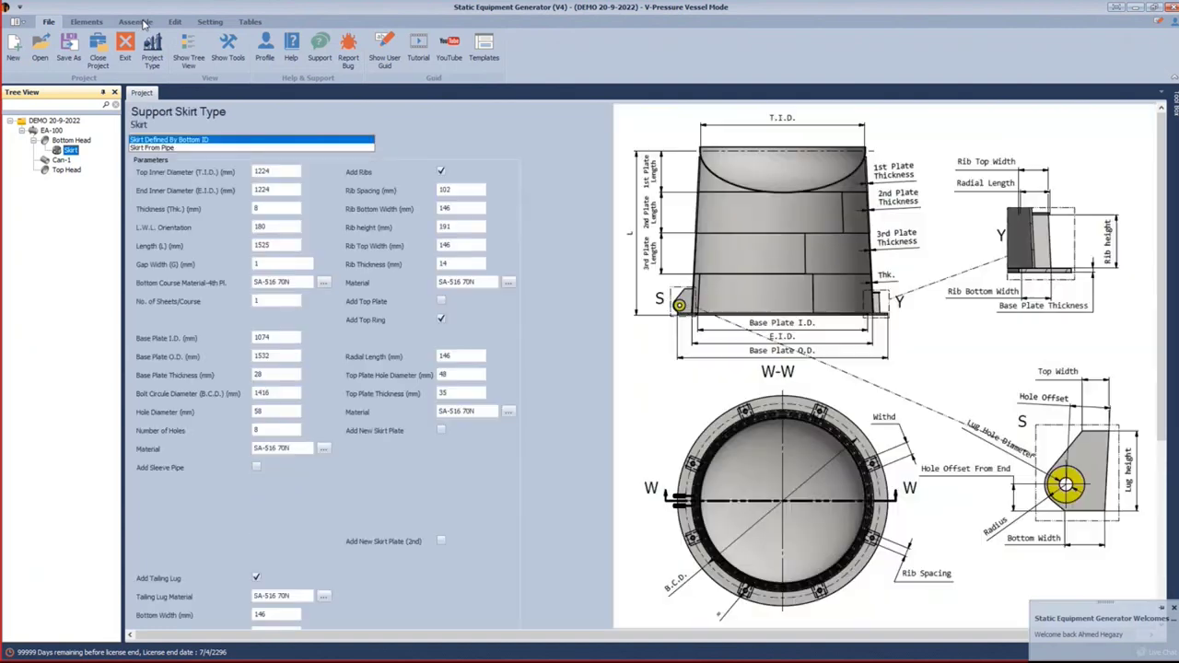
click(138, 22)
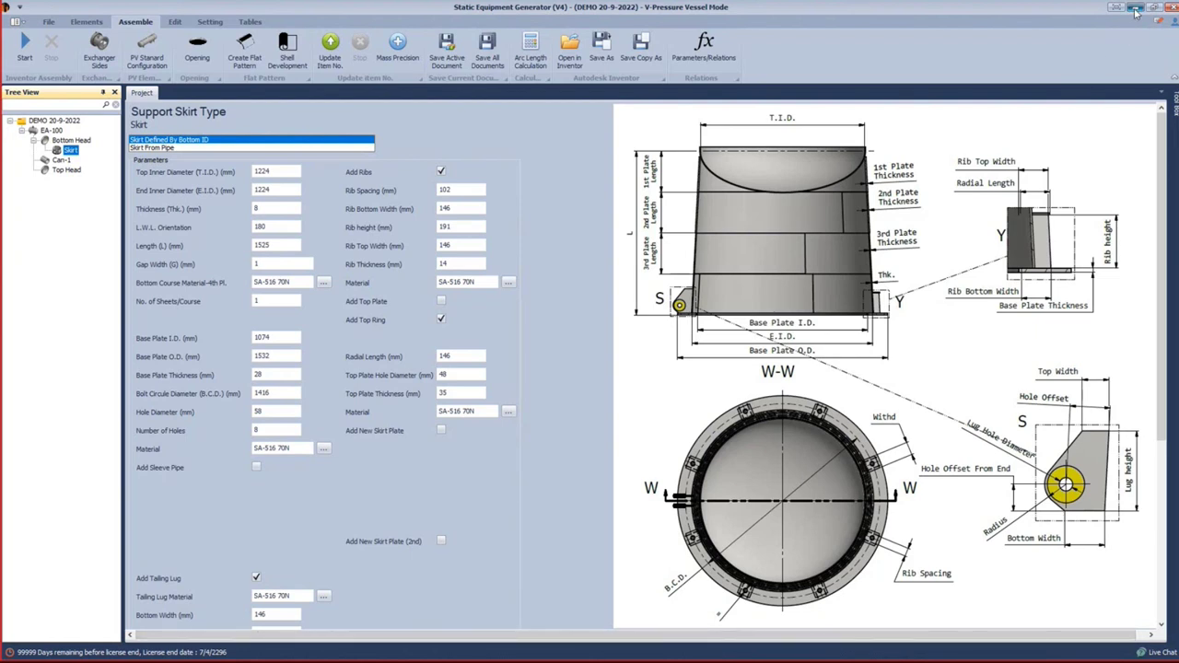
key(super+d)
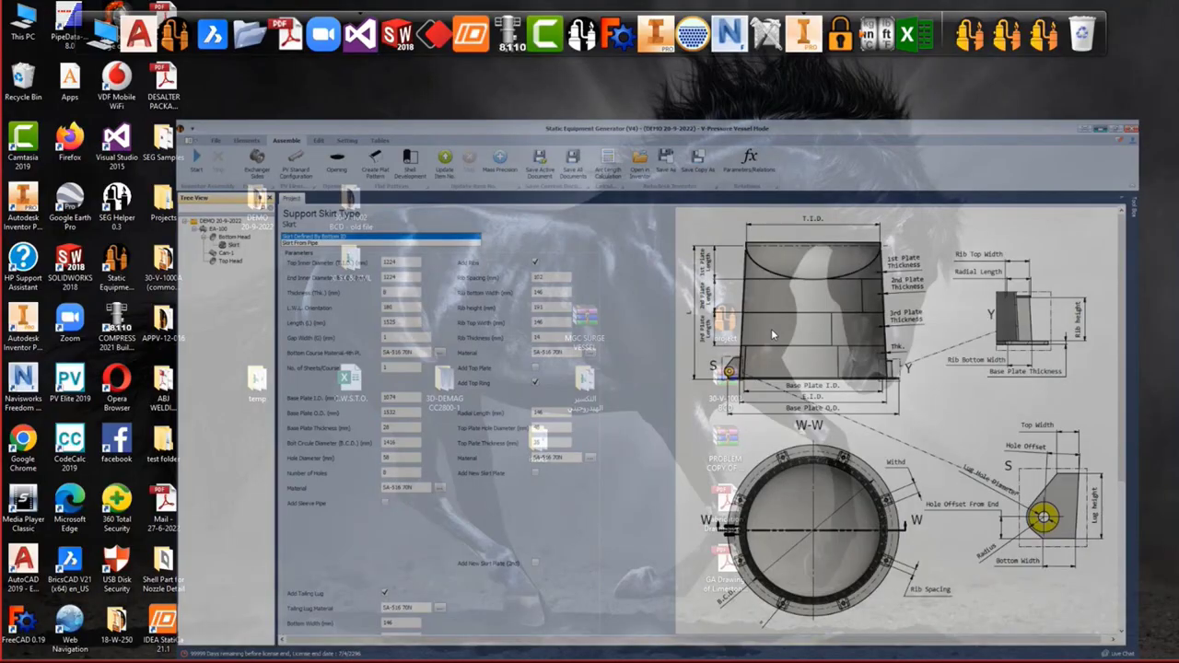
key(super+d)
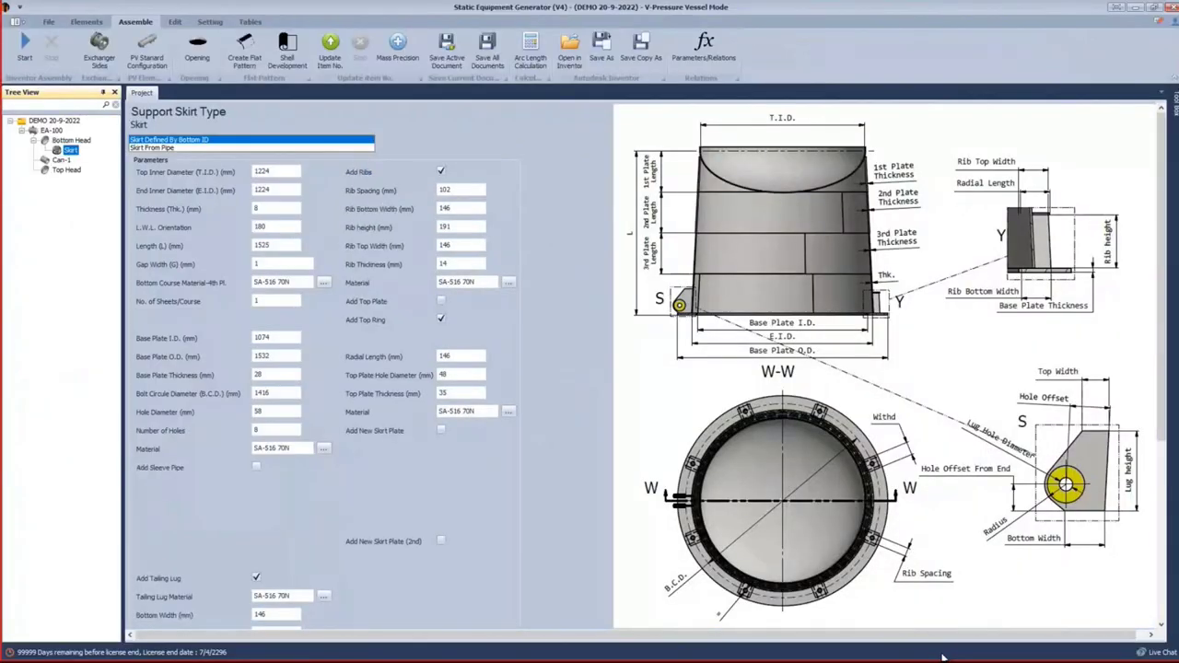
Add a head nozzle named N3 to the bottom head.
click(71, 140)
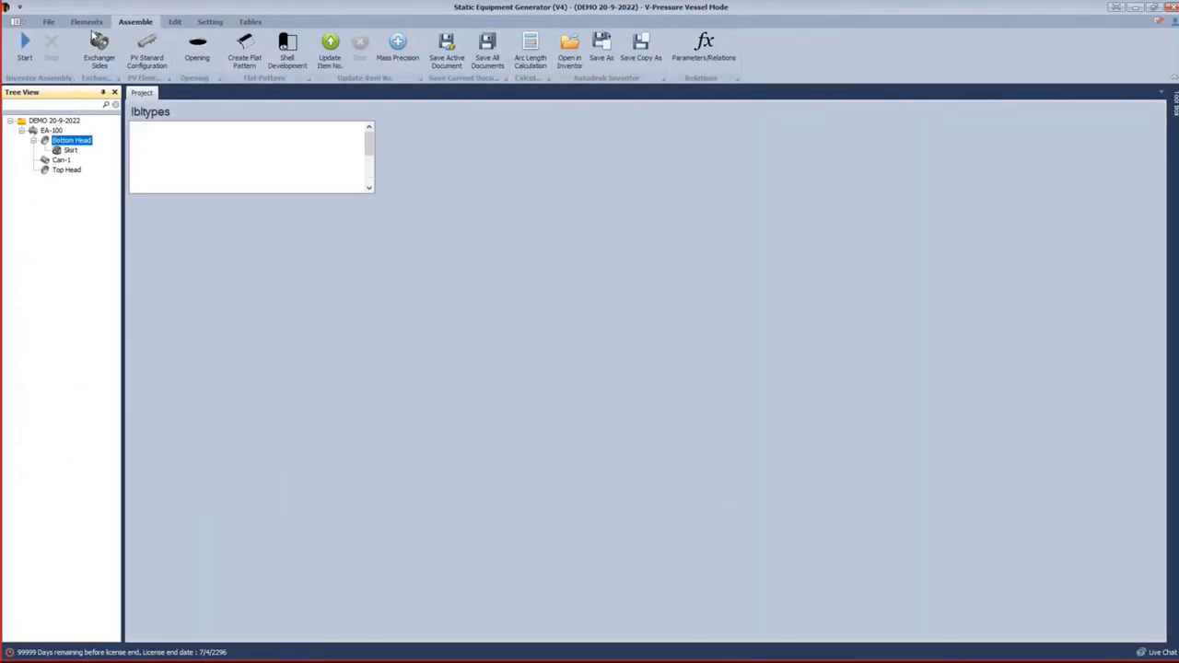
click(92, 22)
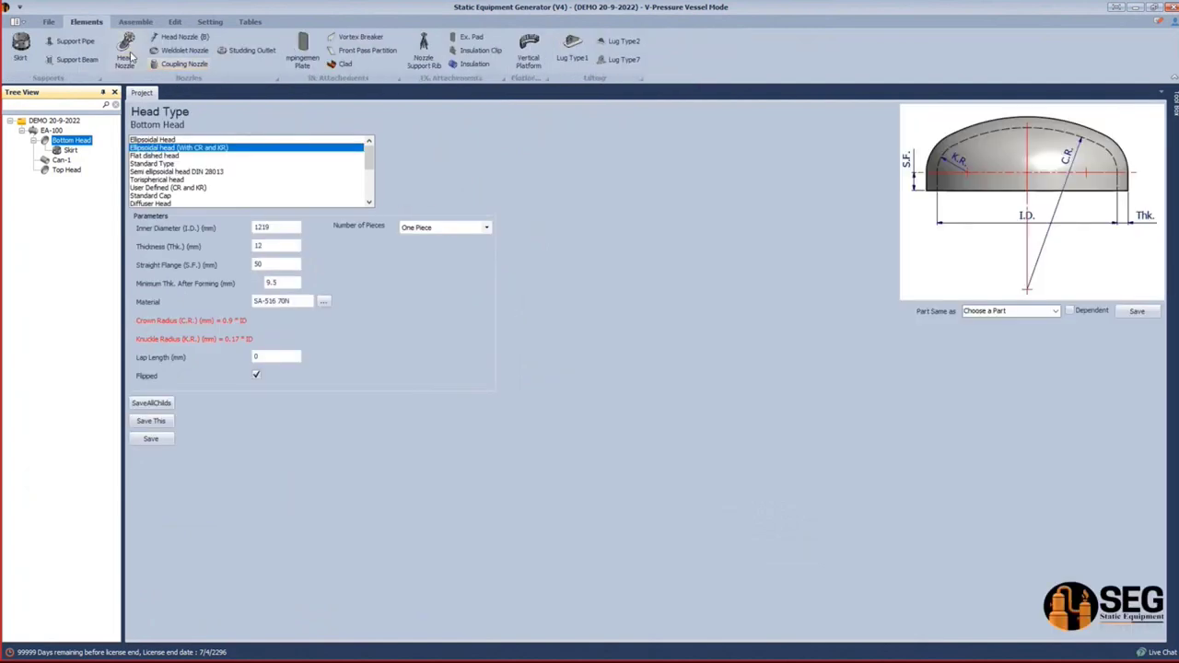
click(127, 52)
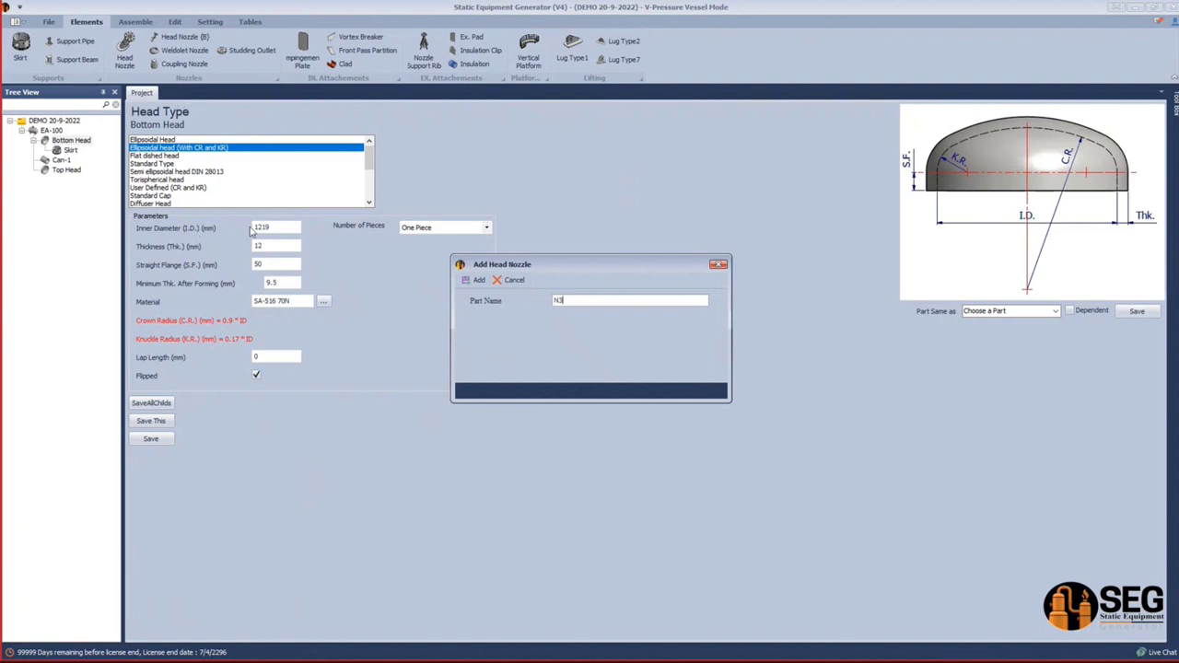
click(475, 280)
Set nozzle N3's pipe schedule to 160 and its offset from the centreline to 0 mm.
click(67, 160)
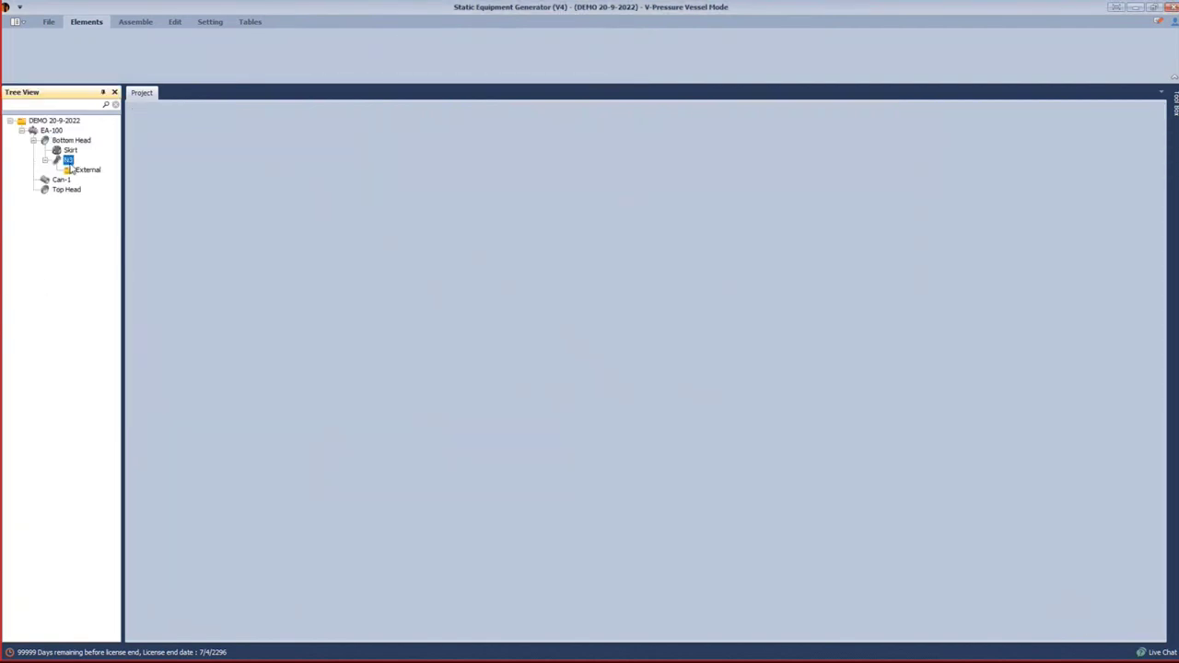
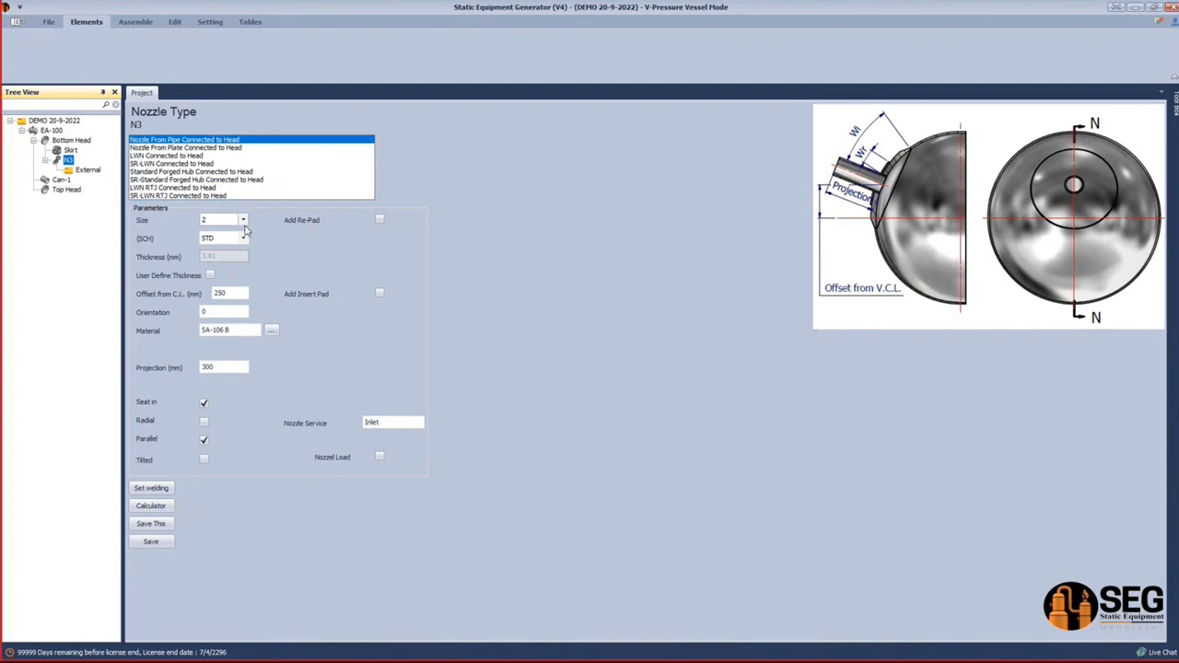
click(244, 238)
click(216, 311)
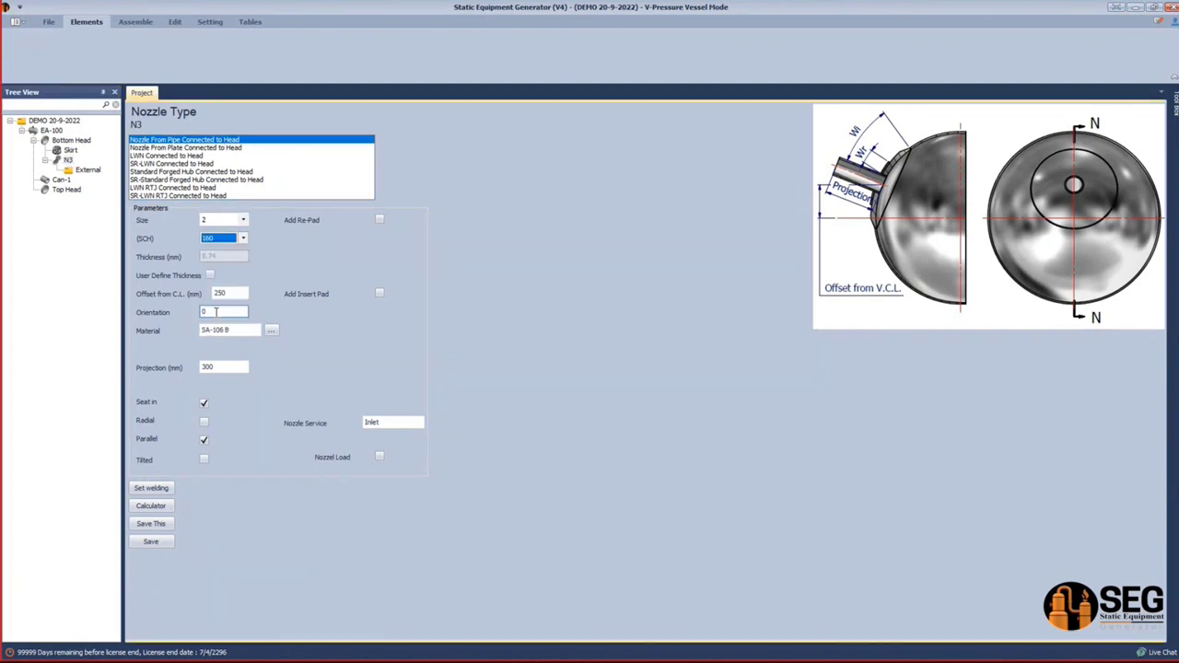
key(Tab)
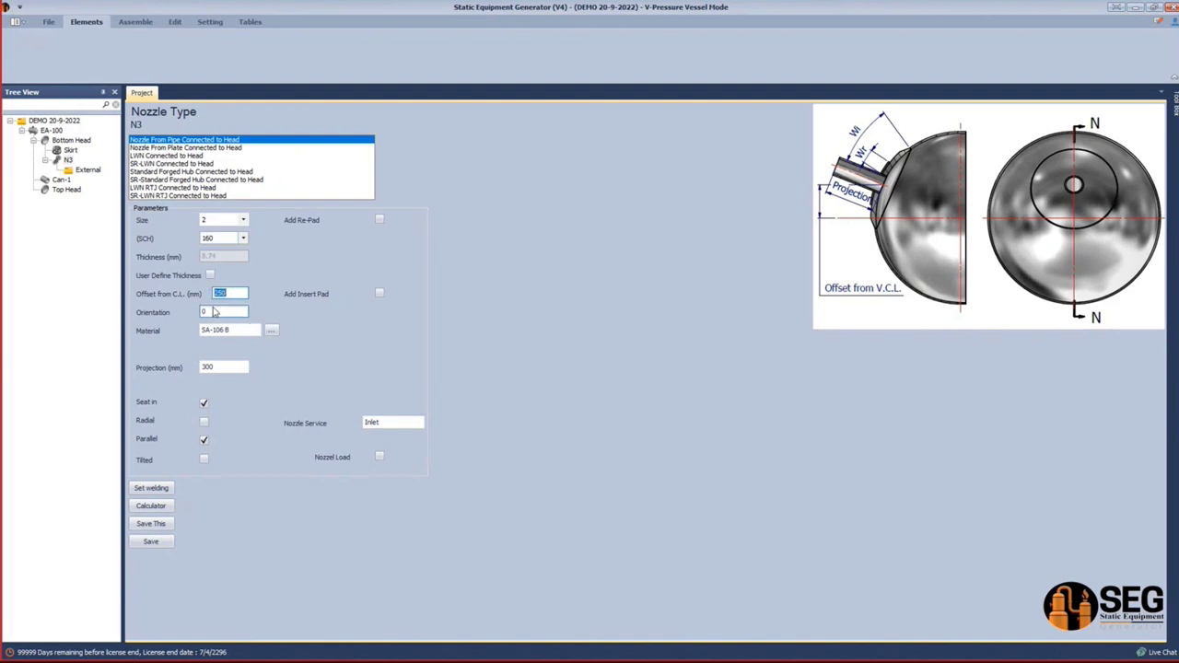
text(0)
Add a reinforcing pad to nozzle N3, 65 mm wide and 12 mm thick, in SA-516 70N.
click(380, 220)
double_click(400, 239)
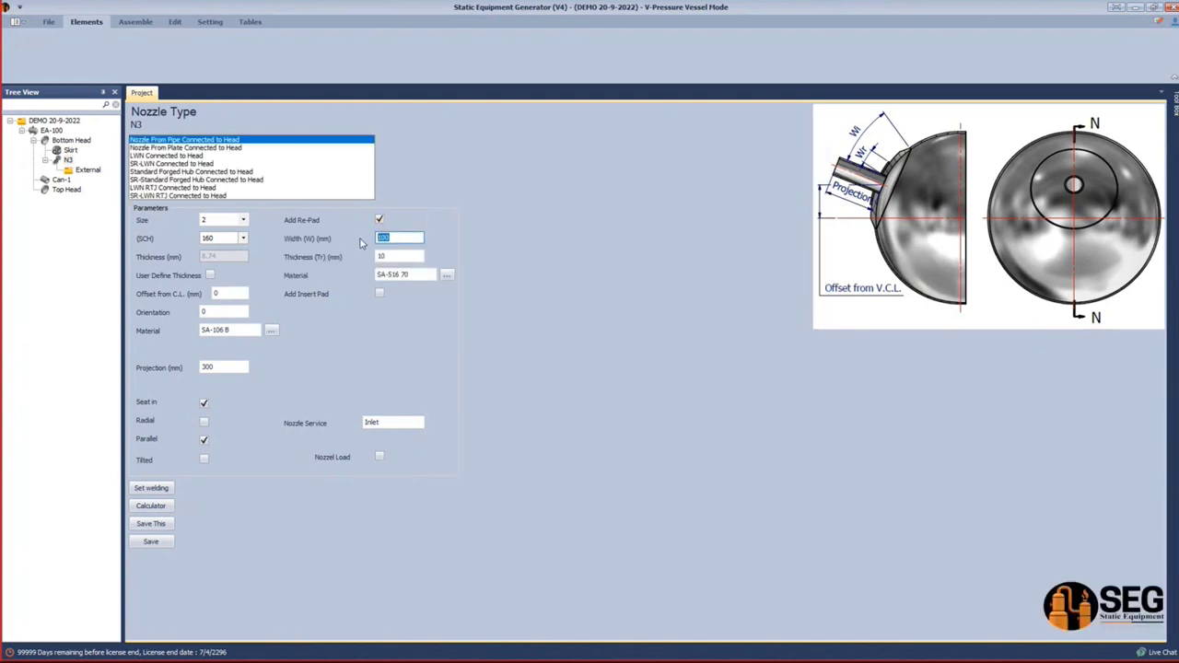
text(65)
double_click(379, 257)
text(12)
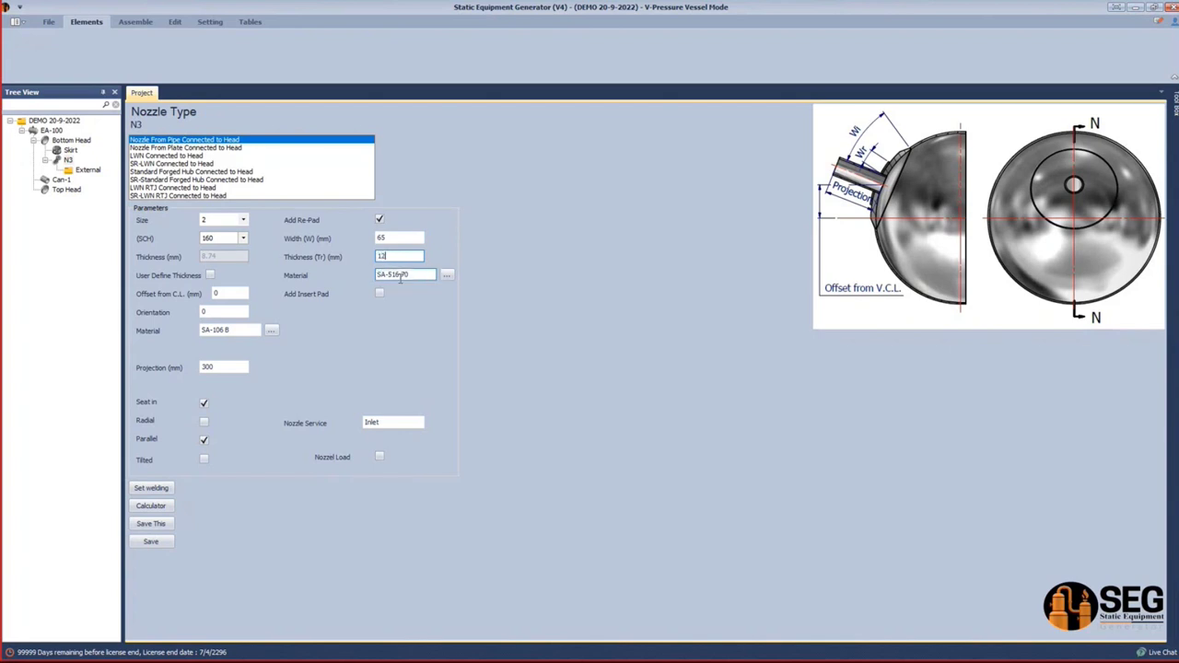
click(420, 276)
text(N)
Set nozzle N3's service to DRAIN and save the nozzle, keeping its projection.
double_click(405, 423)
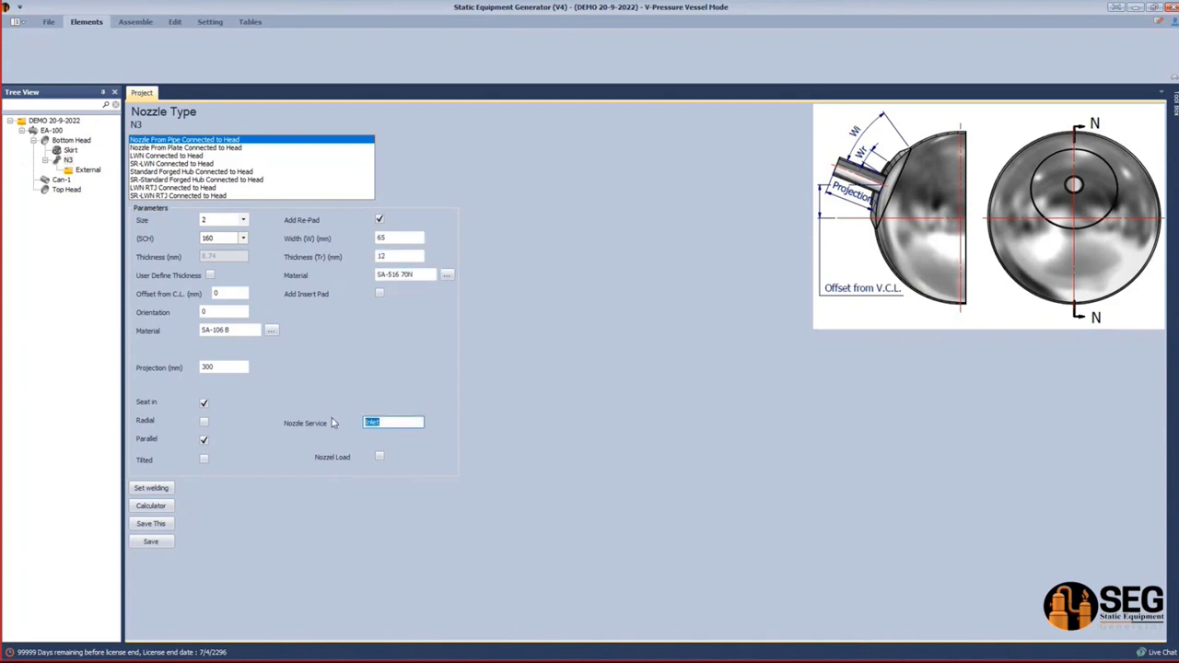
text(DRAIN)
click(221, 367)
double_click(206, 368)
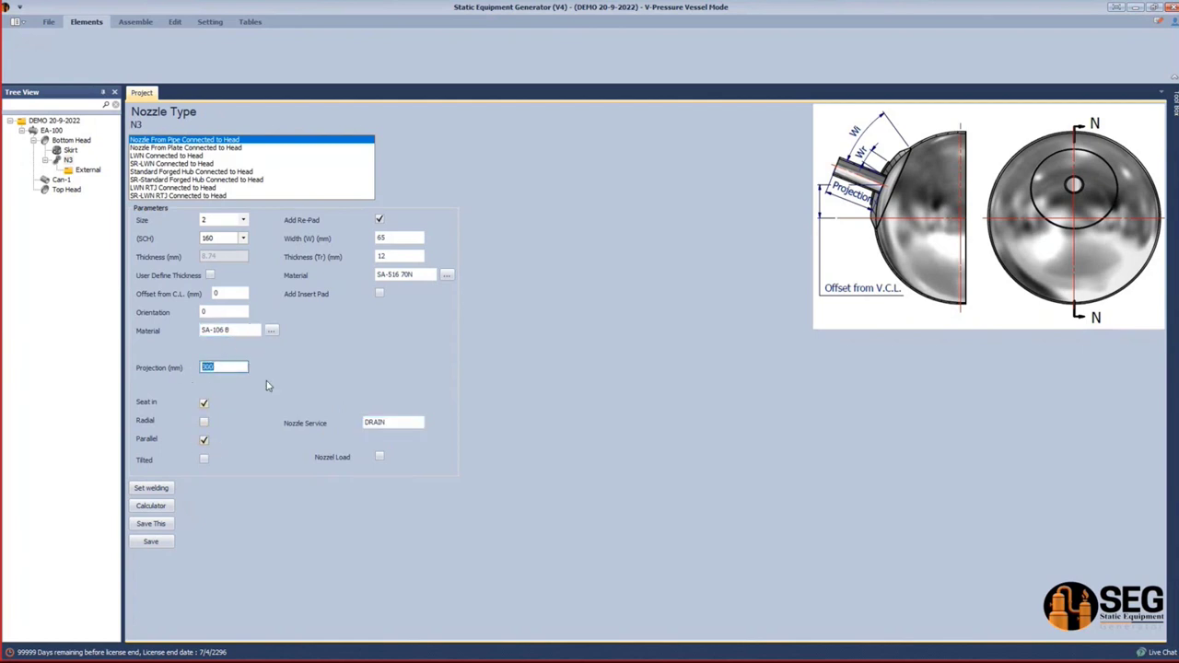
click(164, 543)
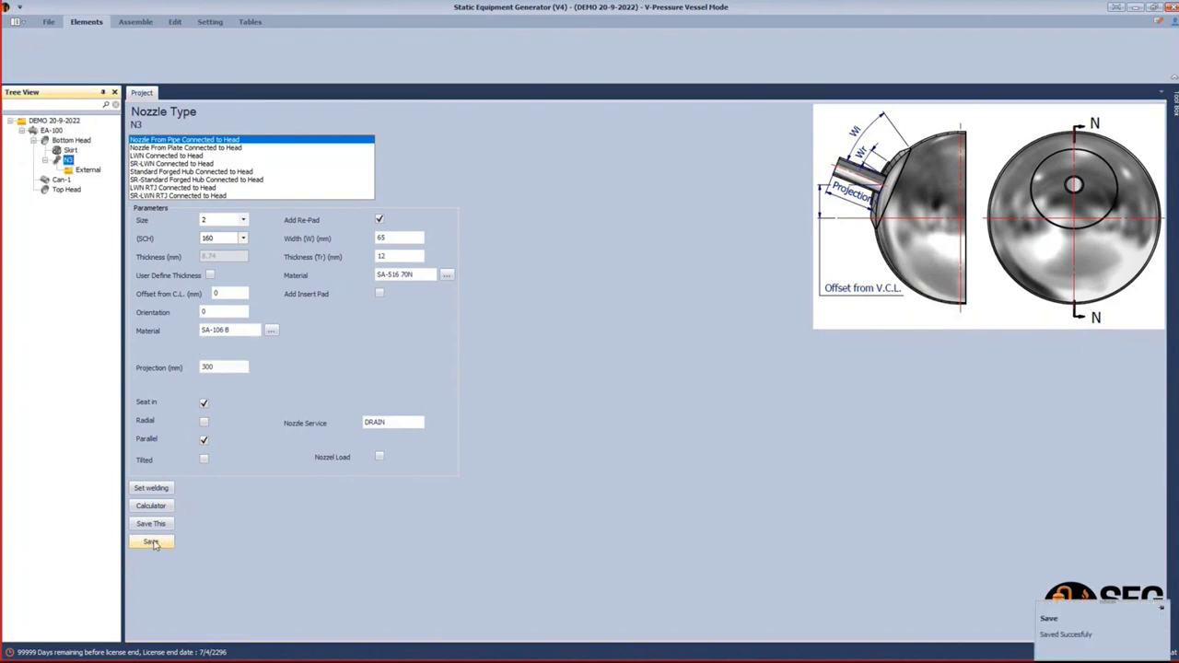
Add an elbow named N3-Elbow to the external side of nozzle N3.
click(92, 170)
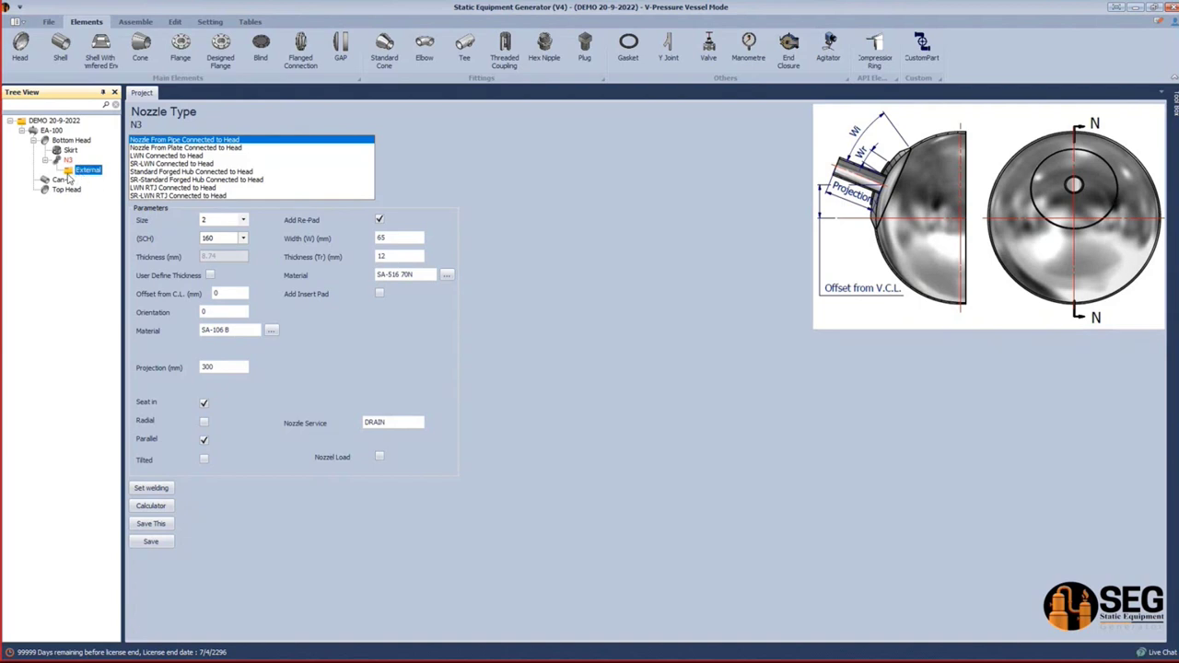
click(424, 46)
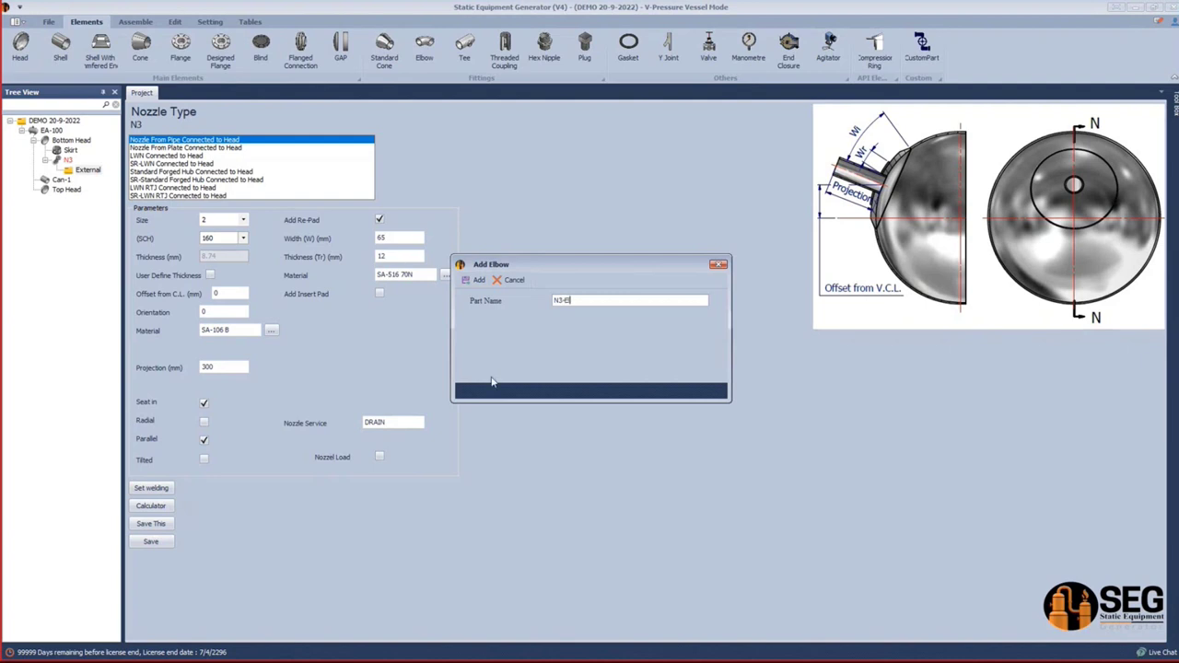
key(Return)
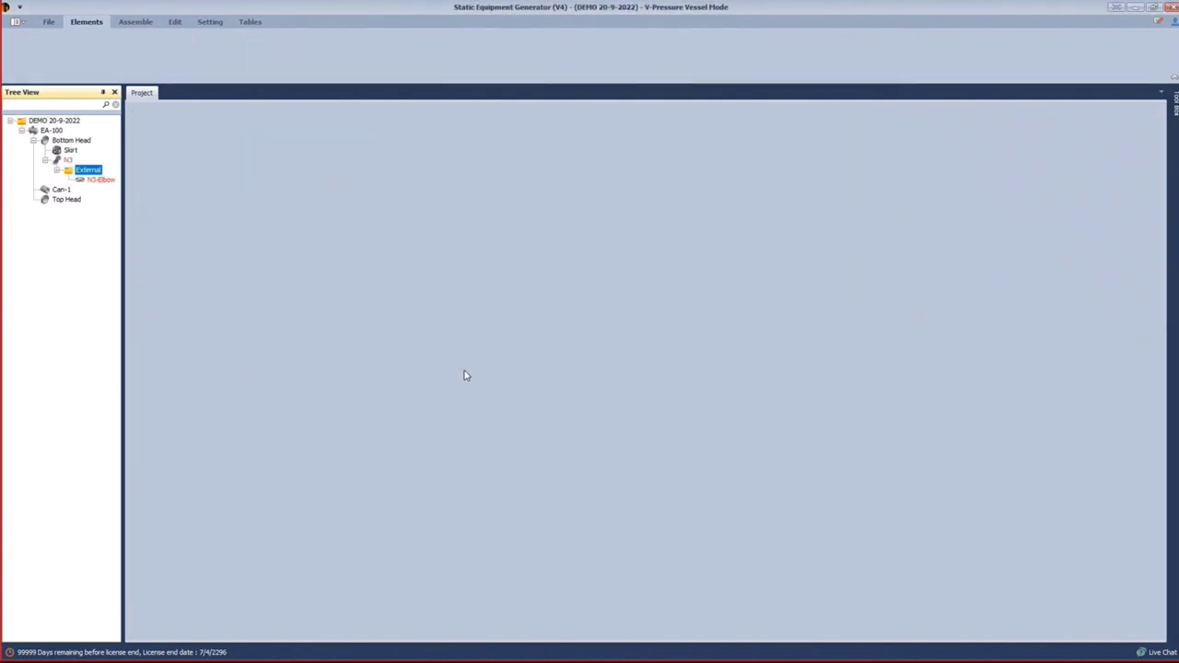
Define N3-Elbow as an Elbow 90 LR, size 2, schedule 160, and save it.
click(104, 180)
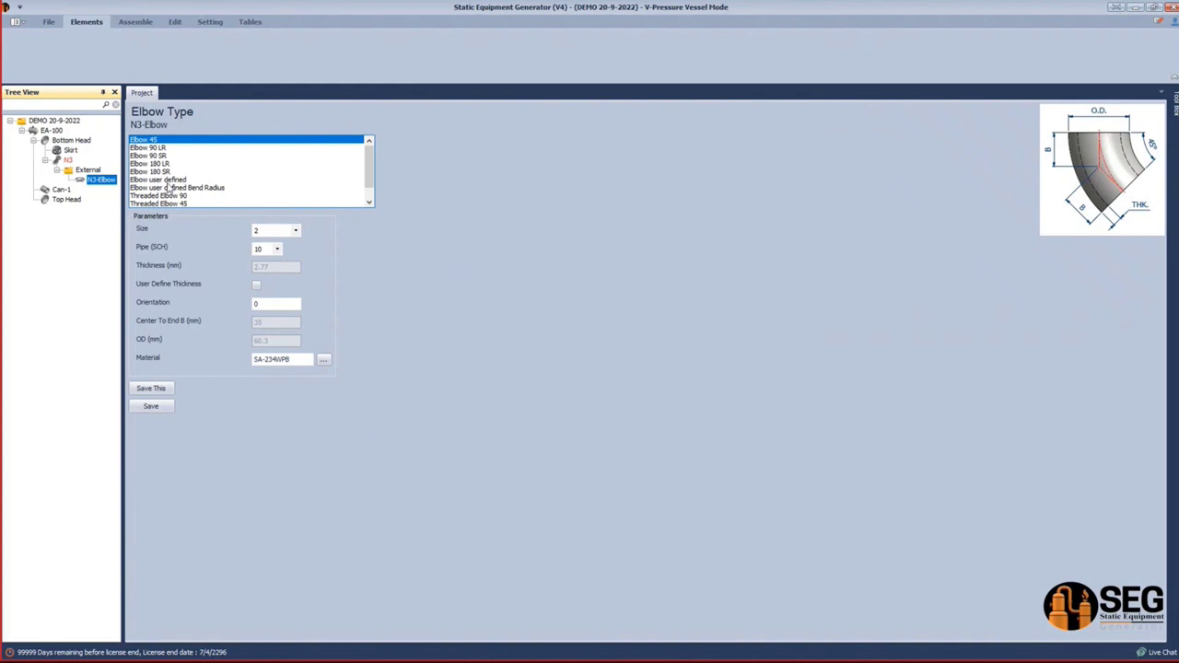
click(150, 148)
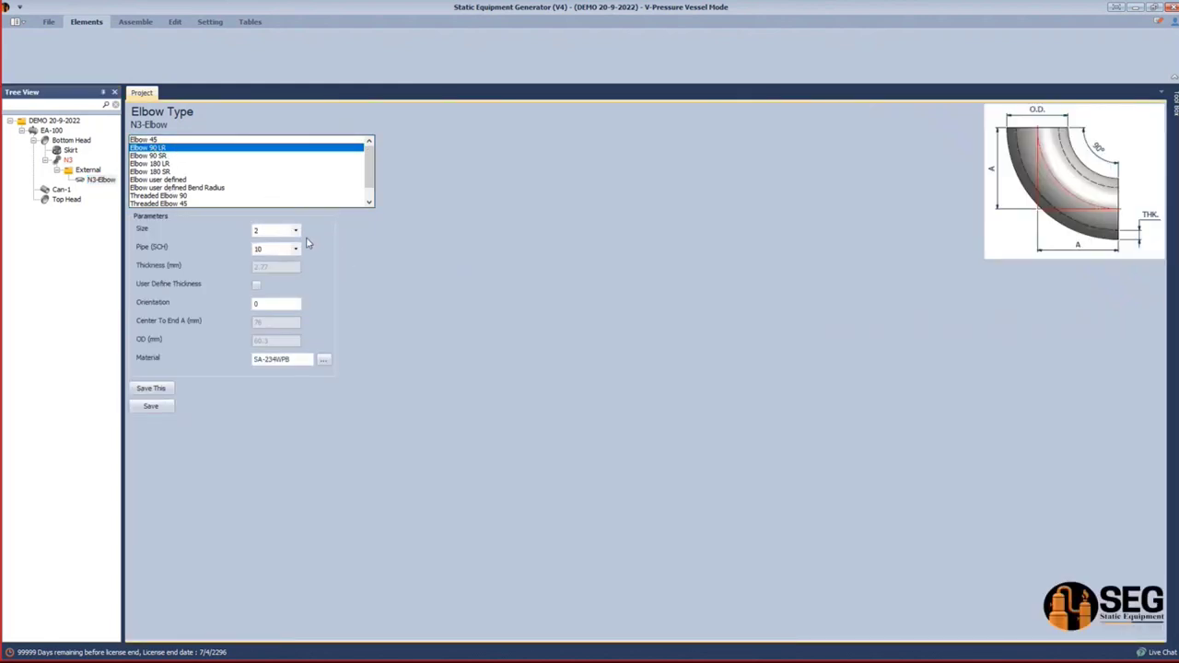
click(296, 231)
click(295, 249)
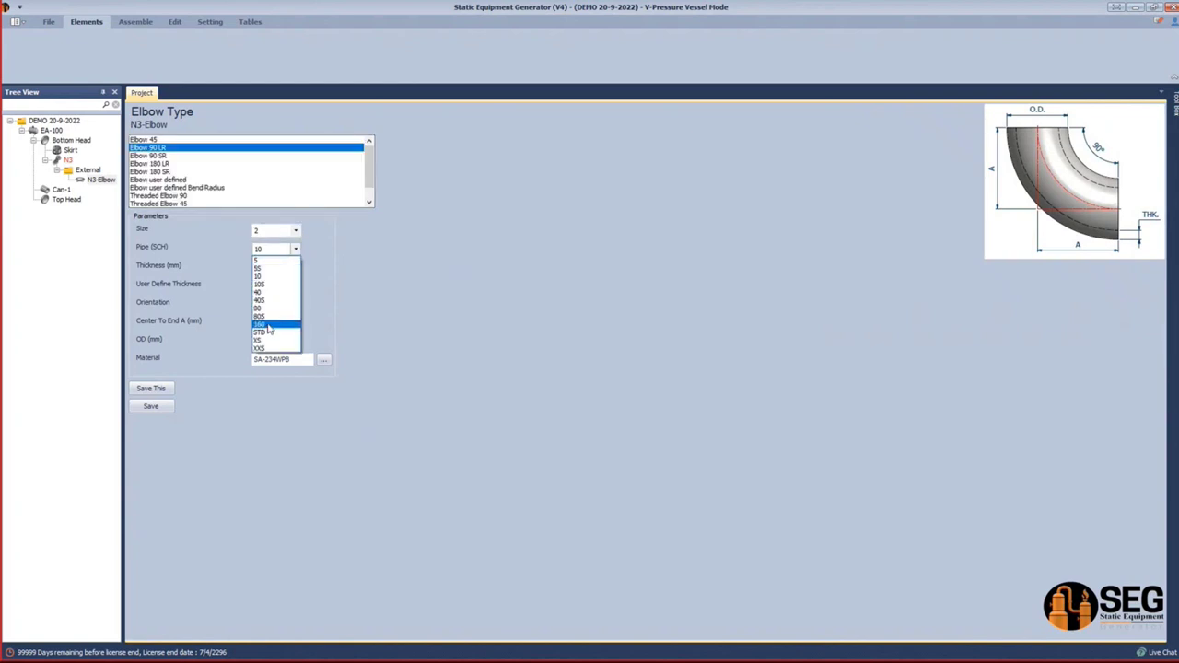
click(270, 326)
click(265, 305)
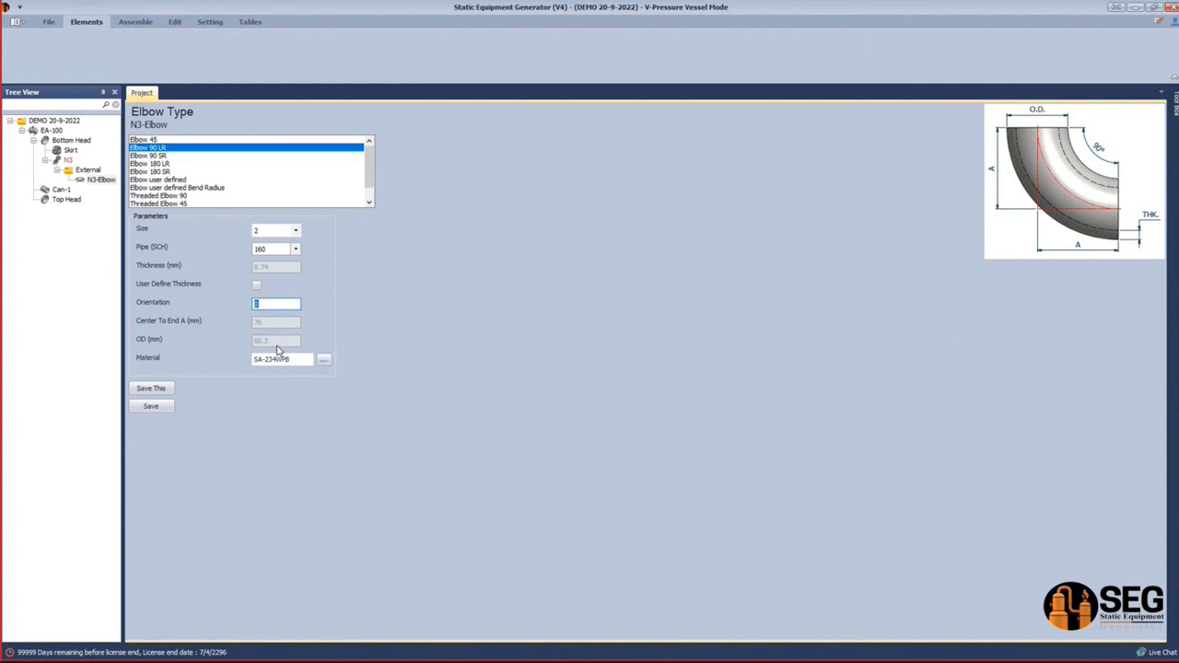
click(151, 407)
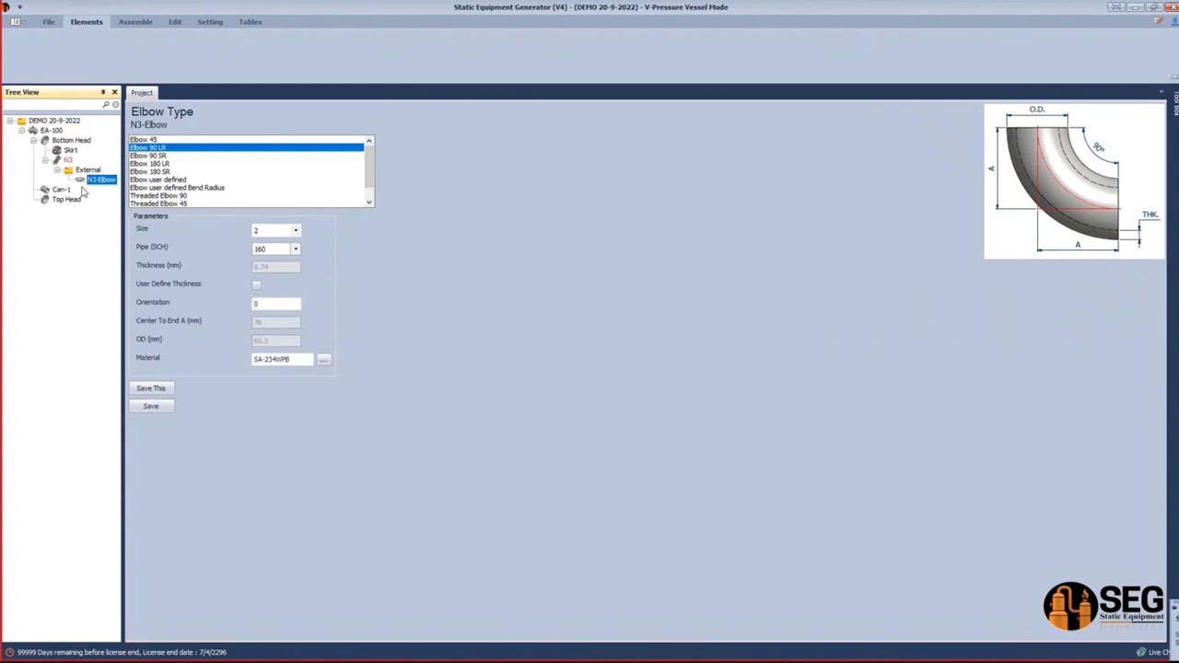
Set nozzle N3's orientation to 270 and save the nozzle.
click(70, 162)
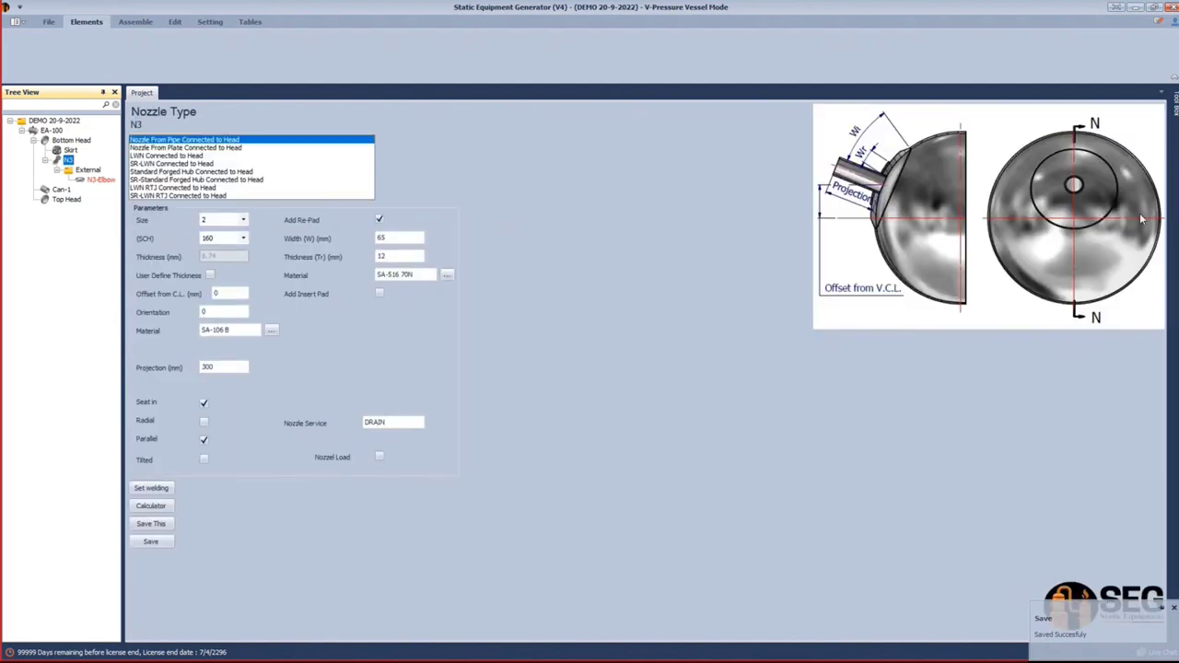
click(1154, 8)
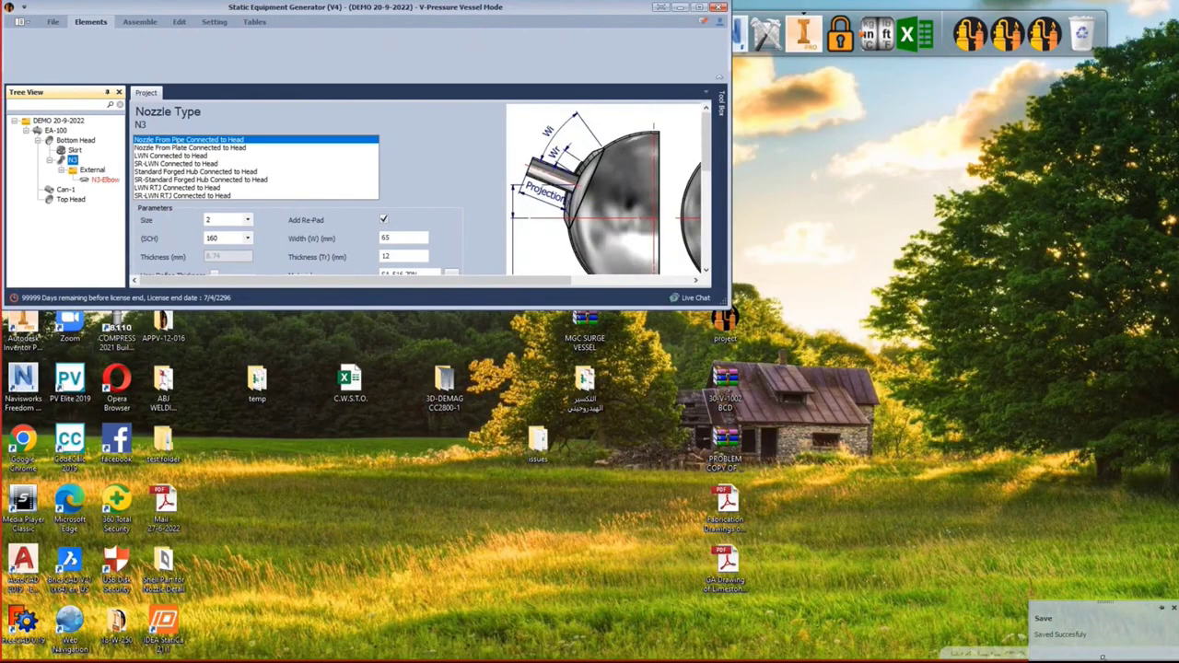
click(700, 6)
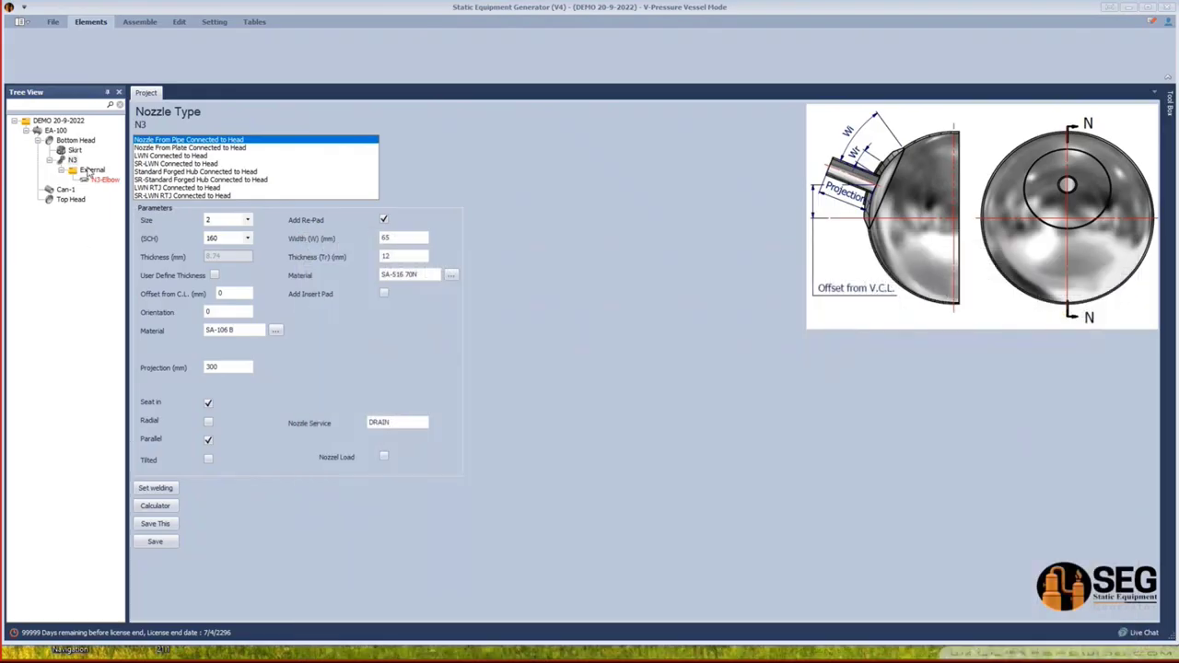
double_click(235, 311)
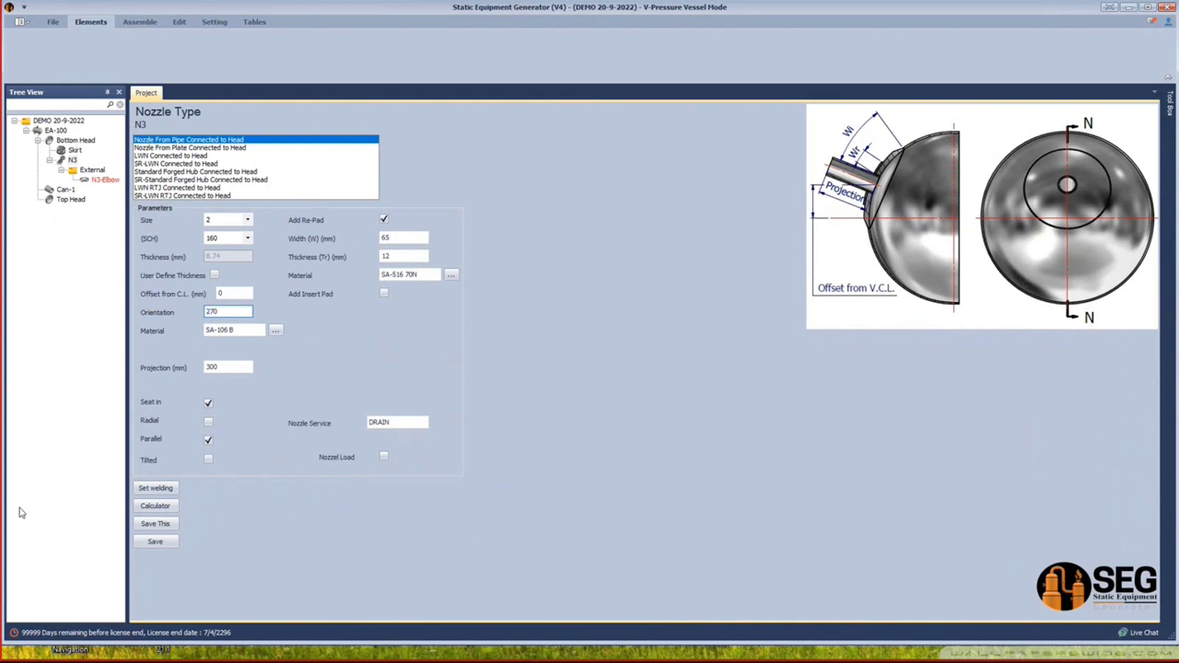
click(155, 542)
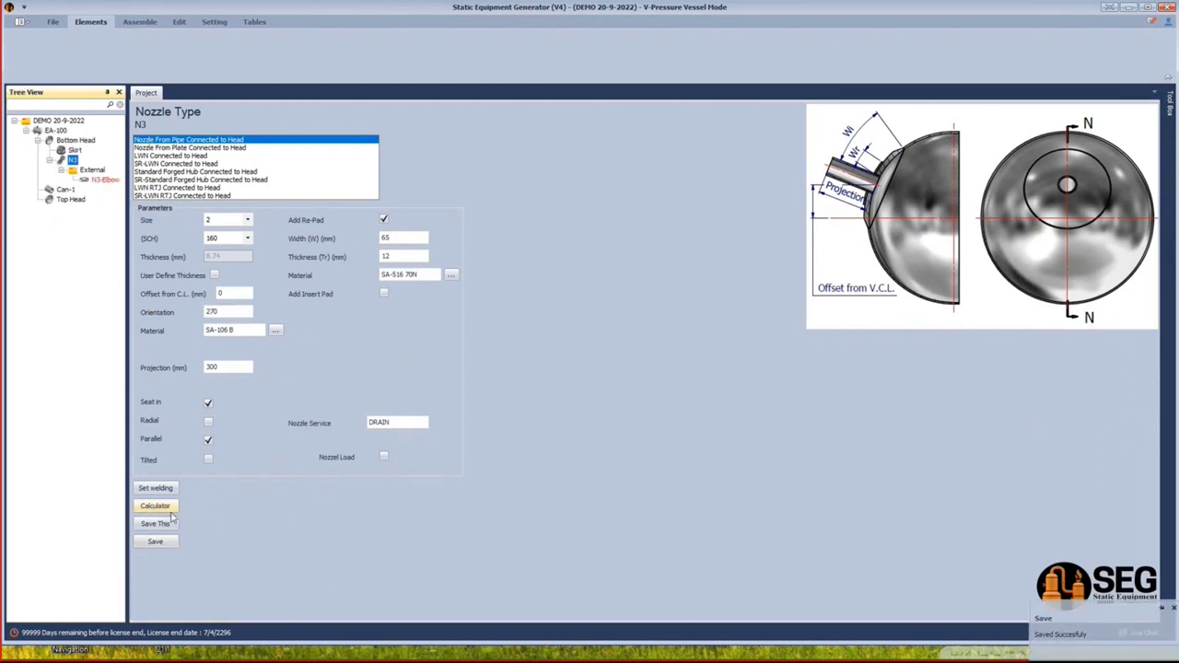
Check N3's elevation in Vertical Vessel.pdf, calculate the nozzle's projection with 750 mm from V.C.L., and save the result.
click(156, 506)
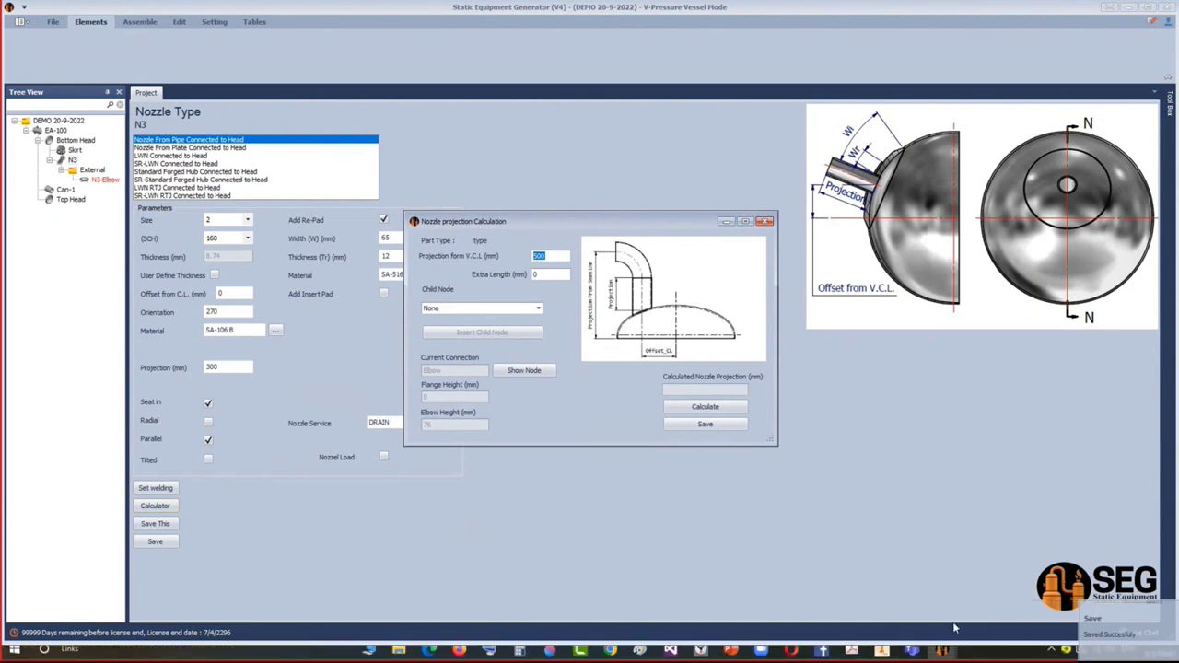
click(851, 650)
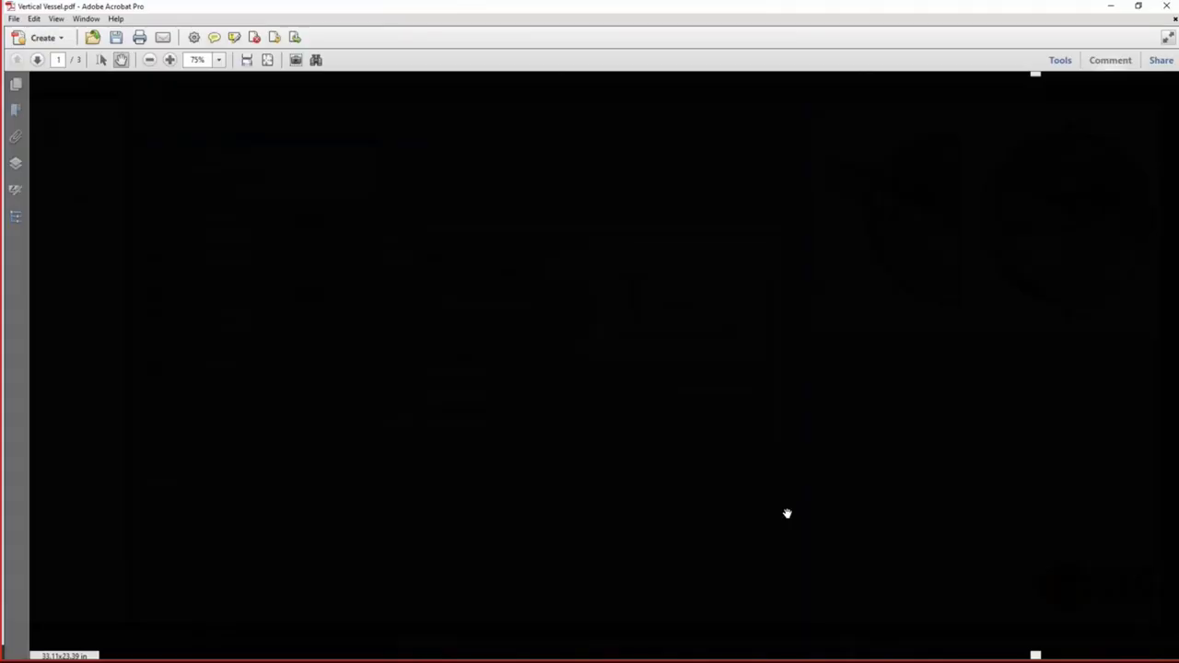
ctrl+scroll(654, 366, up, 3)
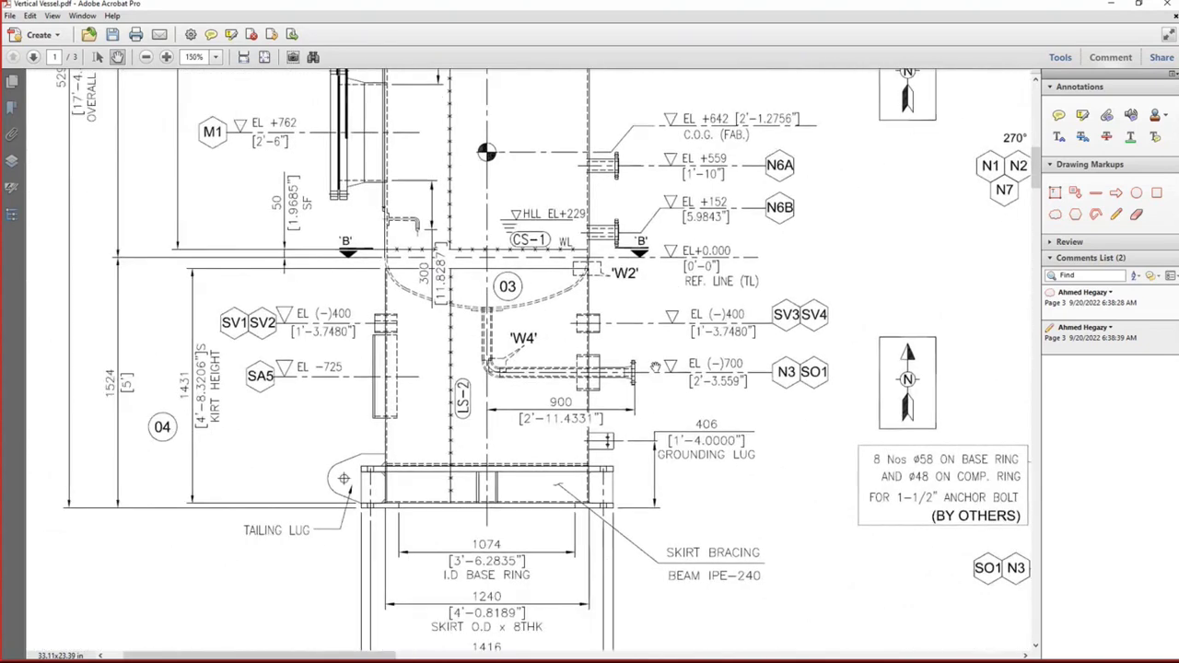
ctrl+scroll(654, 367, up, 1)
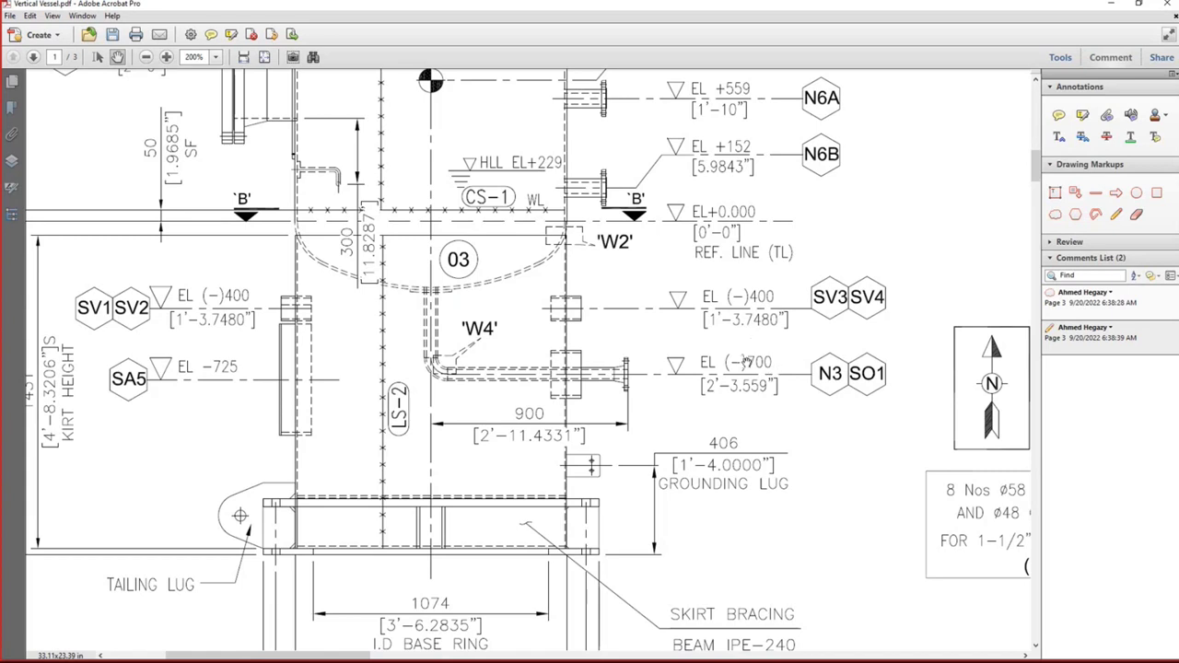
drag(515, 258, 523, 271)
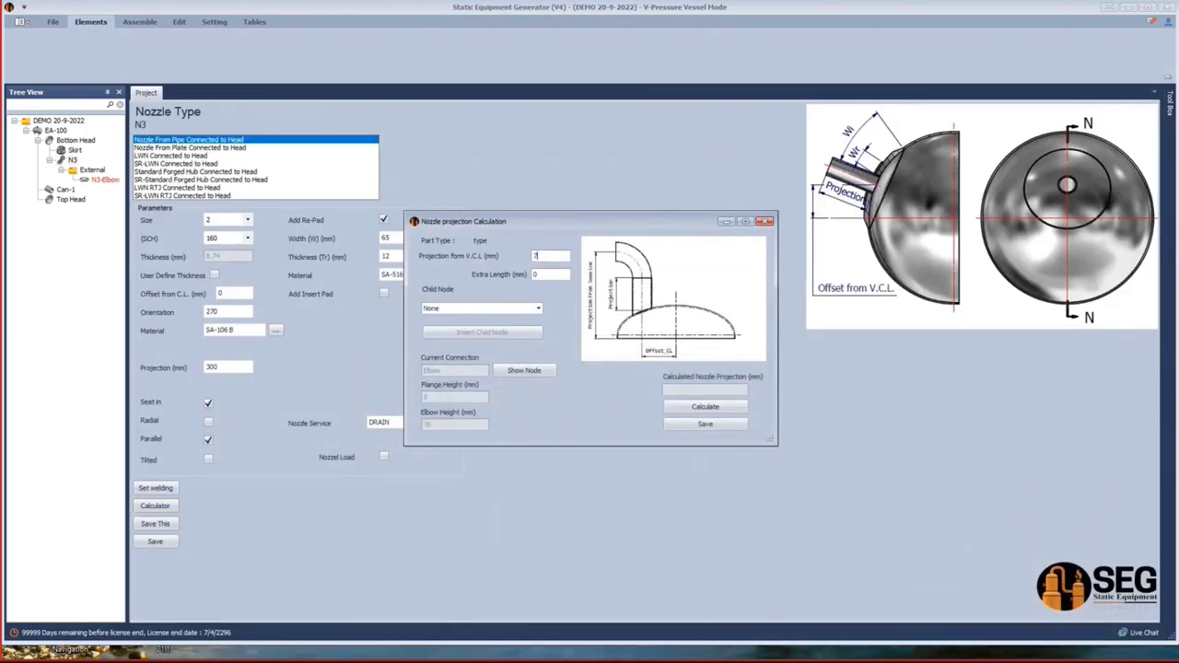
text(50)
mouse_move(880, 653)
click(888, 608)
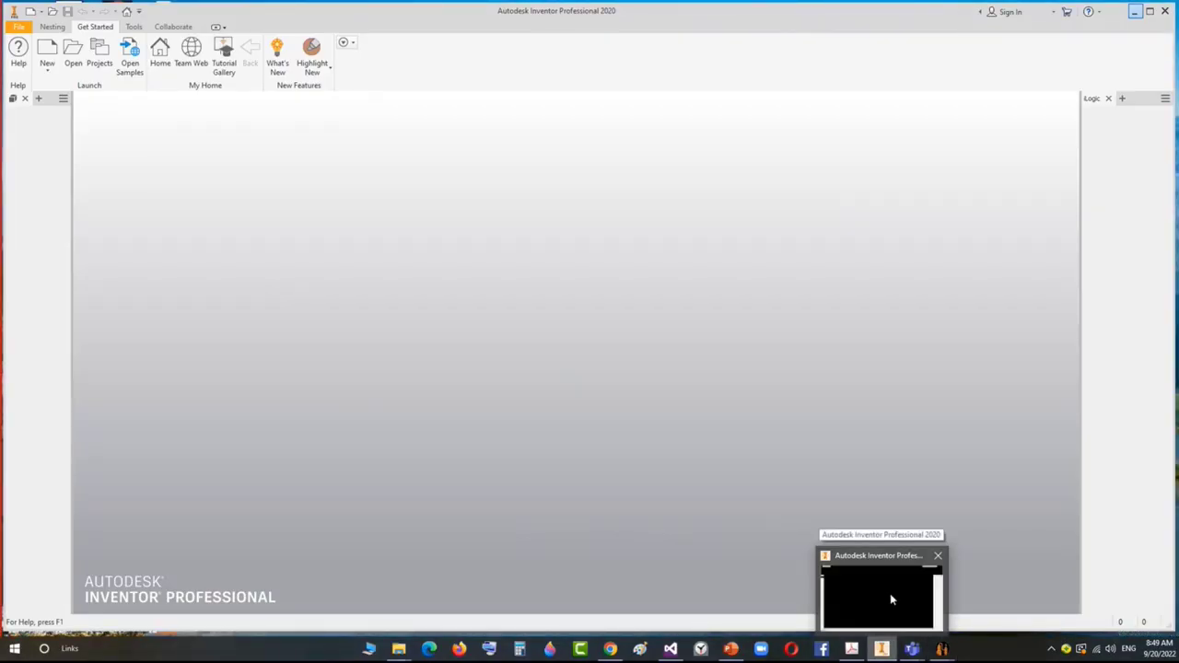
click(890, 600)
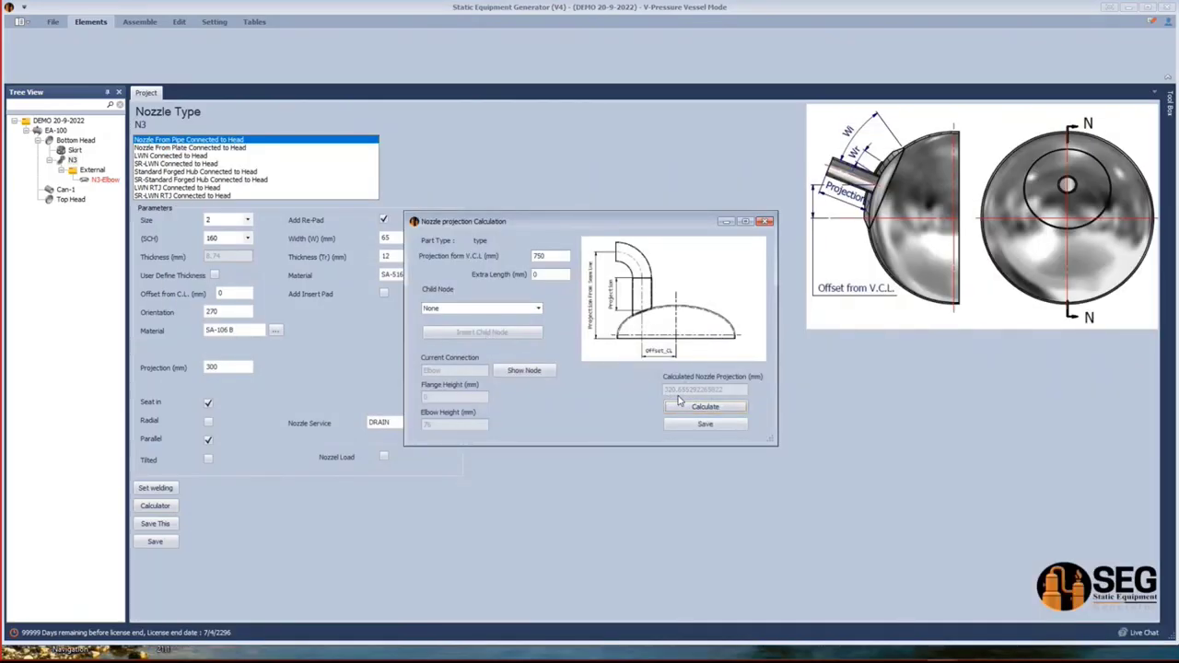
click(705, 425)
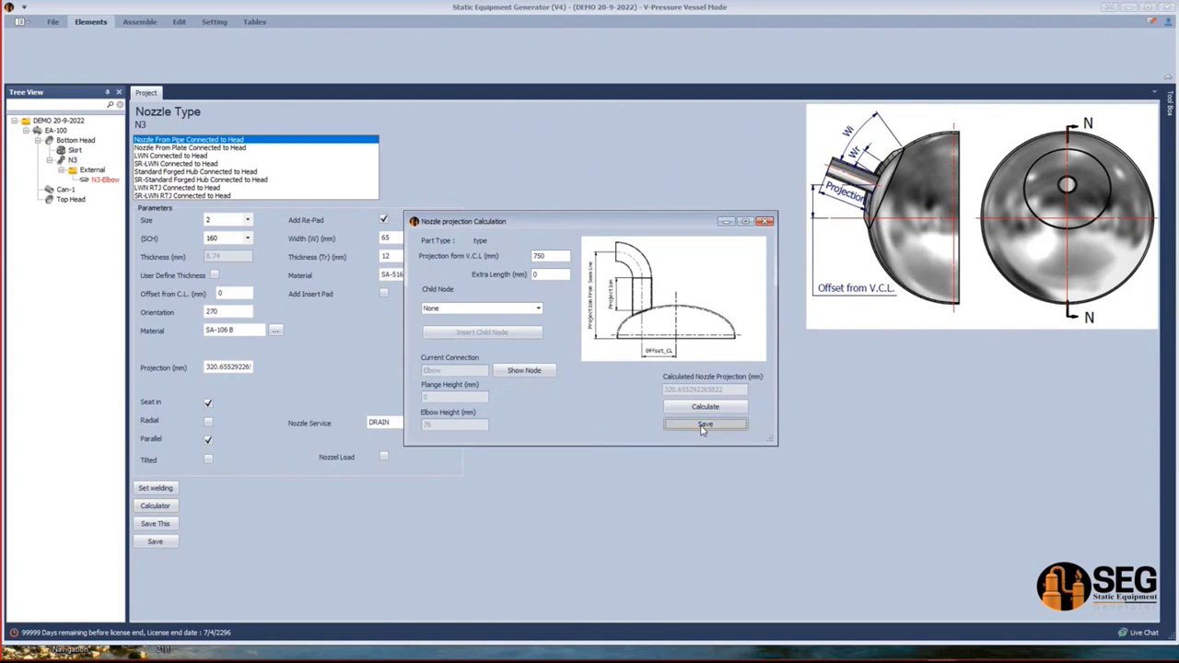
Add a shell part named N3-Pipe to the external side of nozzle N3.
click(92, 171)
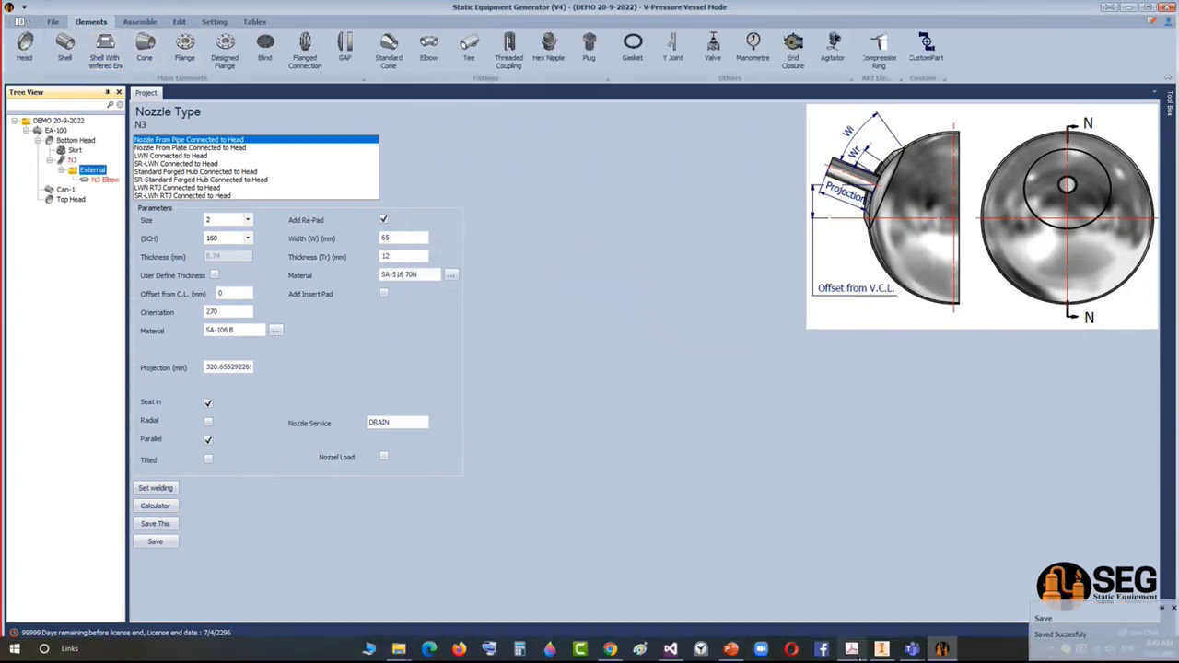
key(alt+Tab)
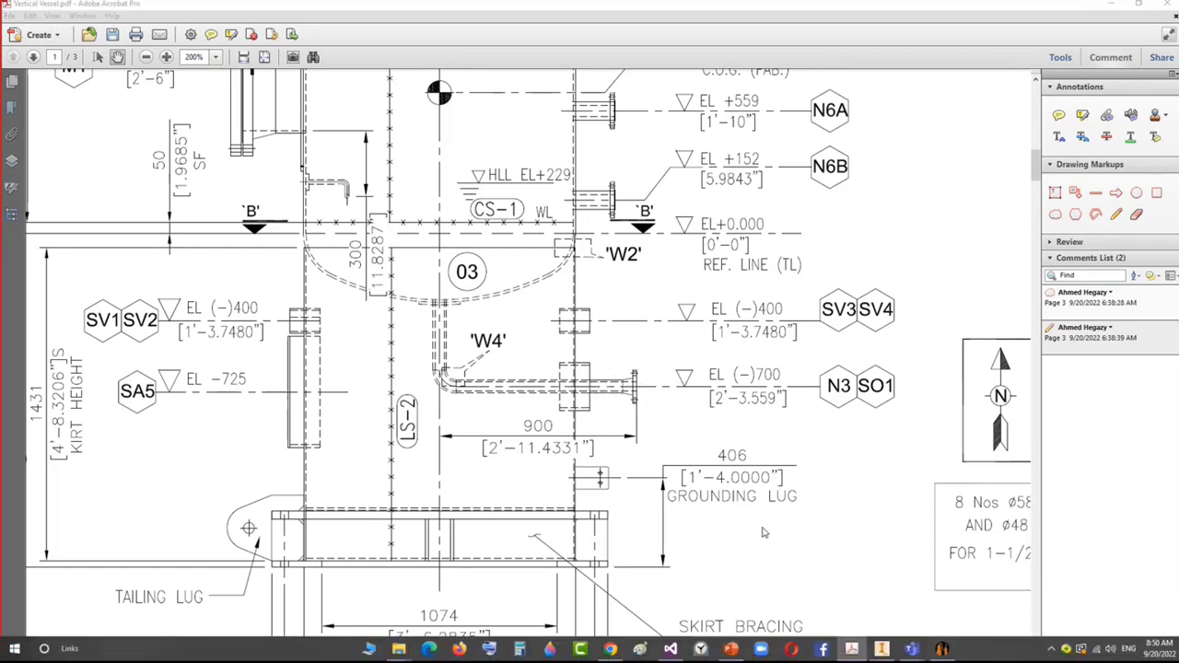
click(943, 648)
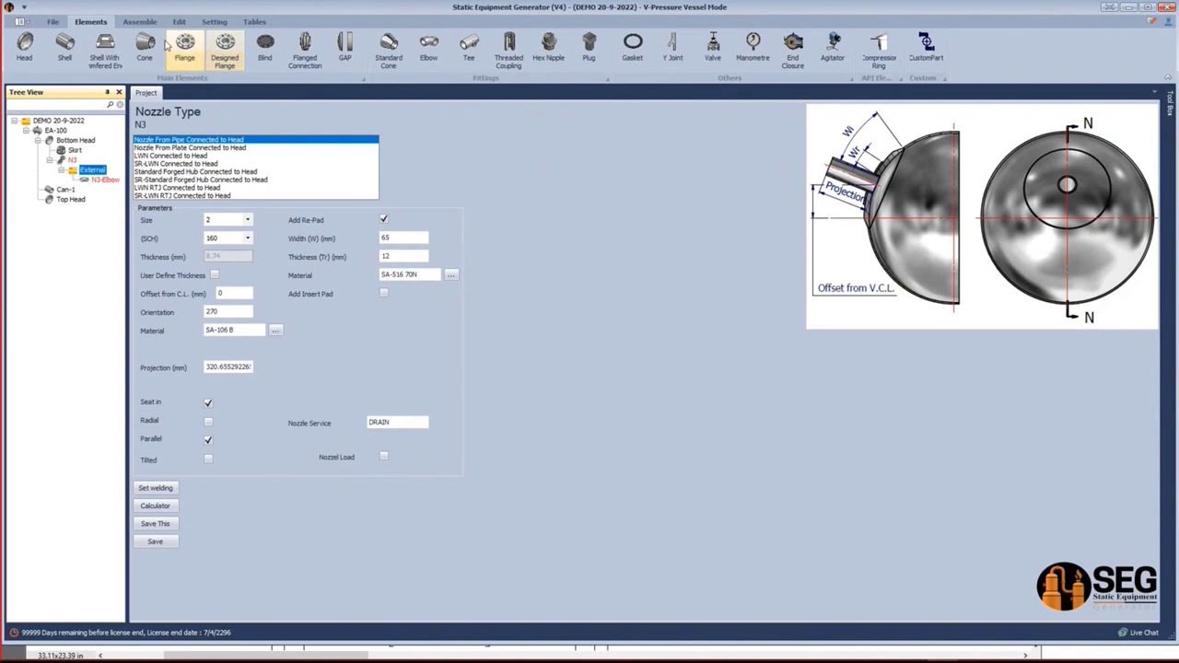
click(64, 46)
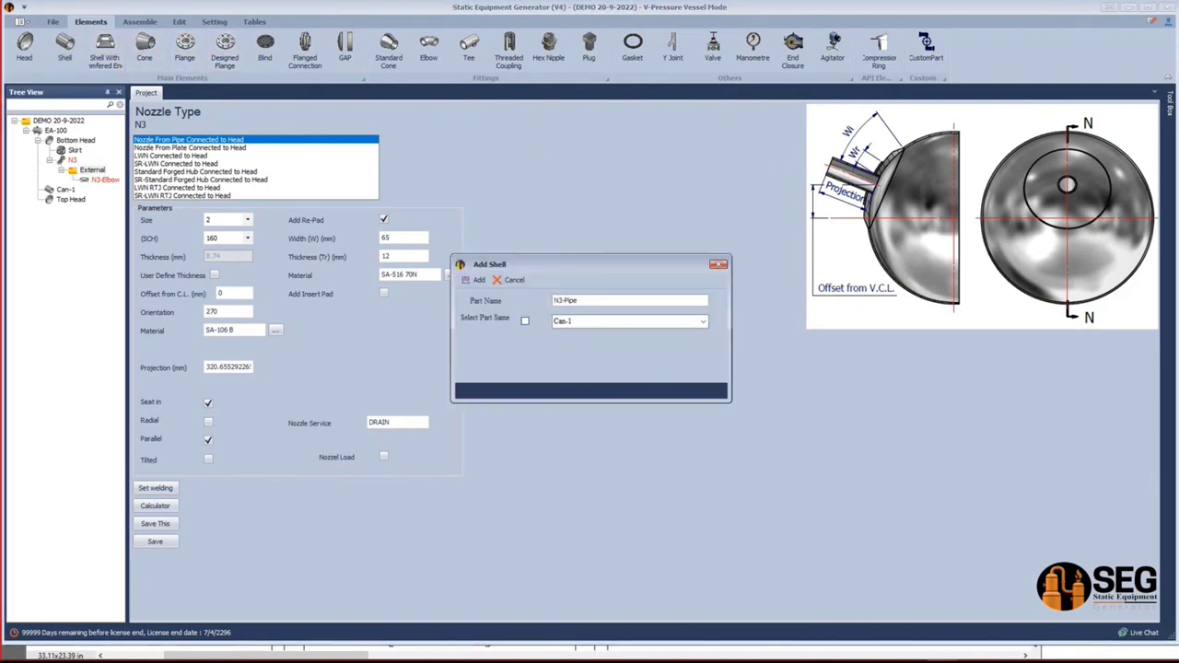
Define N3-Pipe as a Pipe with outer diameter size 2, schedule 160 and length 700 mm, and save it.
click(101, 189)
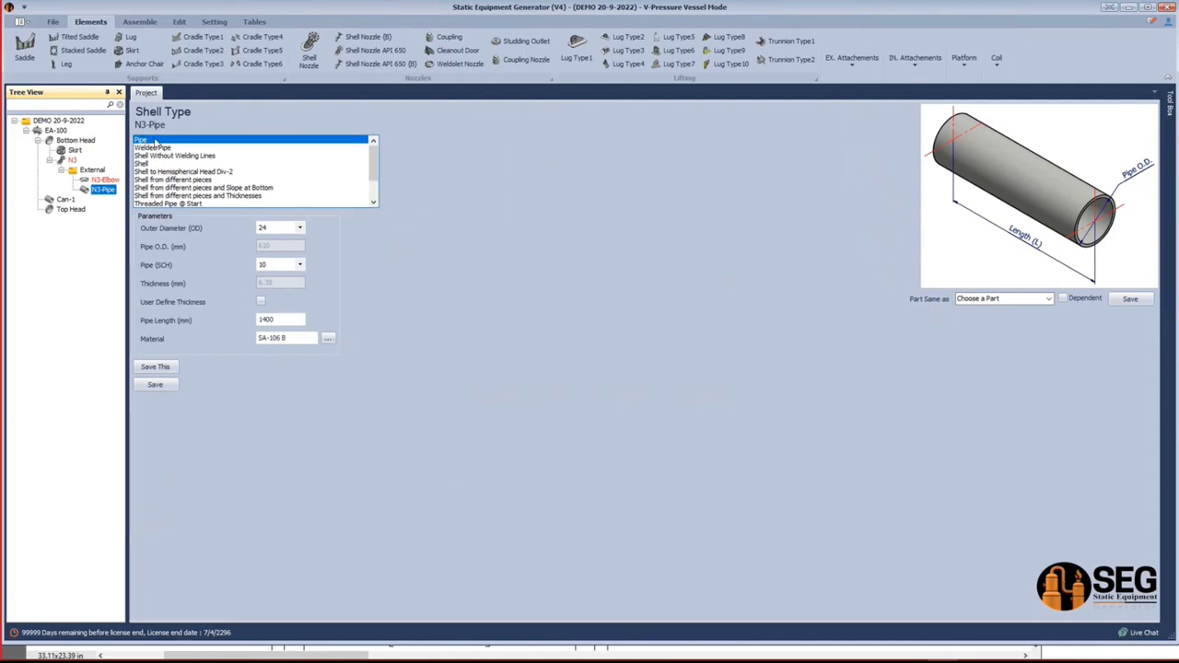
click(292, 233)
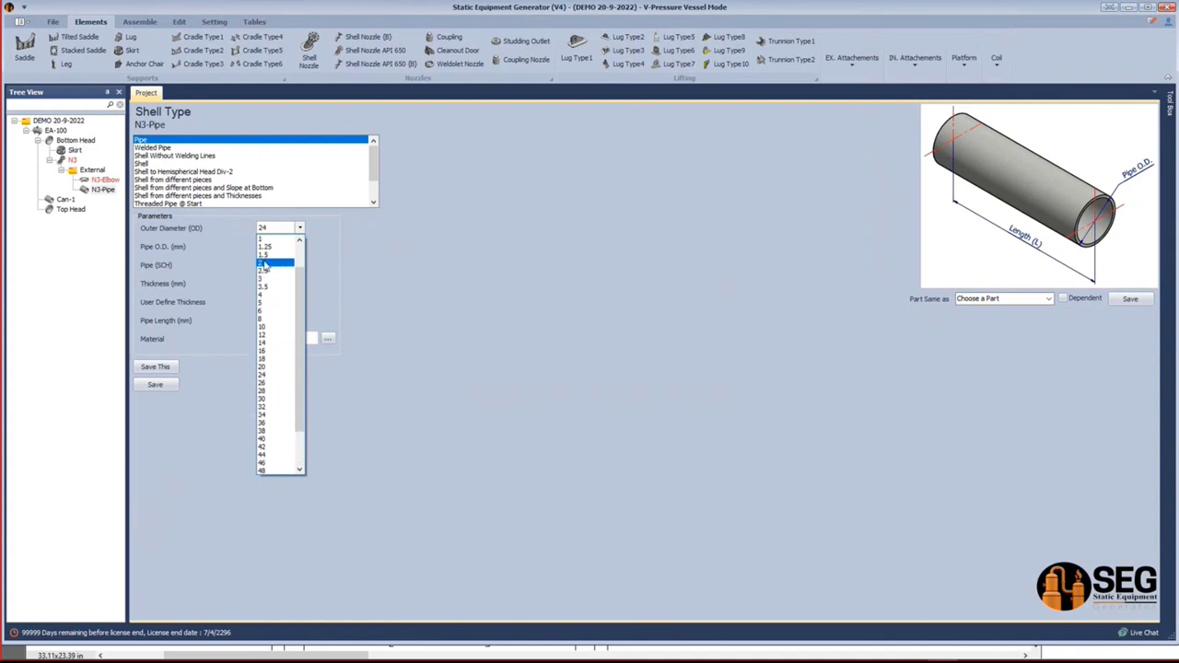
click(264, 265)
click(286, 266)
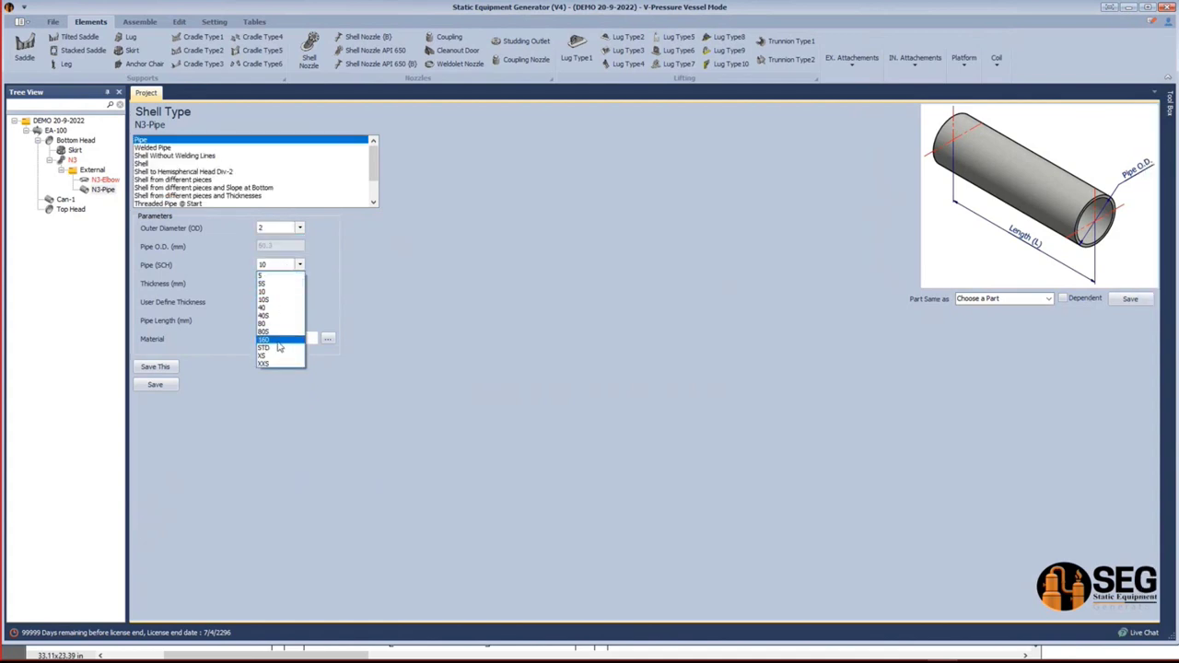
click(278, 343)
key(Tab)
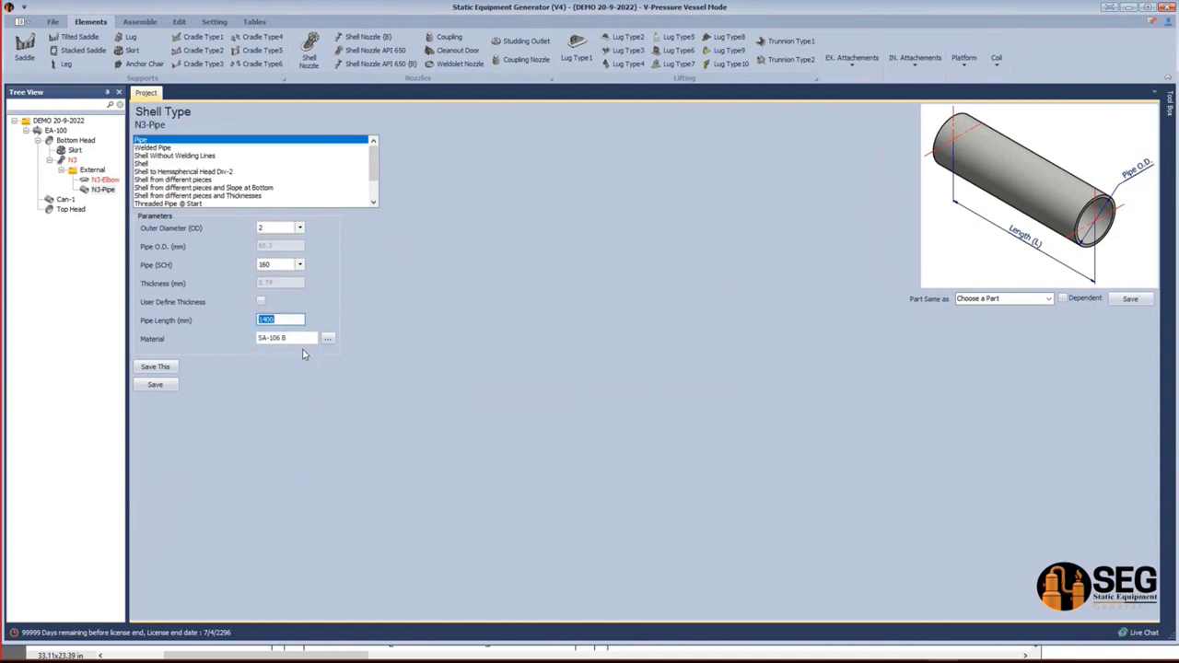
text(7)
click(155, 385)
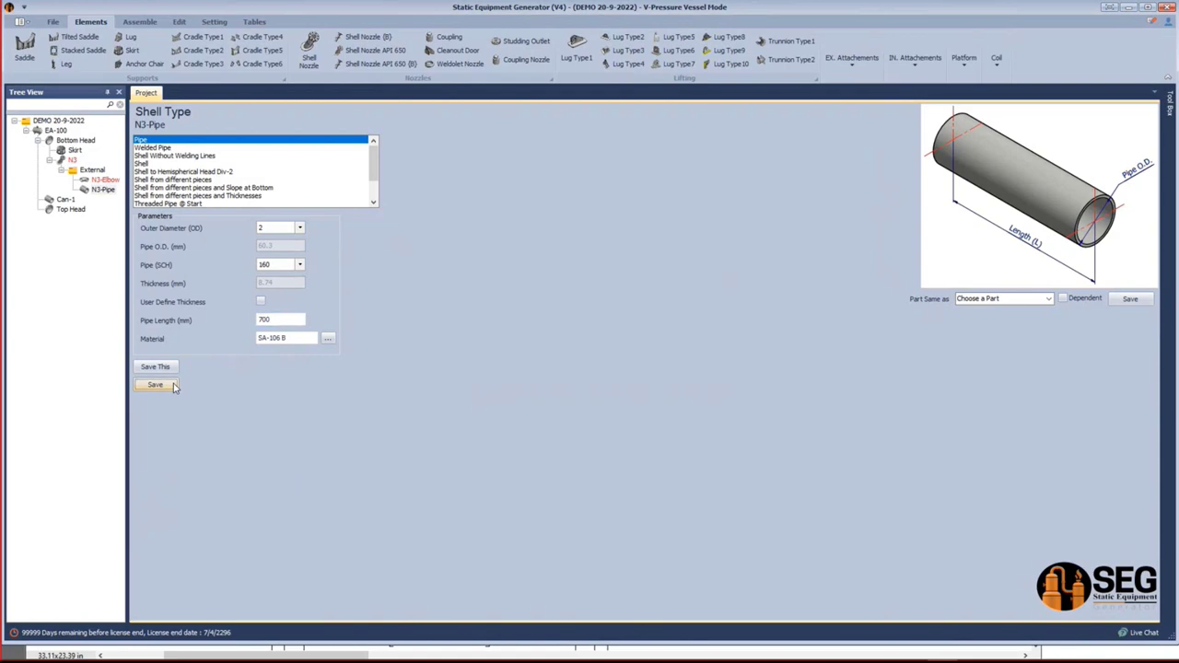
Consult the vessel drawing and add a flange named N3-Flange to the external side of nozzle N3.
click(853, 650)
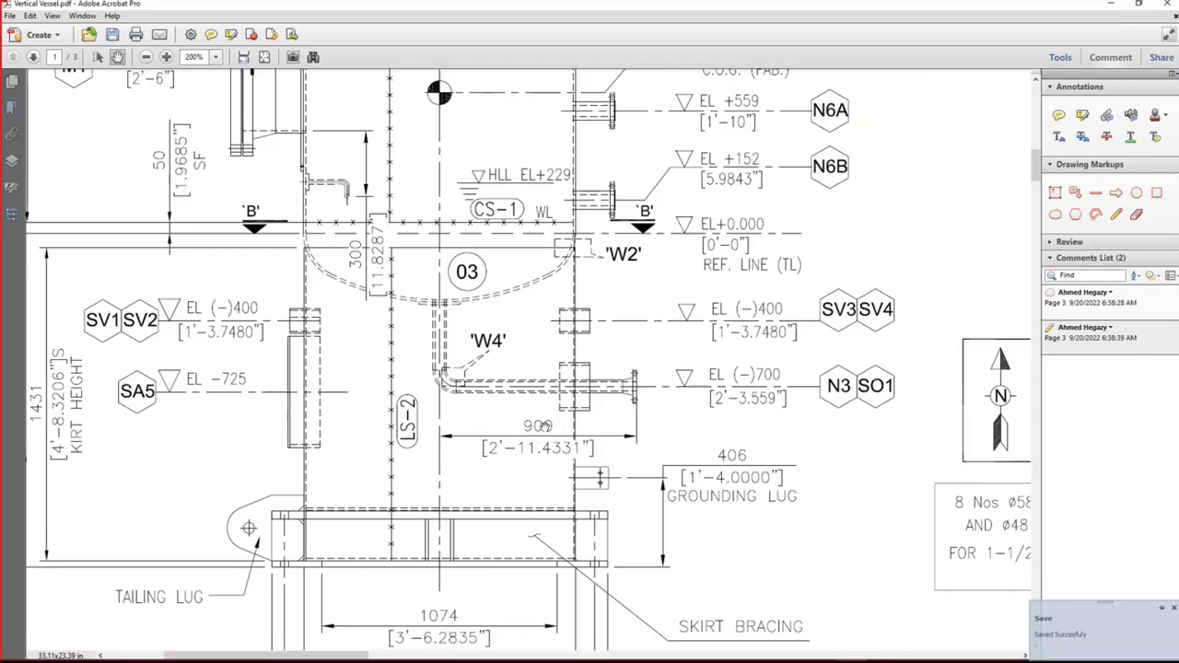
click(1111, 5)
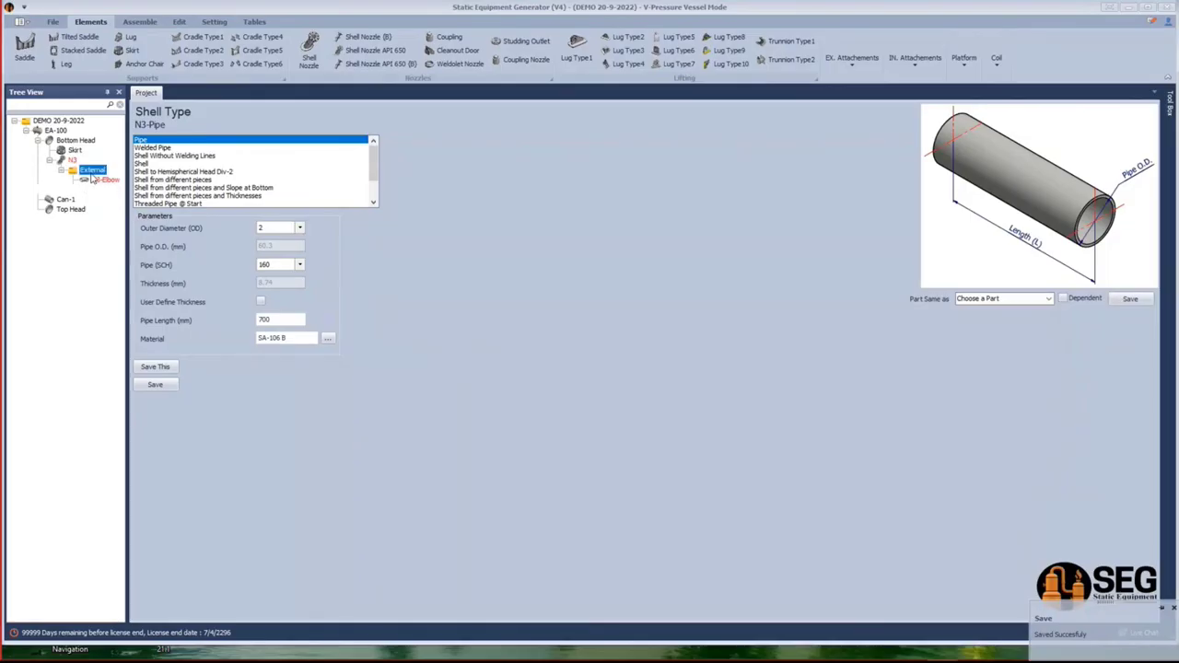
click(184, 46)
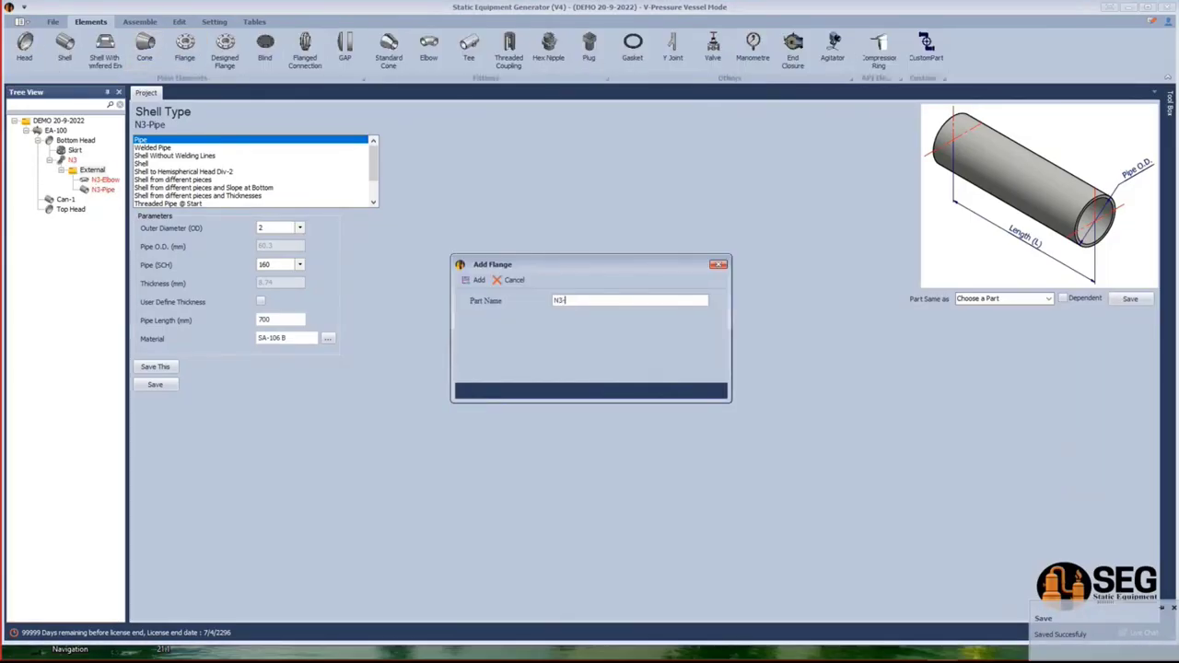
text(Flange)
key(Return)
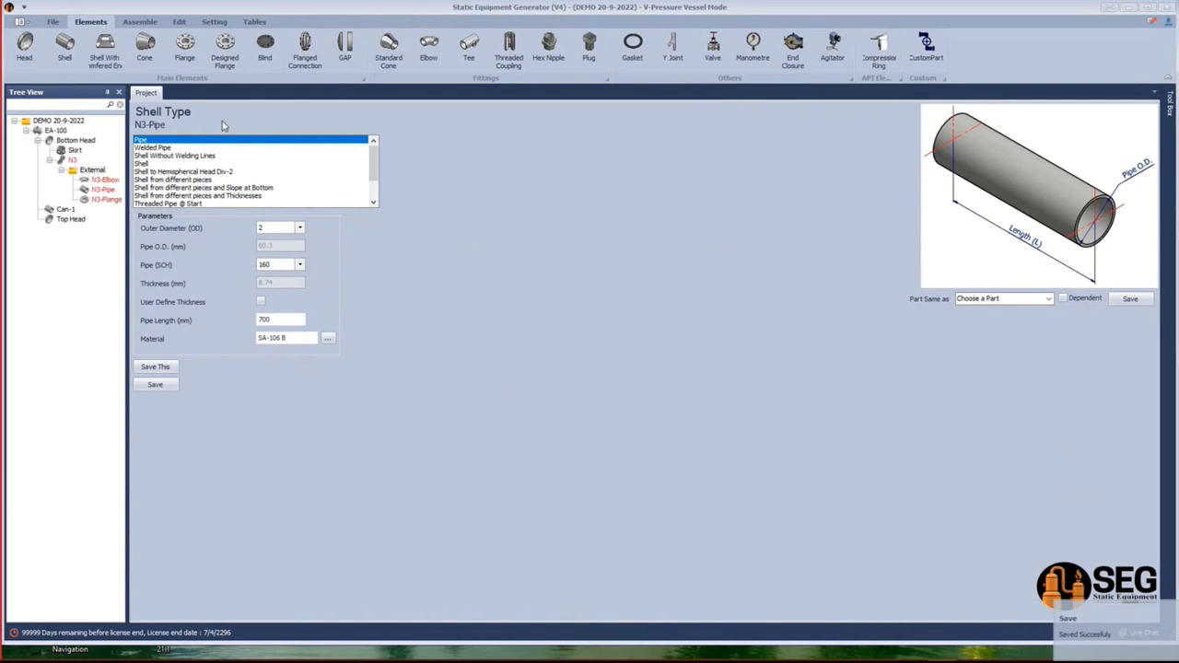
Start the Inventor assembly to generate nozzle N3, stop the run, and resize the generator window.
click(135, 21)
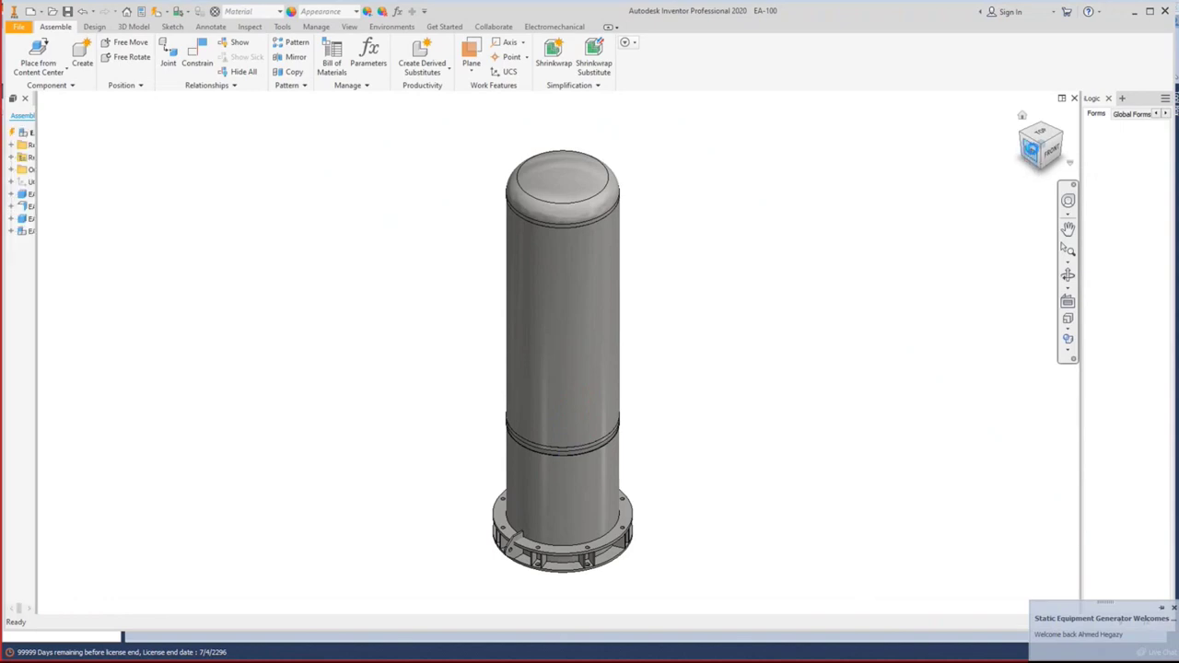
click(1032, 148)
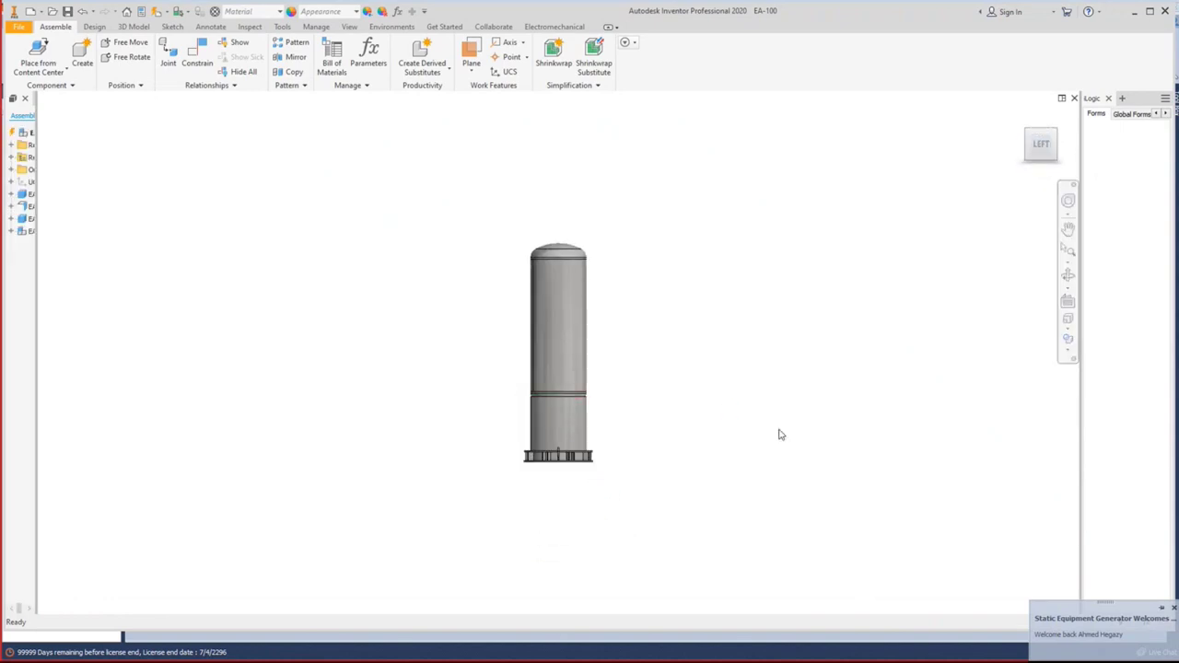
click(980, 652)
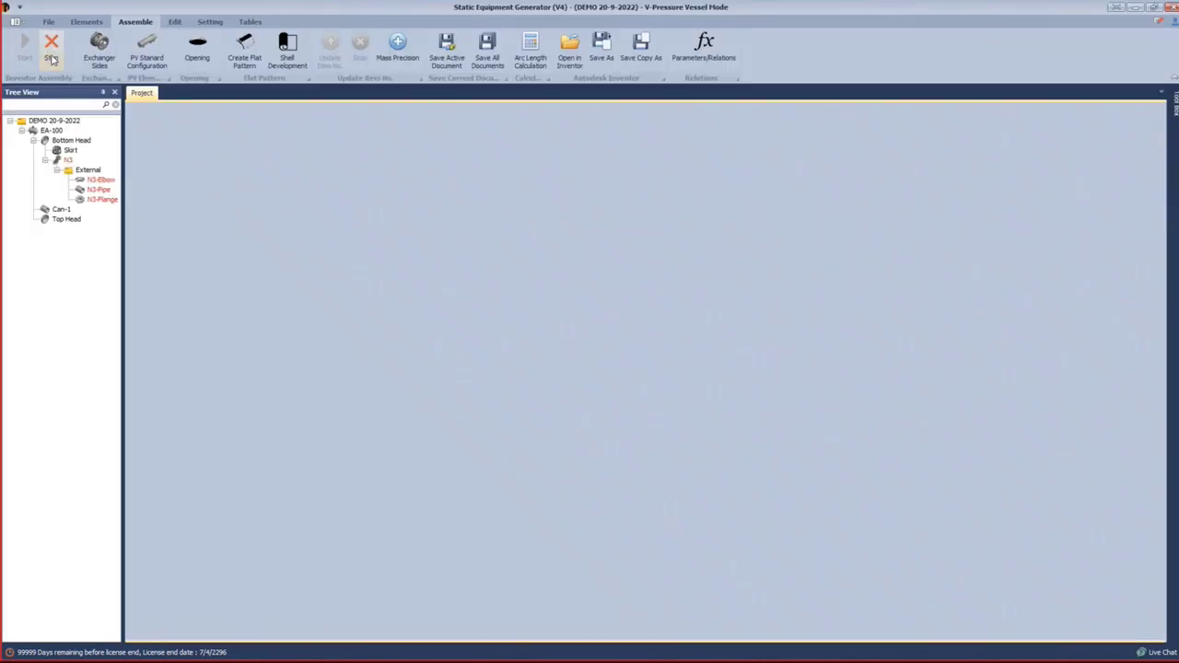
click(53, 52)
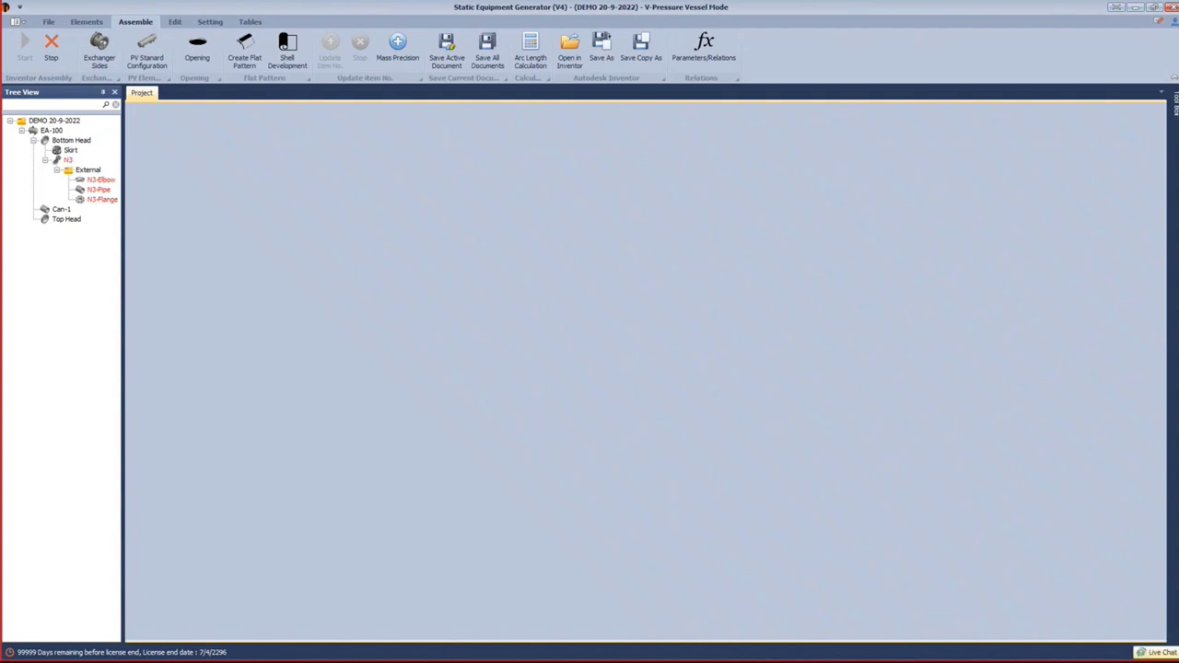
click(1154, 7)
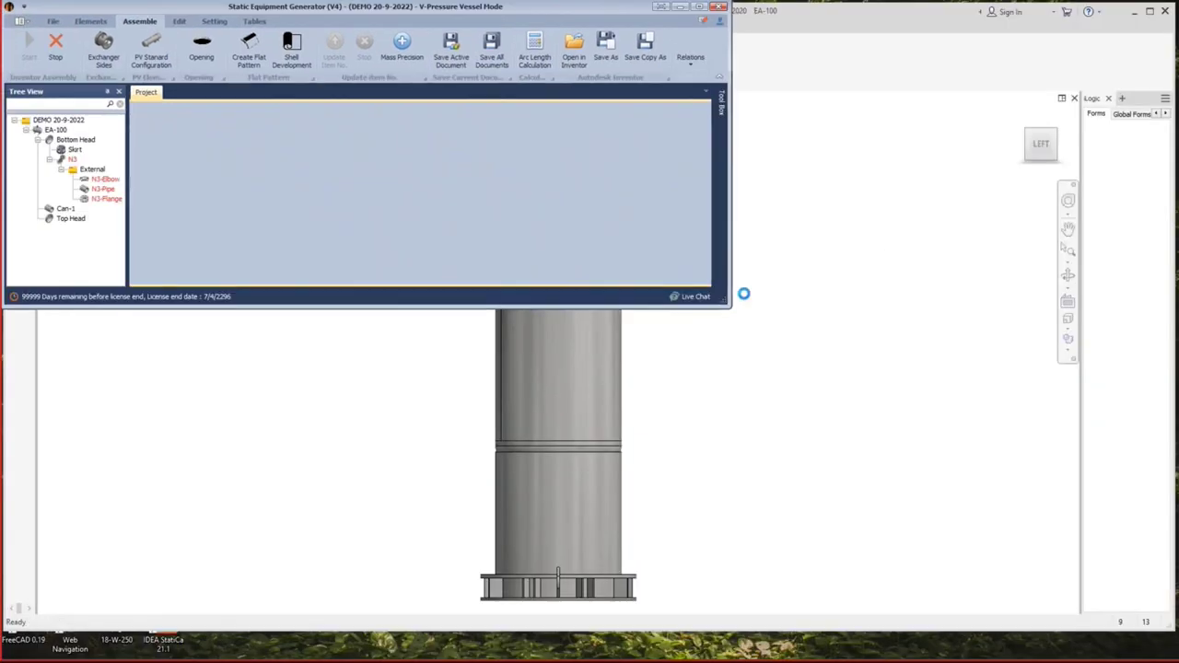
drag(745, 292, 1162, 626)
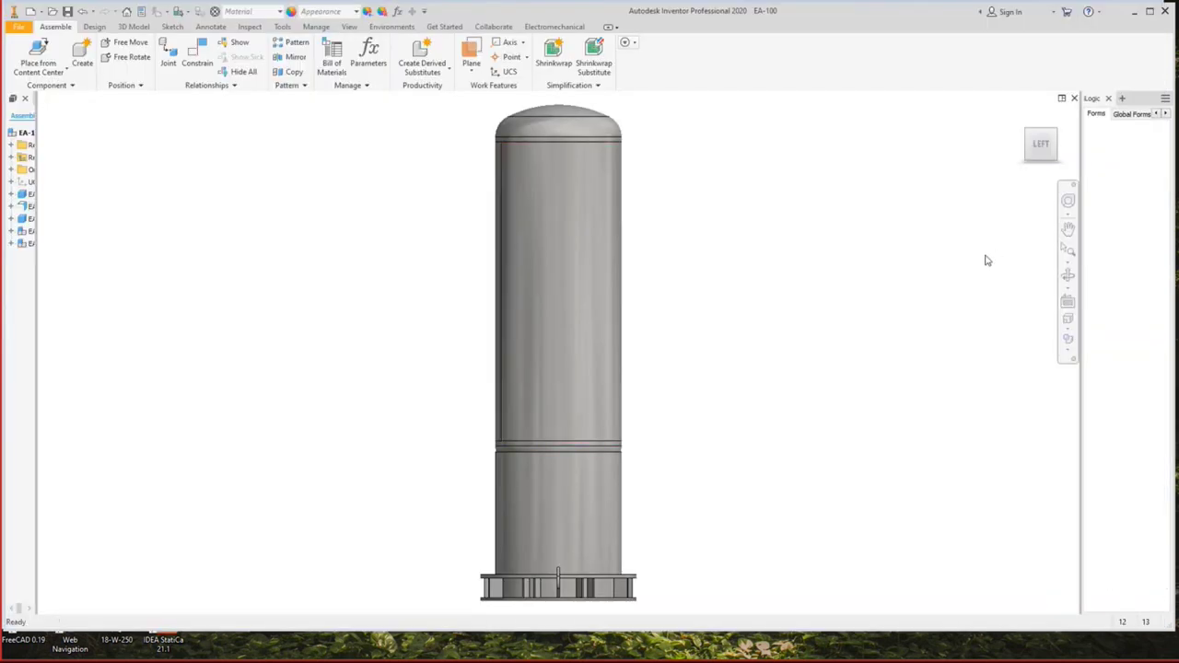
Inspect the generated nozzle N3 and its reinforcing pad on the bottom head from below, through the skirt opening.
click(1042, 144)
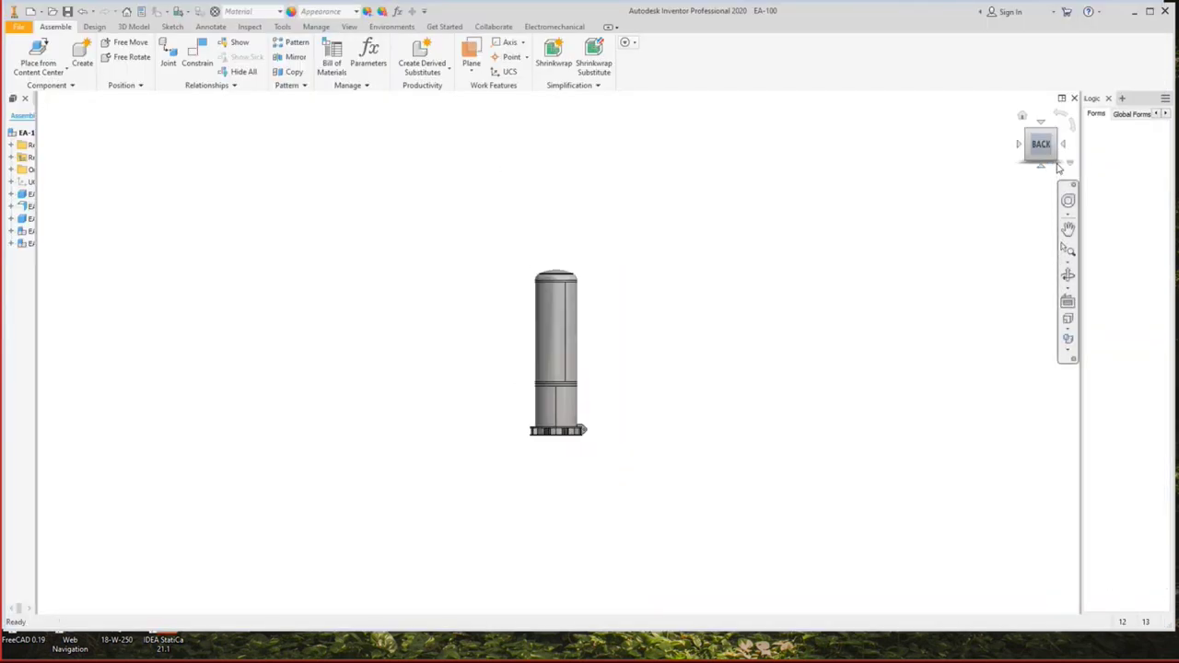
click(1025, 128)
scroll(562, 449, up, 5)
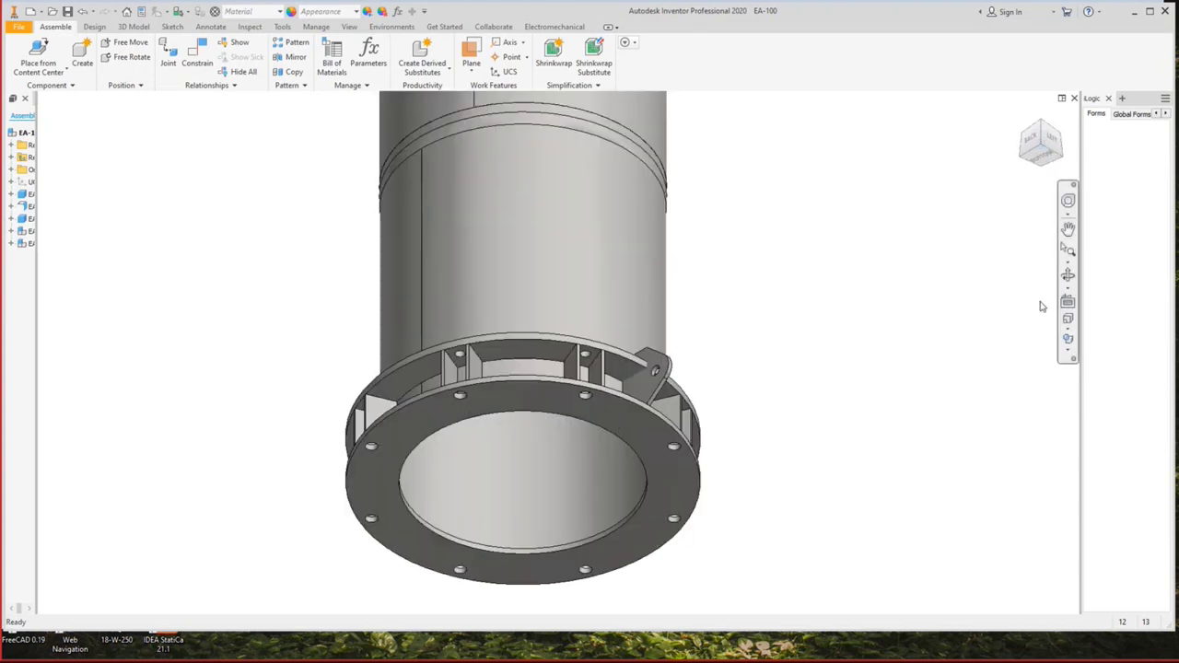
click(1068, 274)
drag(700, 277, 516, 238)
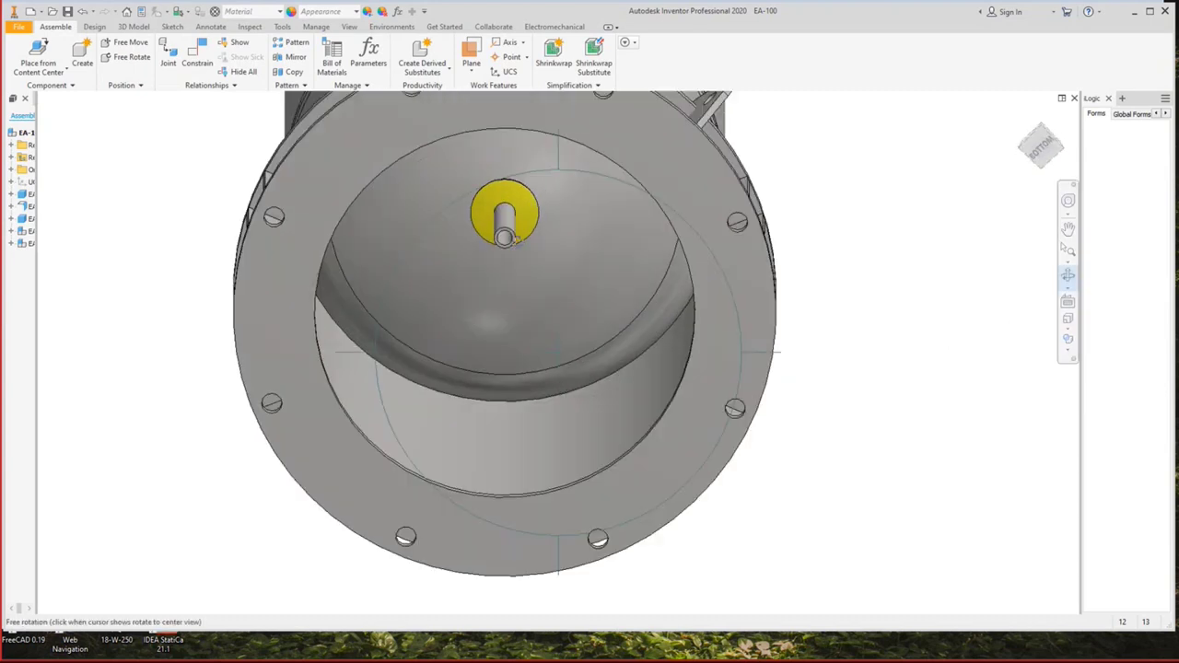
right_click(490, 230)
click(474, 284)
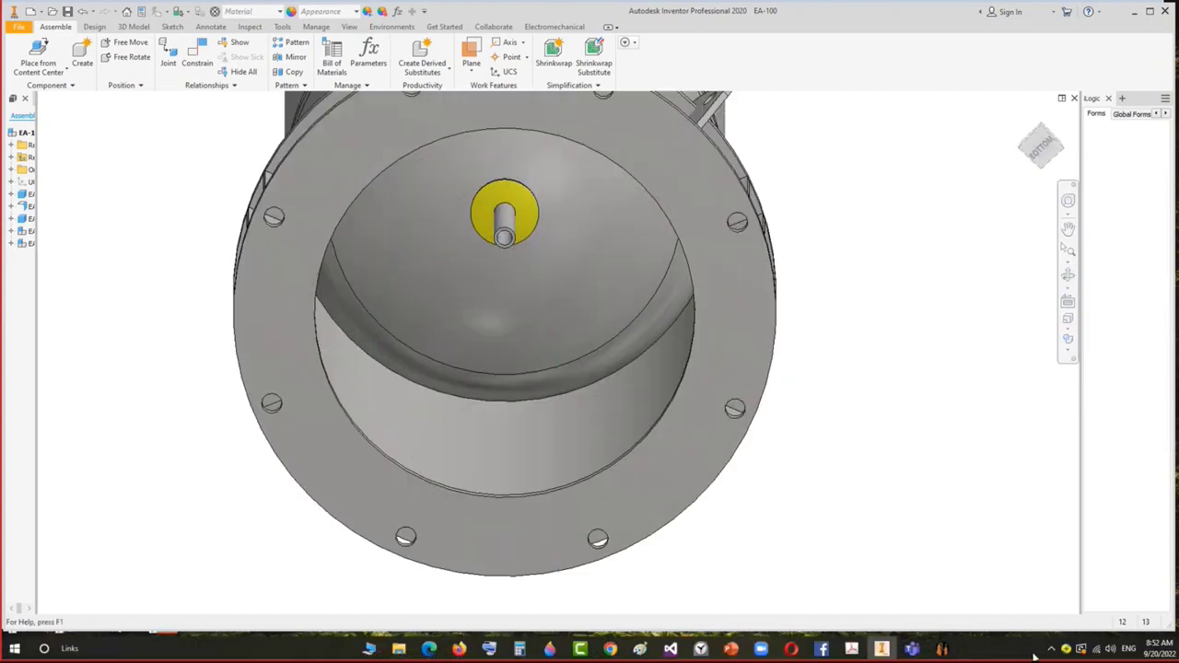
Switch back to Static Equipment Generator and review EA-100's design data and the parameters of N3 and N3-Elbow.
click(942, 650)
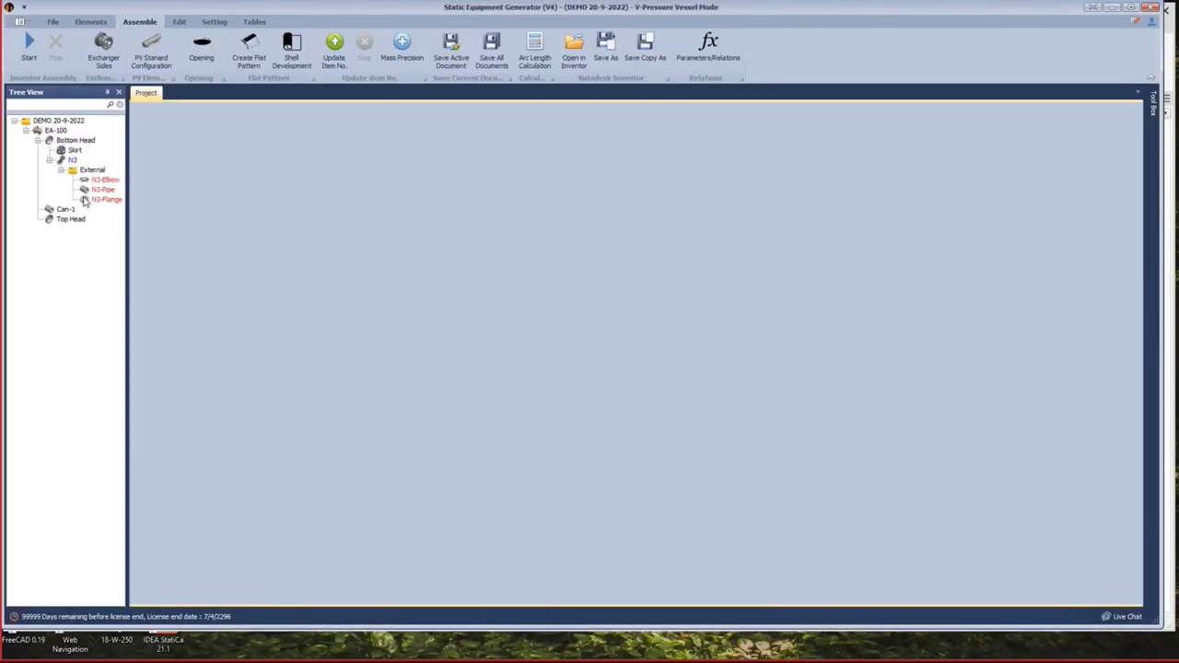
click(57, 130)
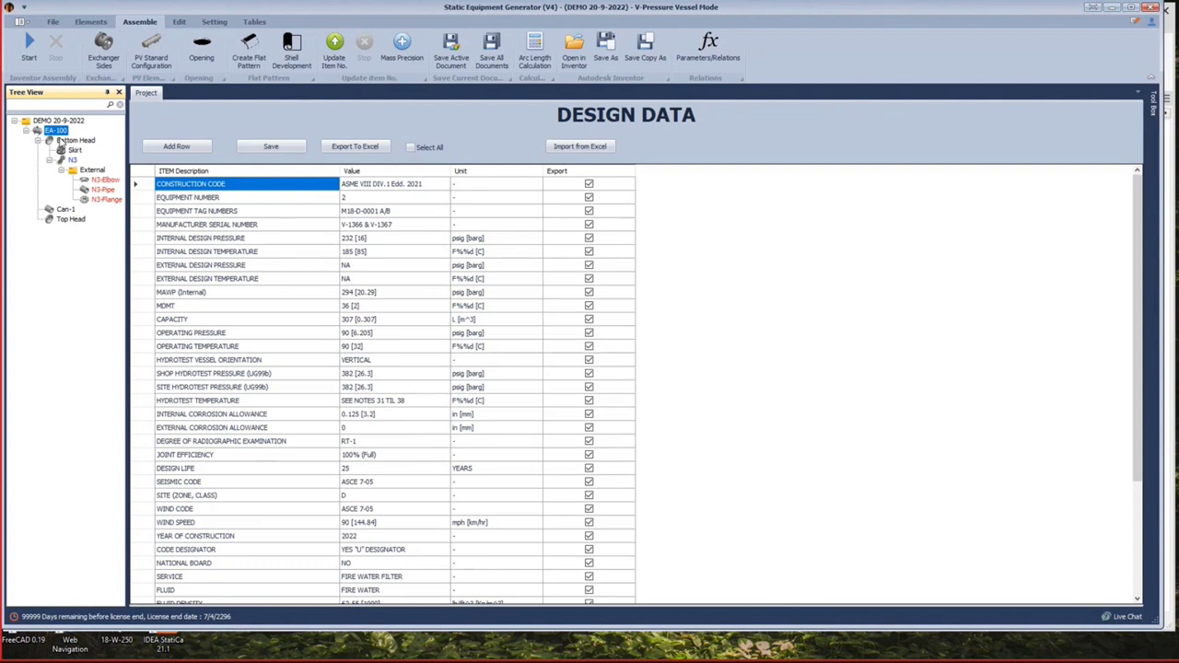
click(72, 161)
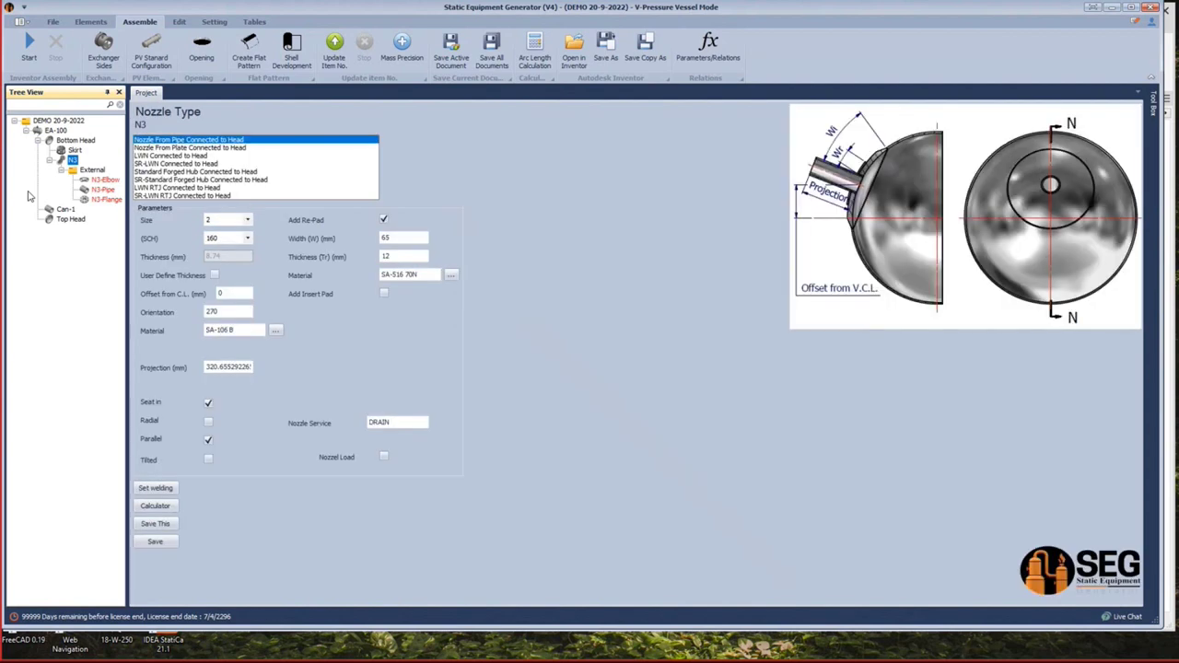
click(103, 181)
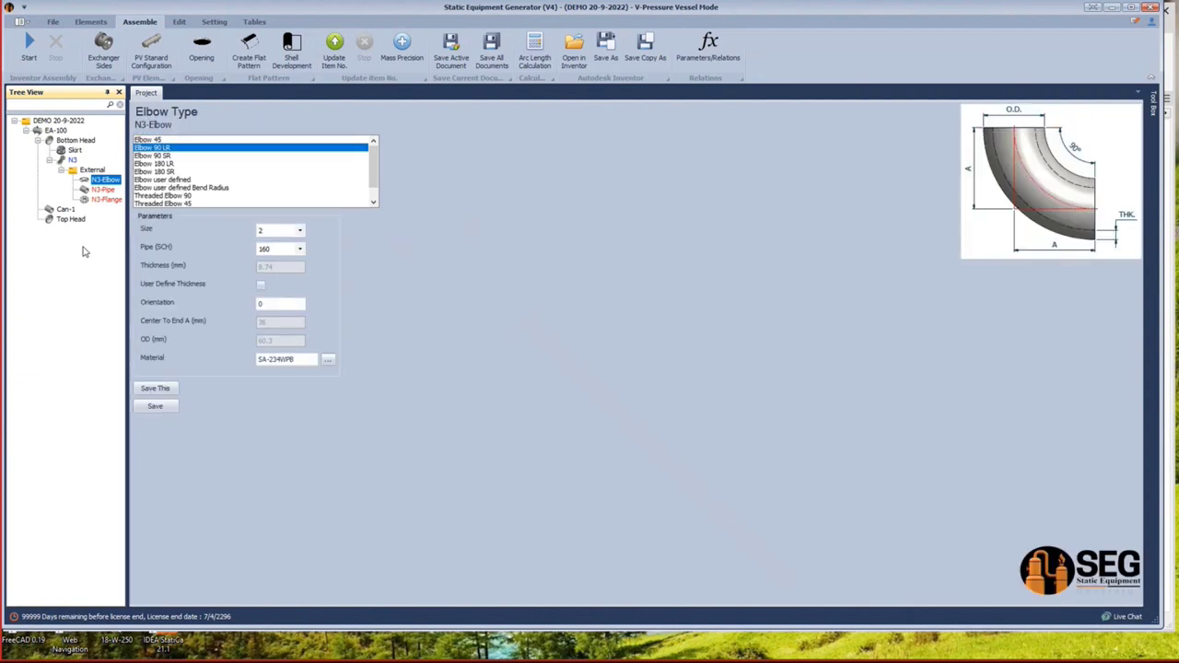
Set N3-Pipe's length to 750 mm, save it, and start the Inventor assembly to generate nozzle N3's external parts.
click(106, 190)
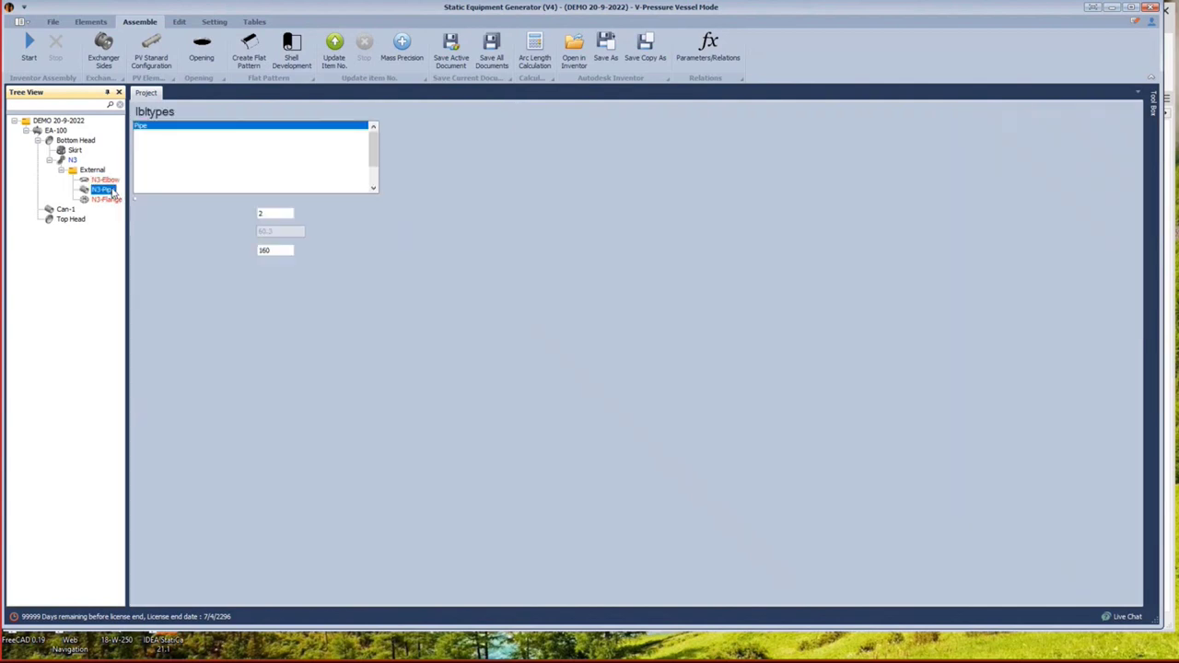
click(267, 319)
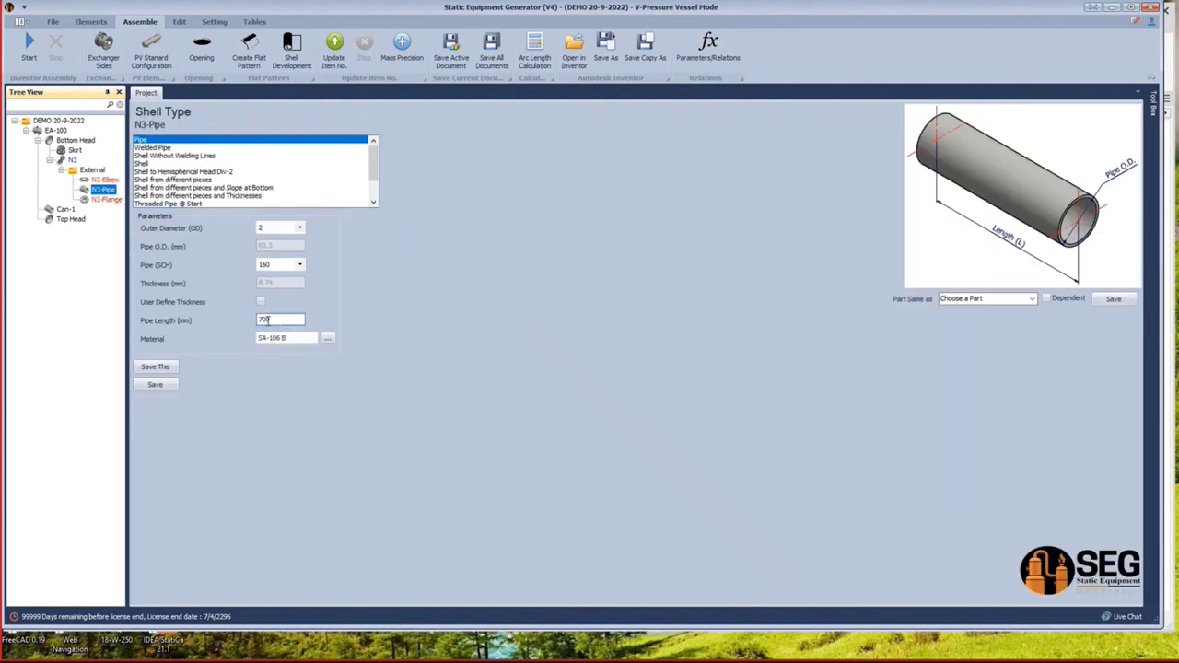
double_click(265, 319)
text(75)
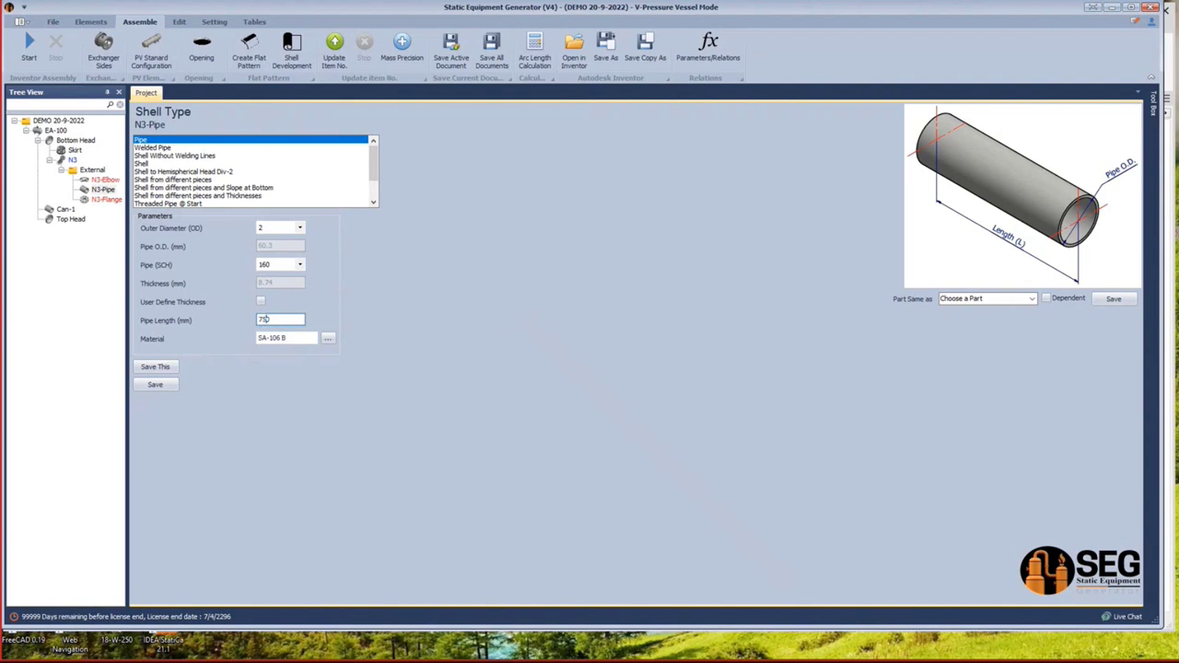
text(0)
click(155, 384)
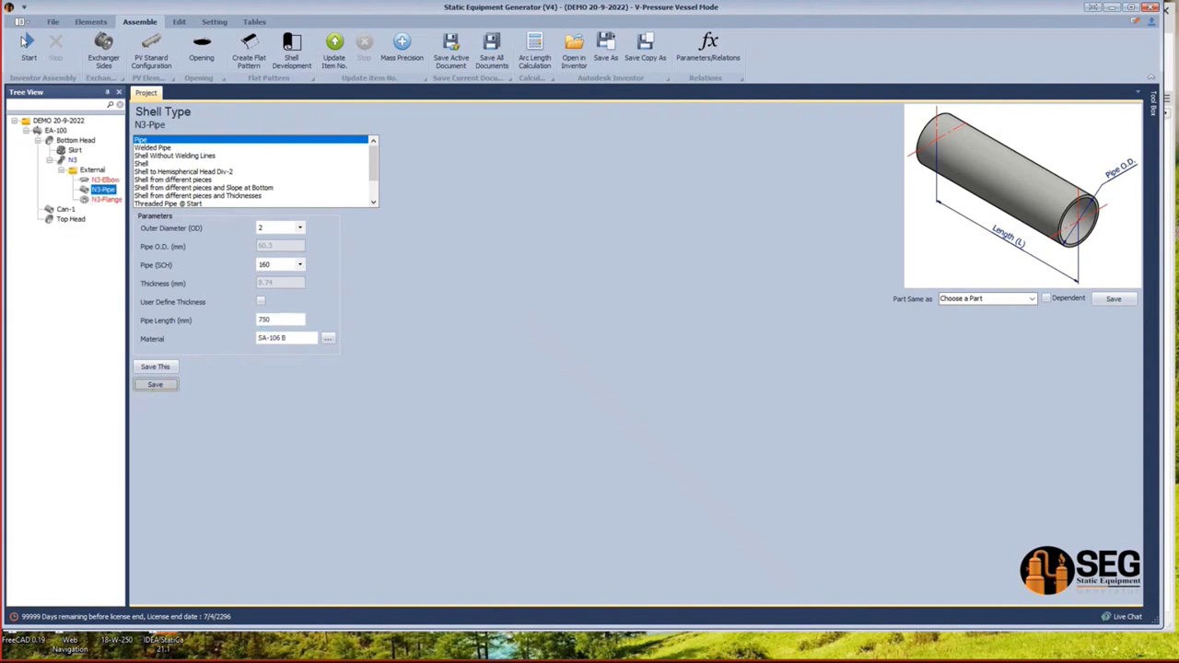
click(26, 44)
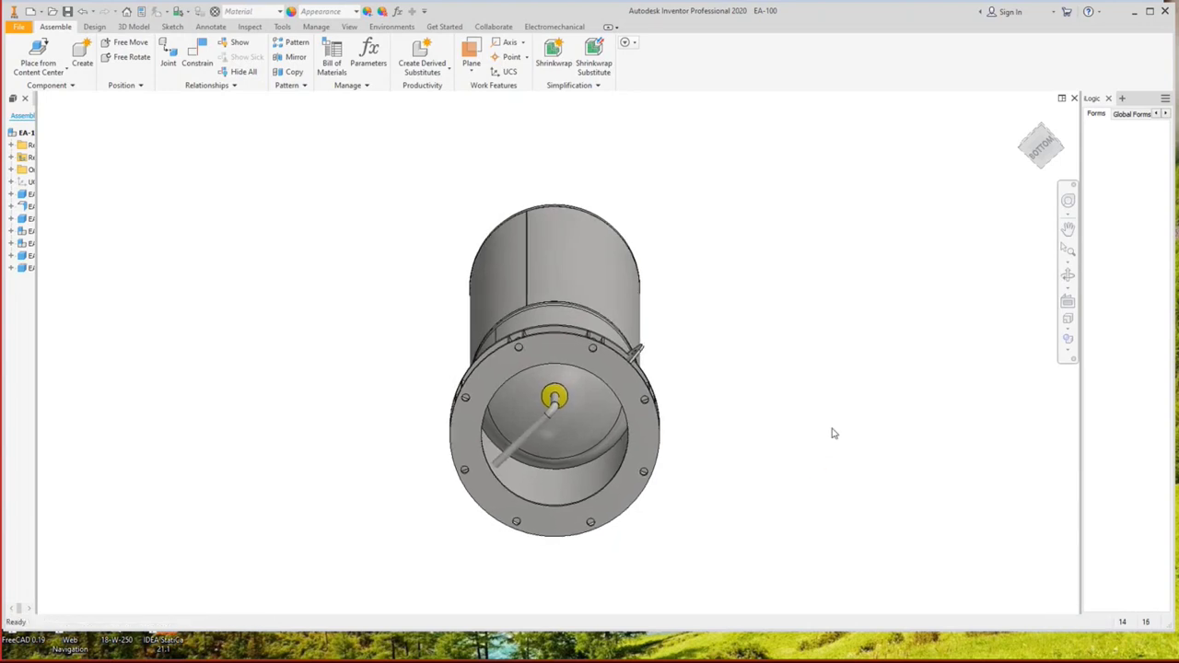
Save the EA-100 assembly and inspect nozzle N3's generated pipe and flange from the back of the vessel.
key(ctrl+s)
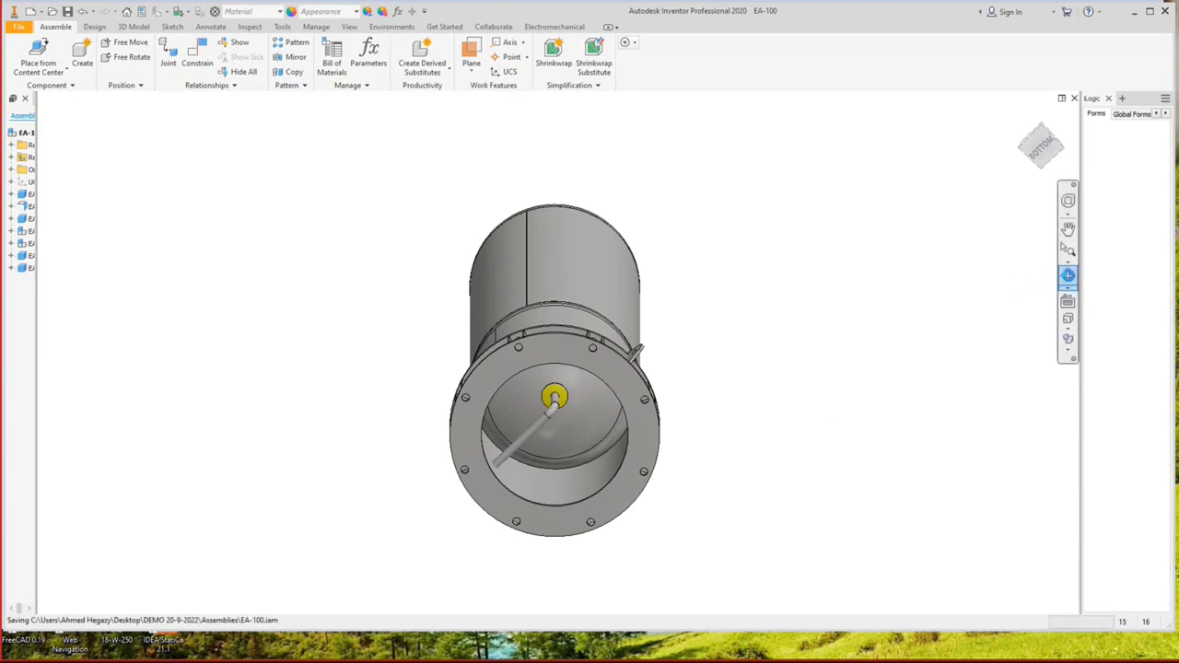
scroll(1067, 275, down, 1)
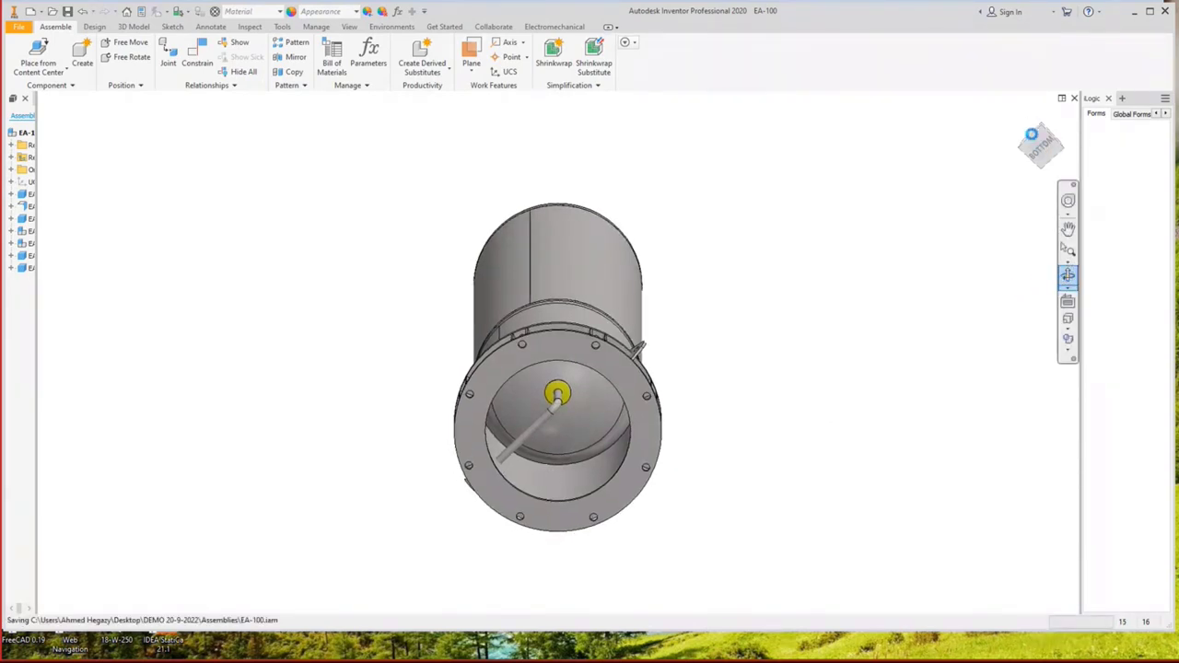
click(1034, 139)
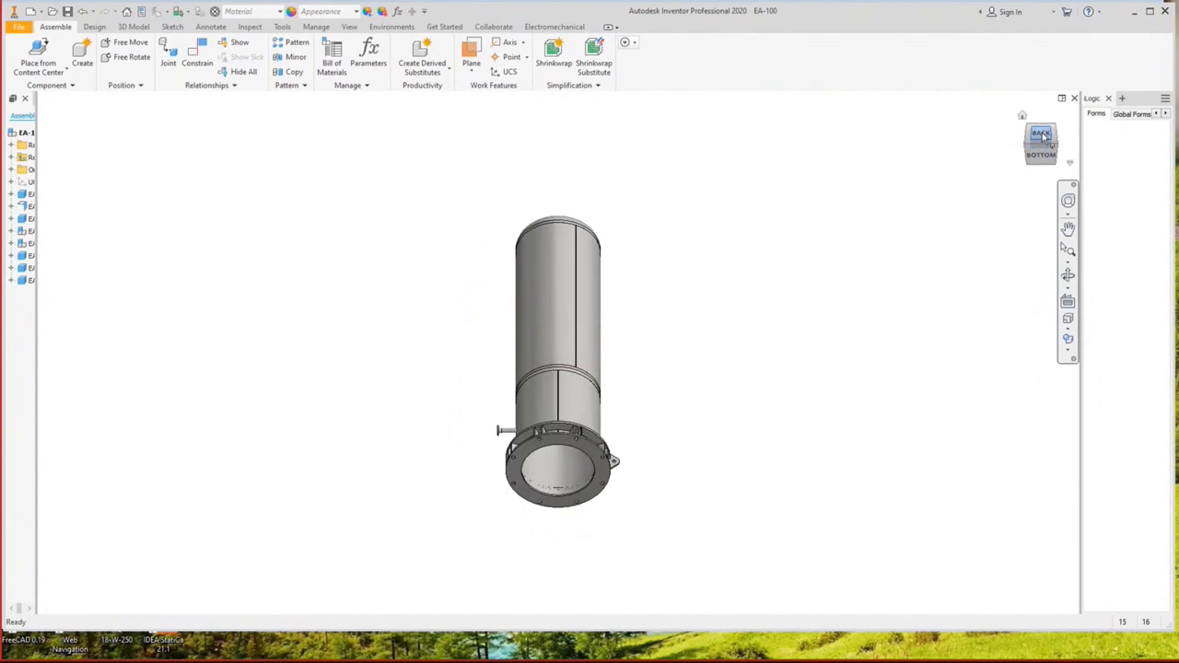
scroll(507, 496, up, 4)
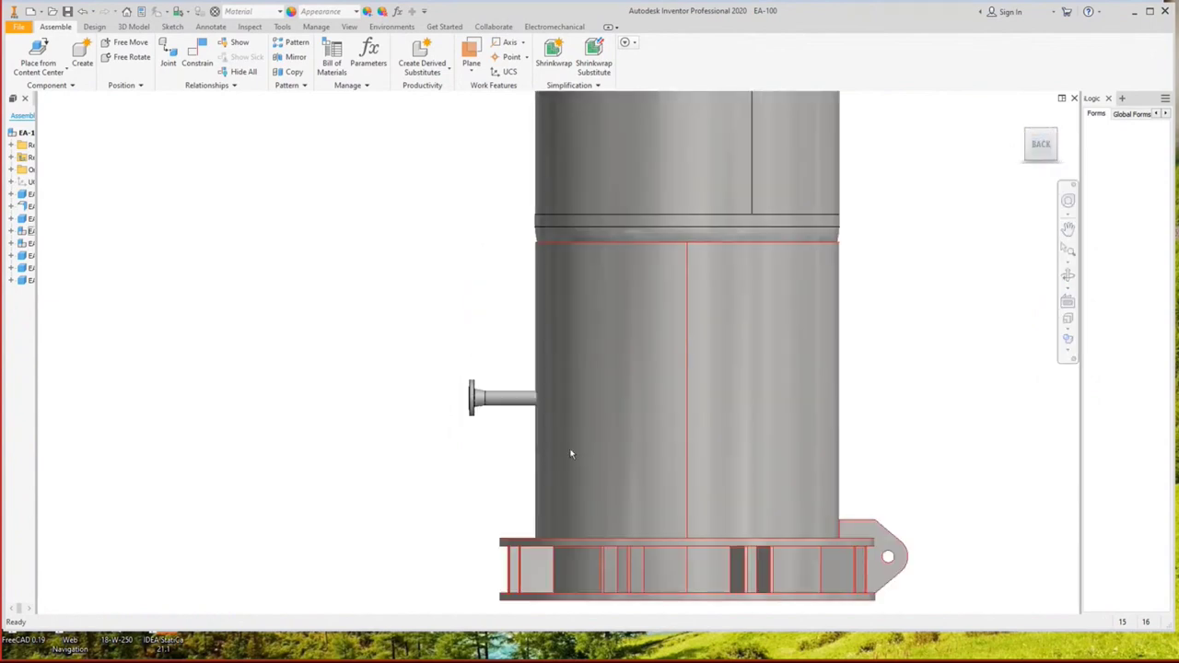
scroll(570, 453, down, 2)
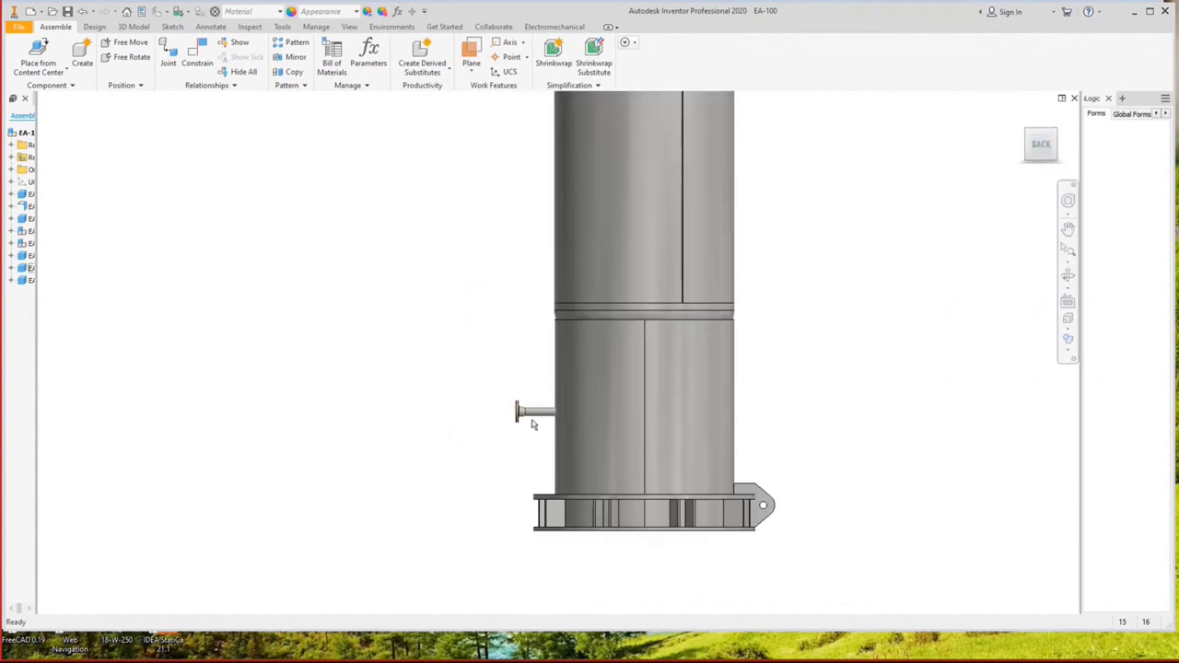
scroll(412, 420, down, 3)
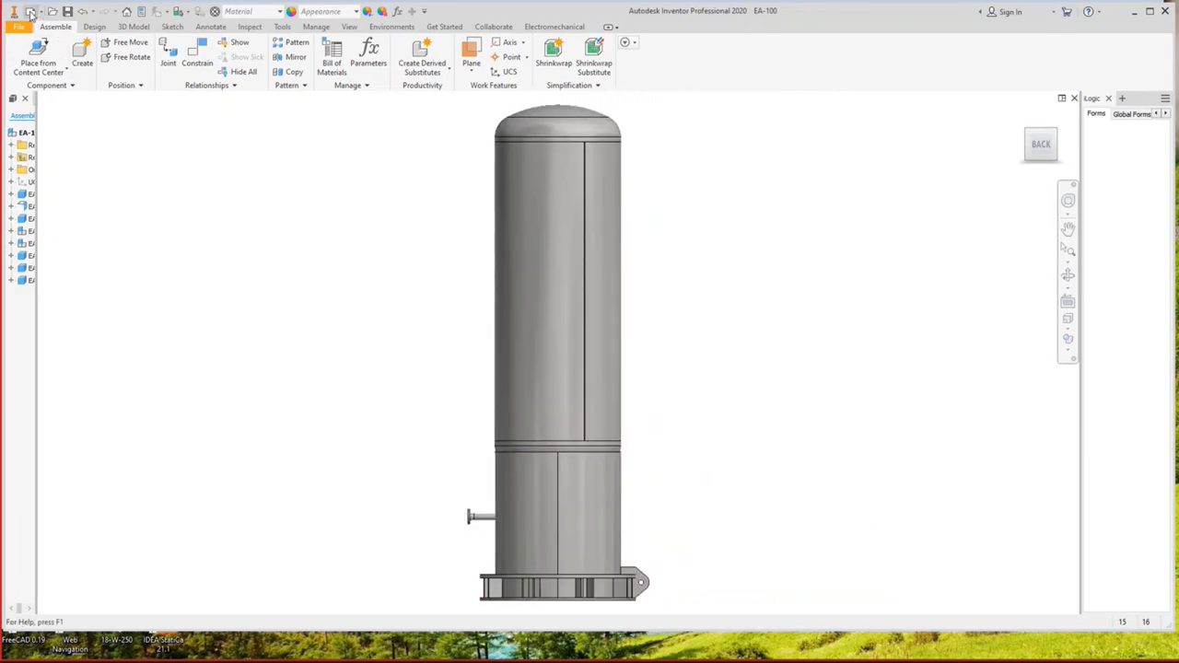
Create a new drawing and place a front base view of the EA-100 assembly at a scale of 1/20.
click(33, 13)
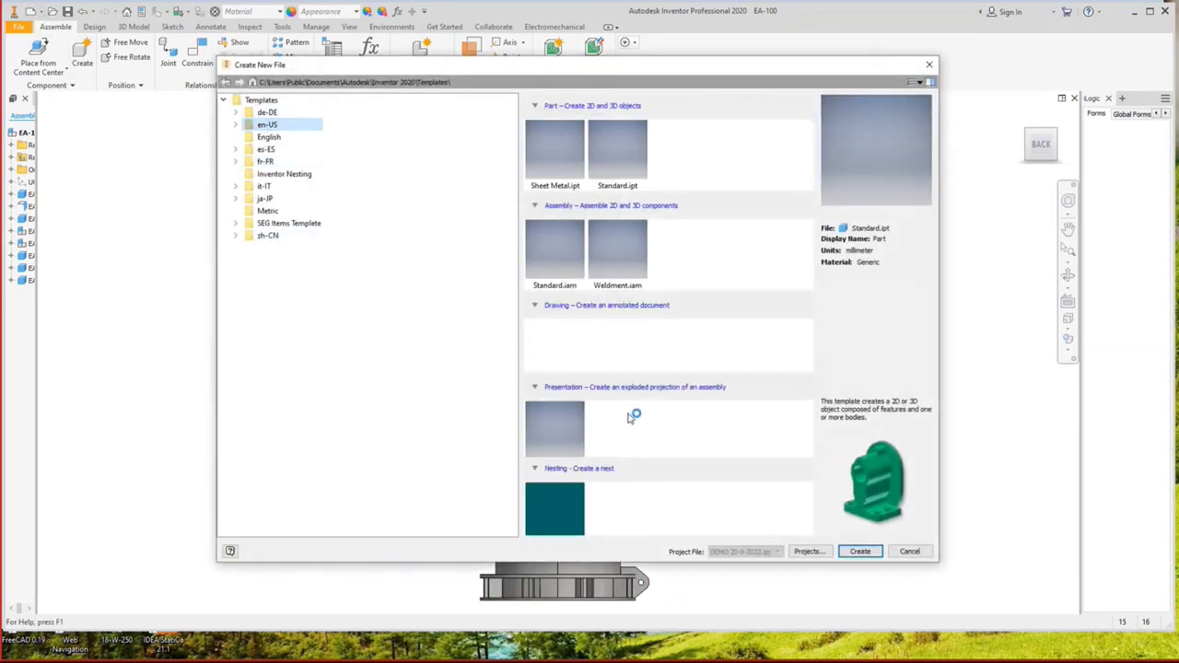
double_click(605, 353)
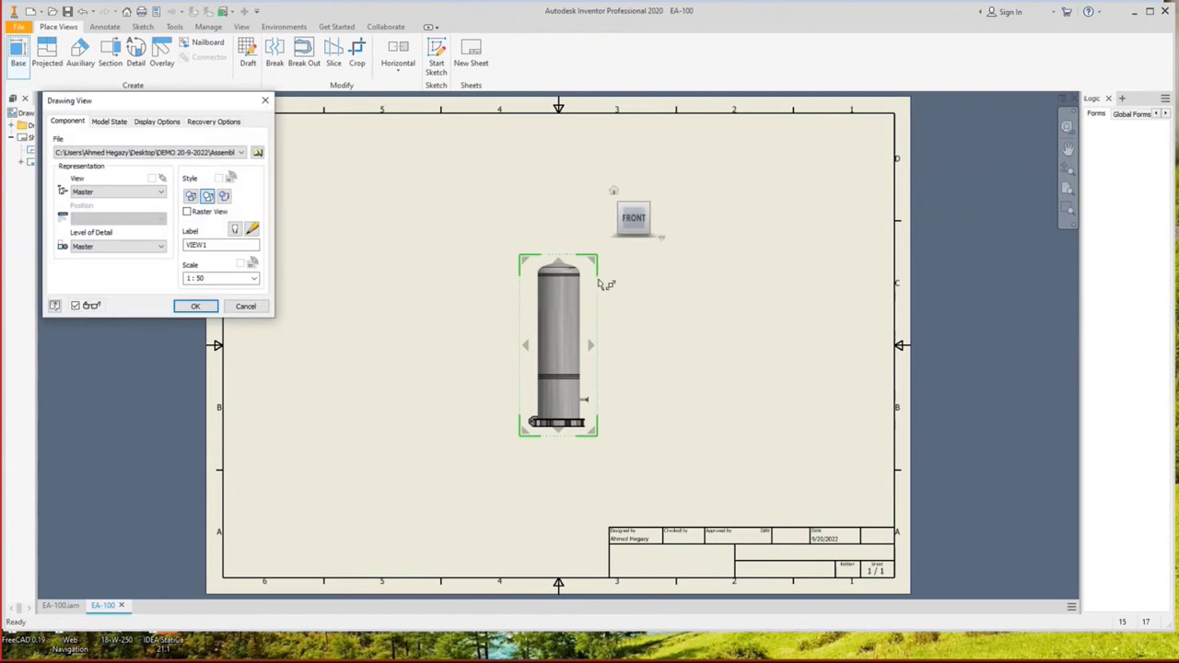
double_click(215, 281)
text(1:20)
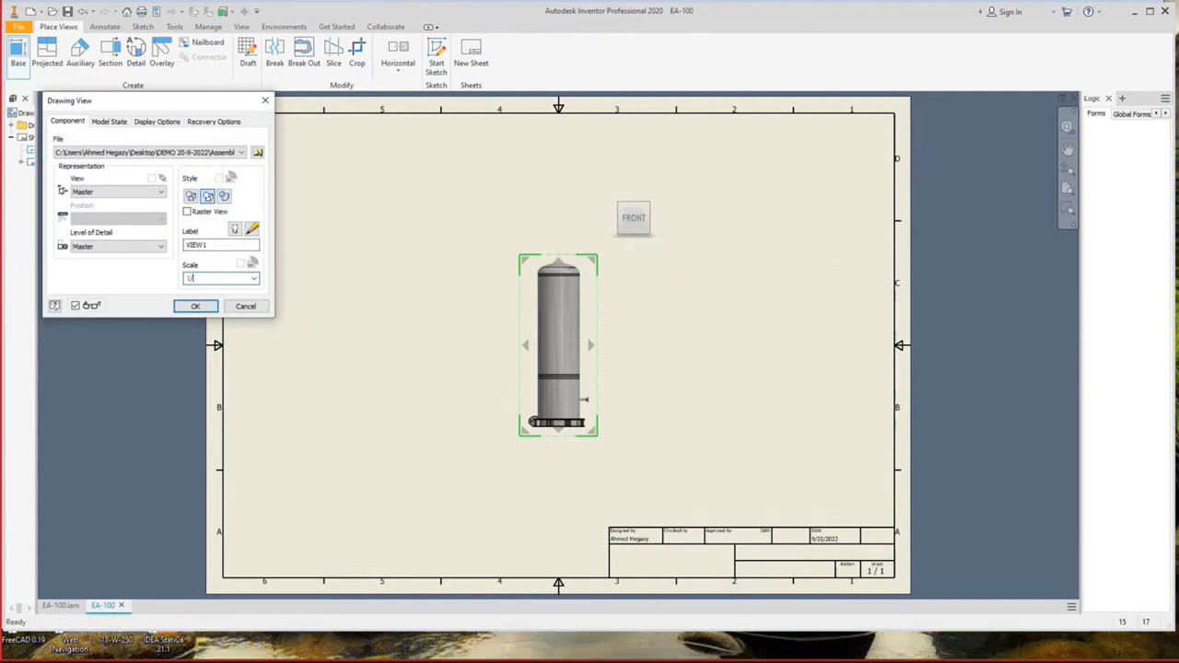
key(Return)
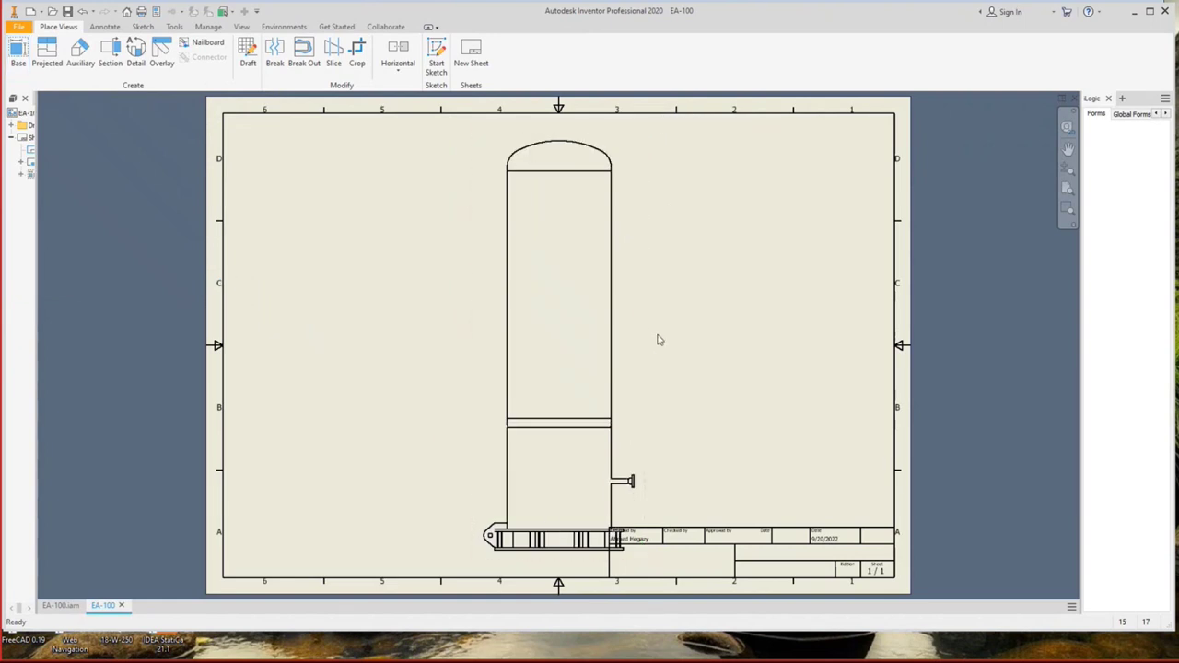
Edit the vessel's front view to show hidden lines, exposing nozzle N3's elbow and pipe inside the skirt.
double_click(543, 392)
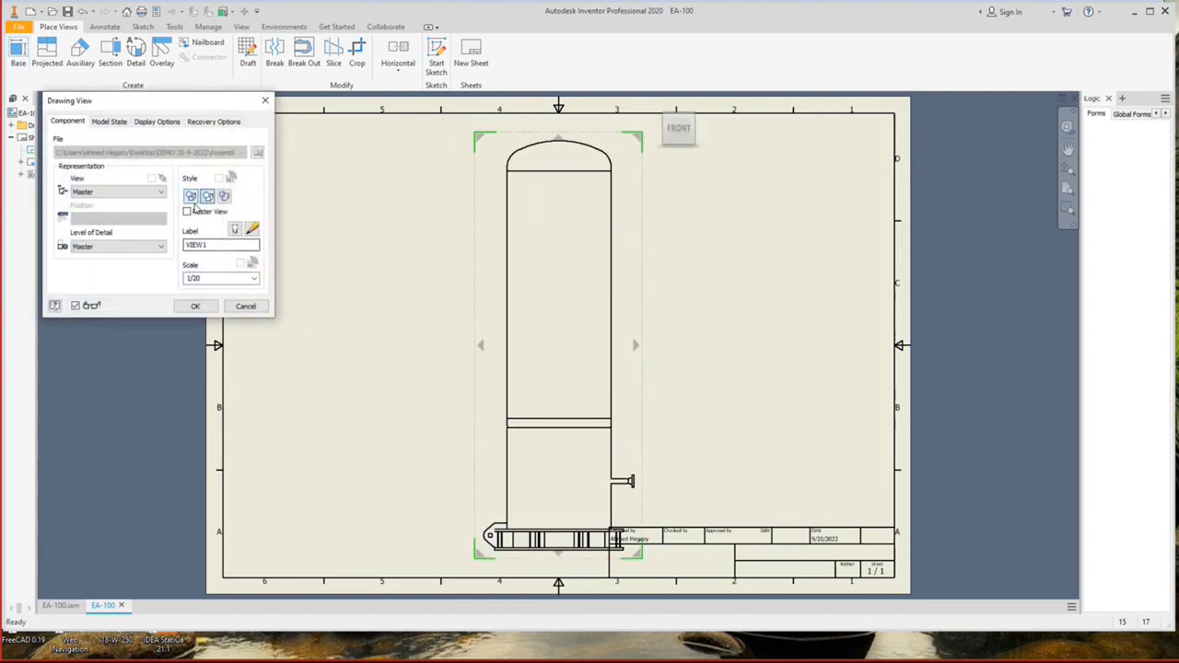
click(196, 306)
scroll(657, 444, up, 5)
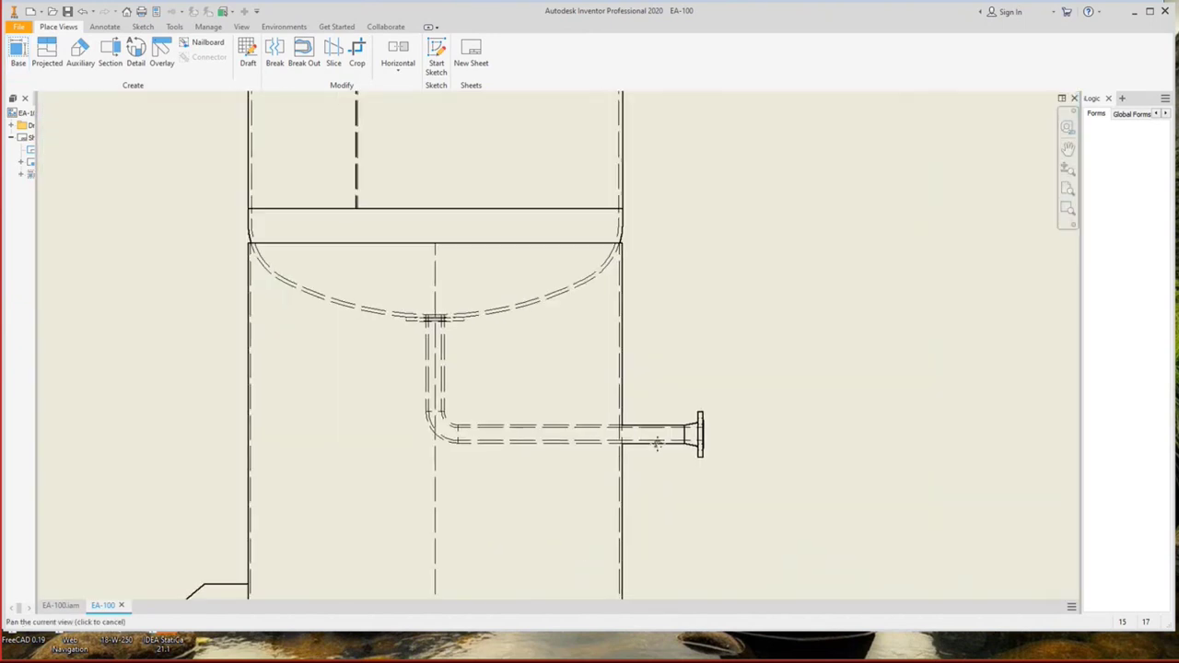
middle_drag(657, 444, 724, 404)
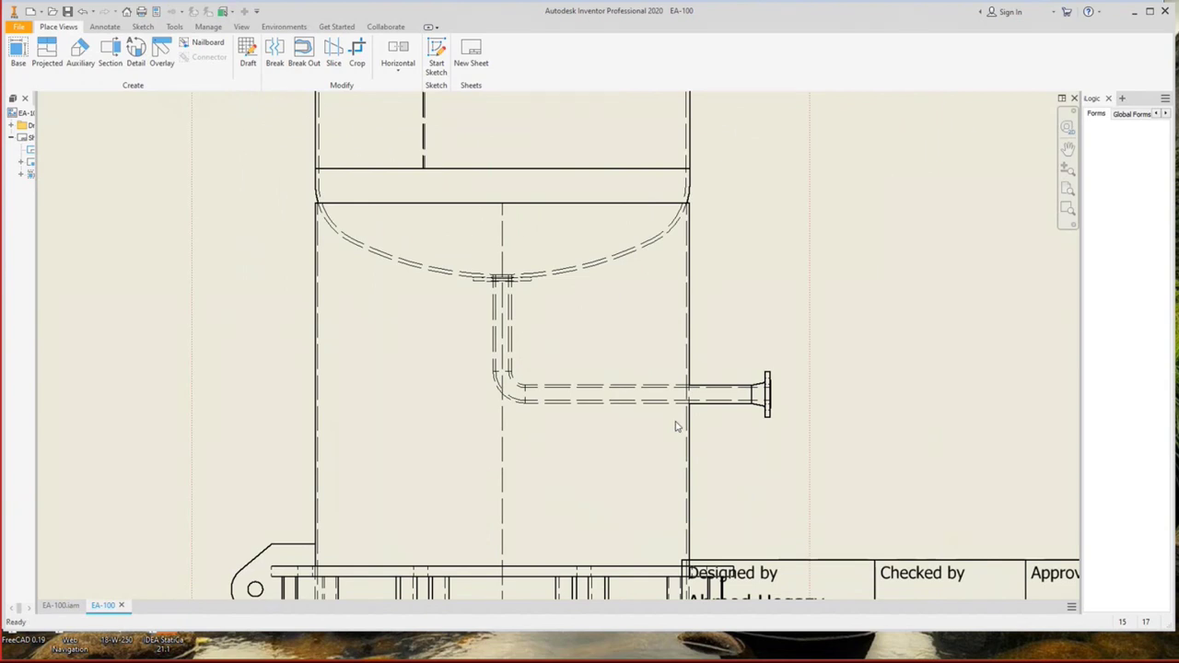
Add a vessel centerline, dimension the horizontal distance from it to N3's flange face, and close the drawing.
click(104, 26)
click(366, 55)
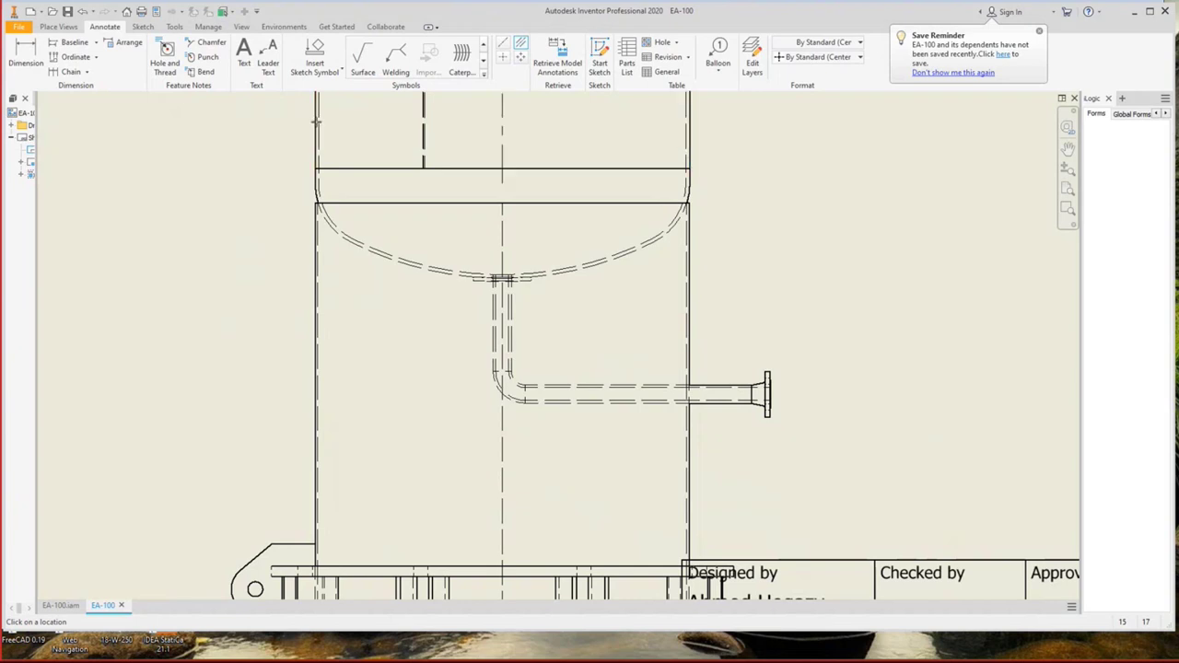
key(d)
scroll(784, 390, up, 8)
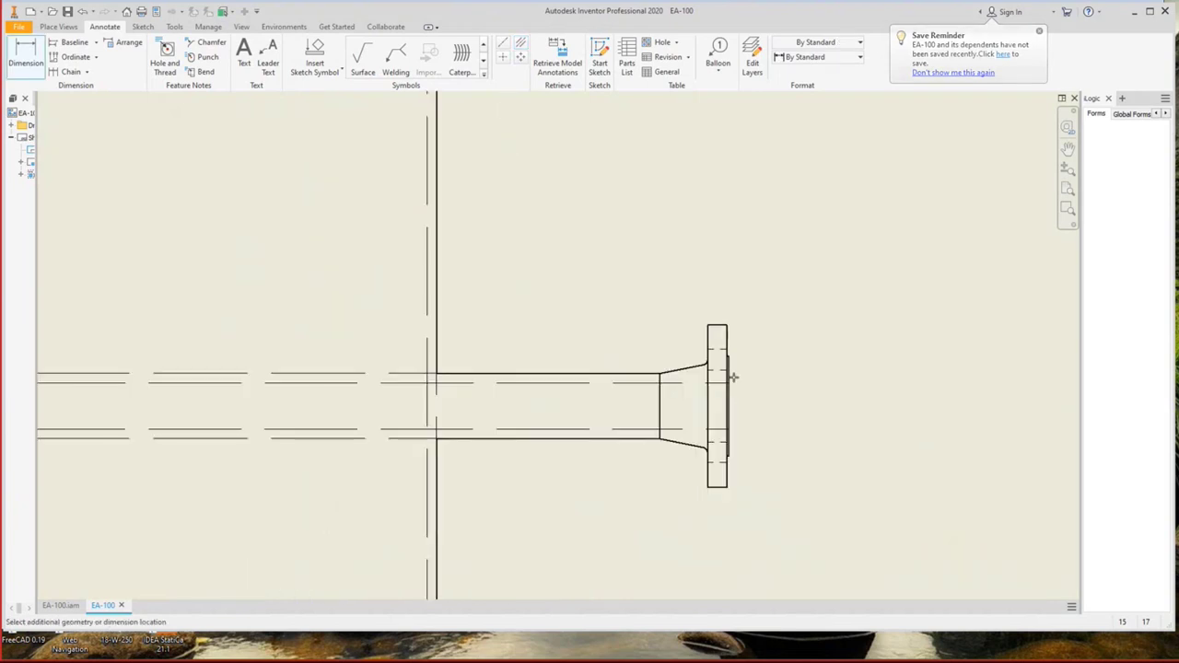
click(718, 355)
scroll(653, 316, down, 8)
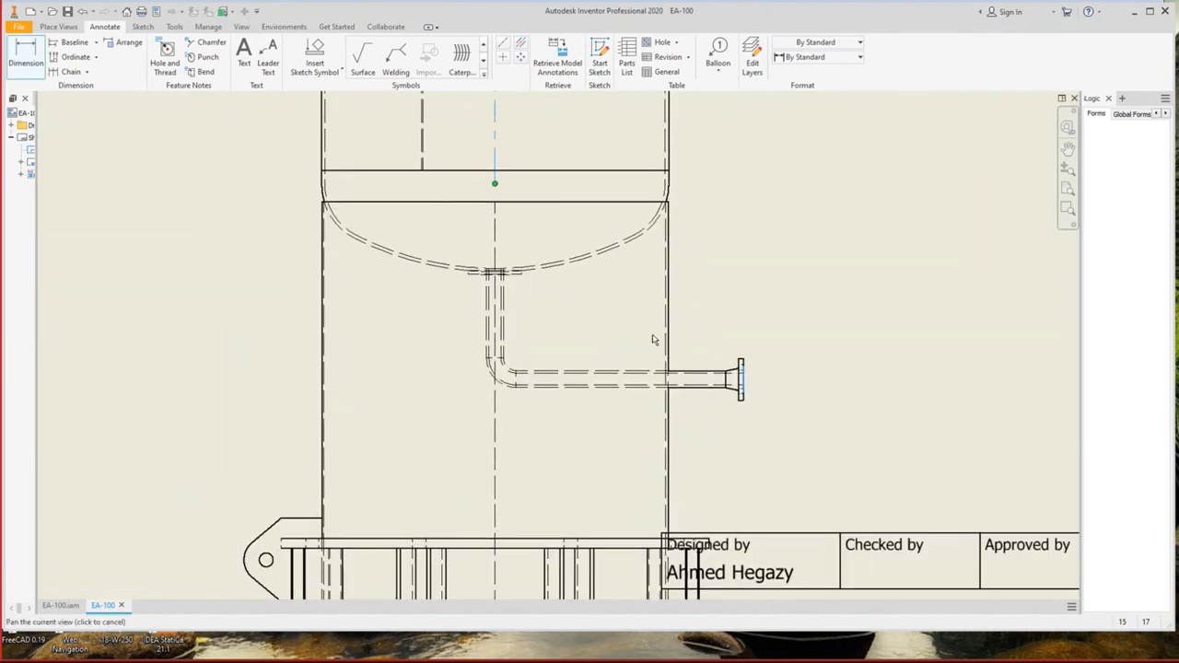
click(617, 318)
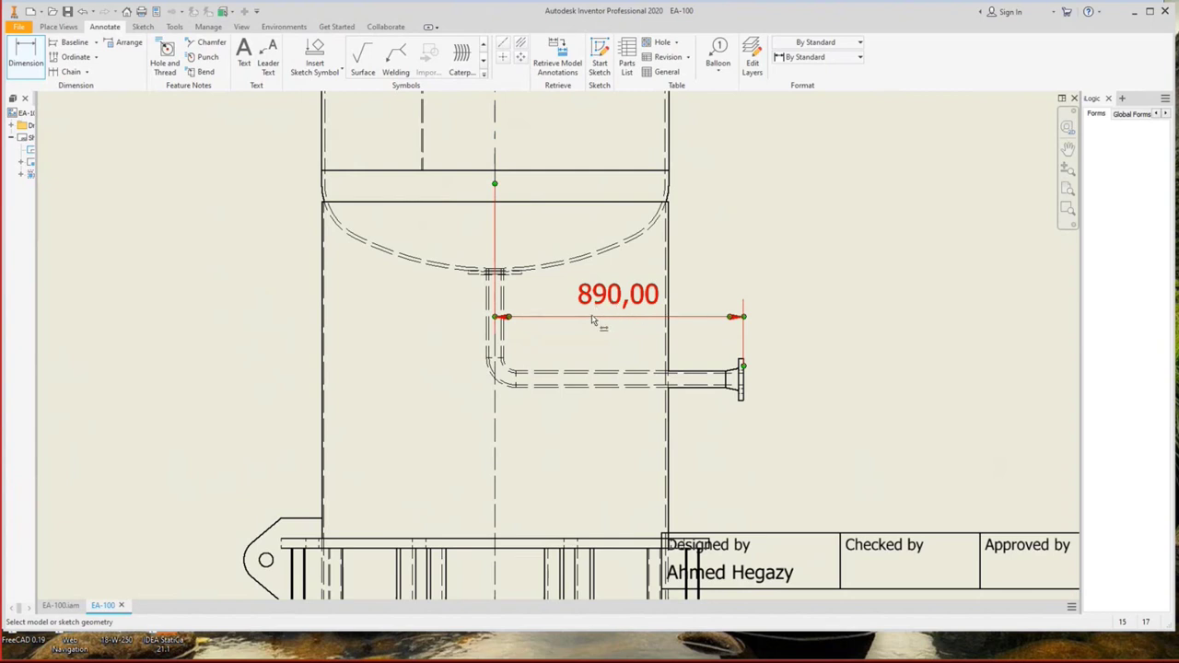
scroll(603, 304, up, 3)
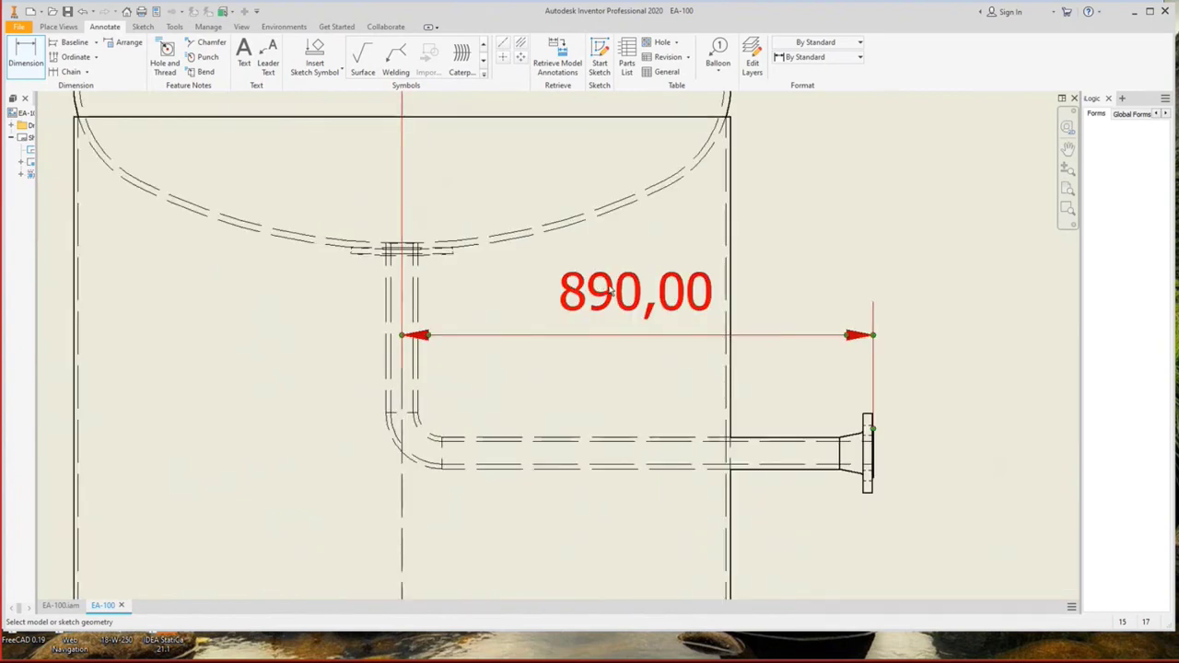
scroll(650, 337, down, 3)
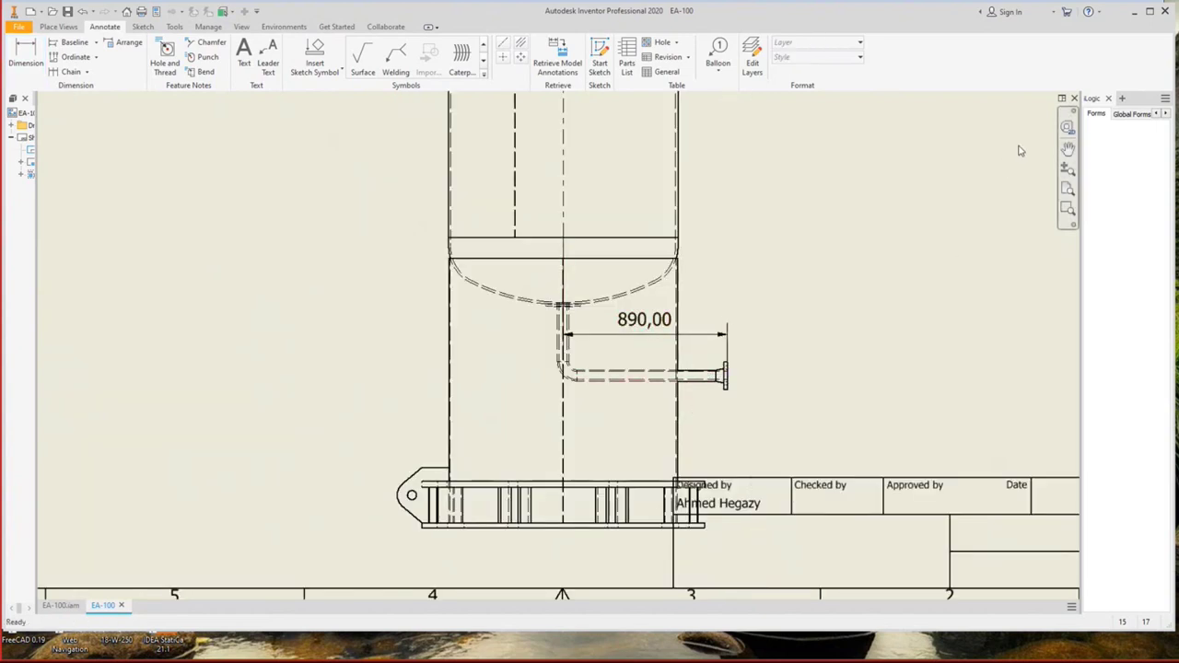
click(1075, 98)
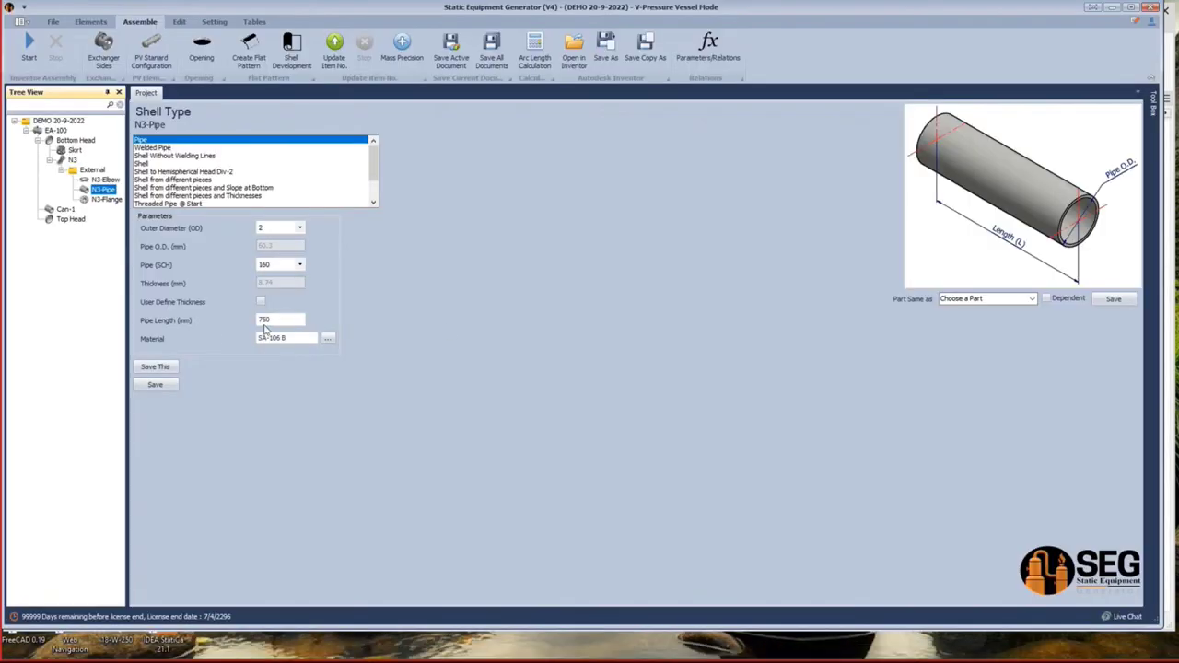
Back in Static Equipment Generator, set N3-Pipe's length to 760 mm and save it.
click(265, 321)
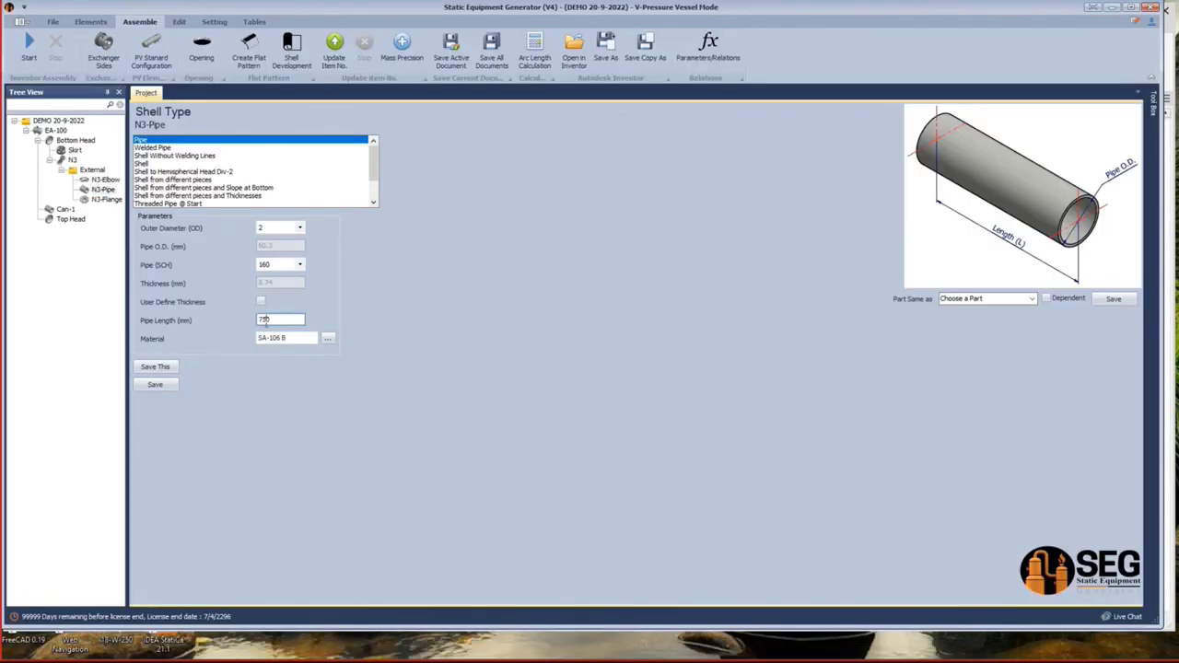
click(154, 385)
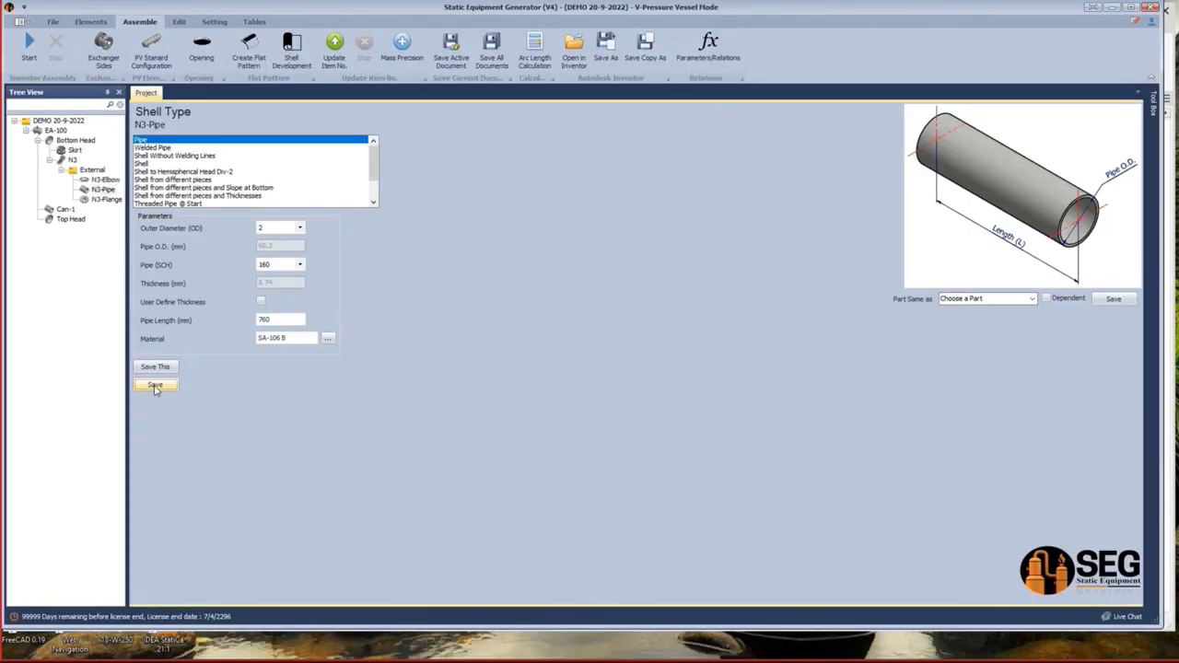
click(35, 243)
Consult the vessel drawing and add a head nozzle named N4 to the Top Head.
click(66, 219)
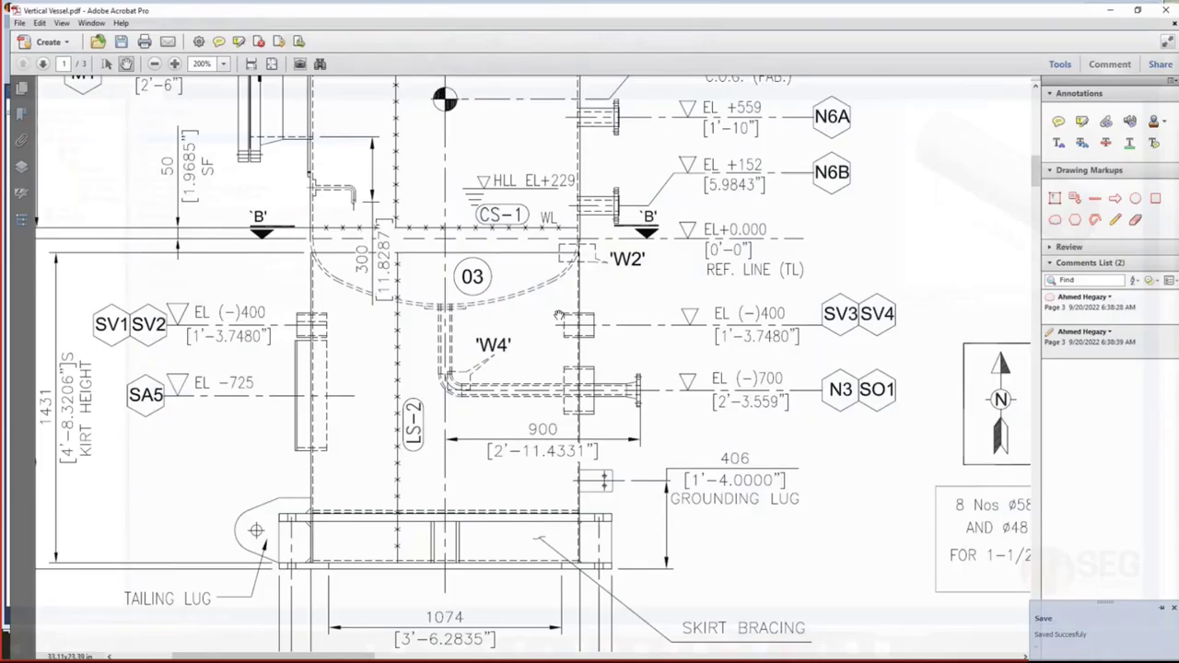
scroll(468, 210, up, 10)
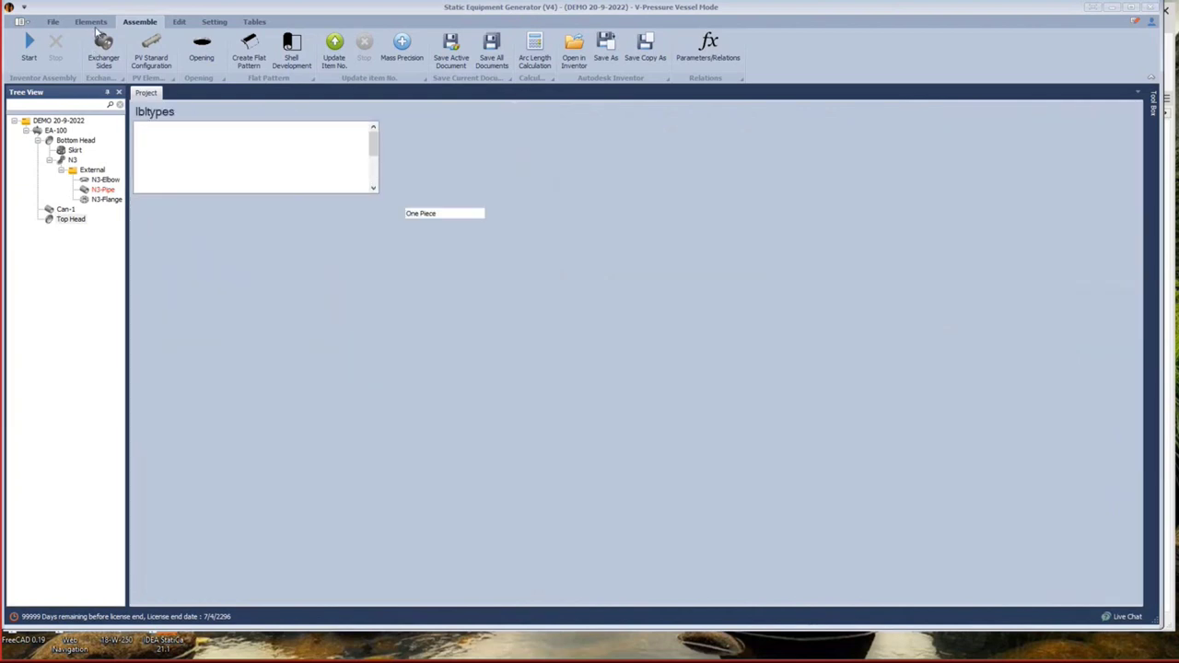
click(92, 22)
click(131, 48)
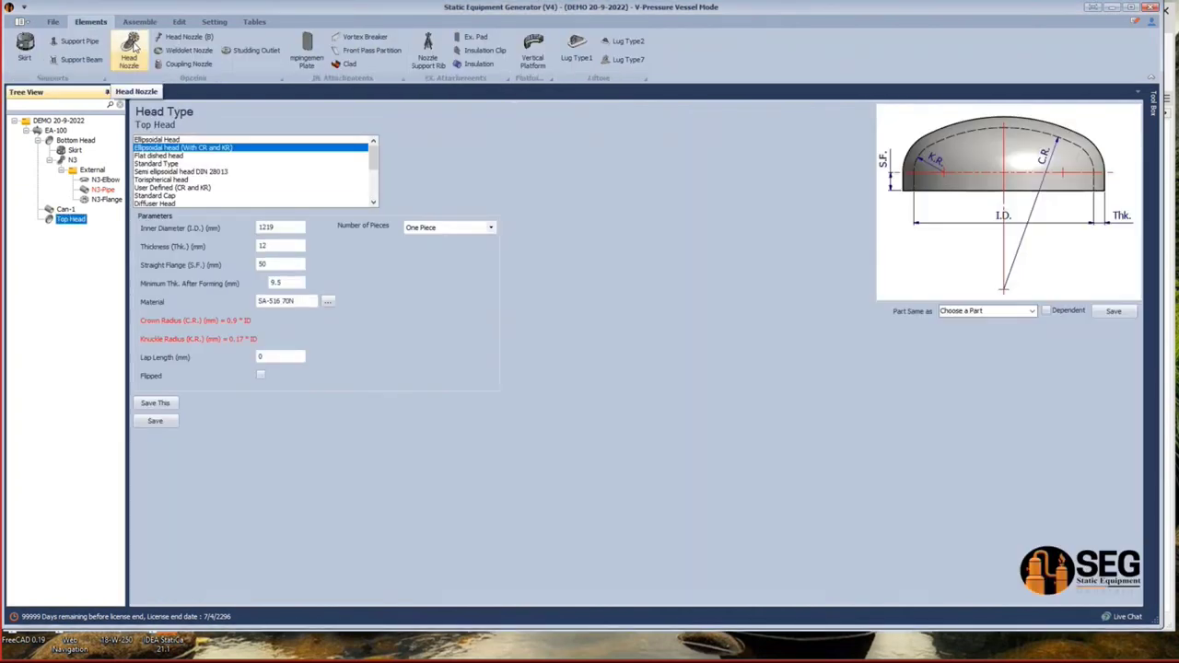
click(131, 48)
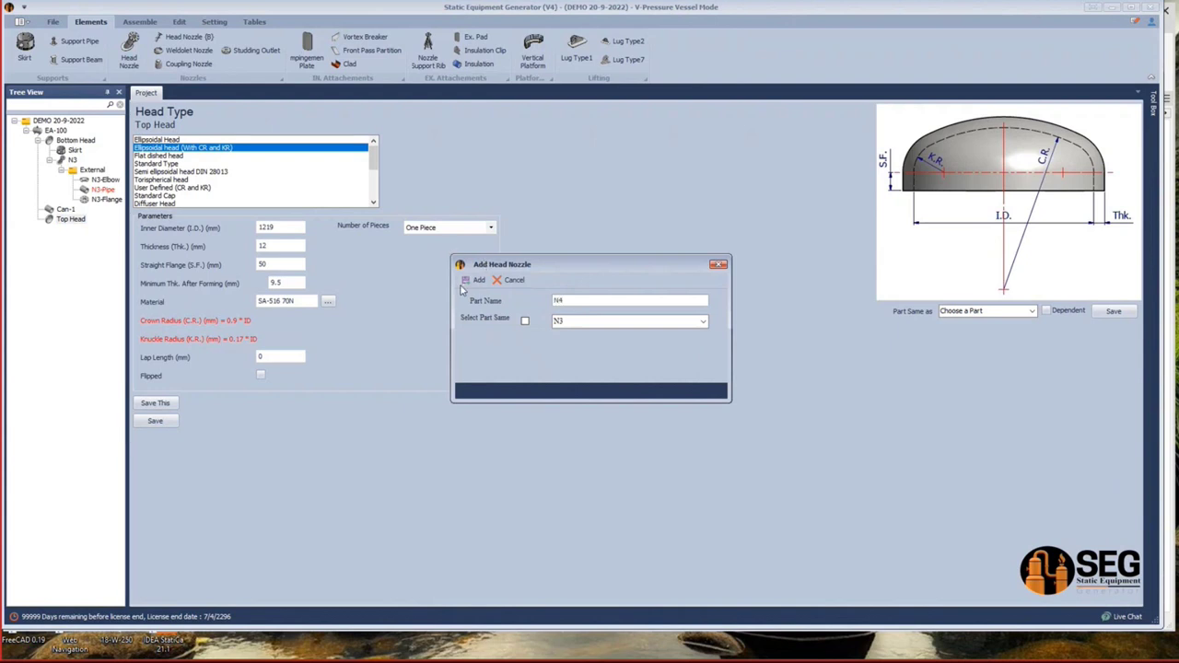
click(472, 280)
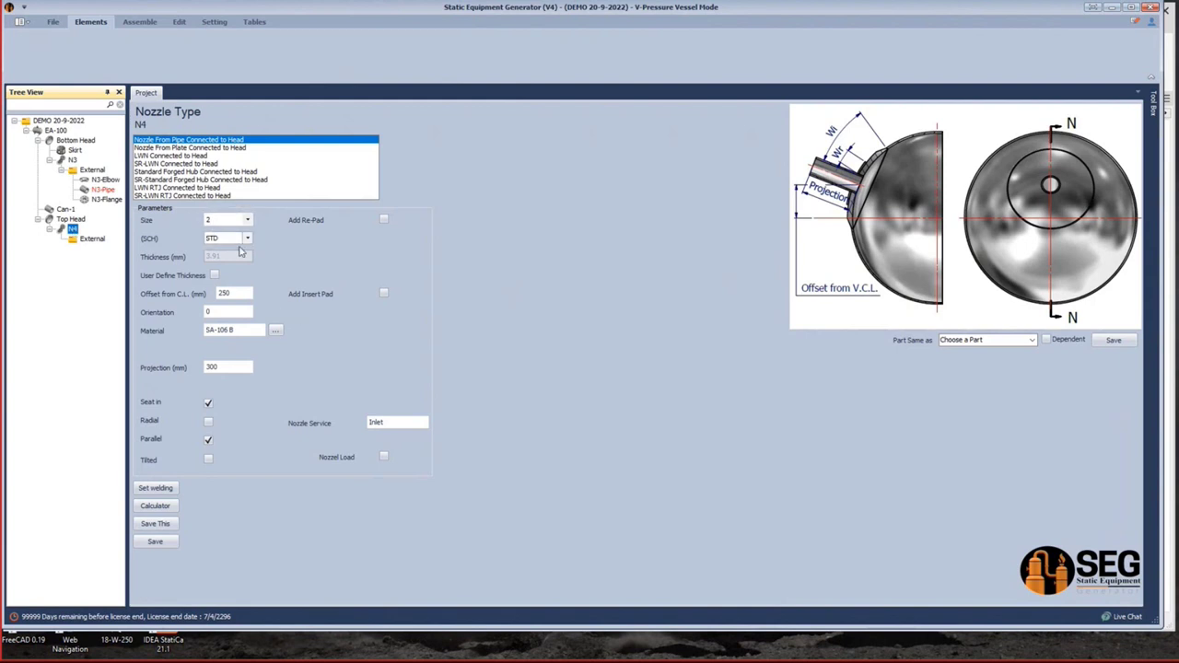
Set N4's schedule to 160 and add a re-pad 65 mm wide and 12 mm thick in SA-516 70N.
click(247, 238)
click(212, 313)
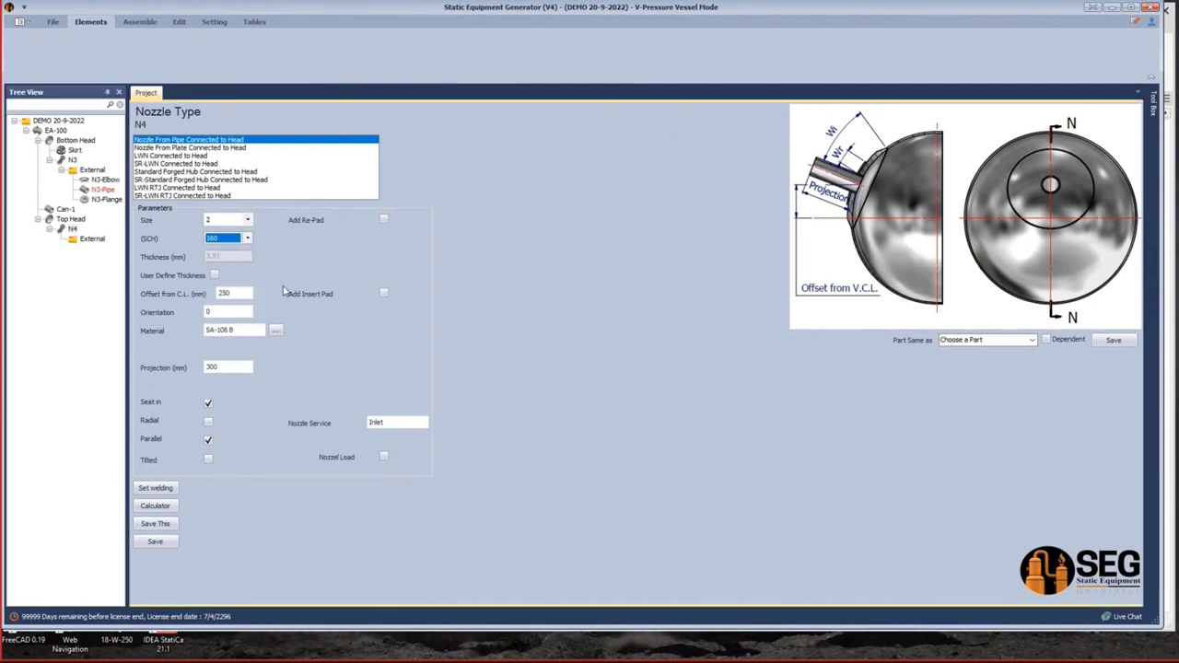
click(383, 221)
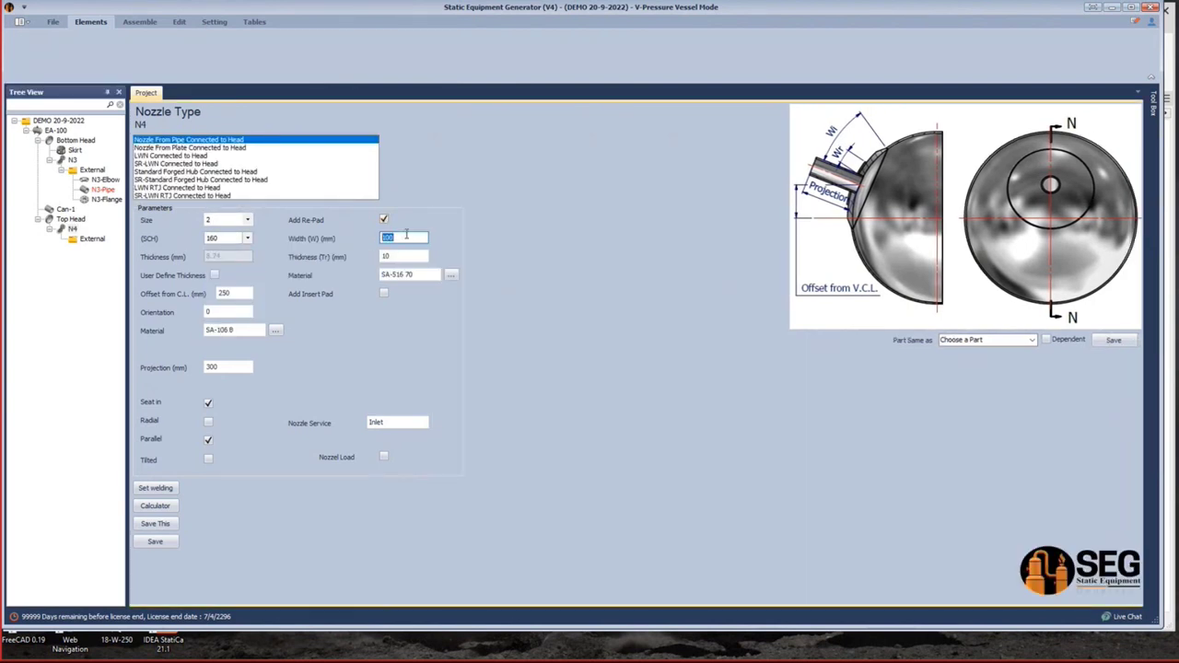
key(Tab)
text(12)
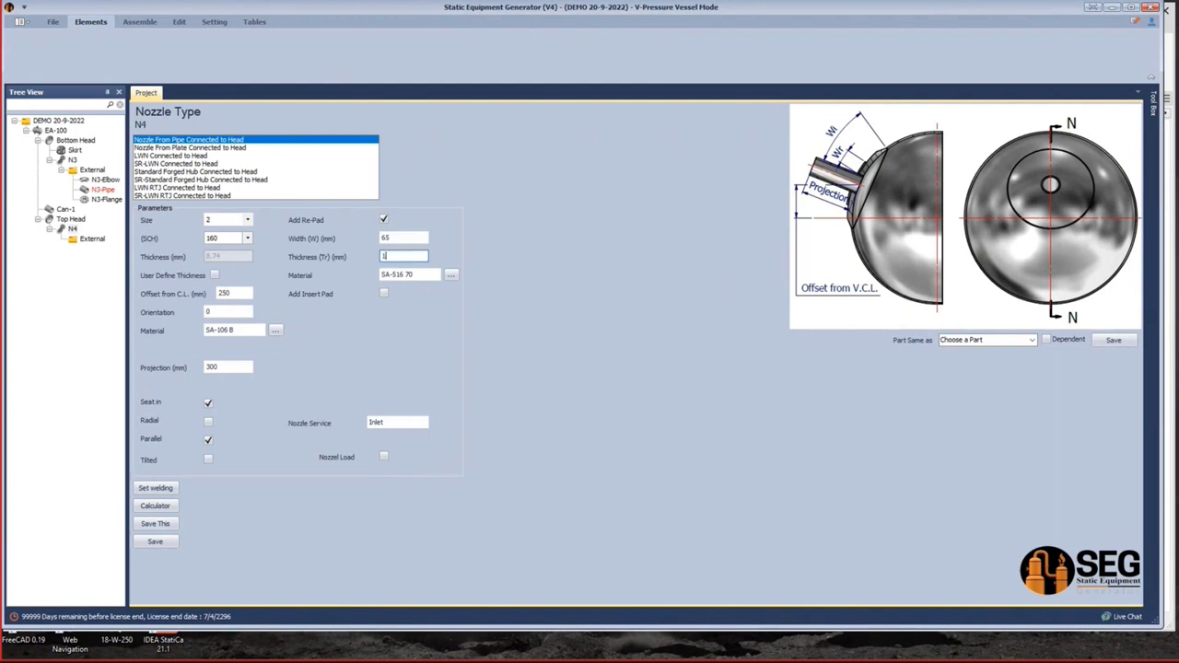
click(431, 273)
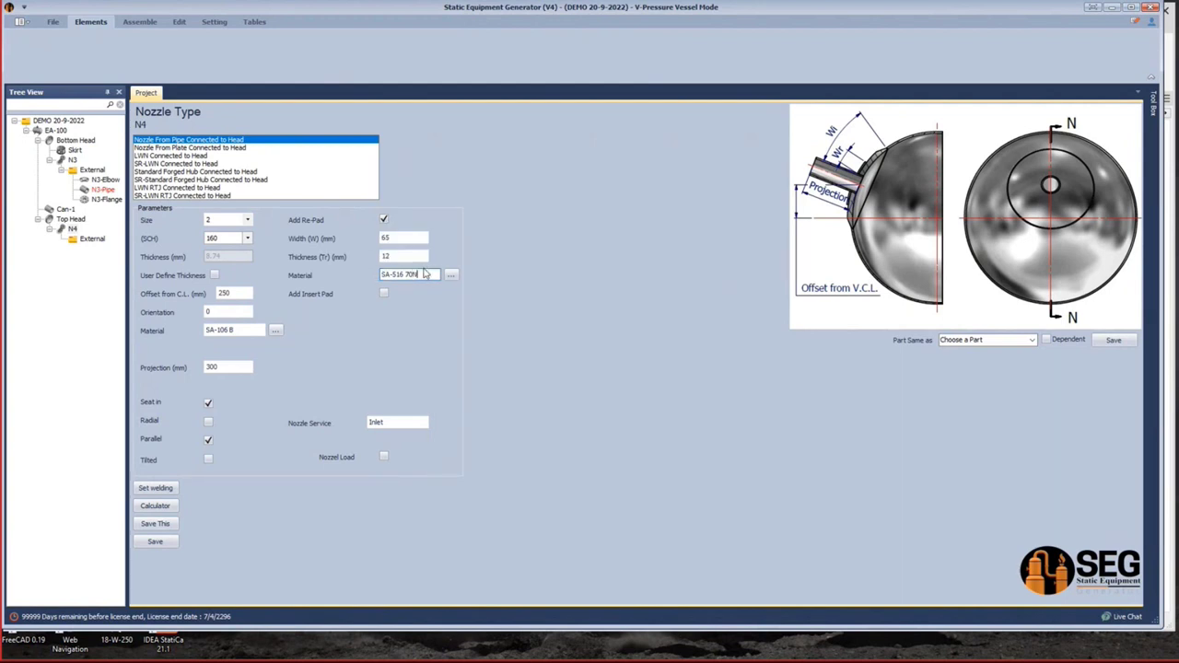
Set N4's offset from the centerline to 350 mm and check it against the vessel drawing in Adobe Acrobat.
click(232, 293)
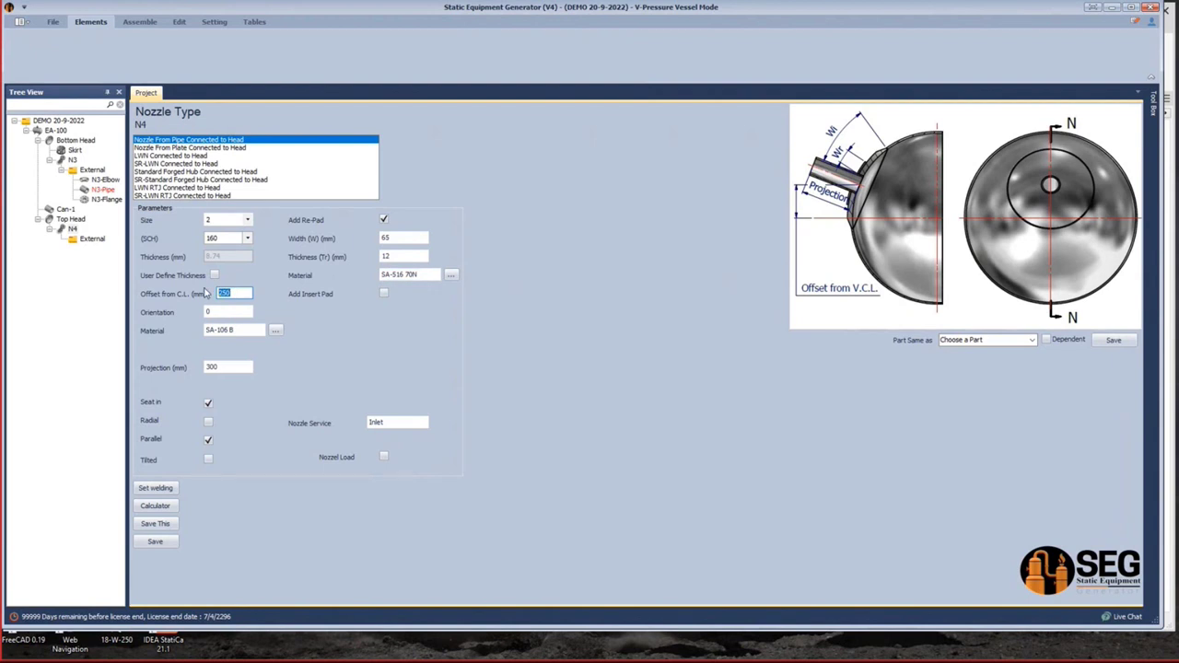
text(3)
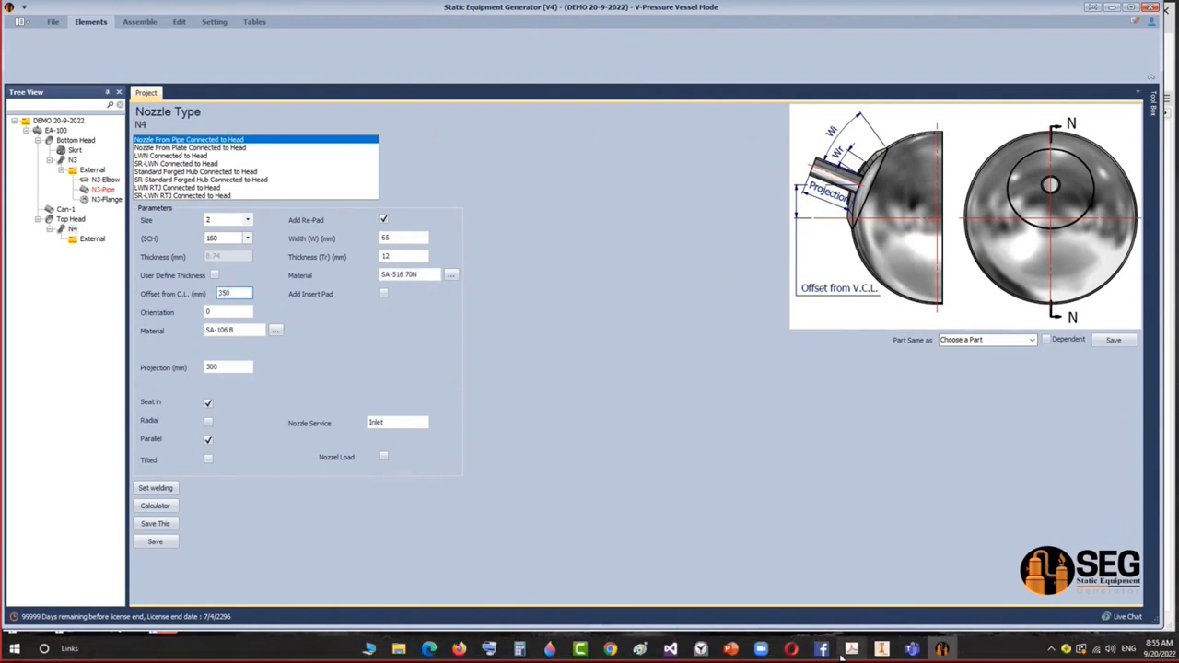
click(825, 650)
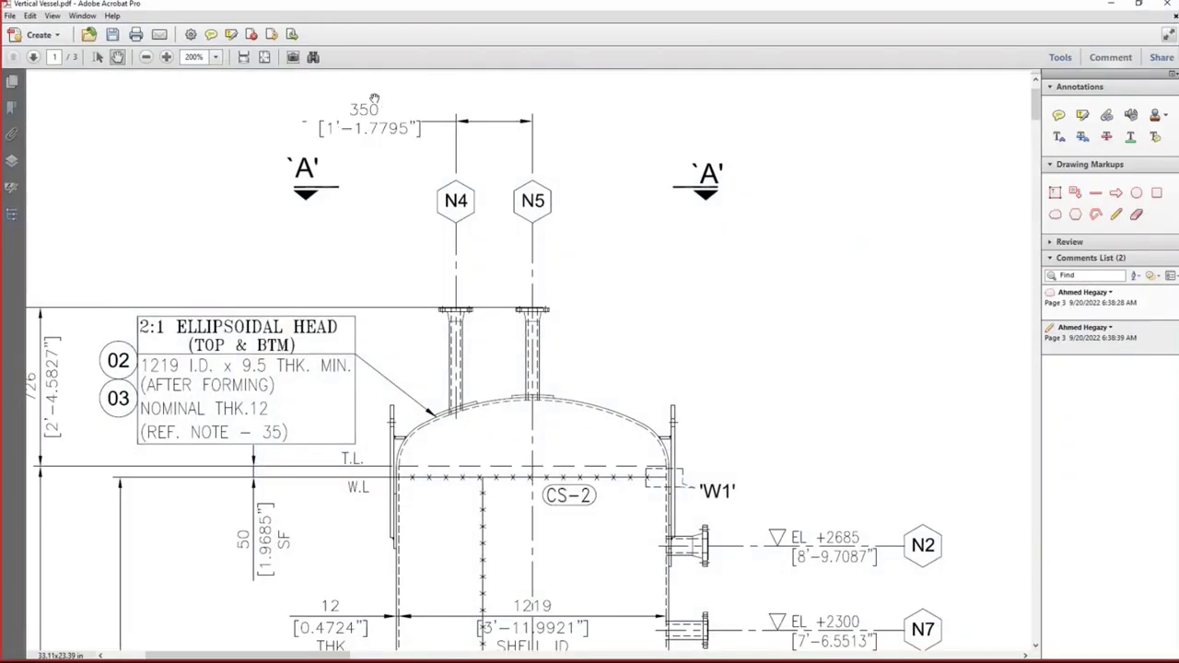
click(1110, 4)
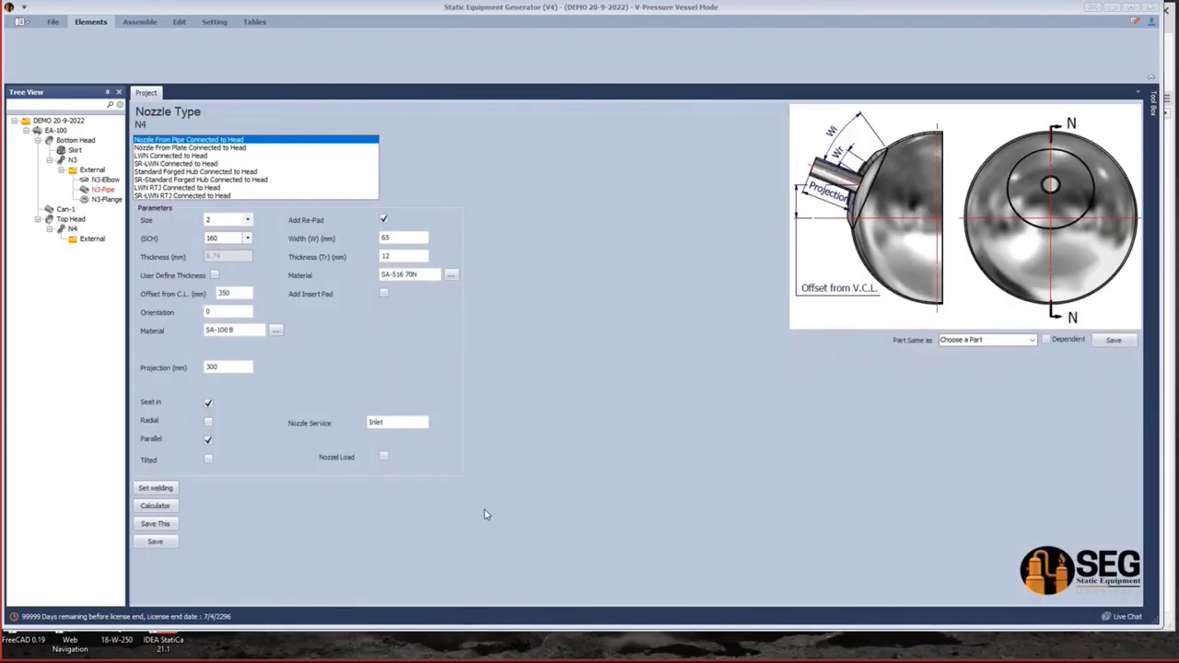
Look up N4's service in the drawing's nozzle schedule, set its nozzle service to VENT, and save the nozzle.
double_click(396, 423)
click(852, 650)
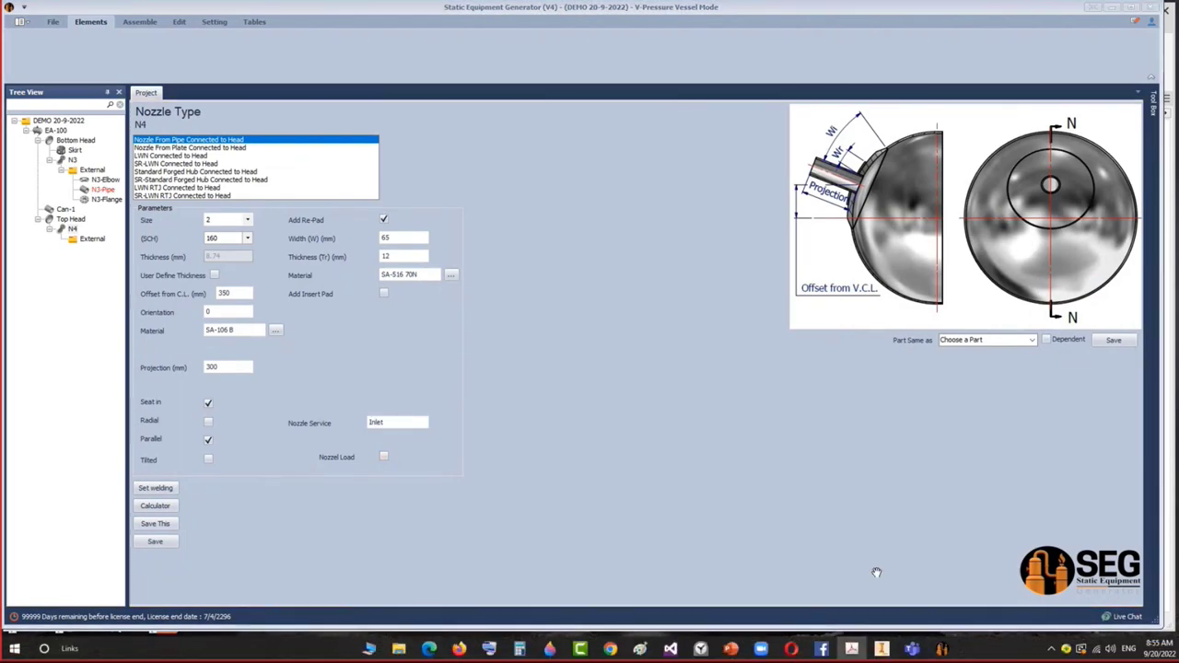
scroll(262, 351, right, 20)
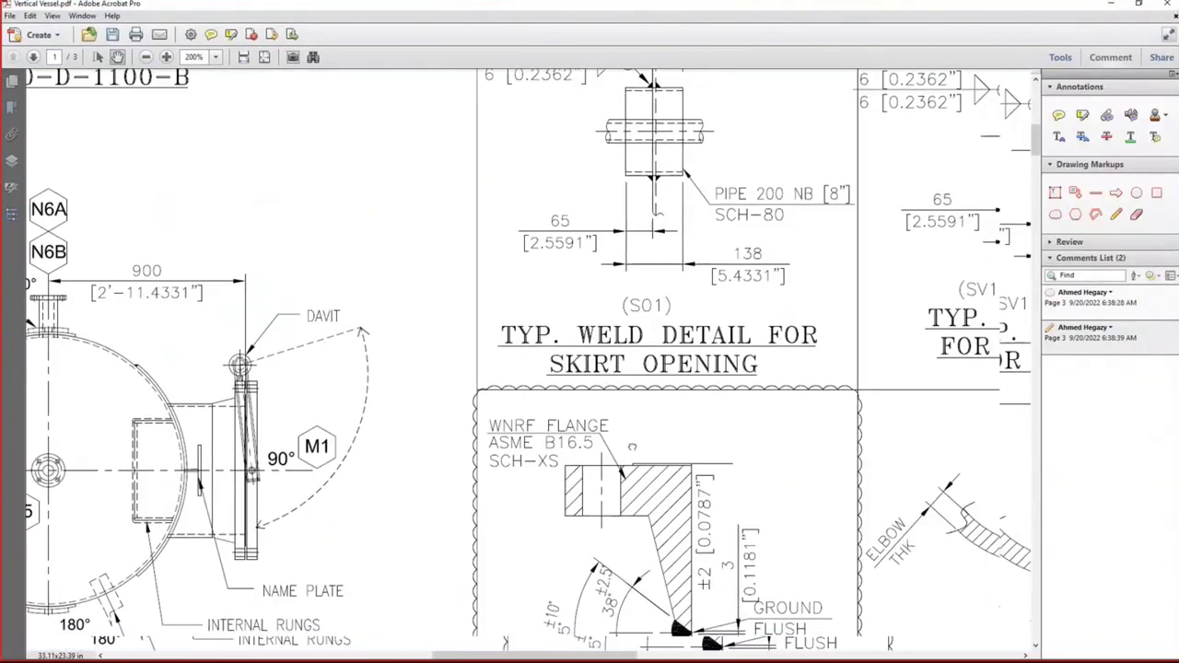
drag(261, 550, 185, 157)
drag(256, 159, 460, 175)
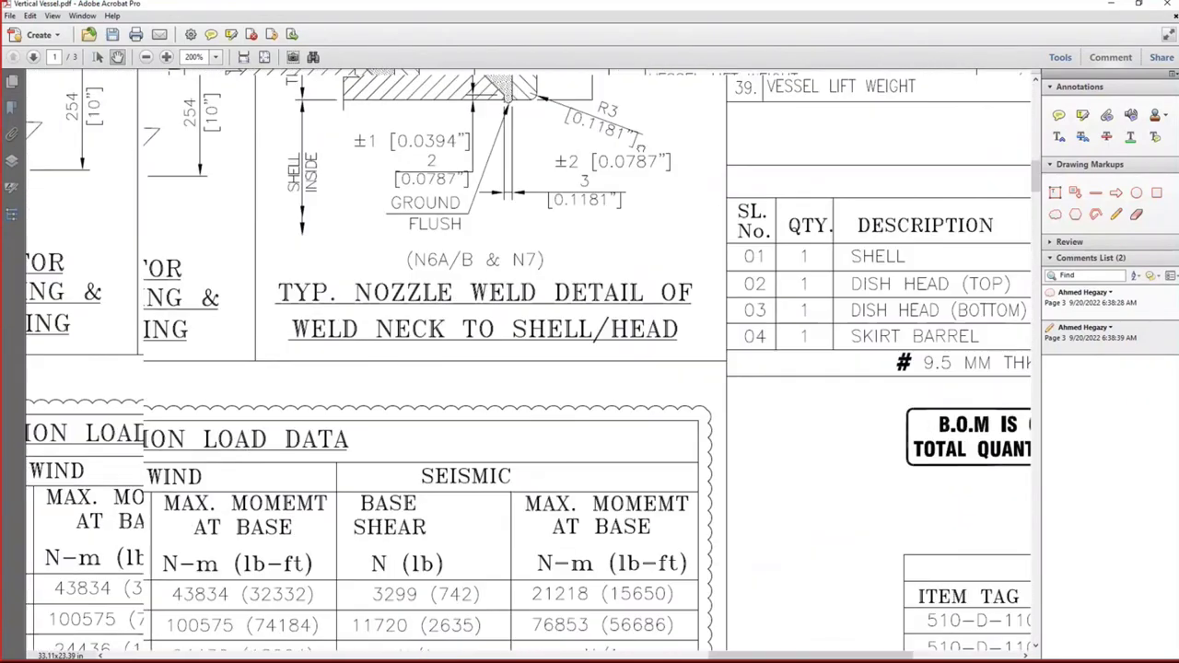
scroll(461, 175, down, 15)
scroll(301, 434, down, 4)
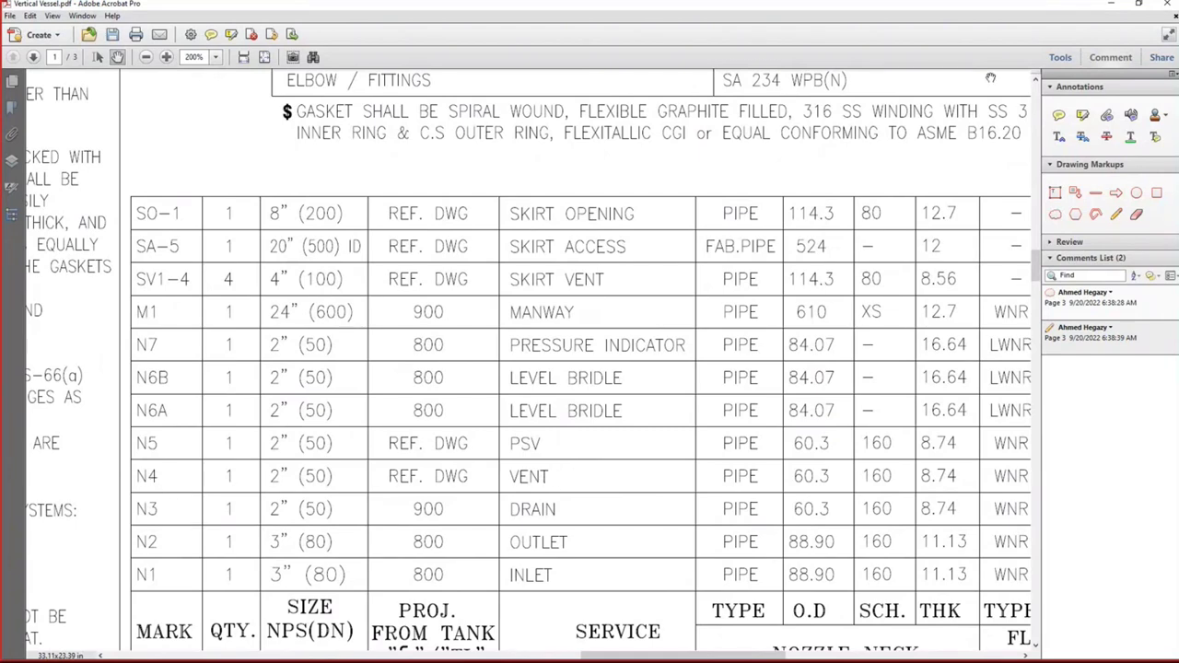
scroll(496, 277, up, 20)
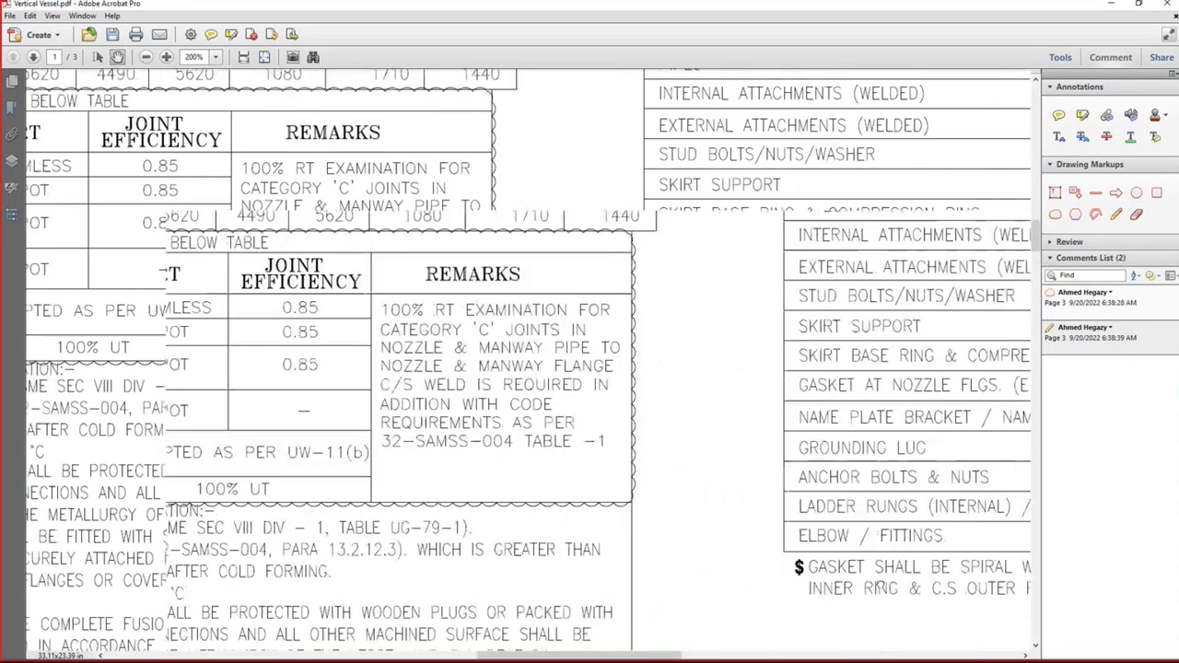
ctrl+scroll(509, 324, down, 5)
ctrl+scroll(276, 185, up, 5)
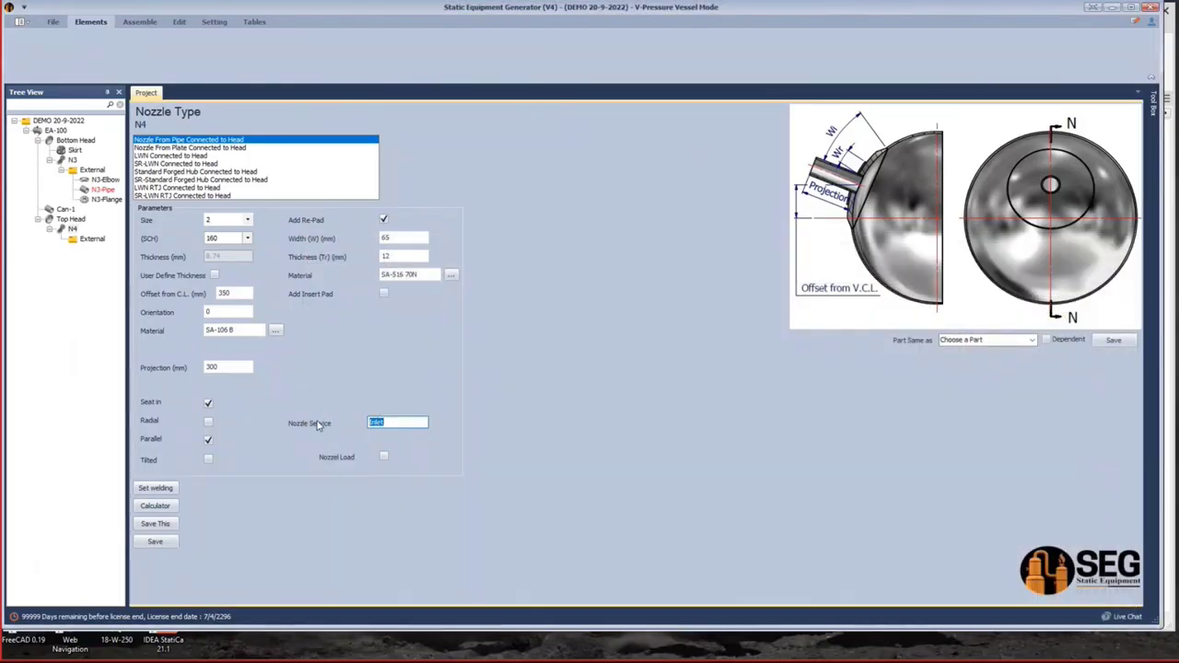
text(VENT)
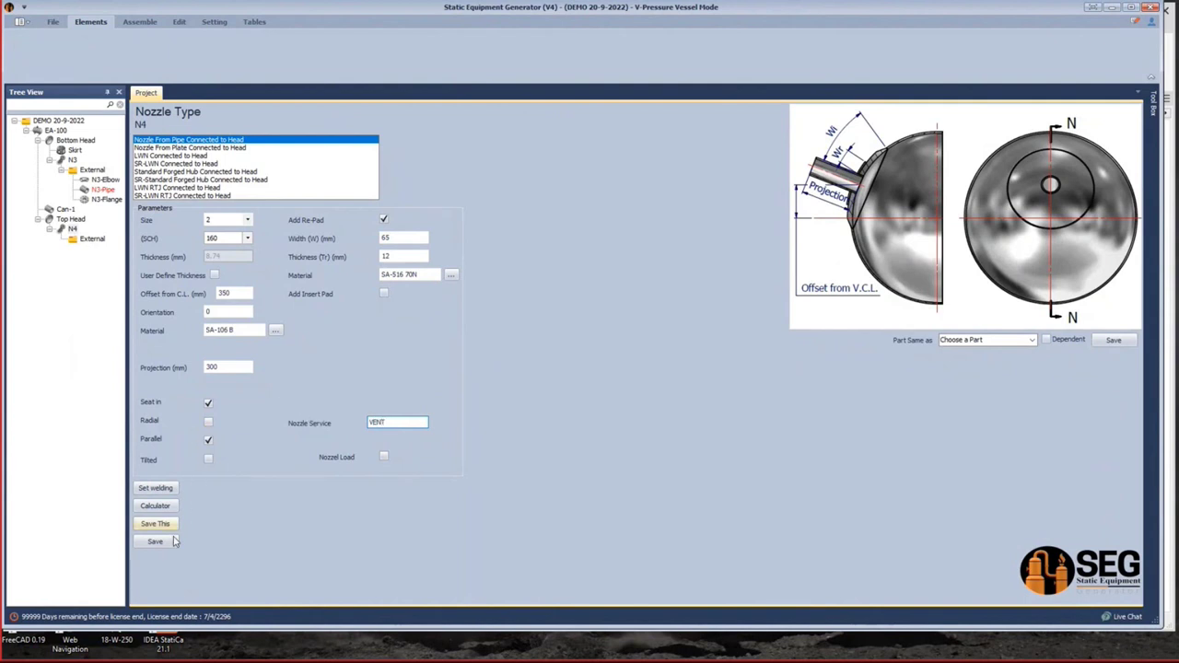
click(154, 542)
Add a flange named N4-Flange to nozzle N4's external parts.
click(94, 240)
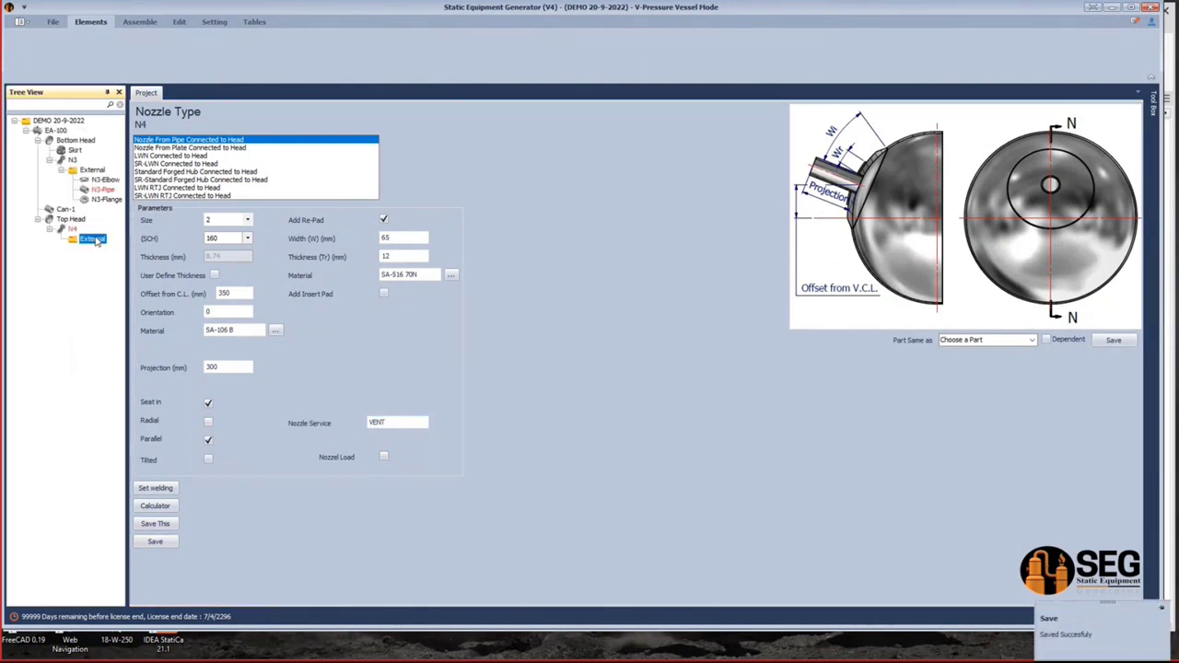
click(189, 50)
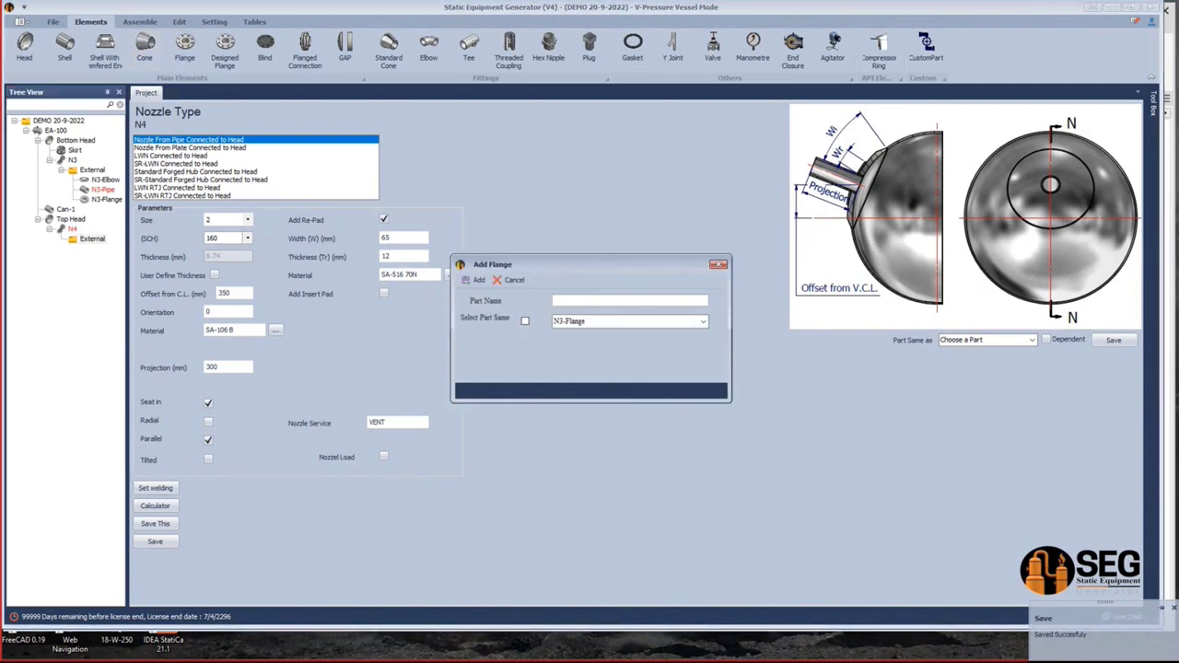
text(N4-Flange)
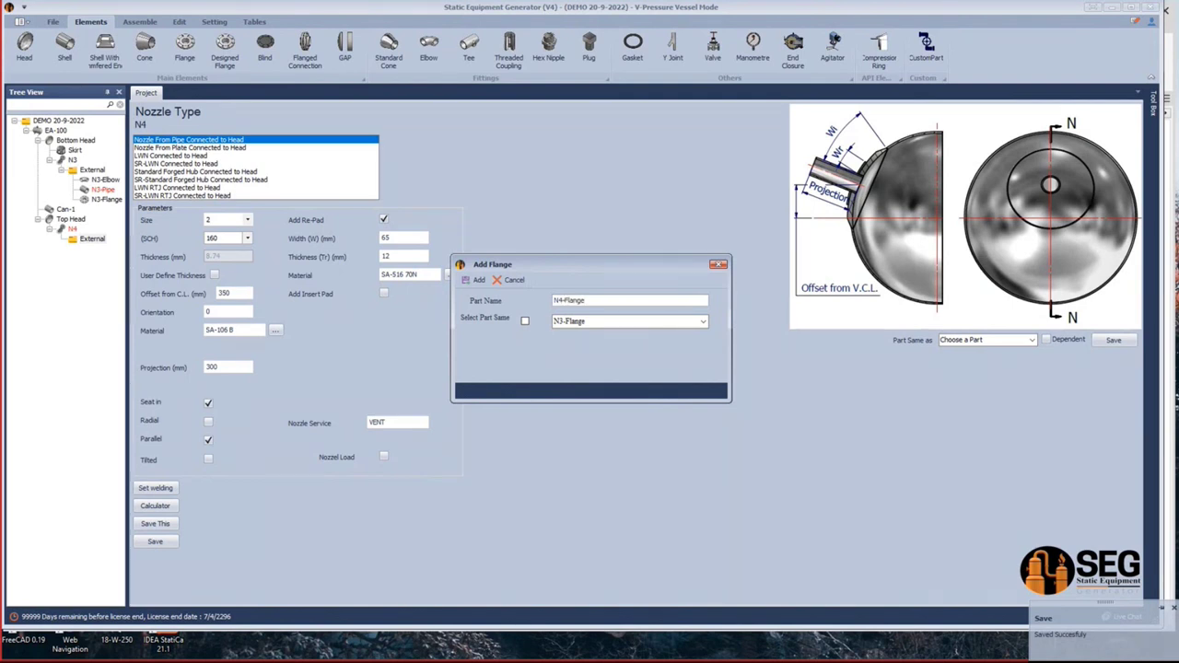
click(478, 279)
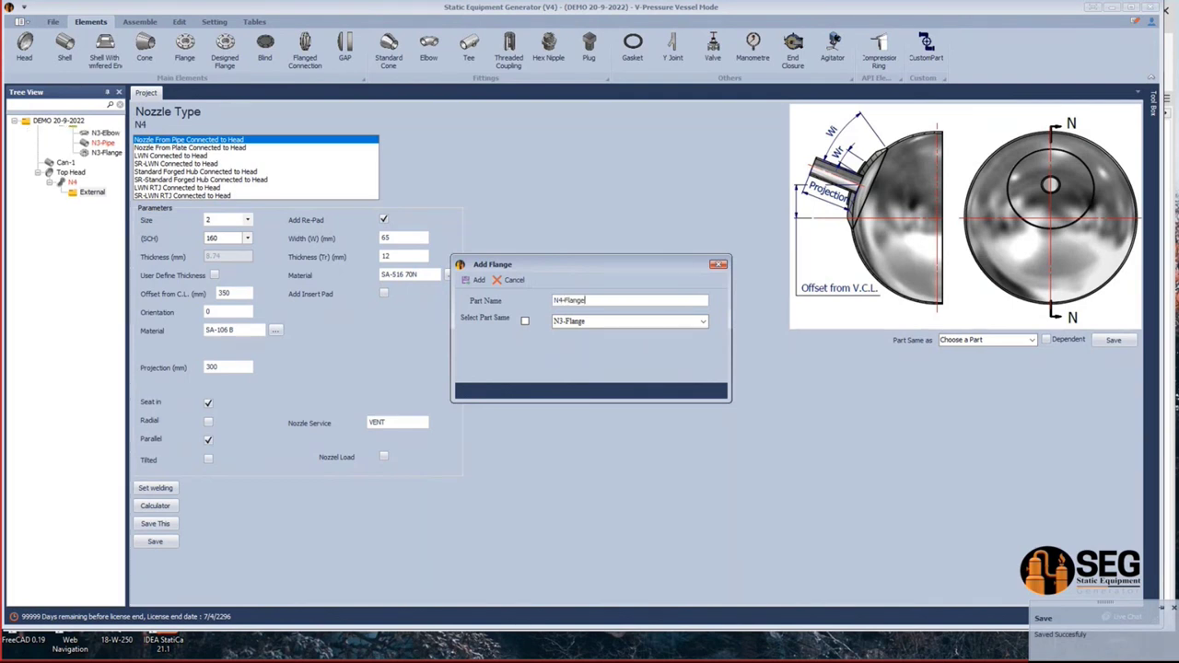
Define N4-Flange as WN-RF ASME B16.5, size 2 with pipe schedule 160, and save it.
click(106, 249)
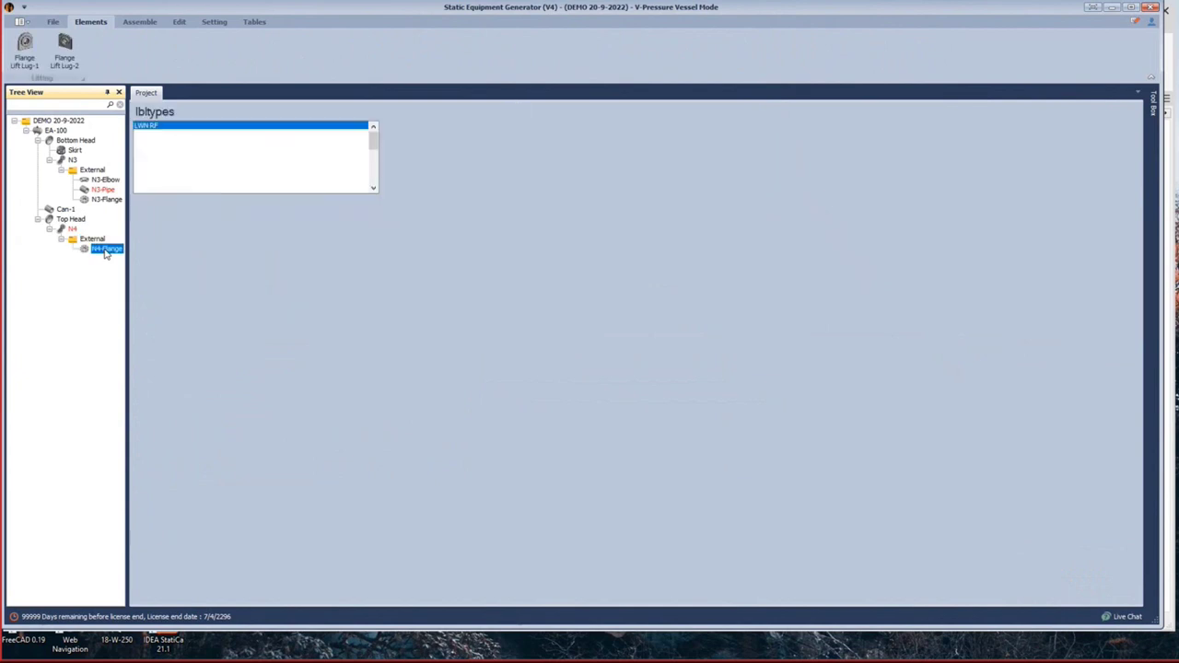
click(158, 188)
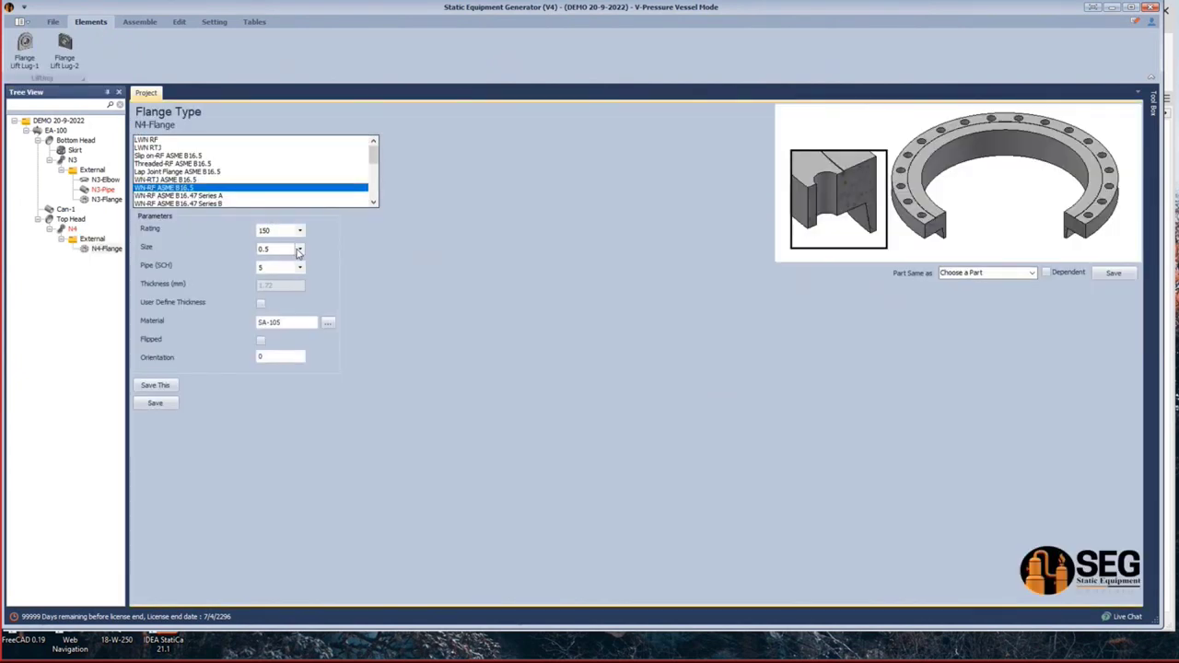
click(299, 250)
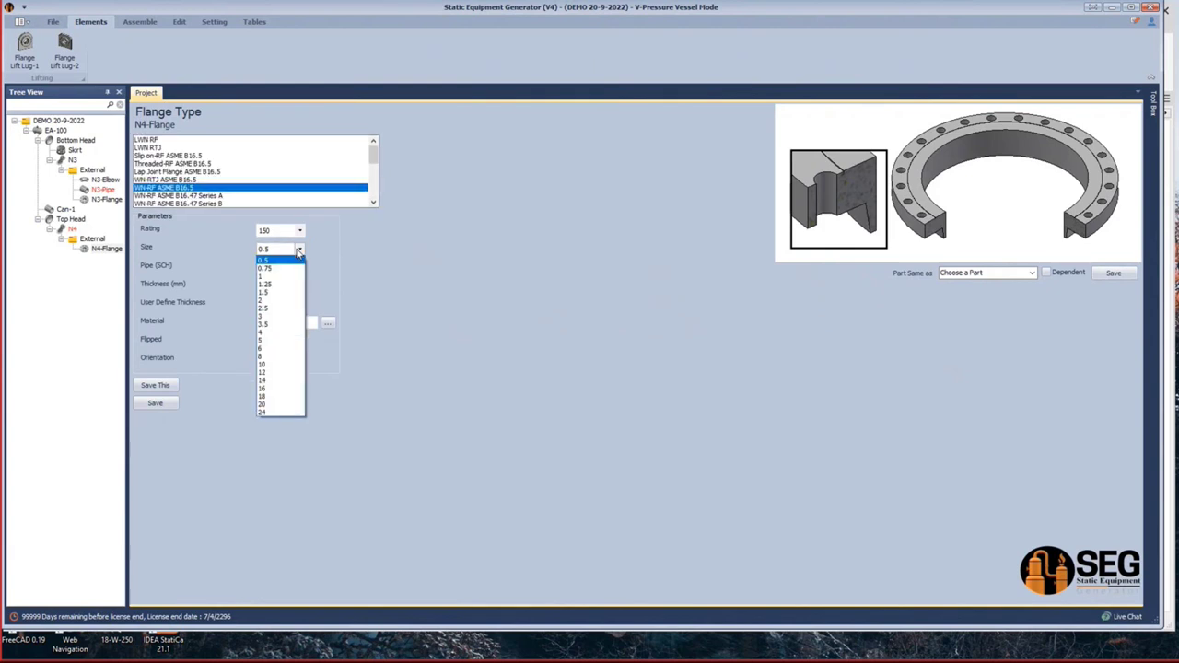
click(269, 301)
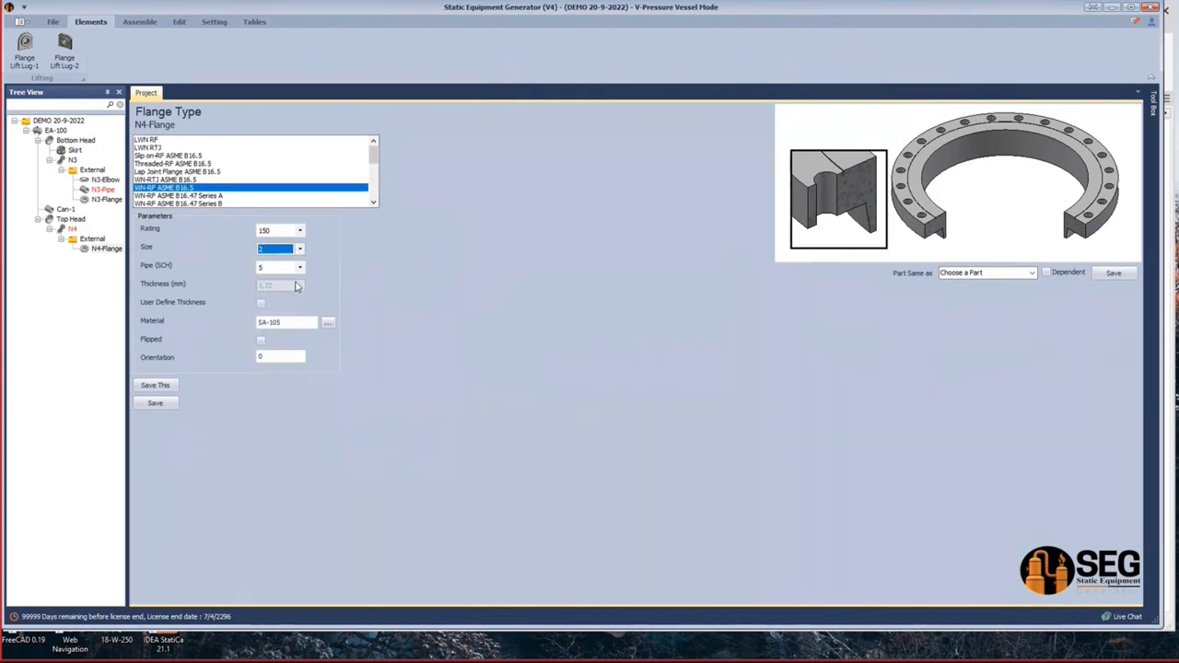
click(298, 268)
click(274, 339)
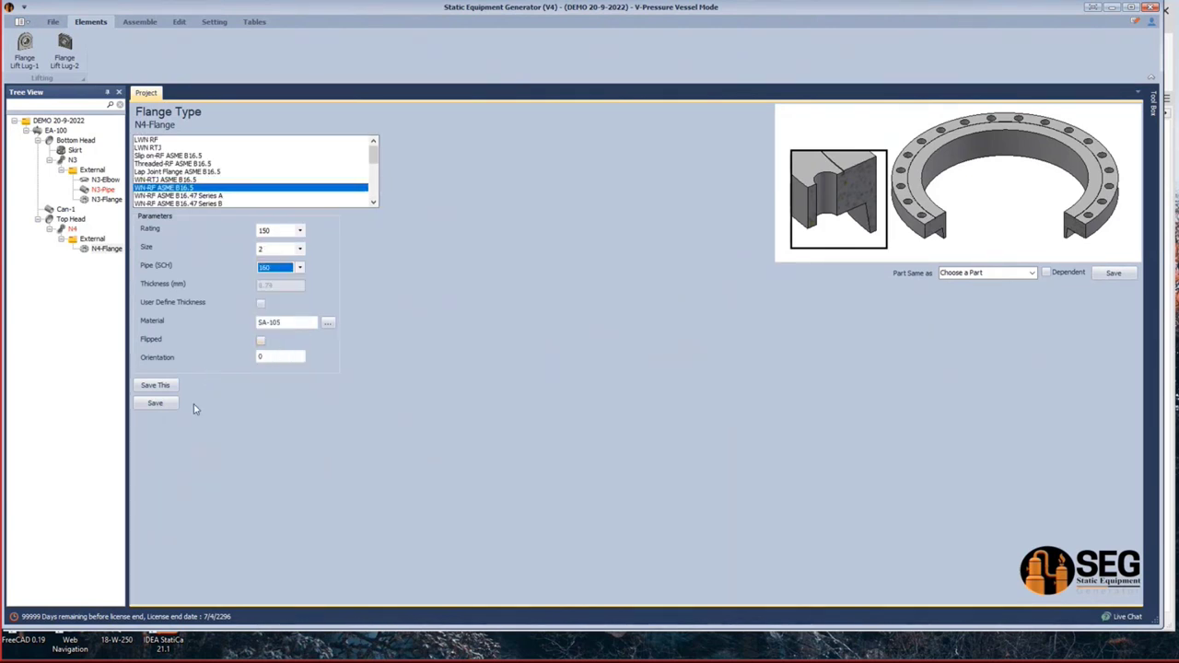
click(155, 403)
Open N4's nozzle projection calculation, set the projection from V.C.L. to 776 mm, and calculate it.
click(73, 229)
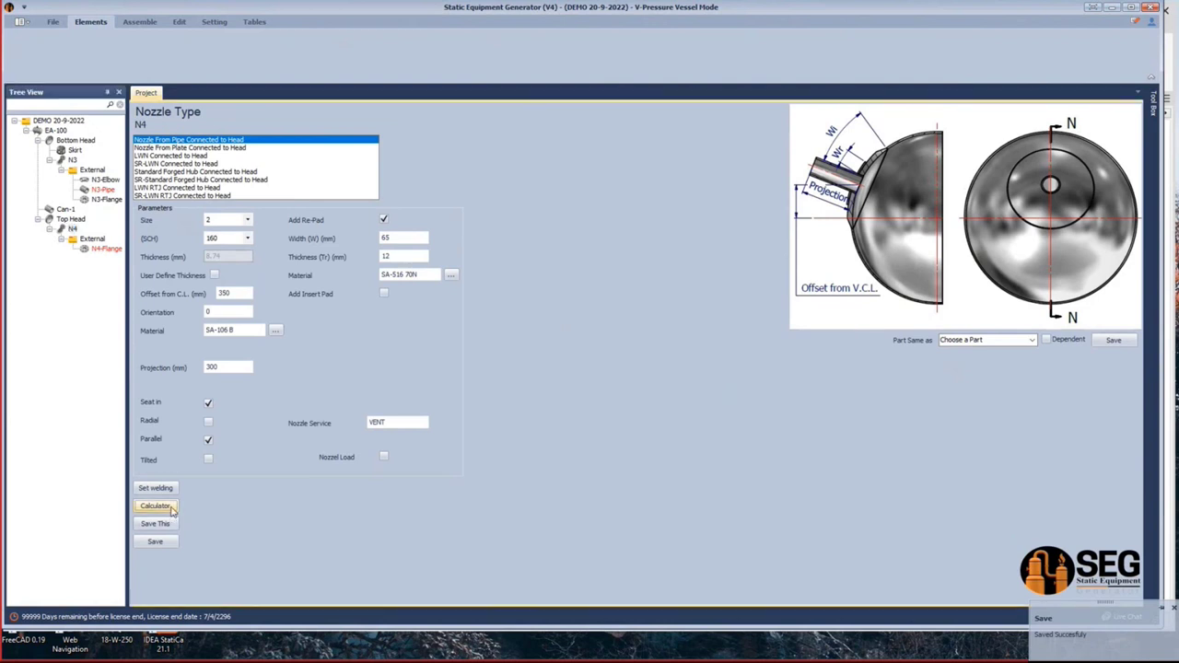
click(155, 506)
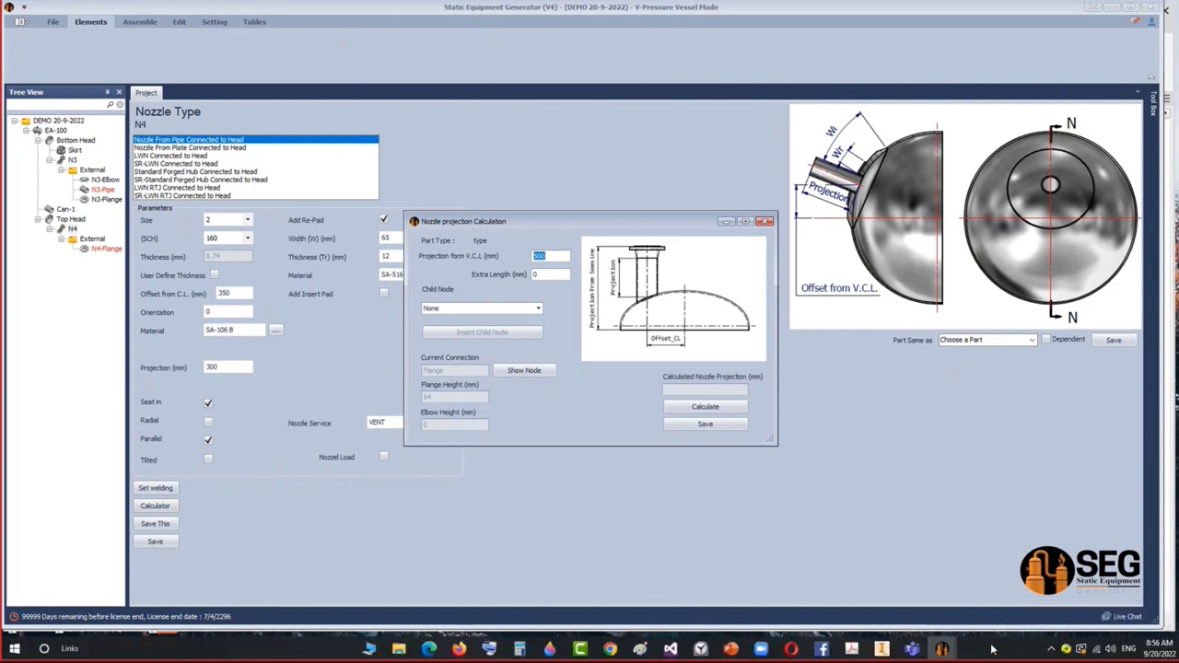
click(944, 650)
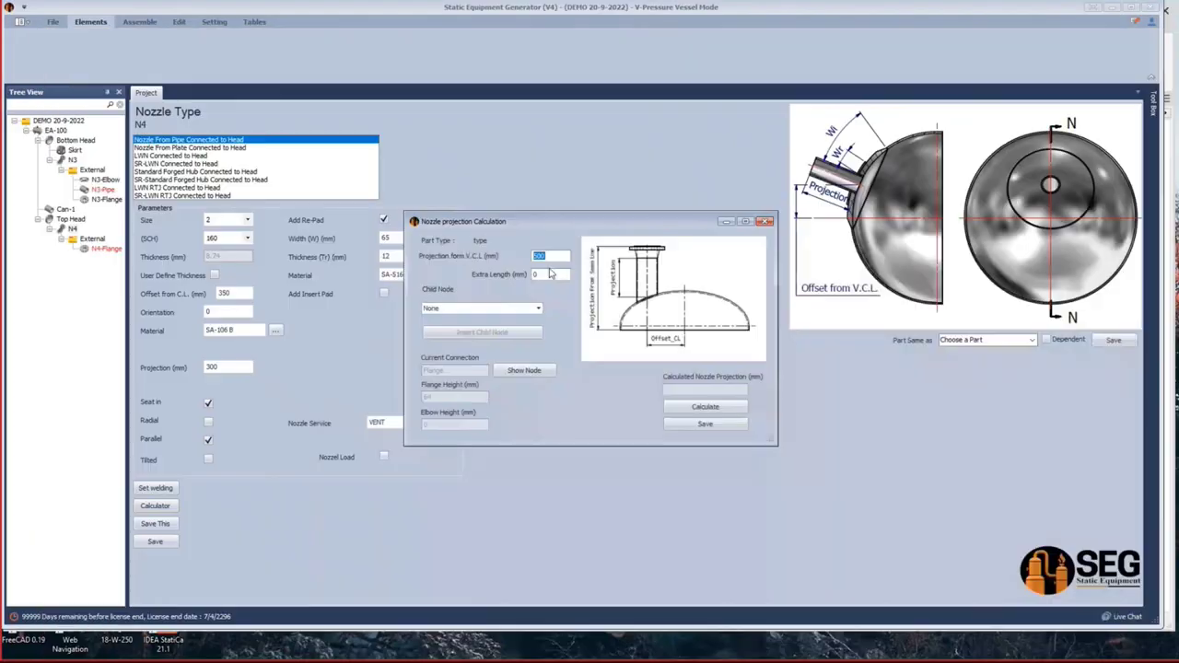
text(6)
click(696, 408)
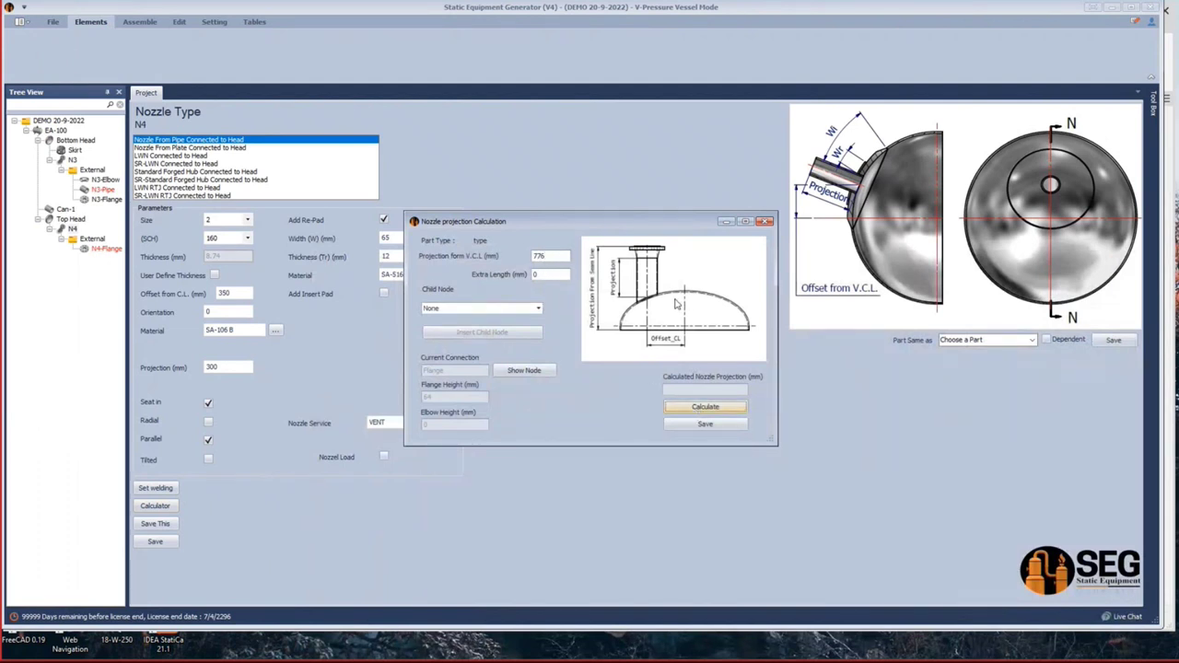
Check the ellipsoidal head sketch in Inventor, and save the calculated projection to N4 in Static Equipment Generator.
mouse_move(890, 652)
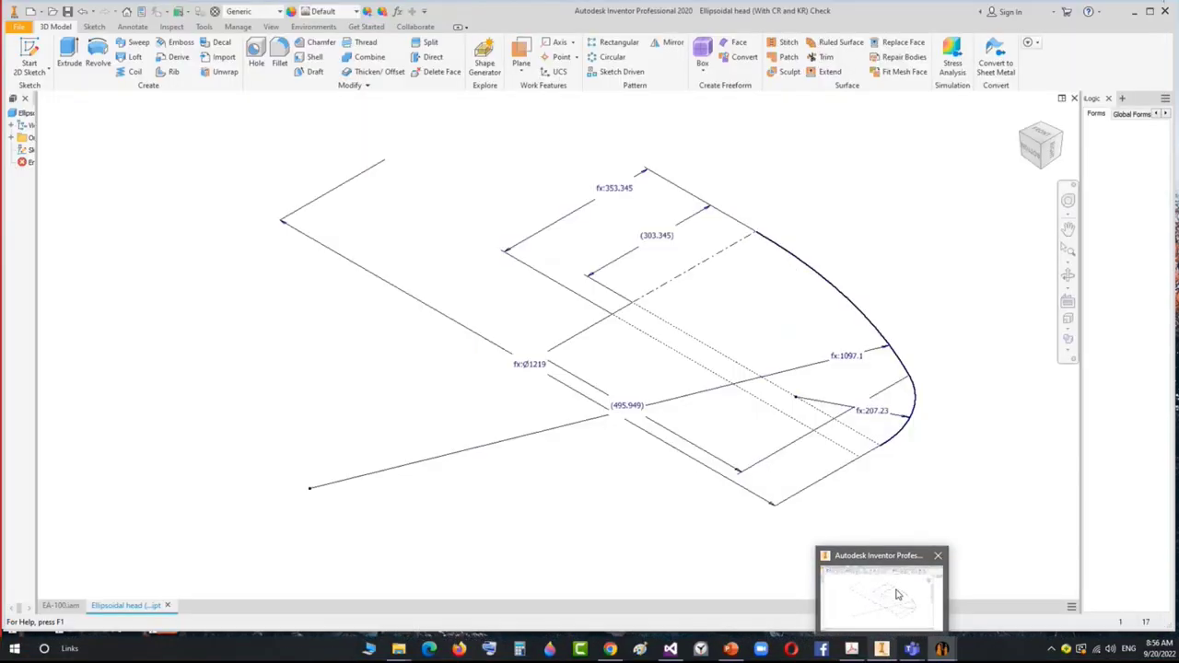
click(899, 595)
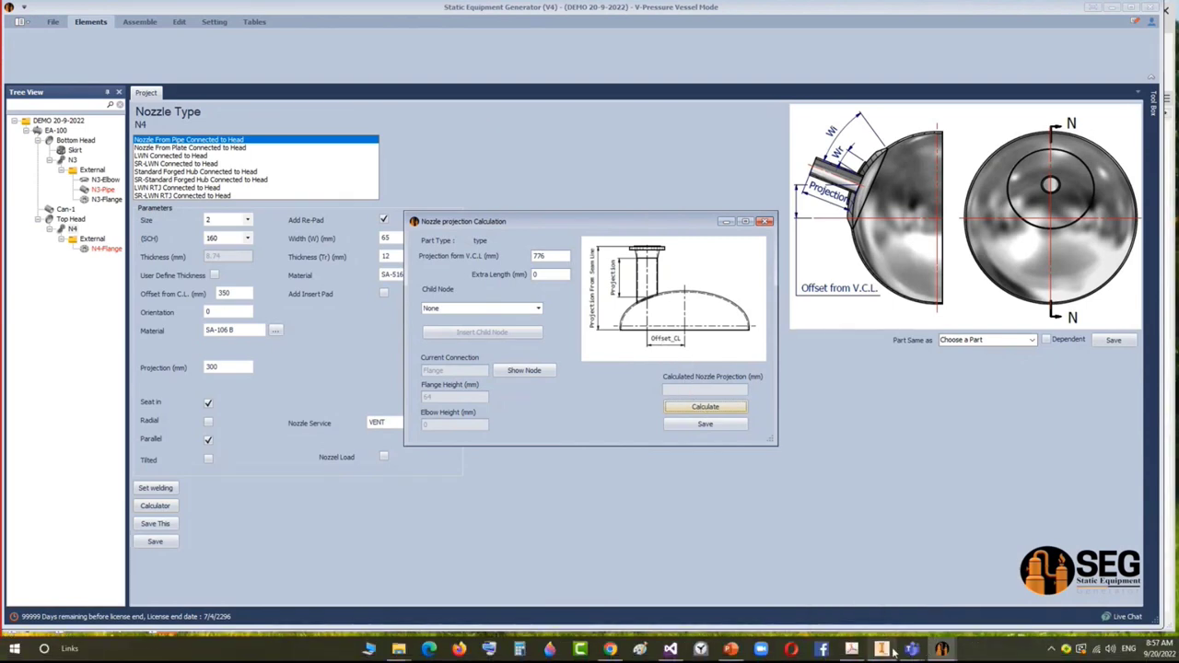
mouse_move(882, 651)
mouse_move(896, 606)
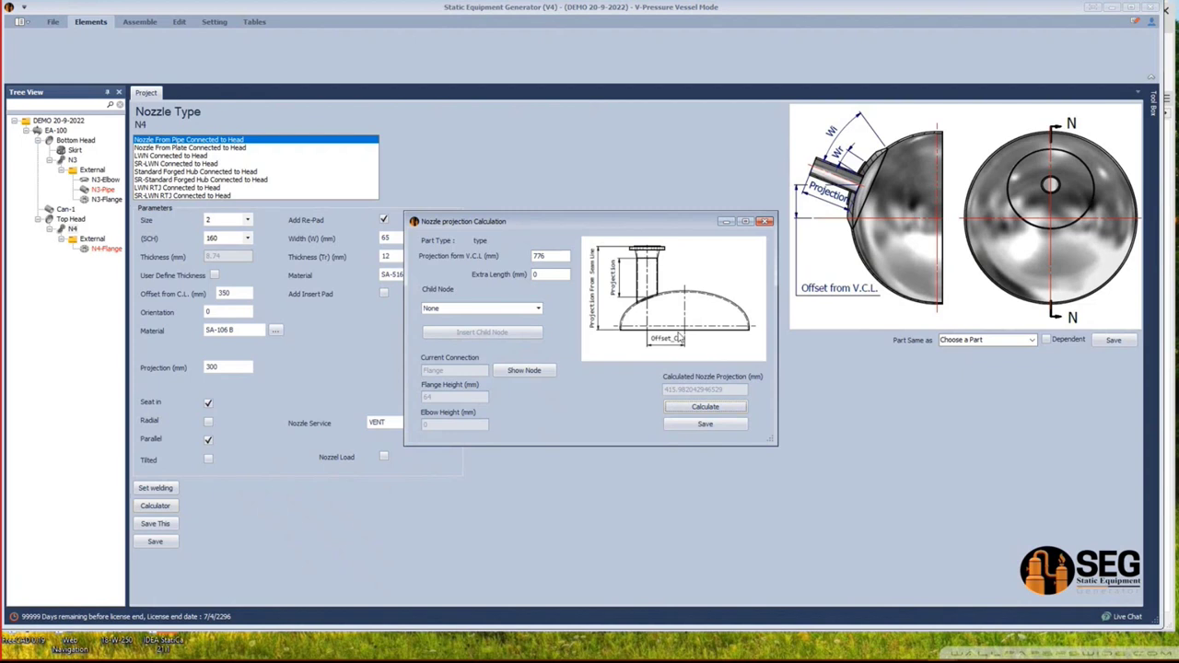
click(704, 425)
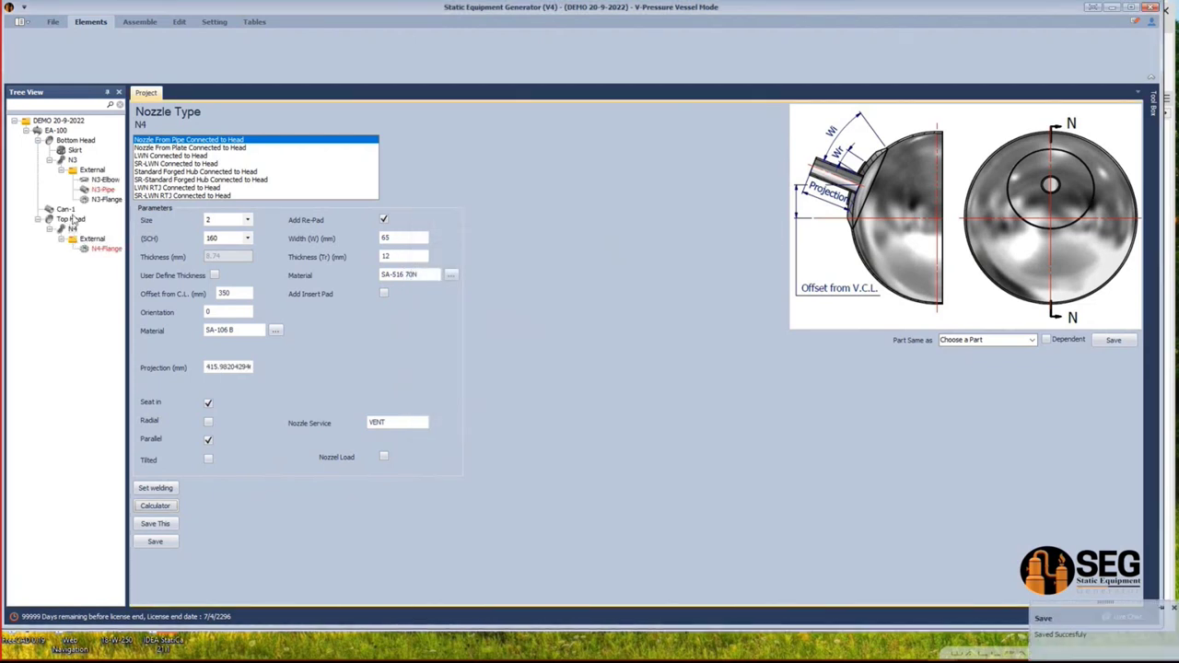
Add a head nozzle named N5 to the Top Head.
click(73, 219)
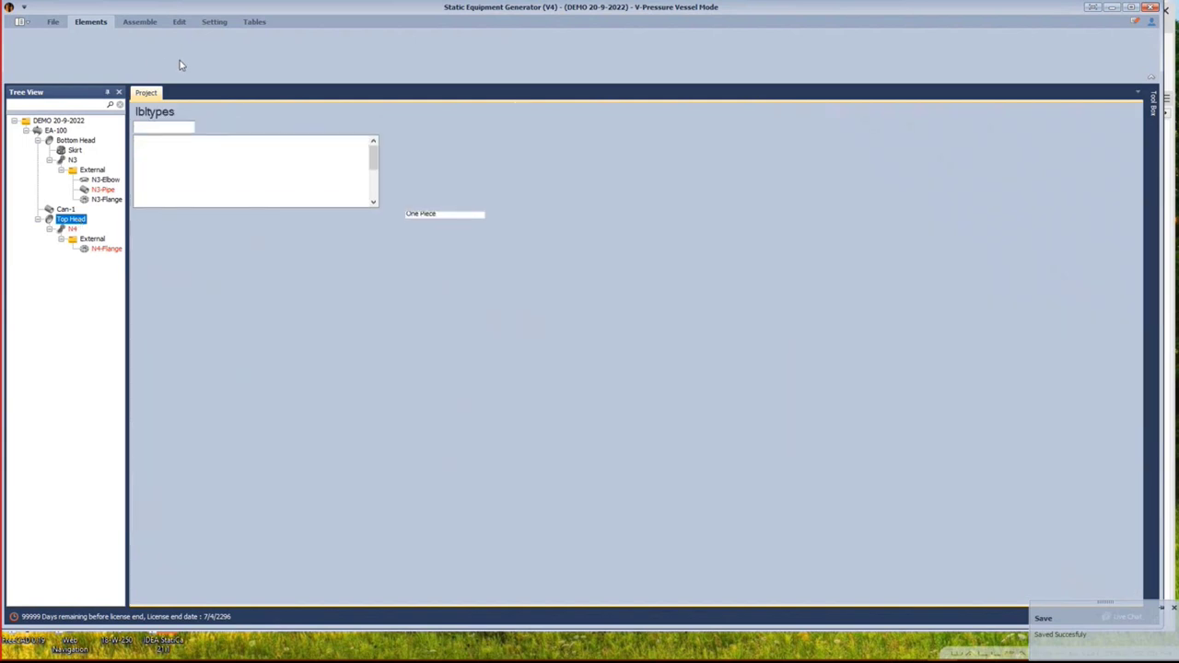
click(130, 55)
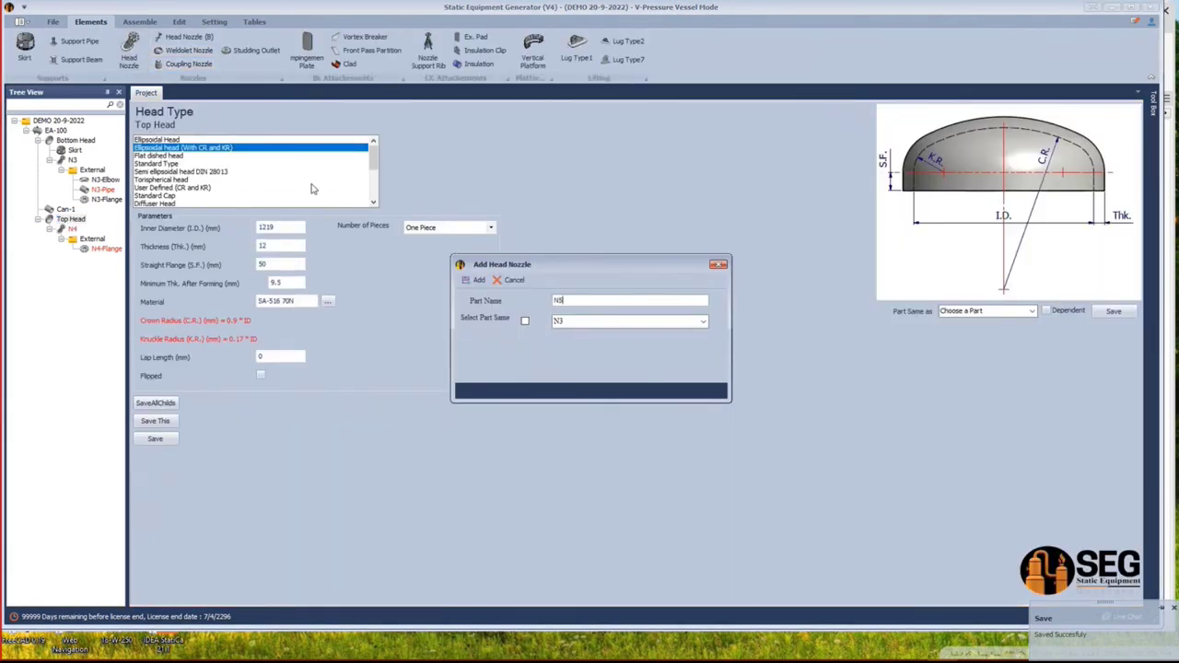
click(475, 280)
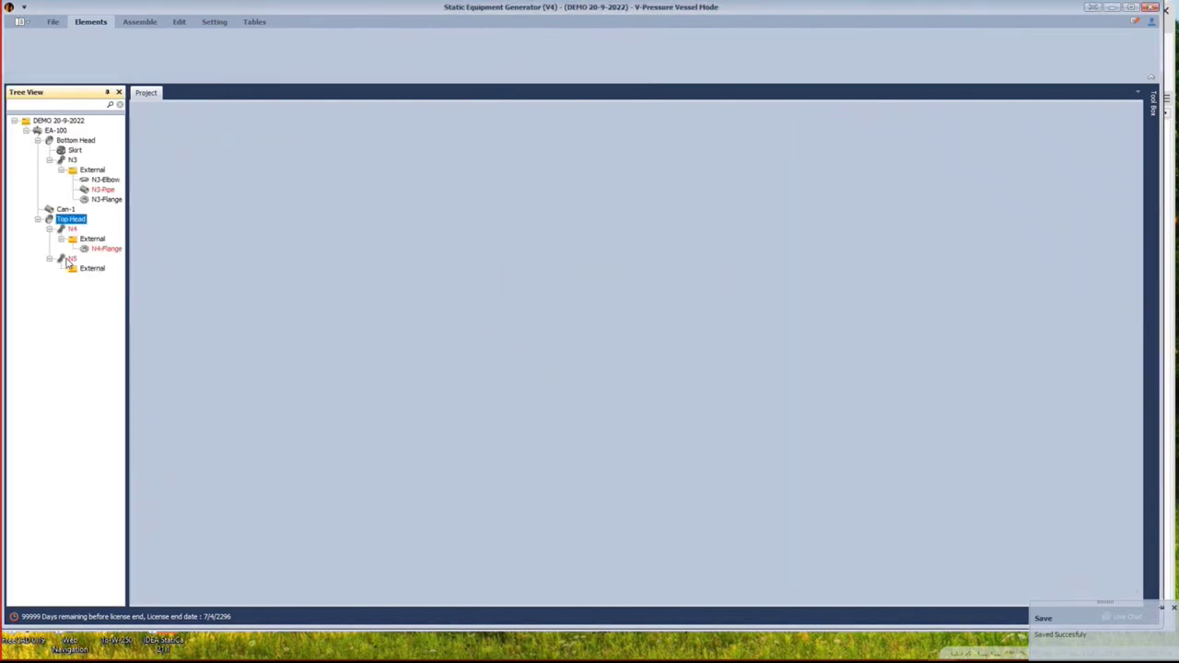
Copy nozzle N4's parameters to nozzle N5 as a same-as part and save.
click(71, 260)
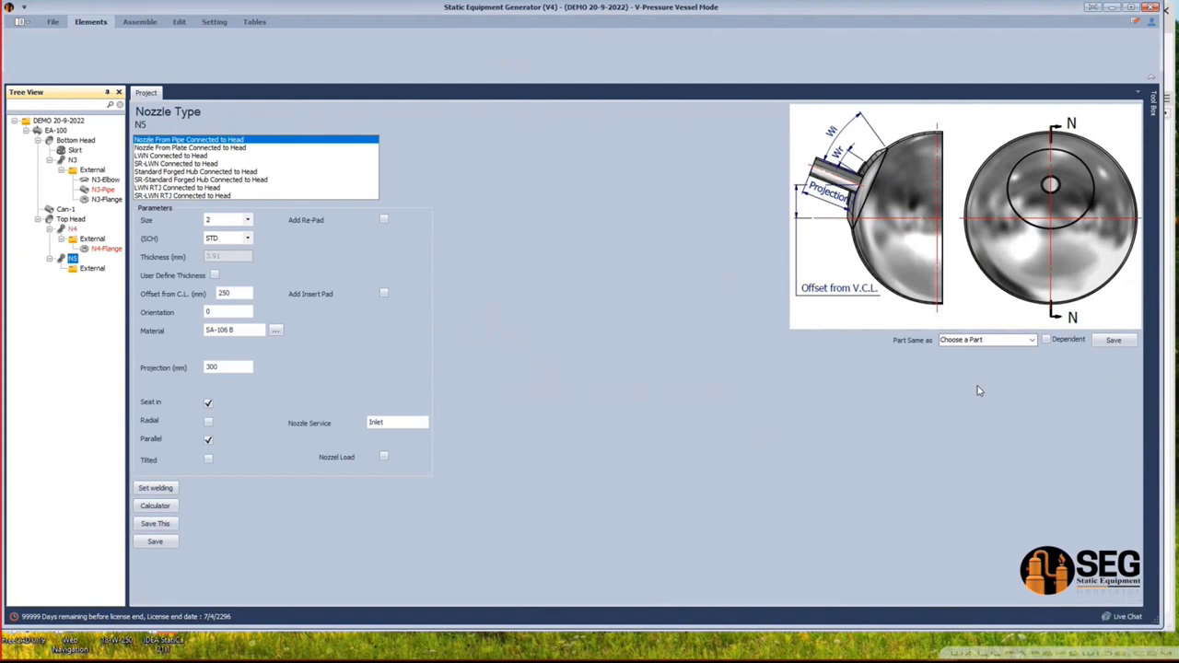
click(1031, 341)
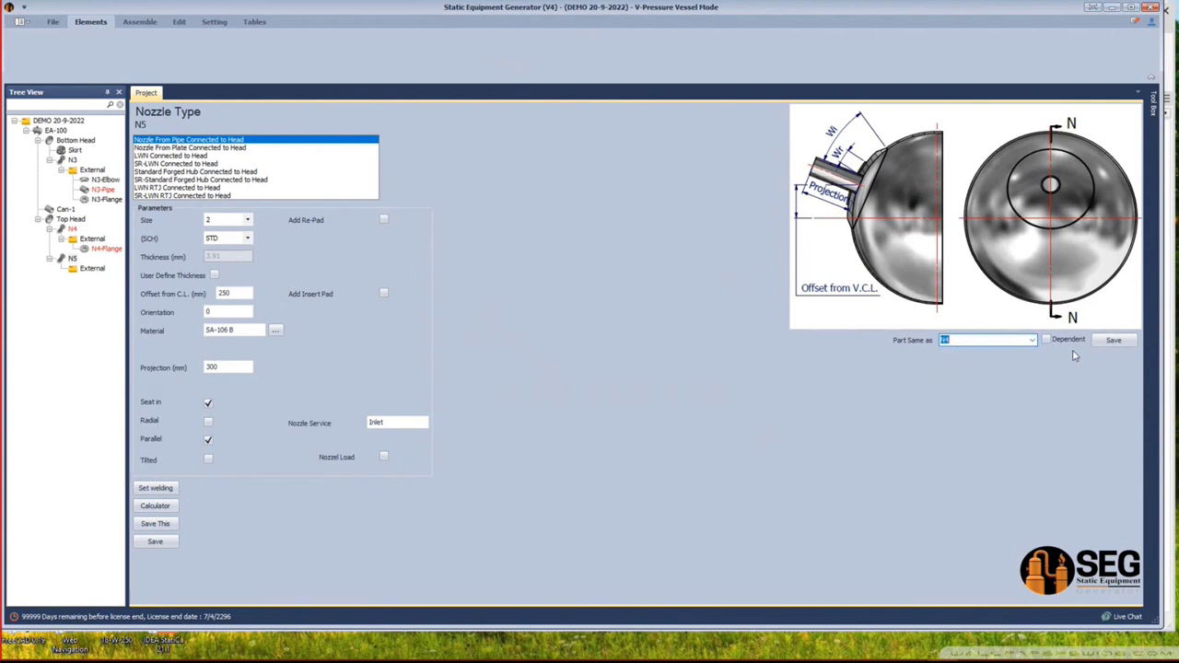
click(1114, 340)
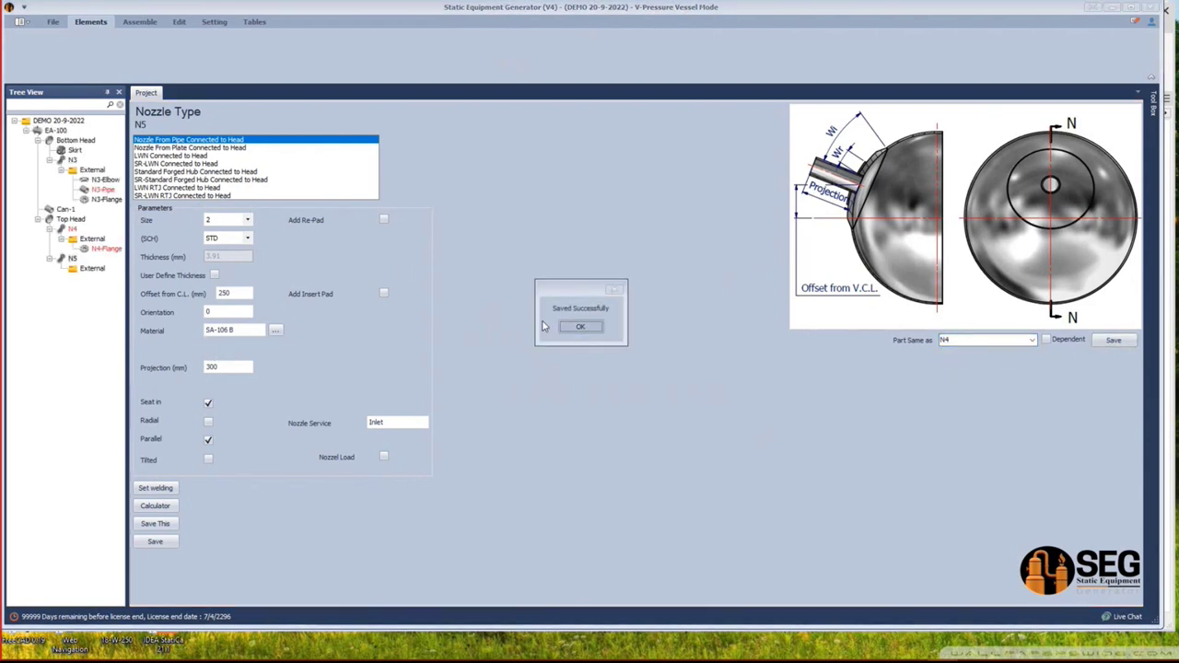
click(576, 327)
Add a flange named N5-Flange to nozzle N5's External folder.
click(92, 269)
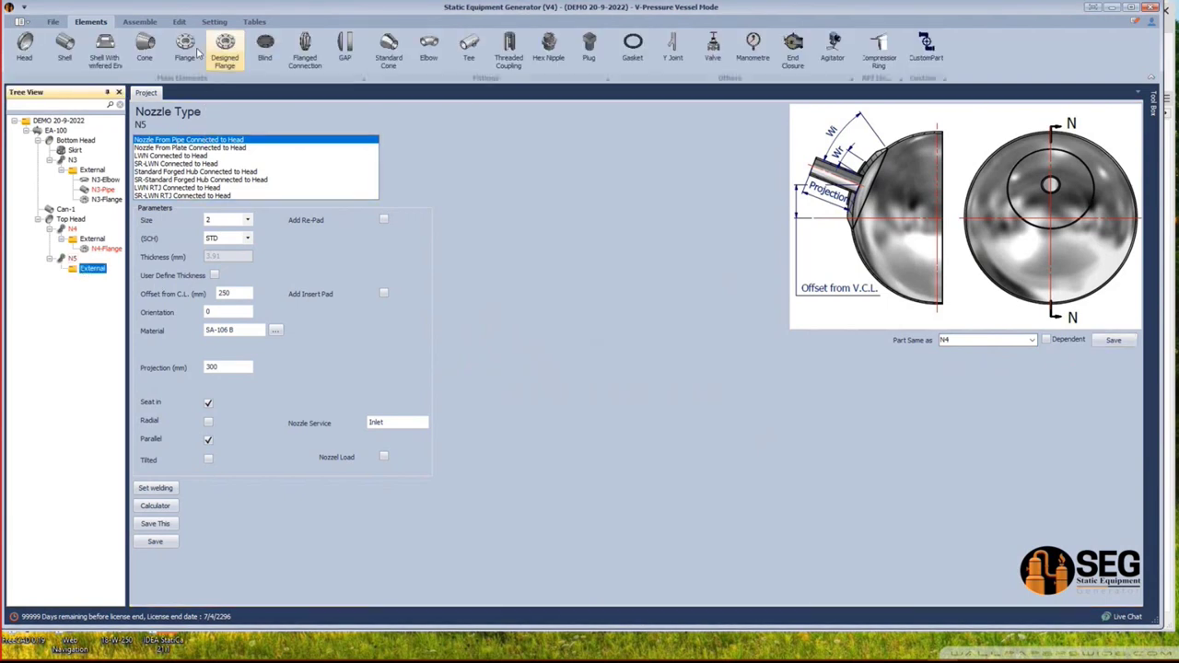
click(186, 46)
text(N5-Flange)
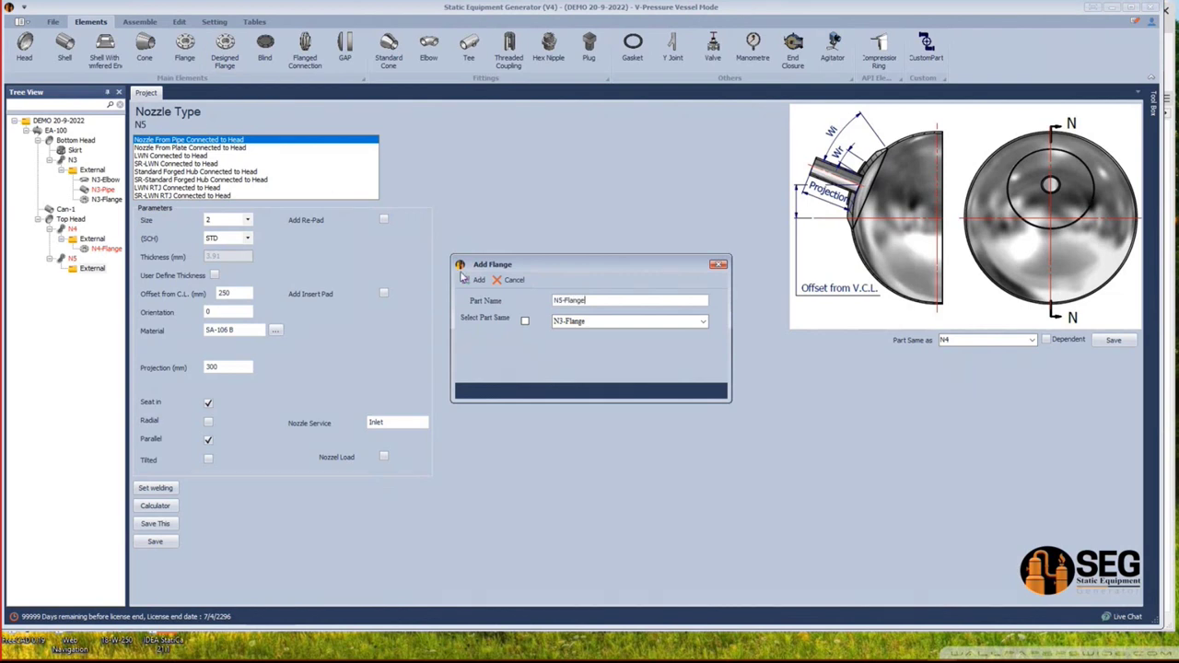
click(476, 279)
Make N5-Flange the same as N4-Flange and save it.
click(100, 281)
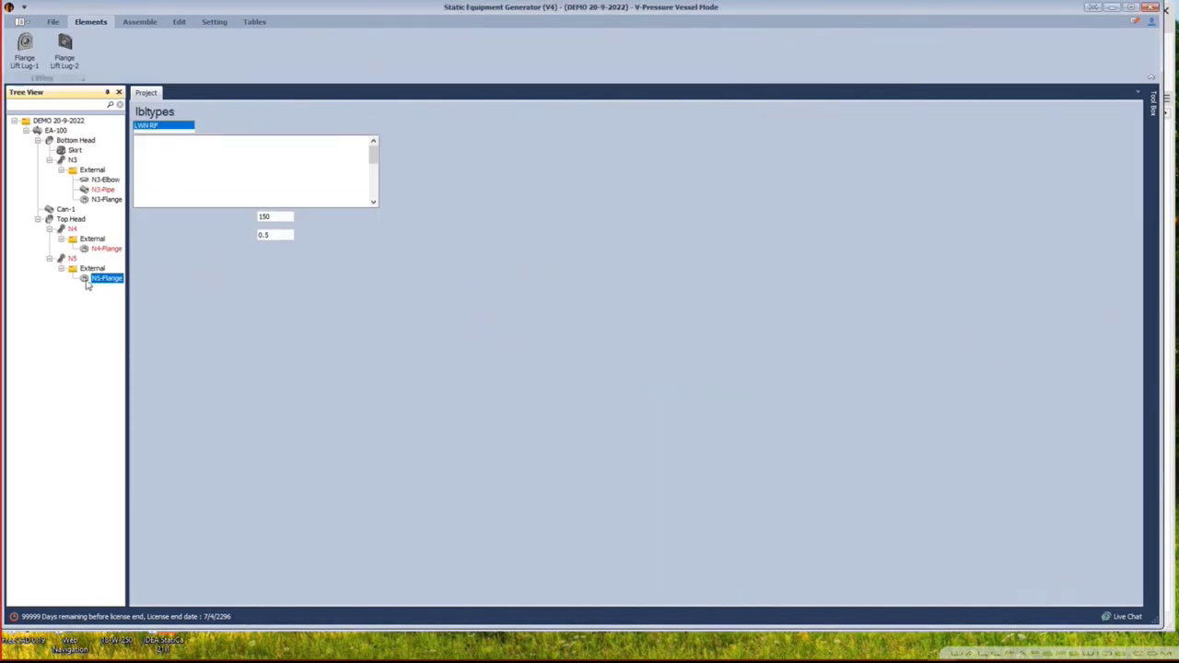
click(1032, 273)
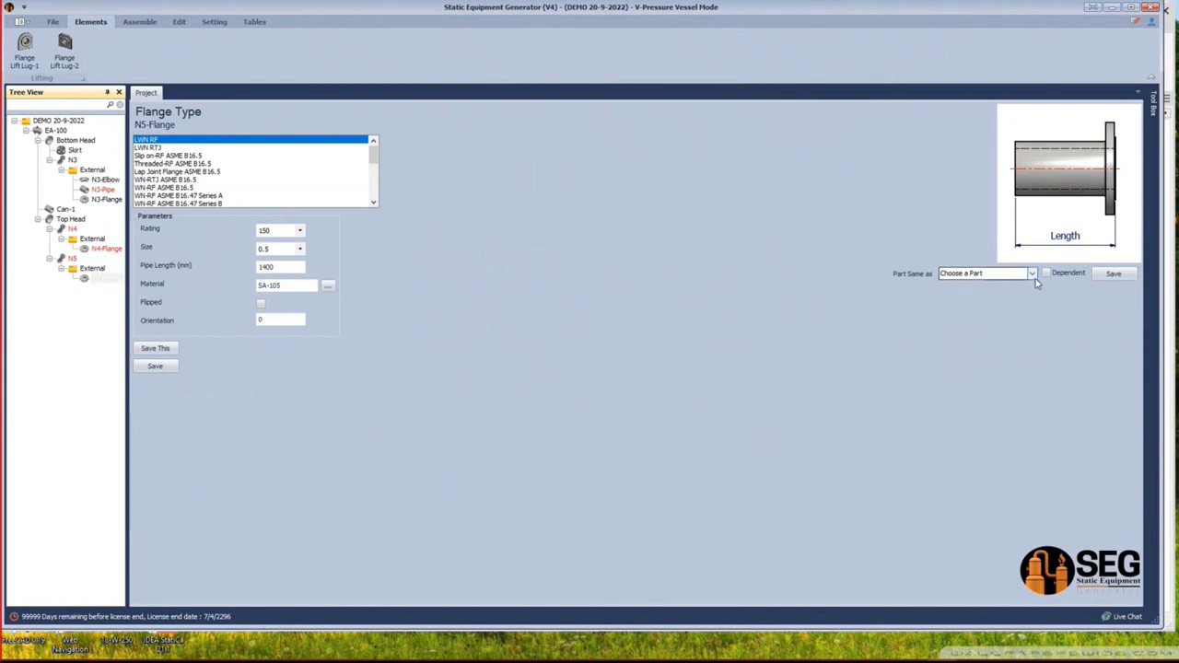
click(980, 302)
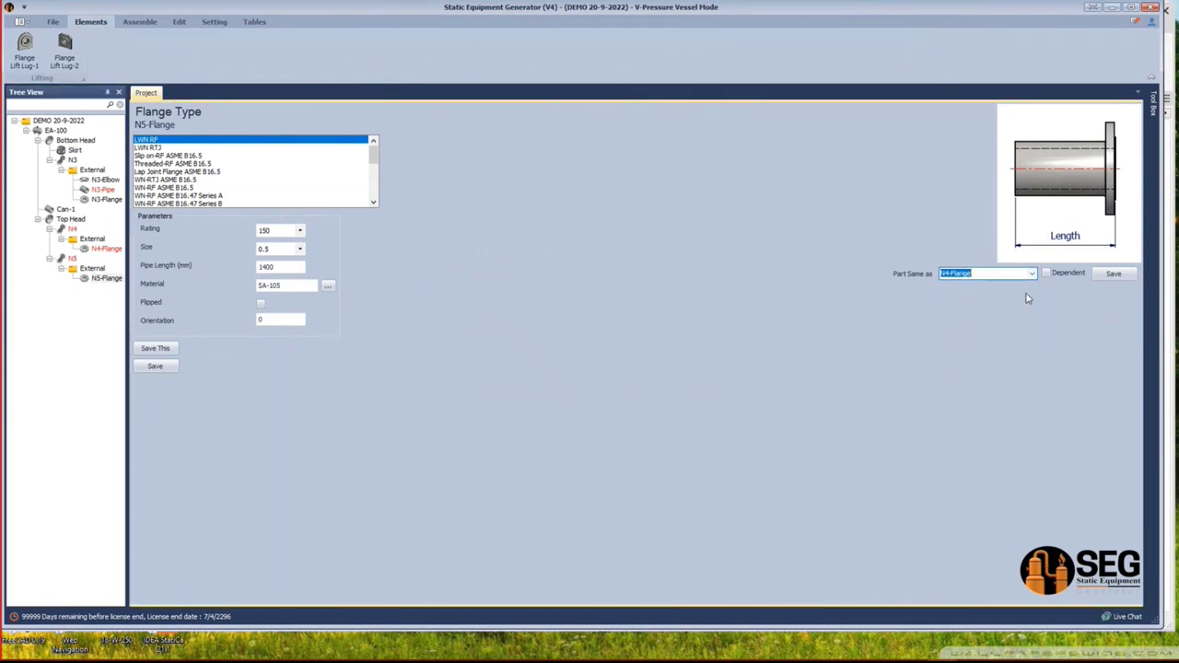
click(1113, 274)
click(595, 330)
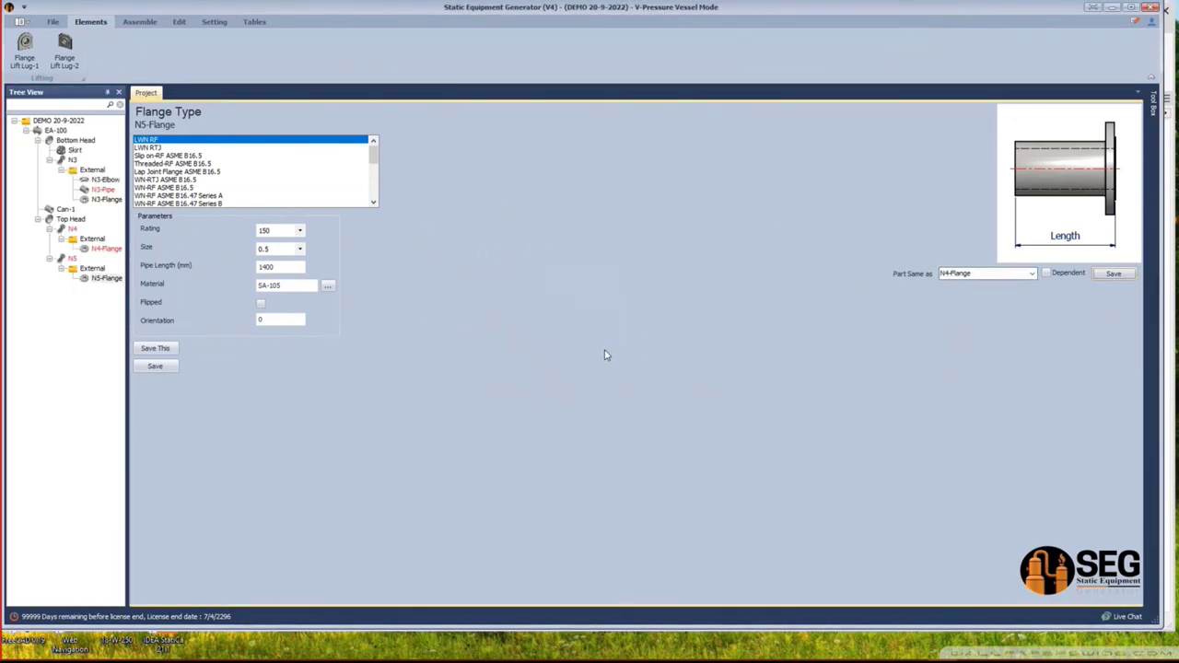
Check N5 in the vessel drawing, set its offset from C.L. to 0 mm and nozzle service to PSV, and save.
click(62, 261)
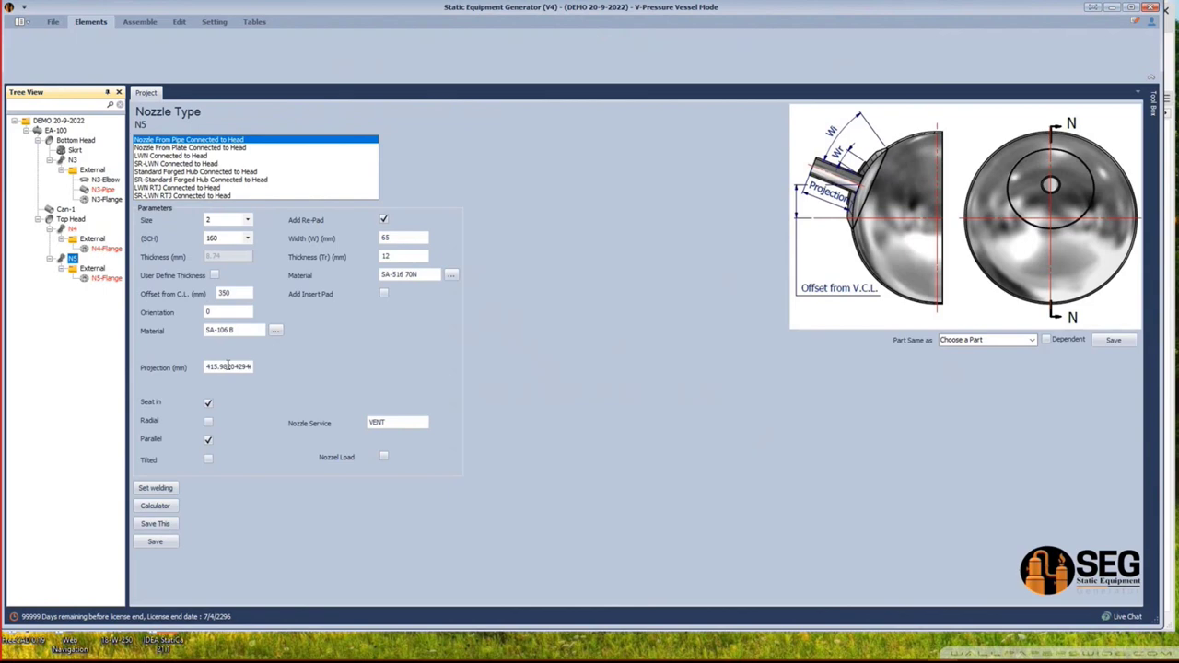
double_click(245, 293)
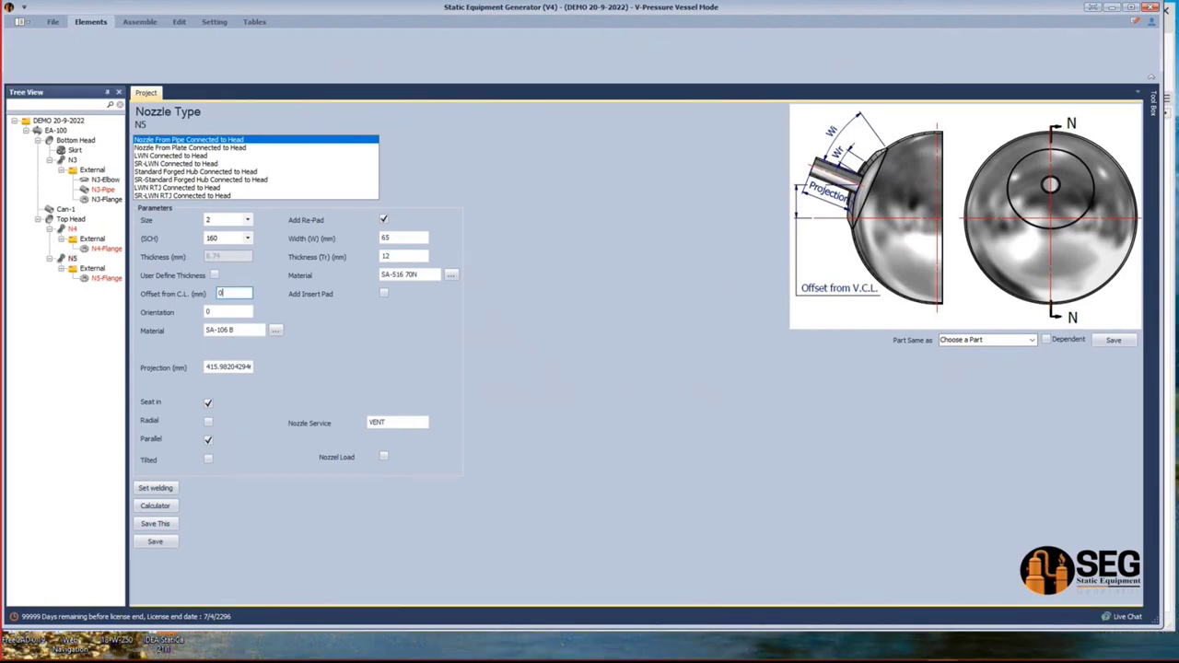
text(0)
click(851, 649)
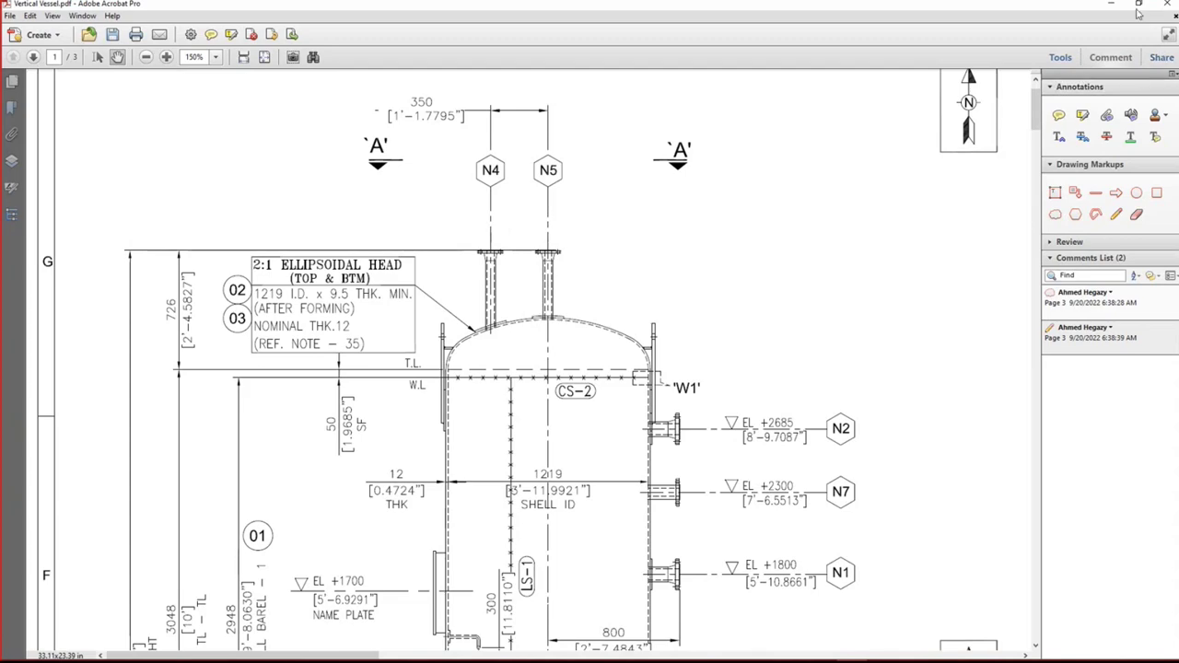
click(1139, 13)
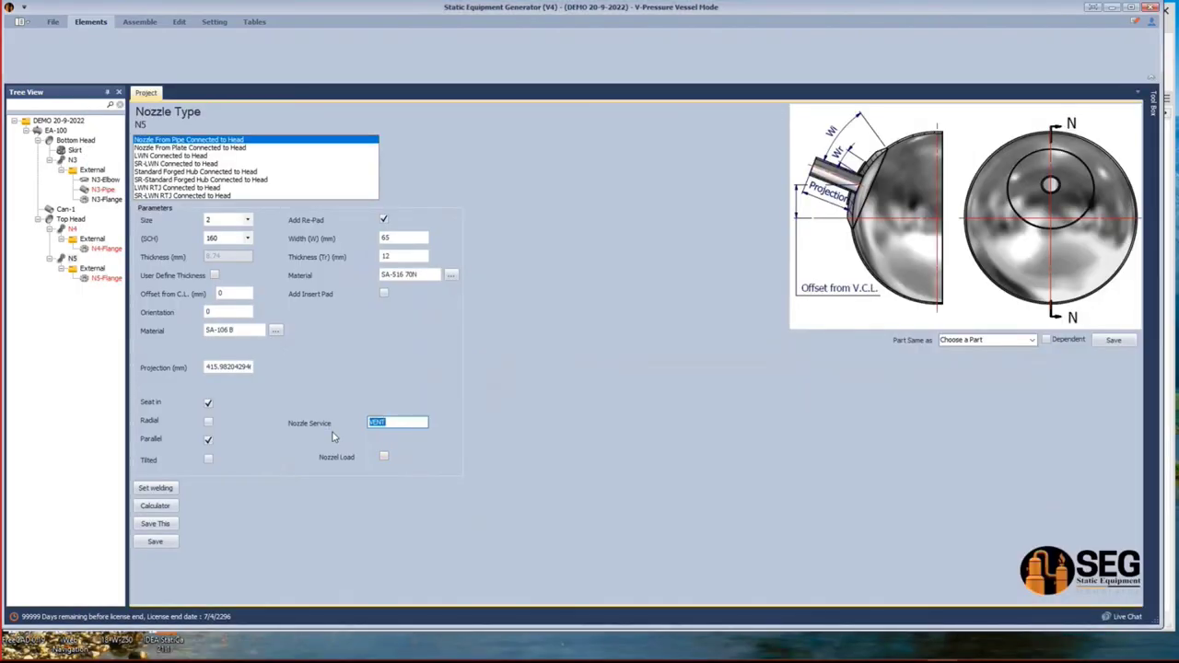
text(PSV)
click(175, 542)
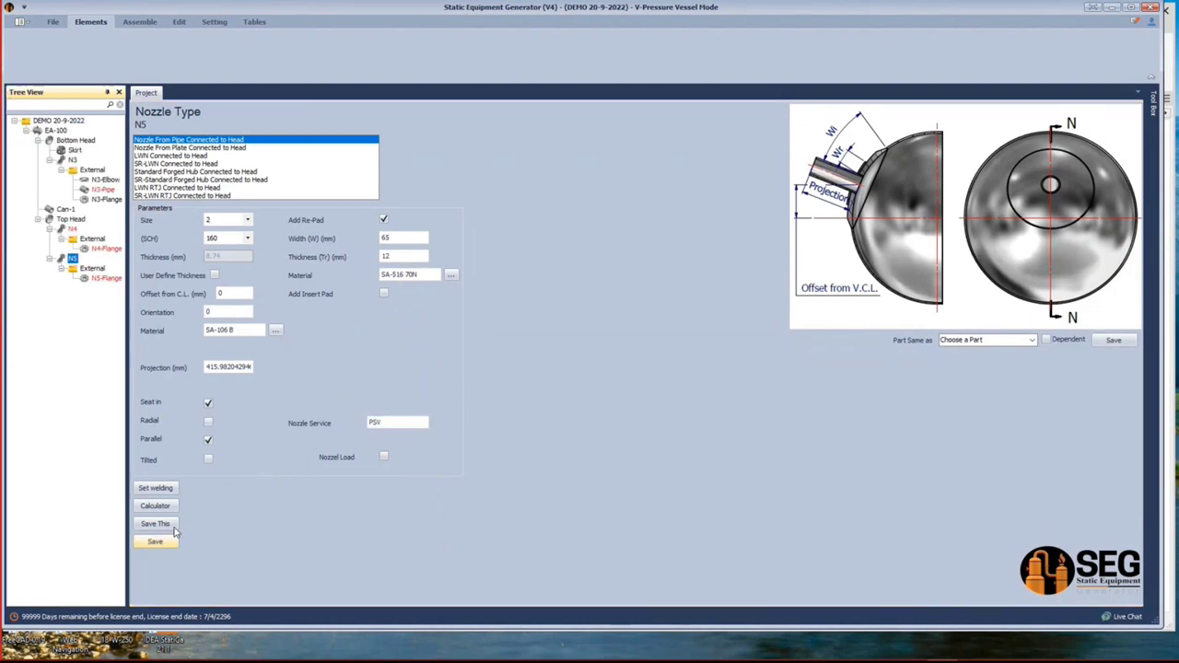
Calculate and save N5's nozzle projection for 776 mm from V.C.L., closing the ellipsoidal head sketch in Inventor.
click(157, 505)
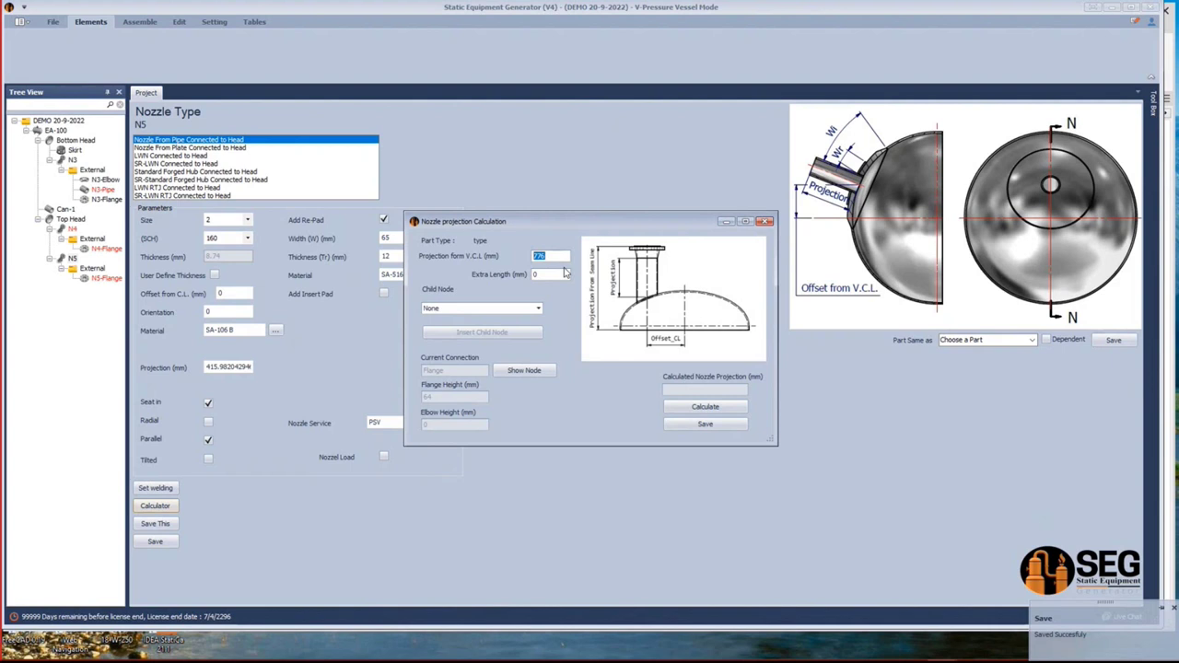
click(703, 410)
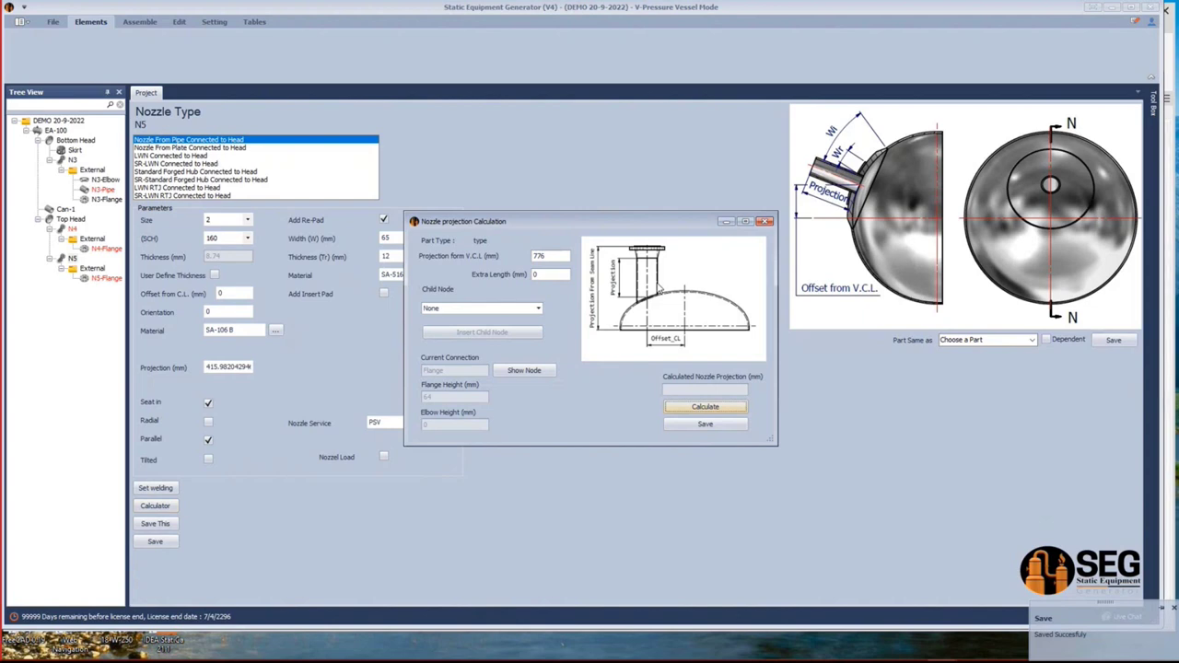
mouse_move(882, 648)
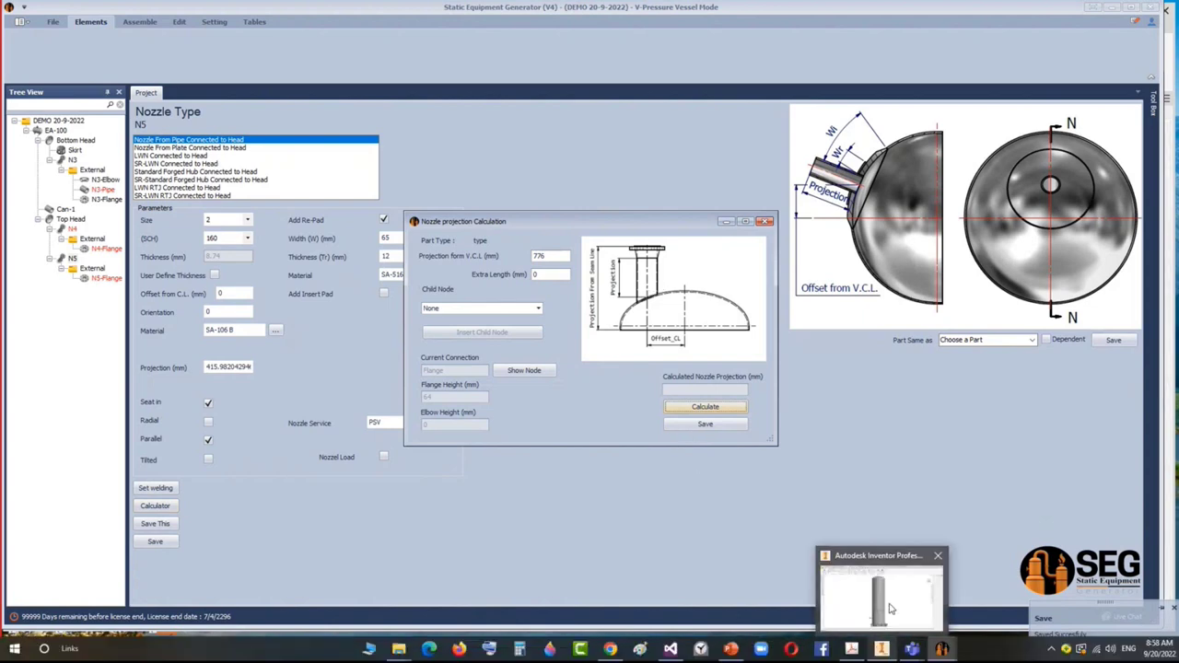
click(890, 601)
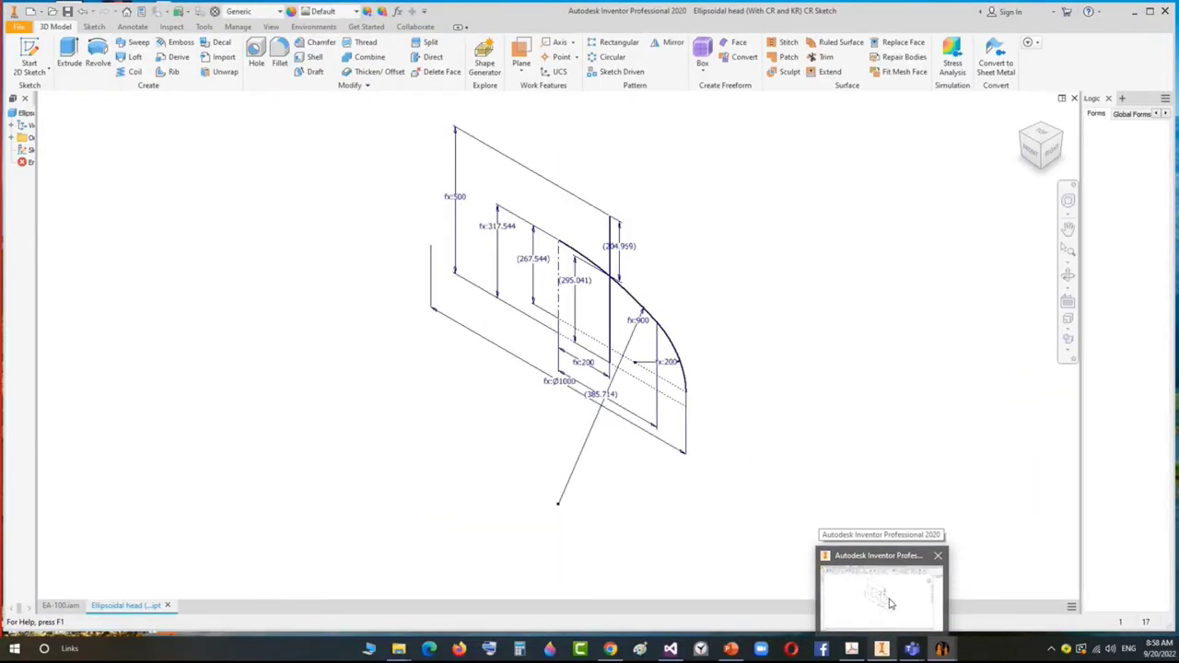
key(ctrl+F4)
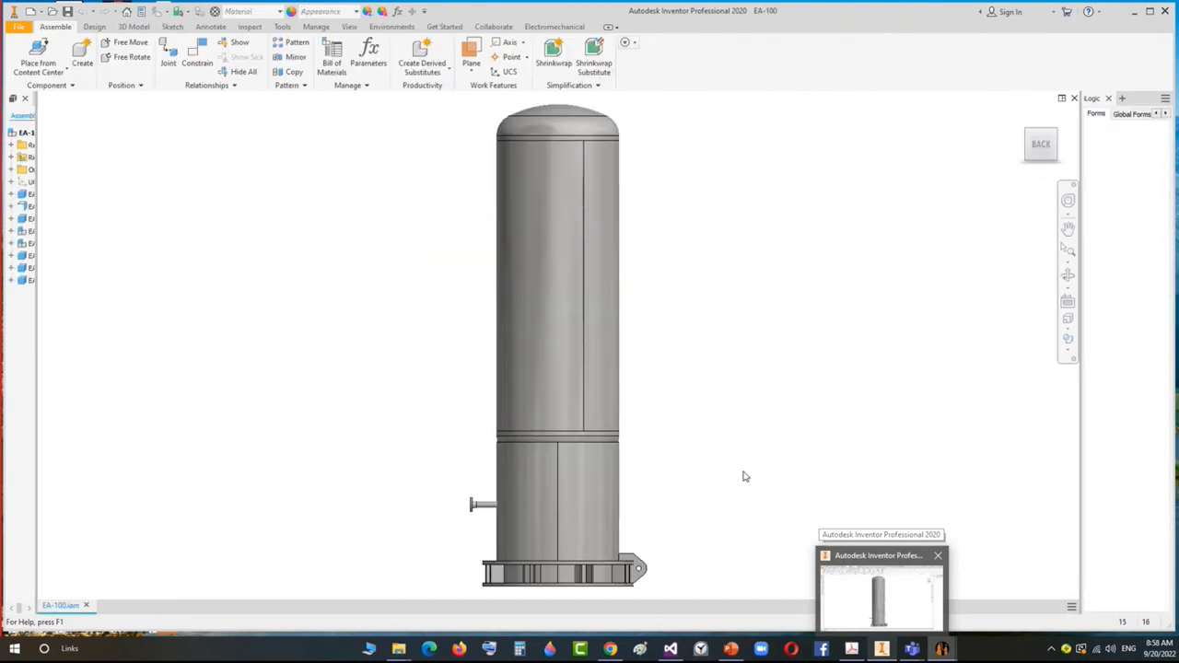
key(alt+Tab)
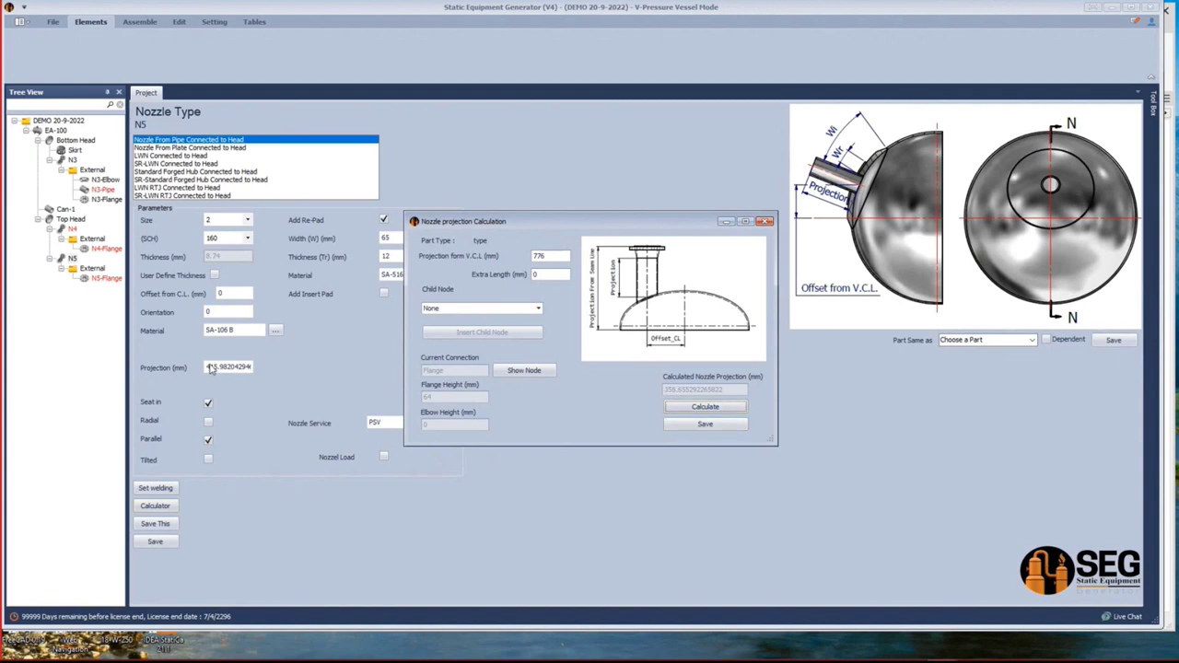
click(685, 426)
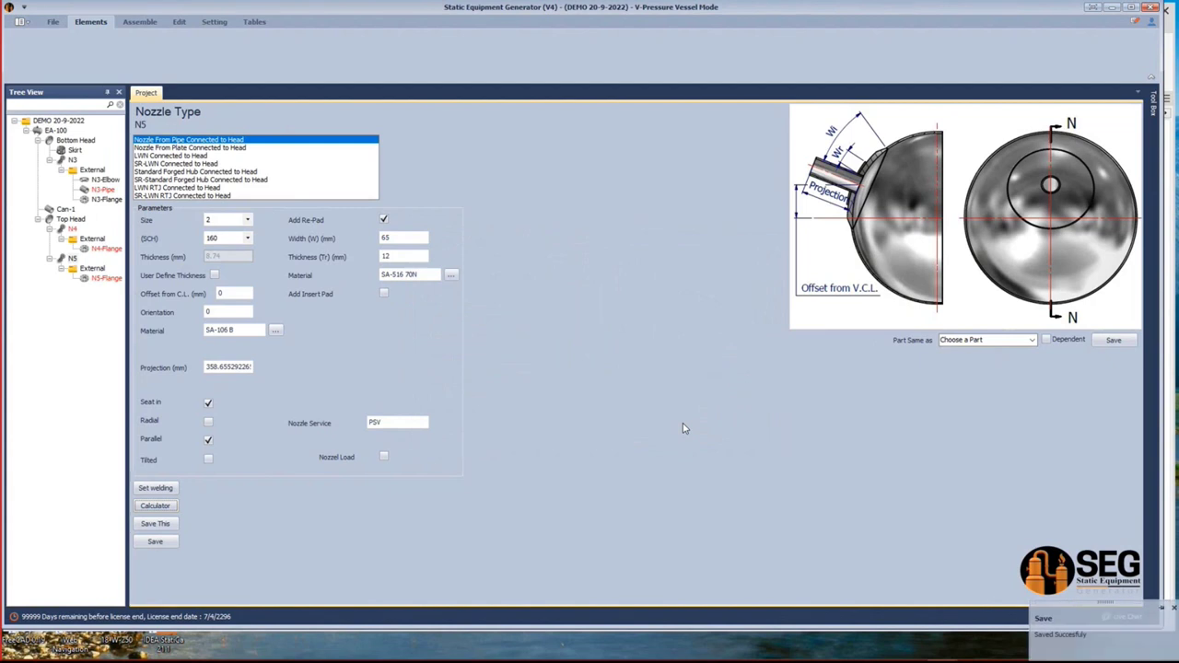
Start assembling EA-100 with the top head nozzles and save the assembly in Inventor.
click(139, 21)
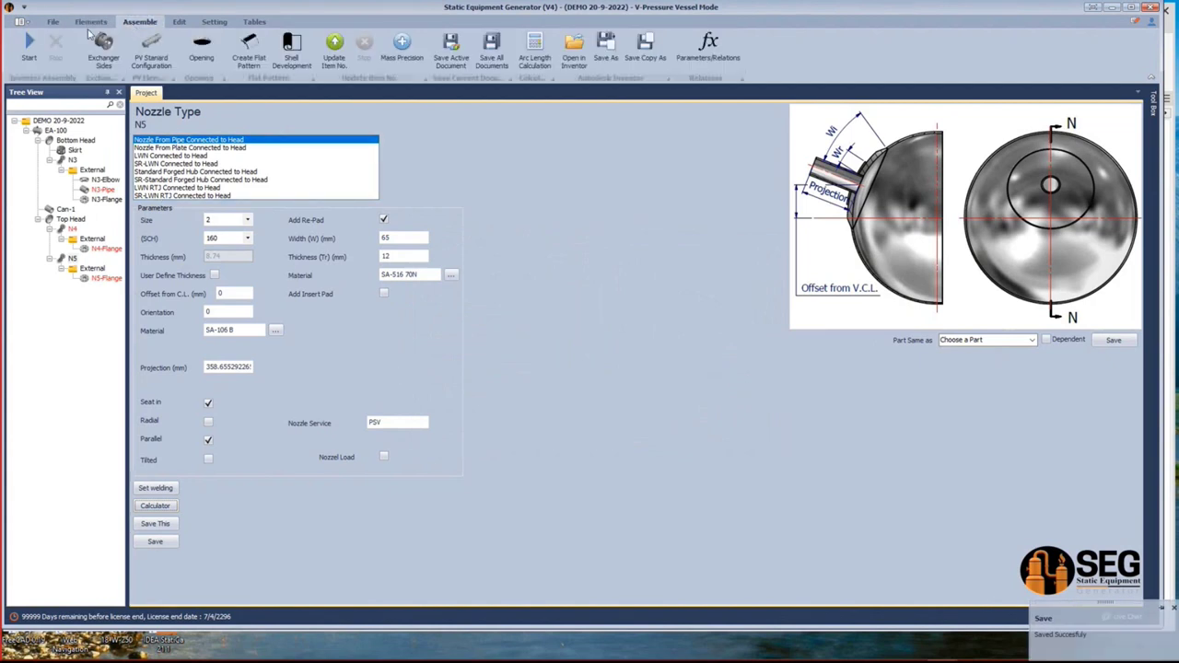
click(30, 48)
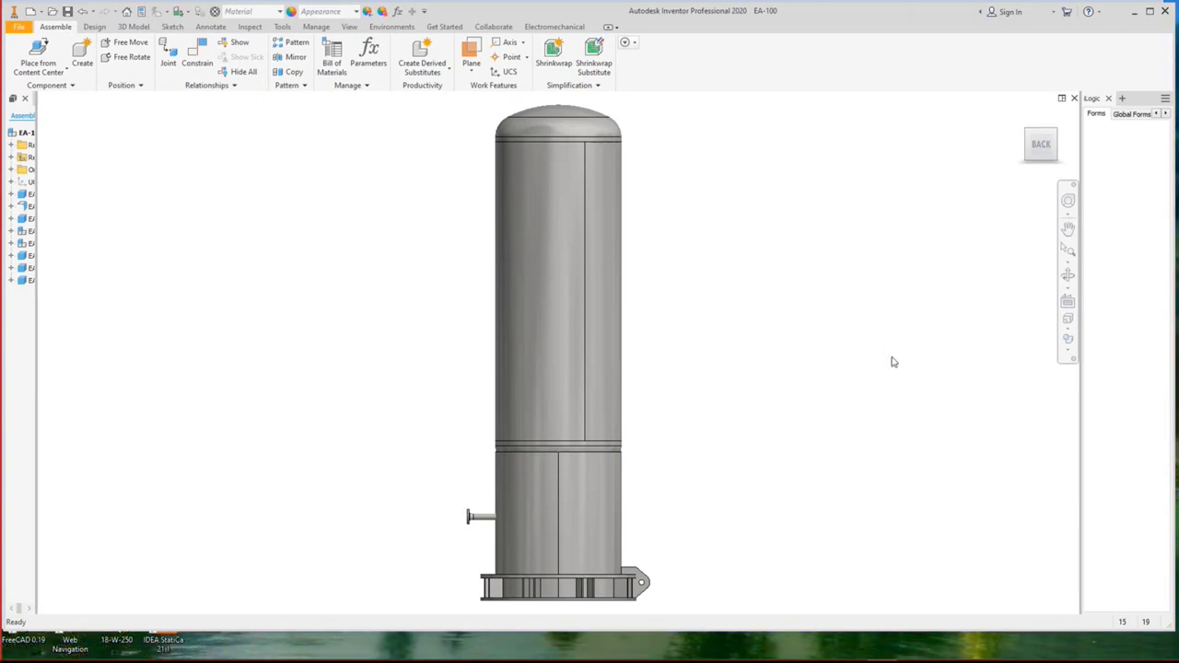
key(ctrl+s)
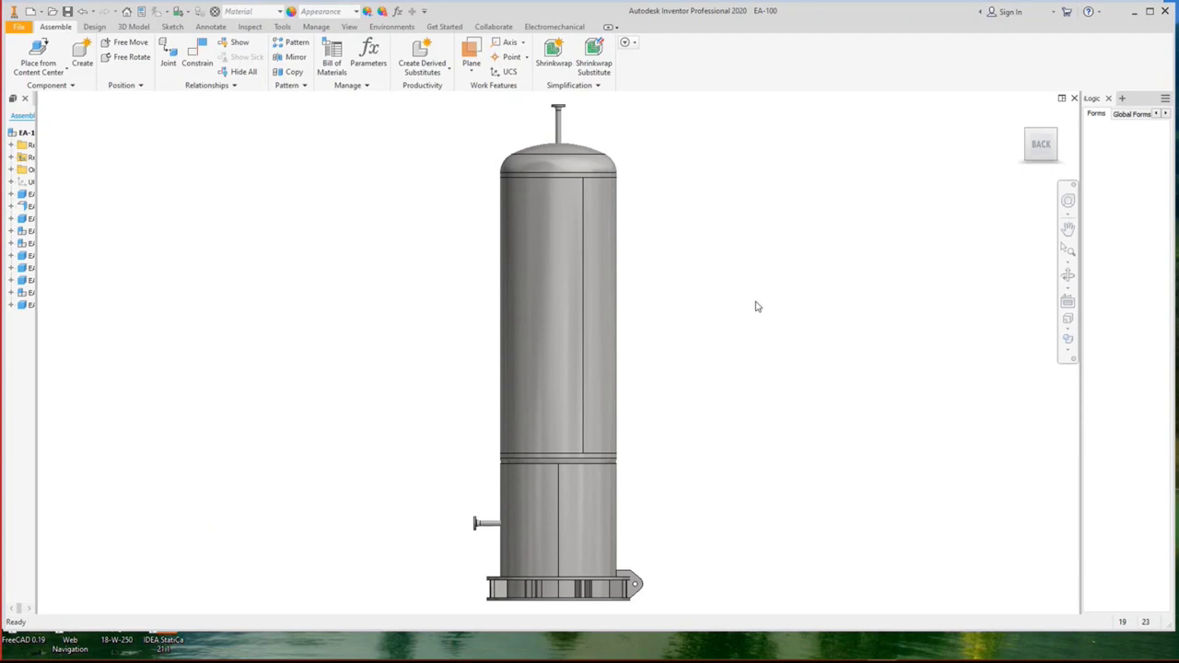
Examine View A-A in the Vertical Vessel.pdf drawing for the orientation of nozzles N4 and N5.
mouse_move(1021, 147)
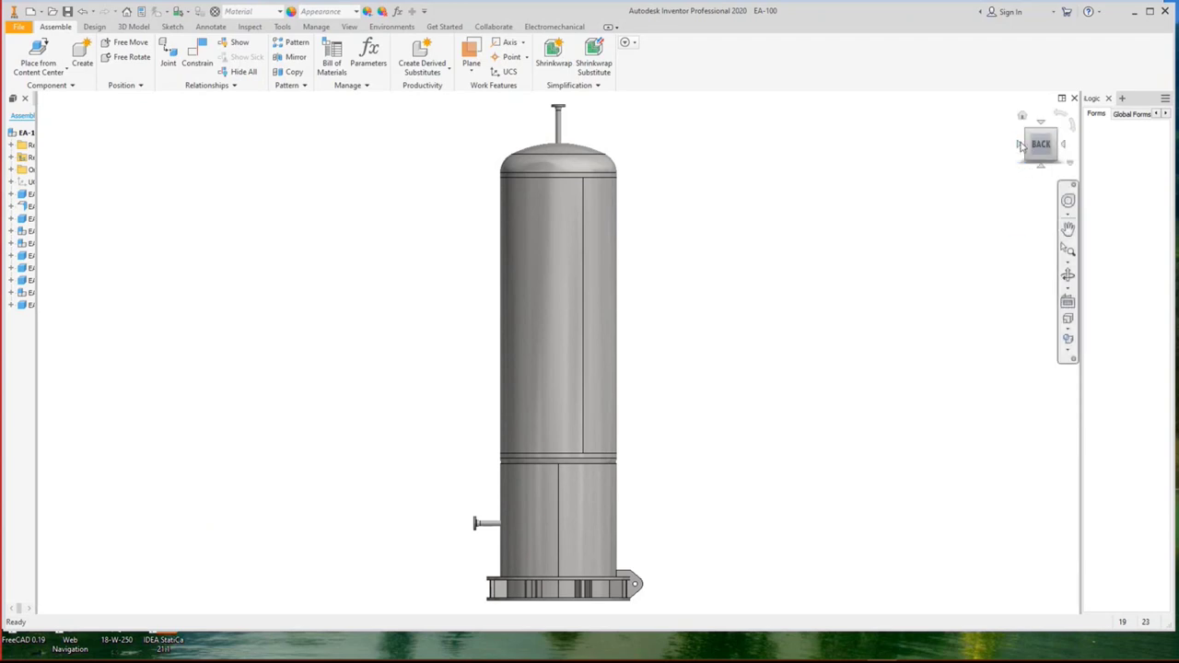
mouse_move(949, 651)
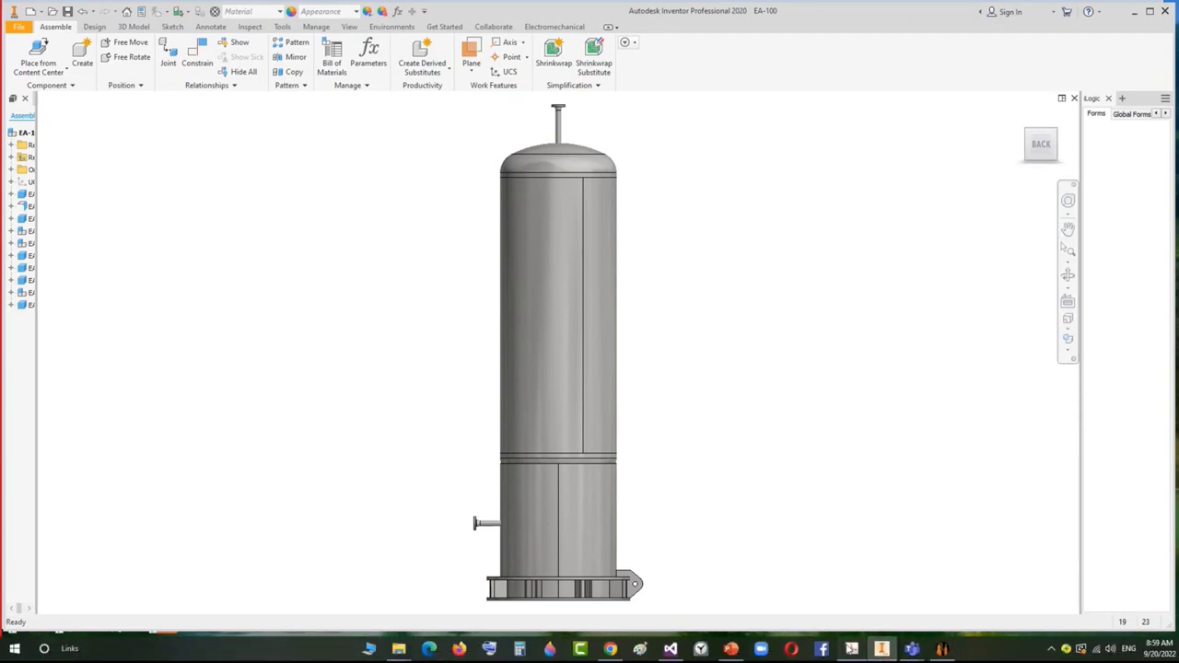
click(852, 649)
scroll(402, 74, down, 1)
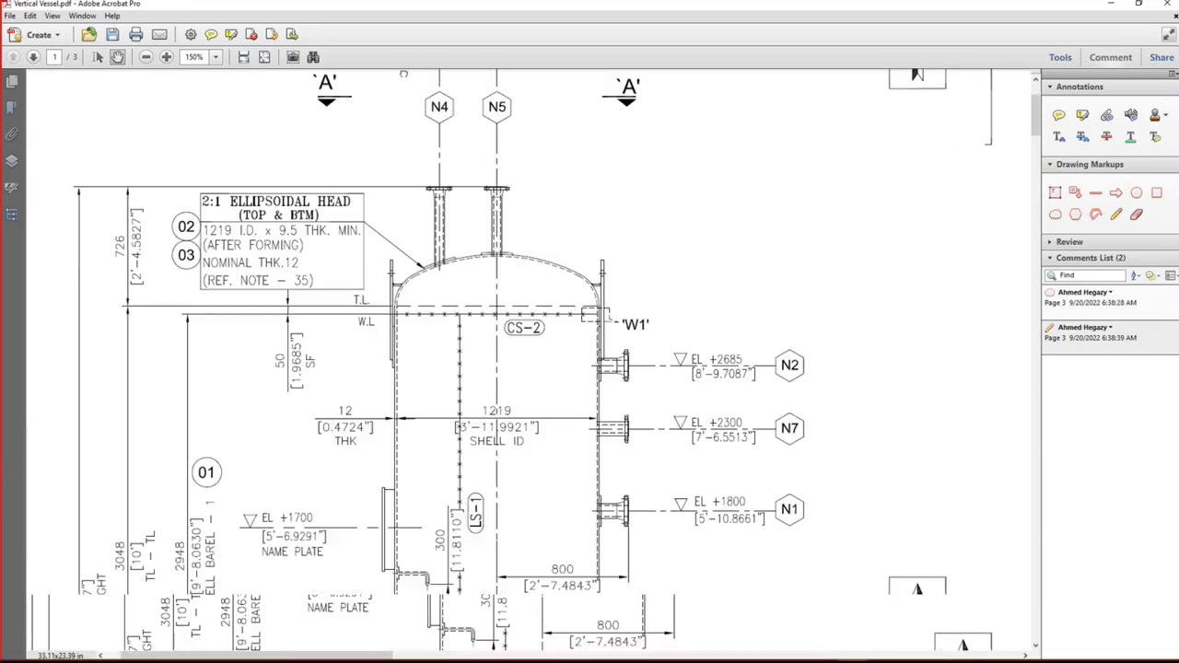
scroll(645, 322, down, 4)
scroll(645, 322, right, 5)
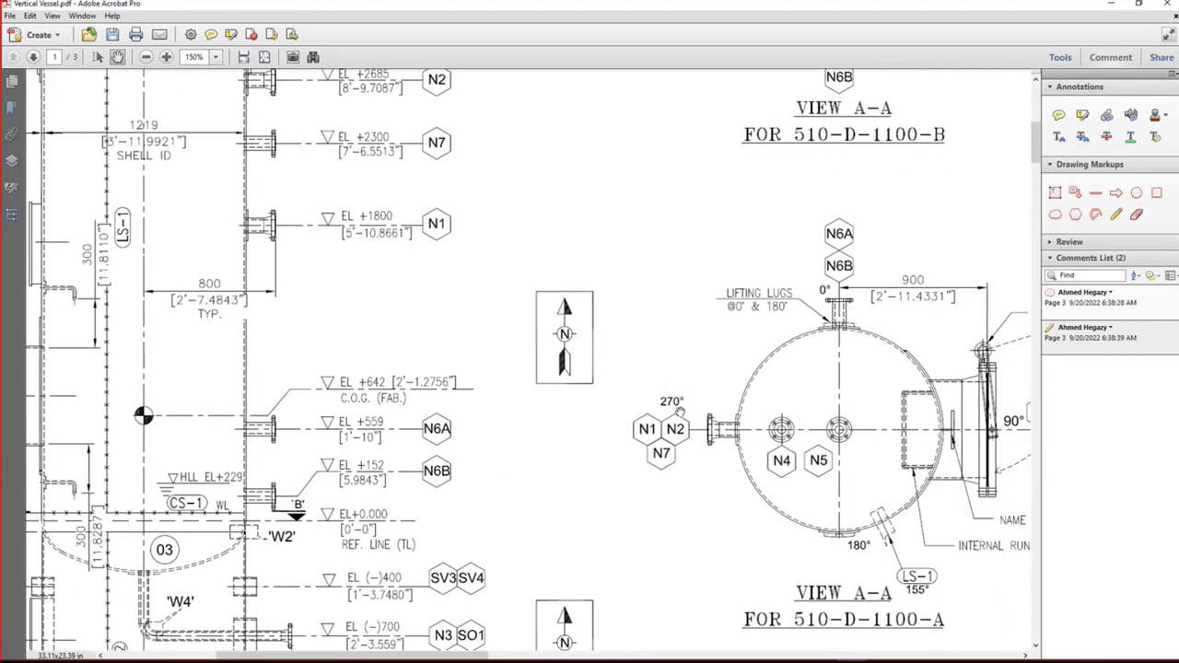
scroll(871, 484, up, 1)
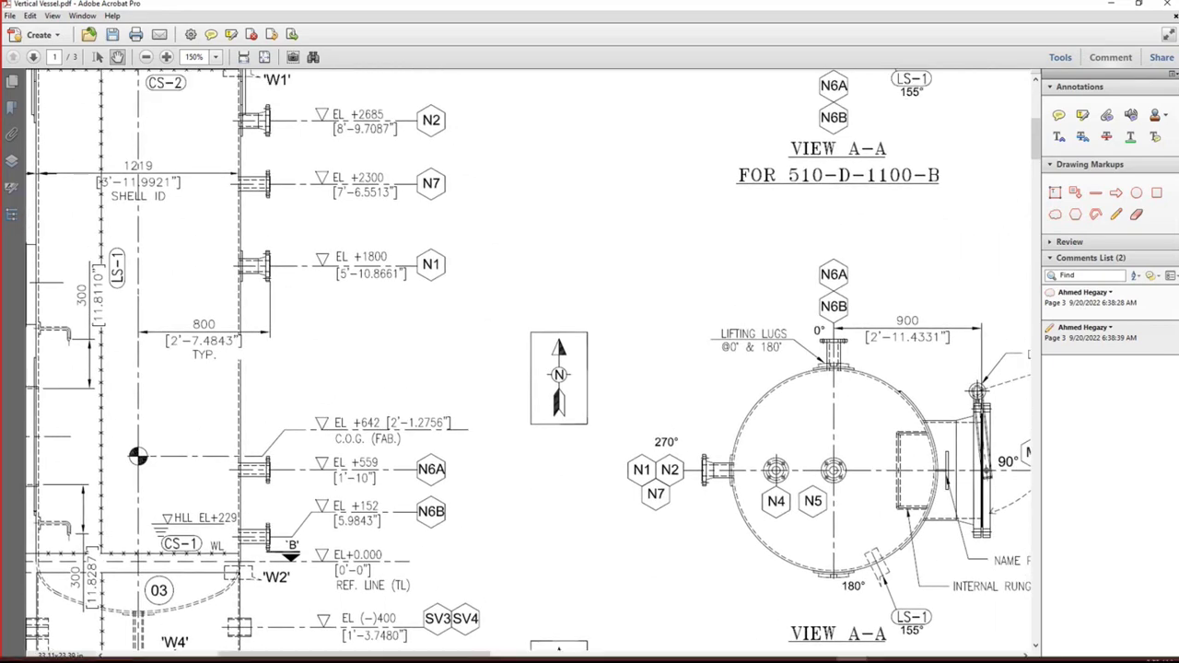
Stop the assembly in Static Equipment Generator to set and save N4's orientation as 270, and restart it, switching to Inventor.
key(alt+Tab)
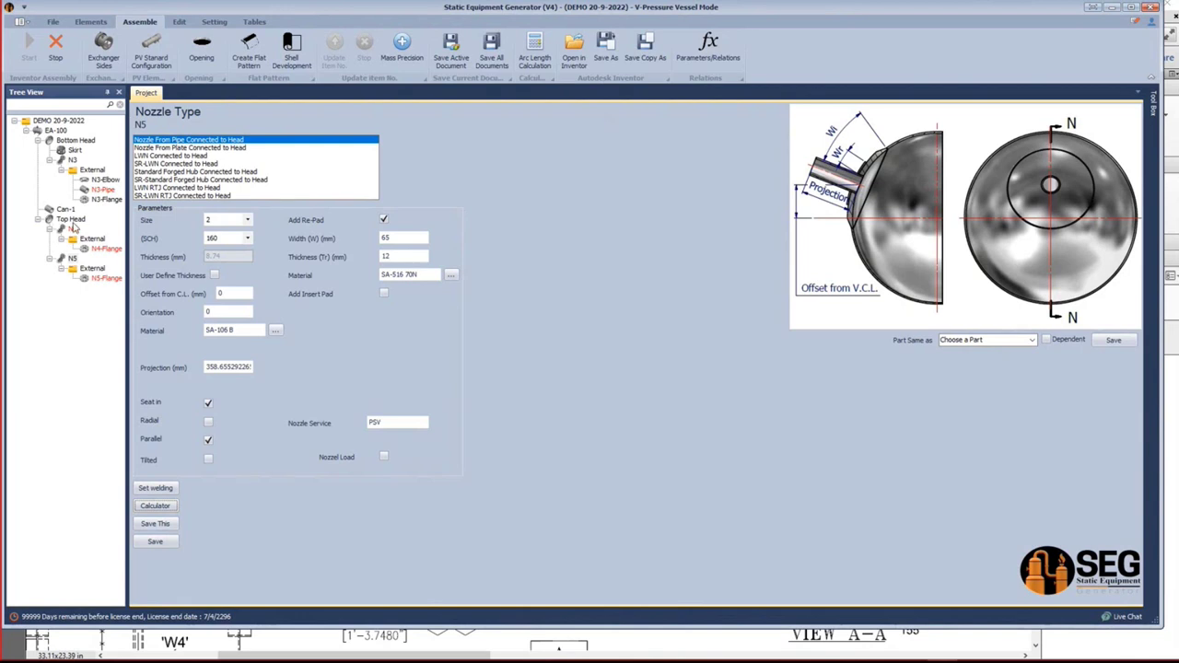
click(57, 57)
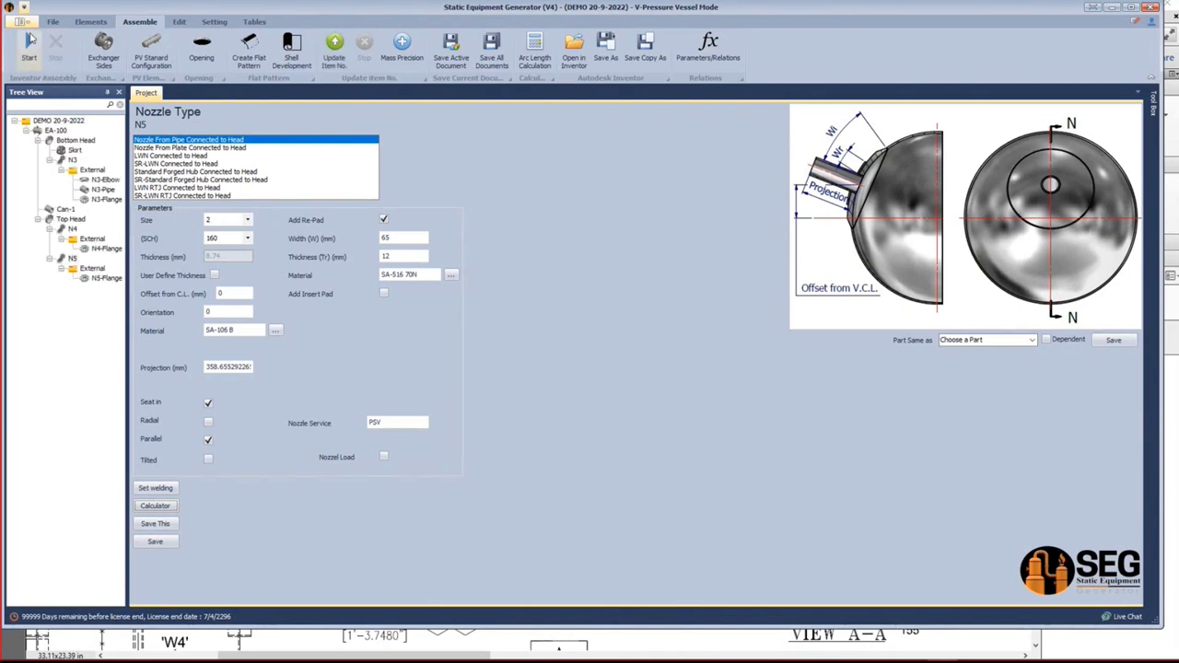
click(72, 230)
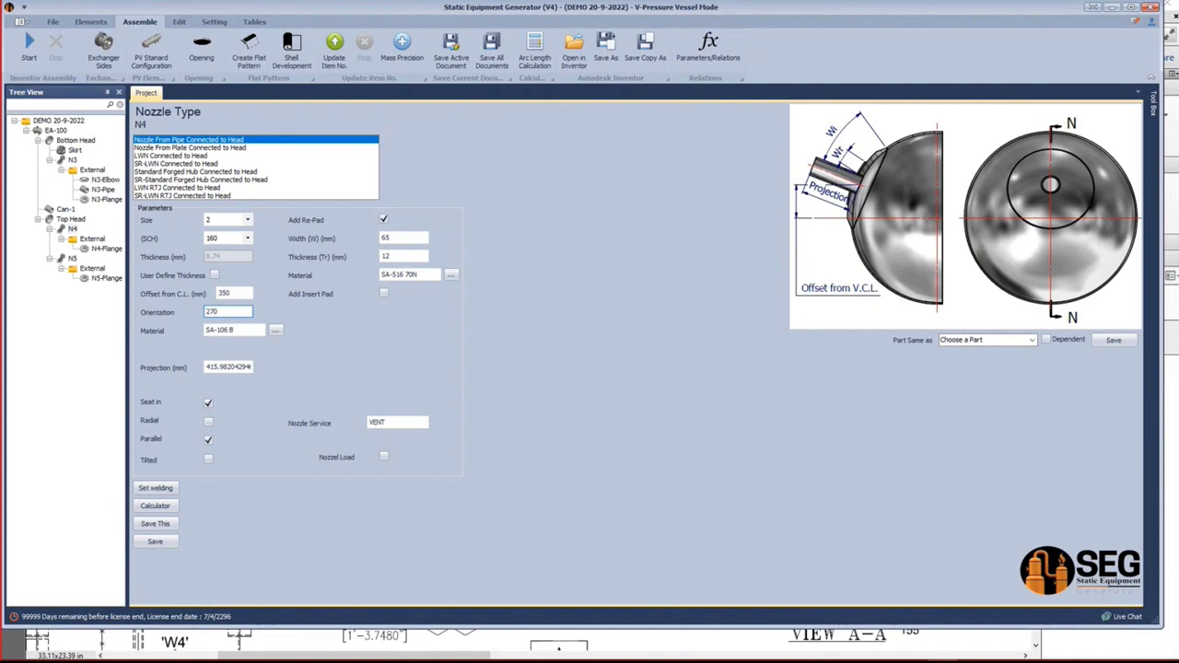
click(157, 542)
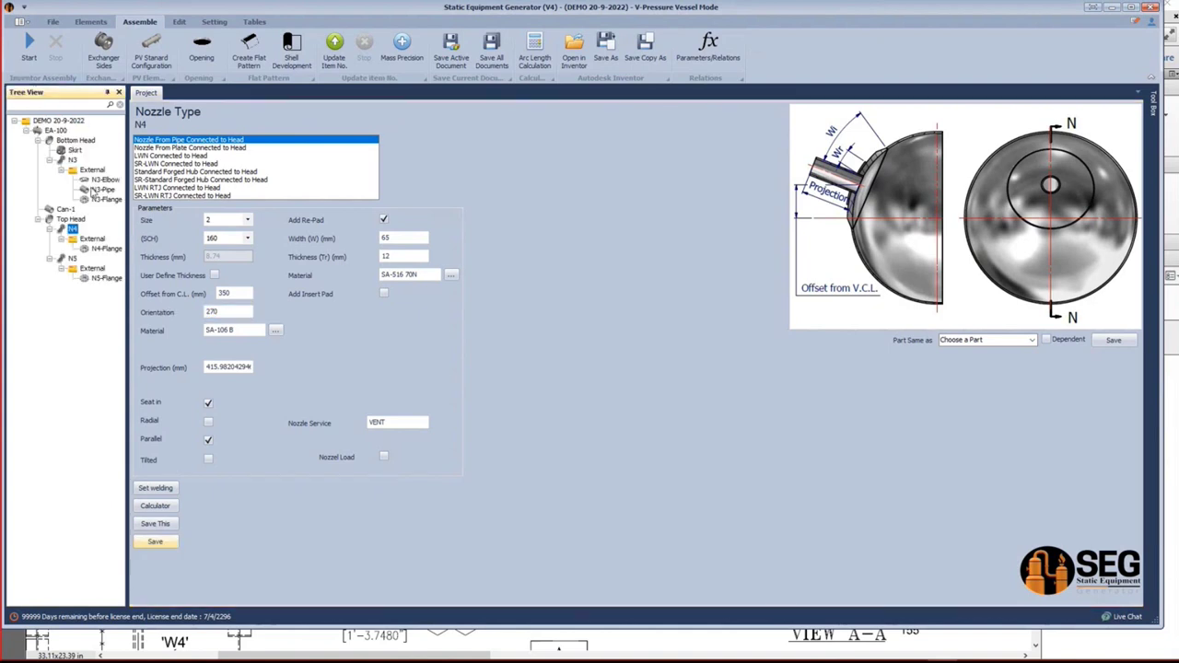
click(30, 44)
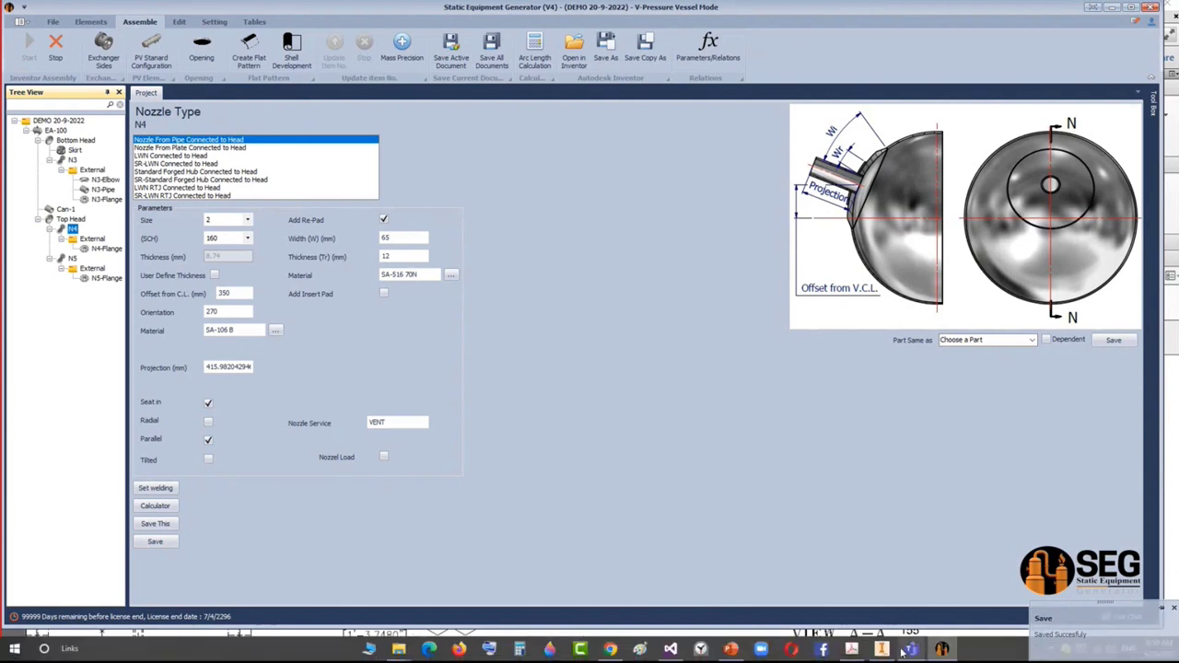
click(882, 649)
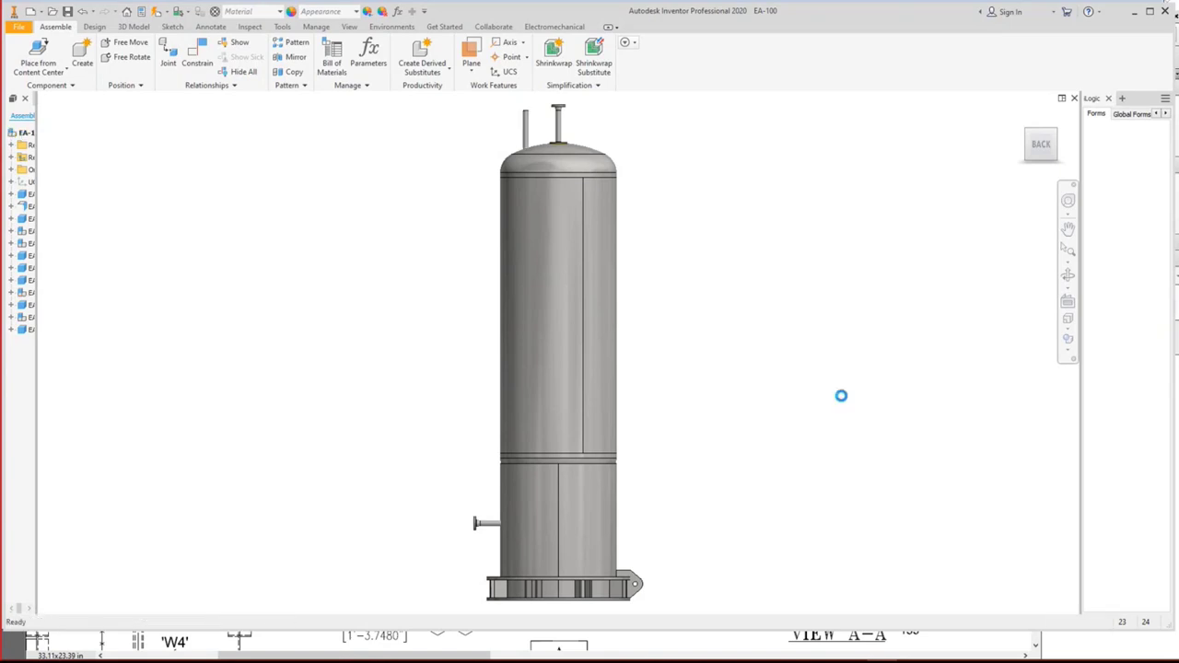
Save the EA-100 assembly and check nozzles N4 and N5 on the top head.
key(ctrl+s)
scroll(525, 148, up, 5)
scroll(571, 175, down, 3)
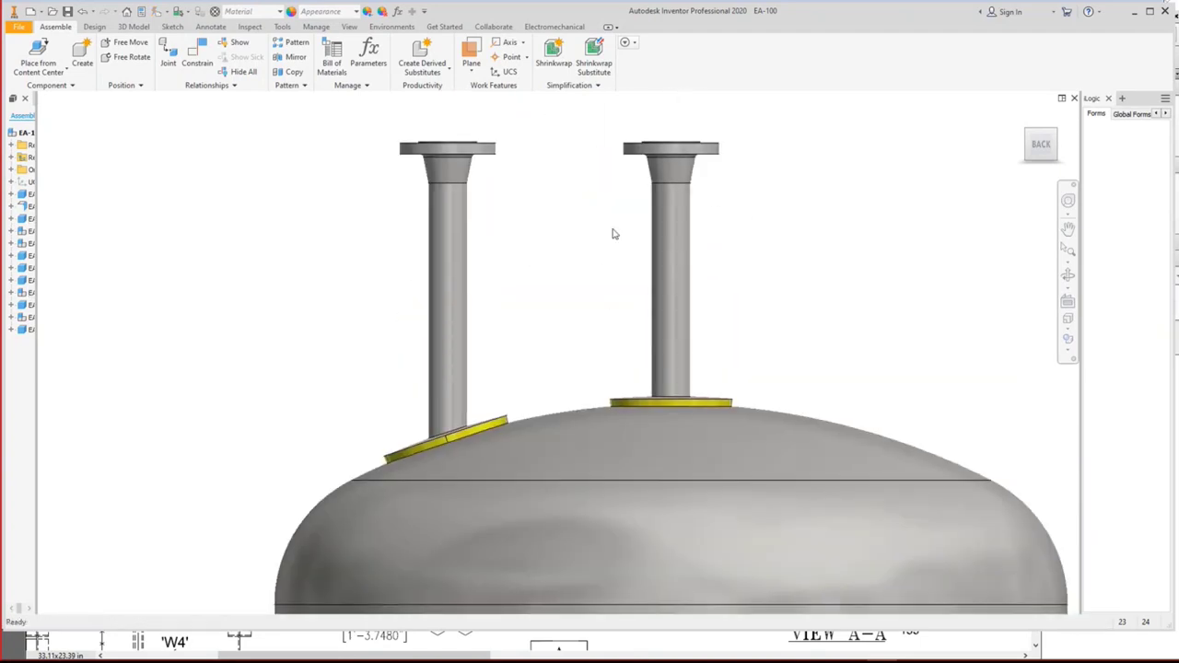
scroll(535, 223, down, 5)
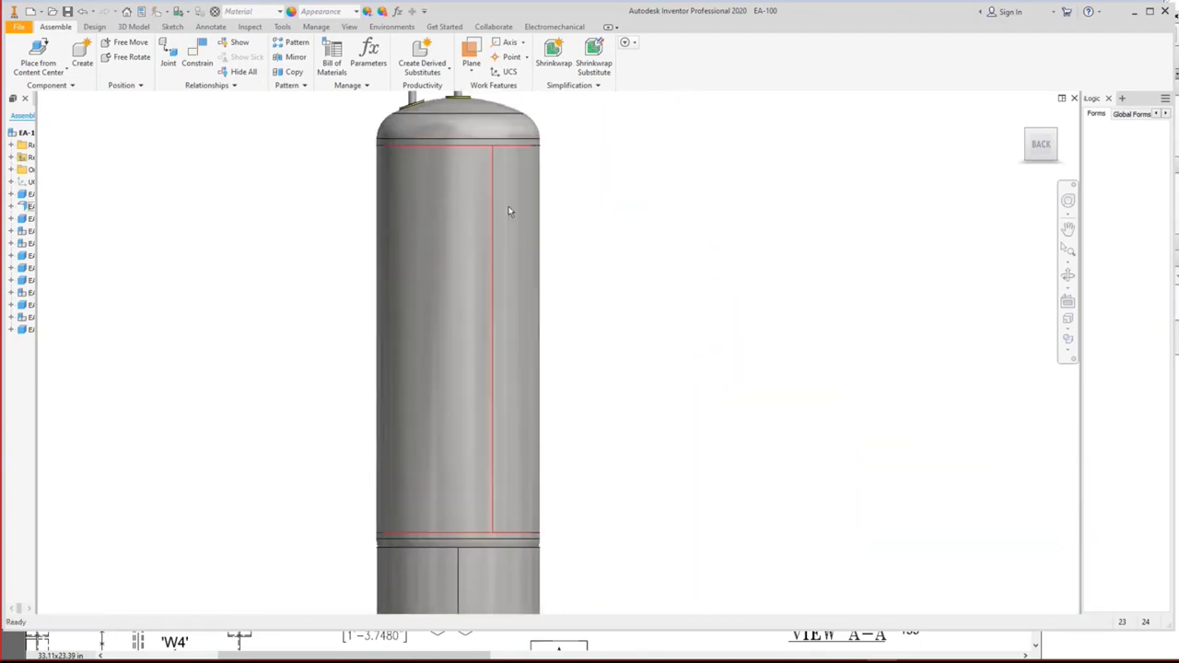
key(F2)
drag(682, 508, 706, 454)
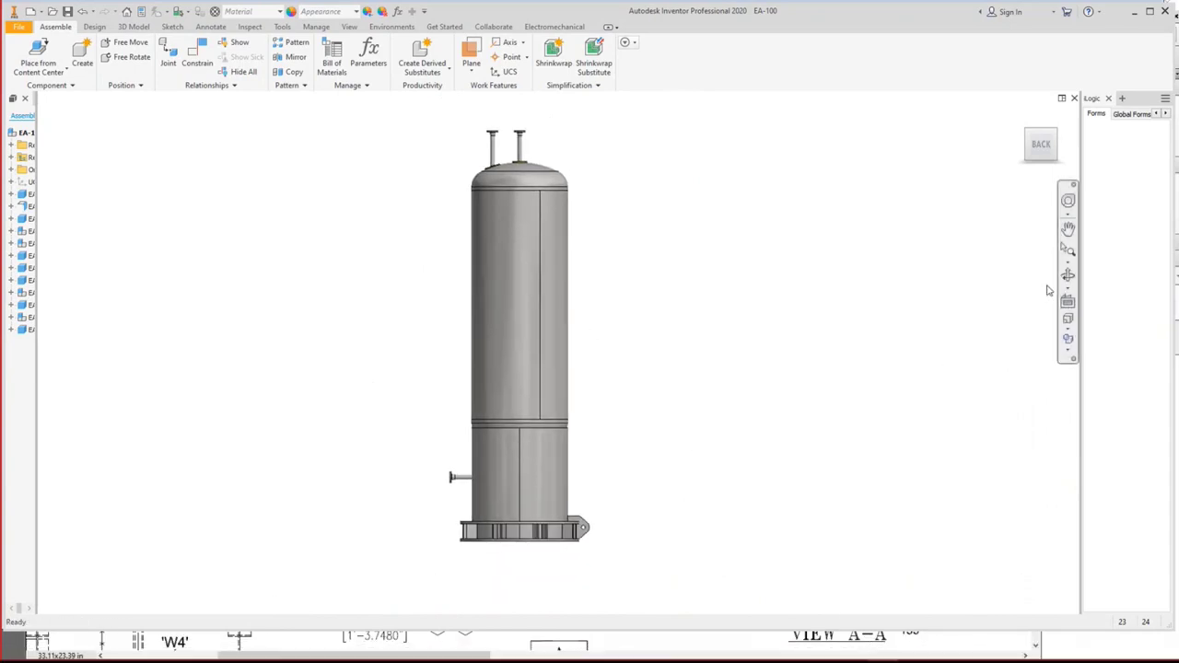
Examine the lower part of the vessel in 3D, including the side nozzle, skirt base ring and lug.
key(F6)
key(F4)
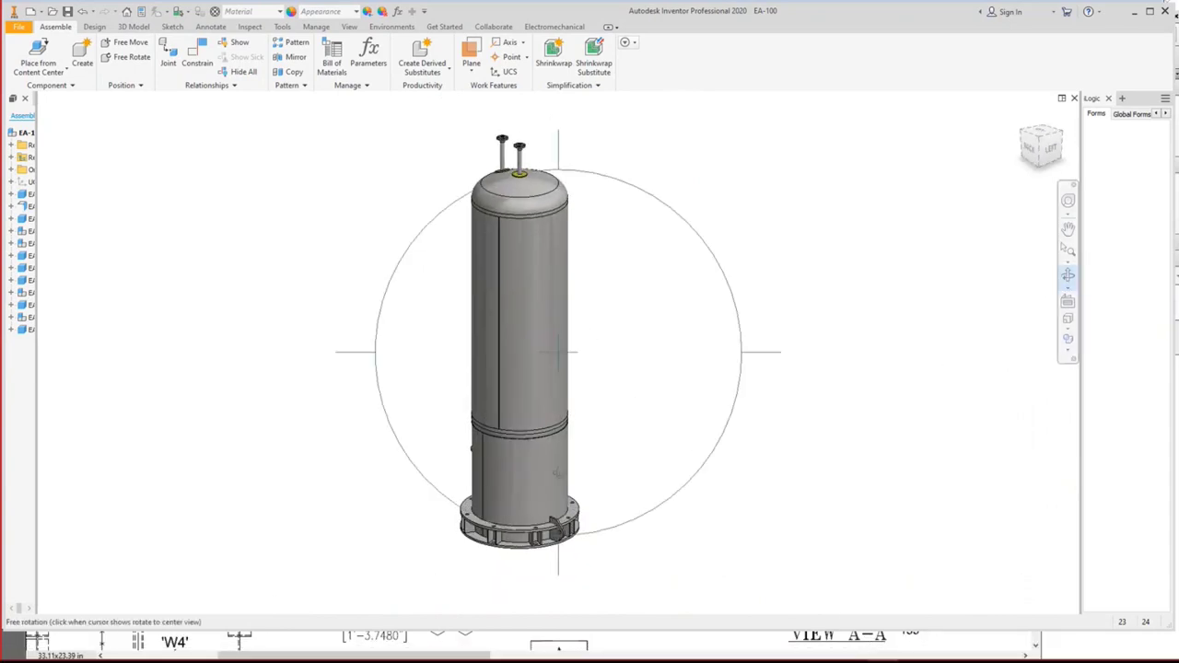
scroll(610, 420, up, 4)
key(F4)
drag(610, 419, 659, 399)
right_click(658, 399)
click(683, 406)
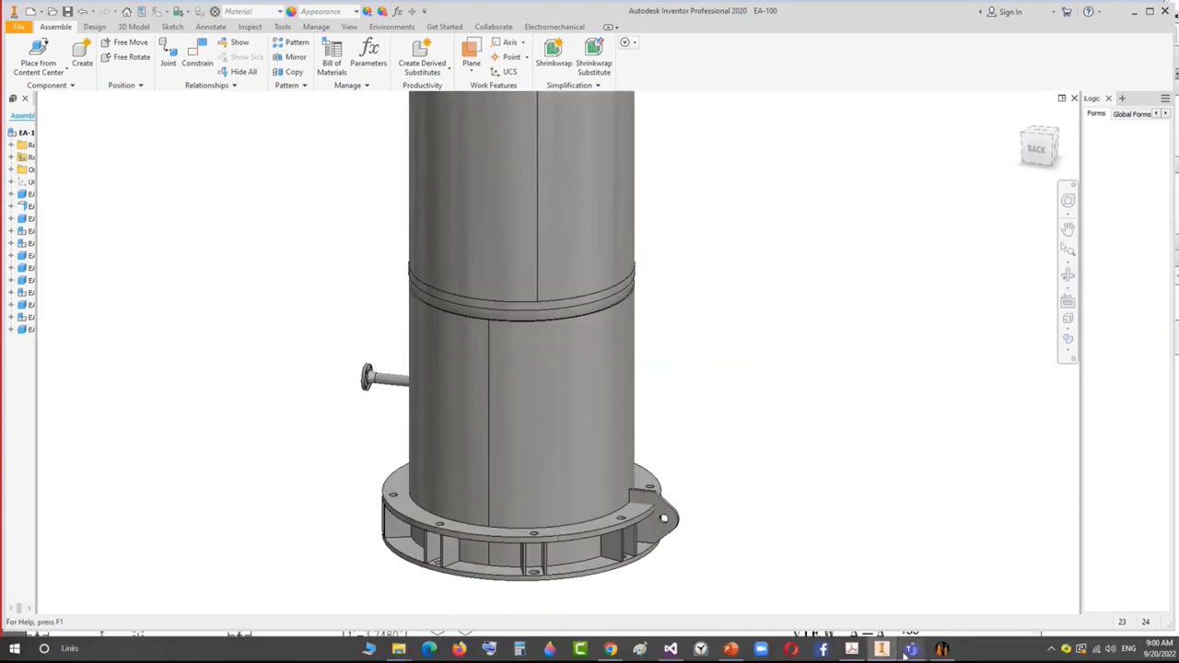
Switch to the Part-1 presentation in PowerPoint and read the Unreal Elements slide on attaching elements to other attachments.
click(731, 648)
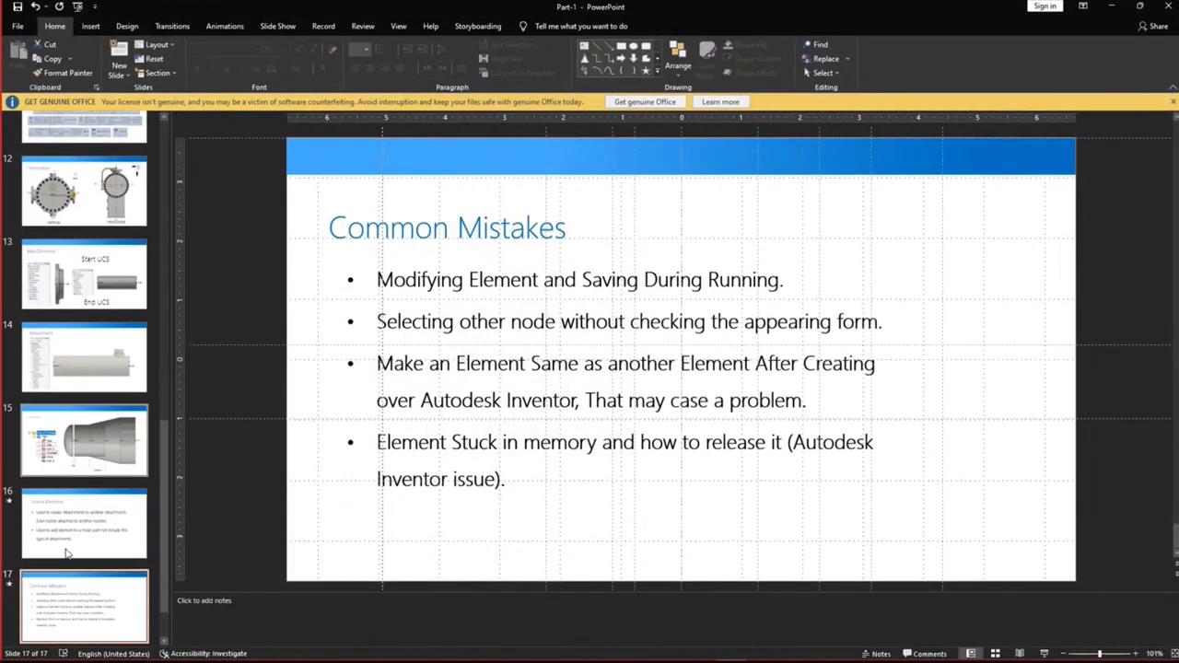
click(58, 507)
click(395, 242)
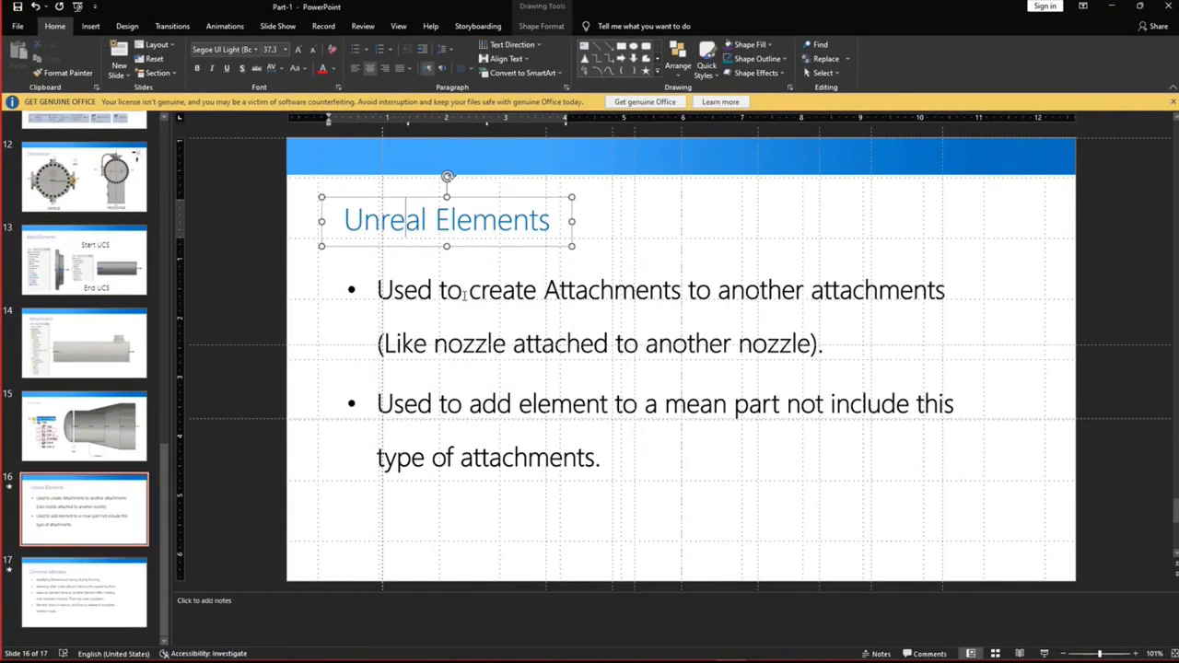
click(464, 293)
click(818, 232)
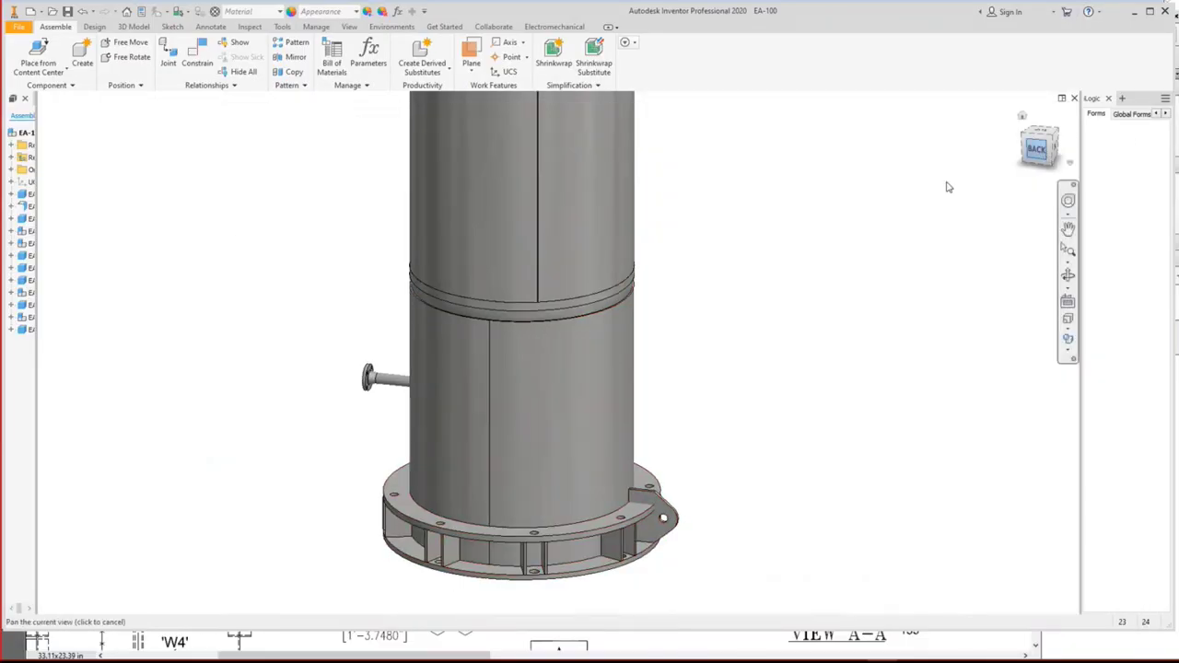
Examine the vessel's skirt region from the back view in Inventor.
click(1040, 146)
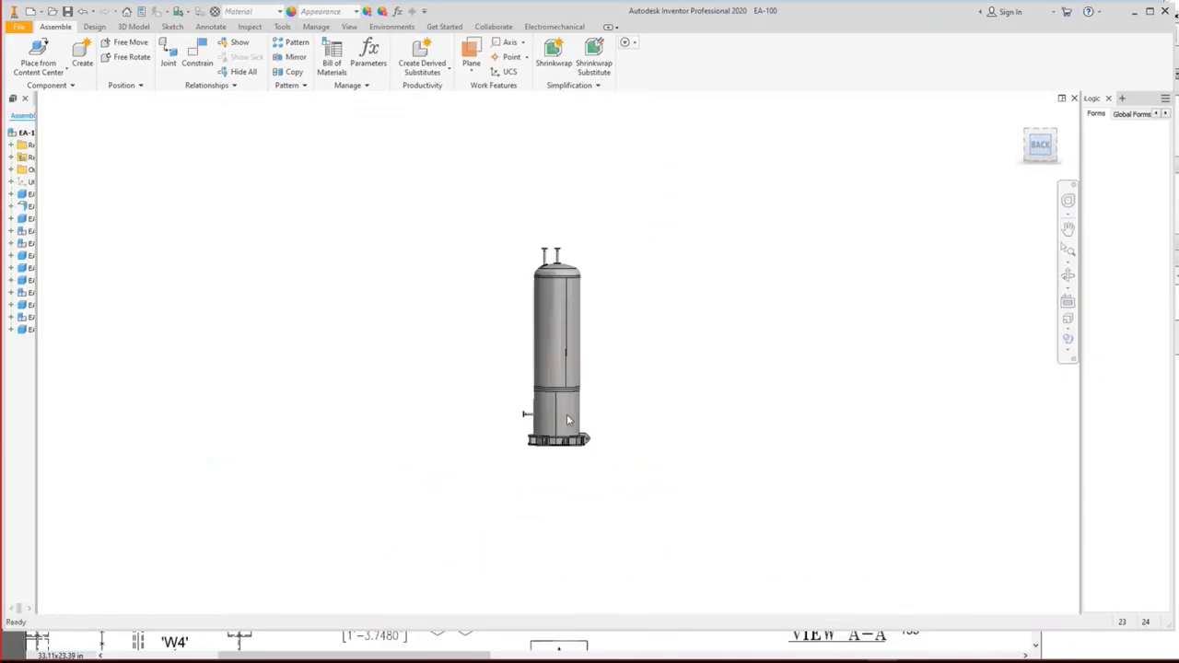
scroll(569, 420, up, 4)
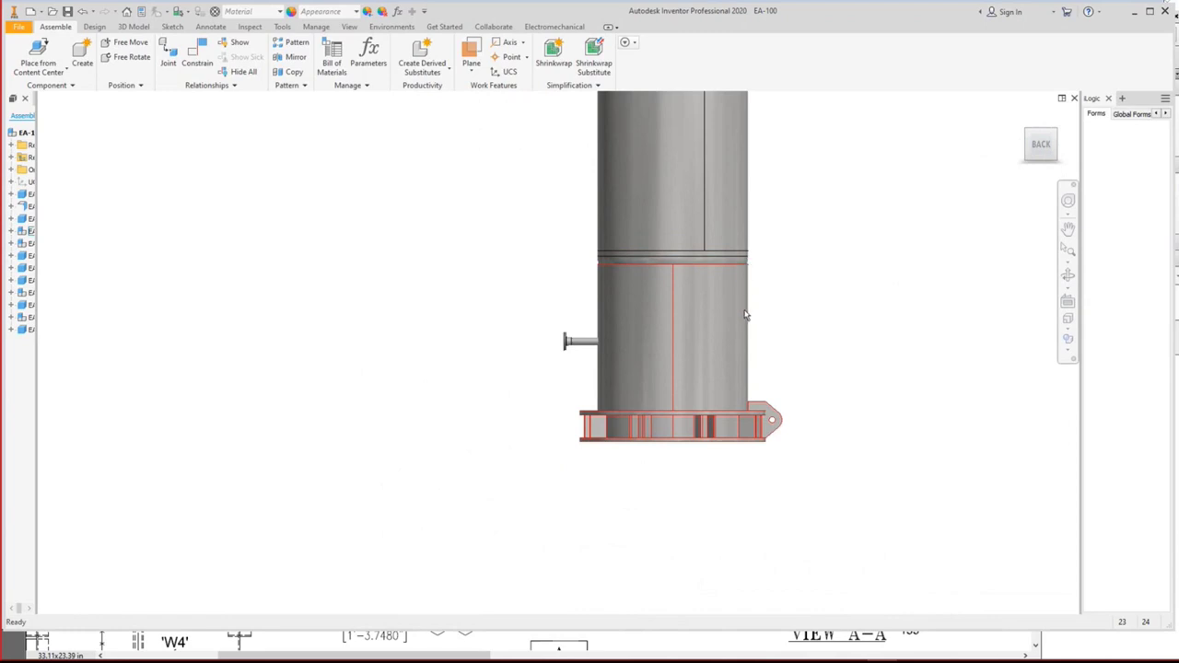
drag(799, 289, 594, 325)
click(811, 332)
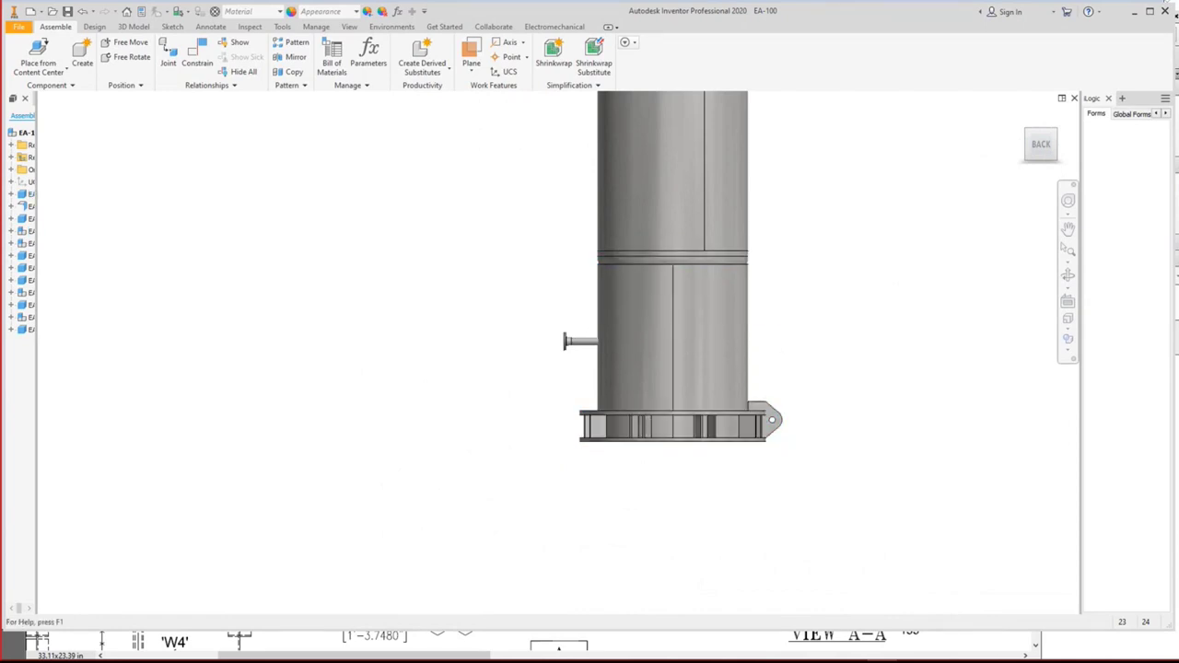
Switch to Static Equipment Generator and add a shell element named Connection Point to EA-100.
click(942, 650)
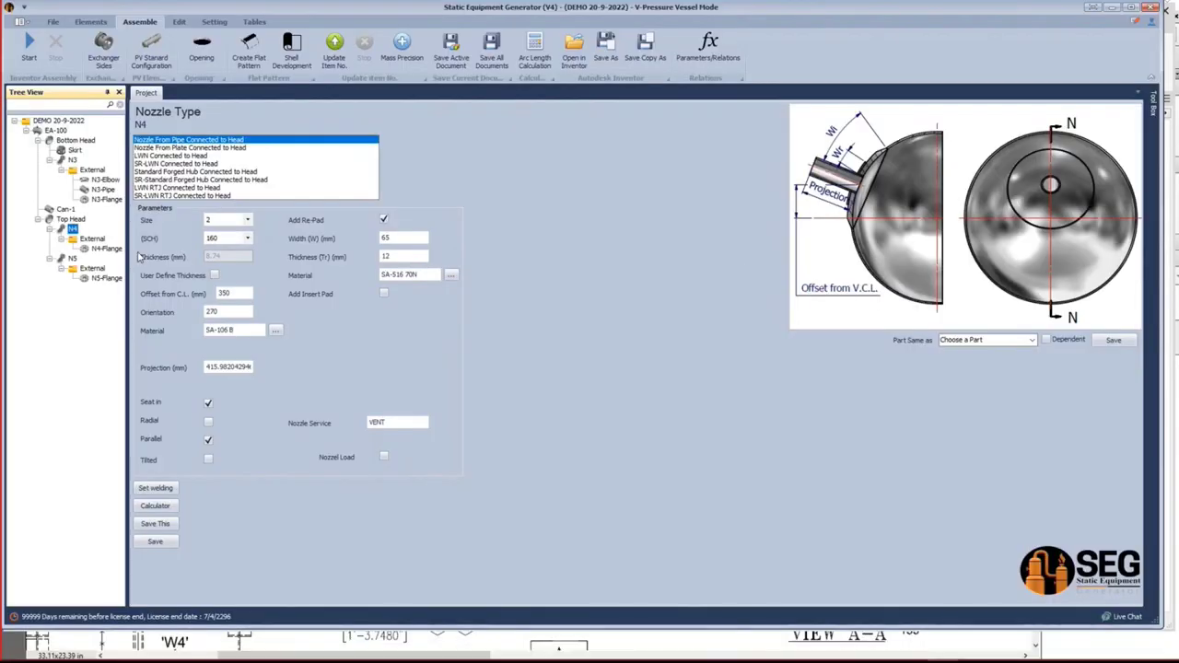
click(61, 131)
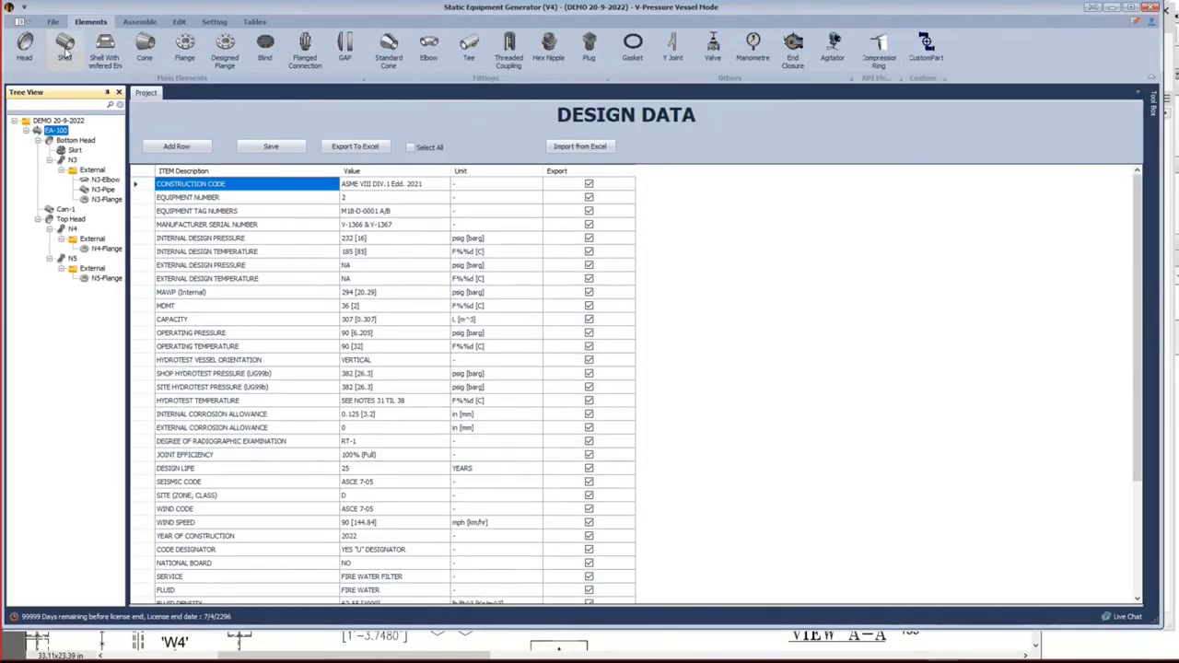
click(69, 53)
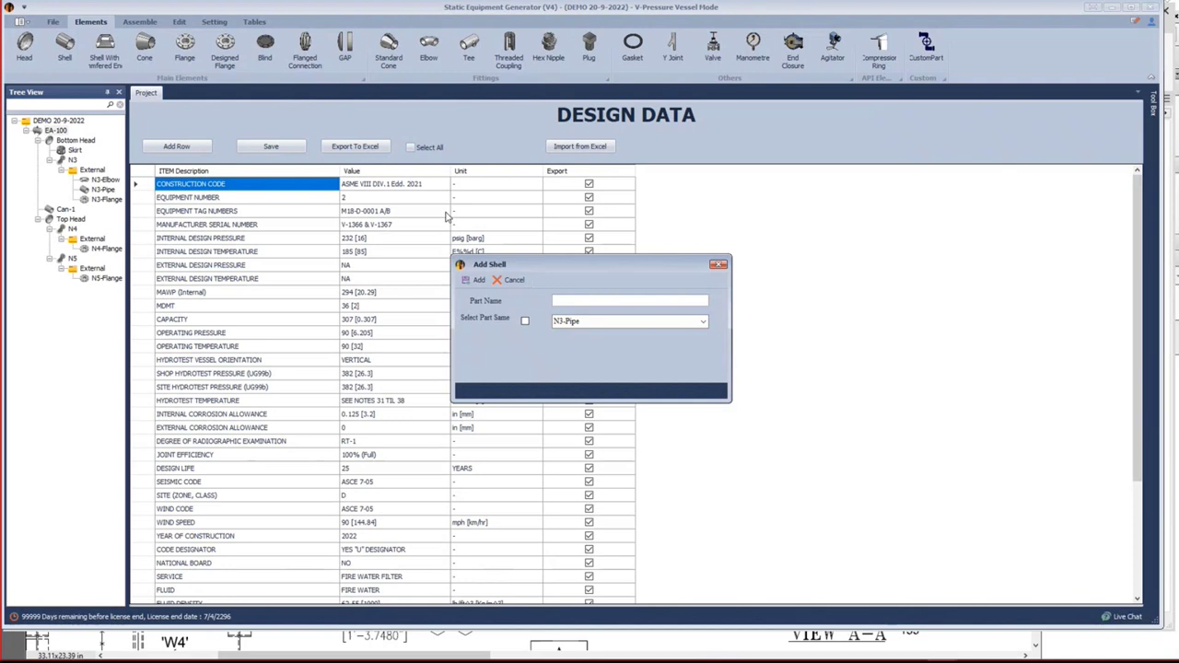
text(Connection Point)
key(Return)
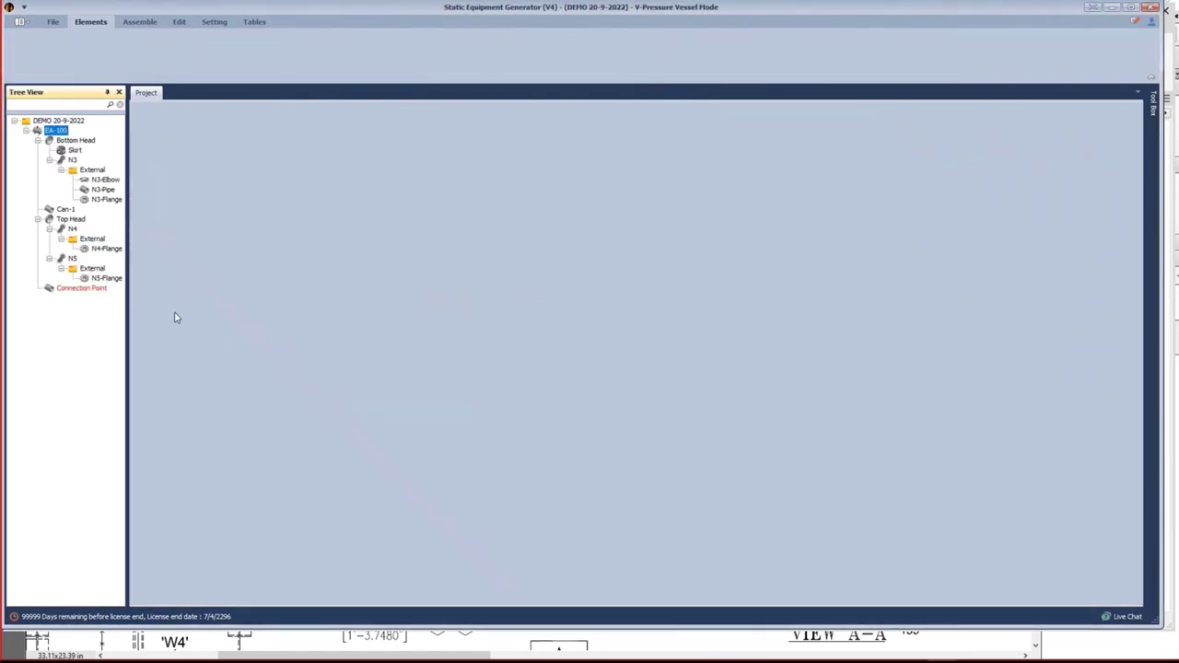
Set the Connection Point element's shell type to Connection Point for nozzles as a Shell.
click(88, 289)
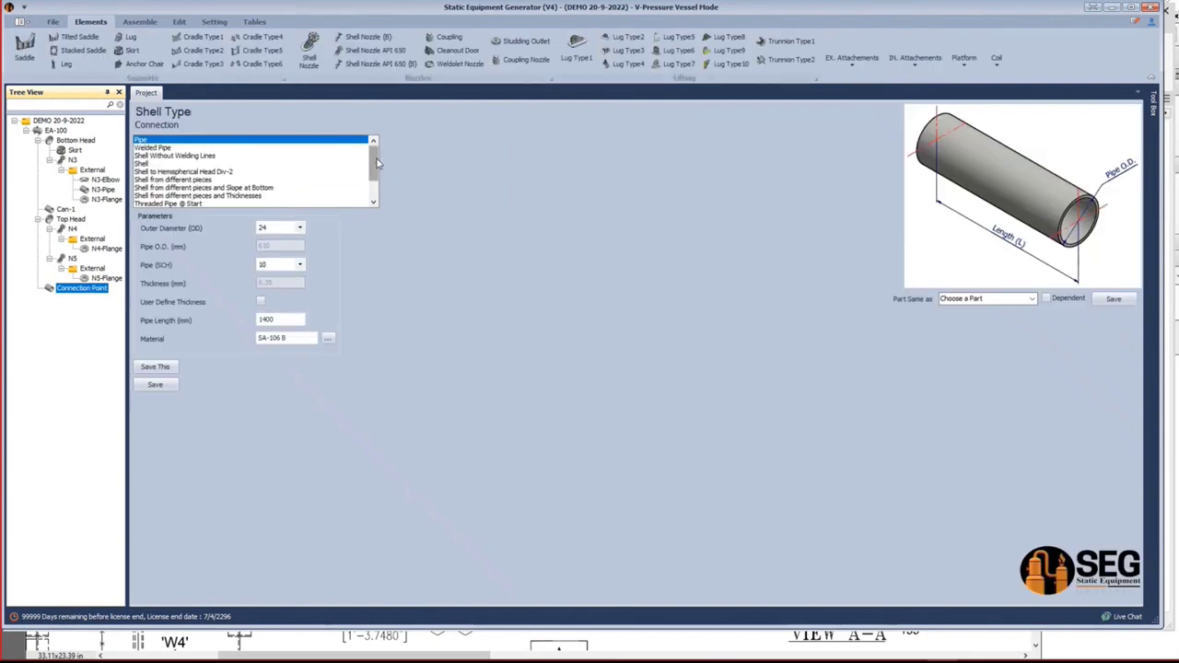
drag(379, 164, 380, 201)
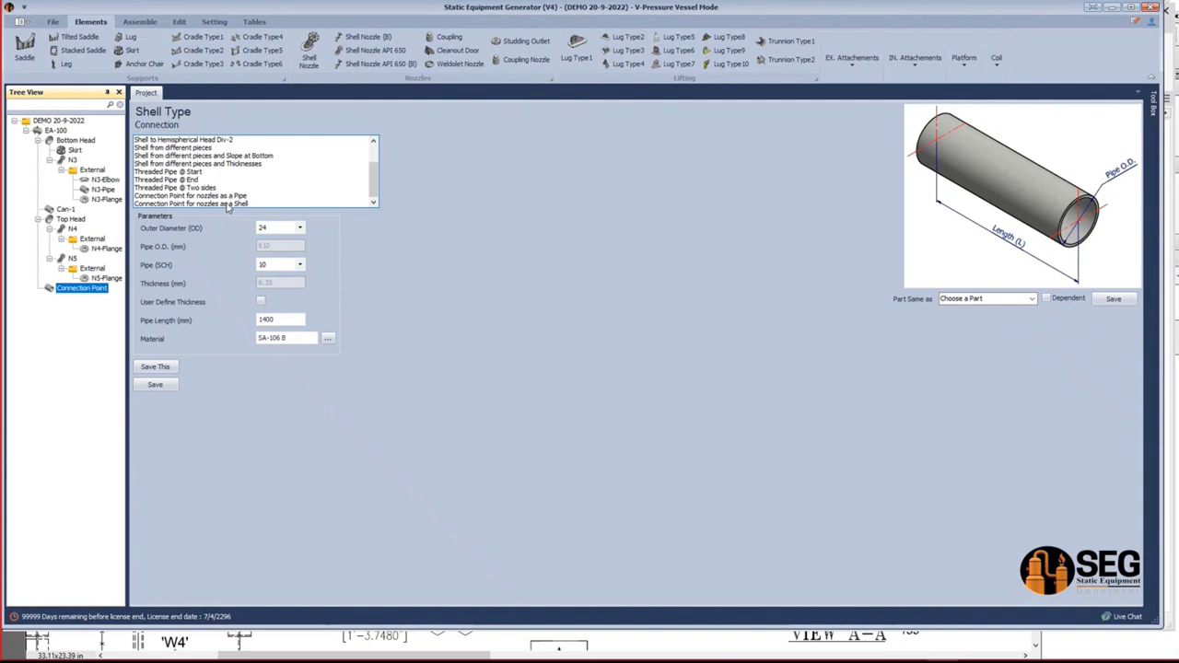
click(229, 204)
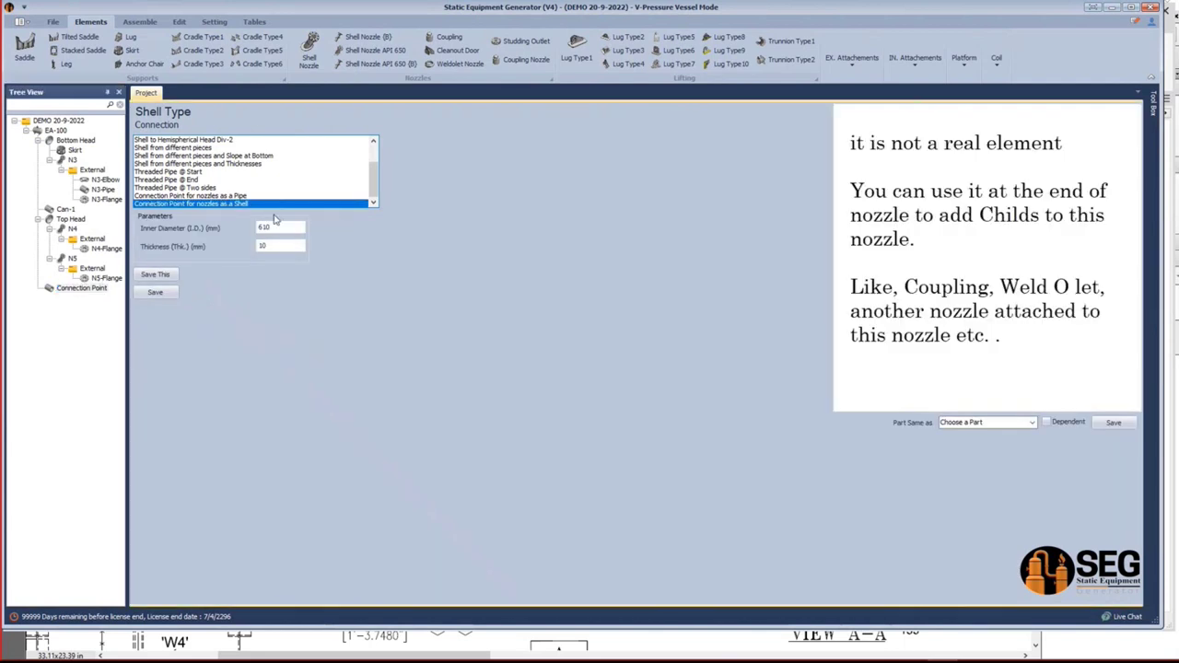
Define the connection point as a shell type for nozzles with 1224 mm inner diameter and 8 mm thickness, and save it.
click(265, 231)
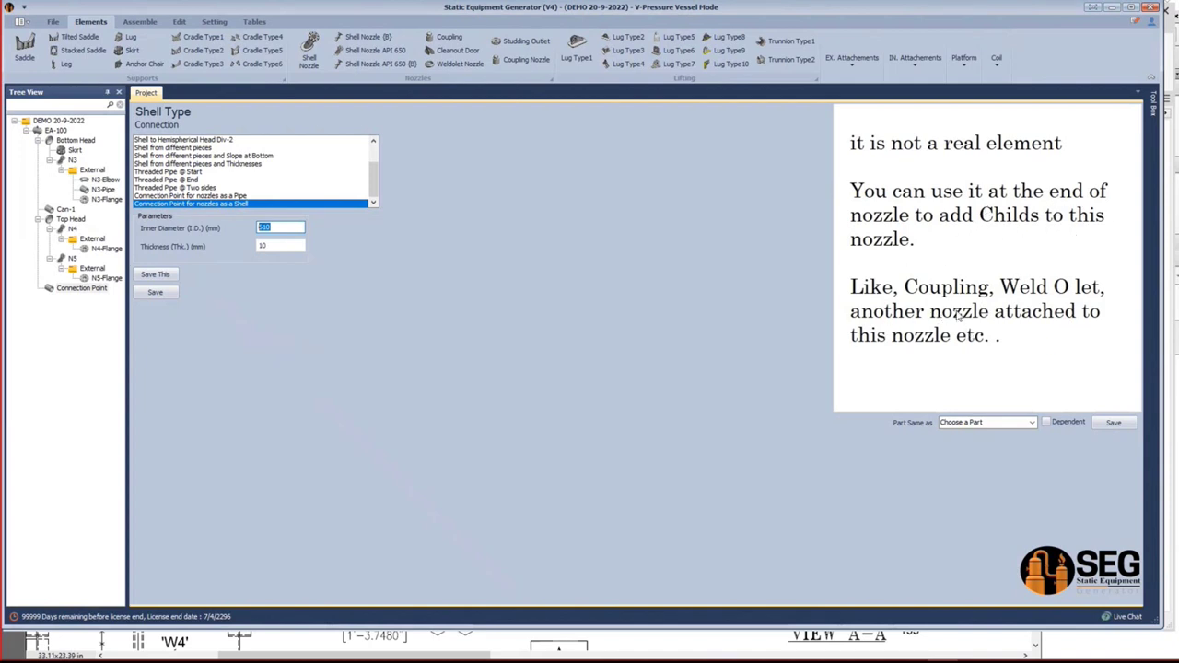
click(212, 196)
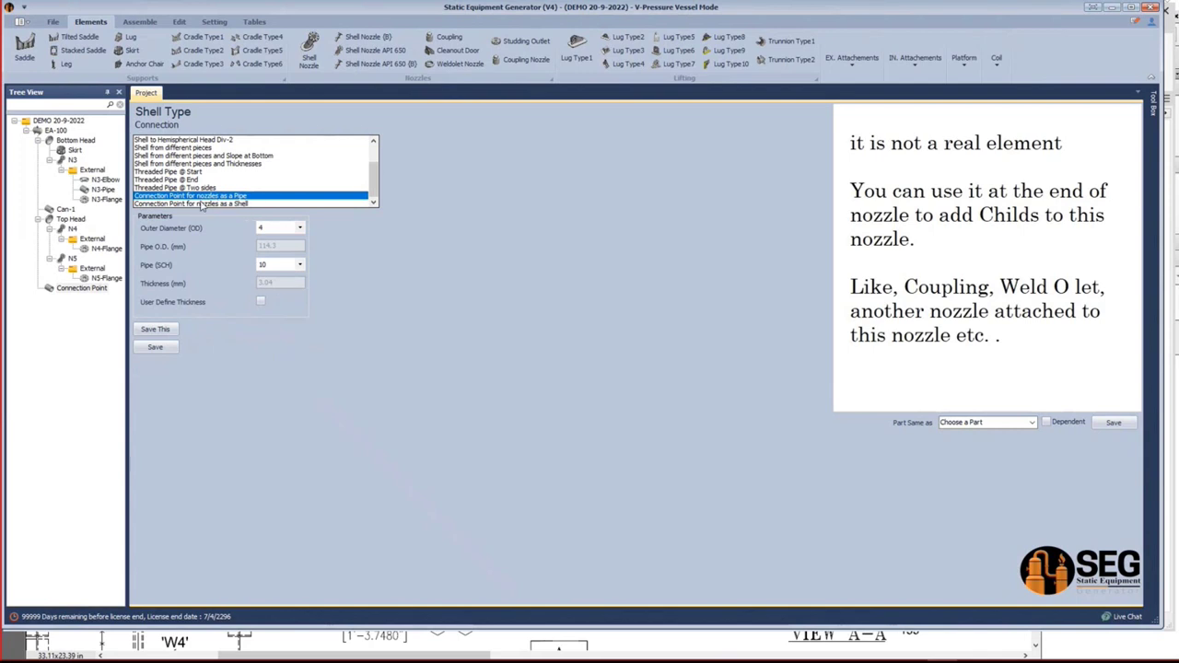
click(241, 203)
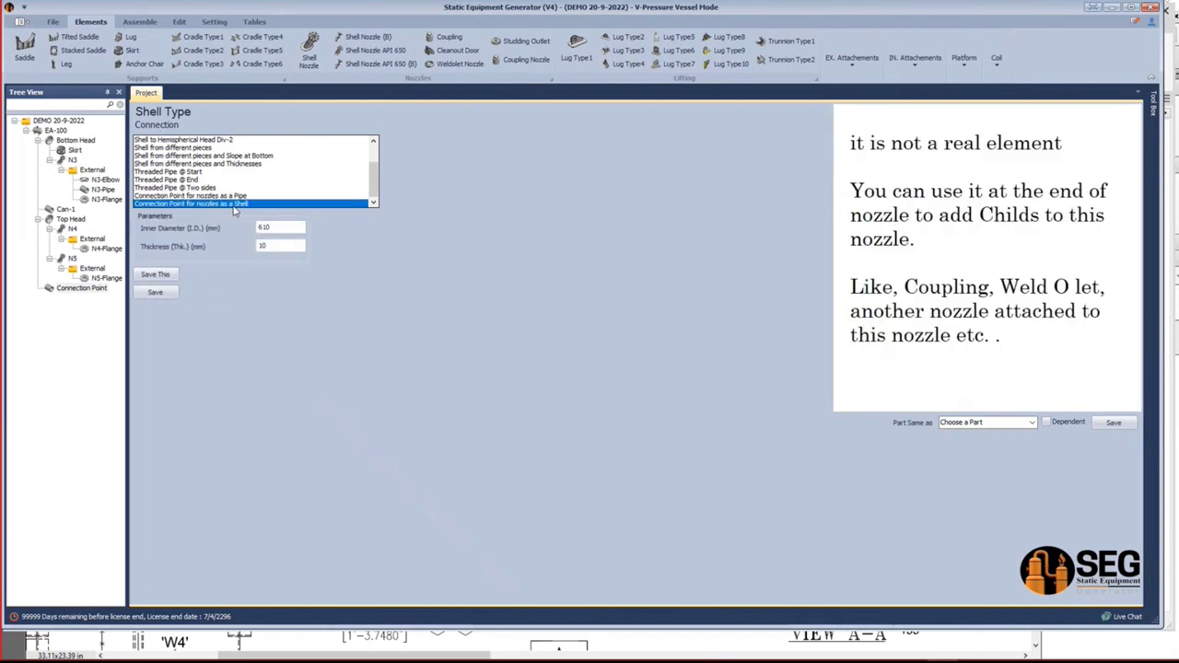
double_click(284, 232)
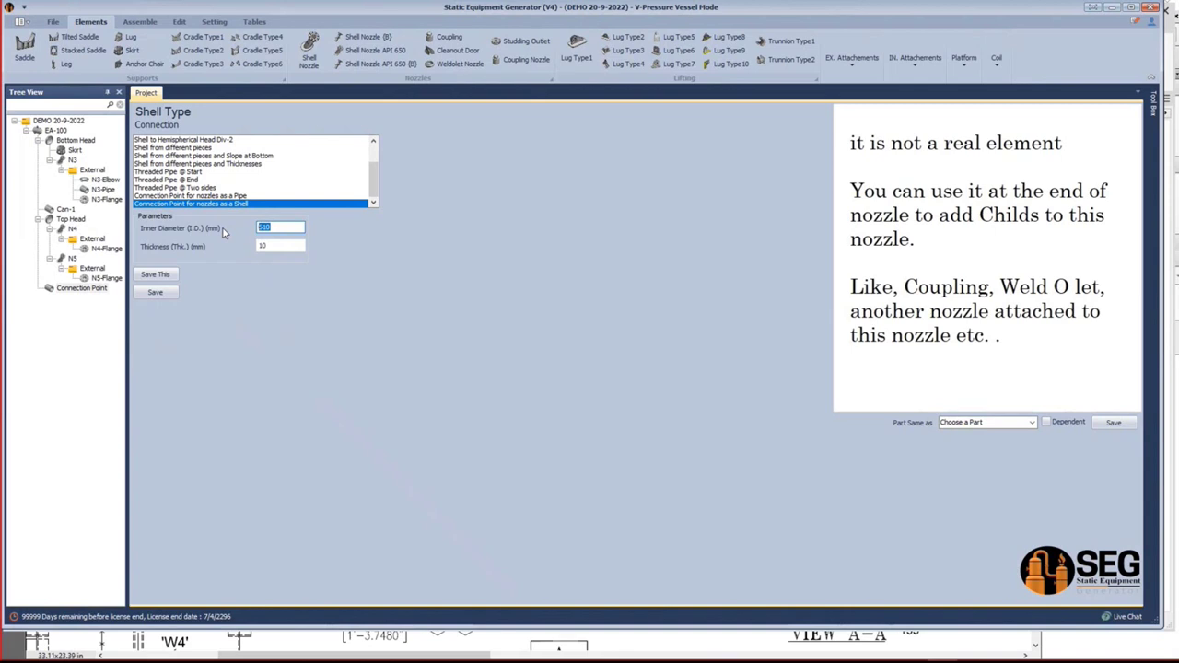
text(1224)
click(268, 245)
double_click(262, 245)
text(8)
click(155, 292)
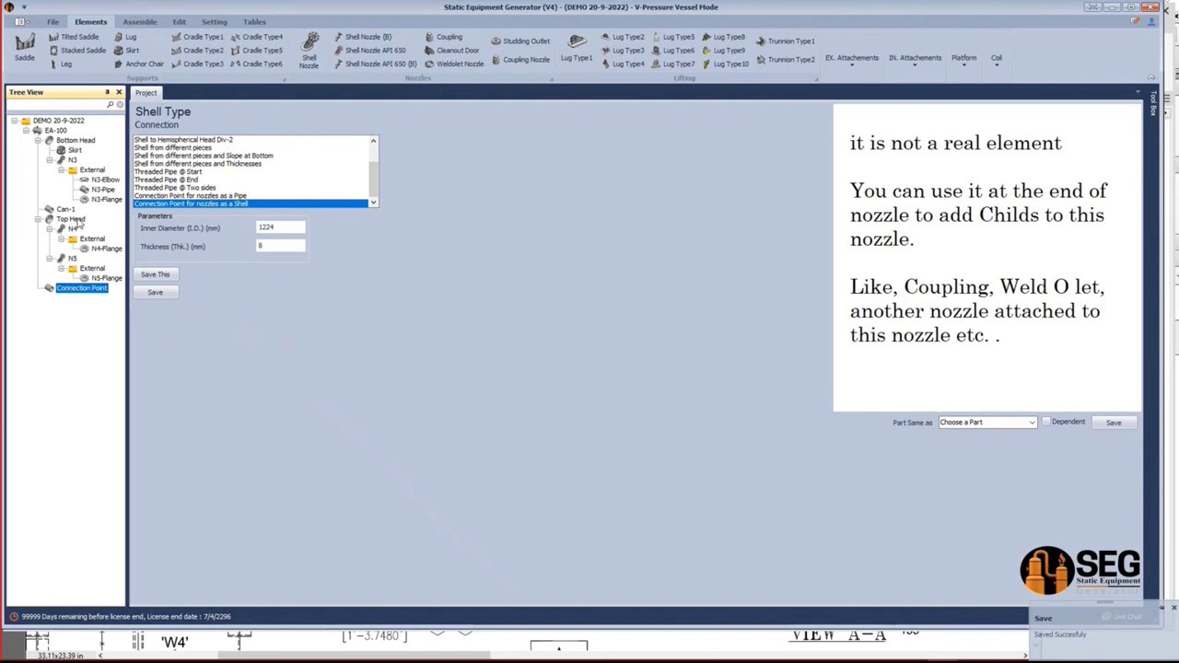
Switch to Autodesk Inventor and examine the EA-100 vessel model around the junction between shell, bottom head and skirt.
click(886, 648)
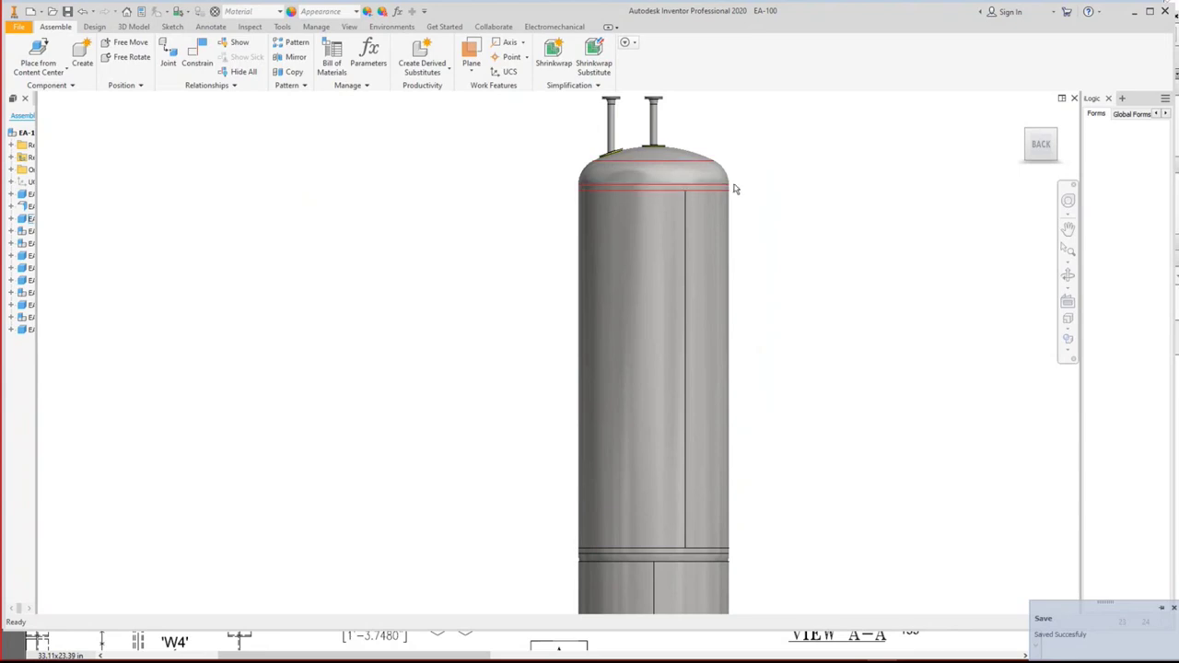
scroll(737, 426, up, 5)
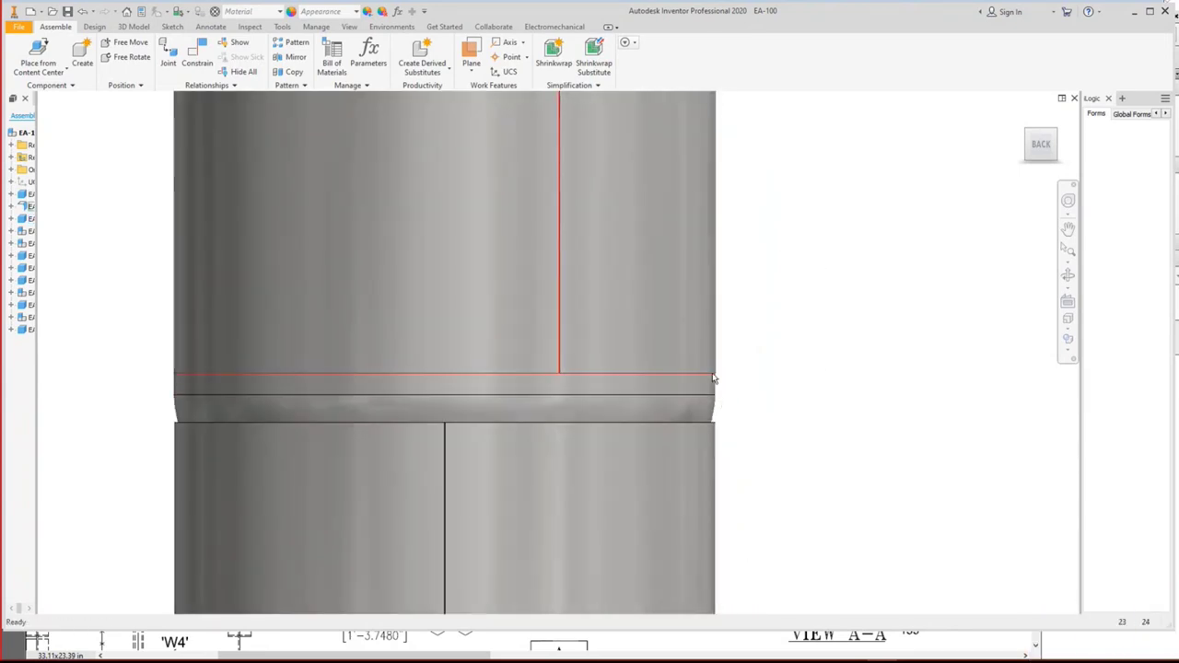
middle_drag(729, 374, 749, 242)
scroll(749, 323, down, 3)
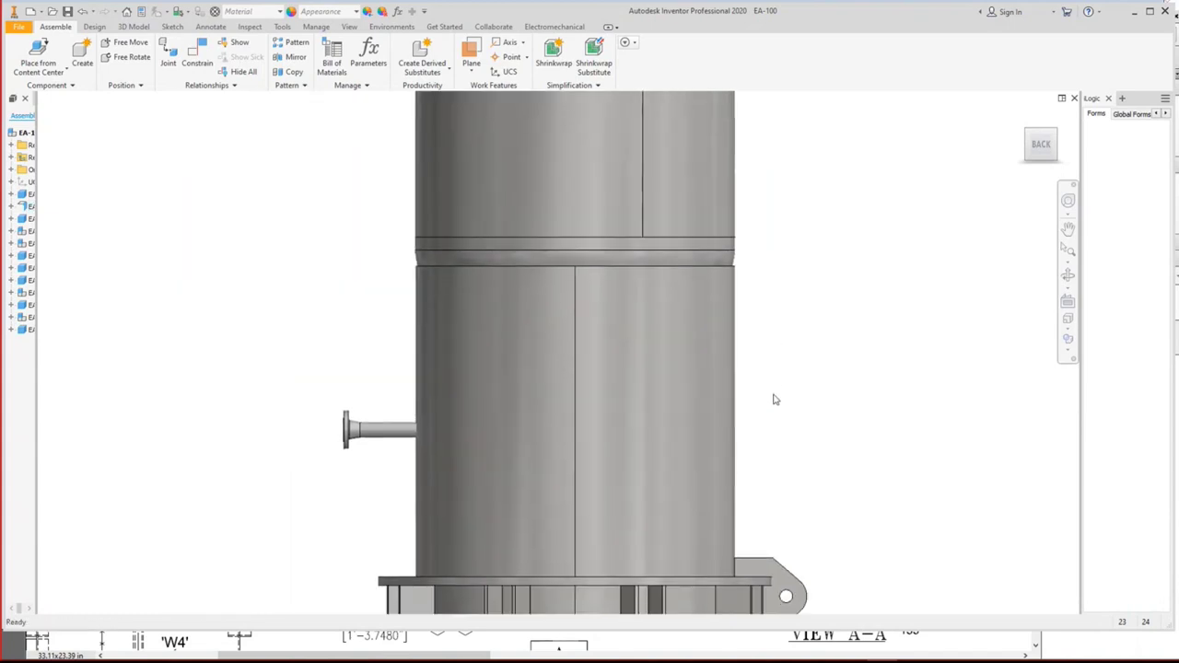
scroll(765, 244, down, 4)
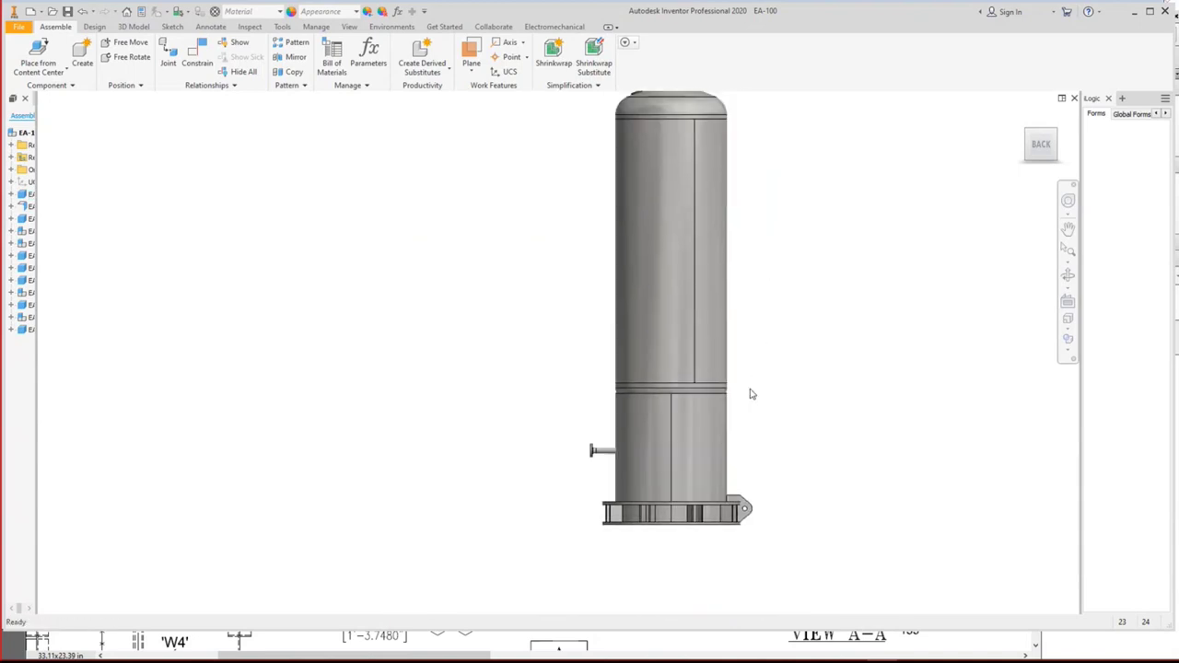
middle_drag(749, 267, 734, 219)
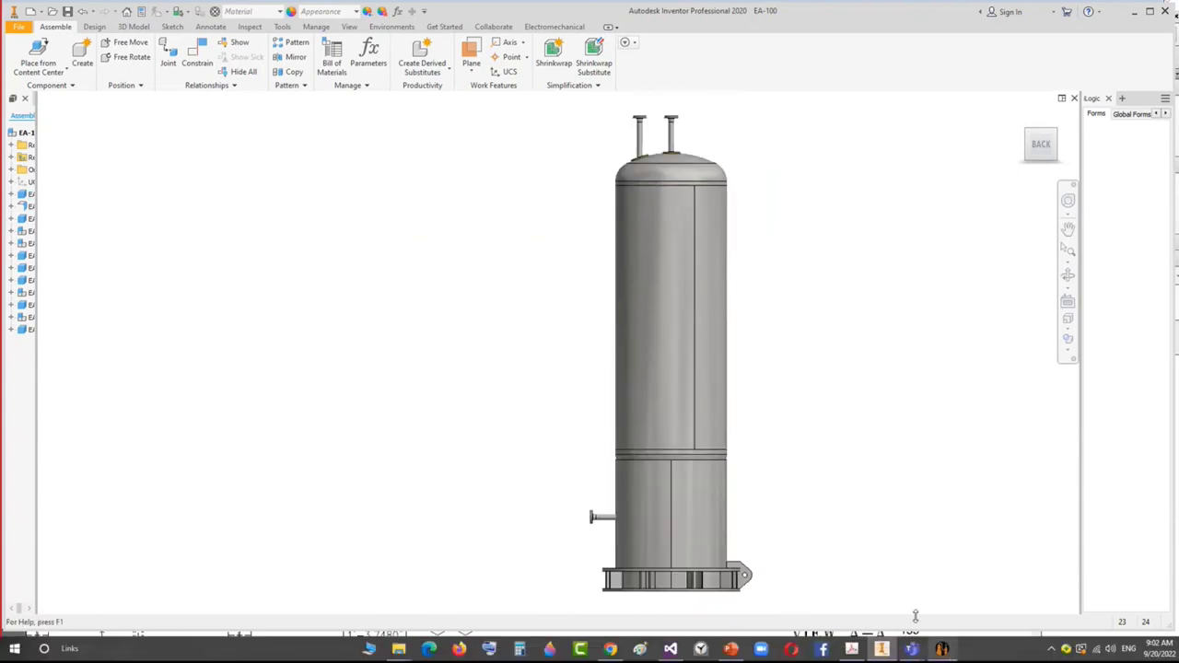
Return to Static Equipment Generator and move the Connection Point after the Bottom Head in the vessel's part order.
click(942, 648)
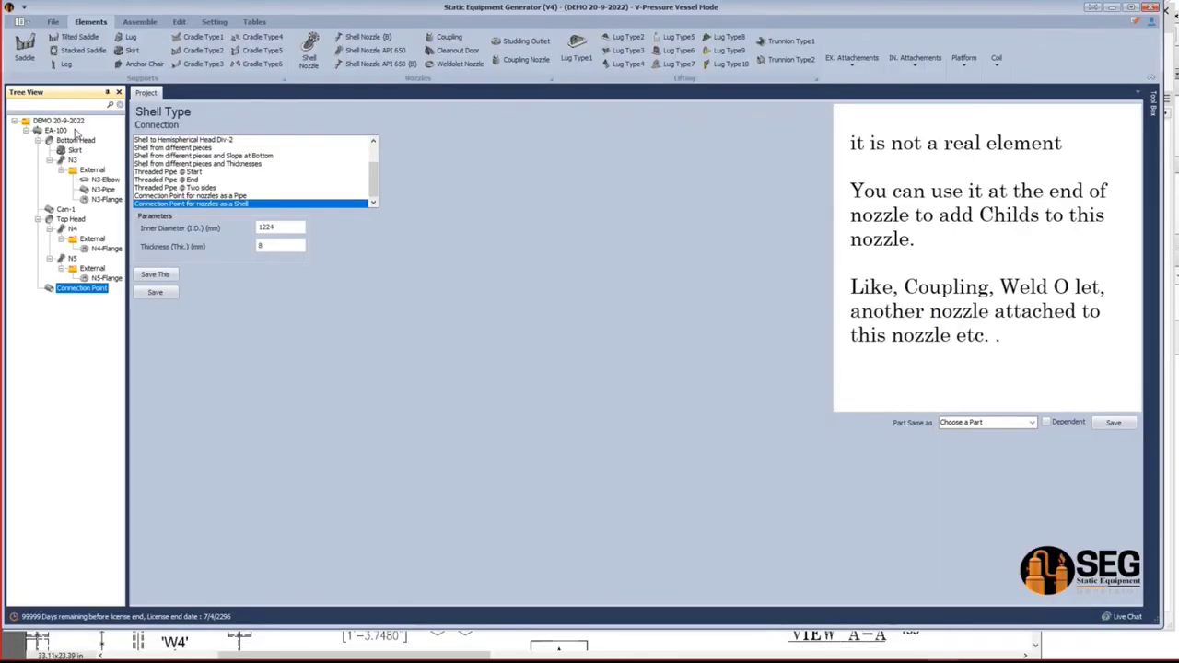
right_click(80, 295)
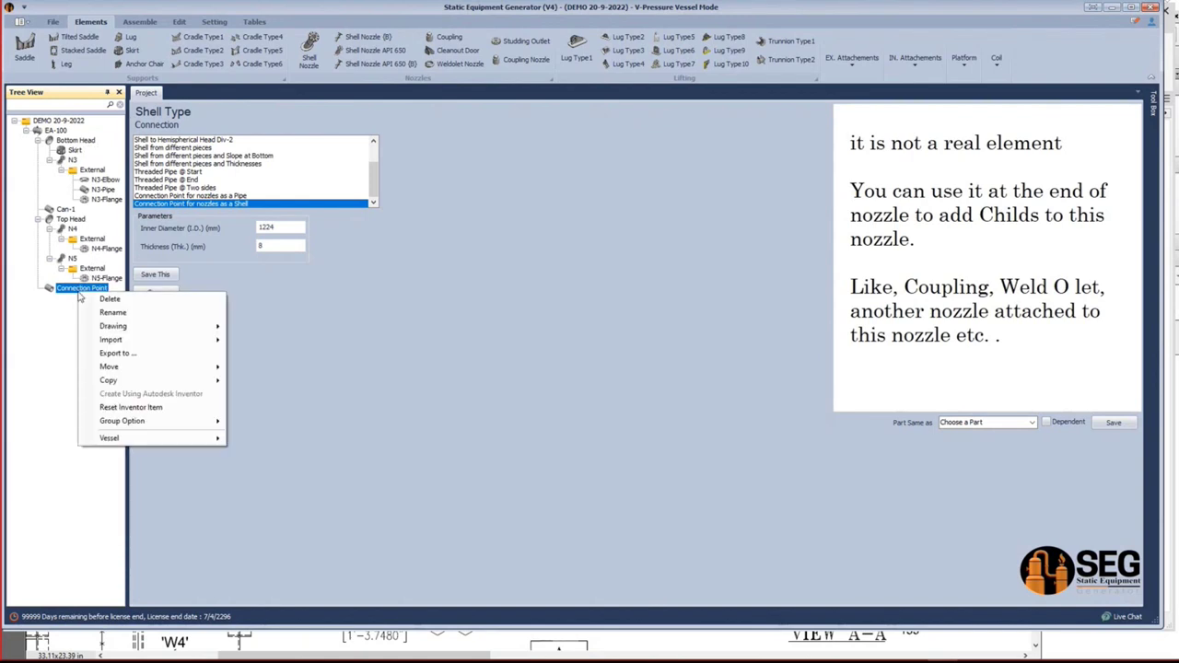
mouse_move(156, 368)
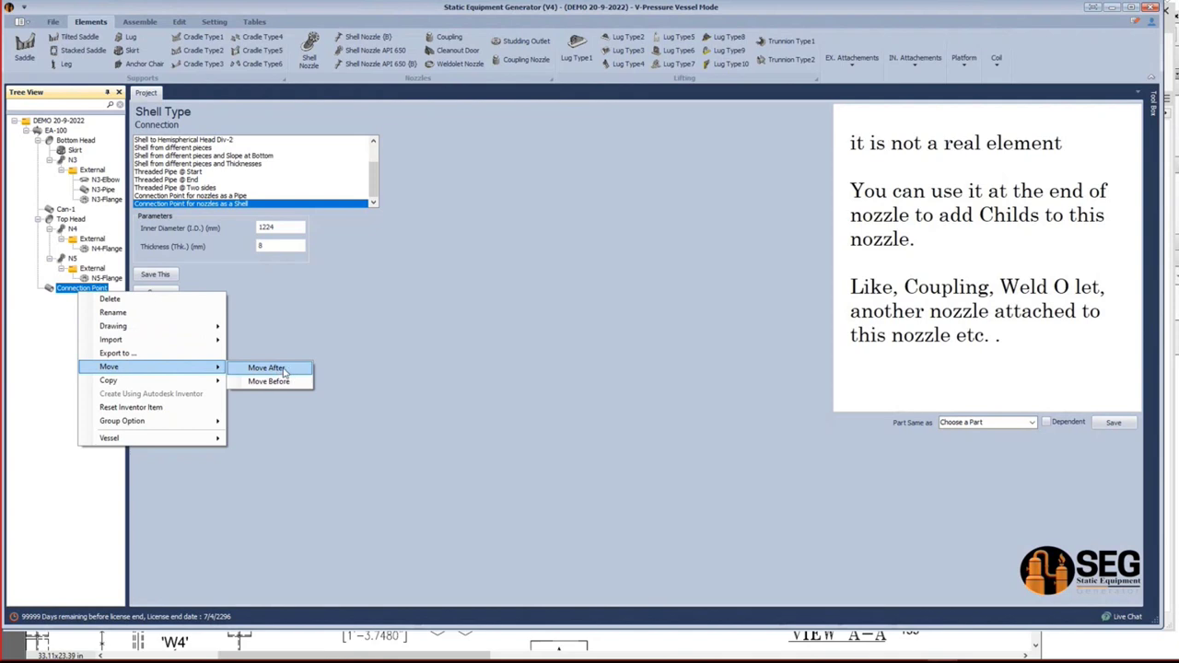
click(266, 369)
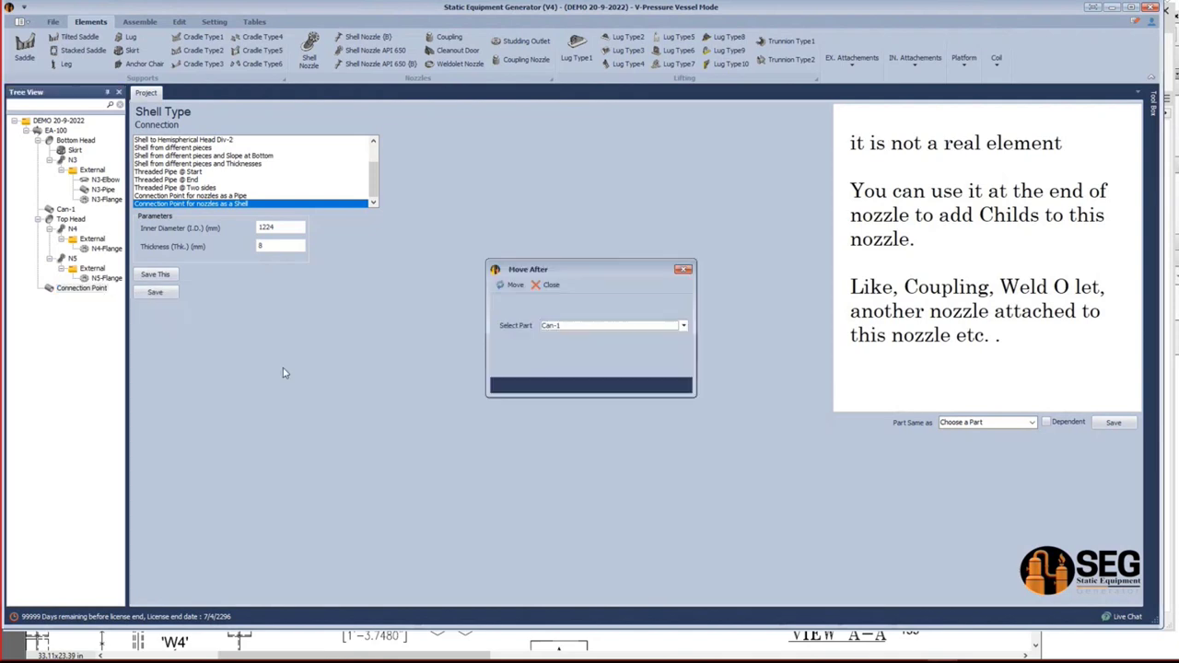
click(557, 326)
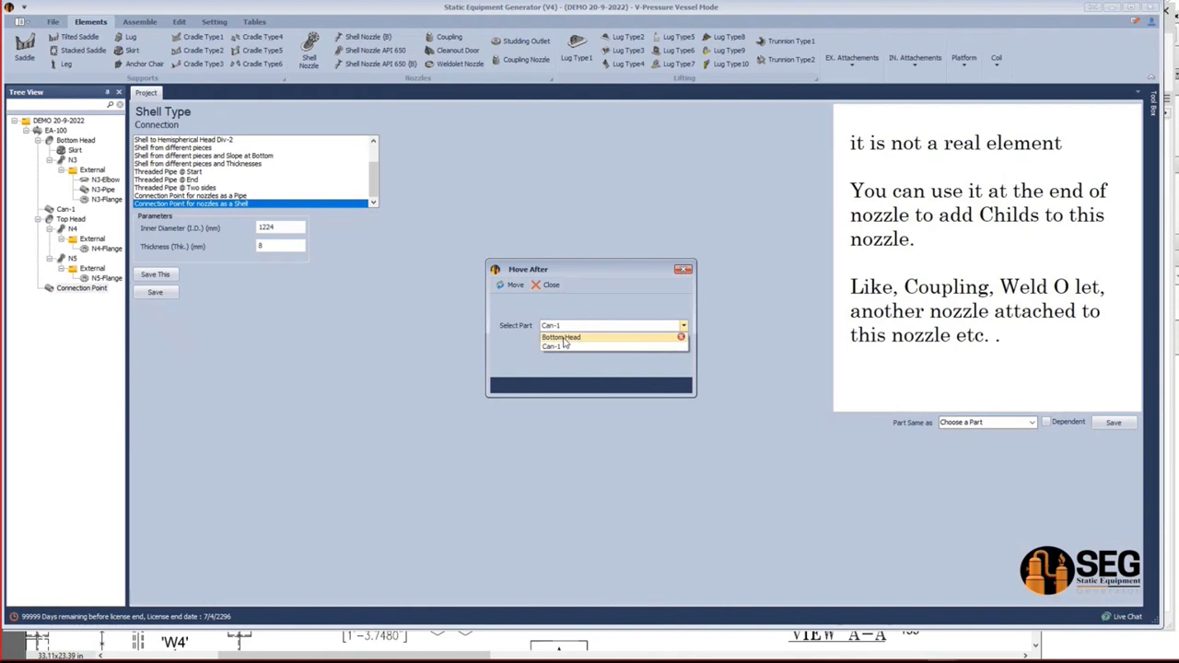
click(565, 342)
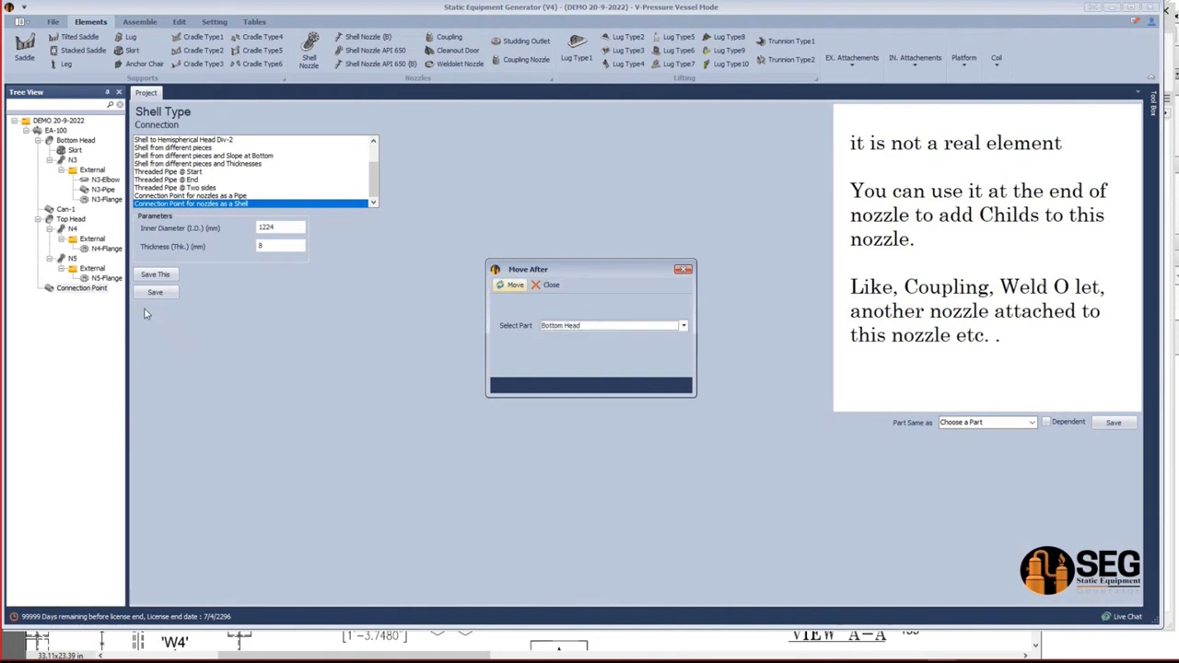
click(509, 285)
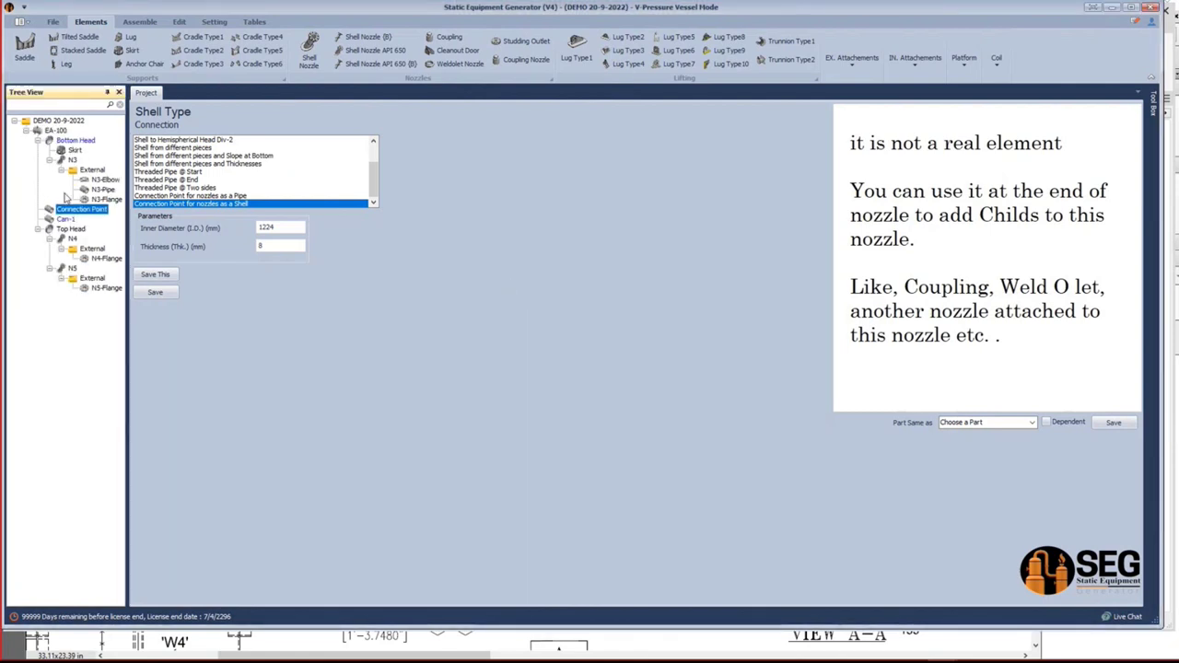
Add a Shell Nozzle (B) named SV1 to the Connection Point and open its parameters.
click(72, 141)
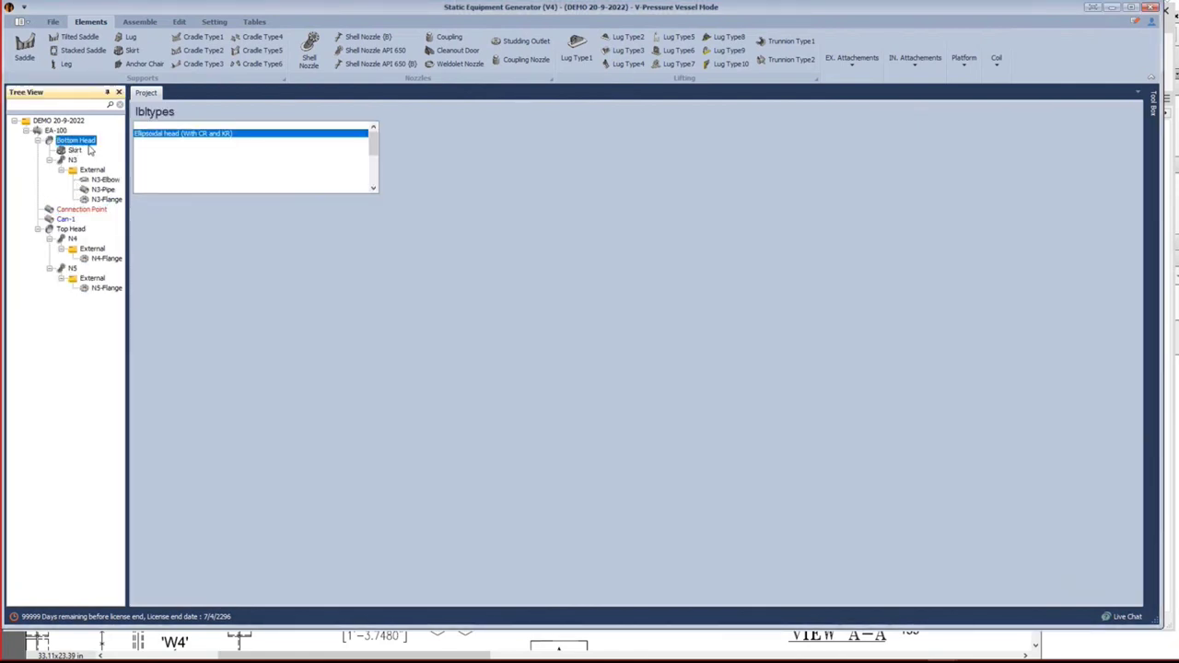
click(68, 220)
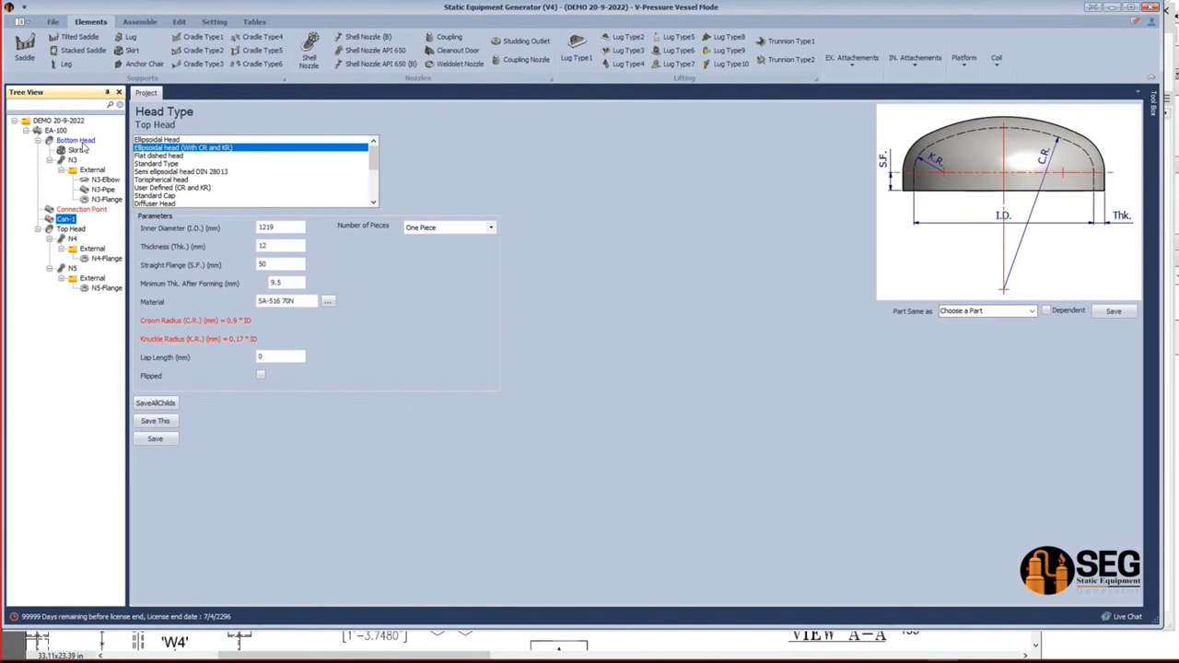
click(87, 211)
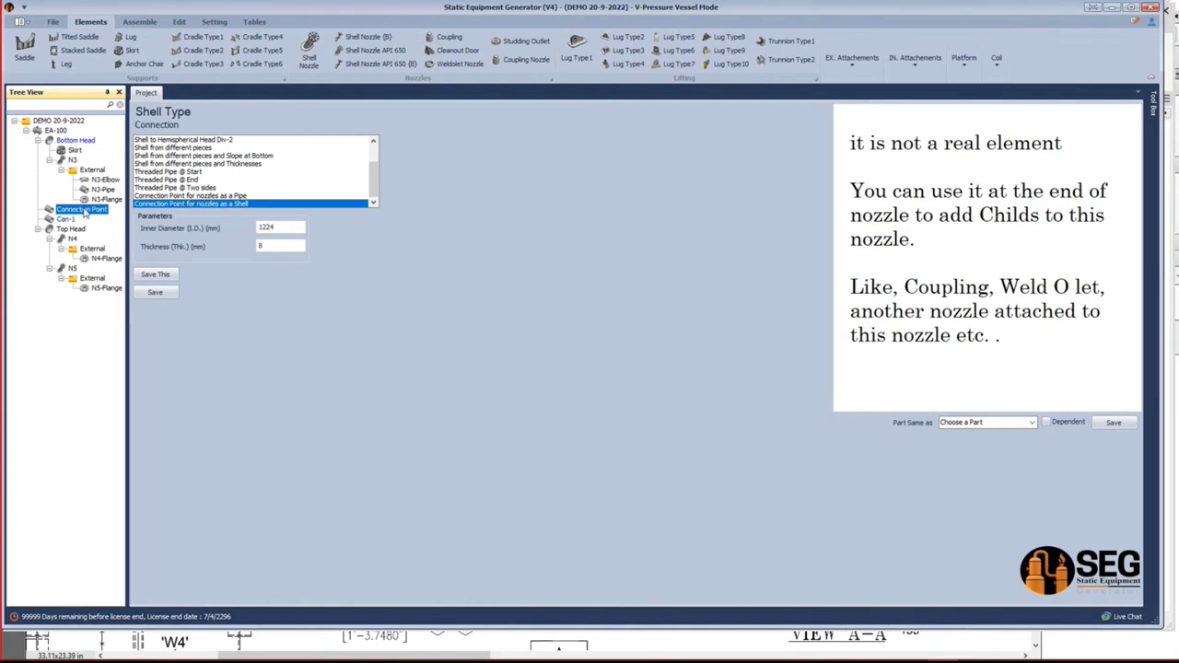
click(383, 38)
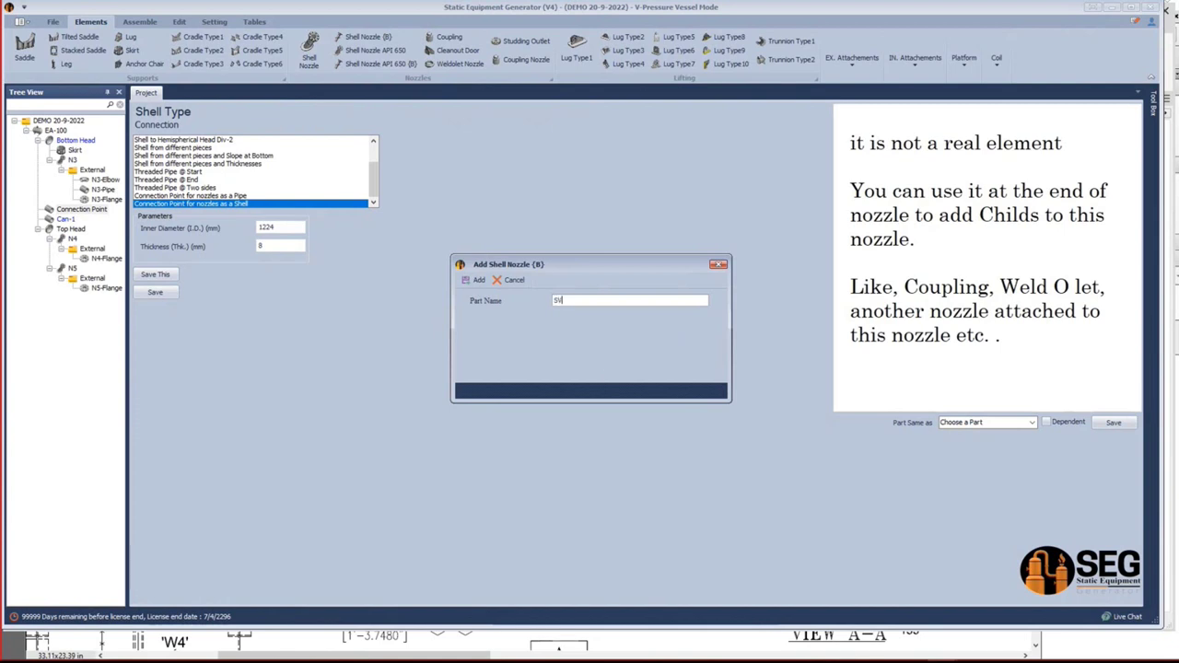
click(478, 281)
click(69, 221)
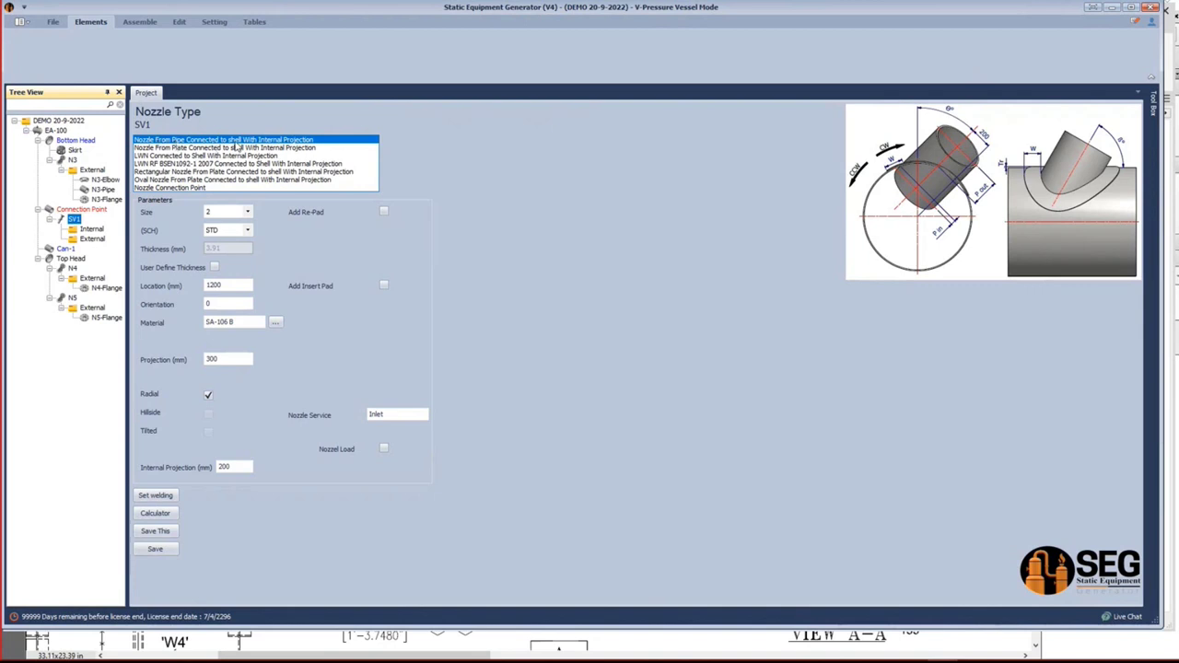
Set the SV1 nozzle's pipe size to 4 and its schedule to 80.
click(246, 211)
click(216, 260)
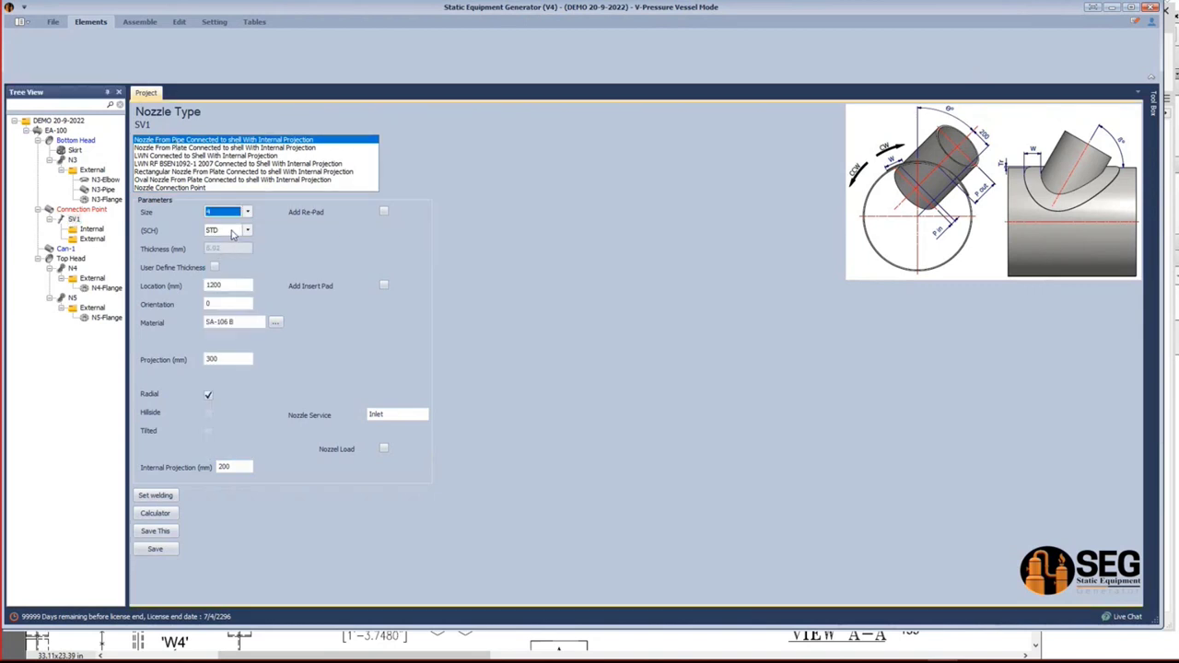
click(233, 231)
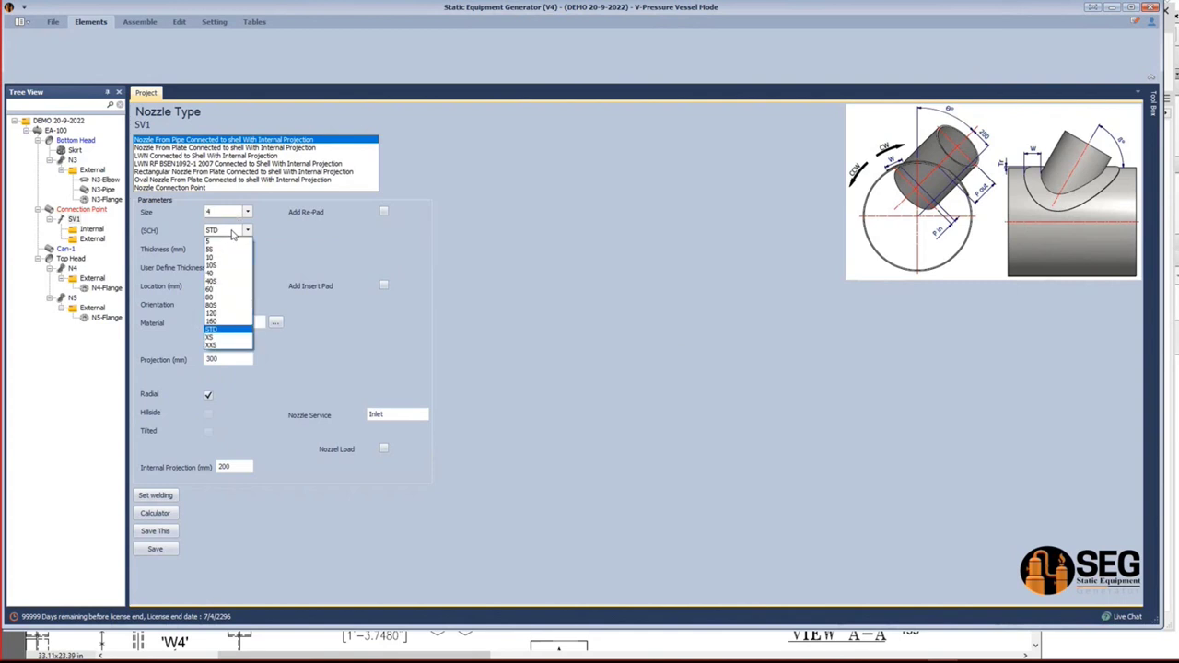
click(215, 298)
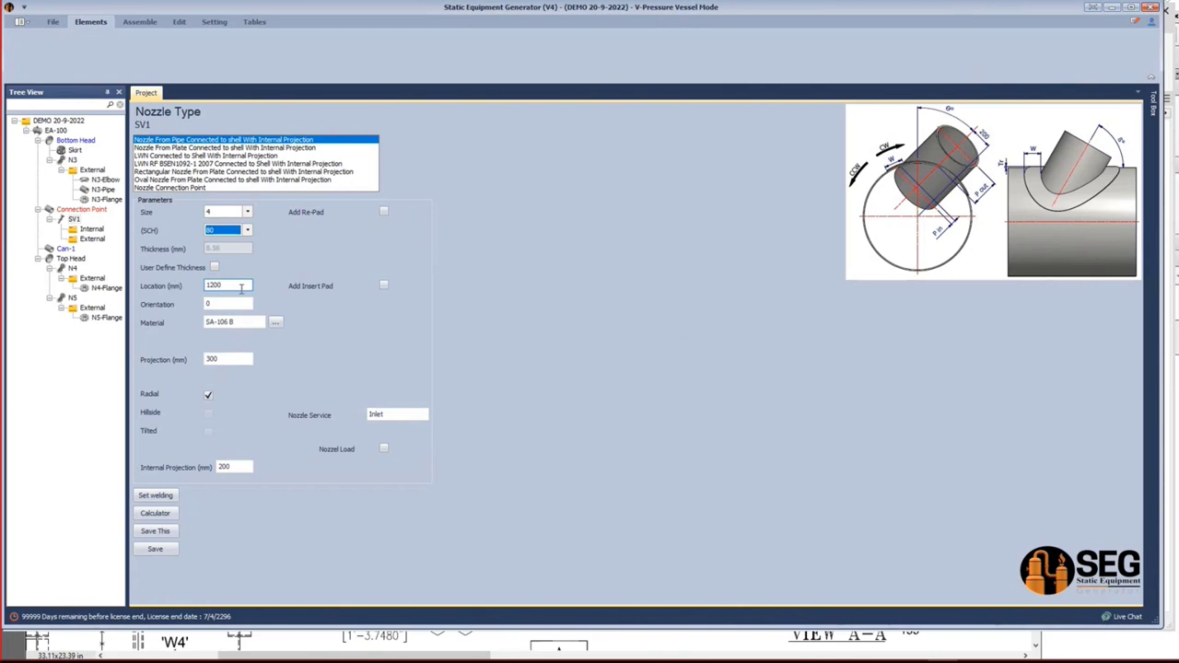
Consult the Vertical Vessel drawing in Adobe Acrobat and set SV1's location to -450 mm and its orientation to 225.
click(242, 288)
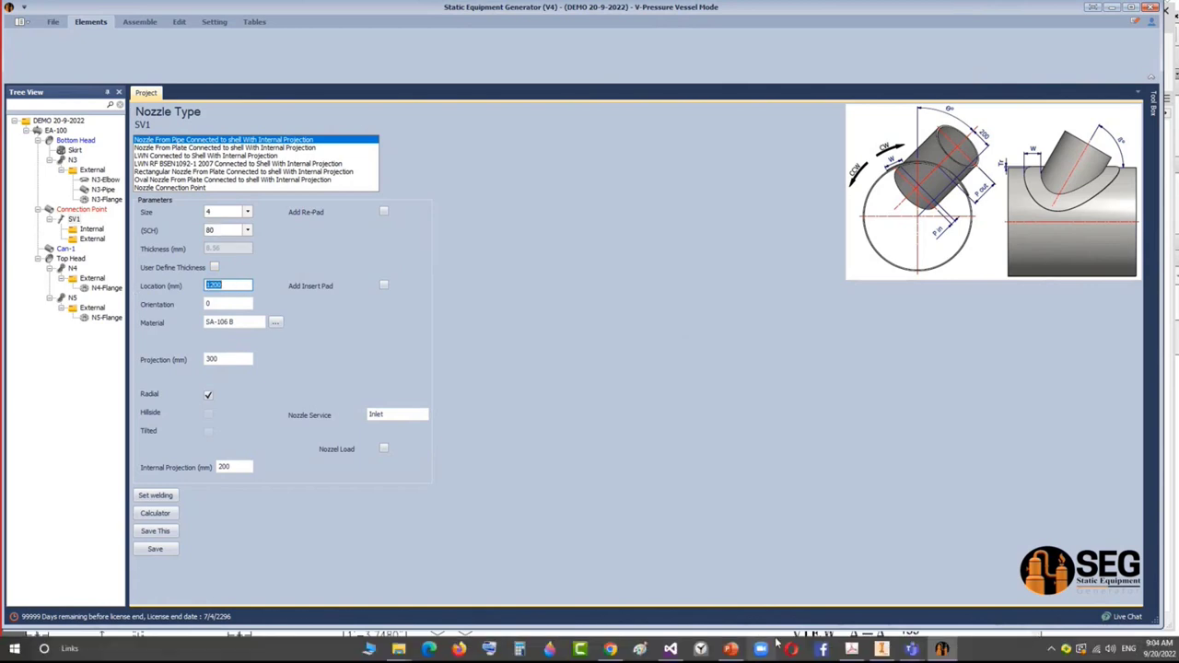
click(774, 641)
scroll(516, 406, down, 5)
scroll(516, 405, left, 5)
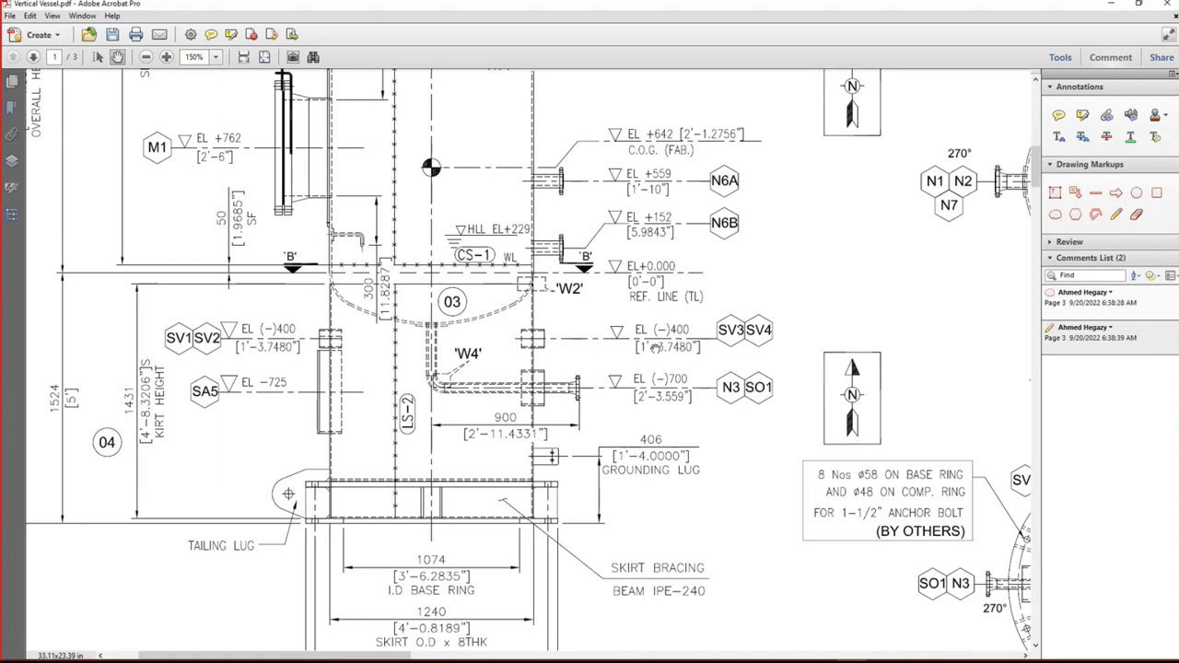
click(945, 651)
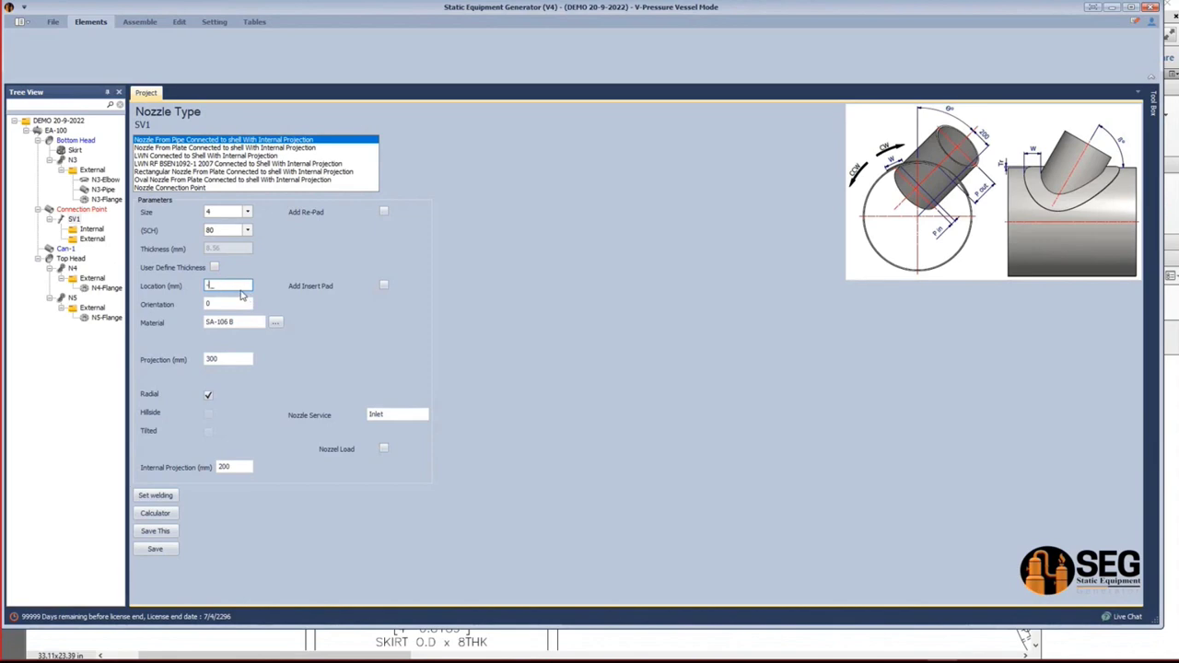
key(Tab)
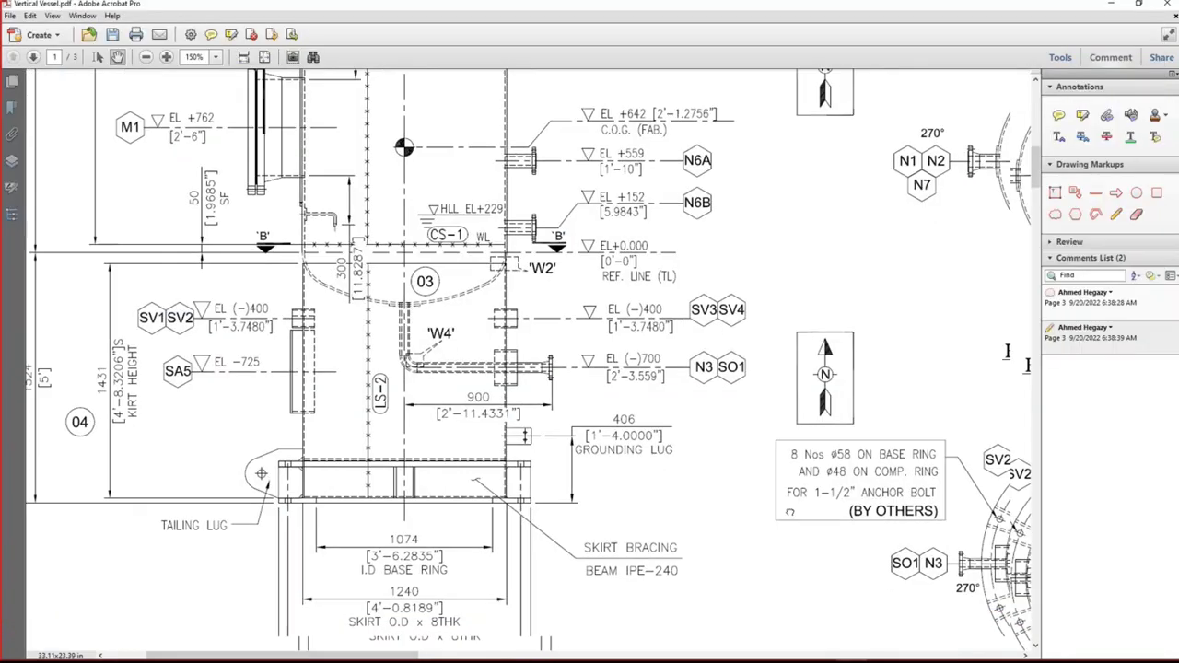
click(533, 645)
mouse_move(533, 645)
mouse_down()
mouse_move(546, 349)
mouse_move(533, 331)
mouse_up()
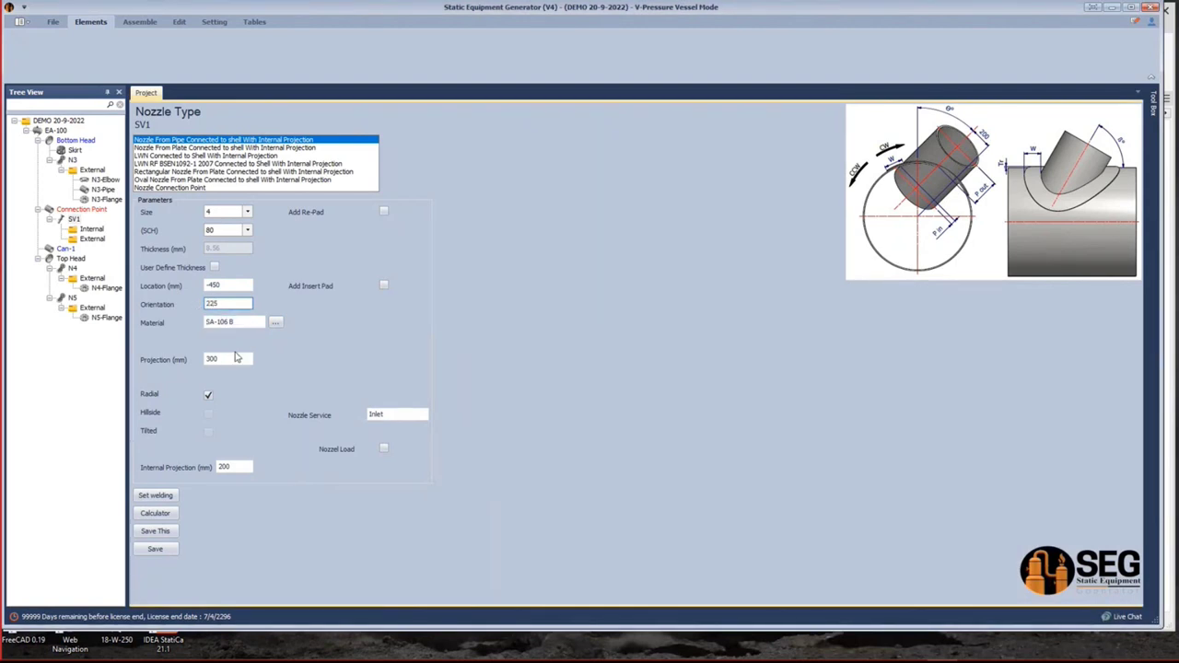
Set SV1's nozzle service to "Skirt Vent" and save the nozzle.
double_click(373, 415)
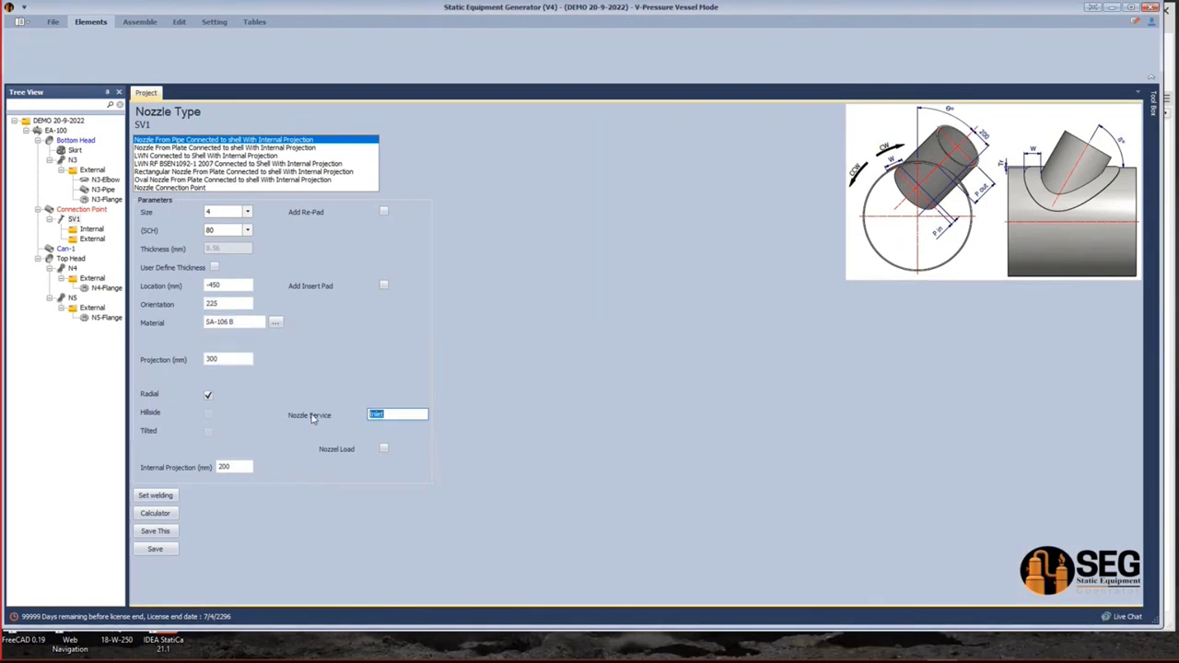
text(Skirt Vent)
click(168, 551)
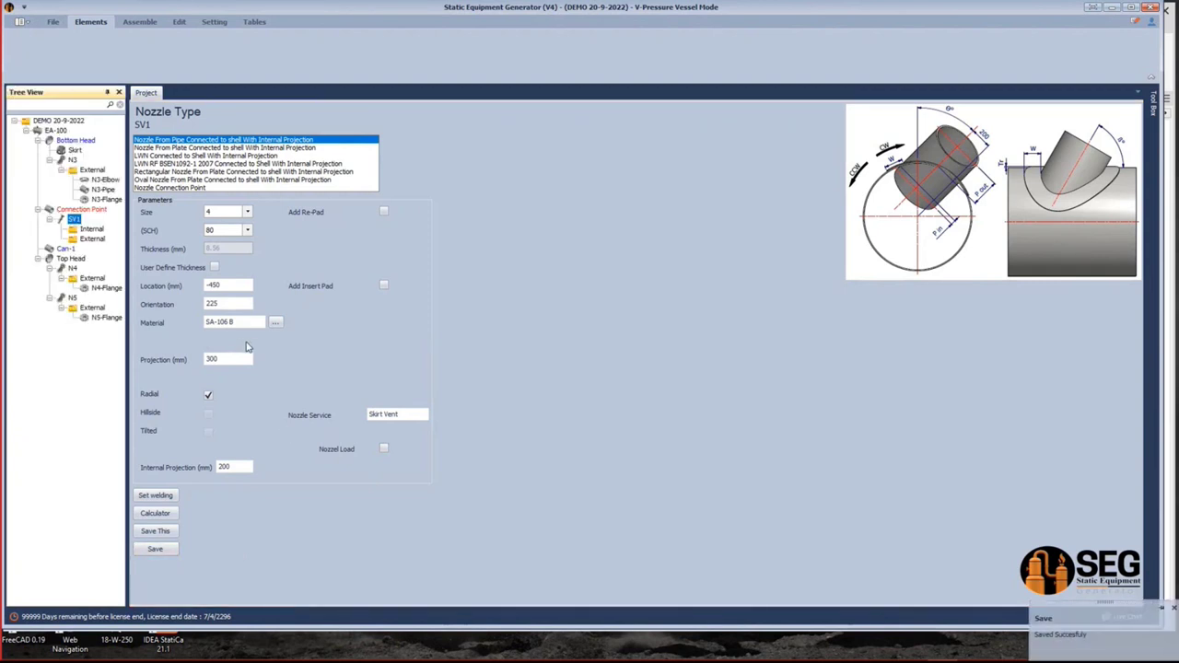
Open SV1's Nozzle Calculator and work out 1240 / 2 + 50 in the Windows Calculator for the centreline projection.
click(157, 513)
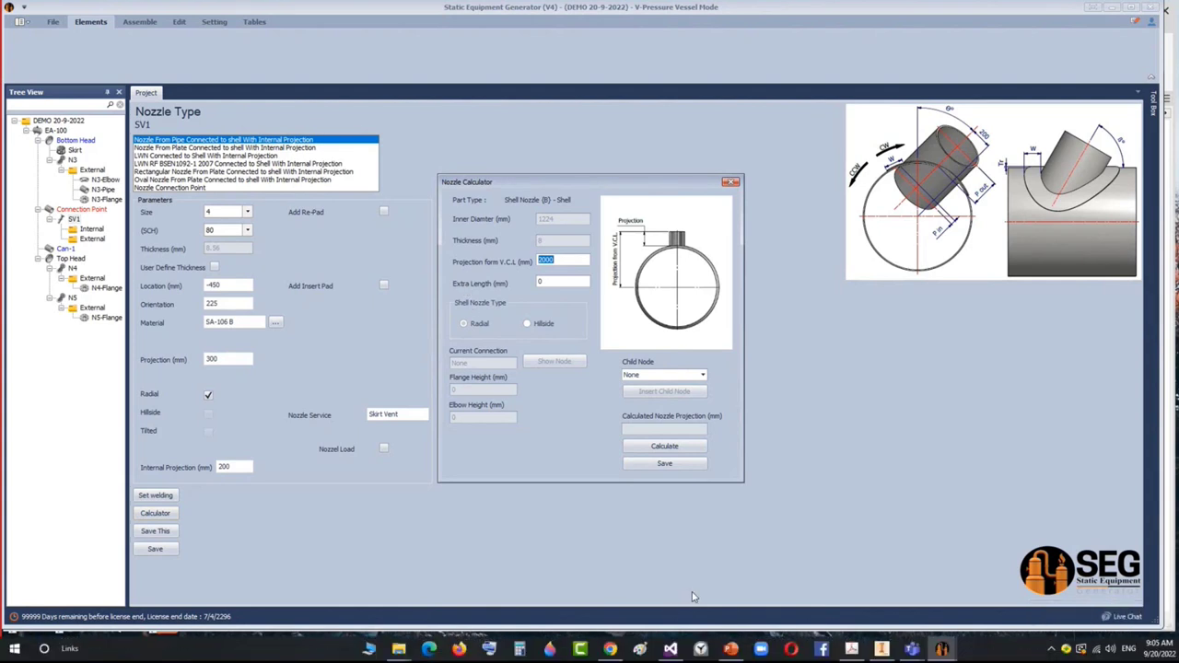
click(519, 651)
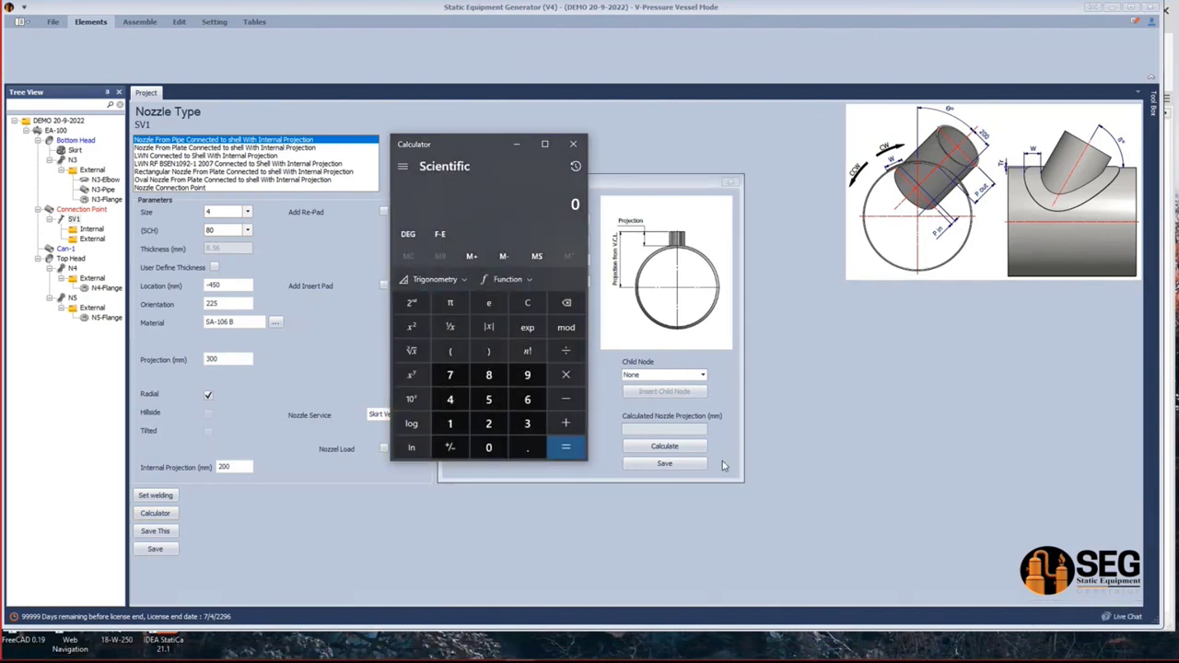
text(12)
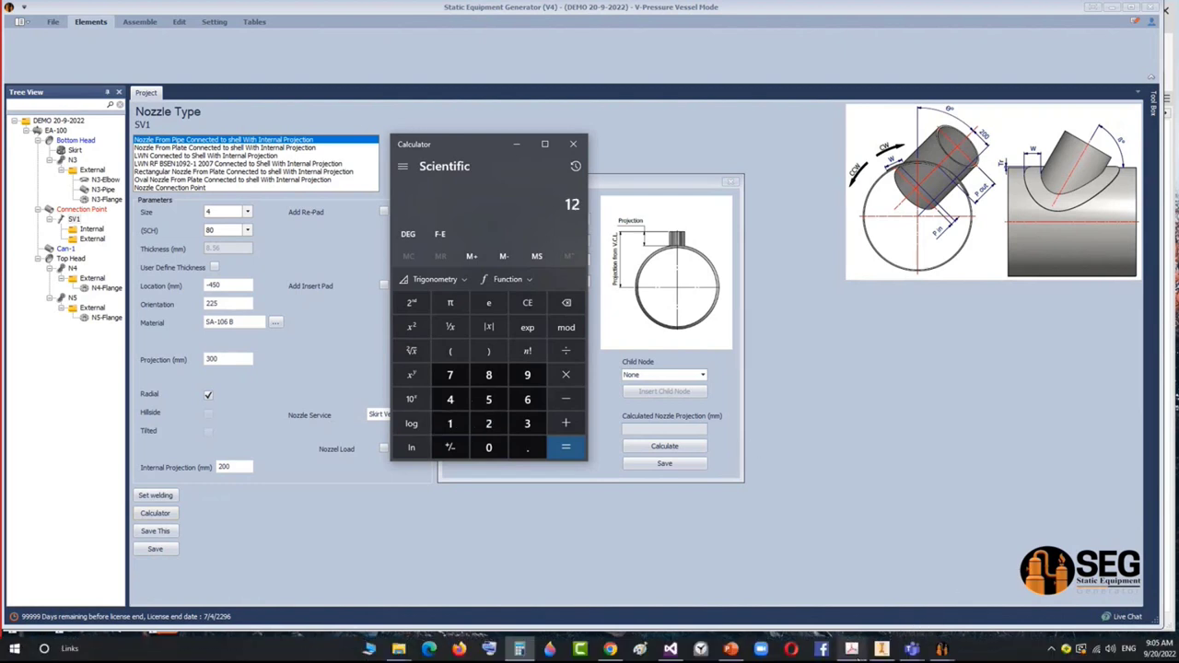
click(882, 649)
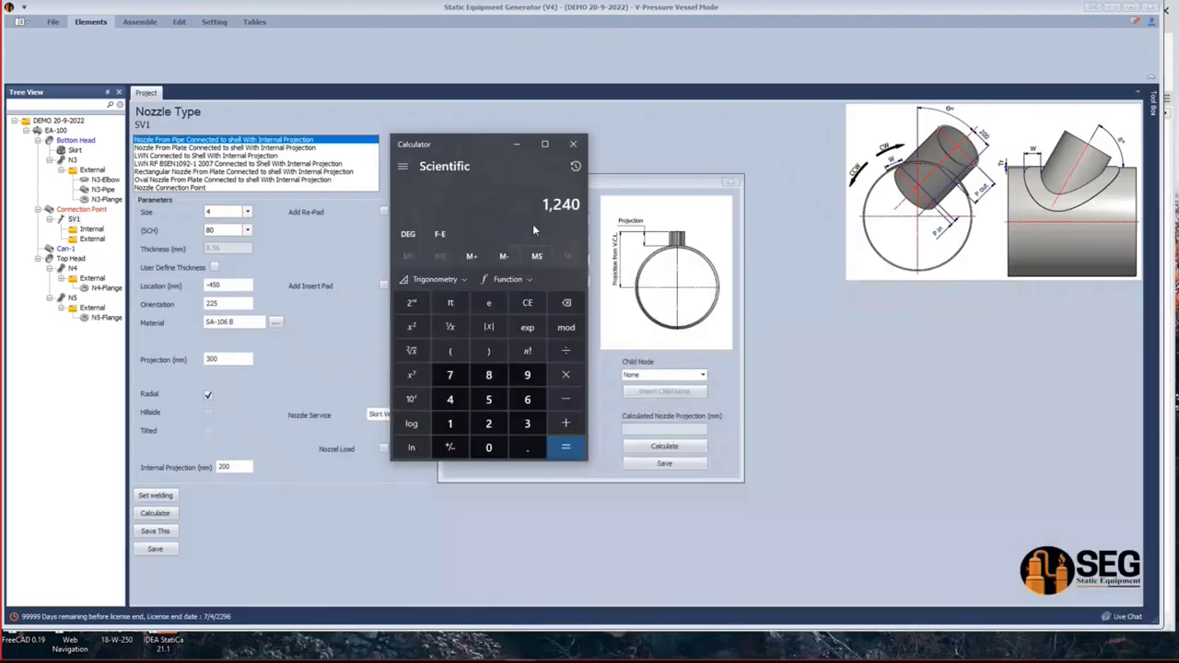
text(/2)
key(Return)
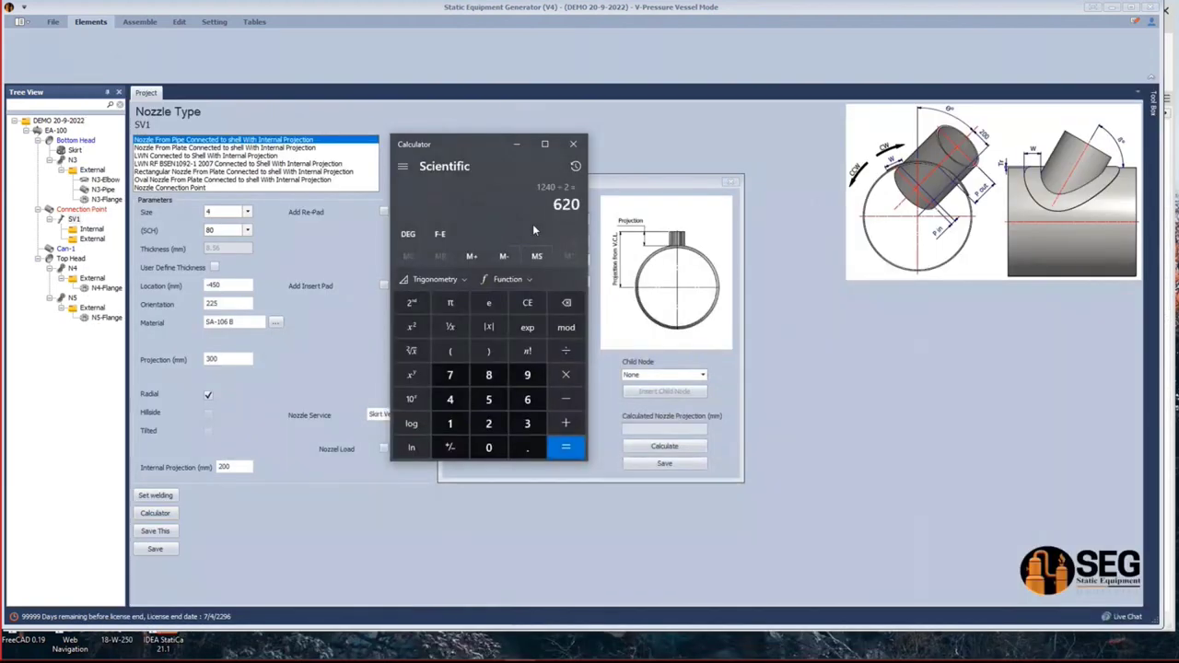
text(+50)
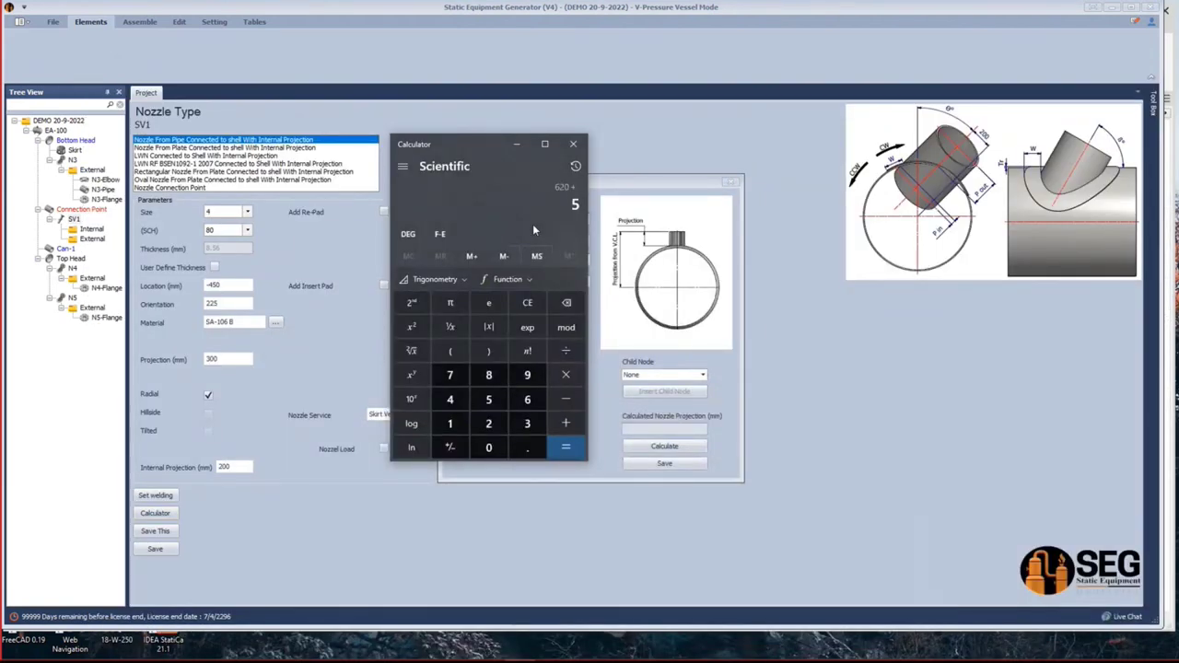
key(Return)
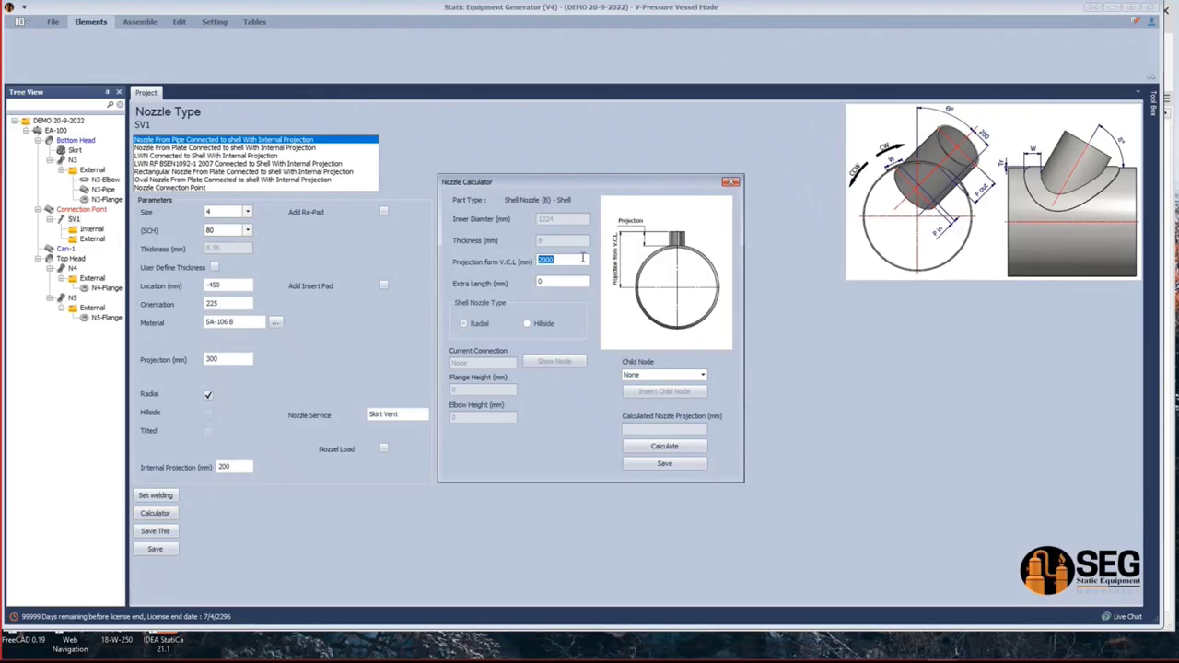
Calculate SV1's projection using 670 mm from V.C.L., set both its projection and internal projection to 50 mm, and save the nozzle.
text(670)
click(652, 446)
click(663, 464)
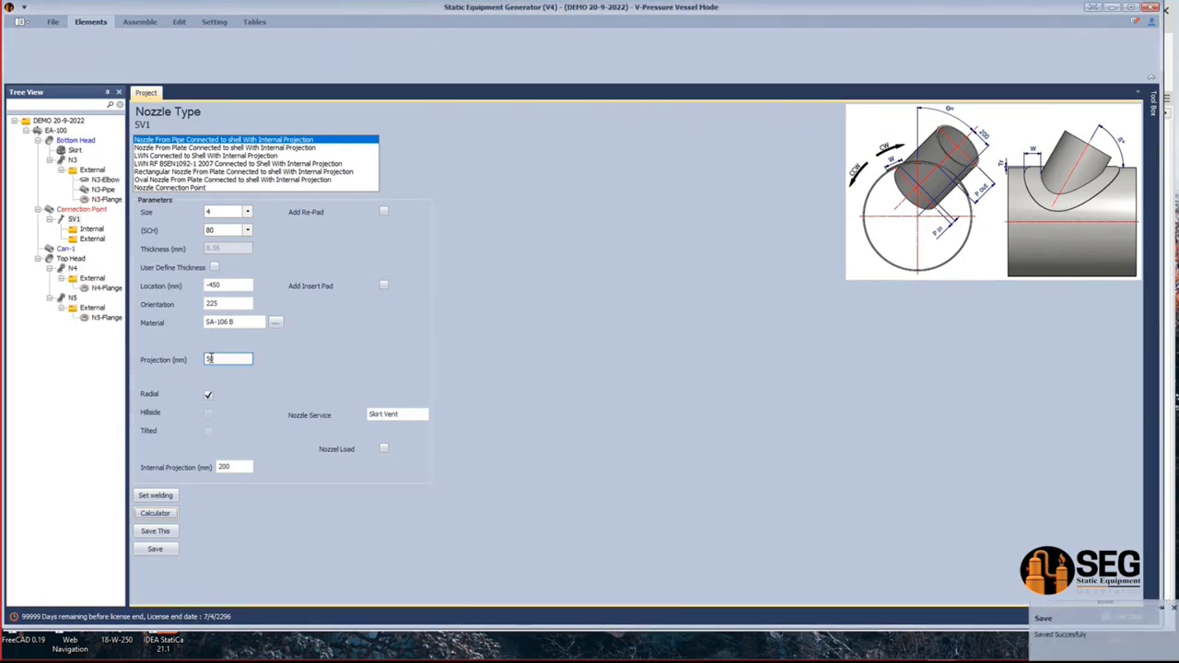
double_click(238, 467)
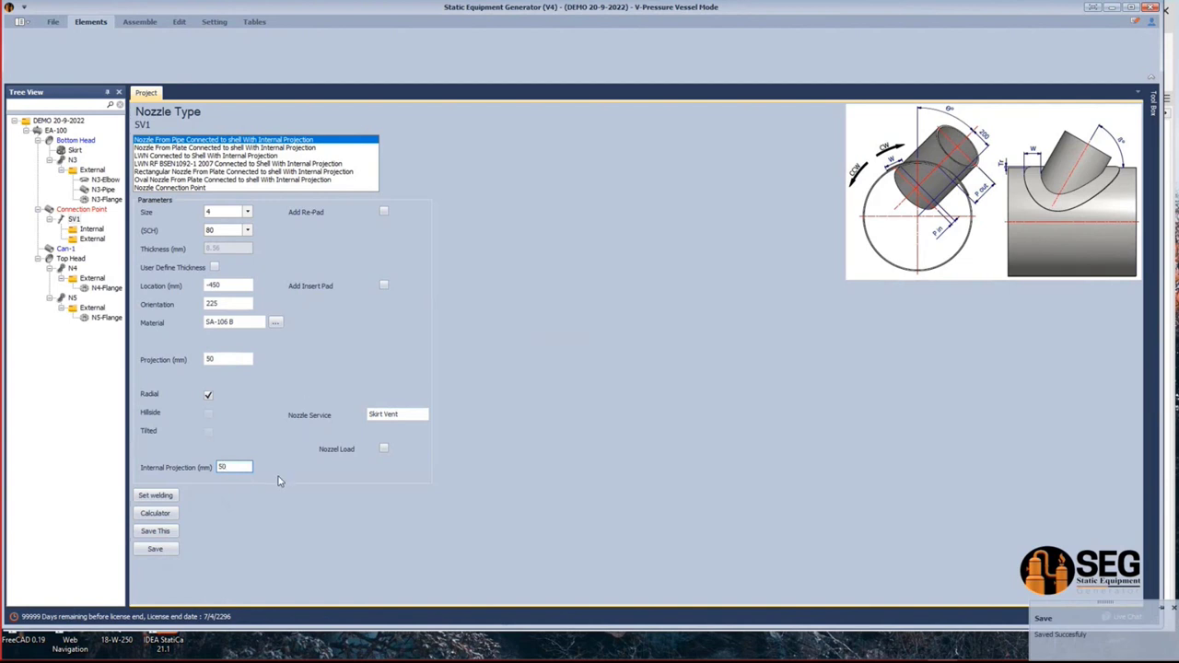
click(155, 550)
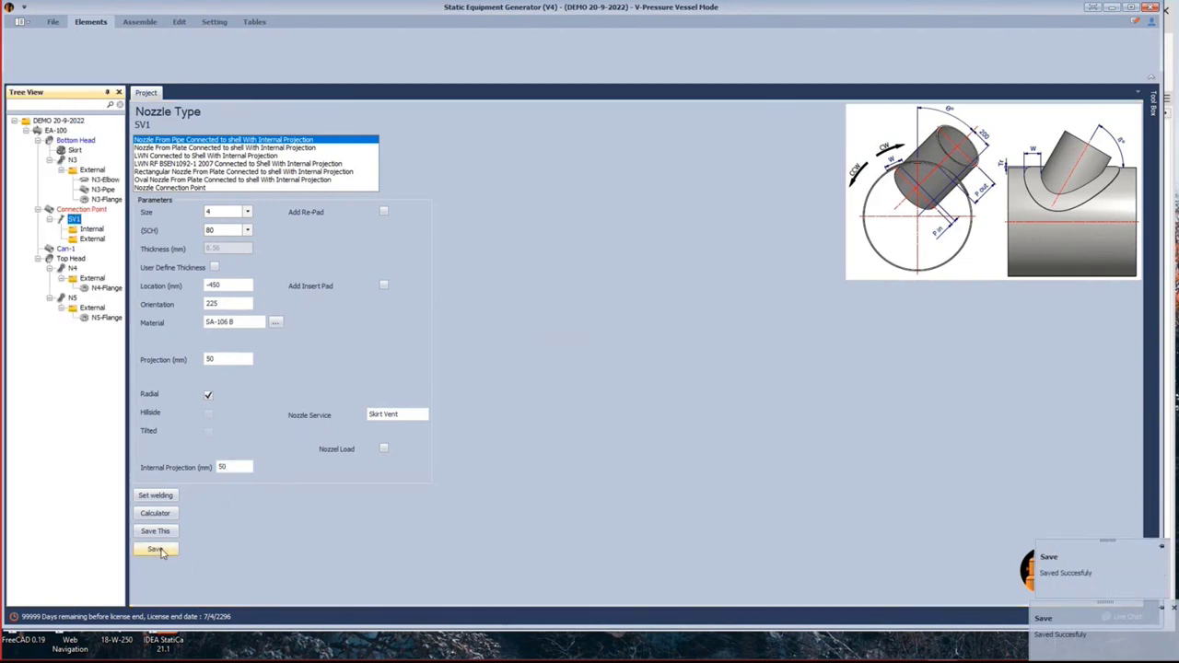
Add a Shell Nozzle (B) named SV2 to the Connection Point and make its parameters the same as SV1.
click(95, 212)
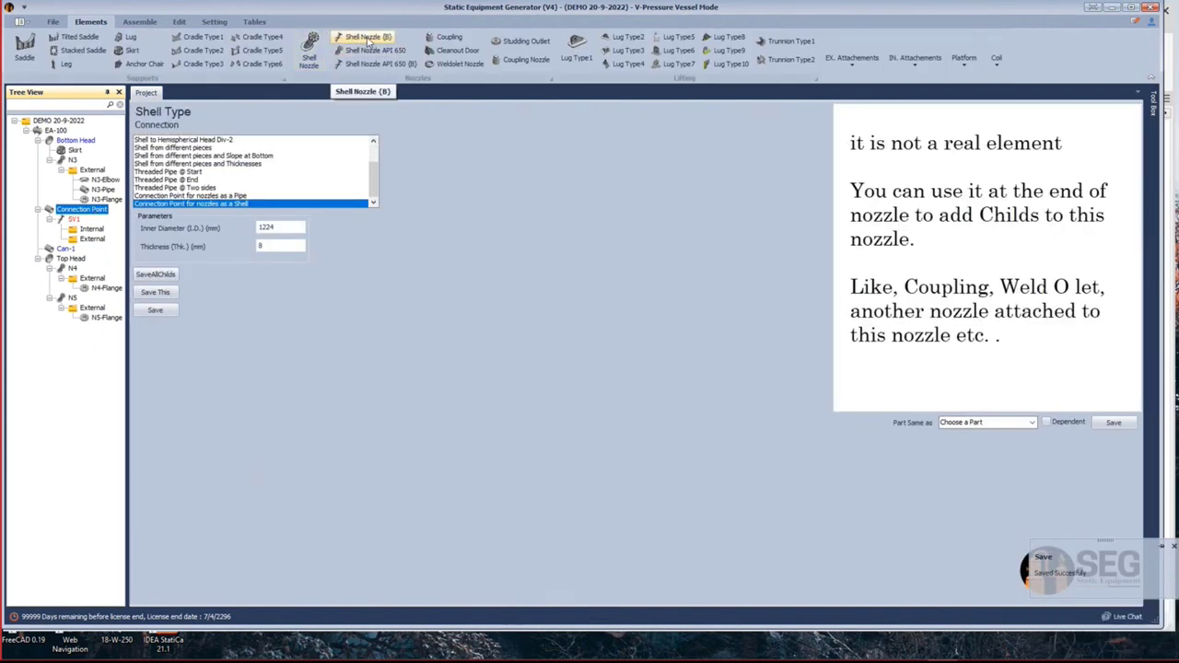
click(360, 39)
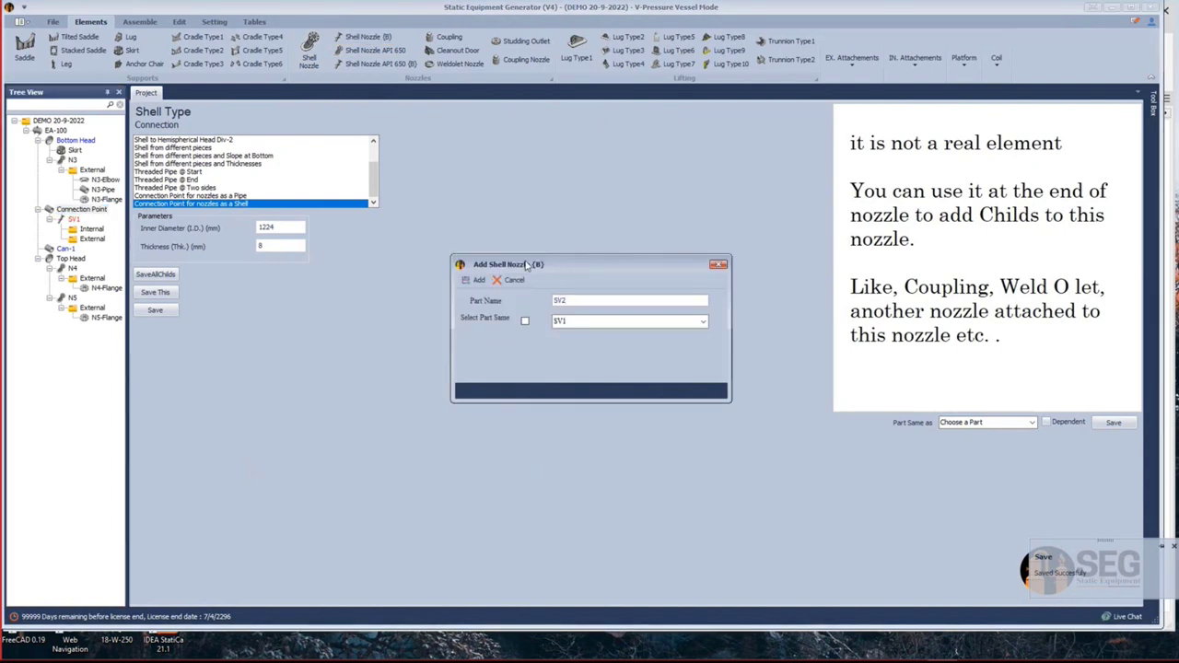
click(475, 279)
click(75, 250)
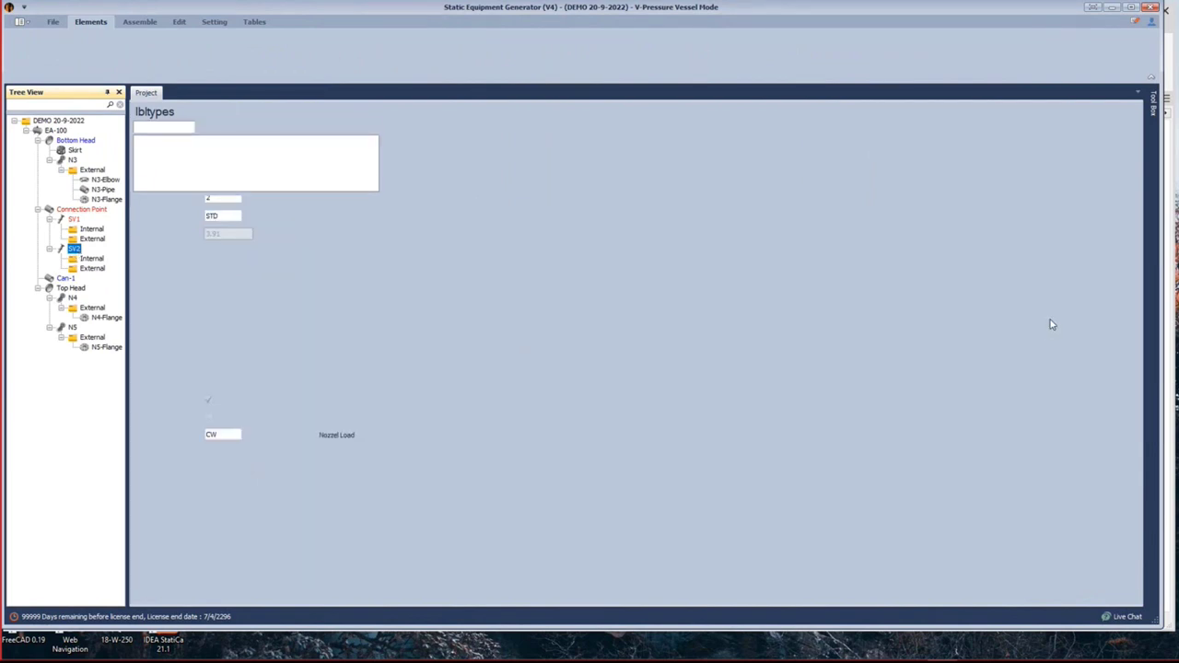
click(1033, 291)
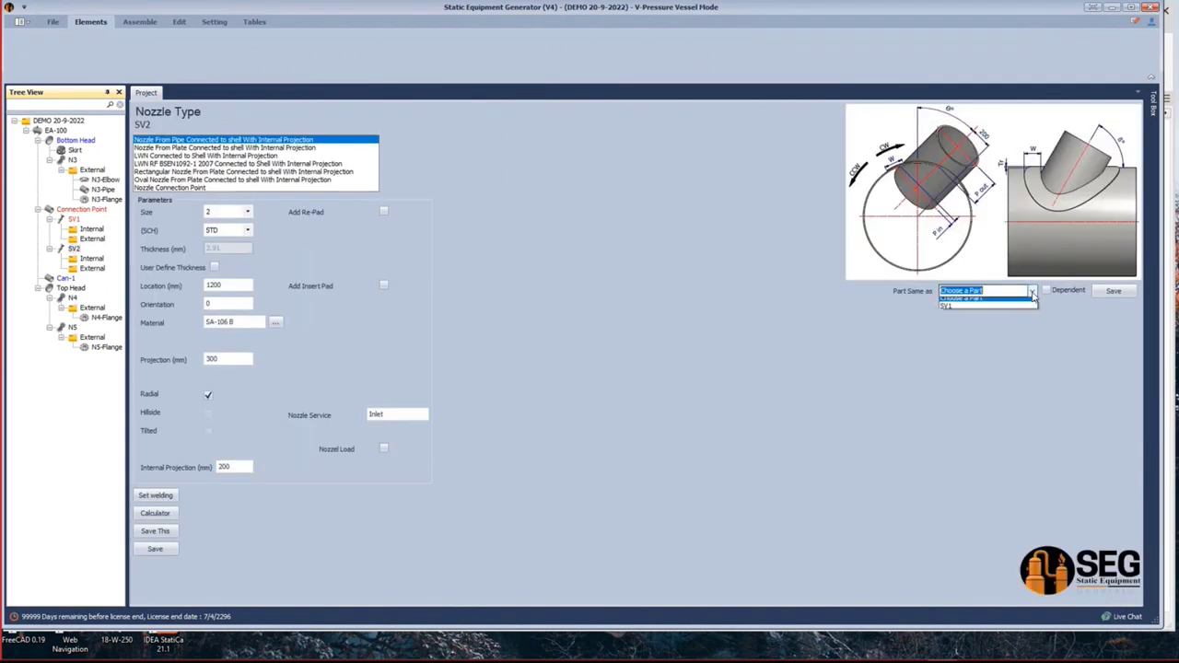
click(981, 302)
click(1113, 290)
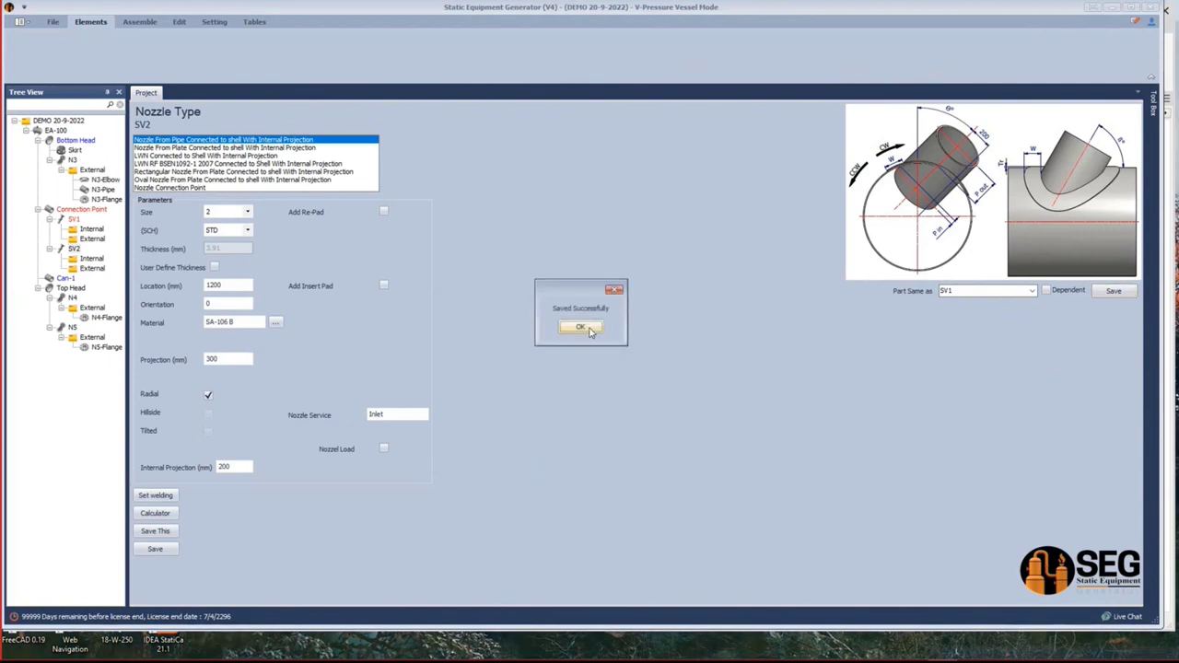
click(581, 328)
Add a Shell Nozzle (B) named SV3 to the Connection Point and make its parameters the same as SV1.
click(72, 213)
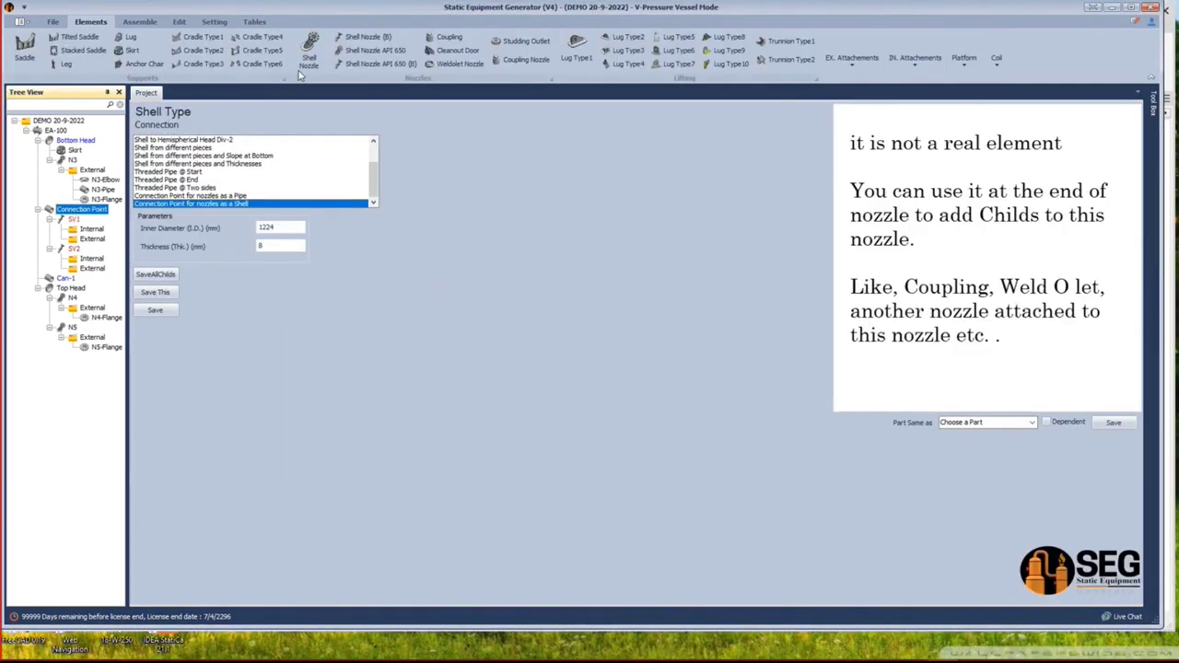
click(310, 51)
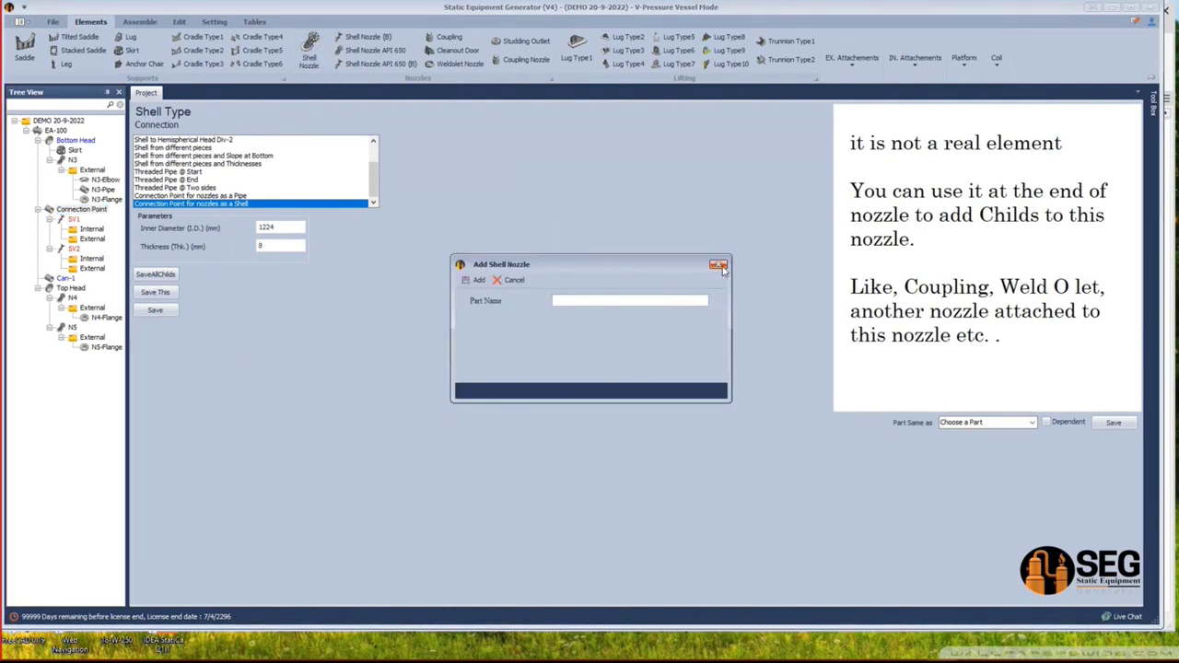
click(719, 265)
click(368, 37)
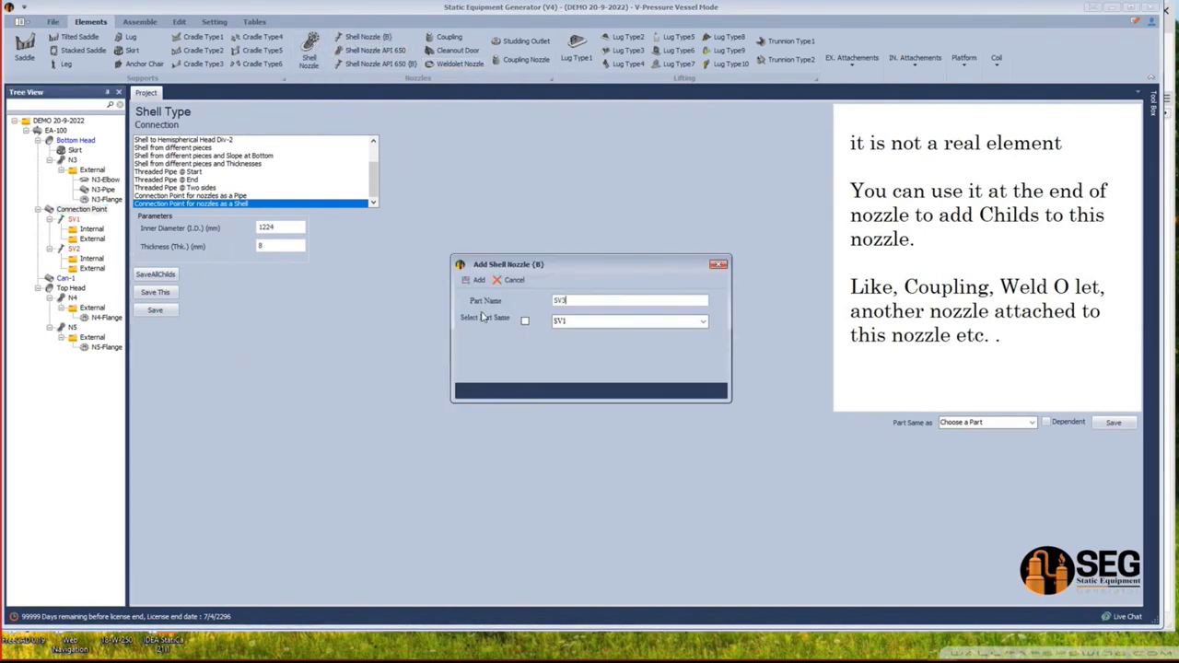
text(SV3)
click(478, 279)
click(74, 279)
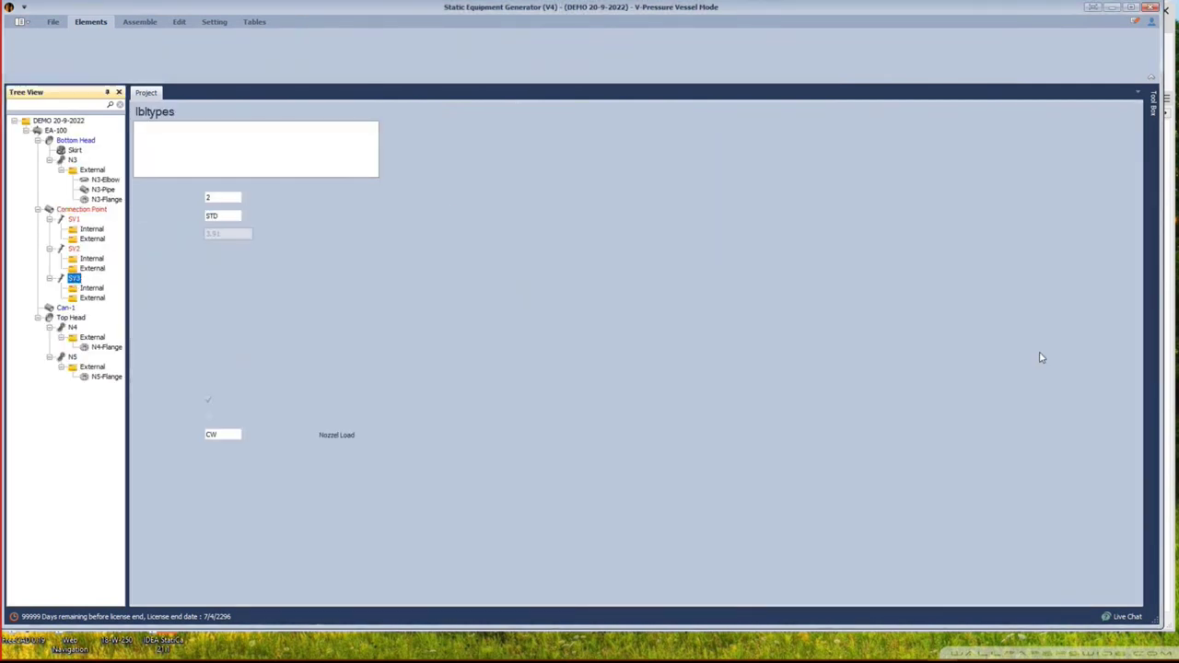
click(1032, 290)
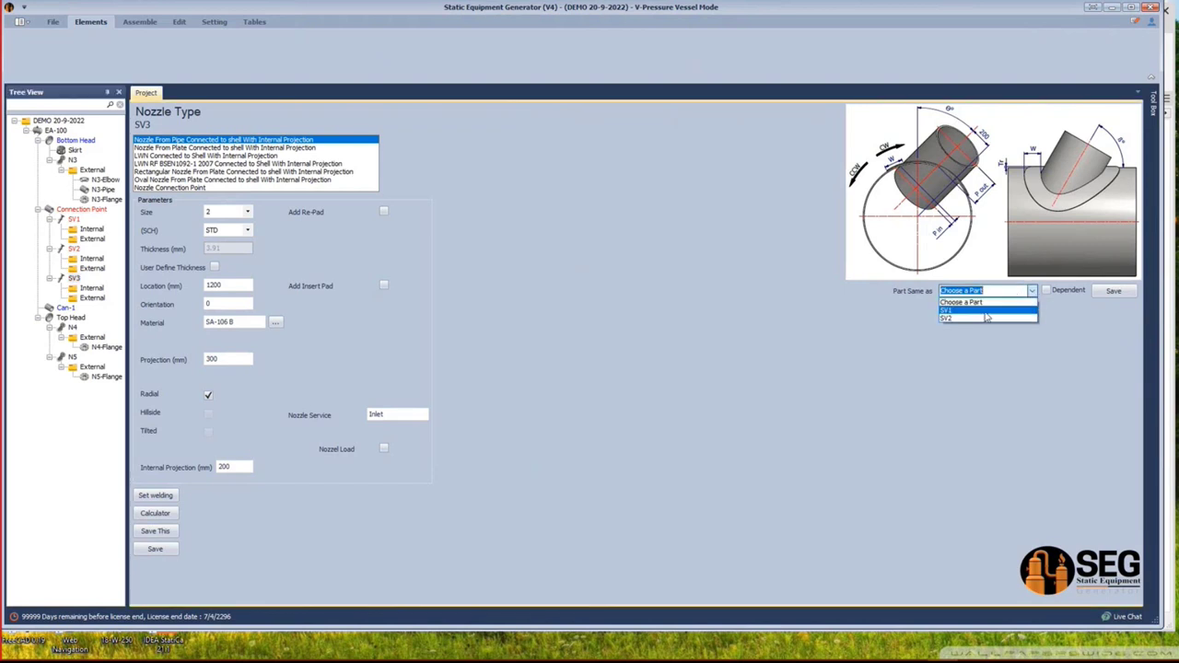
click(984, 311)
click(1114, 290)
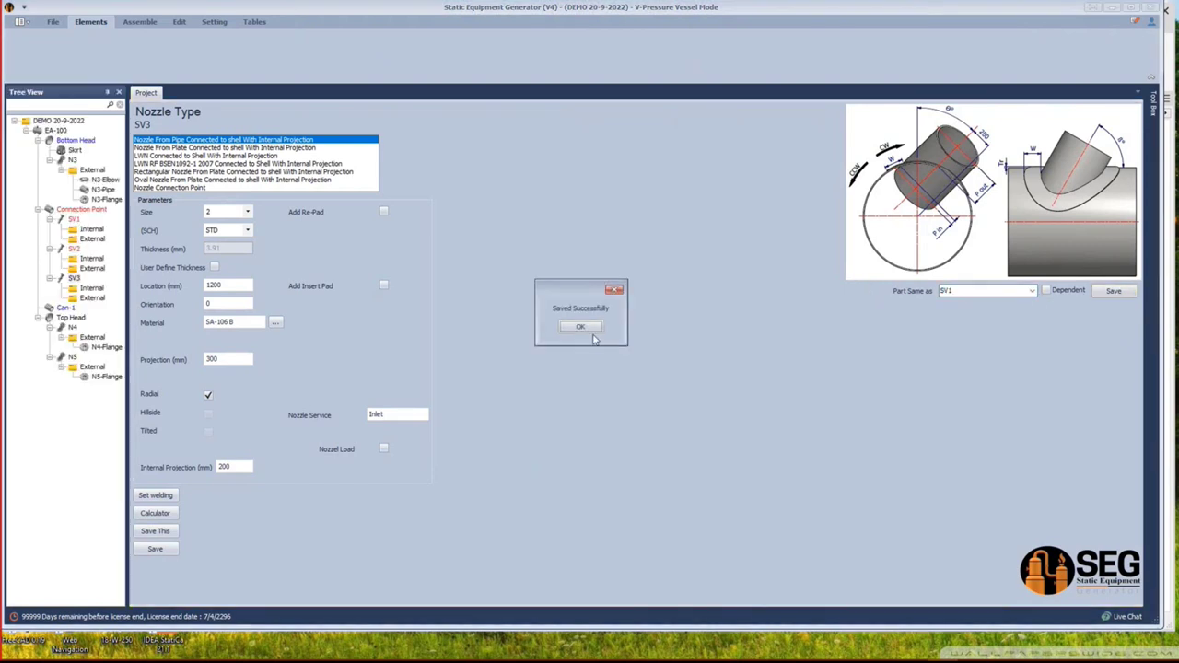
click(580, 327)
Add a Shell Nozzle (B) named SV4 to the Connection Point and make its parameters the same as SV1.
click(82, 210)
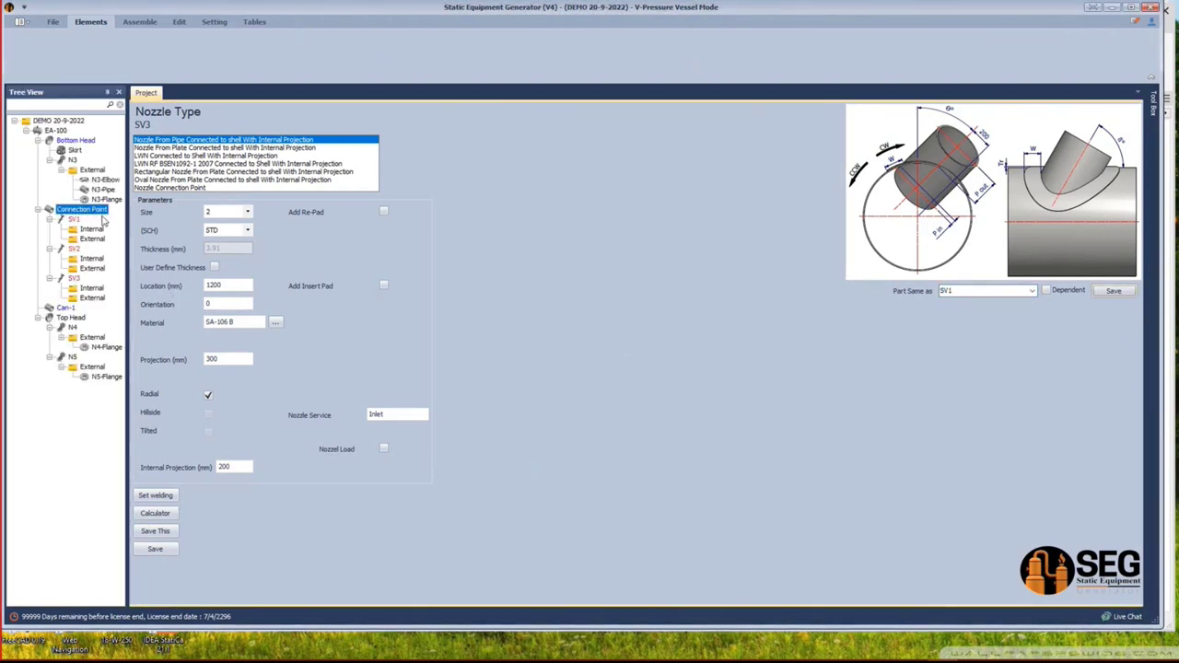
click(90, 21)
click(366, 37)
text(S)
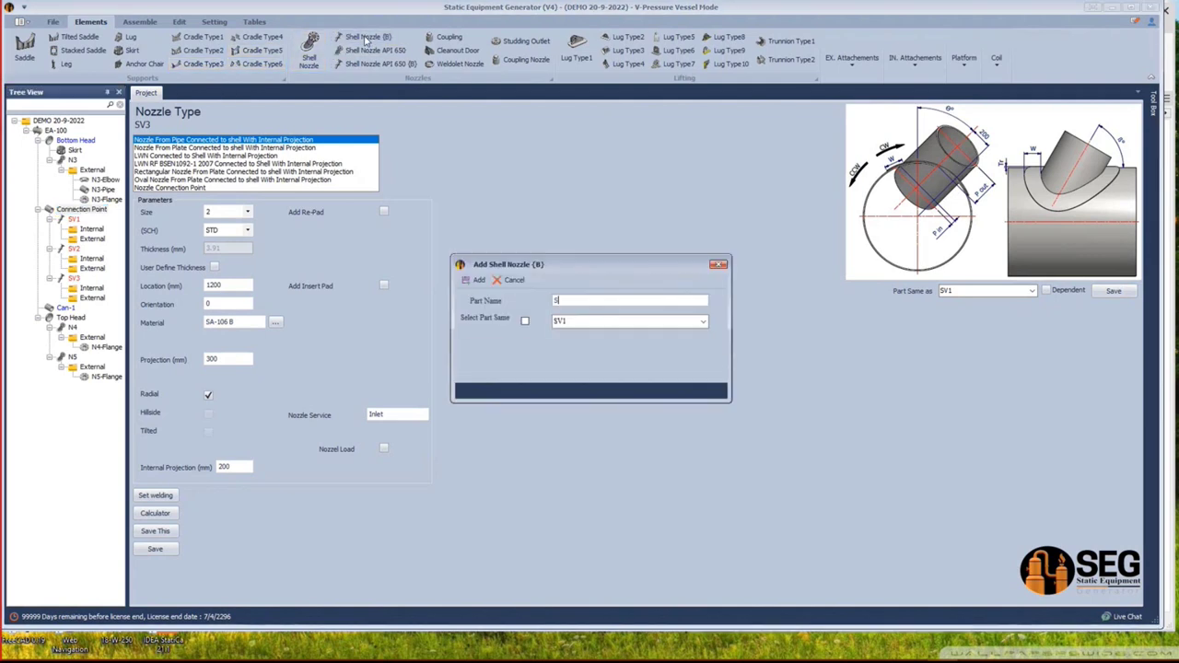
text(V4)
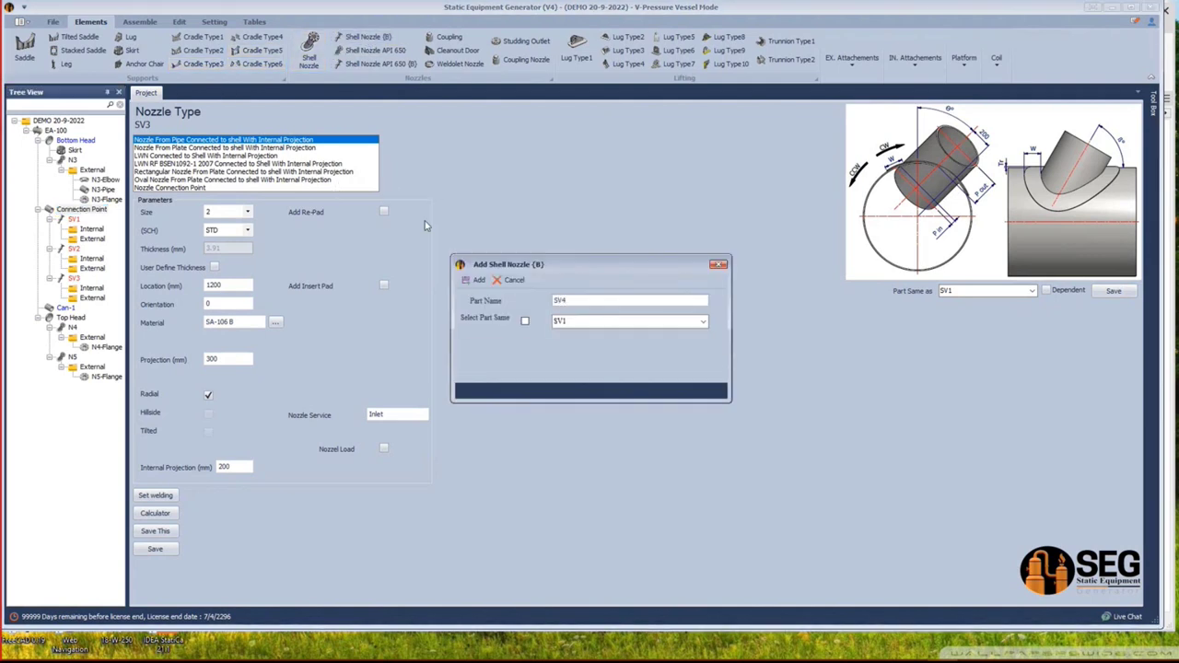
click(475, 280)
click(74, 309)
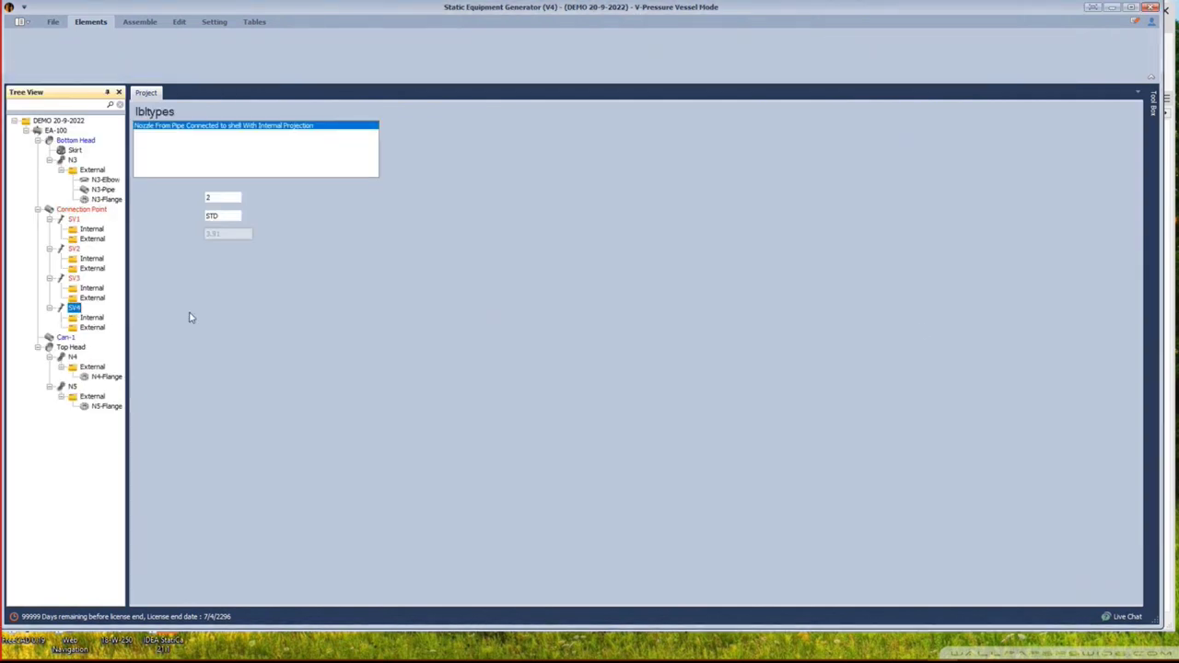
click(1032, 291)
click(949, 311)
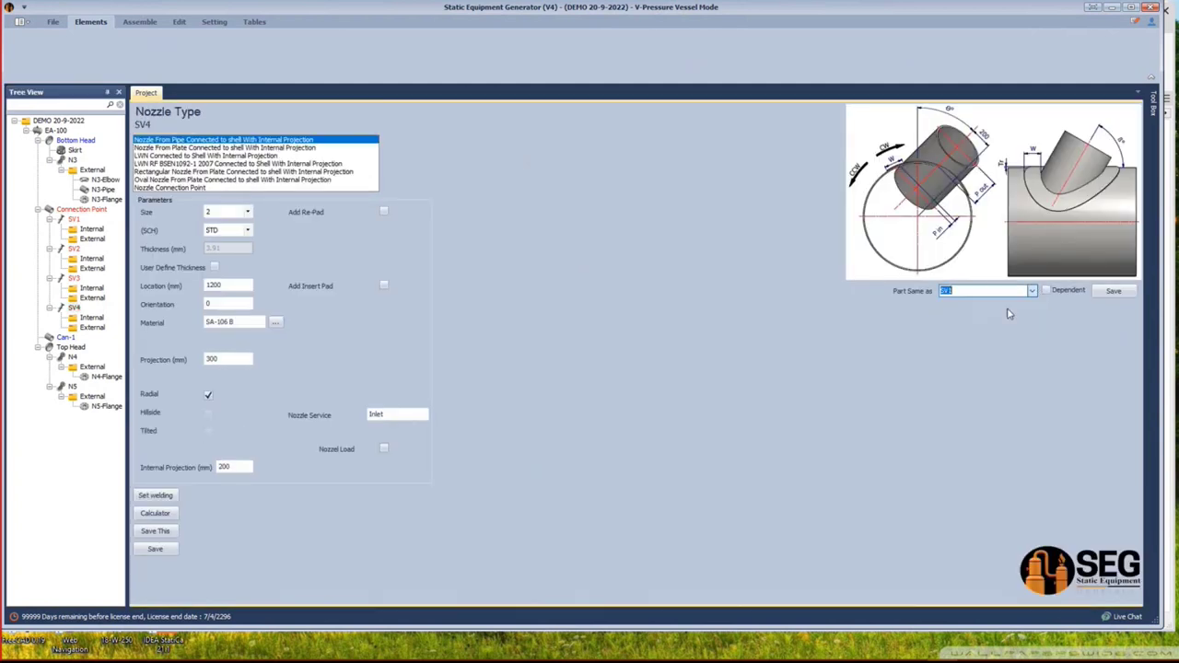
click(1113, 291)
click(581, 328)
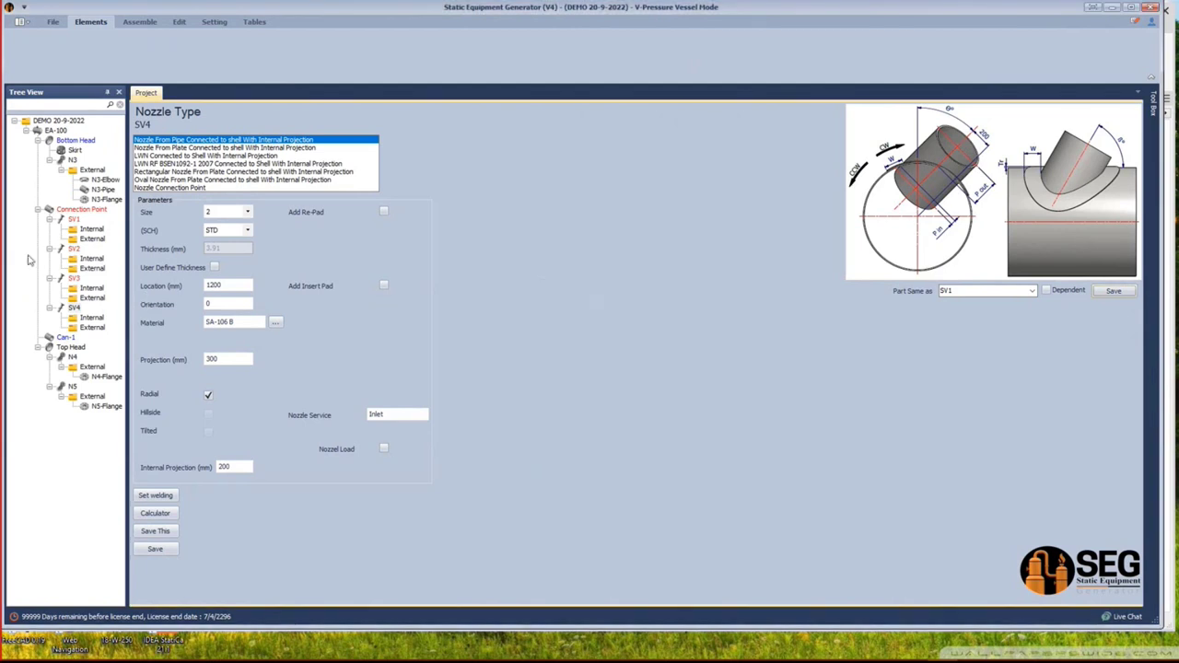
Set the orientation of nozzle SV2 to 315 and save it.
click(69, 250)
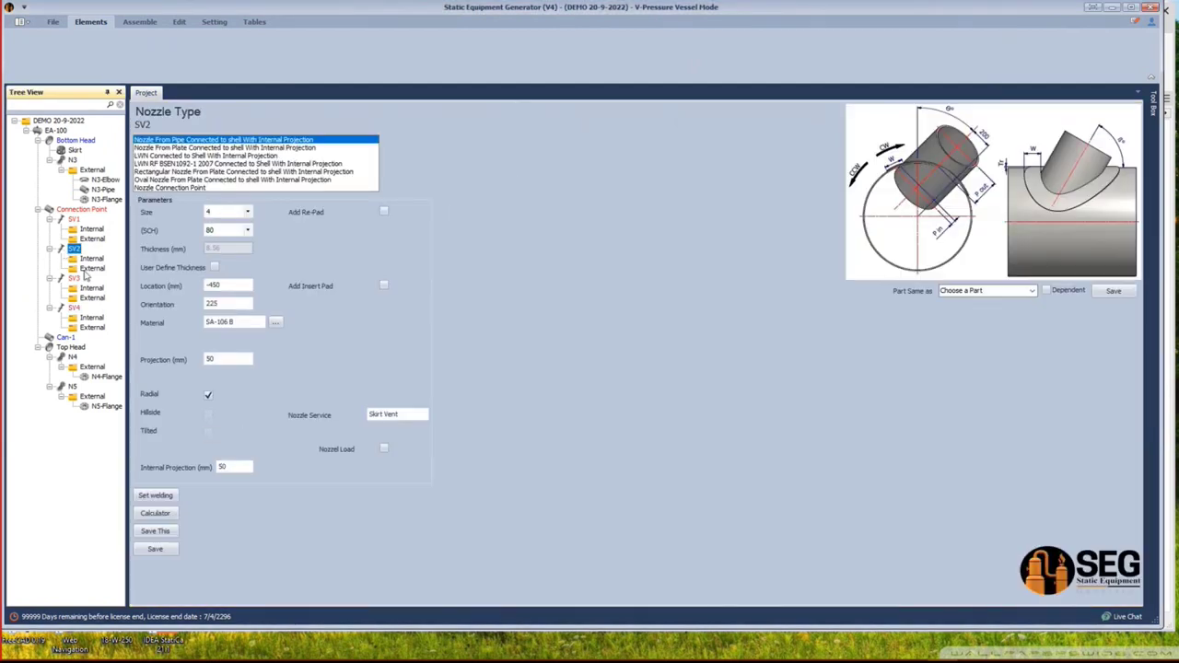
drag(232, 305, 159, 305)
text(315)
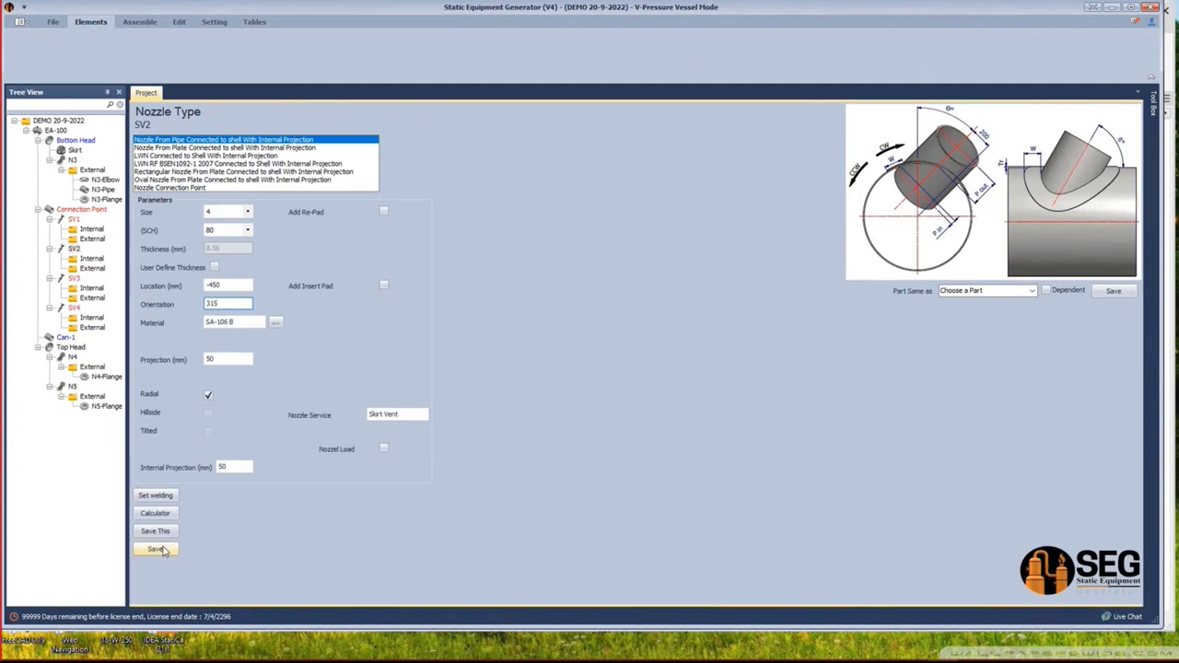
click(155, 549)
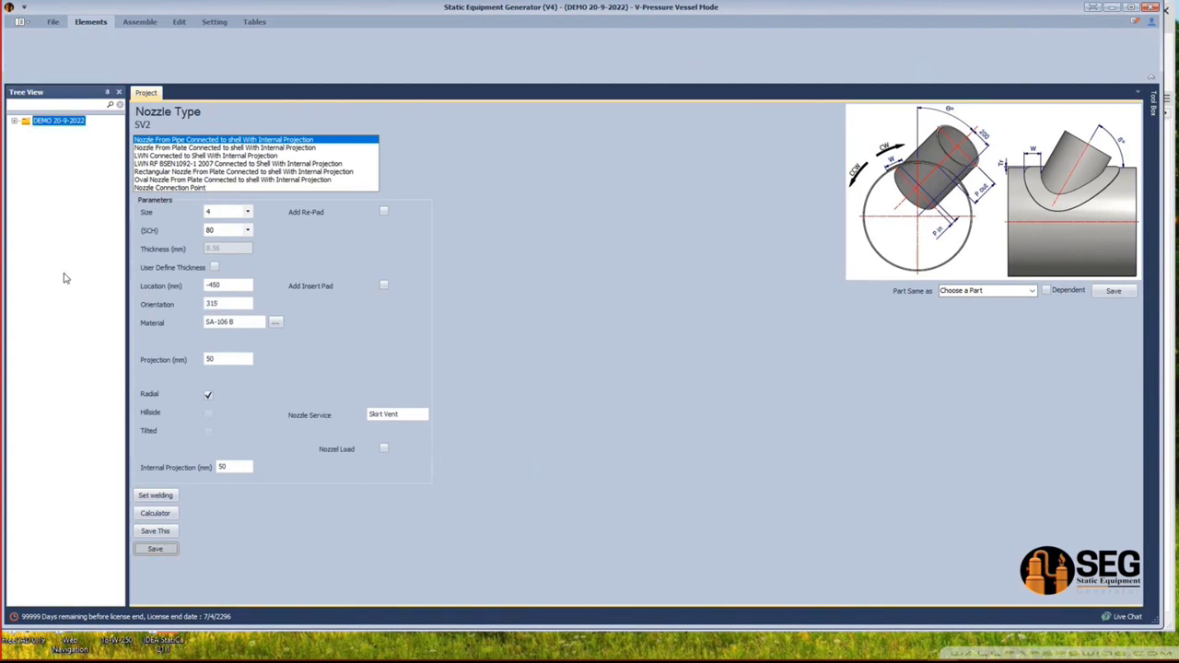
Set the orientation of nozzle SV3 to 45 and of nozzle SV4 to 135, saving each nozzle.
click(74, 278)
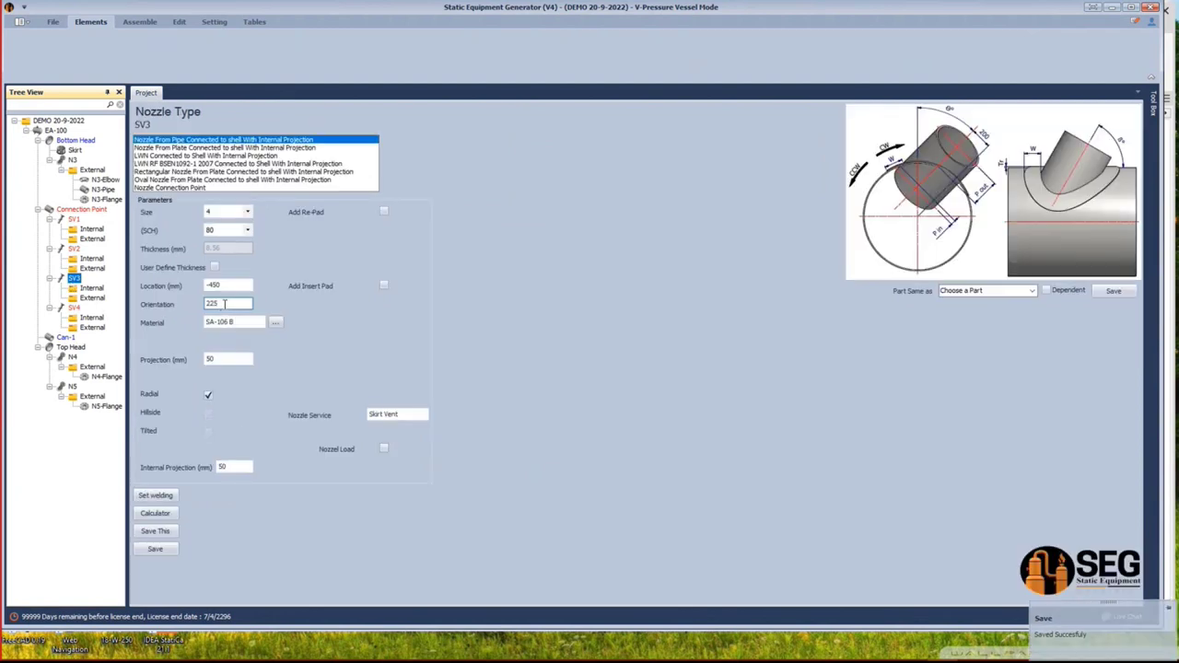
click(157, 549)
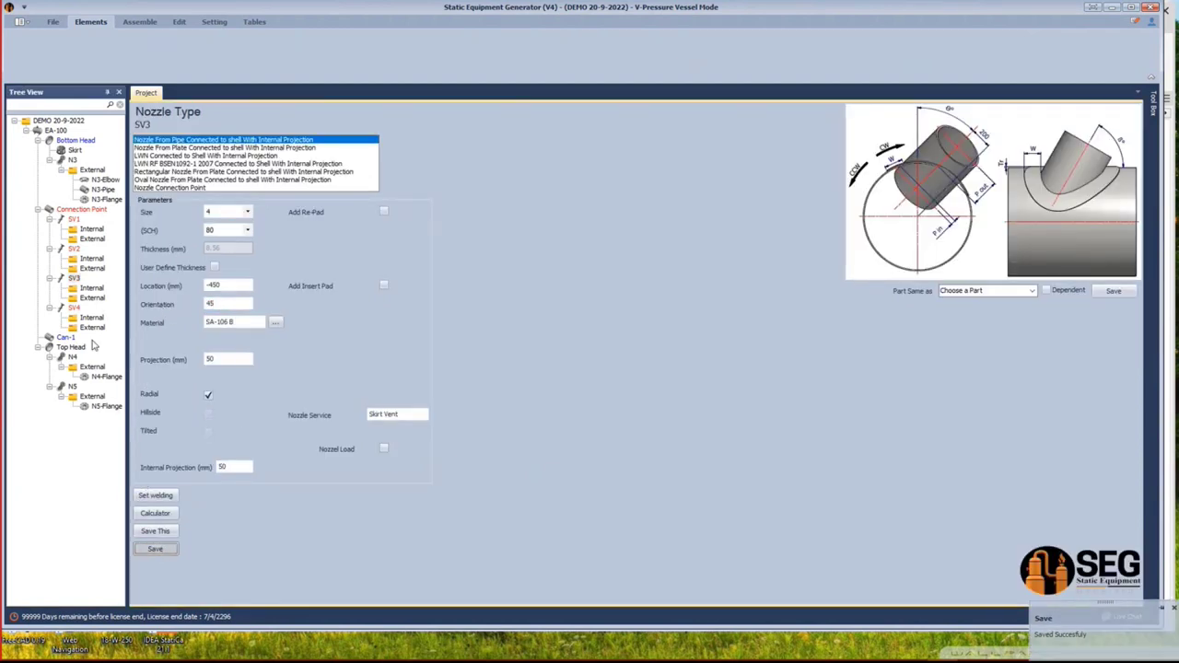
click(74, 308)
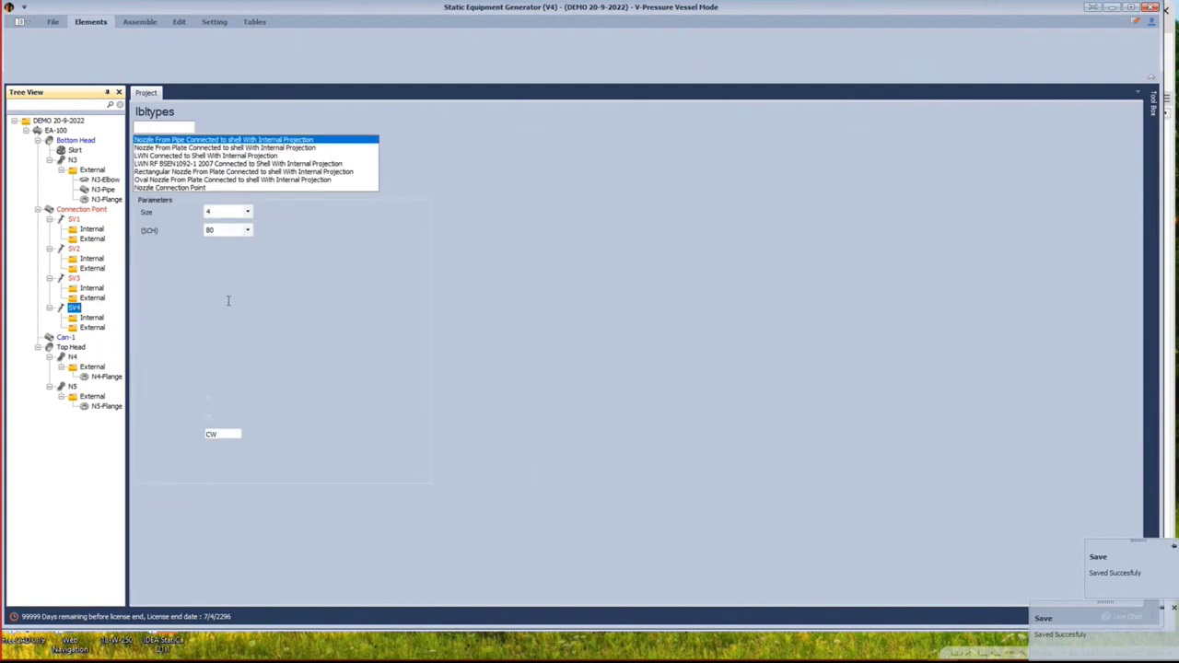
text(5)
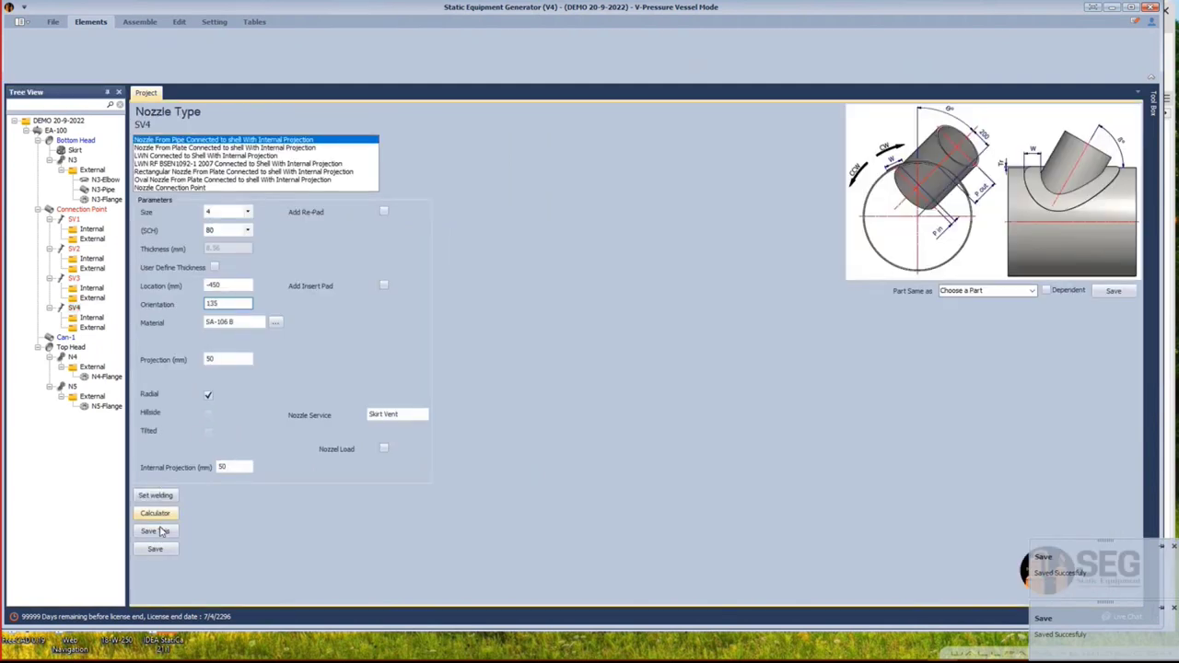
click(155, 549)
Add a Shell Nozzle (B) named SO1 to the Connection Point.
click(75, 211)
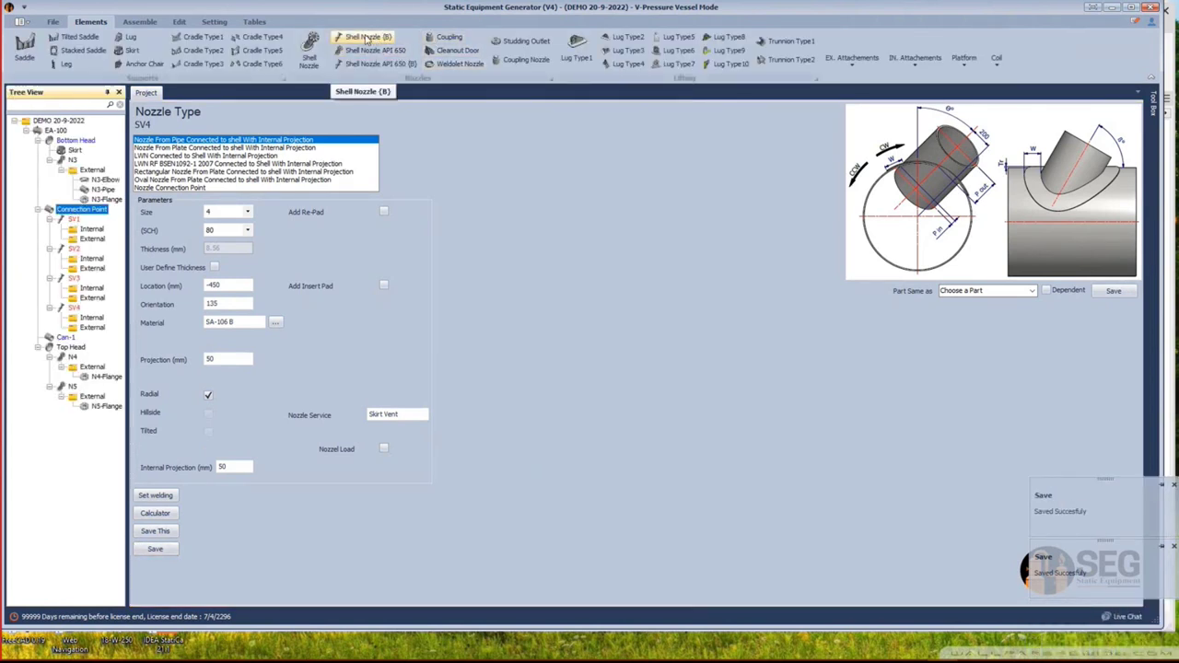
click(367, 39)
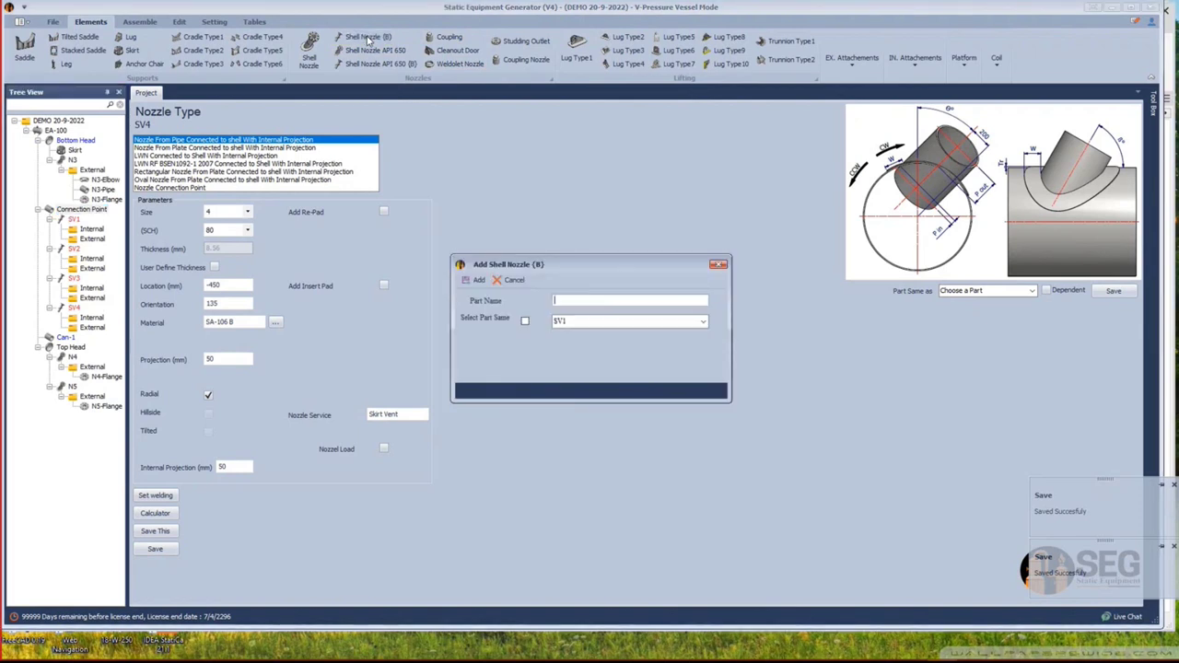
text(S)
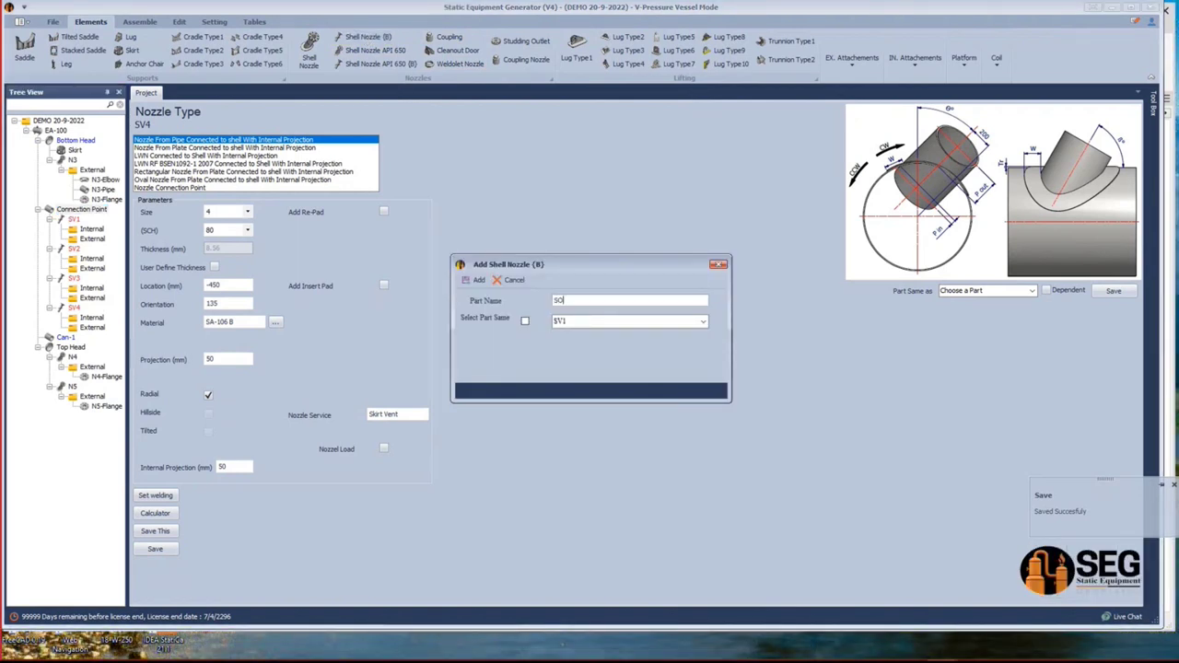
text(O1)
click(476, 282)
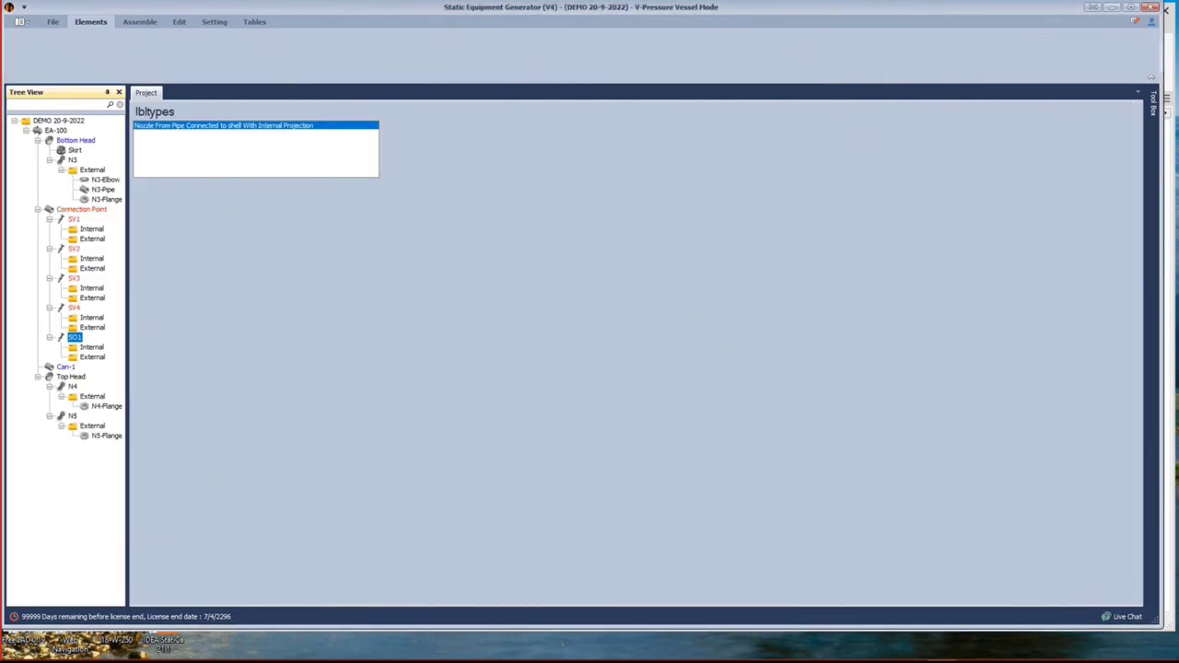
Consult the skirt opening's row in the vessel drawing's nozzle schedule and set nozzle SO1 to size 8, schedule 80.
click(851, 648)
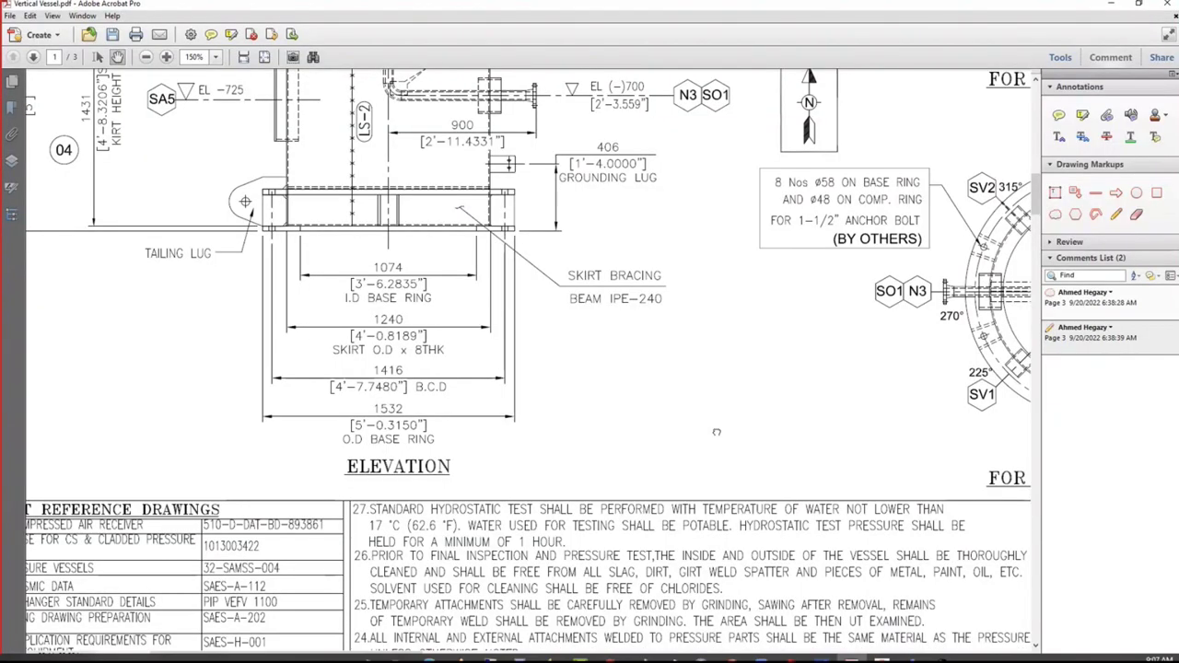
drag(717, 432, 442, 154)
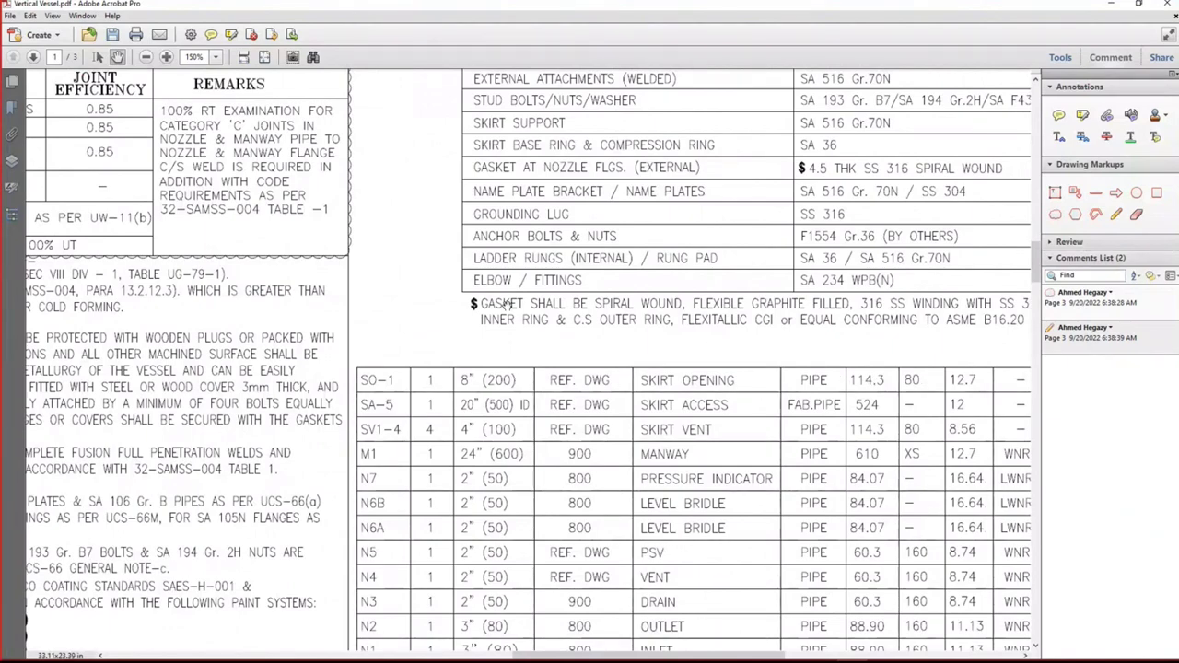
mouse_move(650, 473)
mouse_down()
mouse_move(686, 508)
mouse_move(700, 645)
mouse_move(589, 645)
mouse_move(472, 358)
mouse_up()
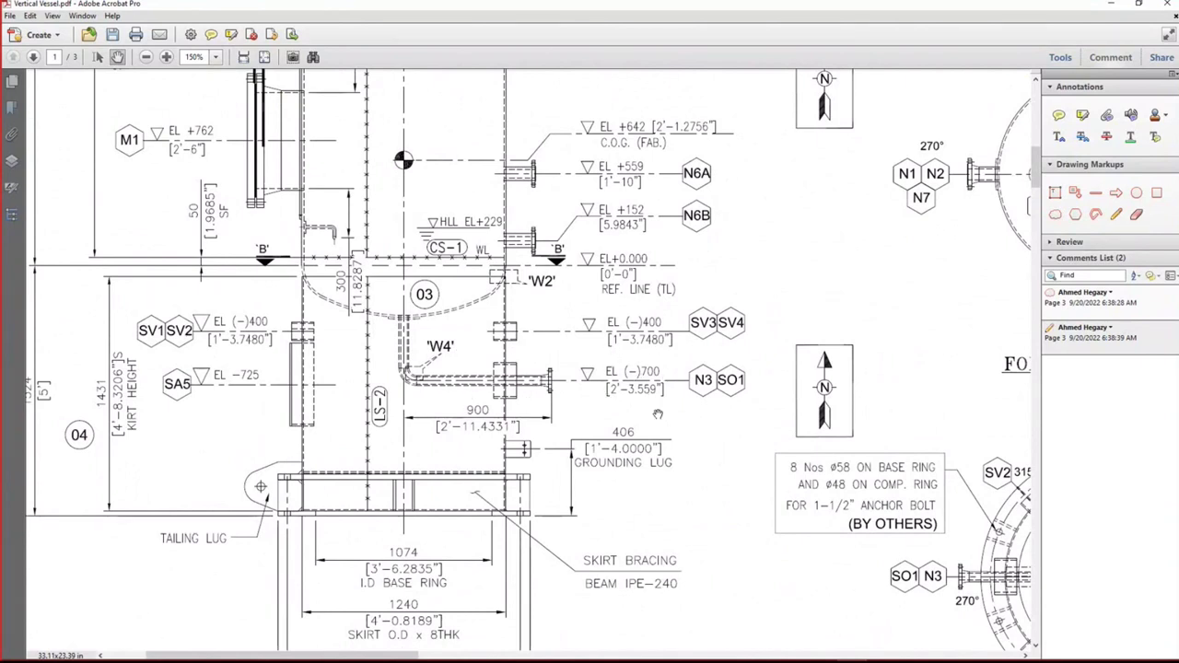
click(943, 649)
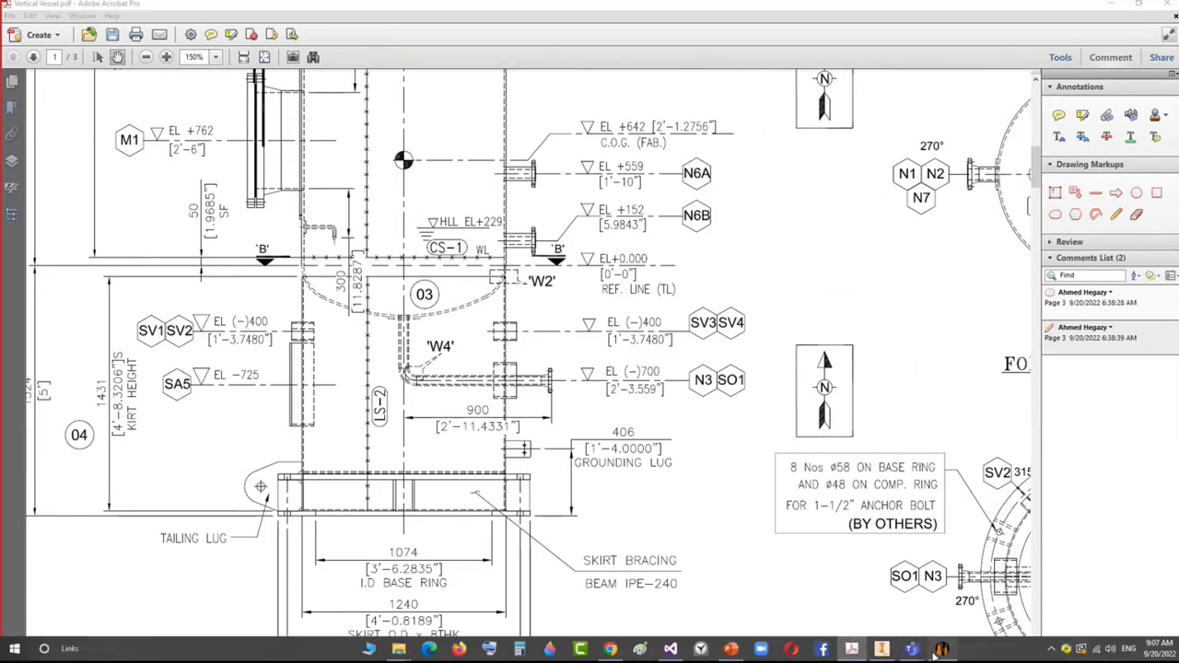
click(247, 212)
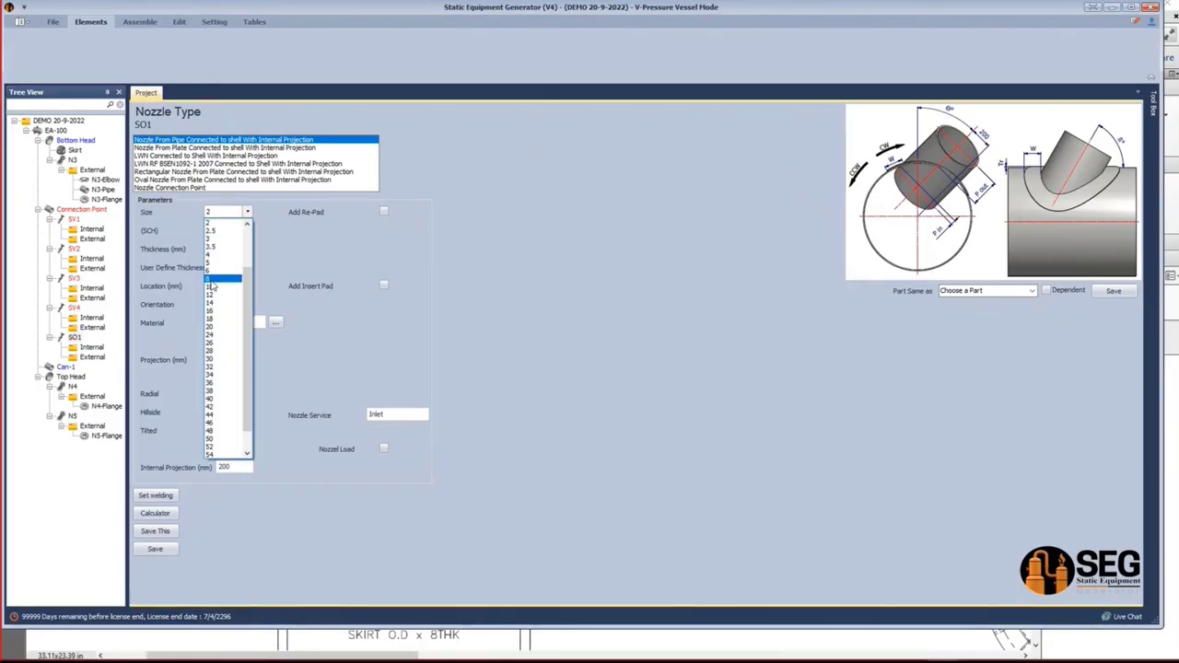
click(229, 278)
click(232, 235)
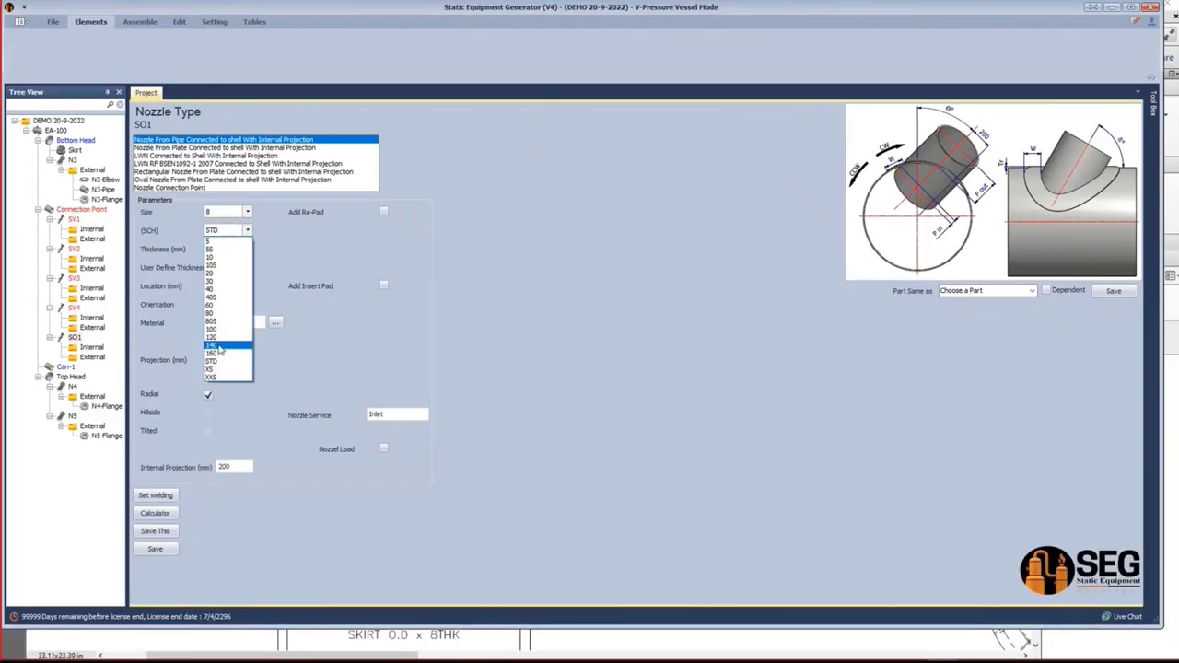
click(214, 316)
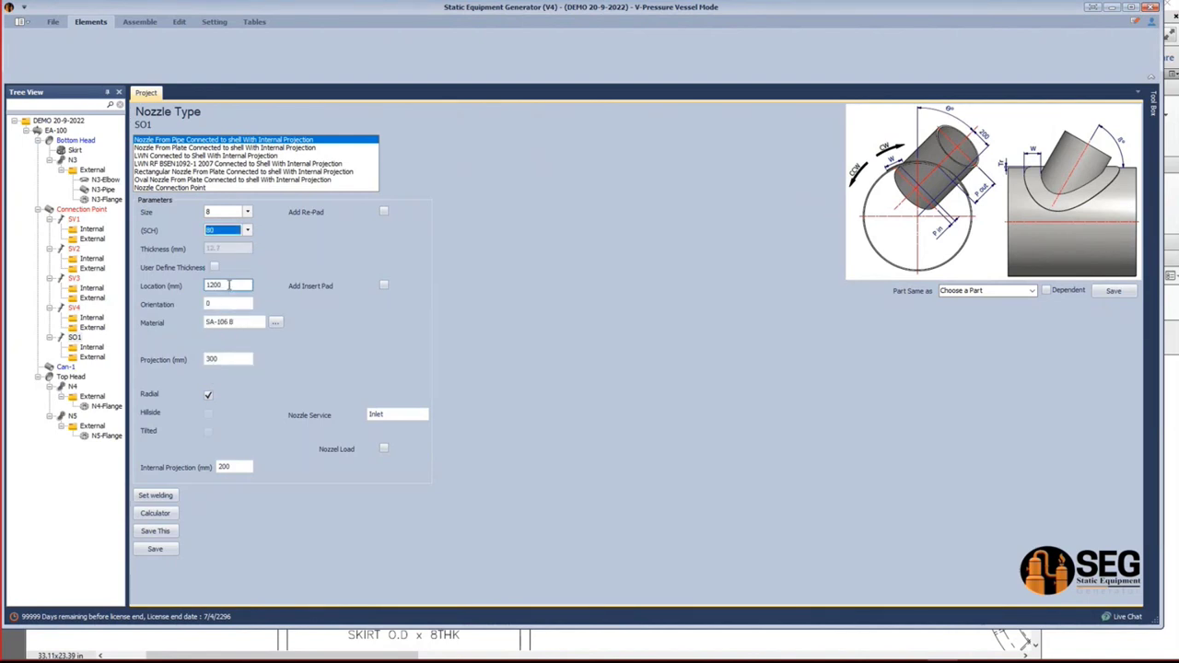
Set nozzle SO1's location to -750 mm and its orientation to 270, checking the elevation in the vessel drawing.
key(Tab)
mouse_move(880, 654)
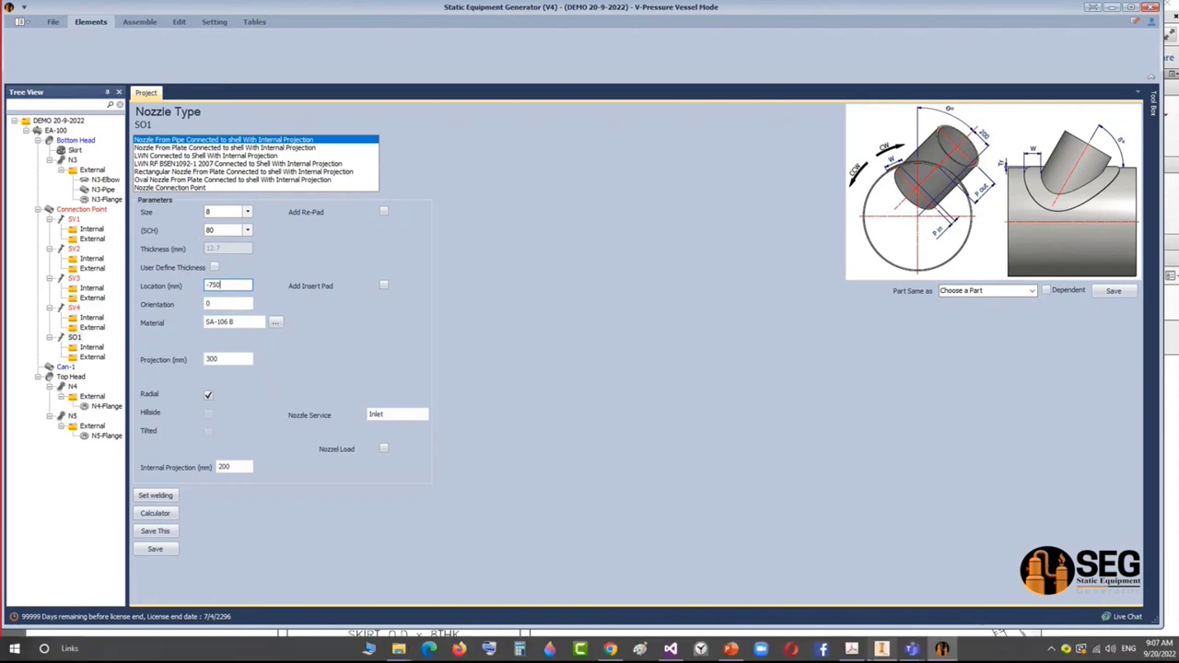
click(849, 651)
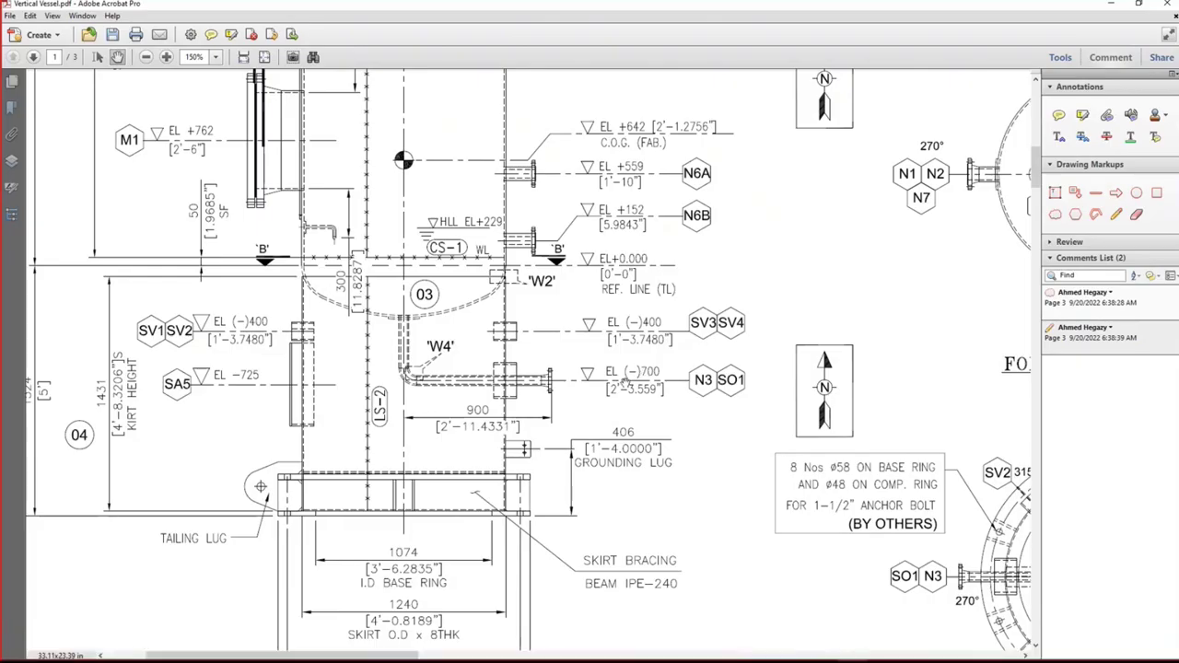
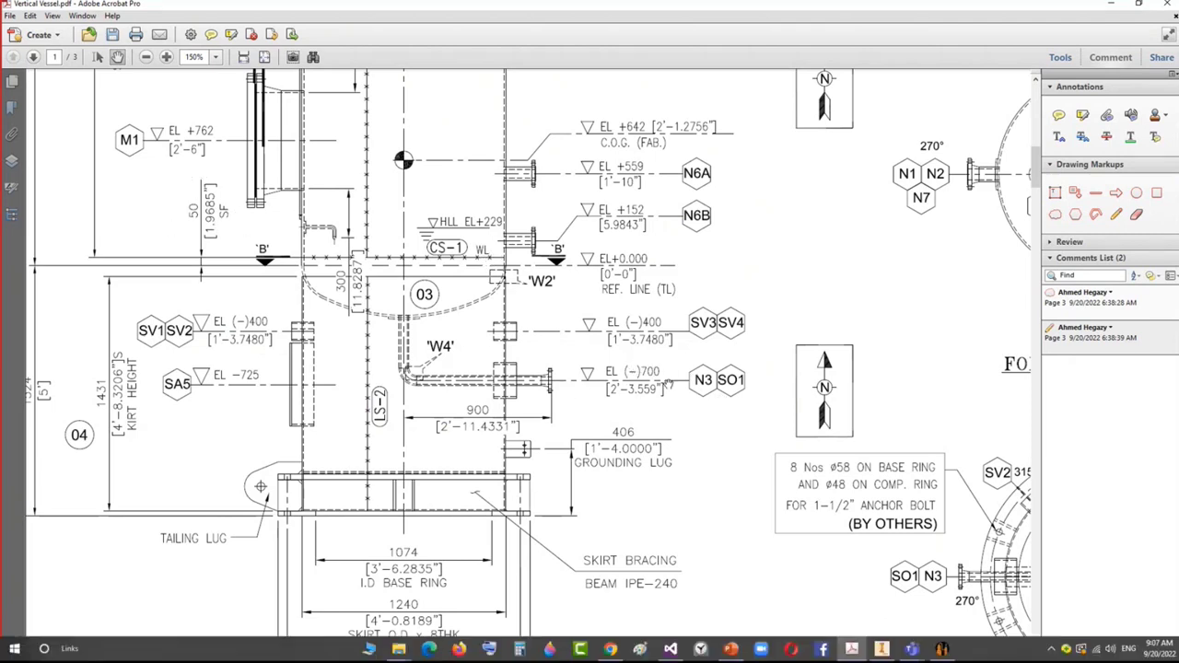
click(943, 651)
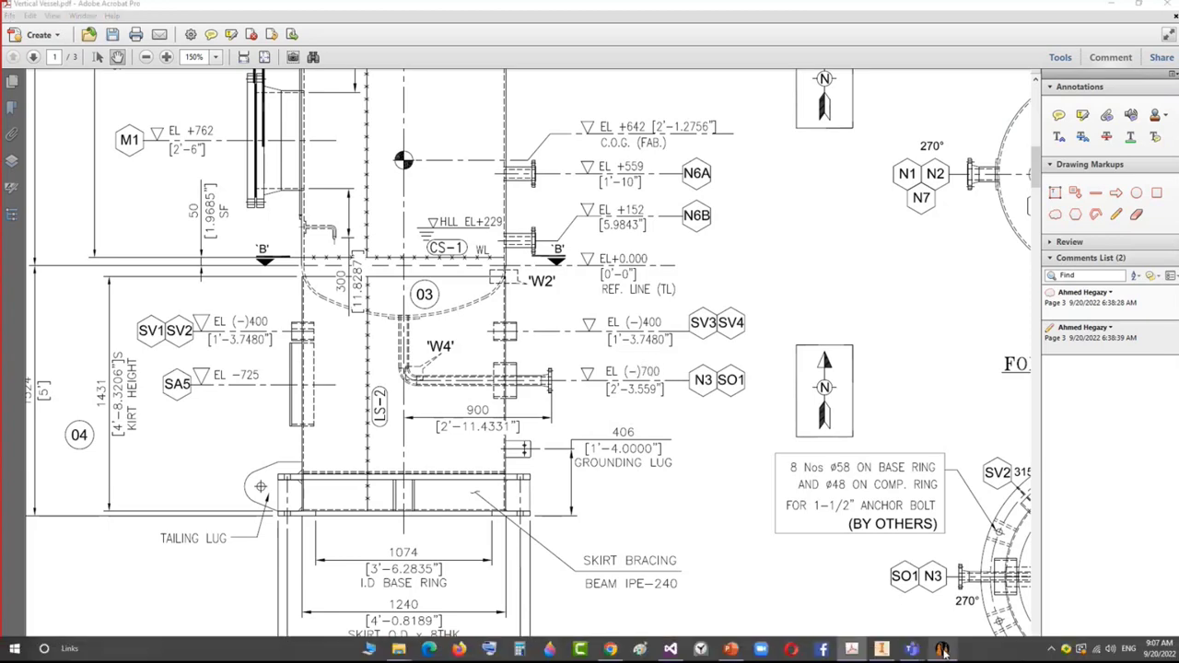
key(Tab)
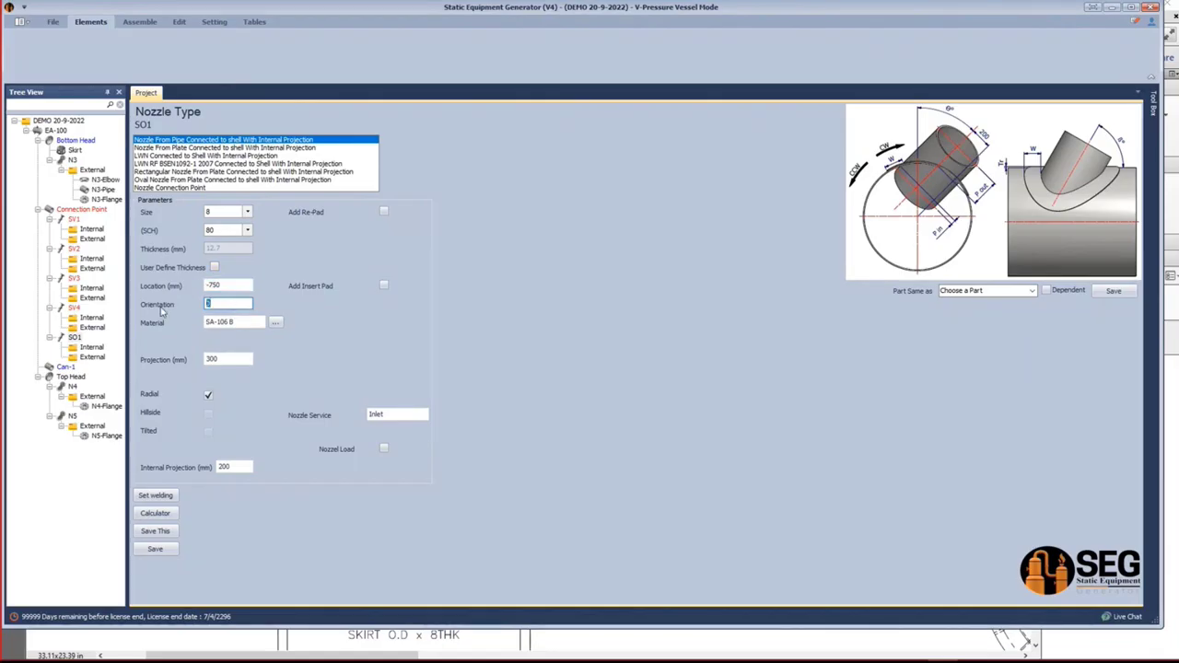
text(27)
Set nozzle SO1's service to Skirt Opening and save the nozzle.
click(210, 359)
click(410, 415)
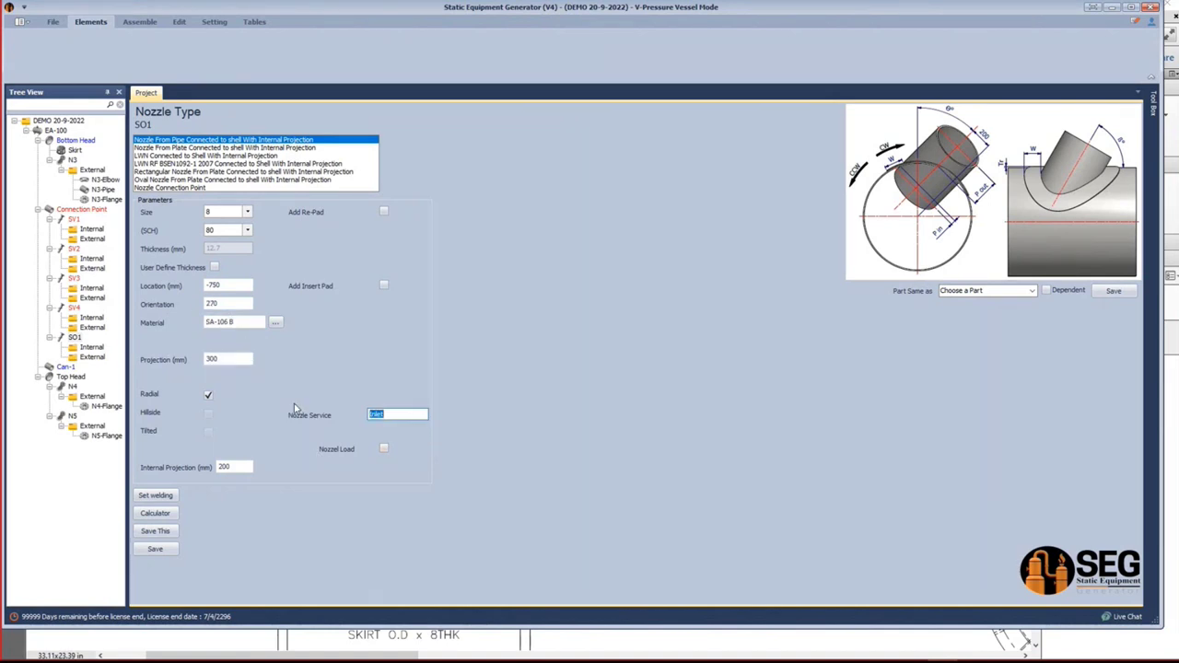
text(Skirt Opening)
click(157, 550)
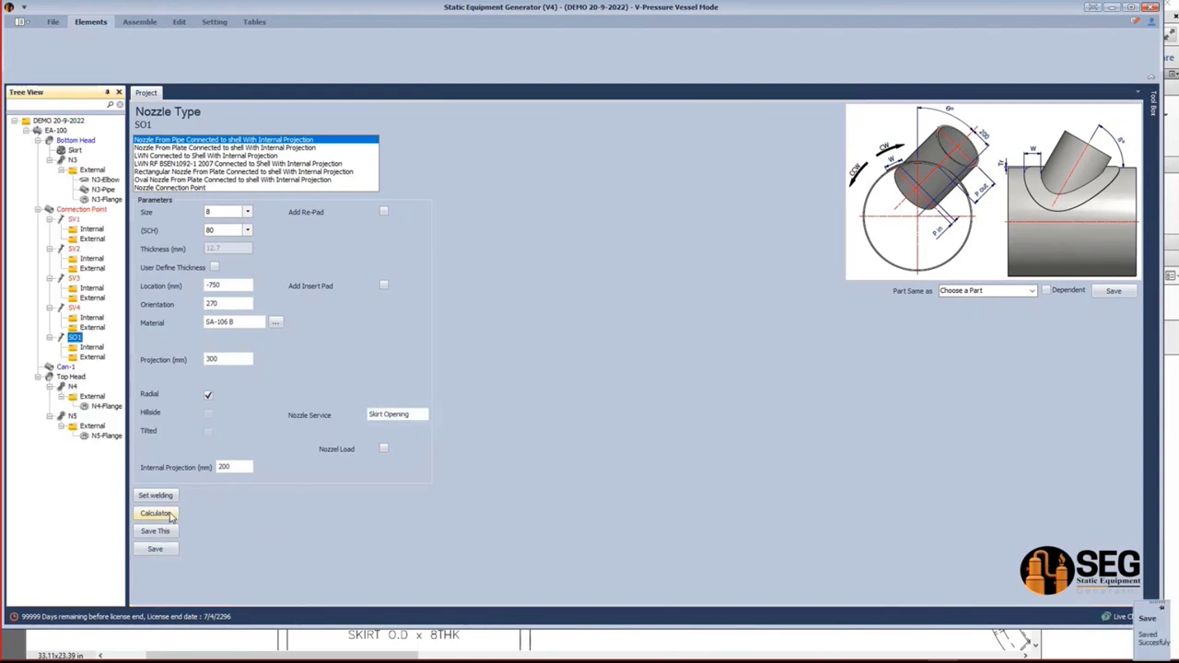
Calculate SO1's projection in the Nozzle Calculator from a projection of 670 mm from V.C.L. and save the result.
click(168, 516)
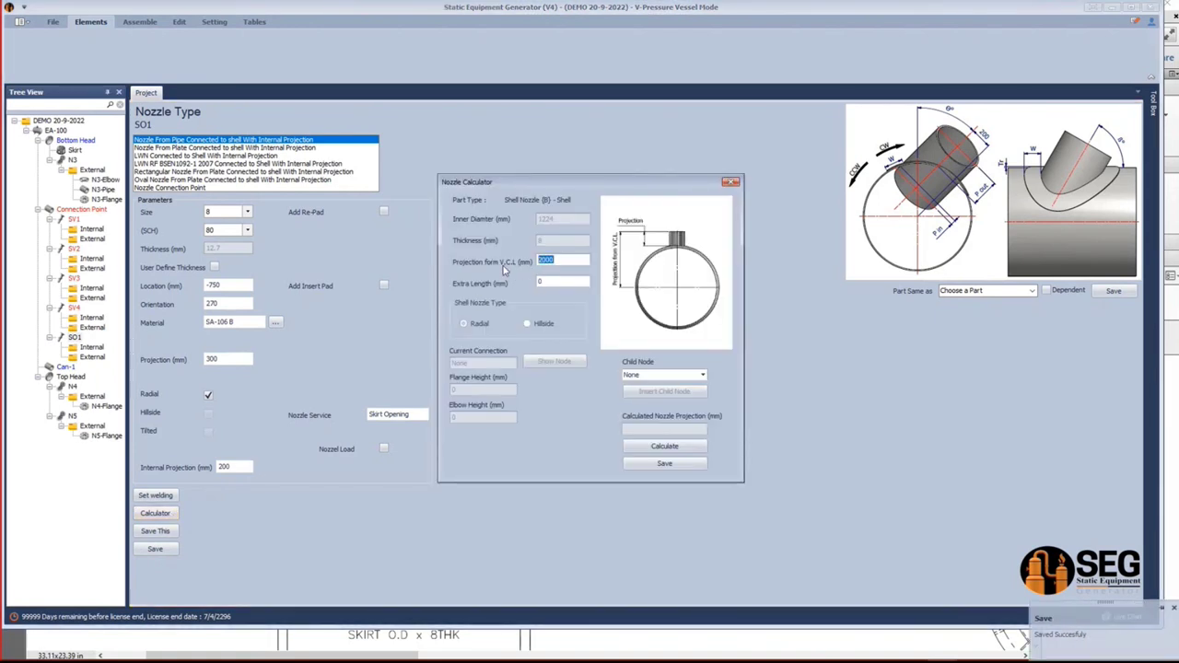
text(670)
click(655, 447)
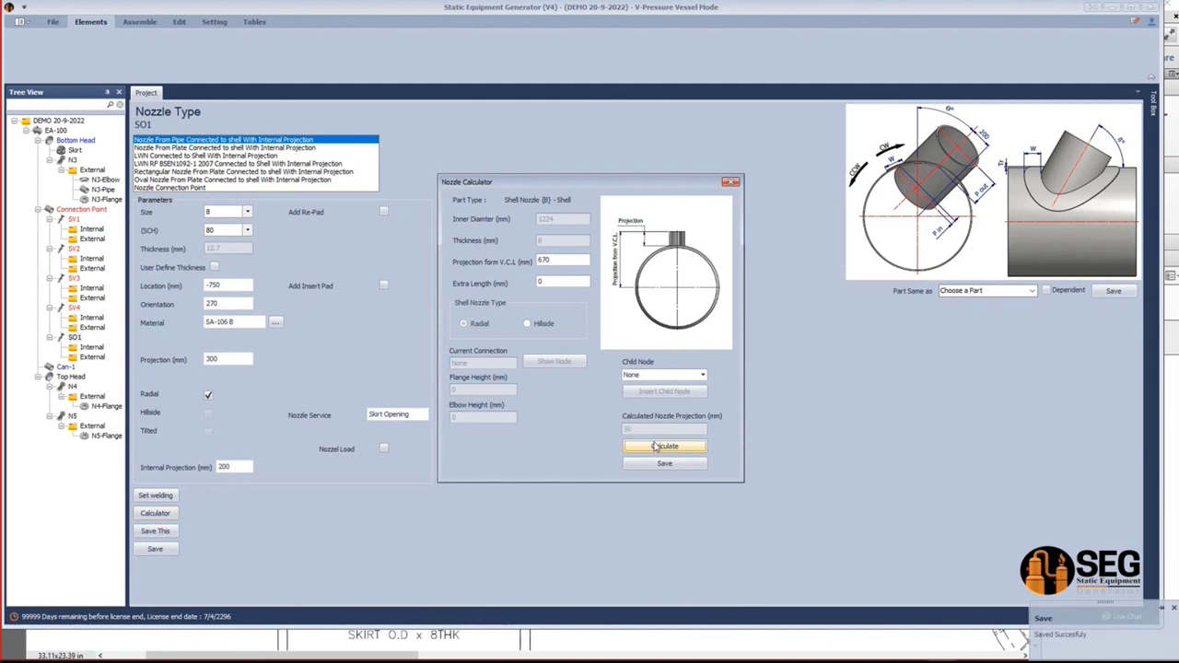
click(664, 463)
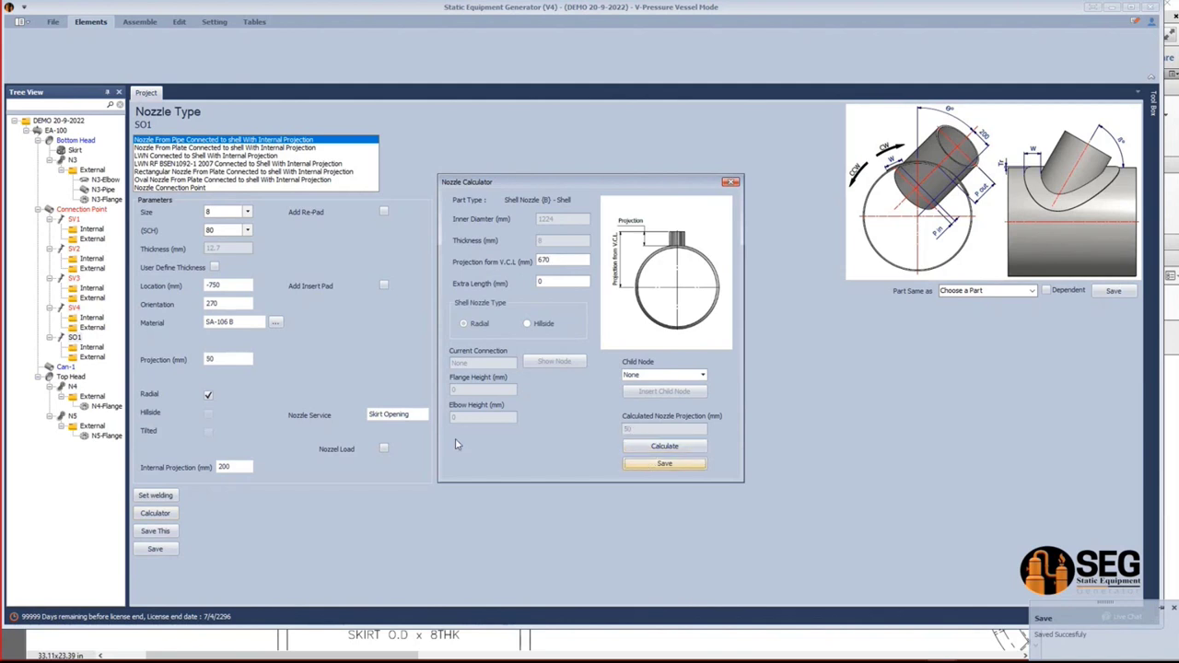
Set nozzle SO1's internal projection to 50 mm and save the nozzle.
double_click(224, 467)
text(50)
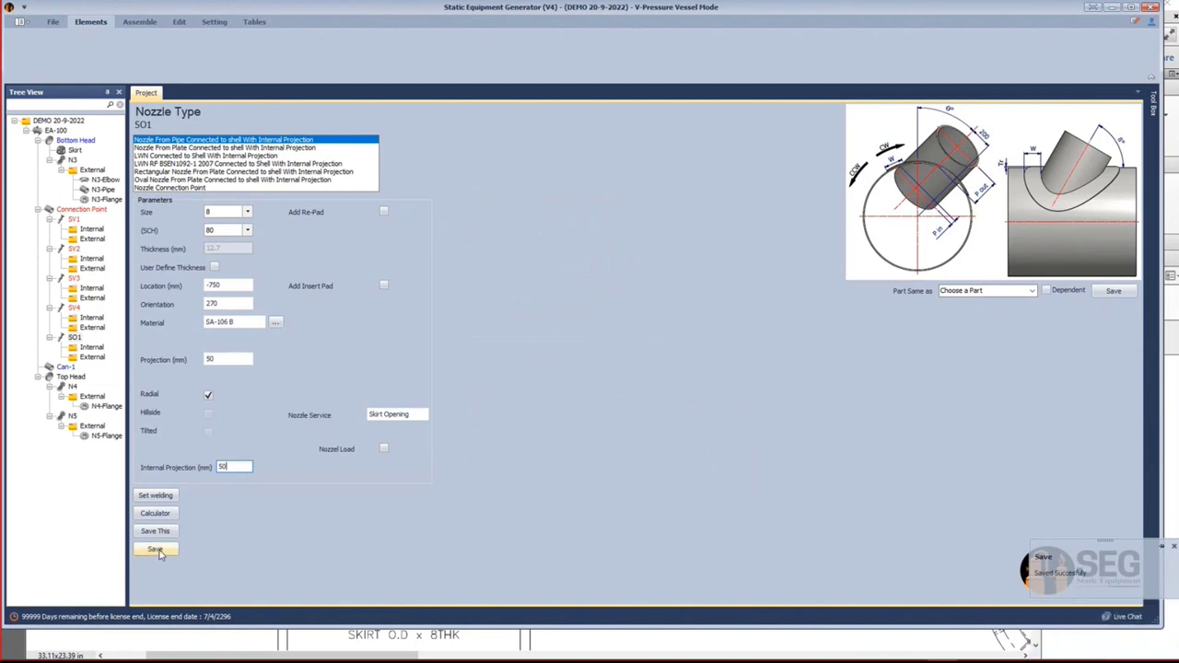
click(155, 549)
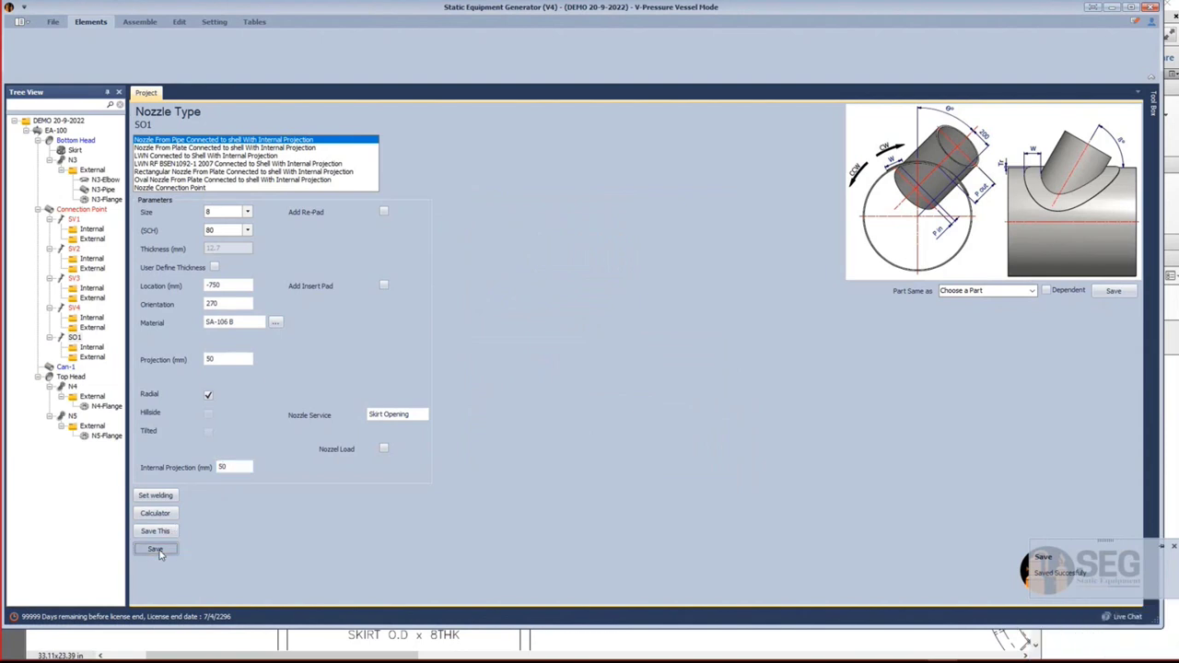
Add a Shell Nozzle (B) named SA1 to the Connection Point and open its parameters.
click(80, 209)
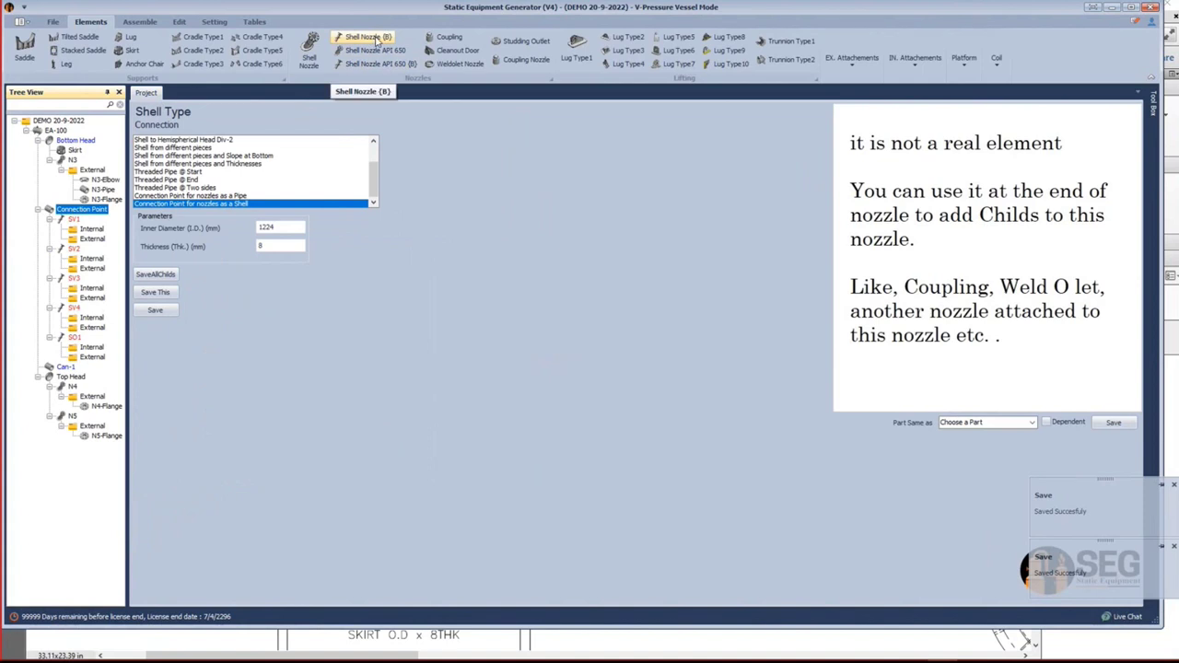
click(376, 39)
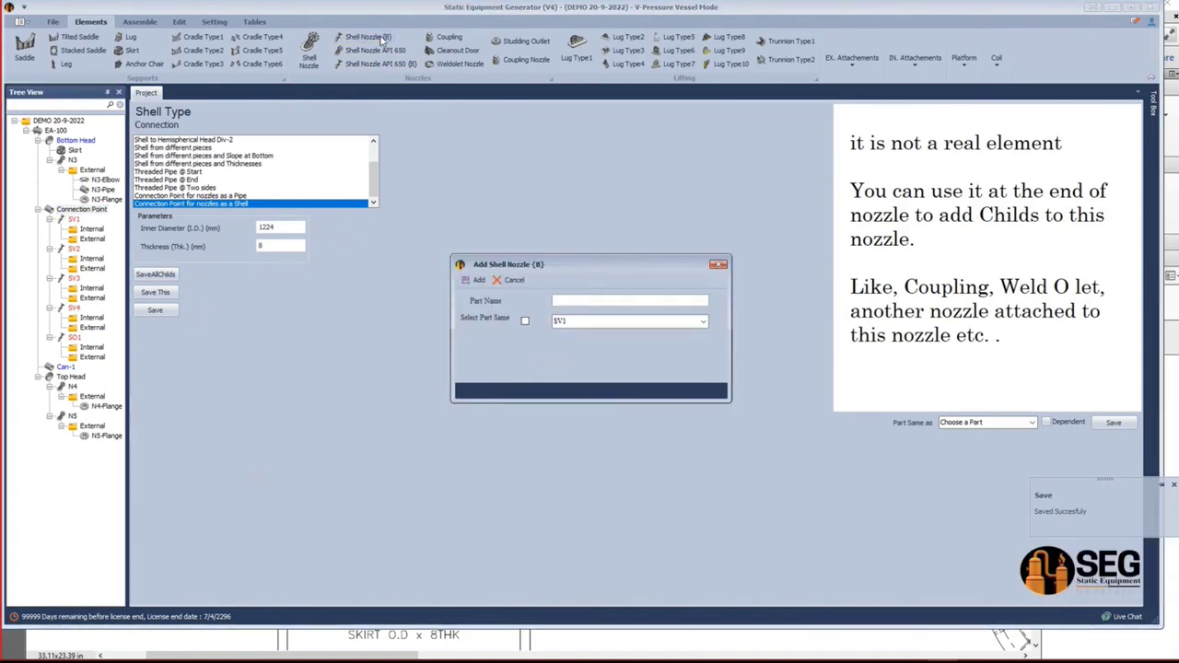
text(SA1)
click(475, 279)
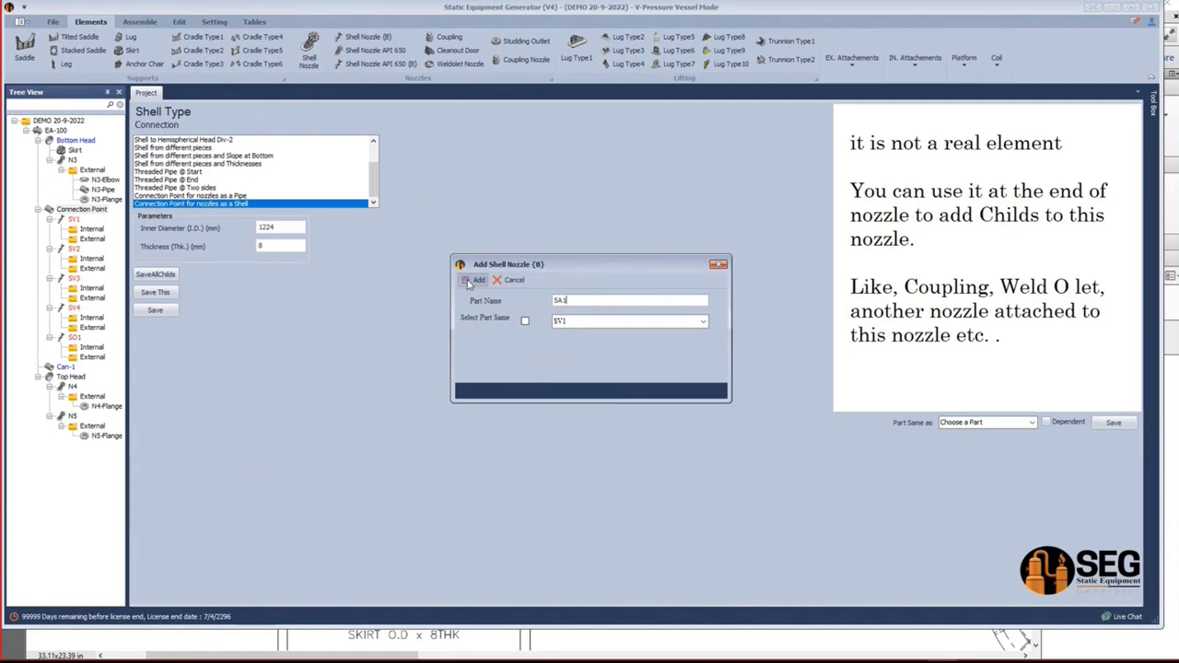
click(74, 366)
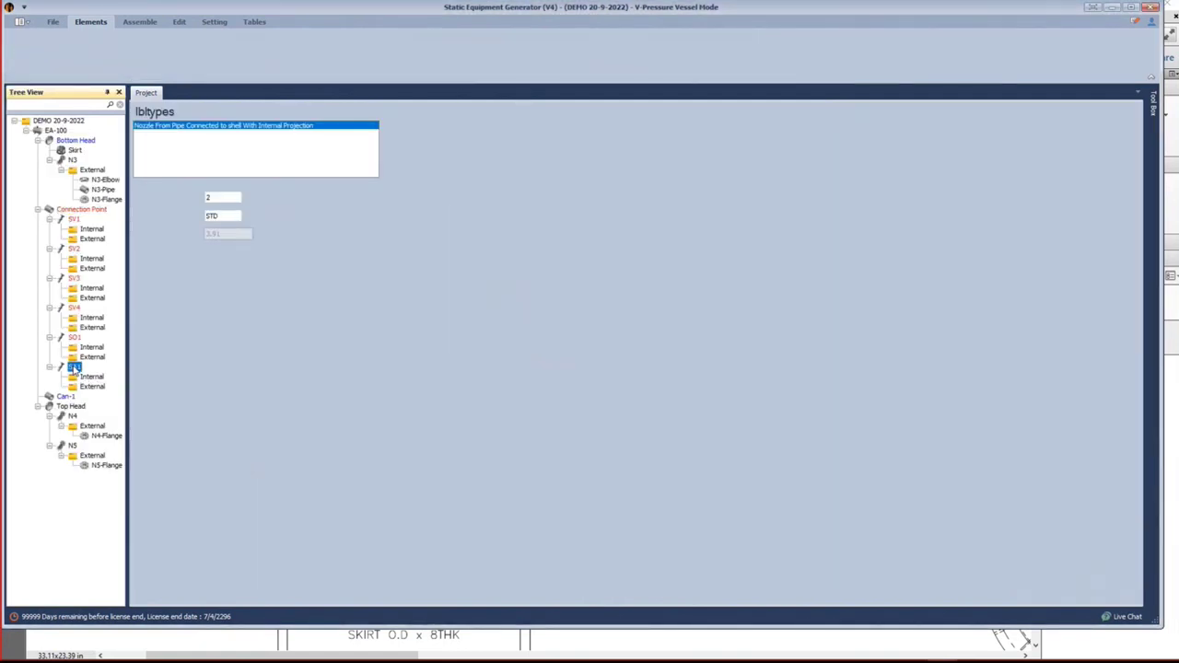
Using the drawing's skirt access data, make SA1 a Nozzle From Plate with internal projection, pipe OD 524 mm, thickness 12 mm and weld gap 1 mm.
click(584, 638)
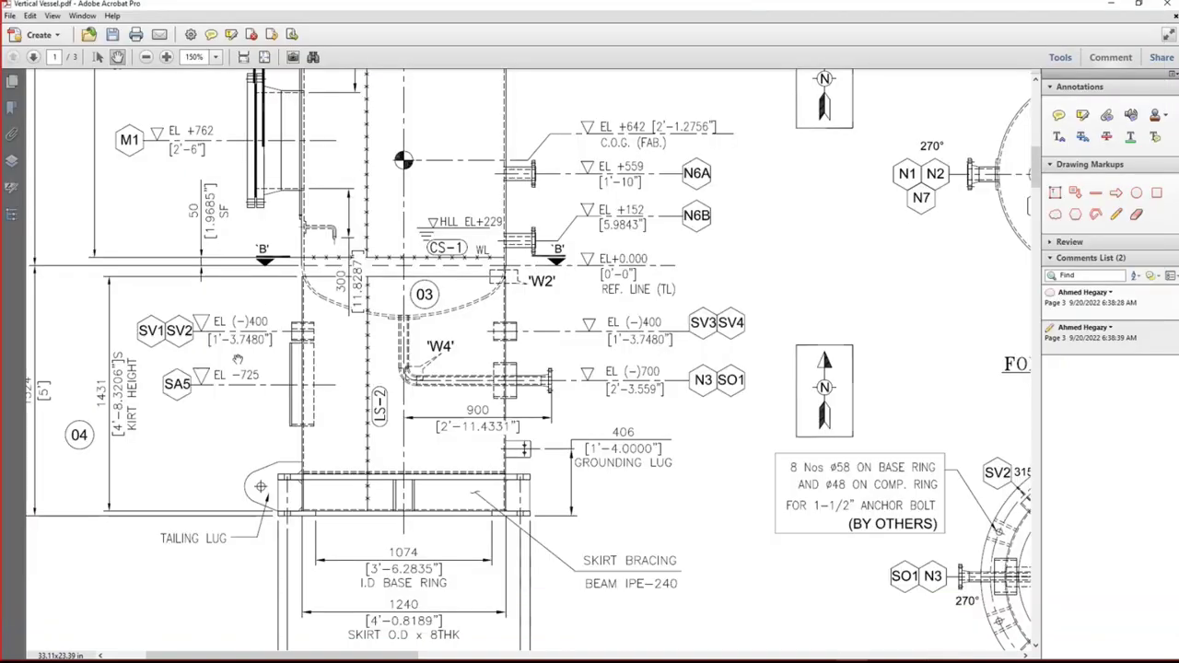
mouse_move(683, 462)
mouse_down()
mouse_move(636, 429)
mouse_move(553, 276)
mouse_up()
mouse_move(700, 387)
mouse_down()
mouse_move(545, 287)
mouse_move(931, 498)
mouse_move(976, 277)
mouse_move(733, 242)
mouse_up()
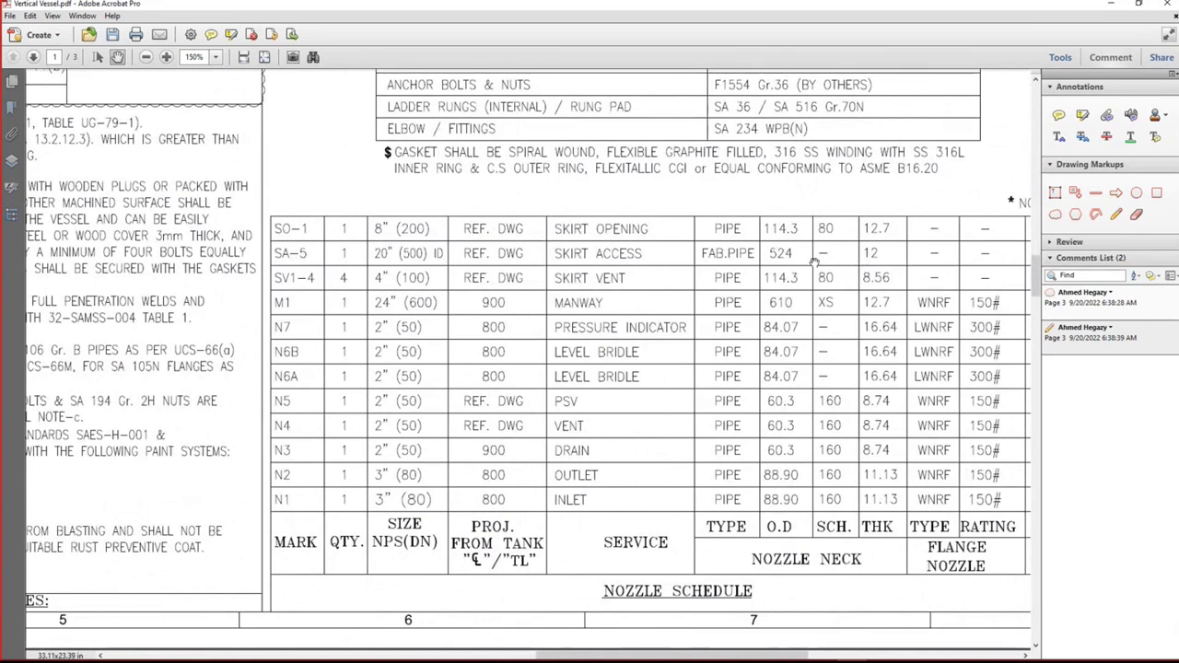
drag(921, 185, 932, 193)
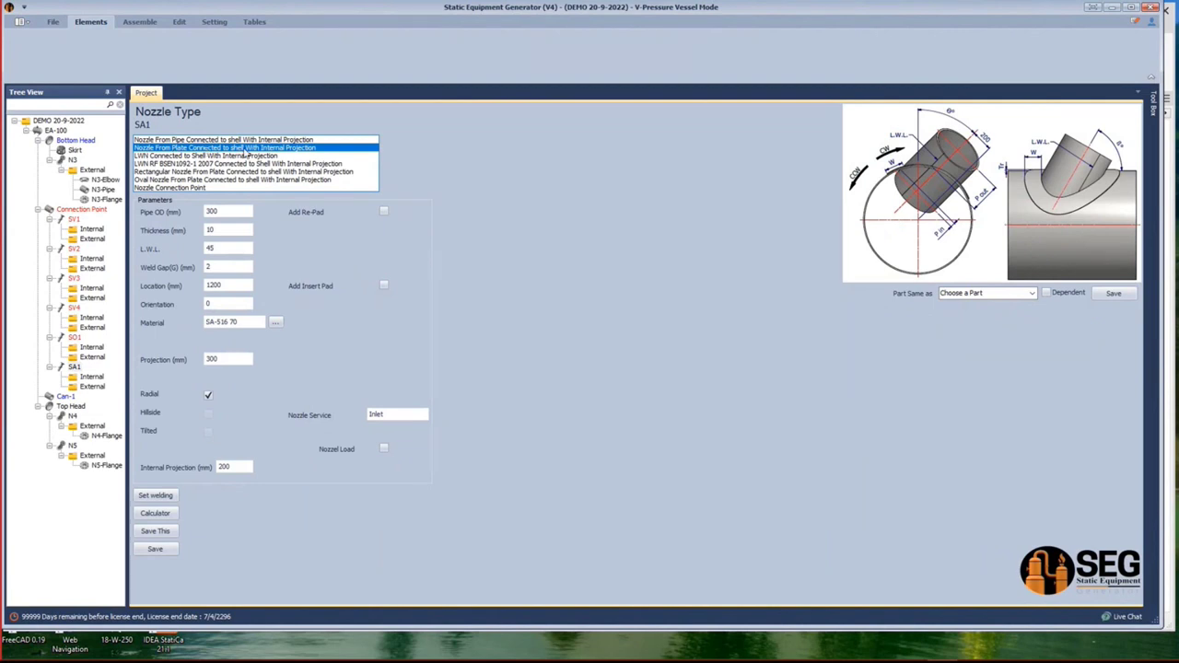
click(241, 211)
text(524)
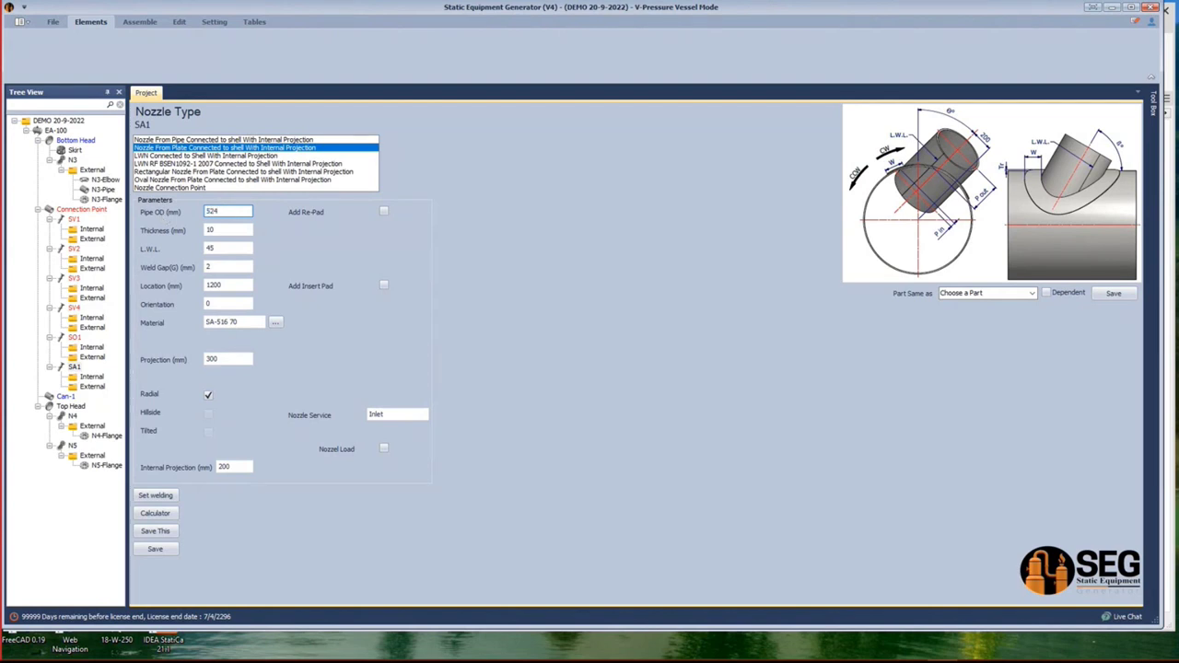
key(Tab)
text(1)
key(Tab)
key(Tab)
text(1)
key(Tab)
Check the skirt access elevation in the vessel drawing and set nozzle SA1's location to -775 mm.
click(852, 649)
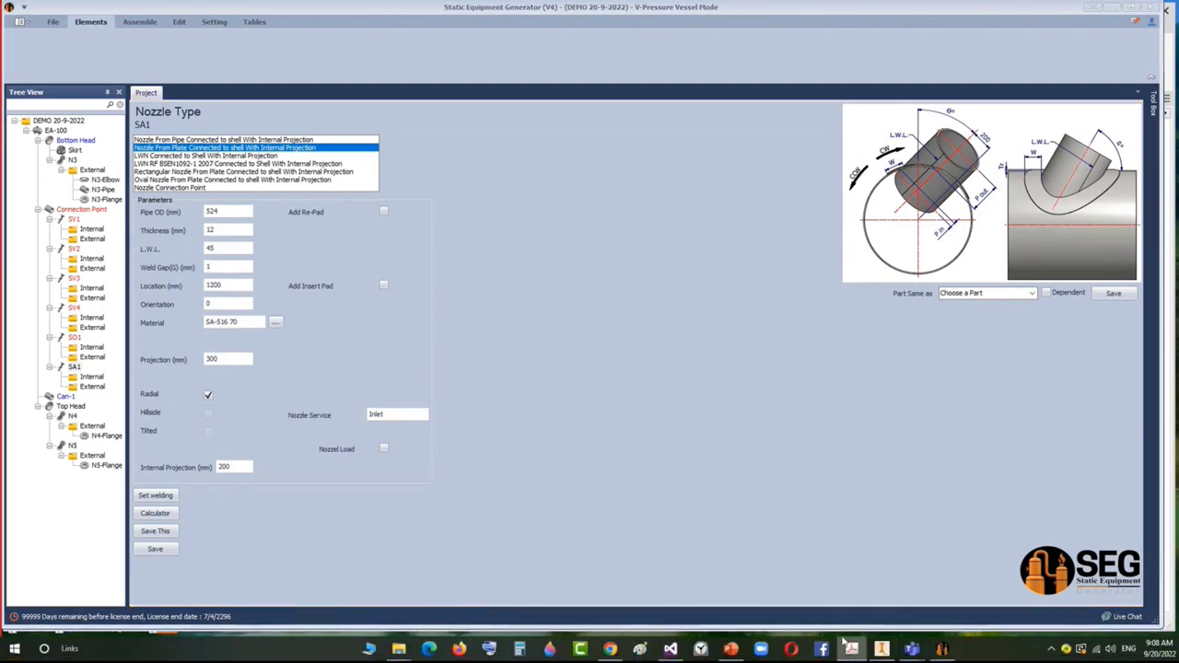
scroll(371, 313, left, 10)
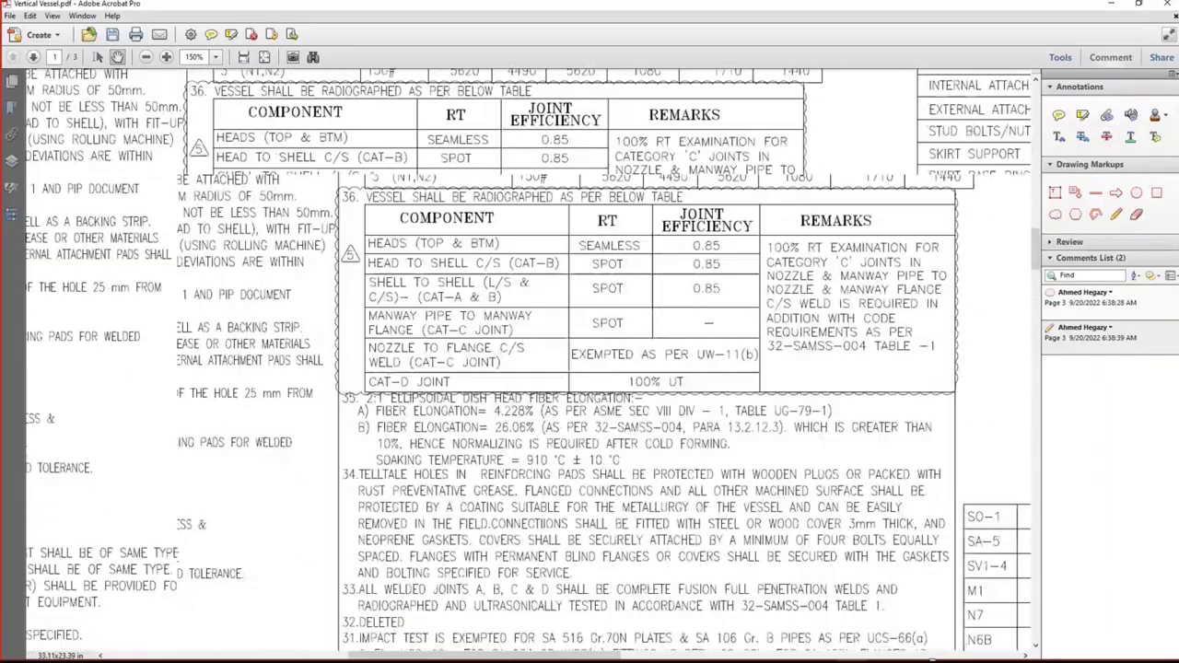
scroll(371, 313, left, 5)
scroll(387, 323, up, 8)
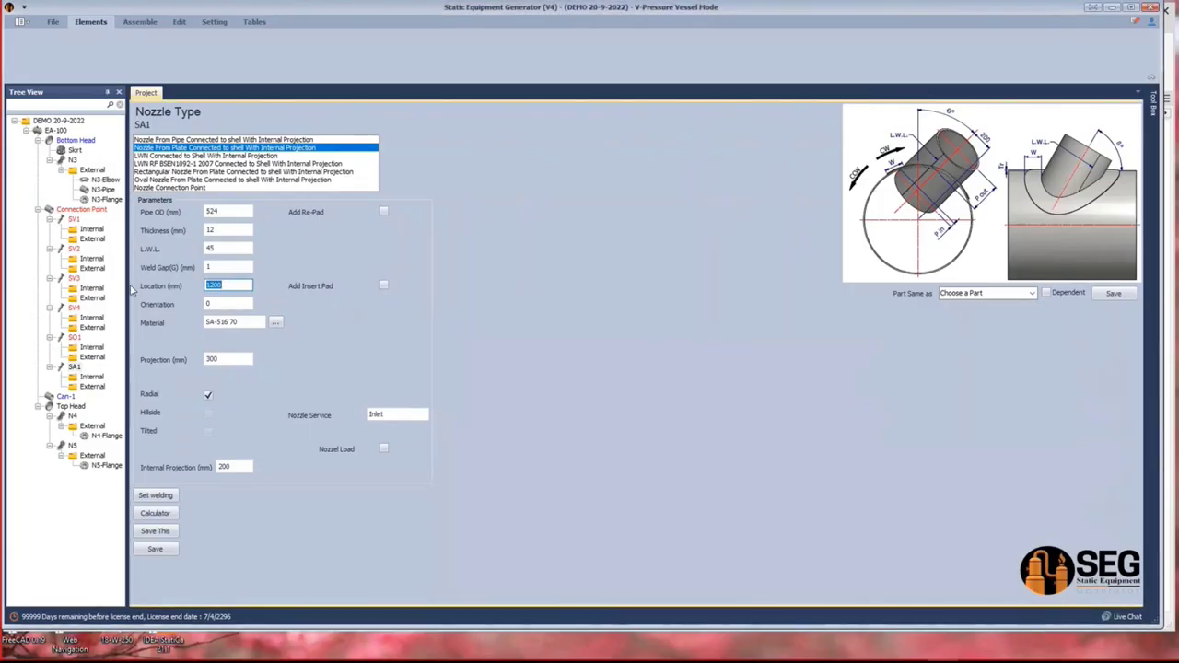
text(-77)
key(Tab)
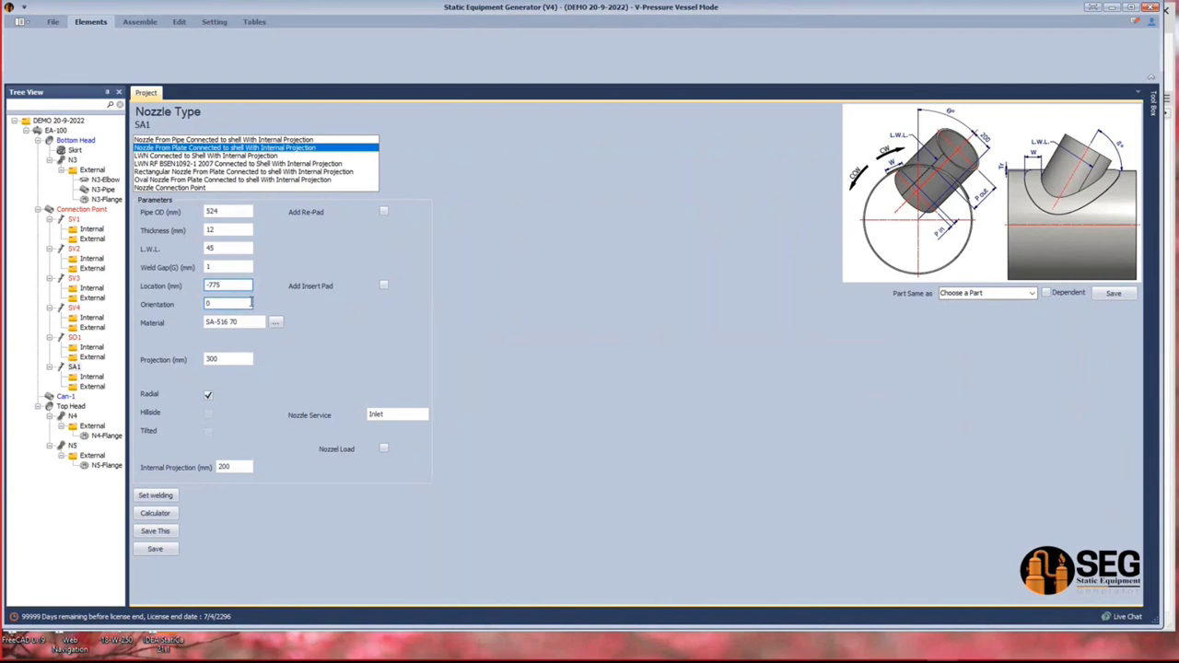
Check the skirt access orientation in the vessel drawing's View B-B and set nozzle SA1's orientation to 90.
click(882, 649)
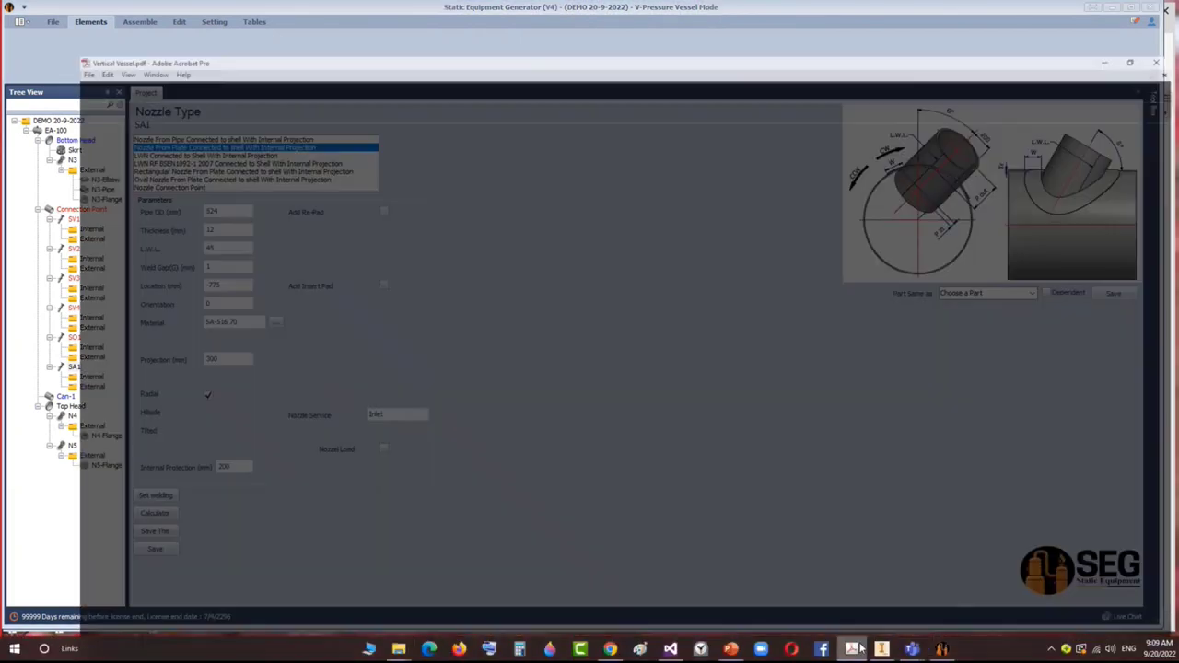
scroll(345, 366, up, 1)
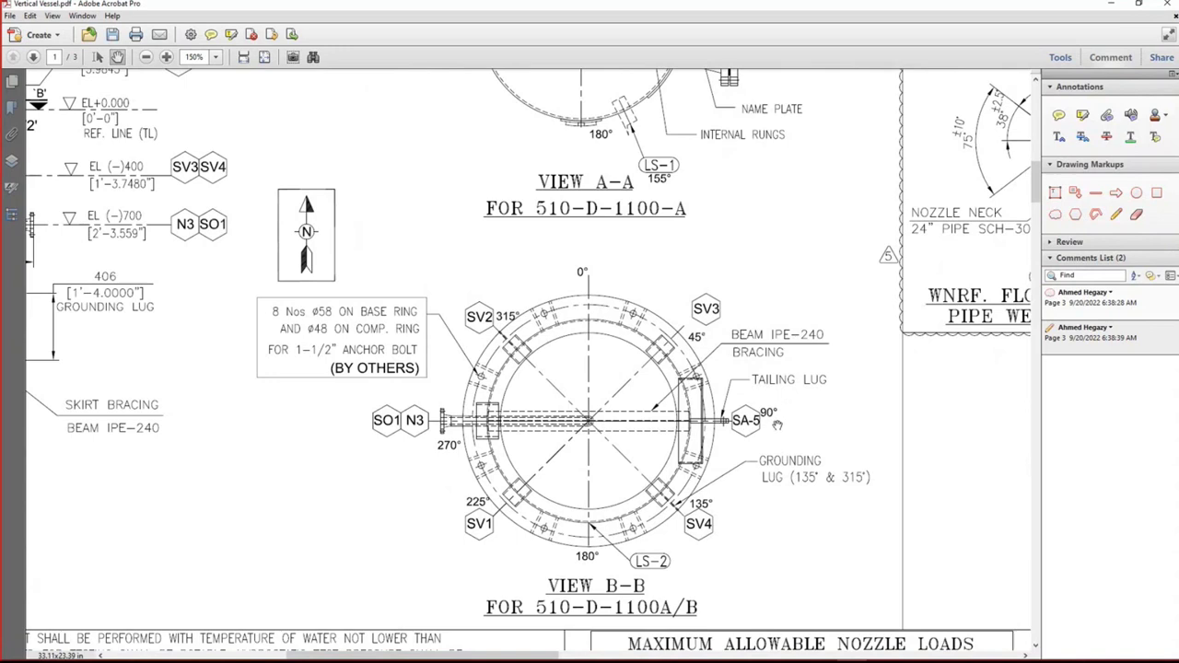
click(1113, 8)
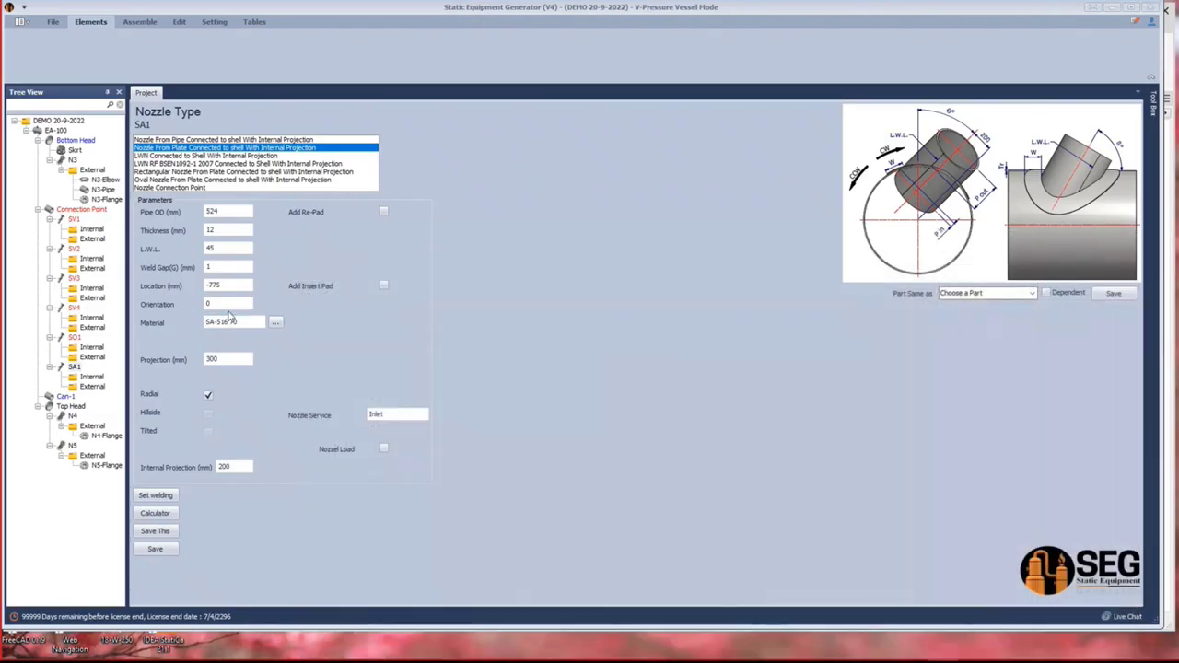
click(228, 304)
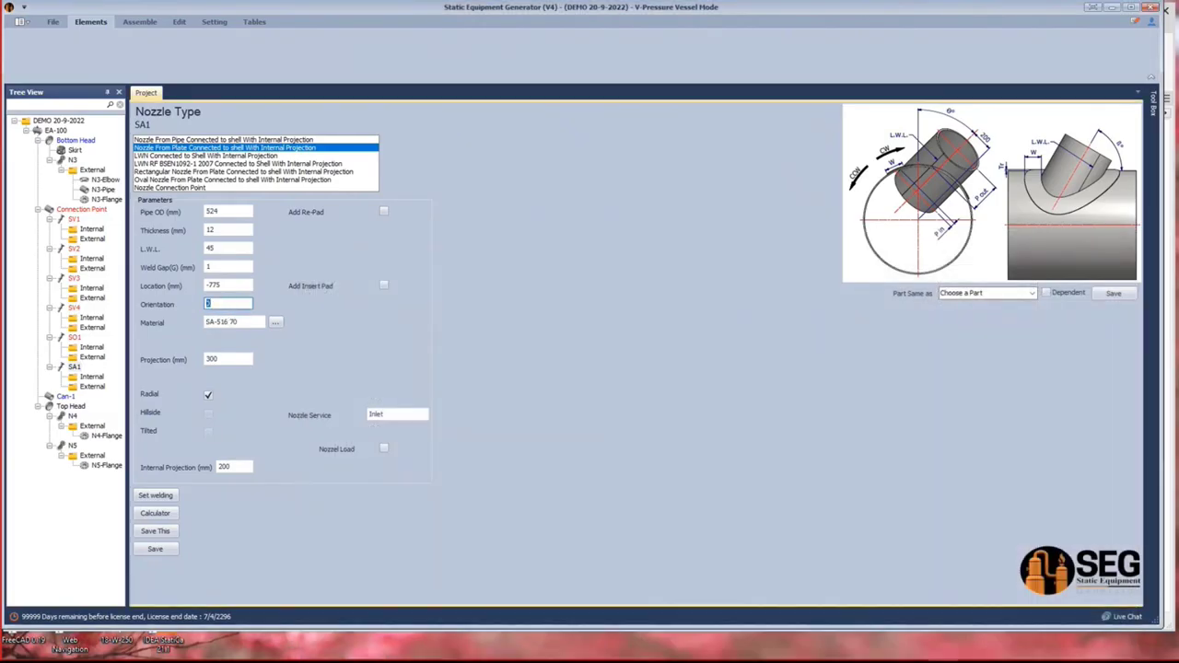
text(90)
Set SA1's nozzle service to Skirt Access and save the nozzle.
drag(410, 414, 324, 417)
text(Skirt Access)
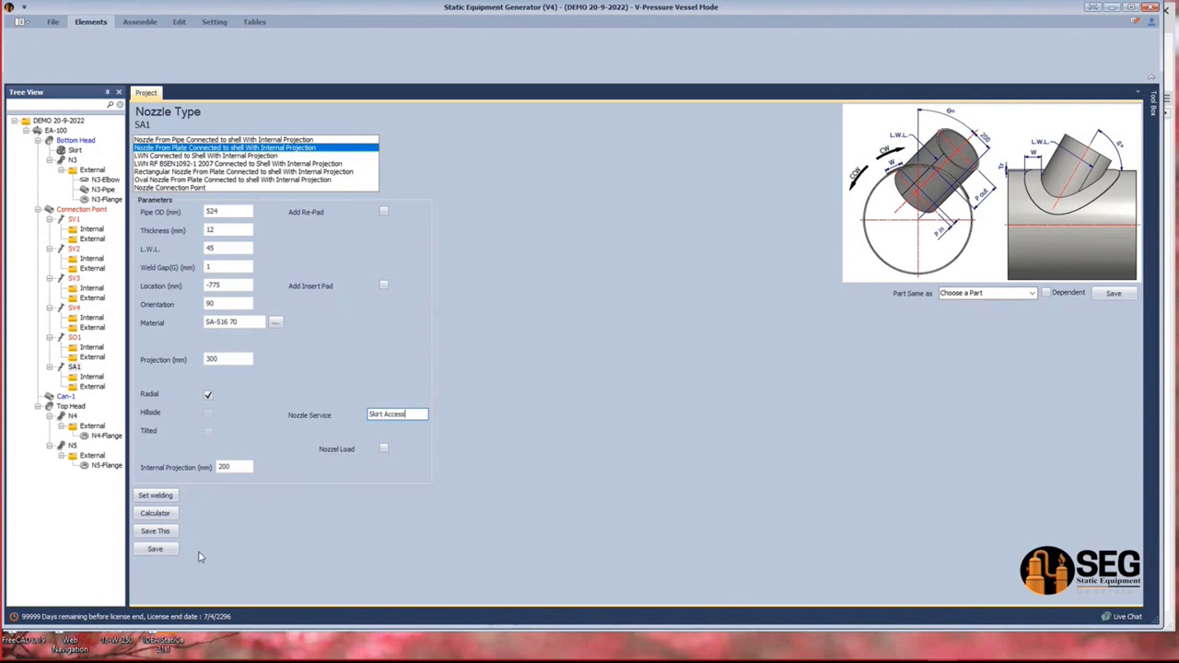
click(169, 550)
Calculate SA1's projection with the Nozzle Calculator from a 720 mm projection from the vessel centreline and save it to the nozzle.
click(171, 518)
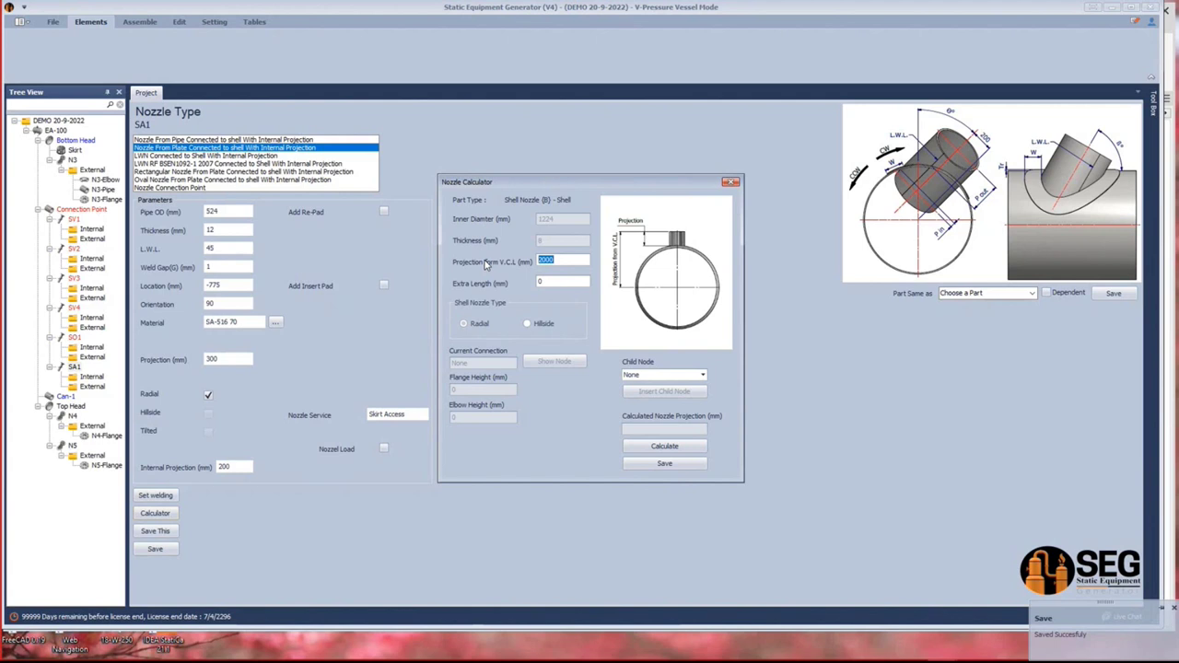
text(720)
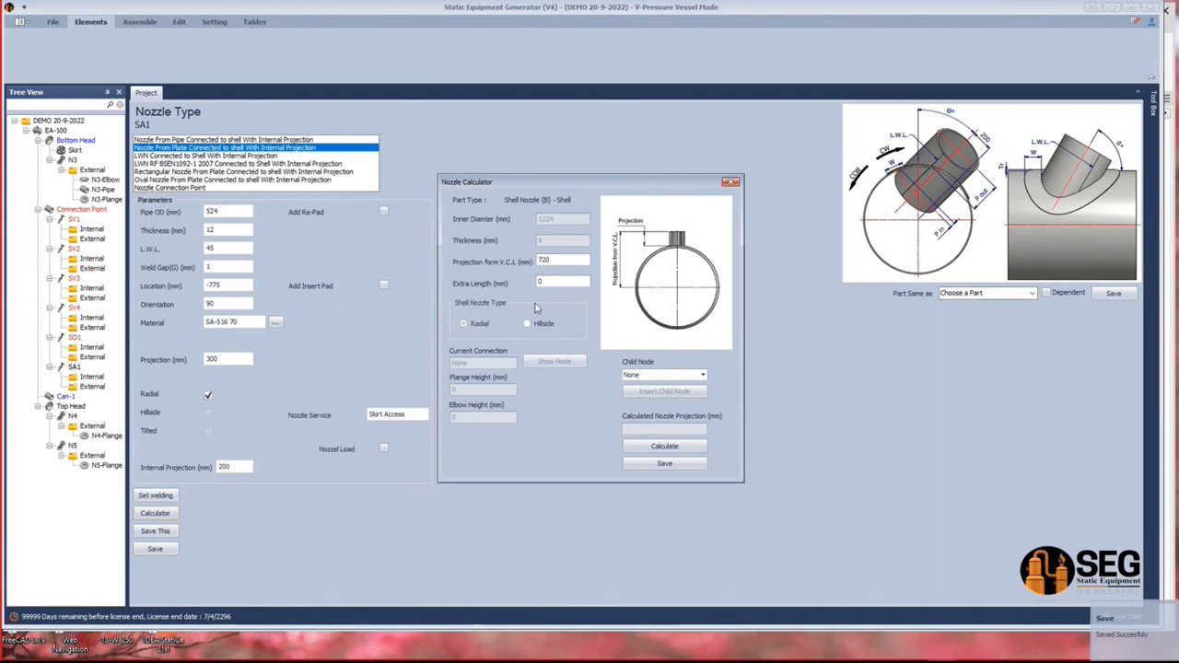
click(637, 442)
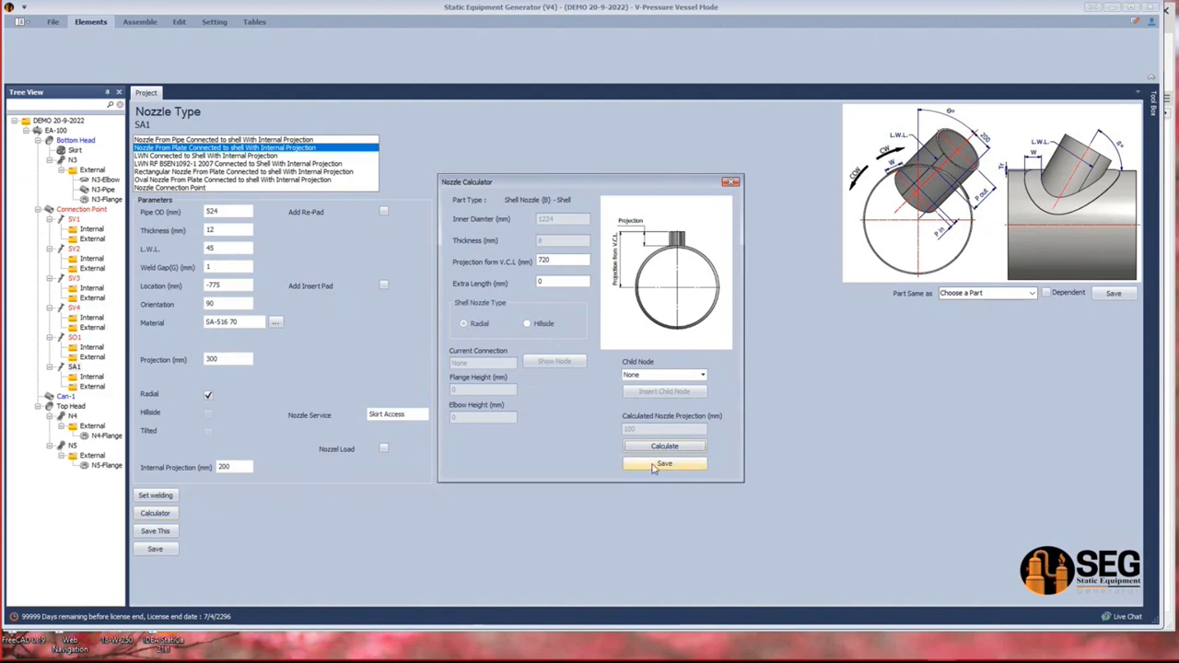
click(650, 463)
Set nozzle SA1's internal projection to 100 mm and save the nozzle.
double_click(241, 467)
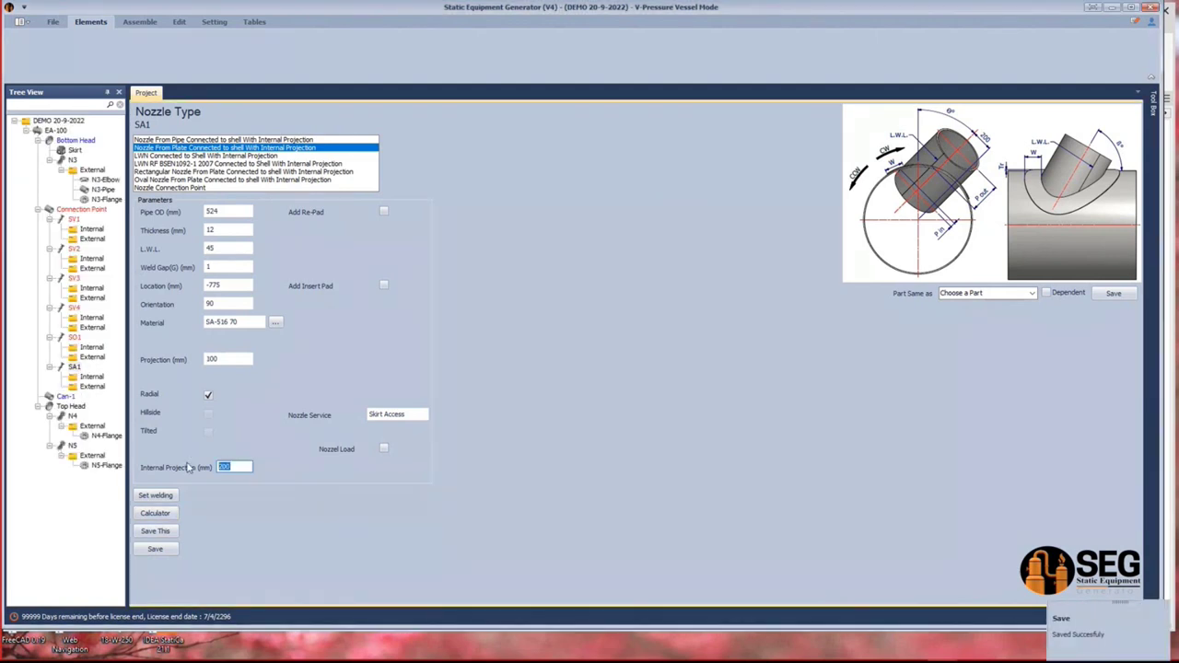
text(1)
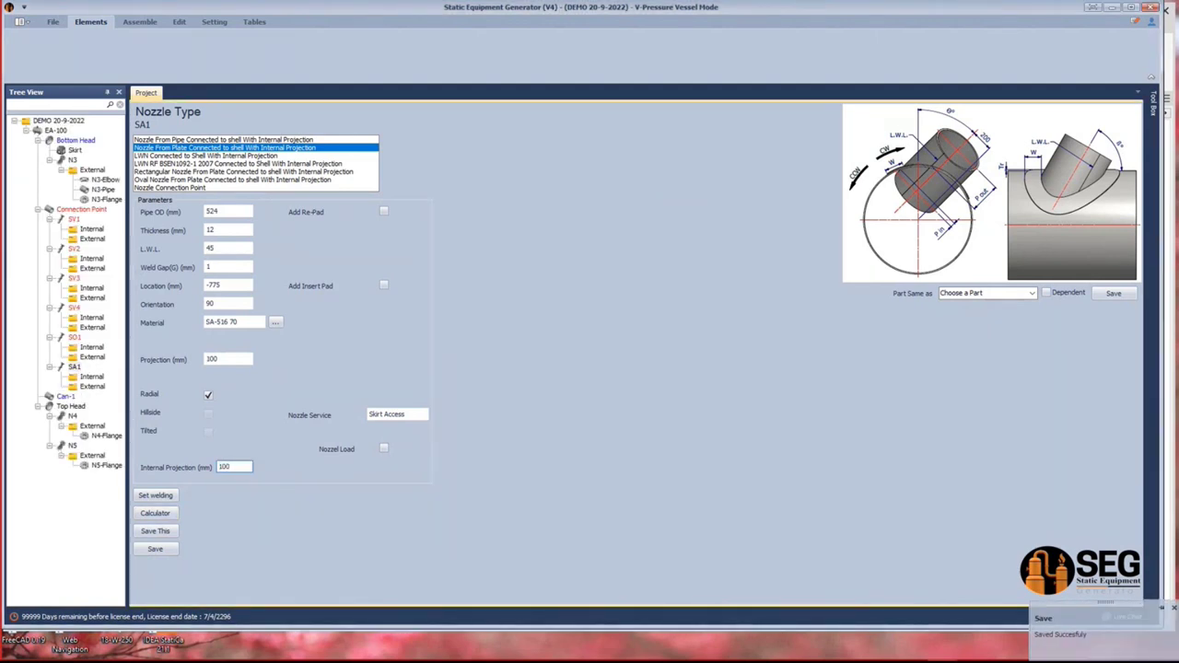
click(155, 549)
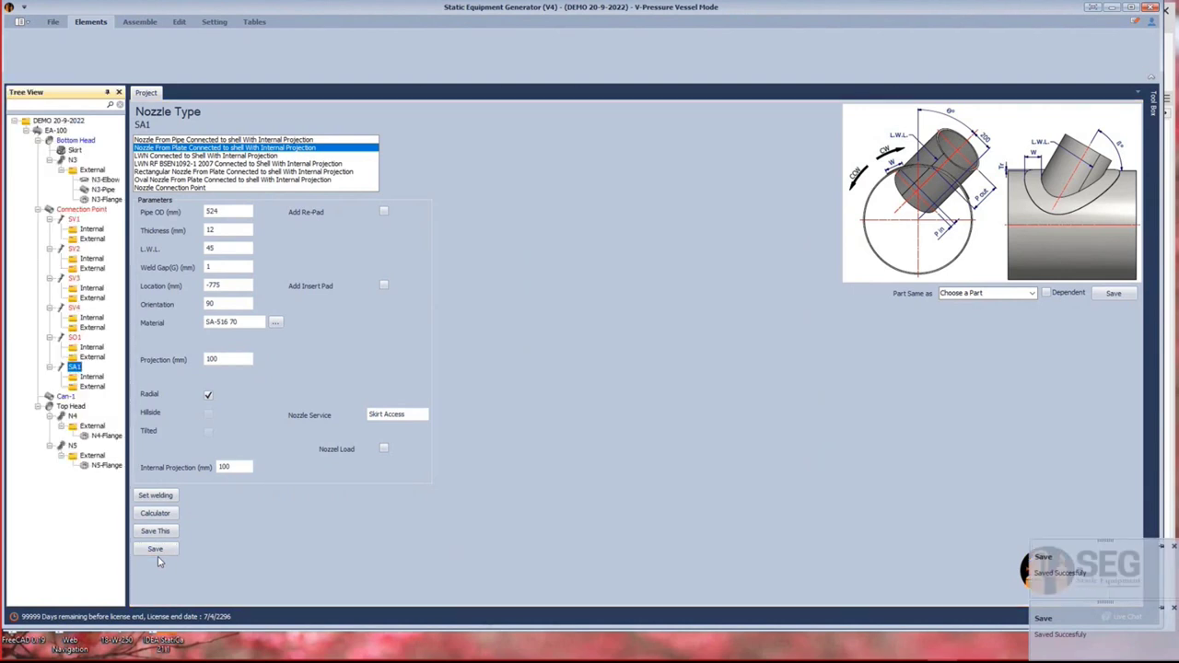
Generate the new skirt nozzles in the EA-100 assembly in Inventor and save the assembly.
click(138, 21)
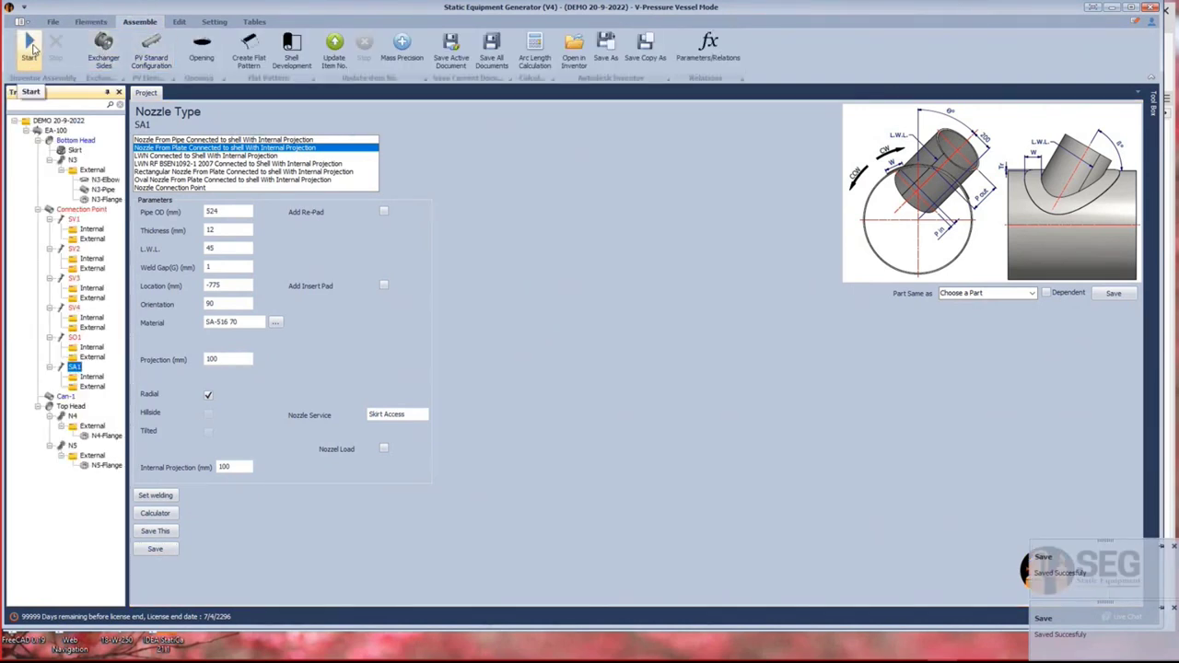
click(31, 48)
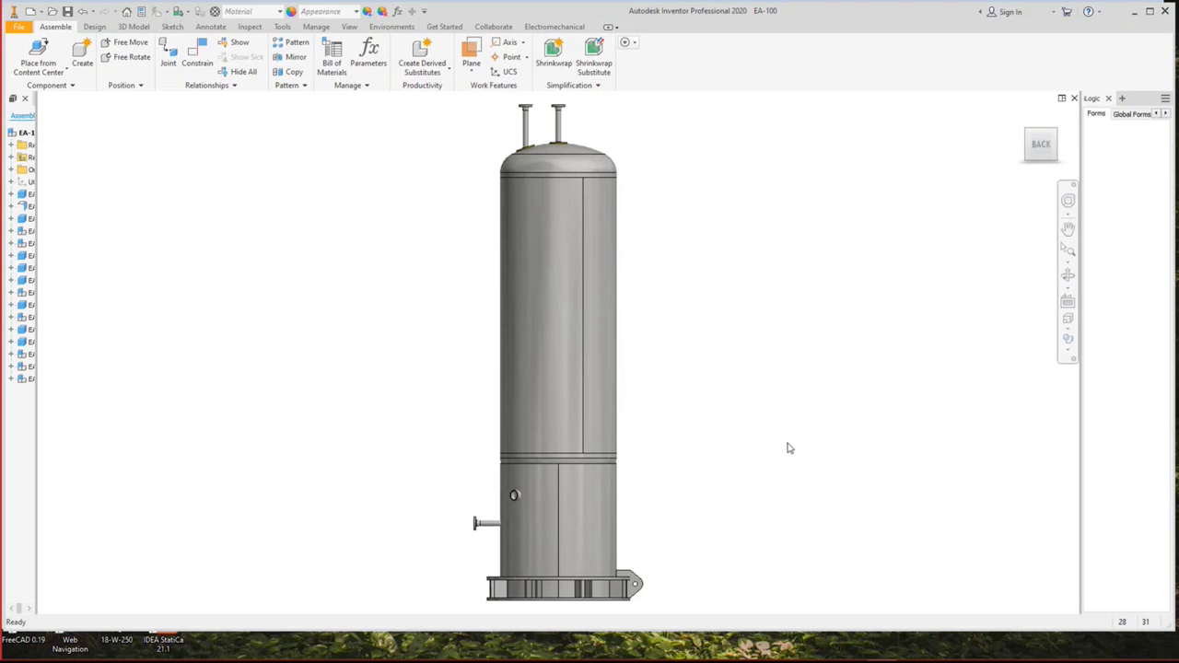
key(ctrl+s)
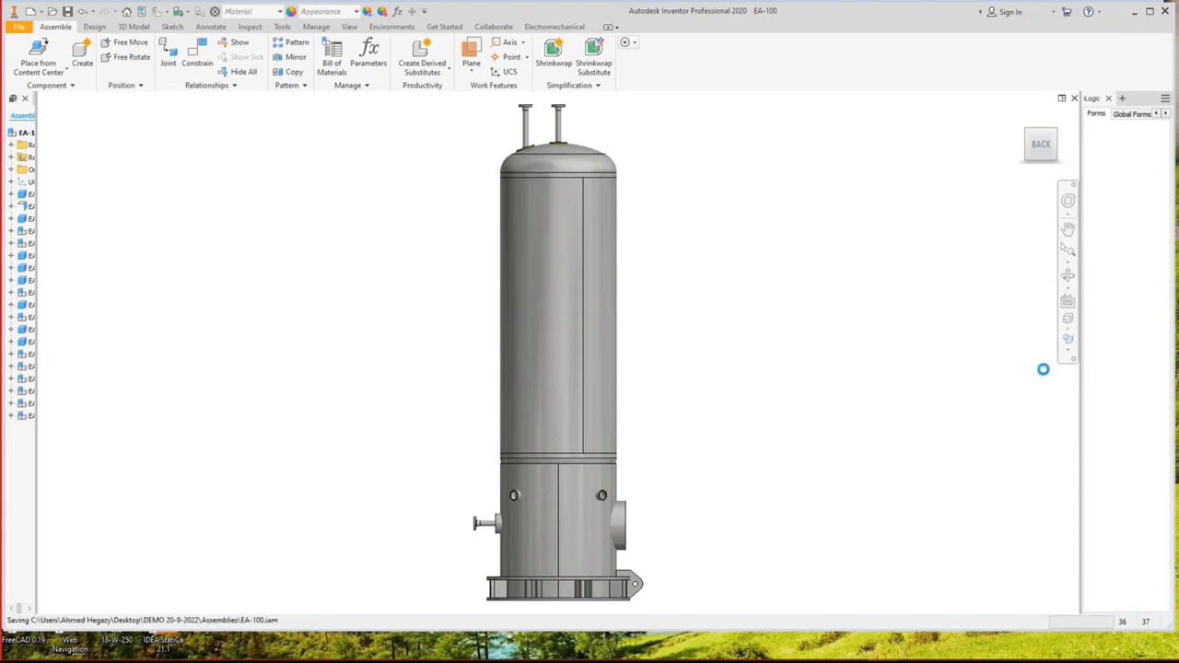
Examine the skirt nozzles, skirt opening and skirt access on the lower part of the vessel model.
click(1067, 339)
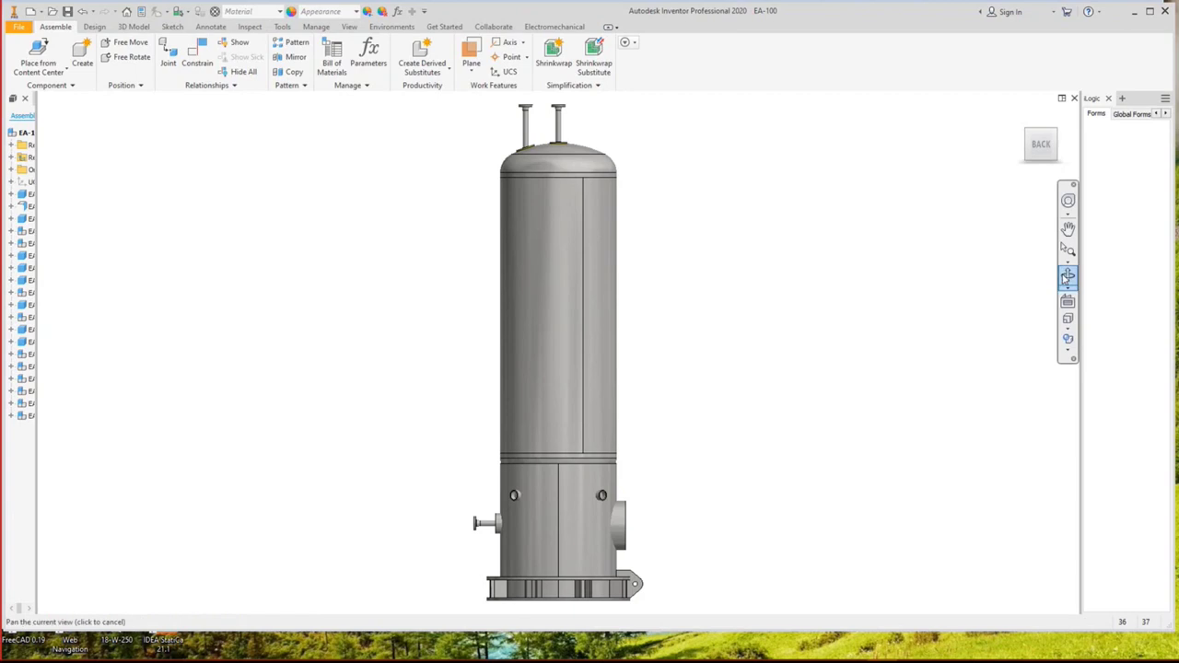
click(1068, 276)
drag(731, 386, 700, 299)
scroll(645, 397, up, 3)
scroll(623, 307, down, 3)
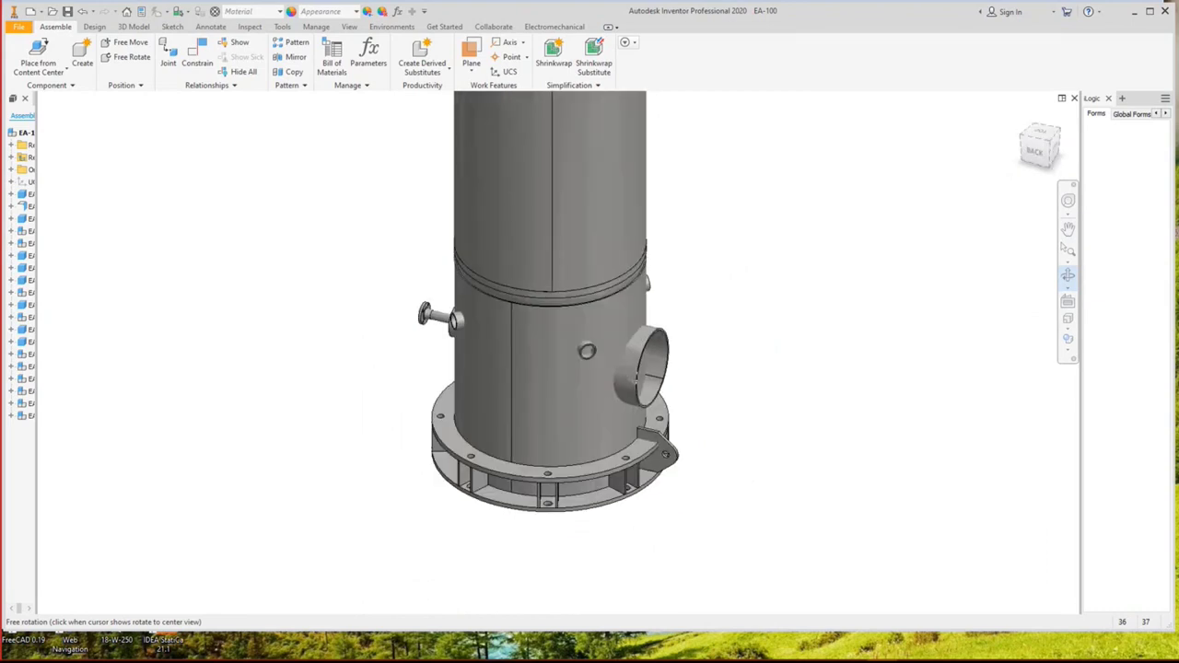
right_click(700, 300)
click(739, 278)
Check the grounding lug's location in the vessel drawing, then add a Grounding Lug to the Connection Point in Static Equipment Generator.
click(852, 649)
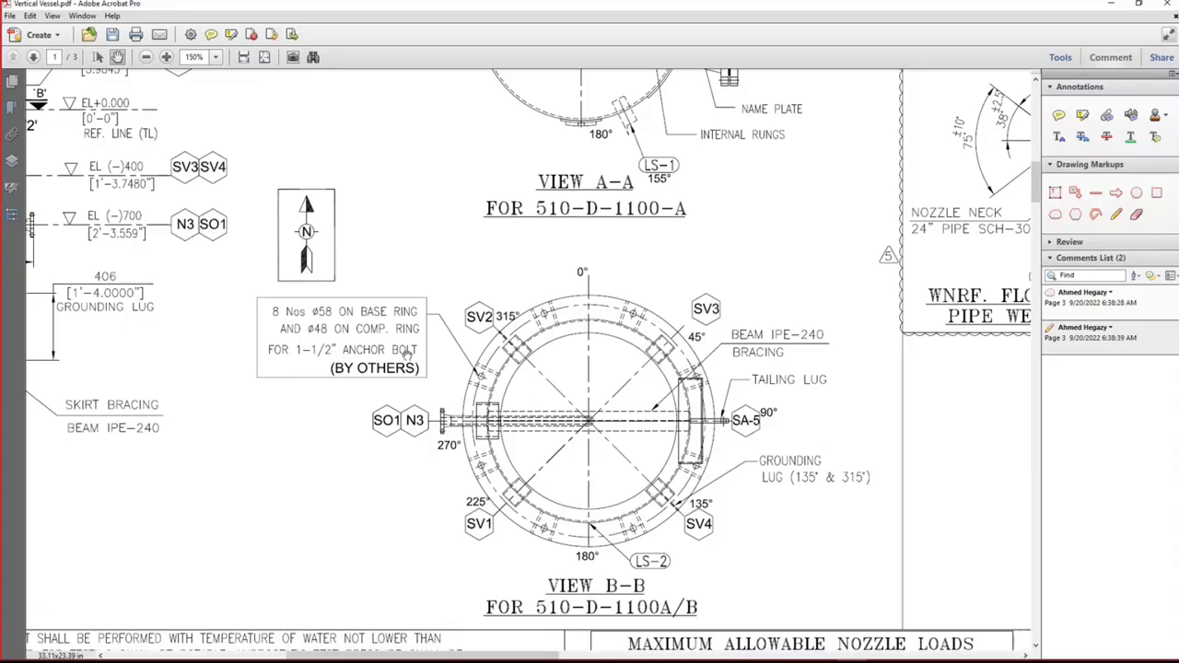
drag(534, 387, 596, 472)
drag(776, 501, 188, 303)
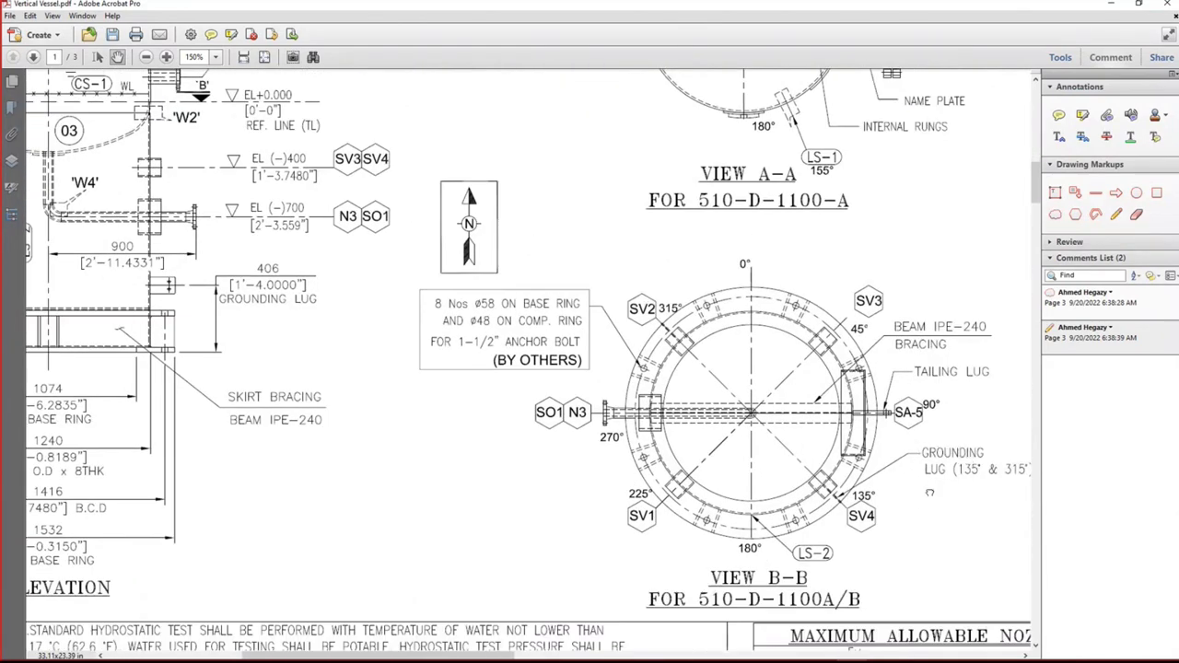
drag(989, 458, 935, 456)
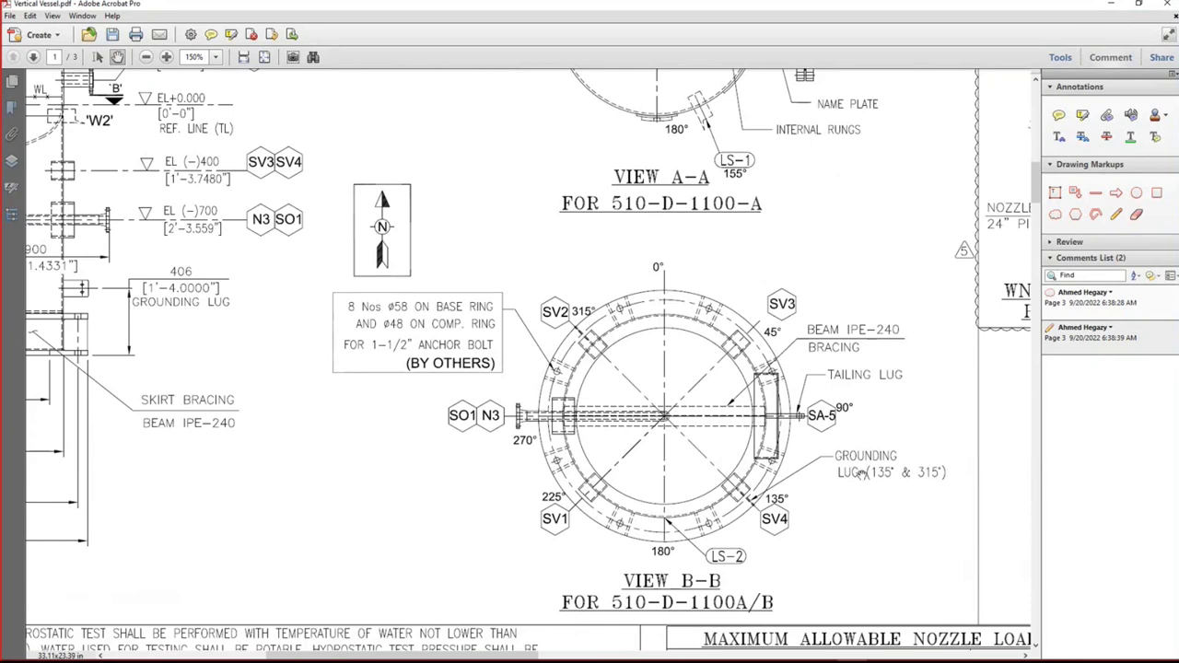
mouse_move(69, 333)
mouse_down()
mouse_move(295, 362)
mouse_move(447, 398)
mouse_up()
click(888, 654)
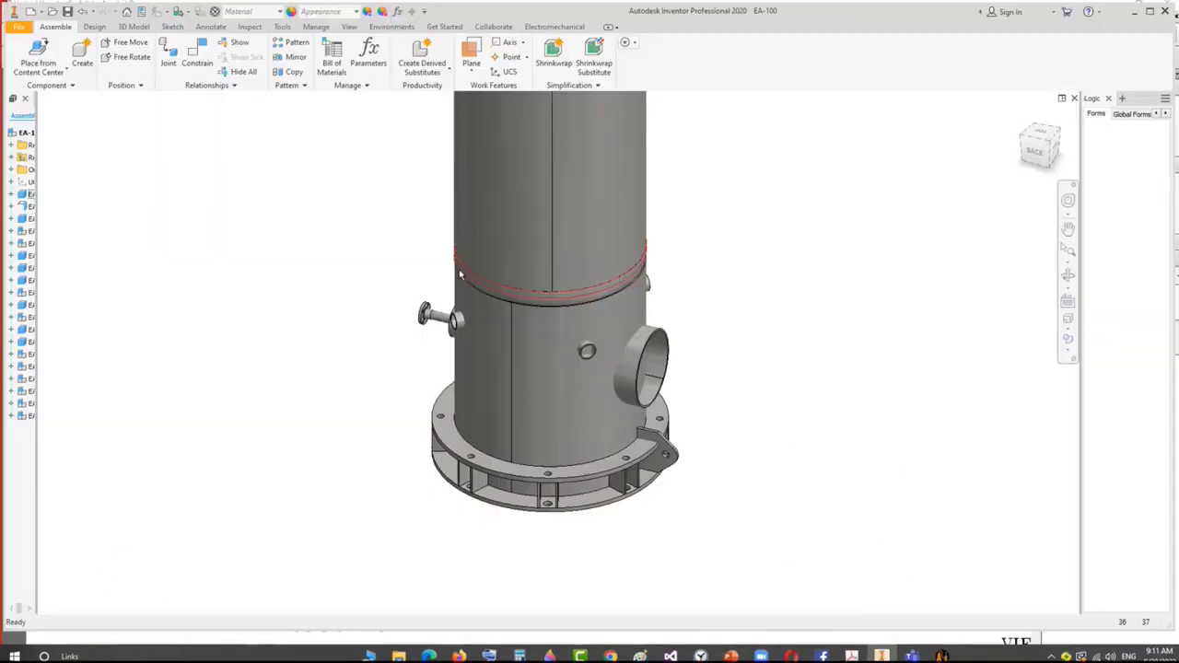
click(941, 649)
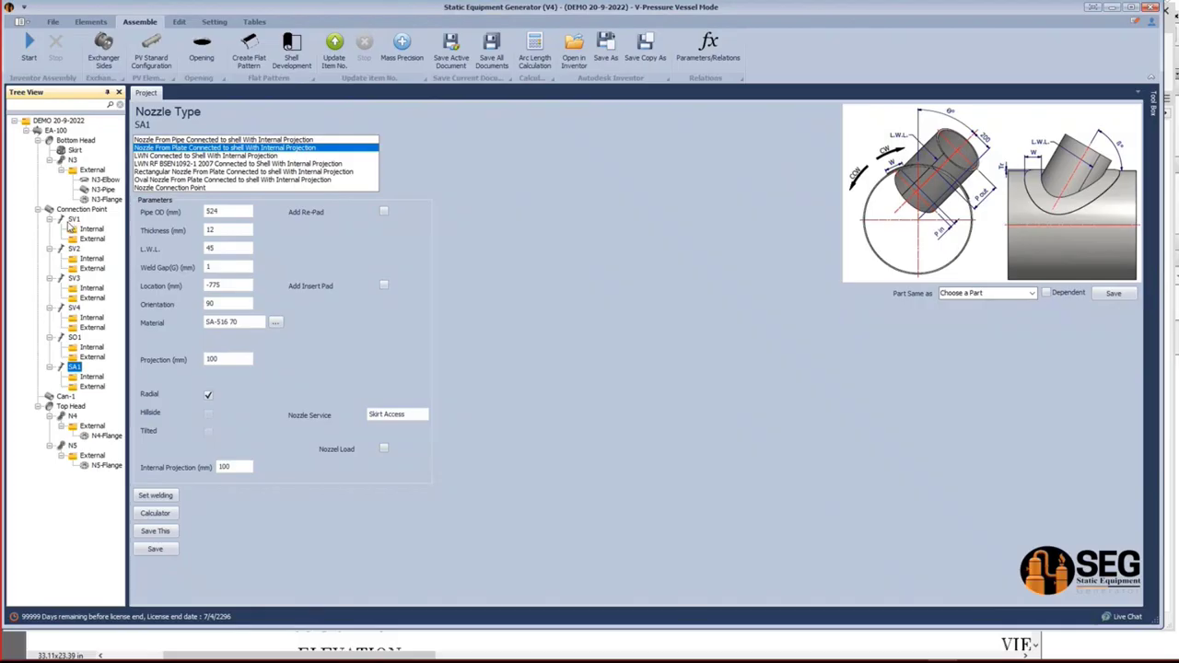
click(81, 209)
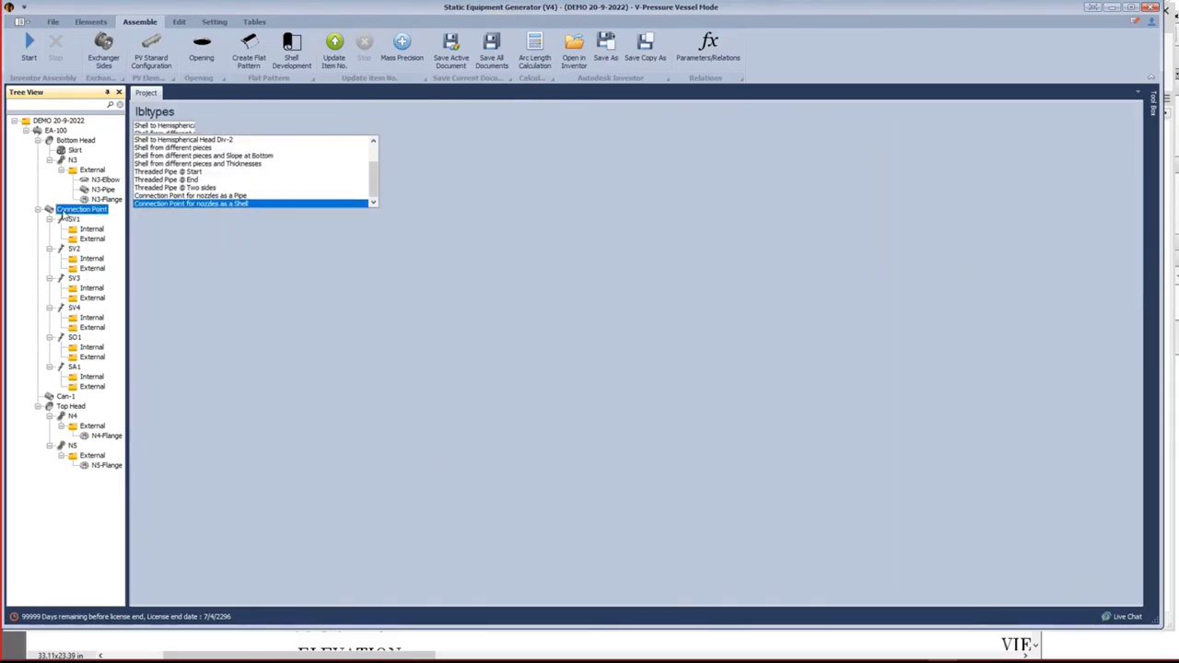
click(90, 22)
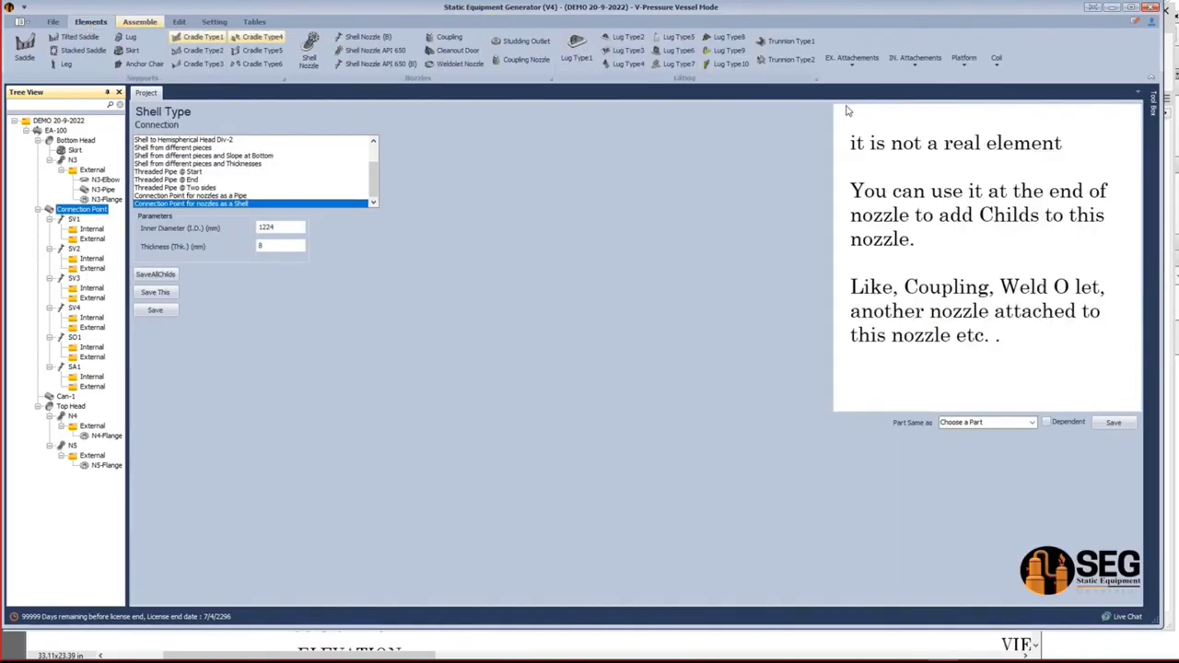
click(847, 66)
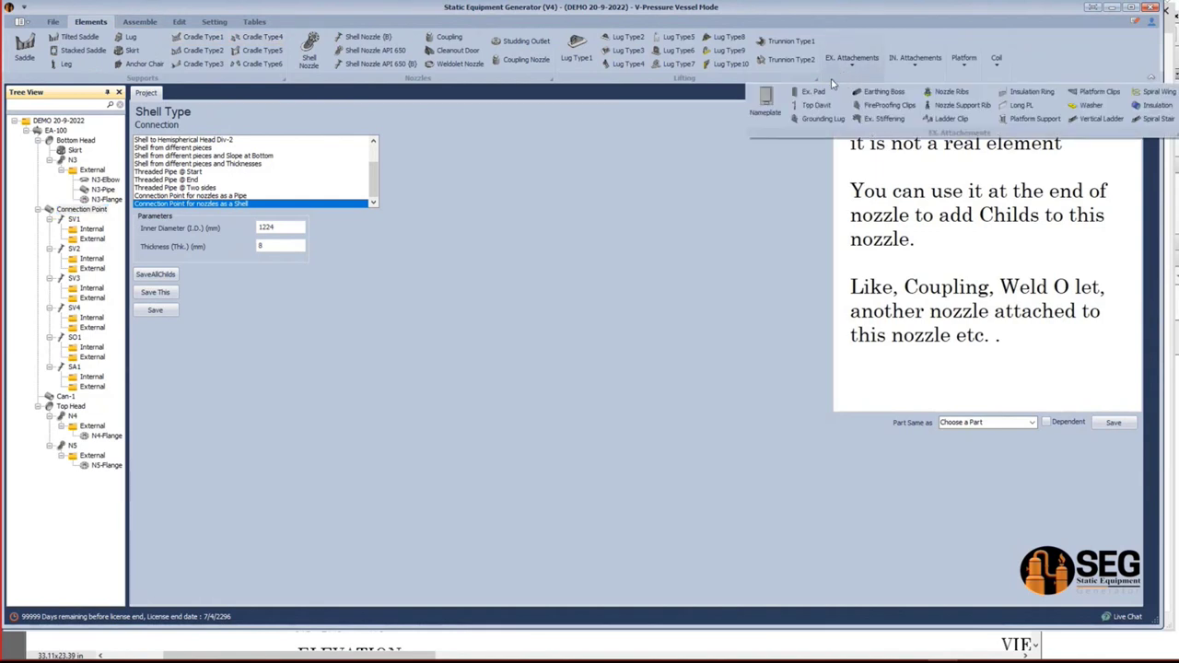
click(823, 119)
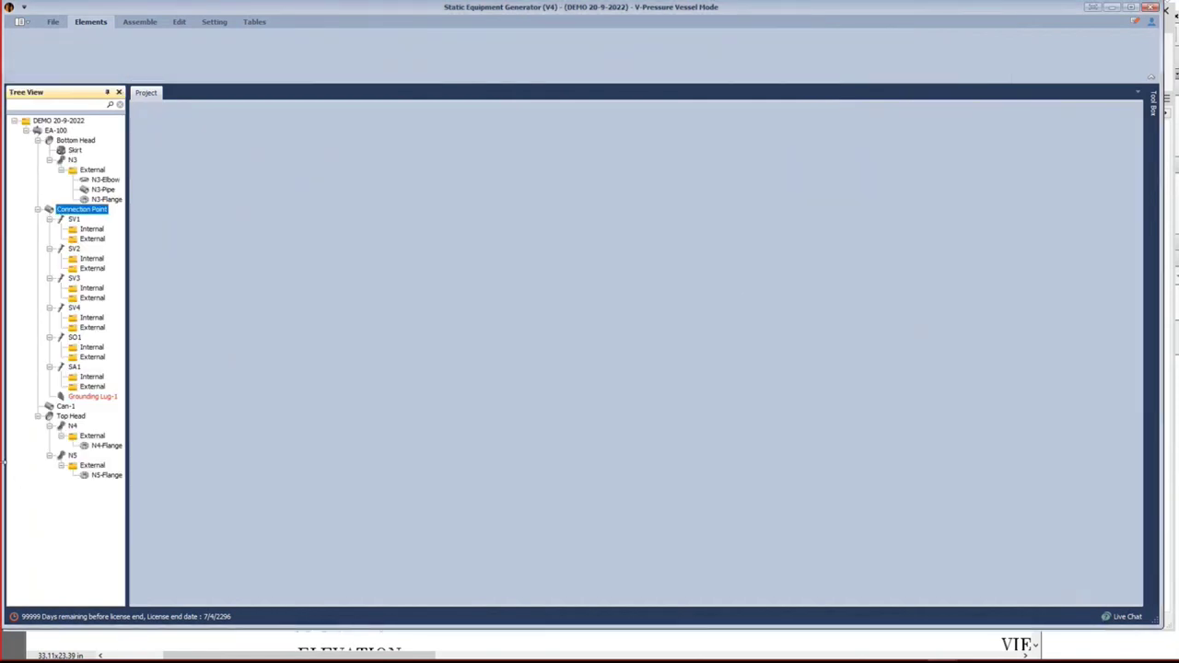
Make the new grounding lug Grounding Lug Type-B and examine the lug's outline and holes in the drawing's elevation view.
click(87, 397)
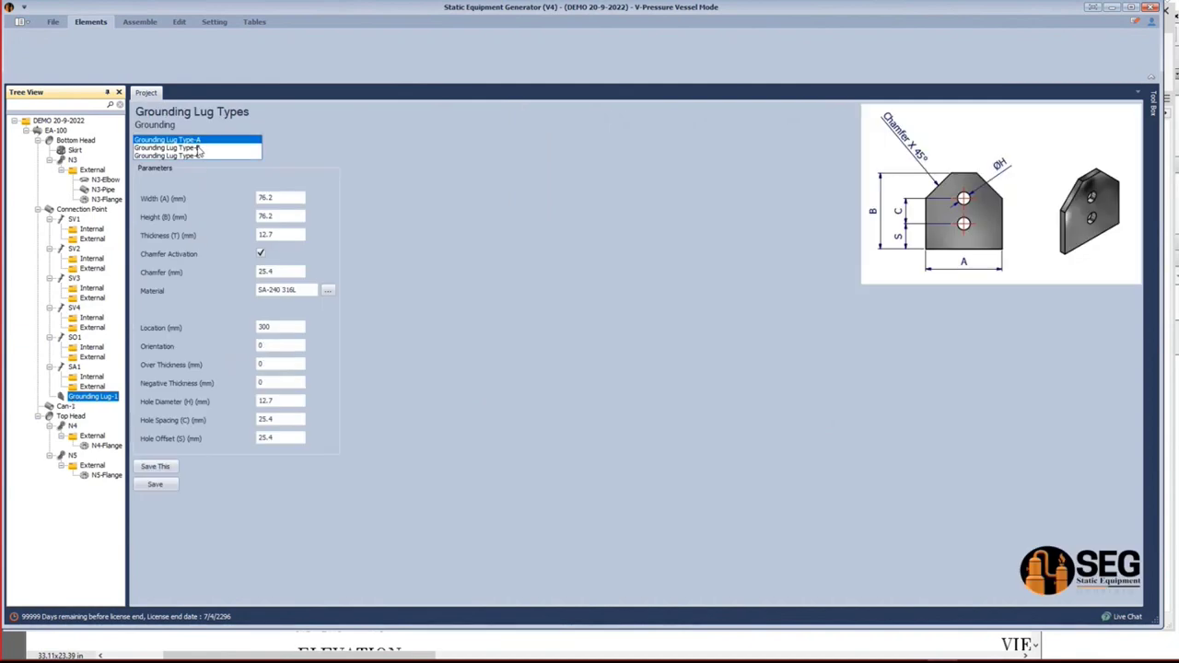
click(197, 149)
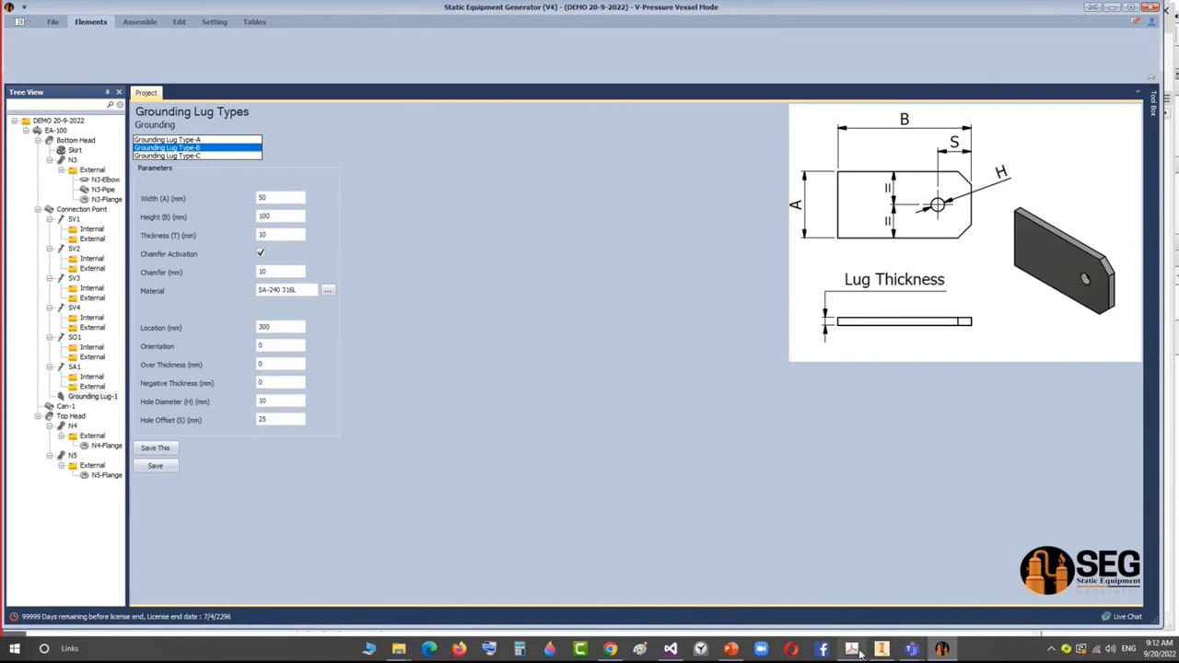
click(857, 650)
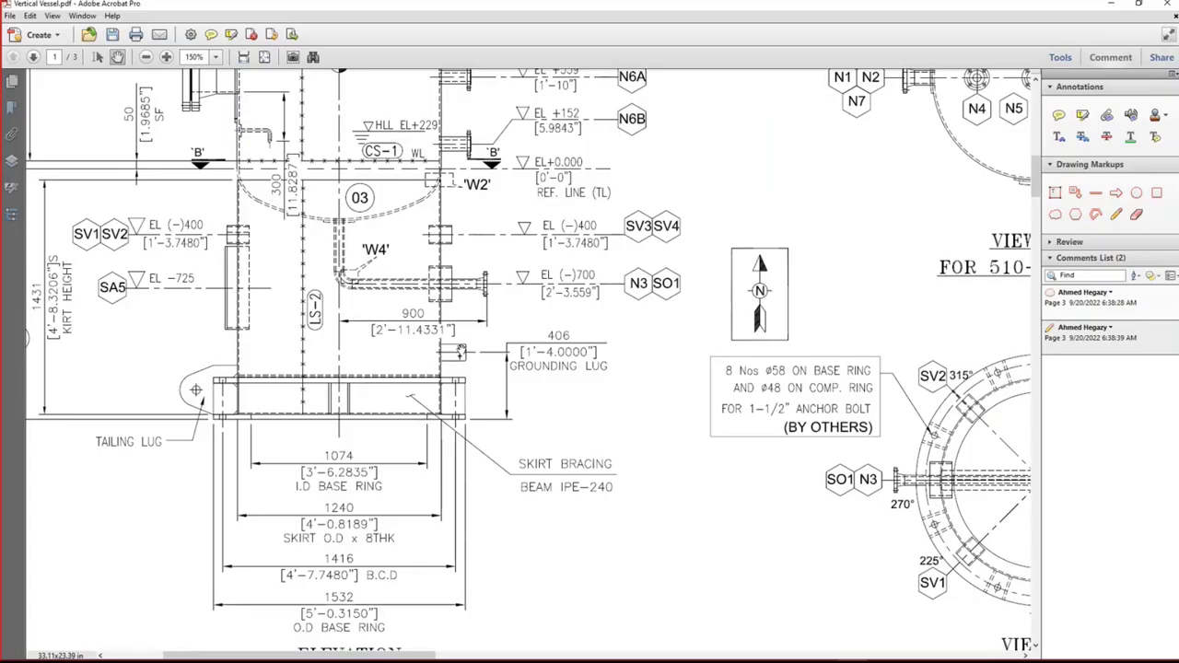
ctrl+scroll(460, 352, up, 6)
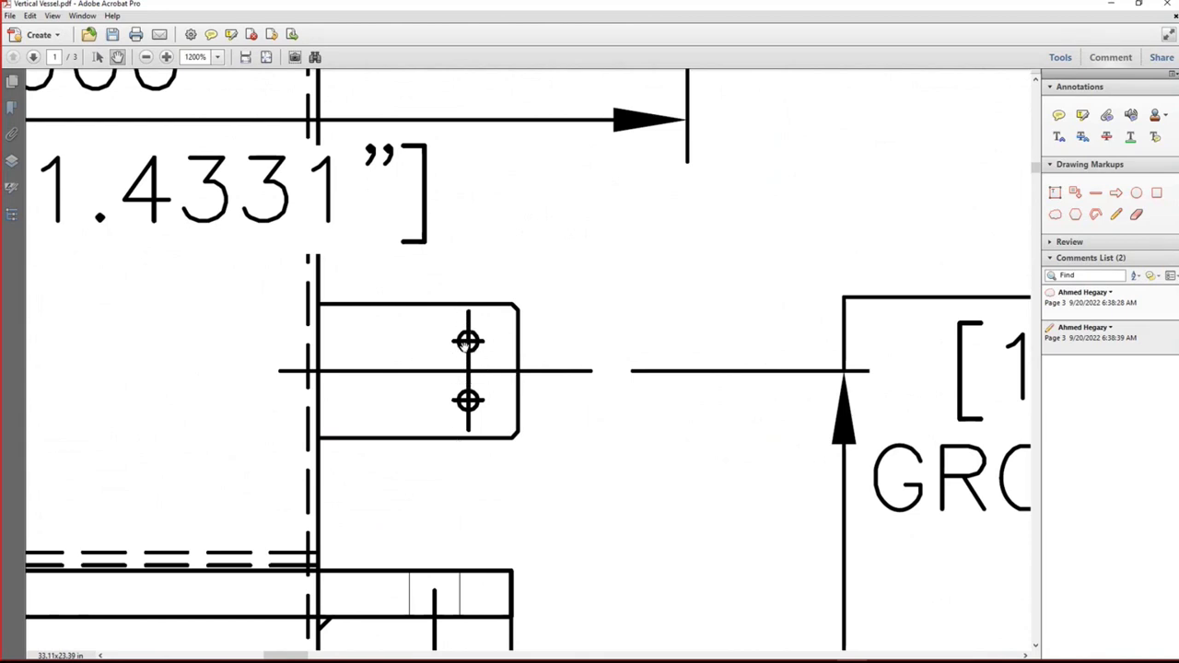
ctrl+scroll(465, 342, down, 2)
ctrl+scroll(432, 367, up, 1)
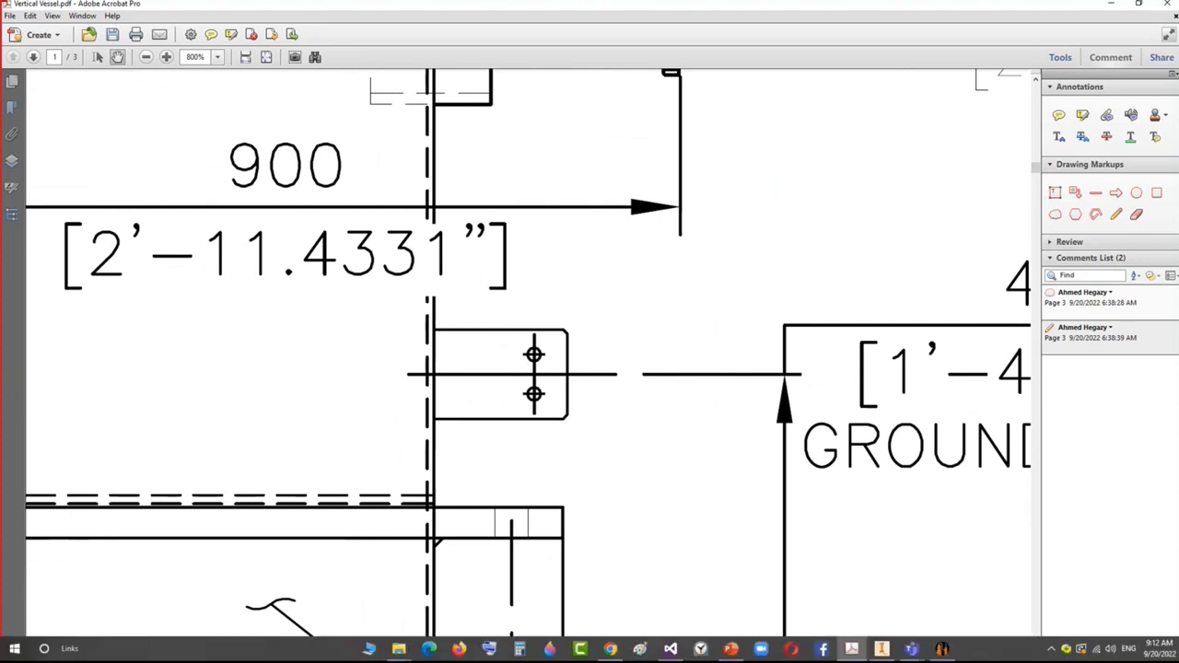
mouse_move(883, 651)
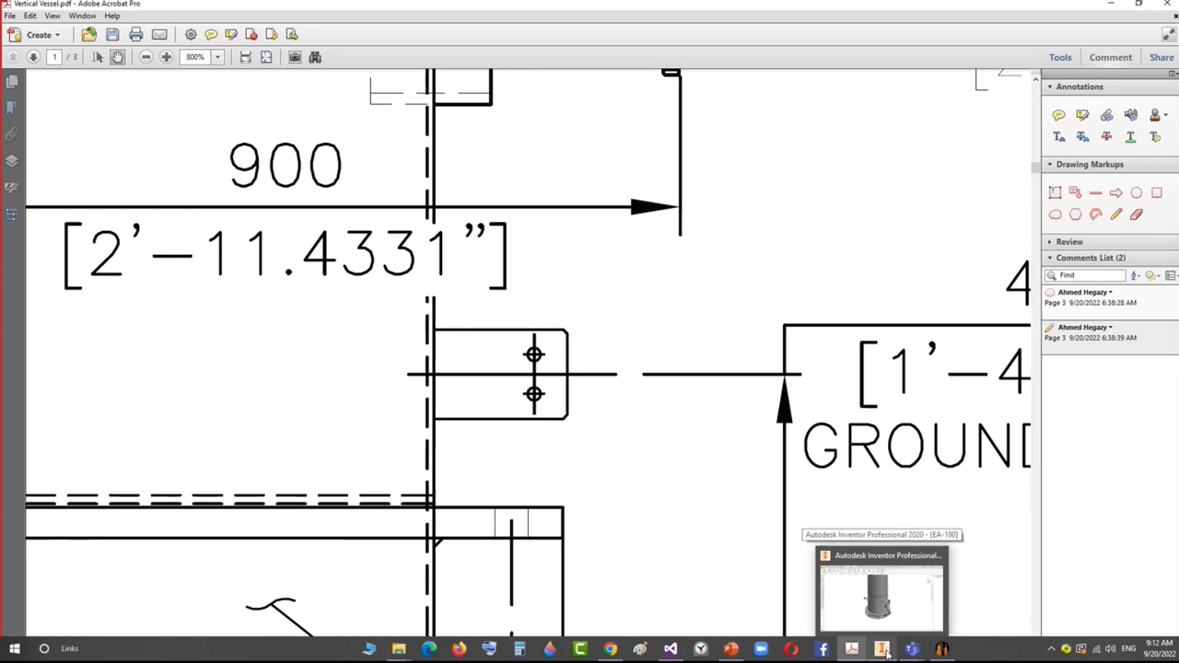
Set the grounding lug's width to 100 mm and height to 150 mm in Static Equipment Generator.
click(941, 649)
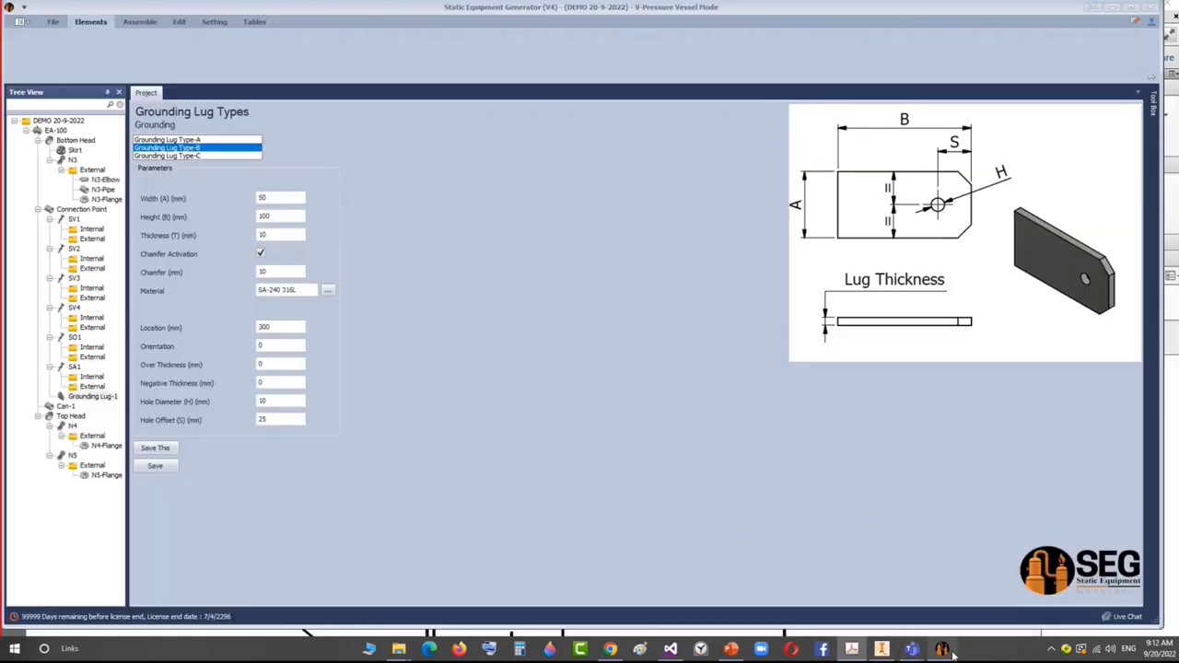
double_click(263, 198)
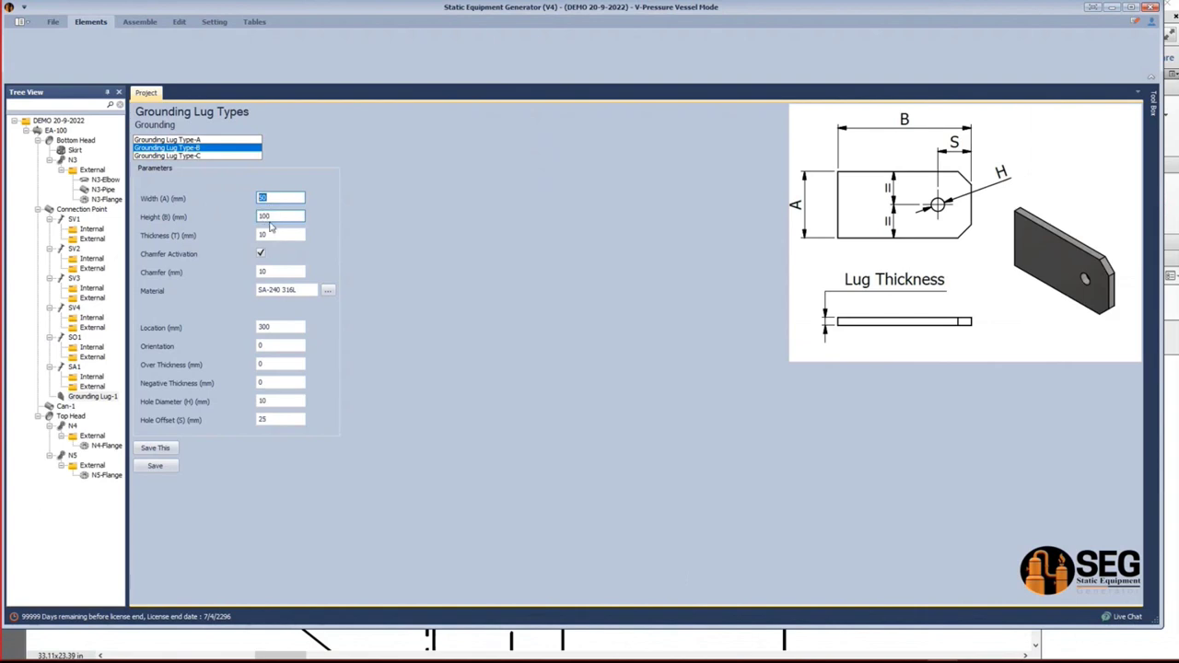
double_click(272, 218)
text(150)
double_click(269, 236)
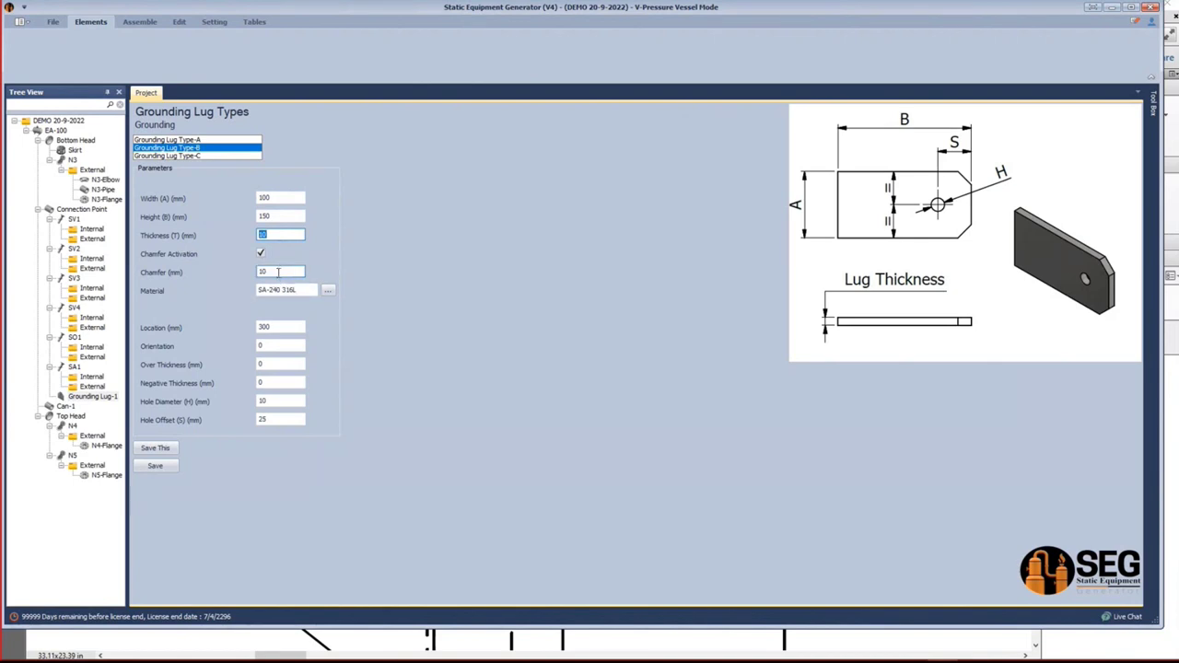
double_click(278, 273)
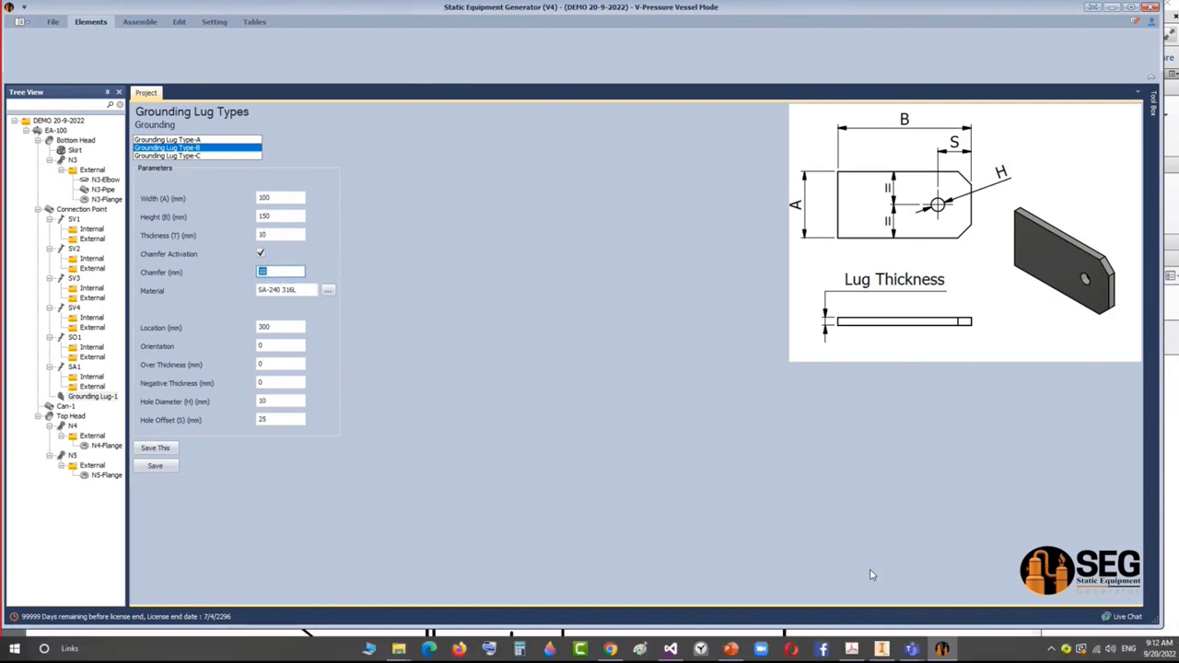
Examine the grounding lug's corners and its elevation above the base ring in the vessel drawing.
click(868, 636)
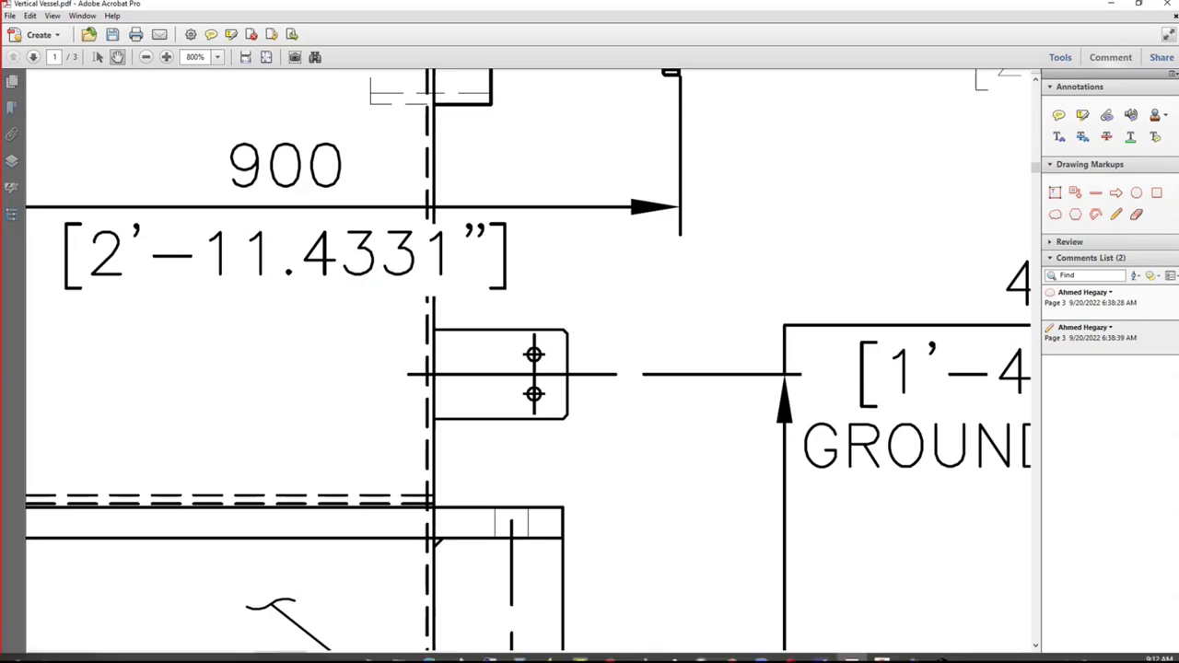
click(946, 650)
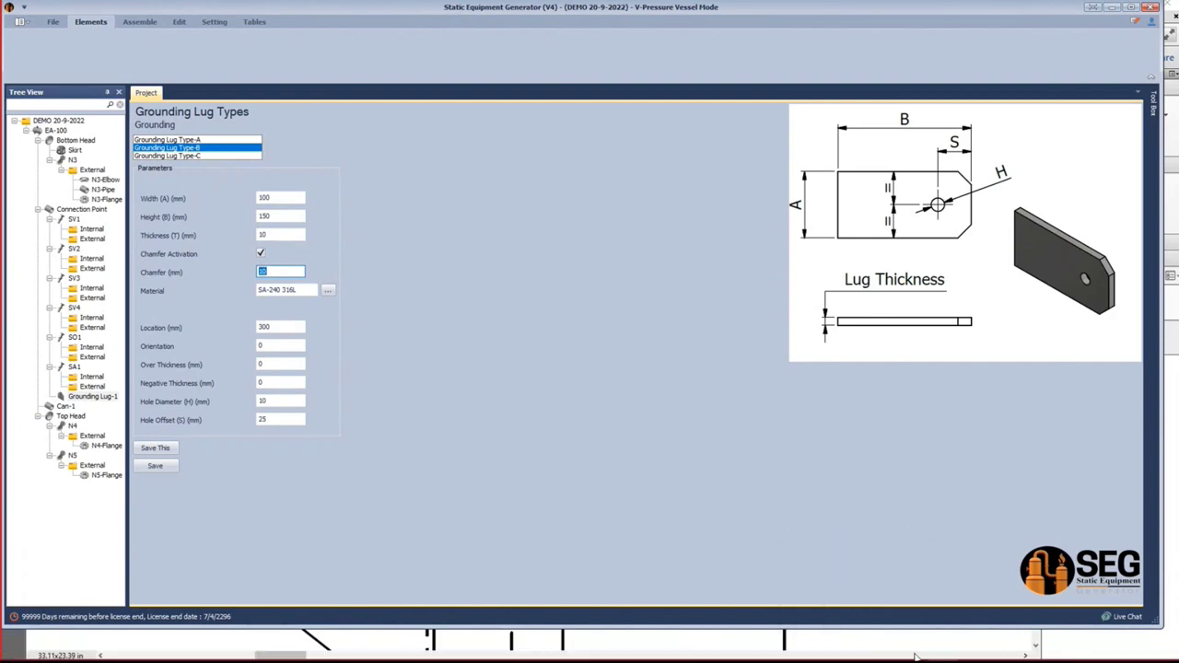
key(alt+Tab)
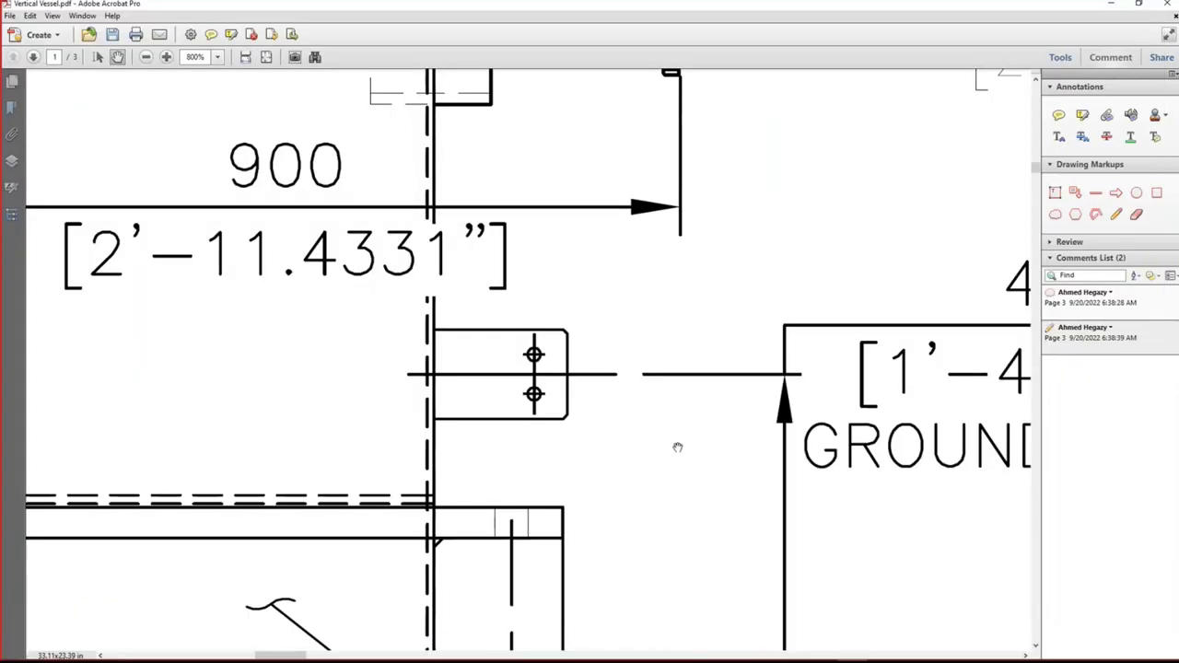
ctrl+scroll(682, 433, down, 2)
ctrl+scroll(685, 425, down, 3)
ctrl+scroll(107, 188, up, 2)
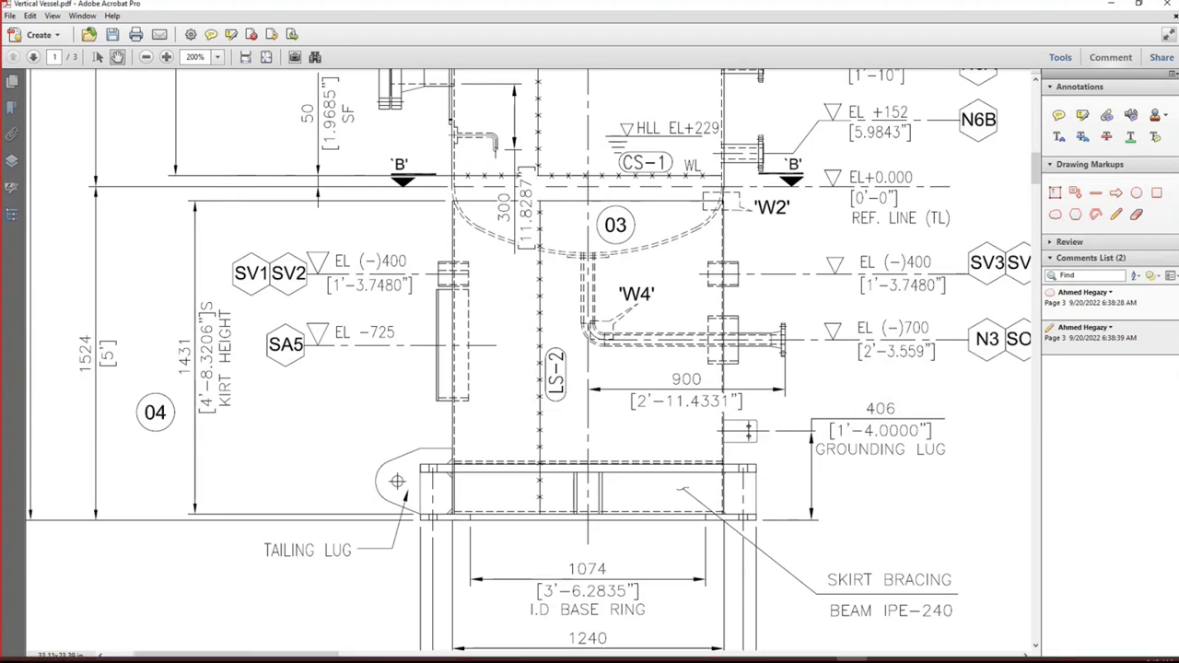
click(912, 651)
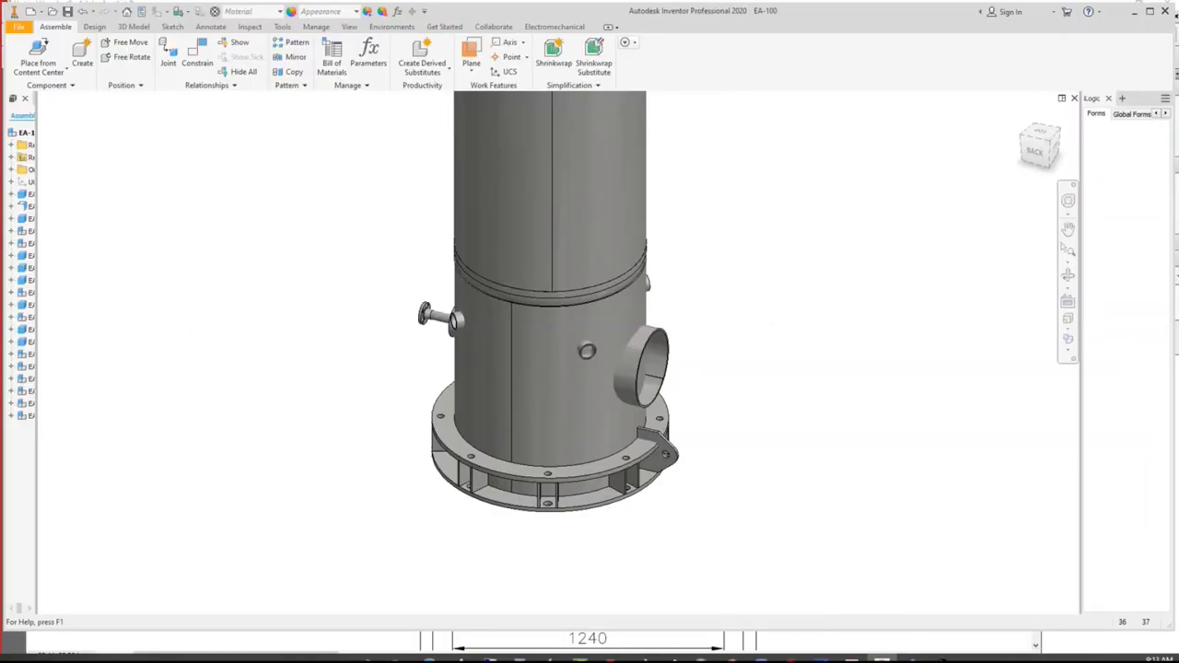
Set the grounding lug's location to -1168 mm and its orientation to 135 in Static Equipment Generator, and save it.
click(941, 649)
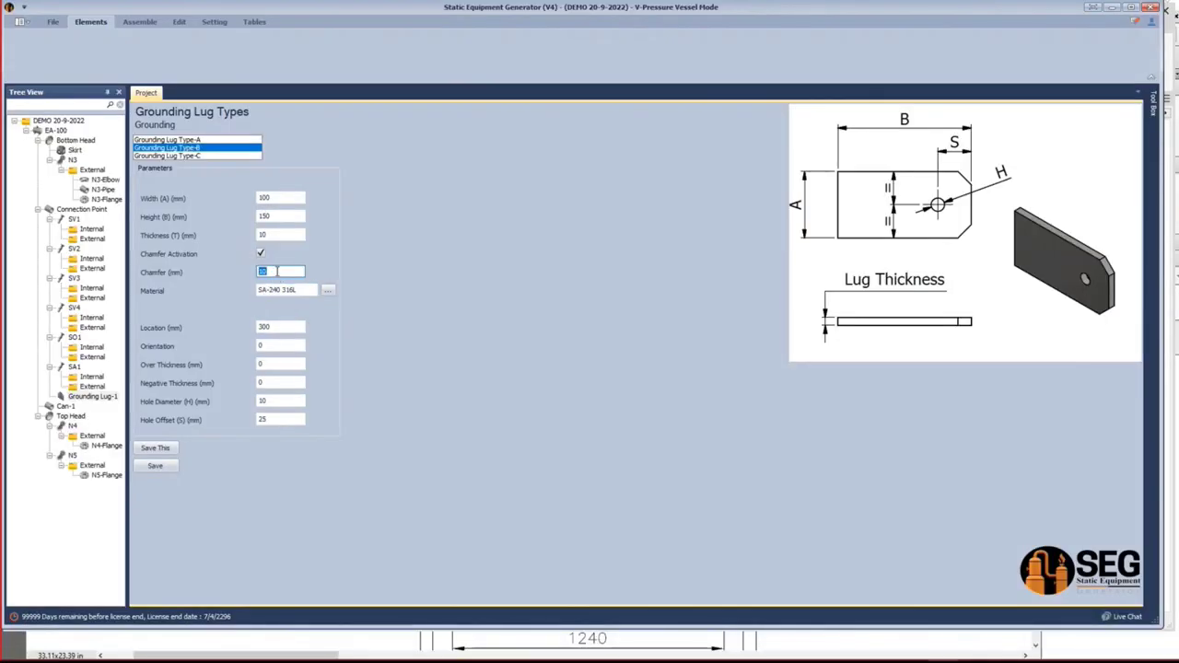
click(282, 326)
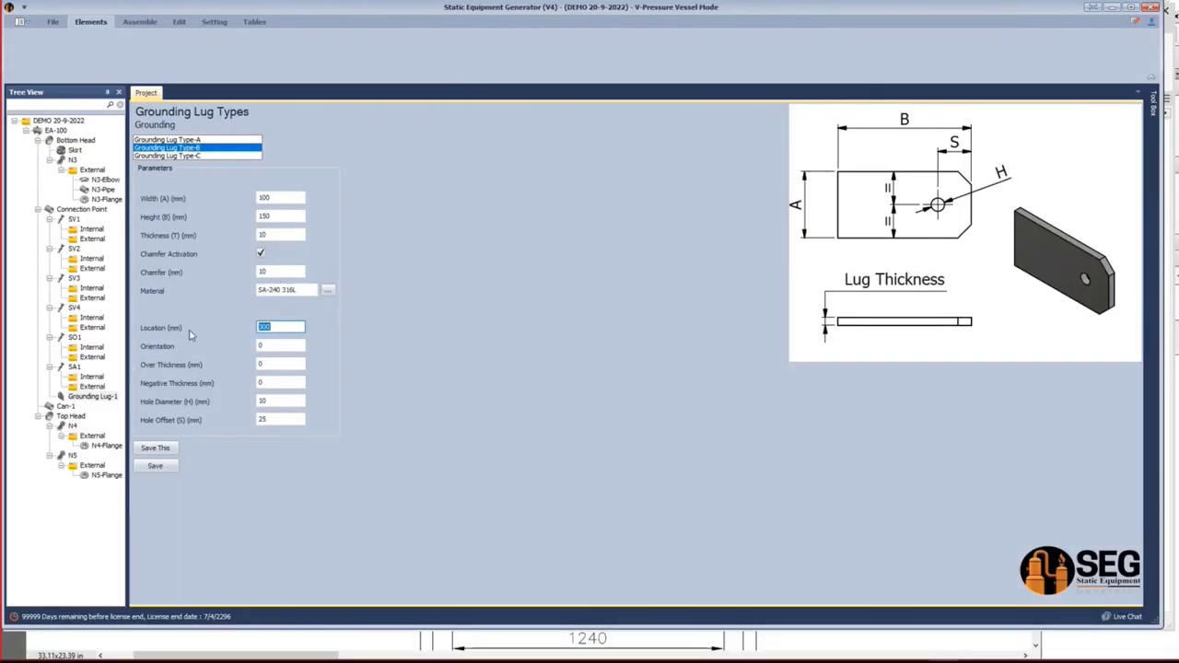
text(111)
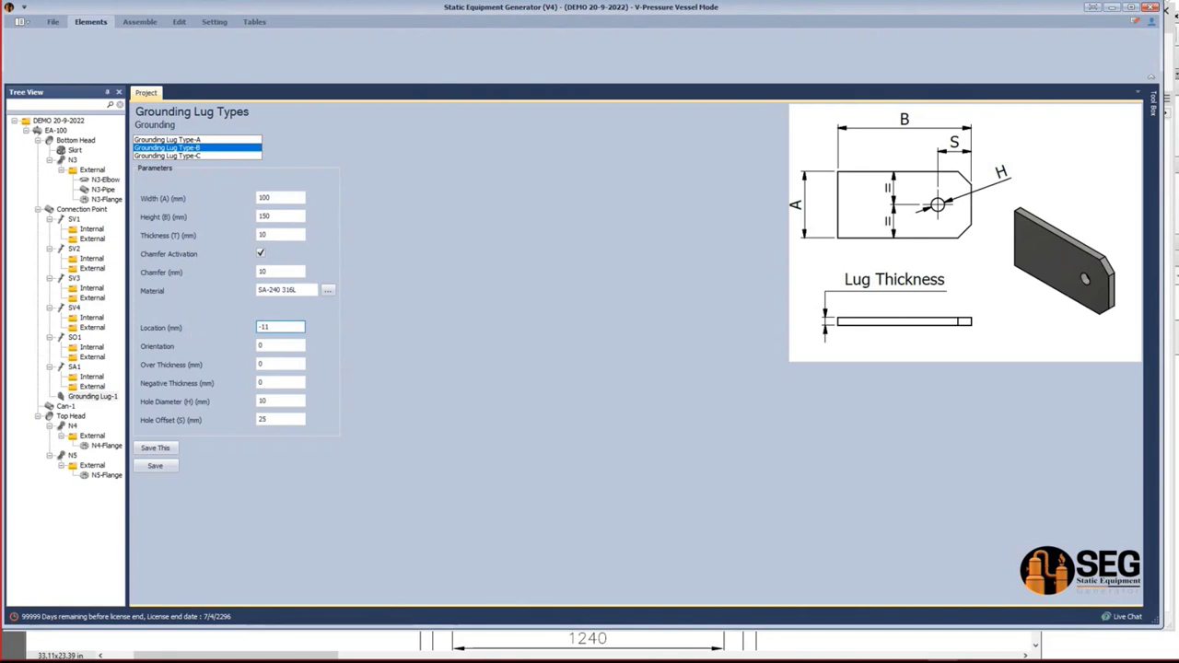
text(68)
click(302, 342)
text(135)
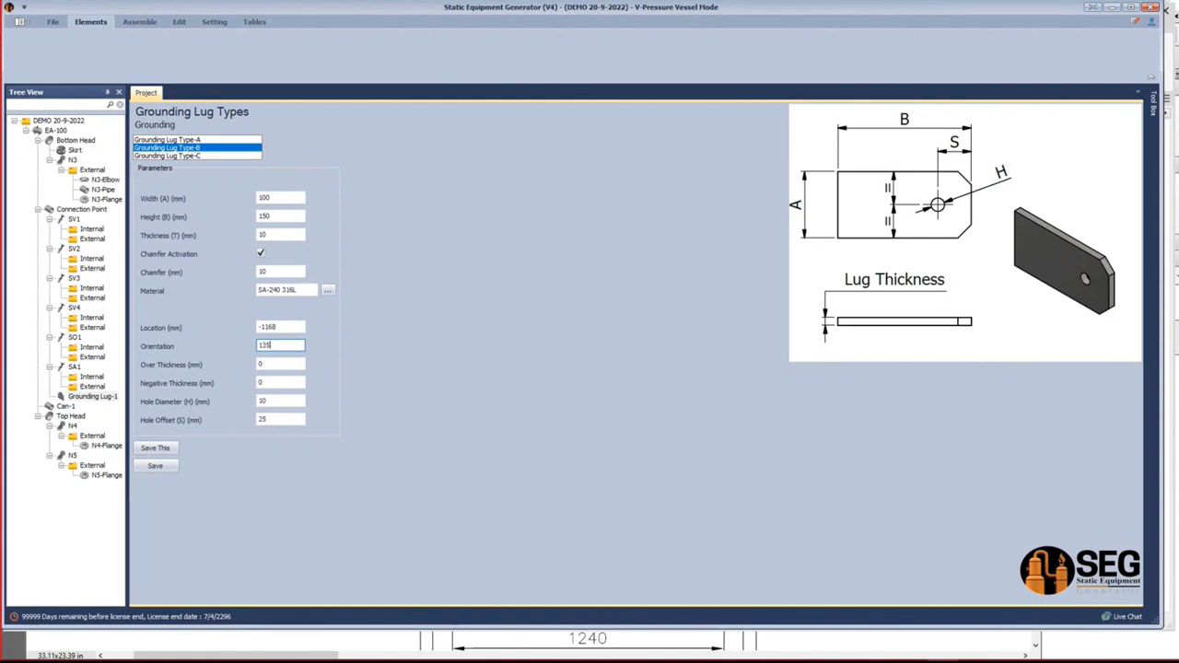
click(275, 367)
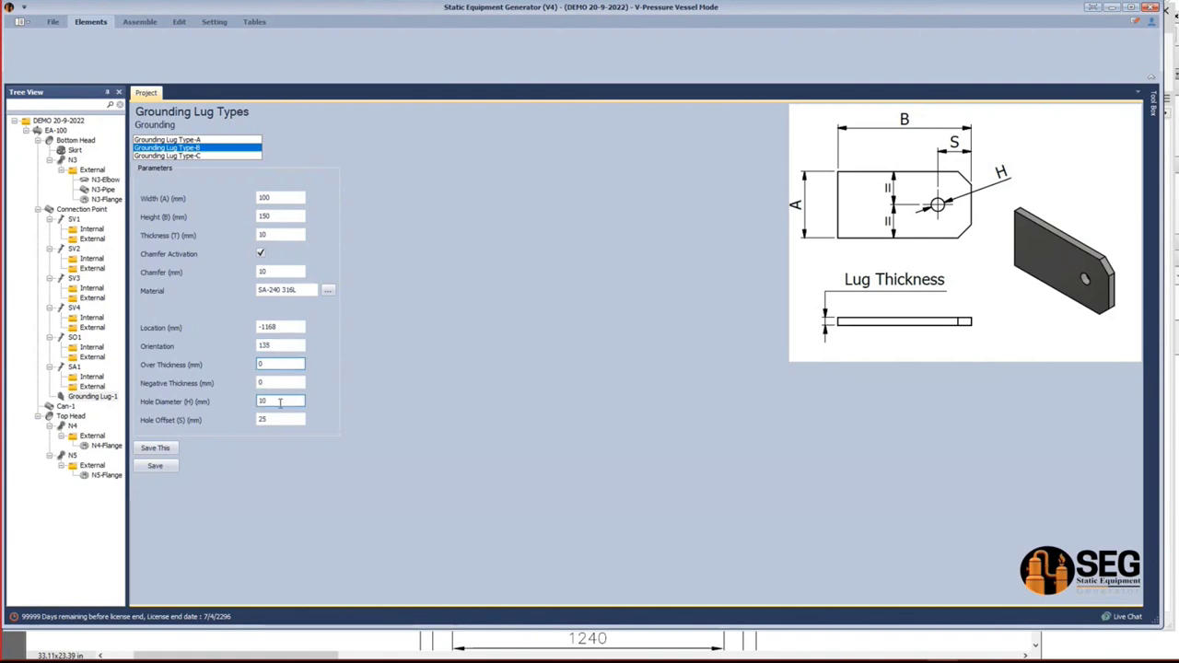
click(278, 402)
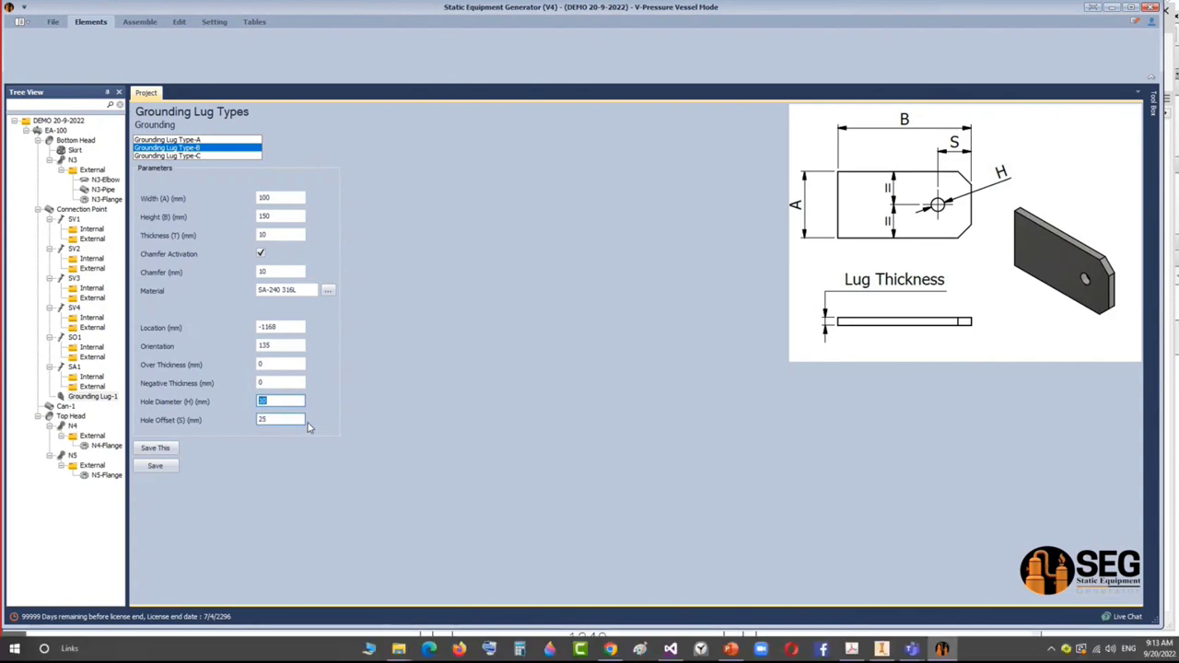
click(158, 468)
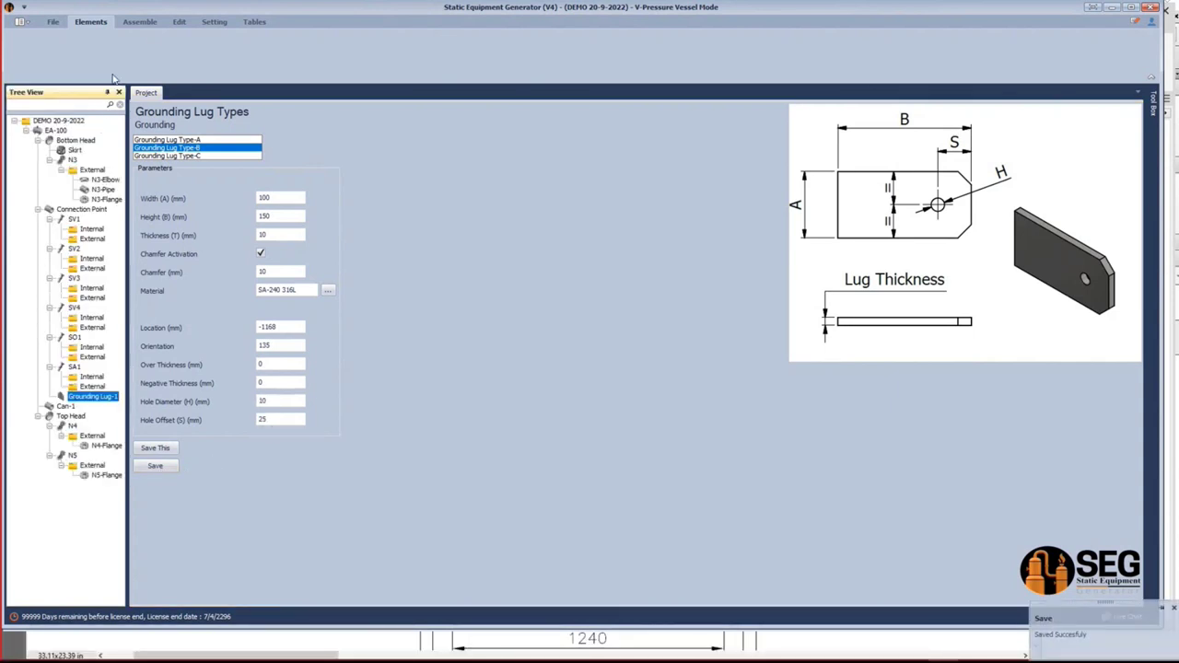
Generate the grounding lug in the EA-100 assembly in Inventor and look squarely at the lug's flat face.
click(140, 21)
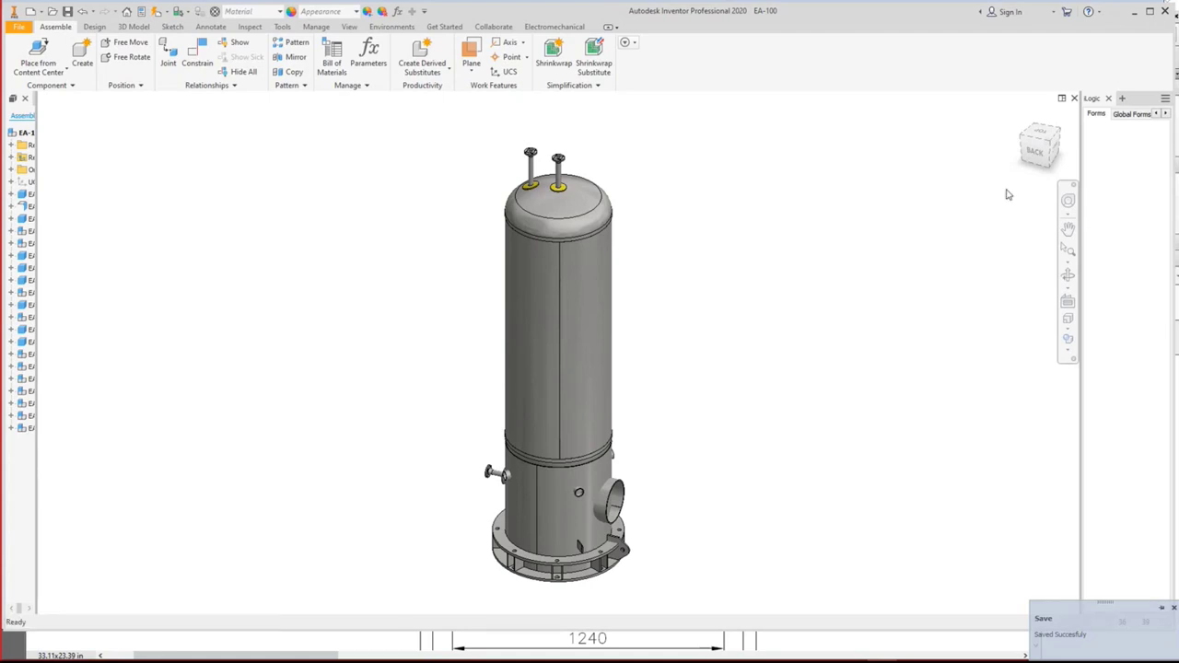
click(1066, 304)
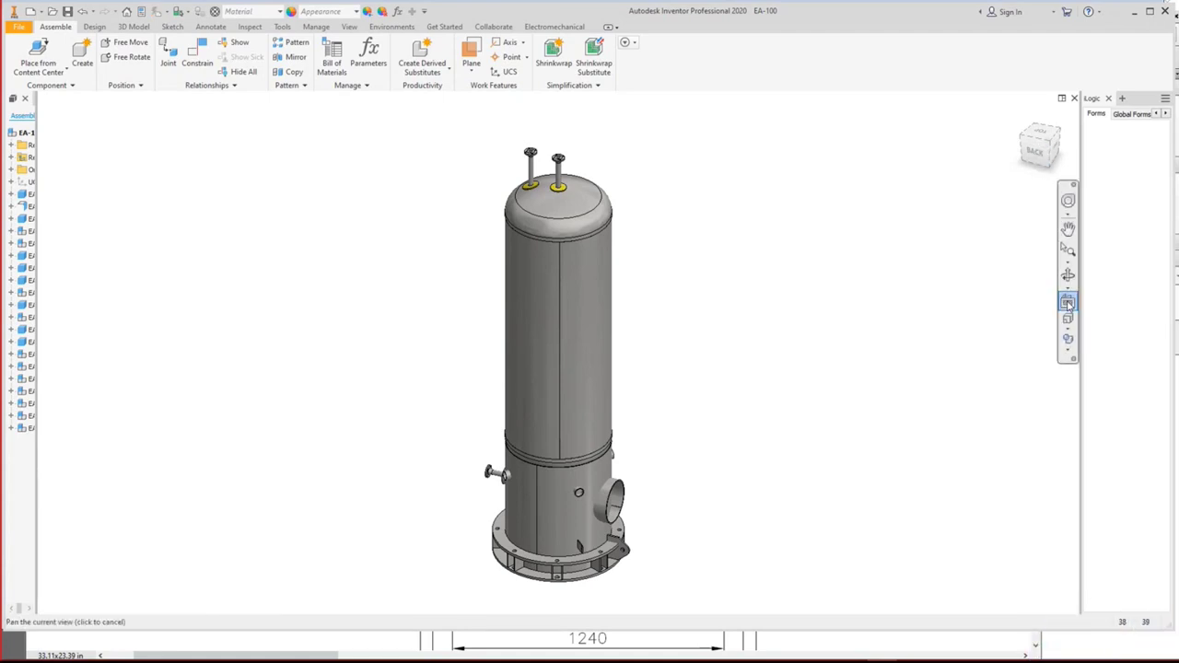
click(587, 544)
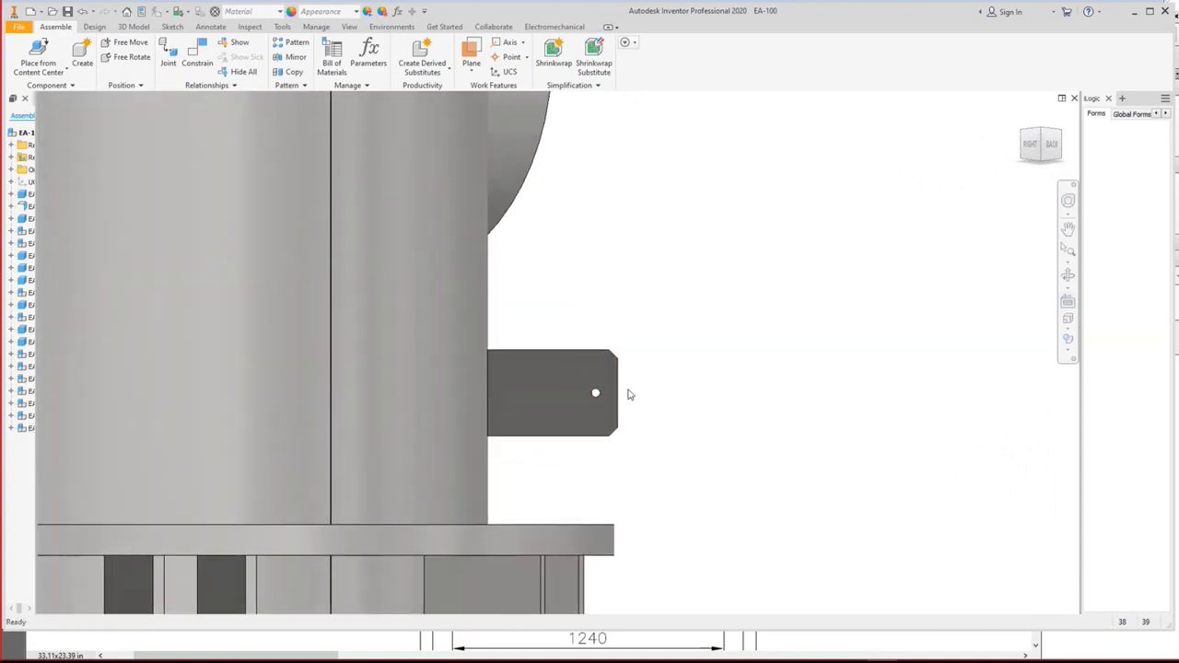
Open the grounding lug on its own from the vessel assembly and activate its sheet metal part for editing.
right_click(616, 387)
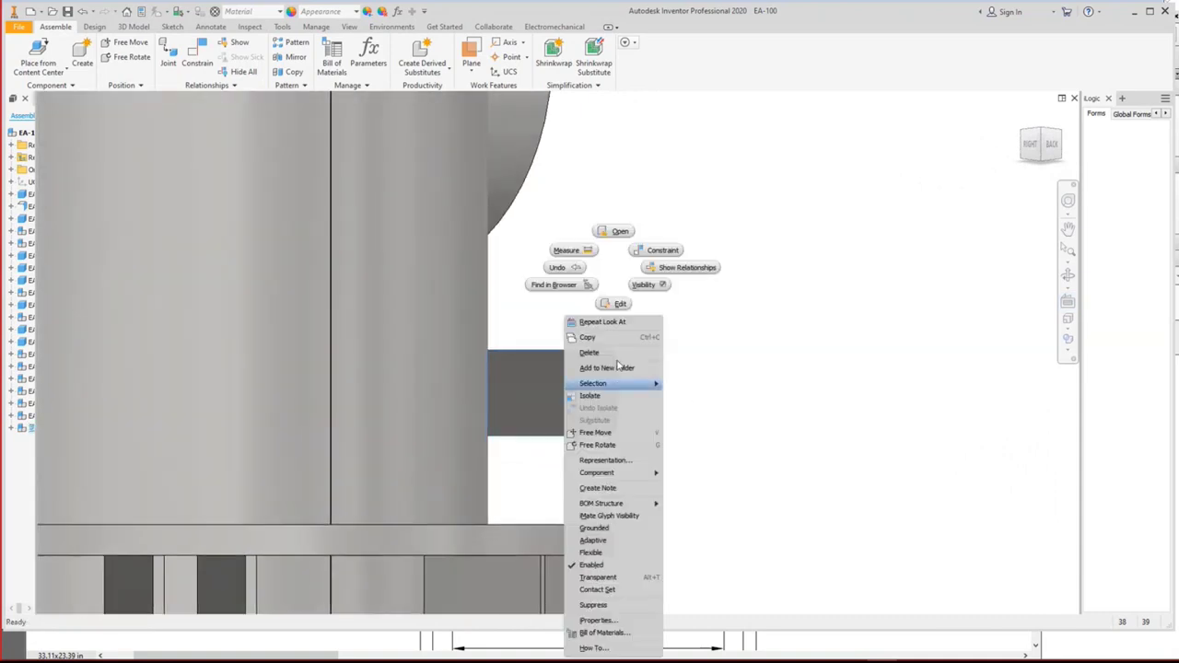
click(615, 231)
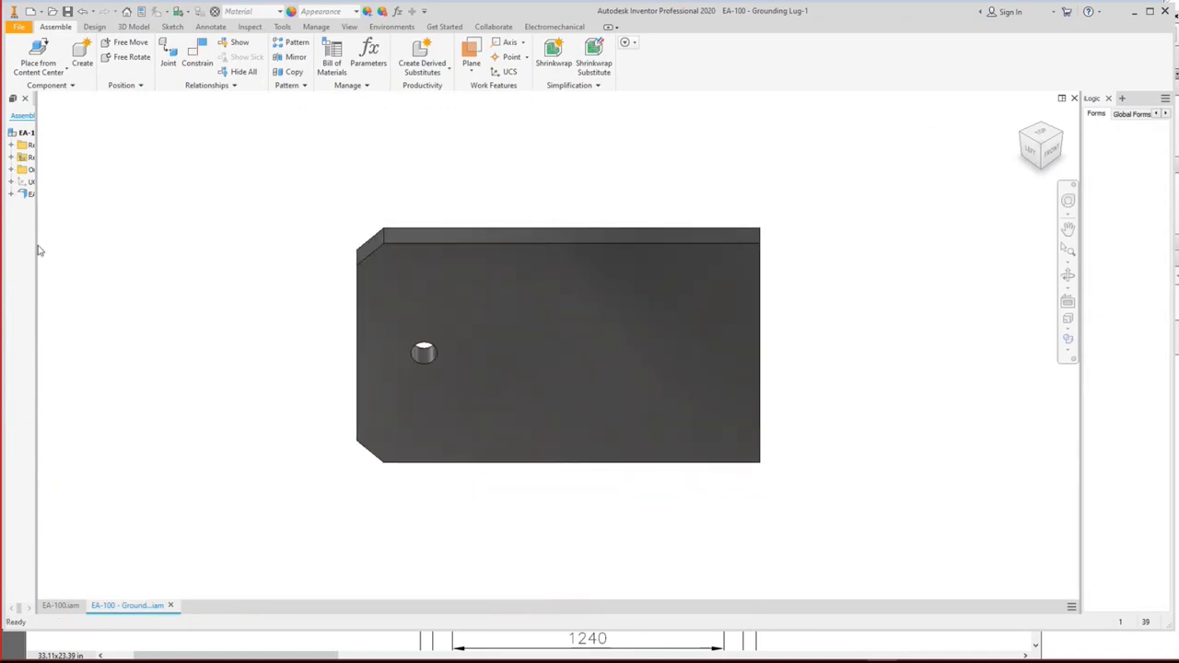
drag(38, 250, 138, 252)
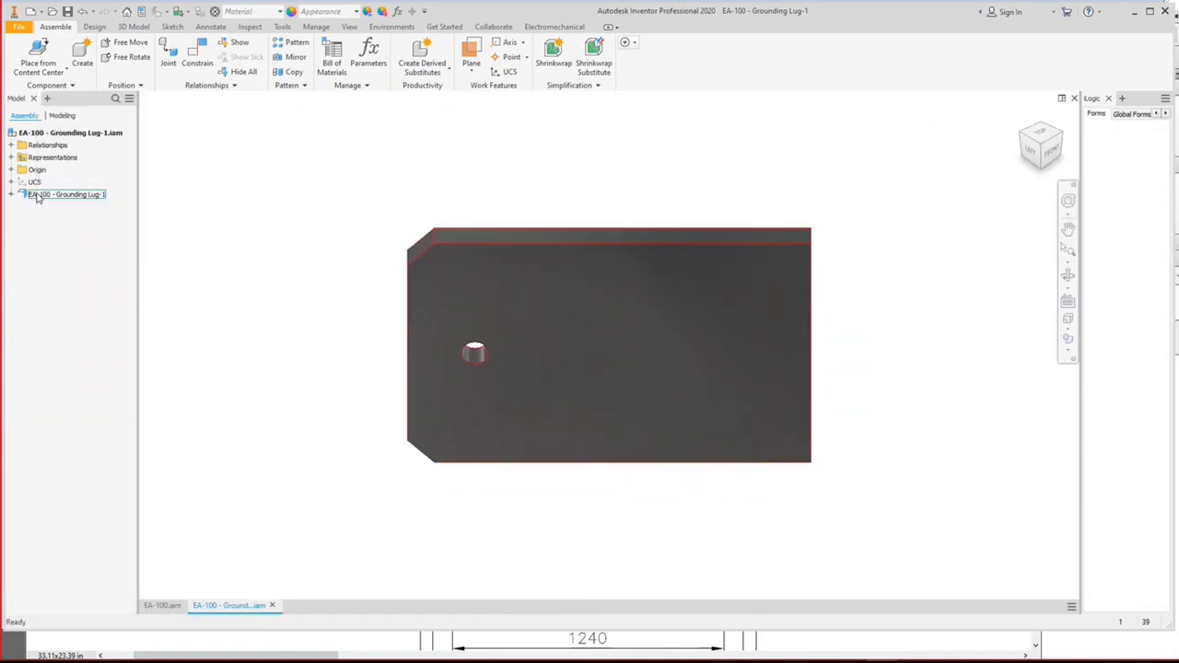
click(37, 197)
double_click(41, 197)
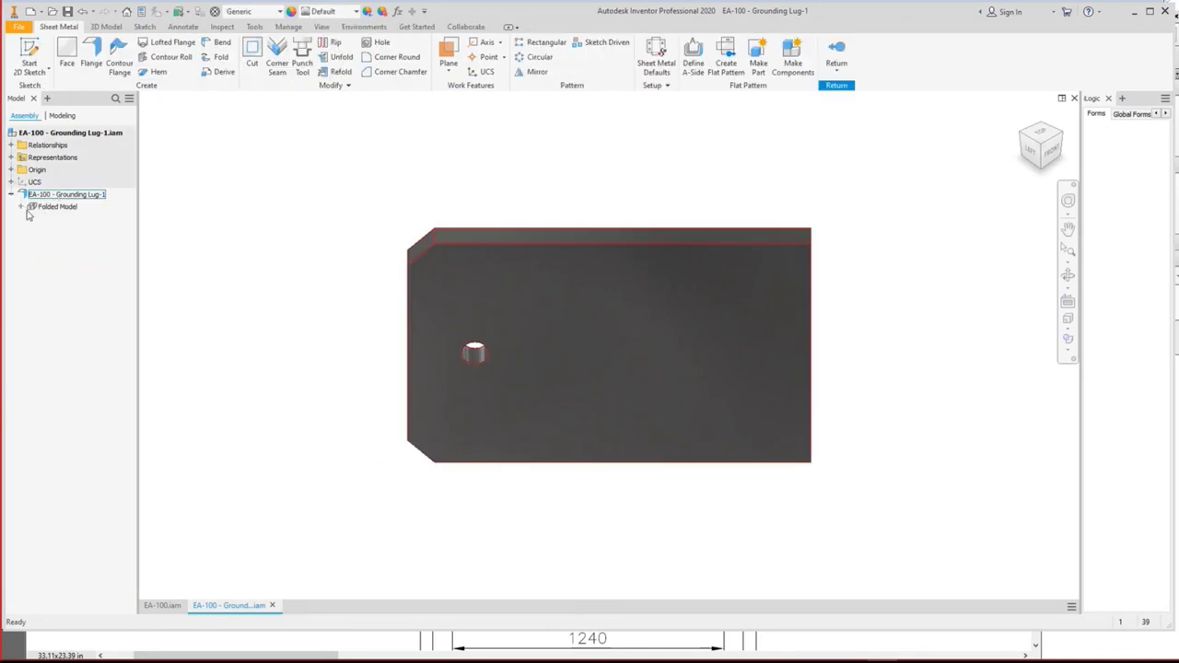
Open the sketch of the grounding lug's hole for editing and slice the graphics at the sketch plane.
click(23, 209)
click(37, 268)
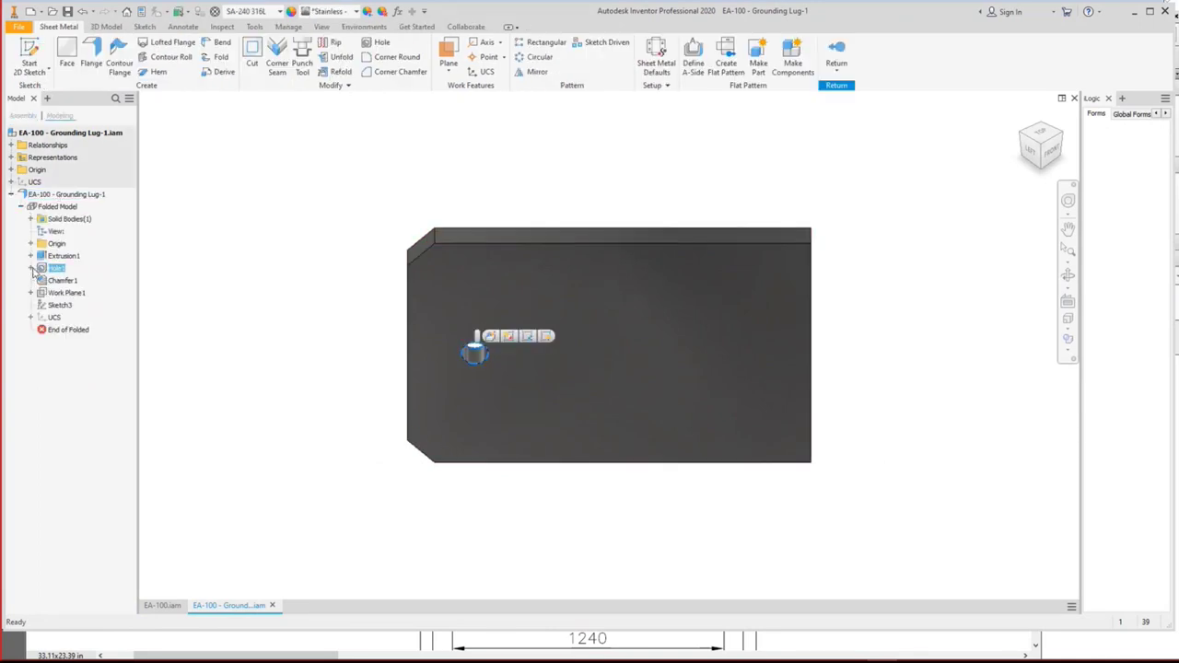
click(31, 268)
click(67, 280)
key(Page_Up)
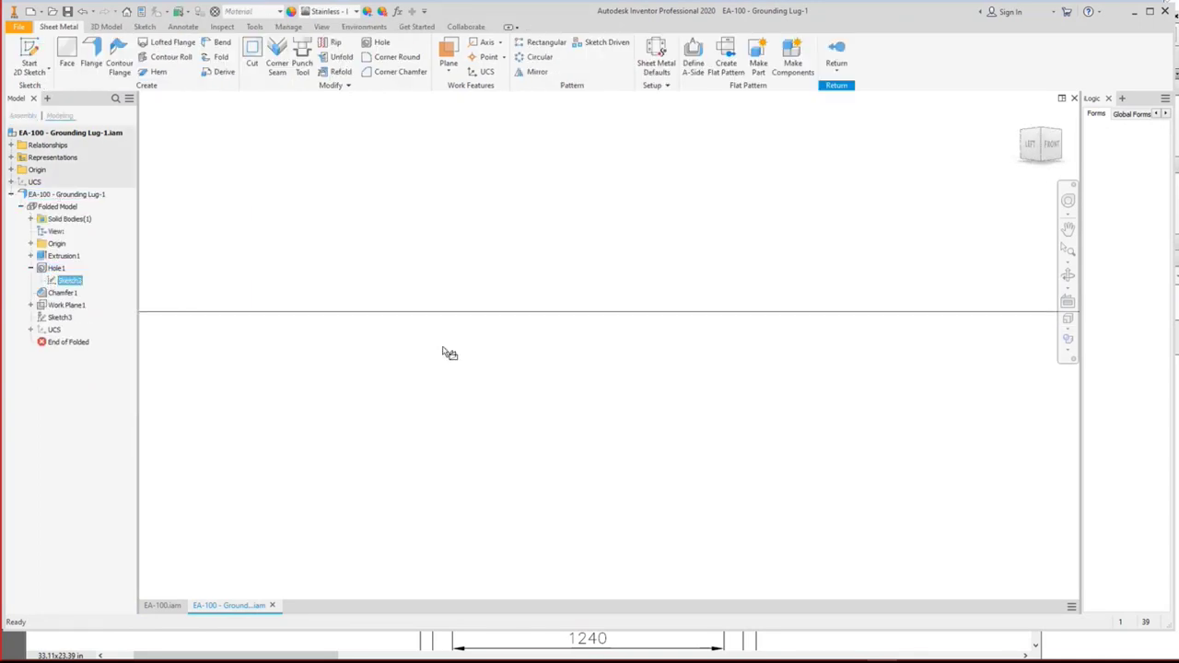
double_click(245, 342)
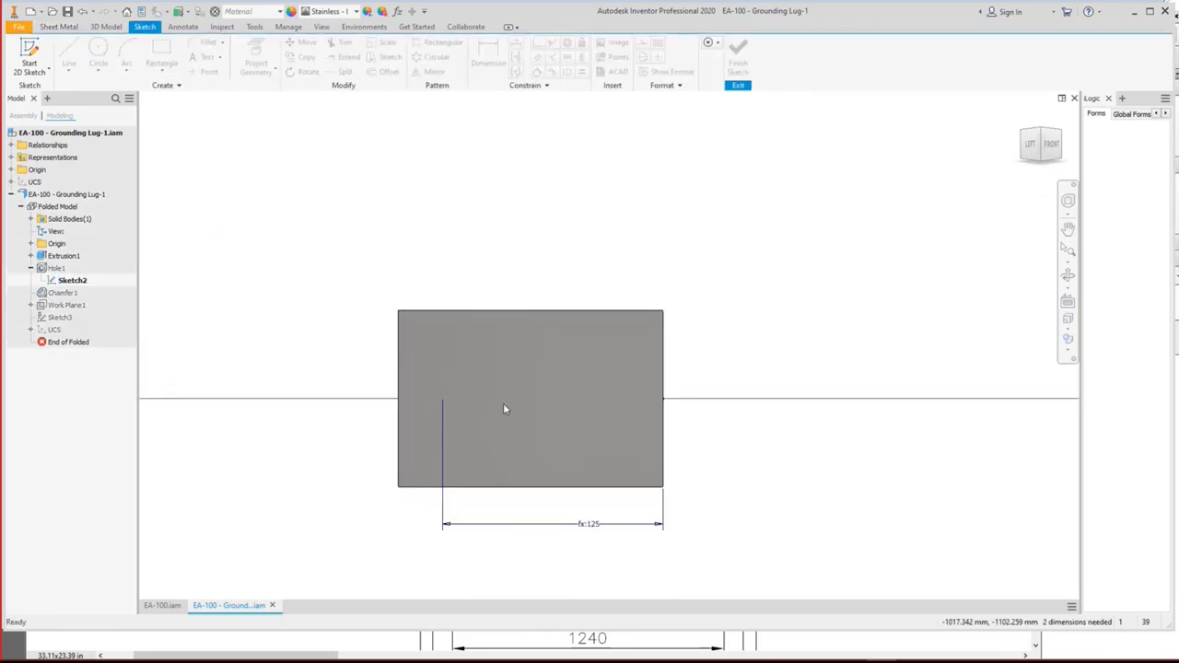
right_click(566, 165)
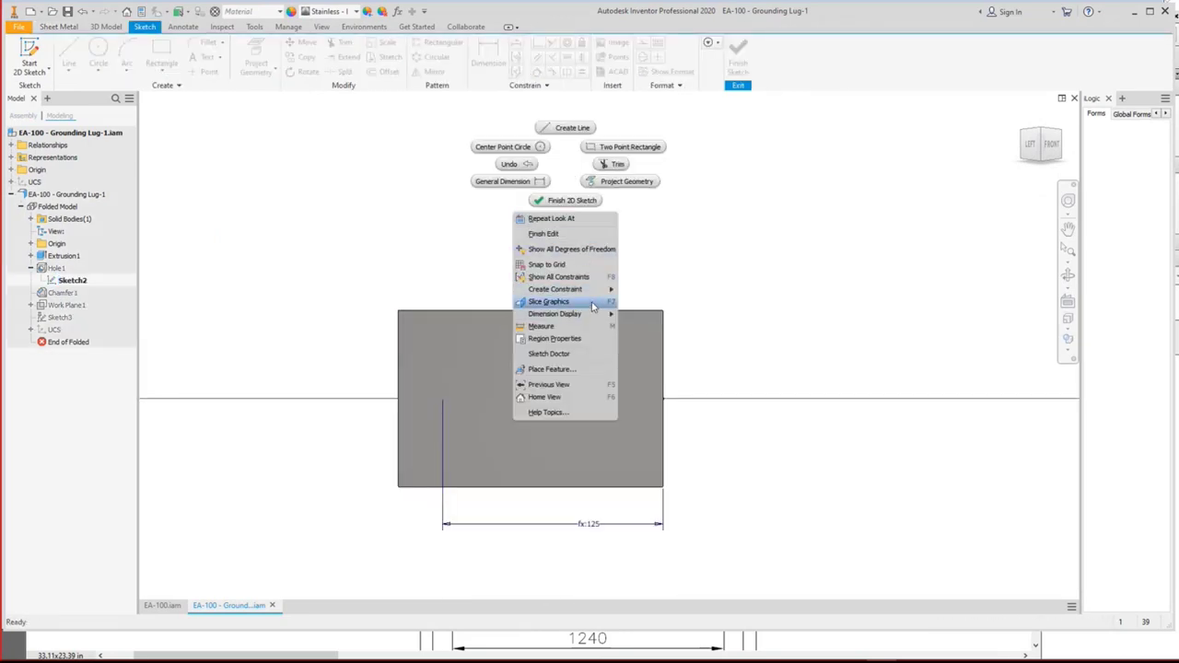
click(593, 306)
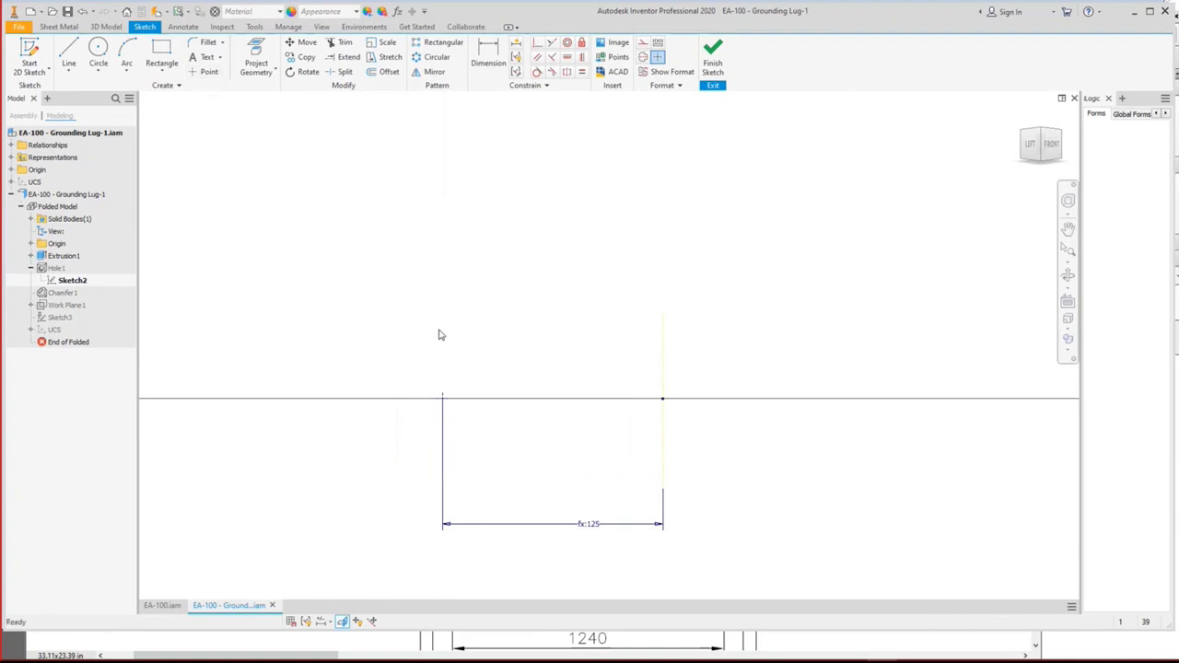
Place one sketch point above and one below the hole's centre, and align each with that centre using the Horizontal constraint.
key(c)
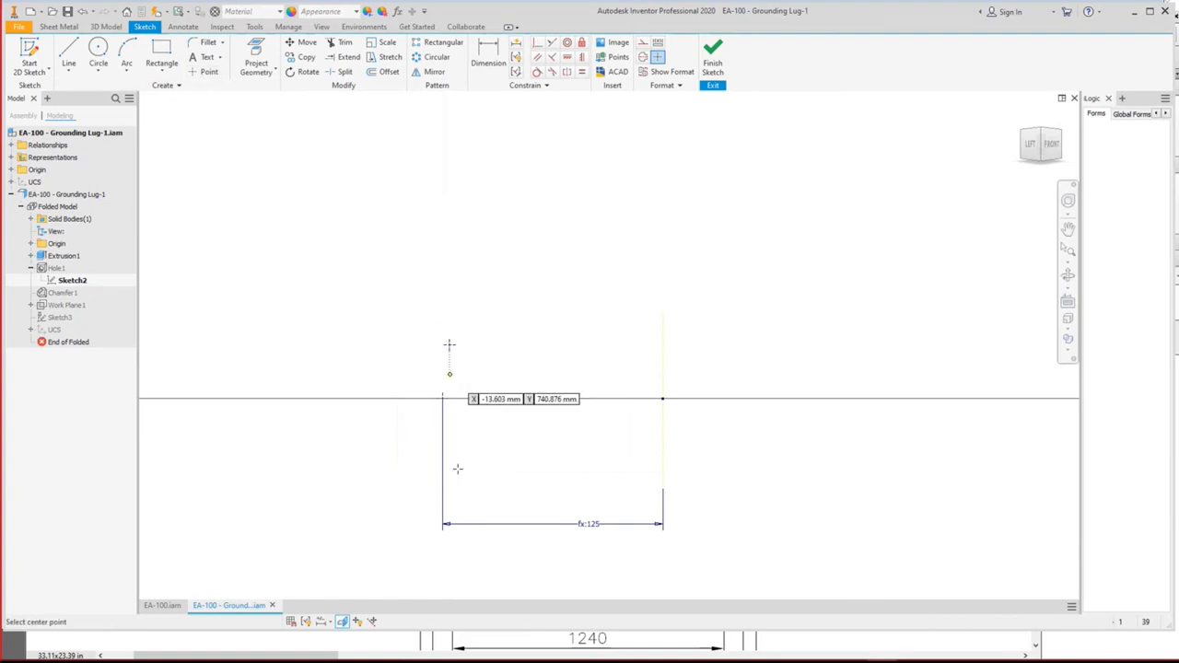
click(448, 460)
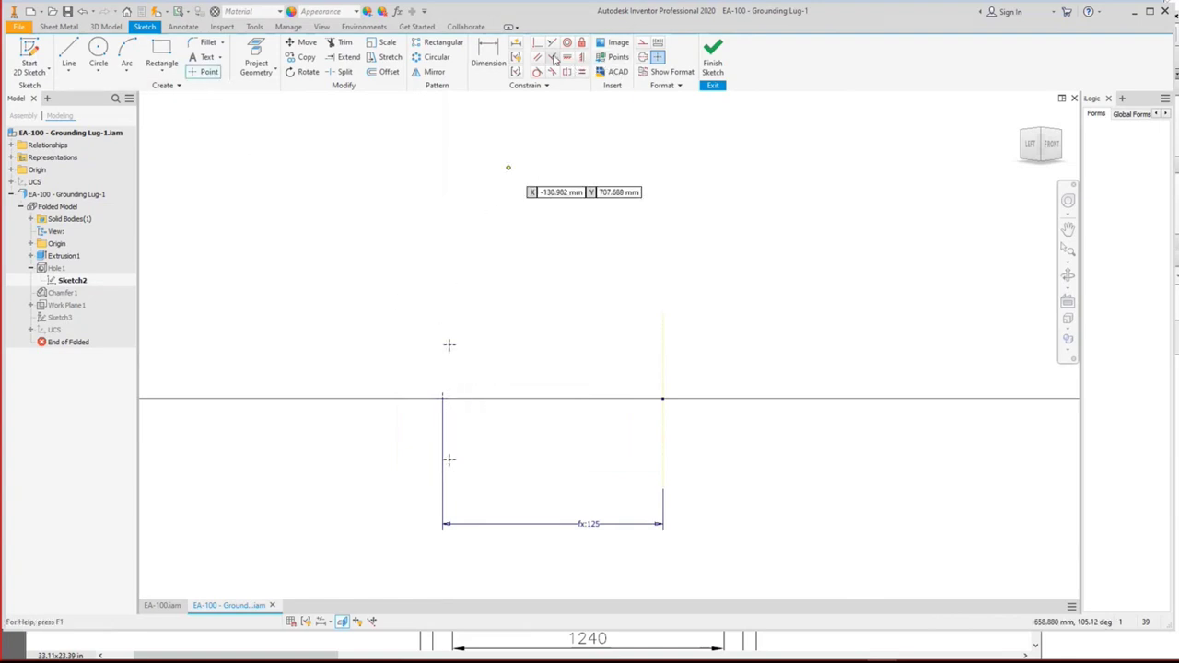
click(579, 58)
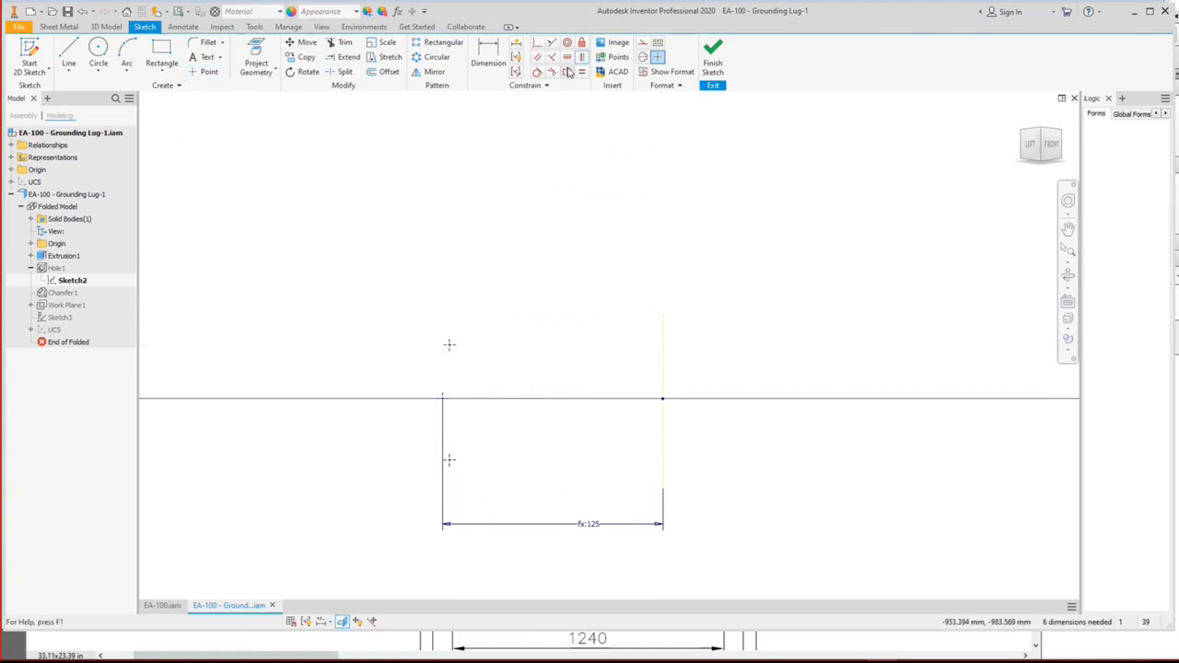
click(450, 343)
click(444, 399)
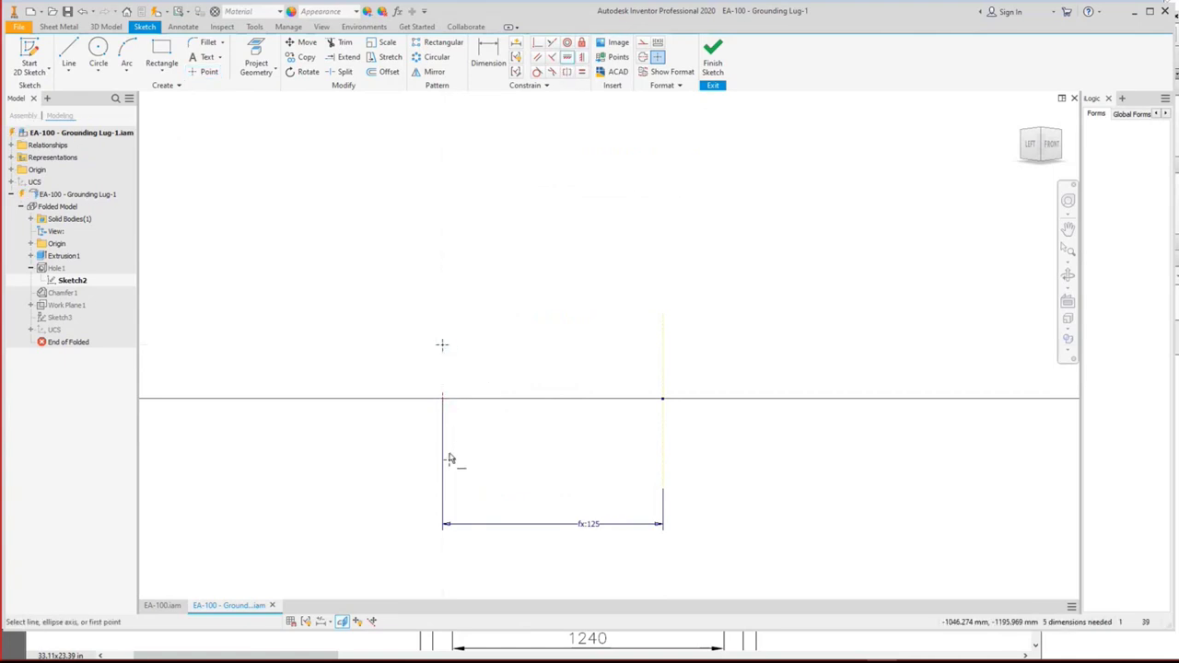
click(449, 460)
click(444, 402)
Dimension the distance between the upper sketch point and the hole's centre as 250 mm.
click(488, 56)
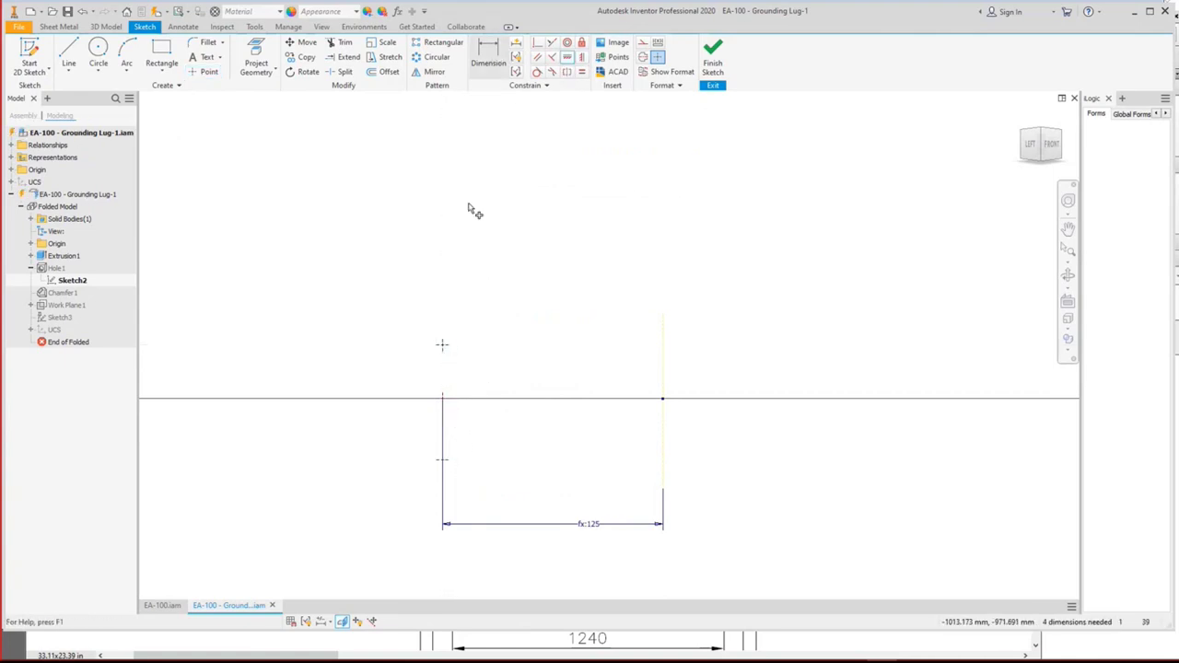
click(443, 346)
click(443, 398)
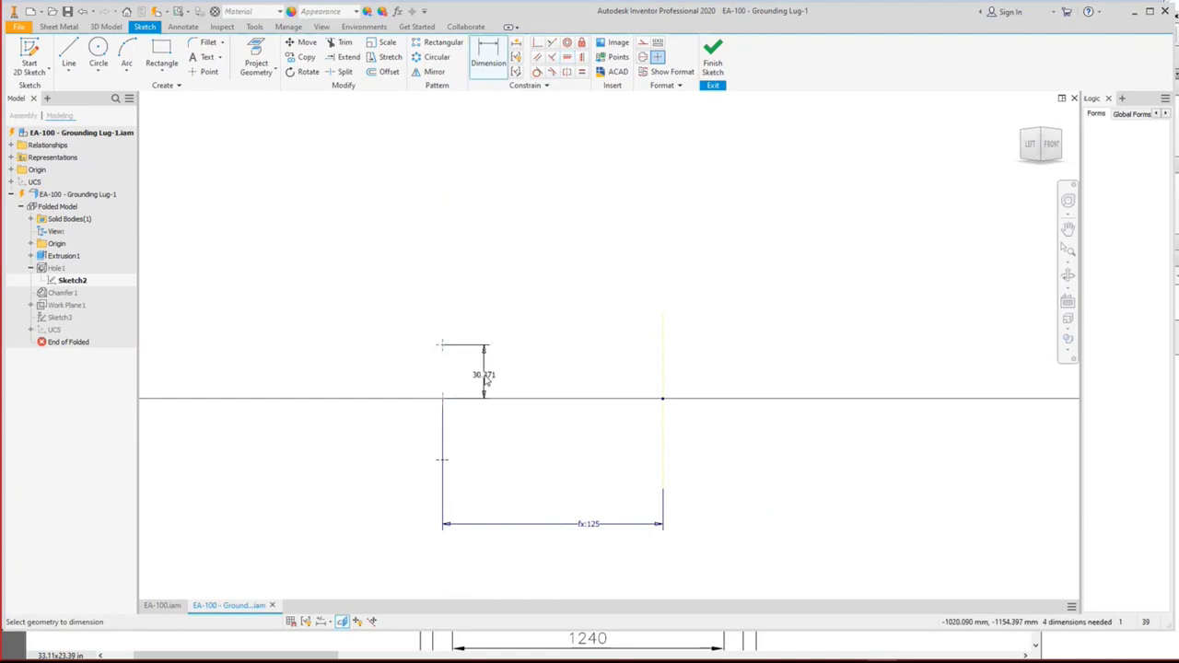
click(488, 378)
text(250)
key(Return)
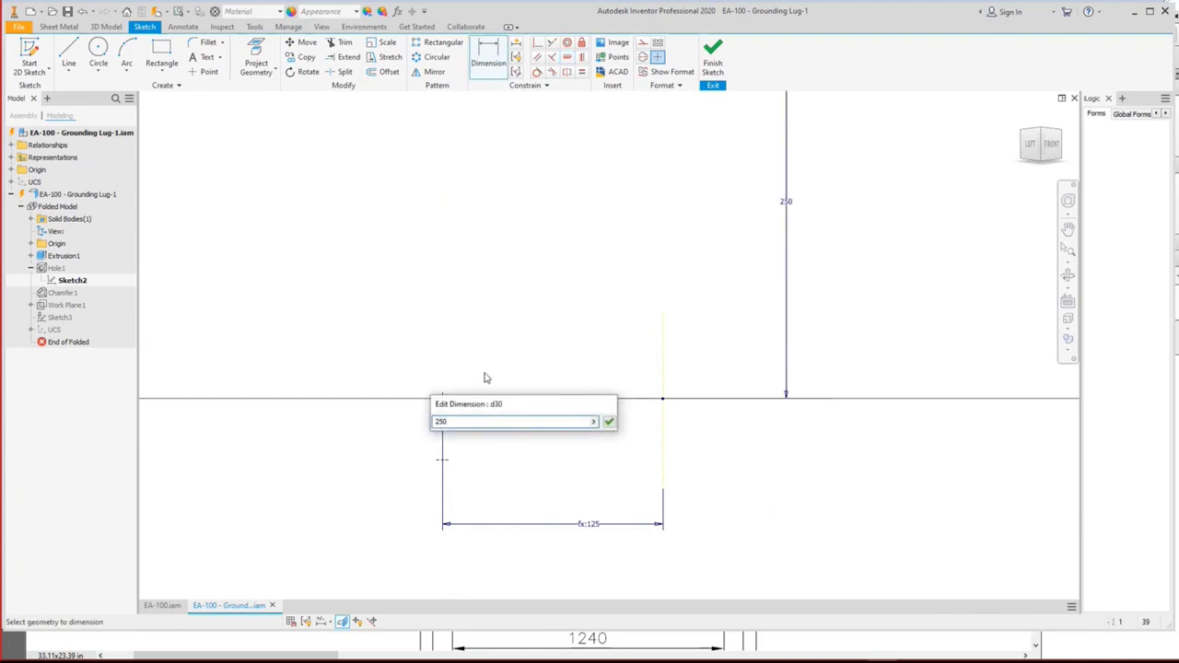
Set the upper sketch point's distance to 25 mm and dimension the lower point's distance from the hole's centre equal to it.
click(793, 209)
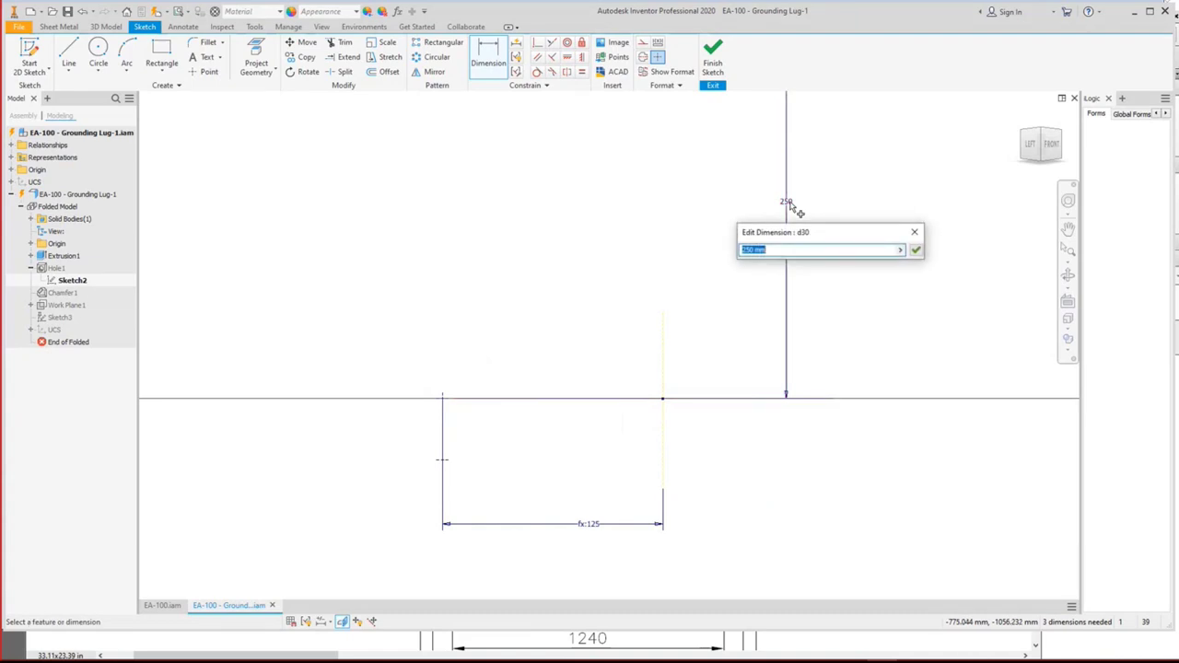
text(25)
key(Return)
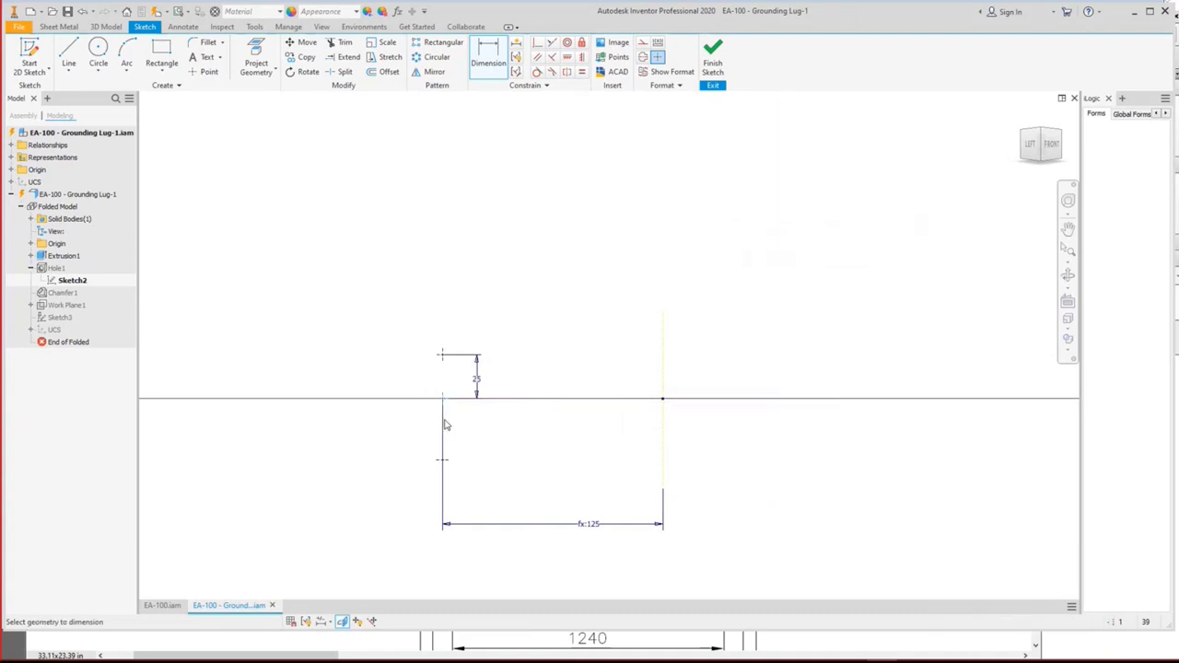
click(446, 461)
click(465, 426)
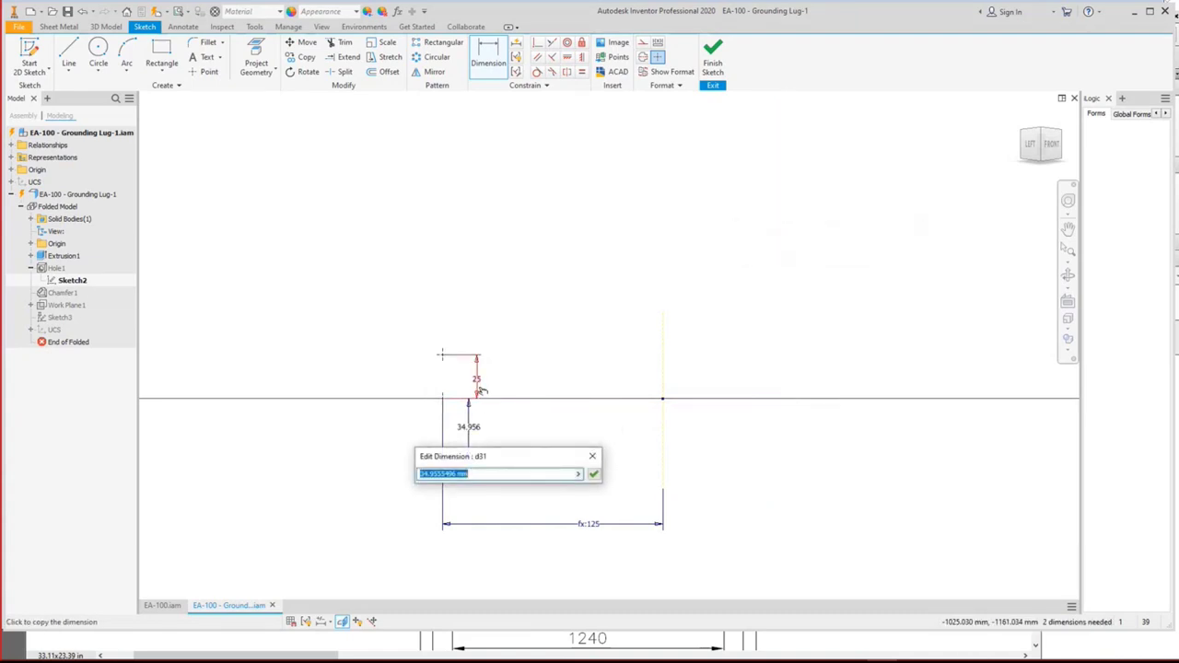
text(25)
key(Return)
Set the distance between the upper sketch point and the hole's centre to 30 mm and finish the sketch.
double_click(480, 380)
text(30)
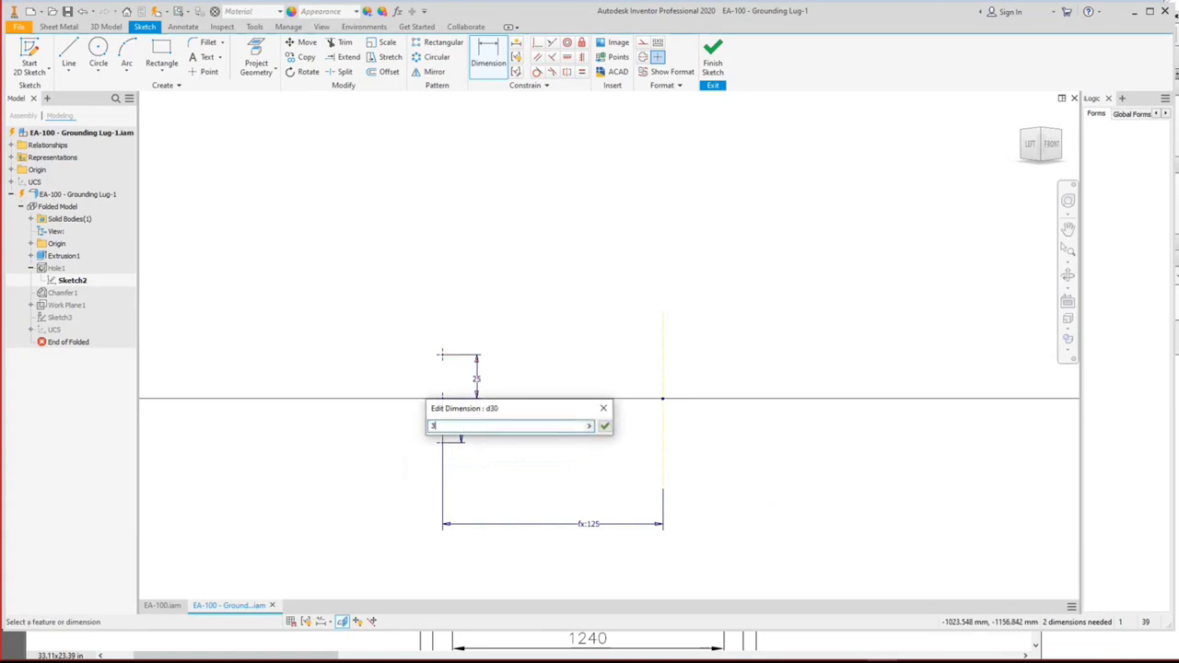
key(Return)
right_click(605, 261)
click(614, 294)
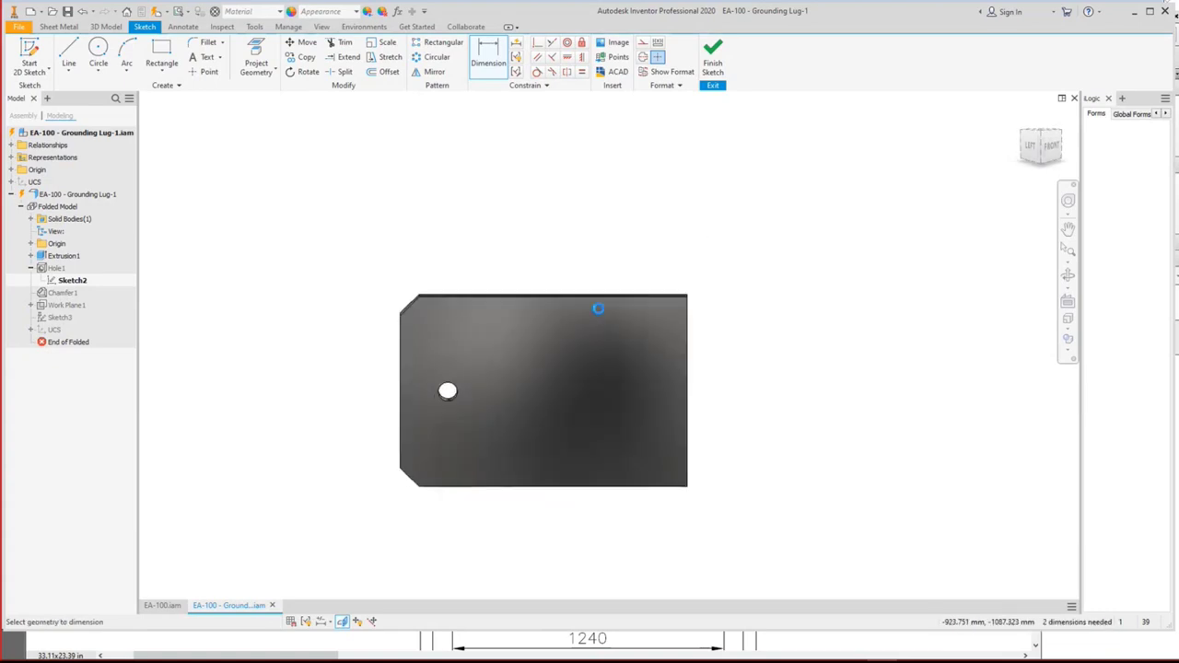
Edit the hole feature to use only the upper and lower sketch points as positions, and close the grounding lug's document.
double_click(57, 268)
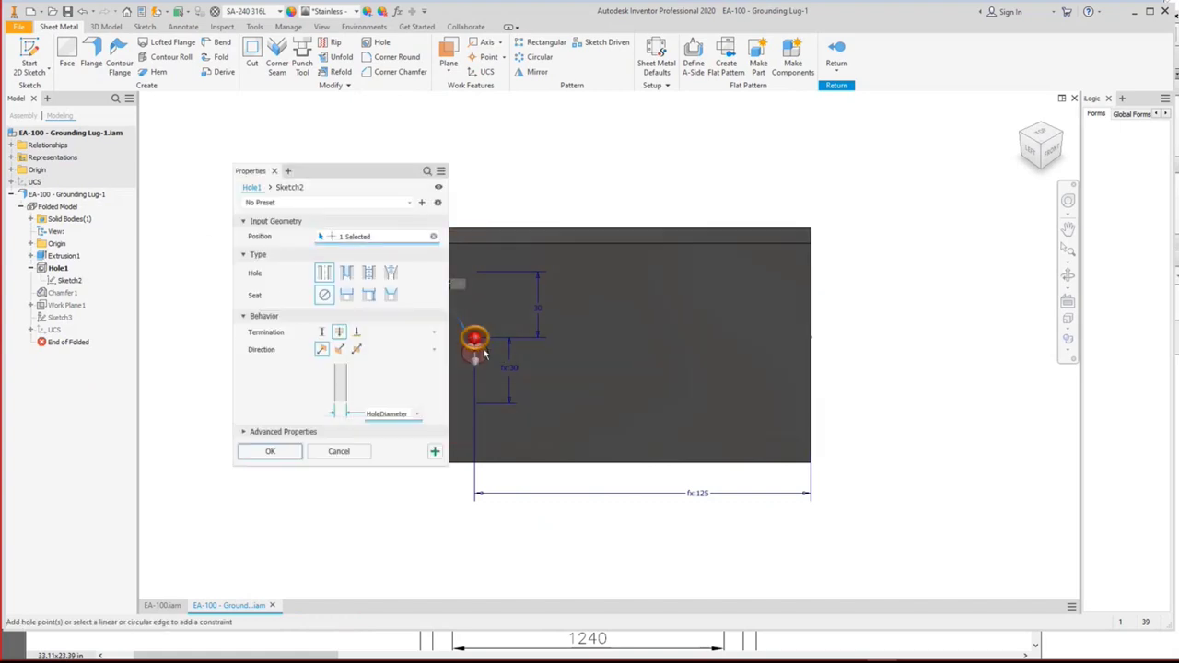
click(477, 275)
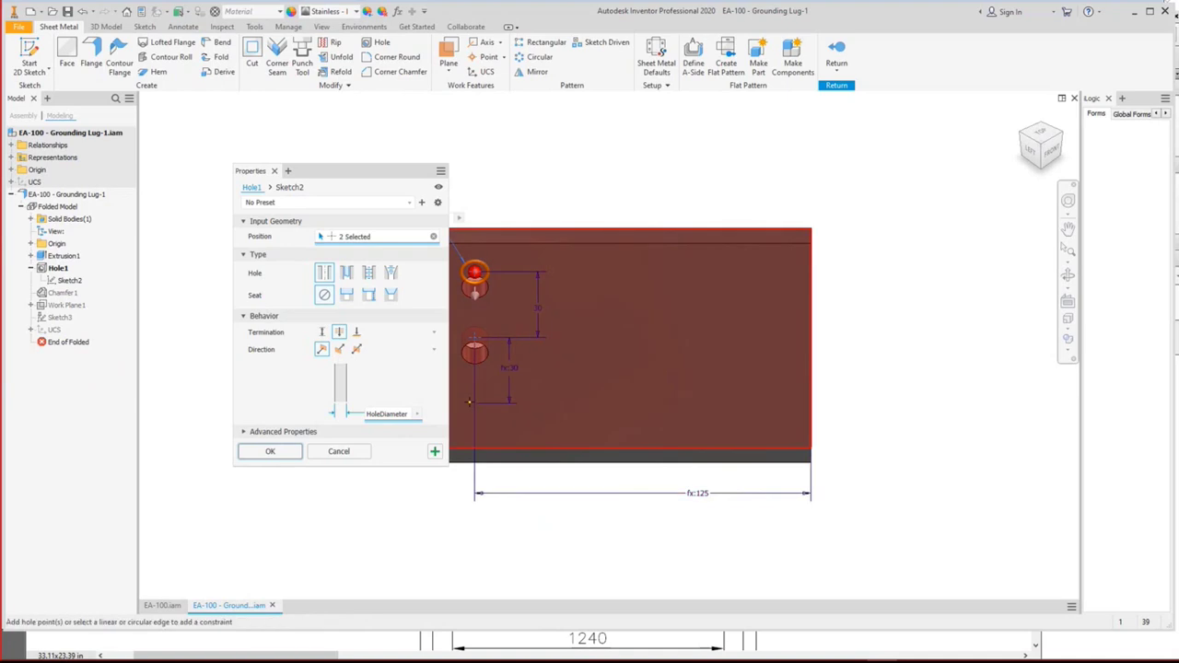
scroll(525, 383, up, 5)
middle_drag(527, 380, 801, 331)
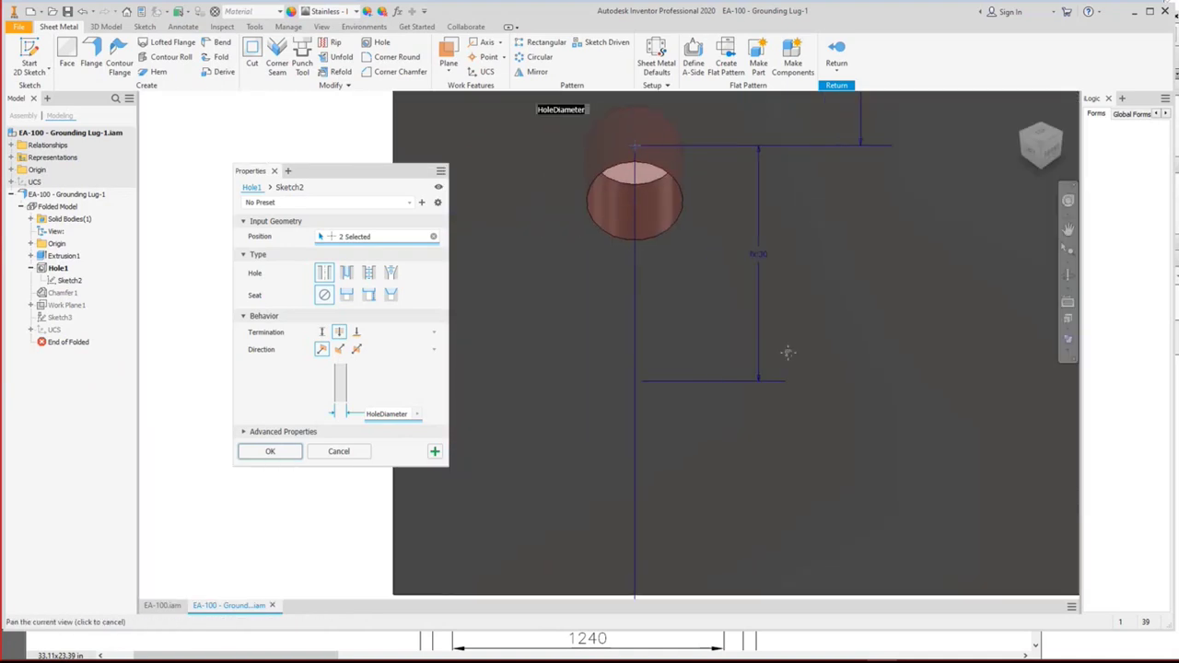
click(637, 384)
scroll(645, 368, down, 3)
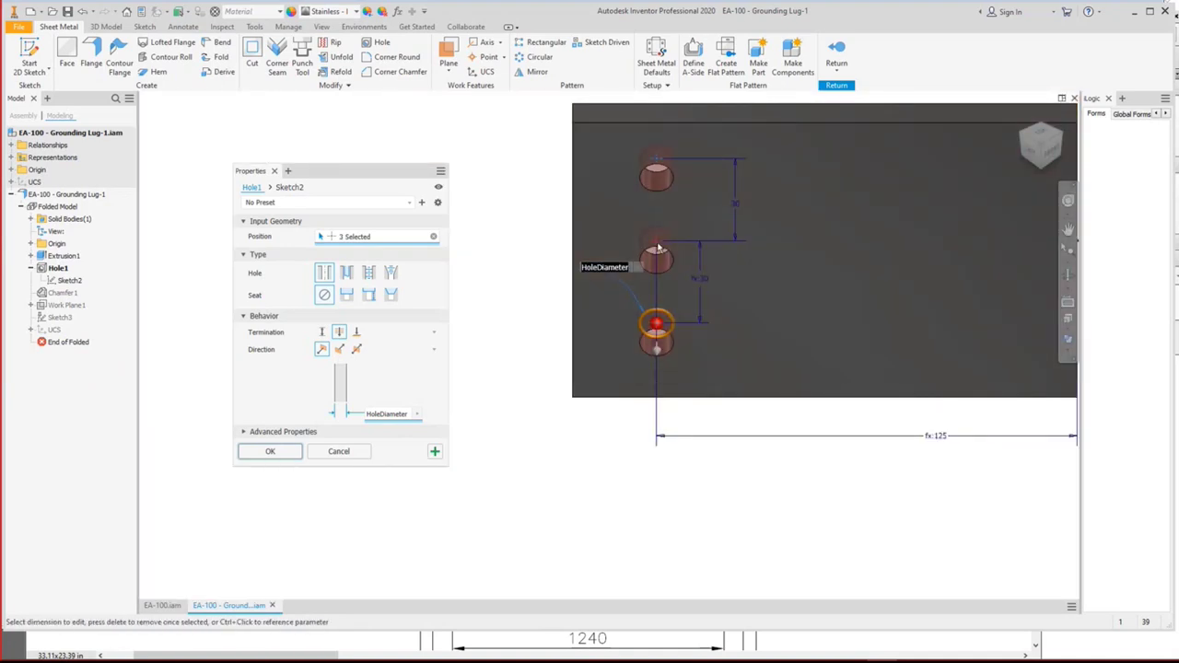
click(286, 451)
click(1044, 158)
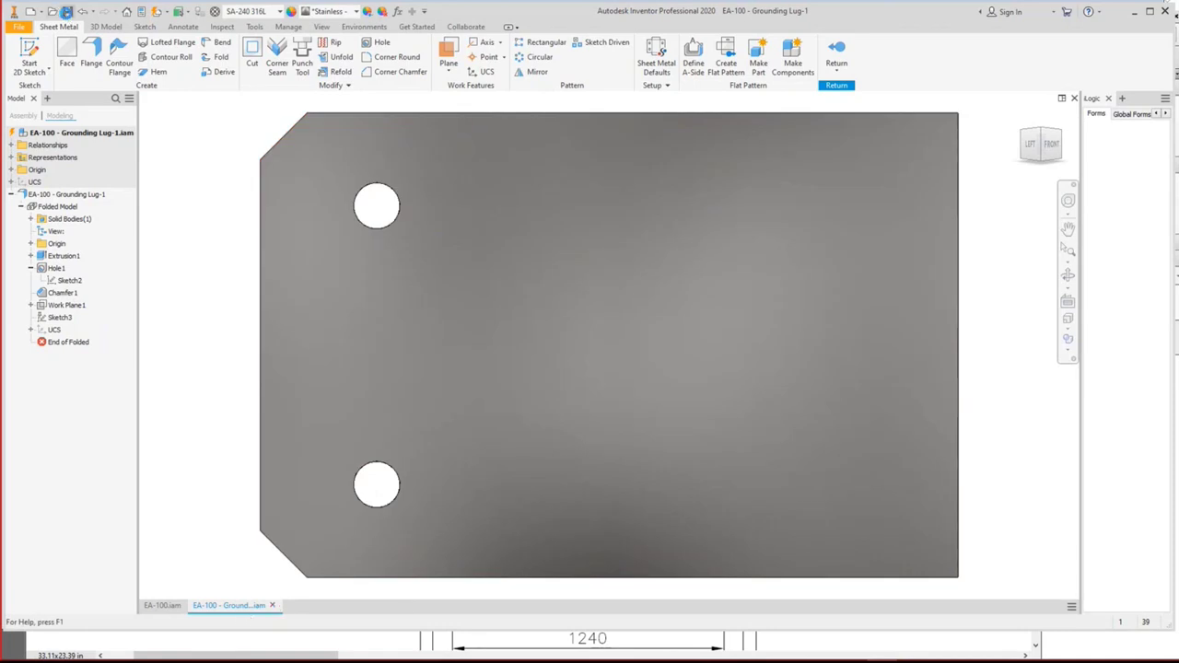
click(272, 606)
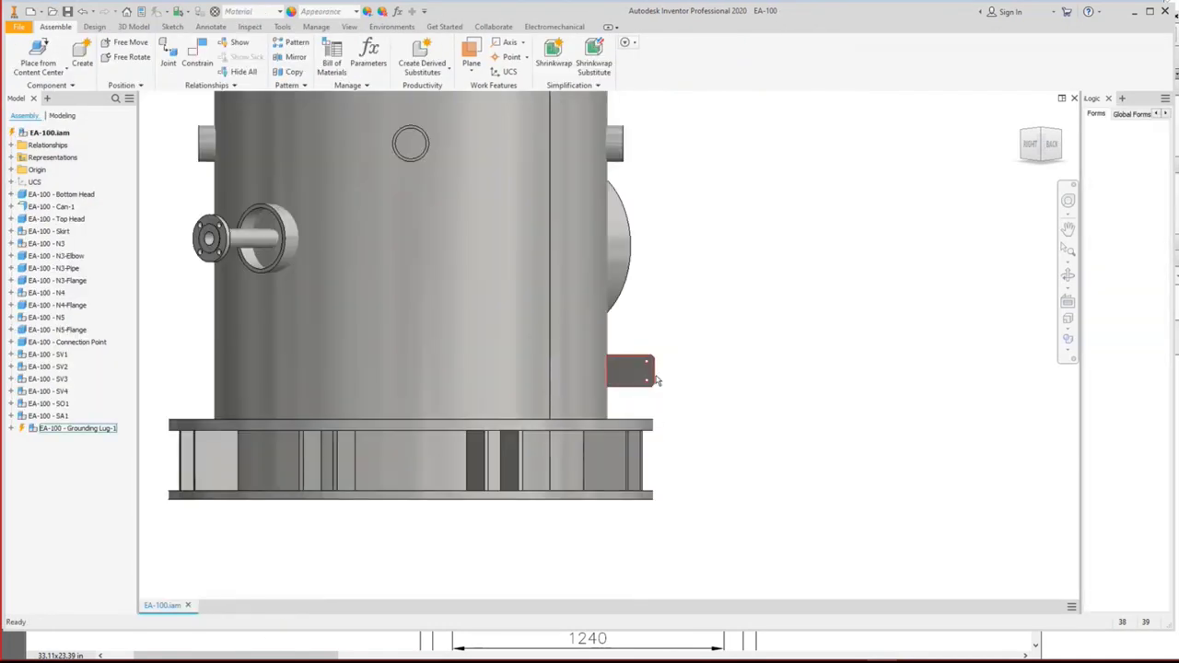
Examine the grounding lug and its holes on the vessel skirt from several directions, and look over the whole vessel.
middle_drag(657, 380, 694, 347)
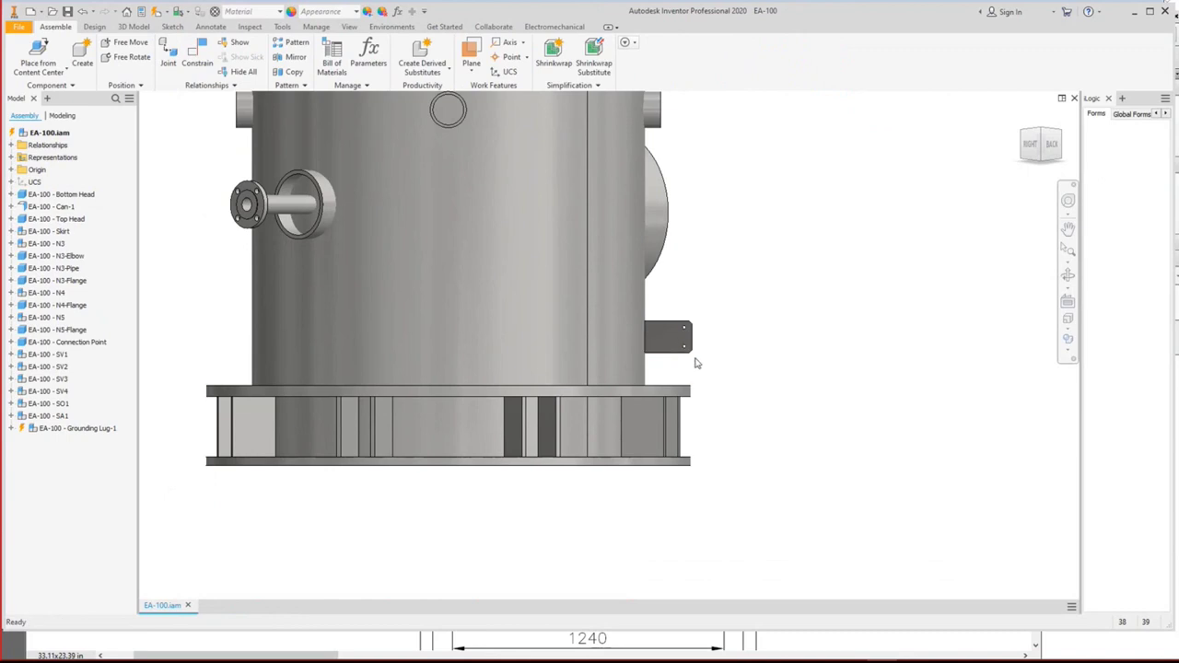
click(1067, 276)
drag(639, 340, 587, 358)
right_click(605, 342)
click(619, 366)
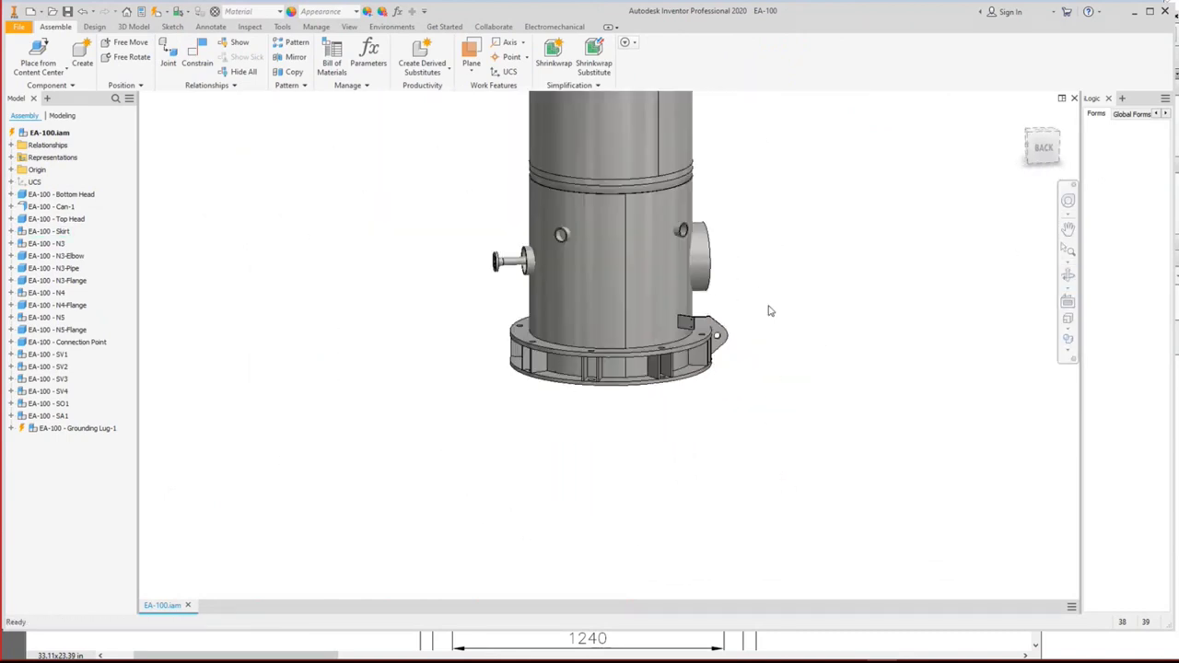
scroll(608, 412, up, 5)
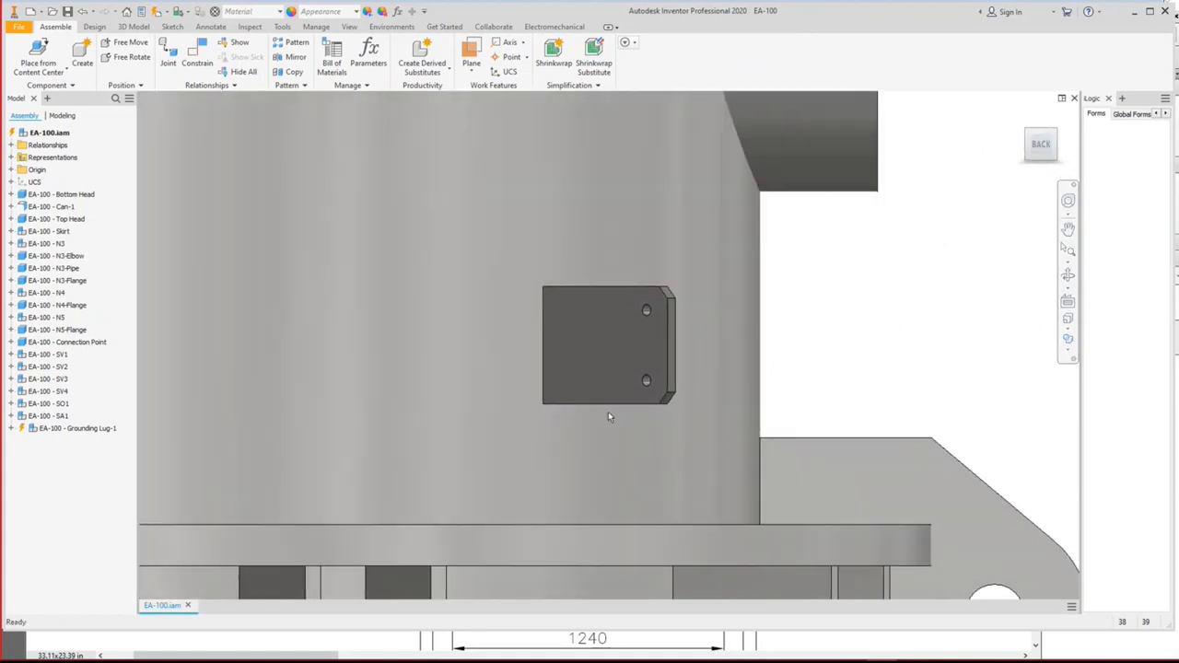
click(608, 412)
scroll(759, 241, down, 5)
scroll(759, 240, down, 2)
click(656, 269)
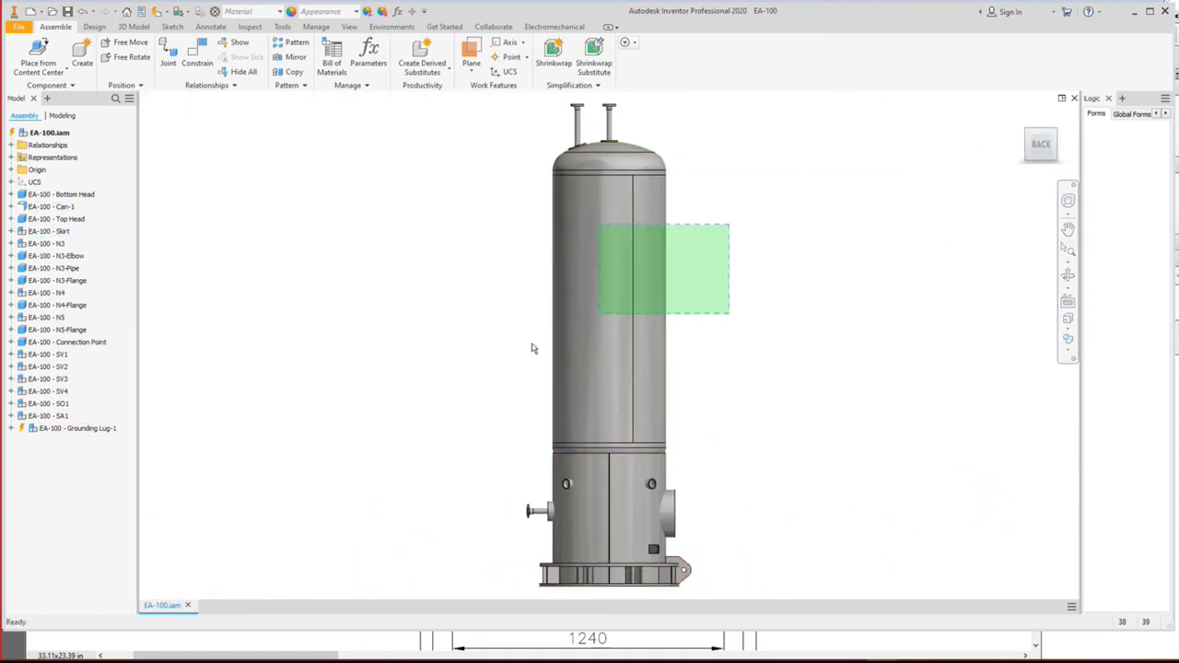
click(810, 334)
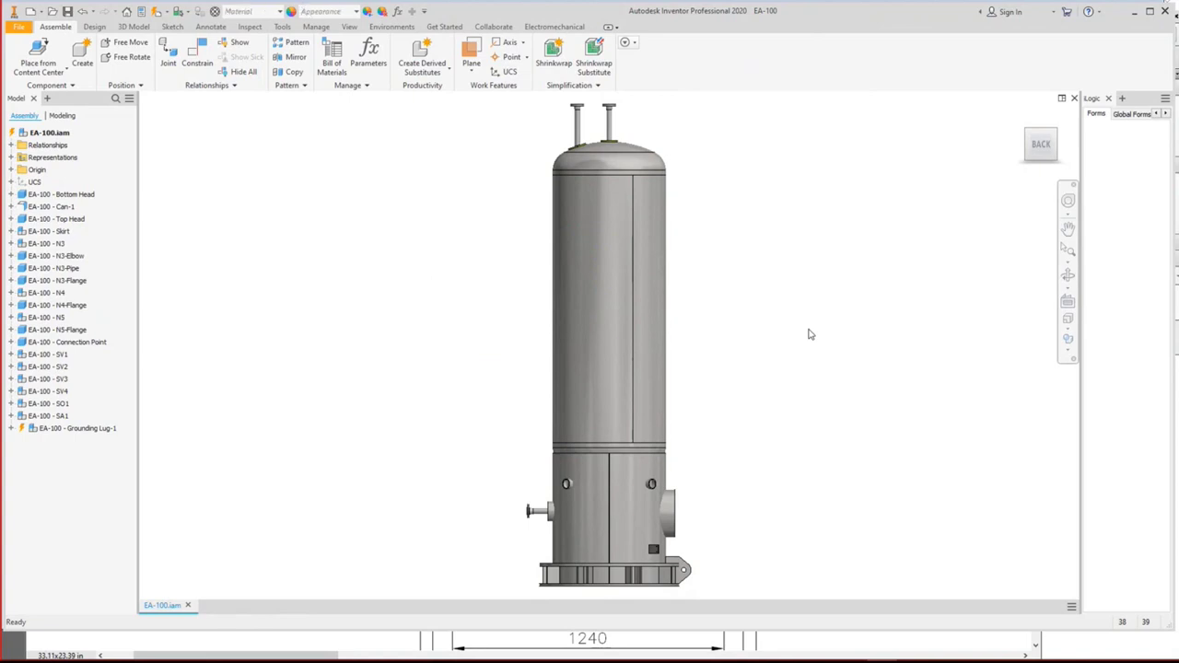
Switch to Static Equipment Generator and add a shell nozzle named N1 to Can-1.
mouse_move(820, 656)
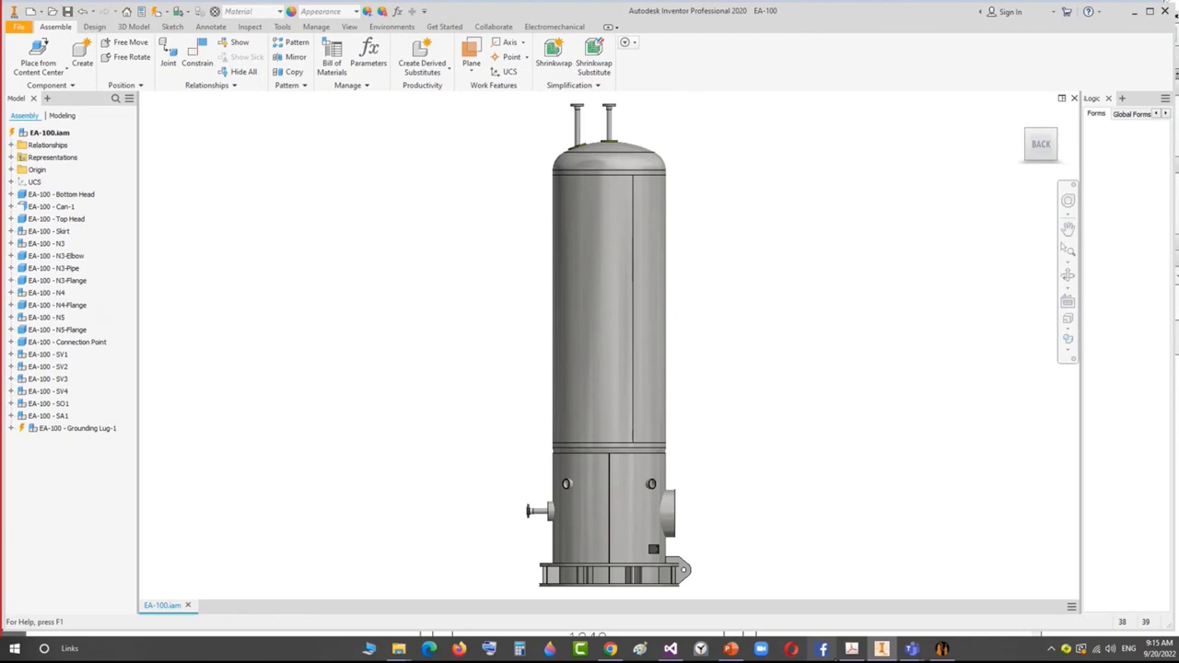
click(942, 650)
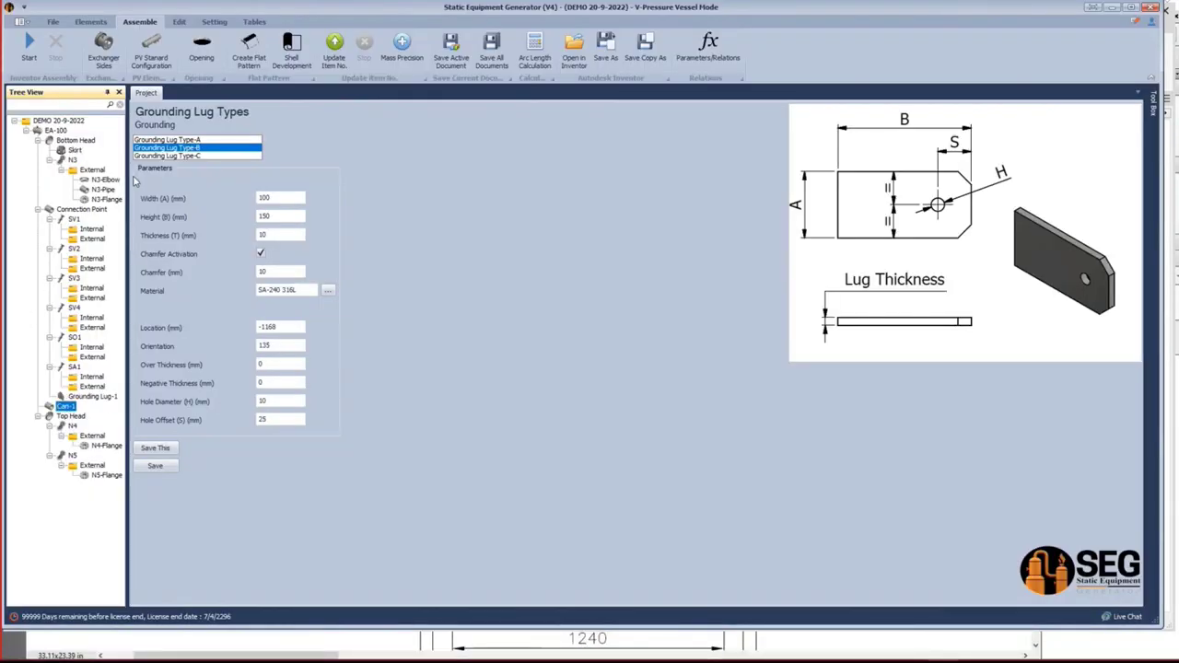
click(92, 21)
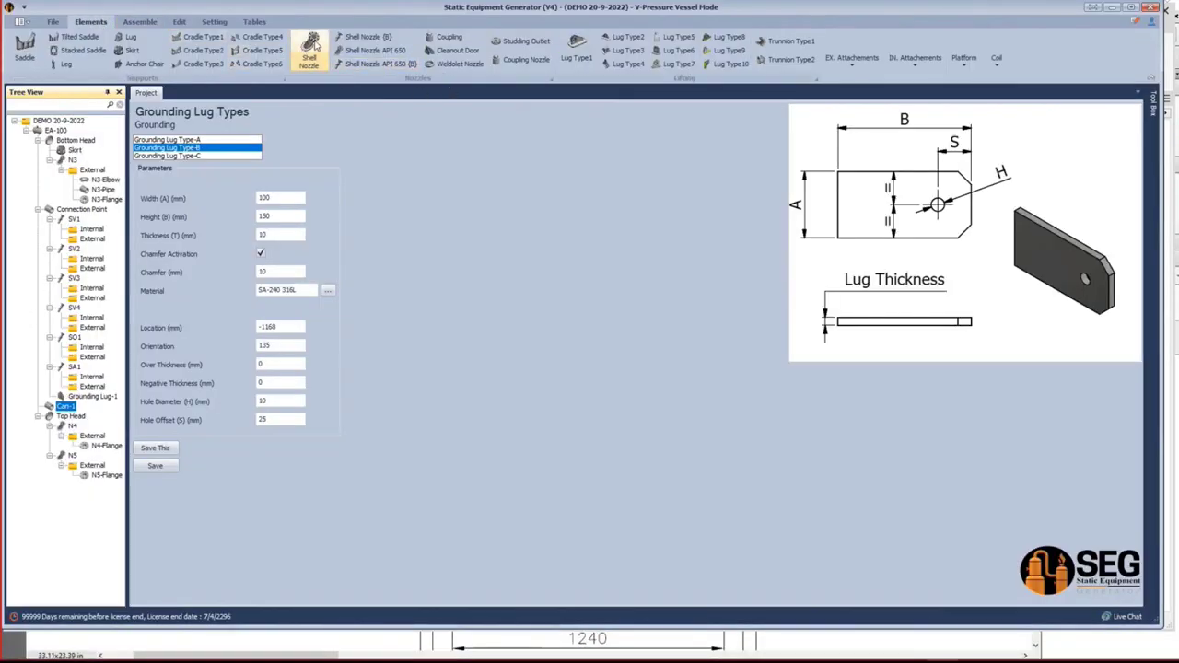
click(313, 48)
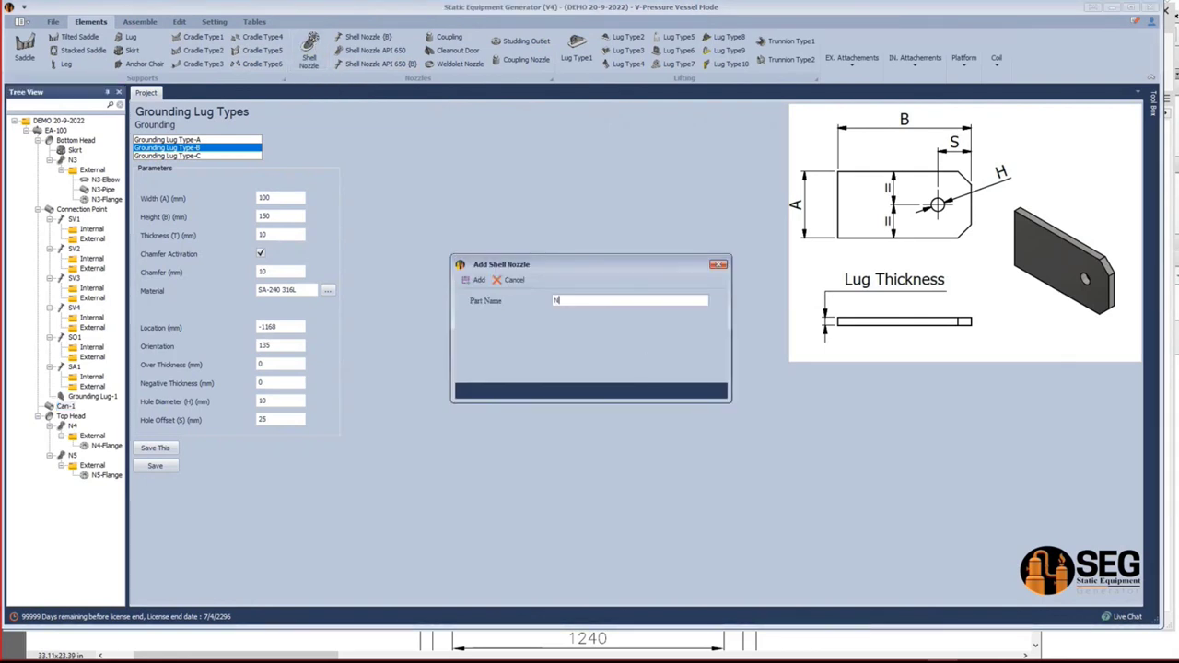
text(N1)
click(477, 279)
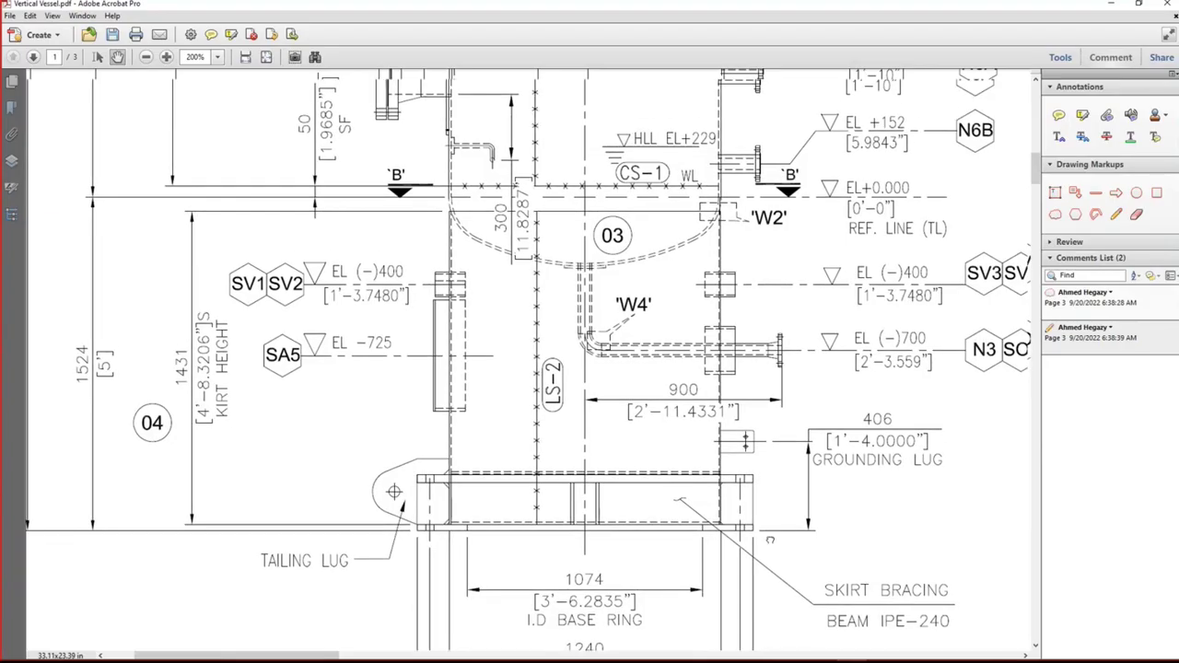
Look up nozzle N1's elevation, orientation and nozzle schedule entries in the Vertical Vessel PDF drawing.
scroll(699, 340, up, 10)
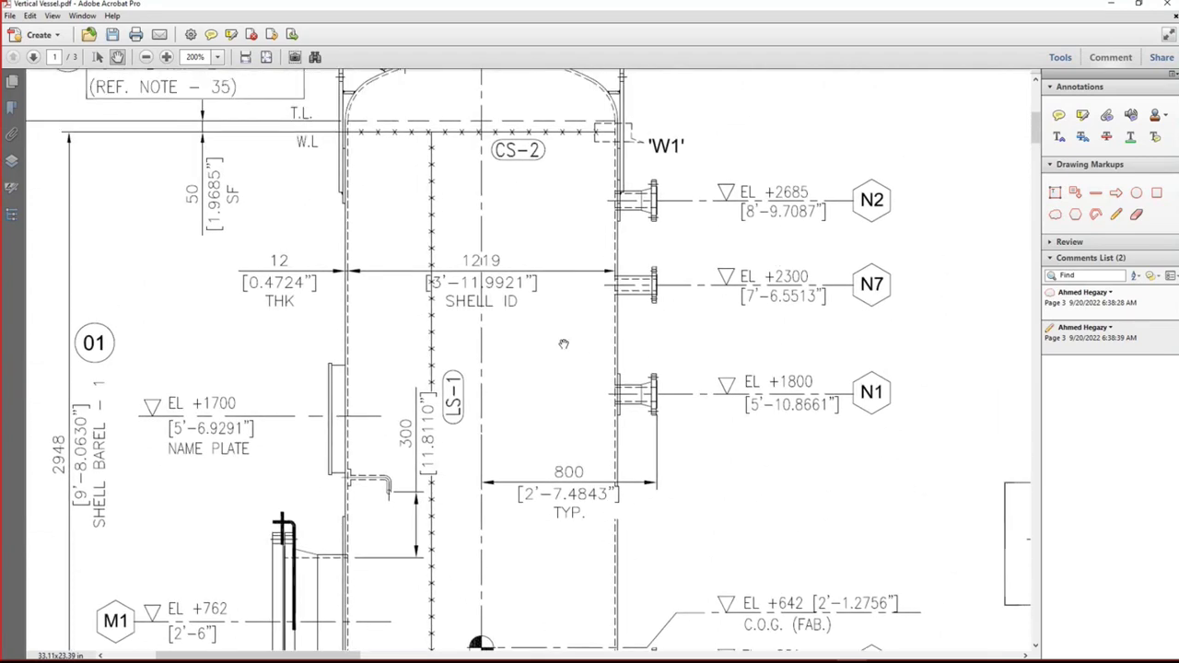
drag(827, 498, 830, 421)
scroll(912, 512, down, 15)
scroll(912, 513, right, 8)
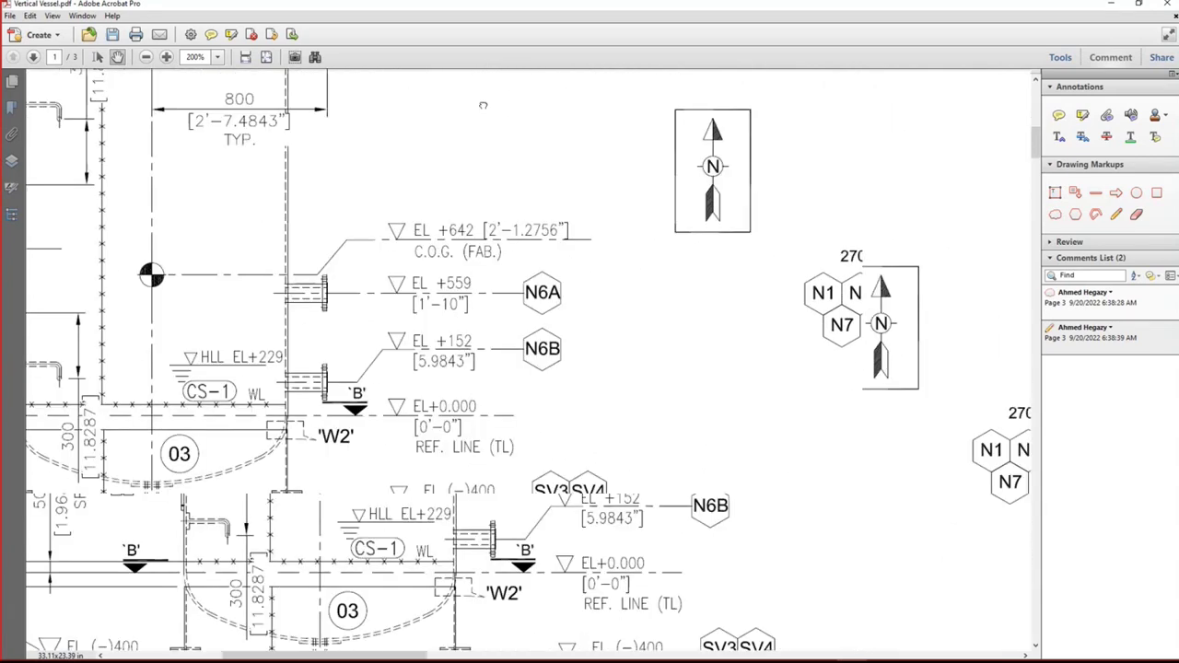
ctrl+scroll(727, 418, down, 2)
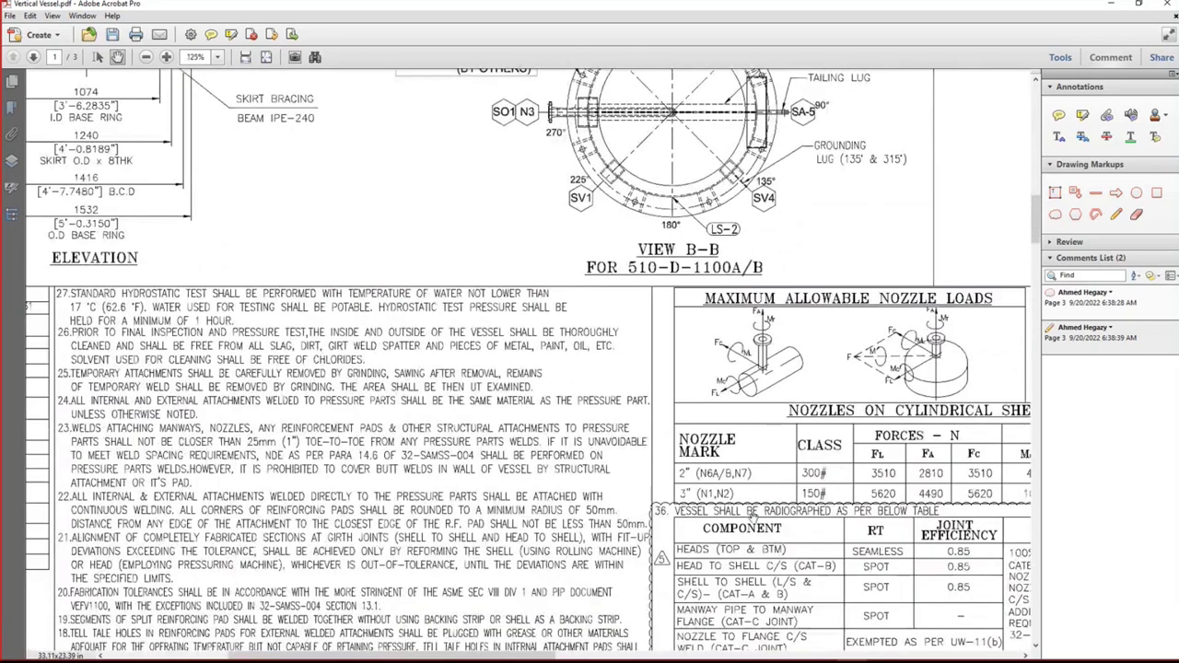
scroll(752, 518, down, 5)
scroll(462, 546, right, 8)
ctrl+scroll(462, 546, up, 1)
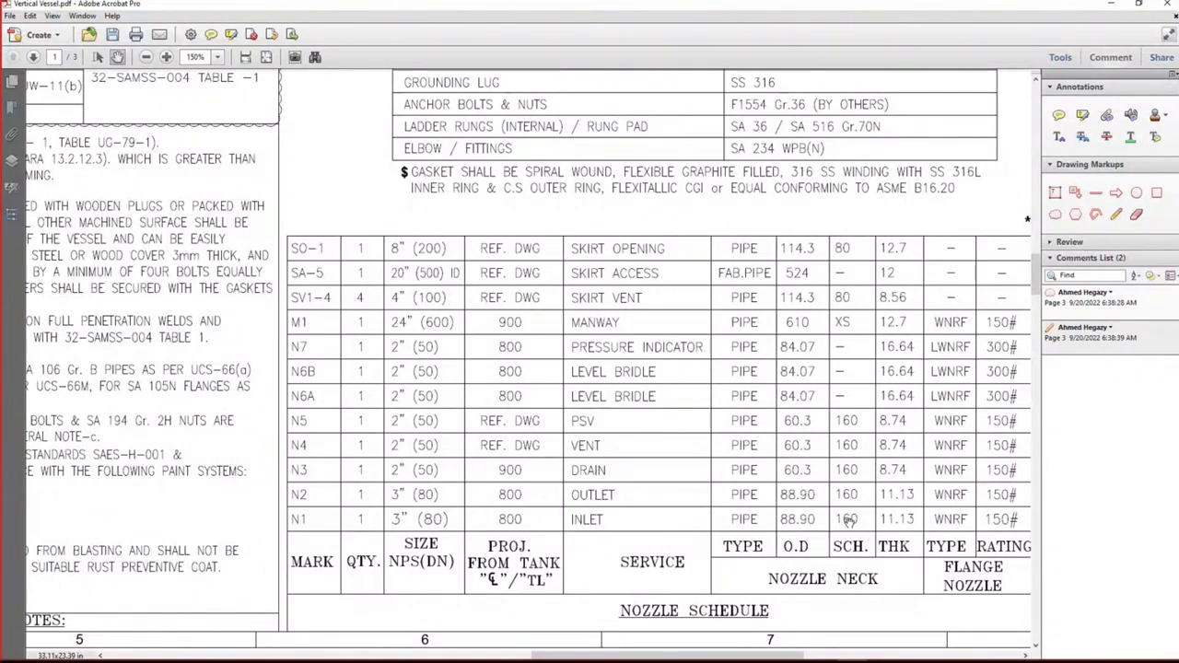
scroll(911, 523, right, 4)
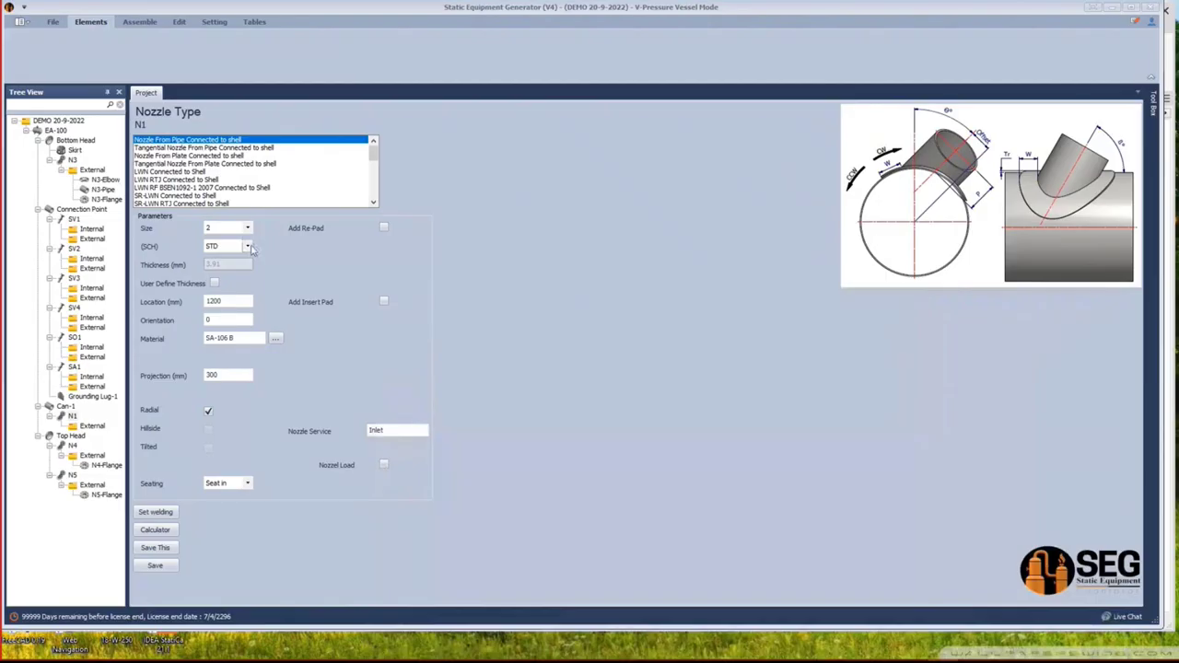
Set nozzle N1's size to 3 and schedule to 160, and add a re-pad 51 mm wide and 12 mm thick in SA-516 70N.
click(236, 247)
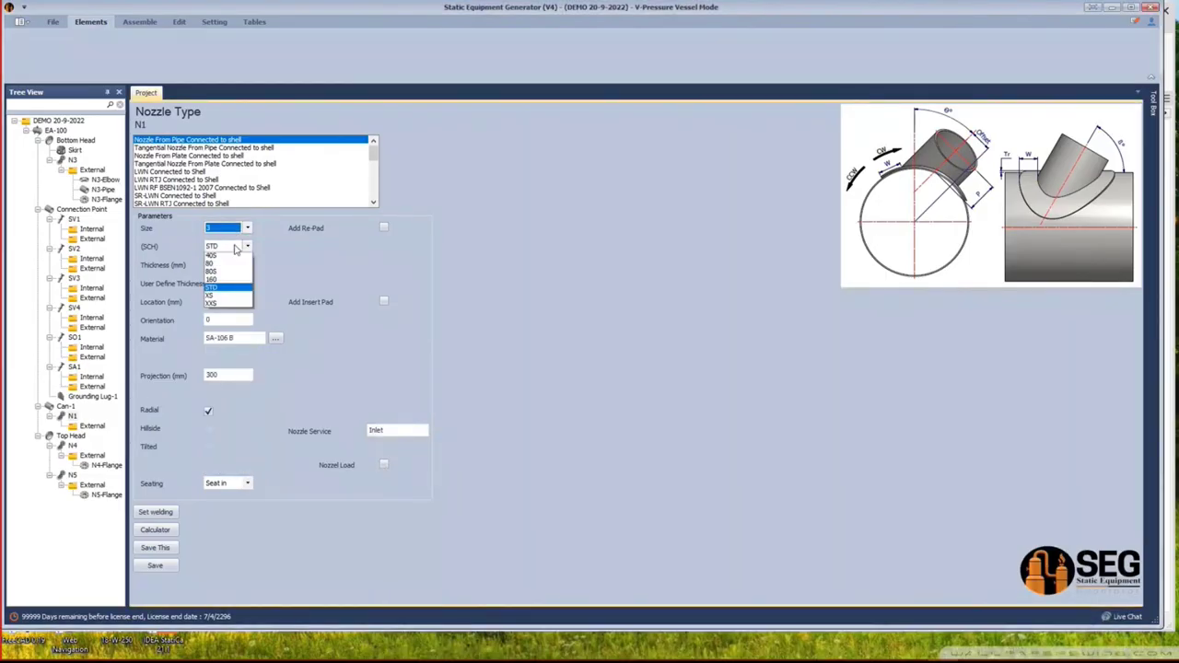
click(236, 328)
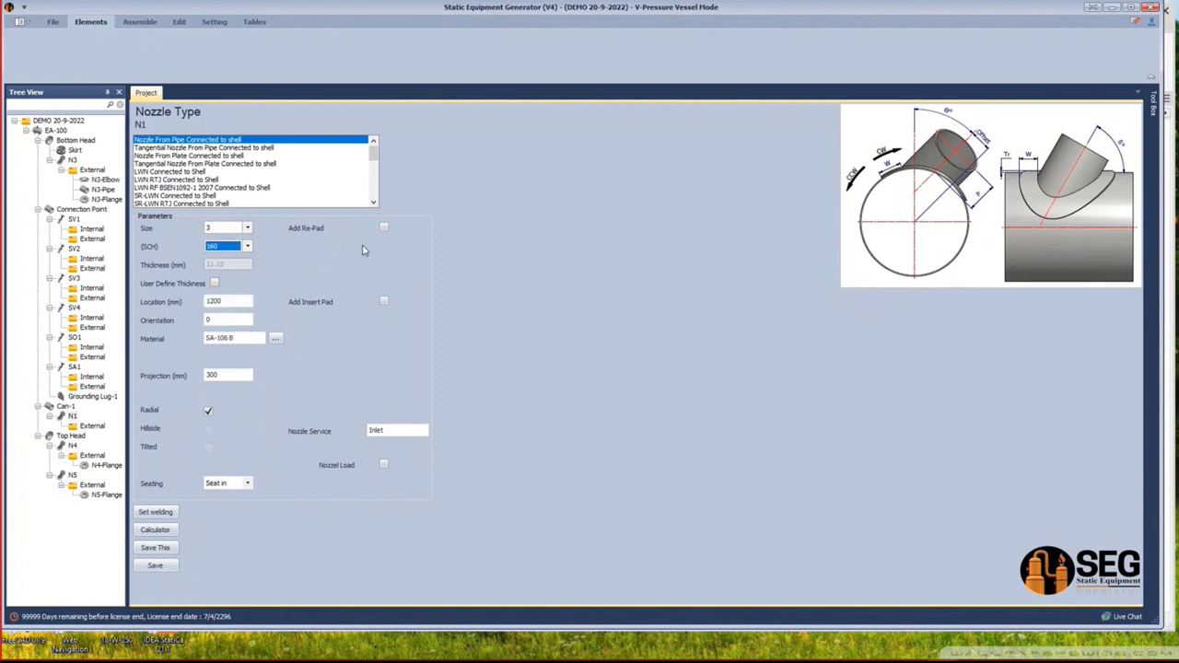
click(383, 227)
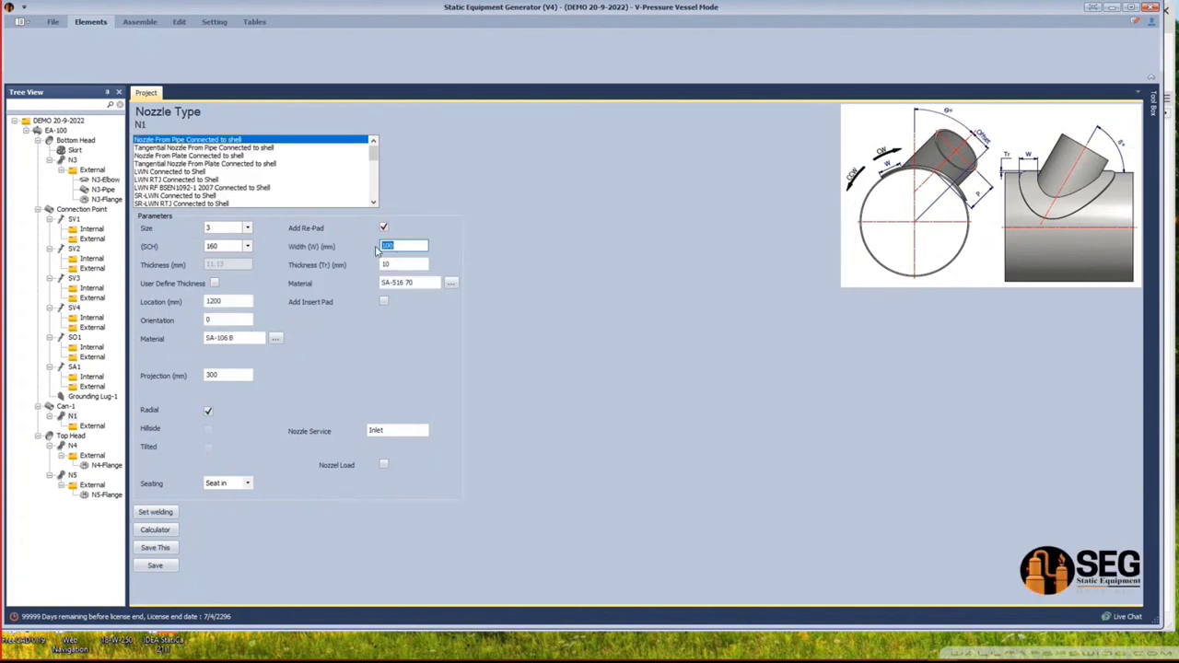
text(51)
click(386, 264)
text(10)
text(2)
click(419, 283)
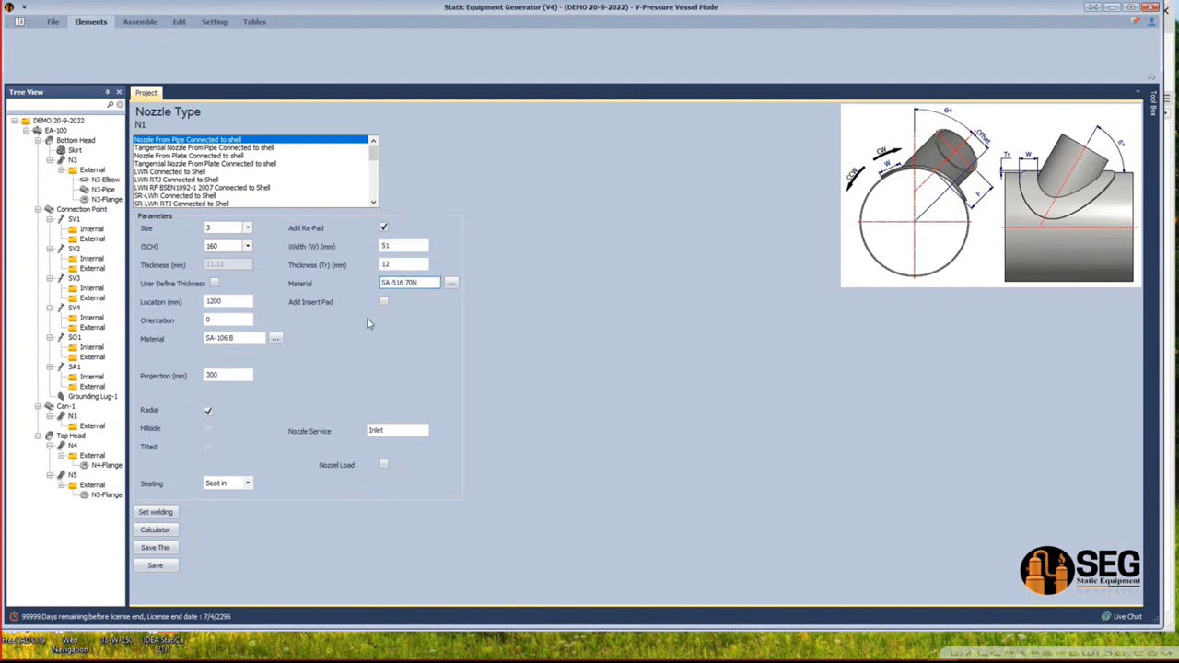
Set nozzle N1's location to 1750 mm, orientation to 270 and service to INLET, and save the nozzle.
key(Tab)
click(214, 319)
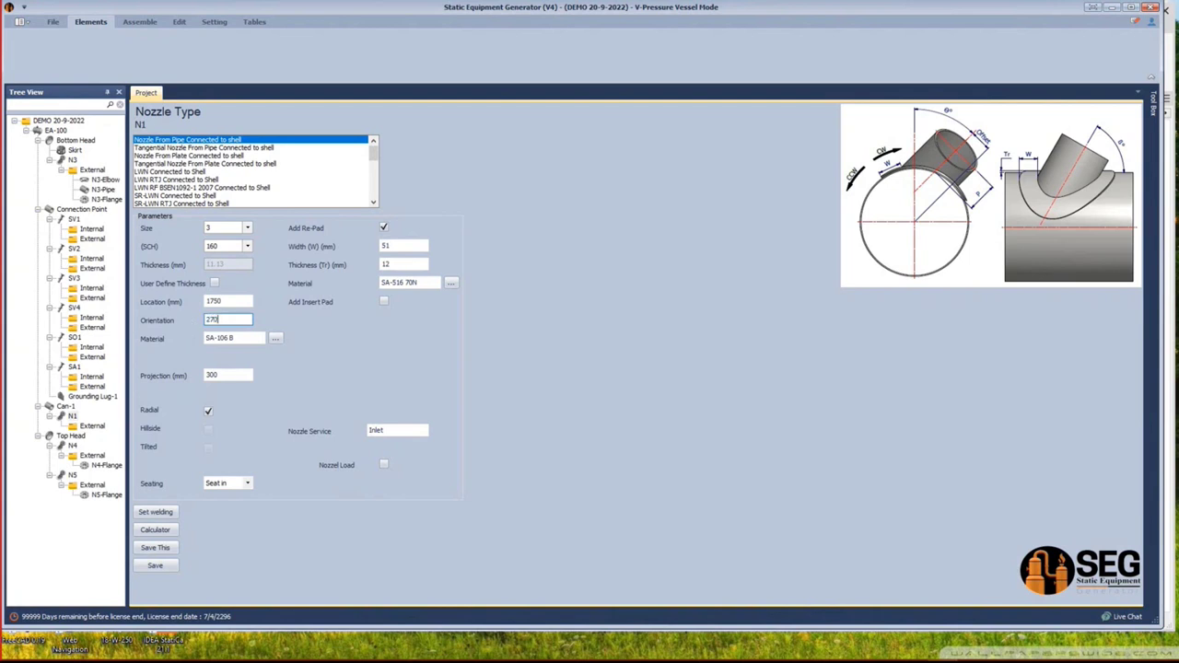
click(398, 431)
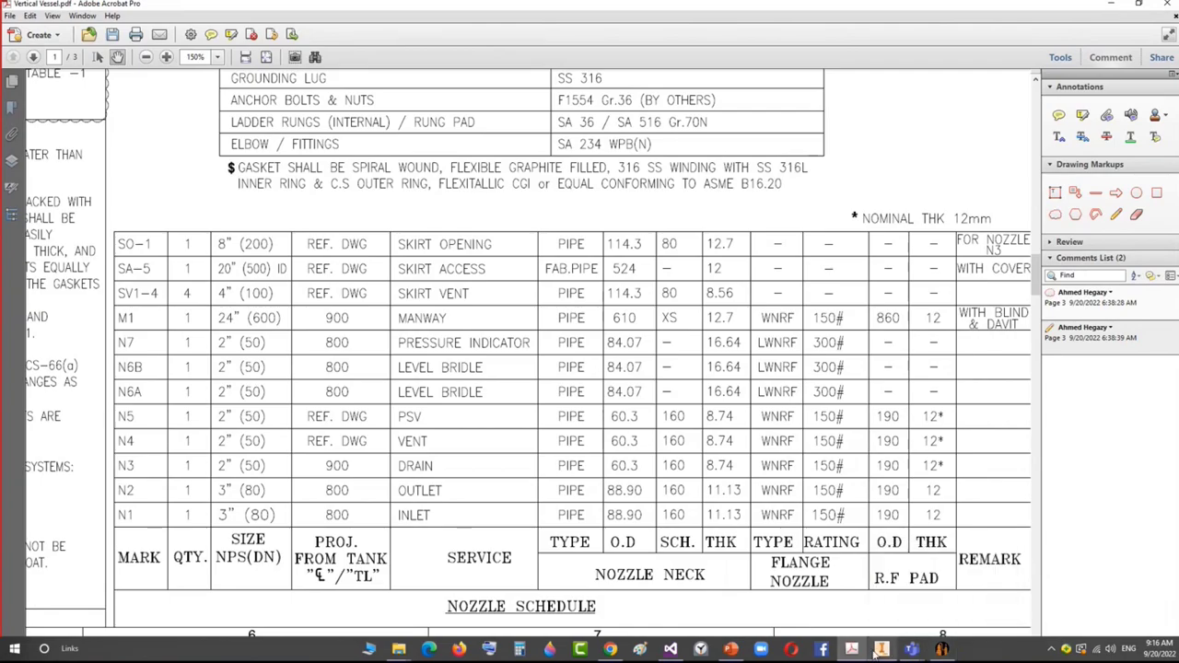
click(942, 651)
text(INLET)
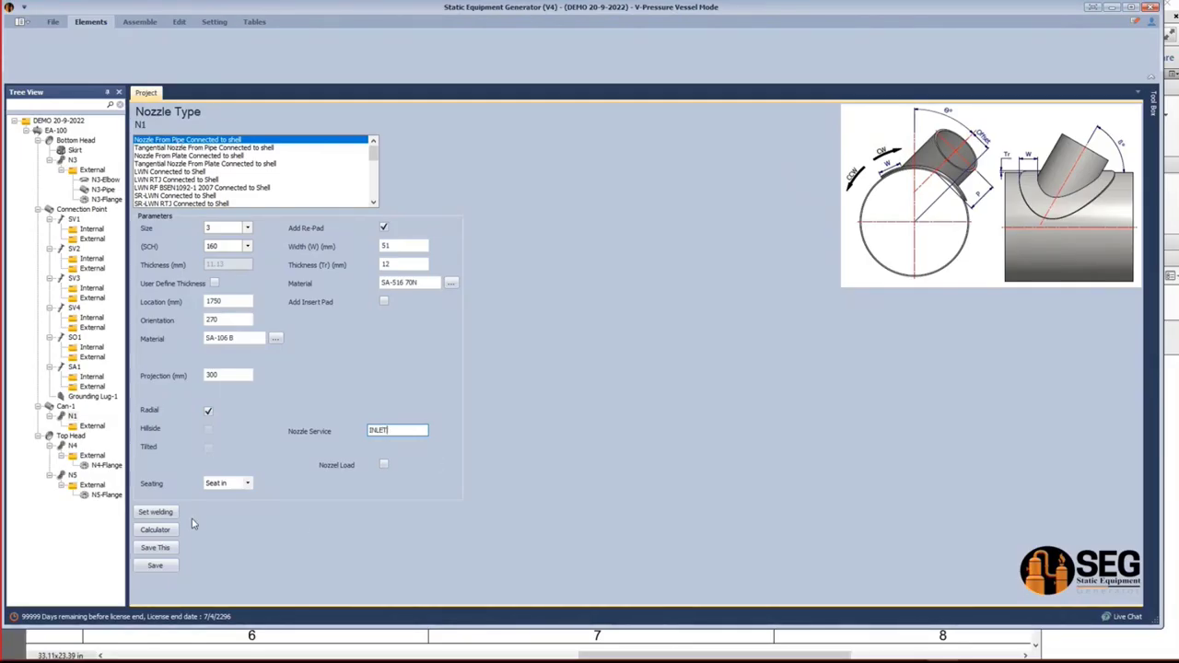
click(154, 566)
Add a flange named N1-Flange to the external side of nozzle N1.
click(92, 426)
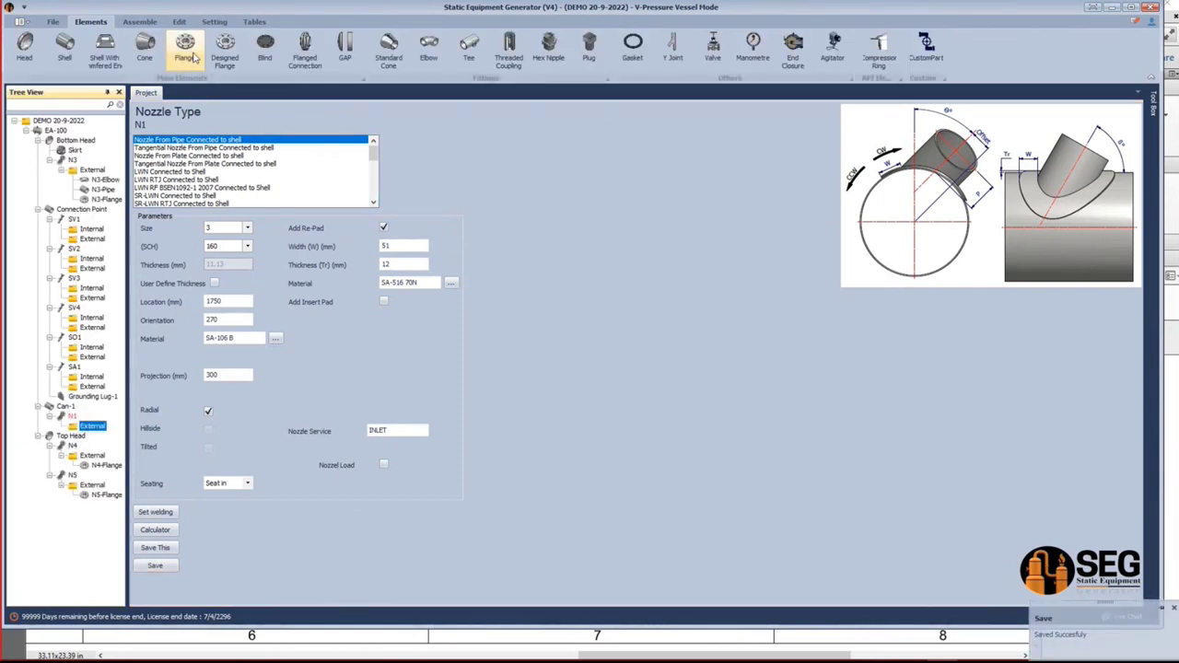
click(189, 54)
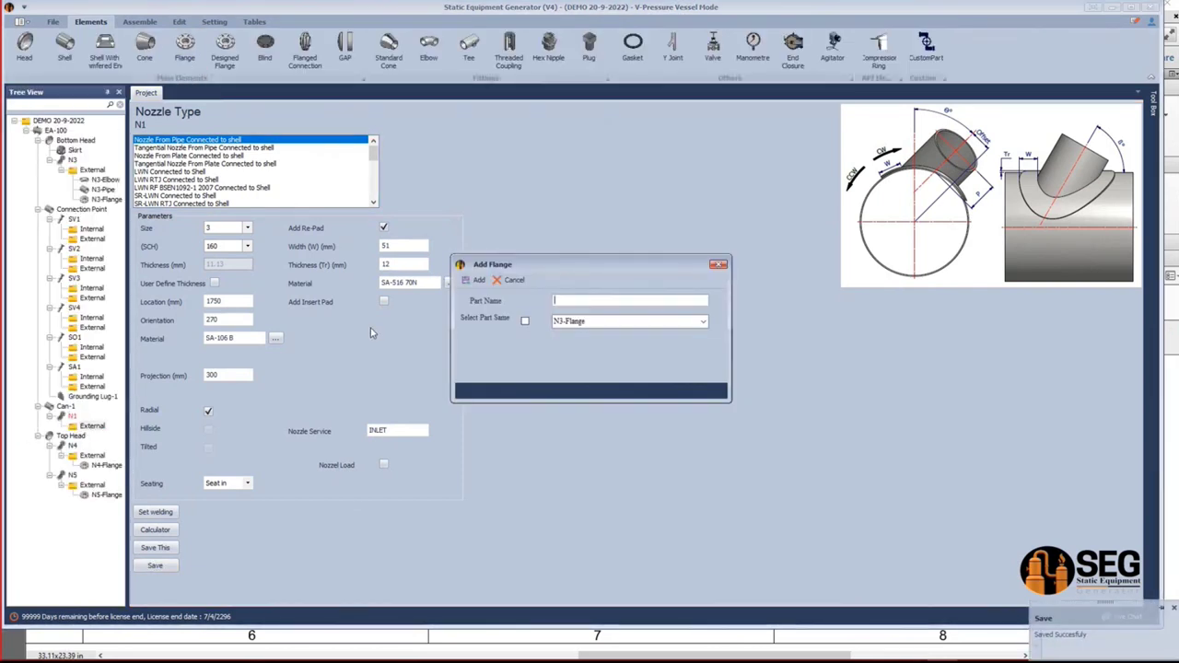
text(N1-Fla)
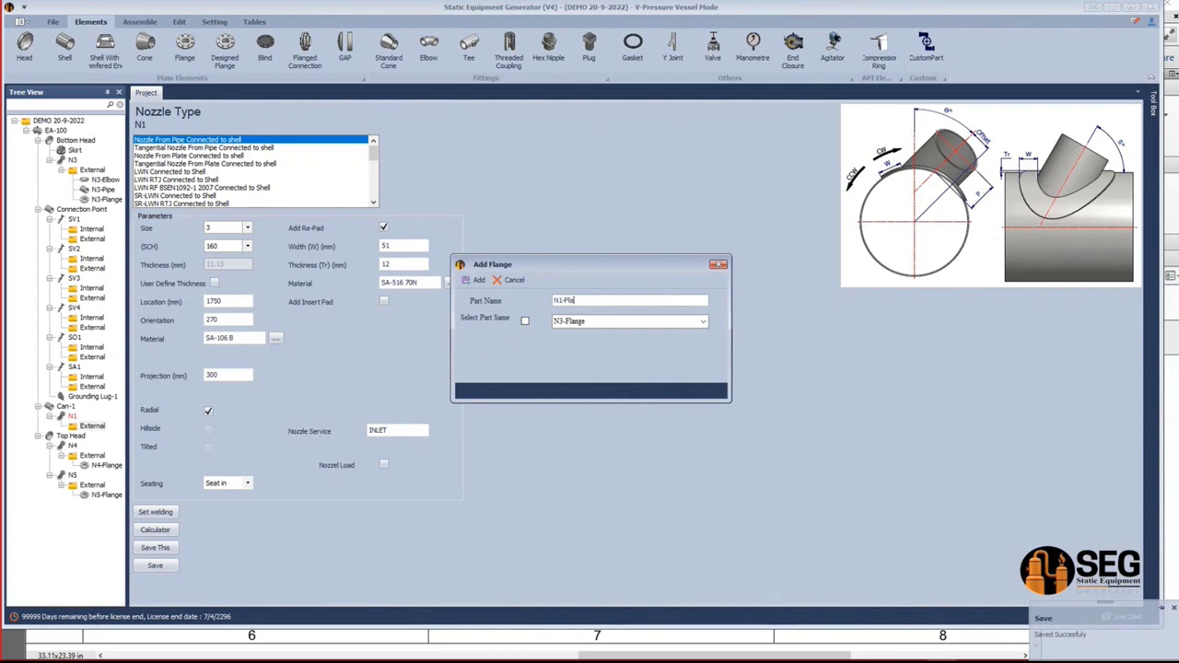
text(nge)
key(Return)
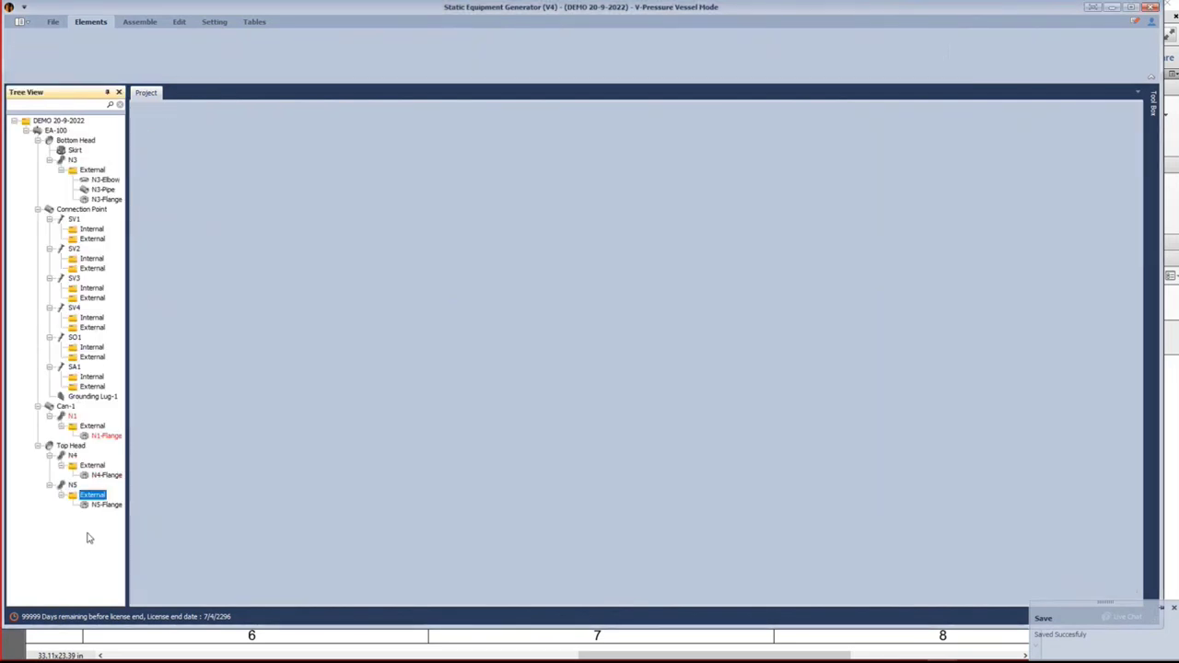
Define N1-Flange as WN-RF ASME B16.5 with size 3 and pipe schedule 160, and save it.
click(107, 439)
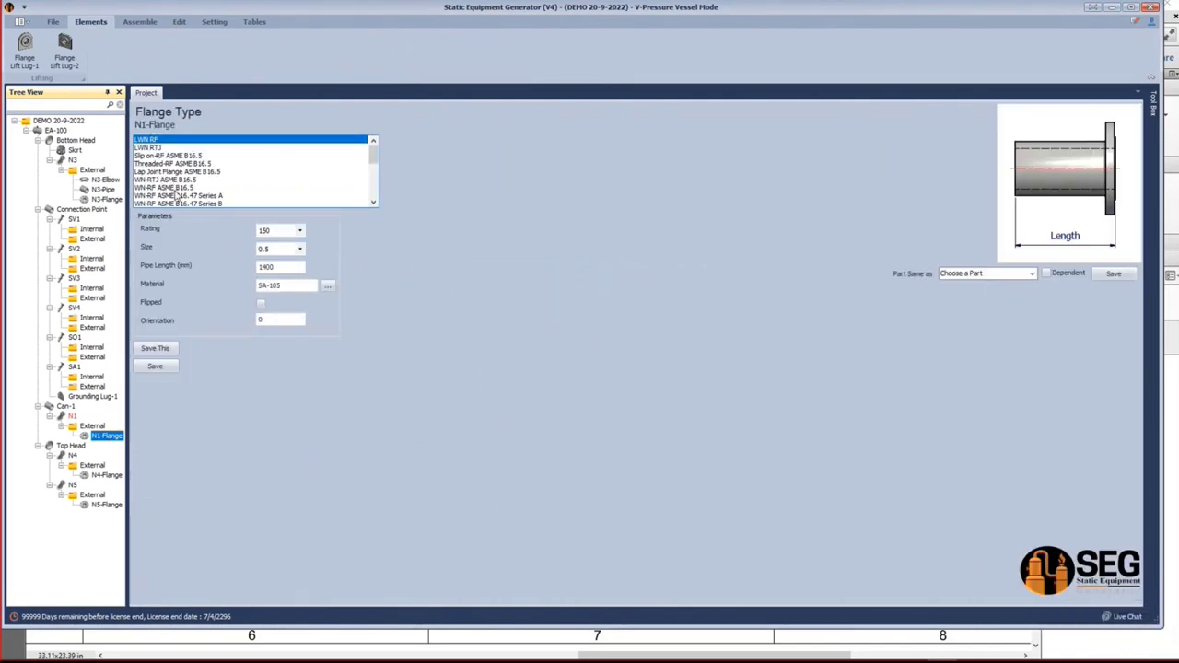
click(175, 189)
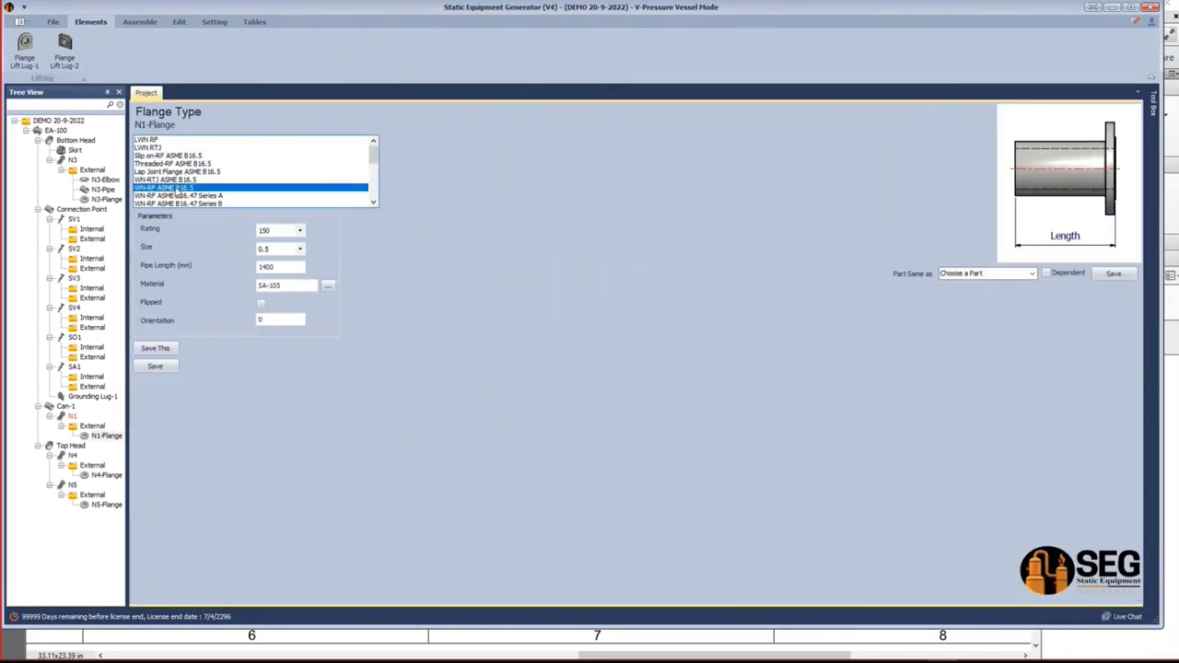
click(286, 255)
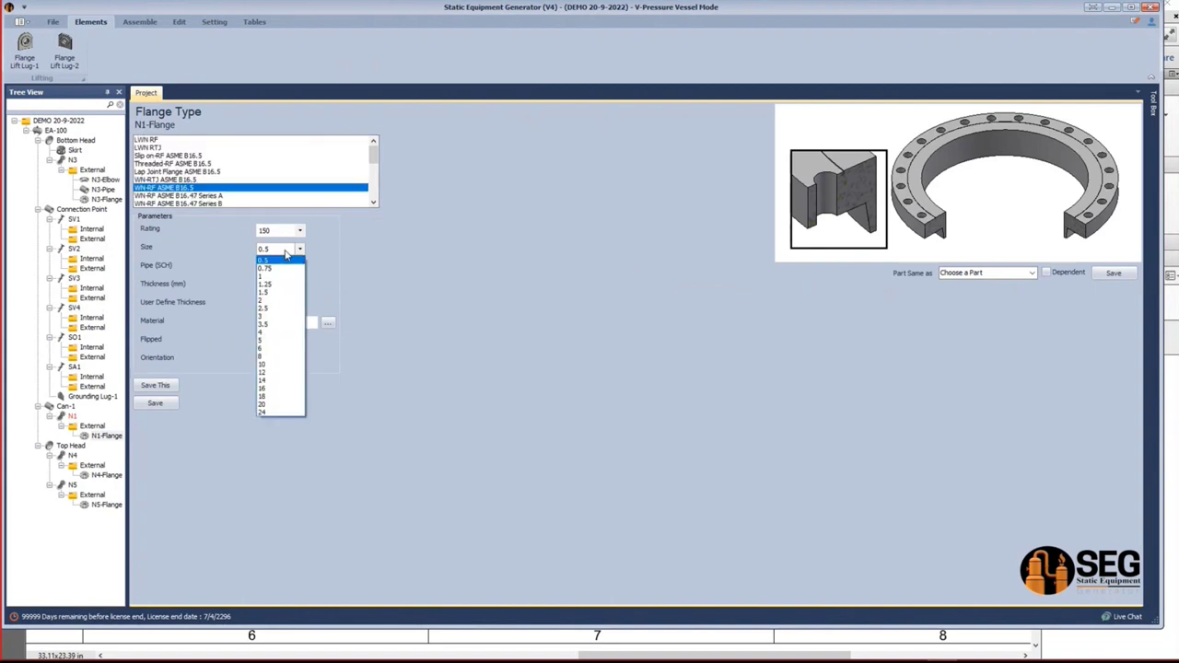
click(281, 320)
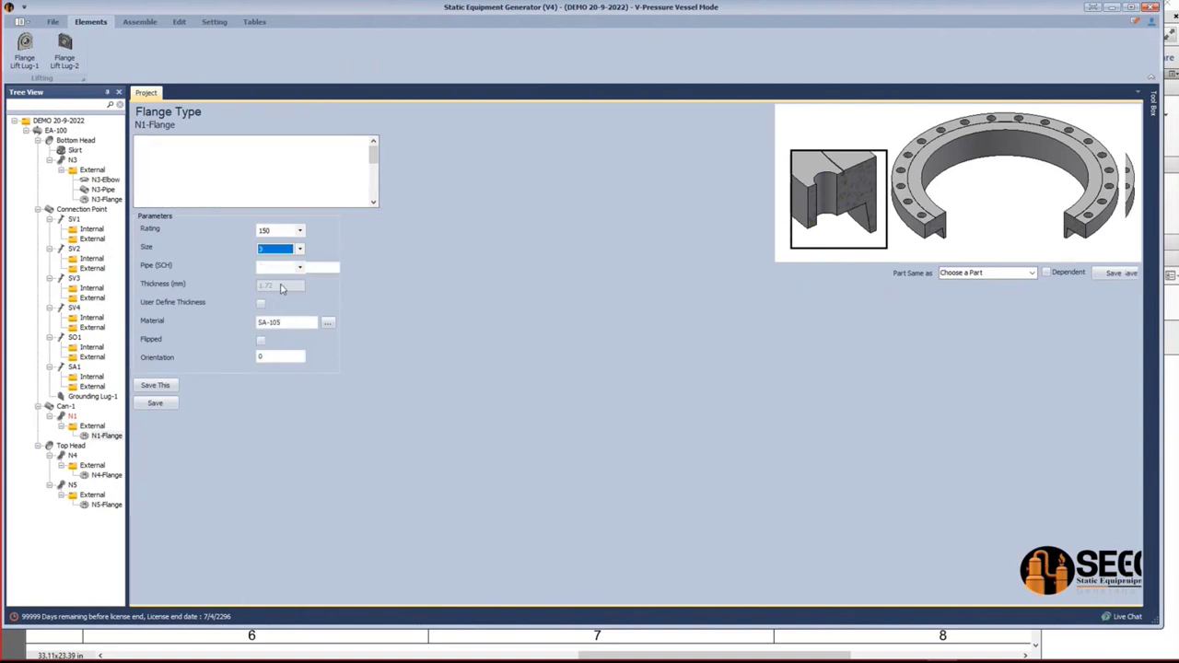
click(286, 267)
click(271, 347)
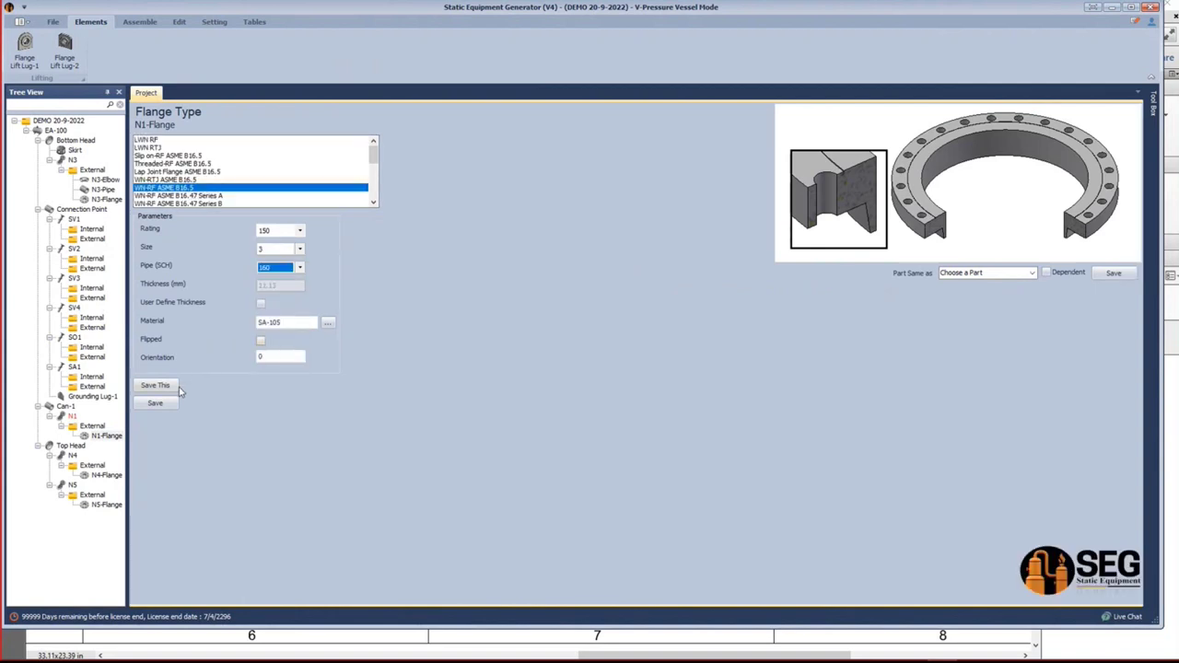
click(155, 404)
Calculate and save nozzle N1's projection using 800 mm from the vessel centreline, as given in the Vertical Vessel PDF's nozzle schedule.
click(71, 416)
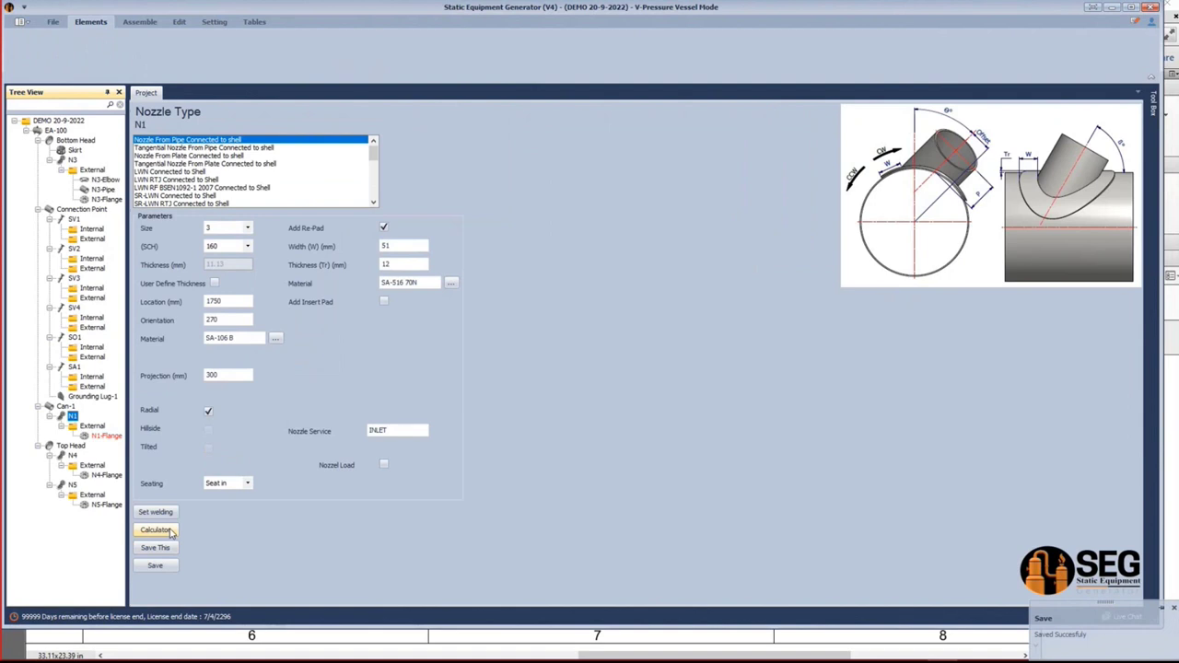
click(154, 530)
double_click(564, 262)
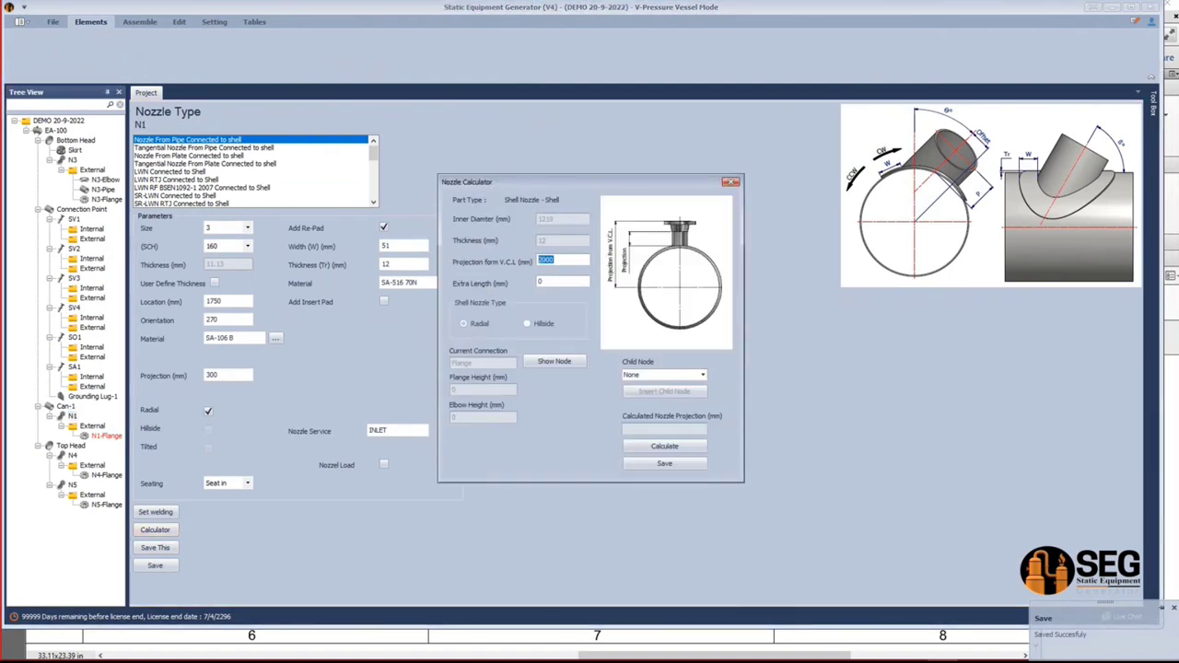
mouse_move(816, 632)
click(792, 649)
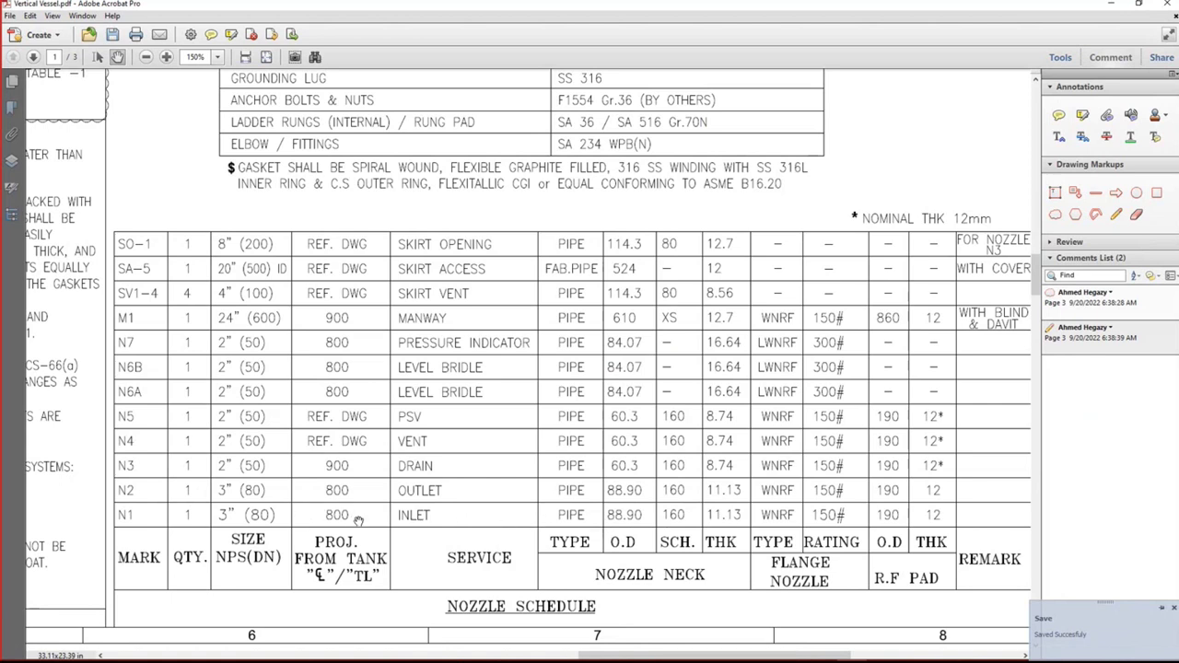
mouse_move(913, 650)
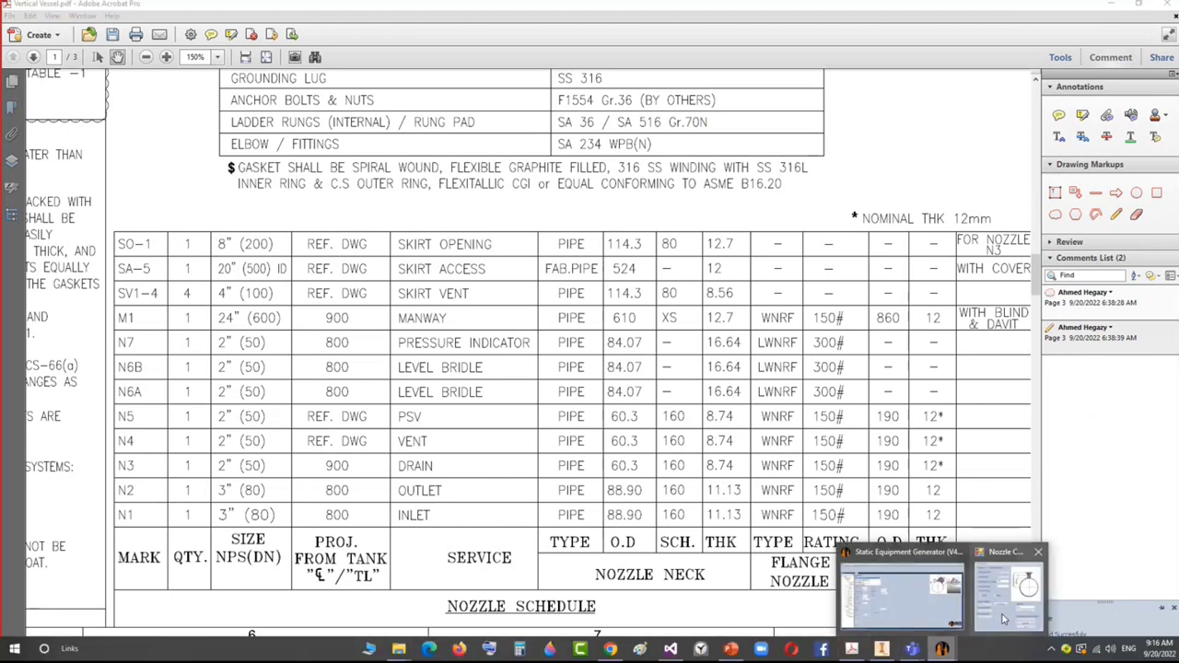
click(1007, 604)
text(800)
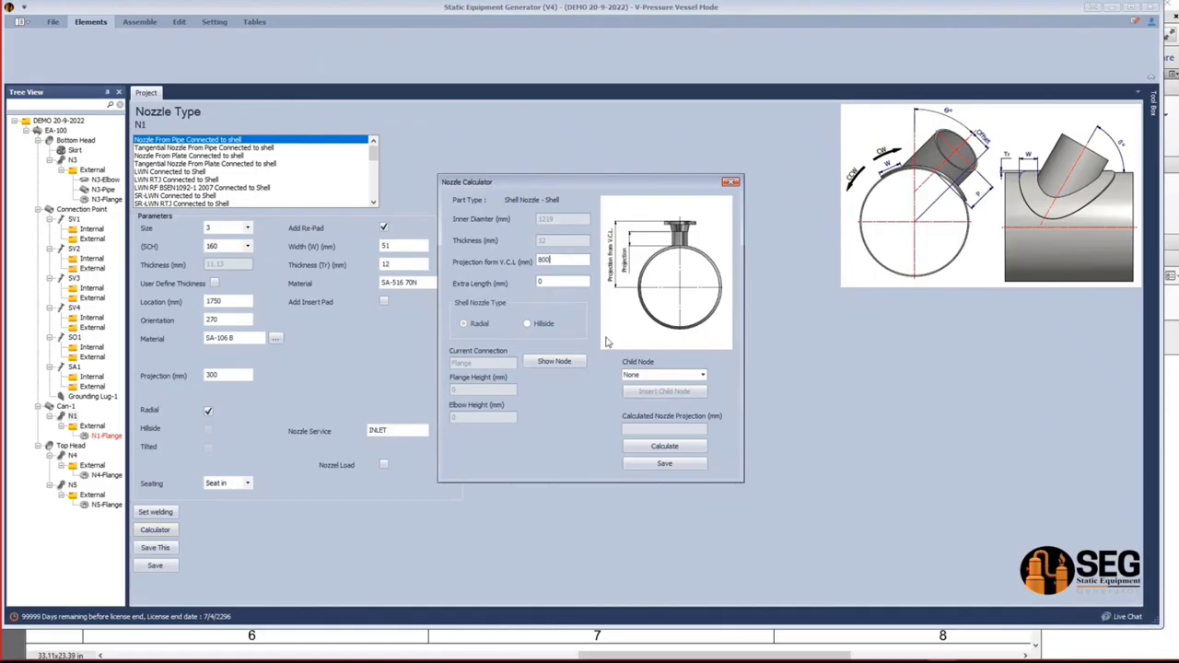
click(653, 449)
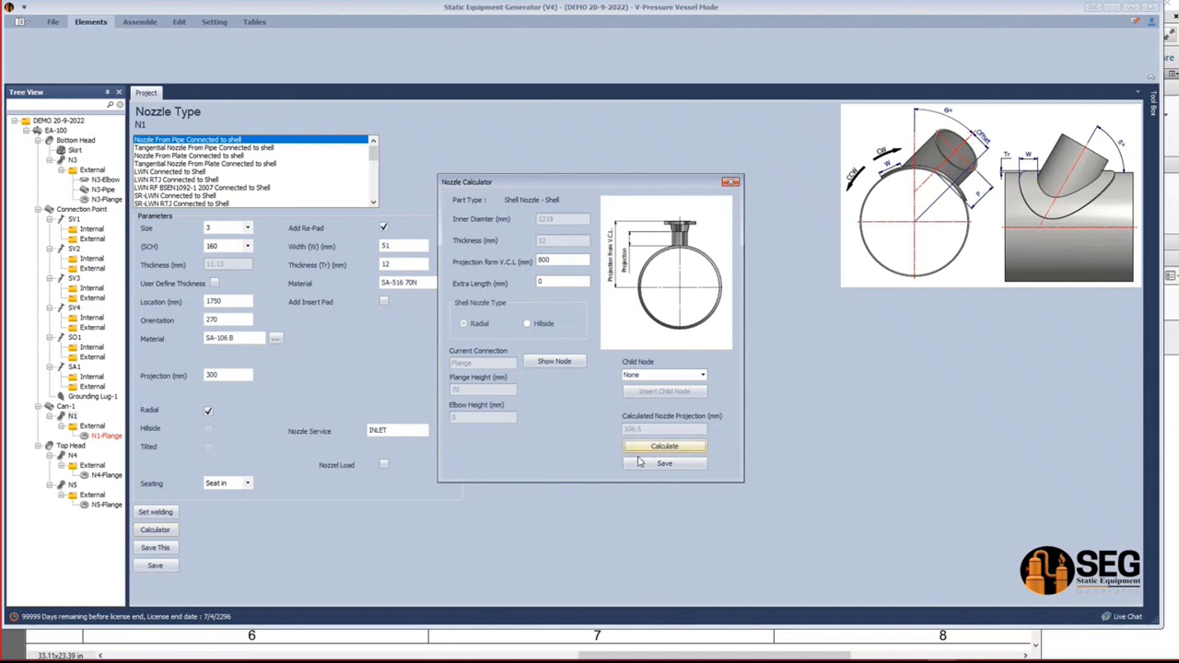
click(640, 464)
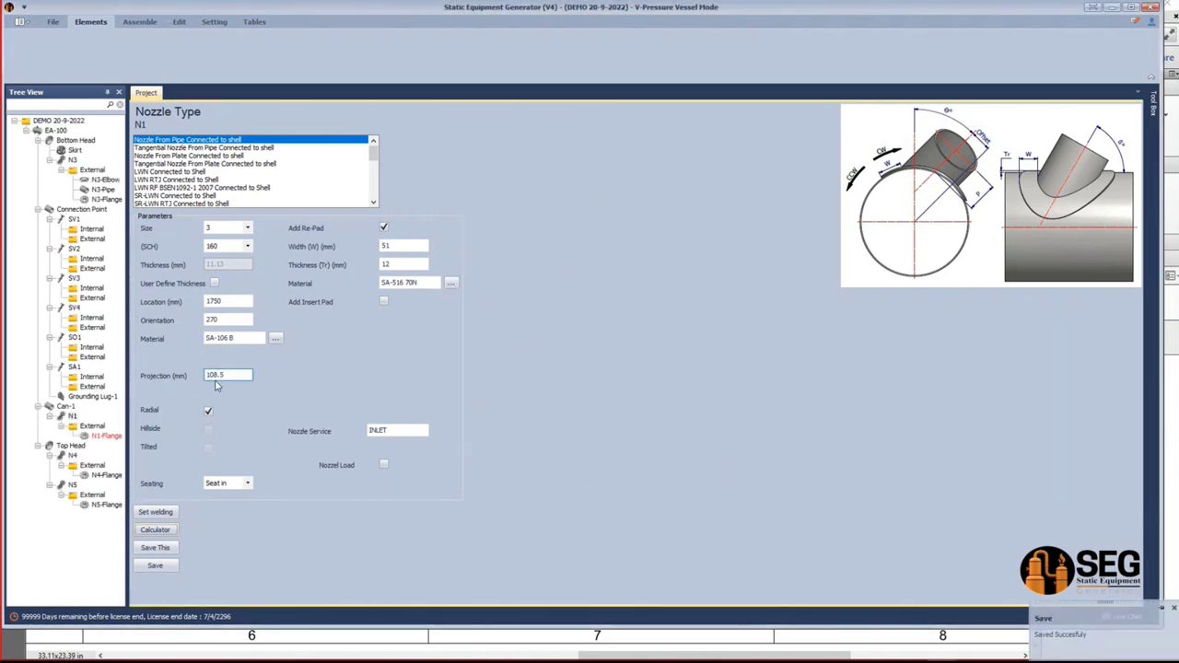
Add a second shell nozzle named N2 to Can-1.
click(66, 407)
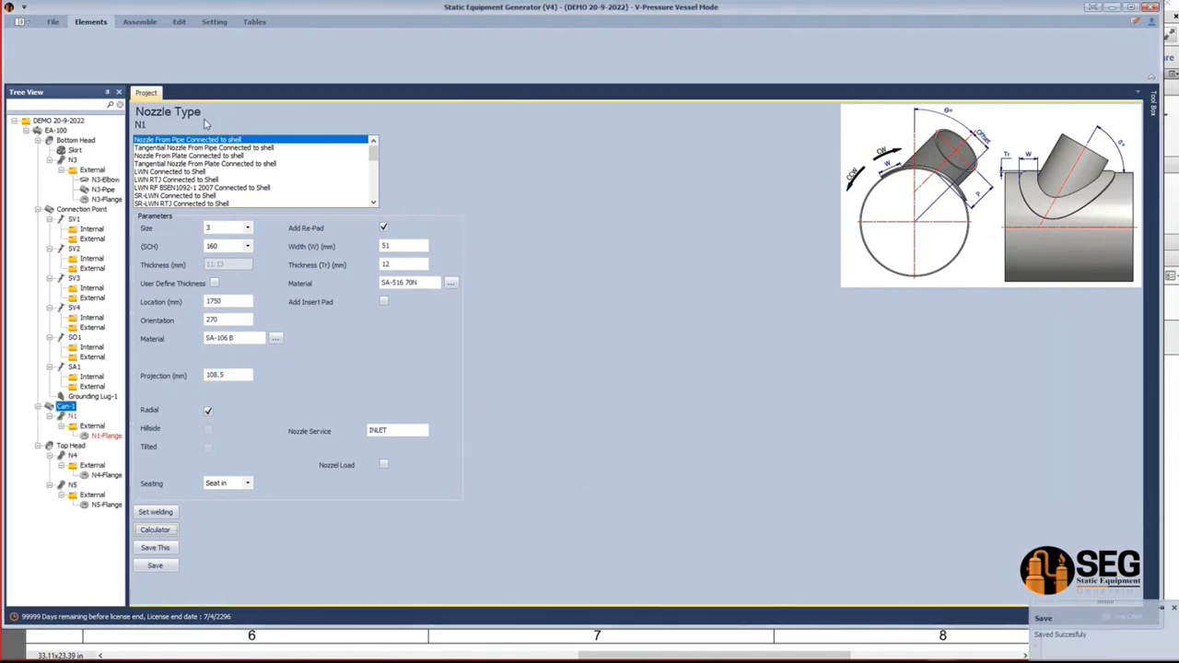
click(90, 21)
click(309, 51)
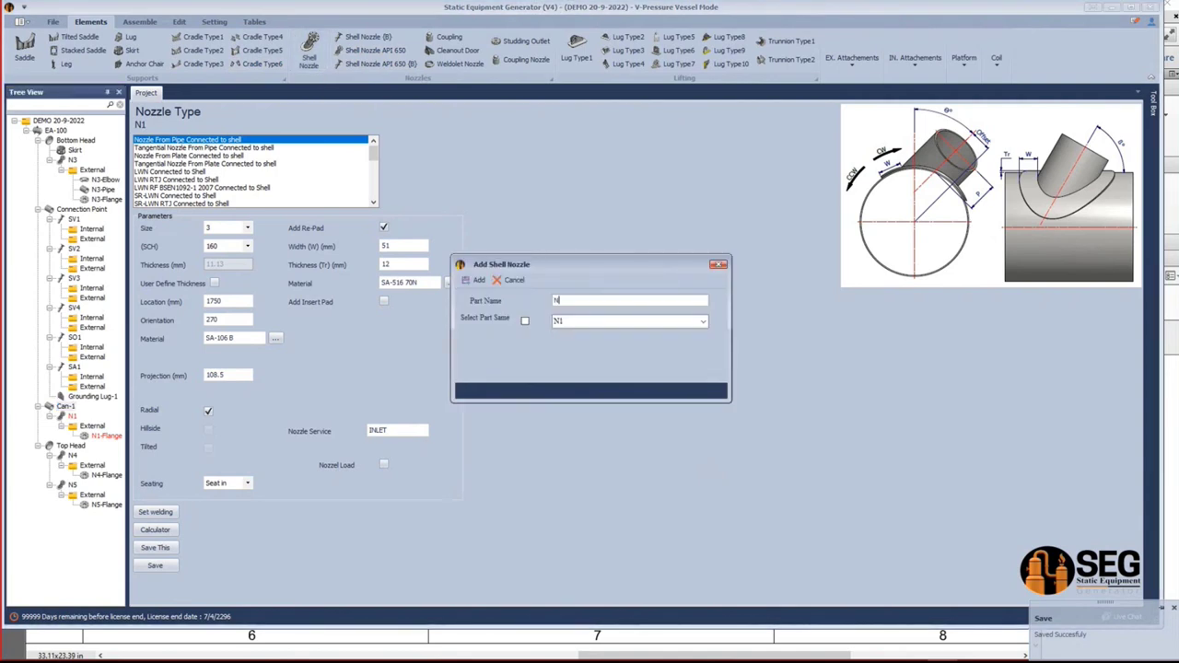
click(467, 284)
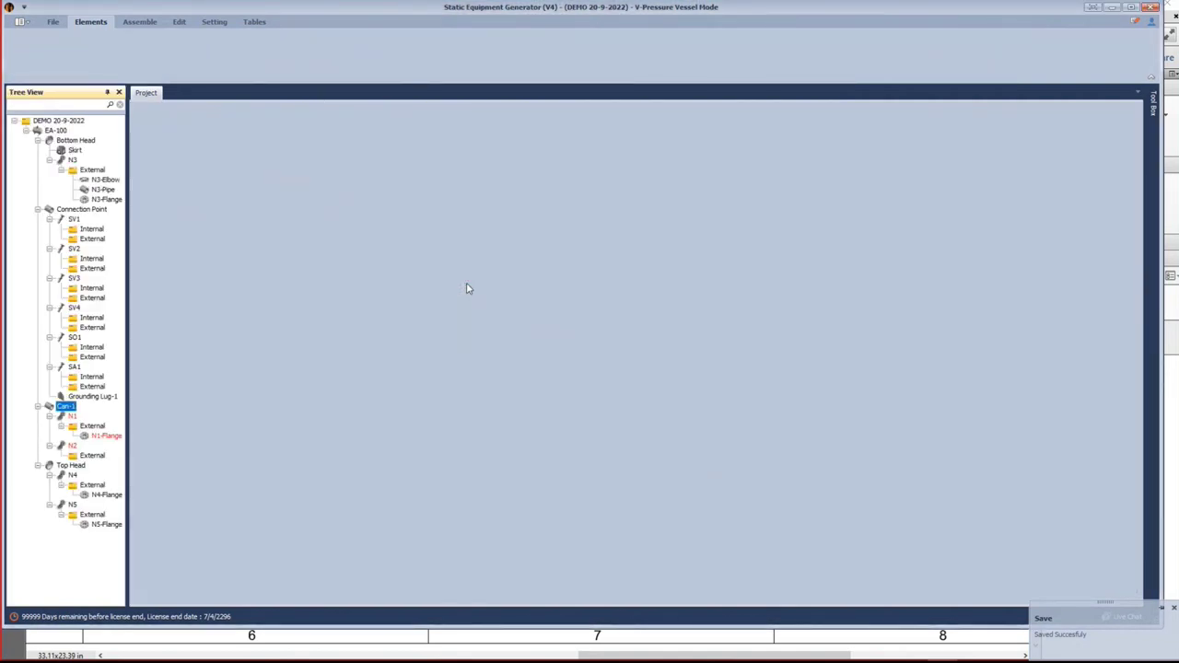
Make nozzle N2 the same part as N1 and save the copied parameters.
click(71, 445)
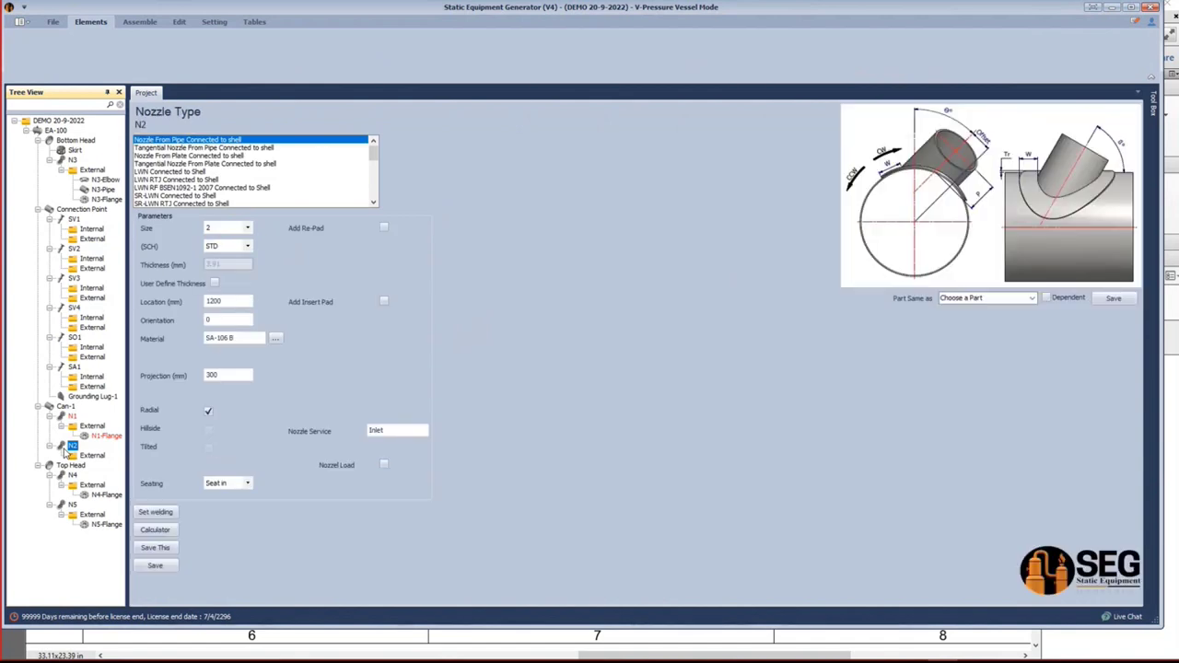
click(954, 299)
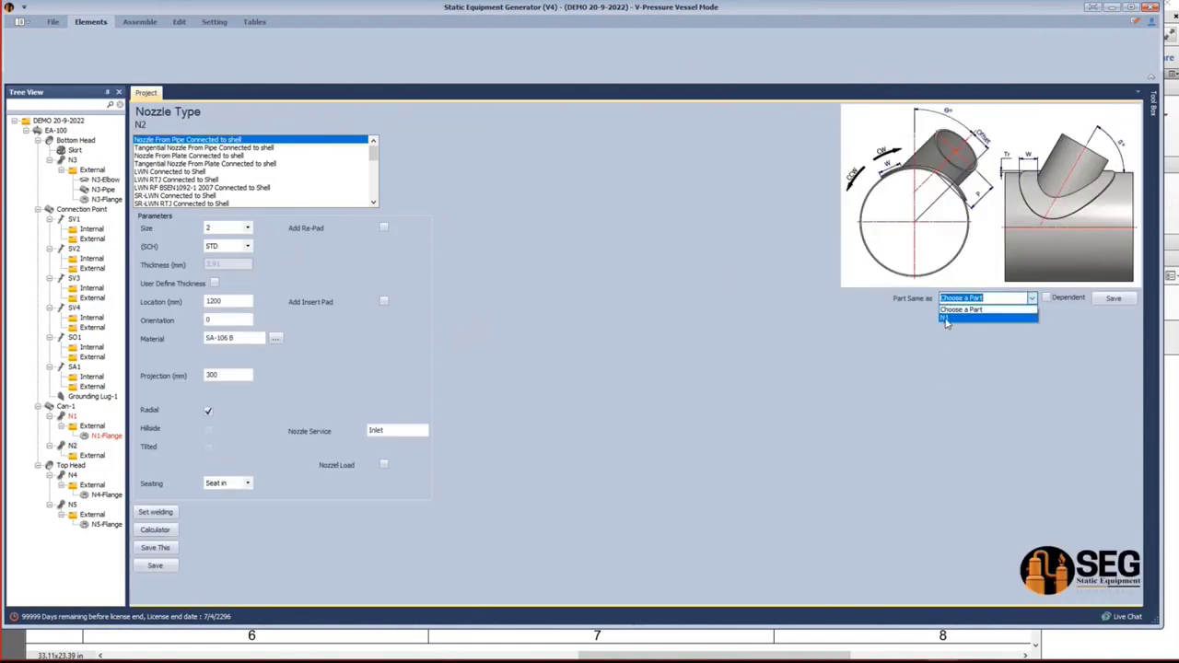
click(947, 318)
click(1115, 299)
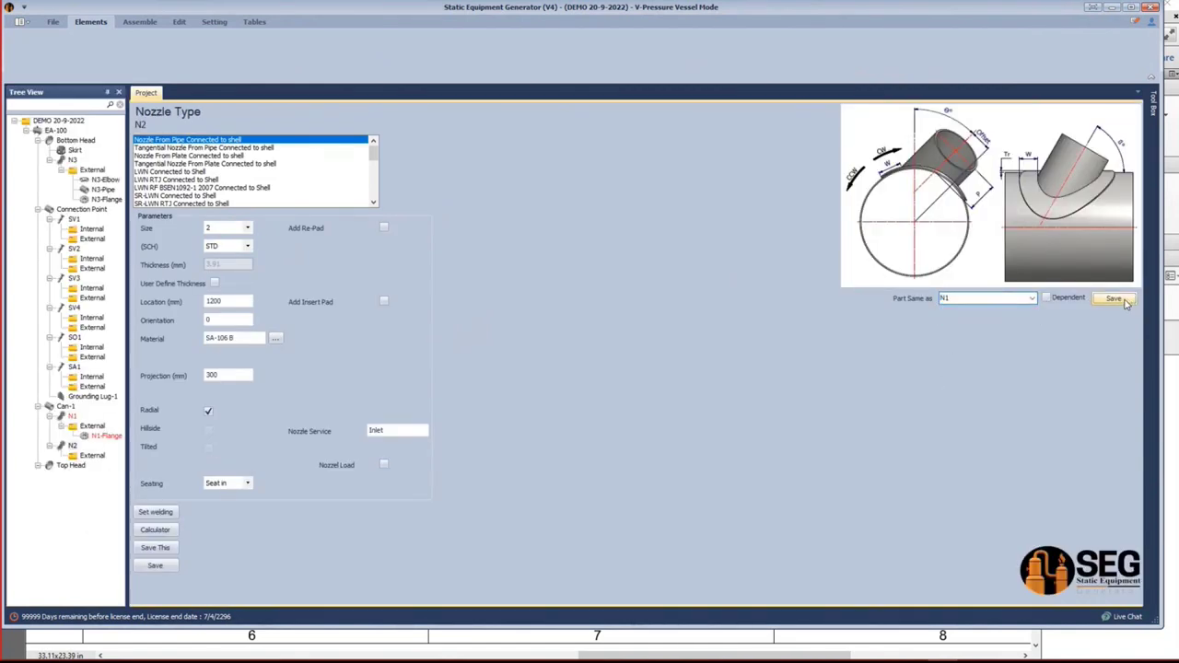
click(579, 328)
Add a flange named N2-Flange to the external side of nozzle N2.
click(92, 455)
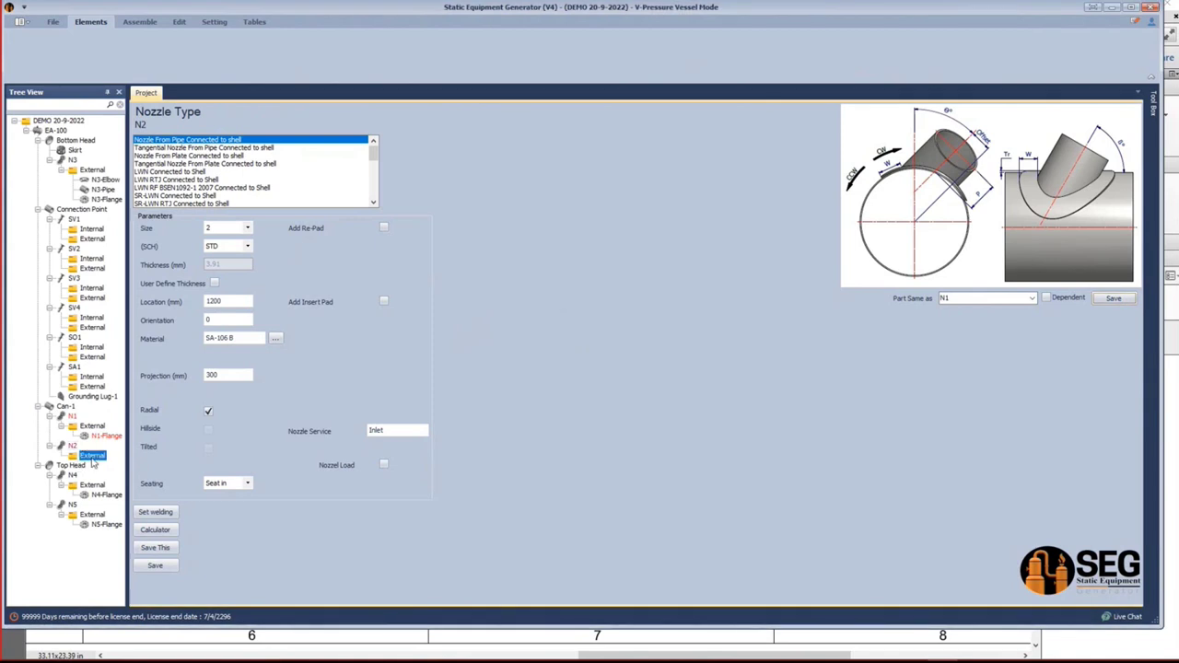
click(186, 53)
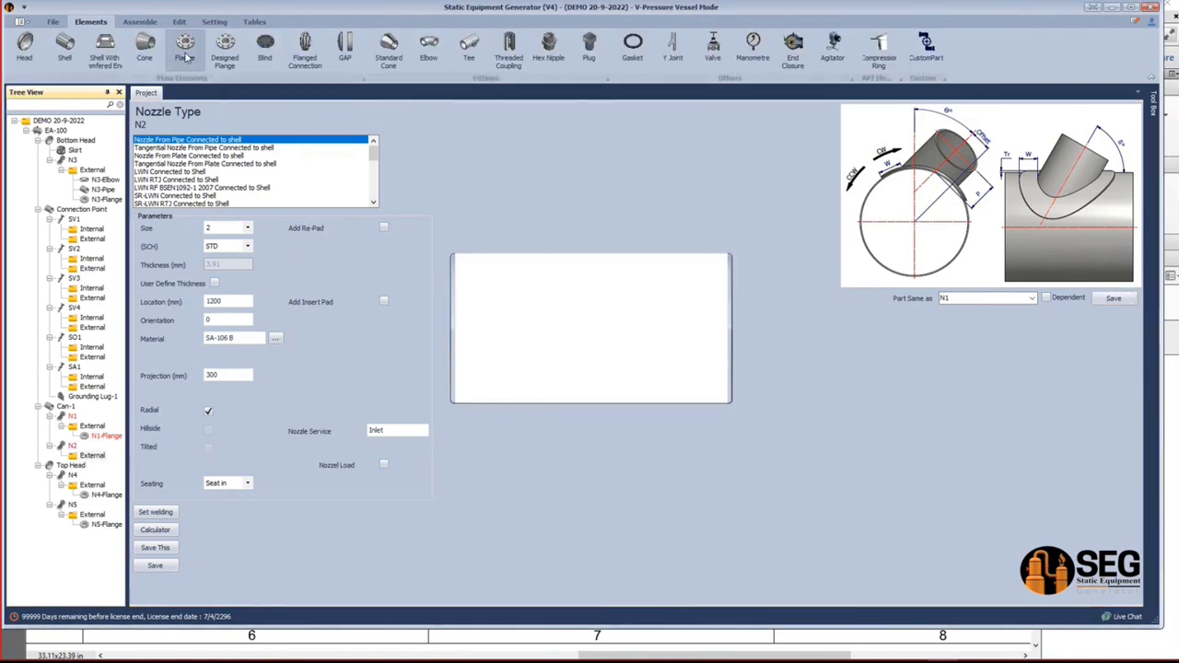
text(N2-Flange)
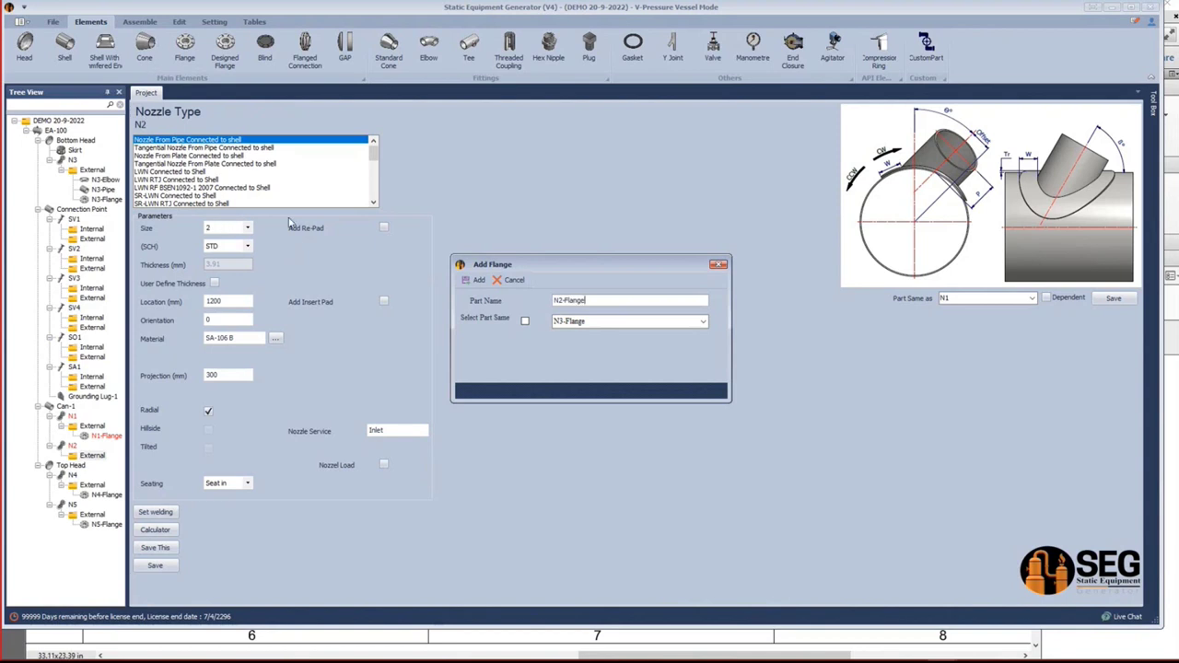
click(479, 281)
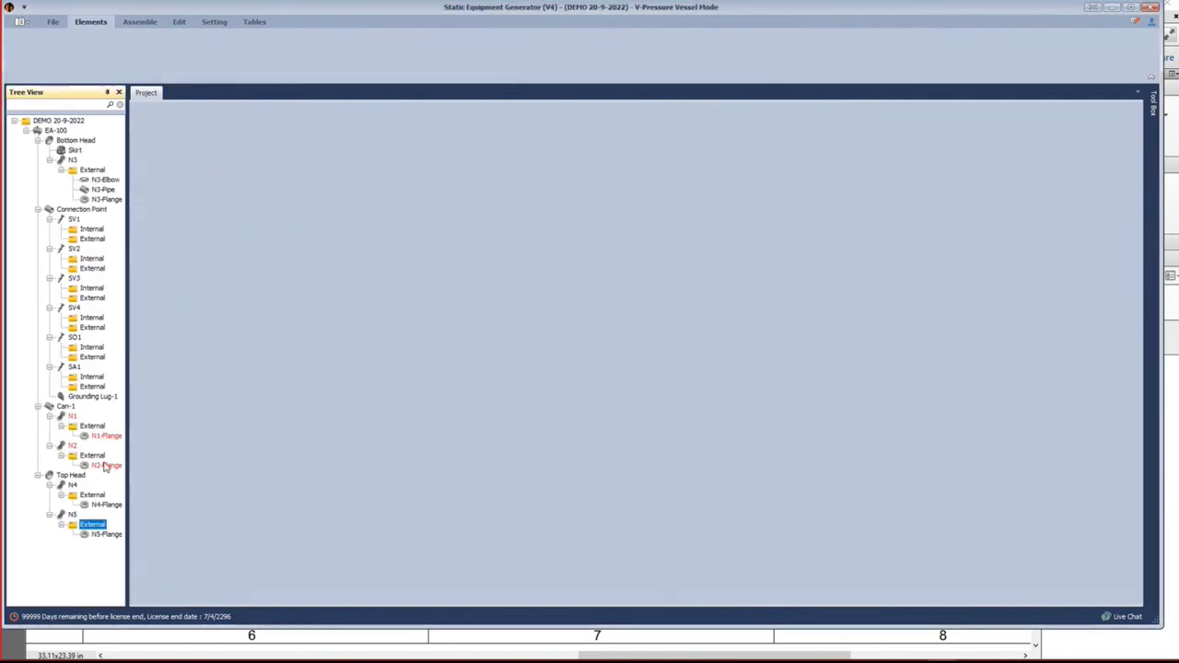
Make N2-Flange the same part as N1-Flange and save the copied parameters.
click(107, 466)
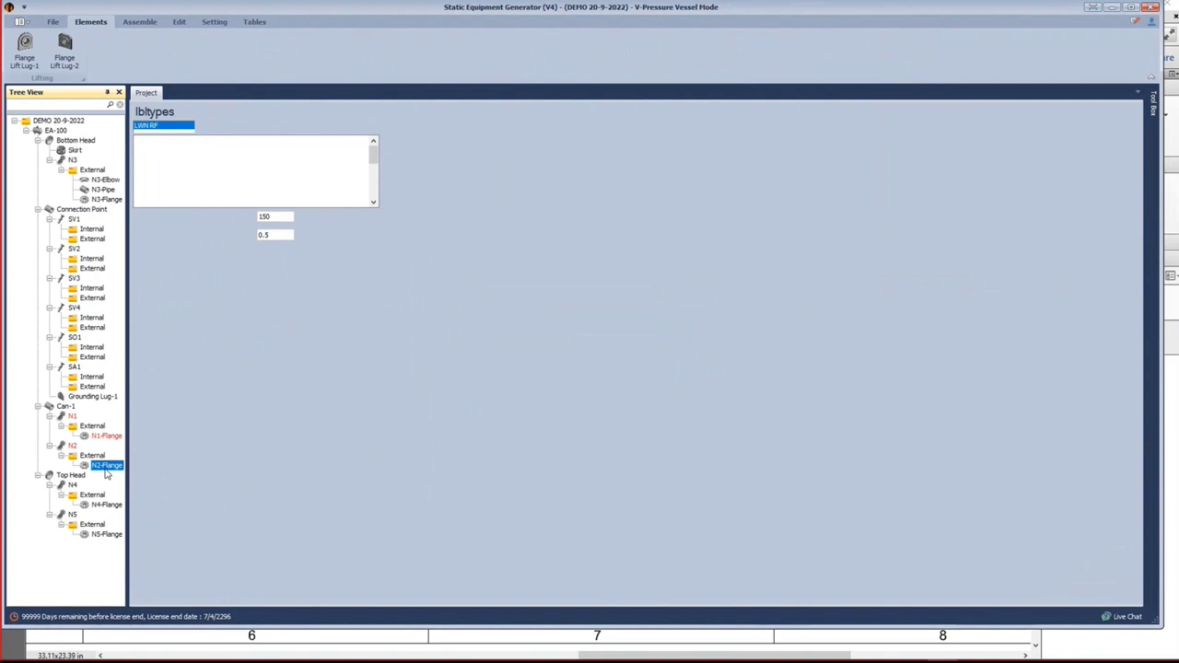
click(984, 274)
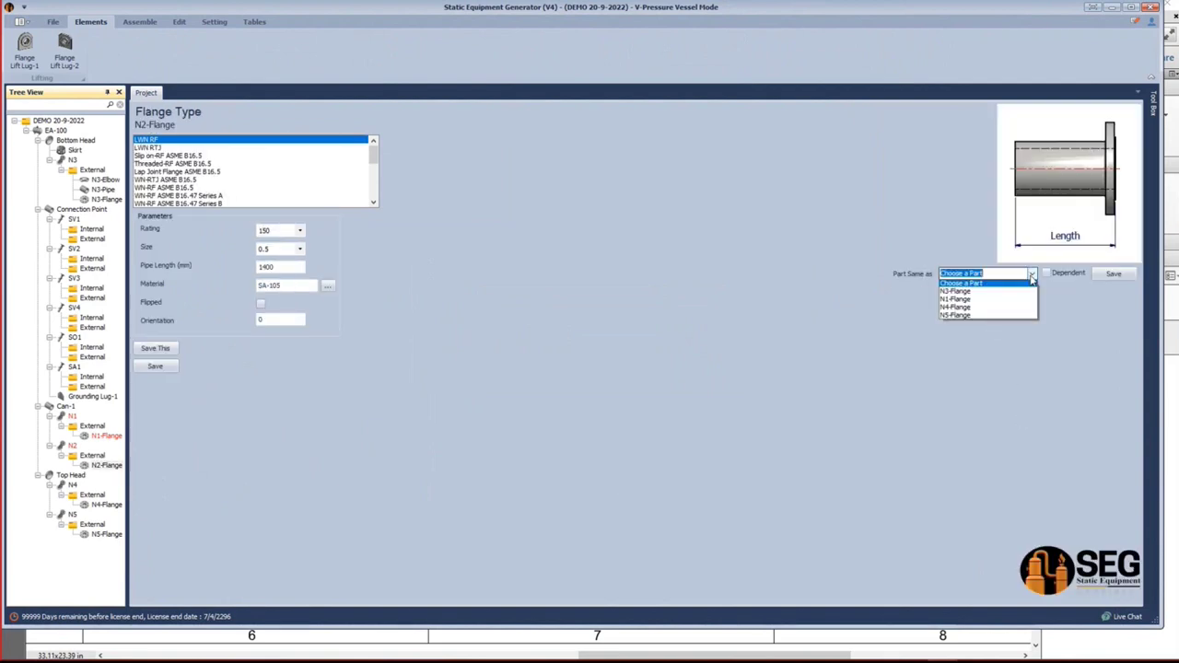
click(970, 301)
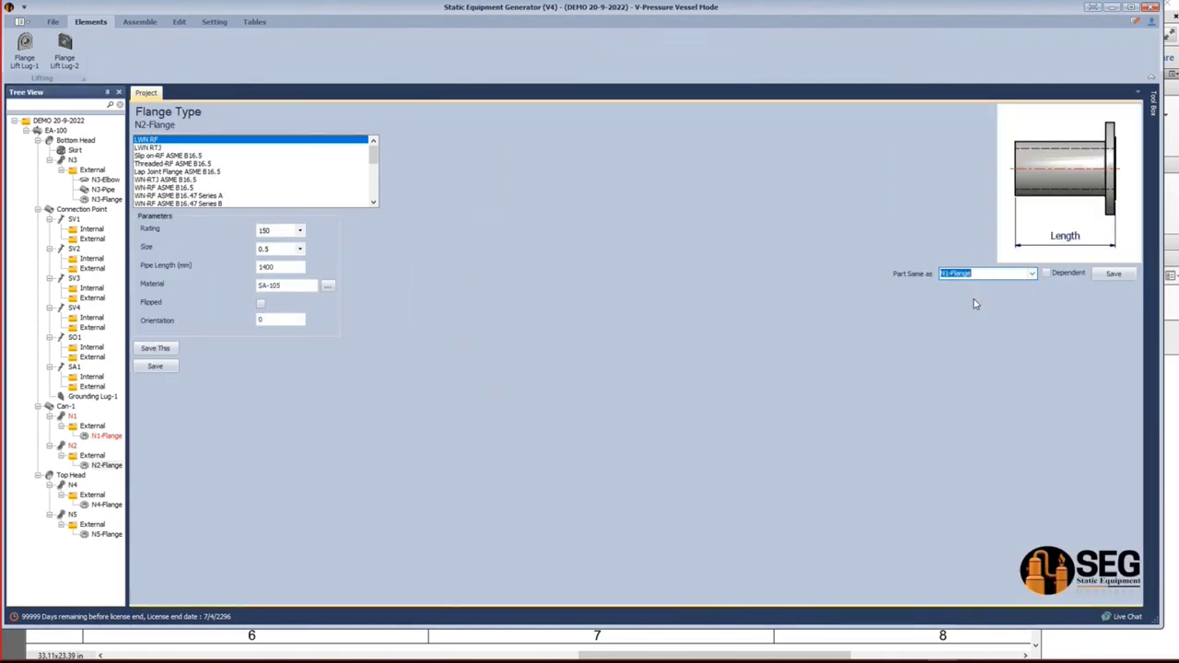
click(1113, 273)
click(580, 328)
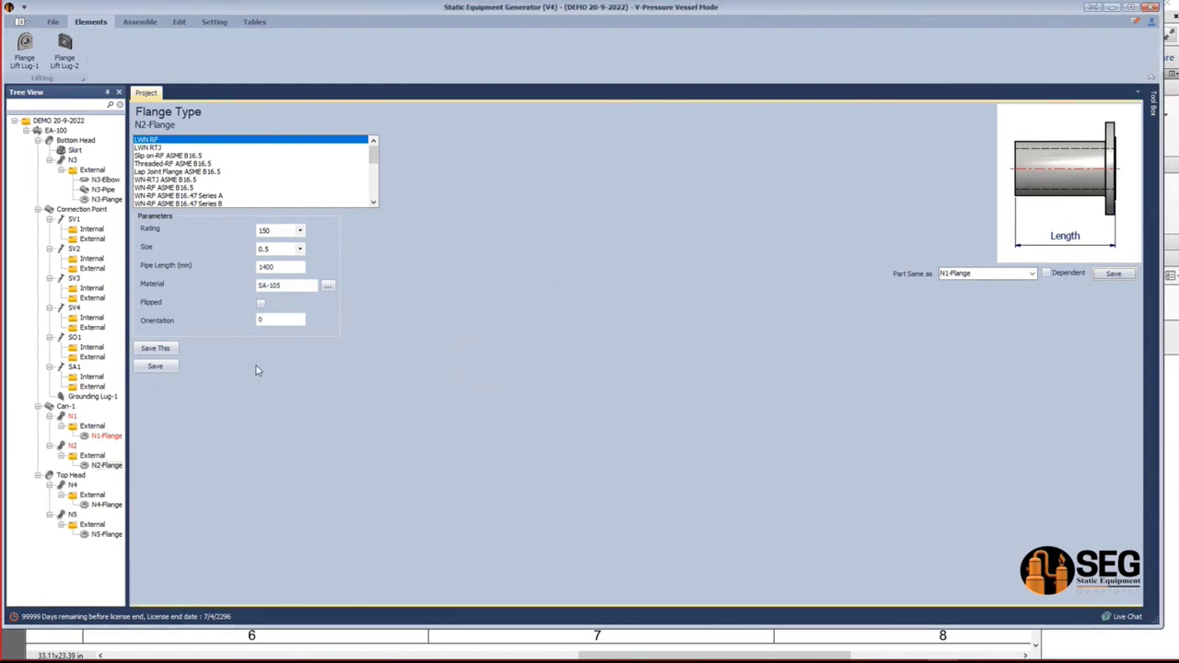
Set nozzle N2's location to 2635 mm and save the nozzle.
click(71, 446)
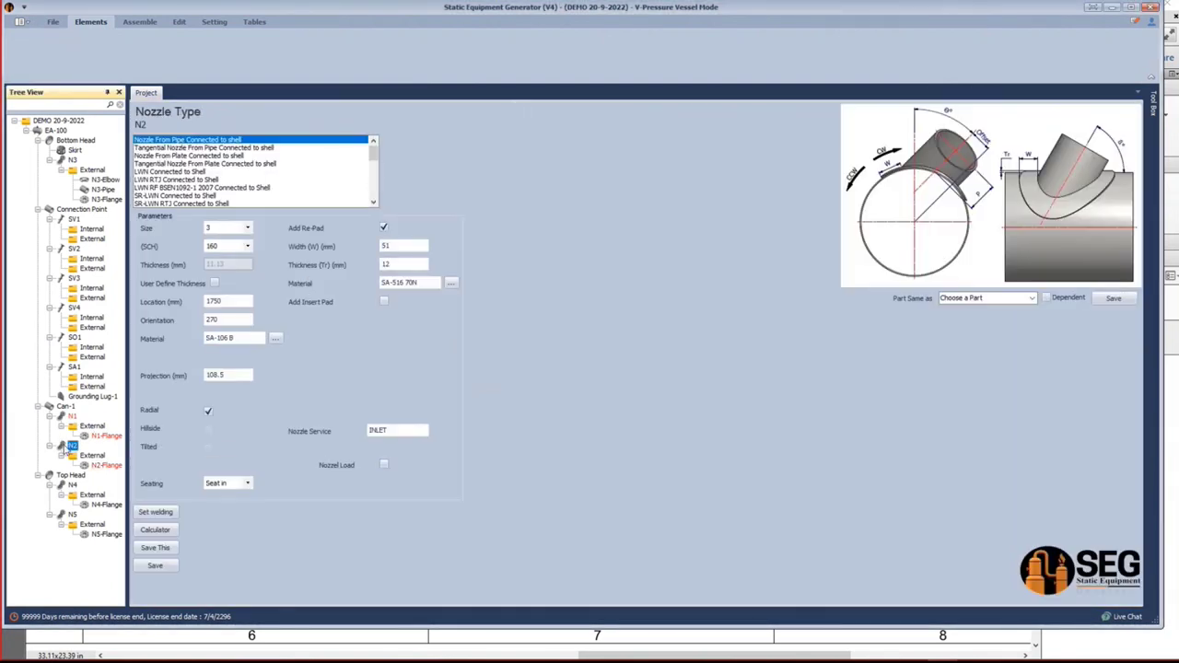
click(177, 311)
text(2635)
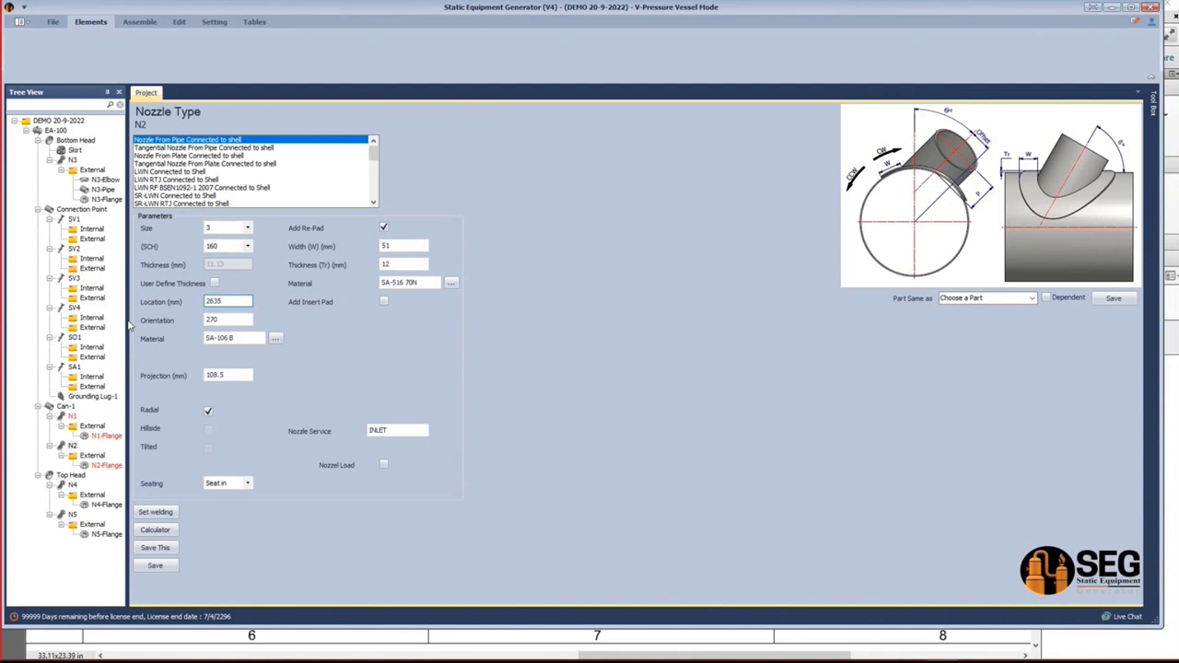
click(227, 319)
click(169, 569)
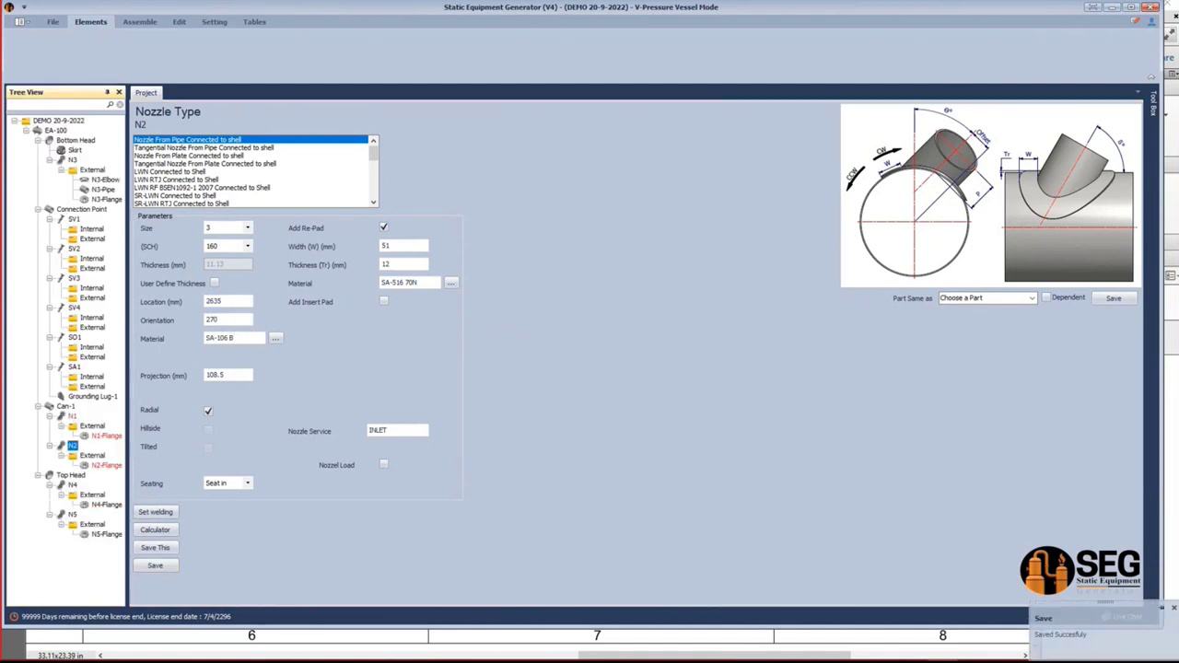
Switch to the Vertical Vessel PDF and examine the shell nozzle elevations in the elevation view.
click(703, 632)
mouse_move(92, 138)
mouse_down()
mouse_move(737, 387)
mouse_move(482, 307)
mouse_up()
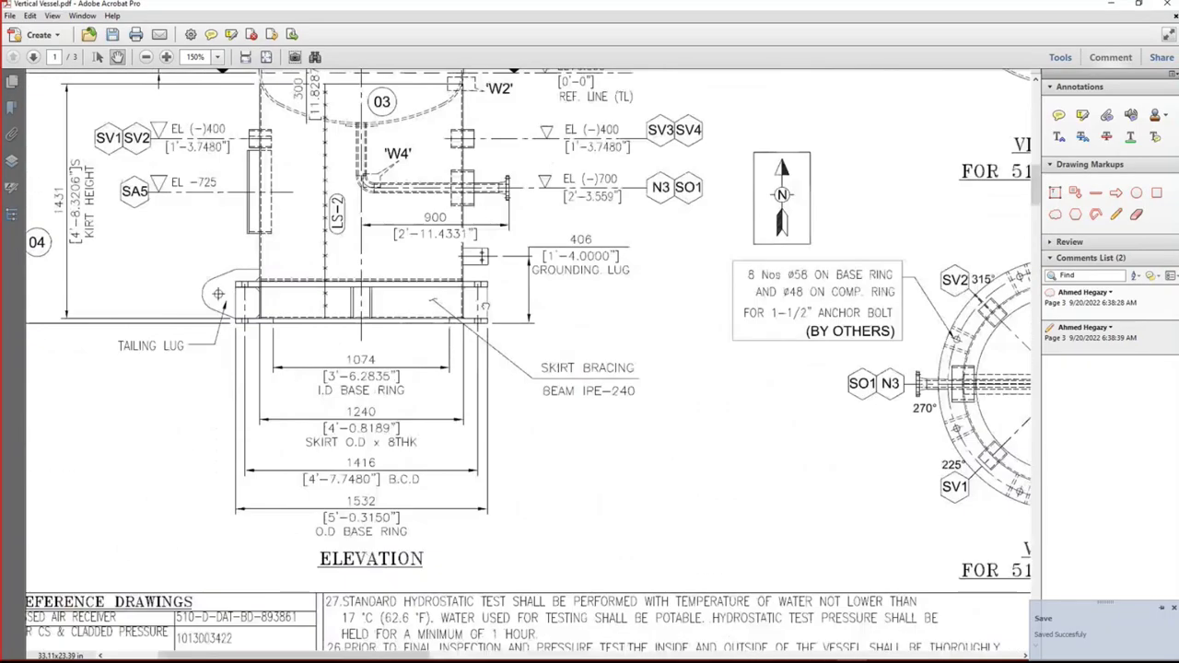
drag(626, 70, 719, 660)
drag(720, 474, 709, 313)
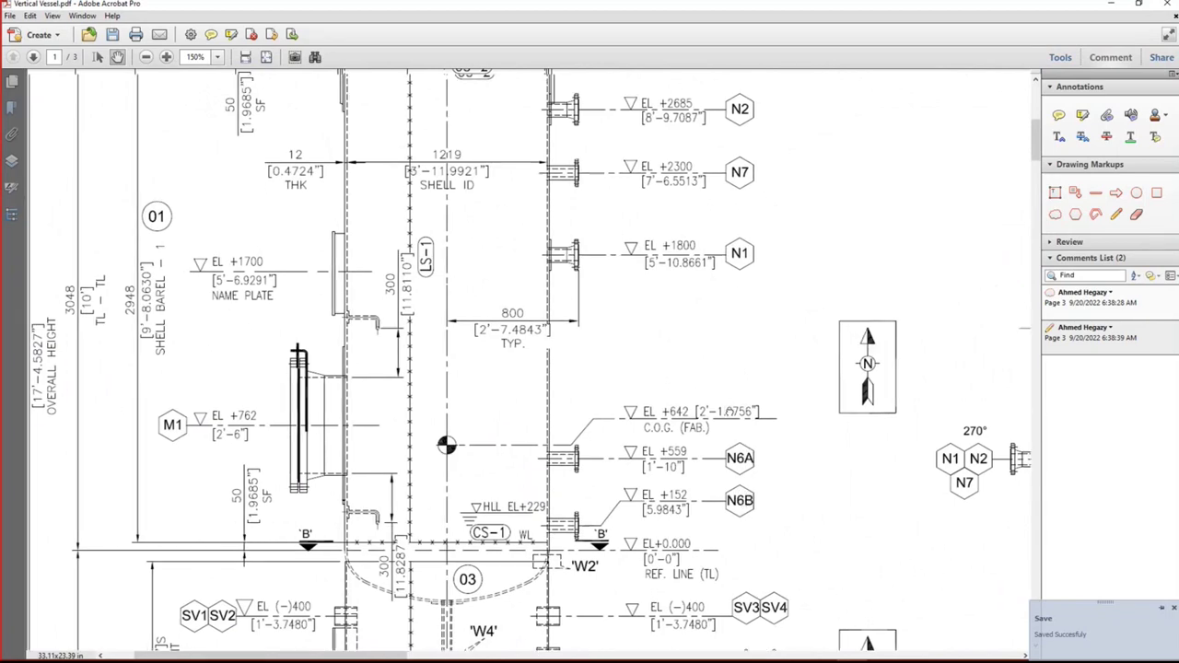
Review the nozzle data in the PDF, switch back to Static Equipment Generator and add a shell nozzle named N6A to Can-1.
drag(728, 411, 728, 467)
drag(459, 284, 366, 184)
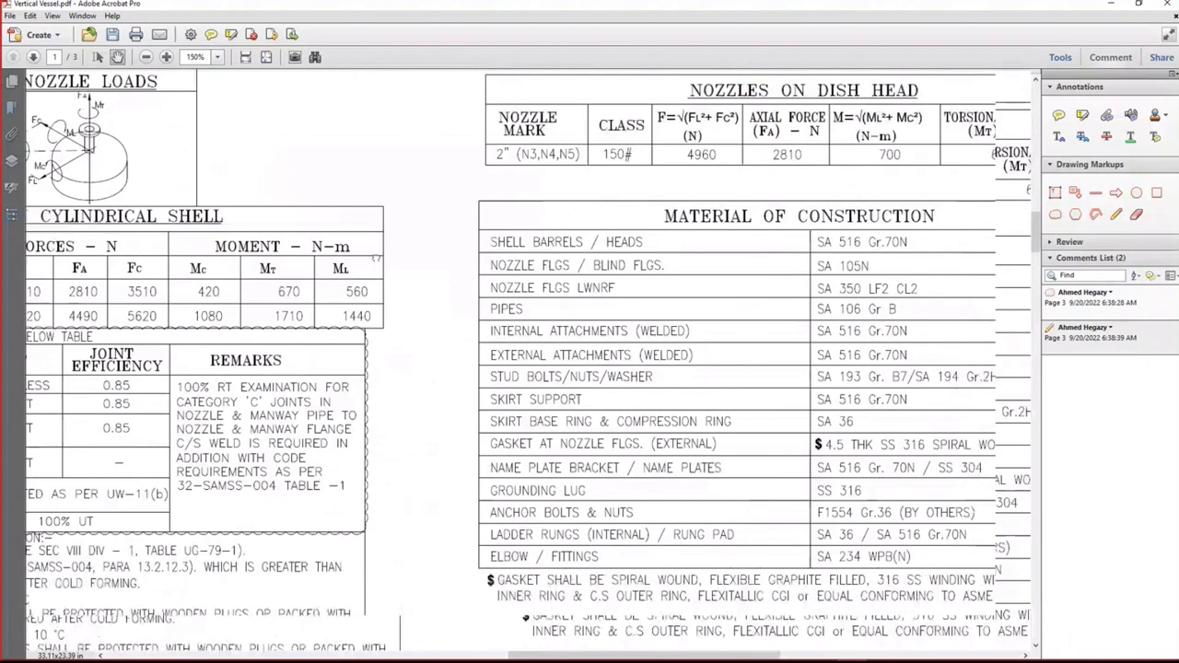
scroll(521, 395, down, 5)
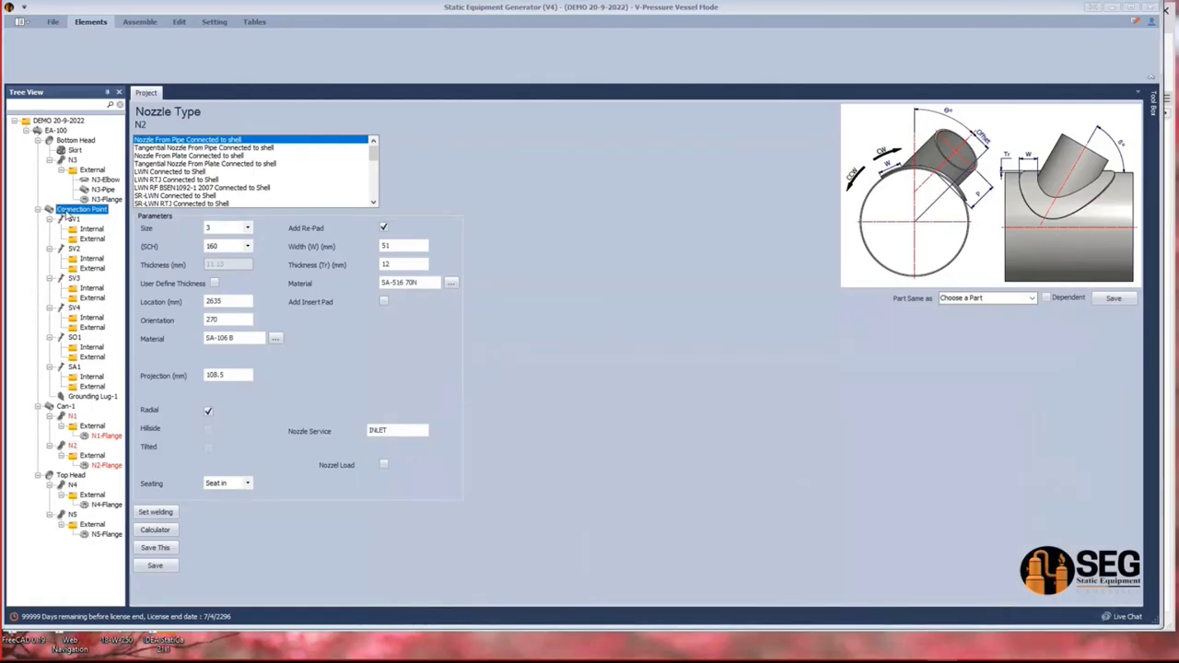
click(66, 406)
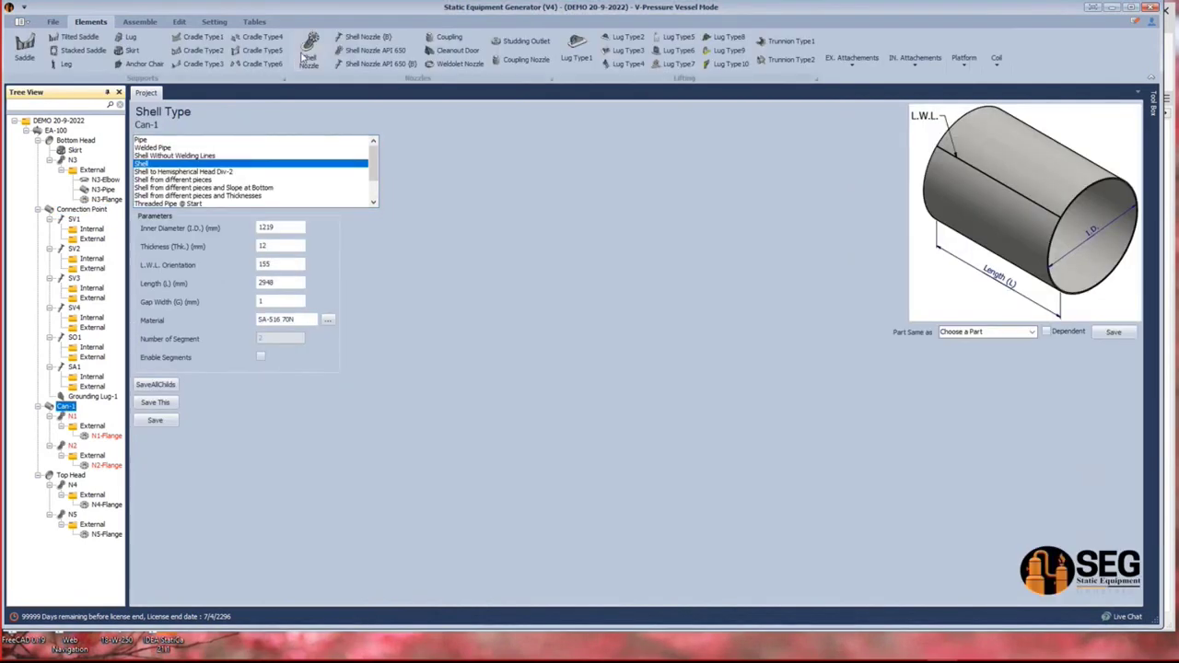
click(310, 54)
text(N6)
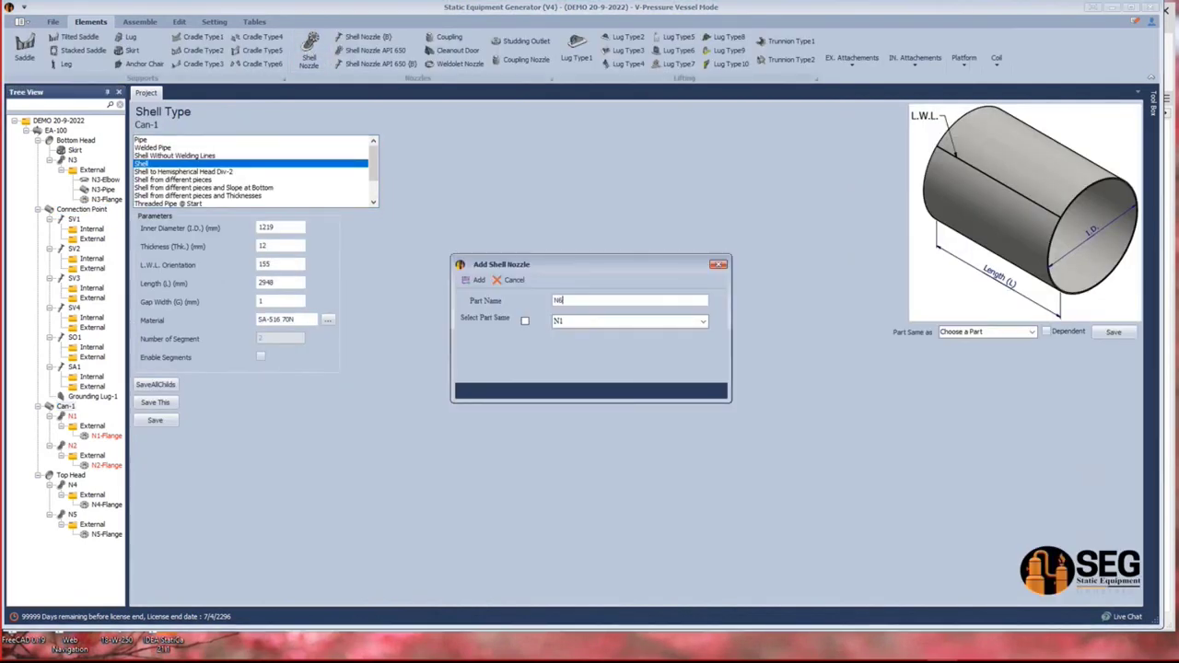
text(A)
key(Return)
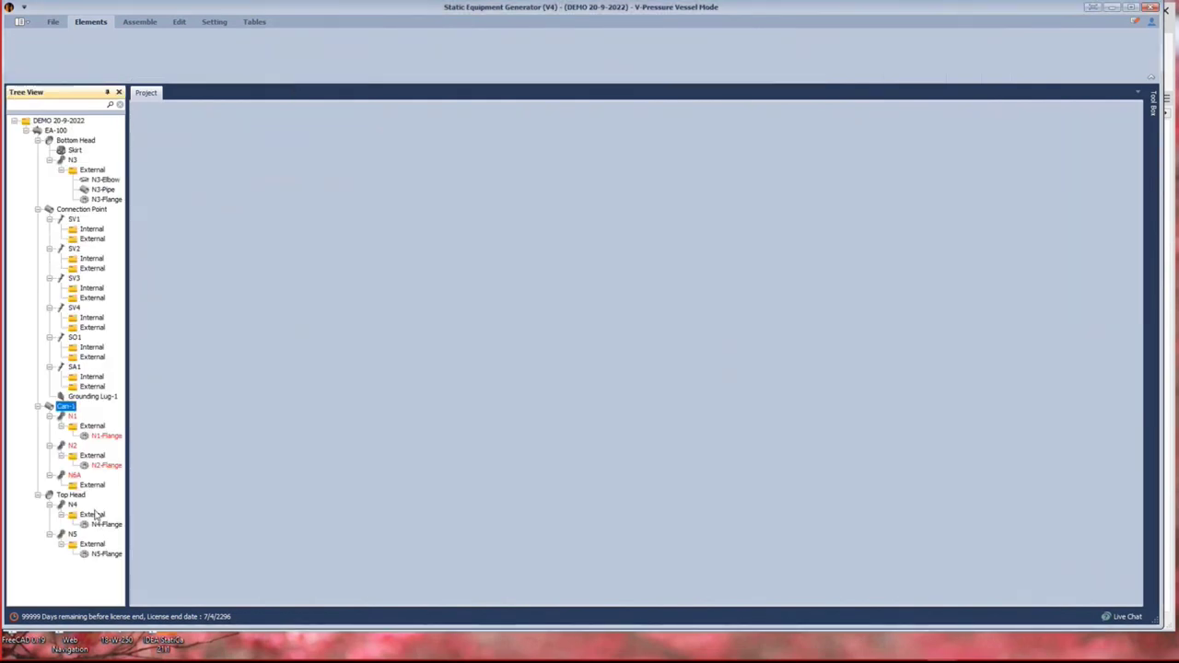
Check nozzle N6A in the PDF and define it as LWN Connected to Shell with rating 300 and size 2.
click(73, 477)
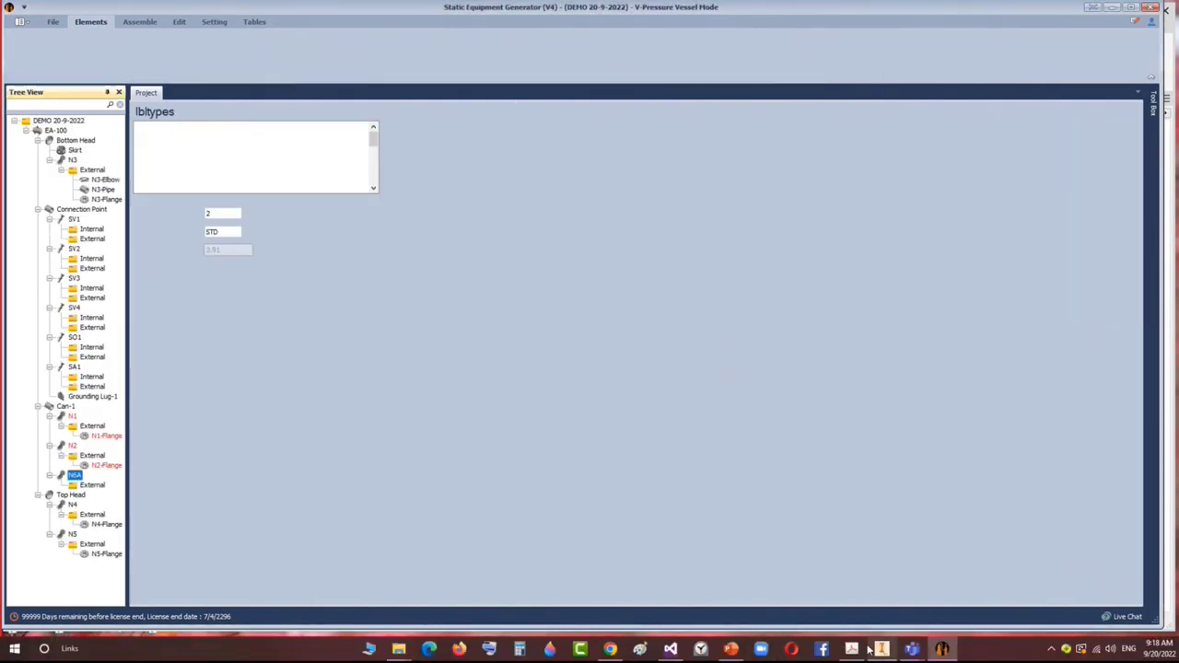
key(alt+Tab)
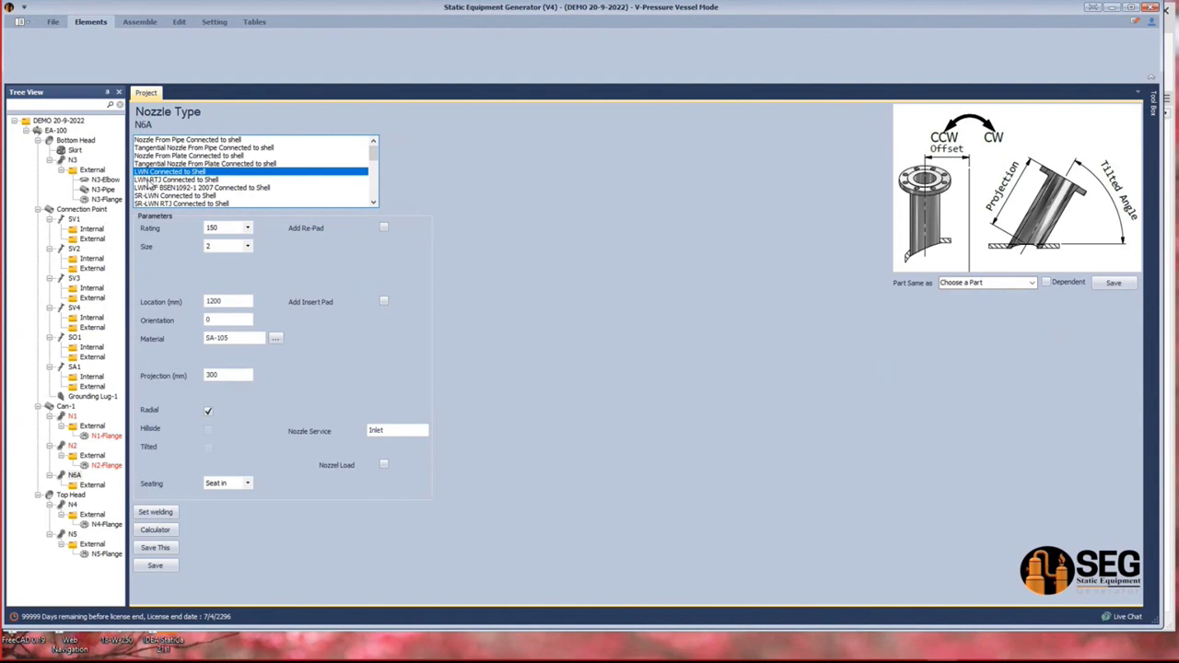
click(247, 228)
click(236, 250)
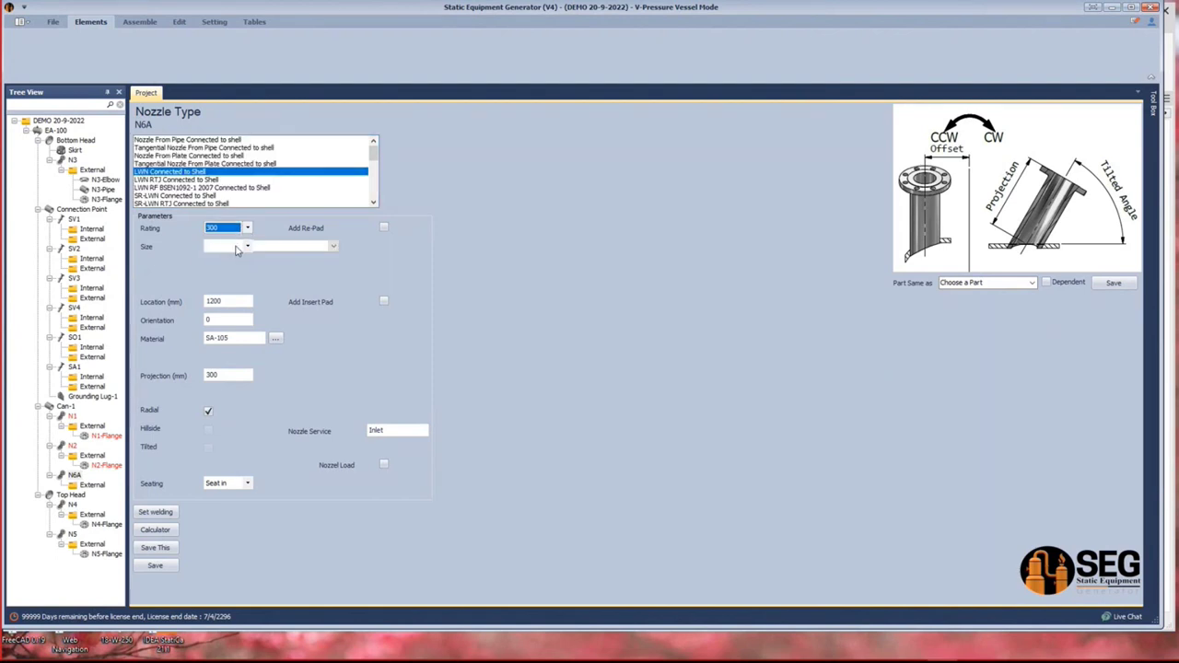
click(247, 246)
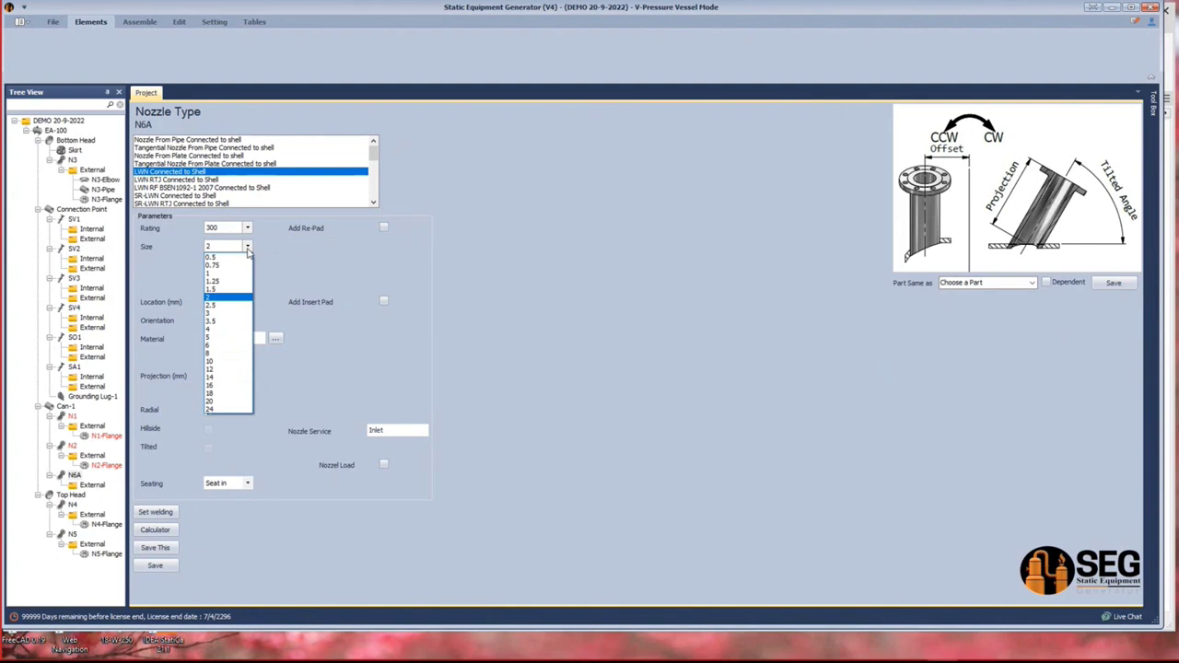
click(248, 252)
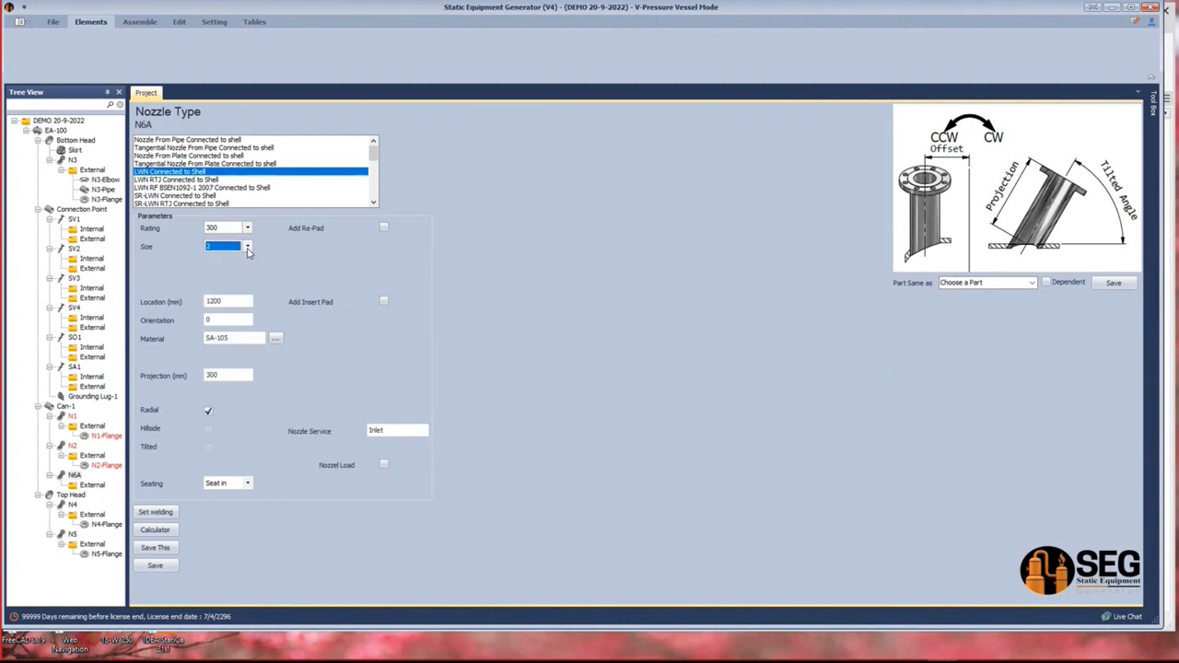
Set nozzle N6A's location to 509 mm and its service to LEVEL BRIDEL, and save the nozzle.
key(Tab)
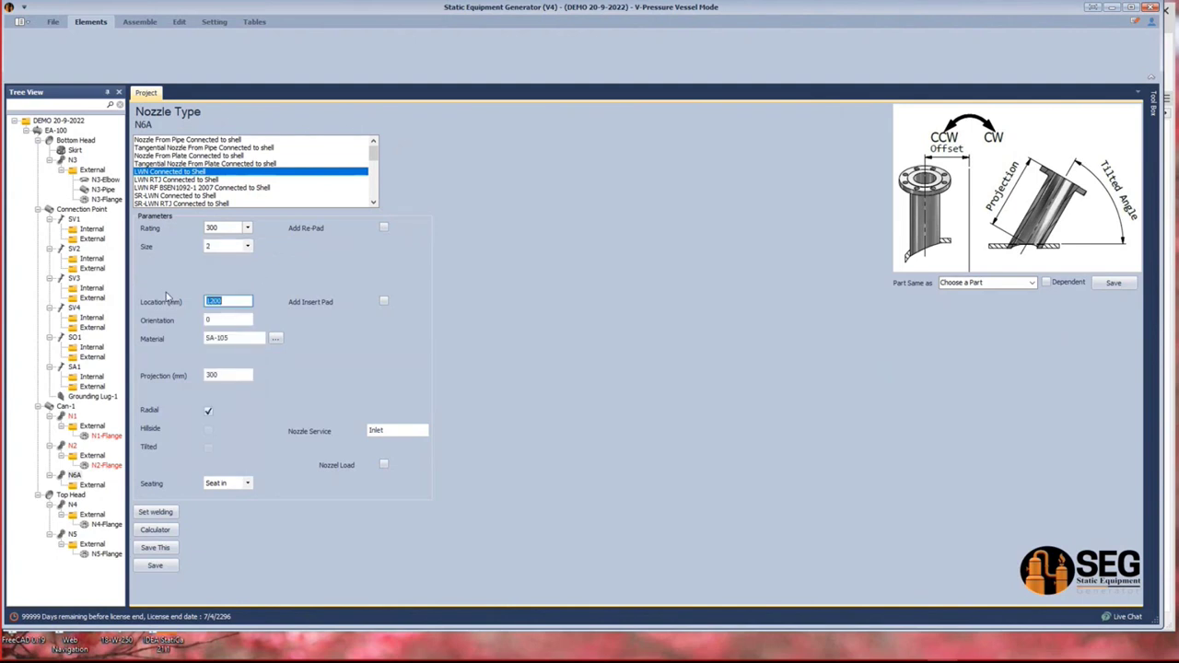
text(509)
click(405, 431)
drag(405, 430, 307, 433)
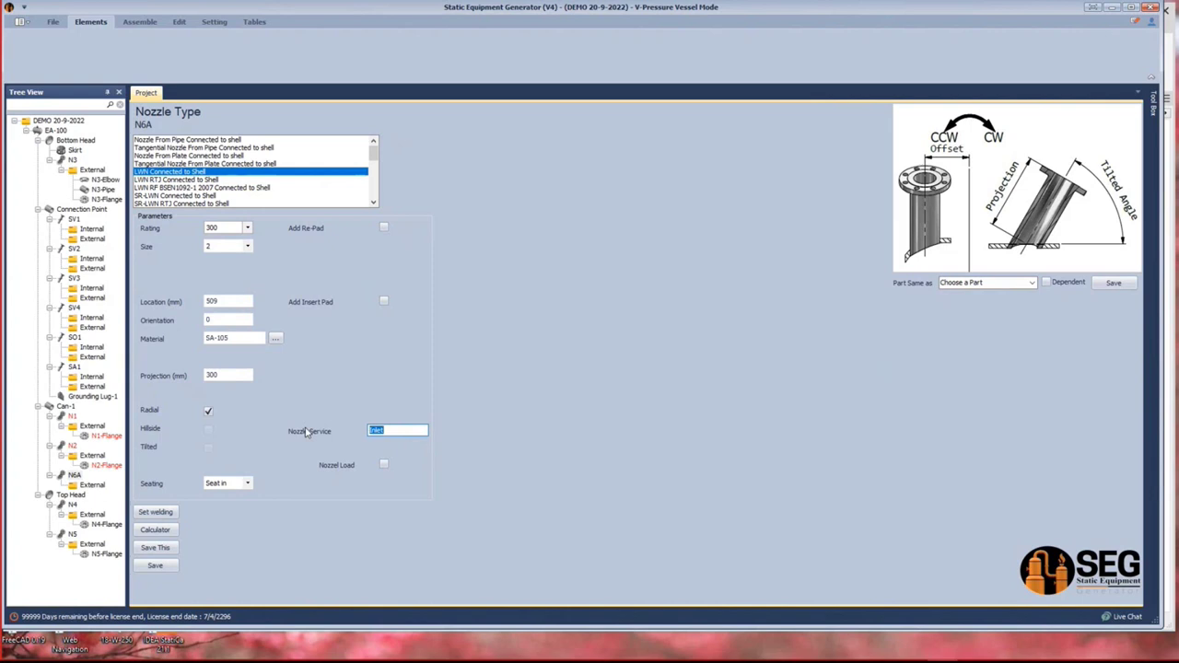
text(LEVEL BRIDEL)
click(166, 568)
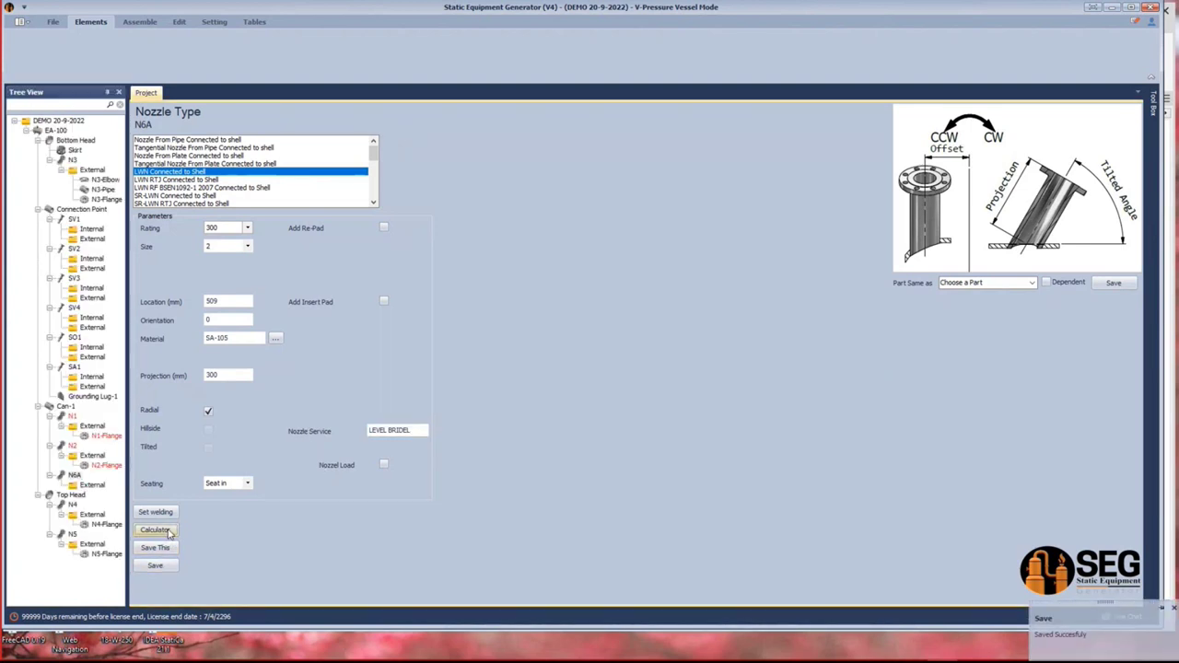
Calculate nozzle N6A's projection from a distance of 800 mm to the vessel centerline and save the result.
click(155, 531)
drag(566, 261, 485, 262)
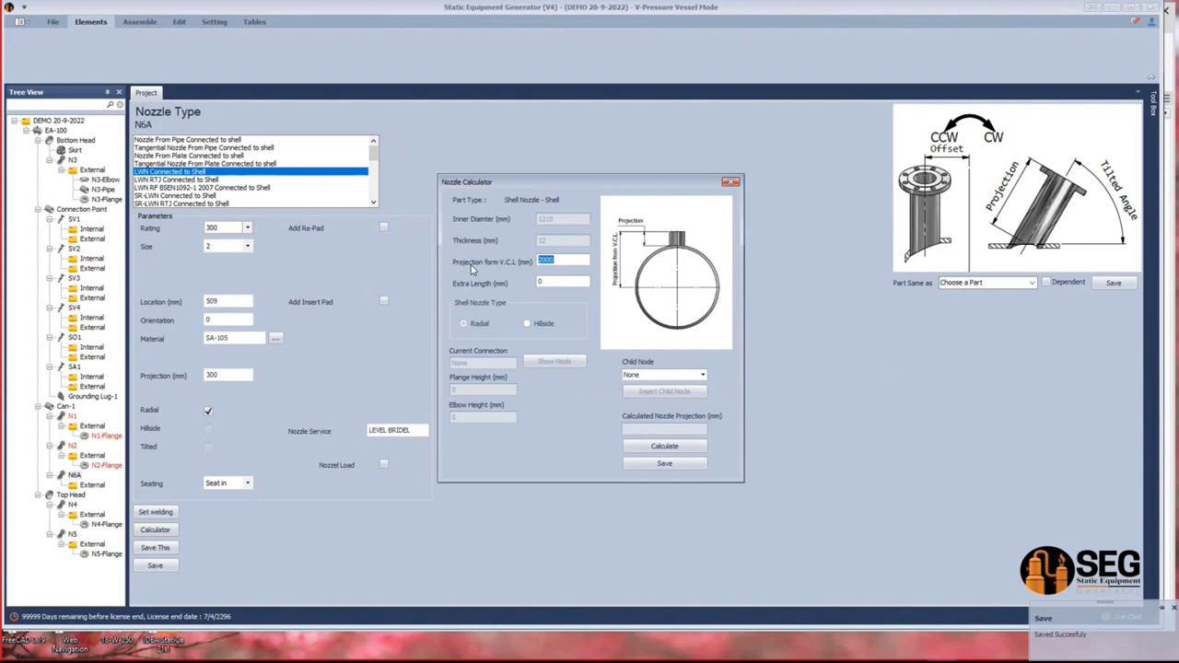
text(80)
click(659, 446)
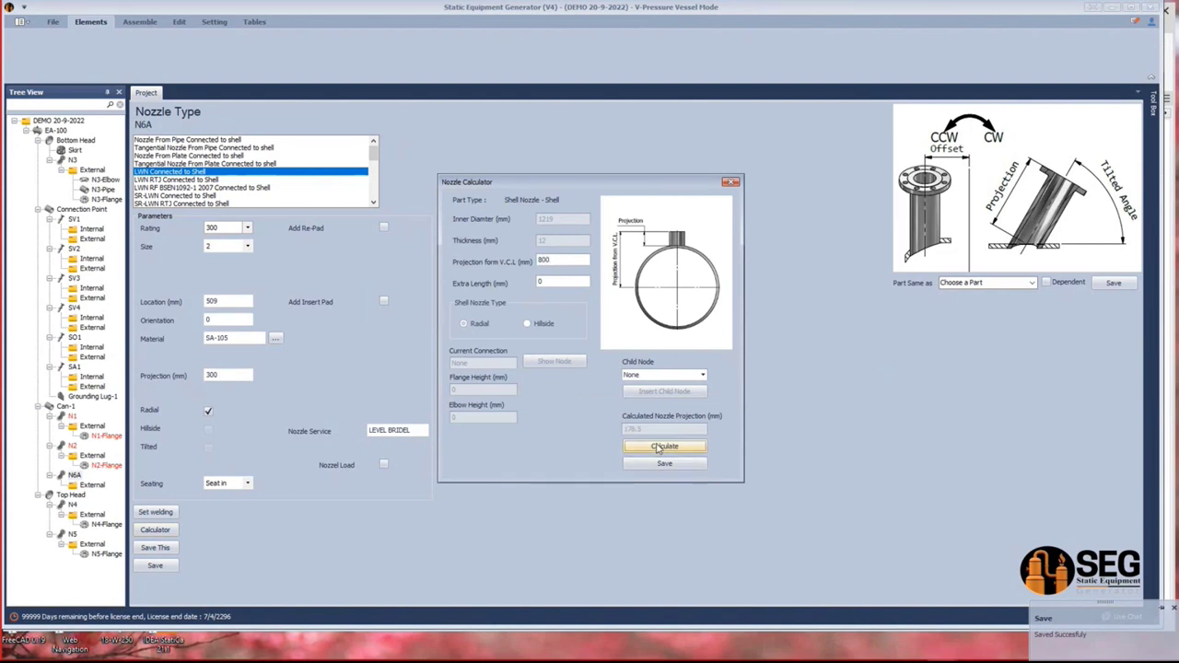
click(664, 464)
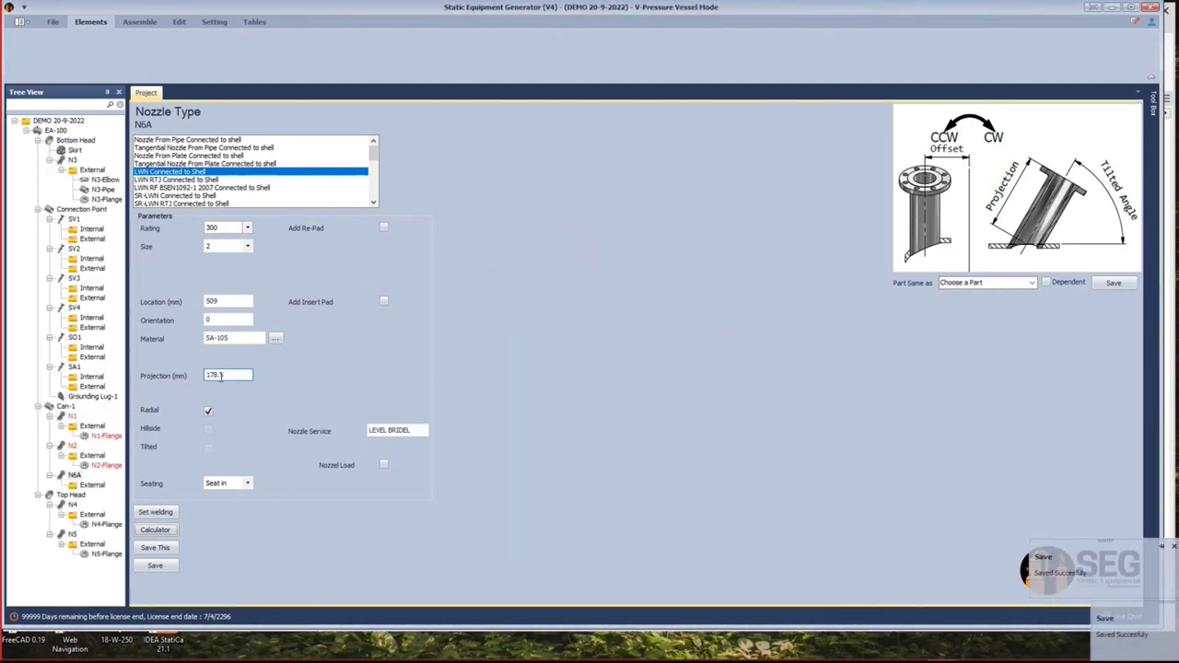
Add another shell nozzle named N6B to Can-1.
click(66, 406)
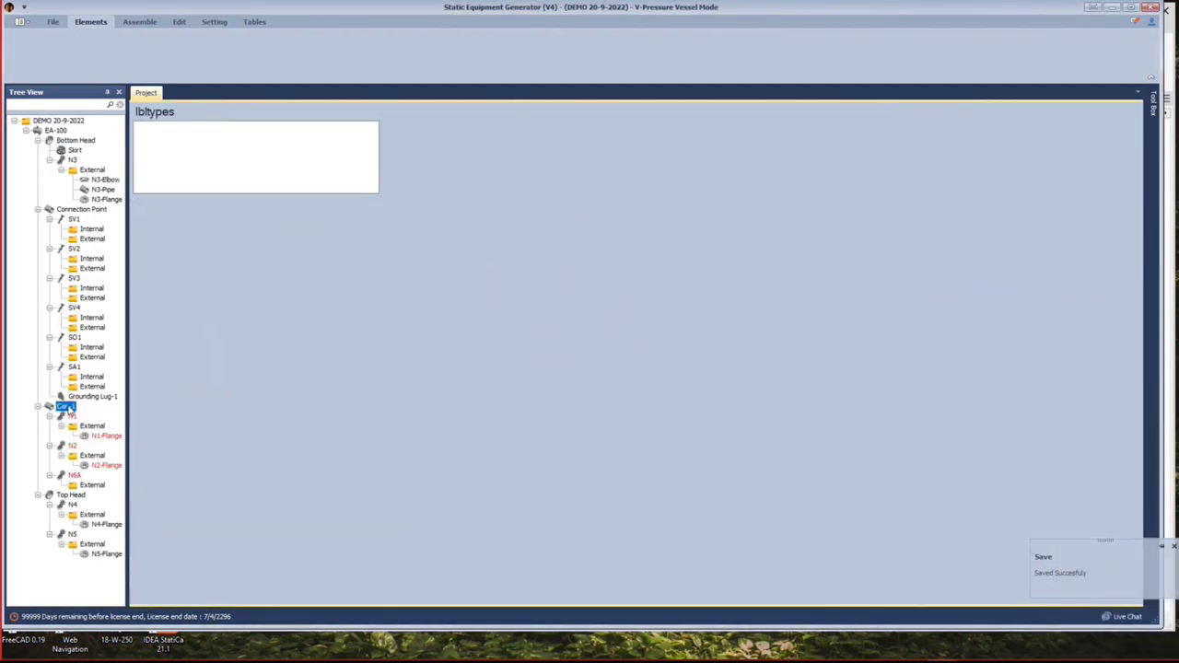
click(309, 50)
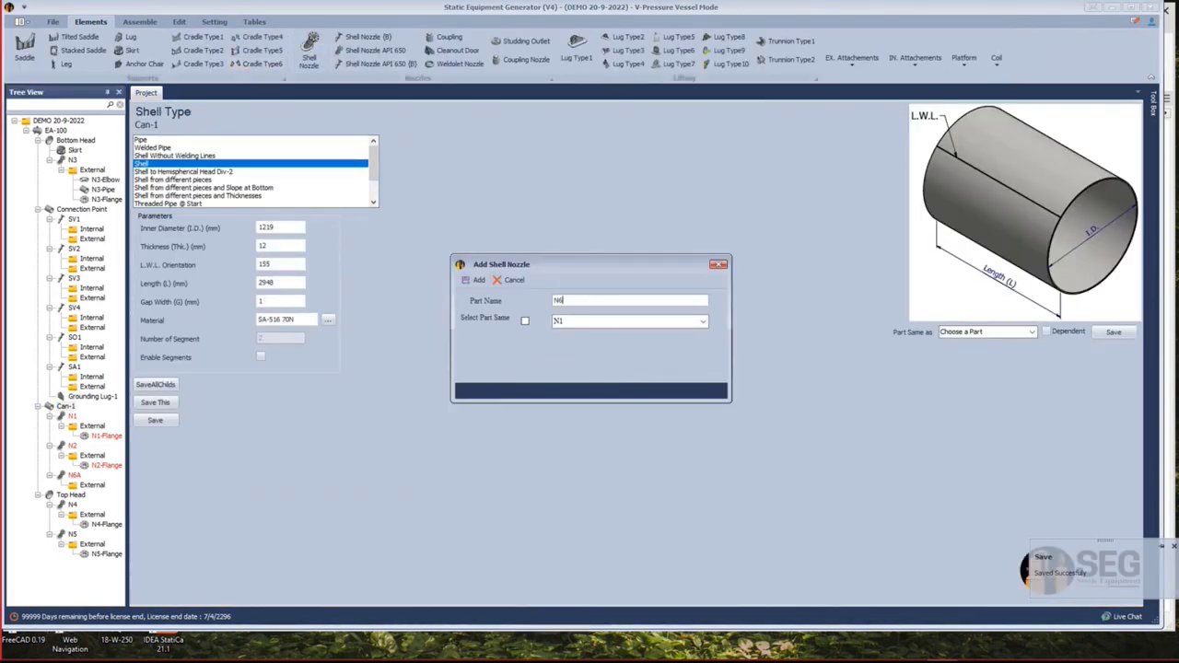
text(N6B)
click(476, 280)
Make nozzle N6B the same part as N6A and save the copied parameters.
click(74, 495)
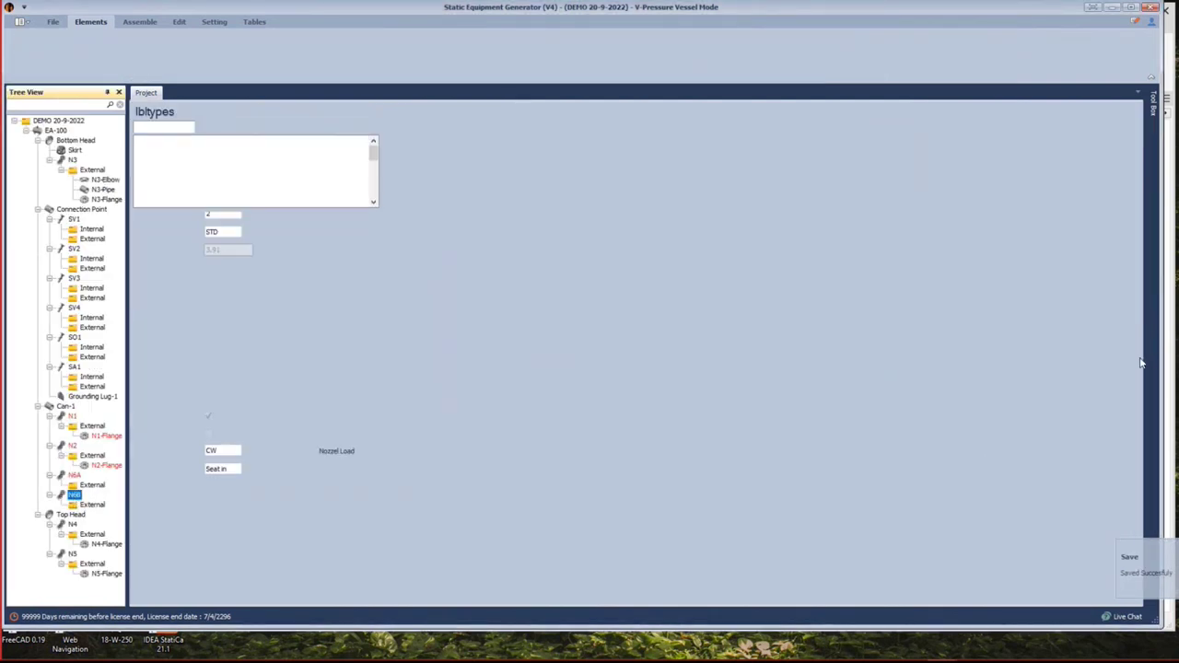
click(1033, 300)
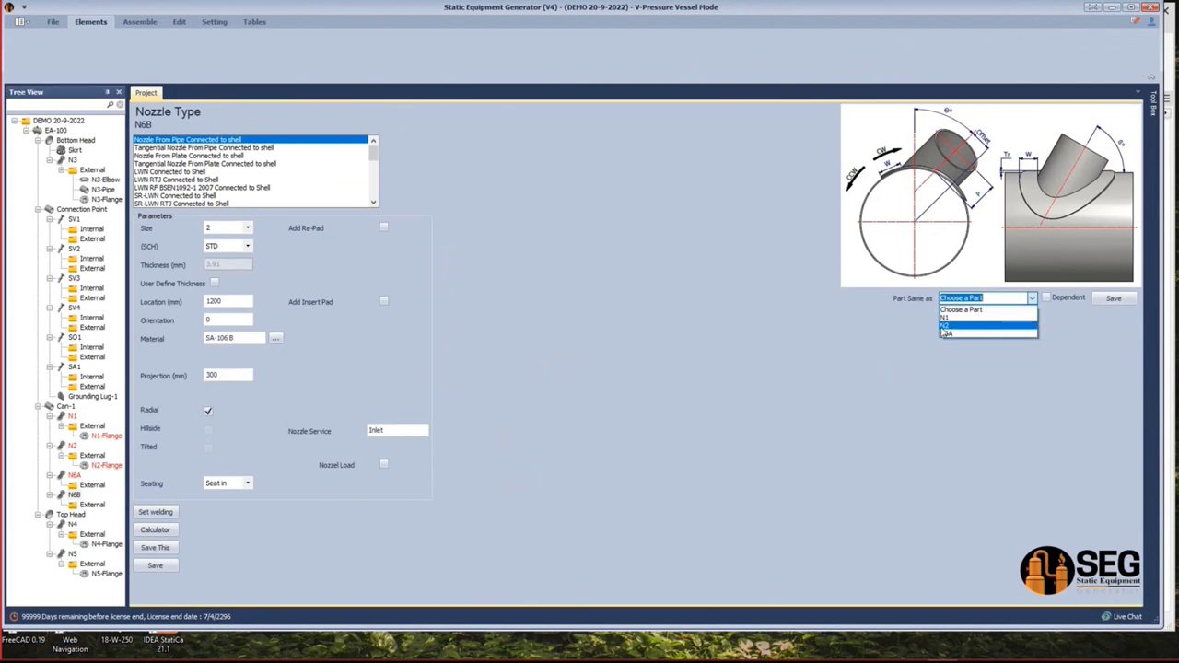
click(977, 322)
click(1114, 297)
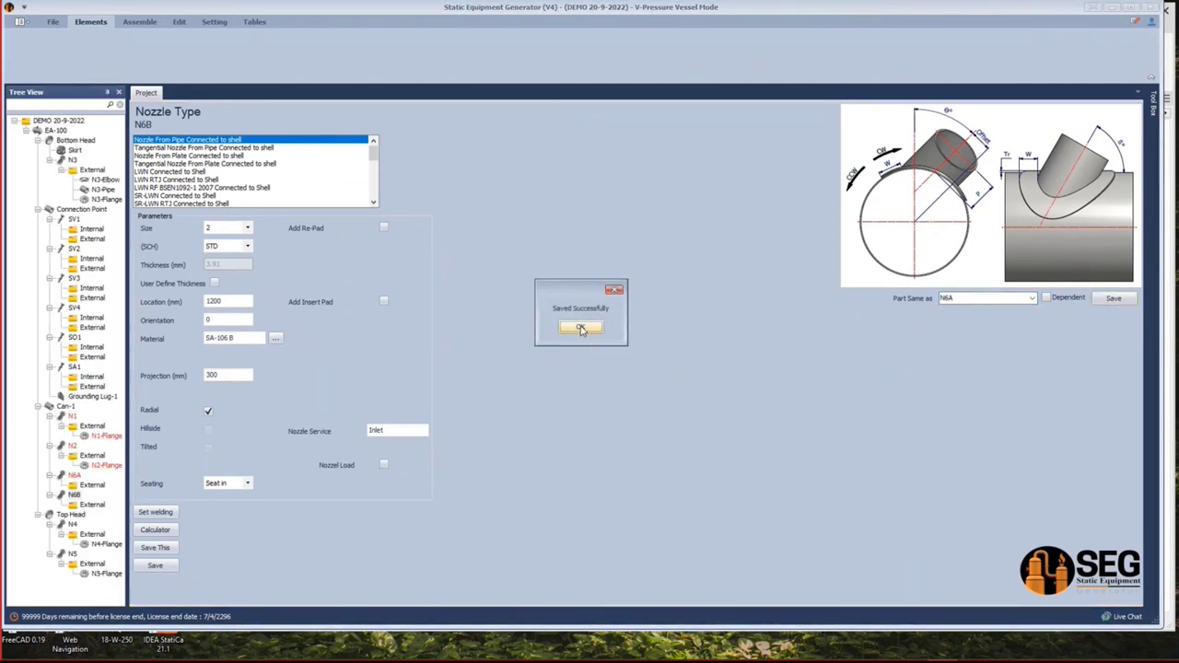
click(580, 327)
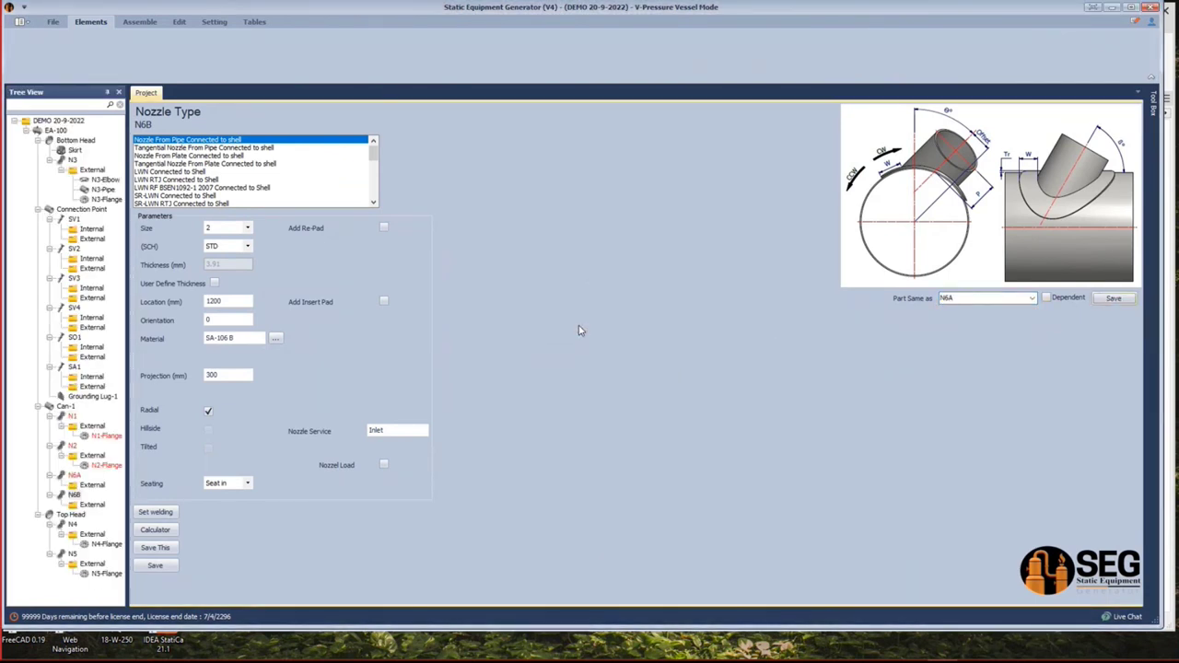
Add a shell nozzle named N7-- to Can-1 as the same part as N6A and open its parameters.
click(66, 408)
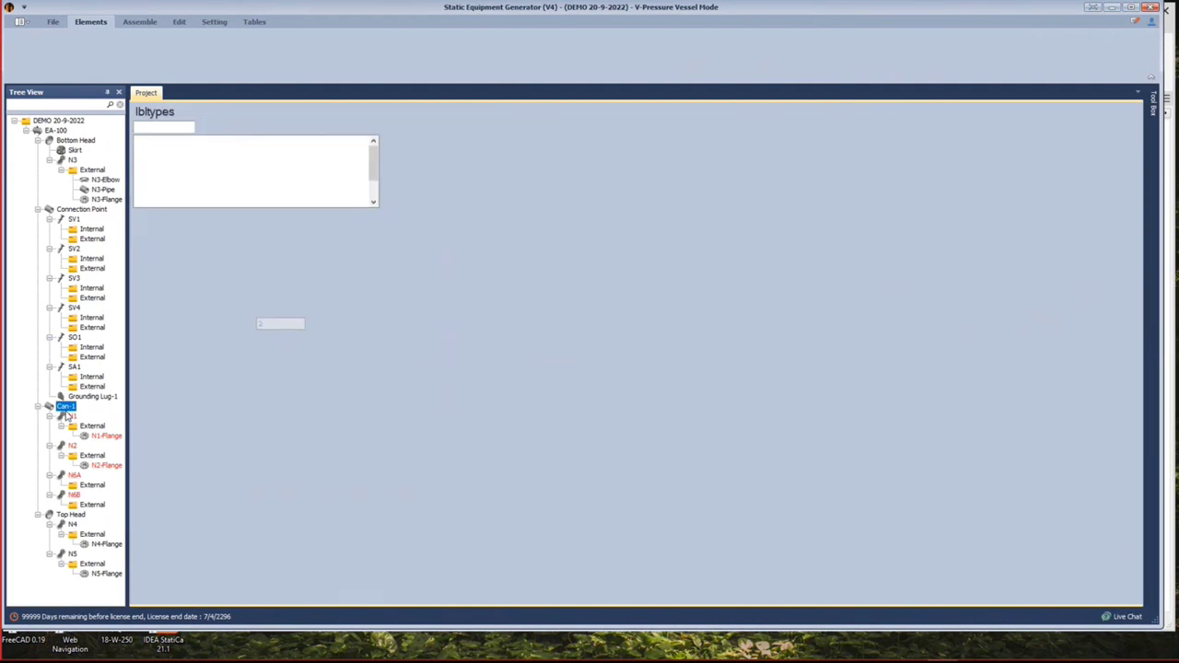
click(310, 48)
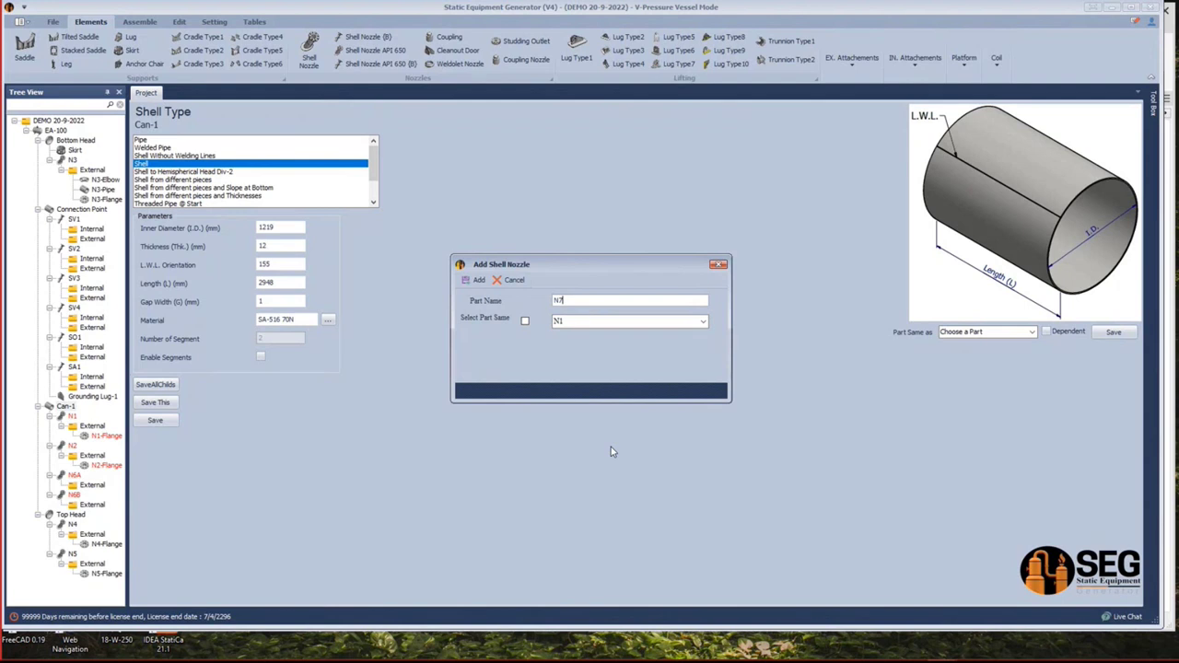
click(524, 320)
click(703, 321)
click(579, 351)
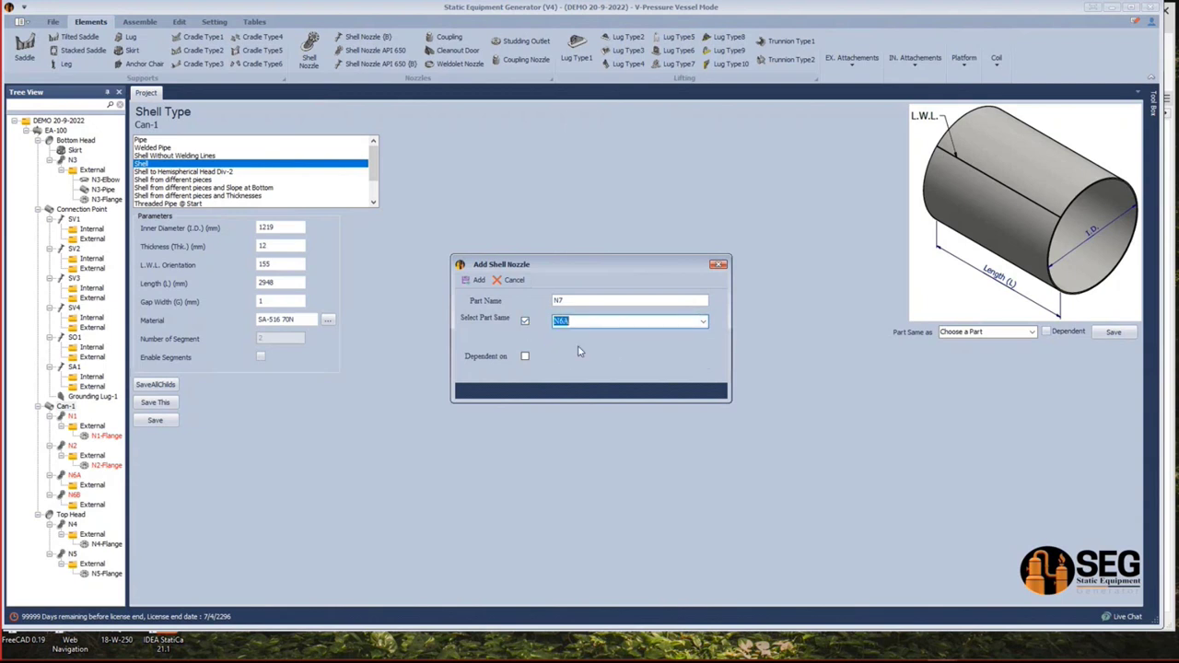
click(600, 322)
key(shift+Tab)
double_click(545, 301)
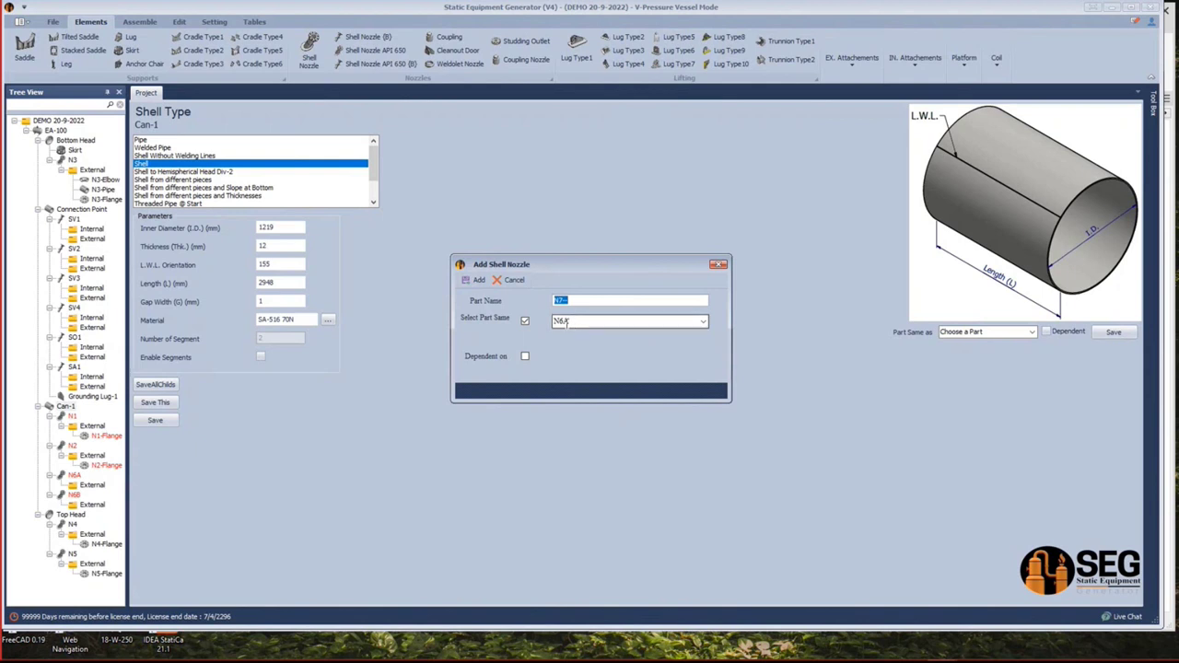
click(474, 280)
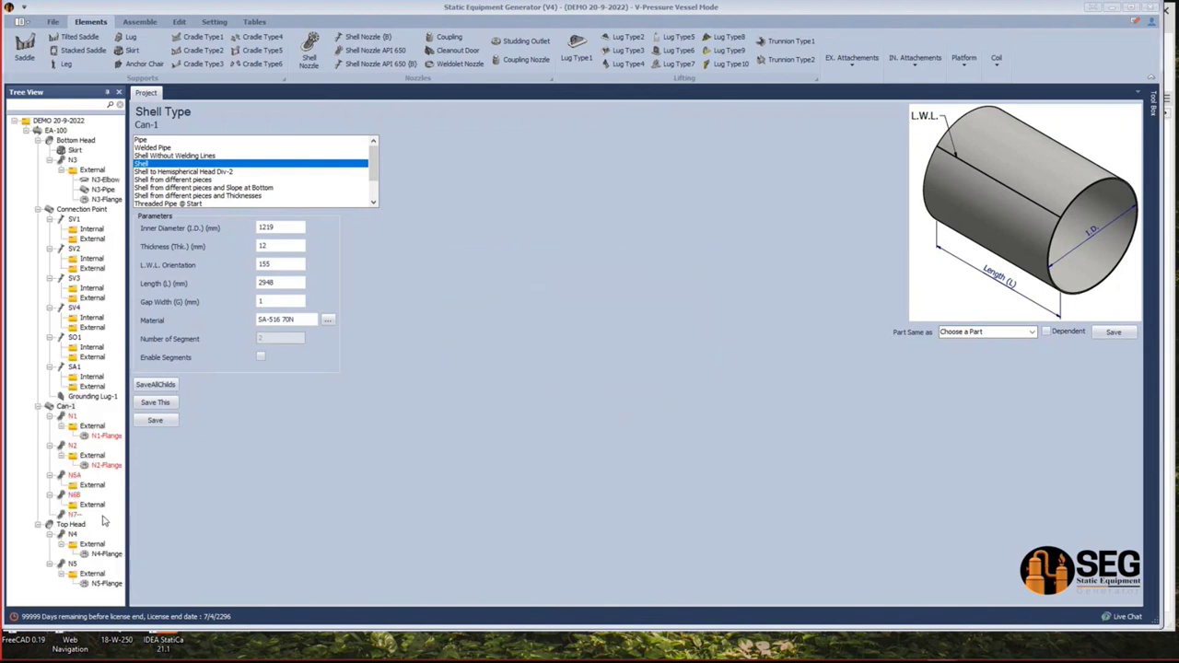
click(76, 515)
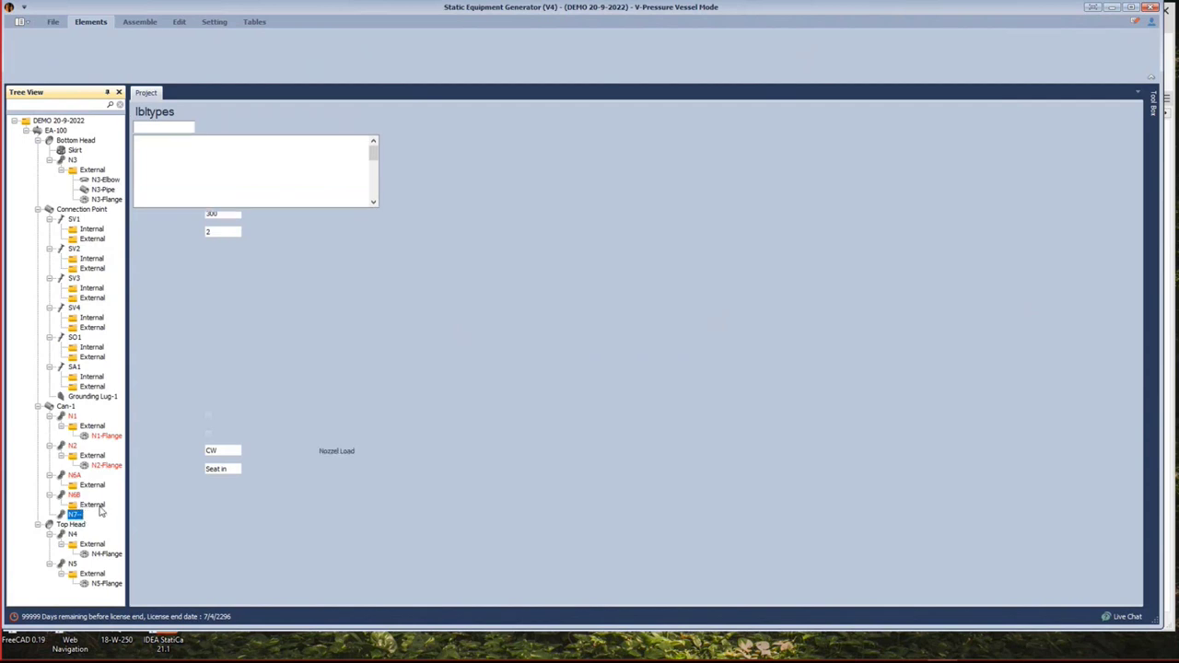
click(94, 506)
click(76, 515)
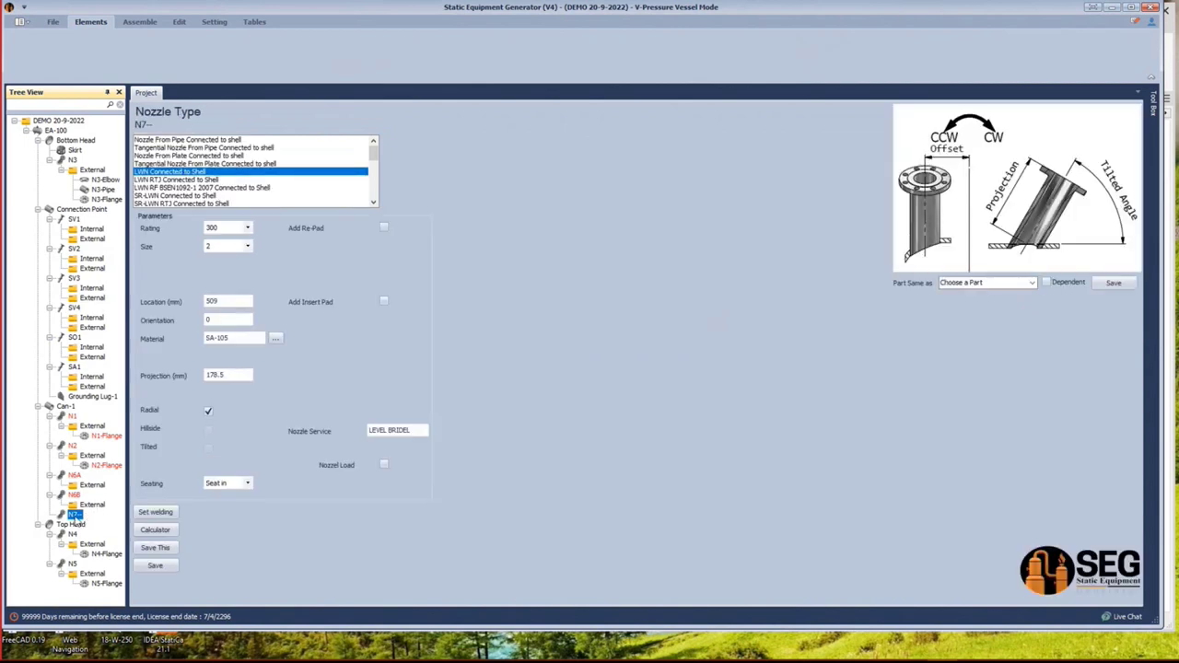
Delete the nozzle N7-- from Can-1.
right_click(76, 516)
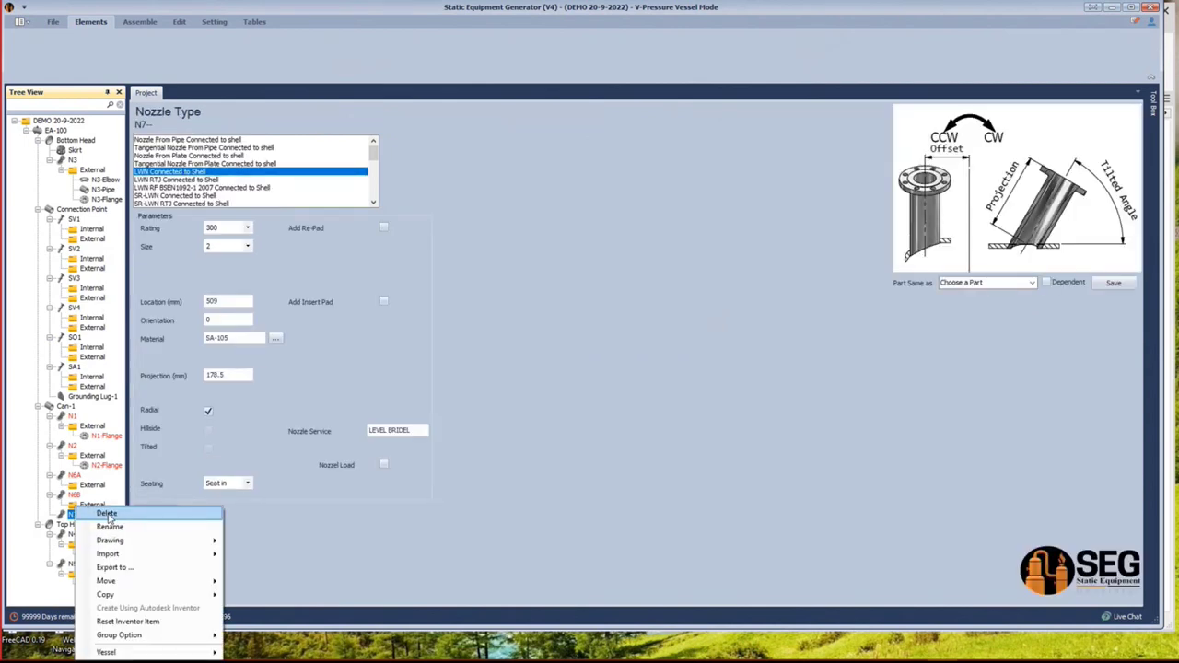
click(107, 515)
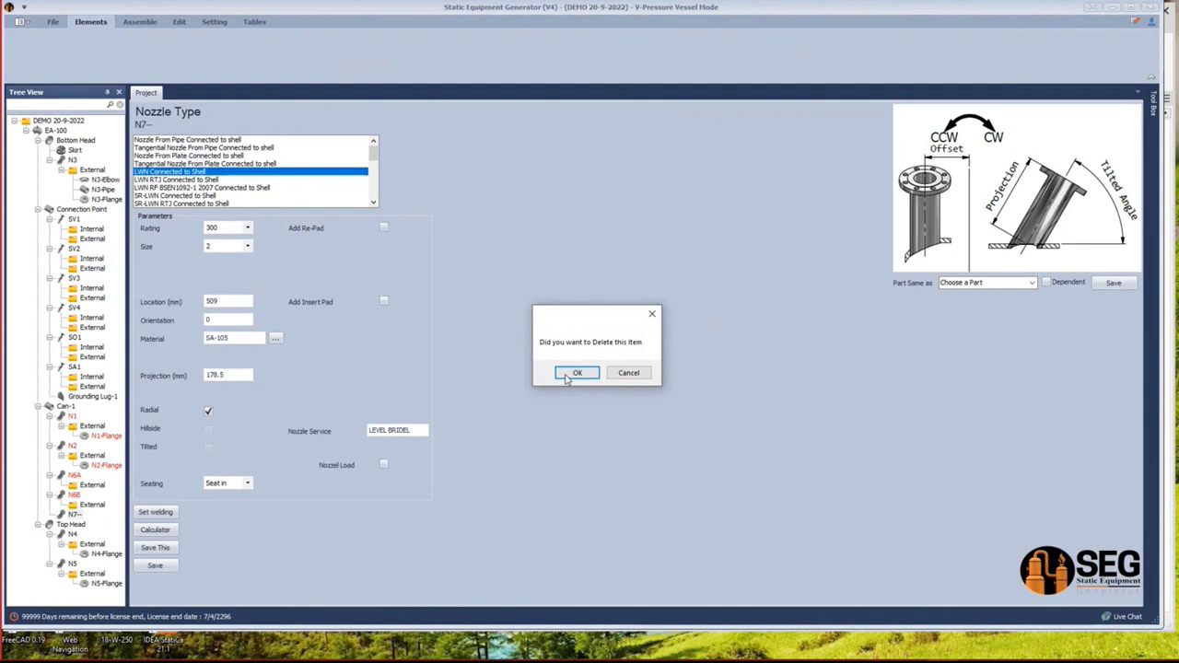
click(574, 374)
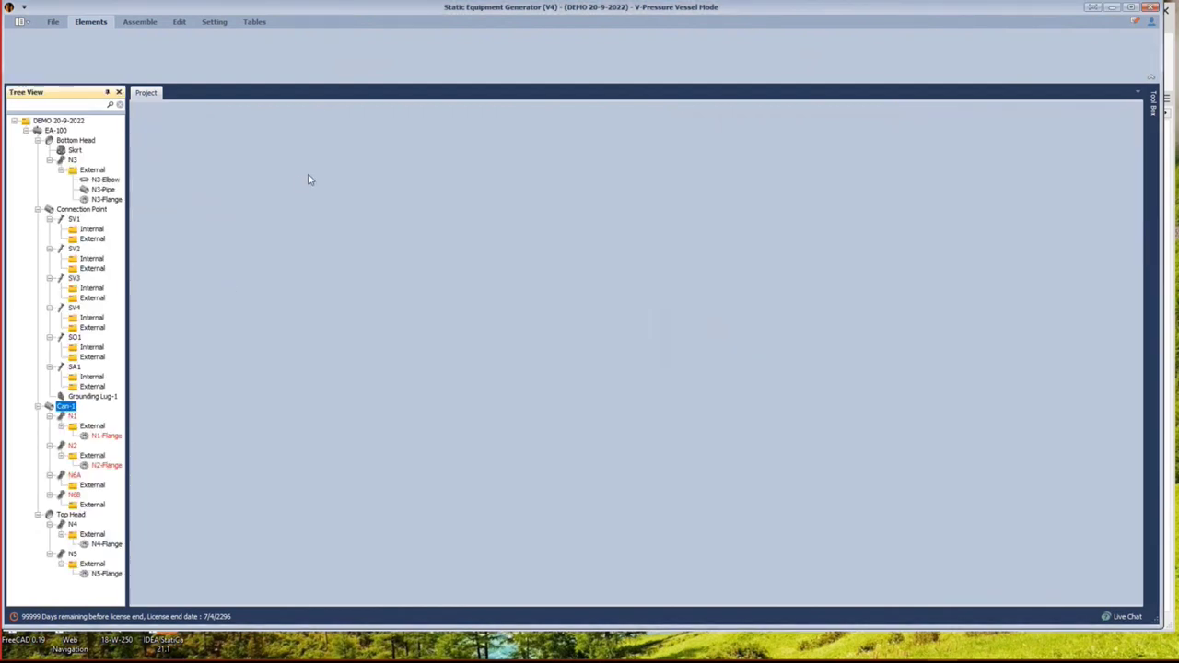
Add a shell nozzle named N7 to Can-1 without copying another part, and open its parameters.
click(310, 51)
text(N7)
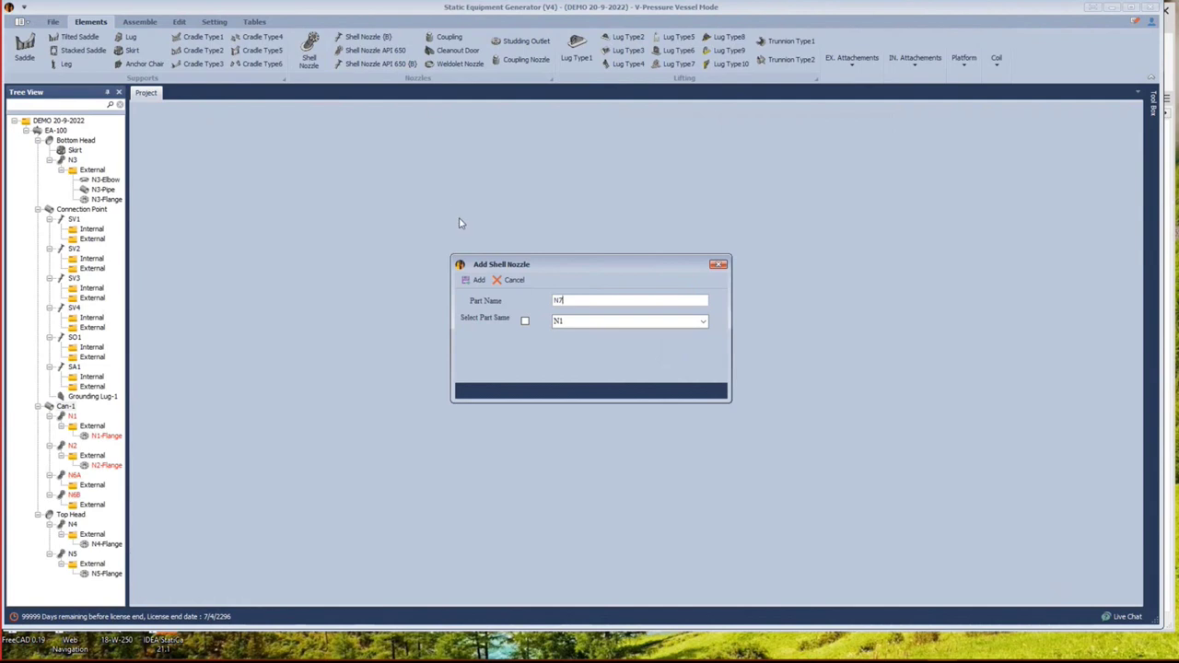
click(472, 280)
click(90, 526)
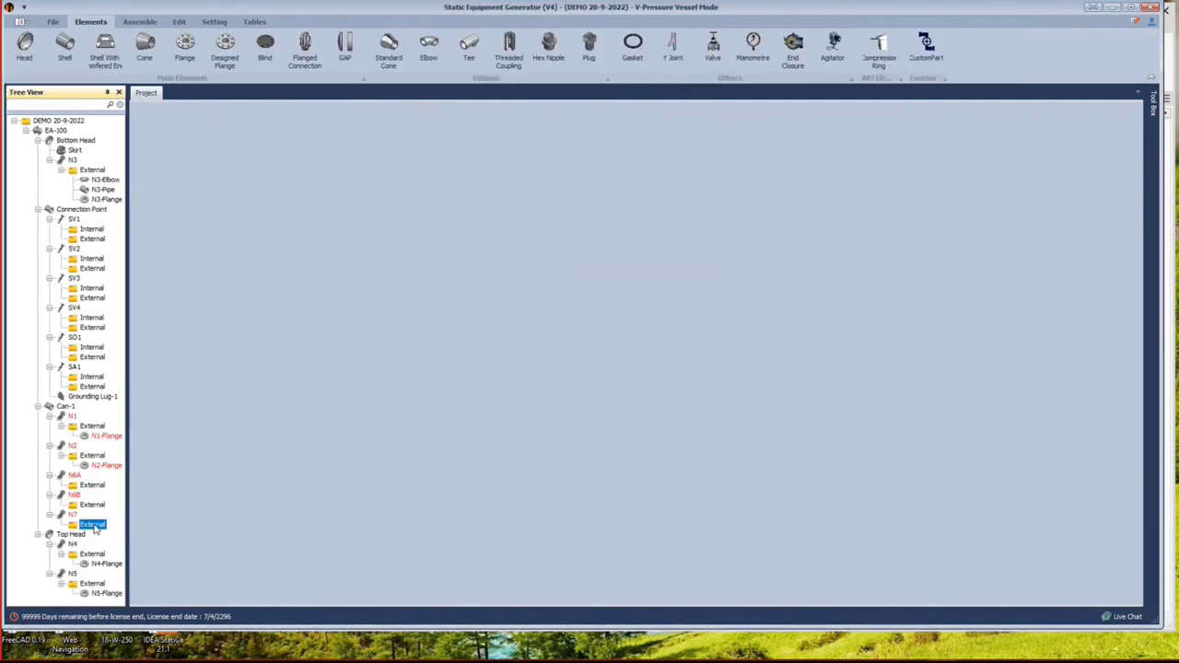
click(73, 515)
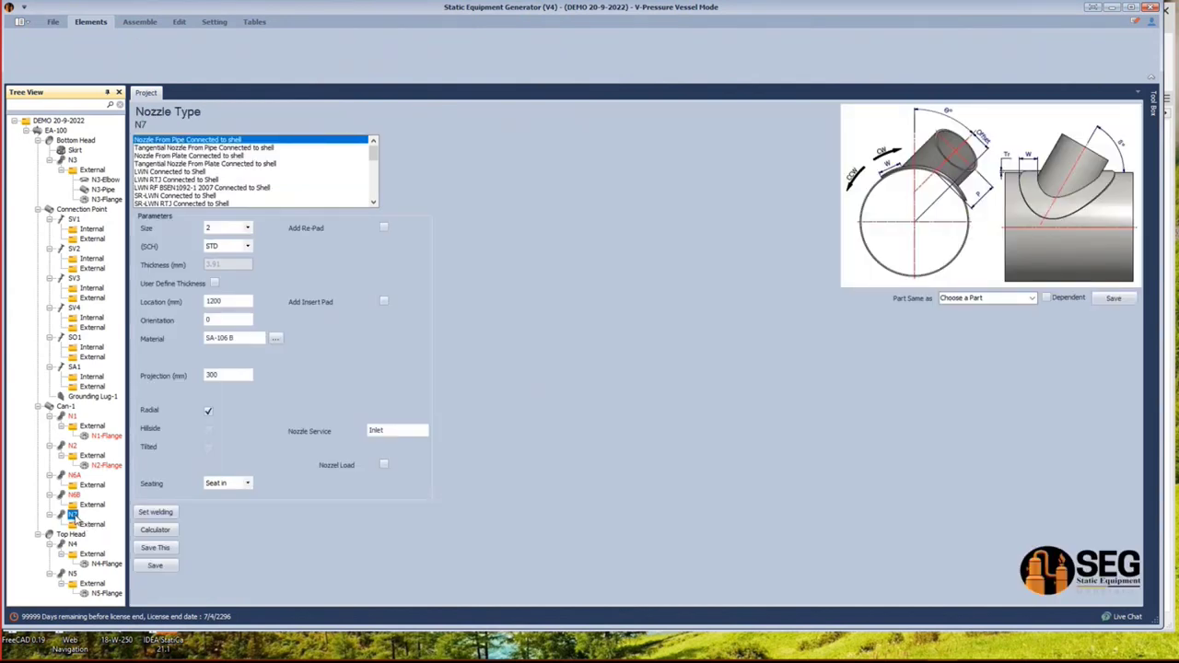
Make nozzle N7 the same part as N6A and save the copied parameters.
click(1033, 298)
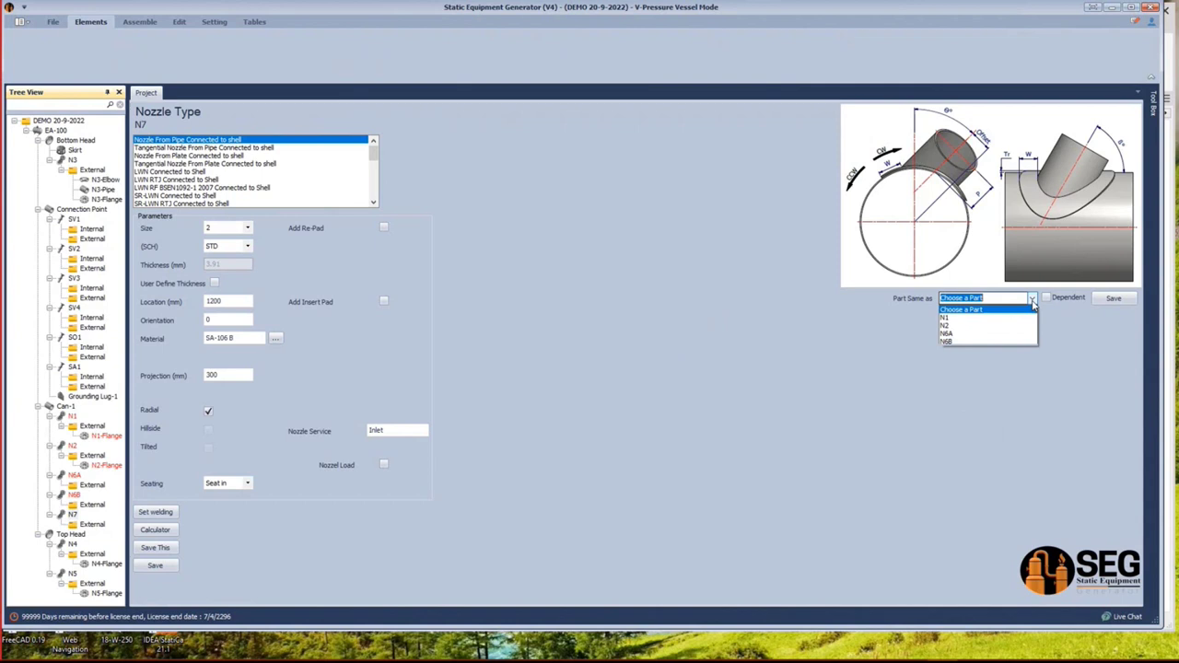
click(976, 336)
click(1114, 299)
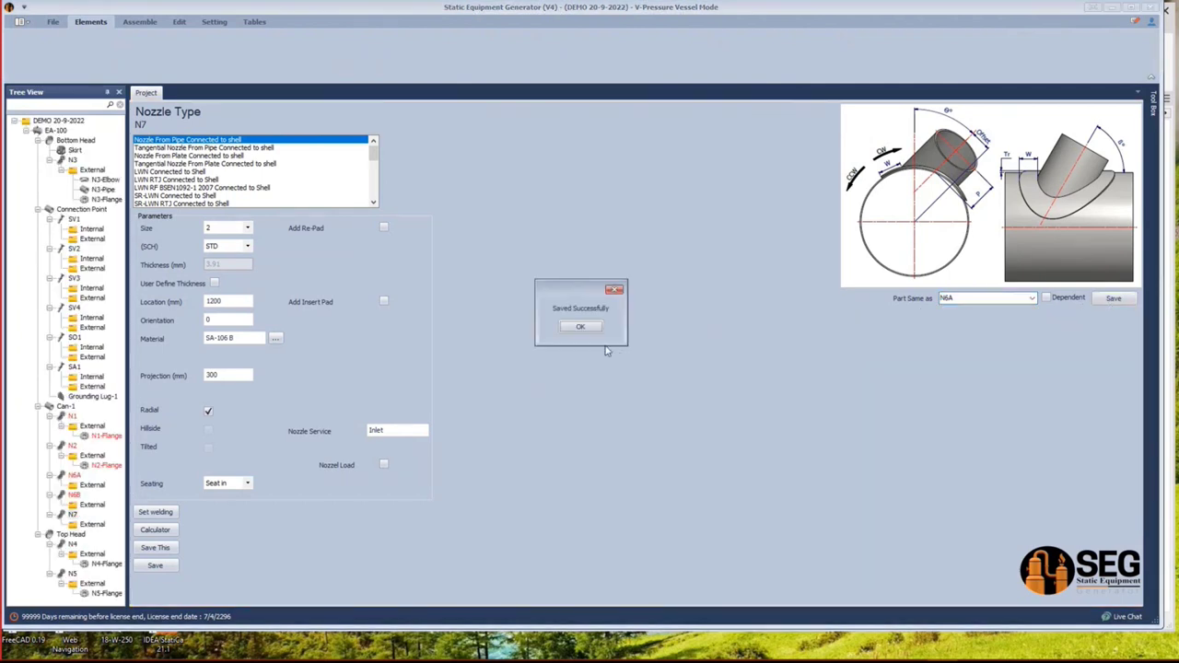
click(580, 327)
click(97, 525)
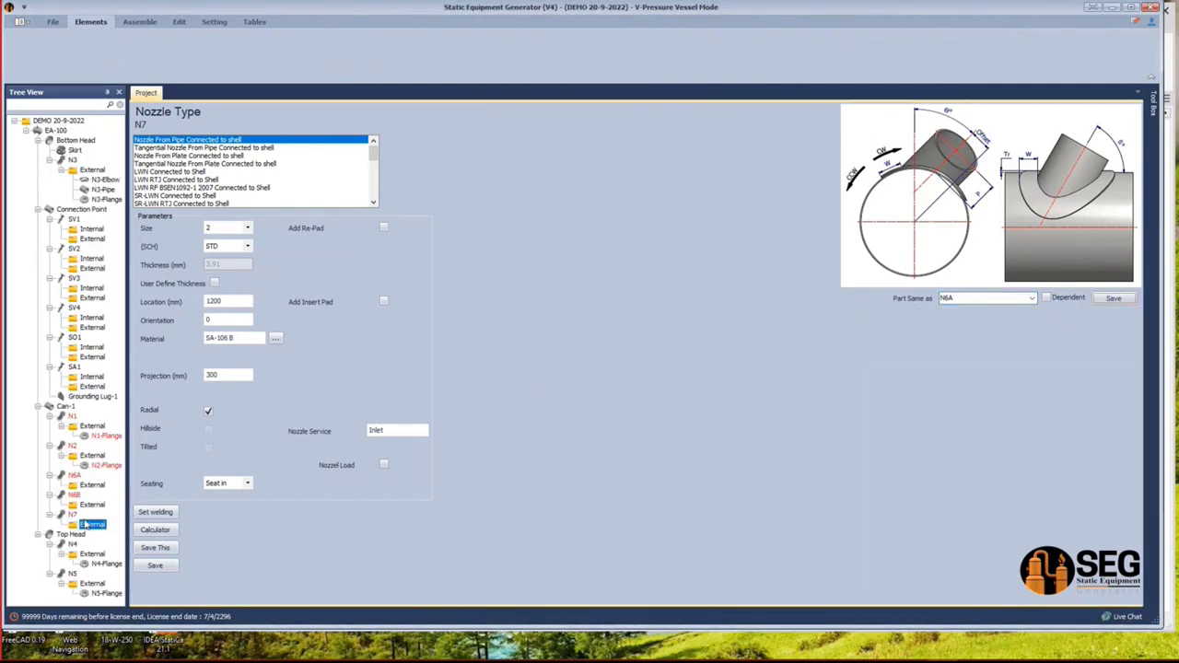
Set nozzle N7's location to 2250 mm and its orientation to 270, and save the nozzle.
click(73, 515)
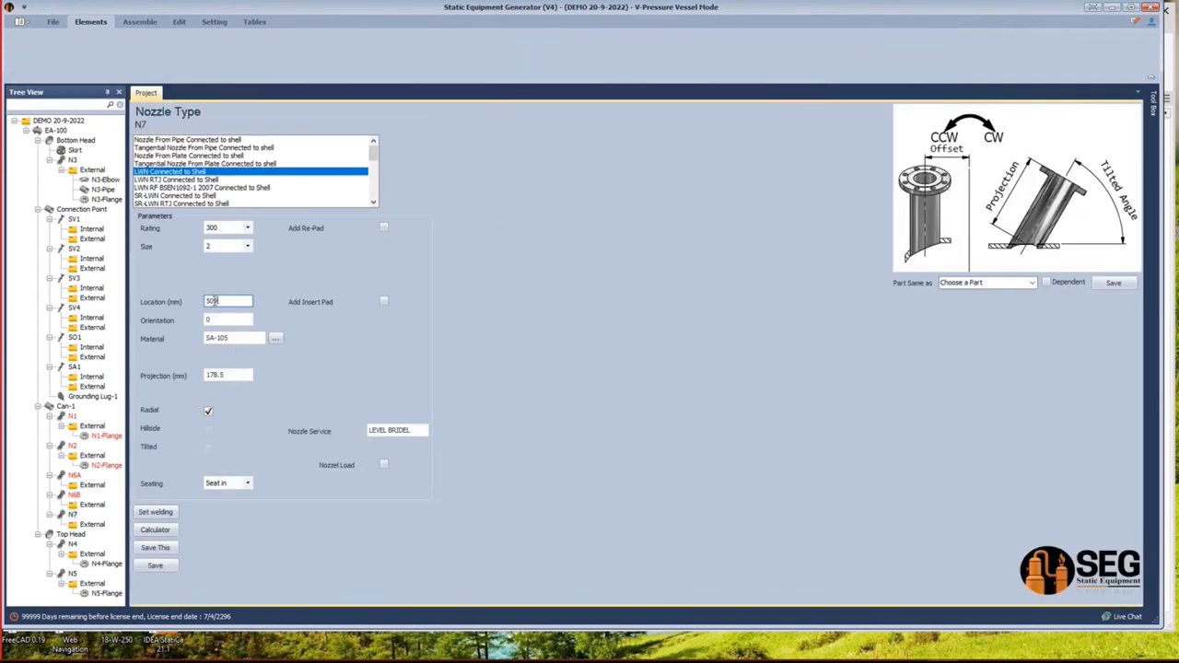
mouse_move(859, 650)
text(22)
key(Tab)
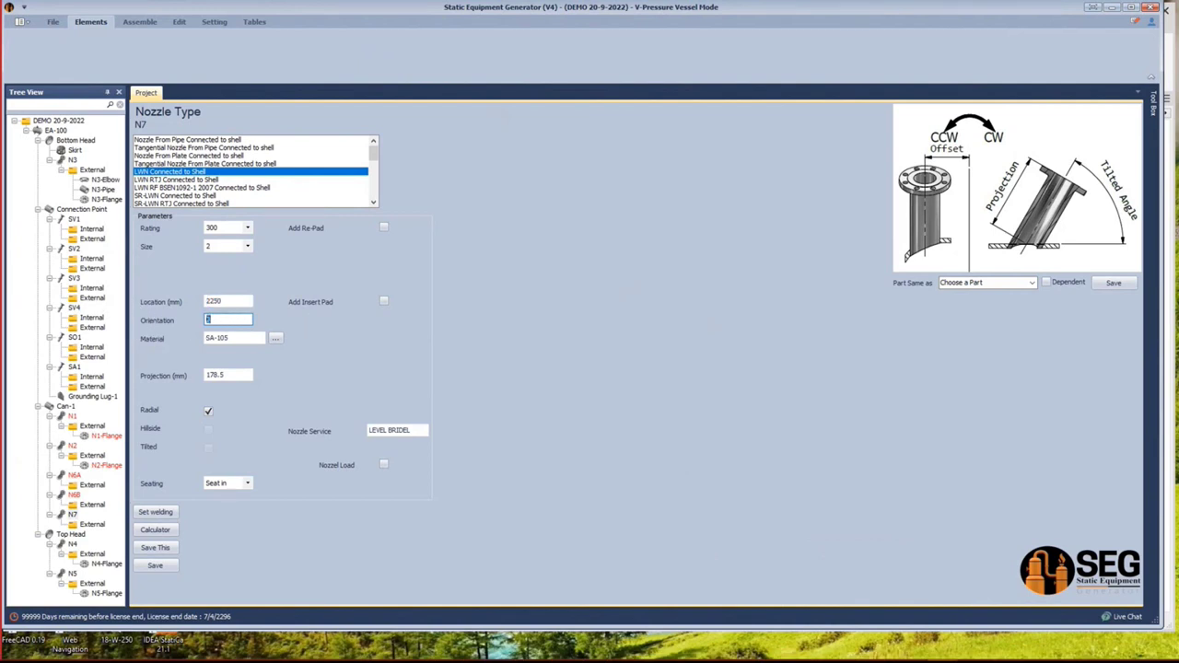
text(270)
click(155, 566)
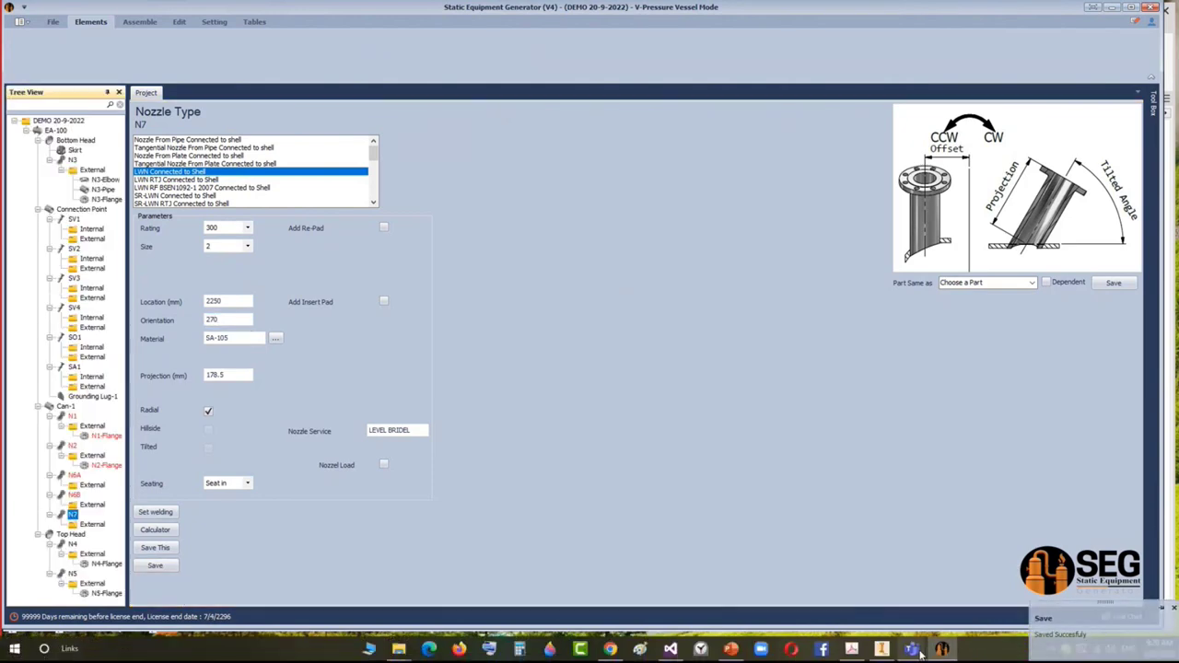
Check N7 in the PDF nozzle schedule, set its nozzle service to PRESSURE INDECATOR, and save.
click(873, 649)
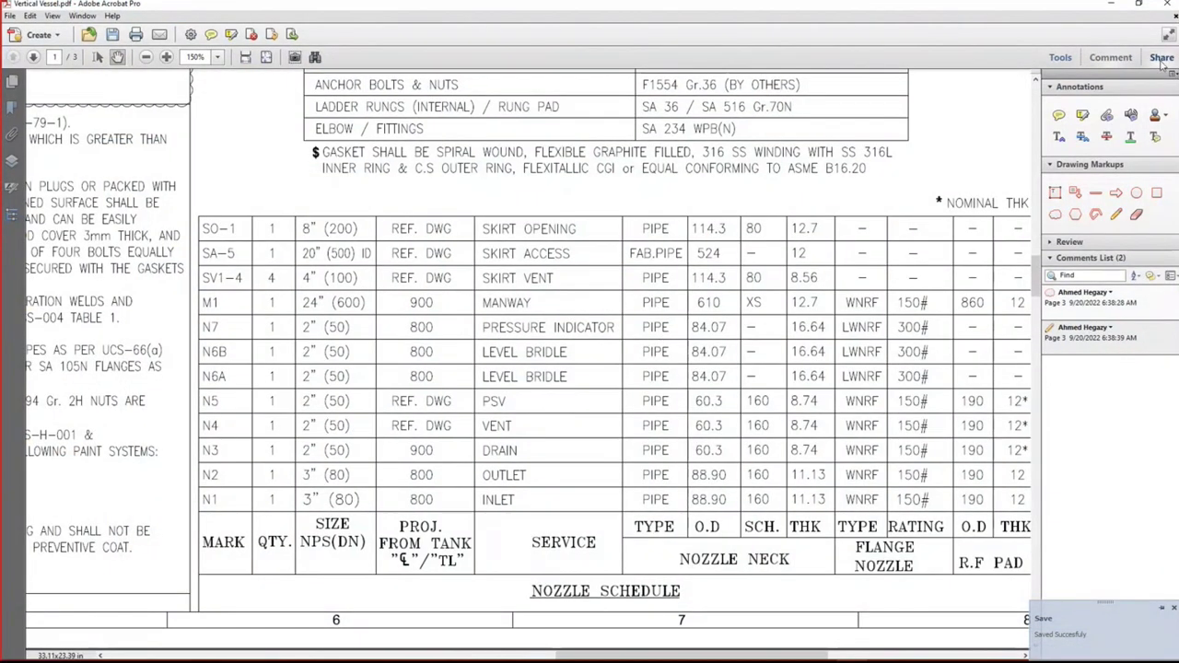
click(1111, 5)
triple_click(370, 431)
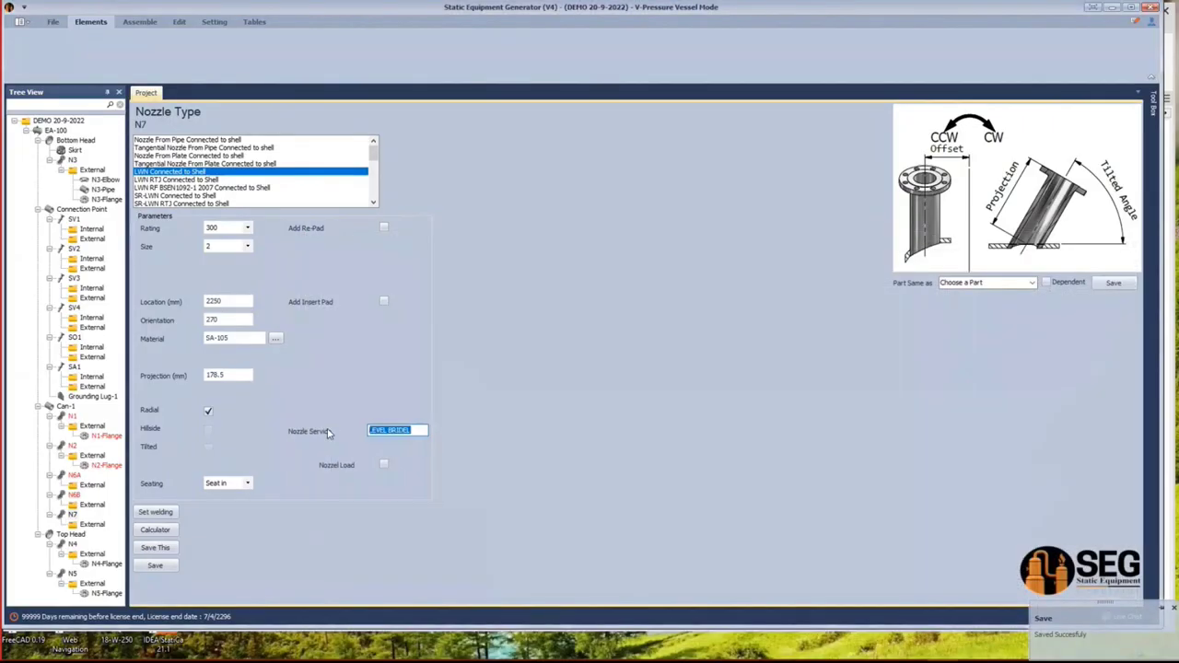
text(PRESSUR)
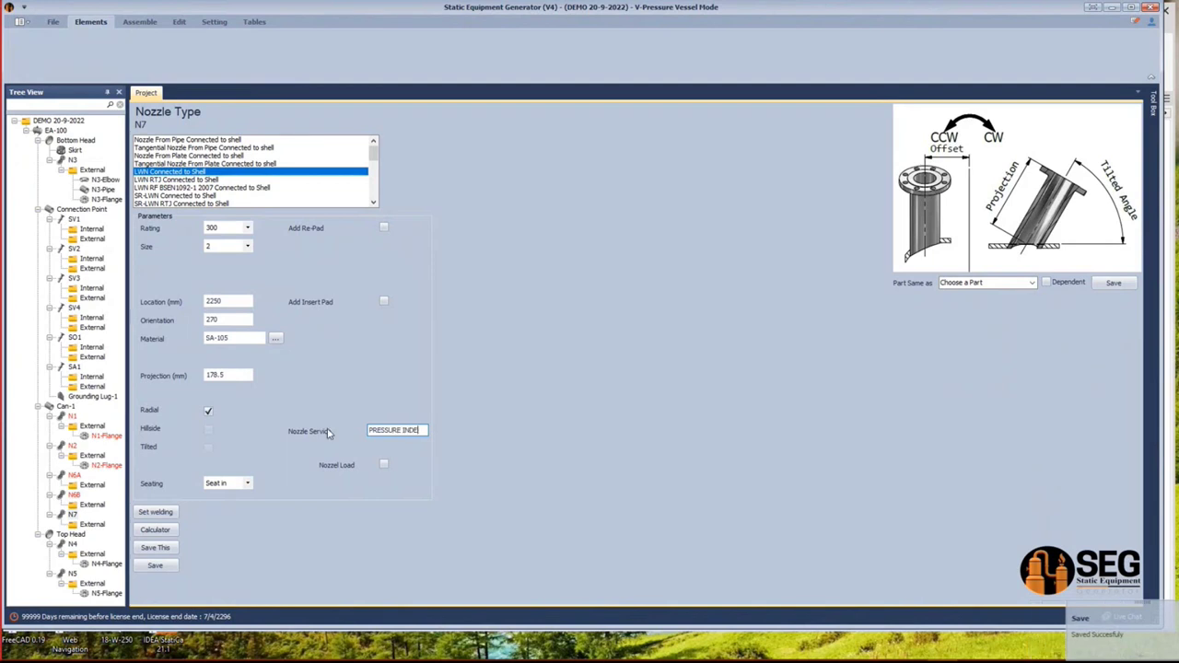
text(ECATOR)
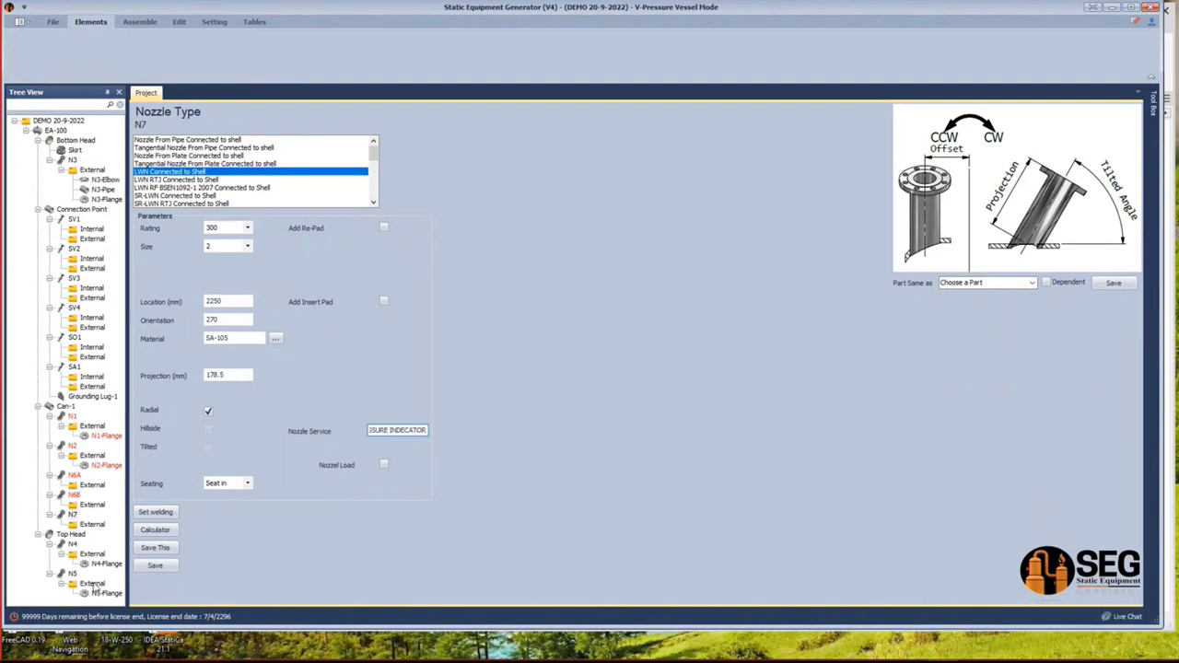
click(164, 567)
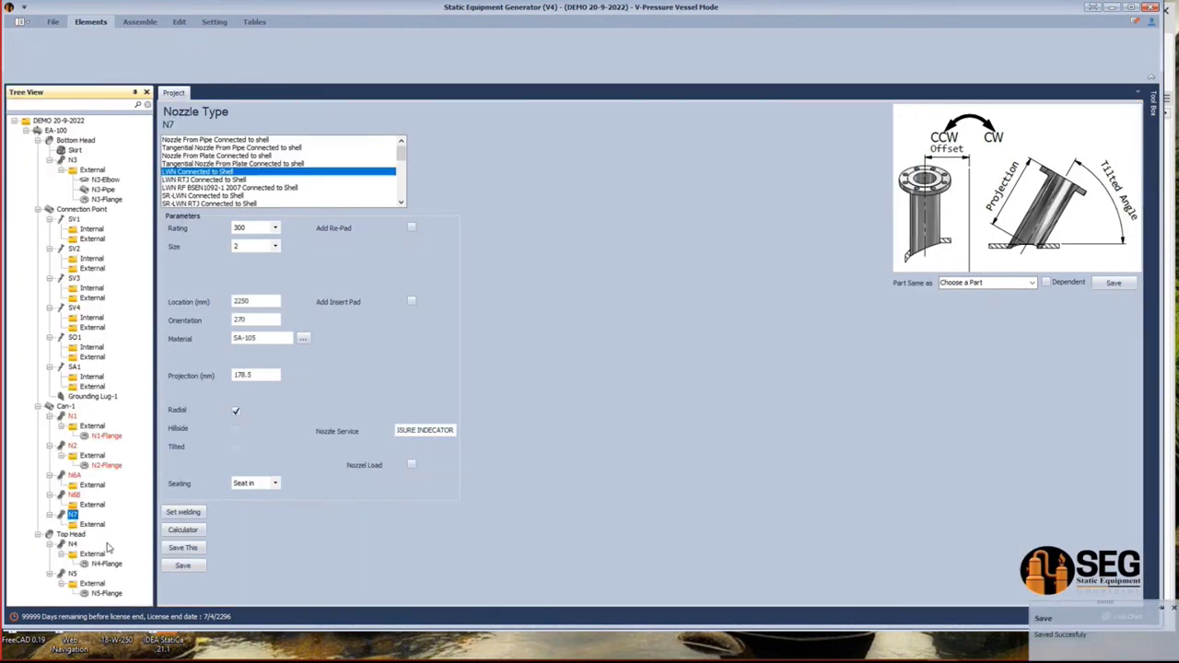
Build the new Can-1 nozzles into the EA-100 assembly in Inventor and inspect them around the vessel.
click(139, 22)
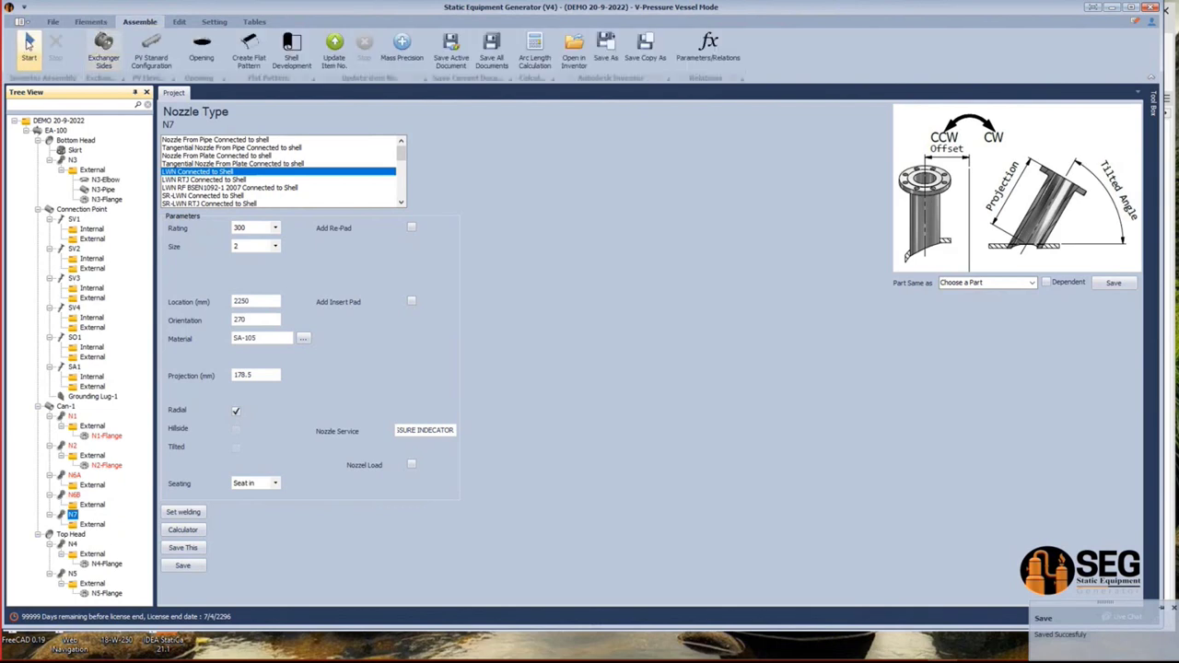
click(55, 46)
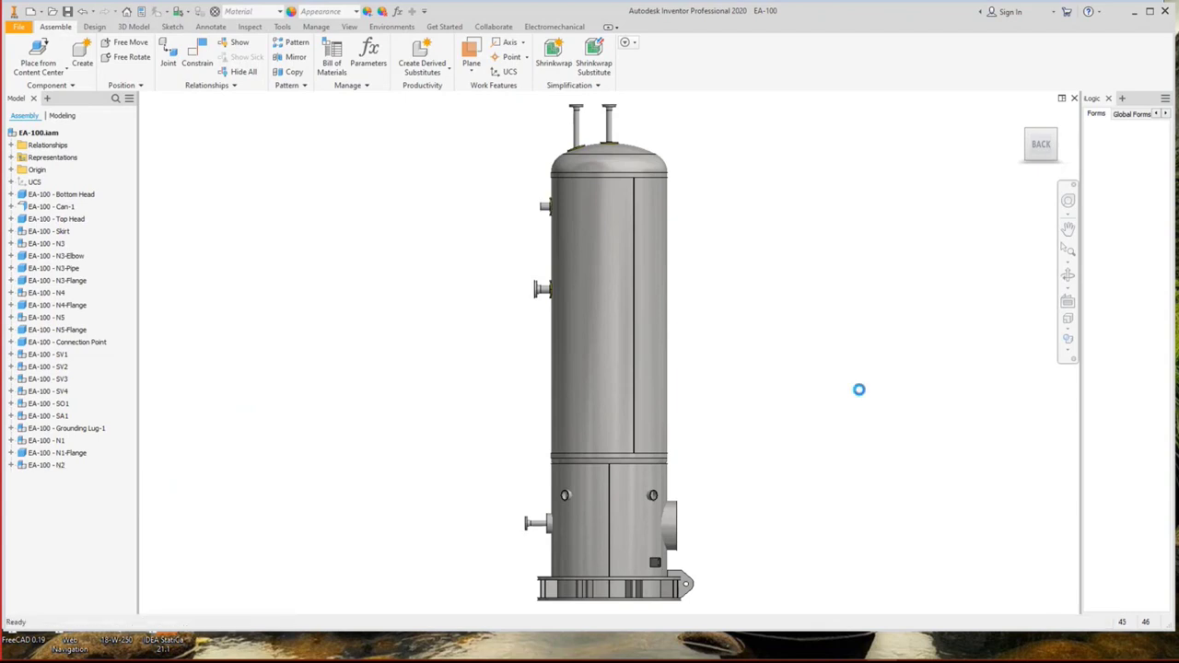
key(ctrl+s)
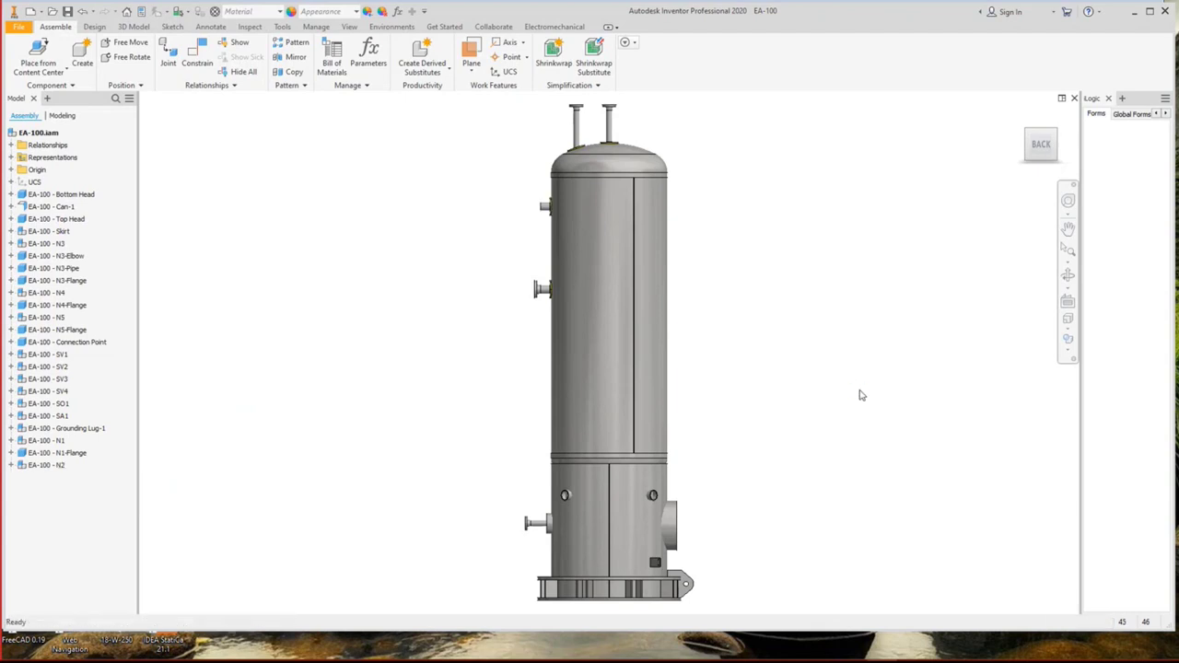
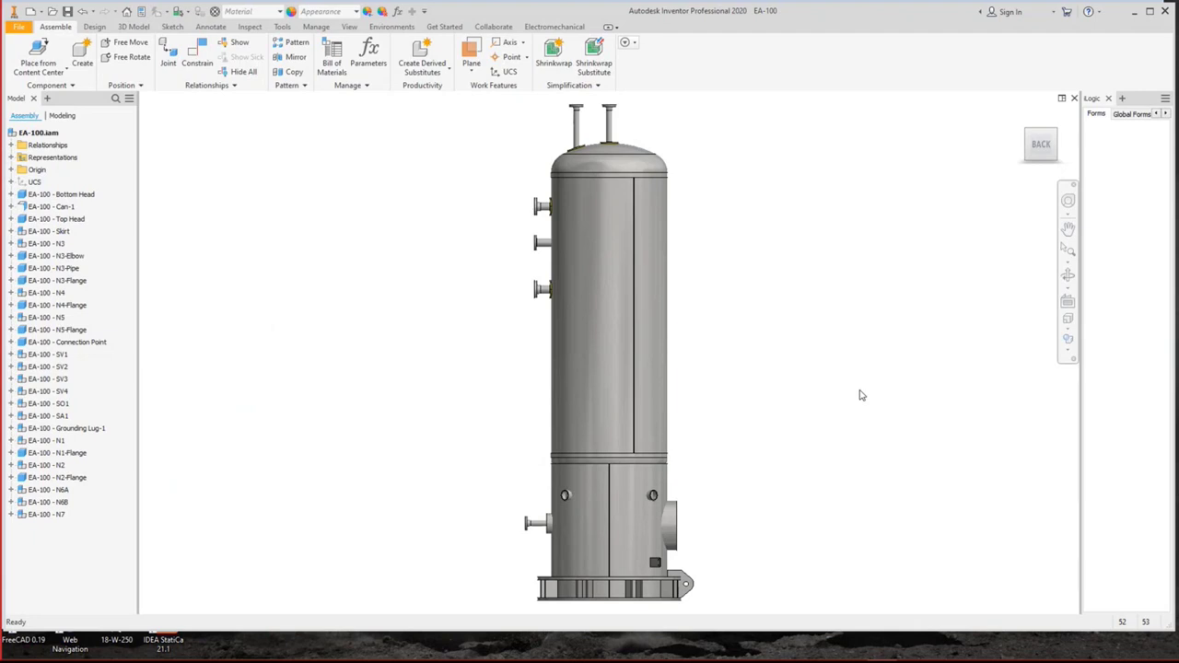
click(1068, 274)
drag(842, 296, 737, 358)
key(F5)
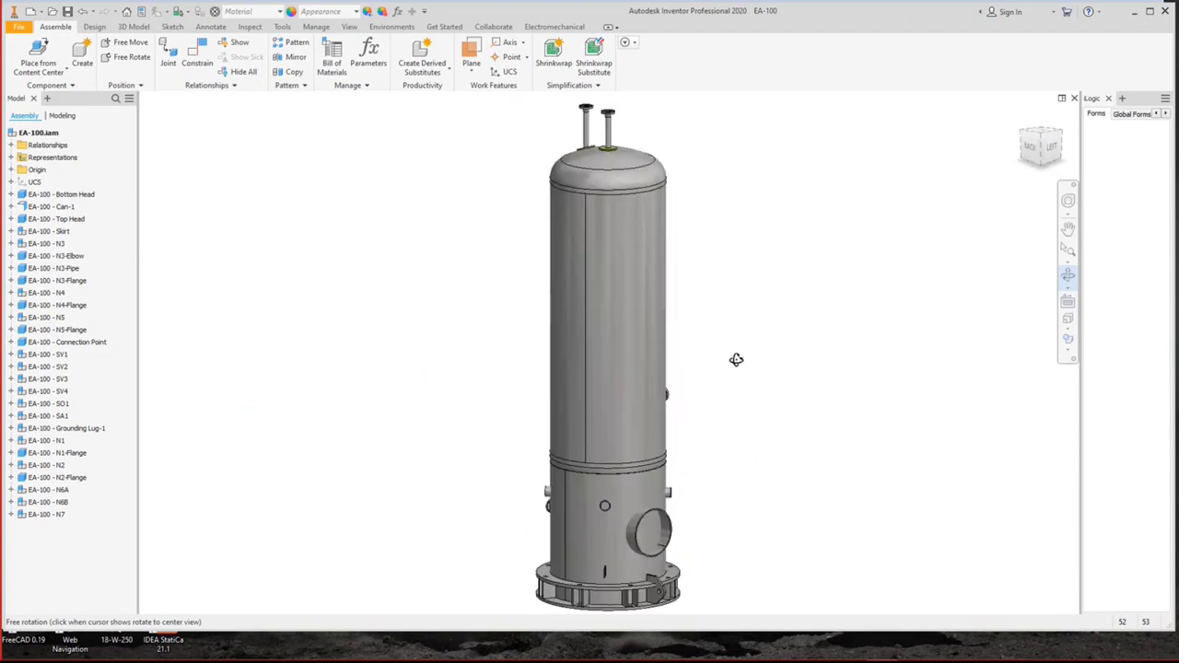
right_click(726, 317)
click(790, 311)
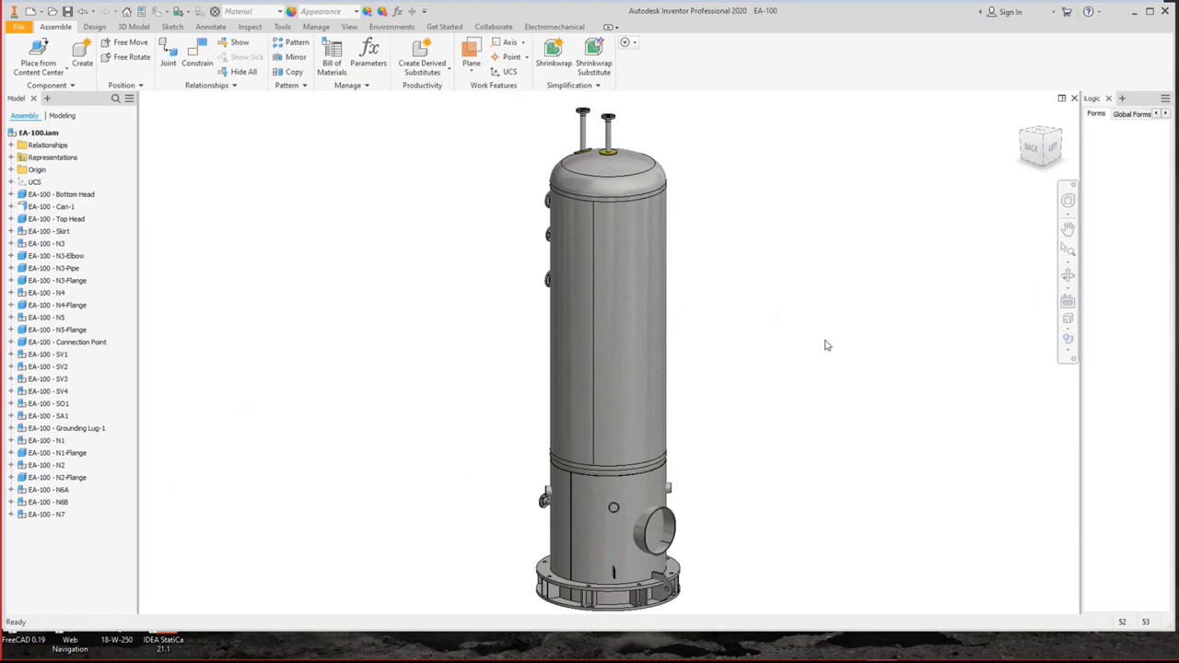
click(1032, 149)
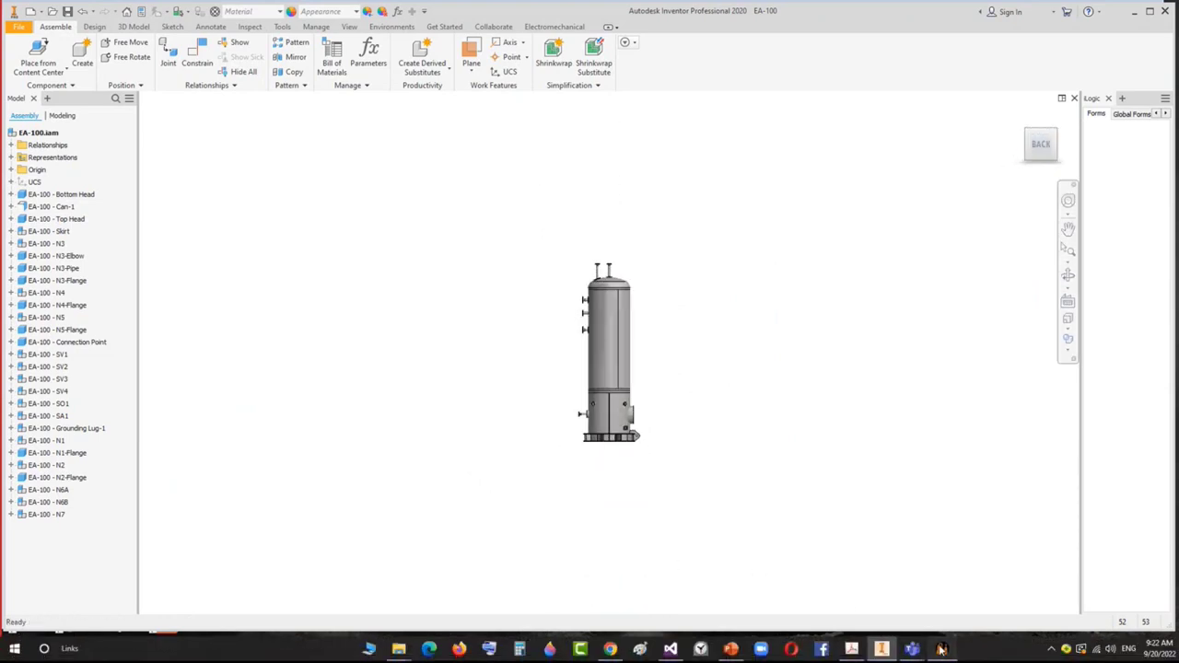
Switch back to Static Equipment Generator, set nozzle N6B's location to 102 mm, and save it.
click(942, 648)
click(74, 496)
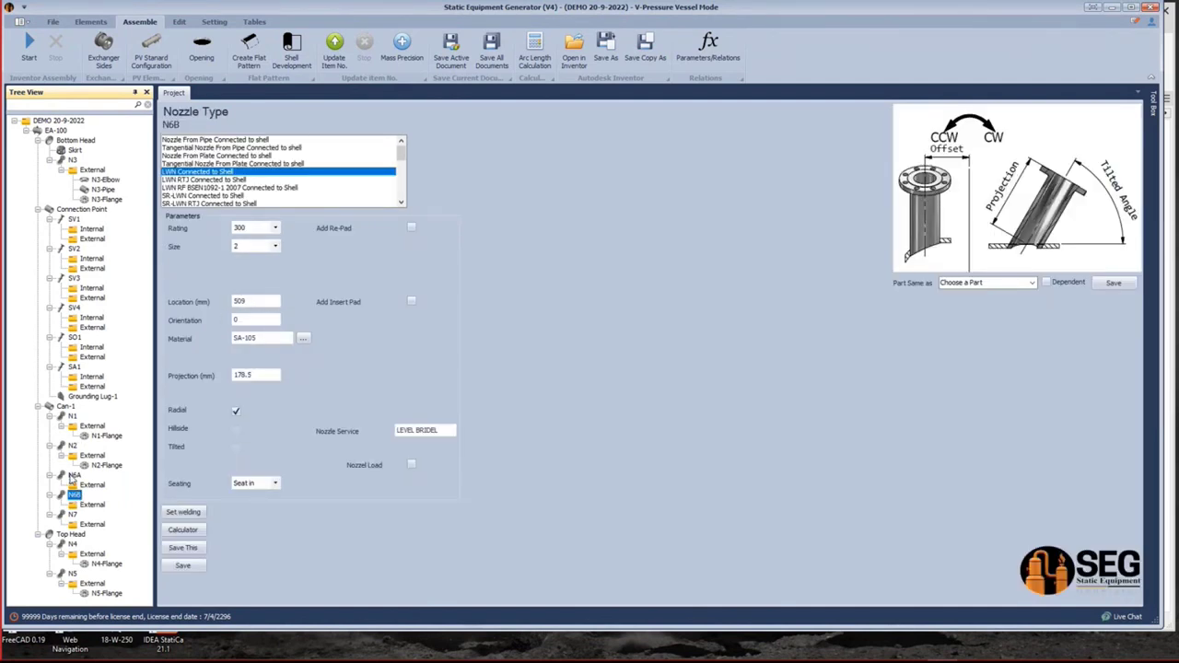
click(72, 475)
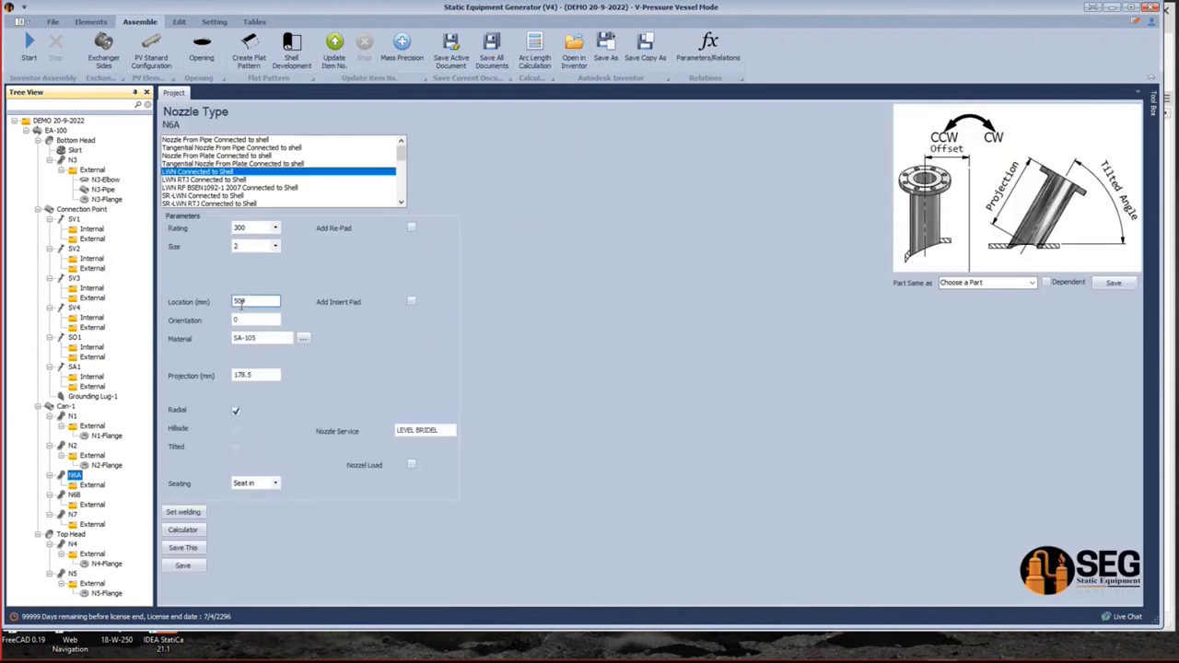
click(72, 495)
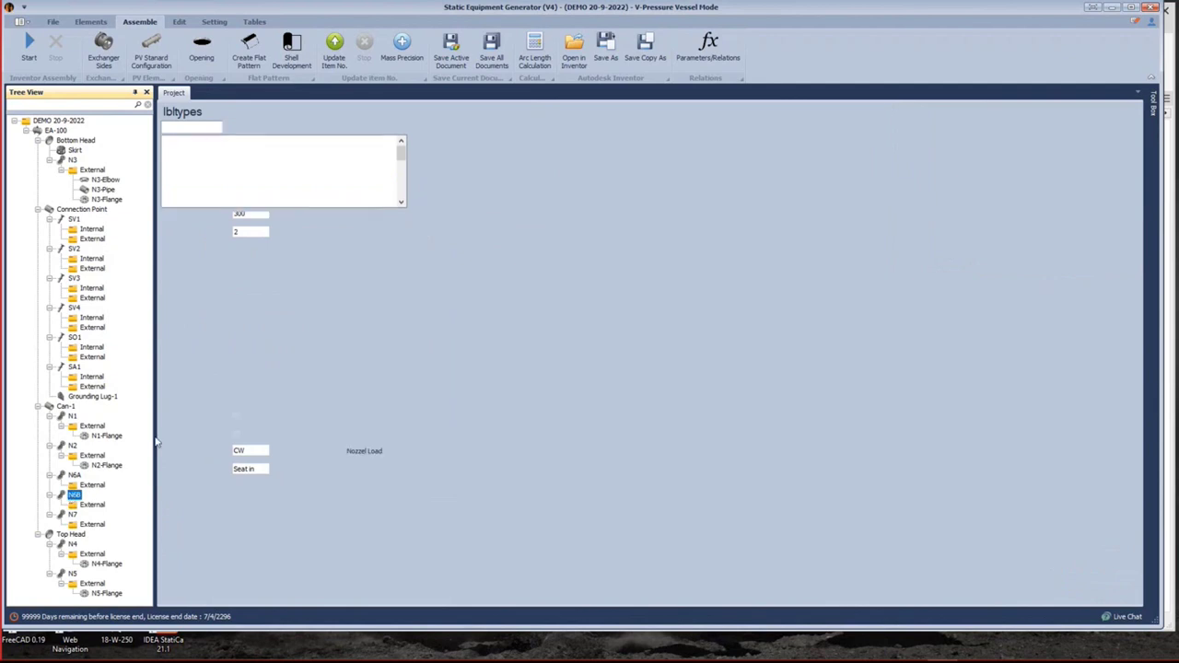
click(254, 304)
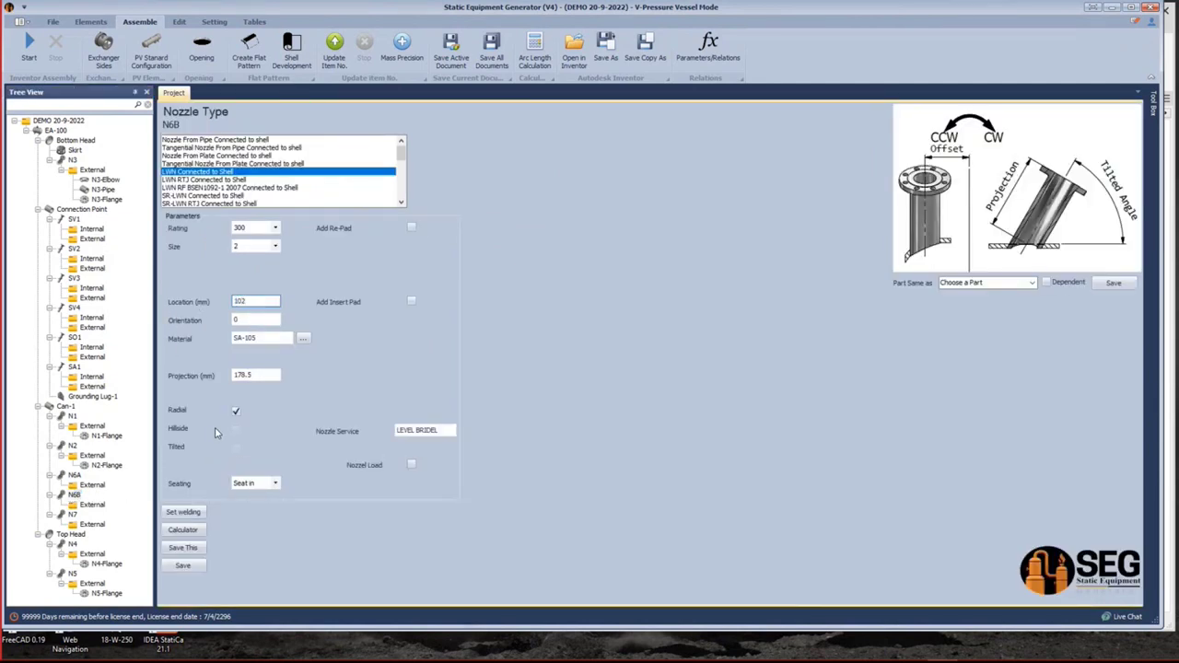
click(182, 566)
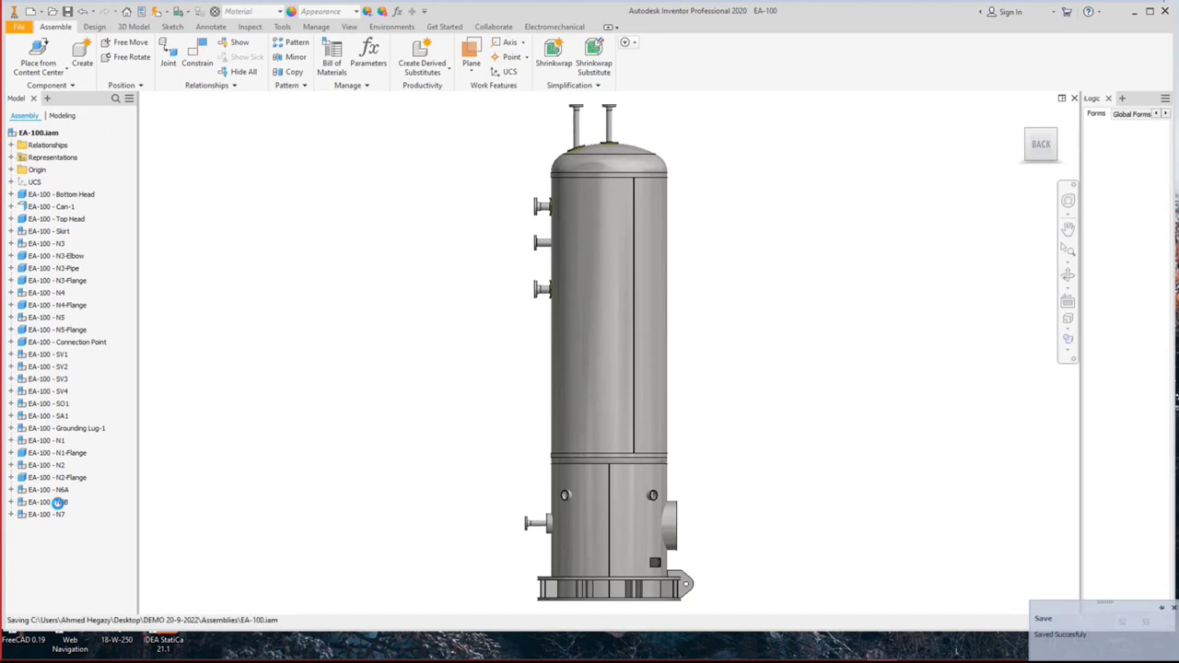
Examine the N6A and N6B level bridle nozzles on the vessel from the left side and from the back.
click(1069, 144)
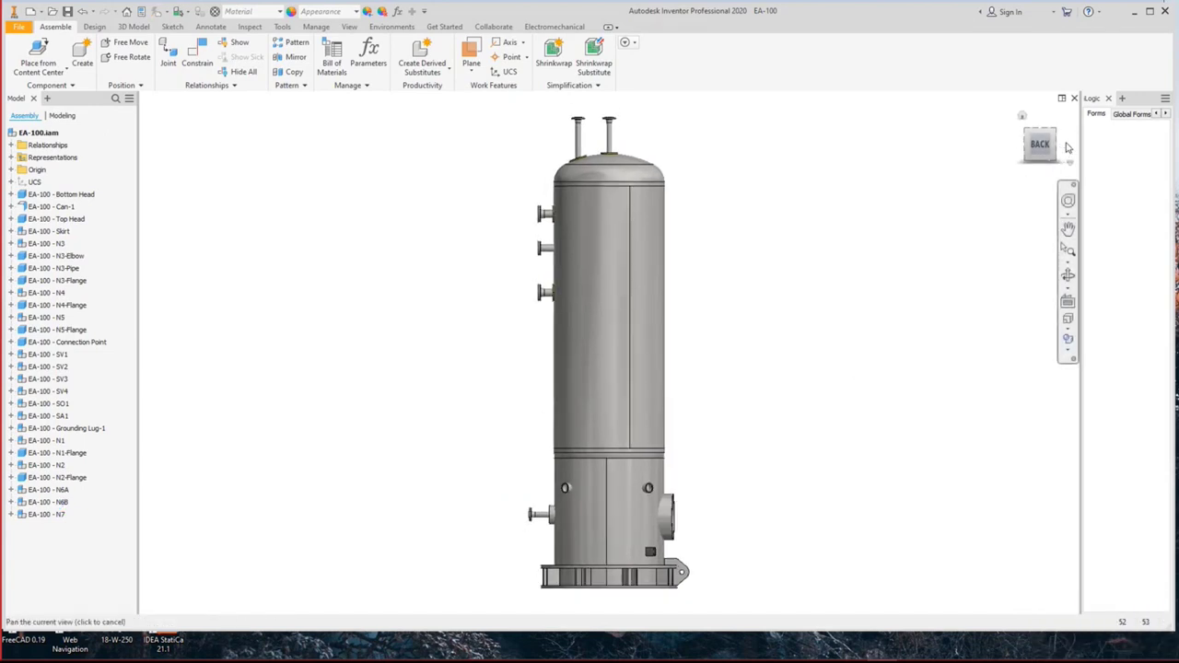
scroll(659, 393, up, 5)
scroll(658, 392, up, 3)
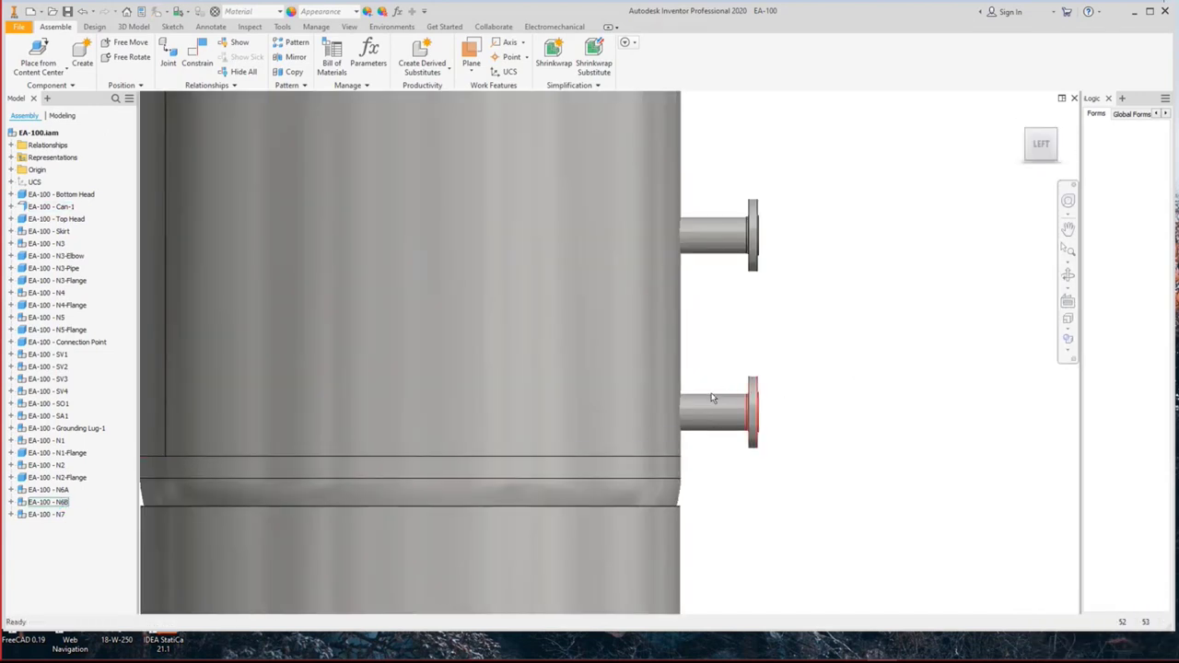
key(Home)
click(1067, 275)
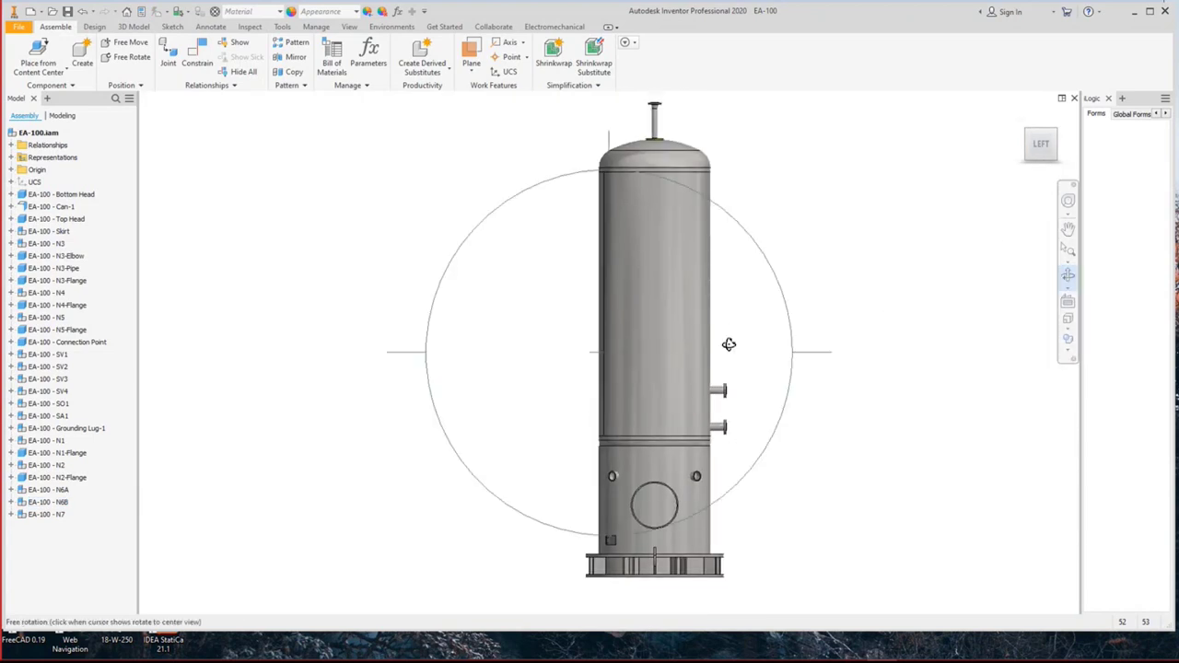
drag(729, 342, 848, 359)
right_click(800, 327)
click(827, 307)
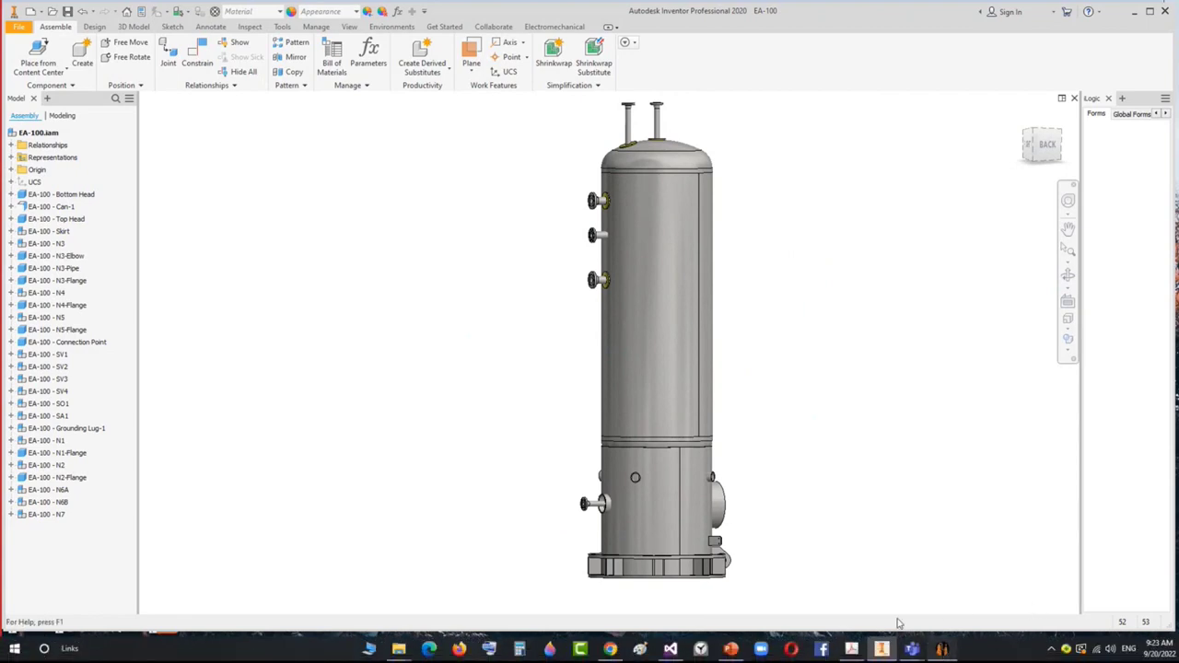
Return to Static Equipment Generator and add a shell nozzle named M1 to Can-1 without copying another part.
click(882, 649)
click(64, 406)
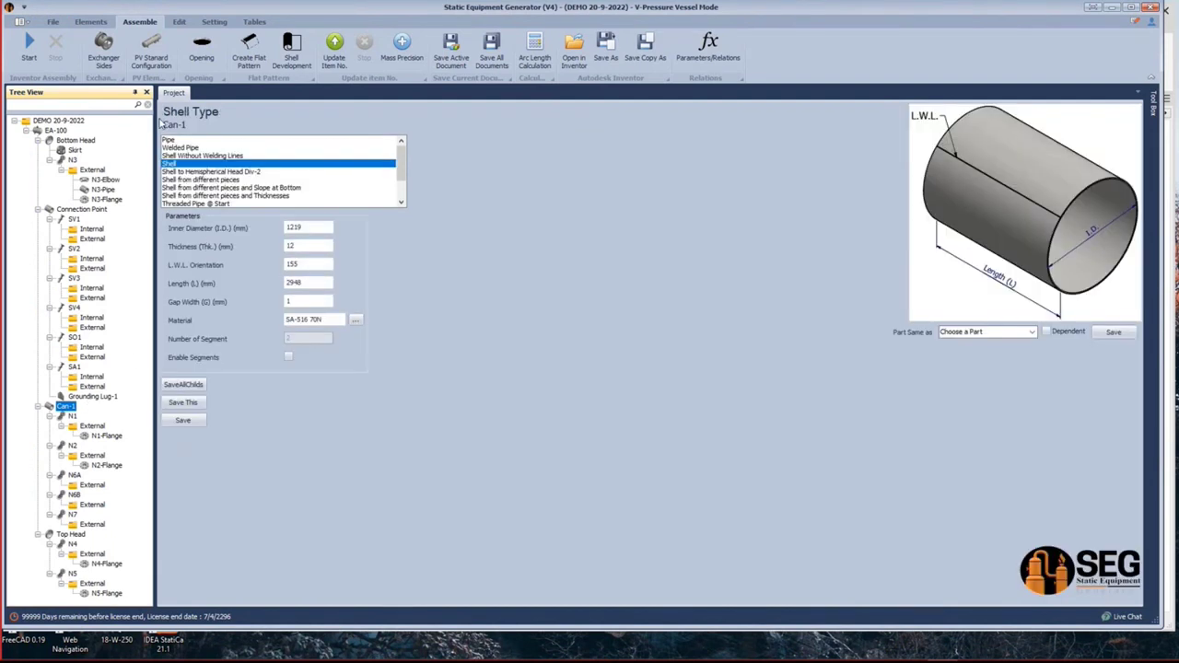
click(101, 22)
click(309, 46)
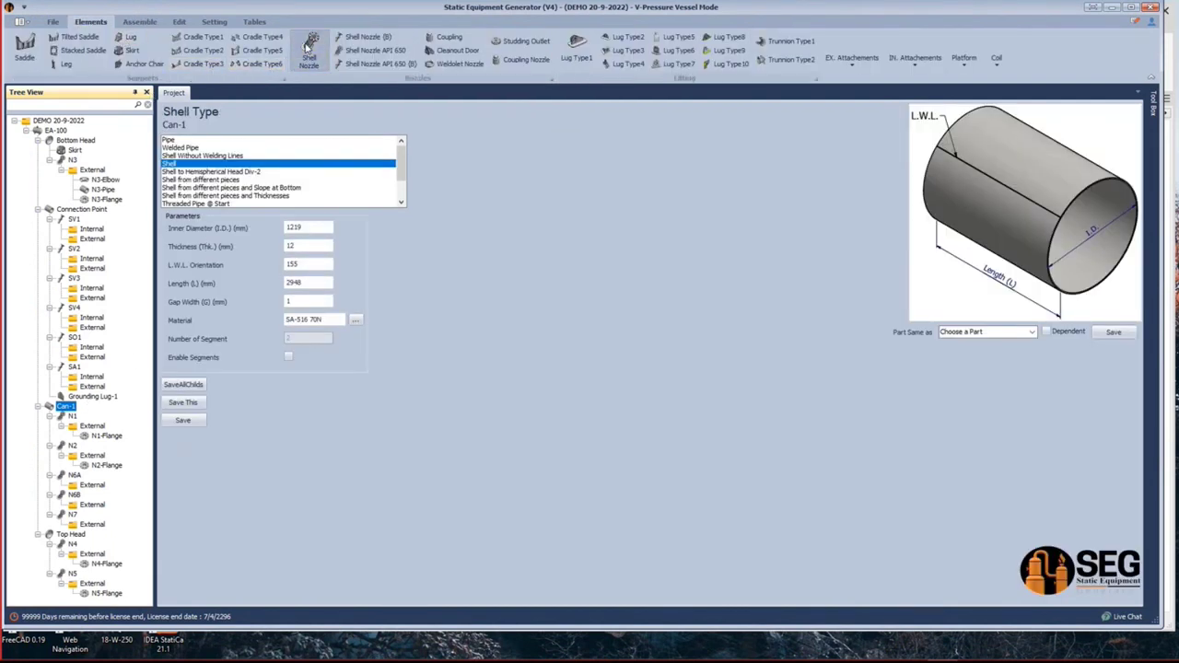
text(N)
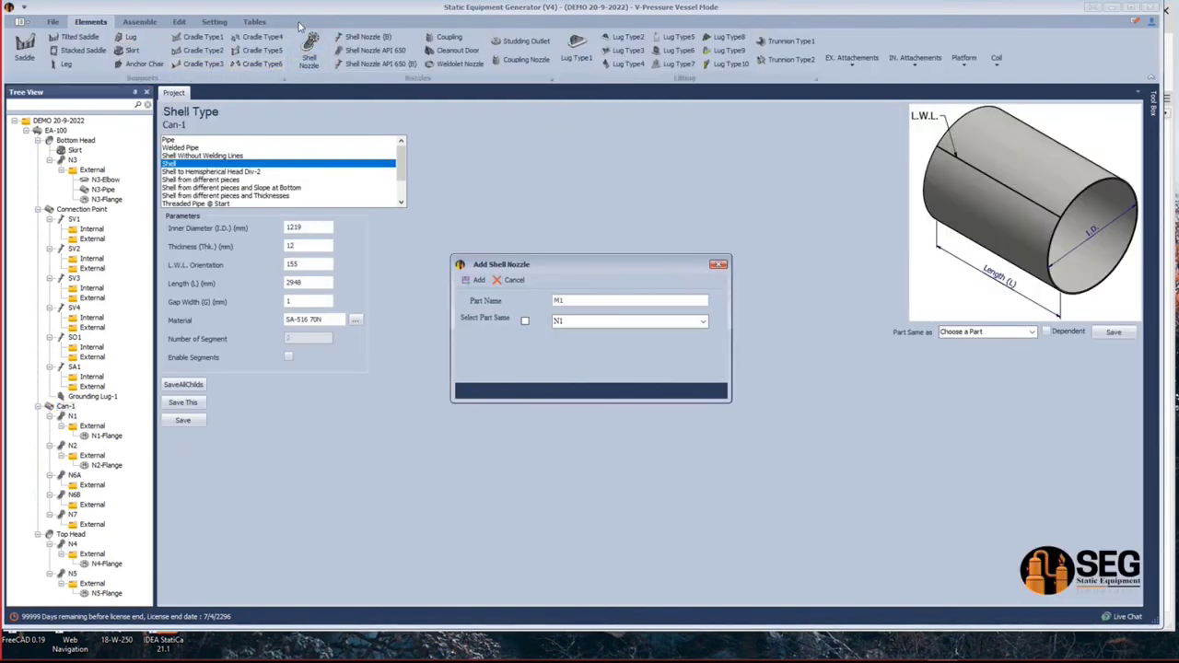
text(1)
click(474, 279)
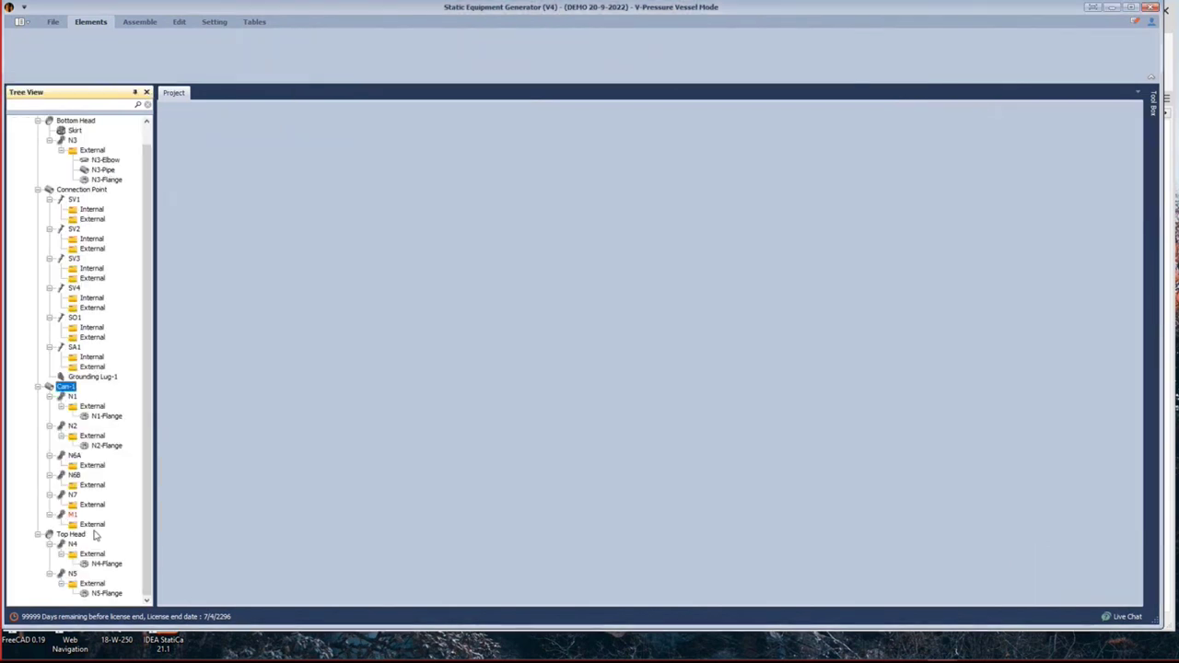
Set manway nozzle M1 on Can-1 to size 24 with schedule XS.
click(73, 515)
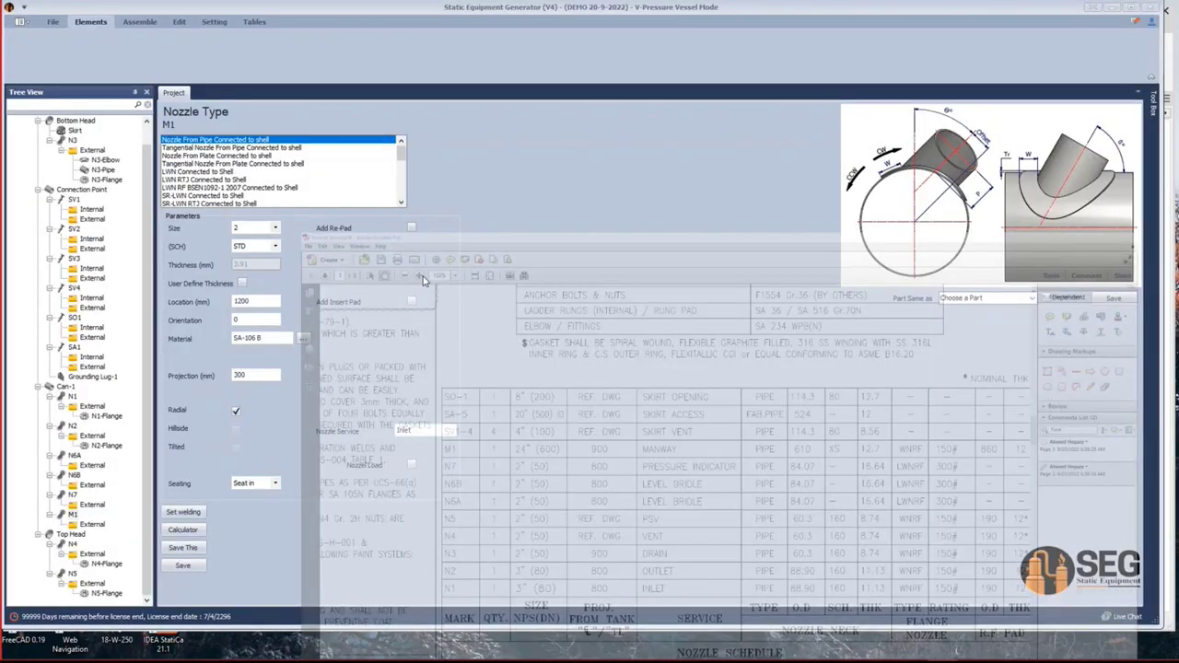
click(275, 227)
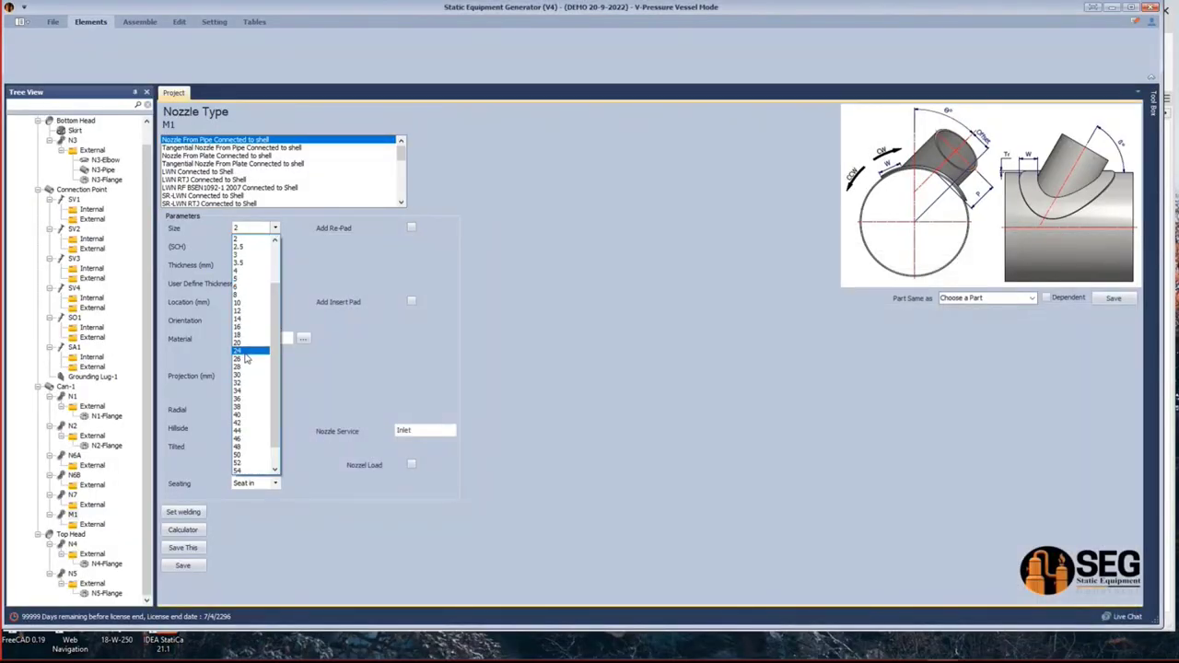
click(246, 359)
click(274, 246)
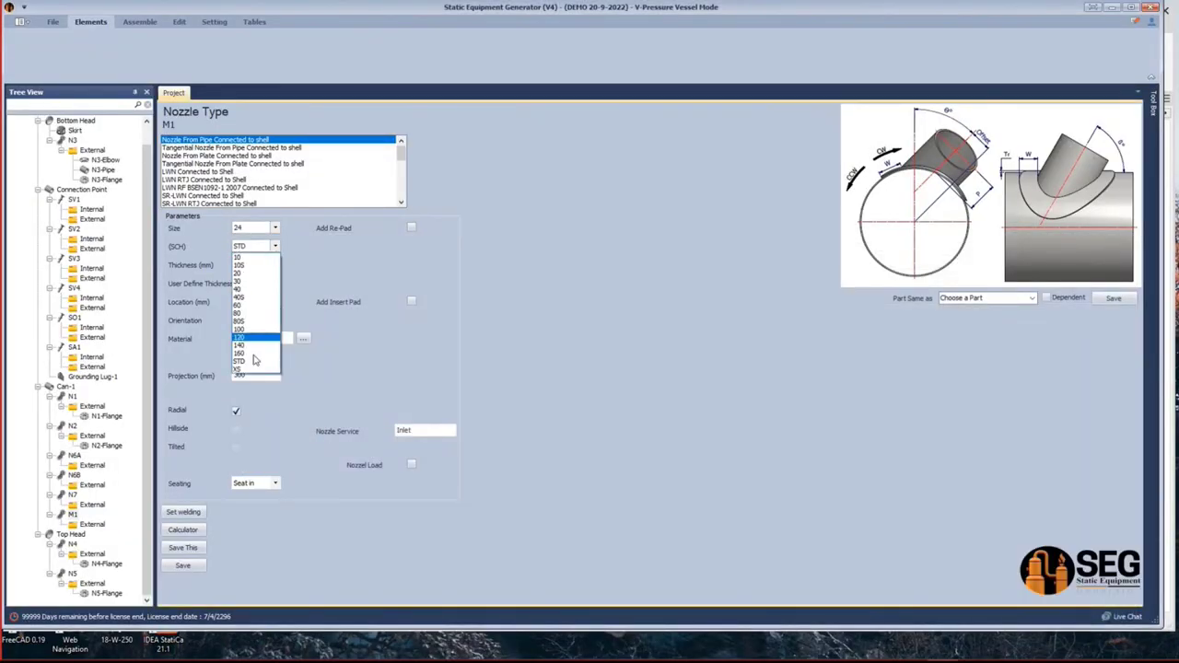
click(242, 369)
Add a re-pad to M1 with 125 mm width, 12 mm thickness and material SA-516 70N.
click(411, 229)
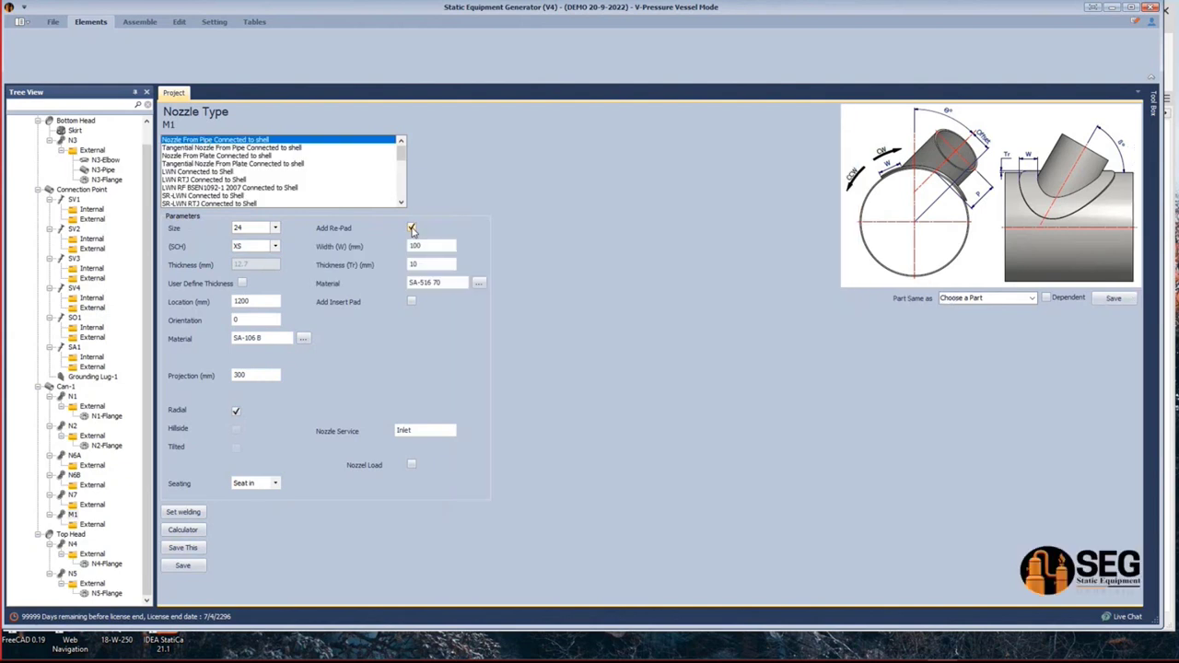
double_click(422, 246)
text(125)
double_click(423, 264)
text(12)
click(454, 284)
Set M1's location to 712 mm, orientation to 90 and nozzle service to MANWAY, and save it.
double_click(243, 301)
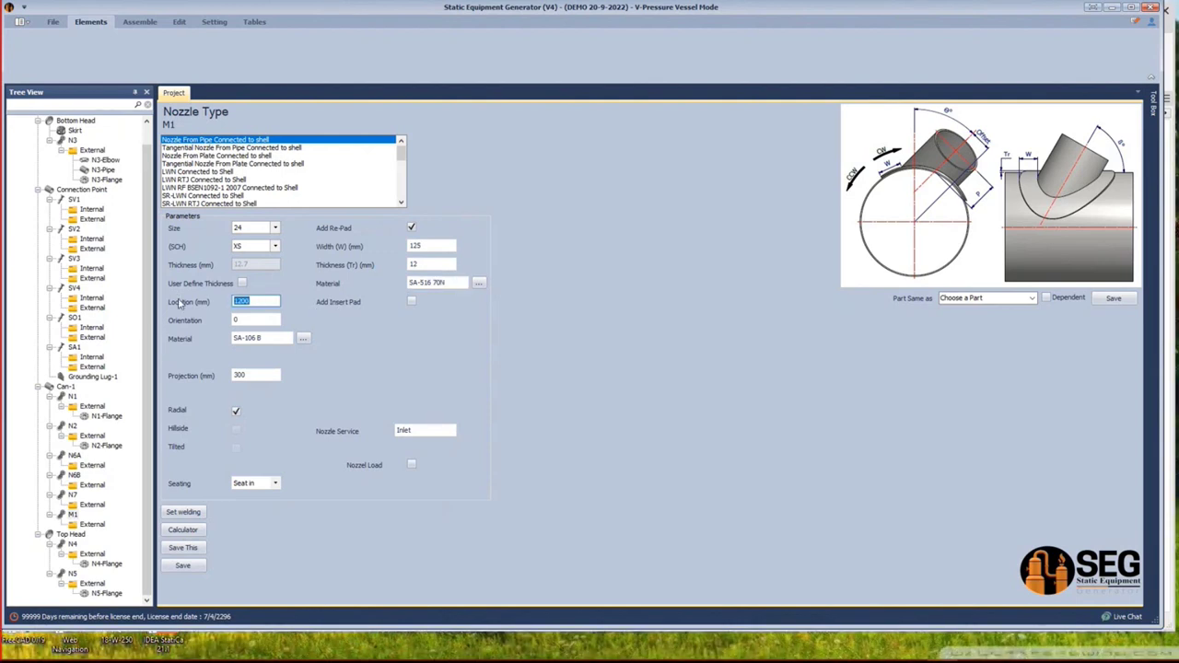
text(712)
click(236, 319)
key(Tab)
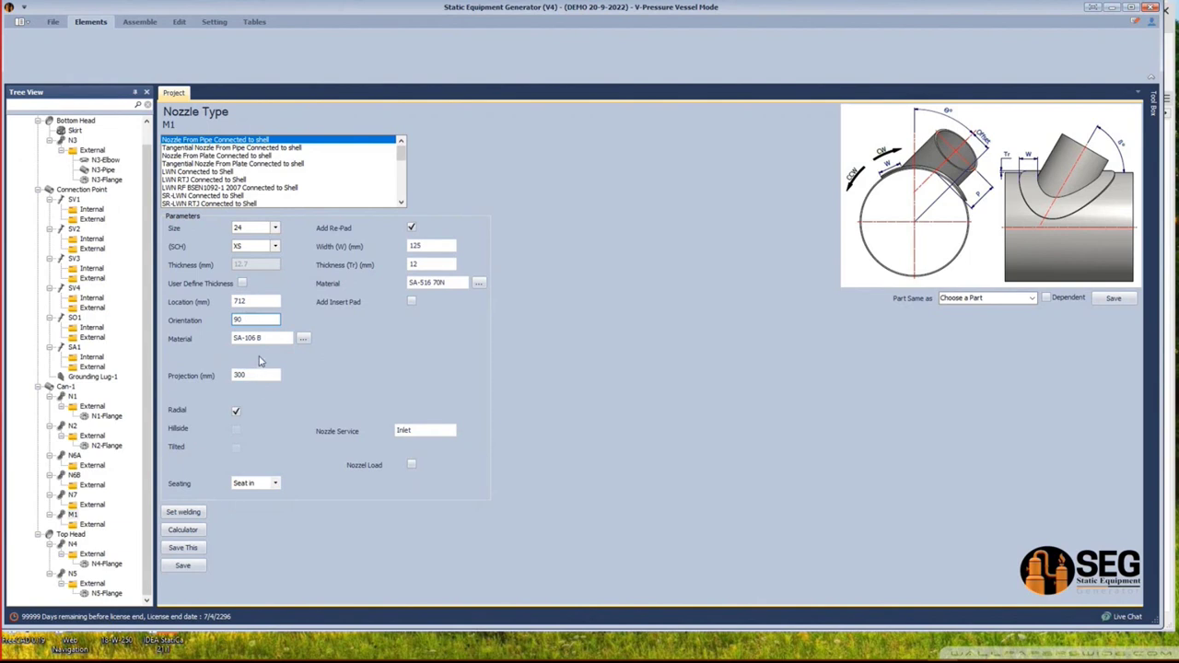
click(400, 430)
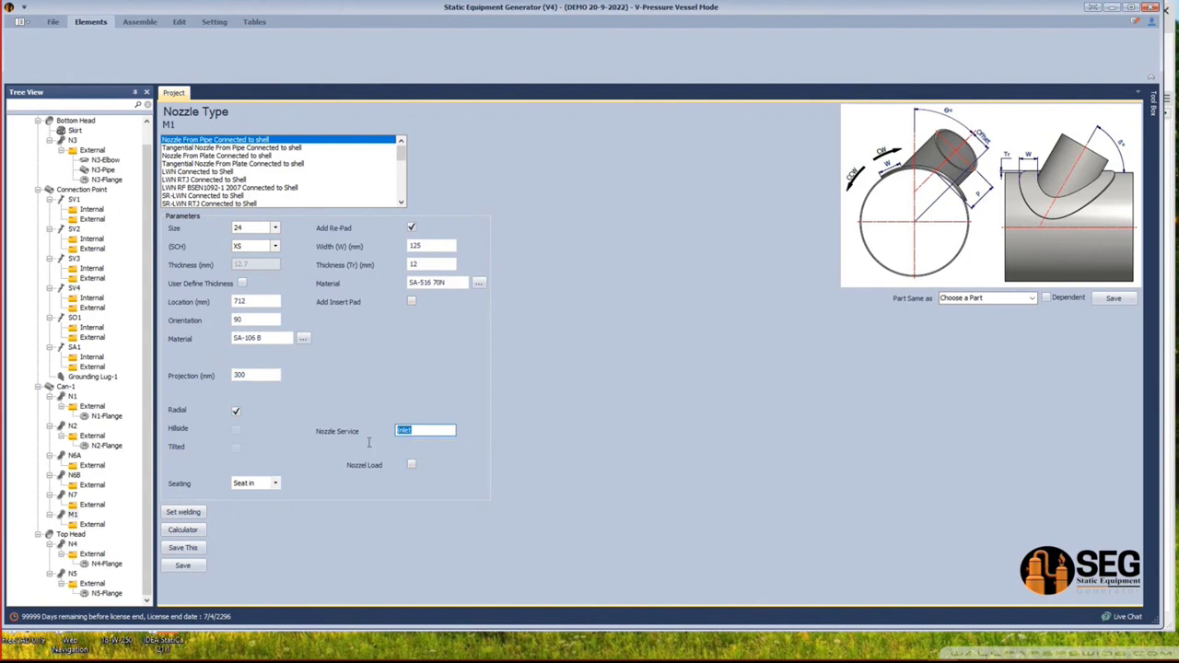
text(MANWAY)
click(183, 566)
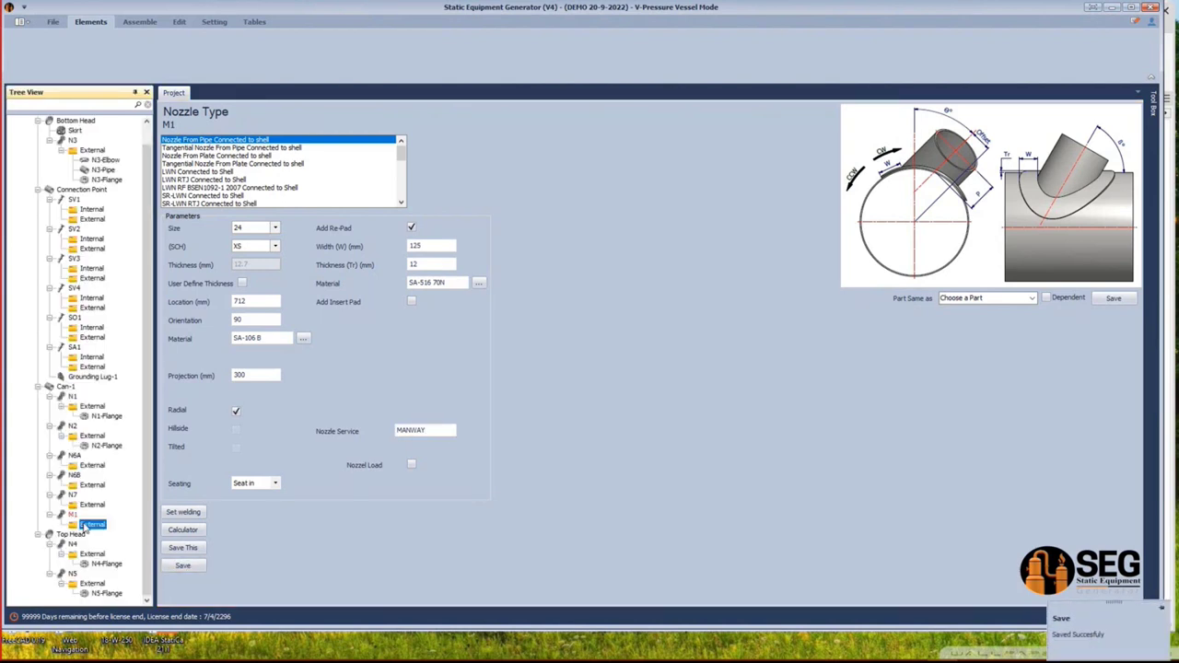
Add a flange named M1-Flange to M1's external parts without copying another part.
click(185, 46)
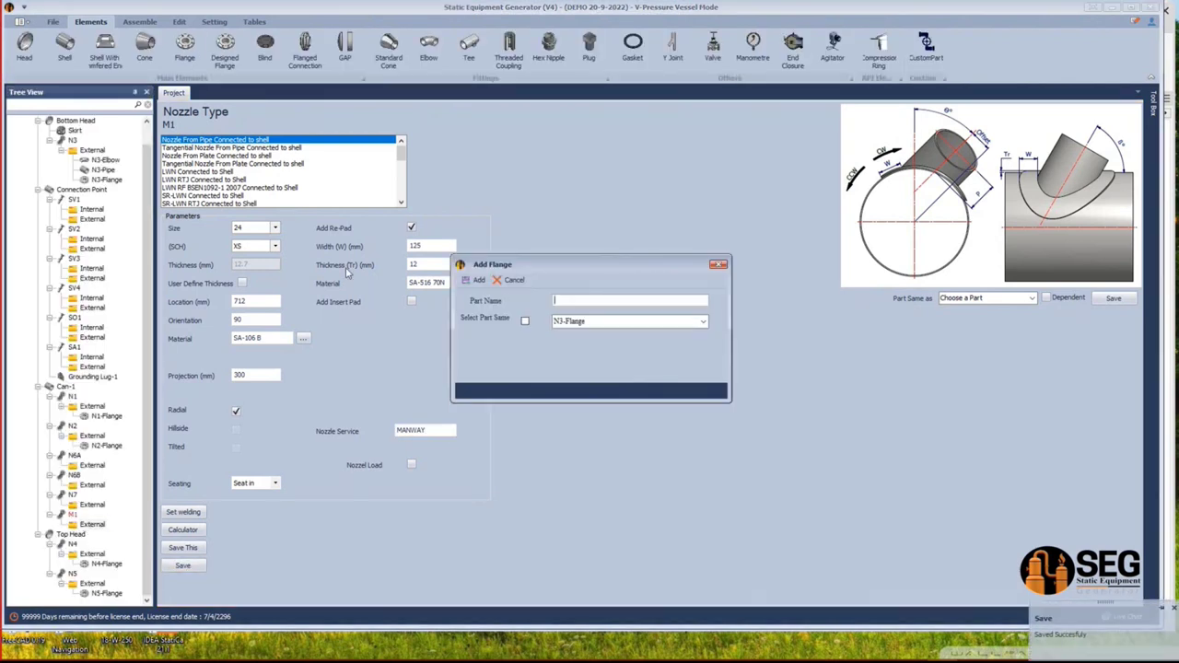
text(M1-Flange)
key(Return)
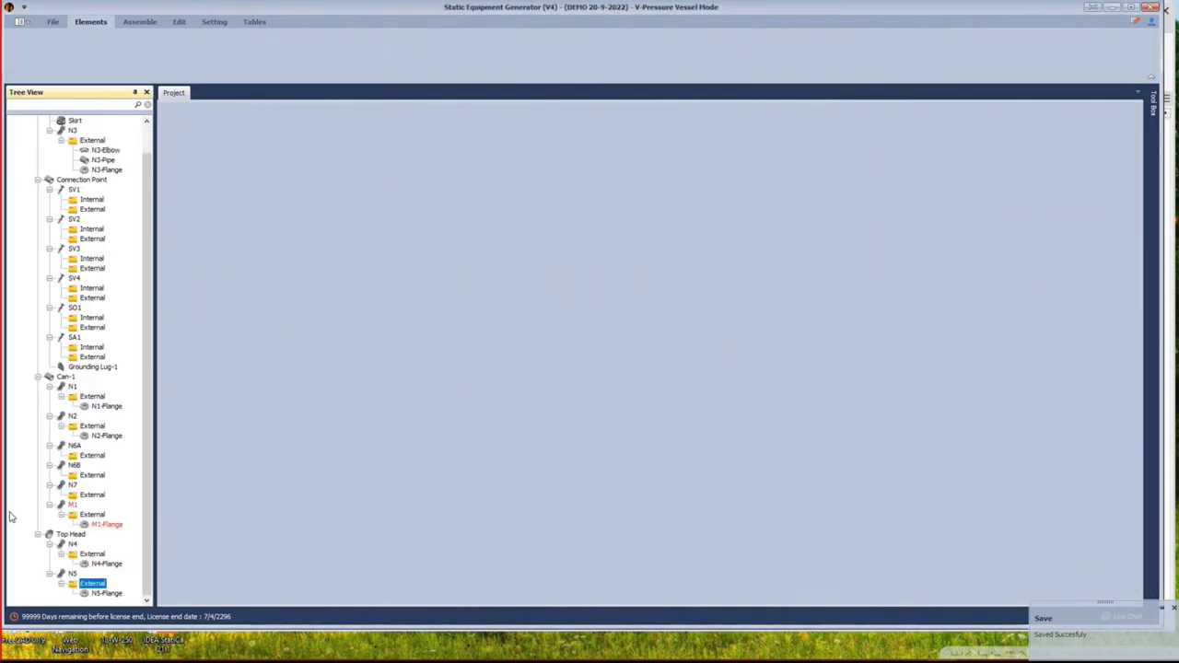
Define M1-Flange as WN-RF ASME B16.5, rating 150, size 24, pipe schedule XS, and save it.
click(104, 525)
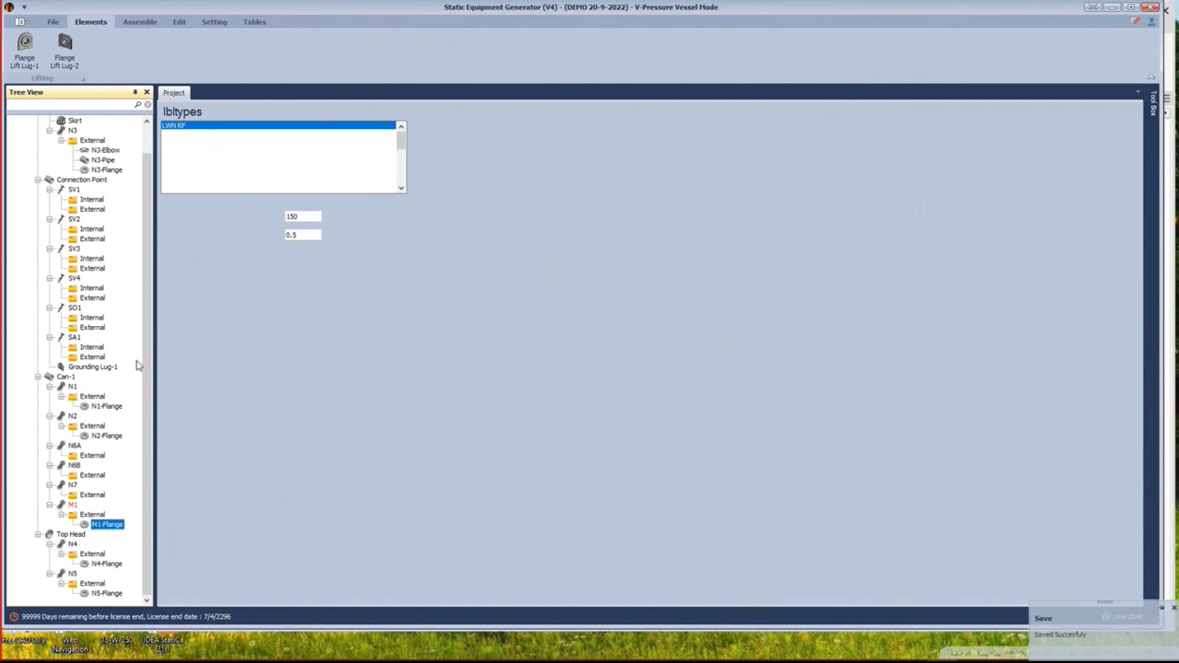
click(202, 188)
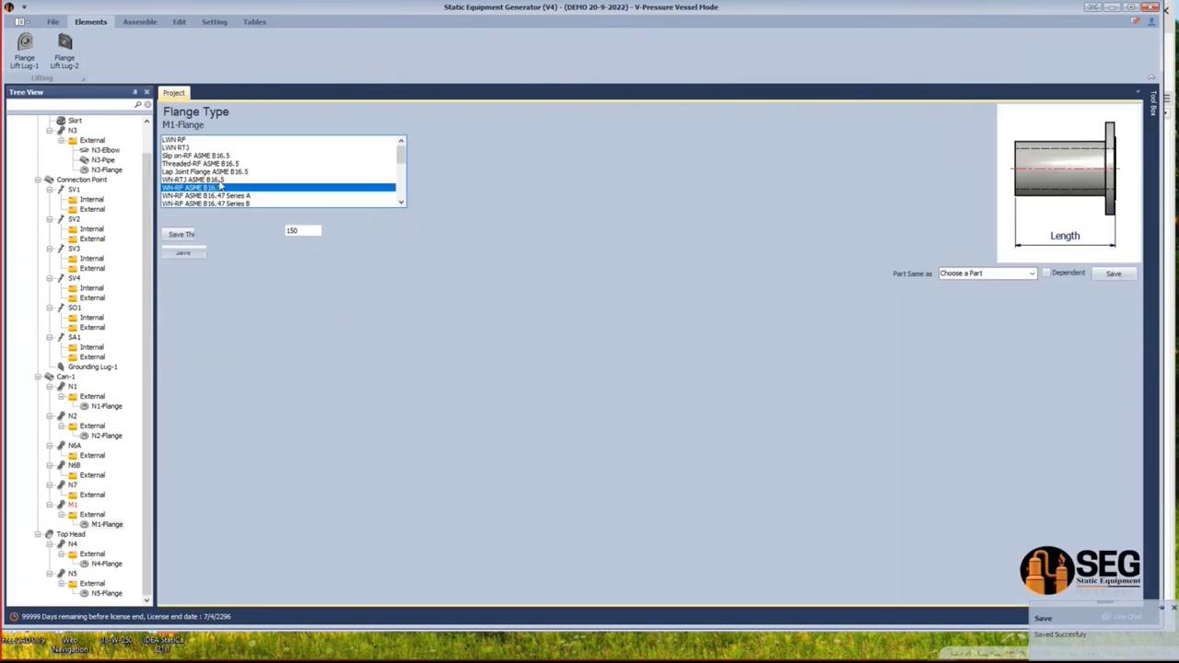
click(326, 249)
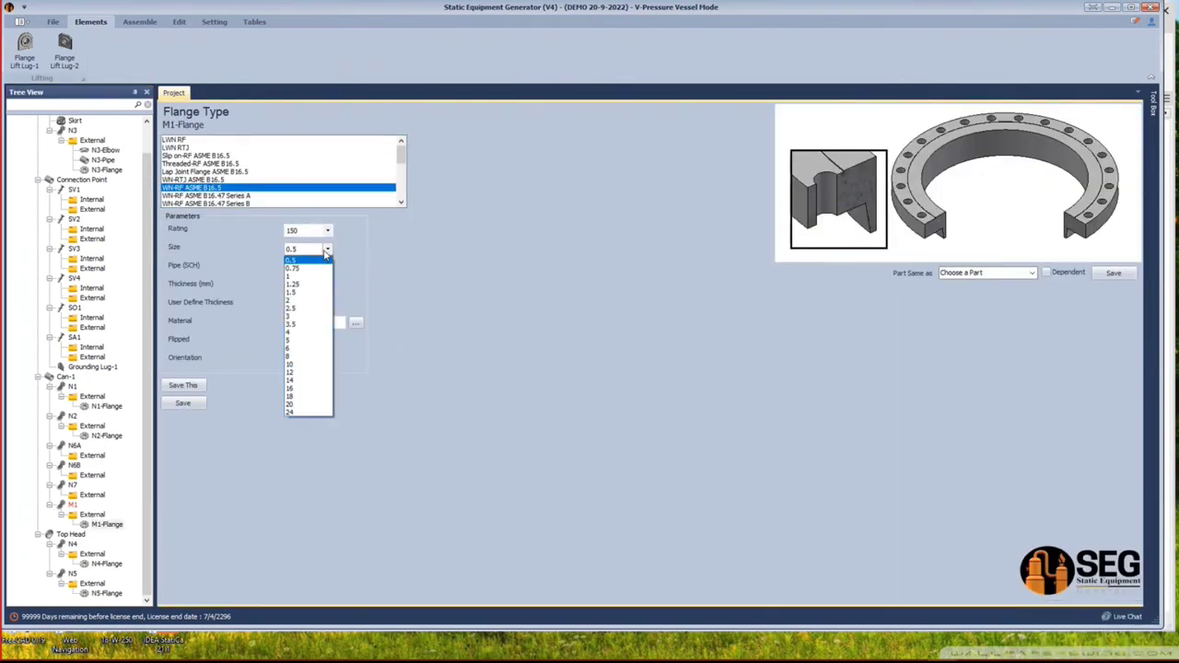
click(305, 411)
click(318, 268)
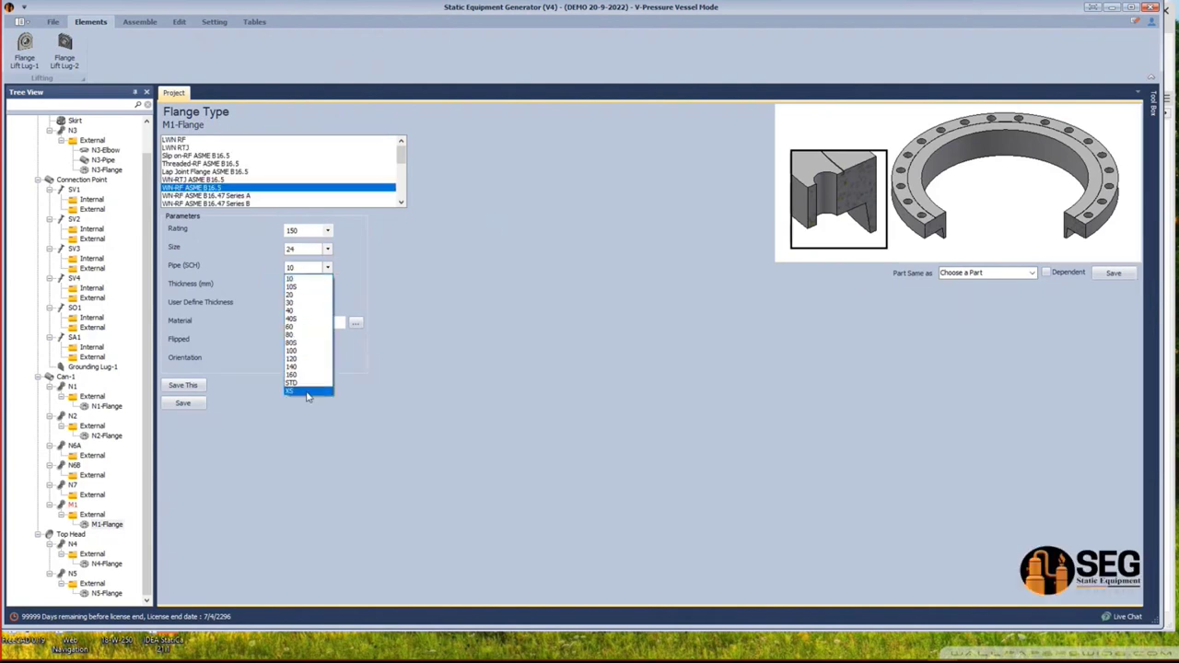
click(304, 393)
click(183, 404)
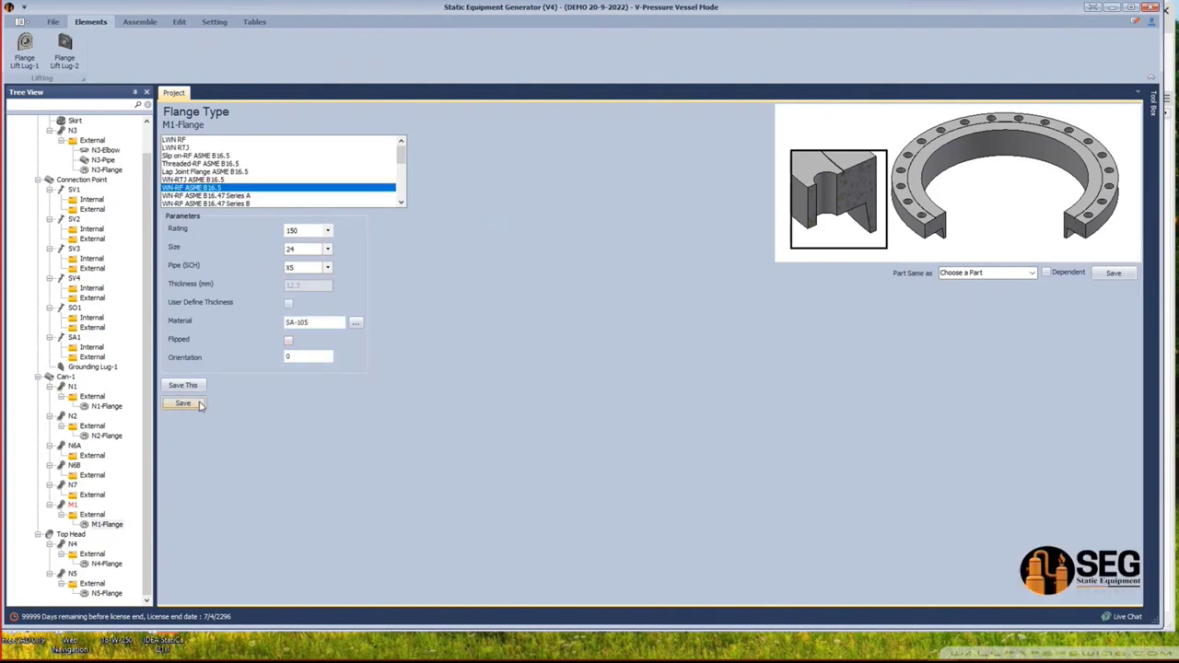
Calculate M1's nozzle projection for 900 mm from the vessel centreline and save the result to the nozzle.
click(75, 507)
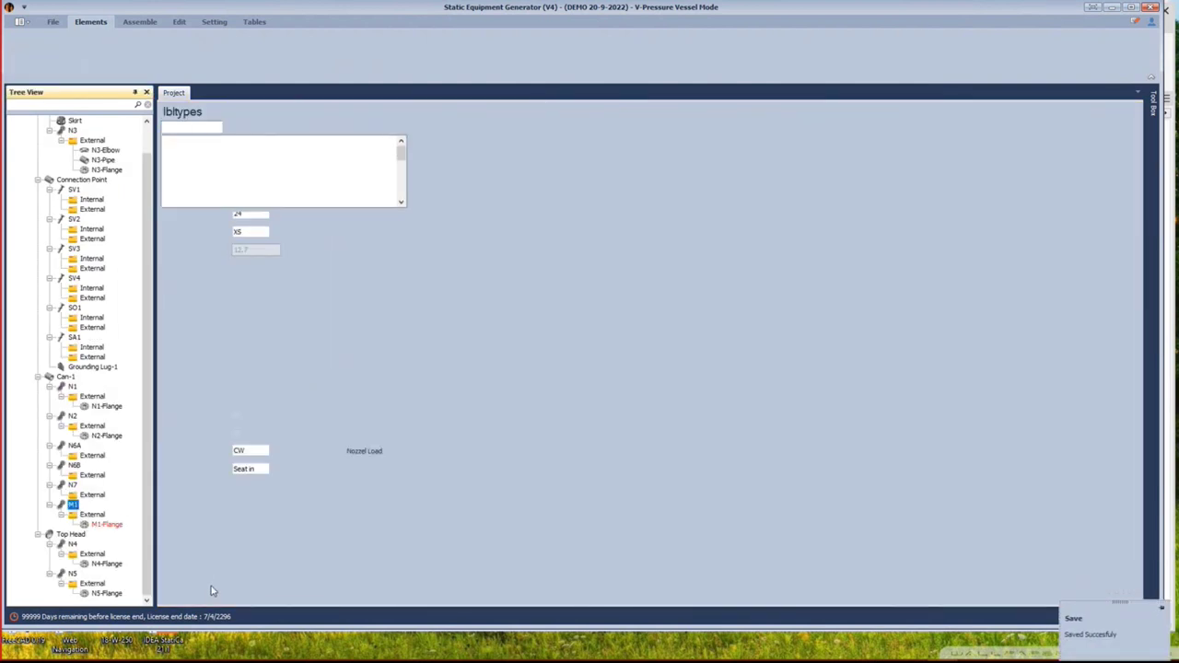
click(183, 530)
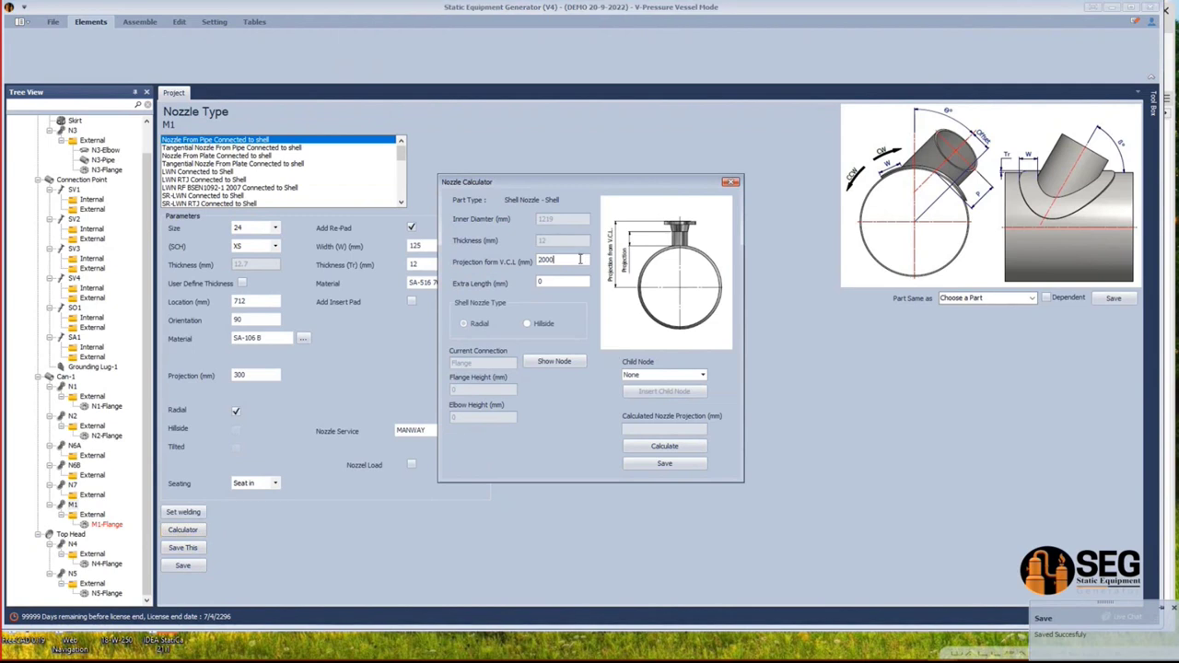
click(634, 447)
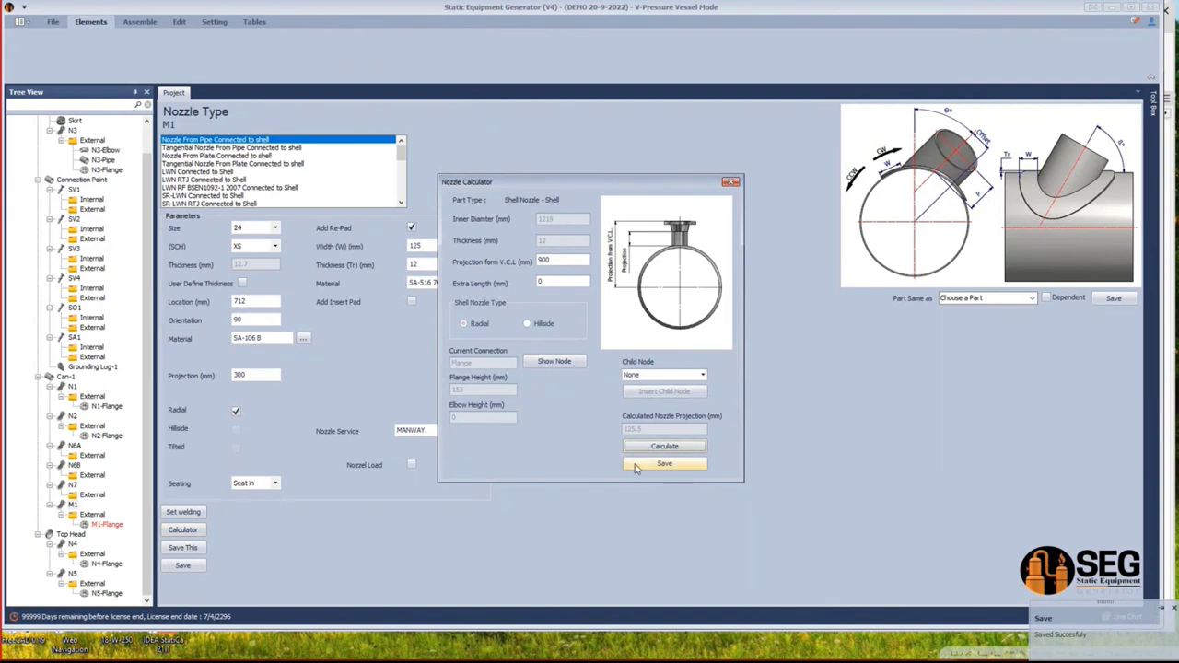
click(636, 465)
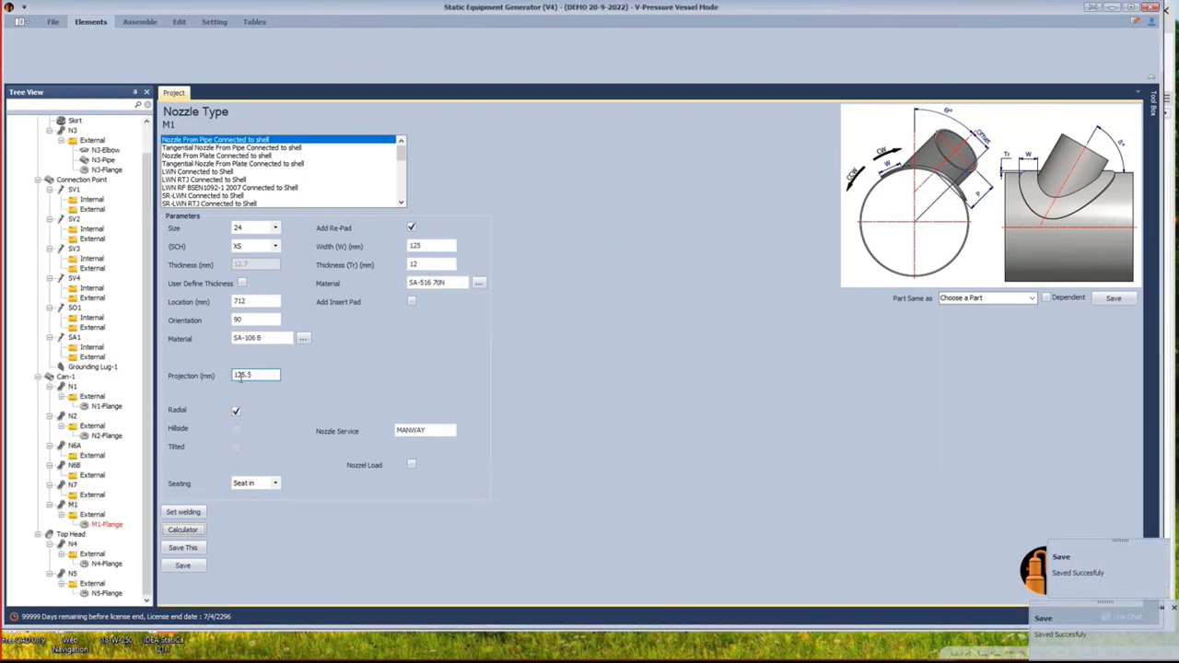
Add a gasket named M1-Gasket to M1's external parts.
click(93, 515)
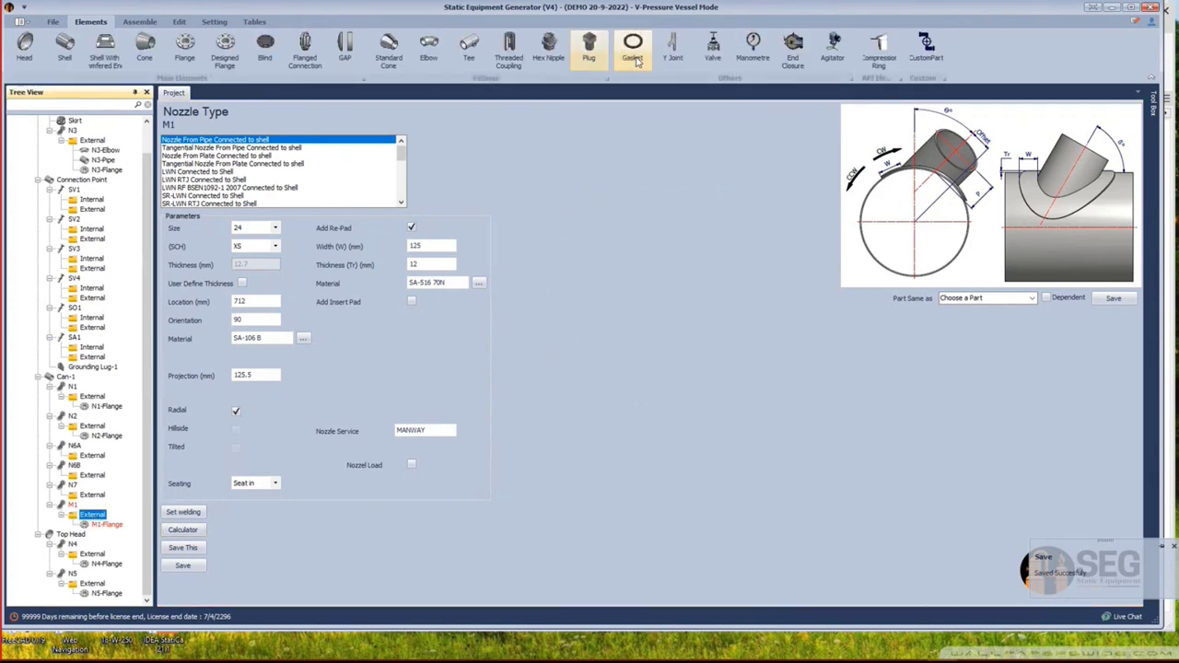
click(634, 57)
text(M1-G)
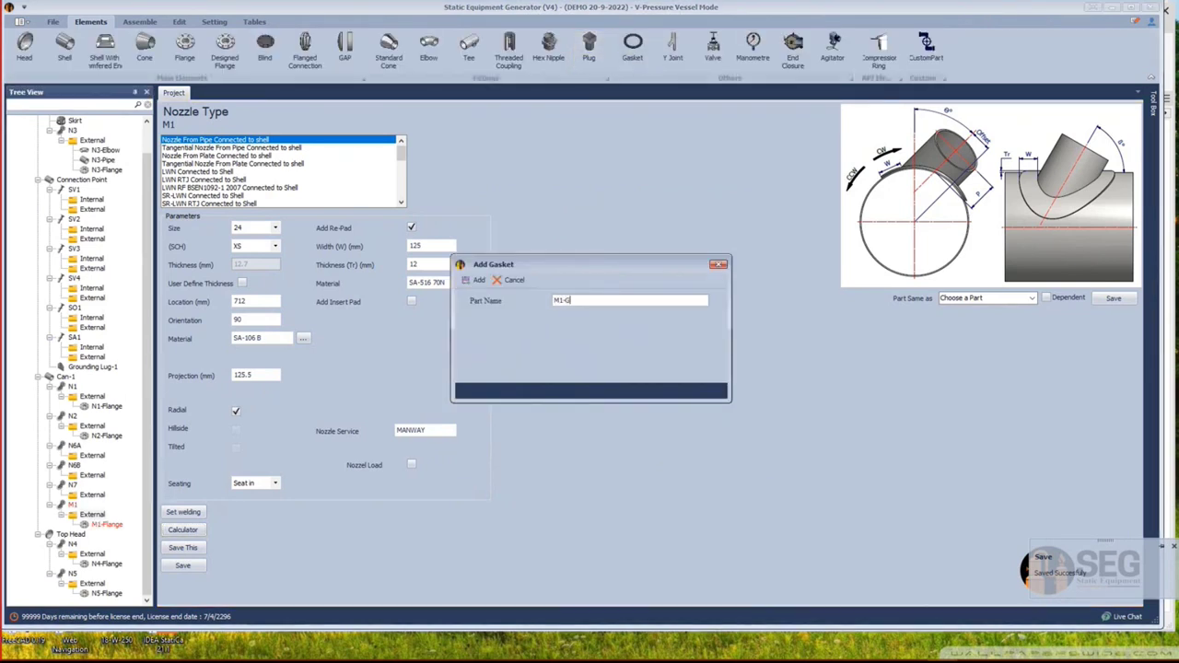
text(asket)
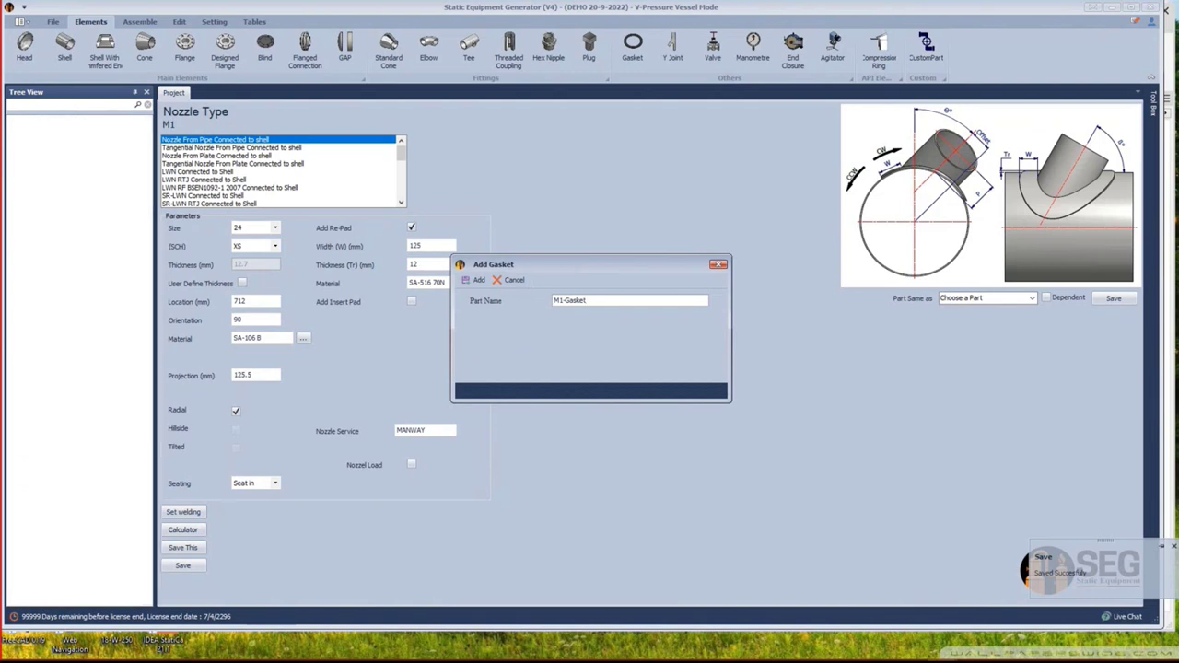
key(Return)
Define M1-Gasket as an RF gasket for ASME B16.5 flanges, rating 150, size 24, and save it.
click(116, 526)
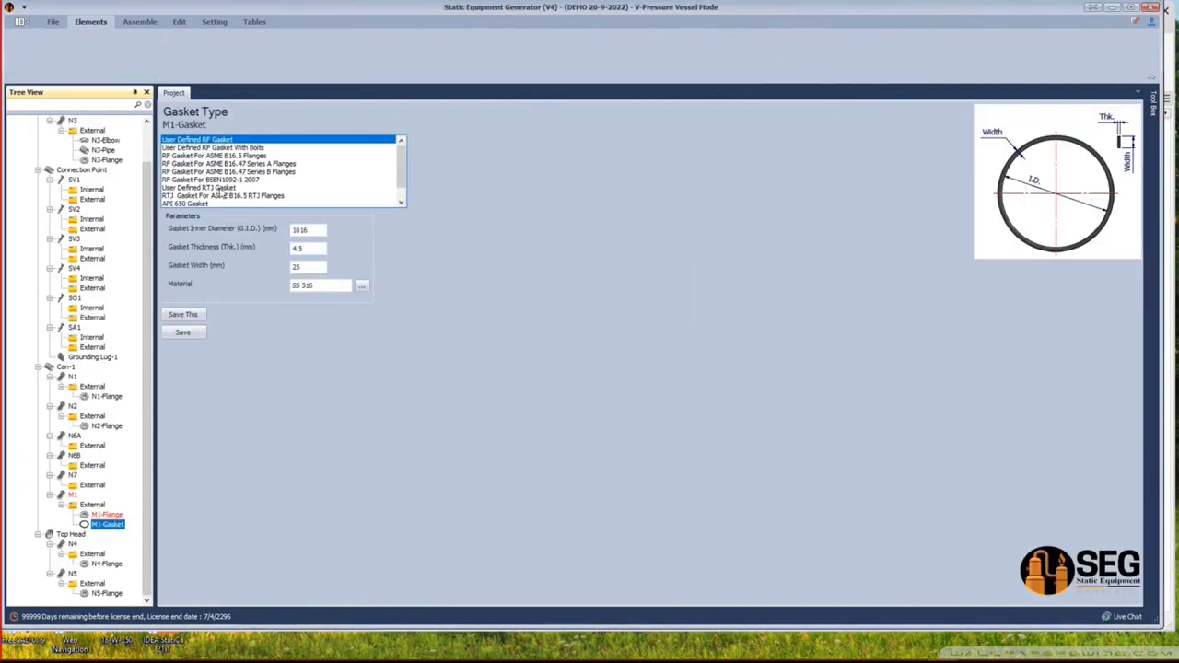
click(276, 156)
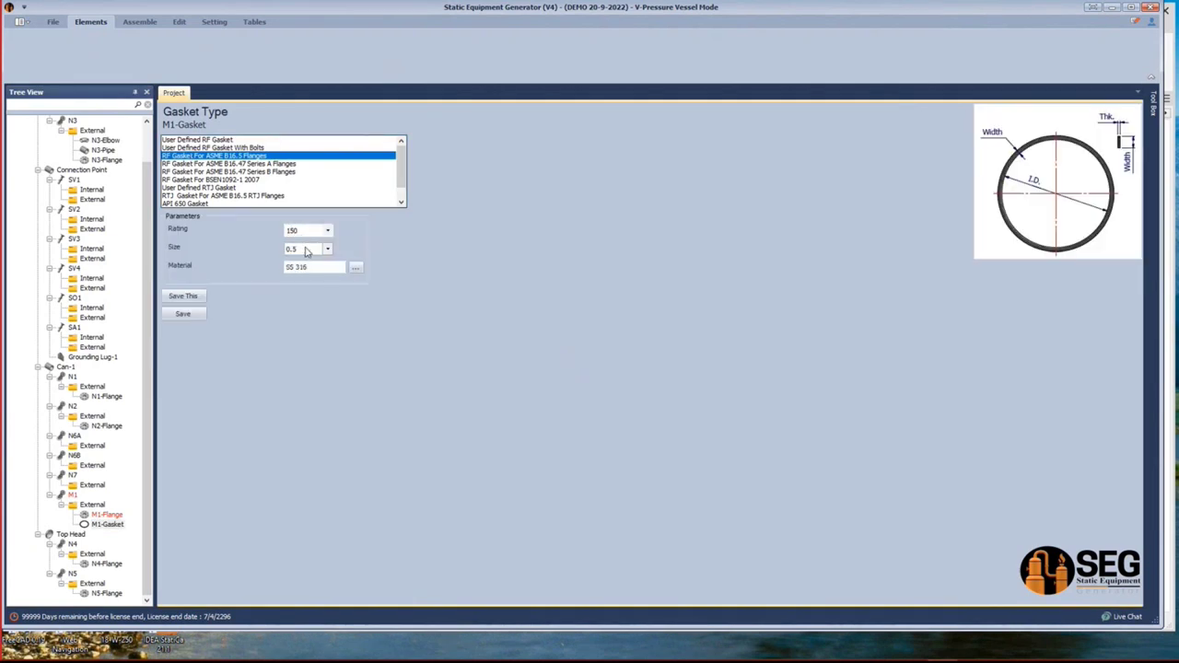
click(313, 249)
click(308, 412)
click(198, 315)
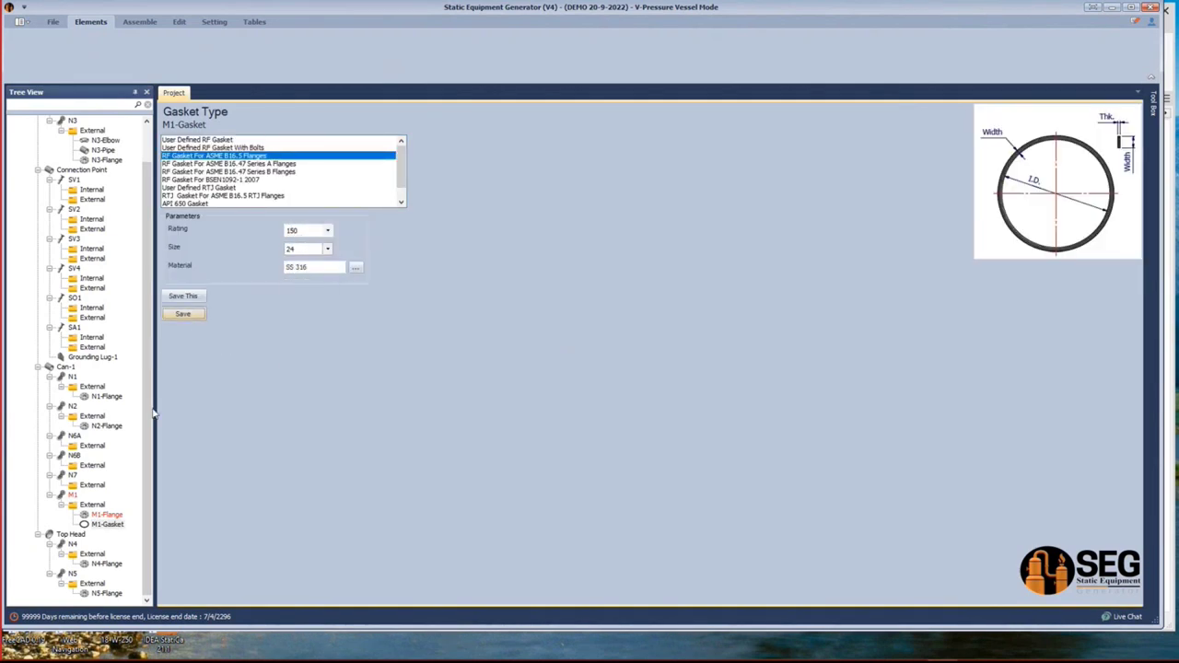
Add a blind named M1-Blind to M1's external parts and open its parameters, with the part tree slightly widened.
click(92, 506)
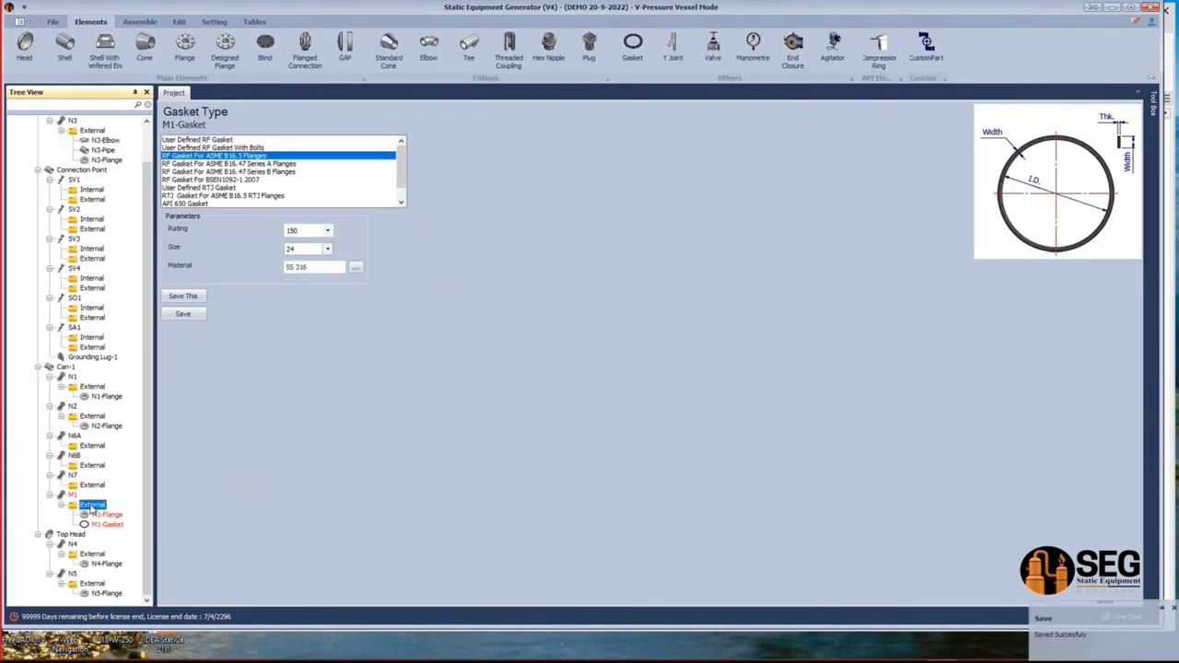
click(267, 52)
text(M)
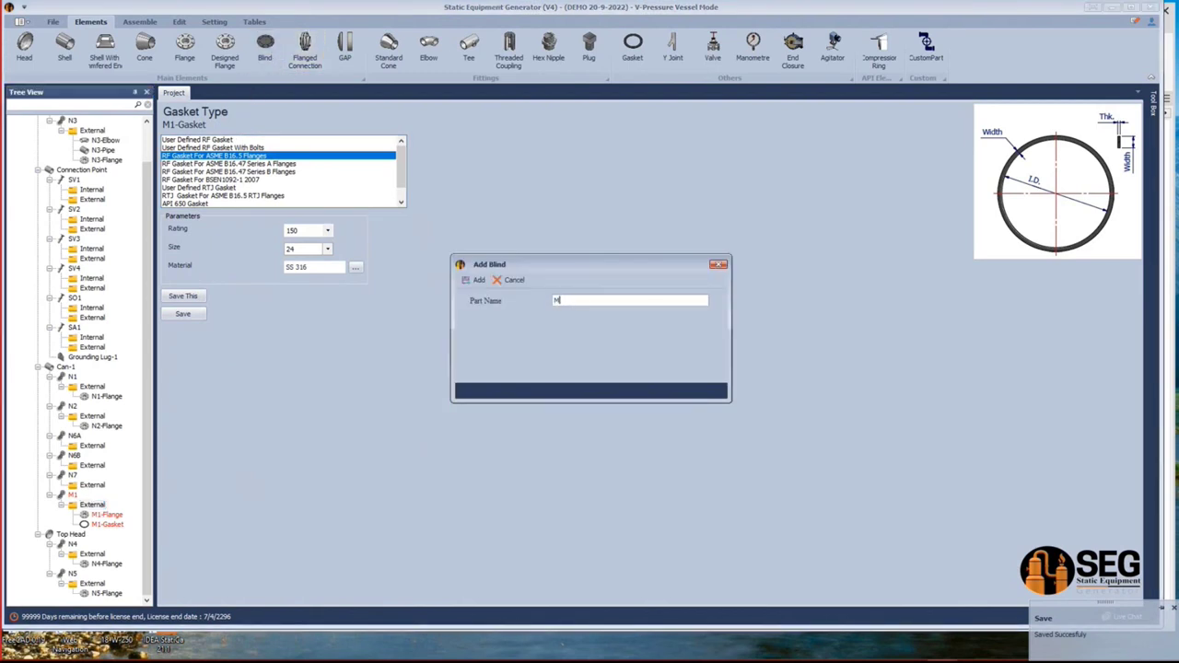
text(1-Blind)
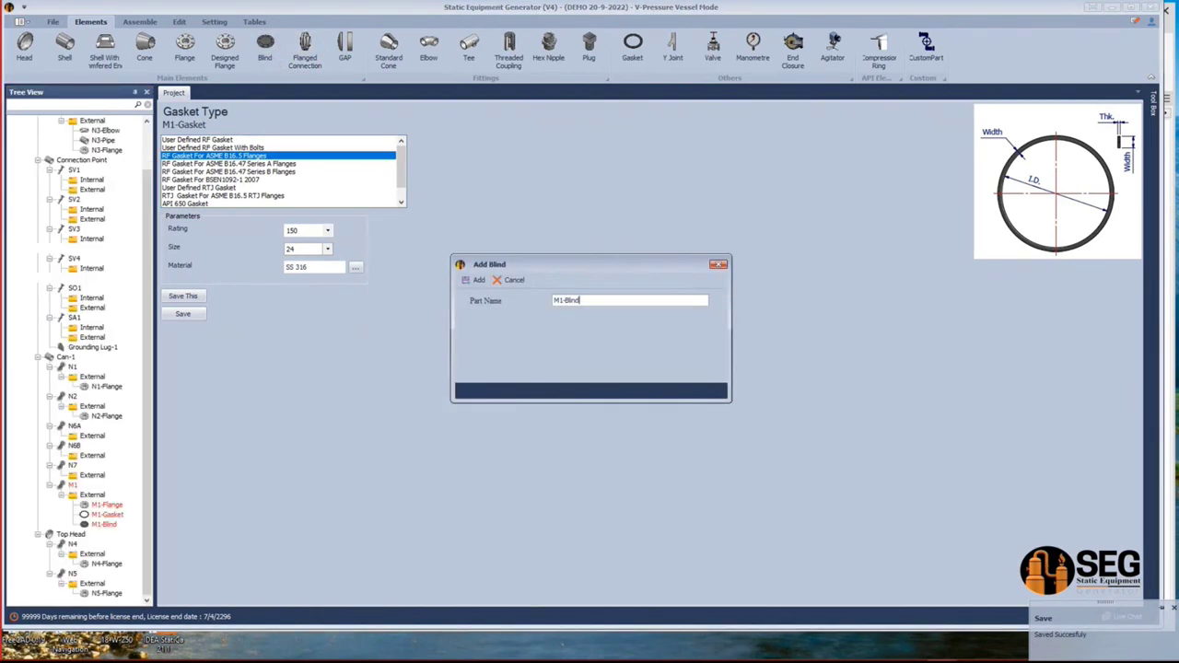
key(Return)
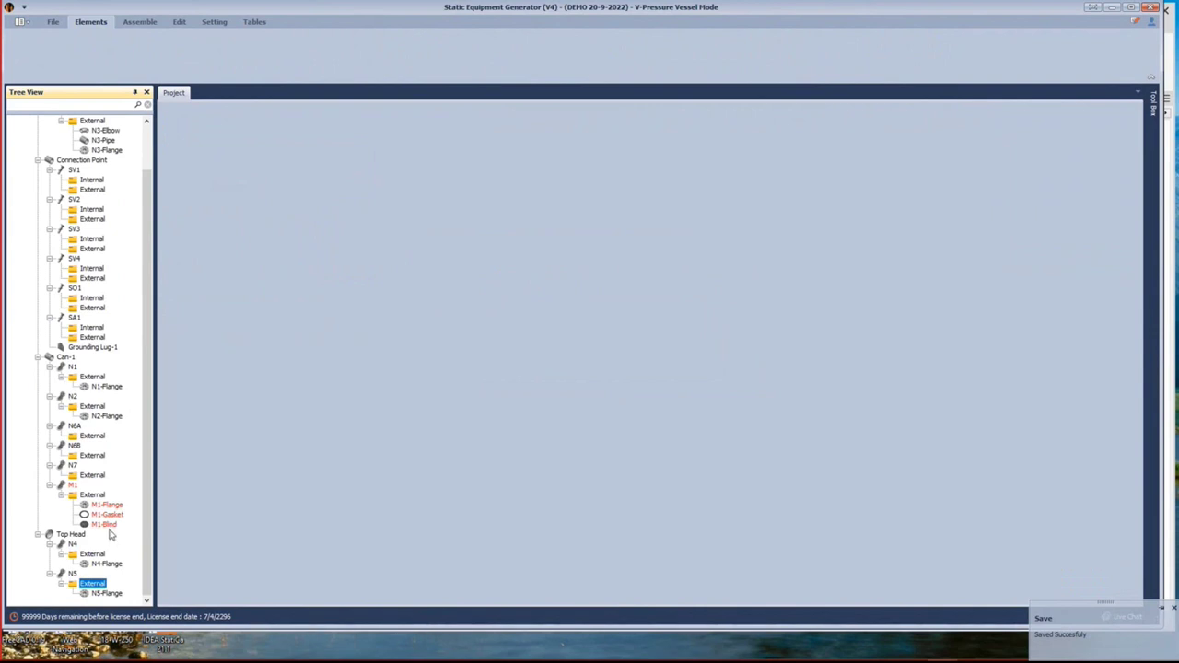
click(107, 526)
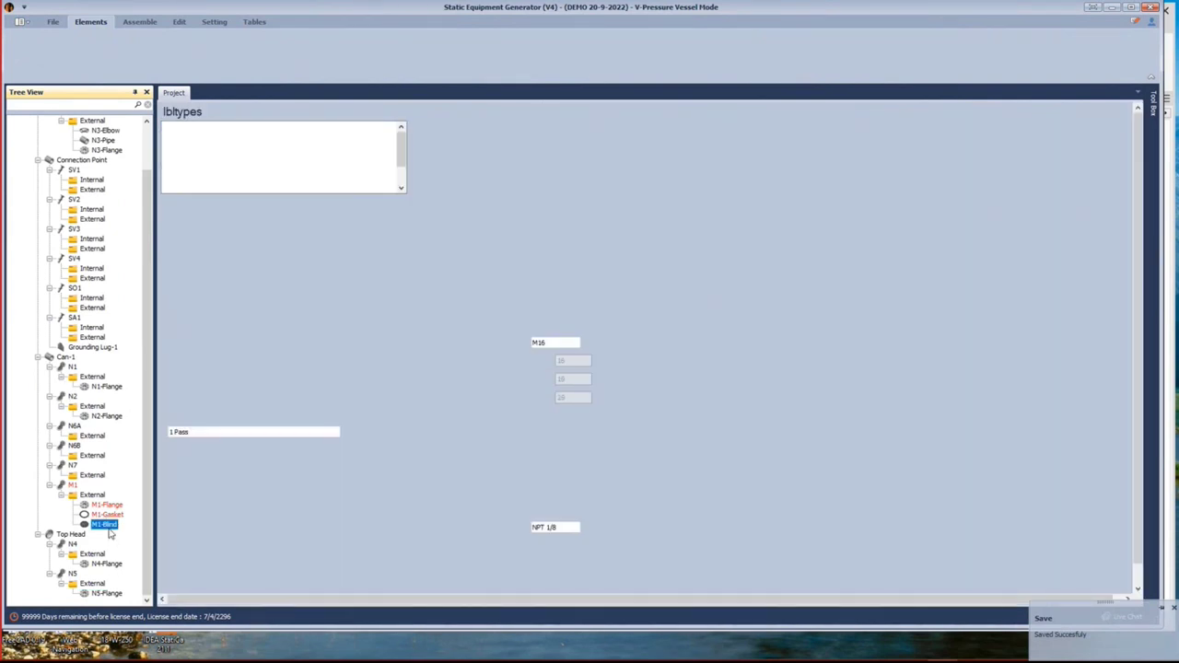
drag(159, 493, 183, 488)
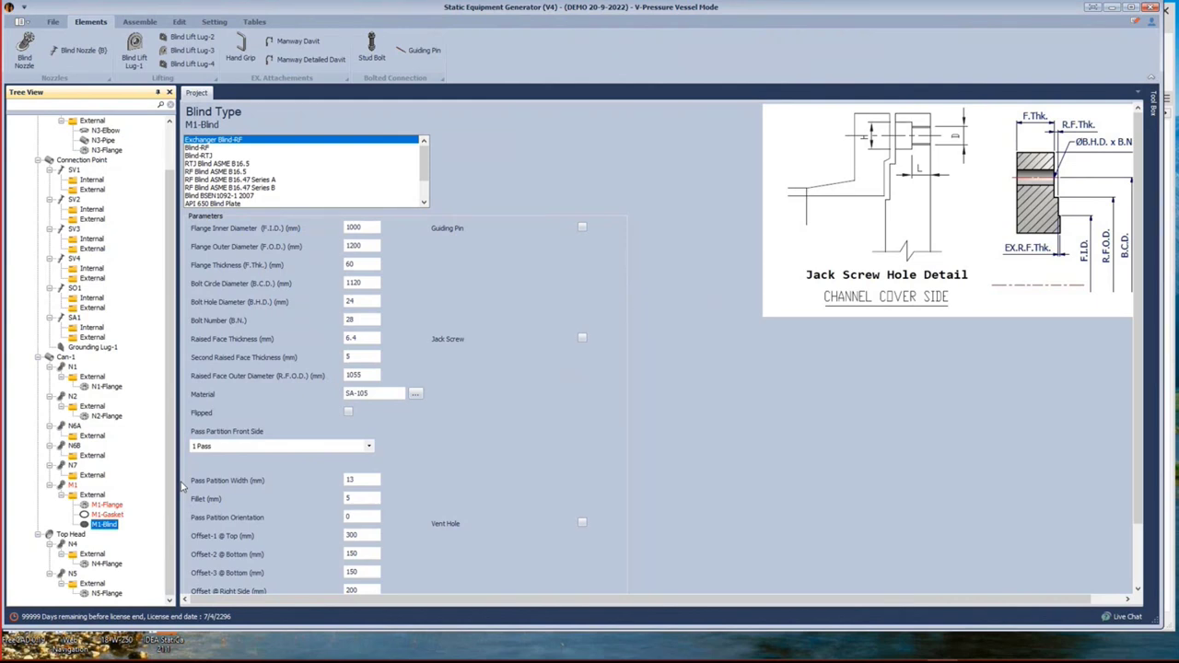
Replace M1-Gasket's material with the free text "ldhfi geutff t" and save it.
click(114, 515)
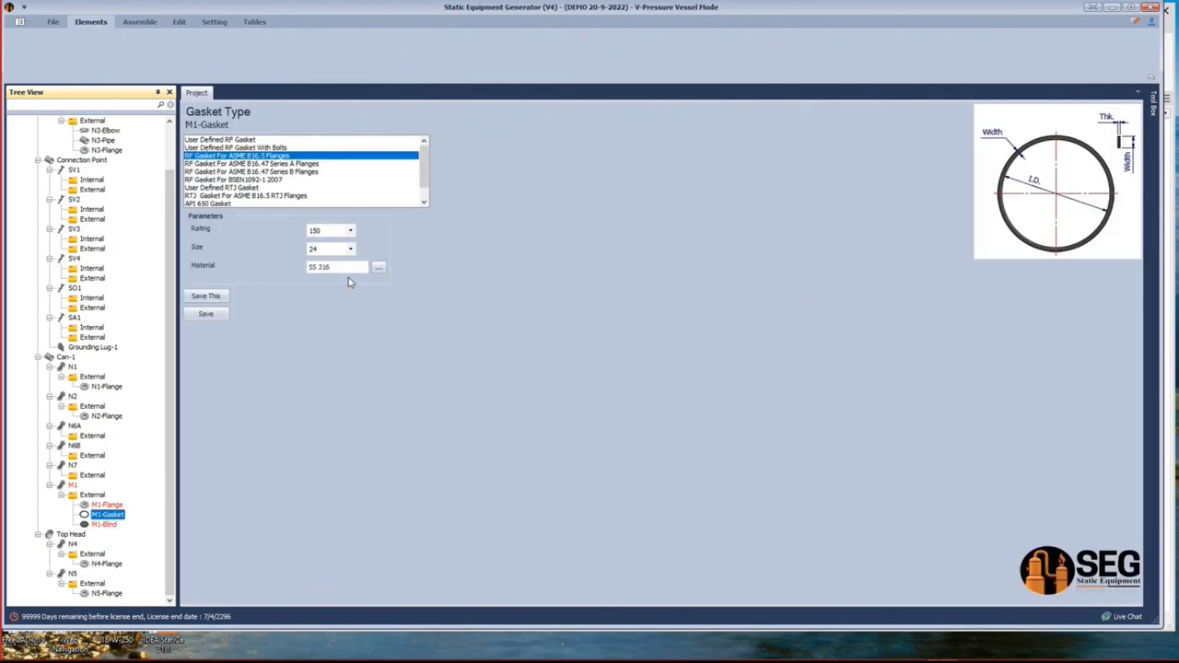
click(343, 268)
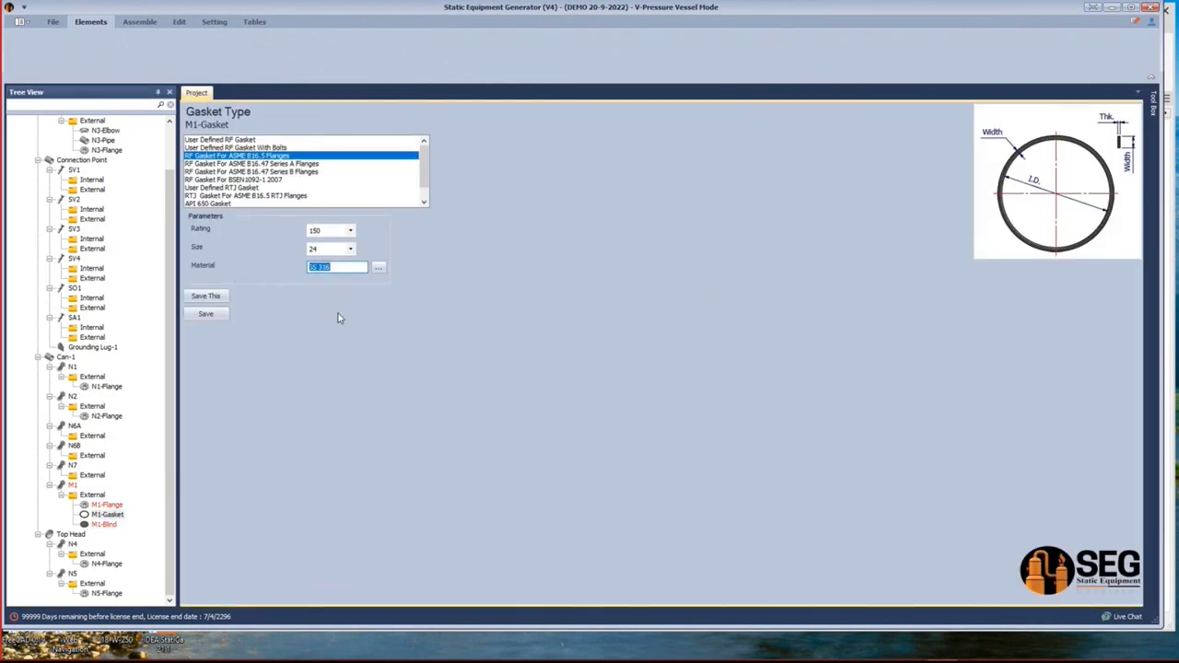
text(ldhfi geutff t)
click(212, 313)
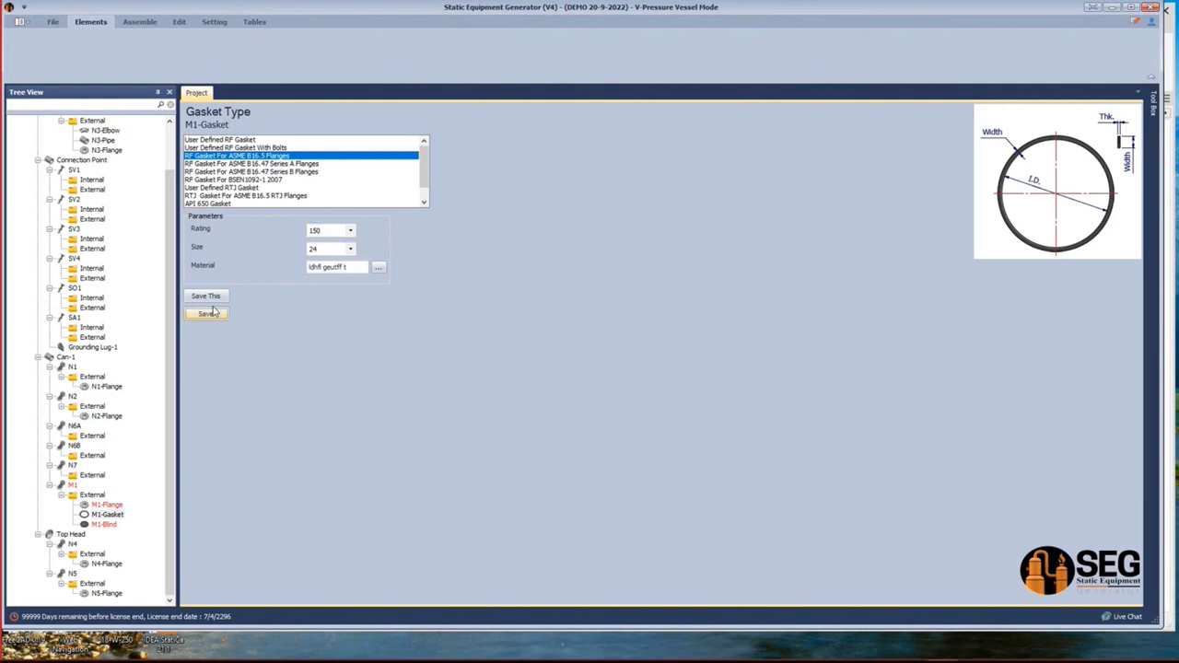
Assign SA-516 grade 70 with remark "Inner SS material- CS outer material" to M1-Gasket, override the material name with SS 316, and save.
drag(358, 267, 299, 263)
click(379, 269)
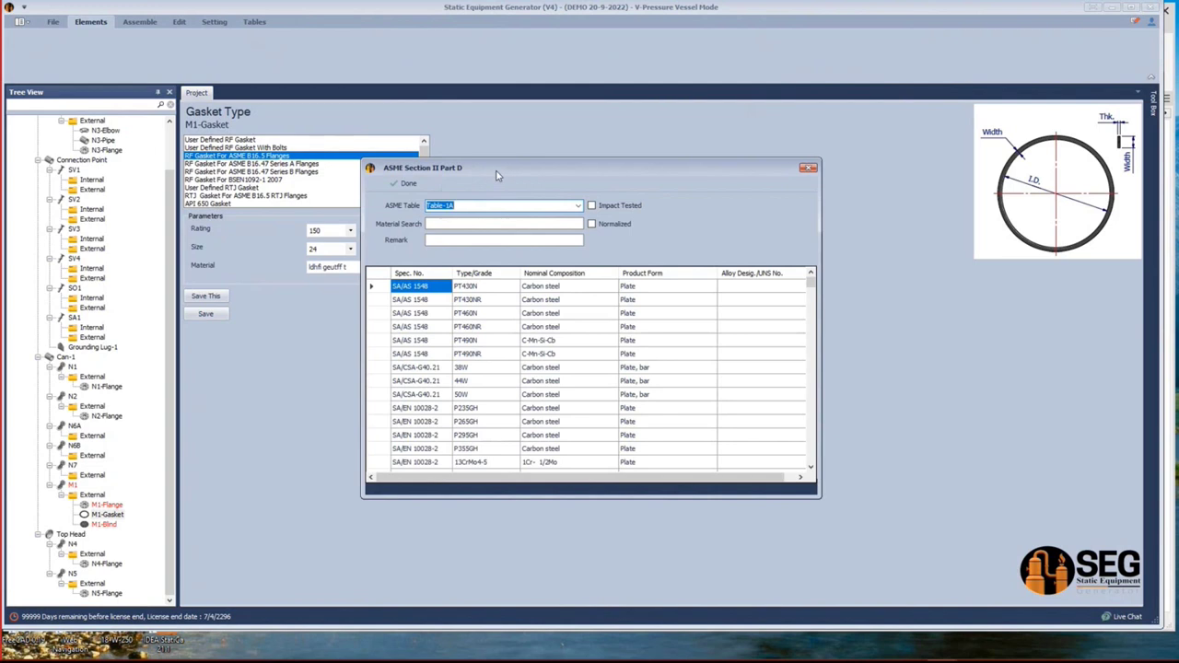
drag(498, 175, 540, 152)
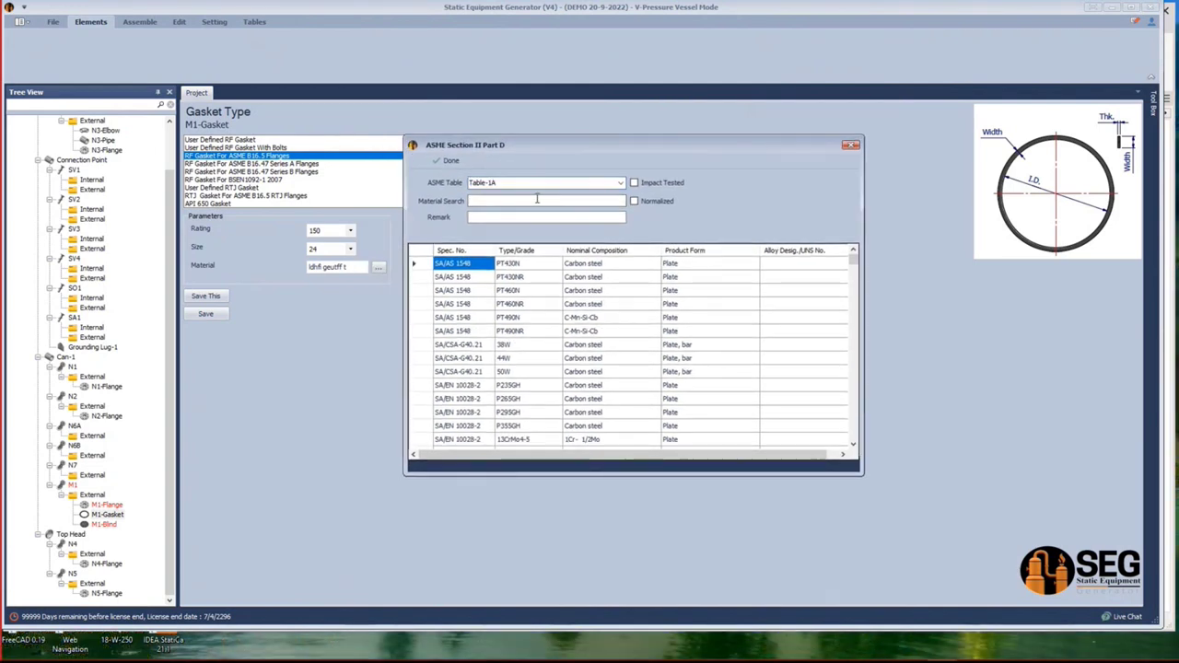
click(537, 199)
text(sa-516)
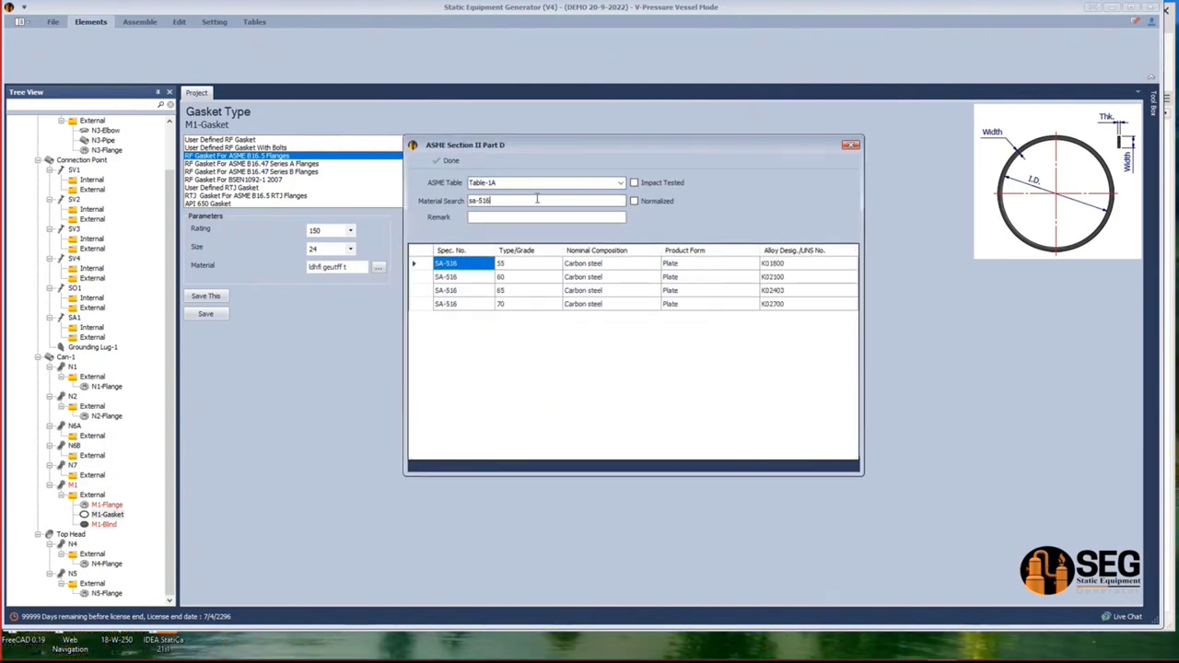
click(420, 303)
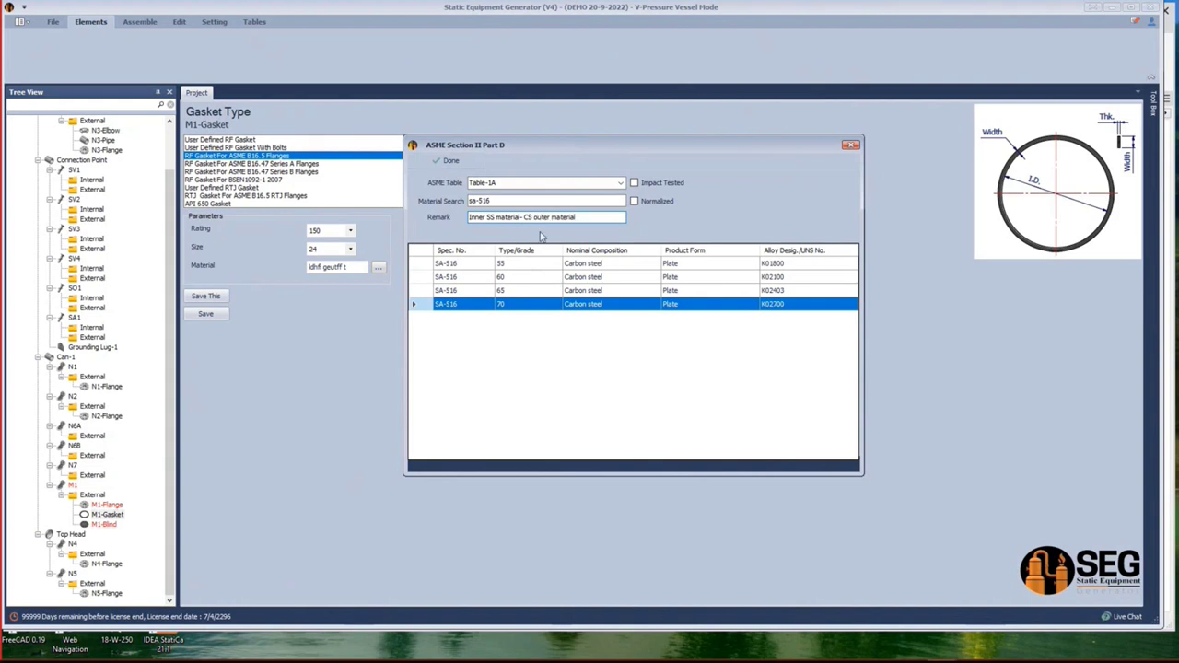
click(448, 164)
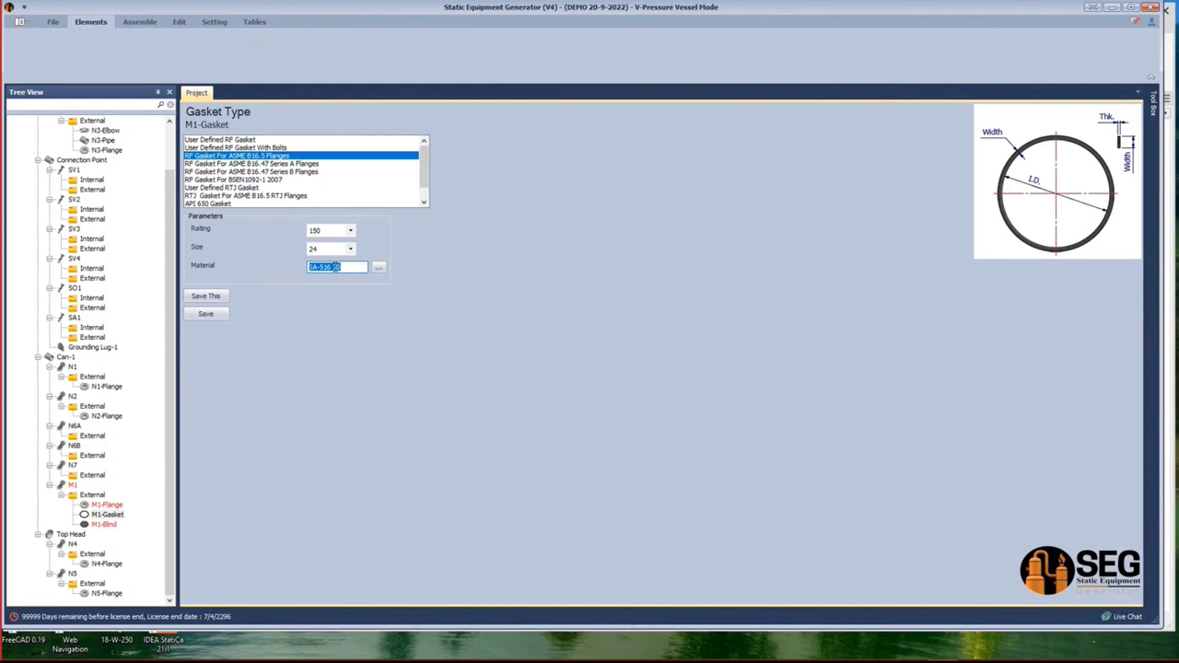
text(SS 316)
click(206, 315)
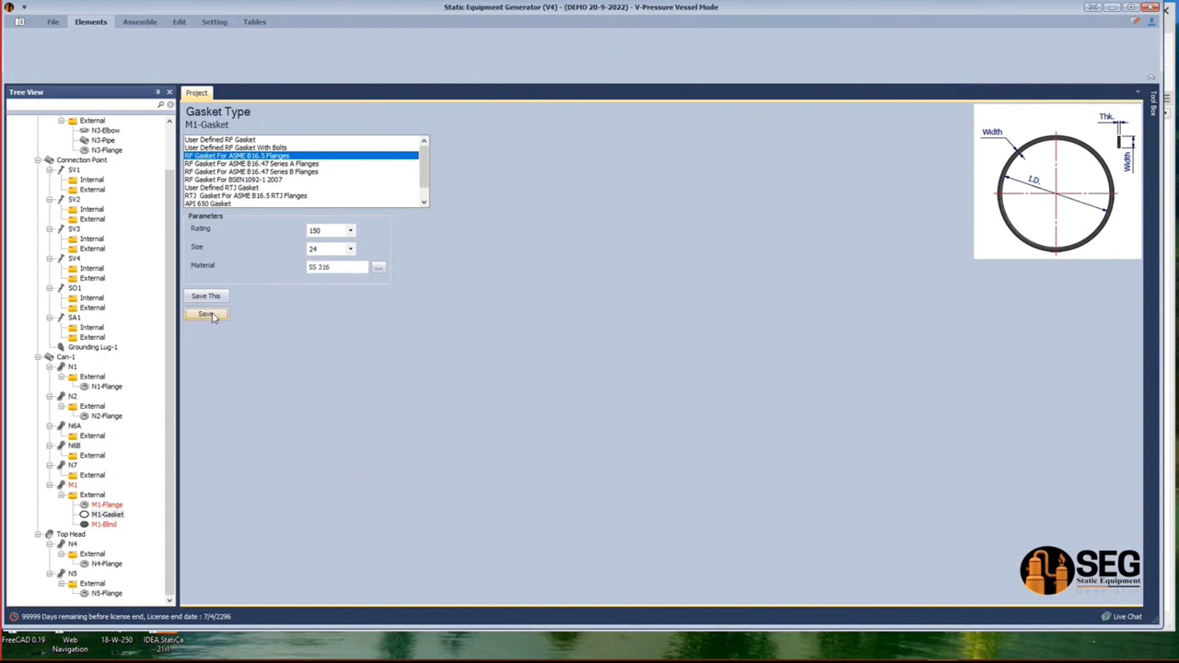
Open the bill of materials, check the M1-Gasket row's material and remark, and close the table.
click(256, 22)
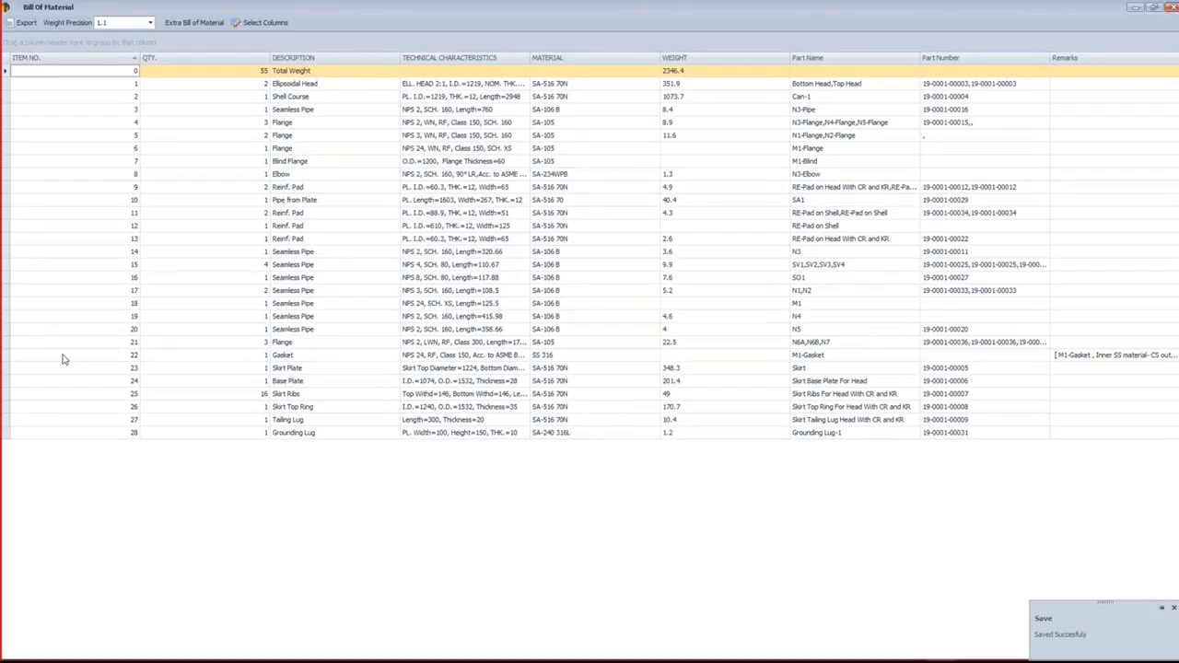
click(4, 357)
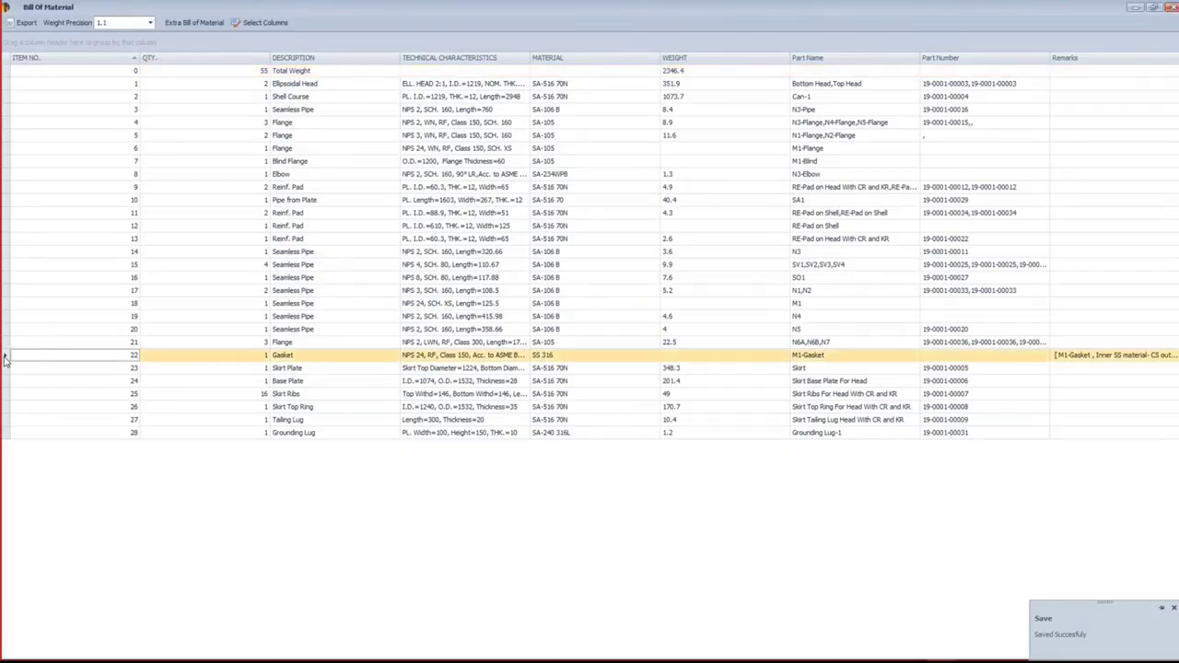
click(1074, 361)
drag(1098, 355, 1175, 356)
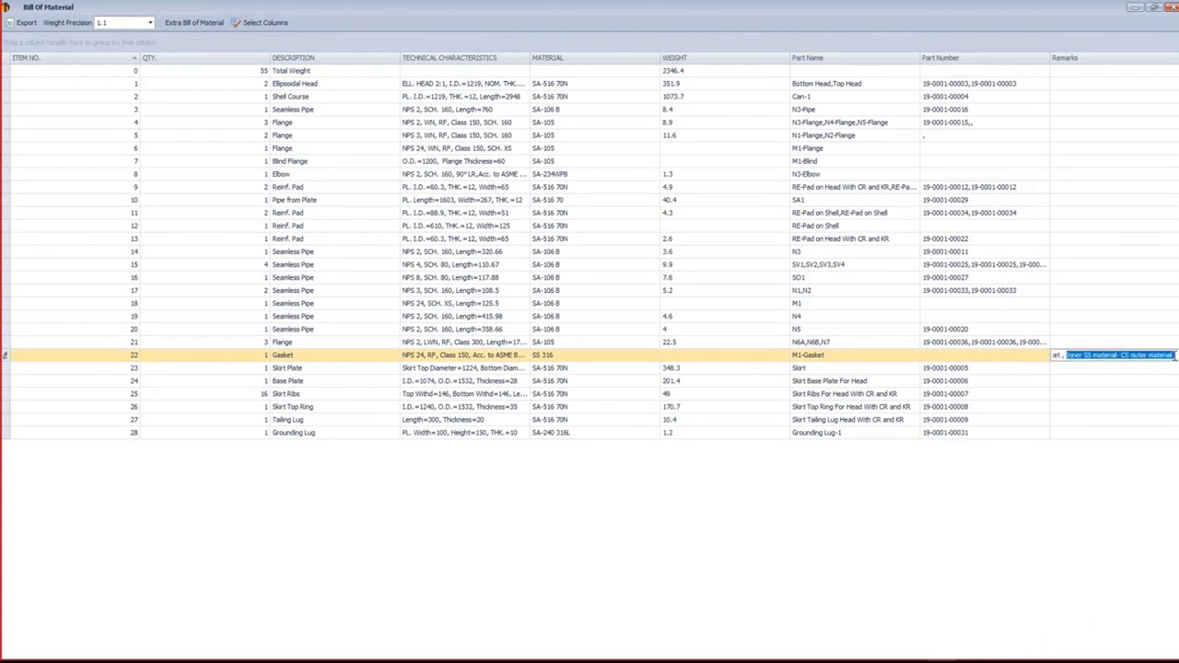
click(1155, 356)
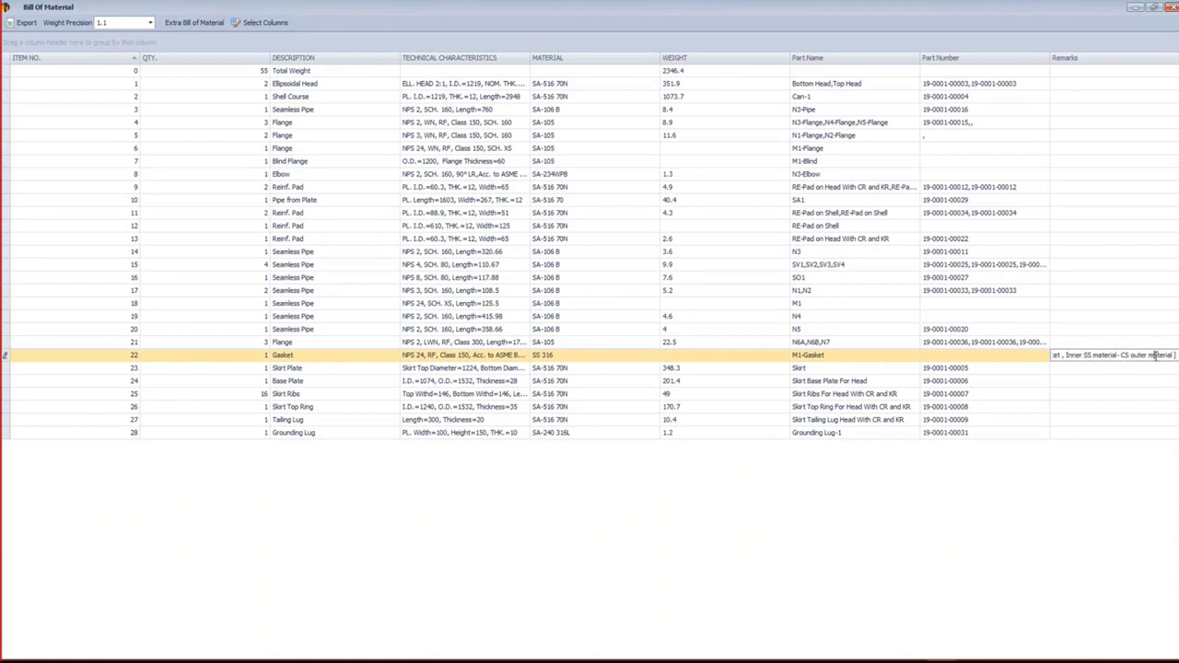
drag(1065, 356, 1053, 368)
click(1172, 7)
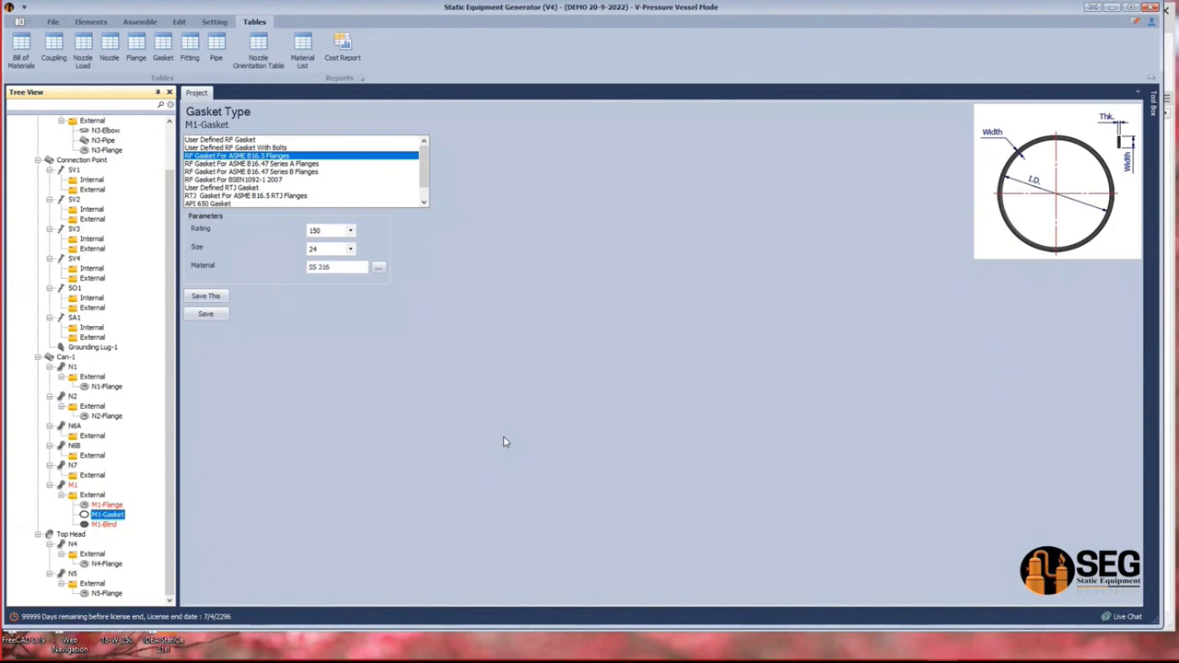
Define M1-Blind as an RF Blind ASME B16.5, rating 150, size 24, and save it.
click(105, 525)
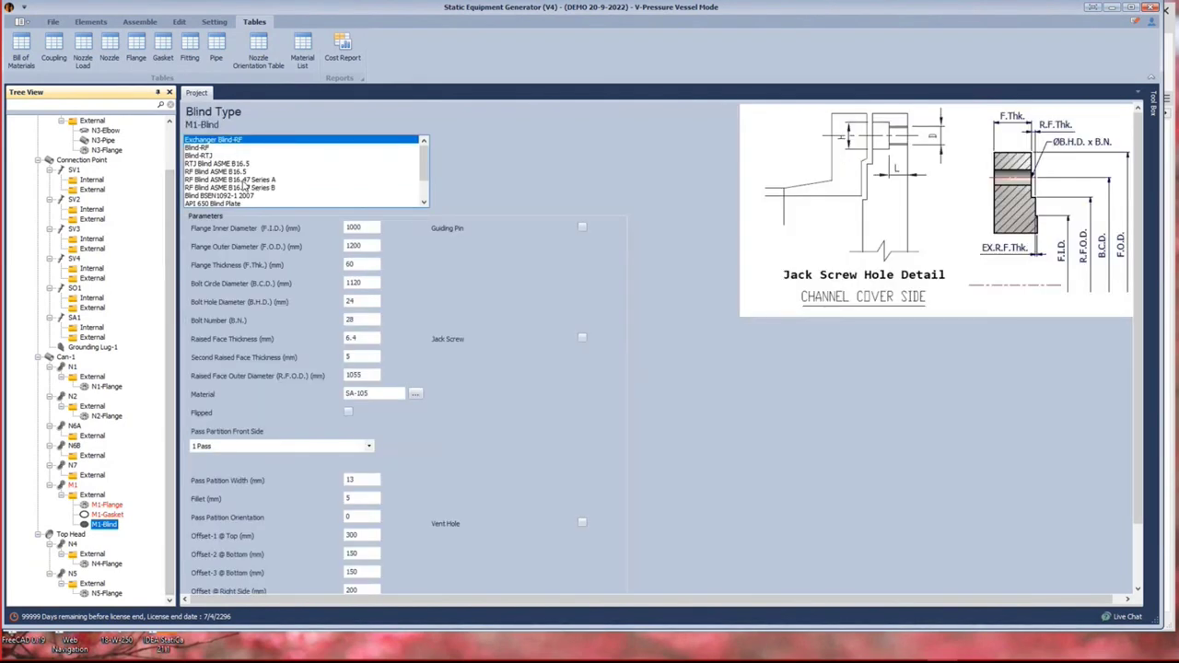
click(205, 181)
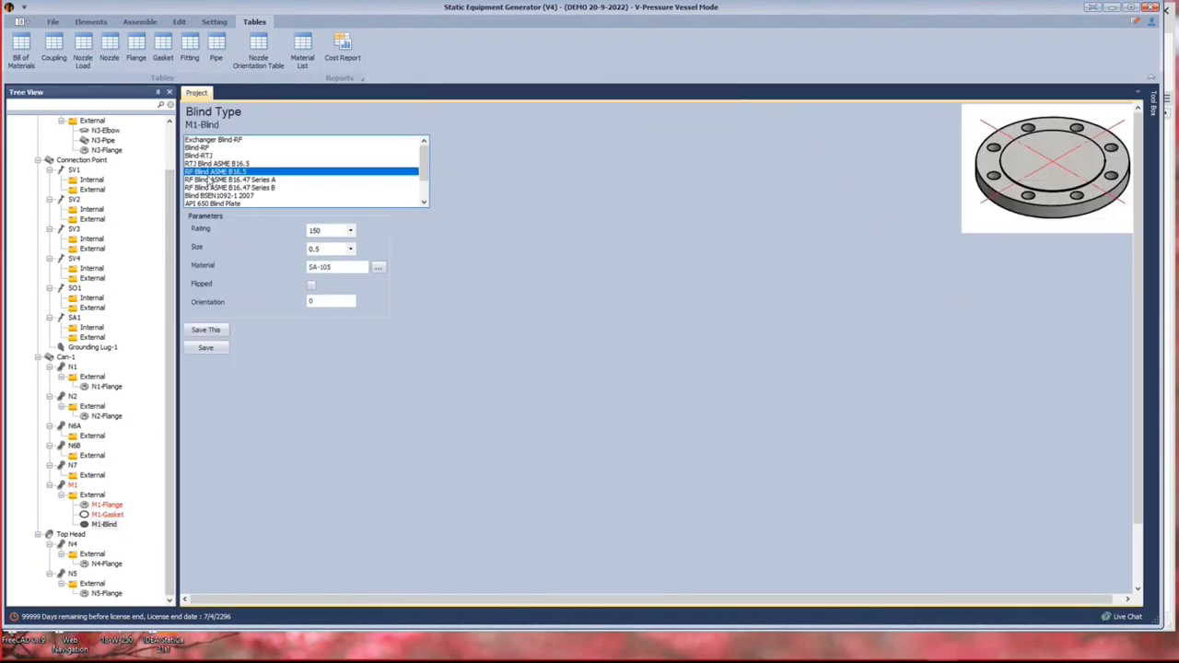
click(350, 249)
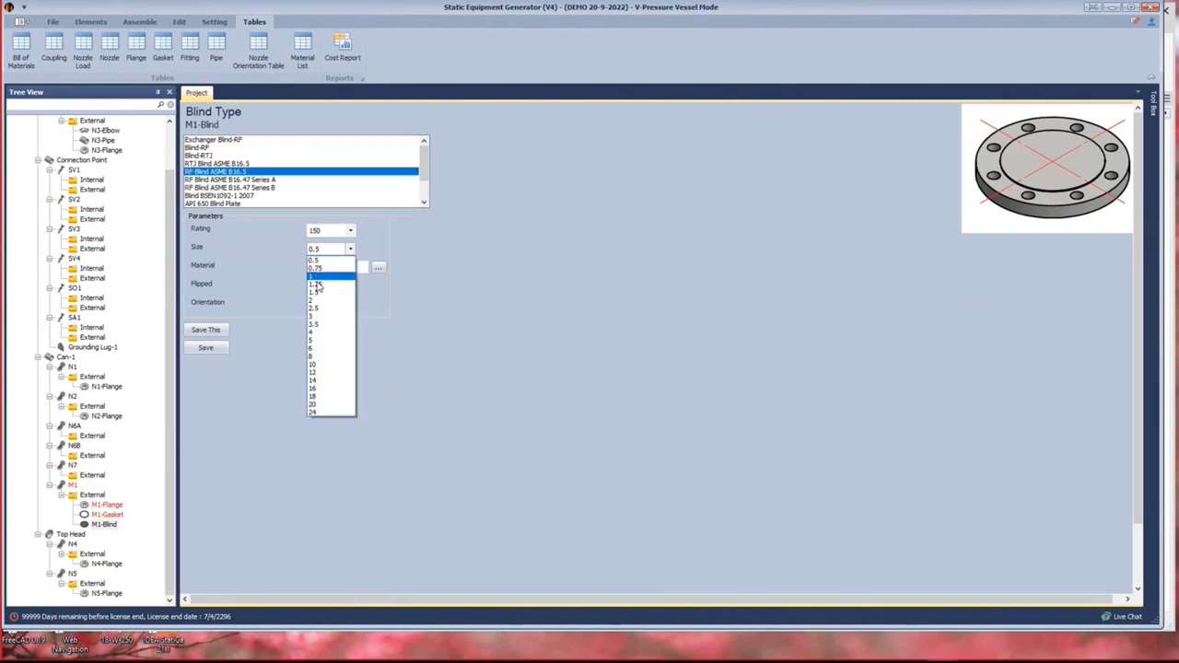
click(330, 417)
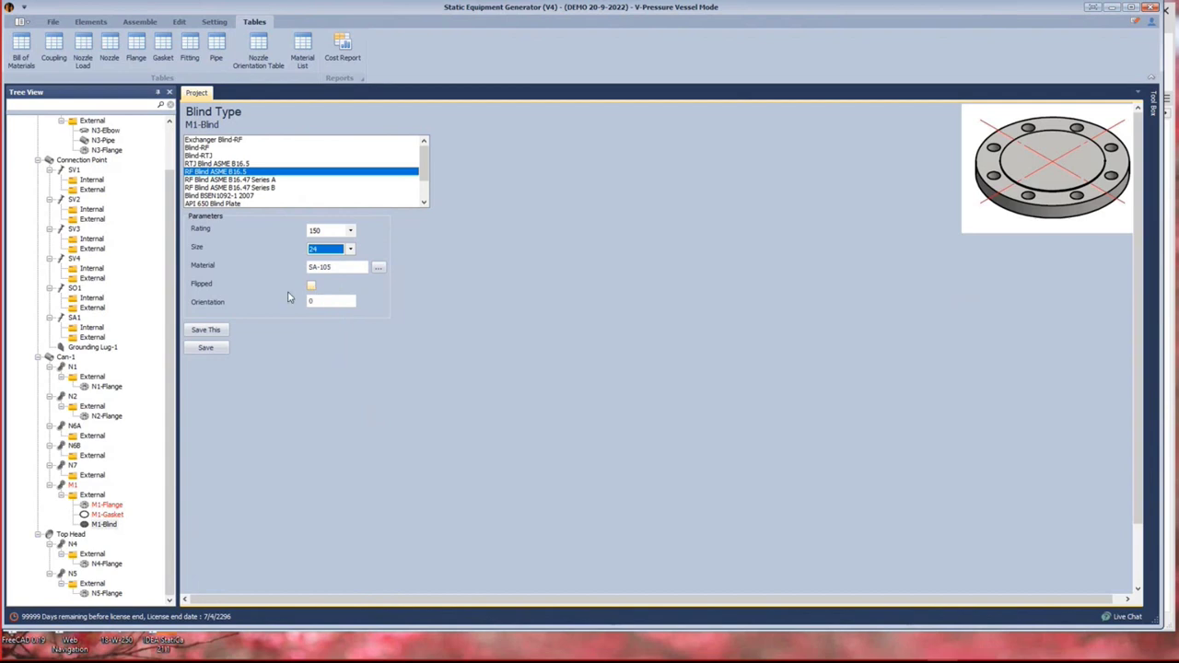
click(219, 352)
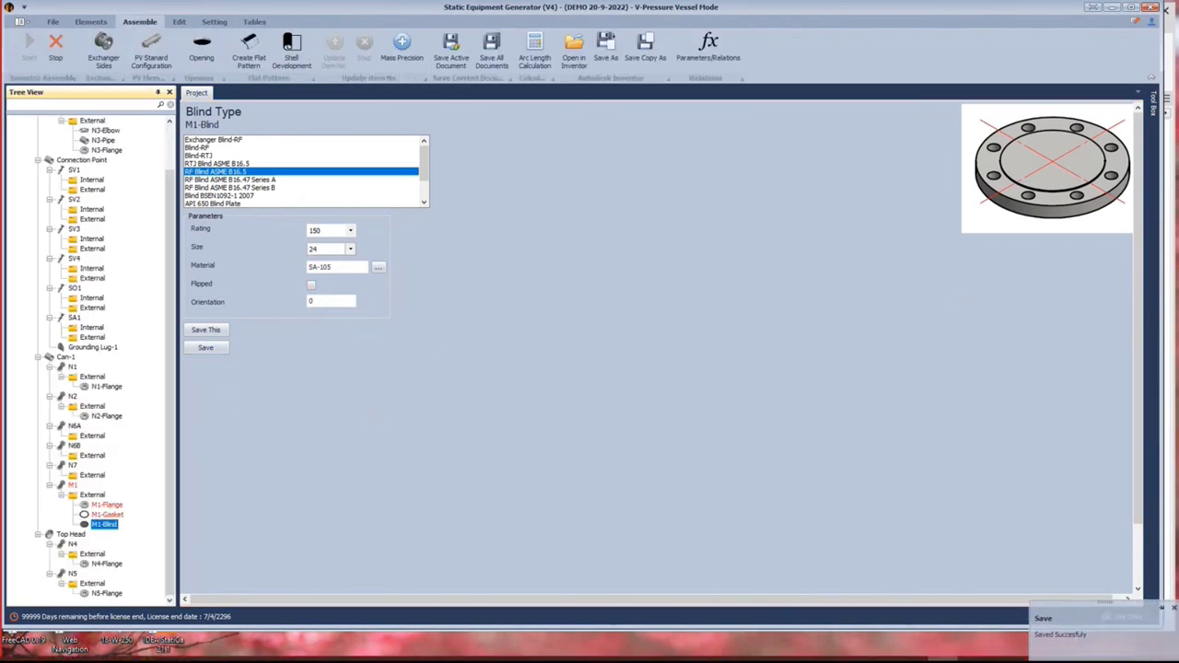
Switch to Inventor and examine manway M1's flange, gasket and blind up close, including the raised-face side from the back view.
click(883, 653)
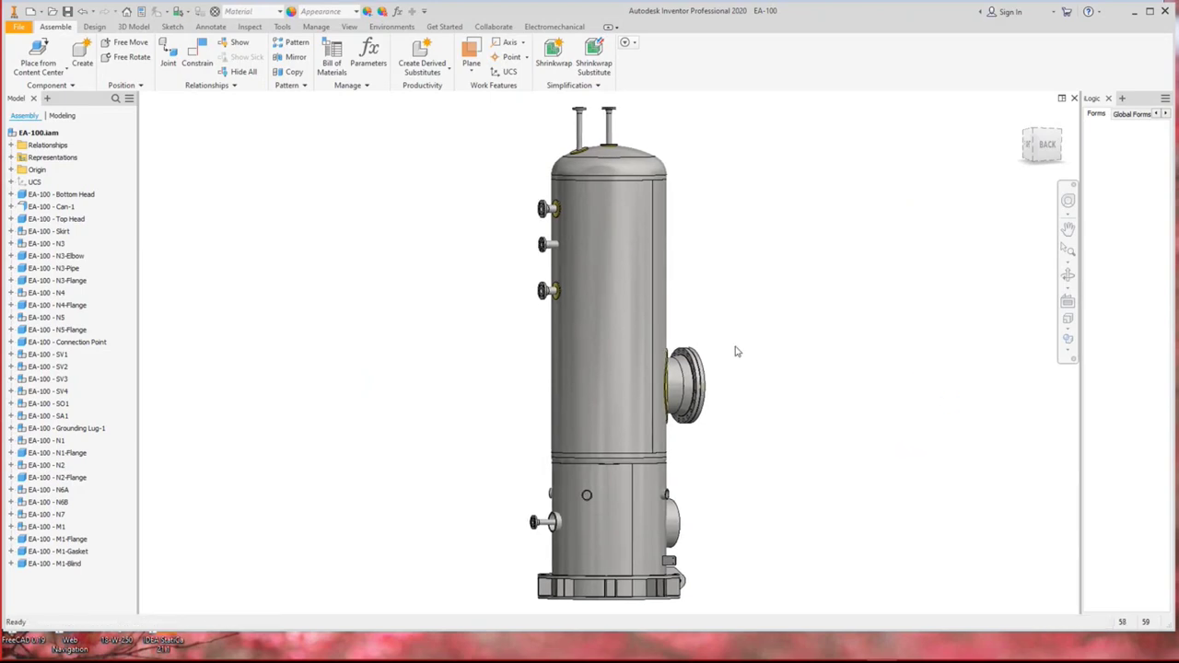
click(1069, 276)
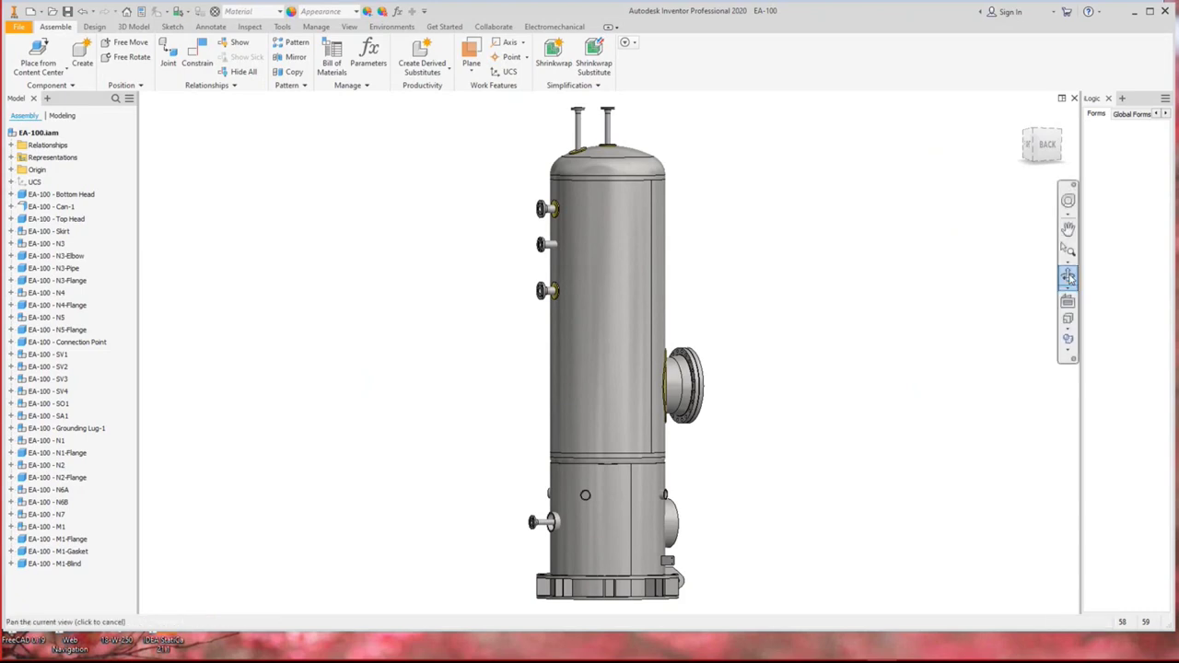
click(1069, 277)
drag(700, 378, 702, 378)
scroll(702, 378, up, 5)
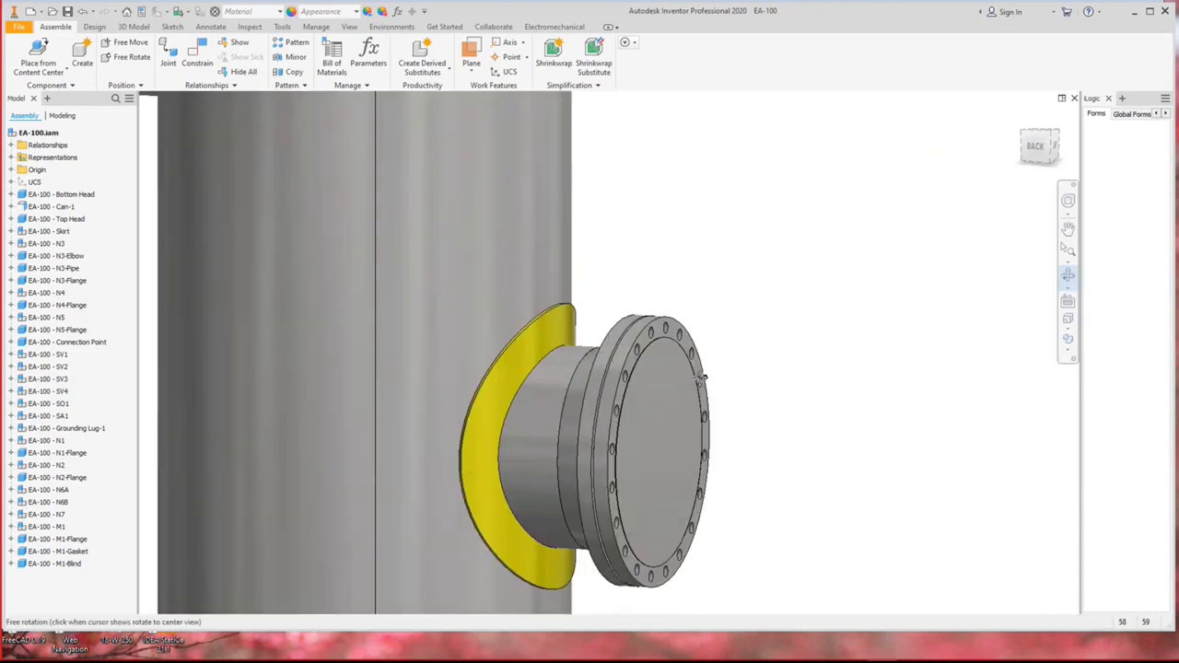
scroll(702, 378, up, 6)
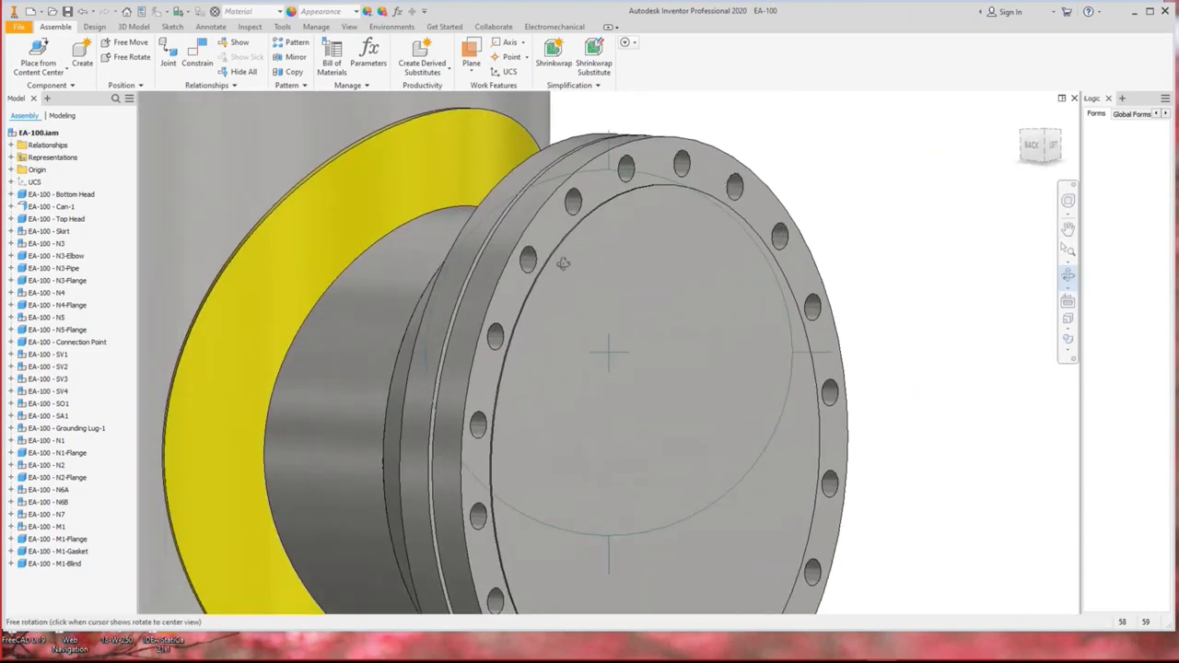
drag(664, 251, 659, 239)
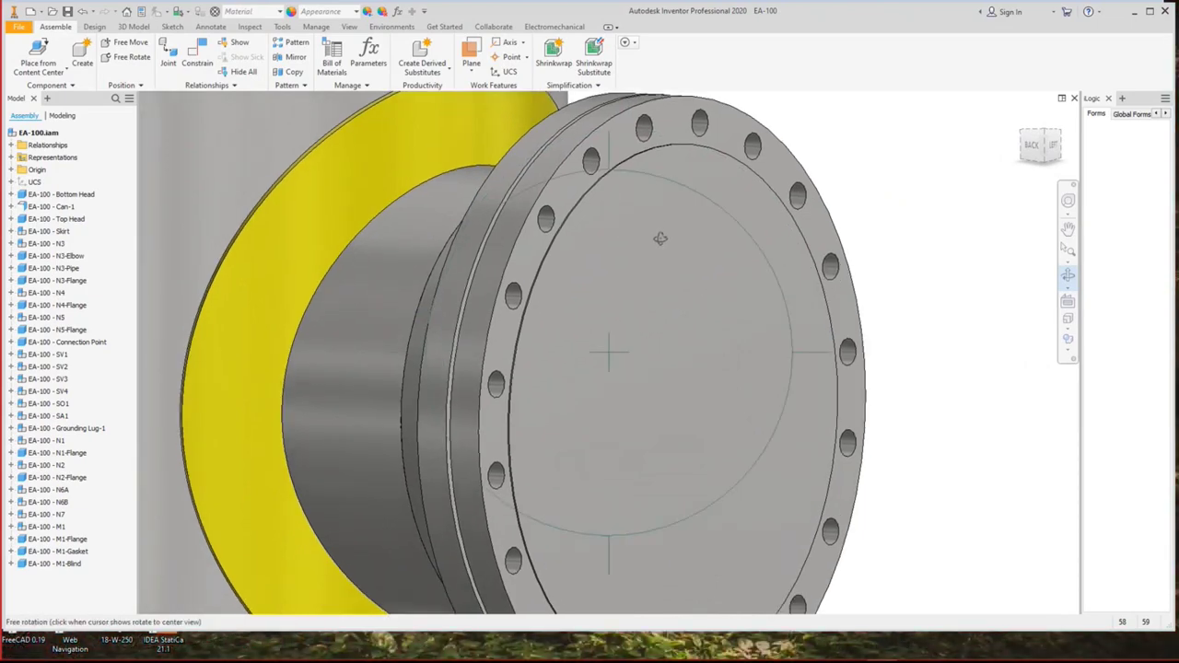
right_click(660, 239)
click(704, 208)
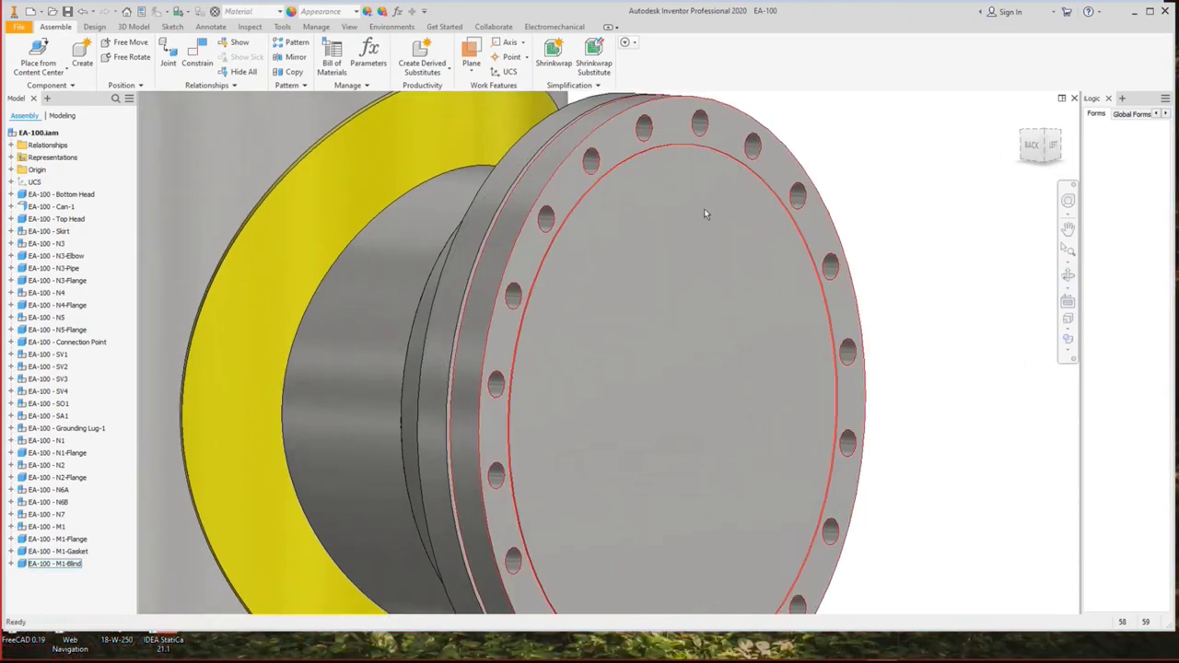
click(1029, 149)
scroll(653, 387, up, 5)
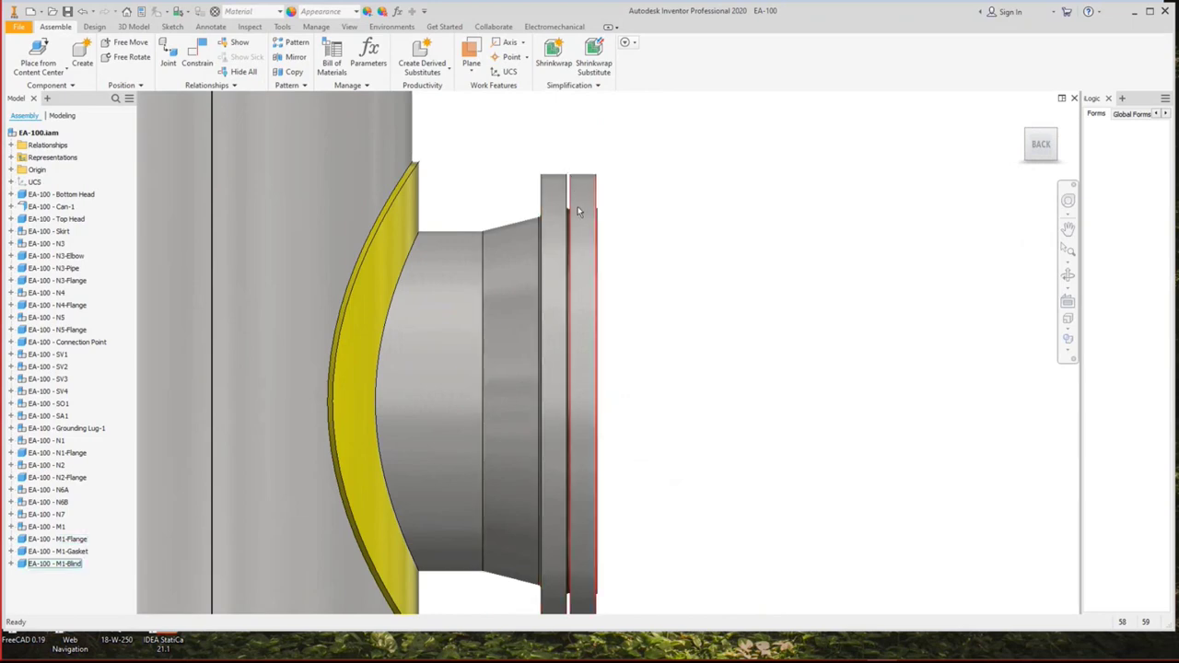
scroll(579, 212, up, 3)
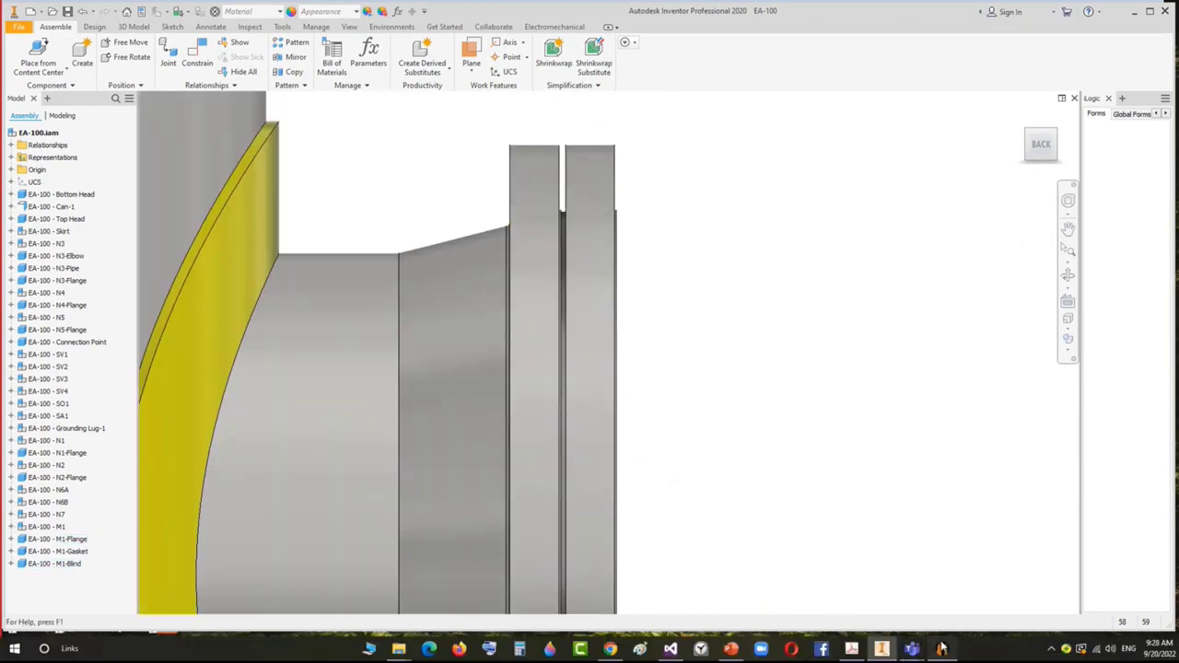
Return to Static Equipment Generator, turn on the Flipped option for M1-Blind, and save it.
click(942, 650)
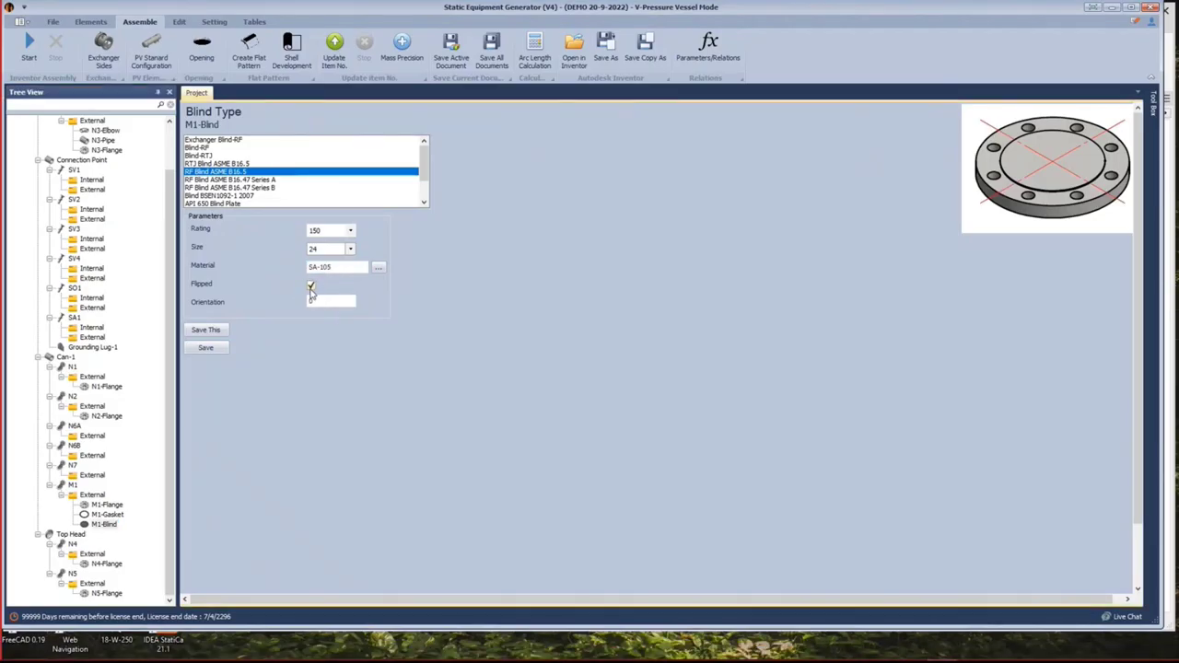
click(216, 351)
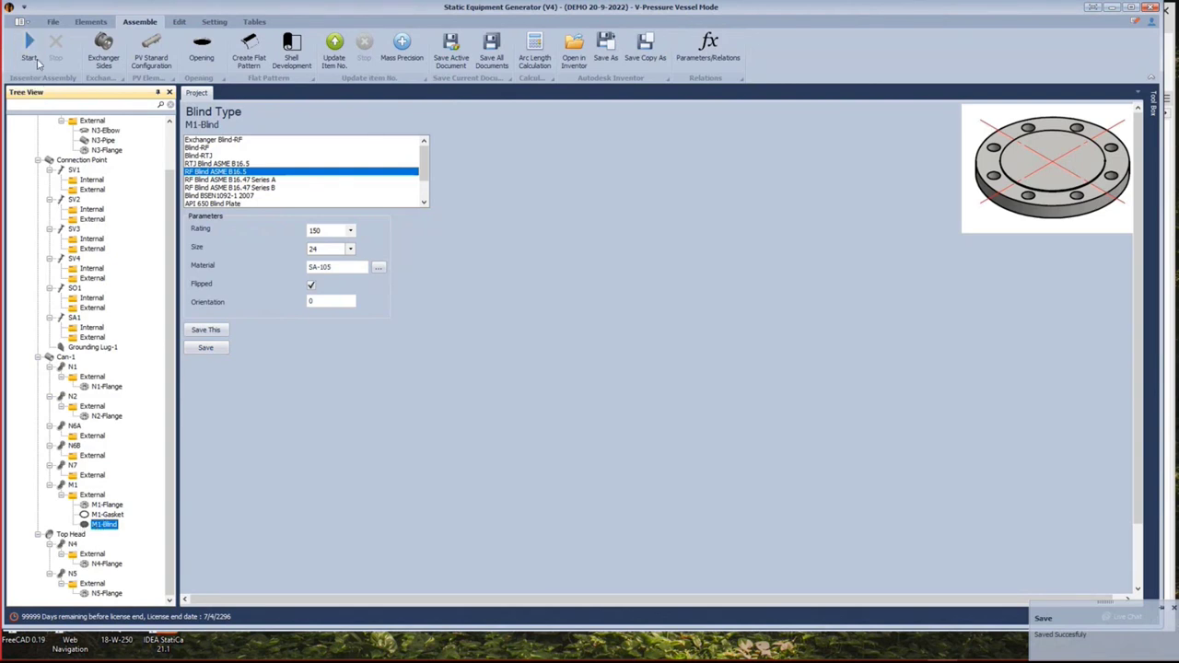
Add a hand grip named M1-Grip to M1-Blind.
click(90, 21)
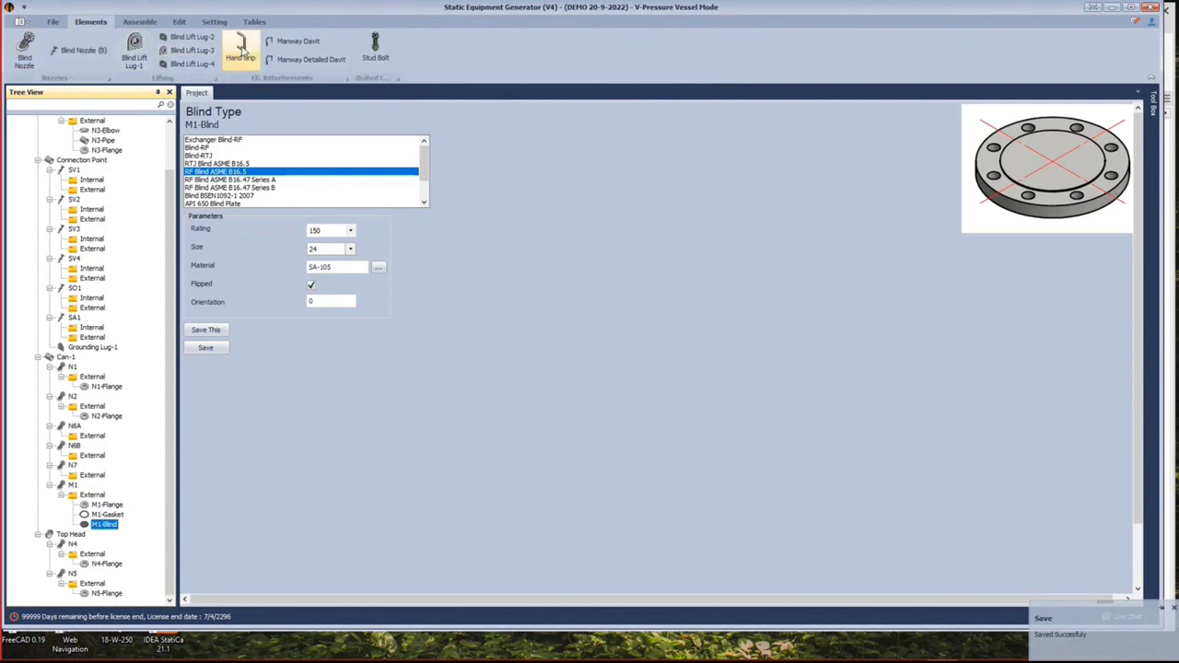
click(240, 57)
text(M1-Grip)
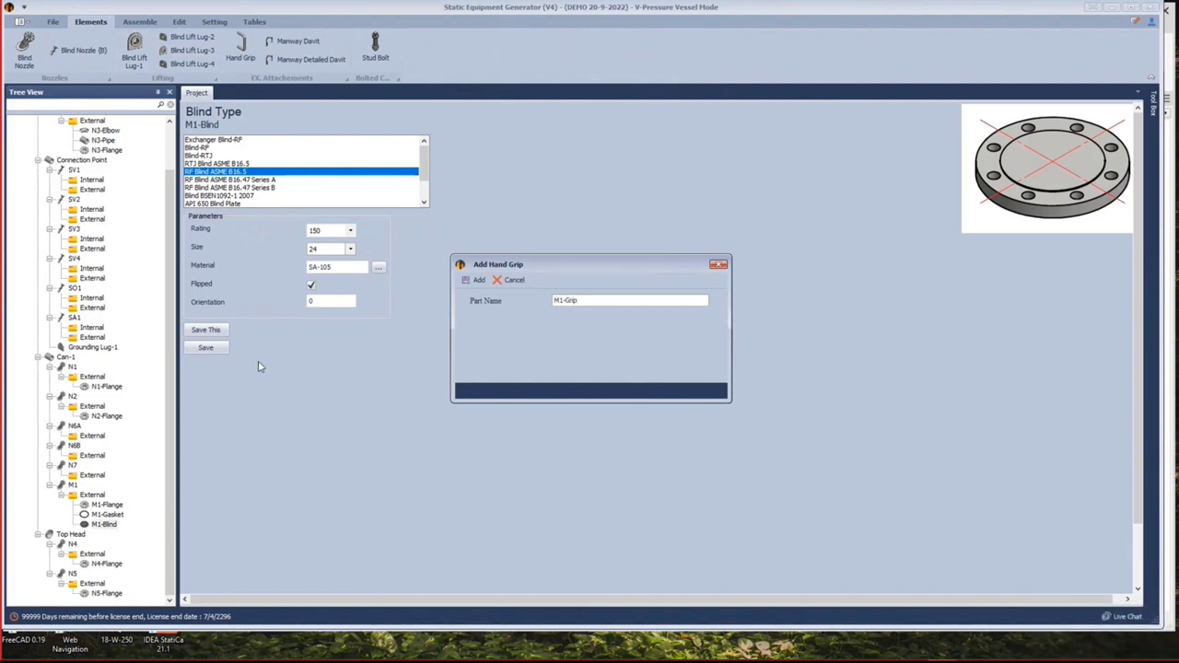
click(476, 279)
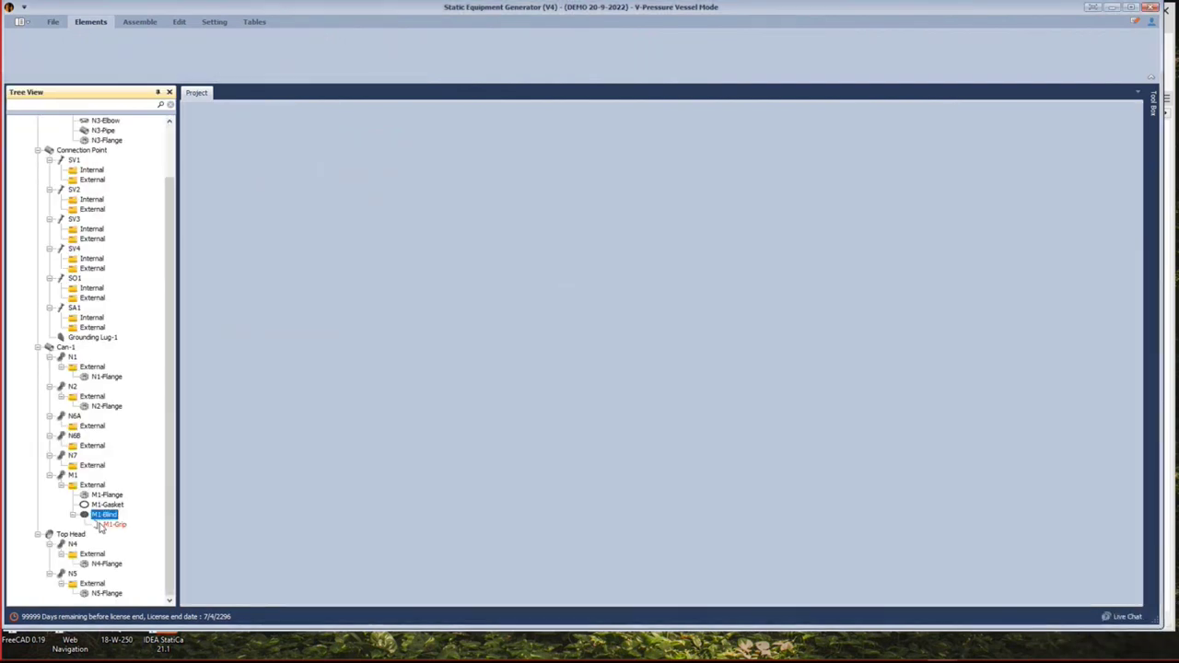
Compare M1-Grip's flushed types, keep the plain Hand Grip type, activate its pattern with quantity 2, and save.
click(108, 524)
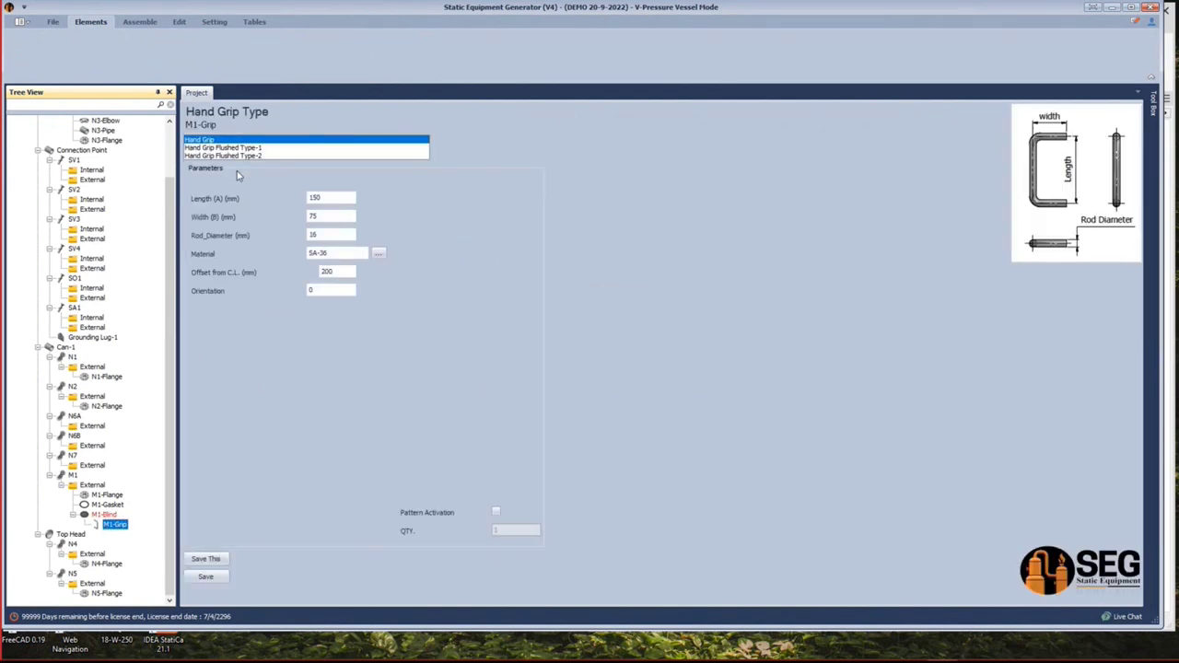
click(249, 152)
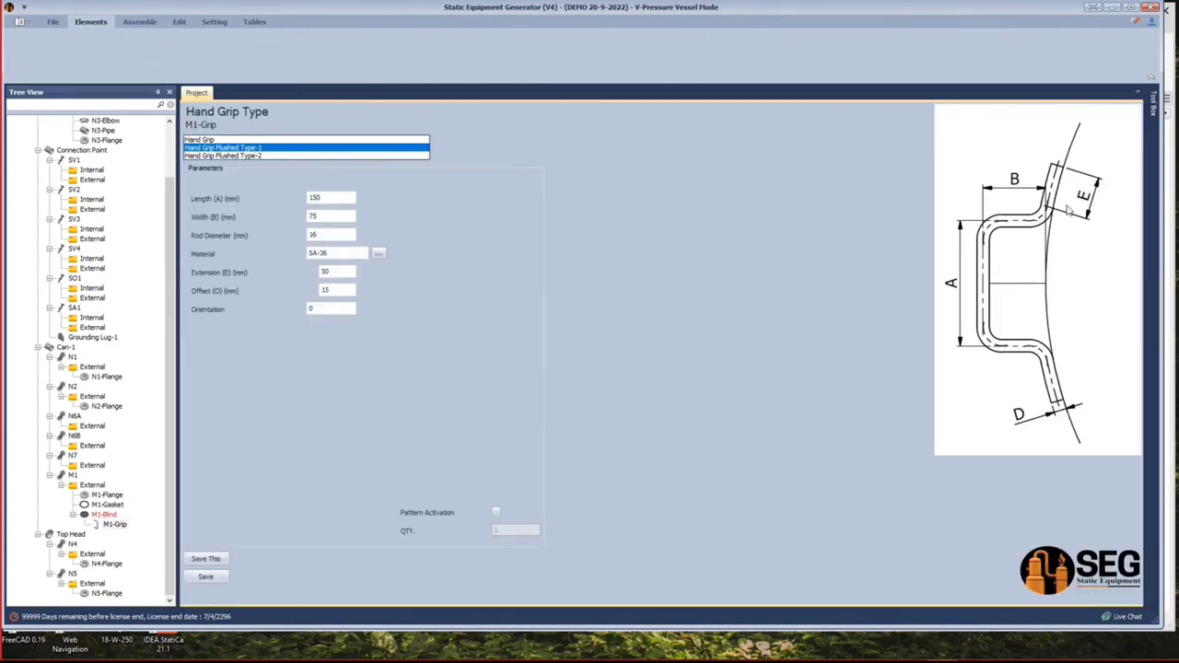
click(242, 157)
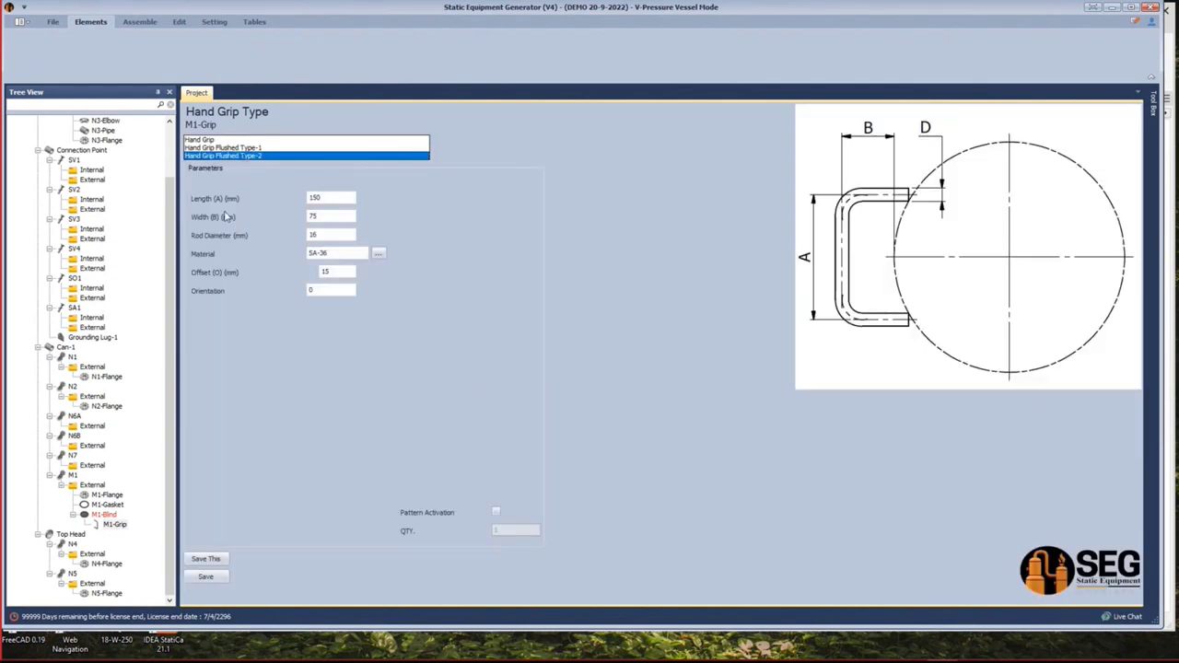
click(217, 144)
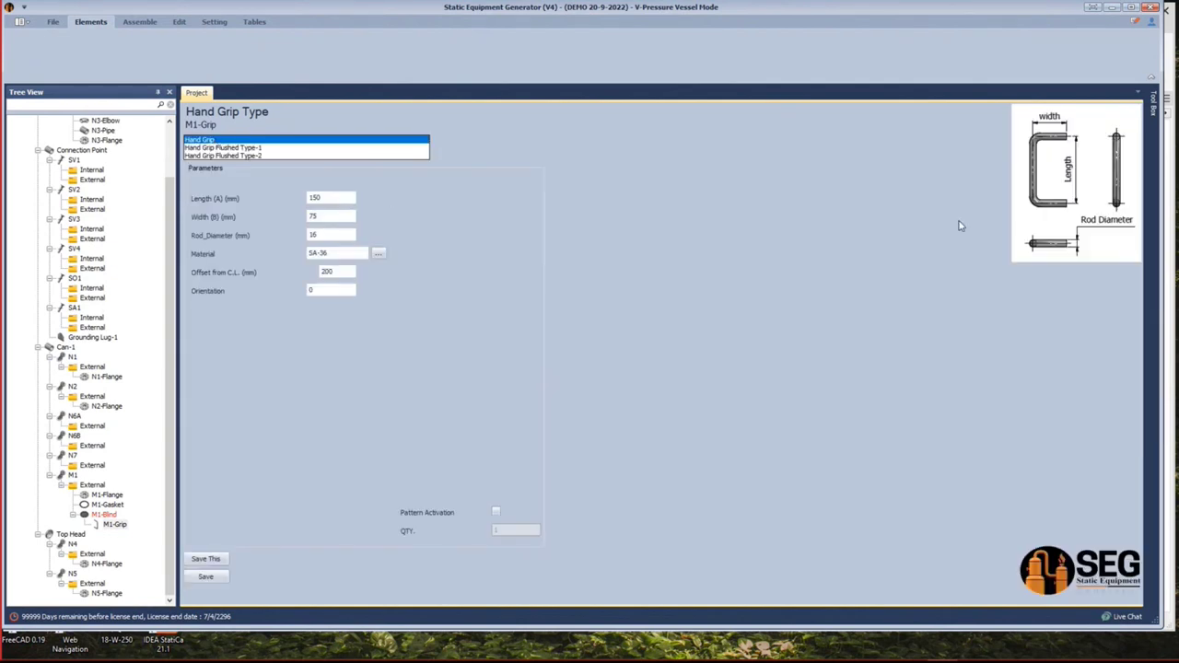
click(495, 512)
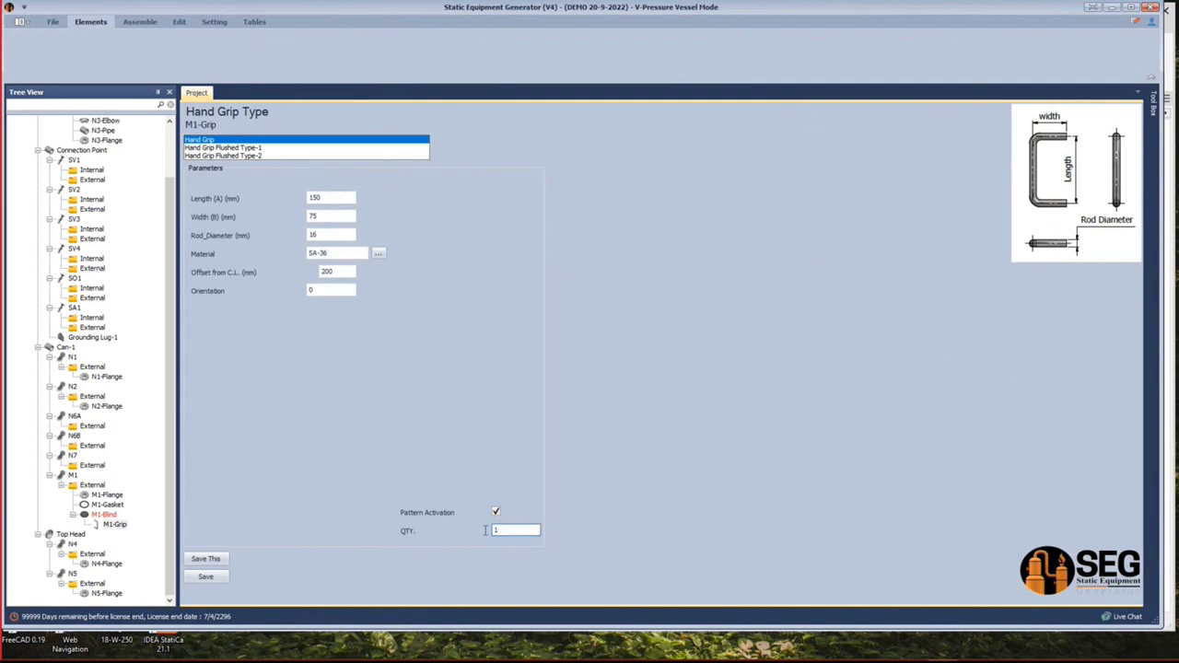
click(205, 577)
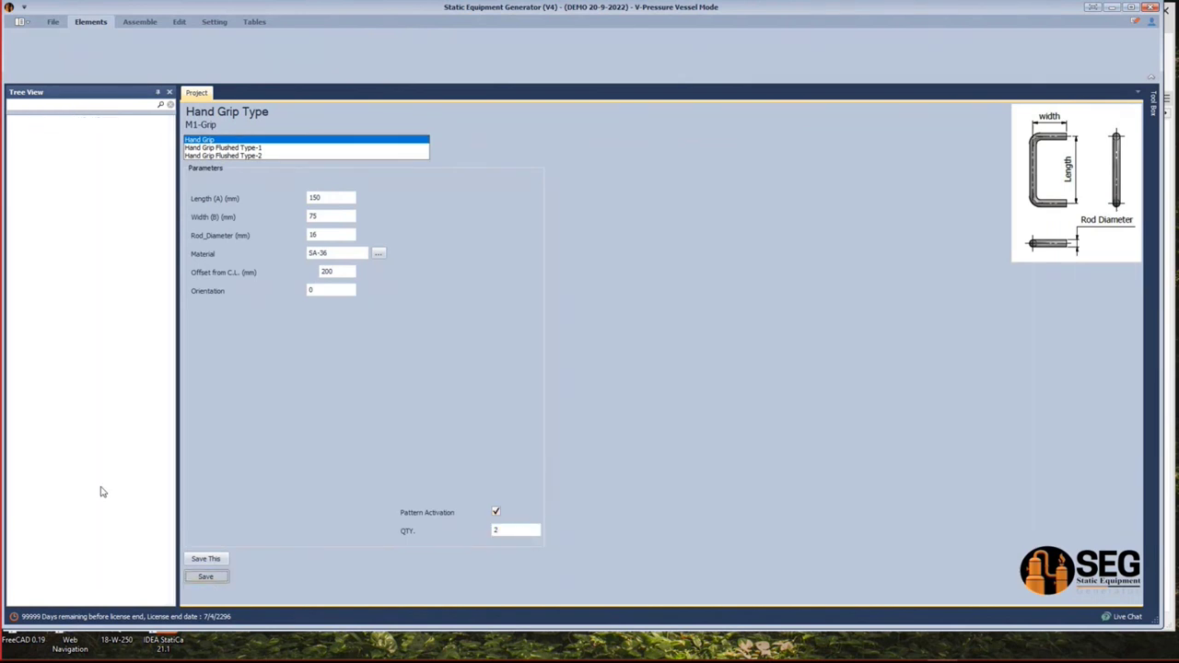
Add a stud bolt named M1-Stud to M1-Blind and open its parameters.
click(91, 486)
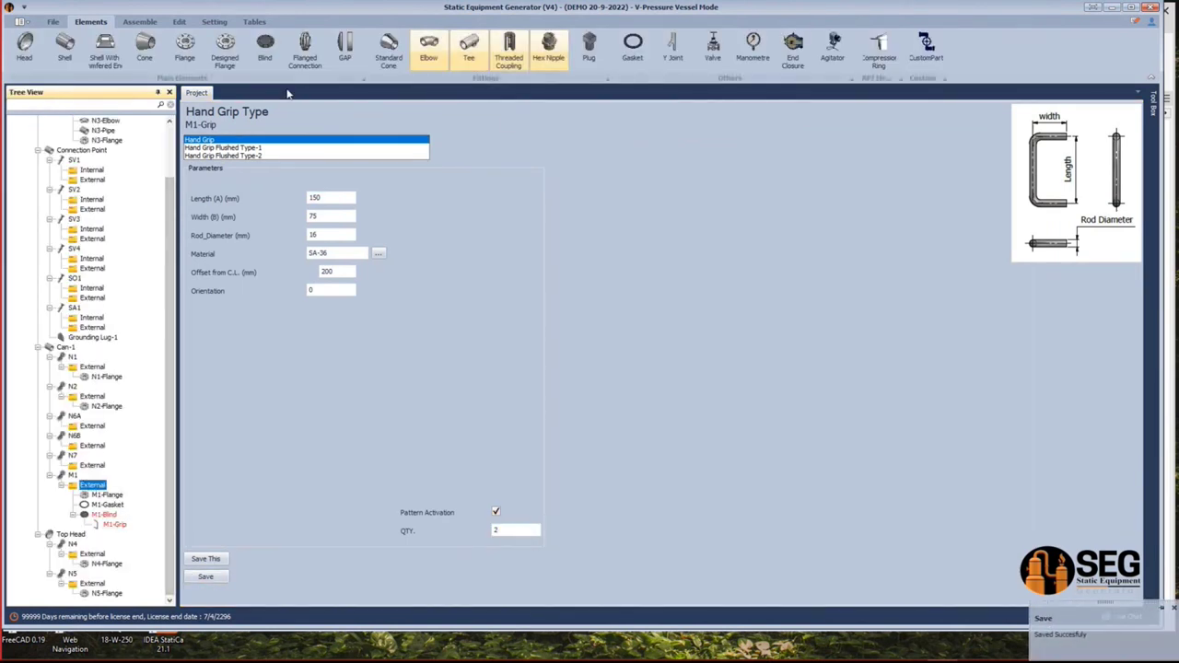
click(101, 515)
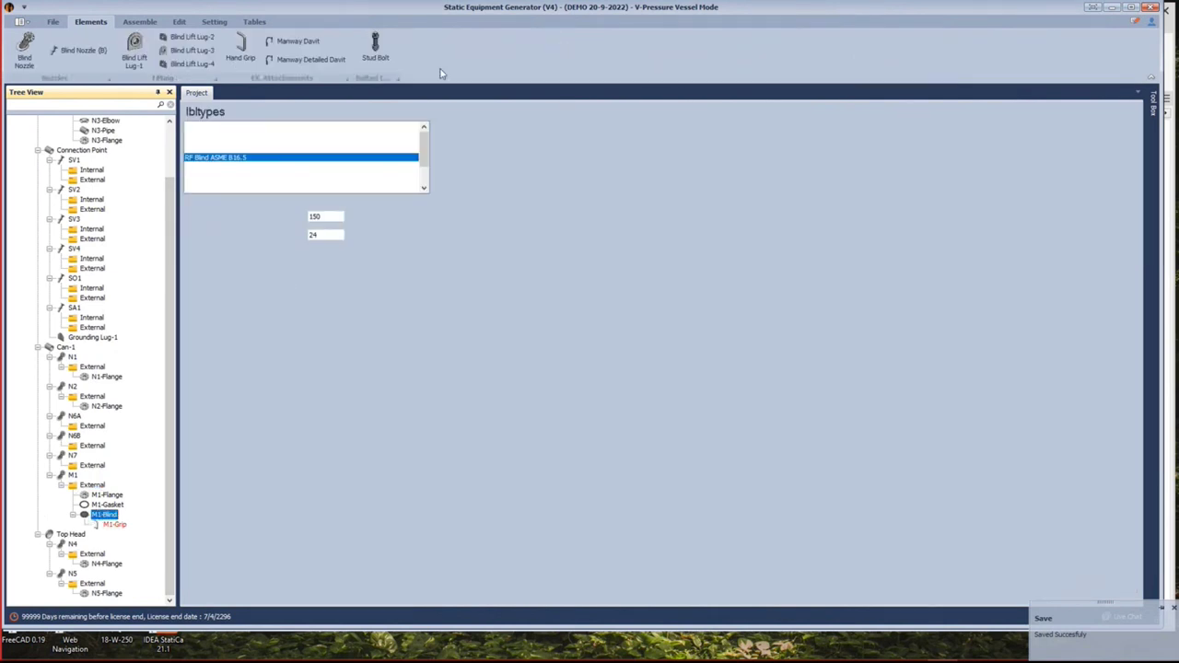
click(376, 51)
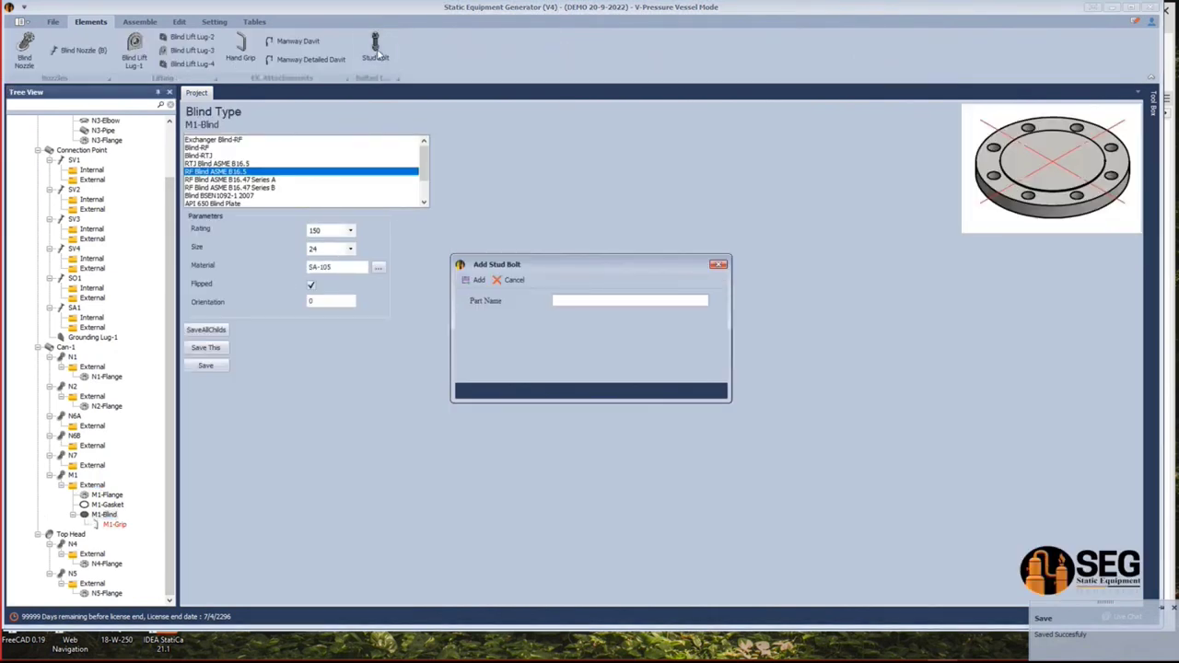
text(M1-Stud)
click(476, 280)
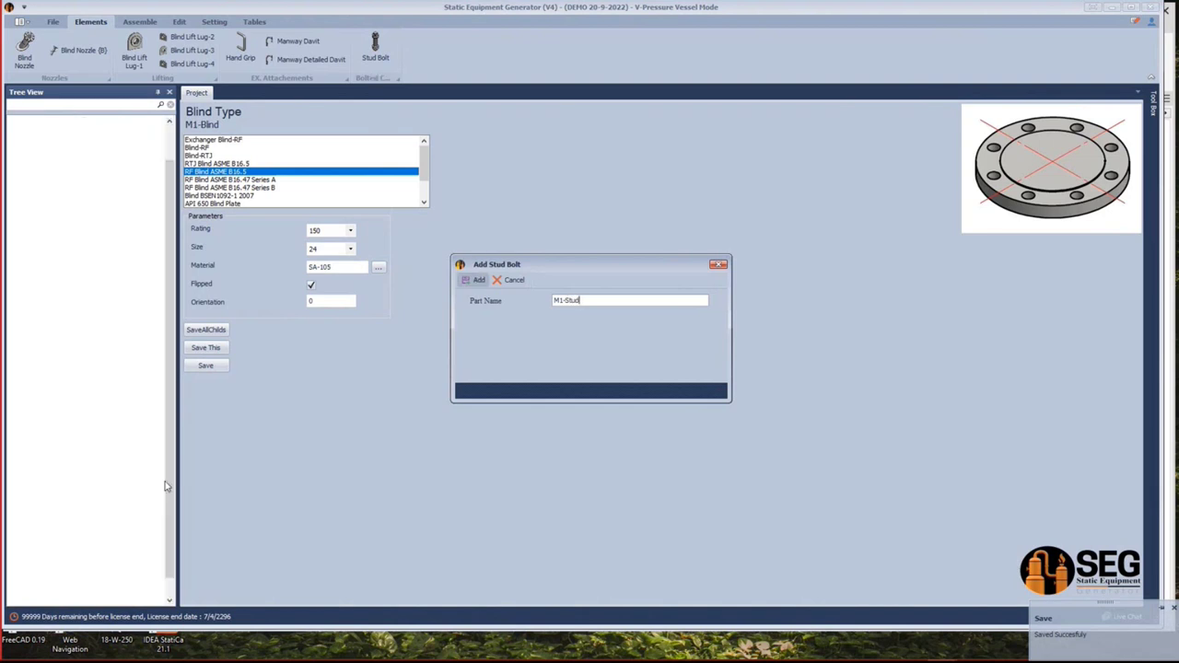
click(116, 524)
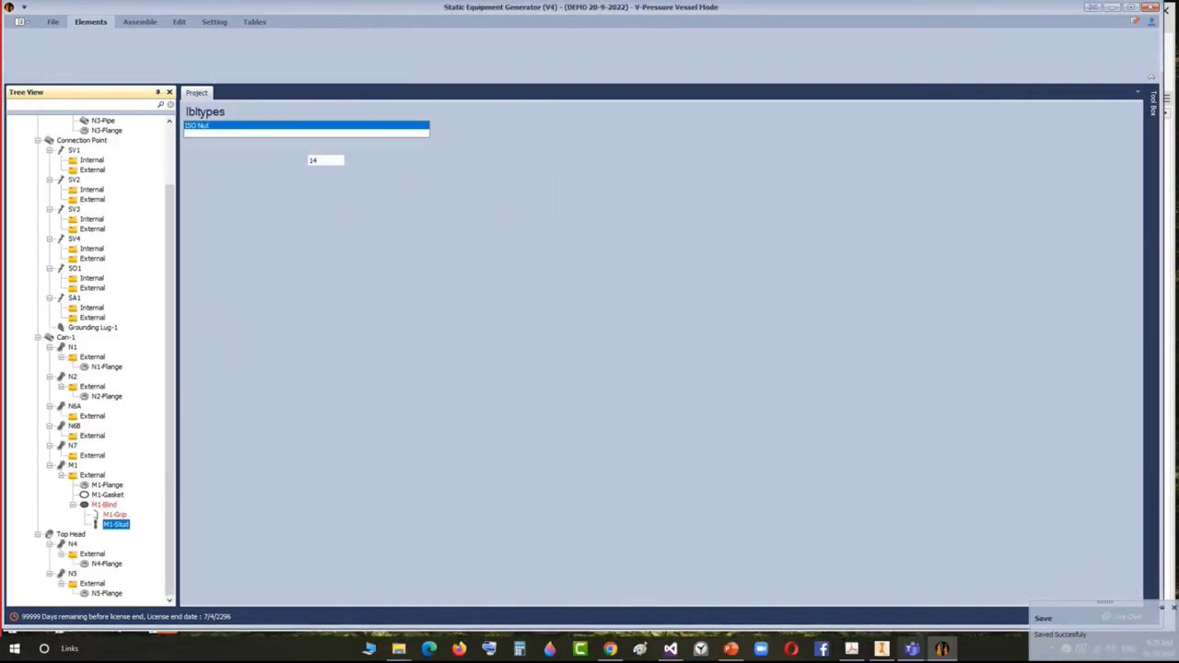
Switch to Inventor, measure the distance from M1-Flange's back face to M1-Blind's outer raised face, and copy the value.
click(881, 648)
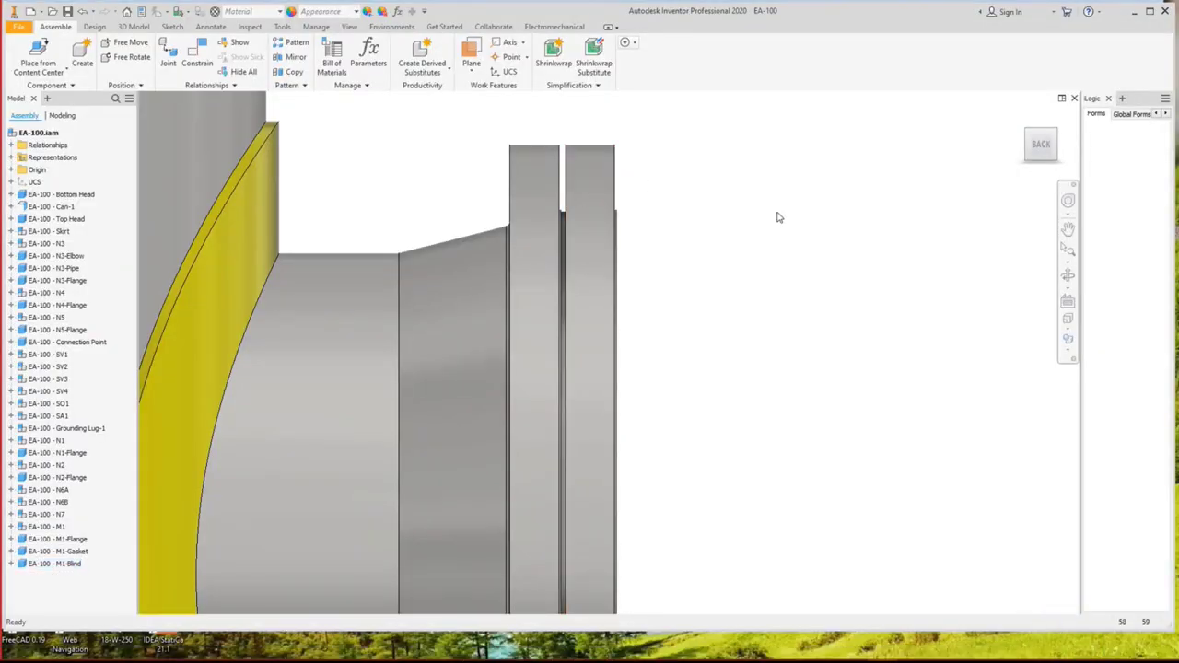
click(1068, 273)
drag(611, 341, 608, 216)
key(Escape)
click(282, 26)
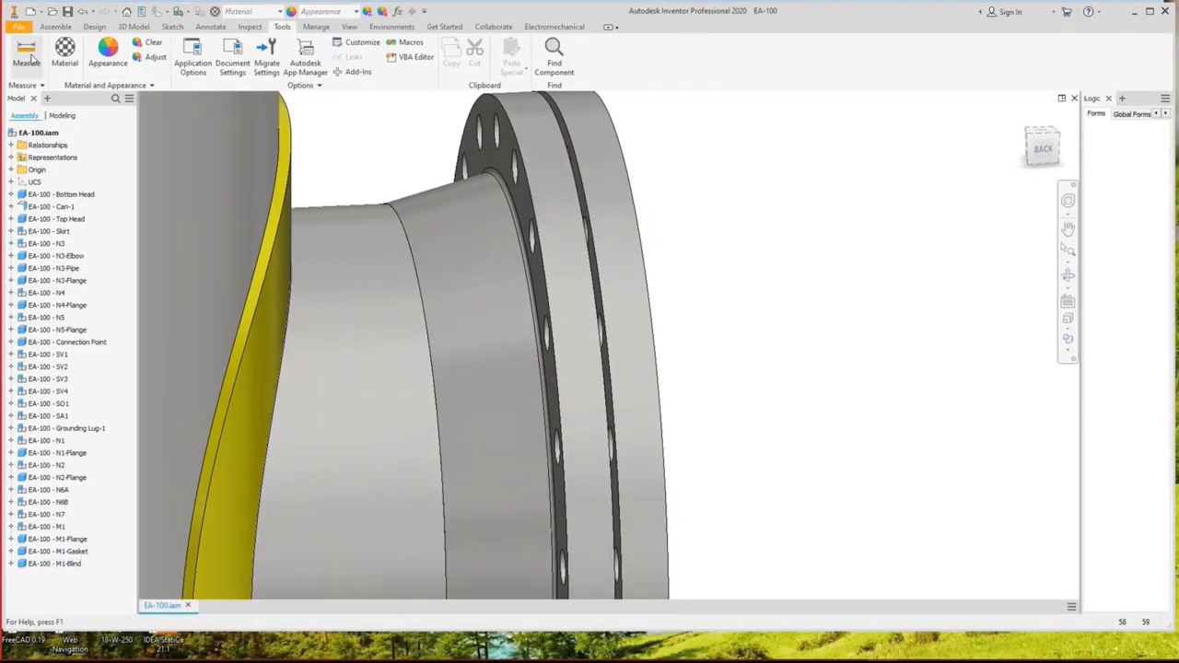
key(m)
click(479, 158)
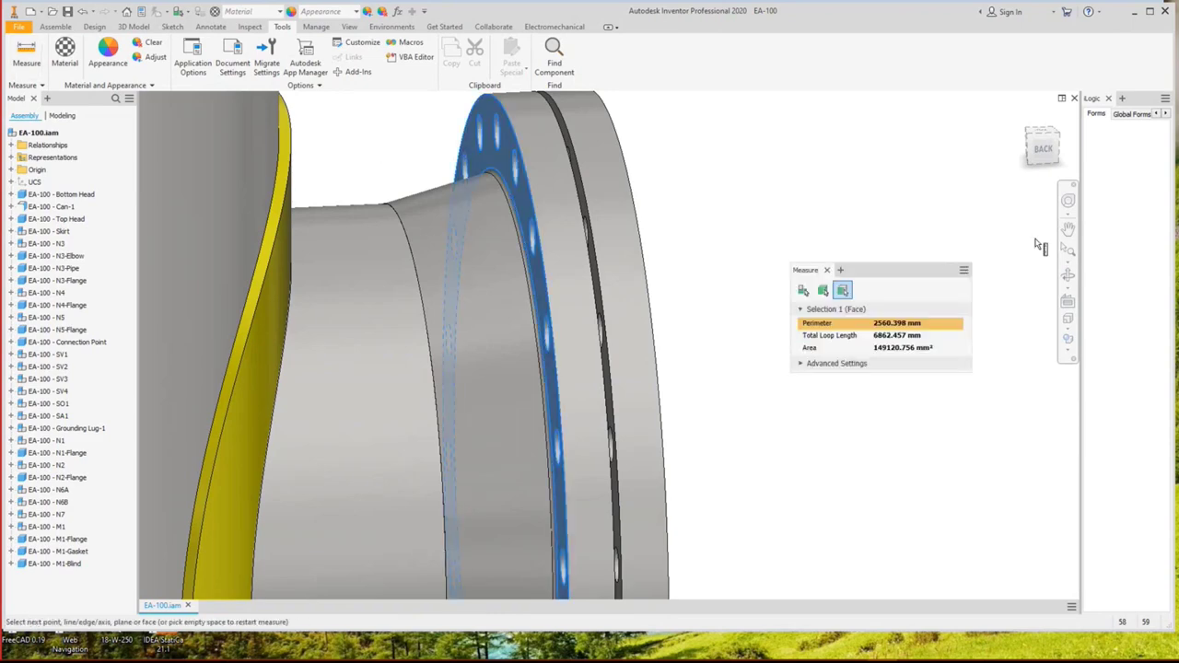
click(1068, 274)
drag(617, 312, 629, 289)
right_click(529, 324)
click(553, 338)
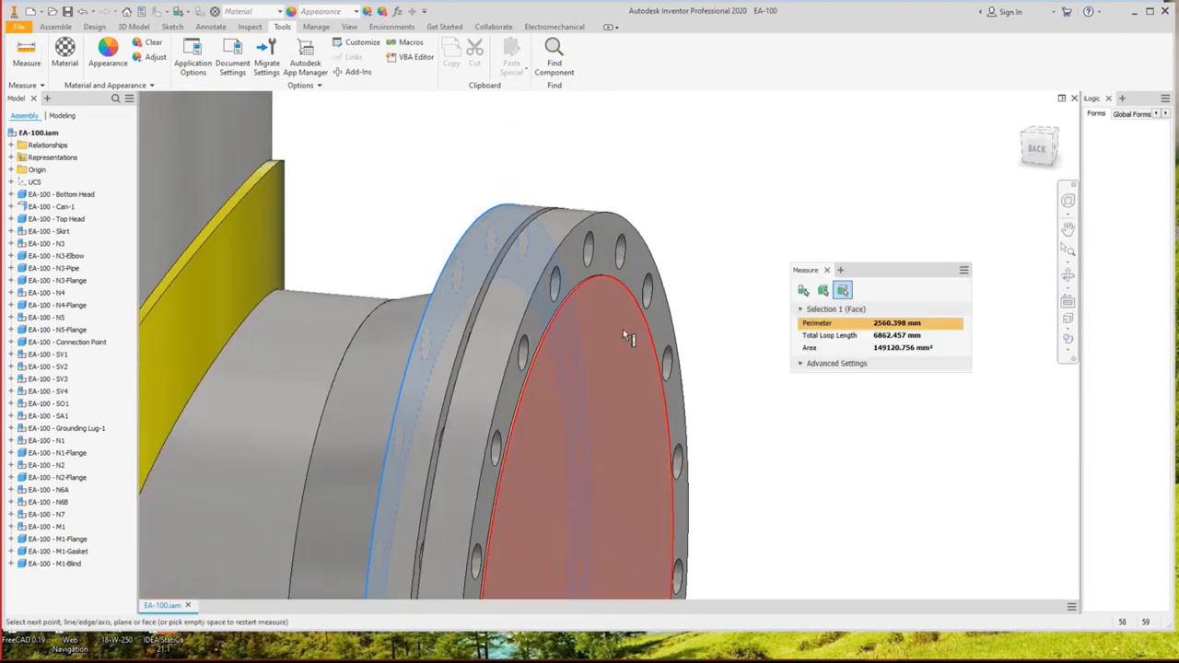
click(623, 328)
right_click(884, 328)
click(901, 337)
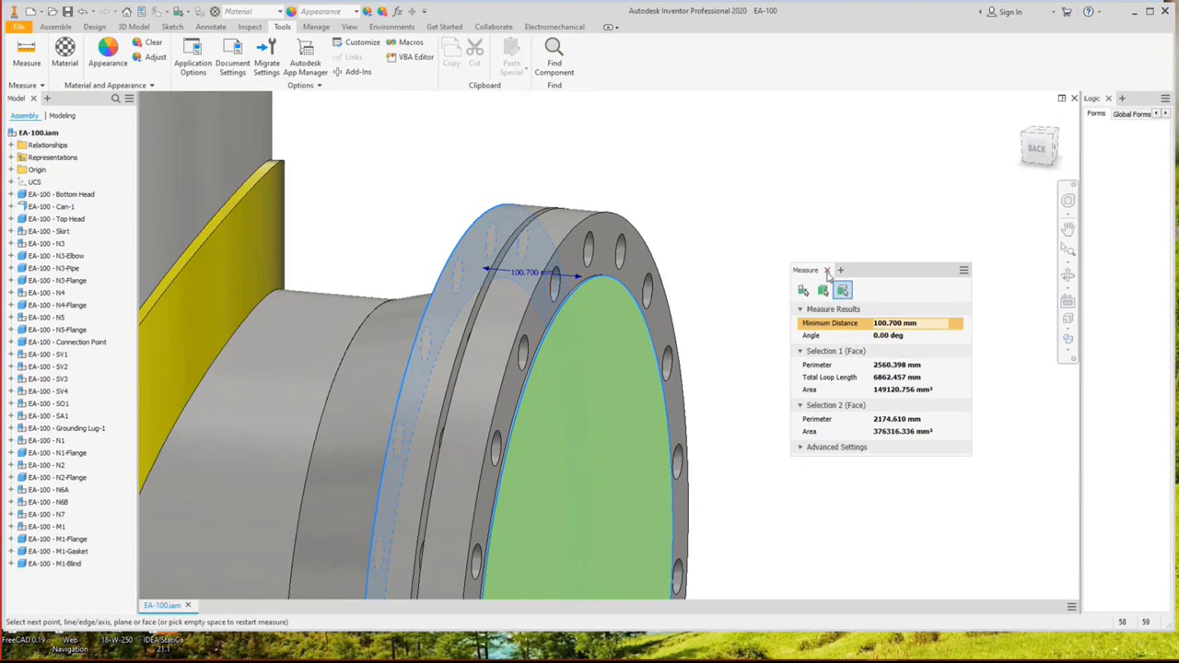
Return to Static Equipment Generator and set M1-Stud to the UNC Nut type with size 1 1/4.
click(946, 654)
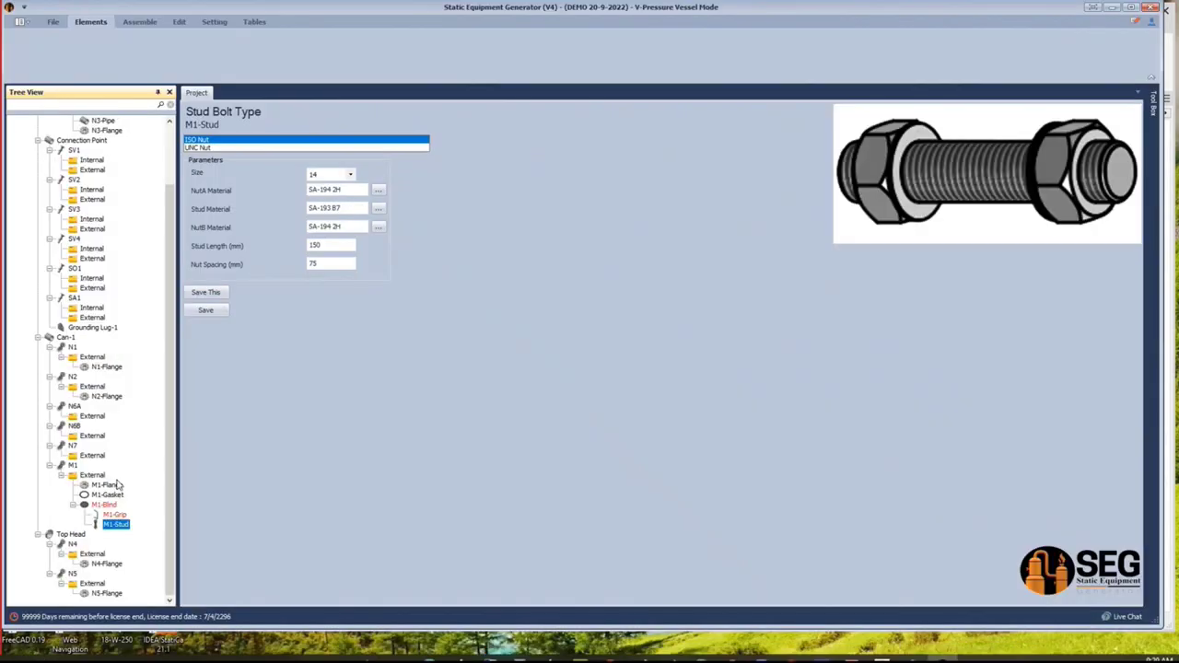
click(211, 148)
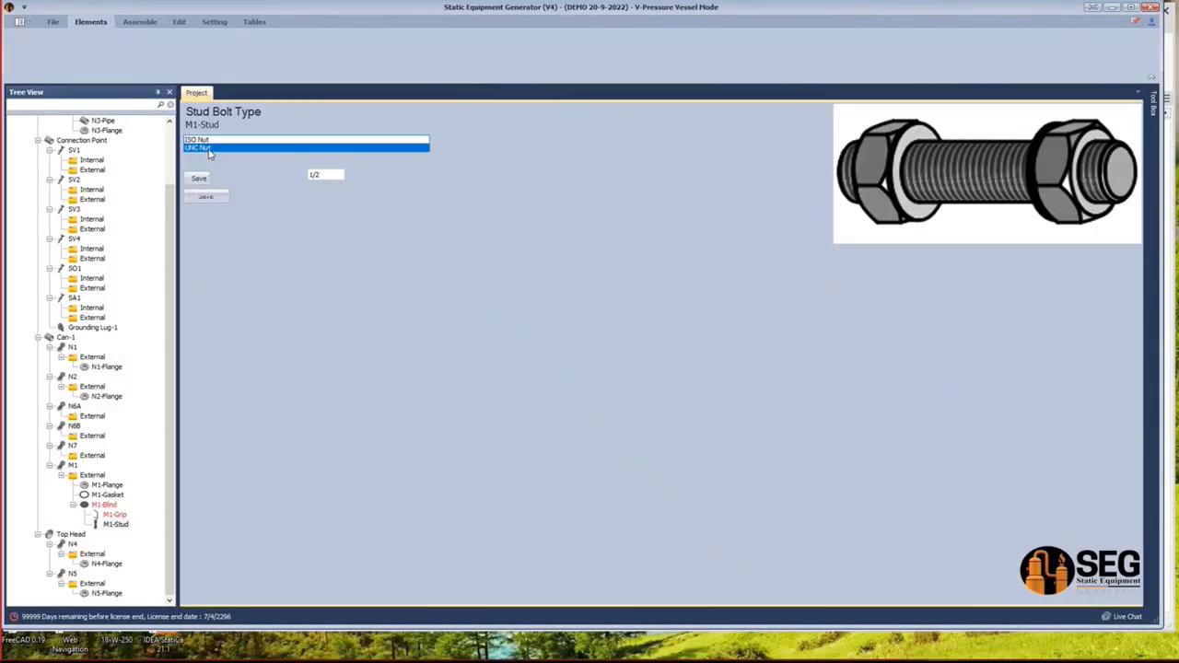
click(351, 175)
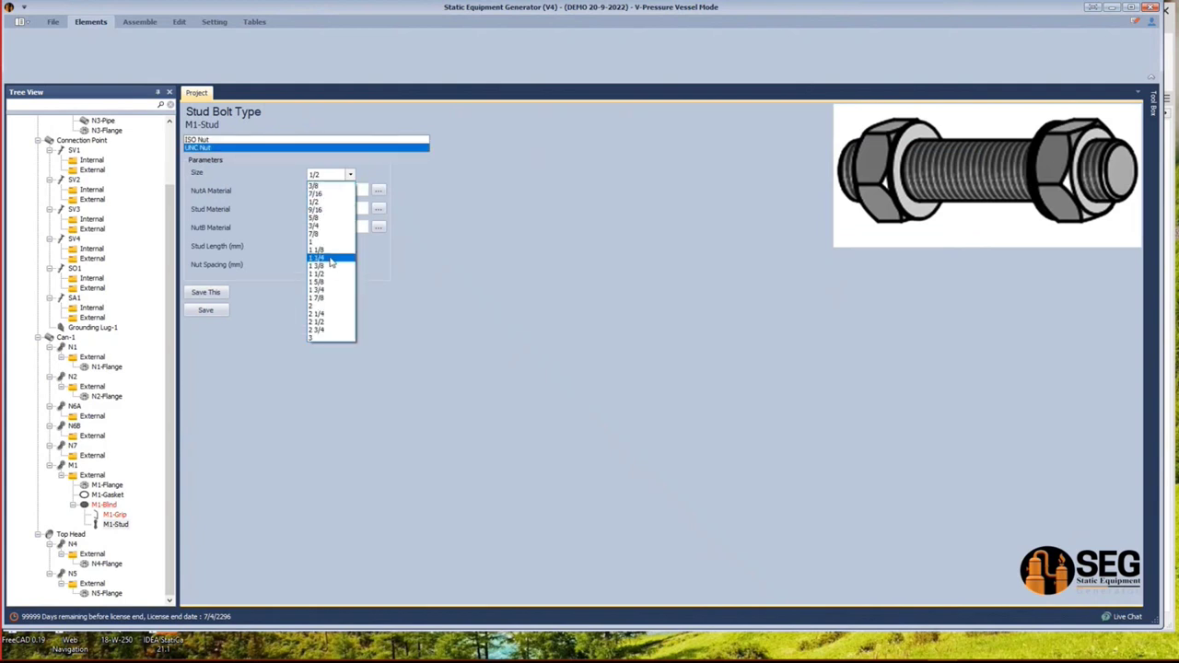
click(330, 246)
Set M1-Stud's nut spacing to 100.7 mm and stud length to 175 mm, and save the stud bolt.
double_click(339, 264)
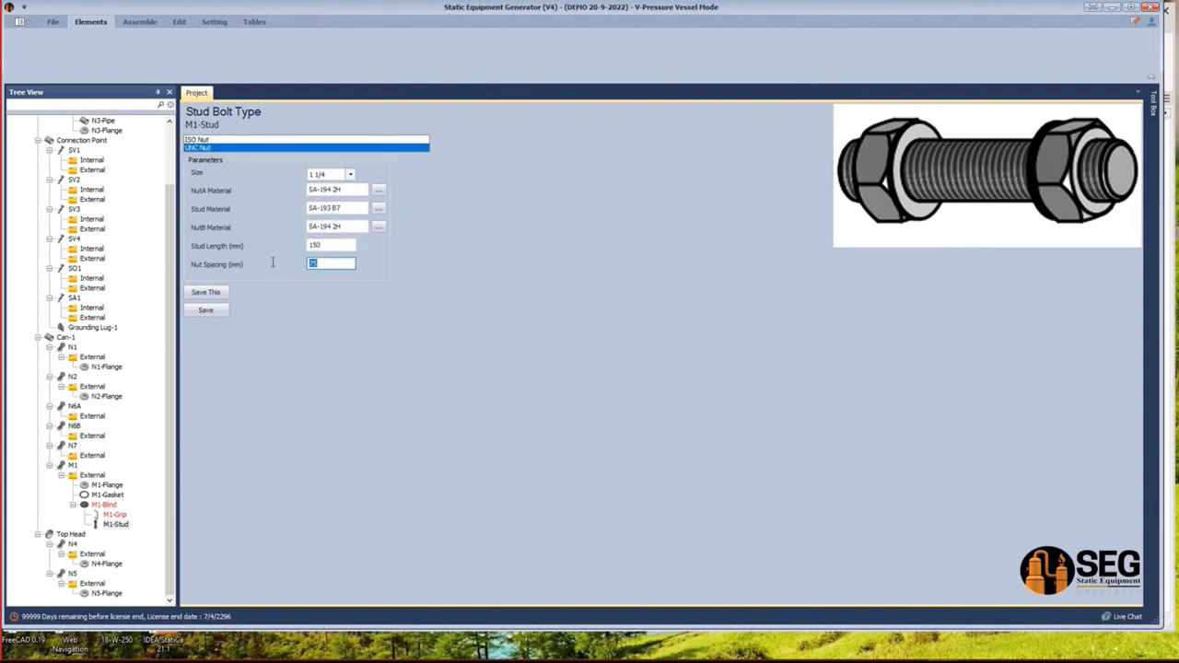
text(100.700)
key(shift+Tab)
text(1)
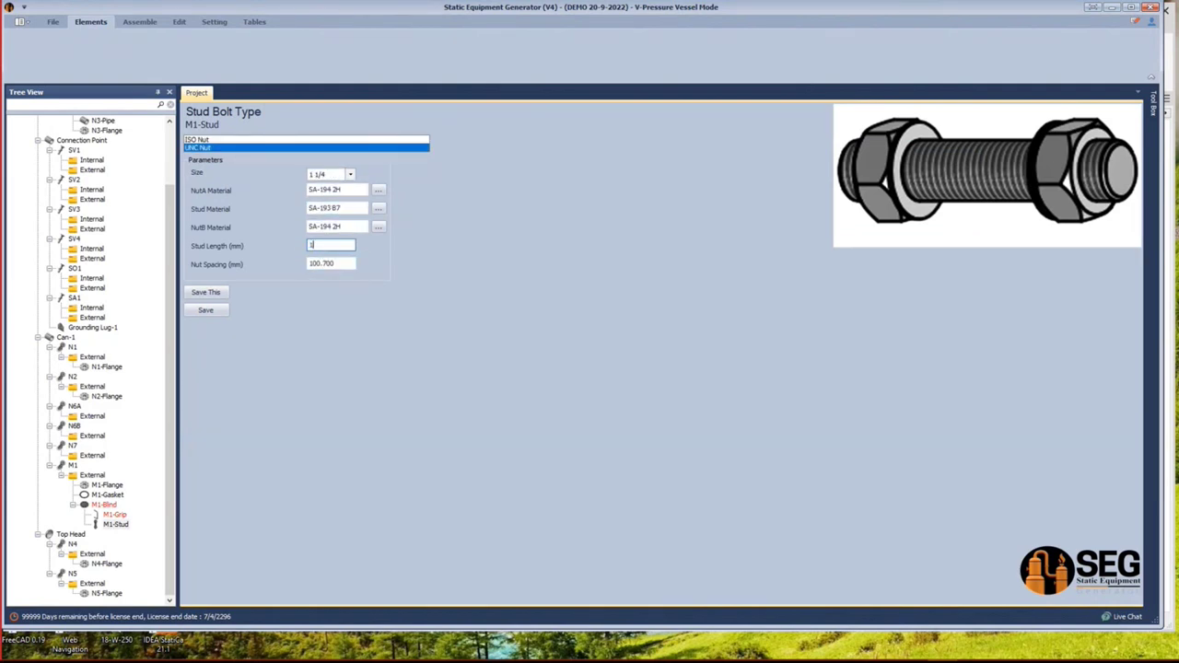
text(85)
click(348, 263)
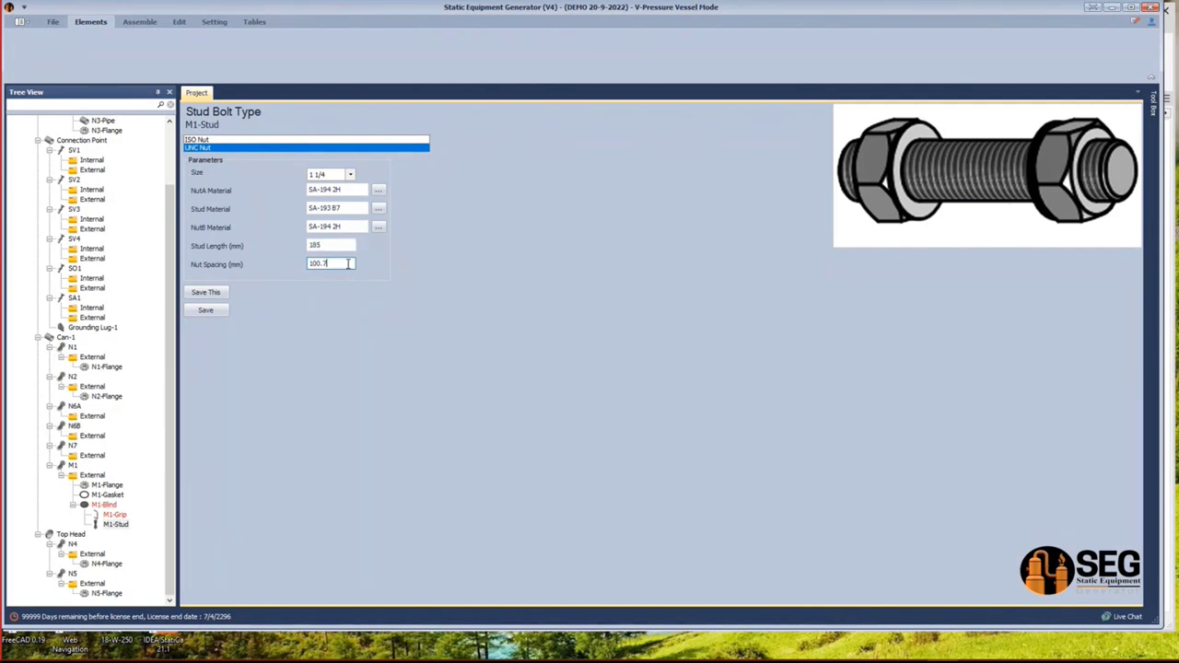
click(316, 245)
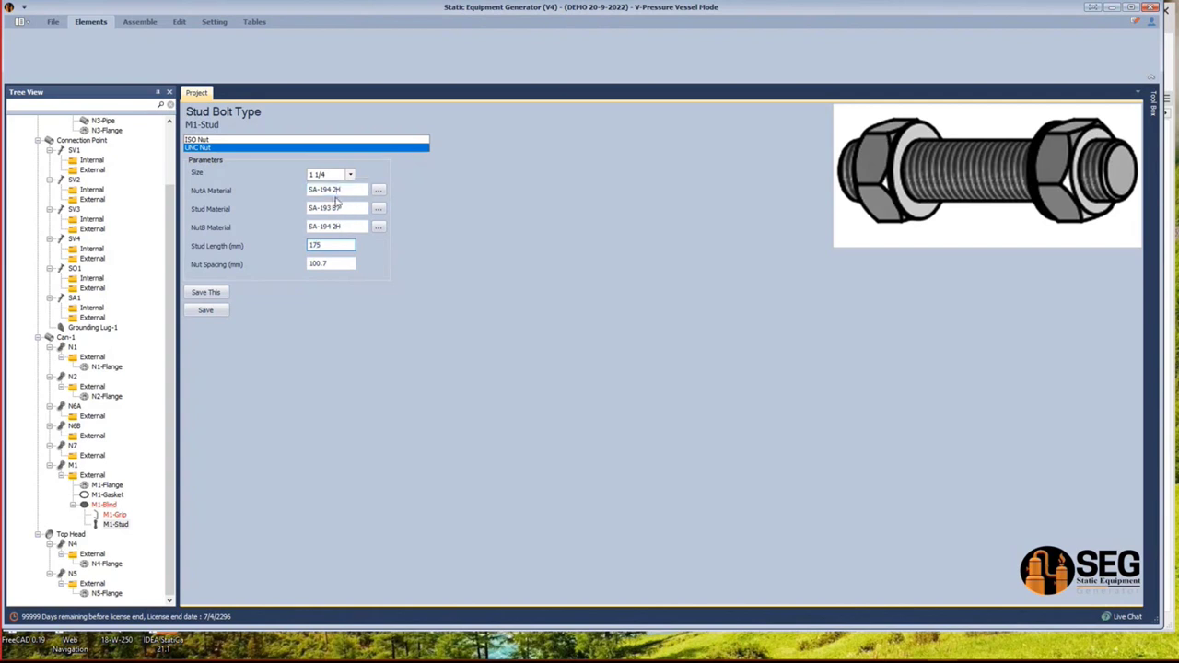
click(217, 310)
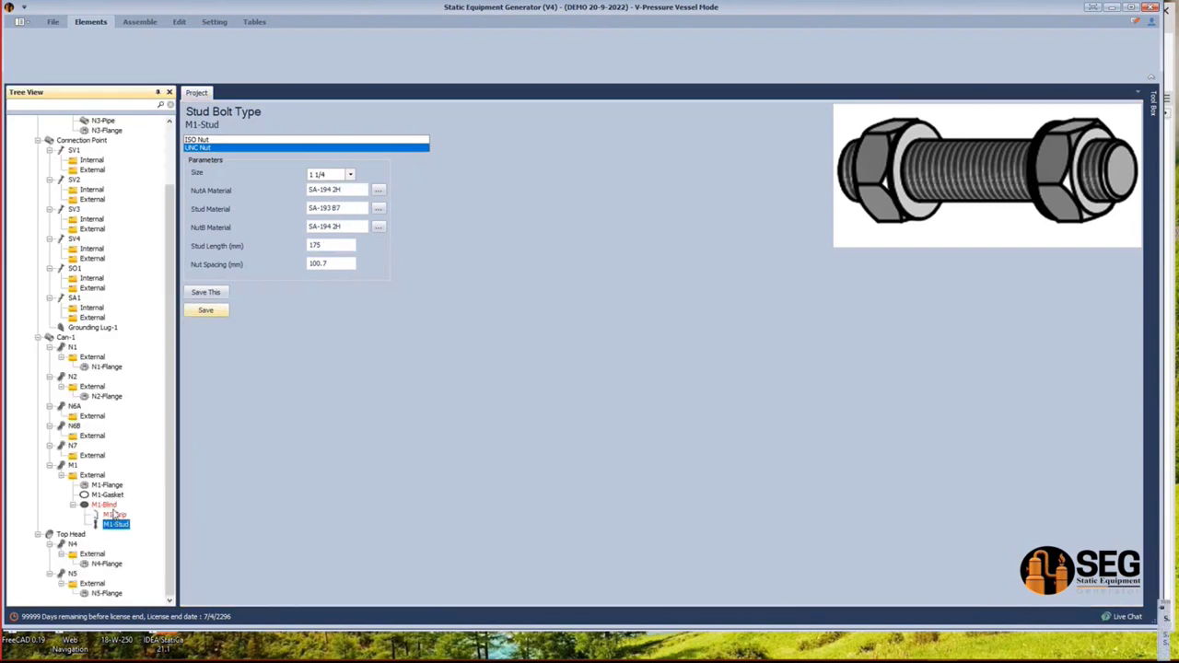
Check the ASME material table for M1-Stud's NutB, try the material entry "SA-194 2H / SA-36", and select the added text.
click(112, 506)
click(116, 524)
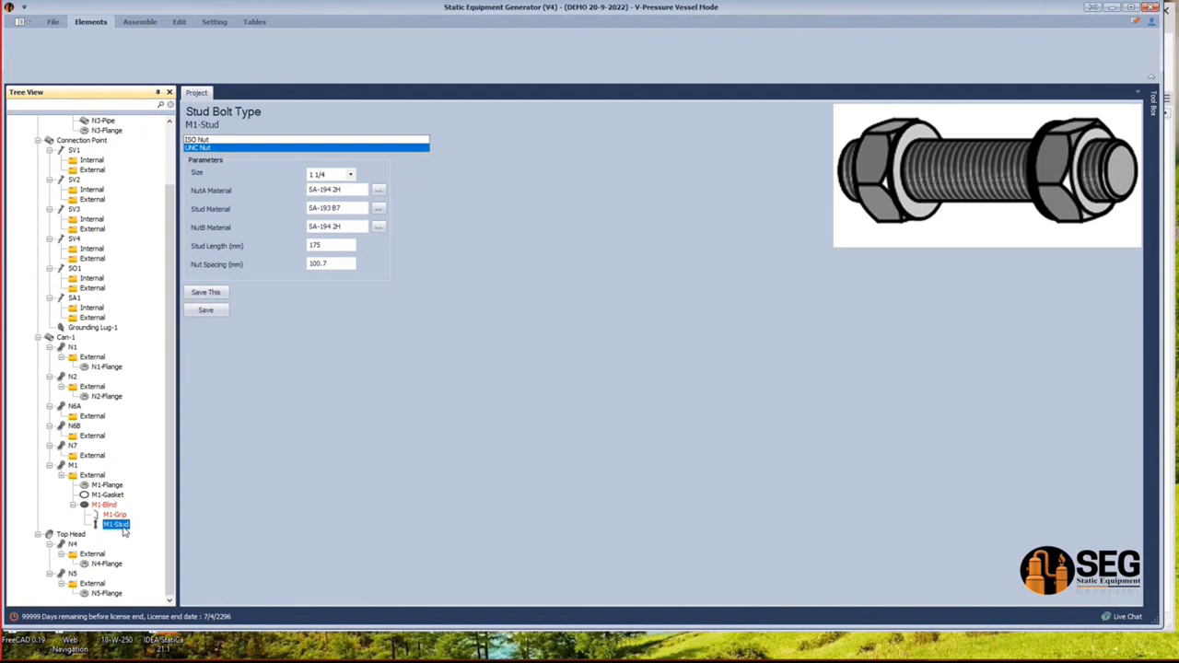
click(345, 226)
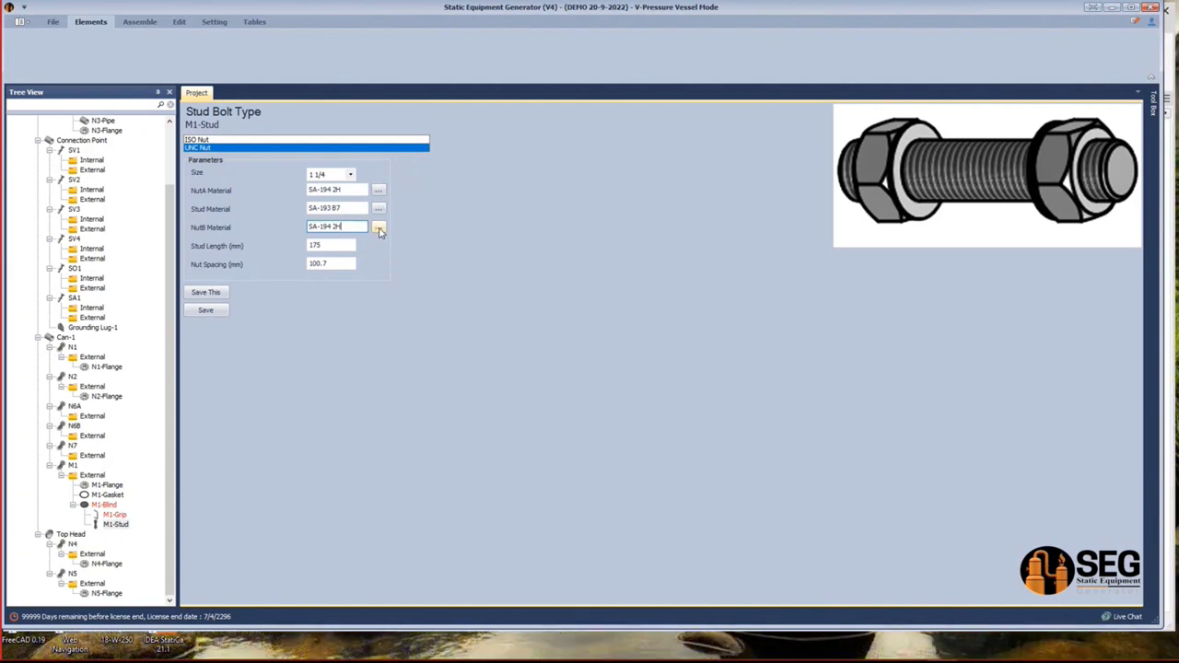
click(379, 228)
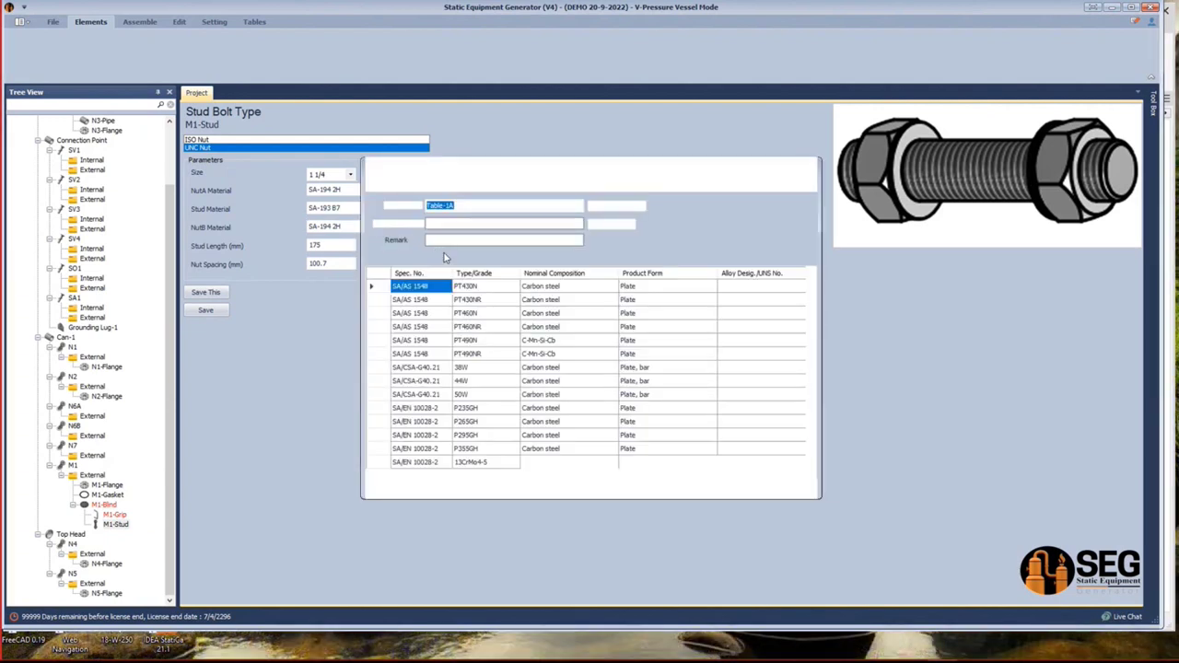
click(456, 240)
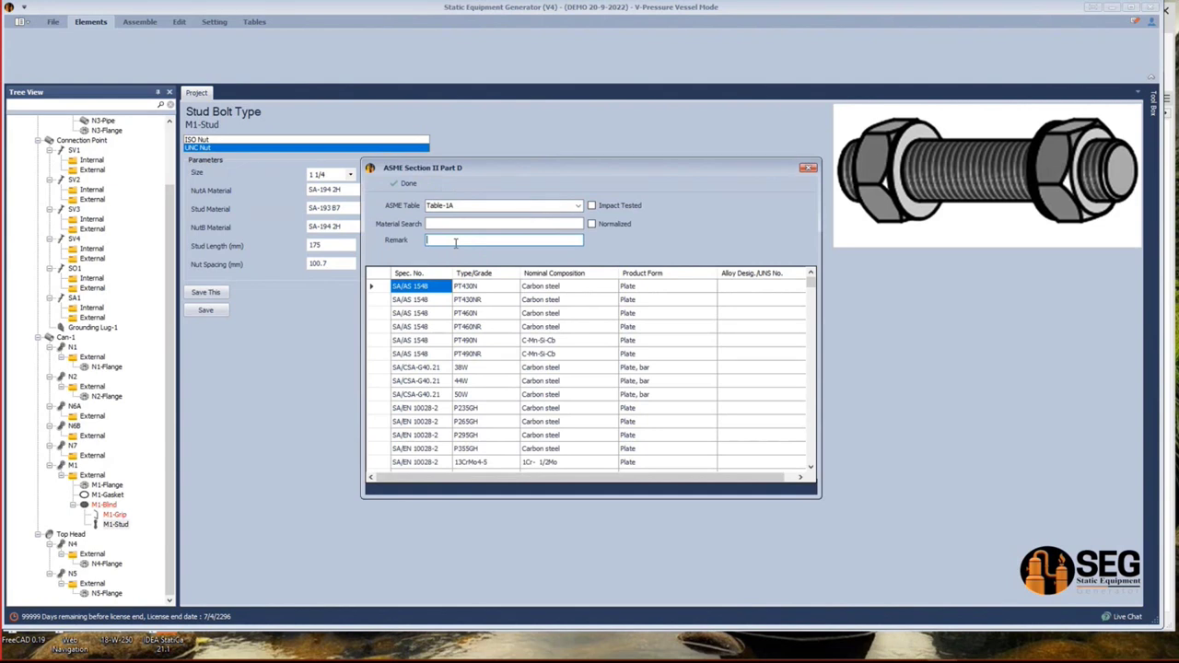
click(808, 167)
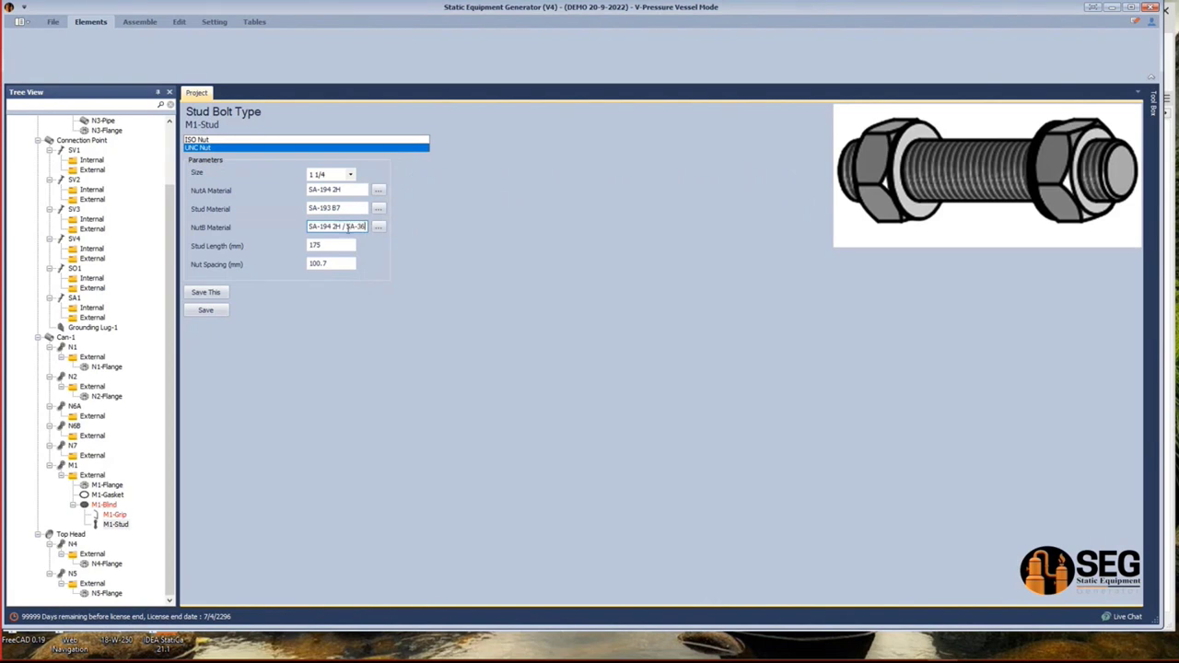
drag(342, 227, 403, 228)
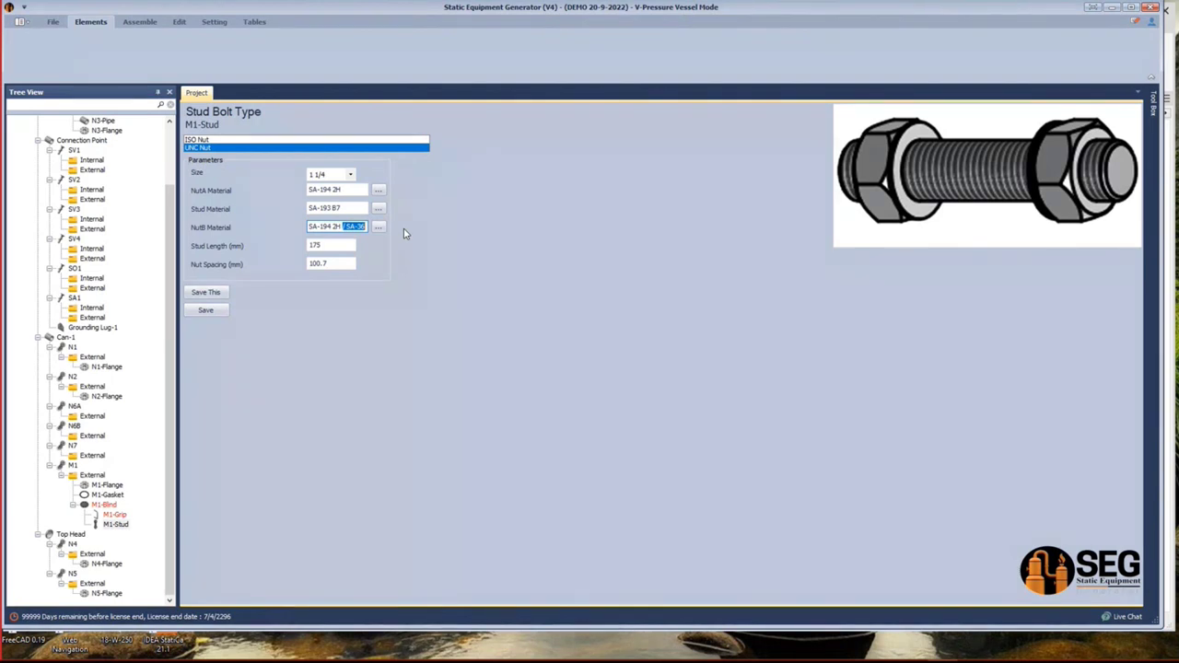
Set the M1-Stud's NutB material to SA-194 2H and save the stud bolt.
key(BackSpace)
click(206, 310)
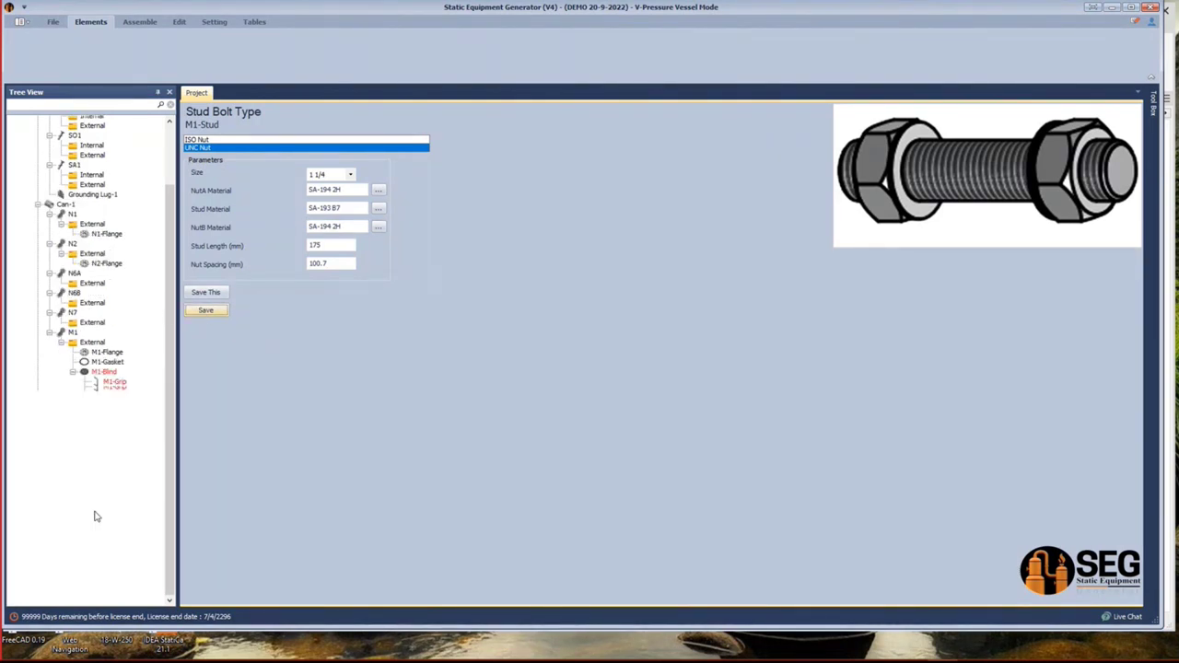
Add a manway detailed davit named M1-Davit to the M1-Blind.
click(108, 507)
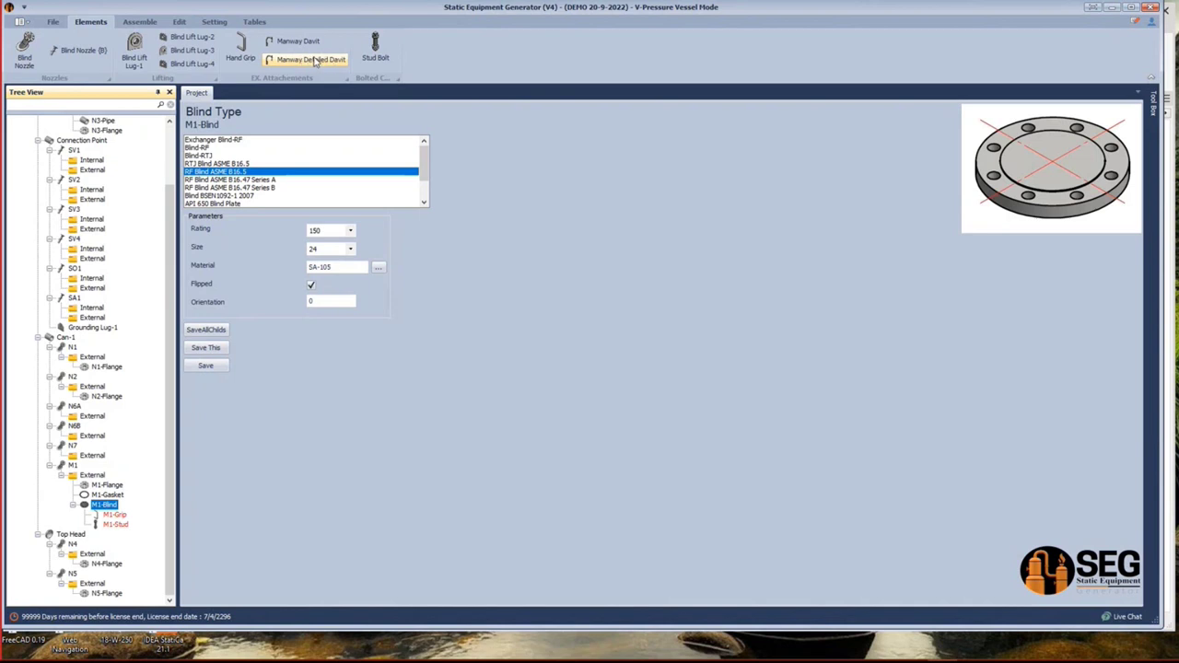
click(311, 59)
text(M)
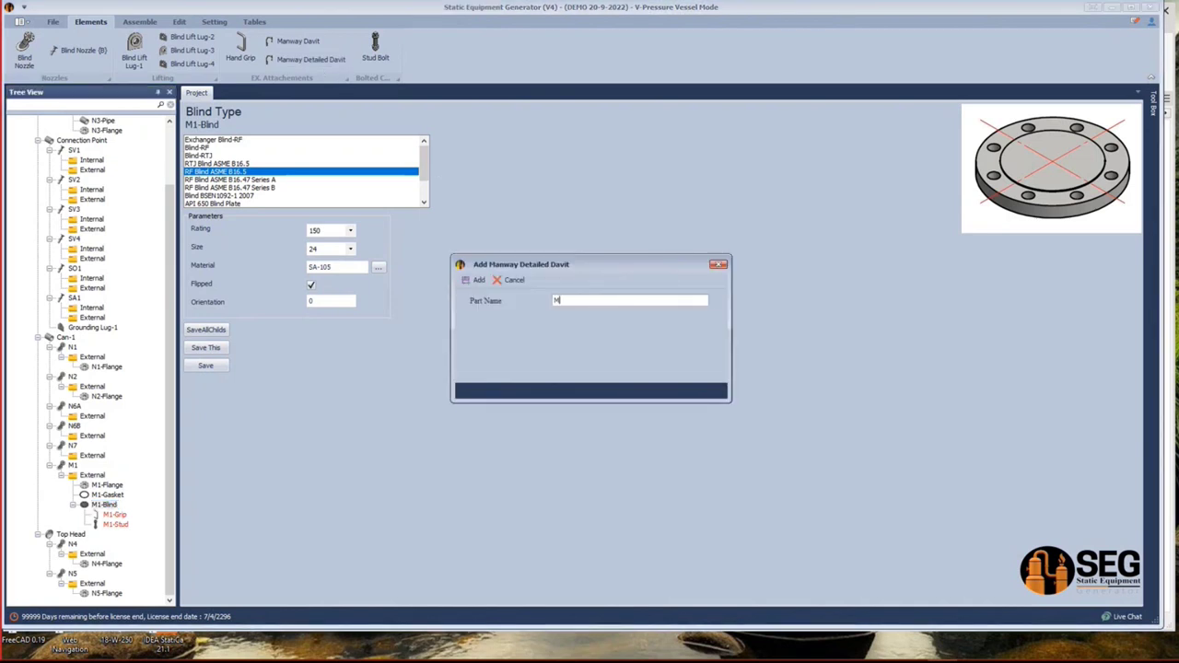
text(1-Davit)
key(Return)
Compare the M1-Davit type with Detailed Manway Hinge Type A and set it to Horizontal Davit Type D.
click(128, 525)
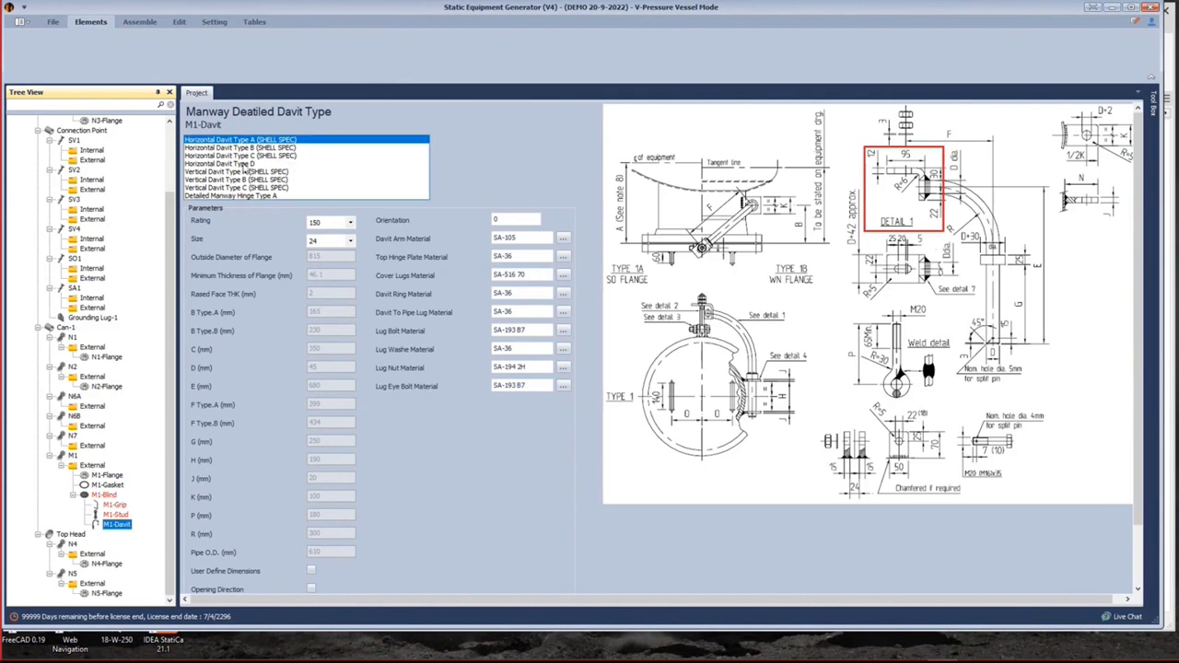
click(245, 168)
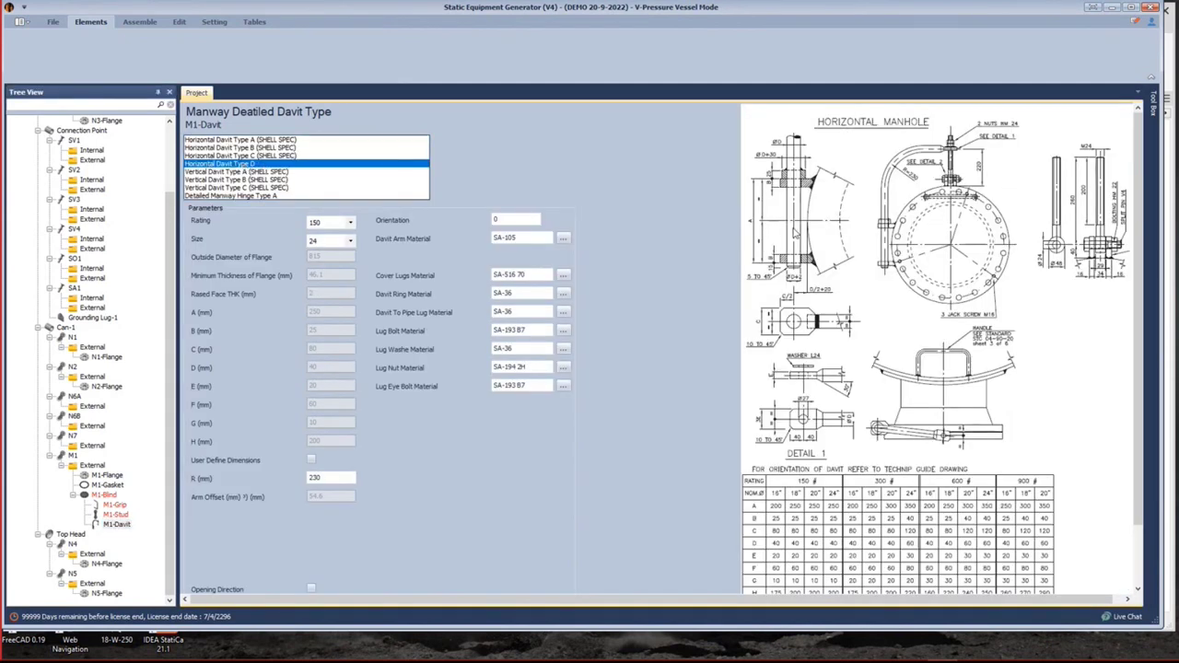
click(286, 197)
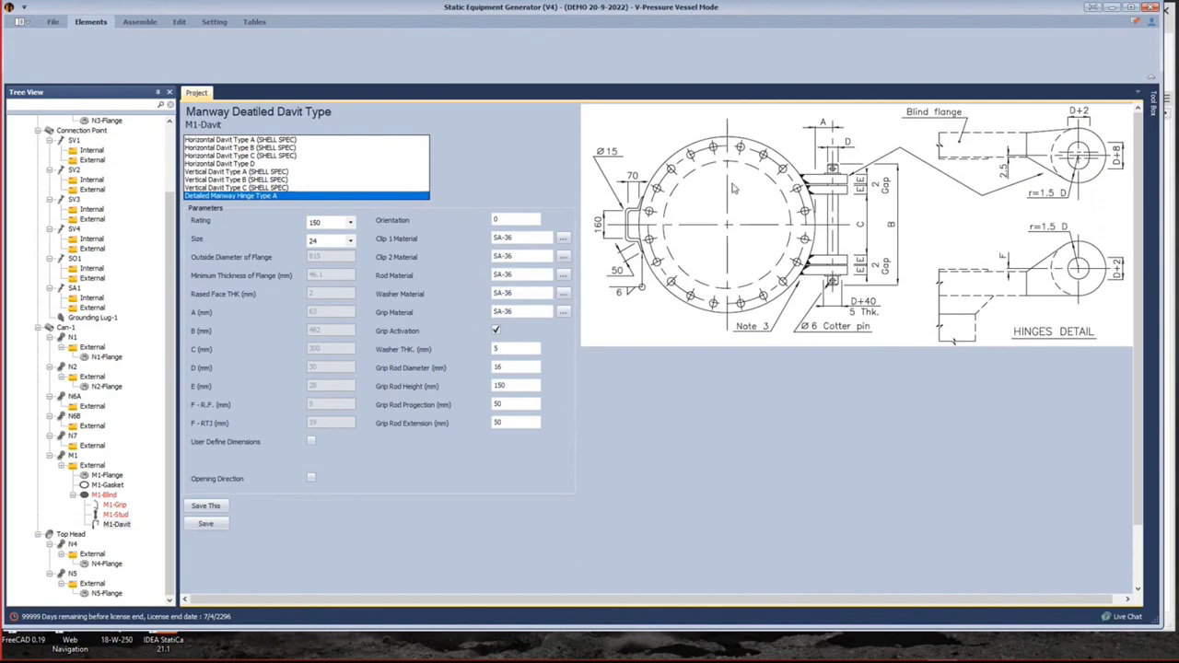
click(221, 171)
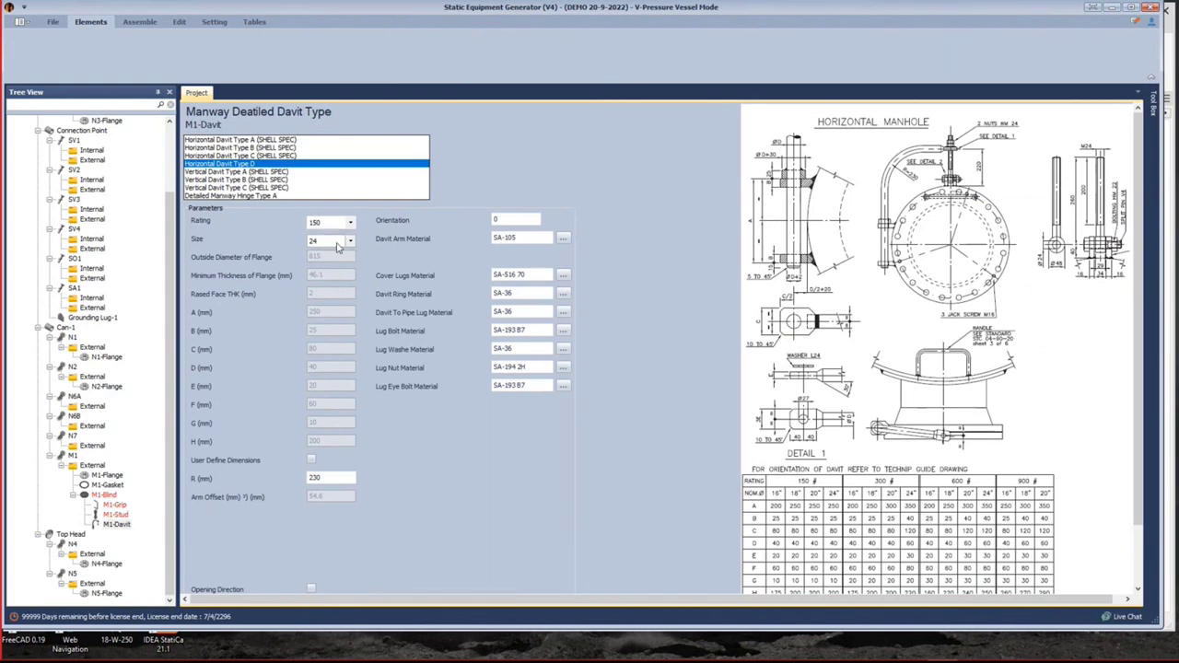
Enable user-defined dimensions for M1-Davit to look over the editable fields, and disable the option again.
scroll(550, 259, down, 1)
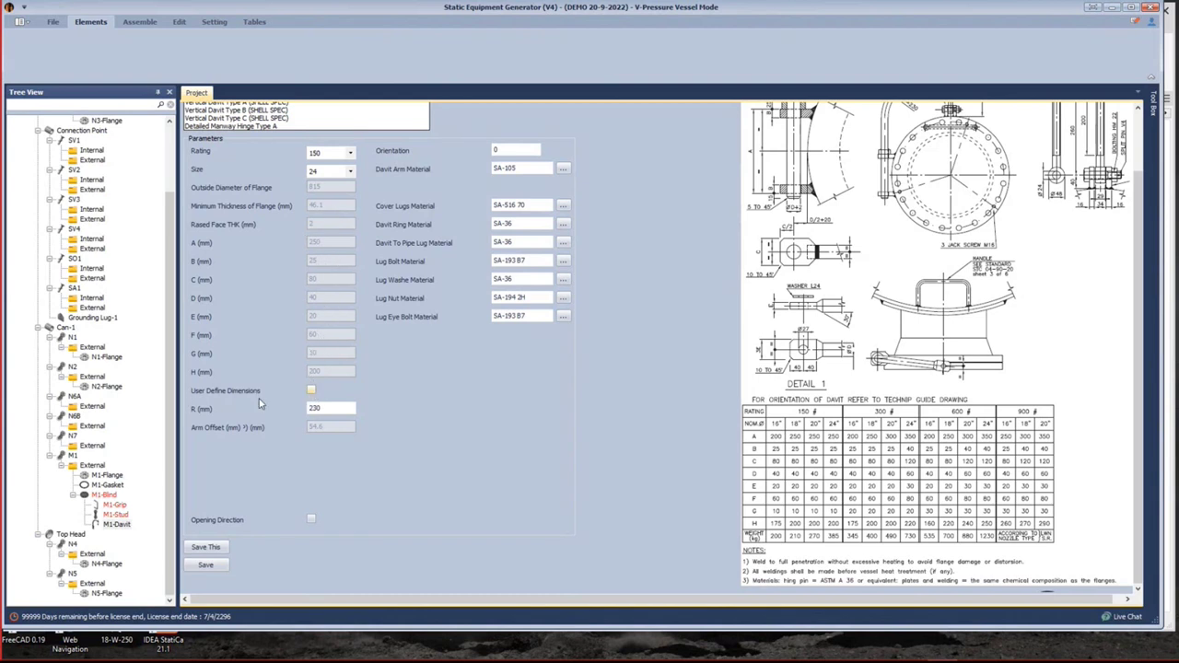
click(311, 391)
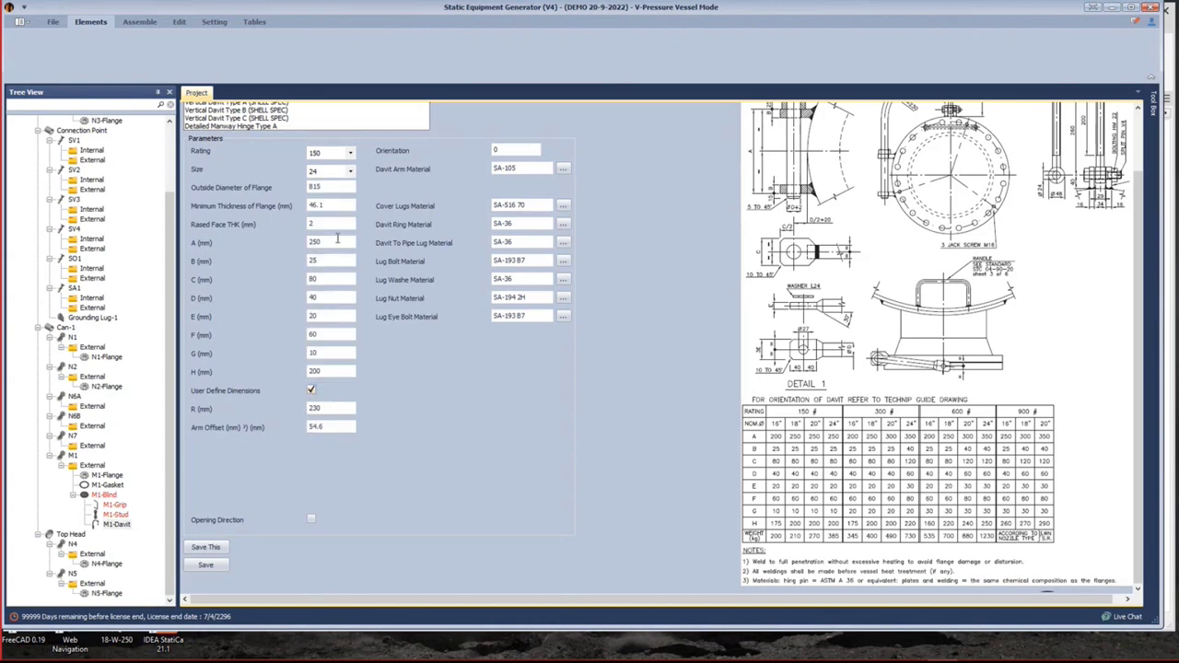
click(333, 205)
scroll(947, 341, up, 2)
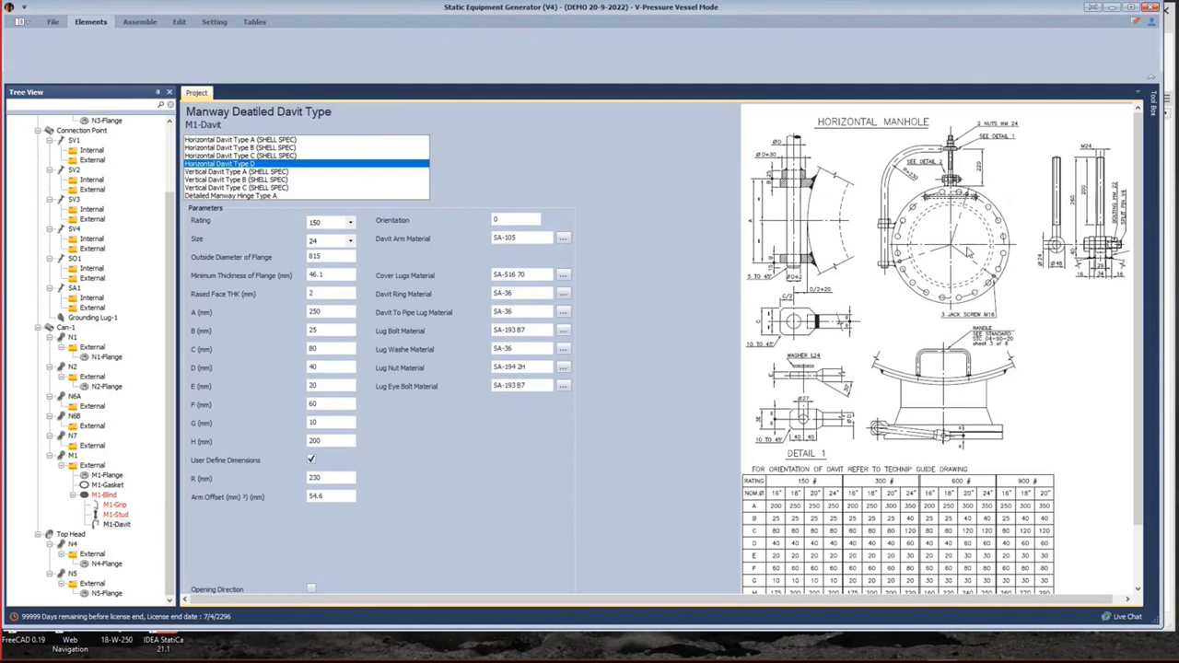
click(323, 403)
click(312, 460)
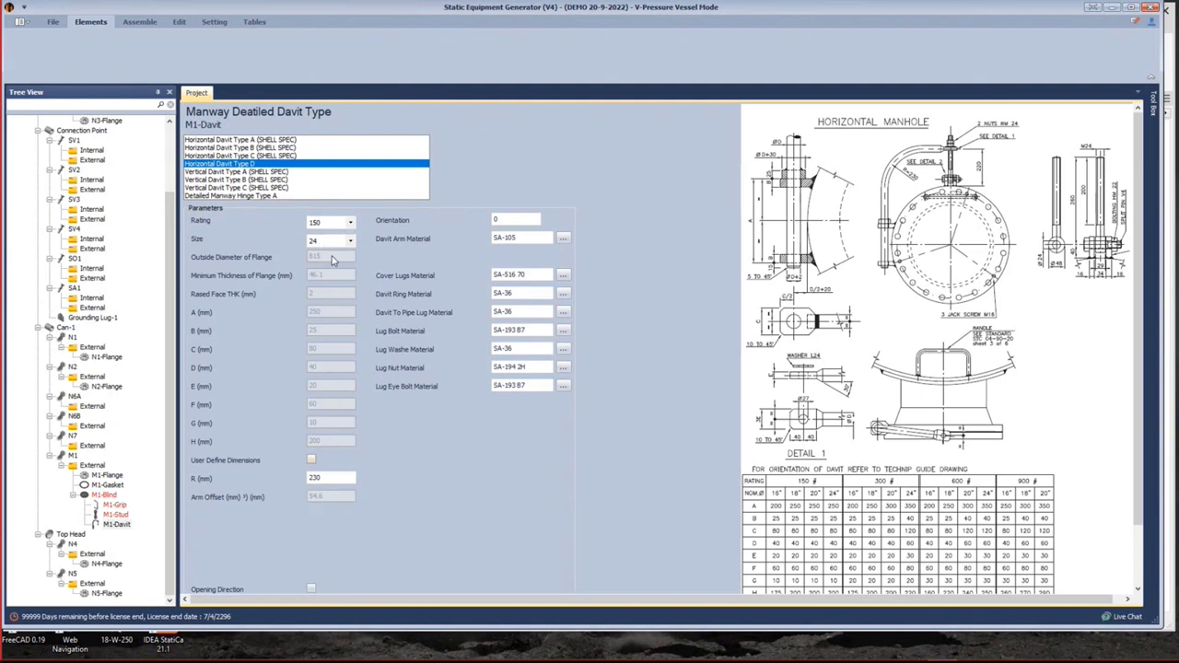
Save M1-Davit as Horizontal Davit Type D with the standard dimensions.
click(313, 477)
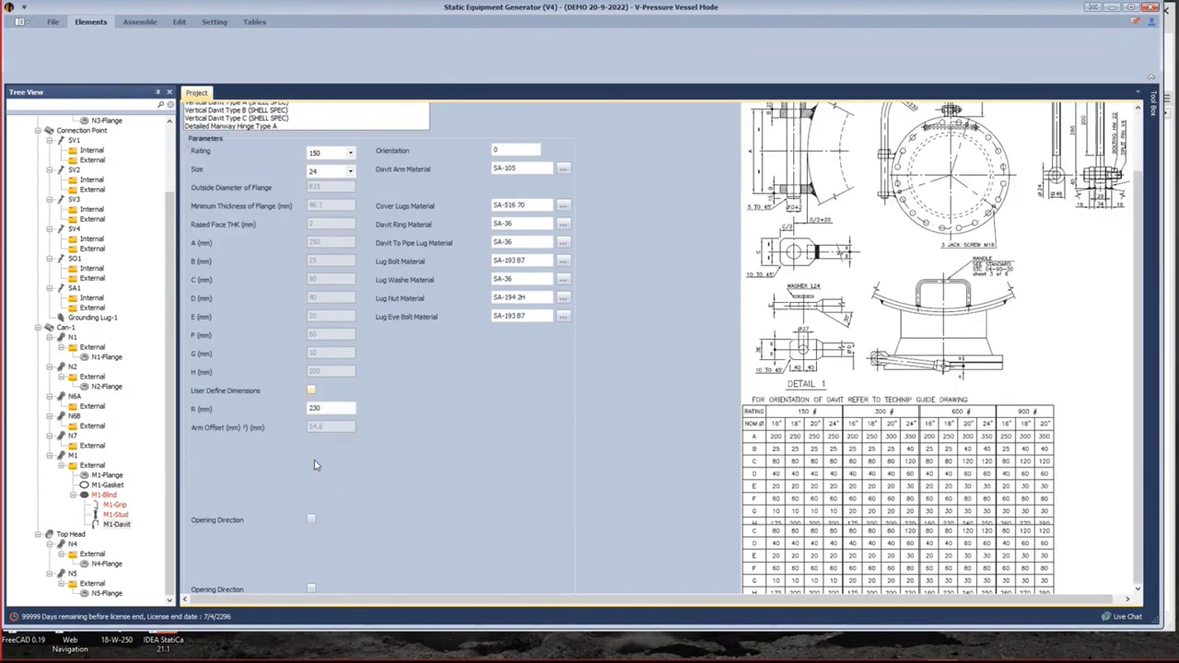
scroll(313, 463, down, 2)
click(222, 570)
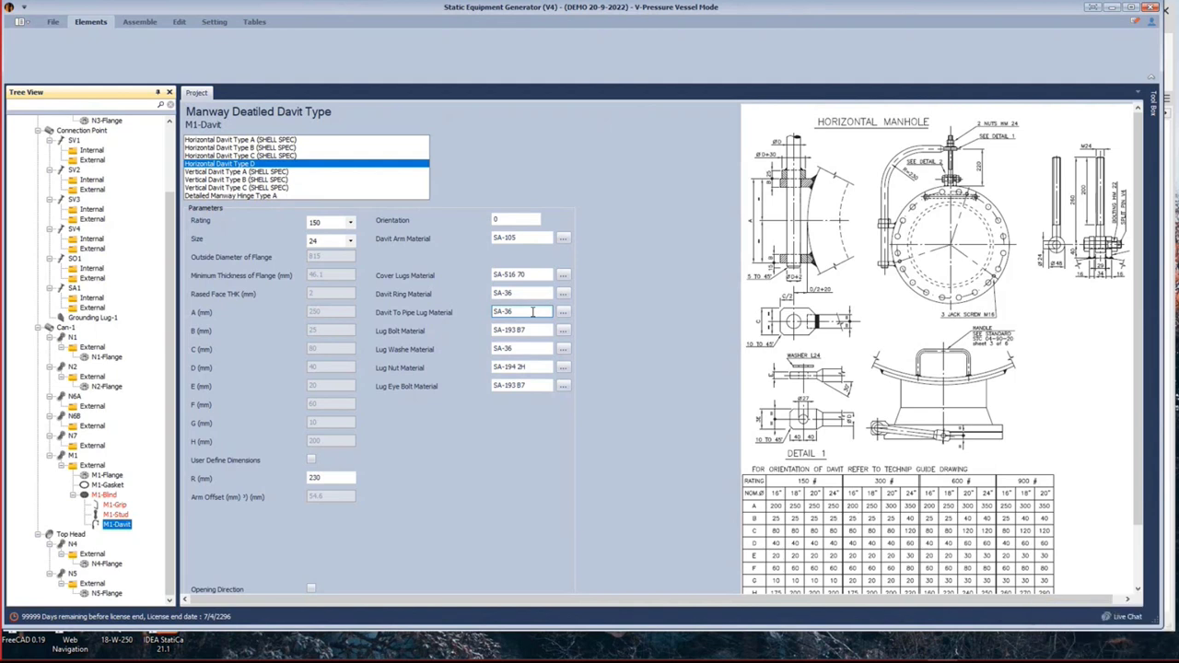
View the Horizontal Davit Type A drawing for M1-Davit and return to Horizontal Davit Type D.
click(292, 157)
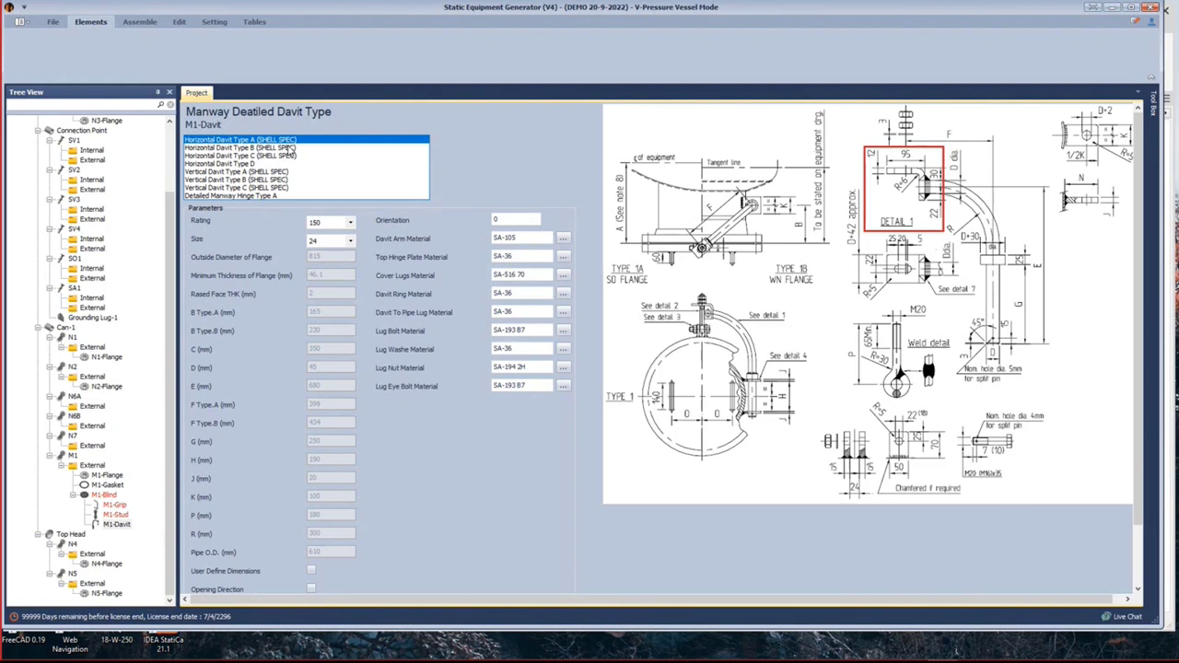
click(232, 172)
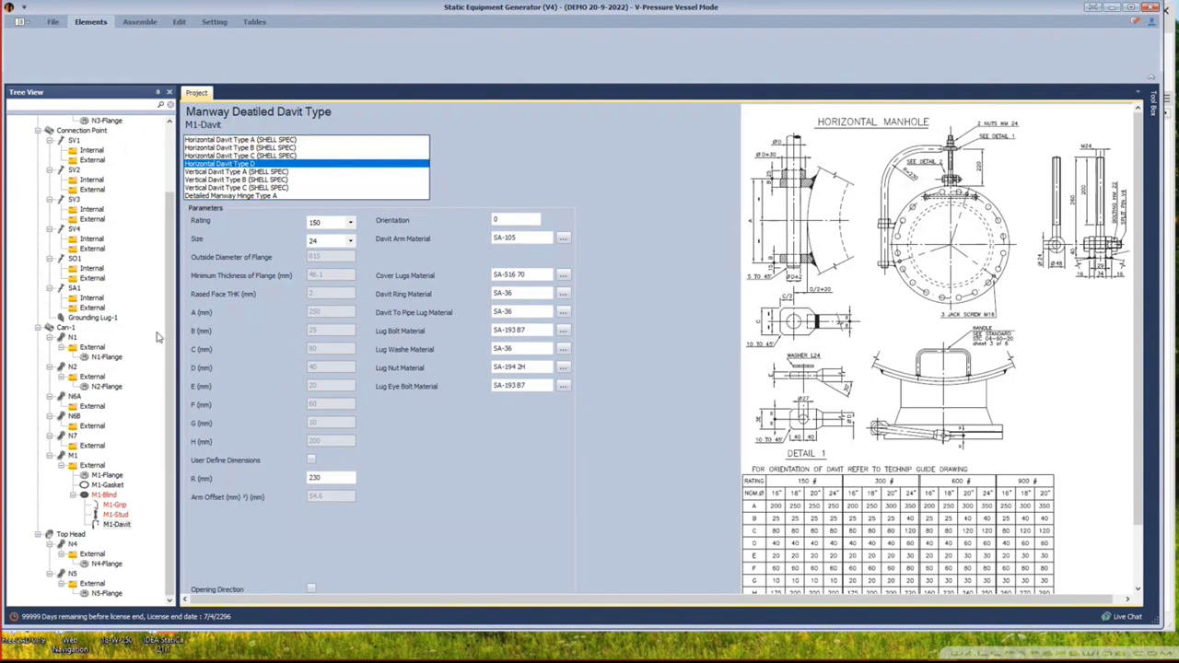
Add a top davit named "td" to Can-1 from the external attachments and open its parameters.
click(66, 327)
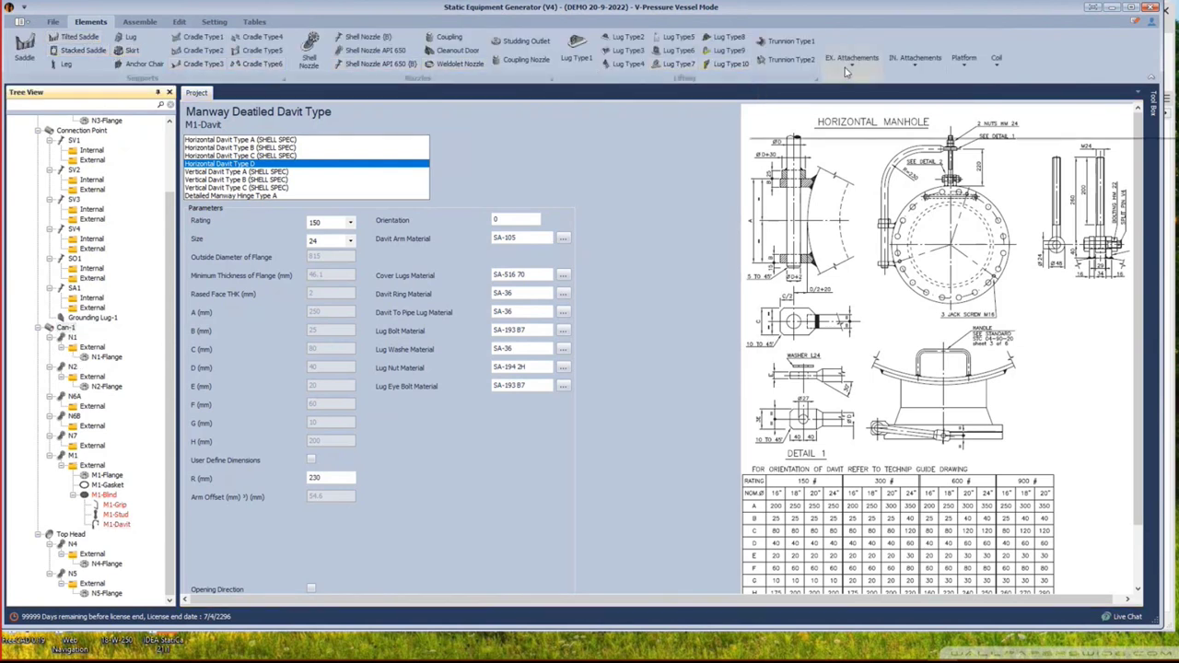
click(851, 57)
click(815, 106)
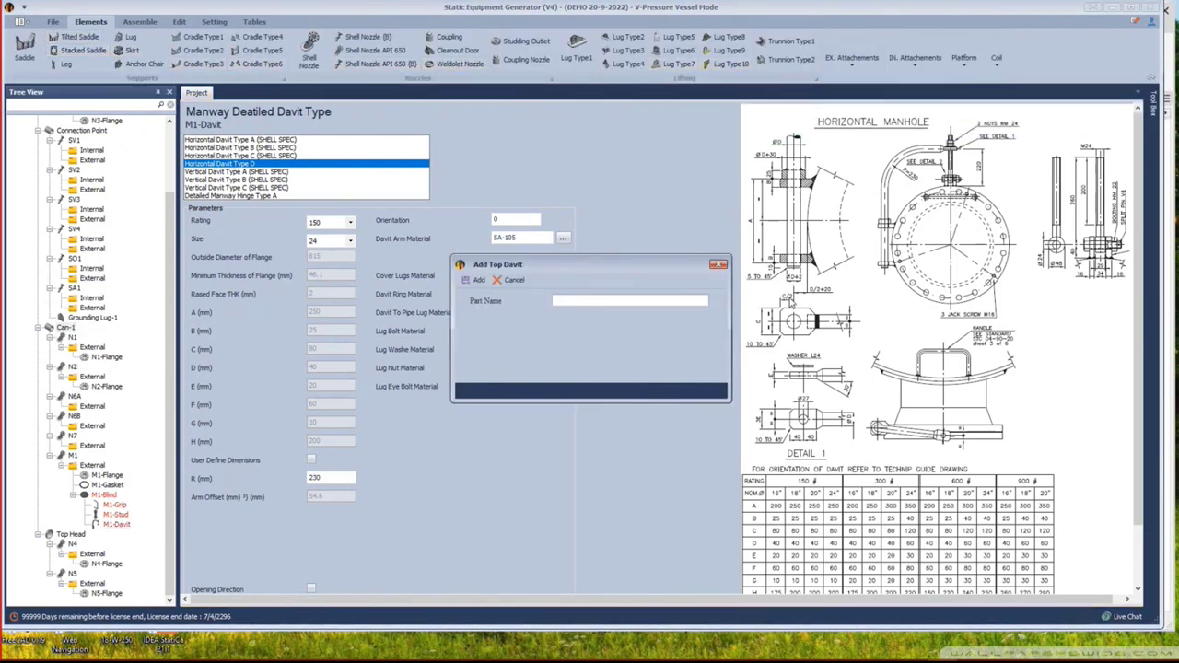
text(td)
click(474, 280)
click(71, 524)
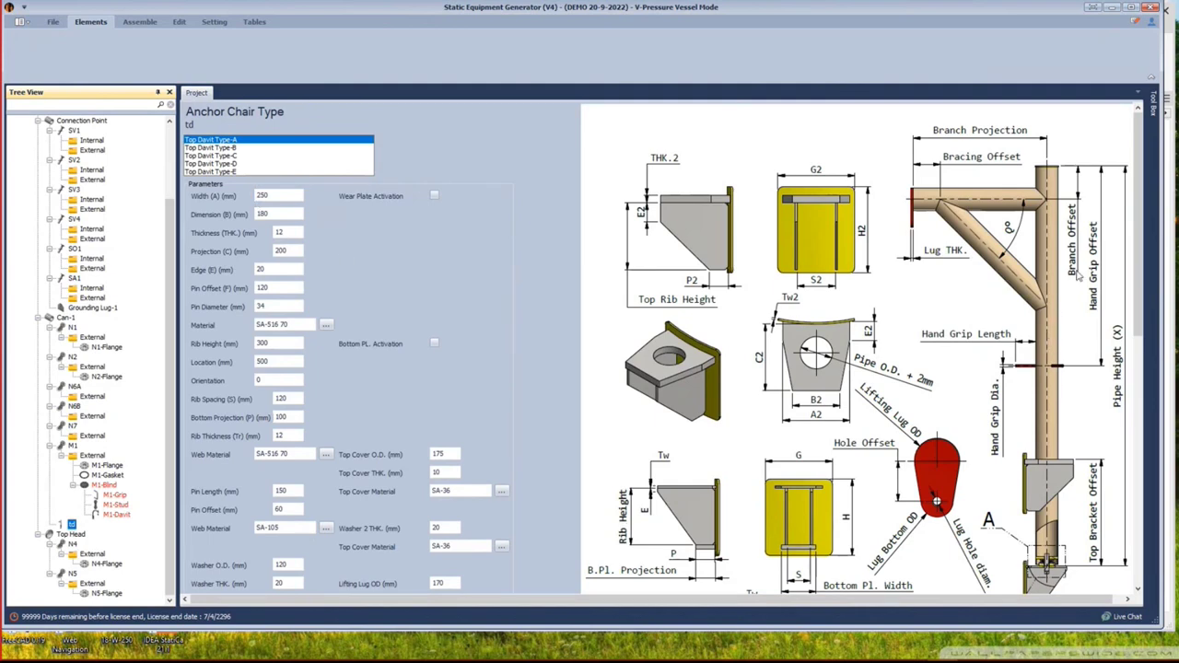
Examine the parameters and reference drawings of the top davit types, including Top Davit Type-C and Type-D.
scroll(1126, 350, down, 5)
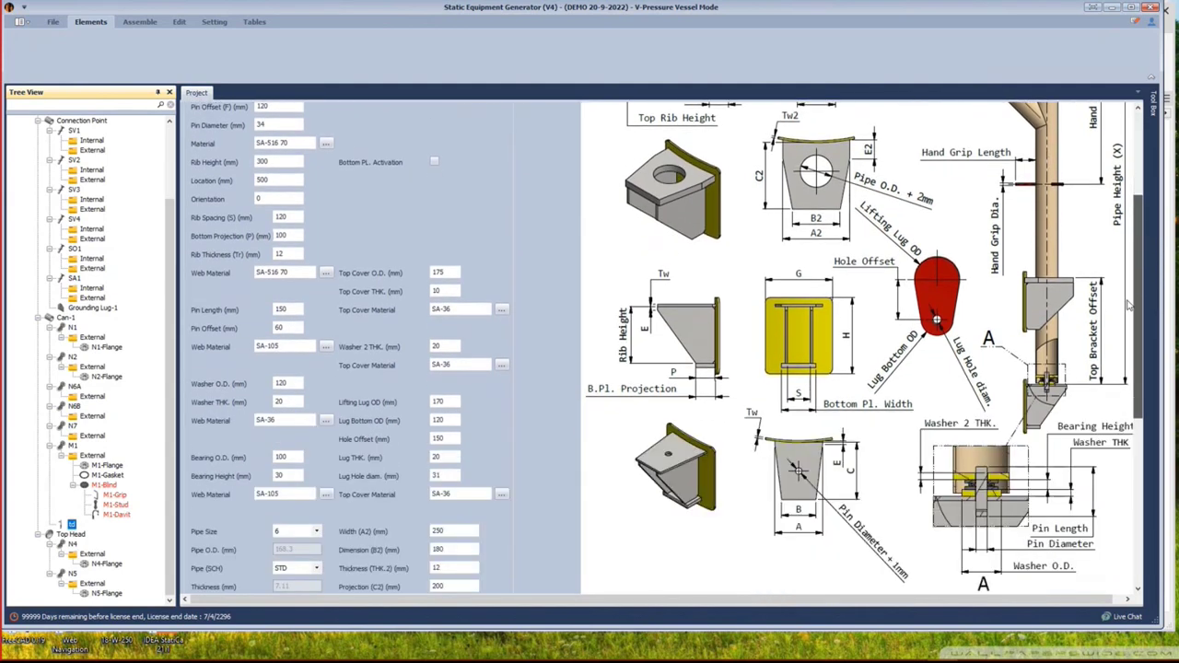
scroll(1126, 350, up, 5)
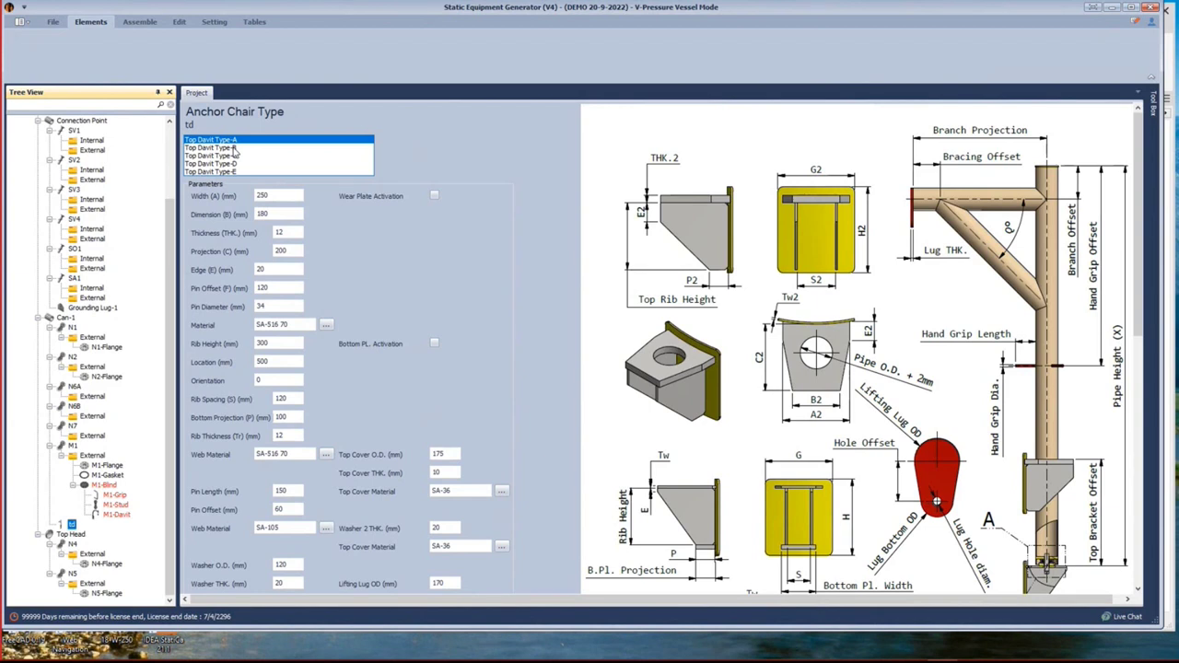
click(233, 148)
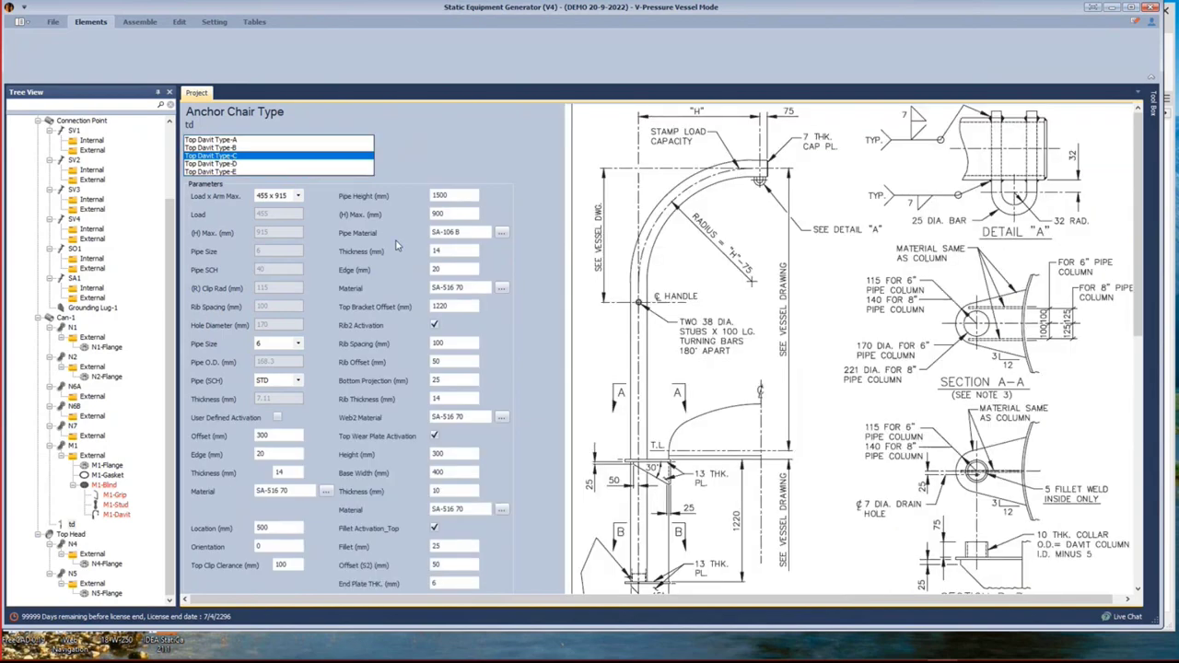
mouse_move(1138, 135)
mouse_down()
mouse_move(1132, 265)
mouse_move(1139, 115)
mouse_up()
click(277, 125)
click(222, 164)
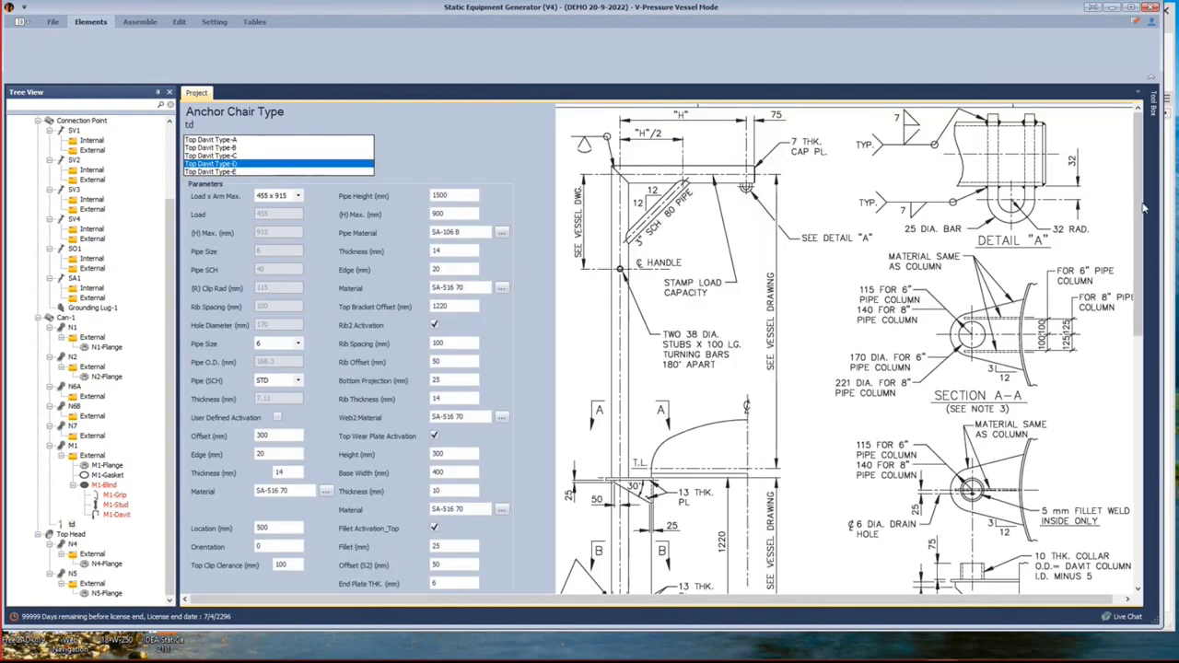
drag(1140, 208, 1126, 348)
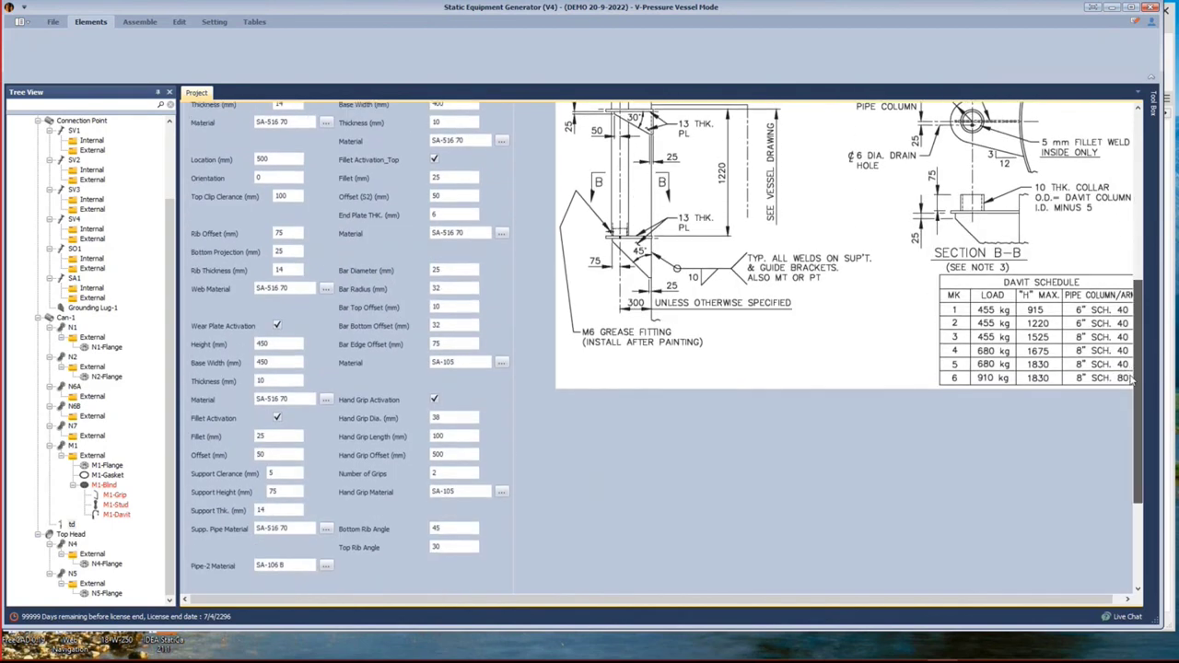
scroll(829, 277, up, 10)
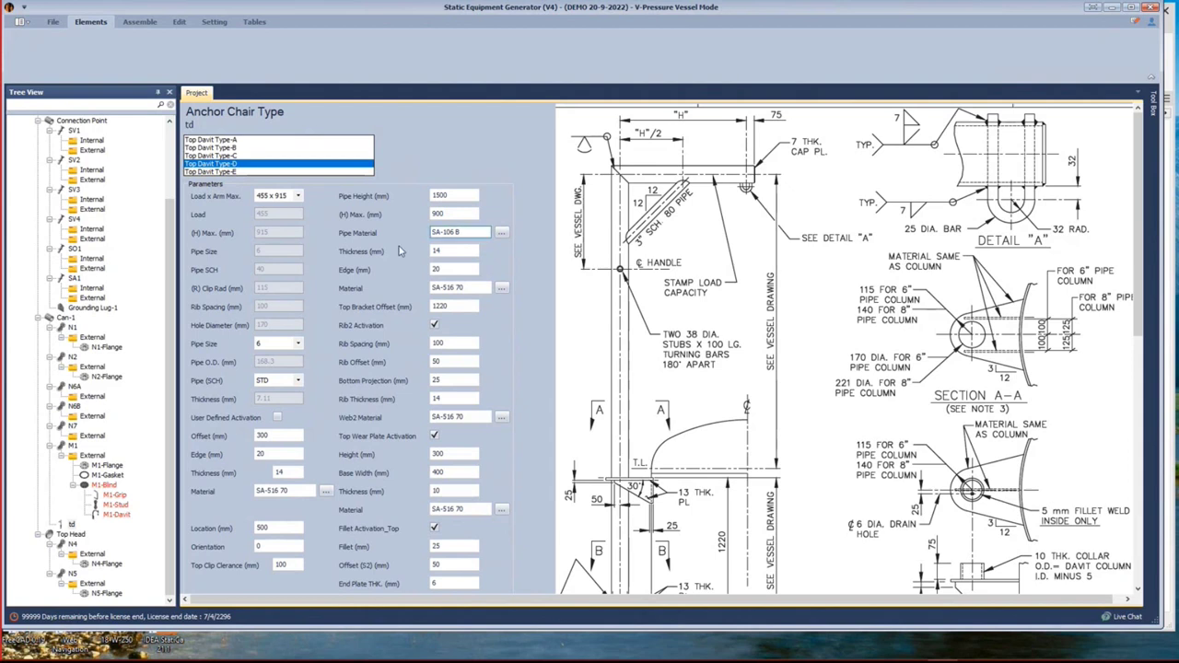
Delete the top davit "td" from Can-1.
right_click(73, 524)
click(103, 523)
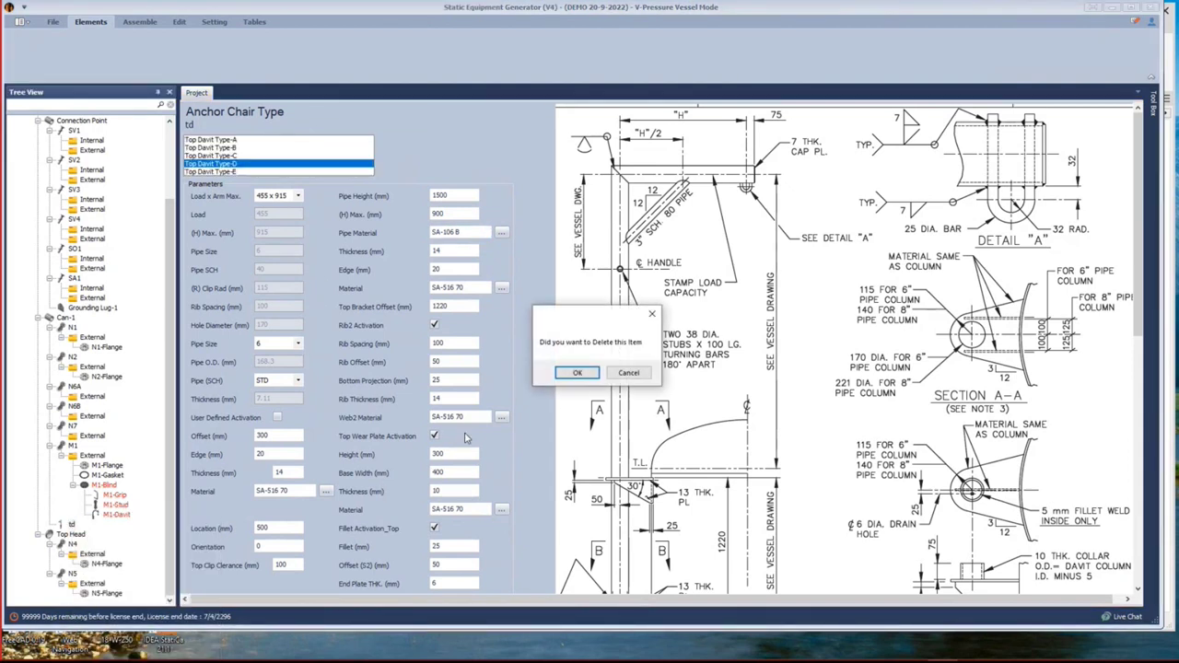
click(576, 372)
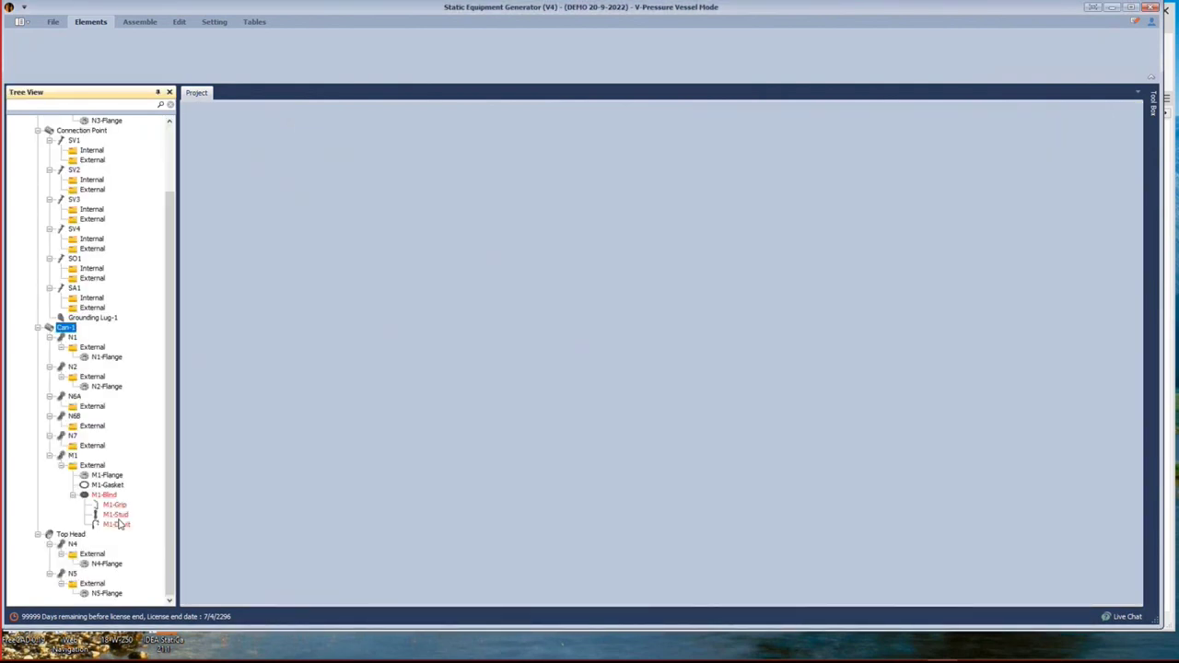
Review the Horizontal Davit Type A and Vertical Davit Type A options of M1-Davit without saving.
click(117, 524)
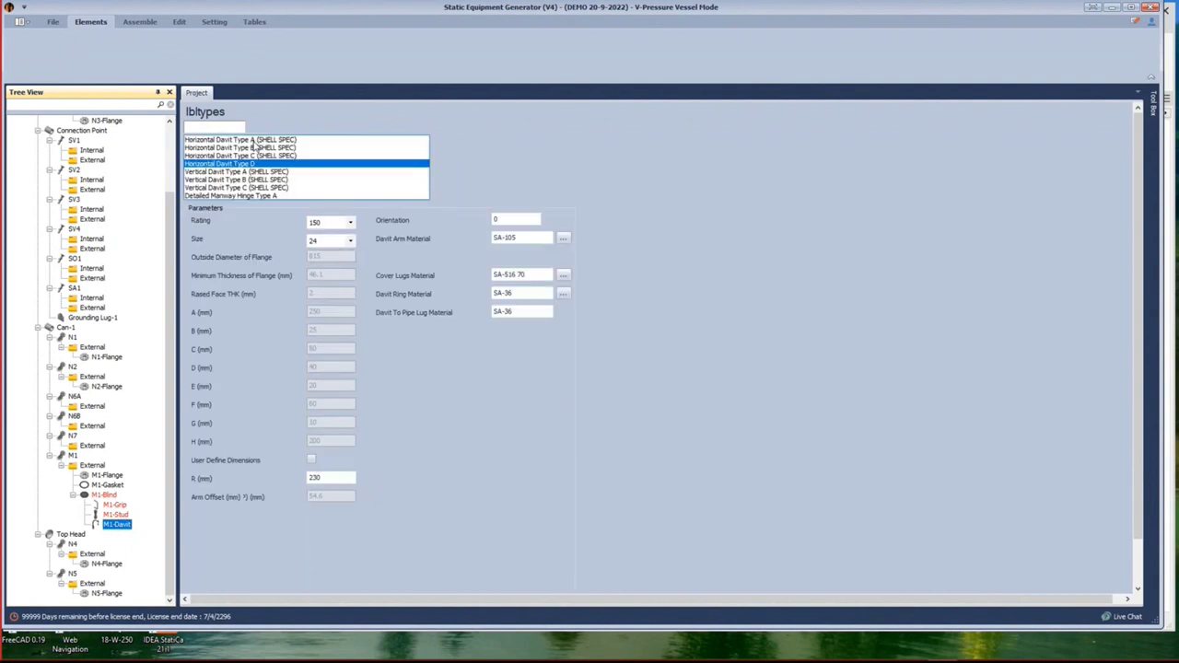
click(270, 147)
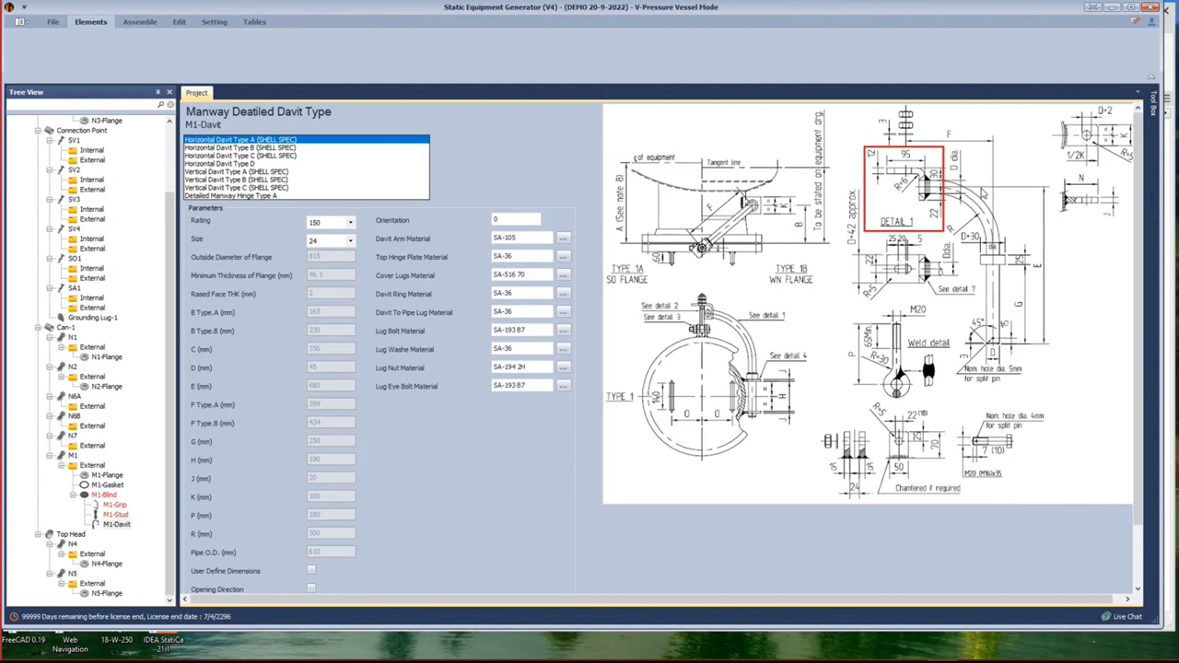
click(285, 174)
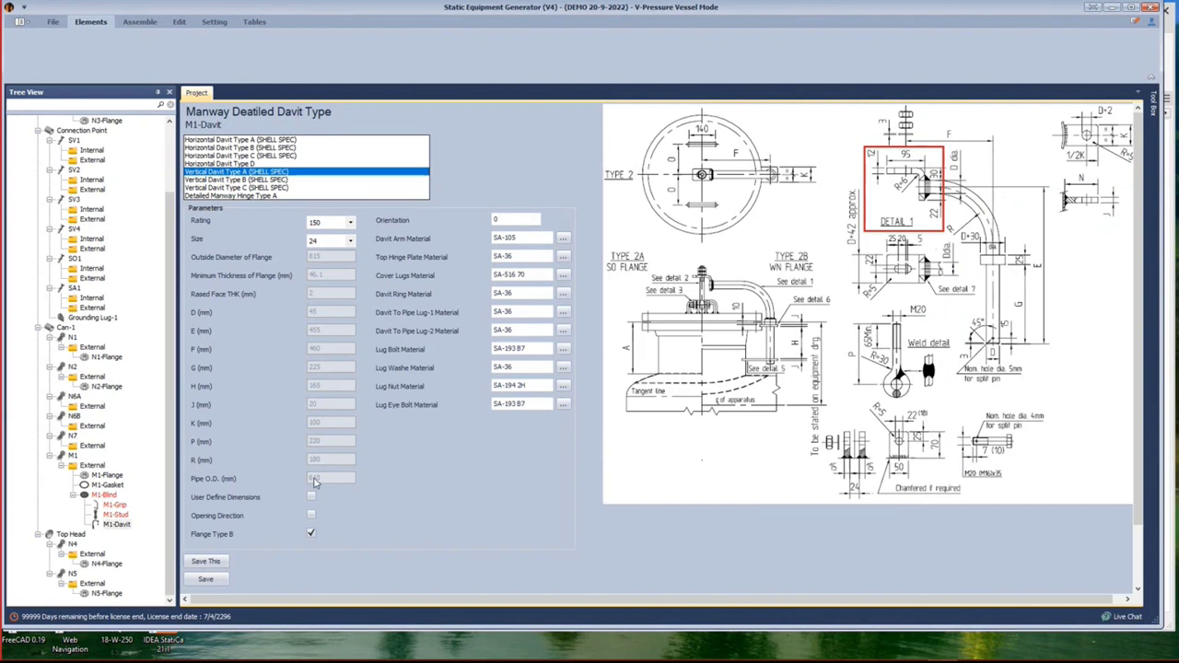
Select the M1-Blind and assemble its attachments into the EA-100 Inventor model.
click(109, 496)
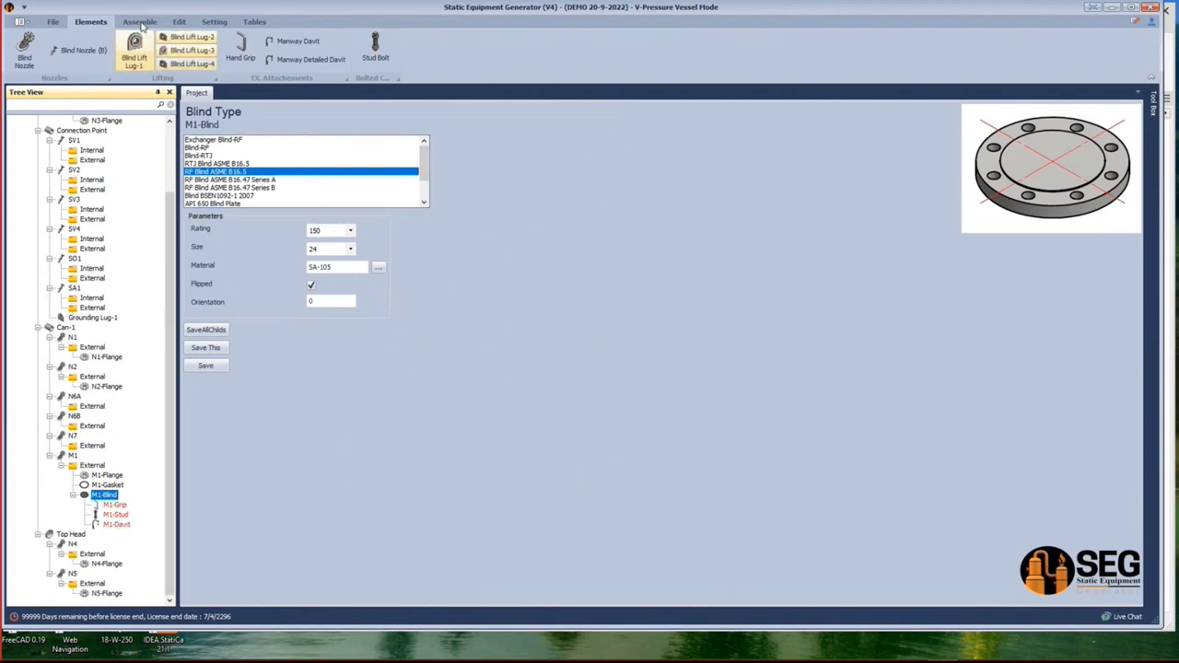
click(139, 21)
click(26, 46)
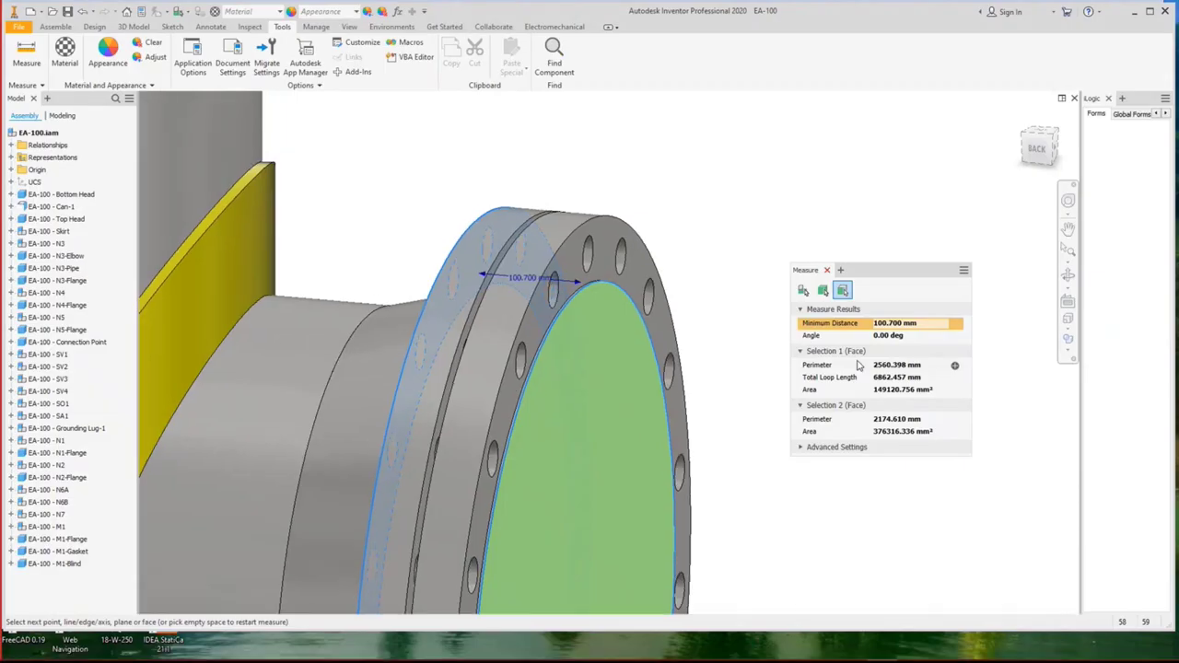
Close the measurement in Inventor and examine the M1 manway blind on the vessel while the parts are assembled.
key(F6)
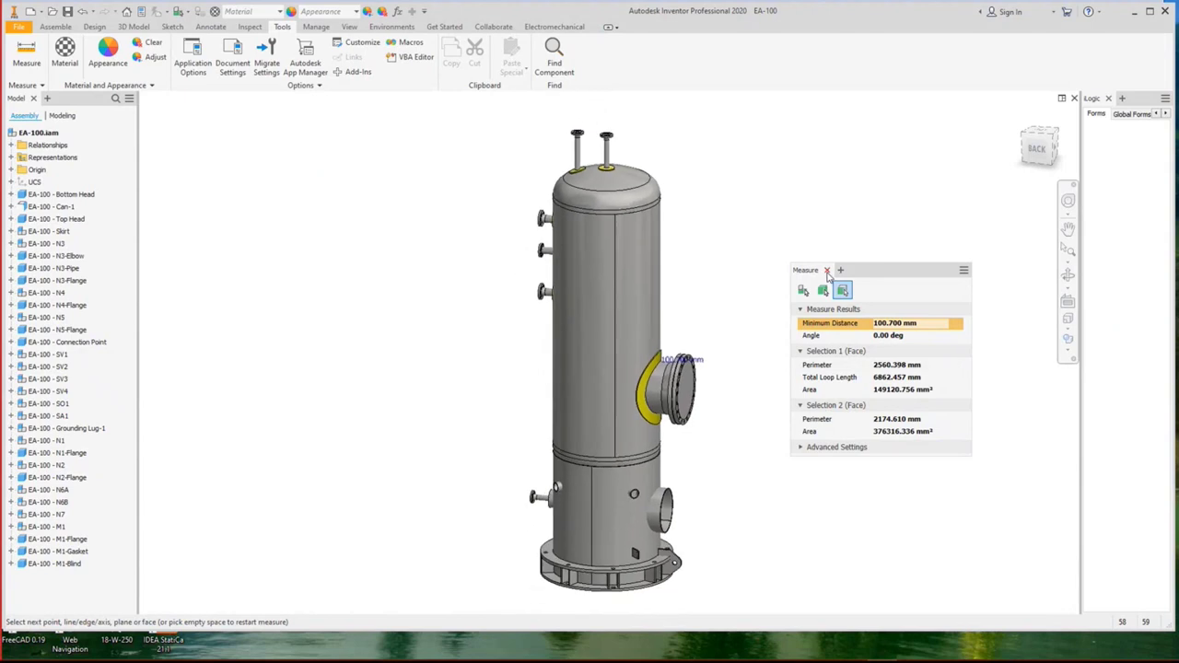
click(826, 270)
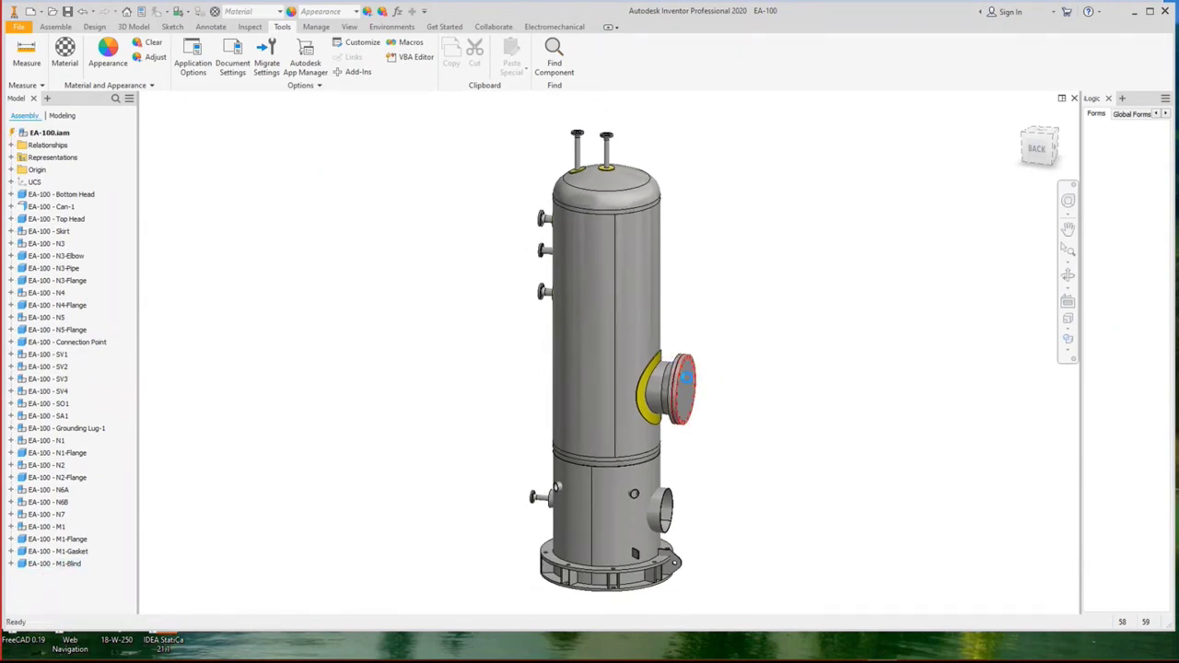
scroll(687, 377, down, 3)
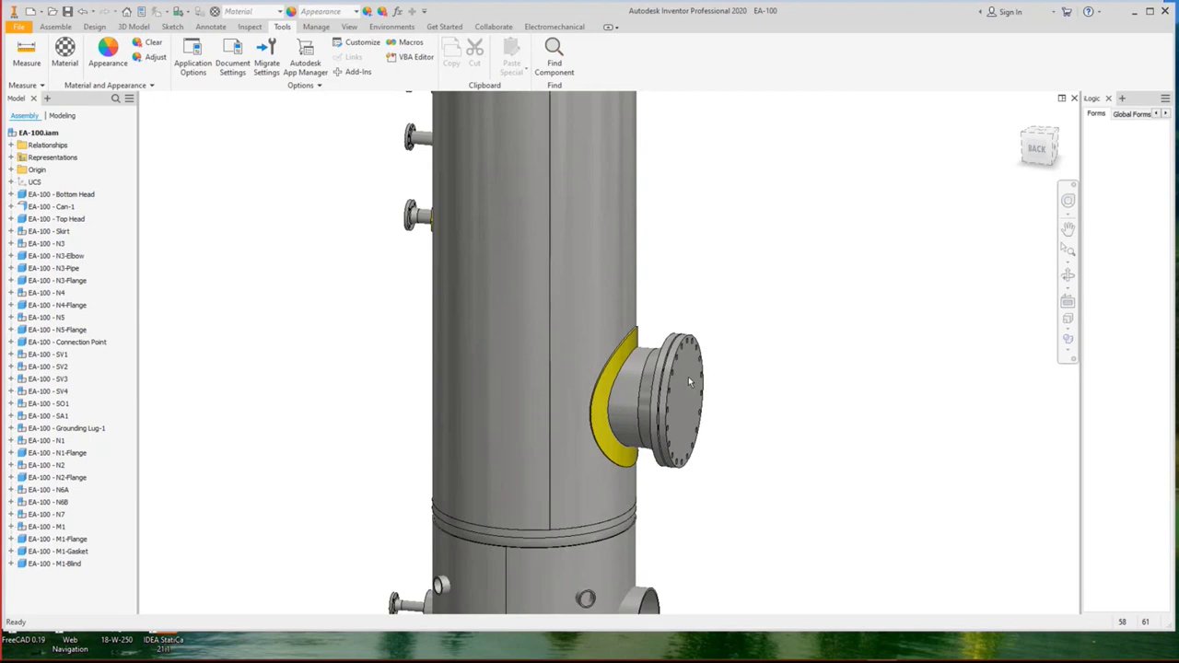
scroll(689, 382, down, 4)
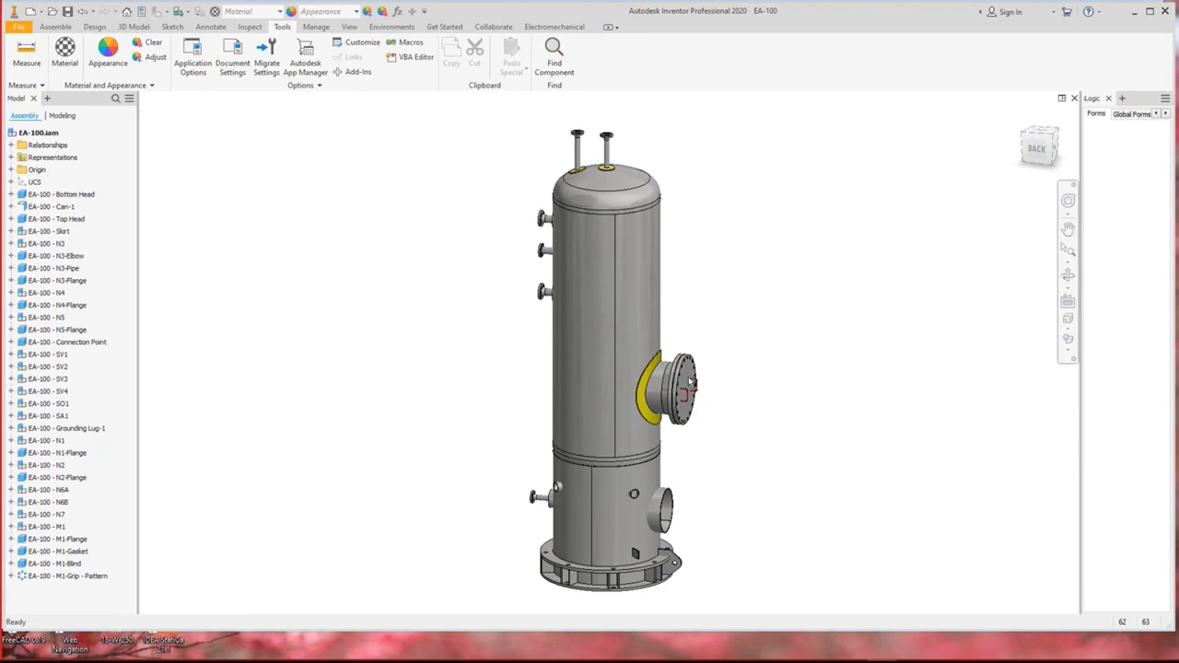
Examine the assembled stud bolts and davit on manway M1 up close from the left view and at an angle.
mouse_move(693, 394)
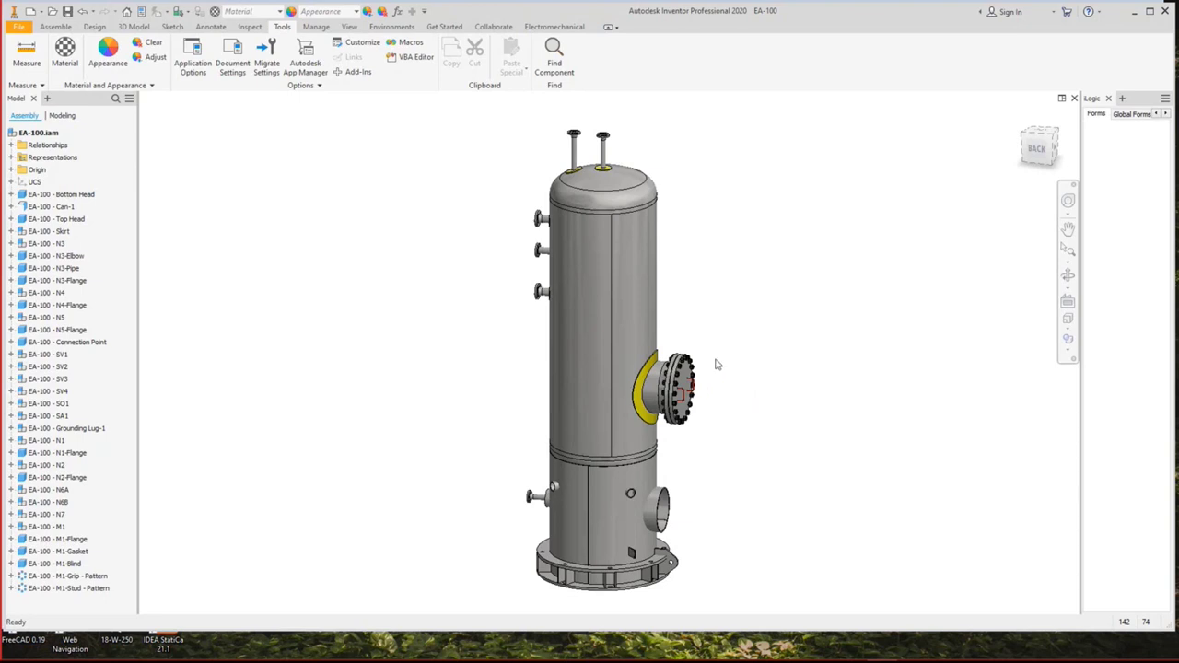
key(ctrl+s)
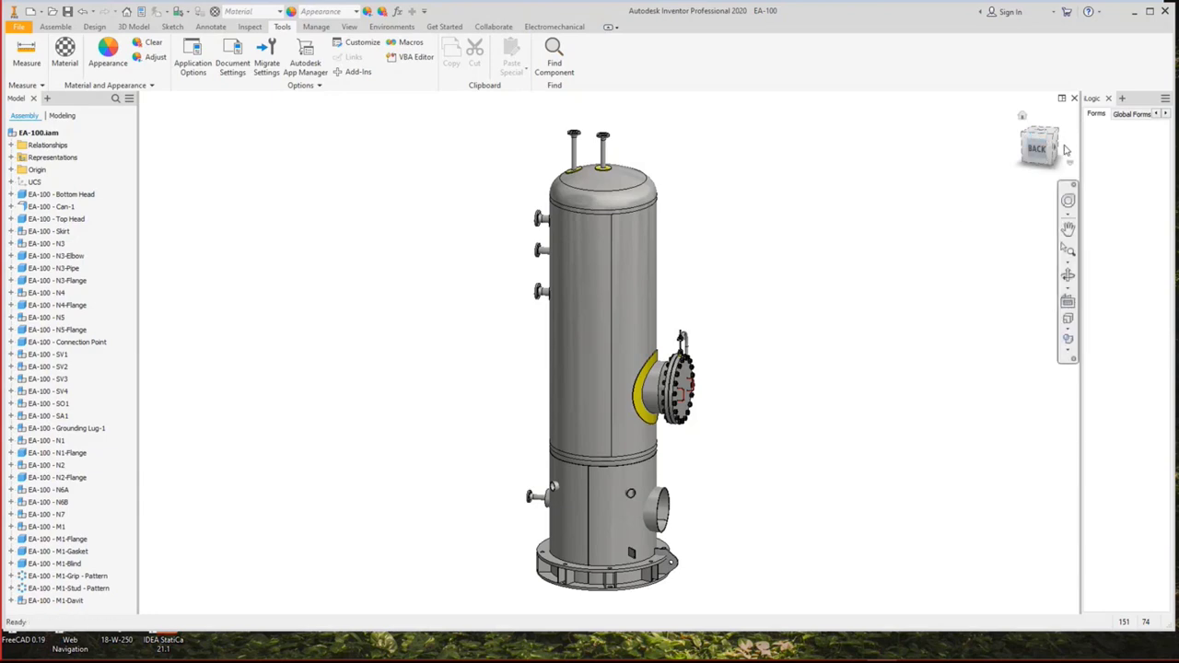
key(F5)
scroll(678, 367, up, 6)
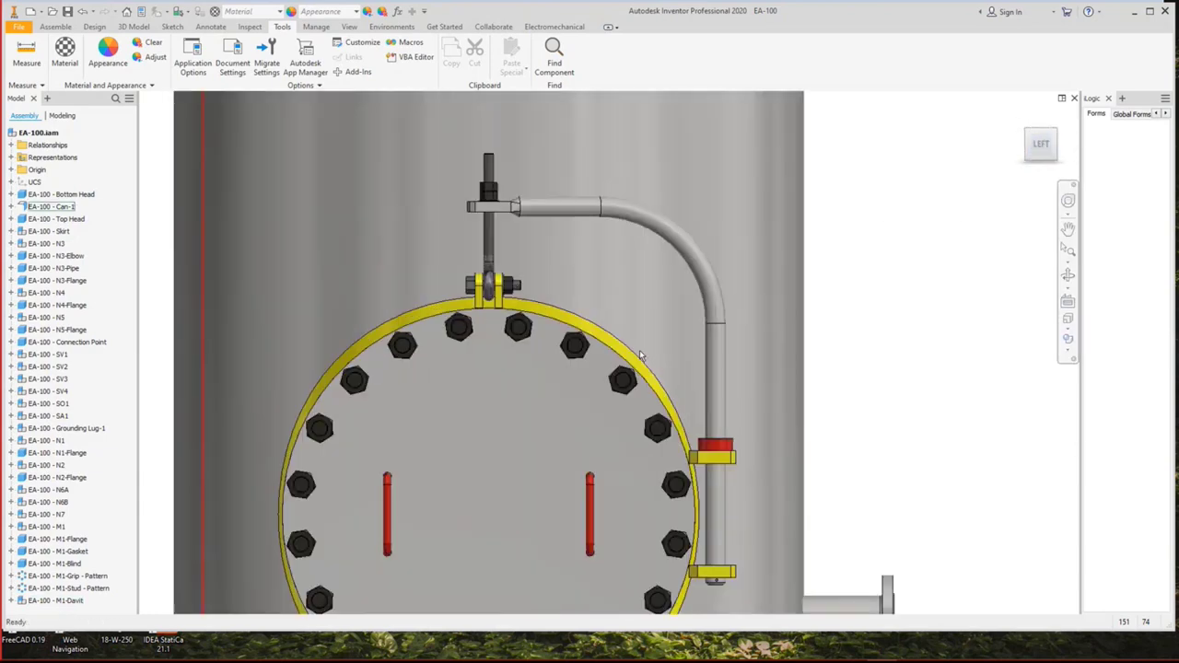
scroll(677, 367, down, 2)
click(1068, 277)
click(1068, 277)
drag(700, 414, 753, 355)
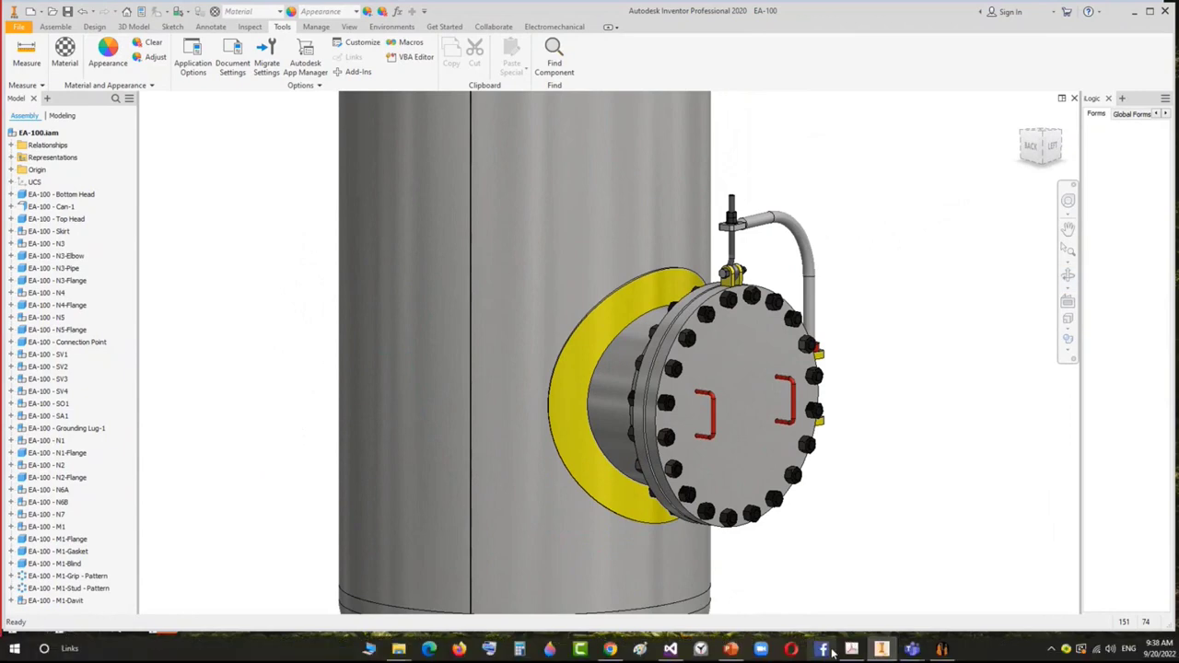
Switch to Static Equipment Generator and review the M1-Davit parameters down to the Opening Direction option.
click(881, 648)
click(116, 525)
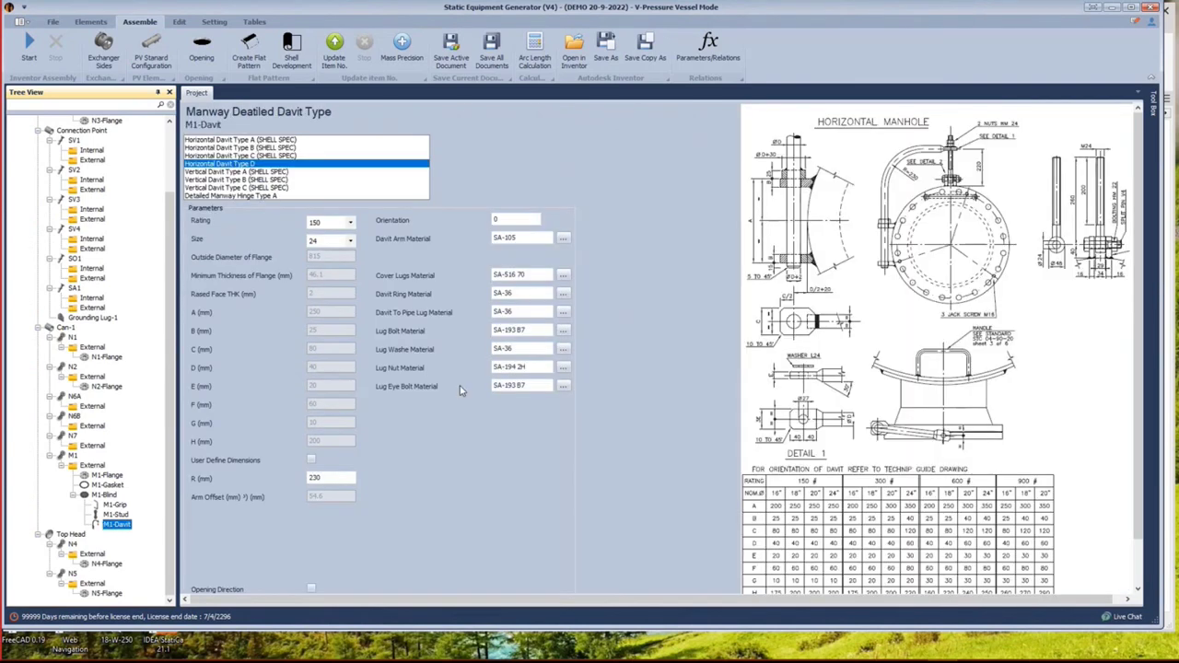
scroll(350, 525, down, 1)
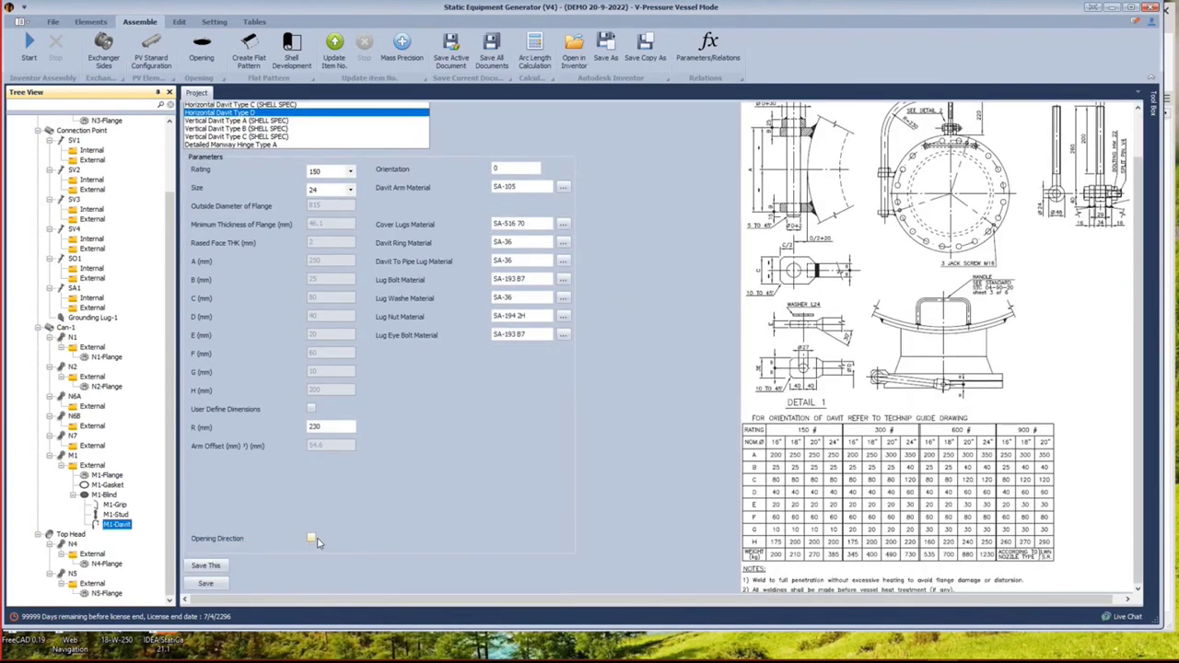
scroll(926, 198, up, 1)
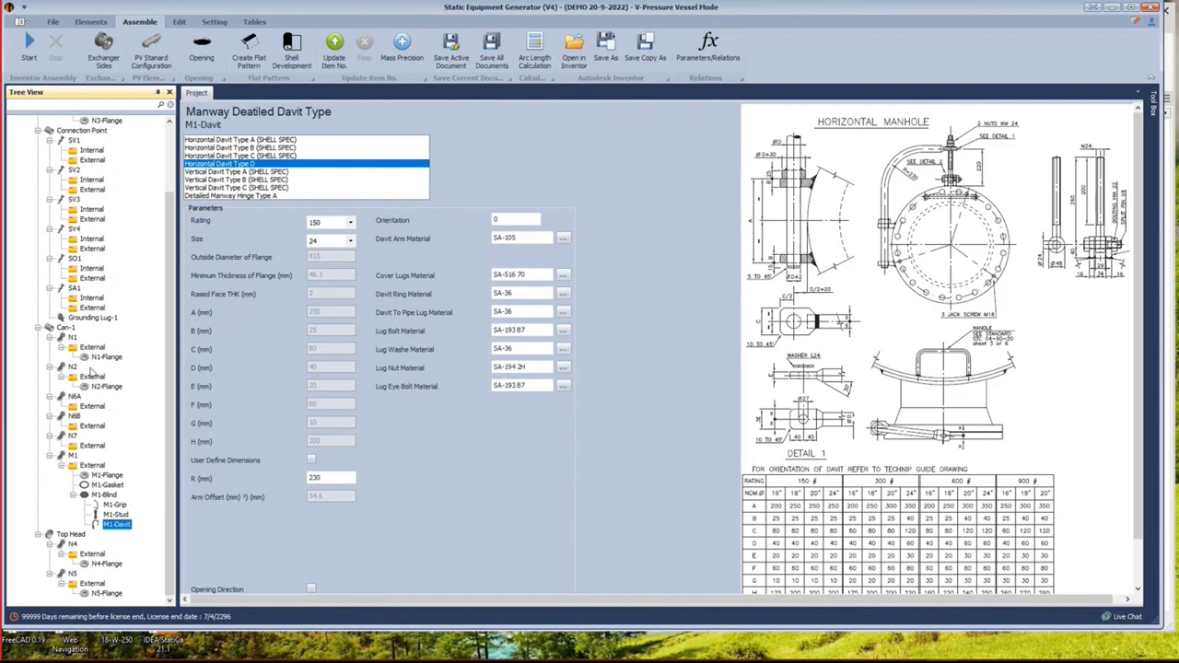
Add an Internal Rung attachment to Can-1 and set its type to Internal Rung for VV.
click(65, 328)
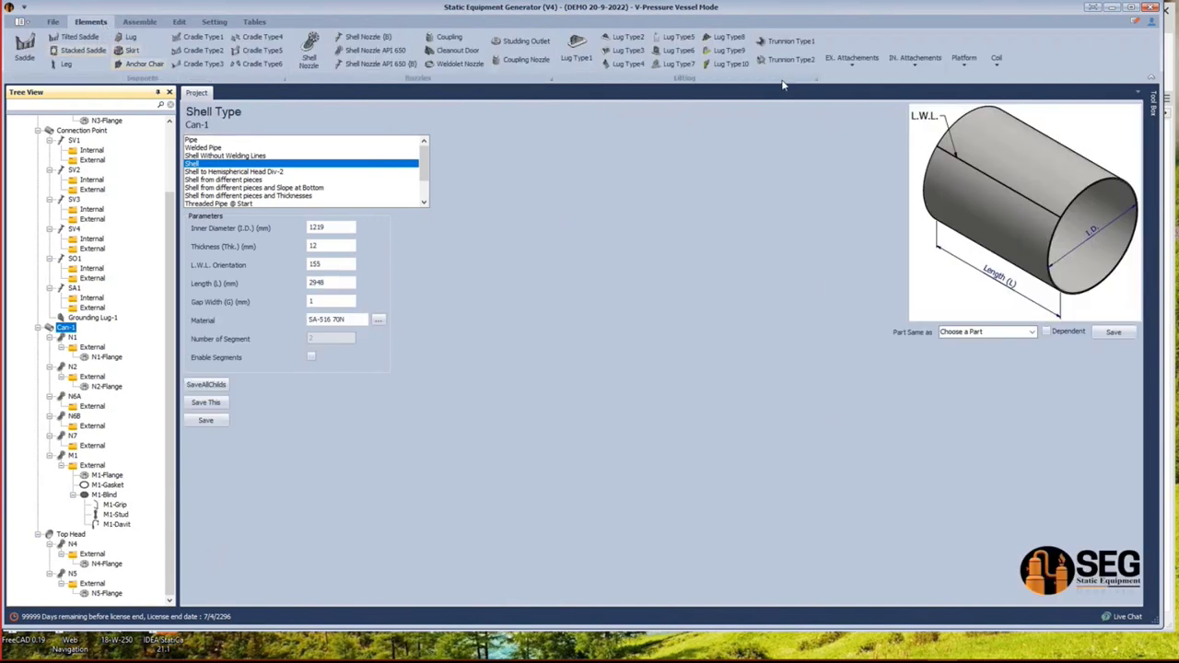
click(901, 75)
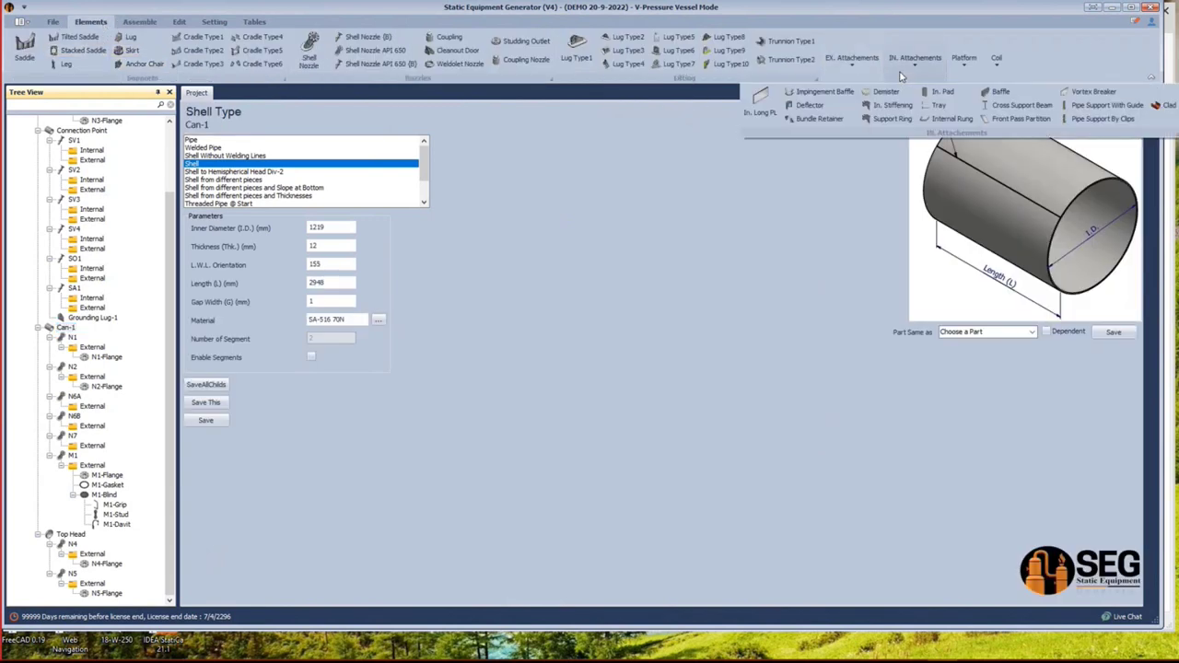
click(949, 118)
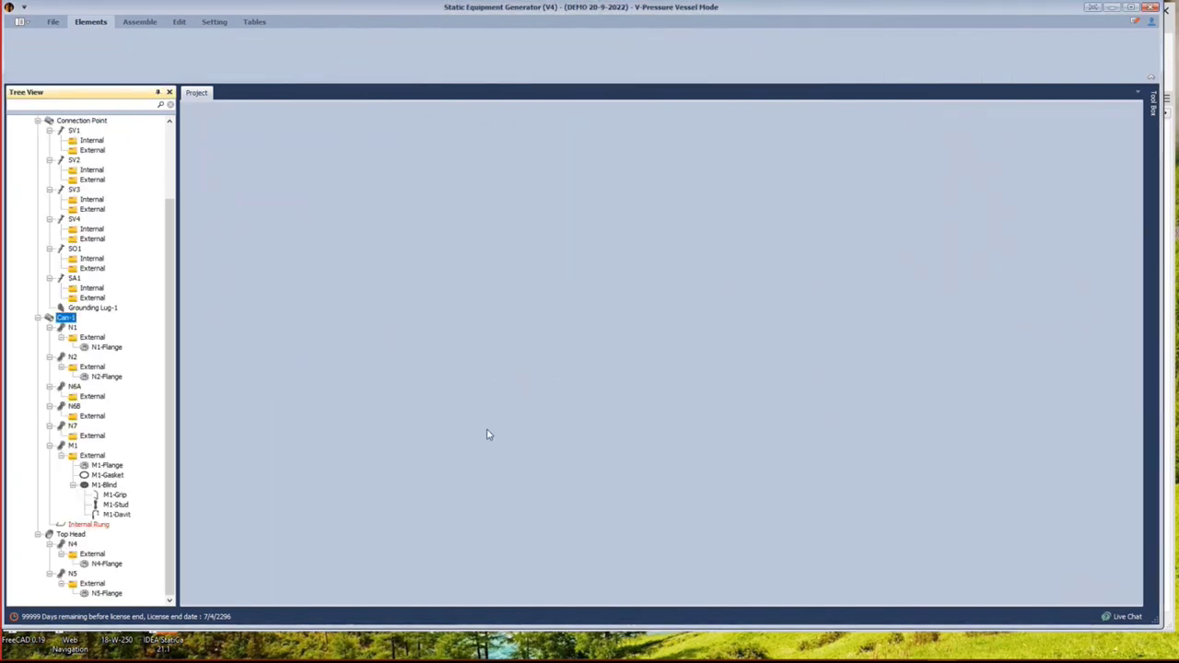
click(85, 525)
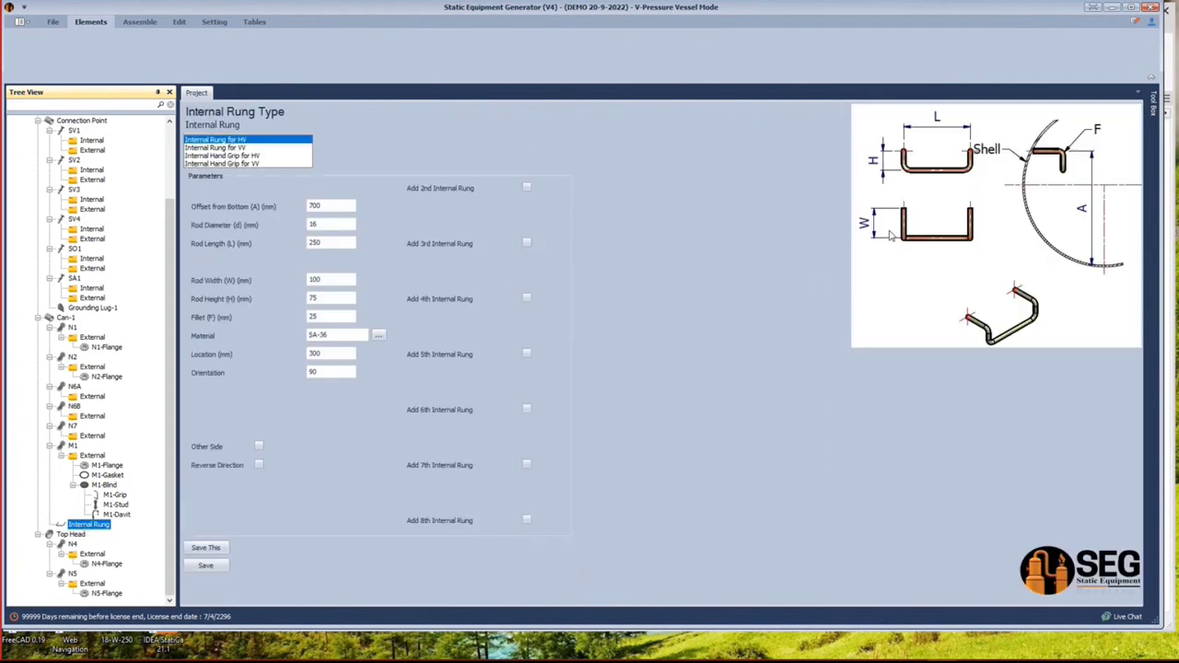
click(233, 148)
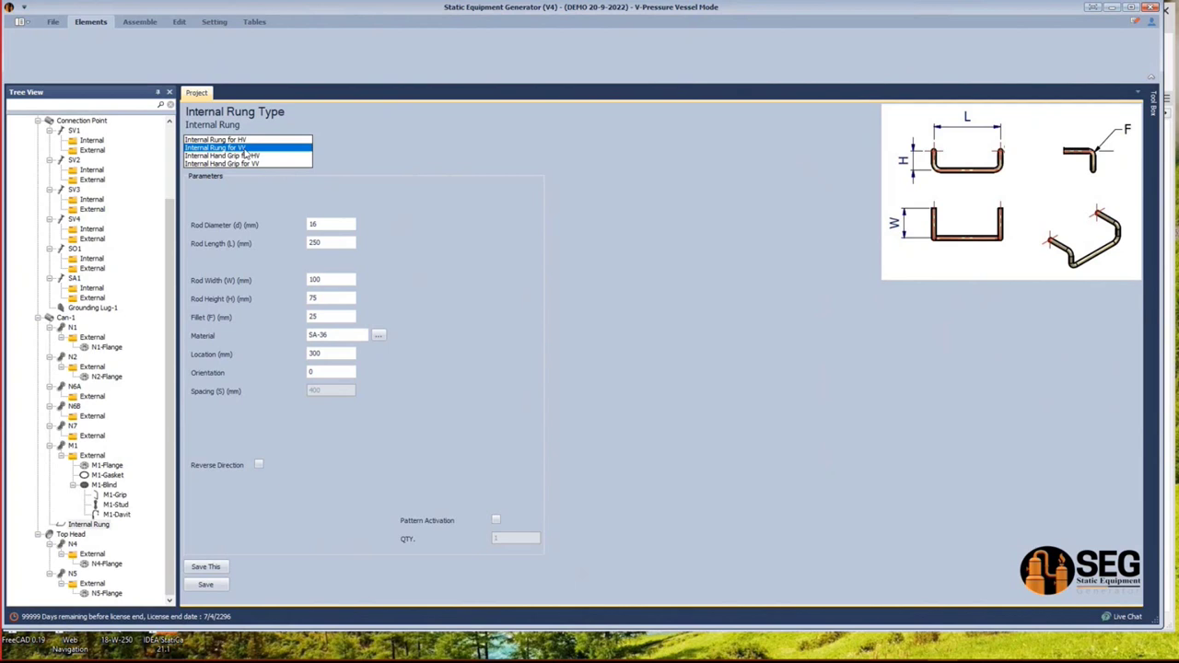
Review the rung's rod dimensions and location, and check the rung positions around M1 in the Vertical Vessel.pdf drawing.
double_click(314, 224)
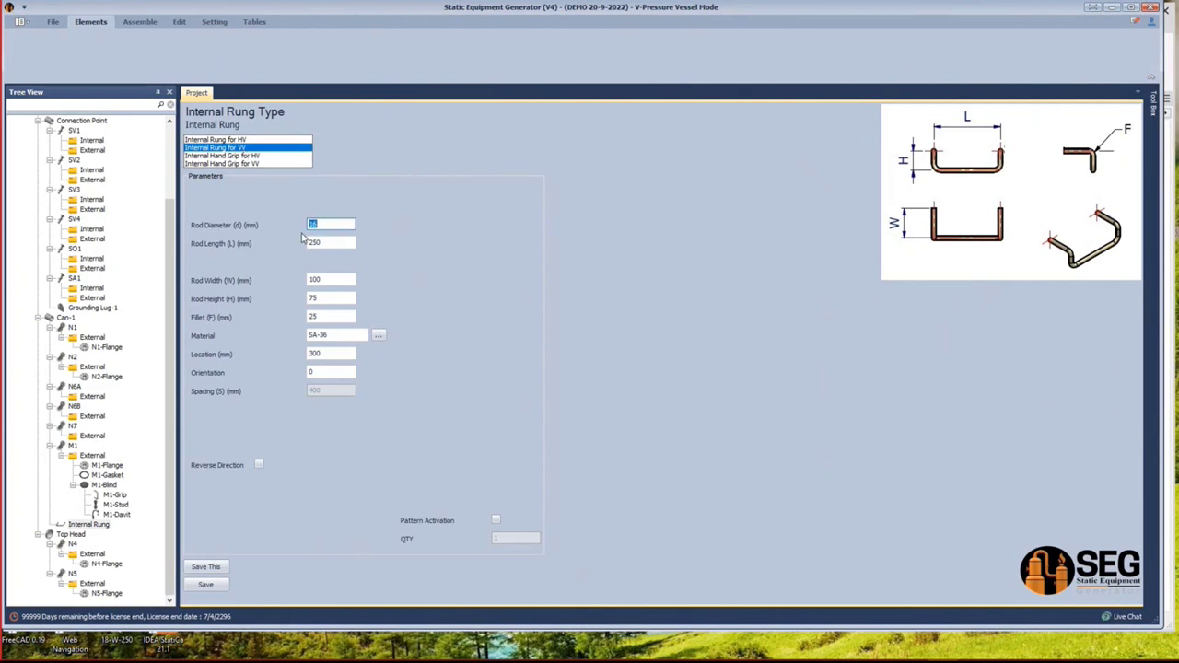
click(313, 242)
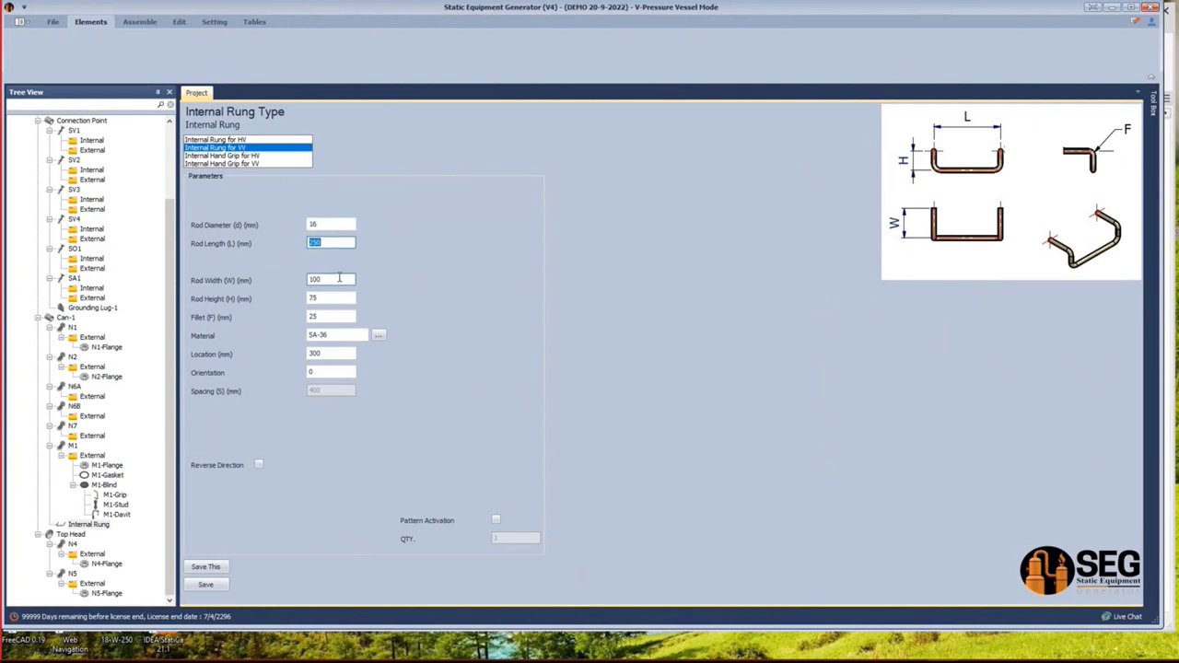
click(338, 278)
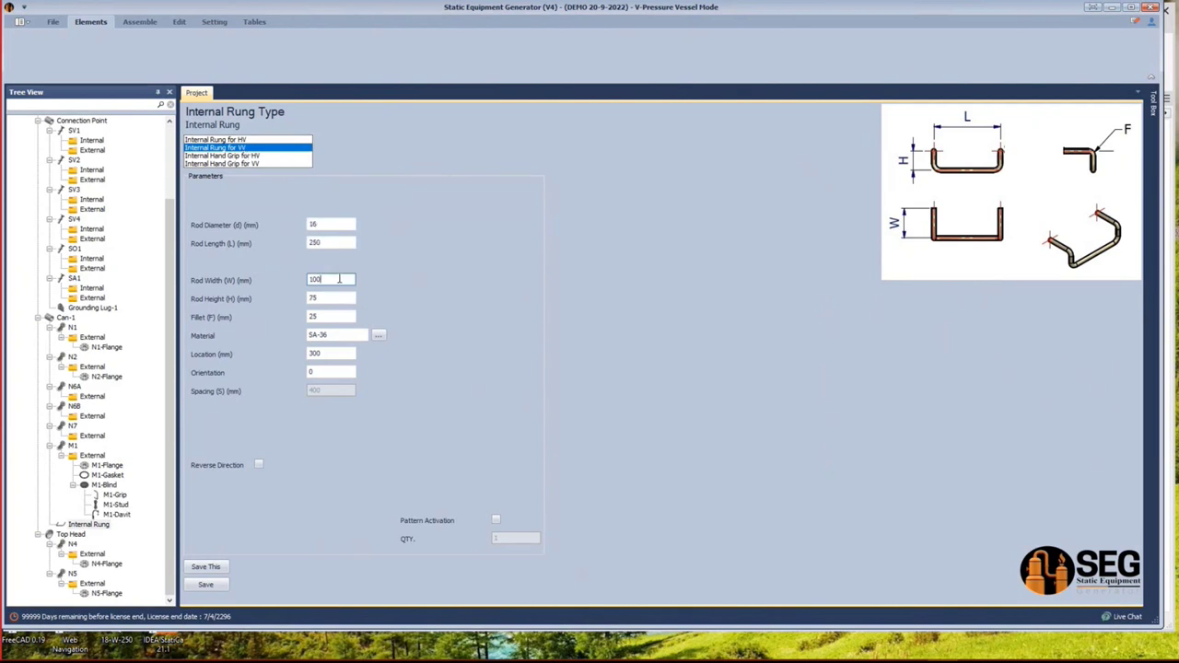
double_click(315, 353)
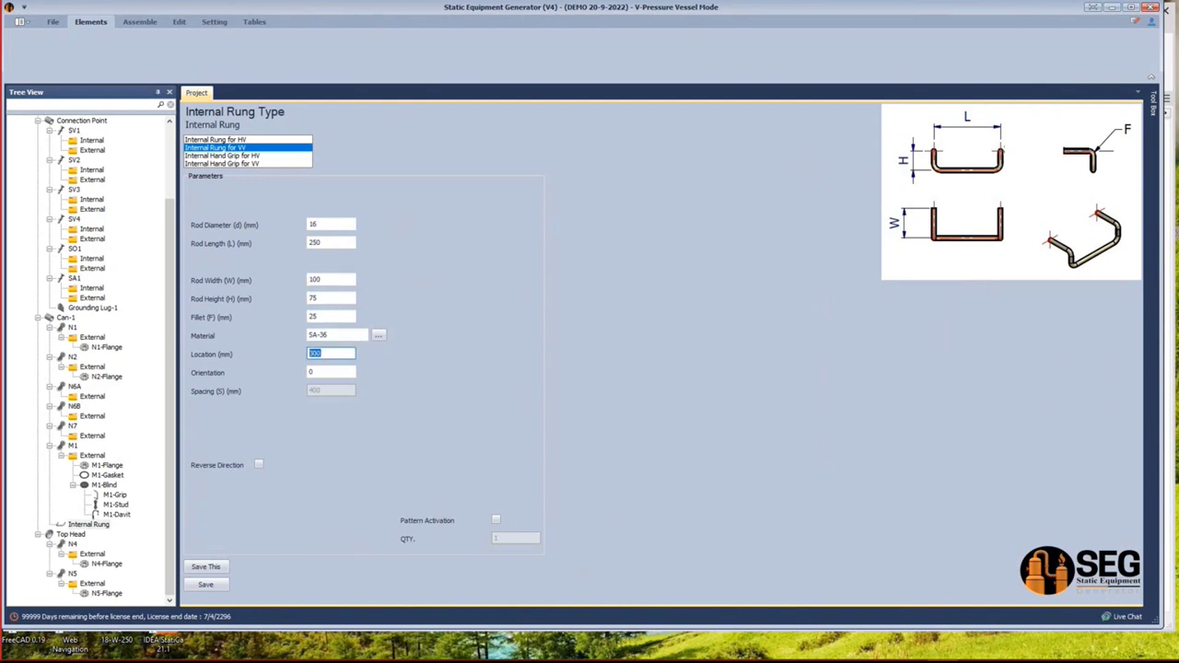
click(851, 648)
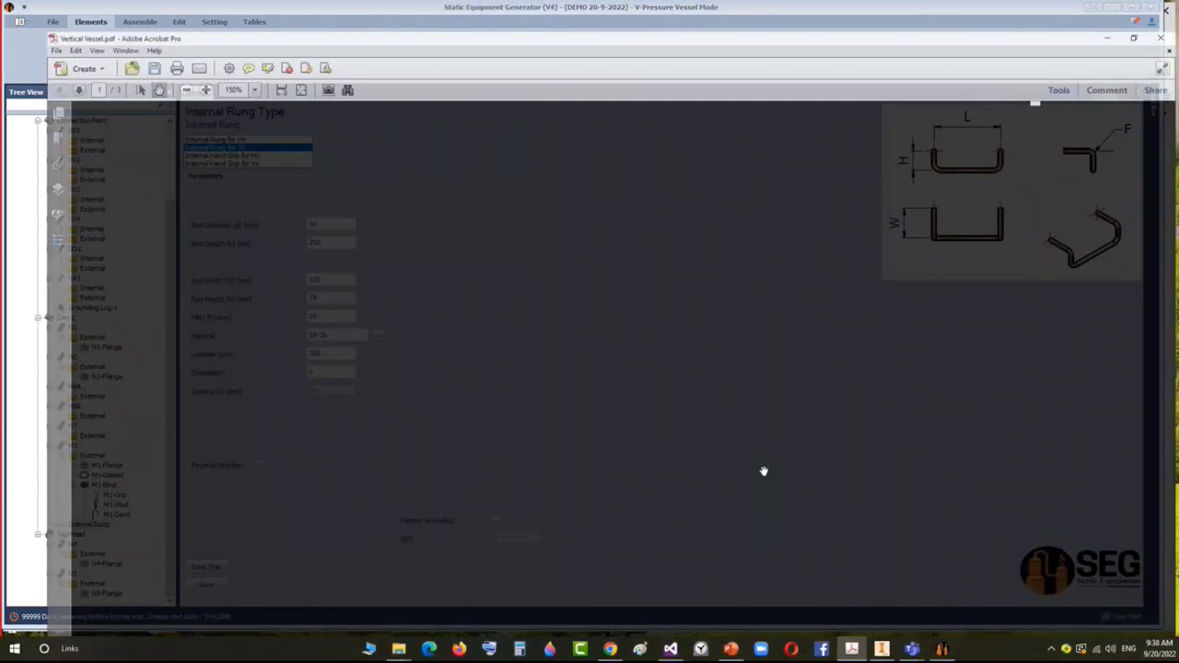
scroll(764, 472, up, 15)
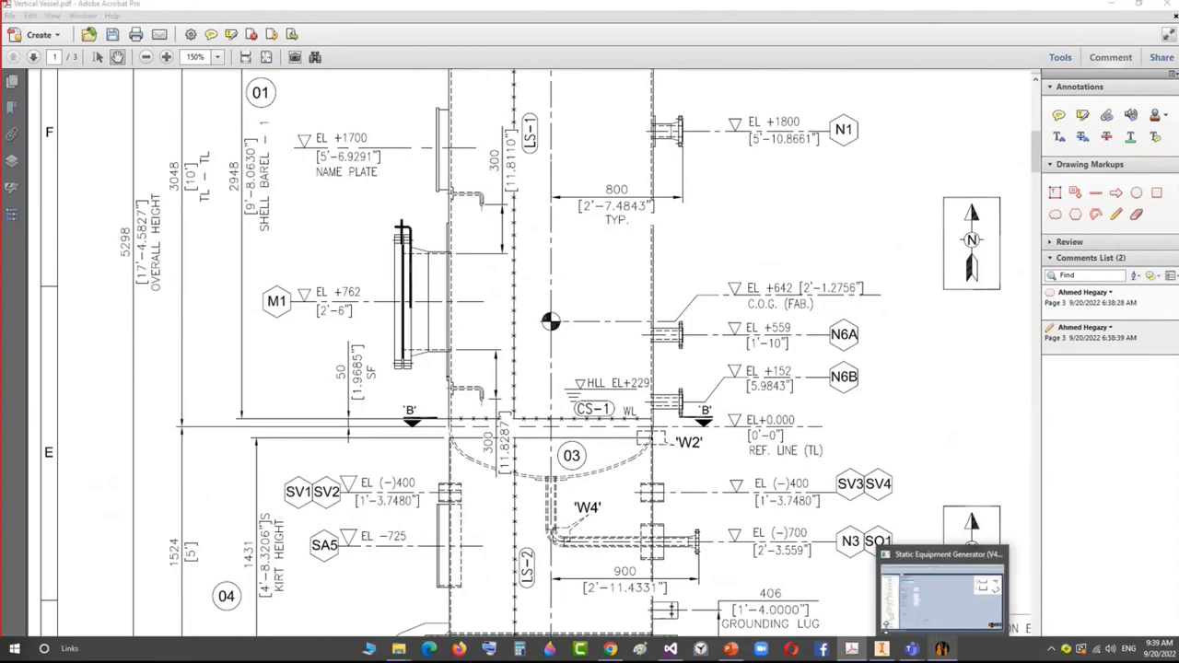
click(942, 654)
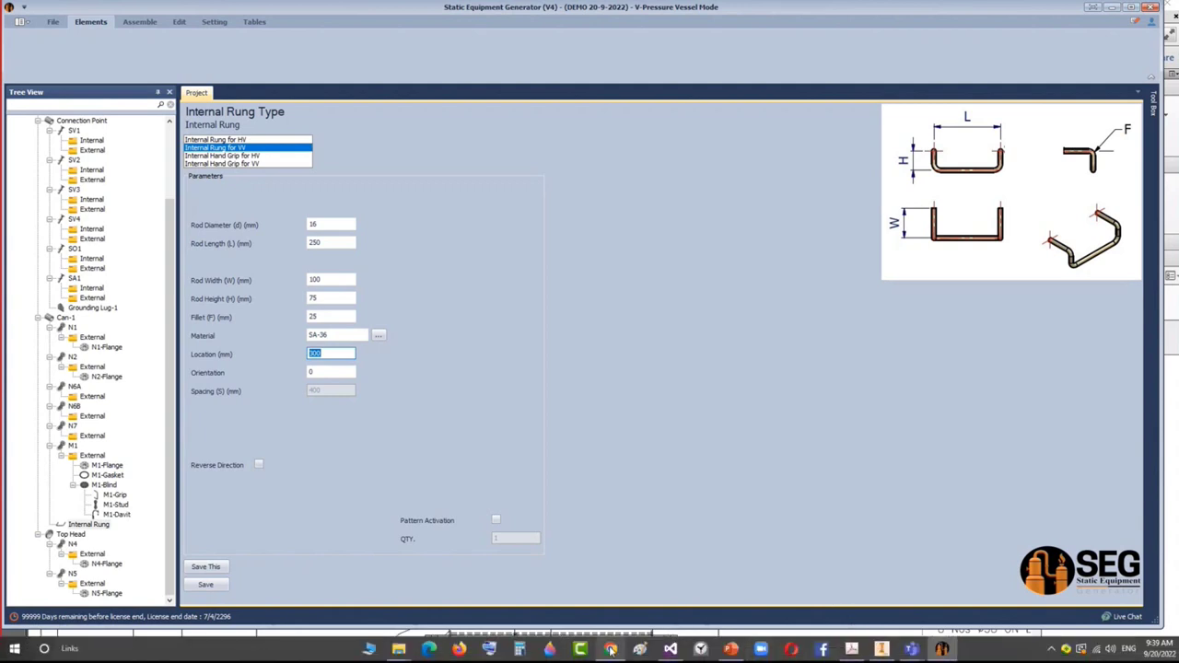
Add 712 and 500 in Calculator to work out the rung location.
click(519, 649)
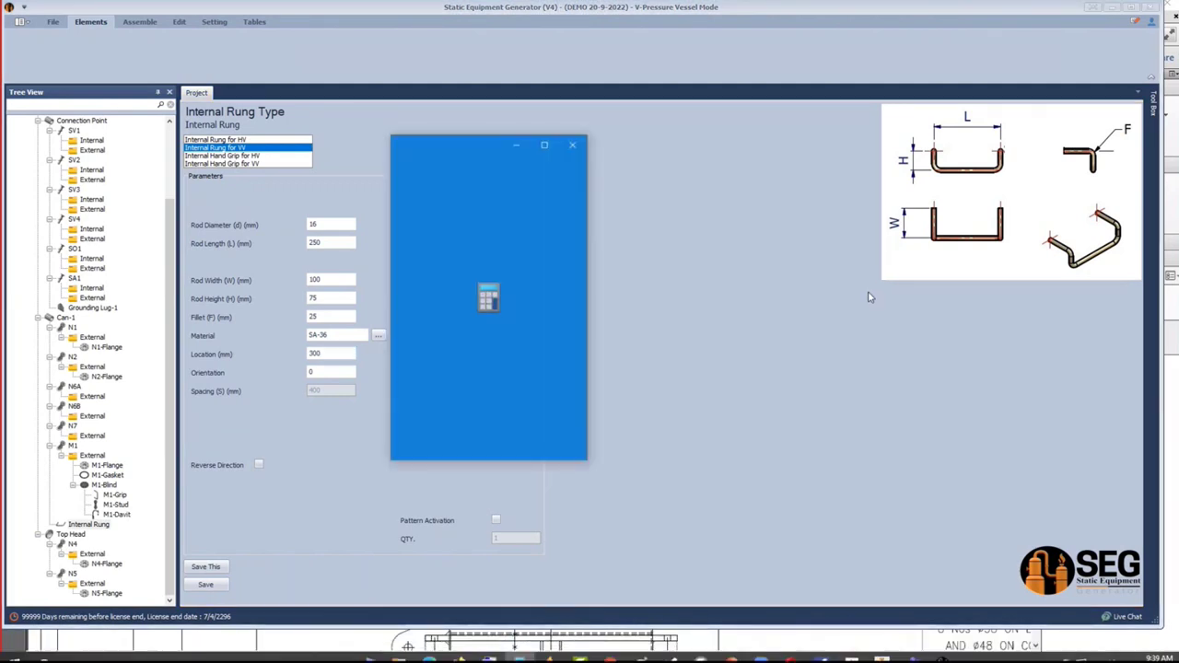
text(712 + )
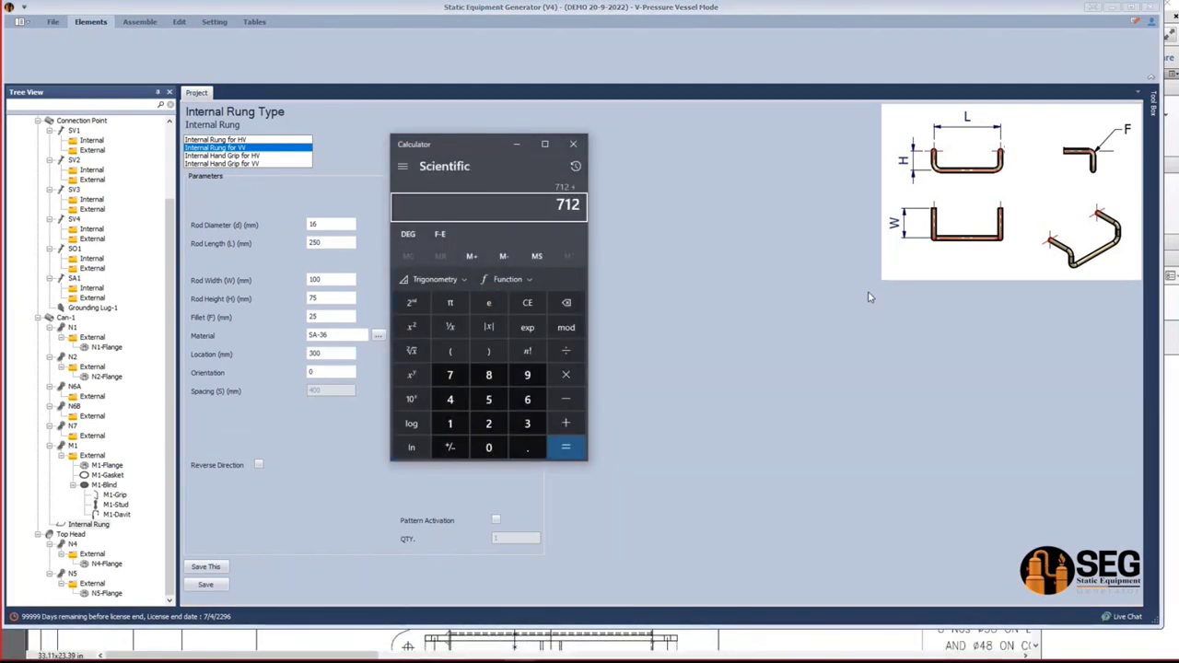
text(500)
key(Return)
drag(548, 205, 586, 210)
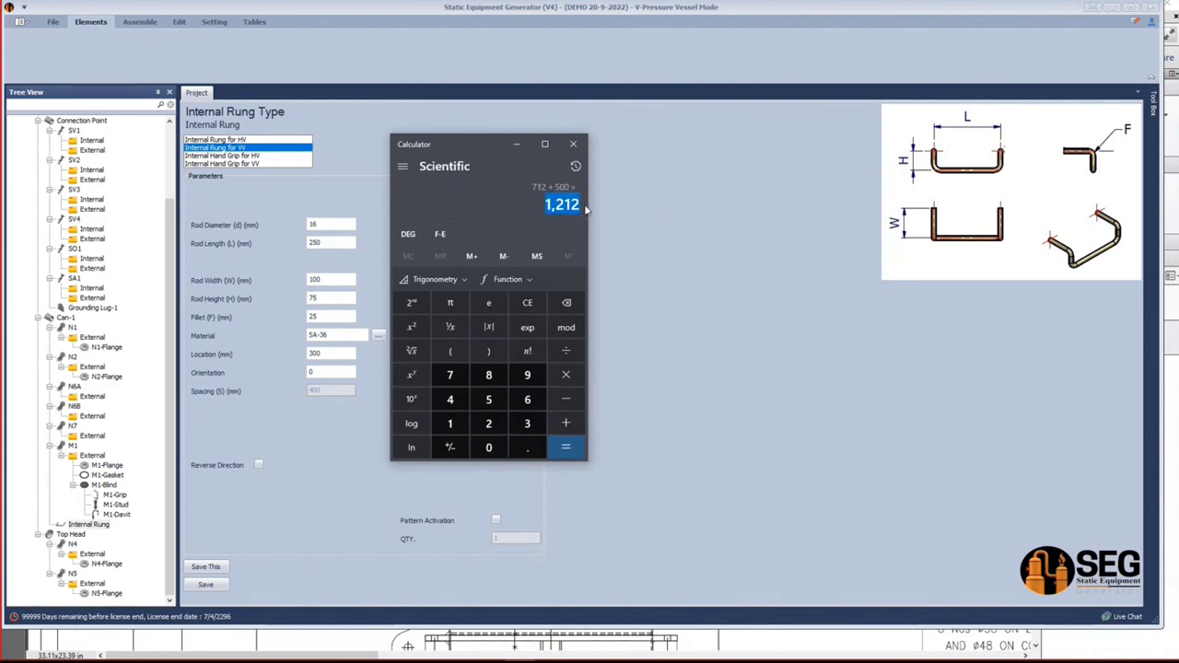
Set the internal rung's location to 1212 mm and its orientation to 90.
click(287, 365)
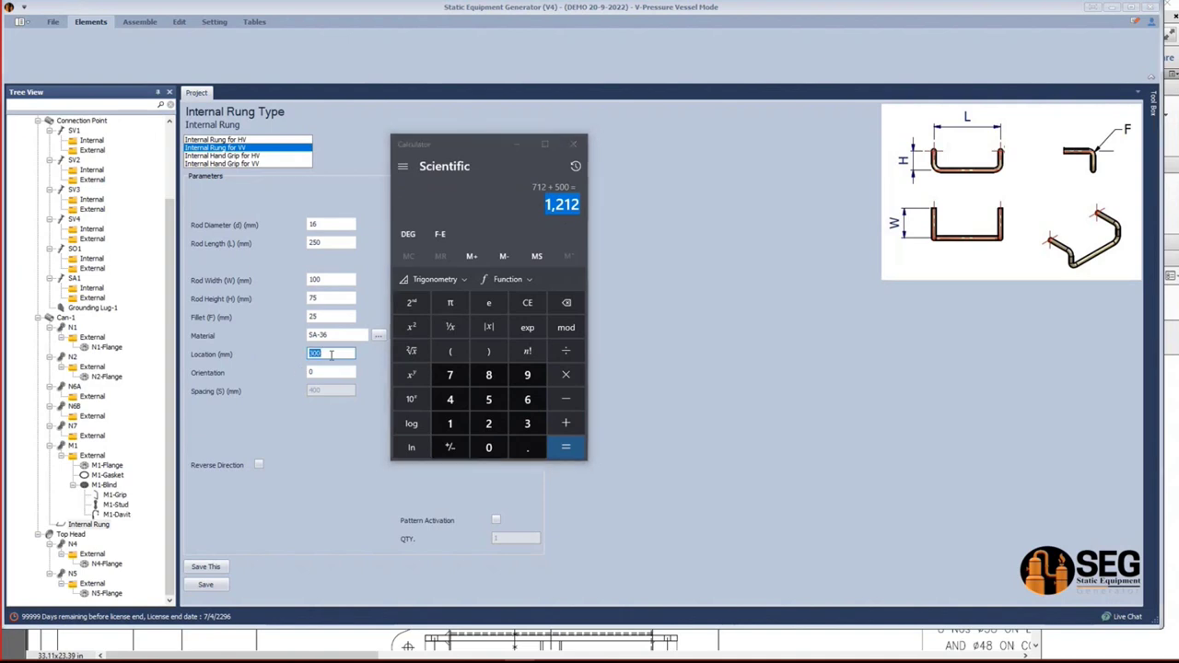
text(1212)
click(311, 372)
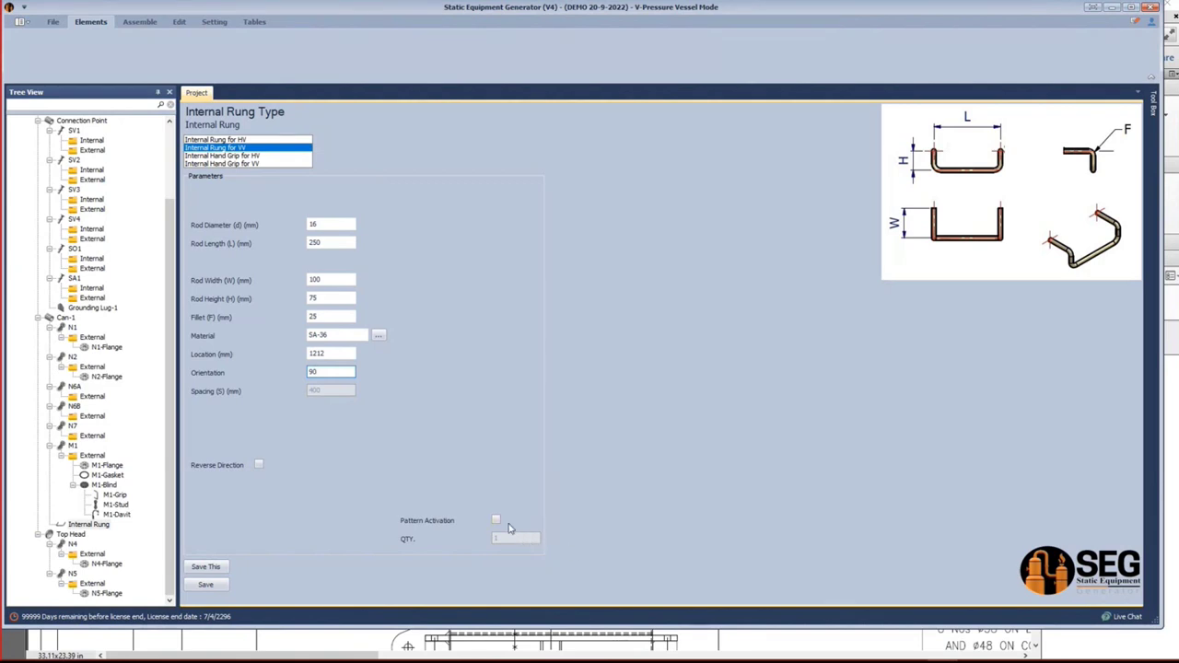
Activate the rung pattern with a spacing of 110 mm and a quantity of 2, and save the rung.
click(496, 521)
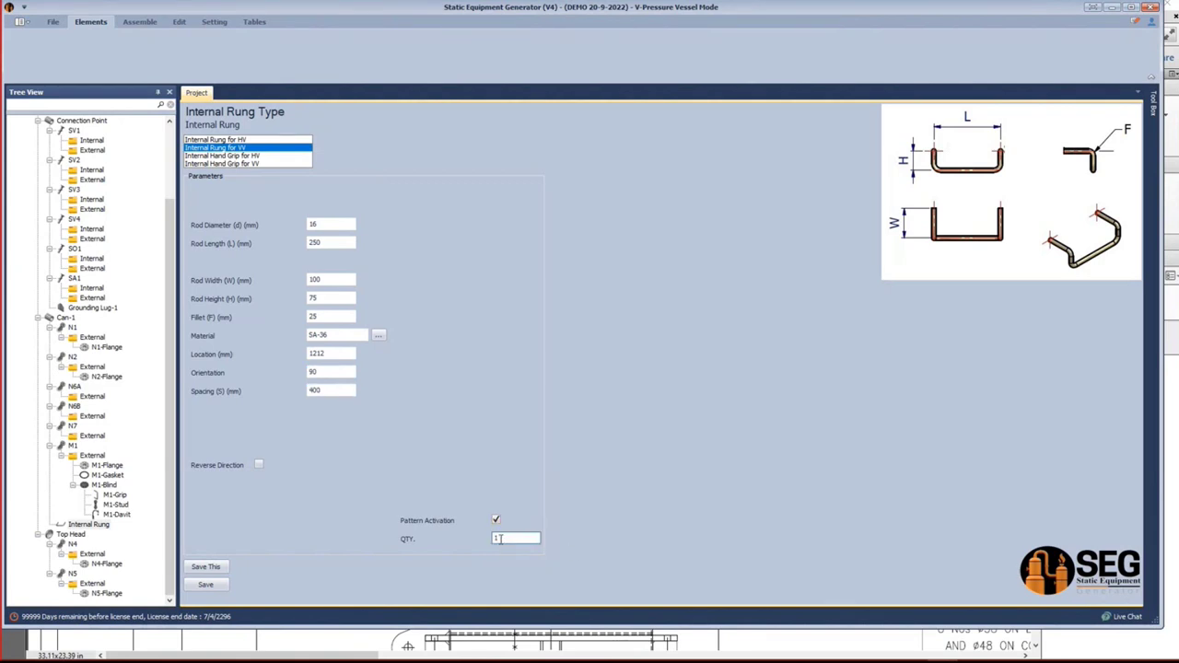
click(348, 392)
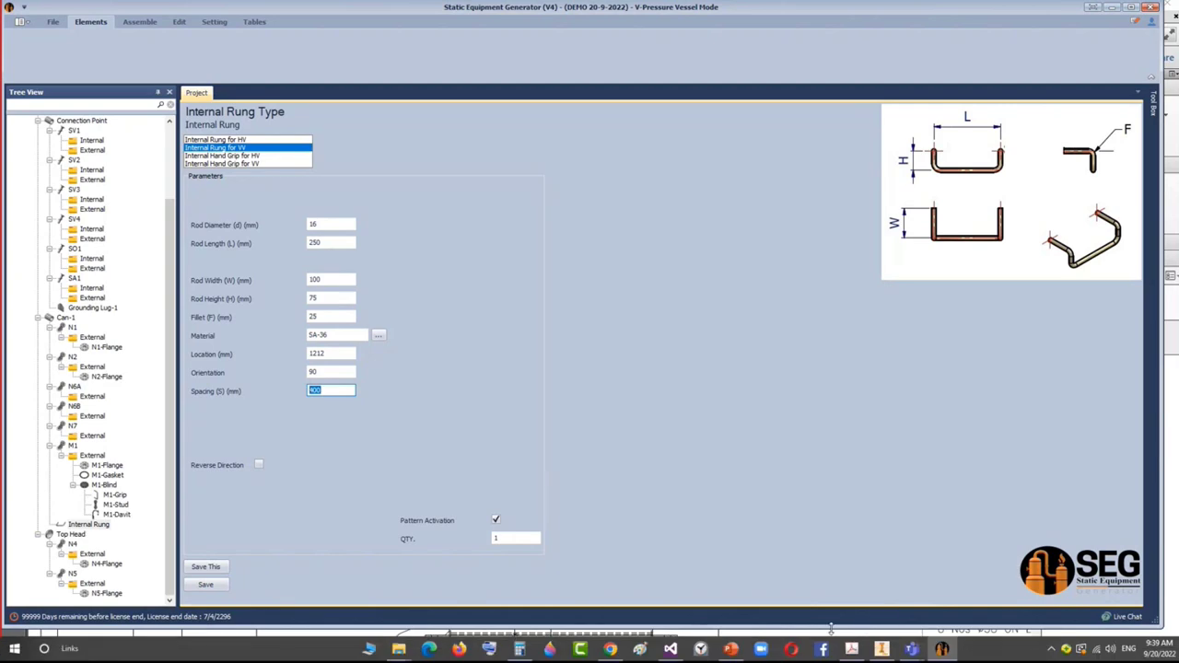
click(852, 649)
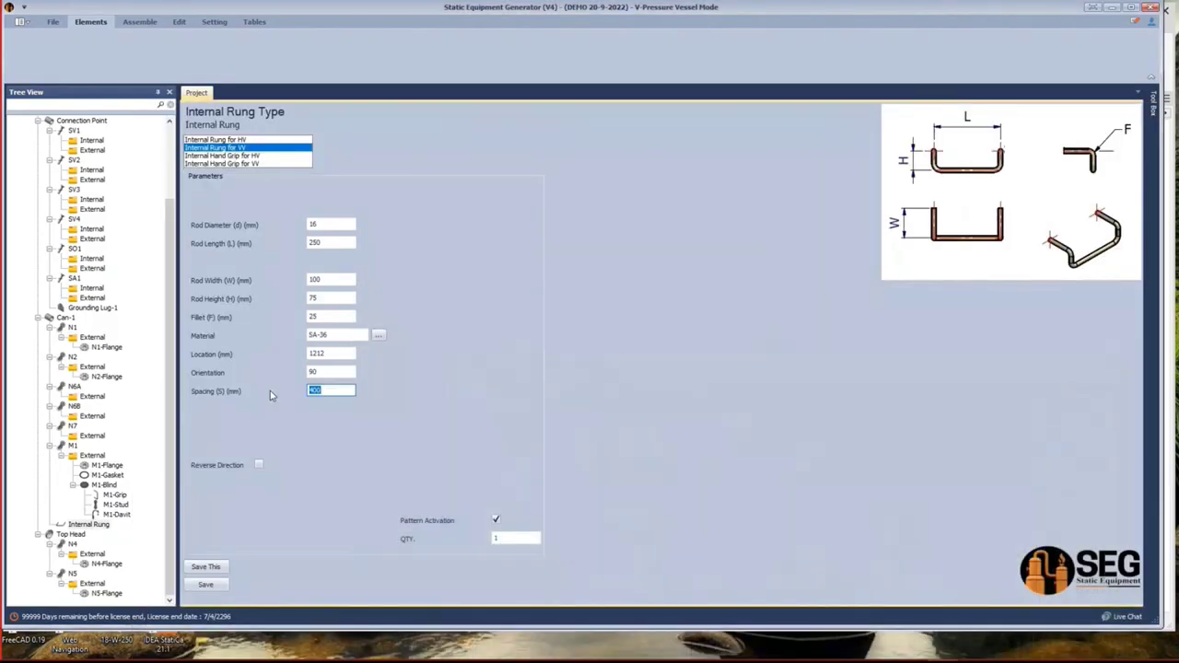
text(110)
click(508, 539)
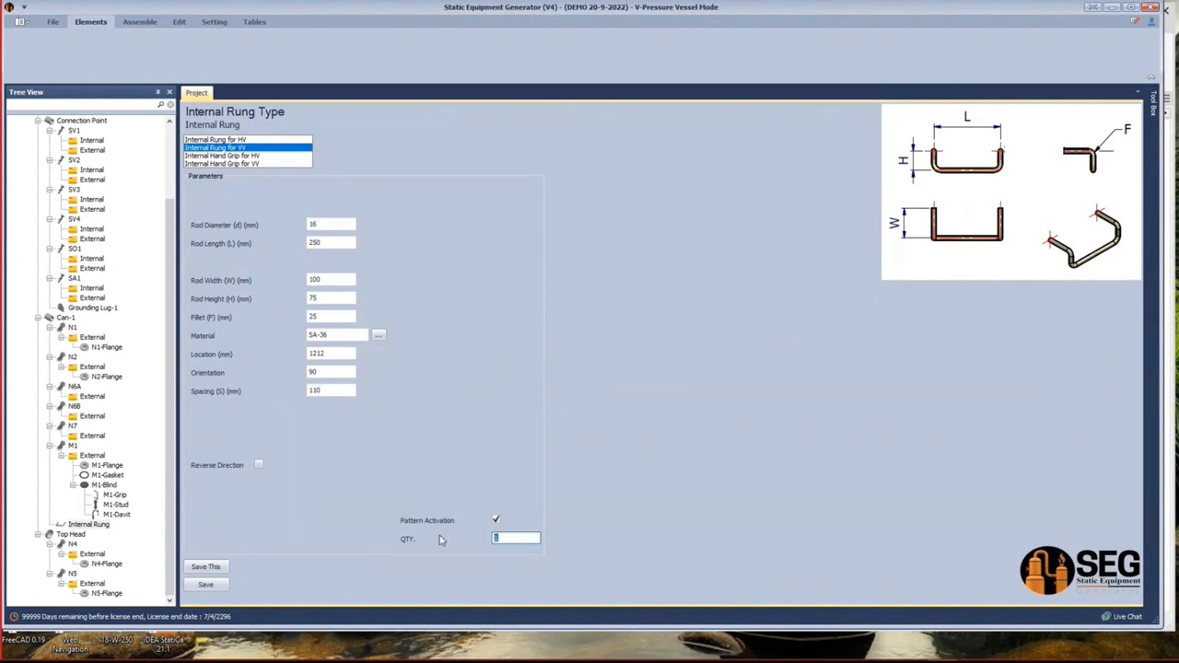
text(2)
click(206, 585)
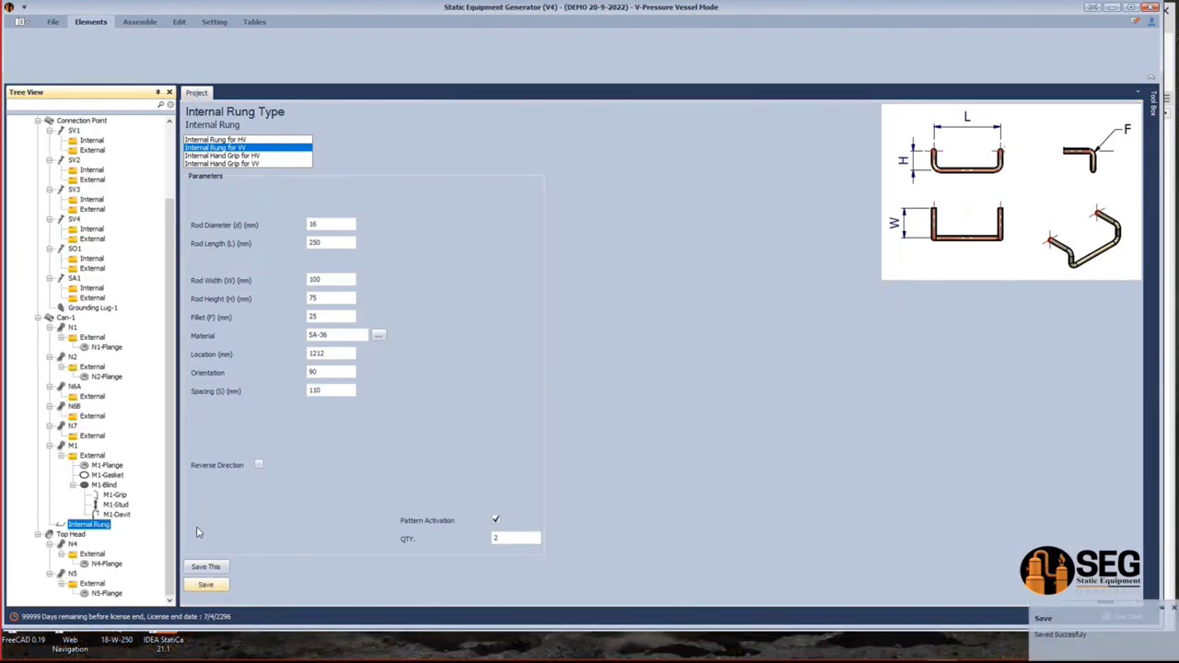
Check the rung's location value and start assembling the internal rung into the Inventor model.
click(334, 351)
double_click(339, 355)
click(140, 22)
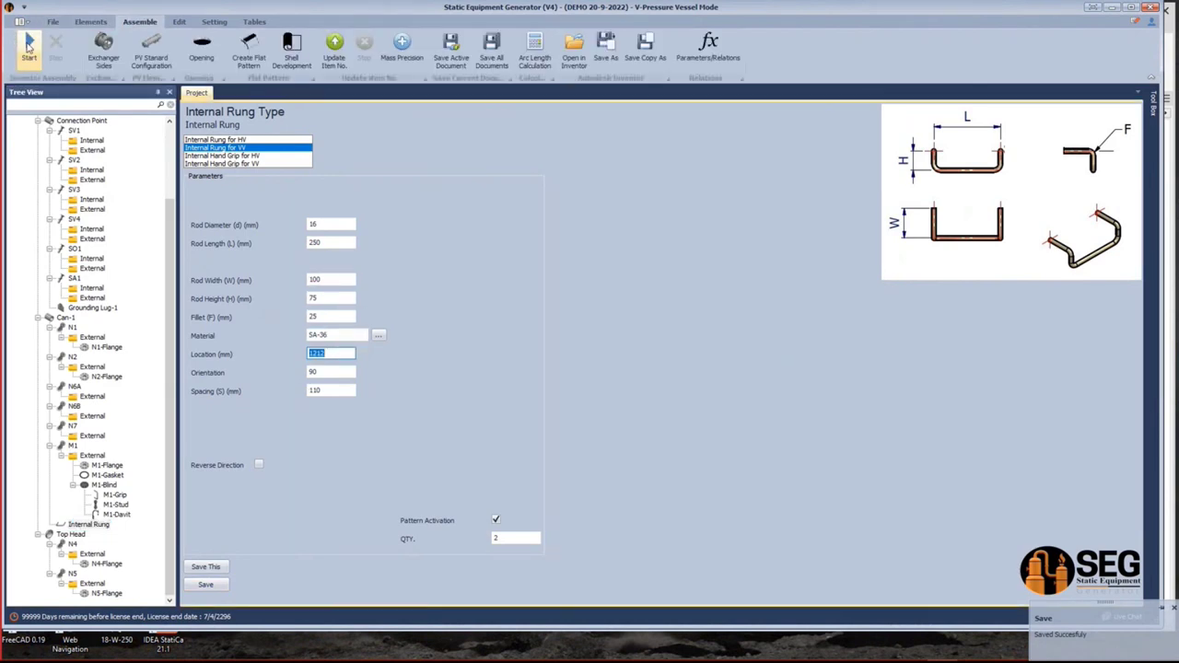
click(29, 44)
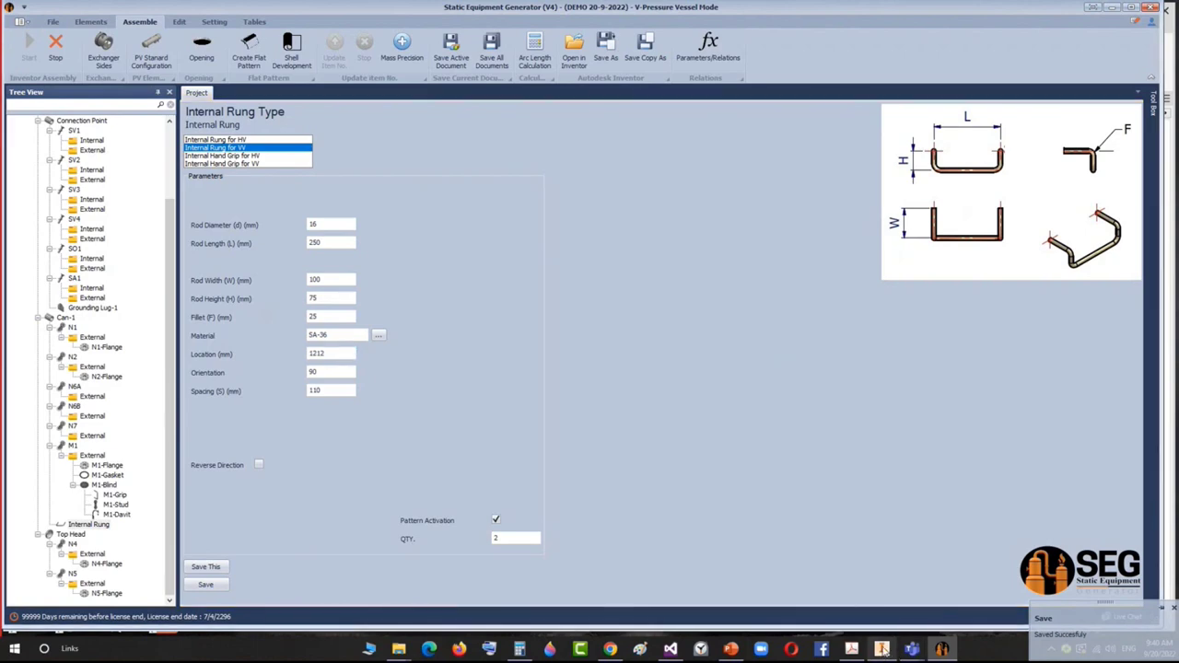
Compare the rung positions in the Vertical Vessel.pdf drawing with the EA-100 model in Inventor, viewed from the back.
click(882, 649)
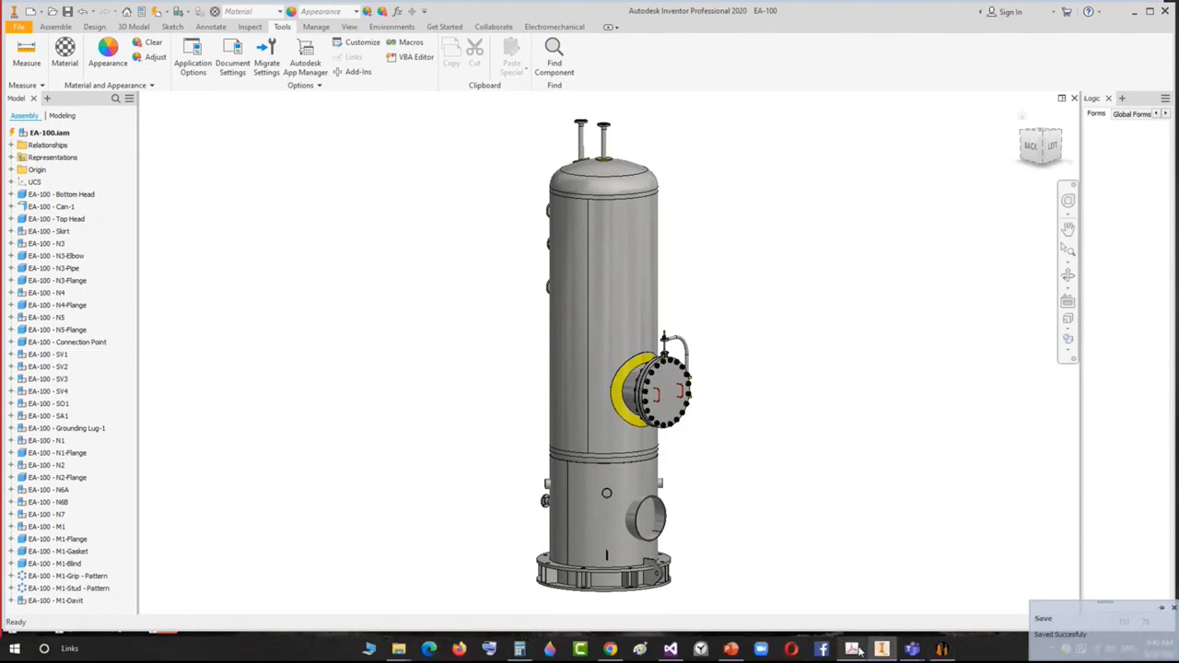
click(852, 656)
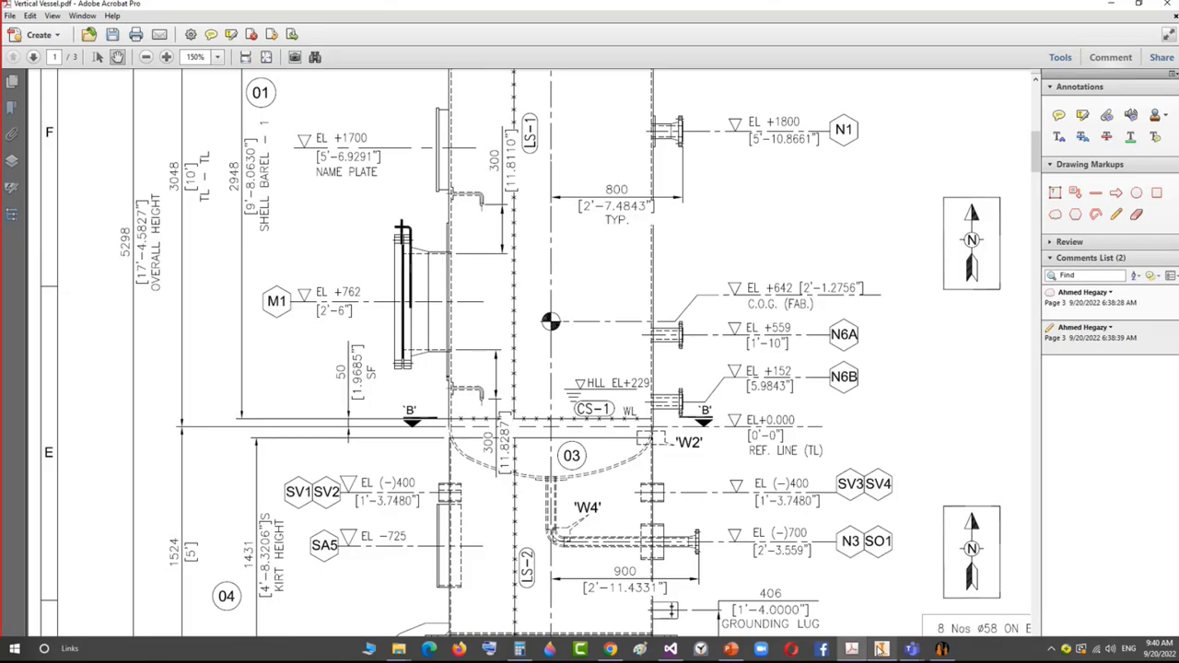
click(881, 649)
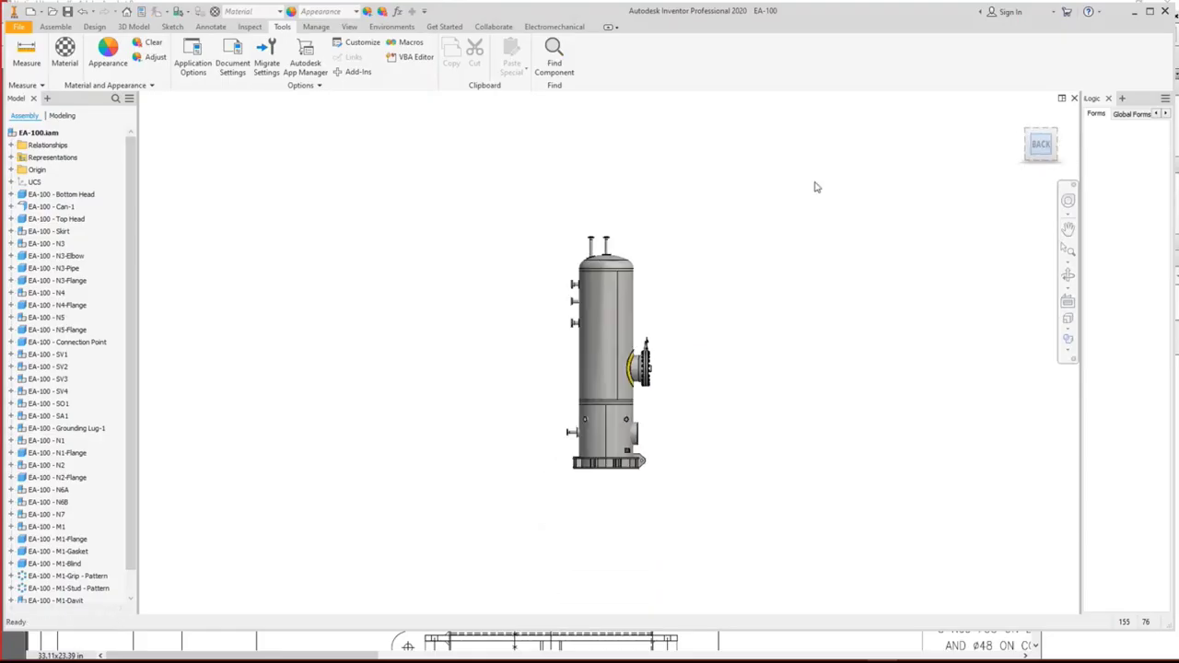
key(Home)
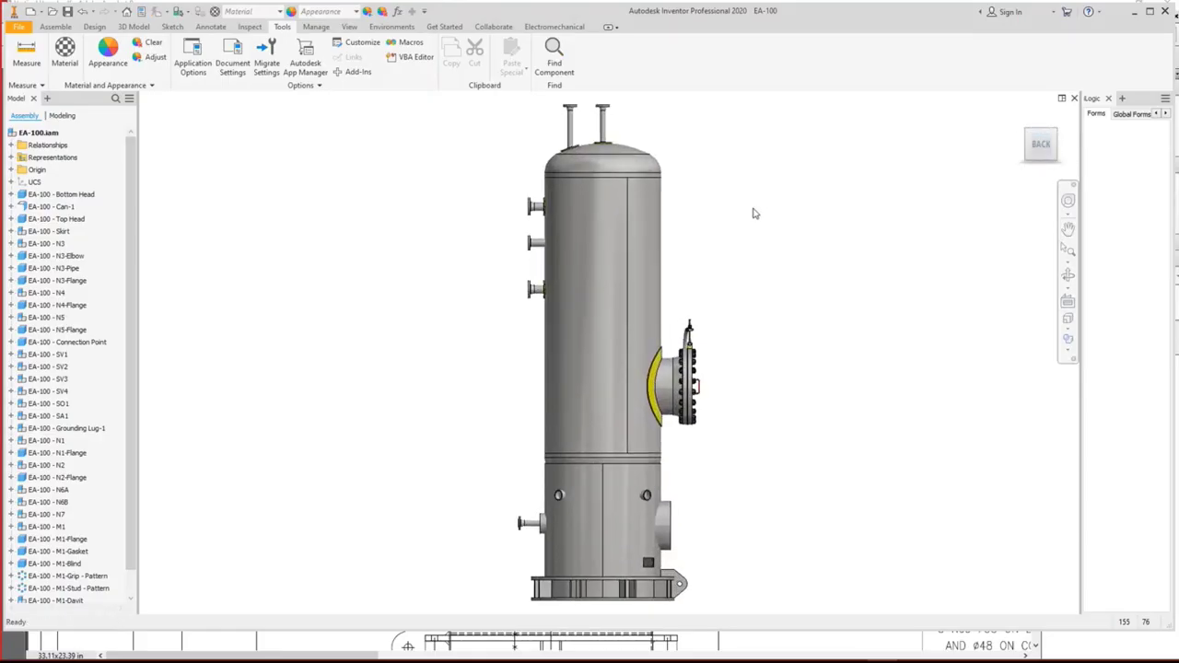
Cut the EA-100 model with a half section view on the XY plane and examine the internal rungs above manway M1.
click(349, 27)
click(172, 56)
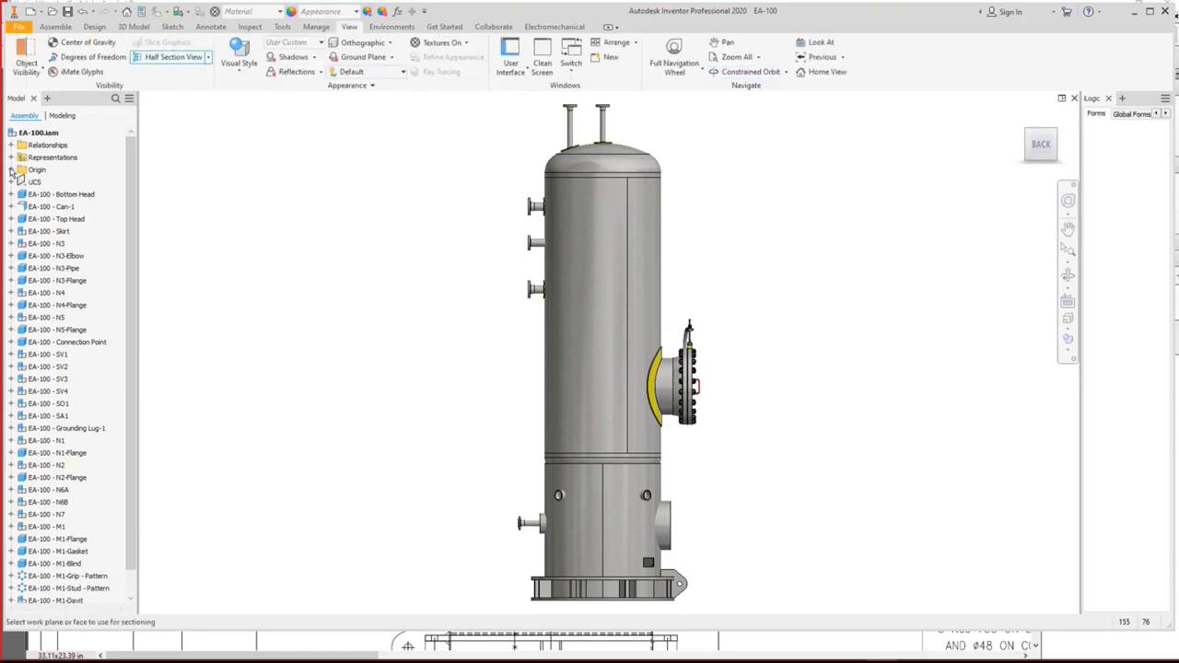
click(11, 170)
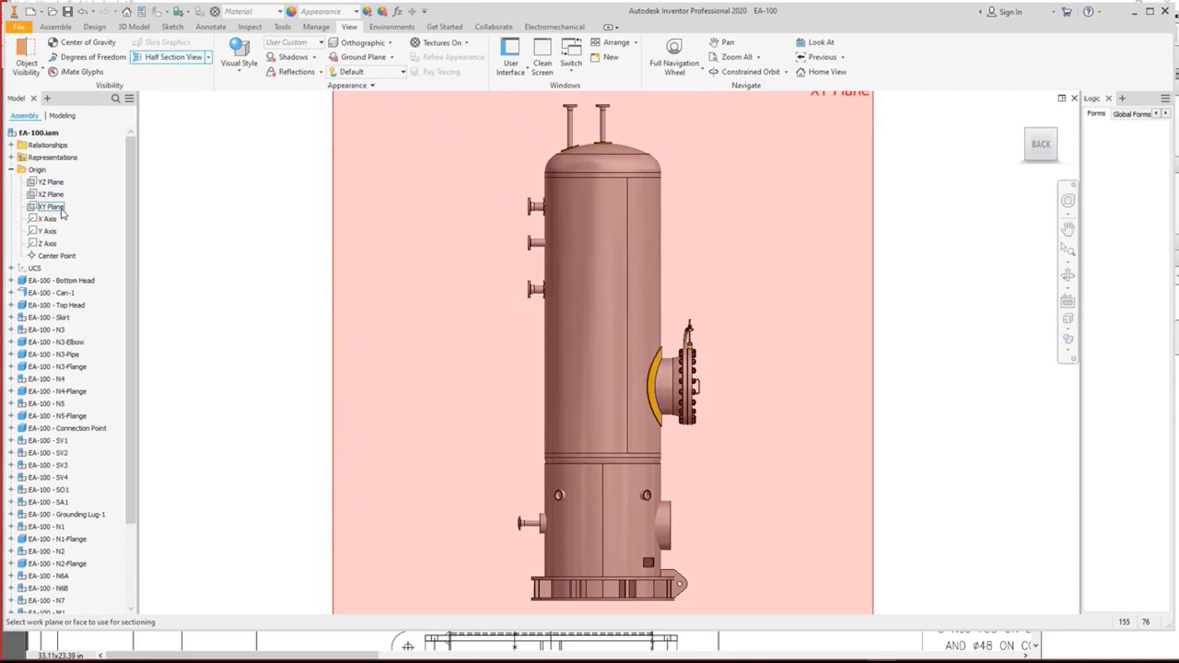
click(48, 207)
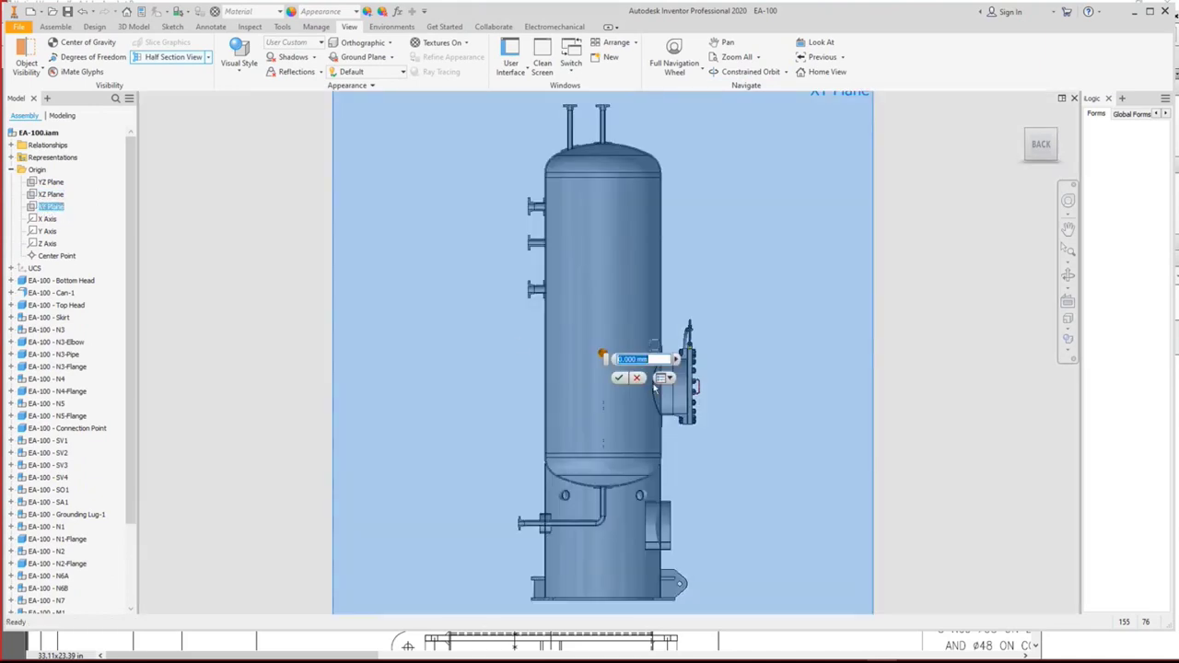
click(618, 378)
scroll(671, 376, up, 3)
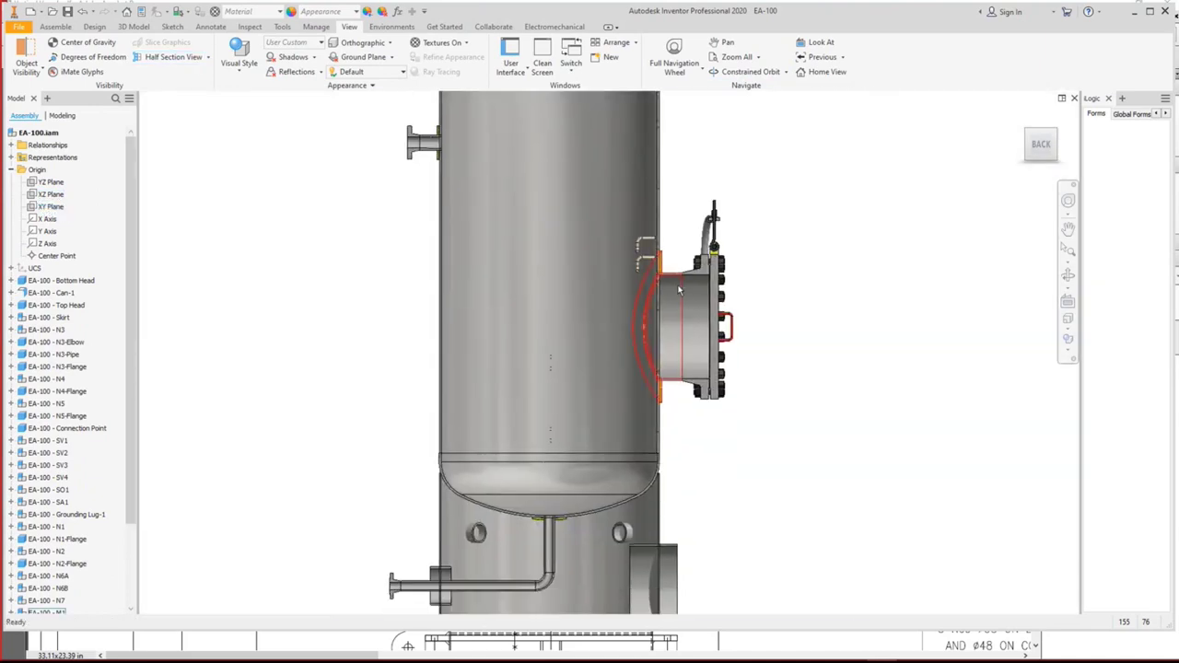
scroll(675, 273, up, 3)
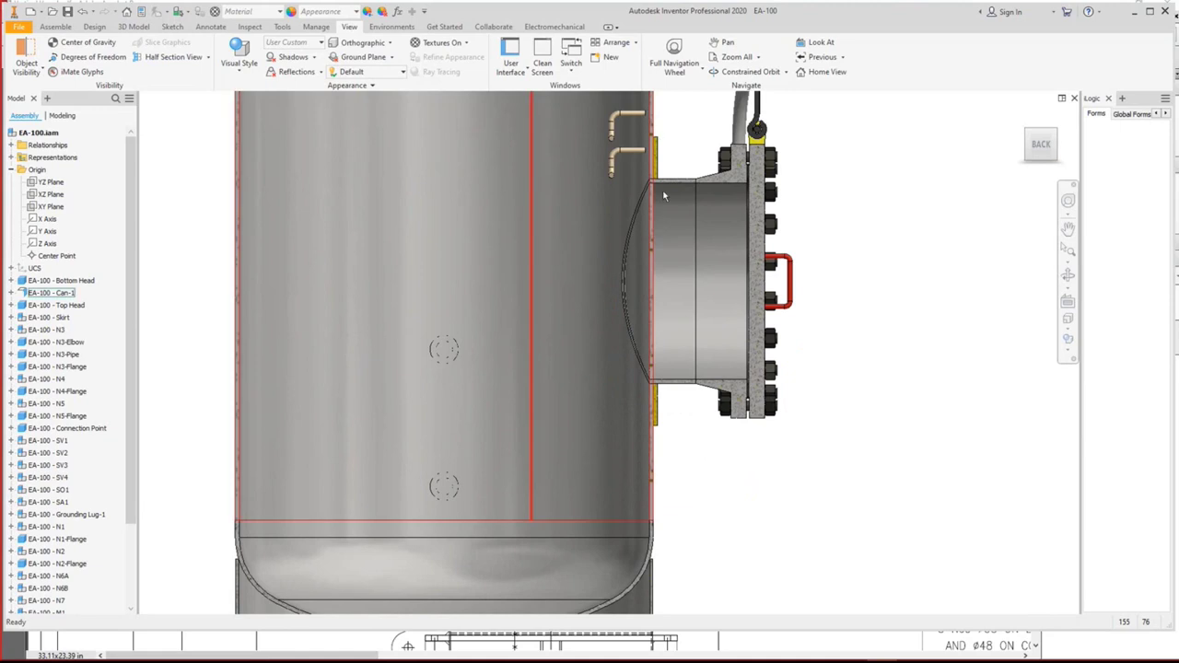
In Static Equipment Generator, set the internal rung's pattern spacing to 1100 mm and save the rung.
mouse_move(941, 650)
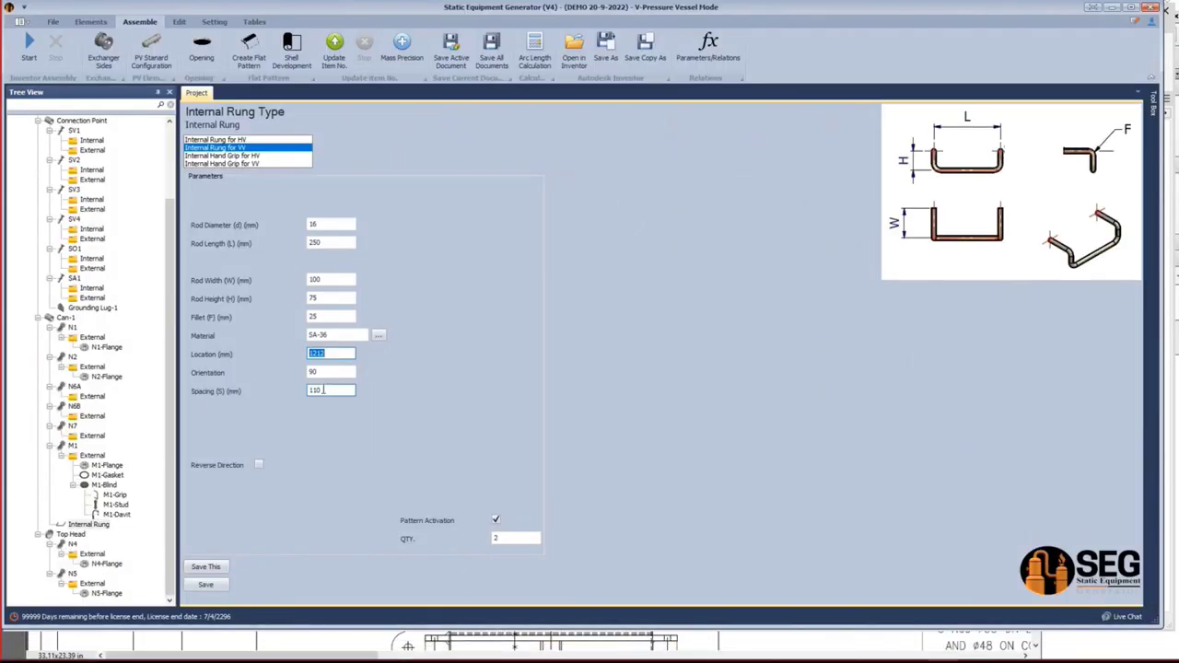
click(331, 391)
text(0)
click(225, 586)
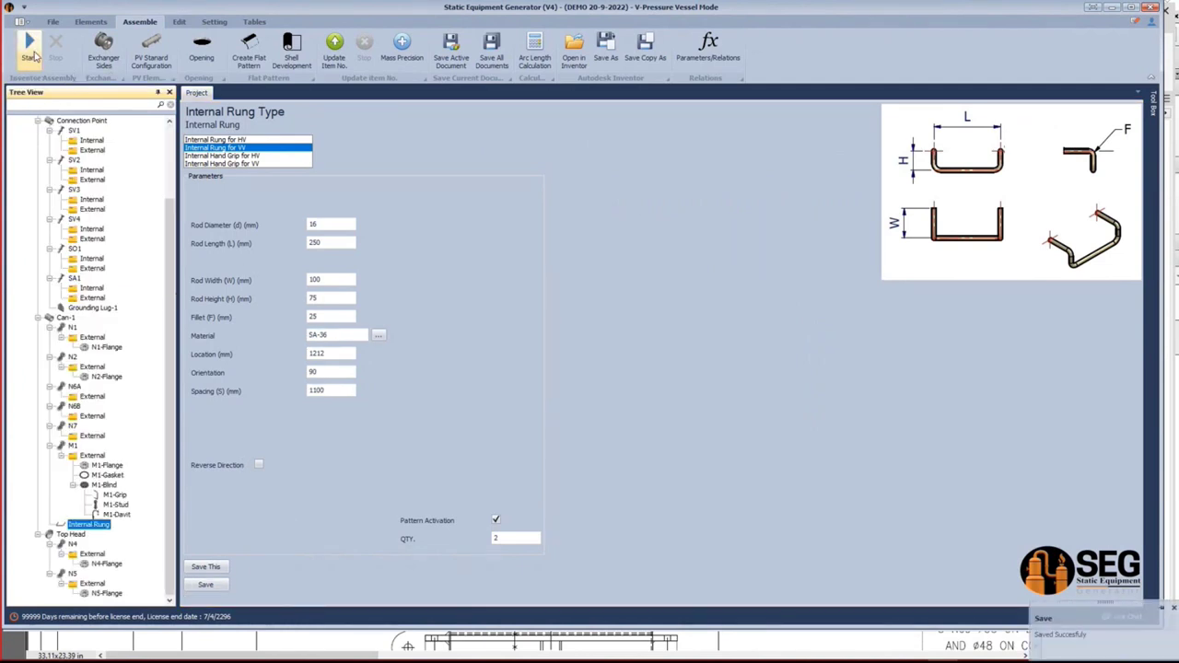
Try a rung location of 300 mm, saving and assembling it, and check the model against Vertical Vessel.pdf.
double_click(332, 354)
text(300)
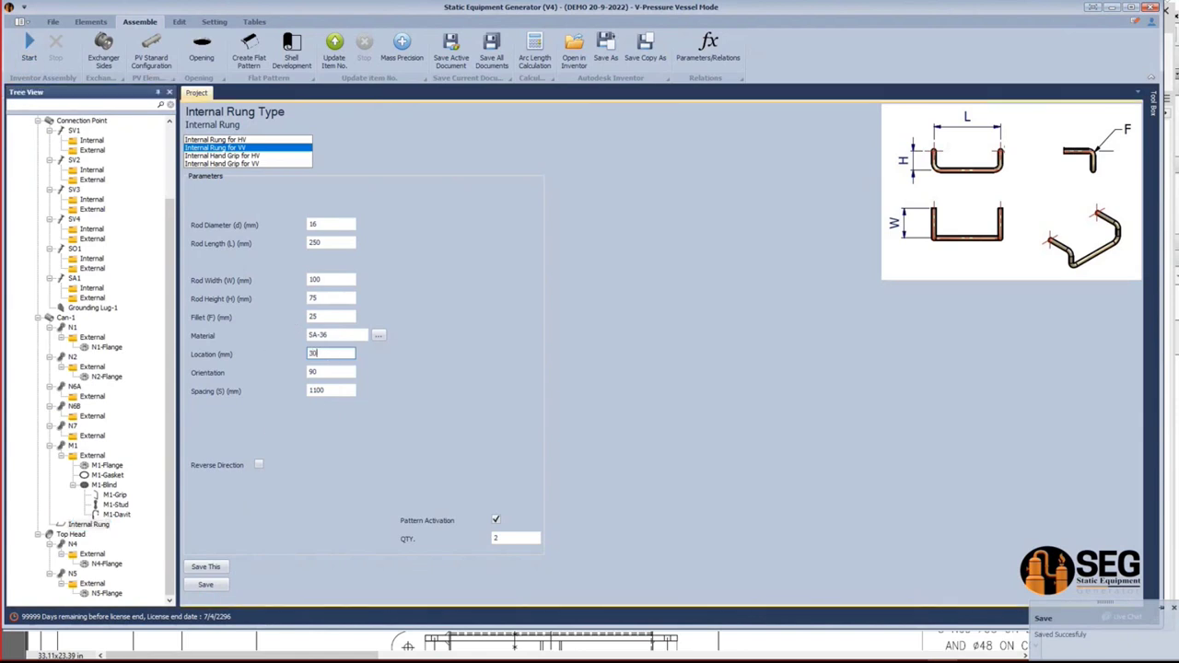
click(225, 586)
click(31, 47)
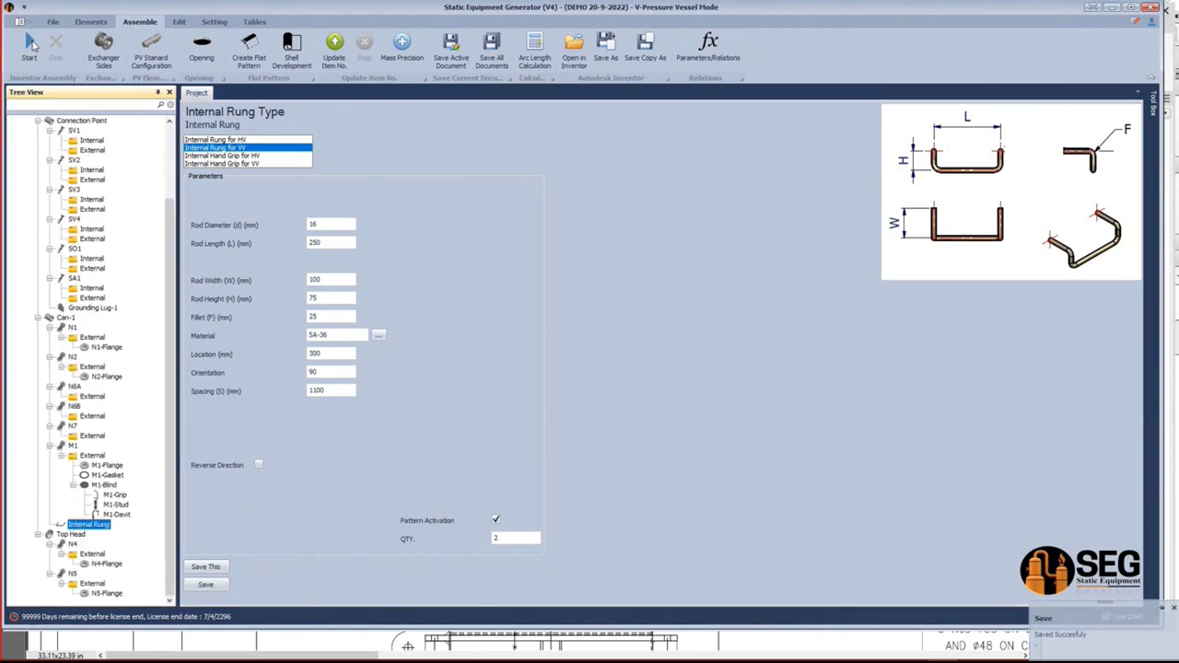
click(885, 649)
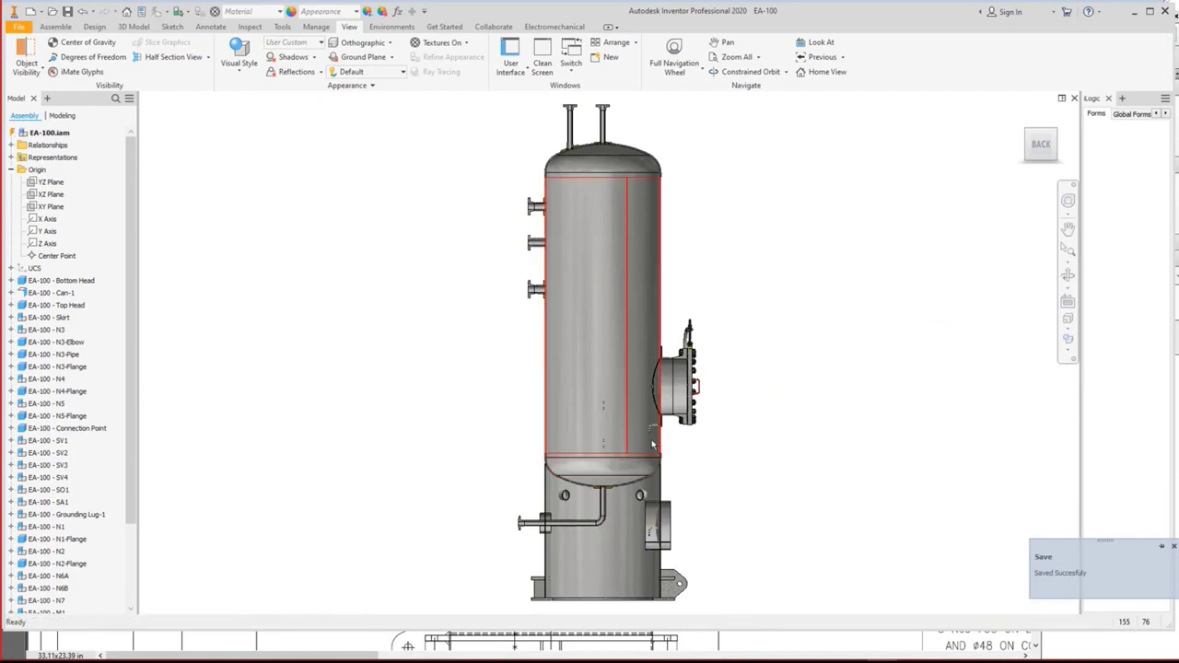
mouse_move(857, 652)
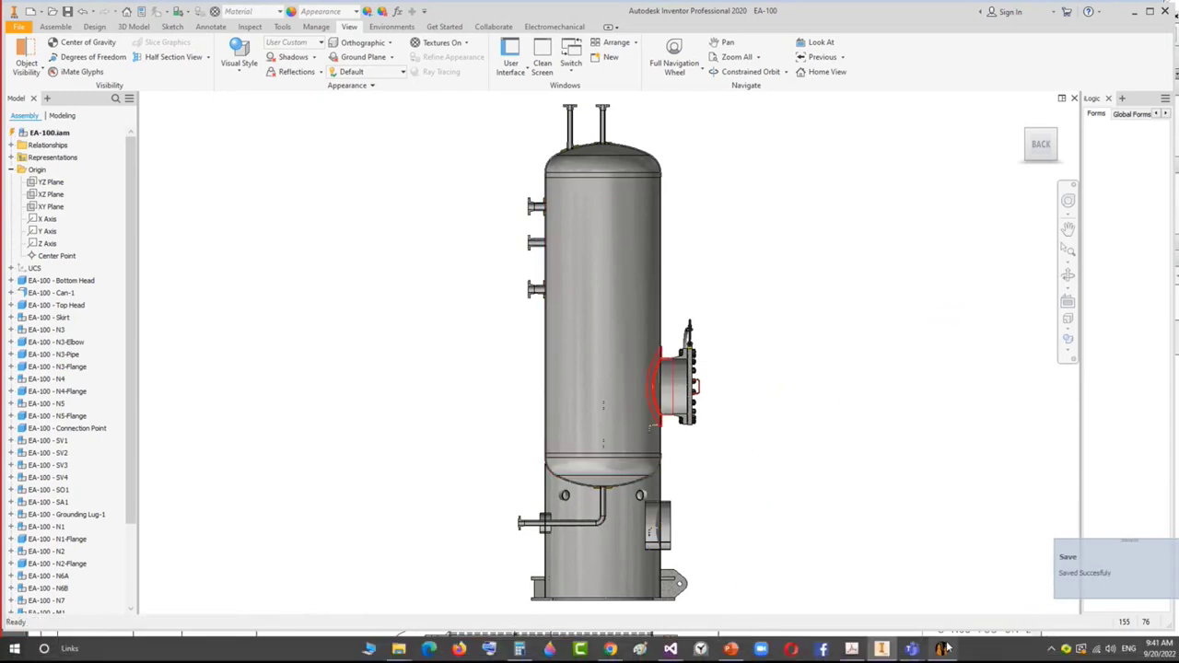
click(851, 648)
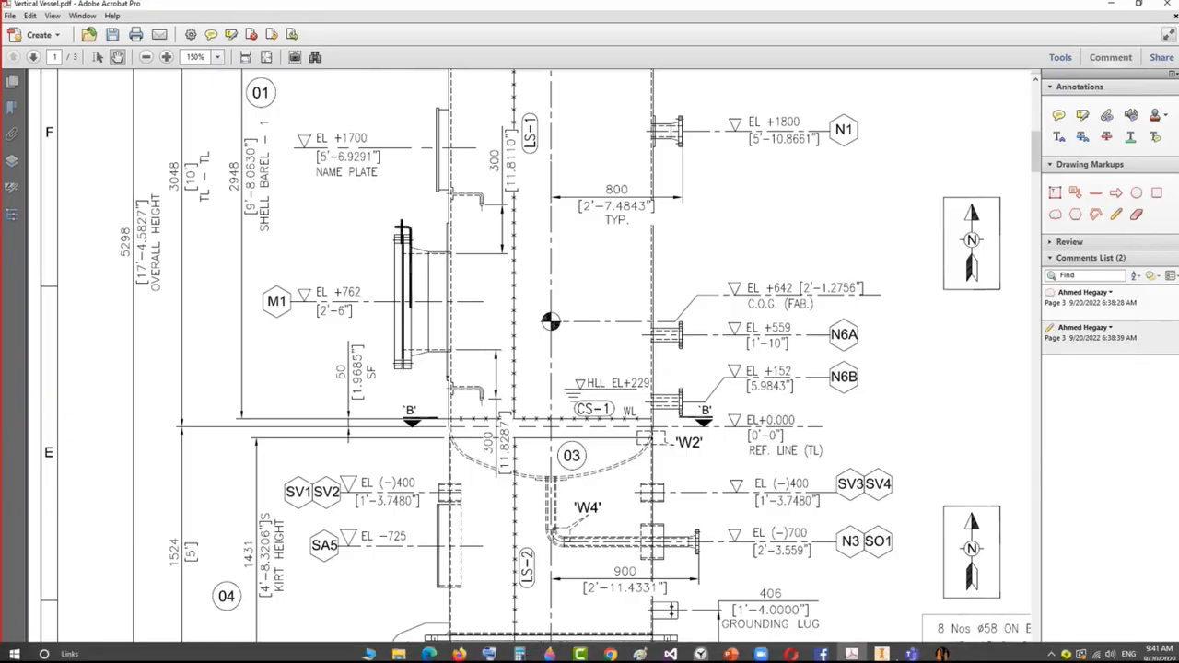
Set the internal rung's location to 1200 mm in Static Equipment Generator, save it and assemble it into the Inventor model.
click(942, 648)
double_click(339, 355)
text(1)
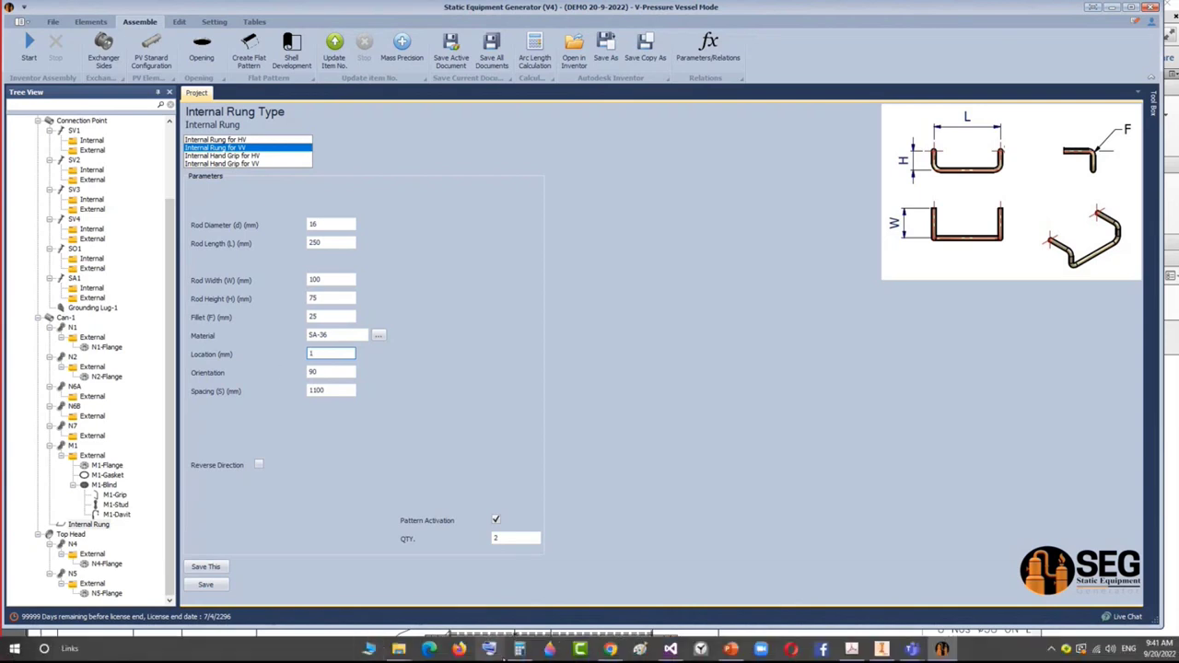
click(491, 649)
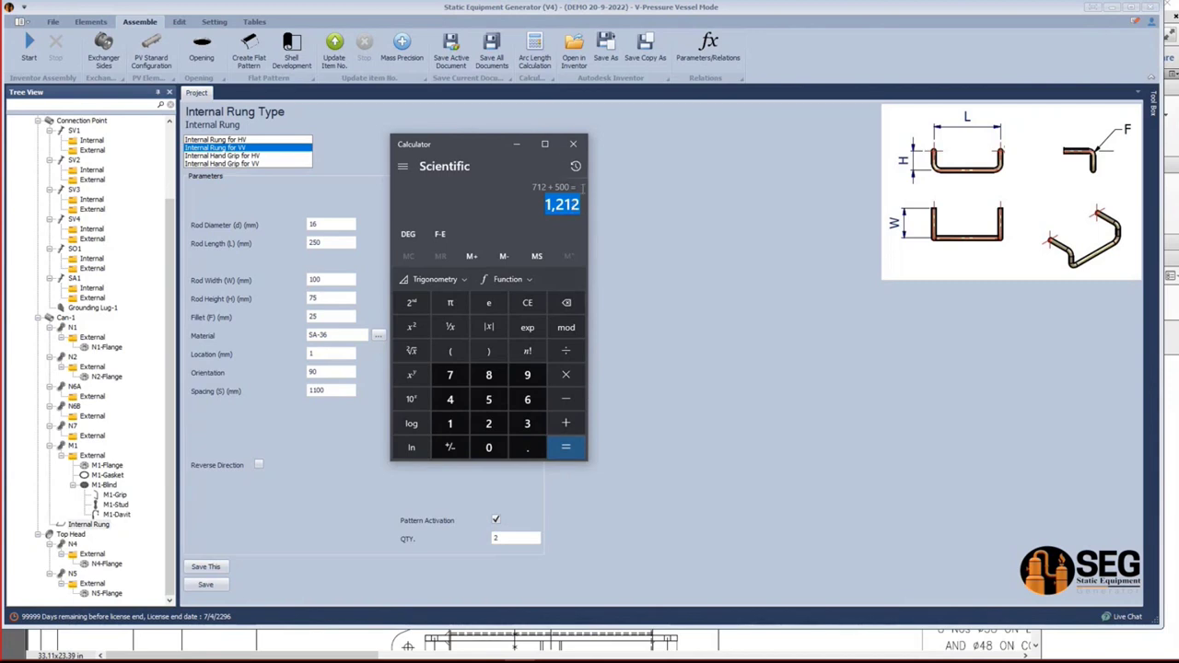
click(516, 144)
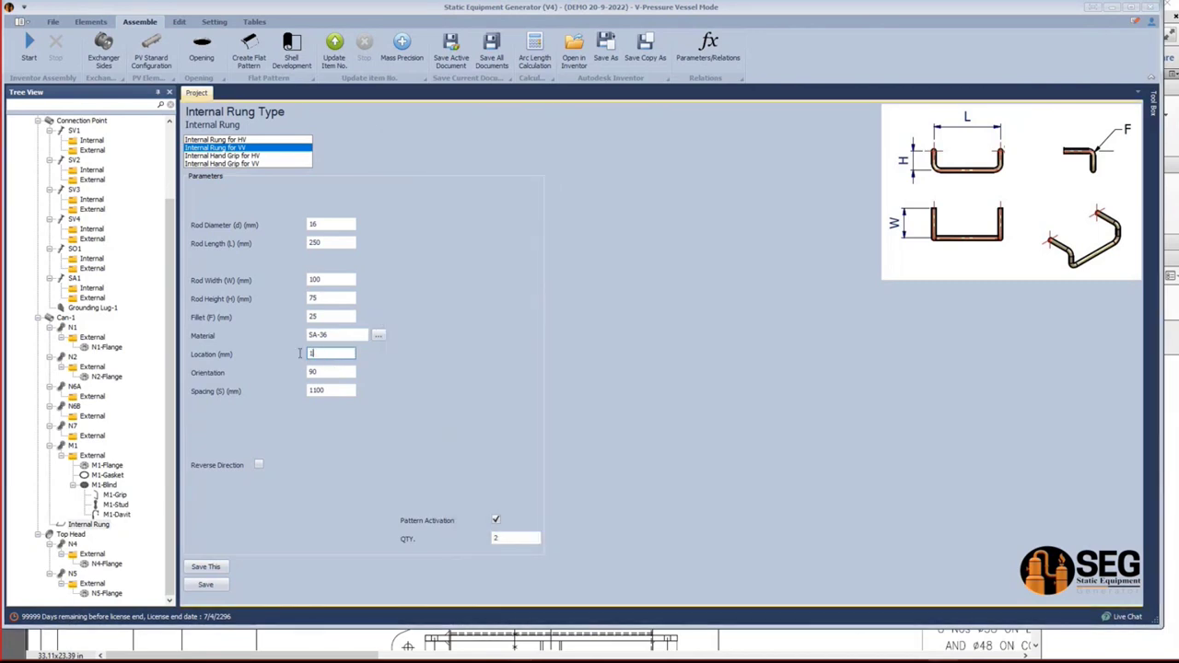
text(200)
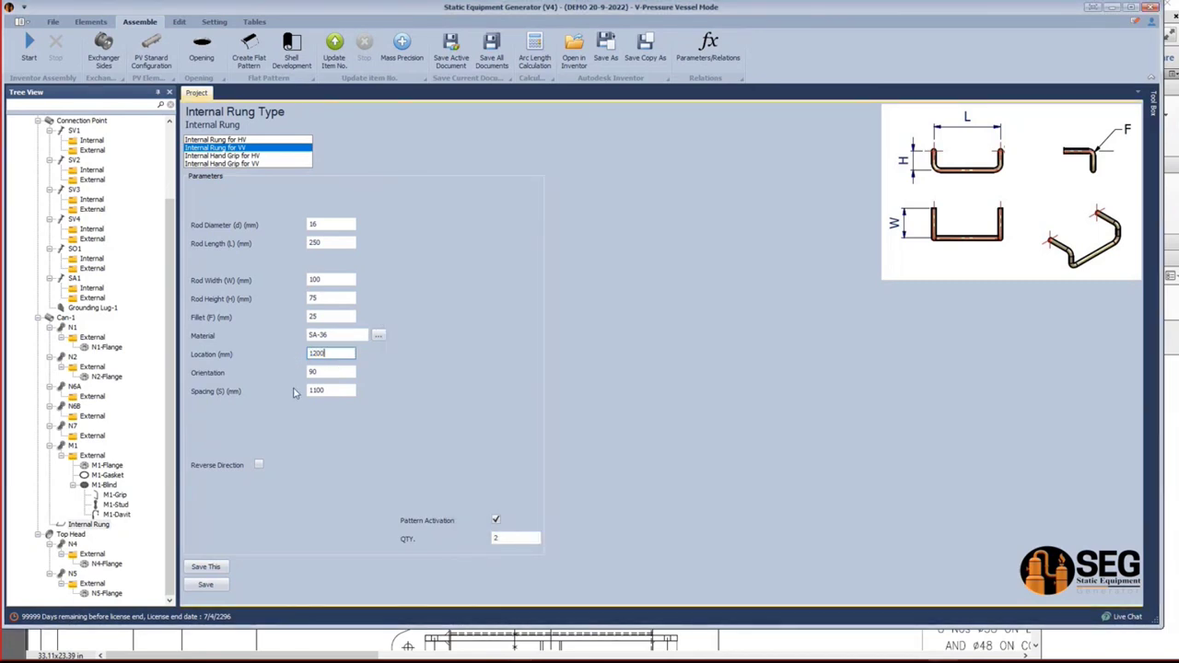
click(206, 587)
click(35, 51)
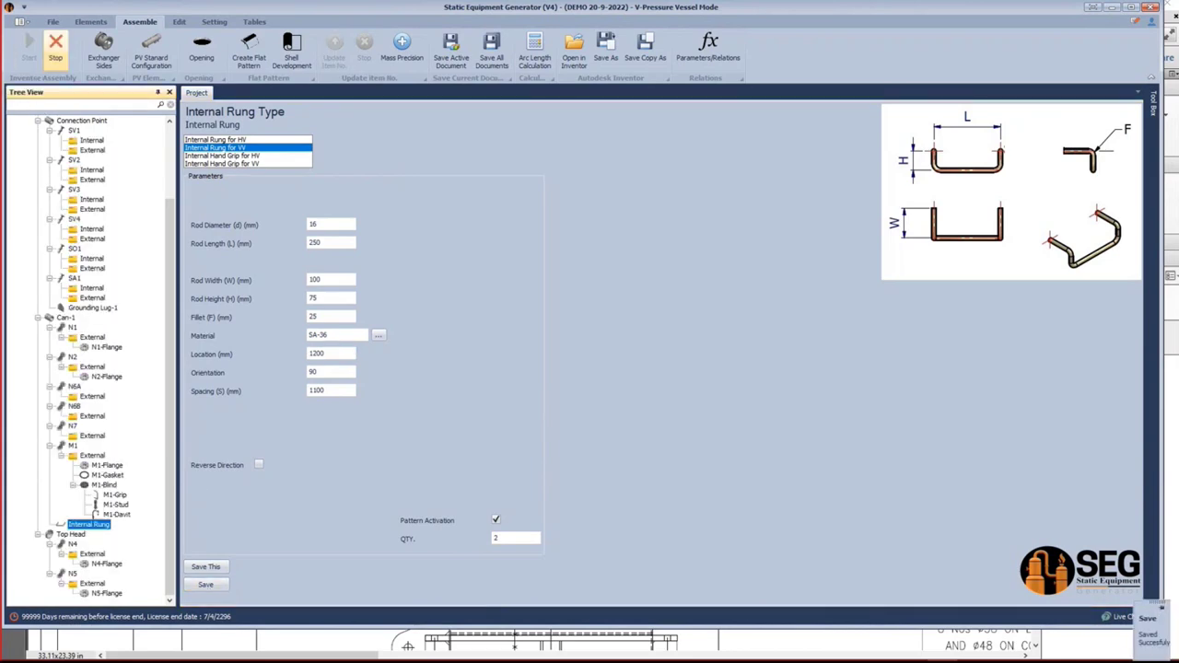
click(882, 650)
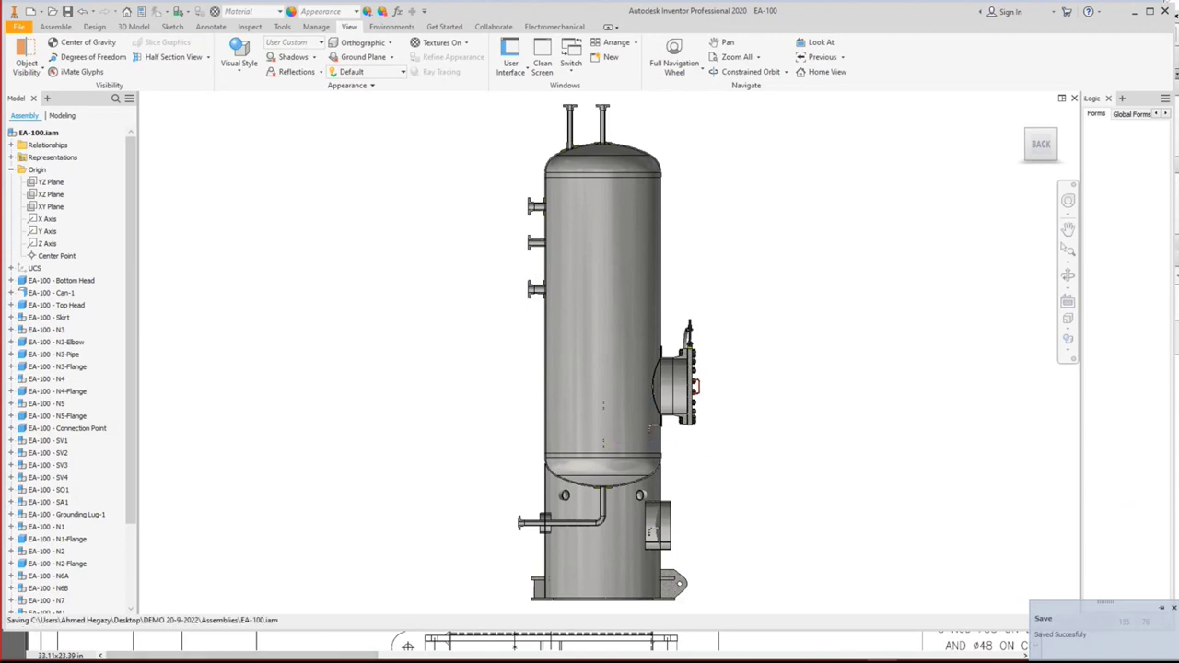
Check the rung positions and the name plate elevation on the vessel elevation in Vertical Vessel.pdf.
mouse_move(942, 650)
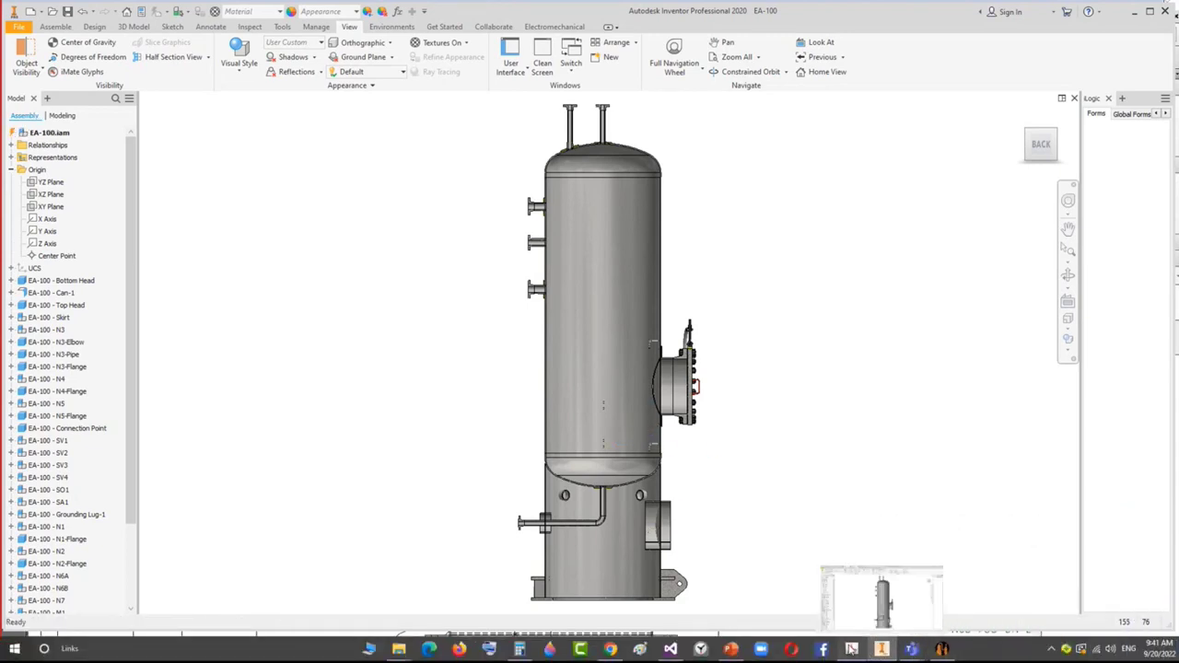
click(846, 605)
click(912, 649)
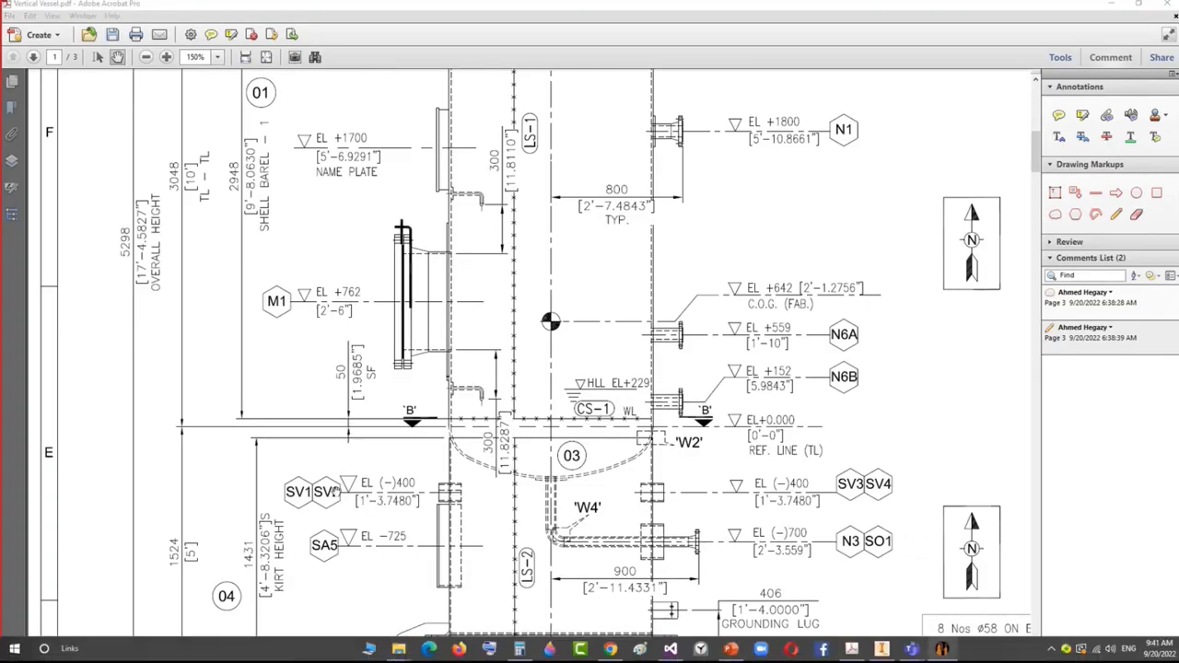
click(942, 649)
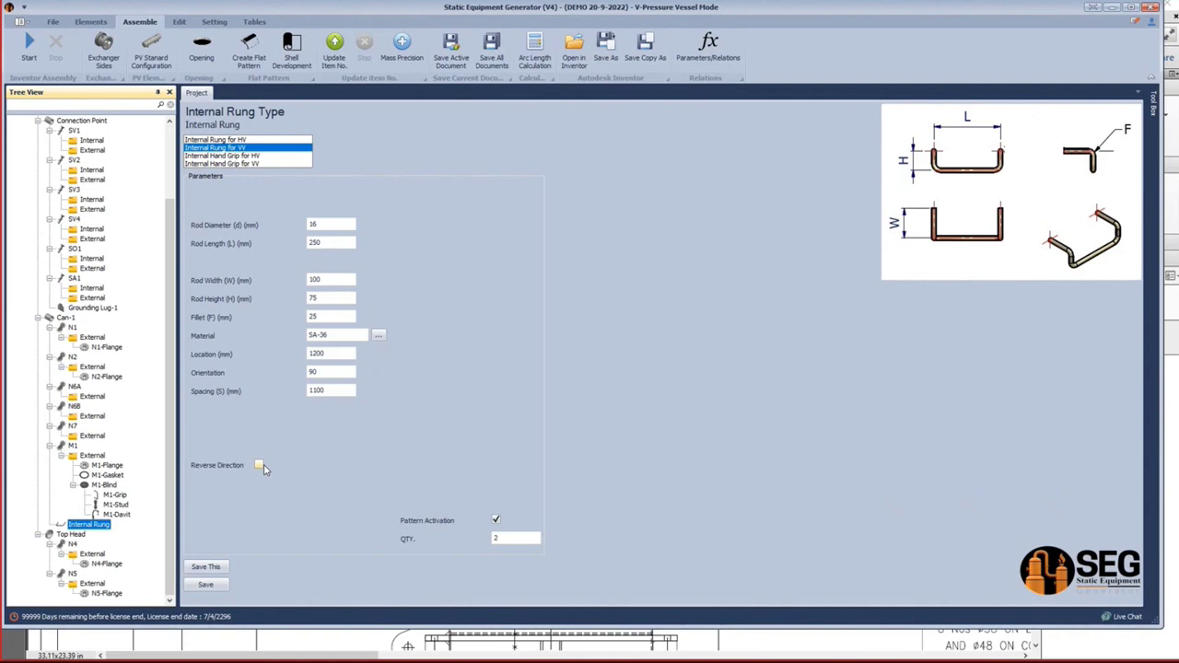
click(1004, 634)
scroll(533, 228, up, 1)
scroll(479, 283, up, 4)
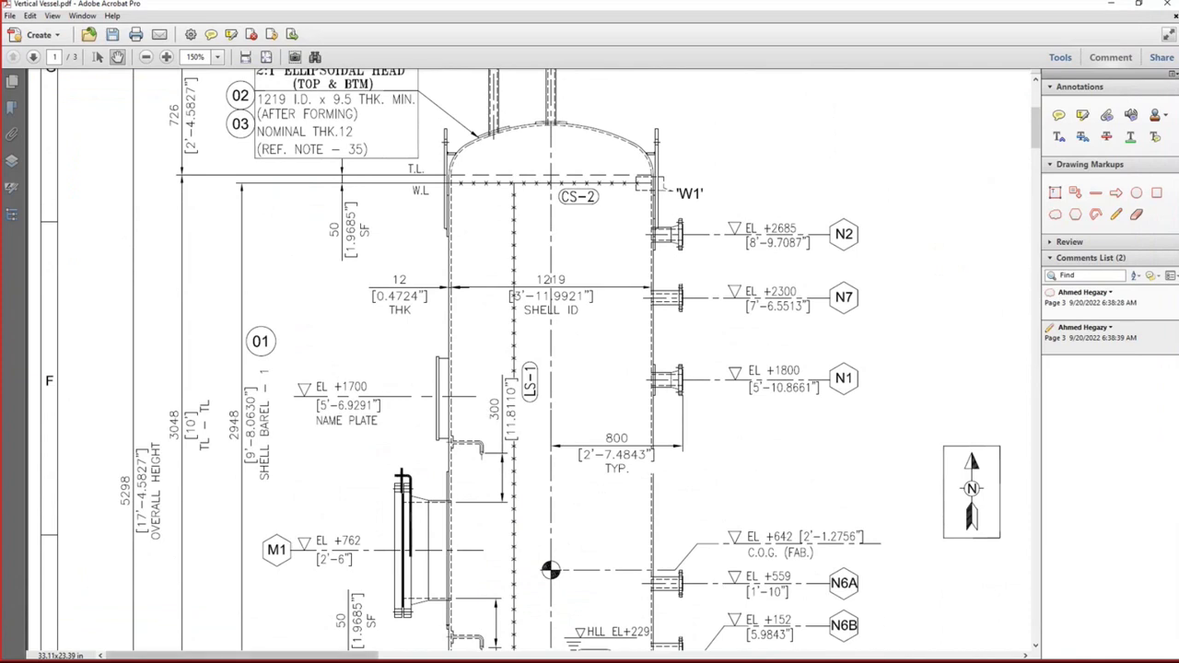
Return to Static Equipment Generator and add a nameplate with the part name NamePlate to Can-1.
click(1112, 3)
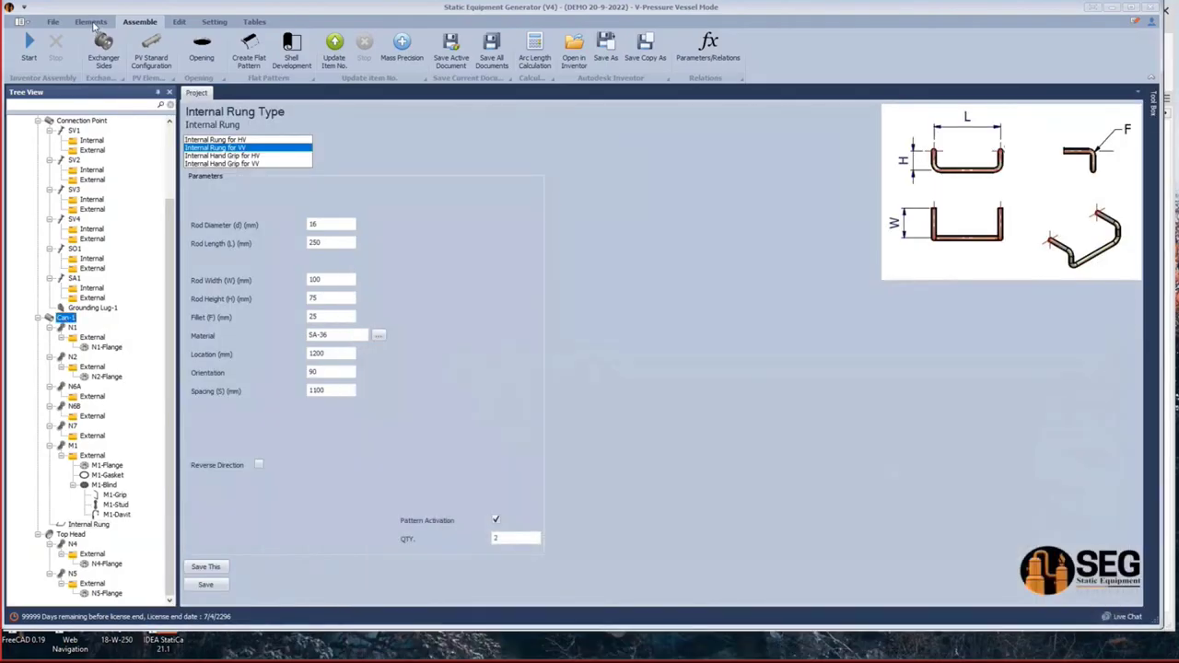
click(90, 22)
click(856, 68)
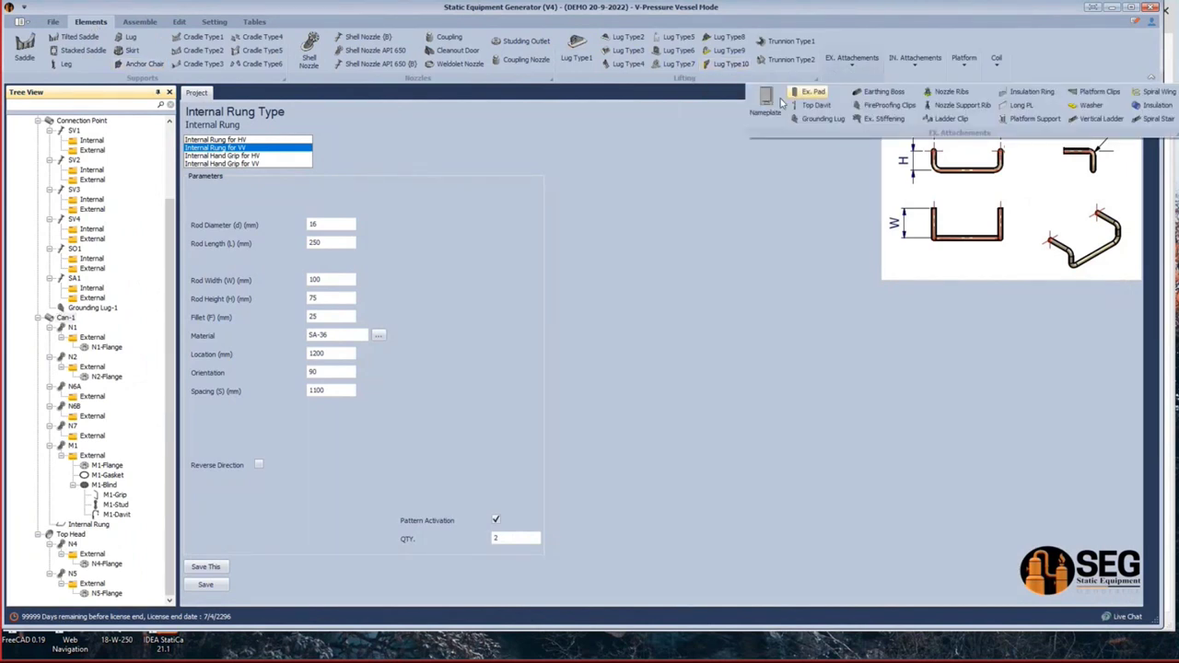
click(766, 101)
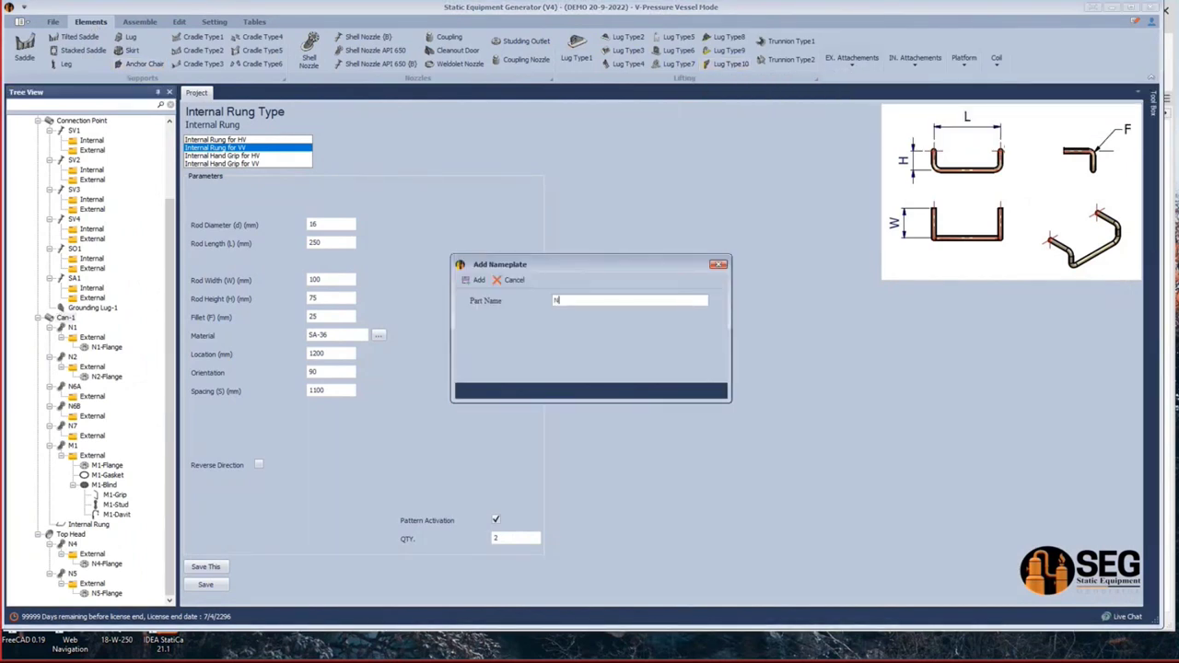
text(NamePlate)
click(475, 279)
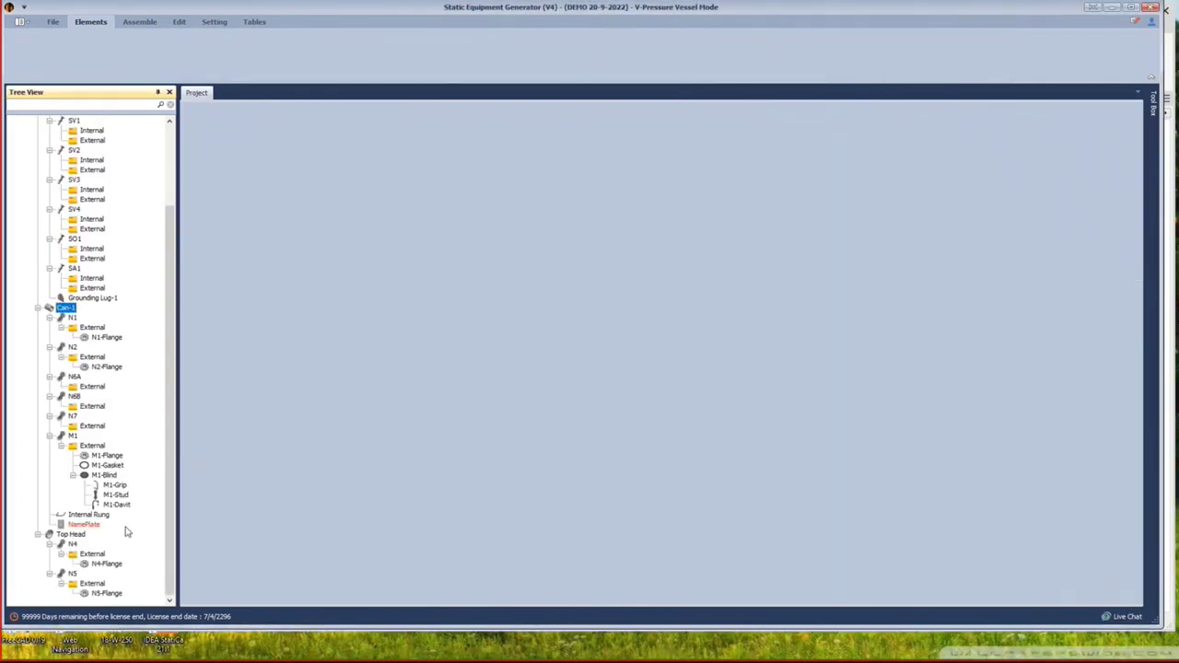
Give the nameplate the Horizontal Bracket (Parallel to Vessel C.L.) Single Support type, with length 465 mm and width 260 mm.
click(89, 524)
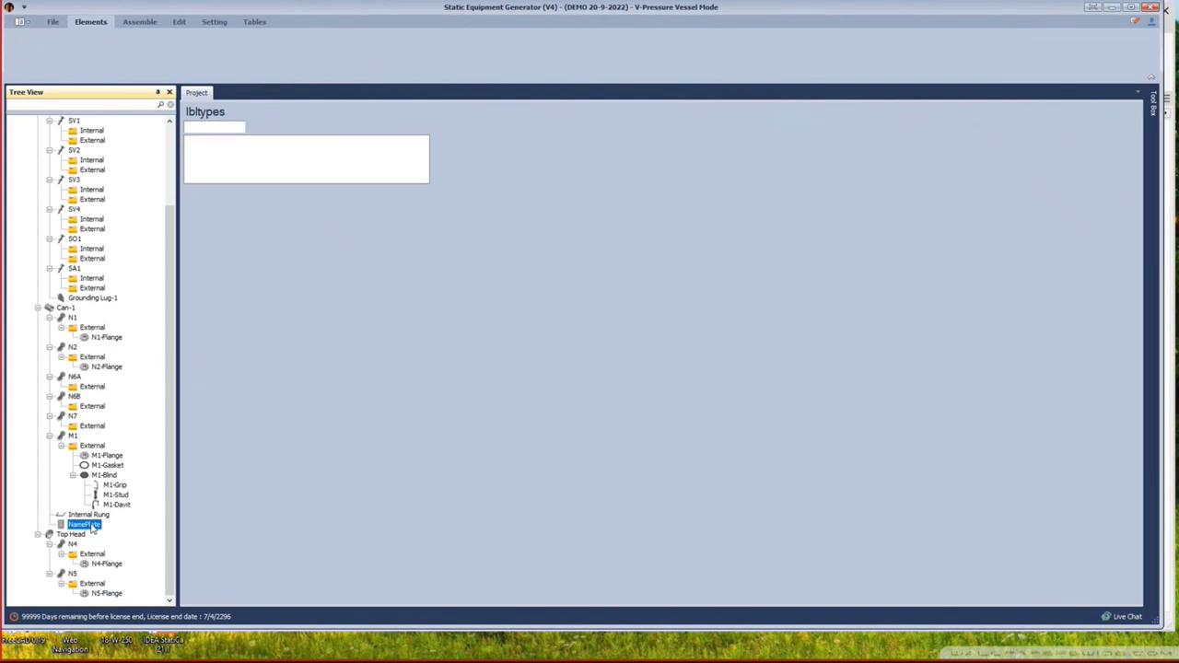
click(337, 147)
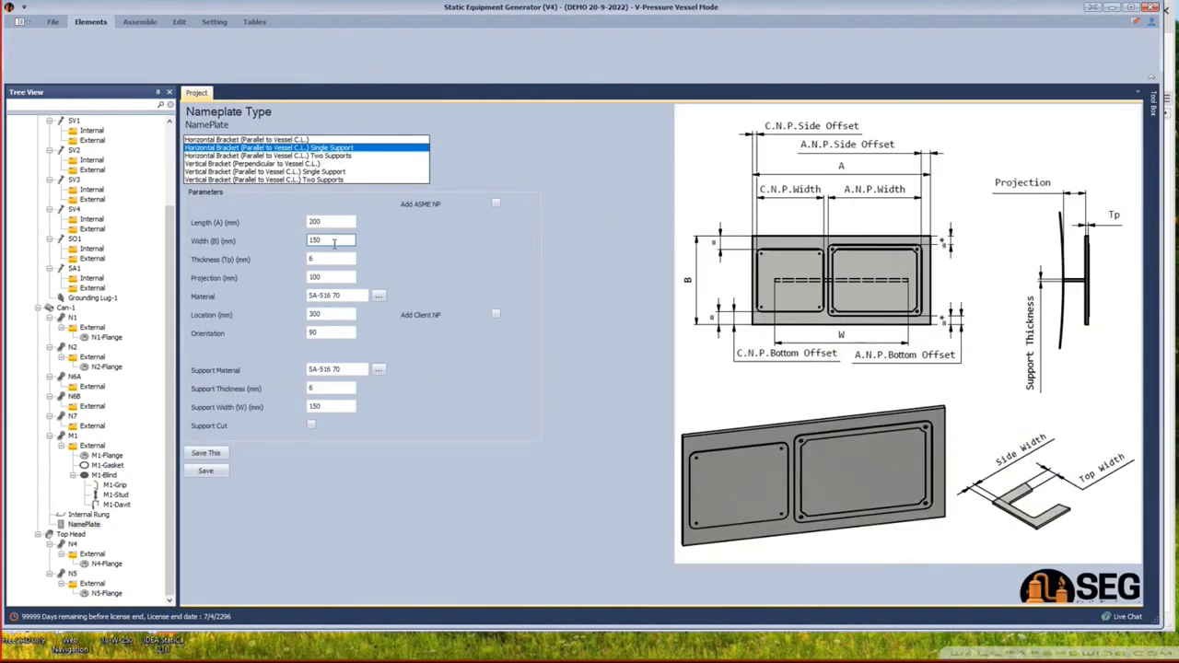
double_click(327, 222)
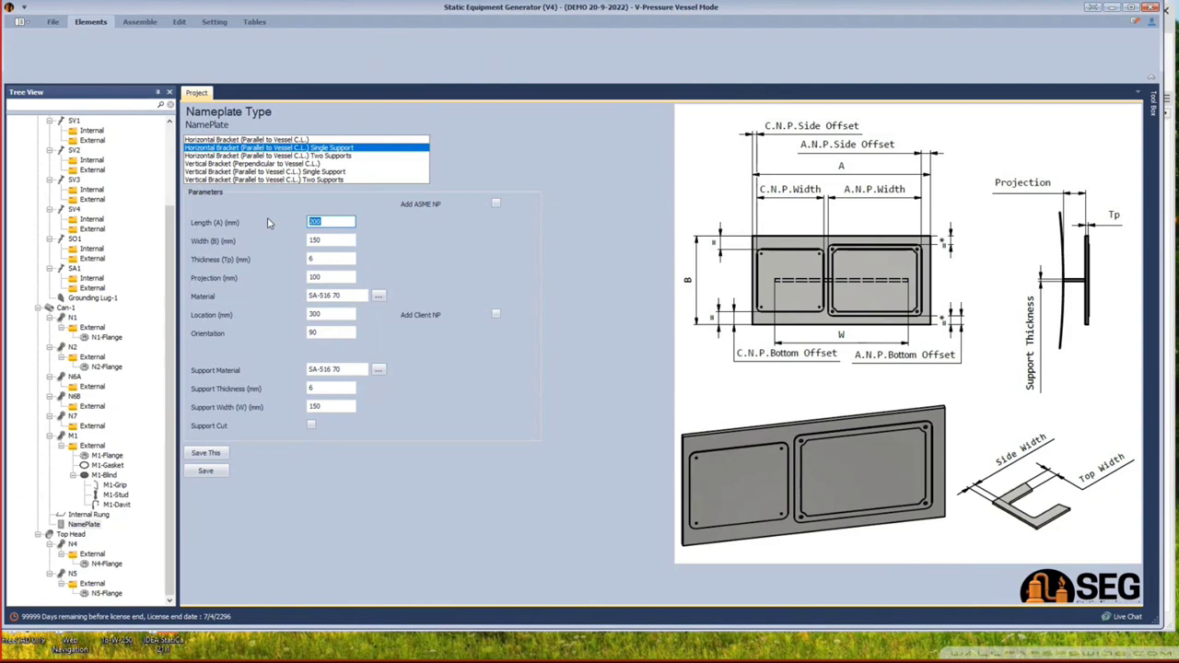
text(465)
key(Tab)
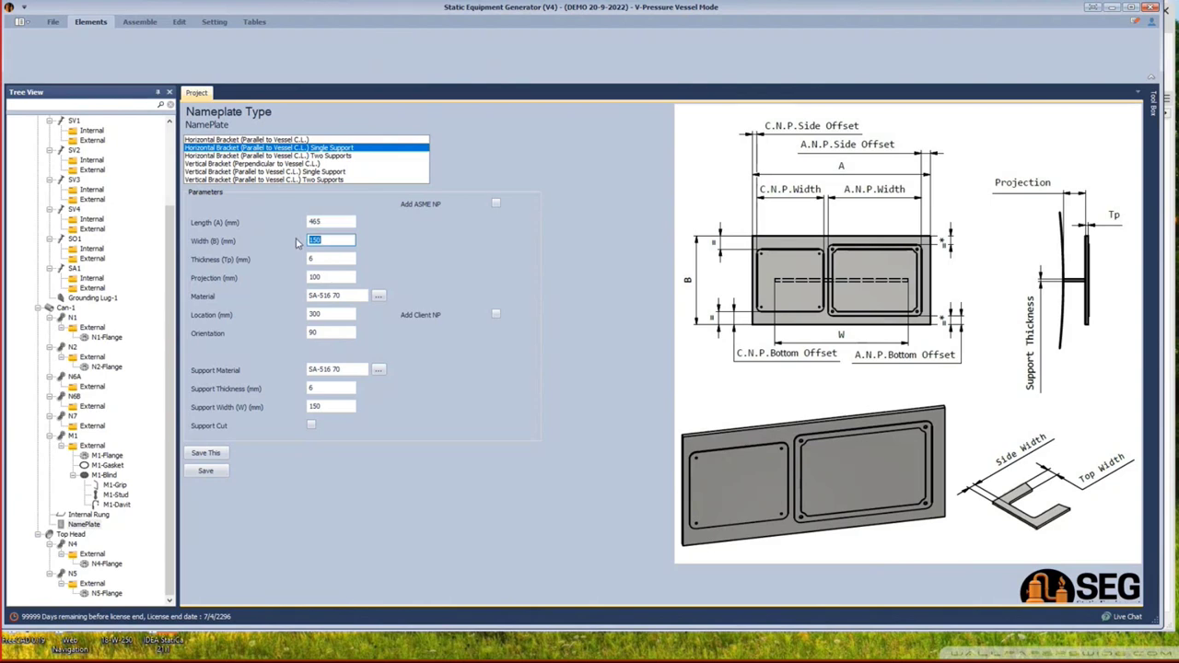
text(260)
key(Tab)
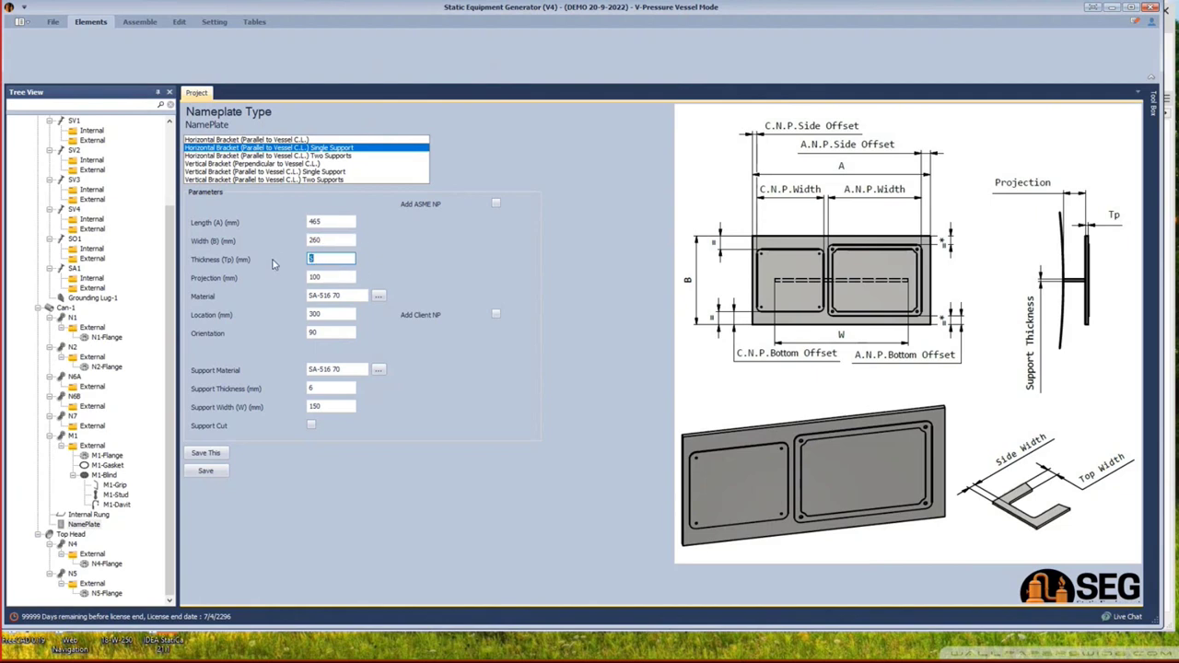
Set the nameplate's thickness to 12 mm, projection to 50 mm, material to SA-516 70N and location to 1750 mm.
key(Tab)
text(50)
click(349, 295)
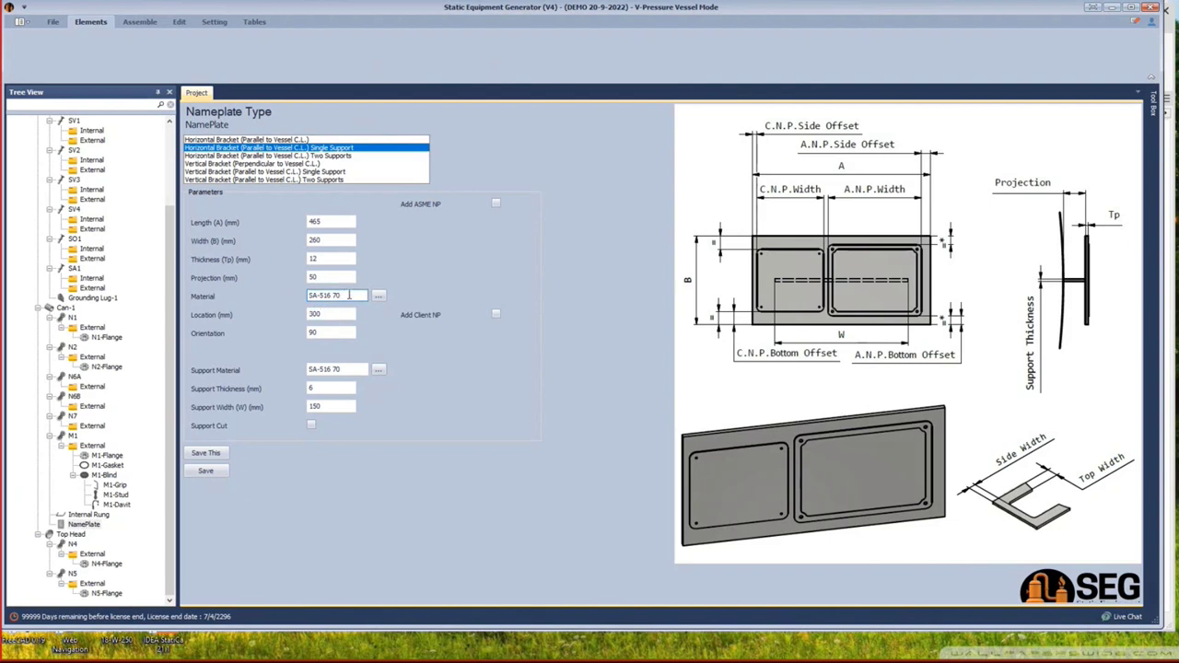
key(Tab)
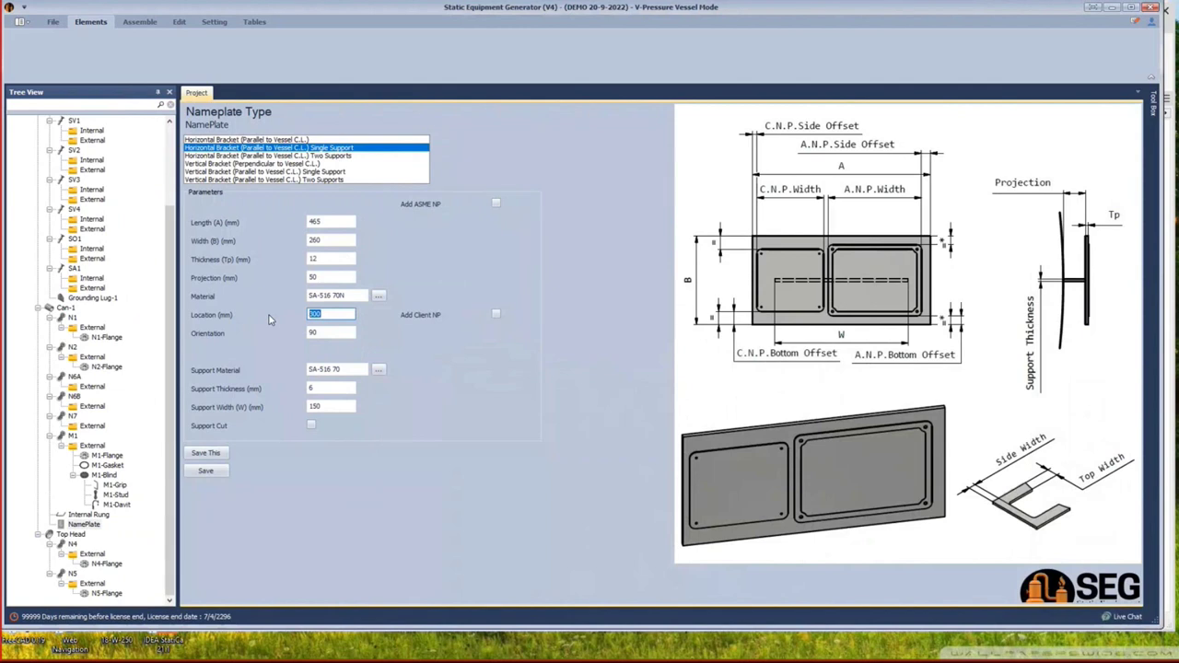
text(1750)
key(Tab)
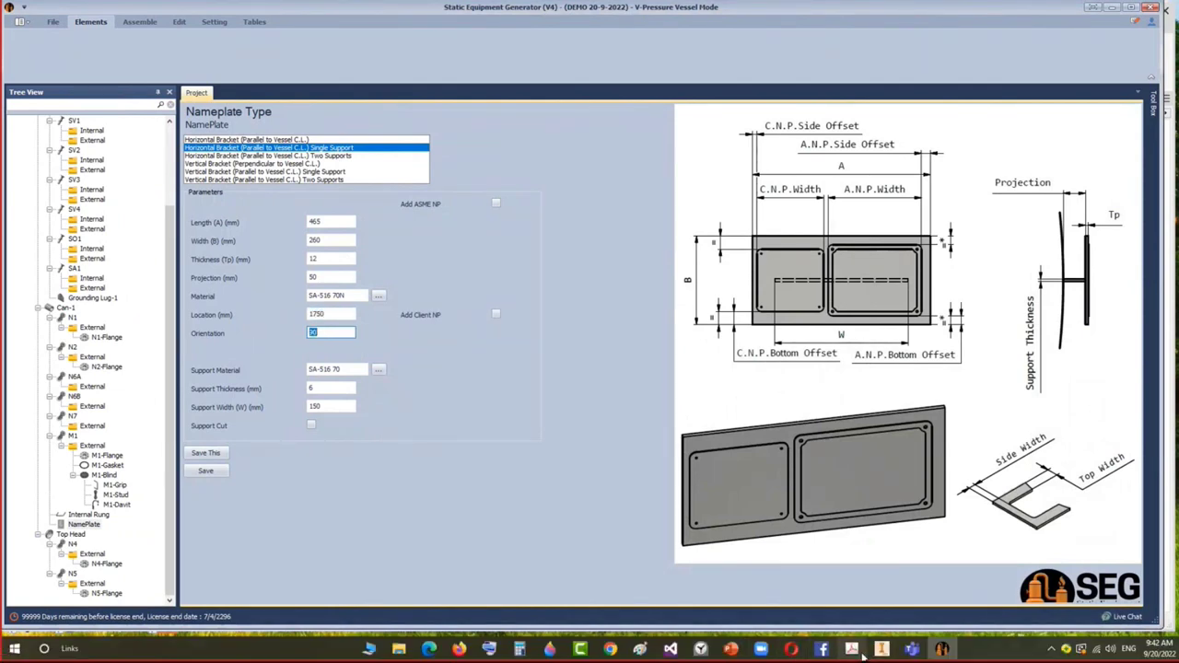
Check the name plate's orientation in View A-A of Vertical Vessel.pdf and return to Static Equipment Generator.
click(858, 652)
drag(819, 283, 373, 191)
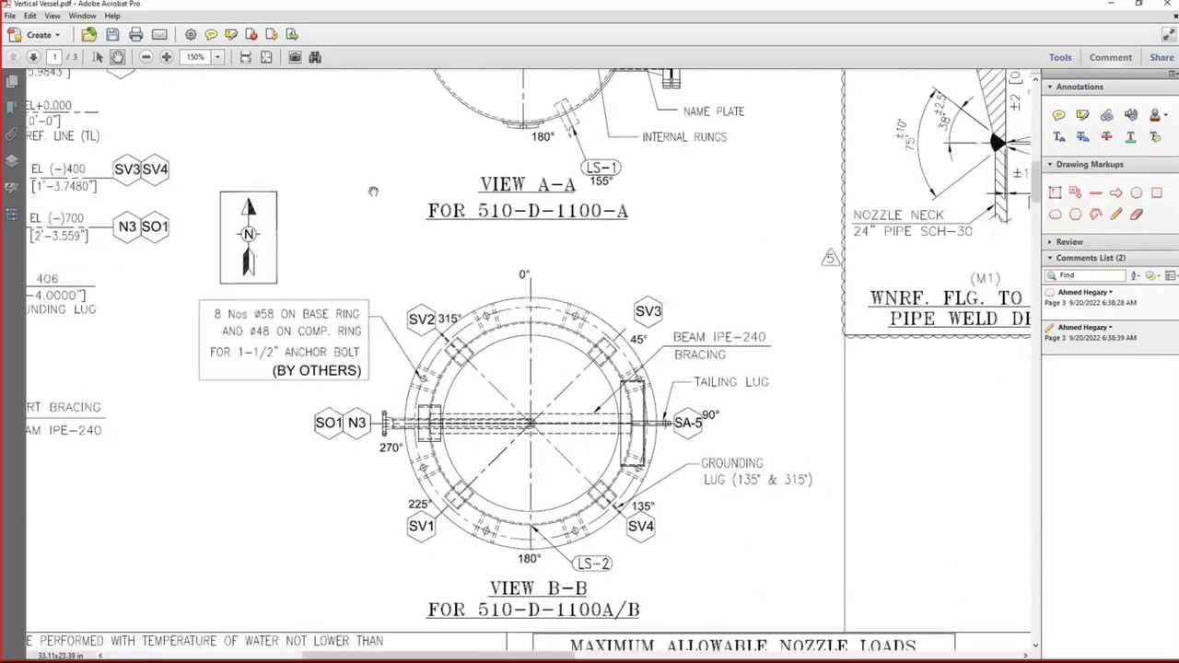
mouse_move(649, 396)
mouse_down()
mouse_move(675, 438)
mouse_move(729, 655)
mouse_up()
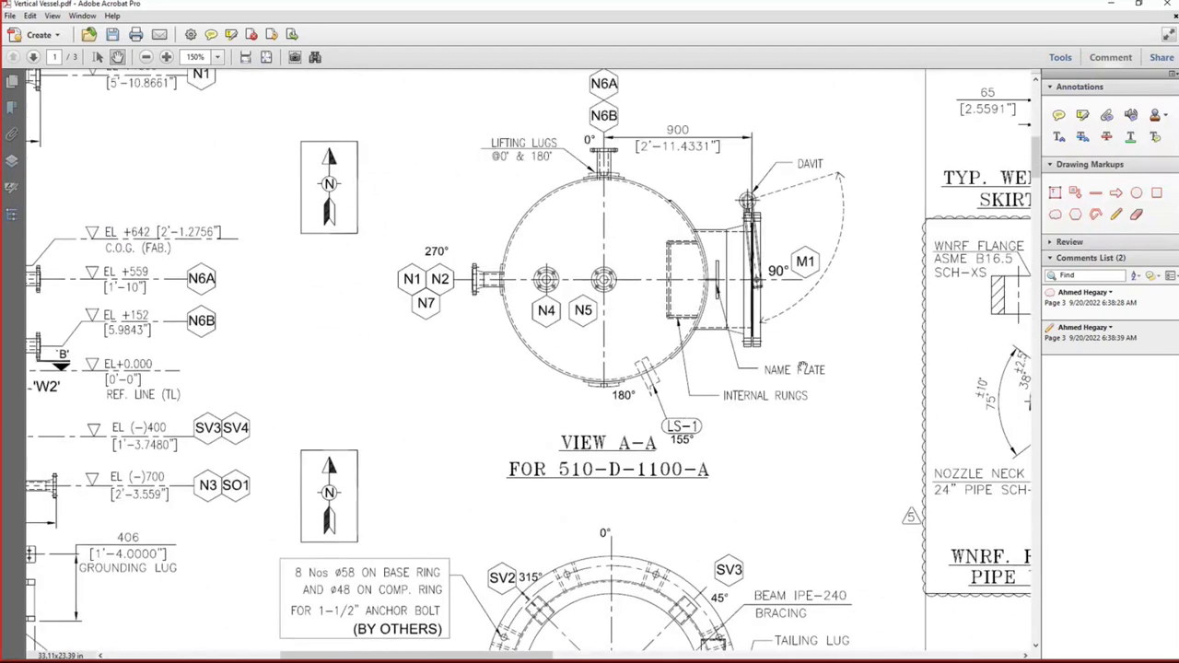
click(1111, 4)
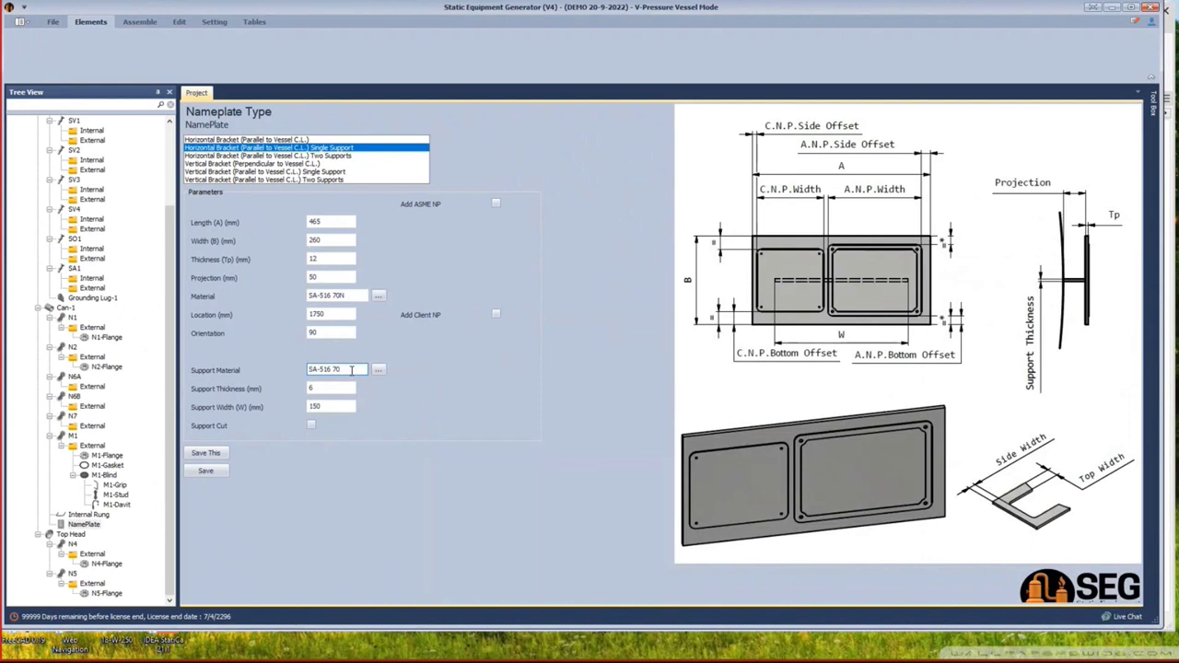
Set the nameplate's support material to SA-516 70N, support thickness to 12 mm and support width to 465 mm.
key(Tab)
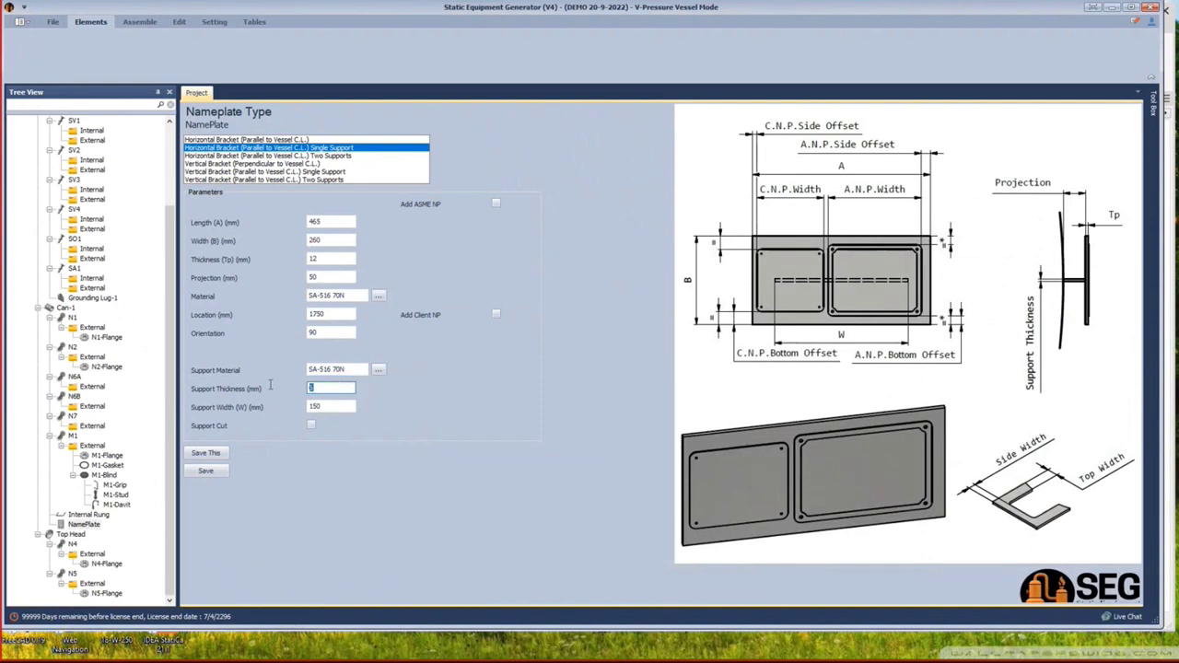
text(12)
key(Tab)
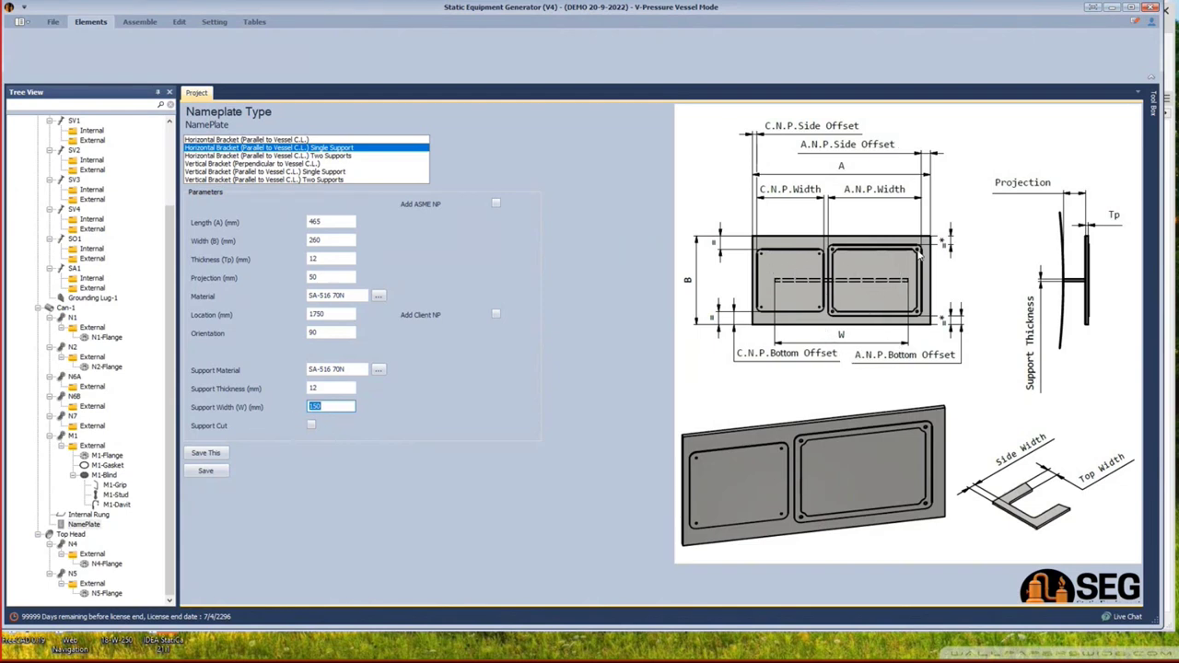
text(465)
Add the ASME nameplate and look up its dimensions in the name plate bracket elevation on page 2 of Vertical Vessel.pdf.
click(495, 204)
click(506, 222)
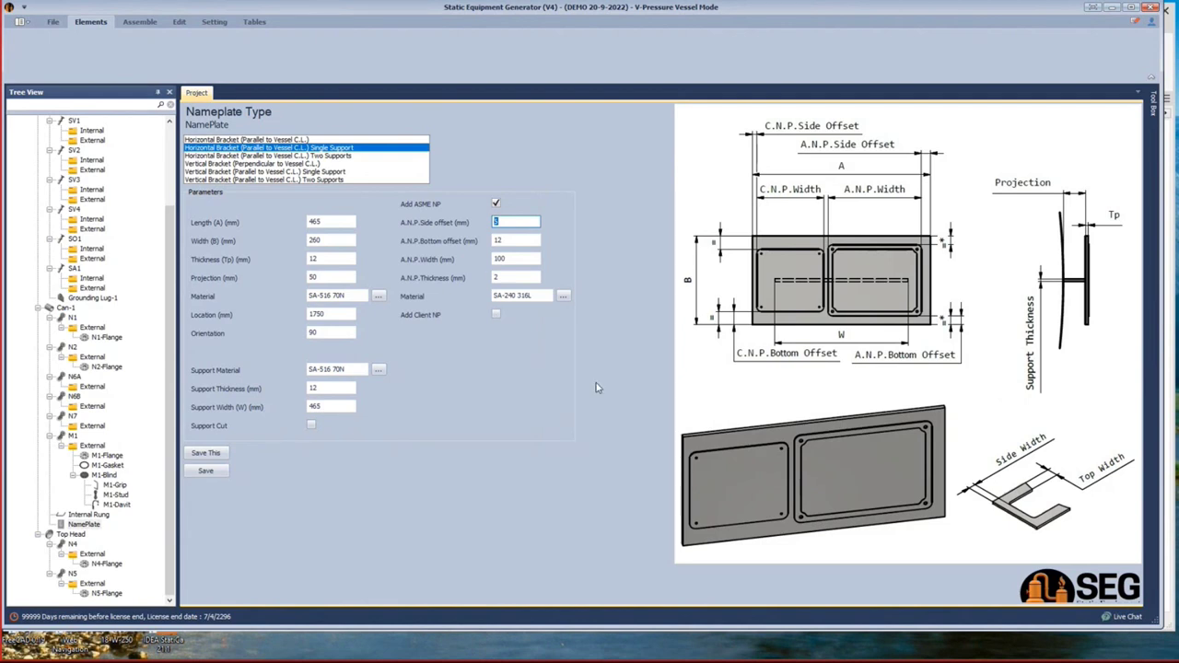
click(851, 650)
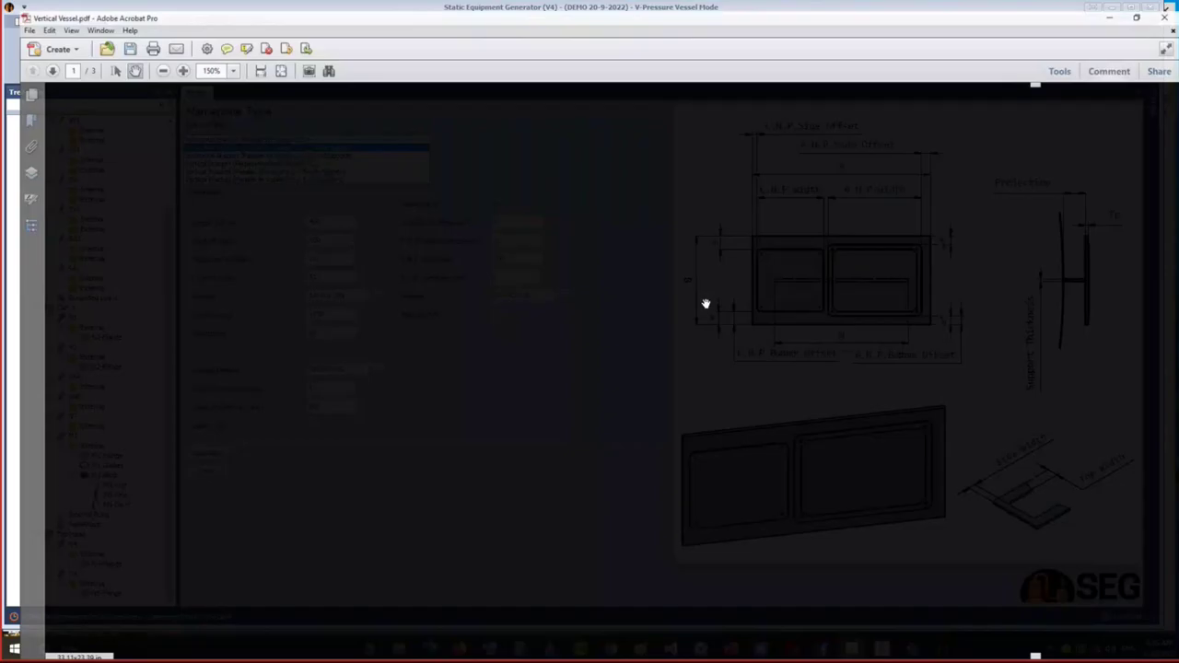
ctrl+scroll(707, 322, down, 4)
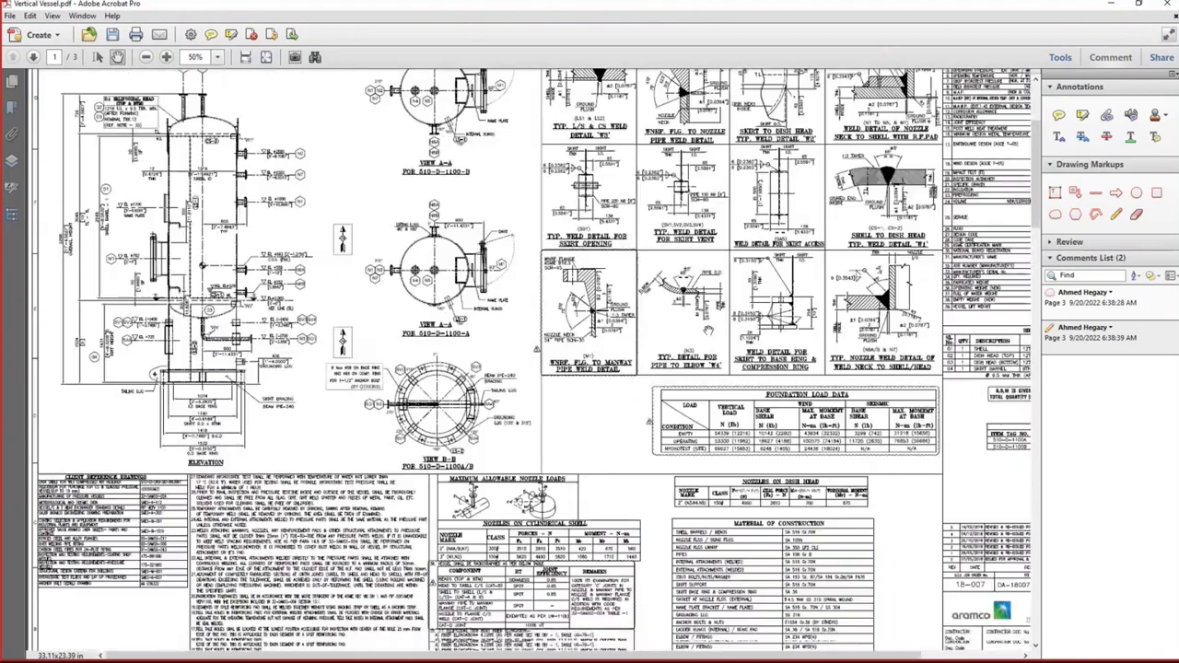
scroll(708, 330, down, 5)
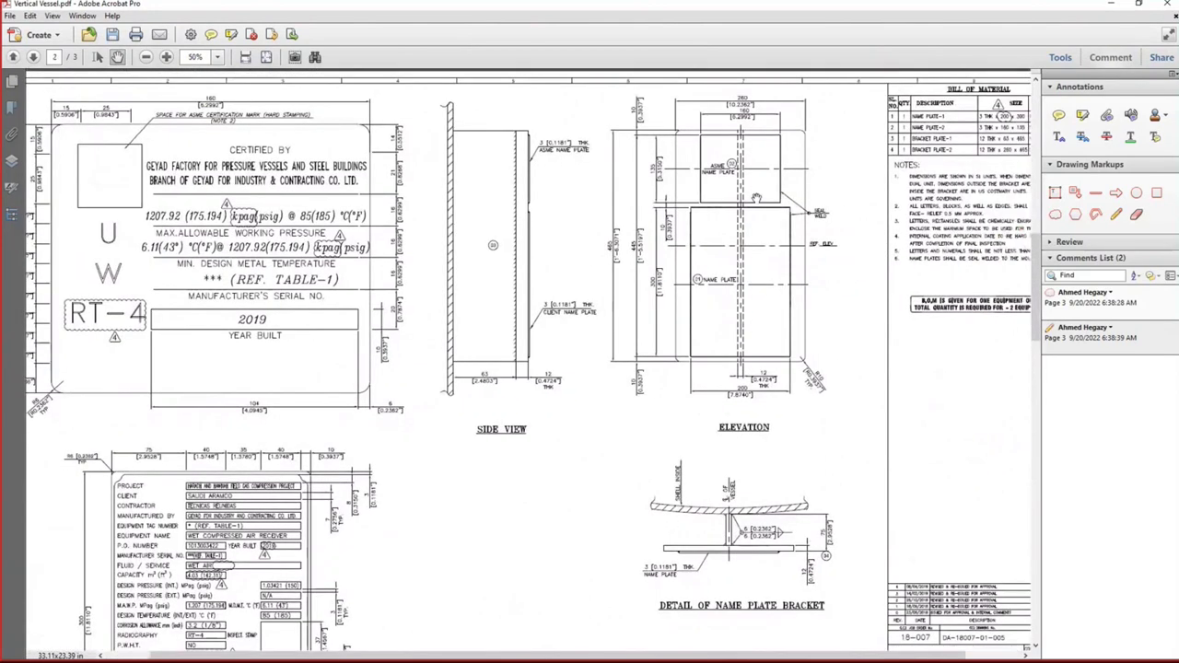
ctrl+scroll(756, 198, up, 2)
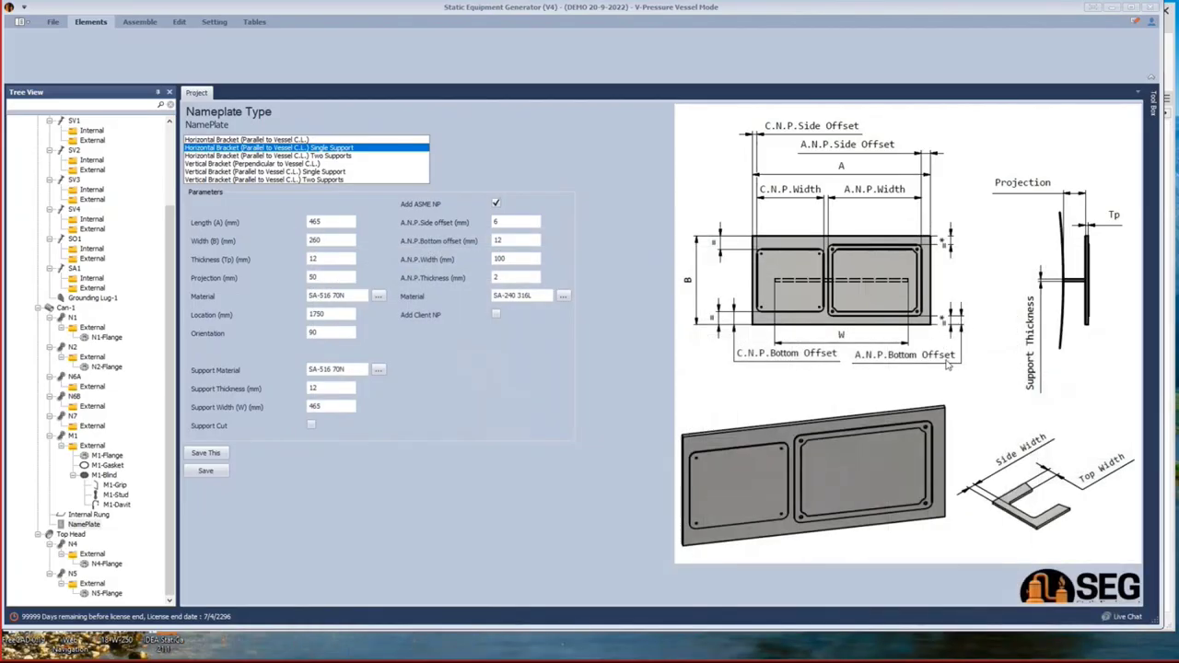
Set the ASME nameplate's side offset to 10 mm, bottom offset to 50 mm, width to 135 mm and thickness to 3 mm.
double_click(525, 241)
text(50)
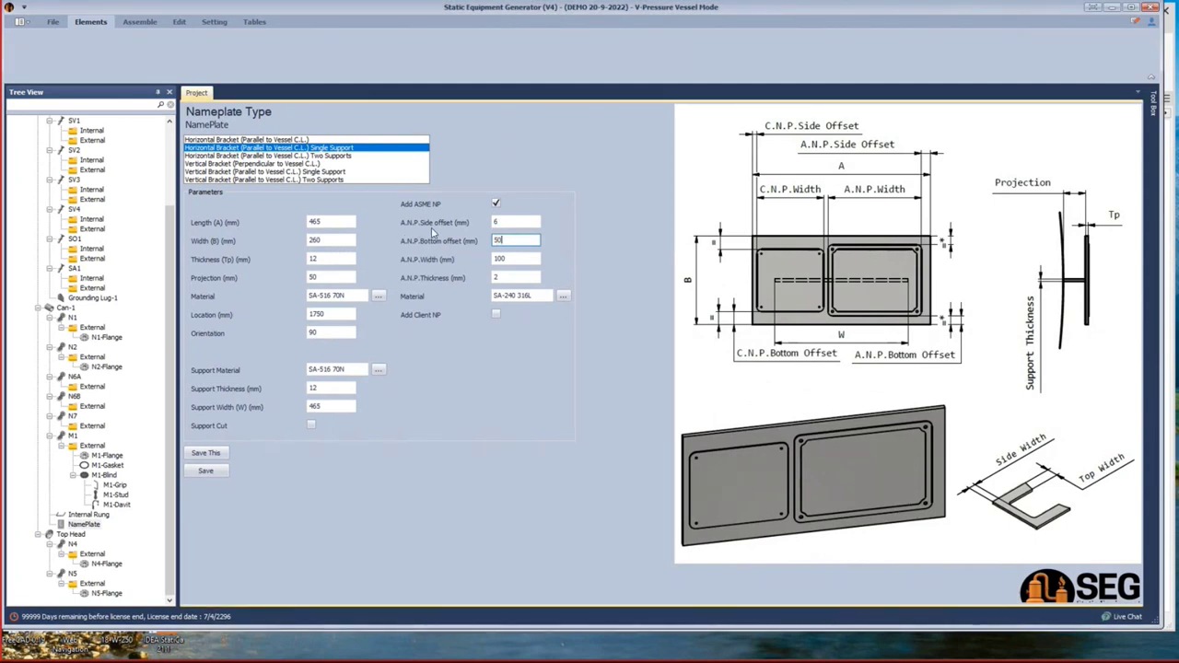
click(509, 223)
drag(509, 223, 469, 228)
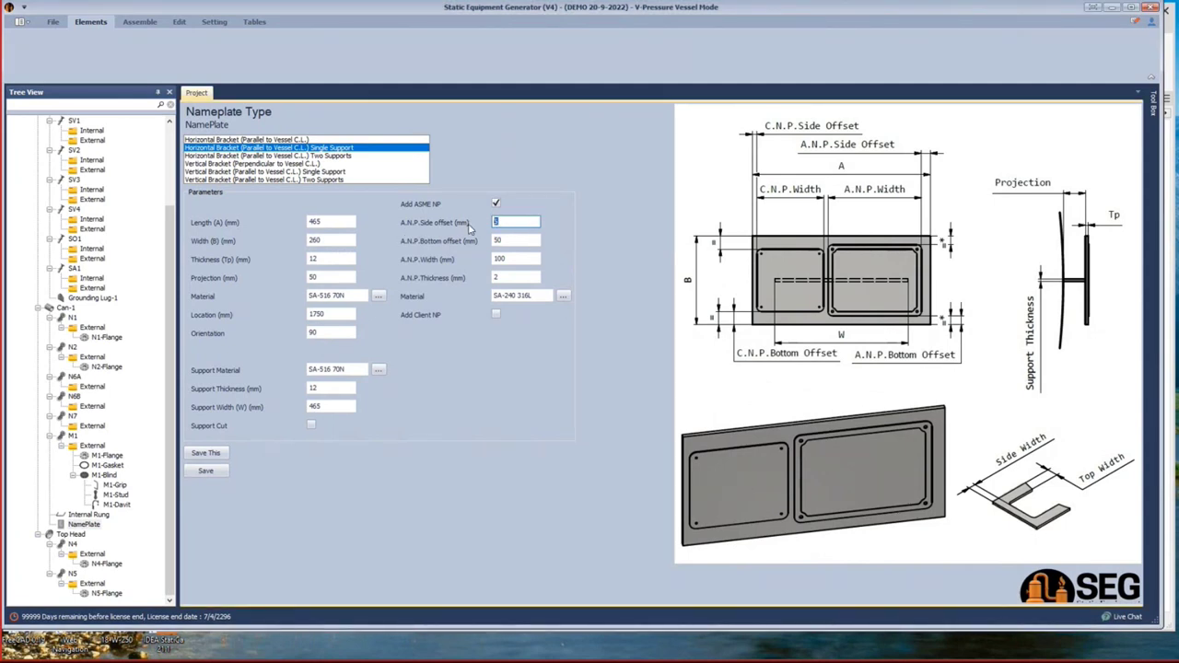
double_click(505, 259)
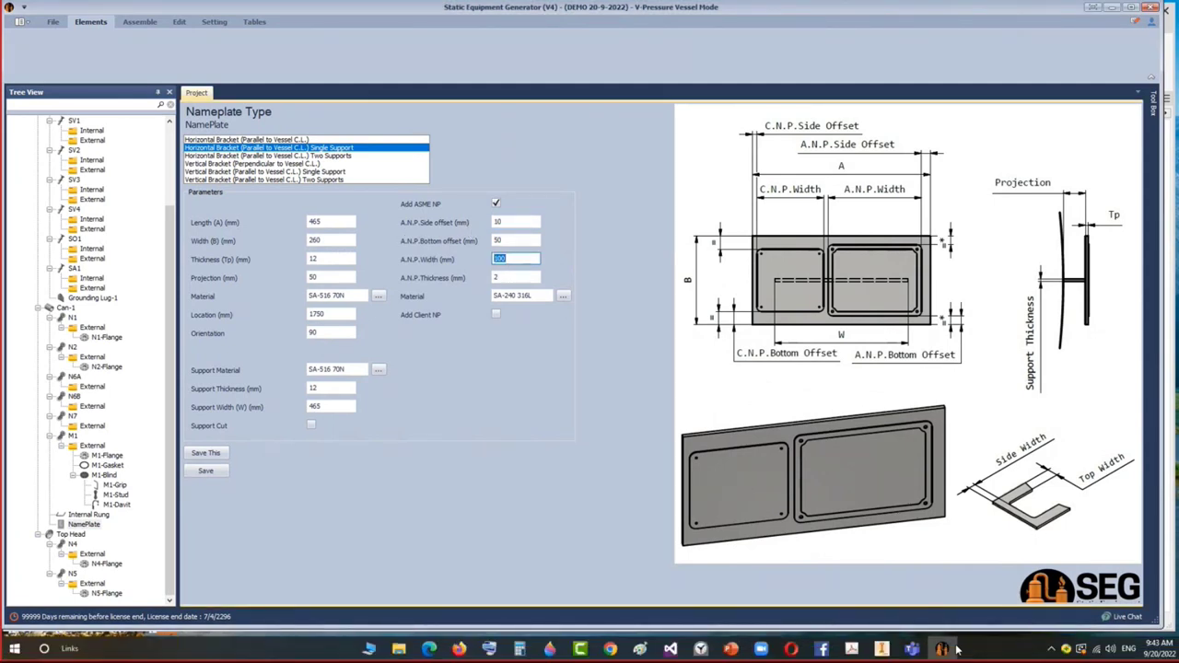
click(853, 650)
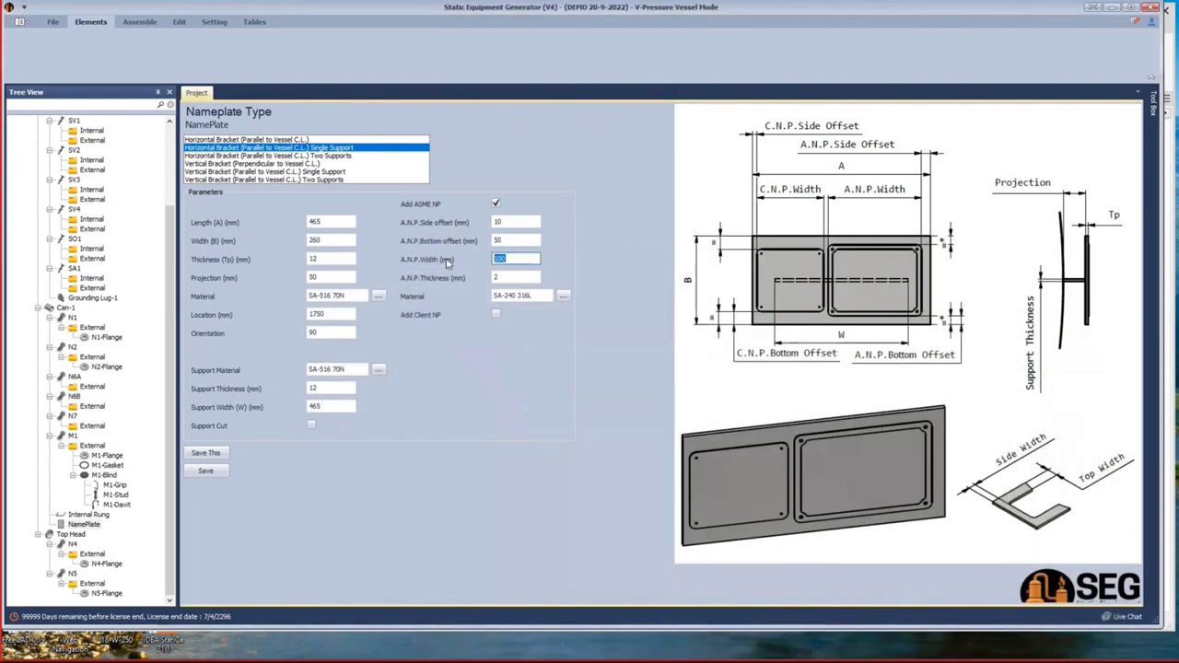
key(Tab)
text(3)
Add the client nameplate with a 10 mm side offset and a 30 mm bottom offset, according to the bracket elevation in Vertical Vessel.pdf.
click(496, 315)
click(513, 350)
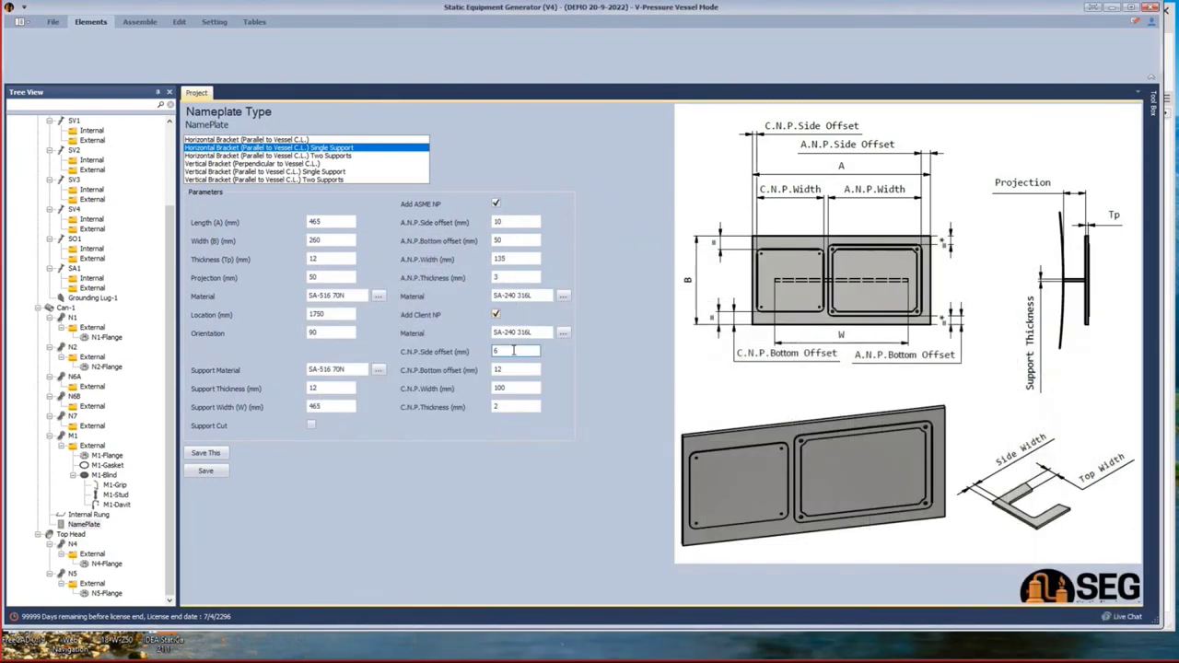
text(10)
key(Tab)
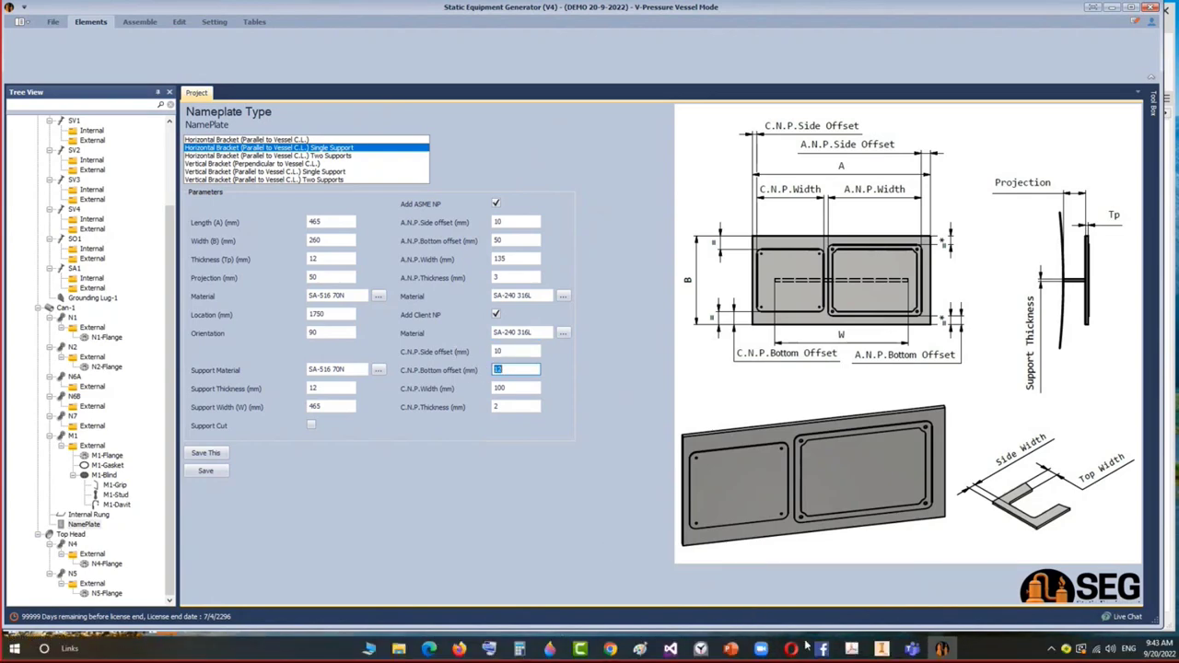
click(852, 648)
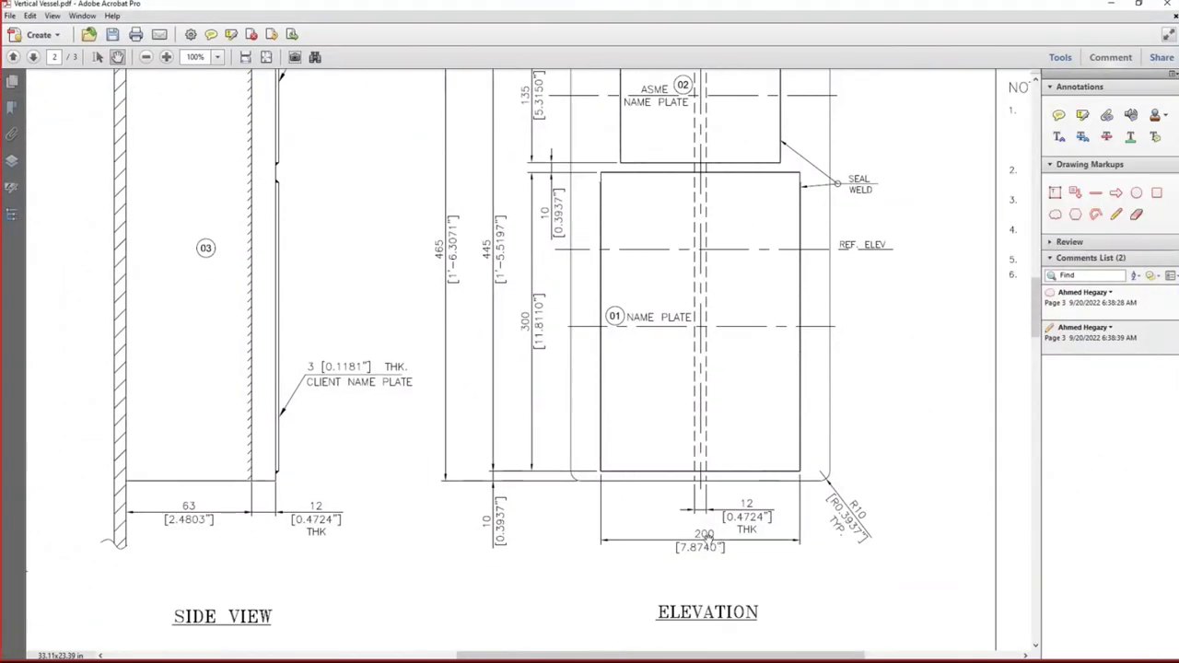
scroll(707, 117, up, 4)
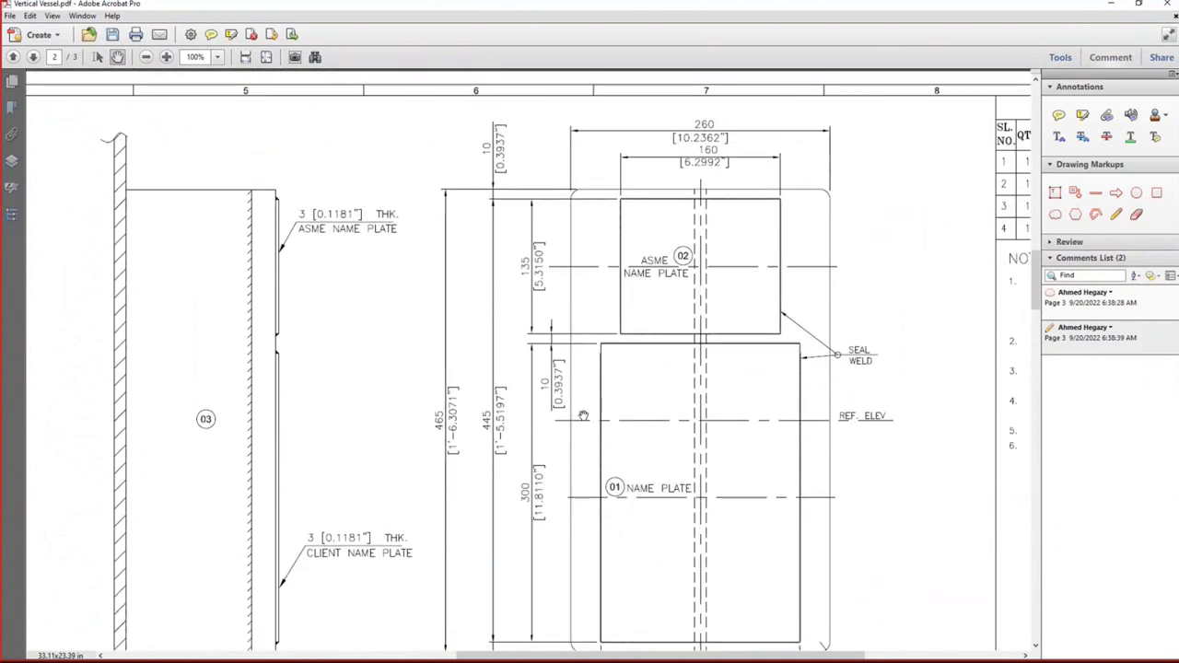
click(1115, 7)
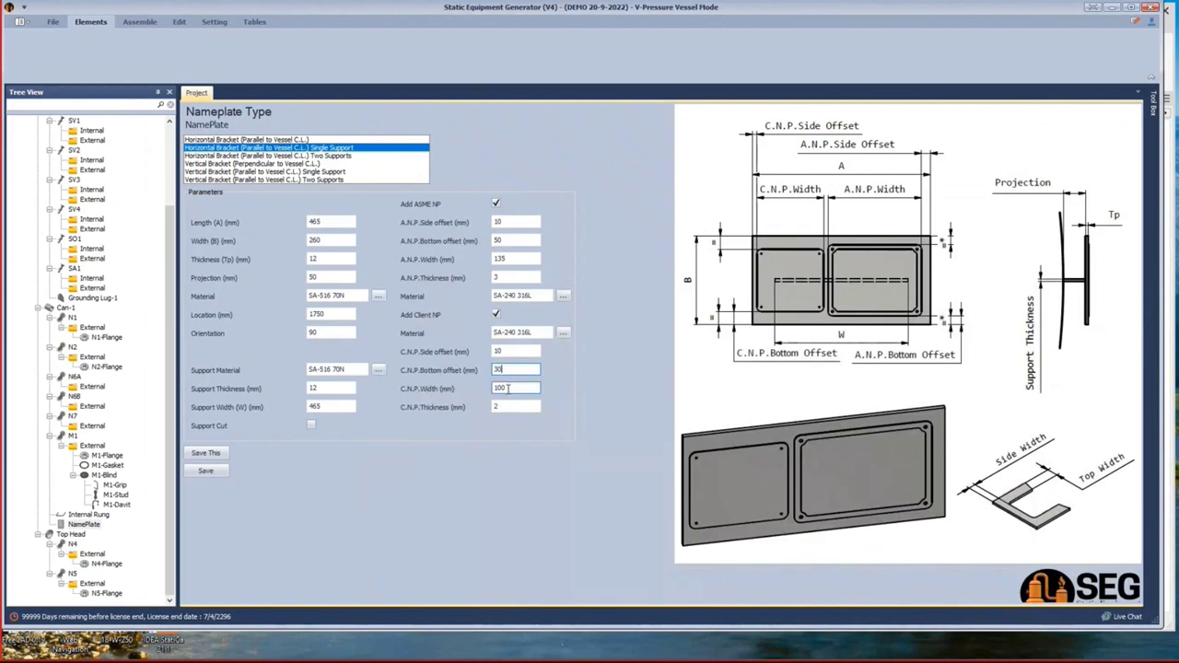
Set the client nameplate's width to 300 mm and thickness to 3 mm, and save the nameplate.
click(516, 653)
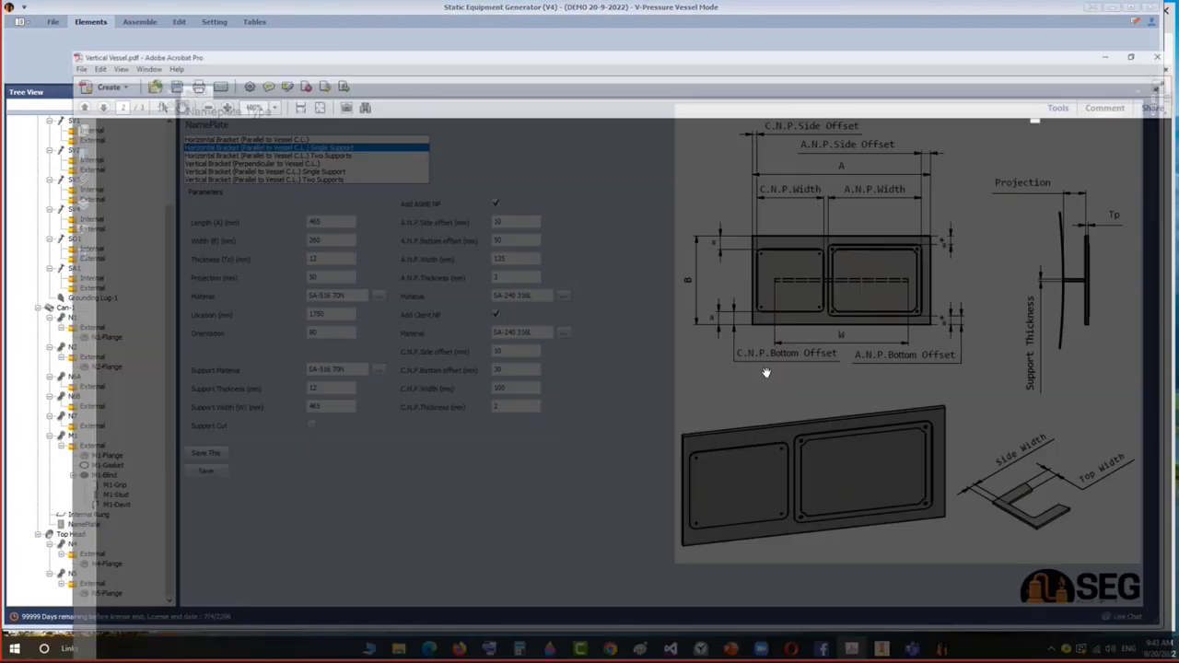
key(alt+Tab)
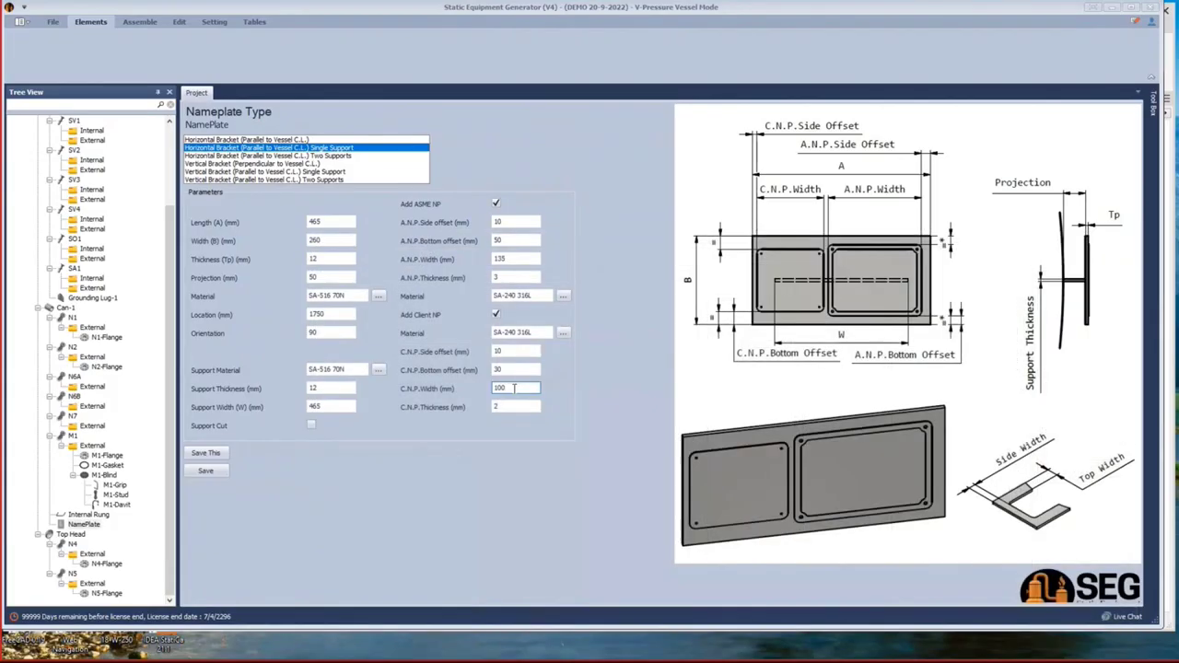
key(Tab)
text(300)
key(Tab)
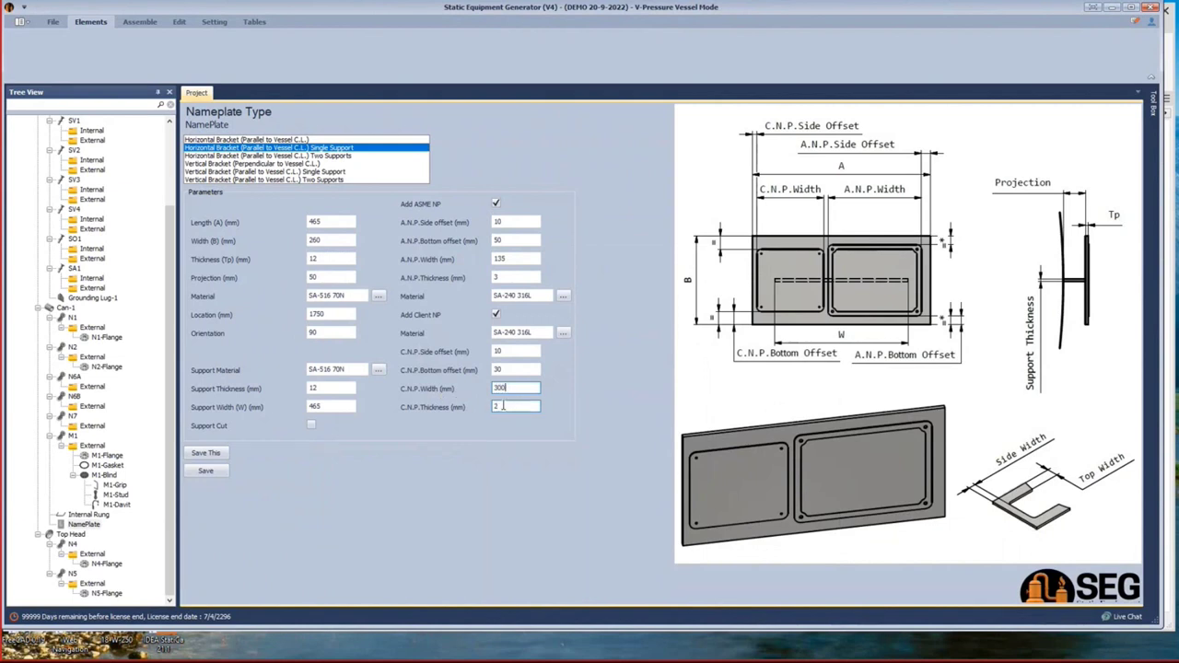
click(225, 476)
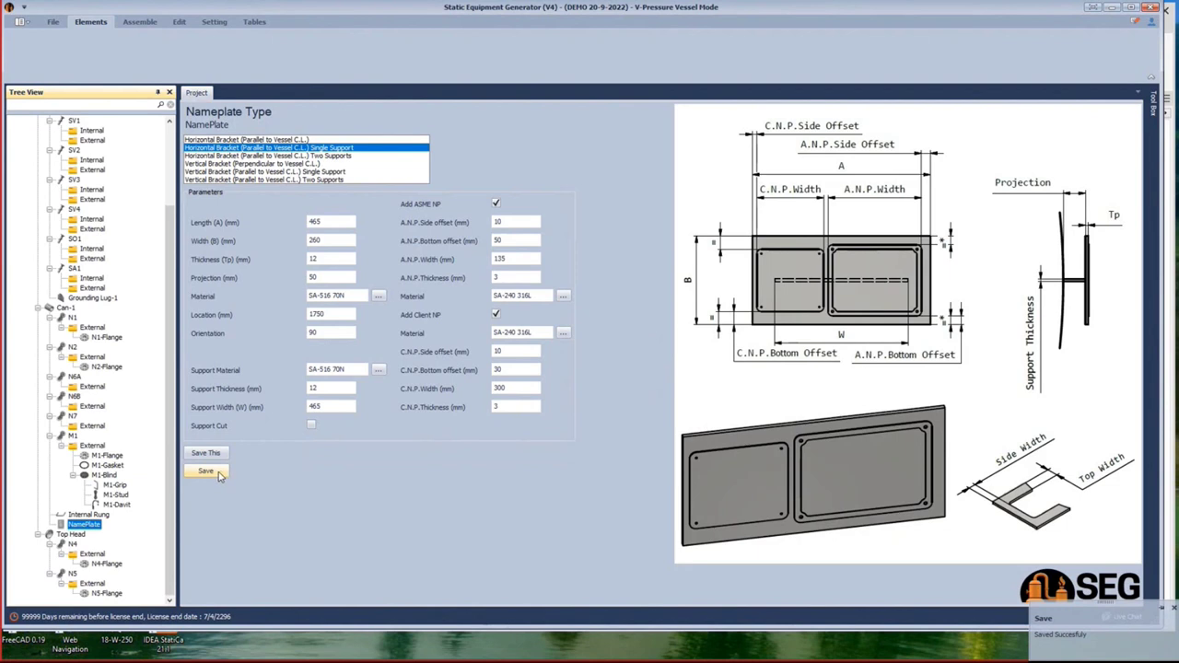
Update the EA-100 assembly in Autodesk Inventor with the saved nameplate and end the half section view.
click(140, 21)
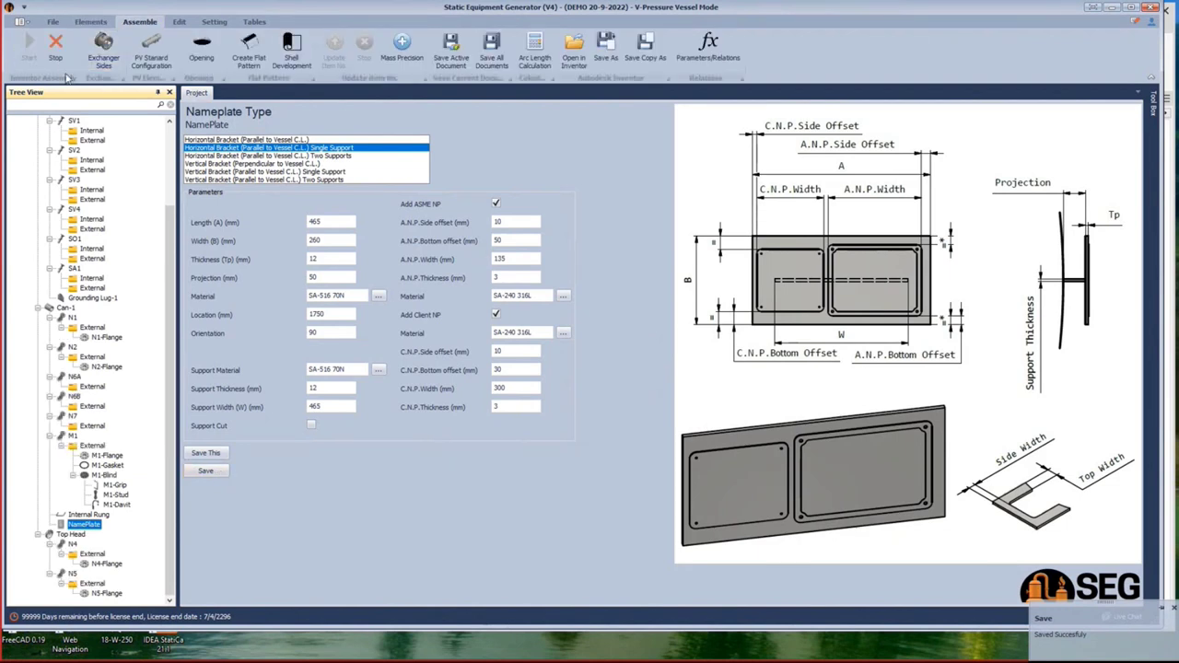
click(55, 48)
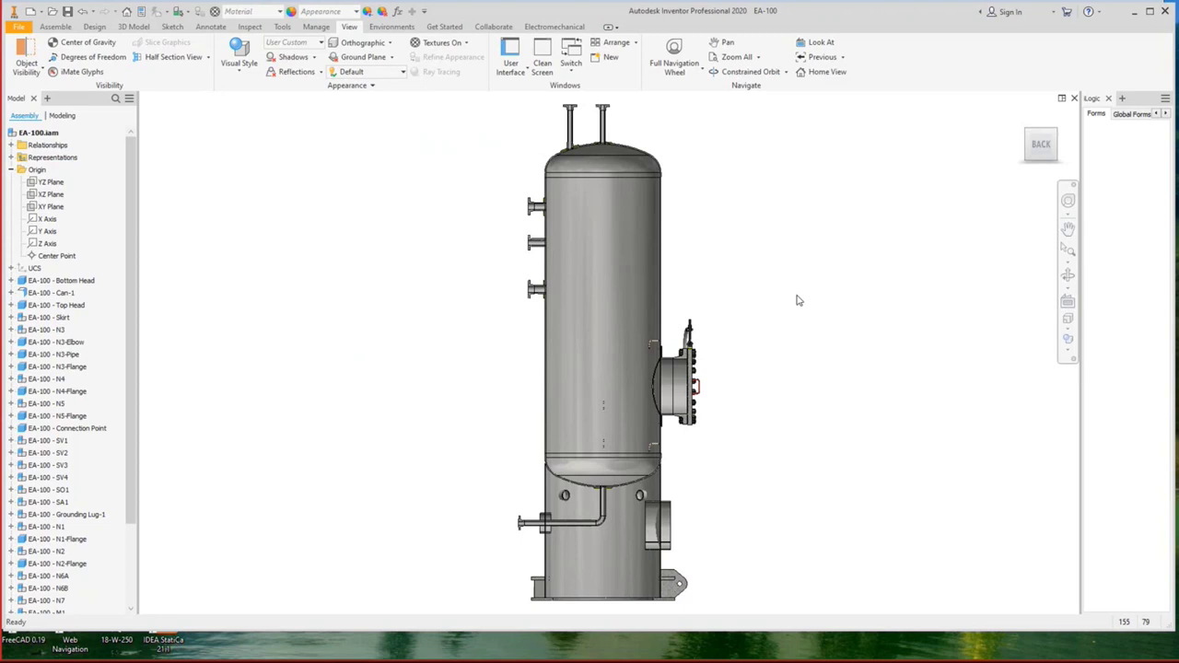
click(210, 58)
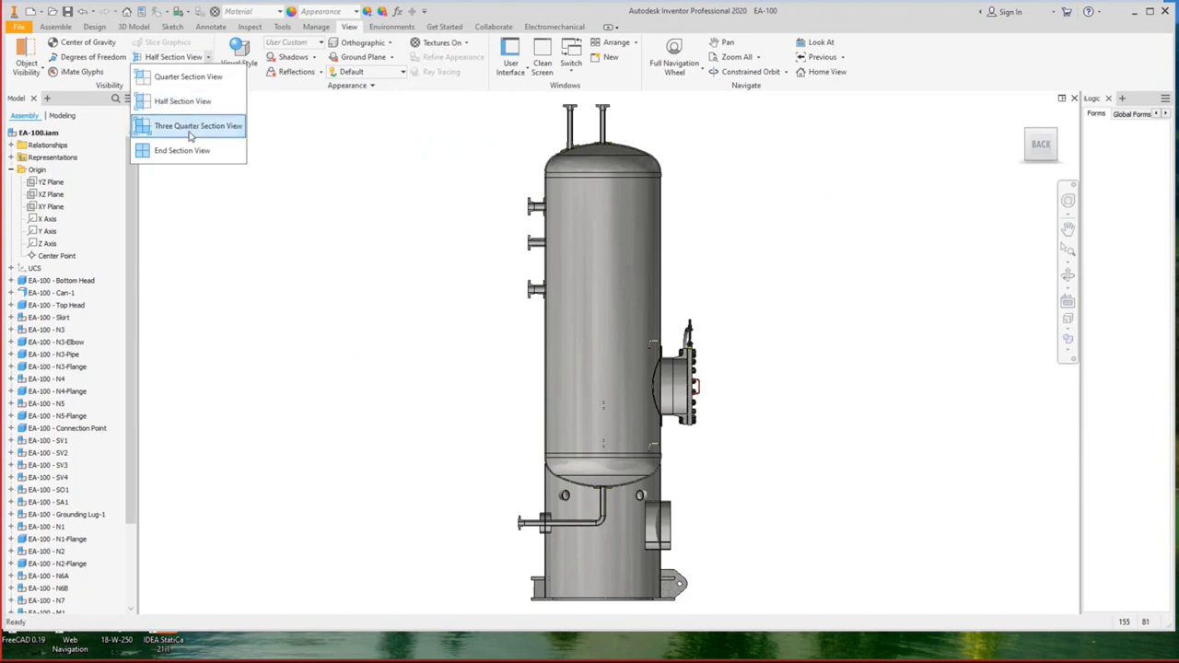
click(190, 131)
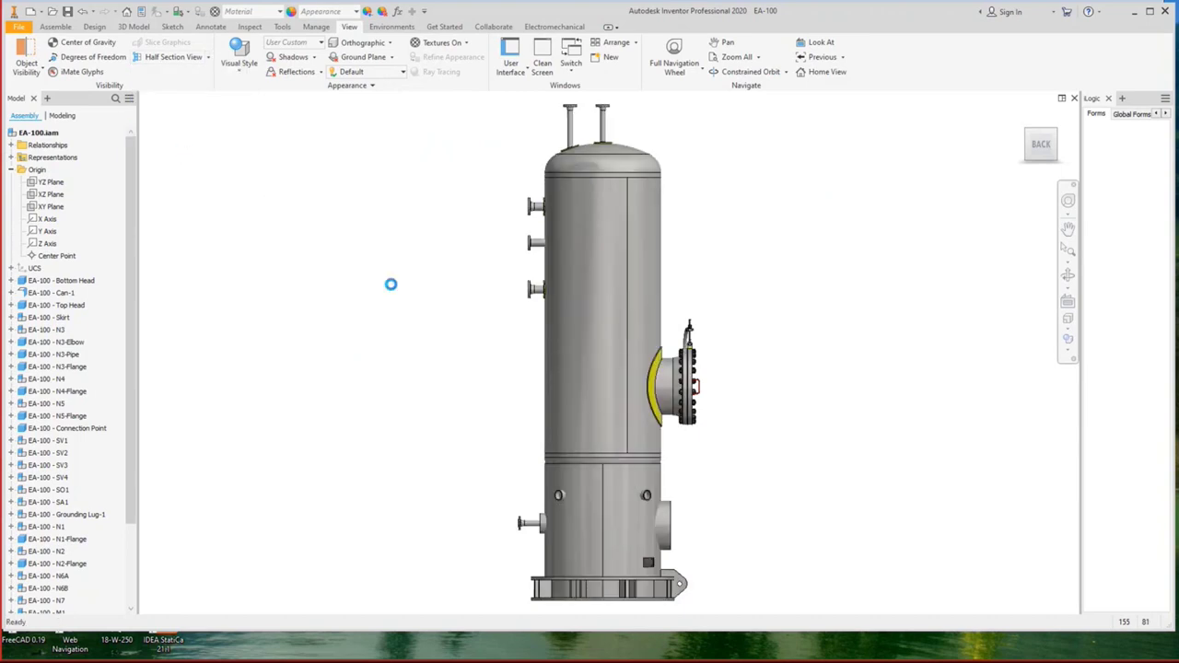
Inspect the nameplate and its support bracket above the manway from the vessel's left side and at an angle.
mouse_move(1065, 144)
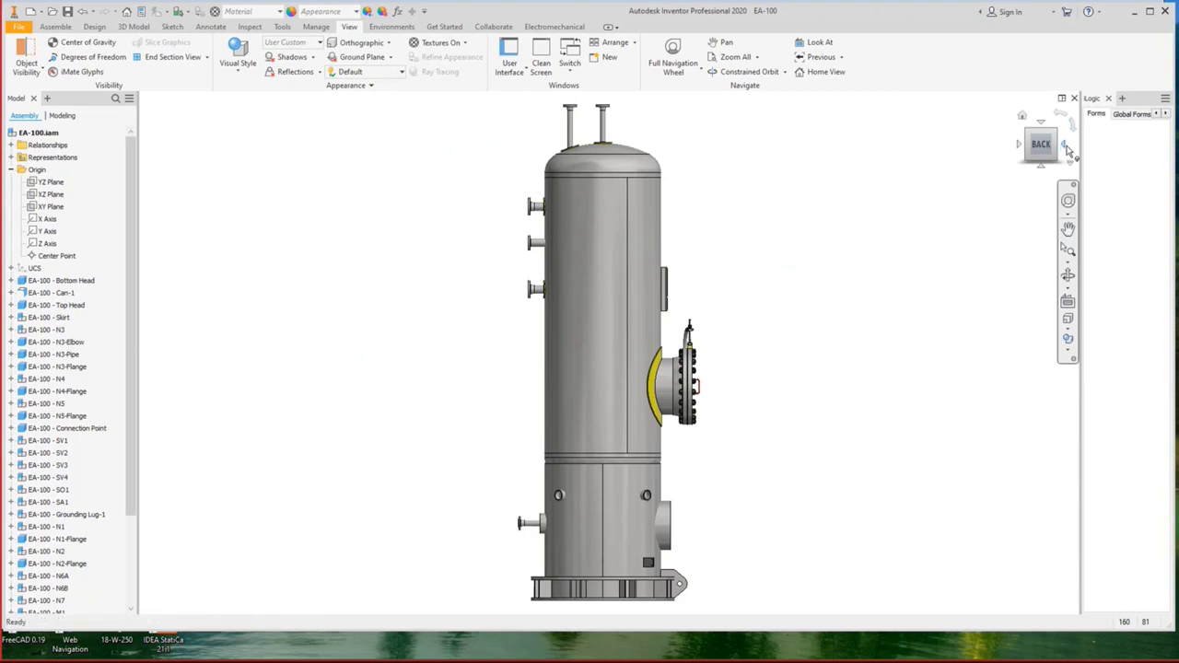
click(1064, 144)
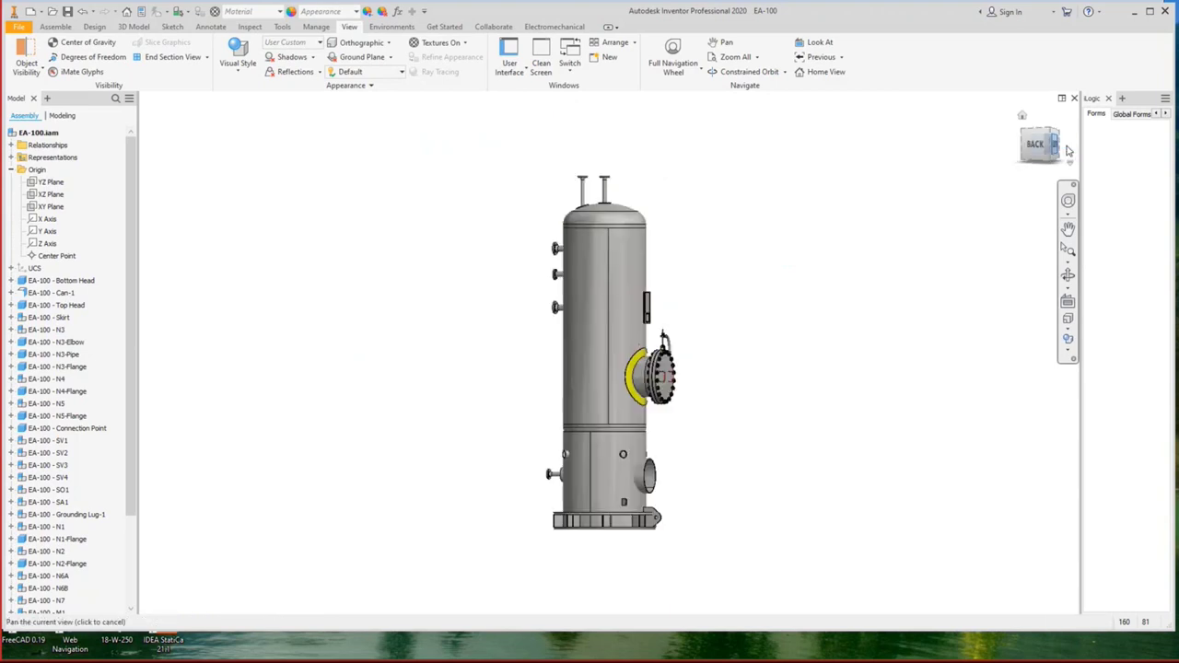
scroll(614, 332, up, 6)
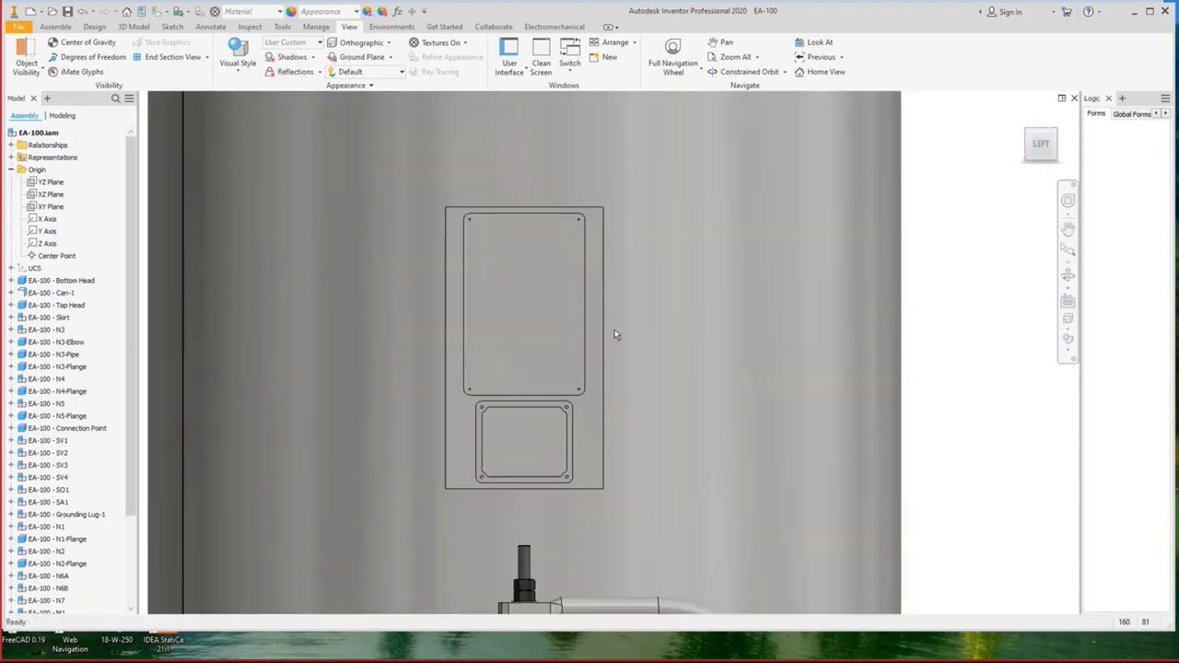
scroll(611, 344, down, 3)
scroll(593, 369, up, 2)
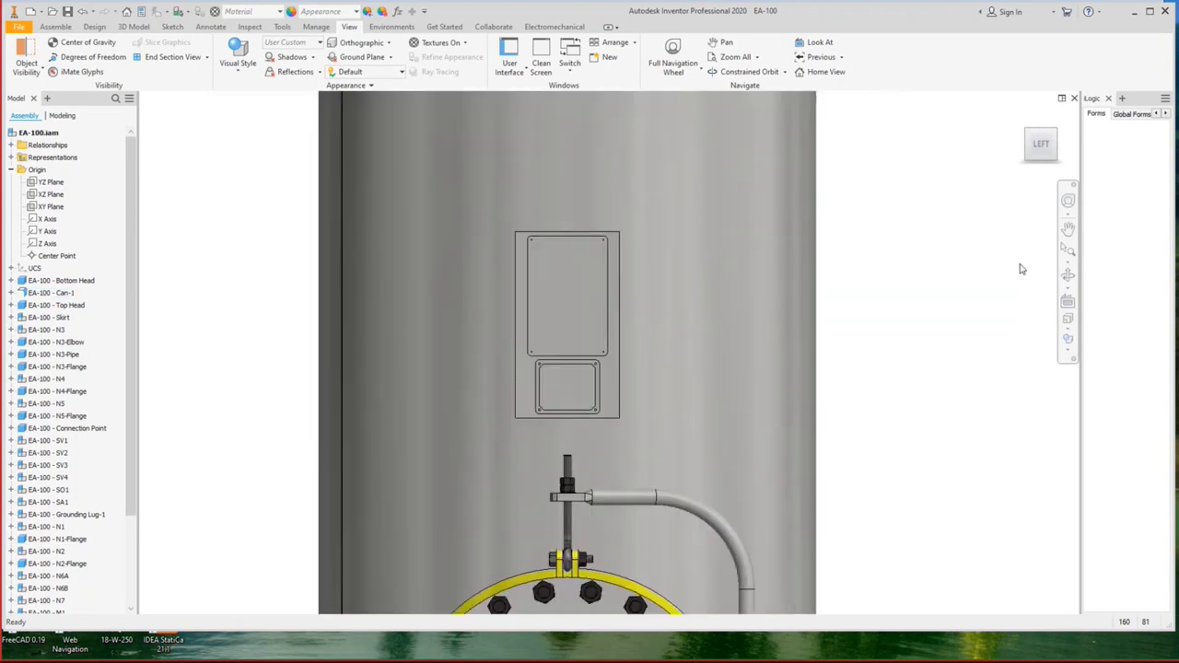
click(1068, 275)
drag(718, 316, 605, 365)
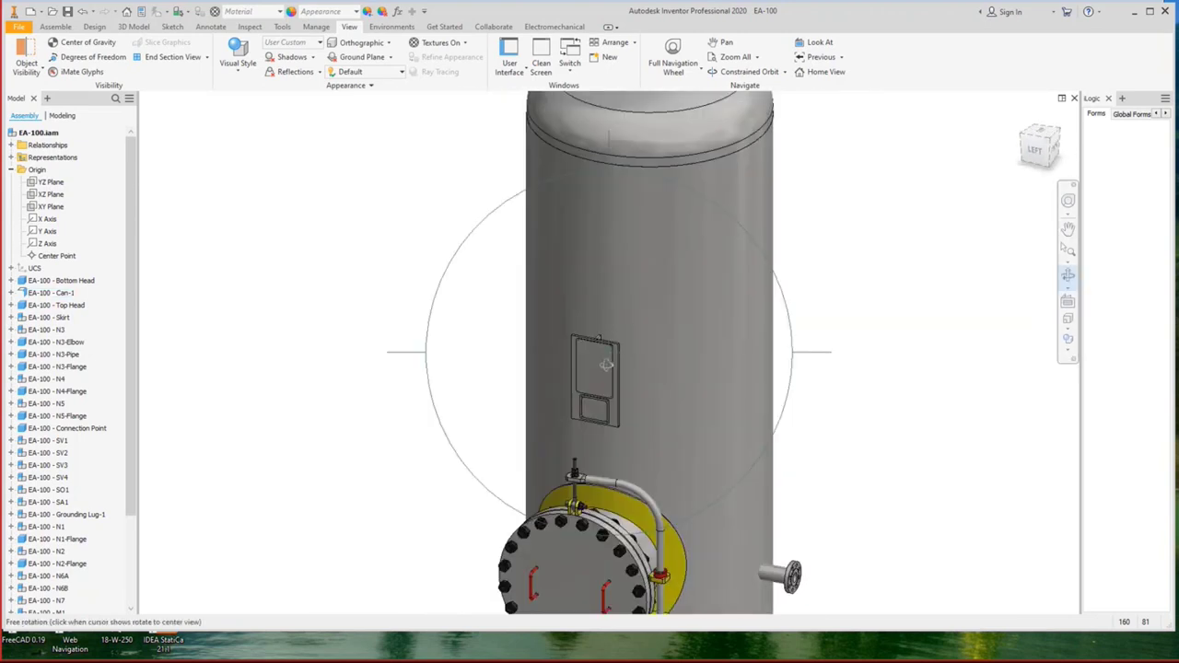
scroll(606, 365, up, 5)
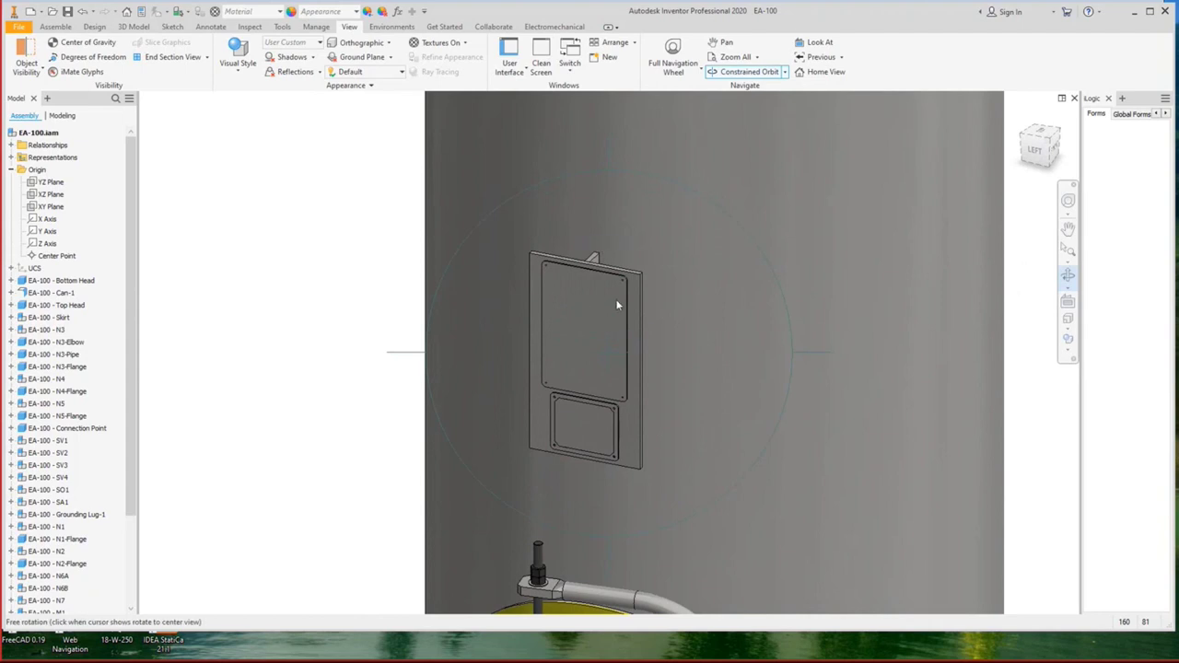
key(Escape)
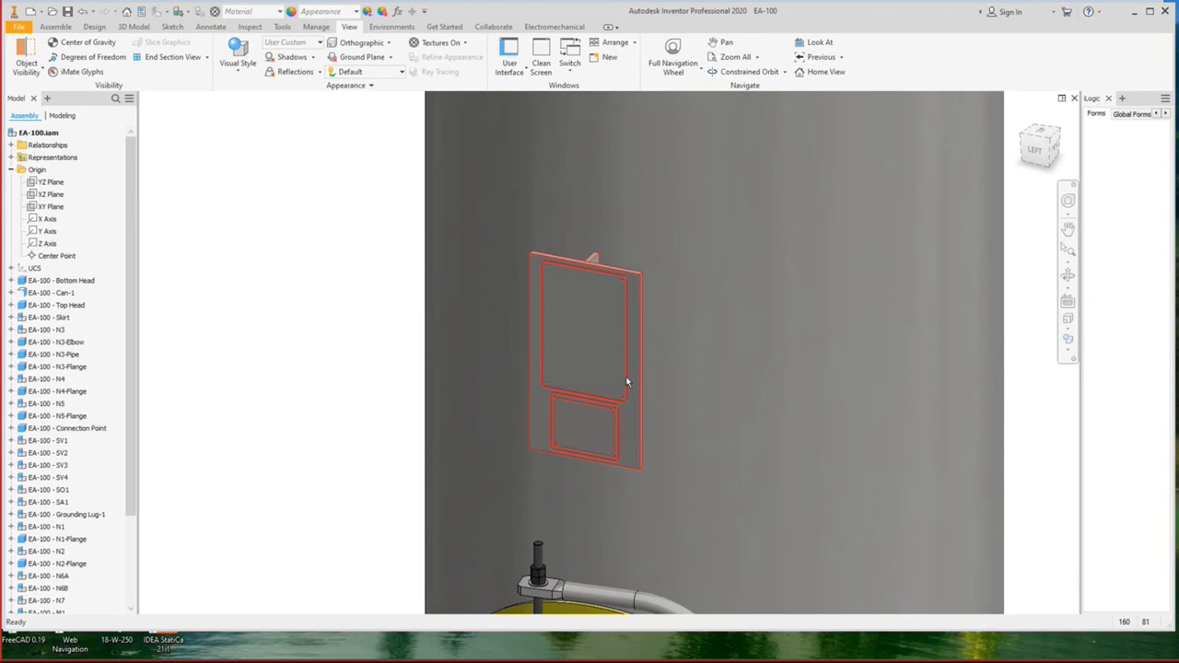
mouse_move(647, 401)
mouse_move(939, 650)
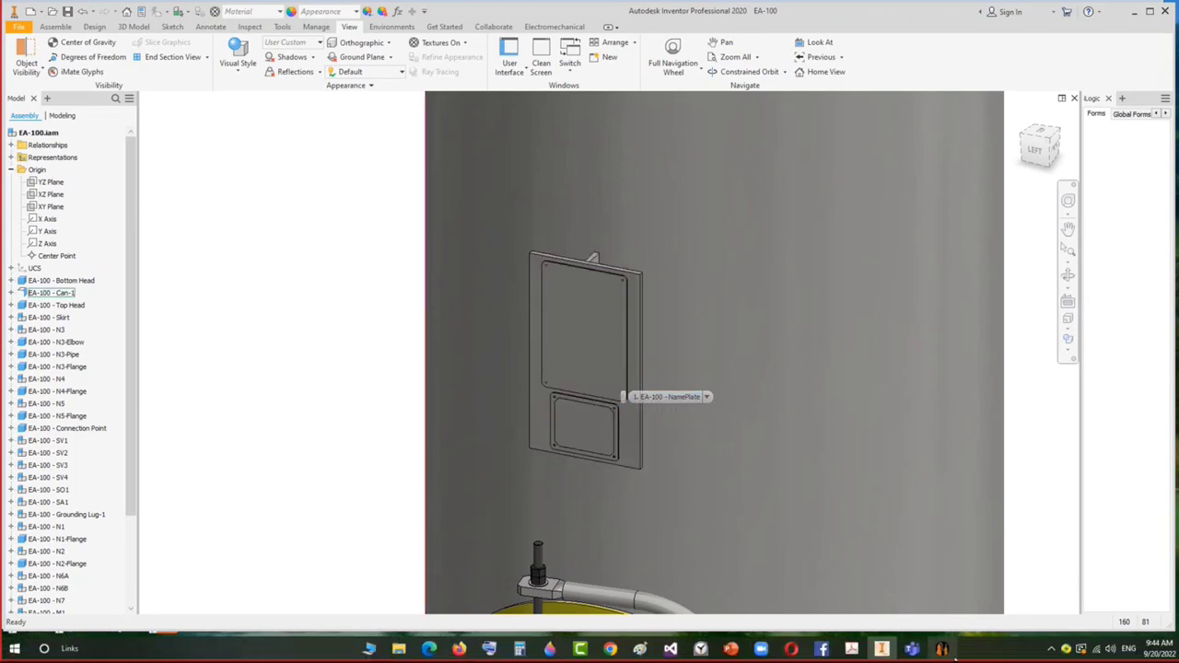
Switch to Static Equipment Generator and review the side offsets of the ASME and client nameplates.
click(940, 649)
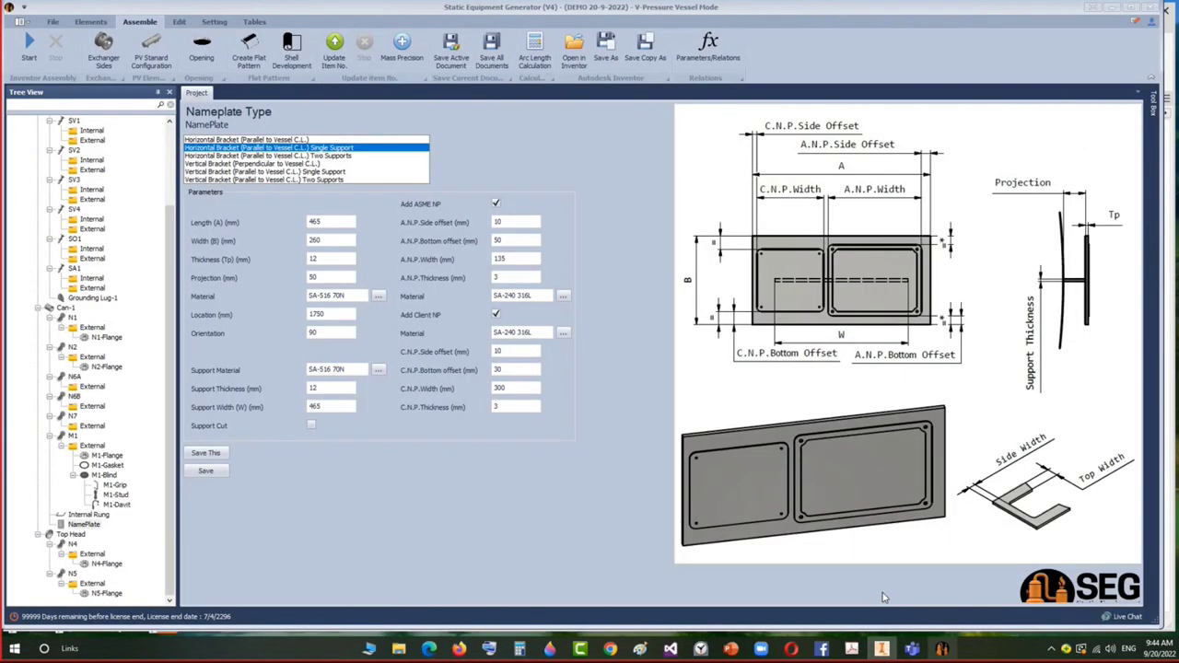
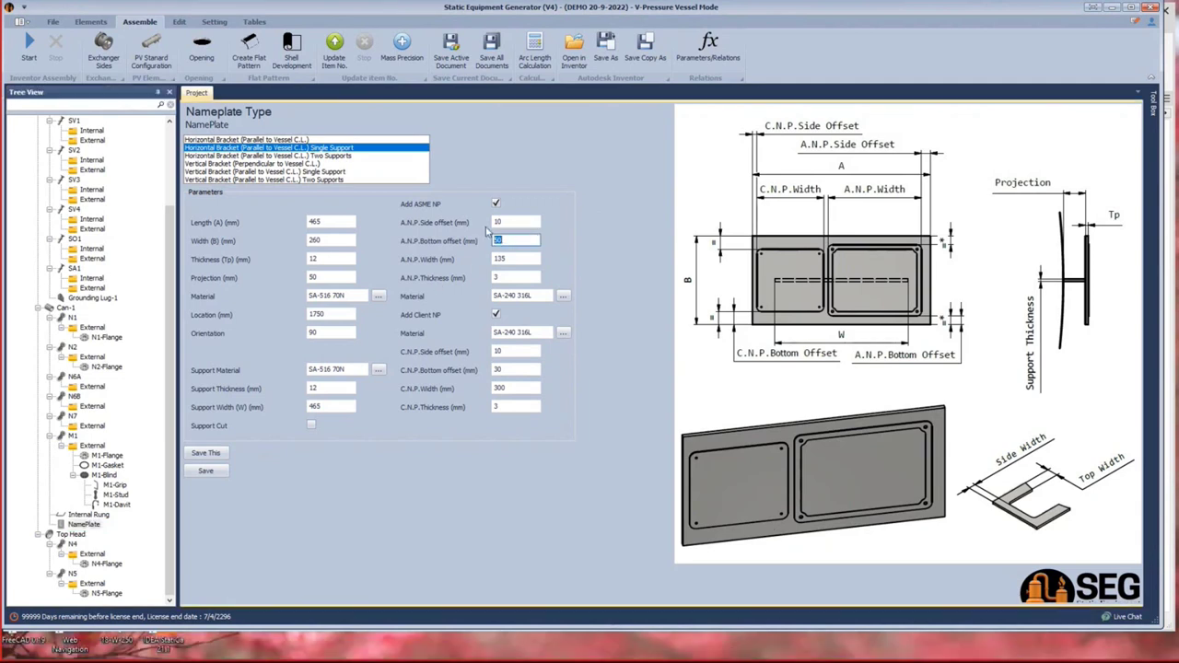
click(537, 222)
click(496, 351)
mouse_move(910, 649)
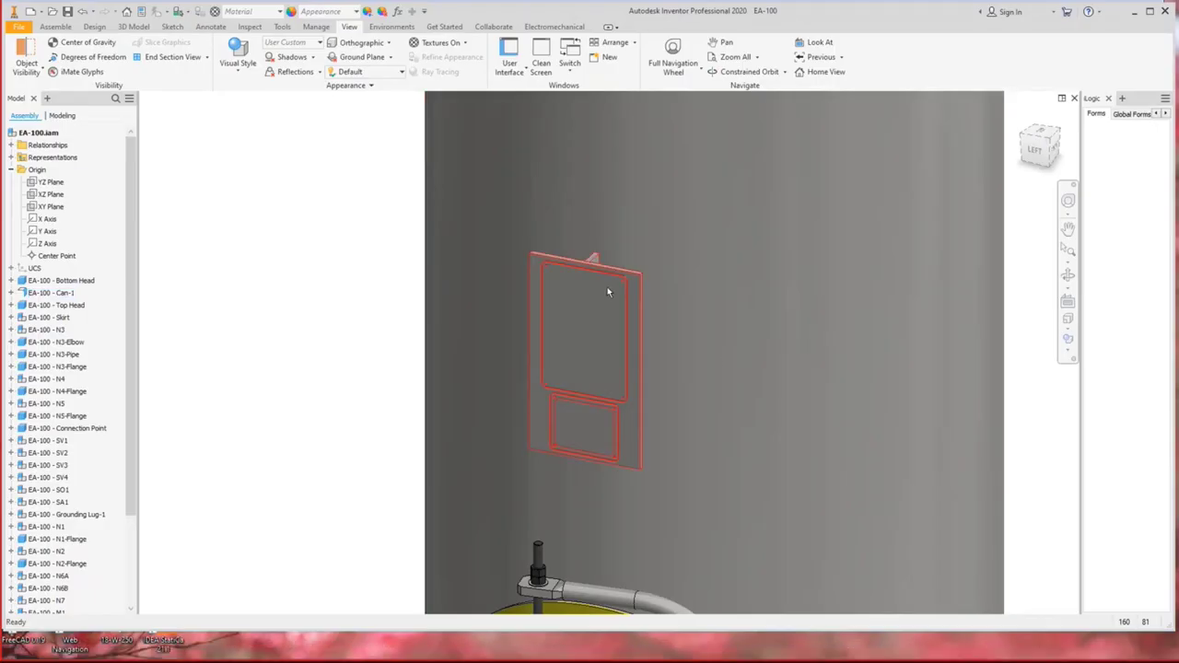
Switch to Inventor, open the EA-100 nameplate subassembly from the vessel model and expand the client plate's constraints.
right_click(606, 287)
click(613, 216)
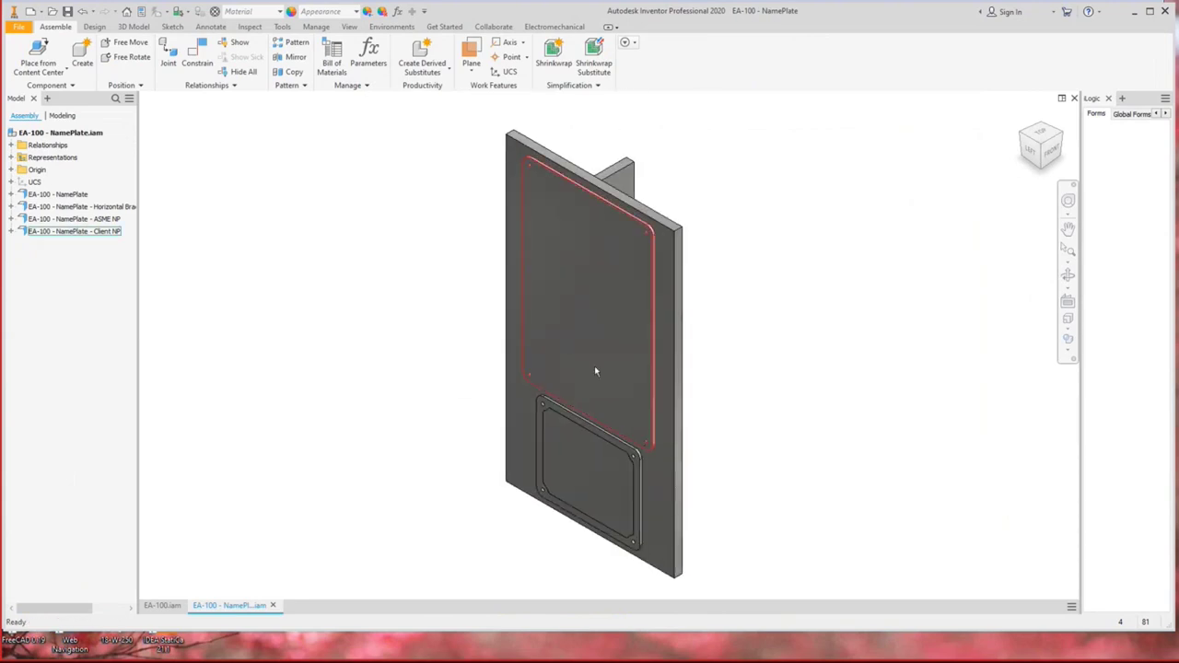
click(638, 297)
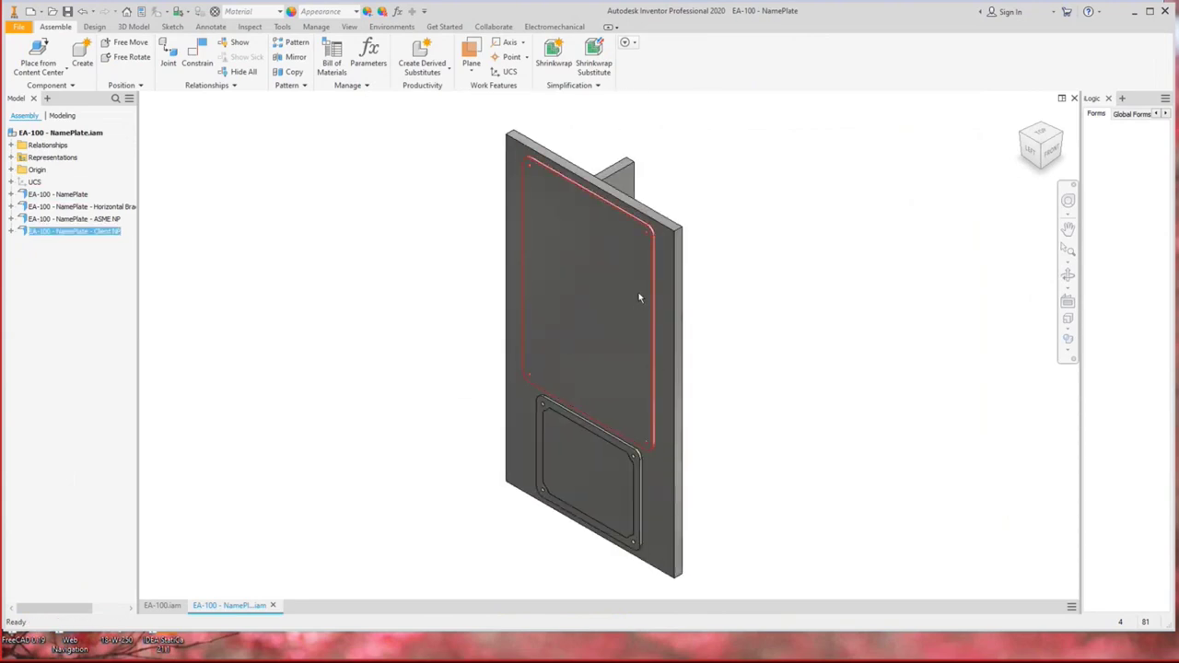
click(11, 232)
scroll(363, 345, down, 5)
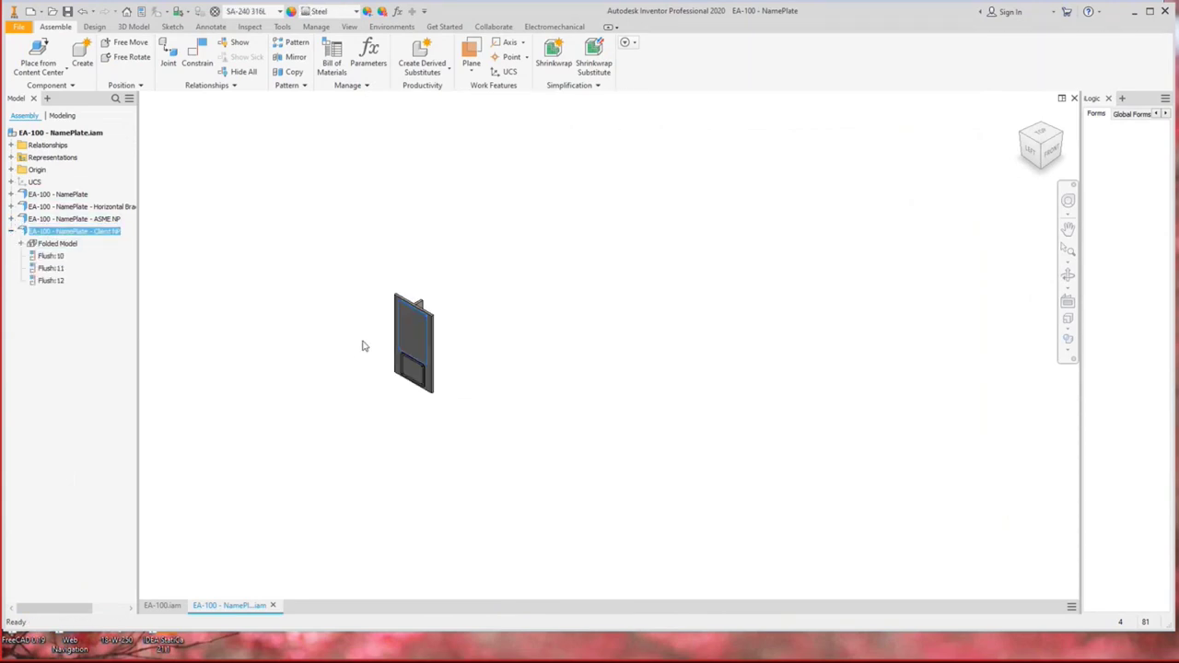
middle_drag(363, 344, 452, 485)
scroll(444, 472, up, 1)
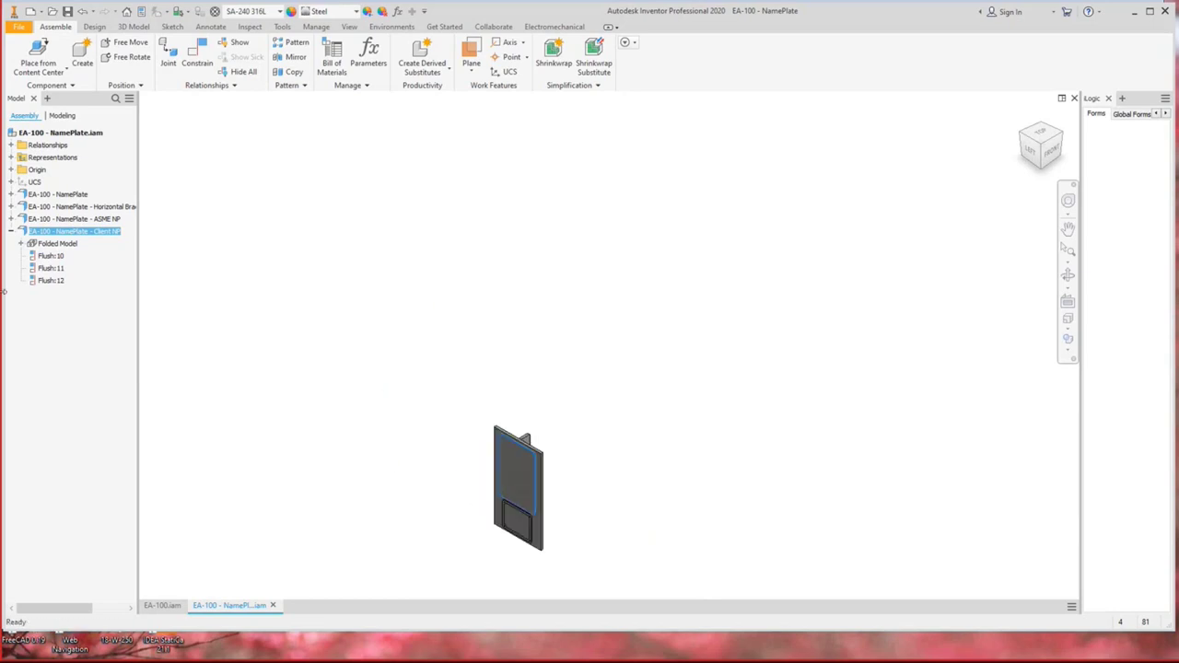
Delete the client plate's Flush:10 constraint and move the plate down past the backing plate's lower edge.
click(50, 256)
right_click(57, 257)
click(83, 277)
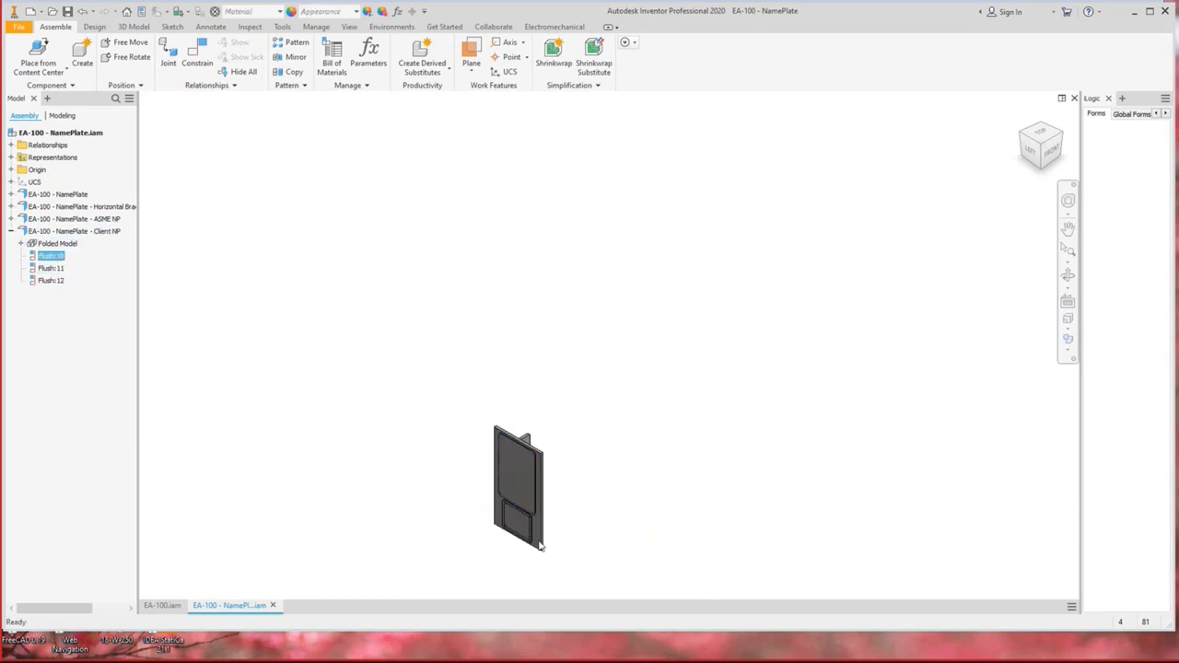
drag(528, 495, 522, 560)
scroll(521, 552, up, 2)
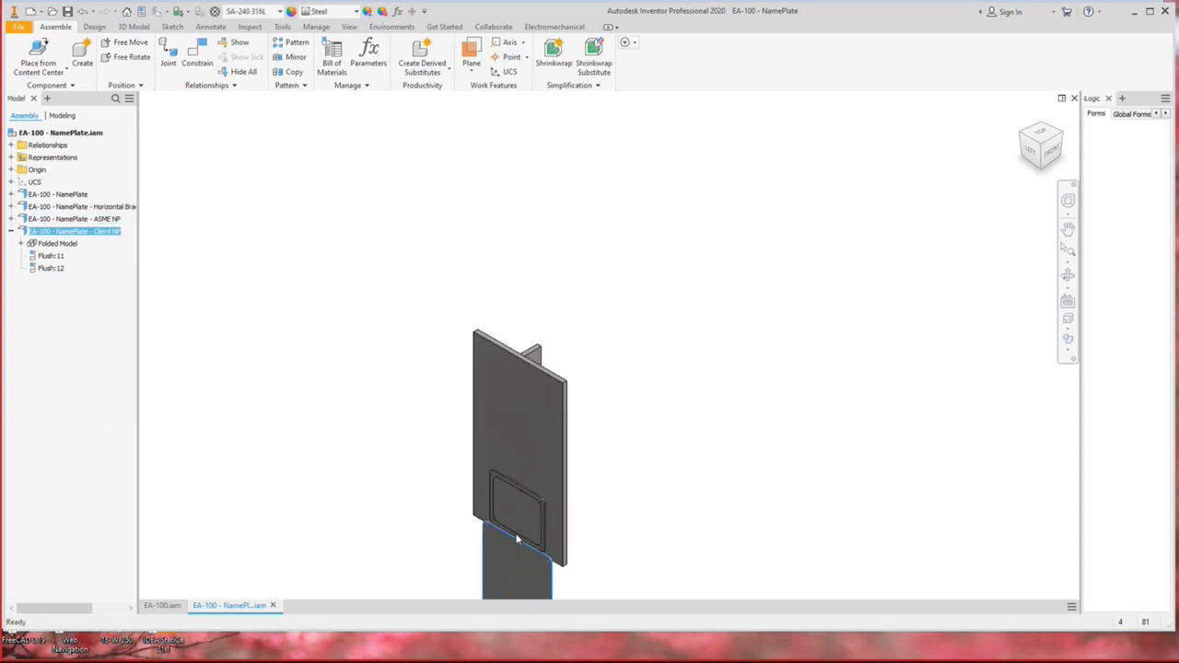
Delete the first flush constraint of the ASME plate and move the plate up near the backing plate's upper edge.
click(58, 220)
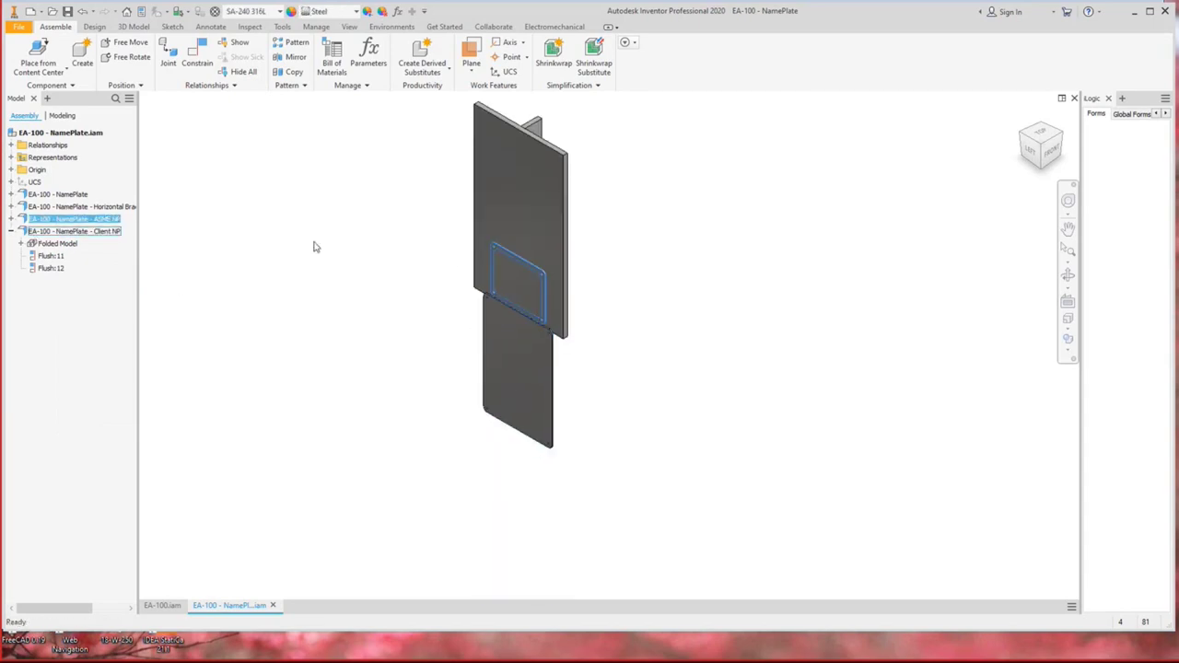
click(11, 219)
click(49, 244)
right_click(51, 248)
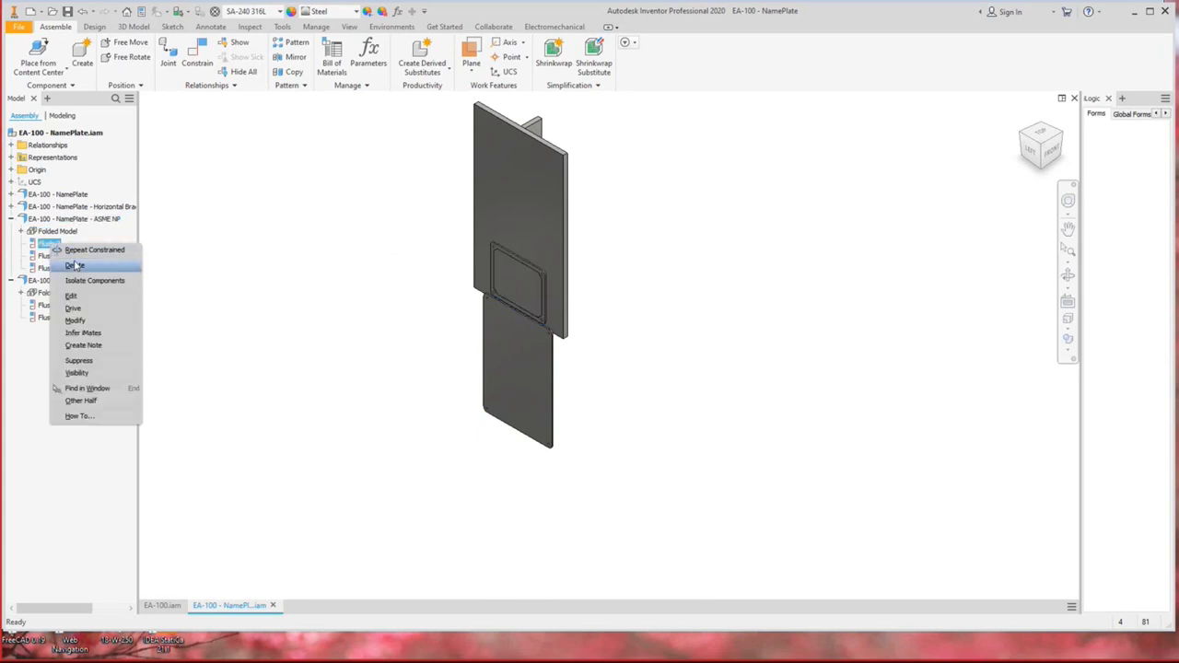
click(74, 265)
drag(517, 296, 522, 185)
scroll(624, 237, down, 4)
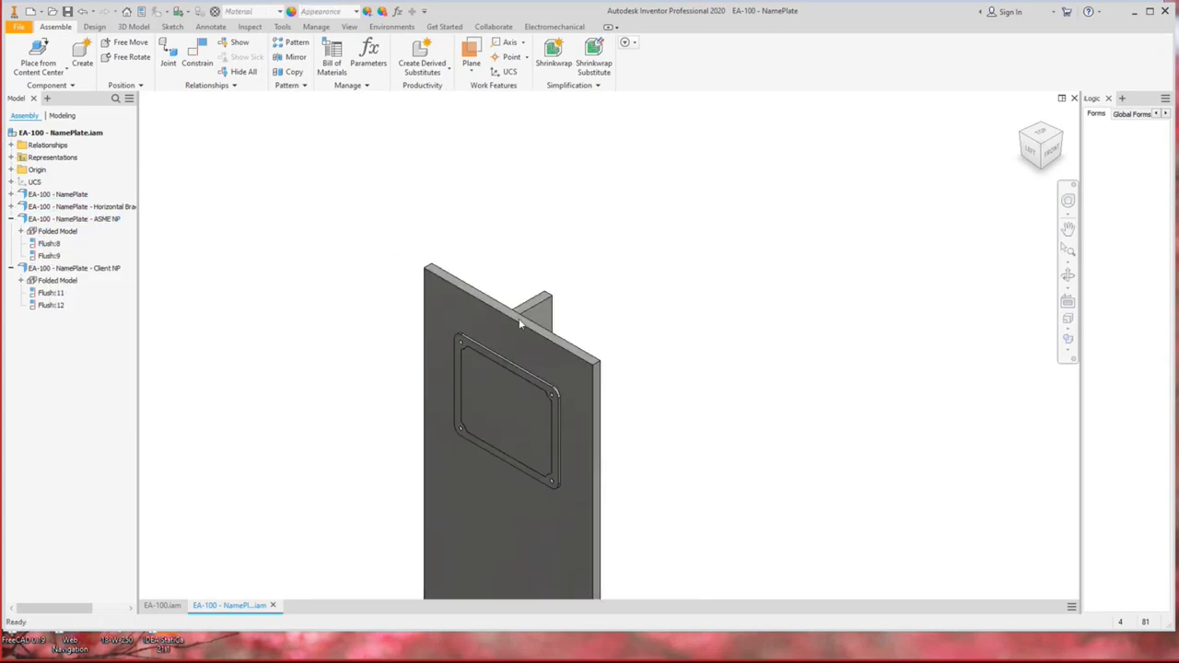
Constrain the ASME plate's upper edge face flush with the backing plate's upper face at a 10 mm offset.
key(c)
scroll(544, 369, down, 5)
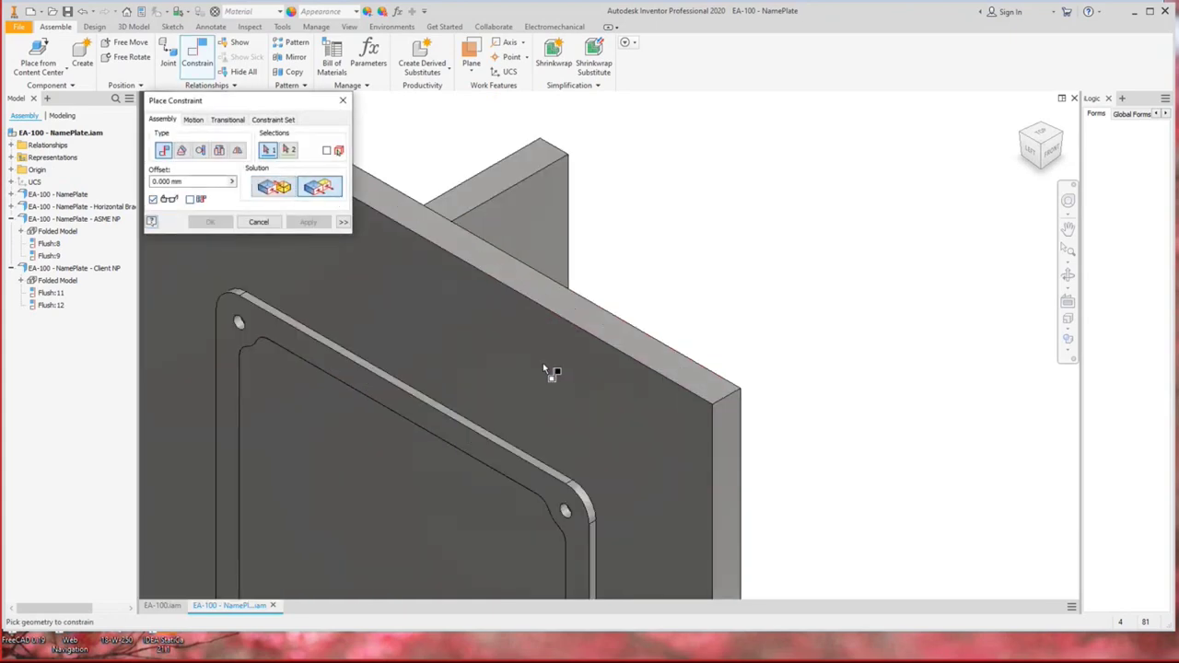
click(522, 453)
scroll(521, 453, down, 3)
click(692, 233)
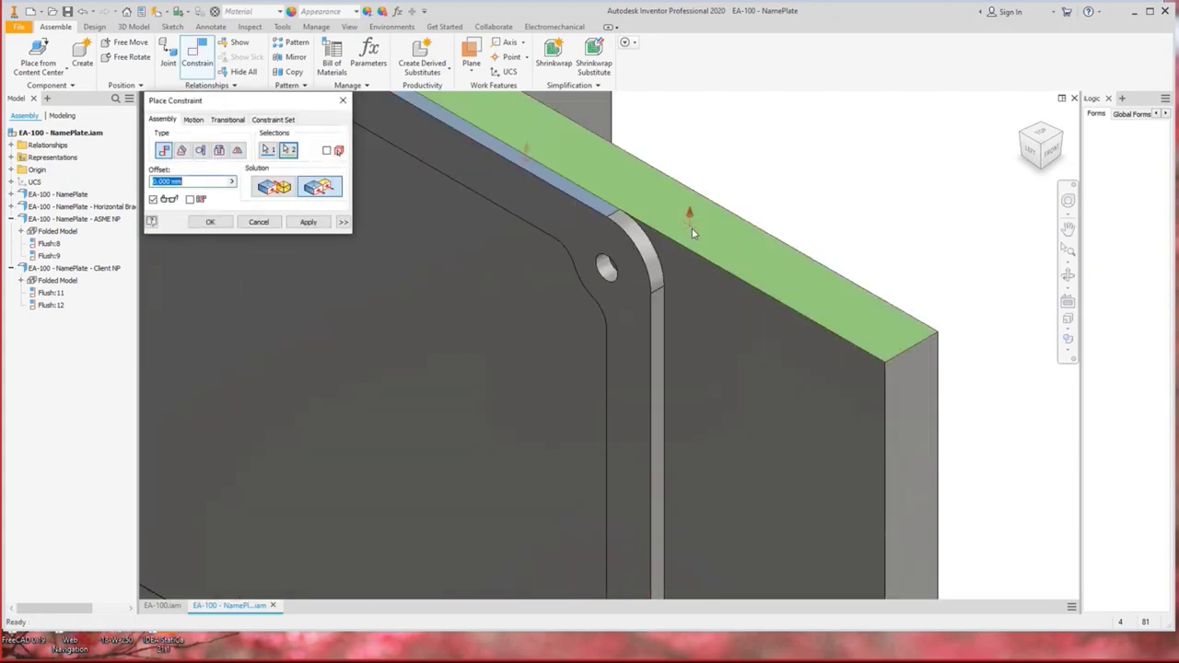
text(10)
click(308, 222)
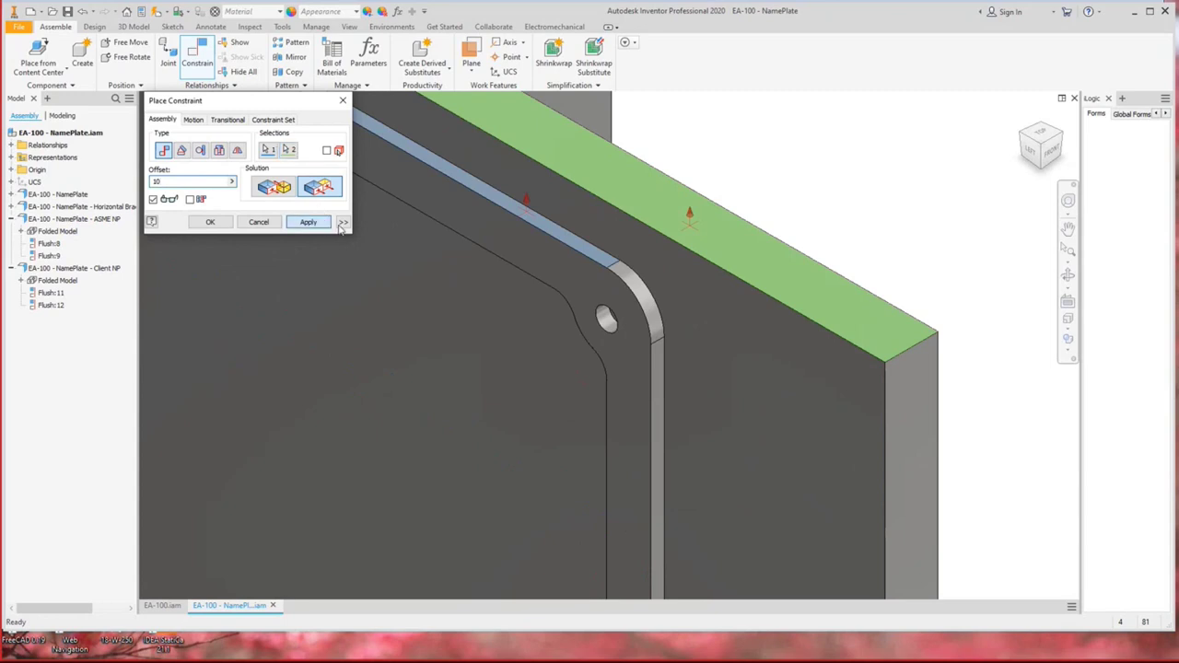
Constrain the client plate's lower edge face flush with the backing plate's lower face at a 10 mm offset, and close the subassembly.
scroll(821, 236, up, 10)
click(1068, 275)
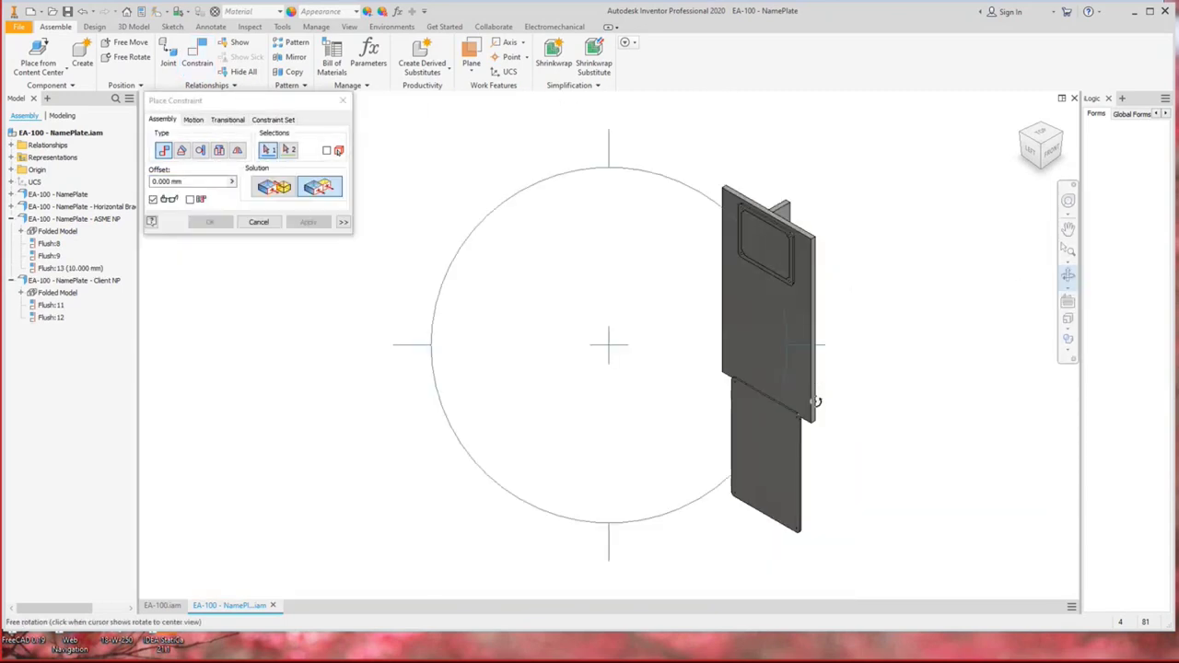
drag(816, 403, 783, 376)
right_click(770, 341)
click(801, 392)
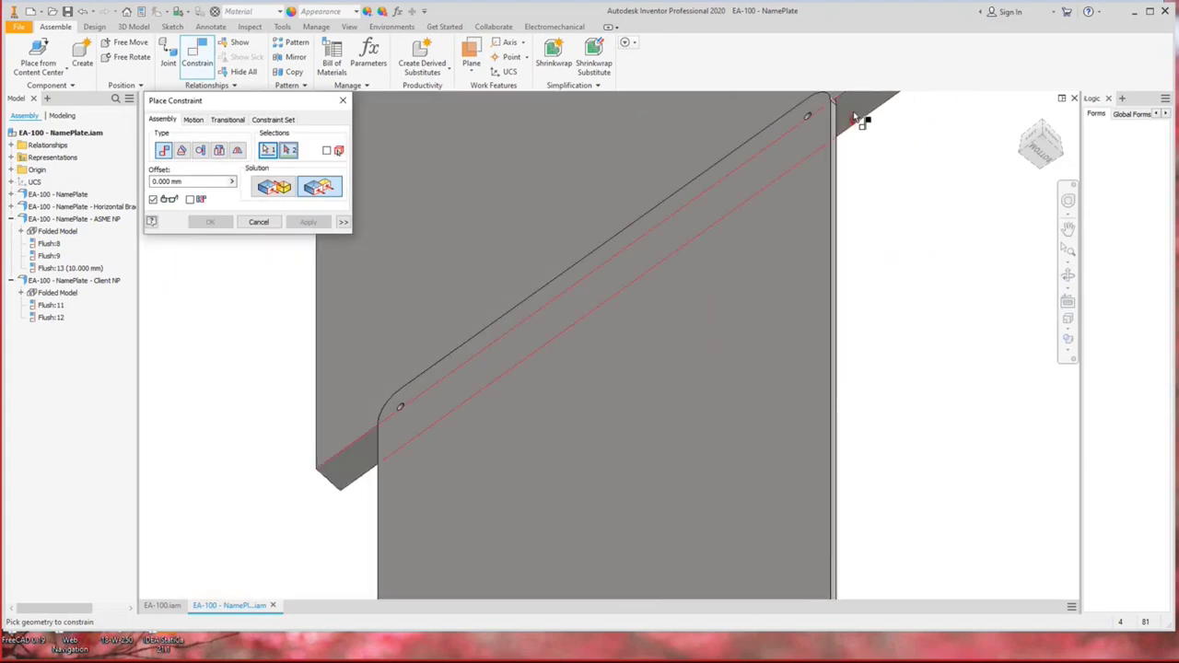
click(850, 116)
text(10)
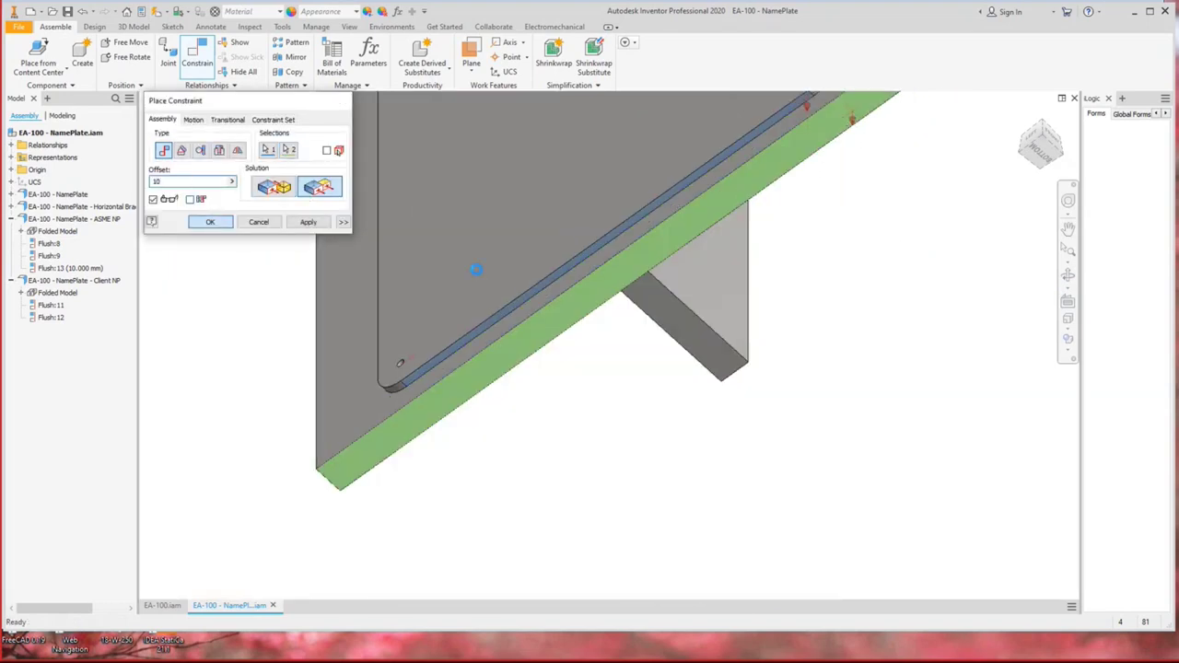
click(211, 222)
key(F5)
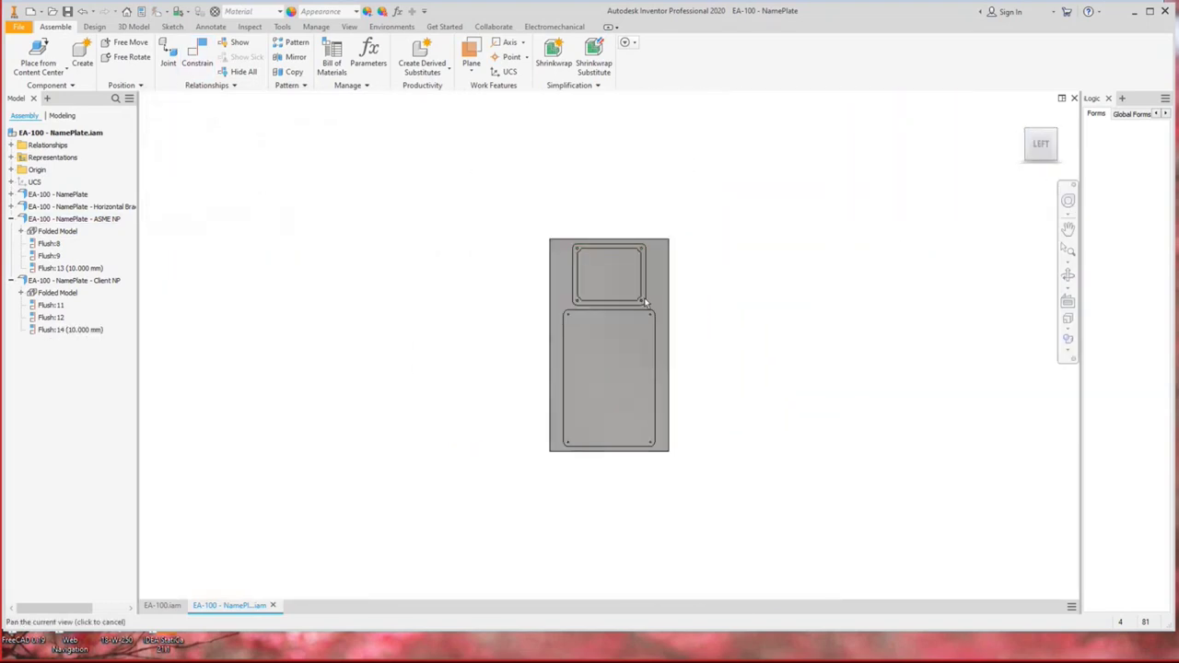
click(272, 608)
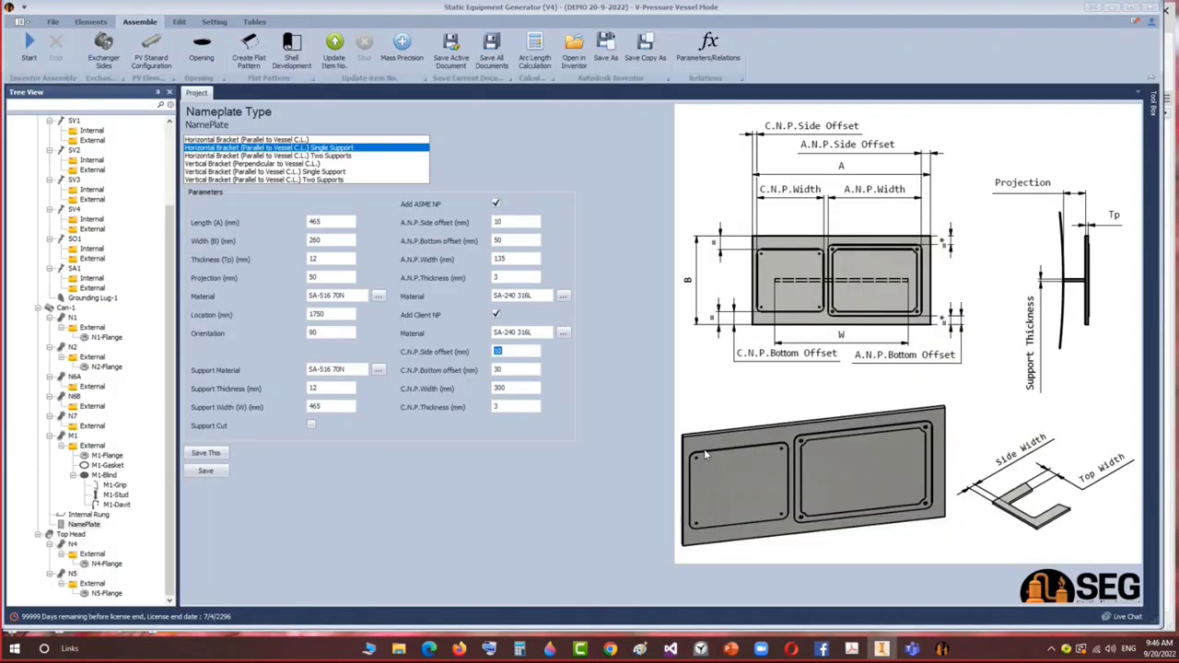
Recheck the ASME nameplate's side offset in Static Equipment Generator and bring up the elements available for Can-1.
double_click(505, 221)
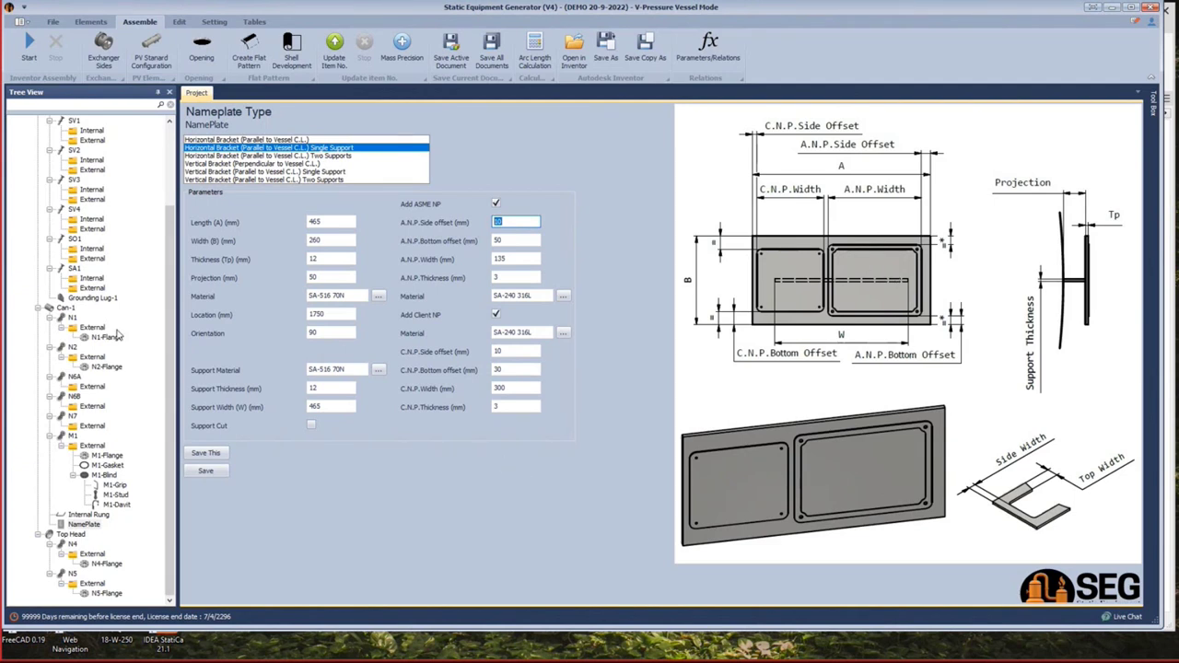
click(63, 307)
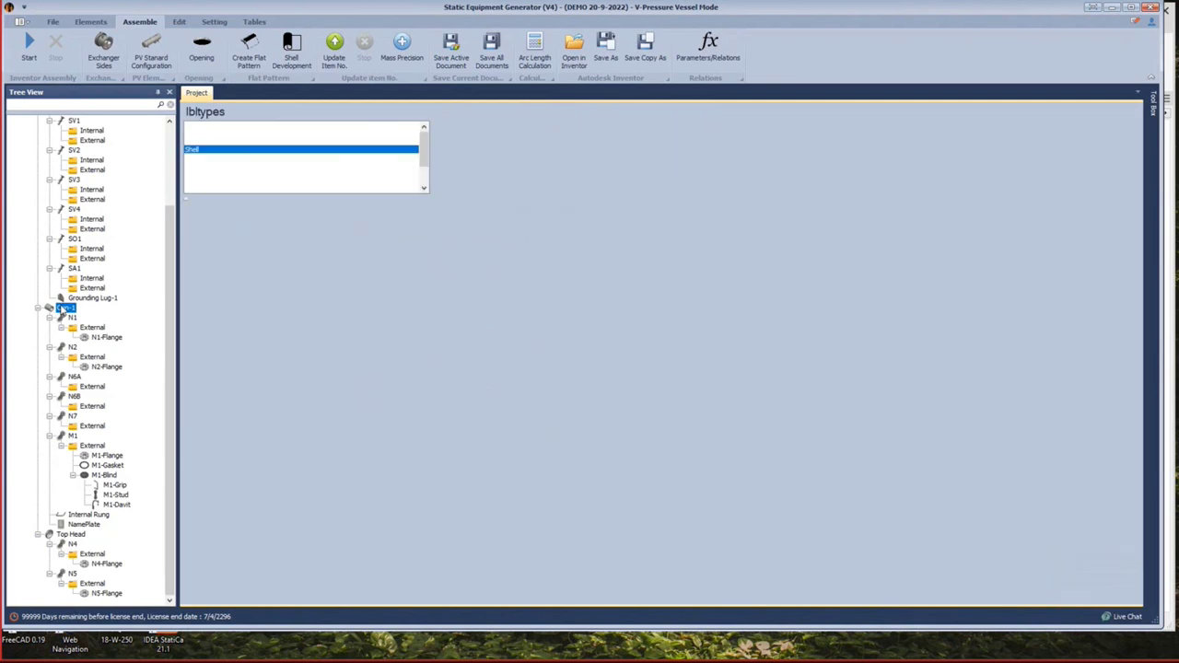
click(90, 21)
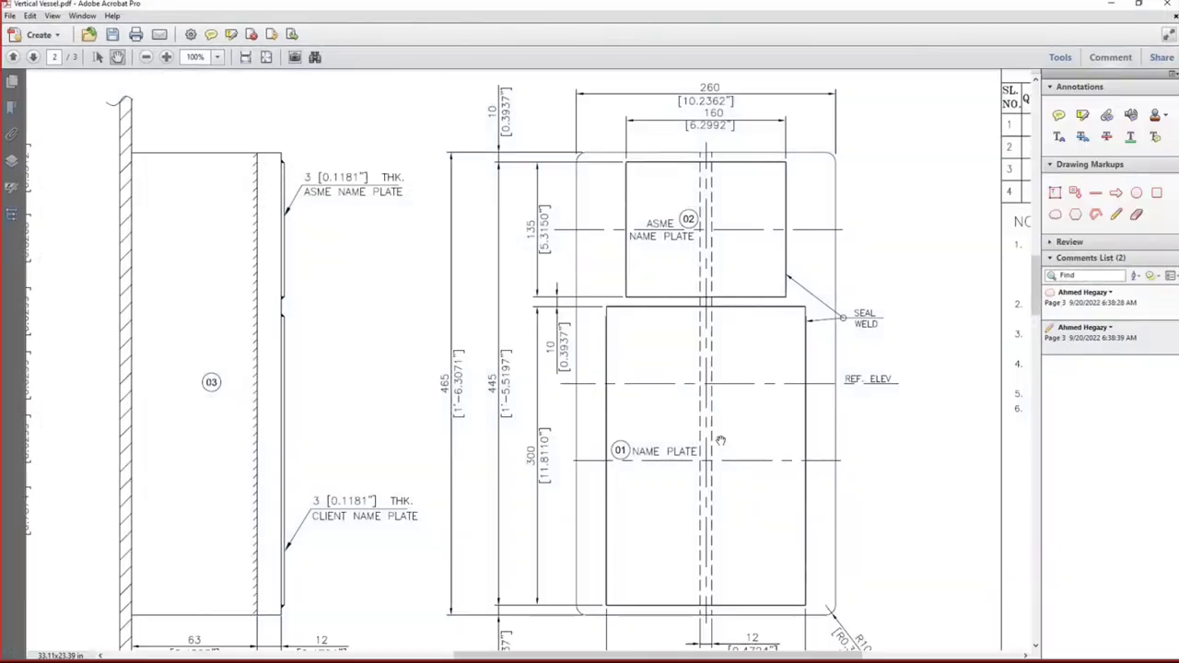
Examine the base and compression ring detail and the ring and skirt diameters in the elevation on page 3 of Vertical Vessel.pdf.
ctrl+scroll(720, 441, down, 3)
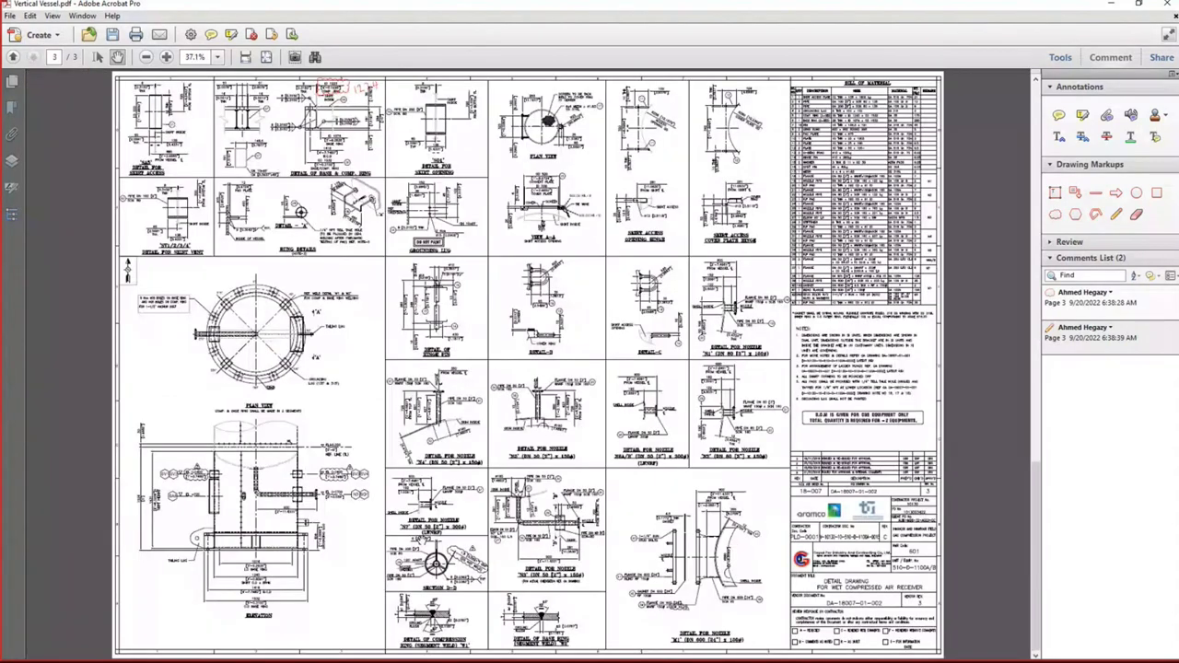
ctrl+scroll(532, 363, up, 3)
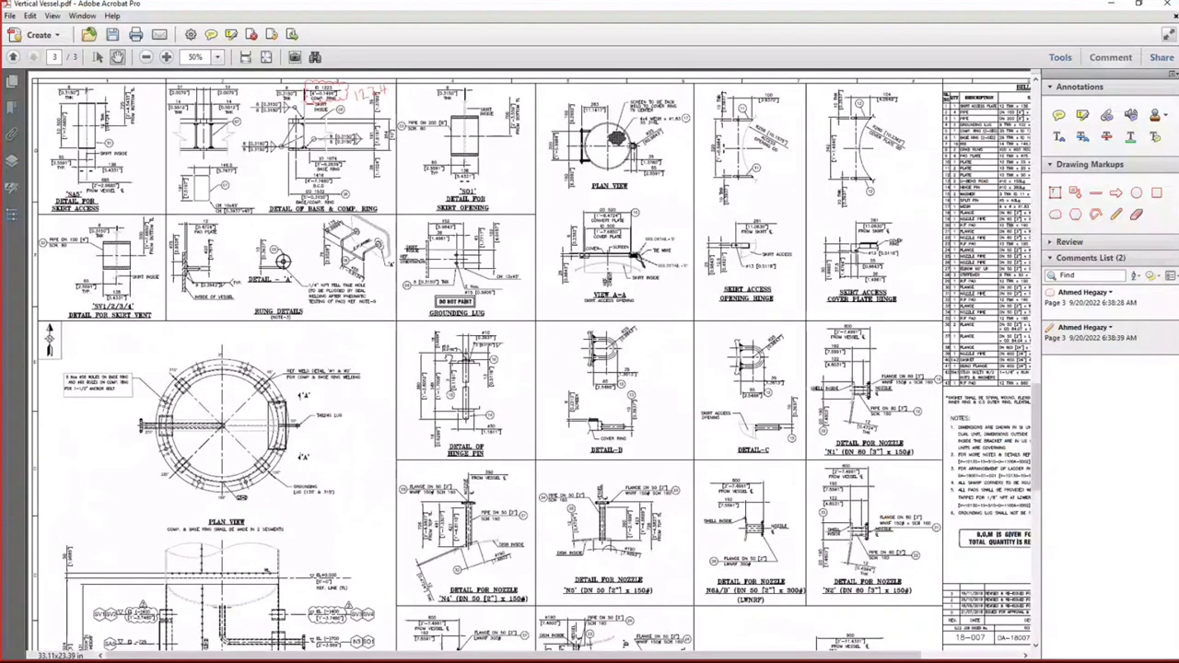
ctrl+scroll(684, 237, down, 1)
ctrl+scroll(478, 440, up, 1)
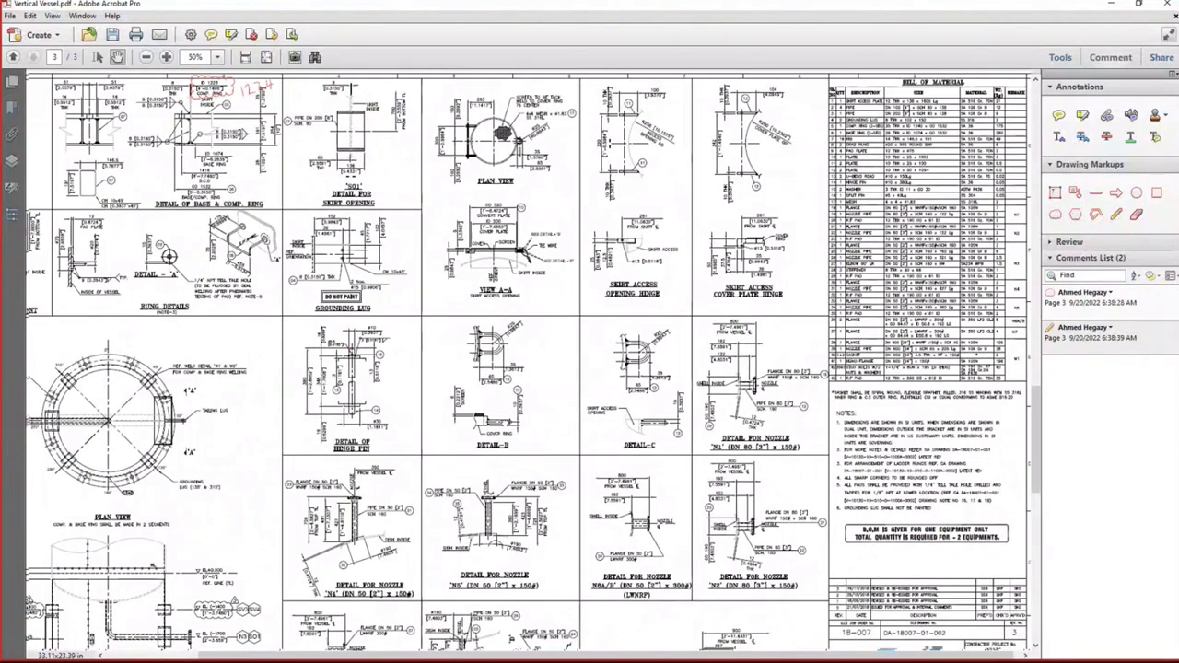
scroll(697, 286, up, 3)
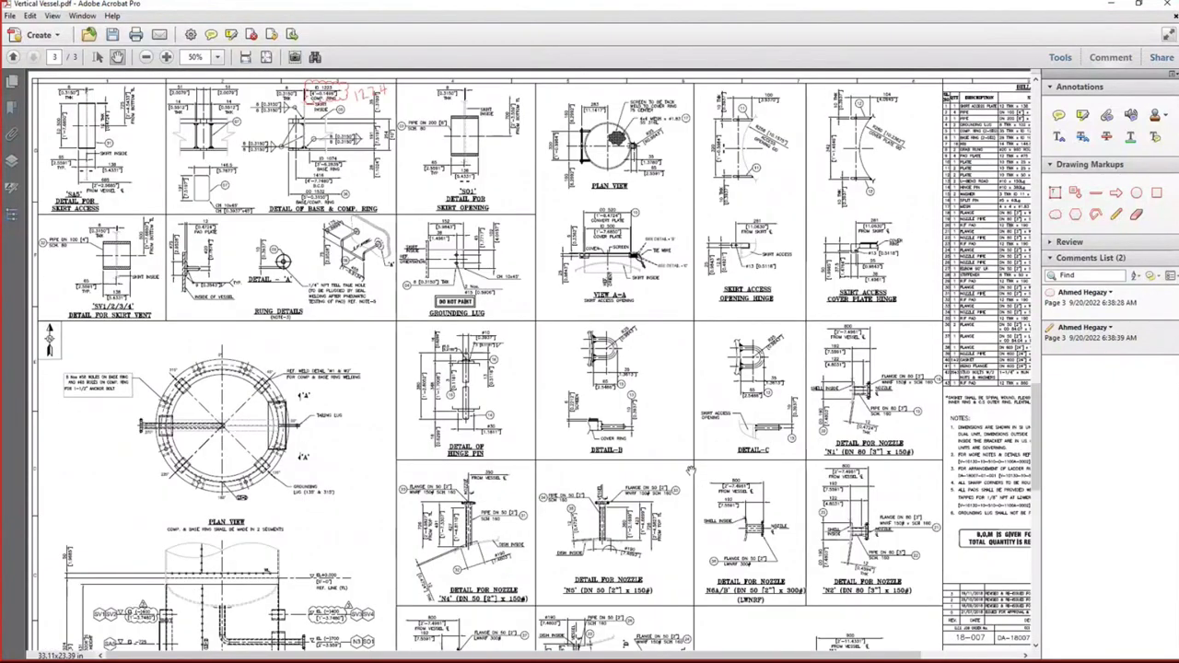
ctrl+scroll(350, 114, up, 5)
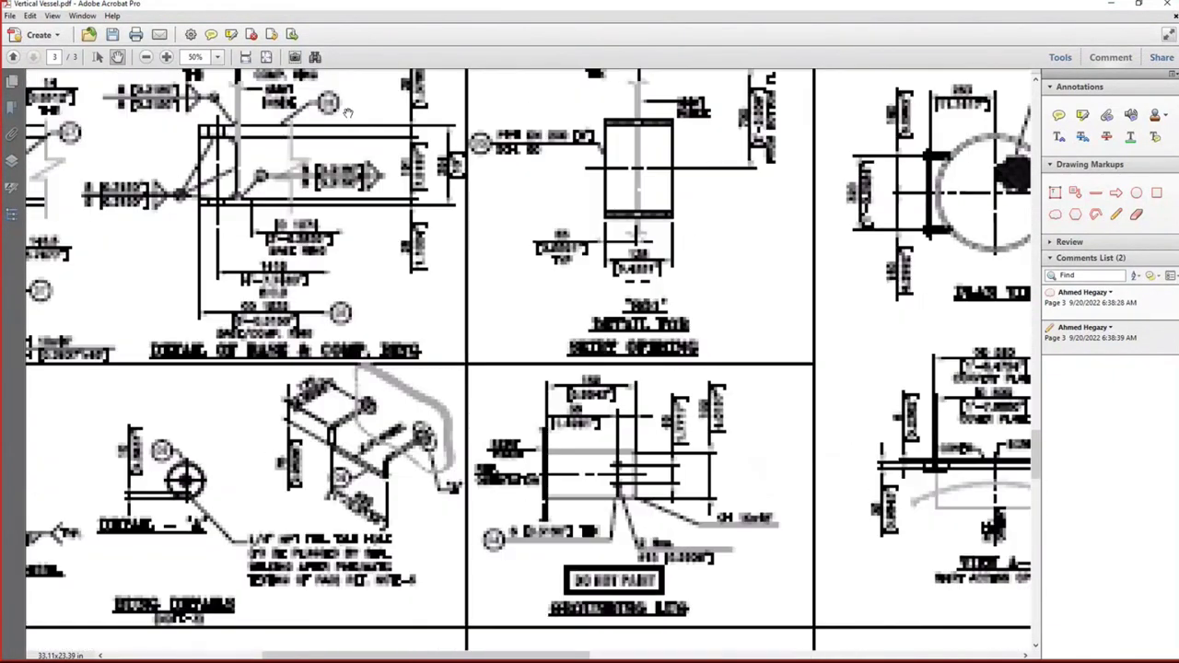
drag(340, 140, 707, 269)
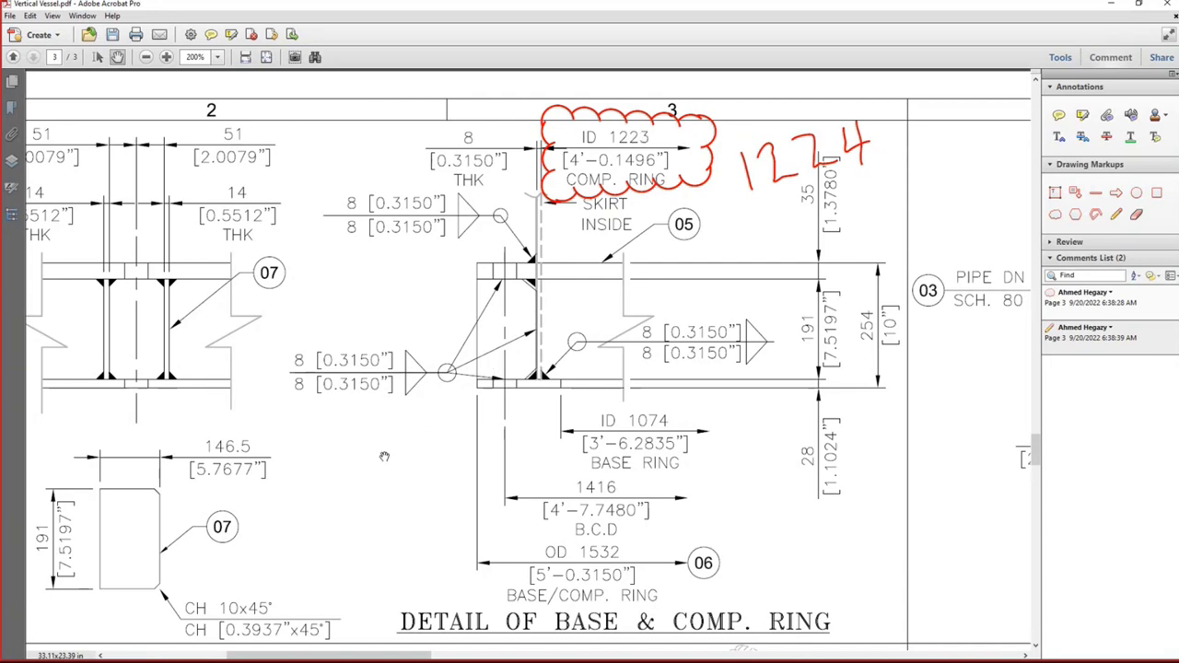
ctrl+scroll(384, 456, down, 3)
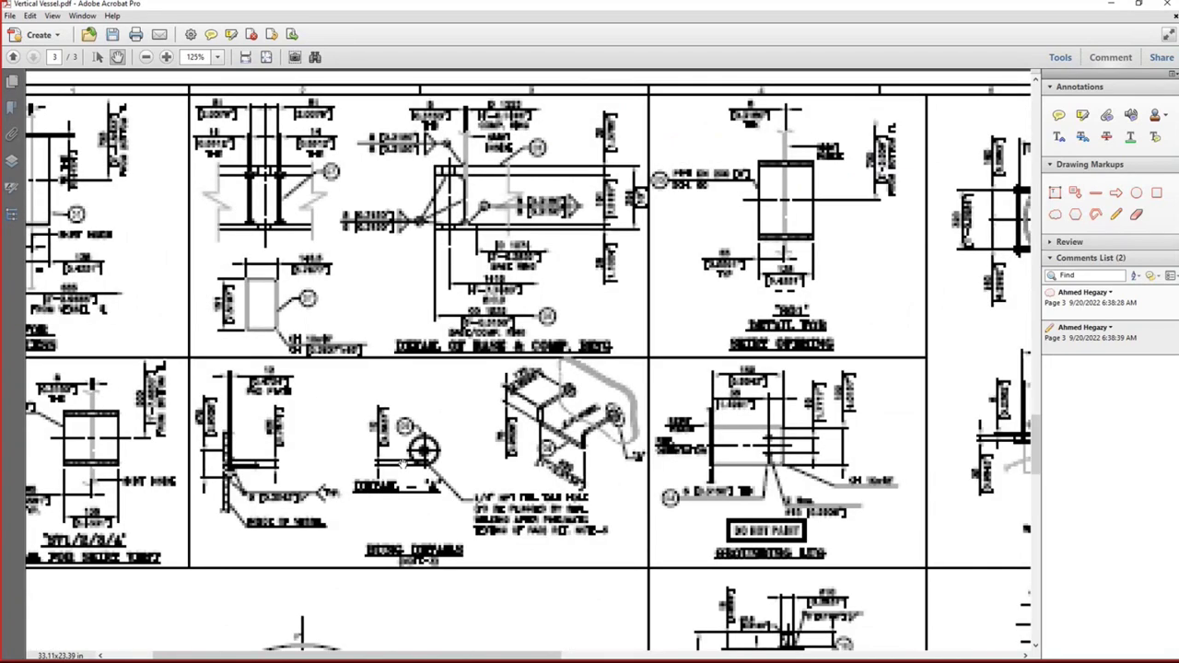
ctrl+scroll(403, 465, down, 3)
scroll(178, 544, down, 2)
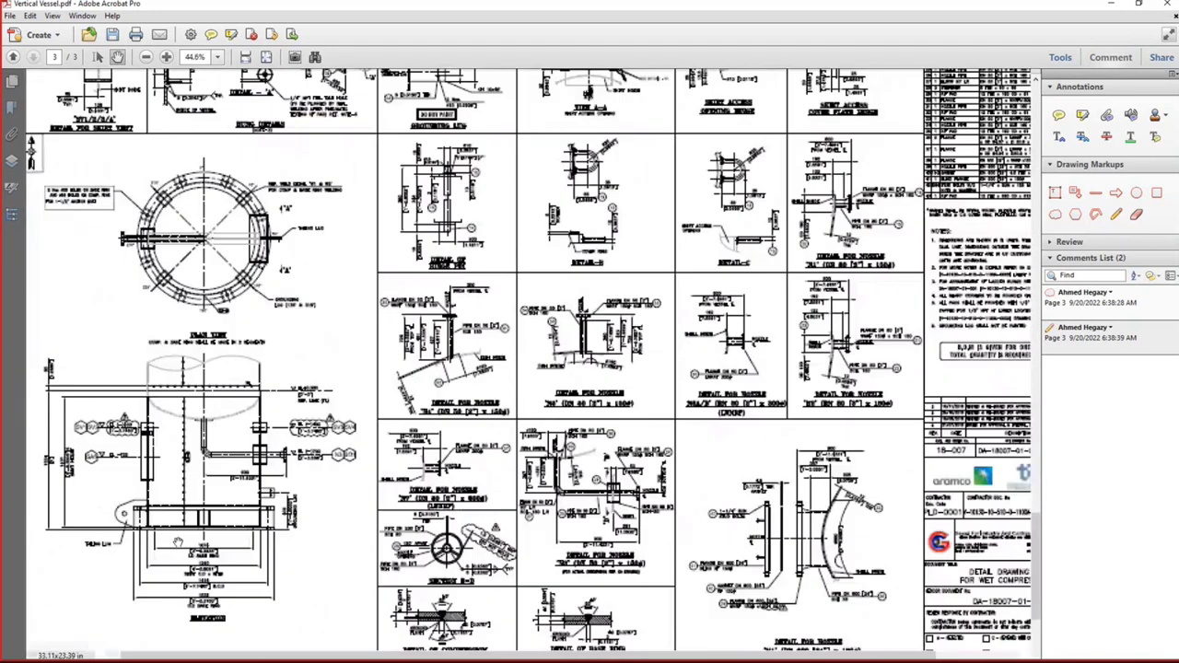
ctrl+scroll(178, 543, up, 5)
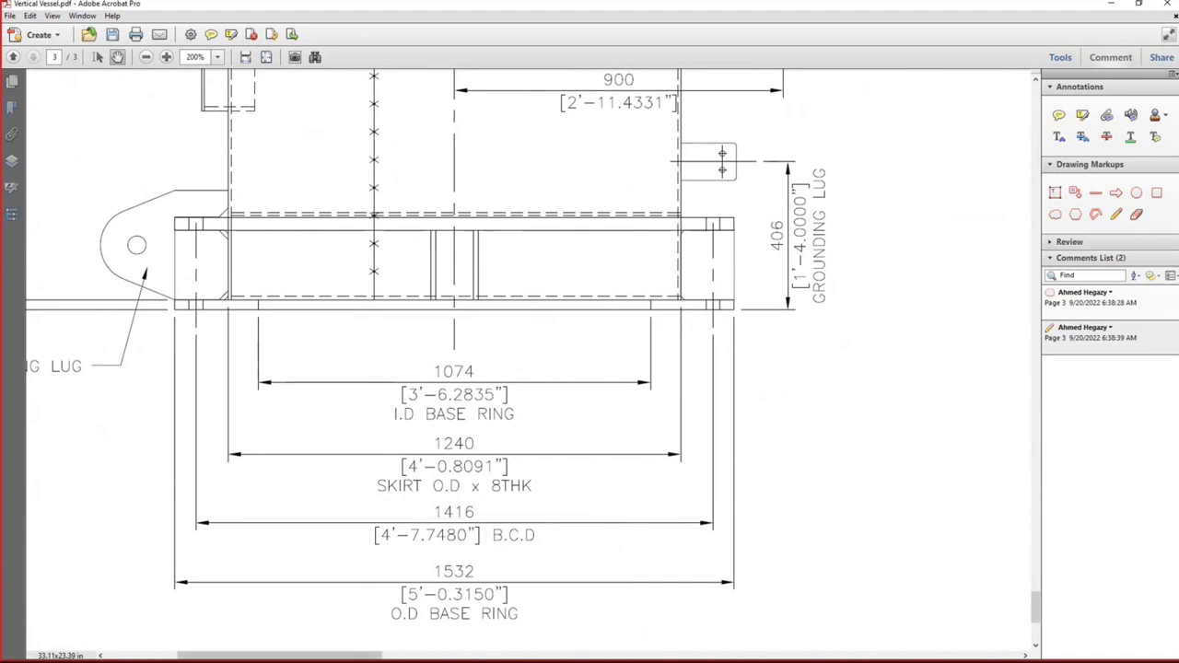
Calculate 1240 minus 8 minus 8 in Calculator for the skirt's inner diameter, and look over the details on page 3 of Vertical Vessel.pdf.
key(super)
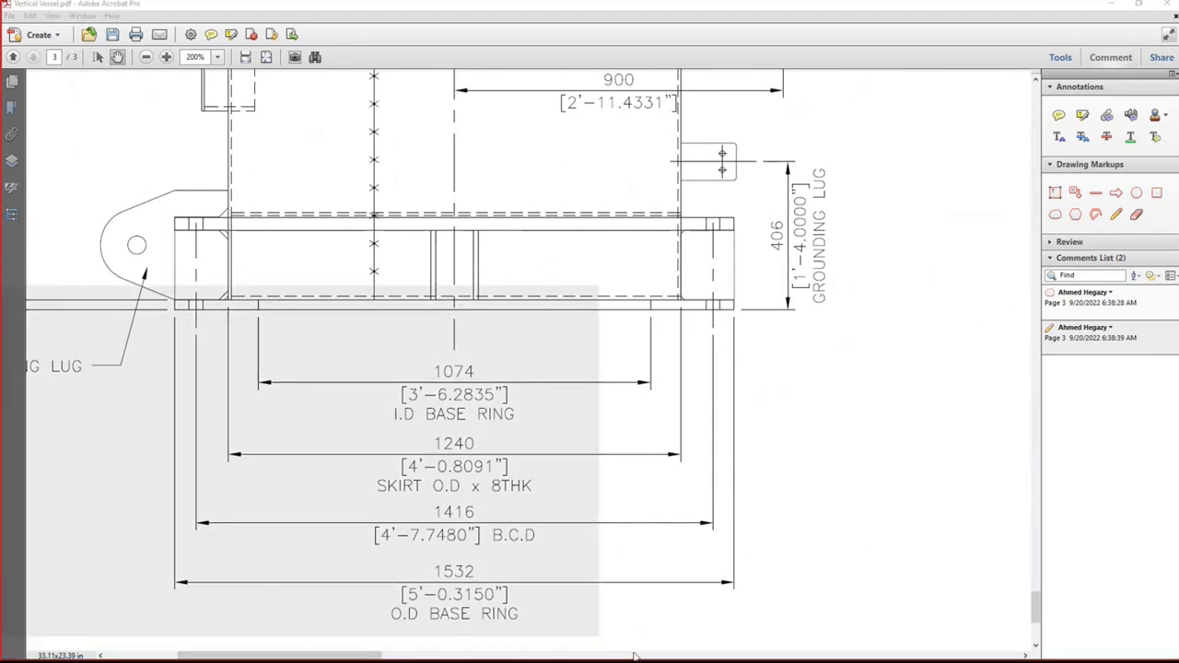
click(520, 648)
click(526, 300)
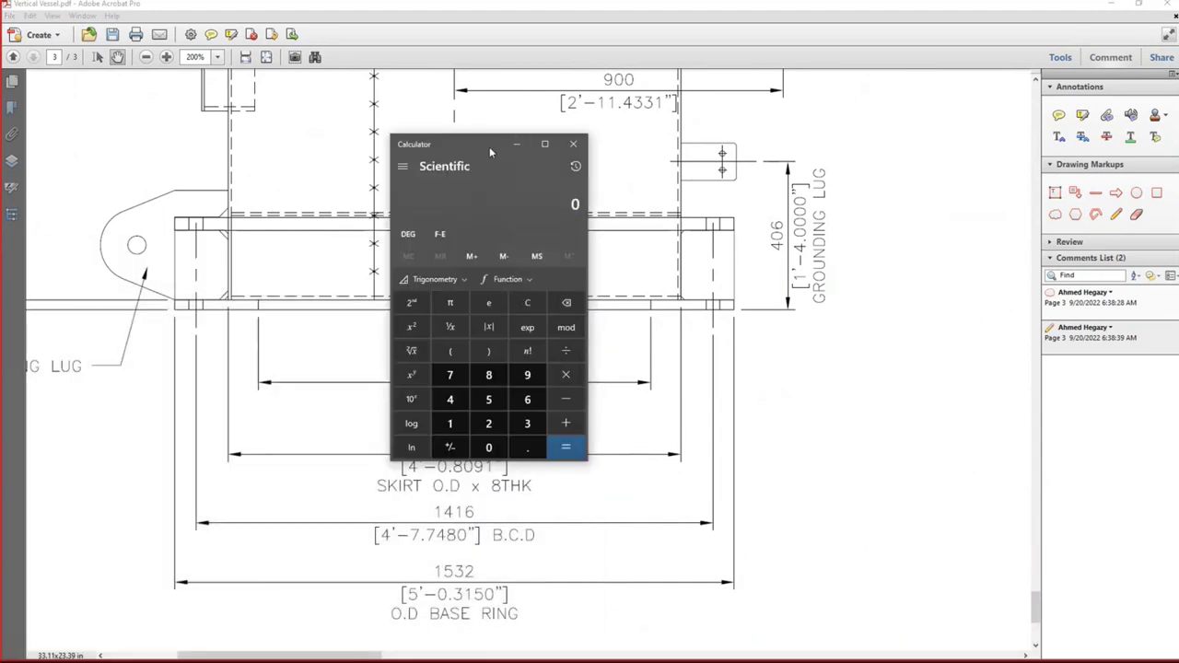
drag(473, 139, 807, 170)
text(1240)
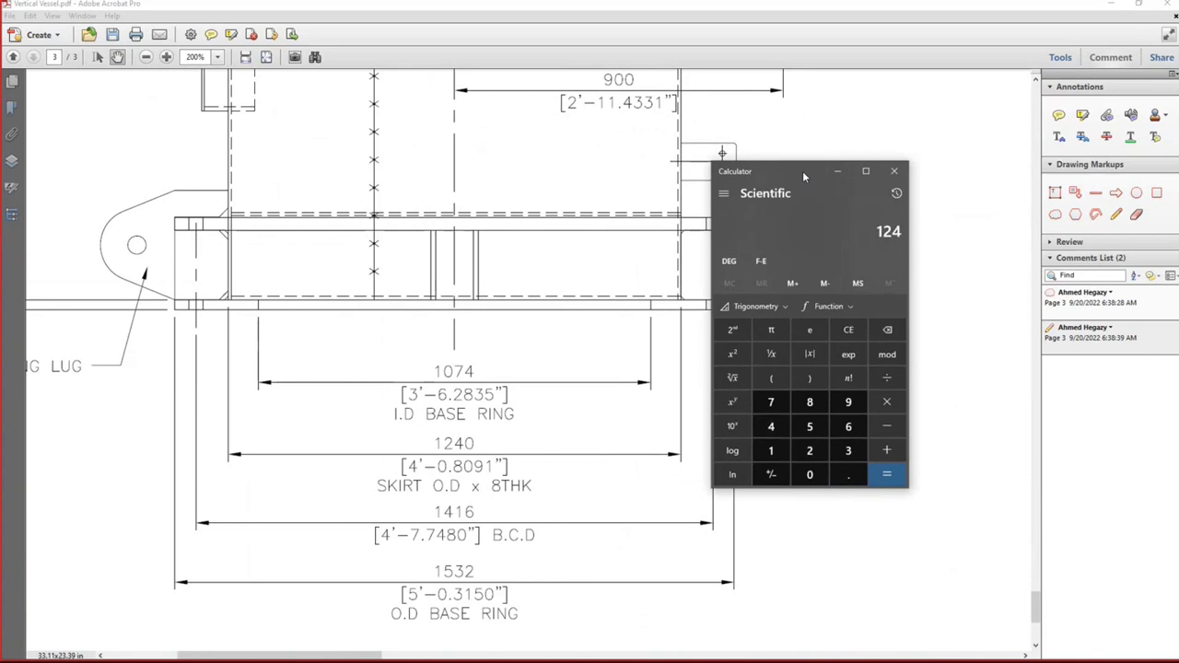
key(Return)
text(8-8)
key(Return)
click(624, 229)
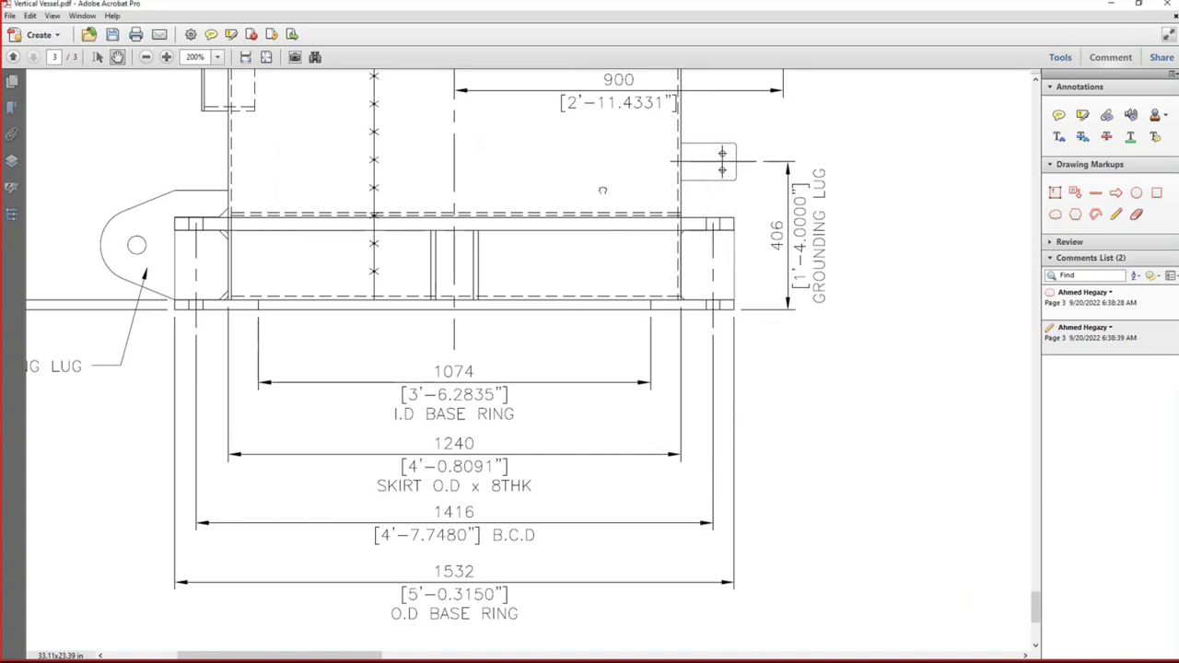
scroll(603, 190, up, 5)
ctrl+scroll(613, 212, down, 3)
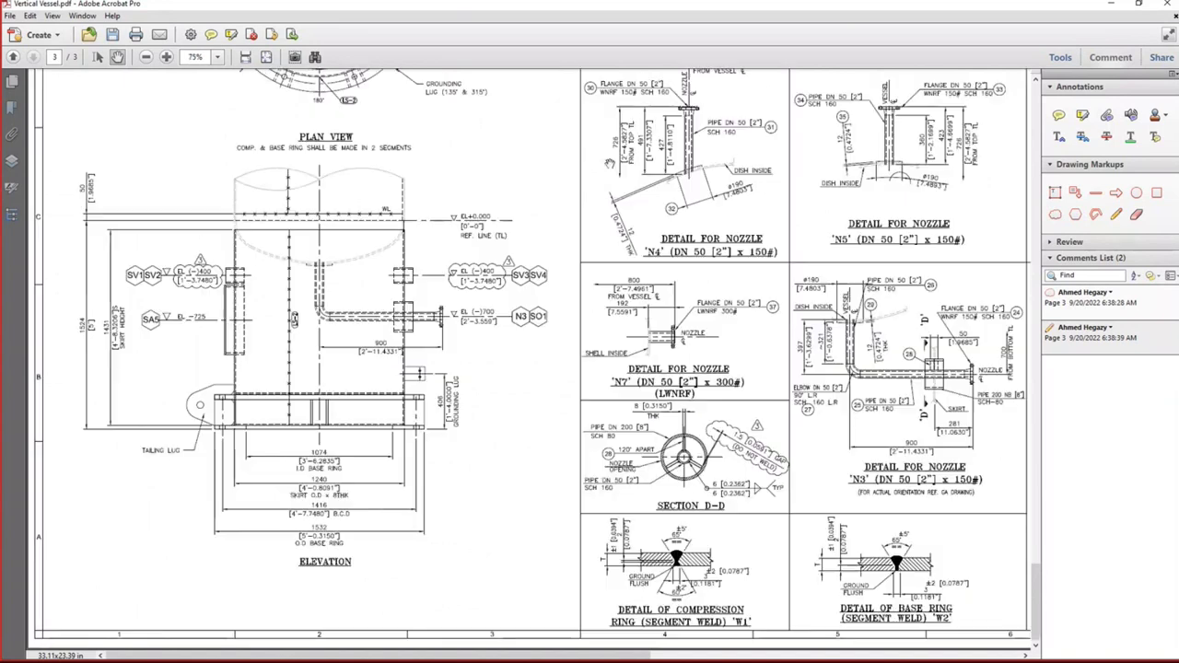
scroll(609, 163, up, 5)
ctrl+scroll(497, 120, up, 3)
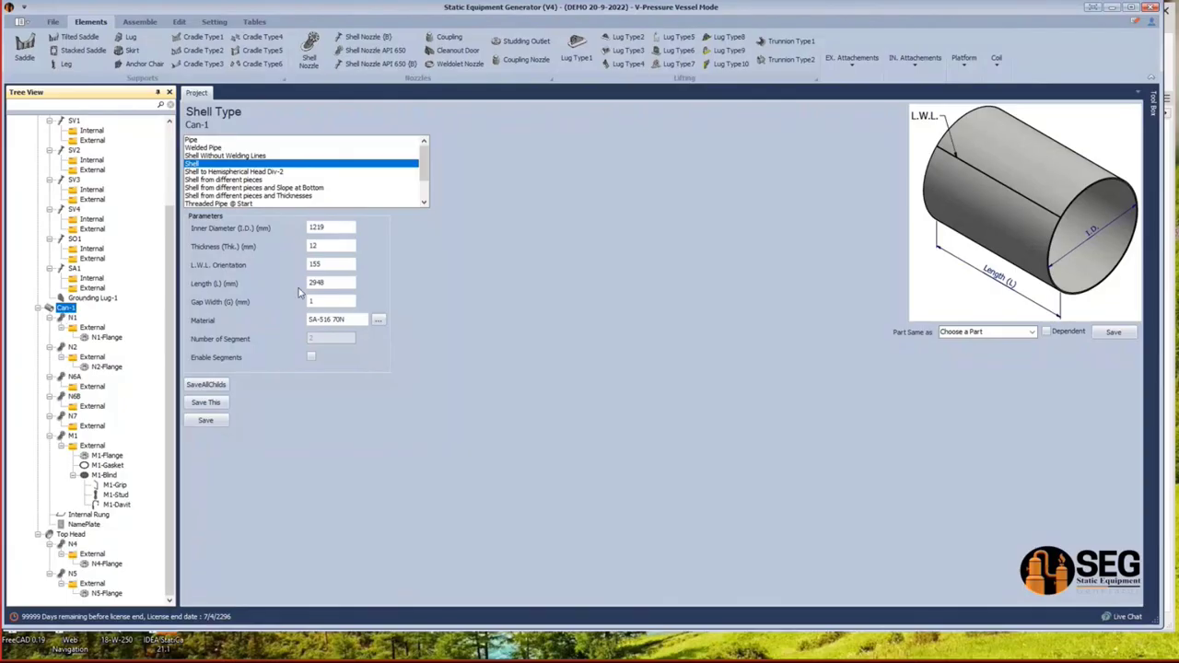
Add a Lug Type5 element named Lifting Lug to Can-1 in Static Equipment Generator and open its parameters.
click(679, 38)
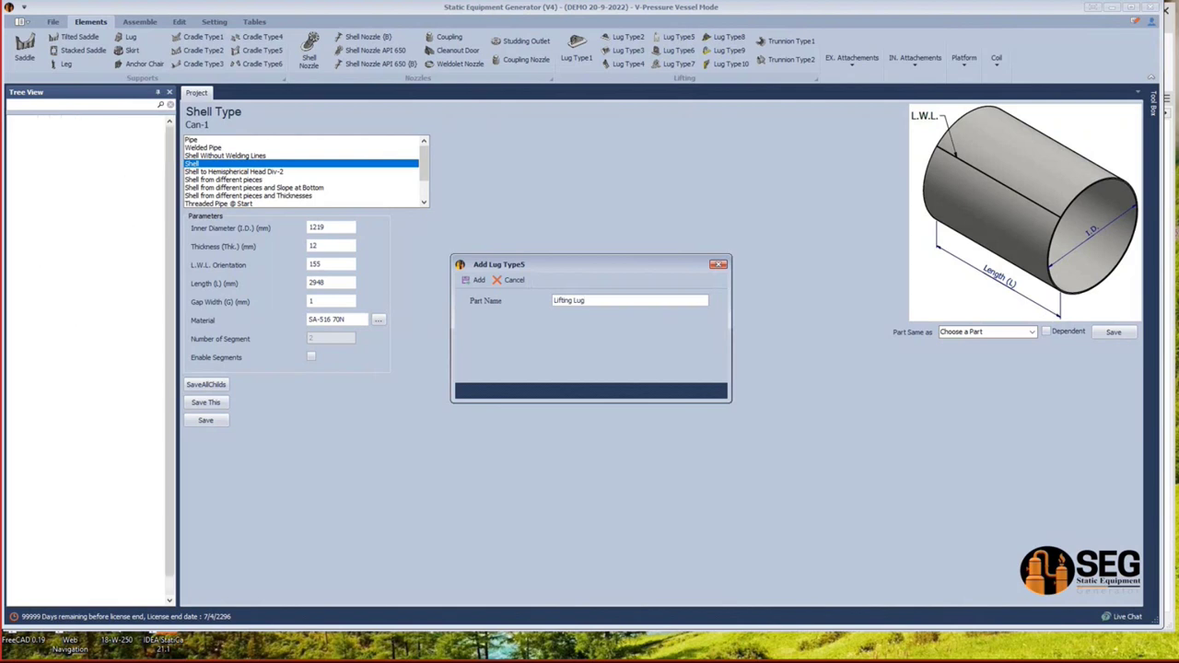
key(Return)
click(81, 525)
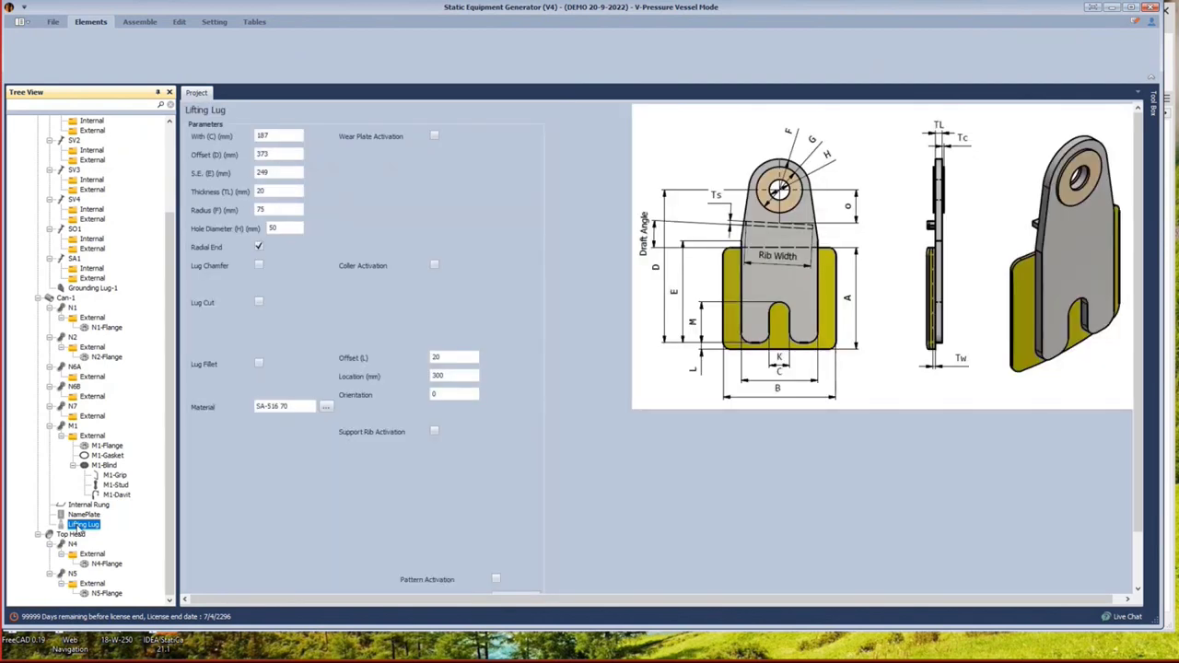
Activate the lug's wear plate with length 250 mm, width 250 mm, thickness 12 mm, fillet 50 mm and material SA-516 70N.
click(434, 137)
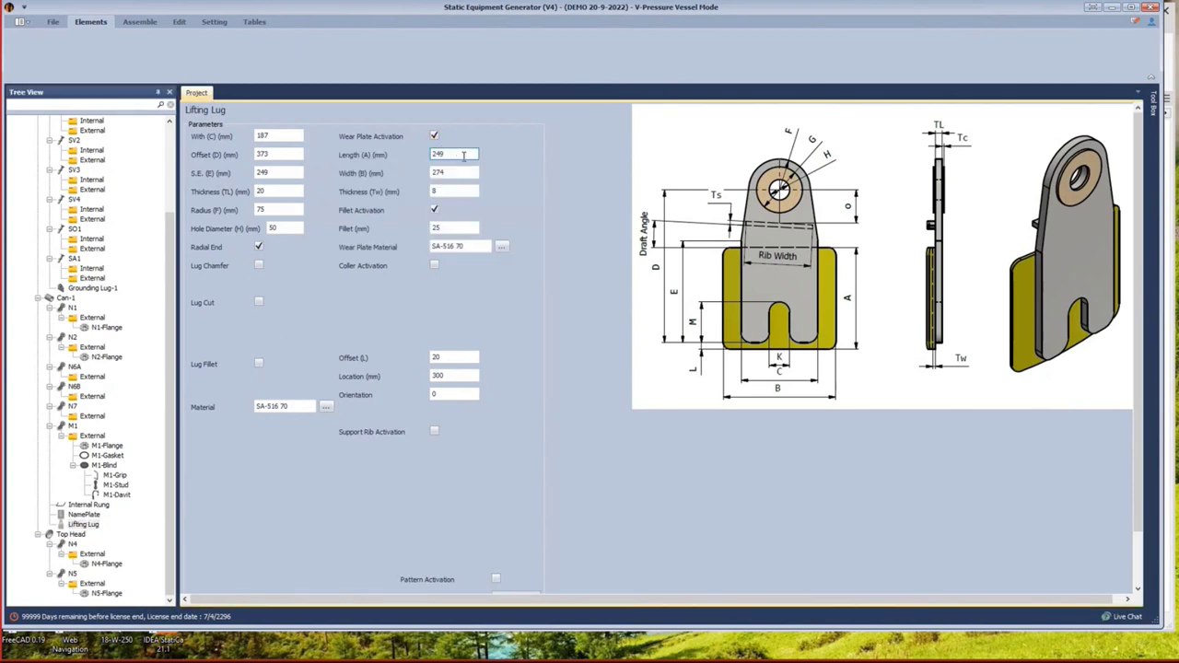
double_click(464, 154)
text(250)
click(467, 172)
double_click(467, 172)
text(250)
key(Tab)
text(12)
key(Tab)
text(50)
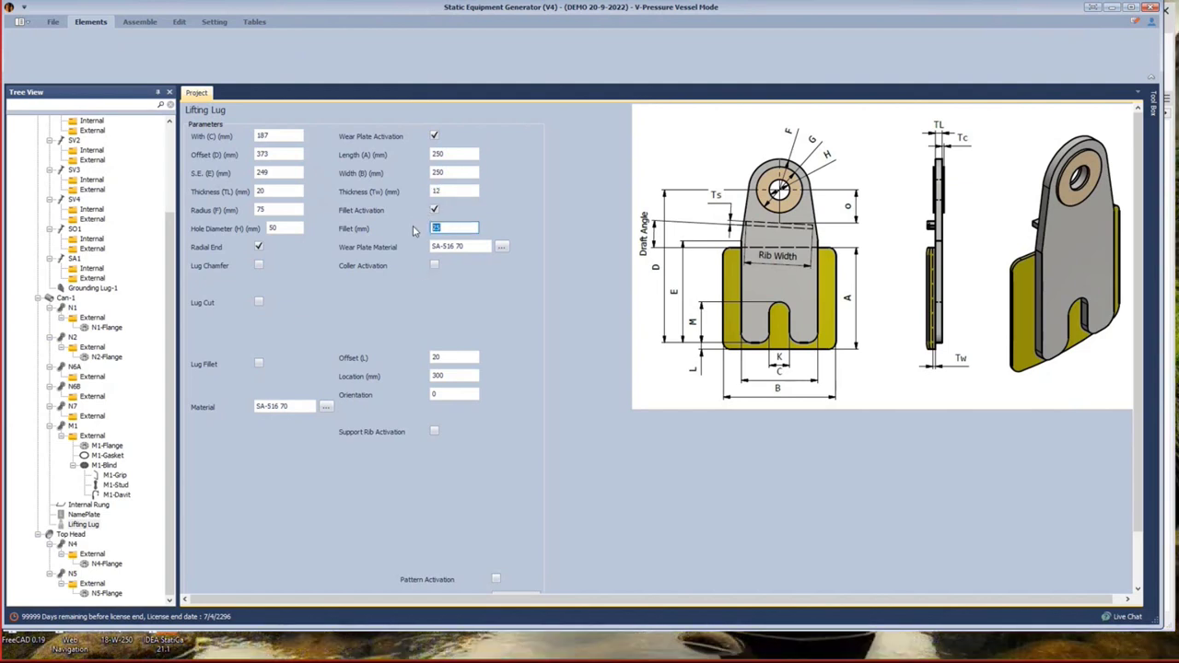
click(467, 247)
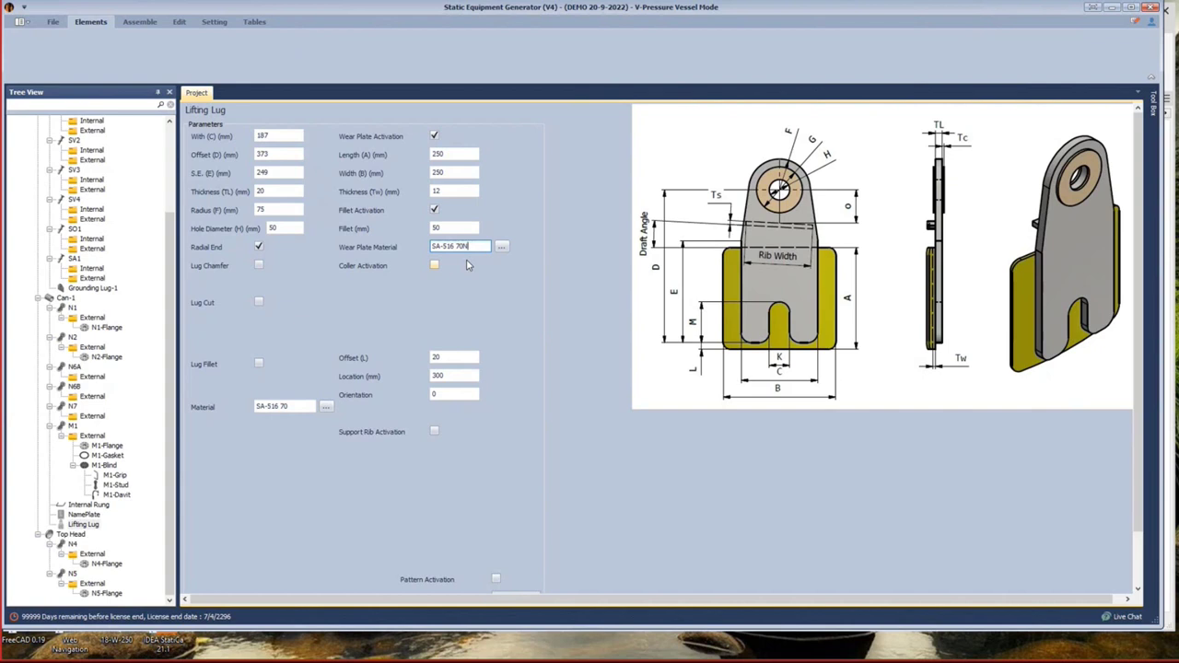
Set the lifting lug's location to 2700 mm with orientation 0, keeping the offset L at 20.
click(449, 359)
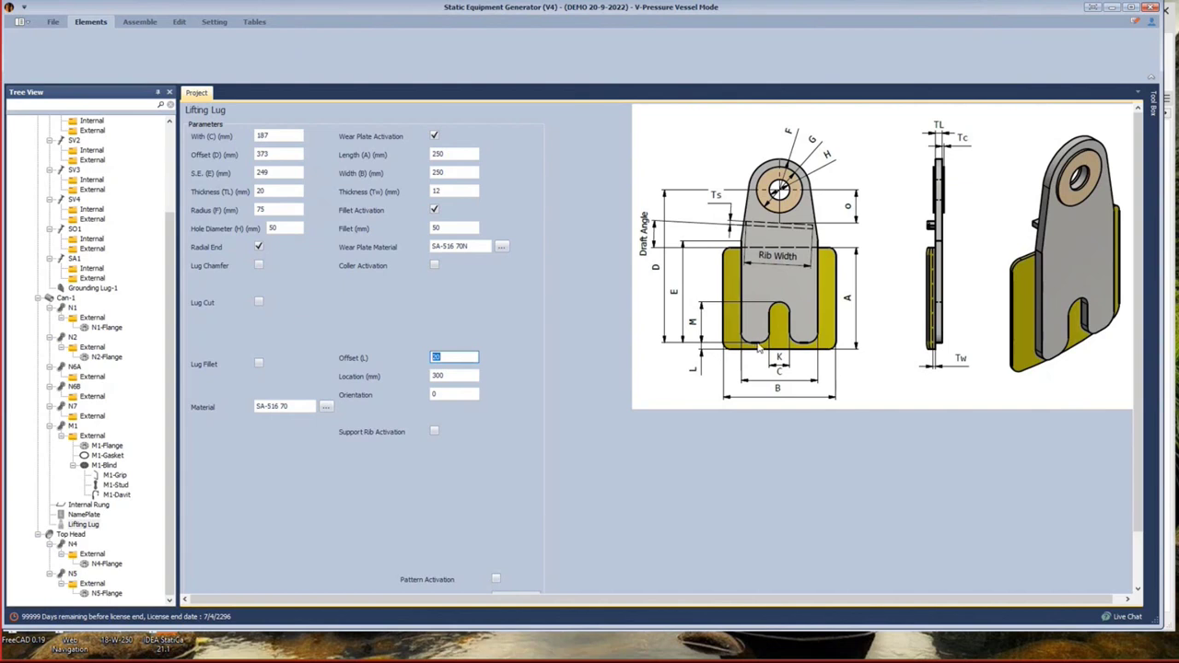
click(448, 377)
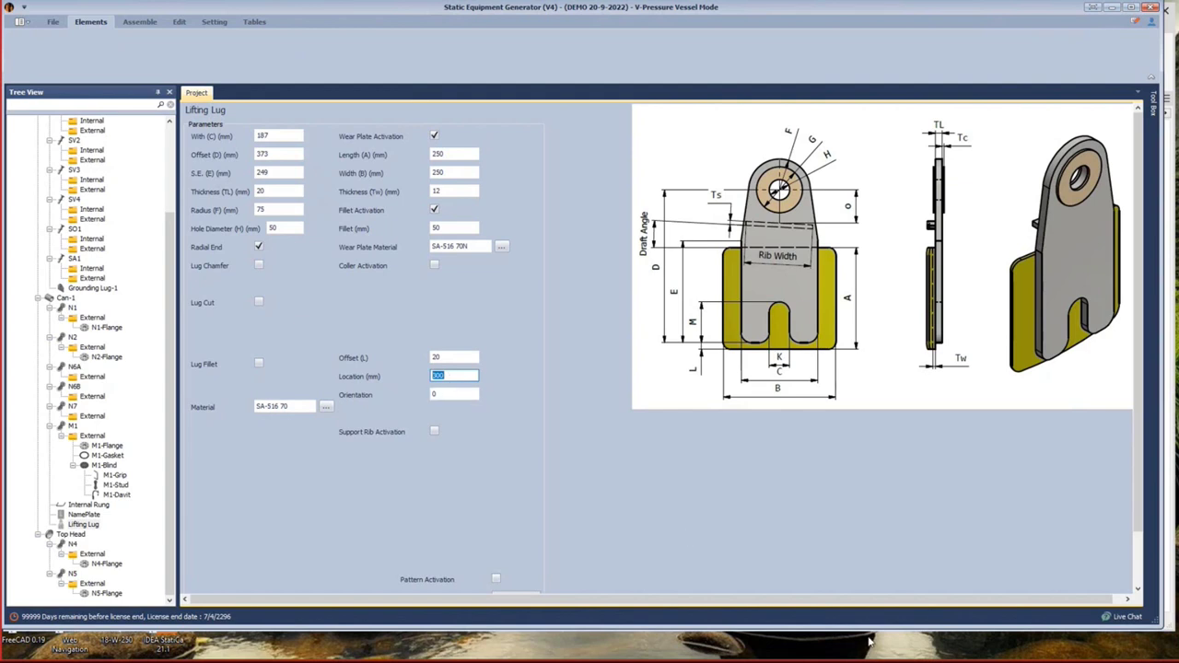
text(27)
key(Tab)
text(0)
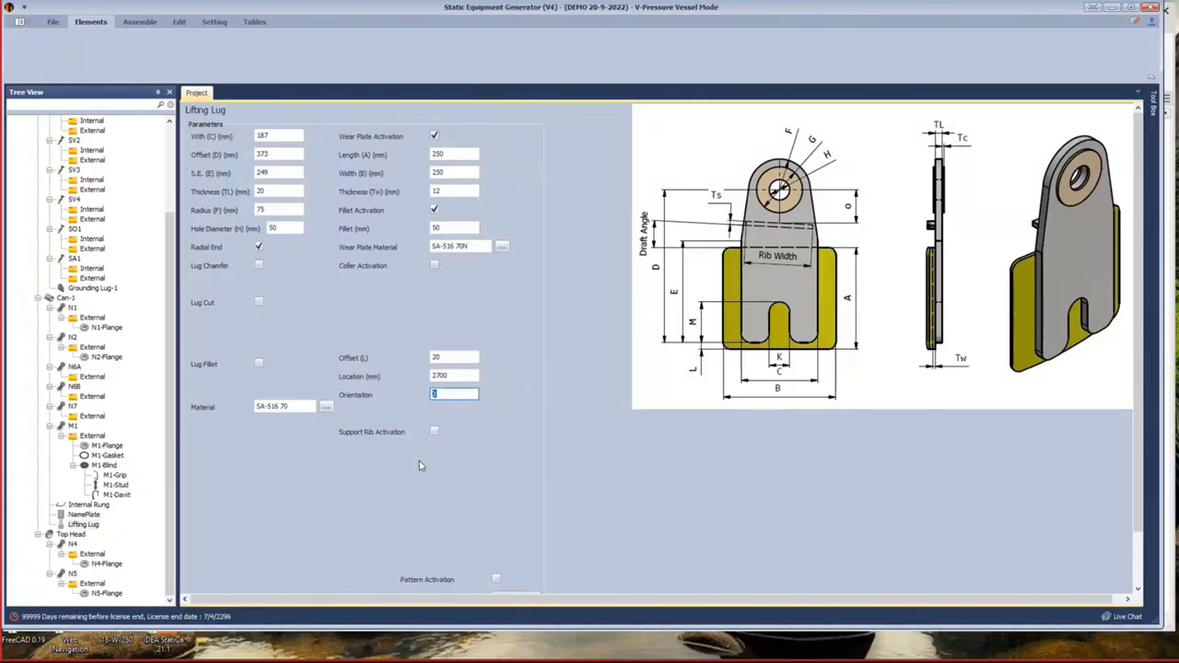
Set the lifting lug's width C to 200 mm, offset D to 400 mm and S.E. E to 300 mm.
click(274, 138)
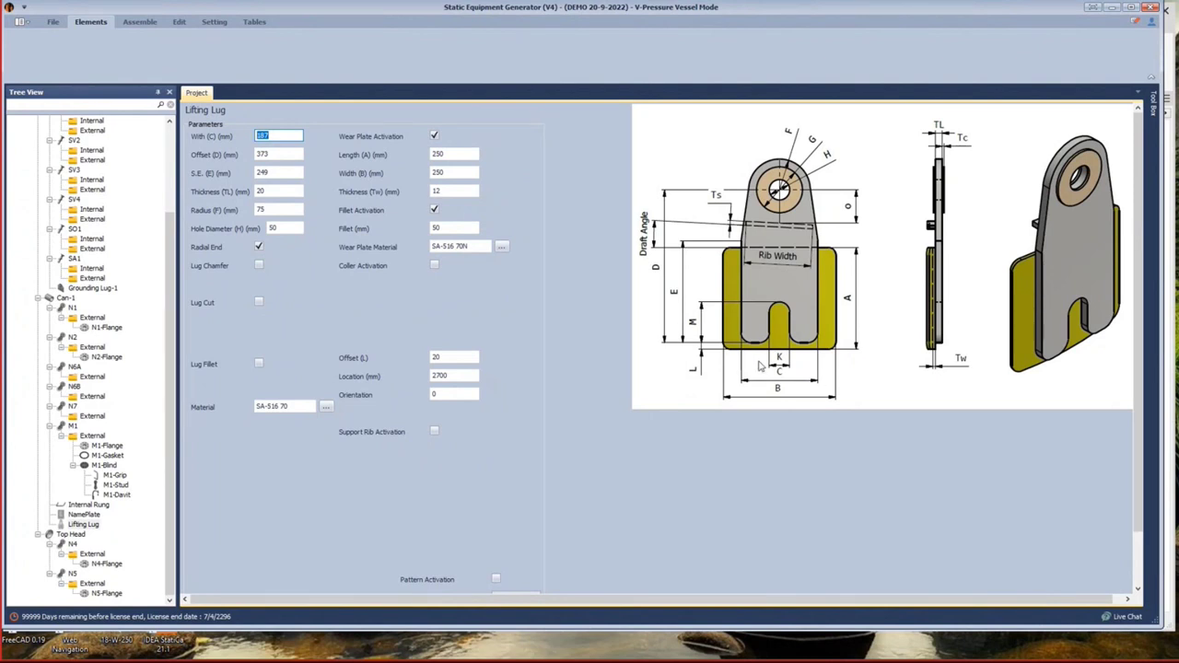
text(200)
key(Tab)
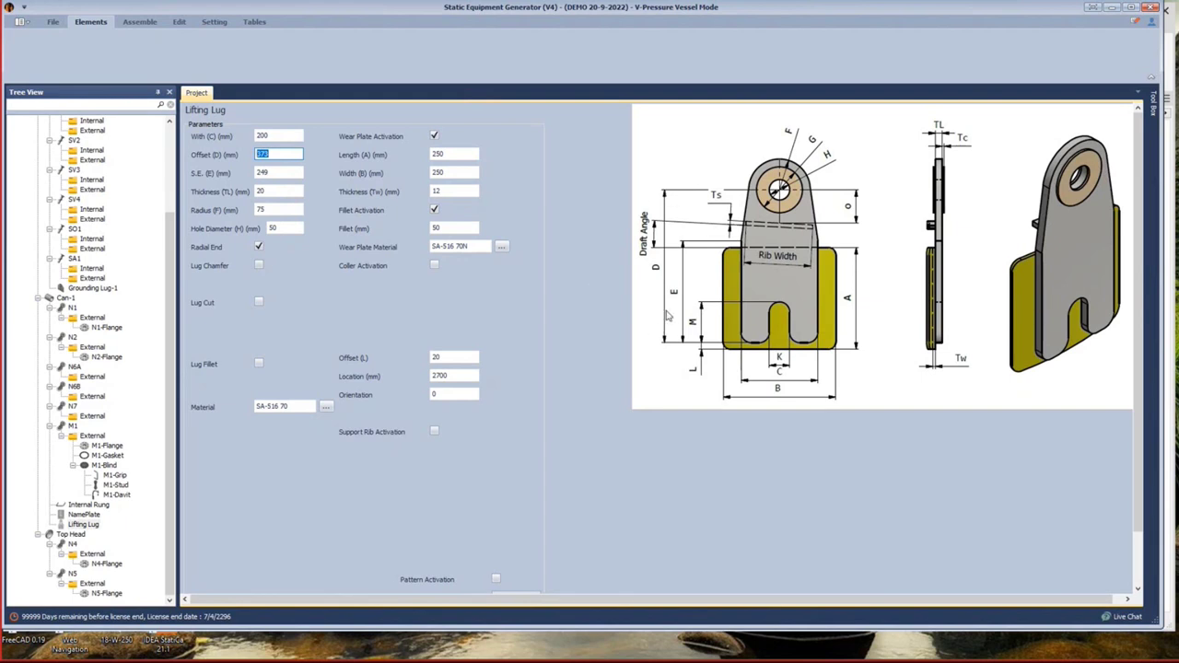
text(400)
key(Tab)
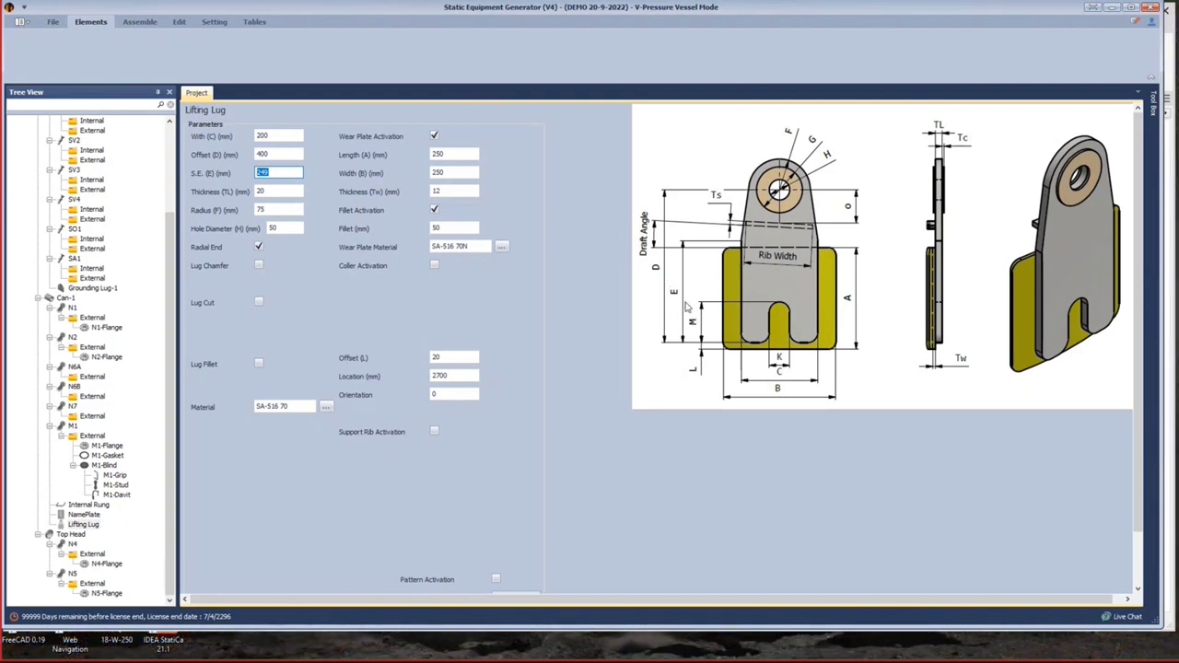
text(300)
Review the lug's thickness, radius and hole diameter, and set the lug material to SA-516 70N.
click(273, 191)
double_click(284, 192)
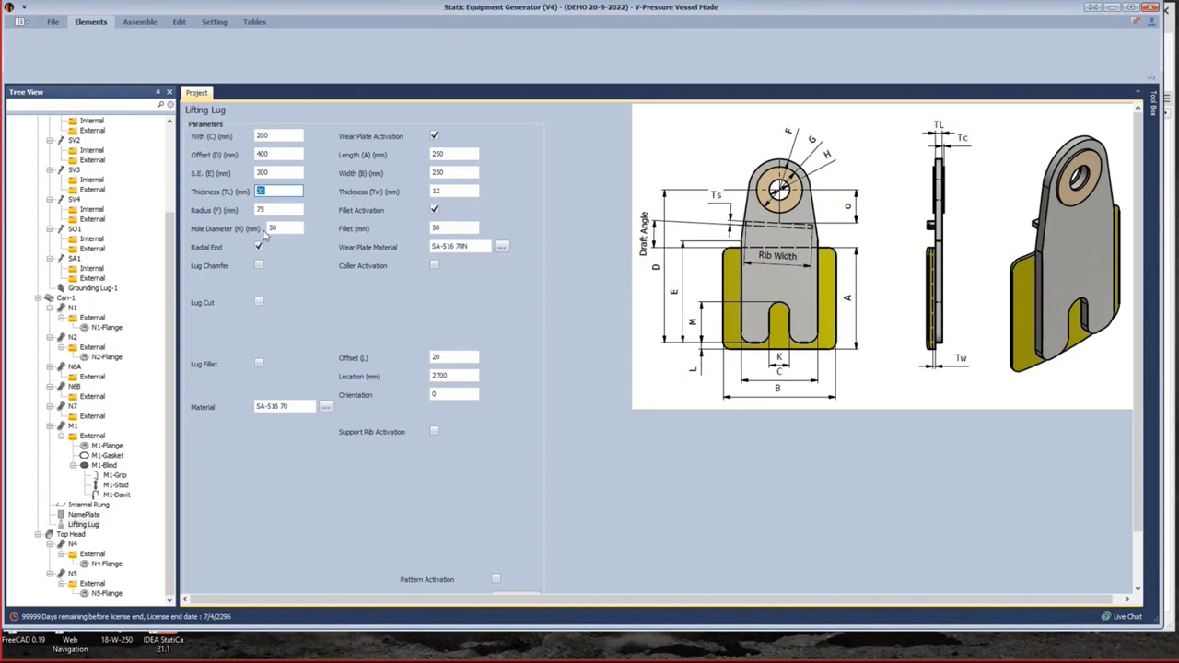
click(276, 210)
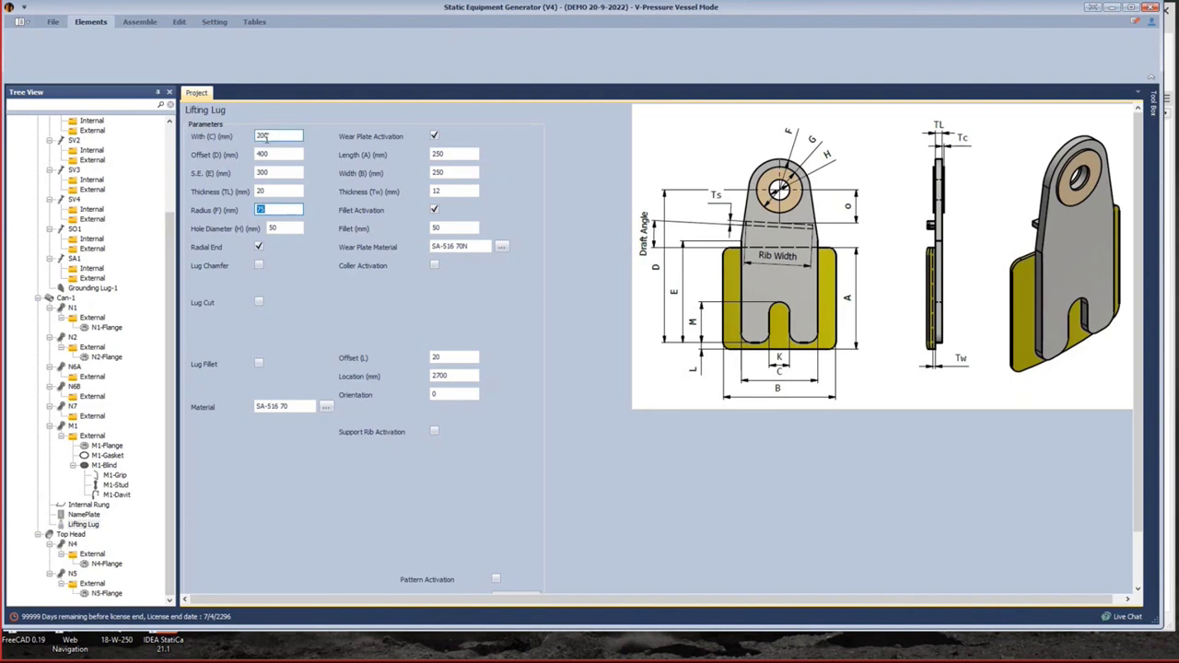
click(279, 229)
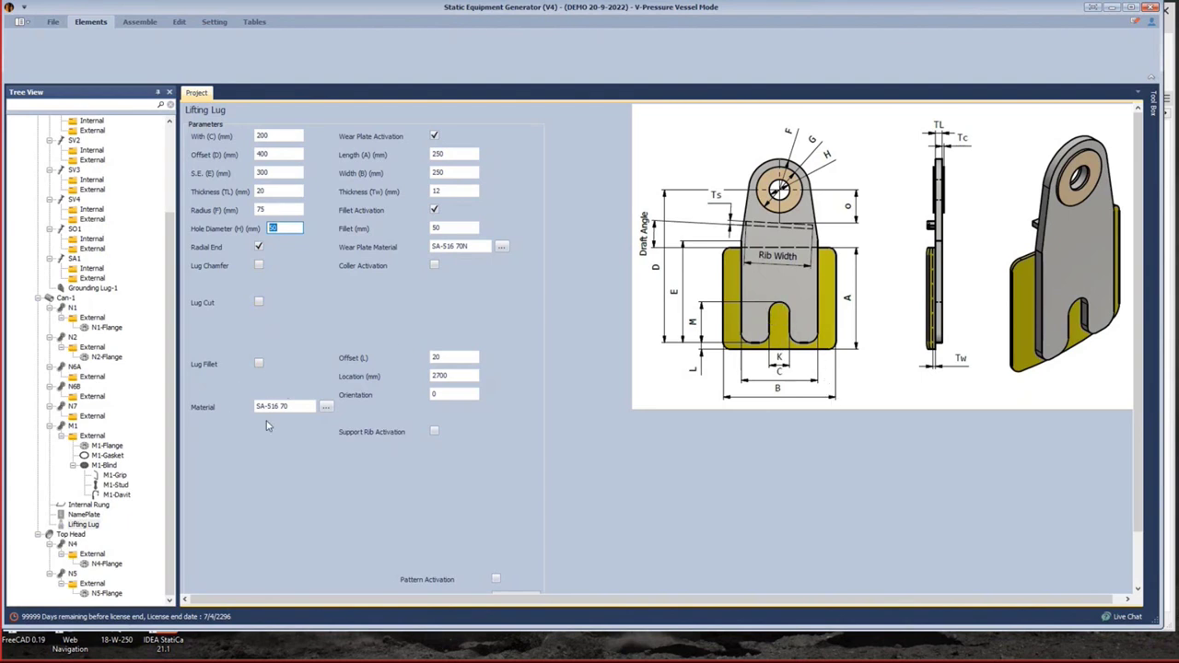
click(297, 406)
Activate the lug pattern with a quantity of 2, save the lifting lug and start its assembly in the Inventor model.
scroll(441, 419, down, 1)
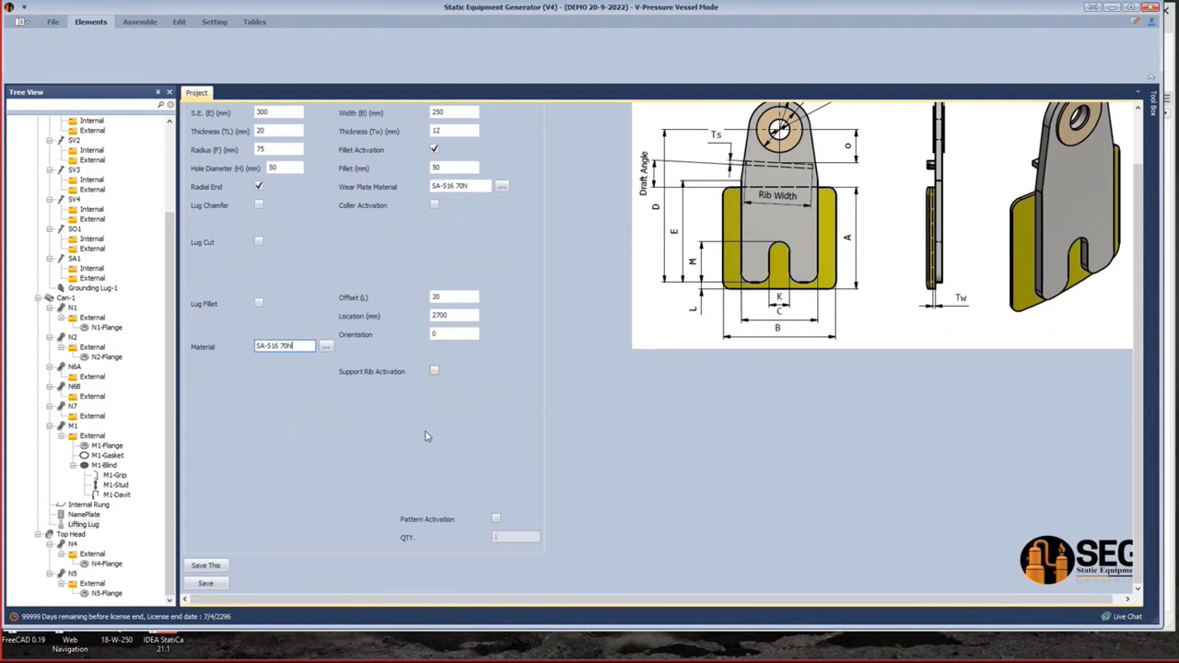
click(495, 519)
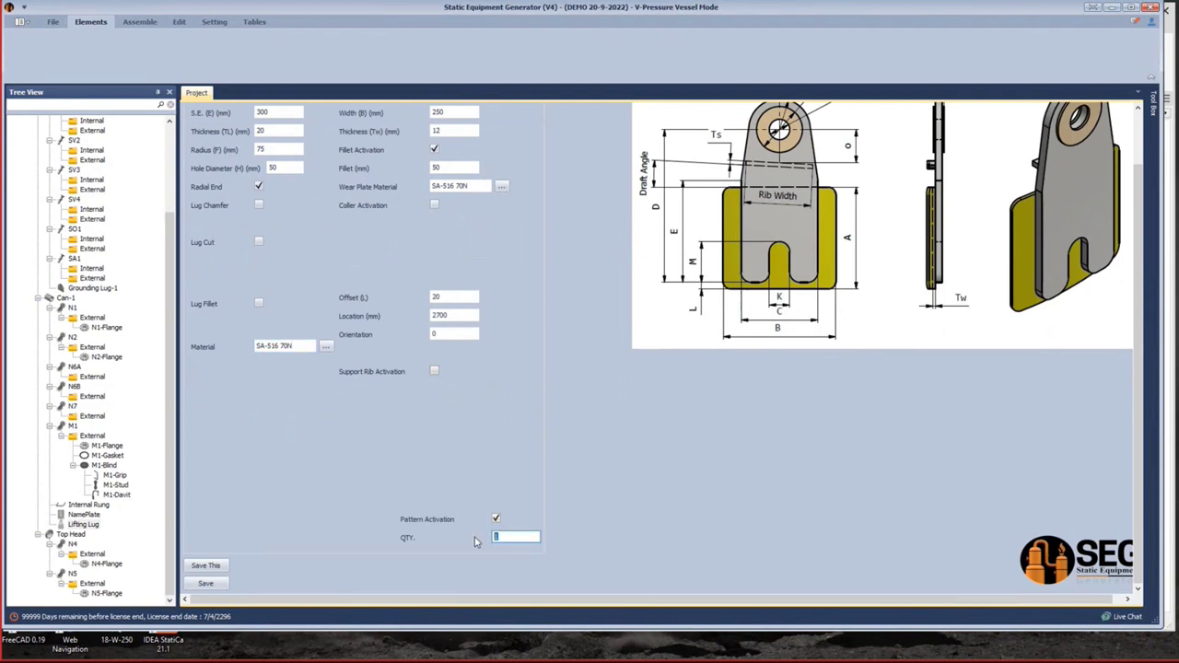
text(2)
click(206, 583)
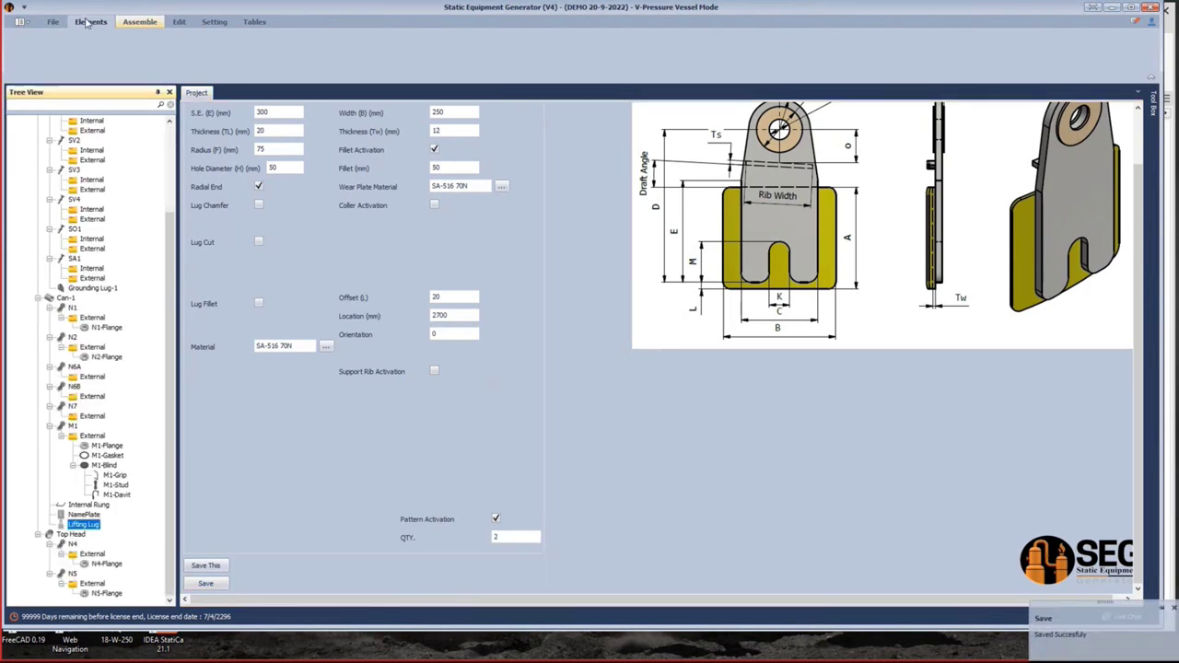
click(139, 21)
click(29, 46)
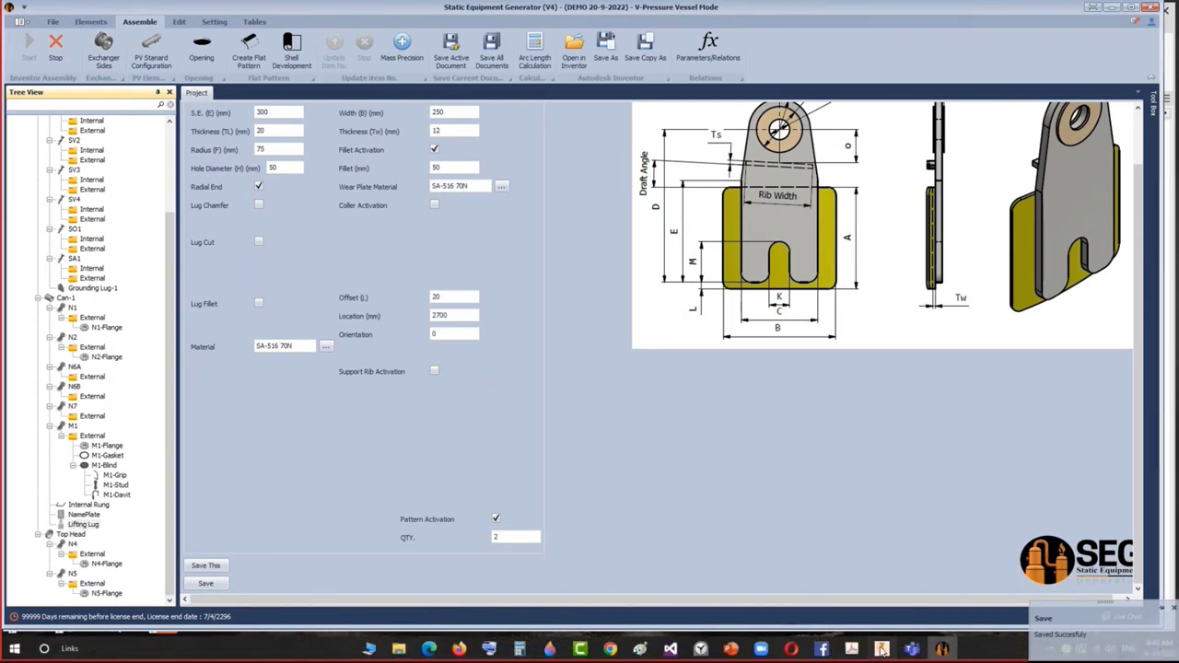
Switch to Inventor and examine how the lifting lug and its wear plate sit against the shell near the top head.
click(881, 649)
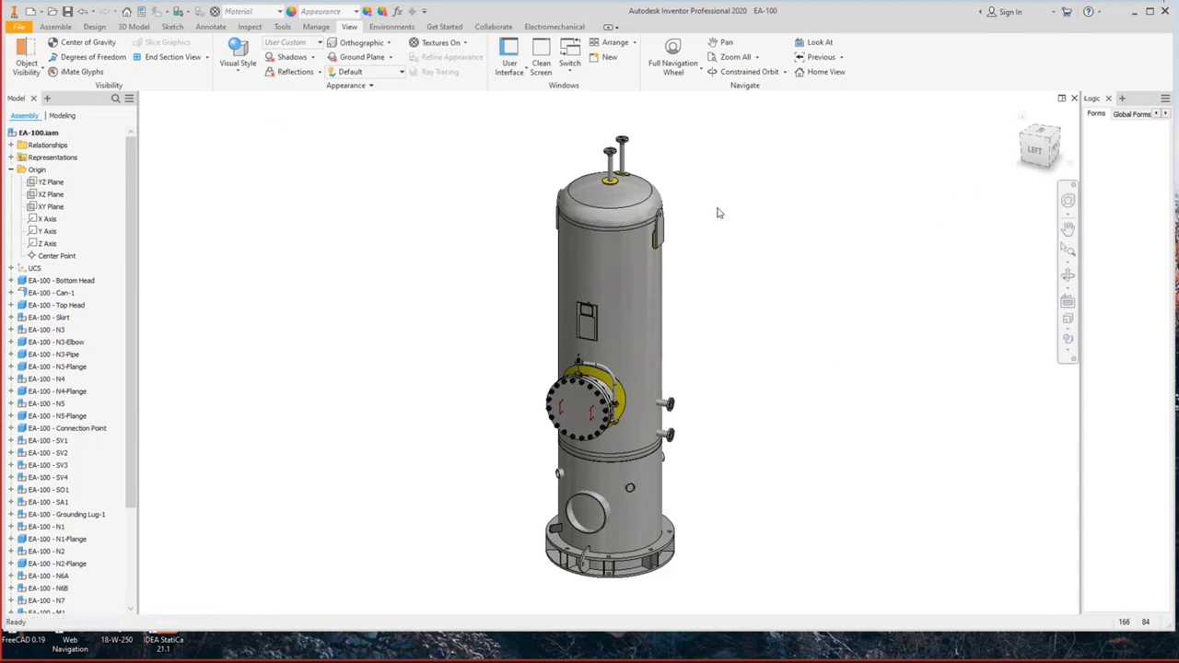
scroll(626, 236, down, 5)
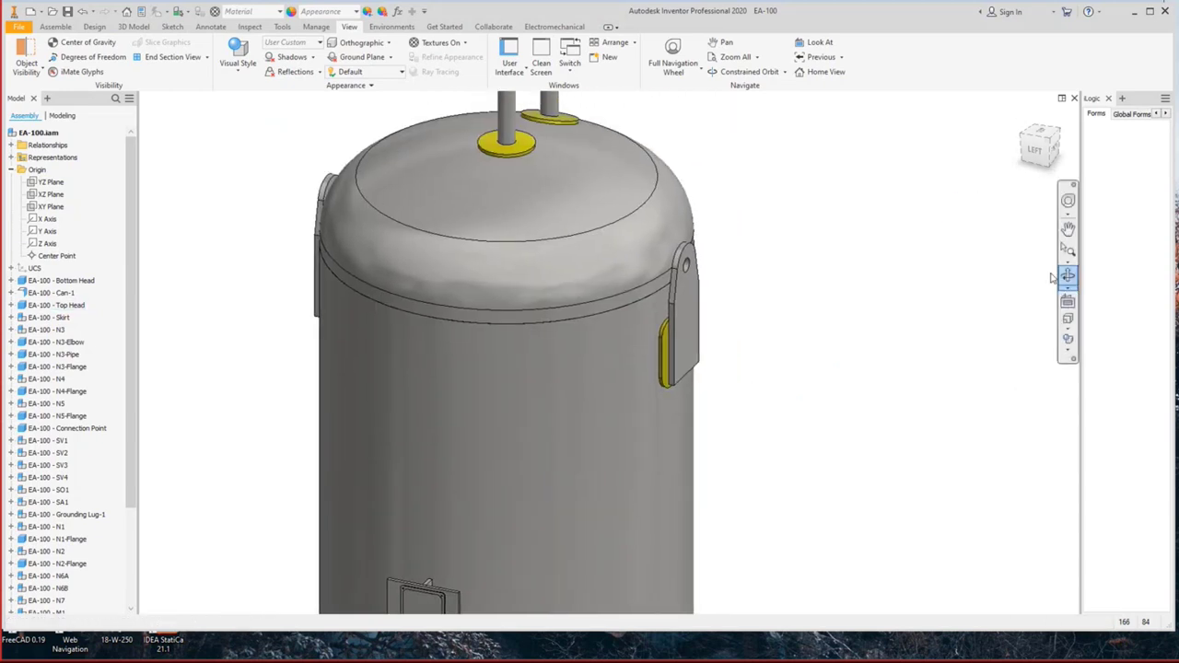
click(1067, 274)
scroll(702, 235, down, 3)
scroll(702, 235, up, 2)
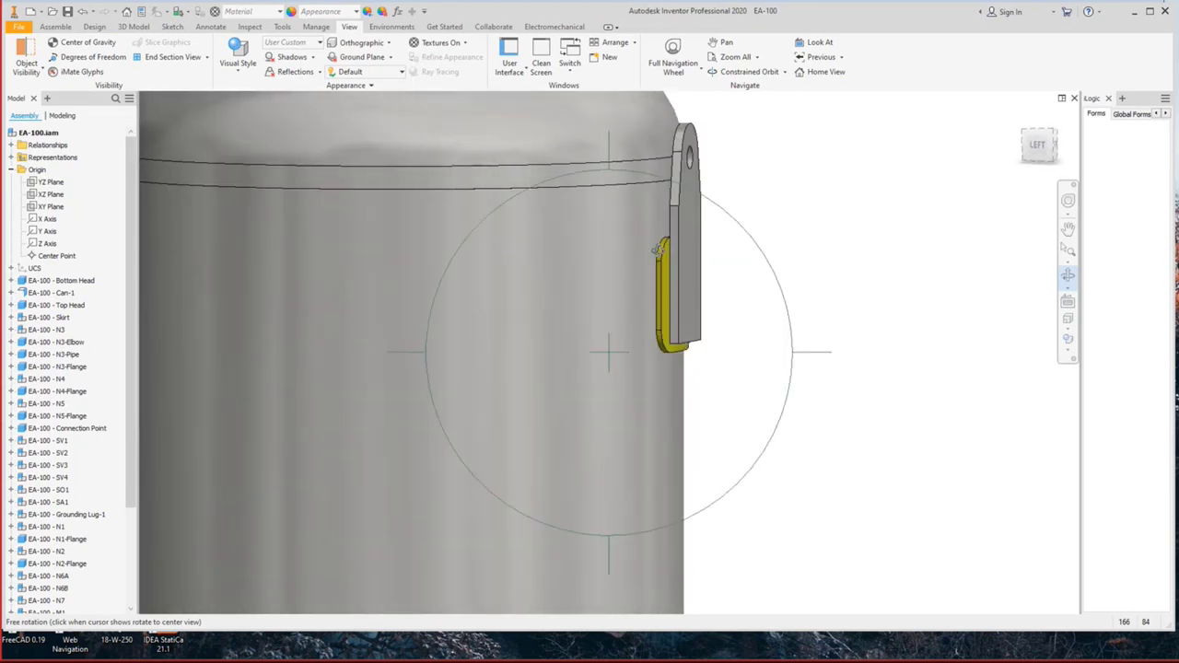
scroll(702, 235, down, 3)
drag(672, 315, 771, 271)
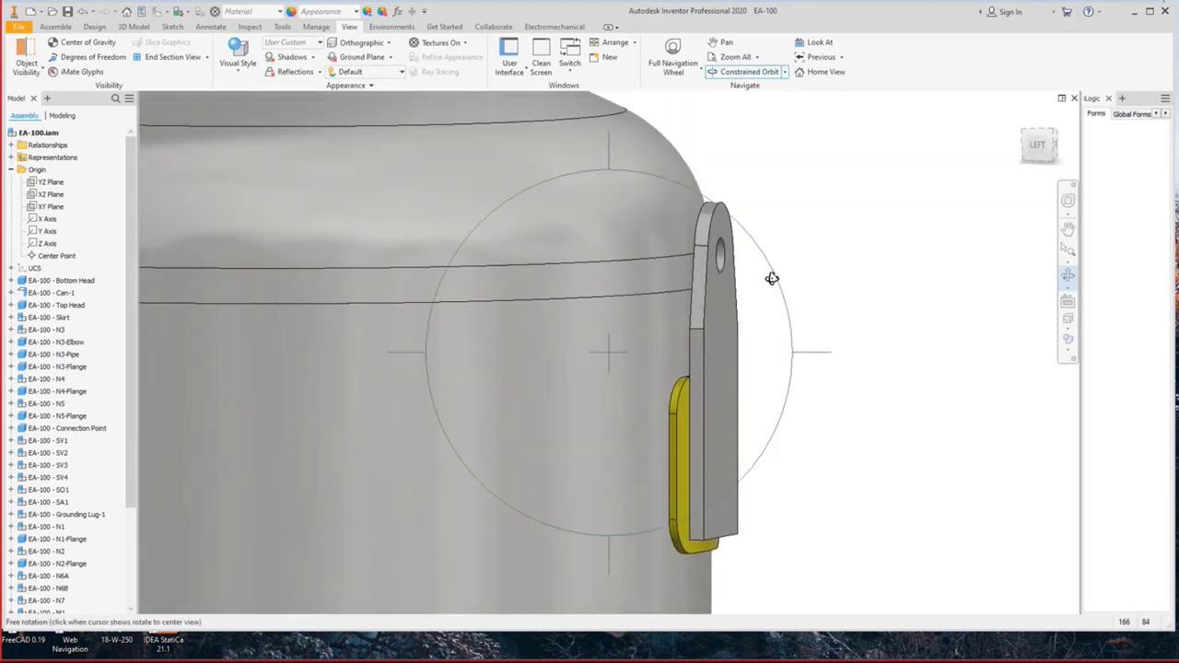
key(Escape)
Measure the distance from the wear plate's upper edge face to the circular seam edge between Can-1 and the top head.
click(249, 25)
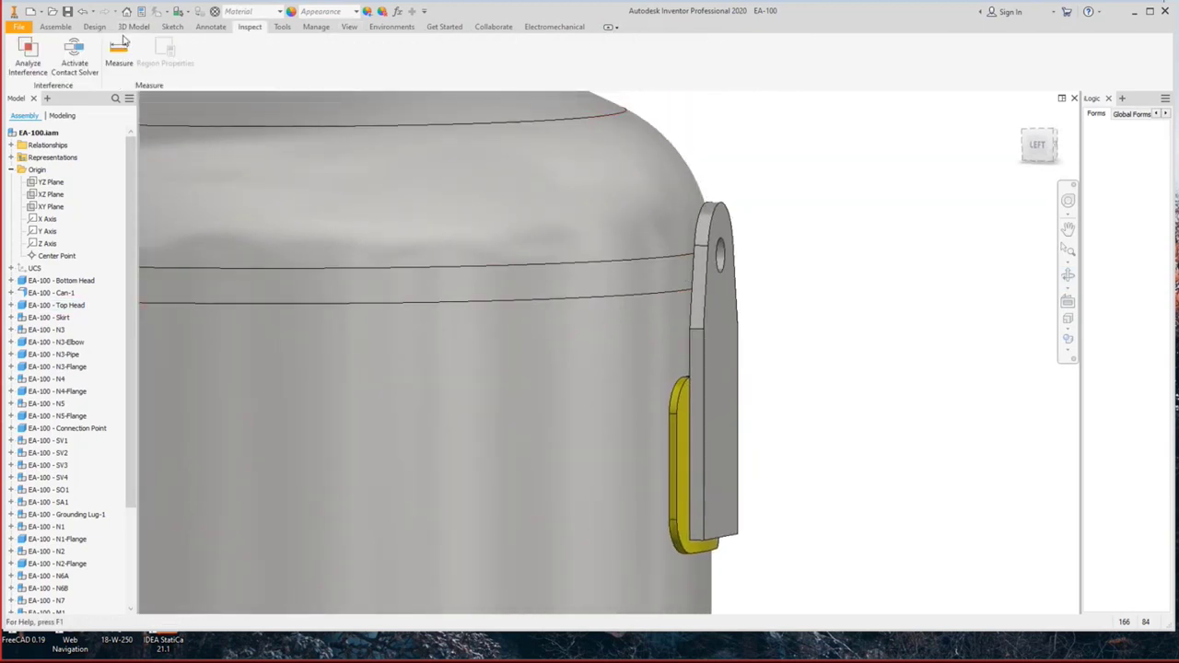
click(119, 51)
scroll(728, 318, down, 3)
click(1067, 274)
drag(700, 350, 634, 363)
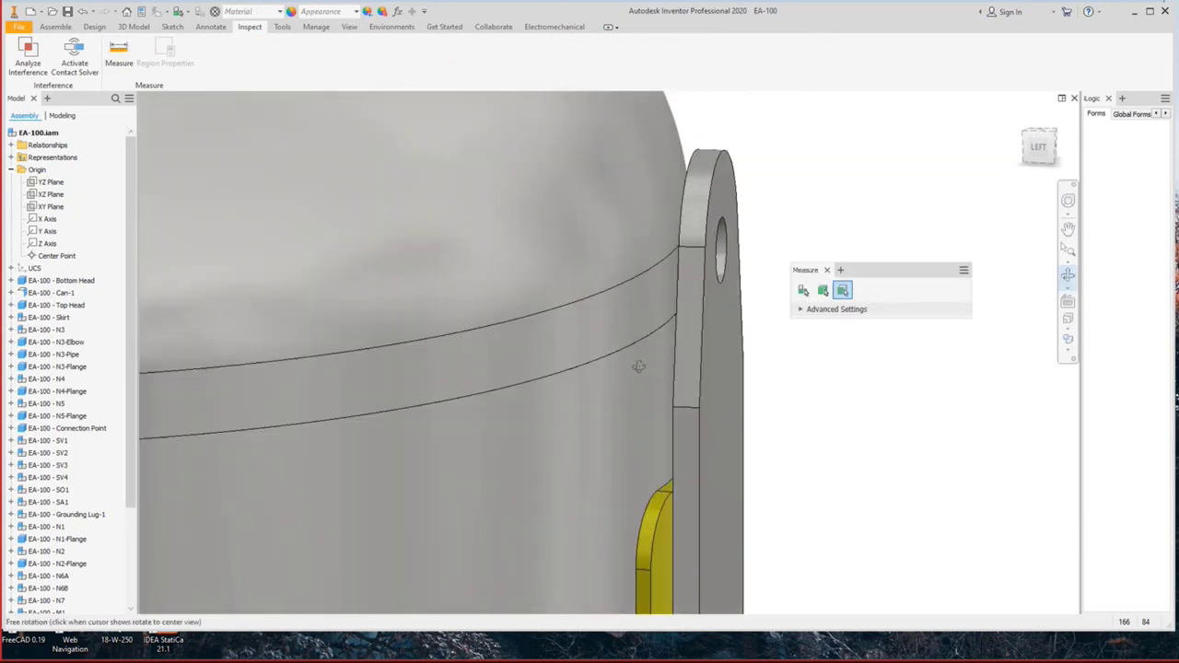
right_click(636, 368)
click(679, 367)
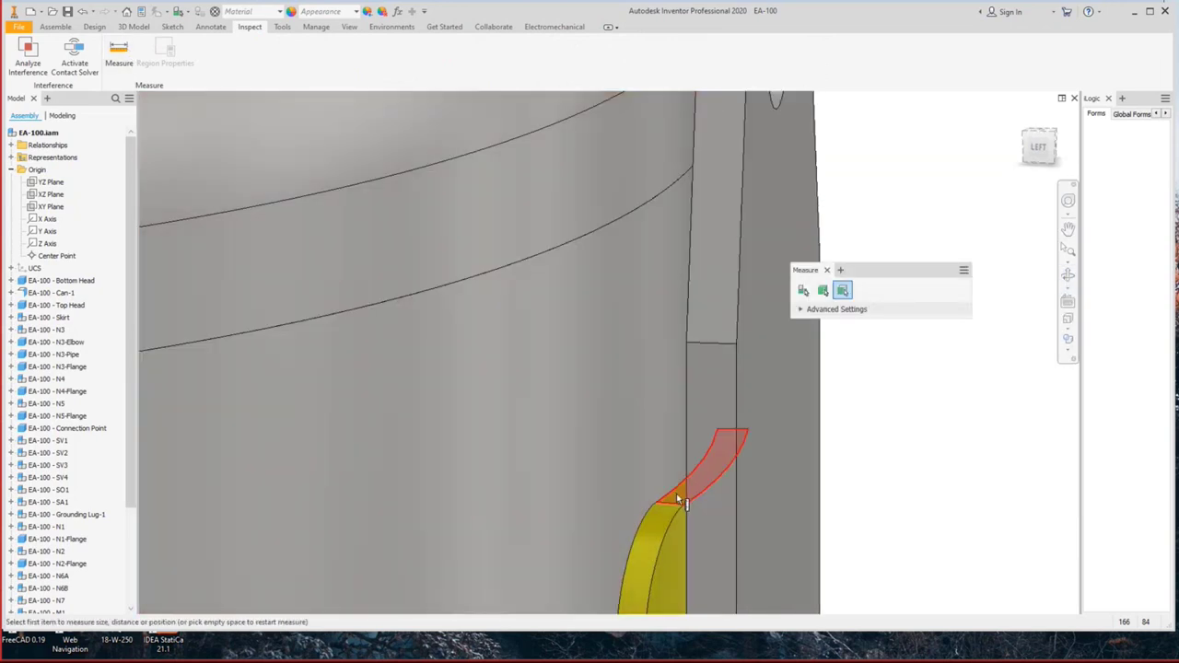
click(676, 491)
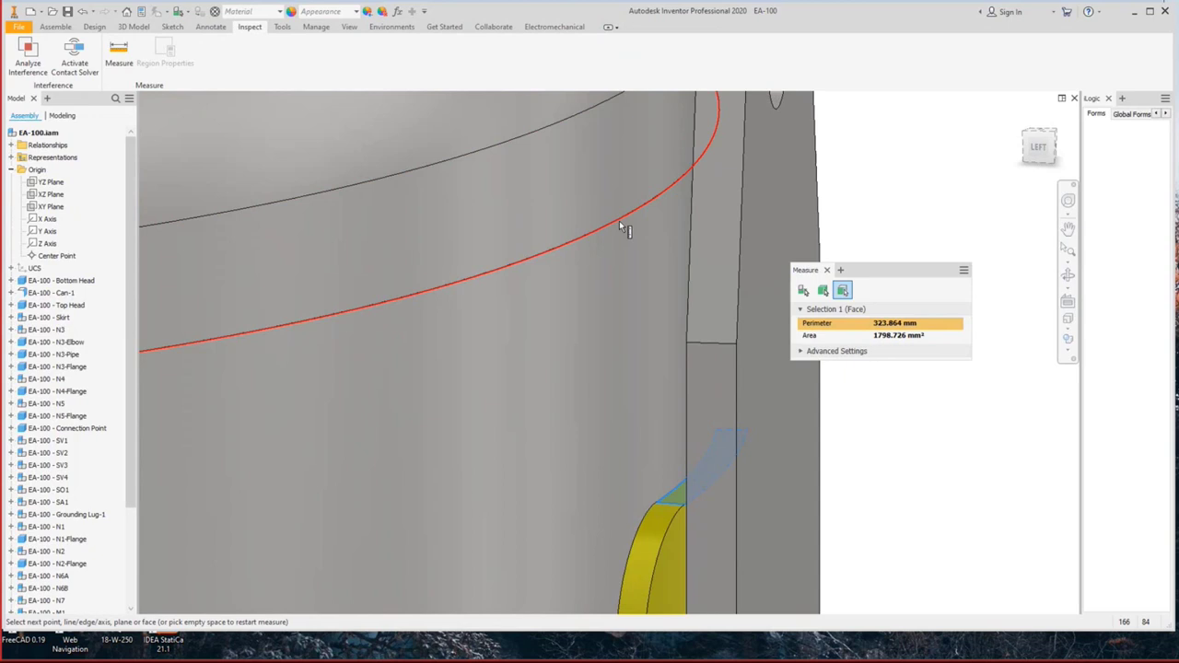
click(620, 223)
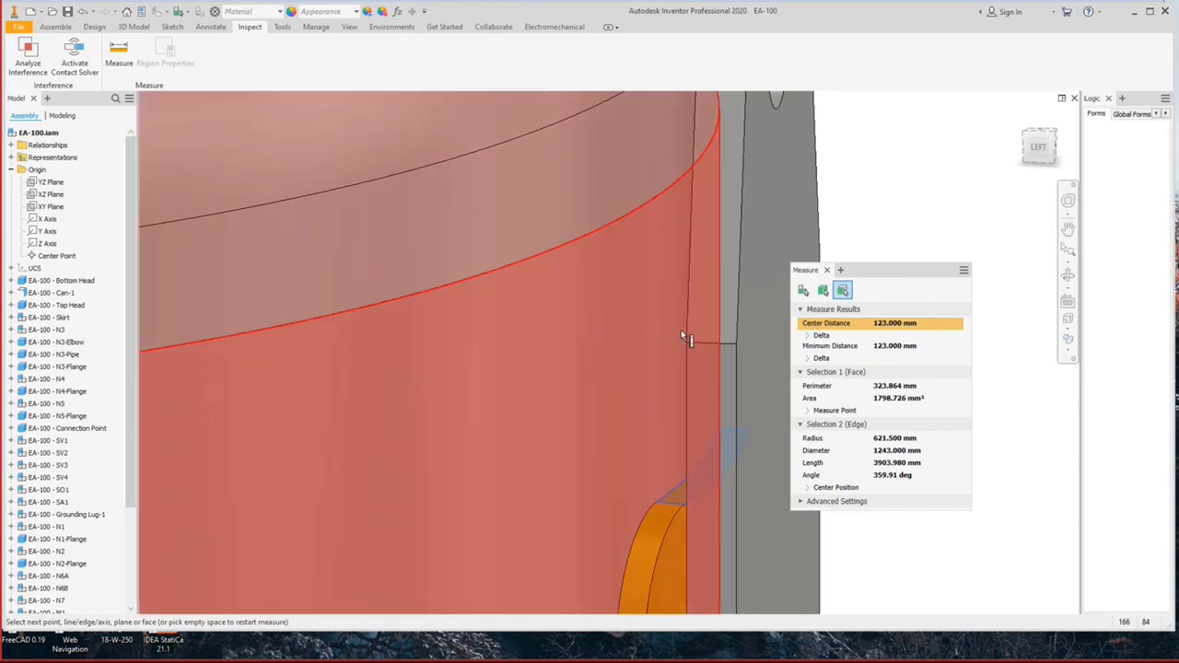
scroll(681, 330, down, 3)
middle_drag(678, 373, 697, 226)
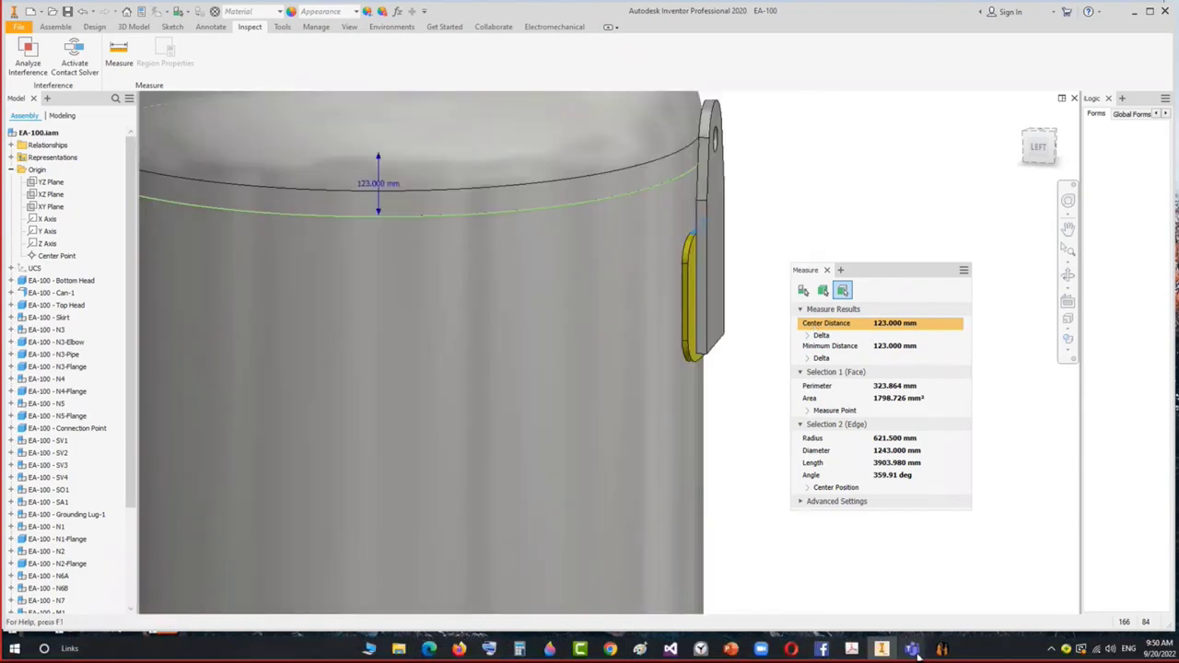
mouse_move(939, 656)
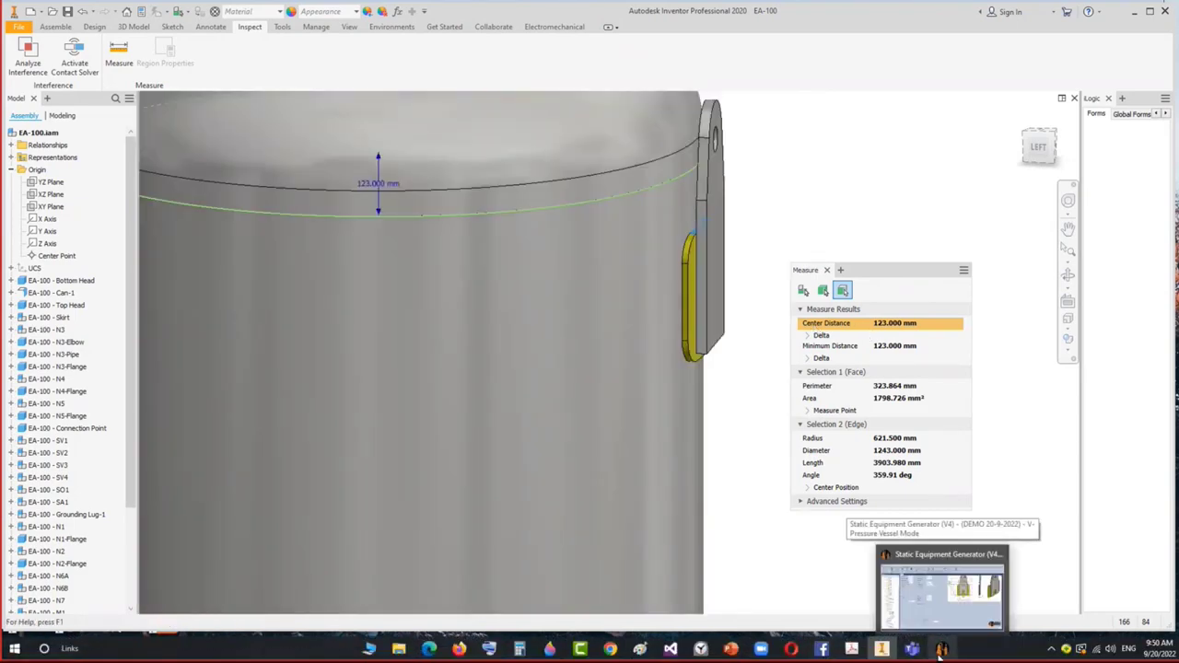
Switch to Static Equipment Generator, set the lifting lug's location to 2773 mm and save it.
click(940, 652)
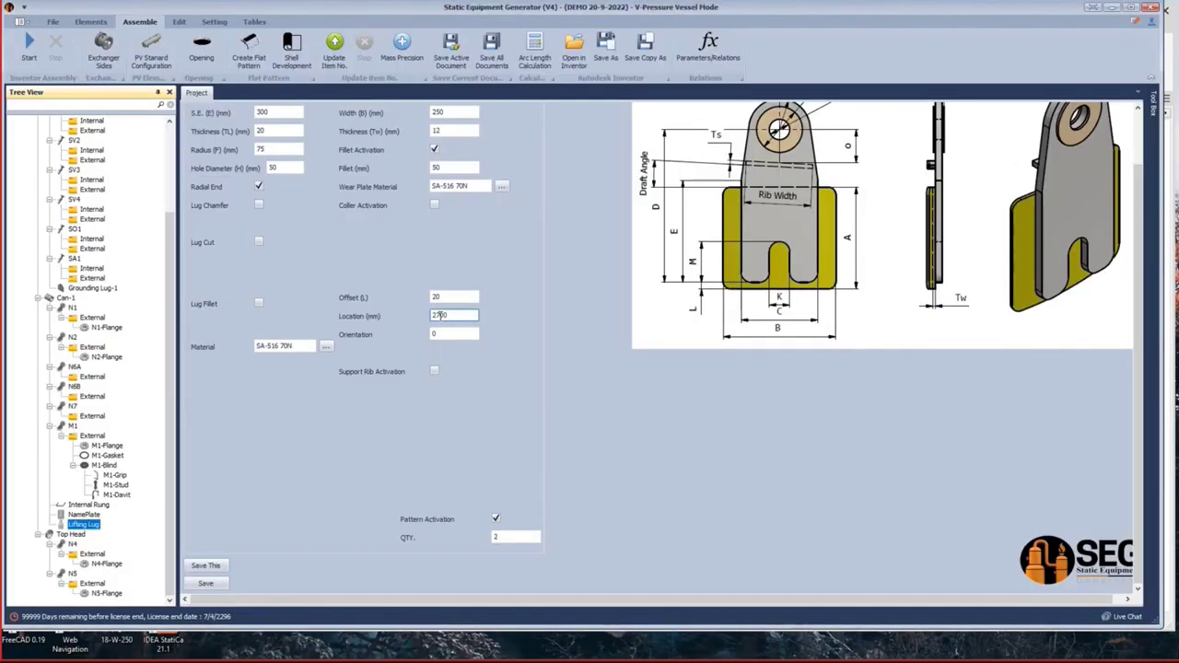
drag(441, 315, 468, 315)
text(73)
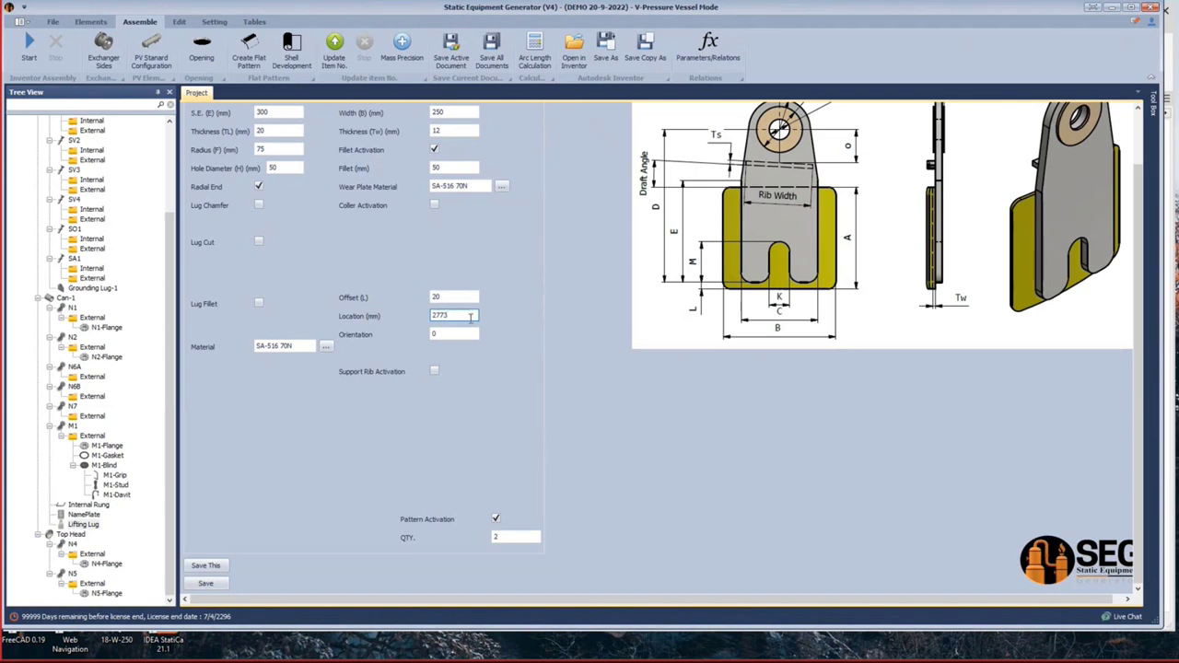
click(211, 584)
Activate the lug's support rib with a 200 mm width and 1200 mm cut ID, save the lug and start its assembly.
click(433, 371)
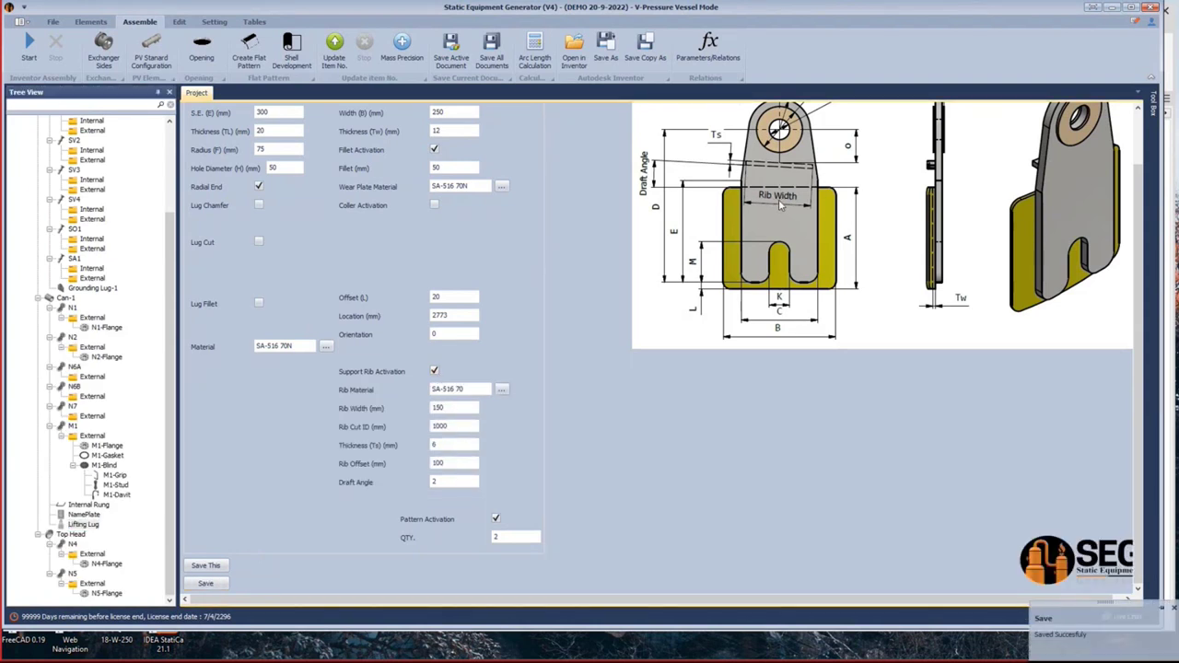
click(460, 405)
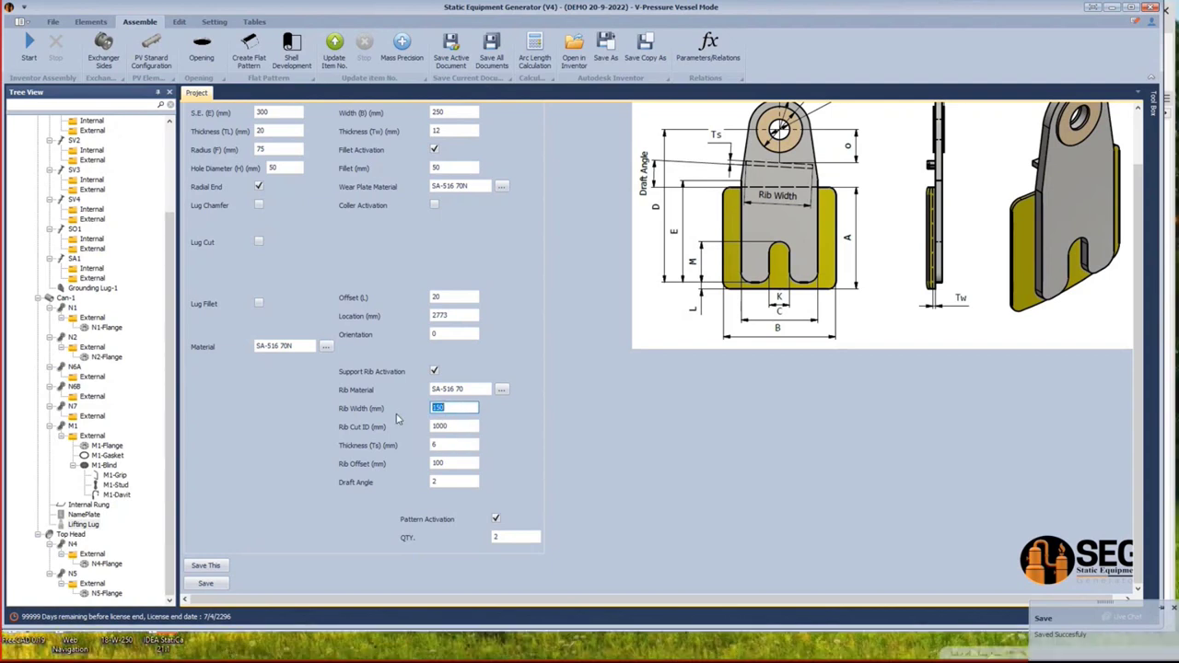
text(200)
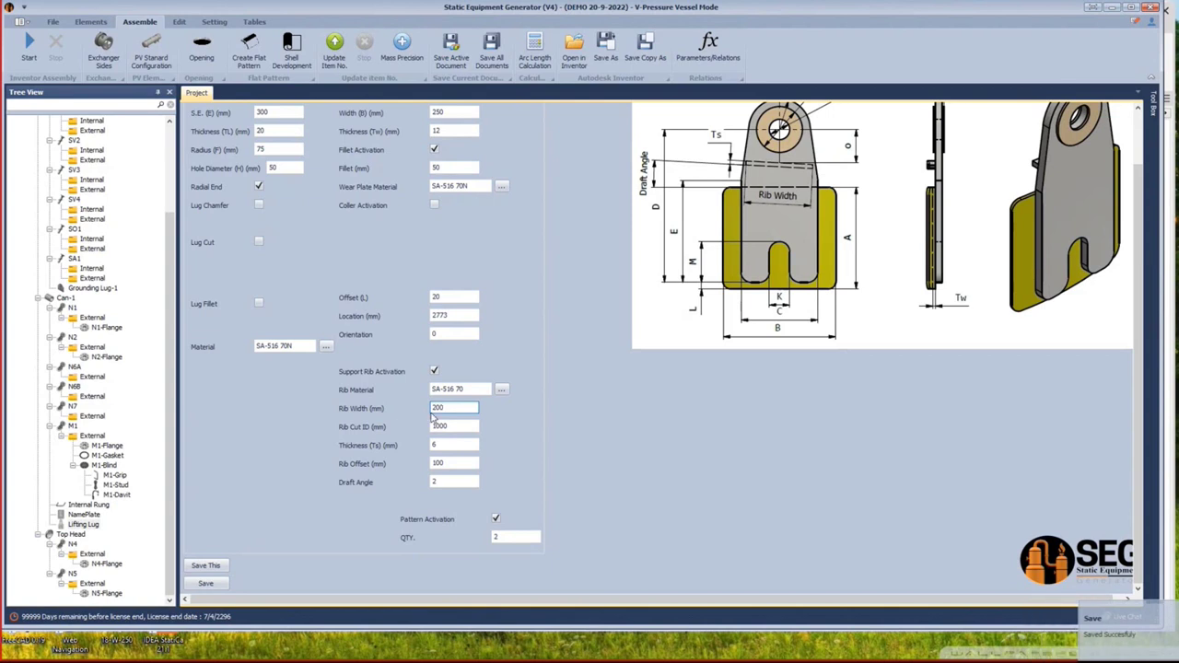
key(Tab)
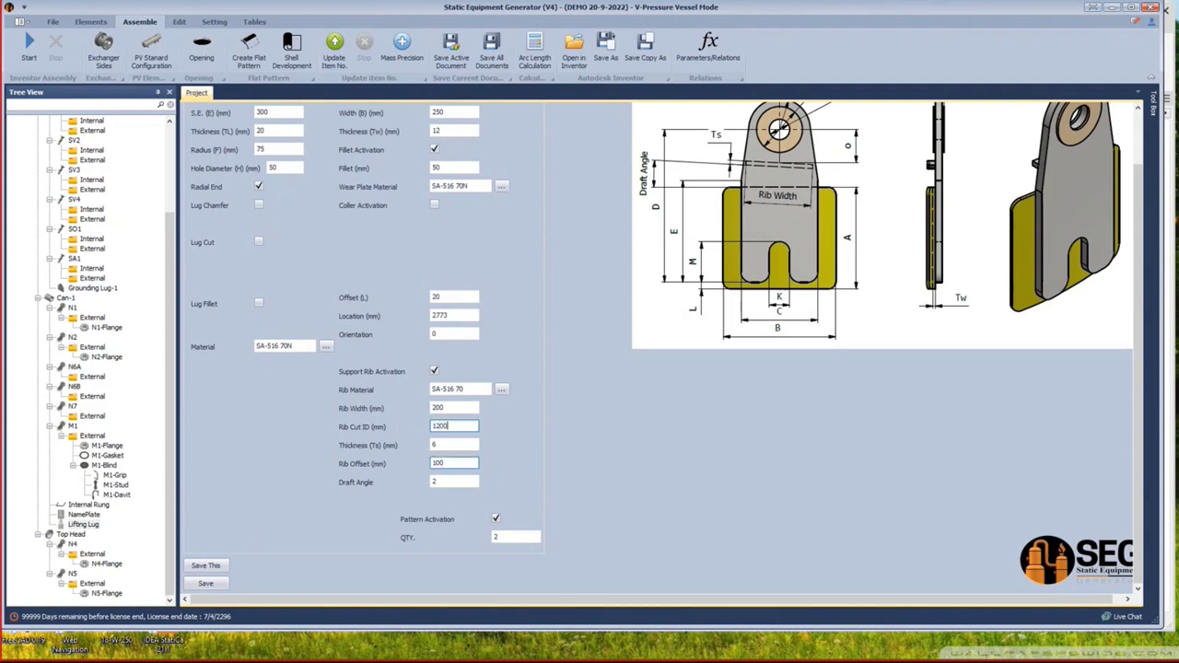
key(Tab)
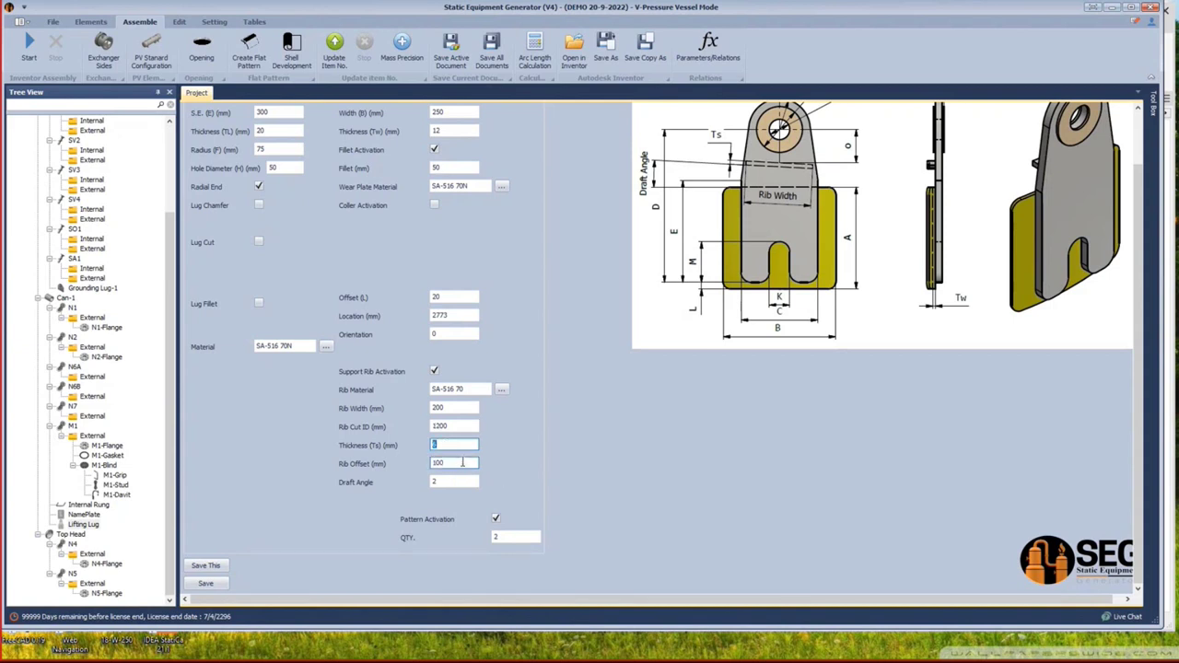
key(Tab)
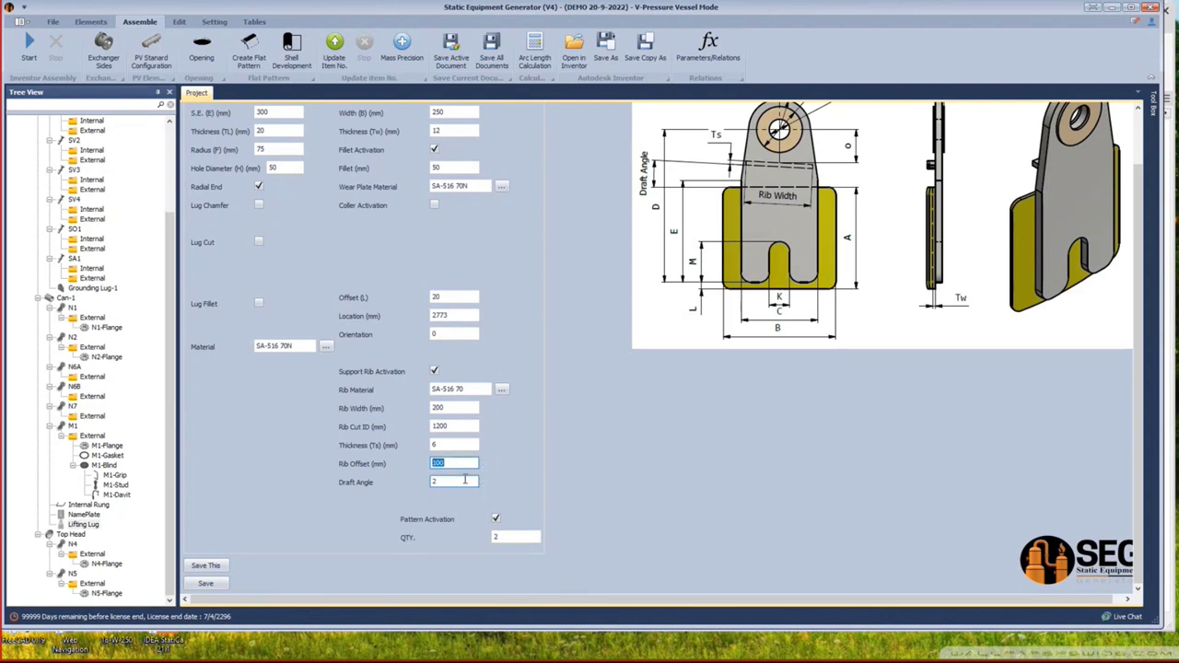
key(Tab)
click(204, 583)
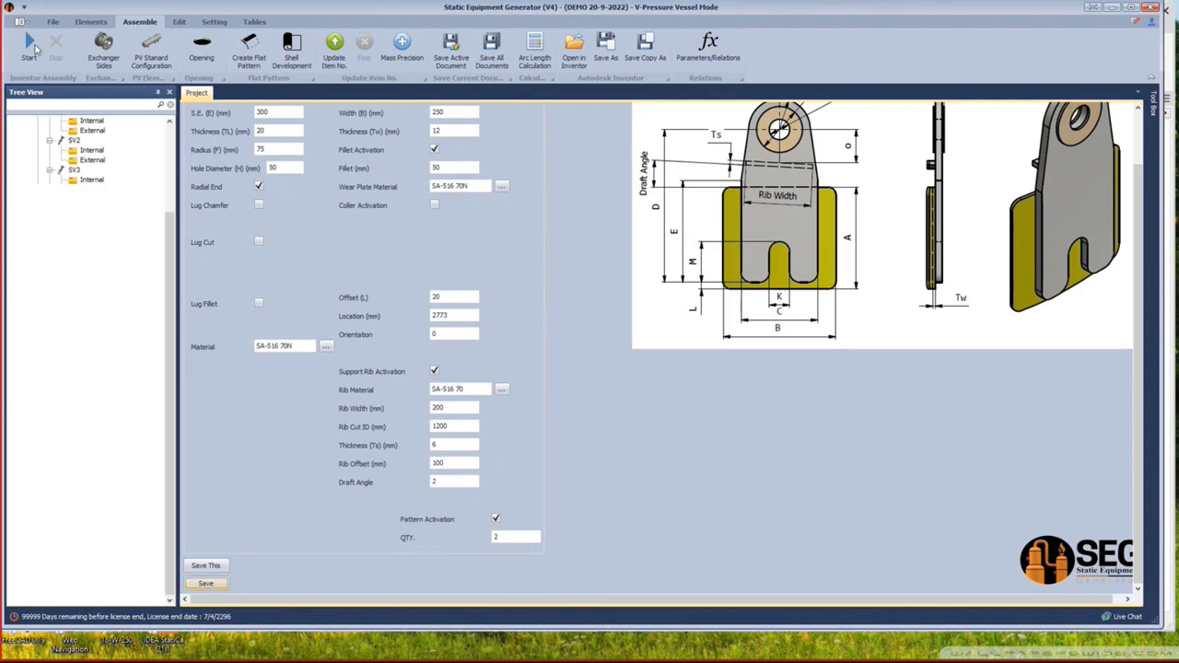
click(30, 46)
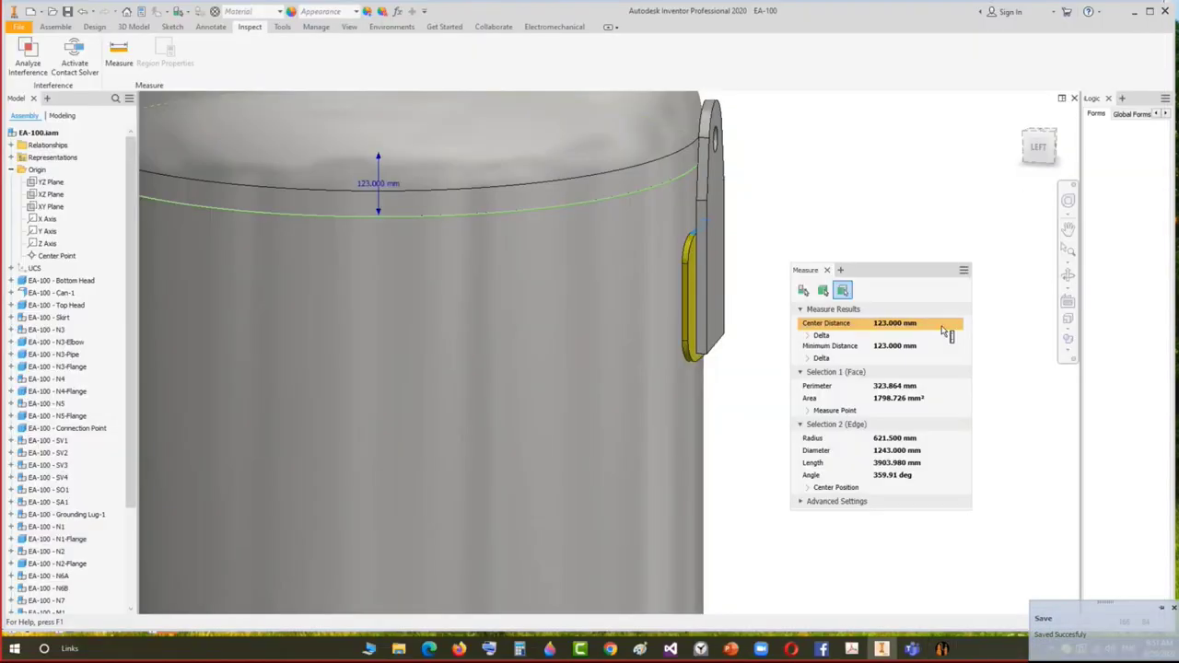
Close the previous measurement and examine how the repositioned lifting lugs and their support ribs sit against the shell near the top head.
key(Home)
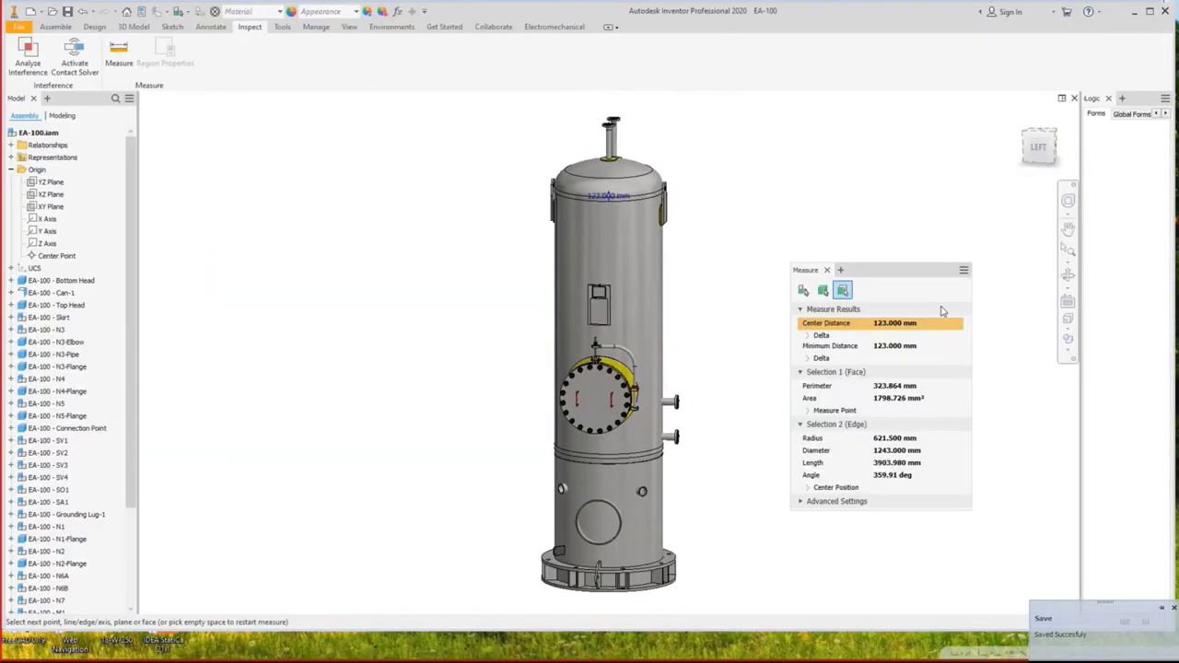
click(827, 270)
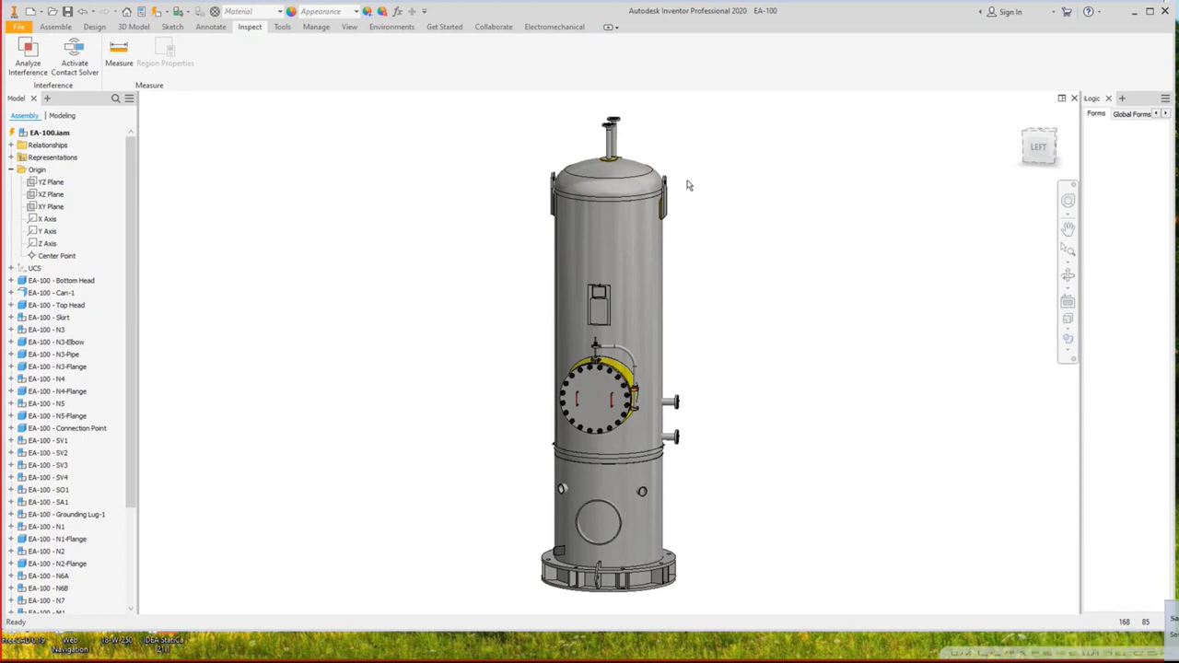
scroll(685, 180, up, 3)
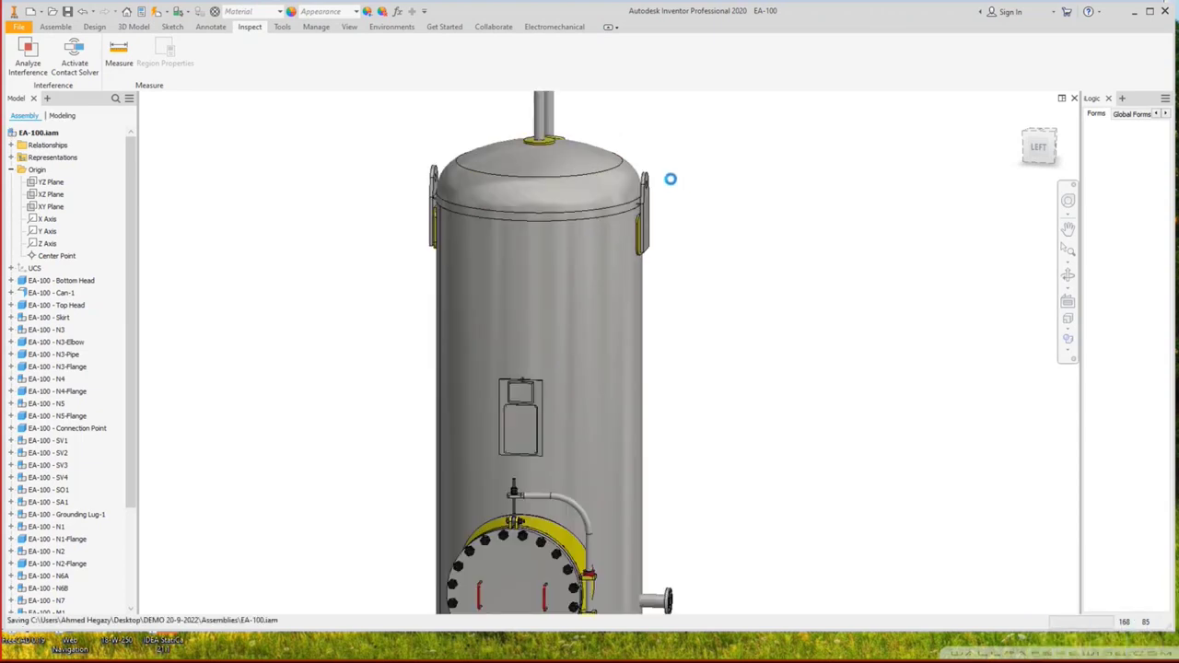
scroll(671, 180, down, 3)
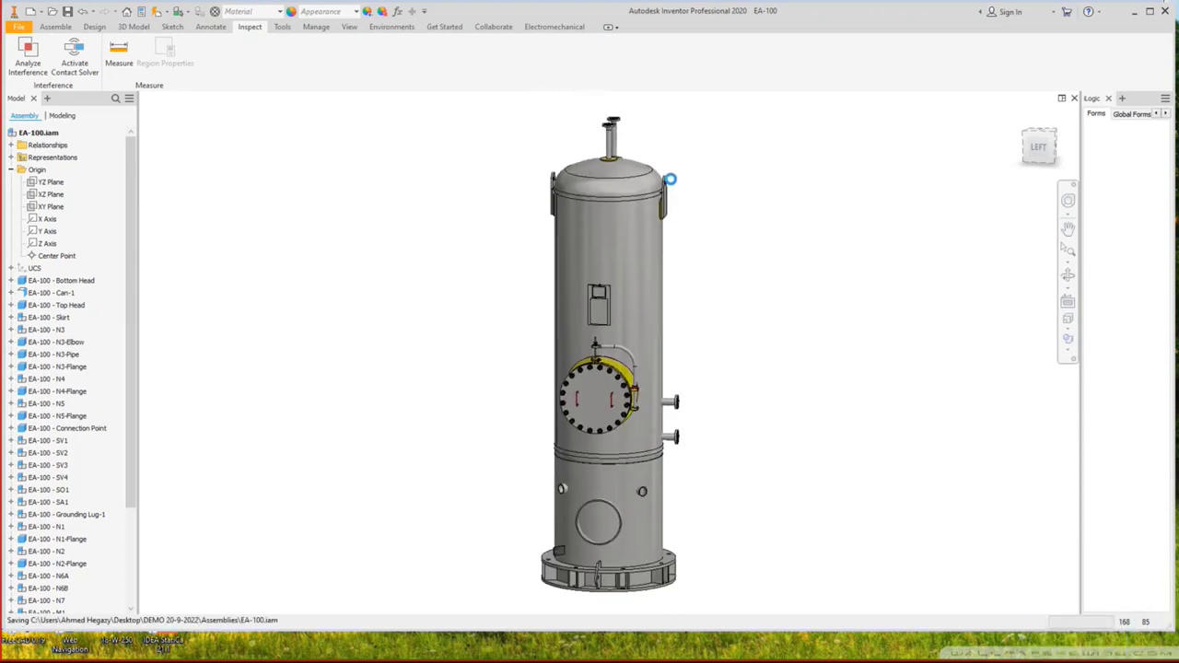
scroll(670, 185, up, 3)
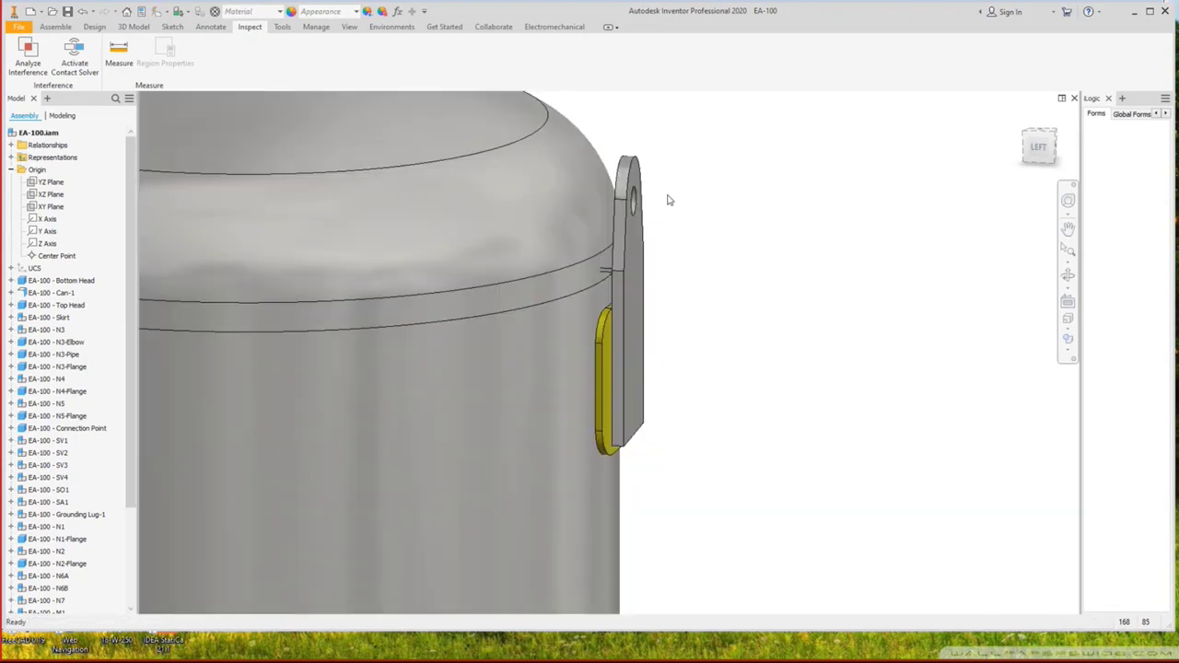
click(1068, 275)
scroll(658, 244, down, 3)
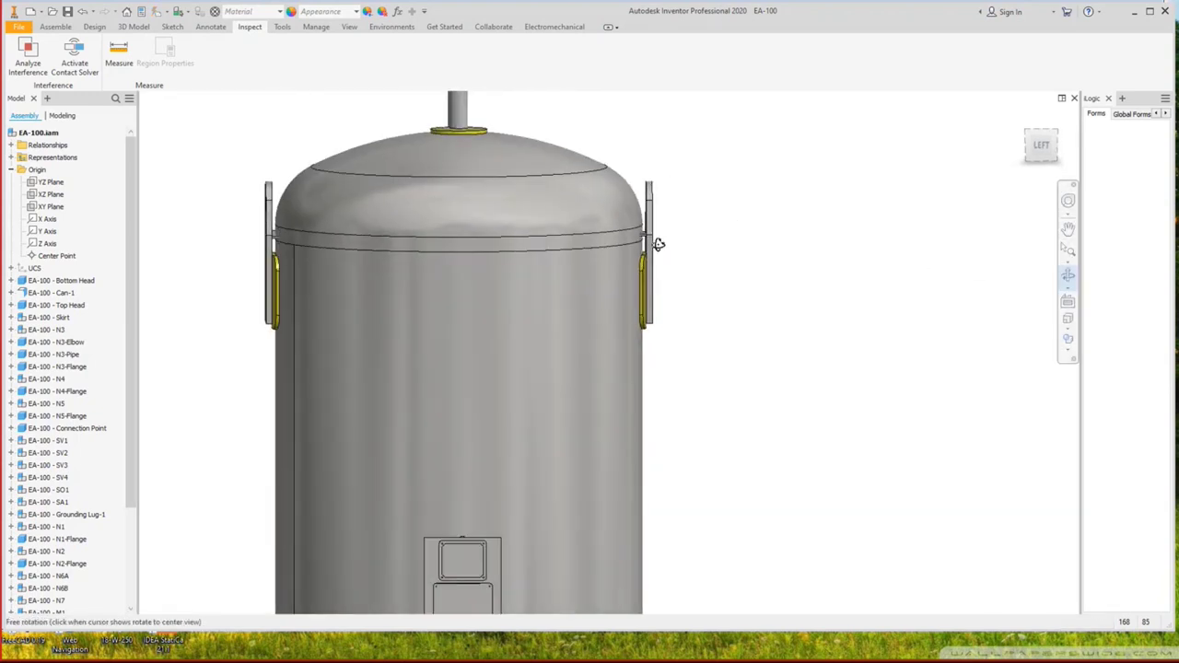
scroll(658, 244, up, 3)
drag(658, 244, 706, 274)
key(Escape)
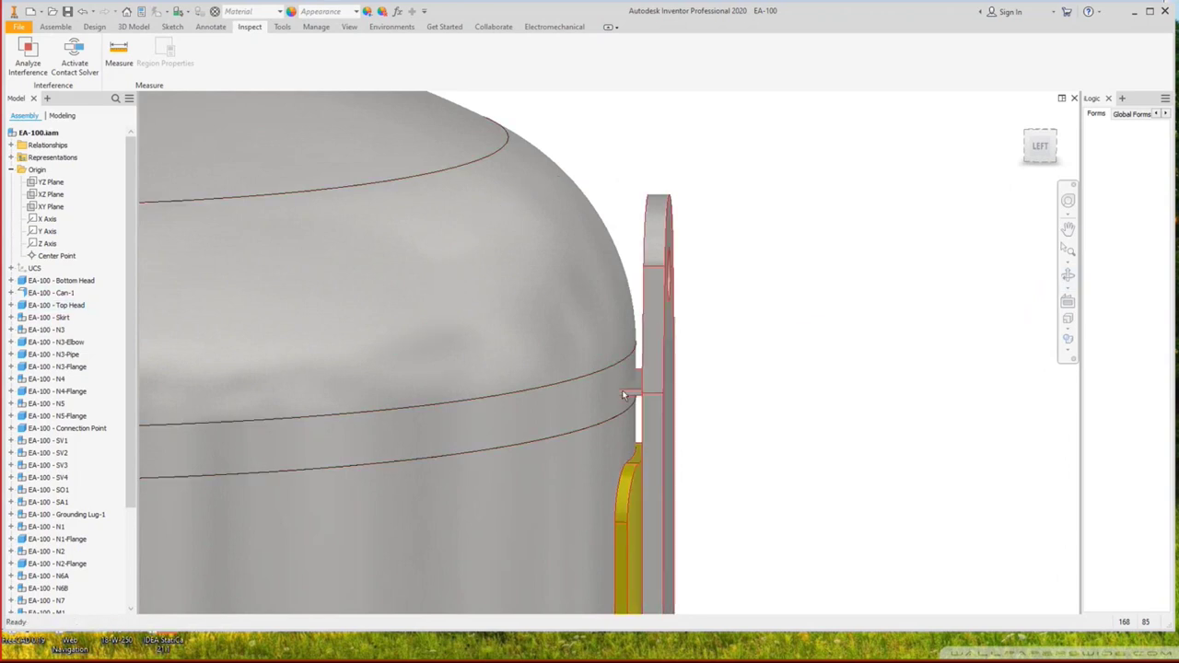
shift+middle_drag(623, 395, 808, 298)
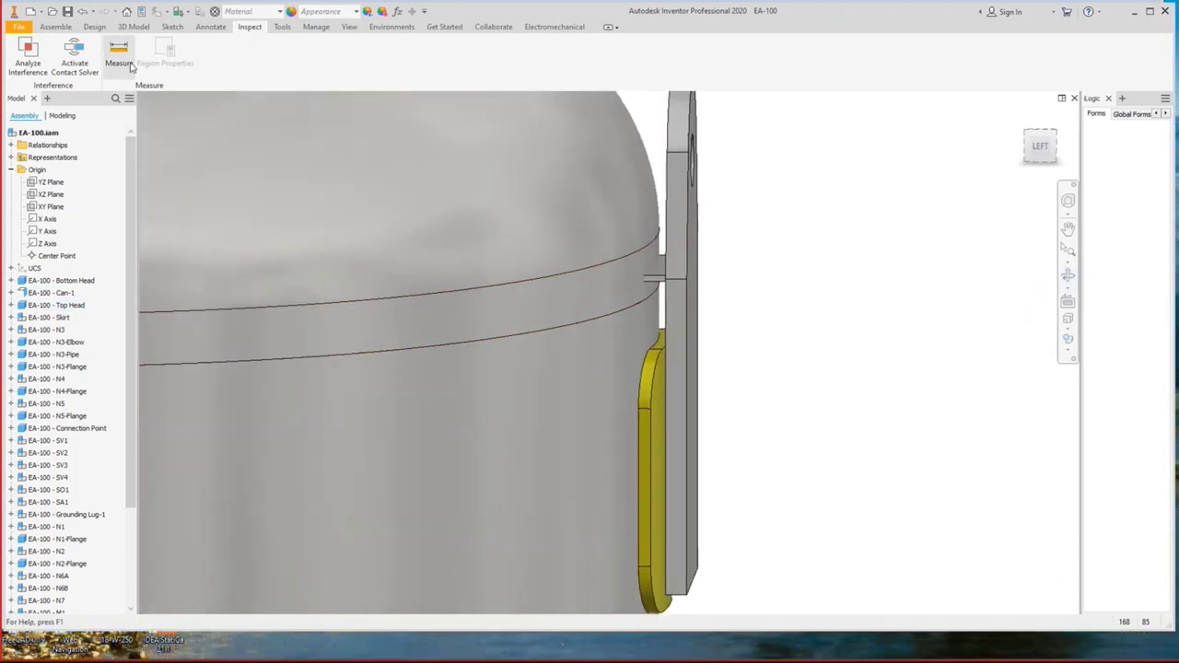
Measure the distance from the wear plate's upper edge face to the seam edge between Can-1 and the top head.
click(129, 63)
click(669, 362)
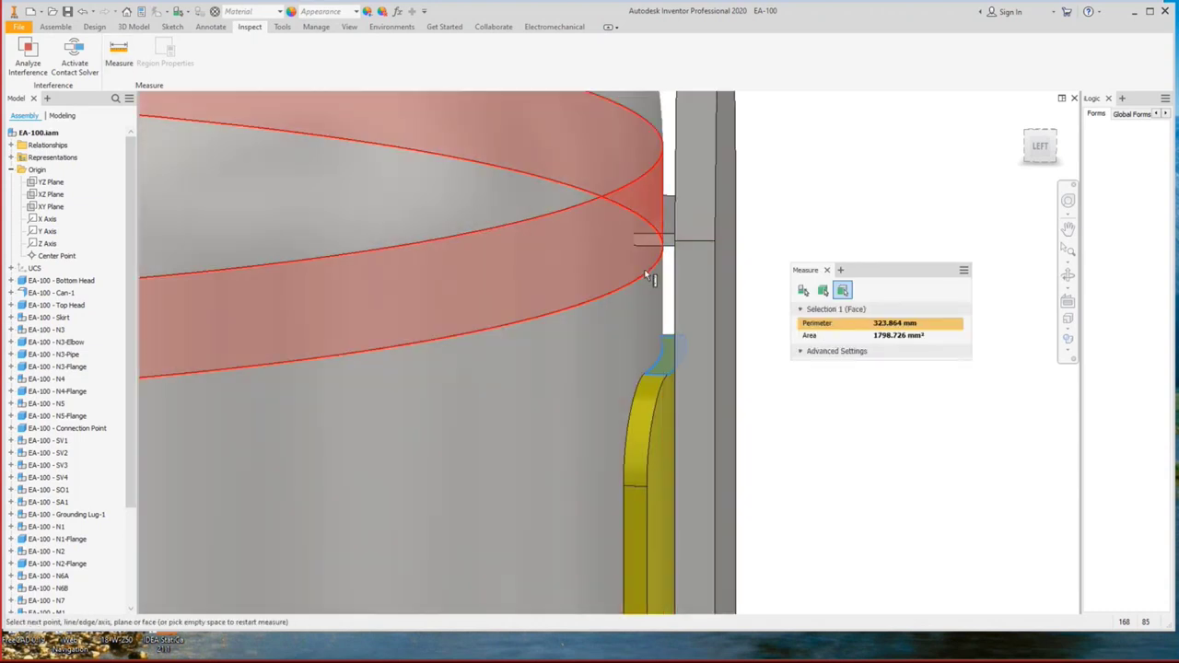
click(644, 269)
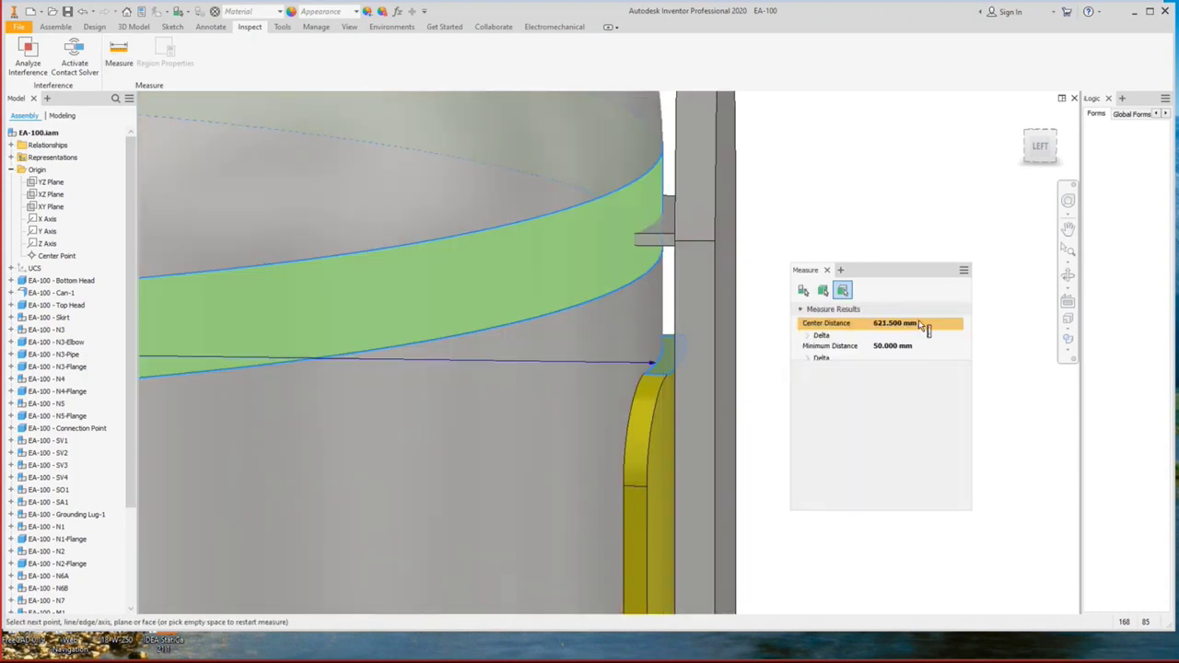
click(674, 355)
click(651, 281)
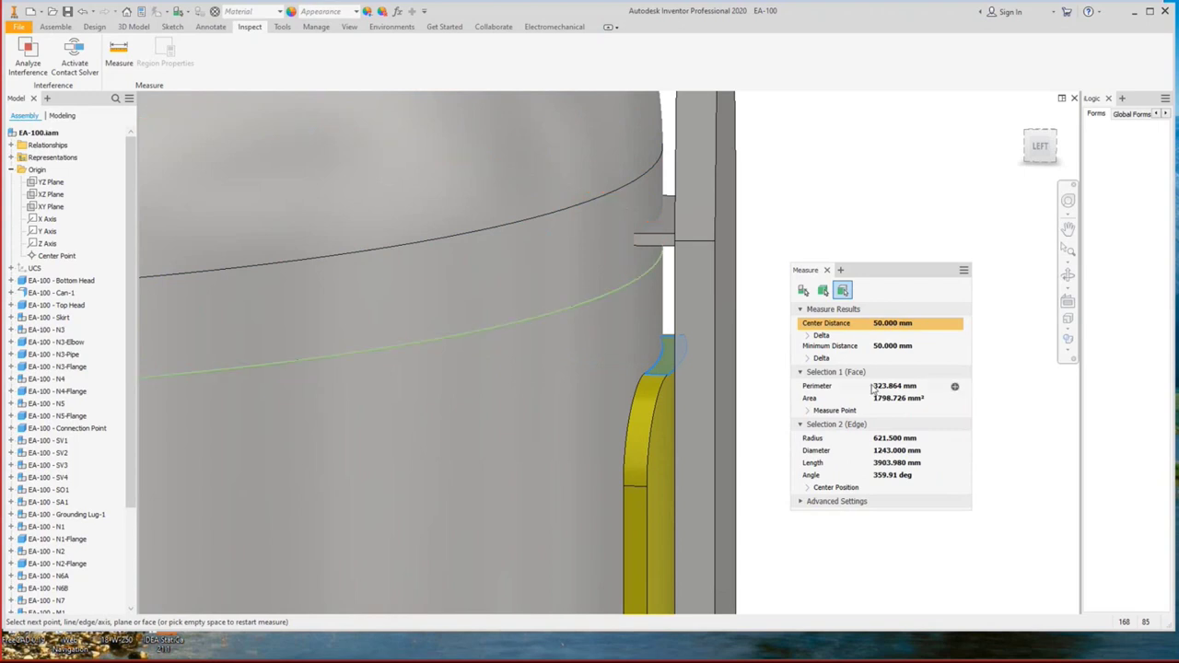
click(826, 269)
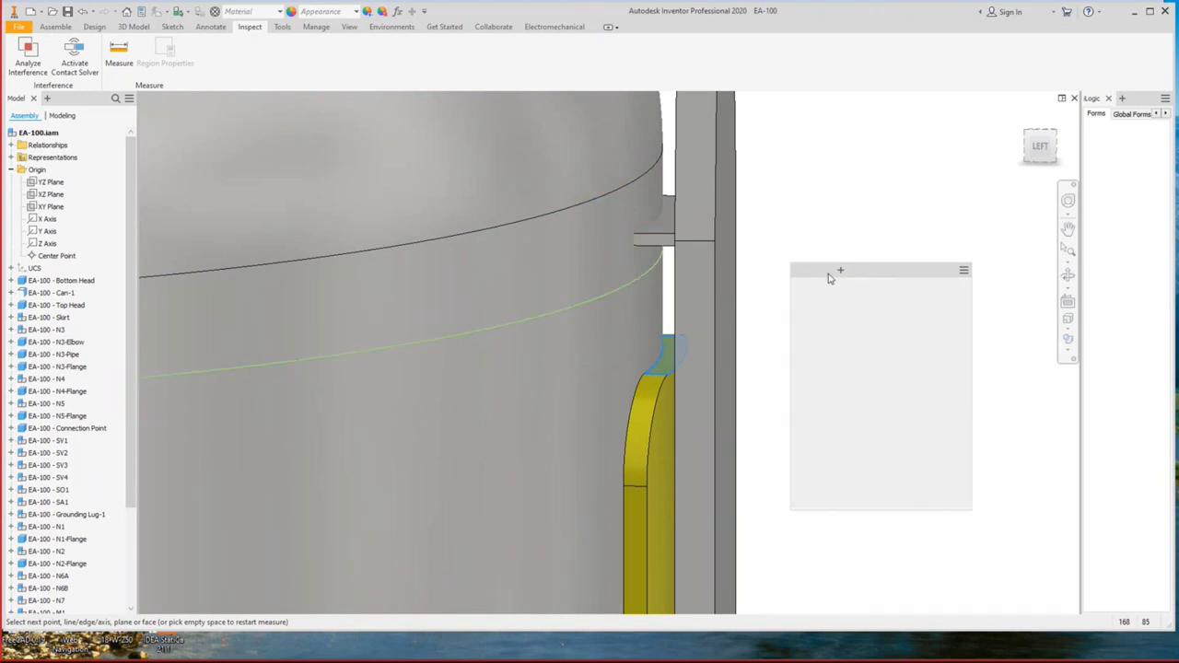
Save the EA-100 assembly and collapse the Origin folder in its model tree.
scroll(823, 342, down, 4)
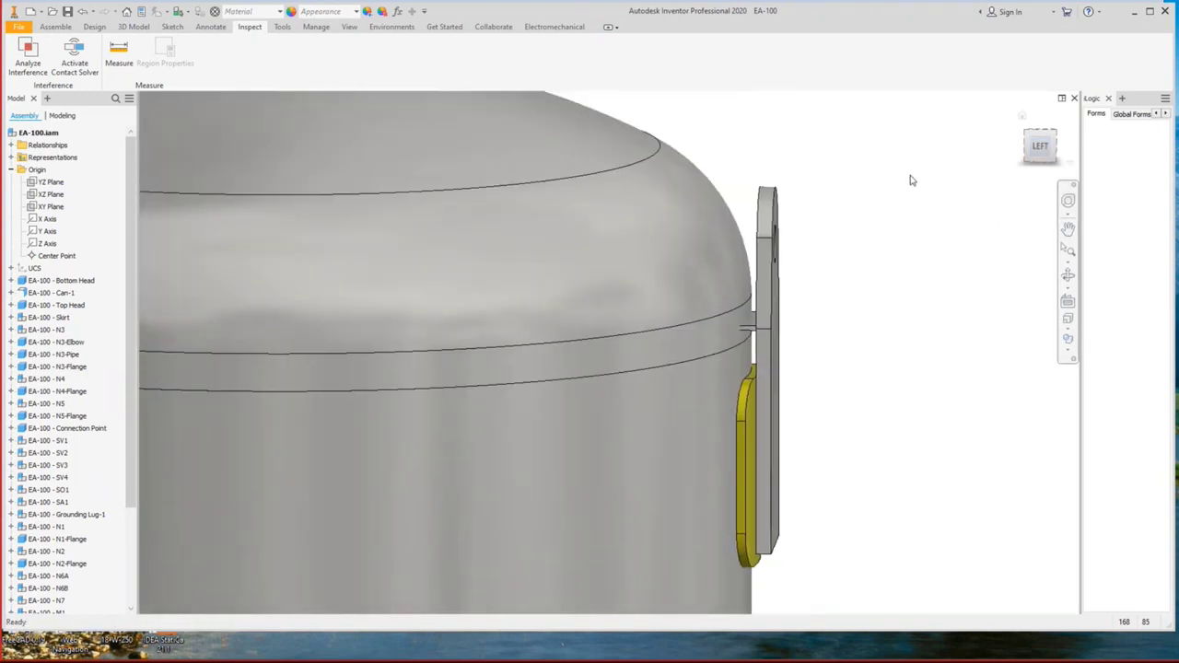
click(67, 11)
click(11, 170)
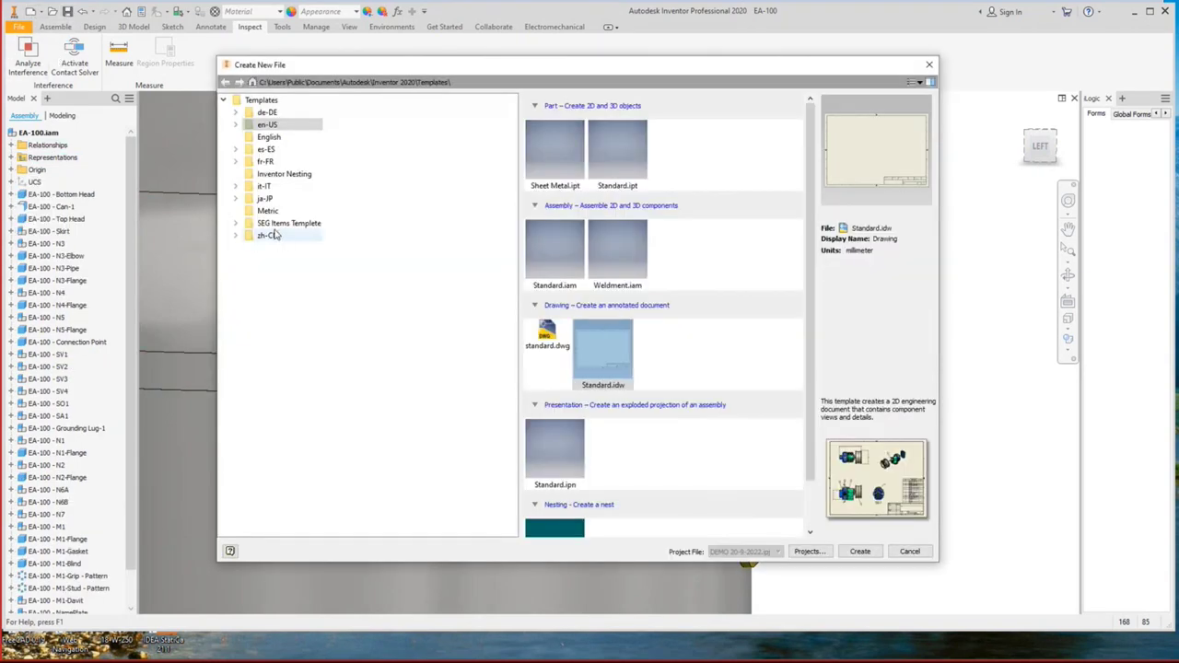
click(249, 223)
click(235, 225)
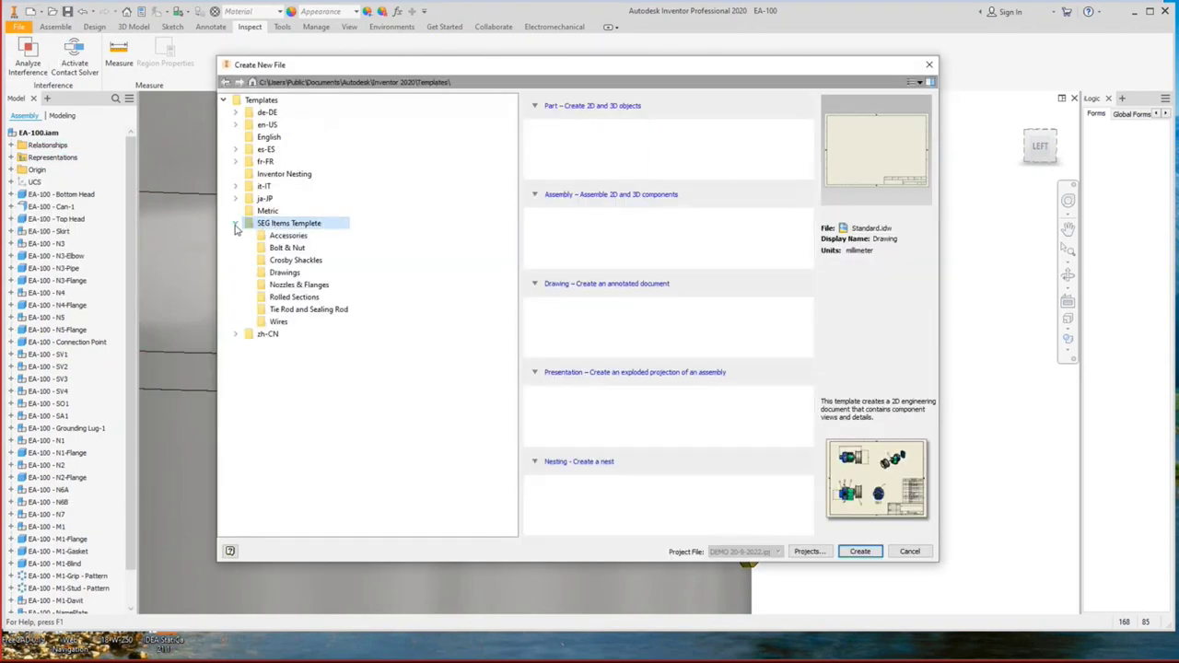
click(284, 264)
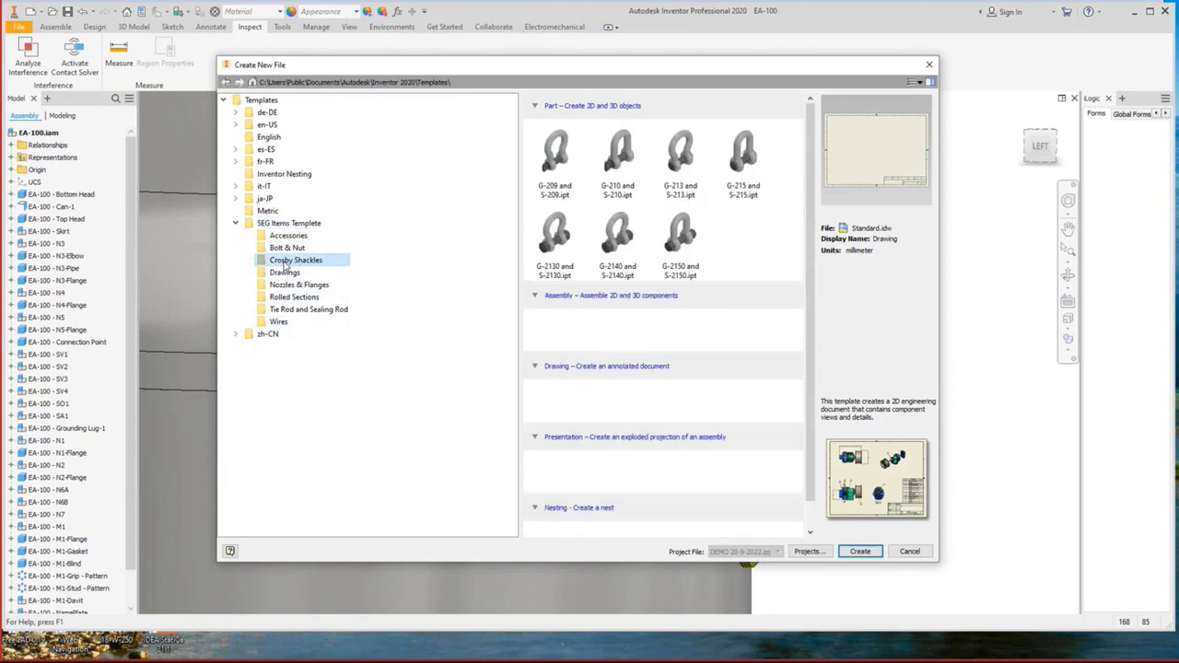
click(929, 66)
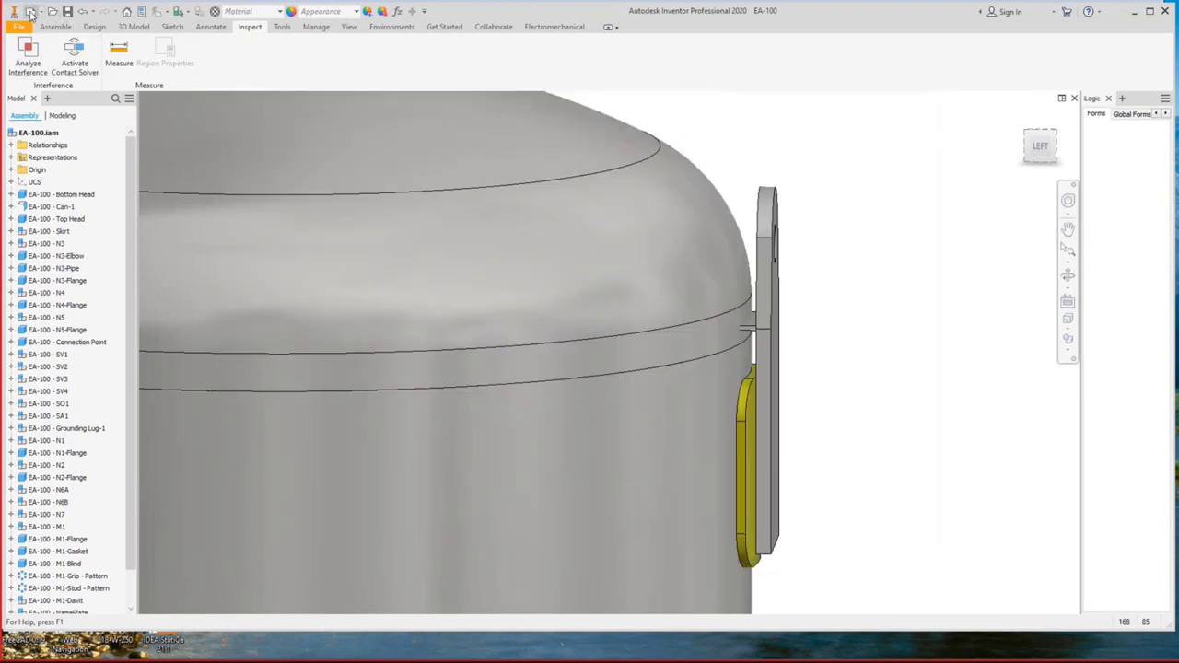
Create a new part from the G-2140 and S-2140.ipt template in the Crosby Shackles folder of SEG Items Templete.
click(30, 12)
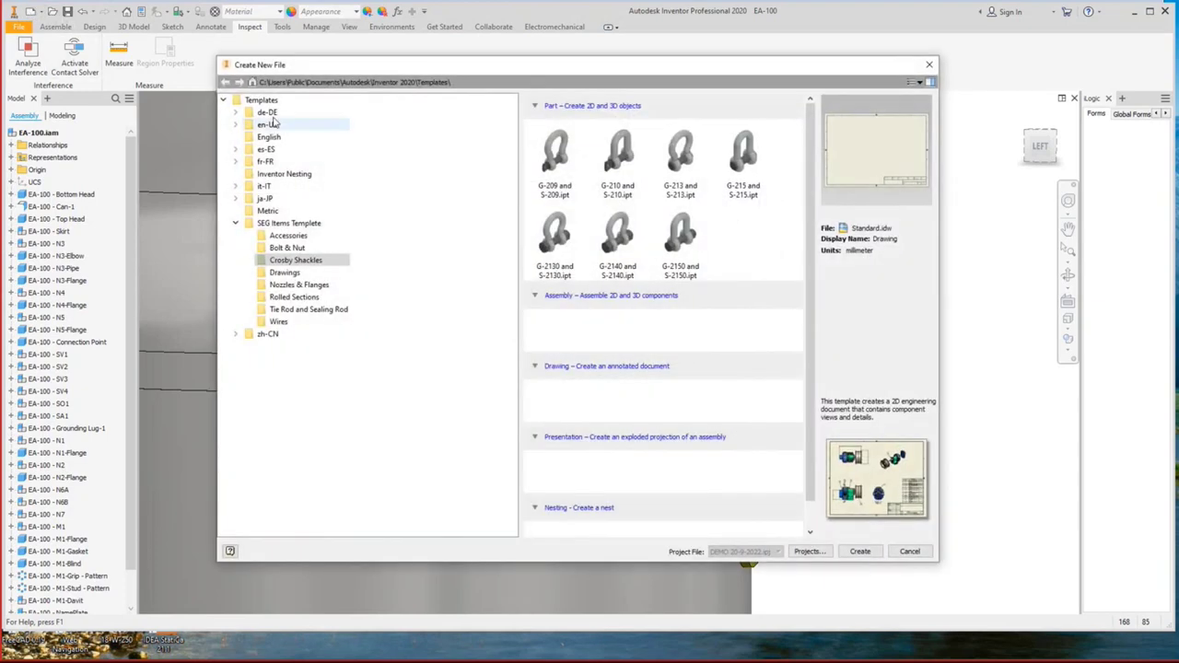
click(286, 224)
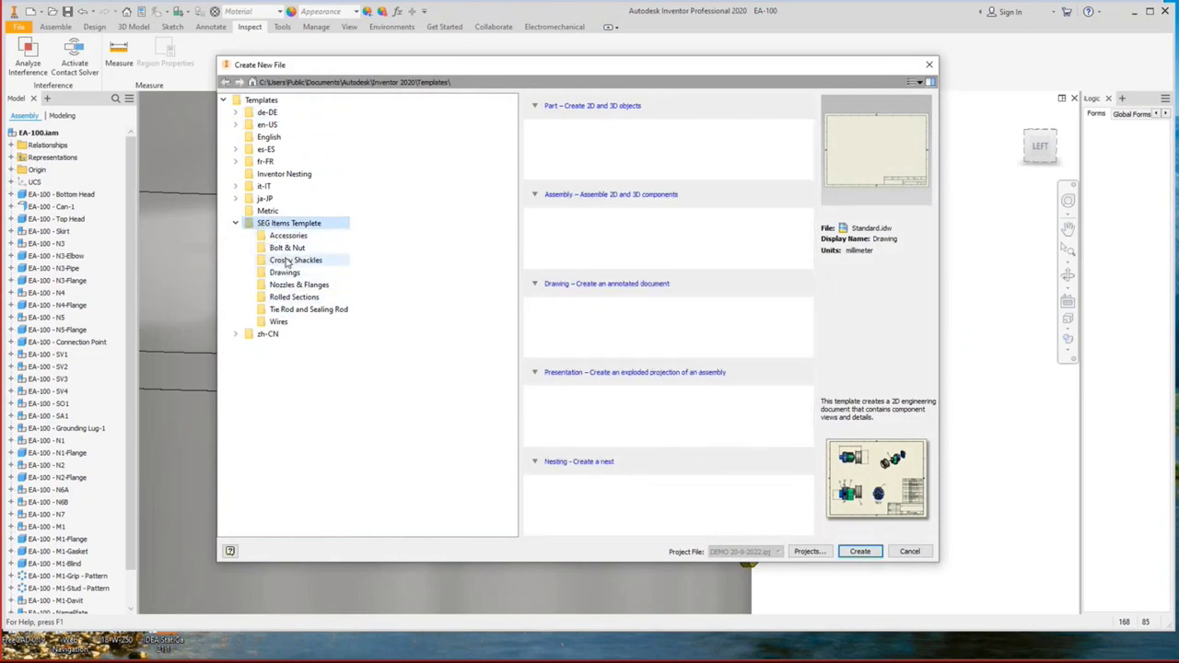
click(298, 261)
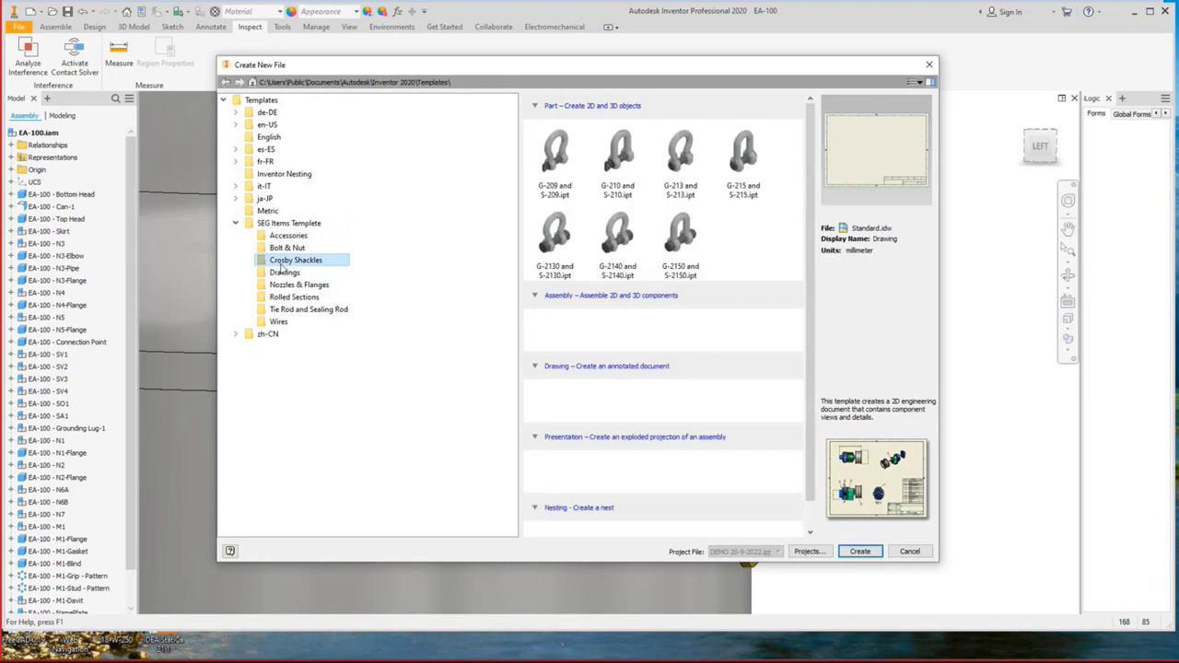
click(622, 238)
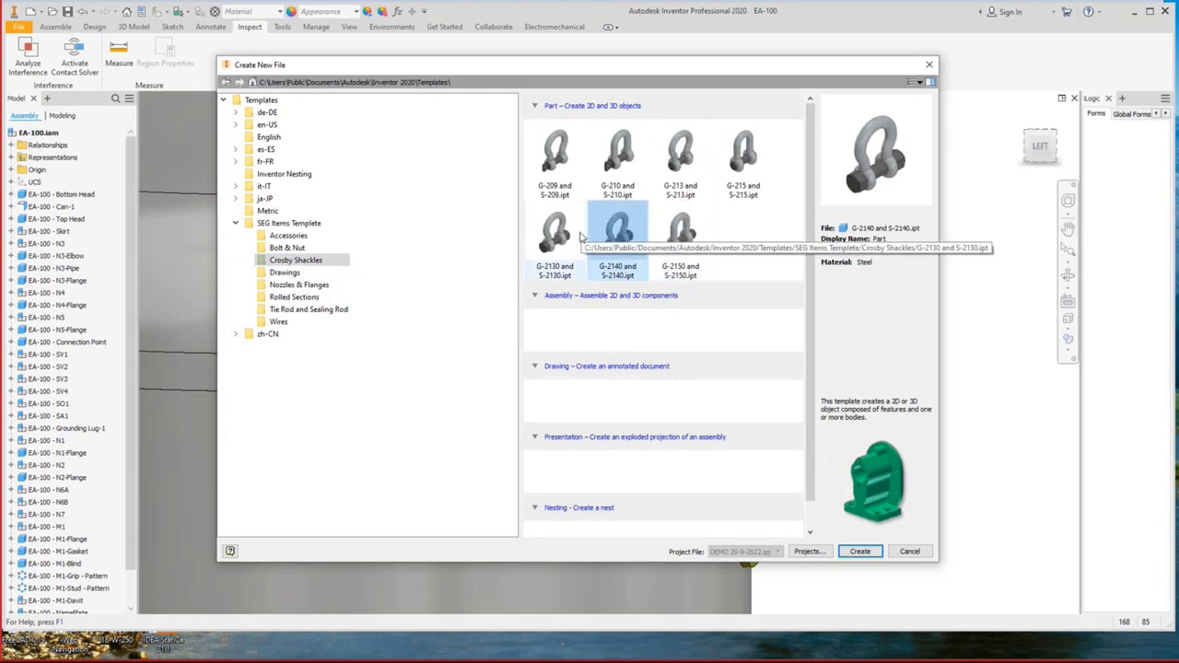
click(859, 551)
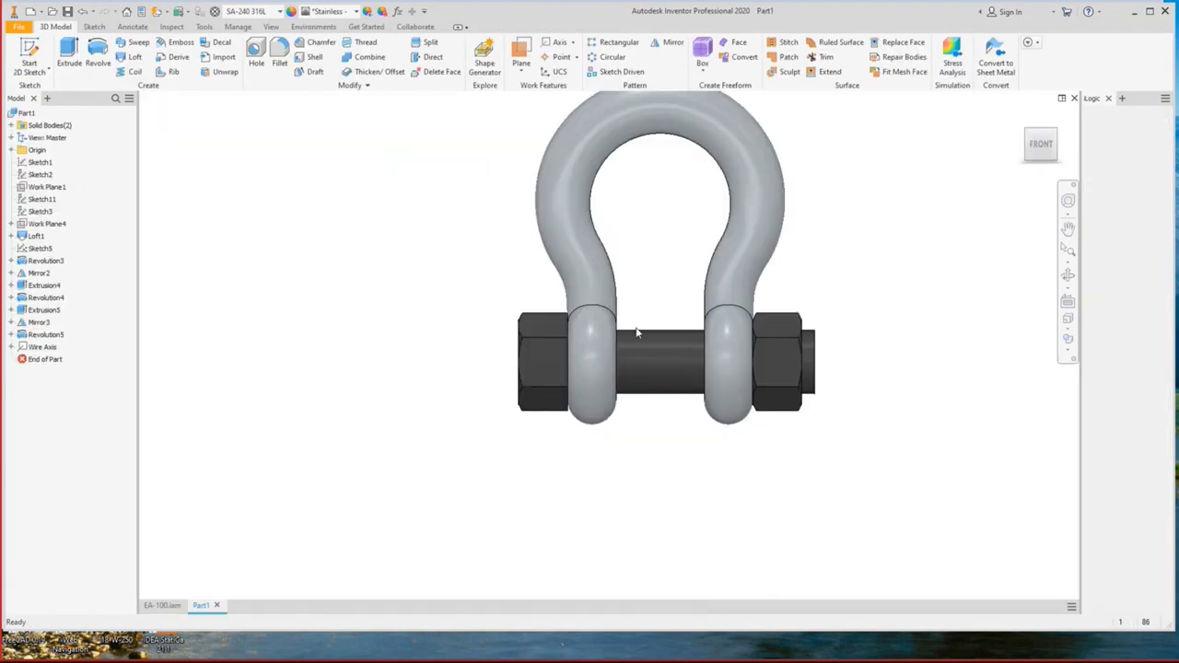
Return to the EA-100 assembly and check its mass in the physical iProperties.
click(162, 605)
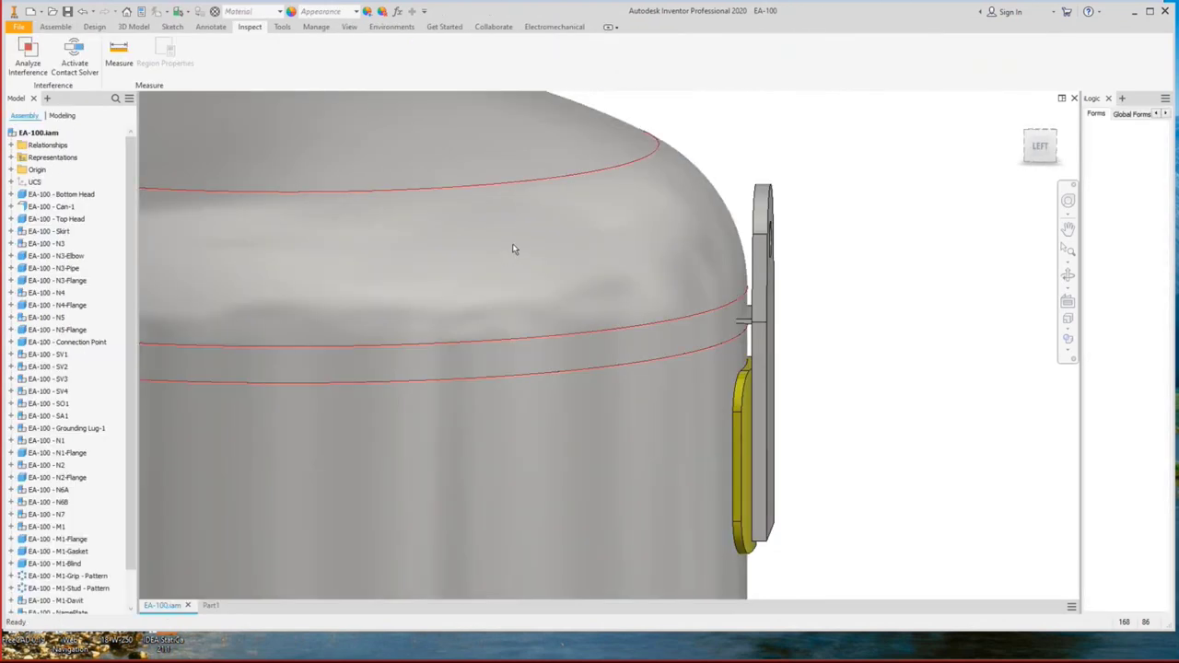
scroll(552, 221, up, 2)
click(159, 13)
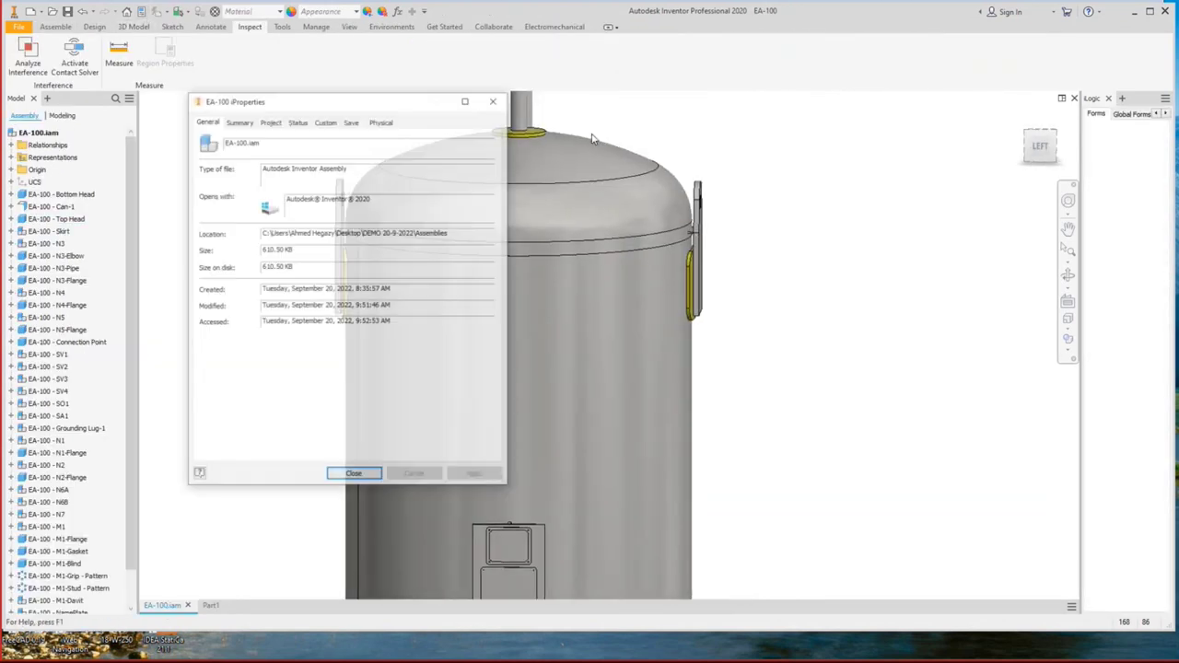
click(382, 120)
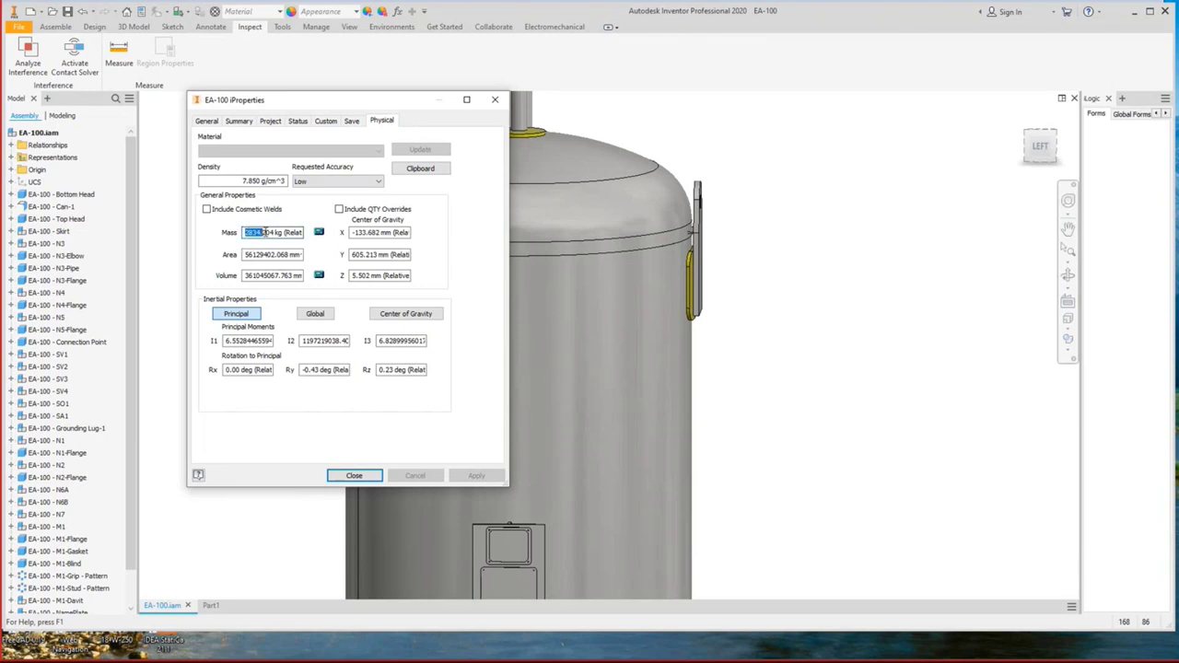
Highlight the mass value in the EA-100 physical iProperties and close the properties.
drag(275, 236, 257, 236)
click(495, 100)
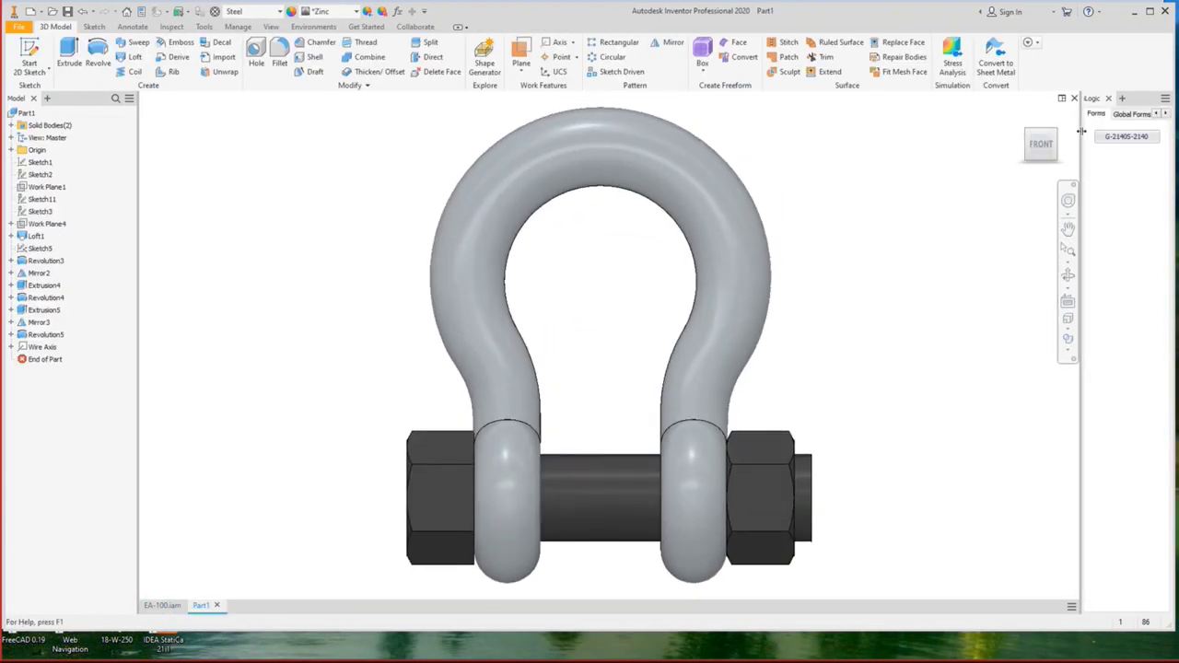
Widen the iLogic browser in the shackle part, hide it, and turn its display back on.
drag(1082, 129, 957, 143)
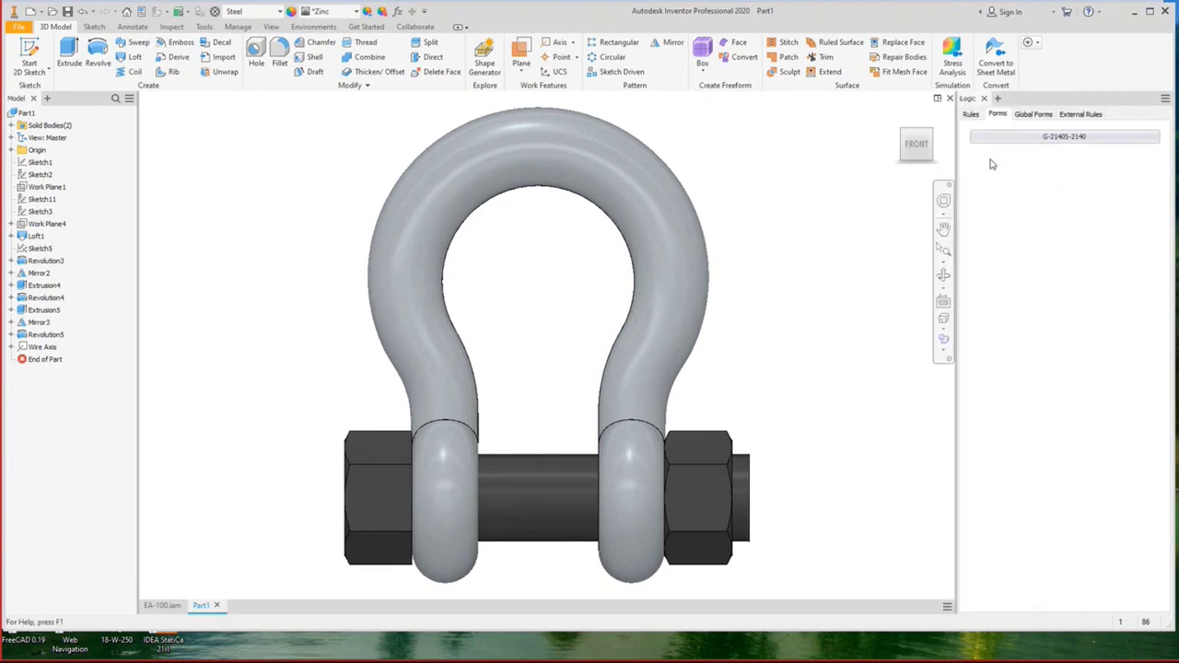
click(984, 98)
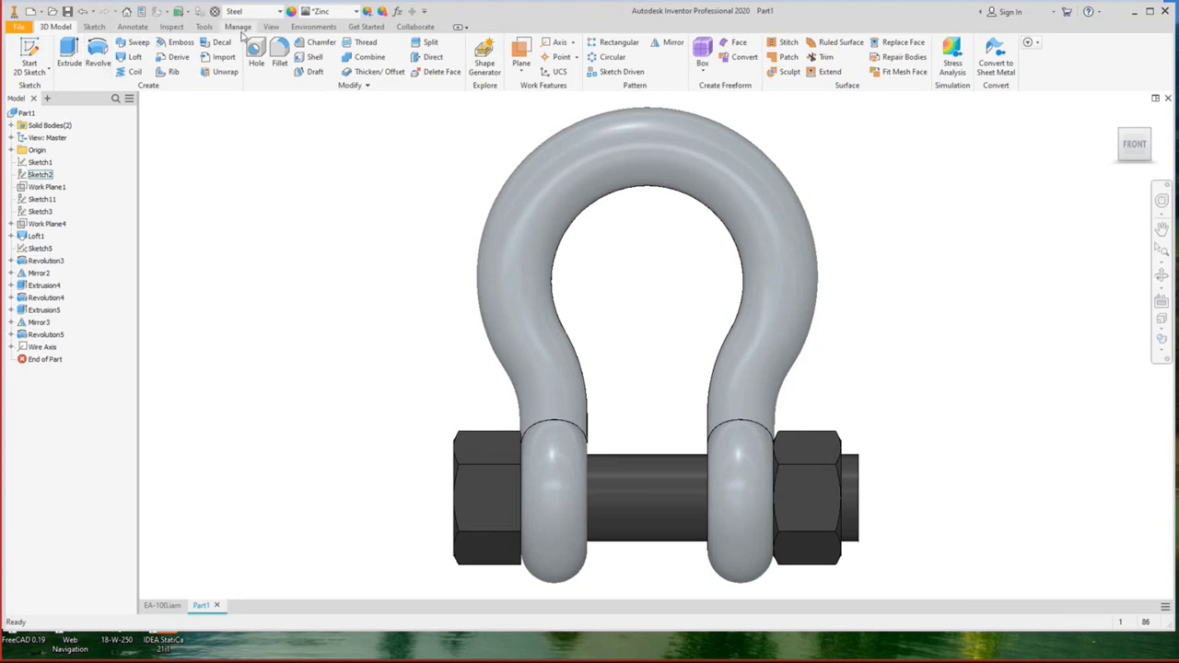
click(281, 28)
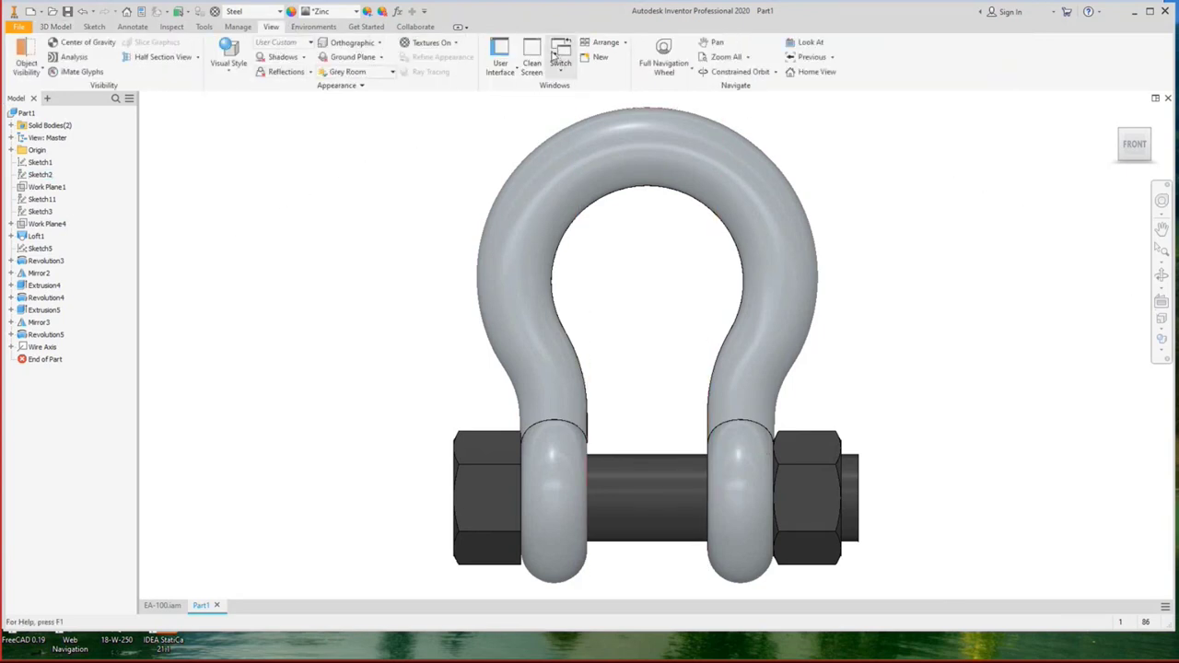
click(514, 79)
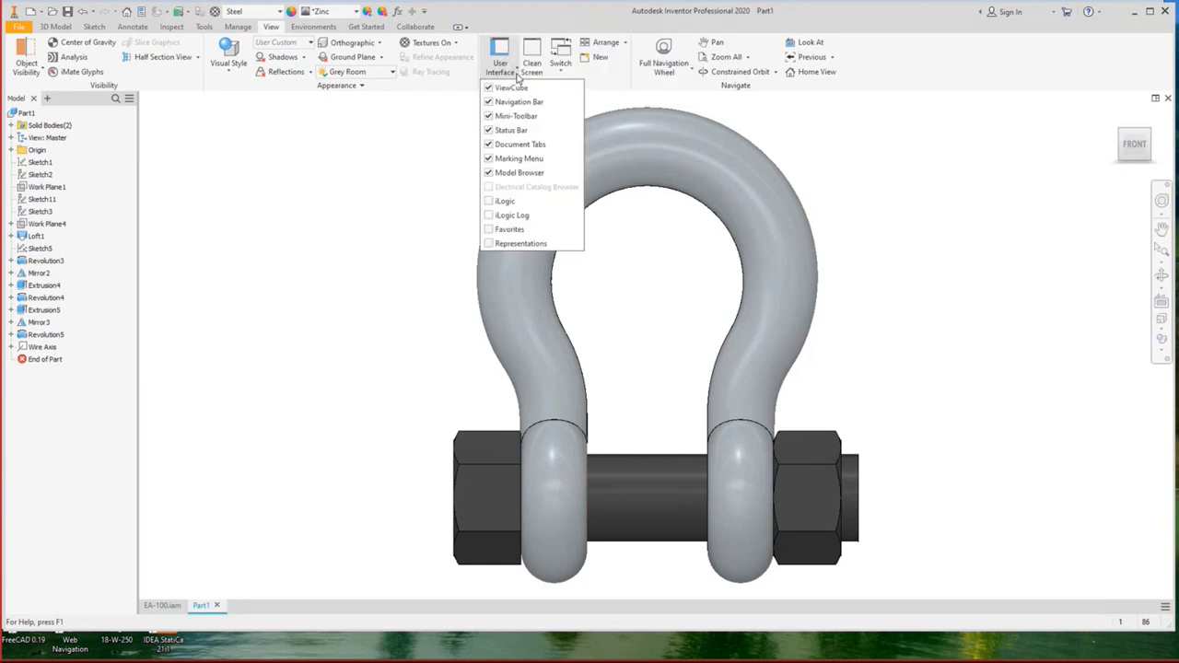
click(501, 205)
click(1002, 187)
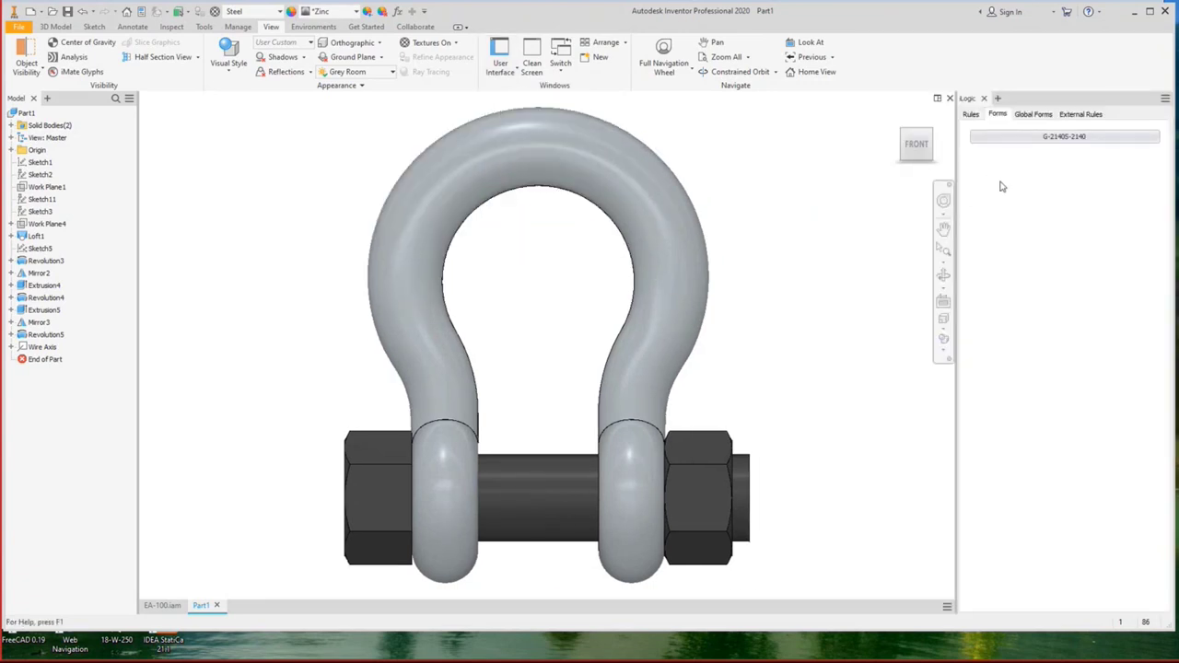
Try the iLogic browser beside the model tree, redock it on the opposite side, and display the part's Forms.
drag(801, 161, 18, 421)
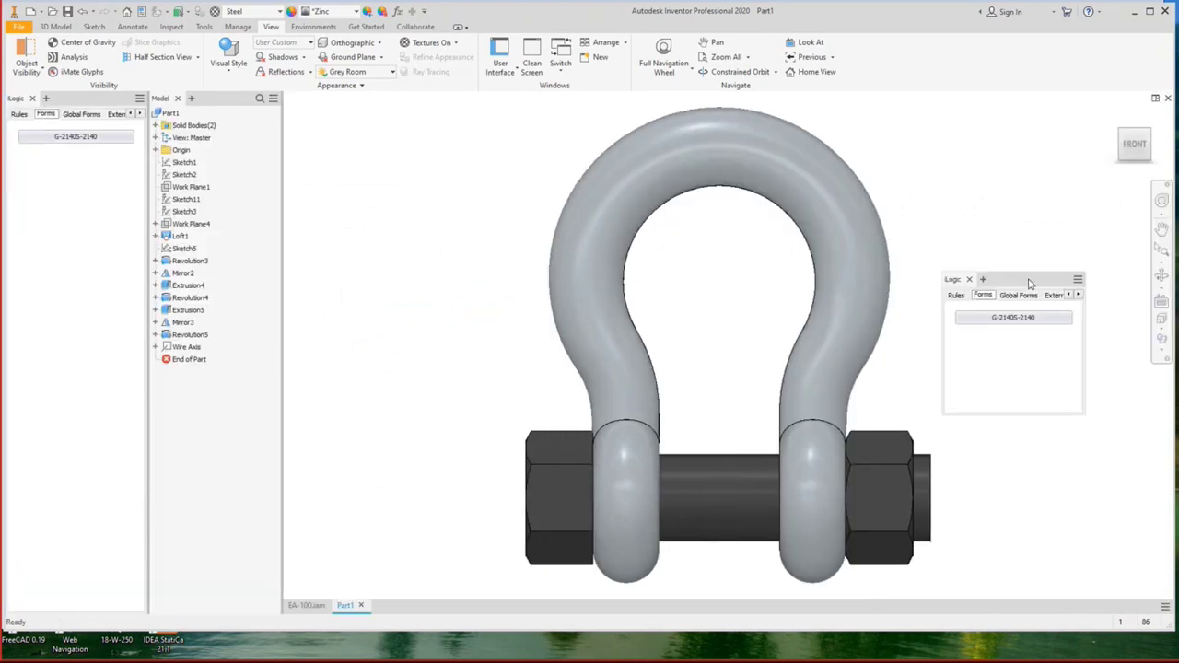
drag(1014, 275, 1170, 236)
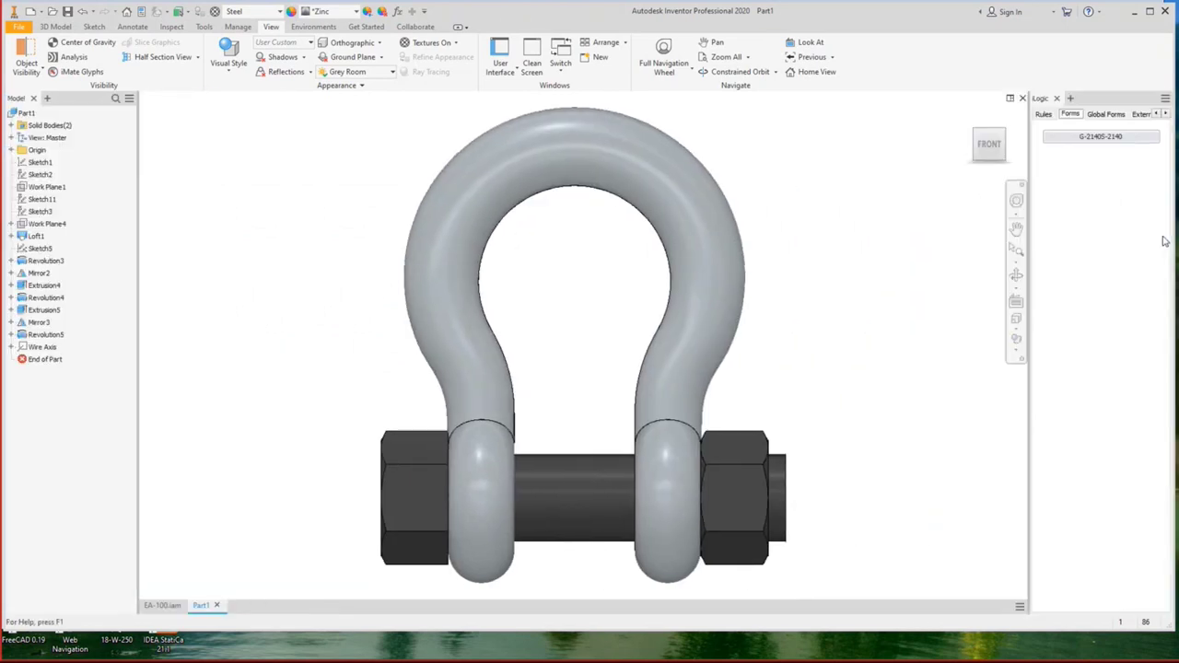
click(1044, 114)
click(1110, 114)
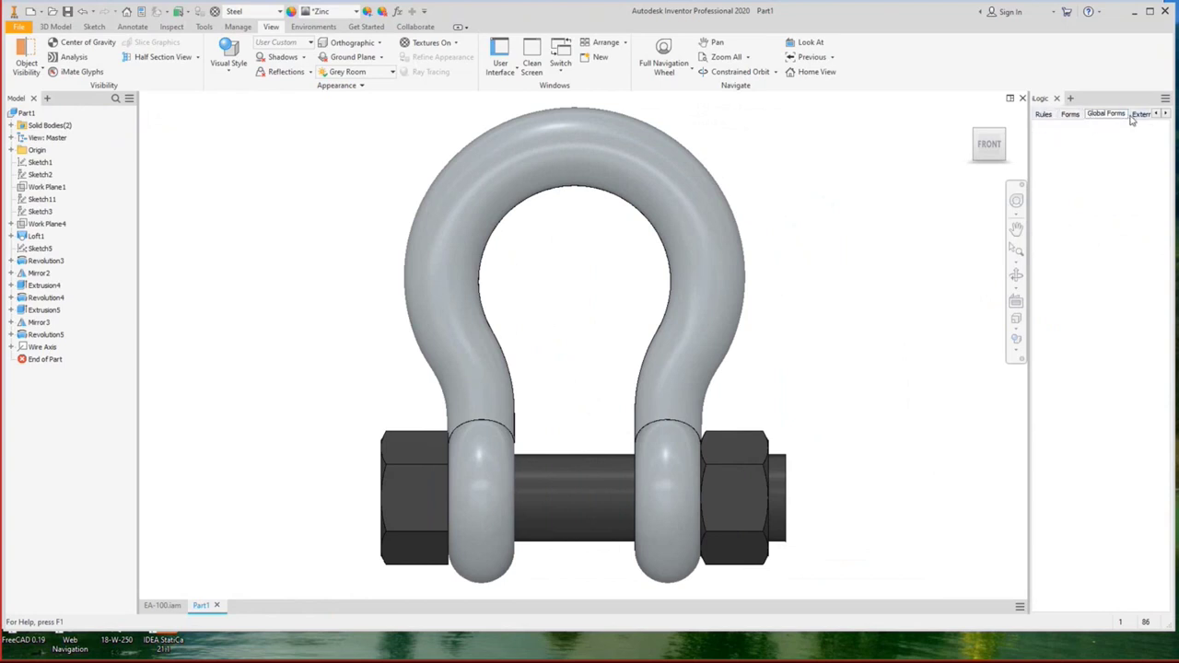
click(1071, 114)
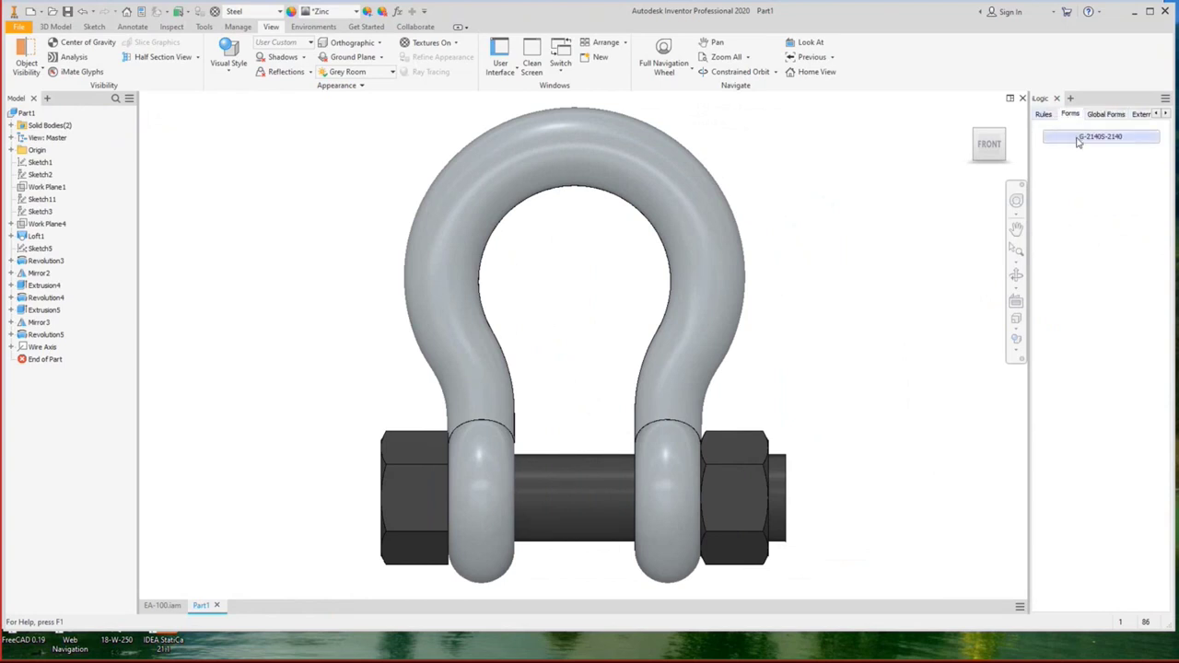
Select a working load of 5 in the G-2140&S-2140 form, review its dimensions, and close the form.
click(1078, 138)
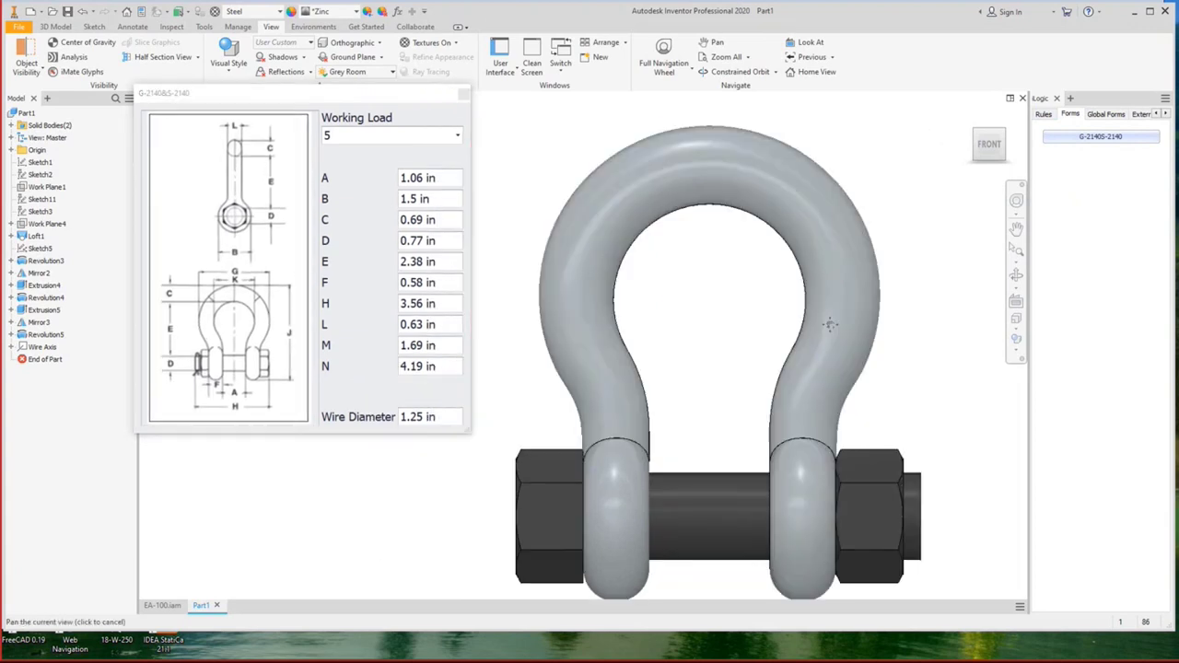
click(462, 137)
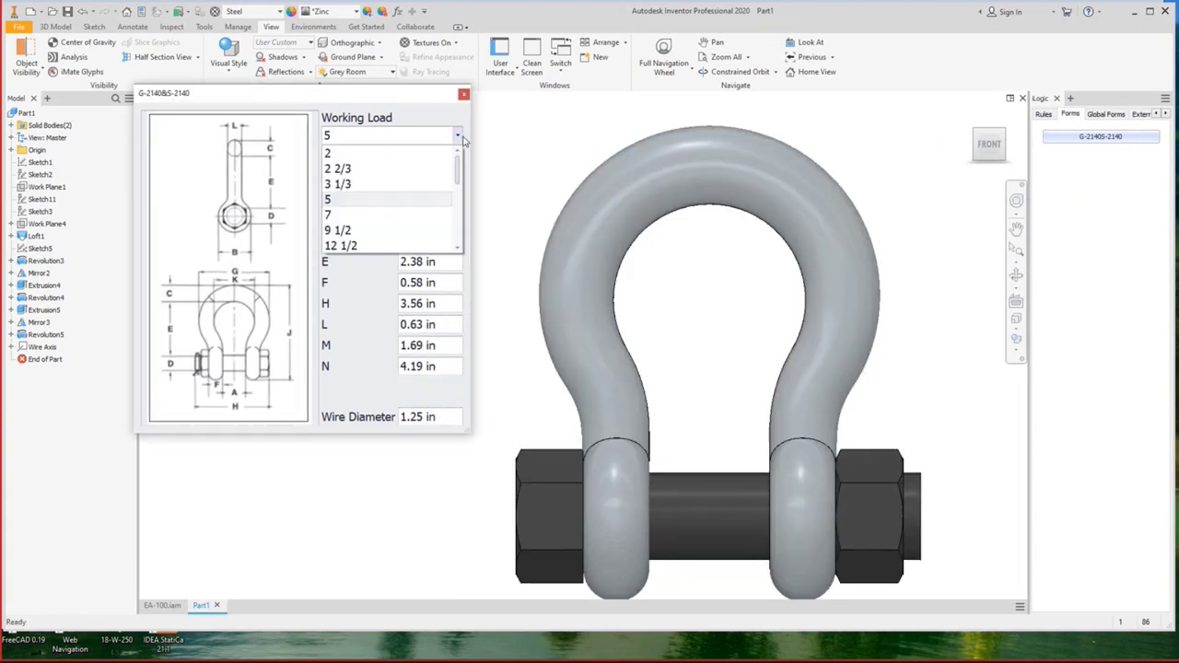
click(334, 203)
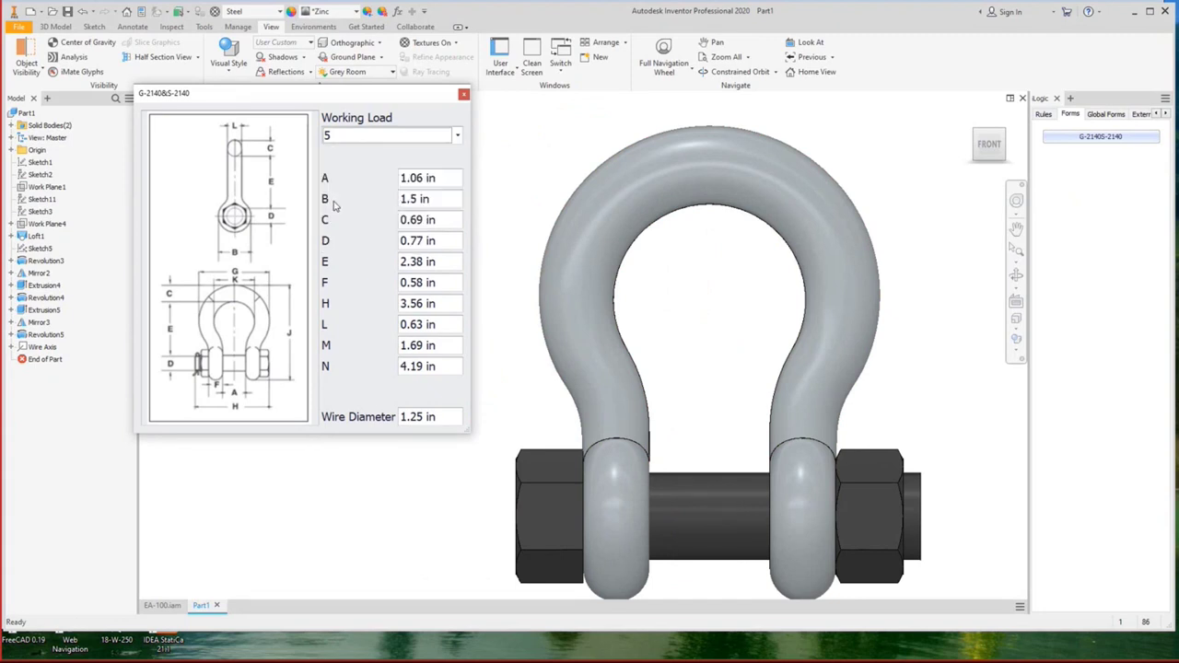
click(450, 177)
click(430, 201)
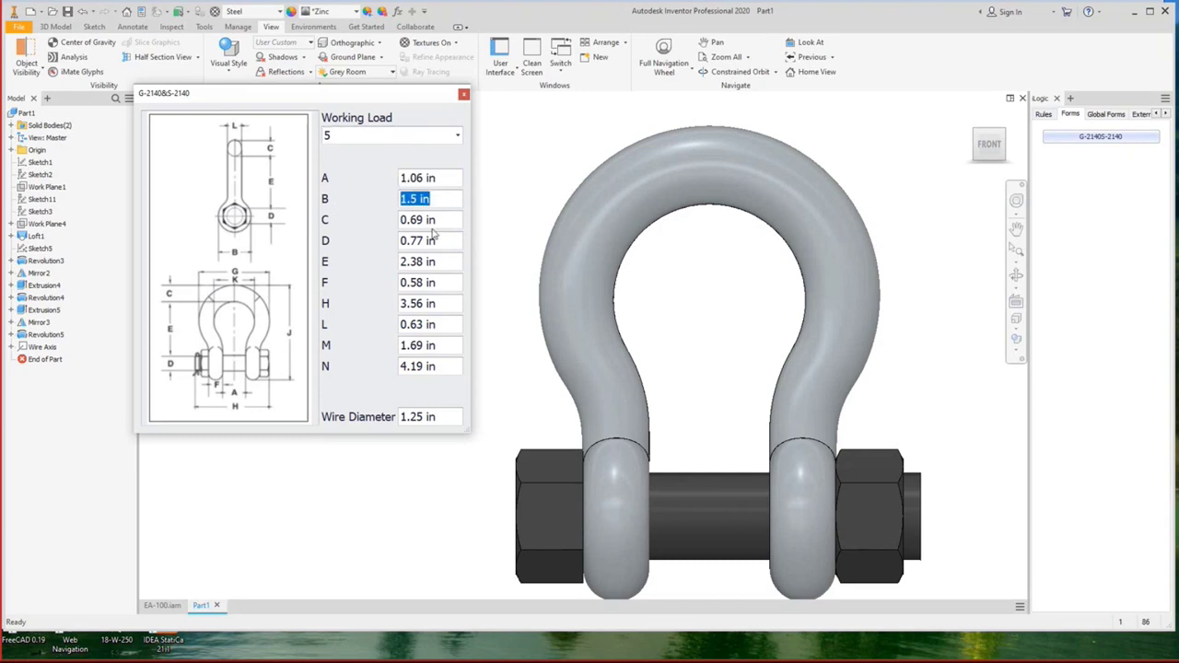
click(426, 221)
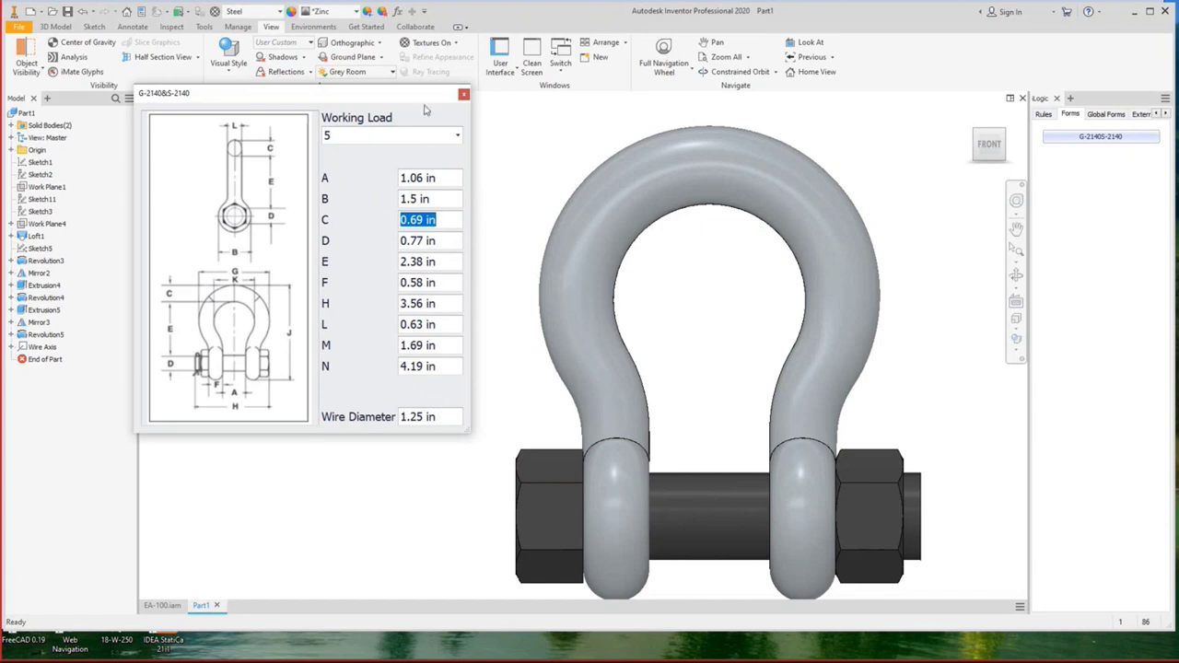
key(Escape)
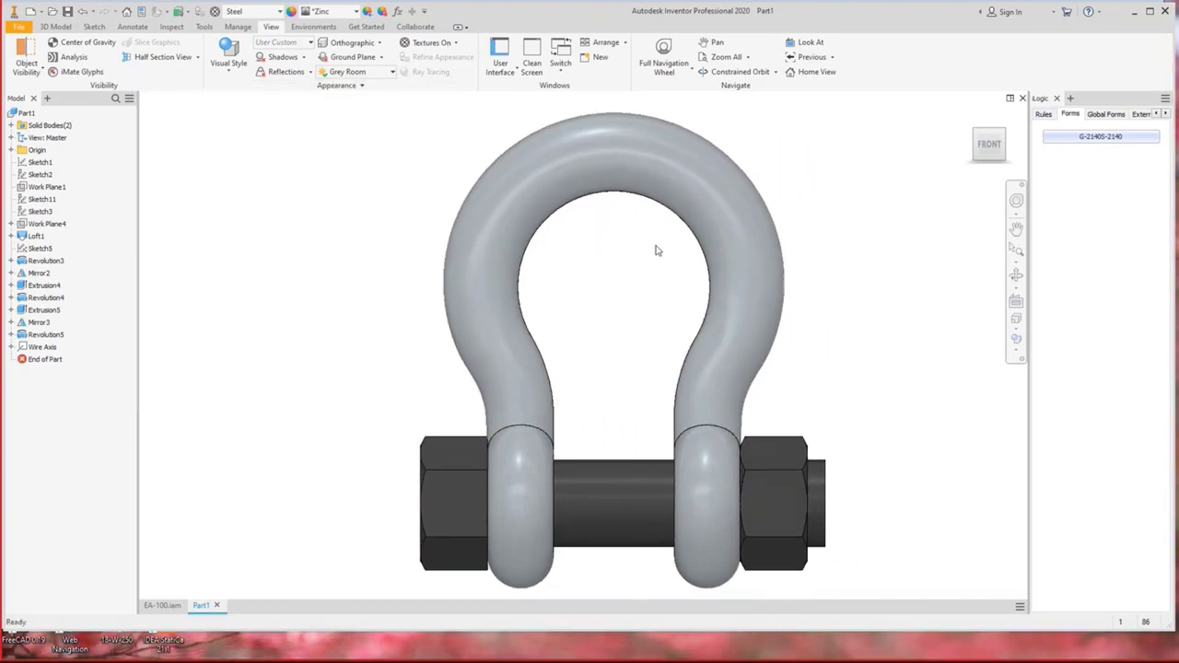
click(1016, 274)
drag(602, 344, 528, 361)
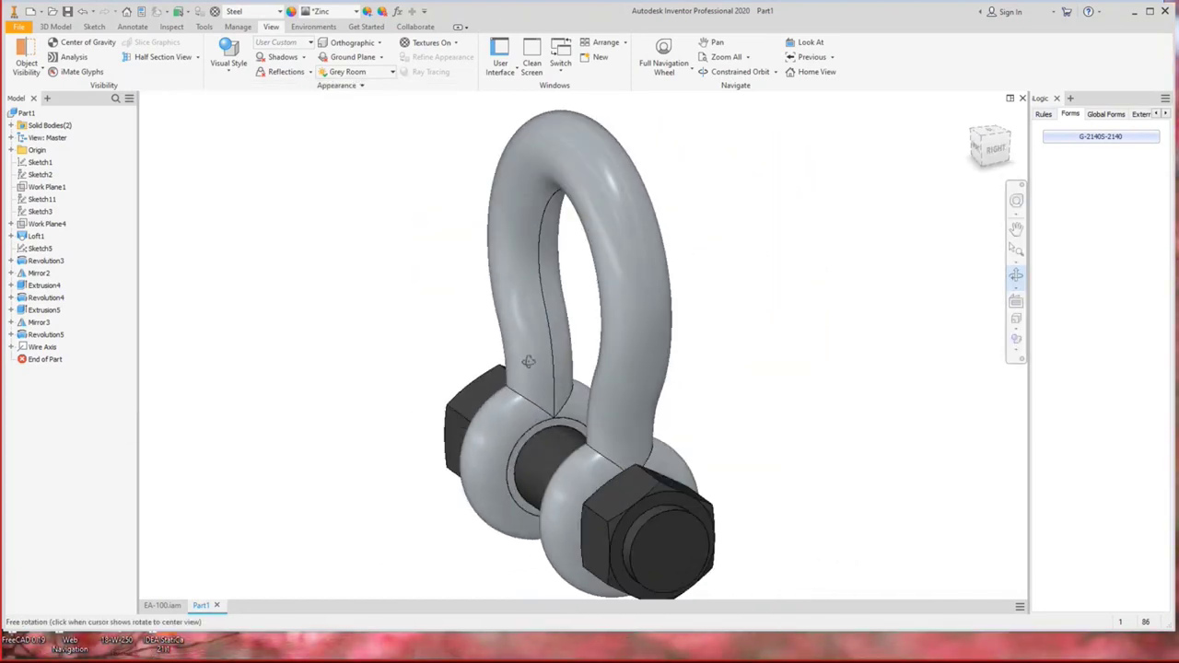
key(F5)
key(Escape)
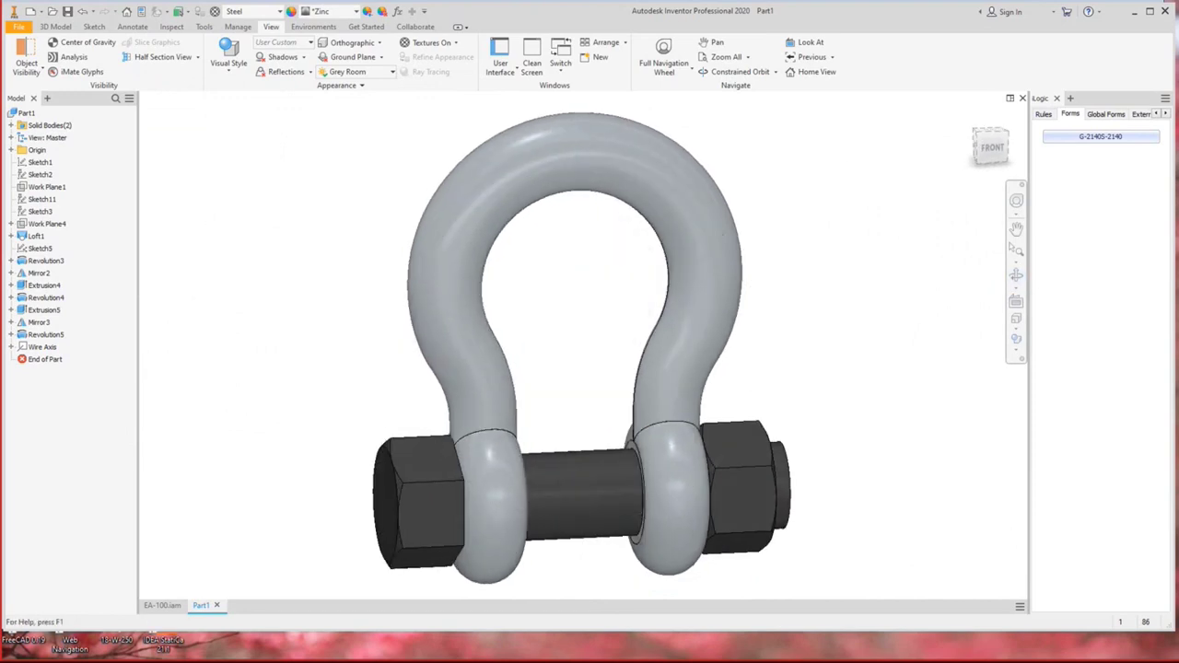
Switch to the Part-1 PowerPoint presentation and look through its earlier slides.
click(731, 650)
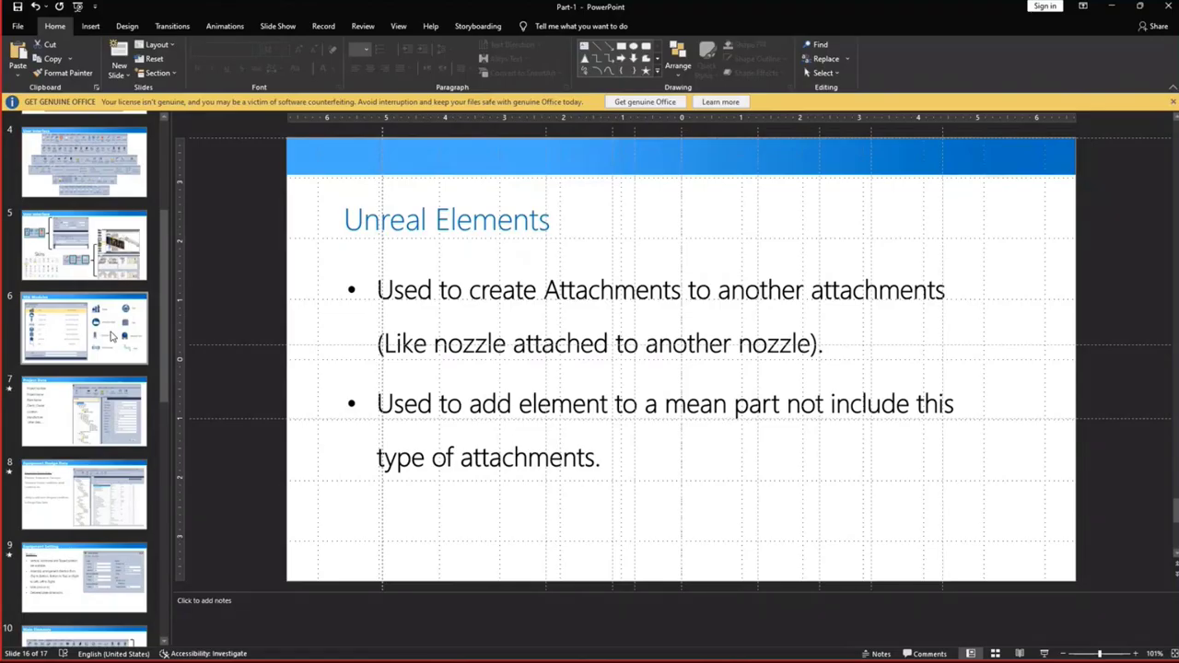
scroll(105, 359, up, 10)
click(89, 415)
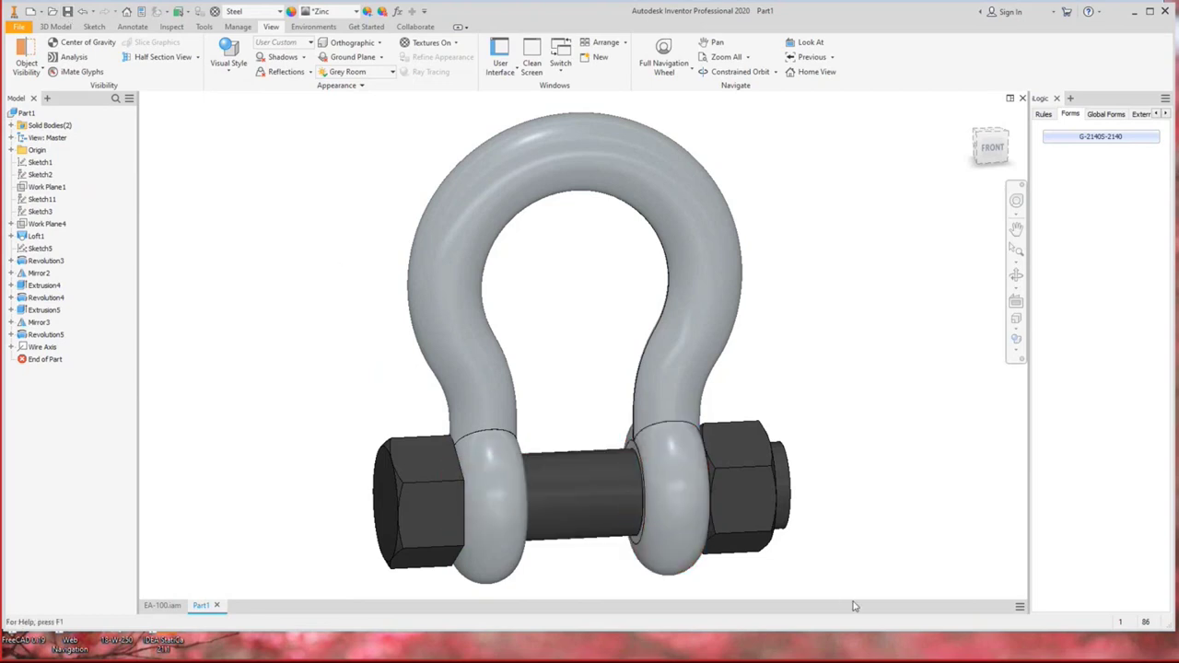
Switch to Static Equipment Generator, save the active document from its Assemble commands, and return to Inventor.
mouse_move(942, 656)
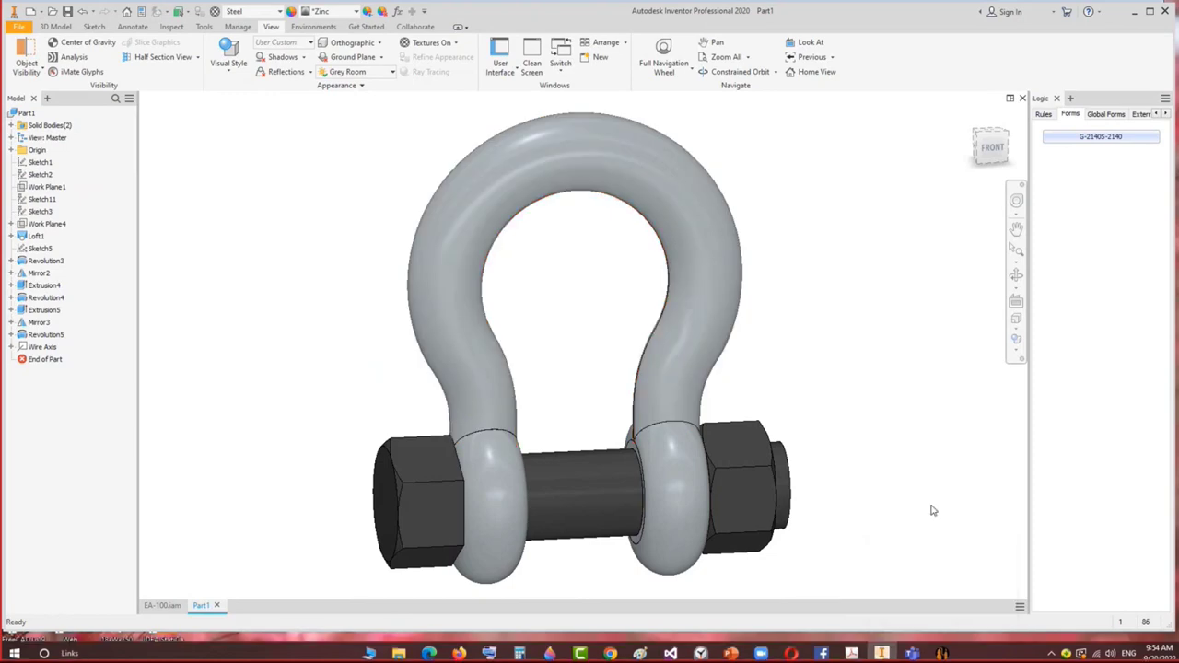
click(941, 651)
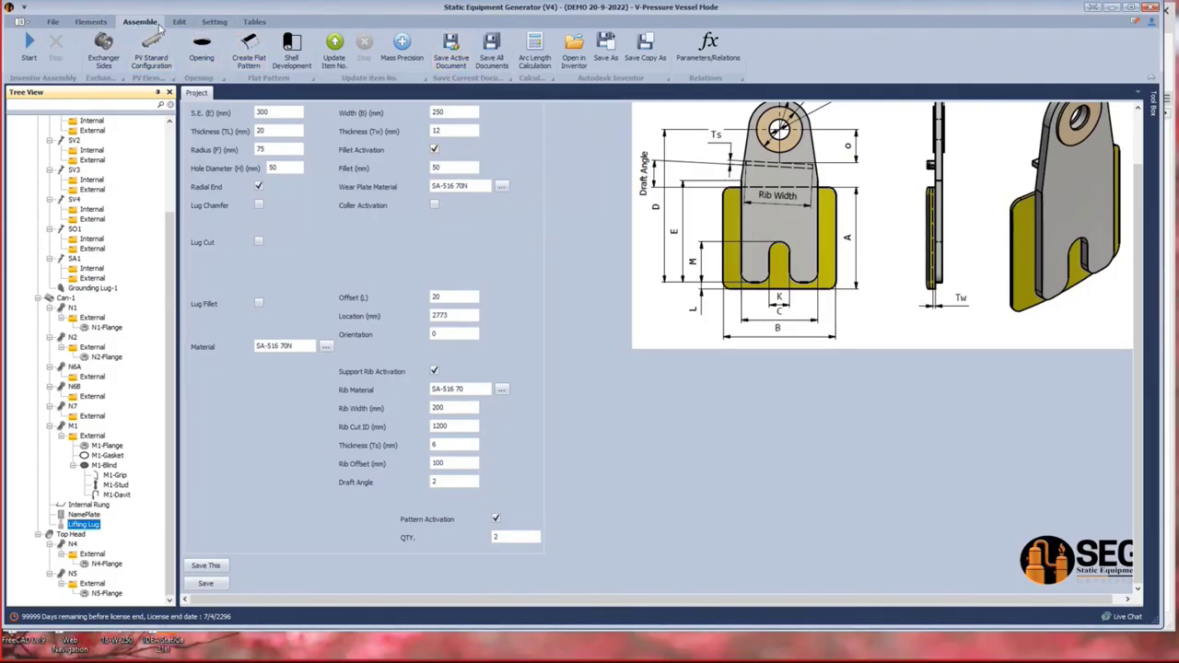
click(457, 62)
mouse_move(882, 651)
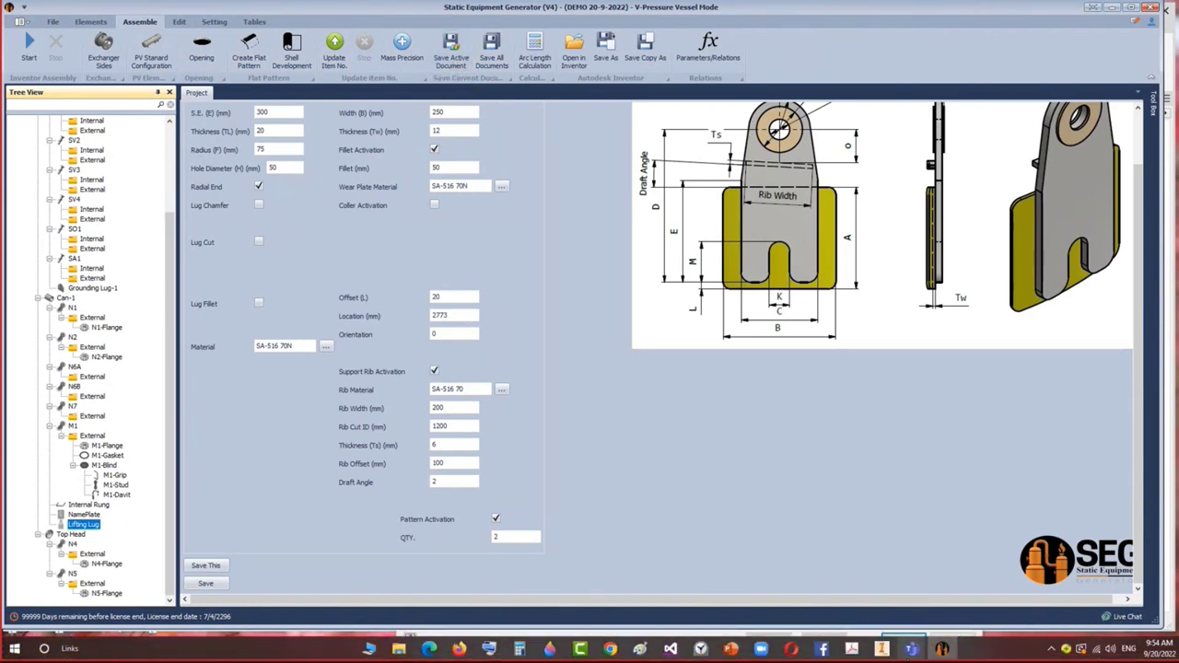
click(882, 650)
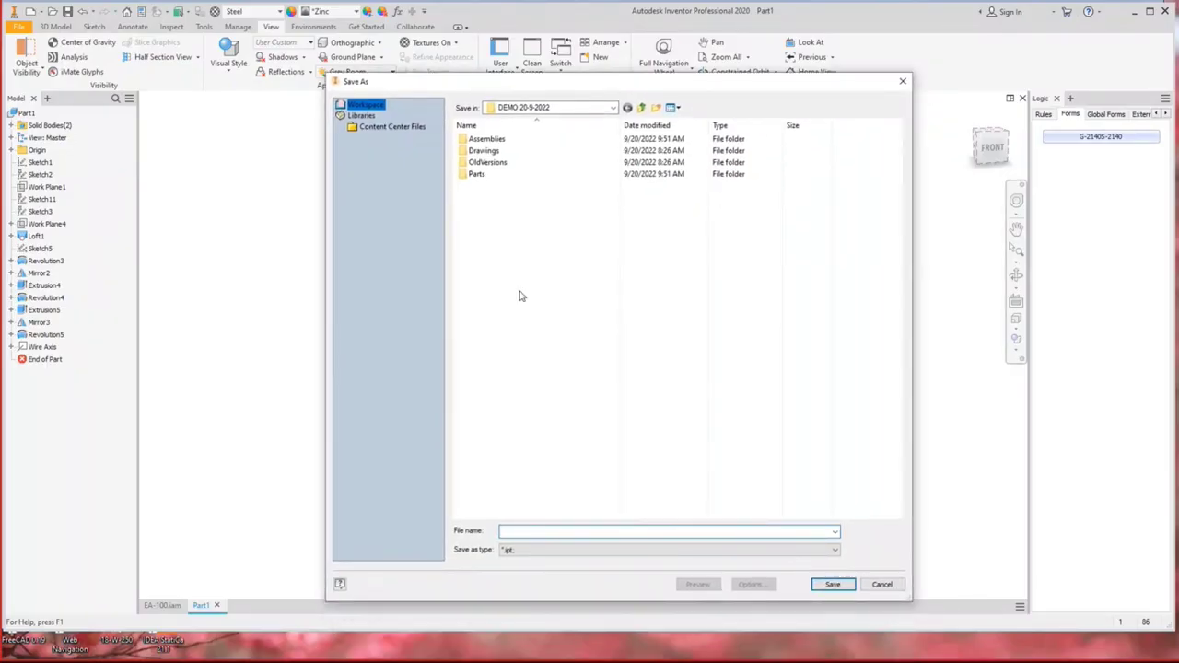
Create an External Elements folder in DEMO 20-9-2022 and save the shackle part in it as Part-1.
right_click(521, 296)
mouse_move(639, 428)
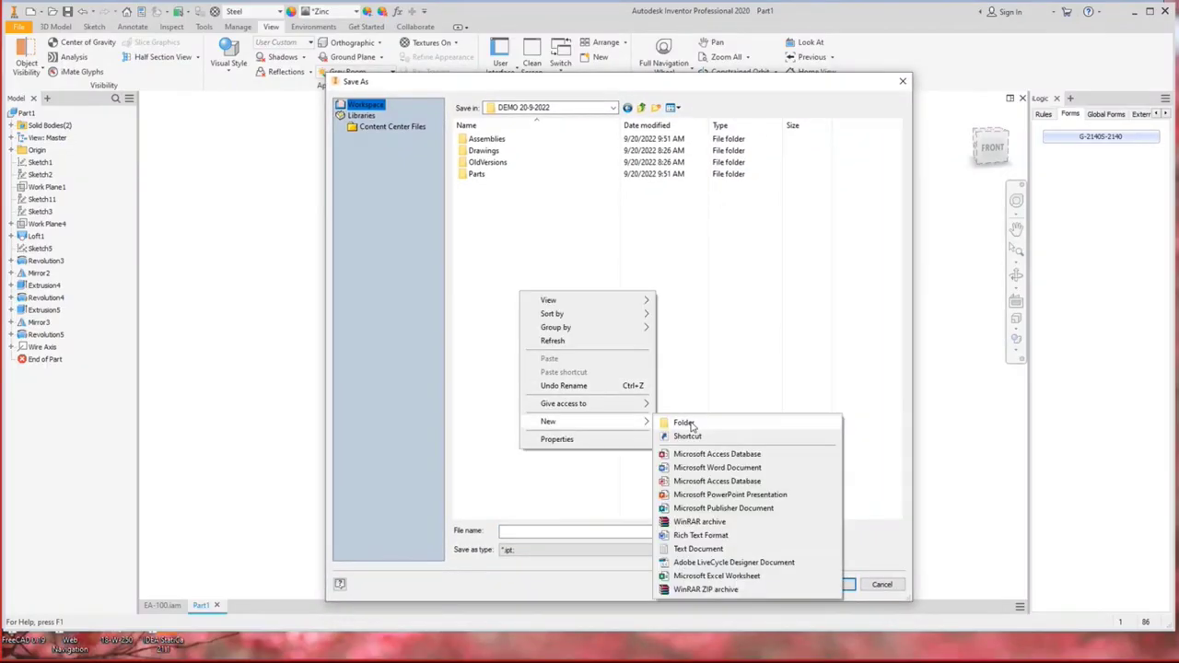
click(682, 420)
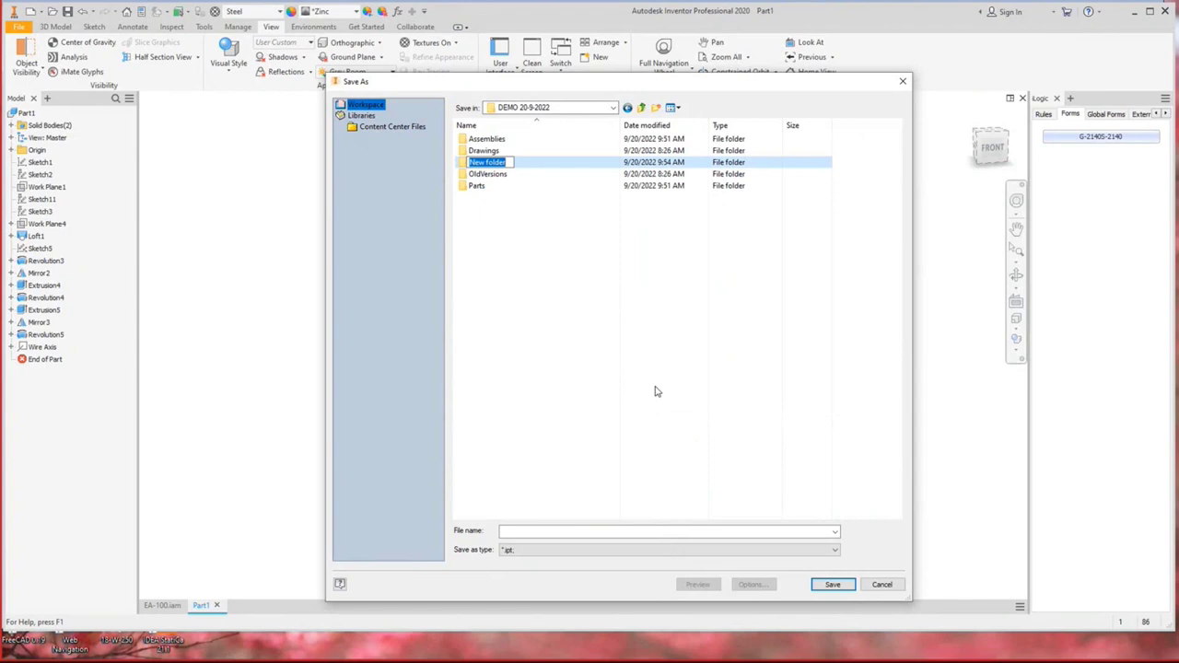
text(External Elements)
key(Return)
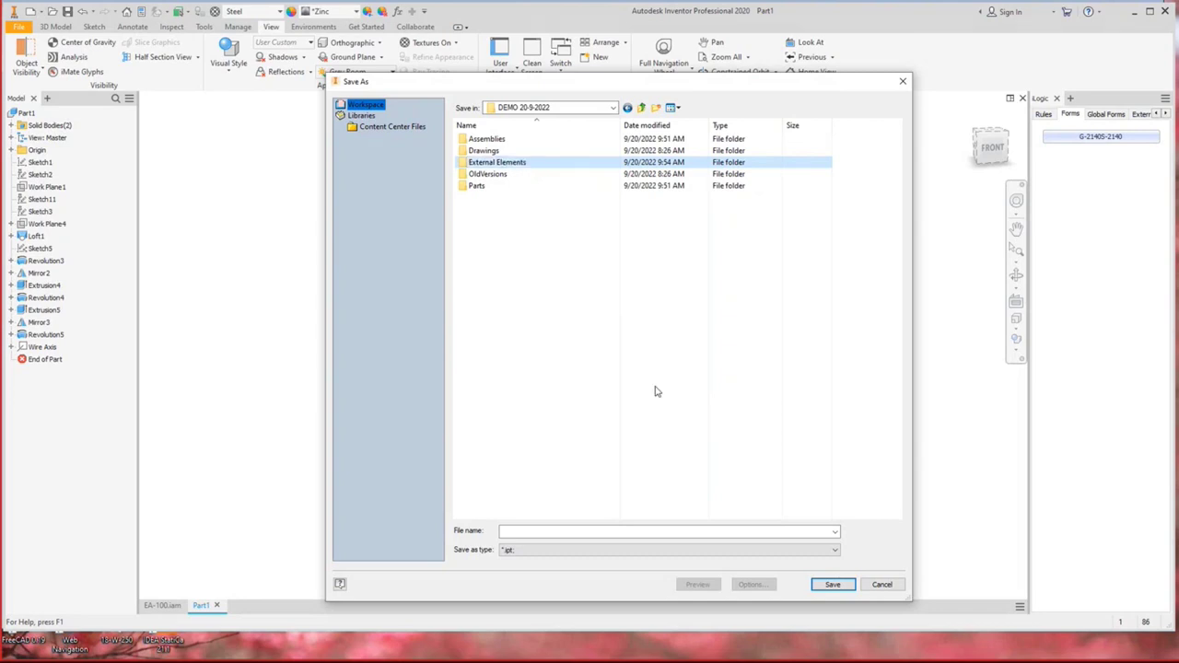
double_click(496, 163)
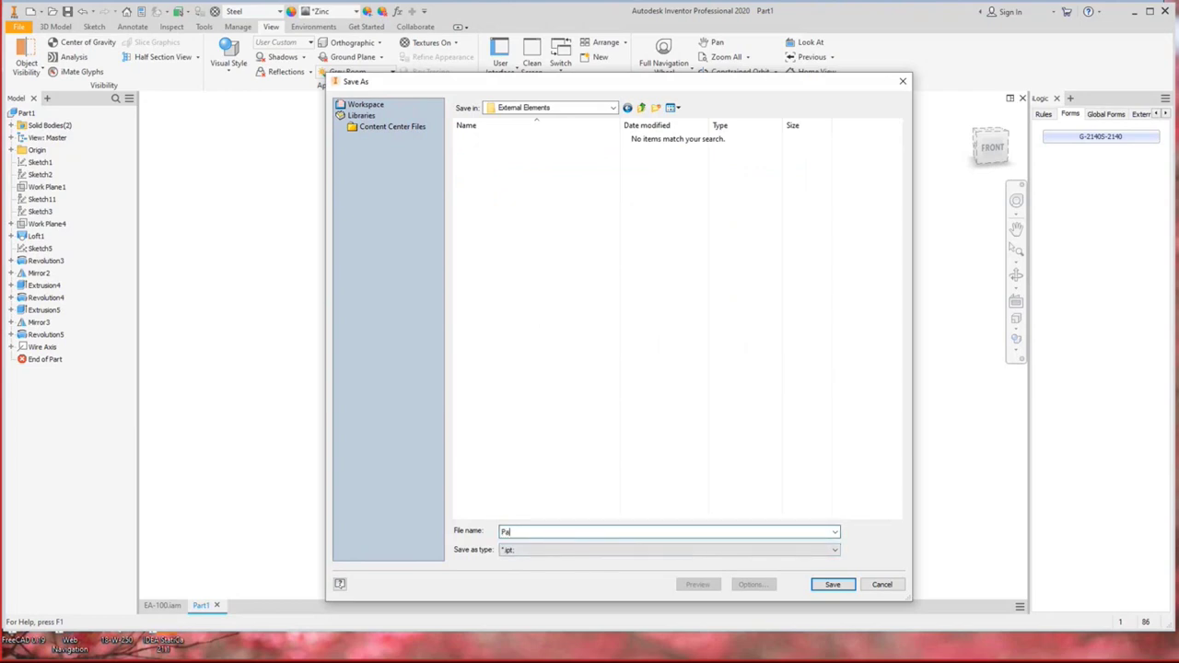
key(Return)
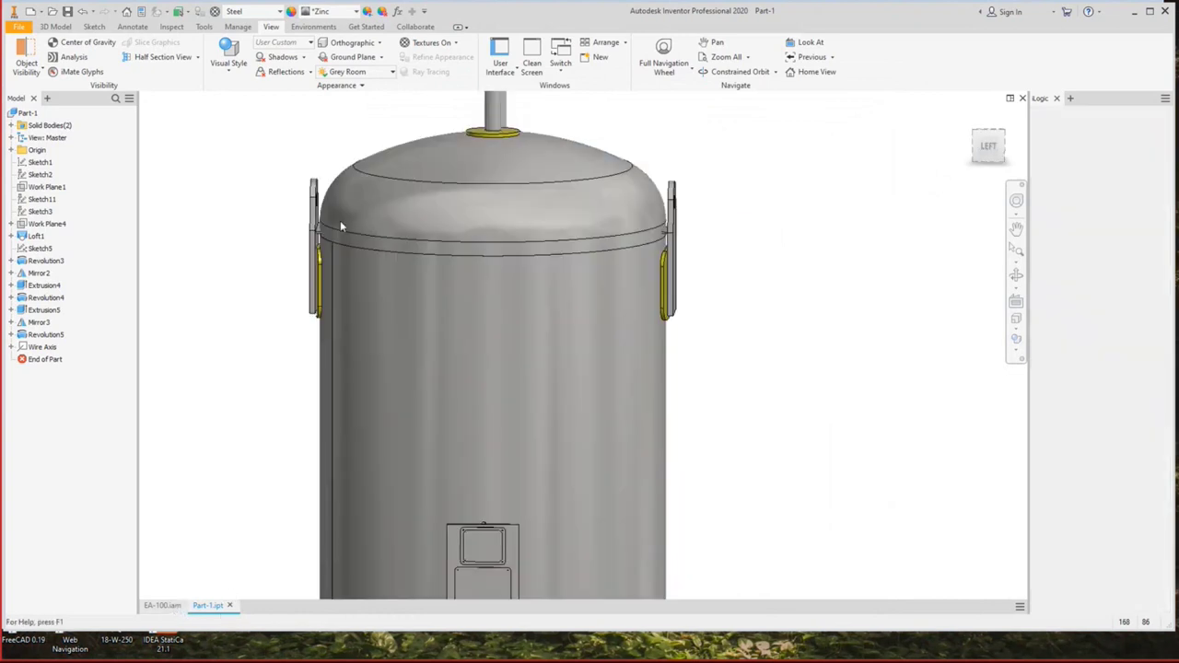
Return to the EA-100 assembly and place one instance of Part-1 from the External Elements folder near the lifting lug.
key(ctrl+Tab)
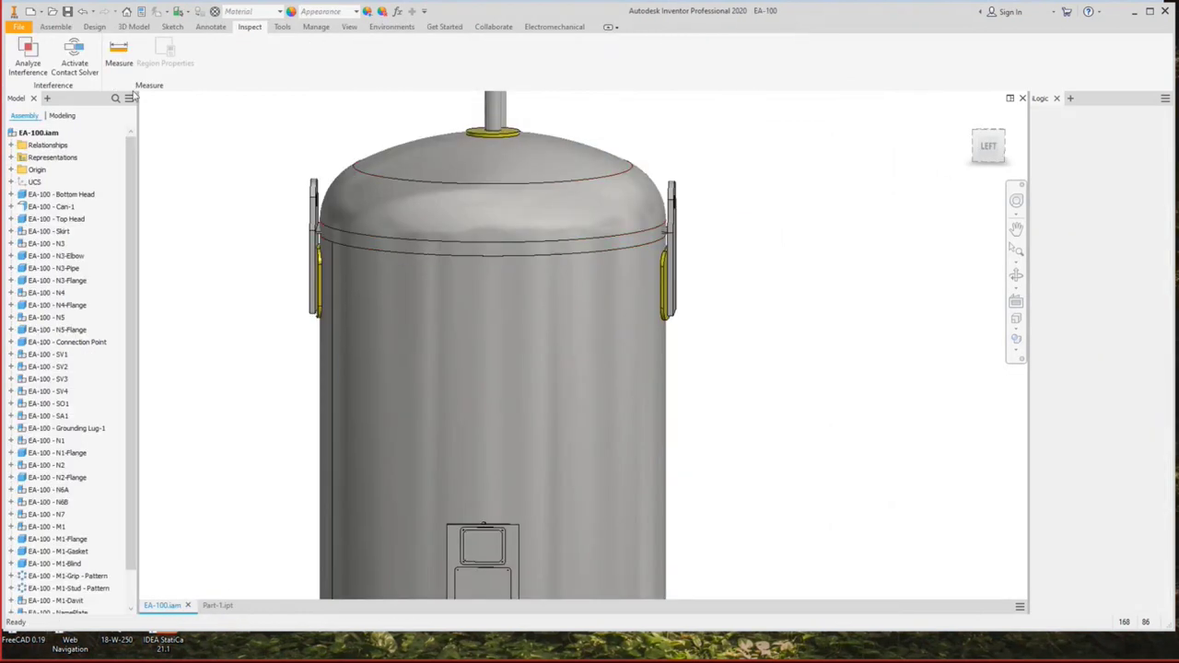
click(48, 77)
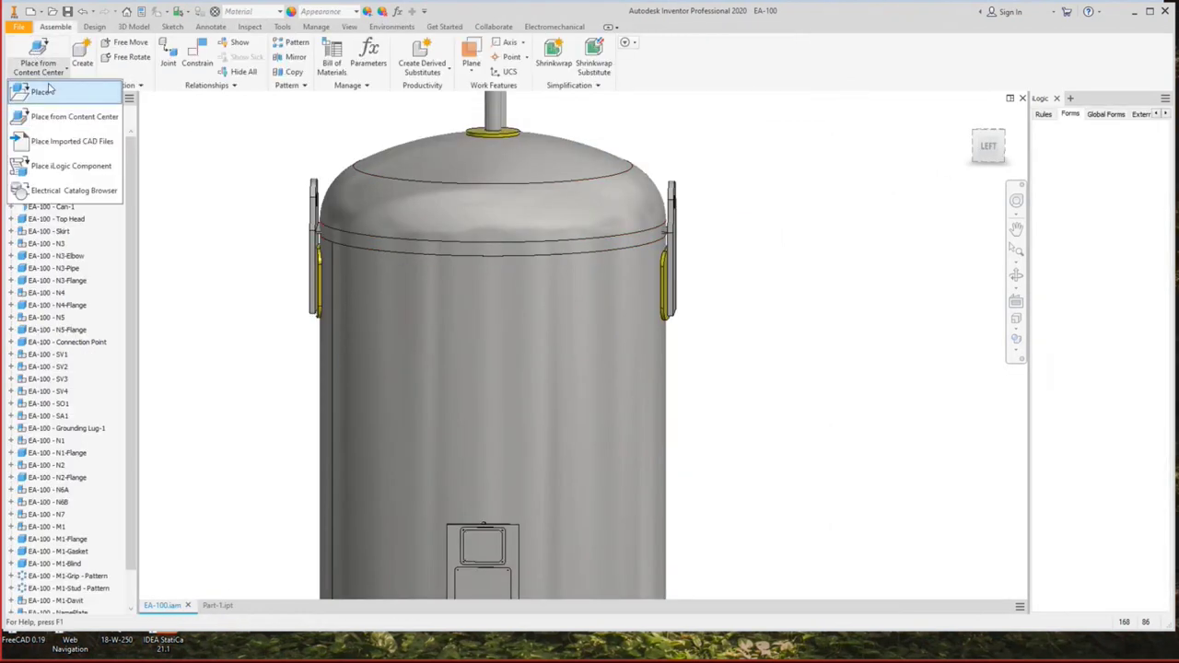
click(52, 88)
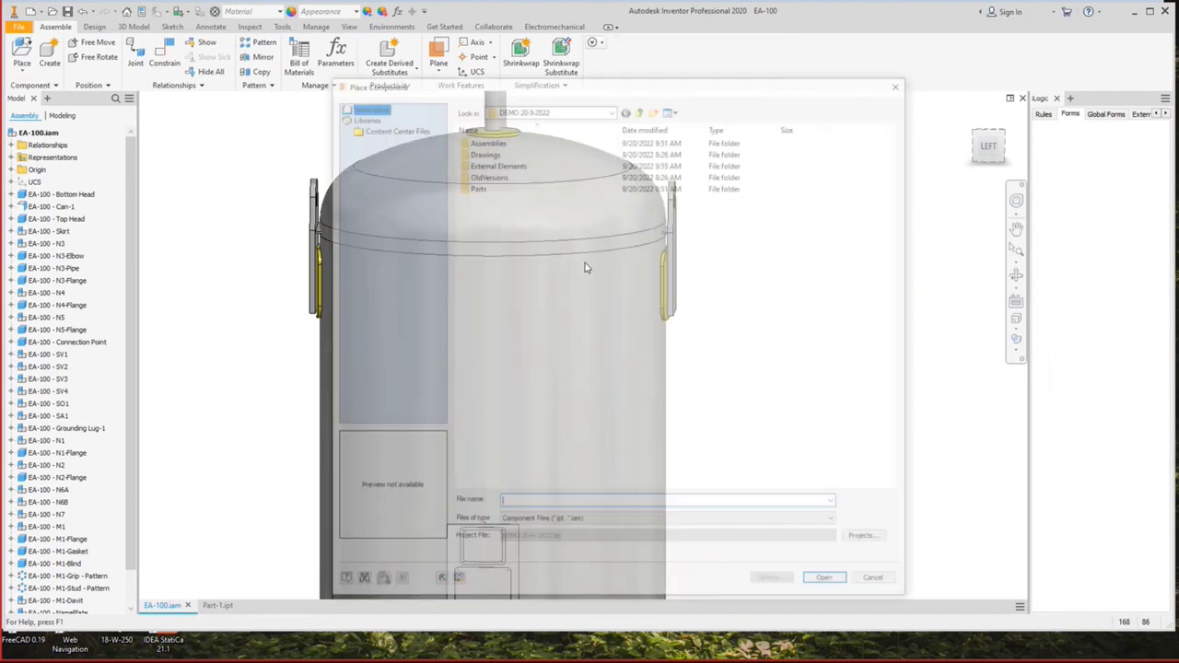
double_click(502, 162)
double_click(477, 138)
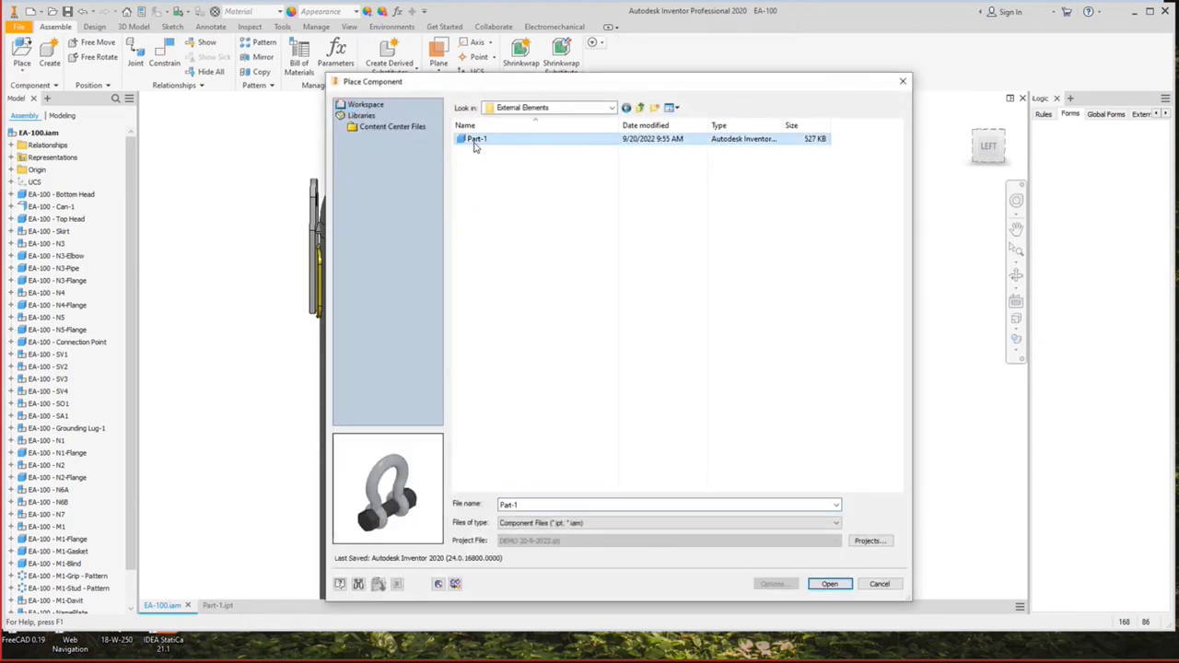
scroll(810, 158, down, 5)
click(650, 221)
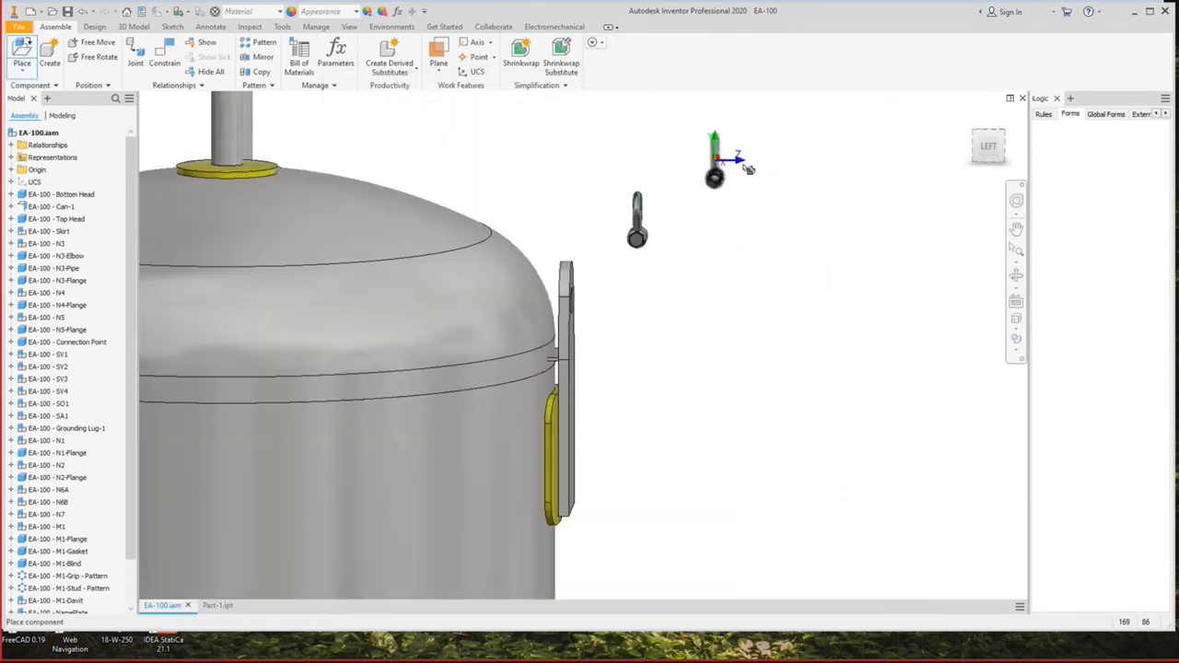
right_click(714, 164)
click(756, 157)
Insert-constrain the shackle's pin-side circular edge to the lifting lug's hole edge with a 0 mm offset.
click(1016, 275)
mouse_move(637, 333)
mouse_down()
mouse_move(640, 285)
mouse_move(650, 322)
mouse_up()
right_click(641, 339)
click(663, 348)
key(c)
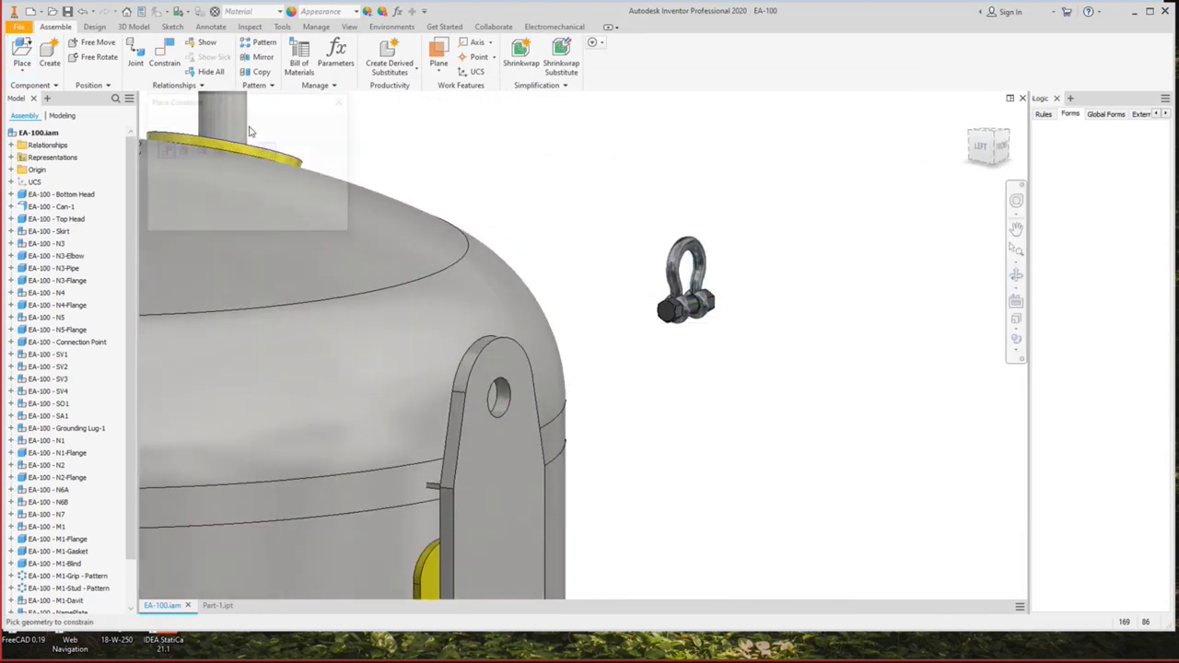
click(219, 152)
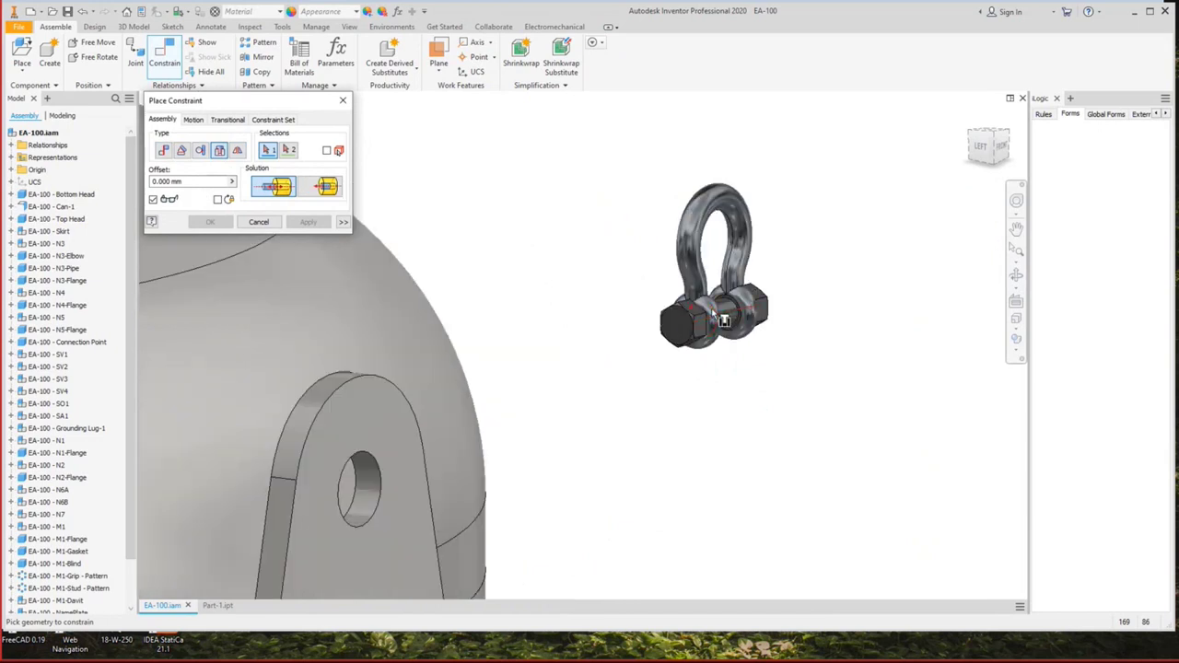
click(727, 311)
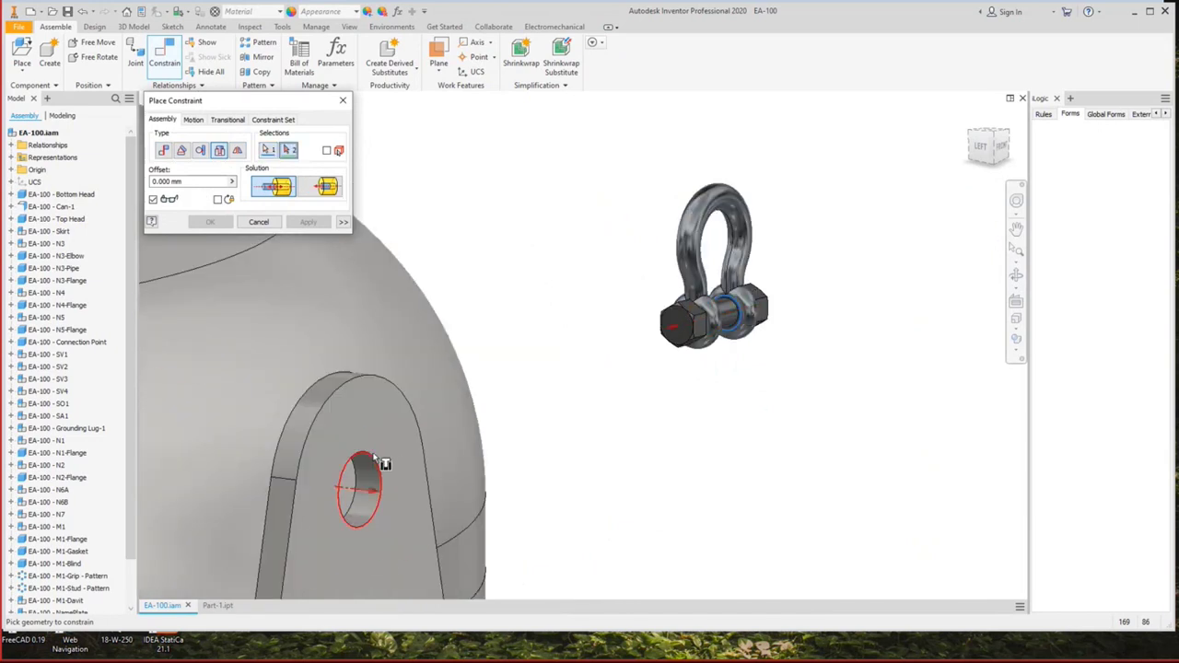
click(385, 453)
click(208, 222)
Examine from several sides how the shackle sits in the lug hole and how close its pin is to the head.
scroll(526, 237, up, 5)
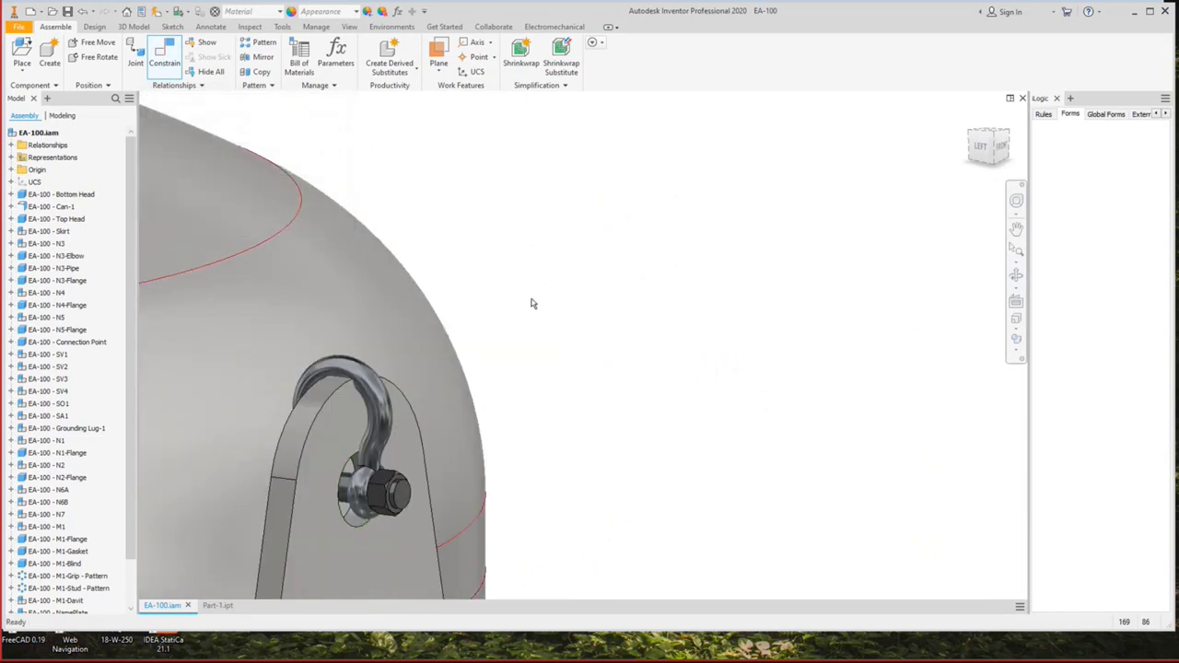
key(F4)
scroll(581, 341, down, 3)
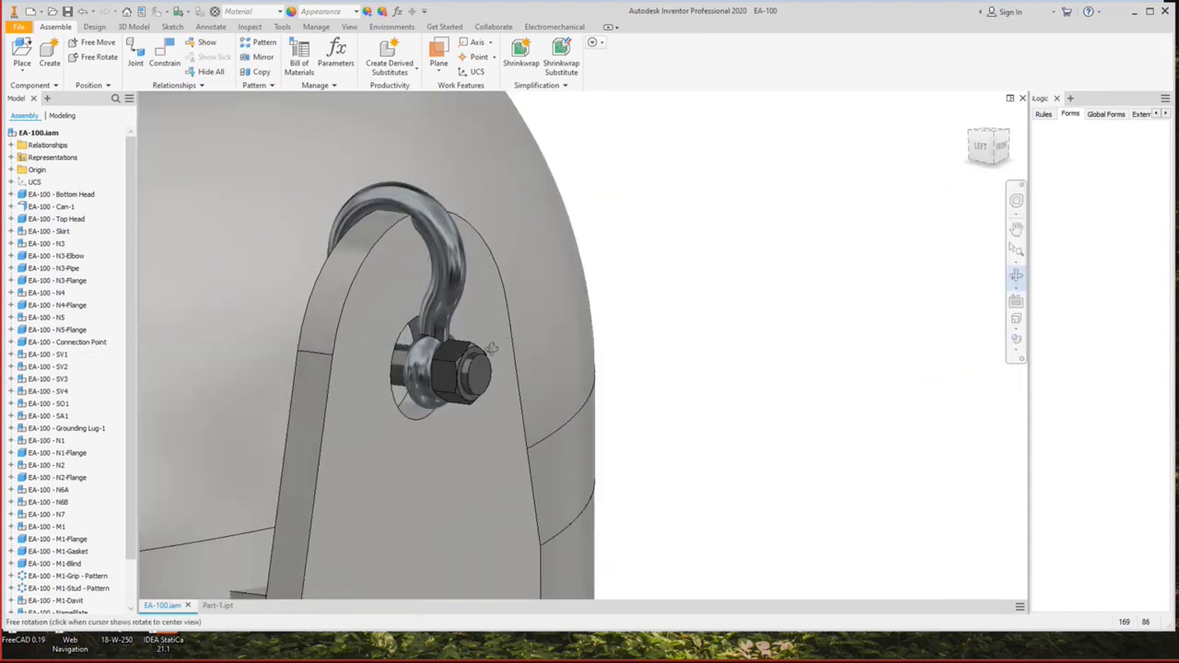
scroll(581, 341, up, 3)
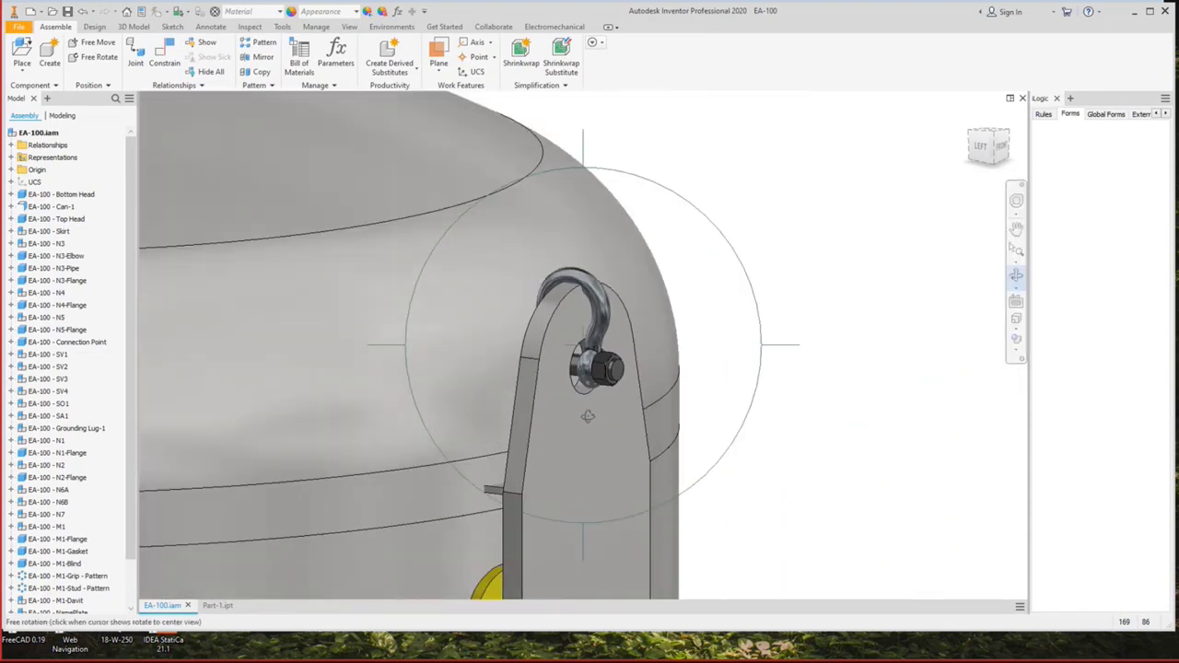
drag(581, 341, 631, 309)
scroll(644, 319, down, 3)
scroll(581, 304, down, 3)
right_click(564, 276)
click(621, 273)
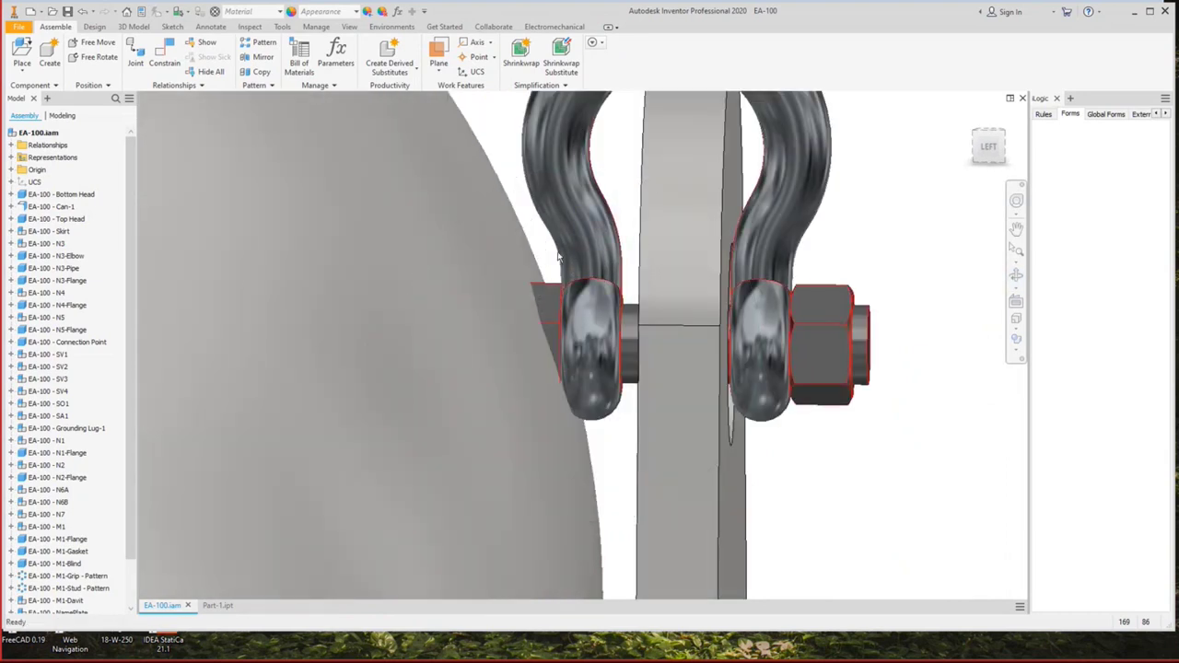
scroll(531, 369, up, 3)
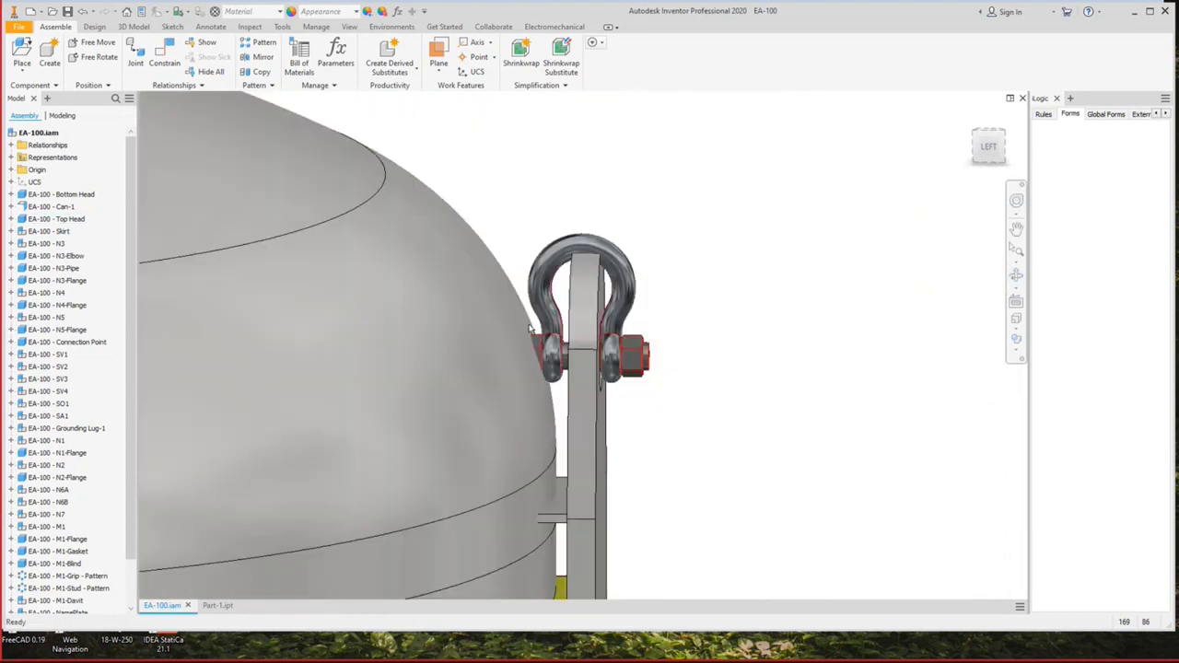
scroll(572, 326, down, 1)
click(1017, 275)
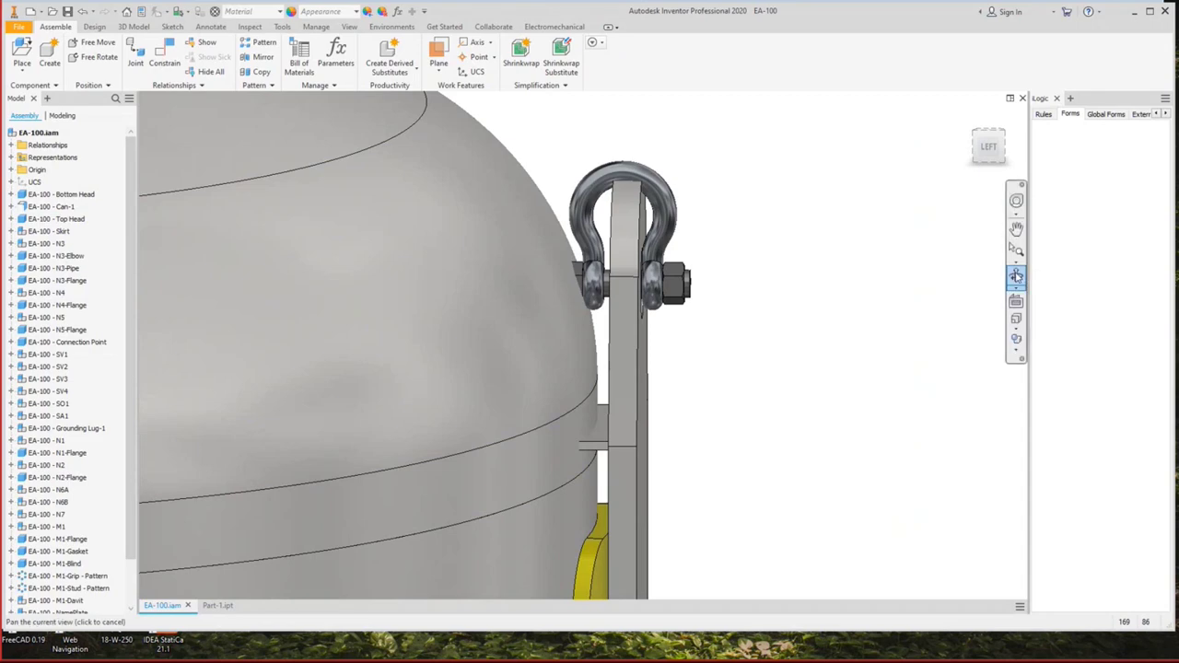
drag(700, 304, 598, 316)
right_click(598, 316)
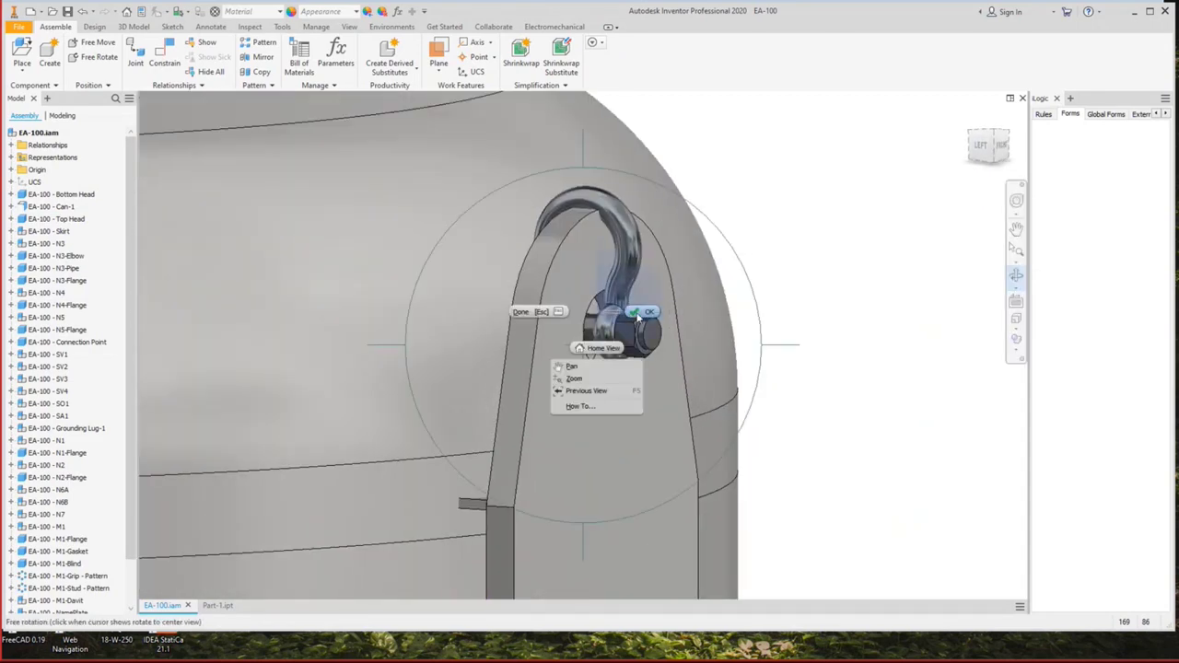
click(543, 297)
scroll(571, 316, down, 2)
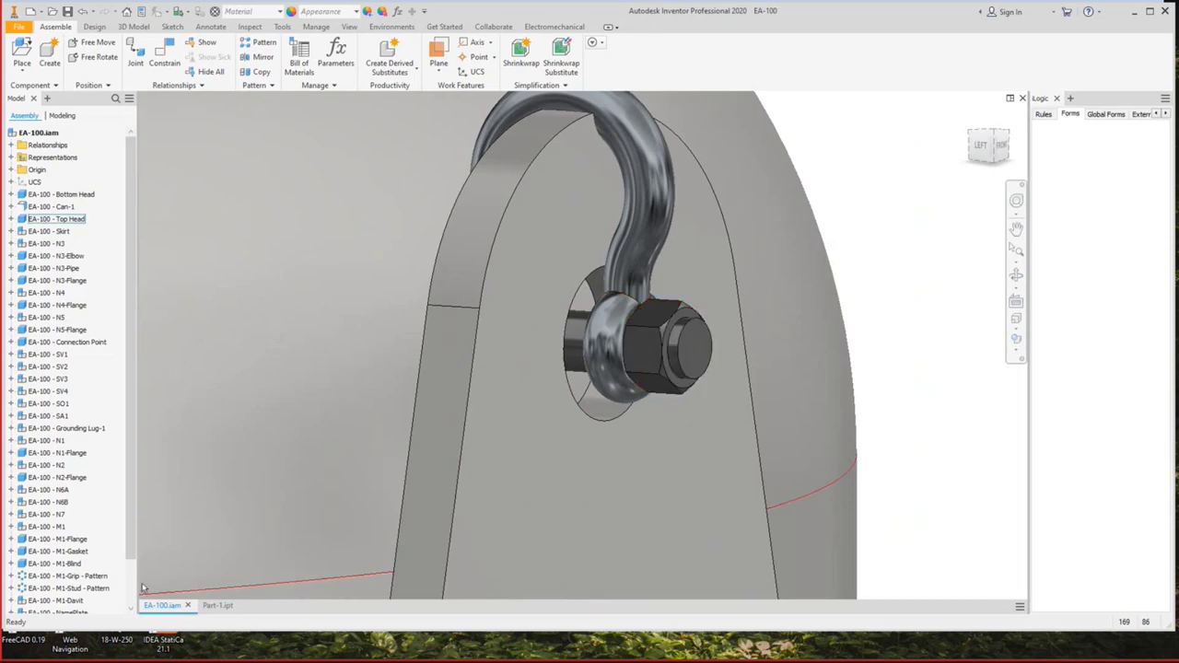
Close the separate Part-1 document, then edit the shackle in place and set its G-2140 form's Working Load to 15.
click(221, 606)
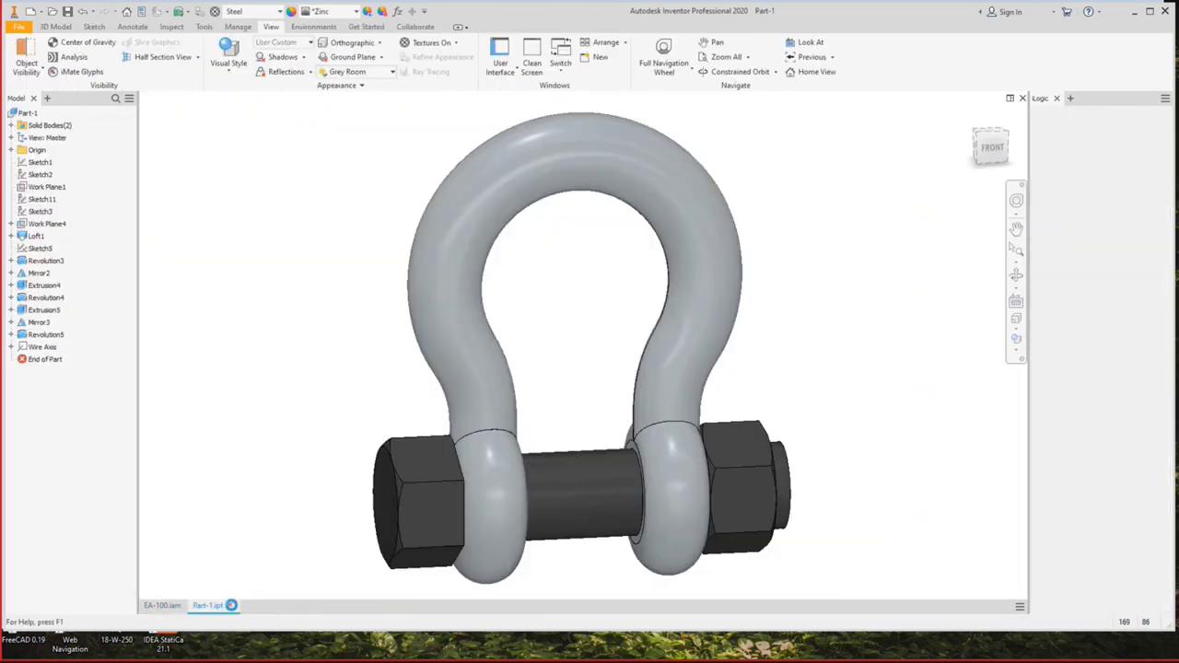
click(231, 607)
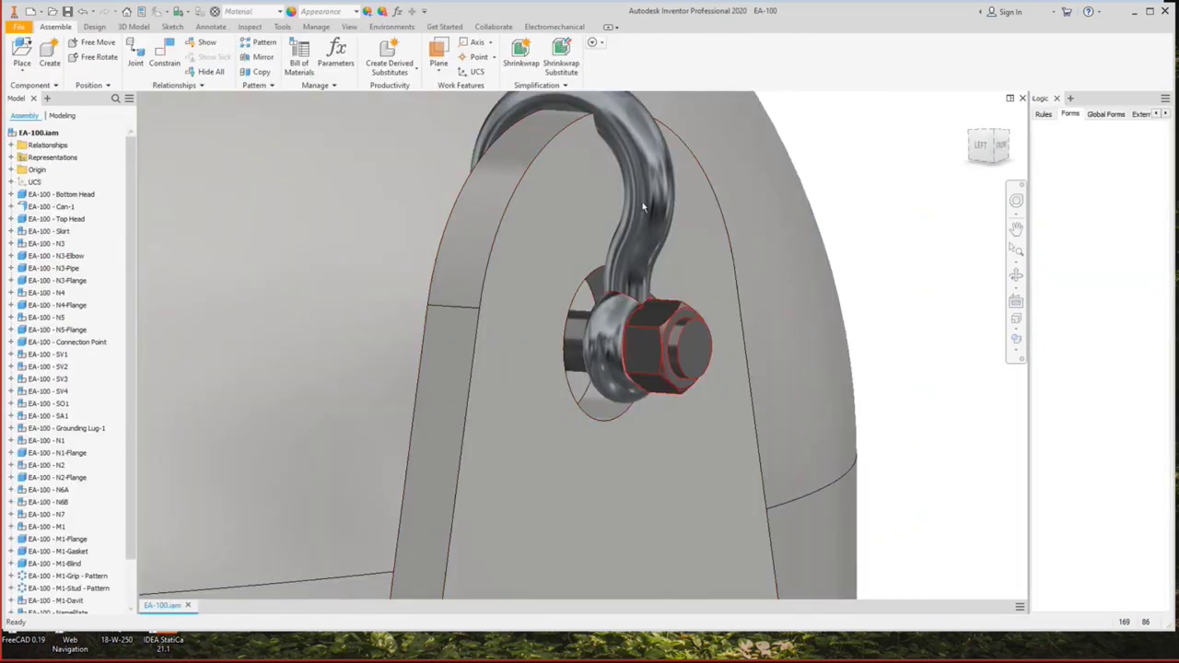
double_click(667, 307)
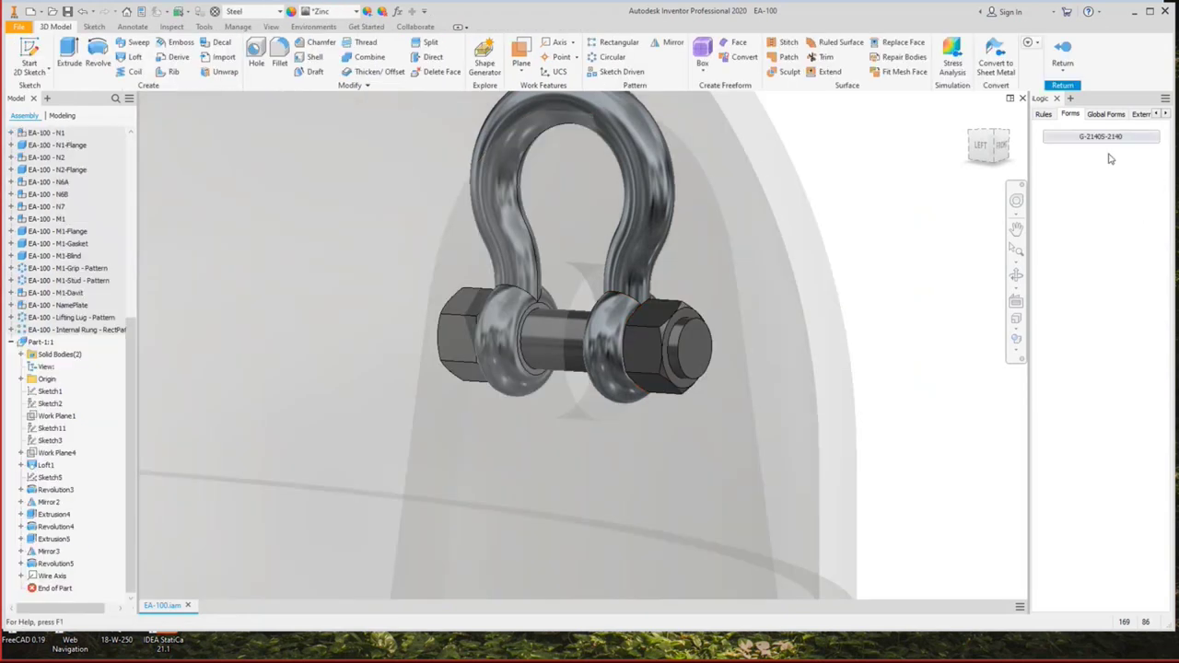
click(405, 135)
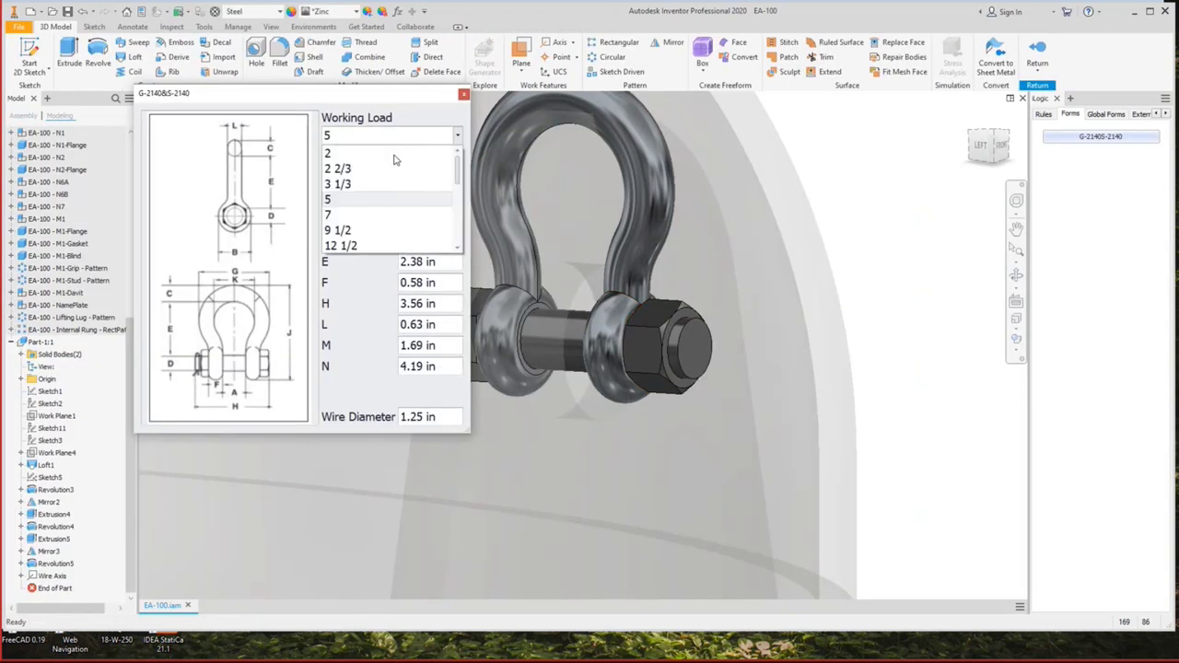
scroll(401, 175, down, 1)
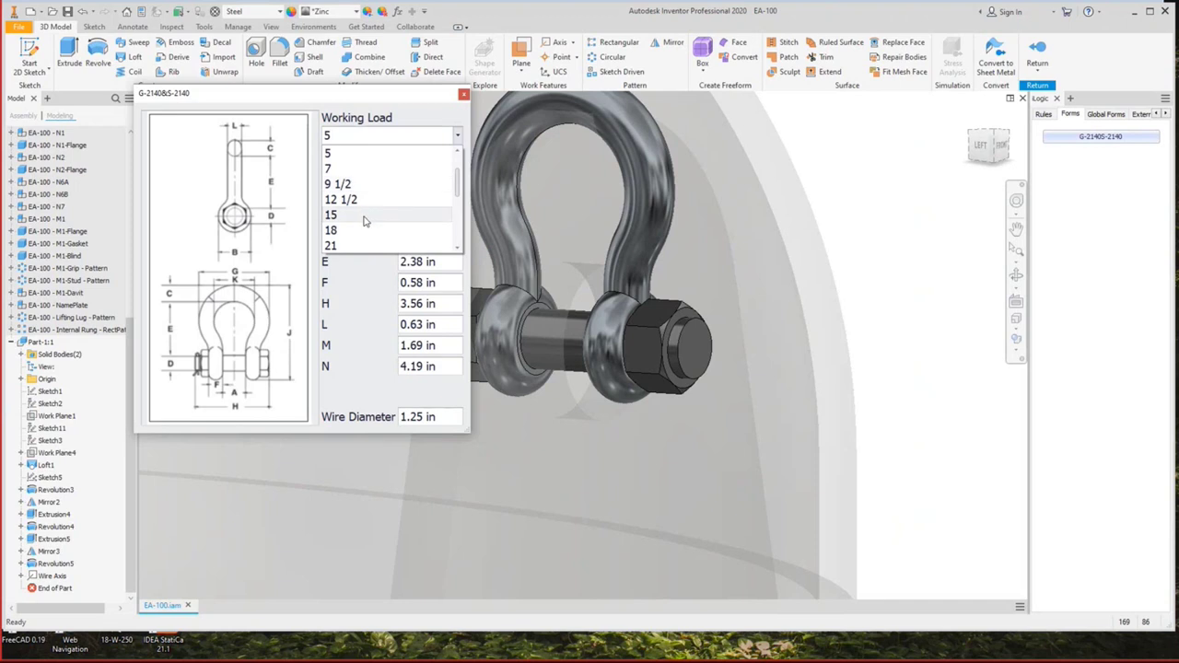
click(364, 217)
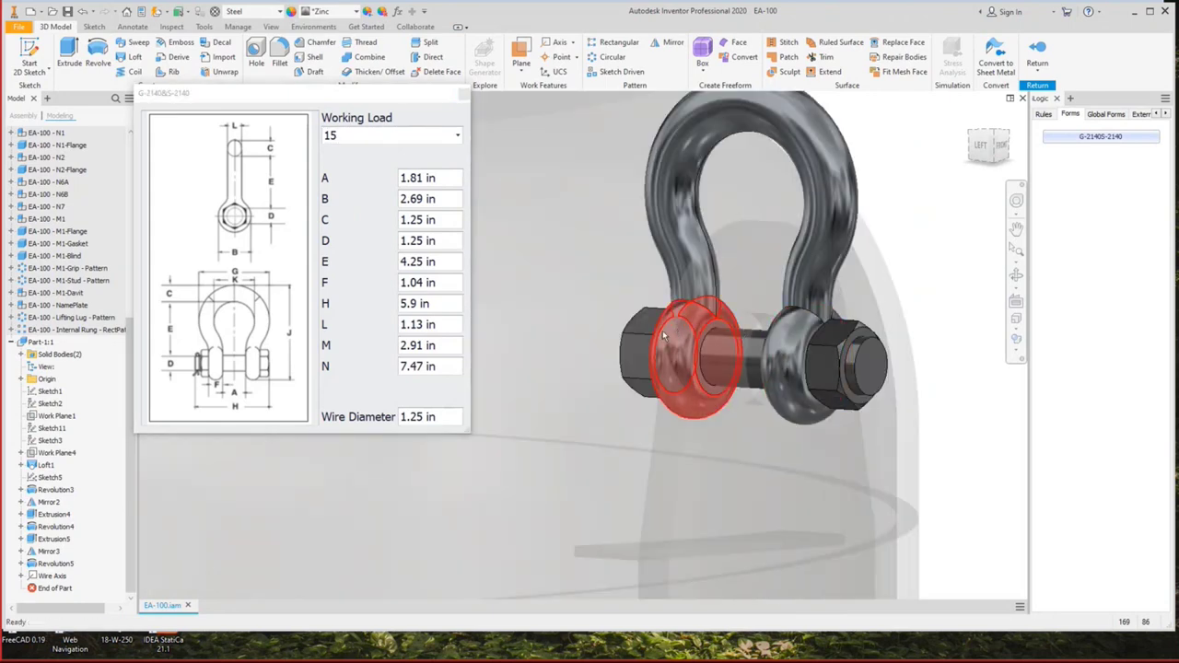
click(465, 96)
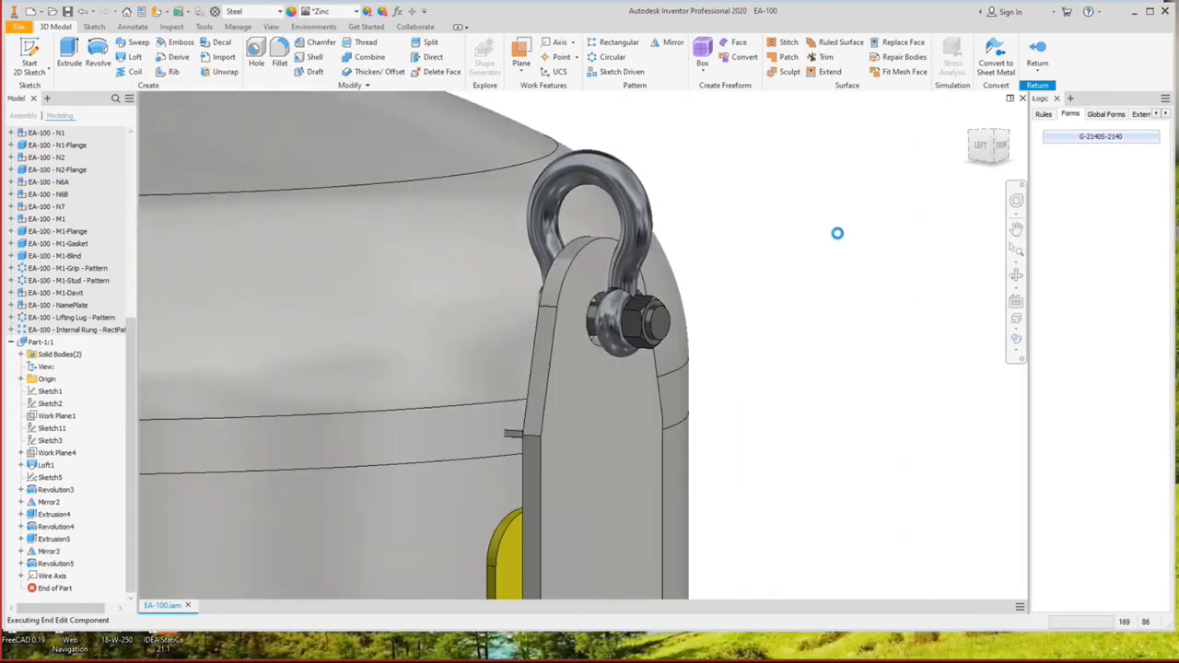
Return to the assembly and swing the shackle about its pin so the bow stands over the top of the lug.
key(g)
drag(779, 269, 682, 304)
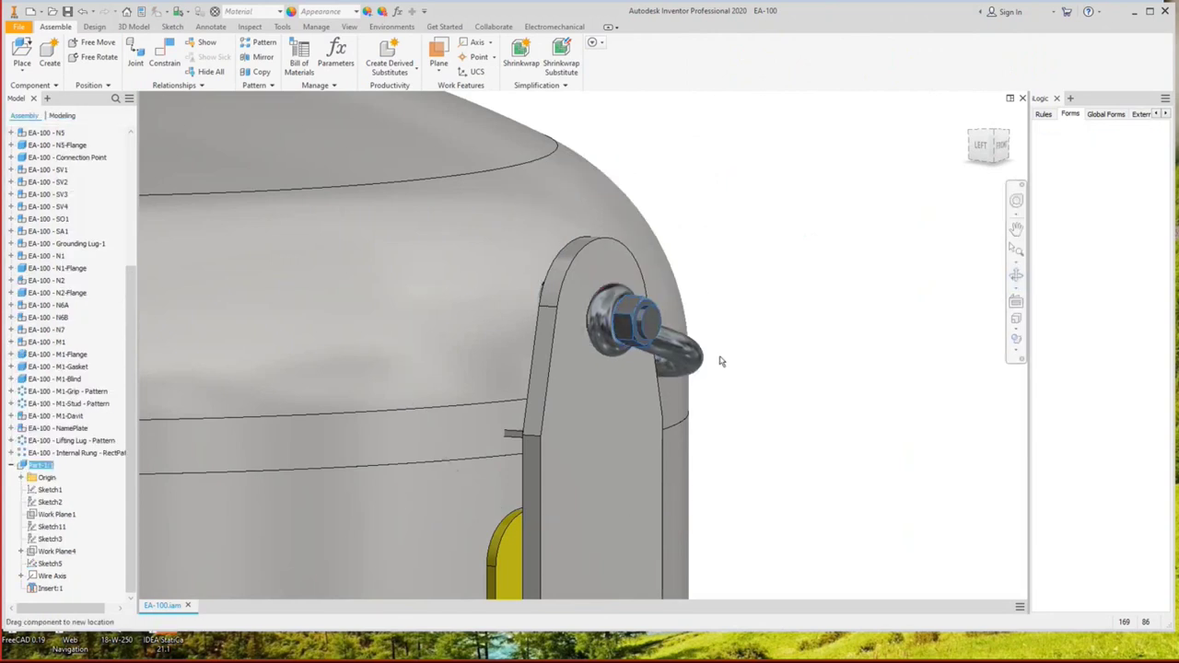
drag(722, 361, 638, 211)
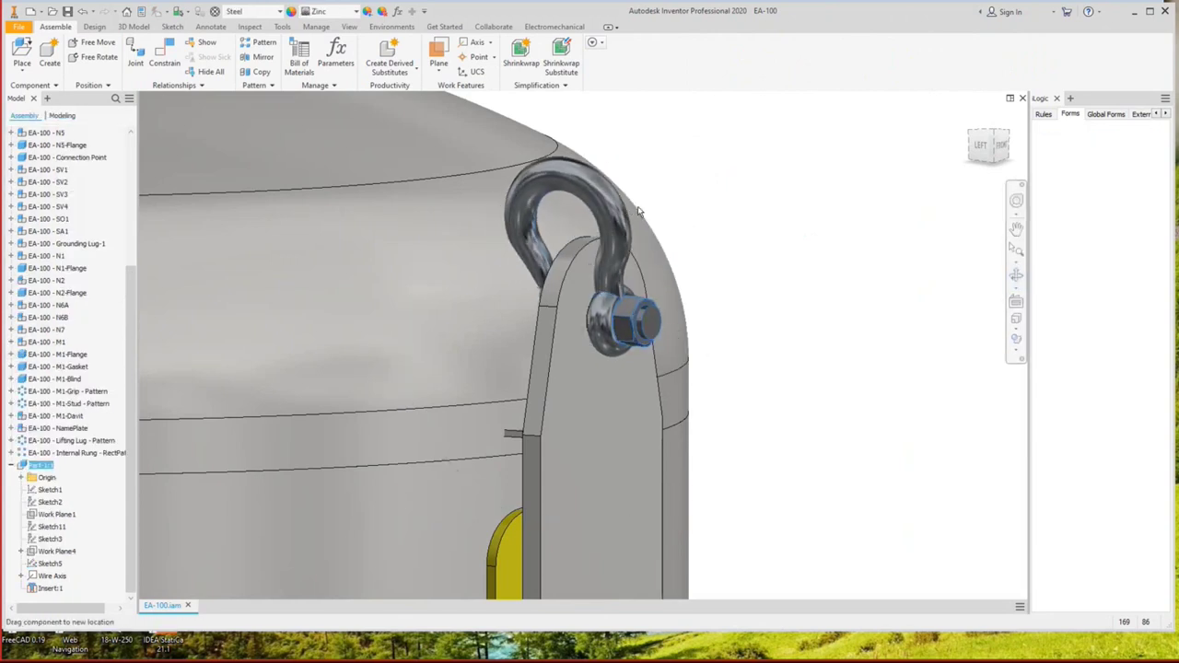
click(1016, 275)
drag(701, 277, 710, 175)
key(Escape)
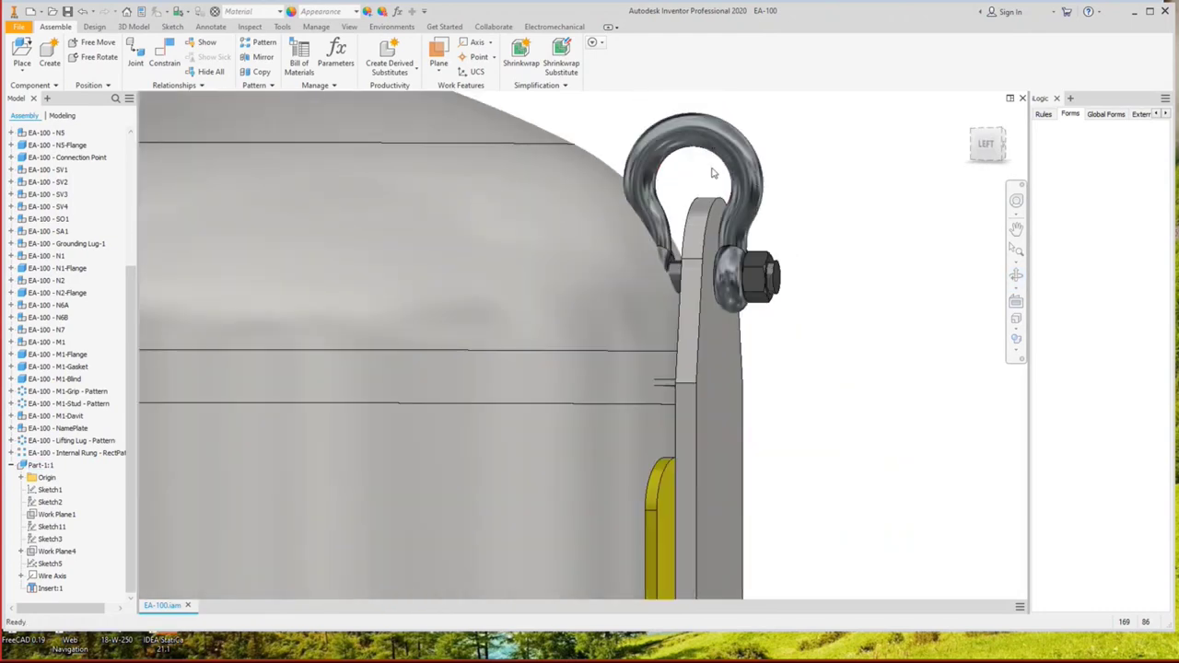
Set the offset of the shackle's insert constraint to 15 mm to centre it on the lug plate.
click(986, 143)
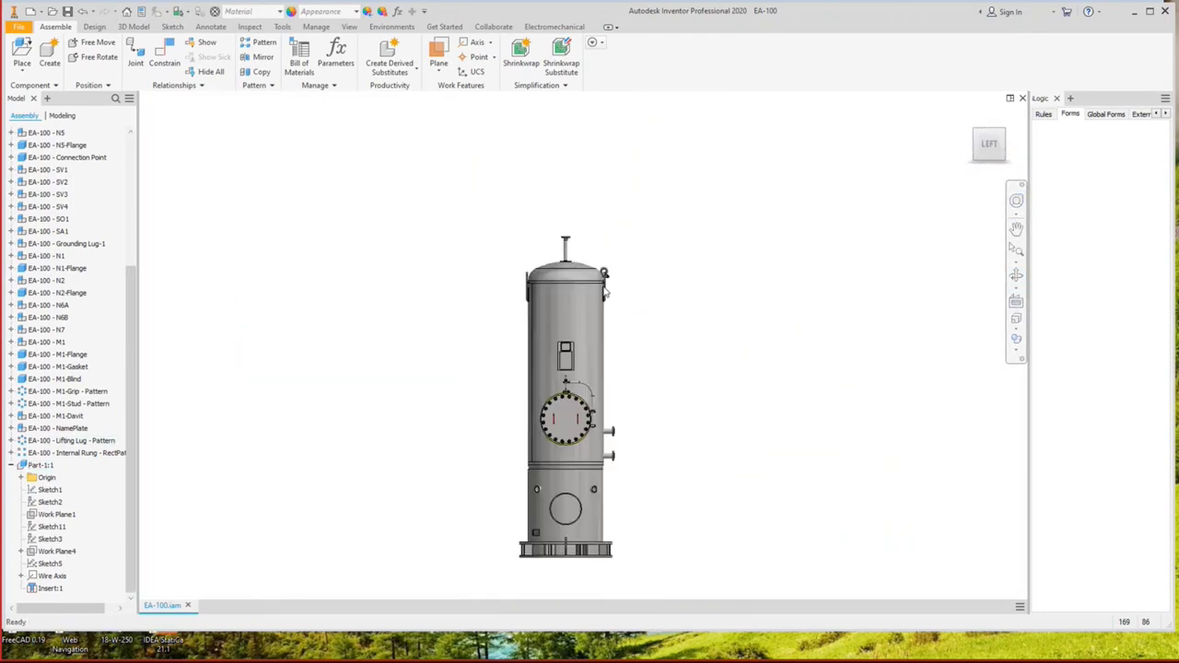
scroll(605, 291, up, 5)
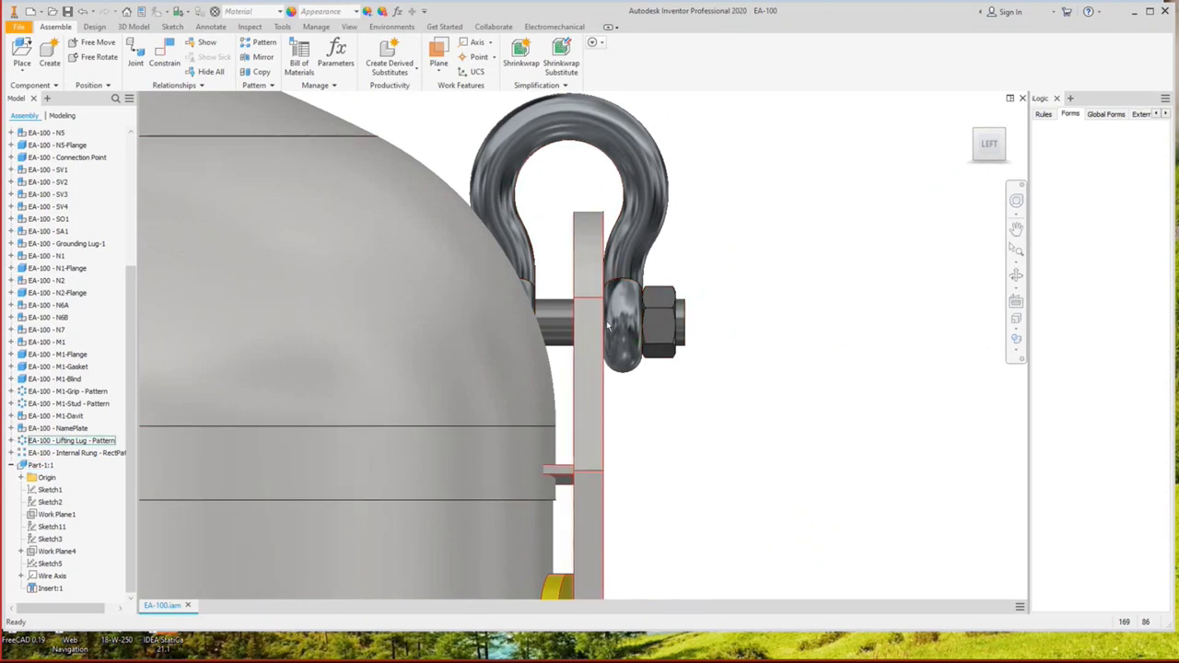
click(607, 325)
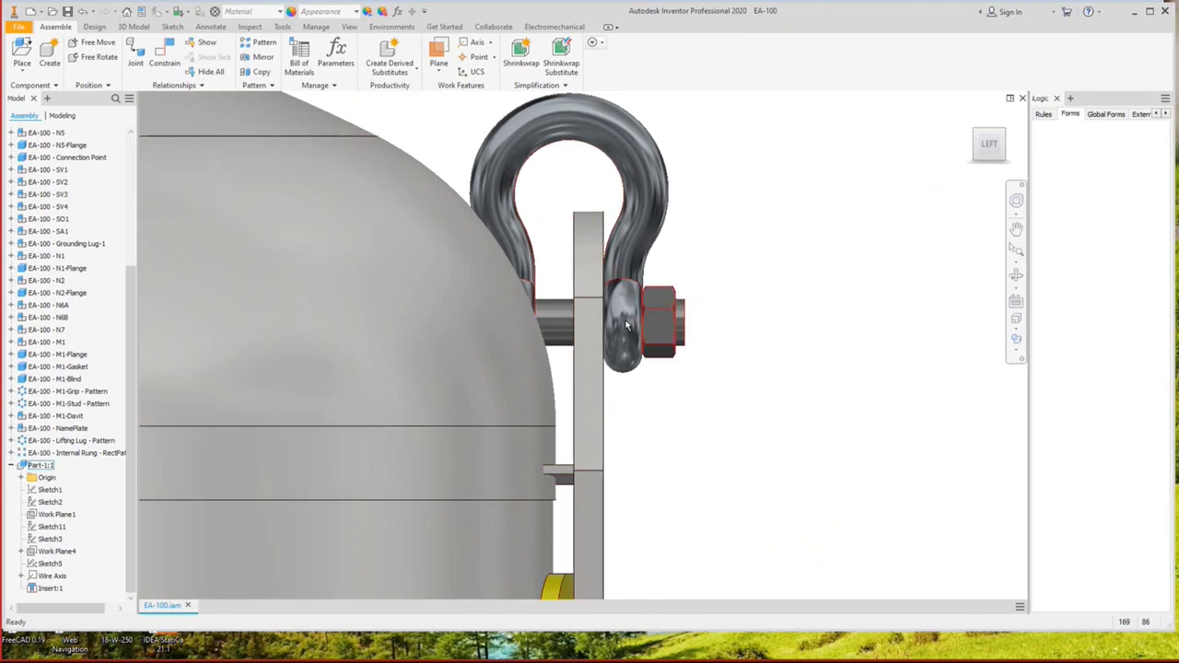
click(41, 589)
text(5)
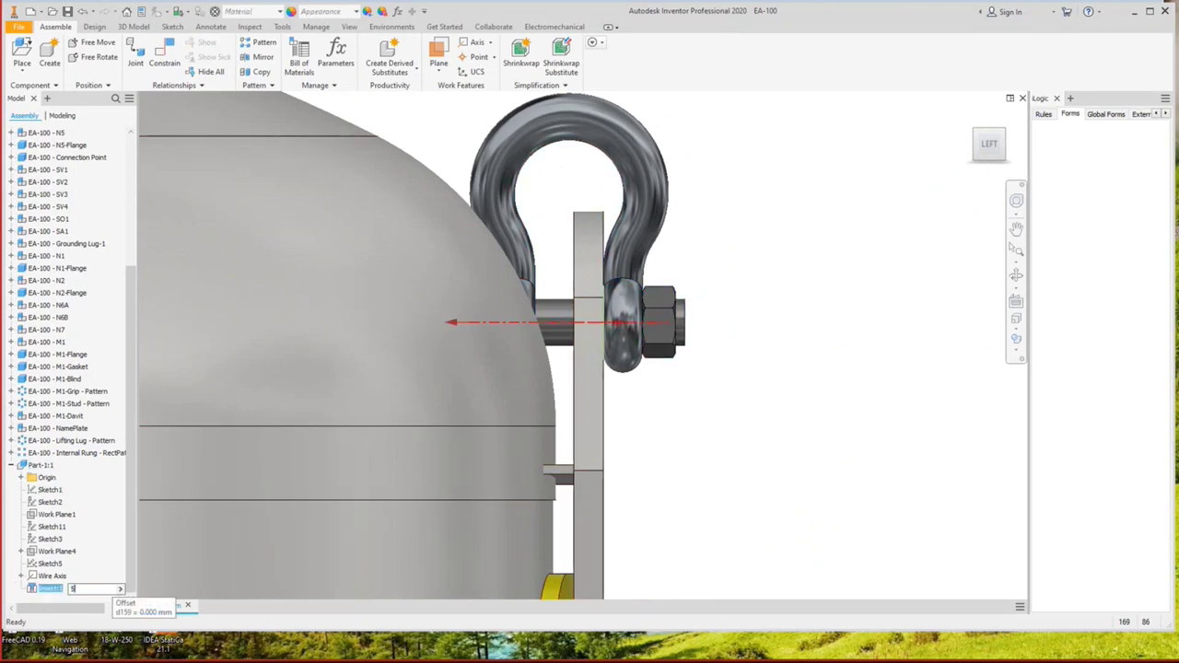
key(BackSpace)
text(20)
key(Return)
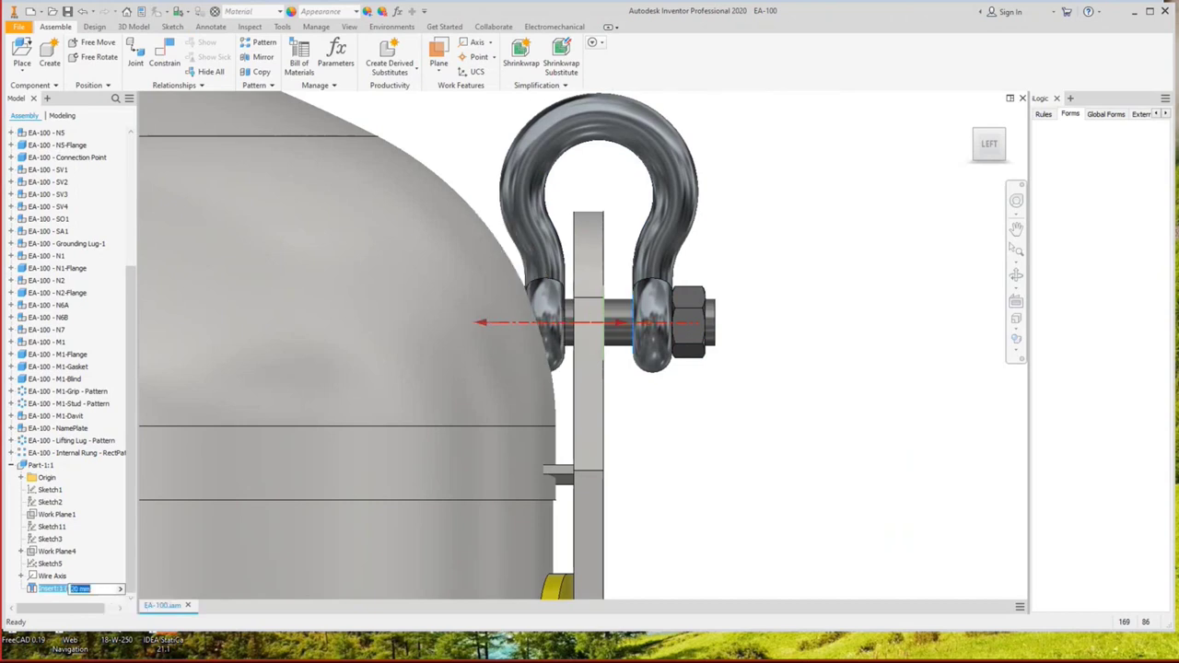
text(15)
key(Return)
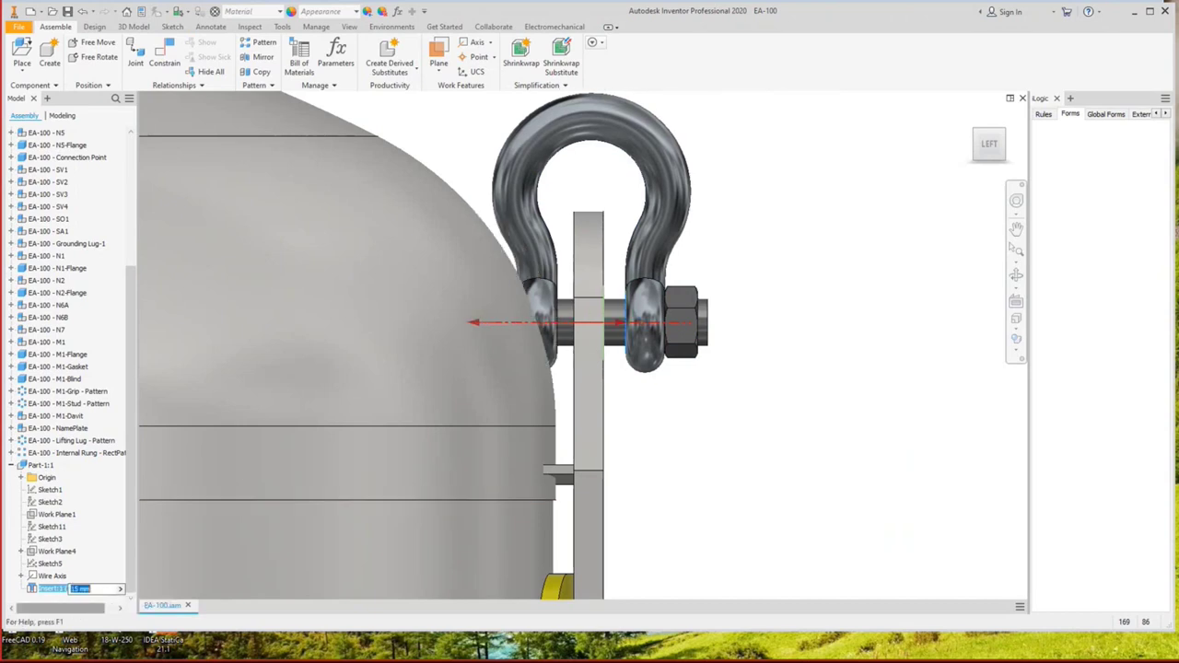
scroll(530, 267, down, 4)
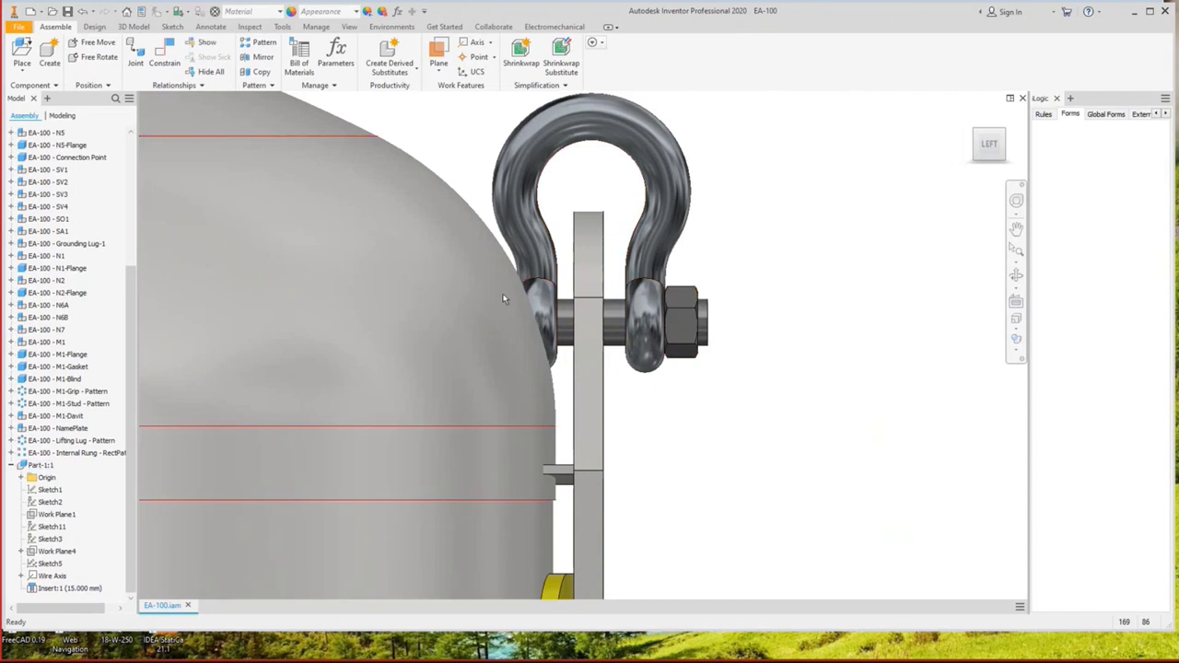
click(1016, 274)
drag(654, 281, 706, 299)
key(Escape)
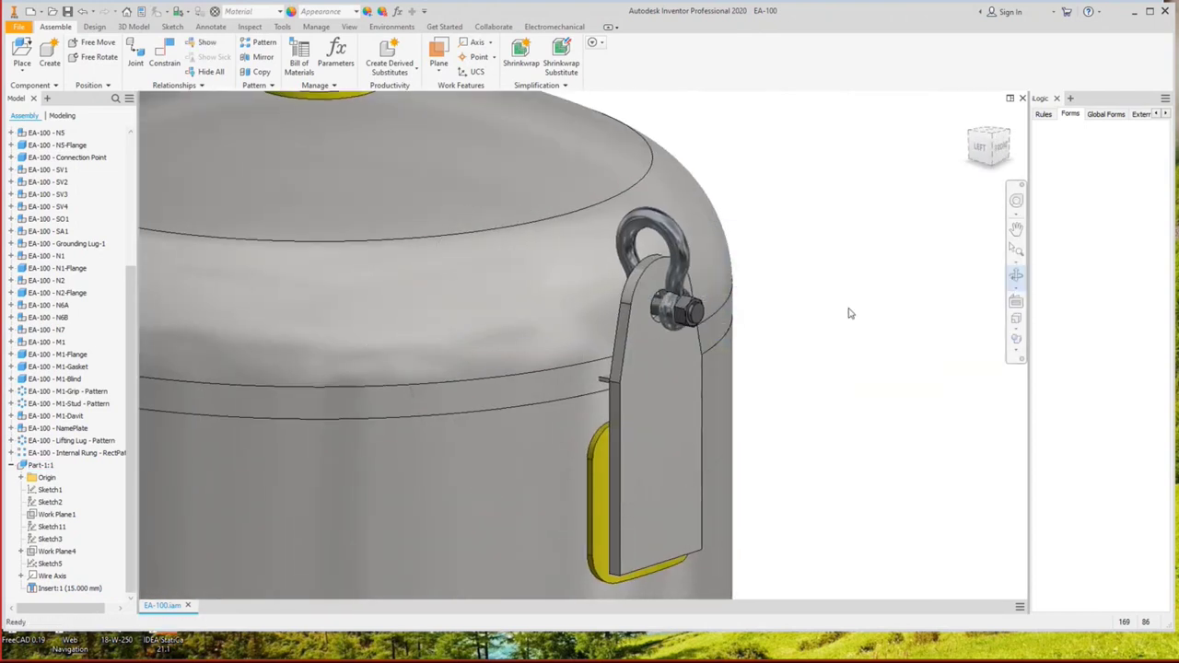
Switch to Static Equipment Generator and set the lifting lug's Offset (D) to 600 mm and S.E. (E) to 400 mm.
mouse_move(914, 640)
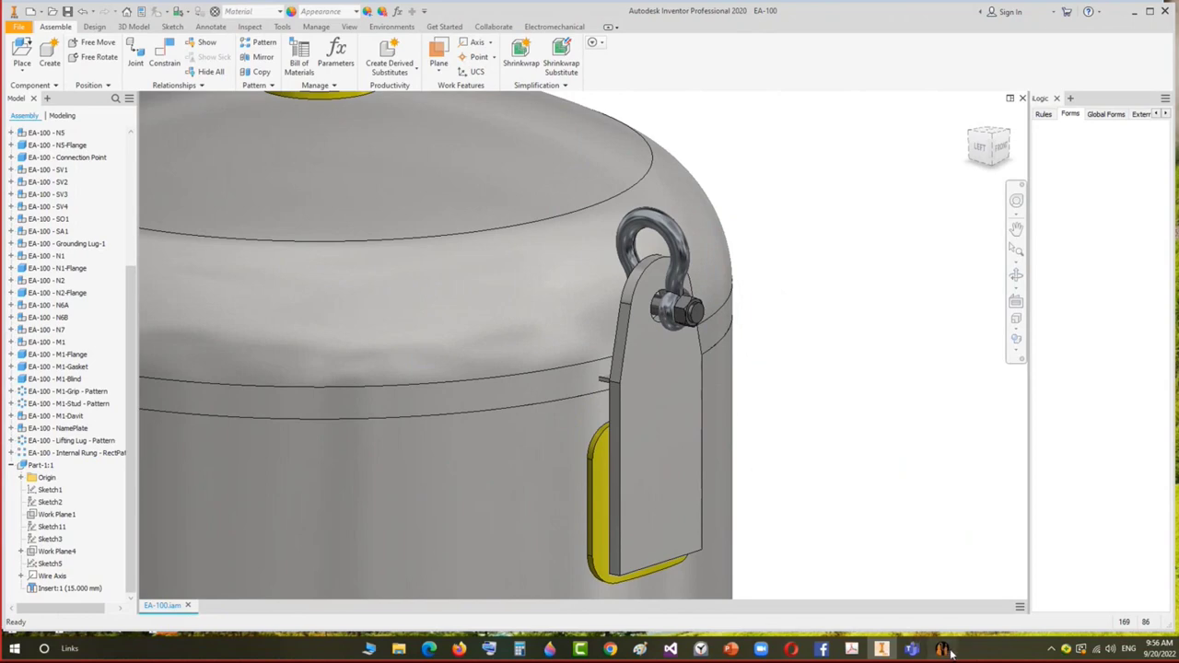
click(949, 651)
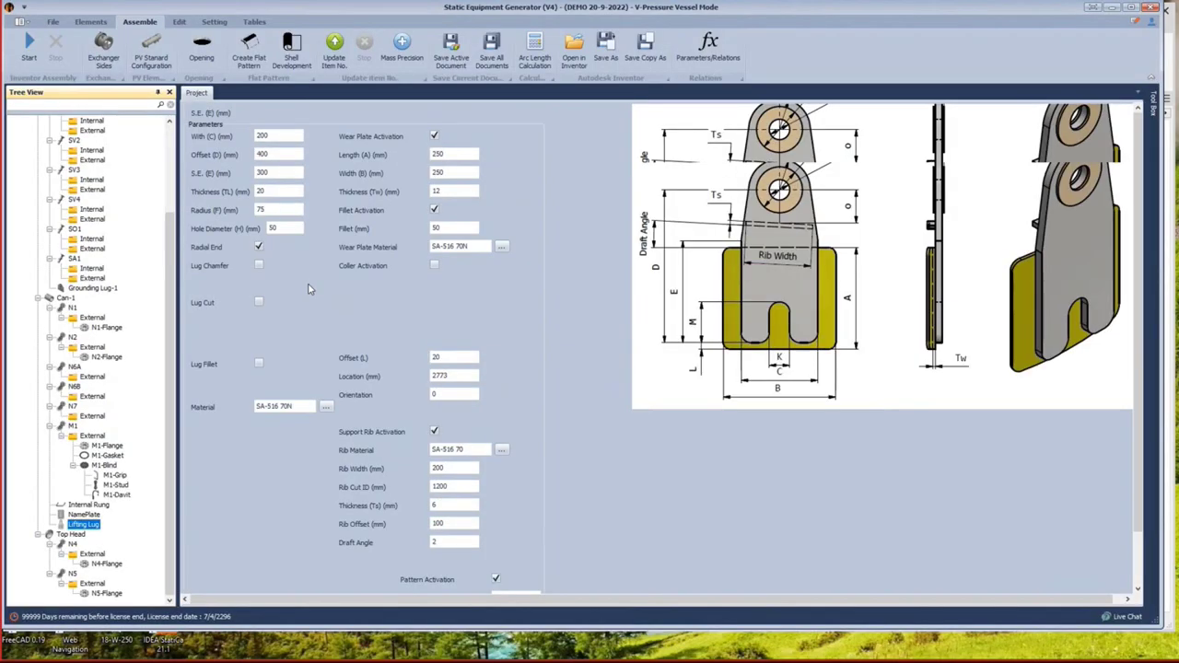
double_click(296, 153)
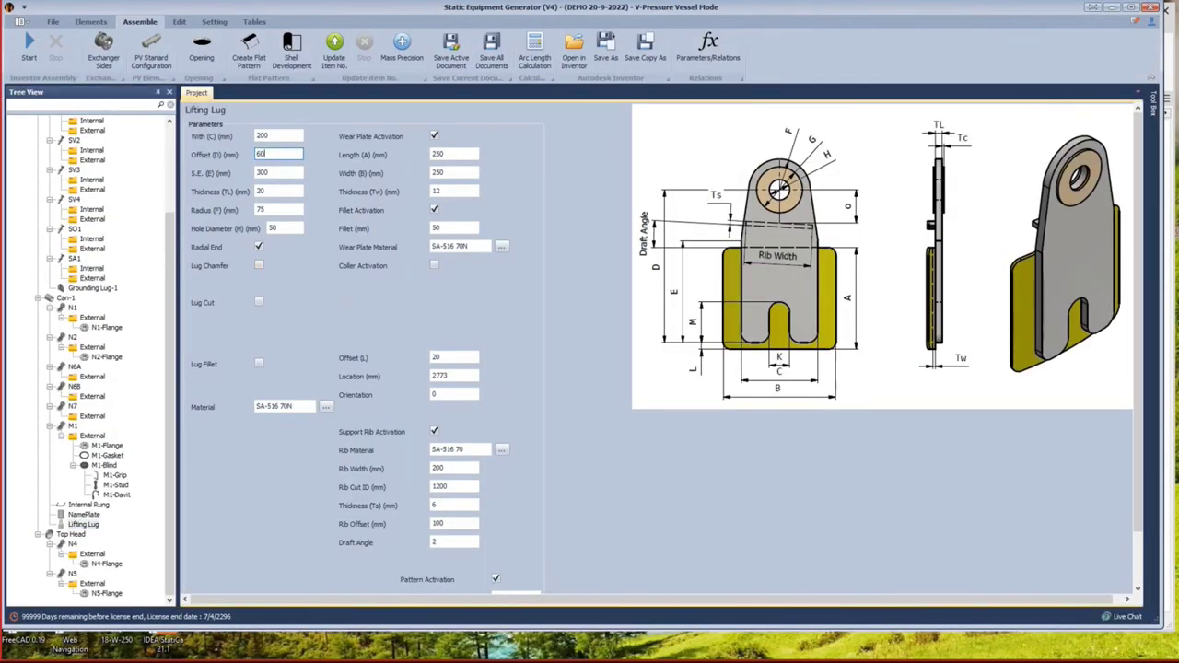
click(265, 191)
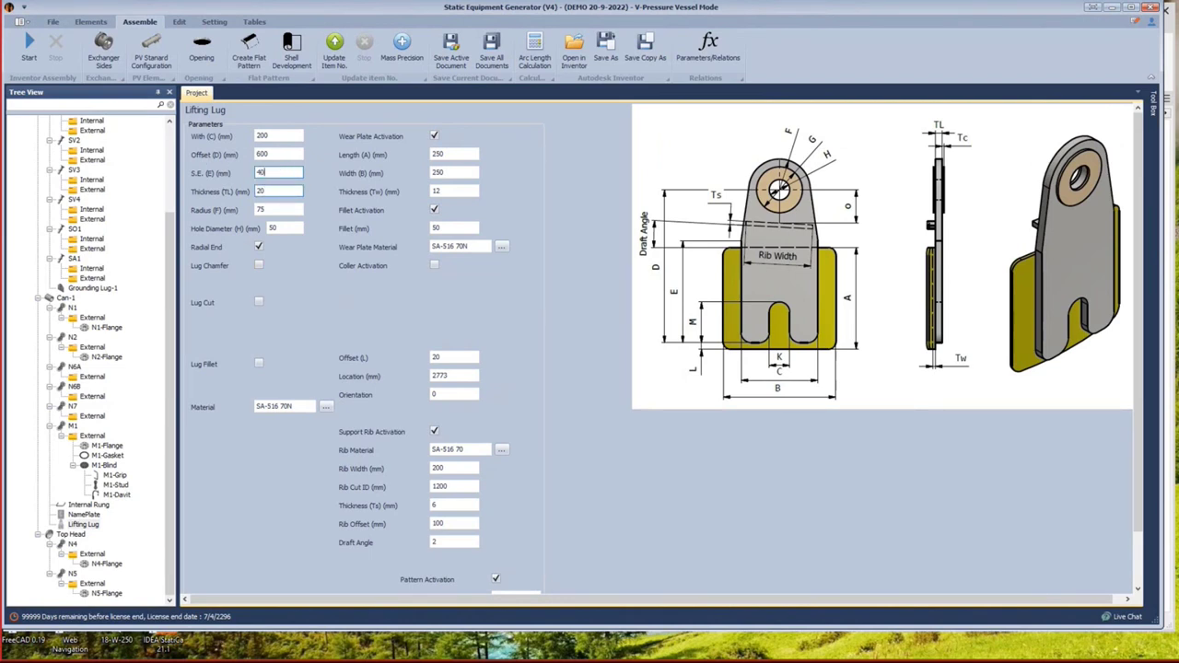
double_click(283, 207)
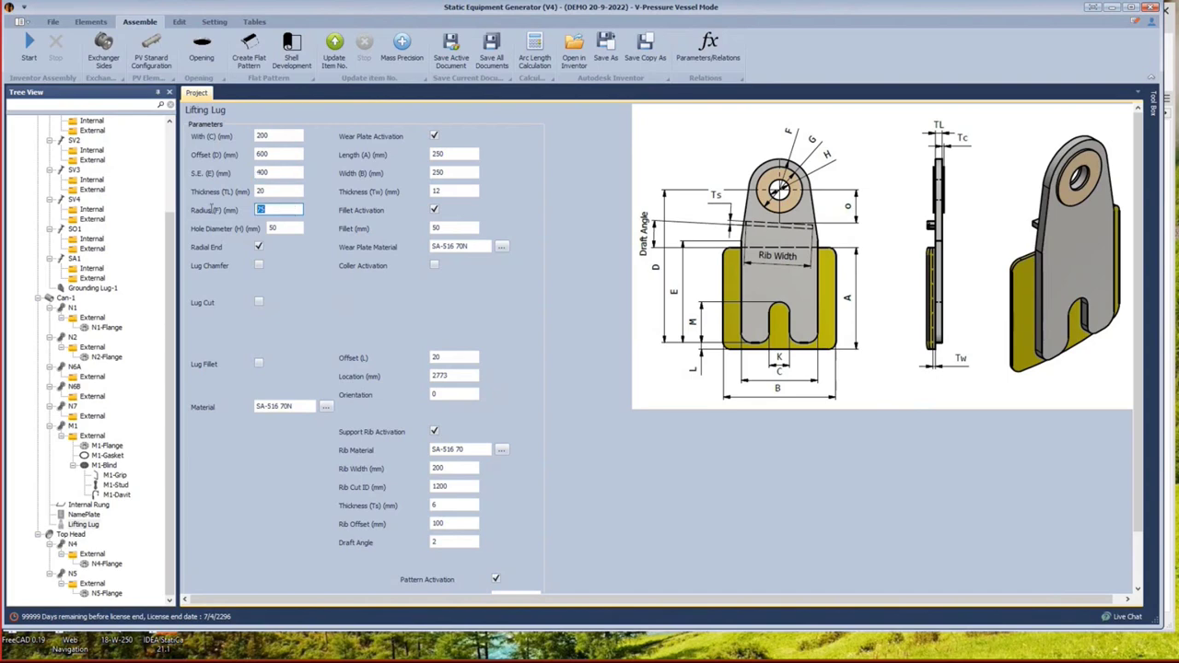
double_click(298, 226)
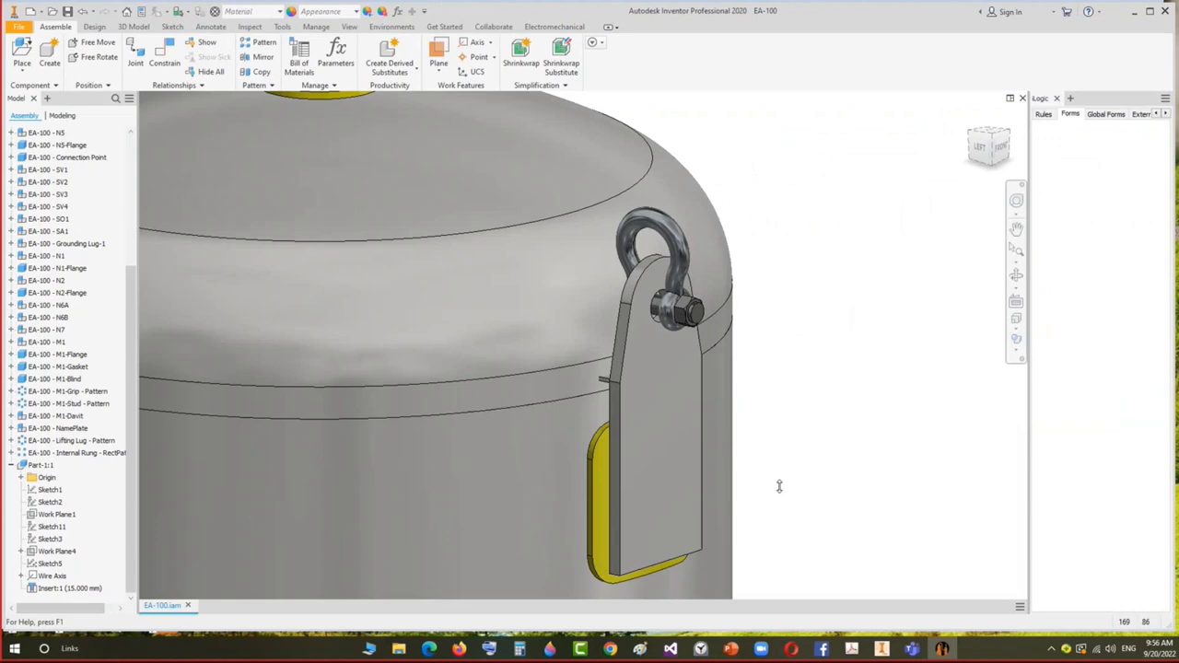
In Inventor, measure the diameter of the shackle's pin at its threaded end.
scroll(750, 319, down, 3)
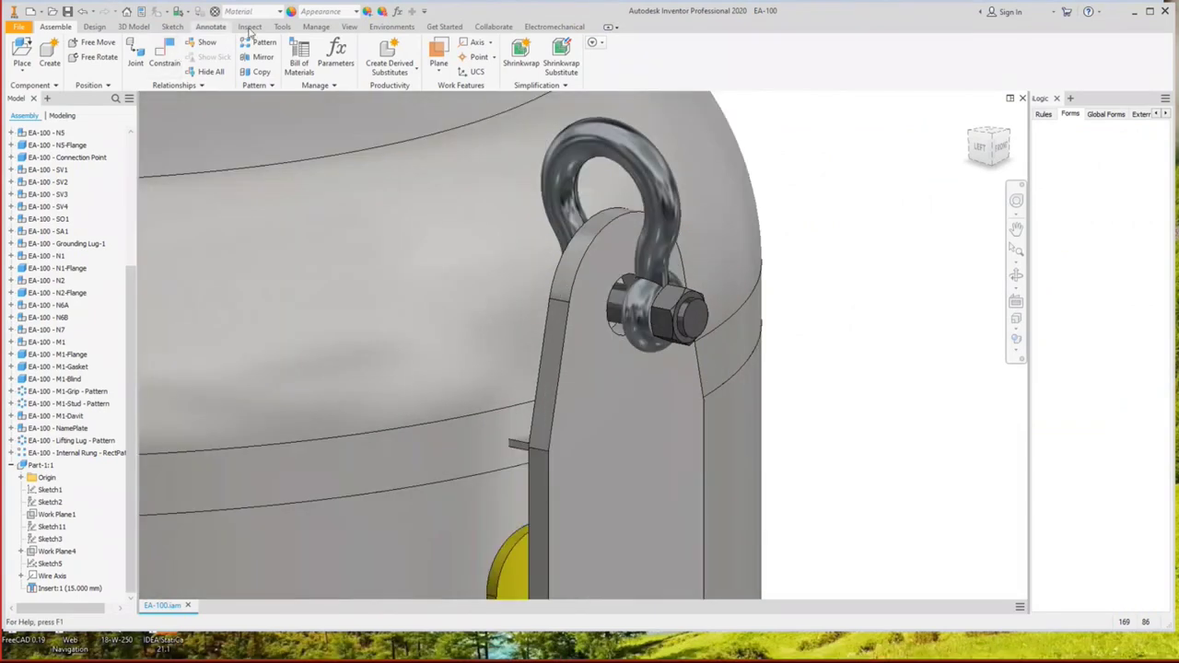
click(282, 26)
click(249, 26)
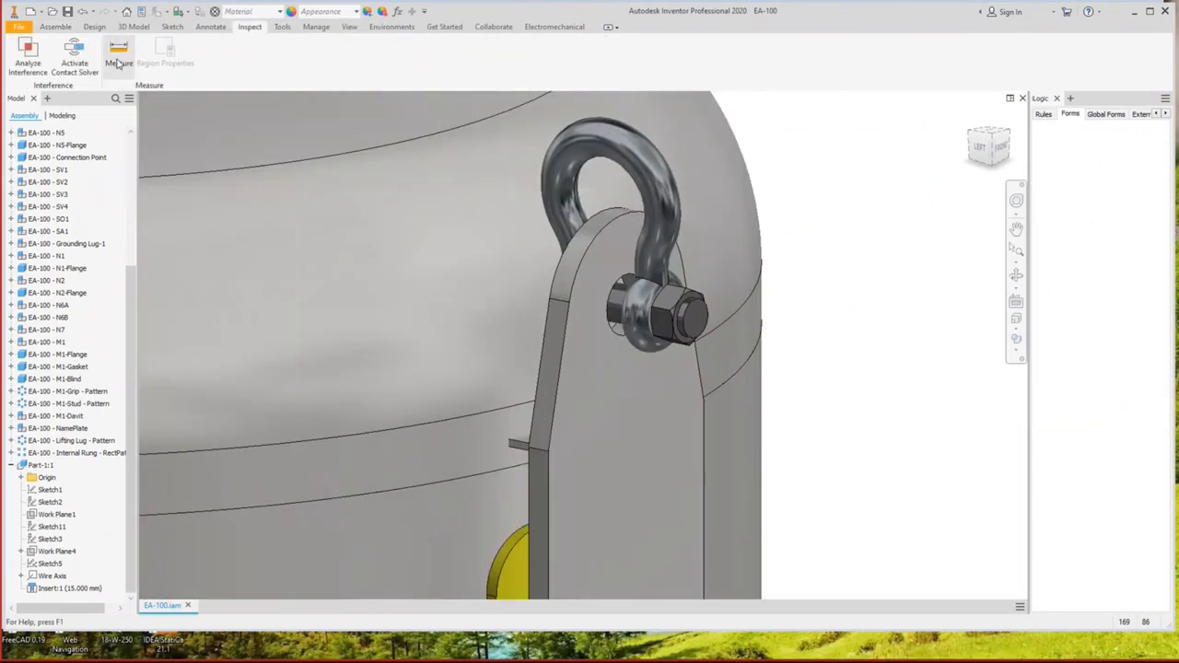
click(119, 55)
scroll(701, 299, down, 3)
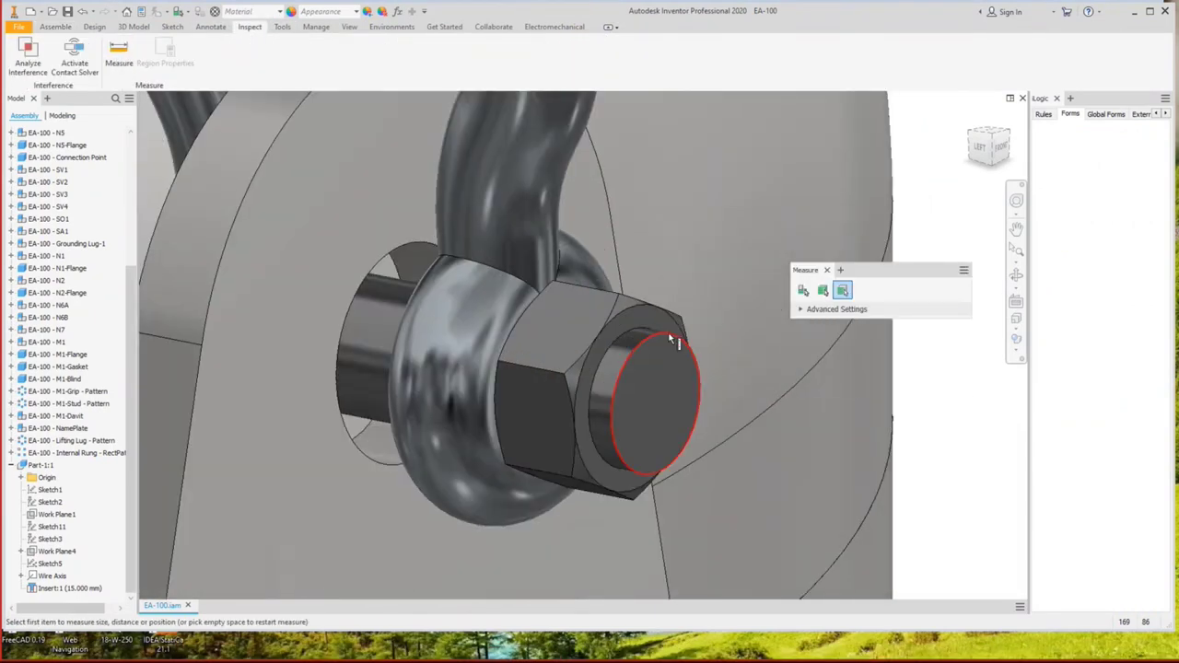
click(680, 338)
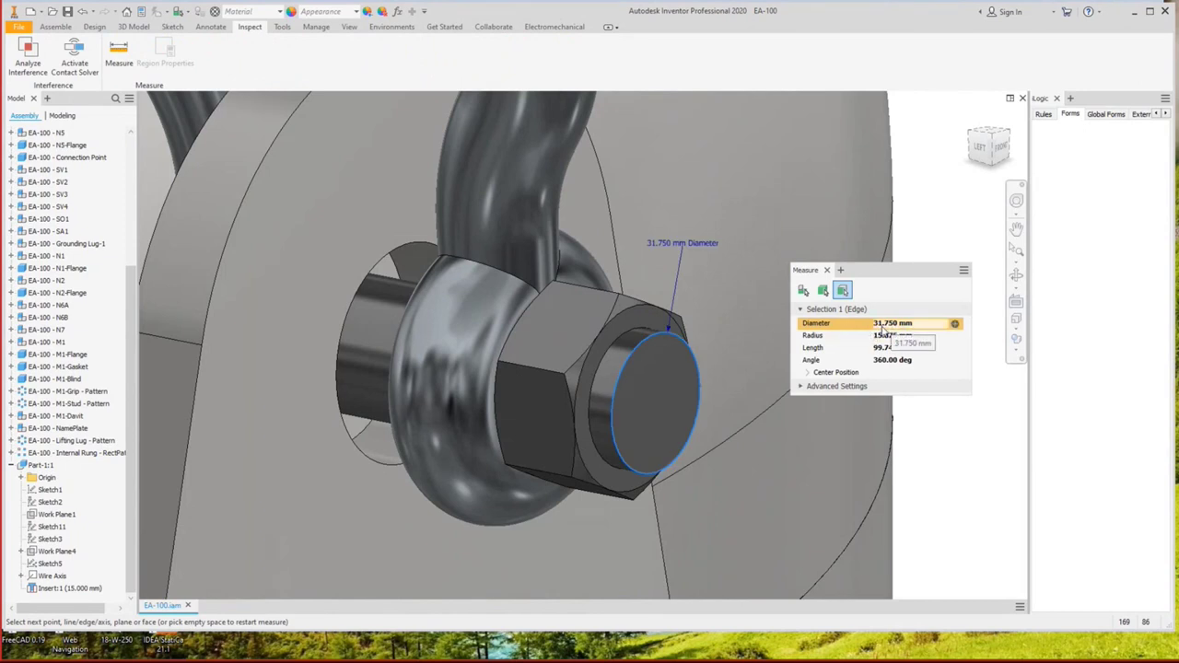
click(827, 270)
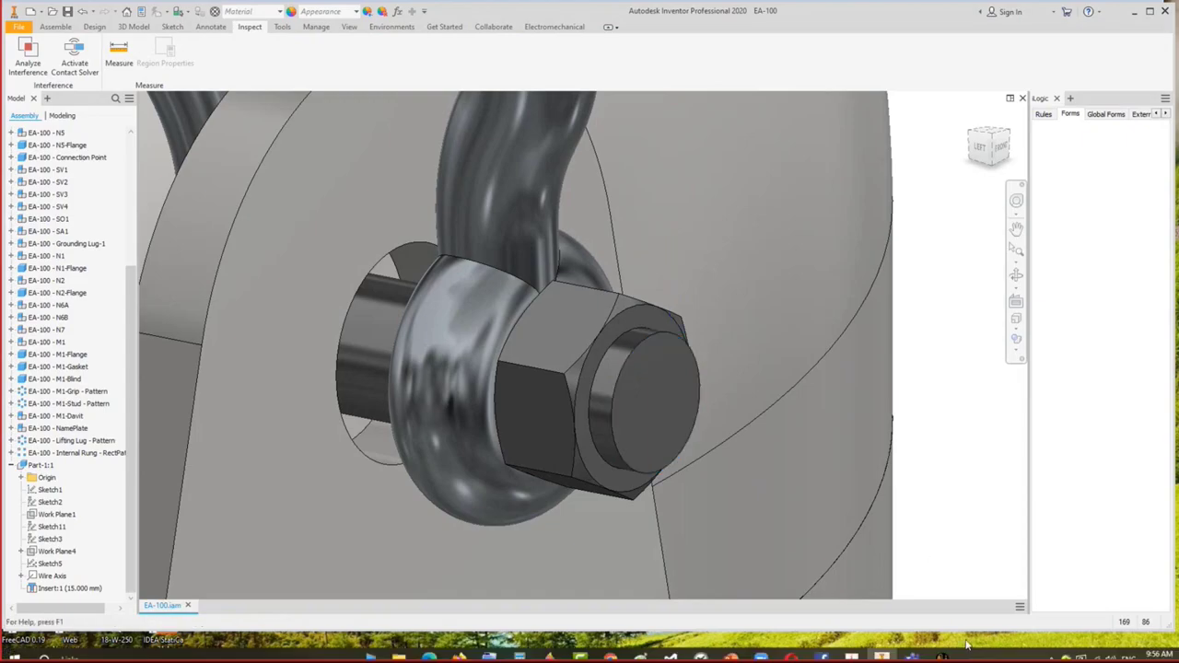
Back in Static Equipment Generator, set the lug's Hole Diameter (H) to 34 mm and Radius (F) to 60 mm, and save.
click(942, 651)
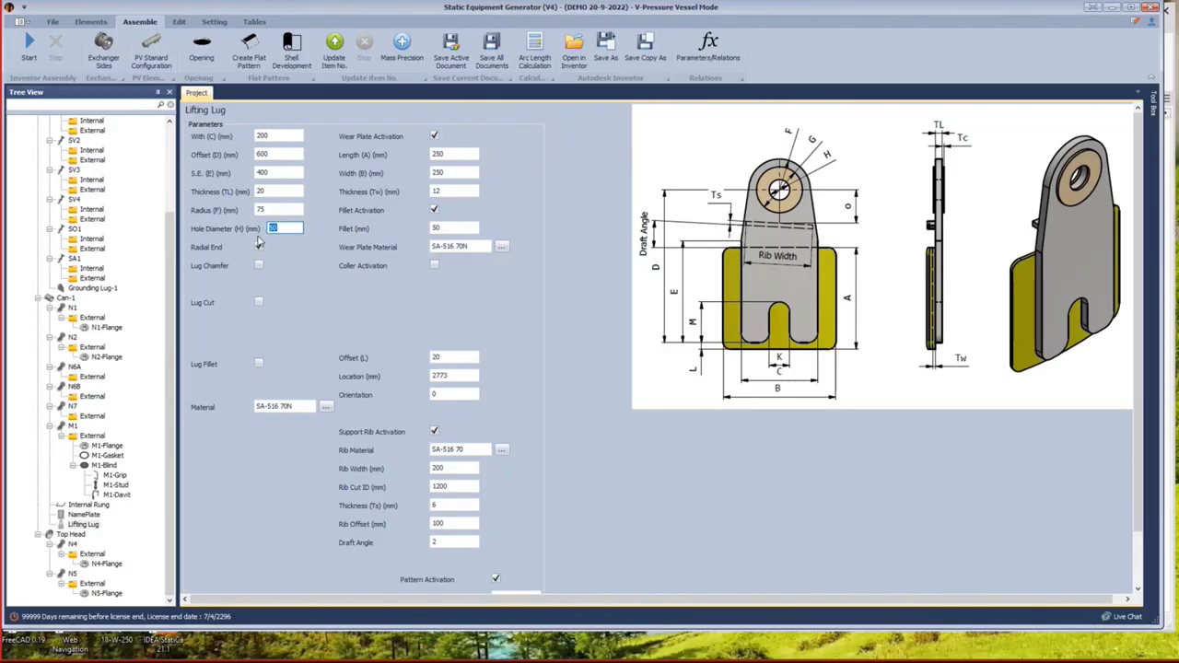
click(265, 210)
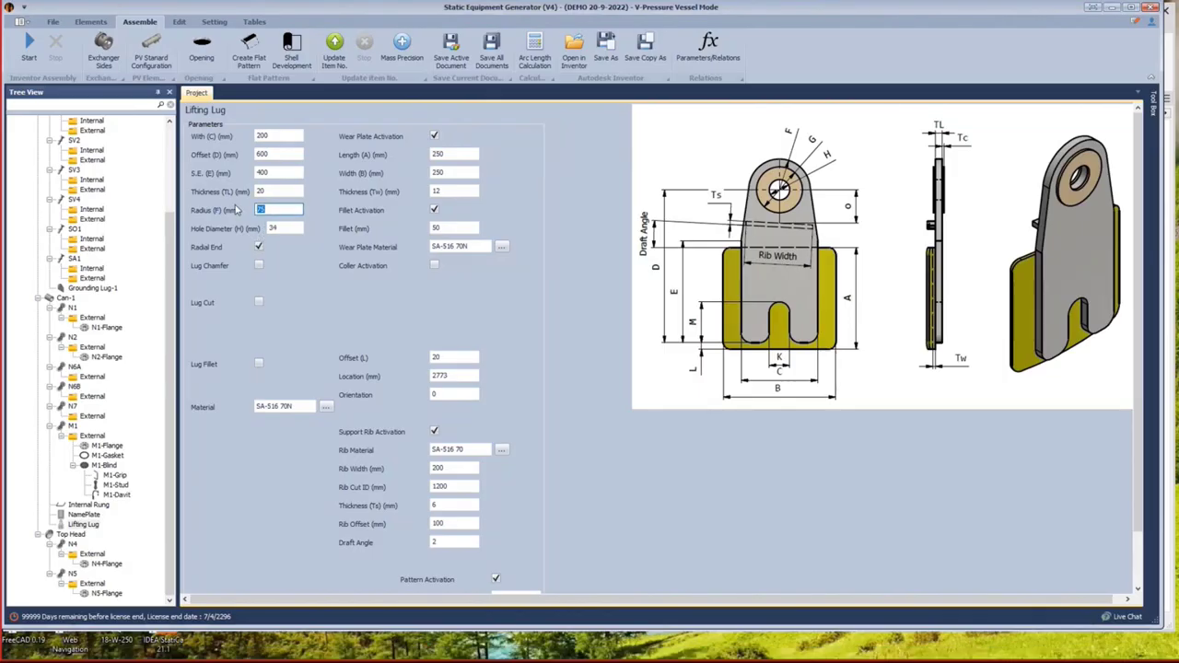
text(60)
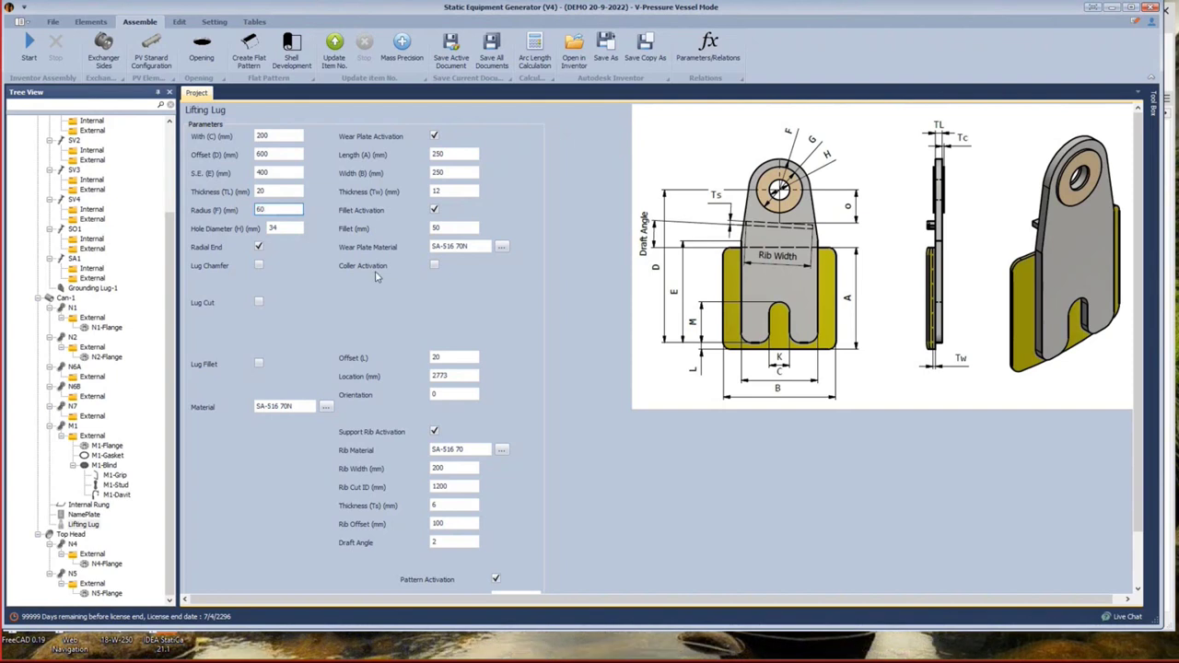
scroll(375, 277, down, 2)
click(206, 583)
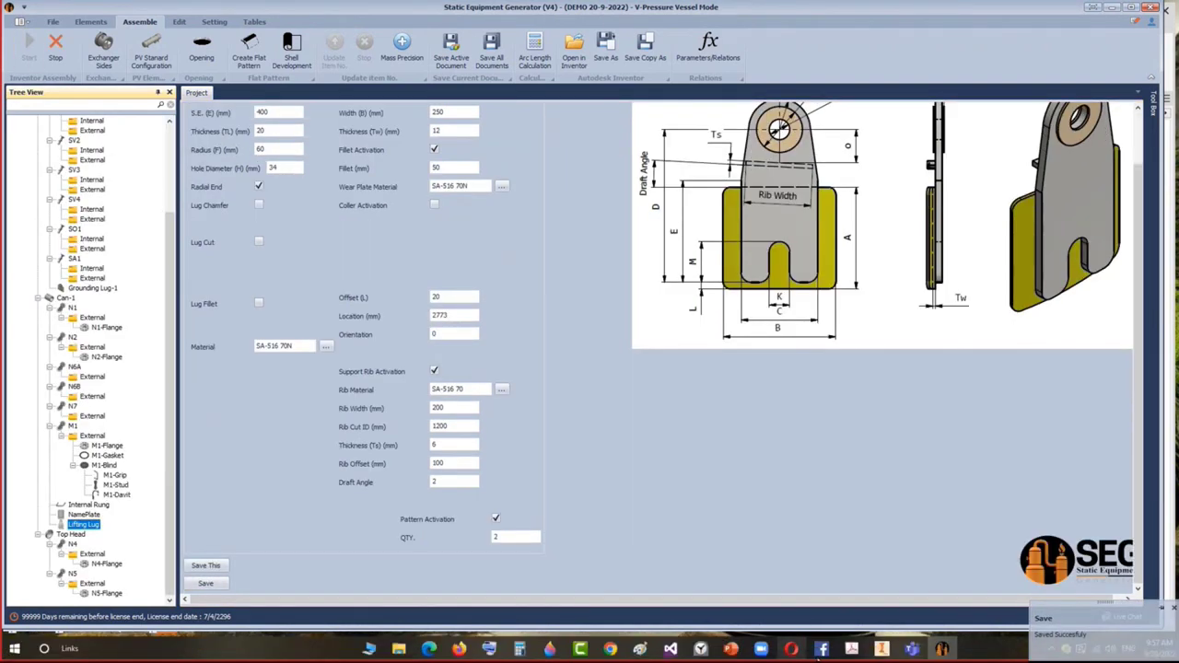
In Inventor, examine the updated lug and shackle from the side and at an angle, checking the rib's clearance from the head.
click(881, 649)
key(Home)
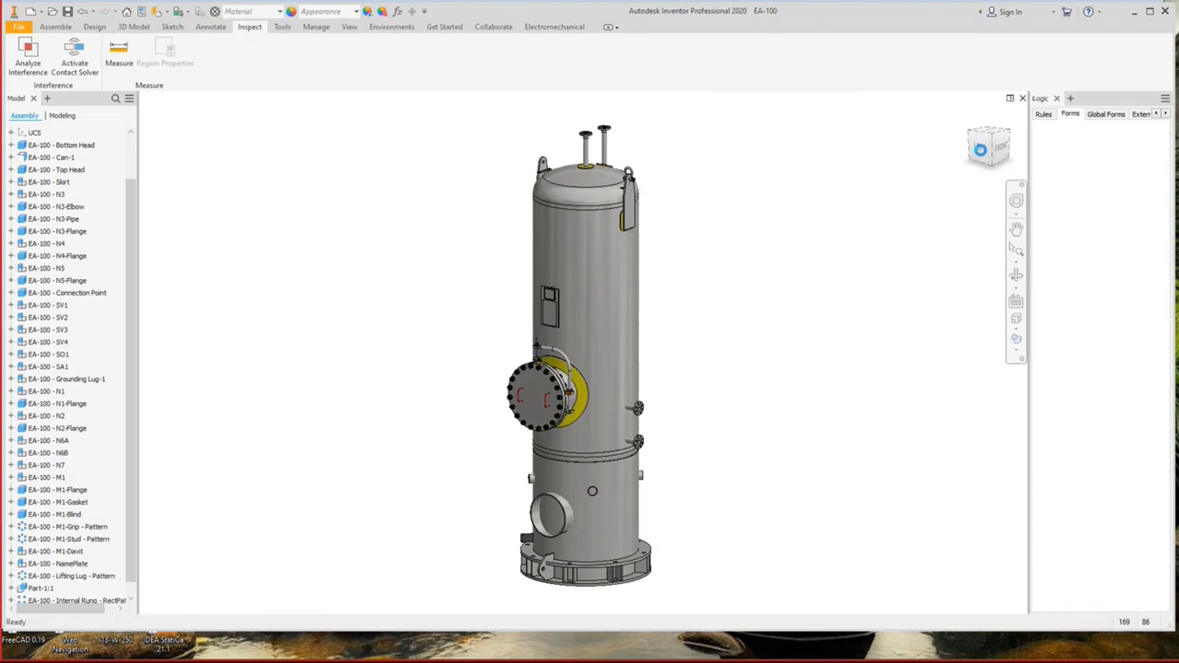
click(969, 161)
scroll(688, 379, up, 6)
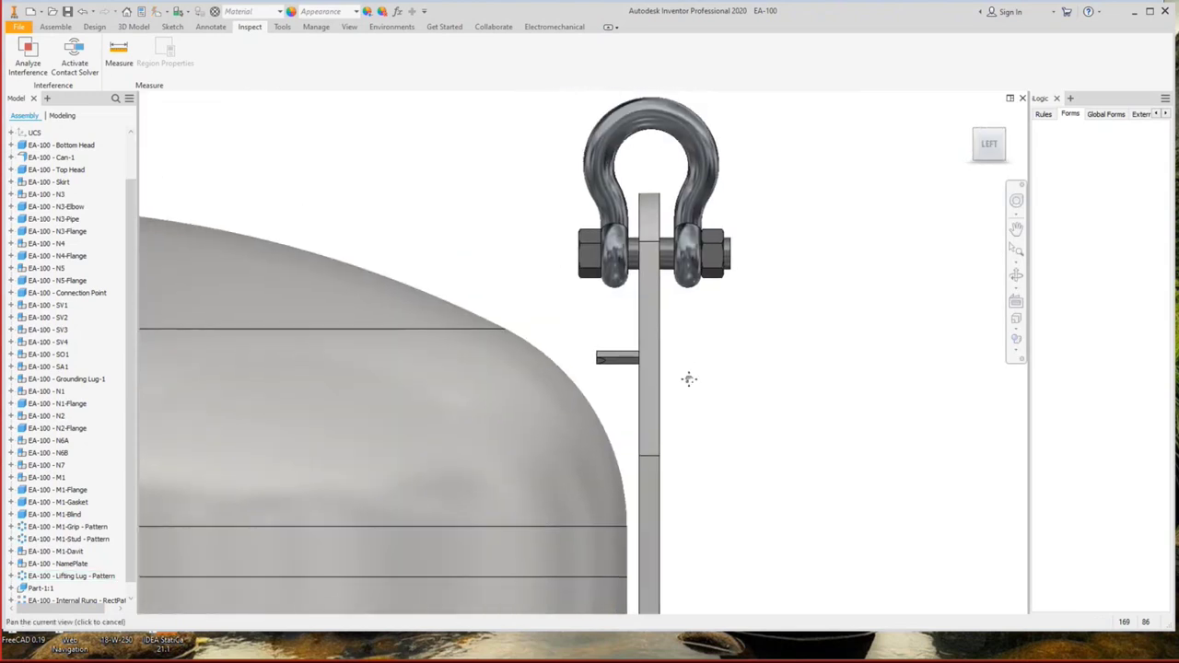
click(1016, 275)
drag(727, 350, 774, 277)
right_click(774, 277)
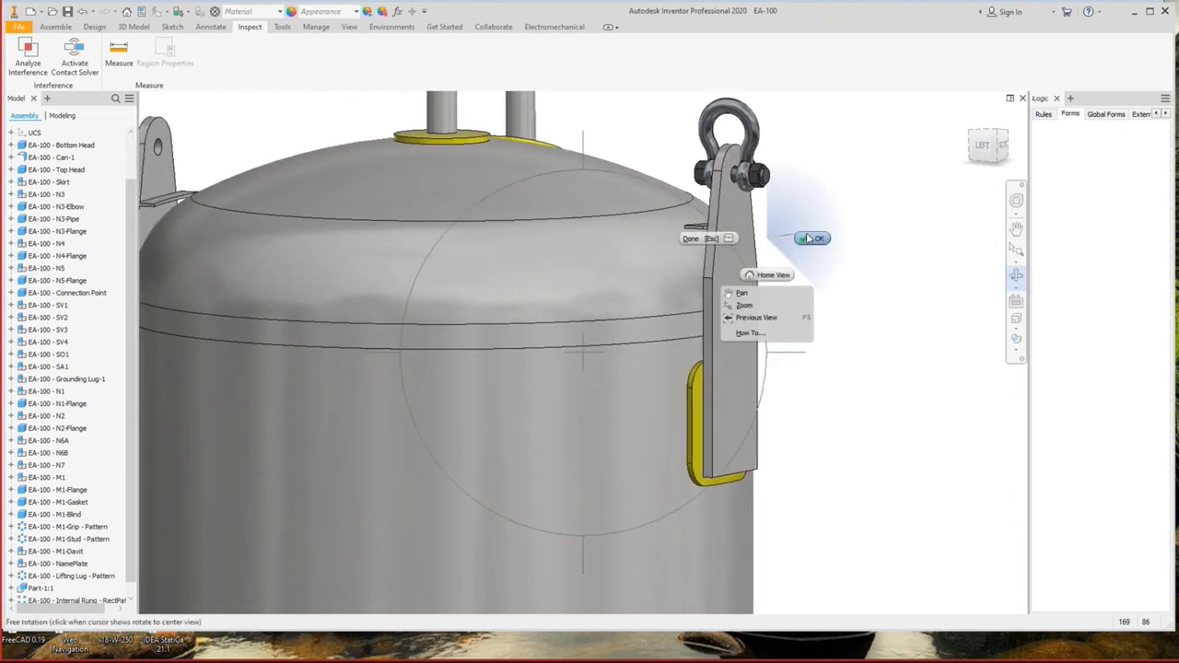
click(788, 295)
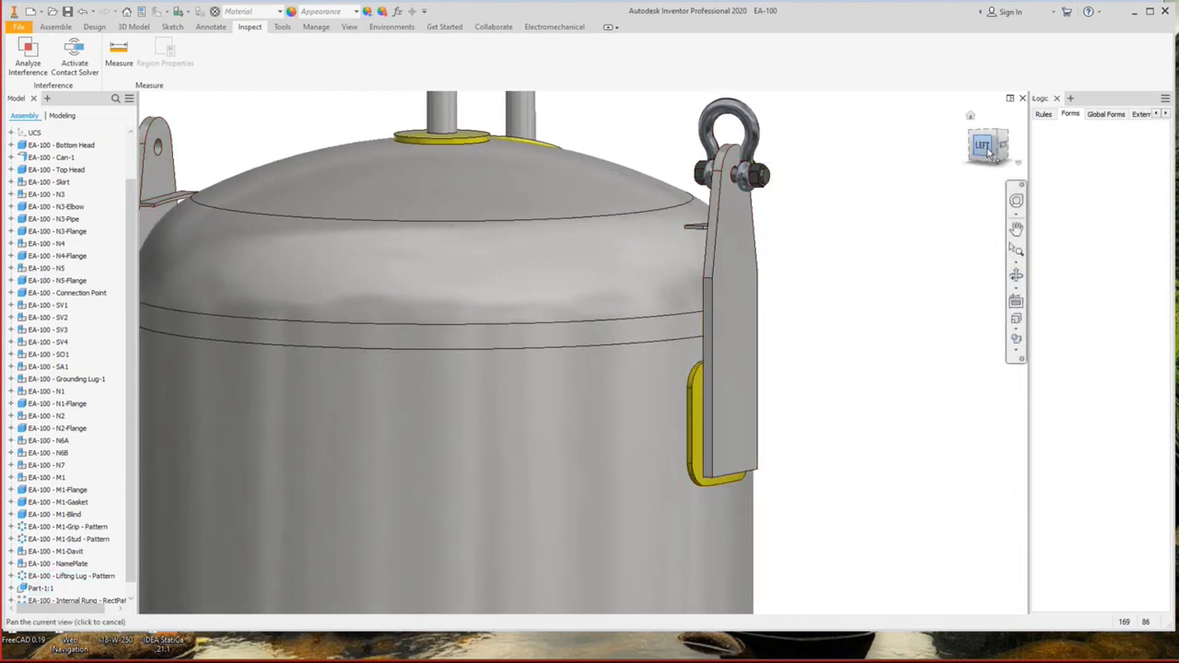
key(F5)
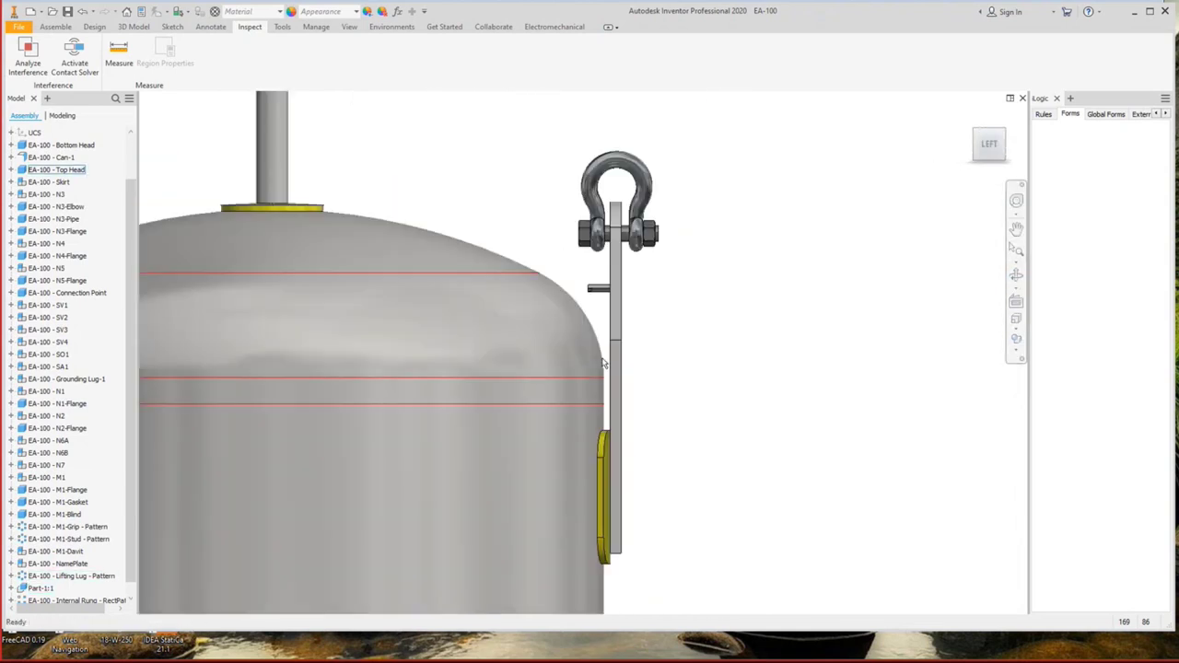
key(F5)
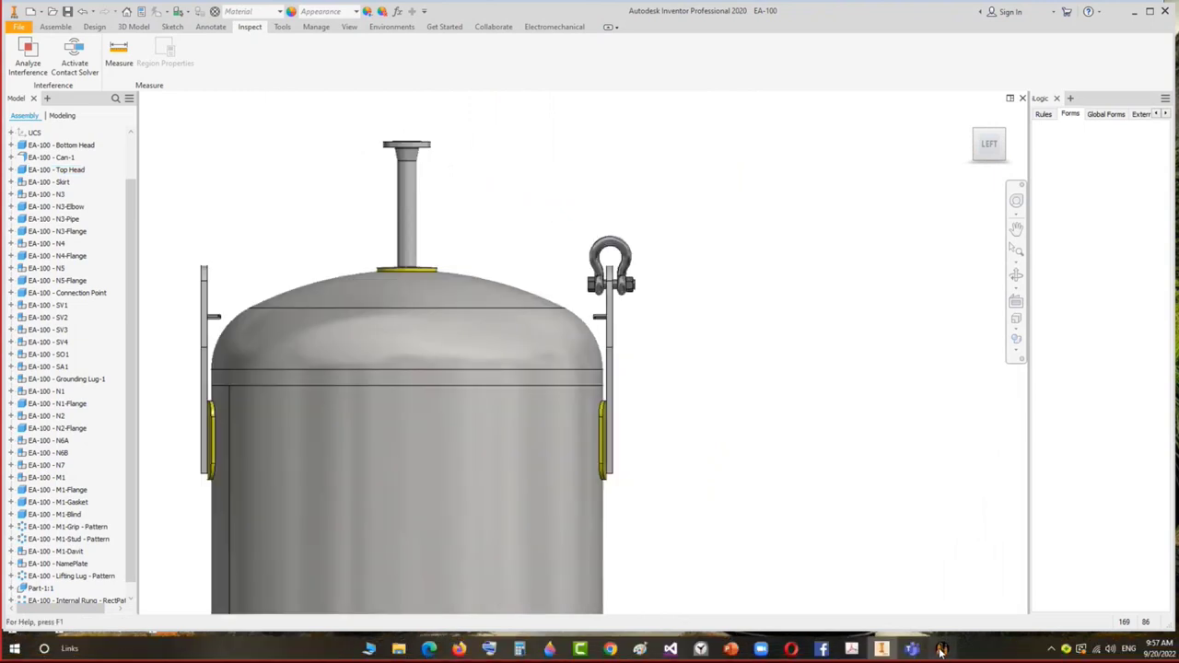
Return to Static Equipment Generator, reduce the lifting lug's Offset (D), and set its Rib Offset to 150 mm.
click(942, 649)
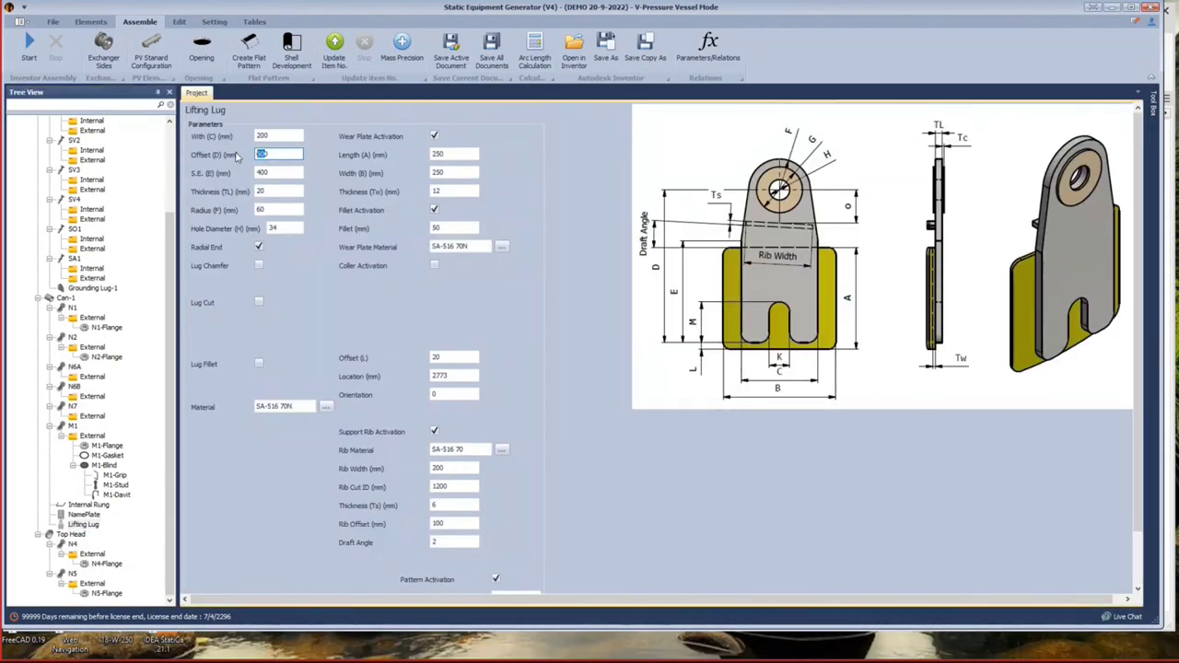
click(267, 173)
double_click(263, 172)
scroll(440, 487, down, 1)
double_click(438, 464)
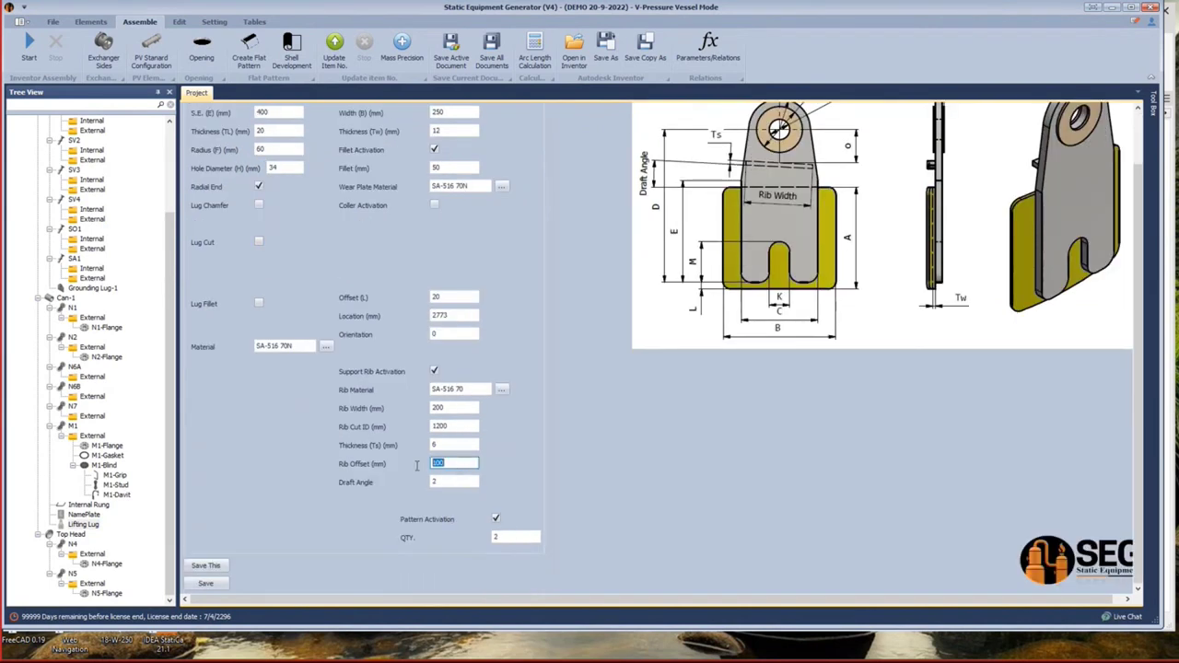
text(15)
Calculate 1219 + 12 + 12 in Calculator to find the value for the rib's cut diameter.
double_click(466, 427)
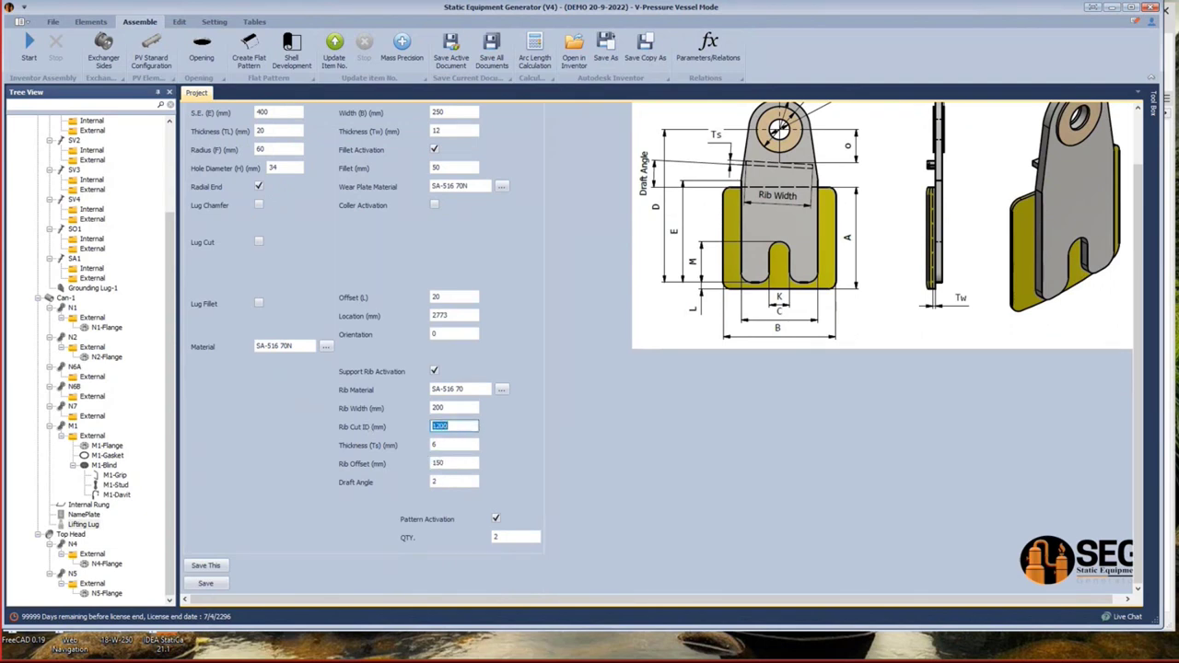
click(519, 653)
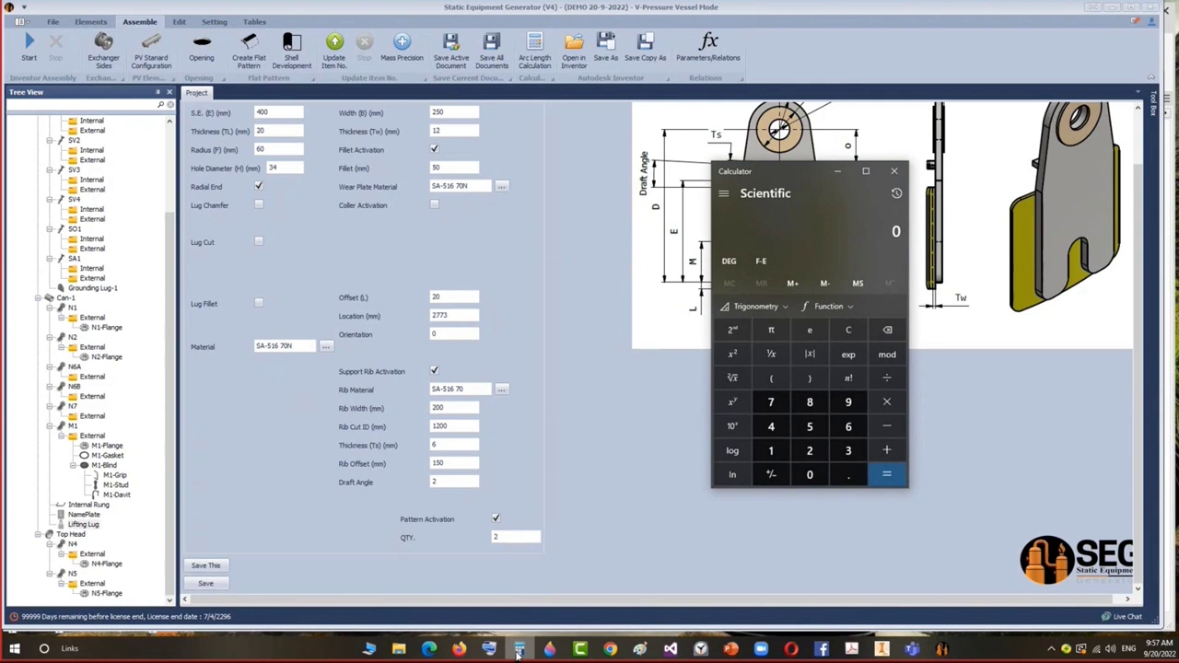
text(1219+12)
key(Return)
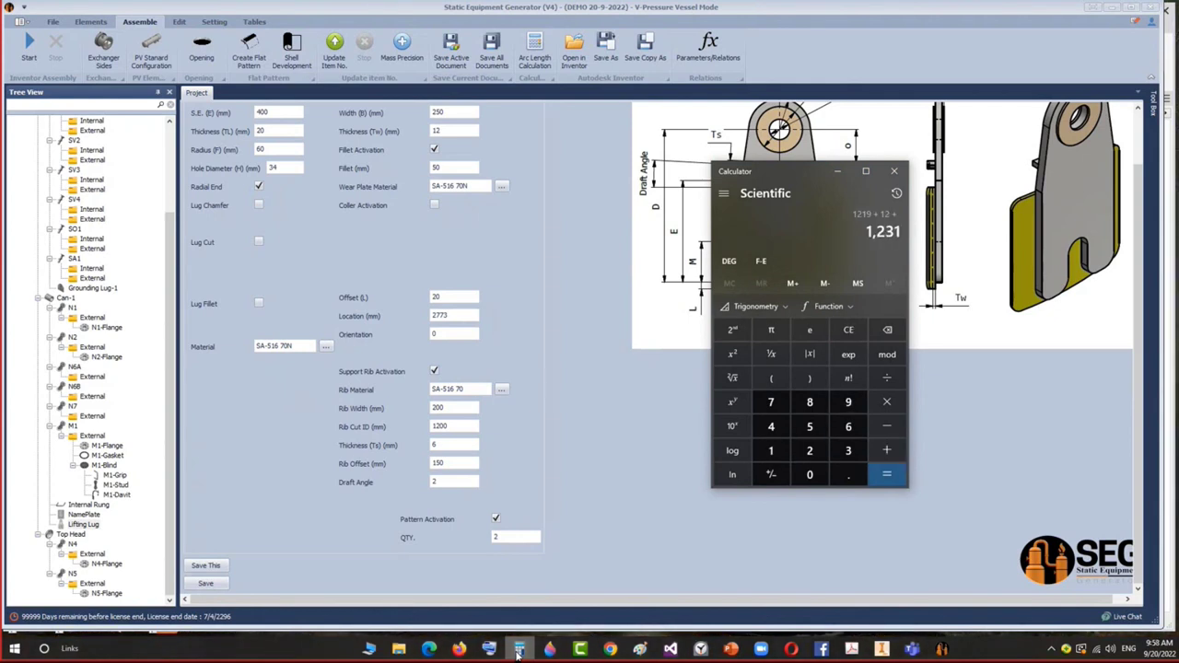
text(+12)
key(Return)
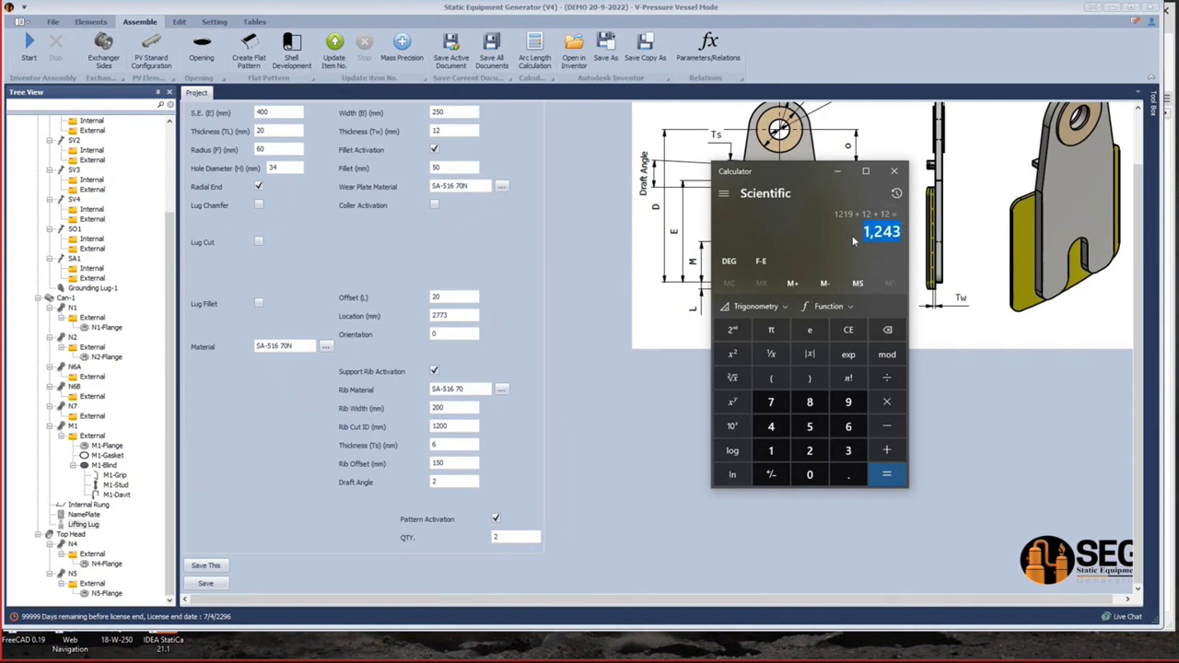
Set the lifting lug's Rib Cut ID to 1243 mm and save the lug.
double_click(451, 426)
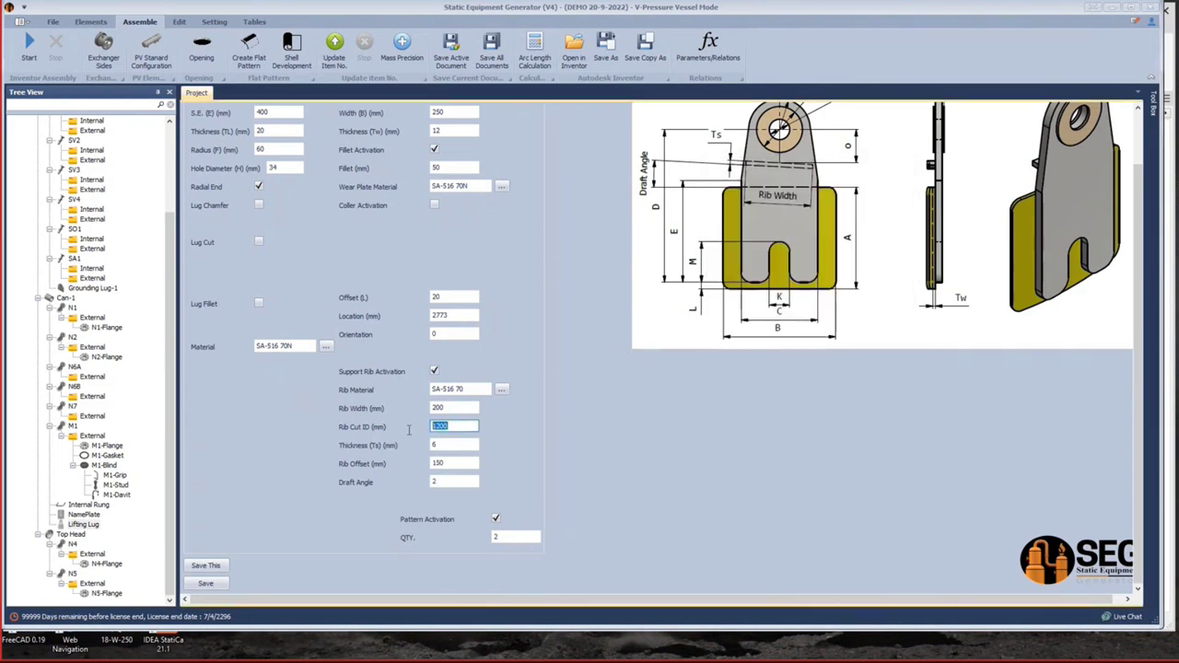
text(1243)
click(206, 583)
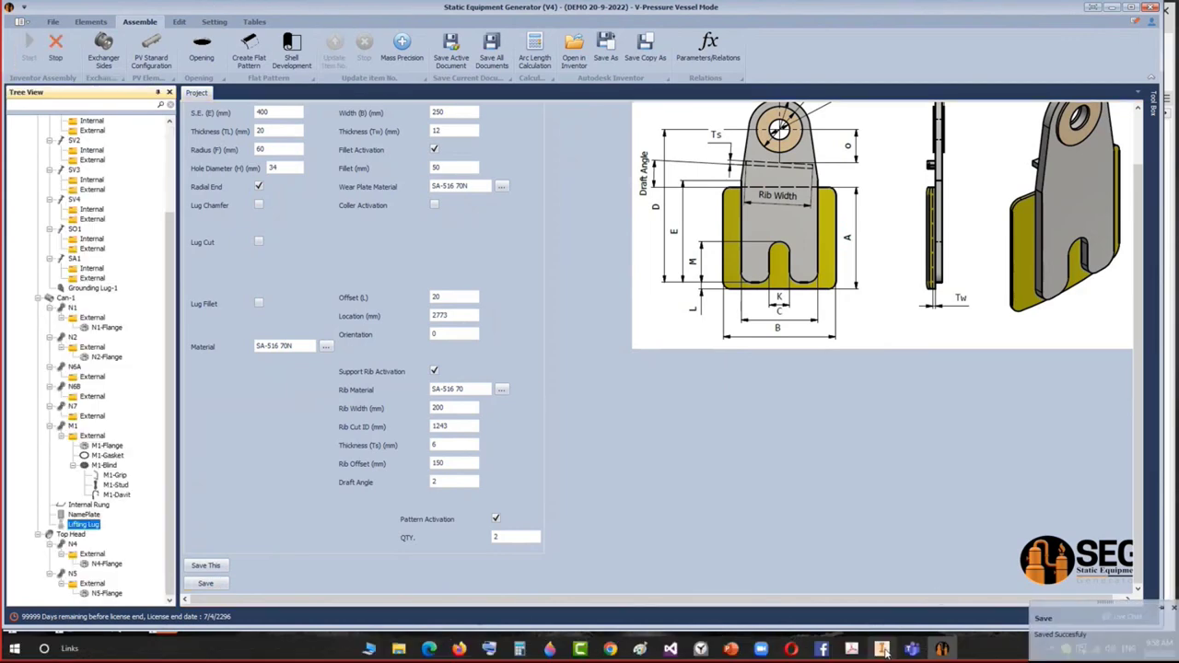
In Inventor, examine the rebuilt lug, its rib against the head, and the shackle's fit around the lug plate.
click(882, 650)
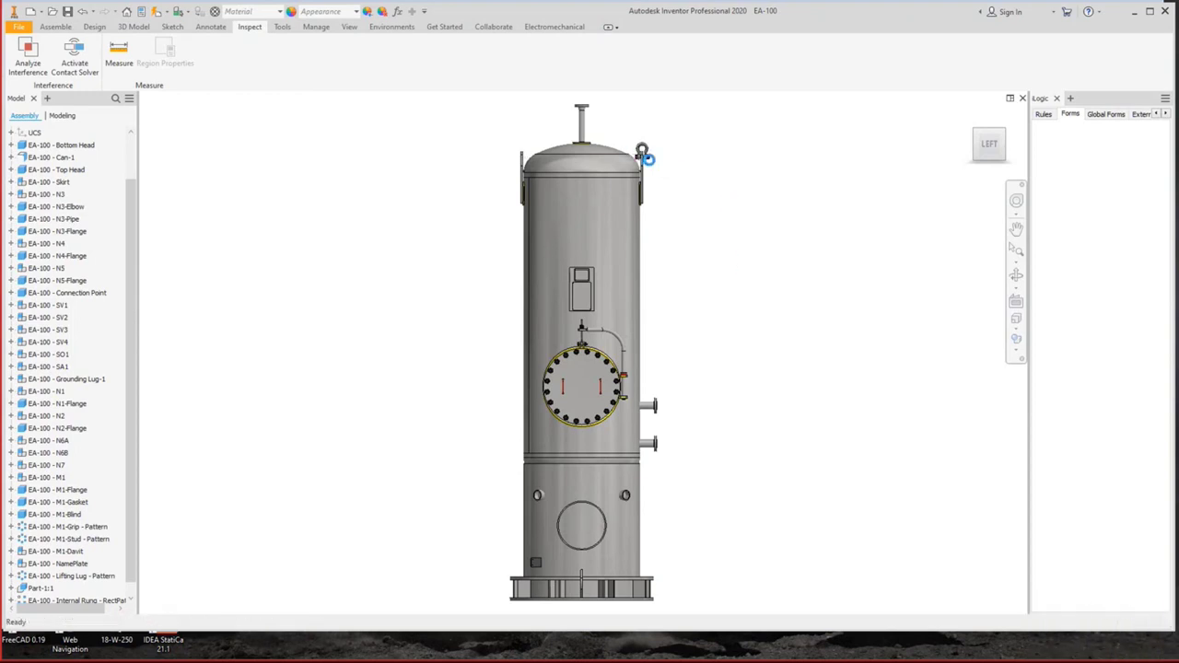
scroll(645, 155, down, 5)
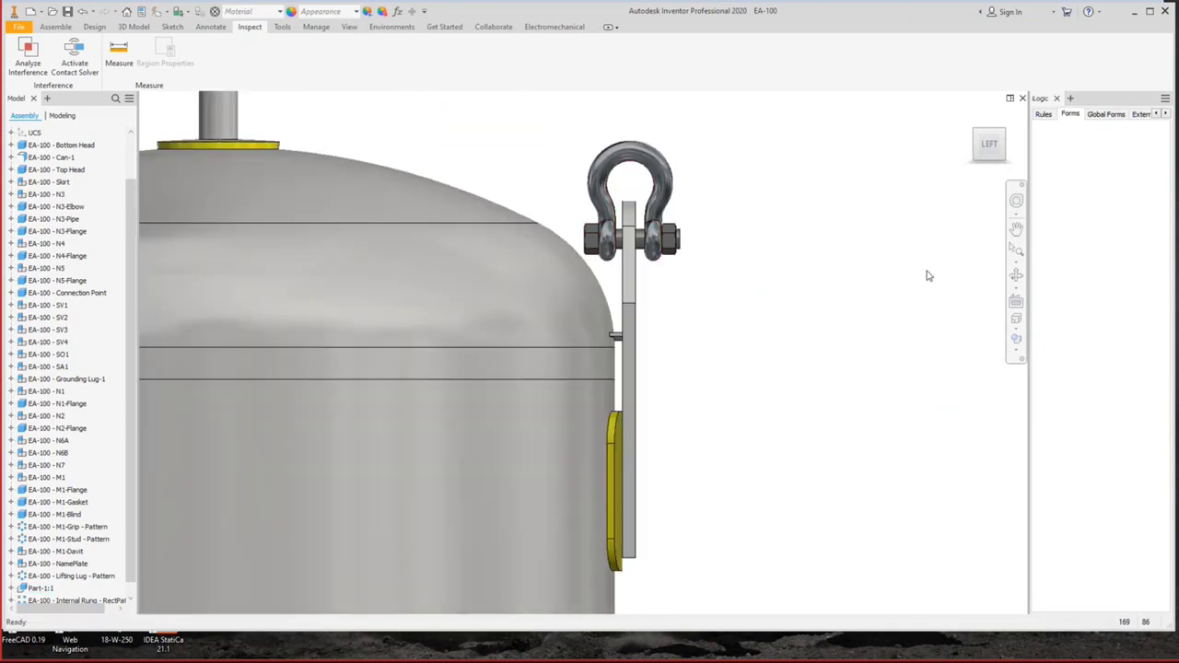
click(1016, 274)
drag(656, 293, 642, 265)
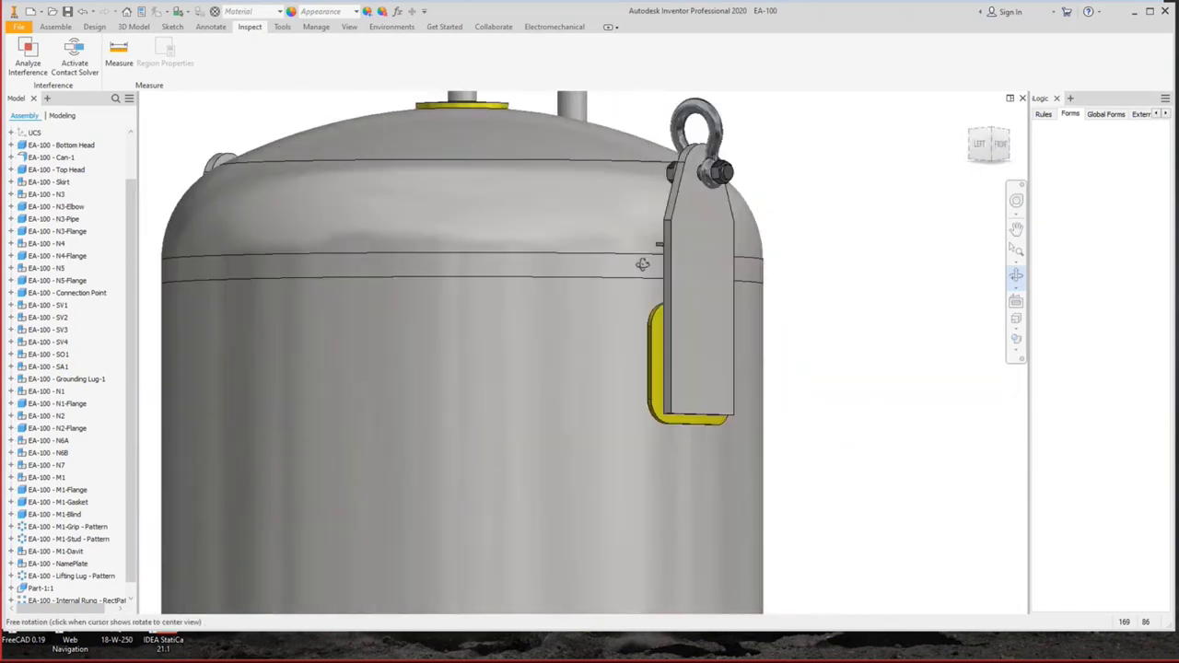
click(642, 265)
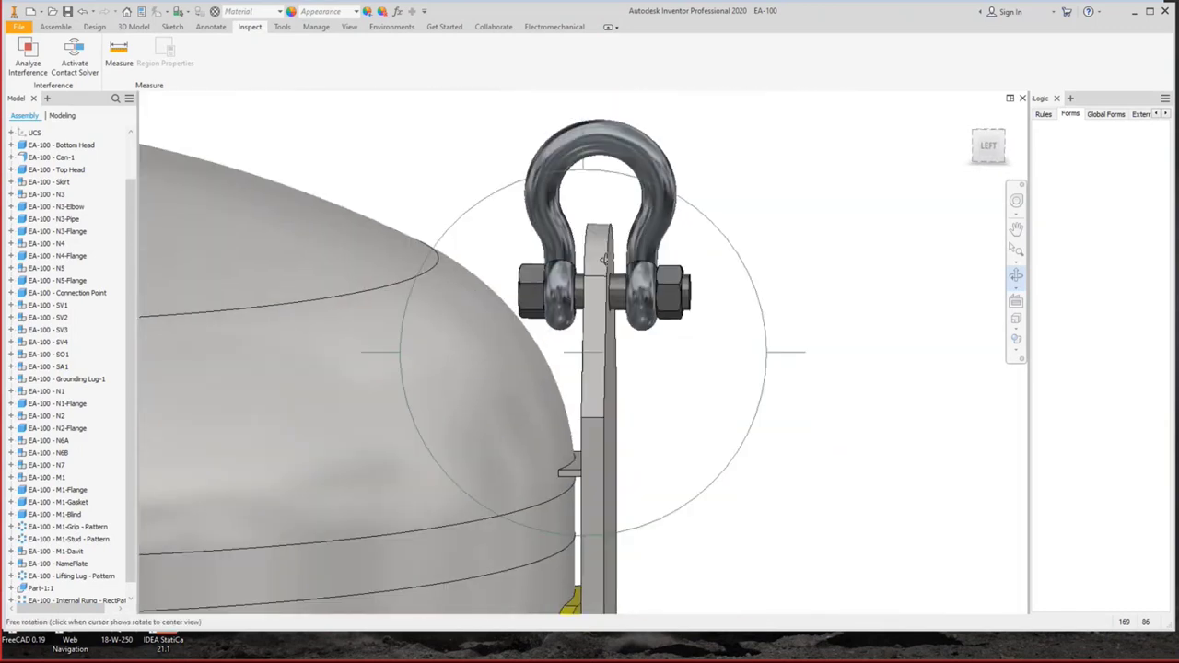
scroll(603, 260, down, 3)
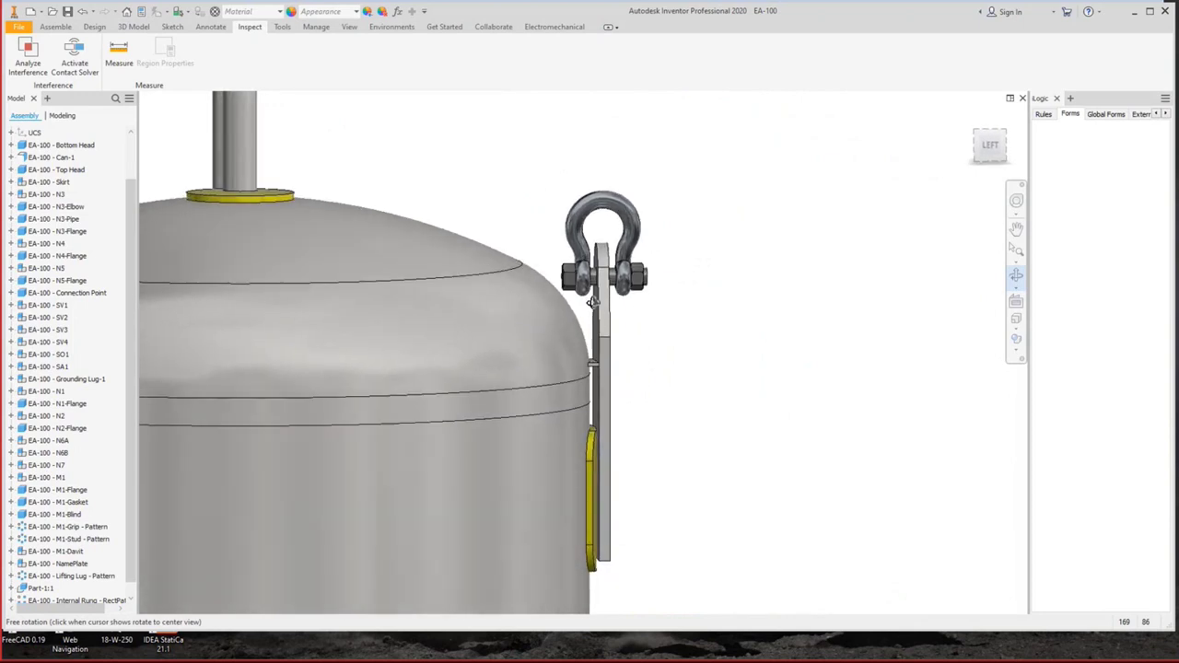
scroll(590, 221, up, 5)
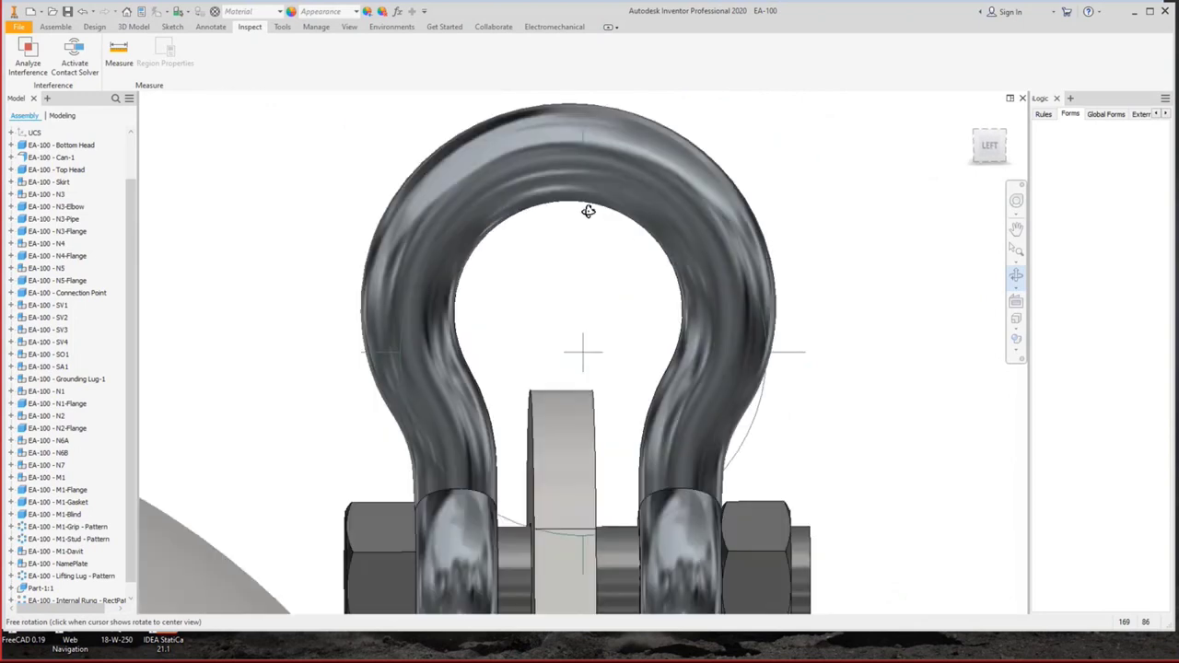
Delete the trial shackle from the lifting lug in the EA-100 assembly.
right_click(589, 212)
click(562, 247)
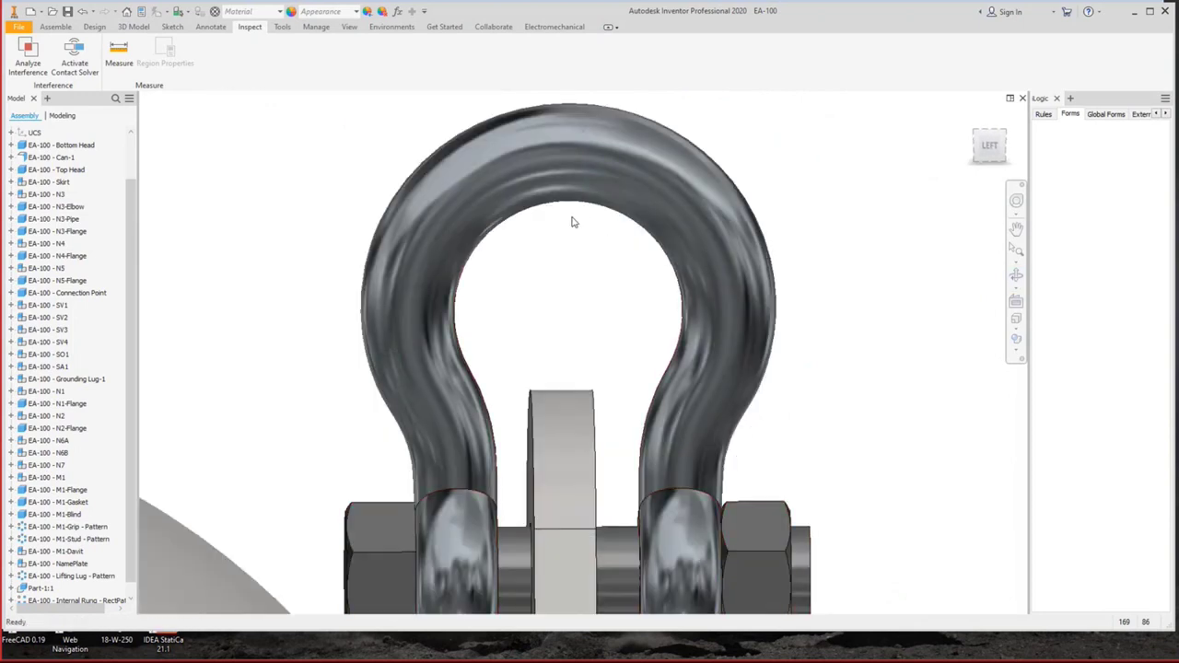
scroll(558, 229, down, 5)
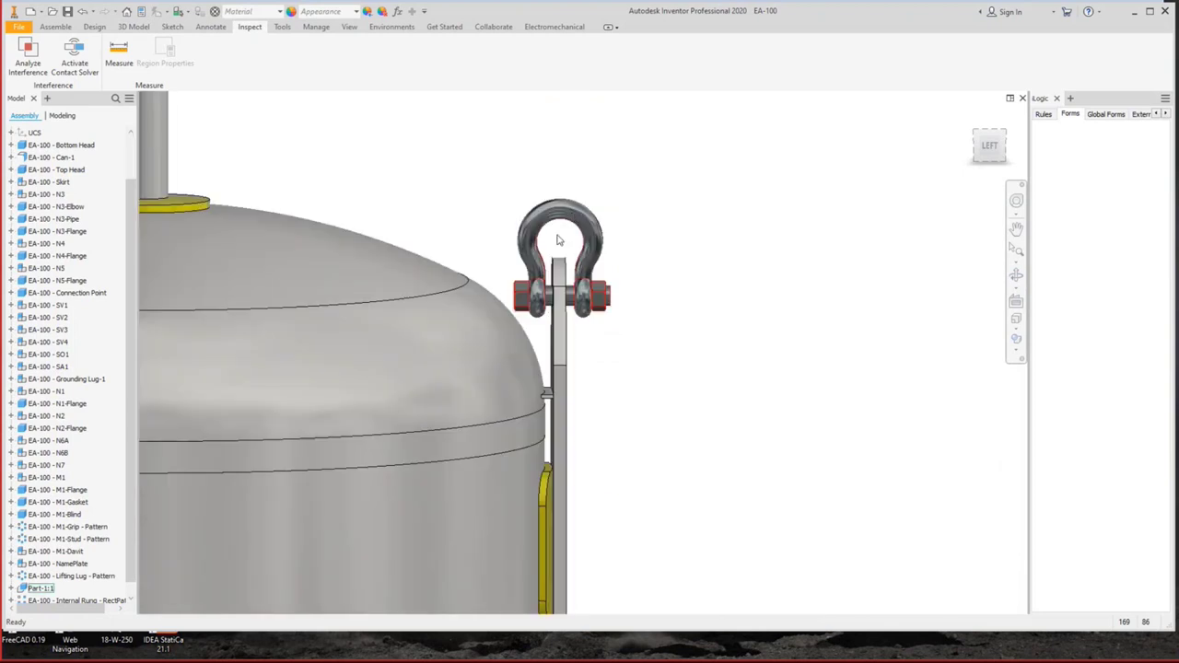
click(969, 154)
scroll(599, 293, up, 5)
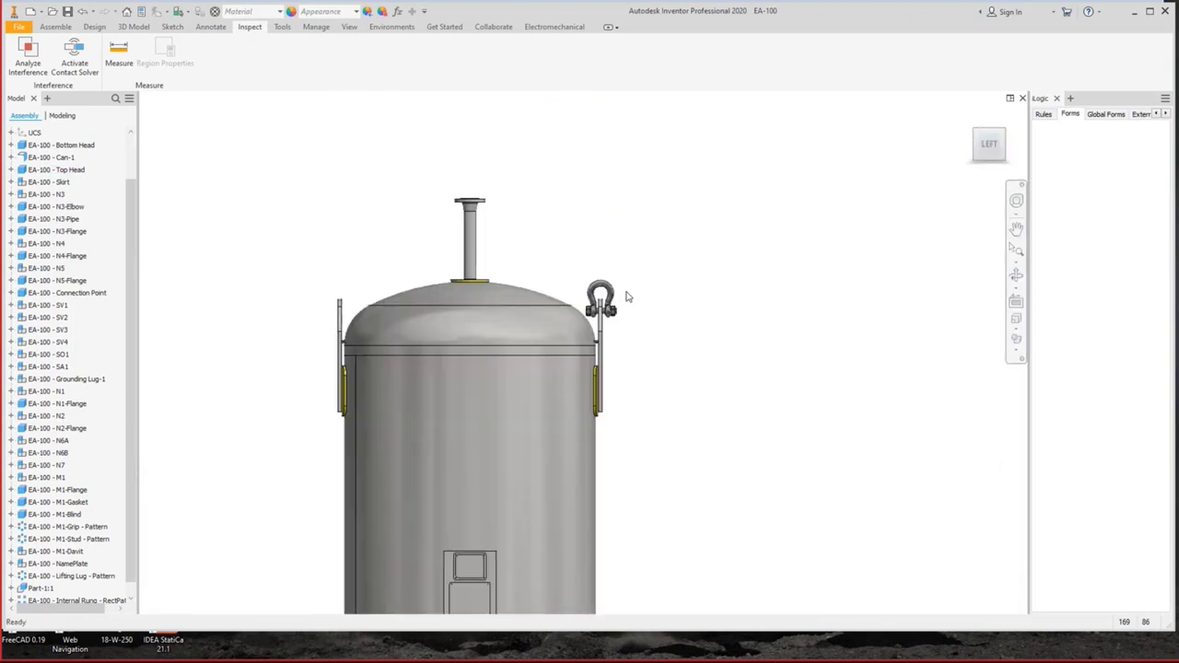
click(603, 291)
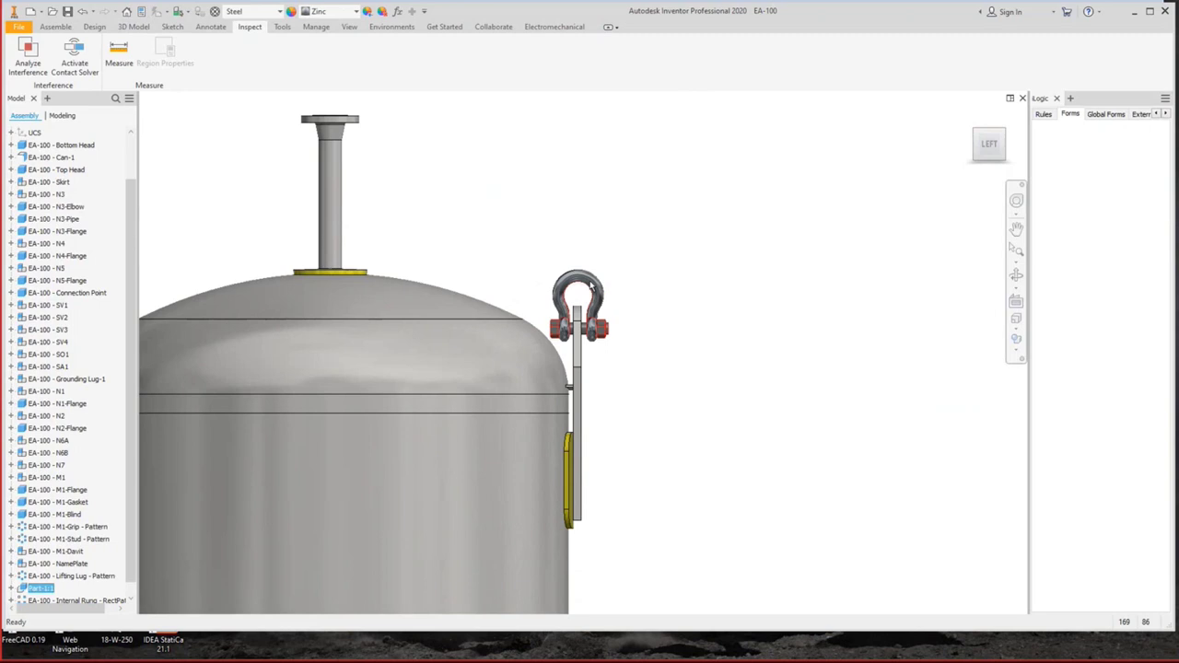
key(Delete)
scroll(633, 270, down, 1)
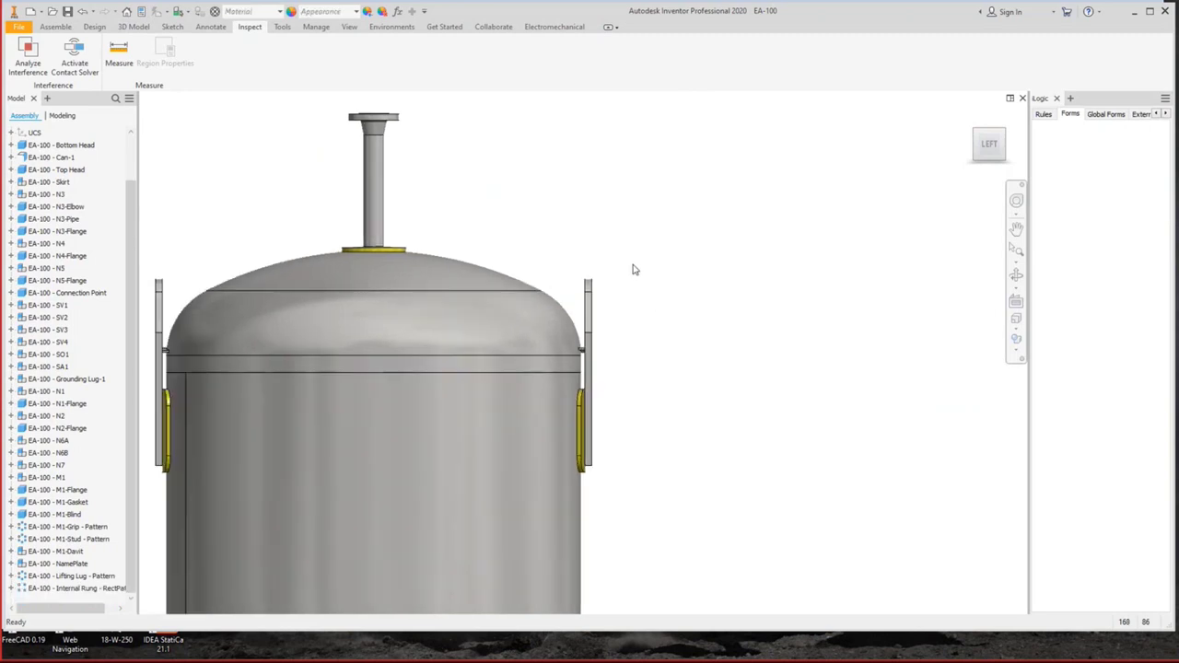
Show the whole vessel from its front side and save the EA-100 assembly.
key(Home)
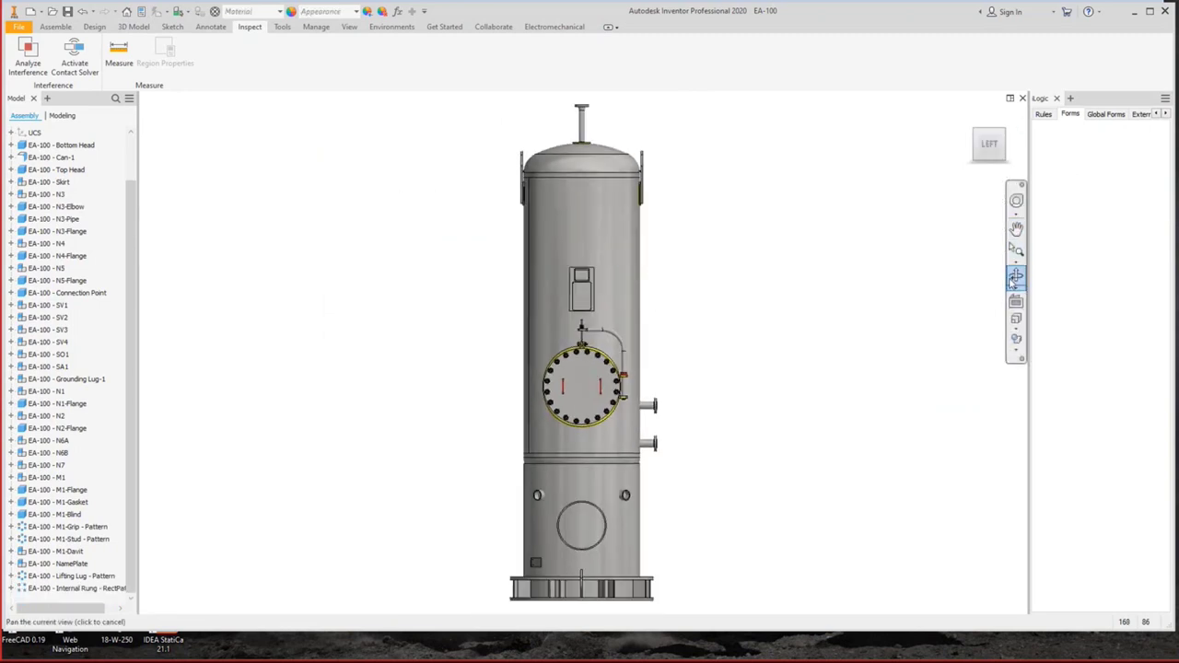
click(1015, 276)
drag(700, 350, 656, 274)
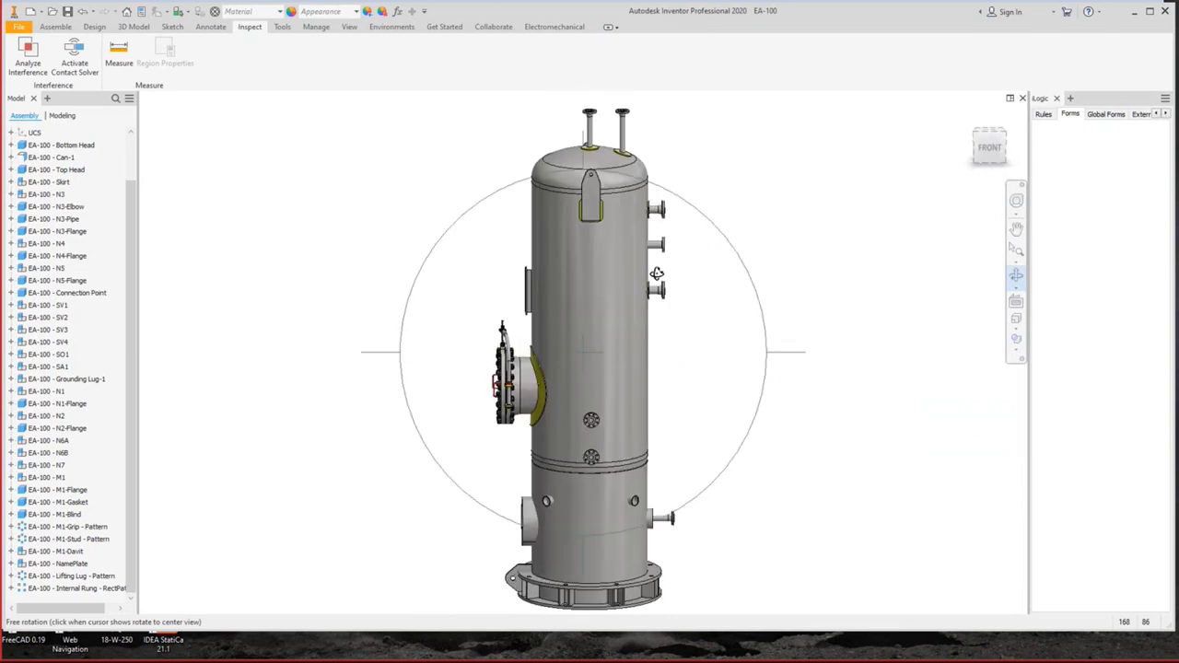
key(Escape)
scroll(55, 304, up, 3)
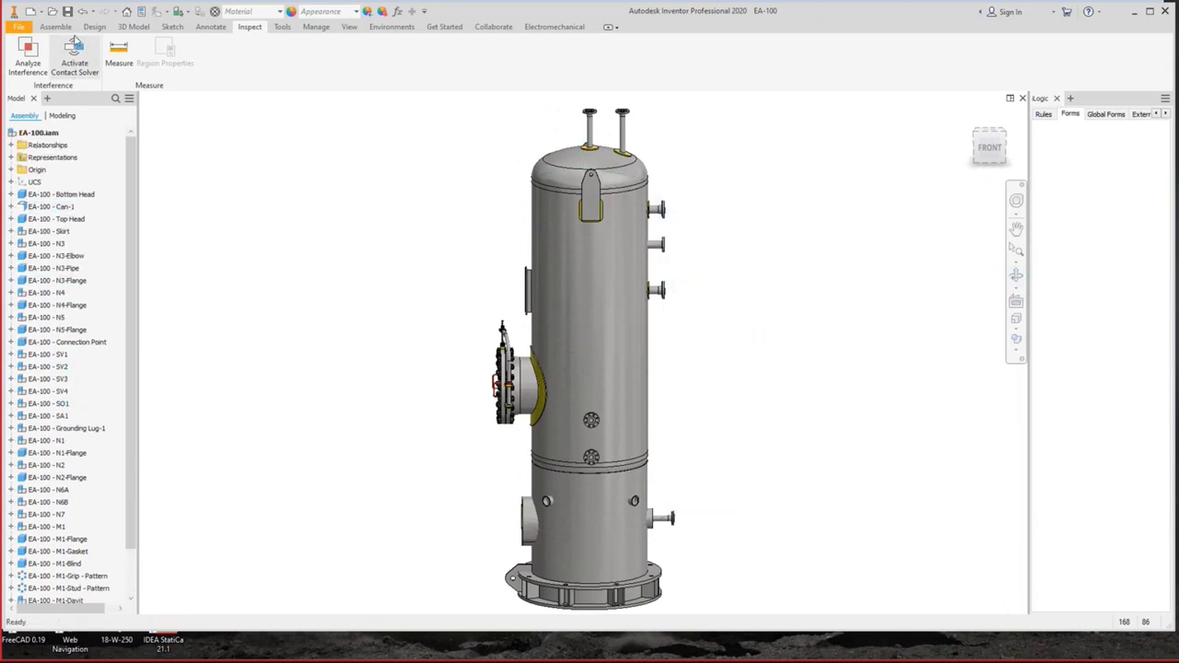
key(ctrl+s)
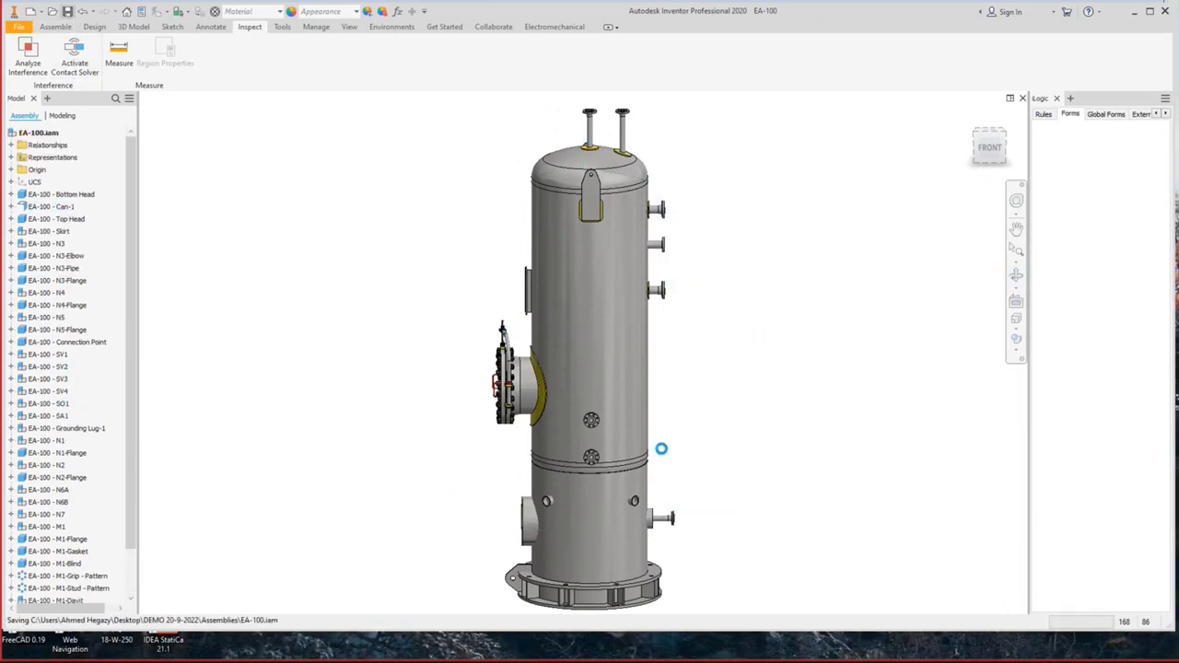
scroll(663, 454, up, 5)
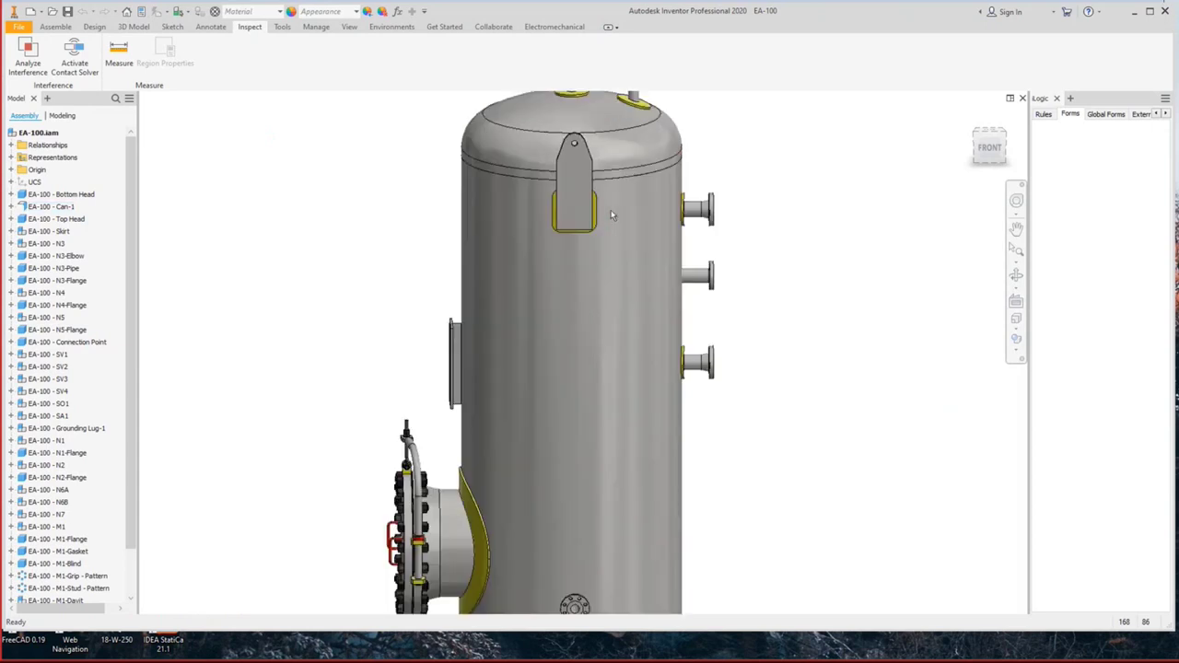
scroll(584, 271, down, 2)
middle_drag(585, 271, 579, 302)
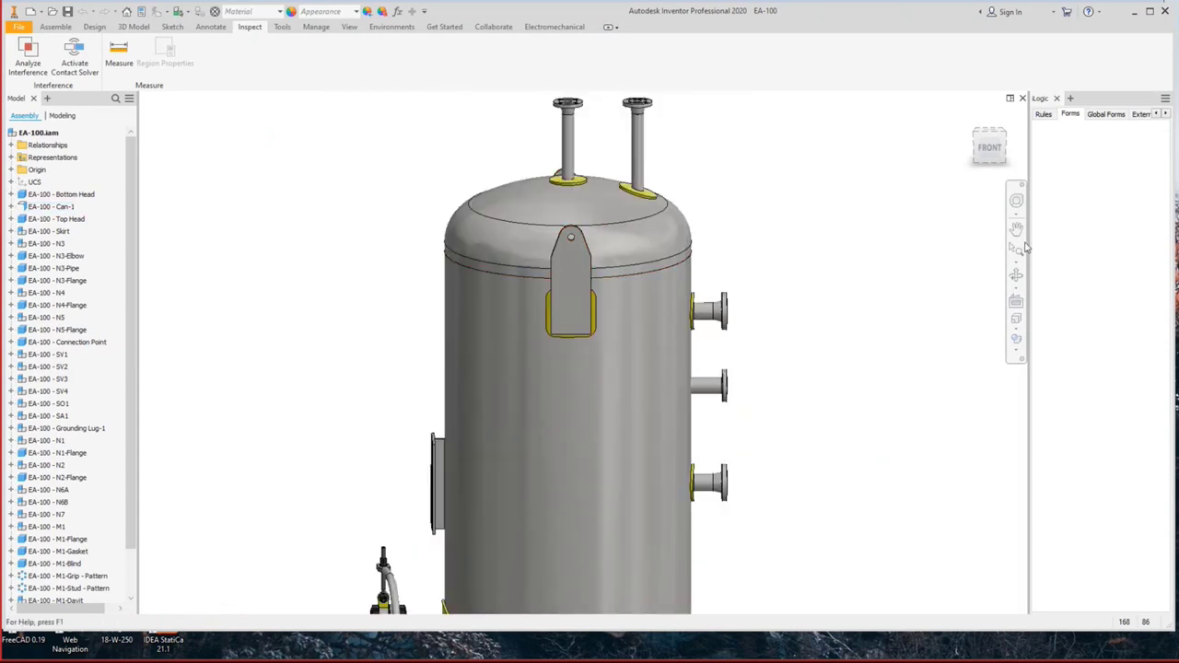
click(975, 130)
scroll(614, 332, up, 2)
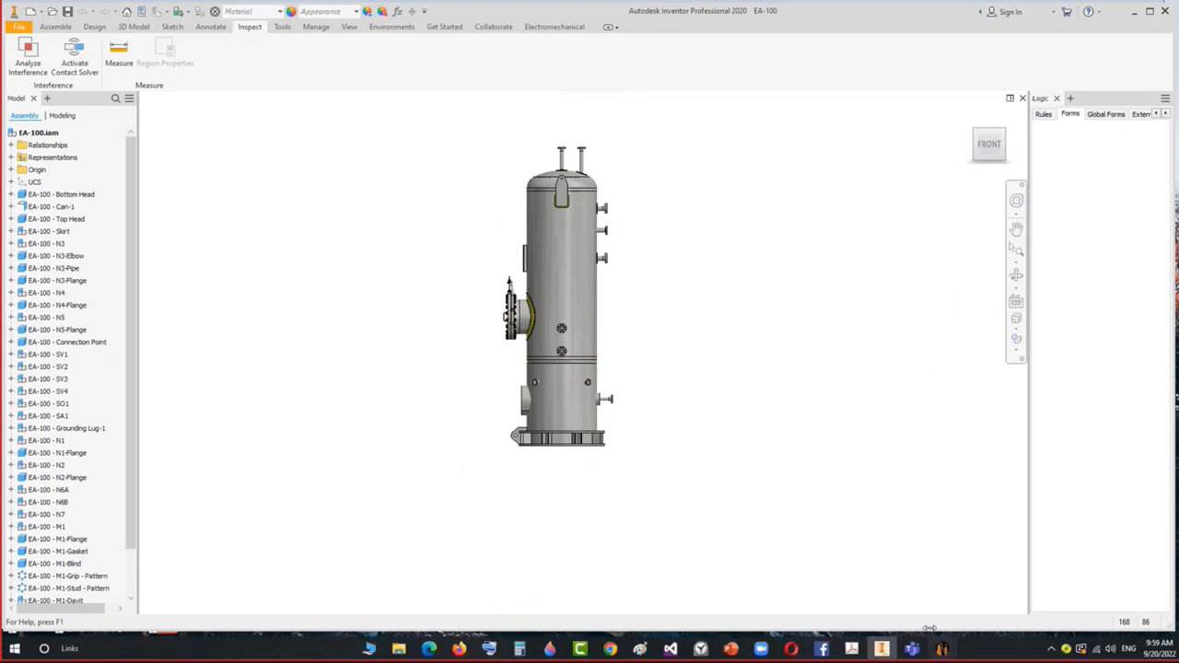
Switch to Static Equipment Generator, start the Opening process, and load the nozzle openings of vessel EA-100.
click(941, 649)
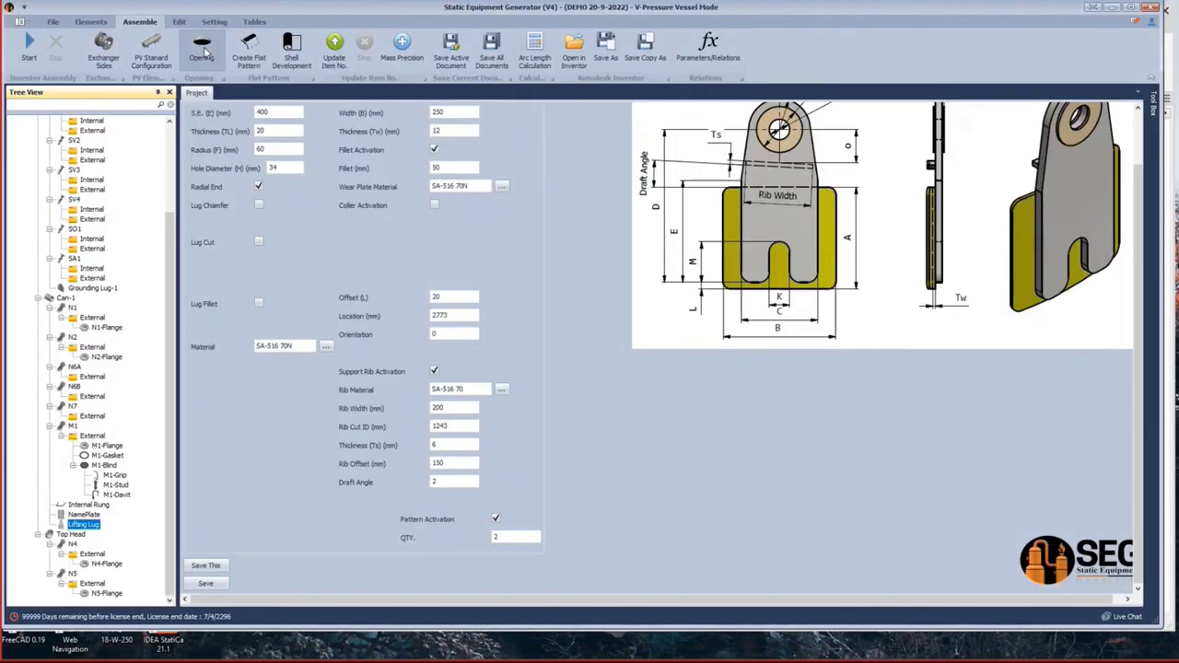
click(203, 48)
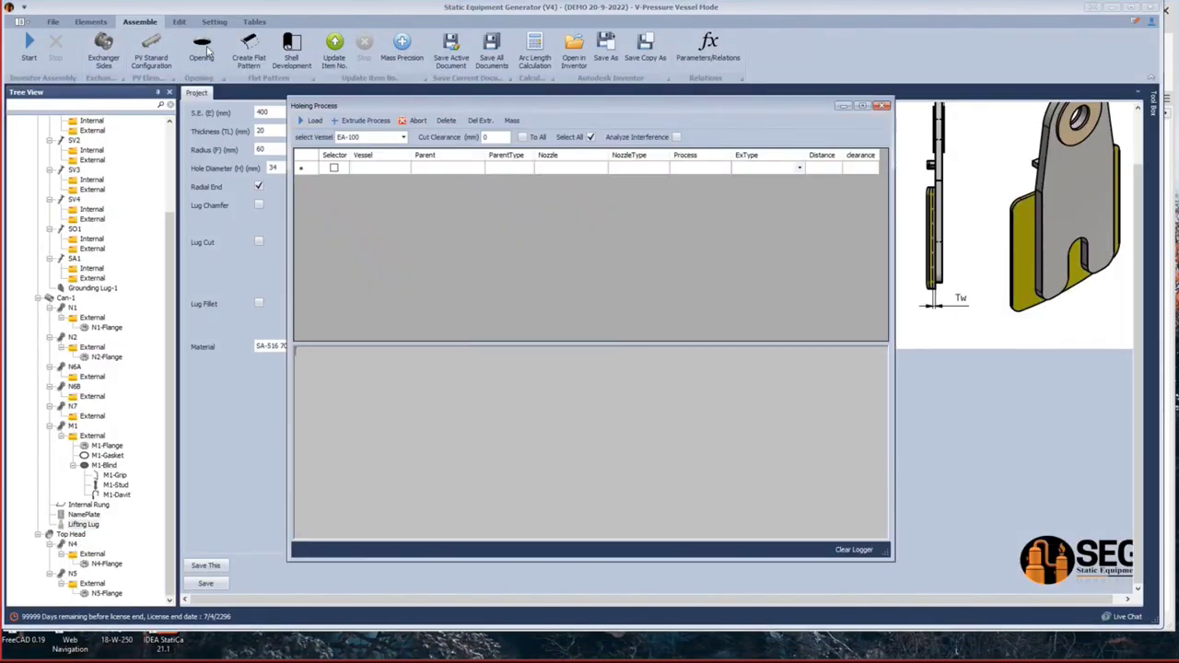
click(306, 122)
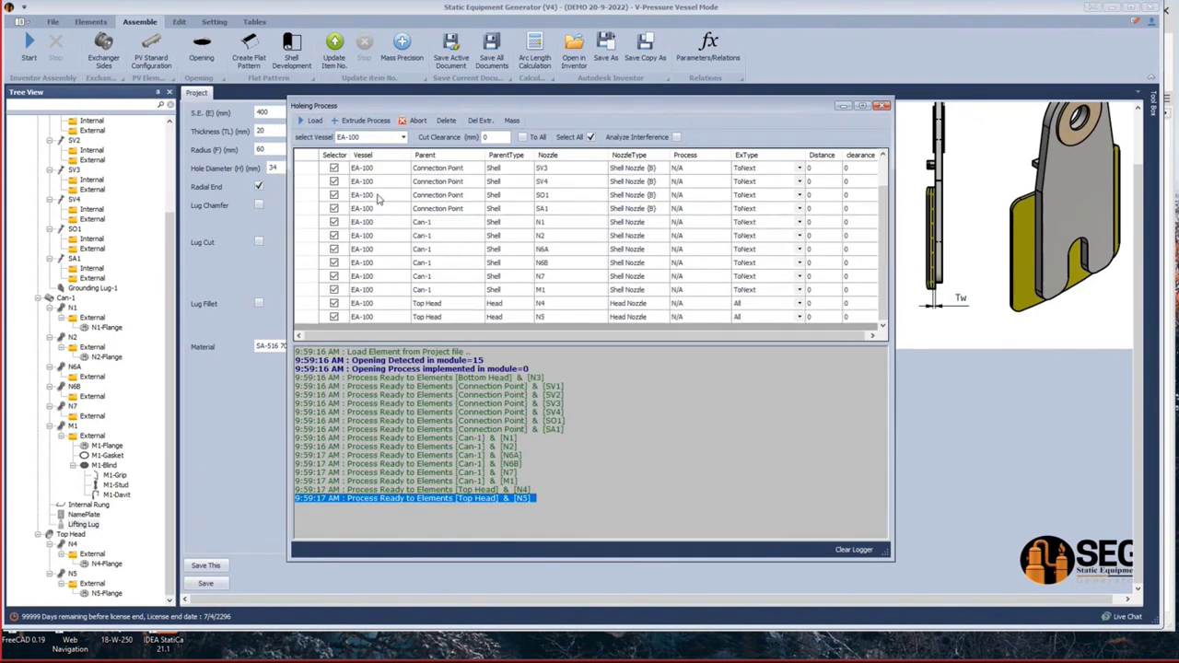
scroll(376, 201, down, 2)
scroll(376, 201, up, 2)
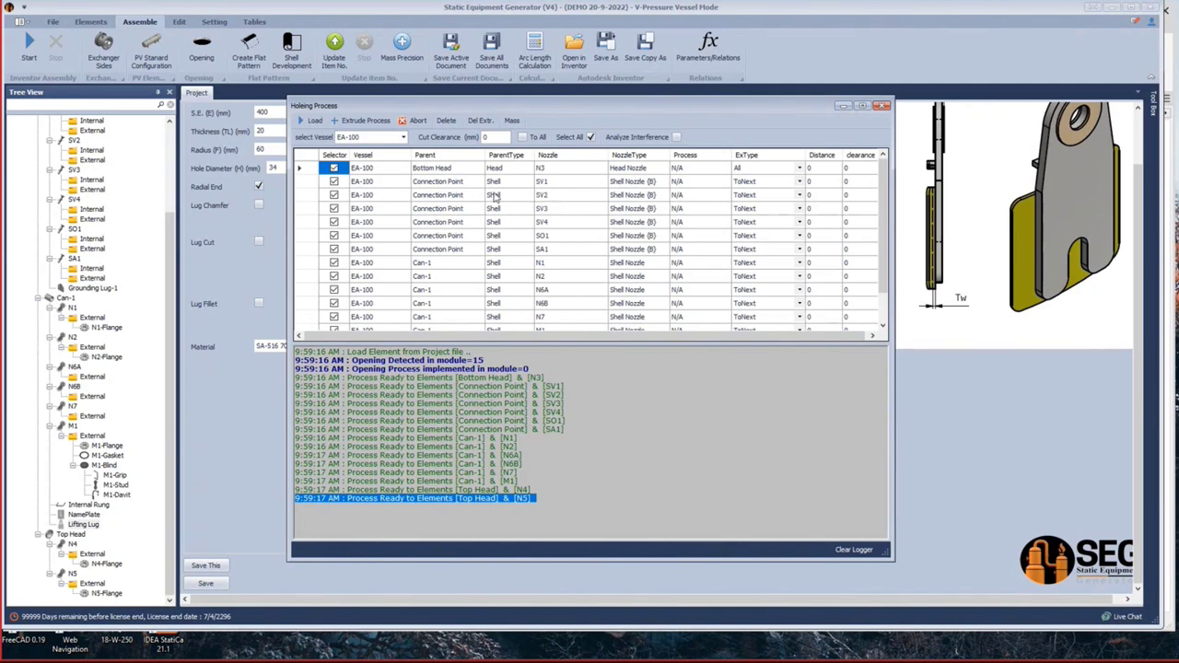
Exclude the Connection Point openings SV1, SV2, SV3, SV4, SO1 and SA1 from the holeing process.
click(333, 182)
click(334, 195)
click(334, 208)
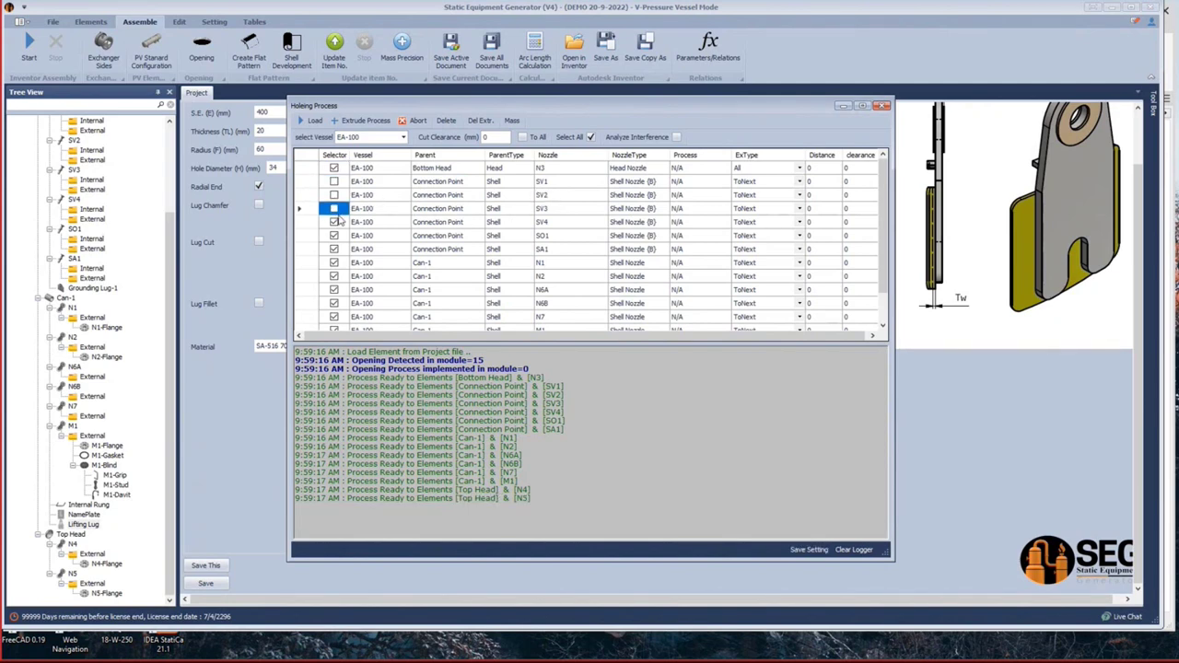
click(335, 222)
click(334, 236)
click(334, 249)
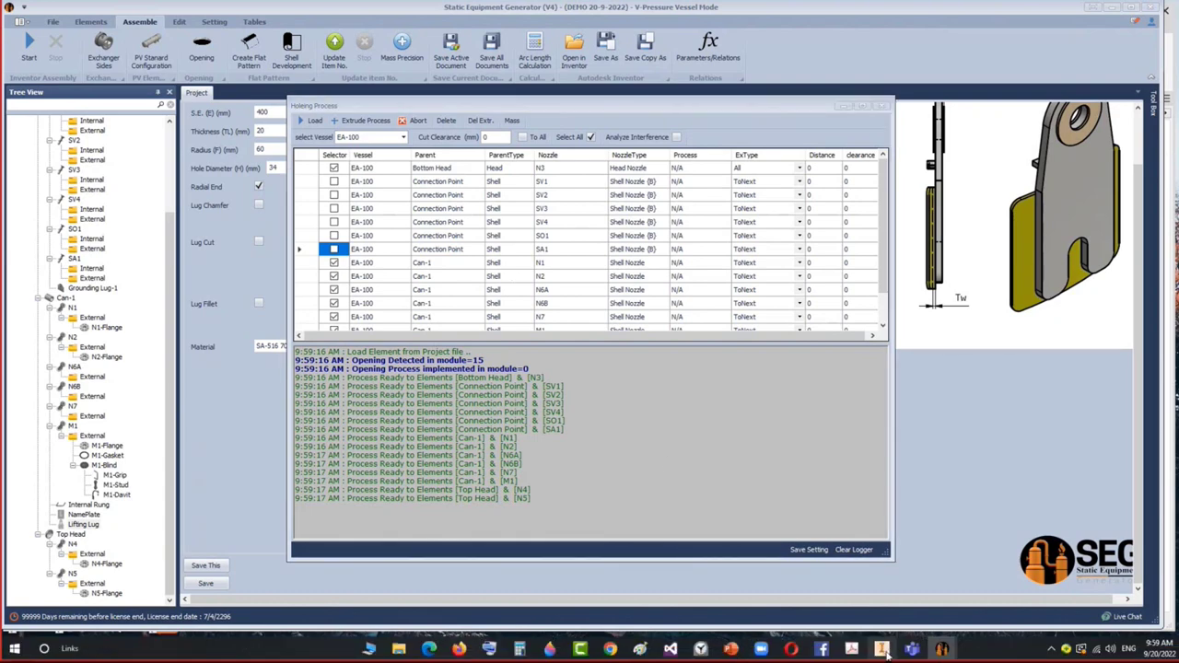
Examine the skirt and its connection point openings in Inventor, and return to the Holeing Process window.
click(889, 656)
scroll(611, 377, up, 6)
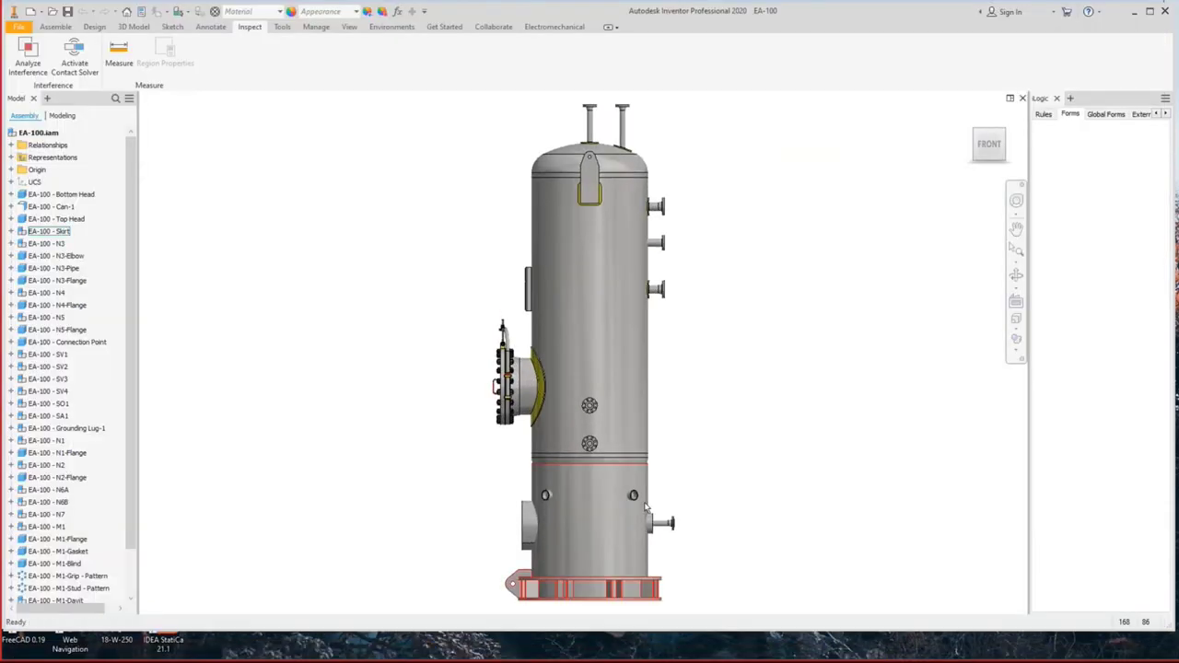
scroll(733, 325, down, 4)
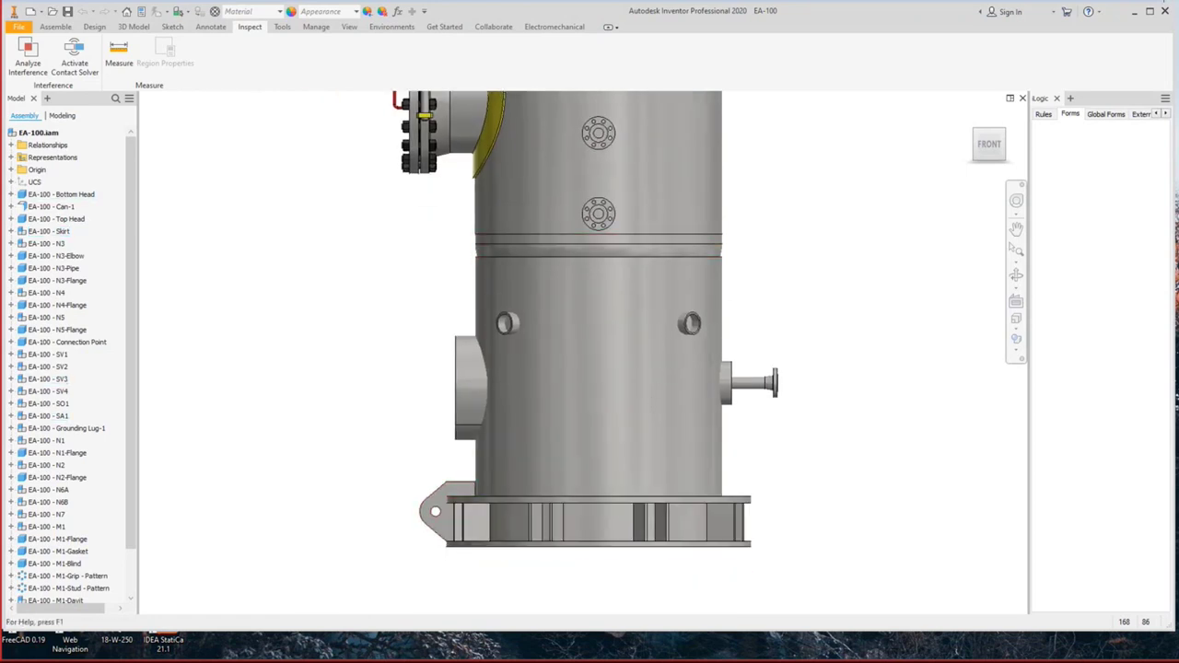
mouse_move(942, 649)
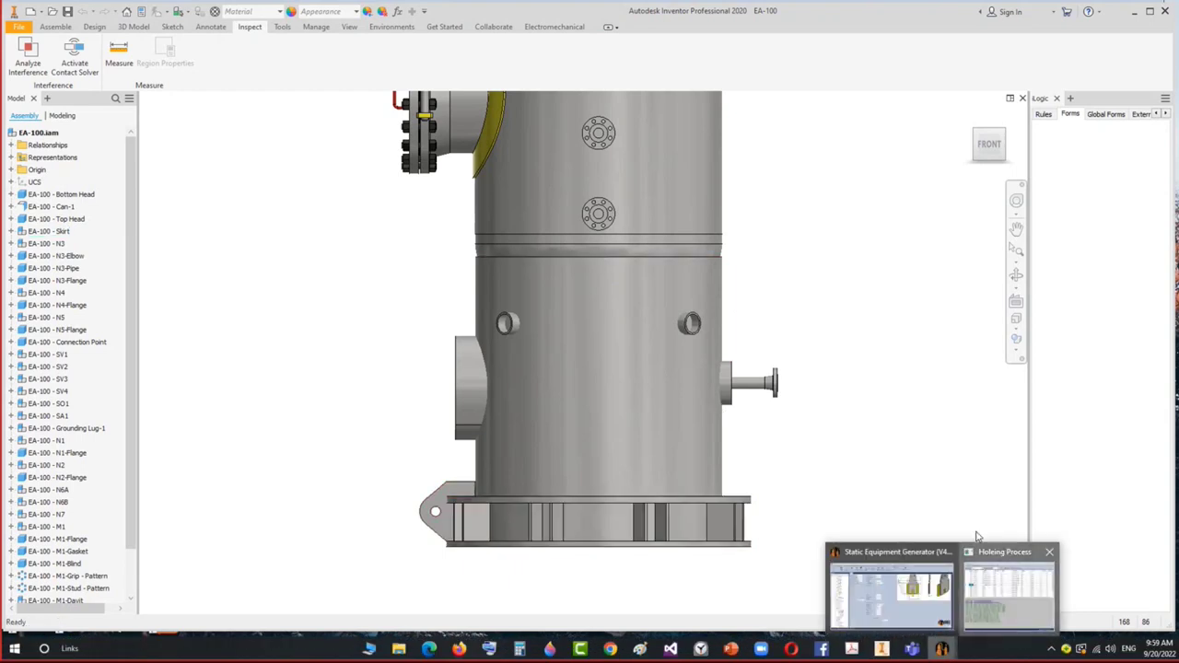
click(1006, 580)
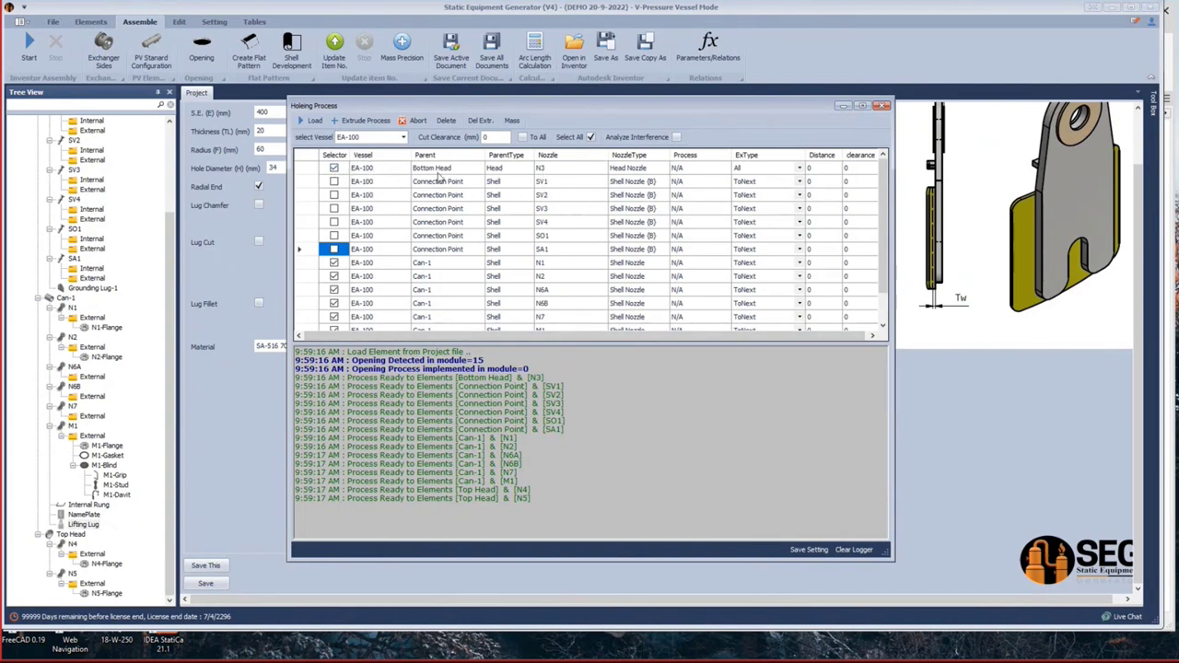
Apply a 2 mm cut clearance to all selected openings and save the holeing settings.
scroll(495, 237, down, 1)
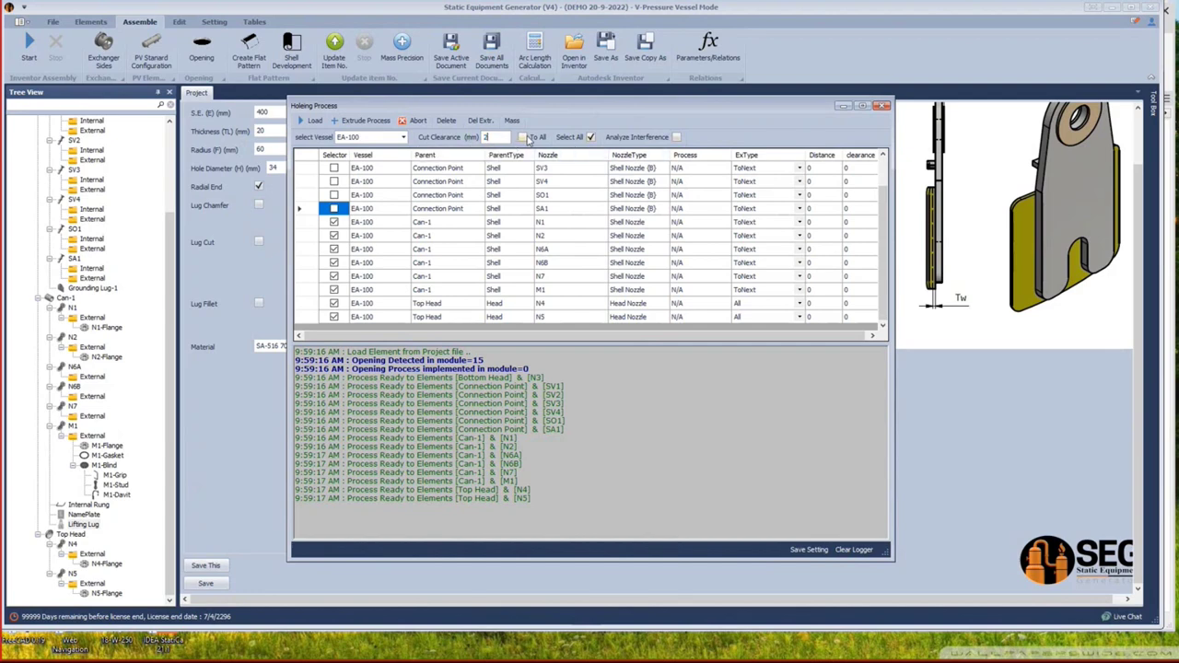
scroll(848, 290, up, 1)
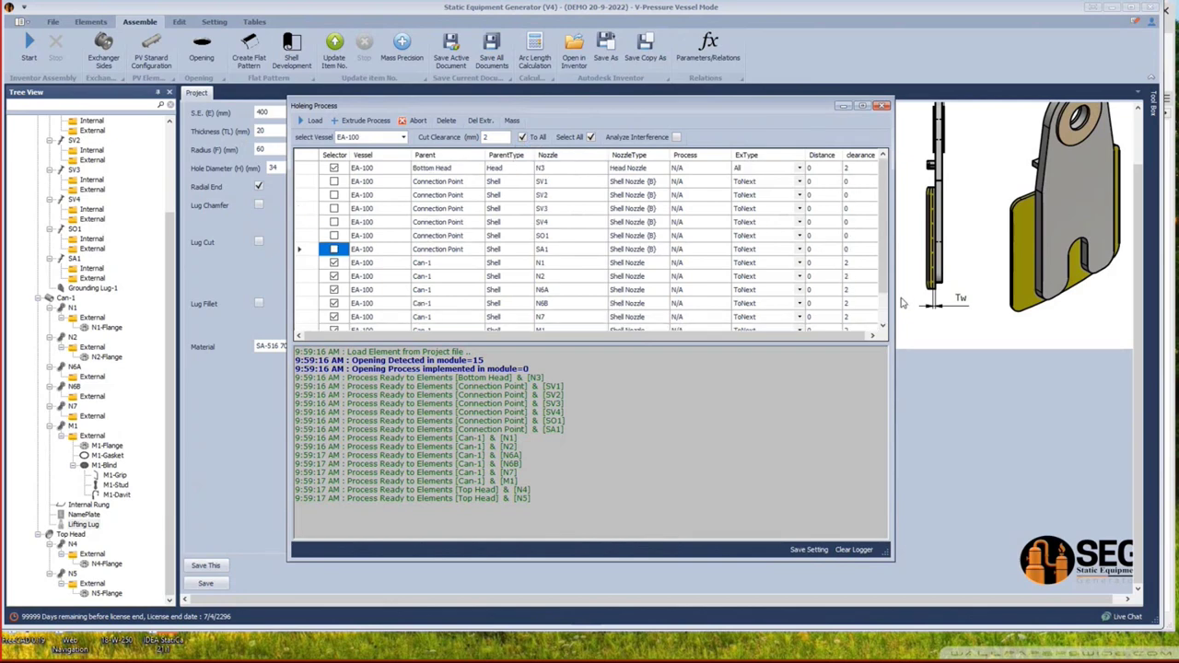
scroll(853, 174, right, 1)
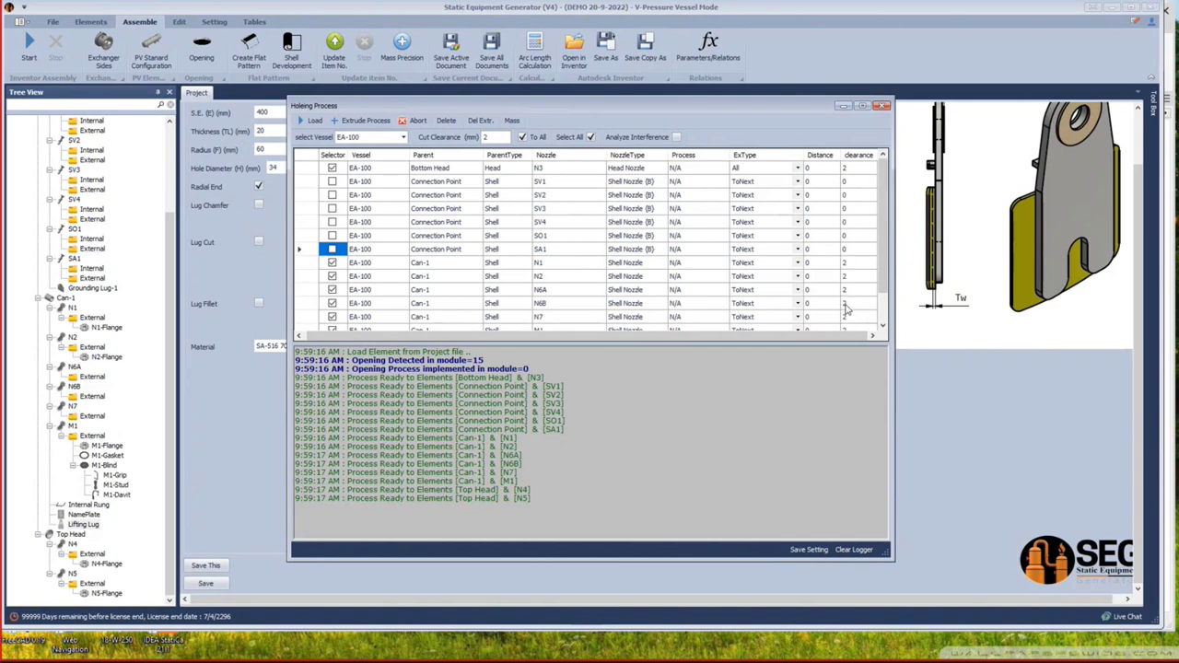
click(802, 549)
Run Extrude Process to cut the selected nozzle openings, and check its progress in Inventor and the process log.
click(362, 124)
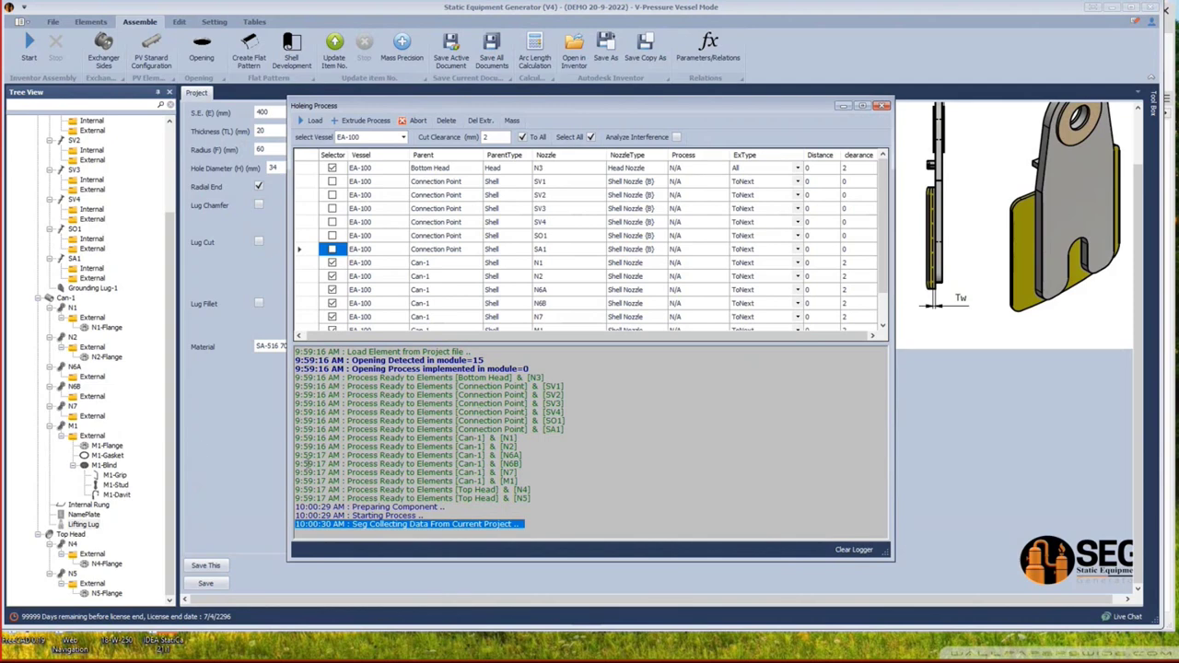
mouse_move(928, 619)
click(882, 652)
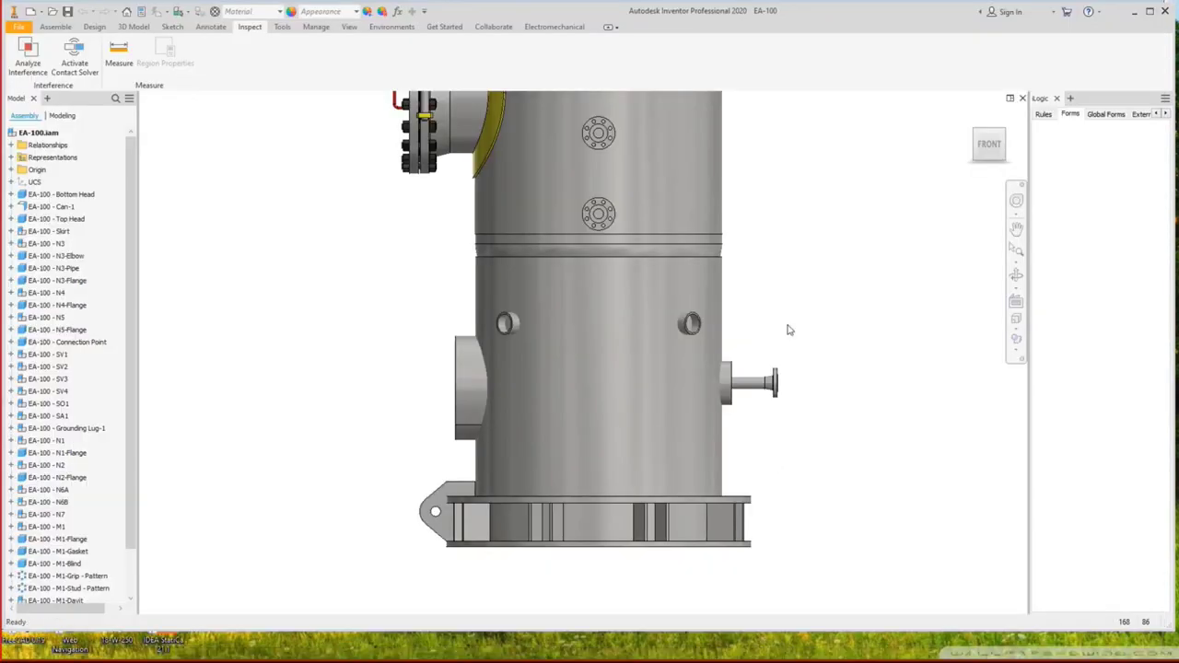
key(Home)
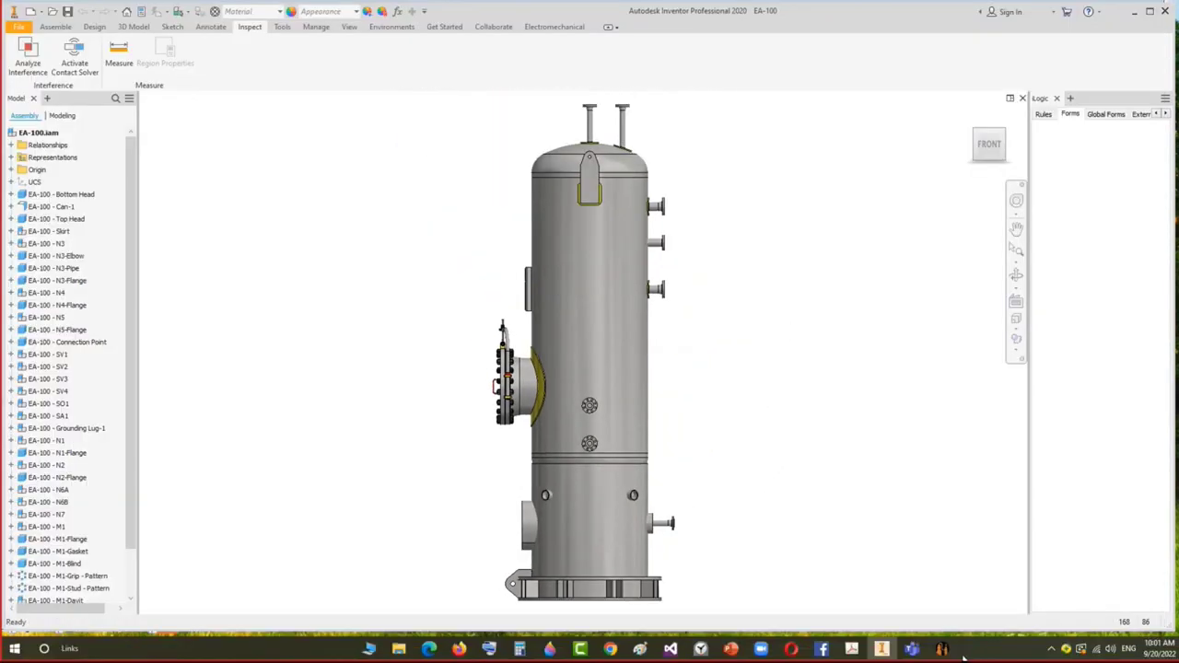
mouse_move(941, 648)
click(982, 593)
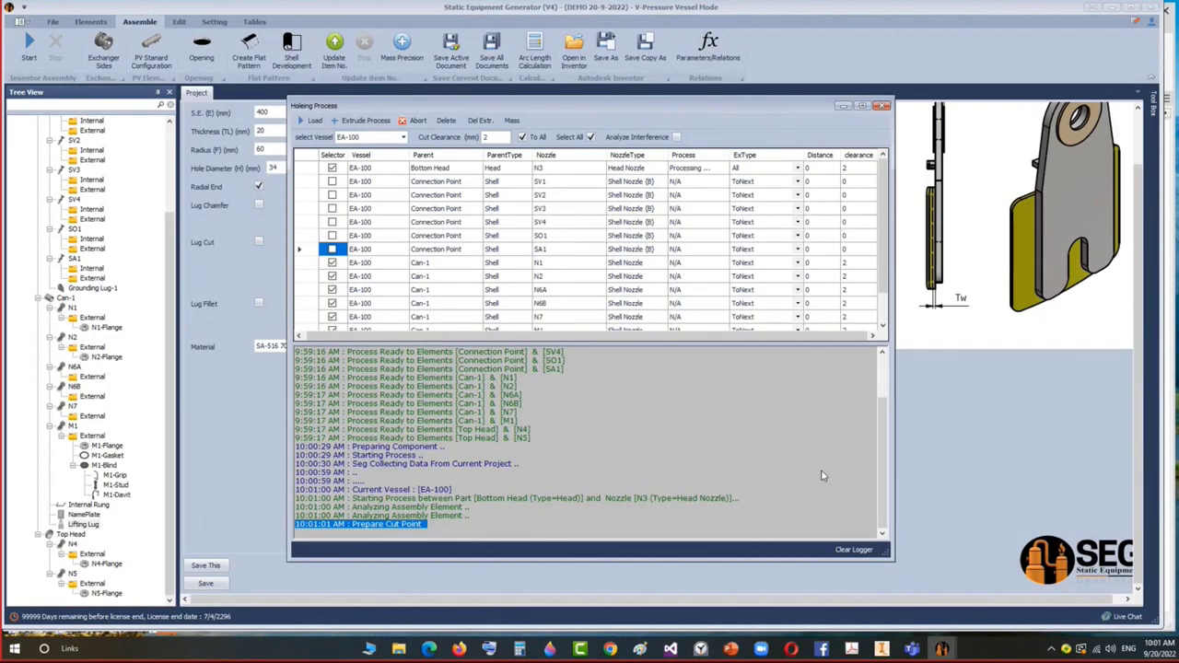
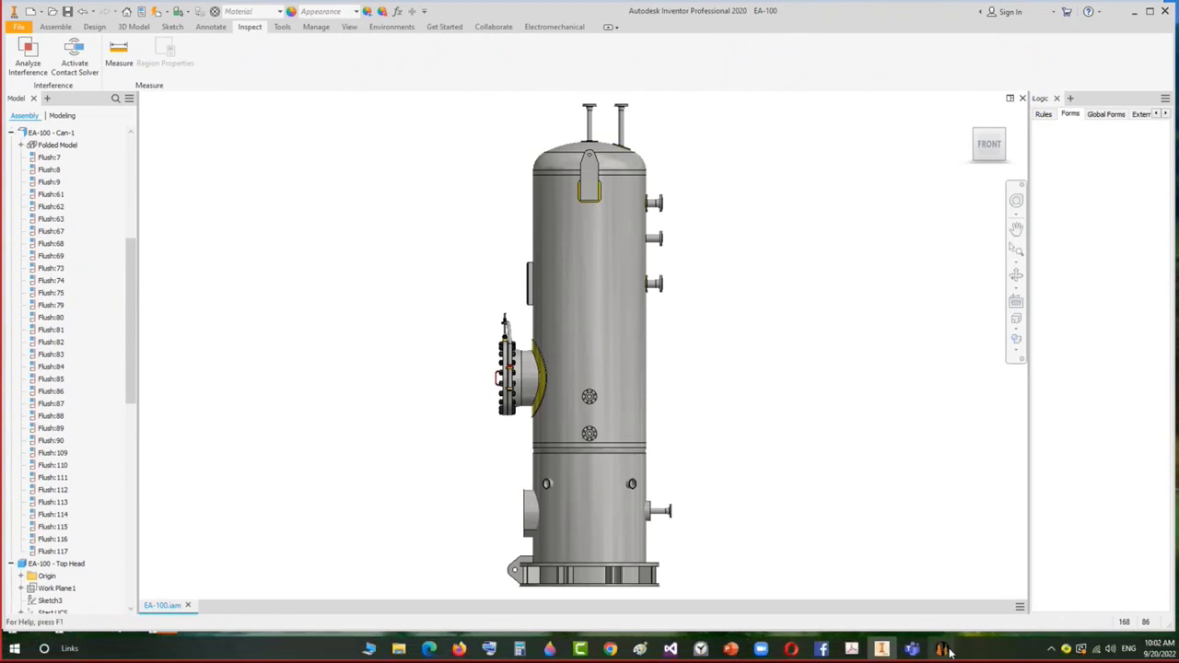
Review the final entries of the Holeing Process log, close that window, and switch to Inventor.
mouse_move(941, 648)
click(928, 553)
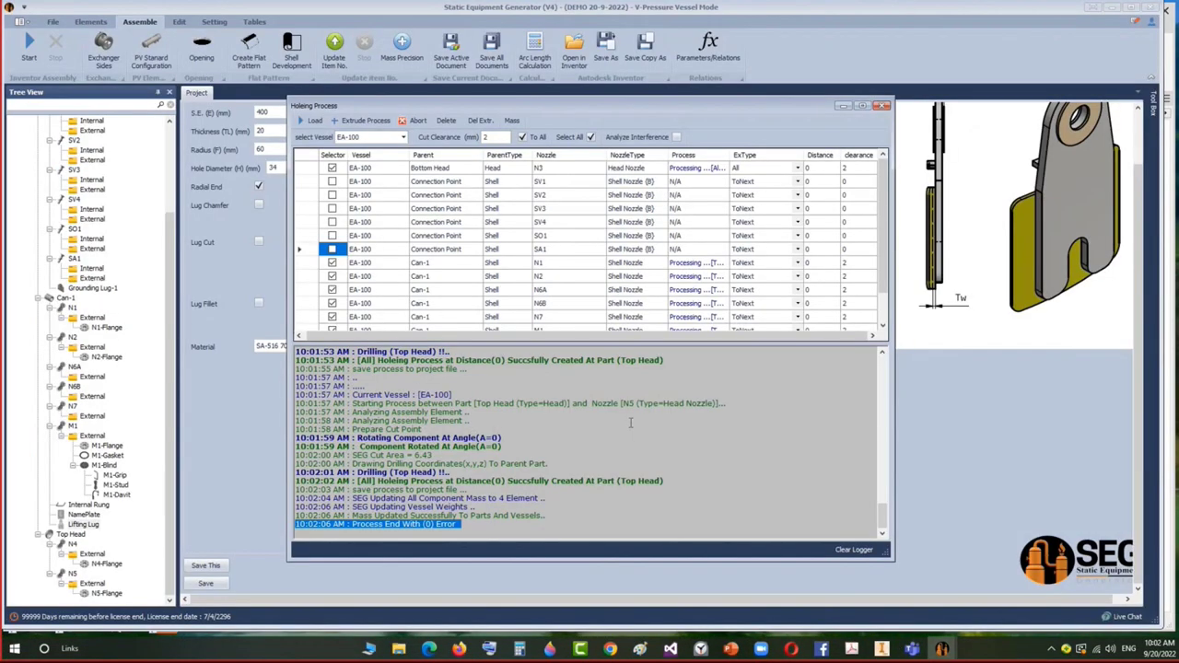
mouse_move(883, 514)
mouse_down()
mouse_move(883, 357)
mouse_move(883, 522)
mouse_up()
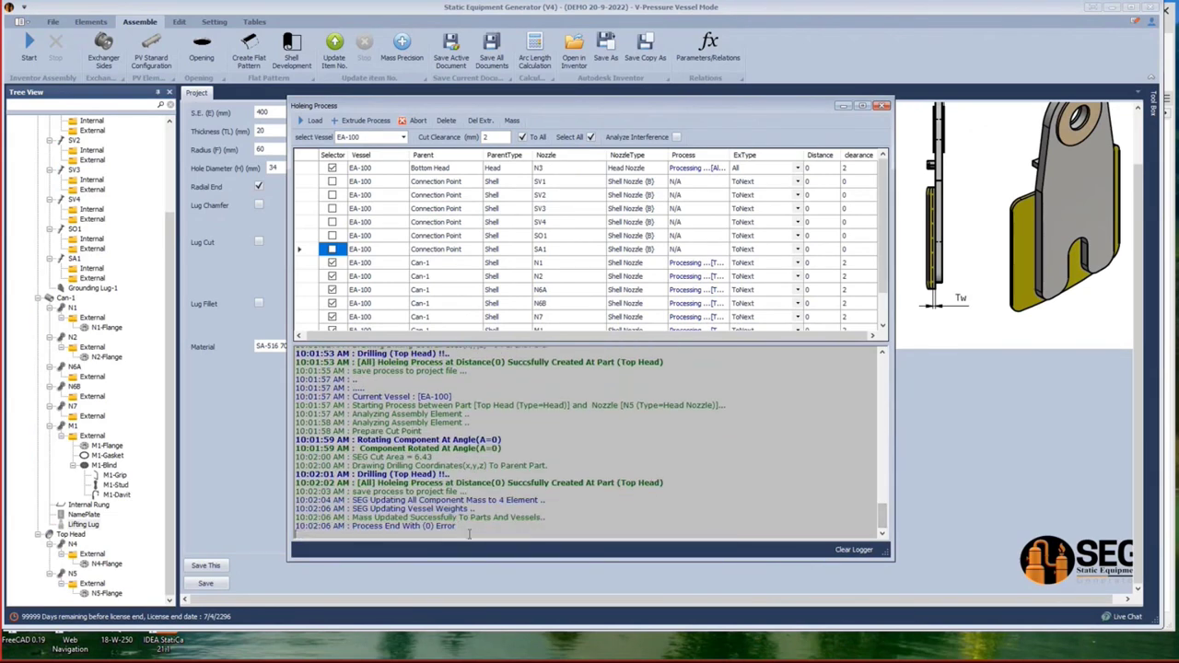
drag(437, 526, 295, 527)
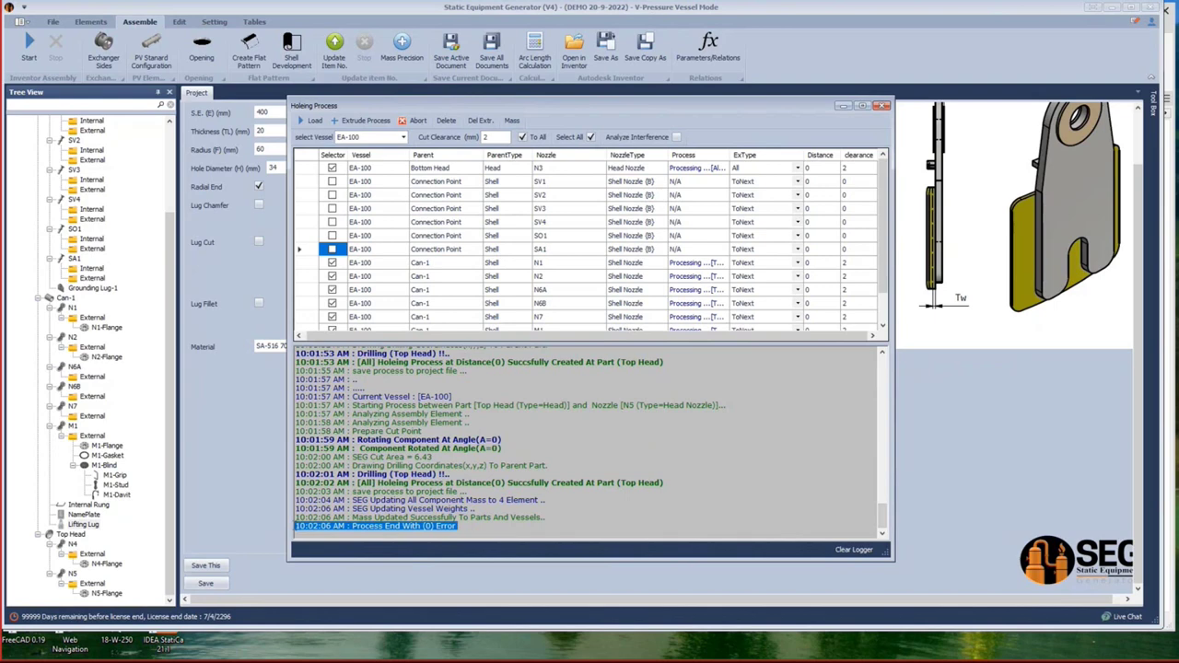
click(880, 107)
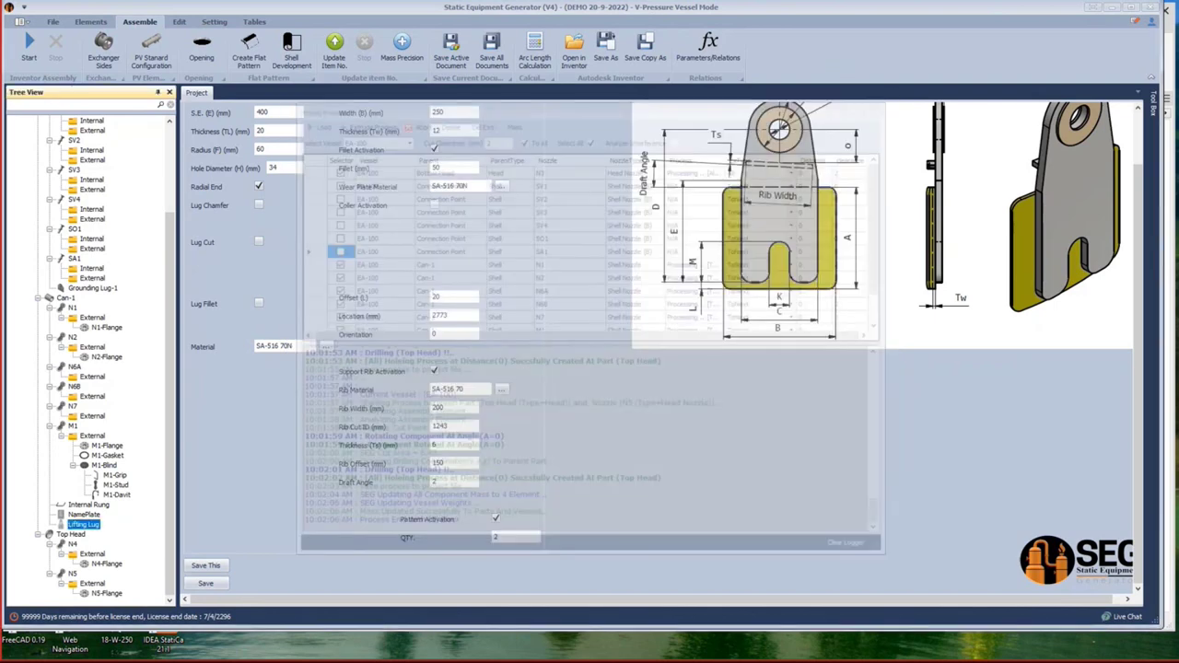
click(882, 648)
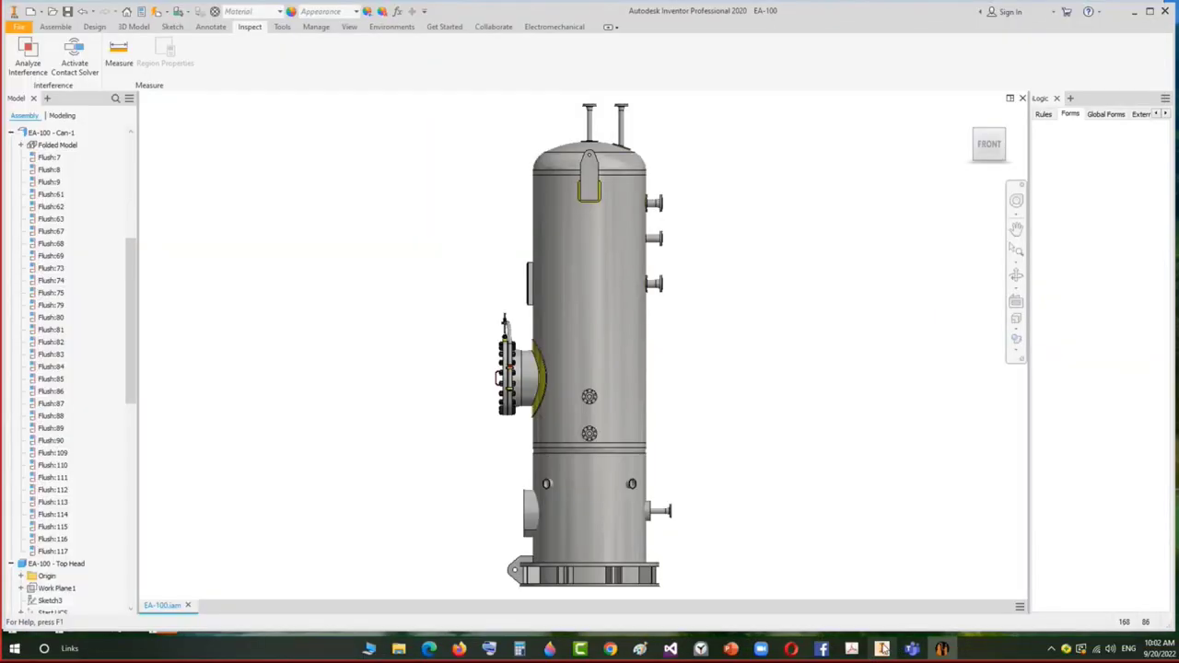
Open the EA-100 - Can-1 shell part from the assembly and examine the nozzle openings cut in it.
right_click(603, 346)
click(609, 255)
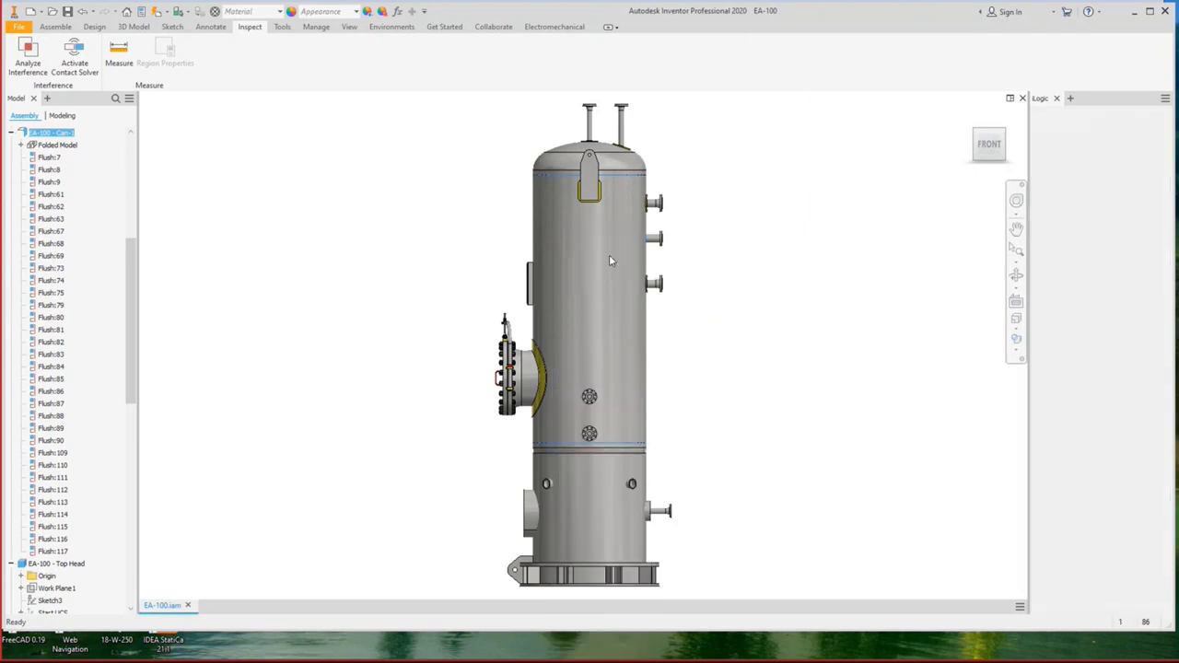
click(1016, 274)
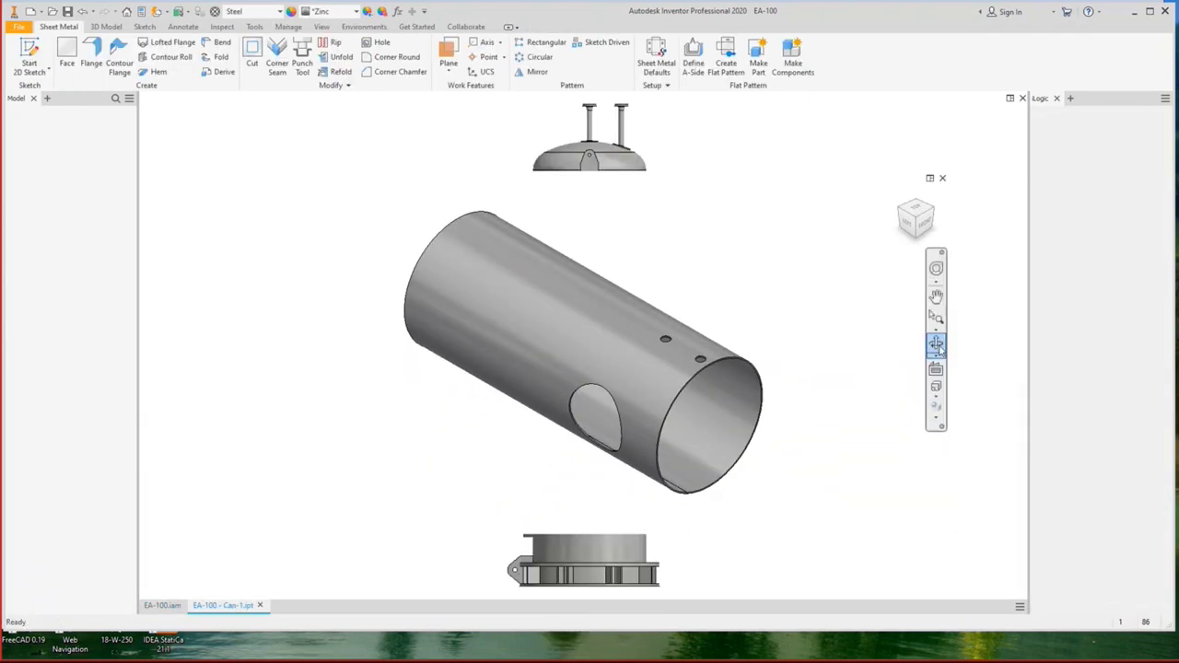
drag(654, 379, 627, 324)
right_click(628, 324)
click(644, 334)
click(590, 324)
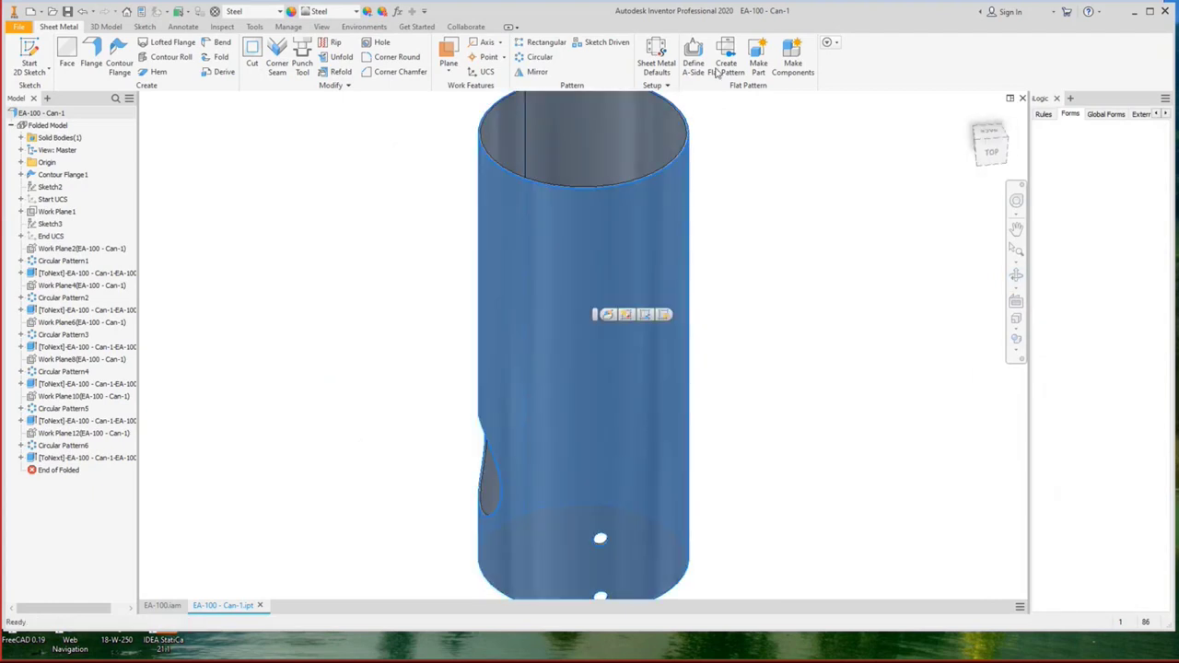
Create the flat pattern of the Can-1 shell and inspect the openings on the unrolled plate.
click(737, 53)
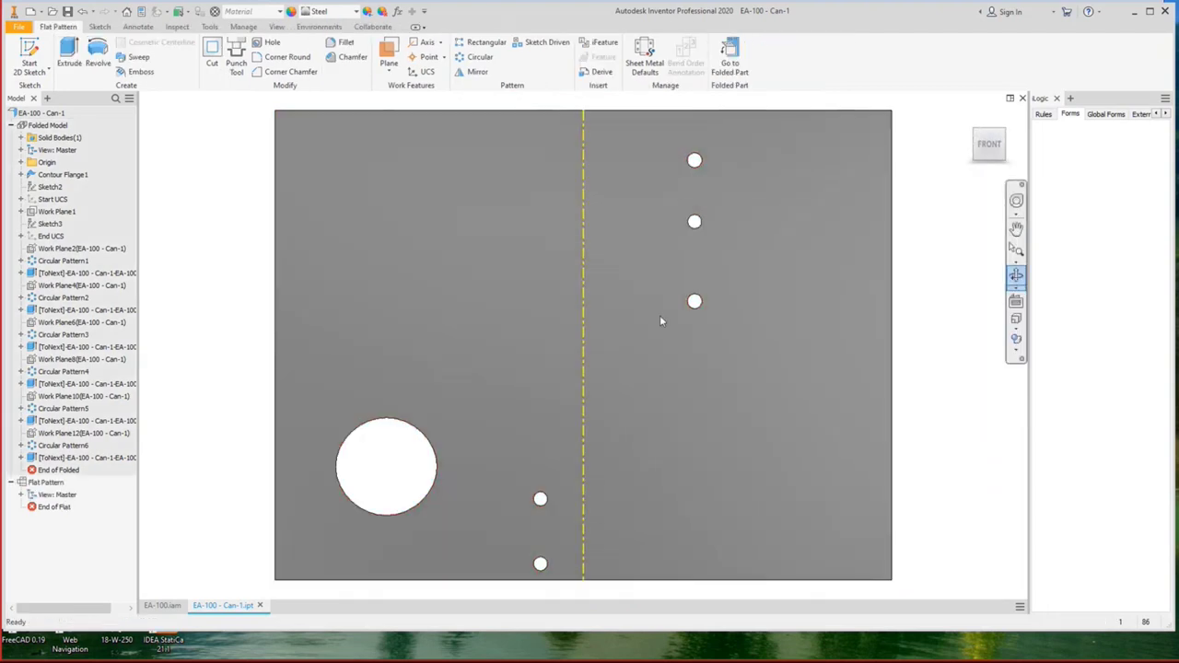
scroll(659, 315, up, 3)
drag(570, 338, 584, 286)
right_click(590, 262)
click(645, 250)
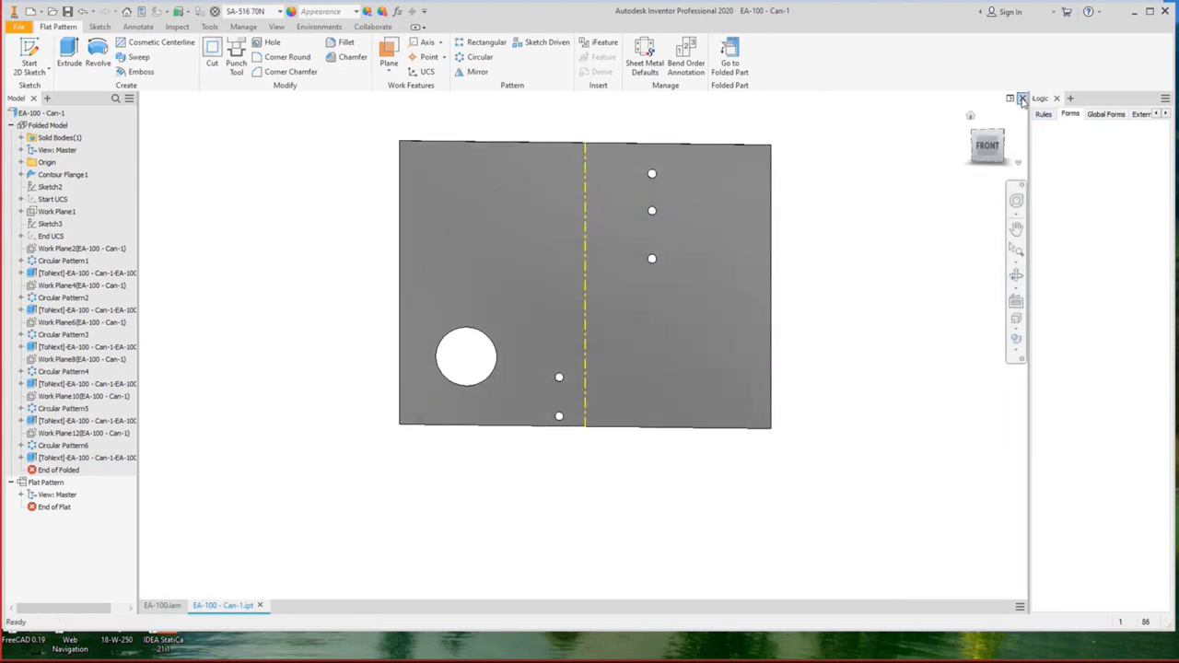
Return to the EA-100 assembly and open its top head part.
click(1016, 275)
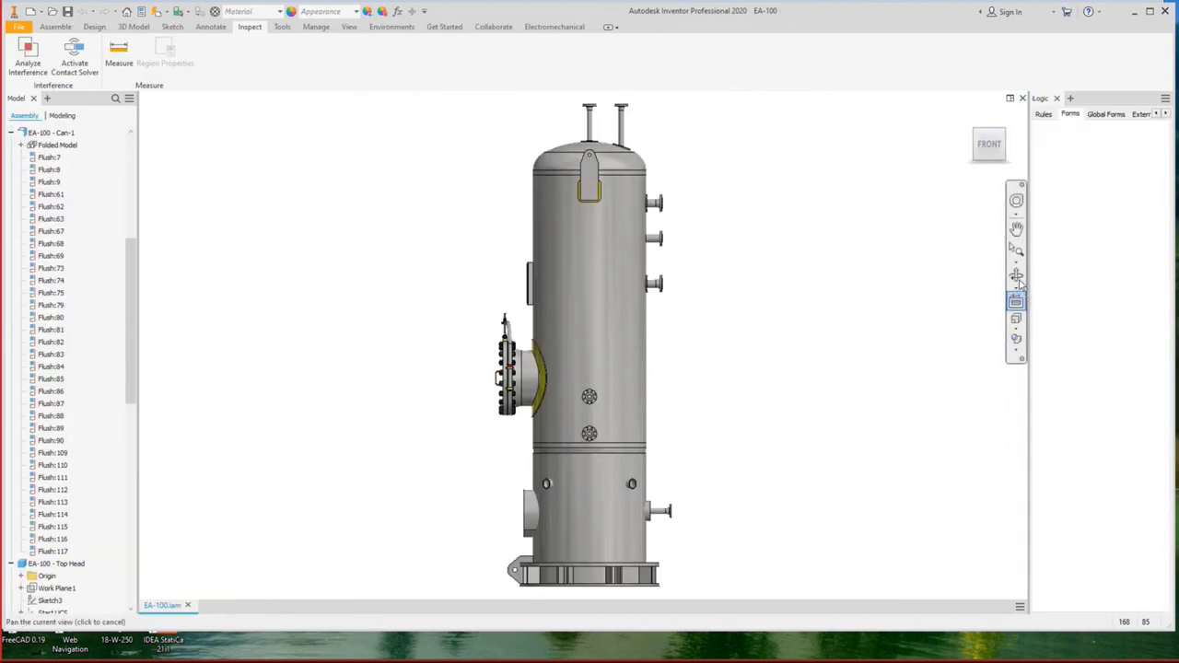
drag(601, 336, 645, 360)
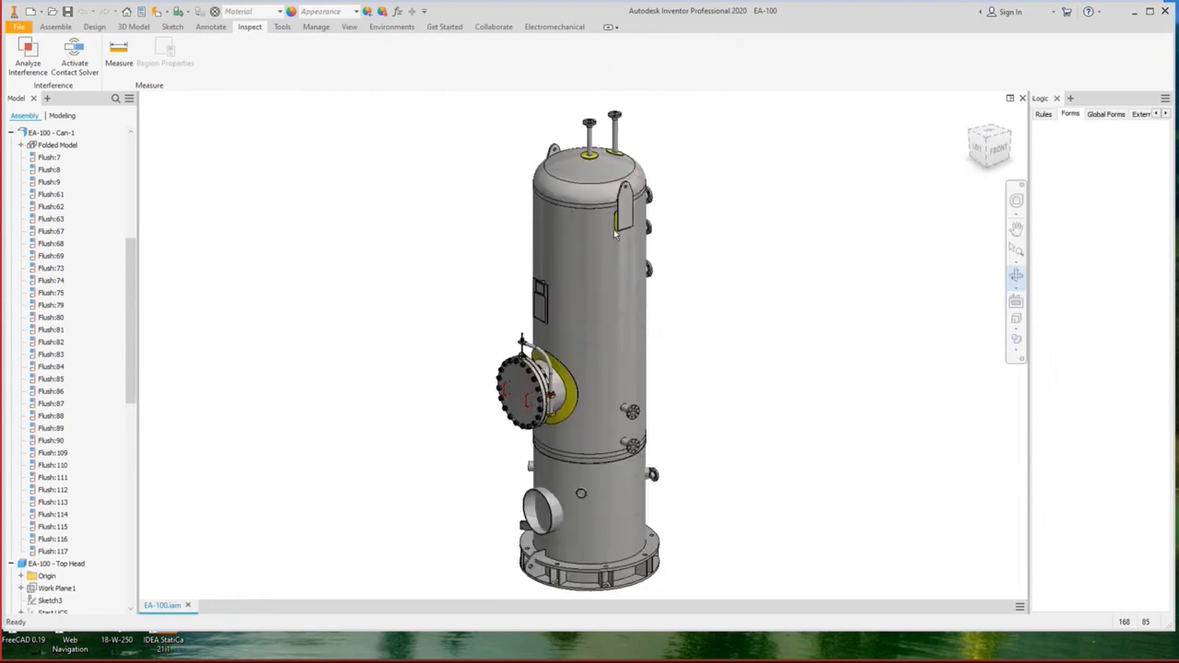
key(Escape)
right_click(594, 187)
click(633, 259)
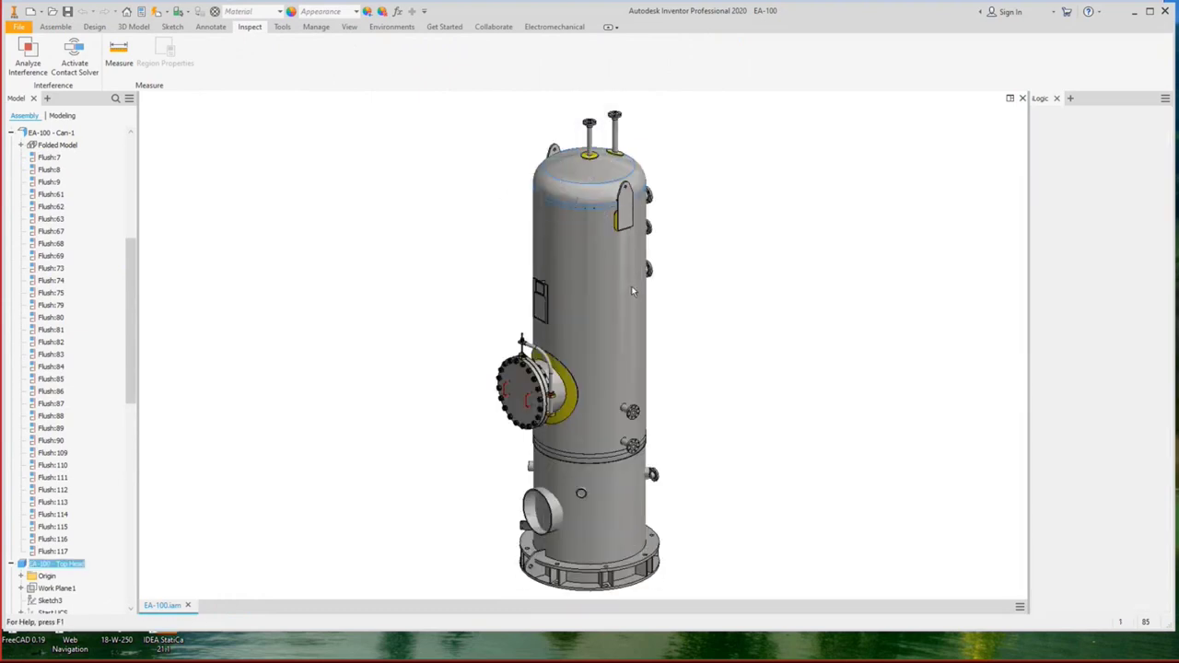
Examine the nozzle openings cut in the top head and close the part.
click(1016, 275)
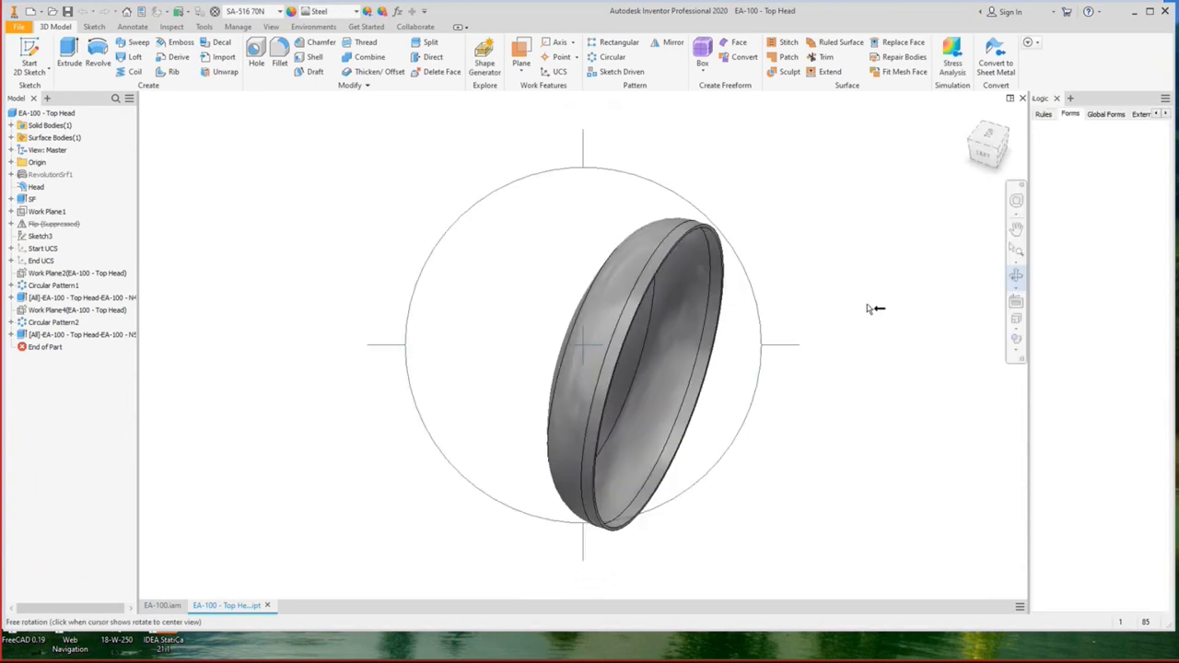
drag(563, 339, 582, 348)
right_click(541, 339)
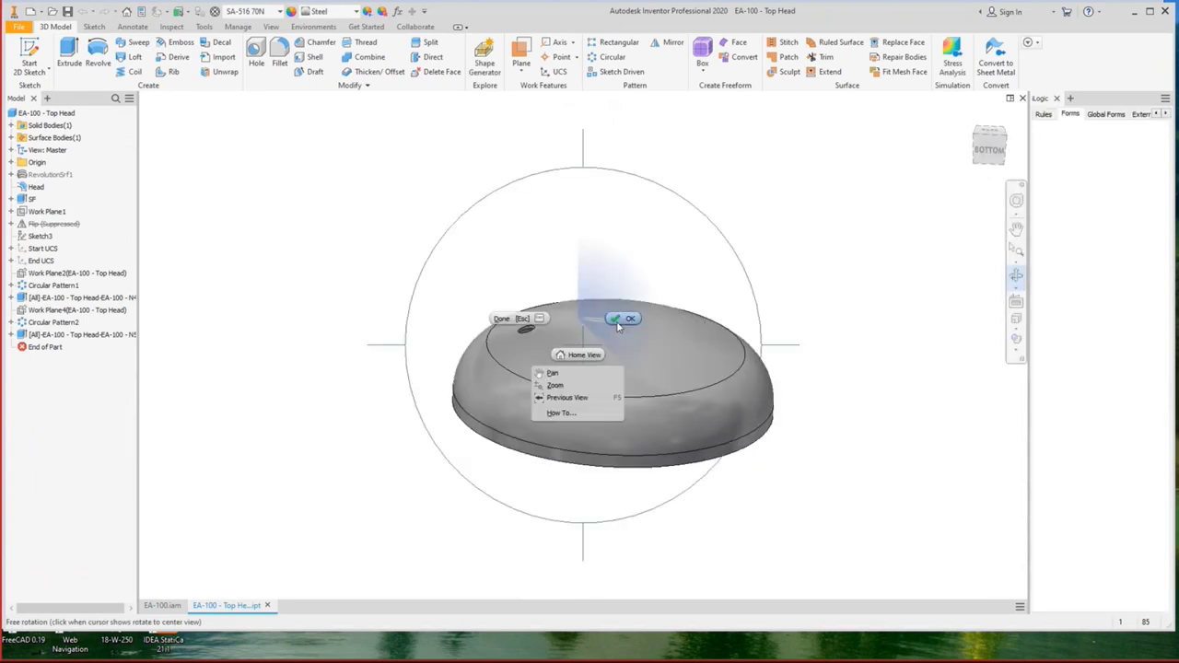
click(563, 353)
click(1016, 287)
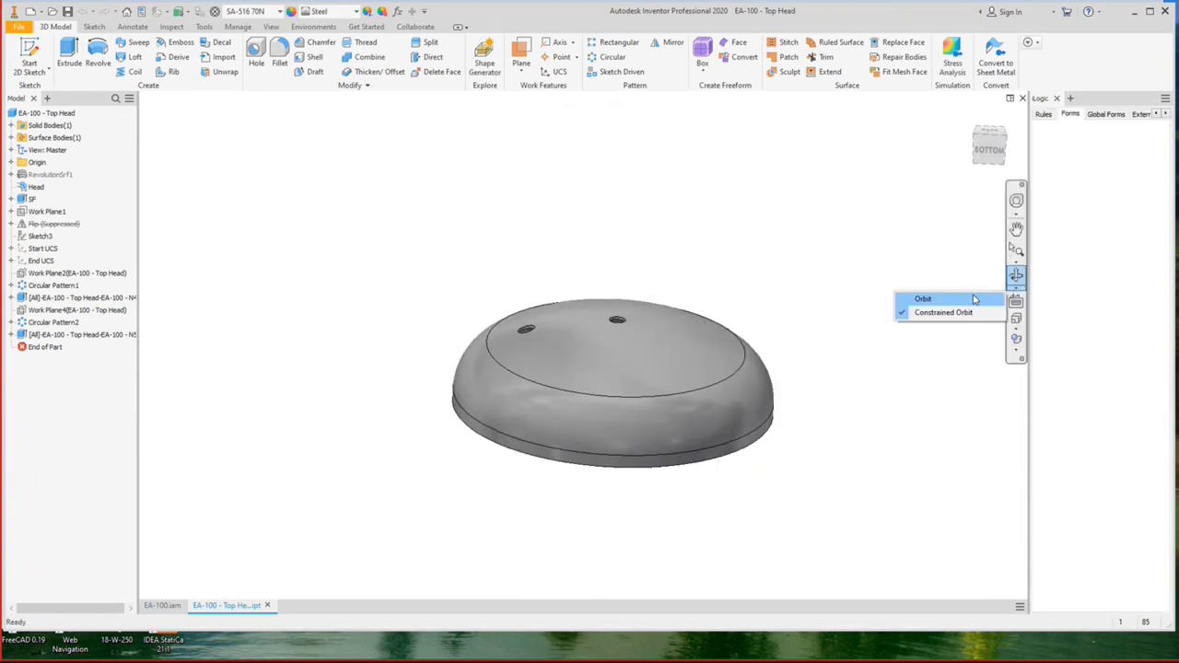
click(1022, 99)
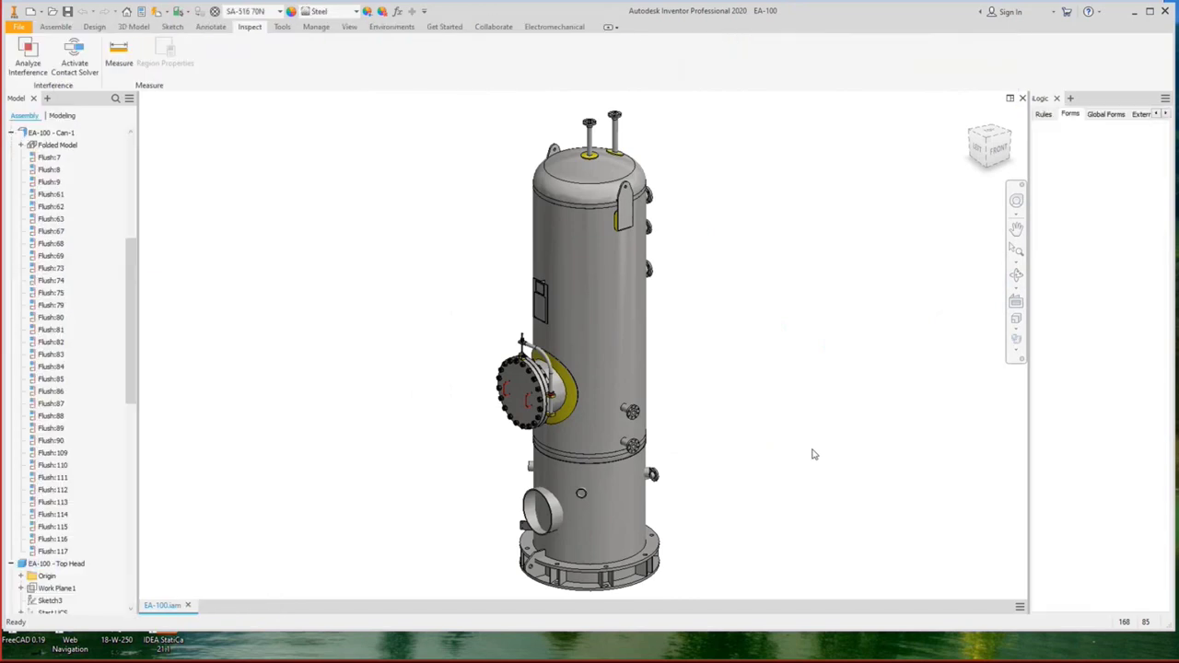
Activate the skirt for in-place editing and start a 2D sketch on the end face of its large access opening sleeve.
scroll(553, 461, up, 4)
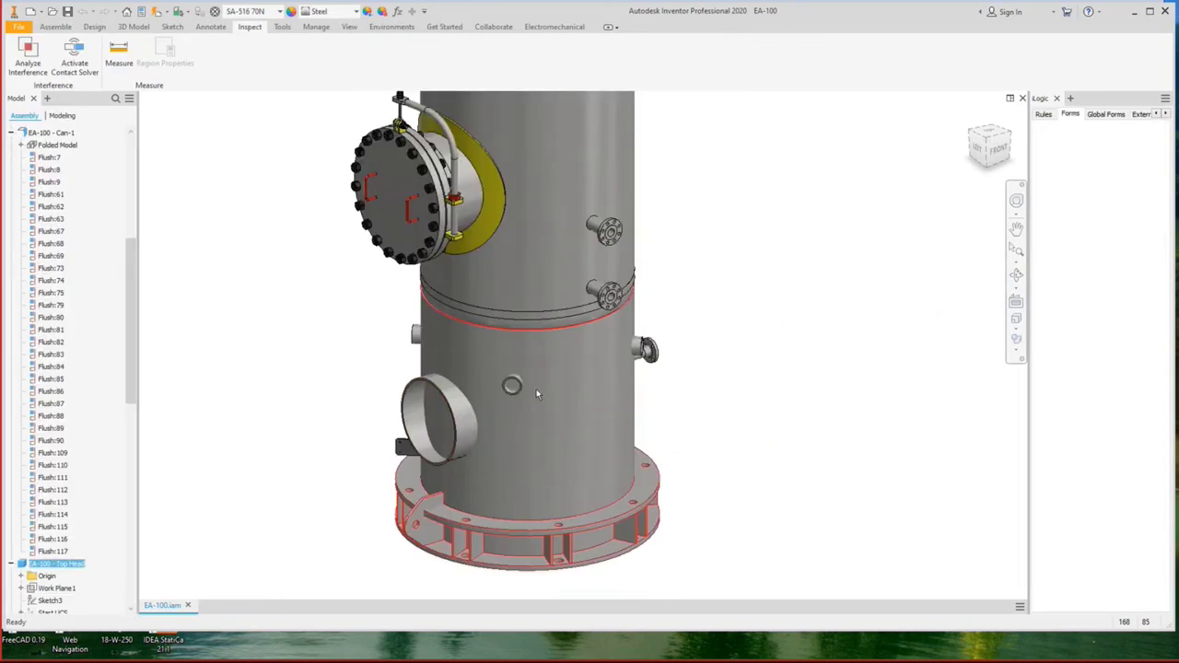
double_click(589, 448)
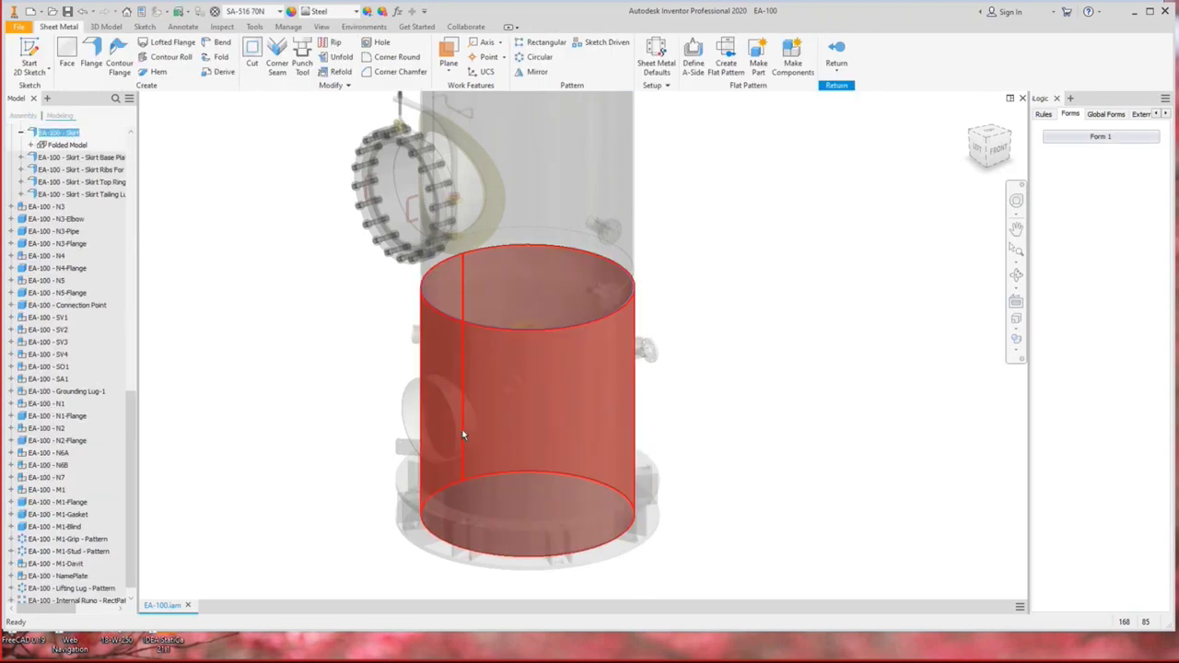
click(1016, 275)
drag(727, 349, 585, 375)
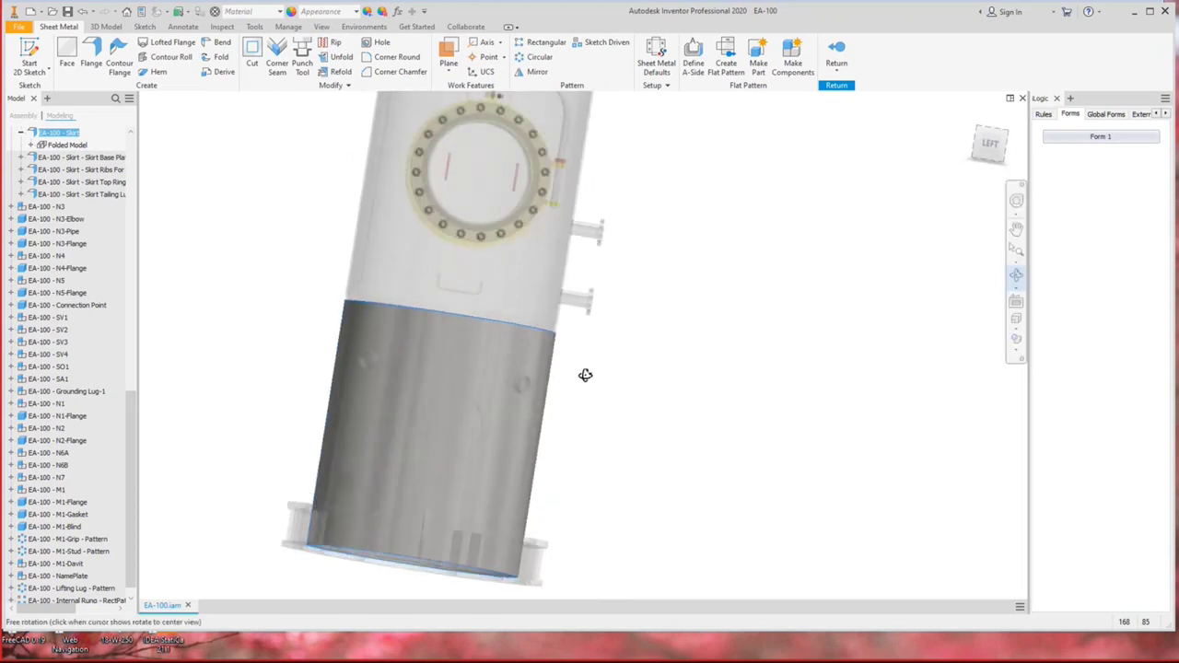
scroll(585, 373, up, 5)
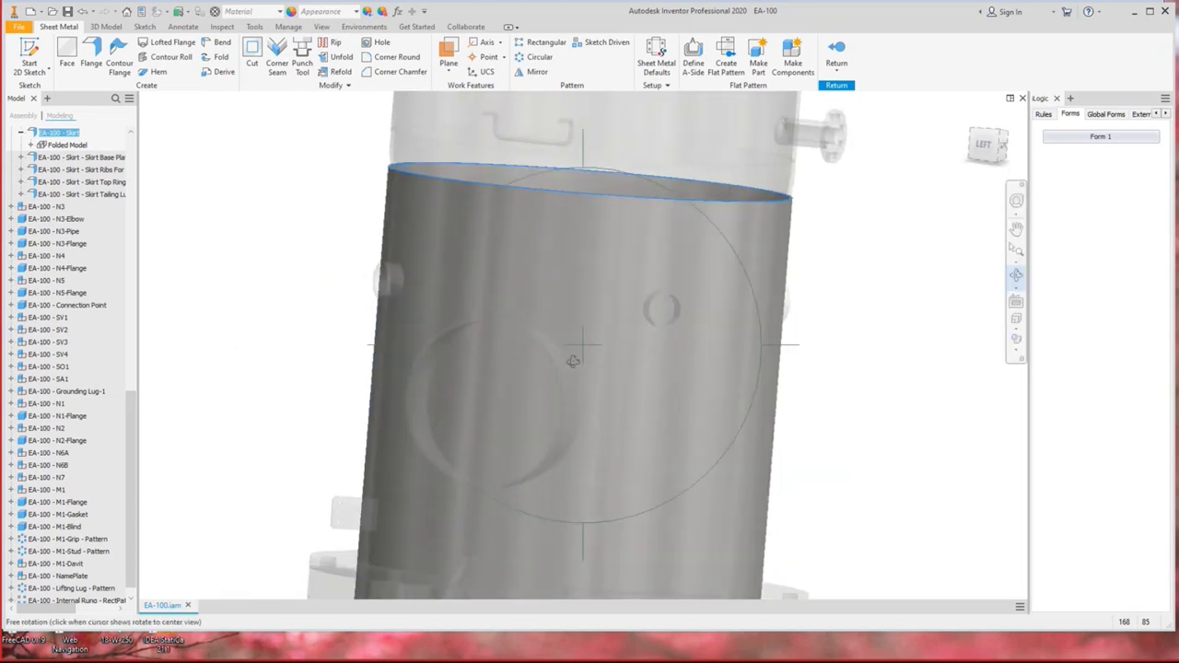
right_click(552, 339)
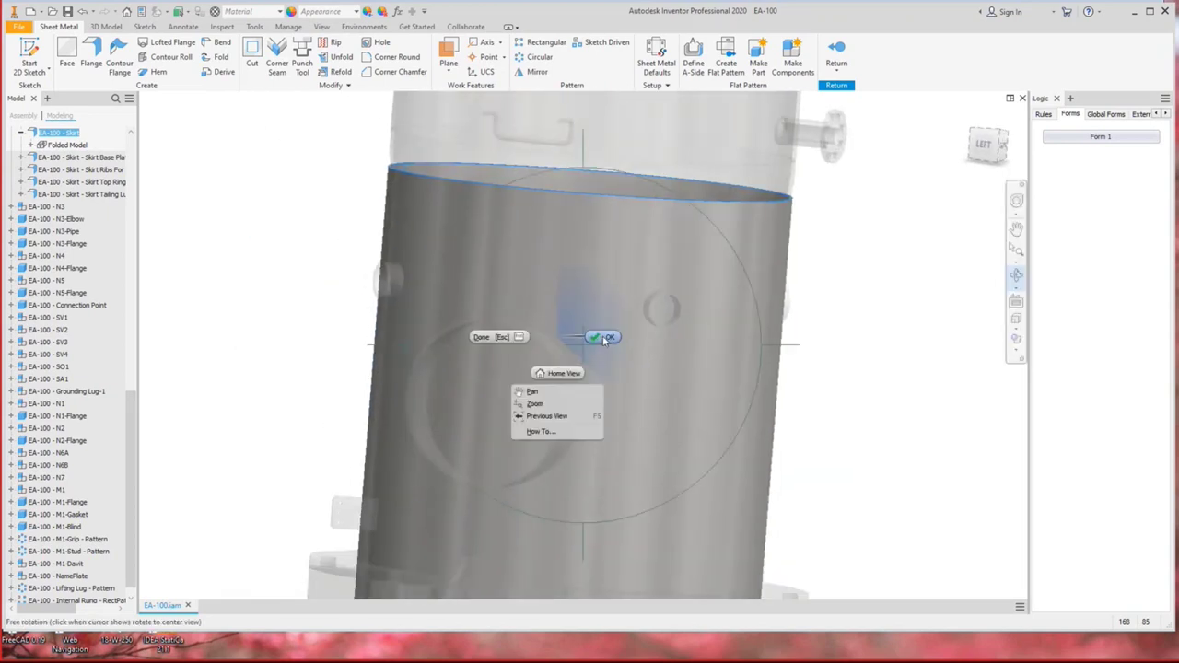
click(605, 338)
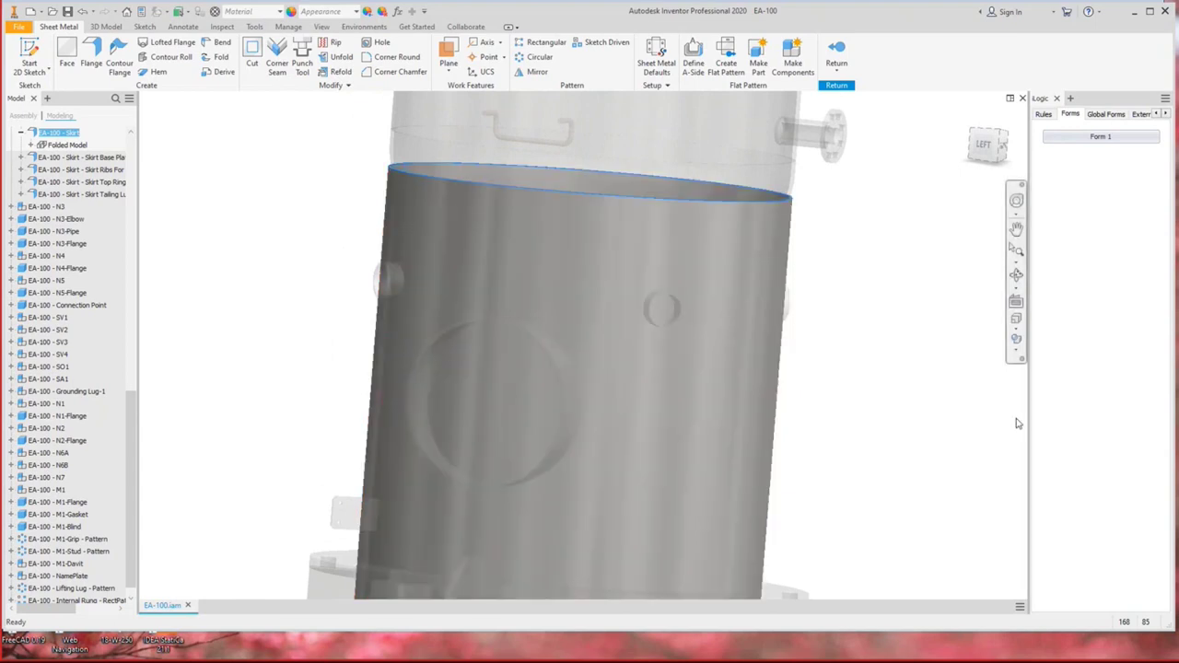
click(30, 55)
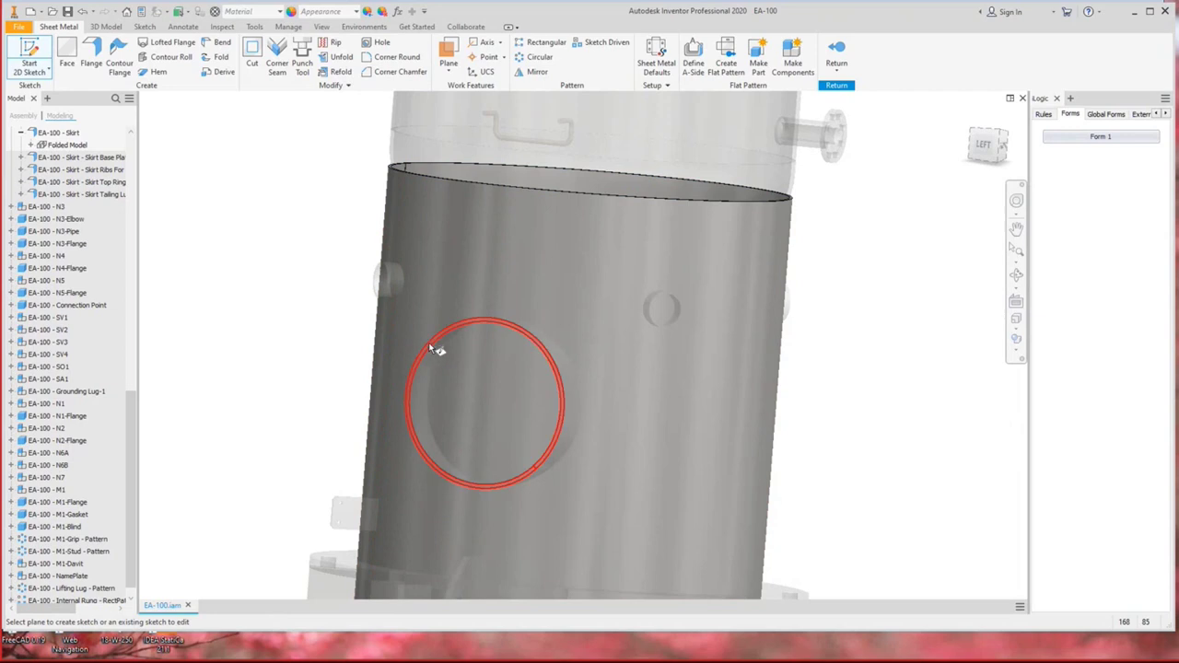
Start a sketch on the large sleeve's ring face at the skirt, project its circular edge and turn it into construction geometry.
click(529, 377)
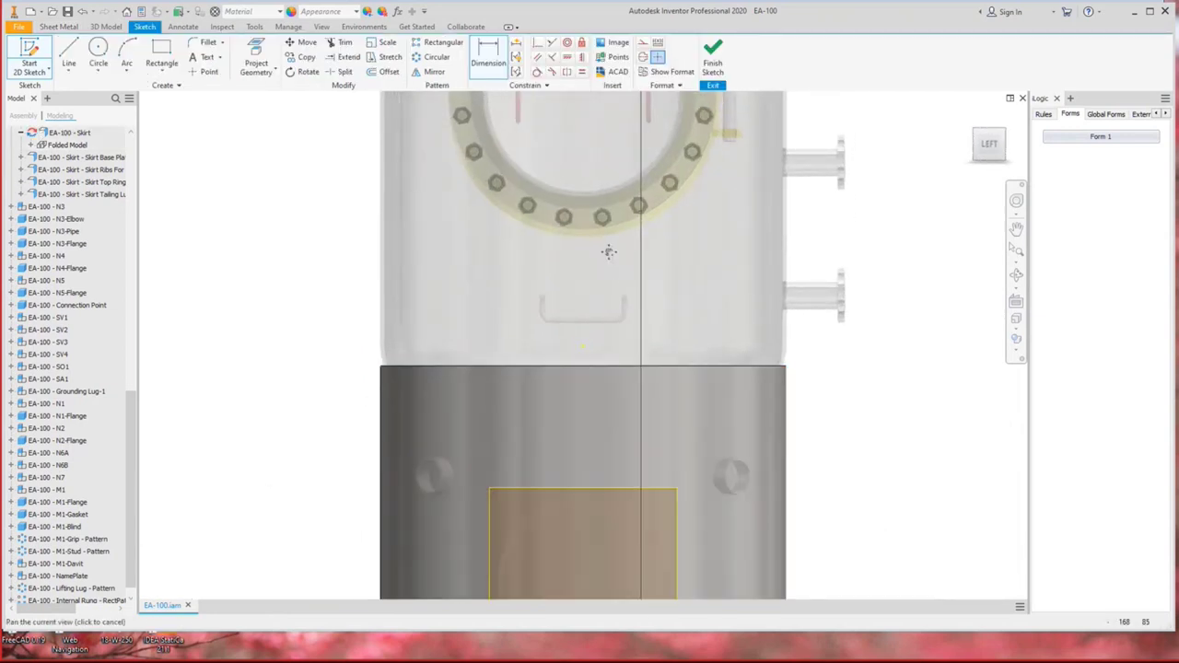
click(256, 48)
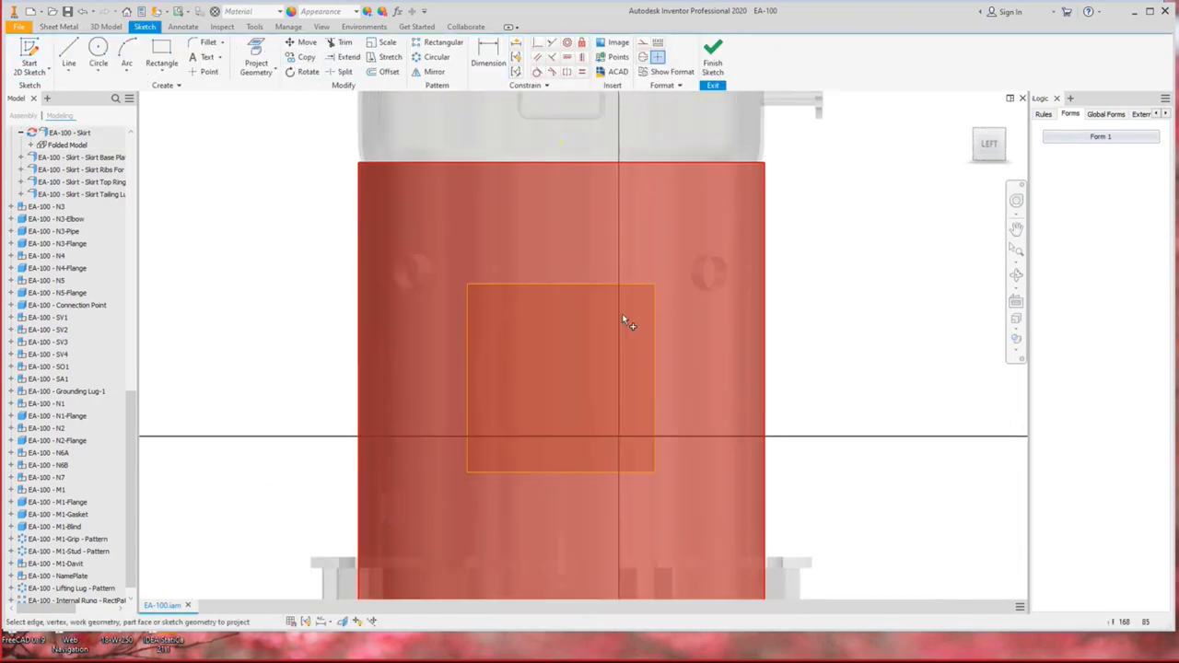
click(622, 315)
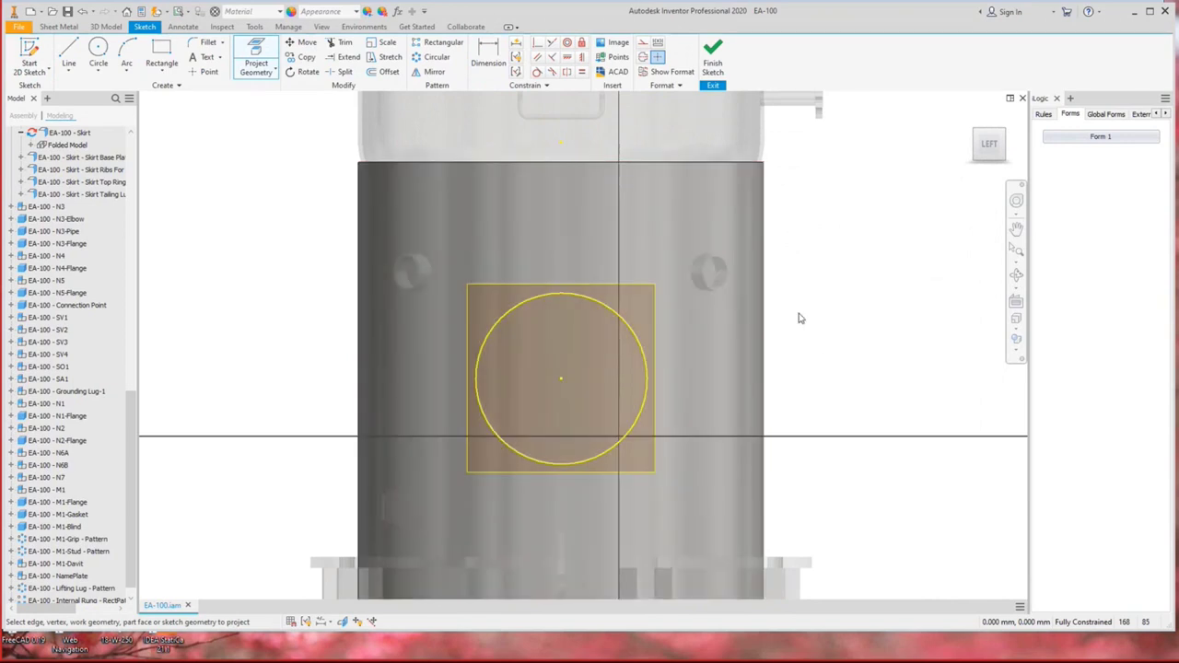
click(641, 315)
click(642, 43)
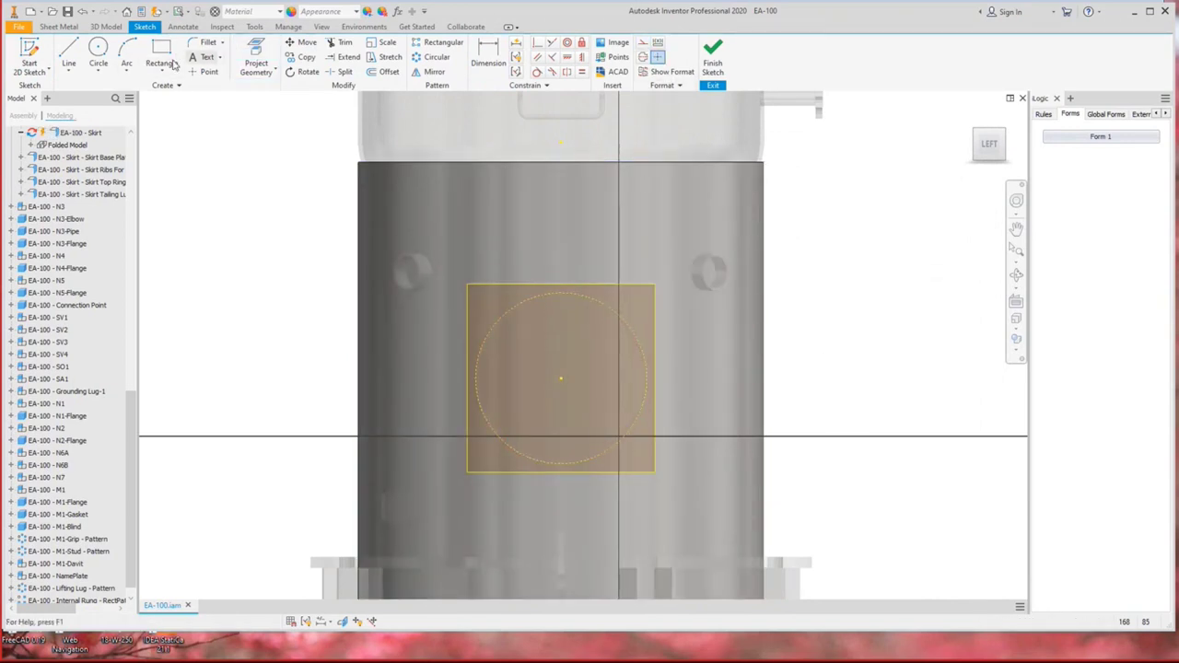
Draw a larger circle concentric with the projected construction circle.
click(97, 48)
click(562, 378)
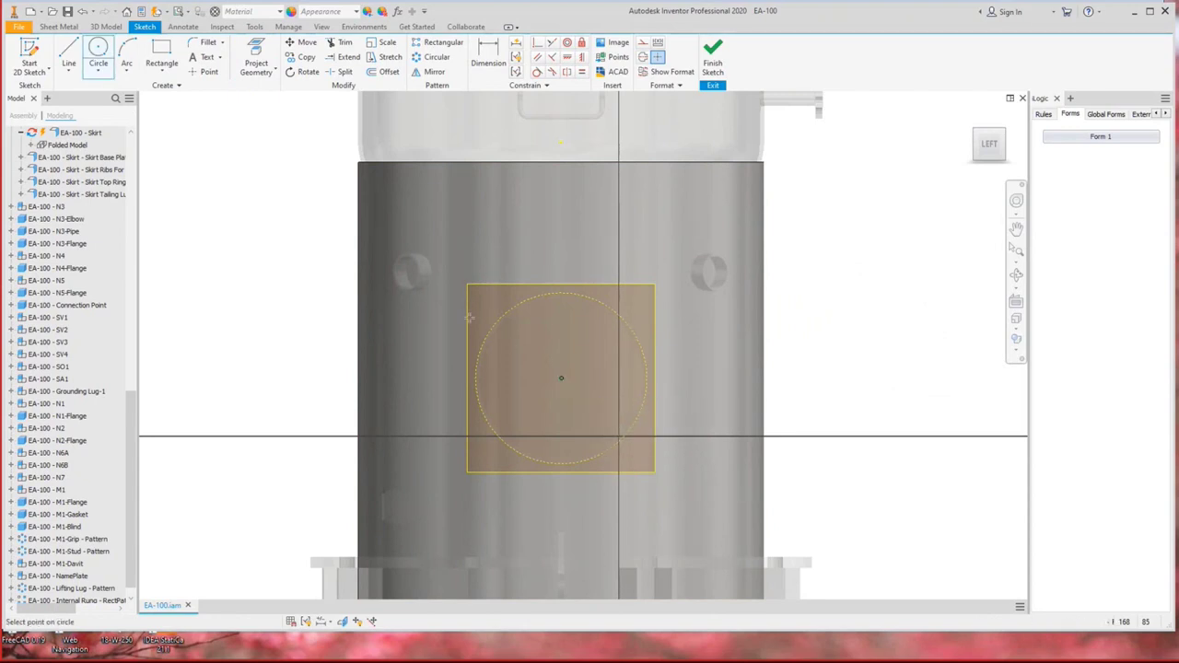
click(517, 302)
Dimension the gap between the new circle and the projected circle and set it to 2 mm.
key(d)
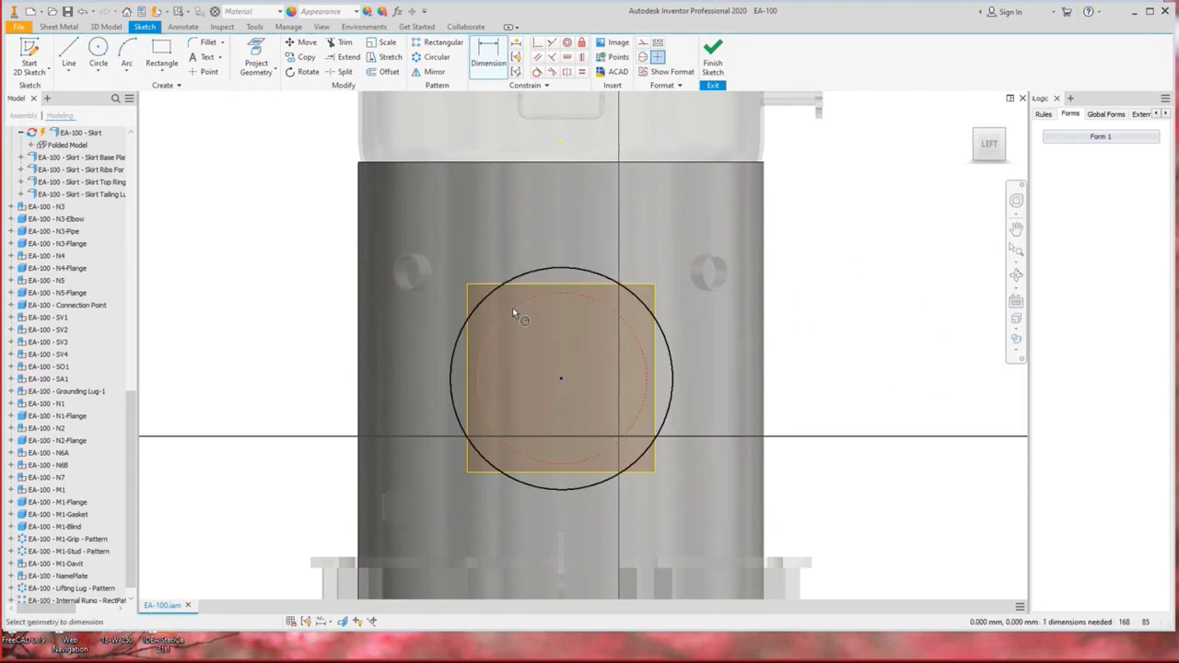
click(506, 285)
click(513, 296)
text(60)
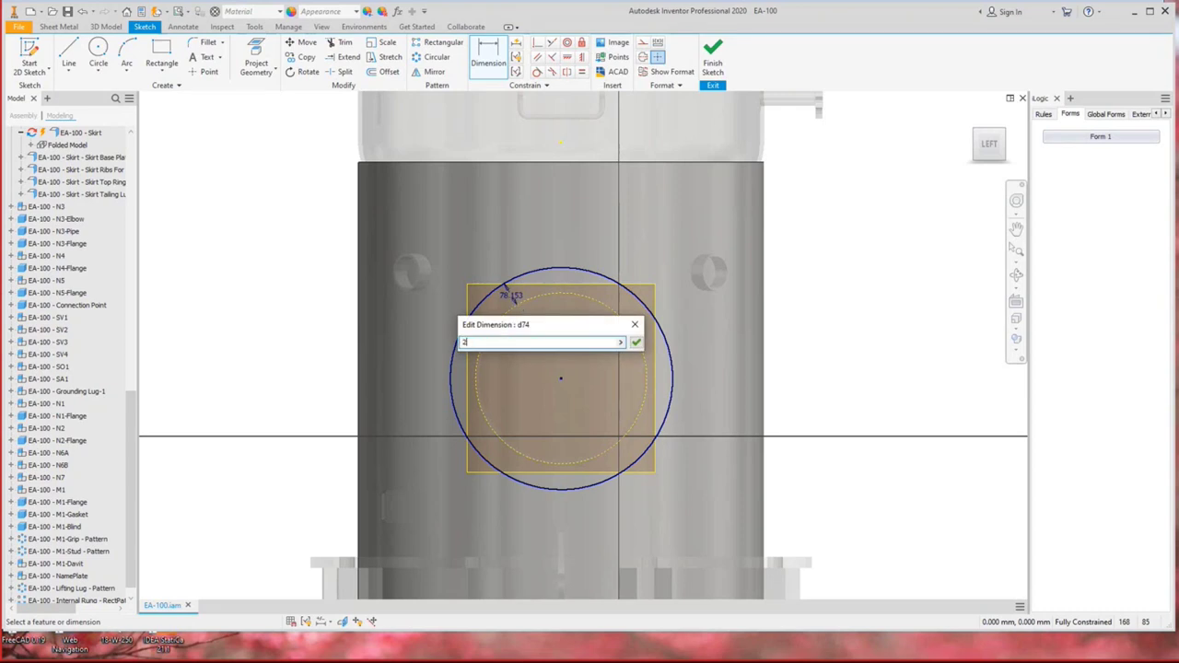
key(Return)
scroll(561, 304, up, 2)
scroll(681, 324, up, 3)
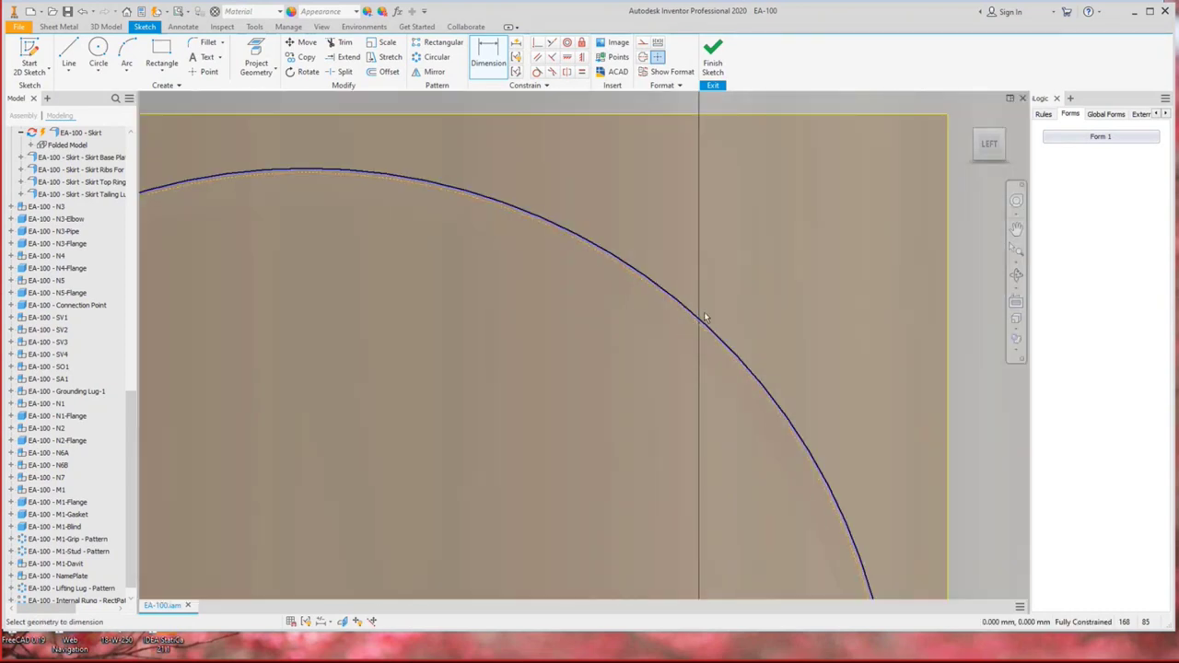
scroll(677, 353, down, 6)
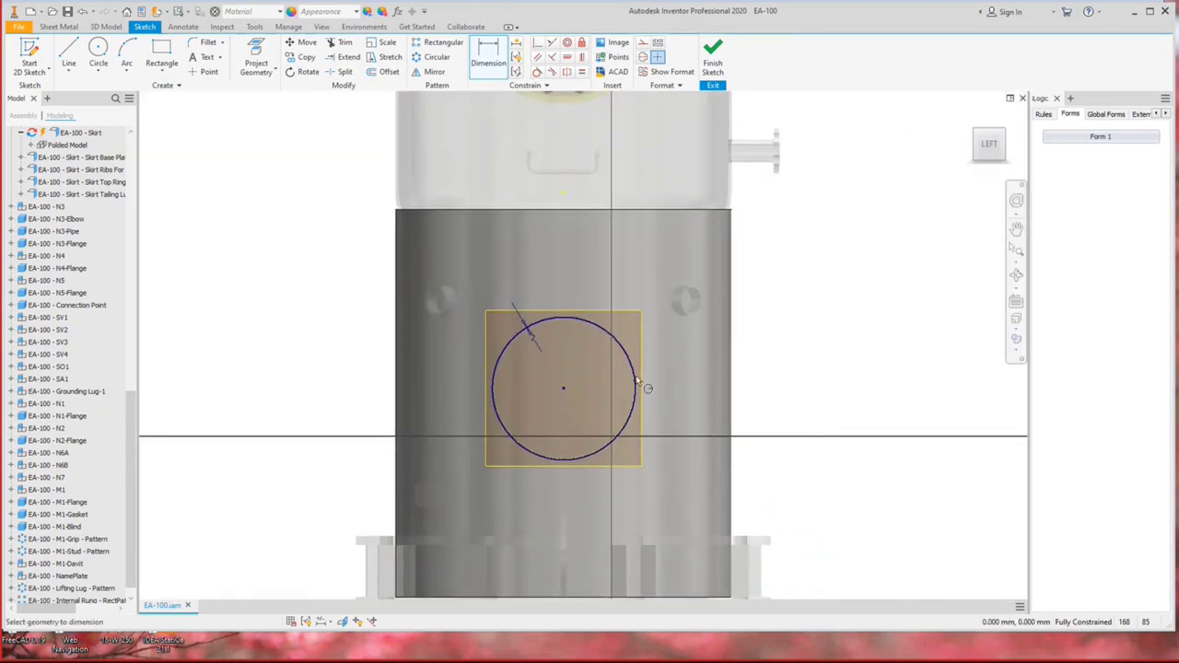
right_click(828, 321)
key(Escape)
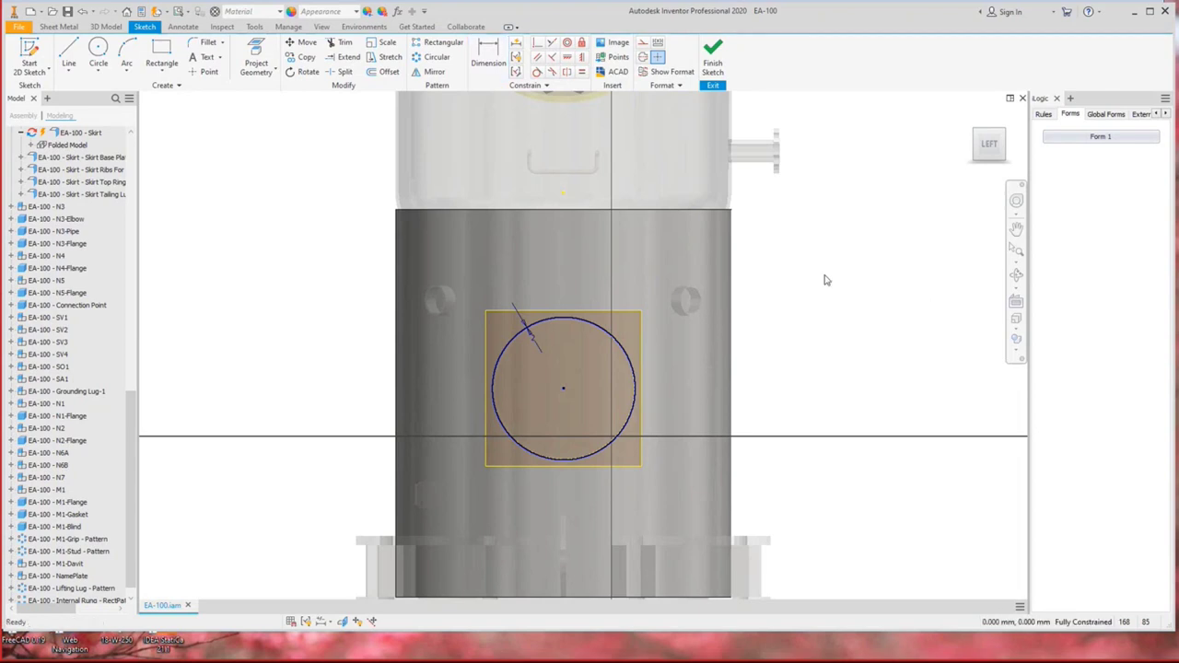
right_click(825, 280)
key(Escape)
Finish the sketch and extrude the circle as a To Next cut through the skirt shell in the flipped direction.
mouse_move(803, 329)
shift+middle_down()
mouse_move(724, 341)
mouse_move(538, 415)
shift+middle_up()
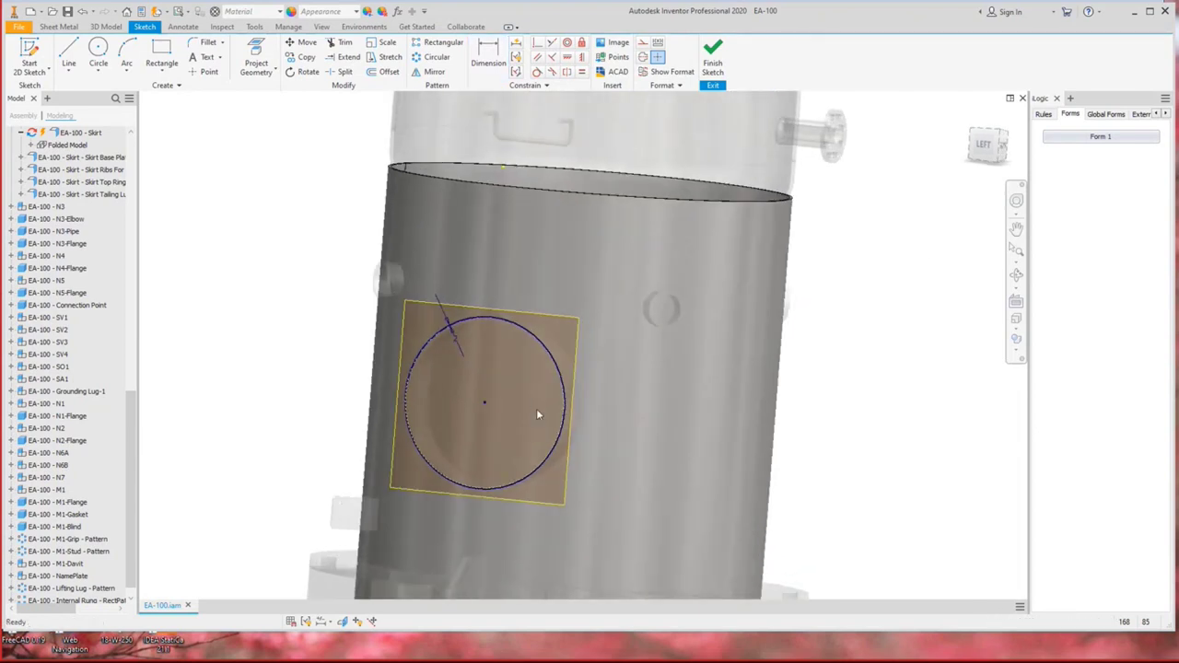
right_drag(538, 415, 498, 377)
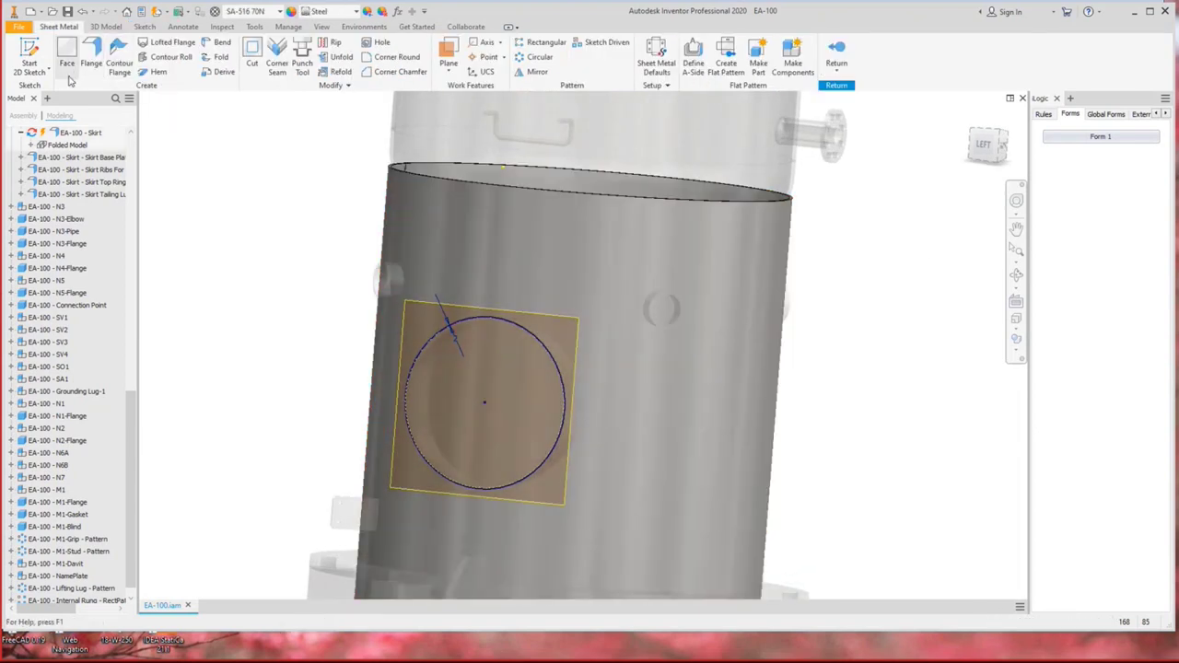
click(106, 27)
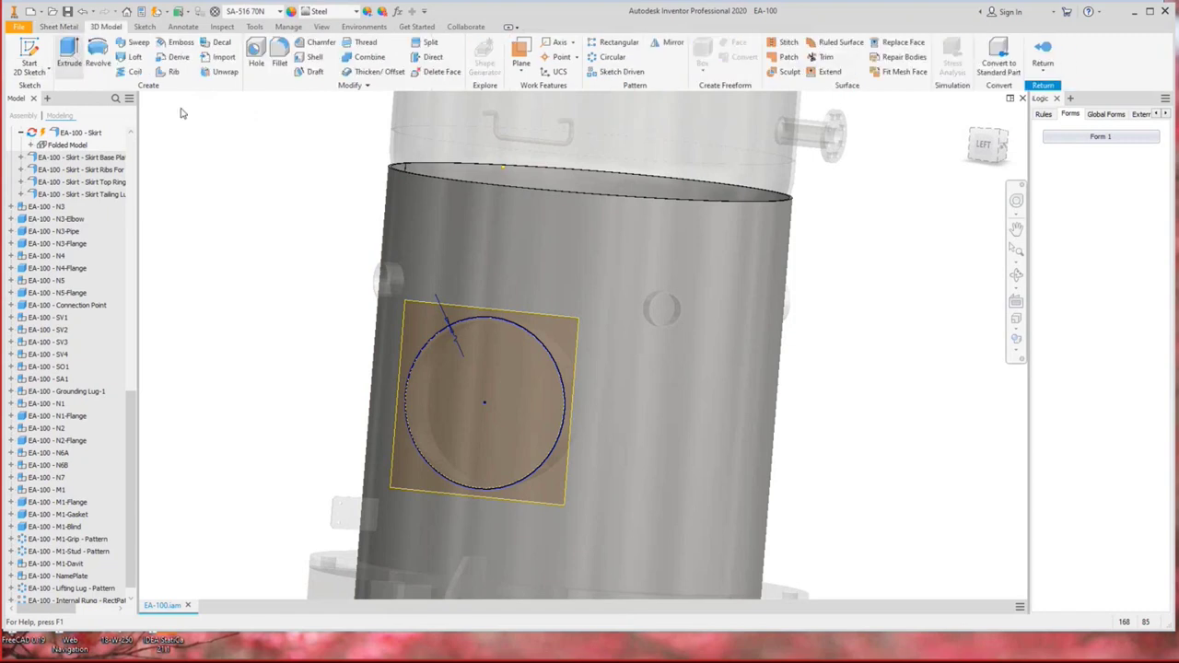
key(e)
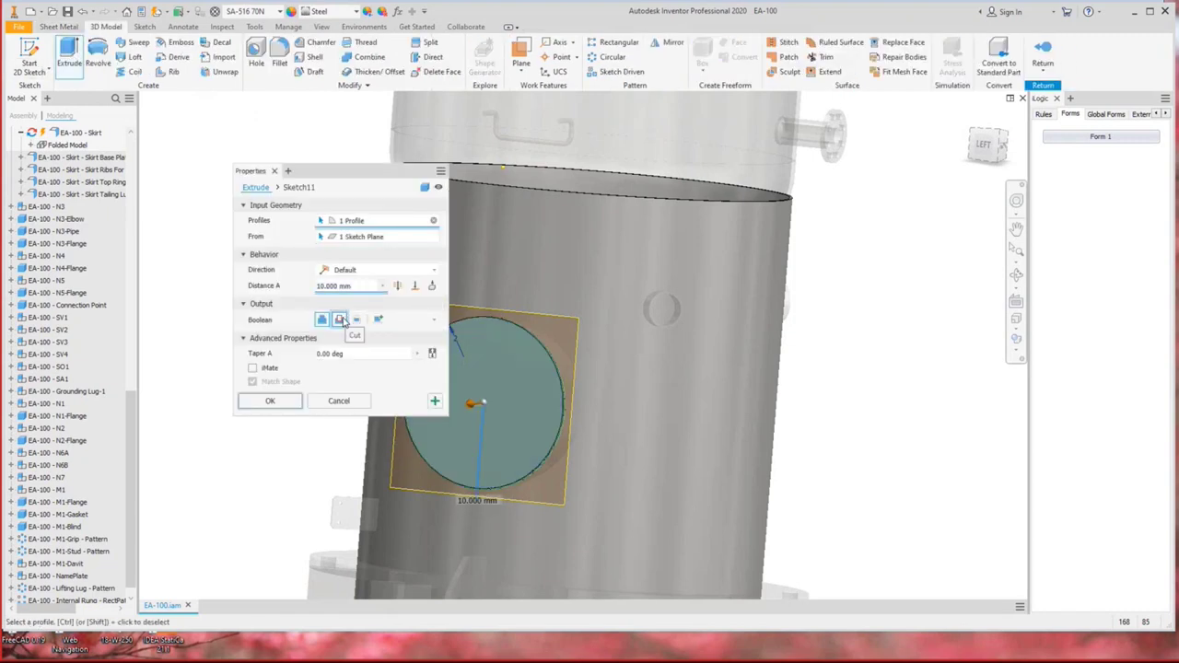
click(340, 319)
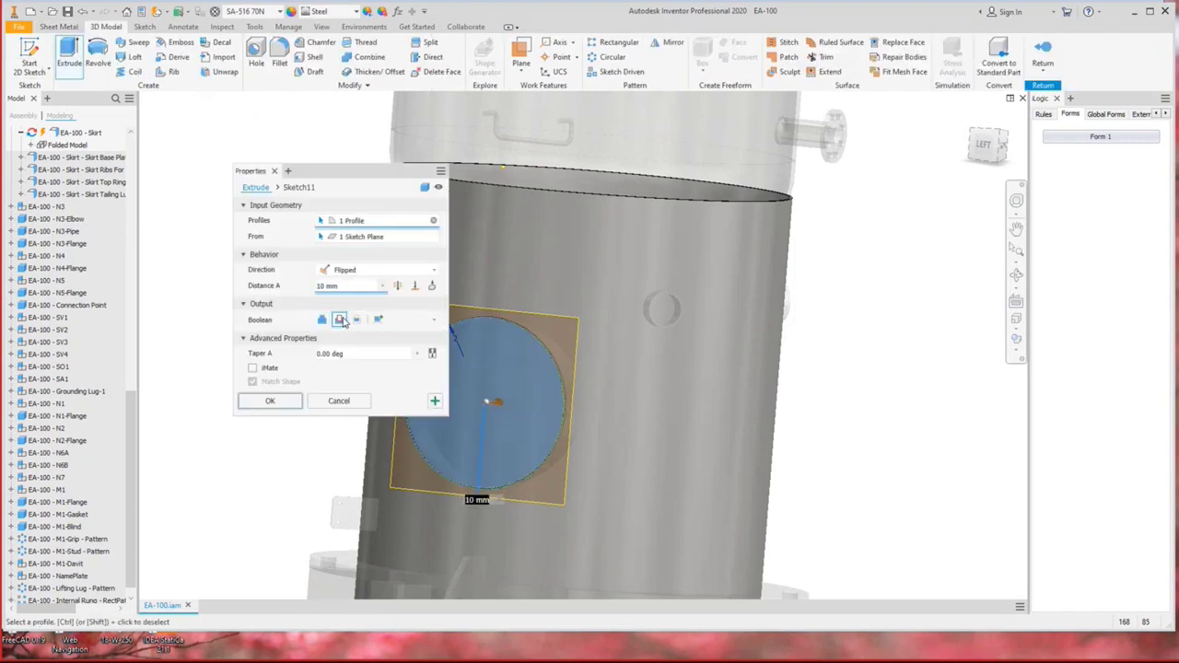
click(433, 287)
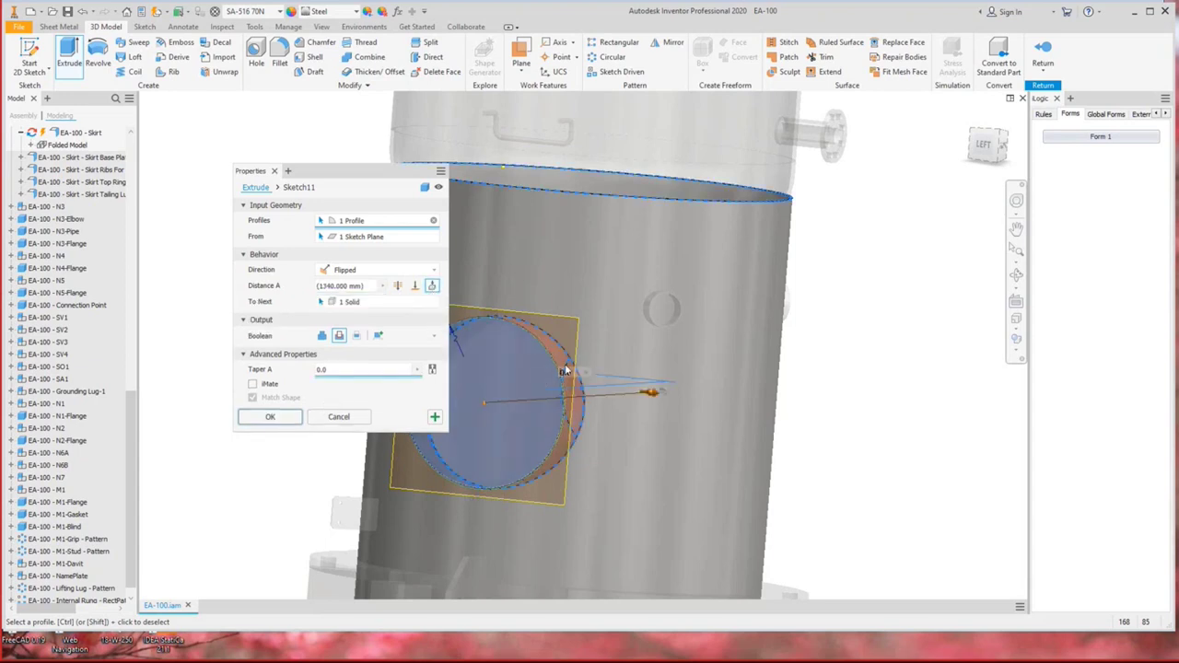
key(Return)
scroll(811, 416, up, 2)
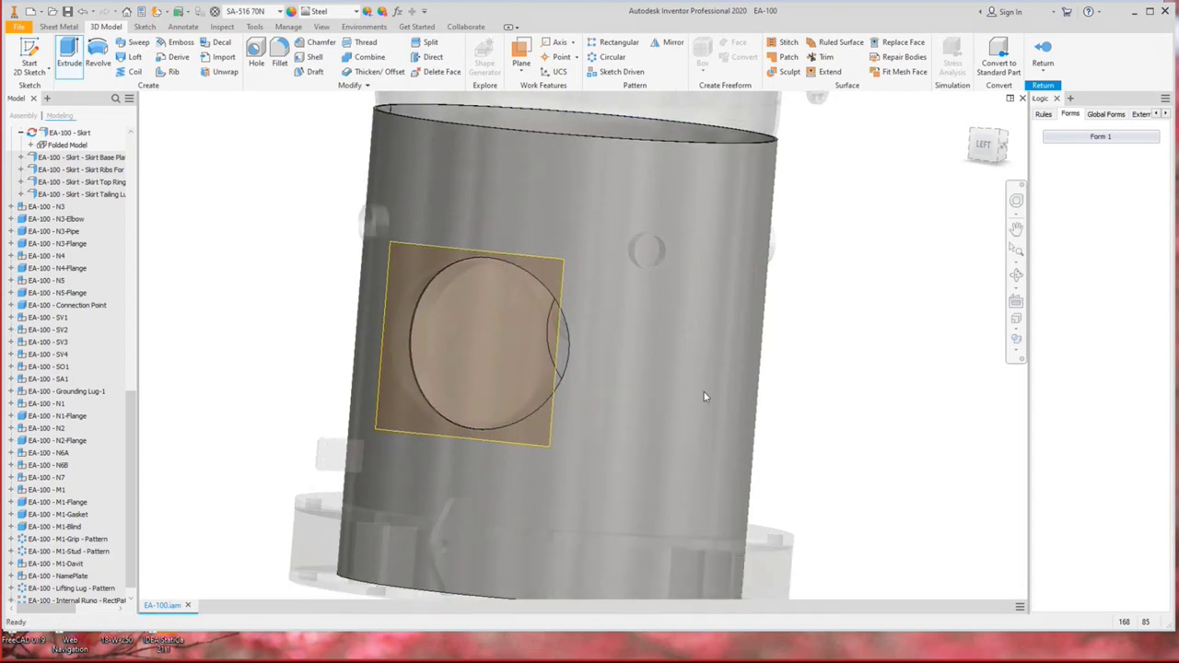
Reopen the skirt opening's extruded cut for editing, with the Default direction and a fixed distance of 500 mm.
click(1016, 275)
drag(642, 369, 419, 302)
right_click(419, 302)
click(470, 343)
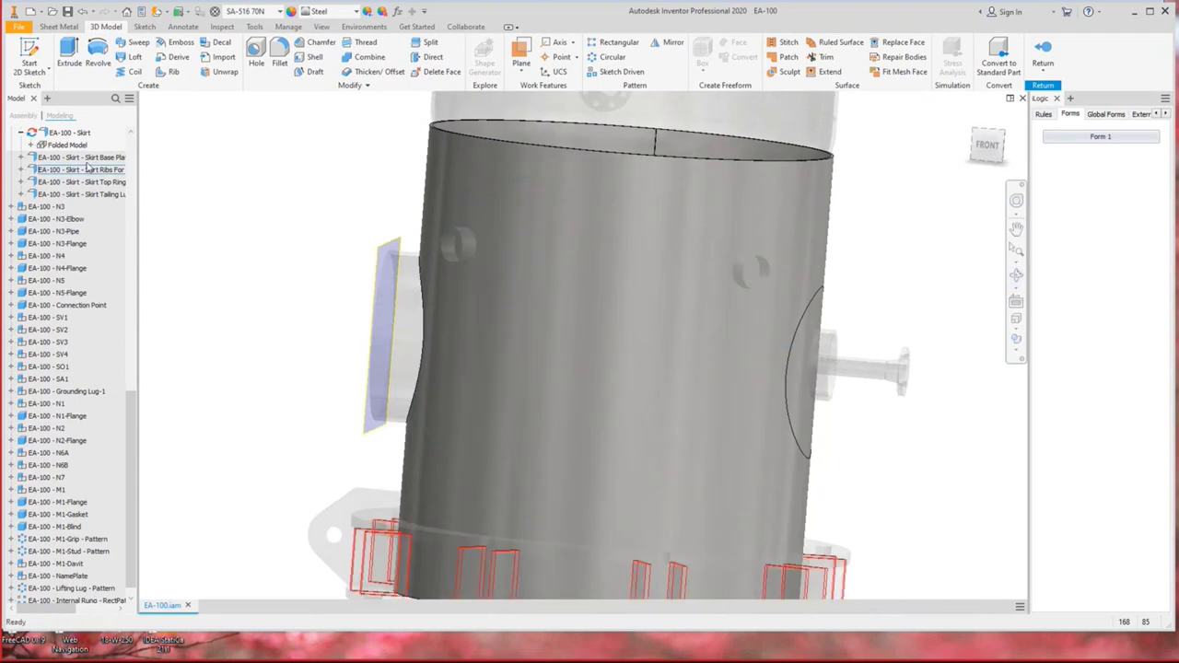
click(30, 145)
double_click(70, 368)
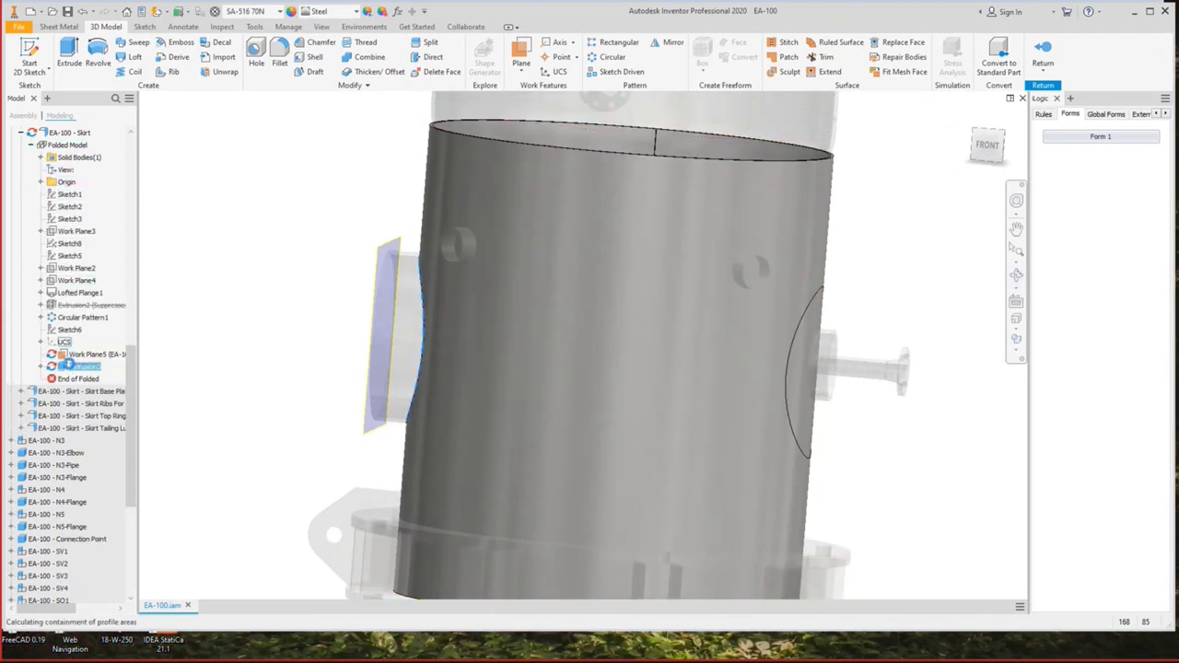
click(1017, 275)
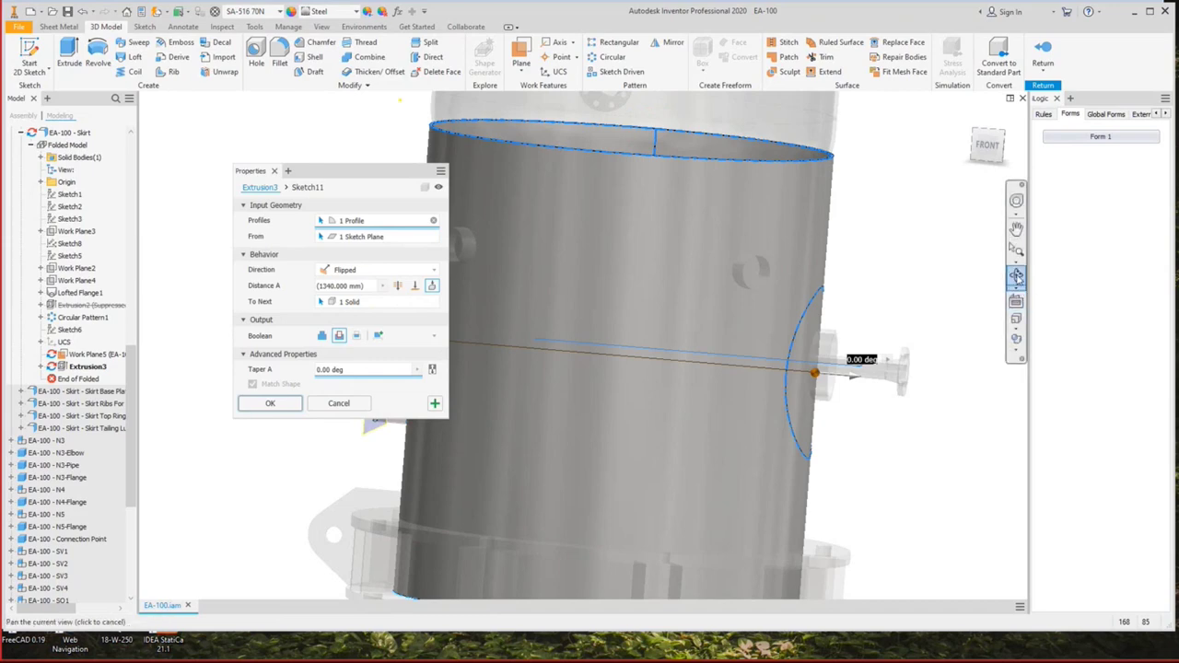
shift+middle_drag(607, 392, 502, 417)
shift+middle_drag(448, 265, 397, 269)
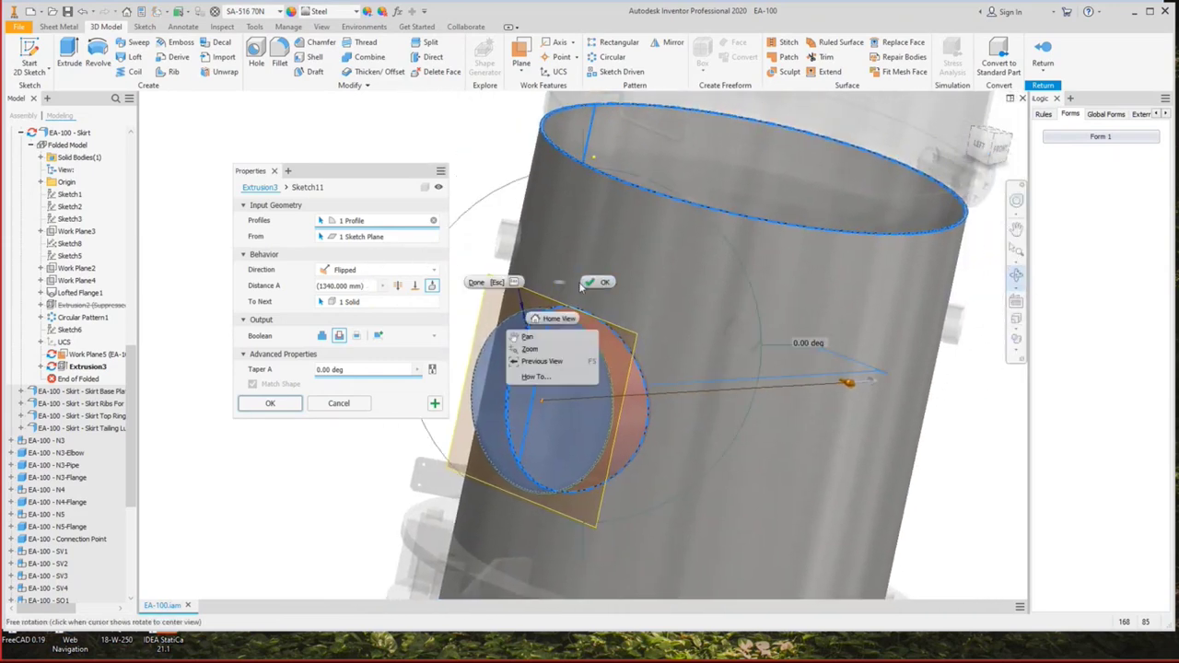
click(378, 274)
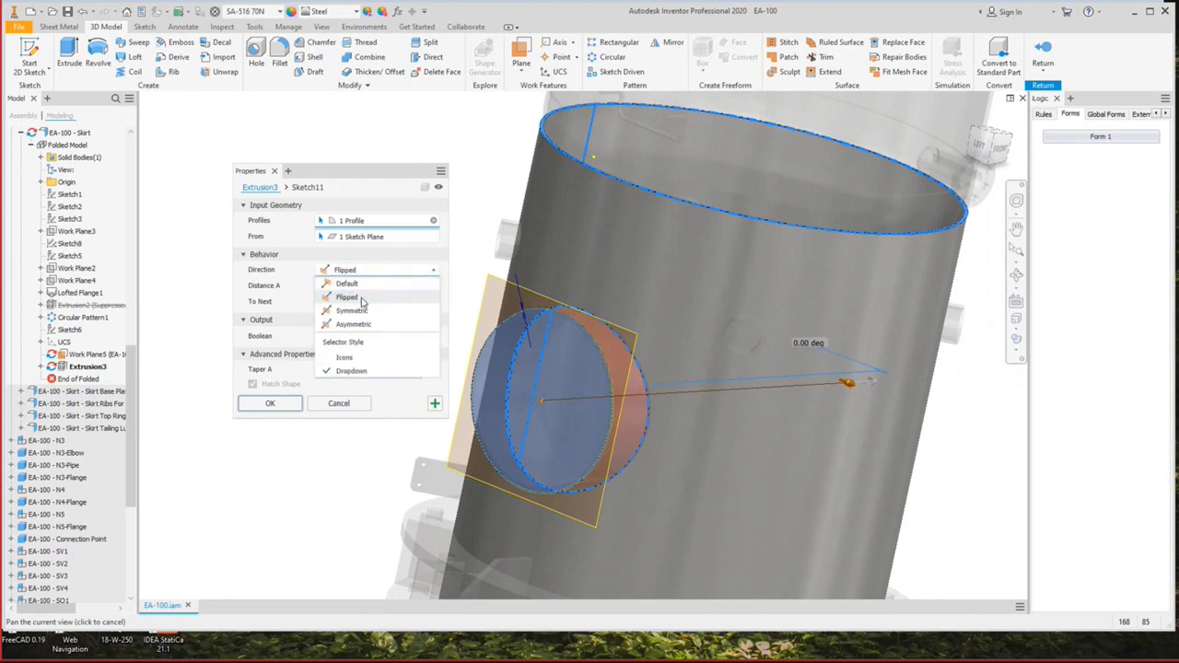
click(360, 288)
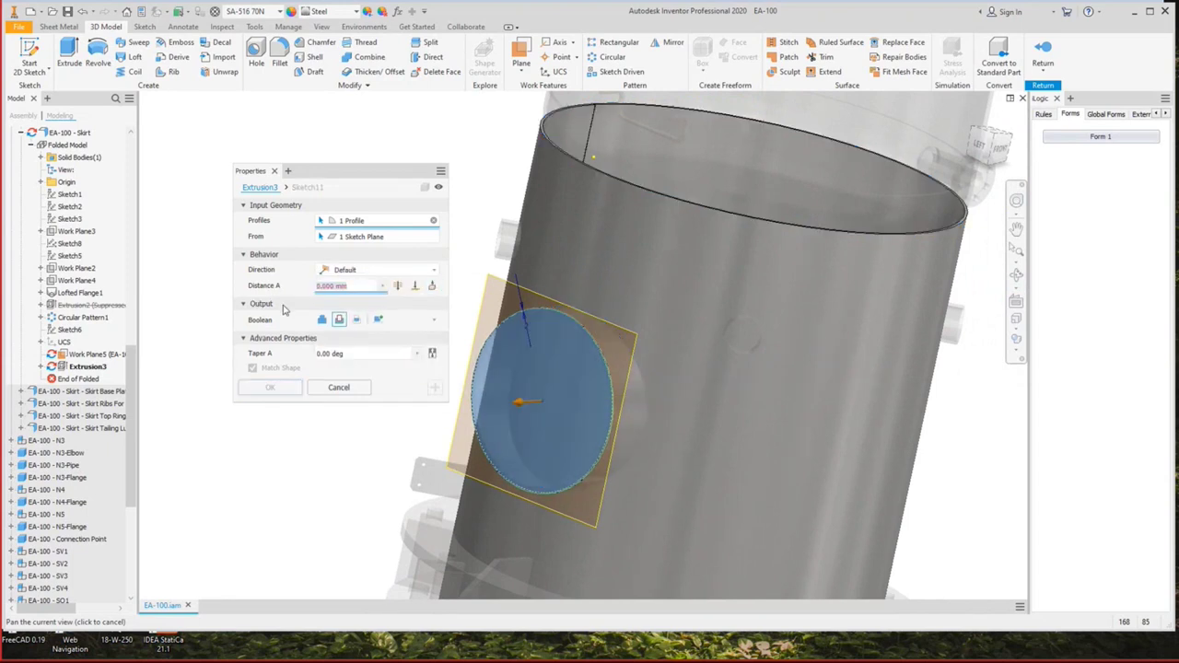
click(338, 353)
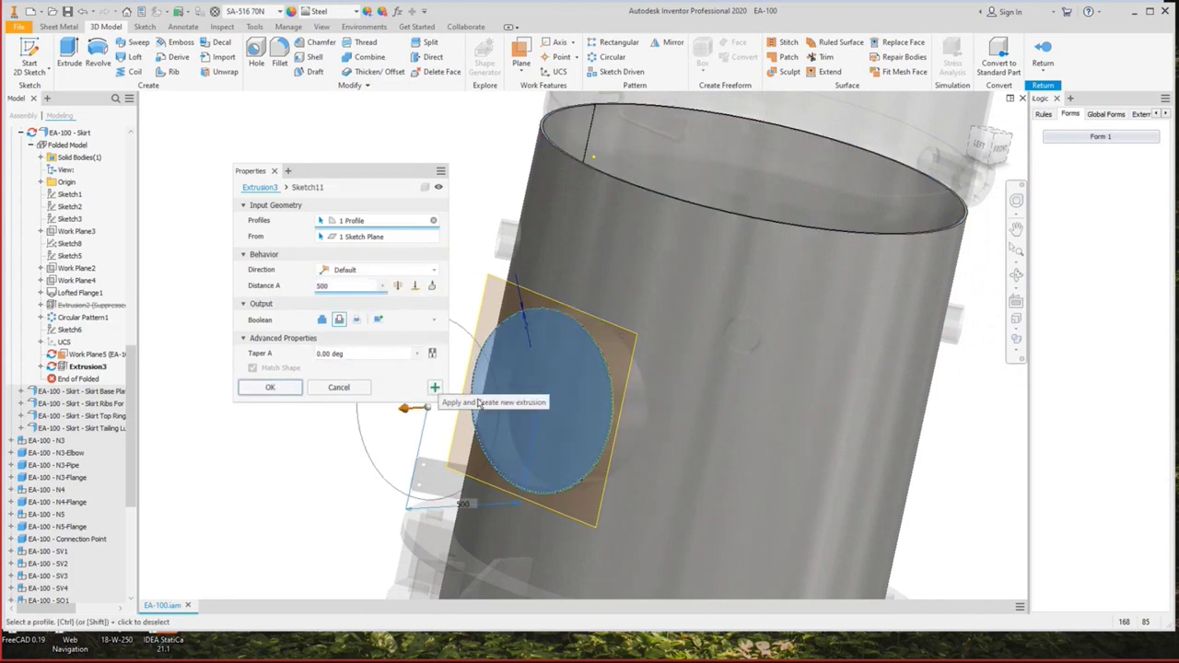
Set the cut's direction to Flipped so it runs from the sleeve face into the skirt, and apply the edit.
click(413, 287)
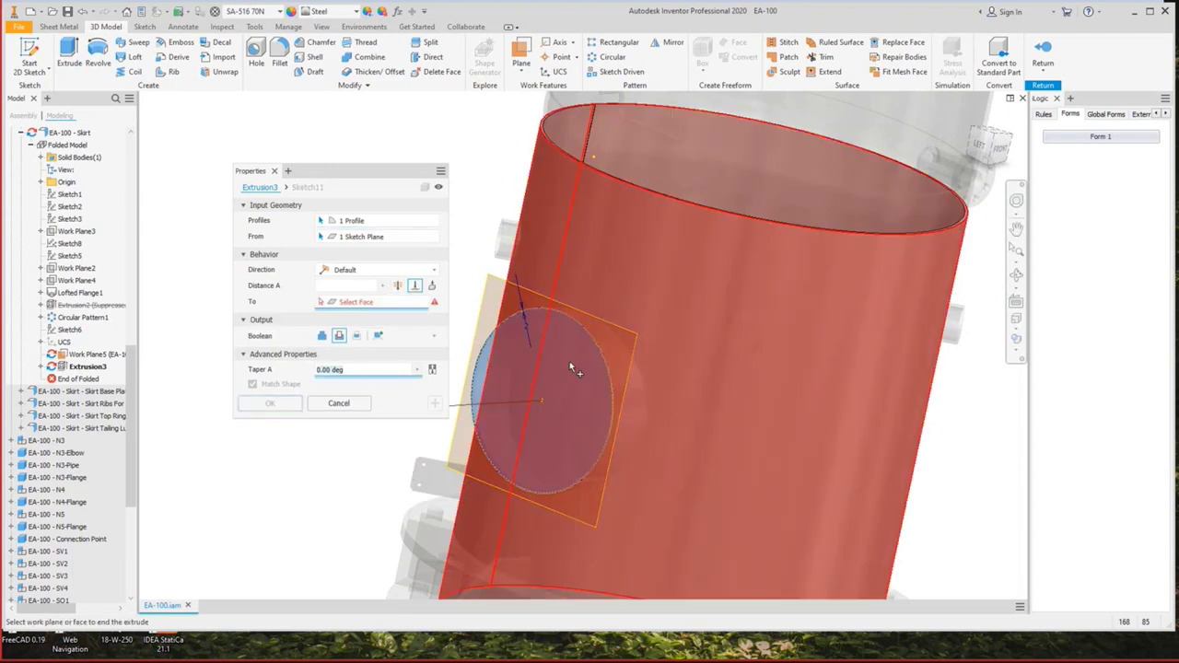
click(415, 286)
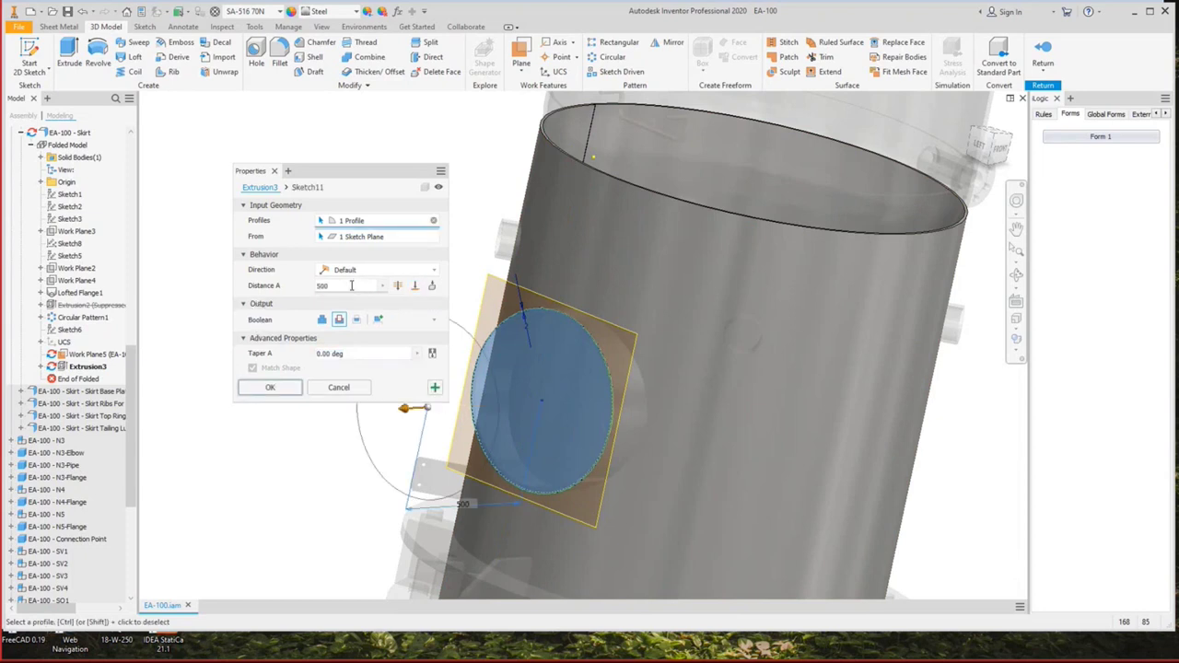
middle_drag(545, 456, 621, 475)
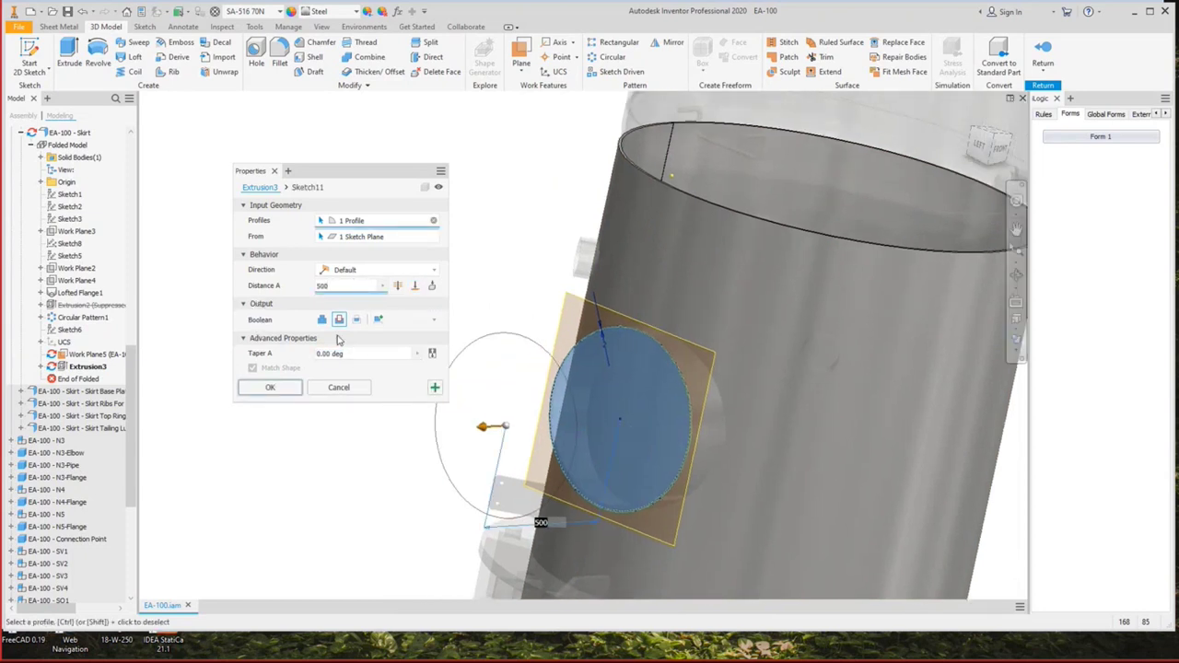
click(350, 270)
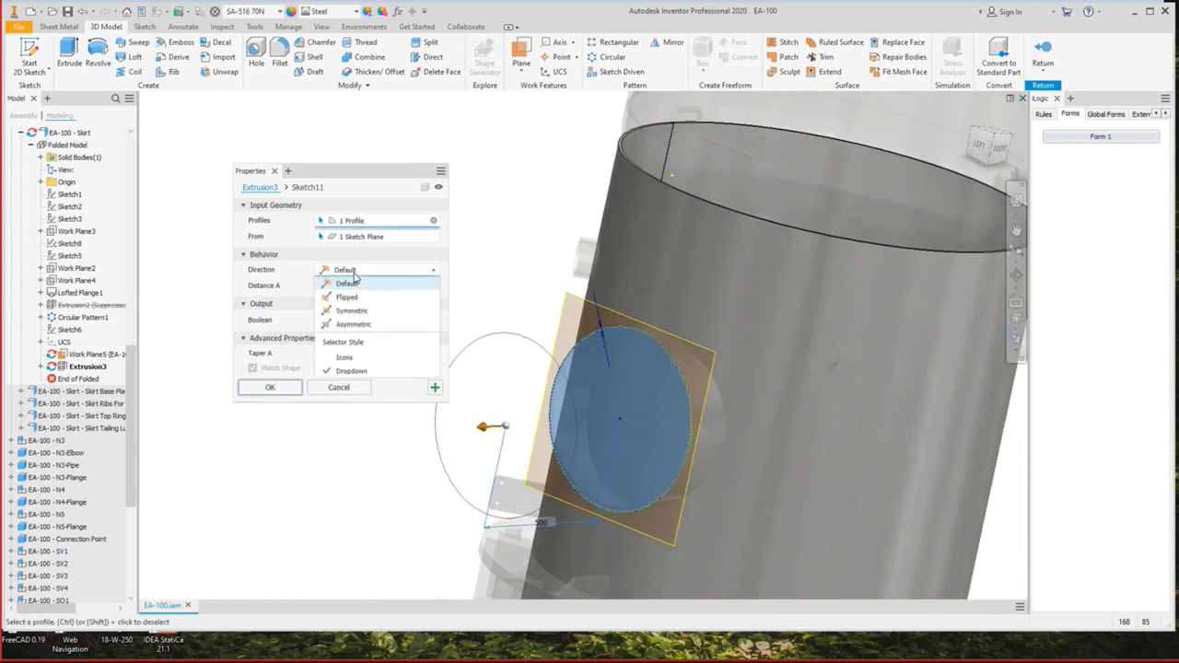
click(357, 301)
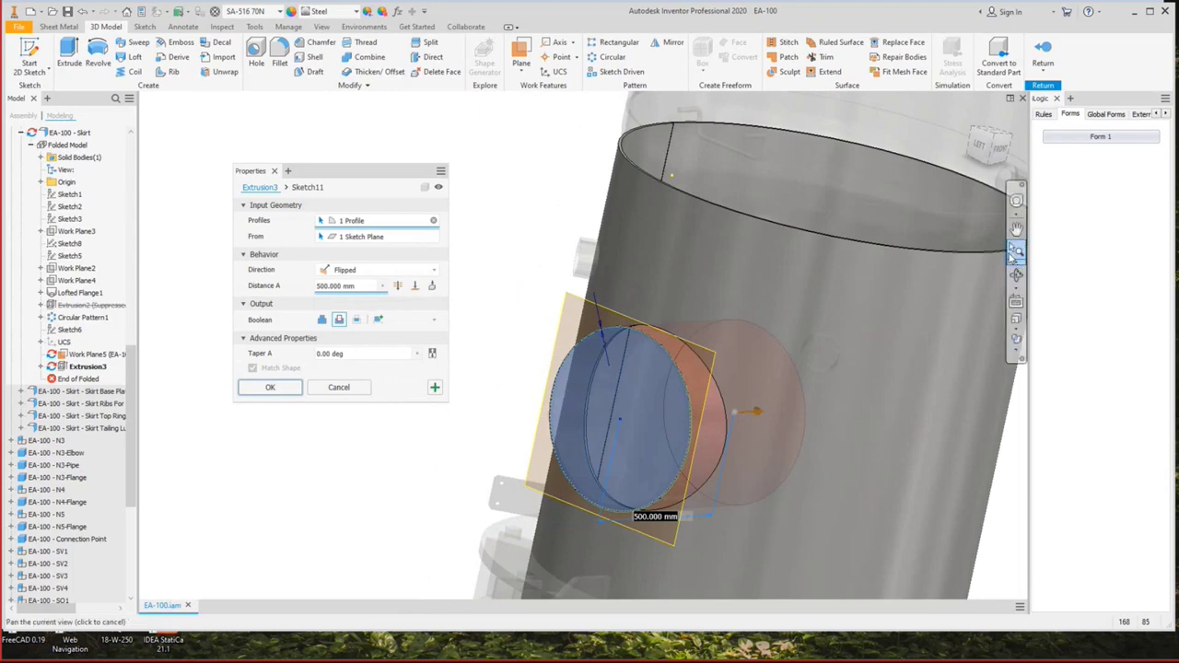
click(1017, 275)
drag(664, 374, 516, 396)
click(267, 388)
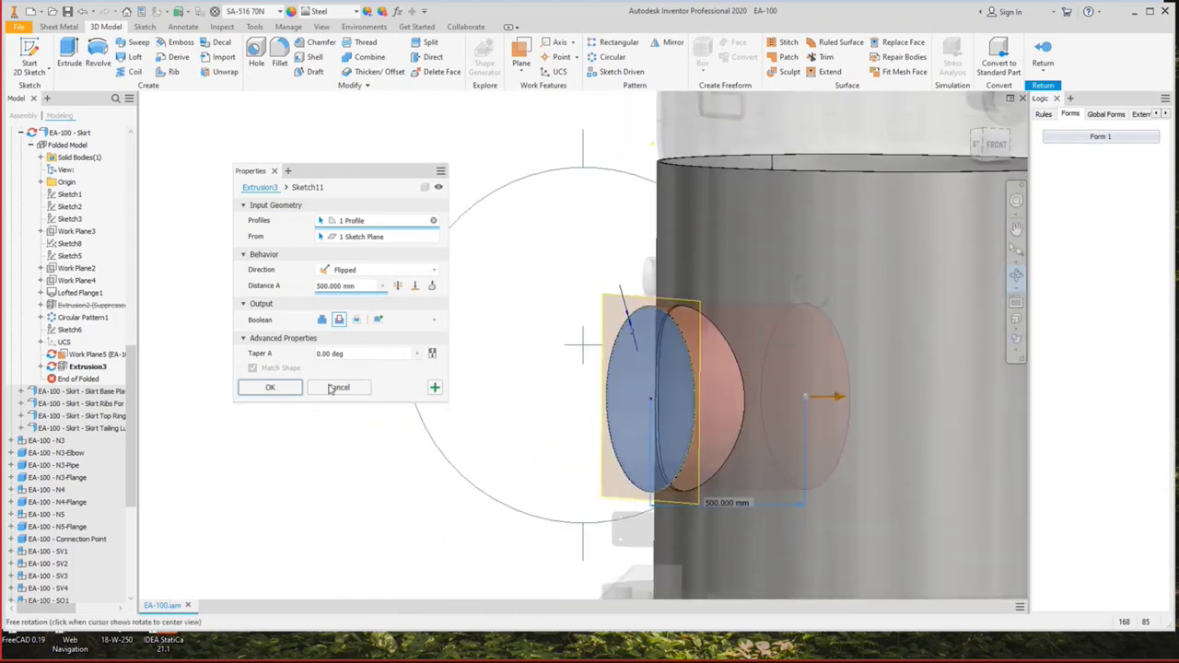
Start a new sketch on the ring face of the smaller pipe sleeve on the skirt's opposite side.
scroll(550, 339, down, 5)
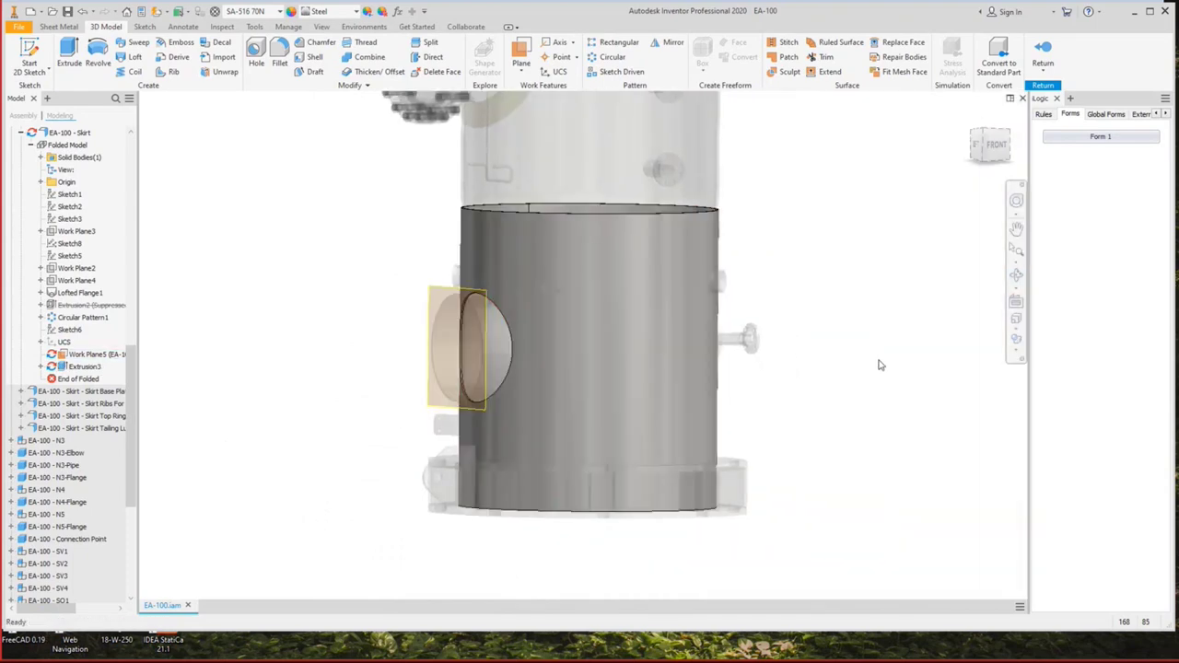
click(1016, 274)
drag(603, 349, 652, 319)
key(Escape)
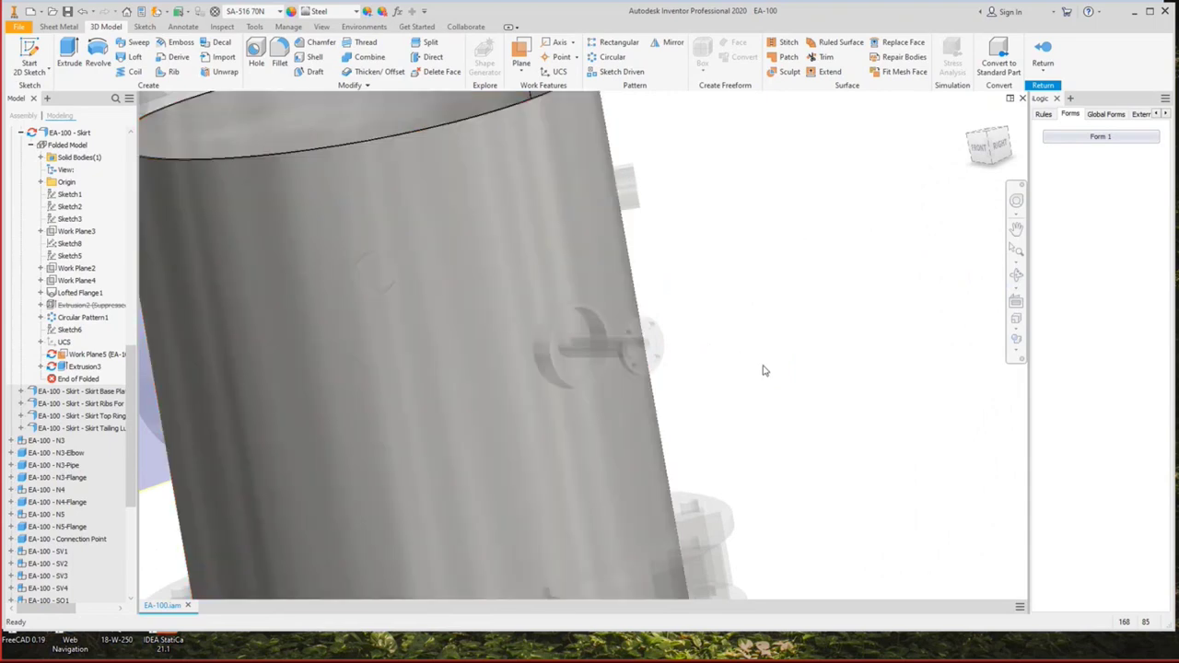
key(s)
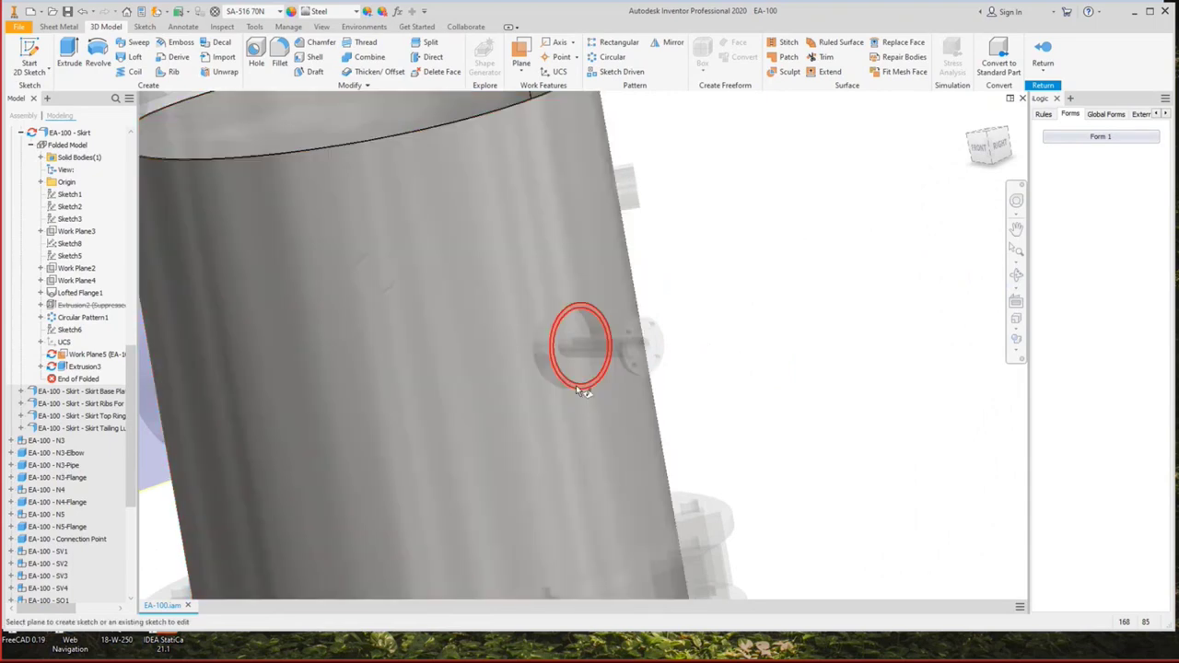
click(613, 339)
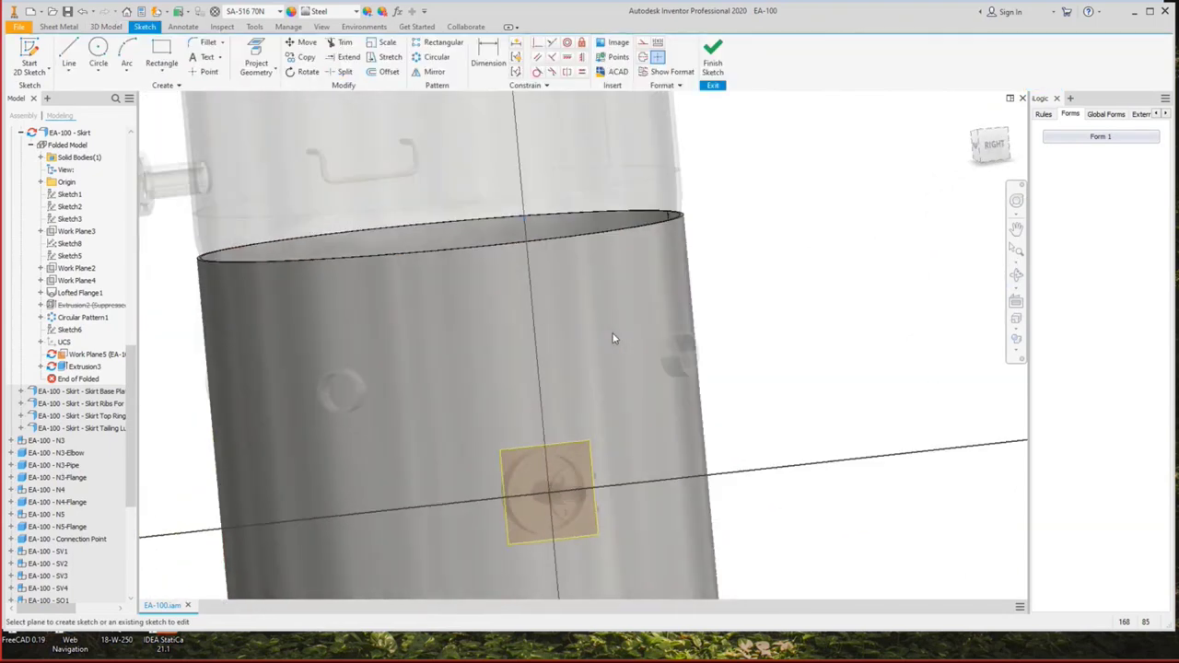
scroll(581, 468, up, 5)
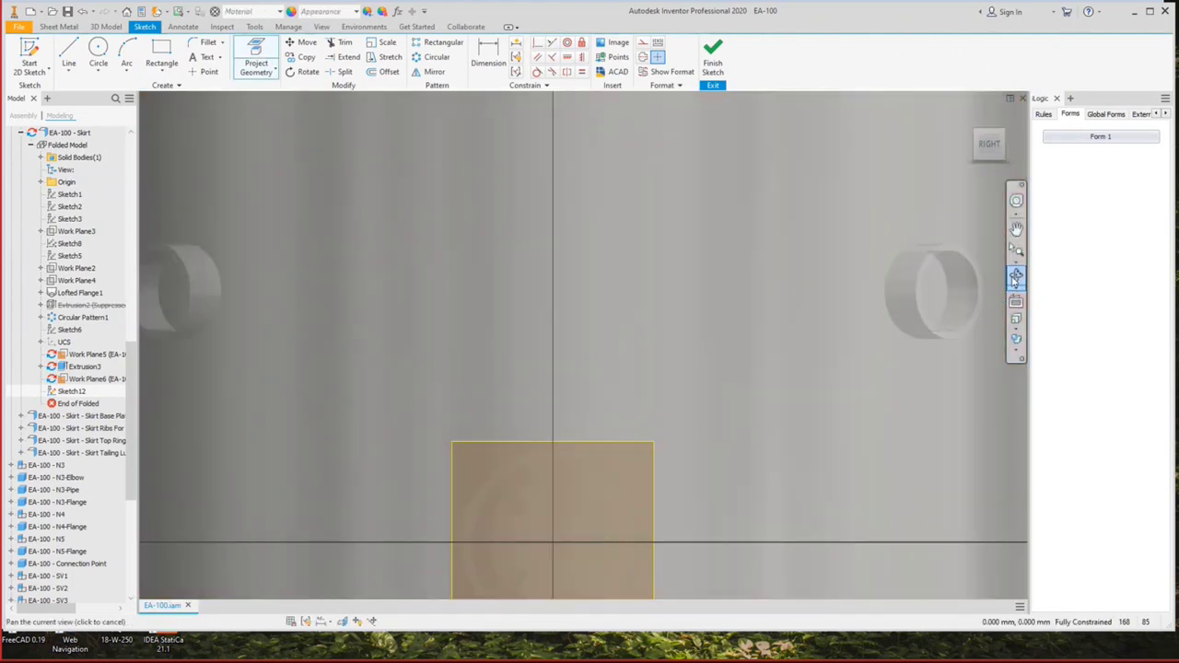
Project the smaller pipe sleeve's outer circular edge into the new sketch on its ring face.
click(1015, 277)
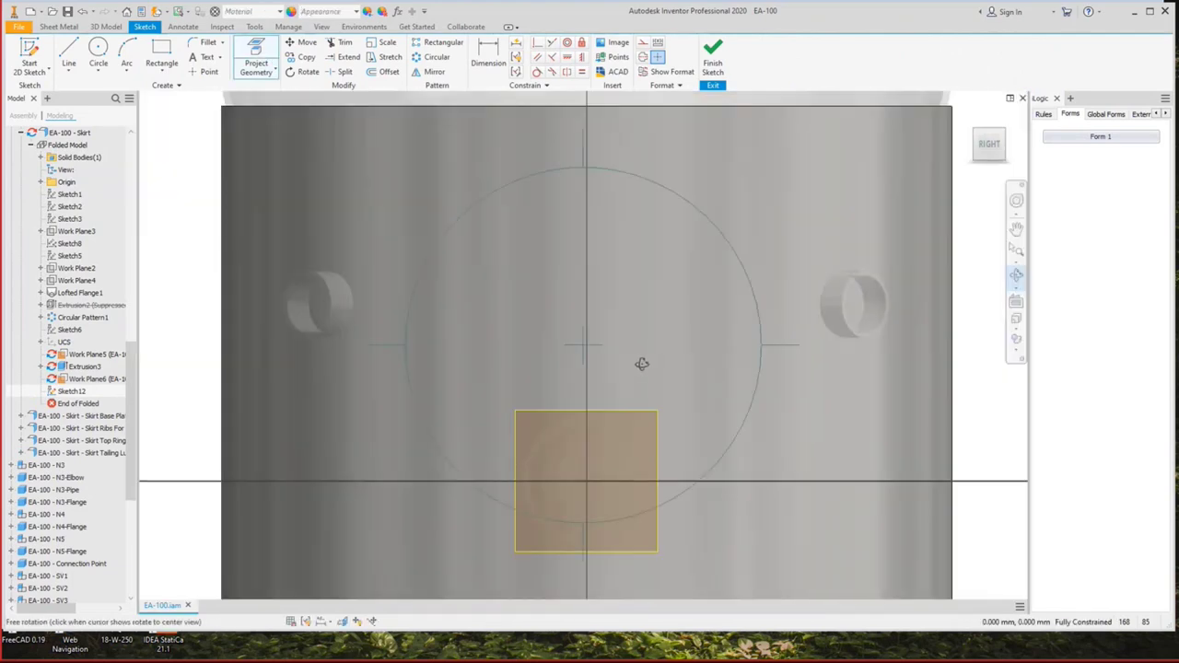
drag(639, 363, 671, 384)
right_click(645, 368)
click(615, 431)
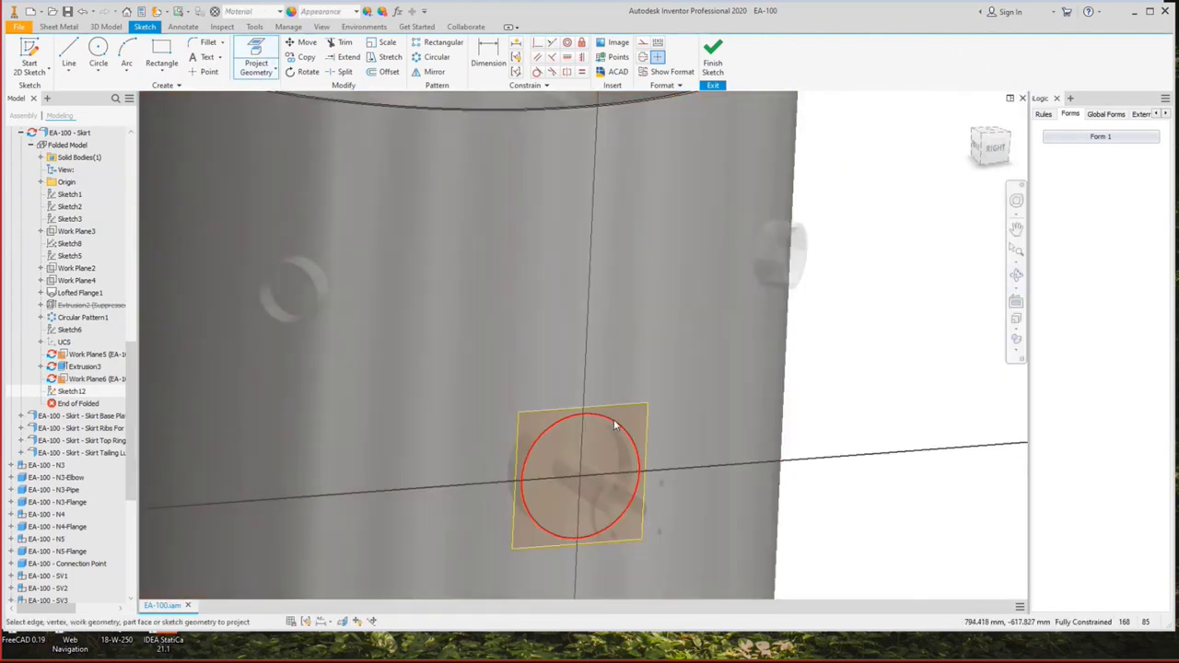
click(615, 424)
key(F5)
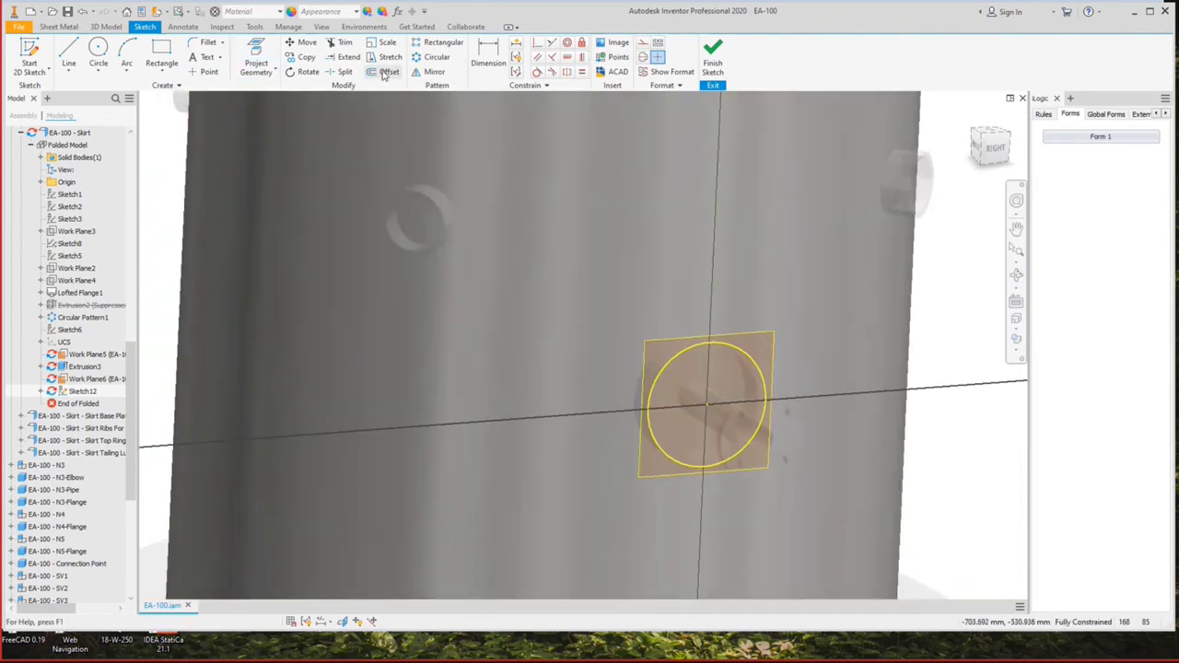
Offset the projected sleeve circle outward and dimension the gap between the two circles at 2 mm.
click(387, 73)
click(731, 346)
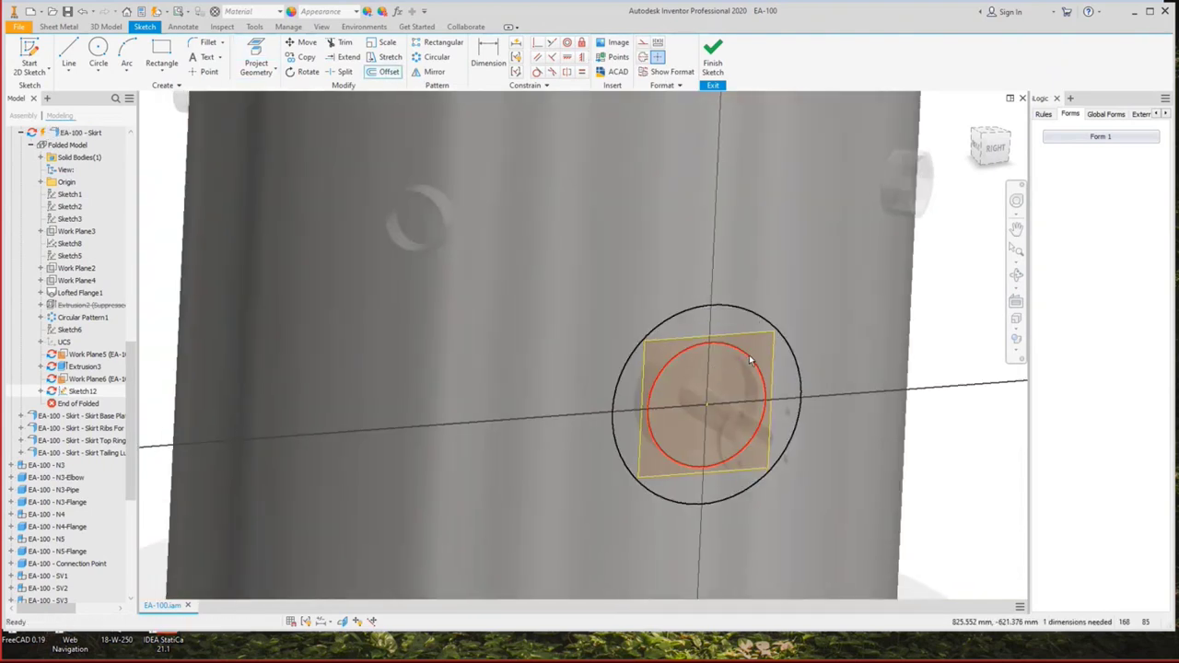
click(751, 361)
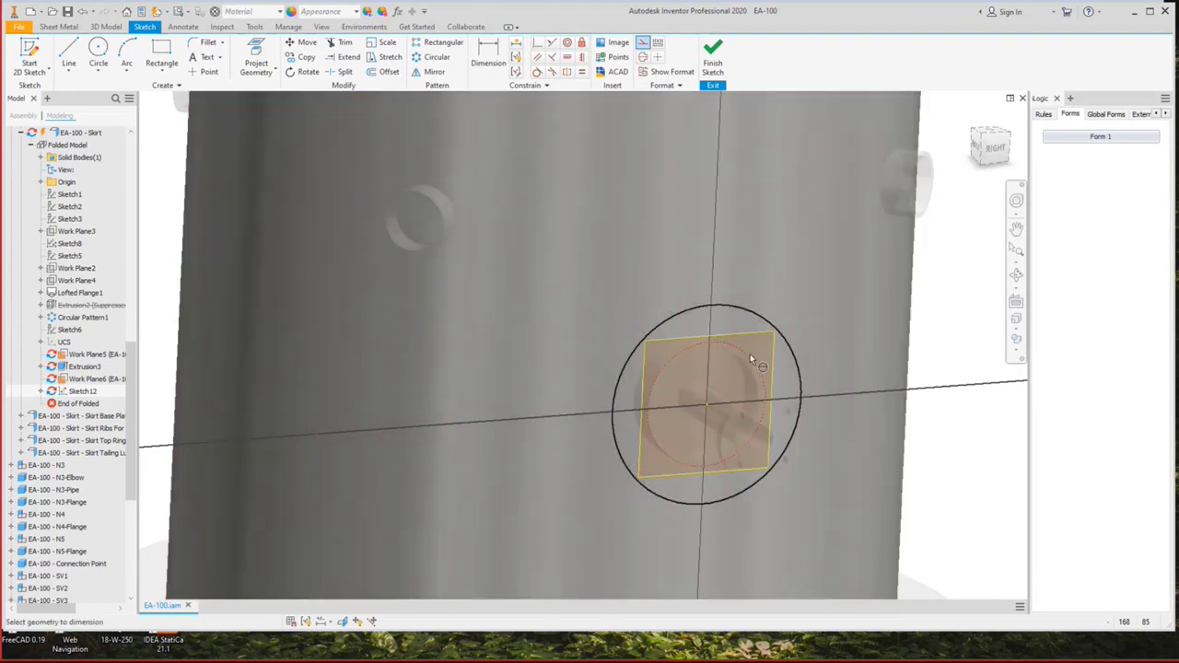
key(d)
click(765, 324)
click(753, 323)
text(20)
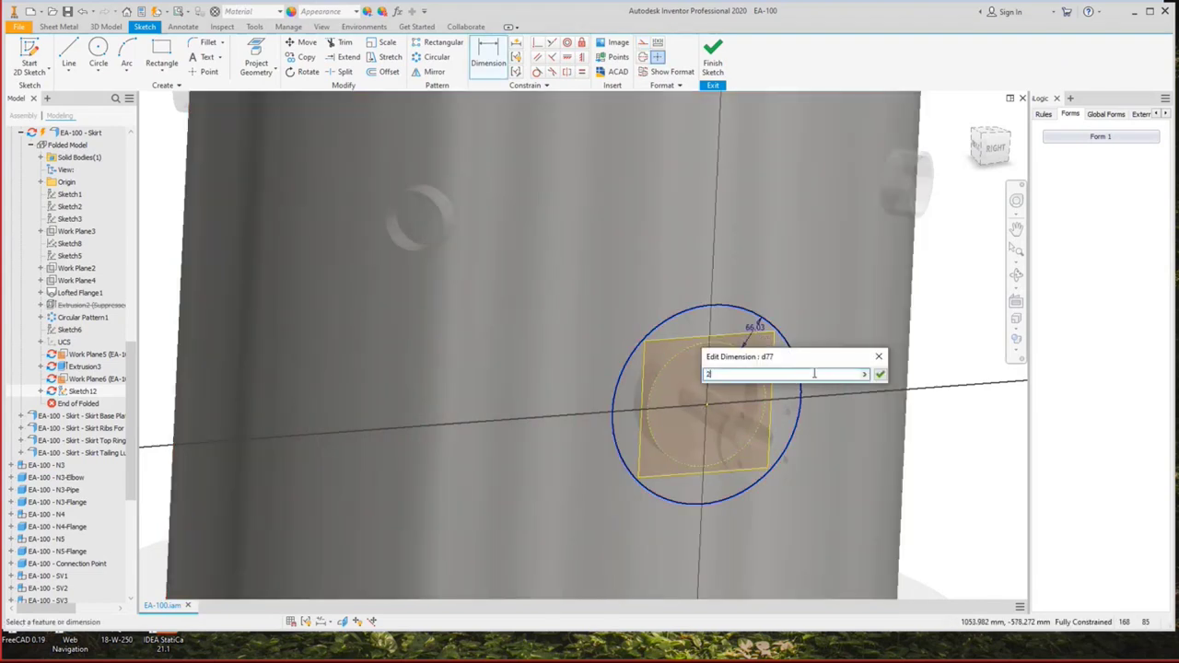
key(Return)
Extrude the offset circle as a cut through the skirt shell, with the Flipped direction and a 500 mm distance.
key(e)
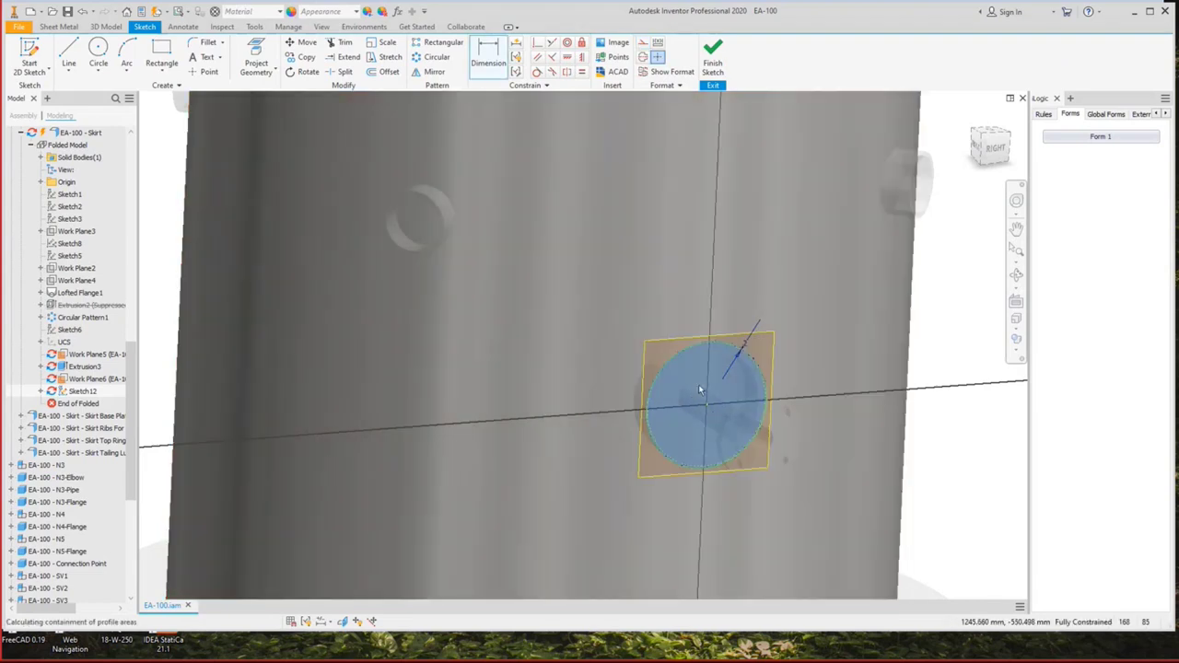
click(378, 269)
click(350, 295)
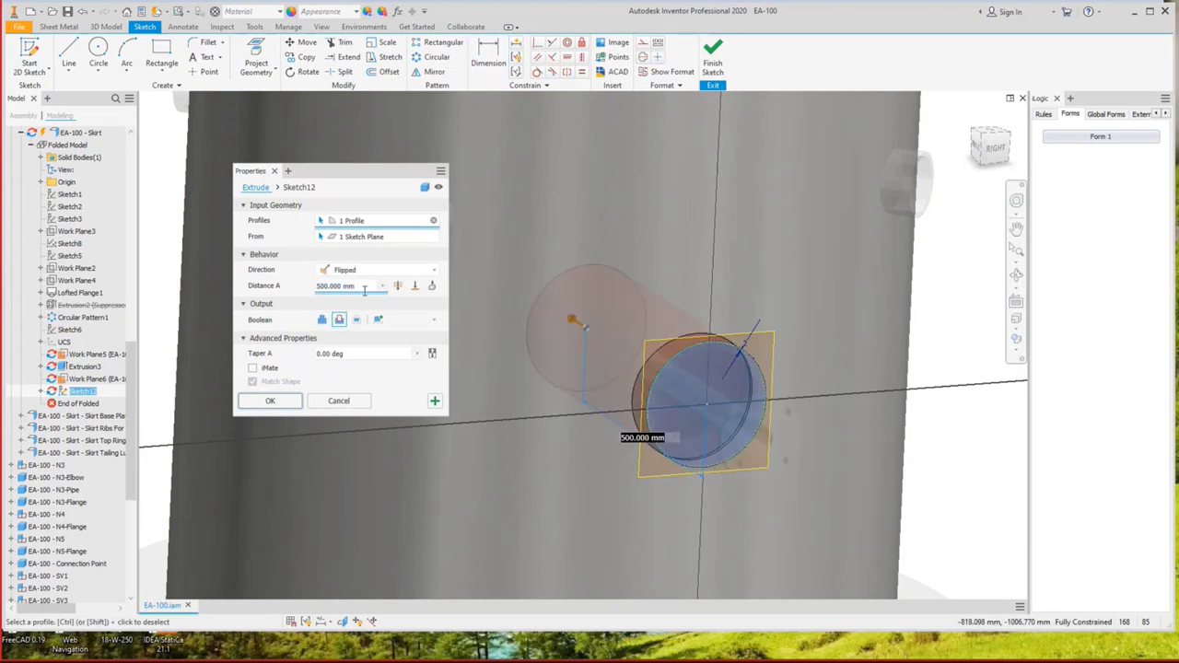
click(291, 402)
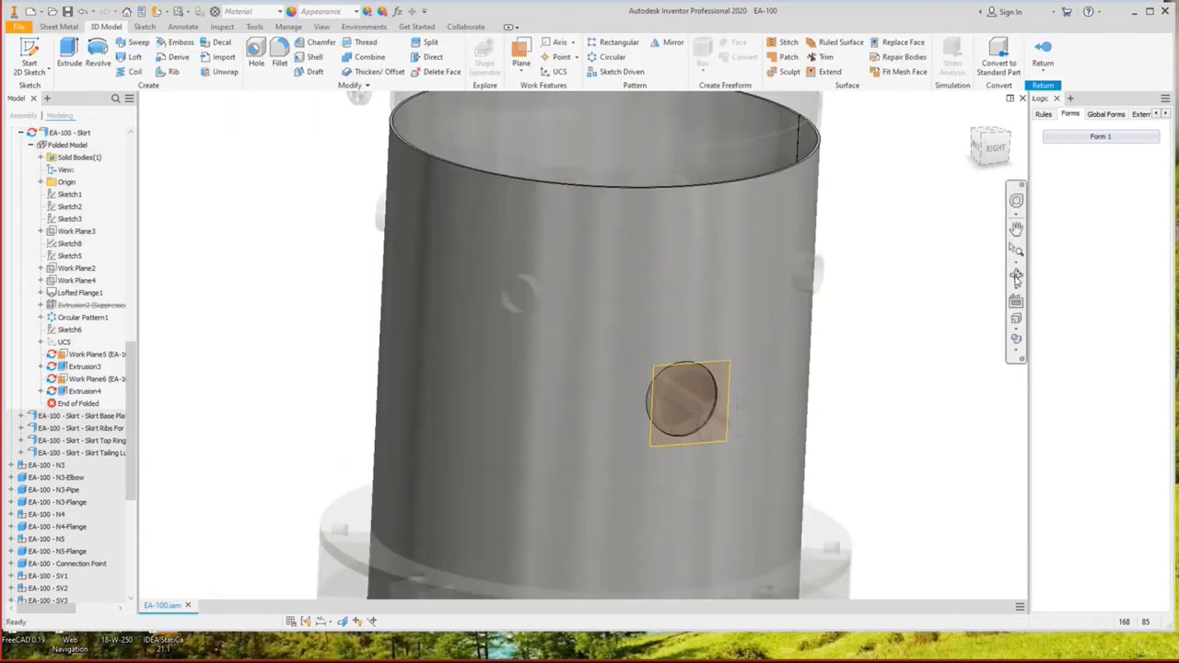
Start a sketch on the ring face of a small vent sleeve on the skirt's front side and project its outer circular edge.
click(1016, 276)
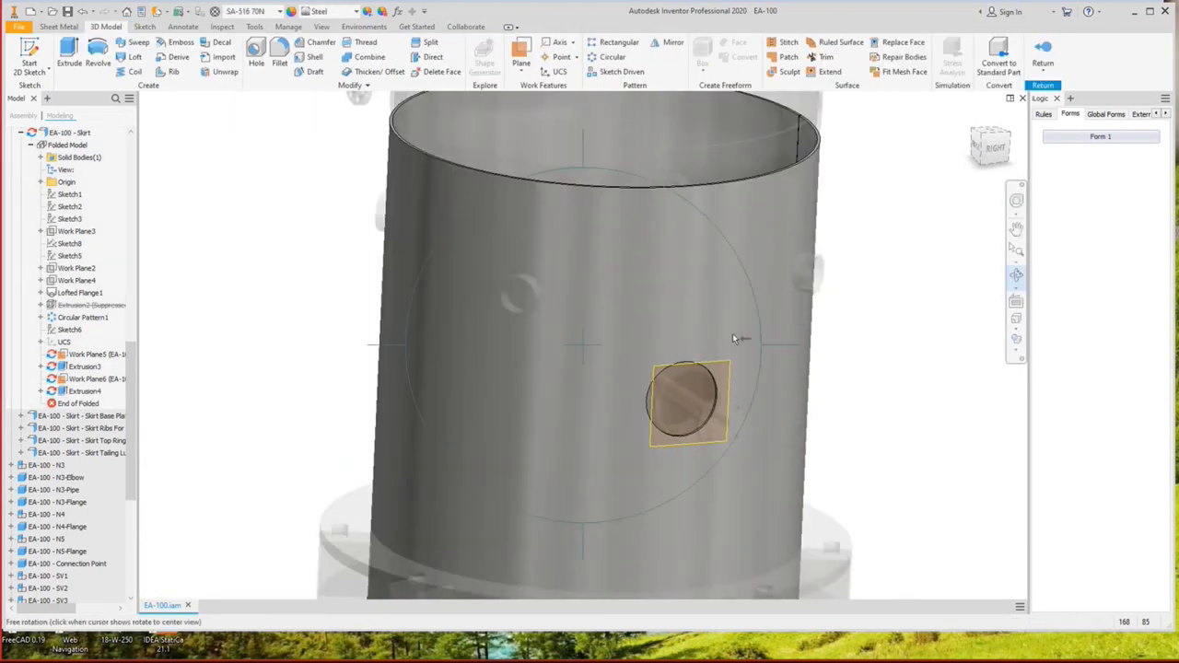
drag(732, 333, 529, 344)
right_click(562, 332)
click(597, 348)
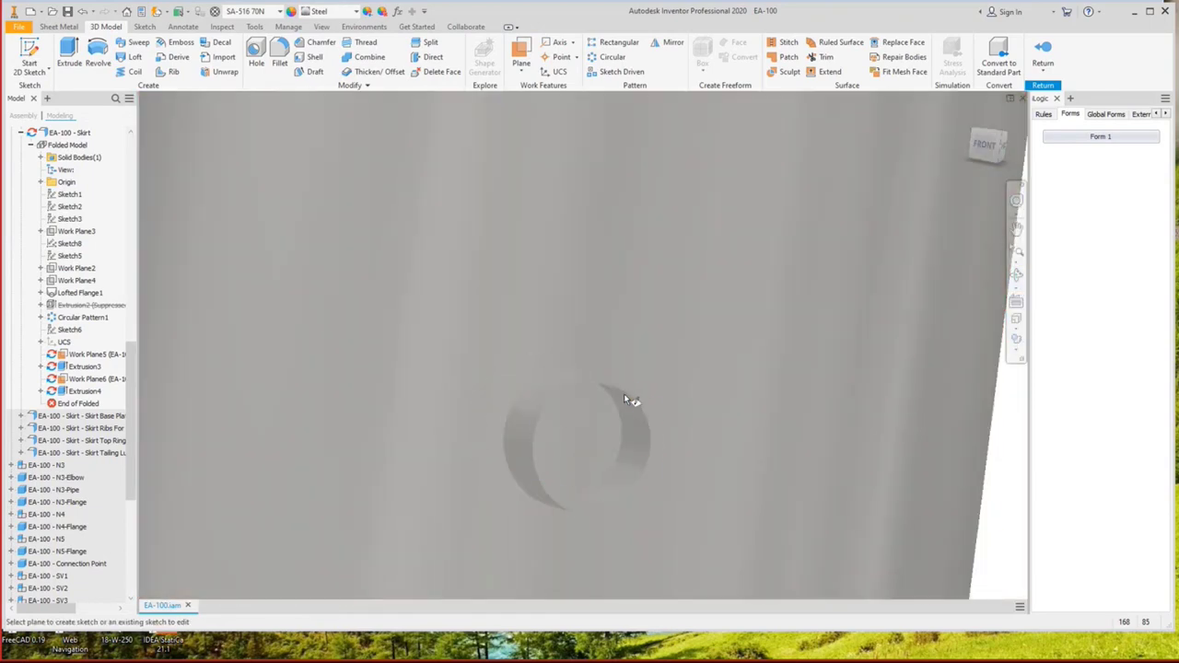
key(s)
click(628, 393)
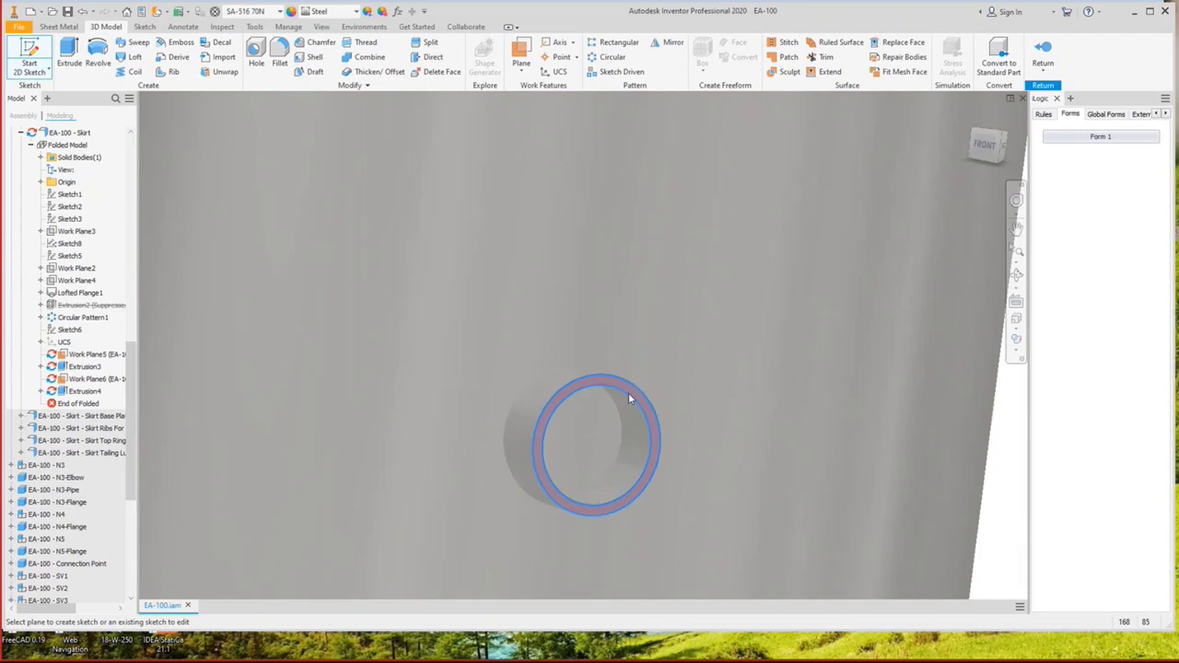
key(p)
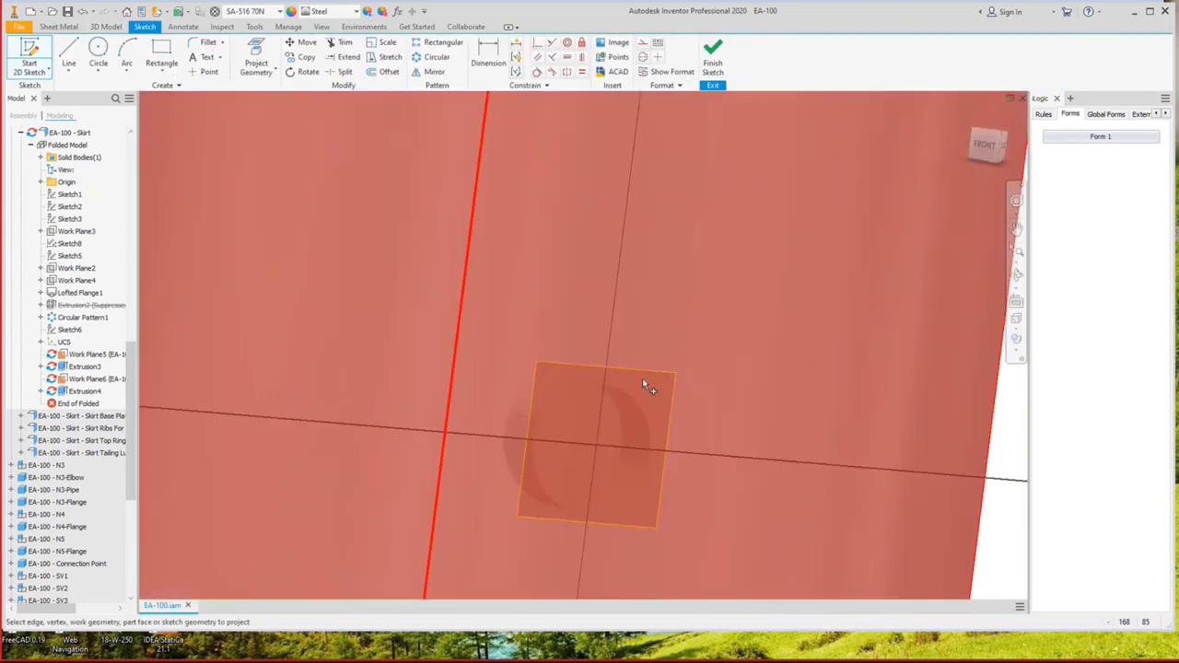
click(639, 394)
key(Escape)
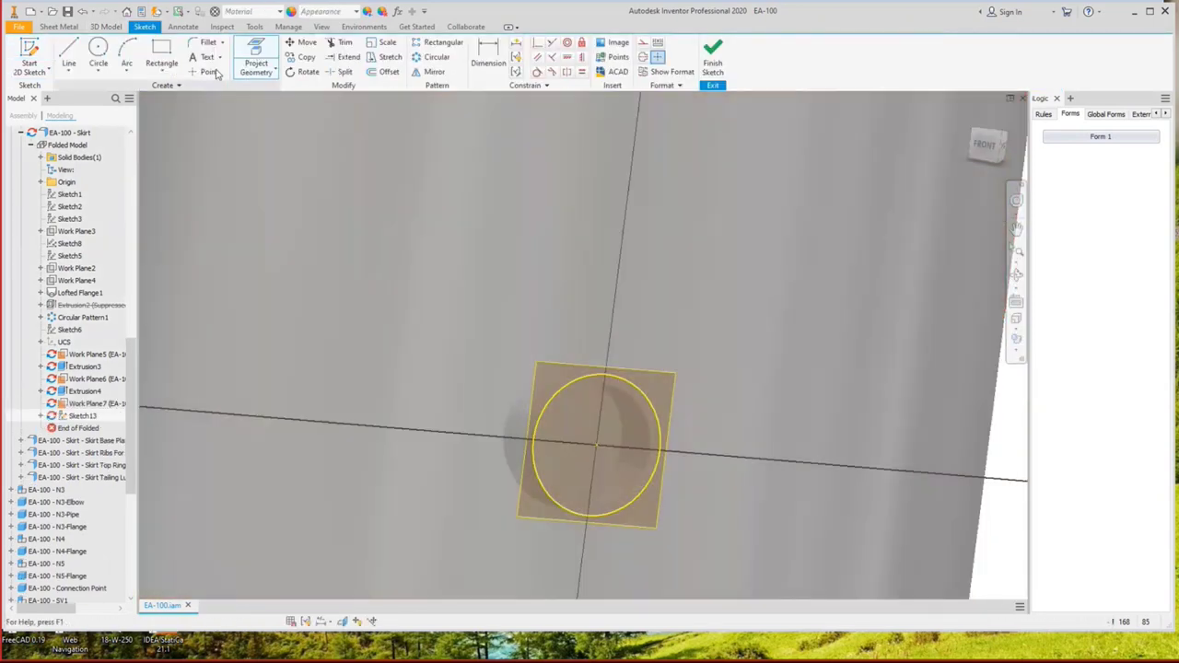
Offset the vent sleeve's projected circle outward and set the clearance between the circles to 2 mm.
click(389, 71)
click(636, 384)
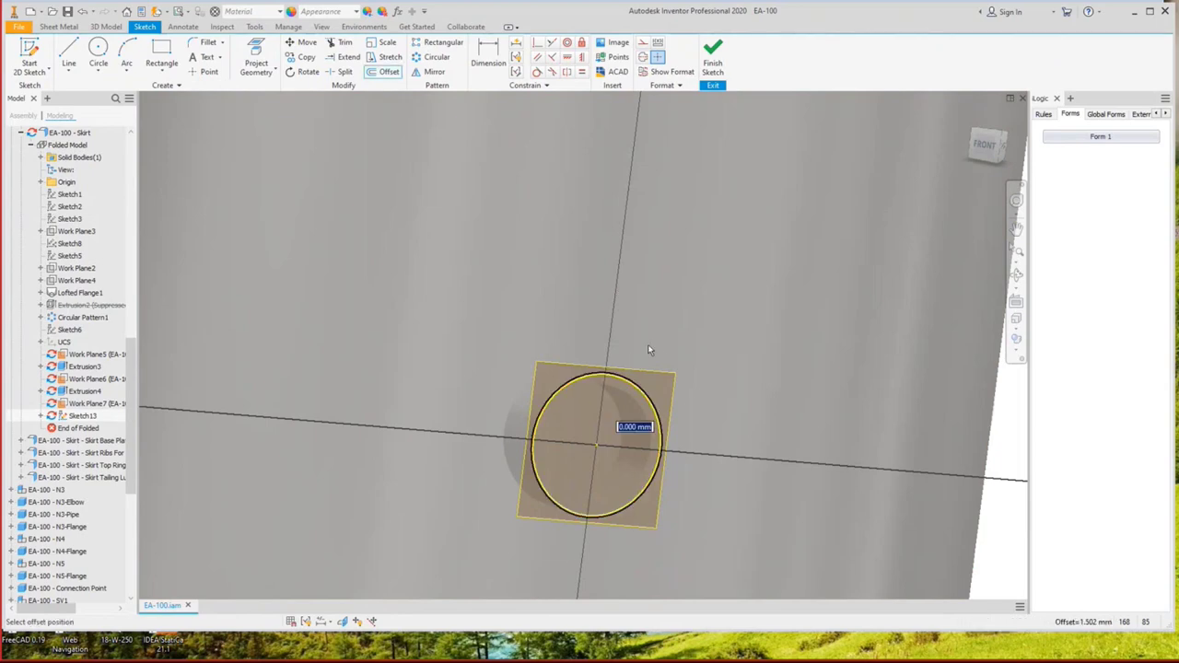
click(645, 372)
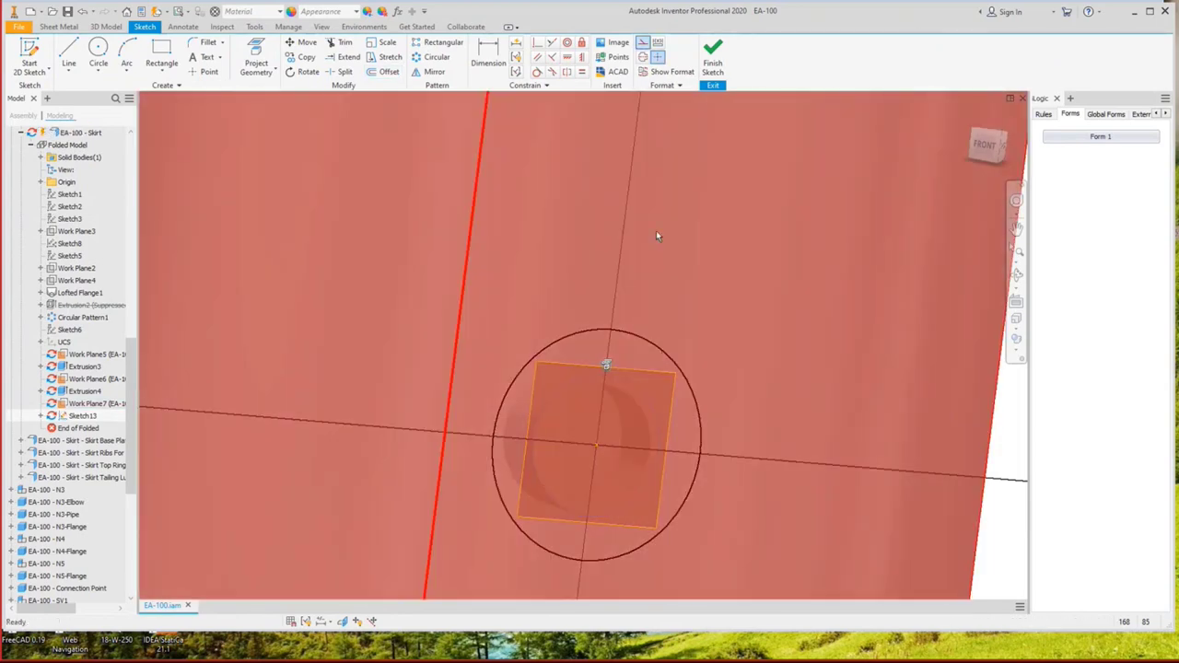
key(d)
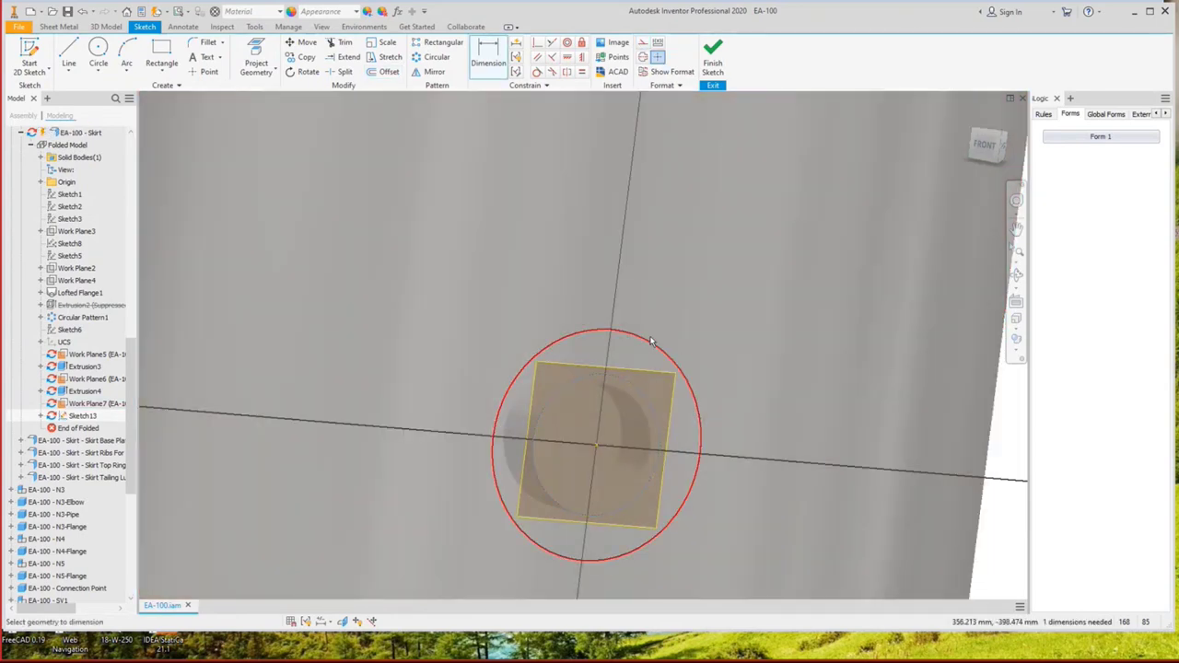
click(648, 347)
click(640, 345)
text(2)
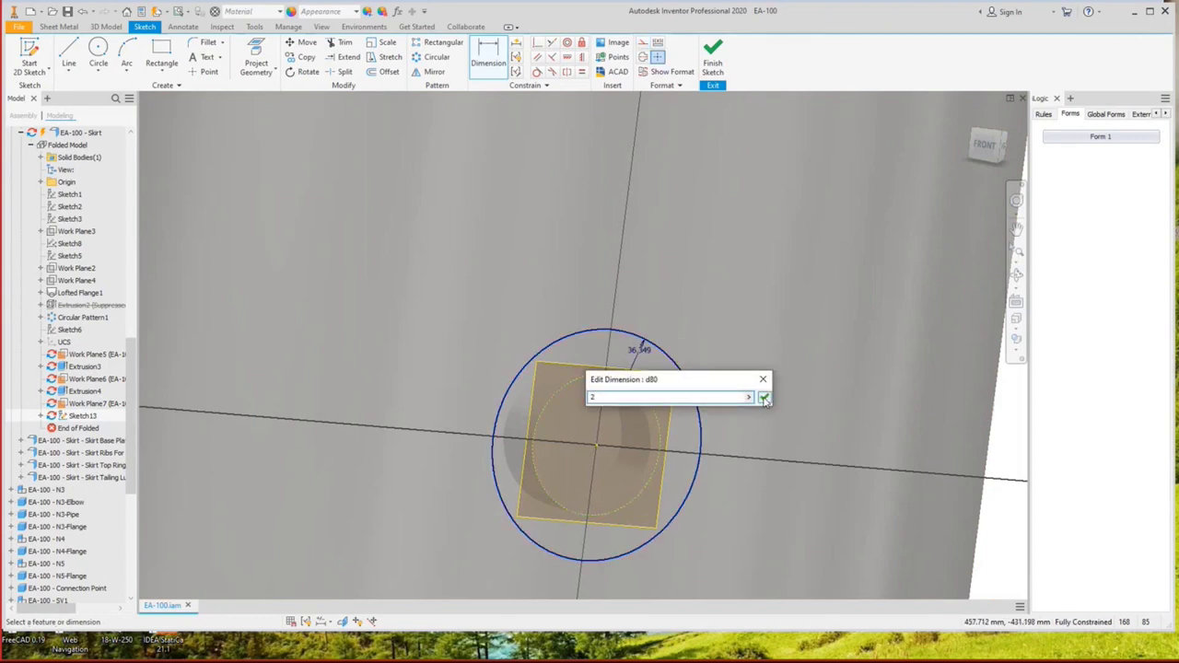
click(764, 398)
Extrude the vent sleeve's clearance circle 500 mm in the Flipped direction as a cut through the skirt shell.
key(e)
click(582, 426)
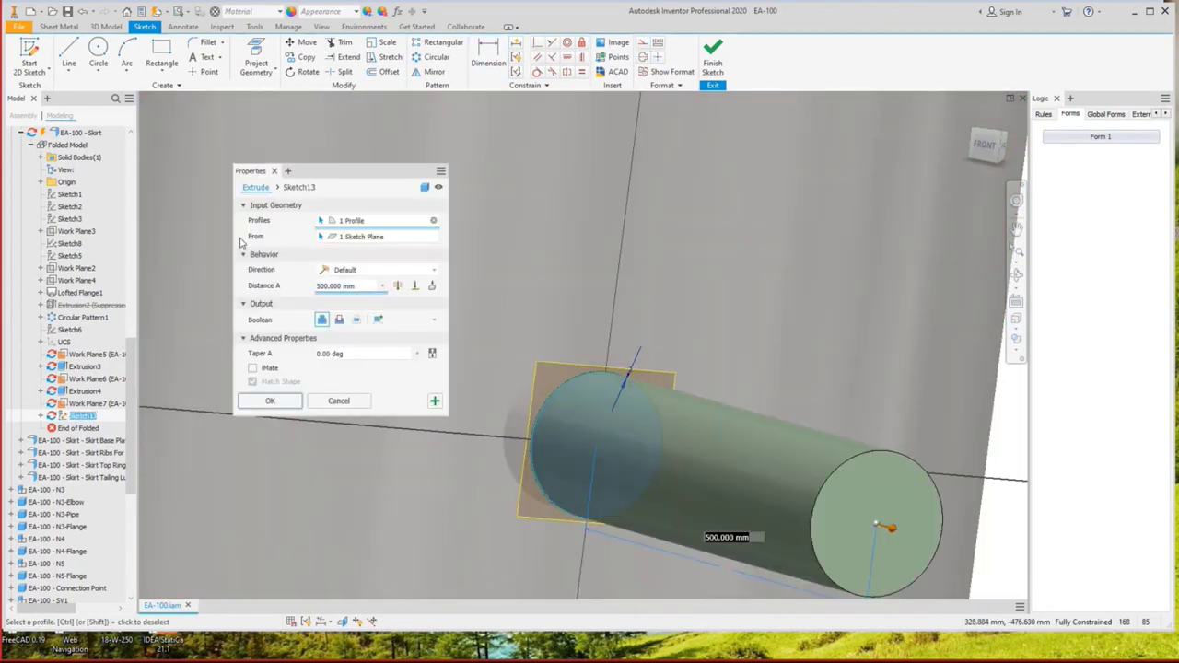
click(339, 320)
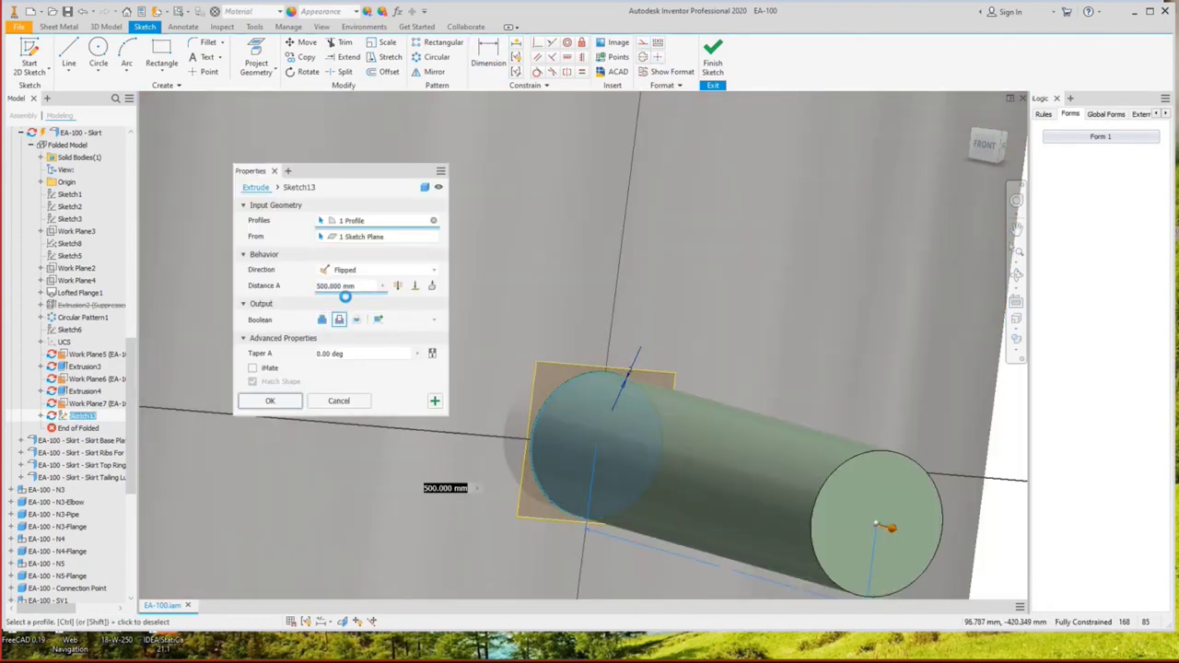
click(283, 406)
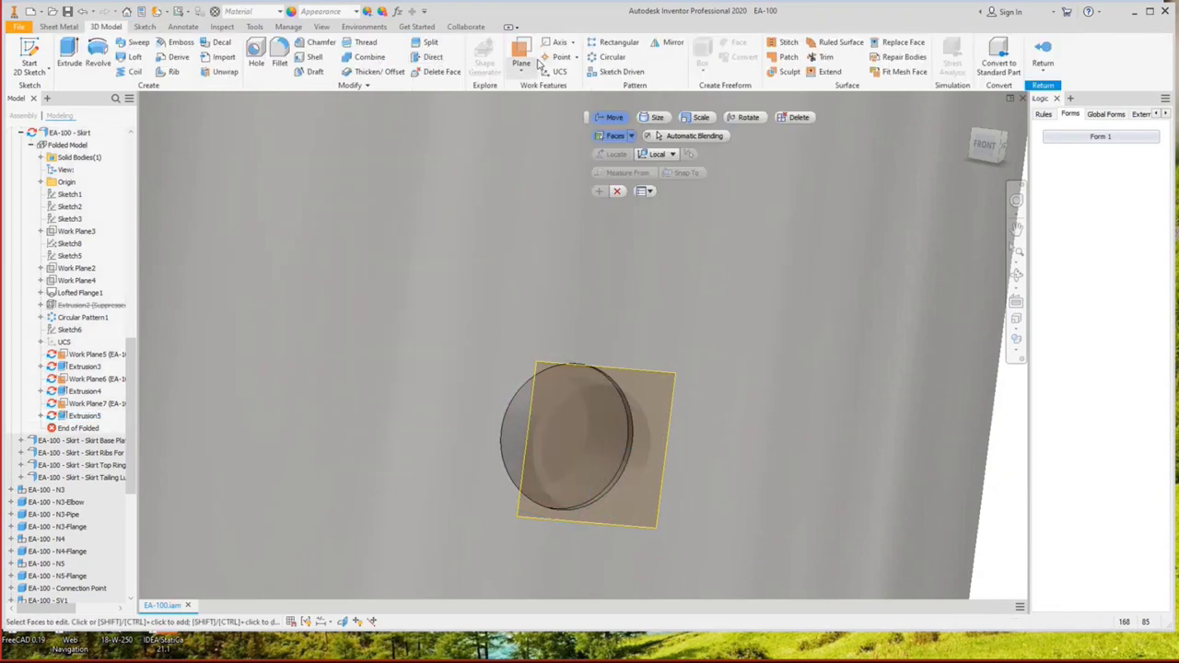
Pattern the vent opening's cut around the skirt's cylindrical axis with 4 occurrences over 360 degrees.
click(610, 56)
click(85, 416)
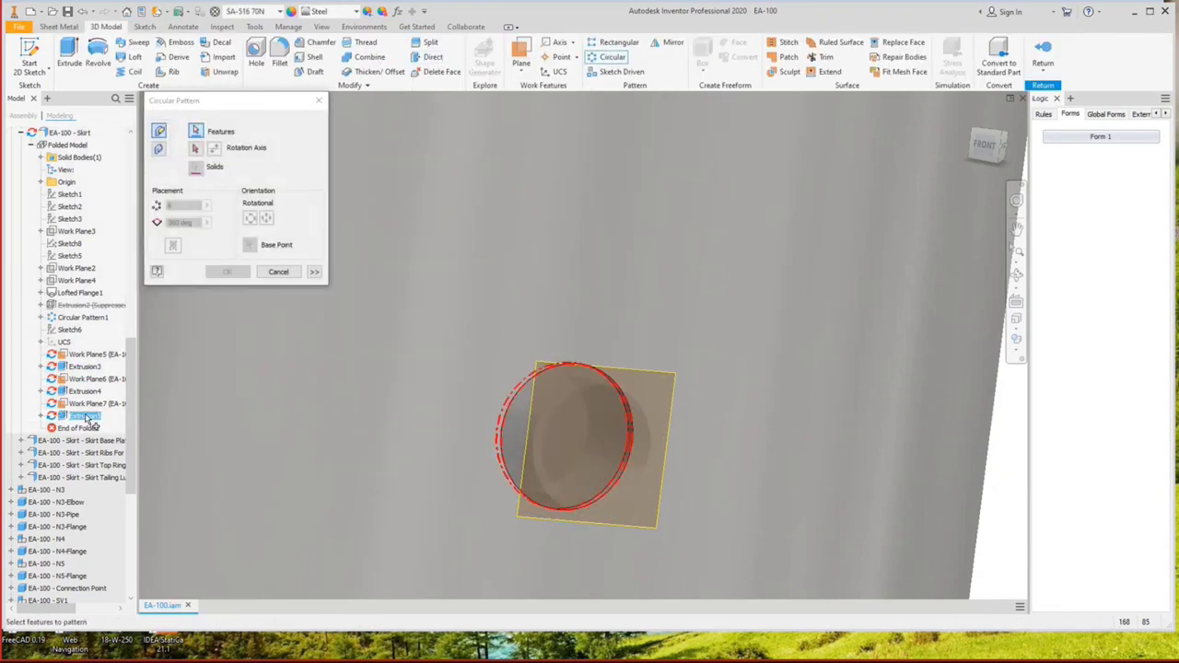
scroll(468, 316, down, 3)
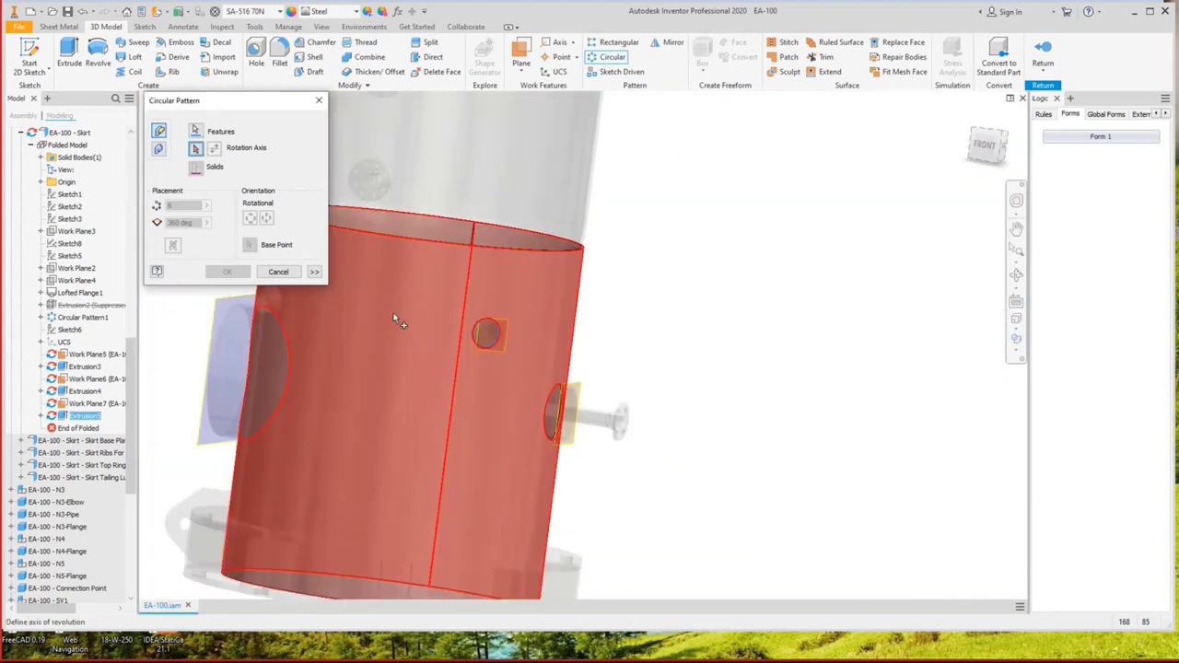
click(396, 319)
click(186, 206)
text(4)
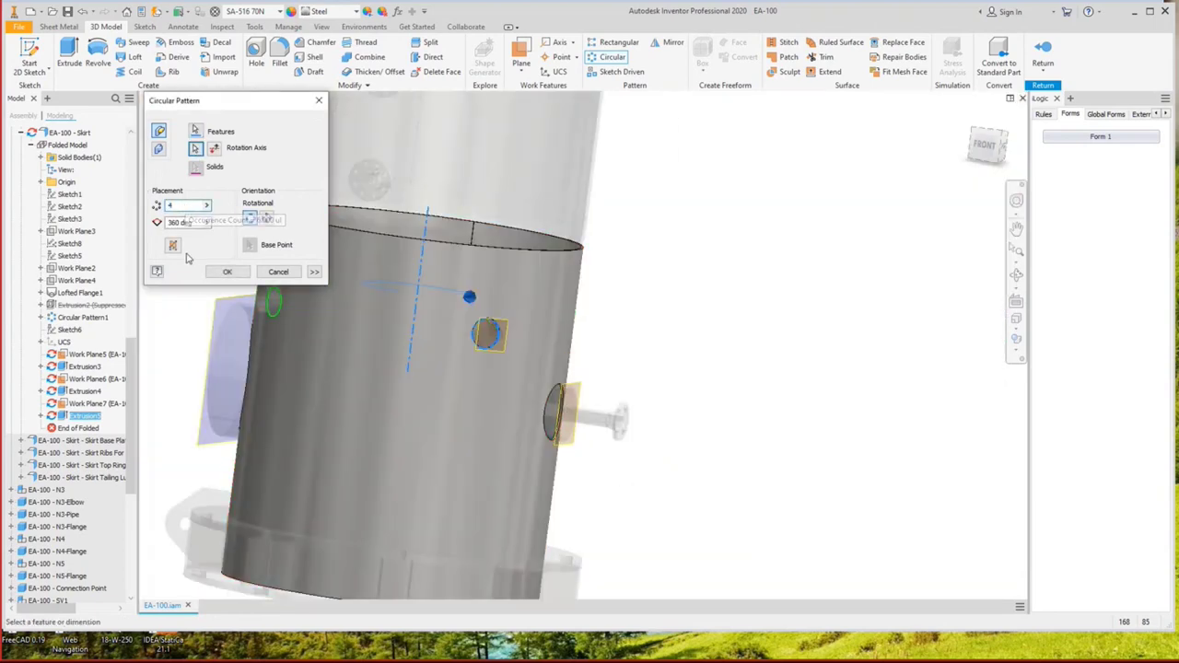
click(227, 271)
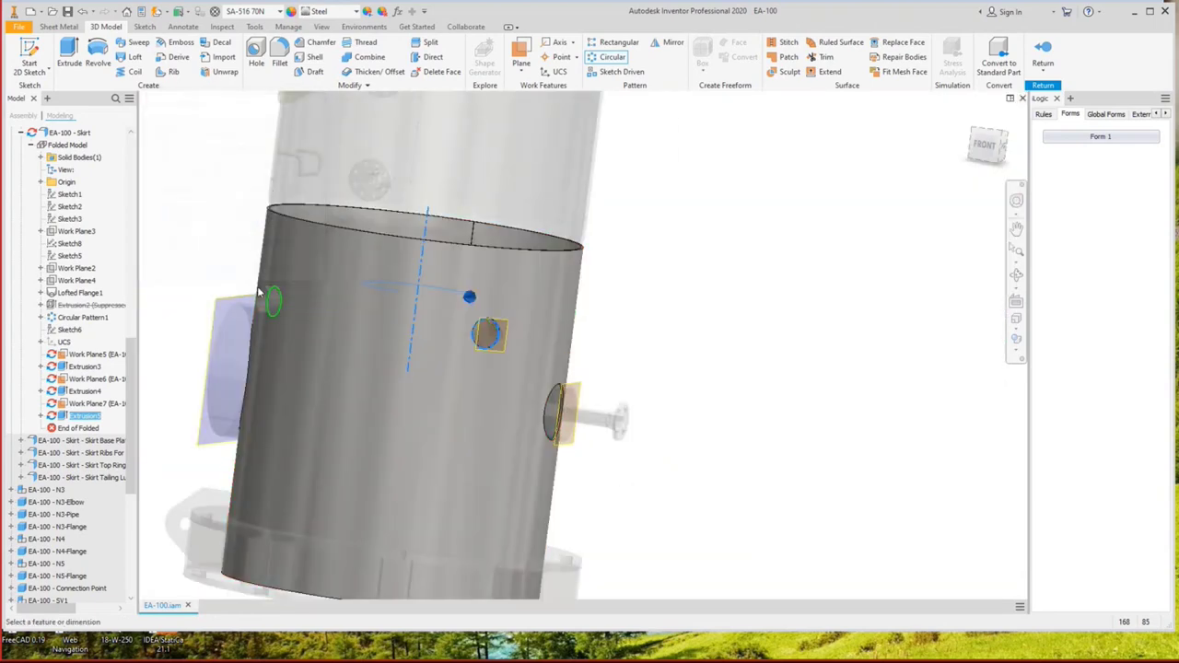
Open the skirt part in its own window and hide the three work planes at the sleeve openings.
right_click(81, 135)
click(455, 280)
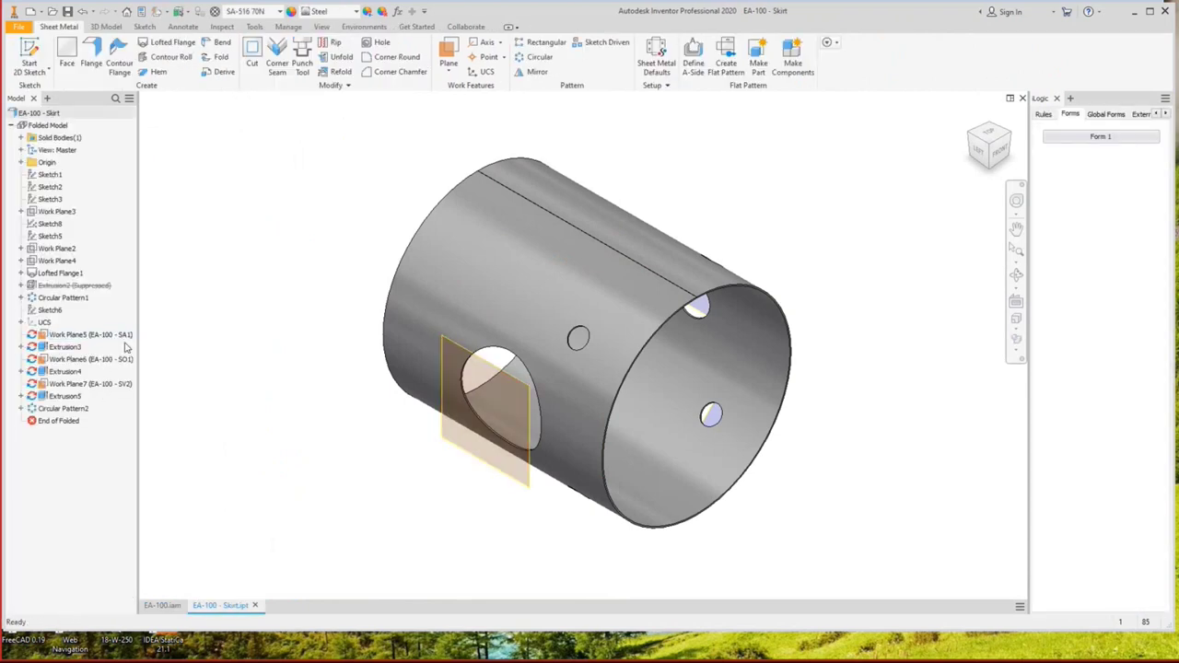
click(117, 339)
ctrl+click(118, 362)
ctrl+click(117, 390)
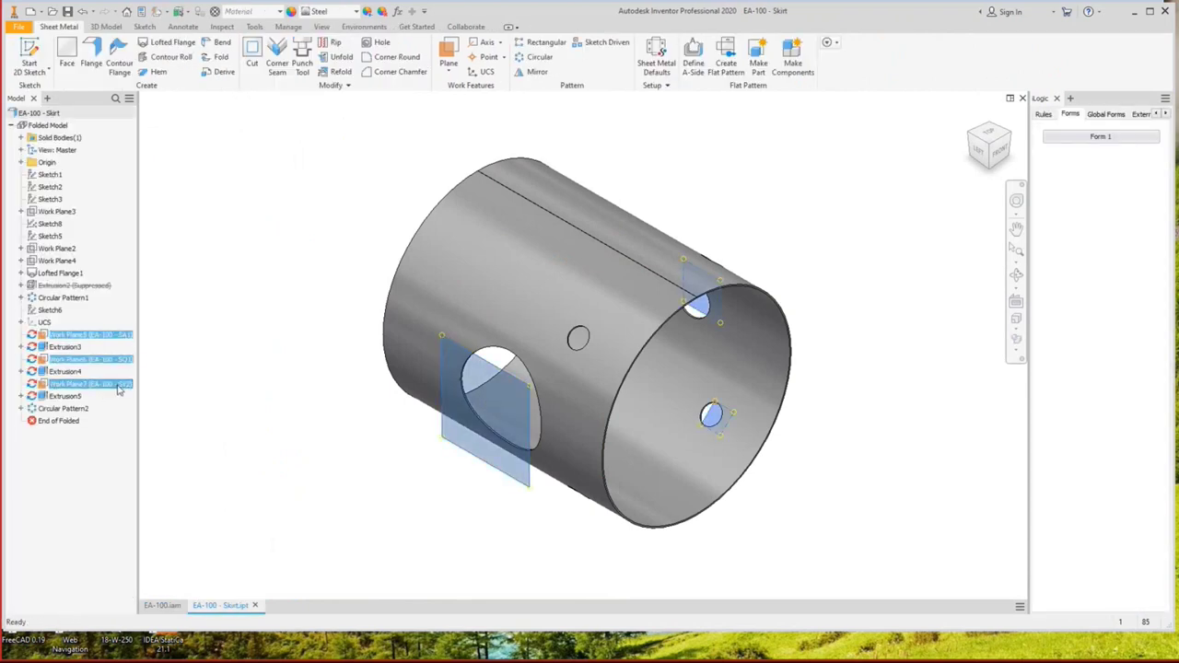
right_click(117, 391)
click(143, 452)
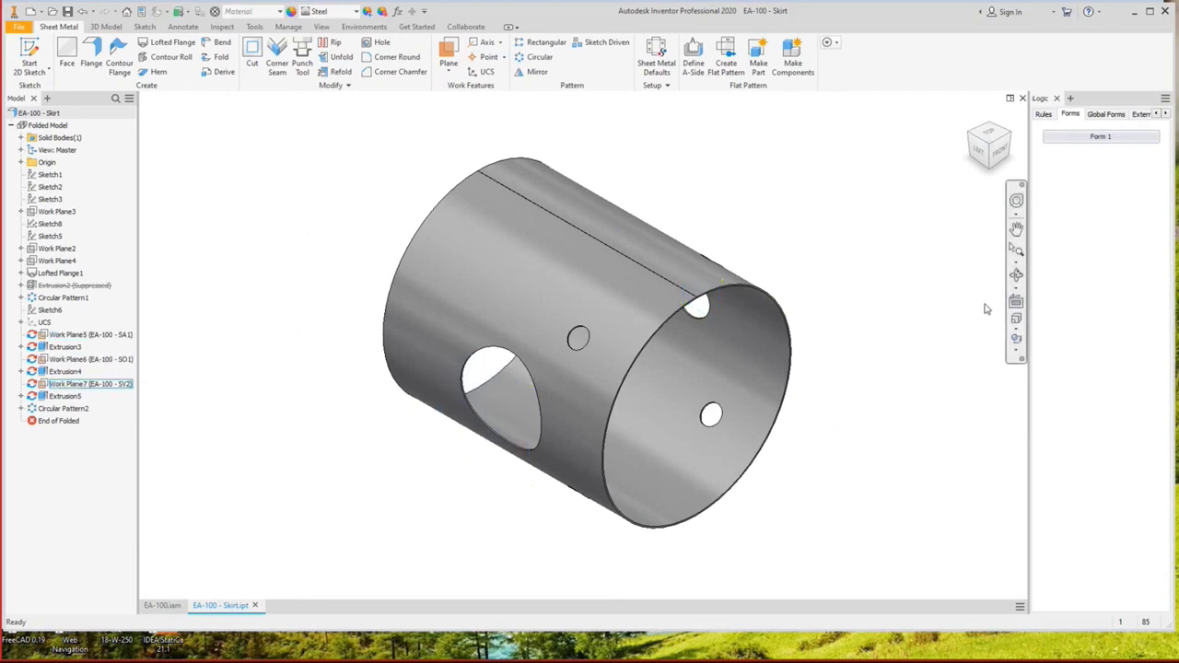
Create the flat pattern of the skirt shell with its openings and view the unrolled plate from the back.
click(1016, 274)
drag(647, 313, 524, 322)
key(Escape)
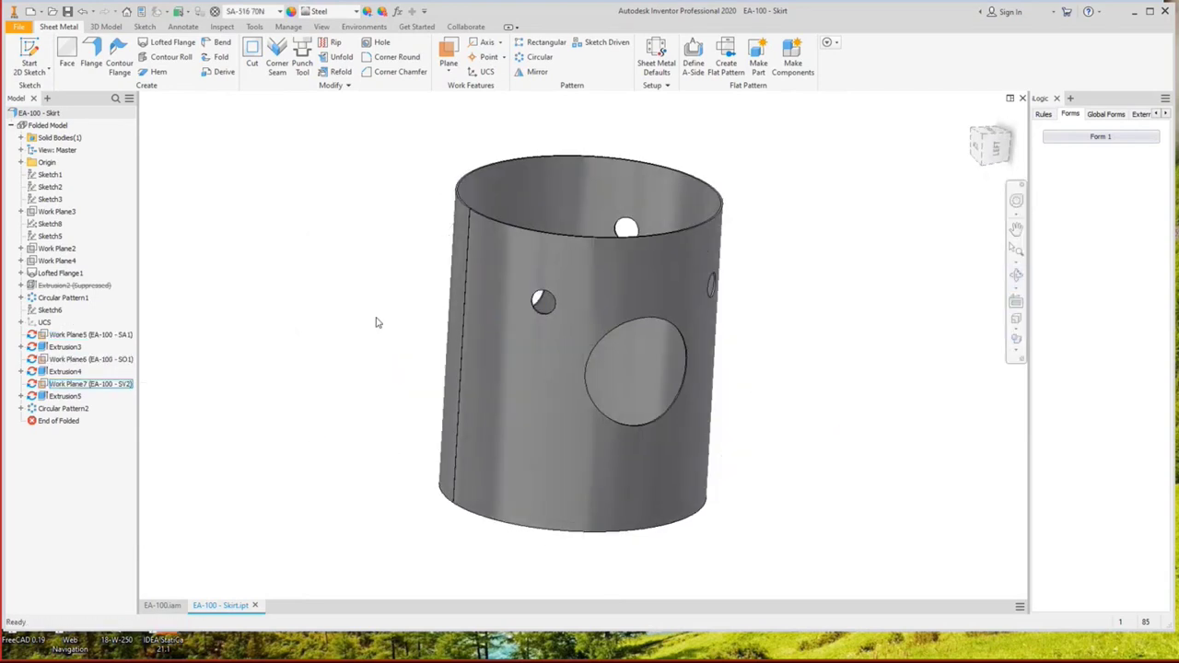
click(525, 340)
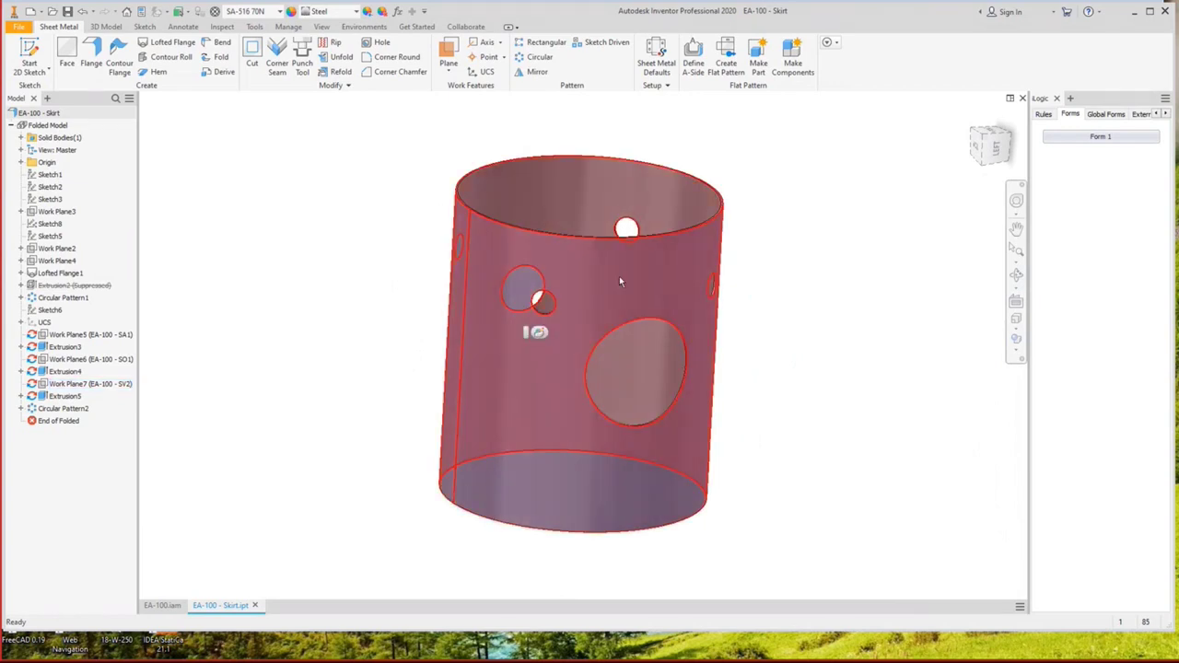
click(727, 63)
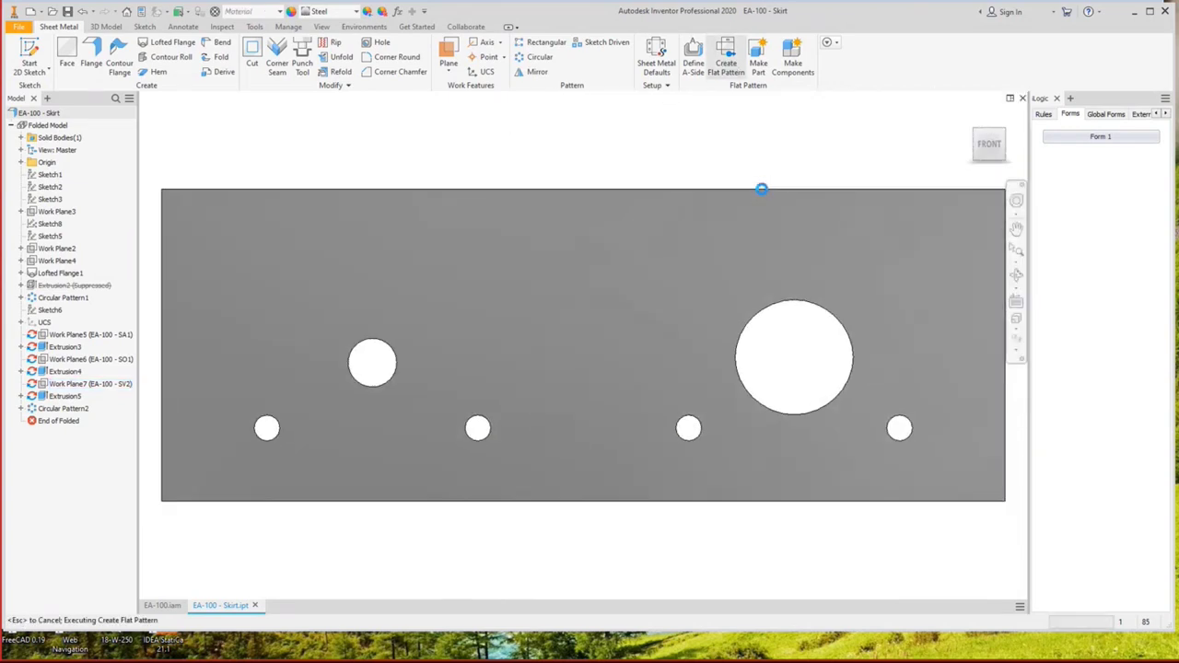
click(1016, 275)
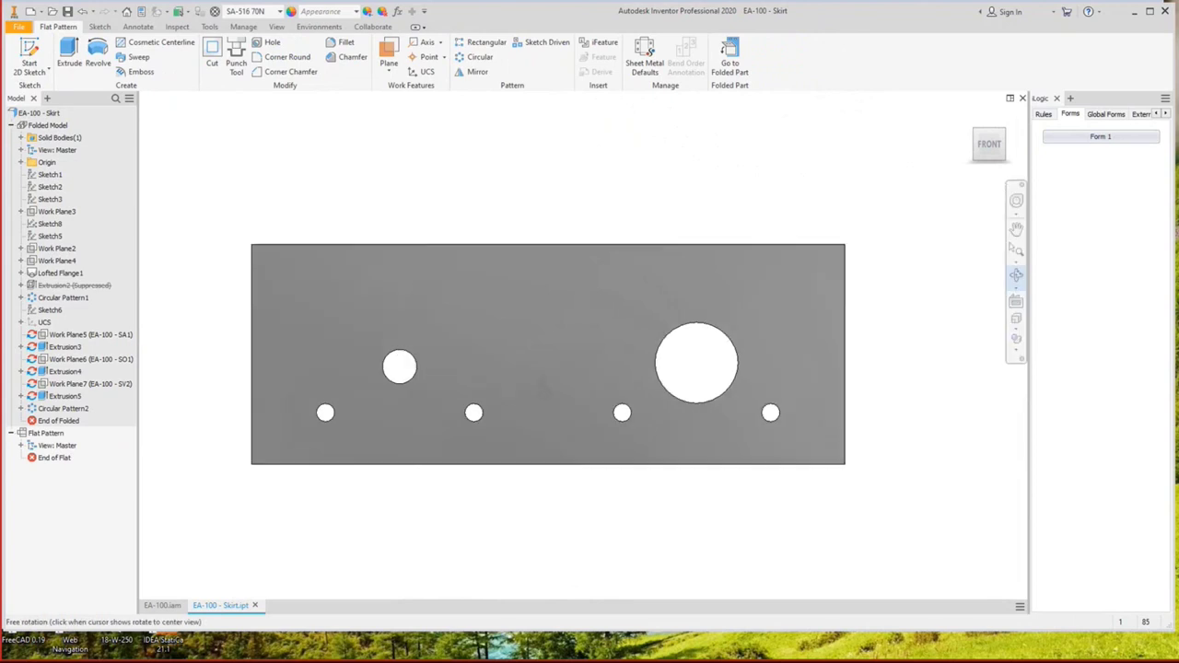
drag(548, 369, 592, 305)
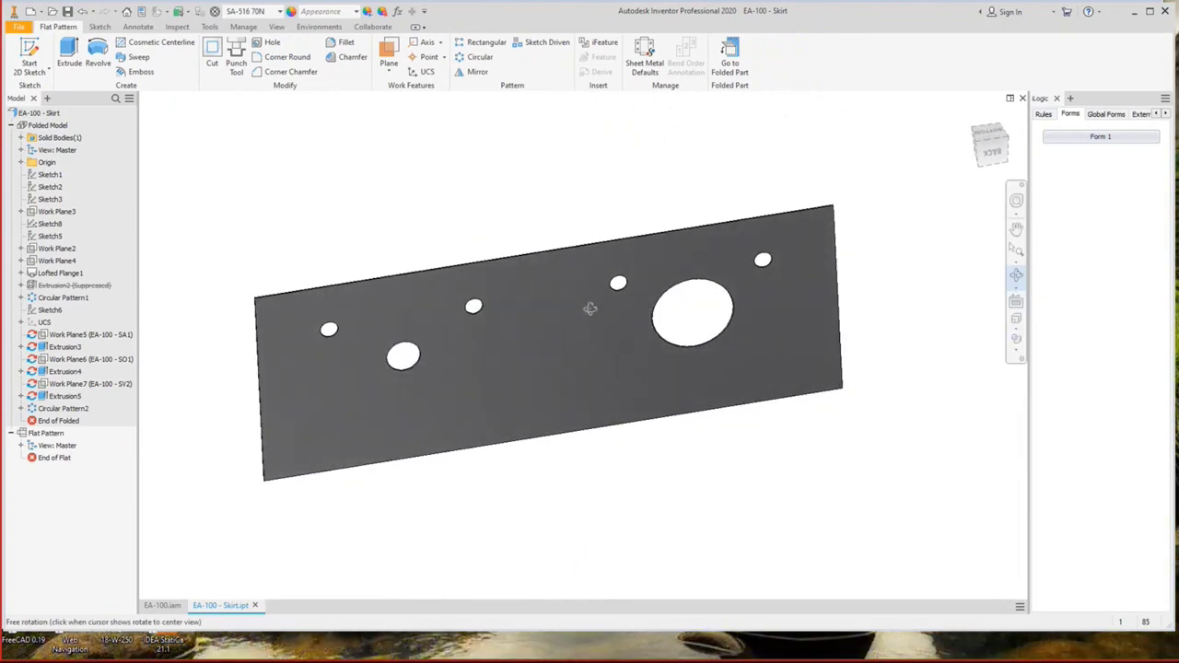
key(Escape)
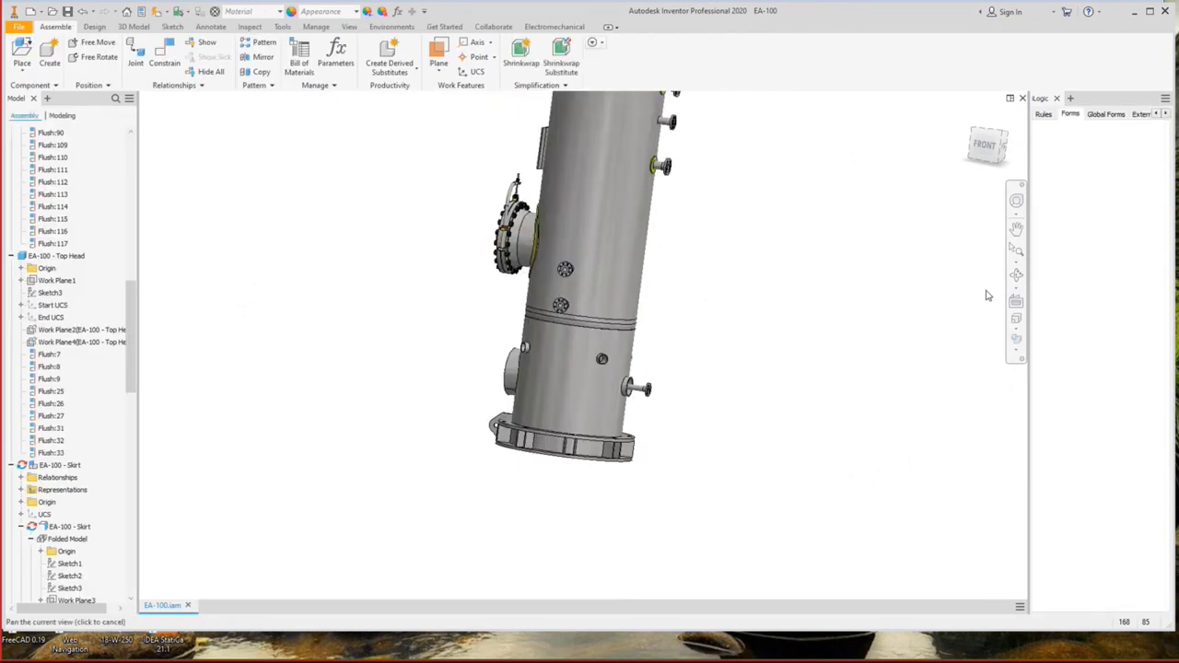
click(1016, 277)
drag(737, 341, 636, 378)
click(636, 378)
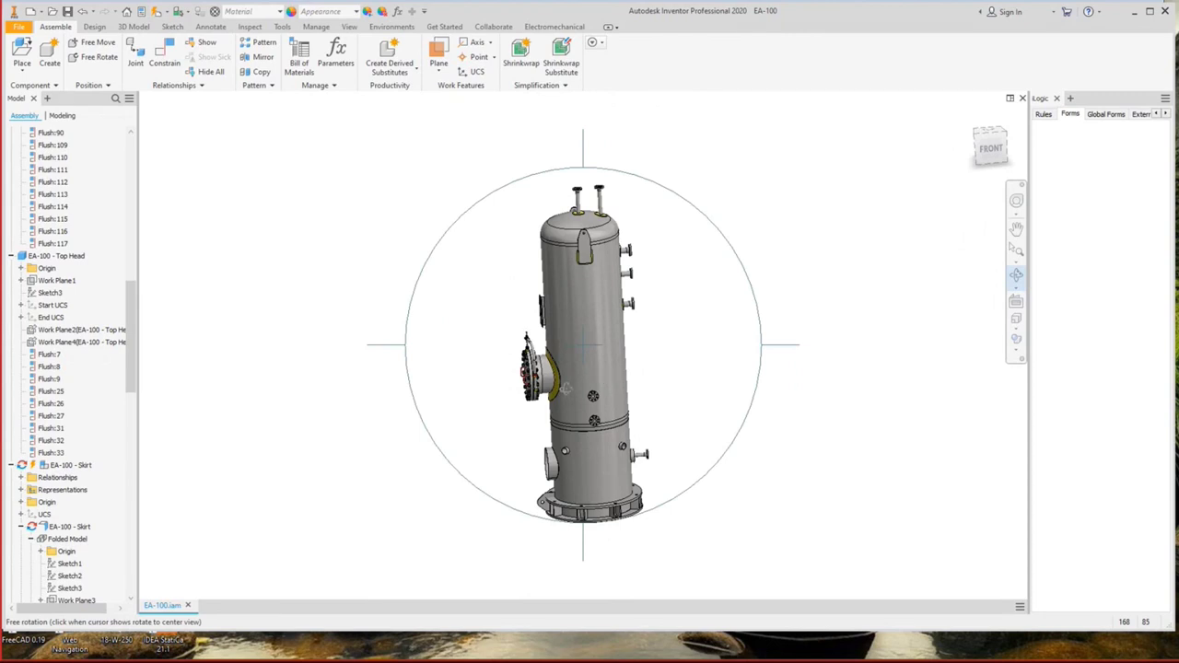
Examine nozzle N3's pipe inside its skirt sleeve in the model and the Section D-D stiffener detail in Vertical Vessel.pdf.
drag(620, 460, 553, 300)
scroll(608, 433, down, 5)
scroll(587, 266, down, 3)
right_click(552, 299)
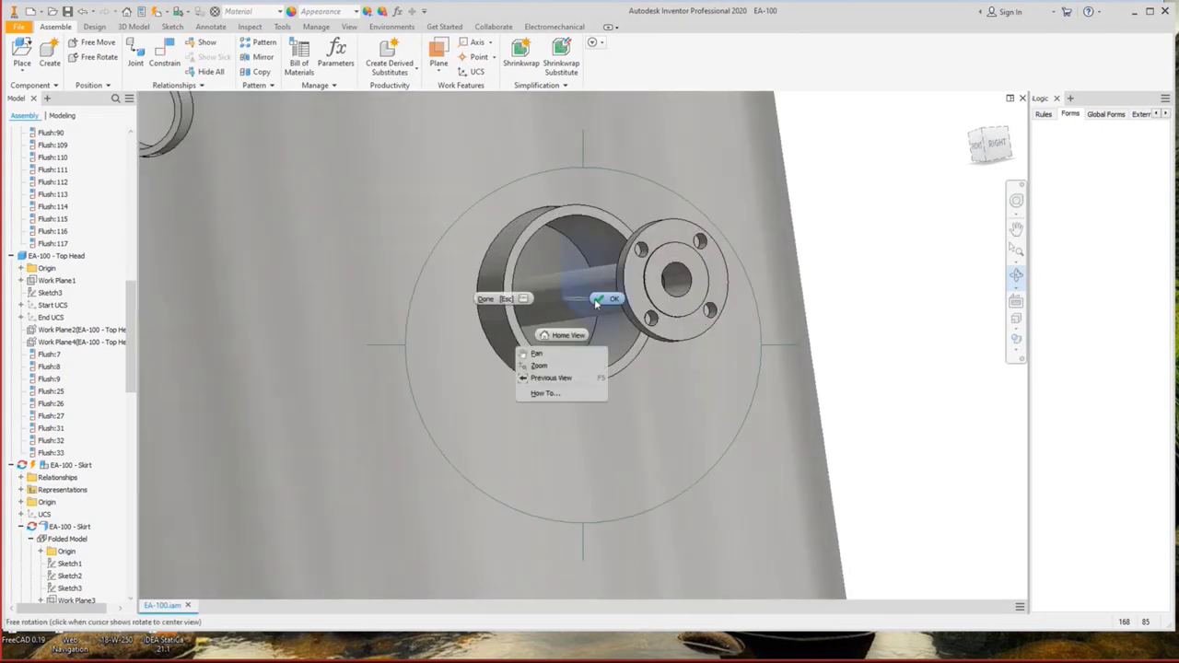
click(600, 297)
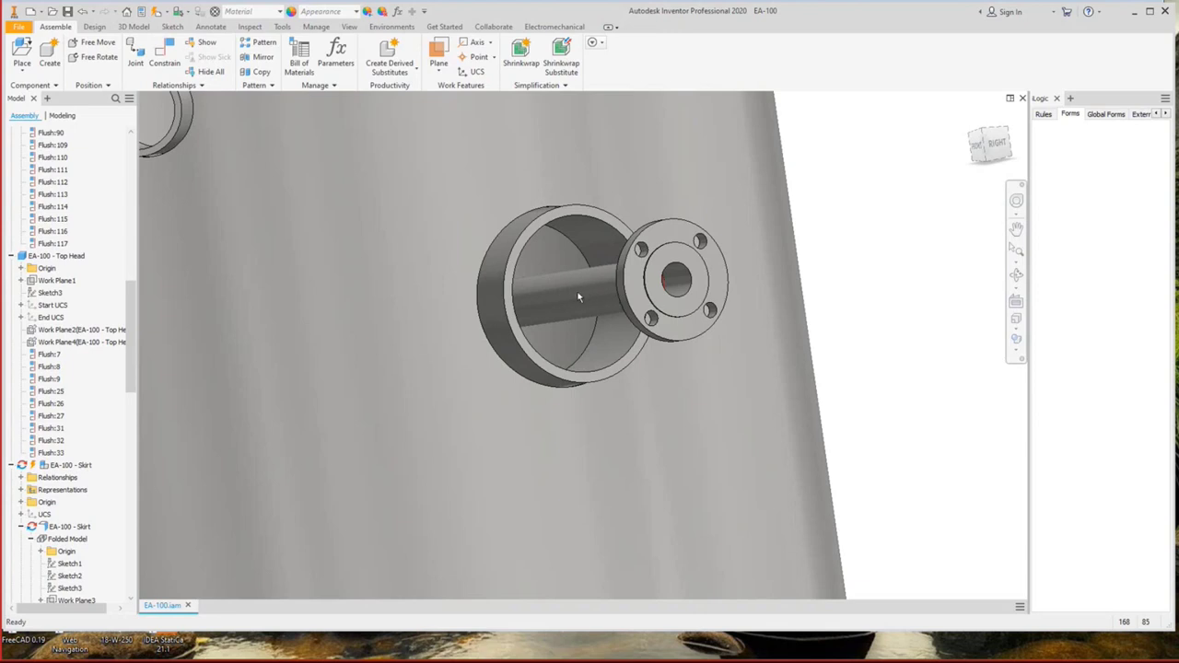
mouse_move(797, 658)
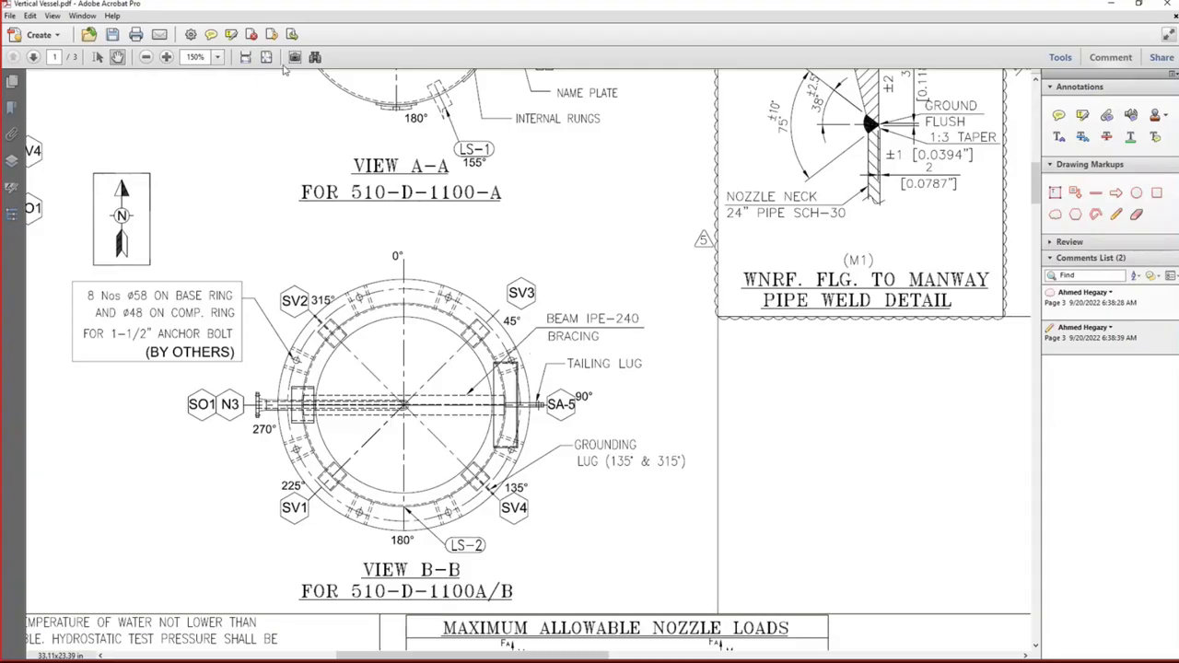
key(ctrl+0)
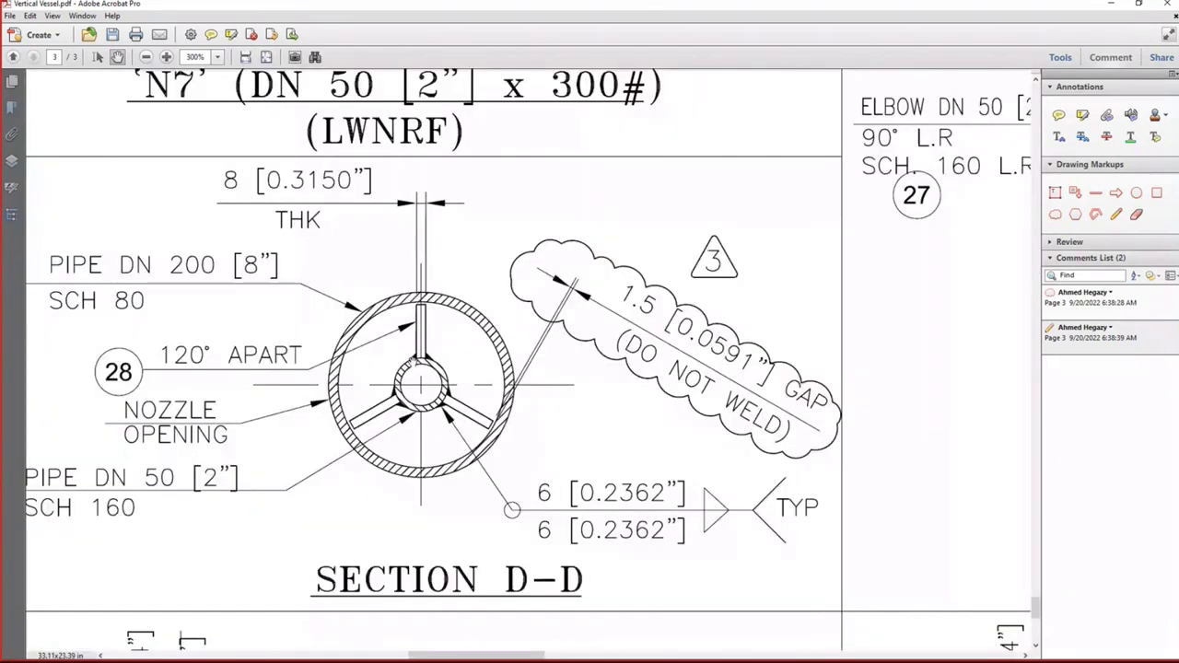
key(ctrl+minus)
key(ctrl+minus)
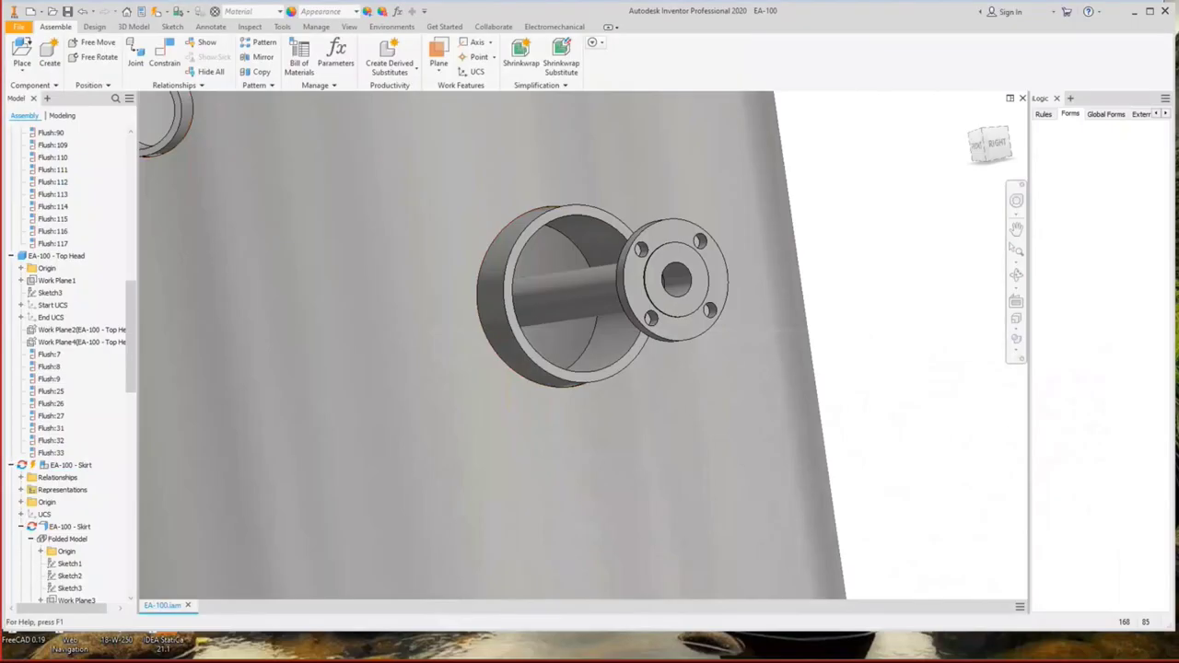
Switch to Static Equipment Generator and add a Long PL attachment named N3-Long Plate to the N3-Pipe.
click(944, 650)
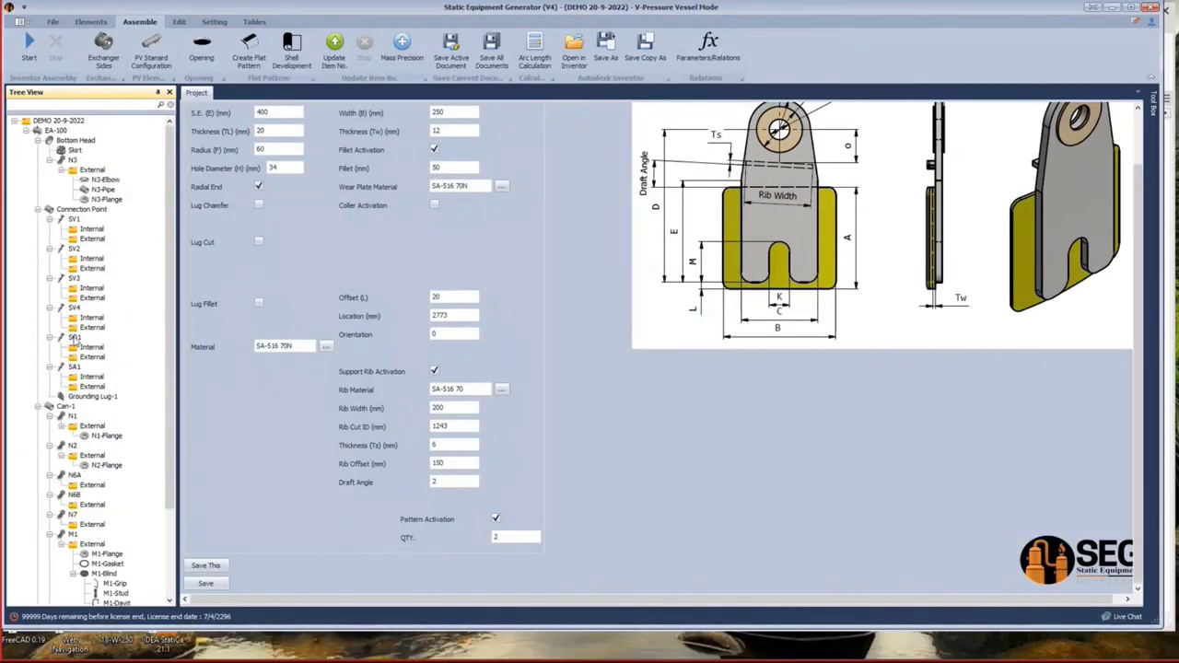
click(72, 160)
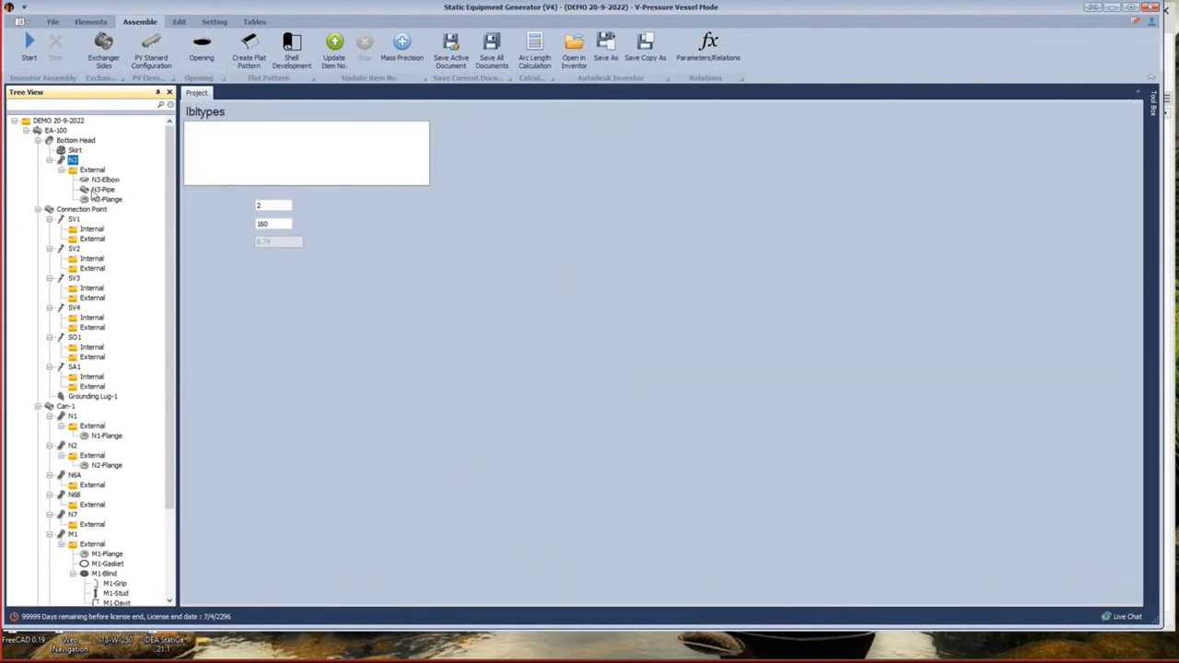
click(103, 189)
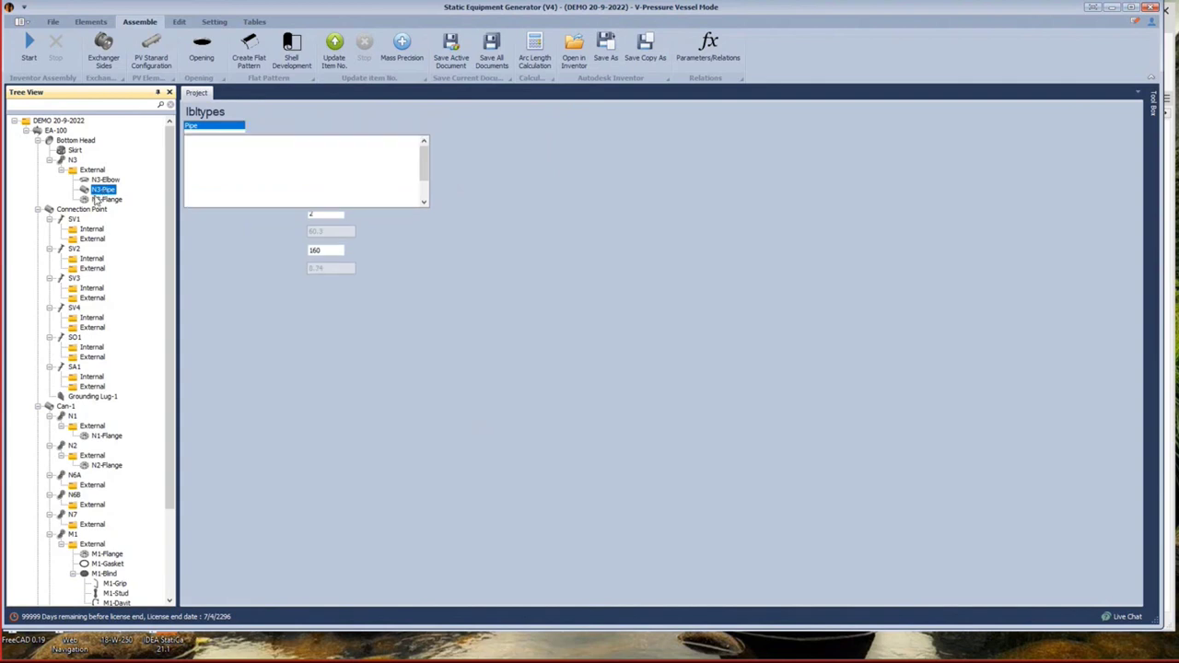
click(91, 21)
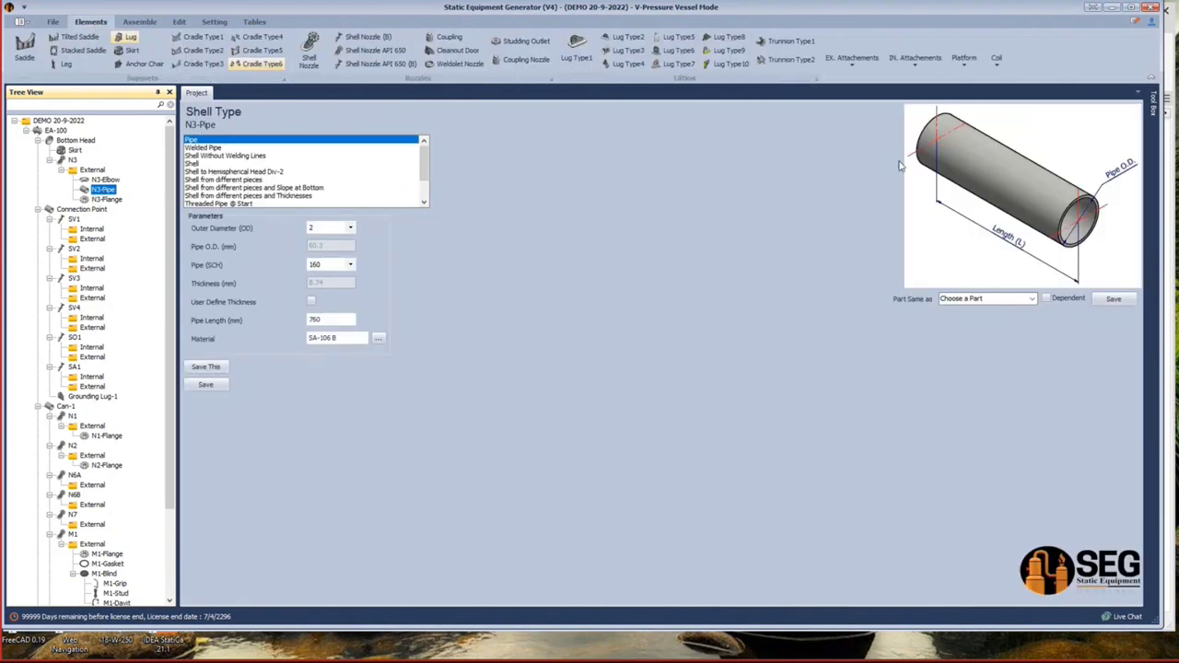
click(855, 77)
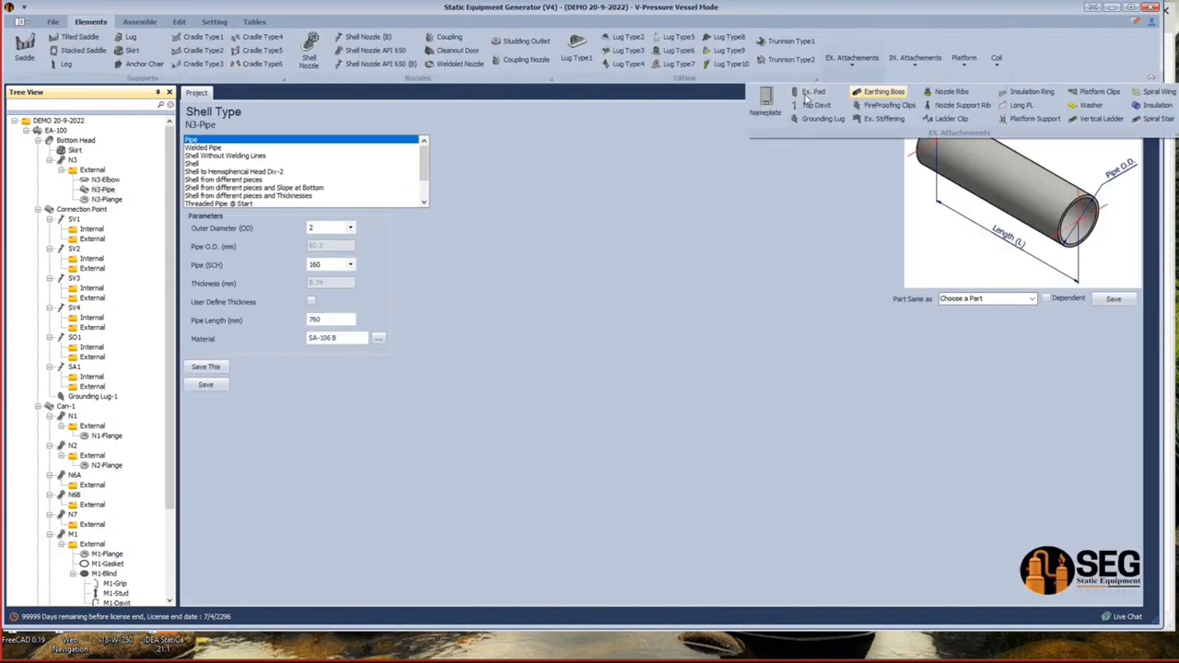
click(1018, 106)
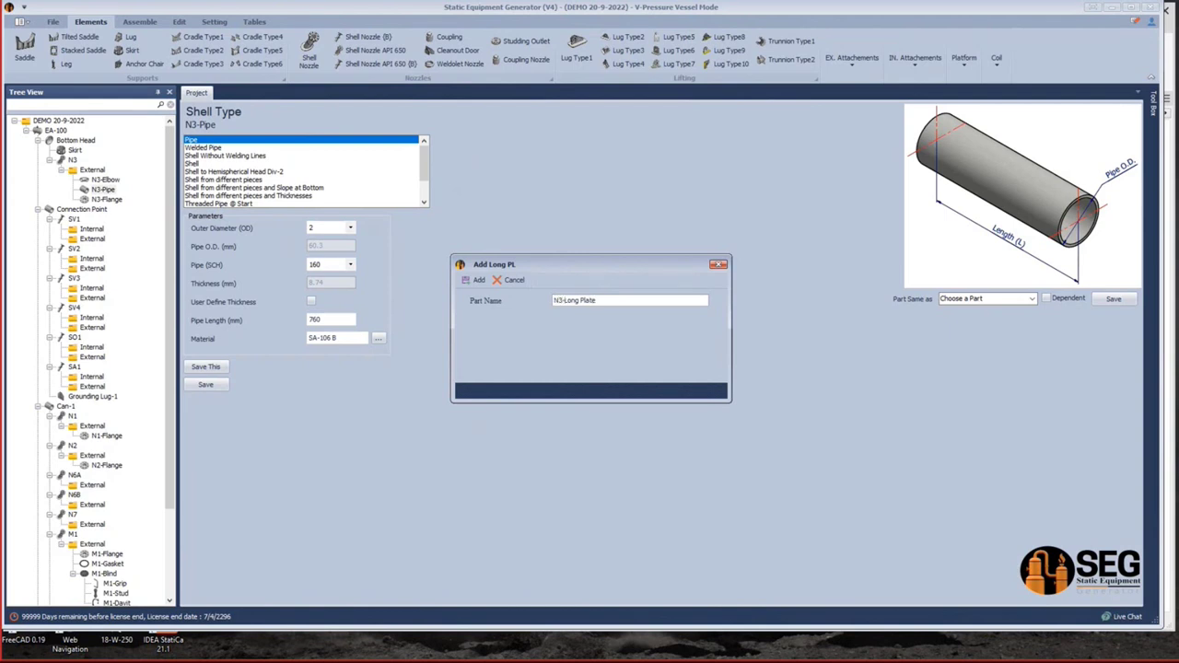
click(469, 279)
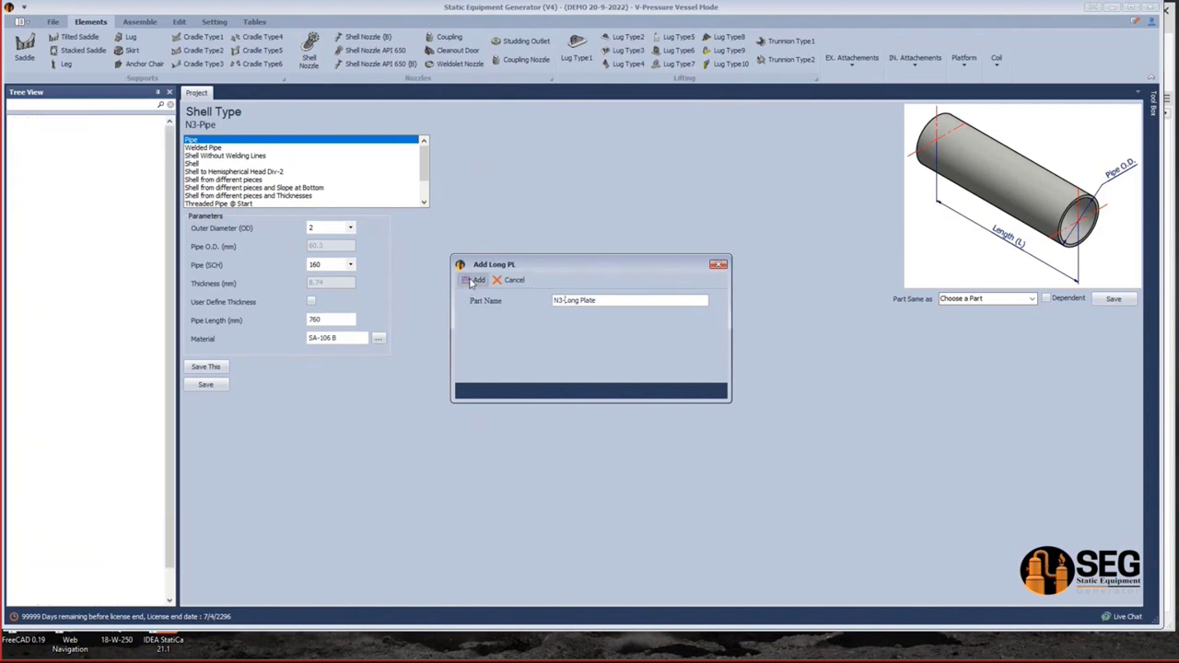
click(131, 134)
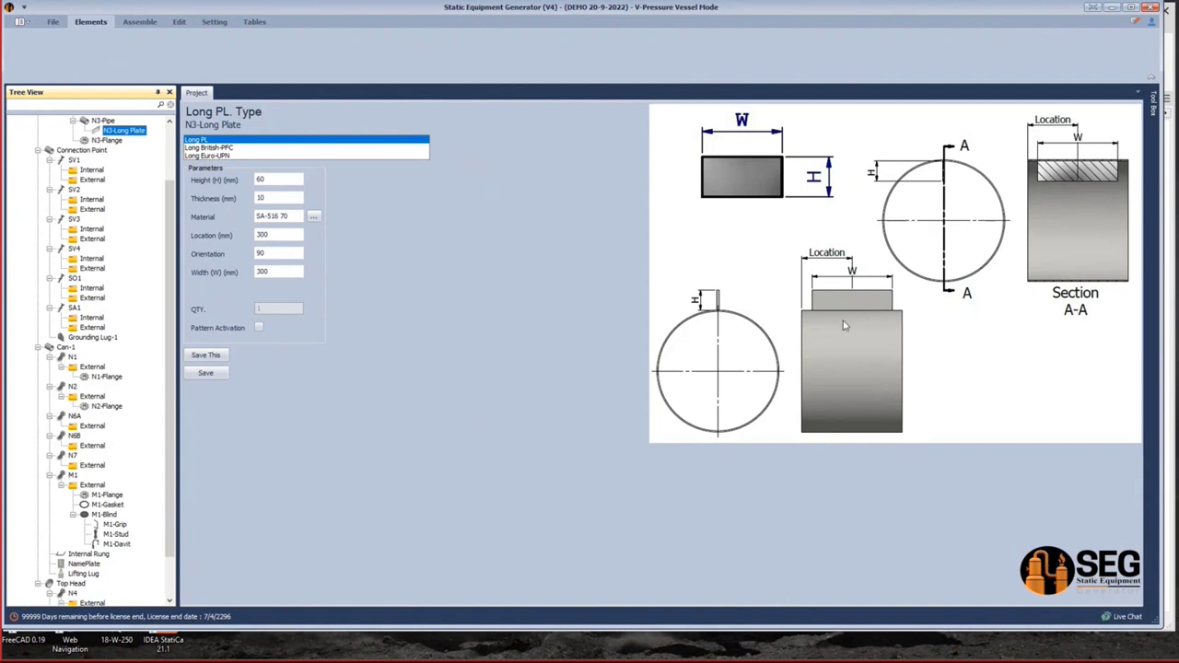
Look up the size and material of stiffener item 28 in Vertical Vessel.pdf's bill of materials and its layout in Section D-D.
click(266, 180)
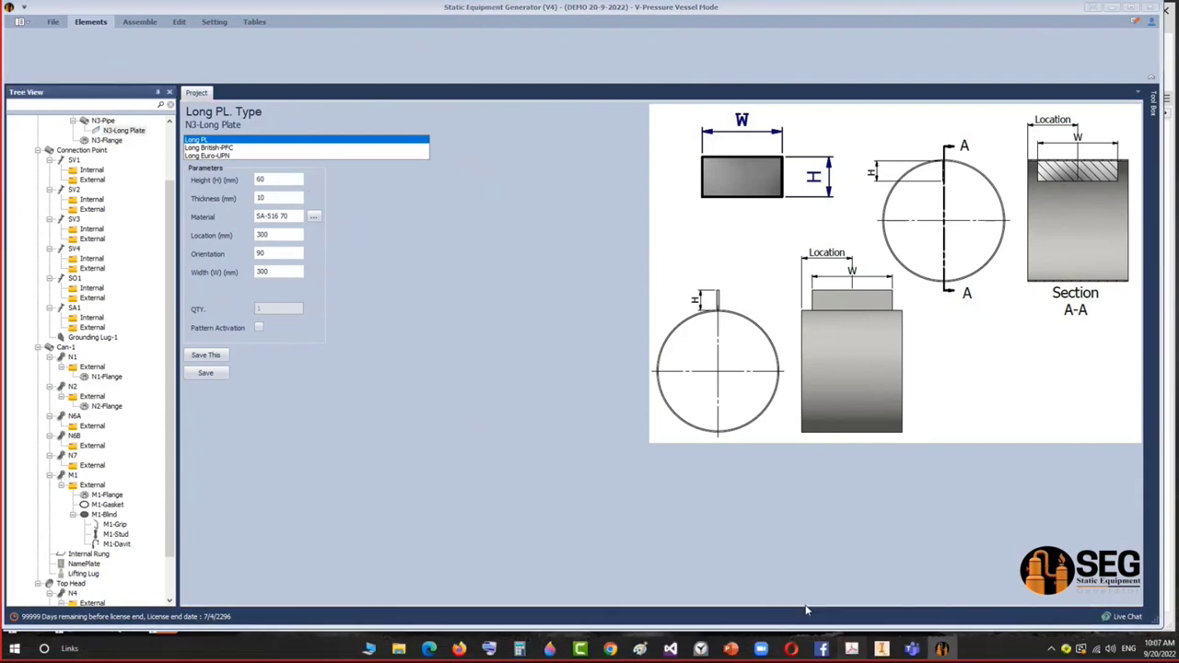
click(943, 648)
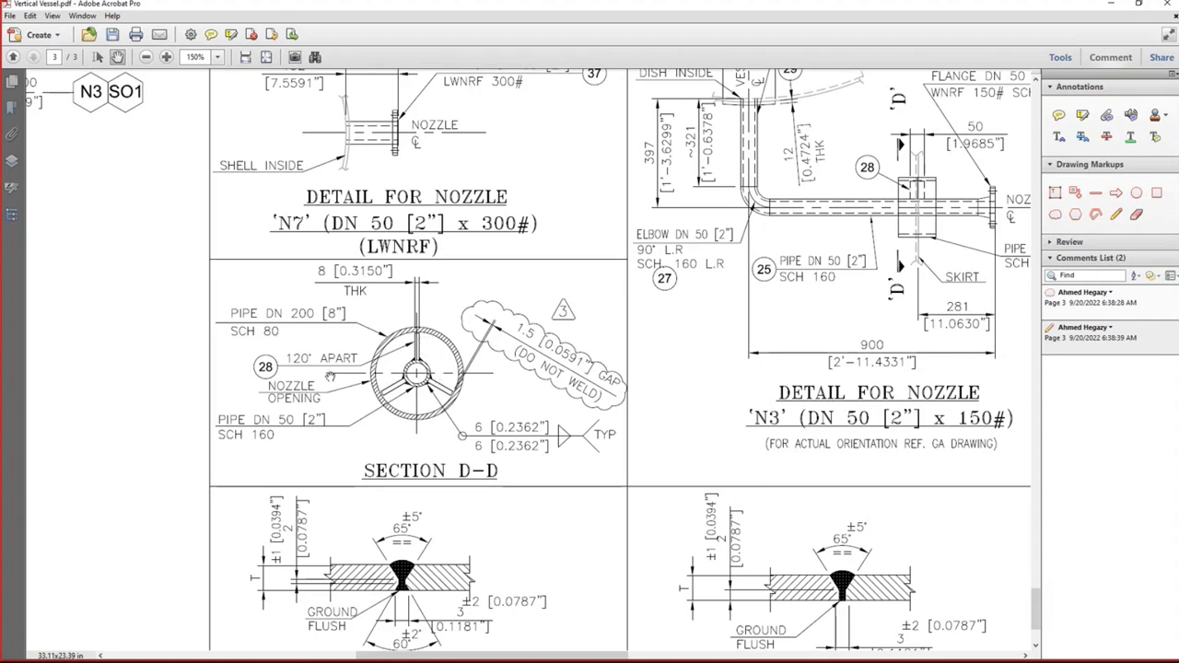
ctrl+scroll(330, 377, down, 5)
ctrl+scroll(785, 398, up, 4)
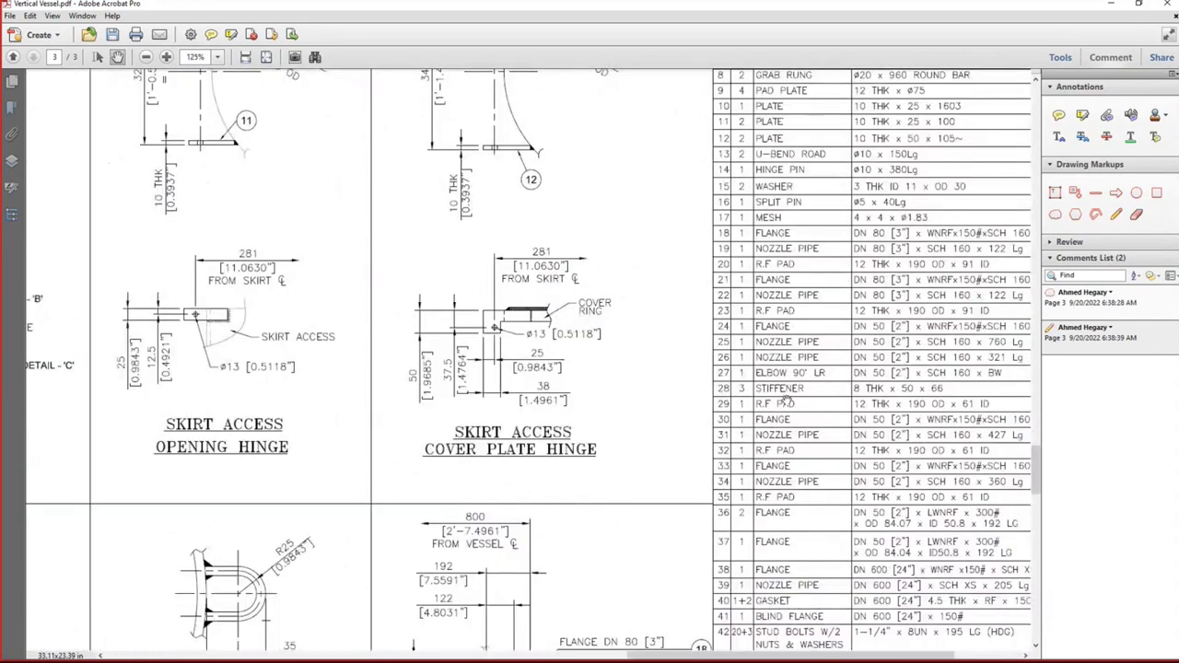
ctrl+scroll(785, 398, up, 1)
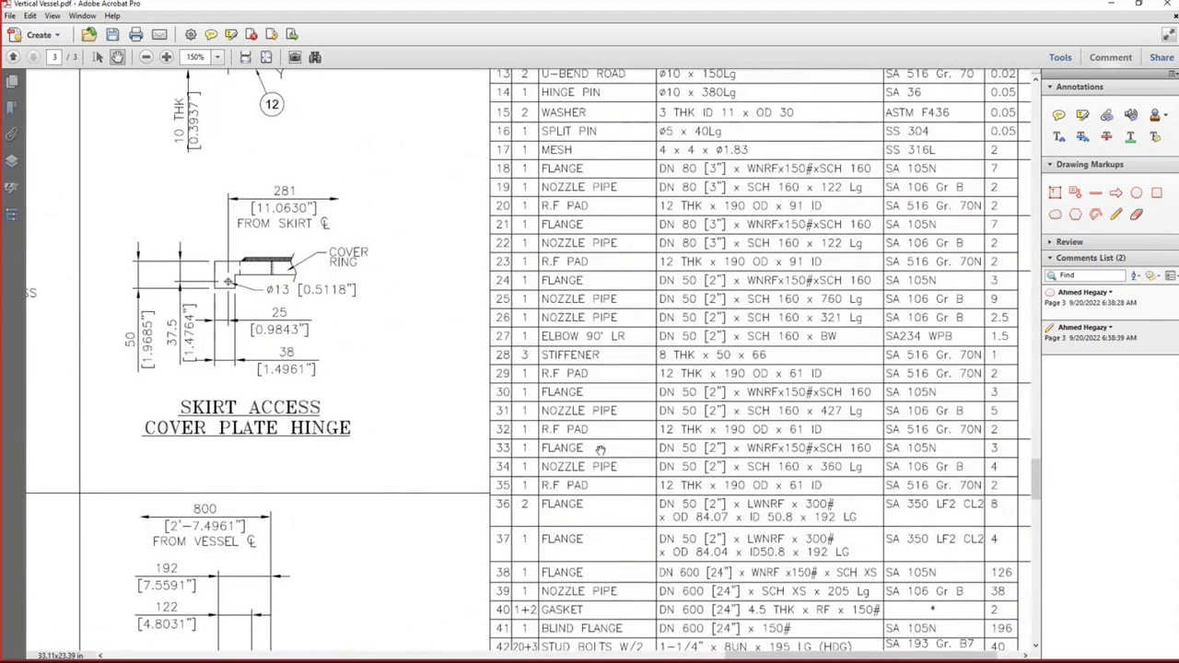
ctrl+scroll(610, 454, down, 5)
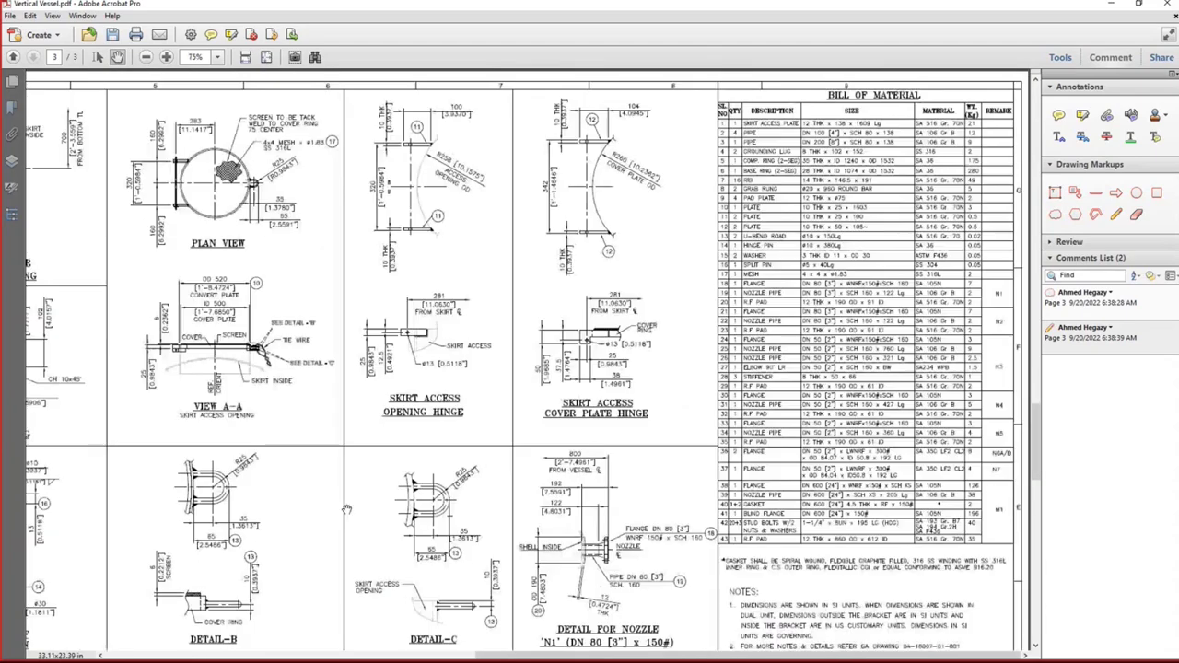
ctrl+scroll(599, 406, up, 3)
ctrl+scroll(593, 357, up, 3)
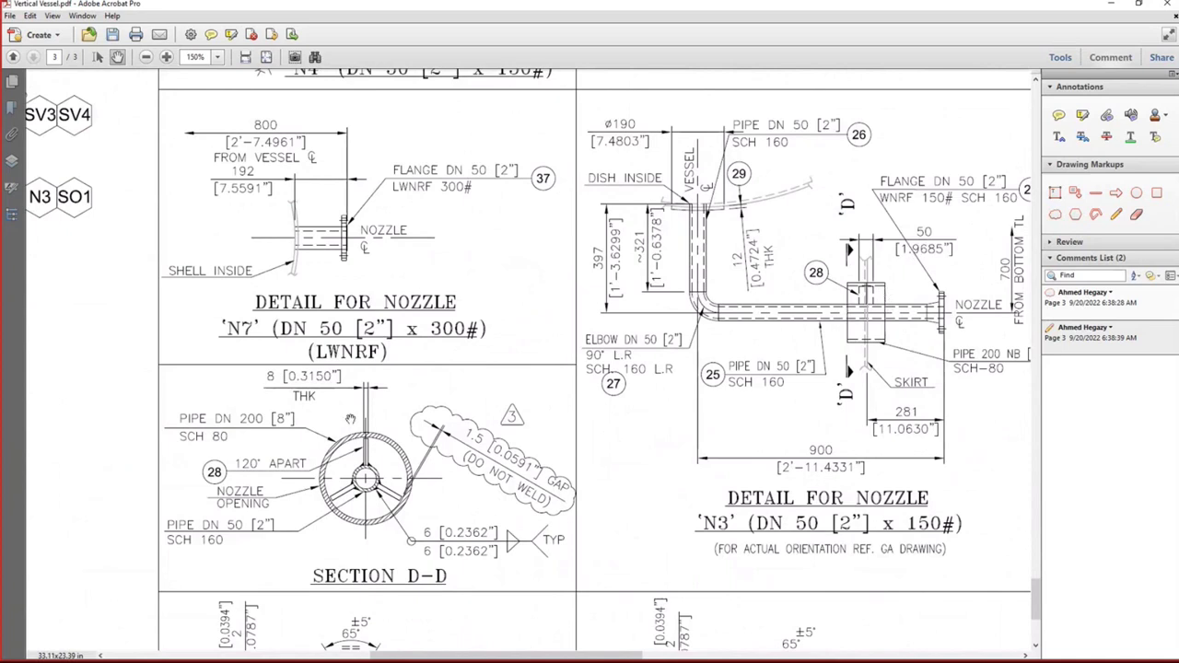
drag(357, 452, 397, 400)
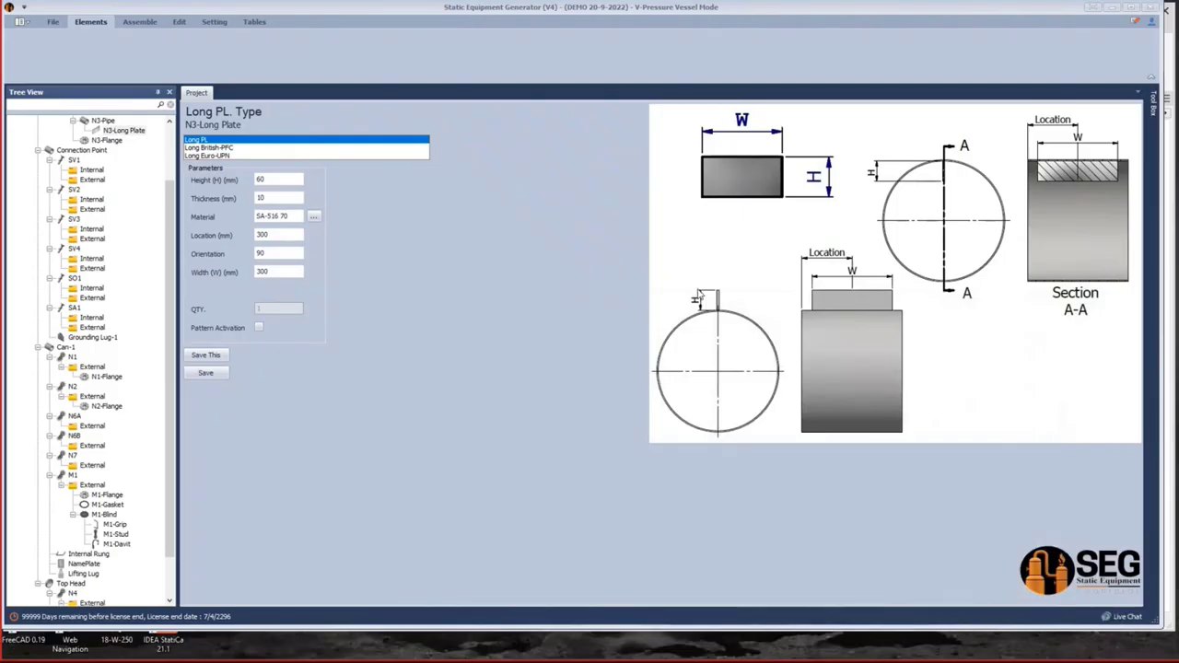
Set the N3-Long Plate's height to 66 mm, thickness to 8 mm and material to SA-516 70N.
double_click(276, 179)
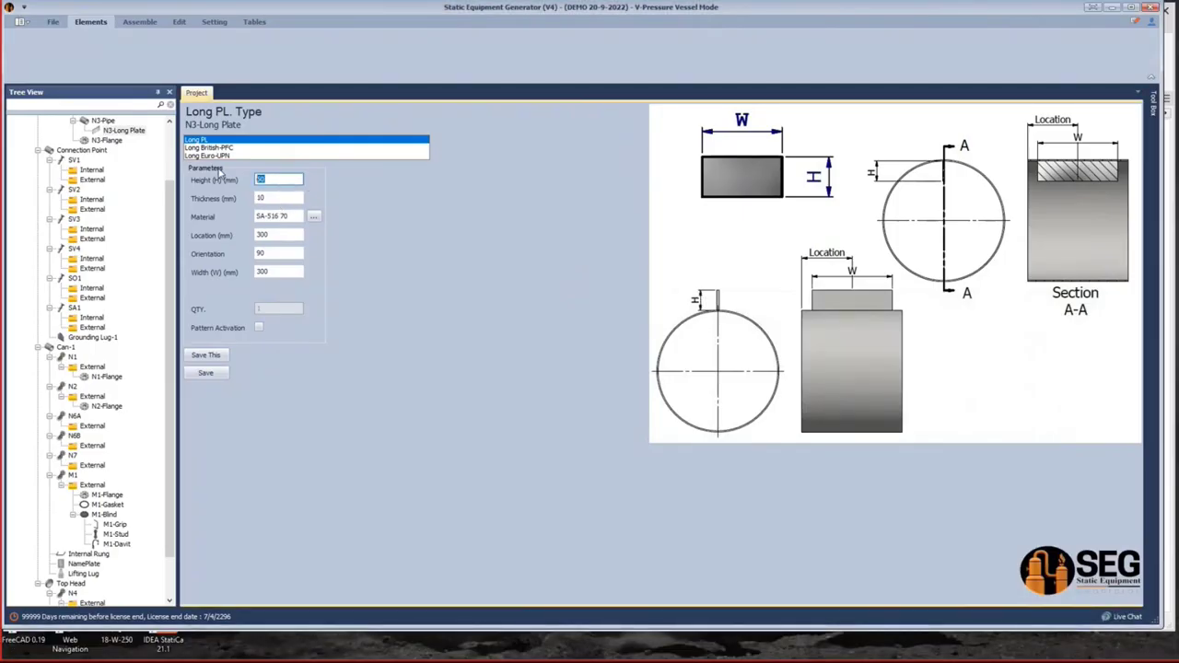
key(Tab)
text(8)
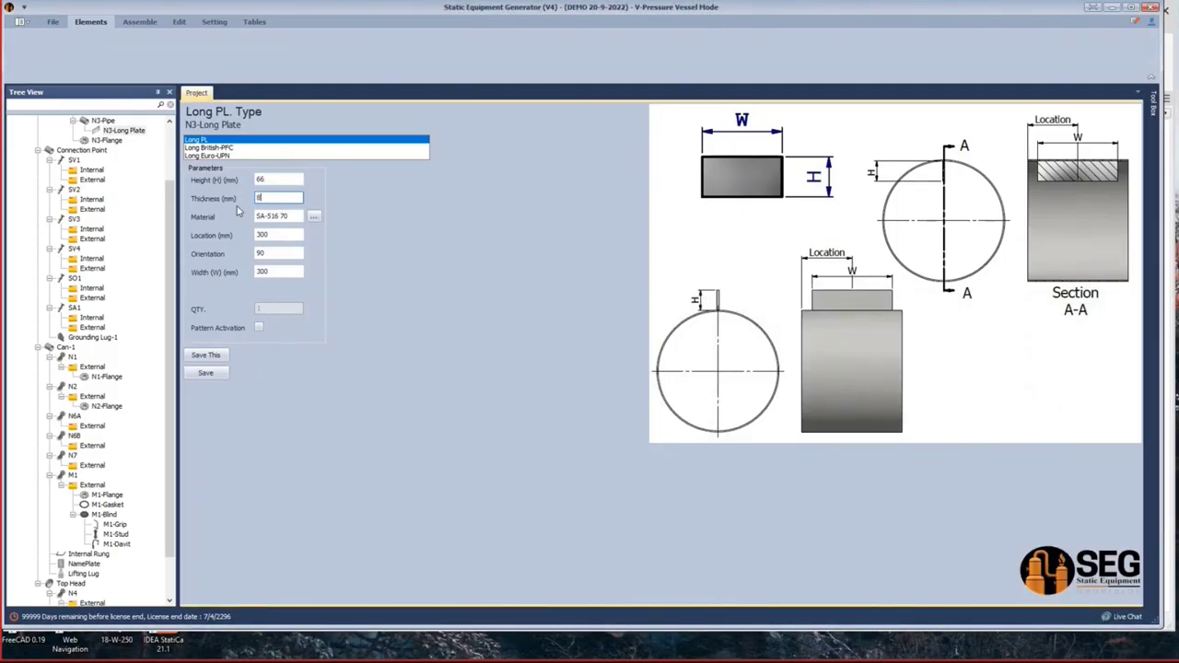
click(292, 216)
Set the N3-Long Plate's orientation to 0 and width to 50 mm, and activate its pattern.
double_click(276, 234)
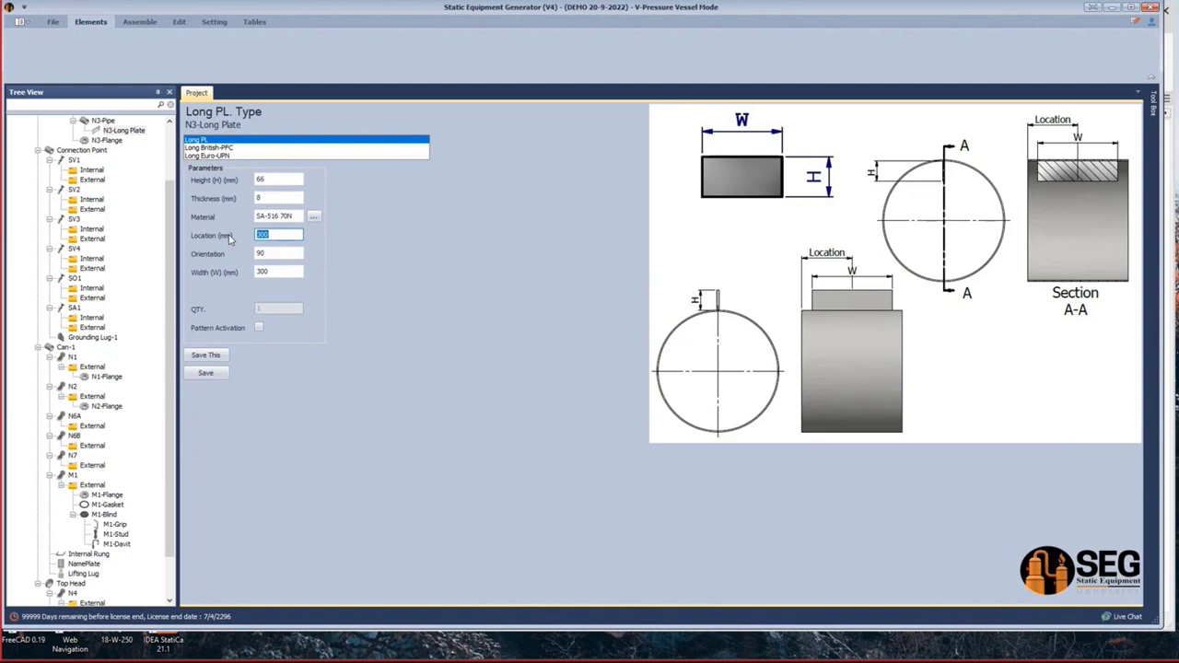
key(Tab)
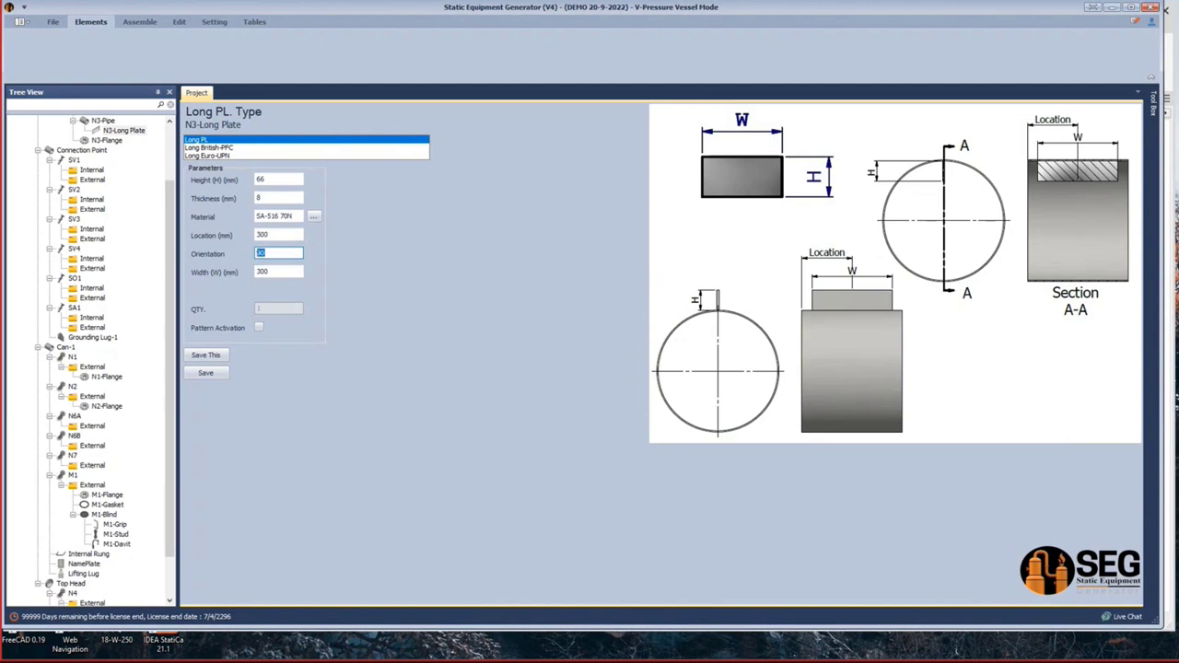
text(0)
double_click(274, 275)
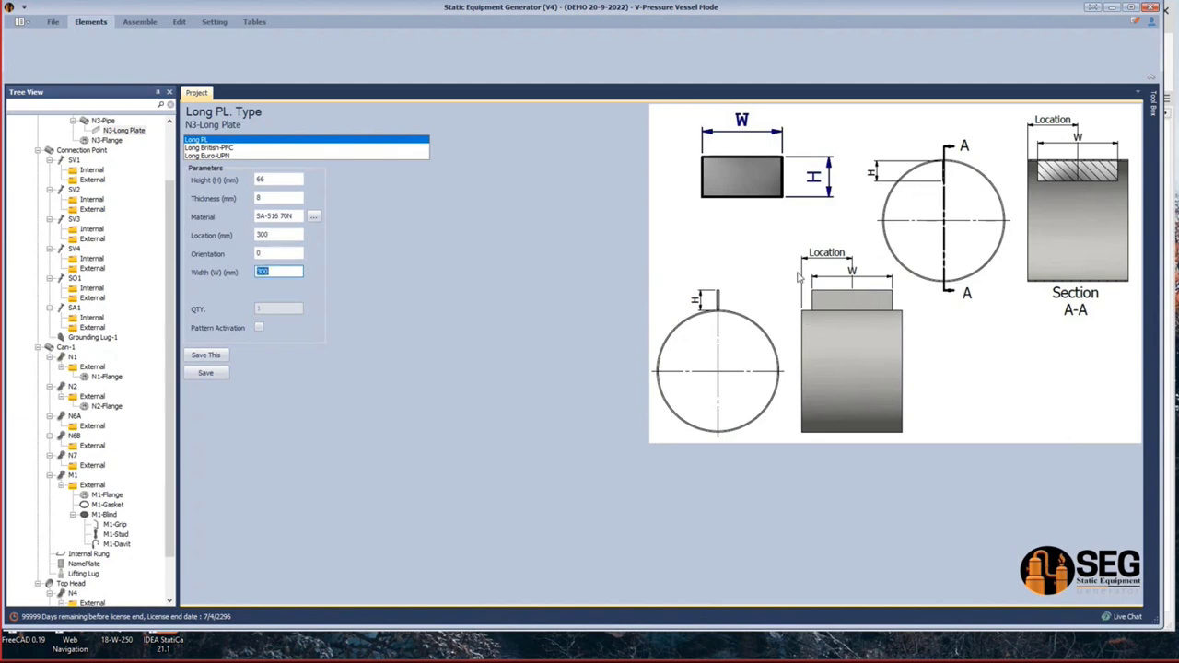
text(50)
click(260, 330)
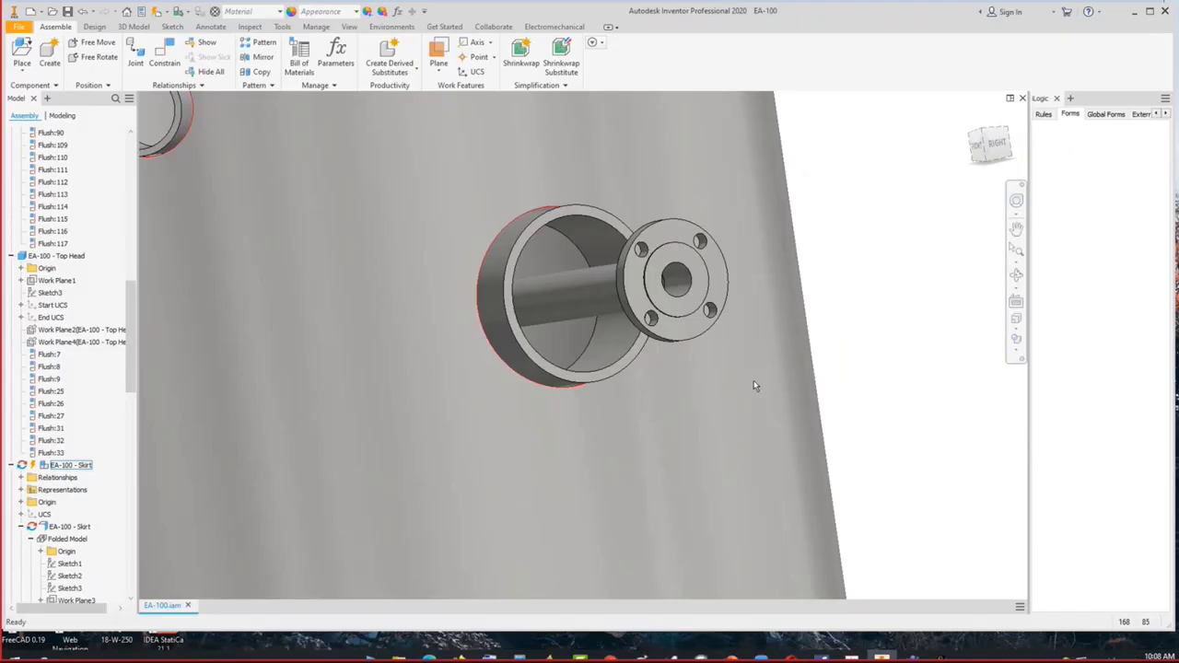
Switch to Inventor and create a new drawing file from the en-US templates.
scroll(754, 386, down, 3)
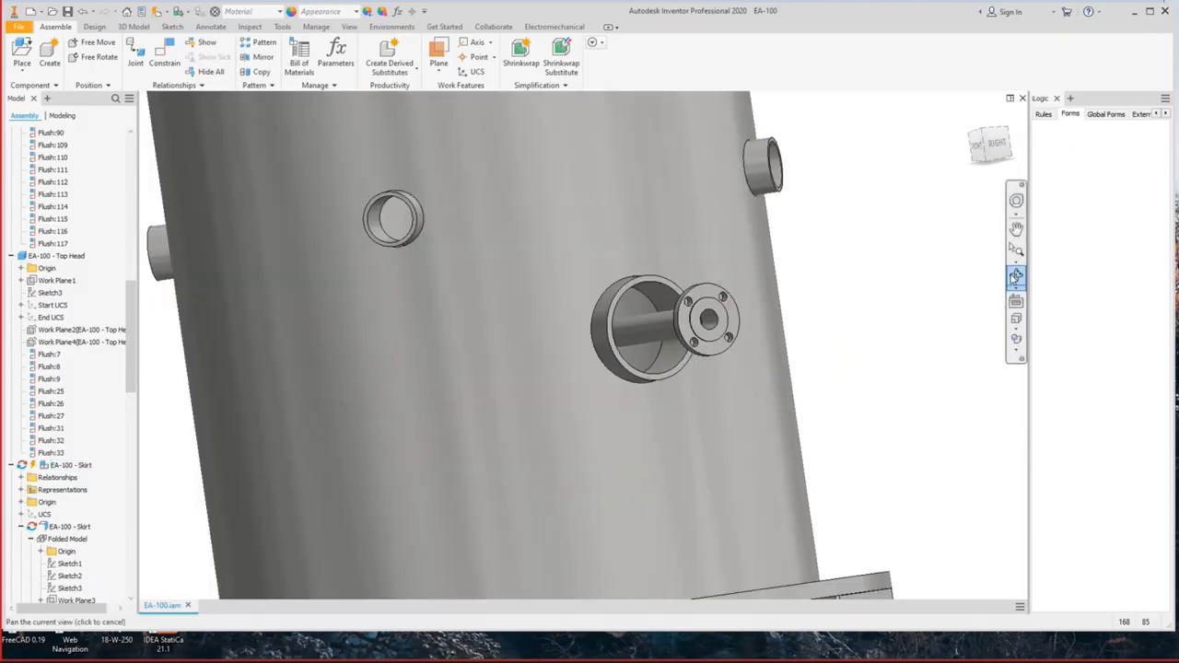
click(1016, 275)
drag(700, 332, 620, 321)
right_click(556, 276)
click(584, 268)
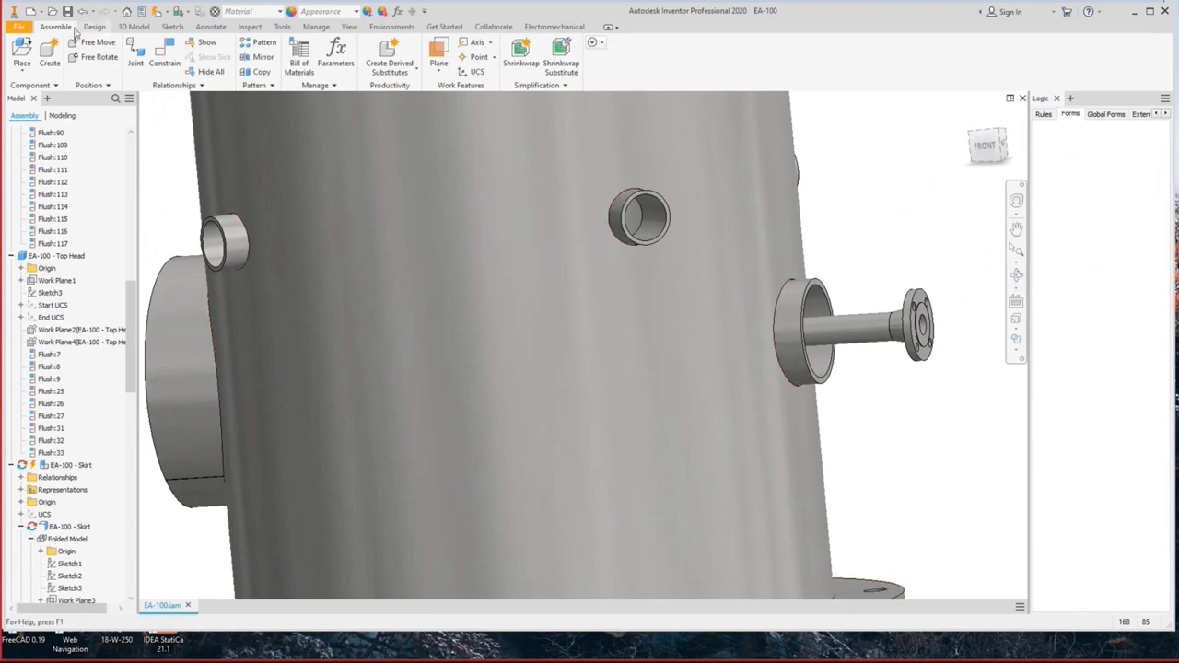
click(30, 11)
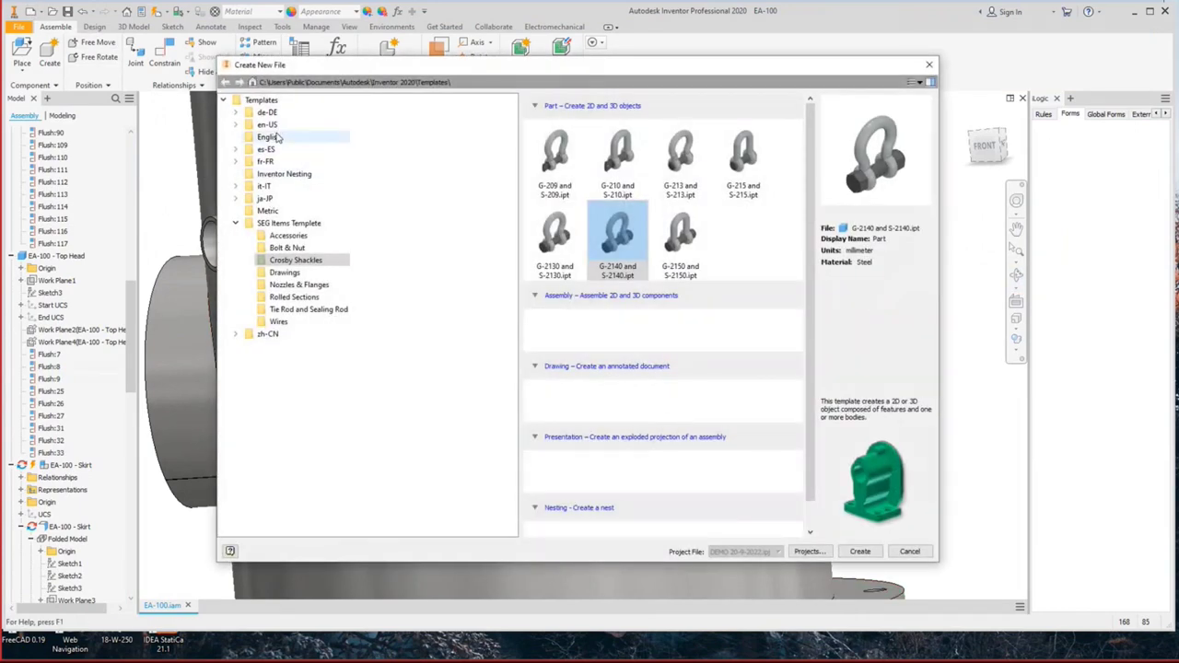
click(275, 125)
double_click(616, 347)
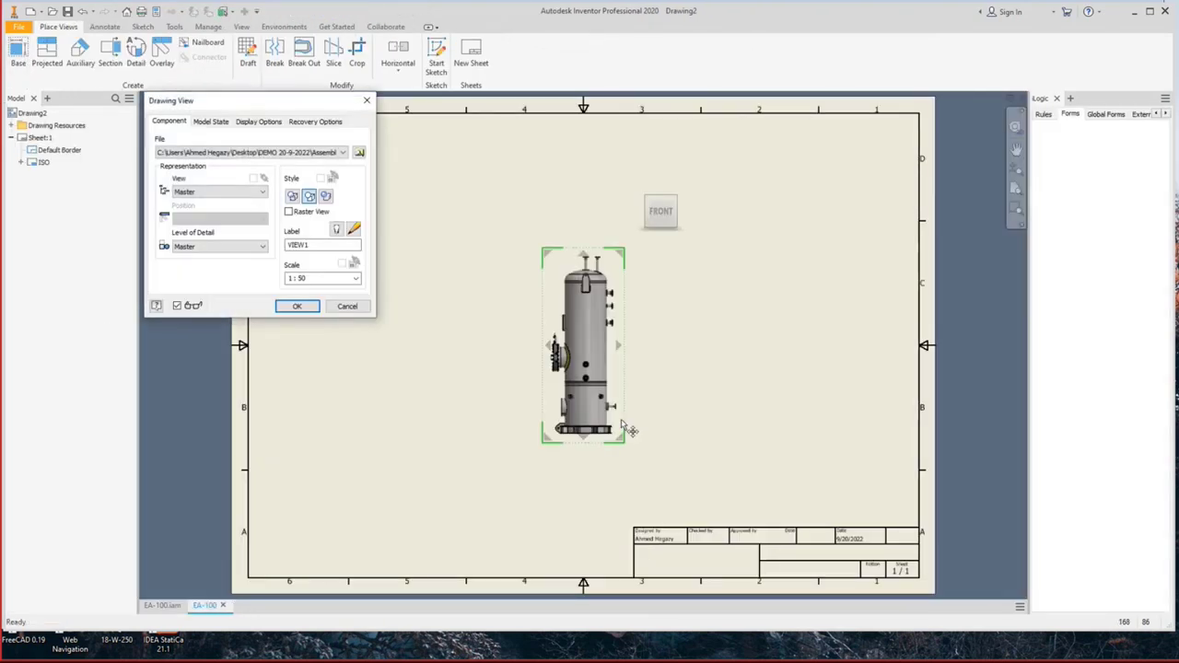
Place a front base view of the EA-100 assembly with hidden lines at scale 1:20.
double_click(311, 279)
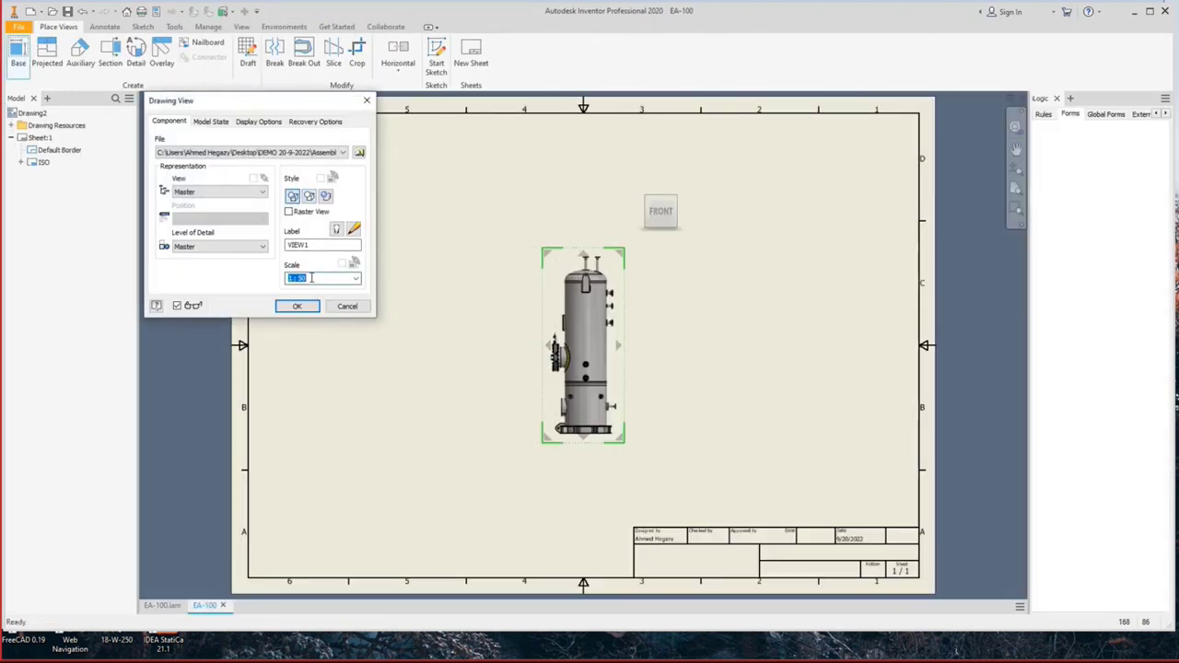
text(1:20)
key(Return)
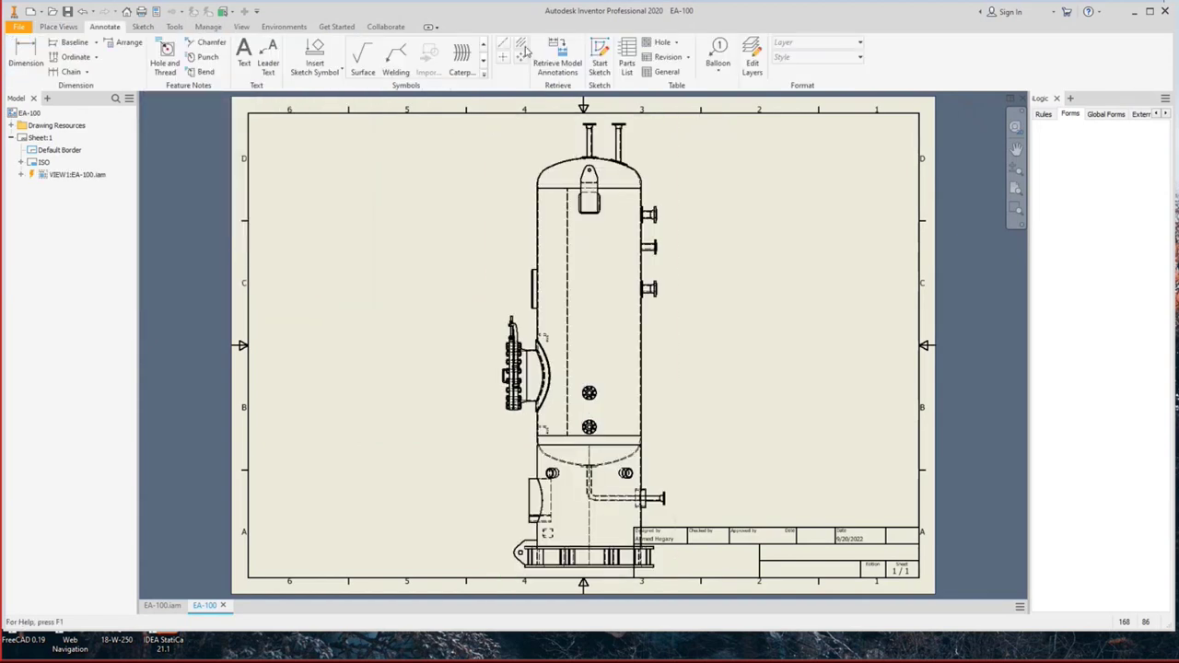
Add a centerline bisector between the vessel shell's two vertical side edges.
scroll(649, 295, up, 5)
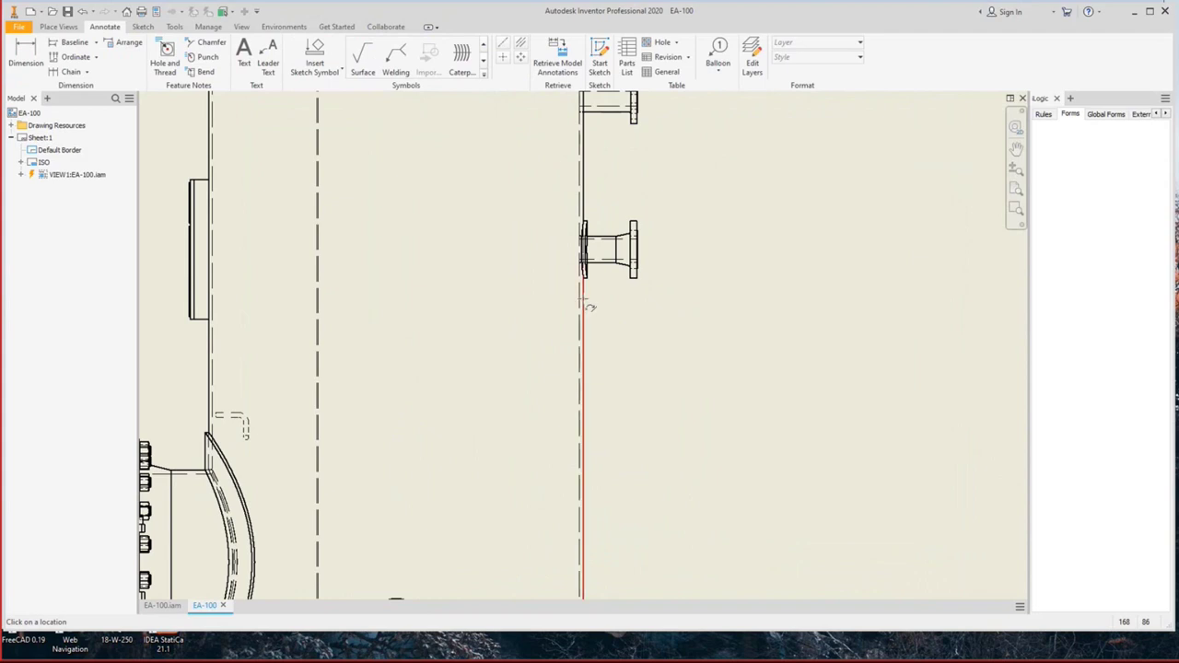
click(581, 313)
click(212, 359)
Add a centerline bisector between the two vertical end edges of the N3 skirt sleeve.
scroll(357, 352, down, 5)
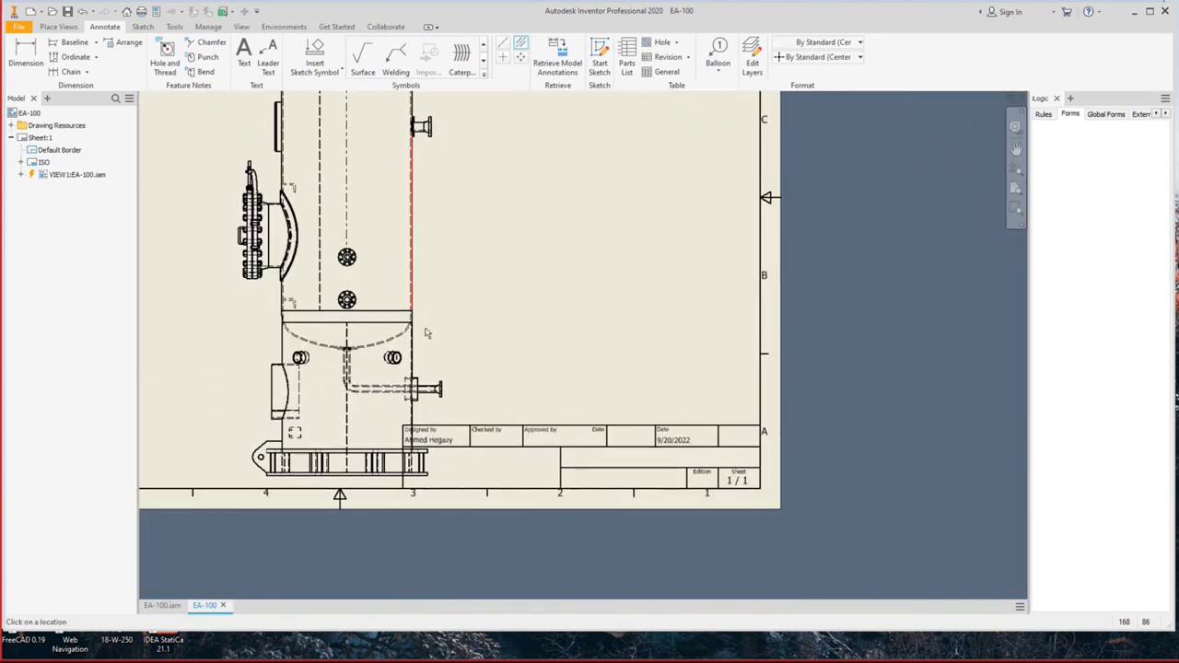
scroll(421, 390, up, 5)
middle_drag(421, 389, 559, 387)
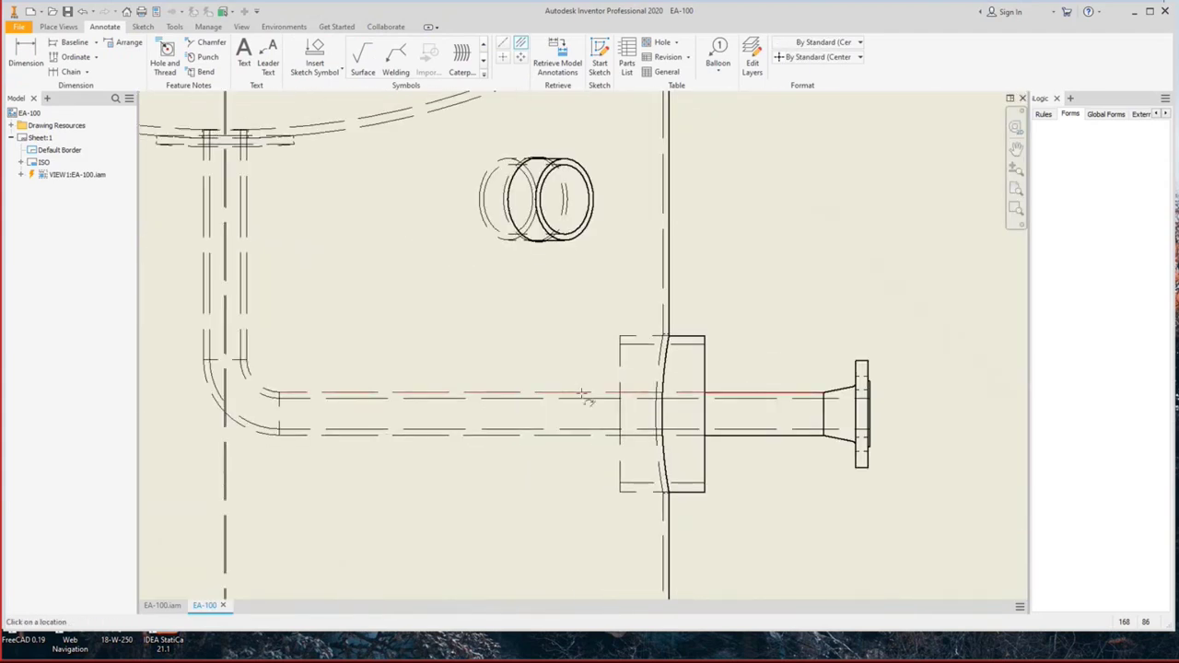
click(706, 355)
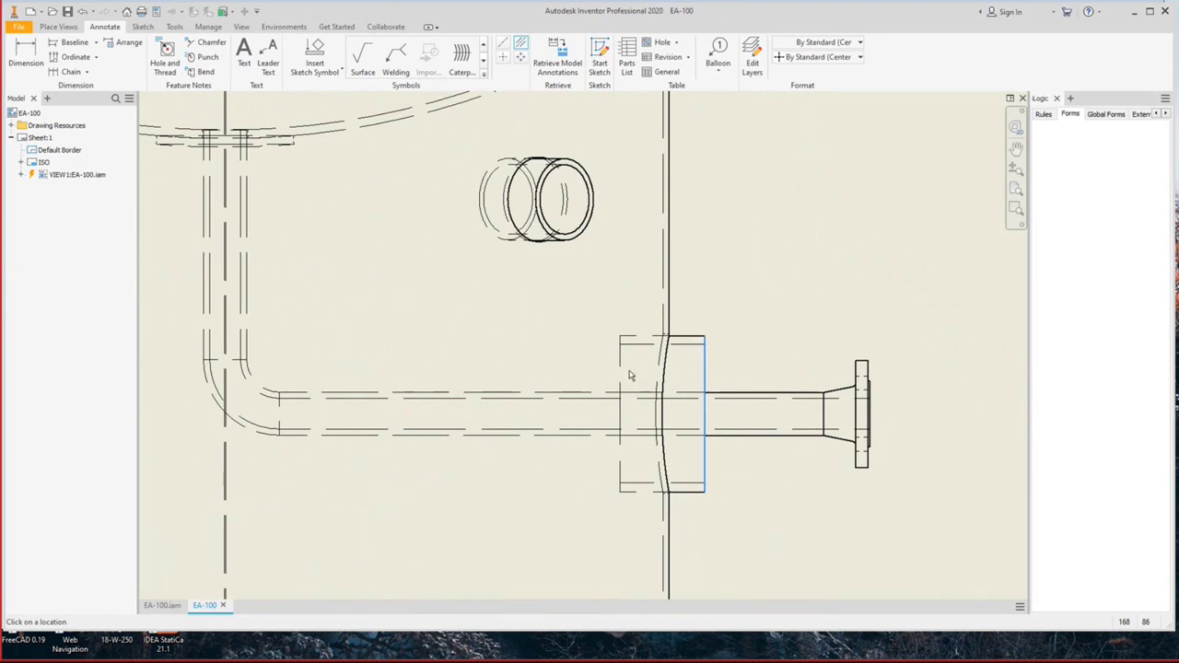
click(625, 394)
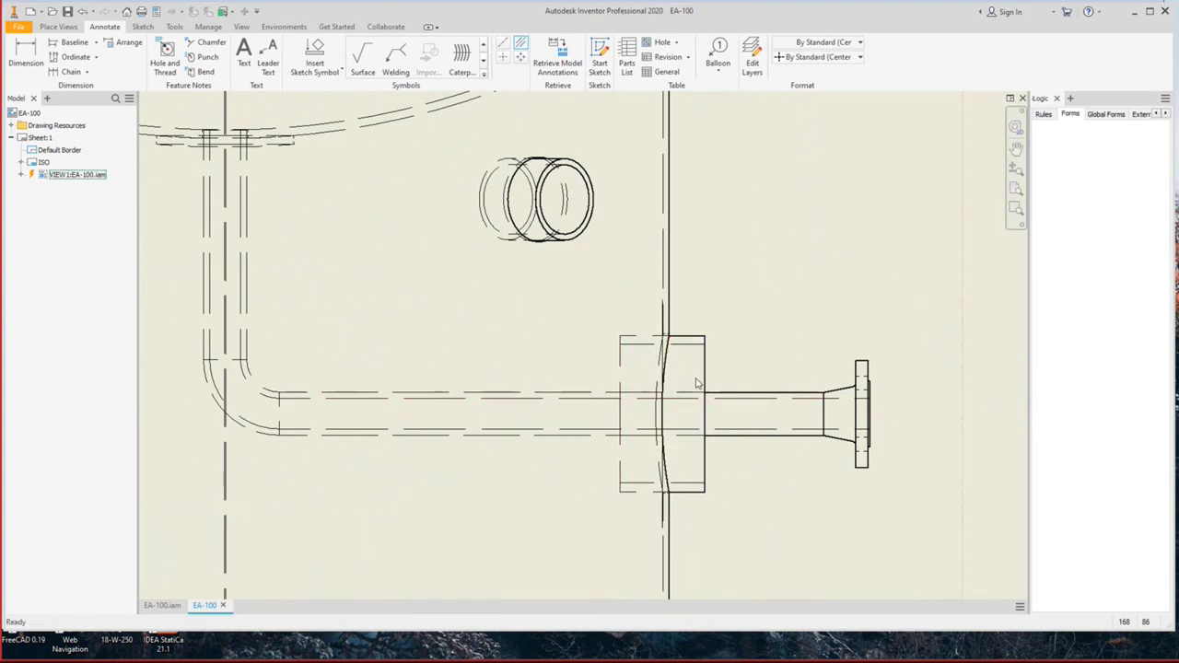
Dimension the horizontal distance from the N3 pipe's end at the elbow to the sleeve's centerline.
click(663, 369)
click(279, 408)
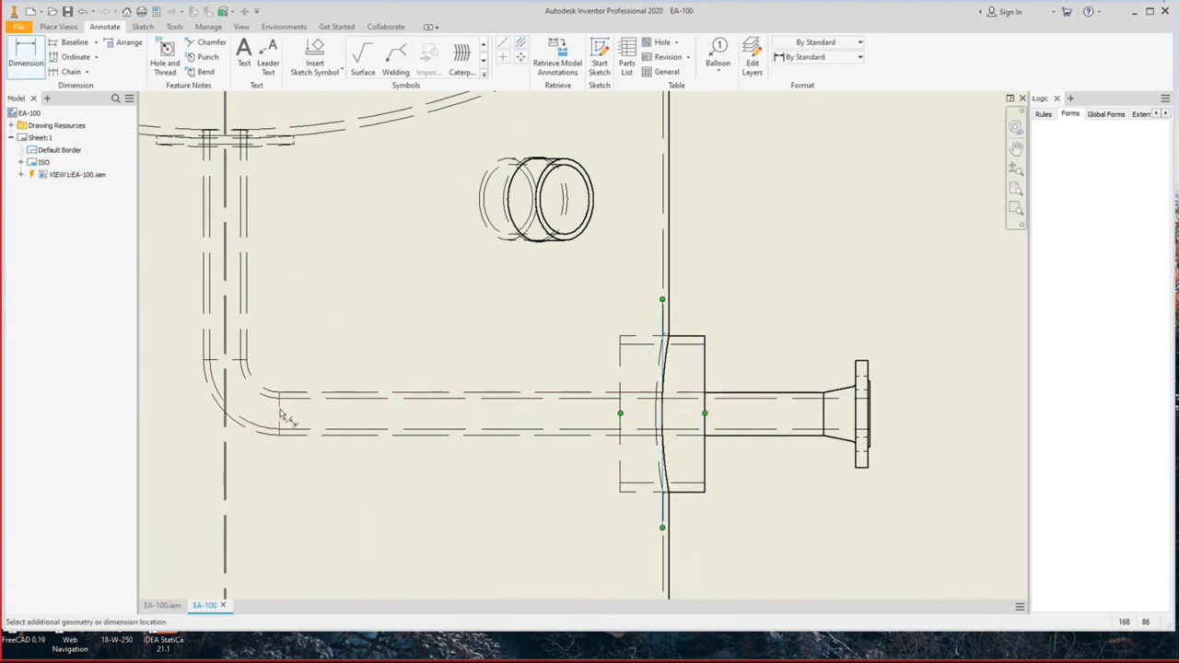
click(497, 329)
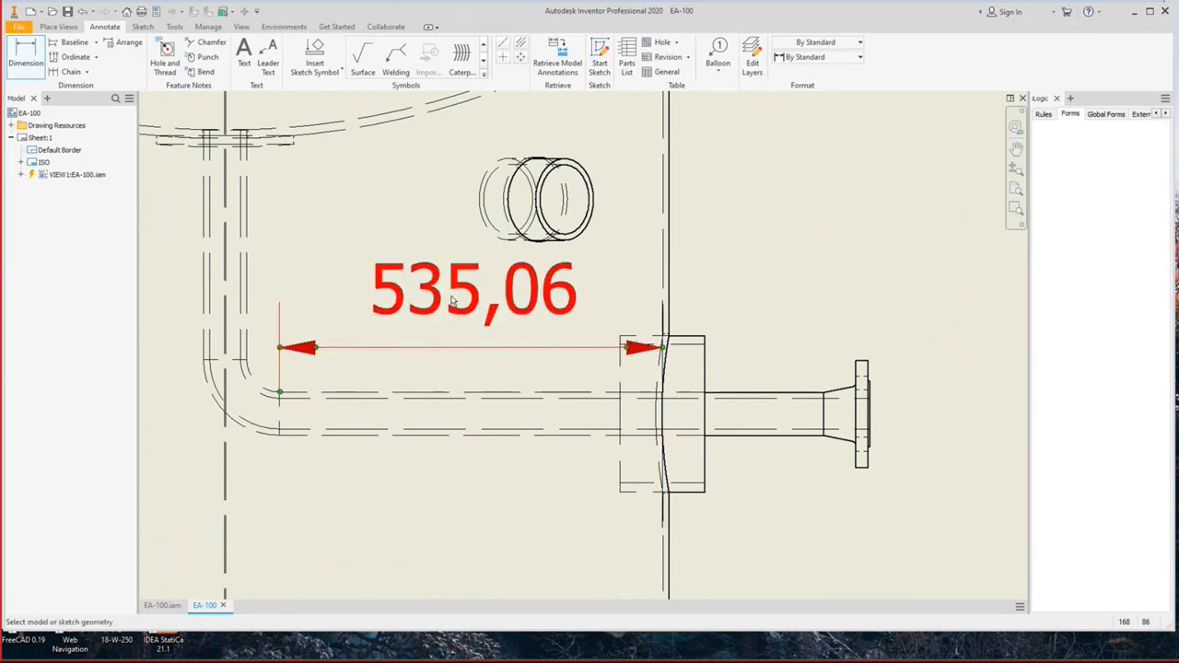
right_click(742, 263)
click(727, 313)
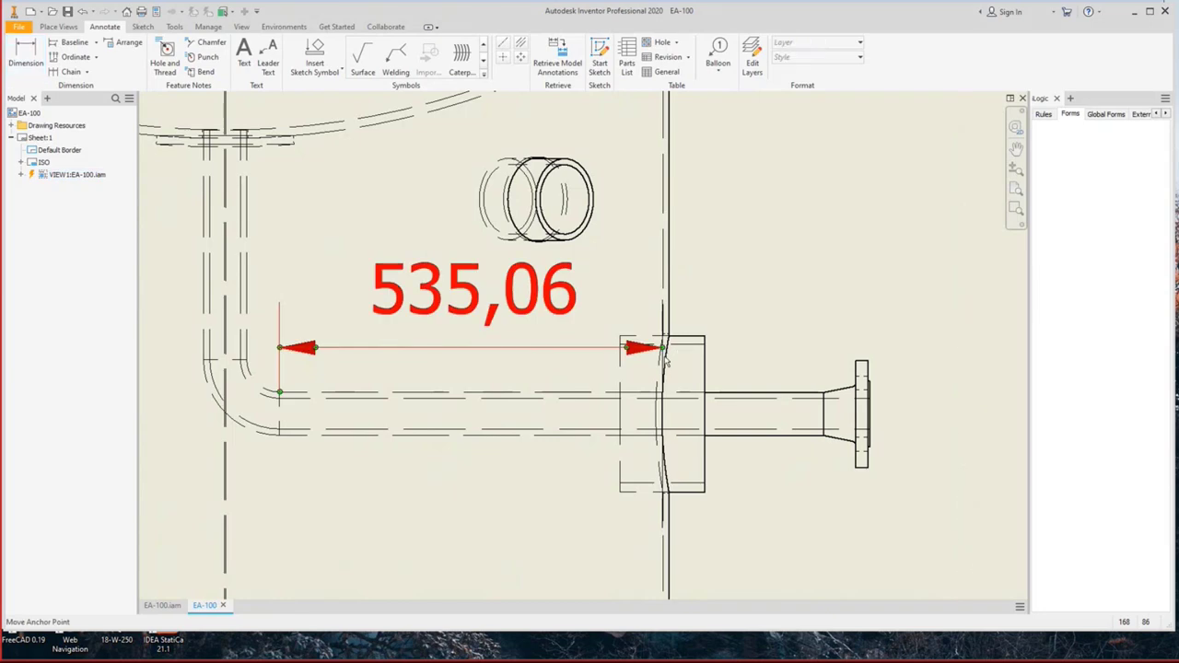
Switch to Static Equipment Generator, set the N3-Long Plate's location to 525 mm, save it and regenerate the assembly.
click(941, 649)
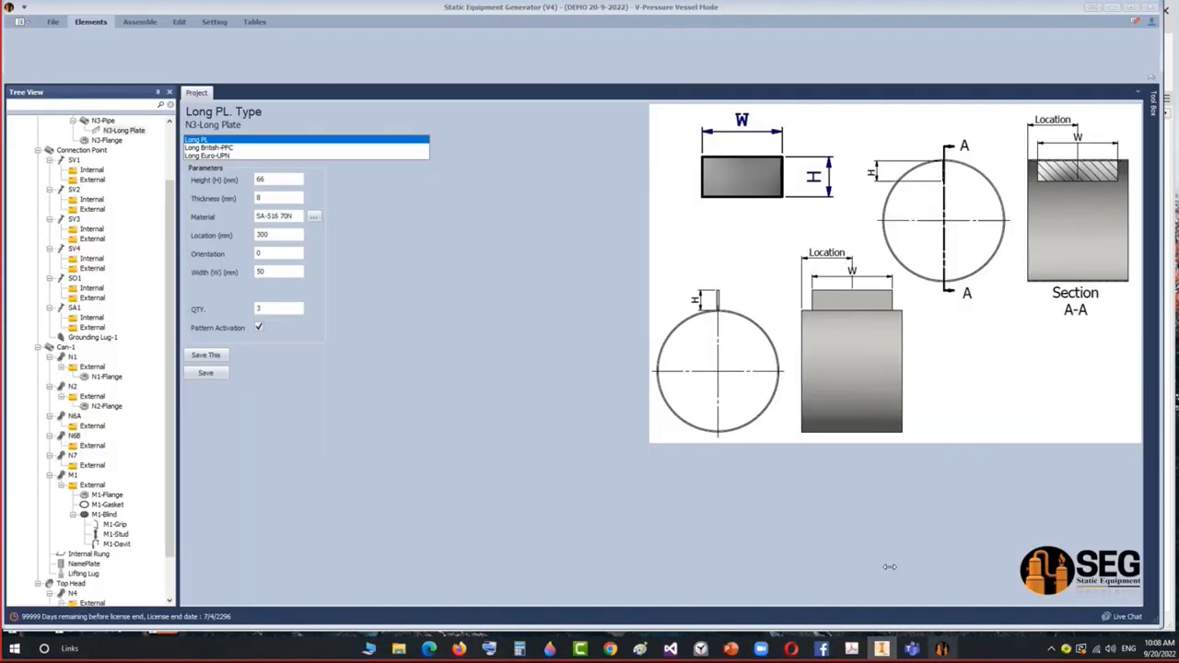
double_click(269, 236)
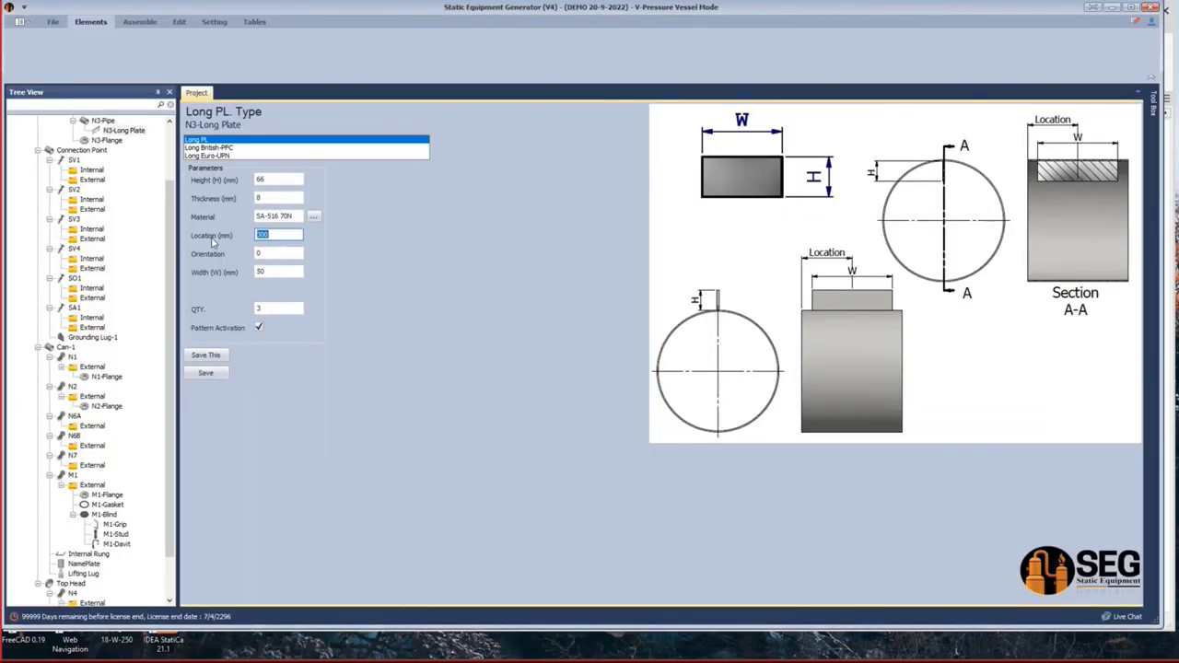
mouse_move(1011, 655)
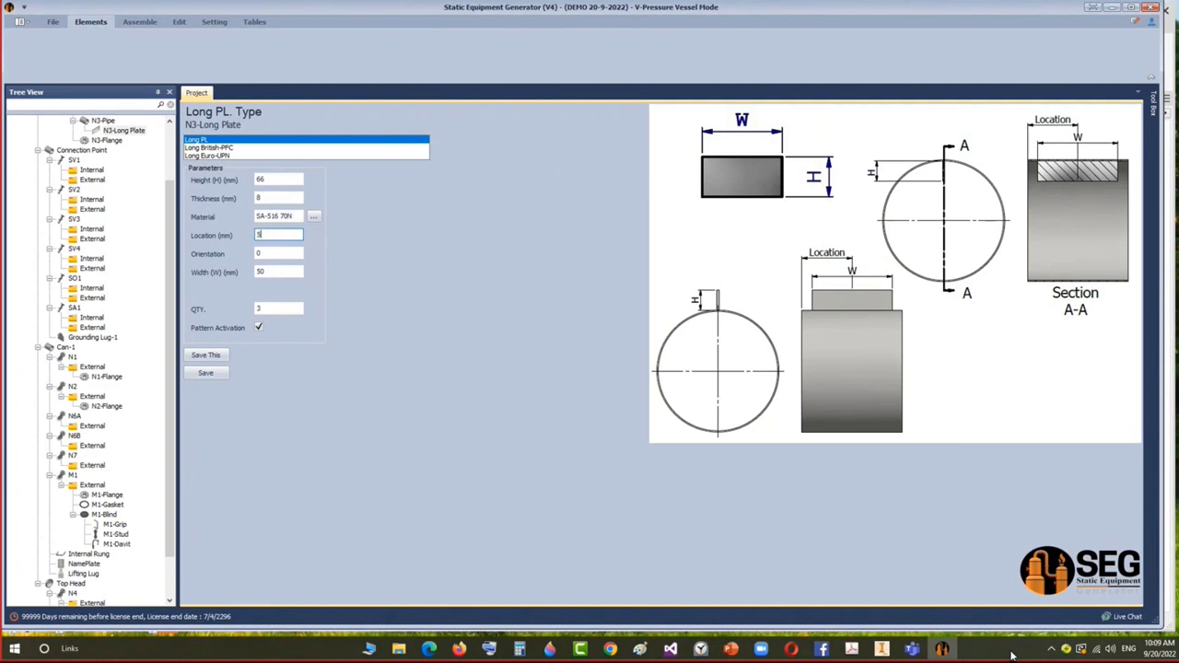
text(525)
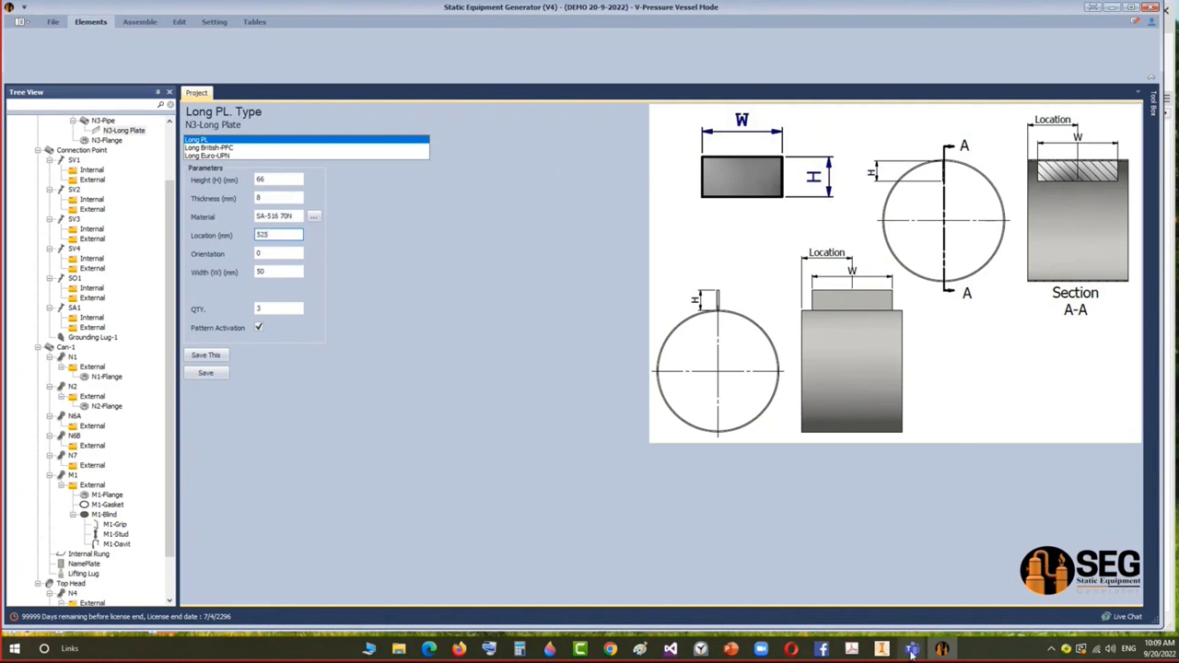
click(215, 374)
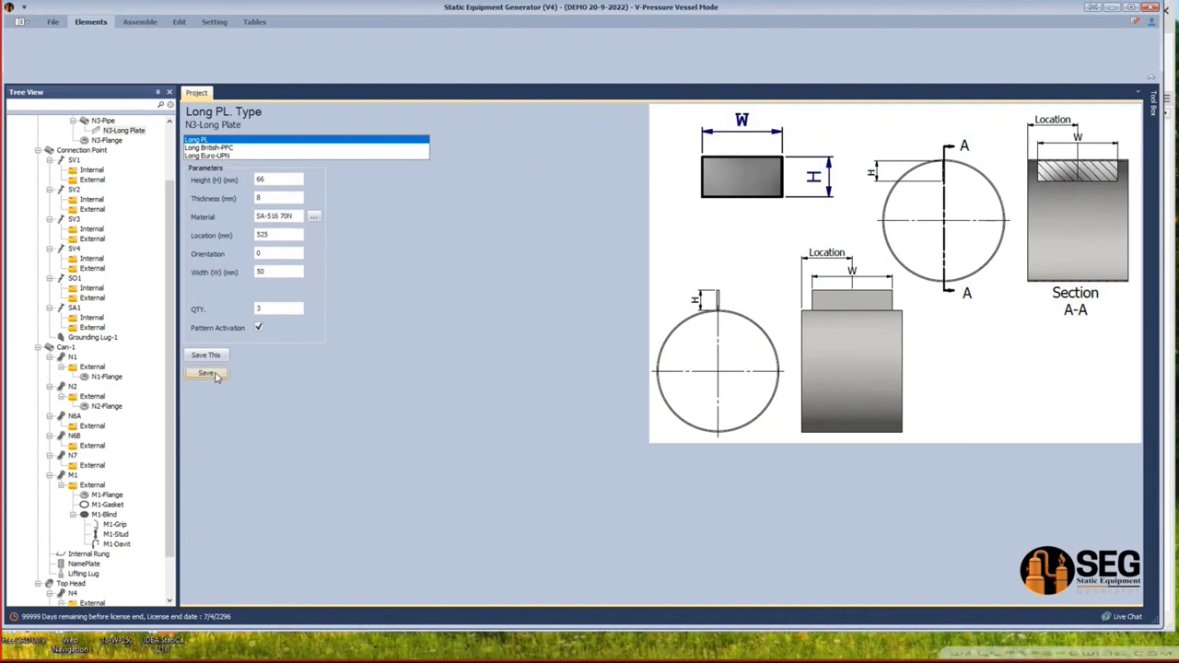
click(139, 21)
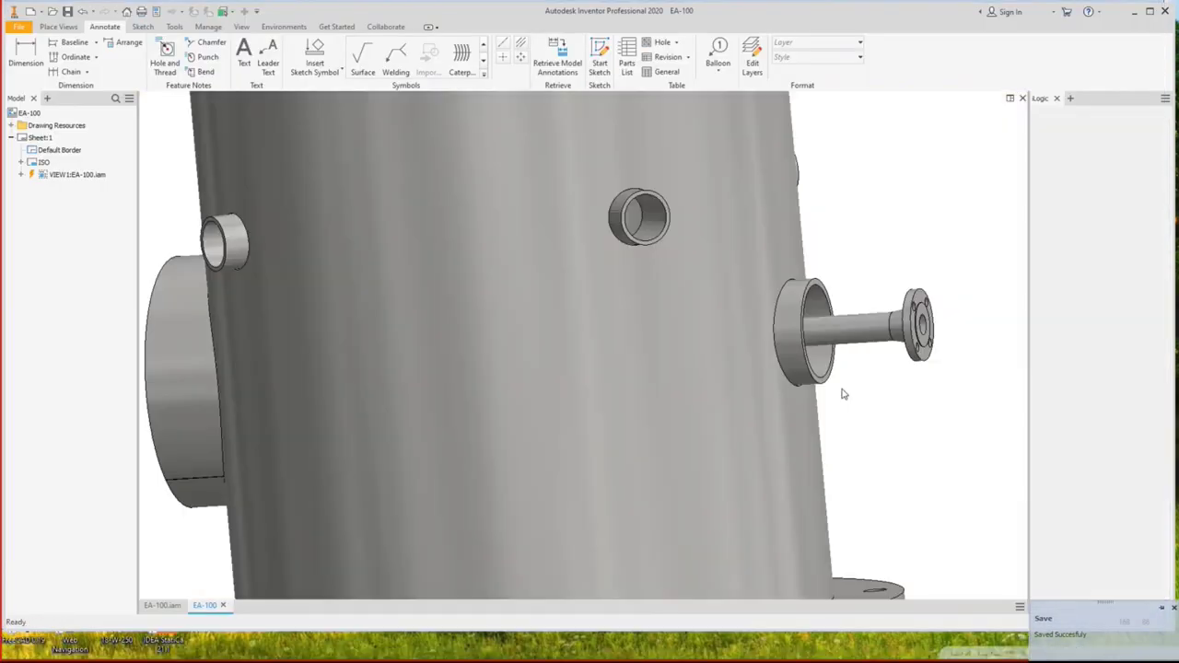
Examine the stiffener plates inside the N3 skirt sleeve in Inventor's EA-100 assembly model.
key(ctrl+Tab)
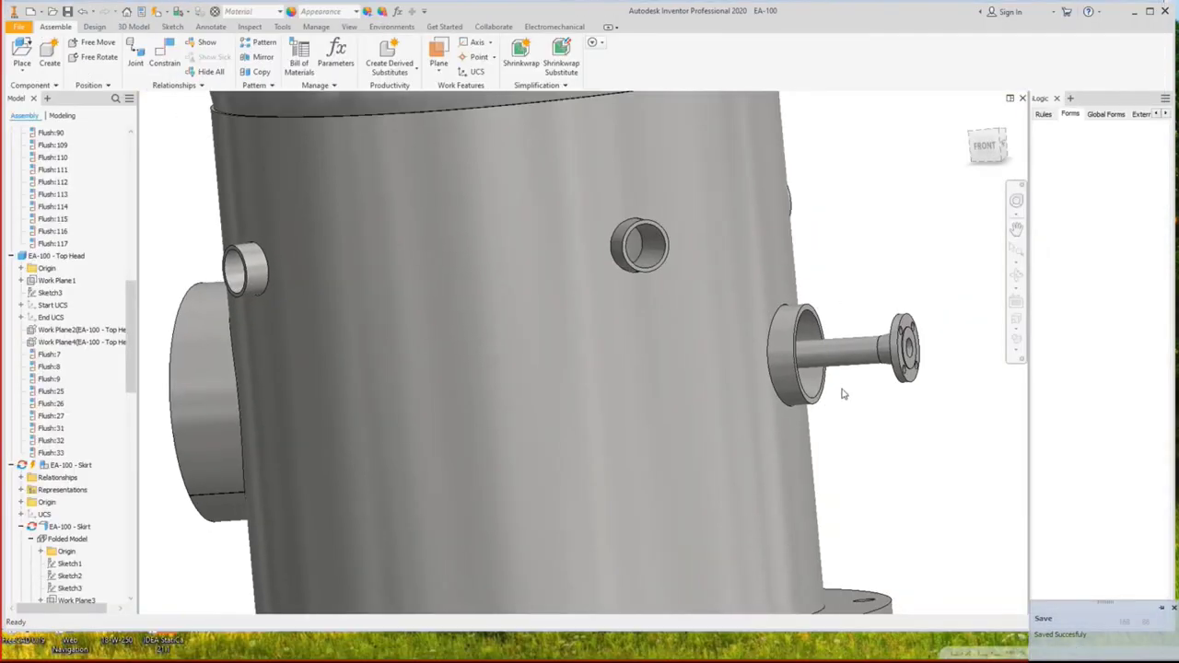
key(F6)
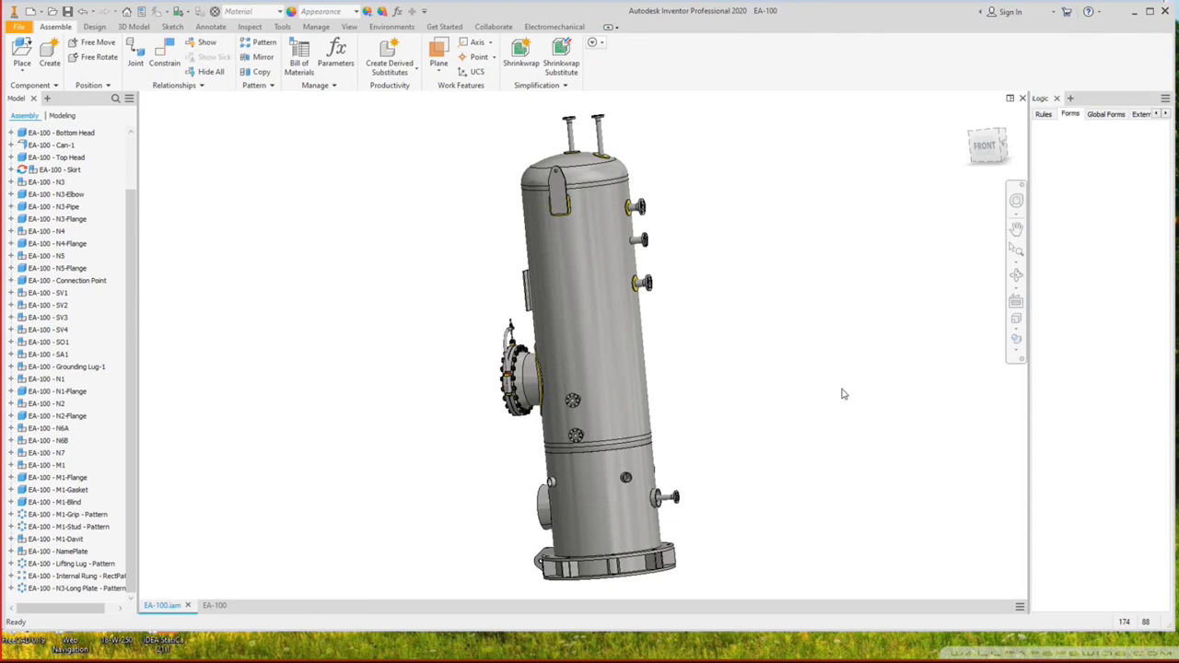
scroll(706, 544, up, 5)
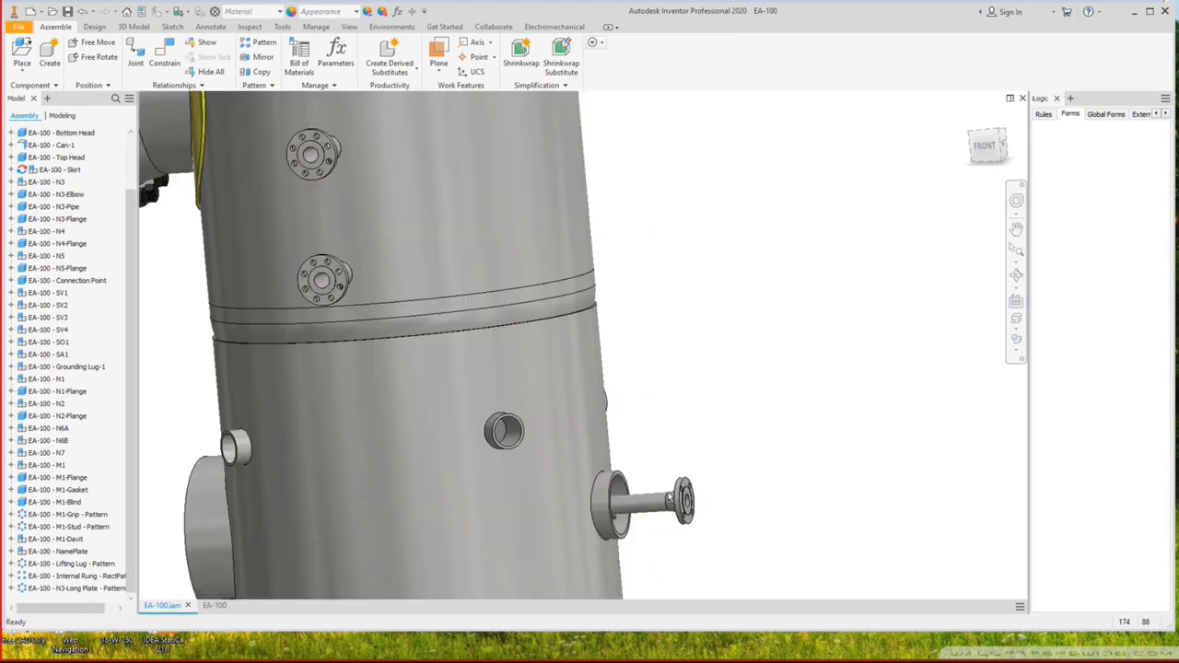
click(1016, 275)
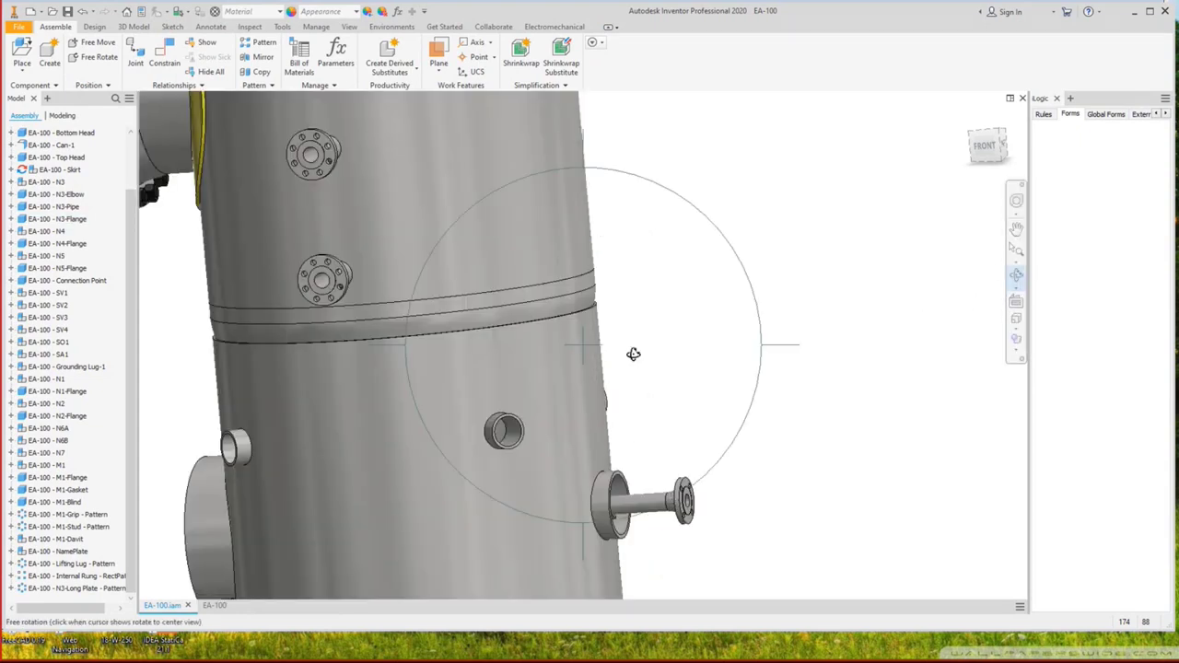
drag(632, 350, 452, 414)
scroll(545, 366, up, 3)
scroll(529, 378, up, 3)
scroll(532, 382, down, 3)
key(Escape)
In the EA-100 drawing, add a centerline bisector between the stiffener plate's two vertical edges inside the sleeve.
click(221, 608)
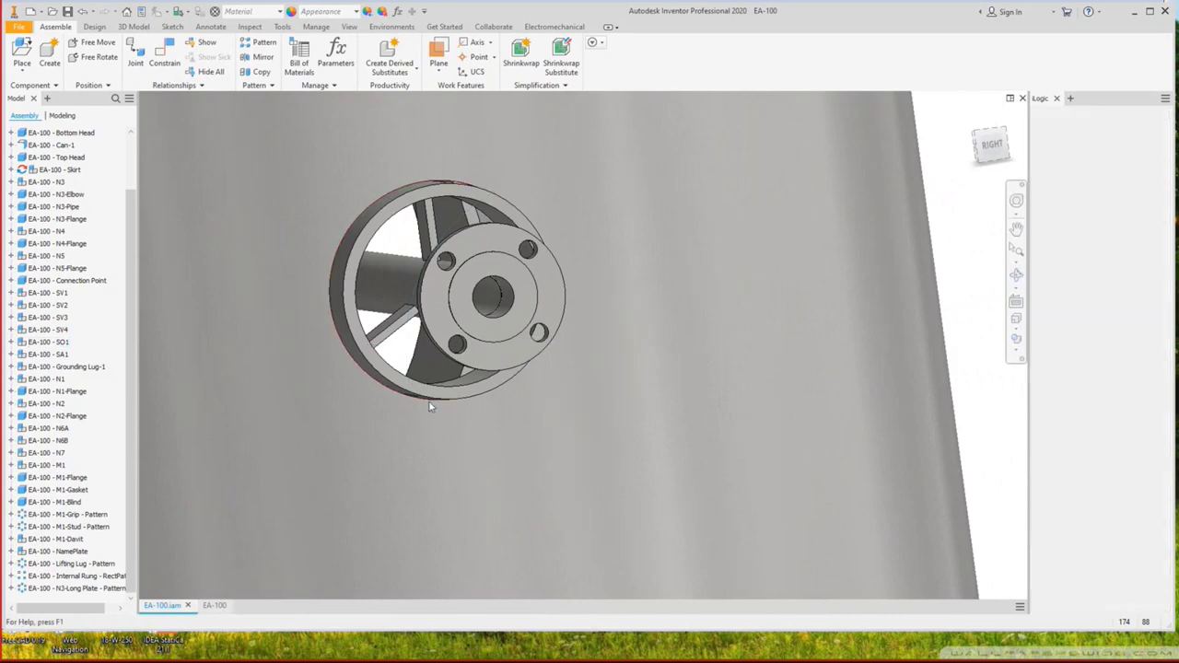
scroll(469, 468, up, 5)
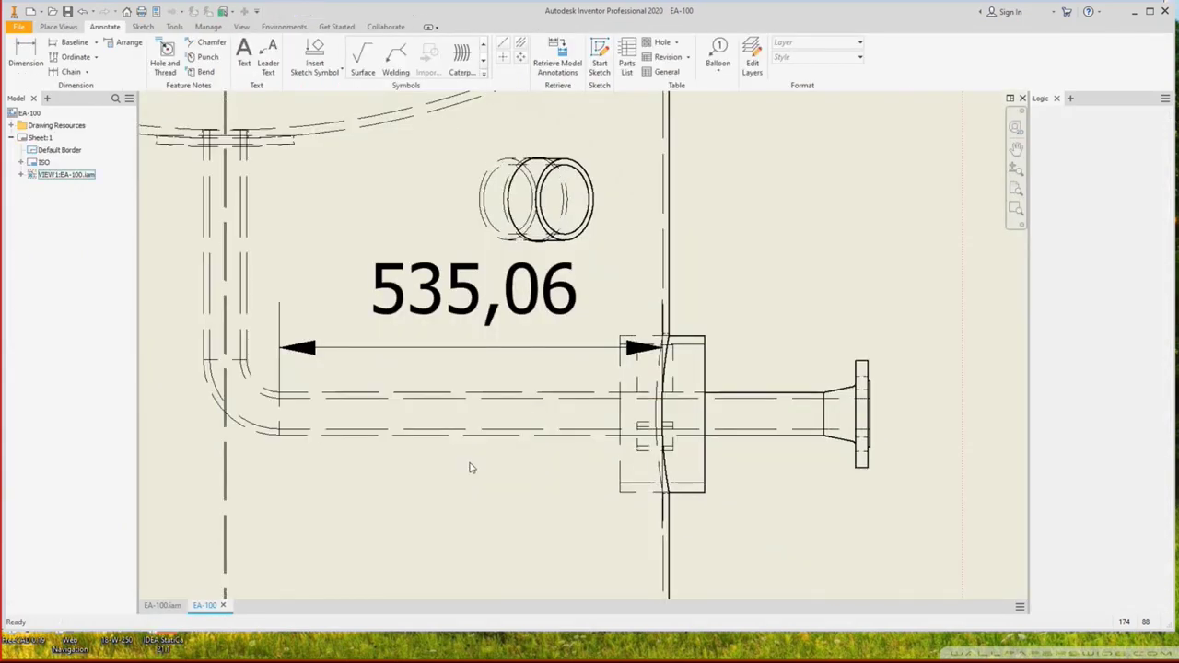
middle_drag(692, 423, 772, 423)
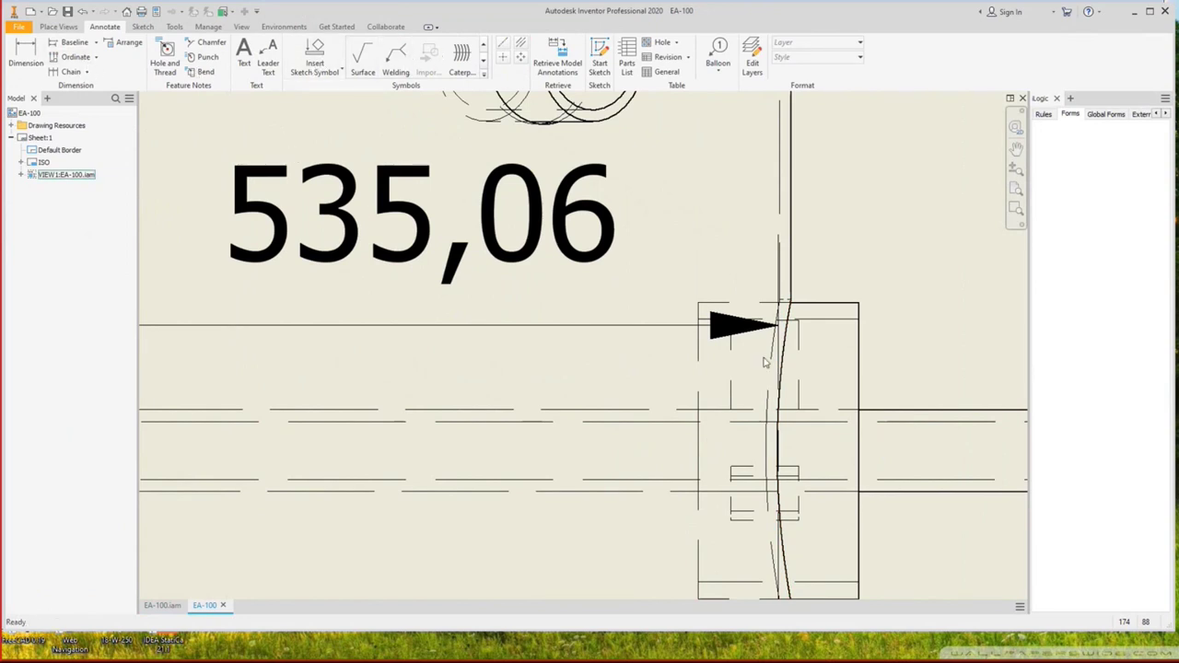
key(Return)
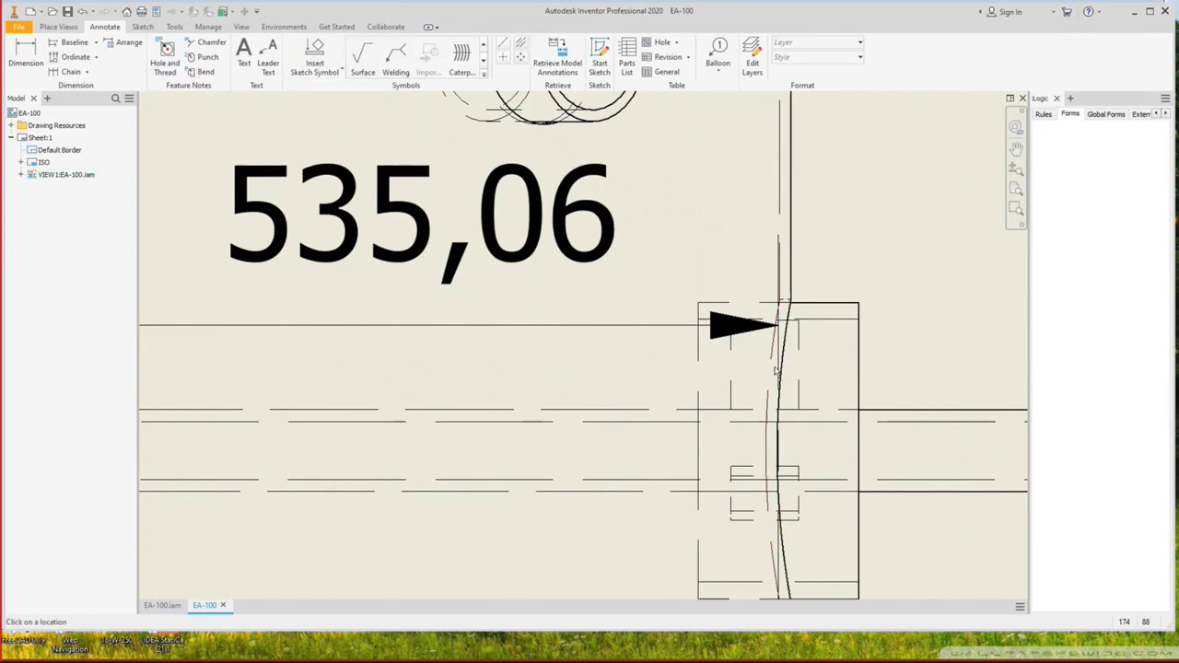
key(Escape)
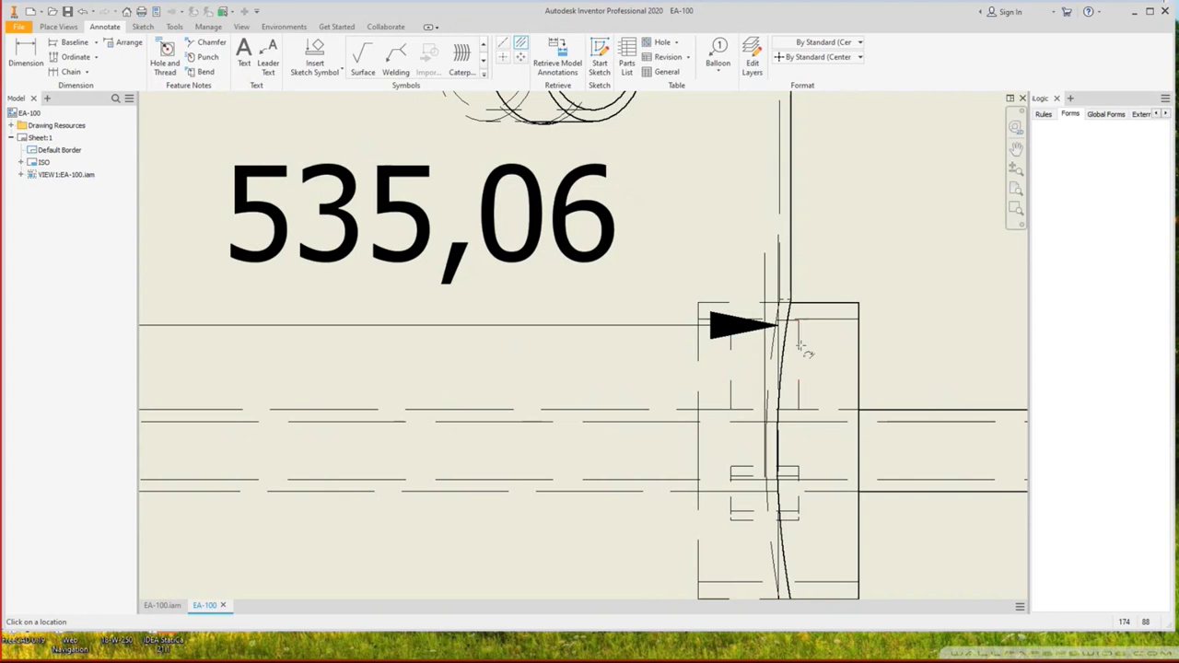
Dimension the horizontal offset between the stiffener plate's centerline and the N3 sleeve's centerline.
click(26, 54)
click(765, 268)
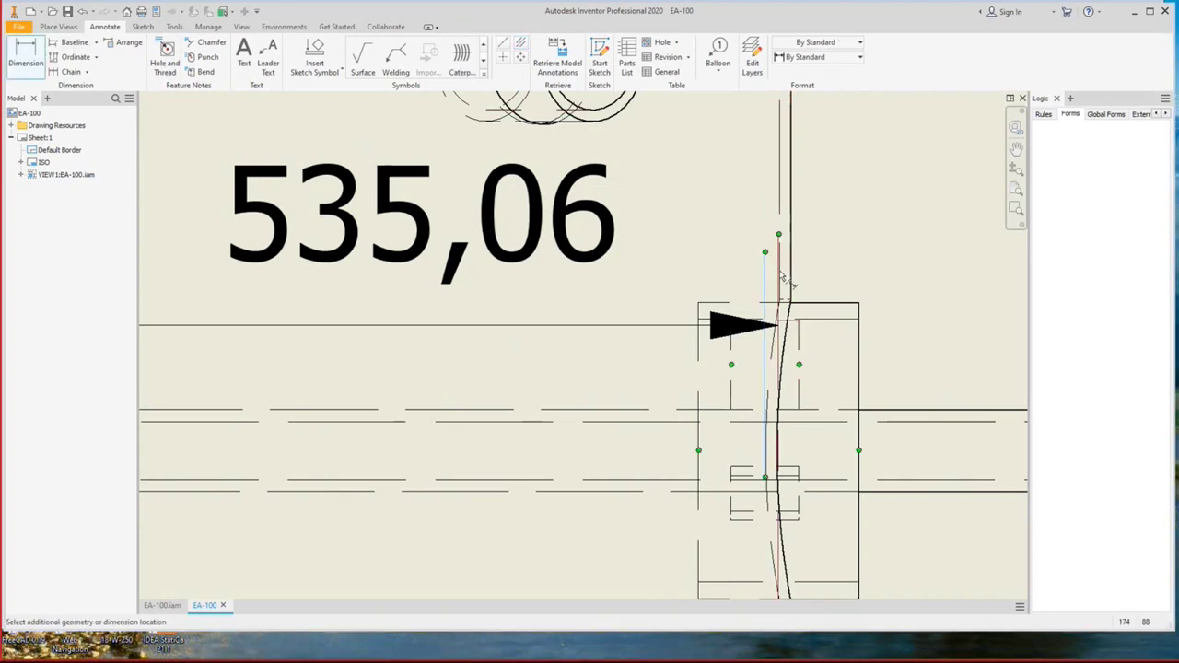
click(780, 267)
click(757, 210)
scroll(758, 223, down, 2)
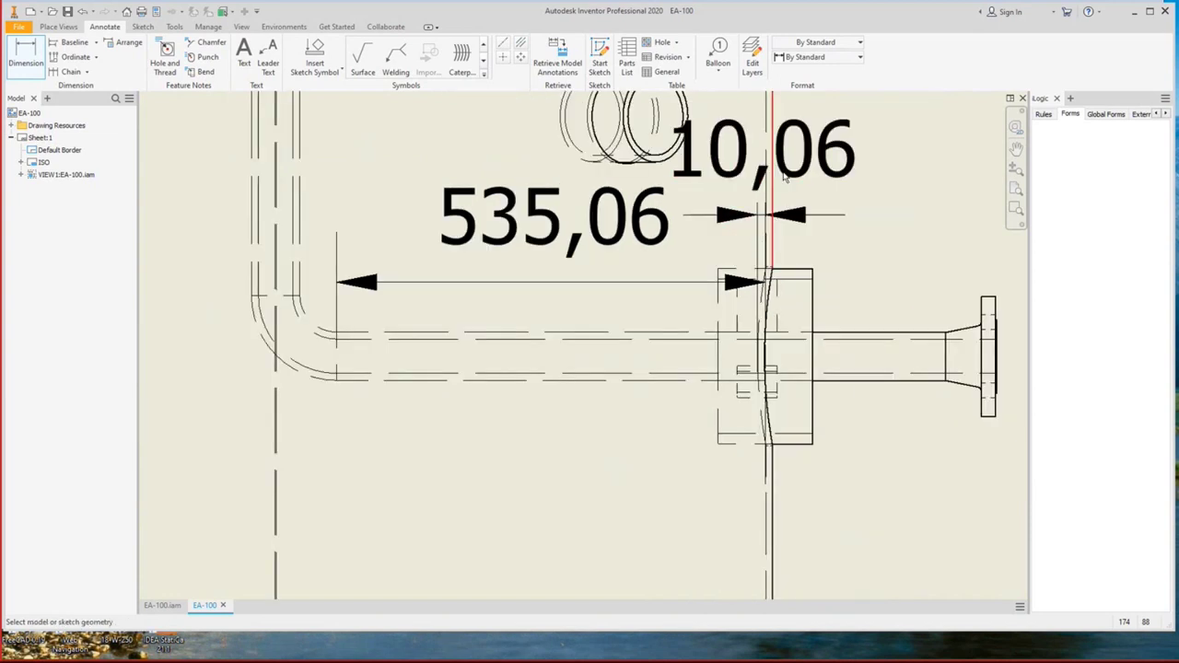
right_click(737, 227)
click(760, 245)
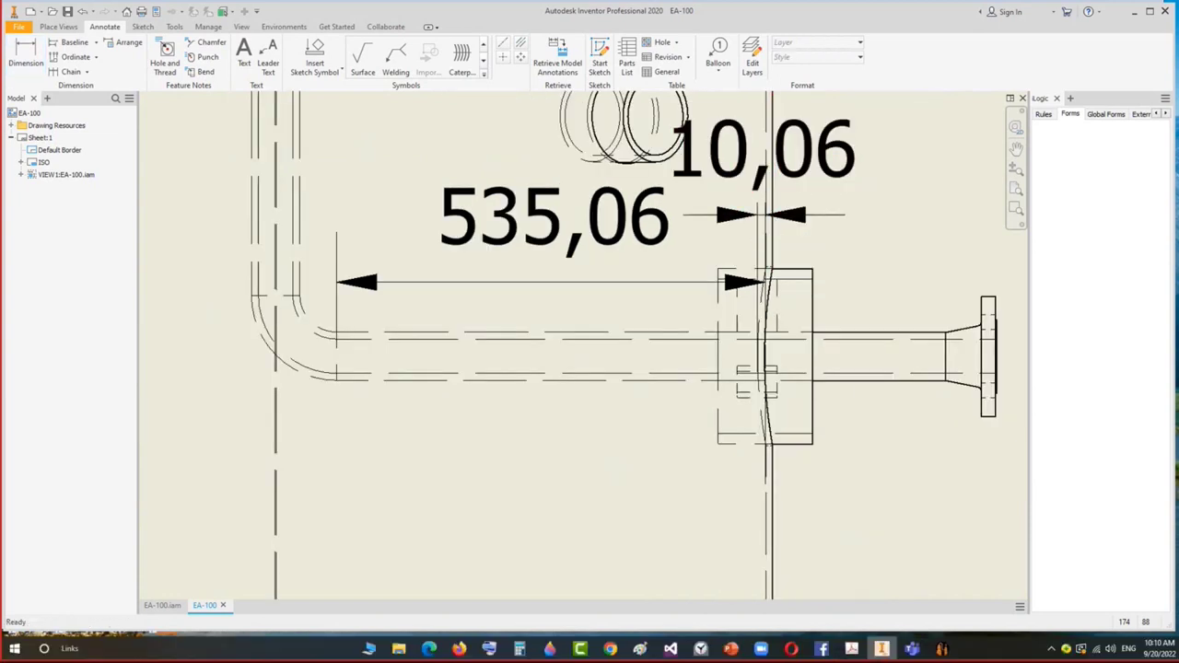
Switch to Static Equipment Generator, set the N3-Long Plate's location to 535 mm and save it.
click(941, 649)
click(261, 236)
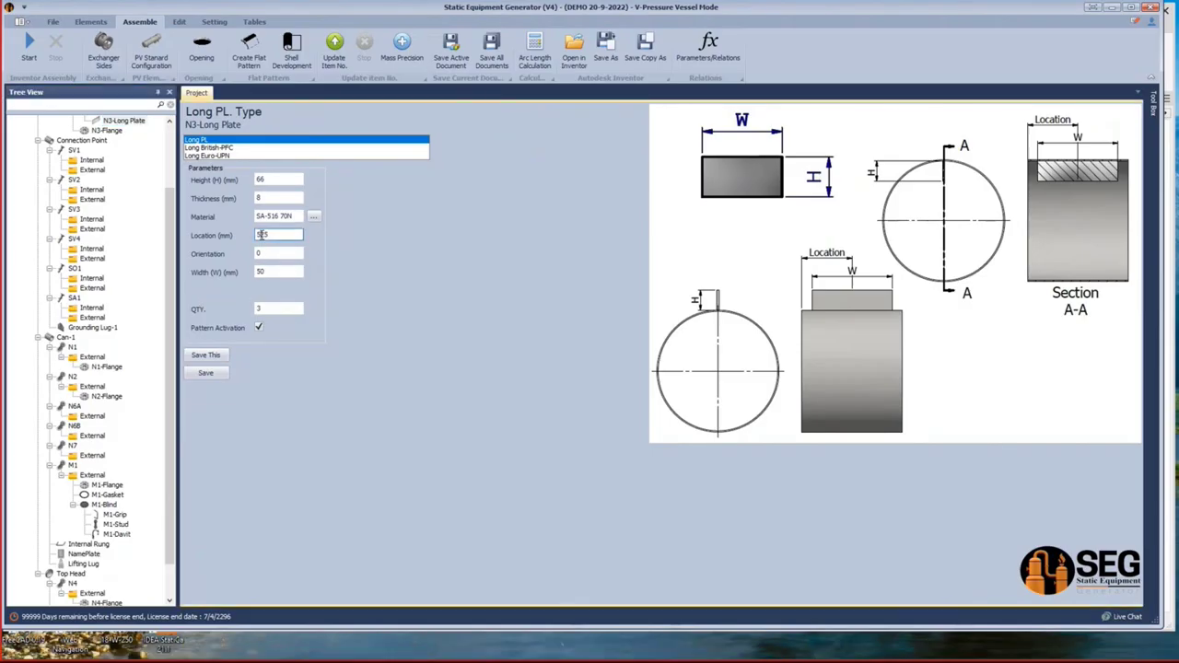
click(206, 374)
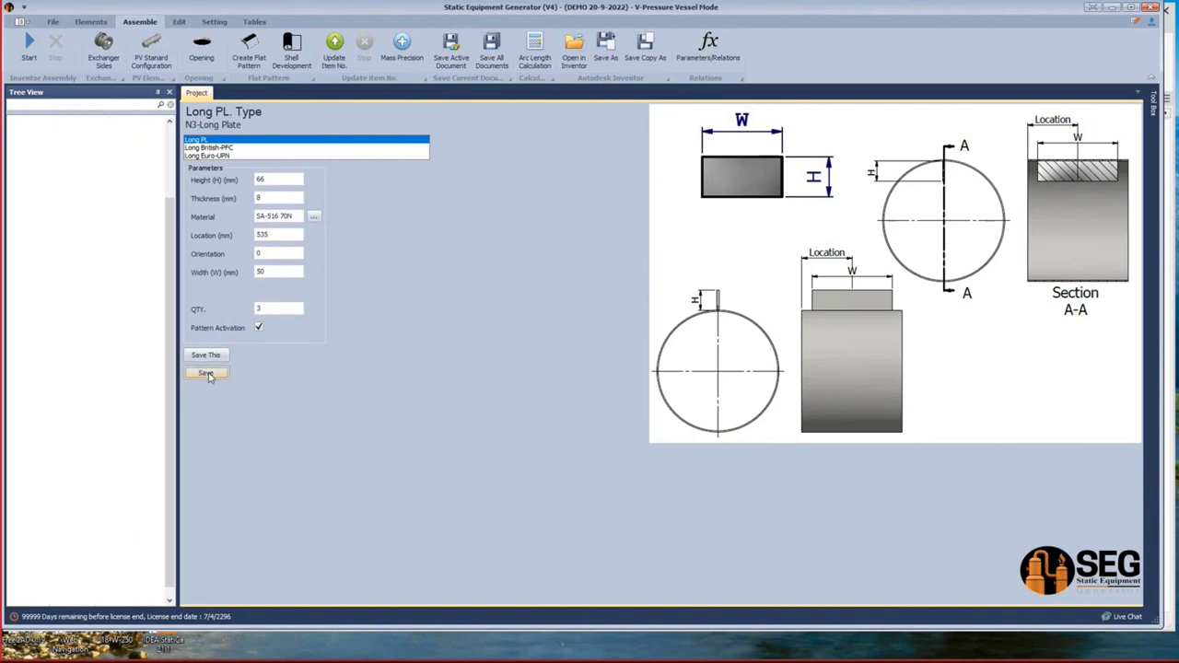
Switch to the Vertical Vessel PDF in Adobe Acrobat and examine the nozzle N3, hinge pin and skirt access opening details on page 3.
mouse_move(889, 656)
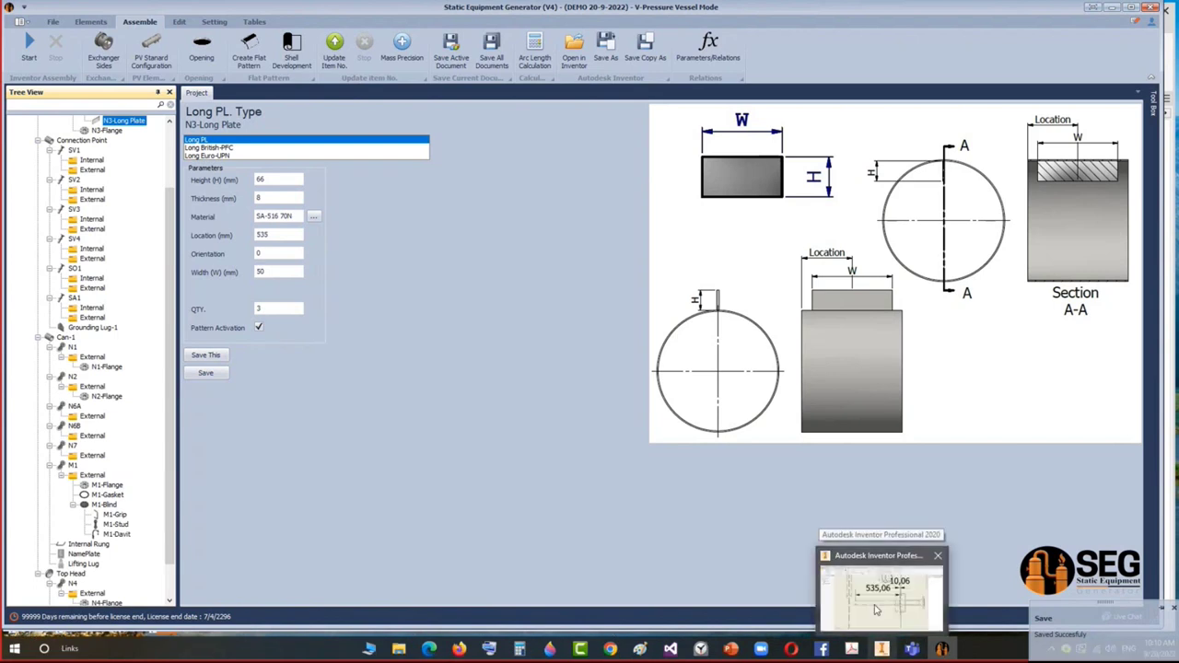
click(852, 648)
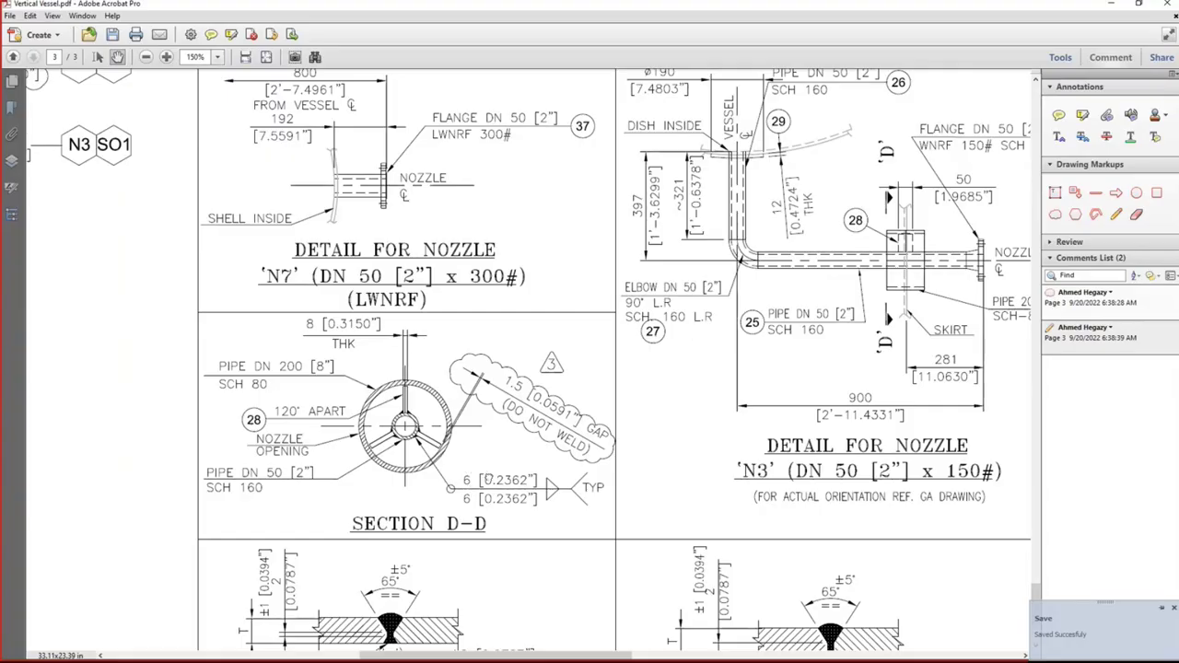
scroll(738, 387, down, 3)
scroll(757, 450, up, 2)
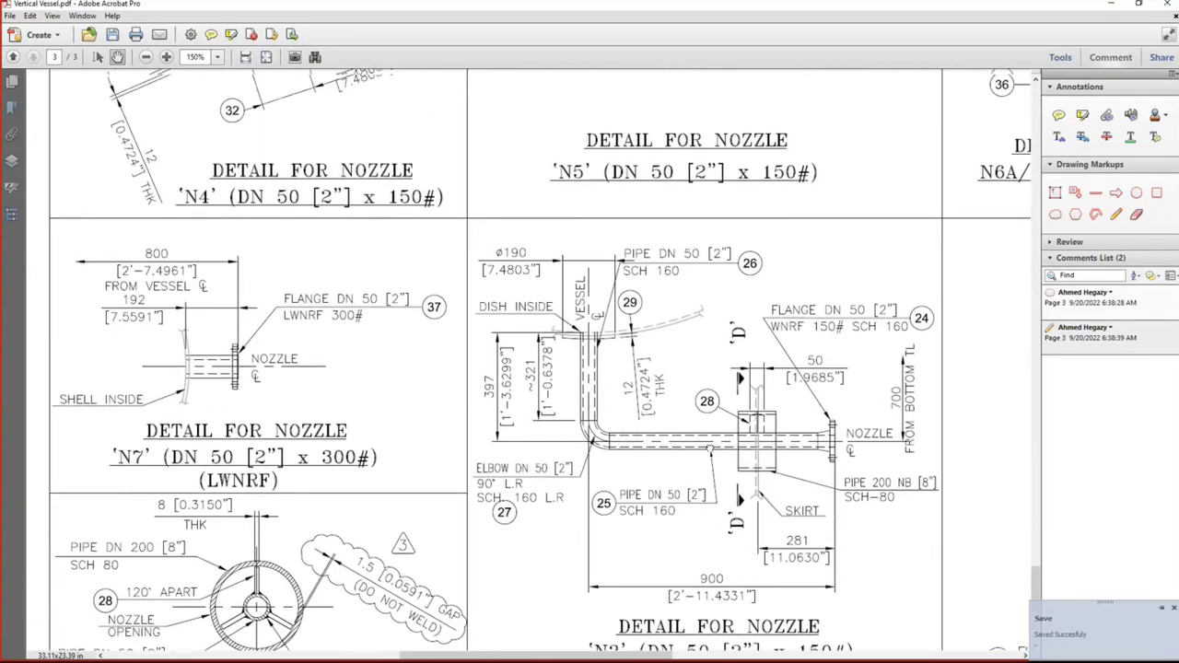
ctrl+scroll(635, 362, down, 2)
ctrl+scroll(635, 362, down, 1)
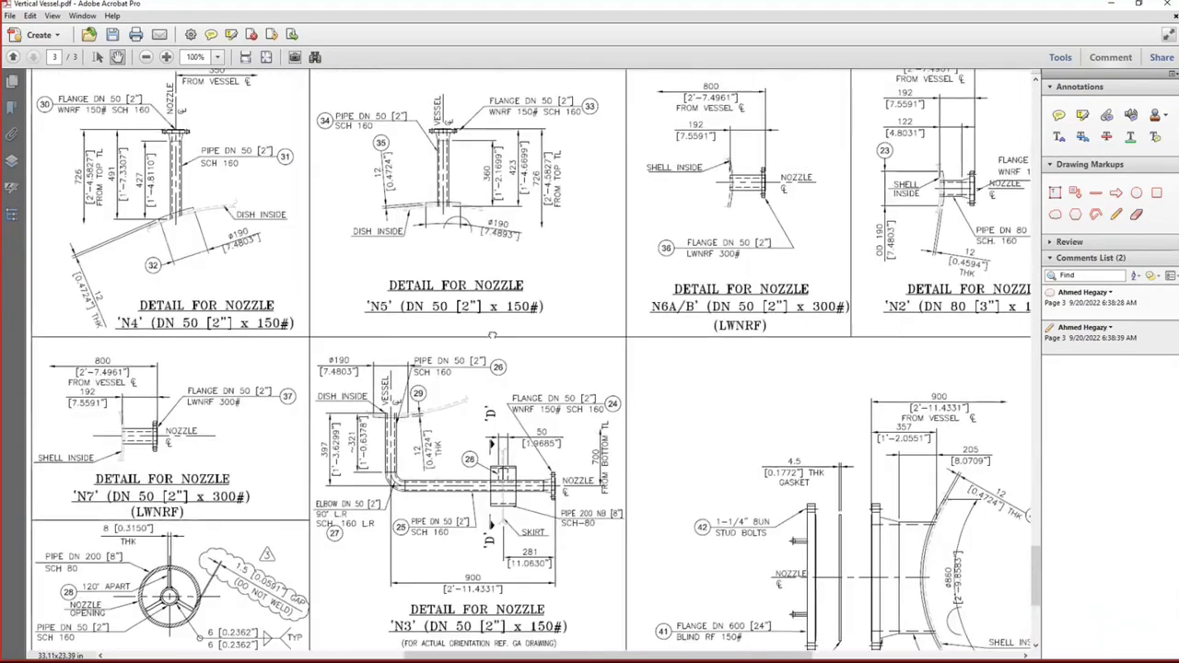
scroll(466, 453, up, 5)
shift+scroll(466, 452, left, 8)
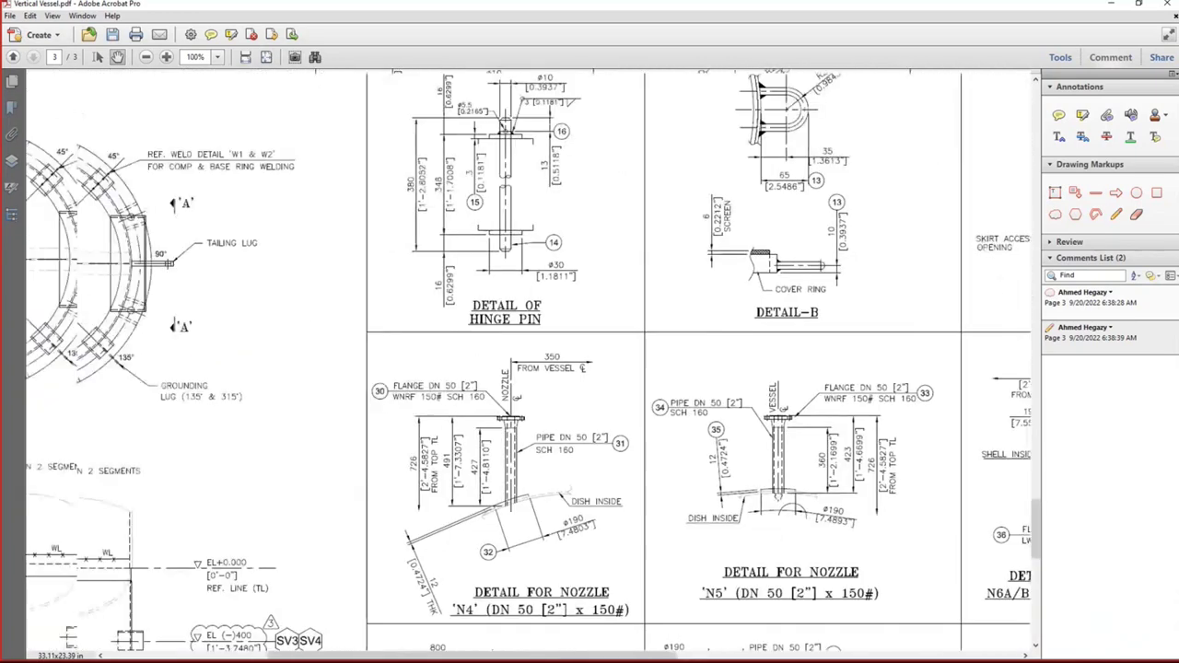
shift+scroll(466, 452, right, 7)
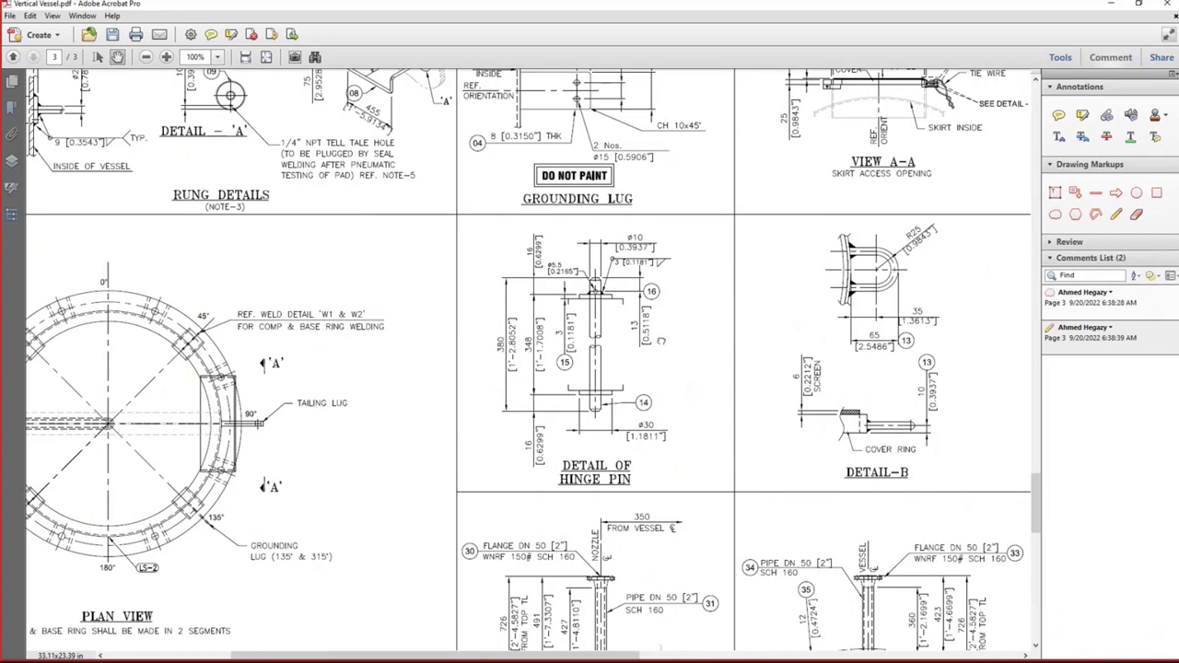
mouse_move(596, 399)
mouse_down()
mouse_move(540, 353)
mouse_move(216, 498)
mouse_move(421, 477)
mouse_up()
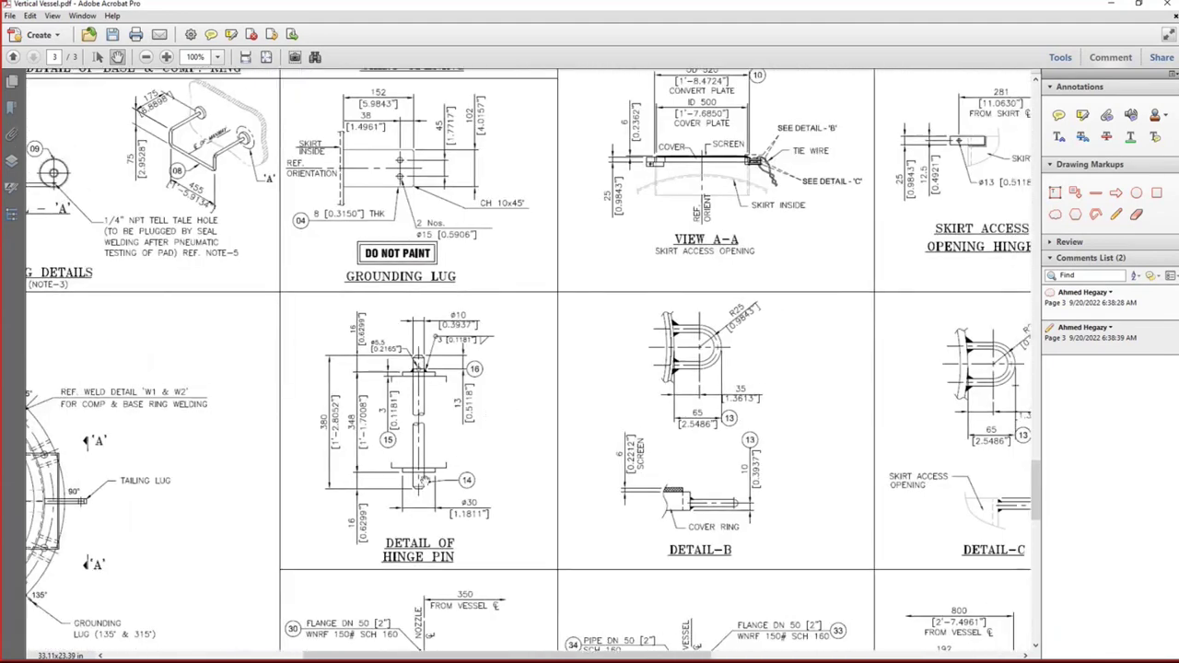
scroll(450, 408, up, 2)
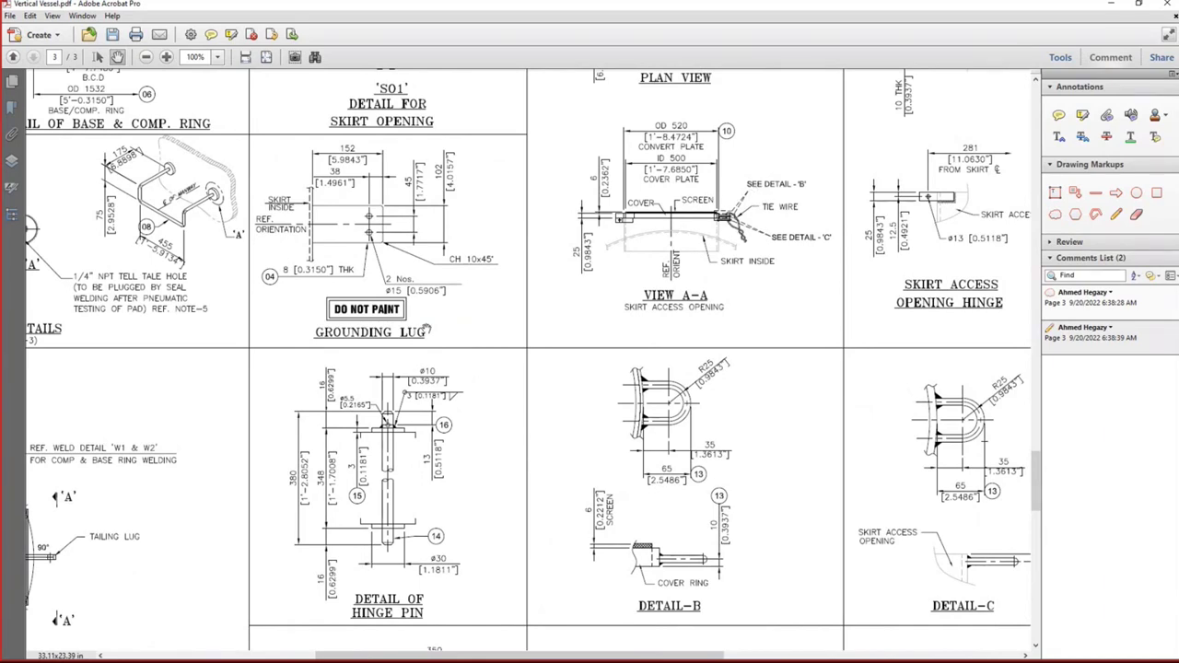
Examine the rung, grounding lug, skirt vent and base ring plan view details on page 3 of the Vertical Vessel PDF.
drag(426, 329, 686, 369)
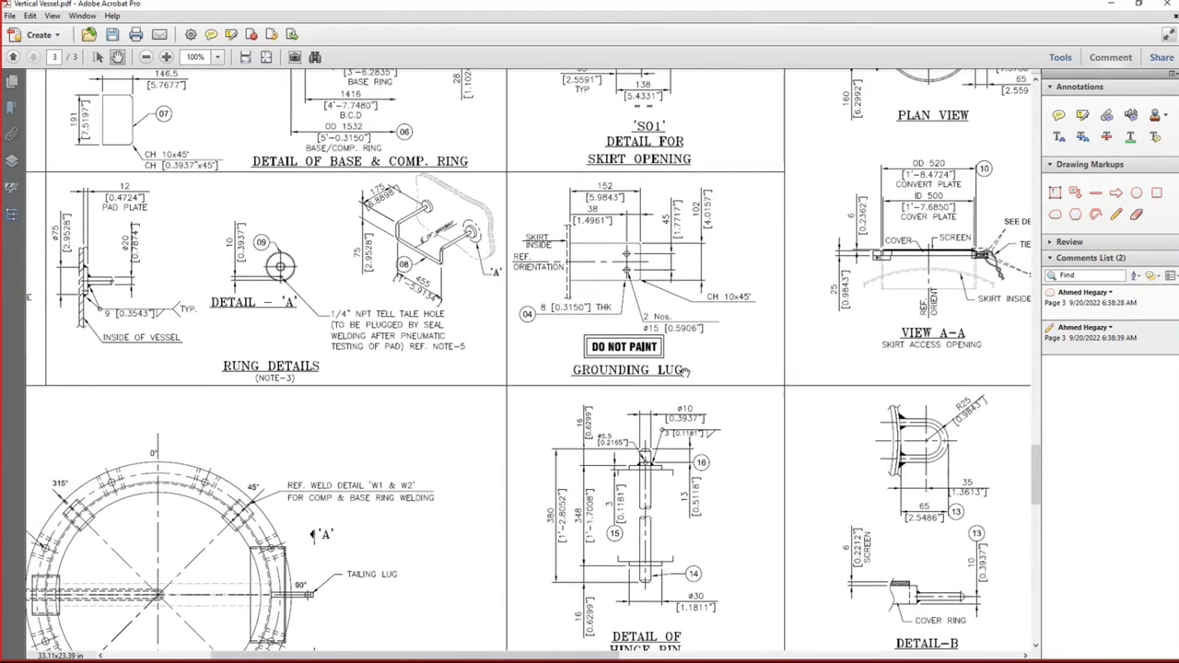
drag(272, 291, 405, 313)
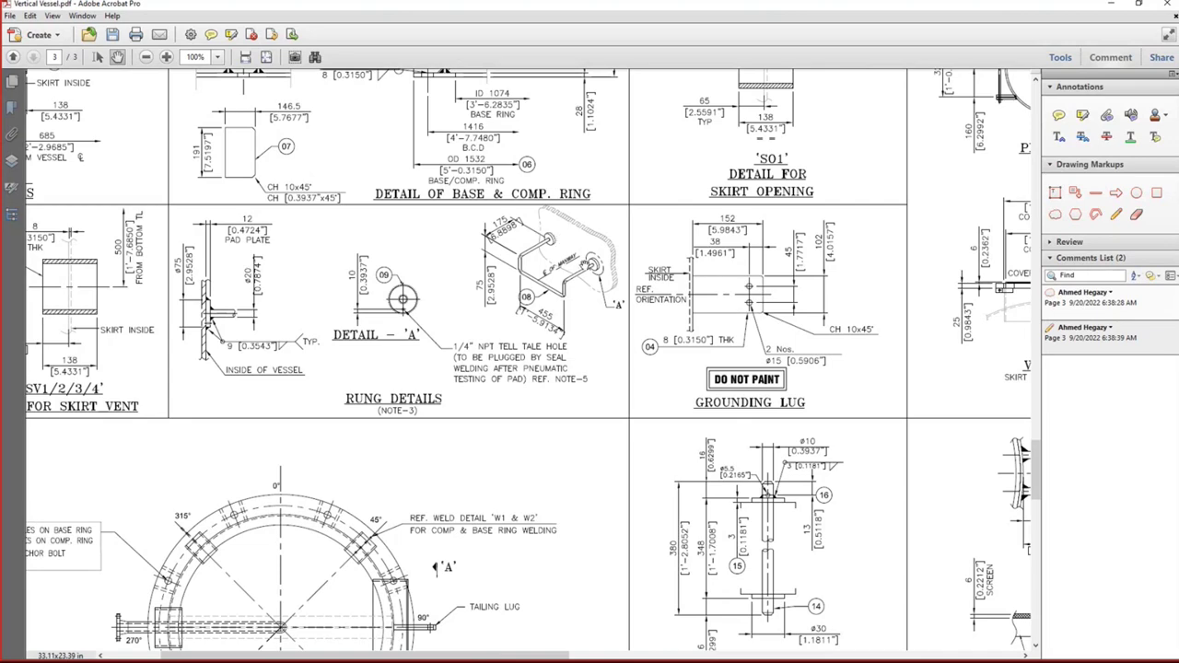
ctrl+scroll(587, 264, up, 4)
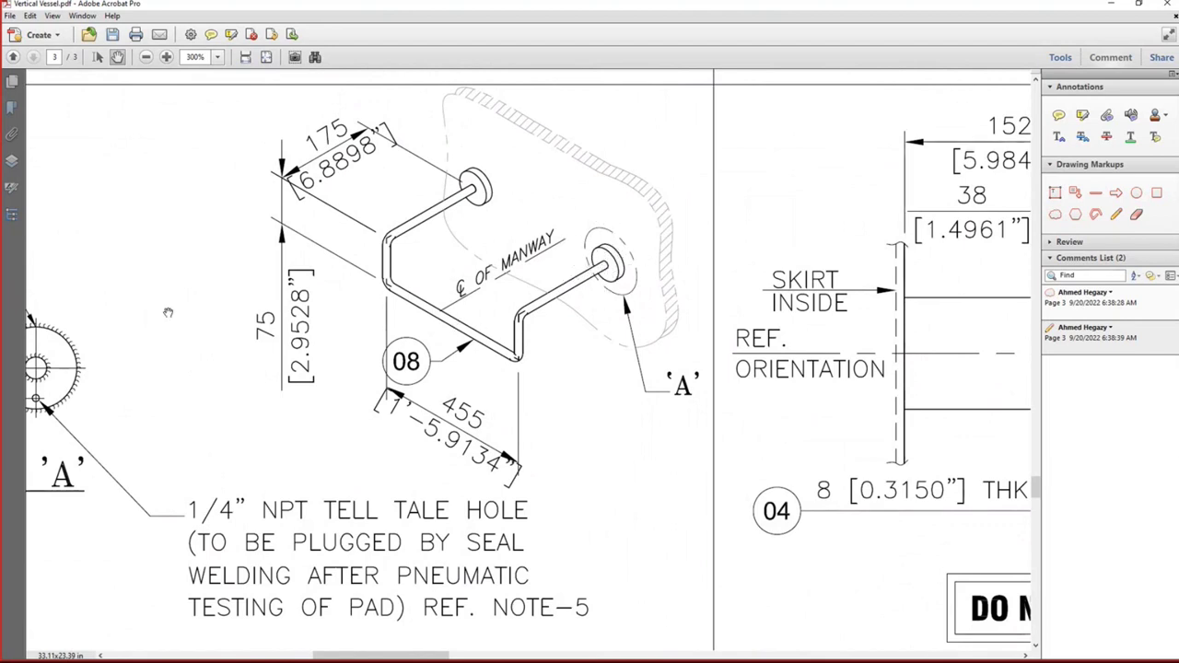
ctrl+scroll(105, 323, down, 5)
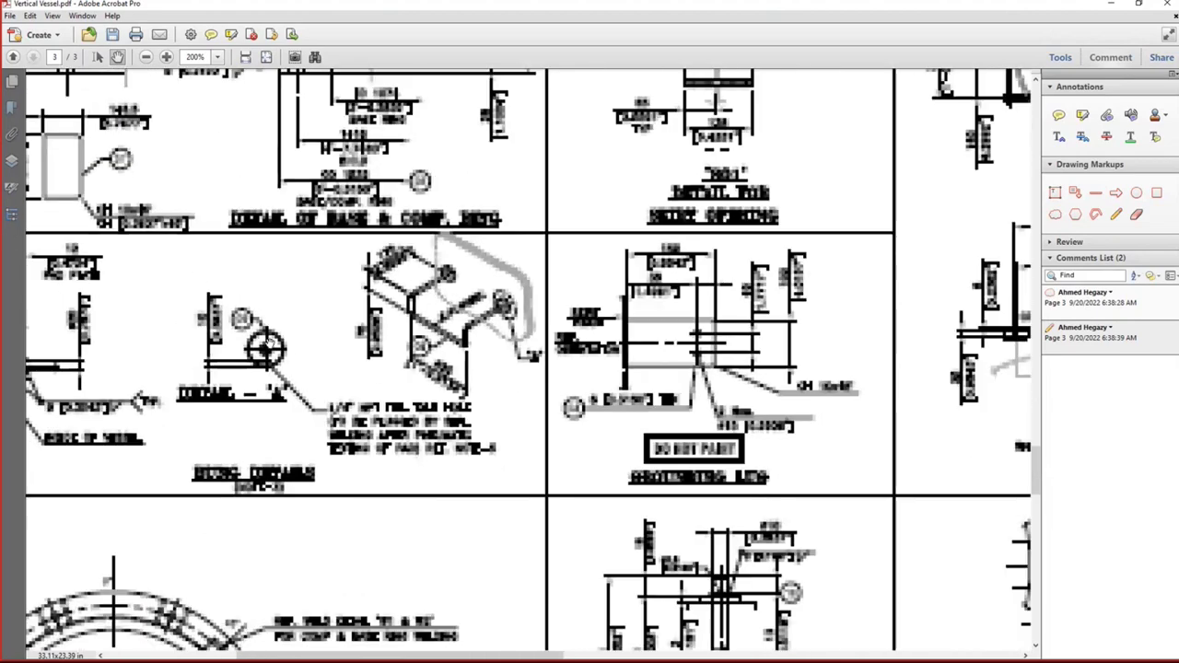
drag(334, 369, 643, 388)
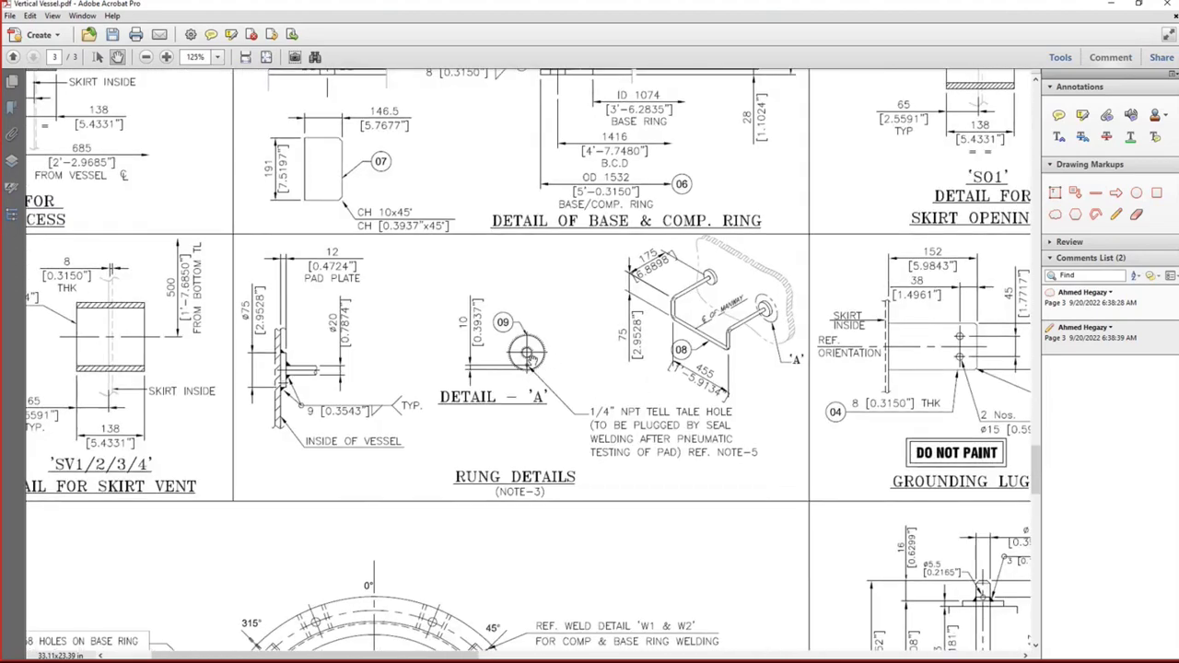
ctrl+scroll(530, 359, down, 3)
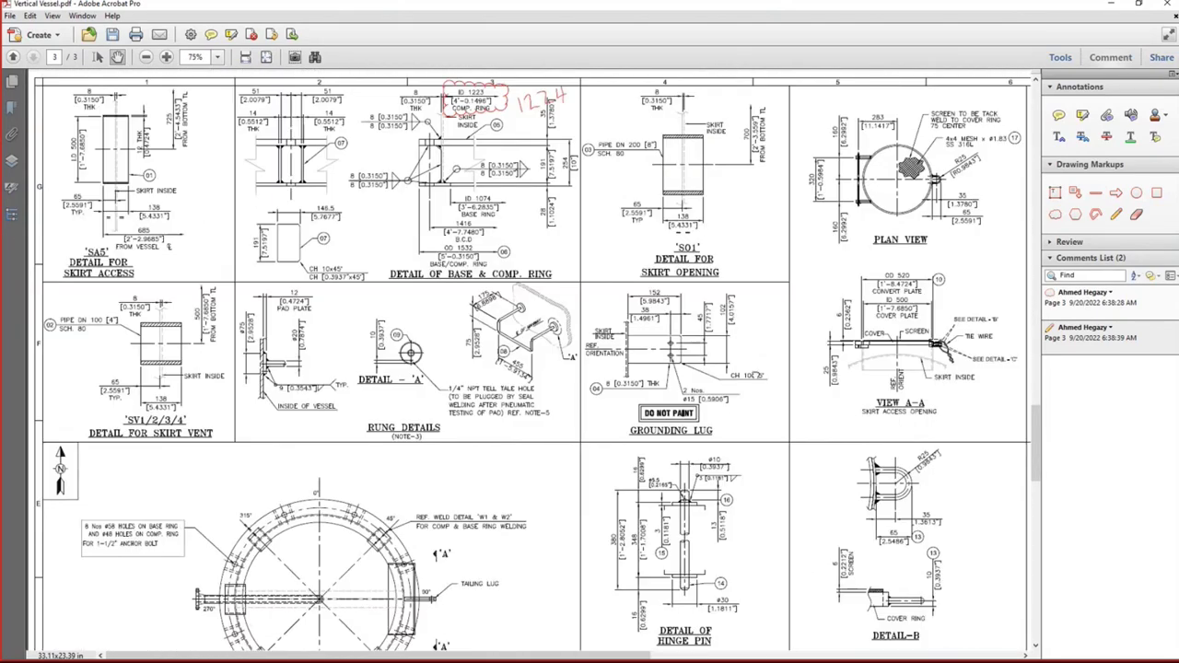
drag(1005, 368, 636, 313)
drag(119, 327, 335, 370)
drag(154, 352, 336, 338)
key(ctrl+minus)
key(ctrl+minus)
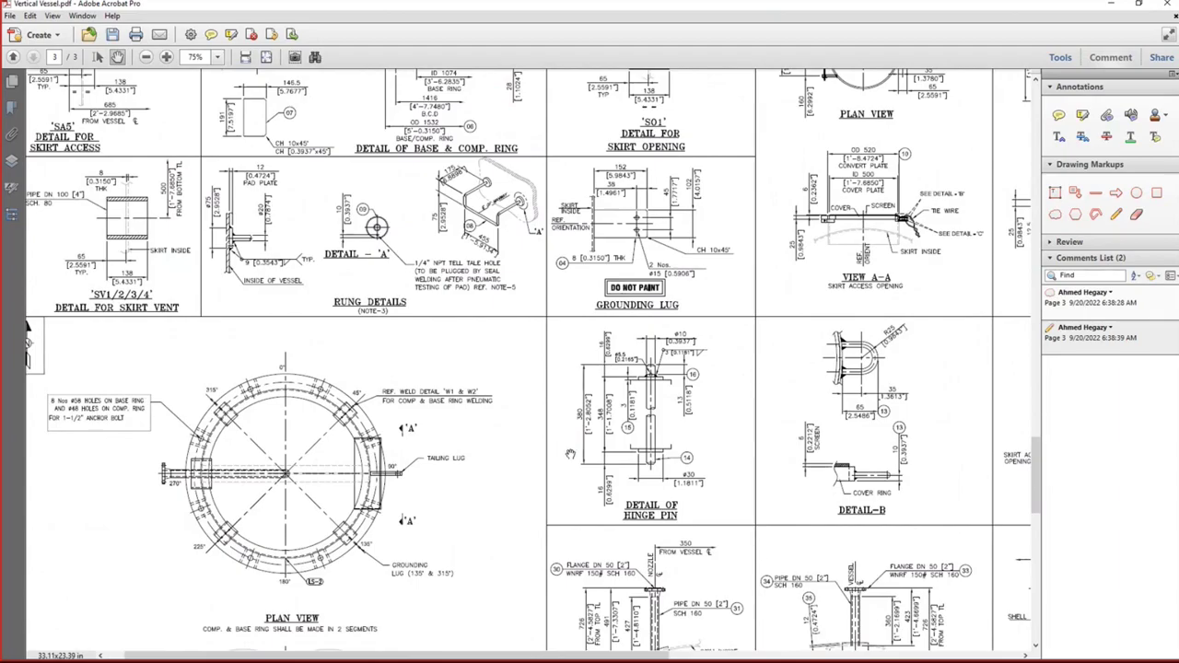
key(ctrl+minus)
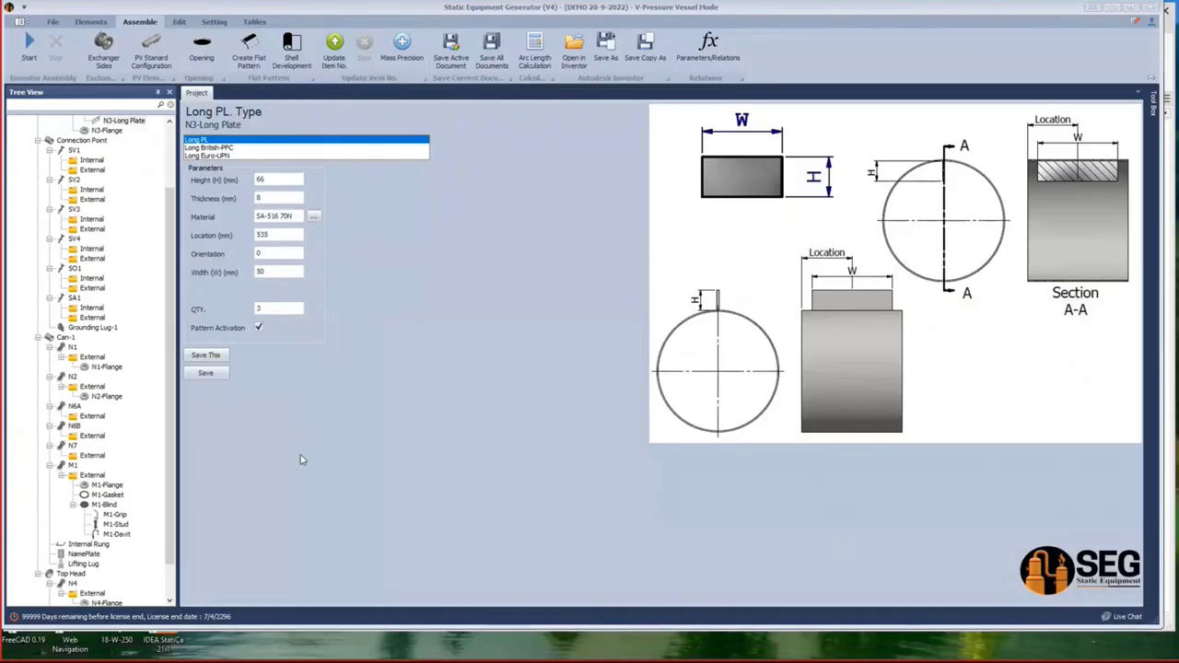
Check the N3 pipe in the EA-100 drawing in Inventor, and start the assembly update from Static Equipment Generator.
click(882, 650)
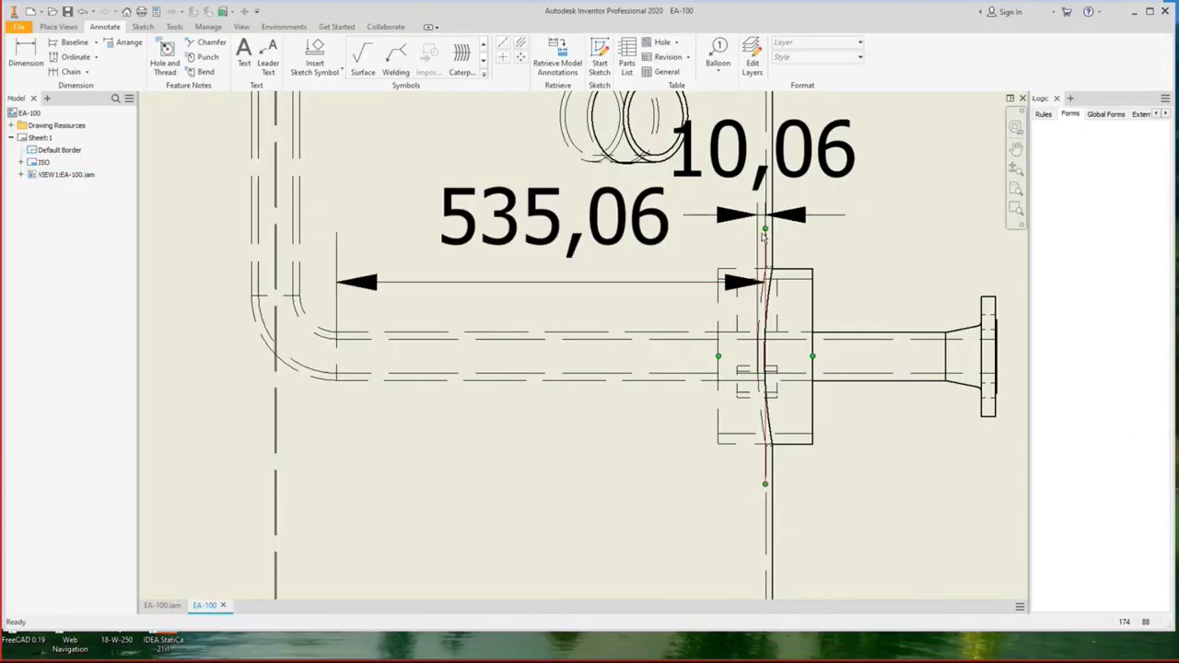
scroll(780, 406, down, 3)
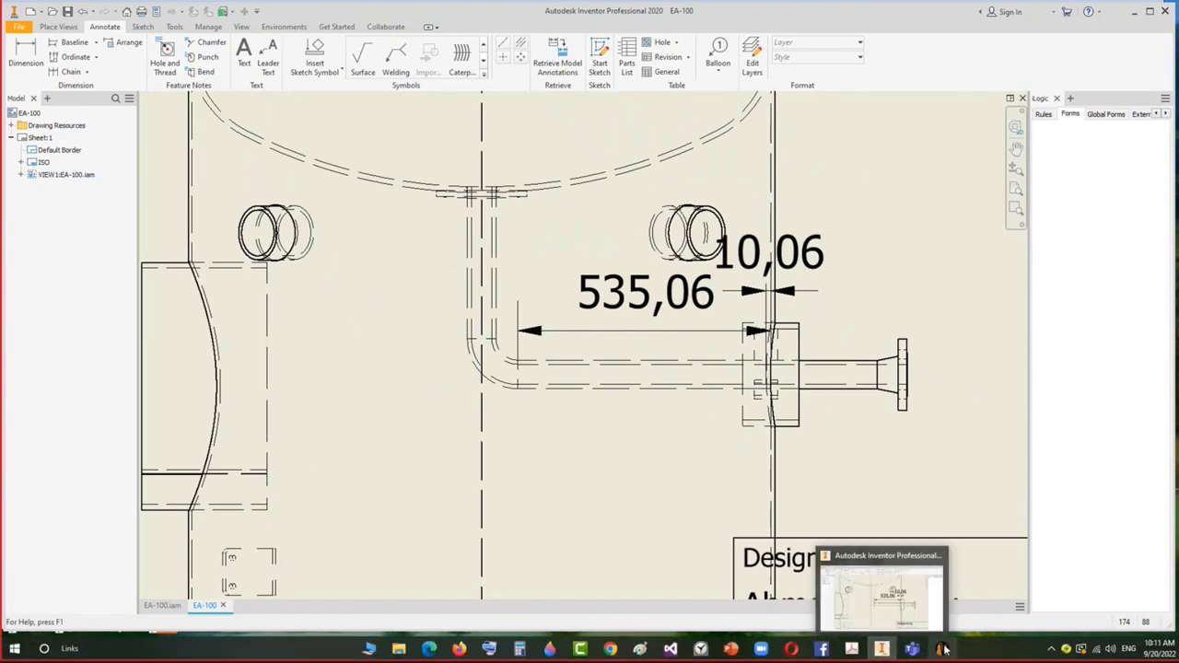
click(912, 650)
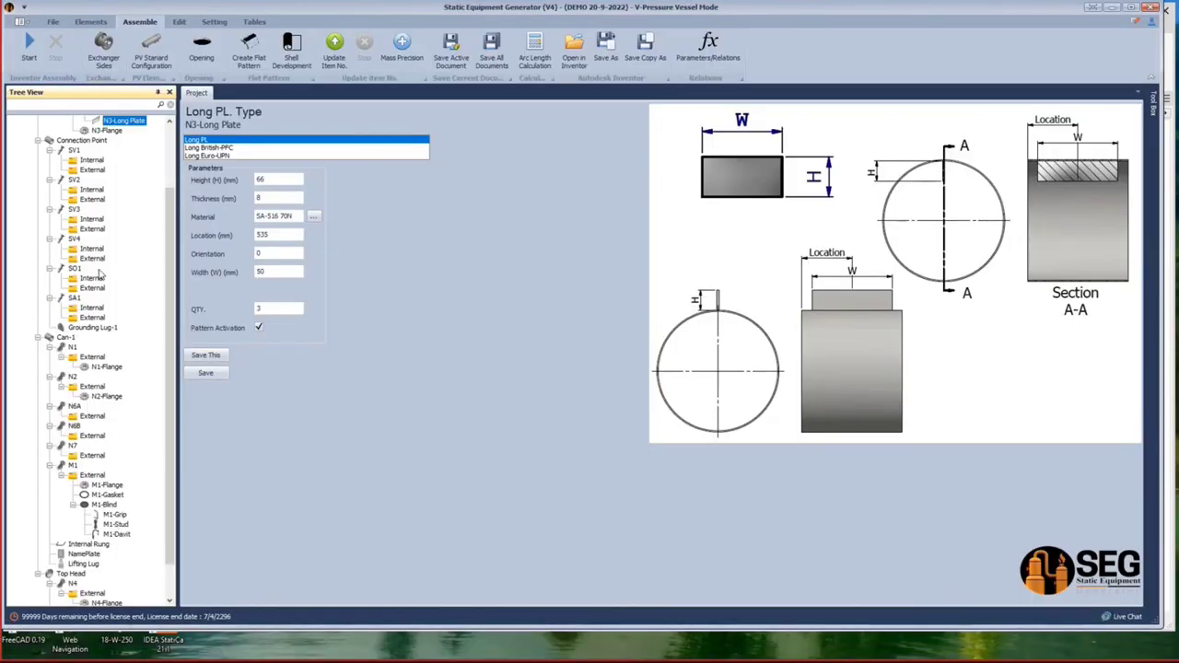
click(108, 131)
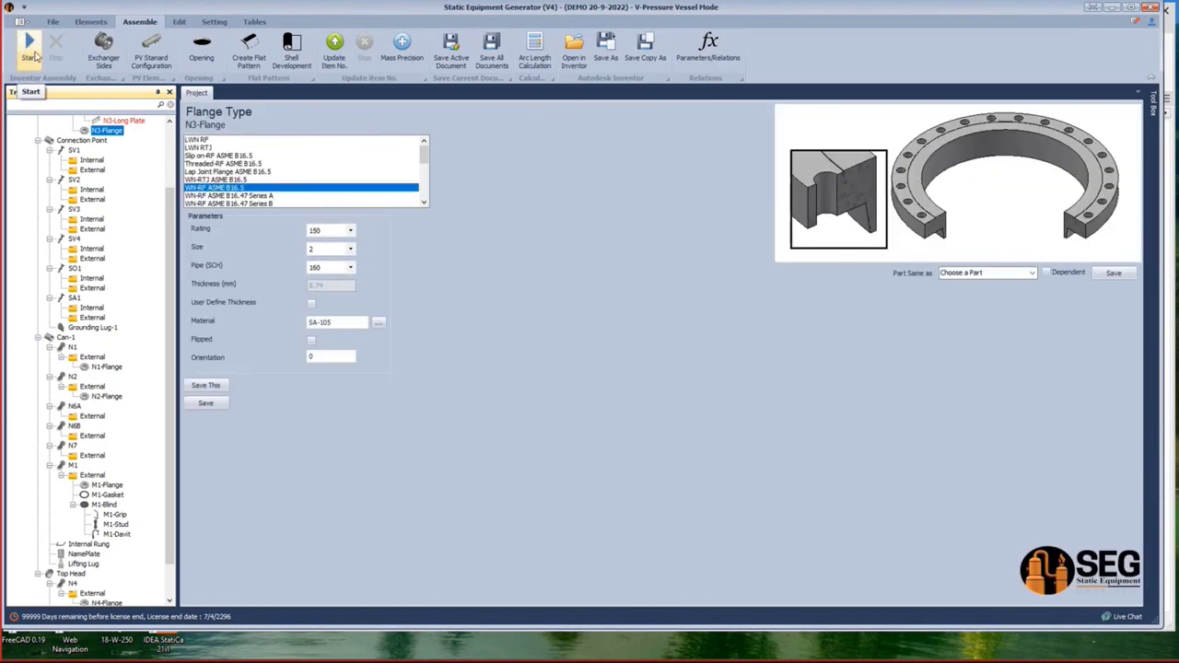
click(29, 44)
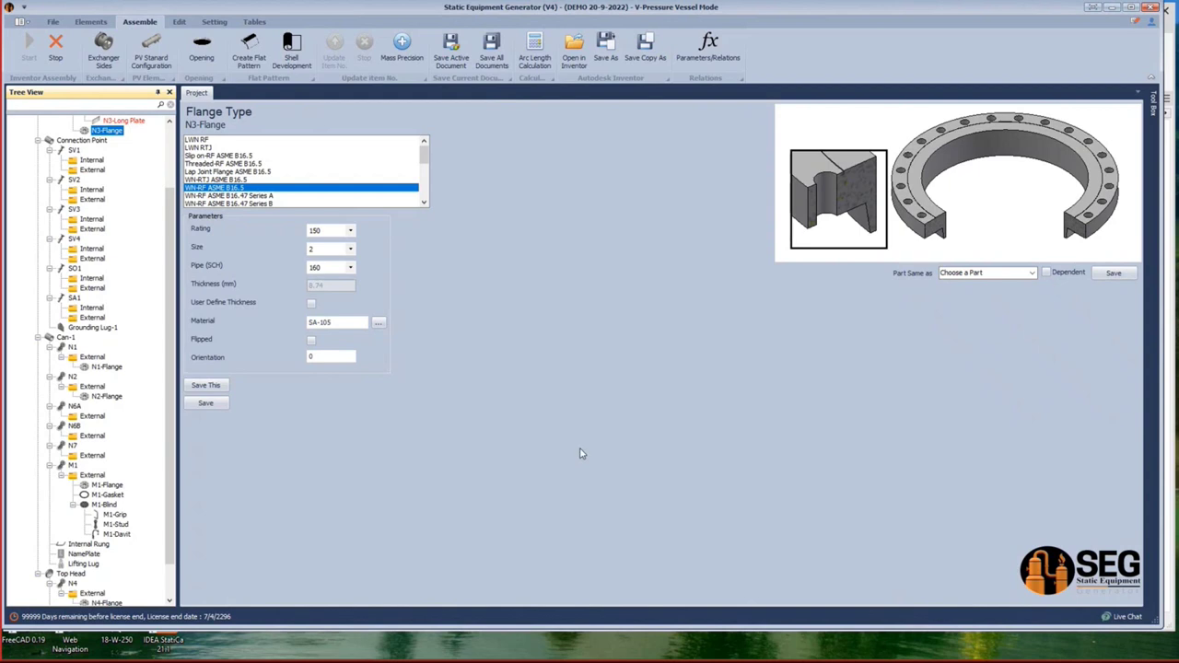
Switch to Inventor and display the EA-100 vessel assembly in the front view.
mouse_move(801, 654)
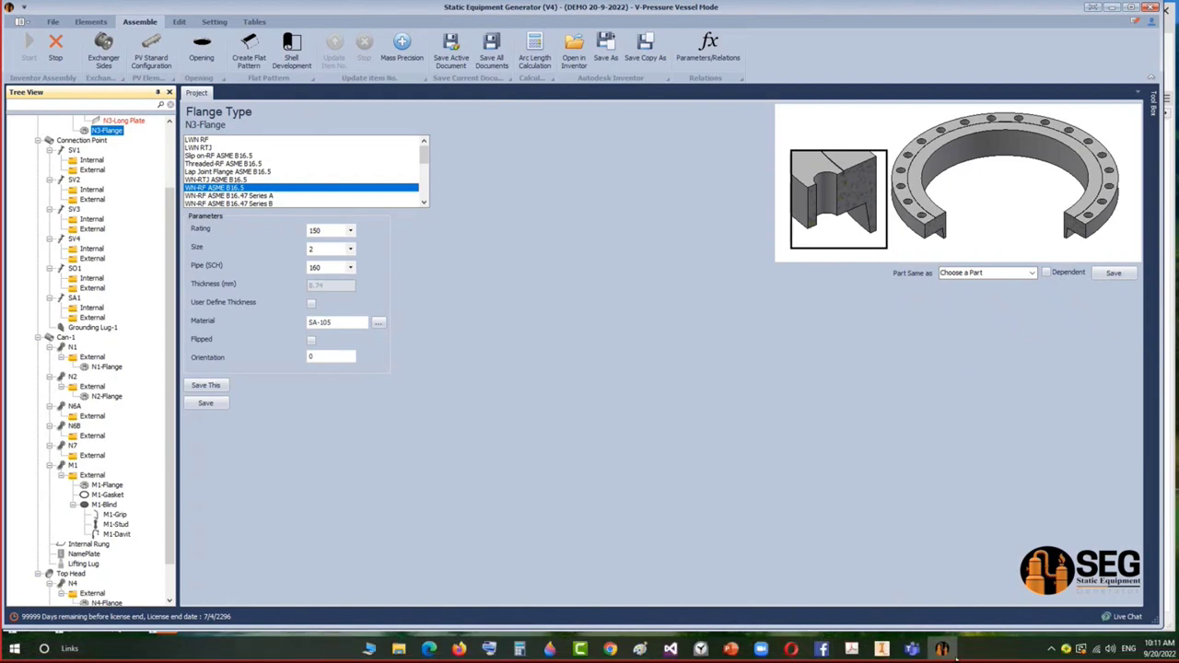
click(882, 651)
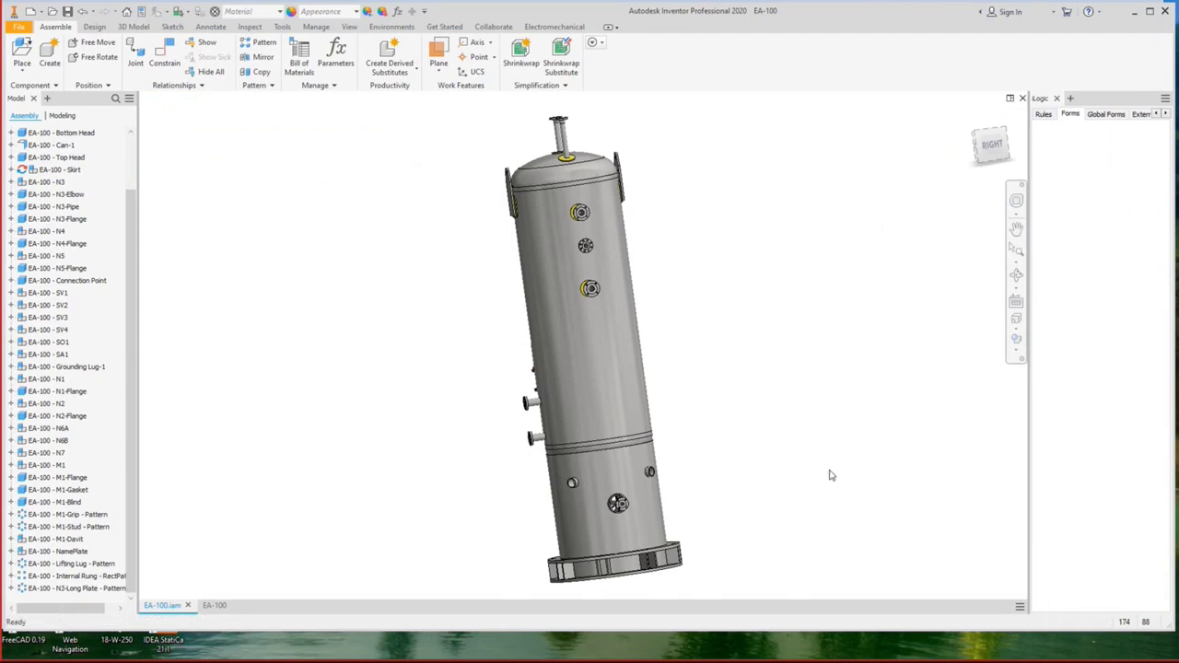
click(982, 146)
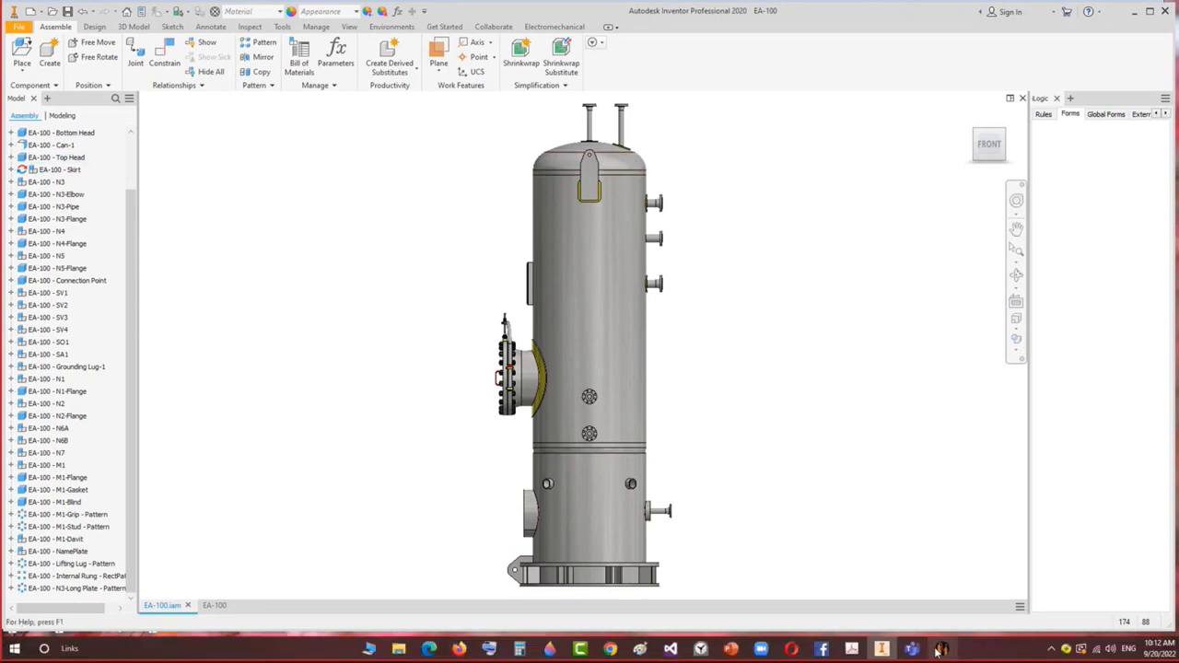
Switch to Static Equipment Generator, open the nozzle table and review the weld style entries from N3 to N2.
click(940, 650)
click(254, 22)
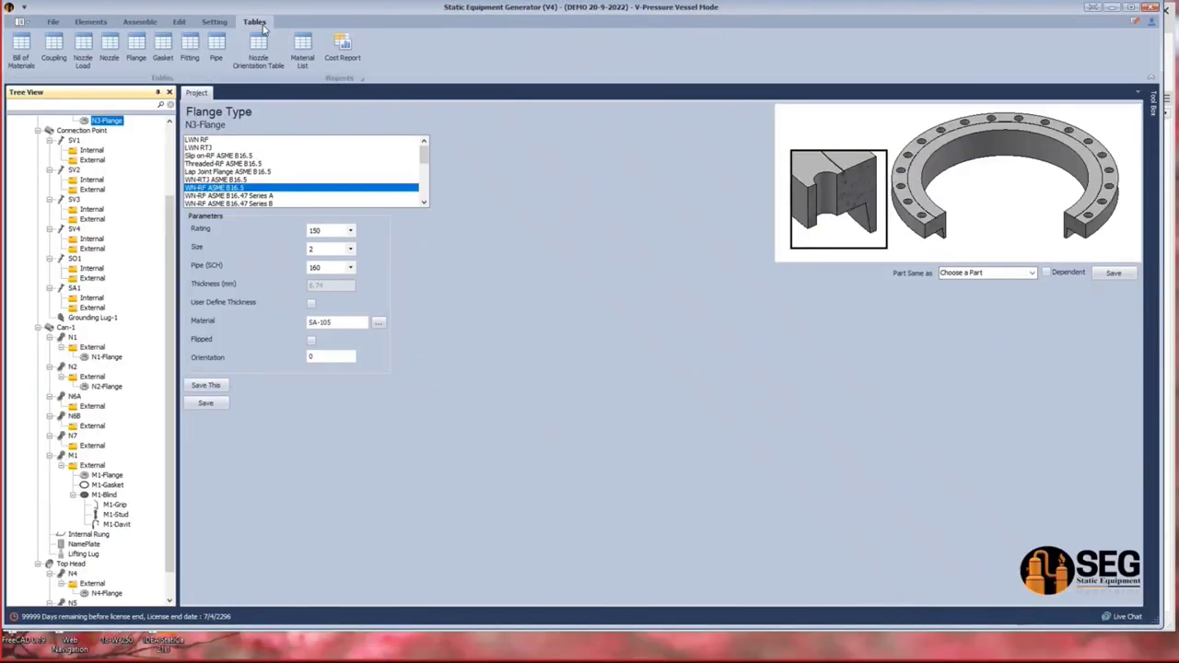
click(109, 47)
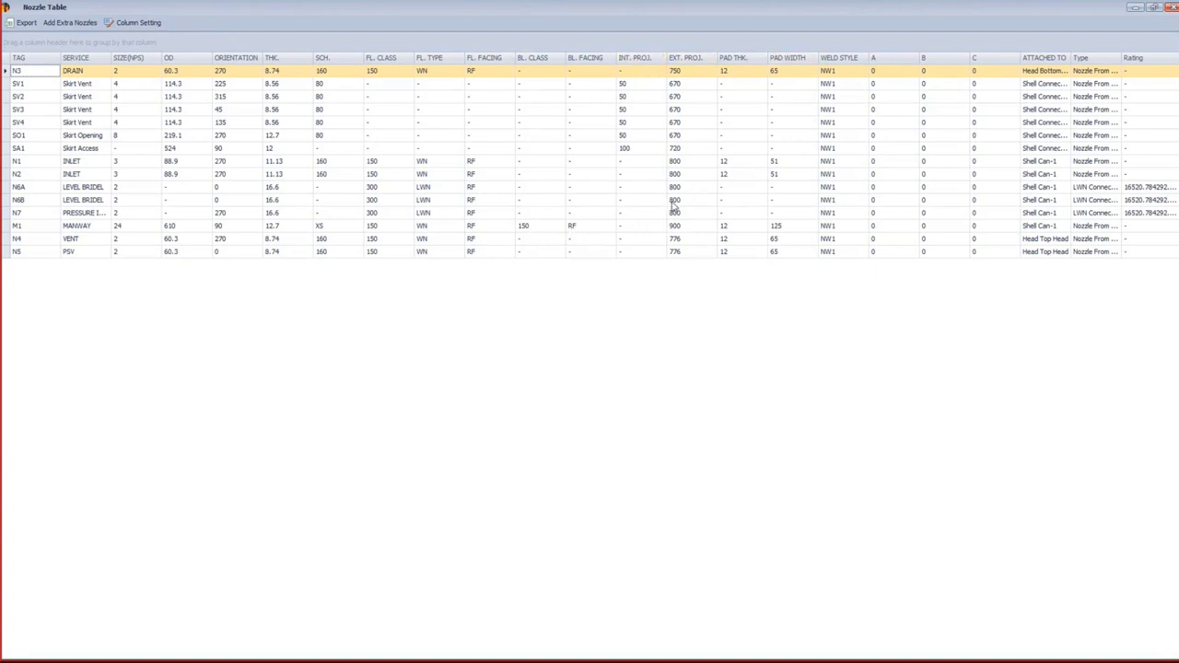
click(845, 71)
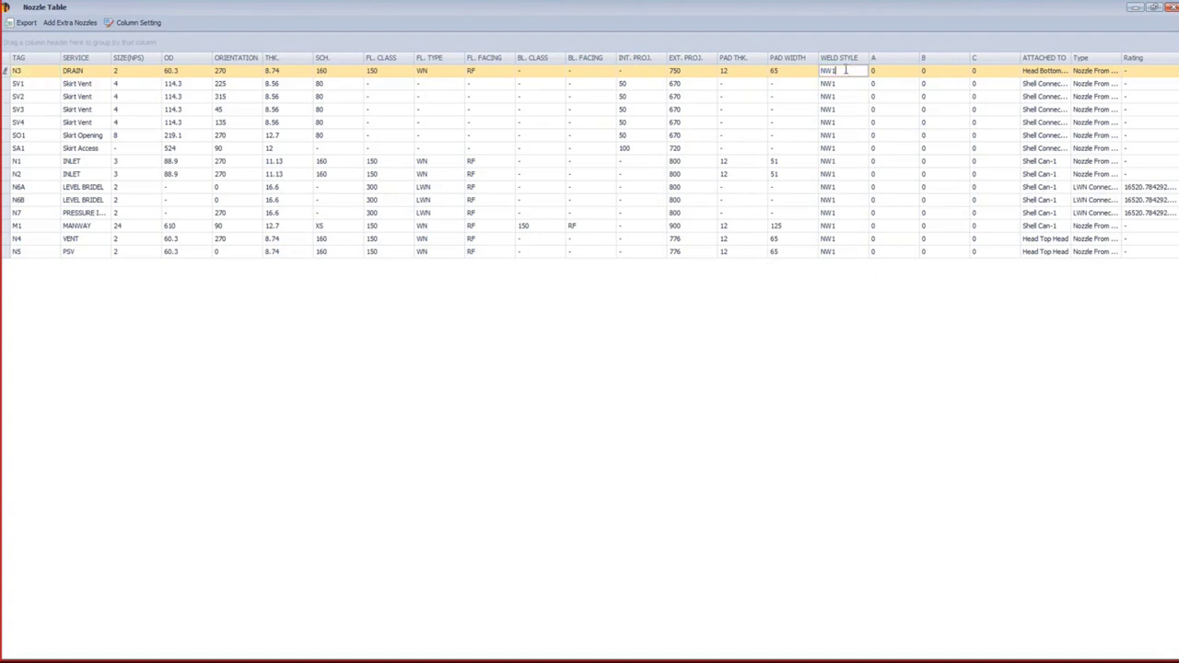
click(840, 83)
click(843, 96)
click(842, 110)
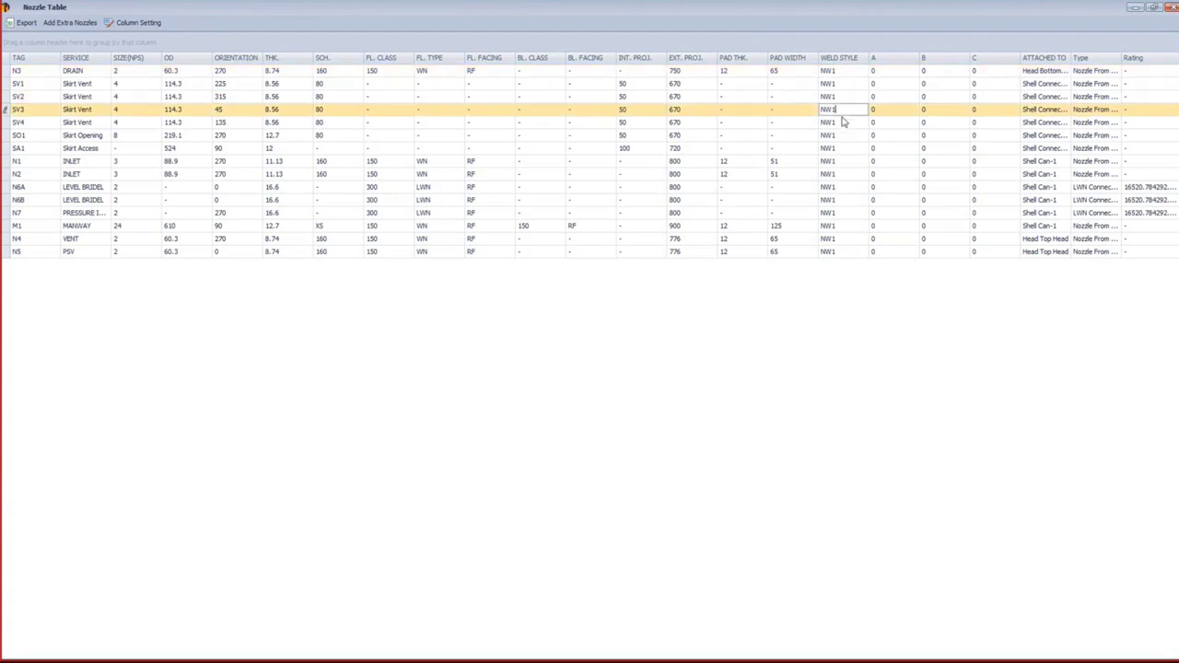
click(842, 123)
click(842, 136)
click(842, 148)
click(843, 174)
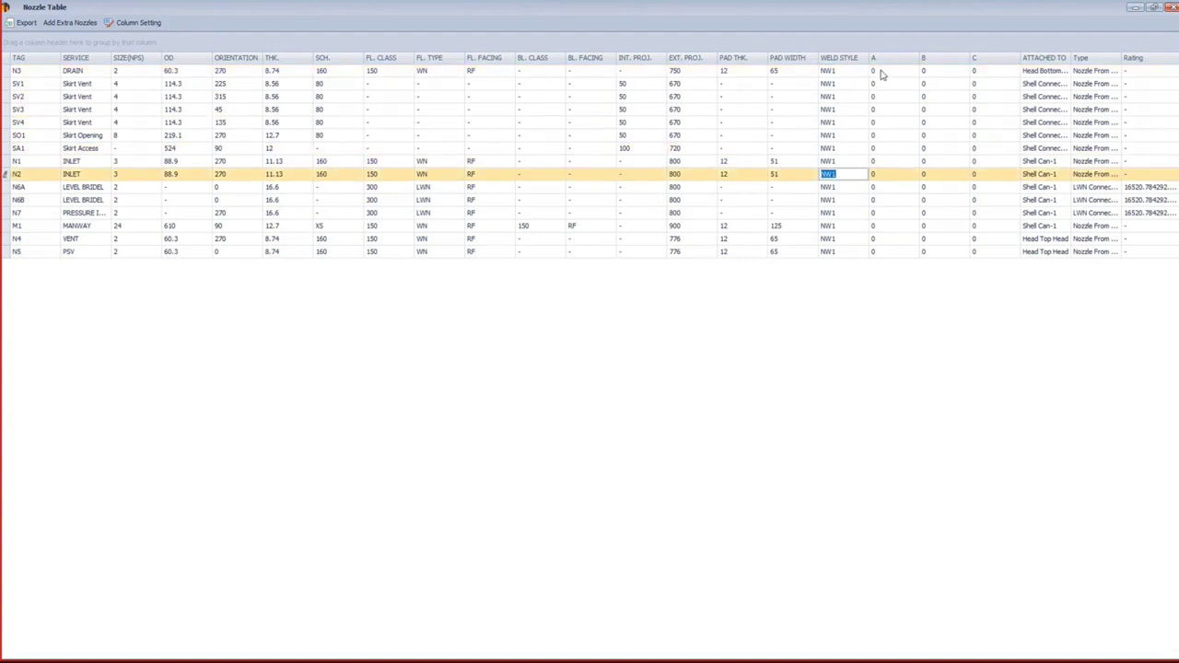
Review the weld dimension A entries of the nozzles down to N5 and close the nozzle table.
click(881, 74)
click(885, 97)
click(886, 110)
click(886, 213)
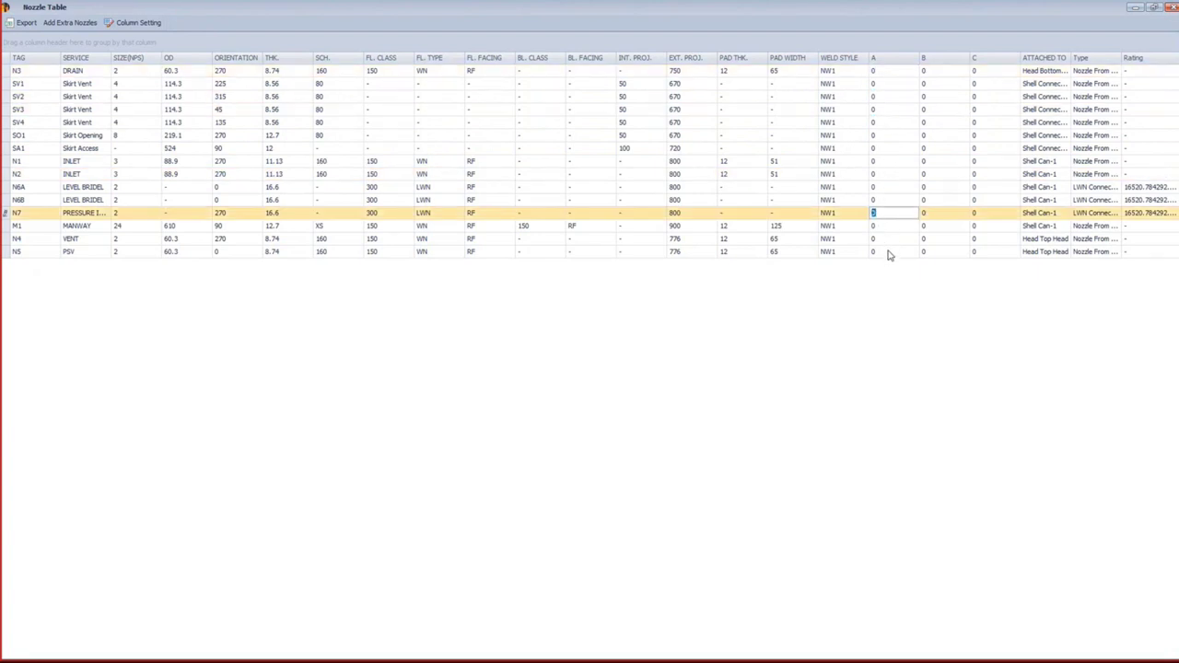
click(890, 252)
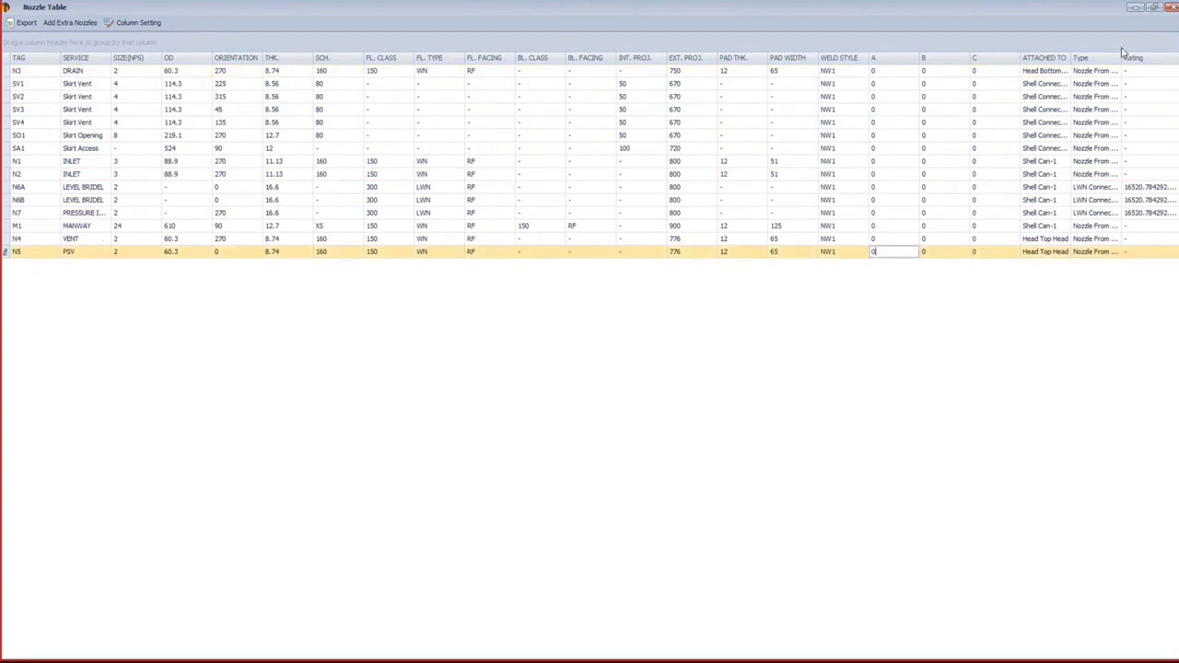
click(1171, 8)
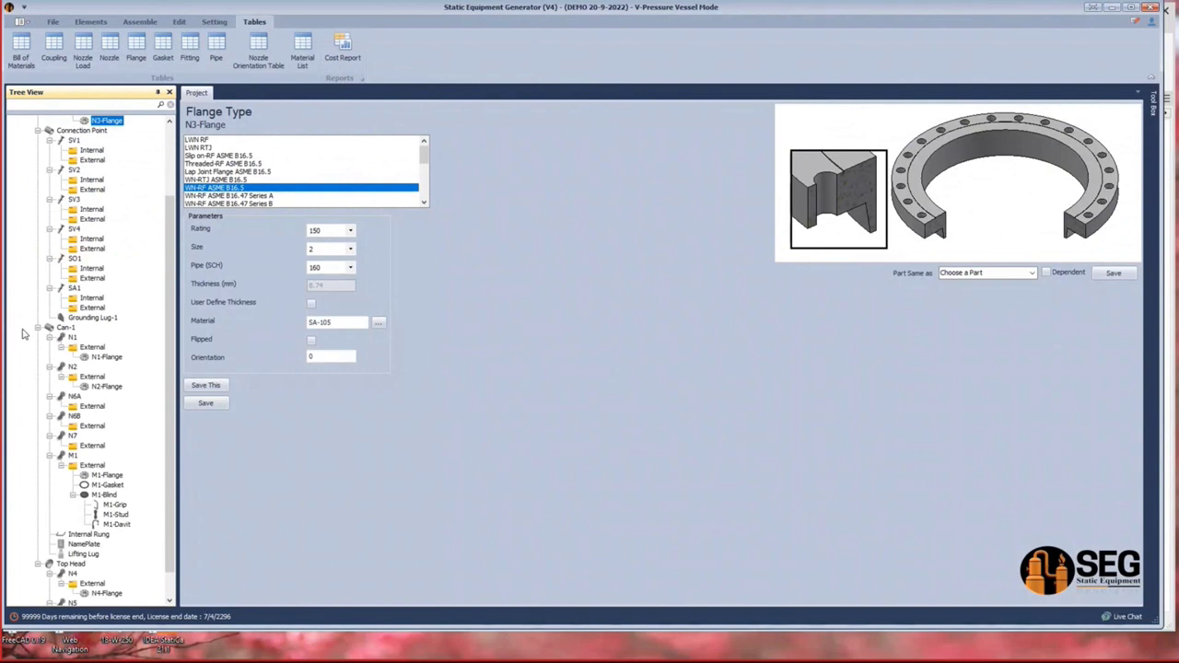
Open the welding detail of nozzle N3 and compare the Single V and Double V preparations, keeping Single V selected.
scroll(30, 311, up, 3)
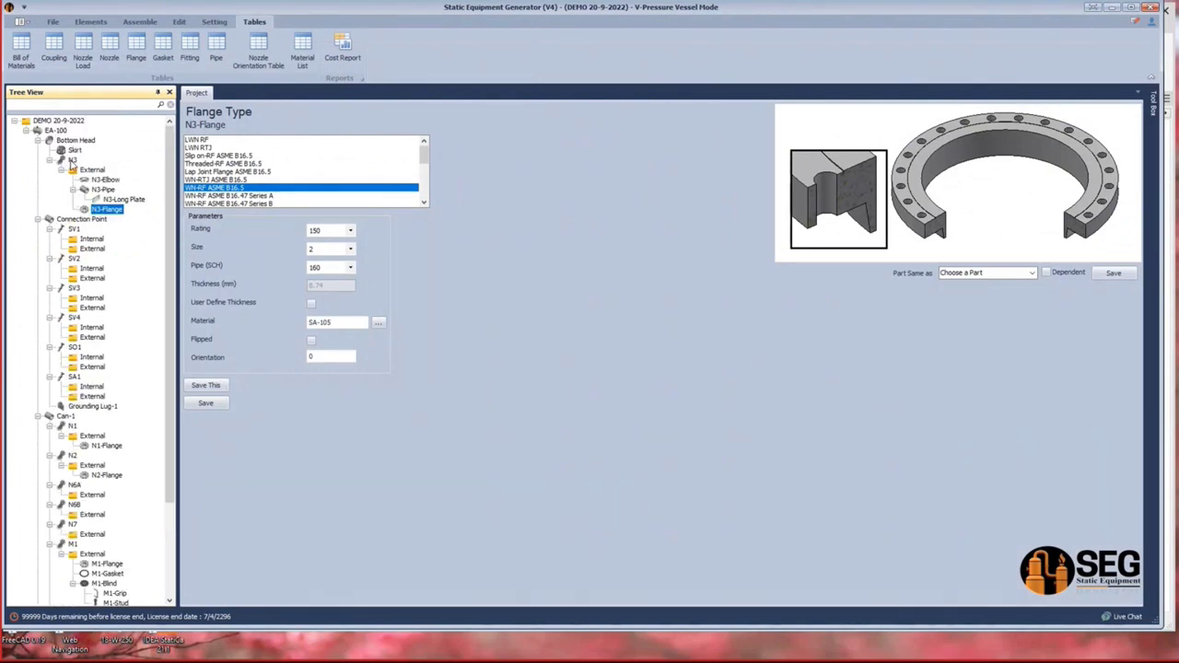
click(72, 160)
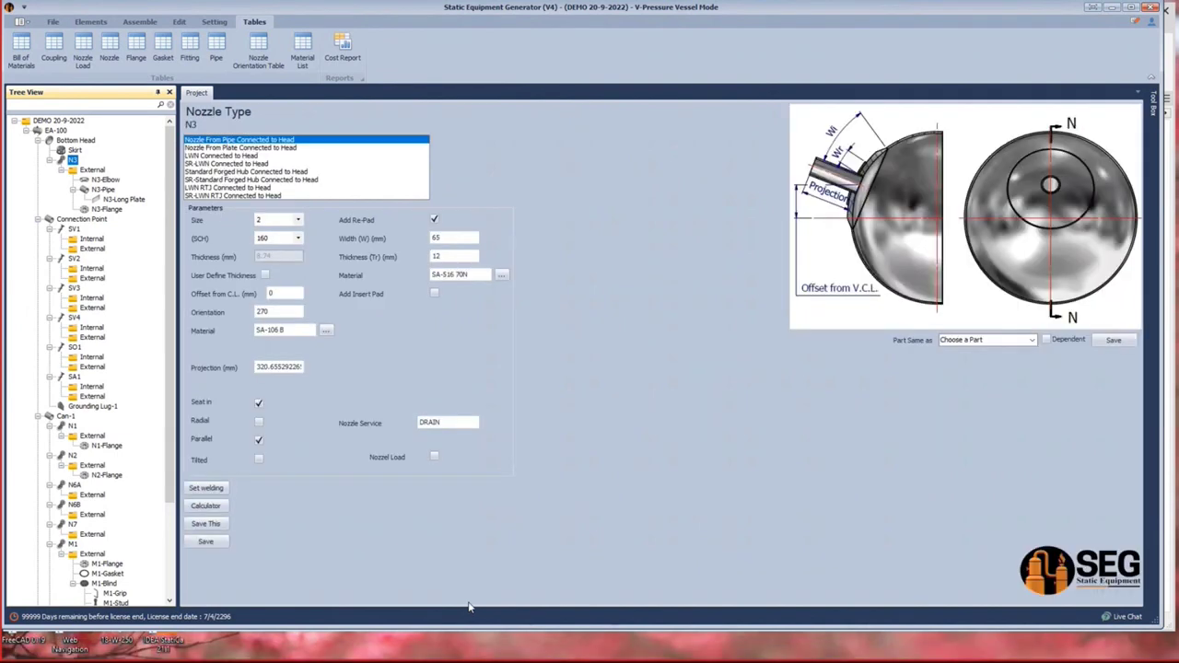
click(207, 489)
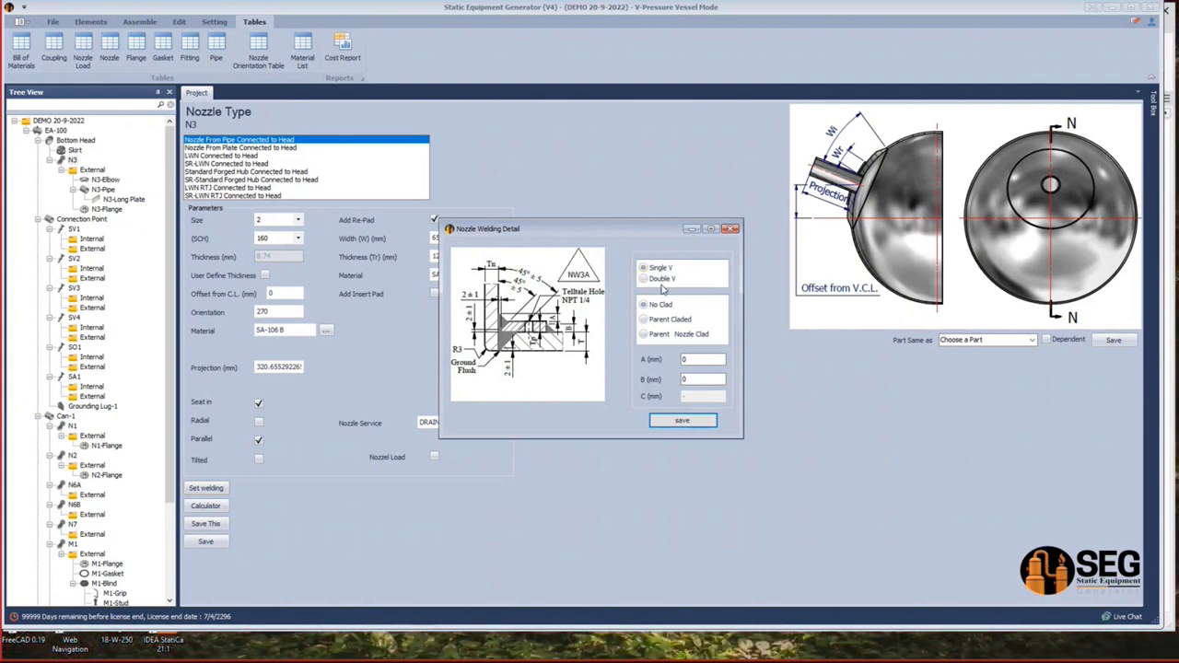
click(656, 280)
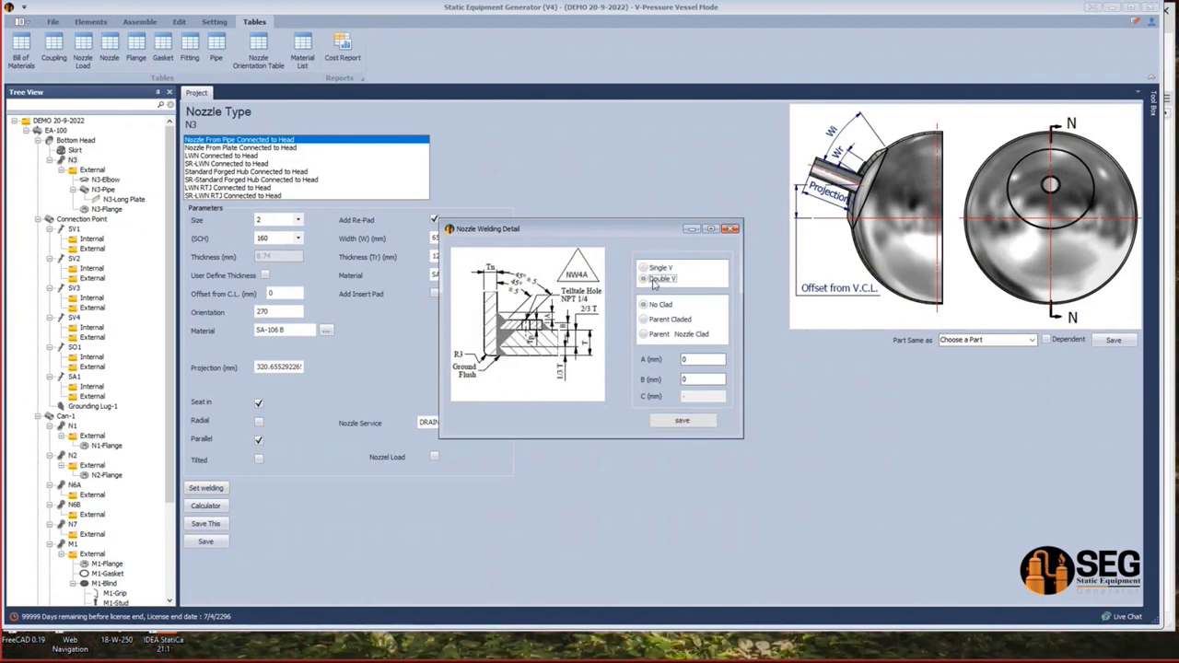
click(649, 269)
click(650, 280)
click(649, 268)
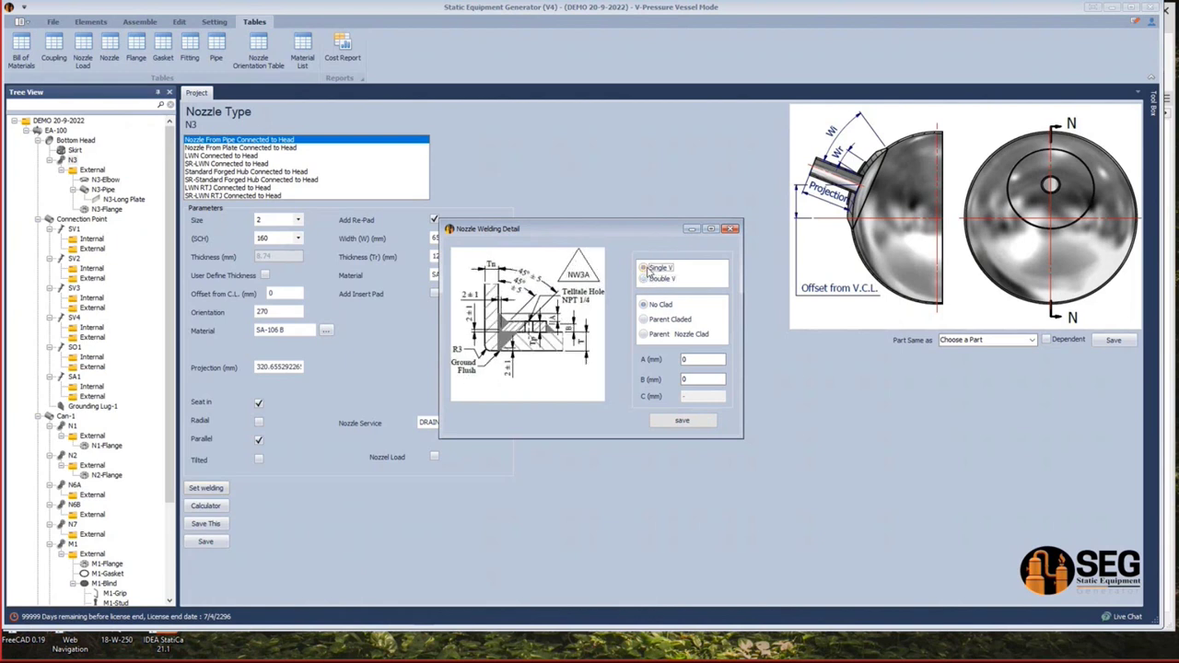
Compare N3's Parent Claded and Parent Nozzle Clad weld details, returning the selection to No Clad.
click(645, 327)
click(645, 320)
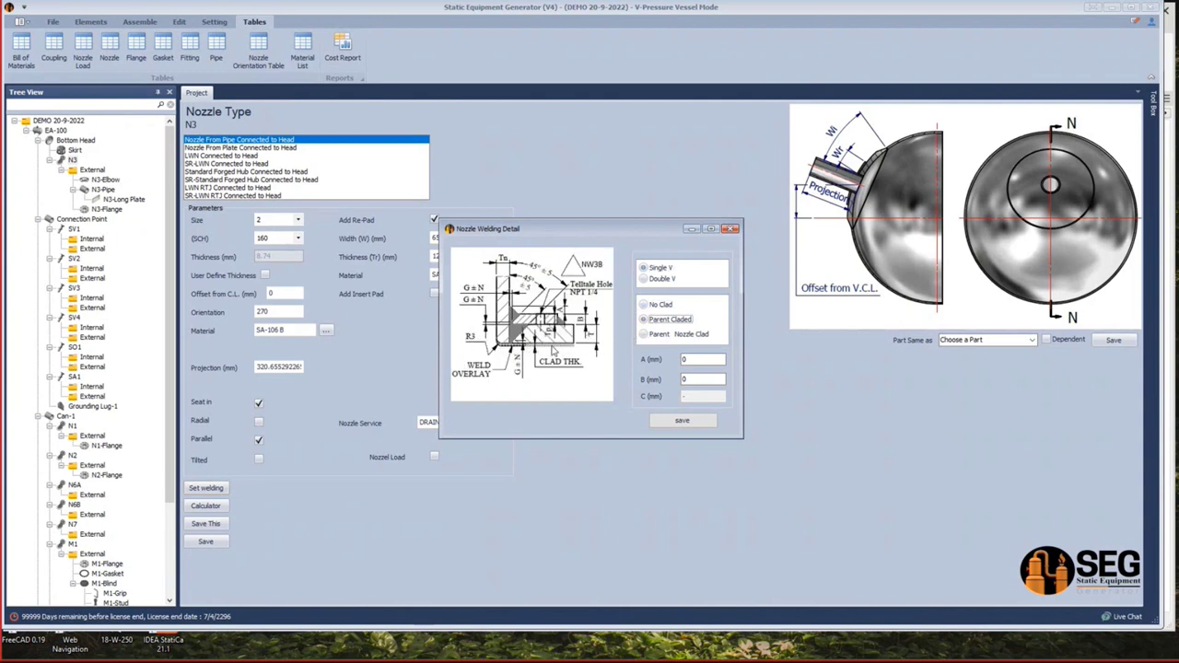
click(646, 334)
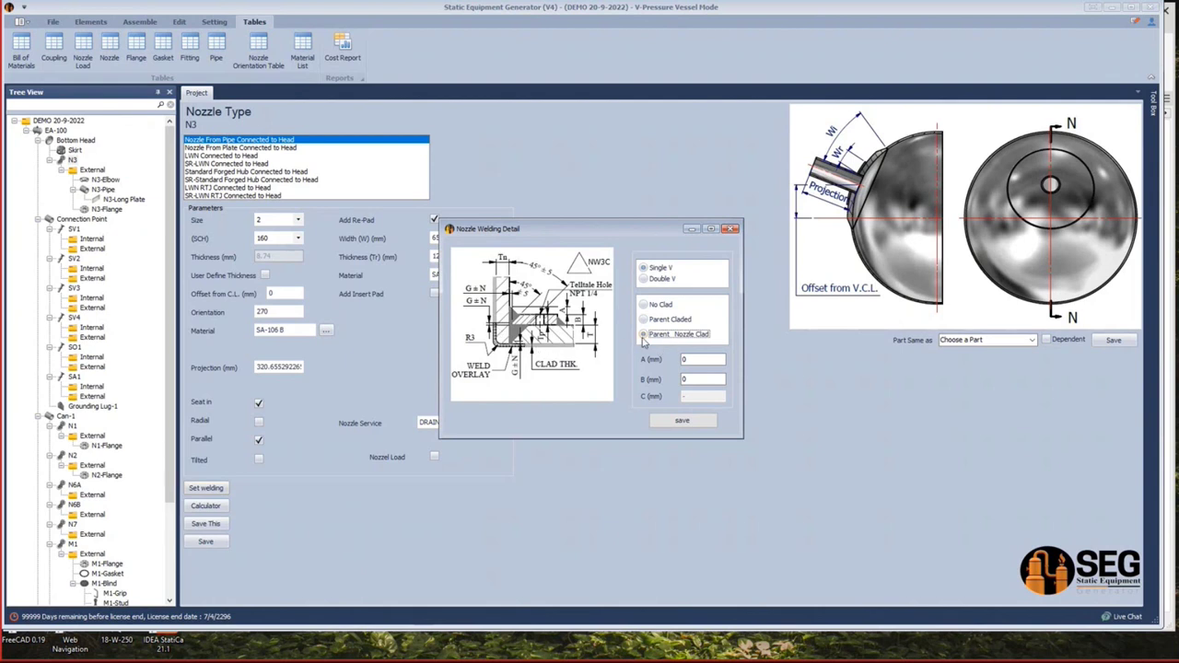
click(644, 307)
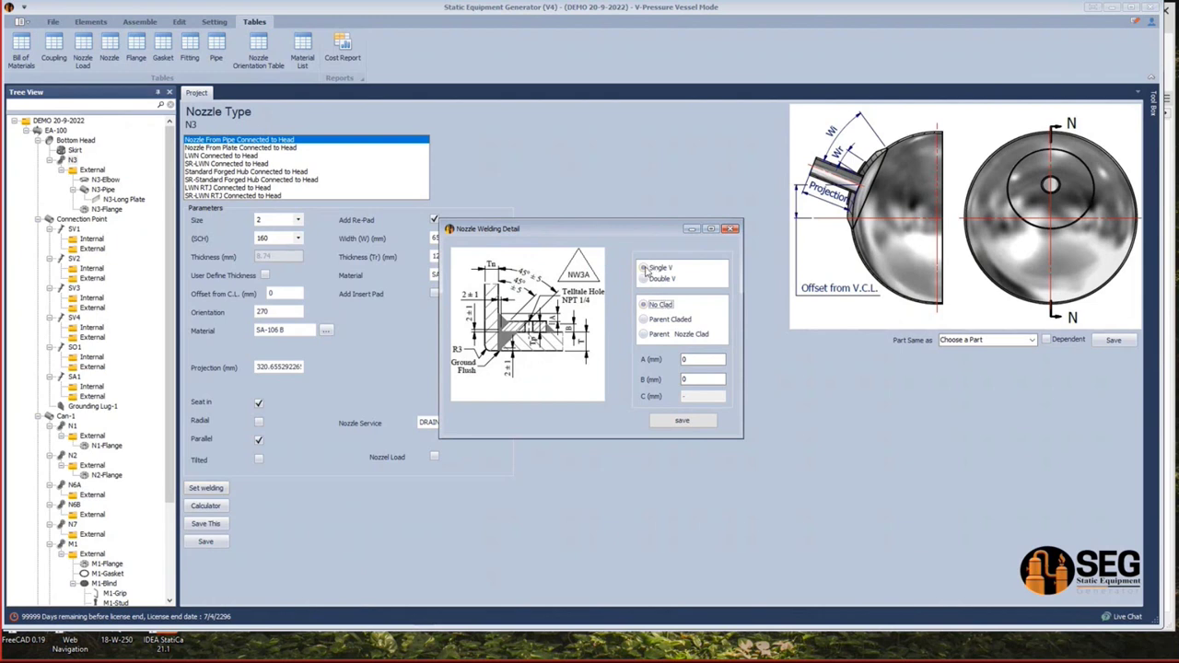
Set N3's weld dimensions to A 8 mm and B 10 mm, and save the welding detail.
click(686, 359)
text(8)
key(Tab)
text(10)
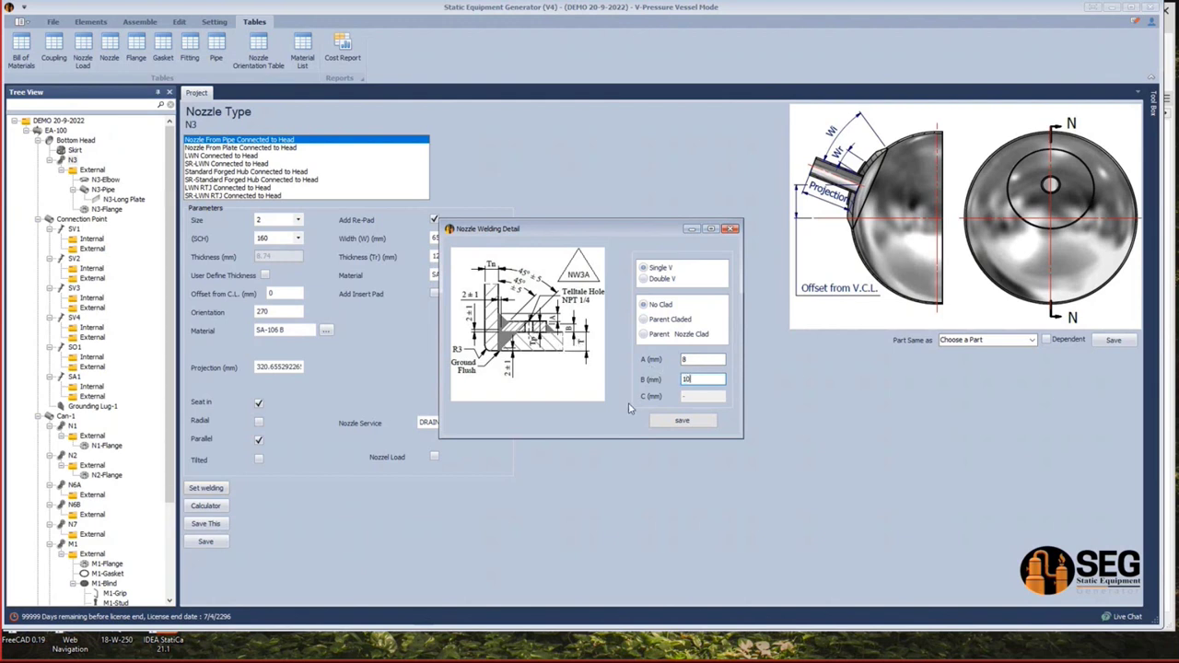
click(686, 422)
text(10)
click(684, 422)
Set skirt vent SV1's weld dimensions to A 8 mm and C 6 mm, and save the welding detail.
click(73, 231)
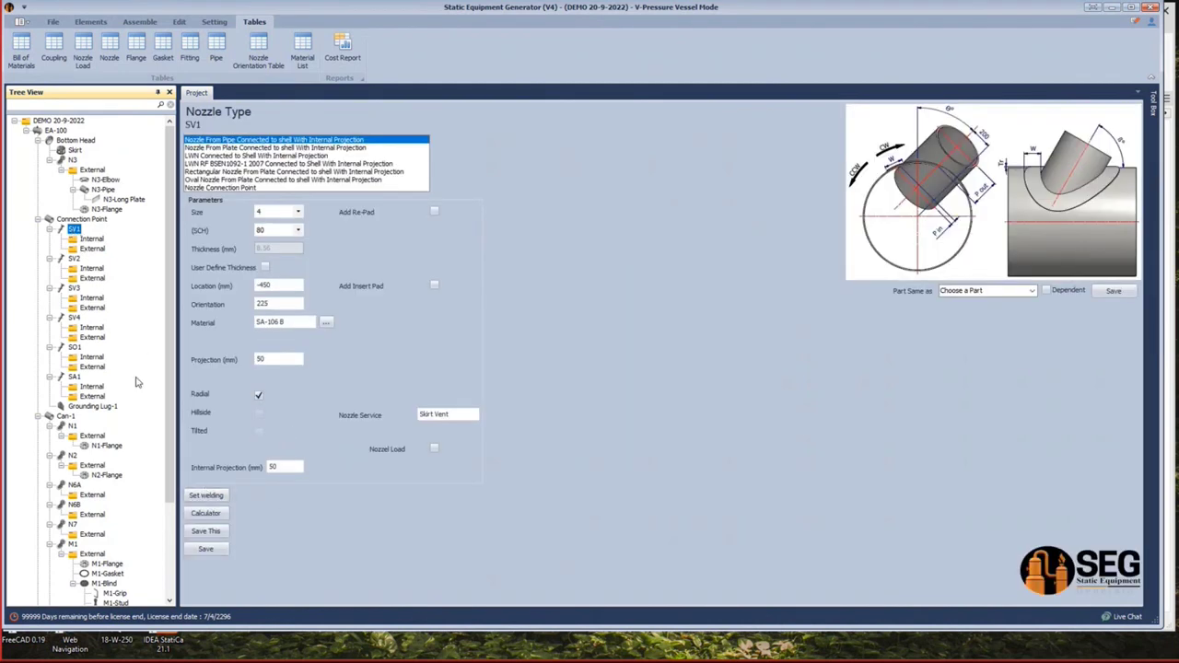
click(216, 499)
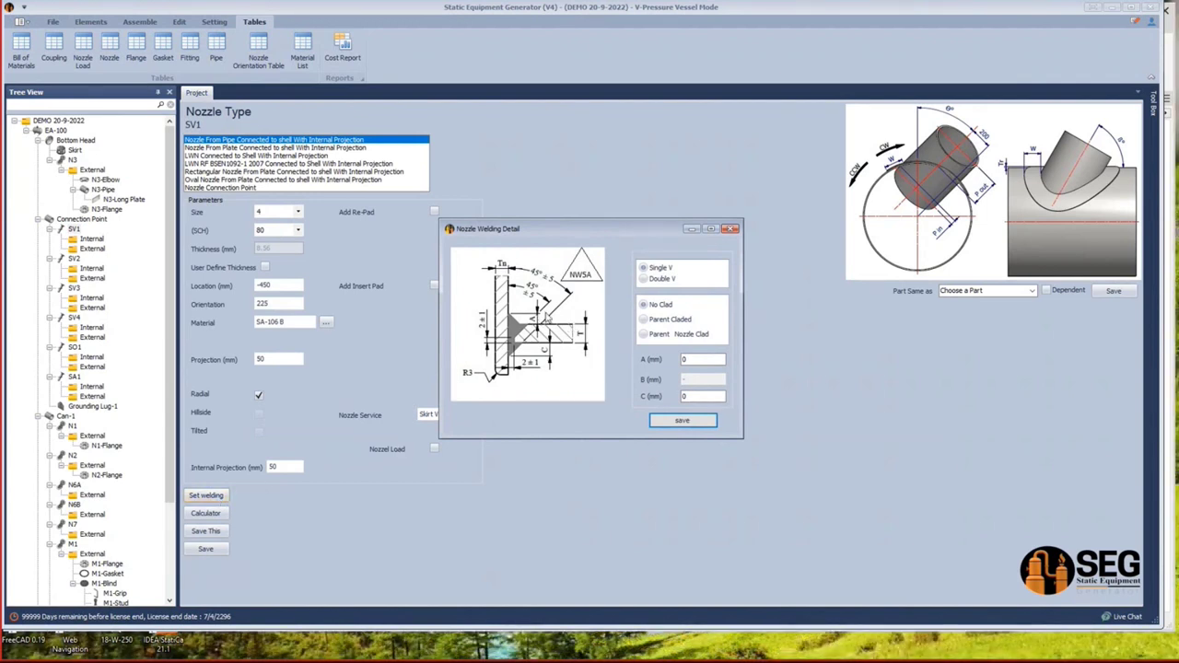
click(682, 362)
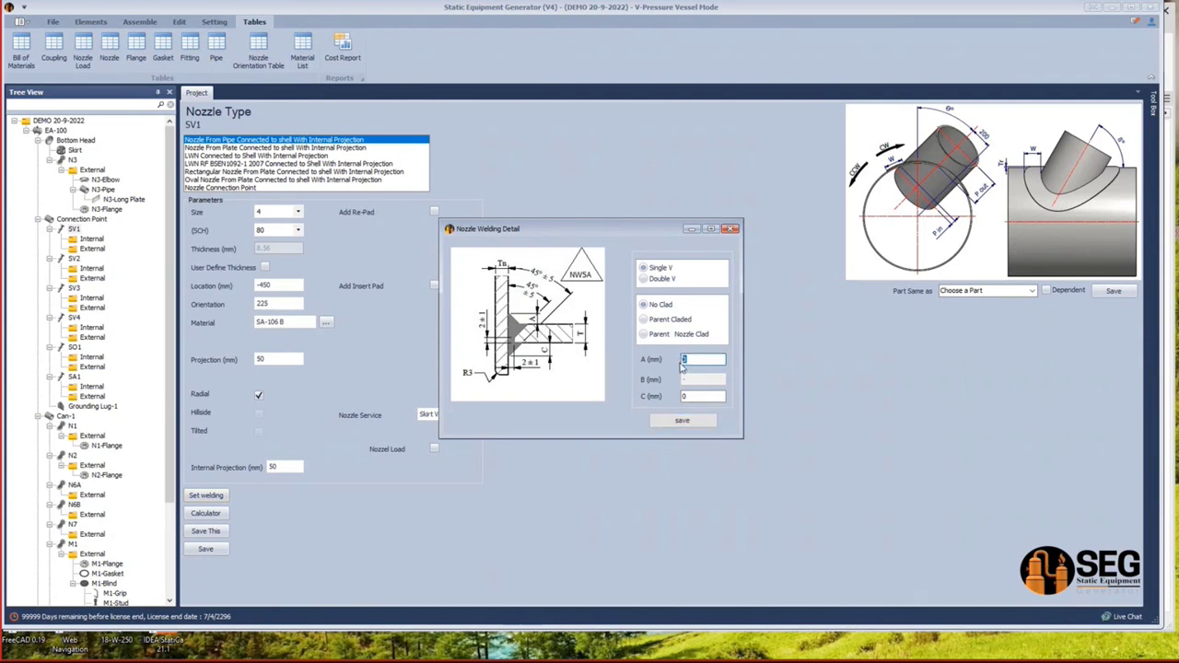
text(8)
text(6)
click(682, 421)
Set both weld dimensions A and C of skirt vent SV2 to 6 mm, and save the welding detail.
click(74, 260)
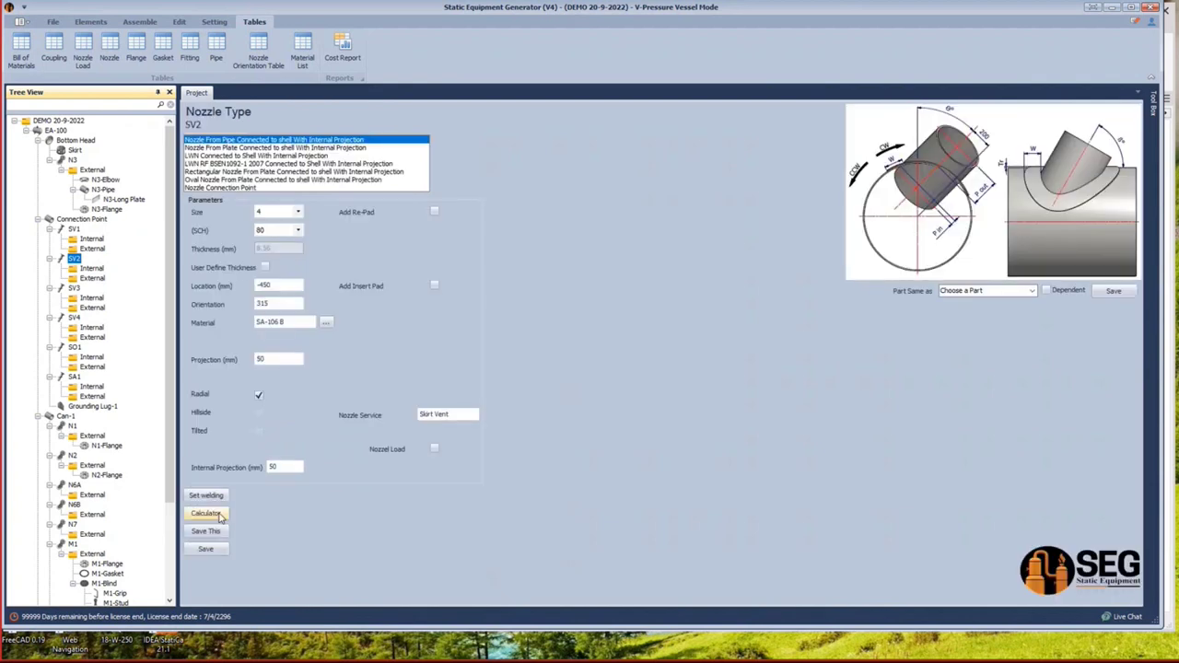
click(208, 495)
double_click(687, 359)
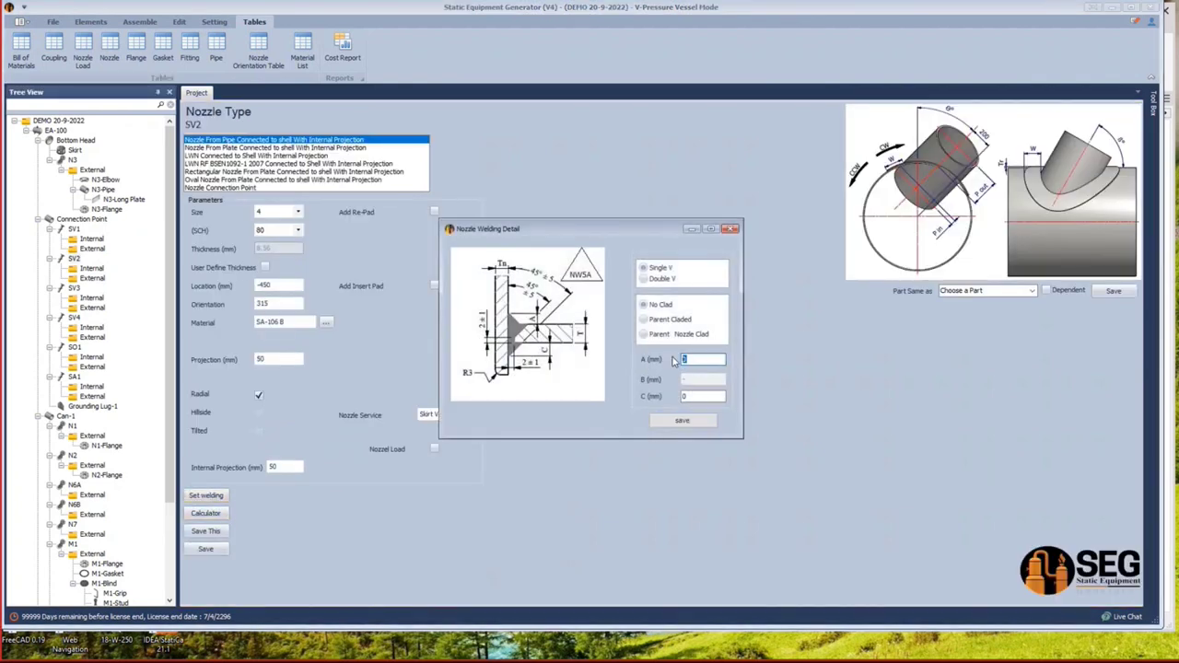
text(6)
double_click(686, 397)
text(6)
click(683, 421)
Set skirt vent SV3's weld dimension A to 6 mm, and save its welding detail.
click(86, 289)
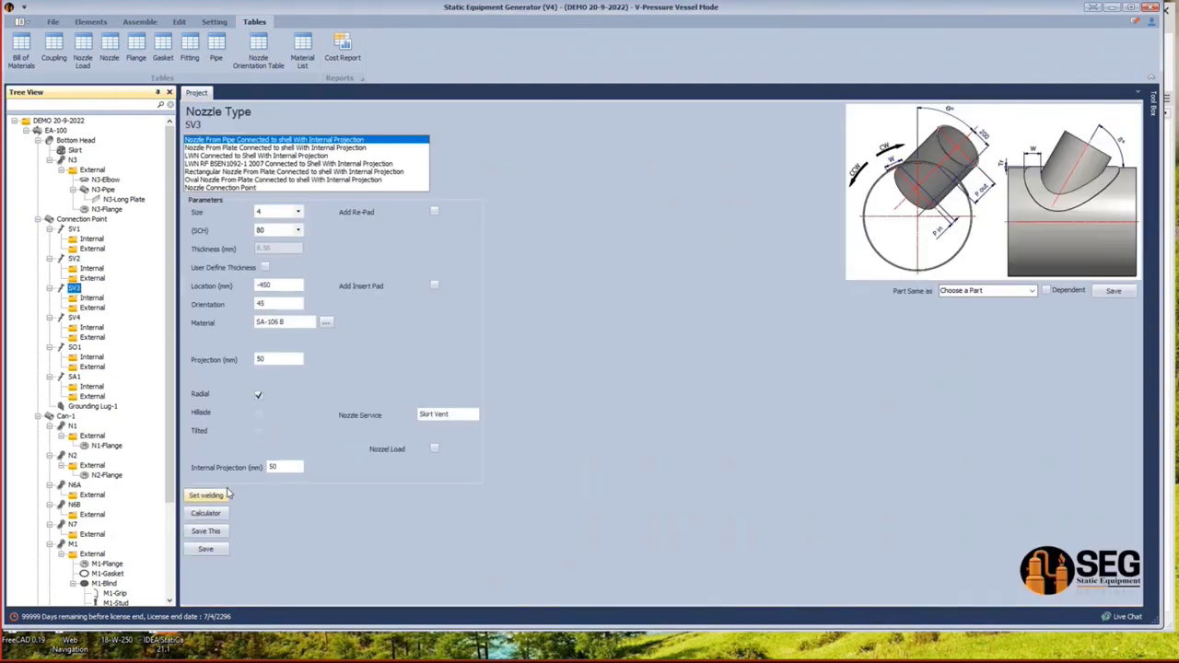
click(218, 498)
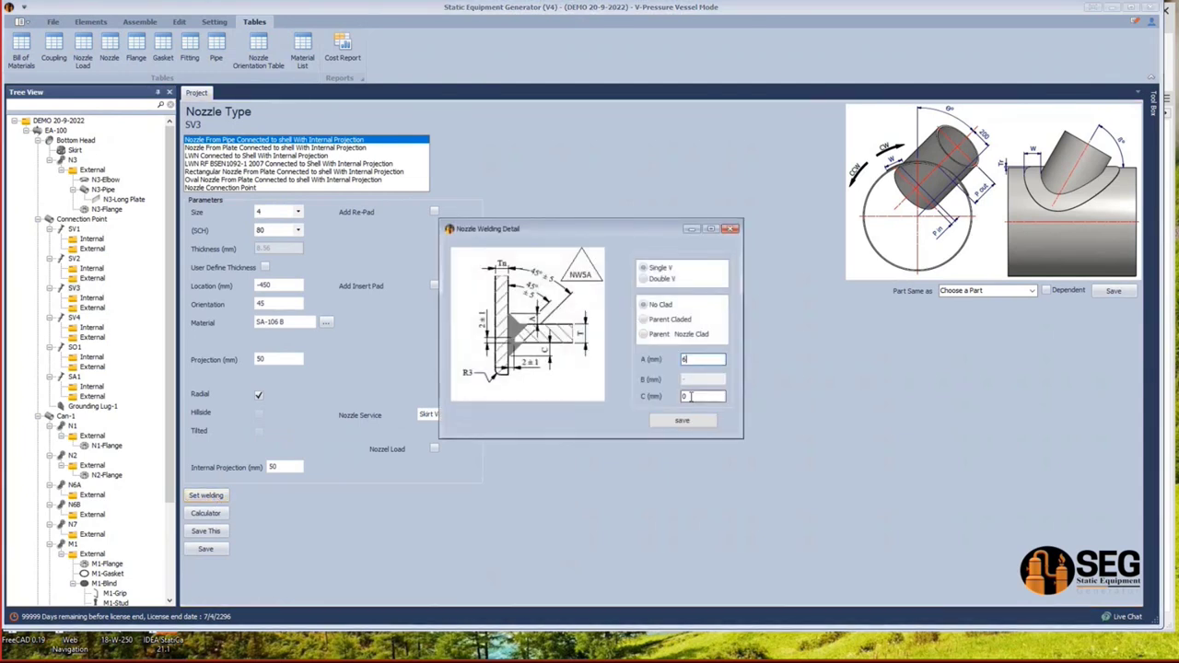
click(682, 420)
Fill in the weld dimensions of skirt vent SV4 and save its welding detail.
click(73, 318)
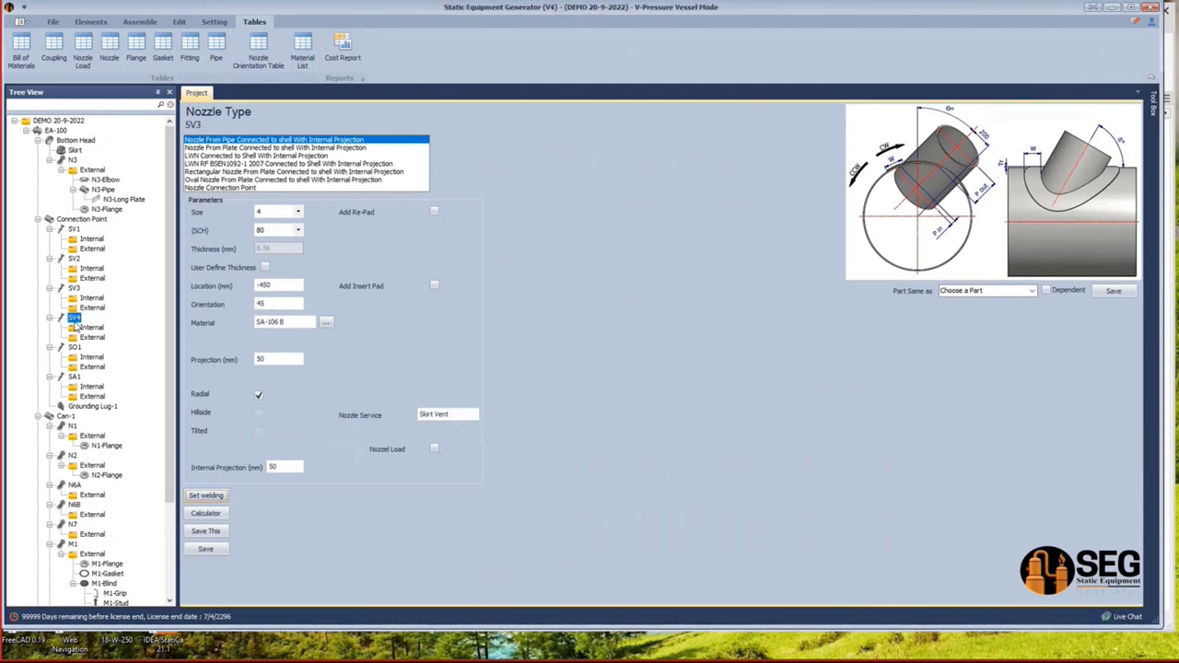
mouse_move(251, 652)
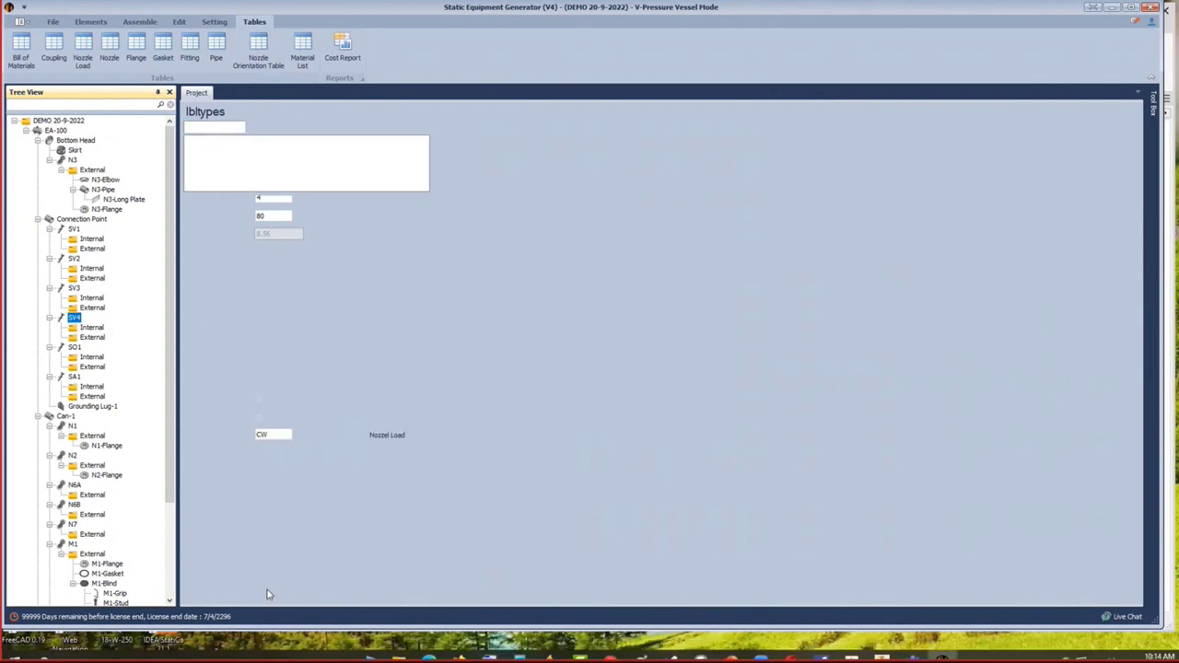
click(207, 495)
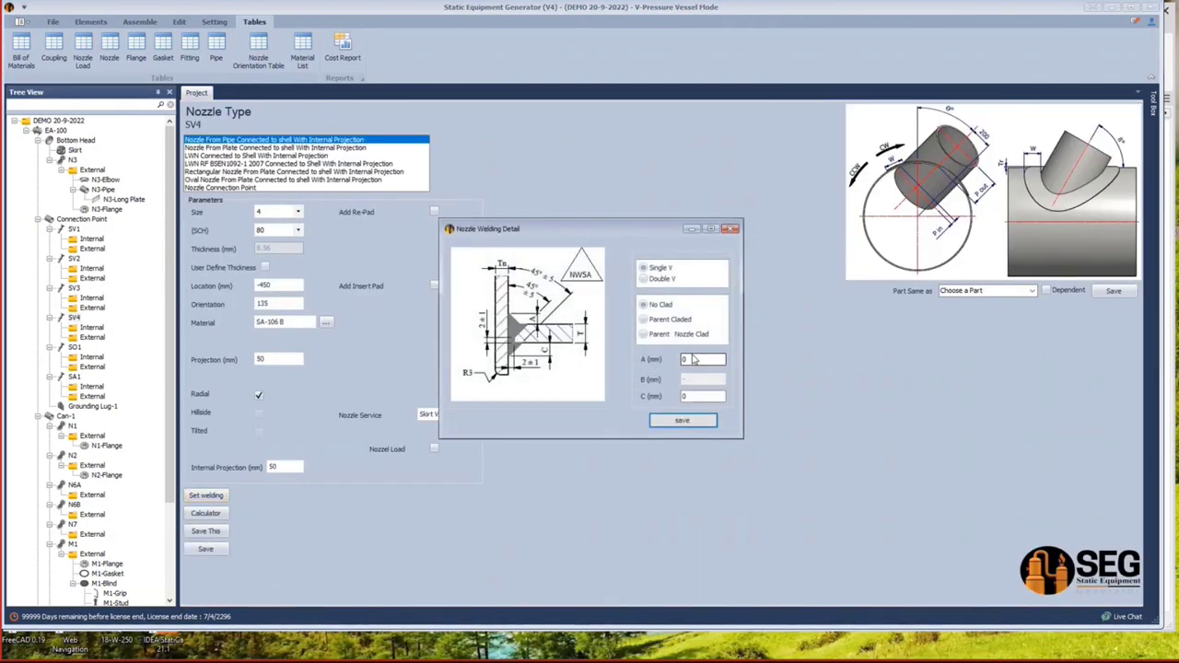
click(679, 422)
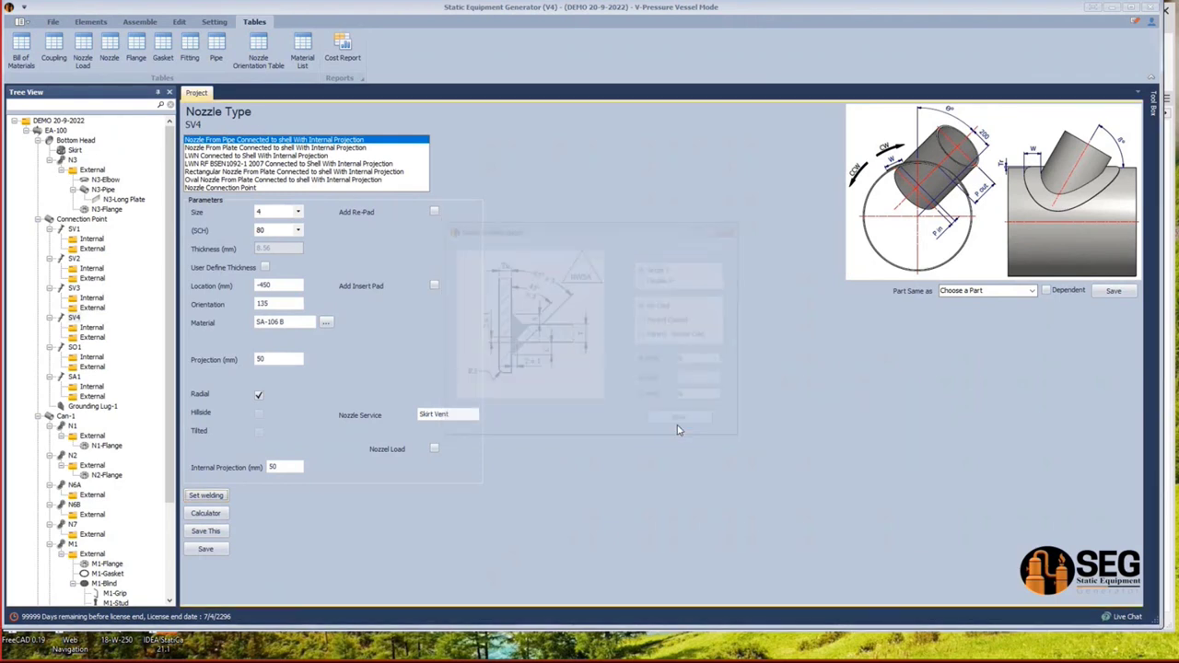
Set skirt opening SO1's weld dimension A to 8 mm, and save its welding detail.
click(62, 350)
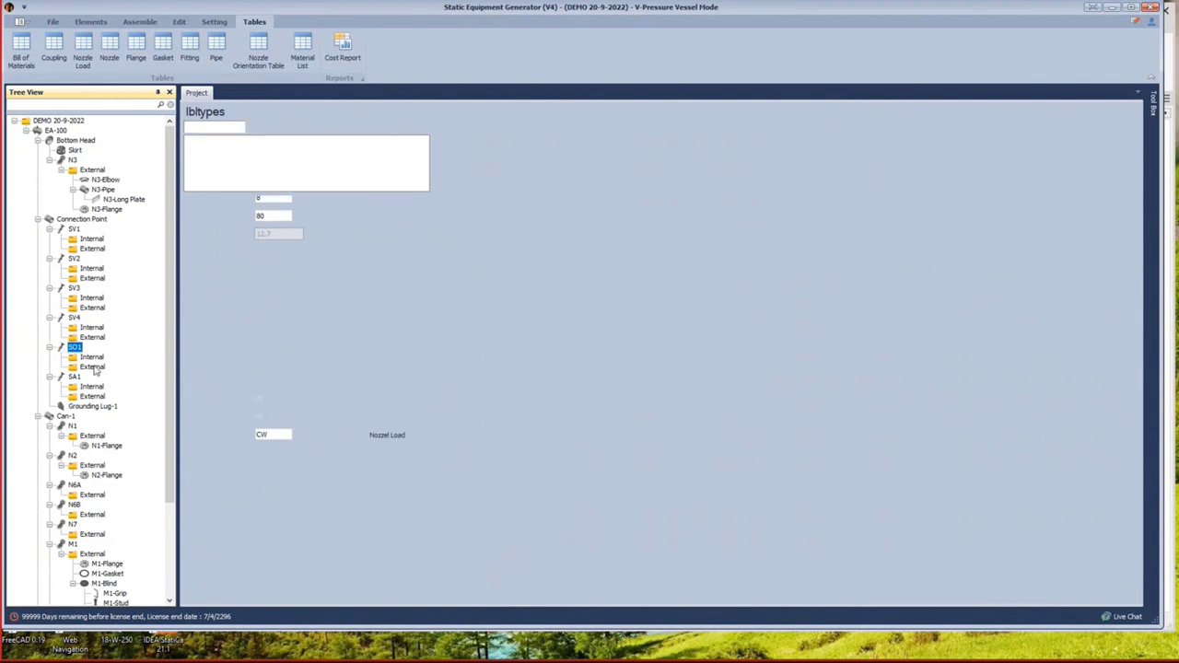
click(206, 495)
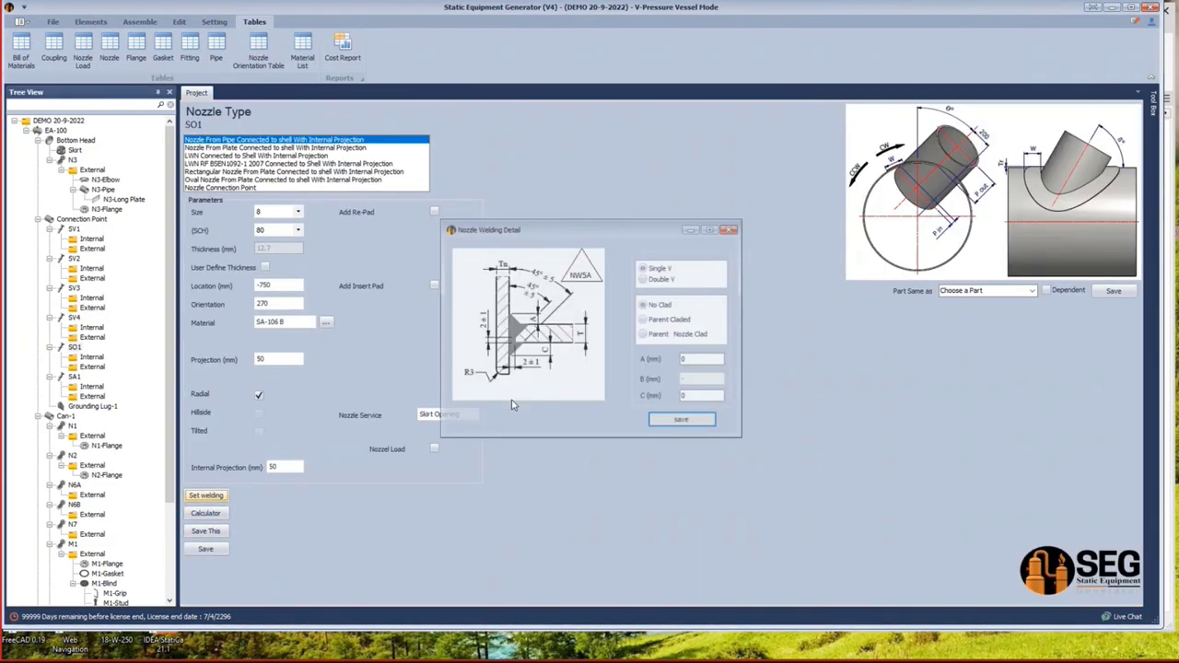
double_click(702, 360)
text(8)
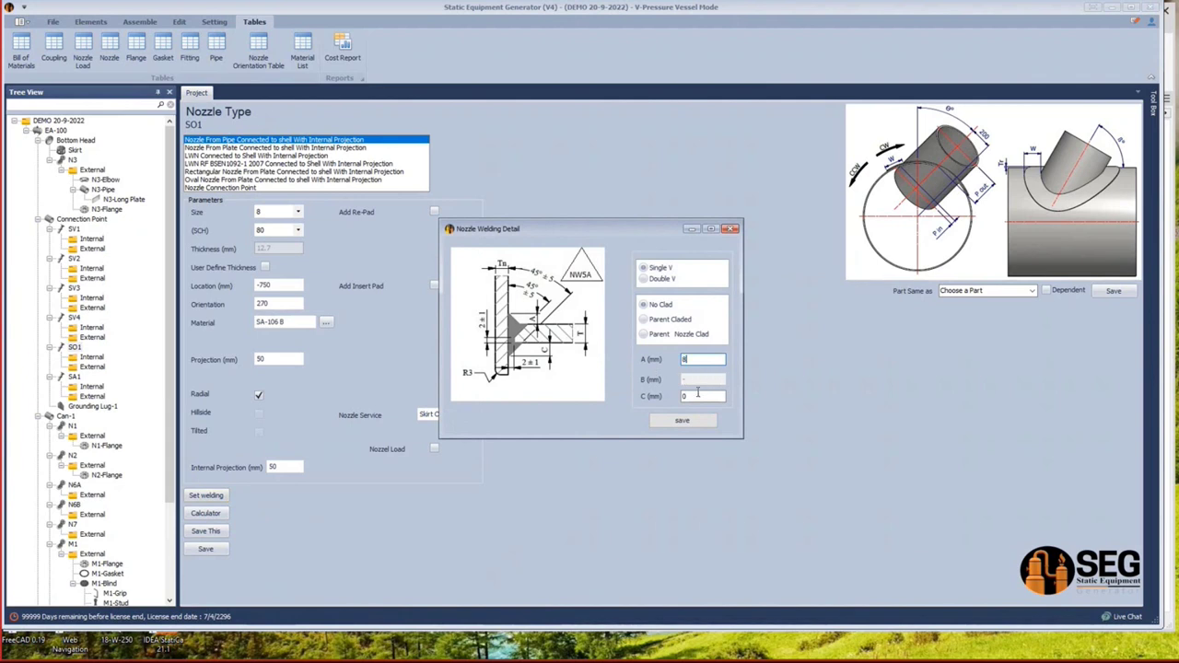
click(663, 424)
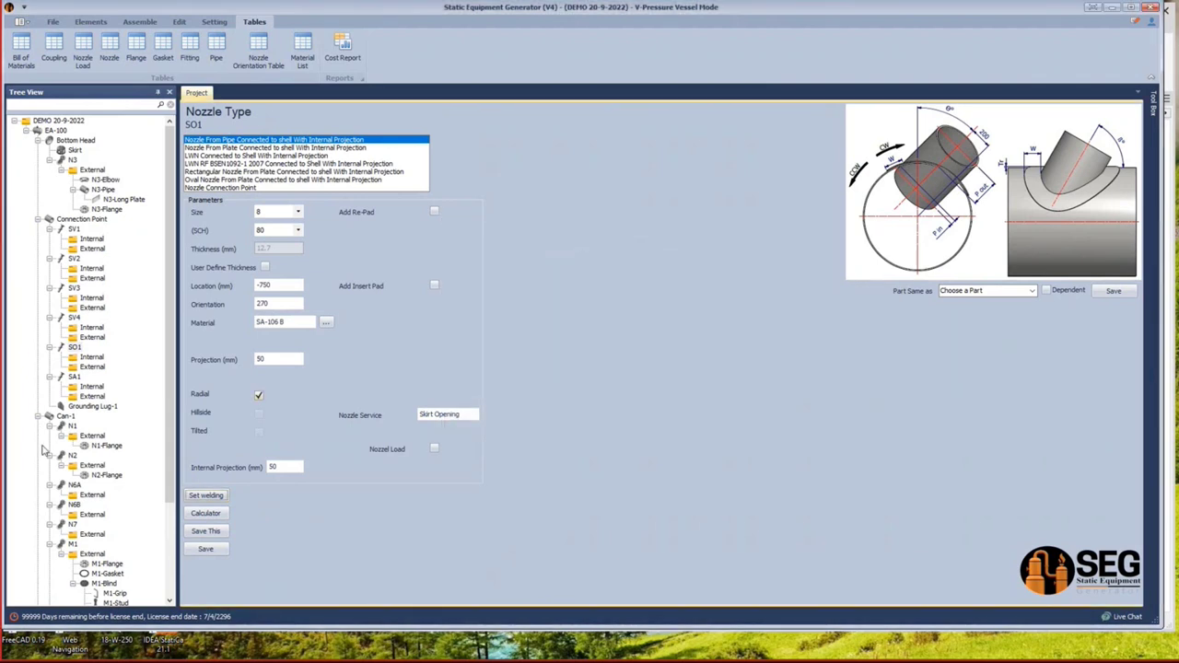
Set the weld dimensions A and C of skirt access opening SA1 to 8 mm each, and save.
click(74, 378)
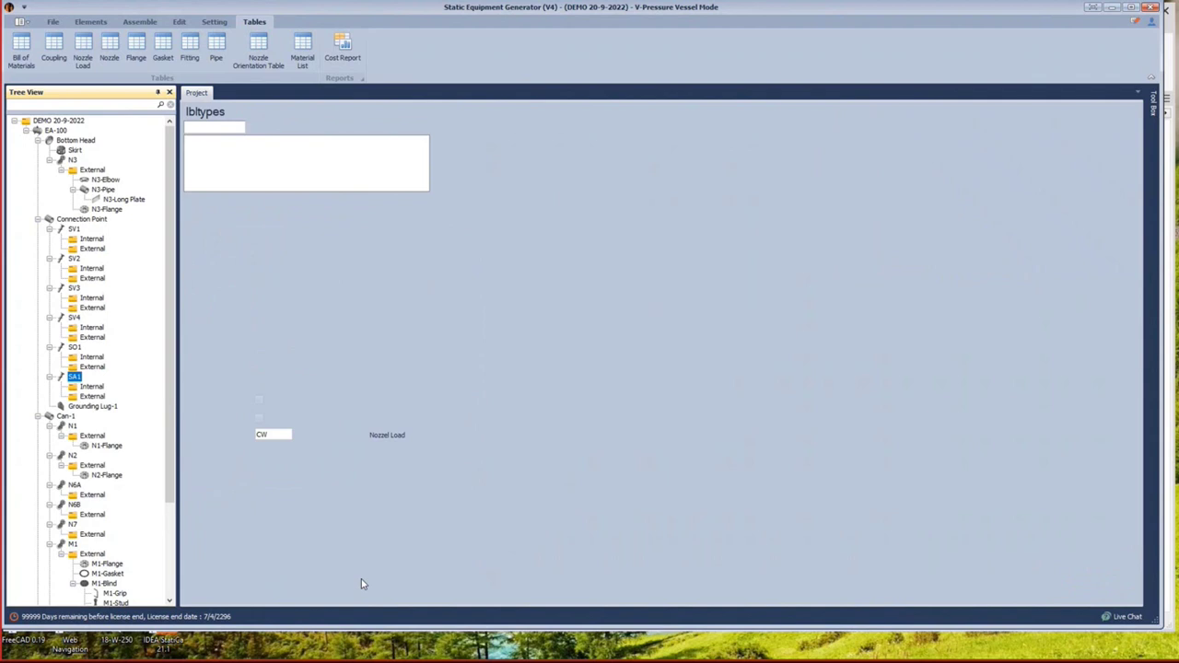
click(221, 500)
key(Tab)
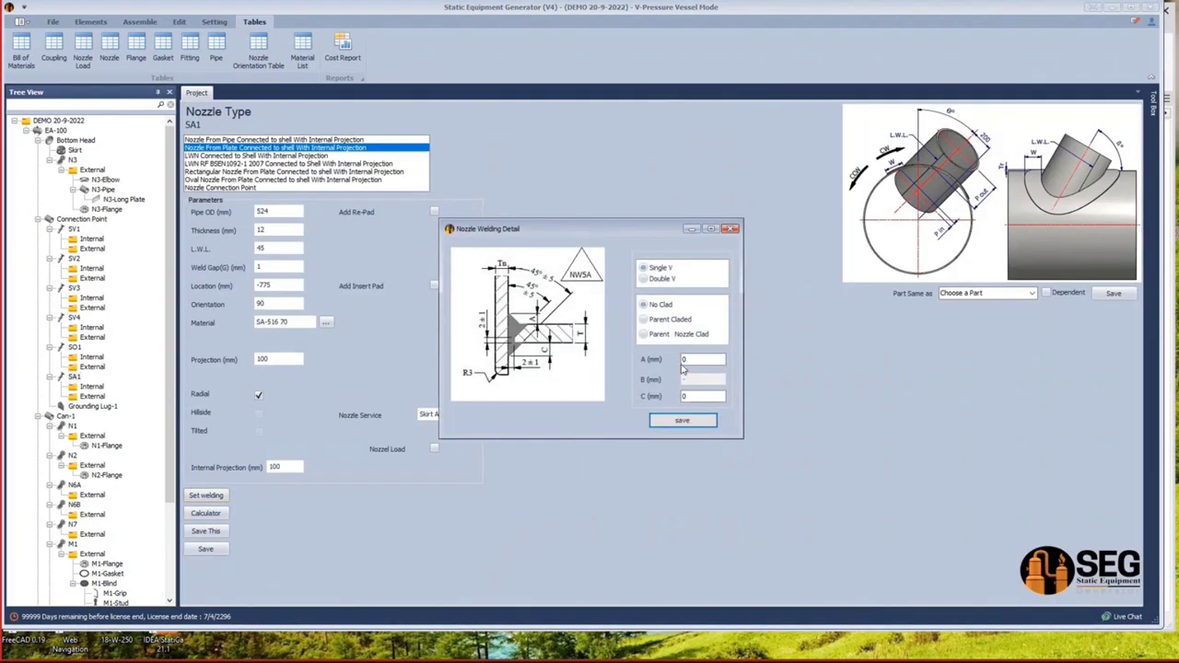
text(8)
key(Tab)
text(8)
click(680, 422)
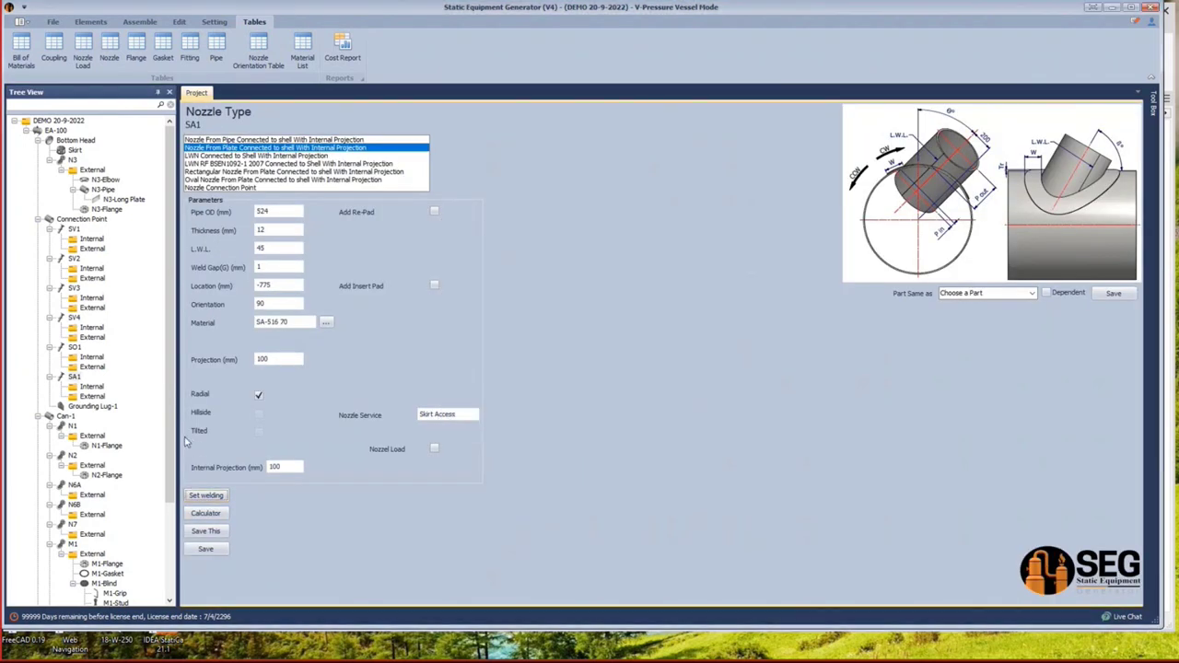
Set inlet nozzle N1's weld dimension A to 10 mm, fill in dimension B, and save the welding detail.
click(77, 428)
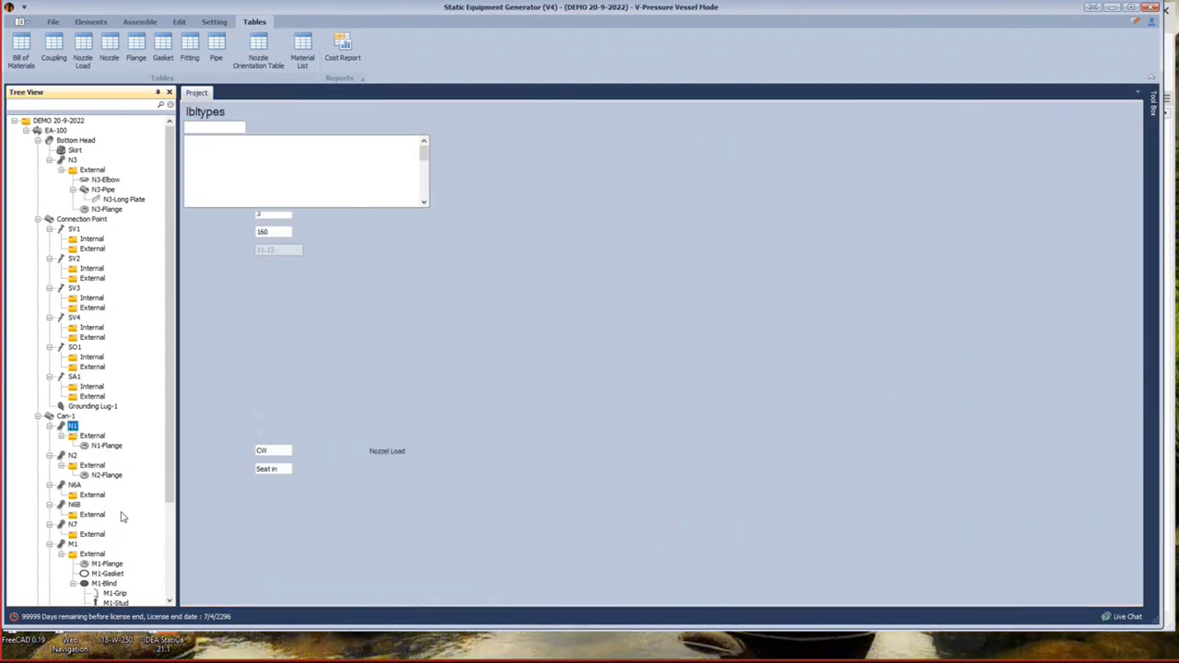
scroll(123, 517, down, 4)
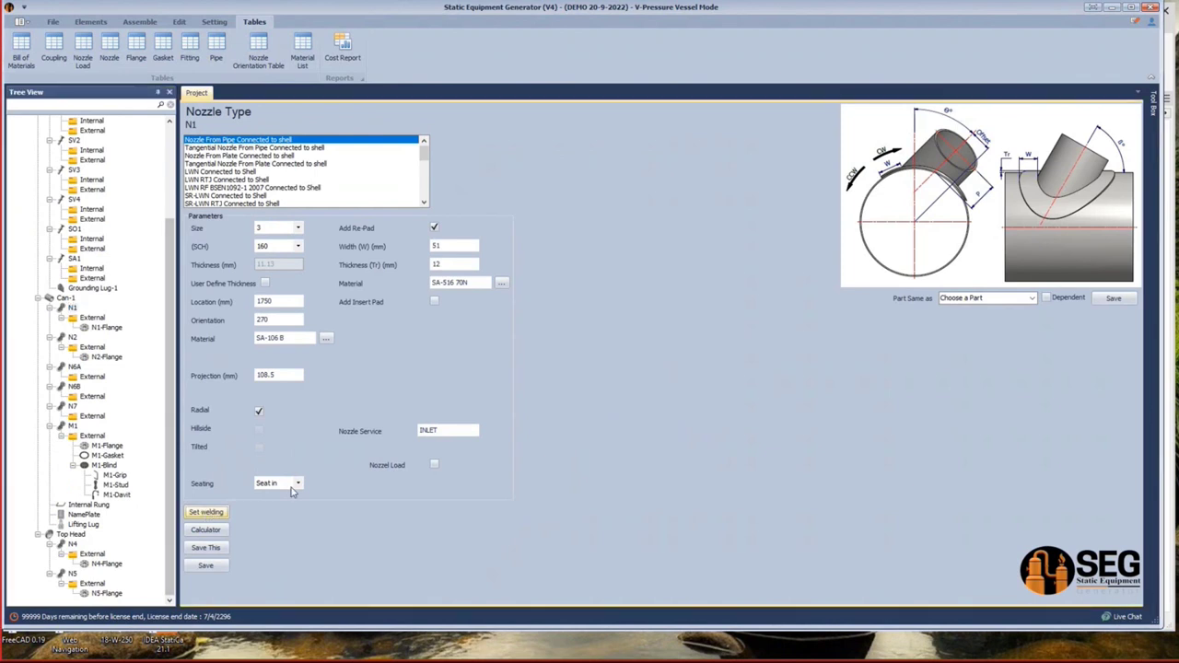
click(206, 511)
click(700, 360)
text(10)
click(700, 379)
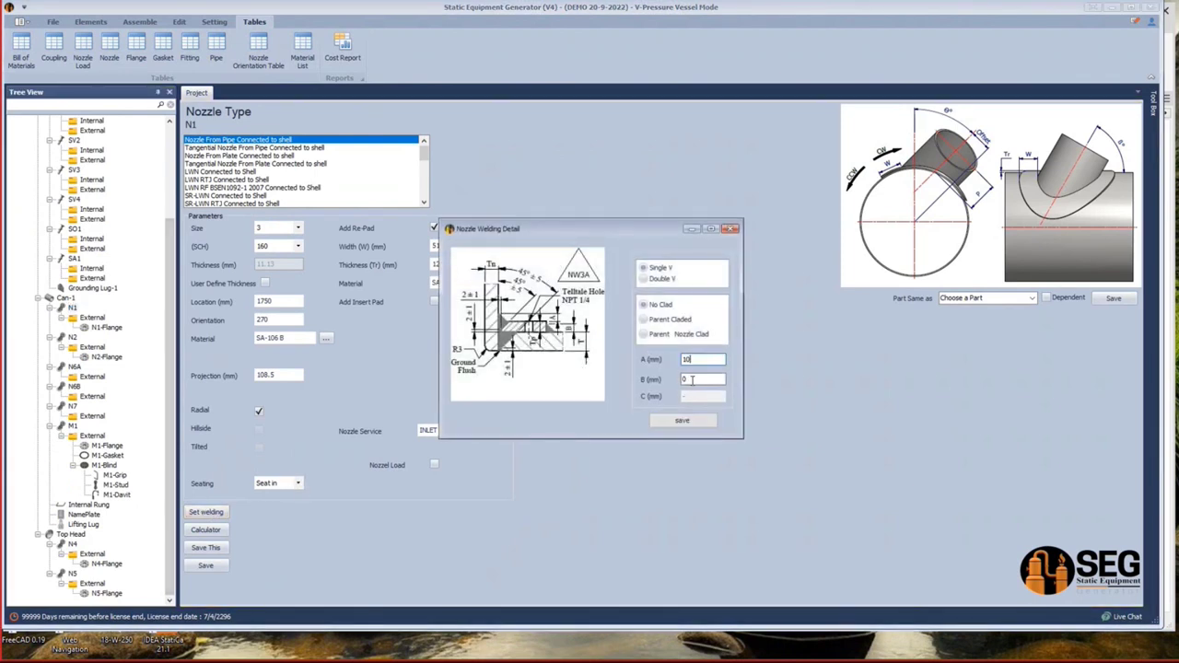
text(1)
click(681, 420)
Fill in the weld dimensions of nozzle N2 on Can-1 and save its welding detail.
click(73, 337)
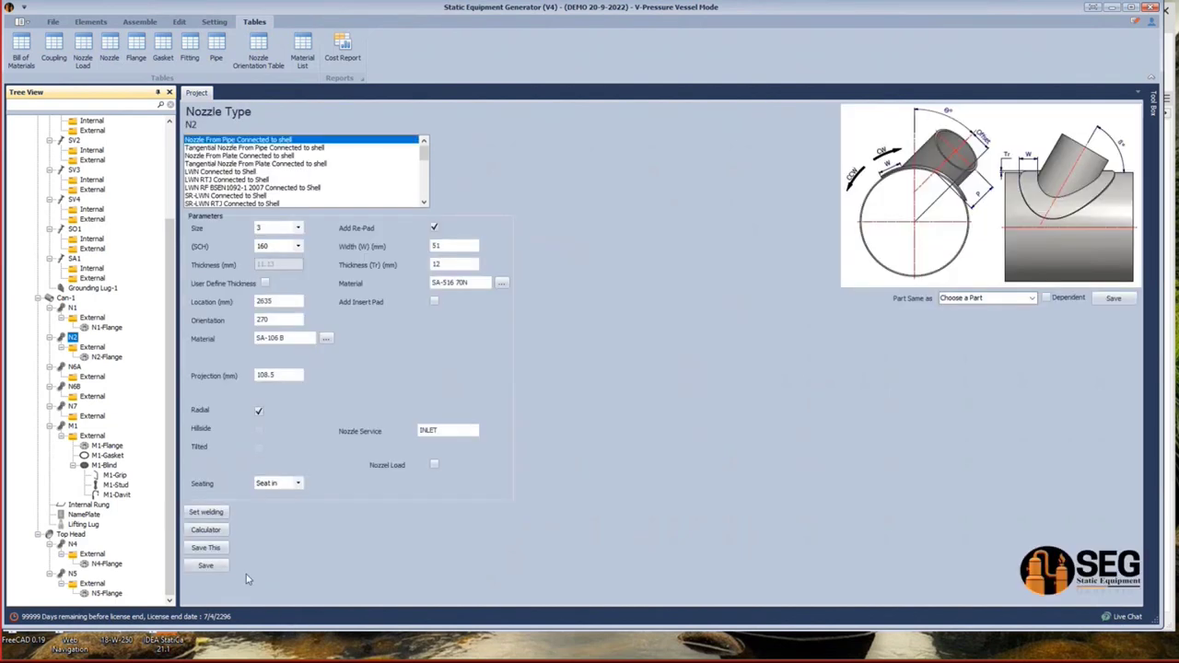
click(206, 512)
double_click(697, 359)
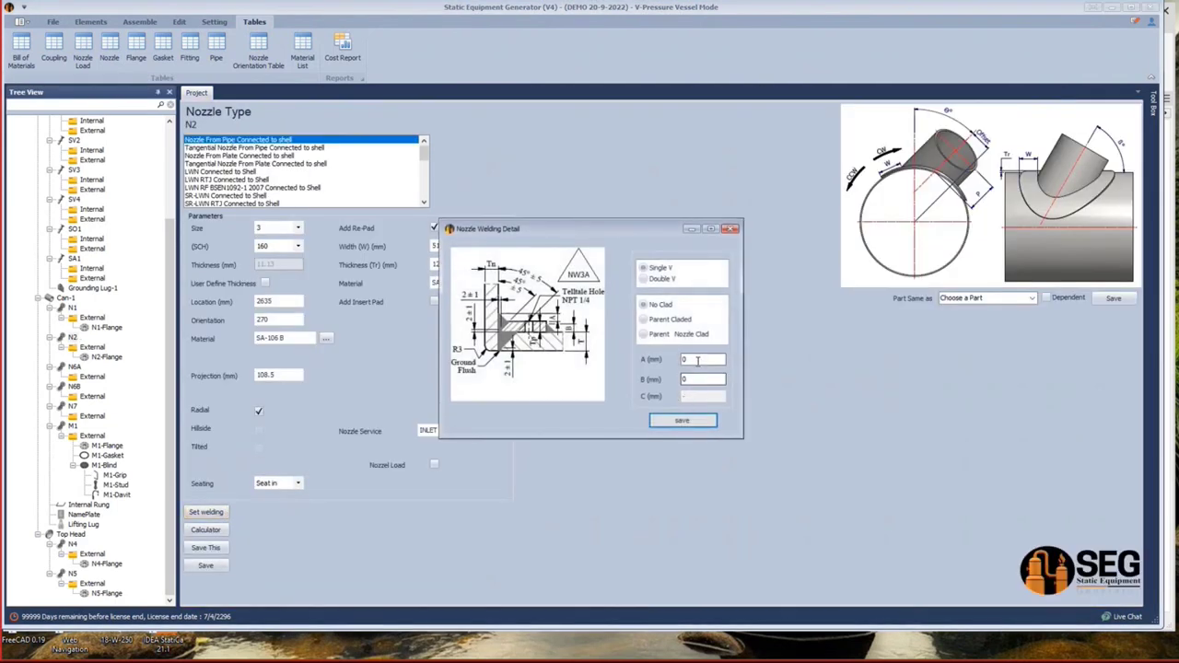
click(682, 420)
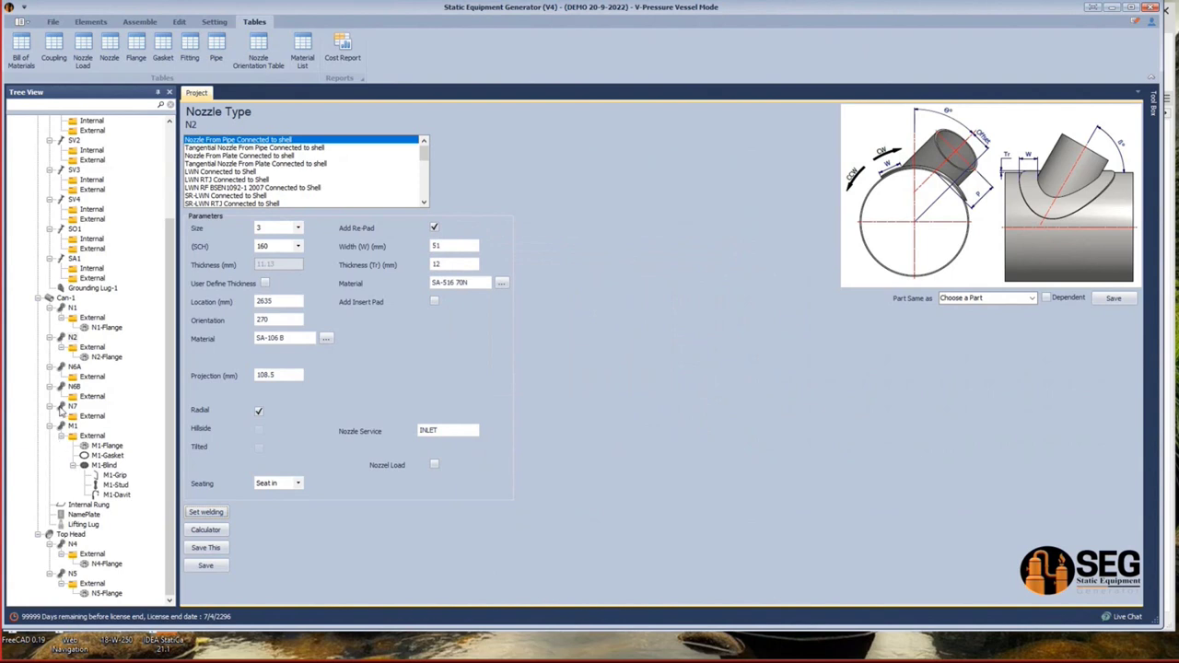
Set level bridle nozzle N6A's weld dimension A to 10 mm, and save the welding detail.
click(74, 368)
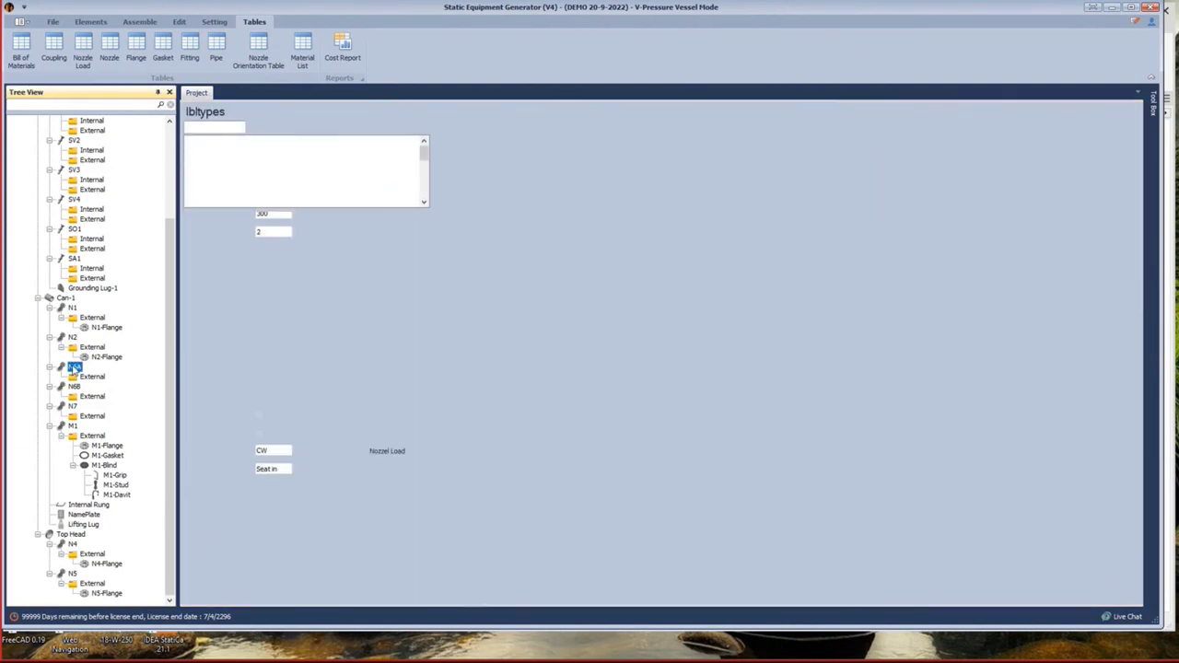
click(205, 530)
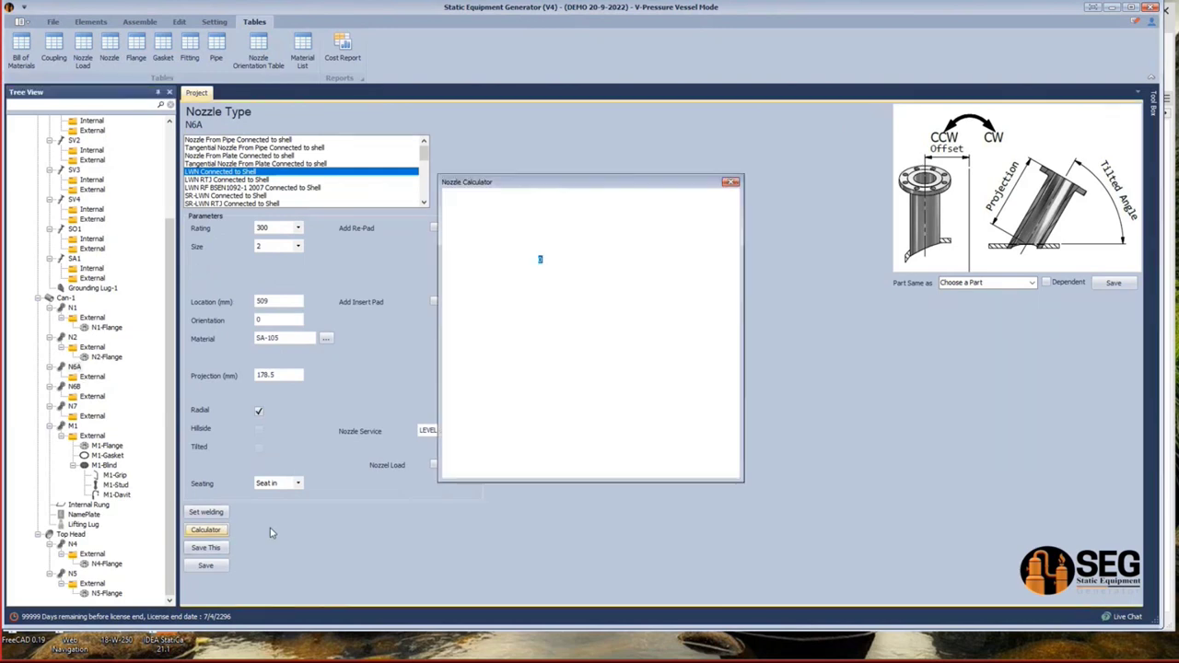
click(731, 182)
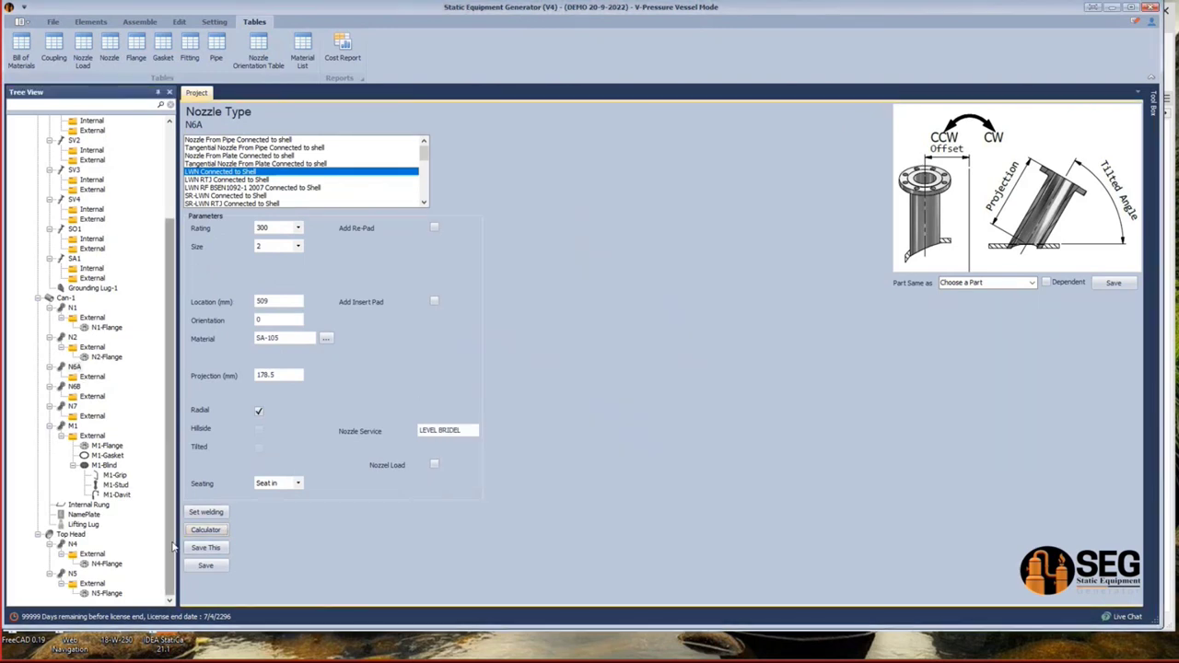
click(206, 512)
click(682, 360)
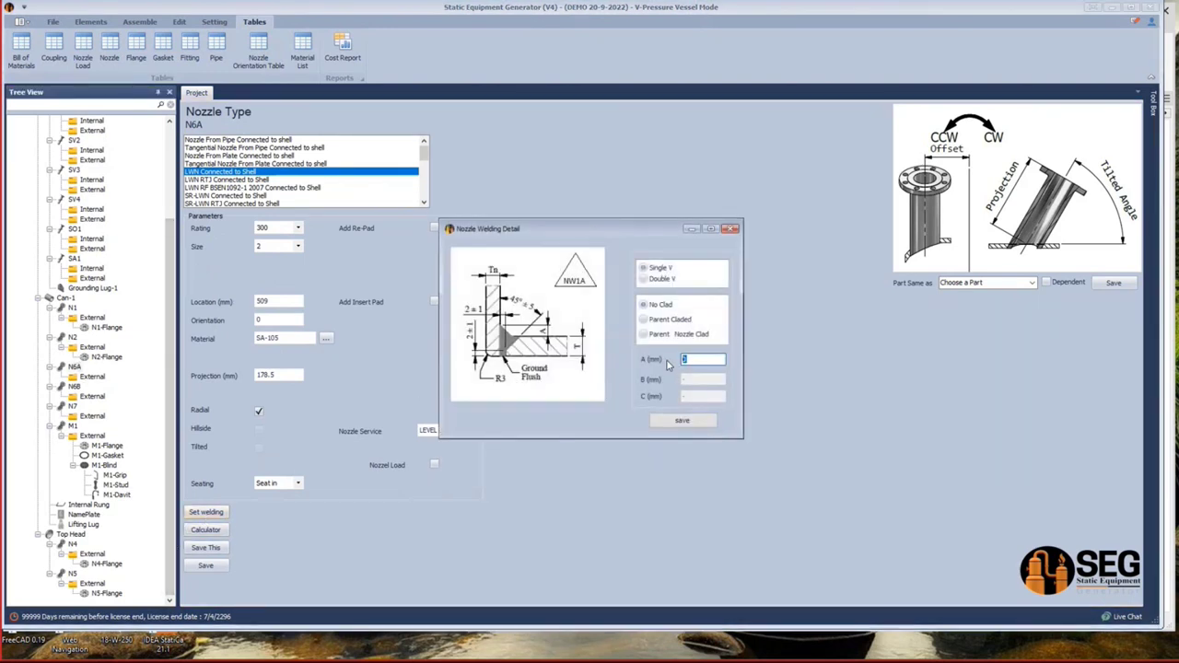
text(10)
click(682, 421)
Fill in weld dimension A of level bridle nozzle N6B and save its welding detail.
click(74, 386)
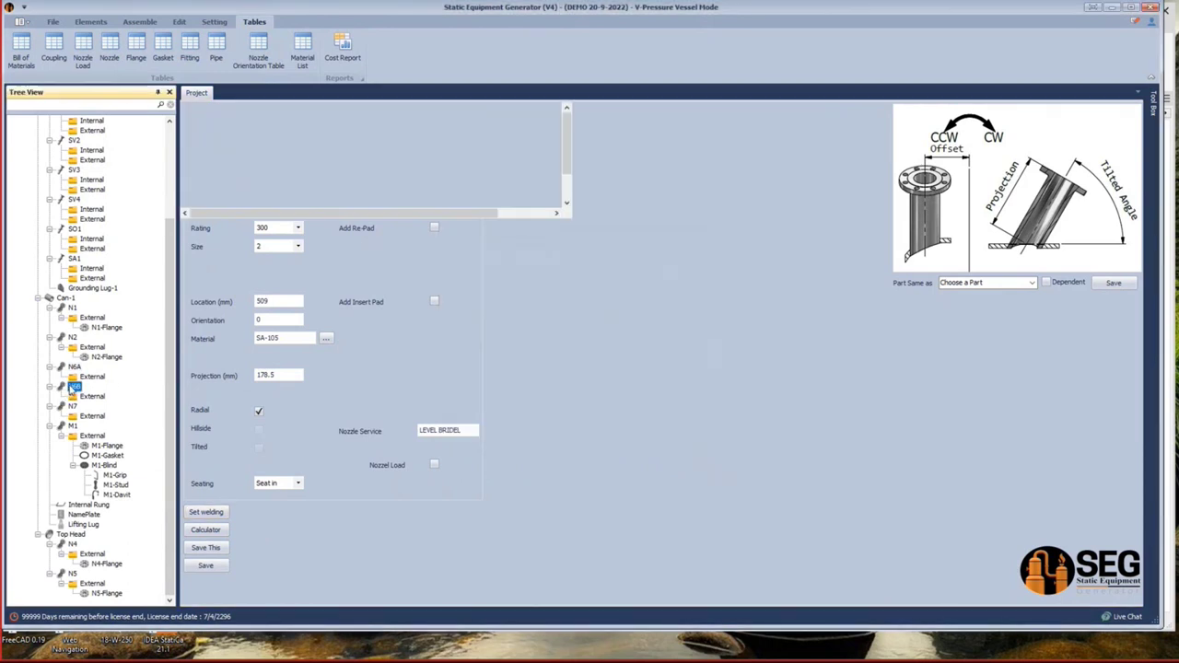
click(205, 512)
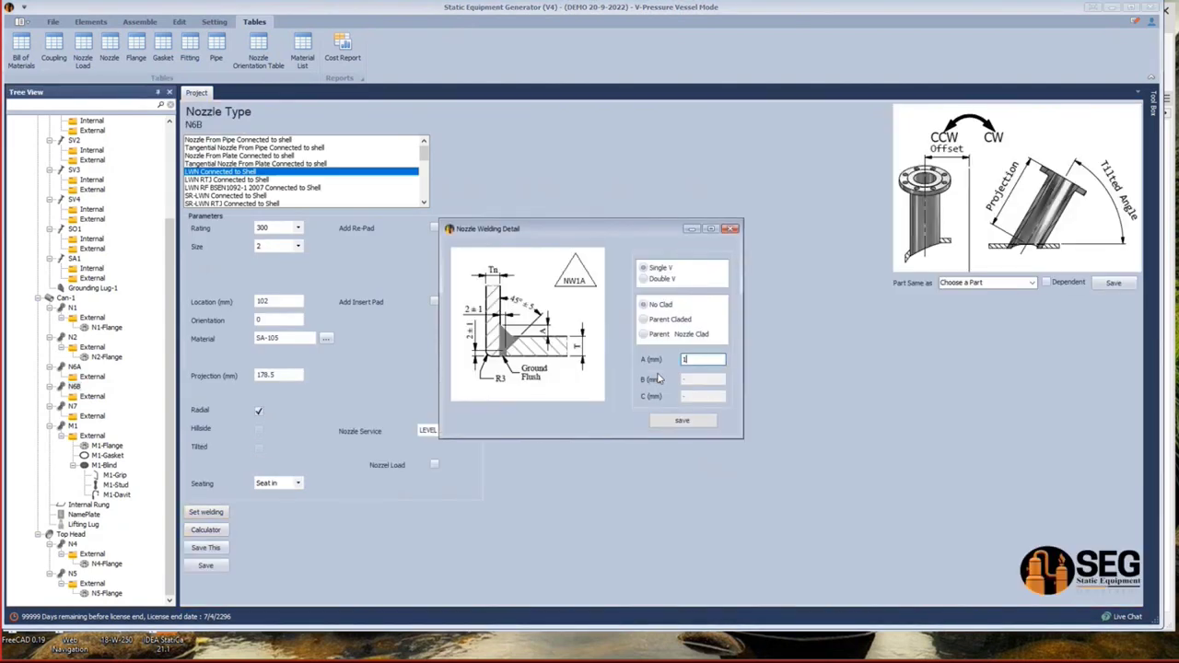
click(682, 422)
Set nozzle N7's weld dimension A to 10 mm, and save its welding detail.
click(68, 408)
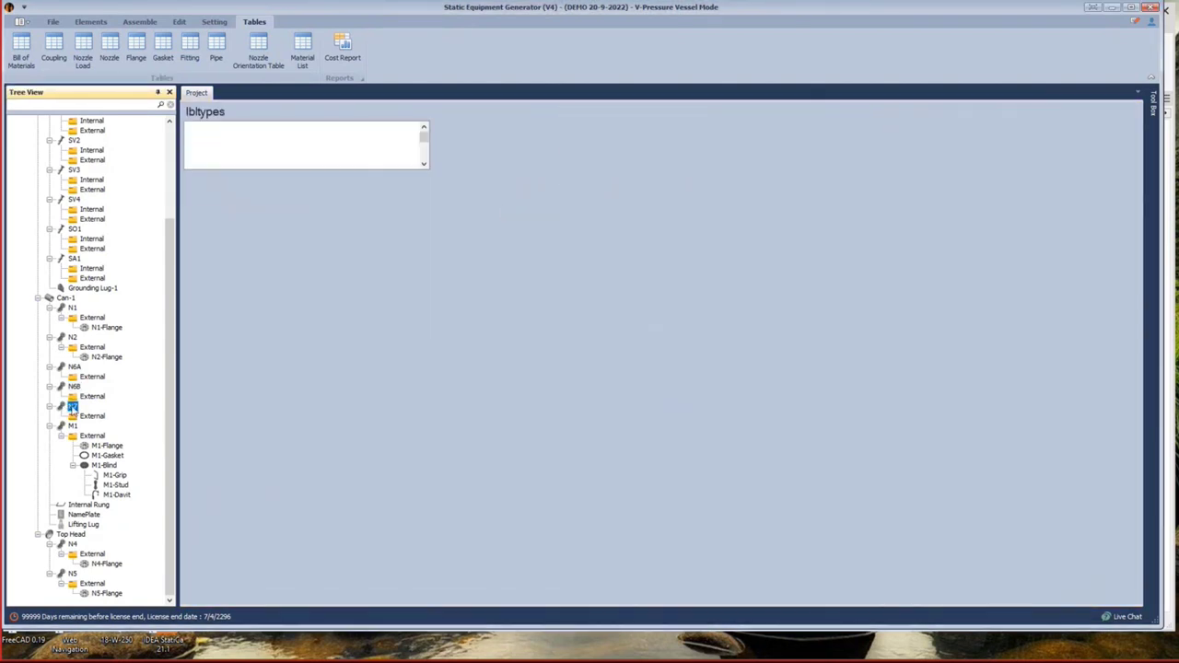
click(207, 512)
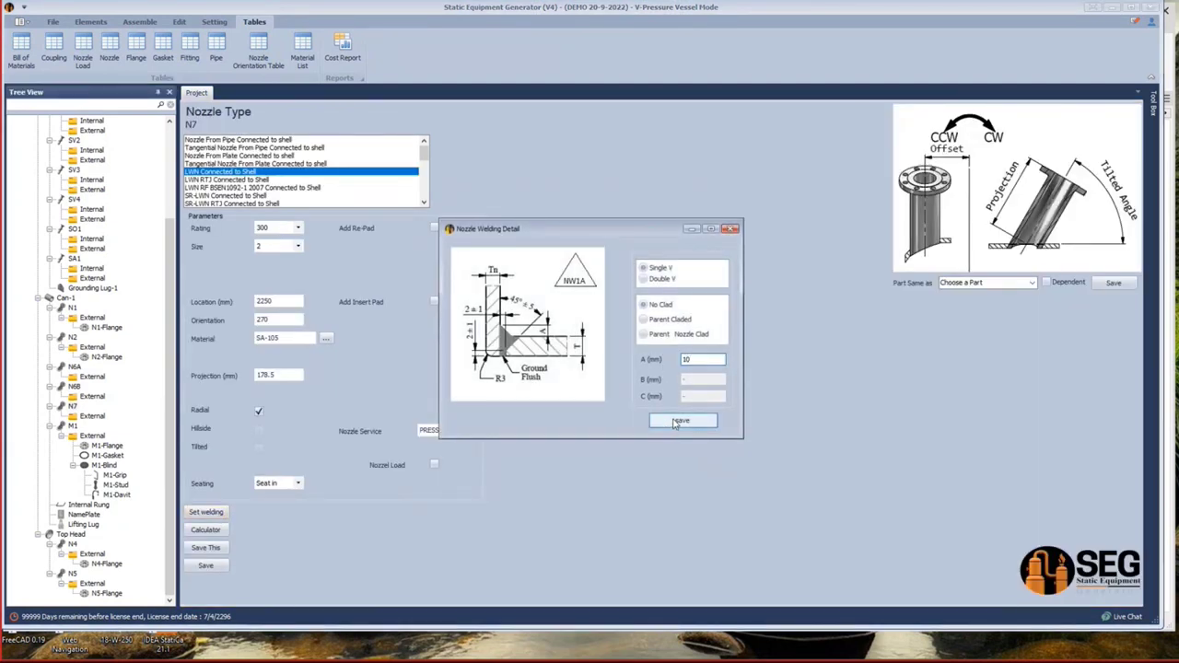
click(682, 420)
Set manway M1's weld dimensions to A 10 mm and B 10 mm, and save the welding detail.
click(72, 425)
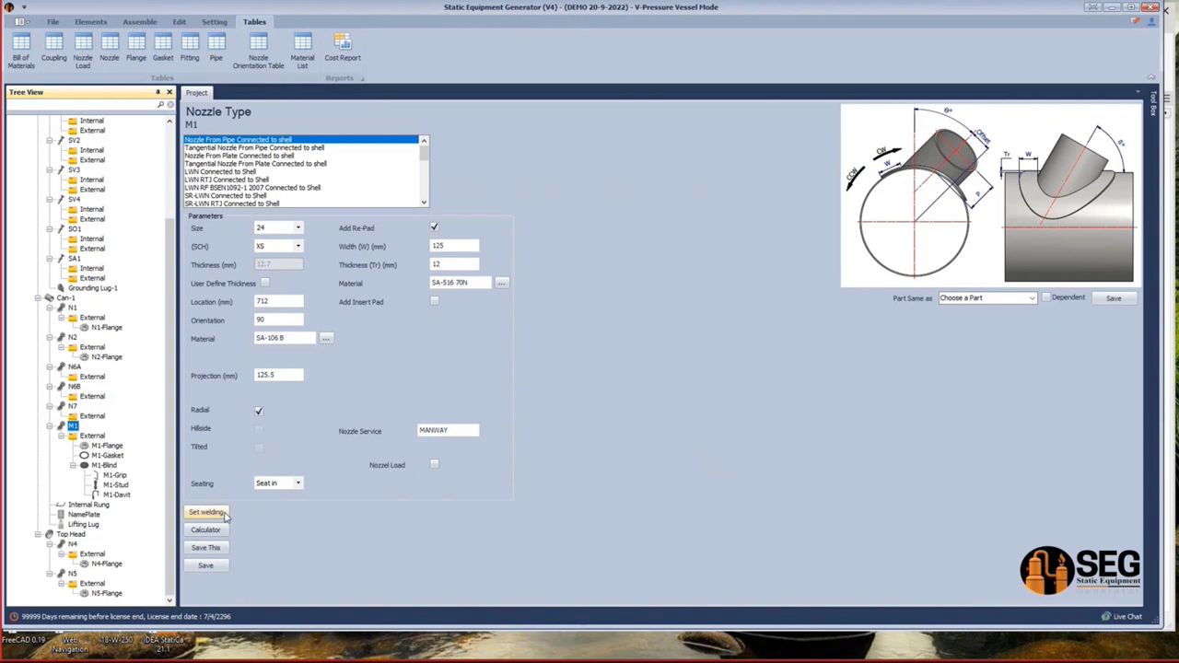
click(224, 517)
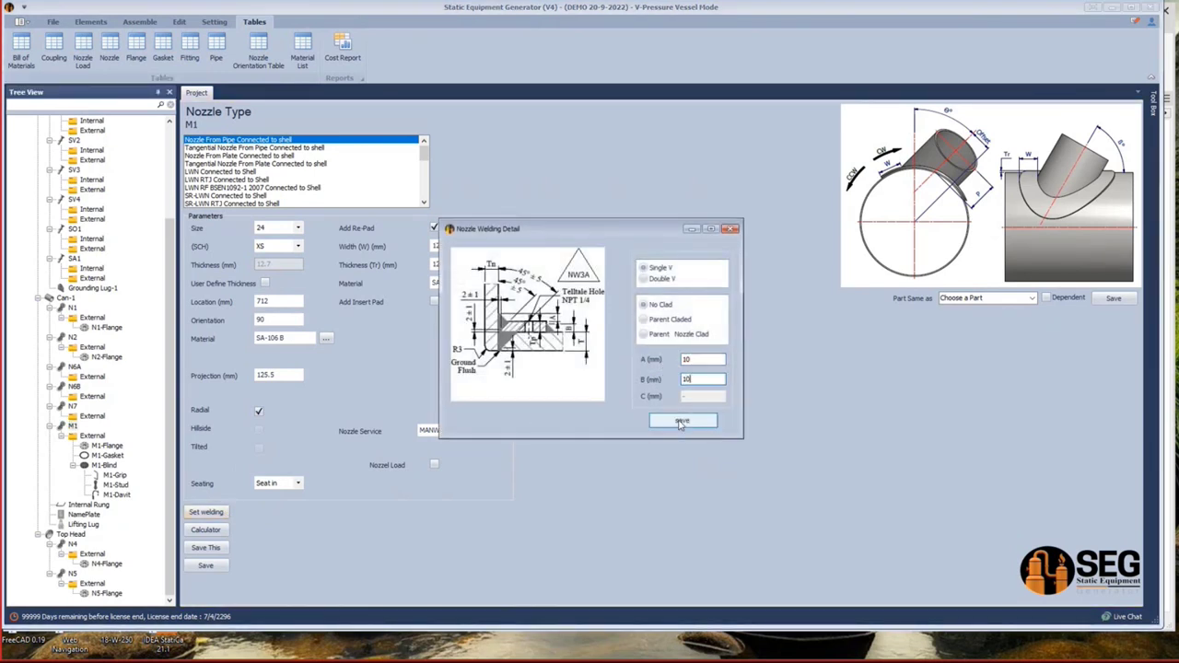
click(682, 422)
Set top head nozzle N4's weld dimensions to A 10 mm and B 10 mm, and save its welding detail.
click(71, 545)
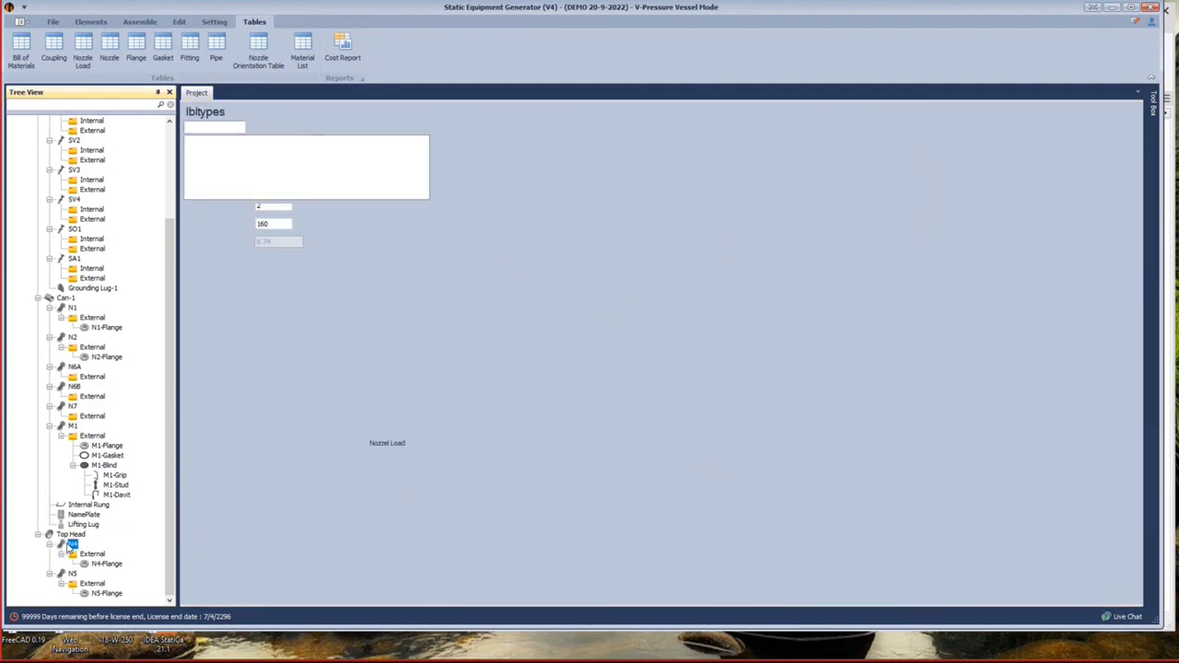
click(206, 488)
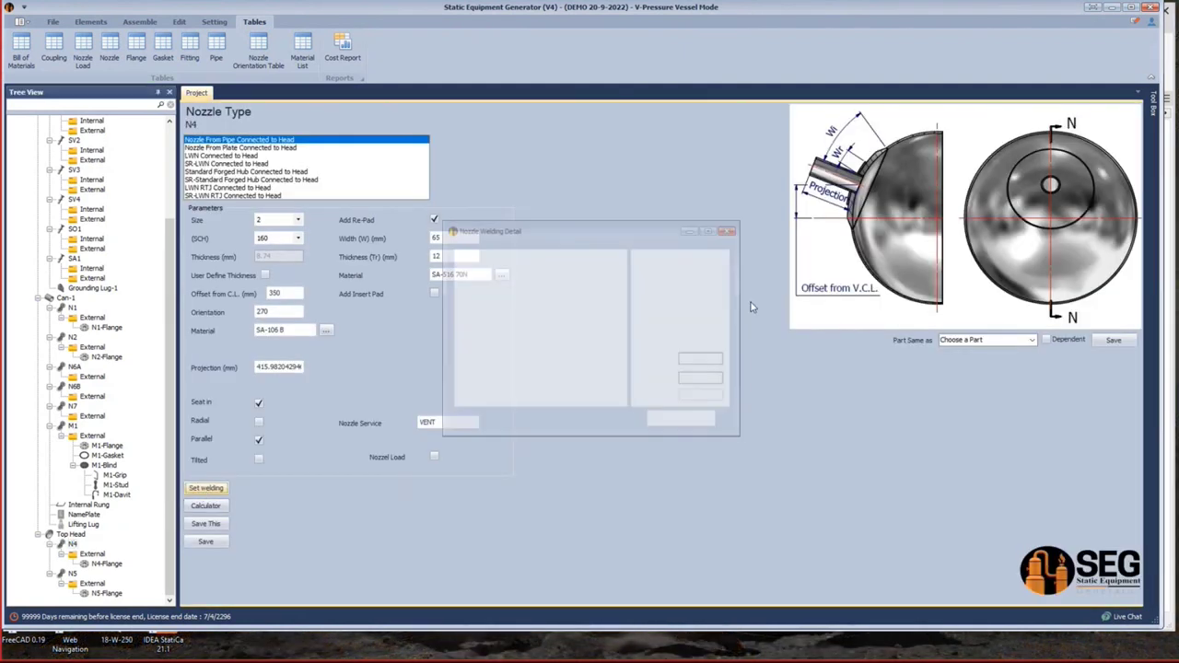
double_click(700, 359)
text(10)
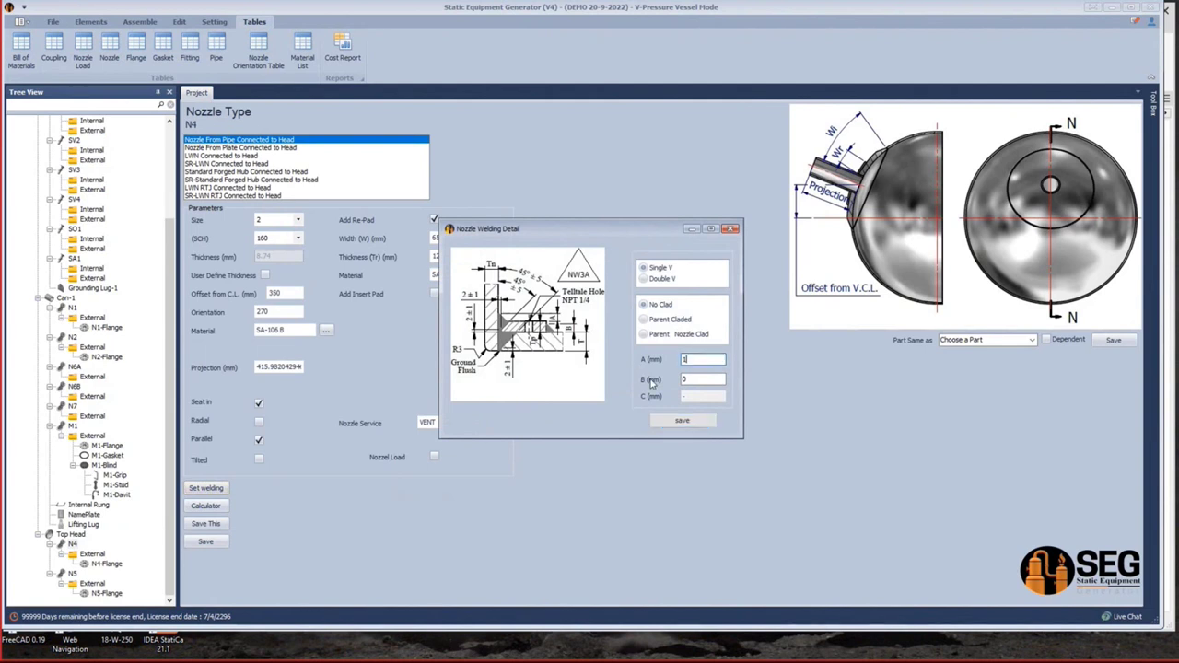
double_click(687, 380)
text(10)
click(683, 422)
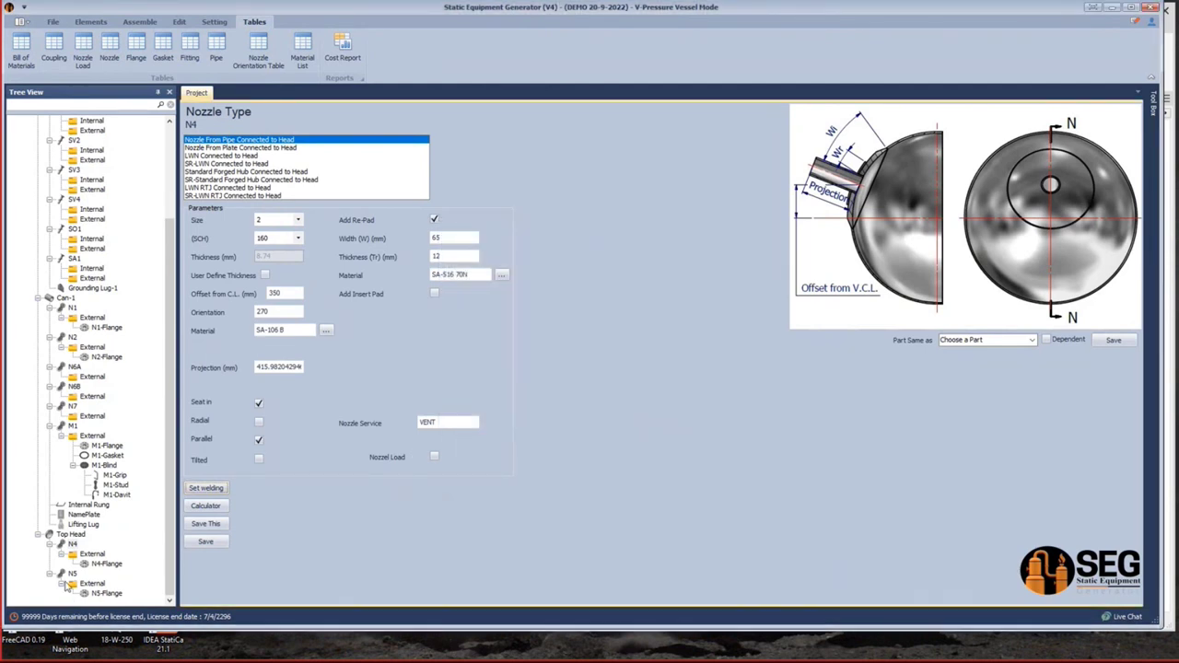
Set top head nozzle N5's weld dimensions A and B to 10 mm each, and save the welding detail.
click(68, 575)
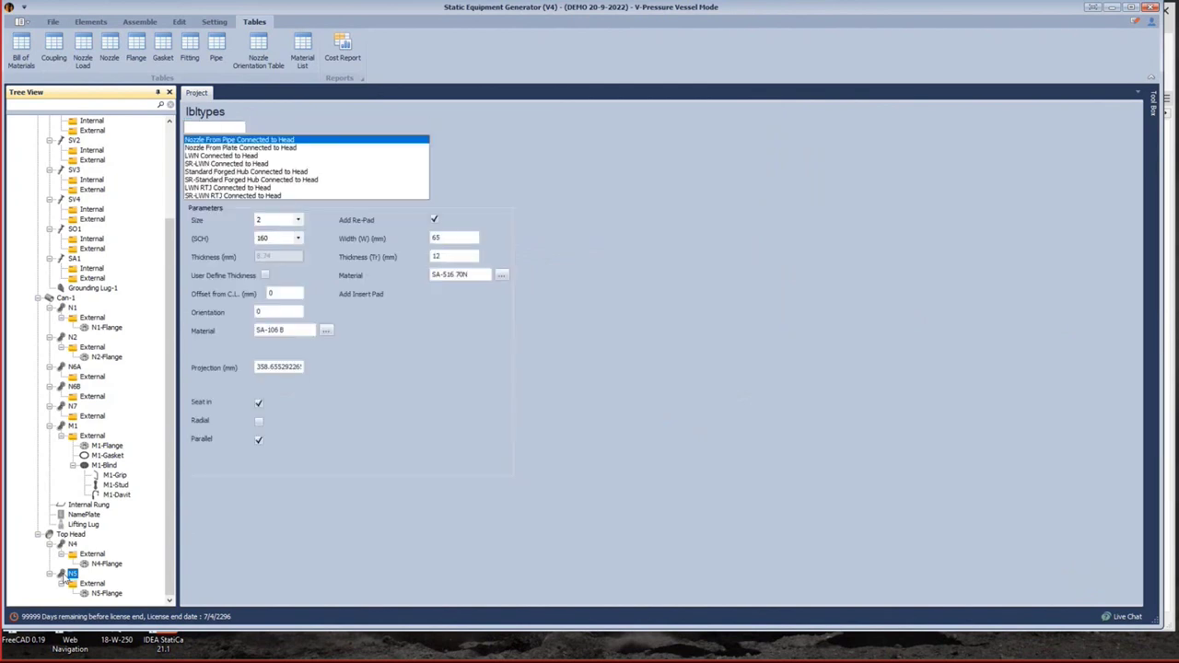
click(217, 490)
click(684, 359)
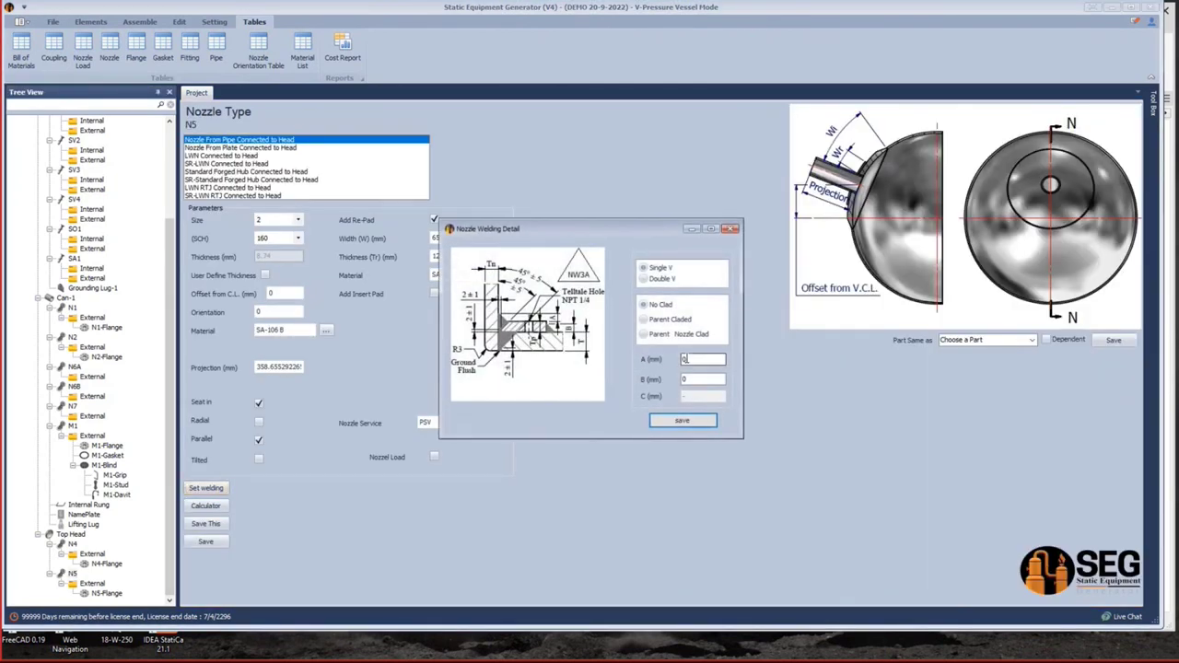
text(1)
click(700, 378)
text(1)
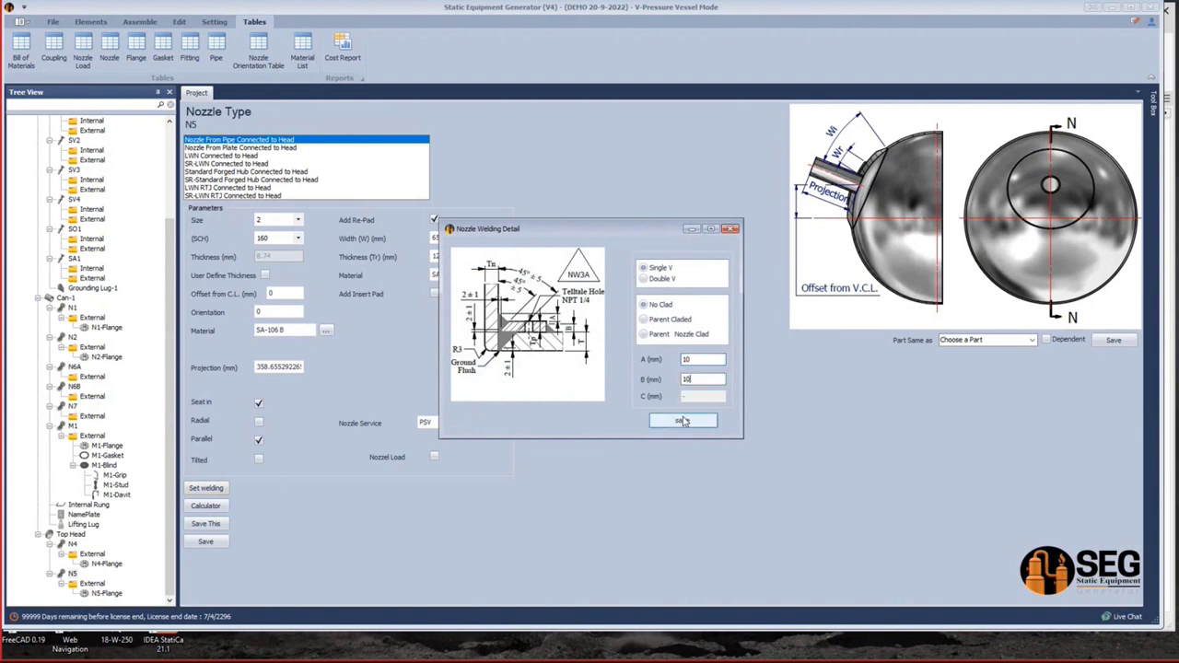
click(682, 421)
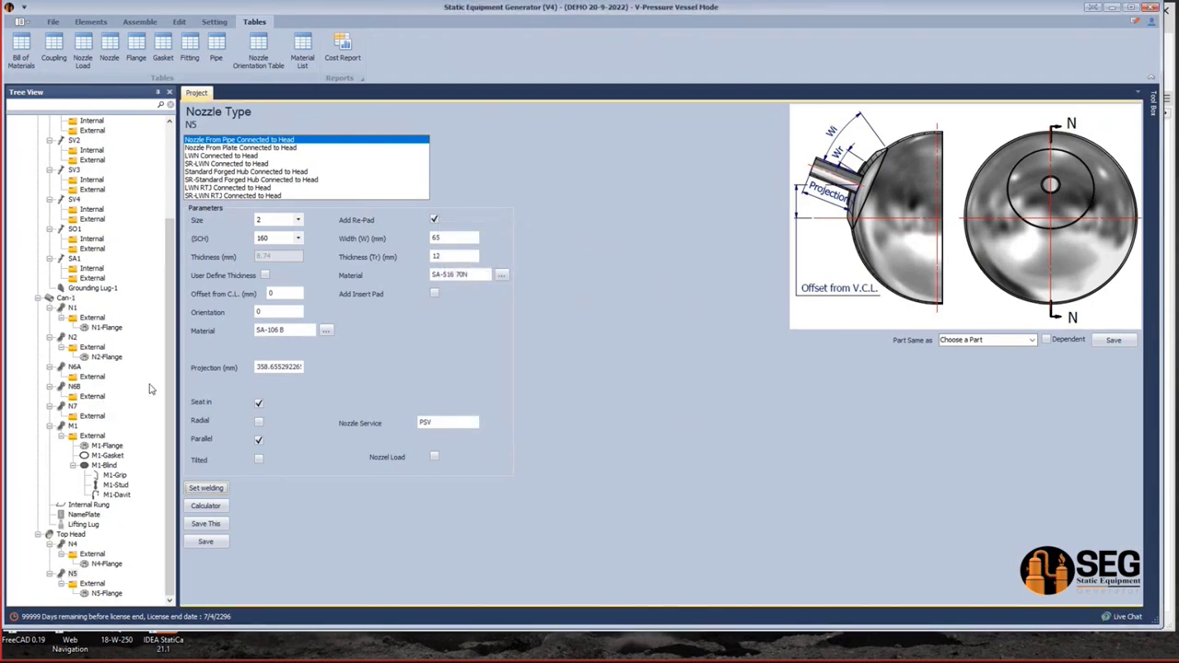
Review the weld style and the A, B and C weld dimensions of all nozzles in the nozzle table.
click(110, 44)
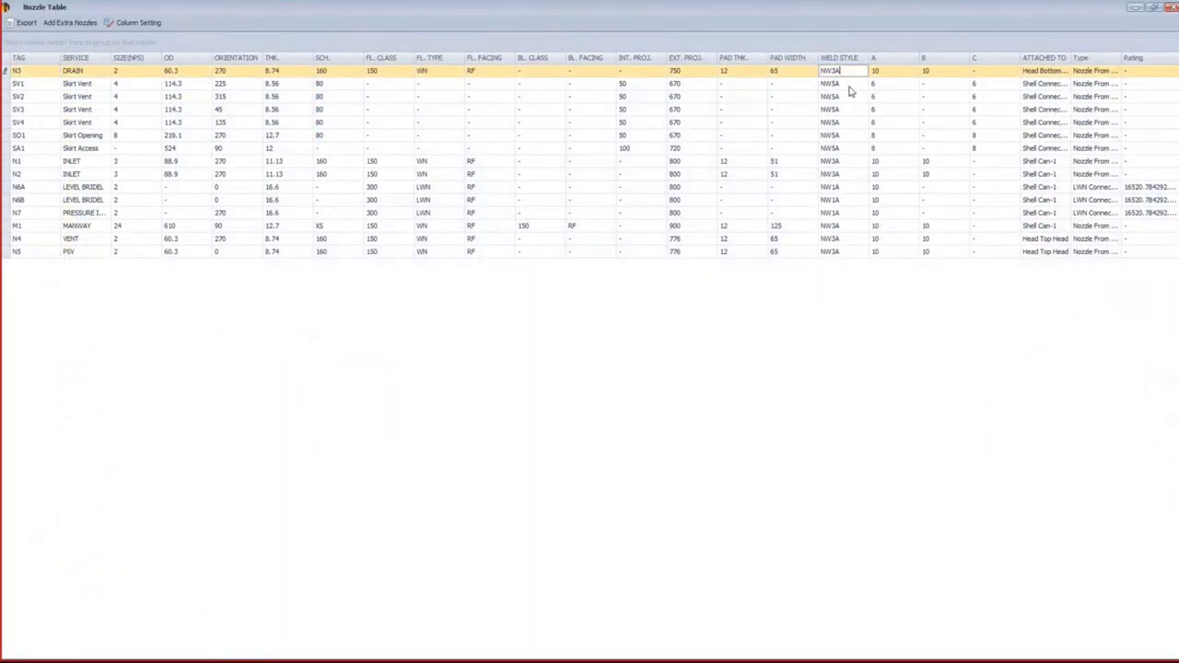
key(Down)
key(Down)
key(Down)
key(Down)
key(Down)
key(Up)
key(Up)
key(Up)
key(Up)
key(Up)
key(Right)
key(Down)
key(Down)
key(Down)
key(Down)
key(Down)
key(Down)
key(Down)
key(Down)
key(Down)
key(Down)
key(Down)
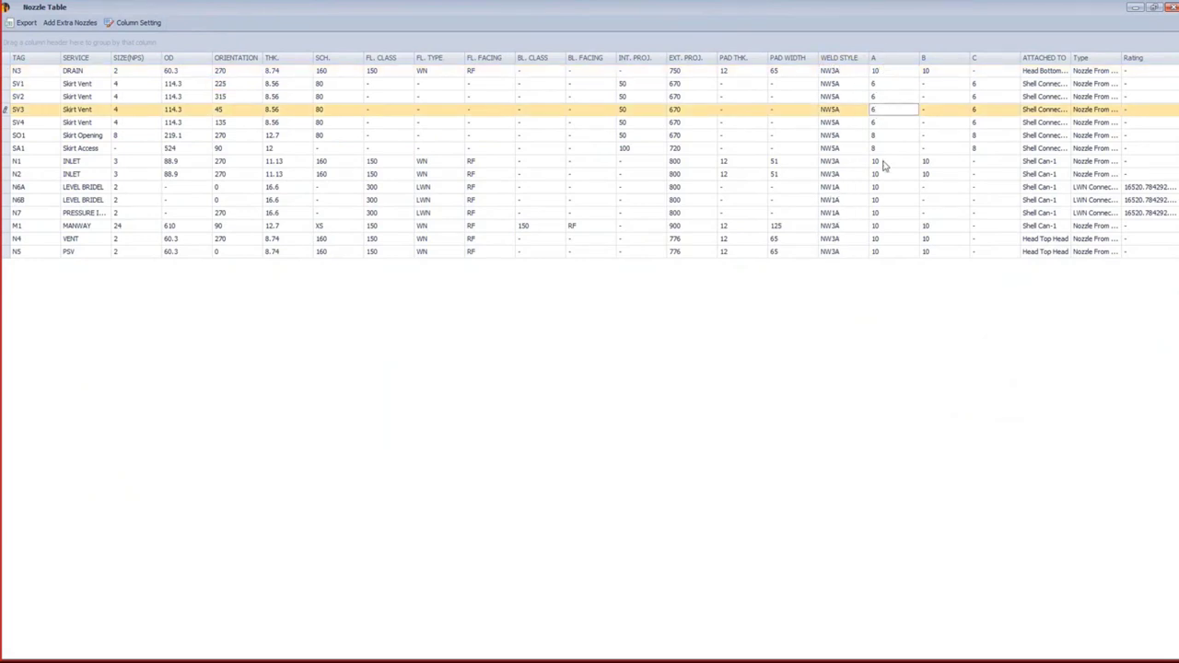
click(990, 72)
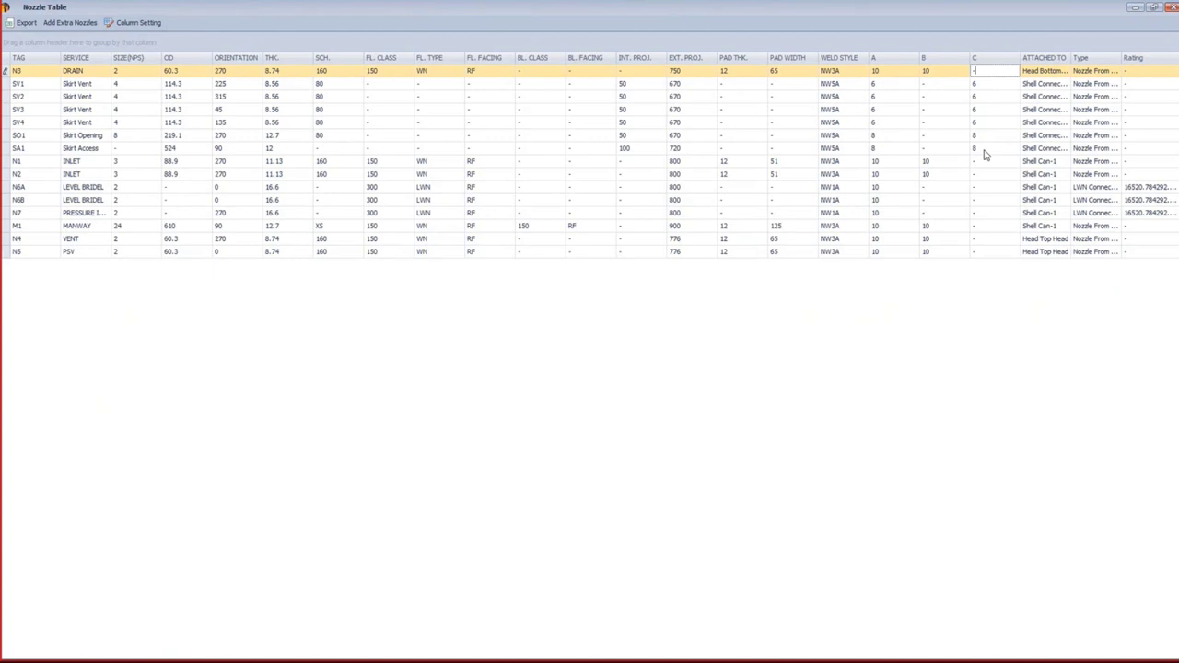
click(927, 162)
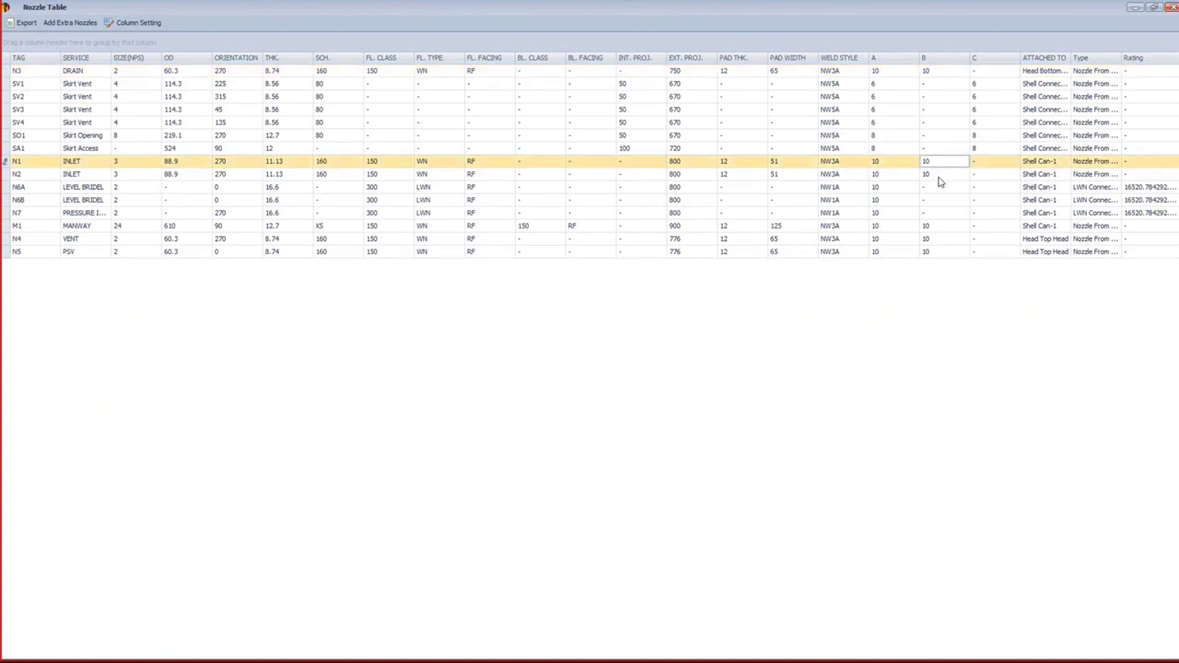
click(931, 175)
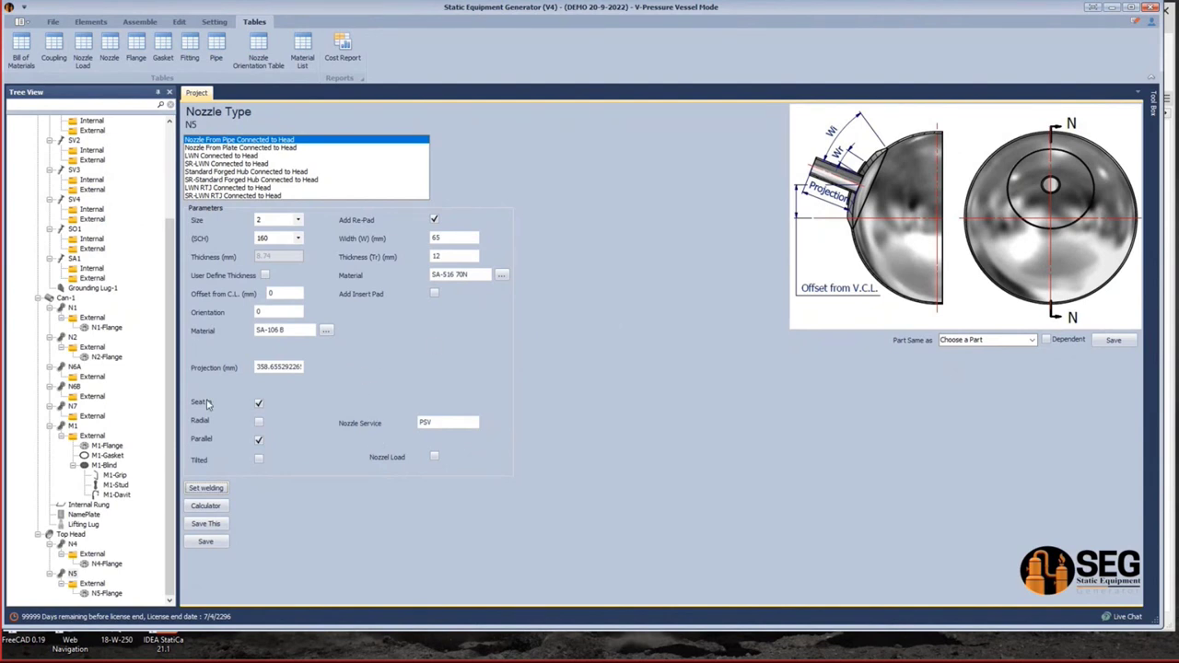
Enable N6A's nozzle load with P 2.81, Vc 3.51, Vl 3.51 kN and Mc 0.42, Ml 0.67, Mt 0.56 kN.m, and check the load table.
click(74, 368)
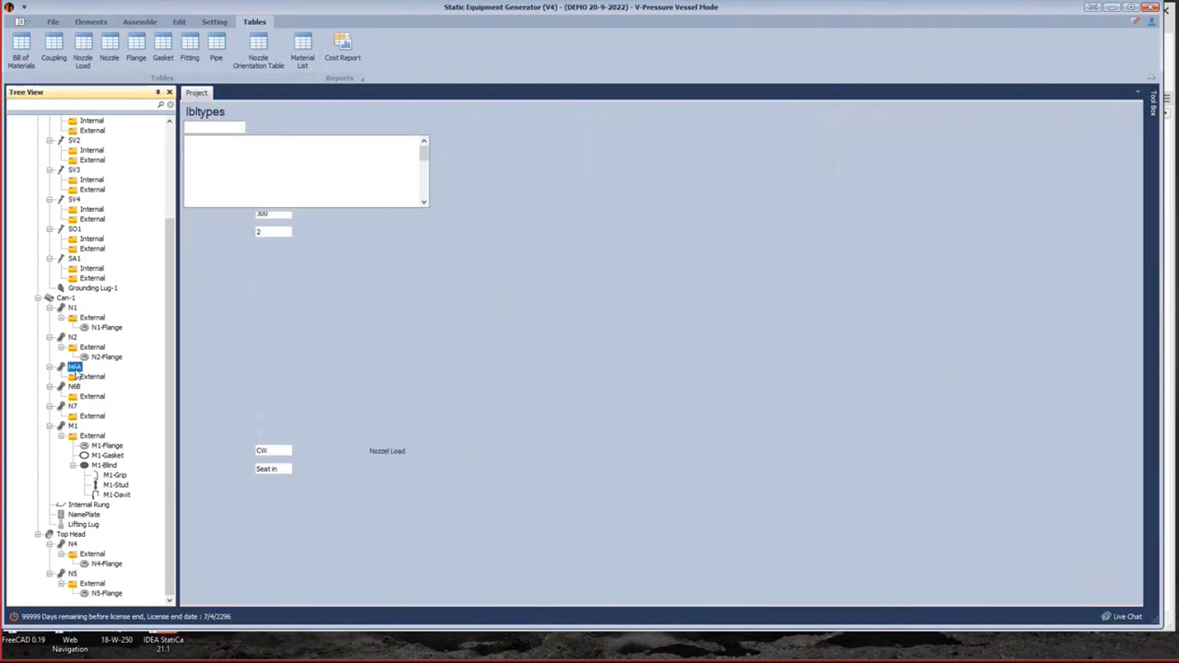
click(435, 464)
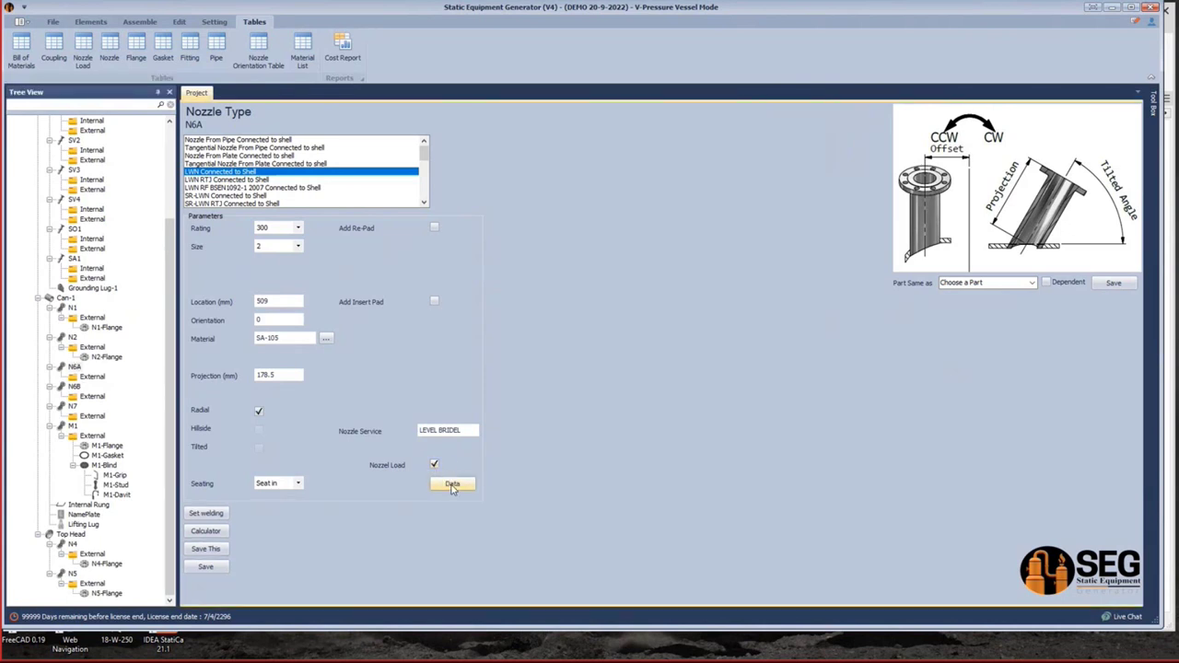
click(452, 485)
click(270, 320)
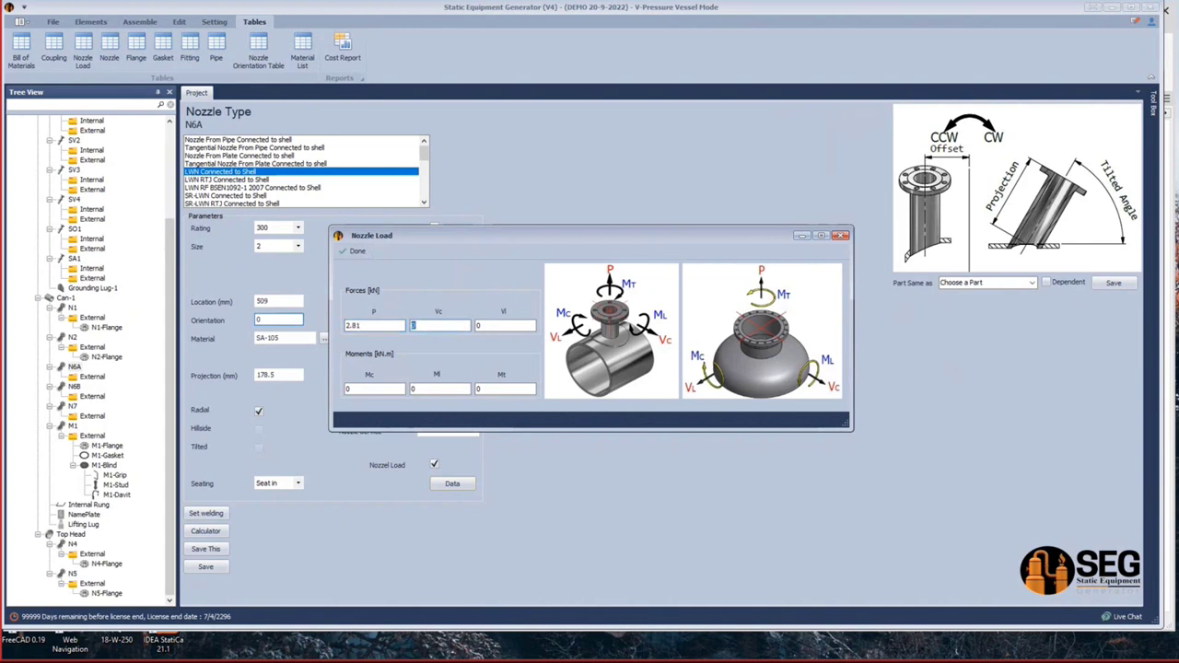
text(3.51)
key(Tab)
key(Tab)
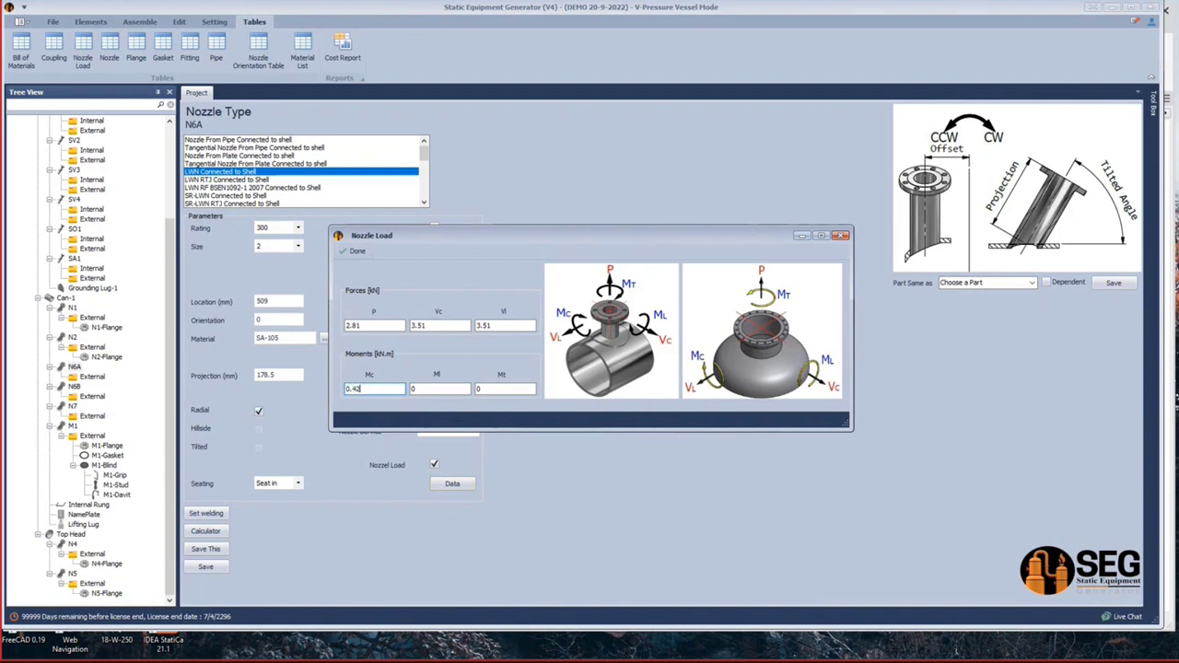
key(Tab)
text(0.67)
key(Tab)
click(356, 254)
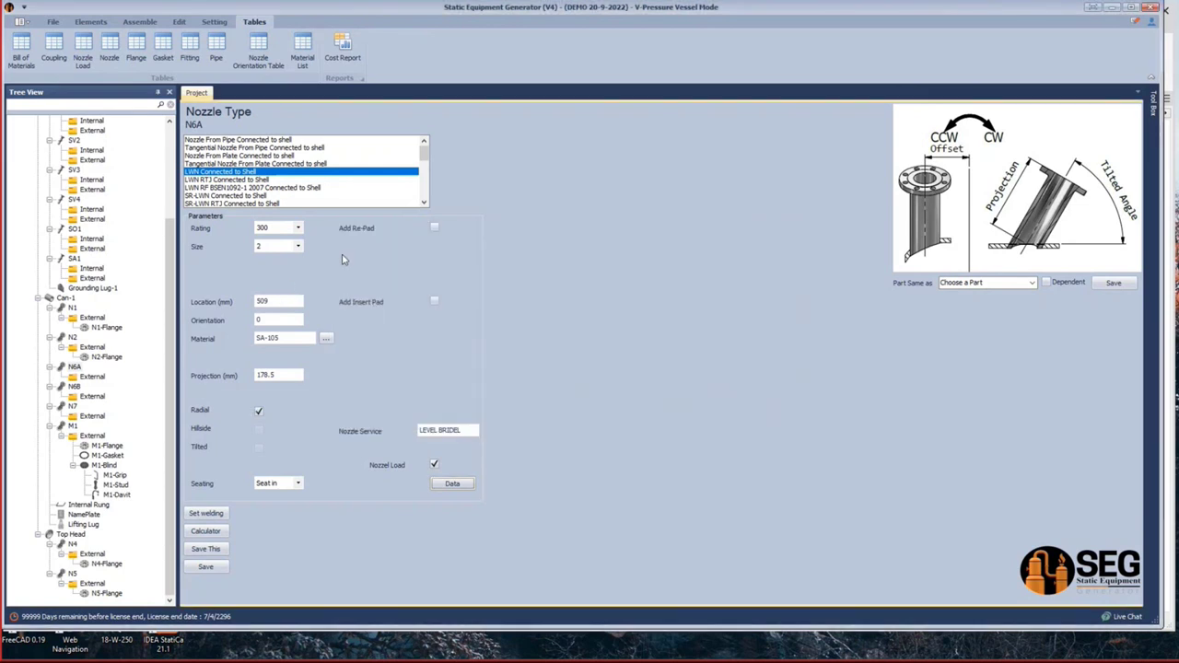
click(90, 54)
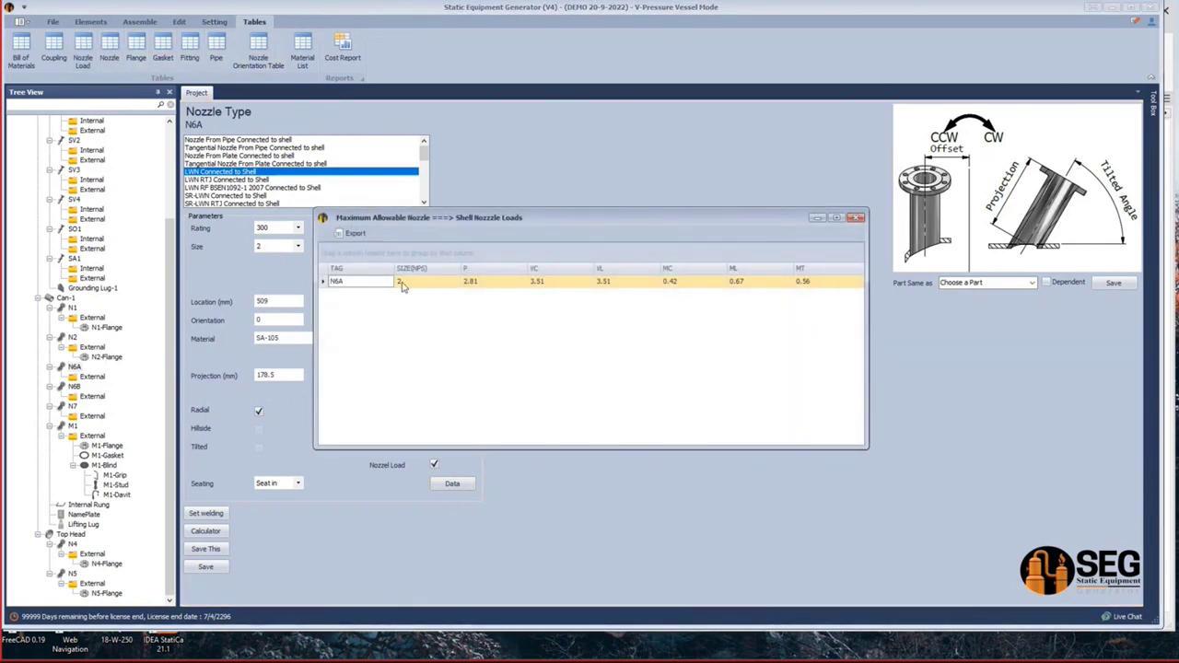
click(857, 217)
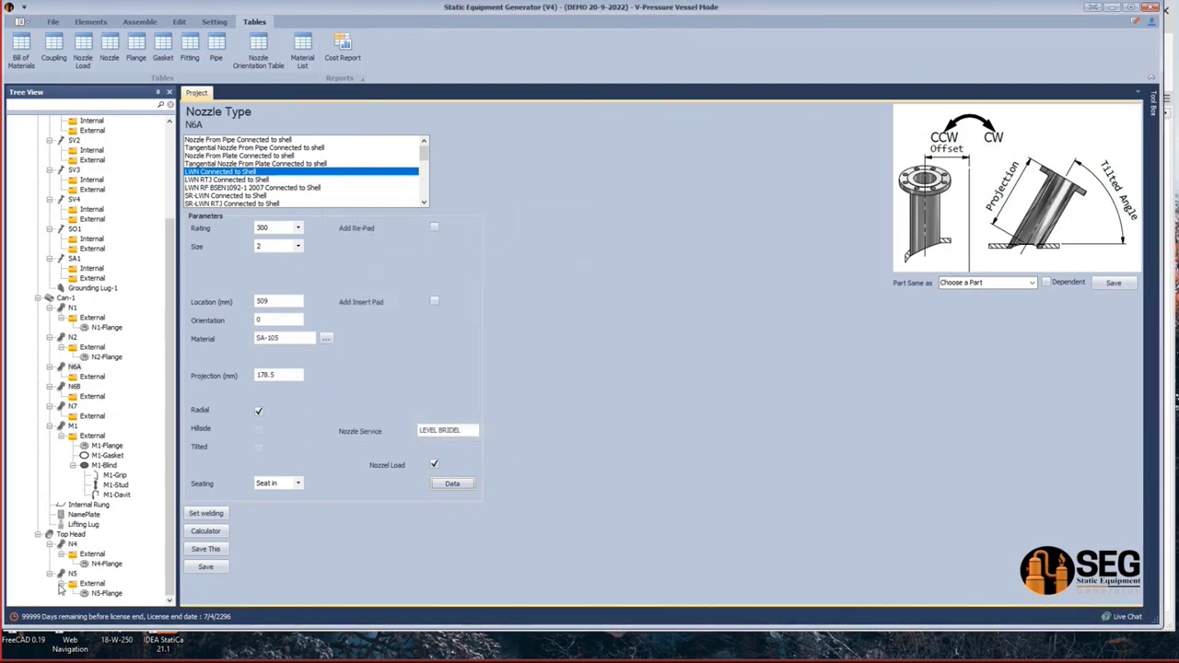
Enable N1's nozzle load with forces P 5.62, Vc 4.49, Vl 5.62 kN and moments Mc 1.08, Ml 1.71, Mt 1.44 kN.m.
click(72, 308)
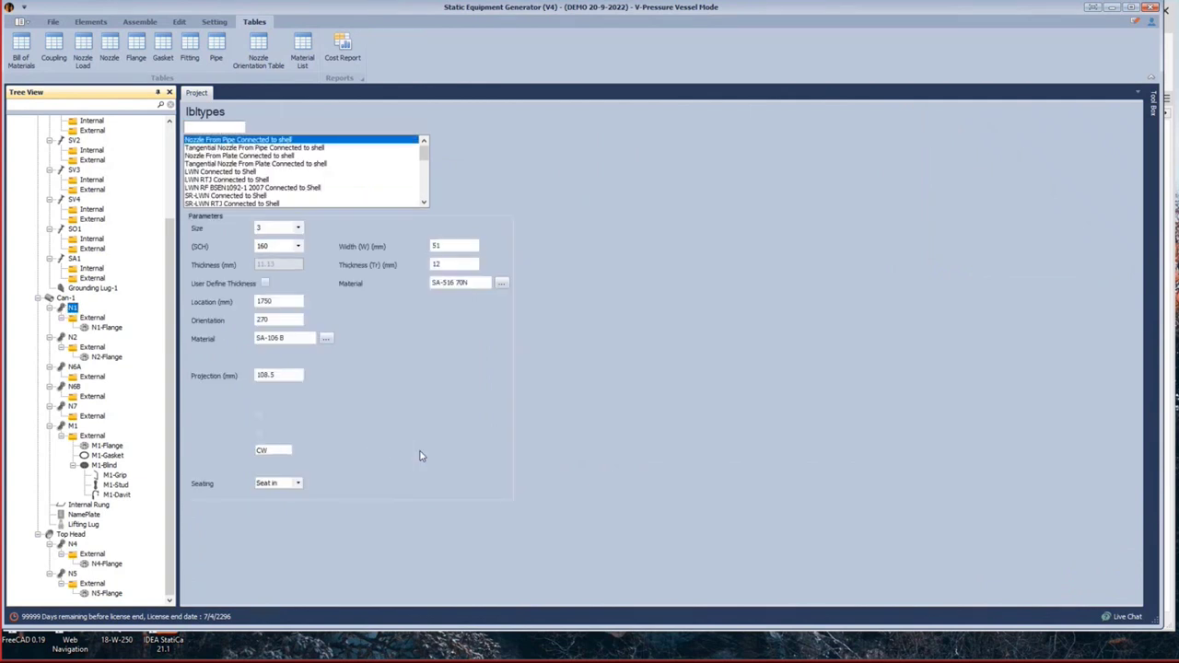
click(452, 484)
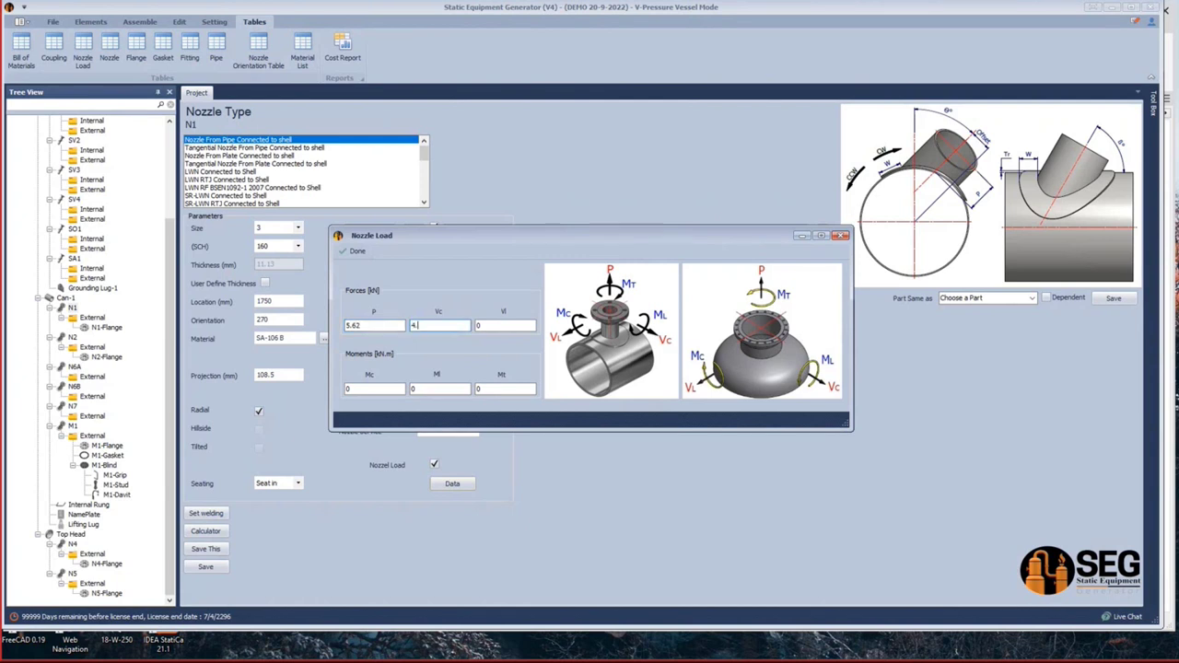
text(9)
key(Tab)
text(5)
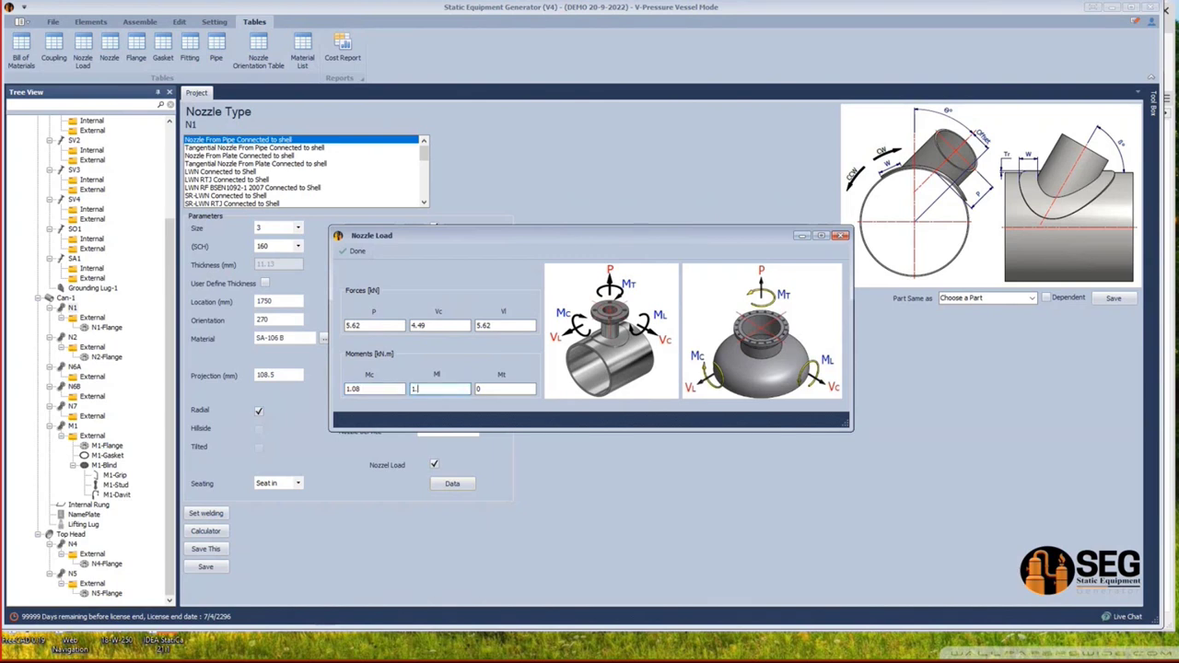
click(505, 388)
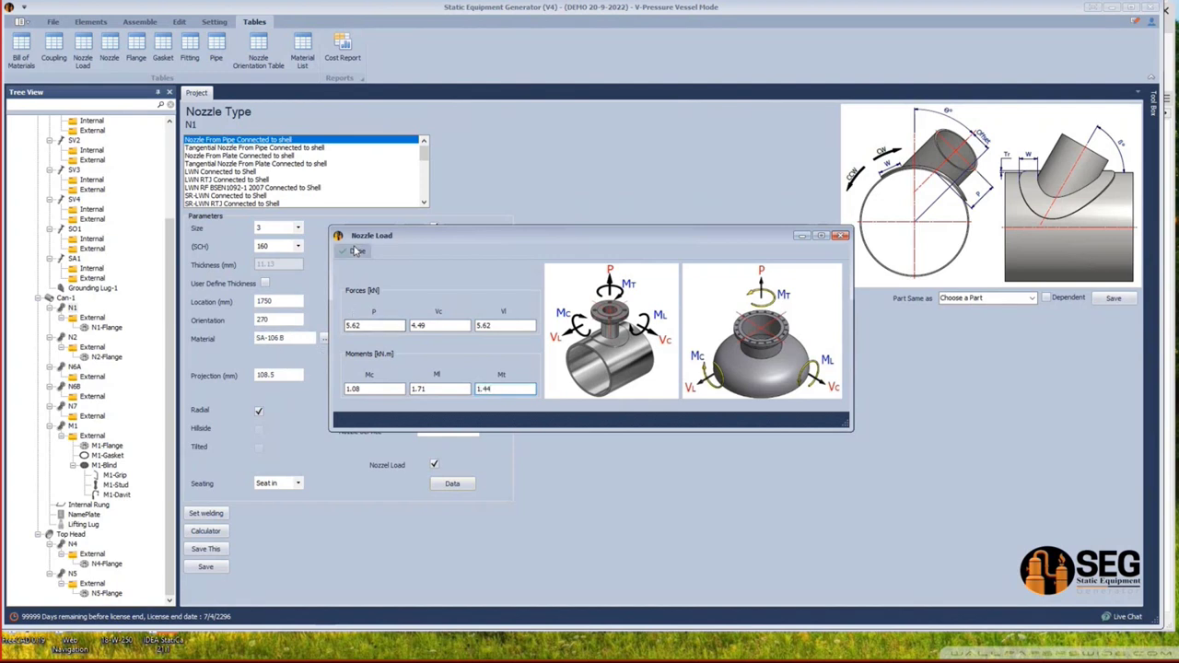
click(354, 251)
Check the entries for nozzles N1 and N6A in the table of maximum allowable nozzle loads.
click(117, 44)
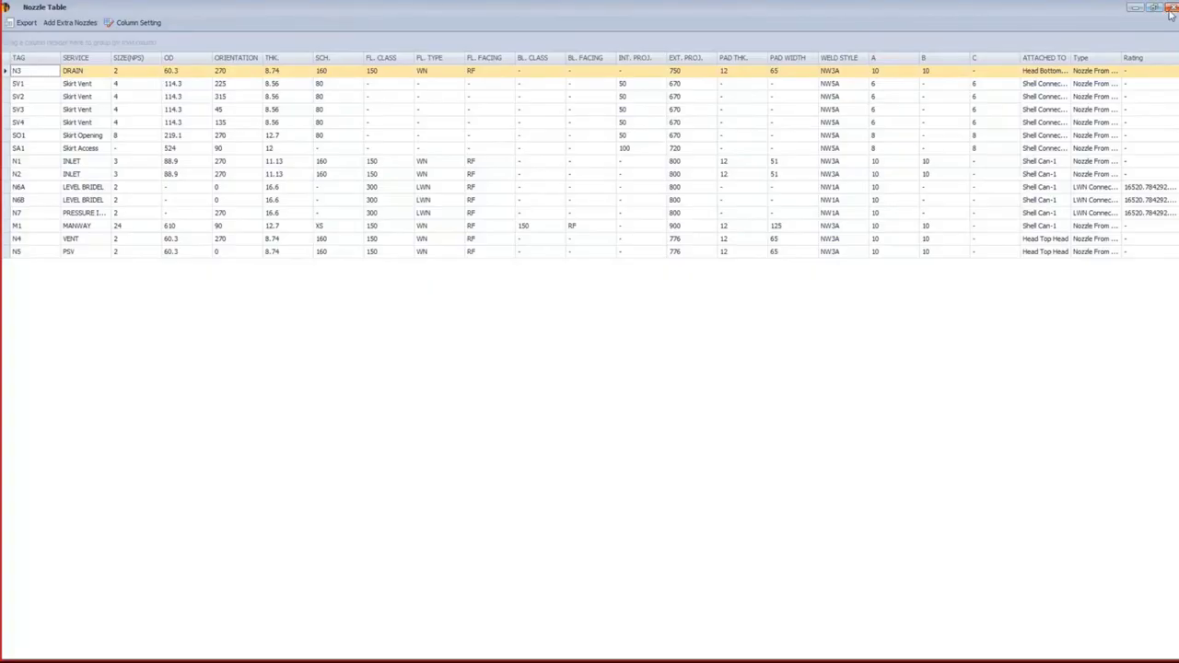
click(1170, 12)
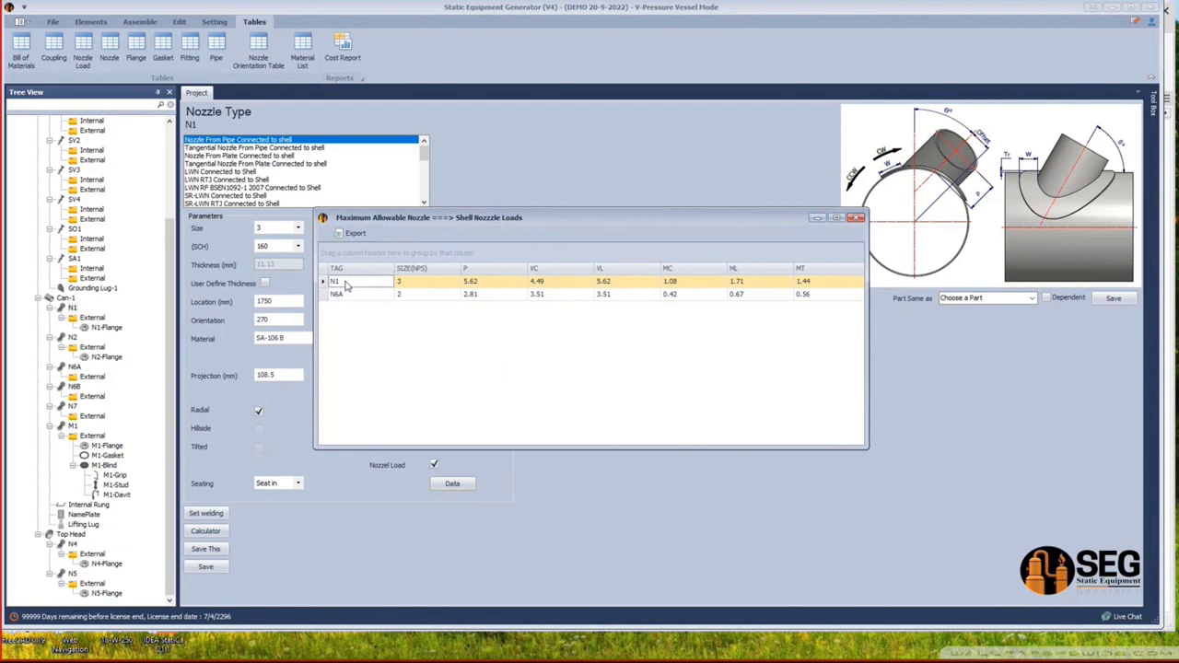
click(341, 282)
click(346, 294)
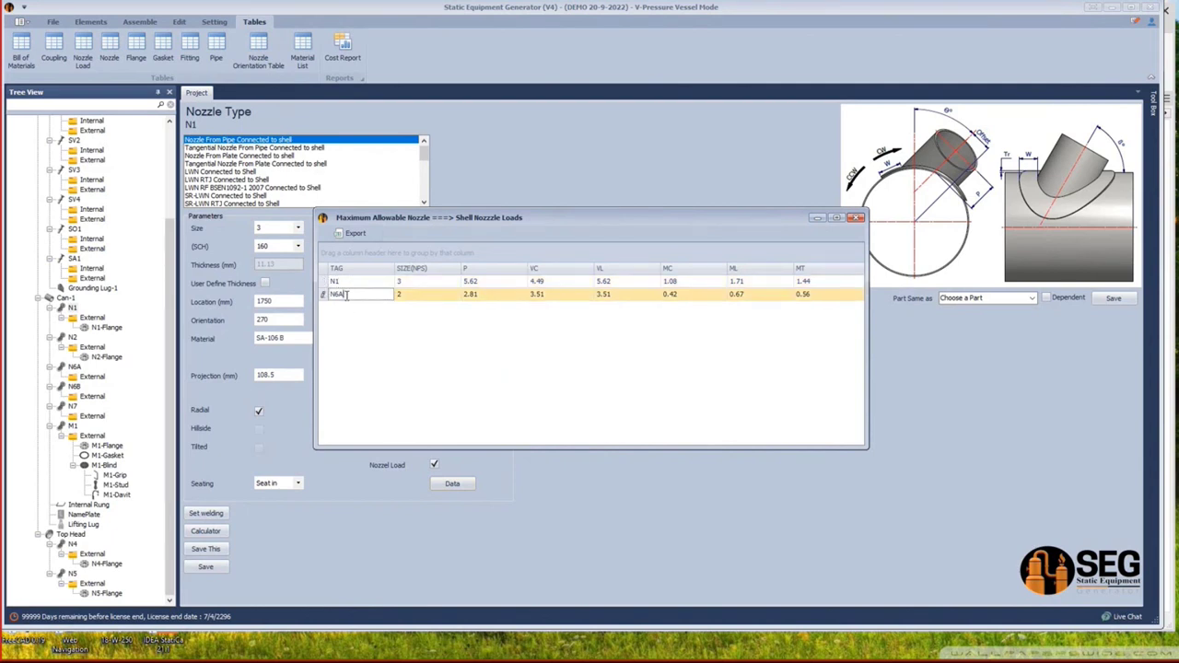
click(856, 218)
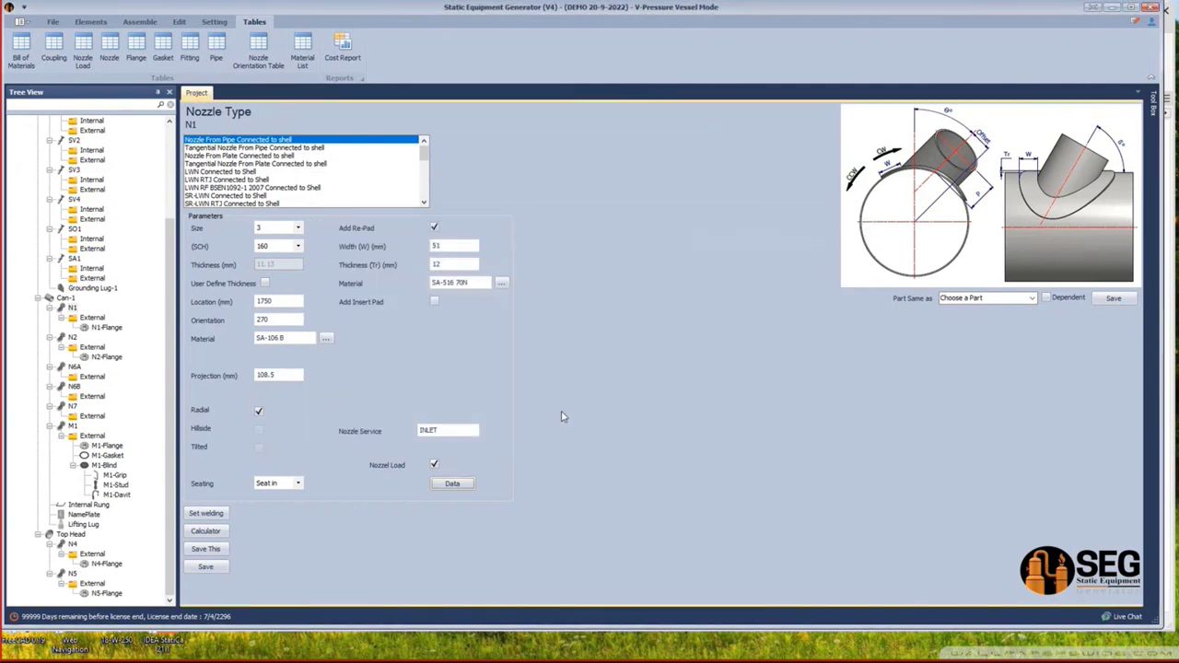
Enable N4's nozzle load with P 4.96, Vc 0.28 kN and Mc 0.7, Ml 0.7 kN.m, and review the nozzle load table.
click(74, 545)
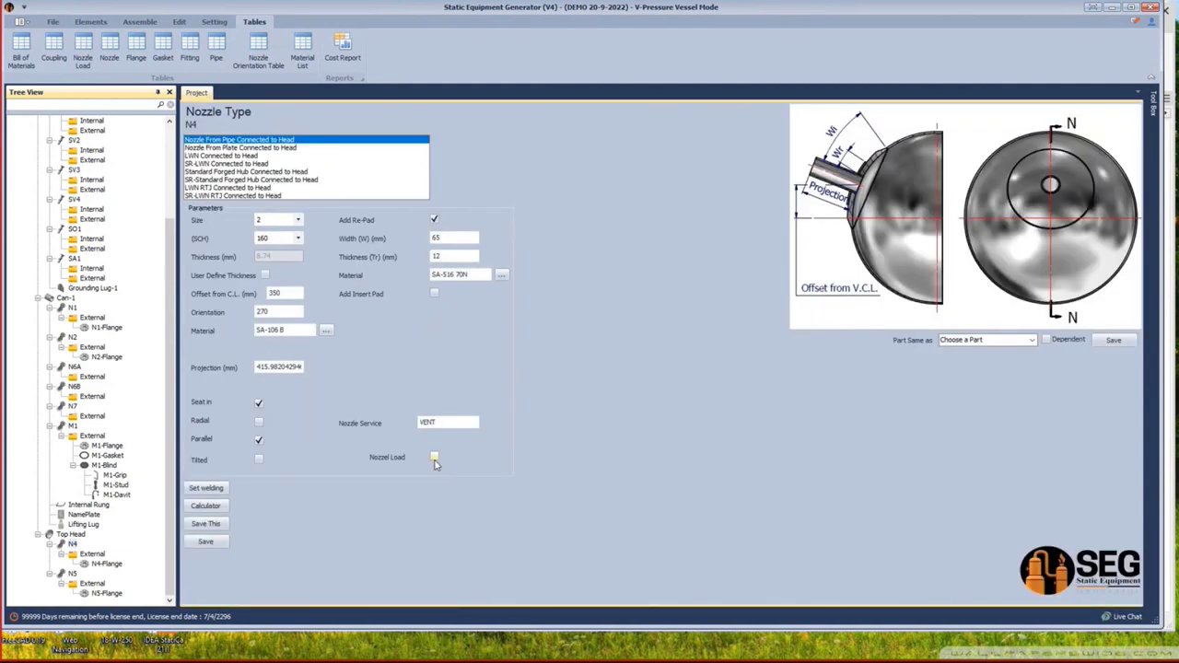
click(452, 477)
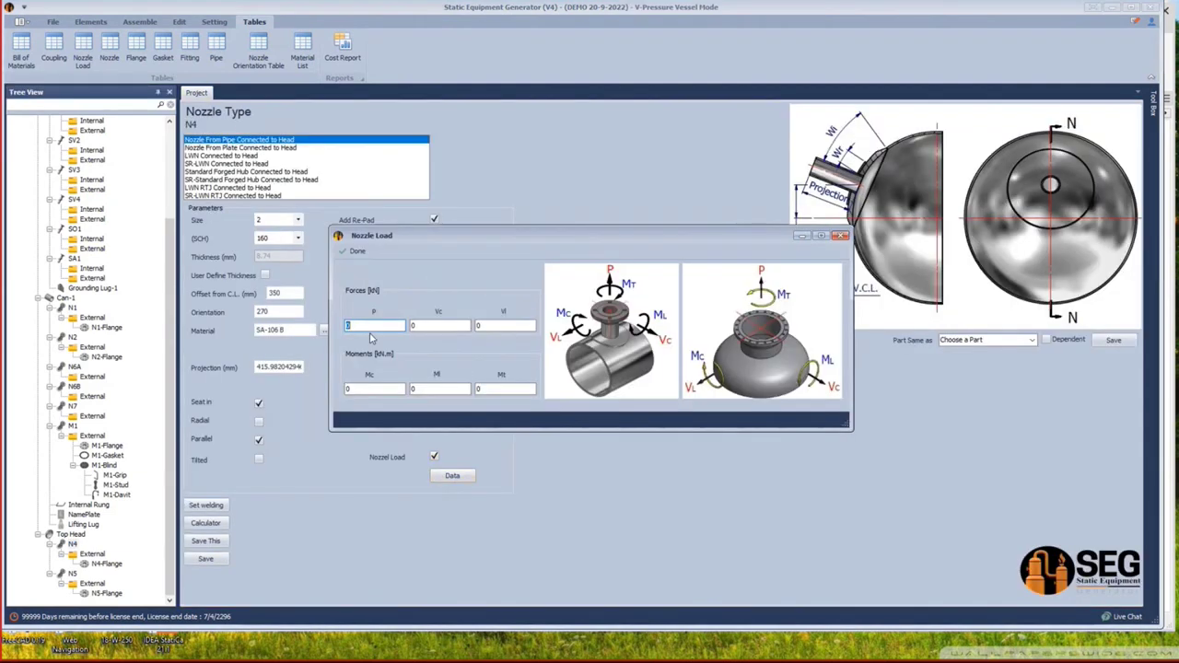
text(4.96)
key(Tab)
click(348, 252)
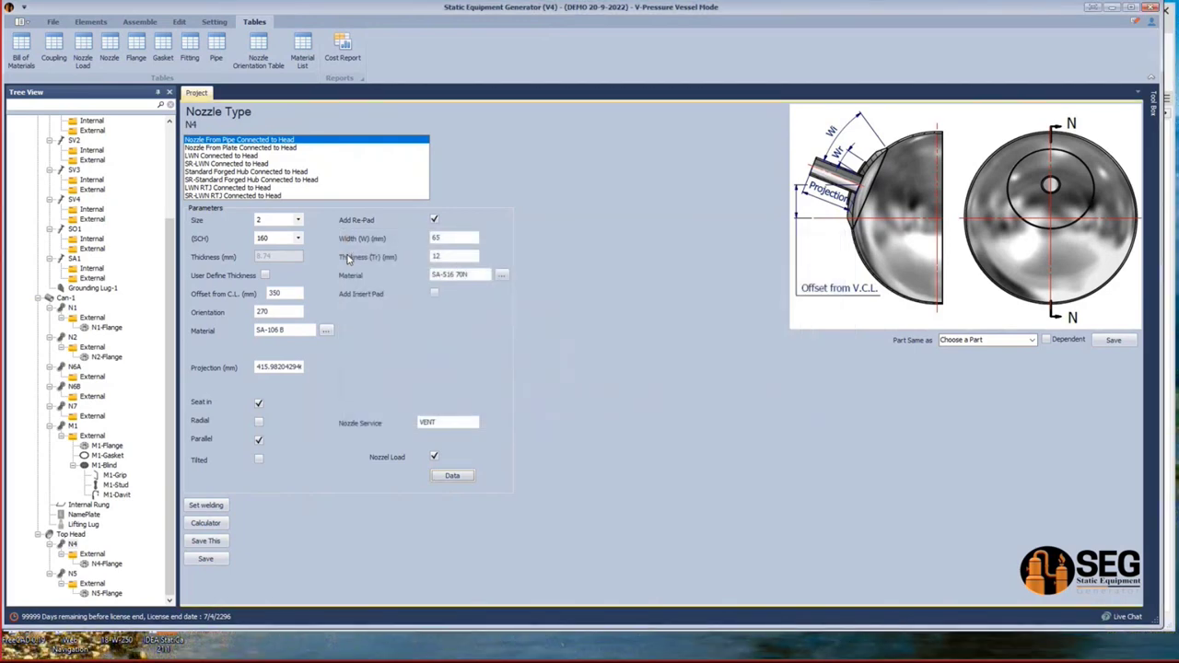
click(117, 63)
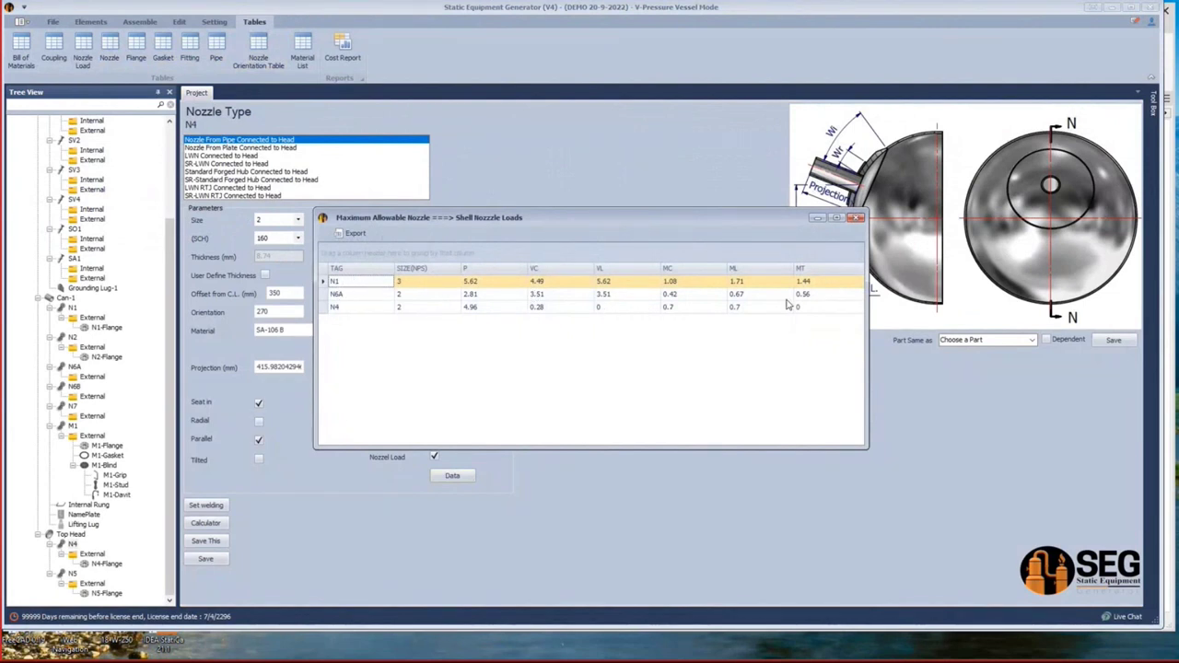
click(857, 218)
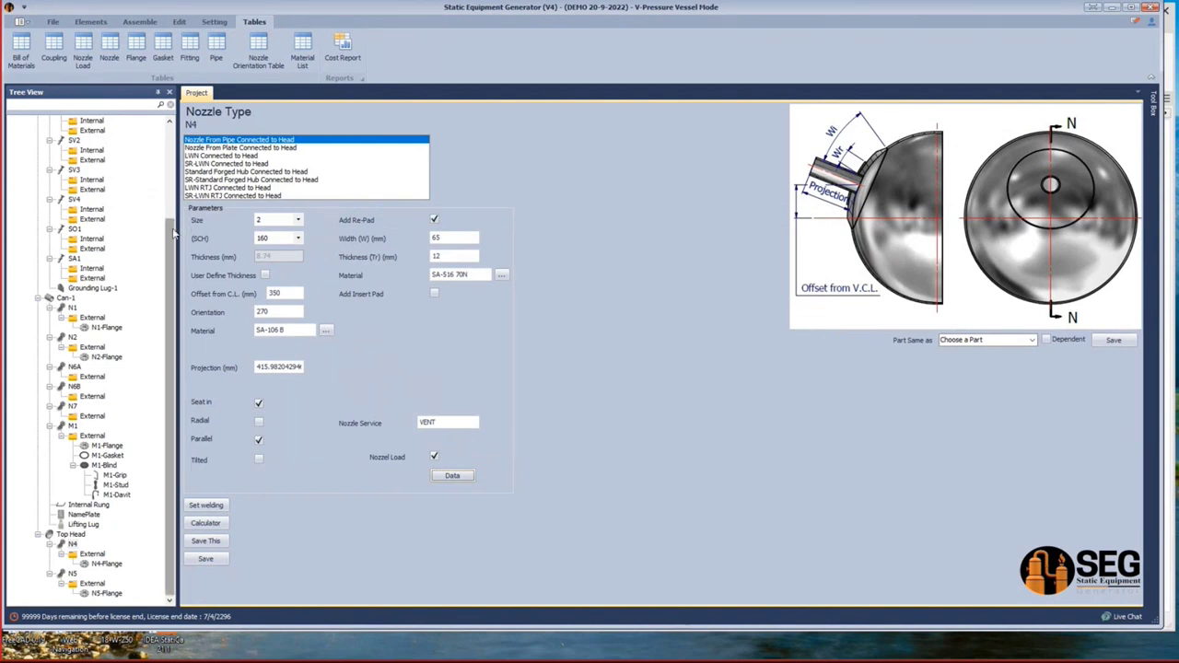
Minimize the vessel project window to return to the desktop.
scroll(173, 233, up, 4)
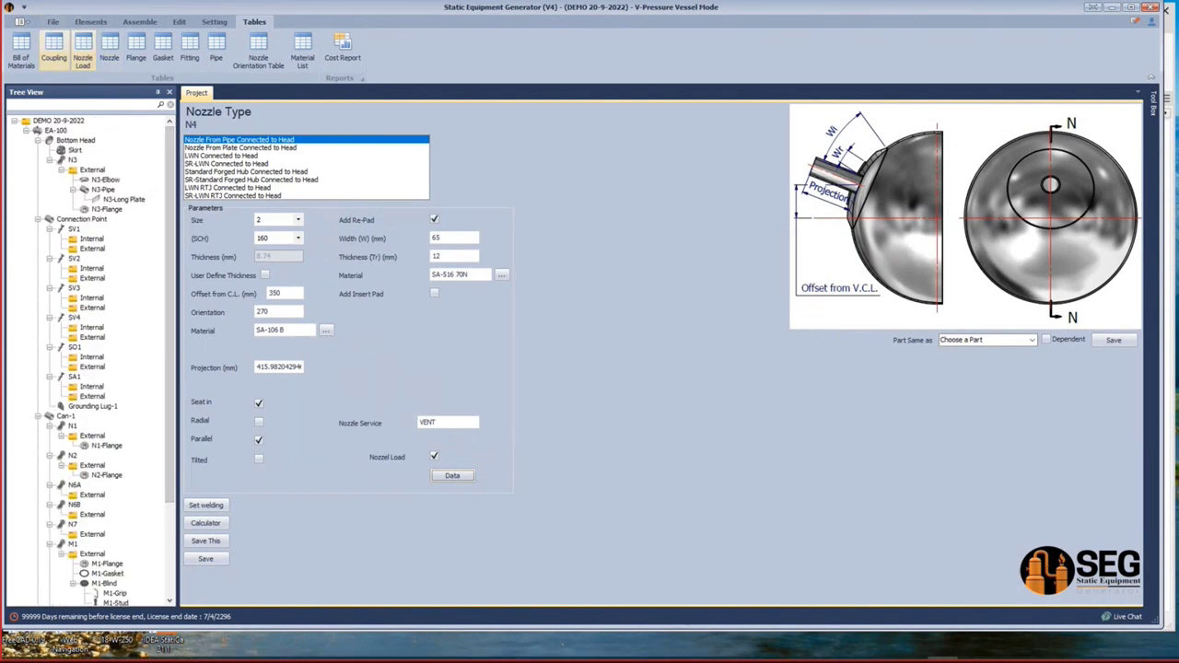
click(1112, 11)
click(1135, 11)
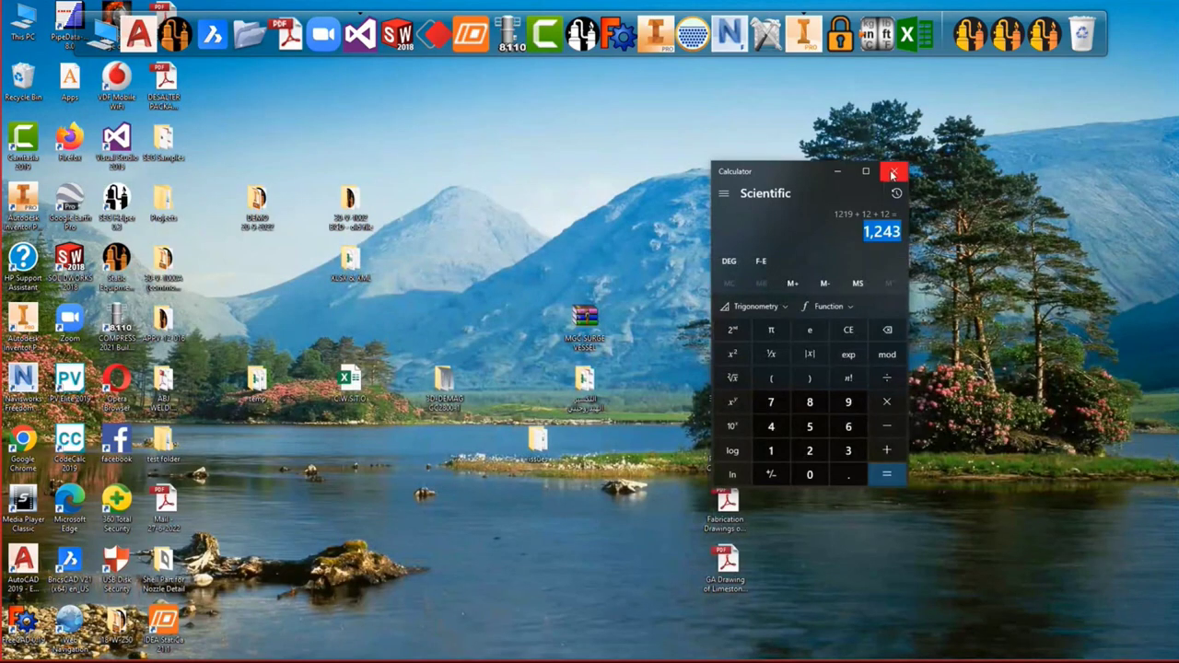
Close the calculator and open the ARAMCO drawing from the desktop's temp folder in Autodesk Inventor.
click(893, 170)
double_click(258, 383)
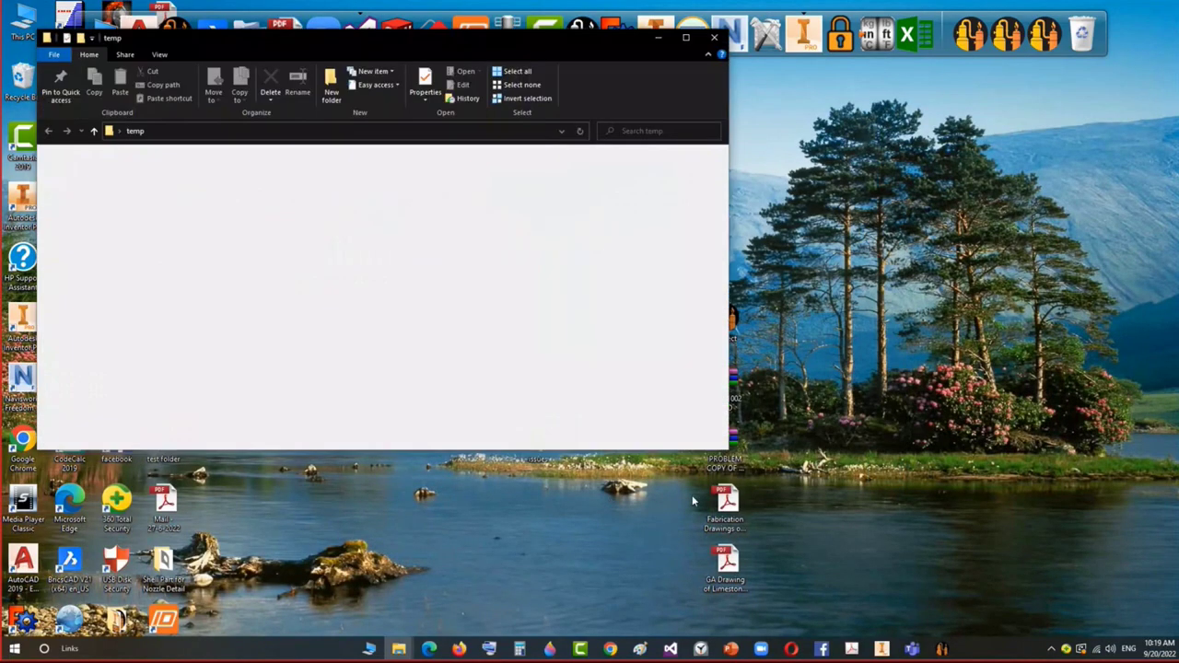
mouse_move(908, 647)
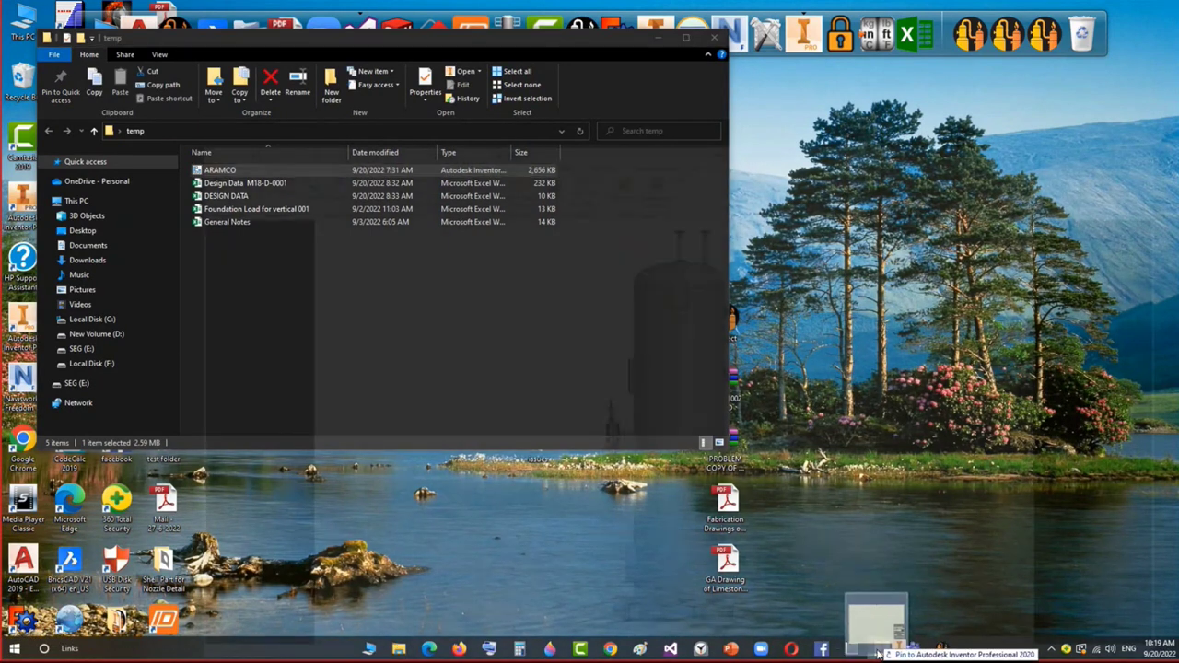
click(873, 623)
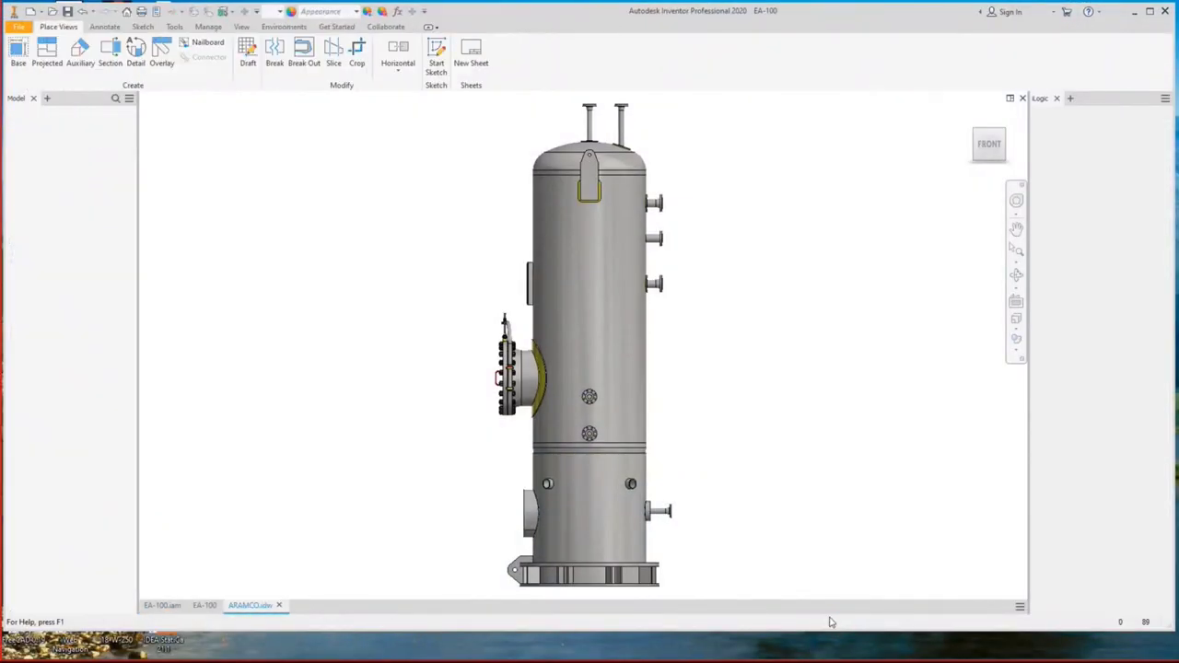
Inspect the ARAMCO sheet's title block and open its definition for editing.
scroll(640, 246, up, 8)
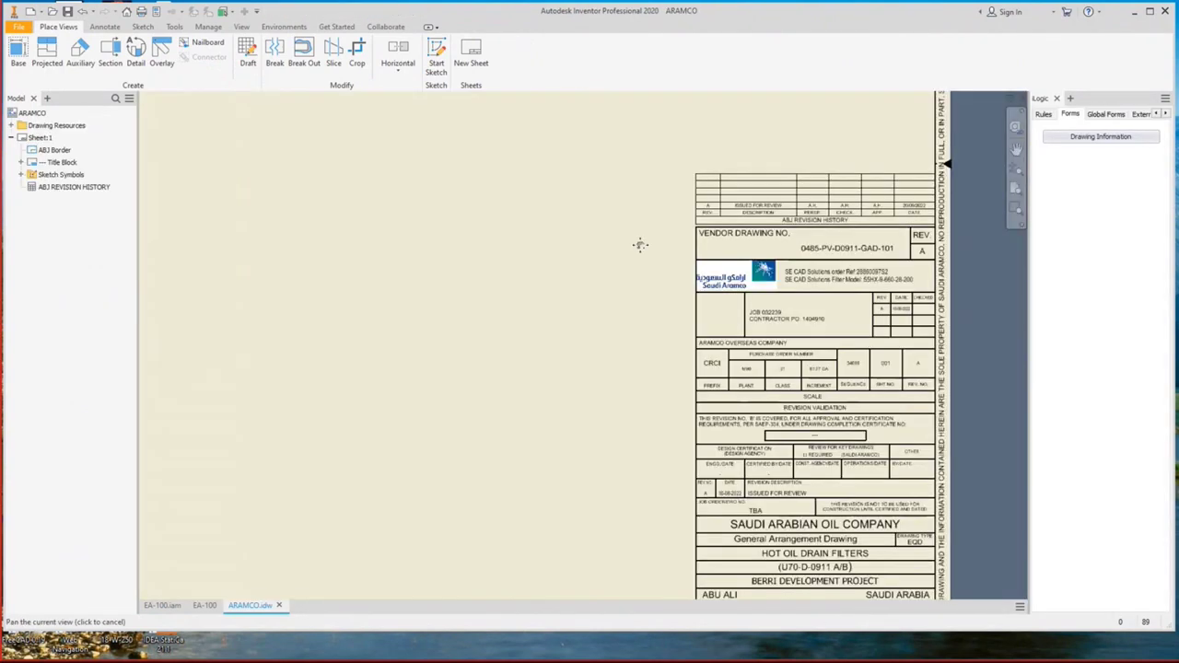
scroll(694, 373, down, 8)
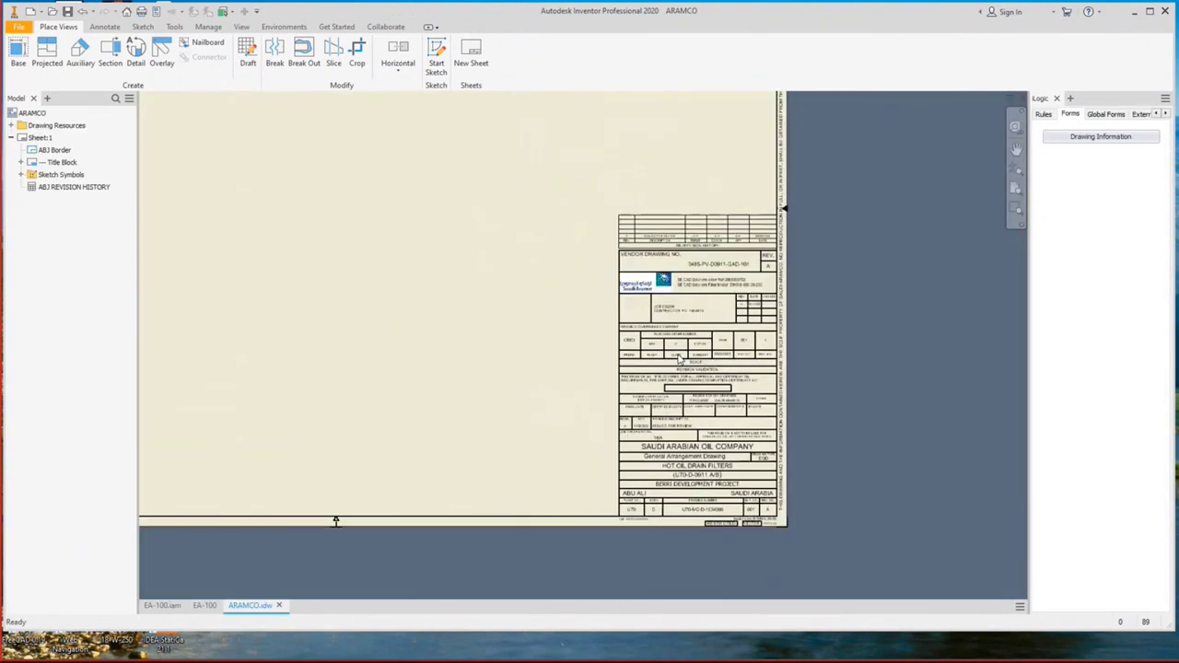
middle_drag(705, 433, 640, 340)
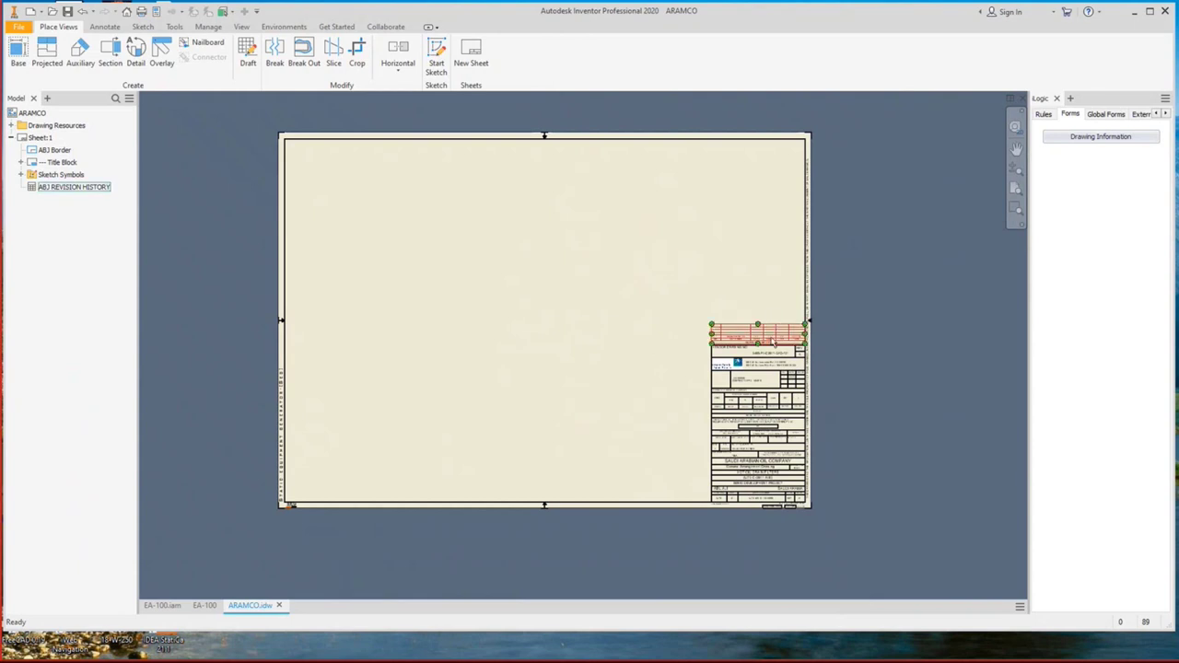
scroll(732, 341, up, 5)
scroll(738, 343, down, 5)
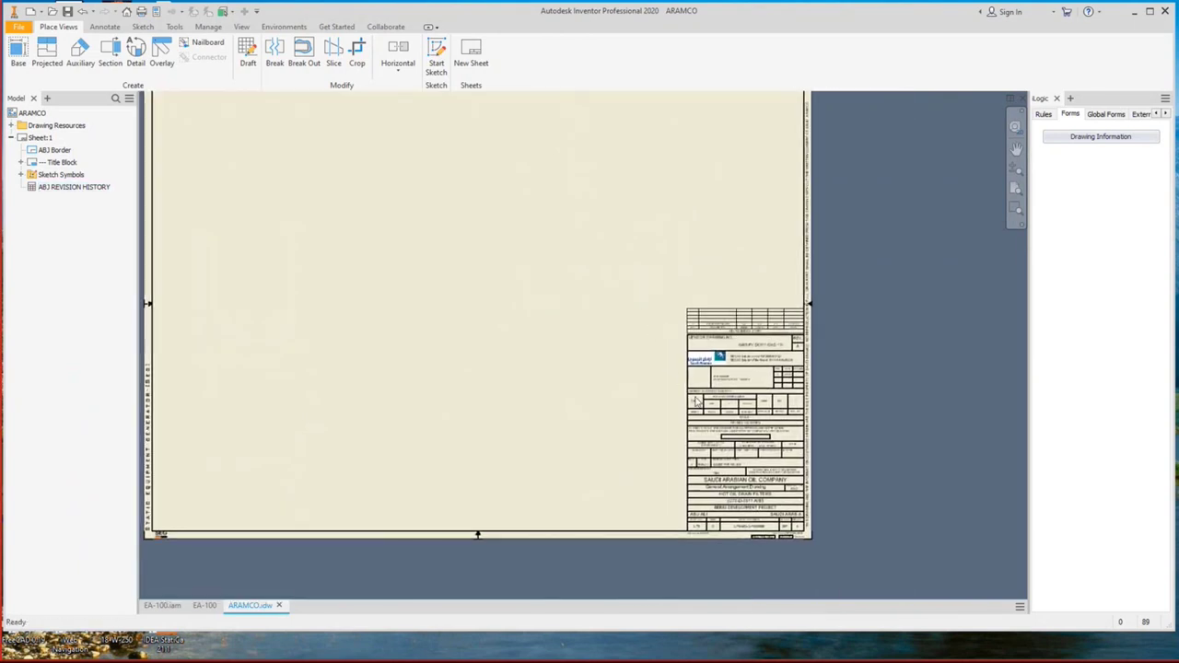
right_click(61, 162)
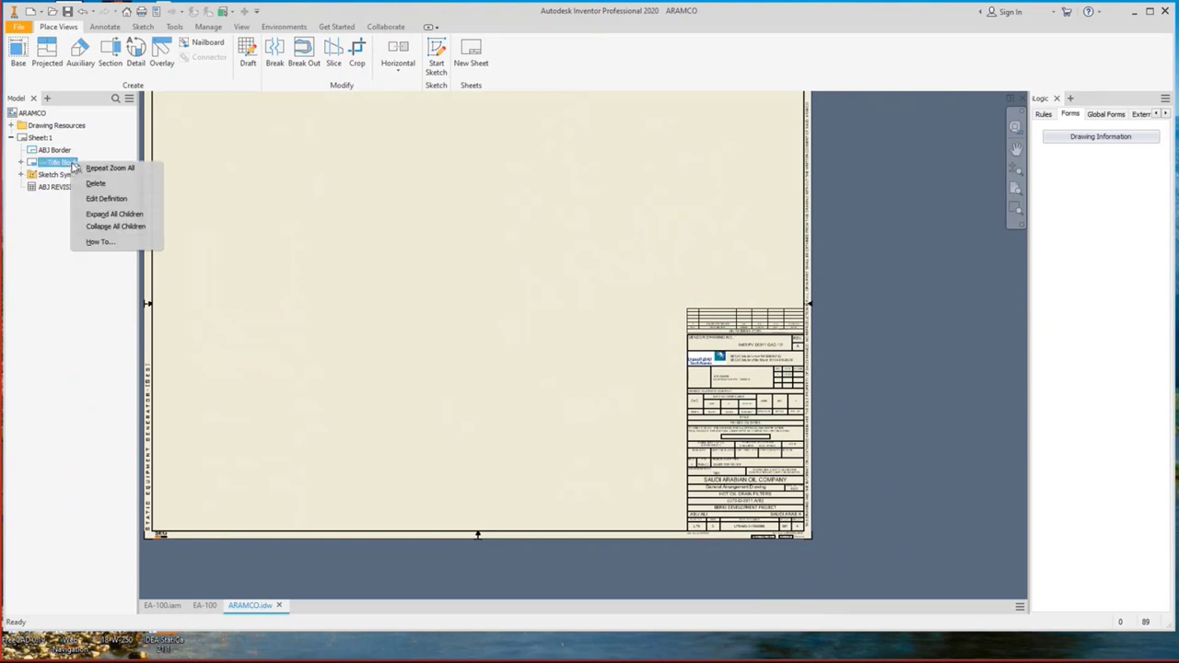
click(118, 201)
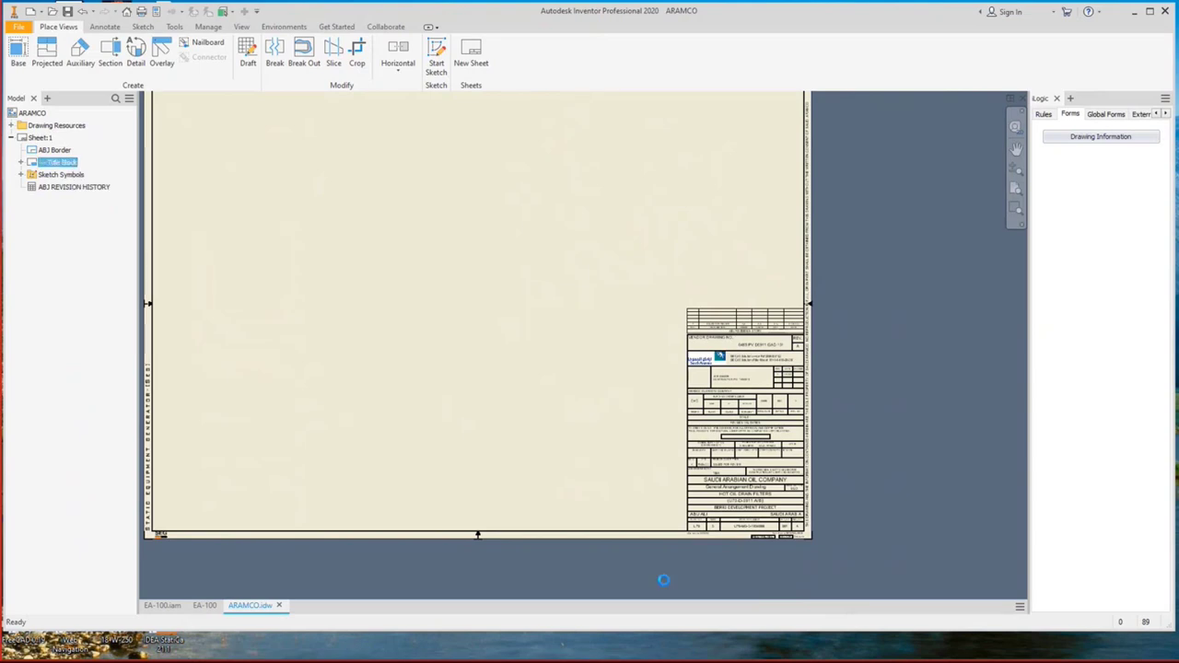
scroll(783, 406, up, 3)
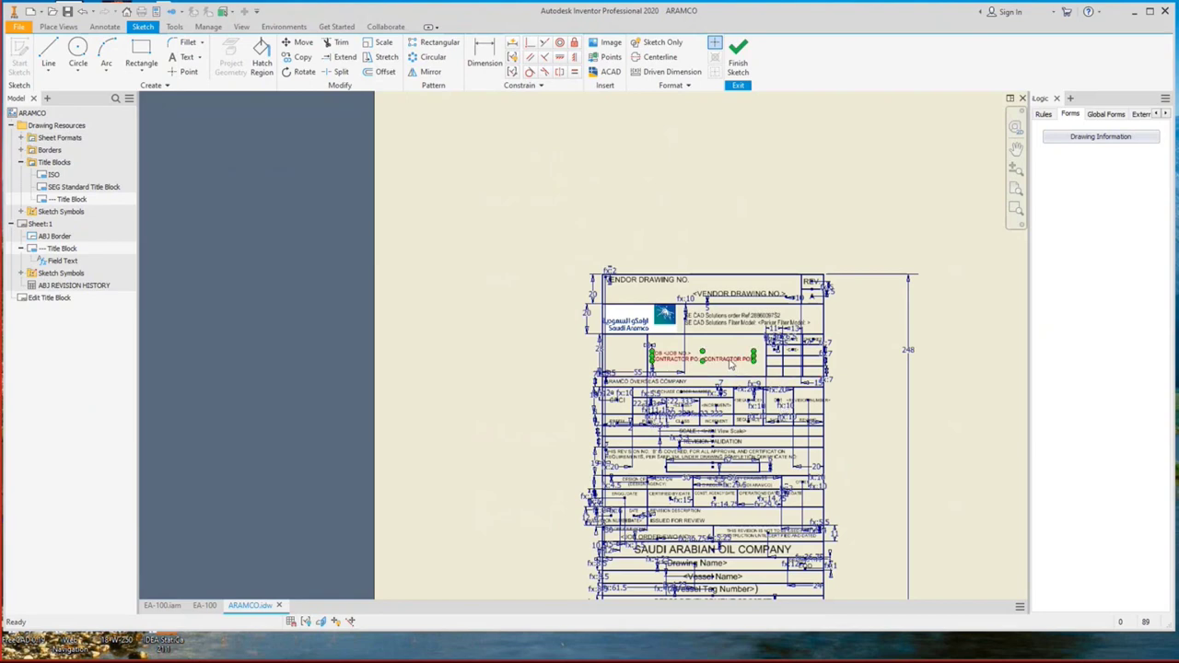
scroll(731, 365, up, 3)
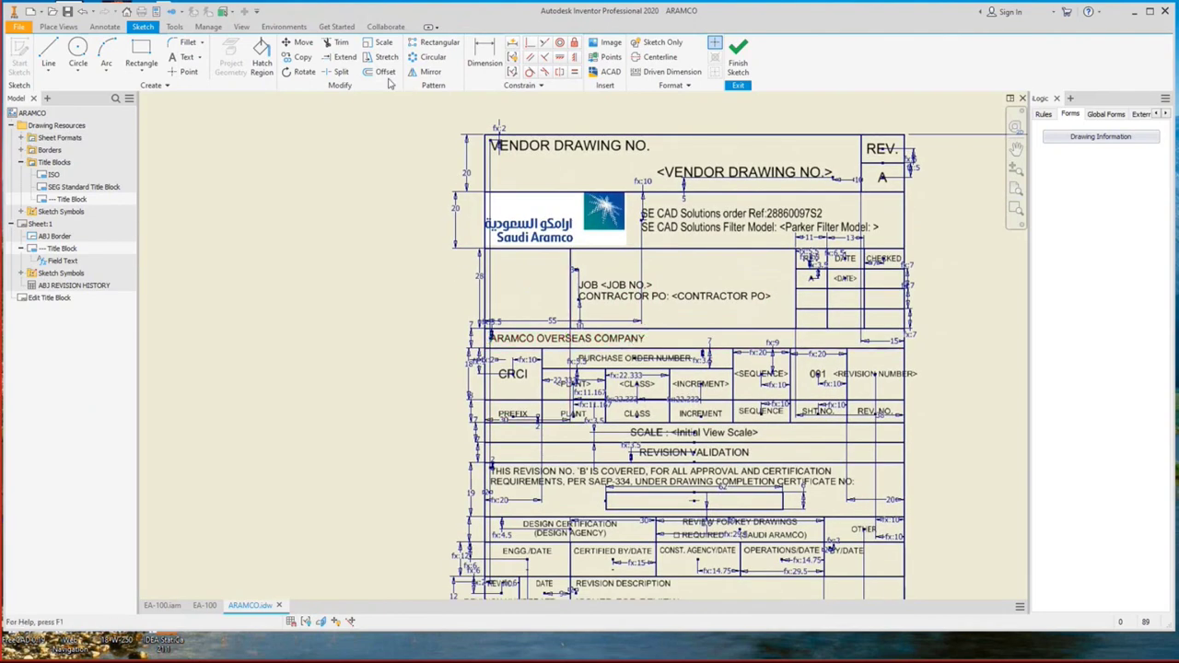
Add a custom text iProperty named "GEYAD Drawing NO." to the ARAMCO drawing.
click(157, 12)
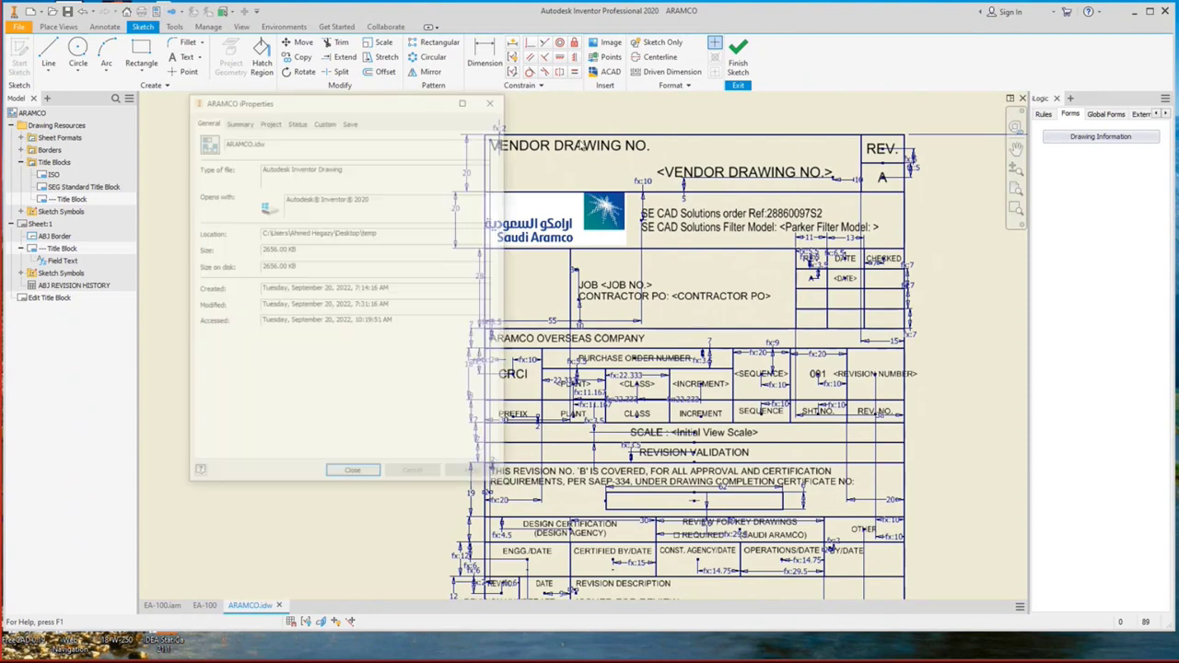
click(324, 122)
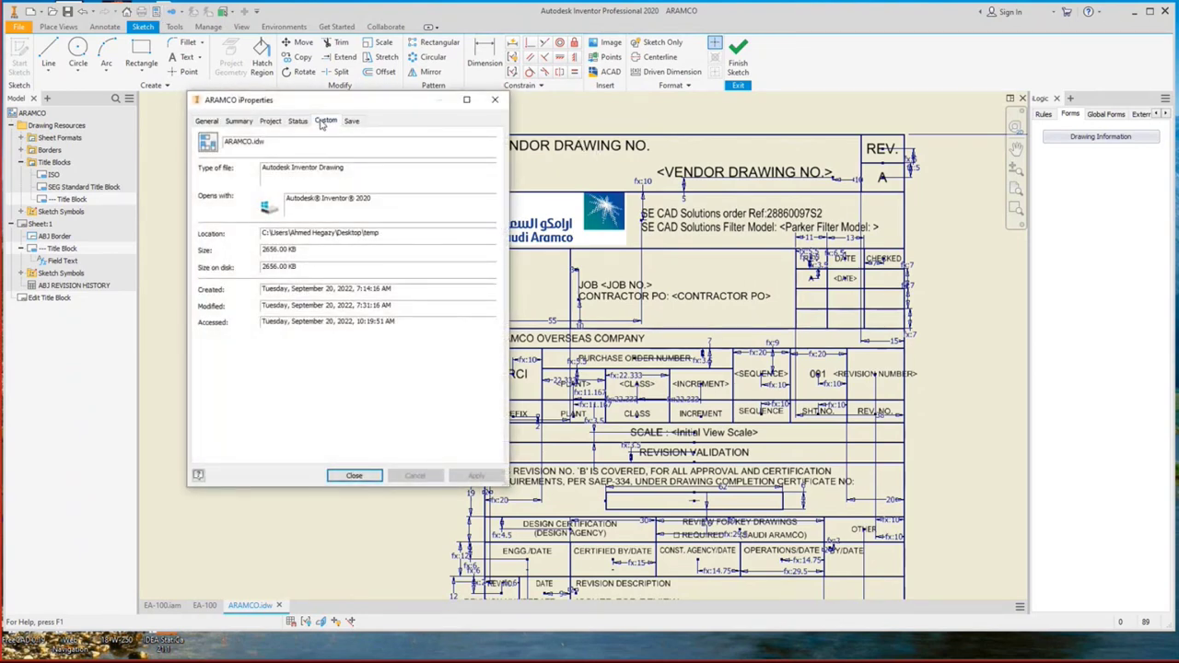
click(268, 145)
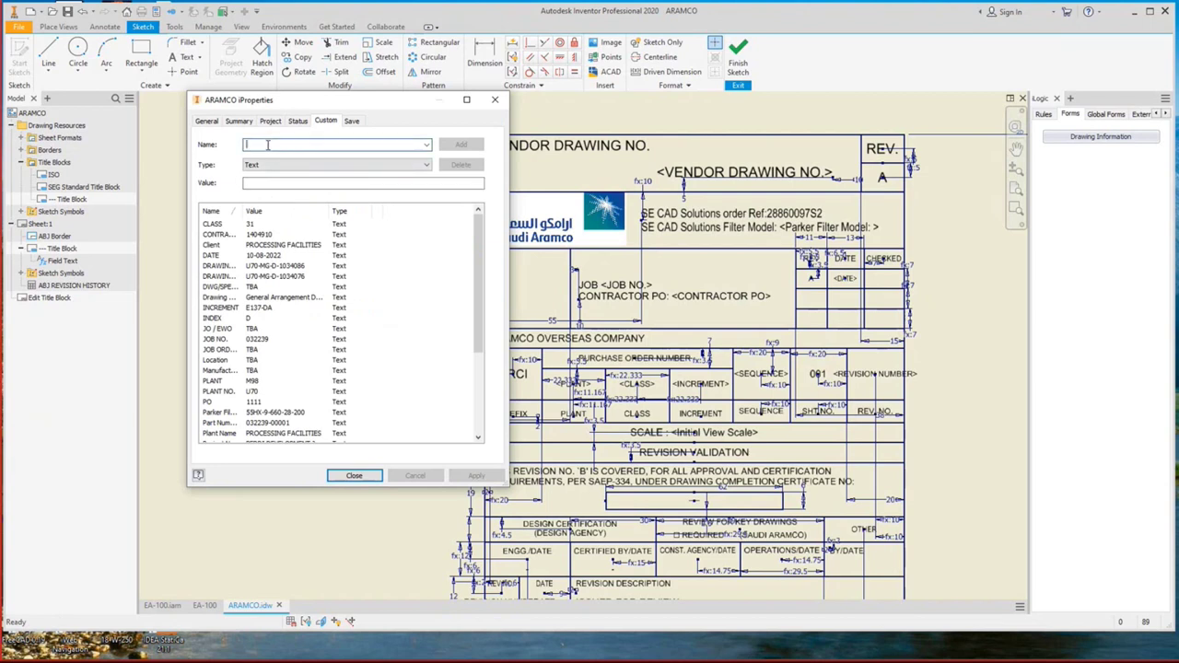
text(gea)
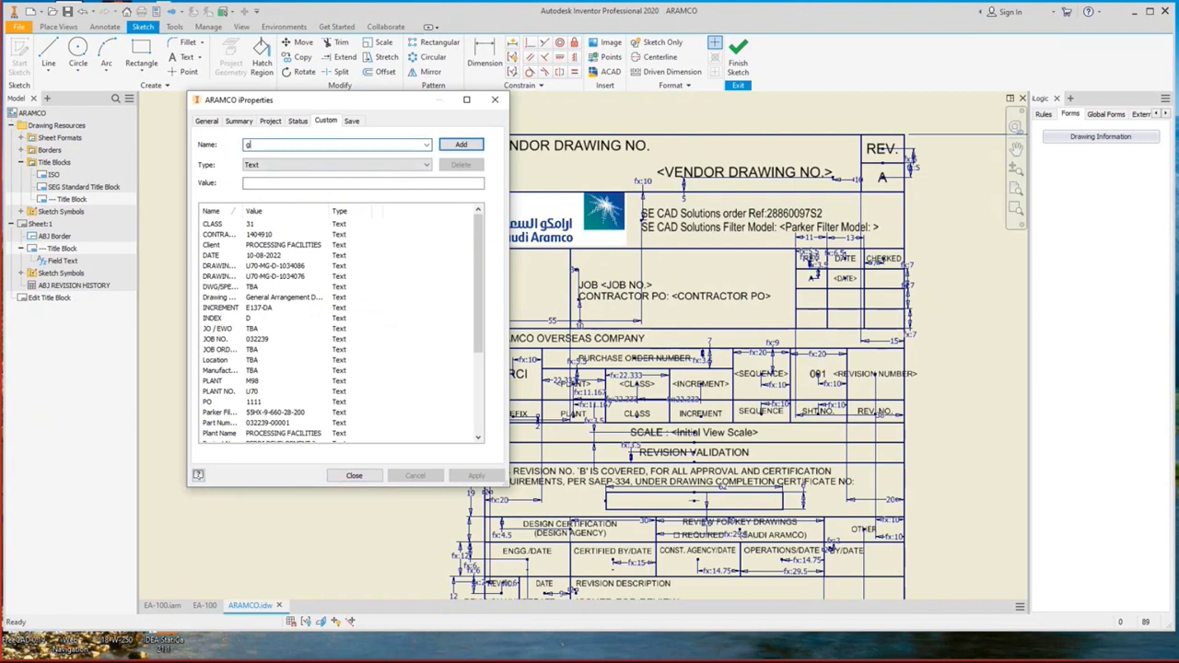
key(BackSpace)
key(BackSpace)
key(BackSpace)
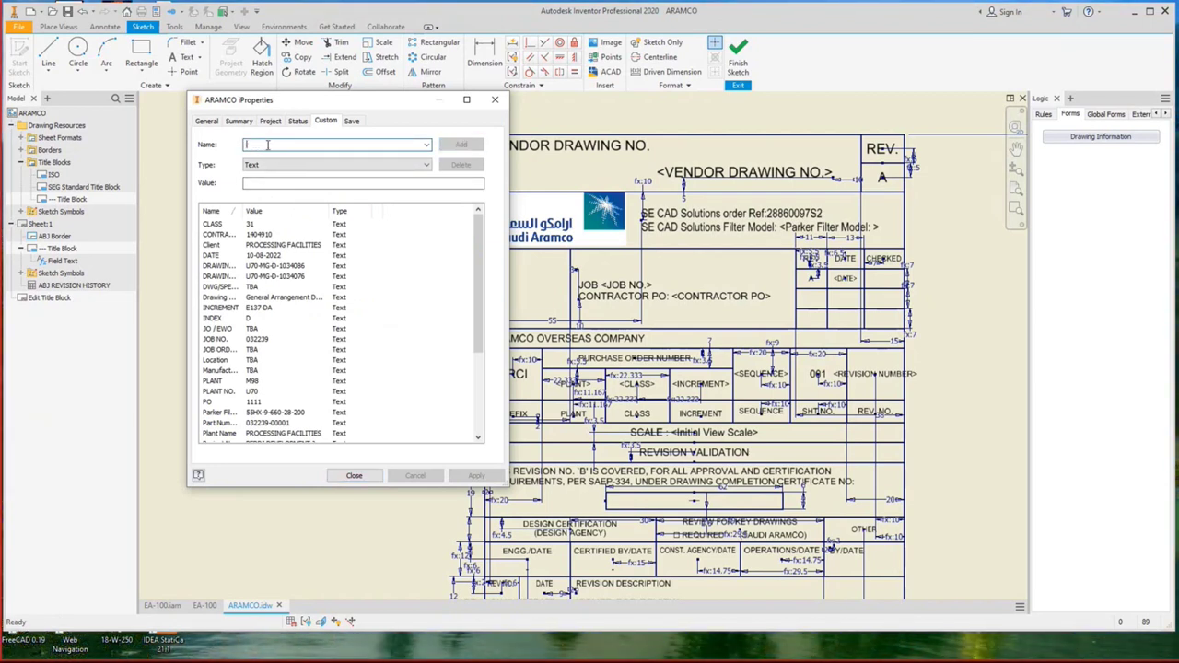
text(GEYAD Drawing NO)
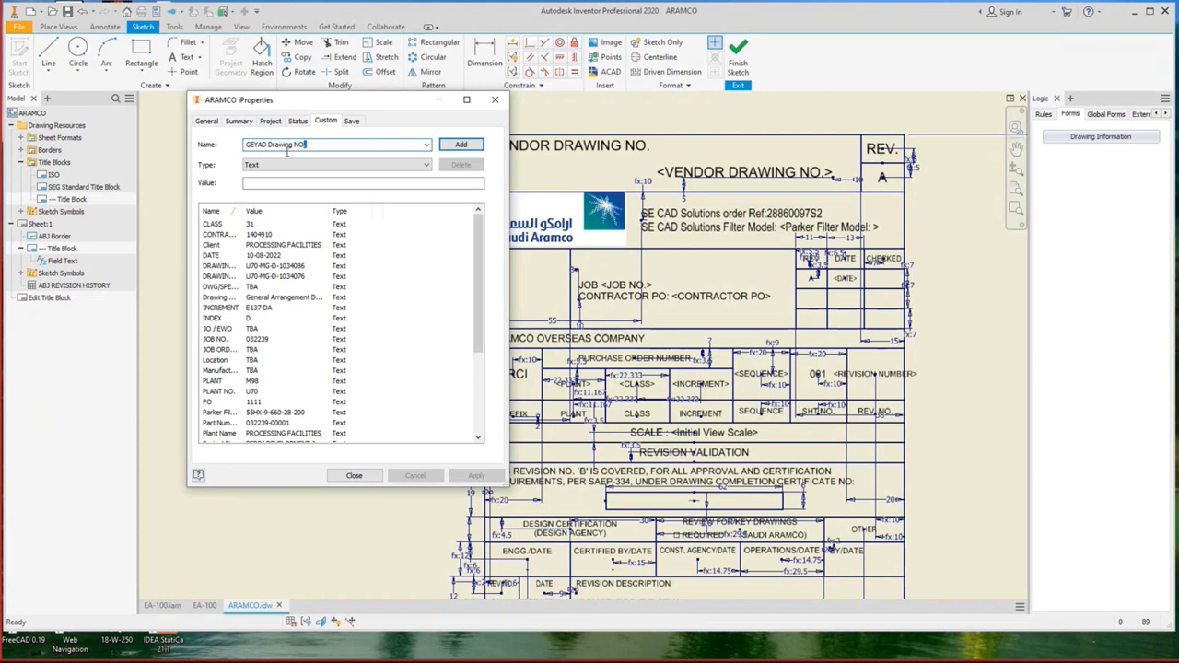
drag(305, 146, 232, 153)
click(461, 145)
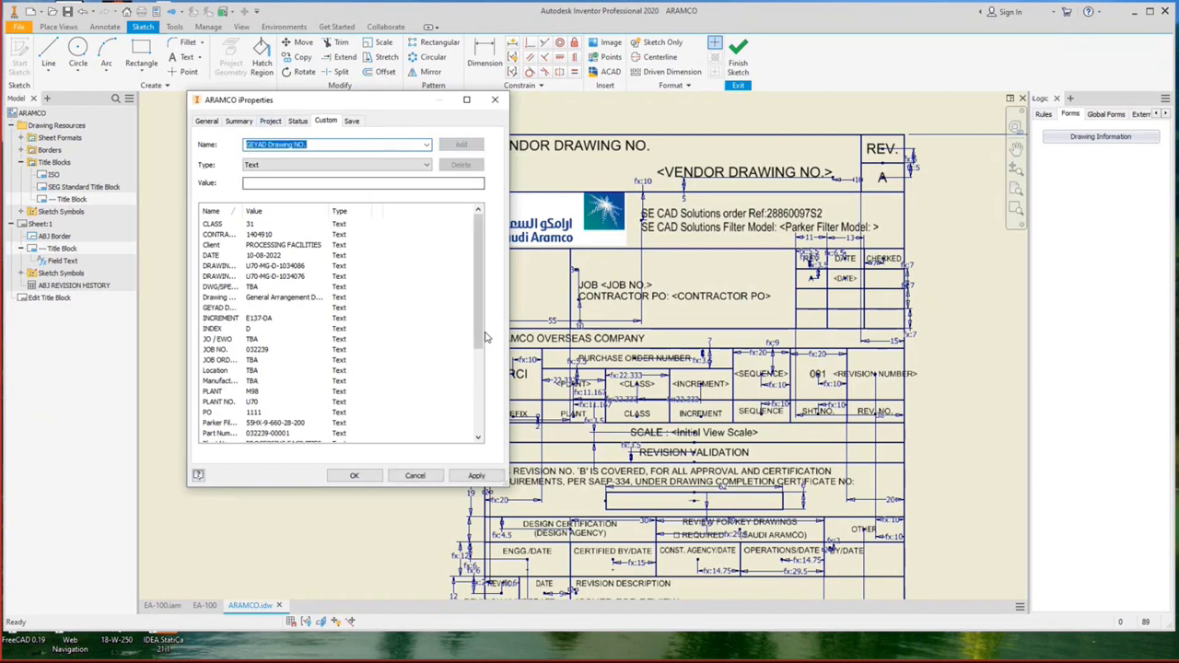
Widen the property name column, set the GEYAD Drawing NO. property's value to DWG-100-100, and apply the iProperties.
drag(479, 343, 479, 424)
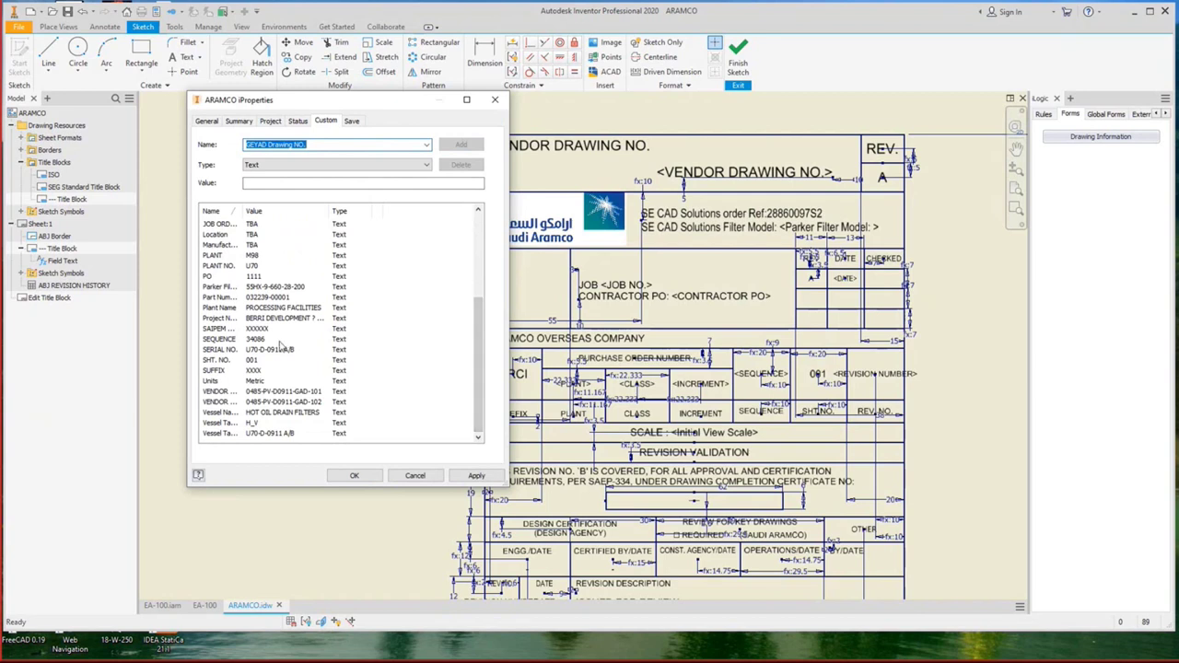
scroll(268, 349, up, 1)
click(218, 236)
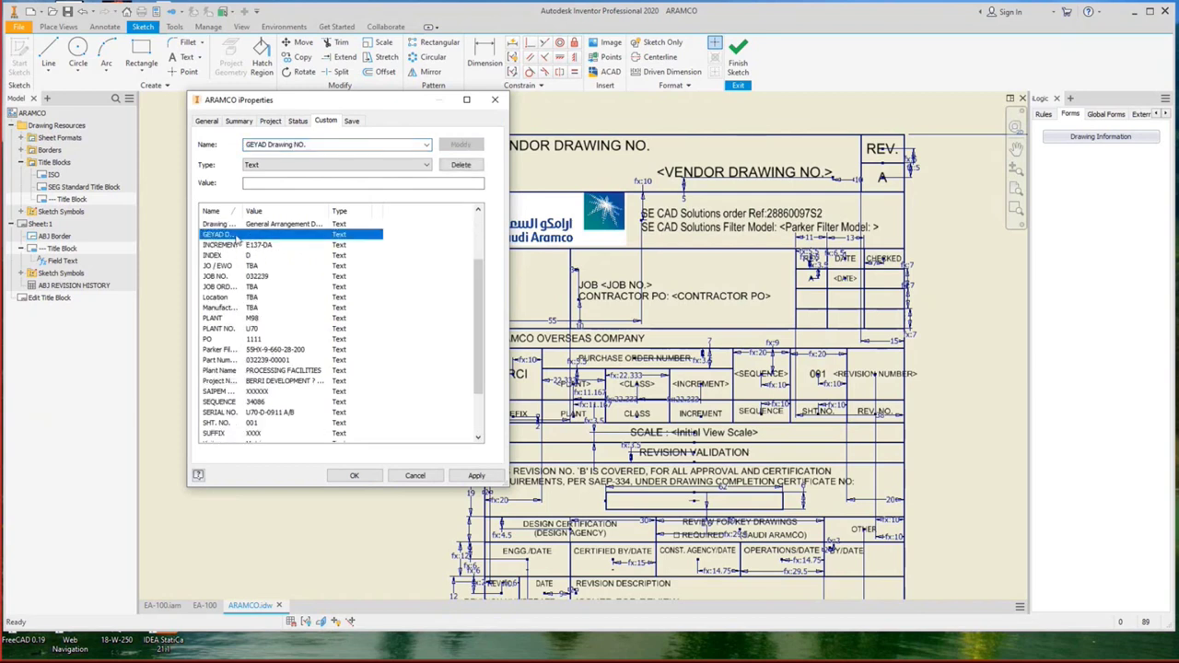
drag(241, 211, 277, 211)
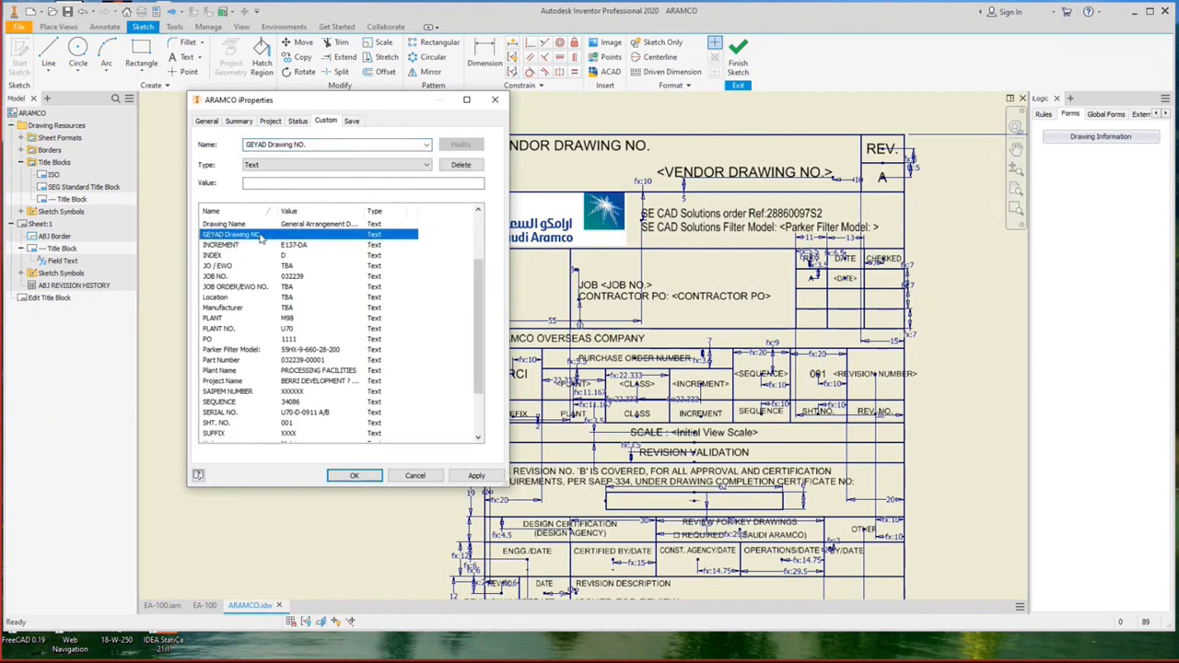
click(277, 183)
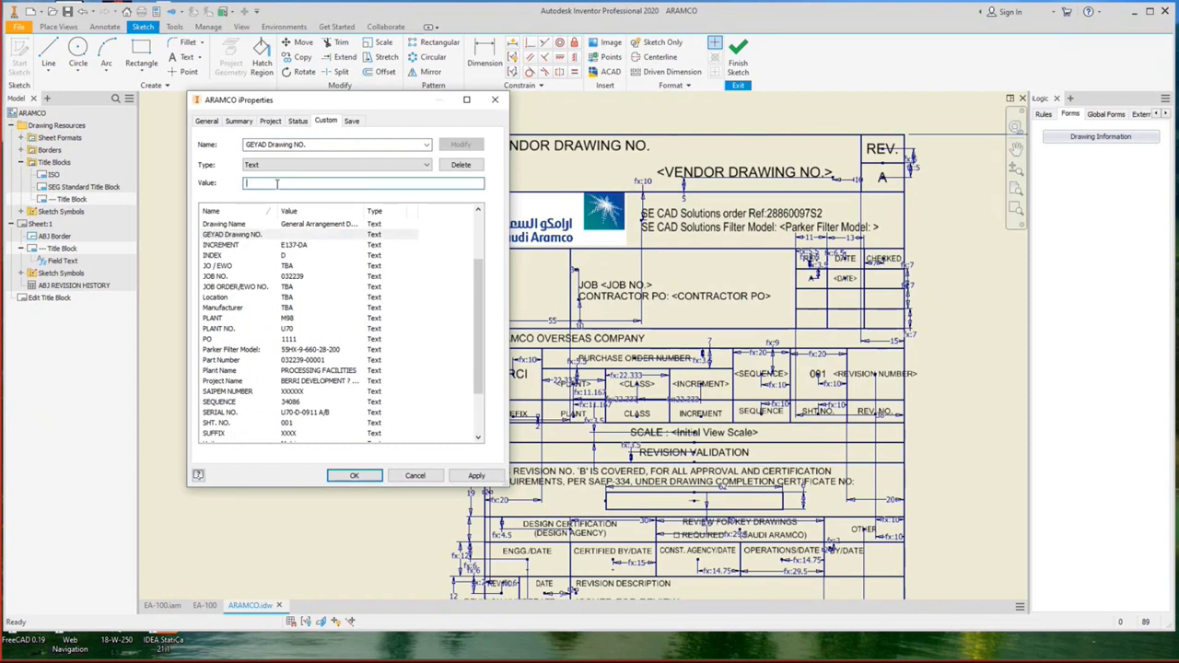
text(DWG-100-100)
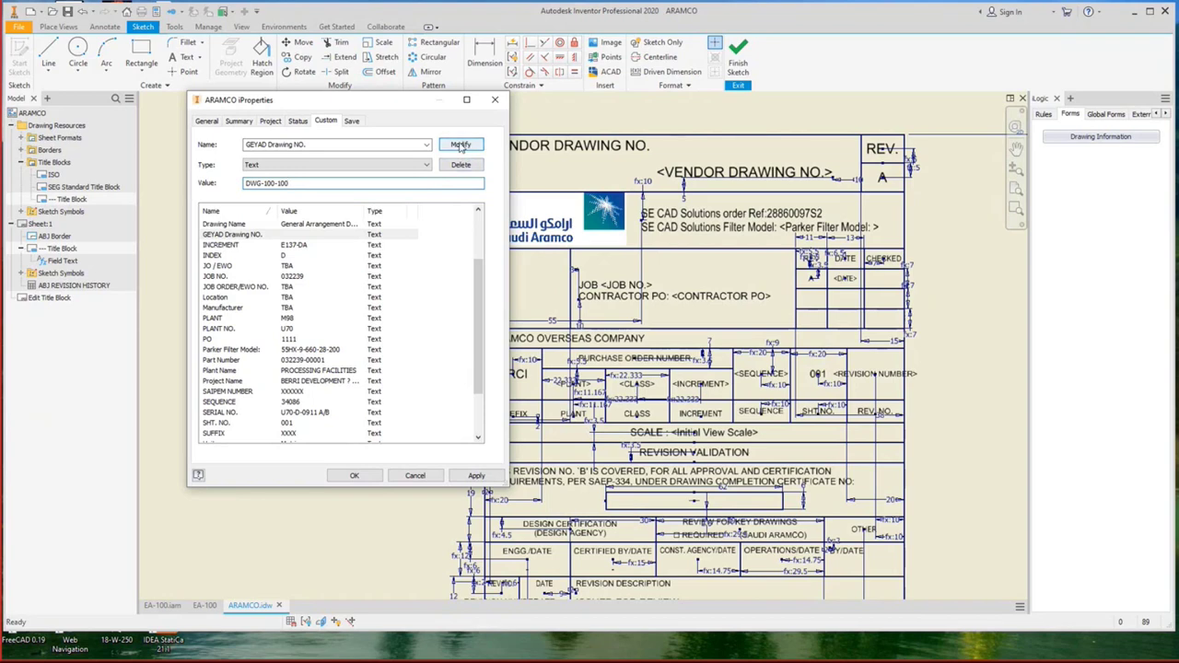
click(463, 145)
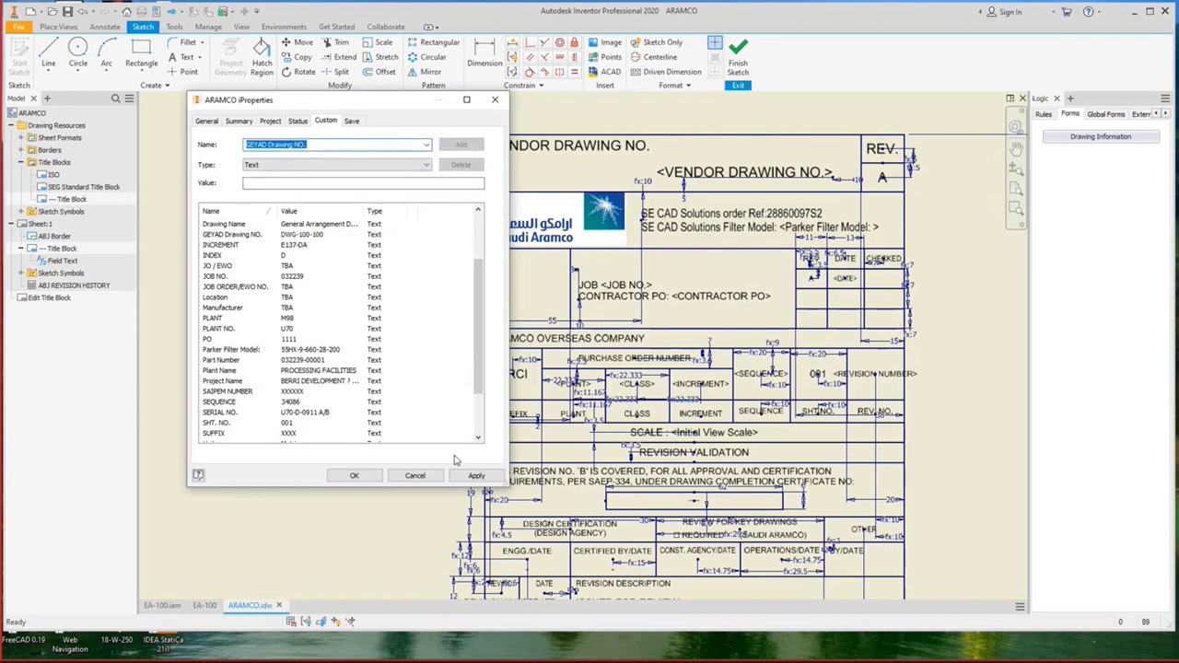
click(476, 476)
click(355, 475)
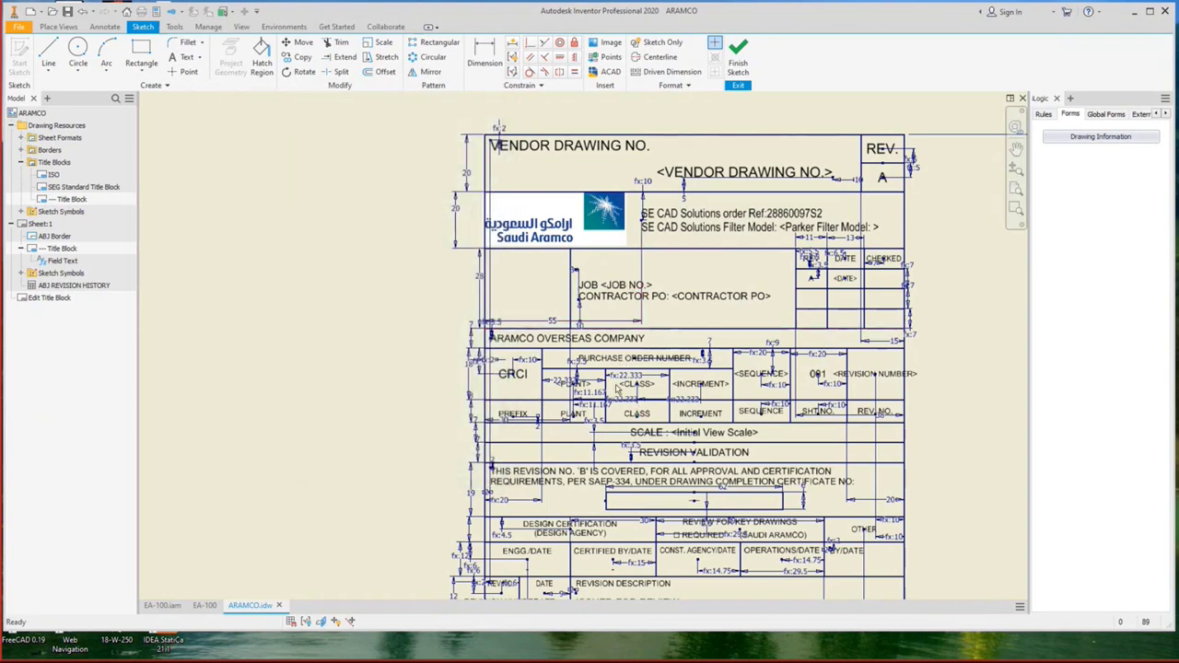
Replace the placeholder dashes in the completion certificate number box with the custom drawing property GEYAD Drawing NO.
middle_drag(708, 543, 703, 405)
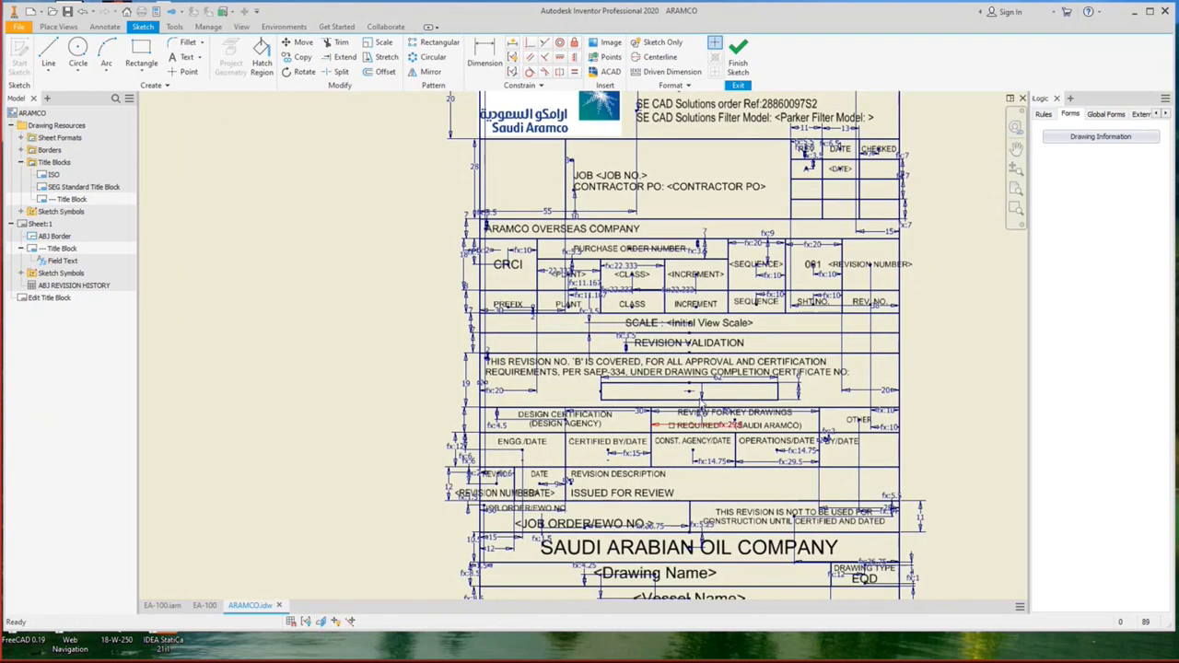
scroll(661, 373, up, 4)
scroll(664, 373, up, 4)
scroll(676, 374, up, 4)
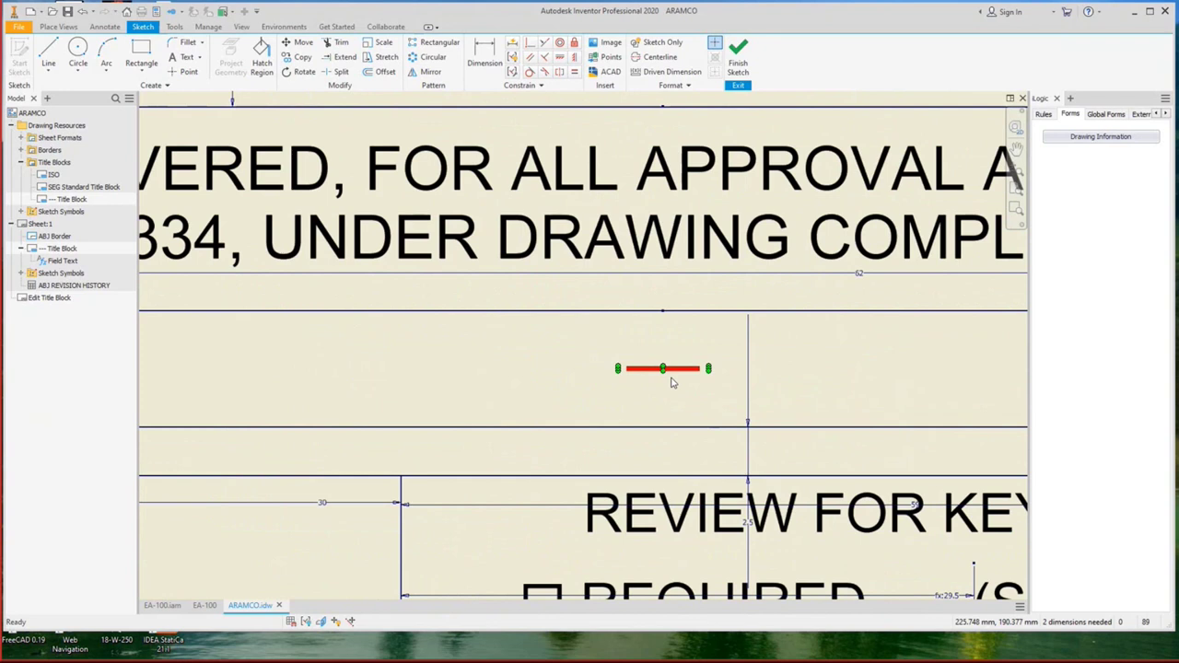
double_click(659, 371)
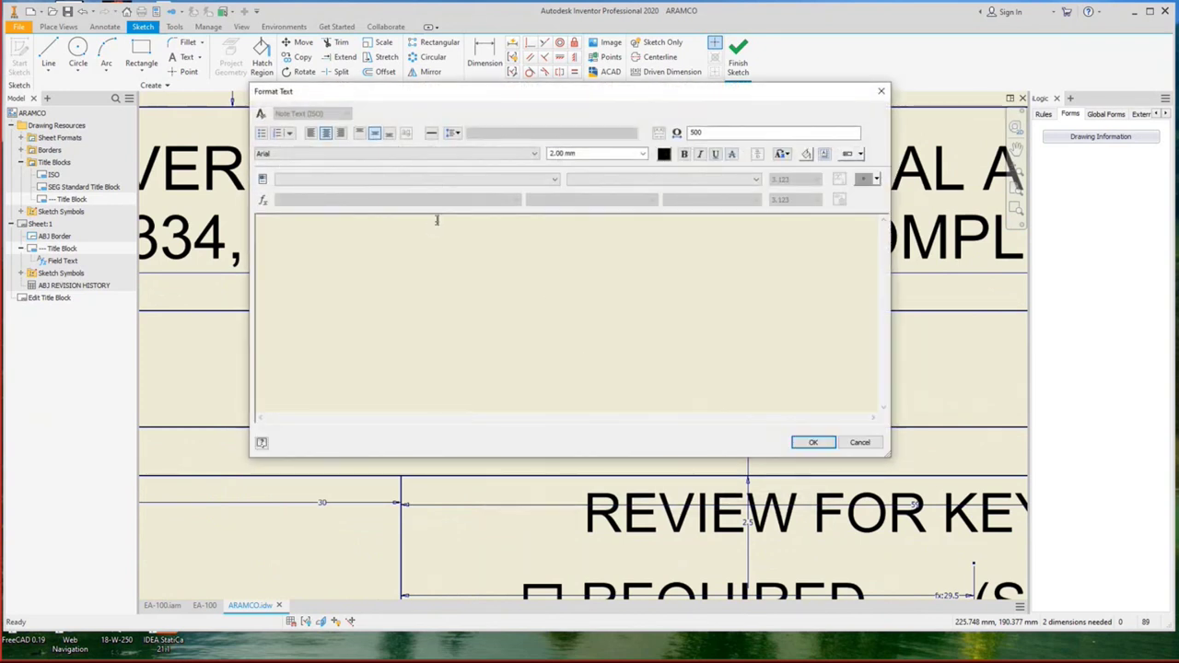
click(478, 182)
click(570, 235)
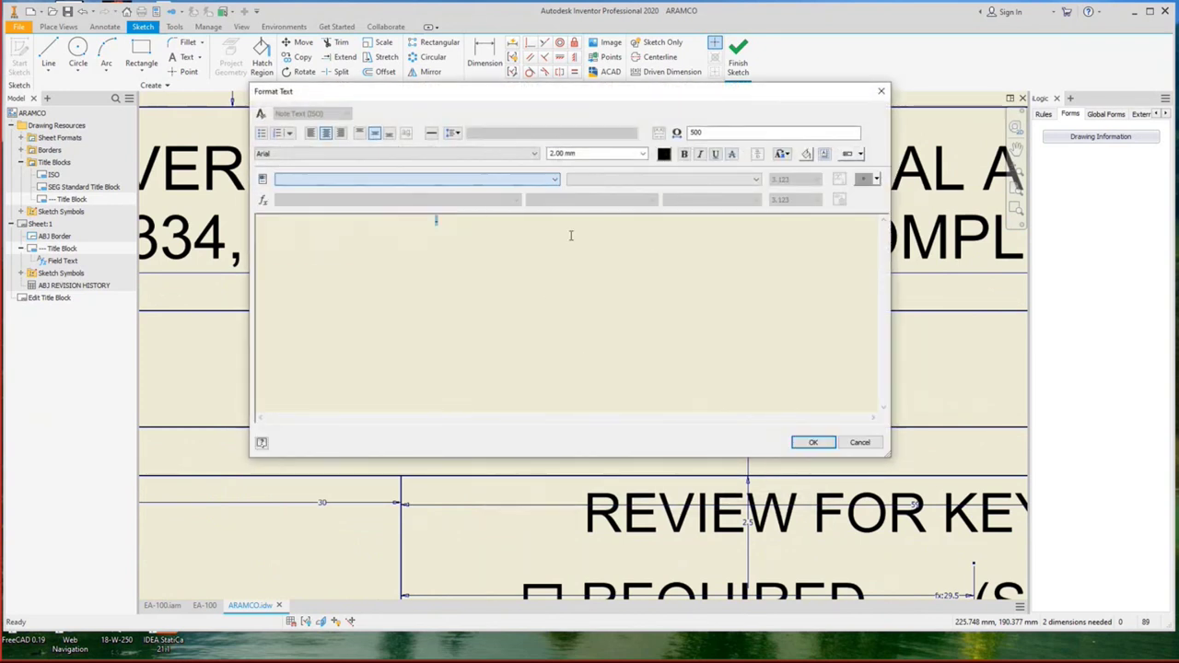
click(477, 184)
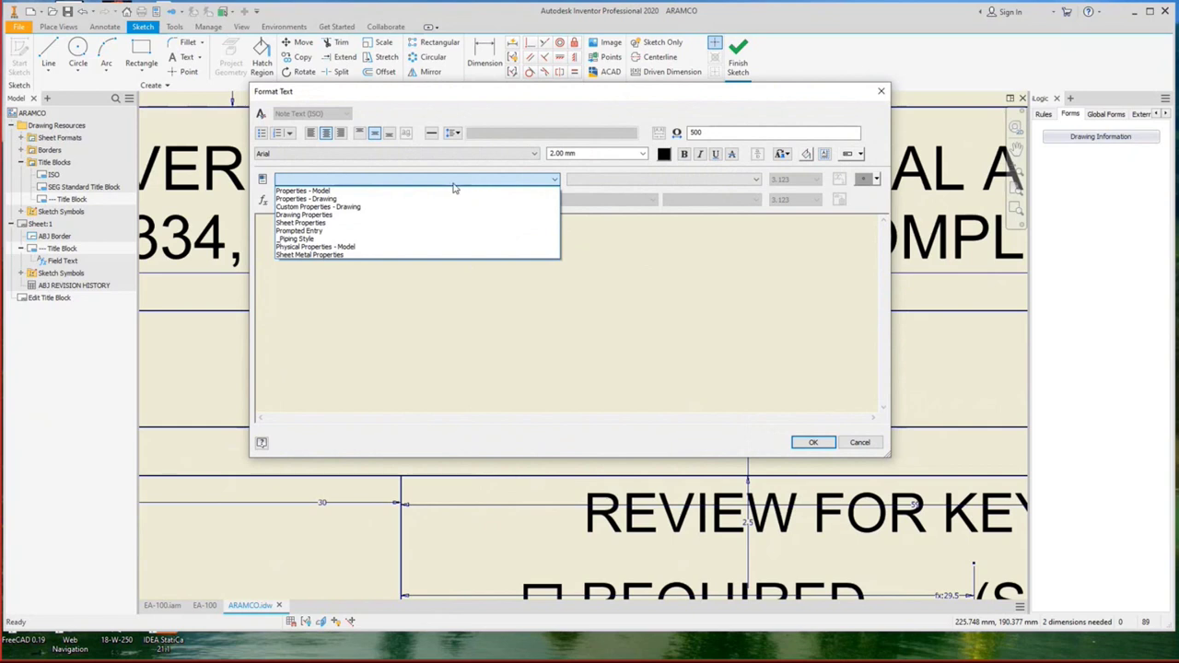
click(319, 208)
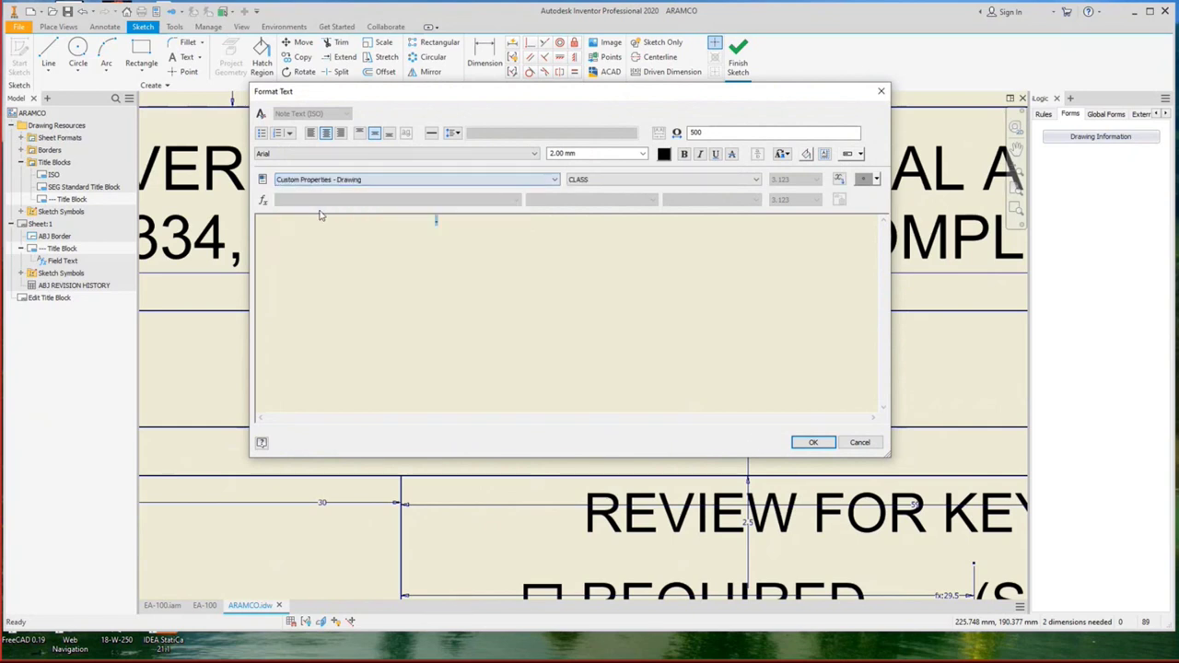
click(620, 184)
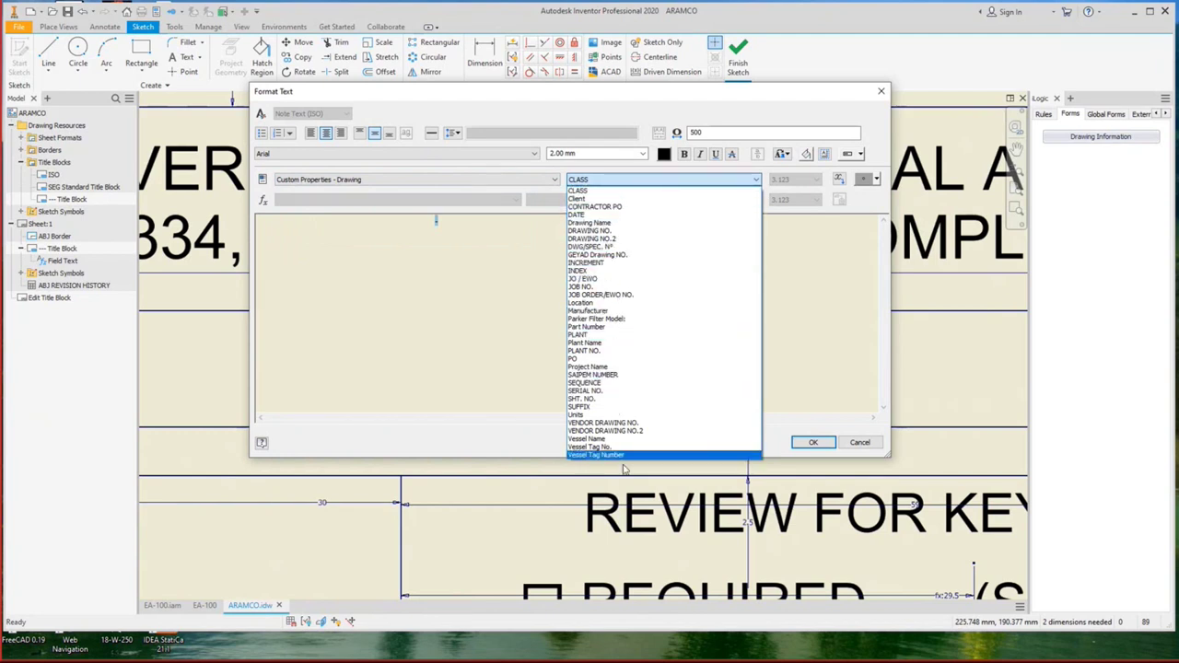
click(613, 256)
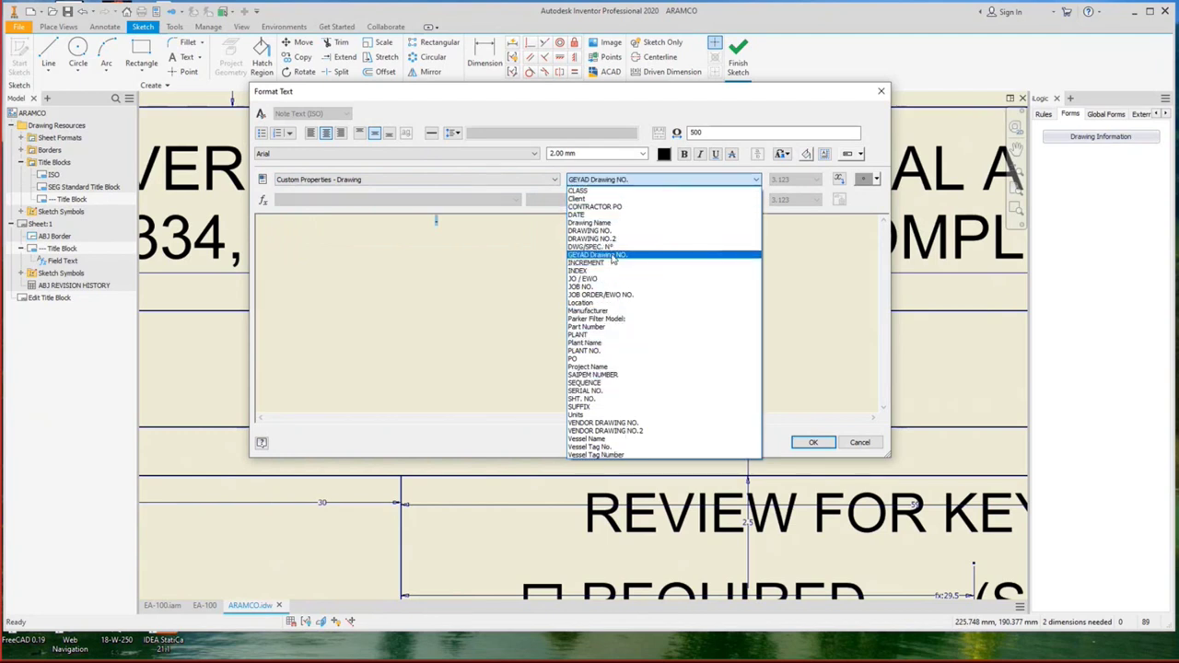
click(839, 180)
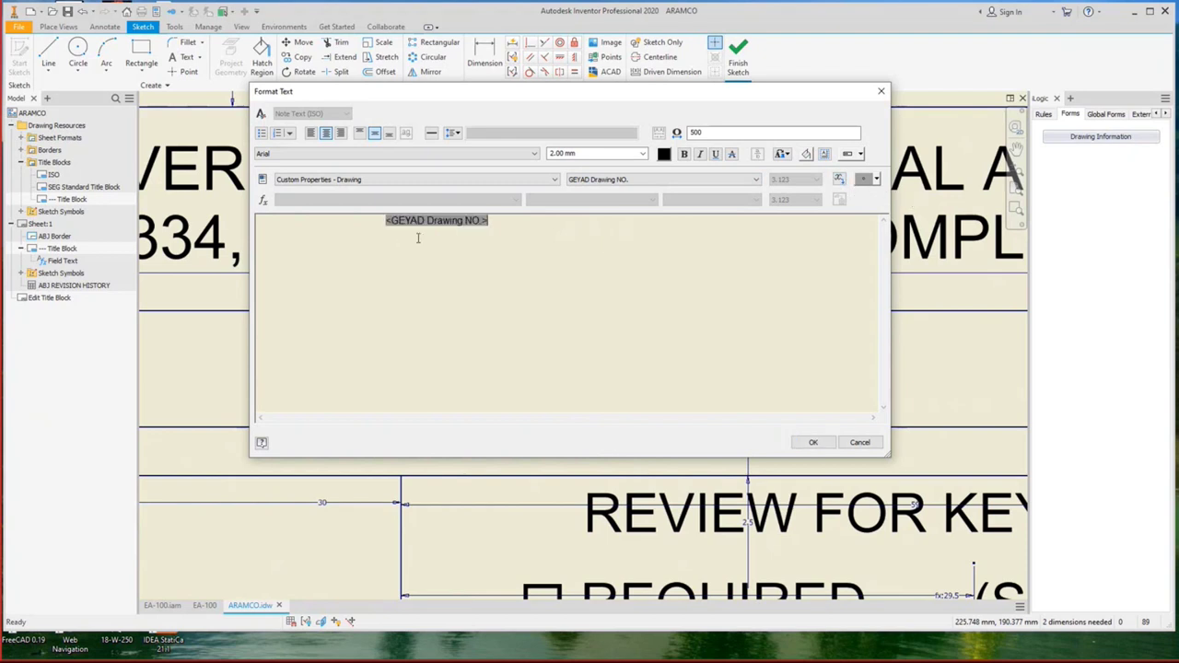
Set the text height of the GEYAD Drawing NO. field in the certificate number box to 3 mm.
drag(428, 227, 500, 226)
click(560, 153)
text(3)
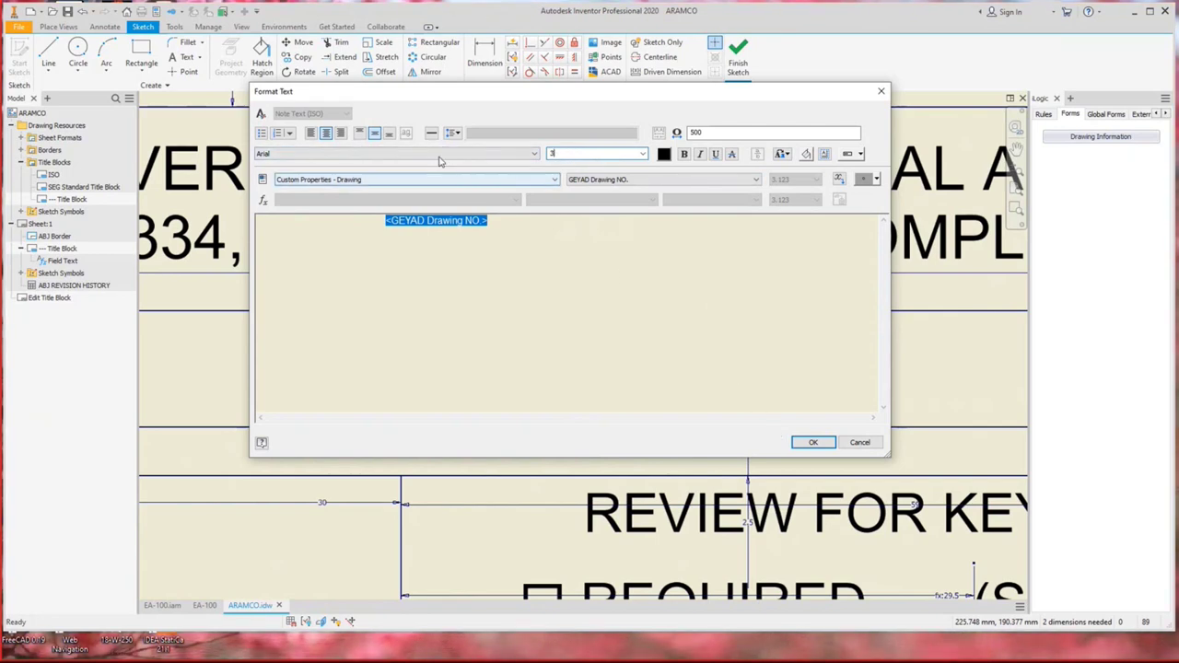
click(813, 442)
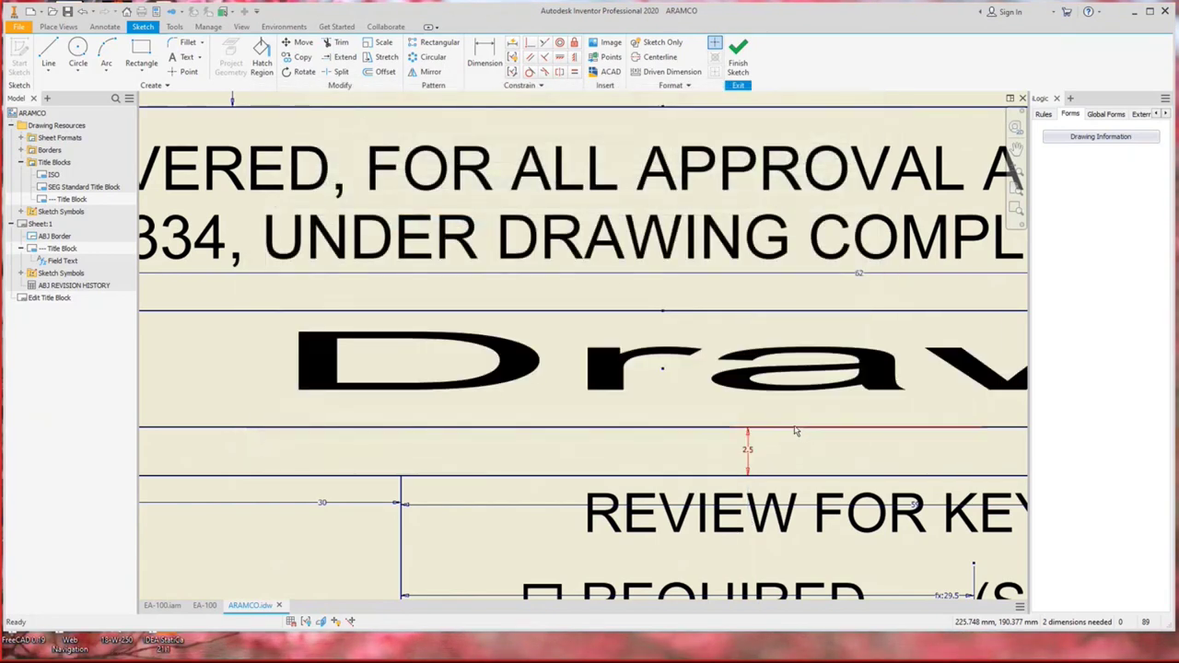
scroll(645, 369, up, 5)
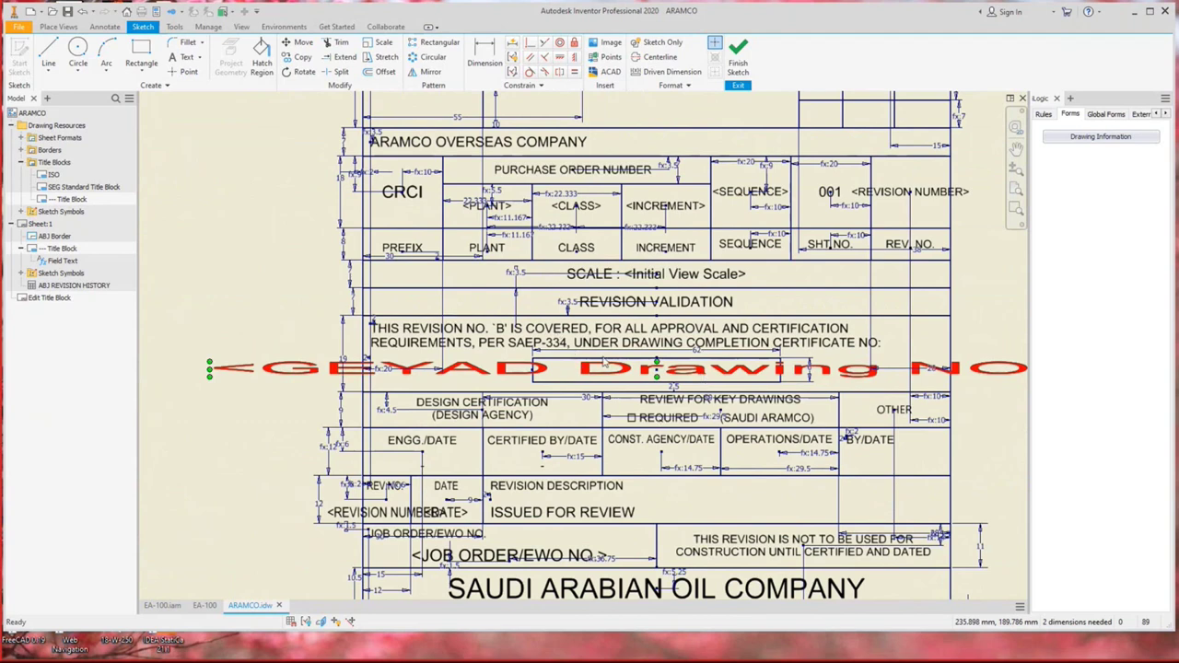
Set the width stretch of the GEYAD Drawing NO. text to 100 % so it fits inside its box.
double_click(623, 373)
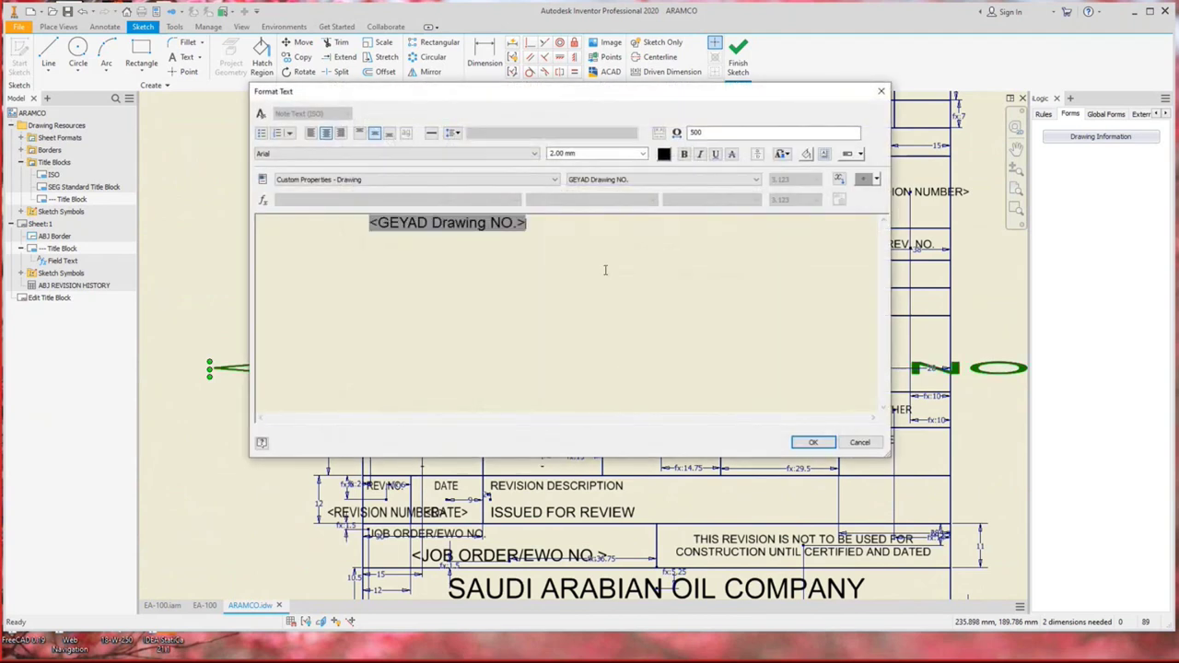
double_click(719, 133)
text(1)
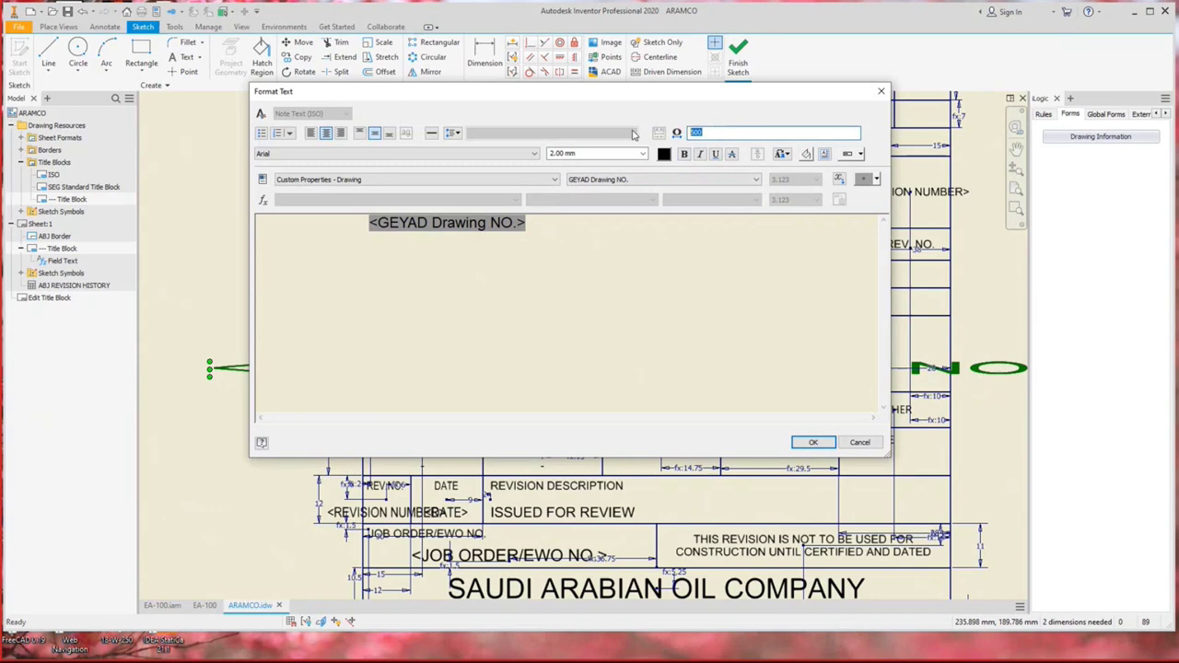
text(00)
click(814, 444)
Save the edited title block and check the drawing completion certificate number box on the sheet.
scroll(721, 400, up, 3)
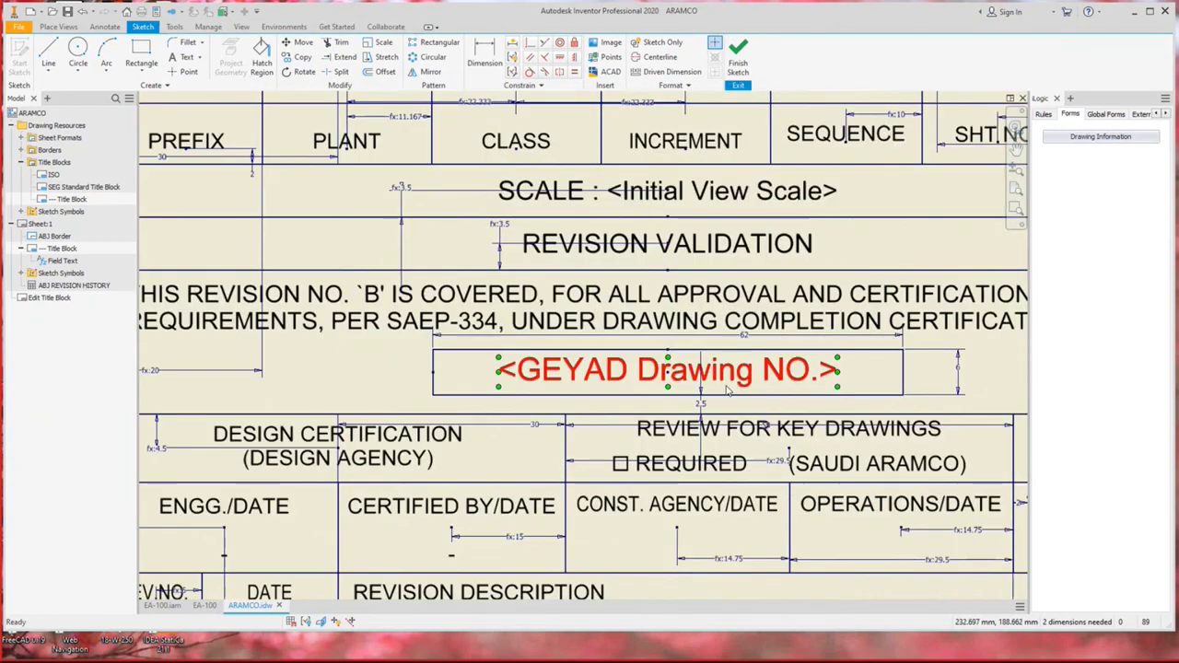
middle_drag(720, 400, 516, 364)
right_click(704, 221)
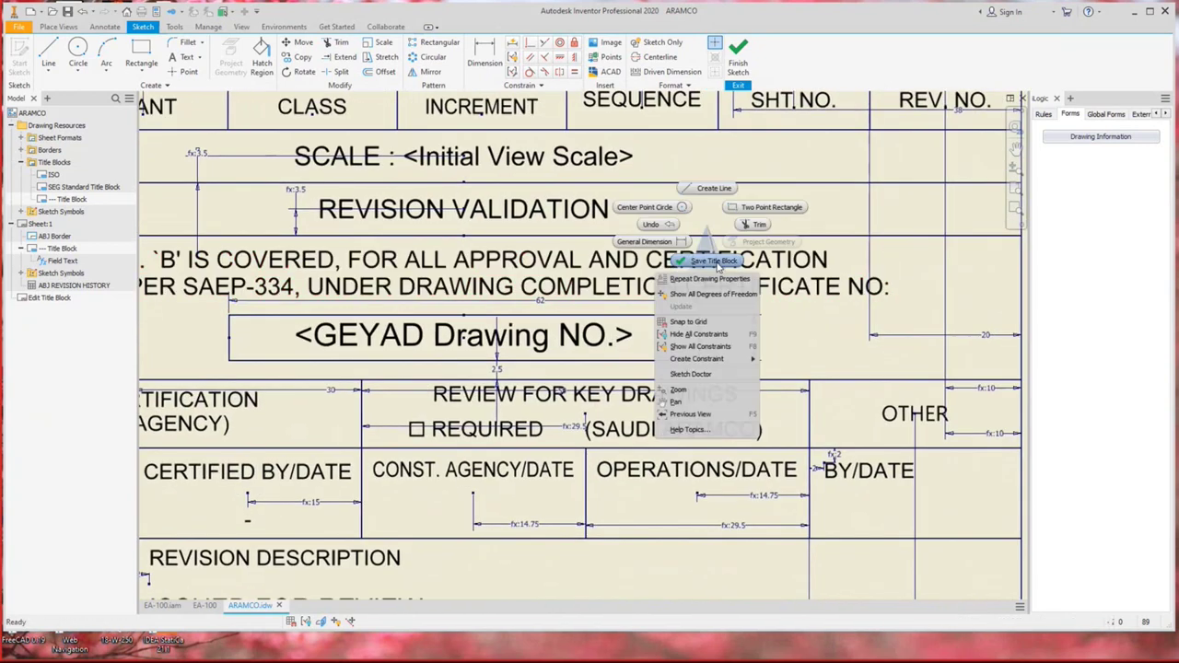
click(594, 291)
click(516, 338)
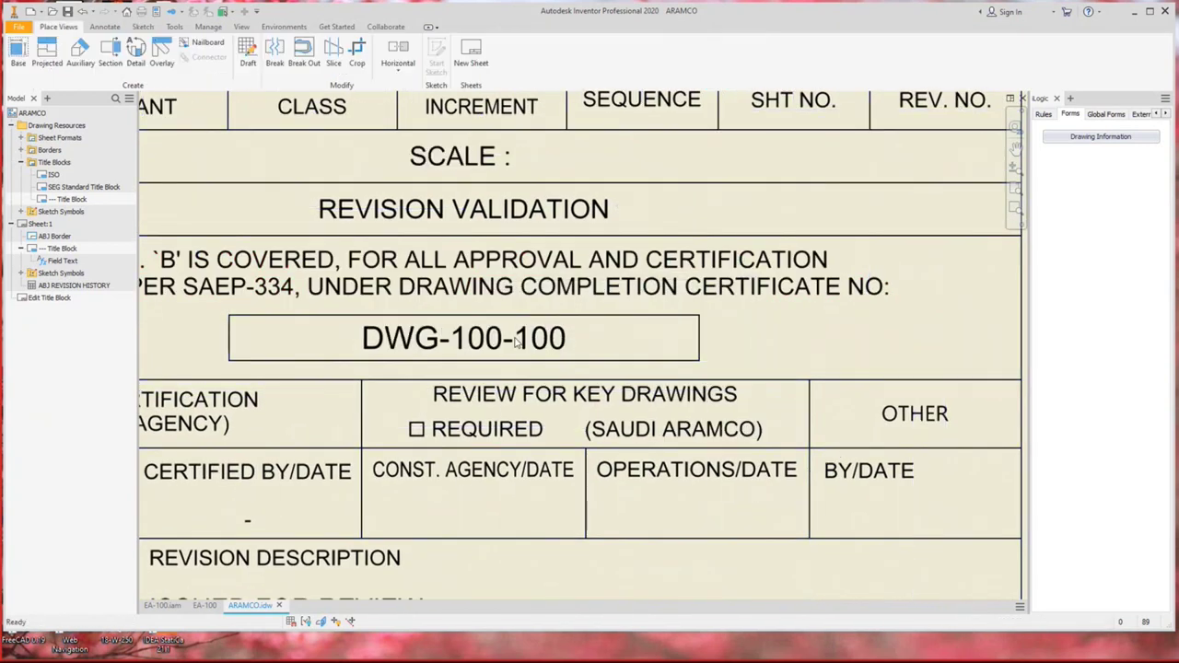
scroll(468, 343, down, 3)
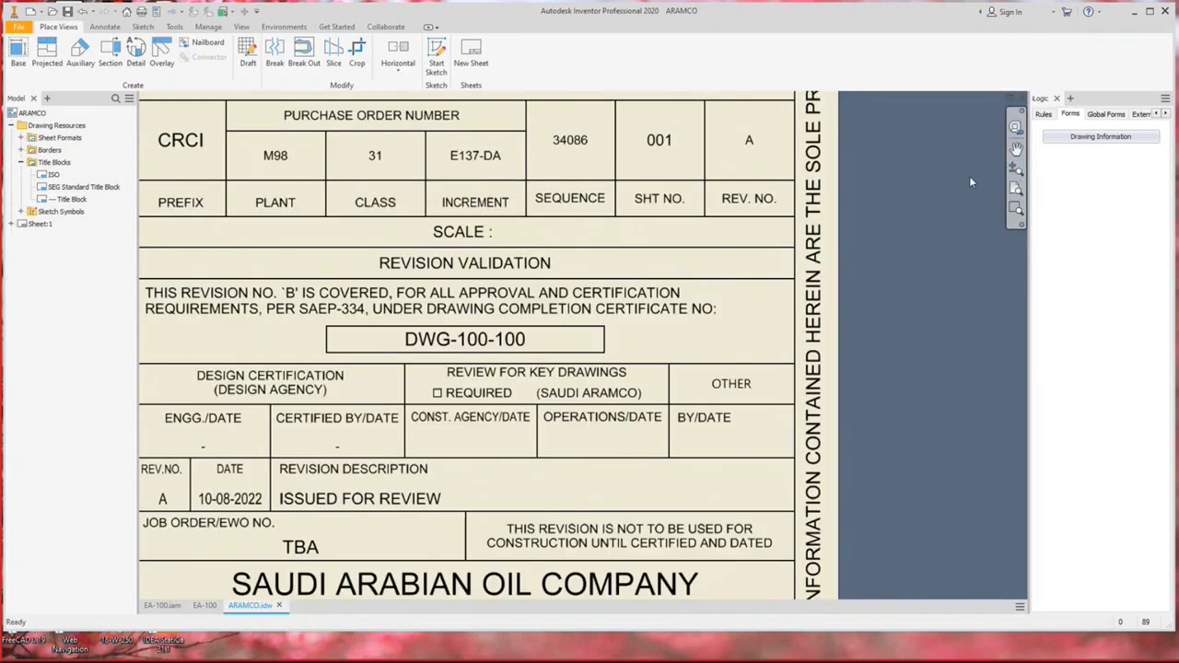
Open the Drawing Information form and set PLANT NO. to K800.
right_click(1067, 164)
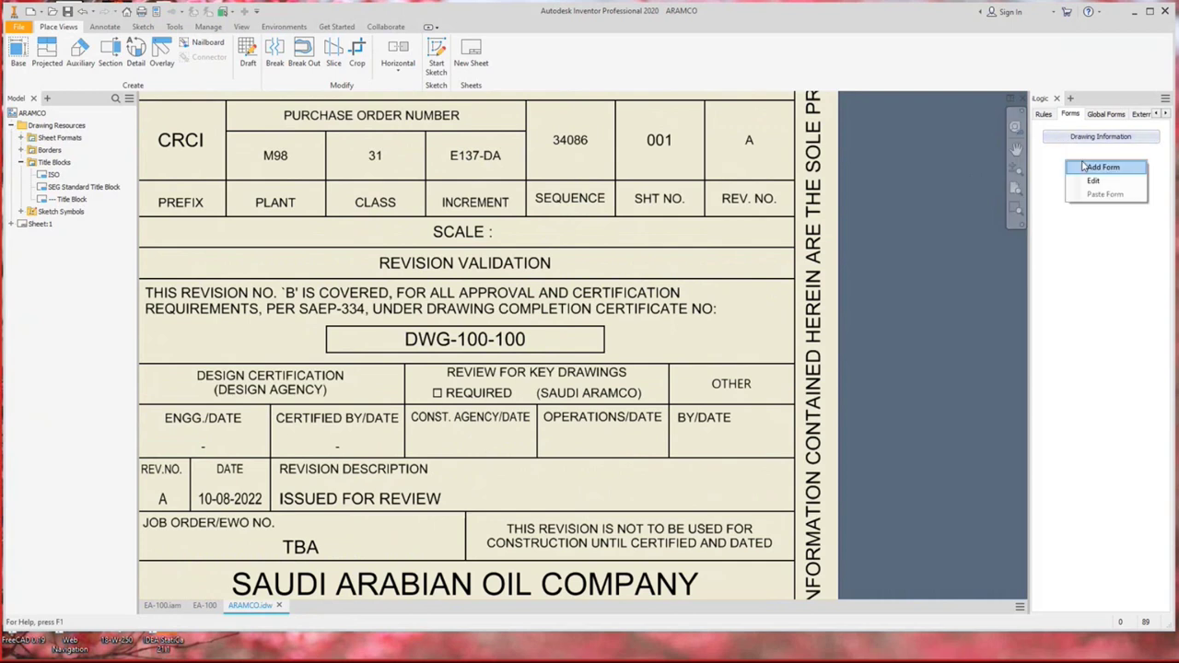
click(1047, 157)
click(1074, 138)
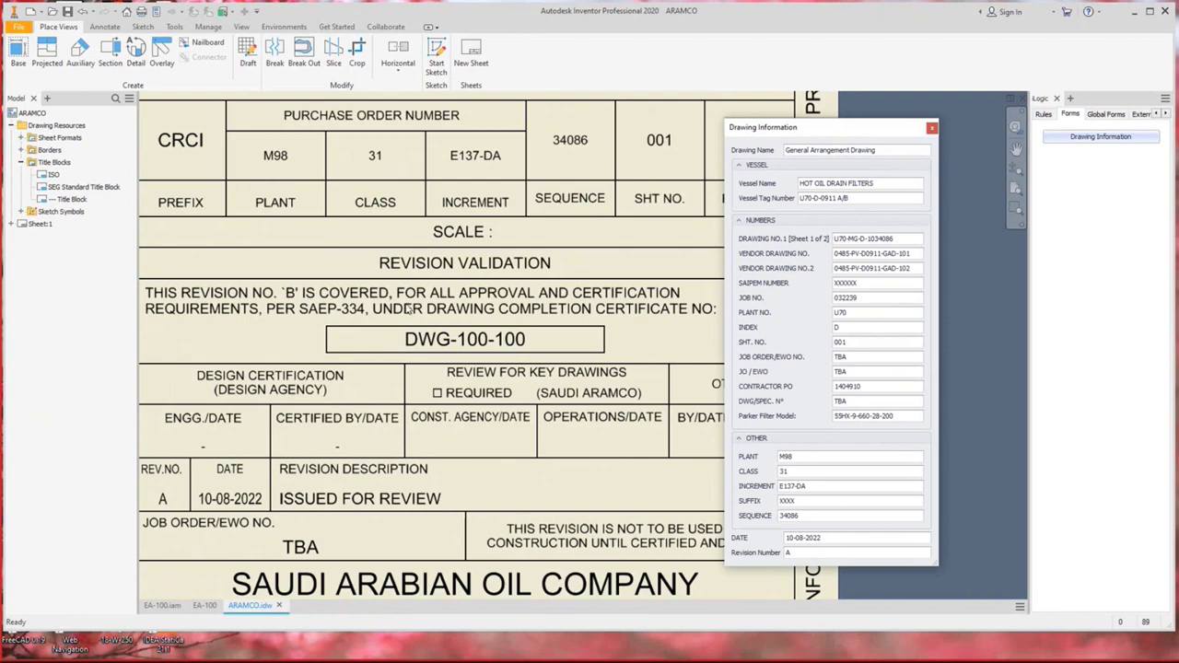
scroll(512, 233, down, 5)
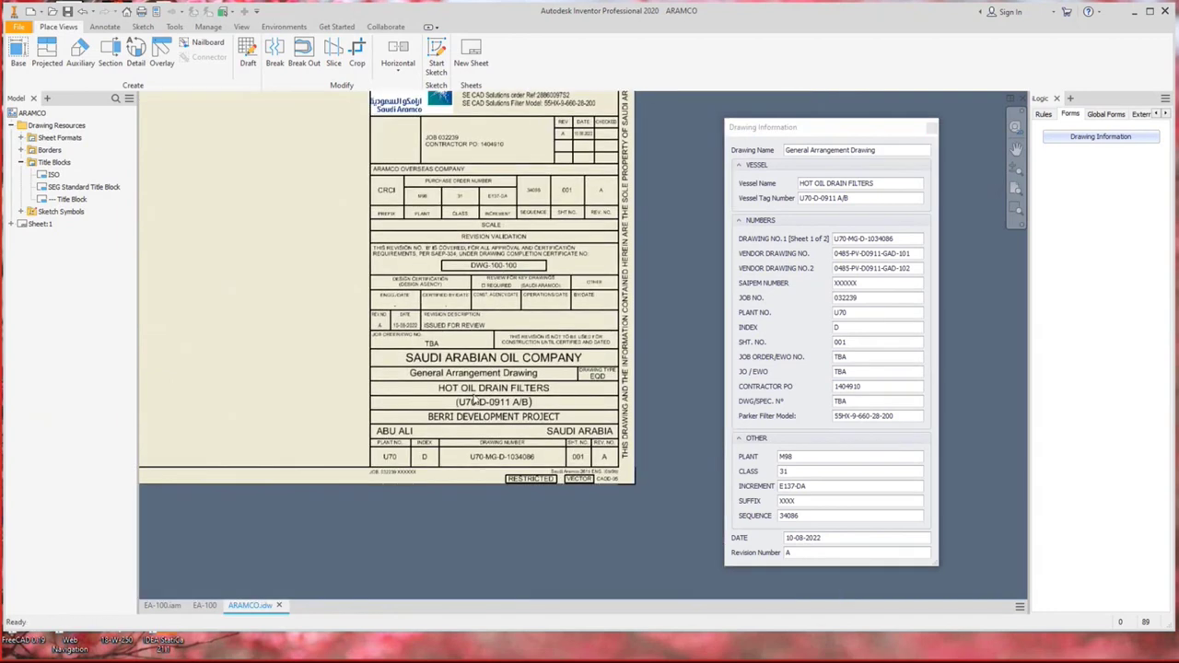
scroll(366, 466, up, 5)
scroll(326, 465, up, 2)
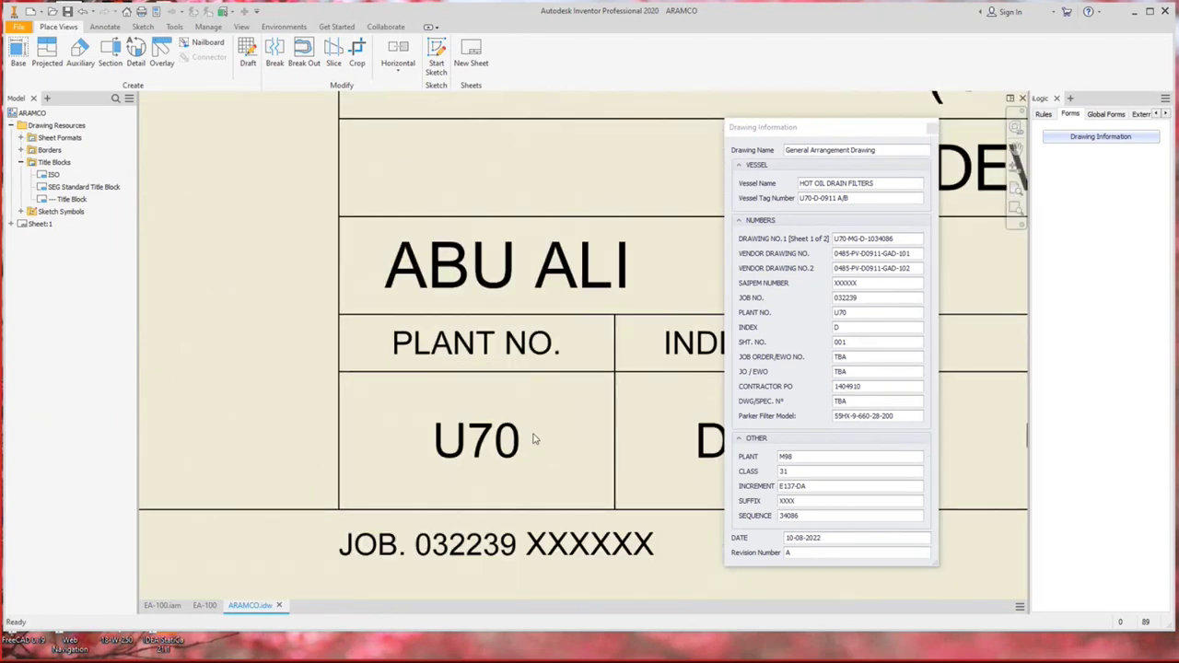
double_click(868, 314)
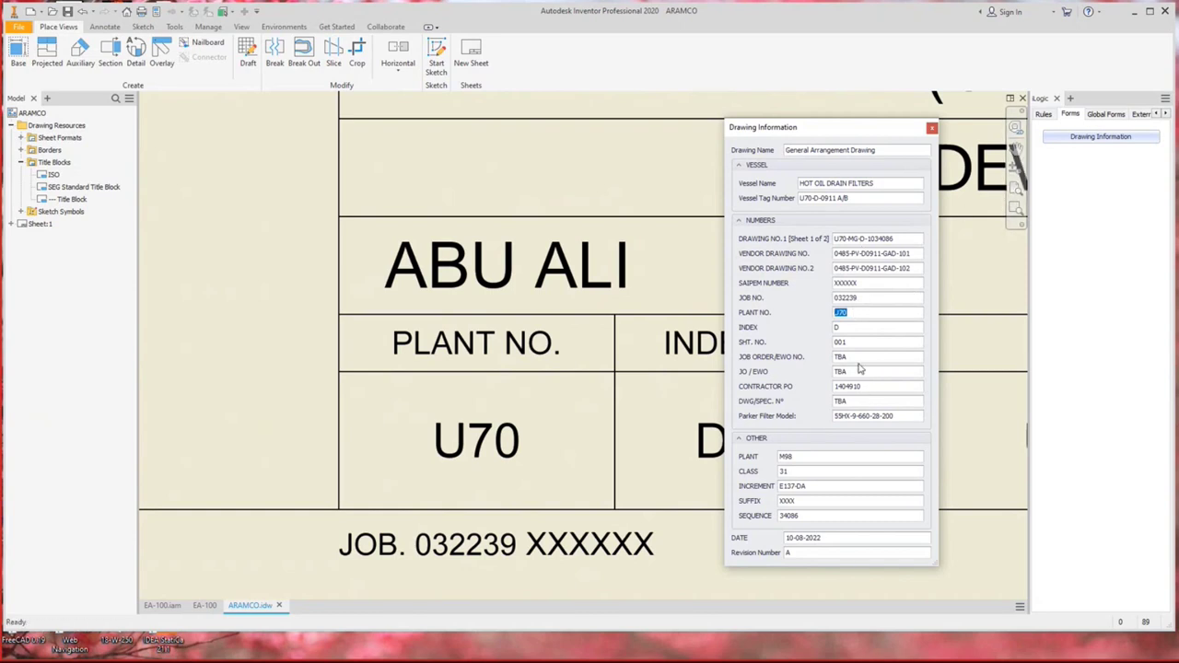
text(K800)
key(Return)
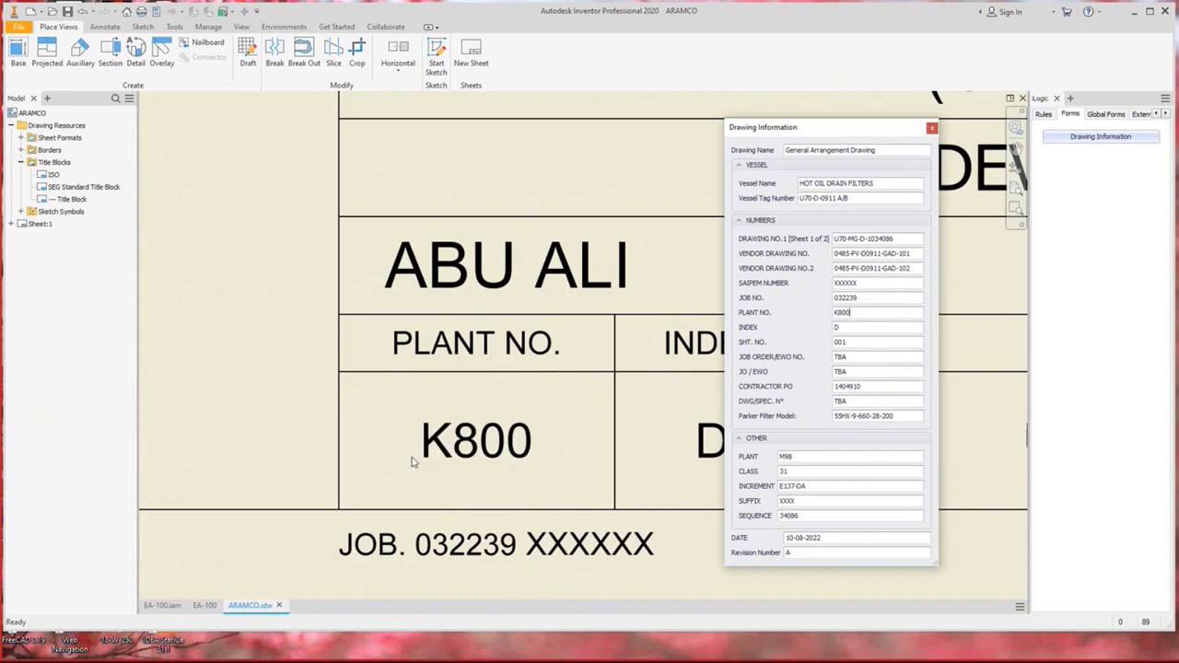
Set INDEX to EA in the Drawing Information form and close the form.
middle_drag(547, 415, 405, 398)
click(793, 330)
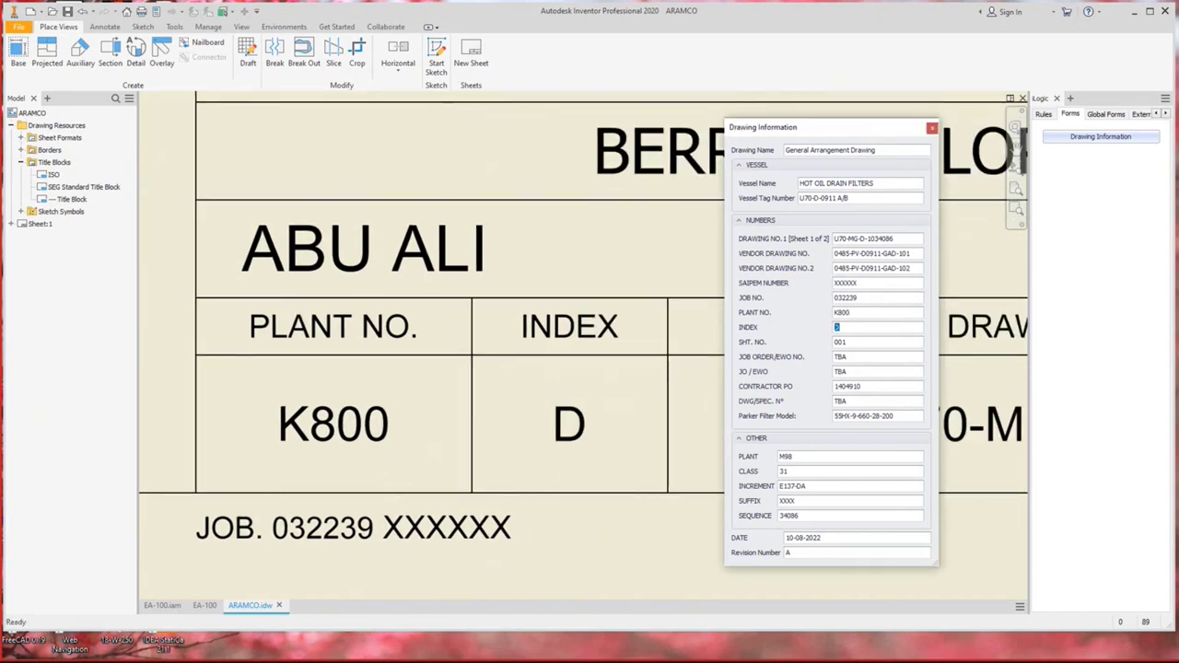
key(Return)
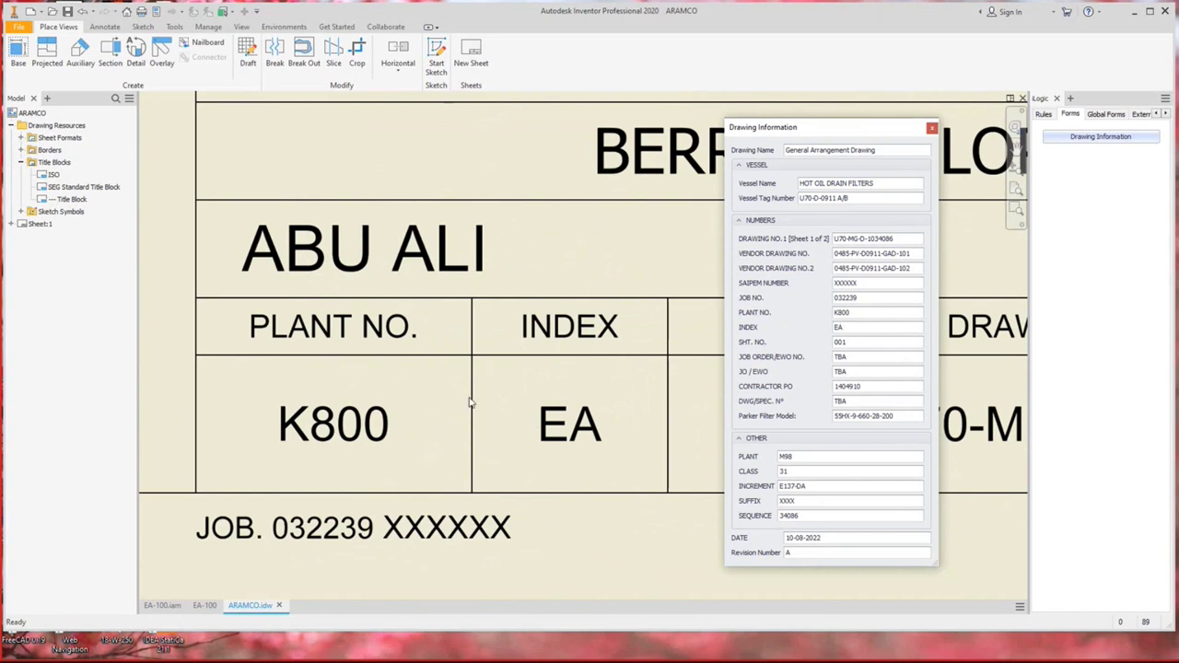
click(931, 129)
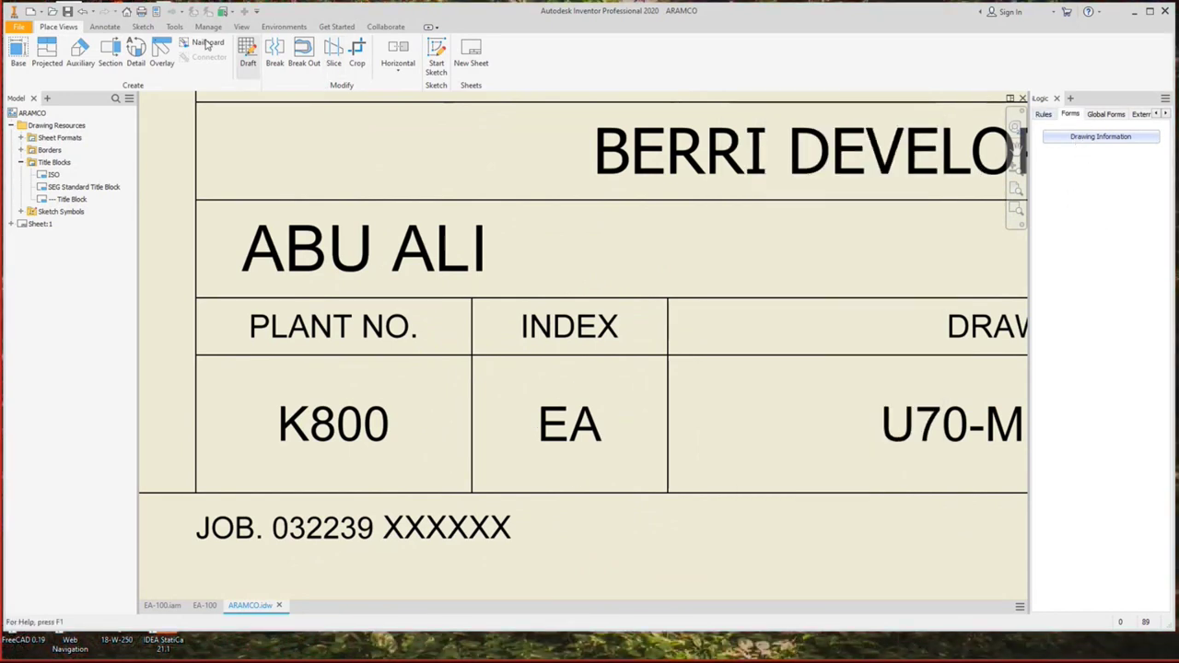
Close the iLogic browser and bring up the View commands from which it can be restored.
right_click(1046, 167)
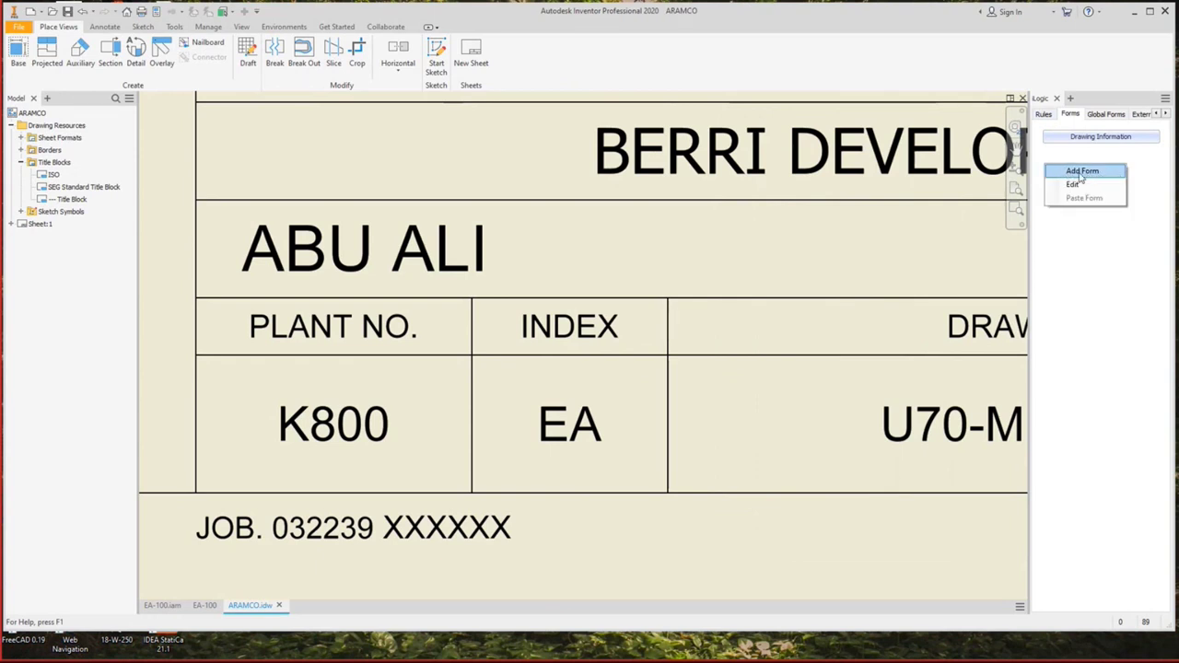
click(1050, 152)
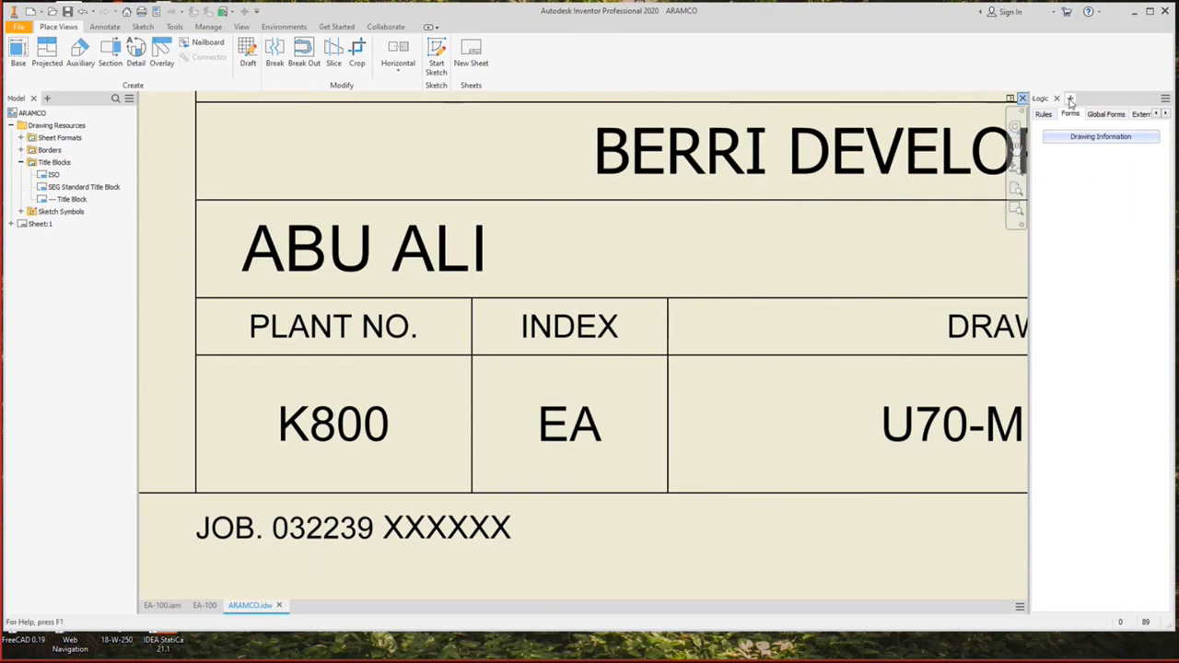
click(1056, 98)
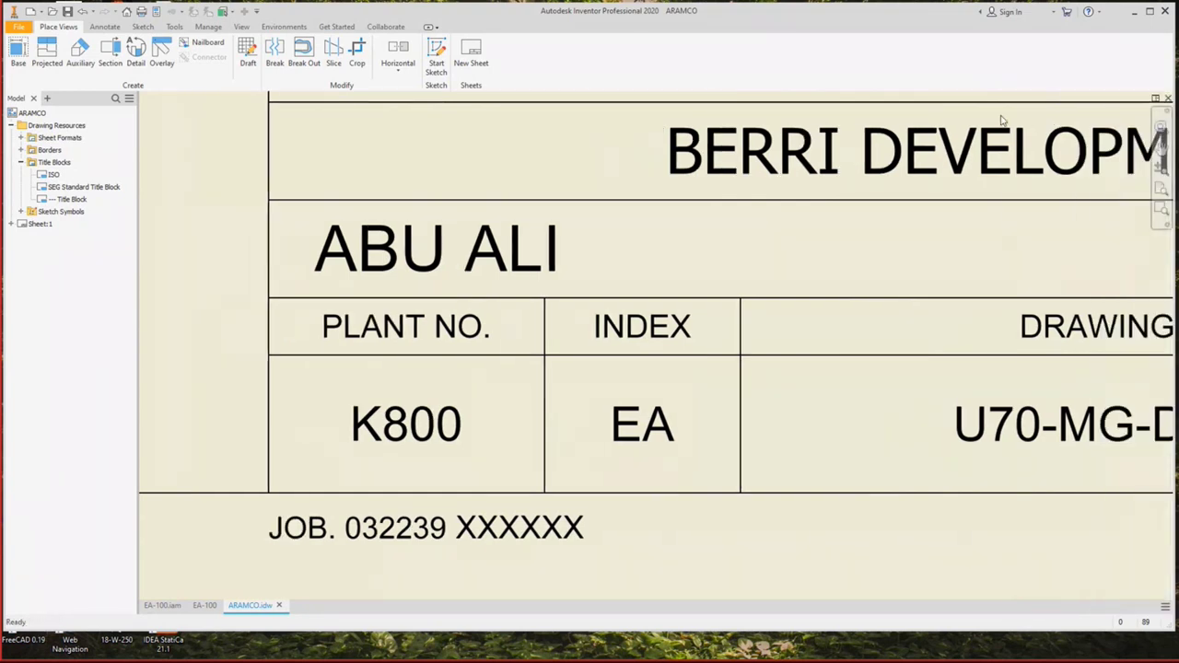
click(245, 29)
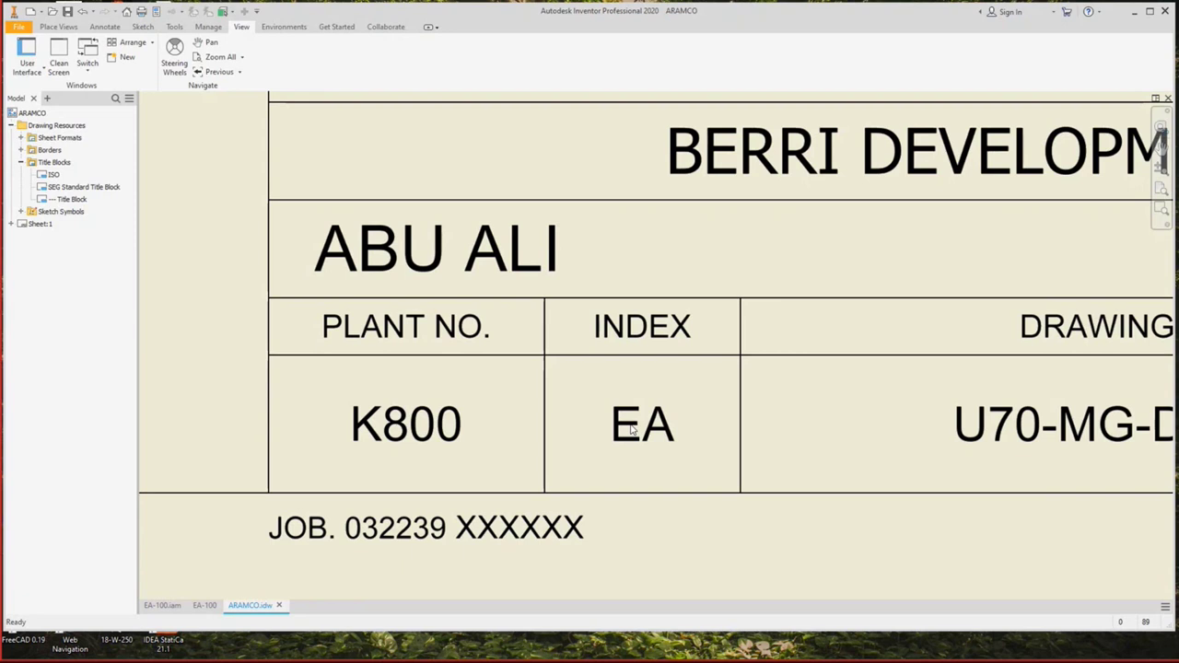
right_click(237, 648)
click(284, 488)
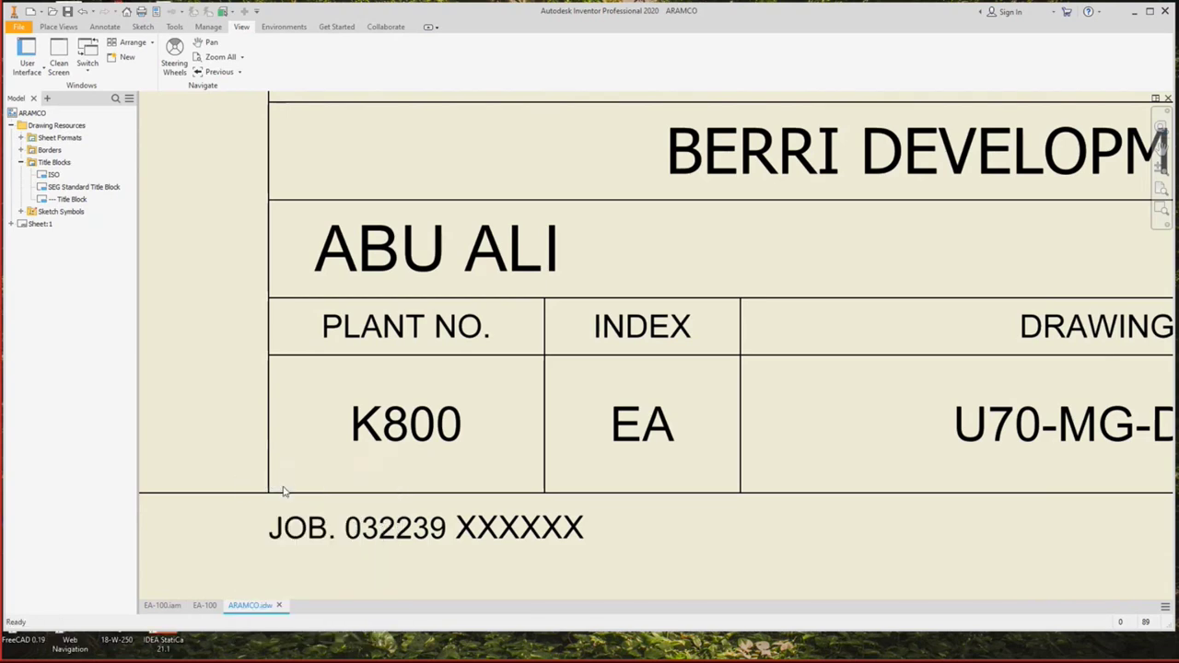
key(Home)
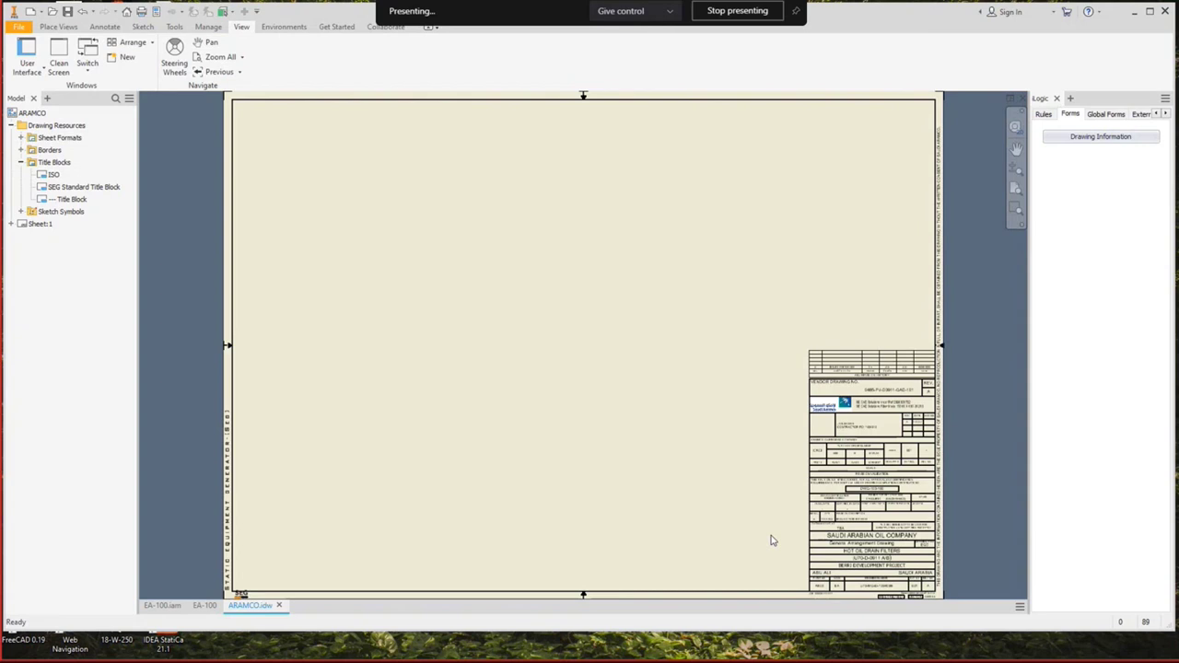
scroll(322, 583, up, 2)
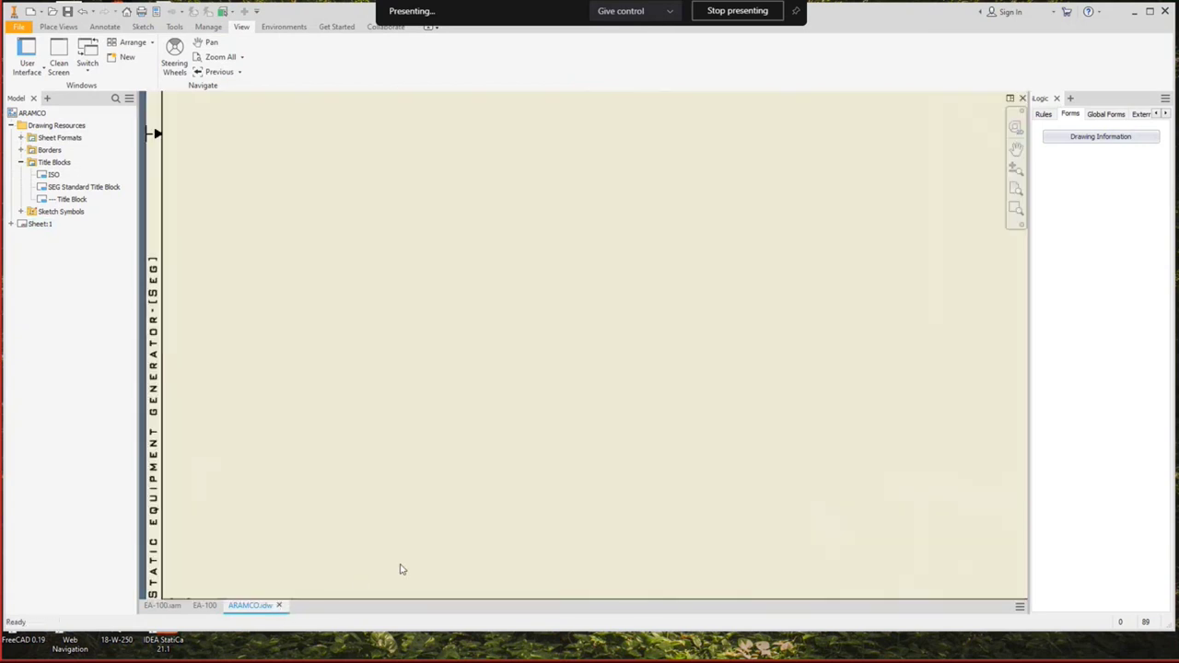
scroll(571, 498, down, 3)
scroll(506, 476, up, 2)
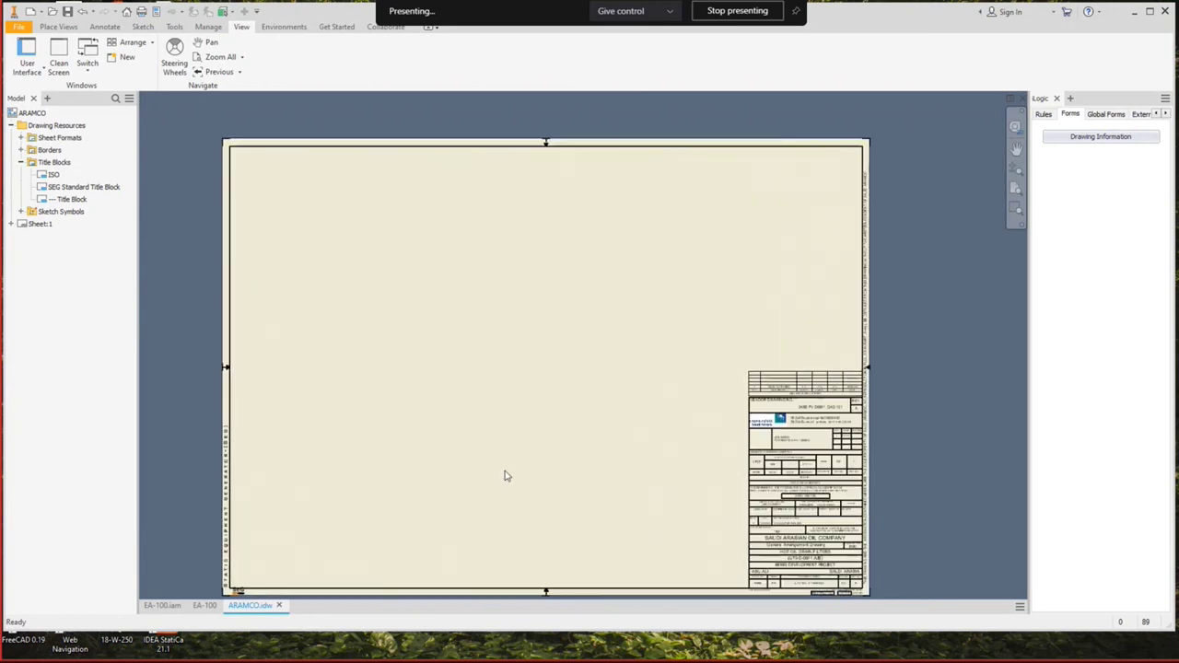
scroll(505, 476, up, 1)
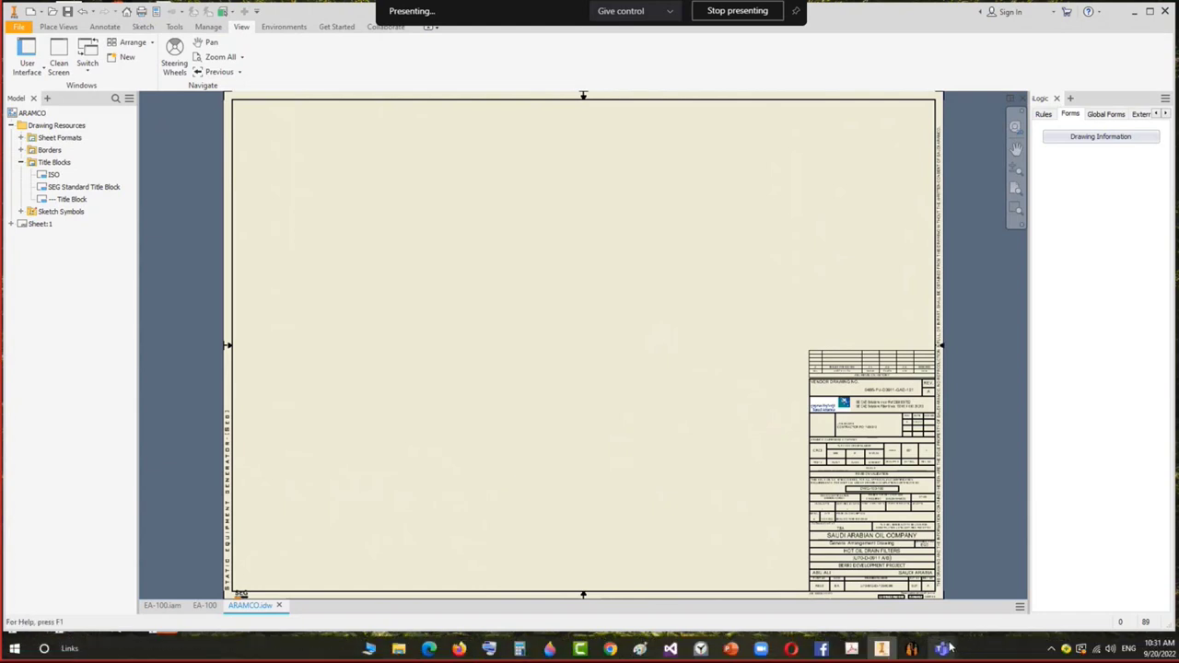
mouse_move(941, 649)
click(1028, 593)
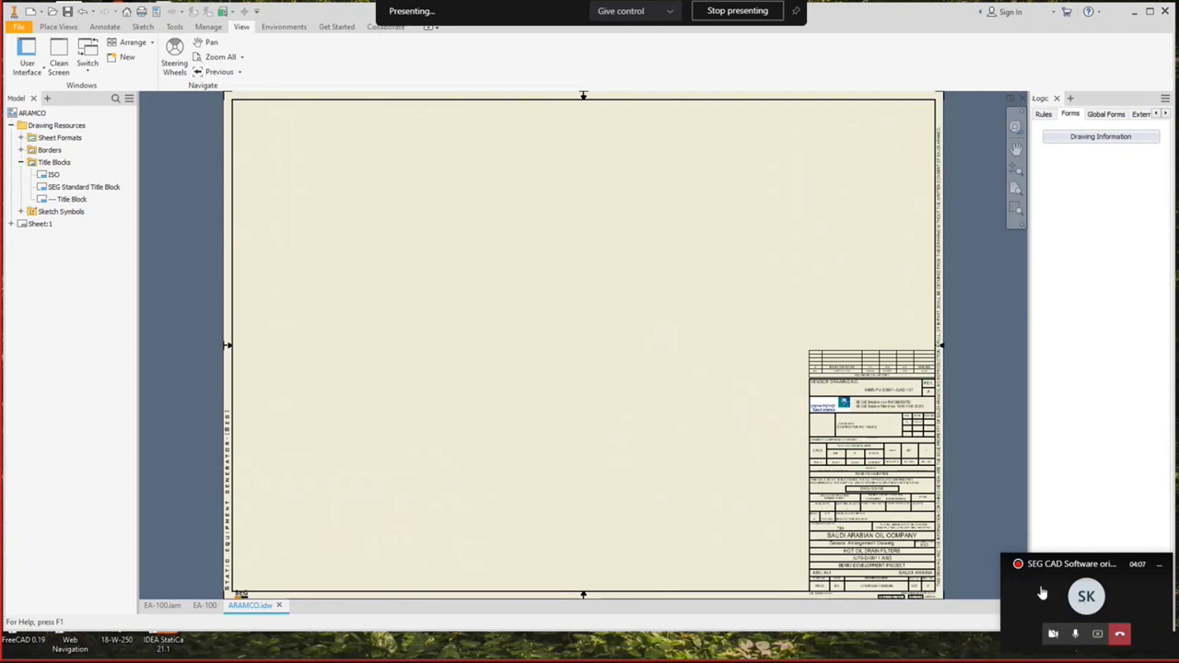
click(1159, 564)
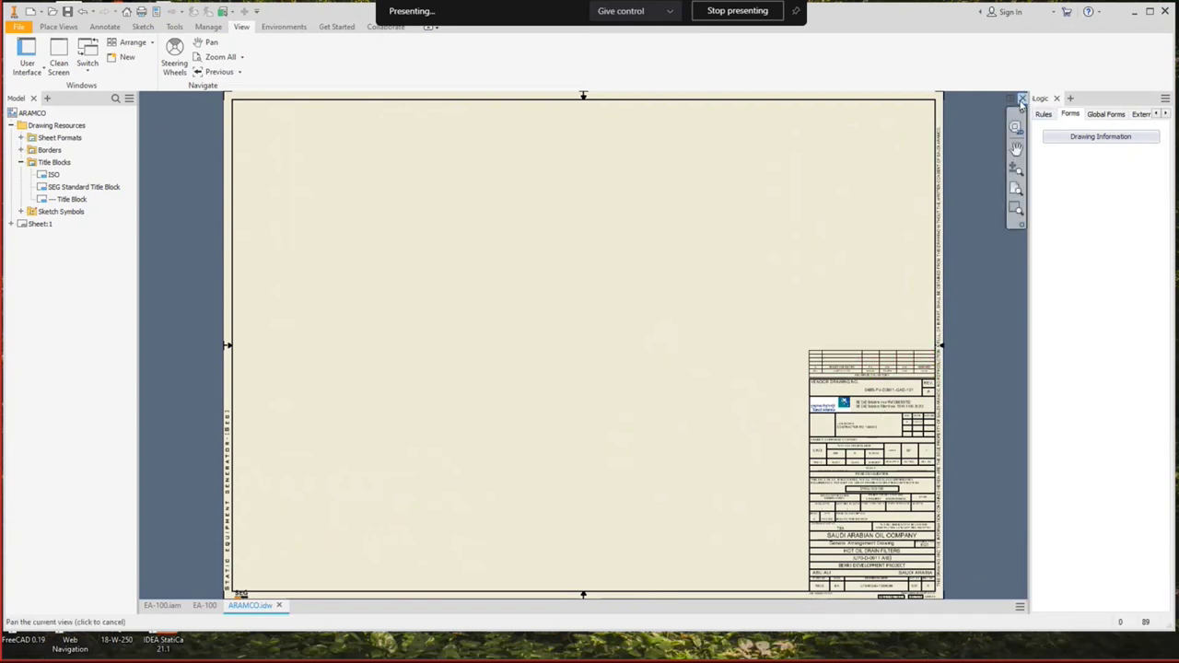
Close the ARAMCO drawing, bring up the temp folder in File Explorer, and return to Inventor with the drawing reopened.
click(1021, 98)
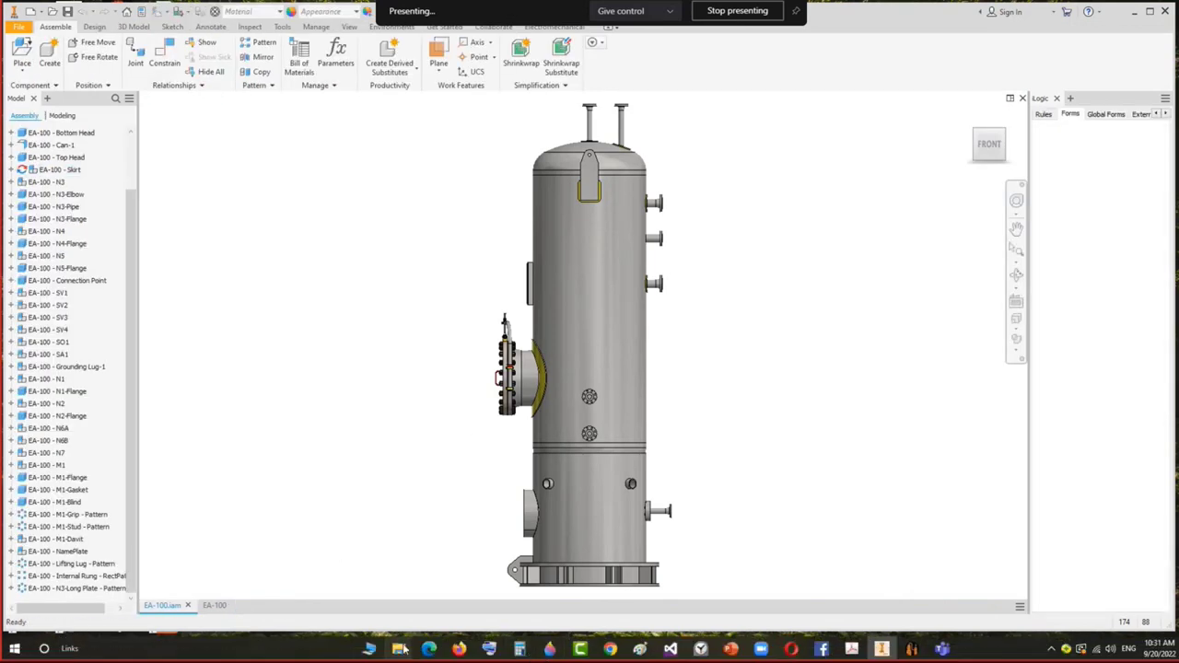
mouse_move(398, 649)
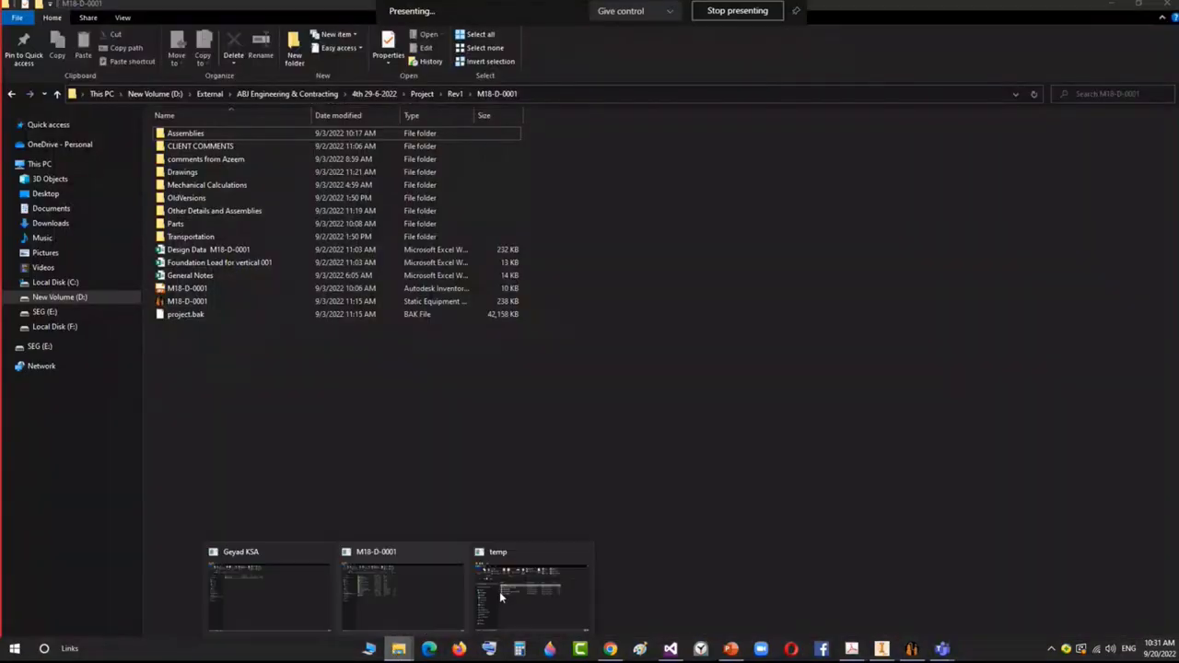
click(530, 585)
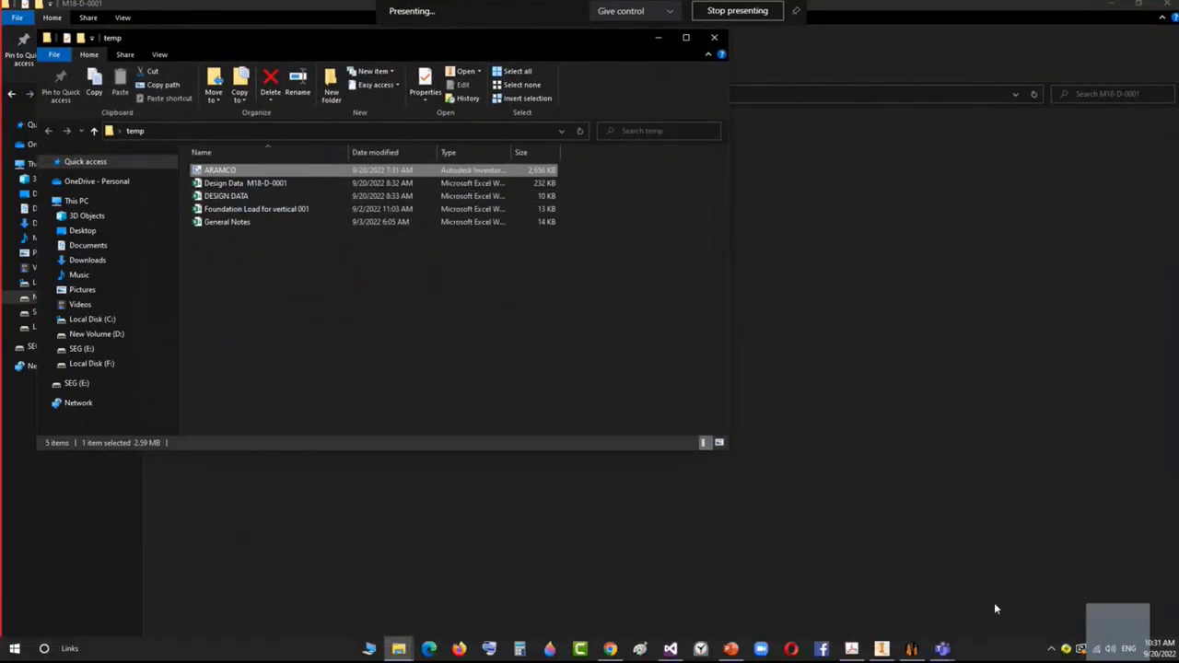
mouse_move(880, 650)
click(880, 619)
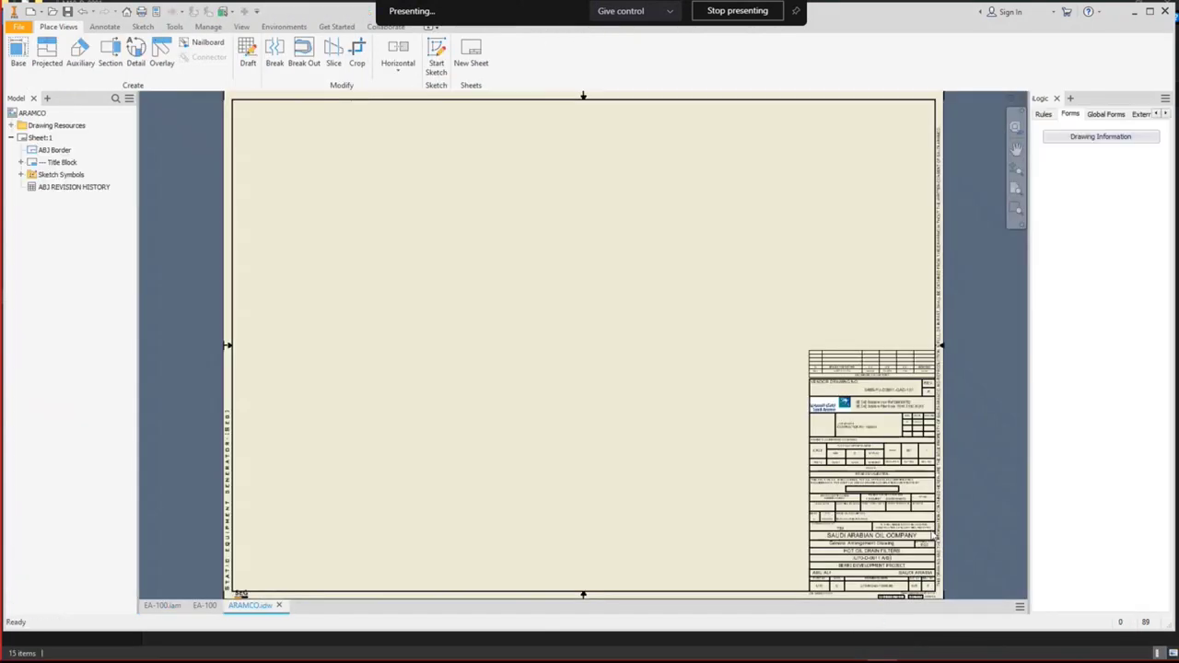
Inspect the reopened sheet's title block and close the iLogic browser beside it.
scroll(986, 313, up, 3)
scroll(1026, 315, down, 1)
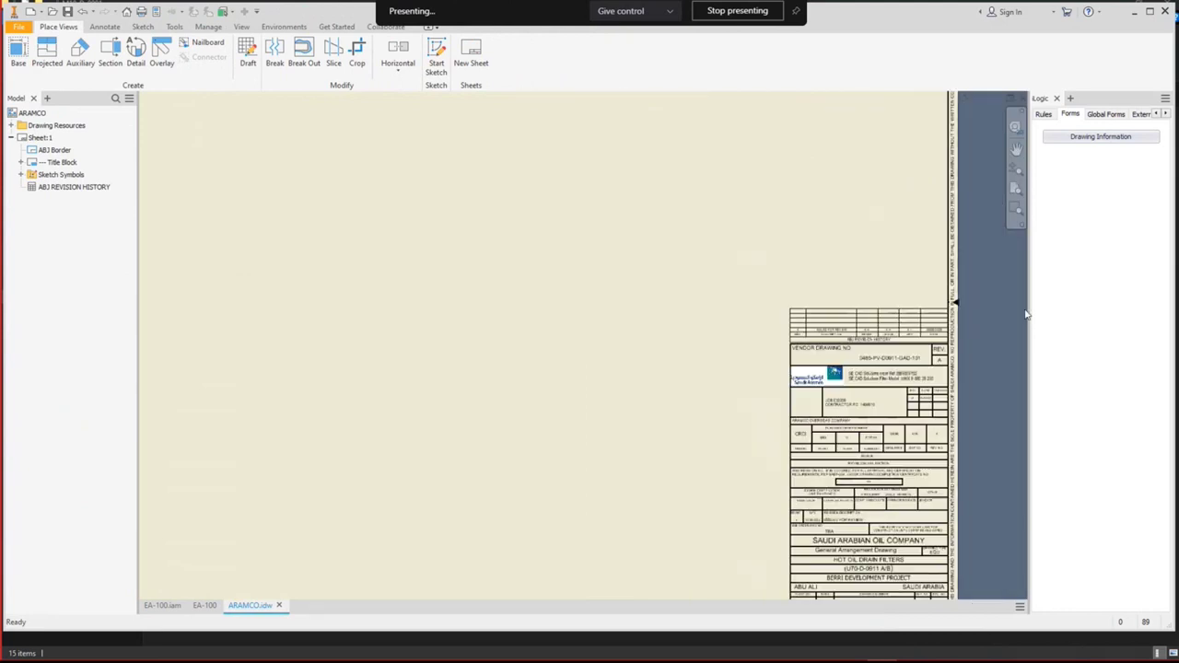
click(1057, 98)
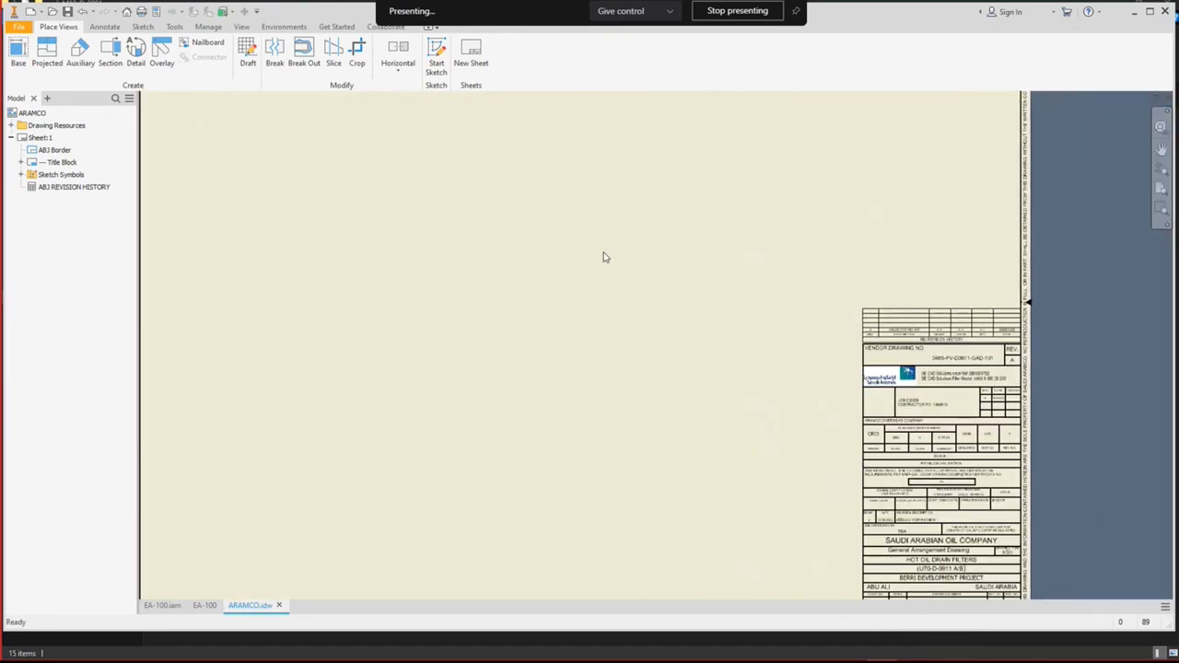
Fit the whole sheet in view and restore the iLogic browser beside the ARAMCO drawing.
key(Home)
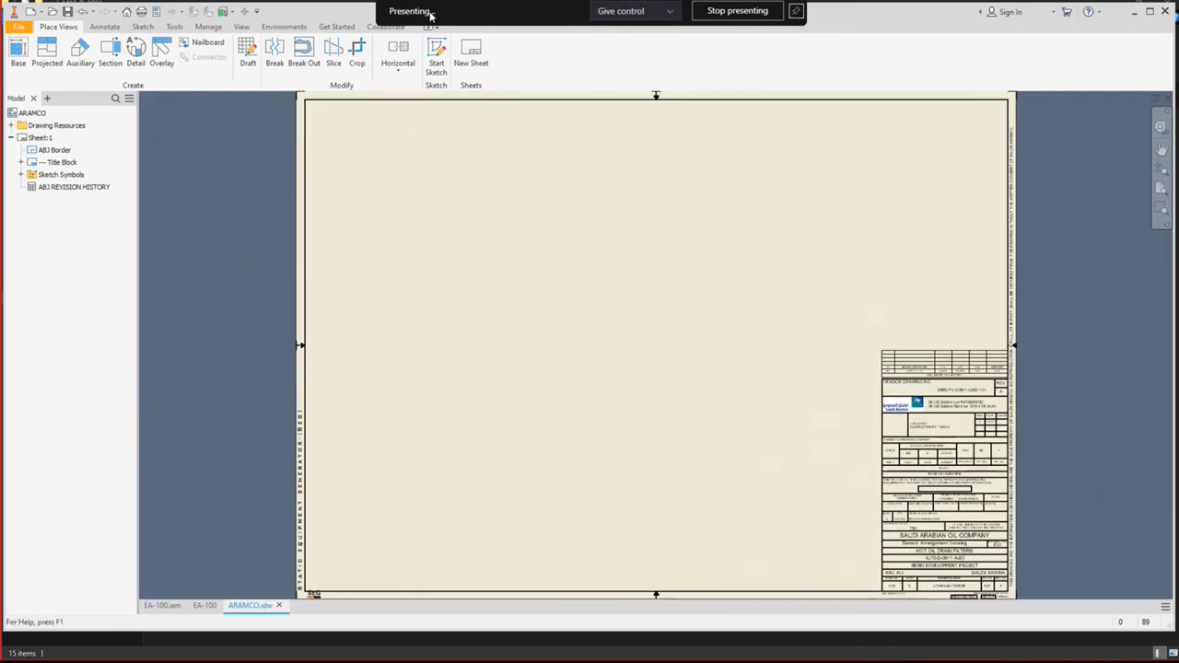
key(alt+Tab)
click(1112, 7)
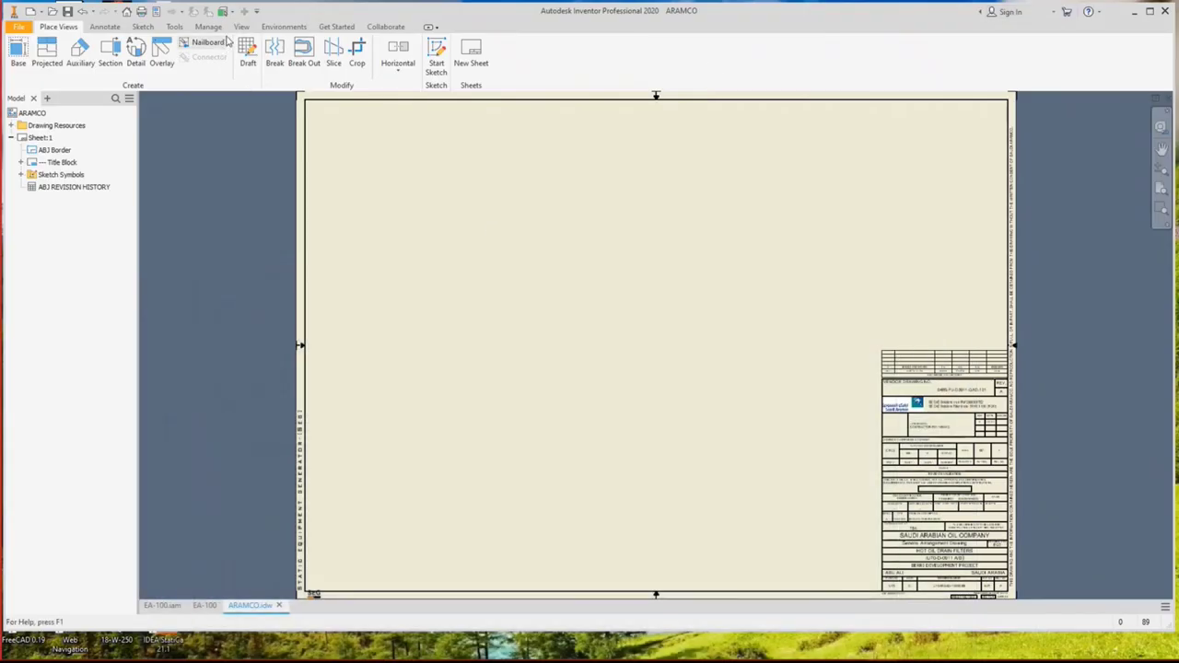
click(242, 27)
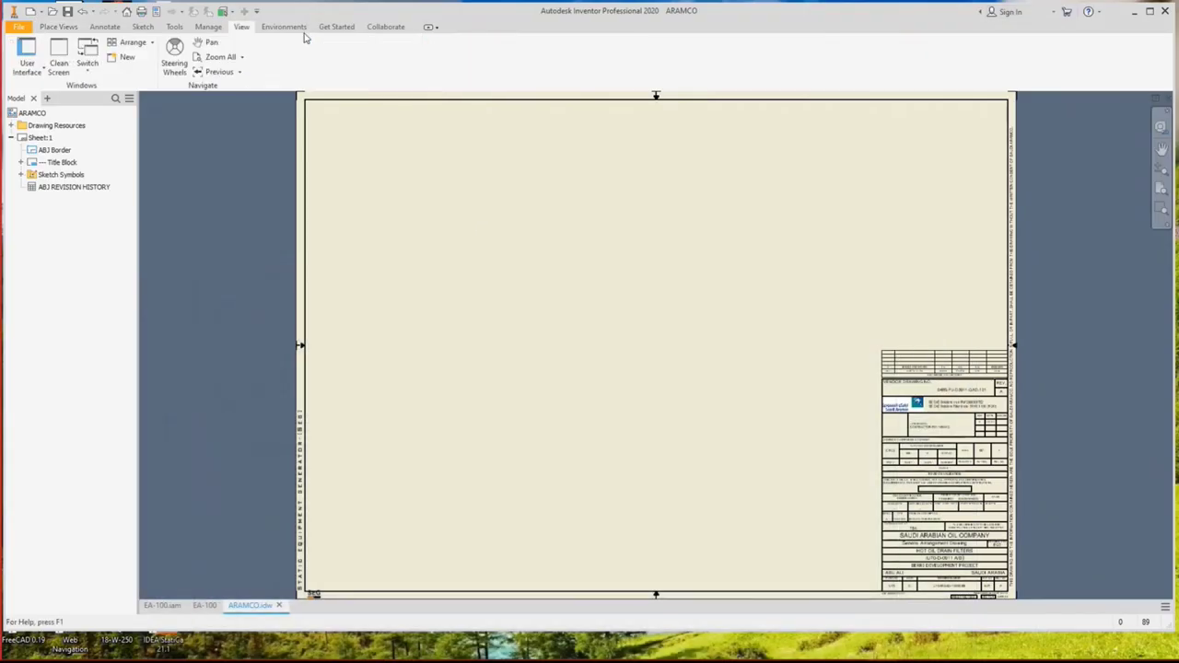
click(27, 67)
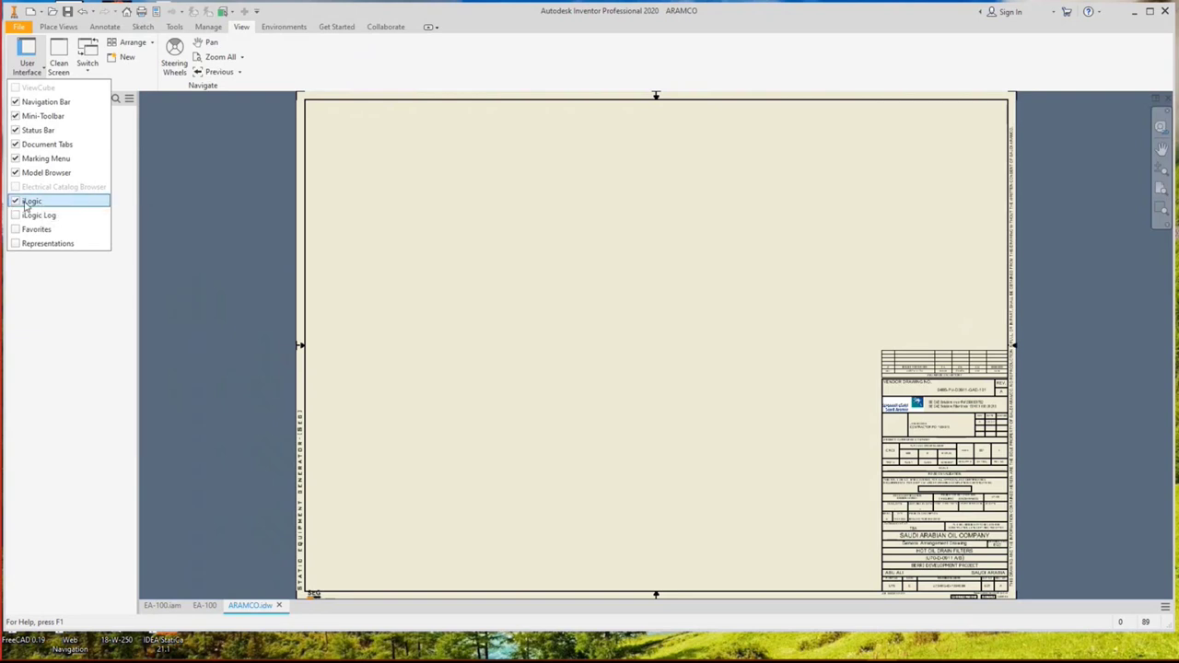
click(684, 228)
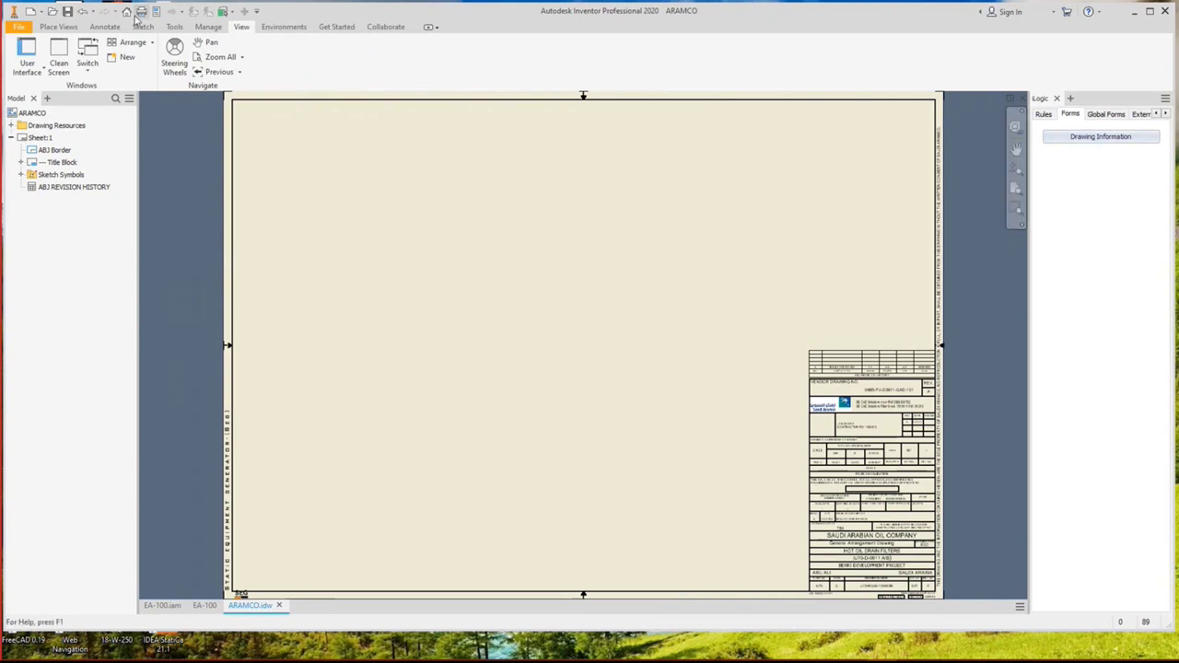
Review the drawing's custom iProperties and close the iProperties dialog.
click(155, 11)
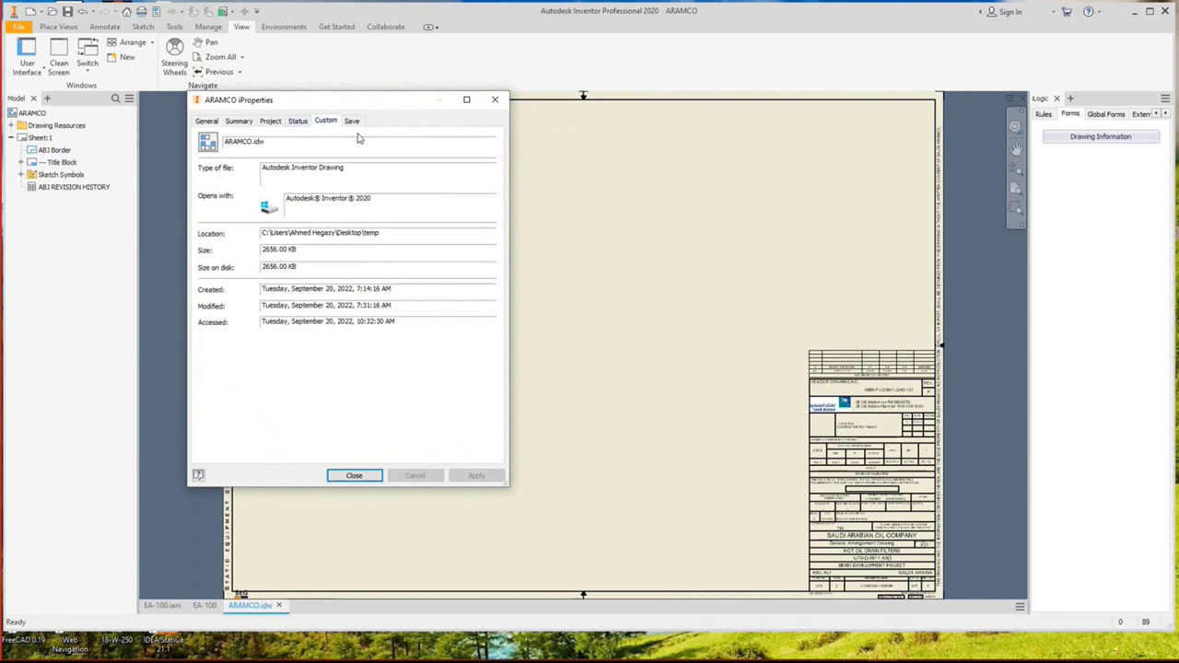
click(327, 121)
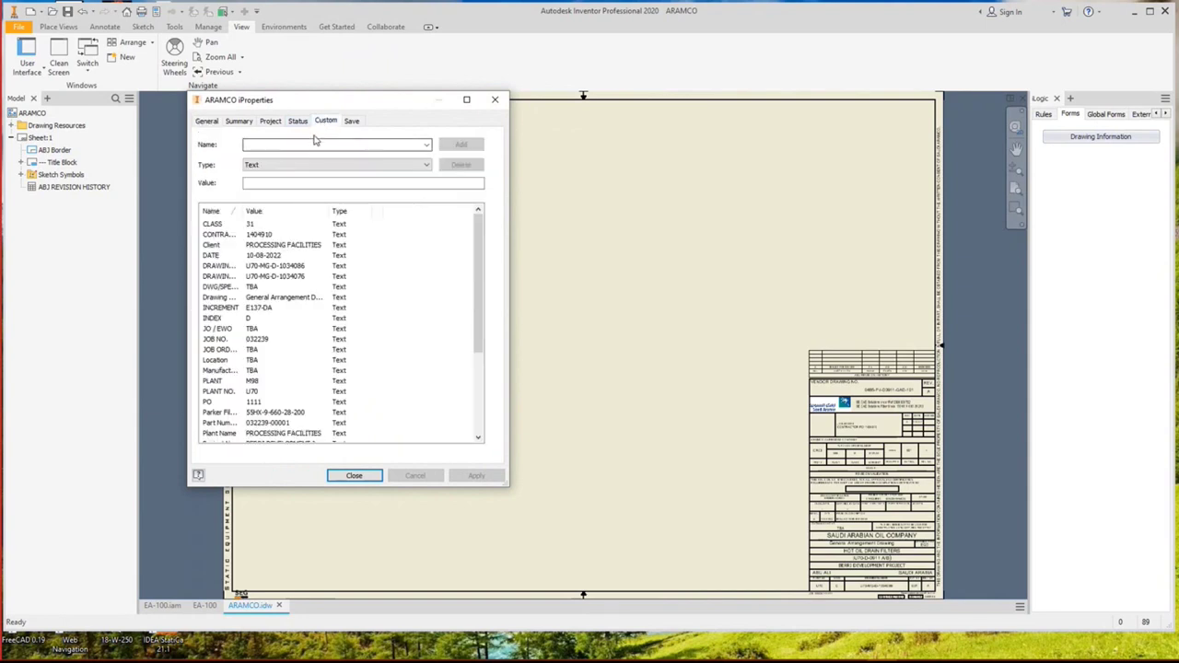
click(354, 475)
Add a new iLogic form to the drawing and name it Drawing Data.
right_click(1074, 169)
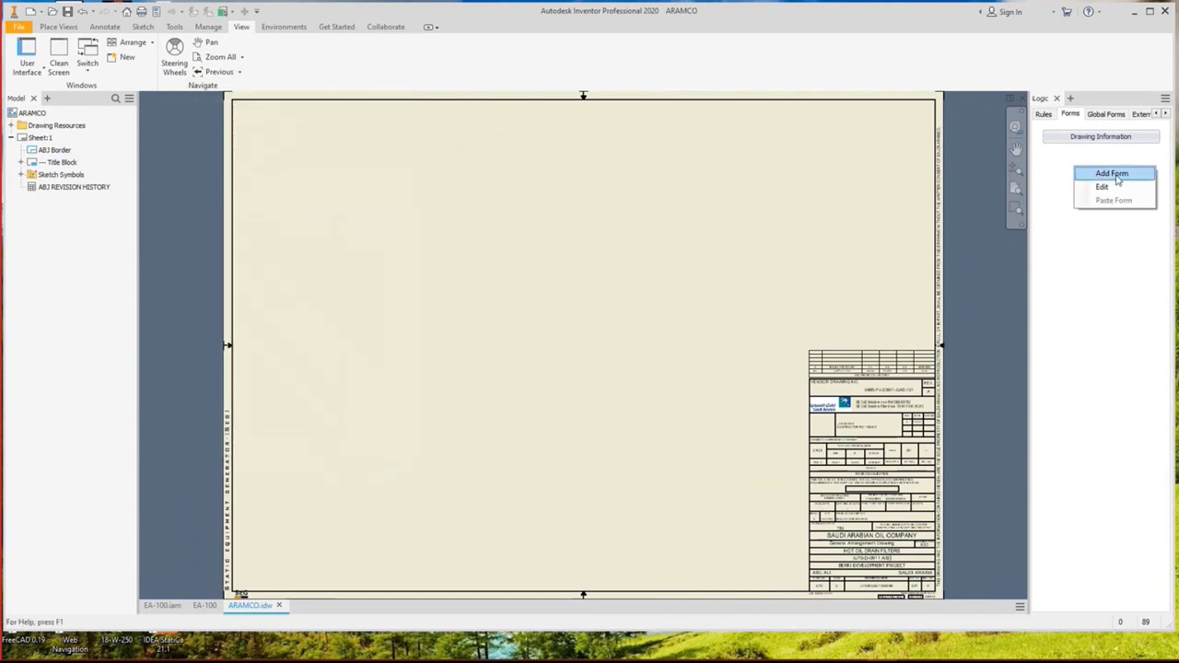
click(1114, 176)
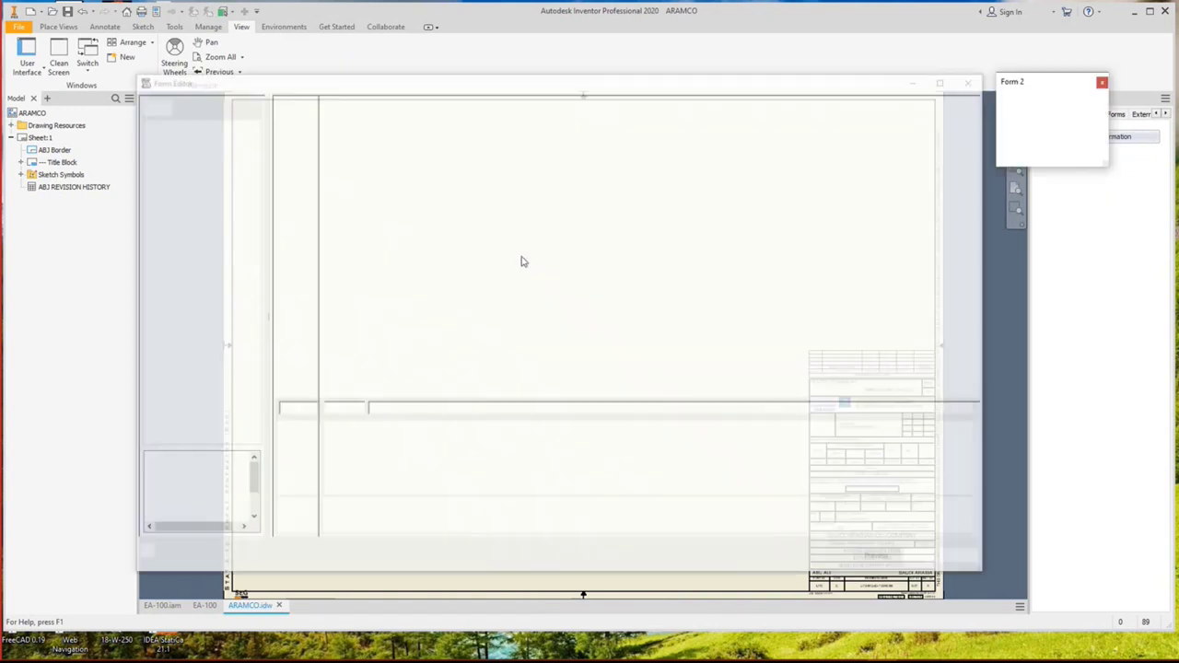
double_click(366, 116)
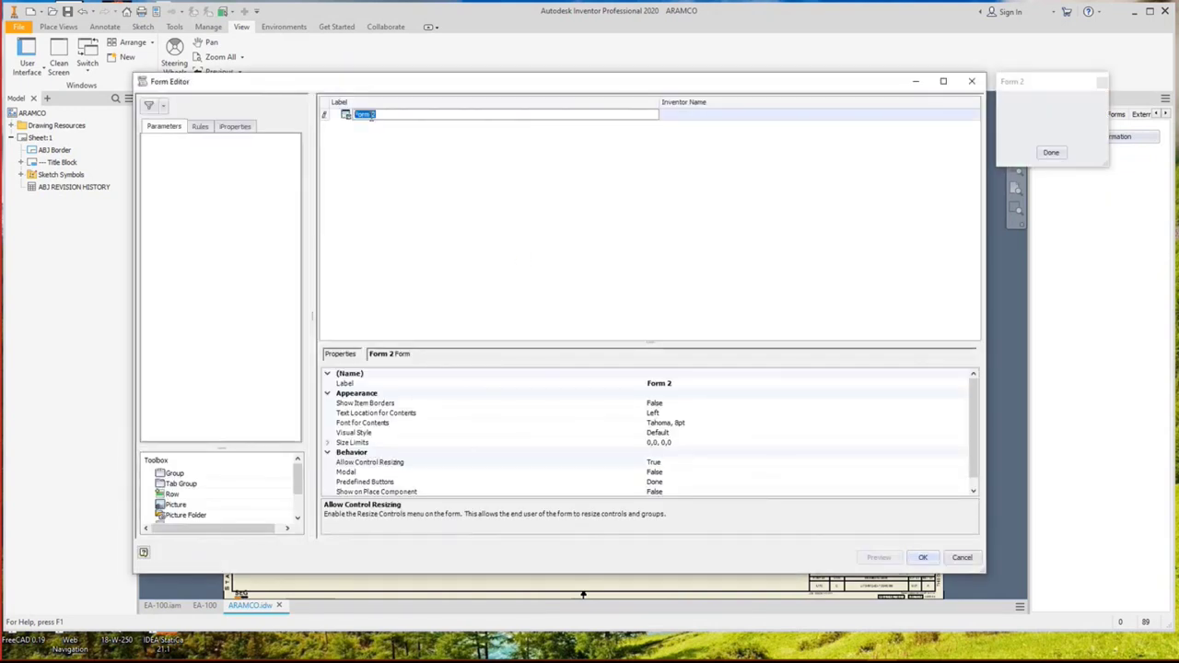
text(Drawing Data)
key(Return)
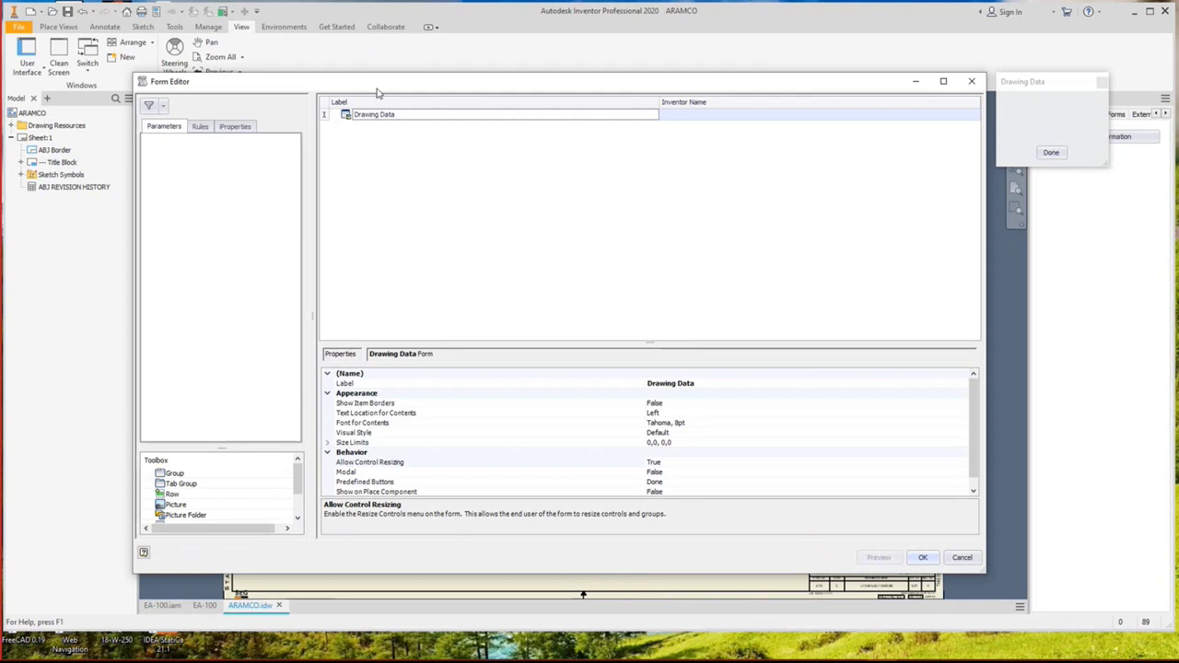
Add the custom iProperties JOB NO., SERIAL NO. and DRAWING NO. to the Drawing Data form.
click(231, 129)
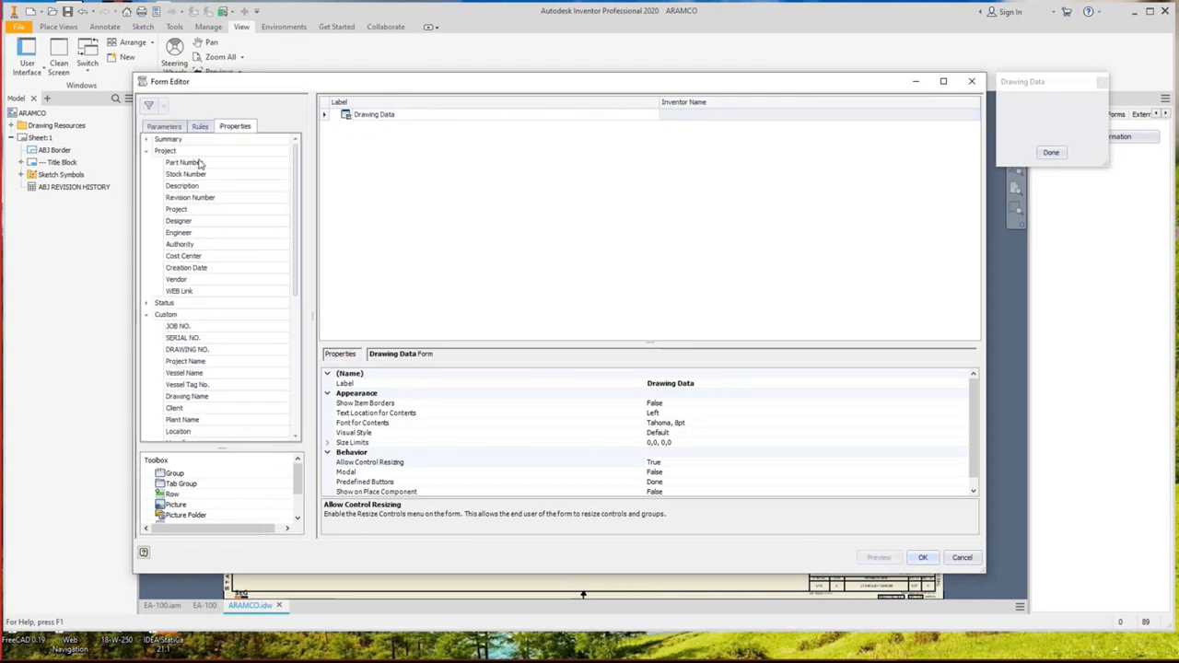
click(146, 151)
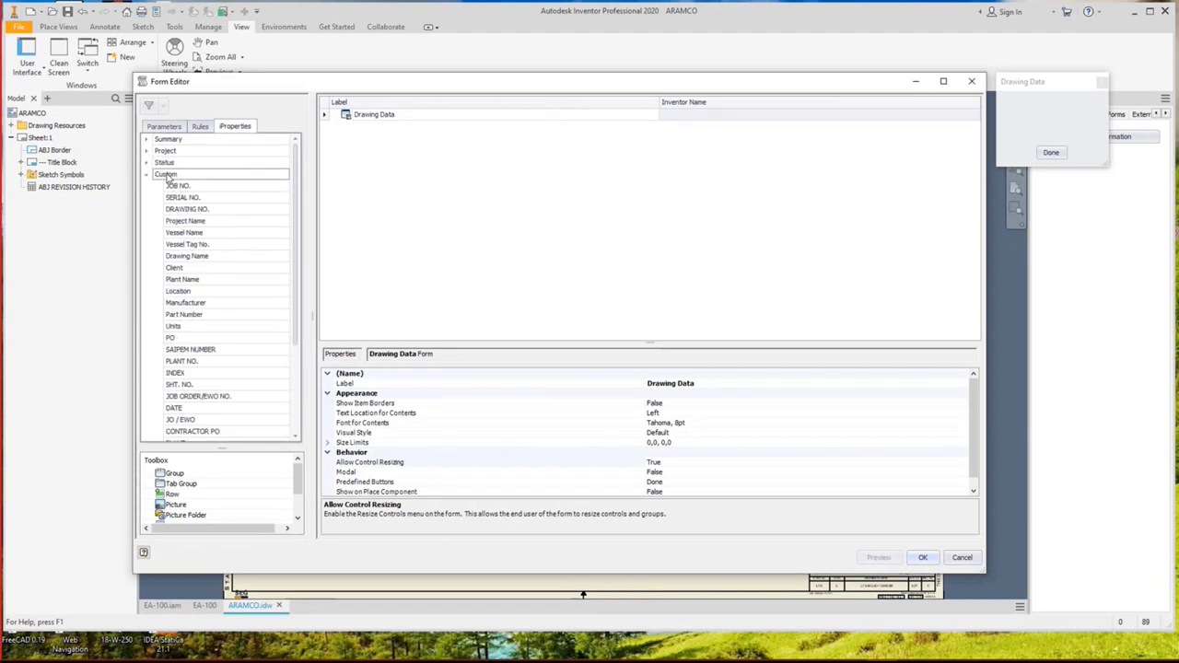
scroll(170, 205, down, 1)
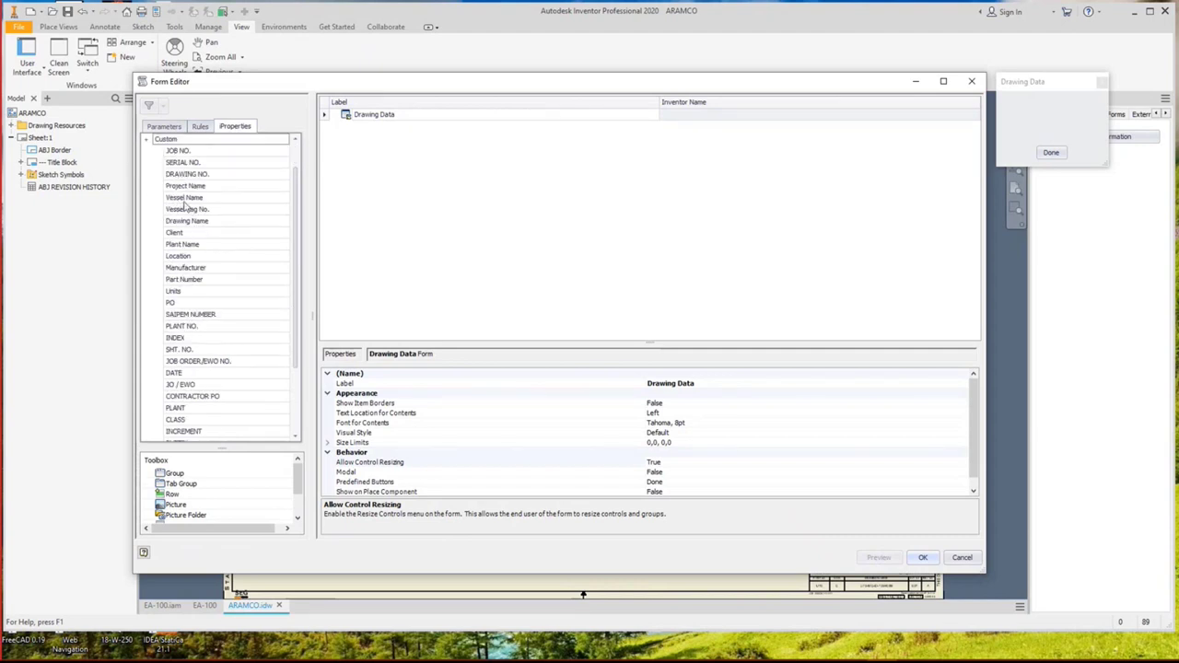
drag(187, 153, 367, 154)
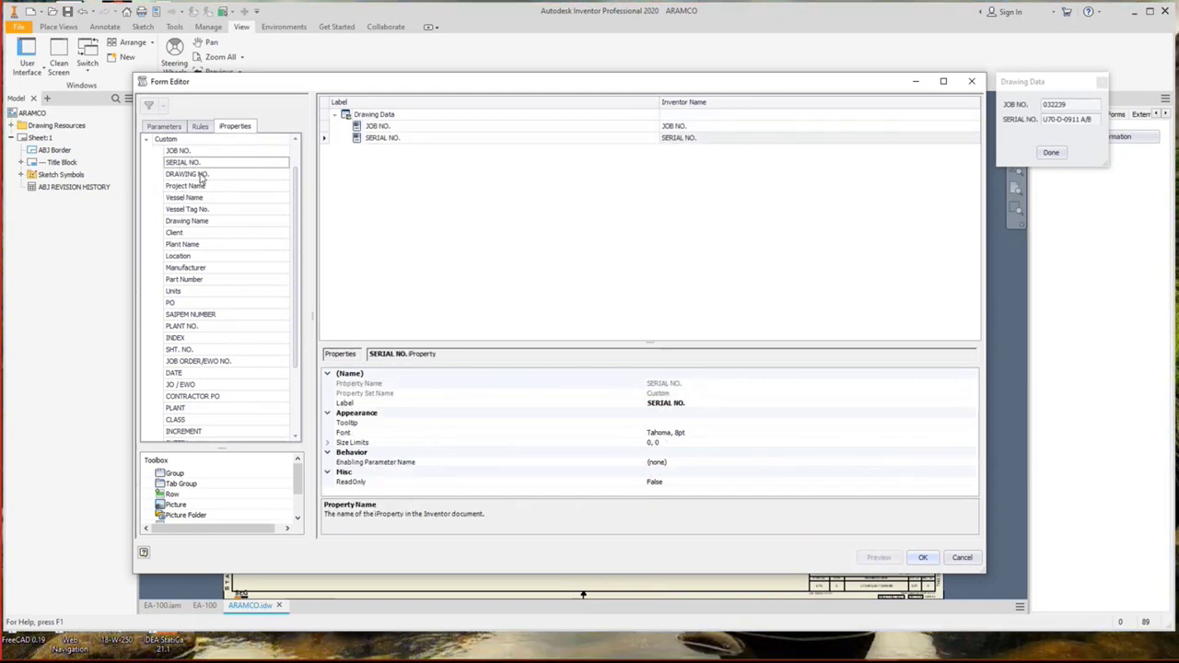
drag(198, 175, 368, 158)
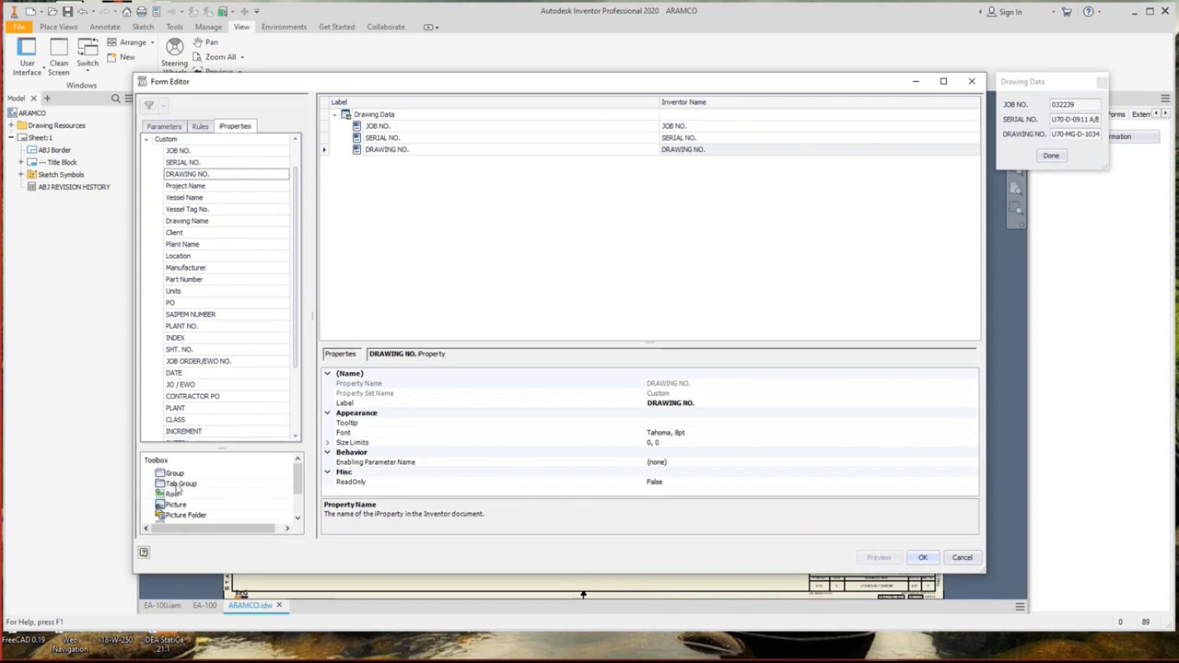
Add a group below DRAWING NO. in the form and name it Vessel Data.
mouse_move(175, 474)
mouse_down()
mouse_move(356, 256)
mouse_move(367, 210)
mouse_up()
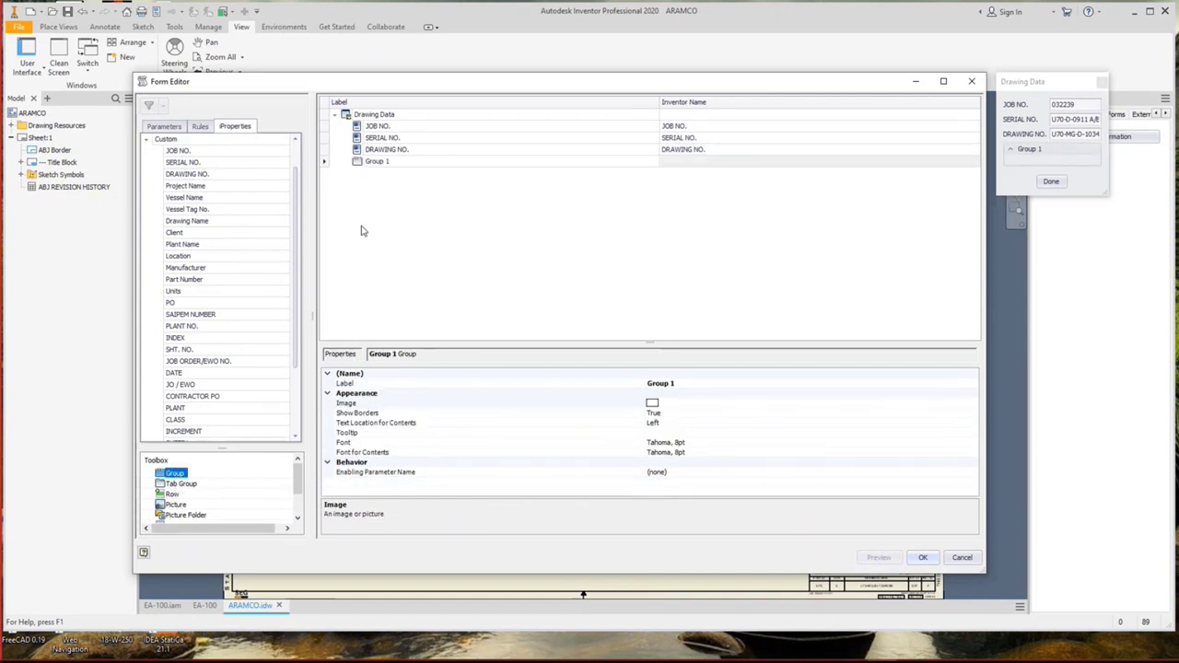
click(391, 161)
text(Vessel)
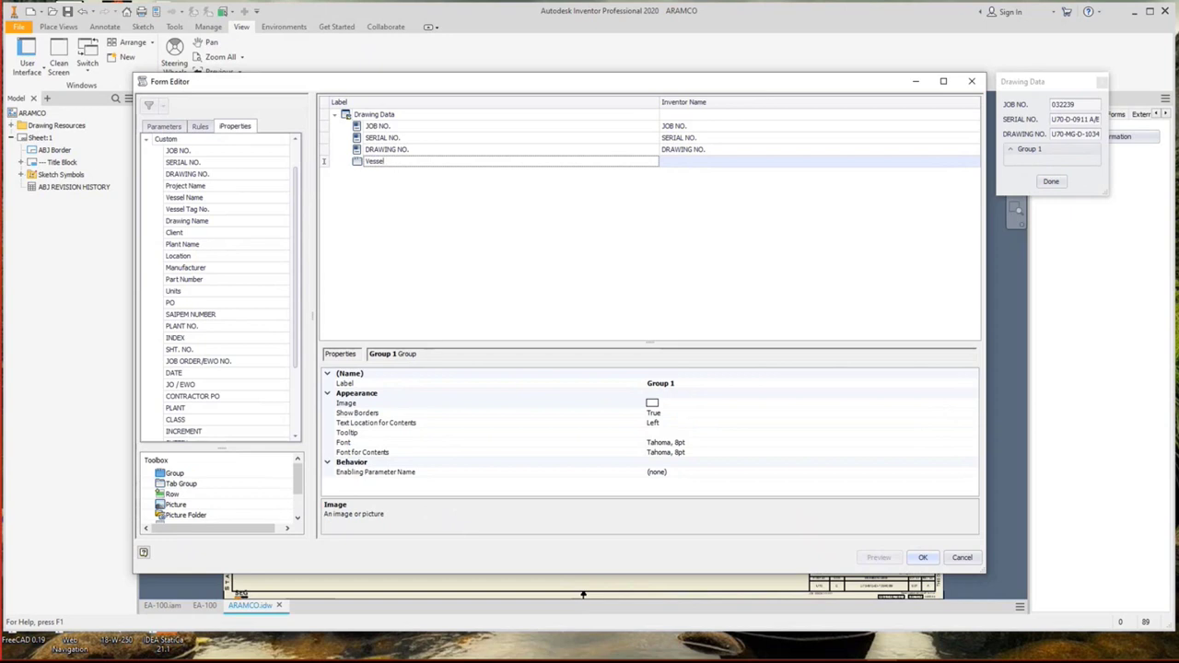
text( Data)
key(Return)
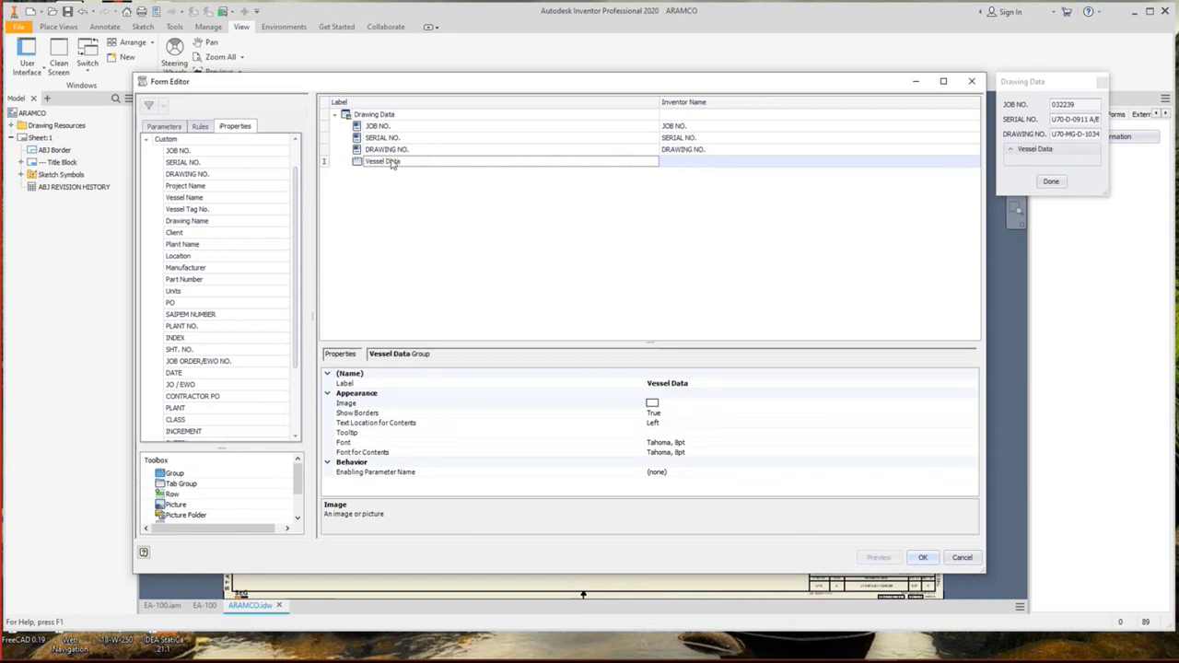
Place Vessel Name, Vessel Tag No. and Drawing Name inside the Vessel Data group and save the form.
mouse_move(190, 201)
mouse_down()
mouse_move(380, 163)
mouse_move(374, 178)
mouse_move(383, 163)
mouse_up()
click(227, 221)
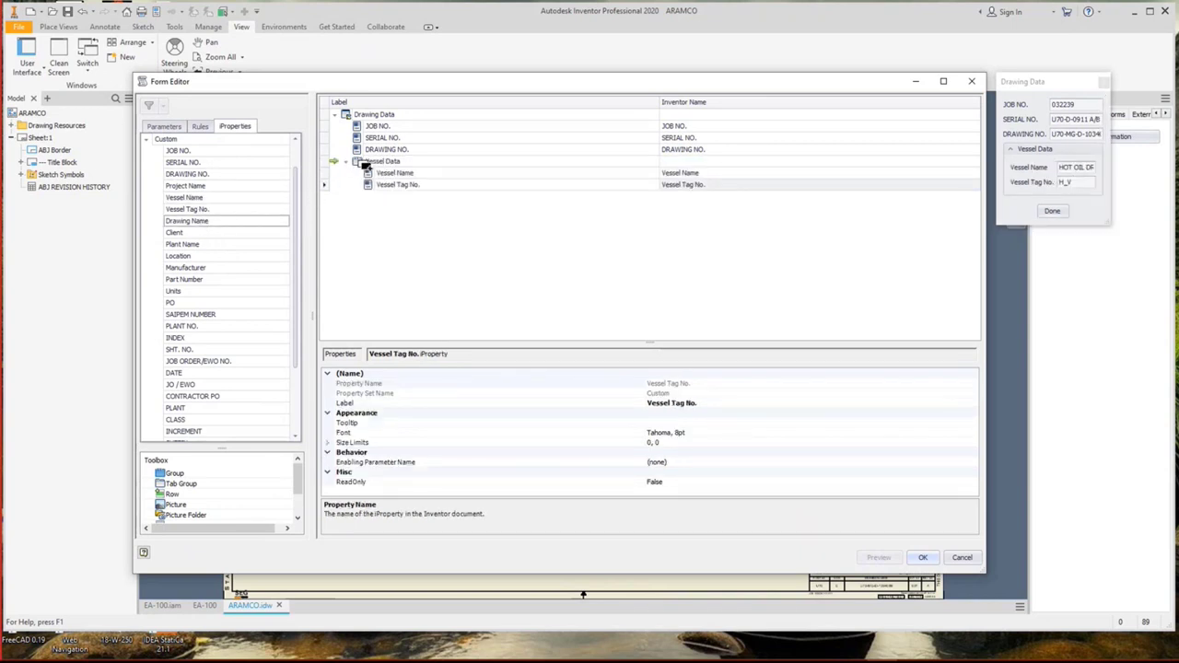
drag(189, 198, 387, 185)
click(922, 558)
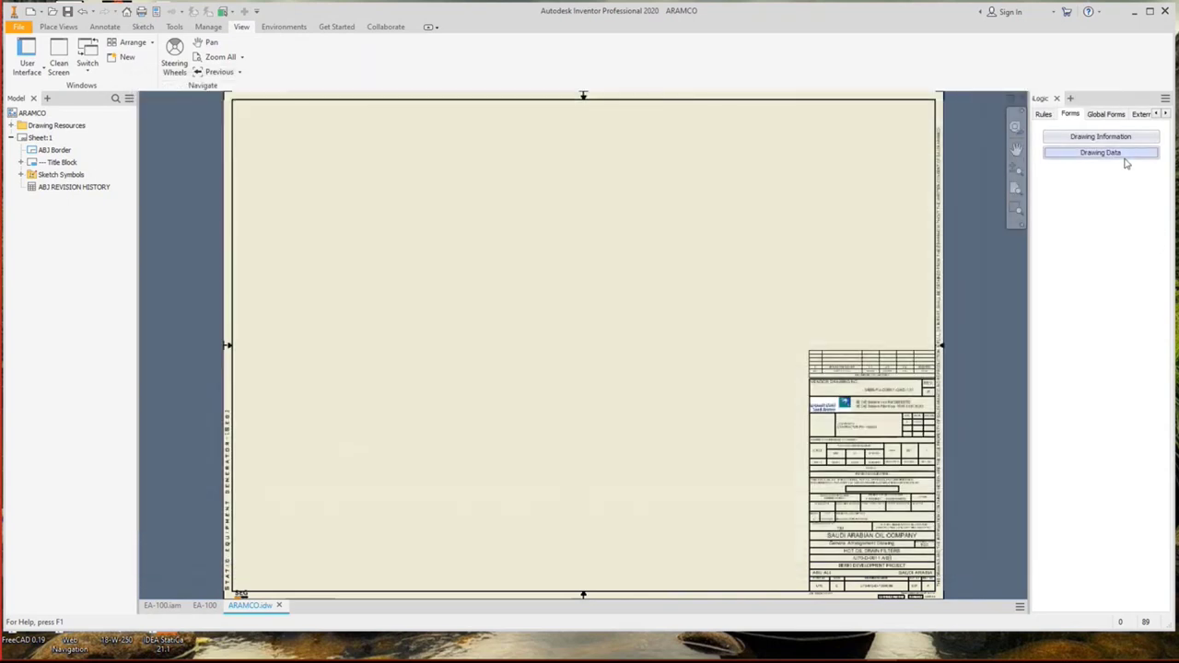
Run the Drawing Data form, widen it, compare its fields with the title block, and close it.
click(1124, 155)
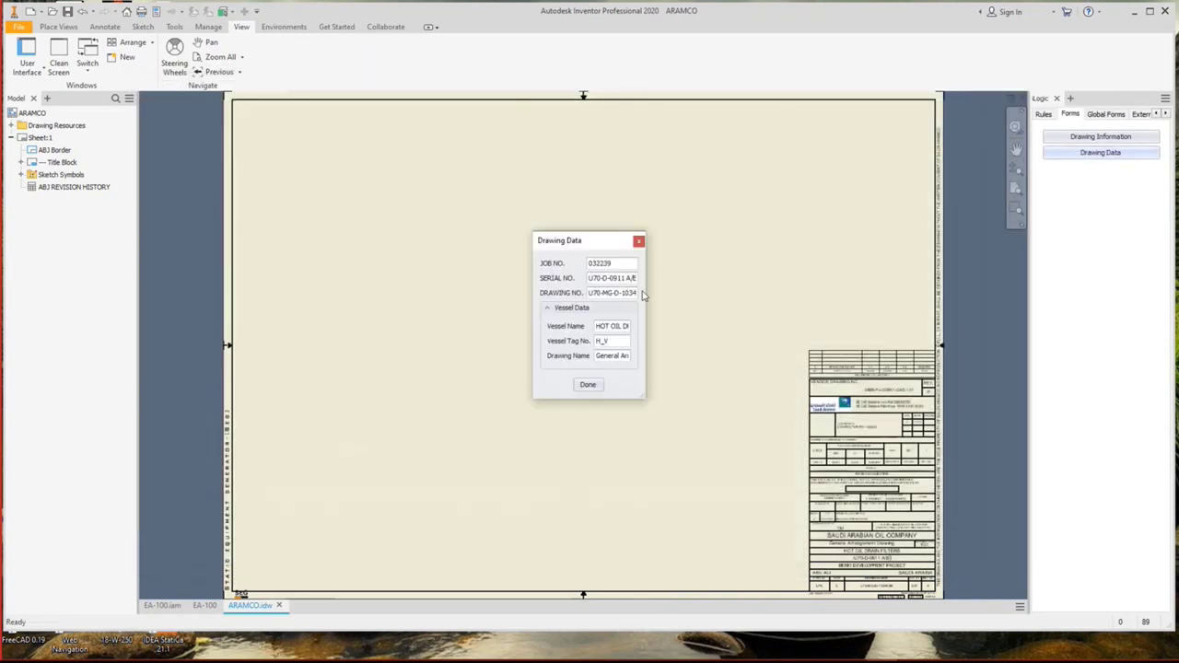
drag(644, 293, 688, 293)
drag(564, 245, 520, 245)
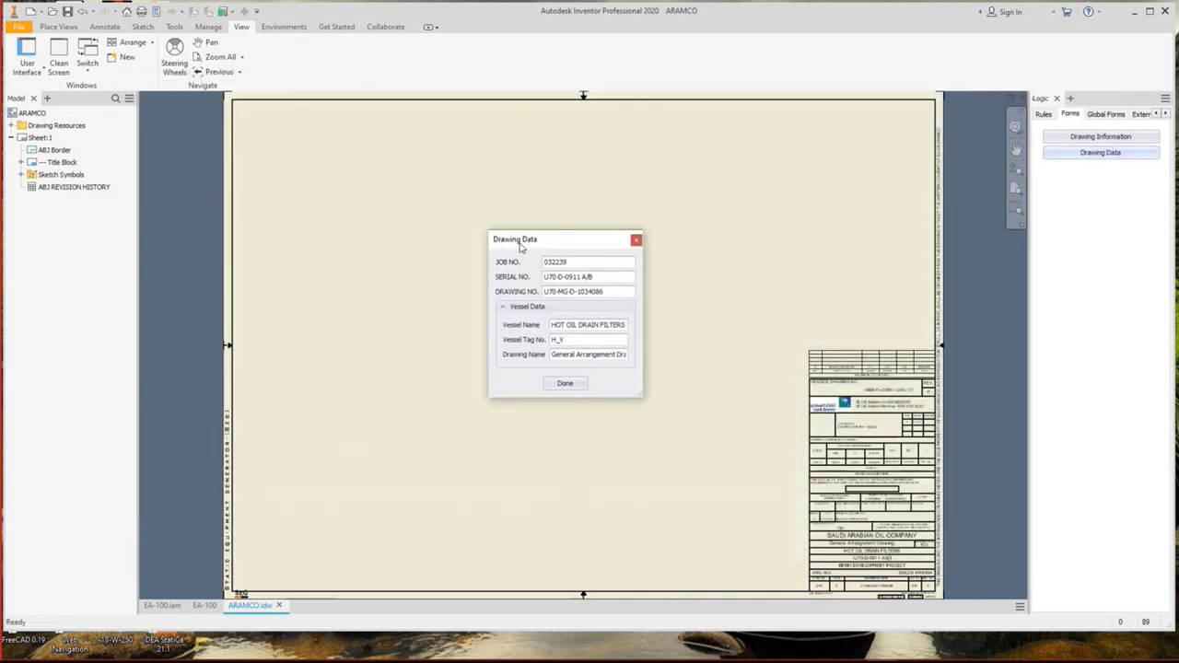
scroll(827, 549, down, 5)
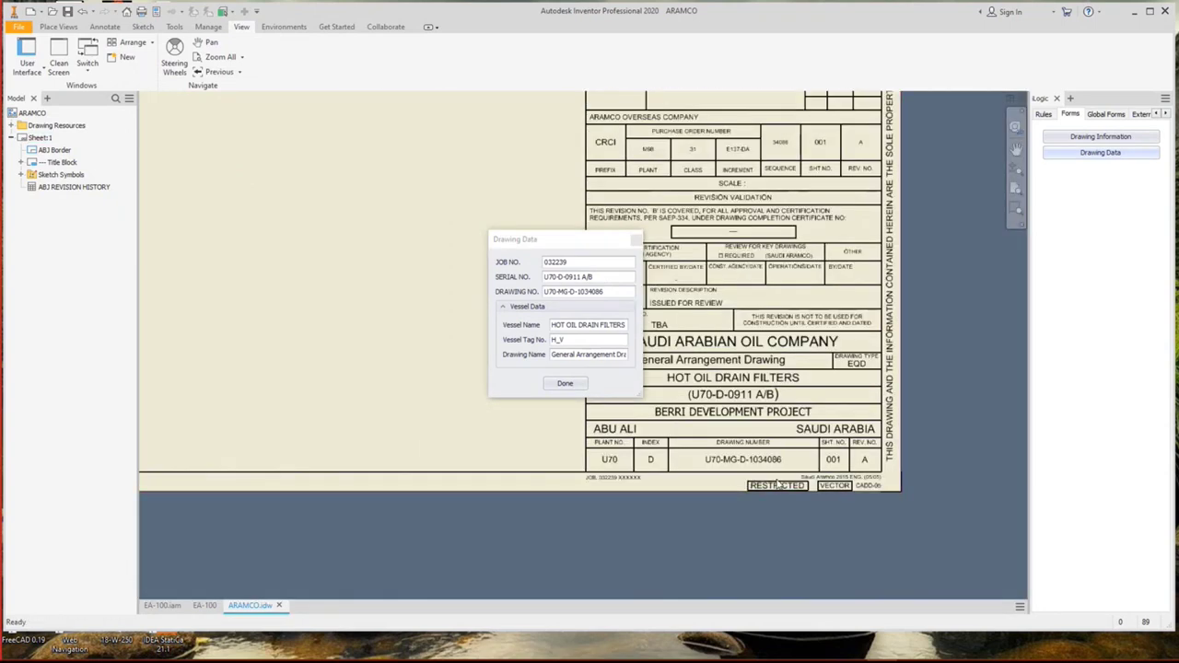
click(636, 240)
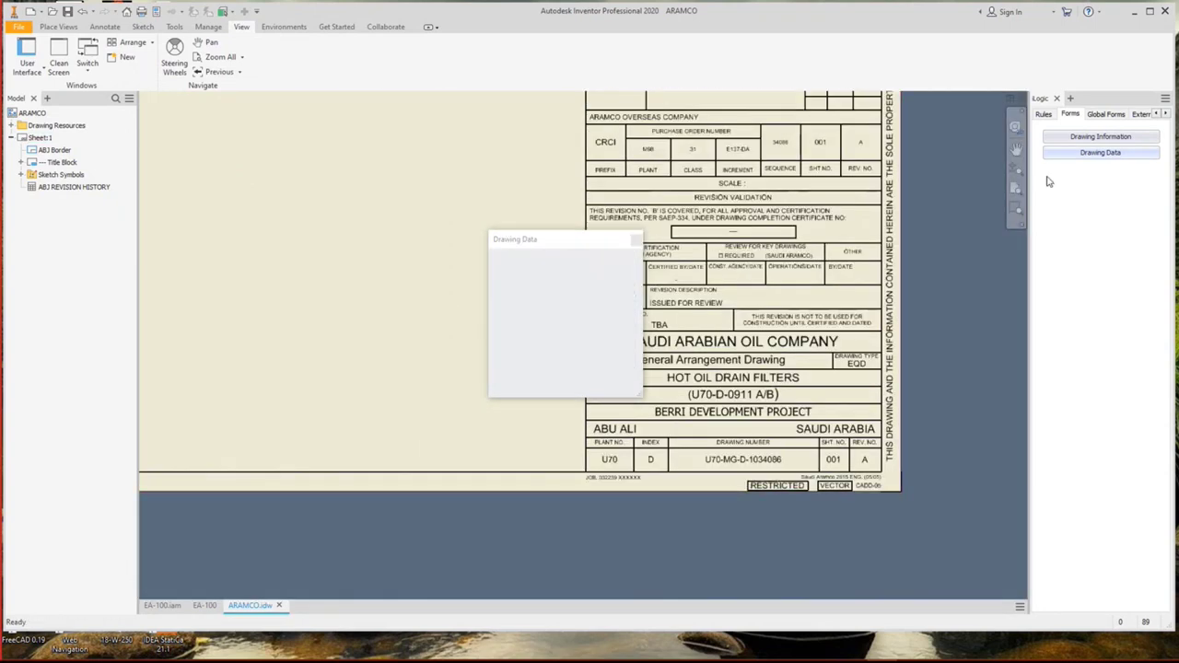
Reopen the Drawing Data form for editing and set its visual style to Office 2010 Blue.
right_click(1129, 162)
click(1129, 164)
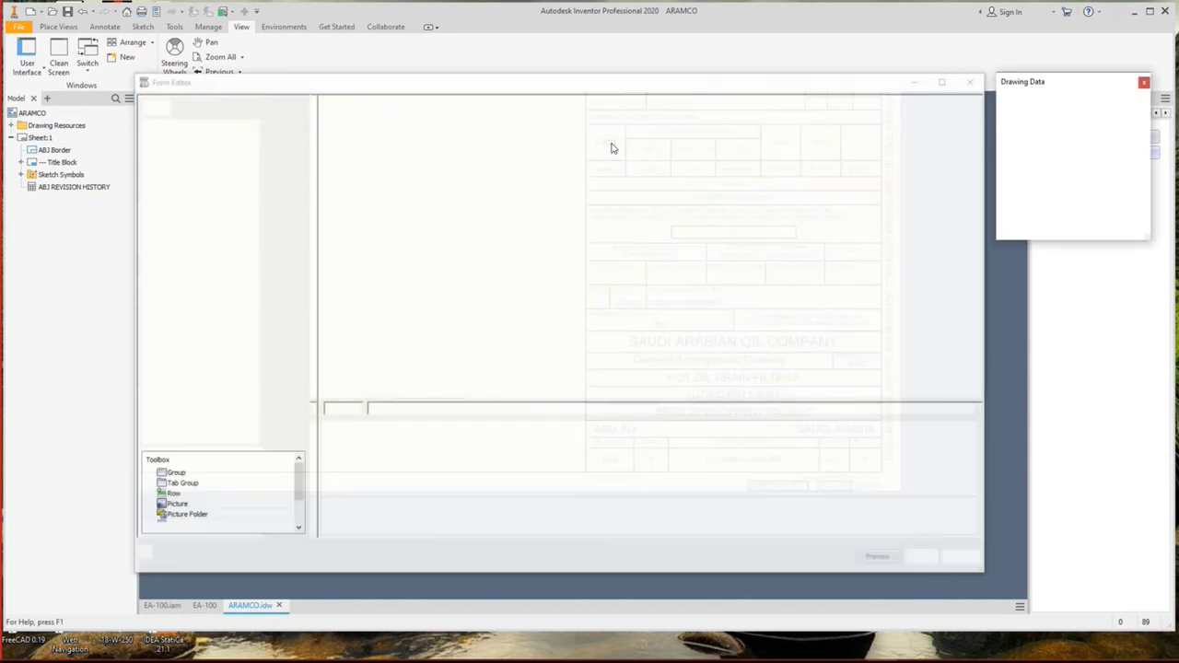
click(346, 120)
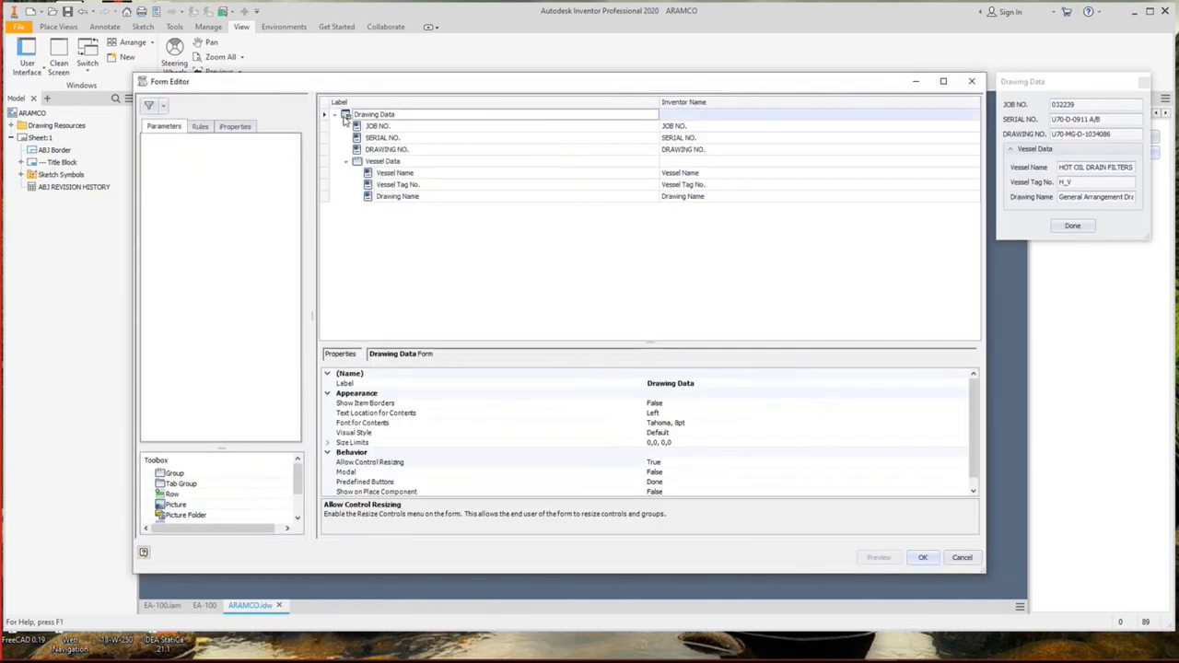
click(725, 433)
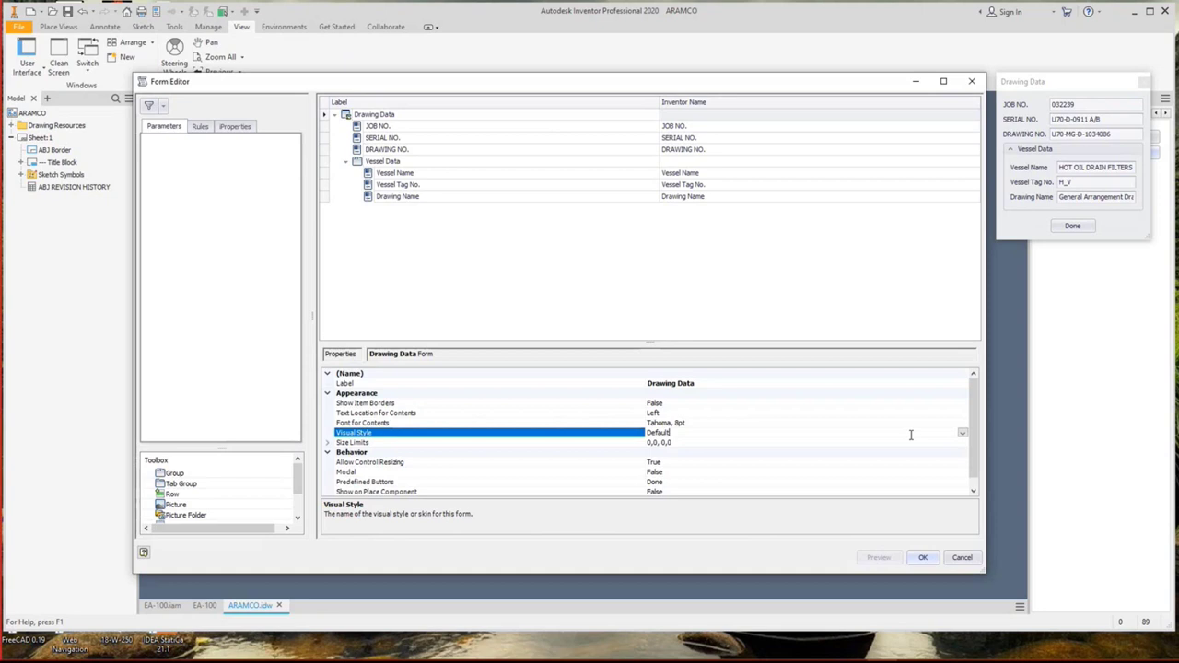
click(962, 433)
scroll(707, 496, down, 2)
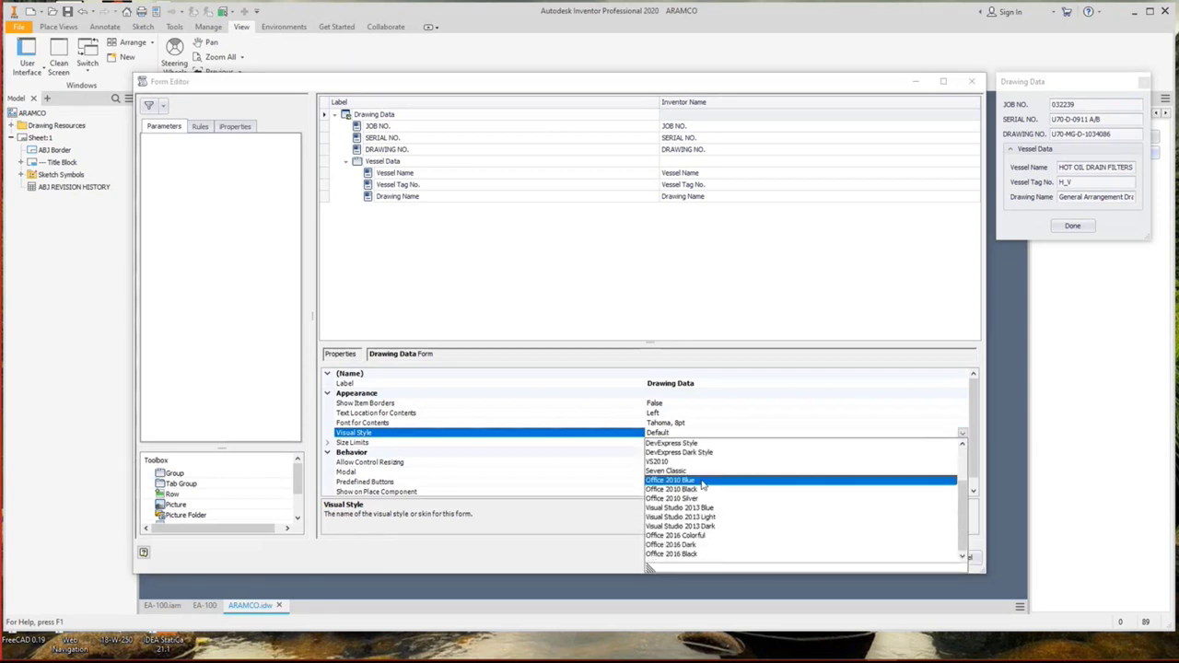
click(705, 481)
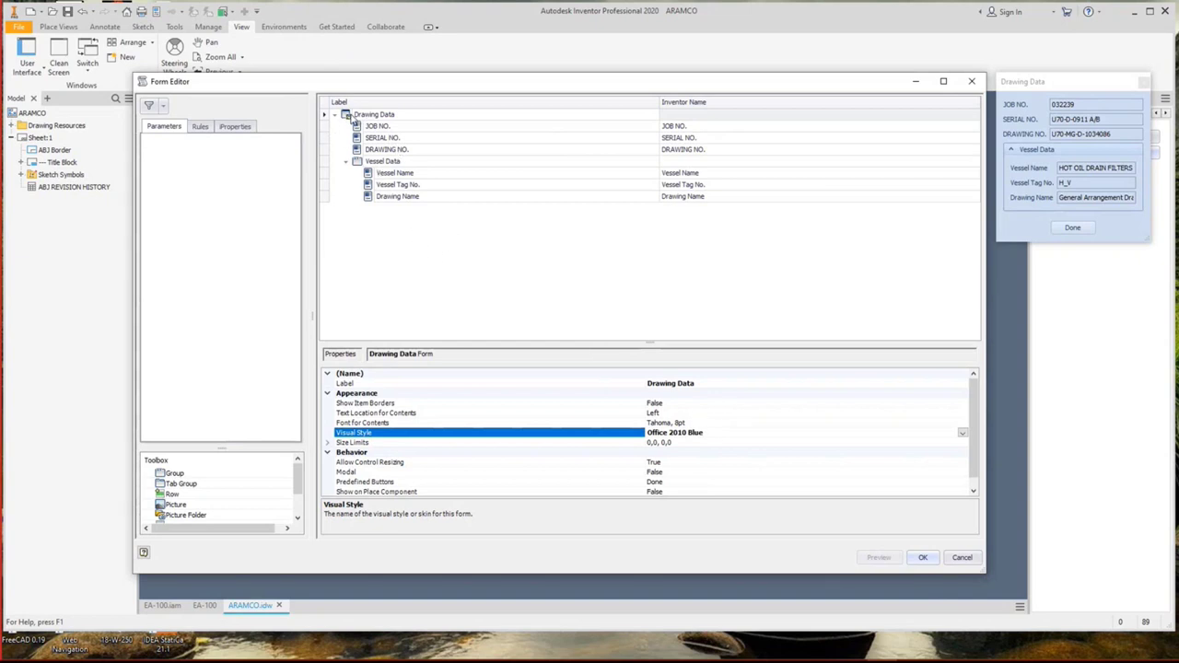
Set the font for the Drawing Data form's contents to Tahoma Bold.
click(869, 423)
click(963, 434)
click(964, 424)
click(963, 425)
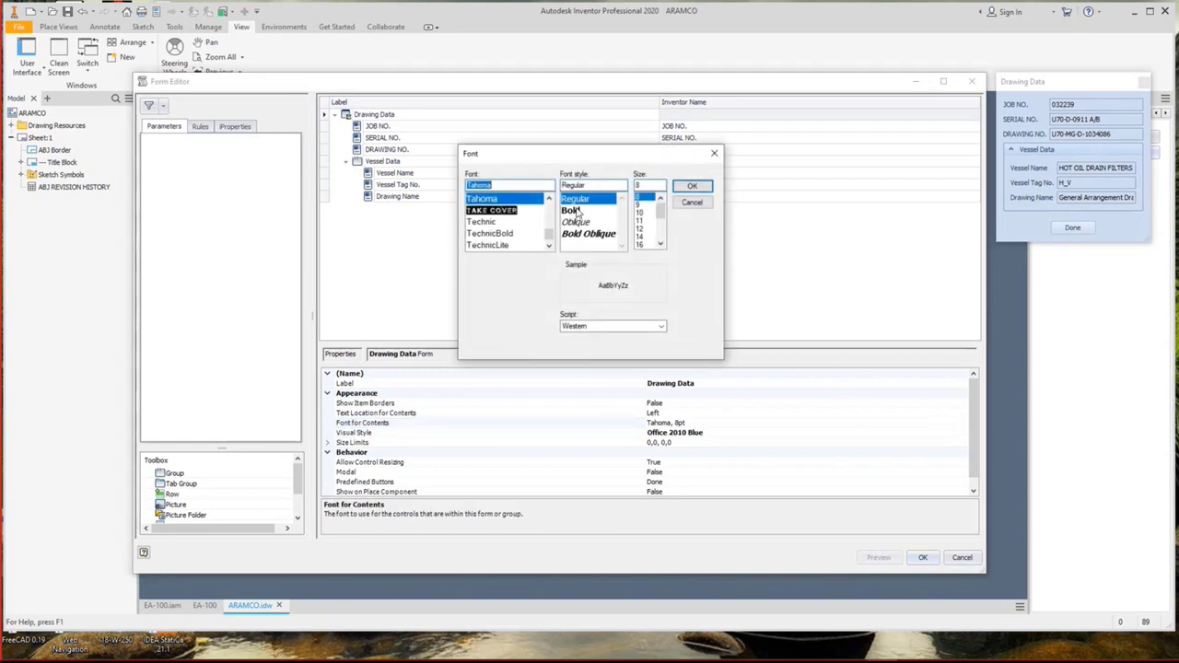
click(576, 205)
click(673, 190)
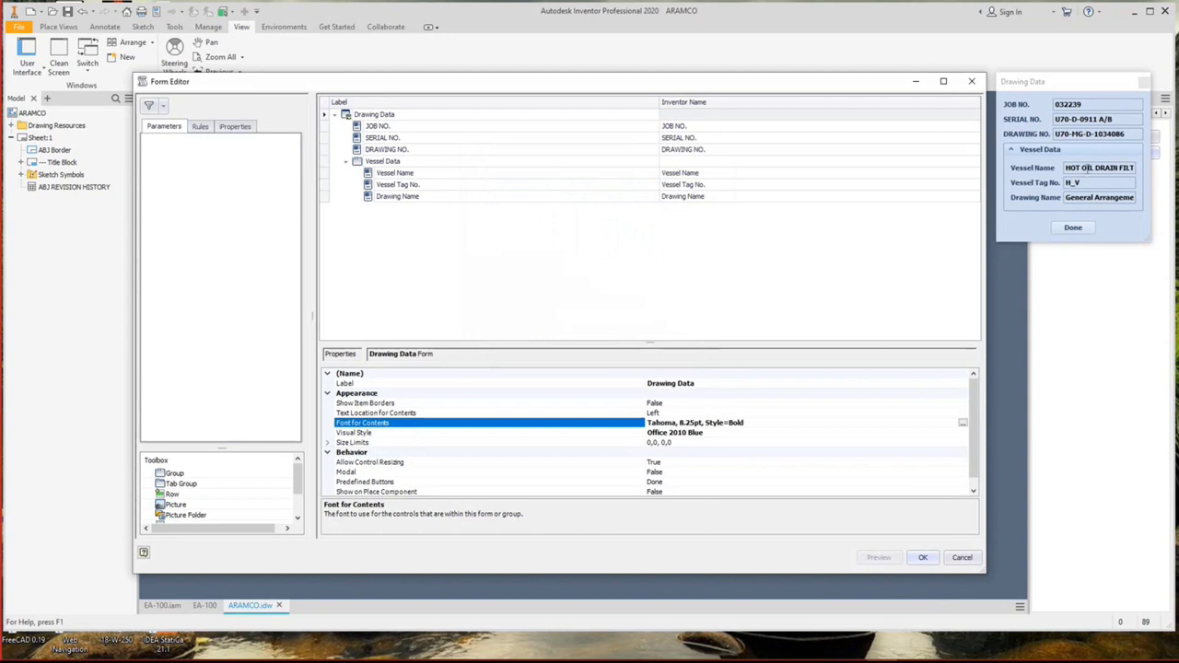
Set the Drawing Data form's predefined buttons to None.
scroll(658, 414, down, 1)
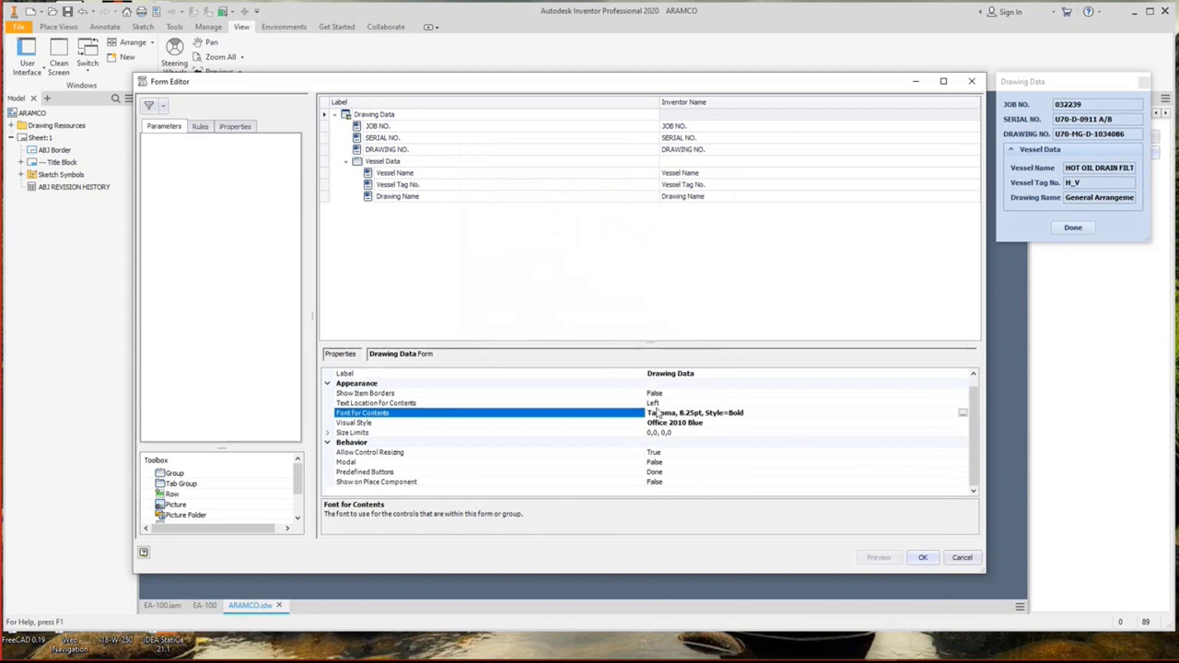
click(684, 464)
click(952, 473)
click(961, 472)
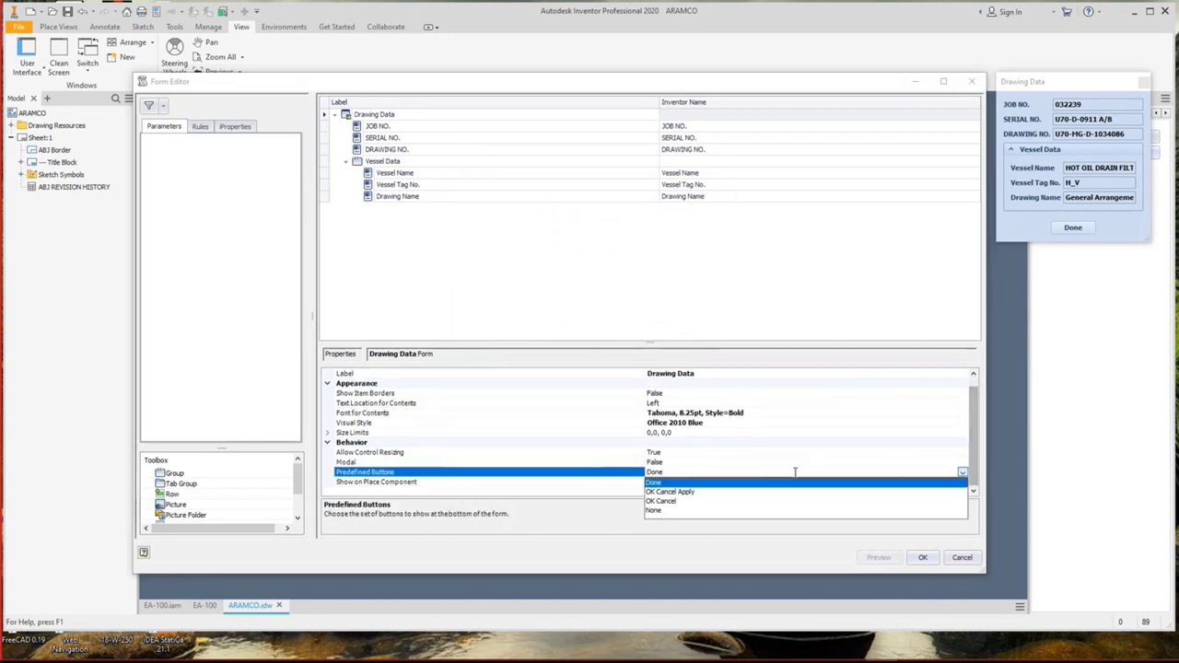
click(656, 511)
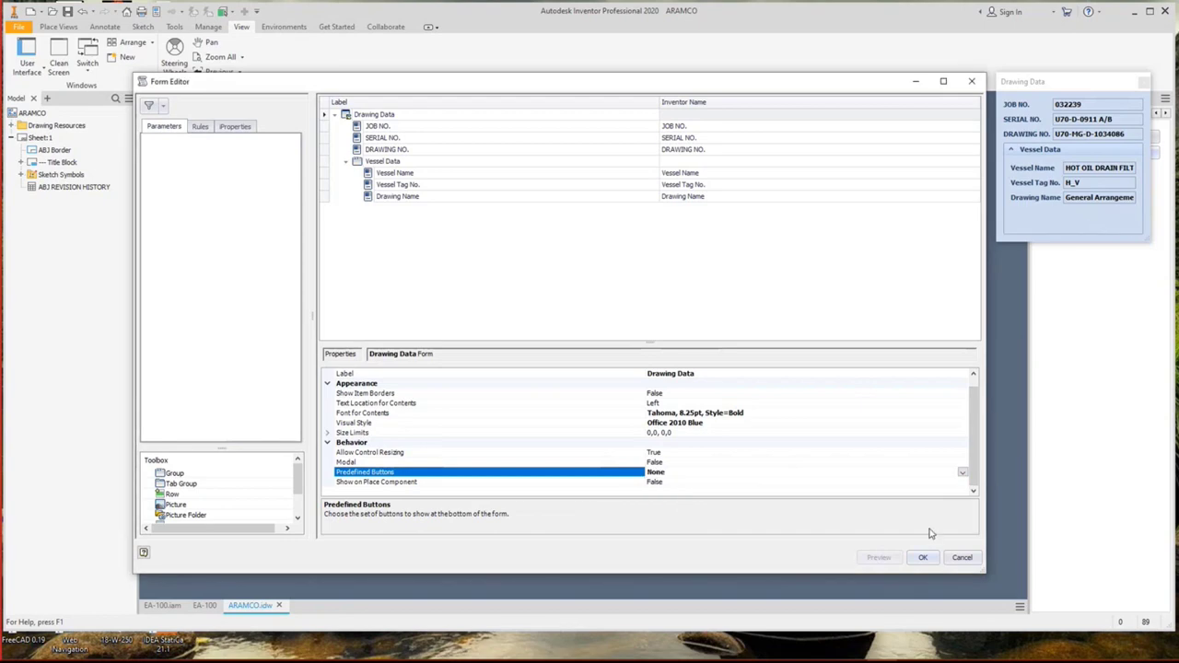
Save the edited Drawing Data form, resize and move it beside the title block, check its drawing number field, and close it.
click(926, 557)
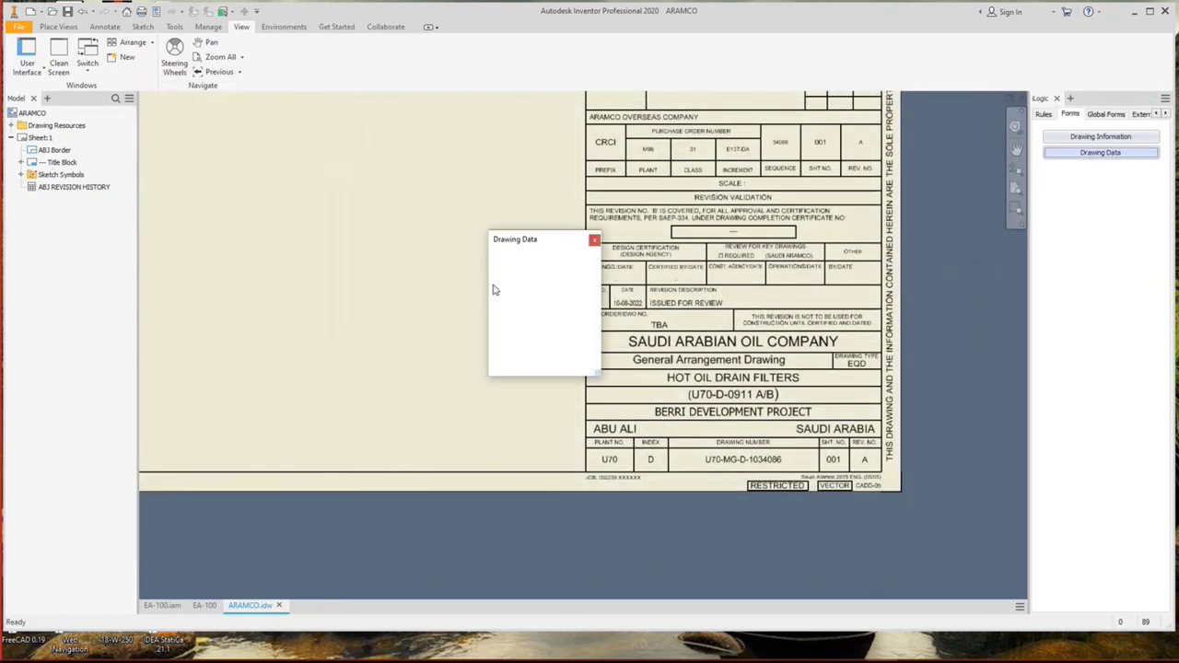
drag(598, 328, 697, 315)
drag(527, 241, 367, 203)
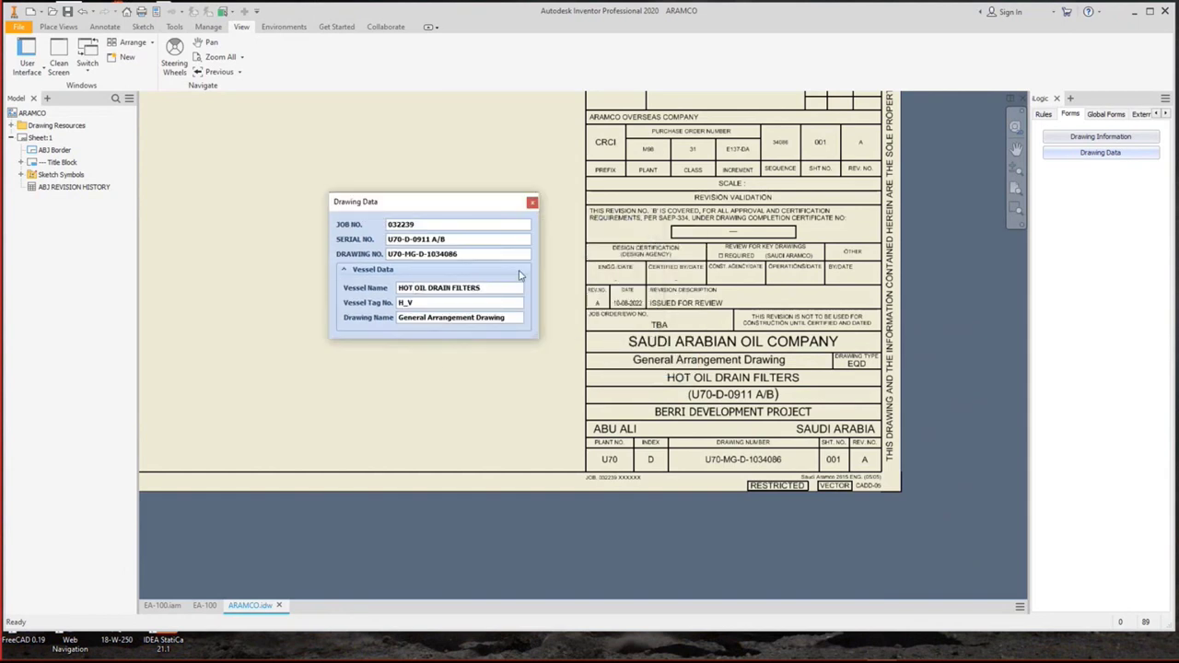
click(402, 254)
double_click(466, 255)
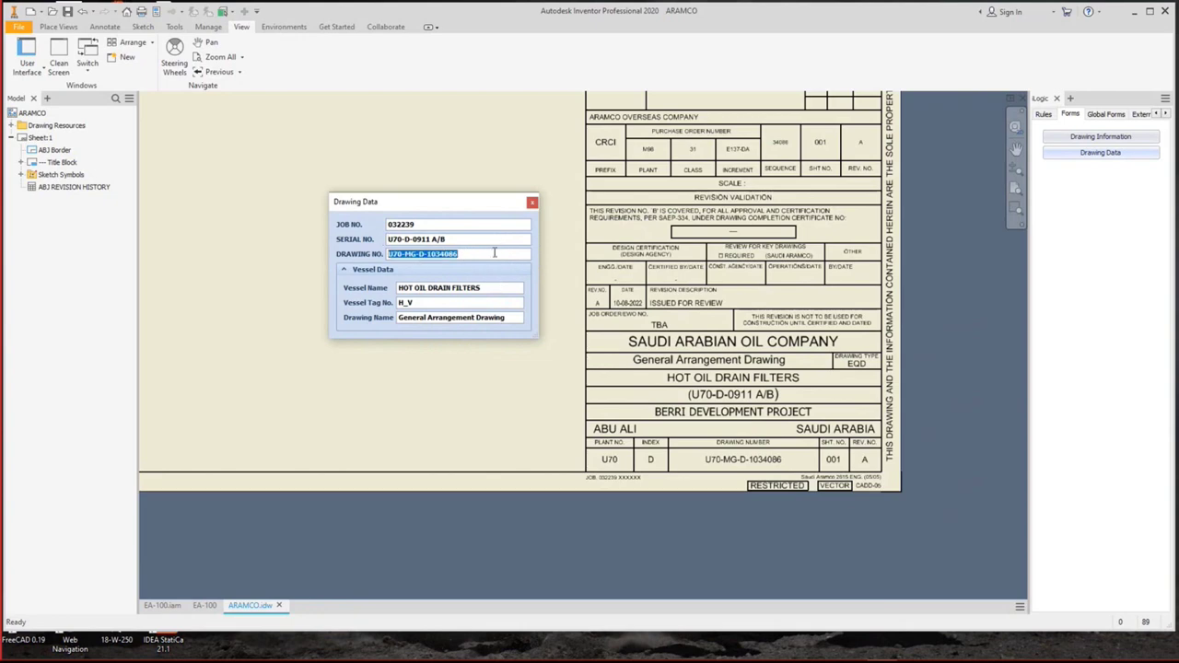
click(533, 204)
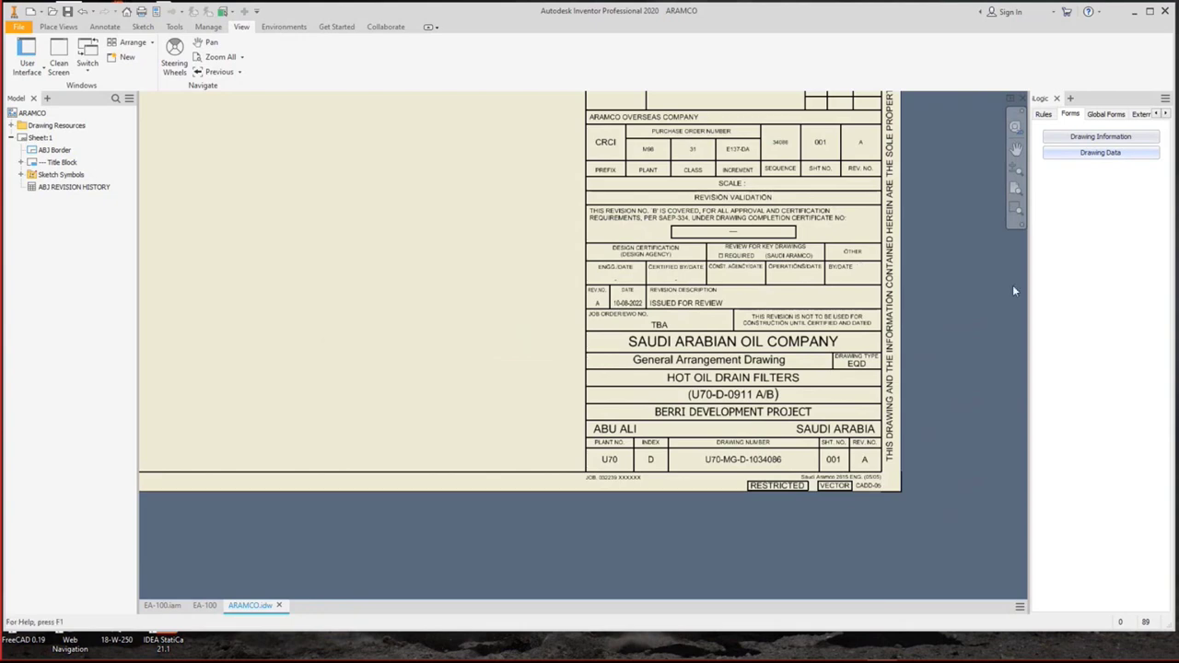
key(Home)
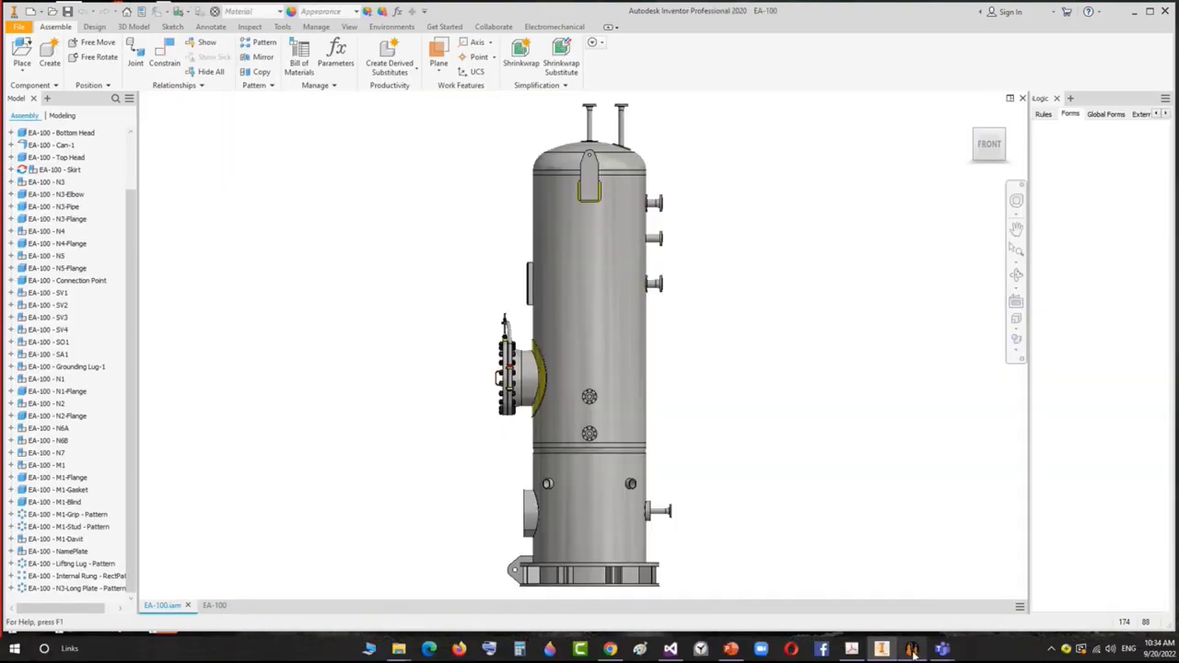
Switch to Static Equipment Generator and load ARAMCO.idw from the temp folder as the border reference template drawing.
click(910, 645)
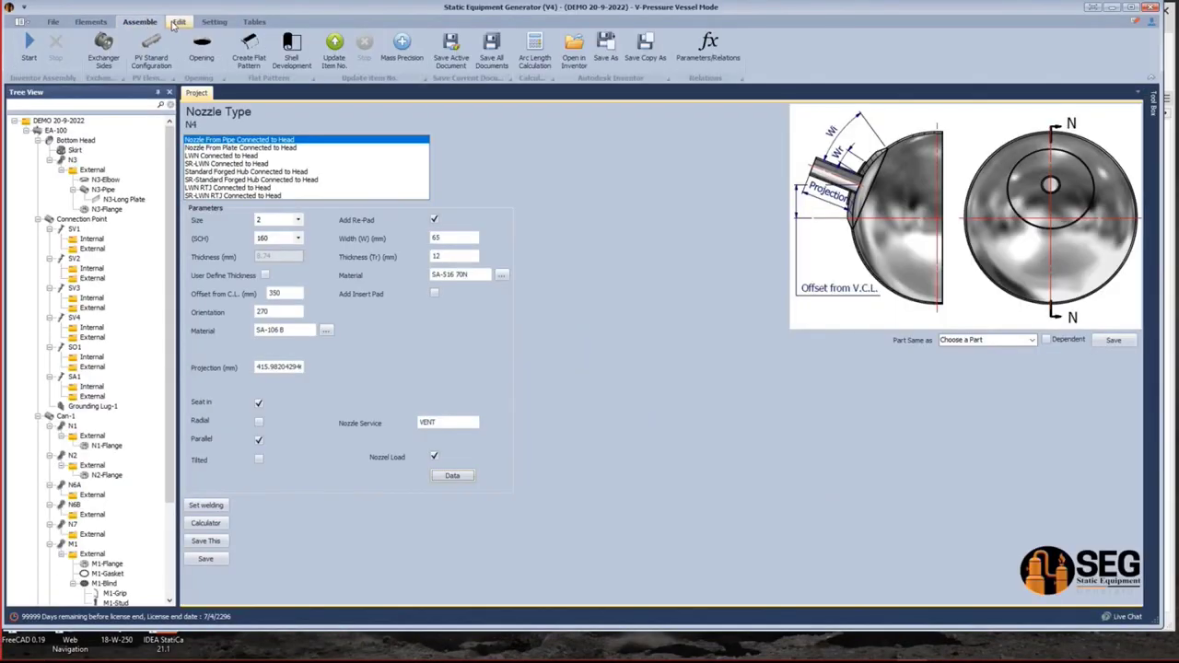
click(179, 22)
click(213, 21)
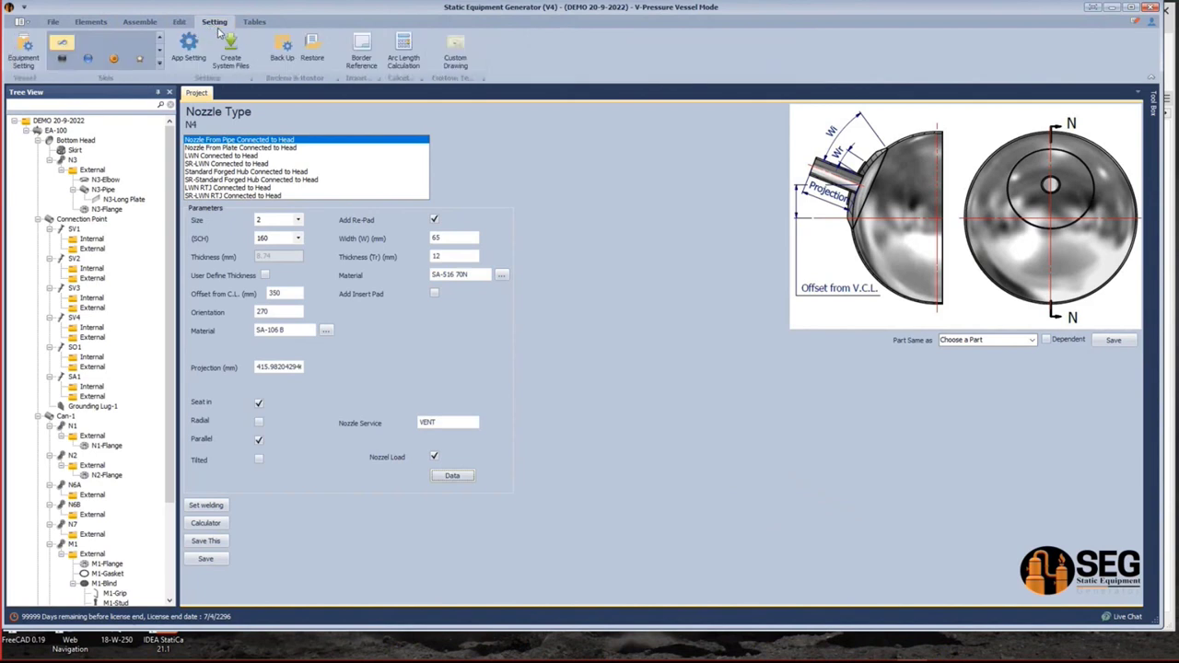
click(465, 55)
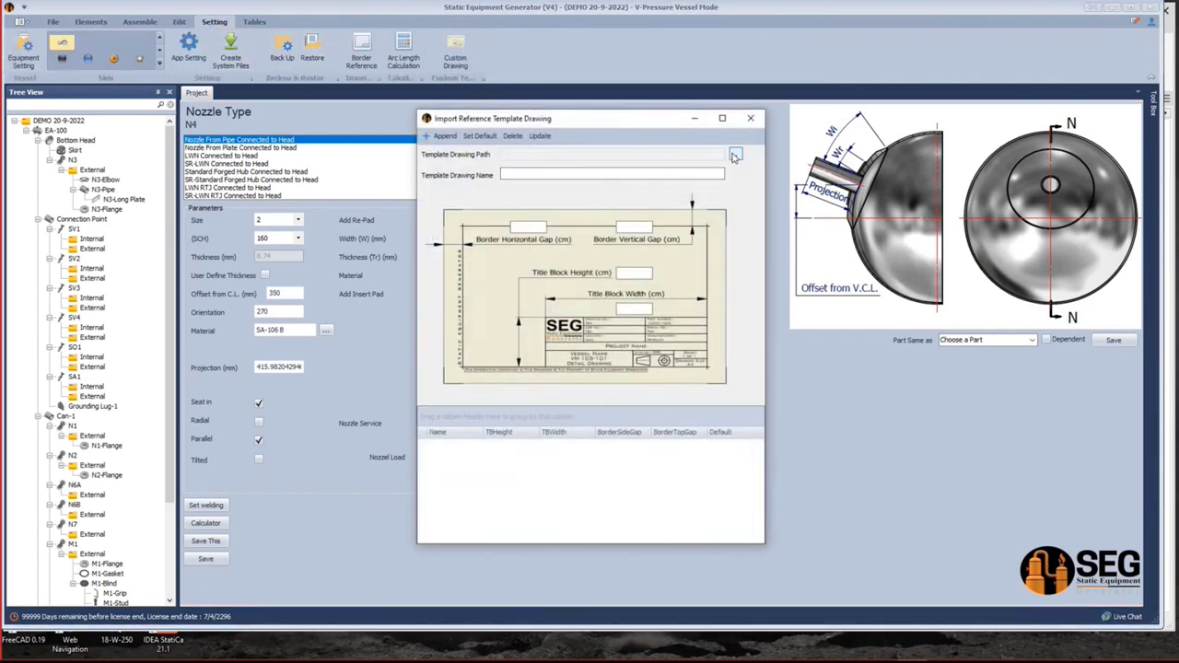
click(733, 153)
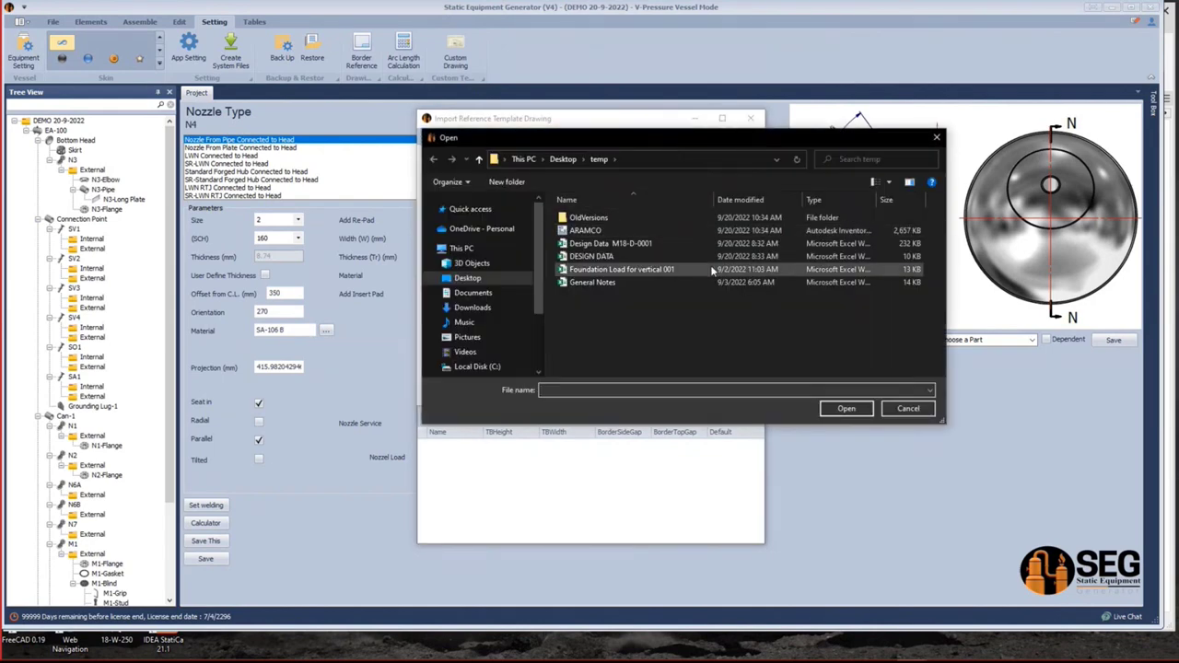
click(603, 233)
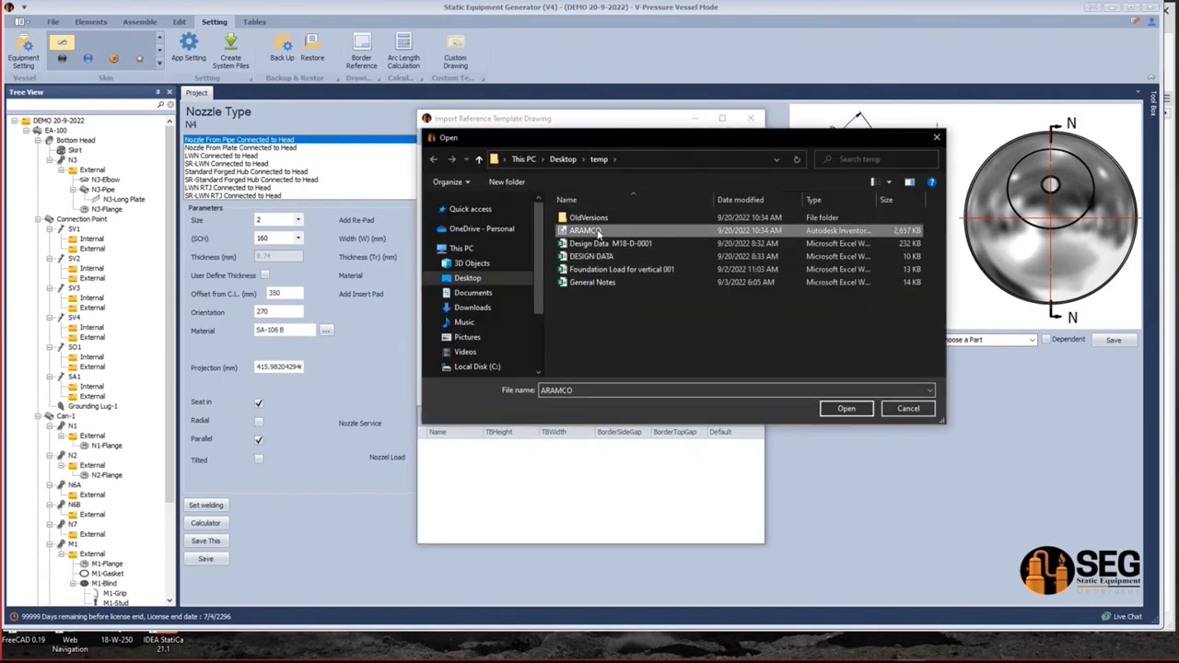
click(841, 409)
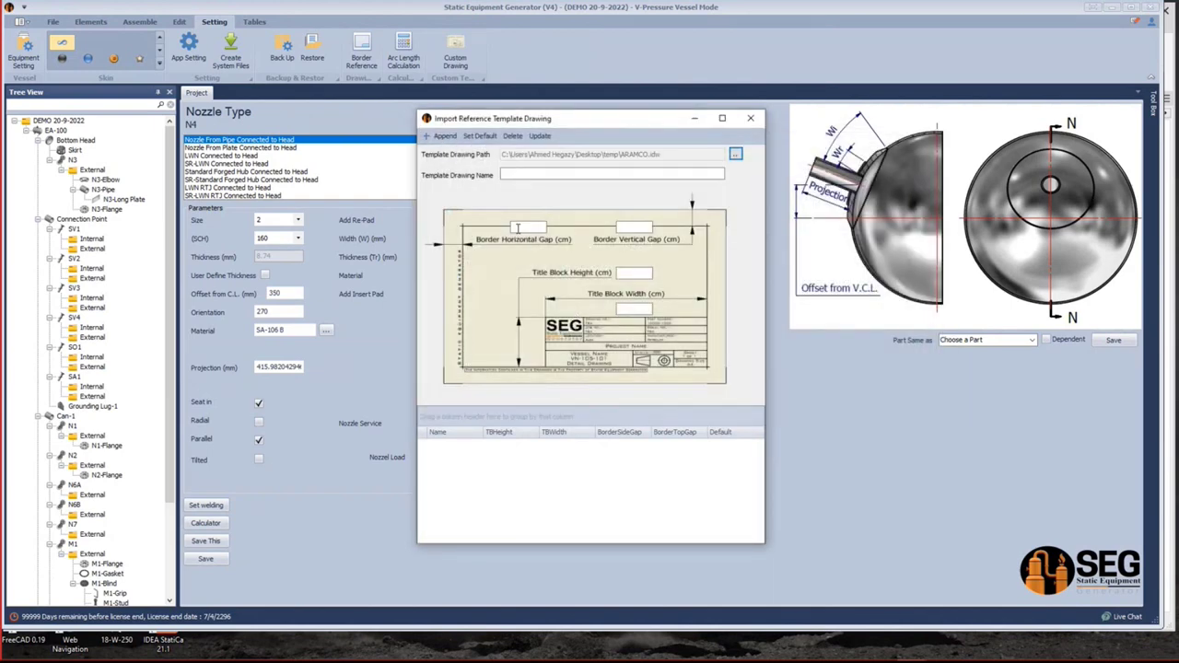
Name the template drawing REF-DRAWING and set its horizontal and vertical border gaps to 1 cm.
click(558, 175)
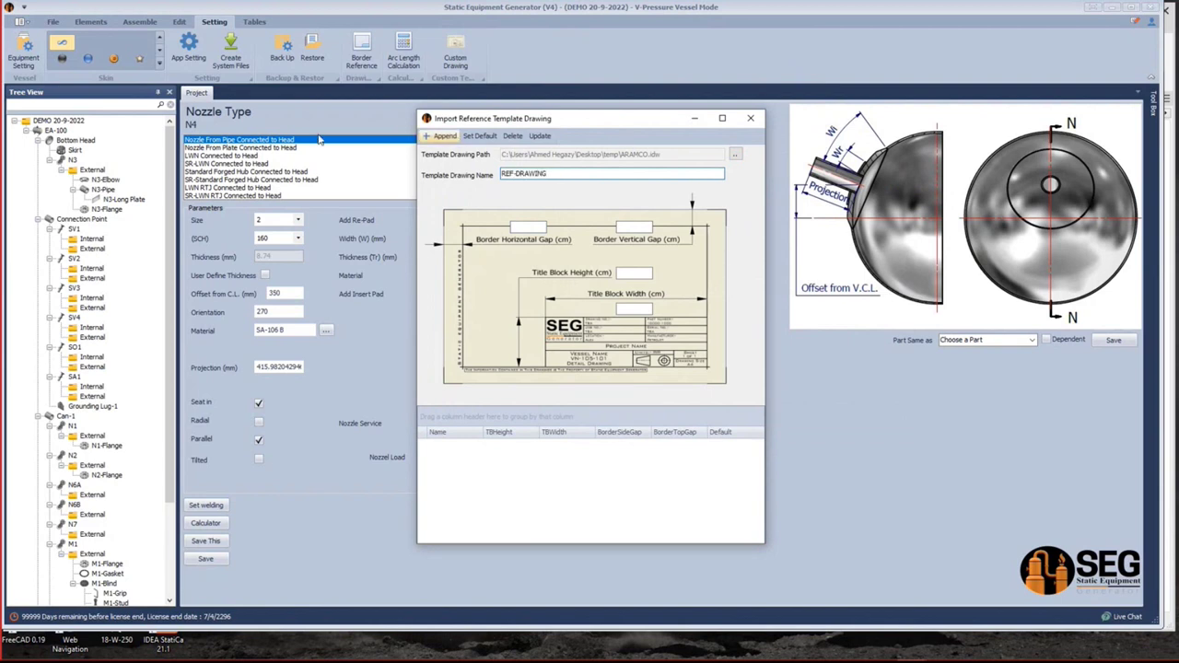
click(535, 230)
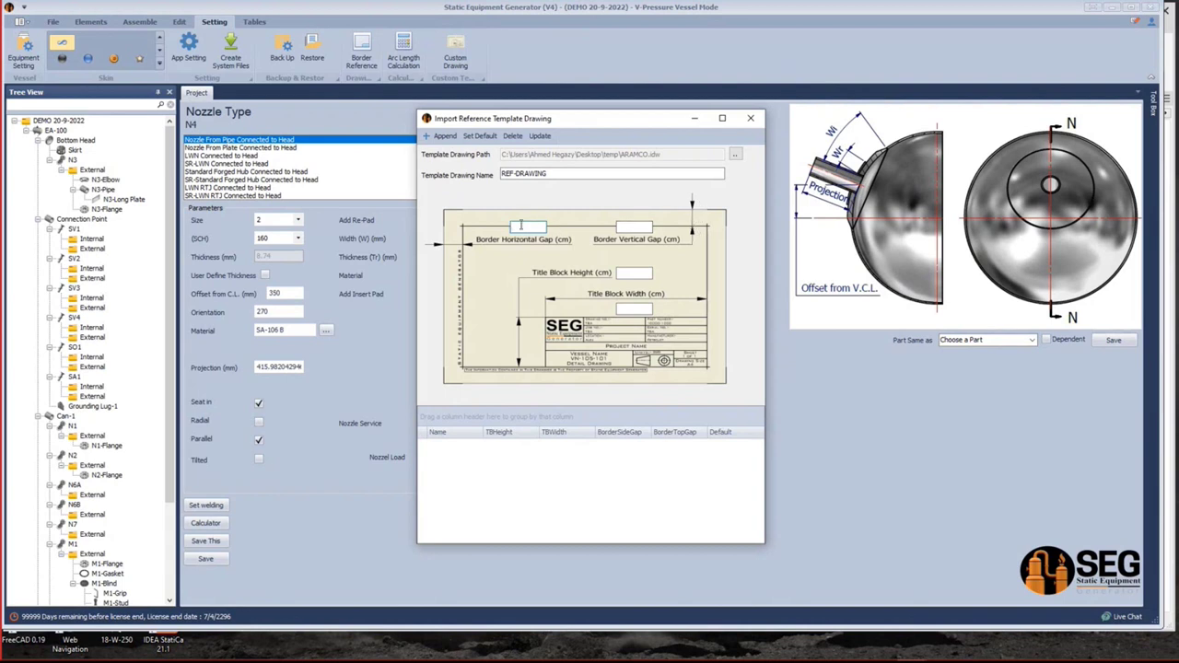
text(1)
click(634, 225)
Switch to Inventor and reopen the ARAMCO drawing from the temp folder.
click(883, 650)
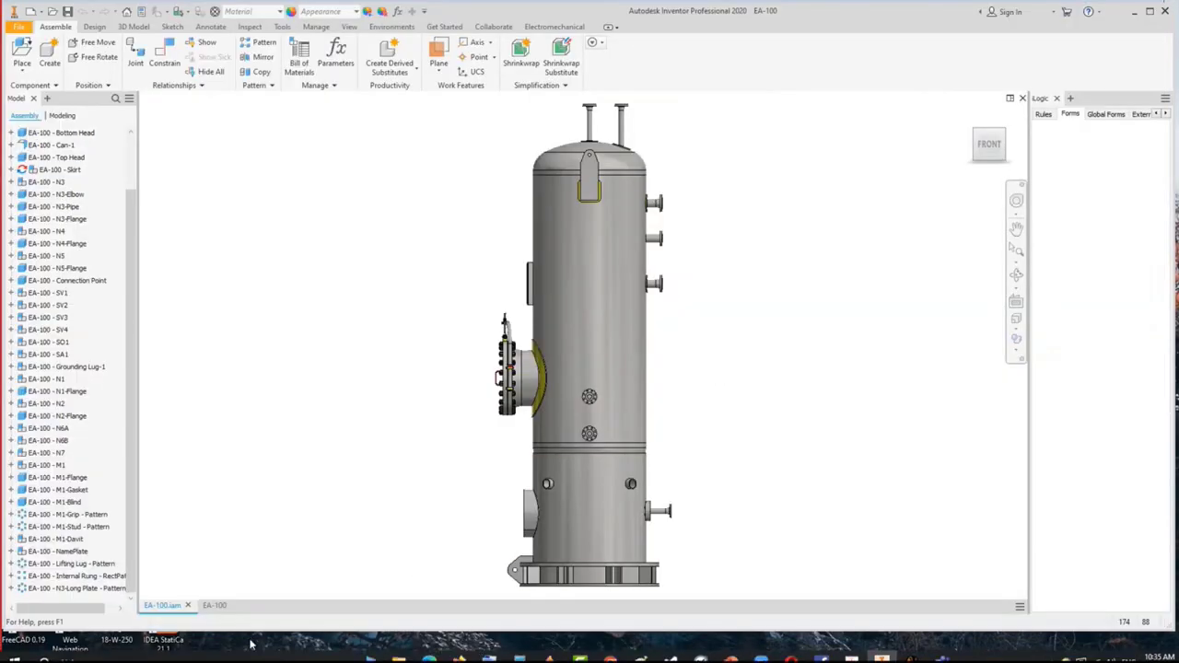
mouse_move(400, 630)
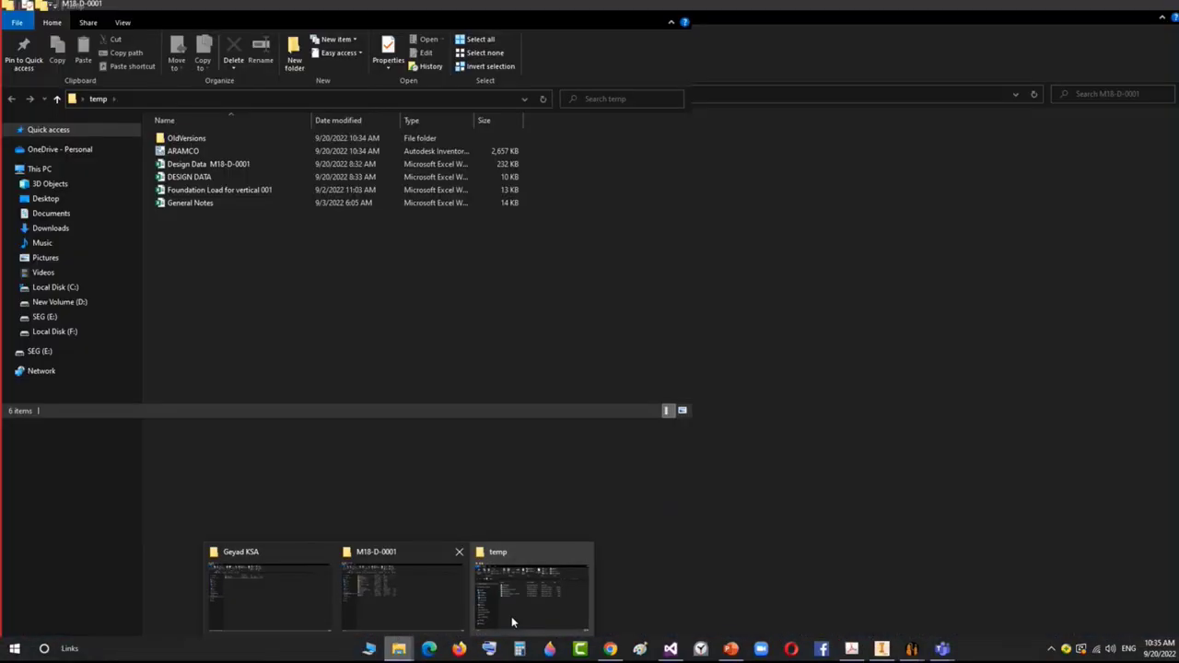
click(511, 616)
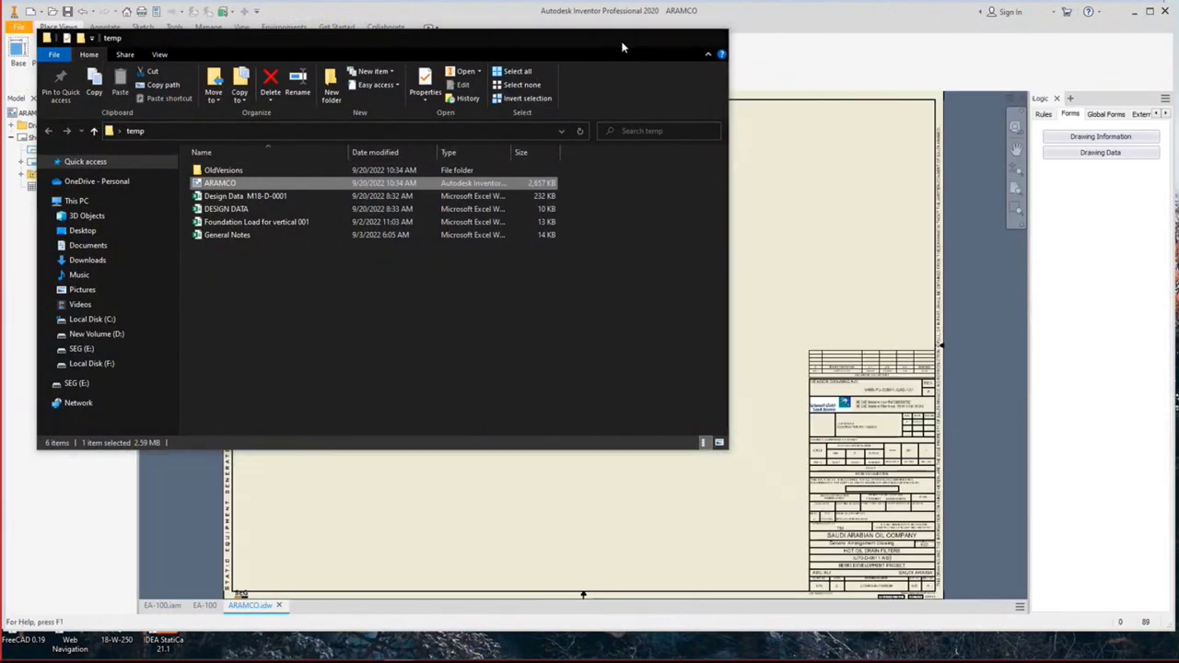
click(656, 38)
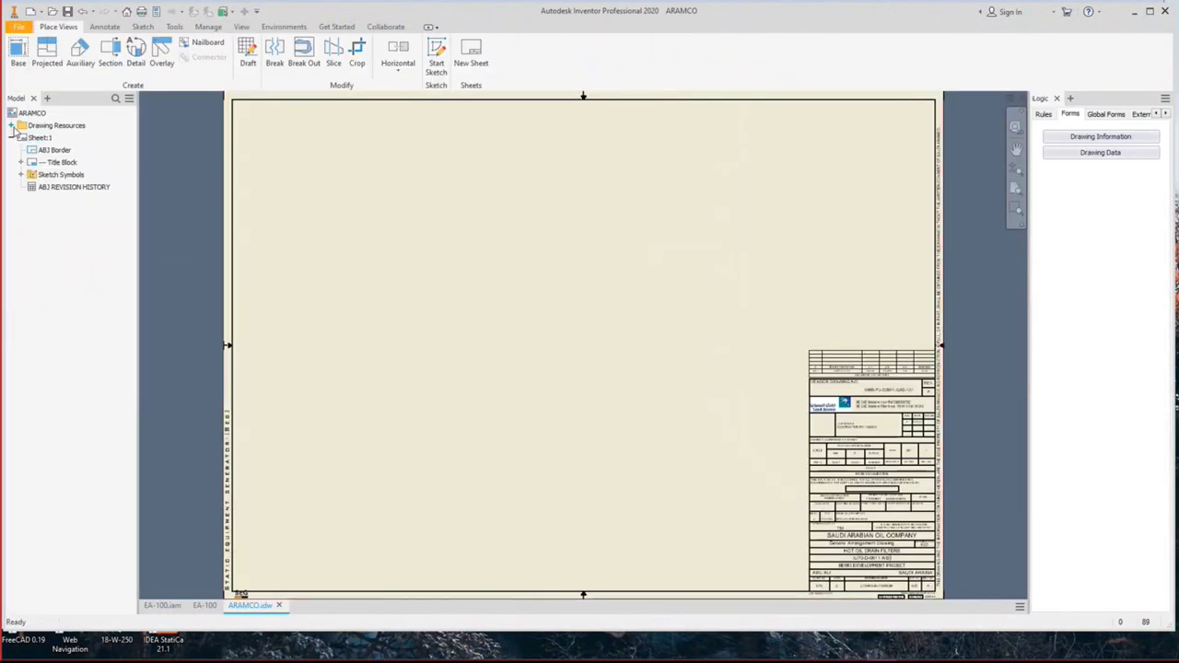
Open the ABJ Border definition for editing, examine its side and lower margin dimensions, and leave the border sketch.
click(12, 126)
click(21, 149)
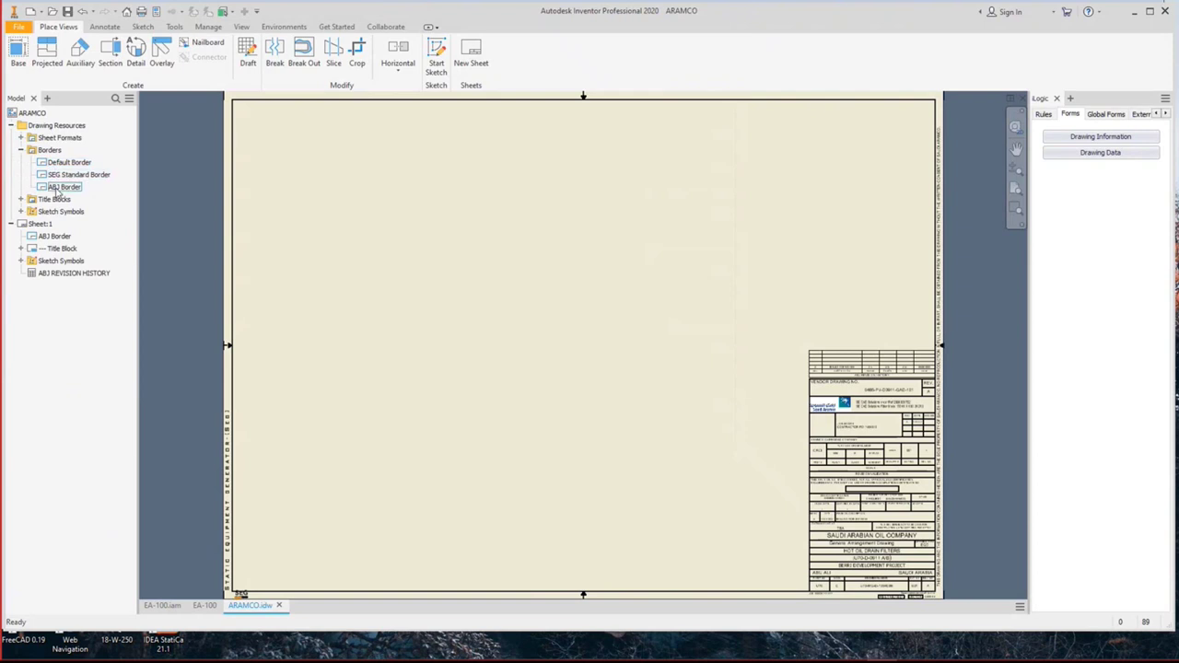
right_click(57, 188)
click(81, 207)
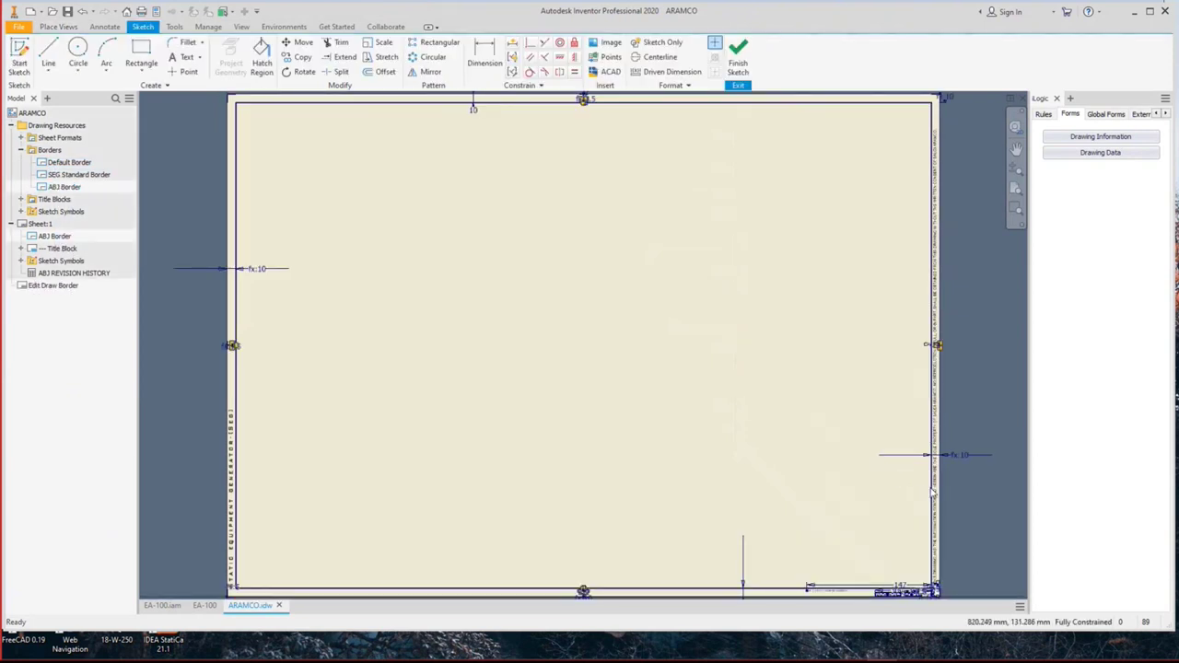
scroll(932, 493, up, 5)
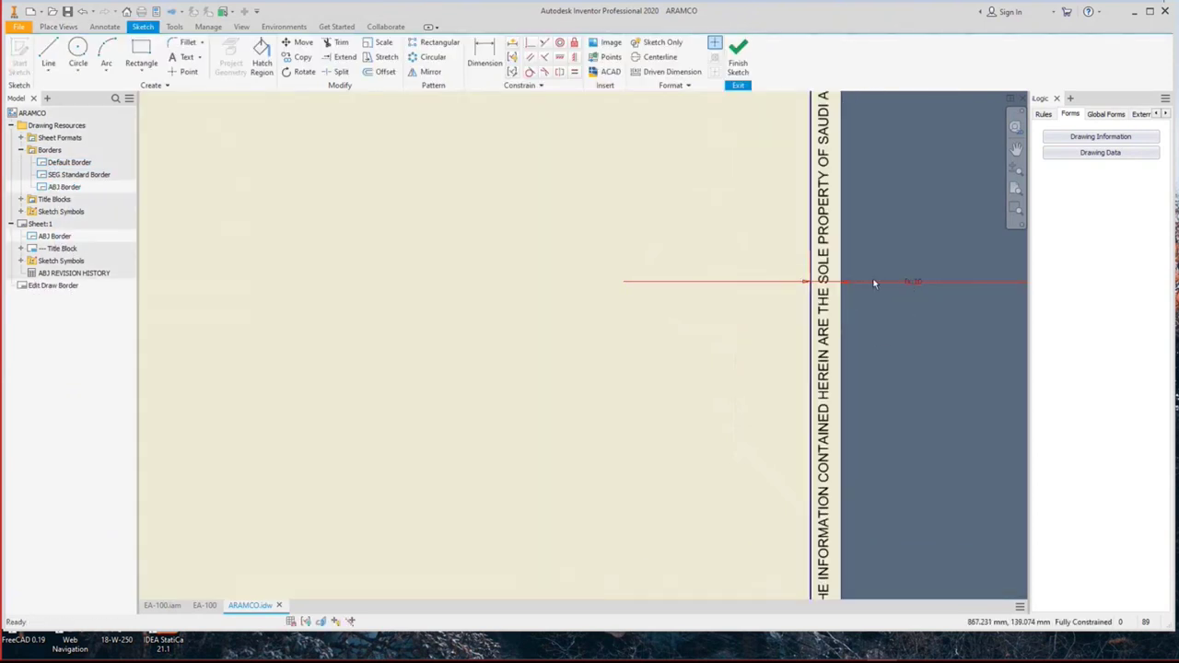
scroll(880, 280, down, 3)
scroll(850, 341, up, 3)
scroll(843, 329, down, 3)
scroll(594, 462, up, 4)
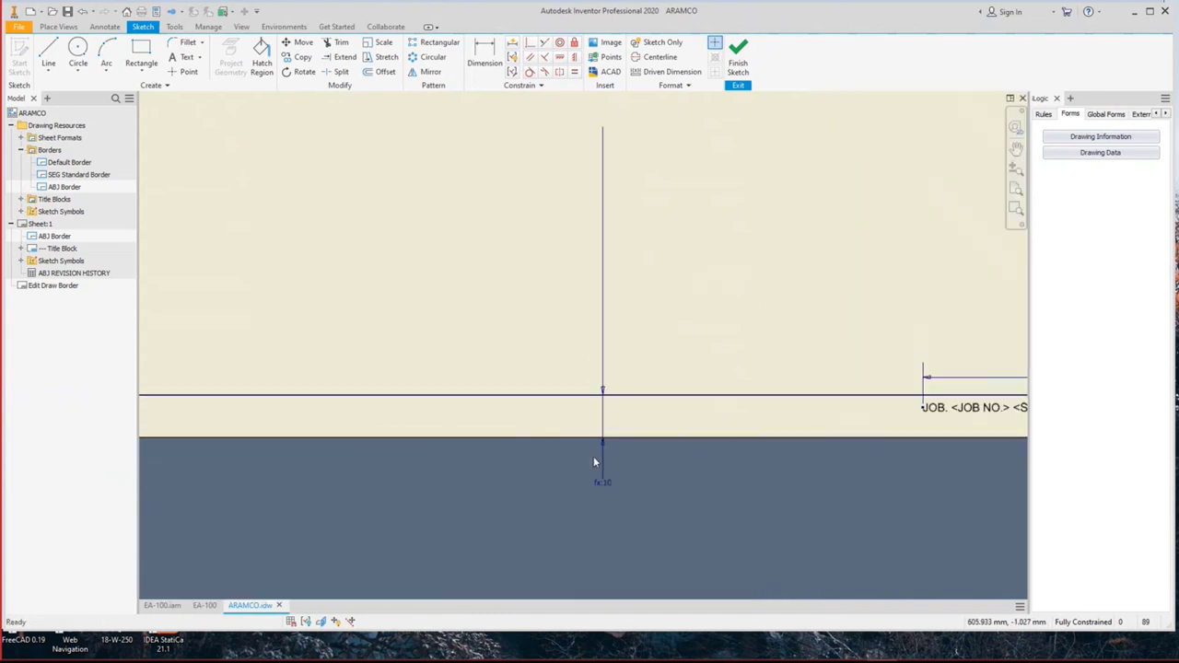
scroll(605, 421, down, 3)
right_click(645, 284)
click(617, 317)
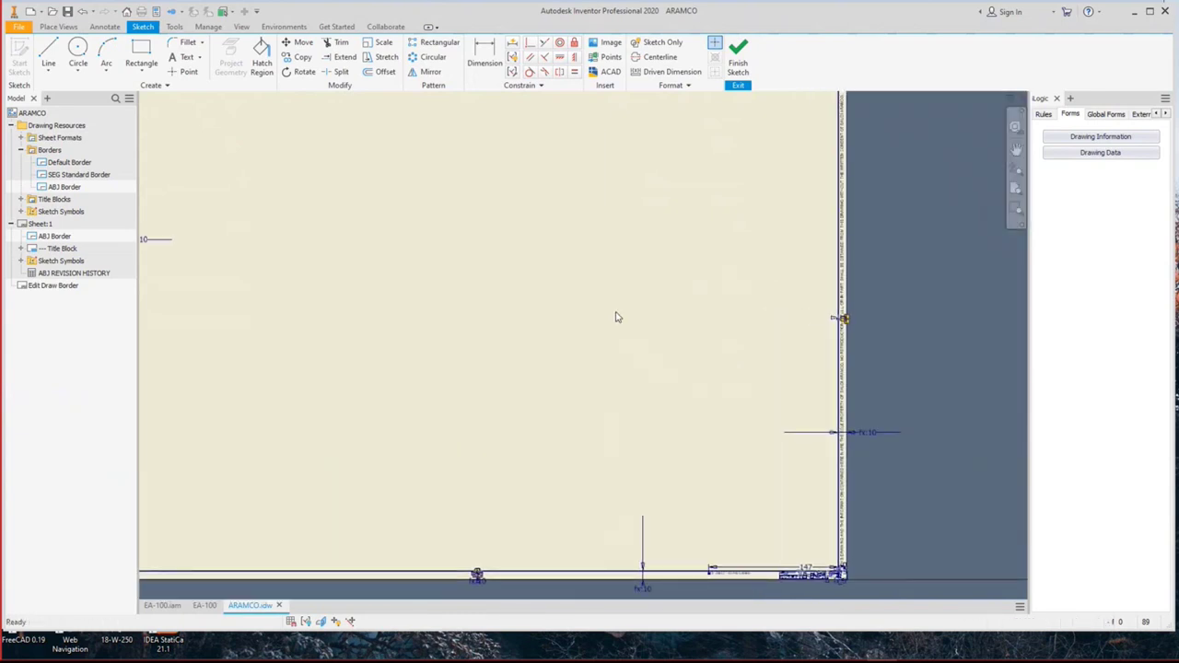
click(562, 339)
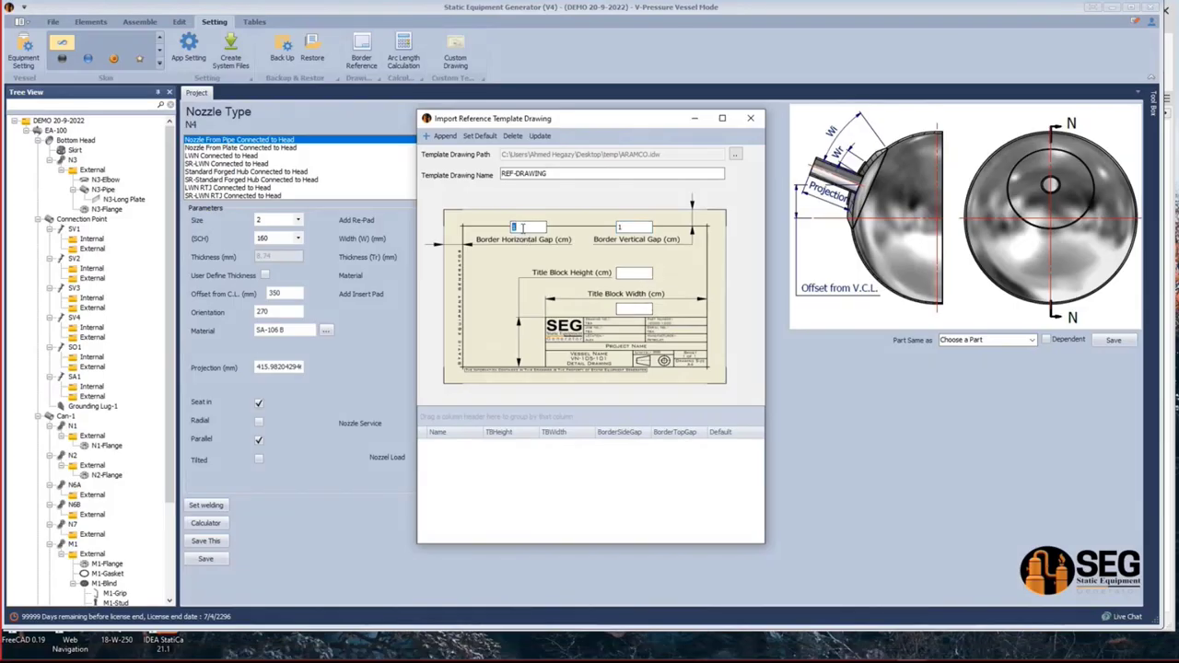
Open the ARAMCO drawing's title block definition for editing and examine its overall height and width dimensions.
key(Tab)
click(629, 312)
click(881, 652)
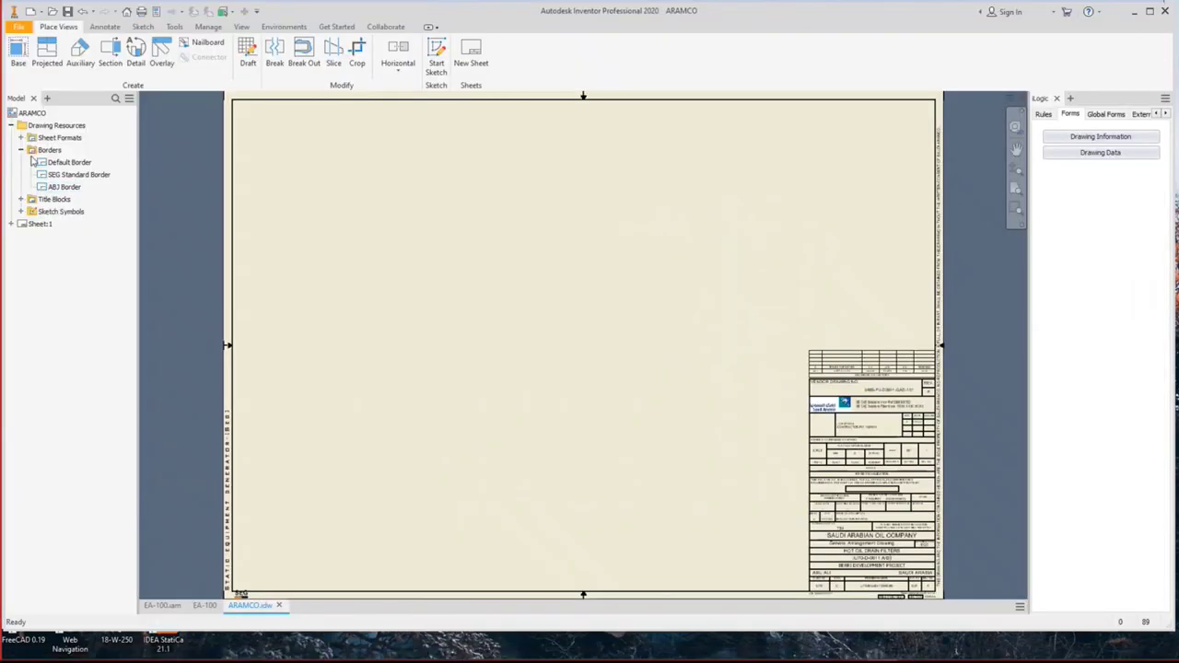
click(20, 150)
click(20, 162)
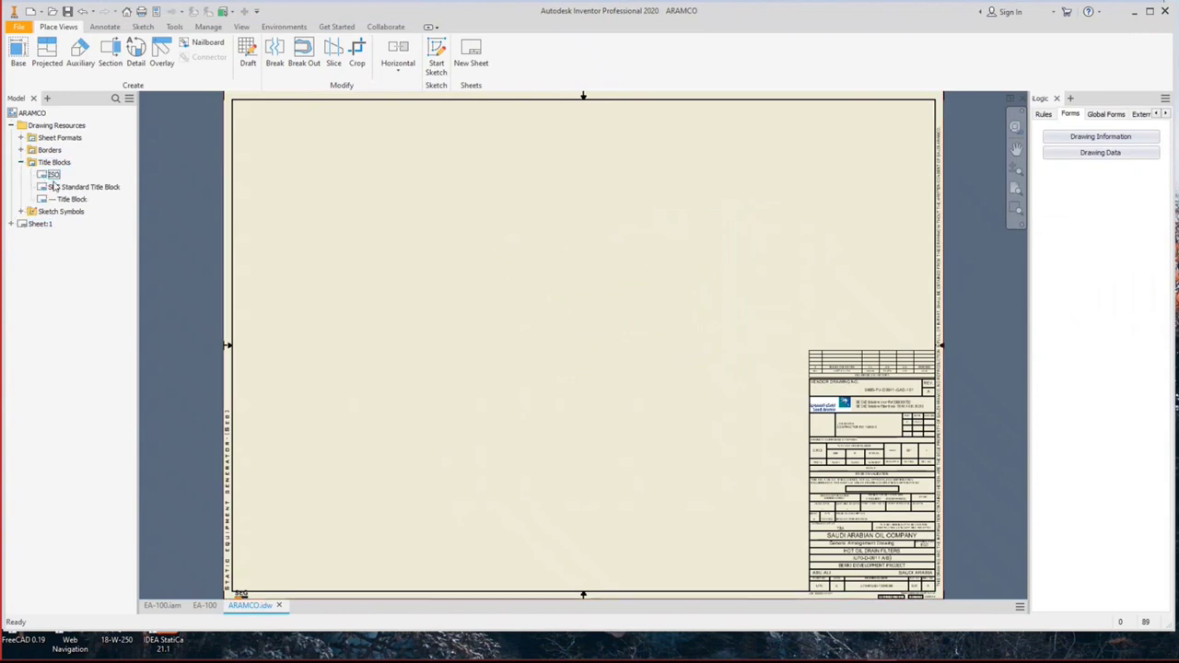
right_click(64, 199)
click(84, 249)
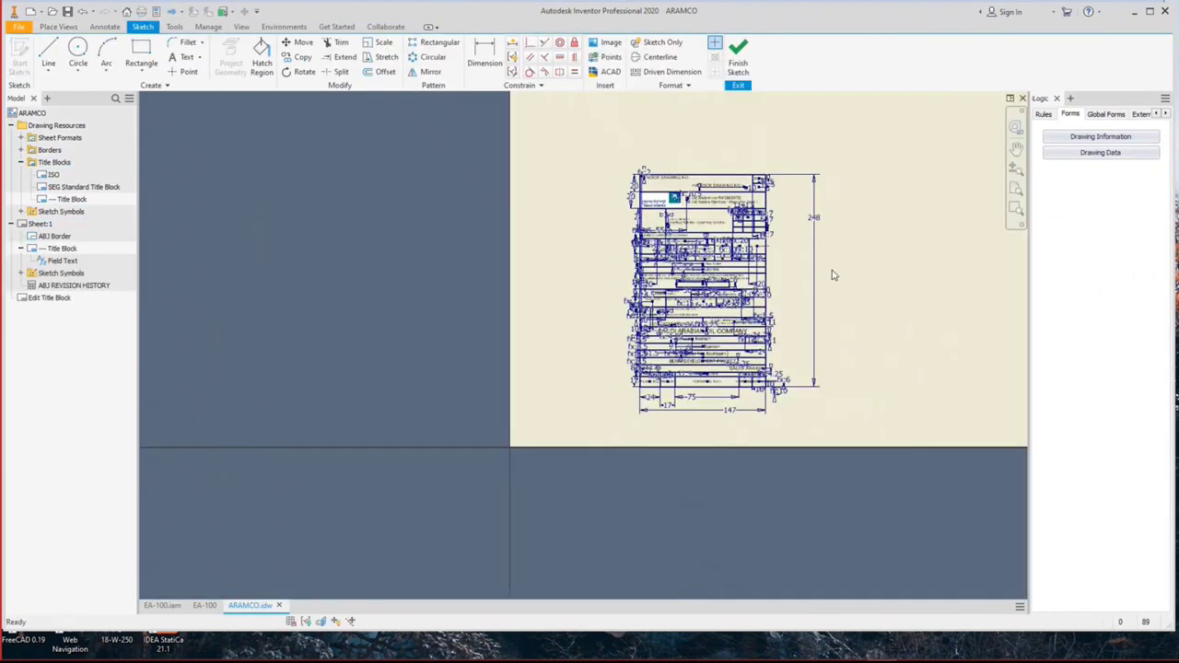
scroll(718, 237, down, 3)
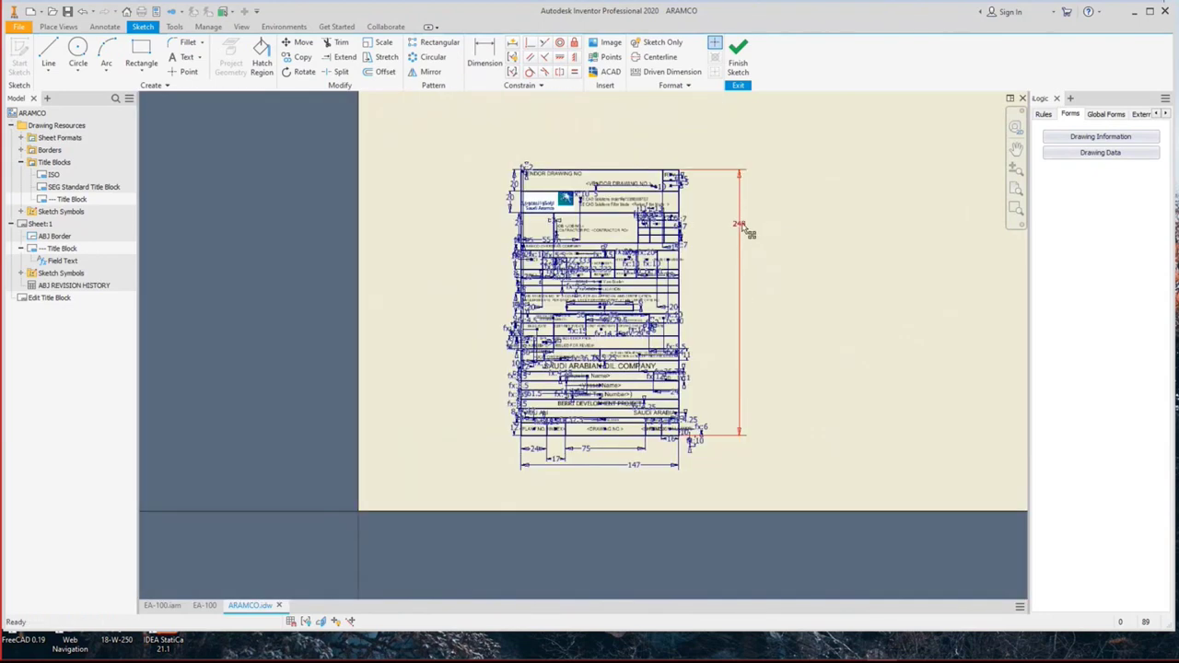
scroll(649, 468, up, 3)
scroll(649, 468, down, 2)
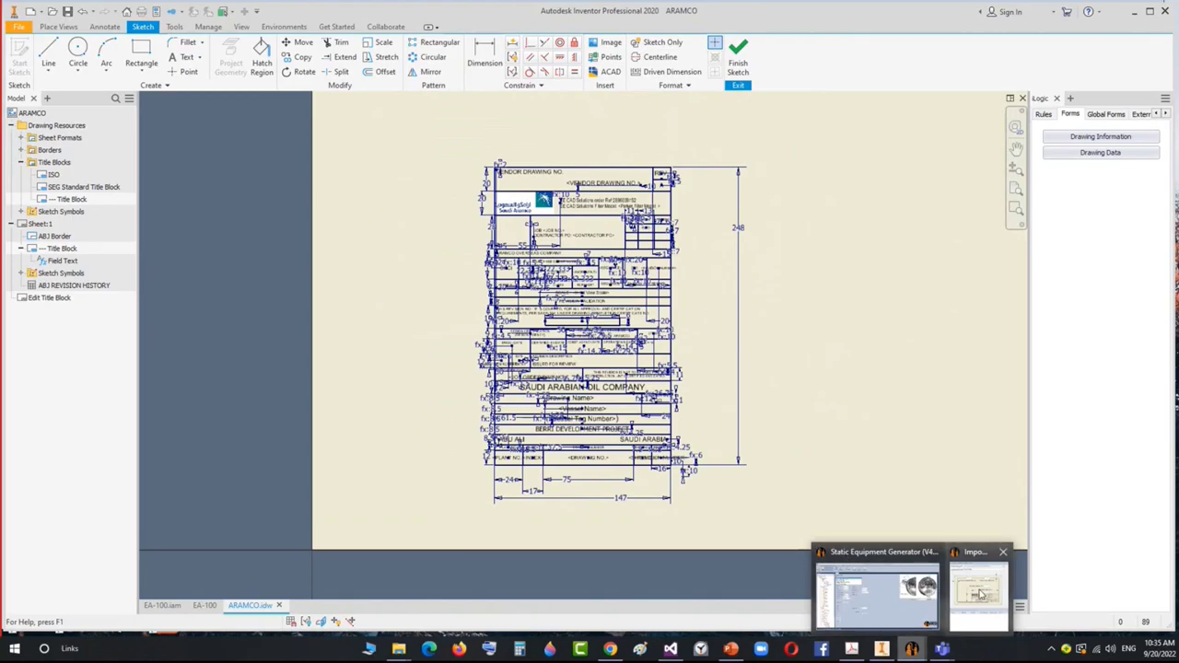
Return to the reference template import in Static Equipment Generator and set the title block height to 24.8 cm and width to 14.7 cm.
click(981, 604)
click(636, 273)
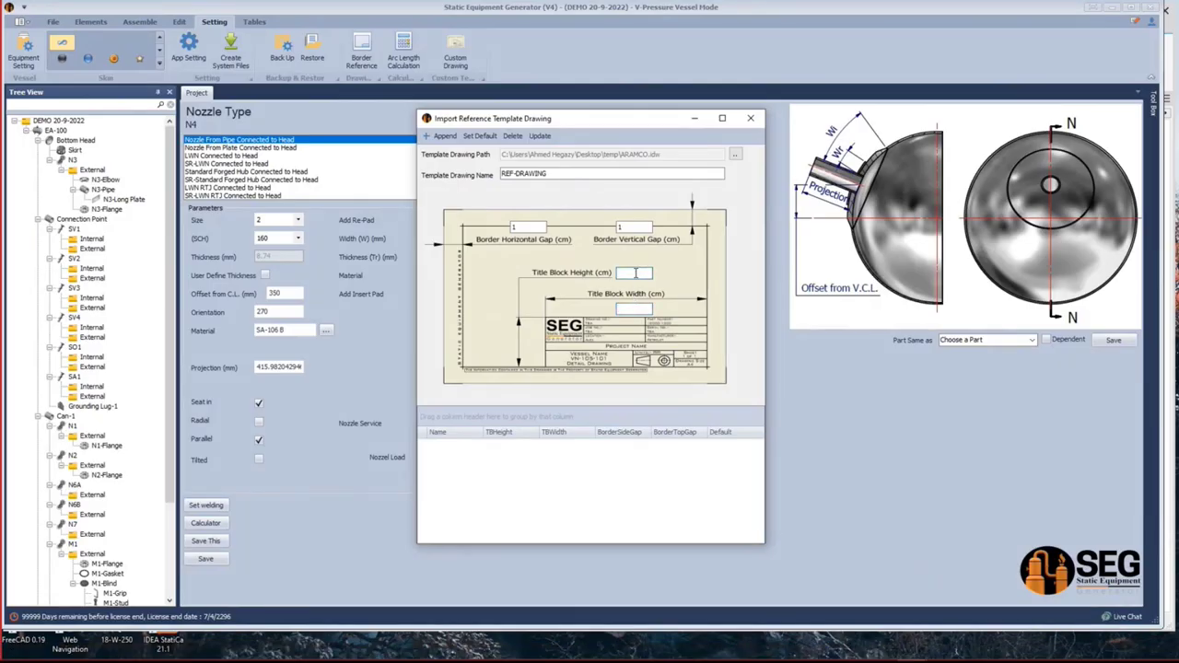
click(645, 309)
Append REF-DRAWING to the template list, make it the default, and close the template import window.
click(443, 135)
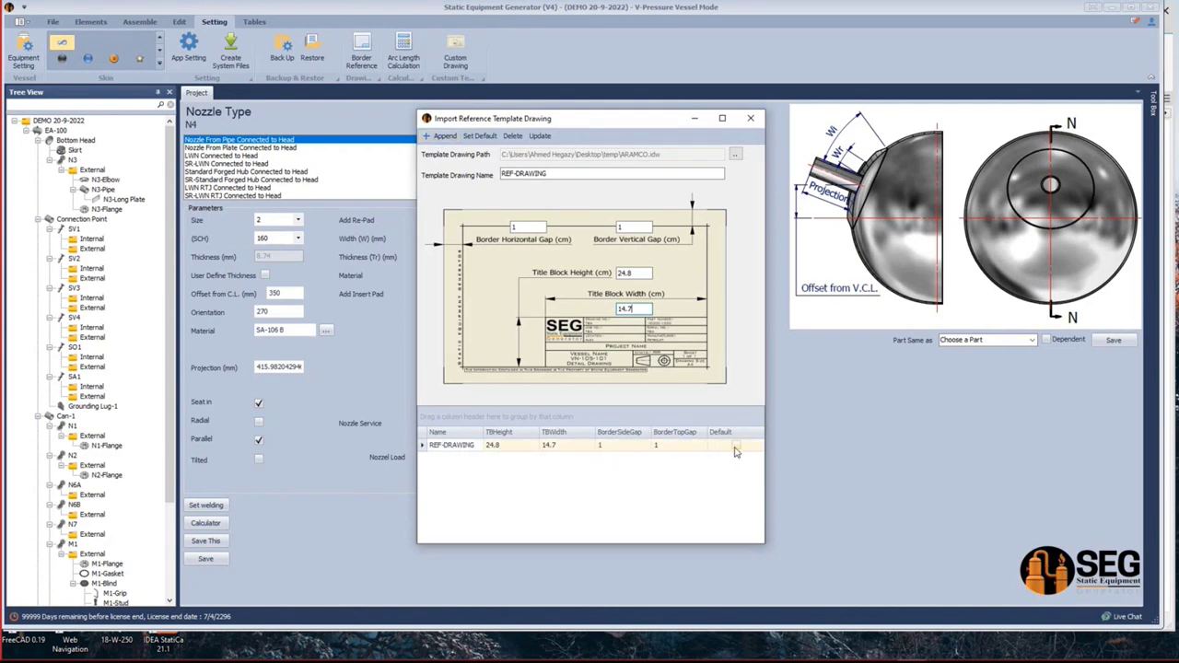
click(489, 138)
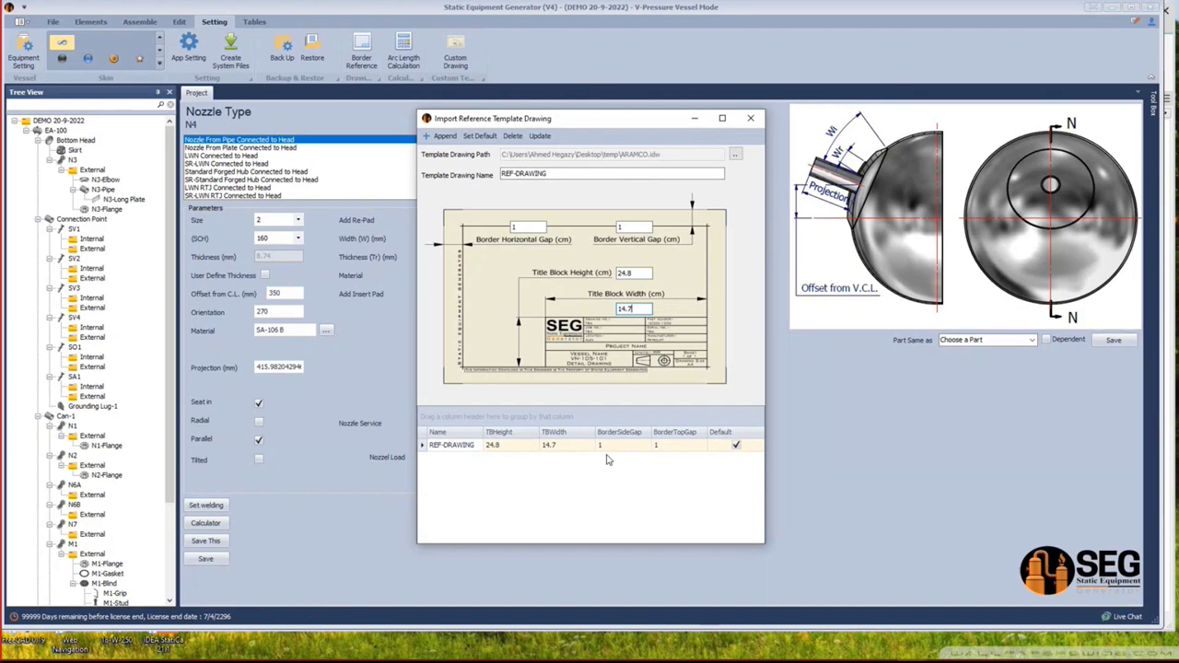
click(751, 119)
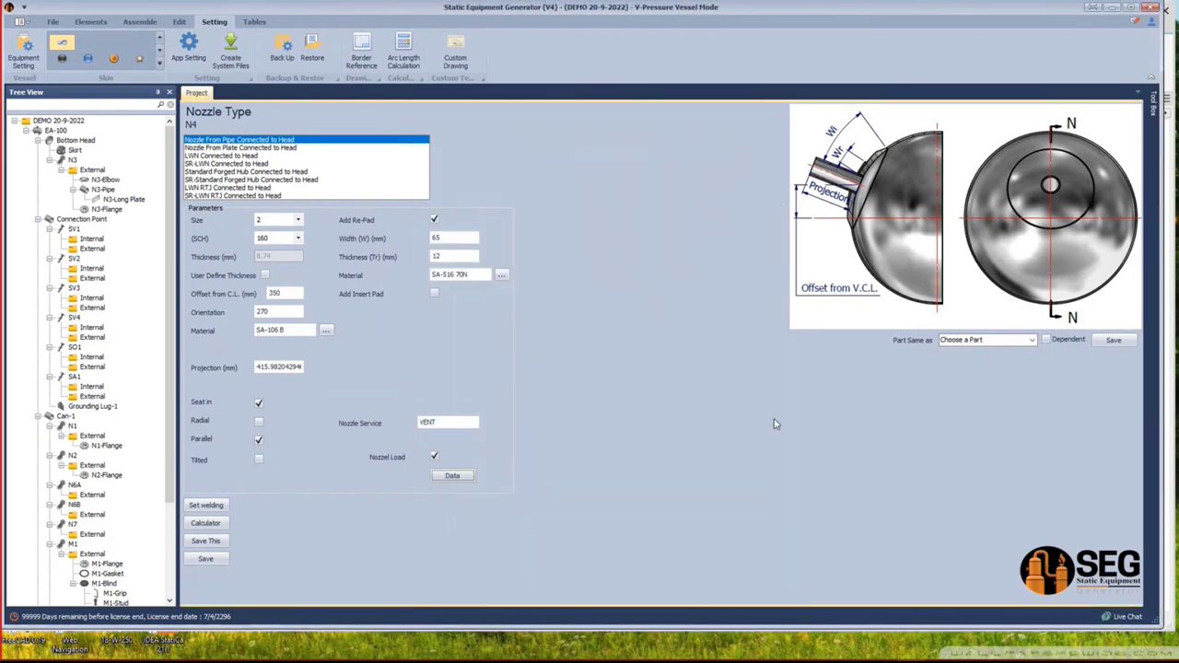
Open the drawing settings for the EA-100 vessel from the project tree.
click(57, 130)
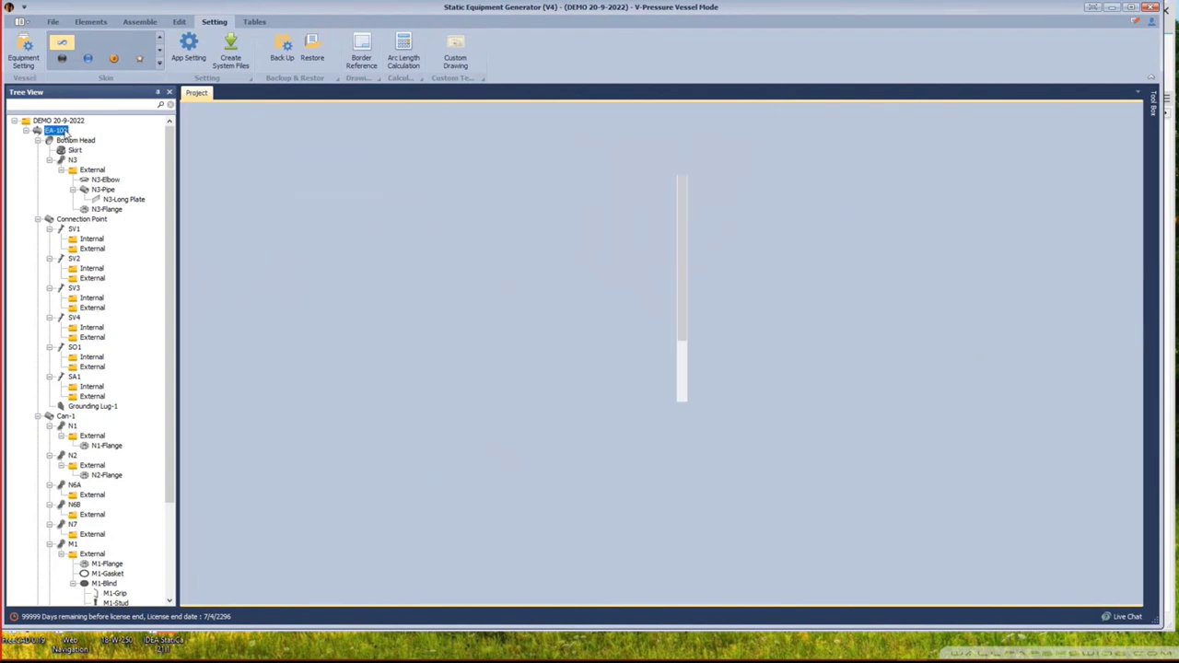
right_click(65, 132)
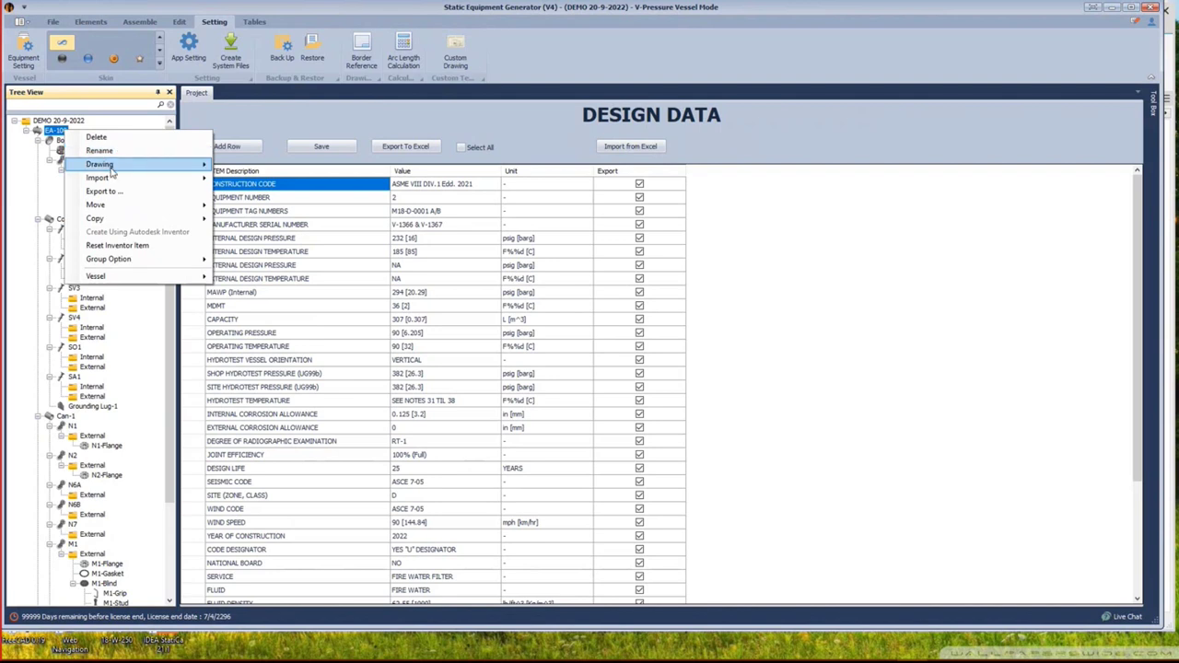
mouse_move(134, 165)
click(270, 164)
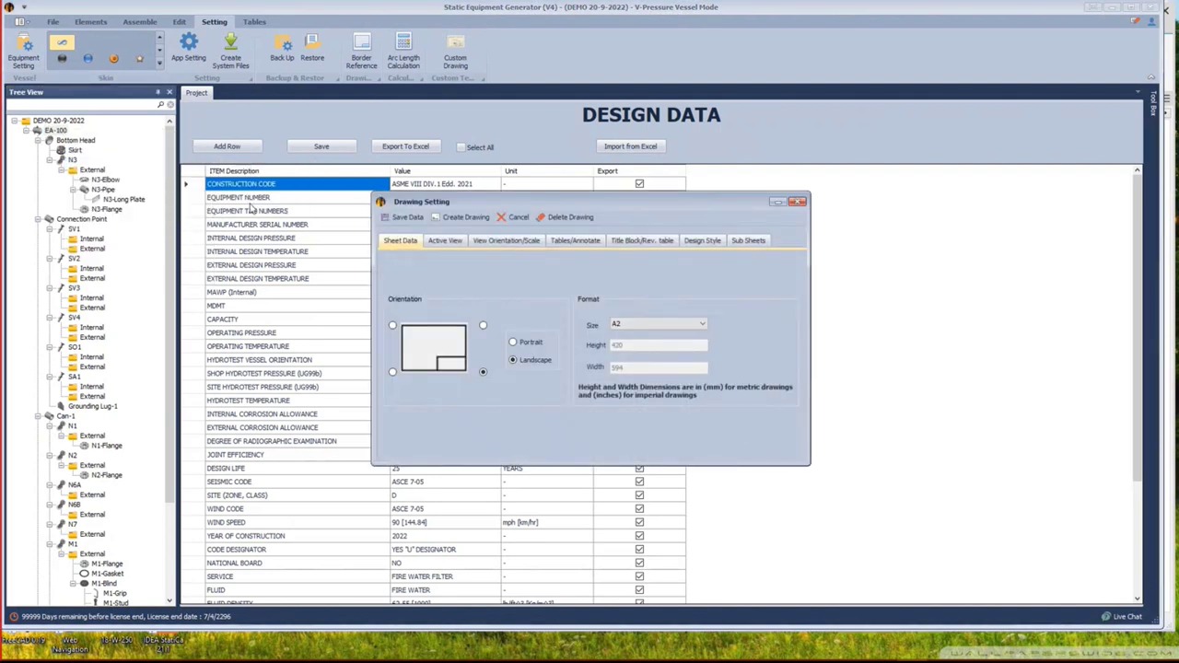
Set the drawing sheet size to A1.
click(654, 324)
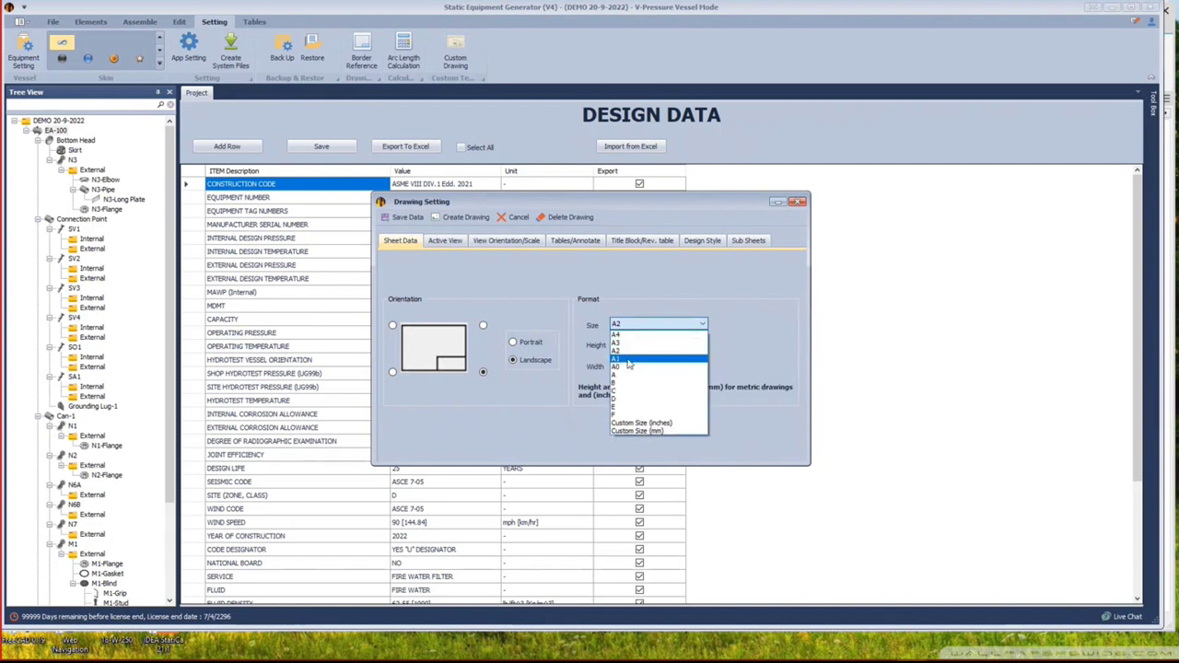
click(629, 365)
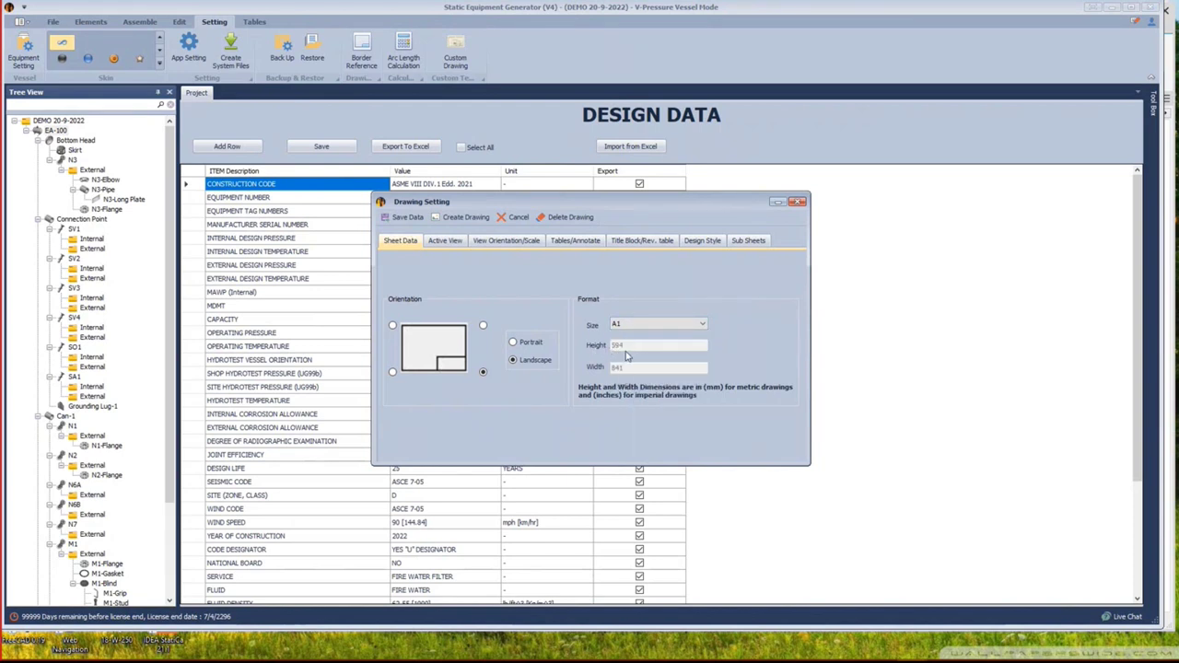
Examine the drawing's active view options, elevation view label, and the elevation view's orientation, location and scale settings.
click(444, 243)
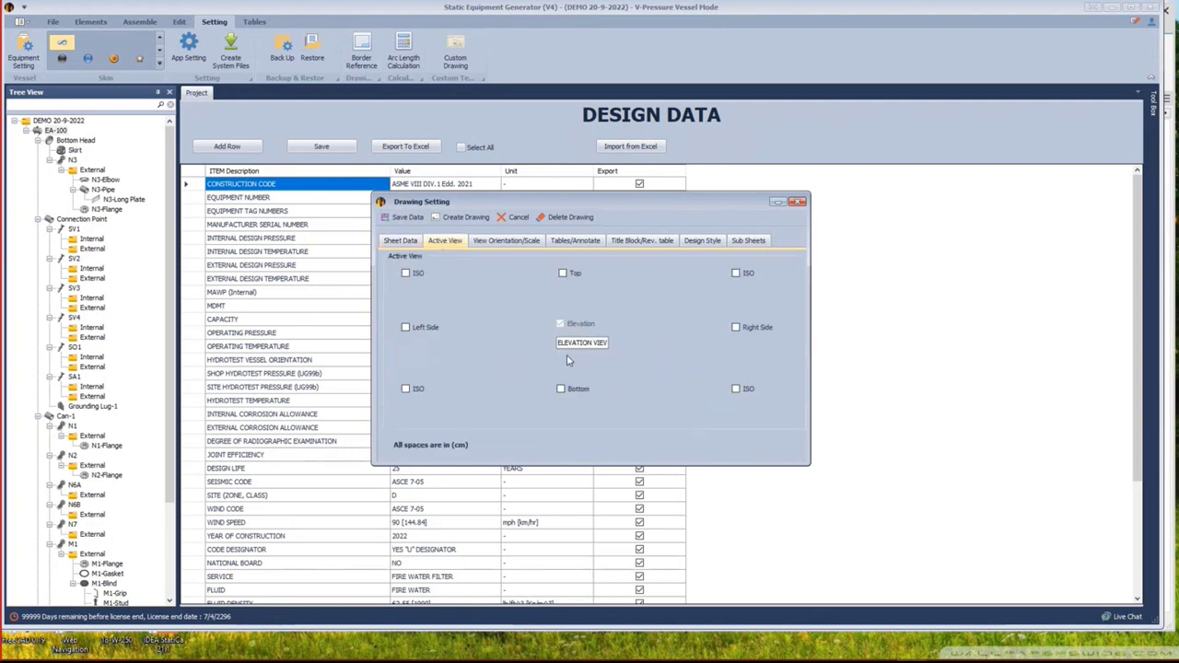
drag(589, 343, 511, 351)
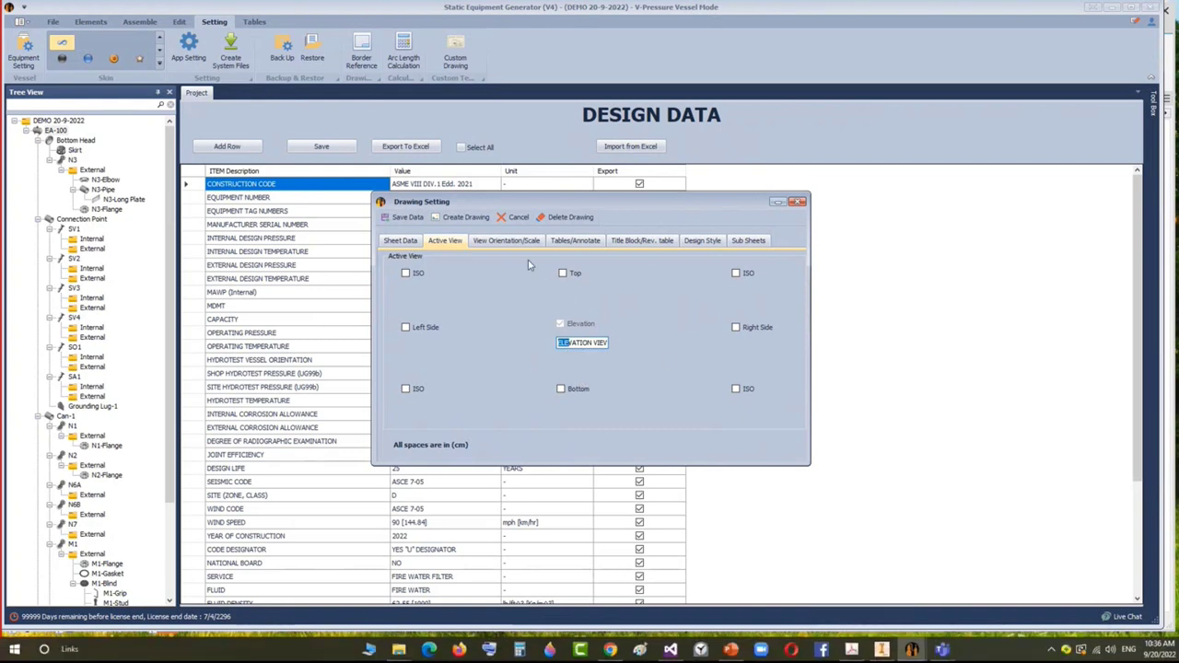
click(507, 242)
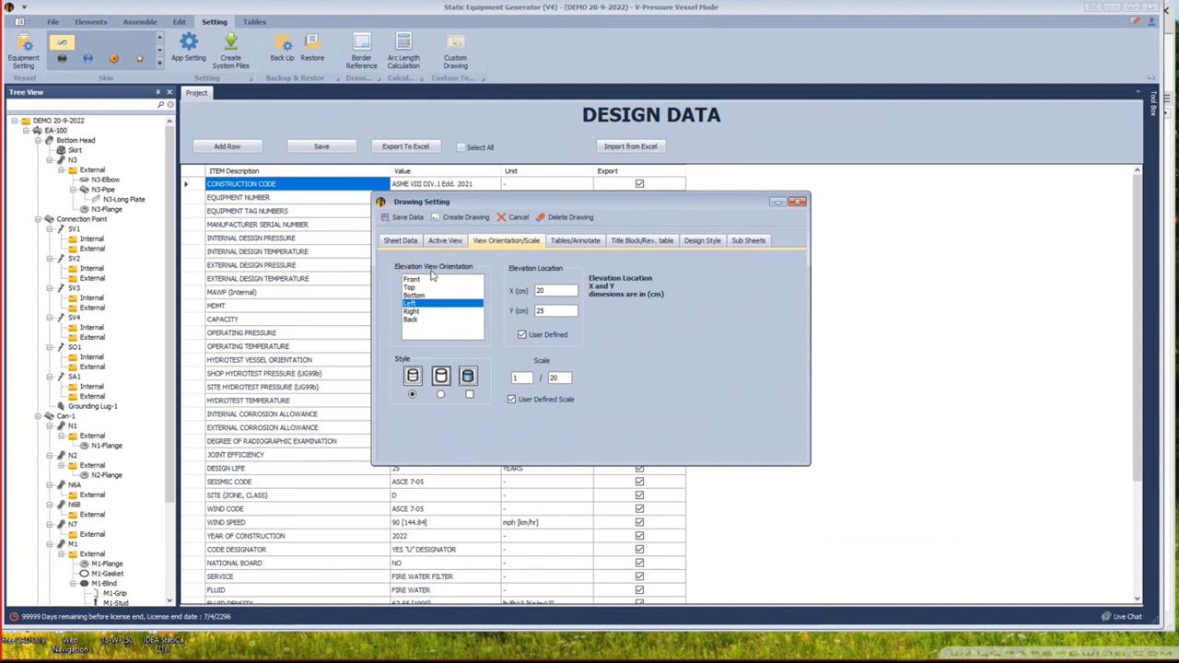
click(446, 241)
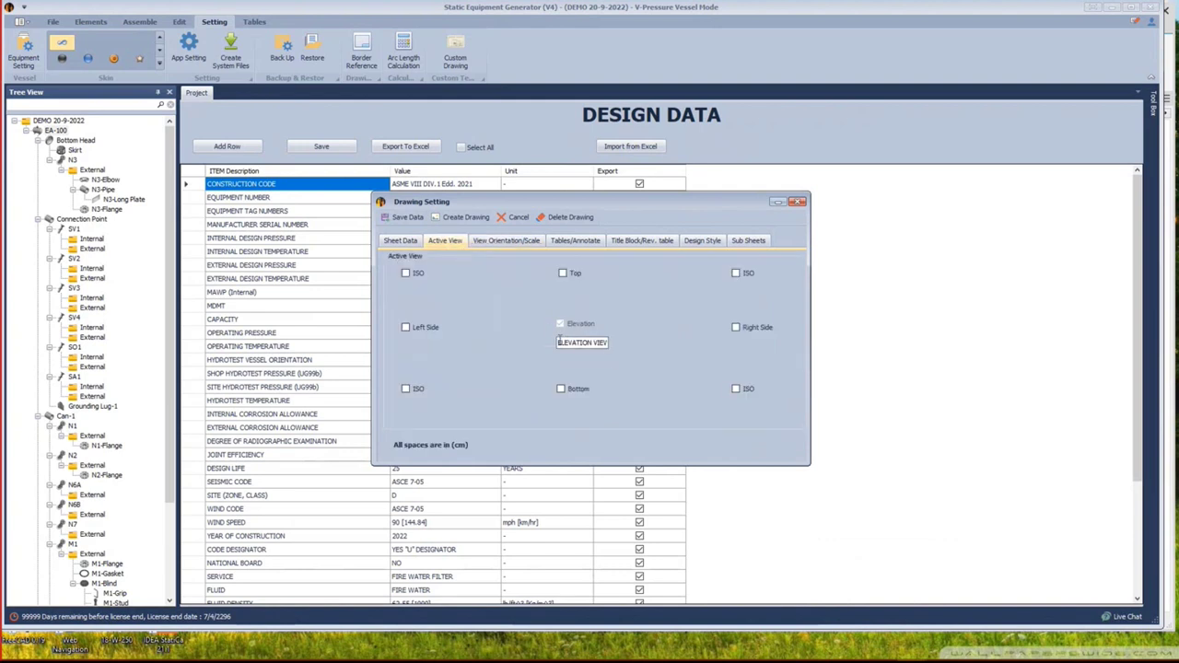
click(480, 243)
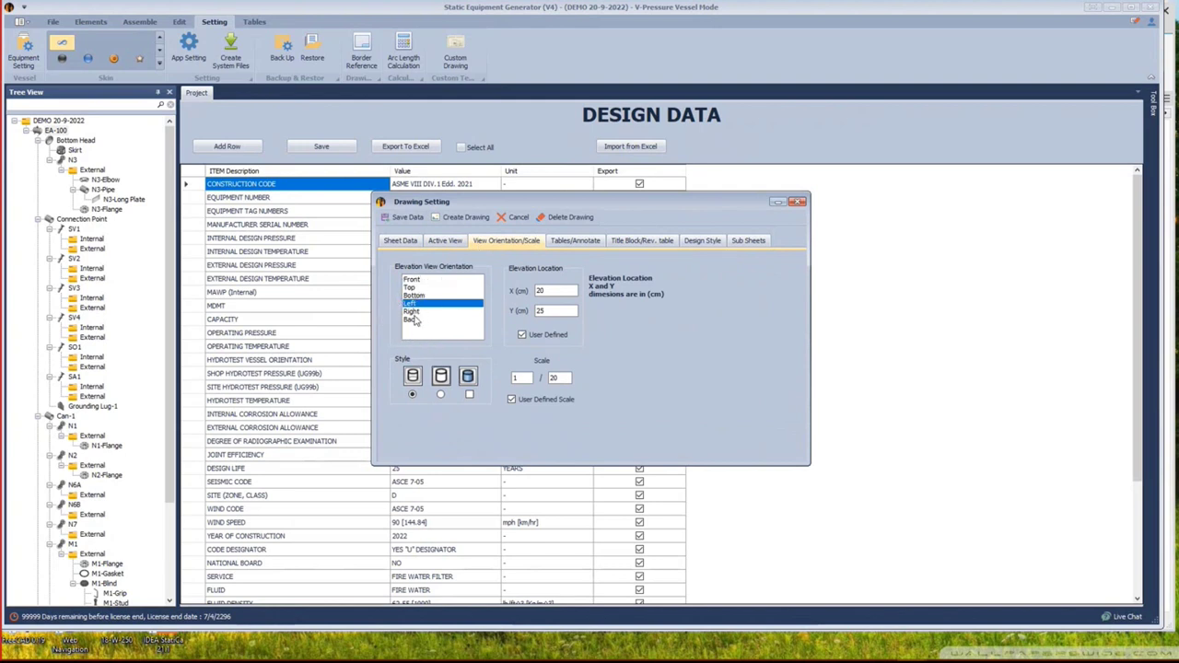
Switch to Inventor, exit the title block sketch and close the ARAMCO drawing to return to the EA-100 assembly.
click(882, 650)
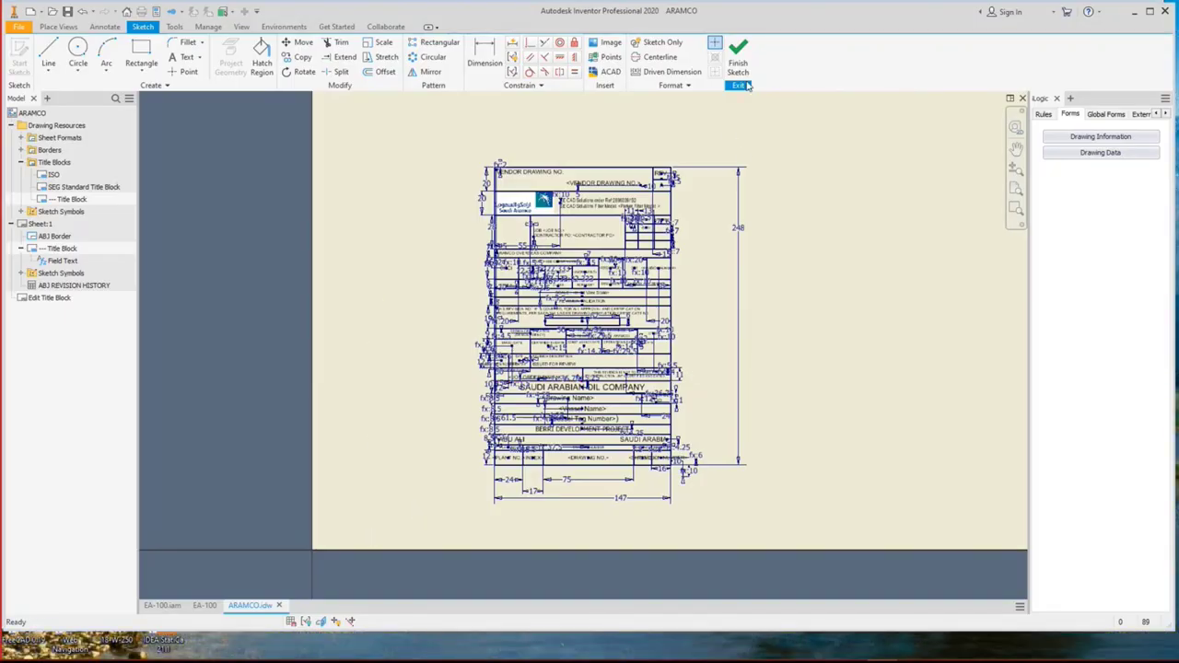
click(747, 85)
click(558, 344)
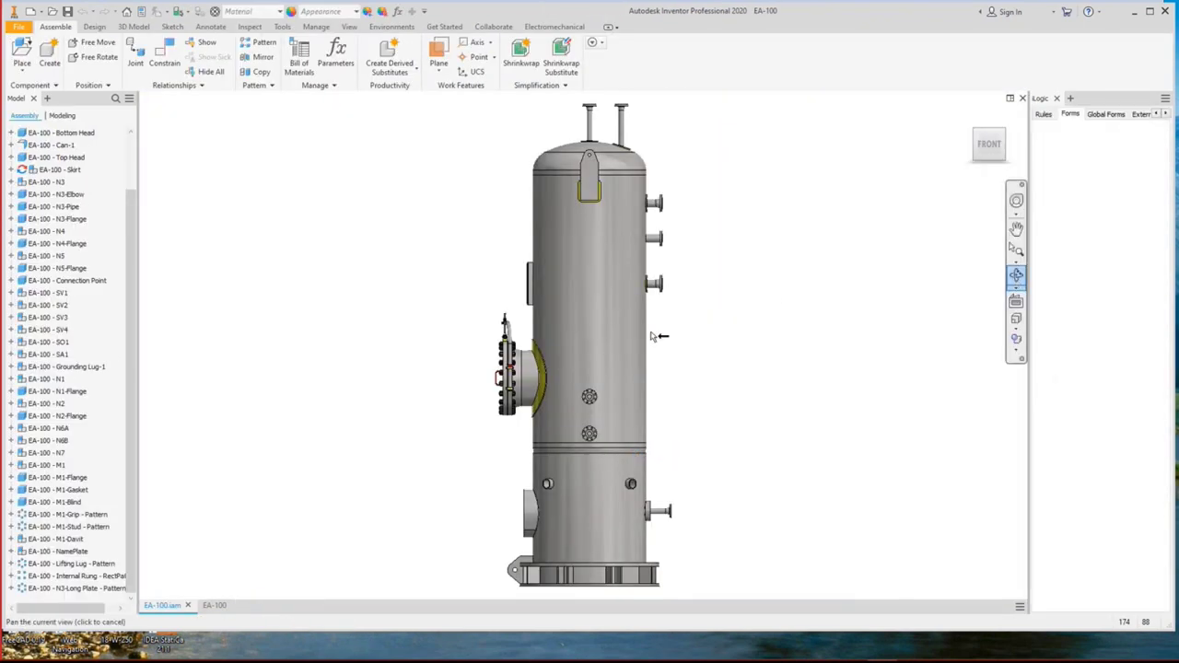
Orbit the EA-100 vessel assembly to a top view and examine the nozzle and manway orientation.
key(F4)
drag(652, 336, 907, 233)
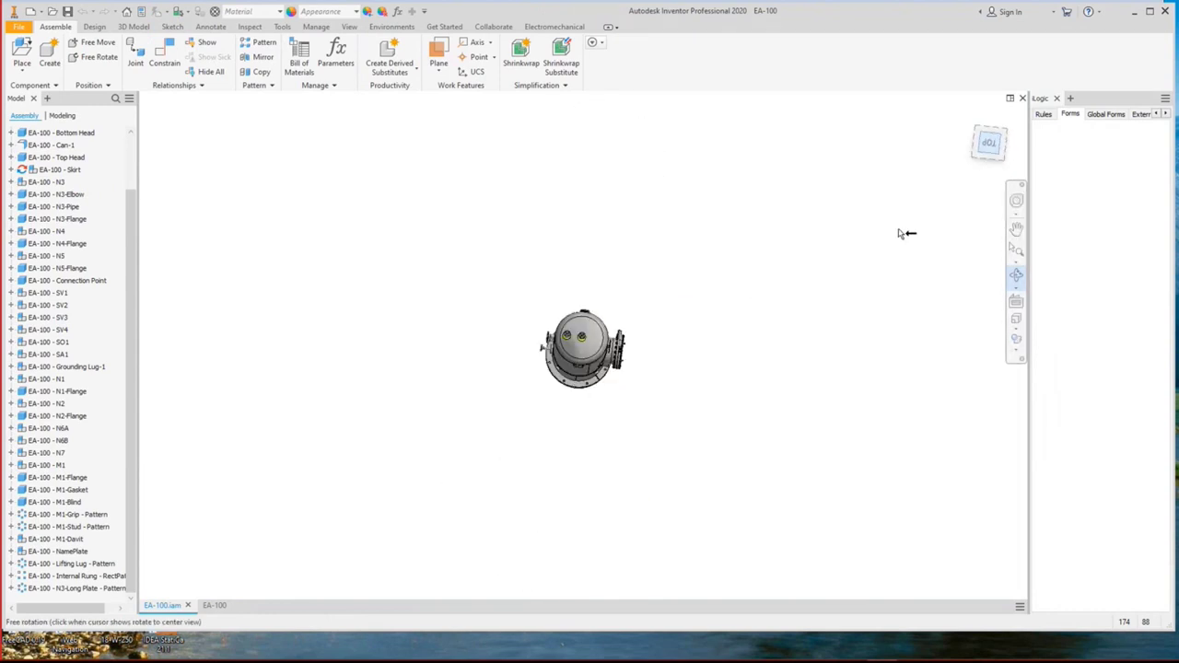
scroll(591, 287, up, 5)
right_click(589, 251)
click(591, 262)
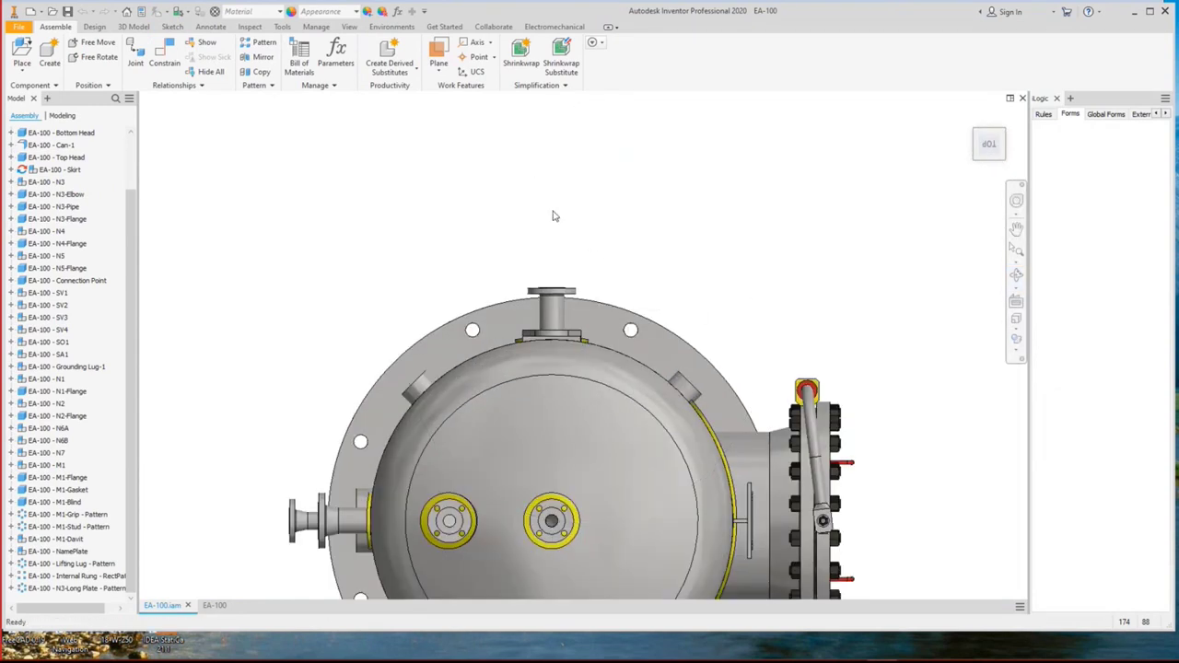
scroll(581, 250, down, 3)
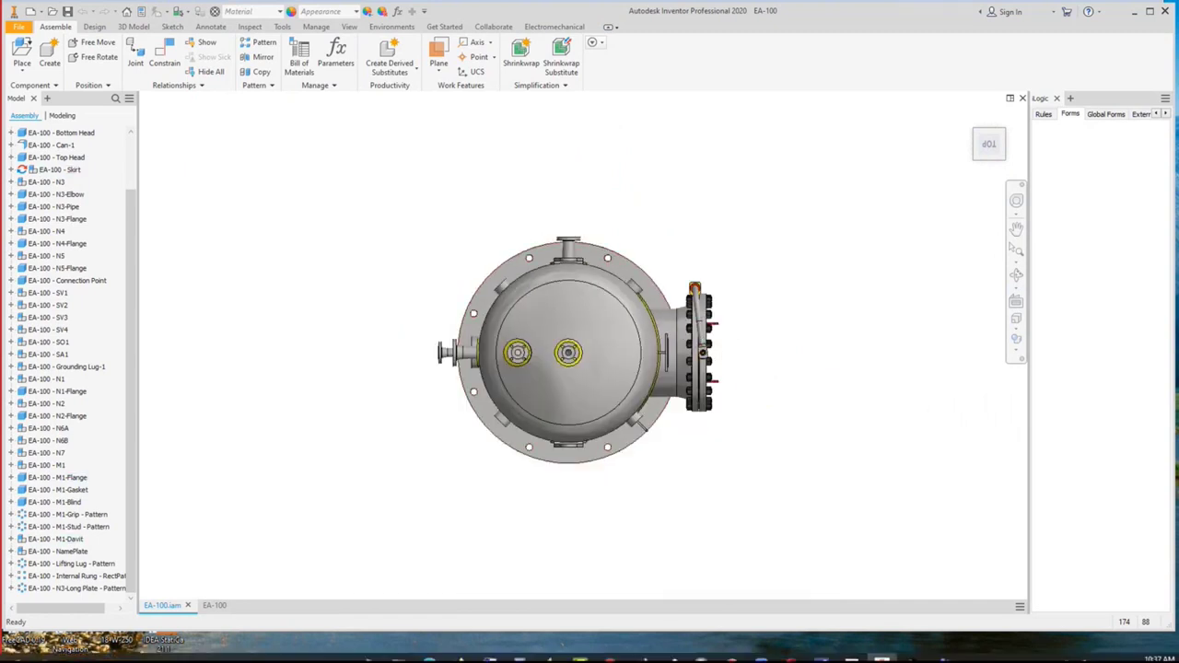
Switch to the Part-1 presentation in PowerPoint and open slide 12 to examine the vessel views.
click(730, 649)
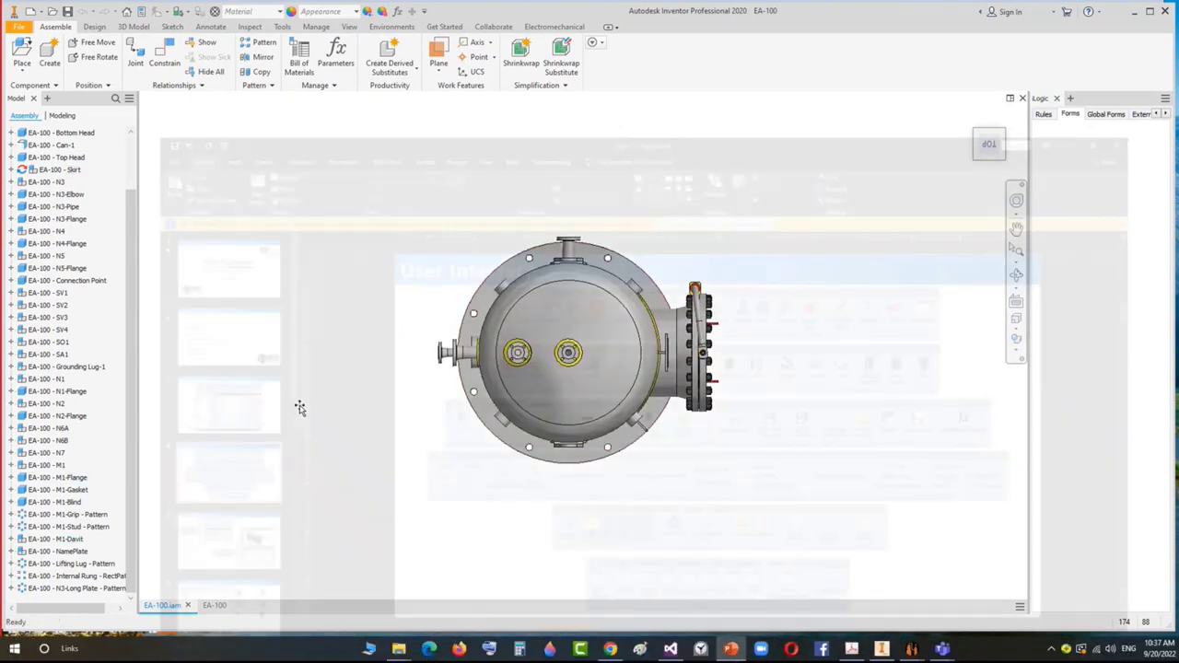
scroll(66, 359, down, 10)
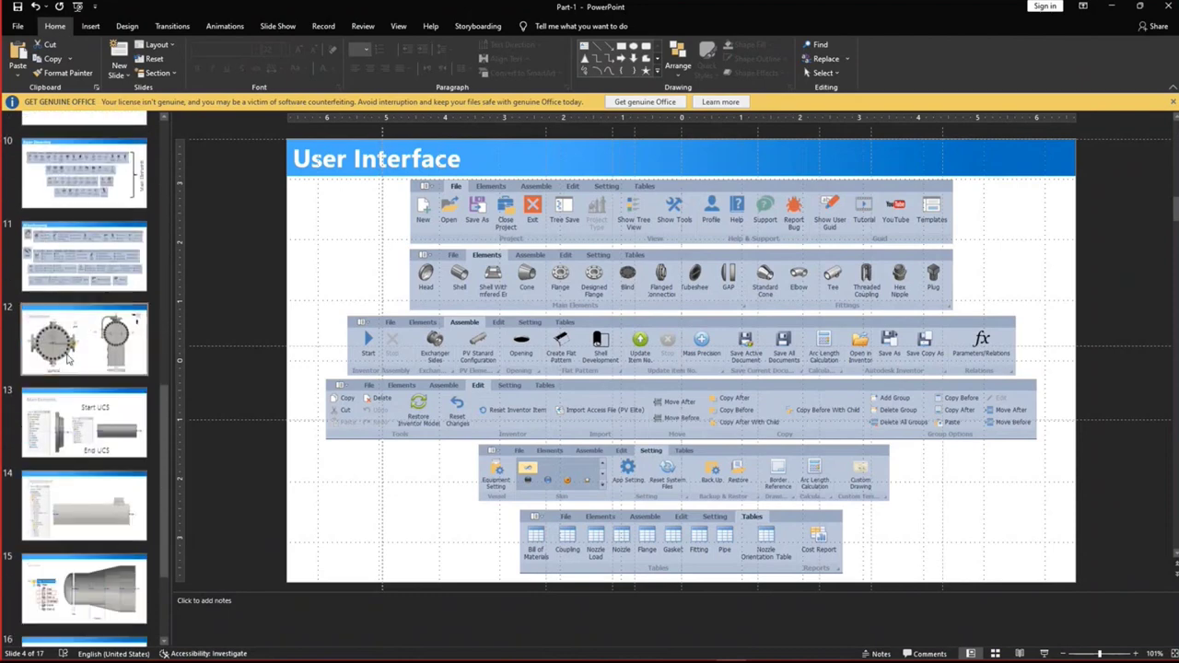
click(66, 358)
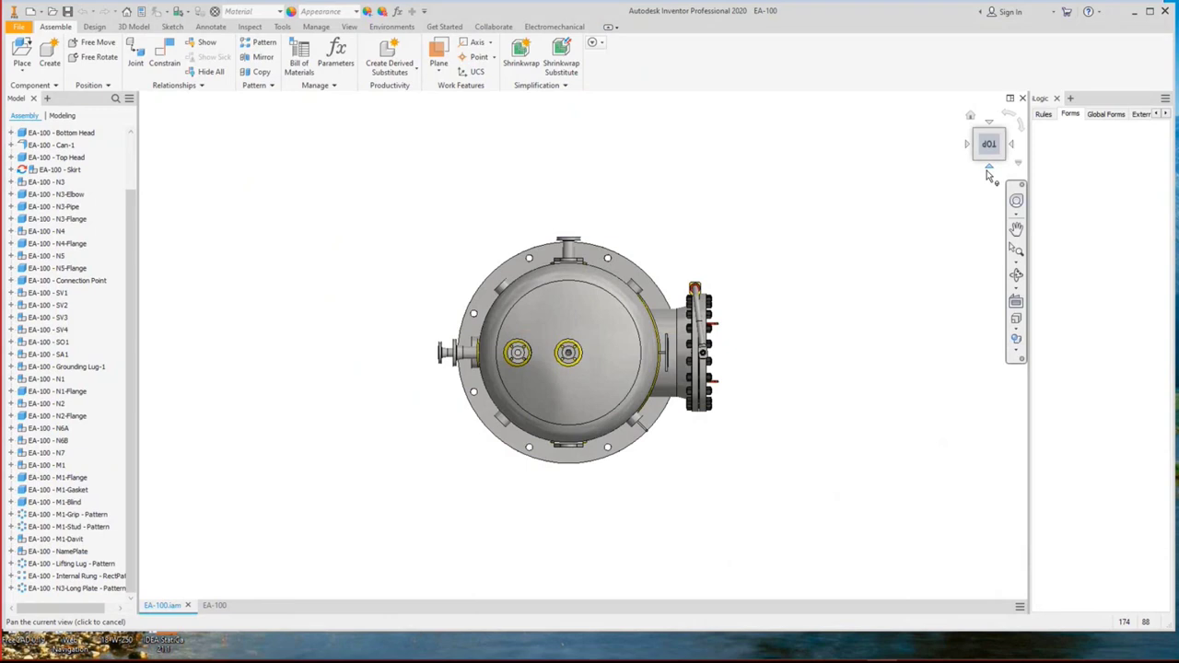
Turn the vessel model to its back view, and set the drawing's elevation view orientation to Back.
click(988, 169)
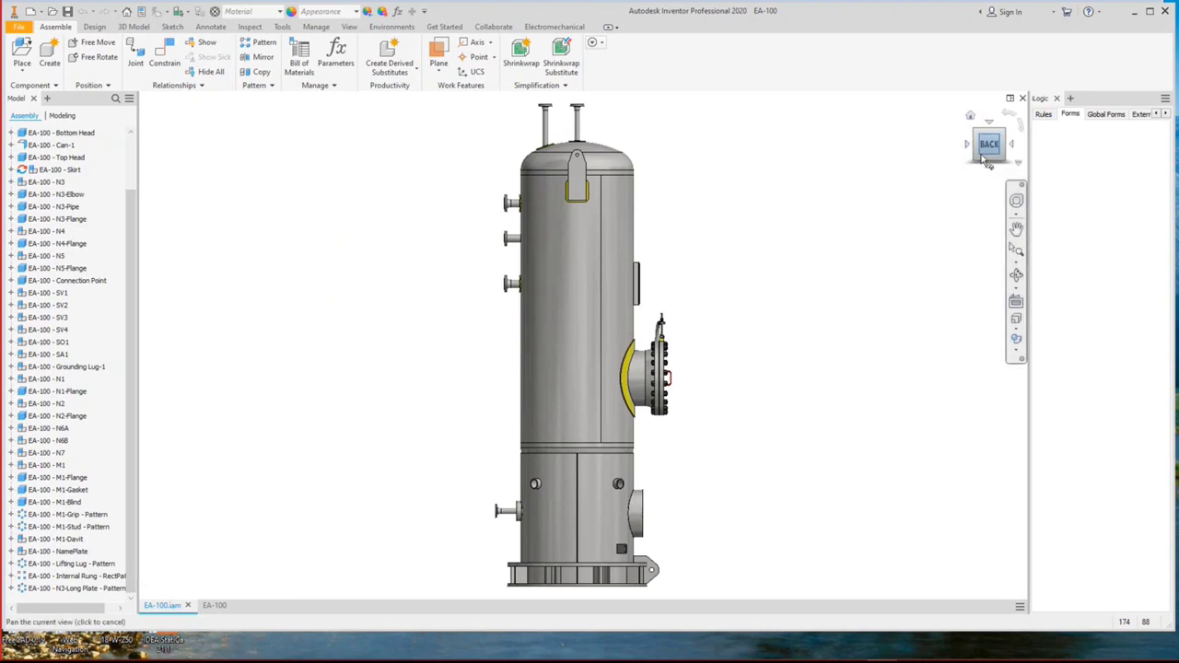
mouse_move(912, 649)
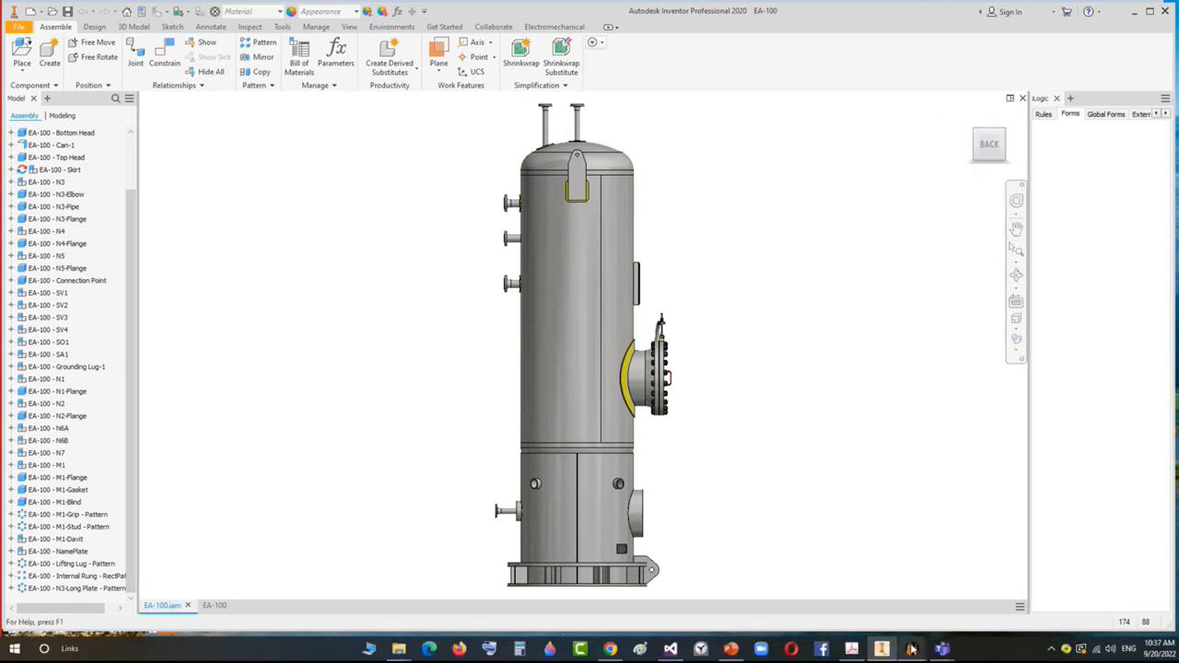
click(967, 604)
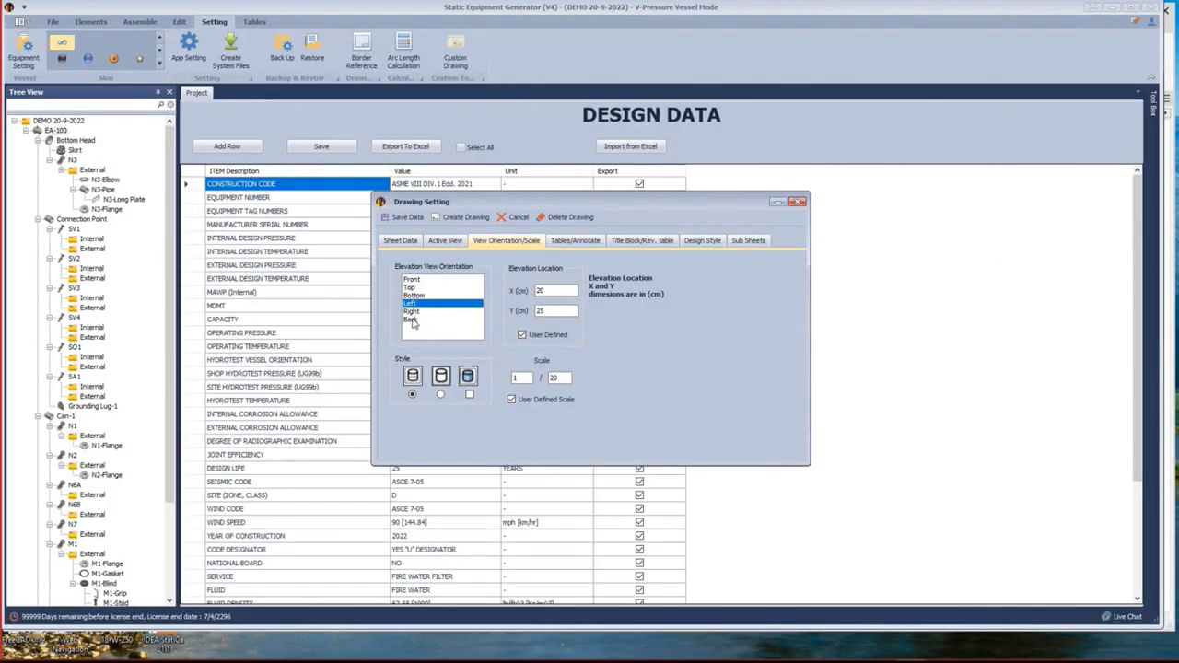
click(411, 320)
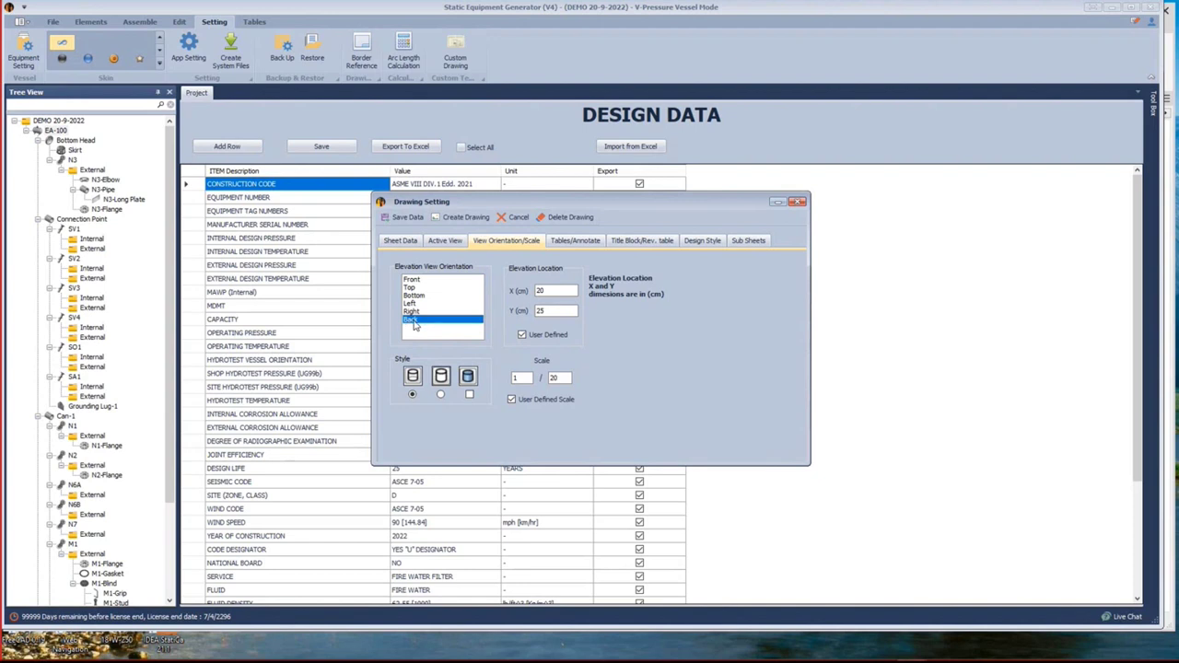
click(462, 243)
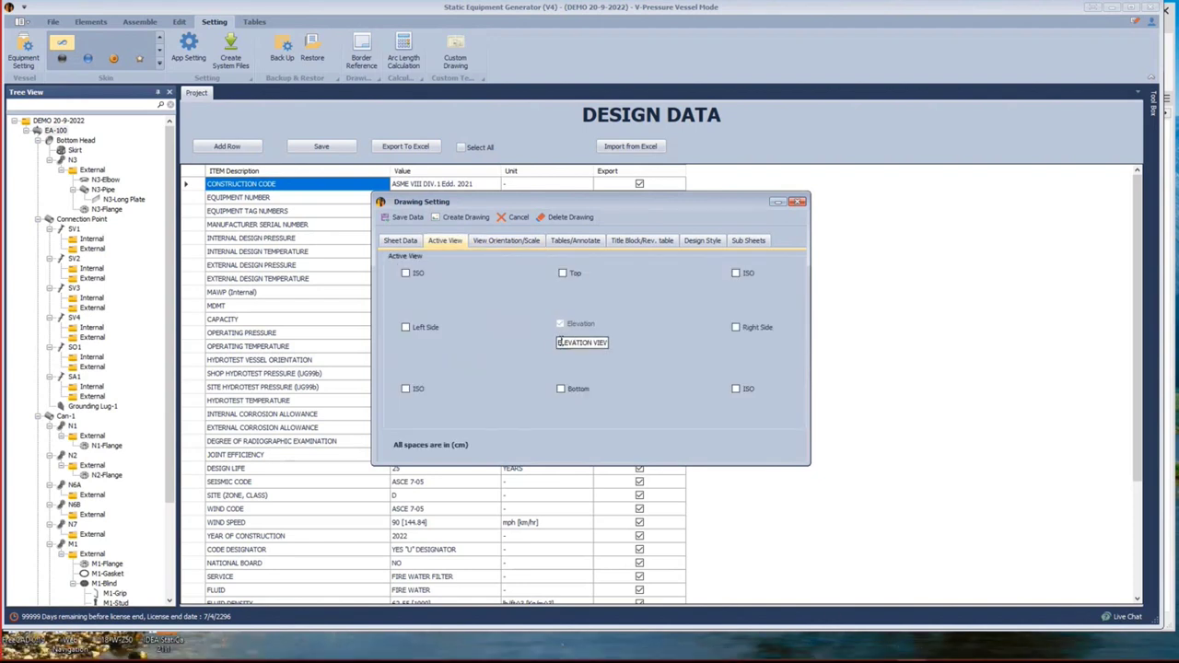
click(502, 245)
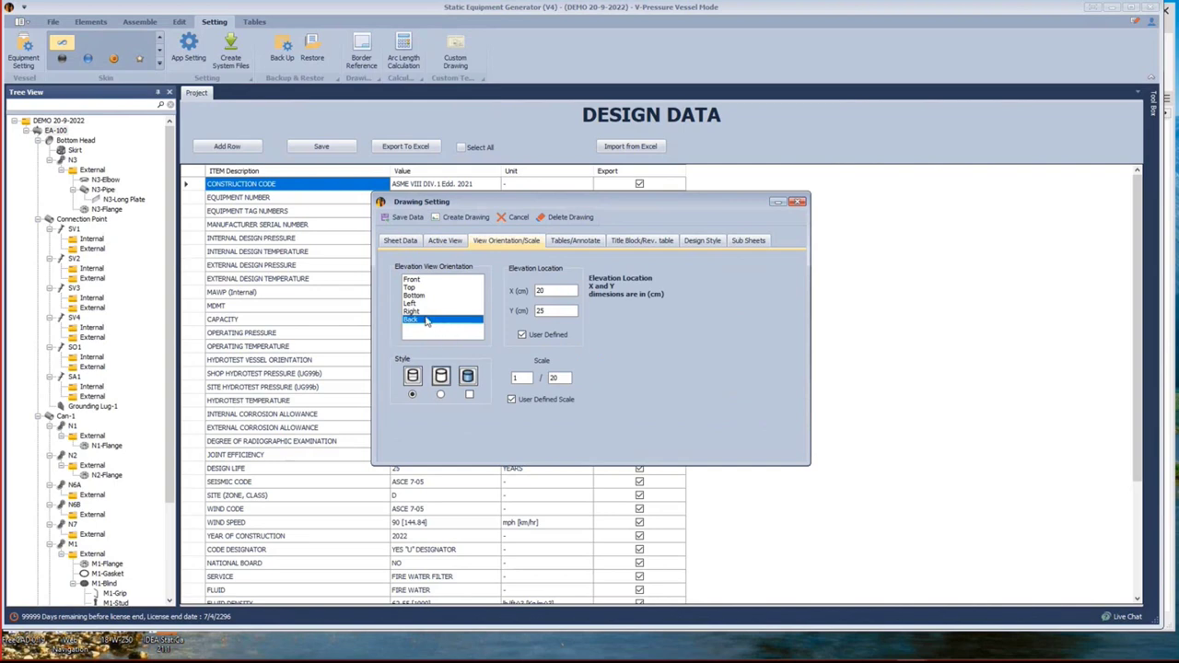
Switch to Inventor to examine the vessel's back view, and return to the drawing settings in Static Equipment Generator.
click(881, 650)
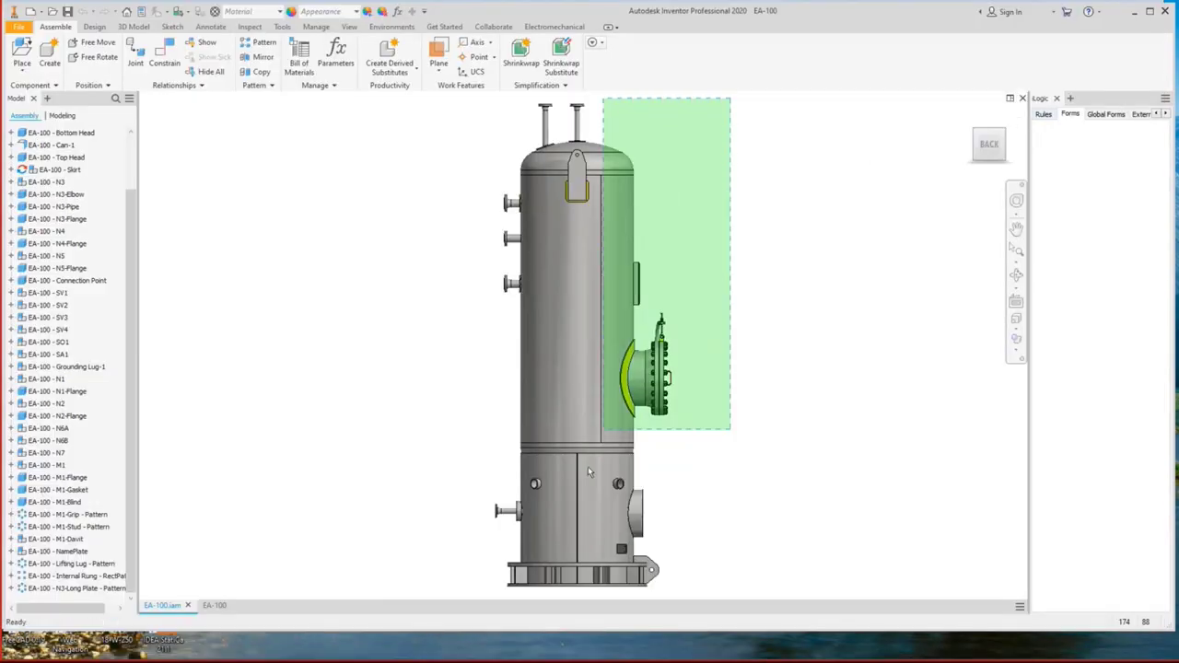
drag(587, 468, 444, 603)
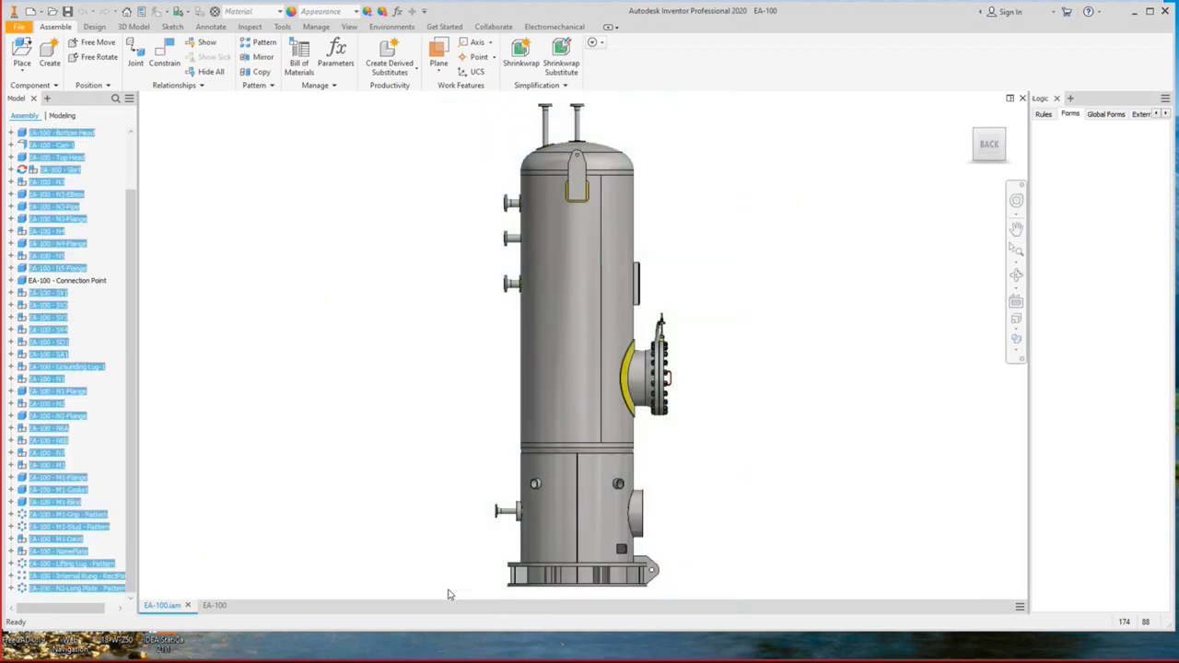
click(723, 480)
click(986, 594)
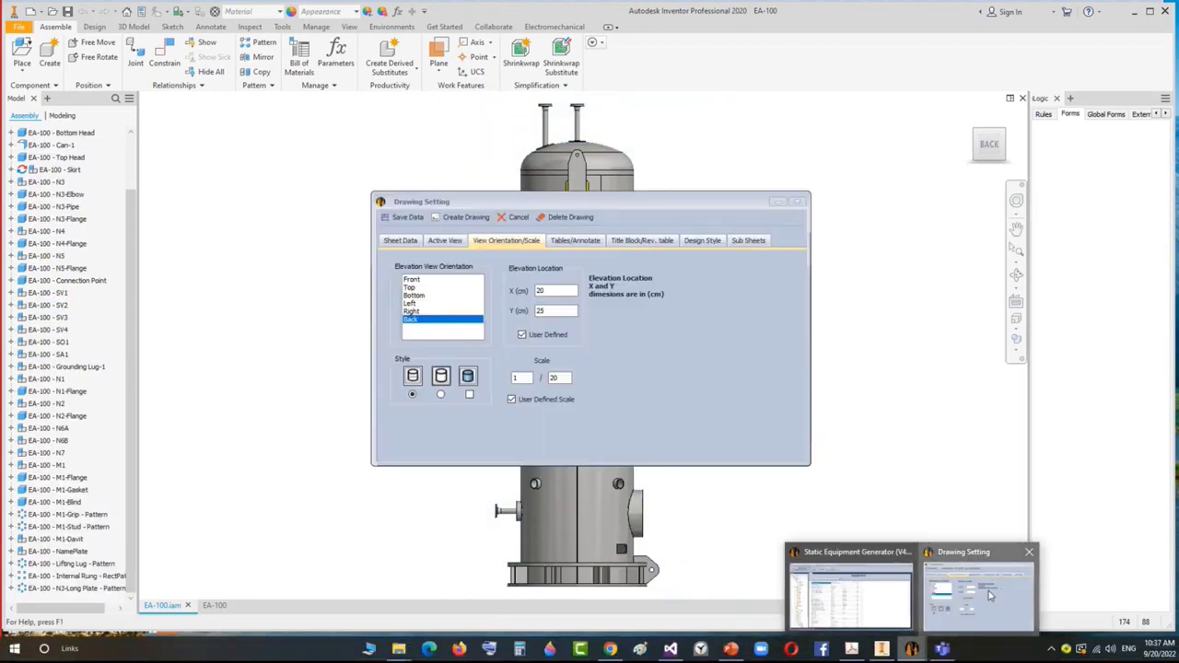
click(991, 594)
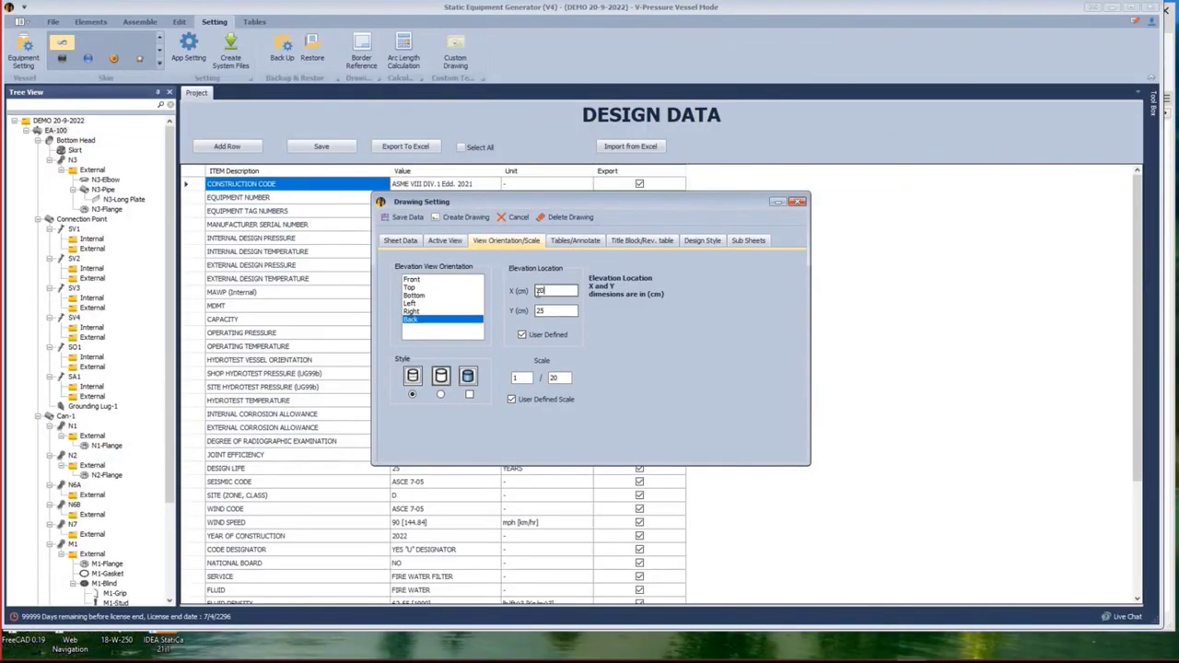
Set the elevation view's Y location to 28 cm and its user-defined scale to 1/15.
double_click(539, 291)
double_click(542, 311)
text(28)
double_click(554, 378)
text(15)
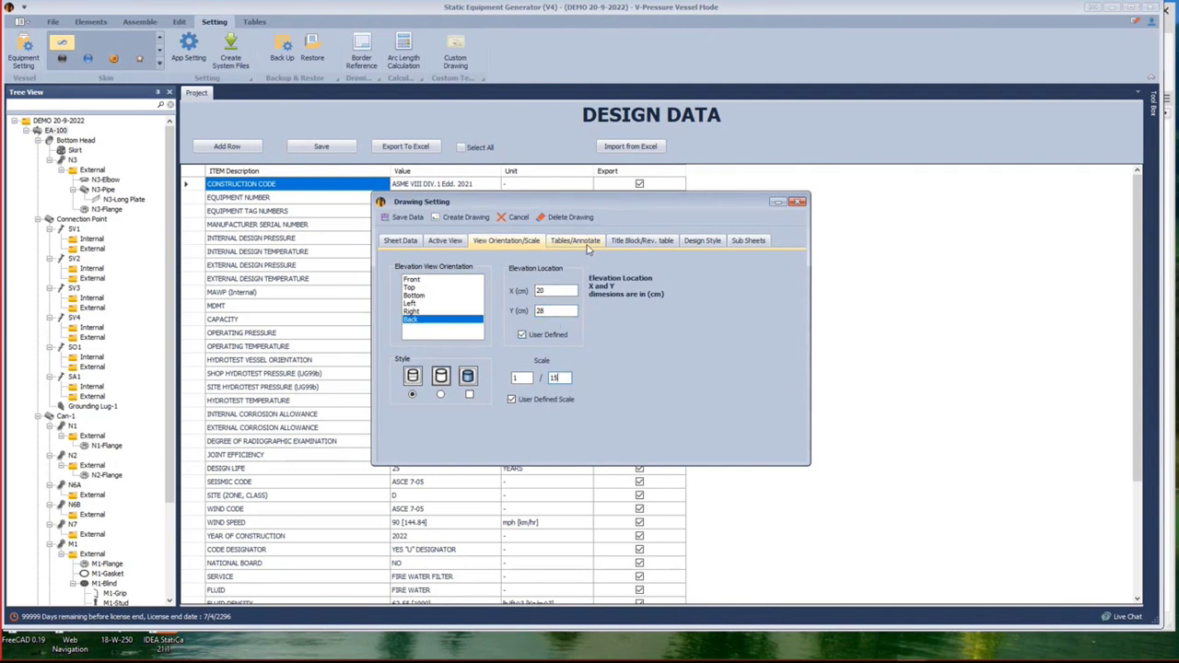
Include the Bill Of Material, Design Data and Maximum Allowable Nozzle Loads tables in the drawing.
click(586, 244)
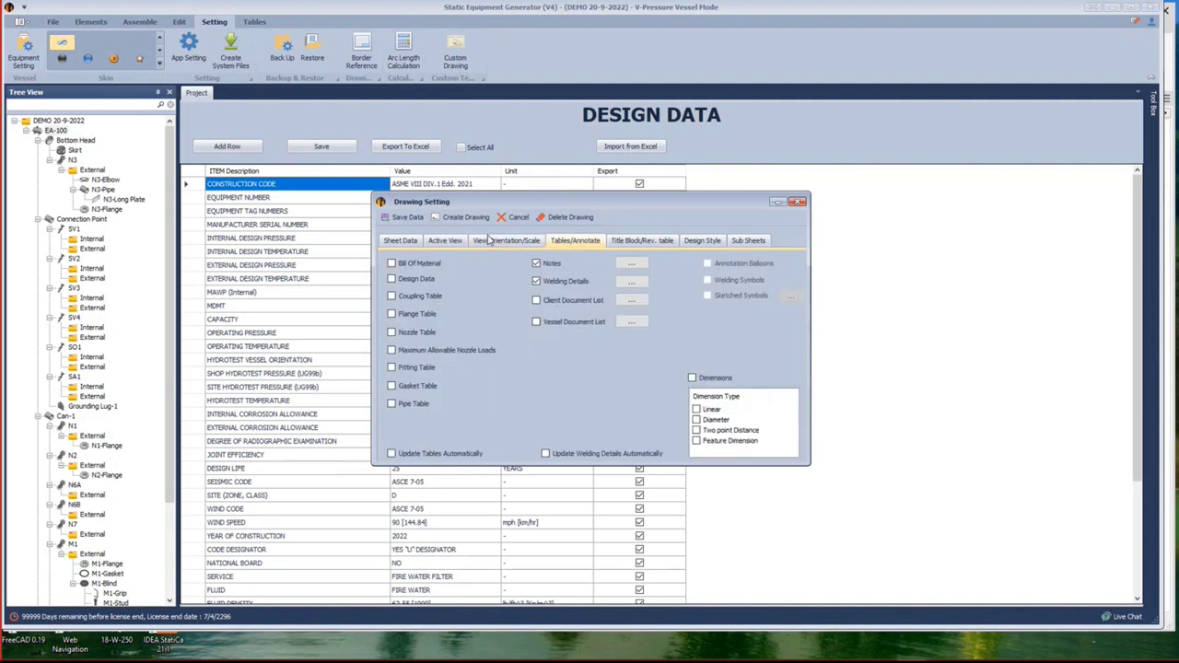
click(412, 267)
click(411, 281)
click(402, 354)
Import the drawing notes from the General Notes workbook in the temp folder, deleting the old notes.
click(631, 264)
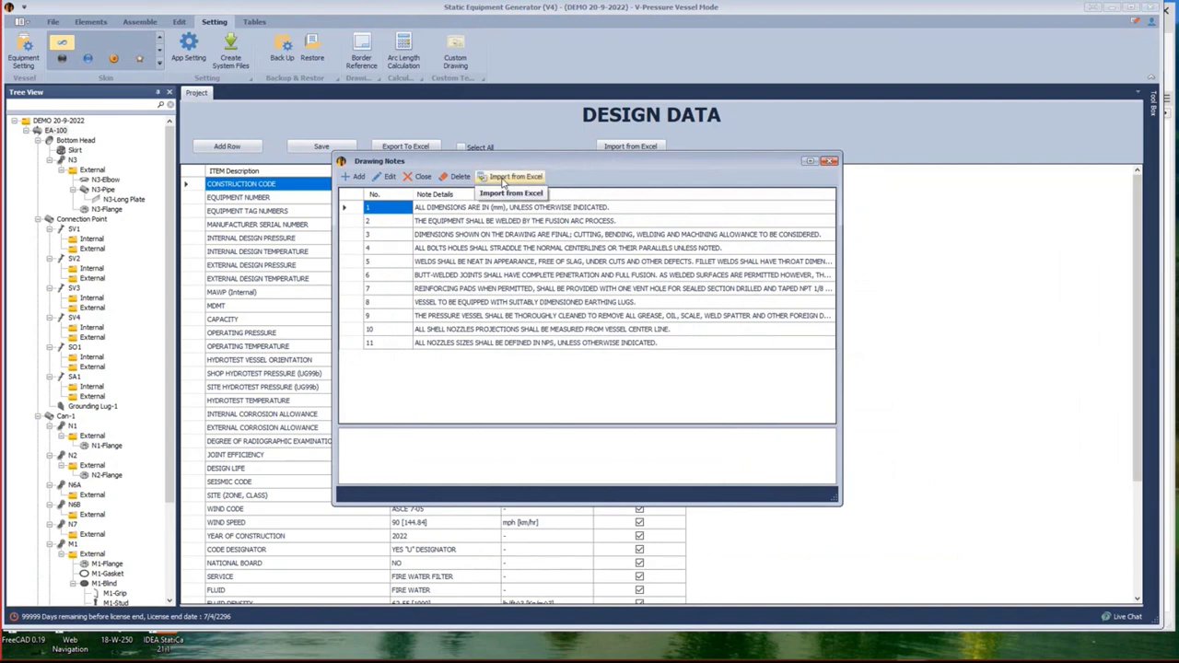
click(503, 181)
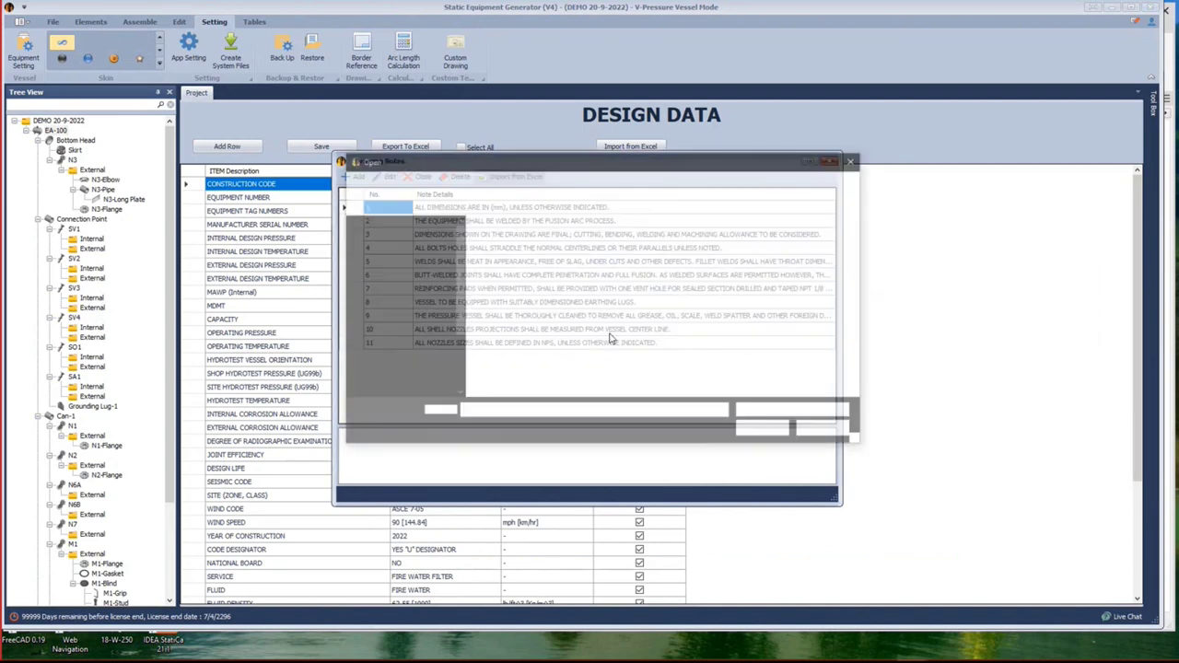
click(516, 291)
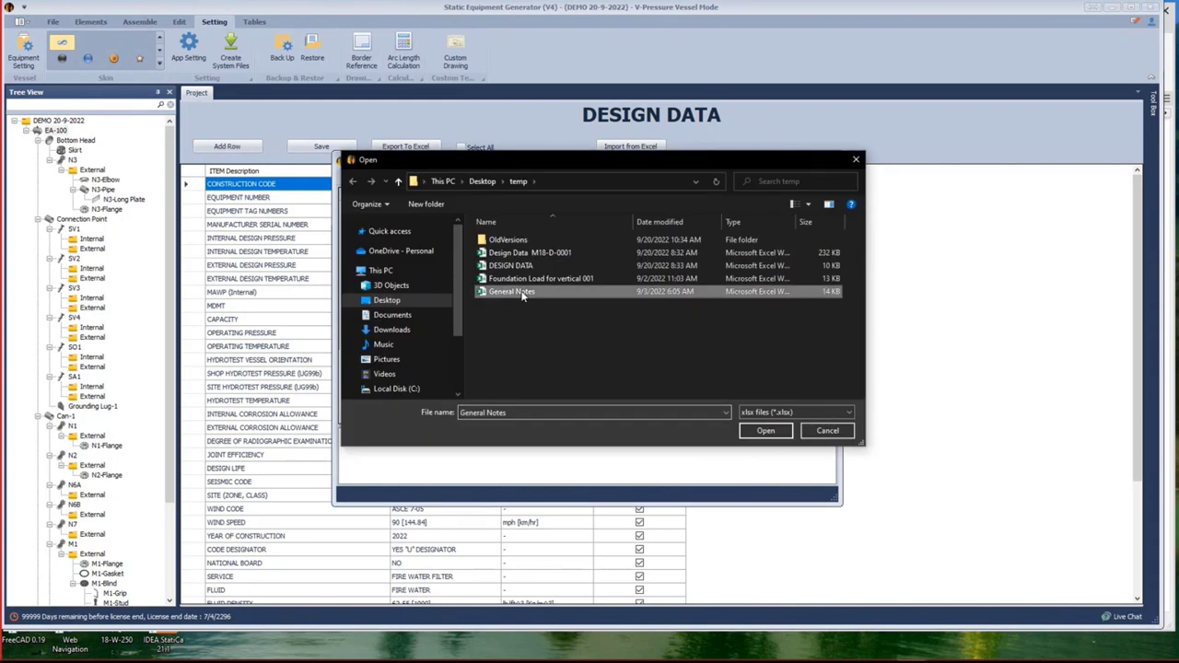
click(751, 437)
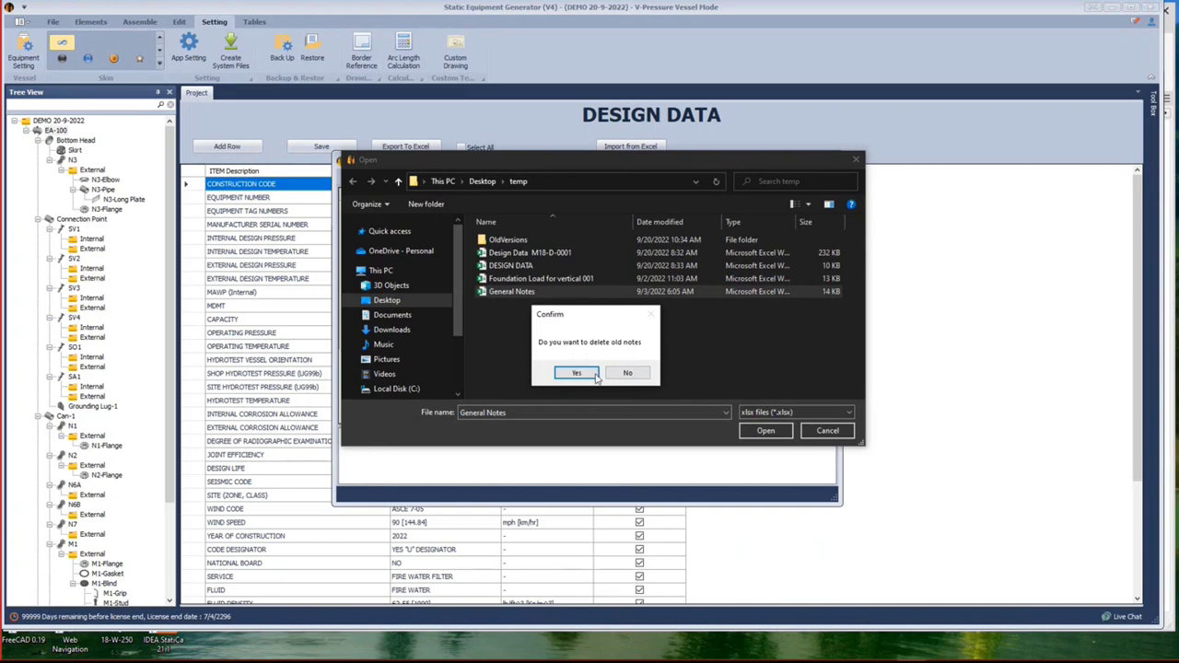
click(577, 373)
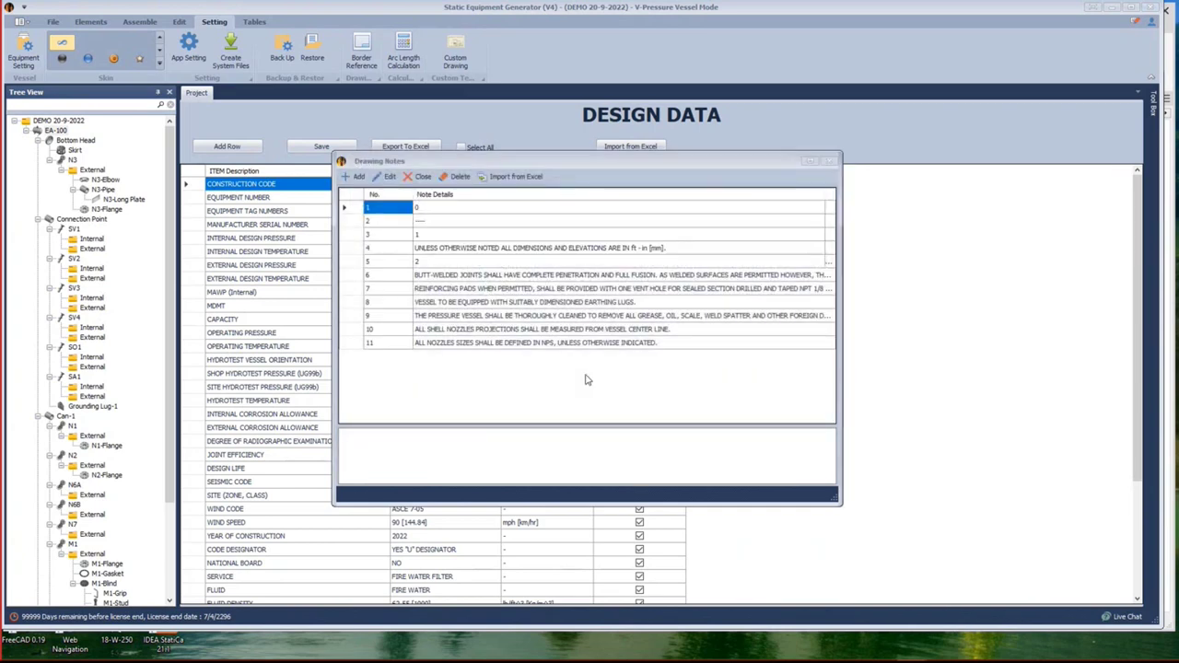
mouse_move(832, 219)
mouse_down()
mouse_move(834, 410)
mouse_move(841, 199)
mouse_up()
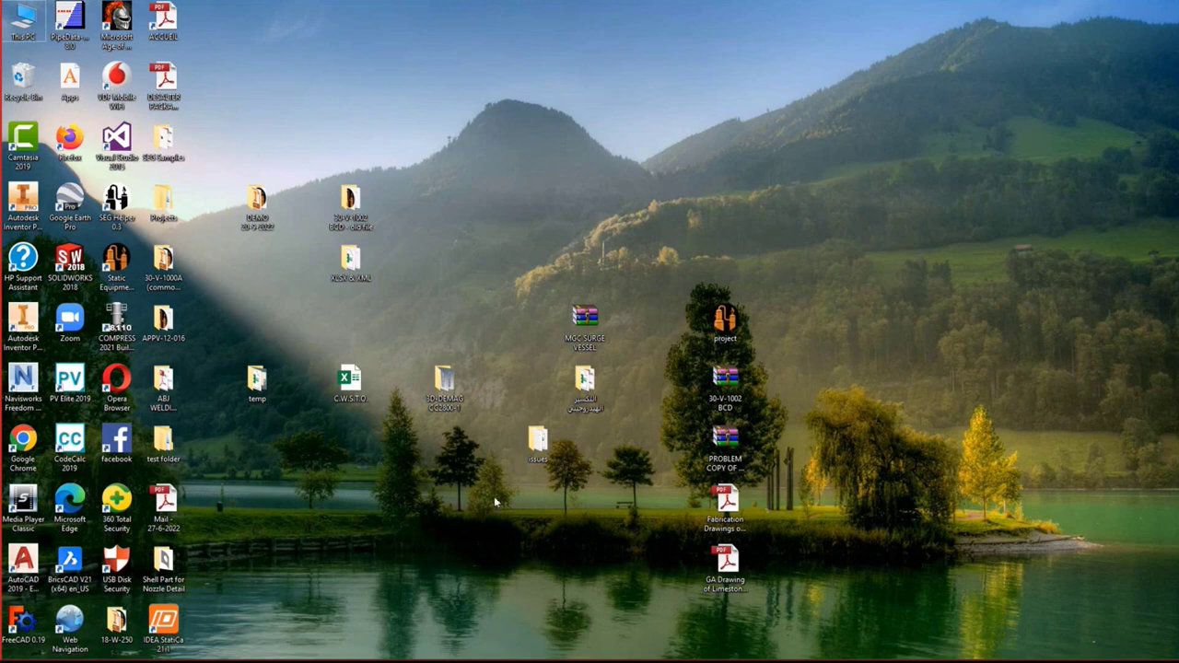
Open the General Notes workbook from the desktop temp folder in Excel and delete its note-number column A.
click(256, 392)
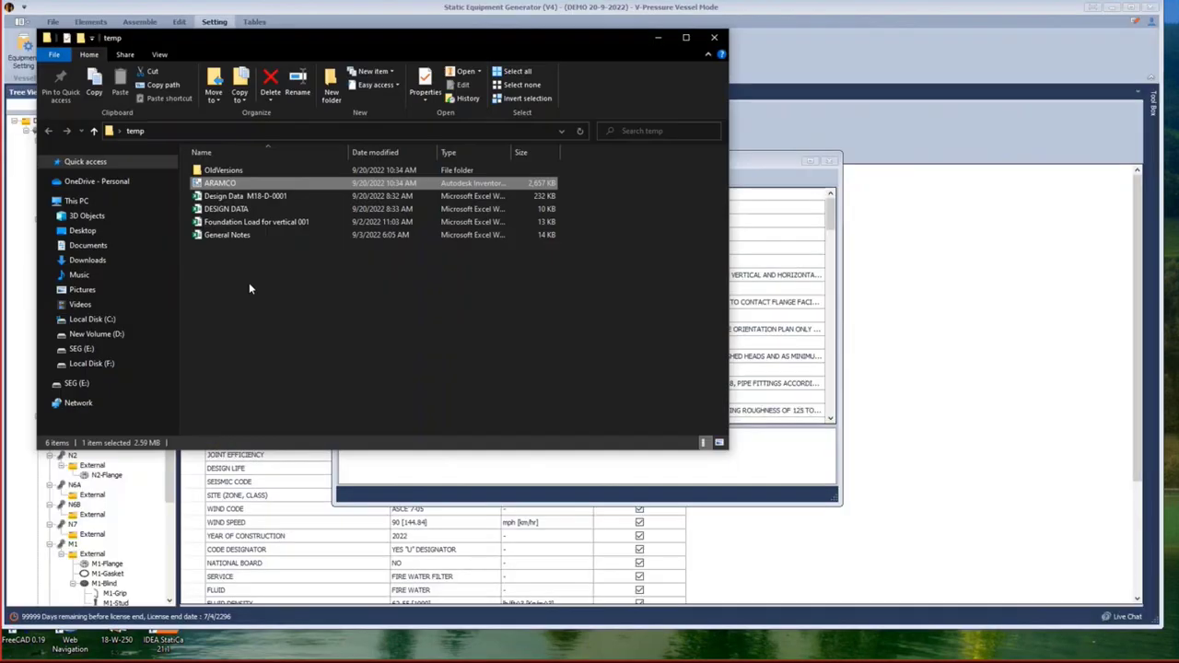
double_click(226, 235)
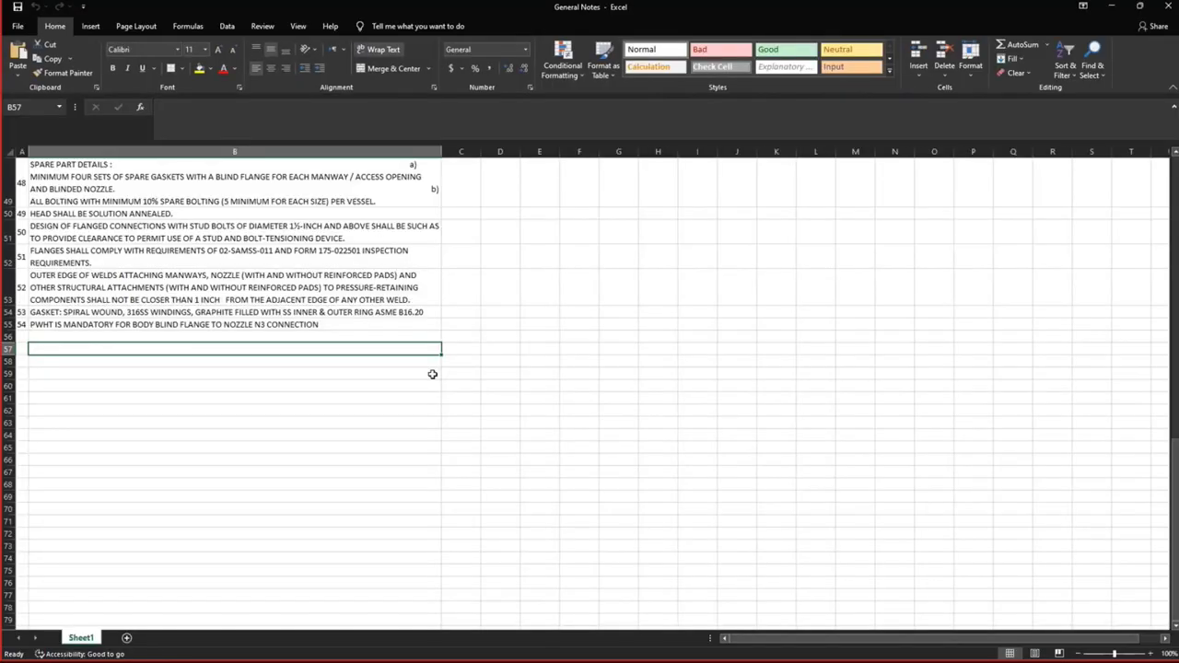
scroll(432, 374, up, 15)
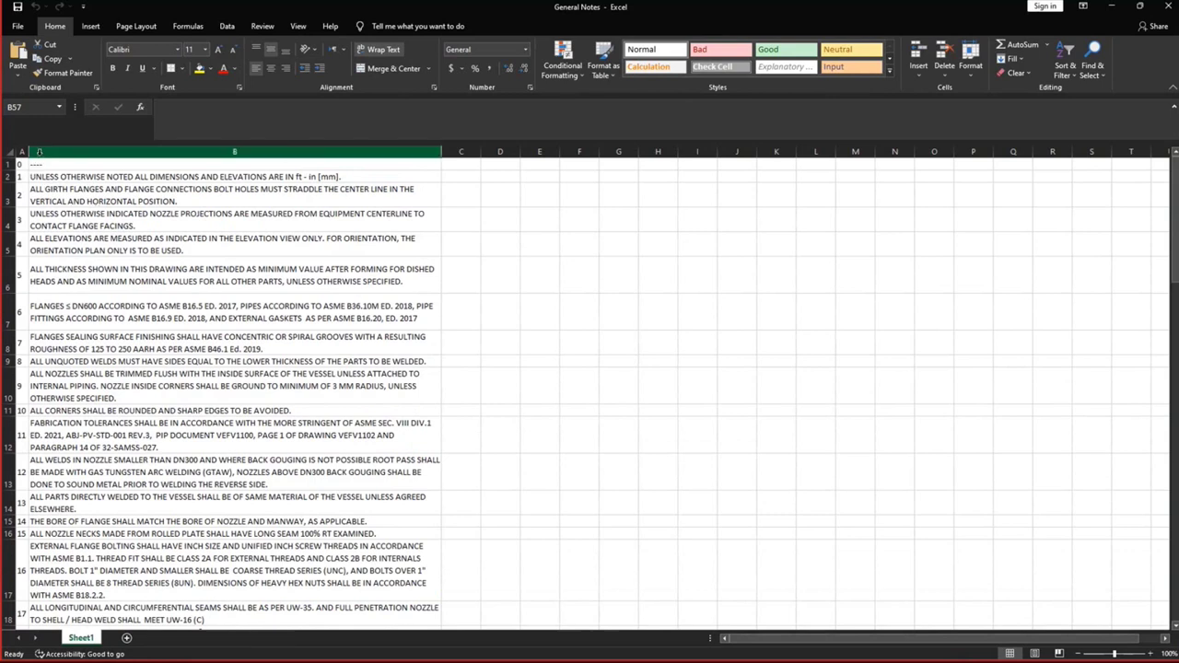
click(20, 150)
right_click(20, 152)
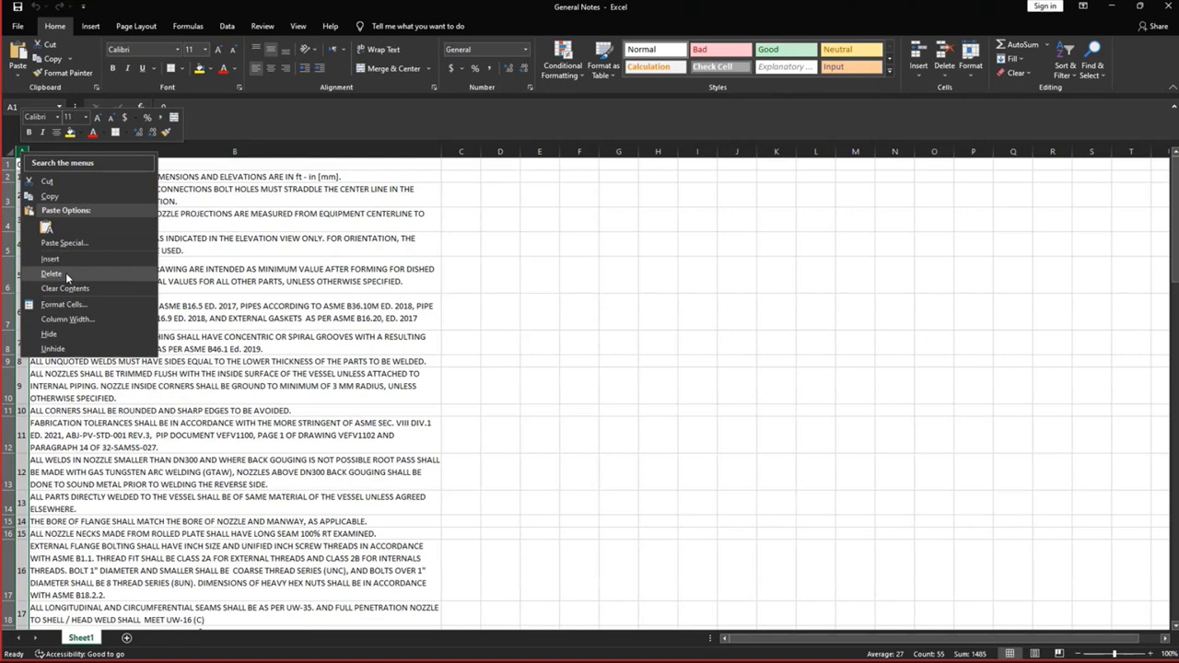
click(55, 274)
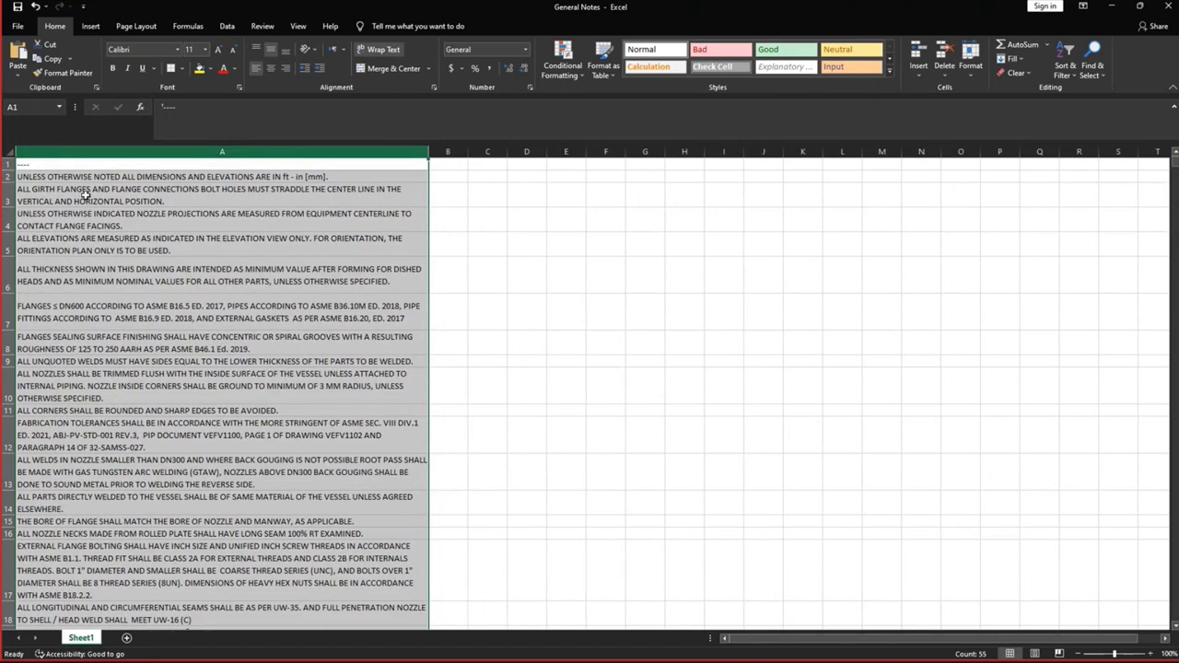
Look through the notes down to the last row, and close the General Notes workbook with its changes saved.
scroll(83, 179, down, 8)
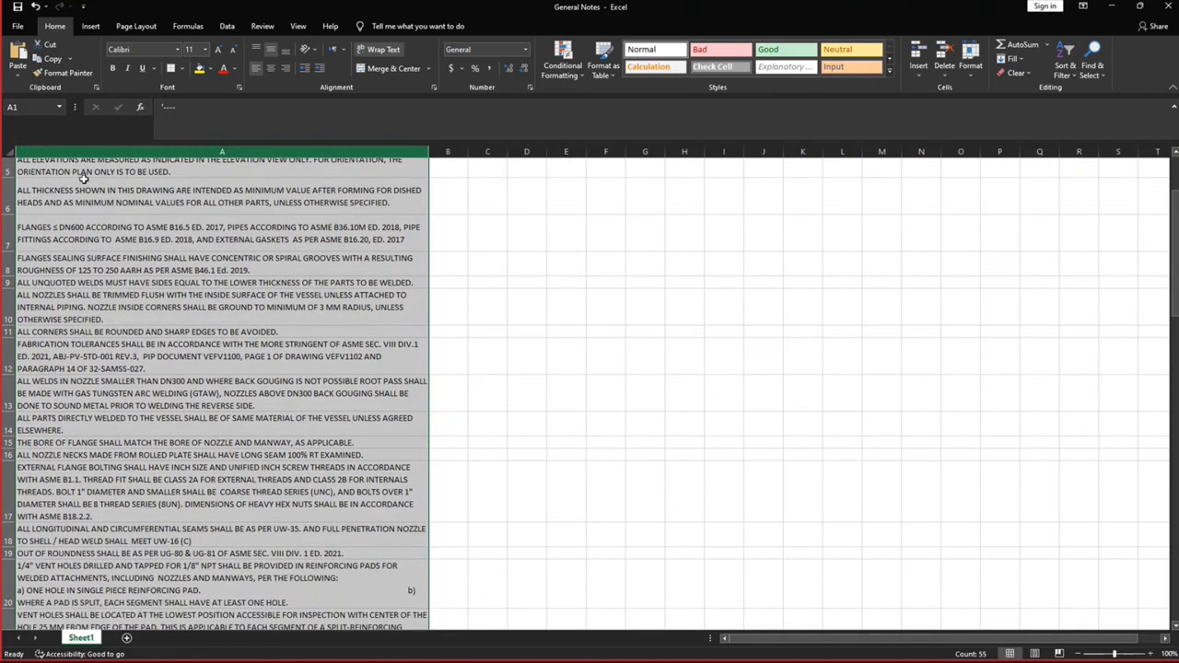
scroll(83, 178, down, 8)
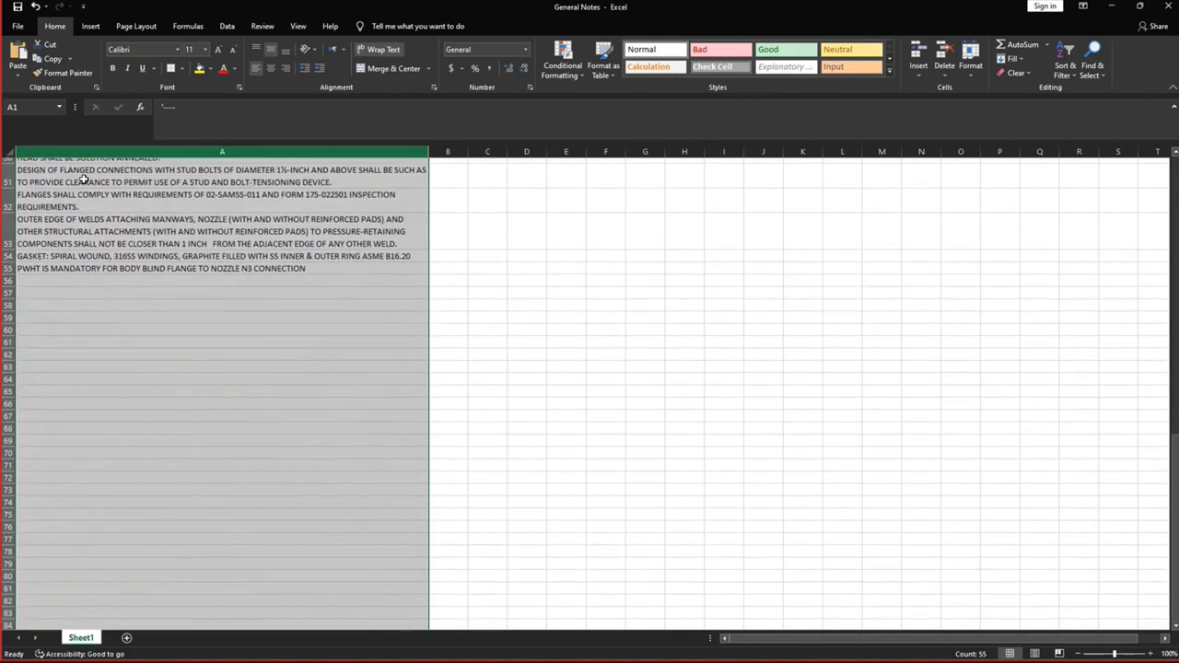
scroll(88, 179, up, 15)
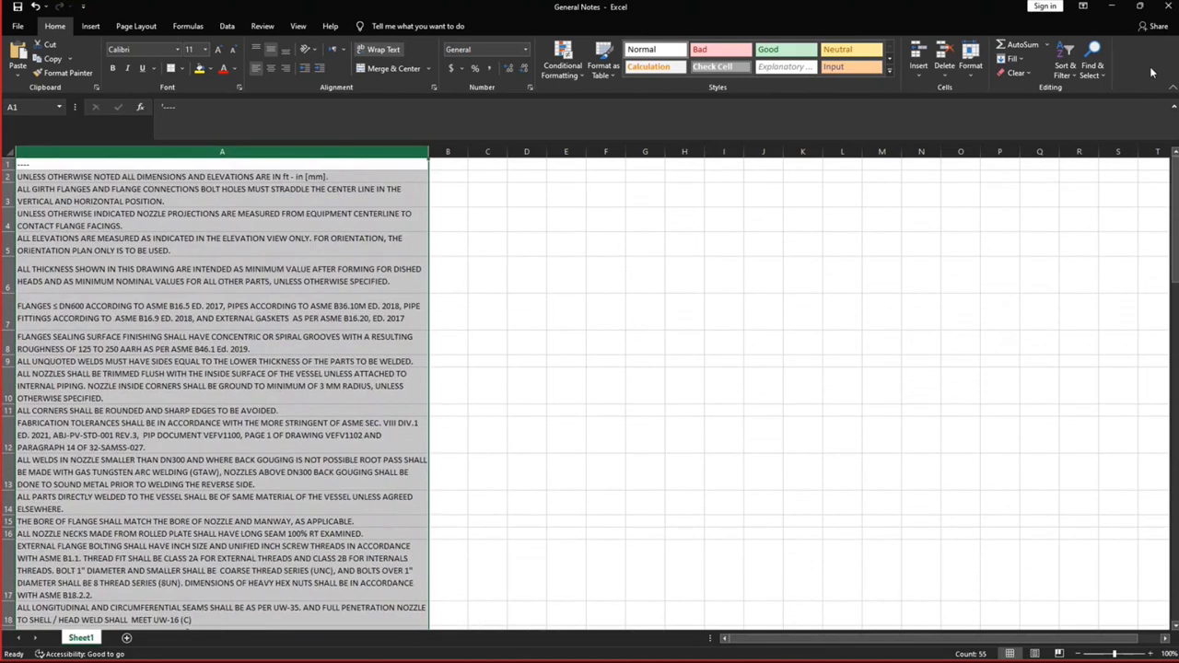
click(1163, 6)
click(539, 348)
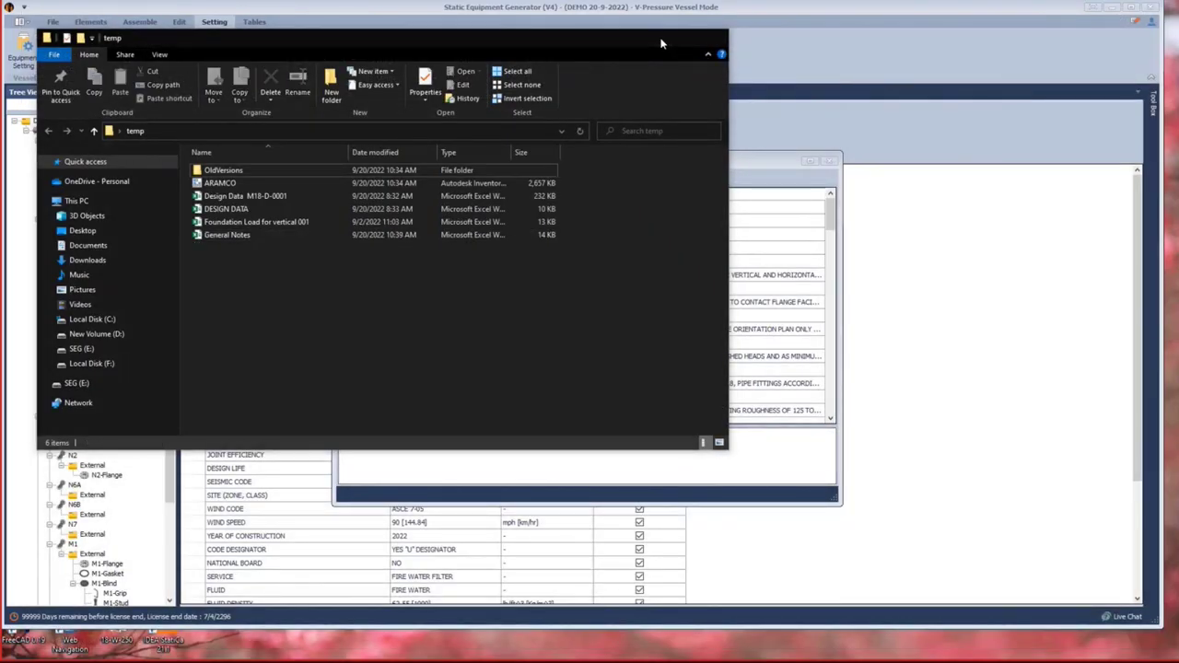
Close the temp folder and select the General Notes workbook for a new Excel import of the drawing notes.
click(714, 37)
click(512, 177)
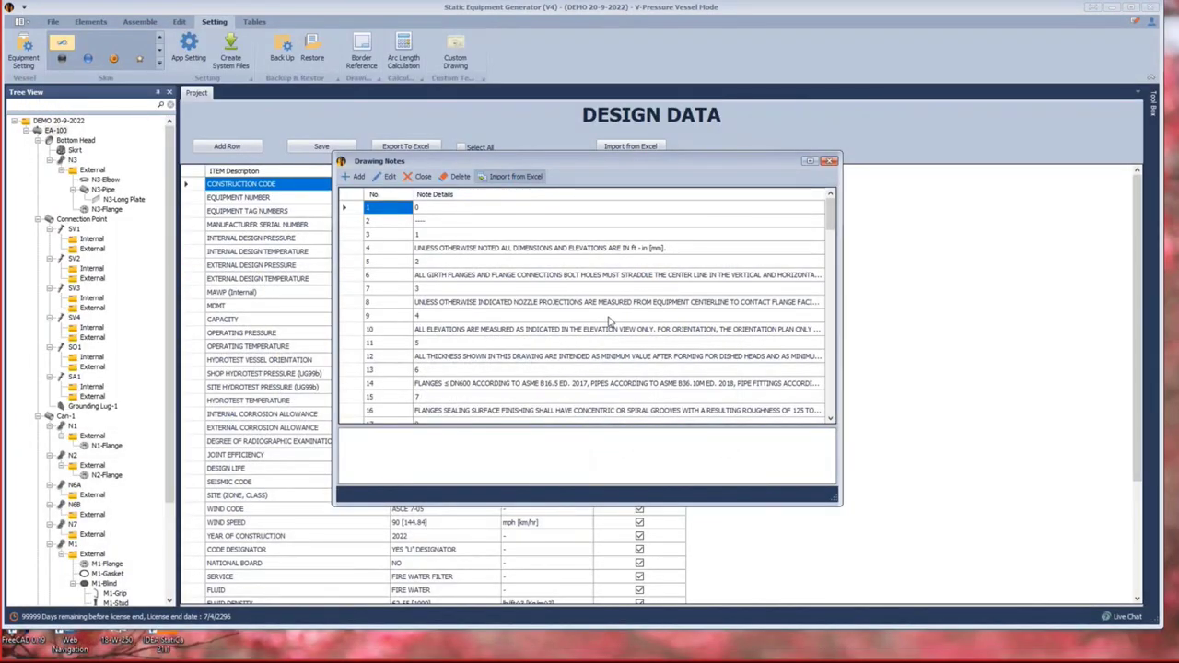
click(522, 293)
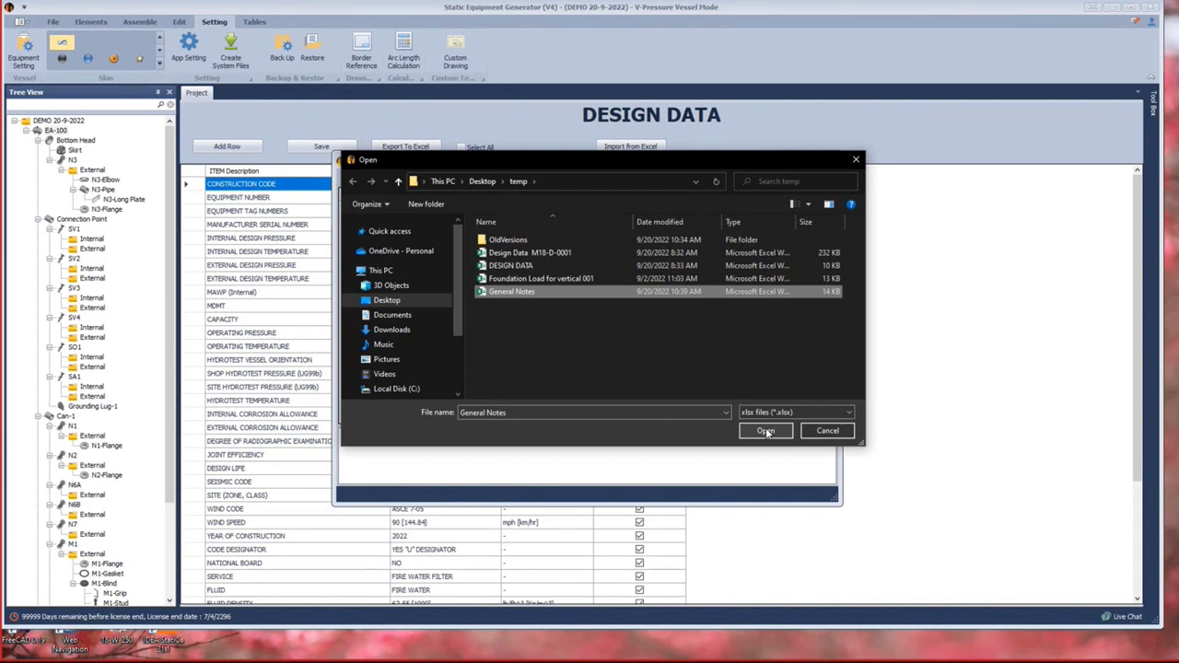
Reopen the General Notes workbook in Excel, check the notes from the beginning to the last row, and close it.
mouse_move(407, 652)
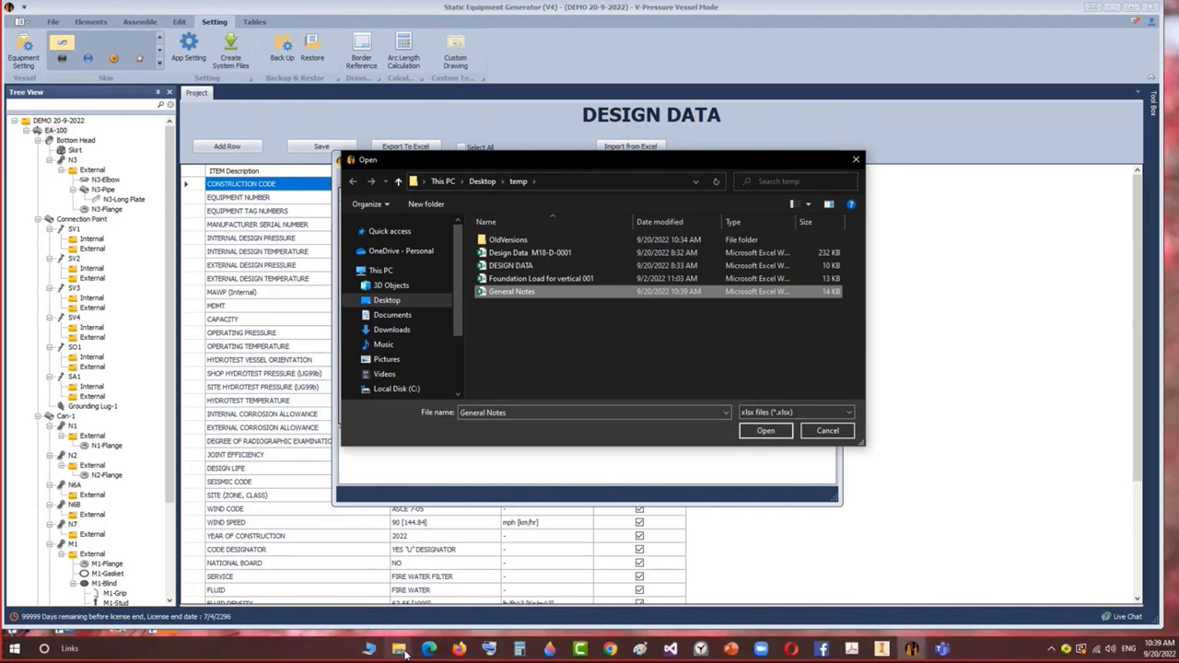
click(534, 599)
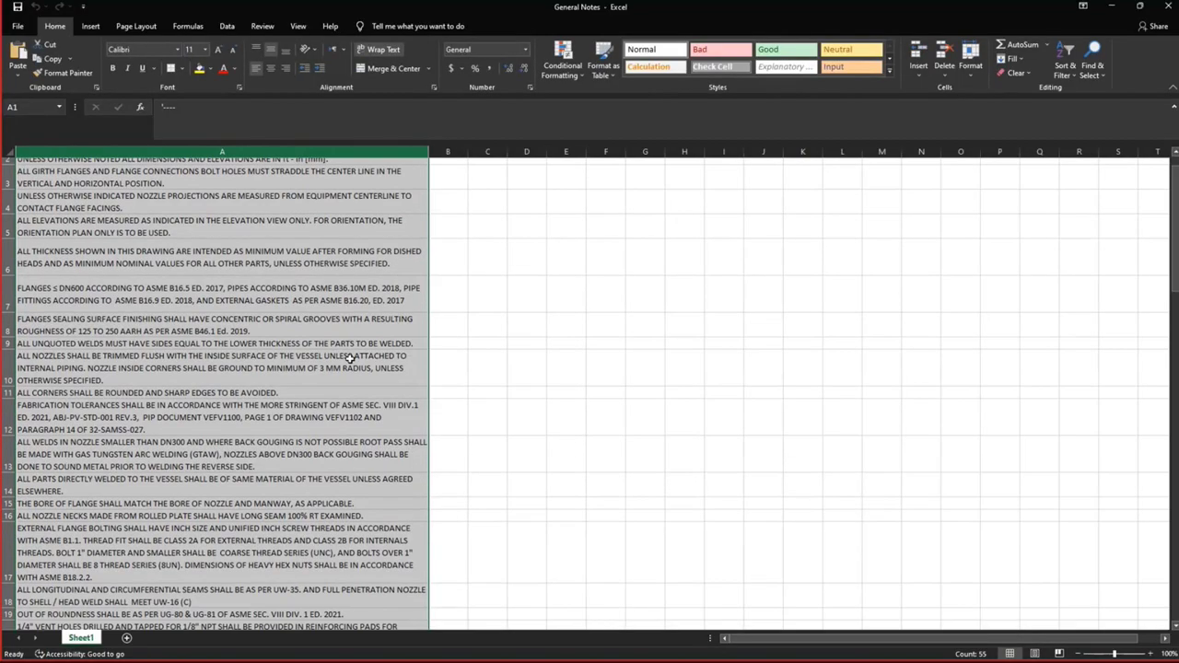
scroll(366, 553, down, 12)
click(367, 594)
scroll(366, 594, down, 3)
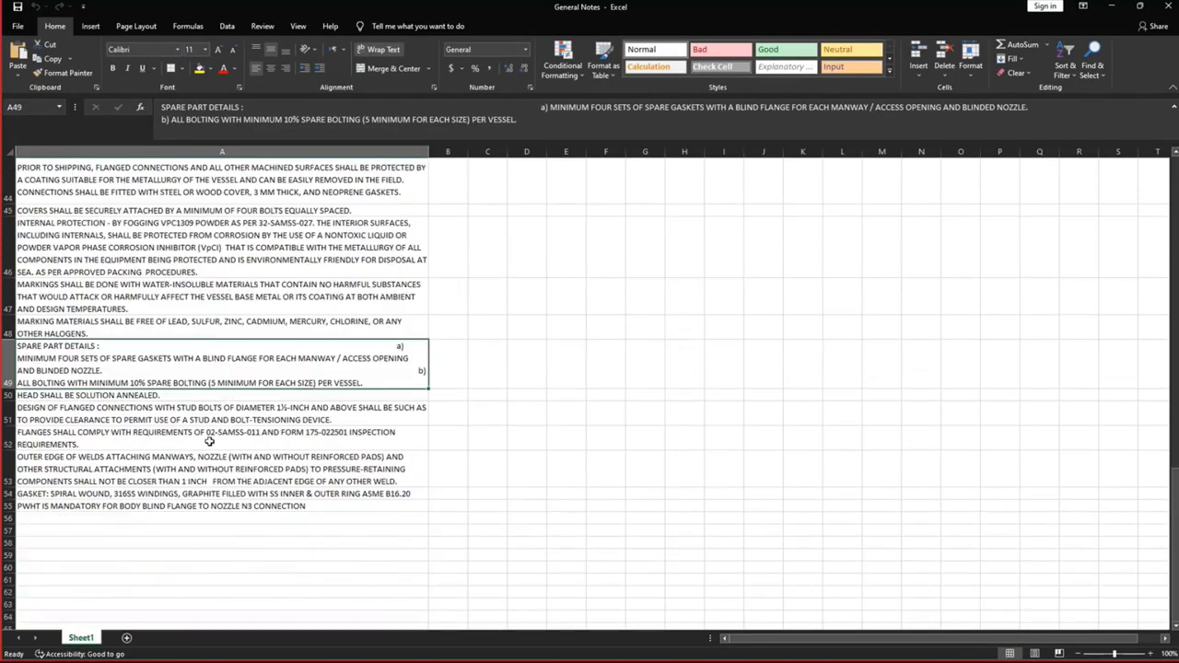
scroll(65, 378, up, 2)
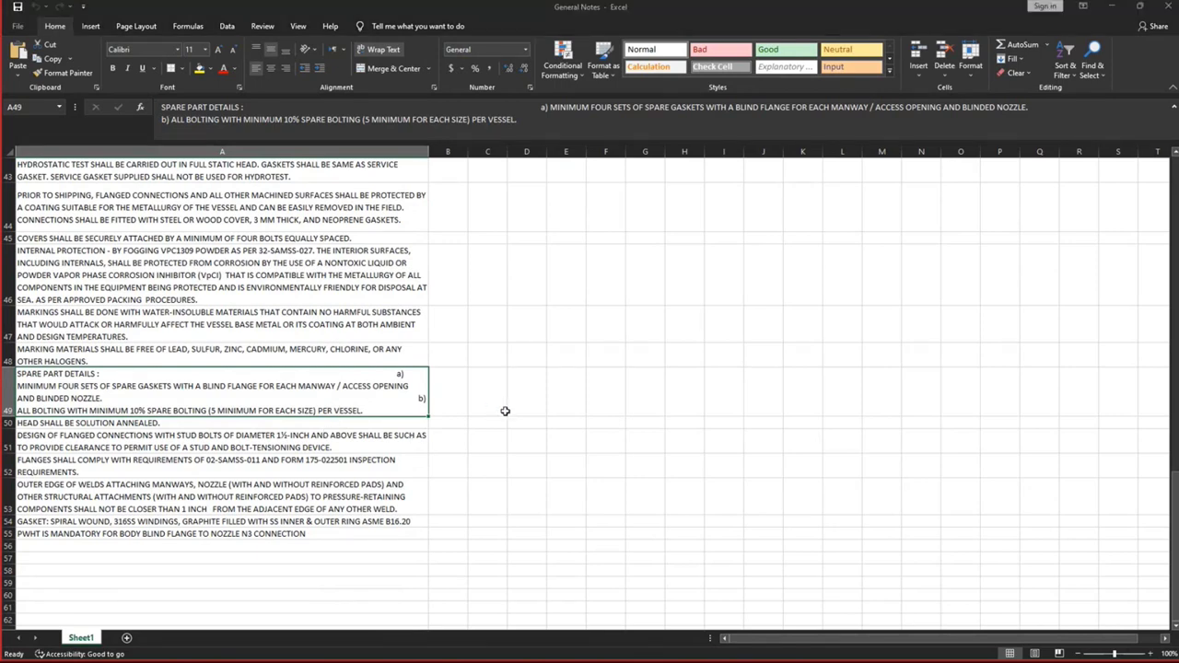
click(843, 172)
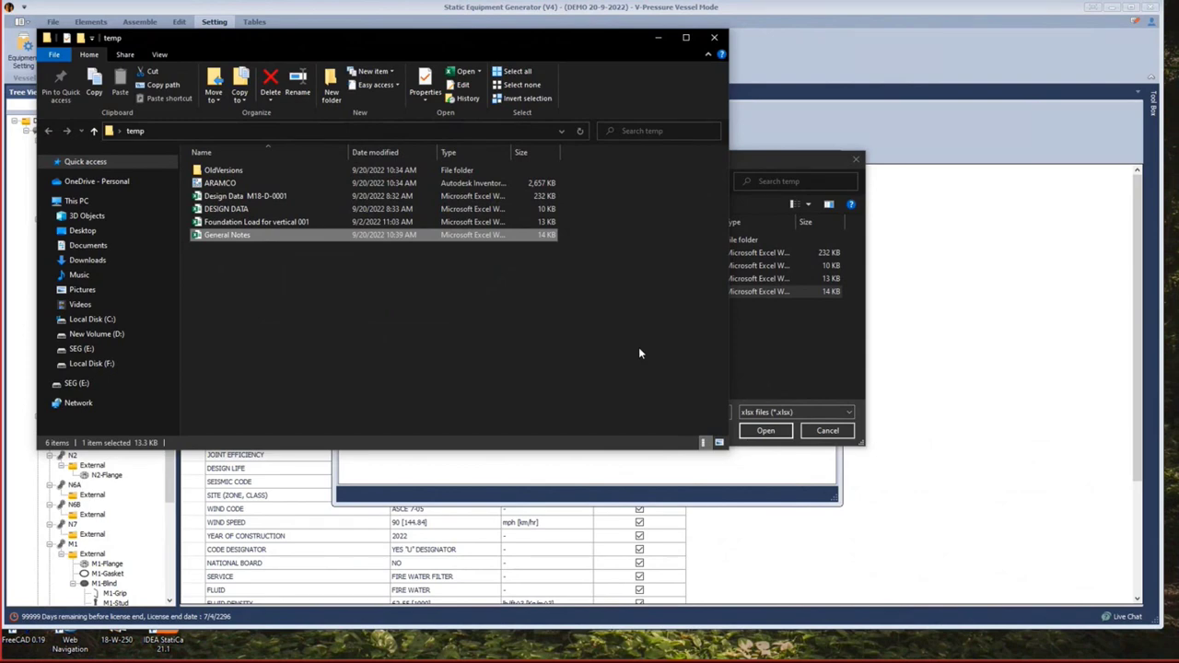
Import the selected General Notes workbook into the drawing notes, agree to delete the old notes, and close the notes list.
click(658, 37)
click(774, 431)
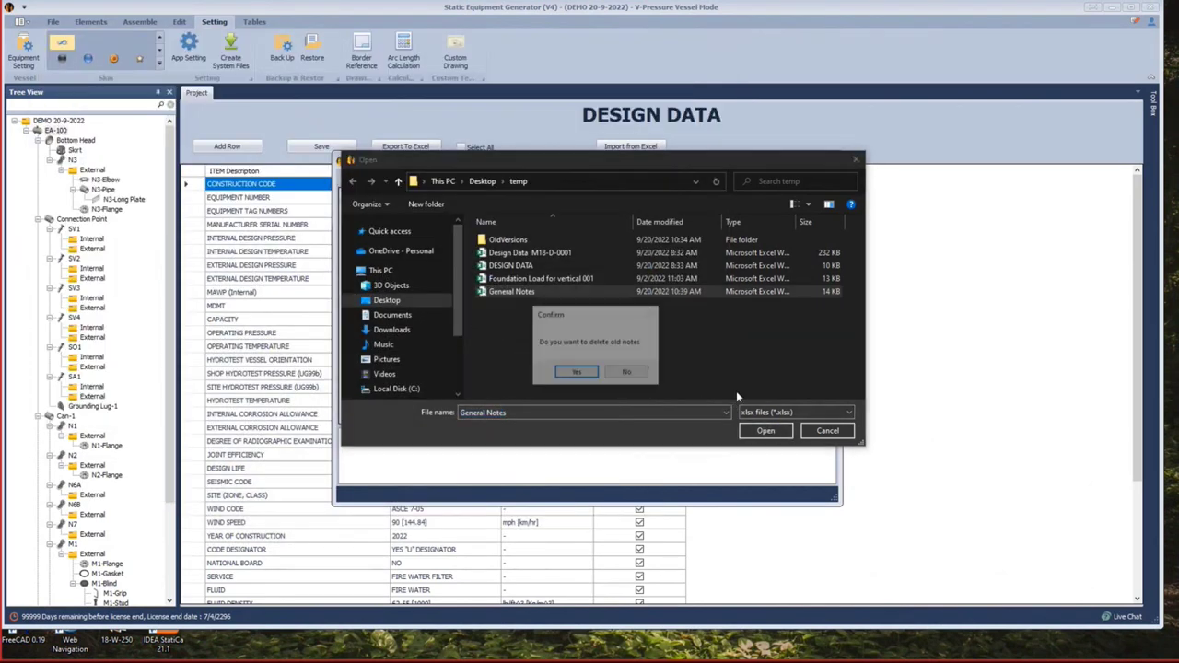
click(578, 374)
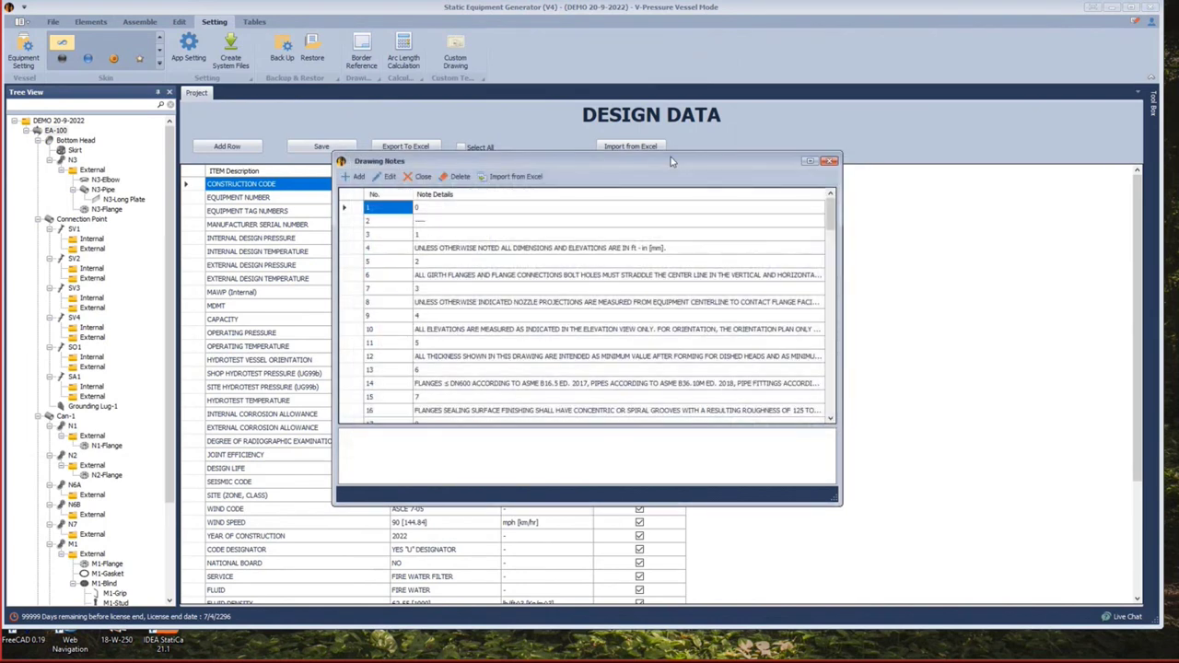
click(829, 162)
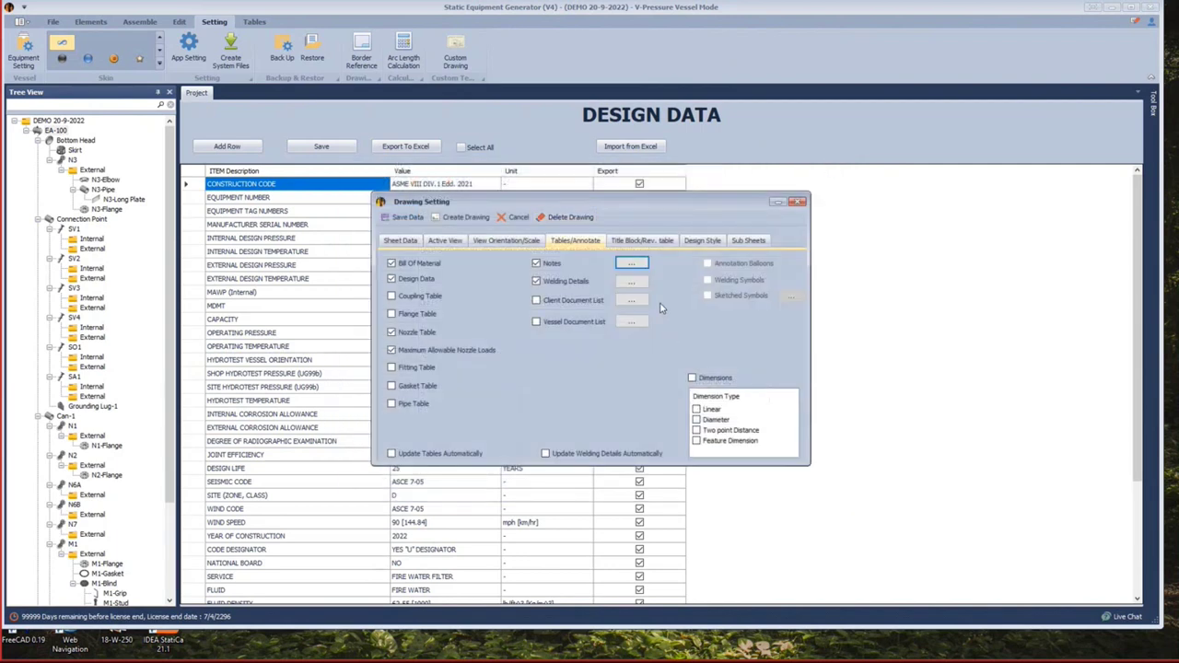
Reopen the drawing notes, check the imported list from the first to the last row, and close it.
click(631, 264)
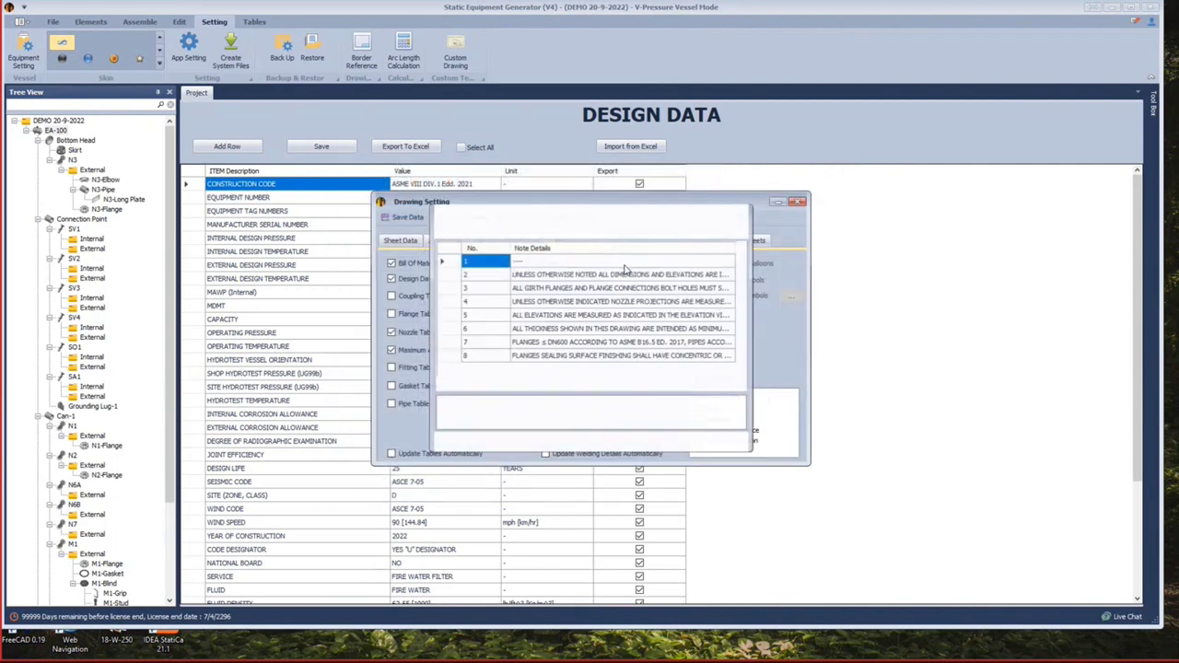
scroll(624, 247, down, 15)
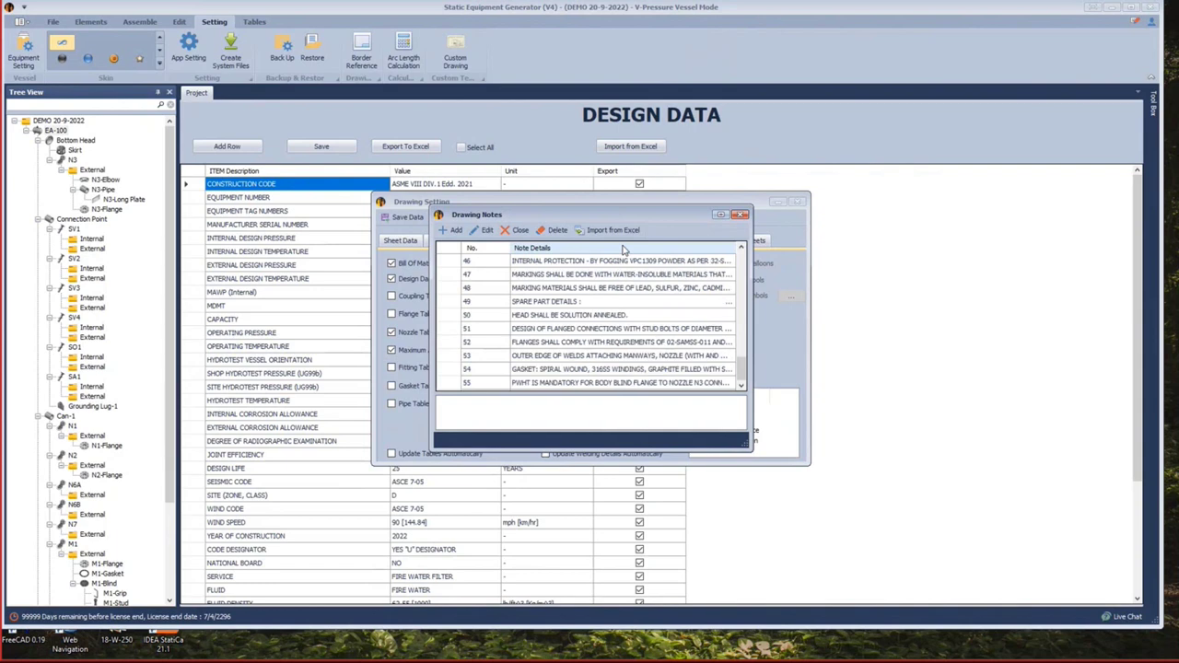
scroll(599, 262, up, 15)
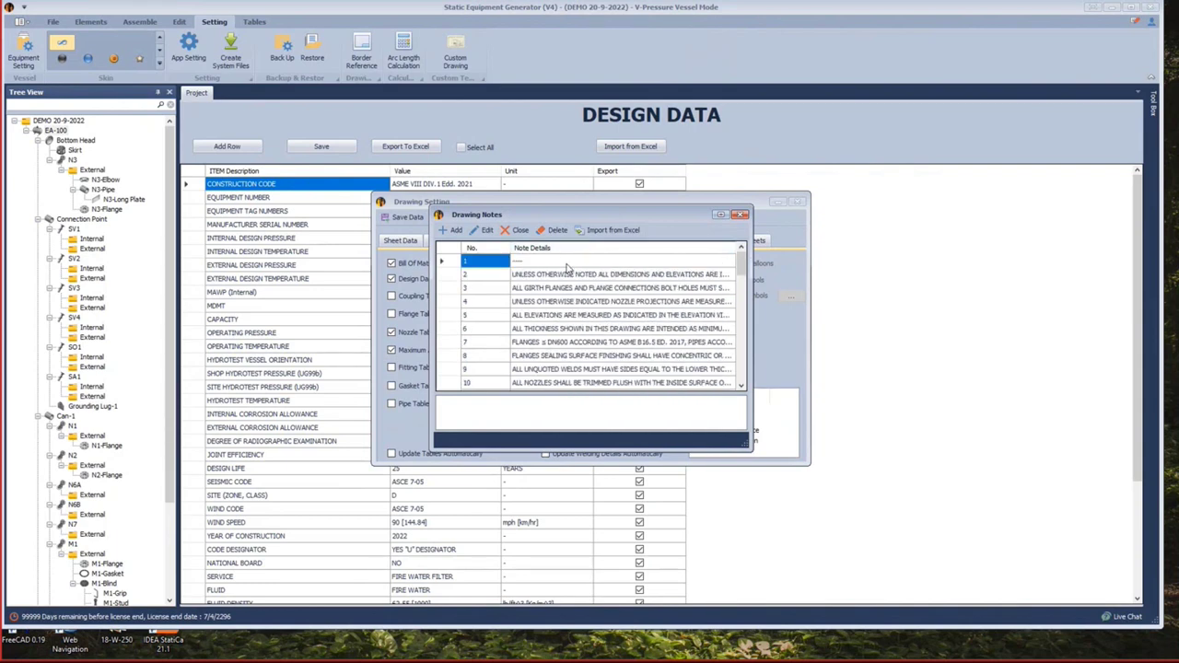
scroll(568, 268, down, 10)
scroll(516, 277, up, 10)
click(743, 217)
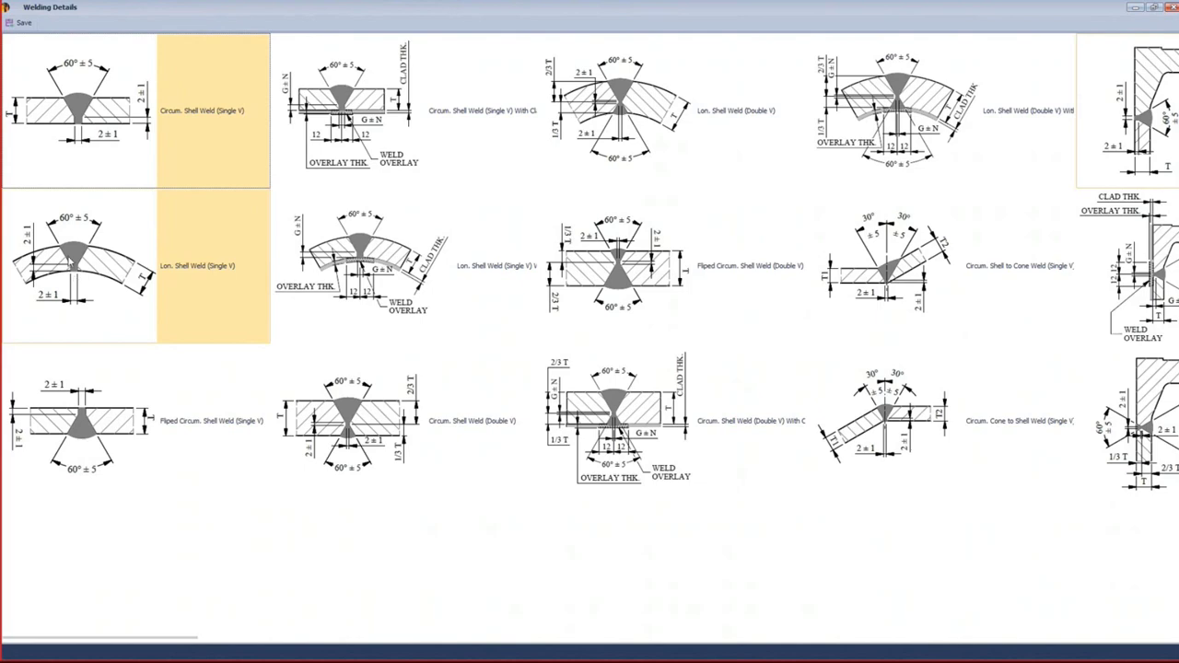
In the welding details, select the Elbow Weld Detail and the NW5A nozzle with internal projection detail.
key(Right)
key(Right)
key(Right)
key(Right)
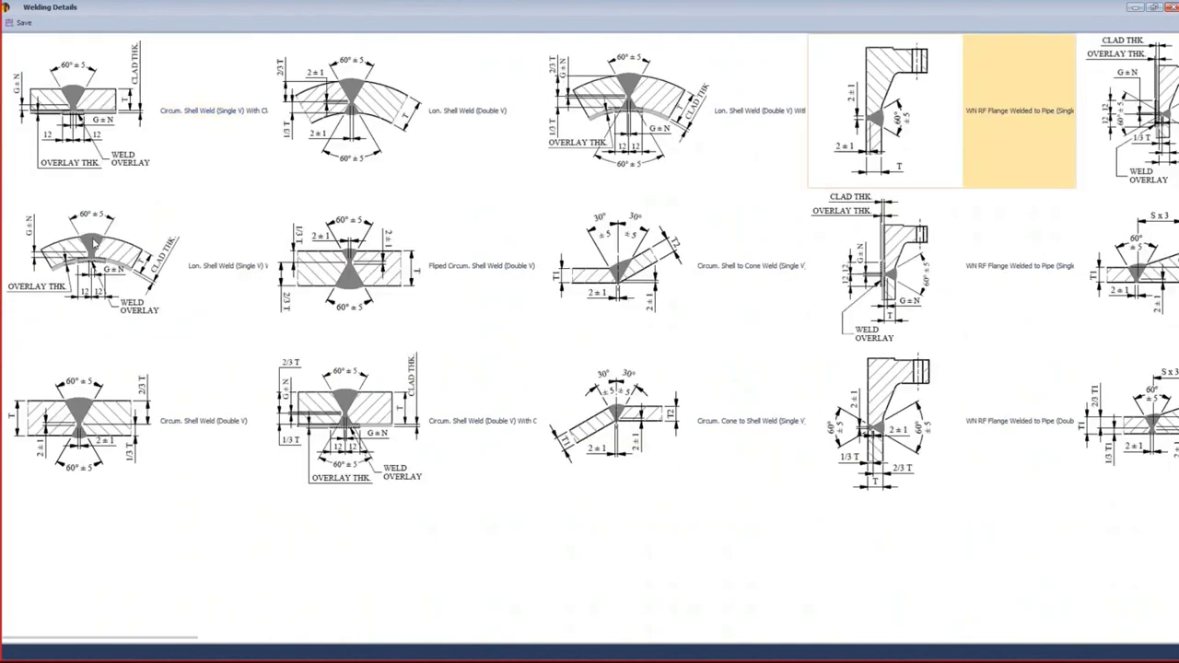
scroll(94, 241, down, 2)
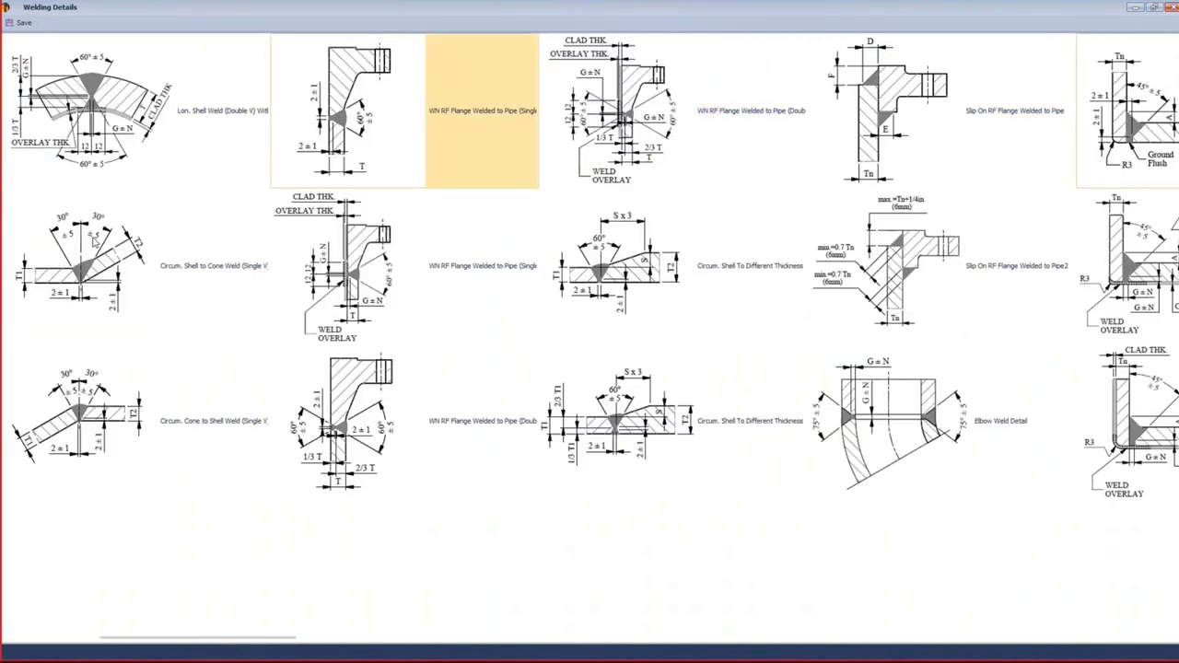
click(859, 420)
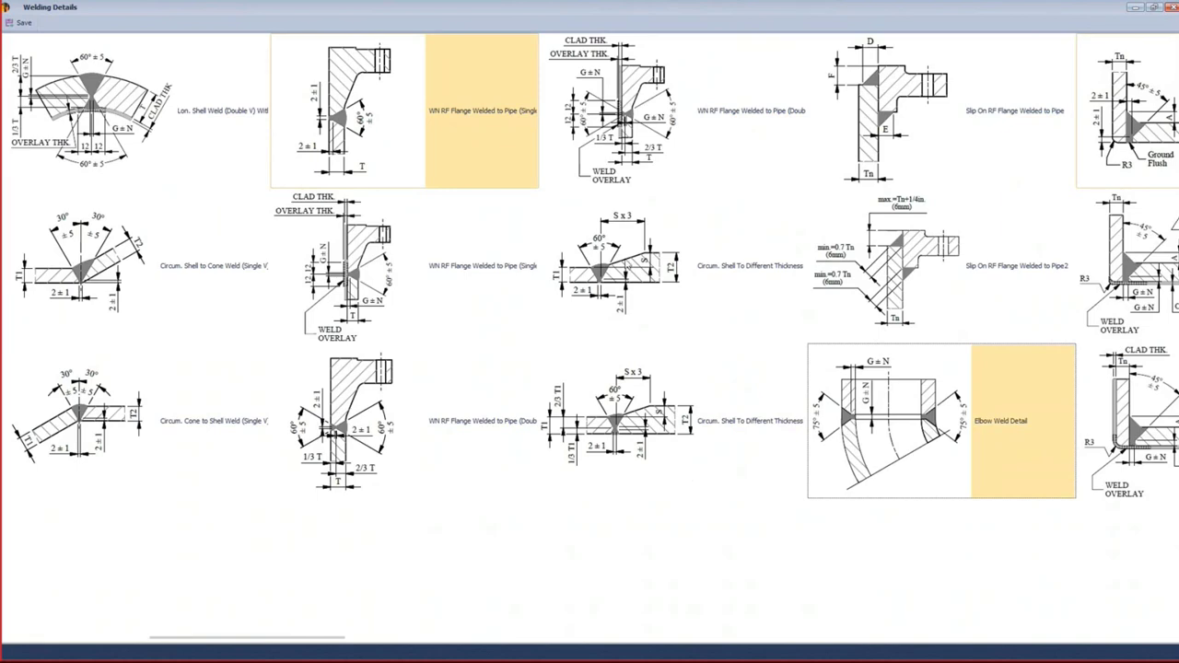
scroll(628, 263, down, 1)
scroll(627, 263, down, 1)
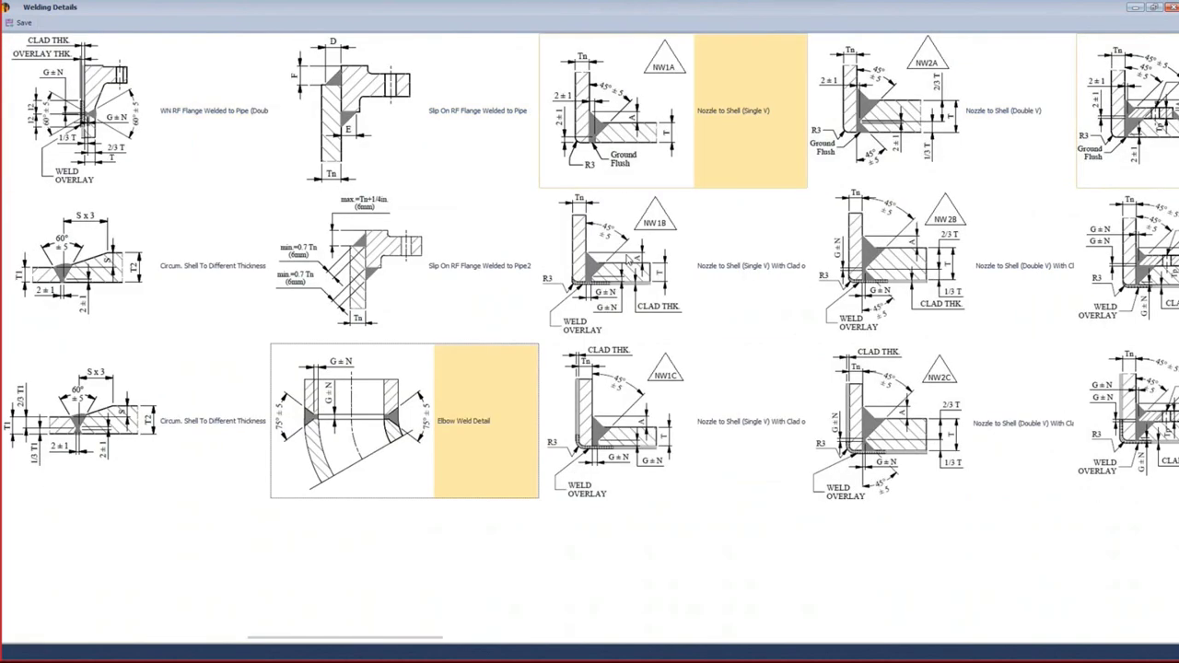
scroll(627, 262, down, 1)
scroll(627, 262, down, 2)
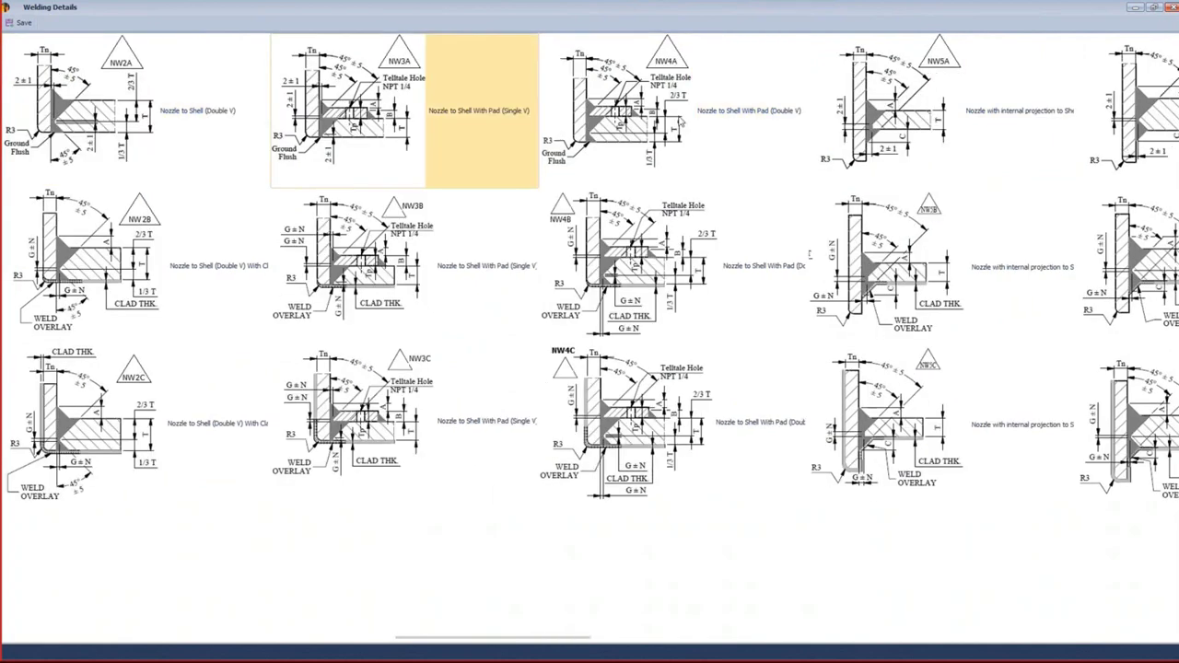
click(901, 107)
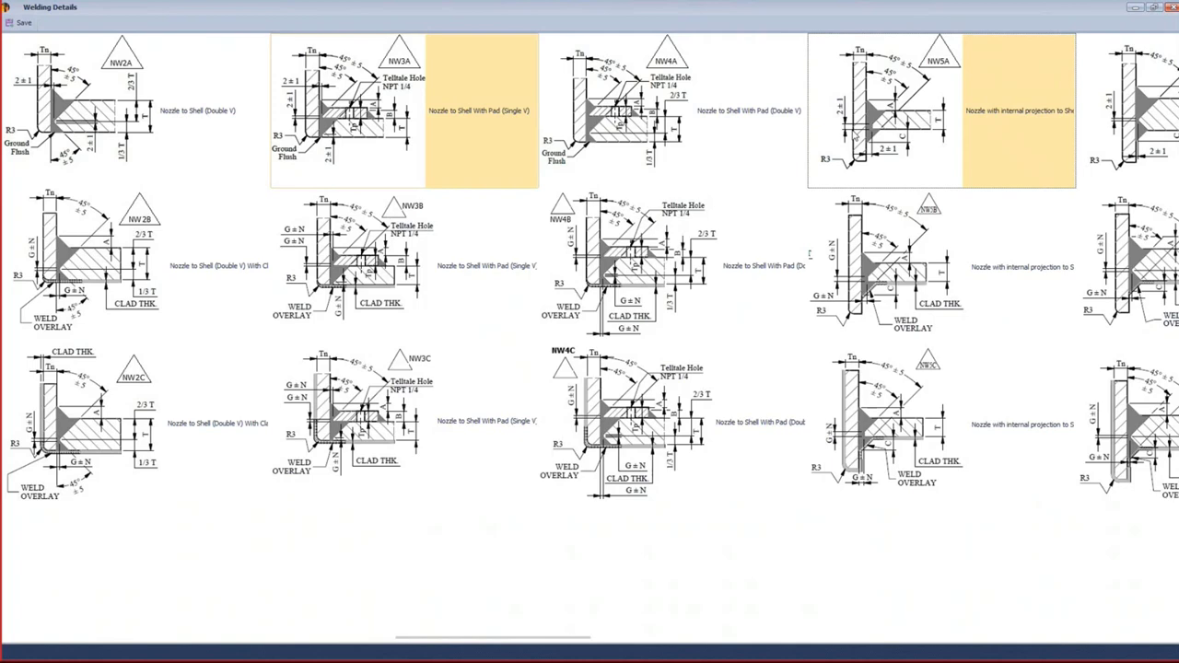
Add Skirt To Bottob Head Type 1 and Reb to Bad (Fillet Weld) to the selected welding details, and leave the welding details.
scroll(614, 74, right, 3)
scroll(658, 112, right, 12)
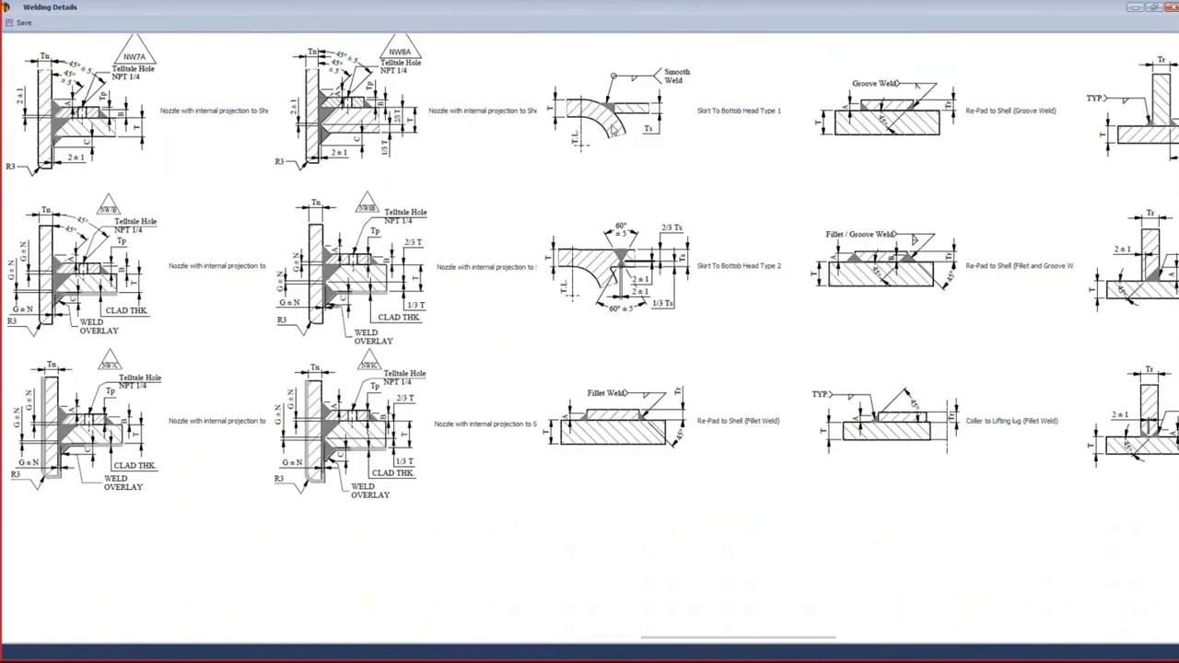
click(614, 130)
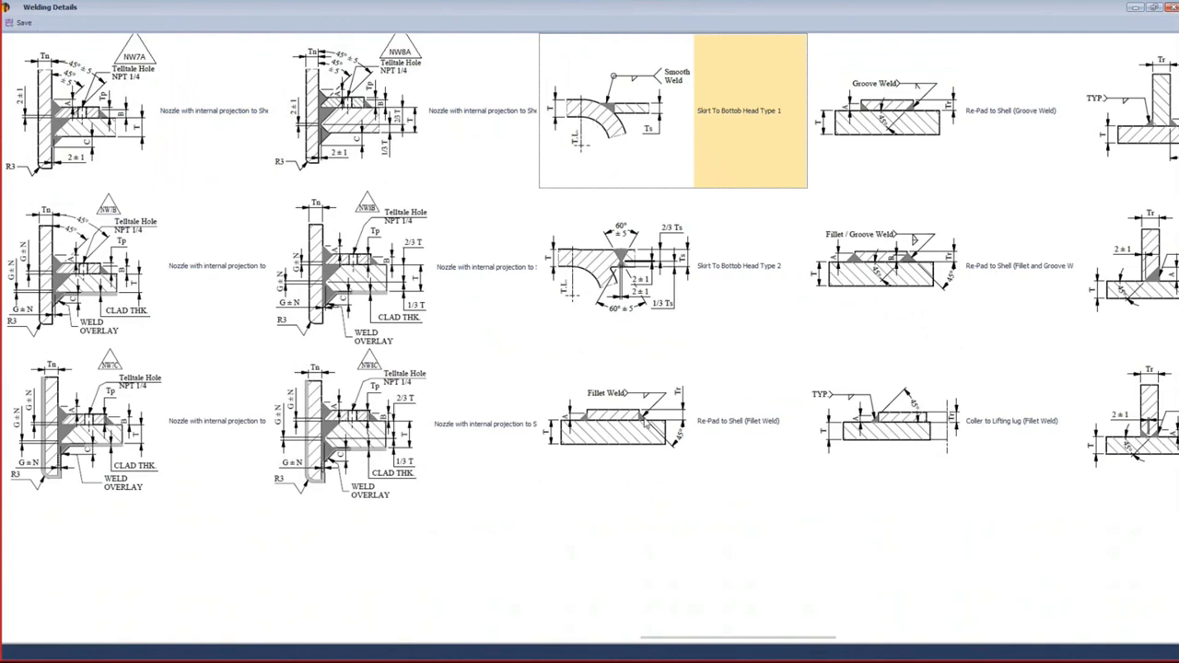
scroll(649, 422, right, 3)
click(902, 152)
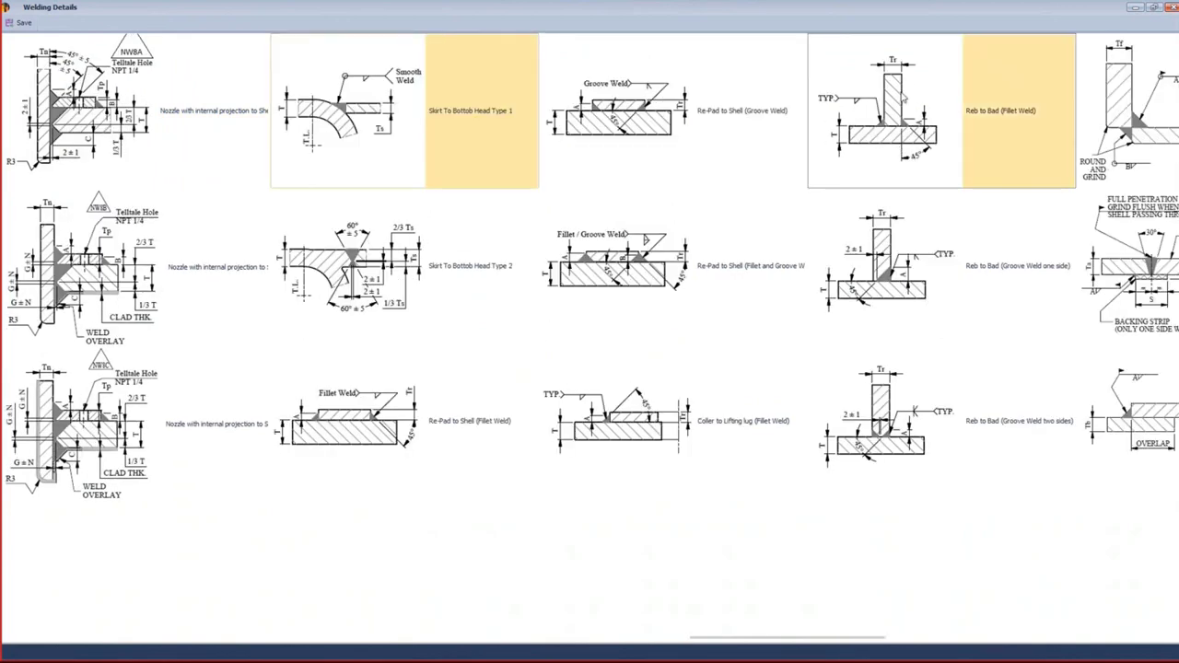
scroll(915, 126, right, 3)
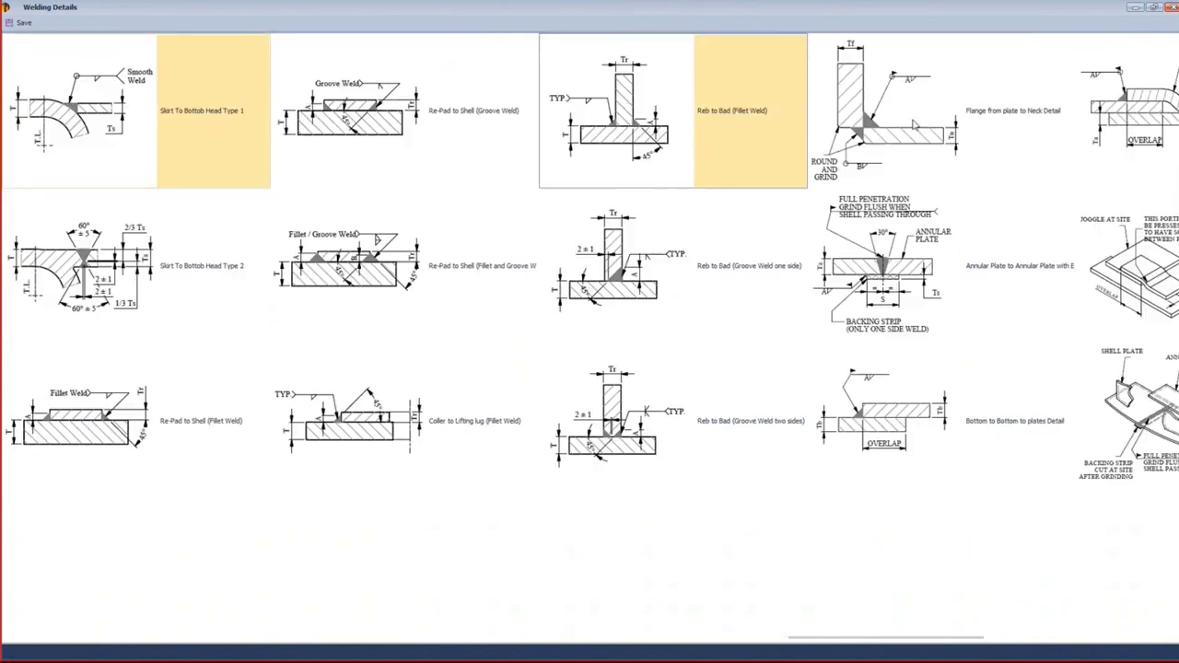
scroll(915, 126, right, 3)
scroll(380, 267, right, 3)
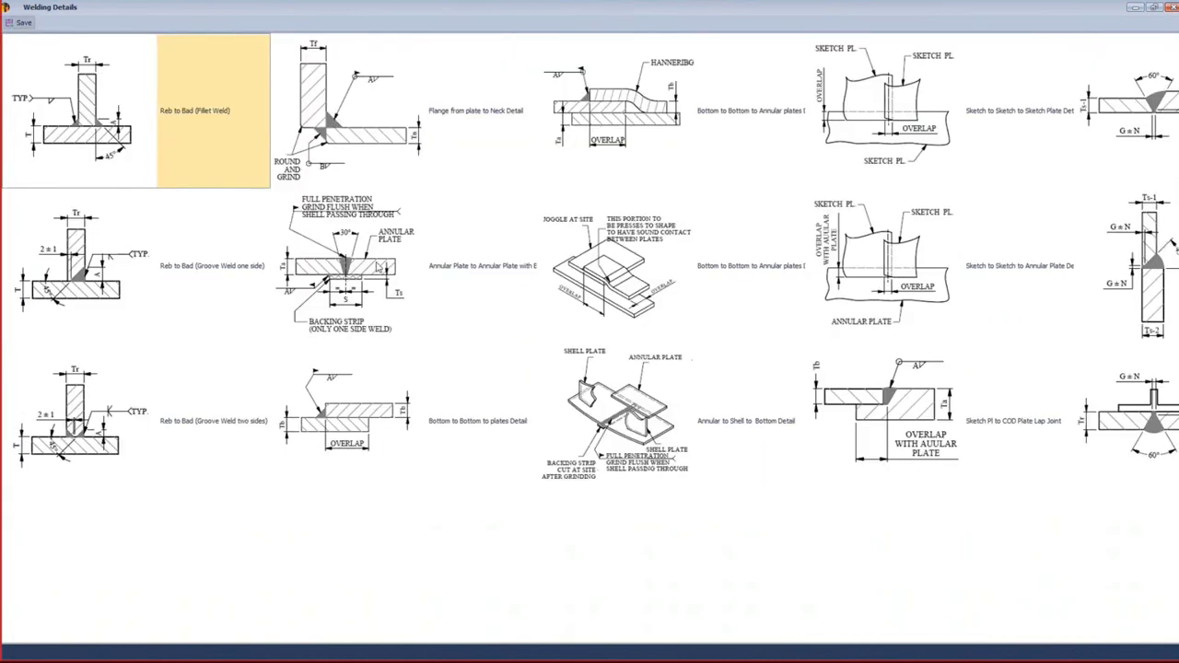
key(Escape)
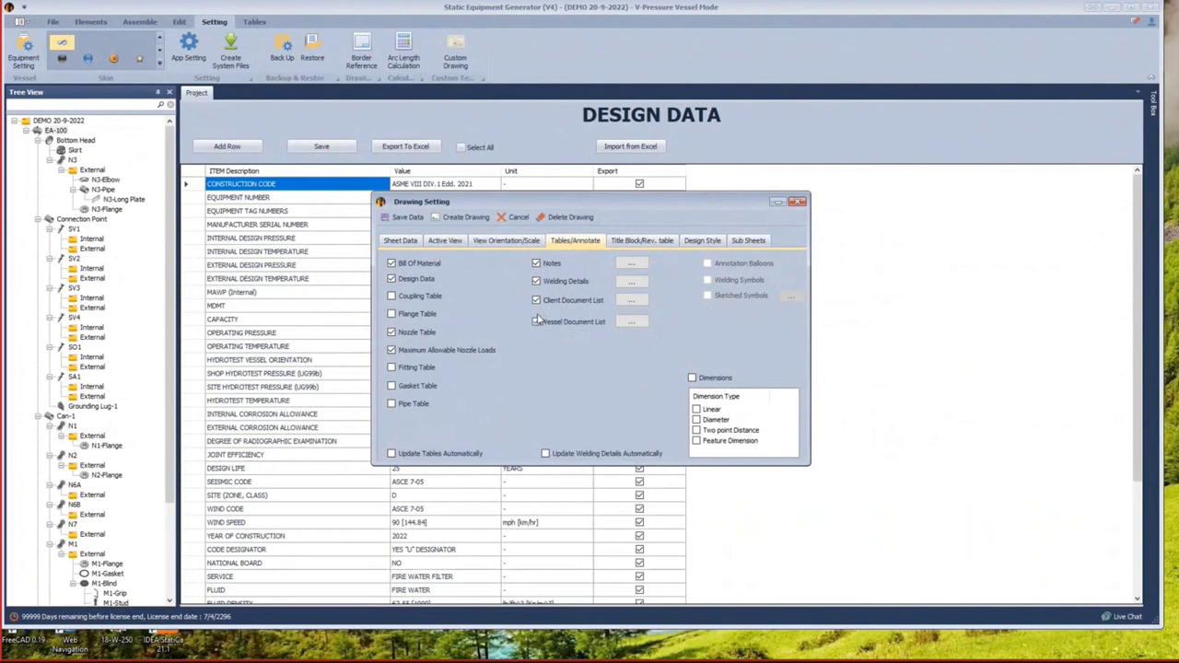
click(627, 304)
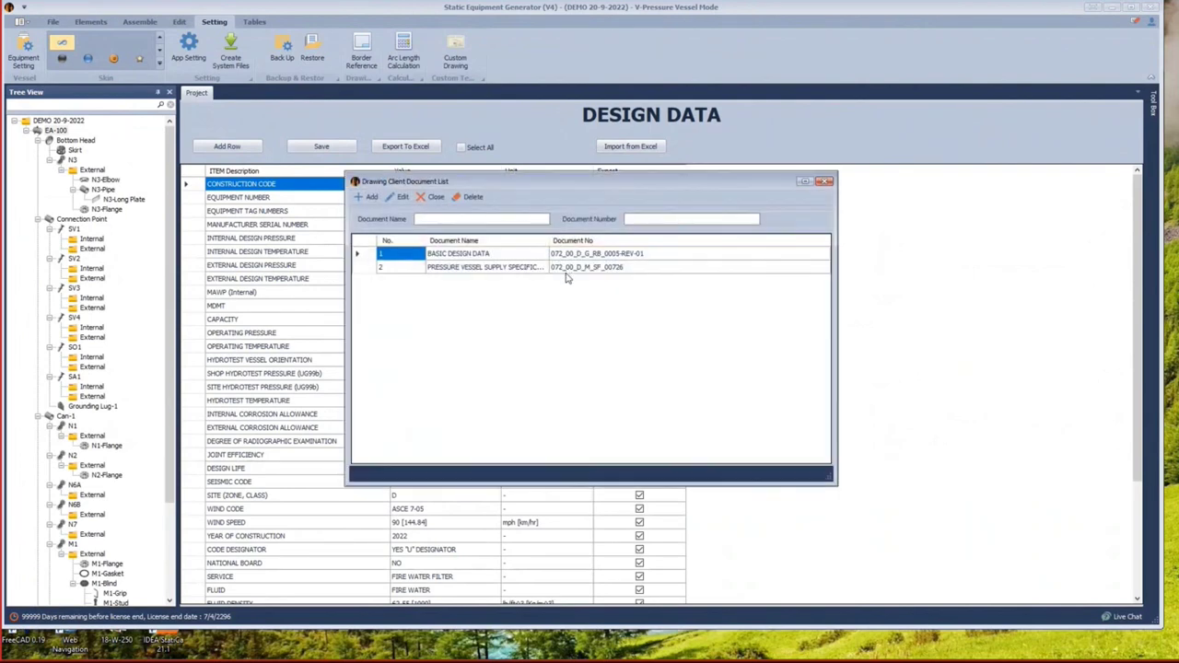
click(419, 255)
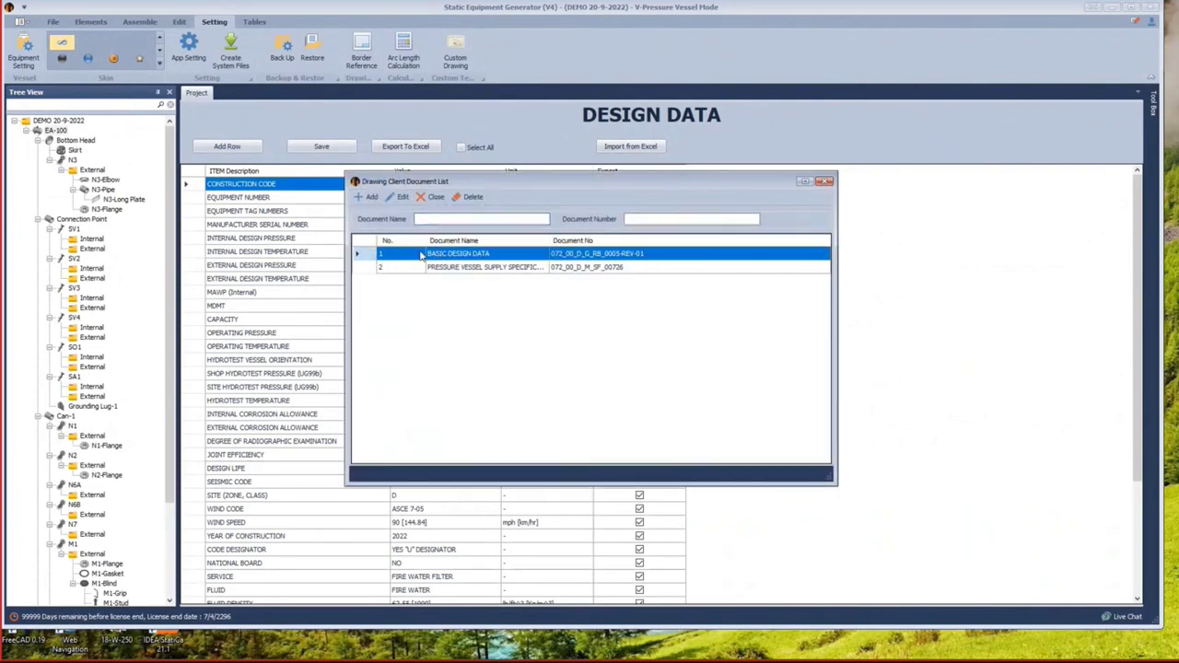
click(443, 221)
text(Process DATA SHEET)
click(662, 223)
text(05-50-2030090A)
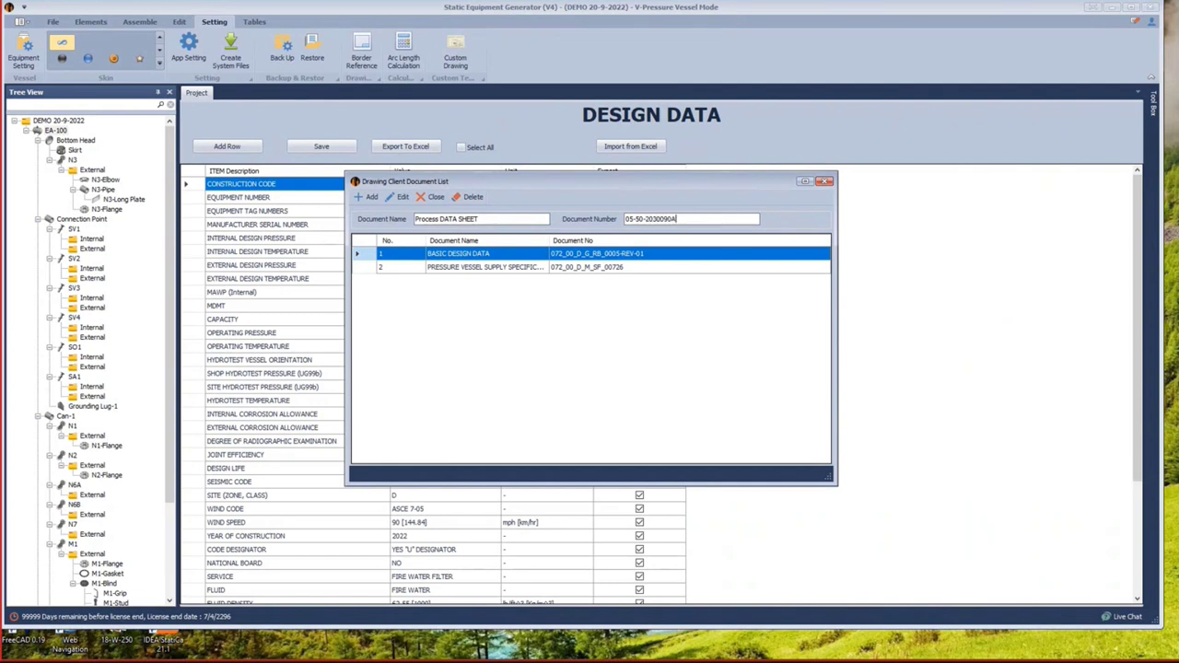
click(365, 196)
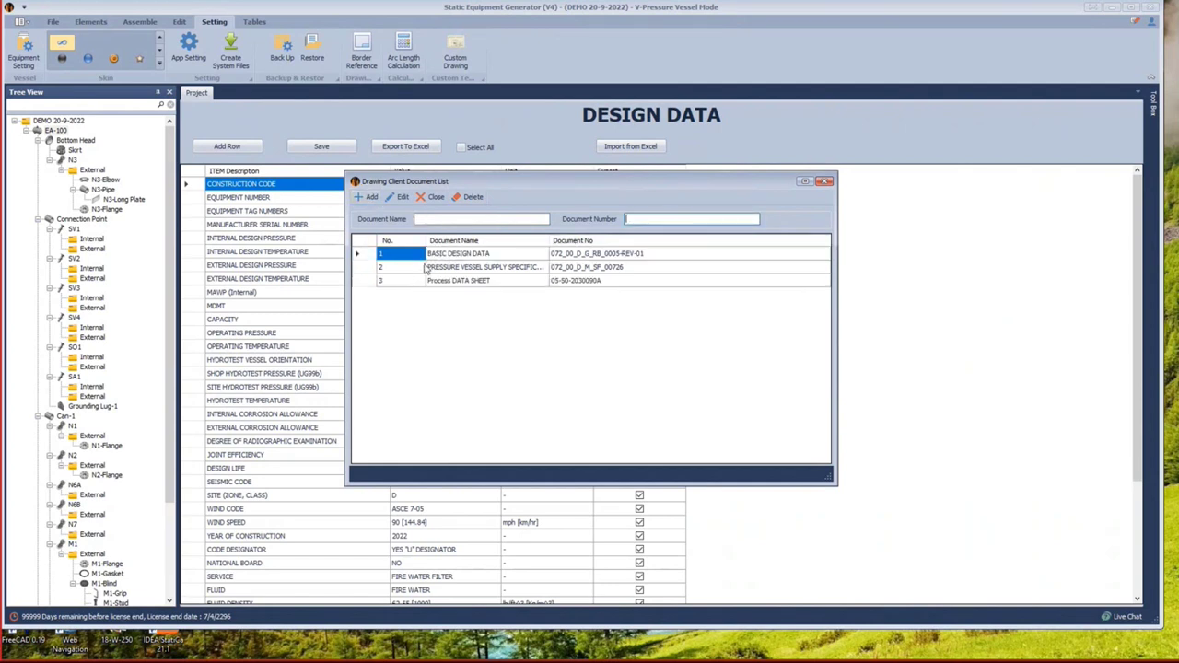
Open the pressure vessel supply specification entry of the client document list for editing, and close the list.
click(403, 269)
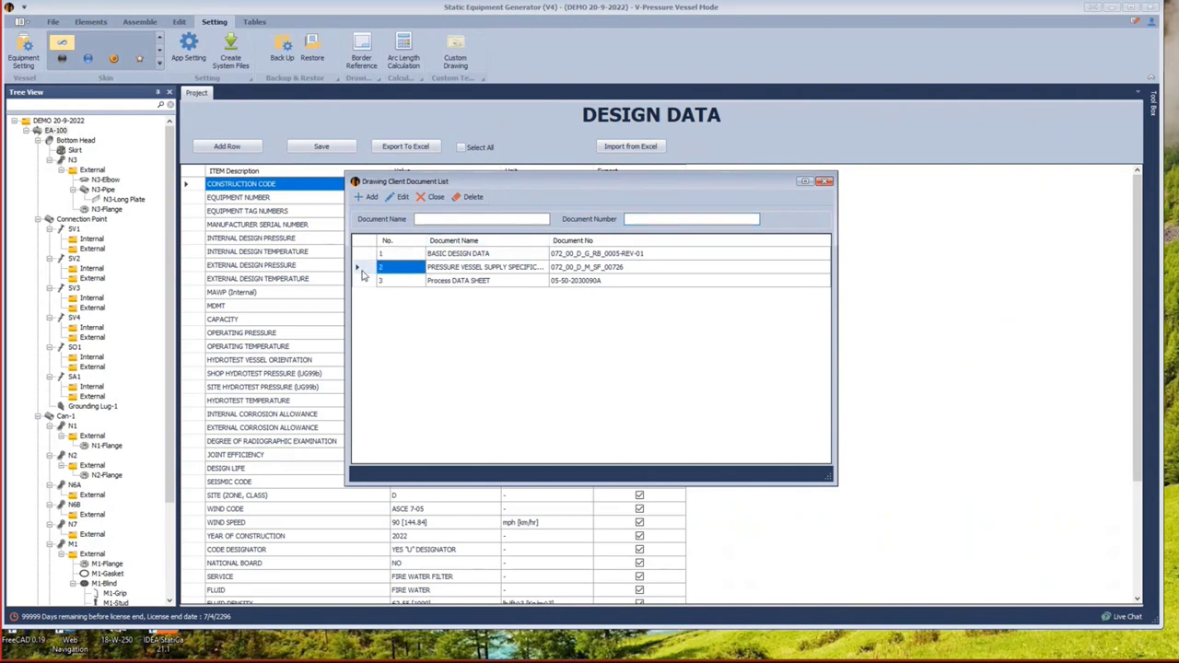
click(363, 270)
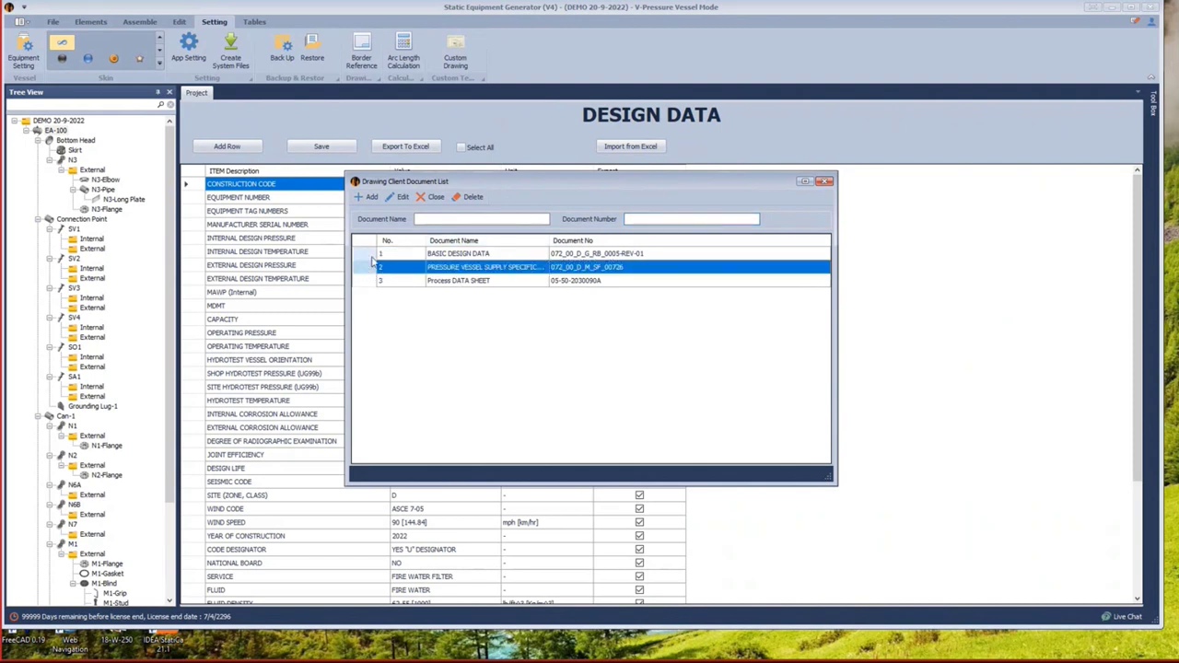
click(402, 196)
click(645, 219)
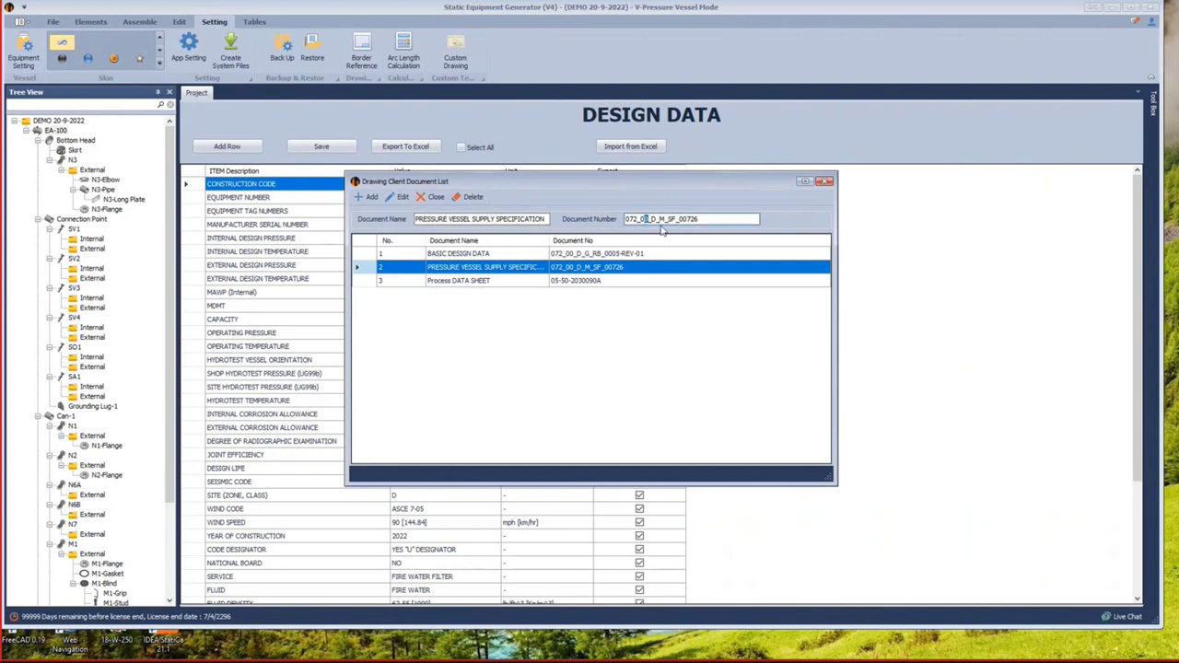
click(826, 181)
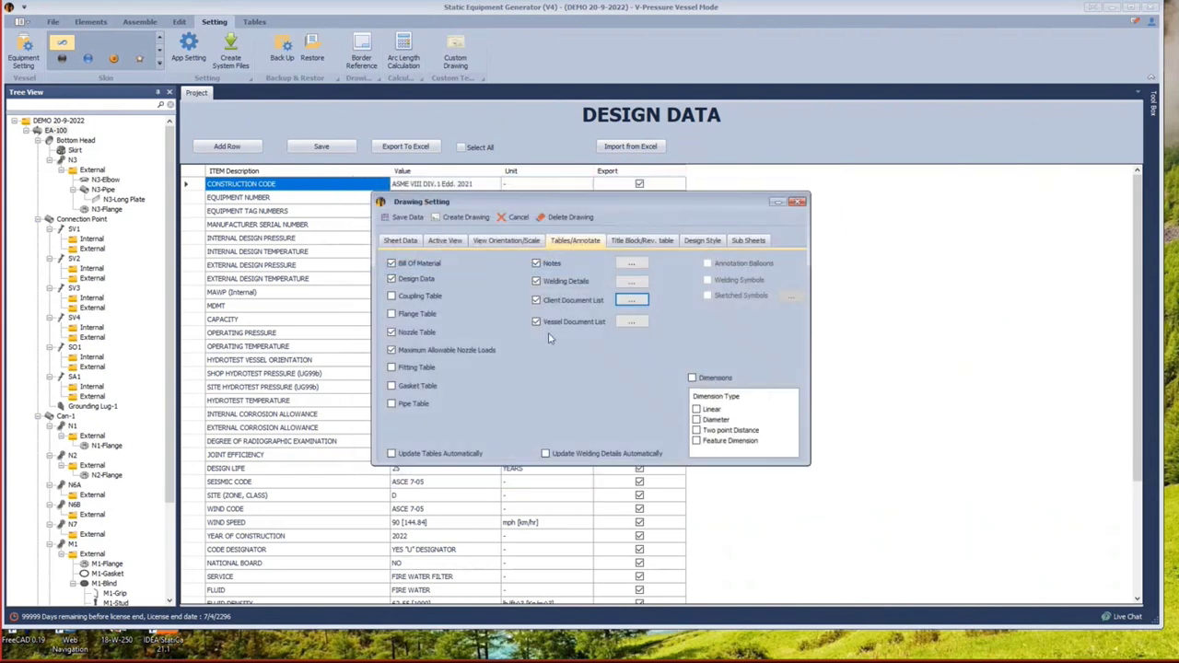
Enable the vessel document list, add the drawing MECAHNICAL CALCULATION with number DOC-001, and close the list.
click(643, 322)
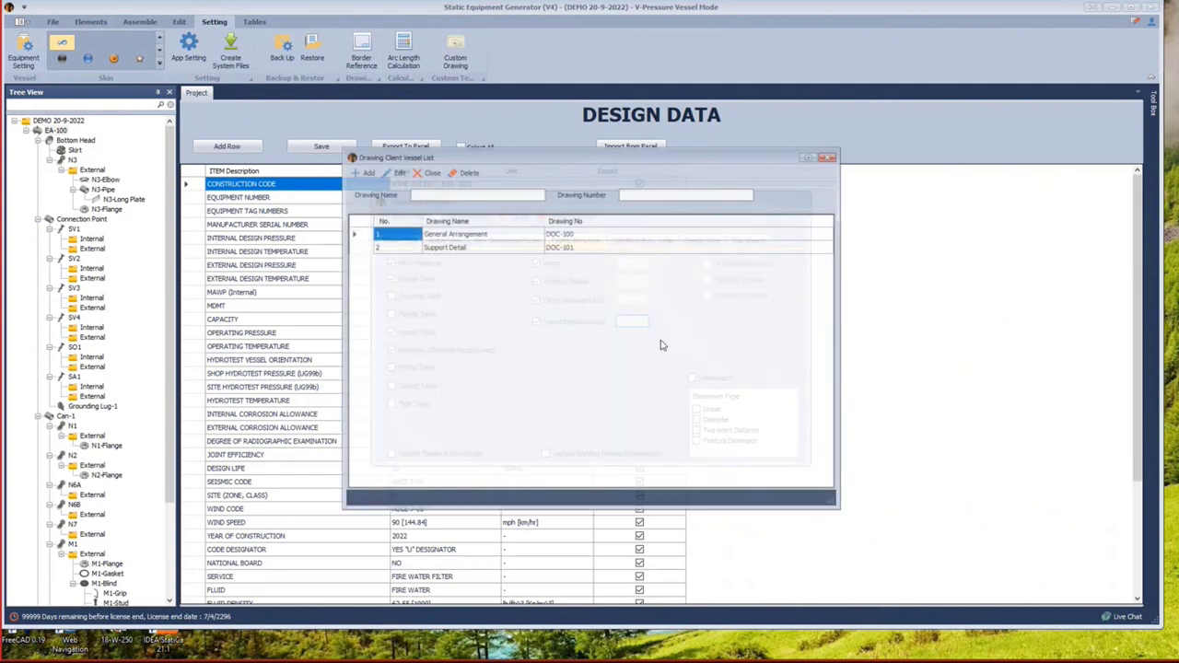
click(491, 192)
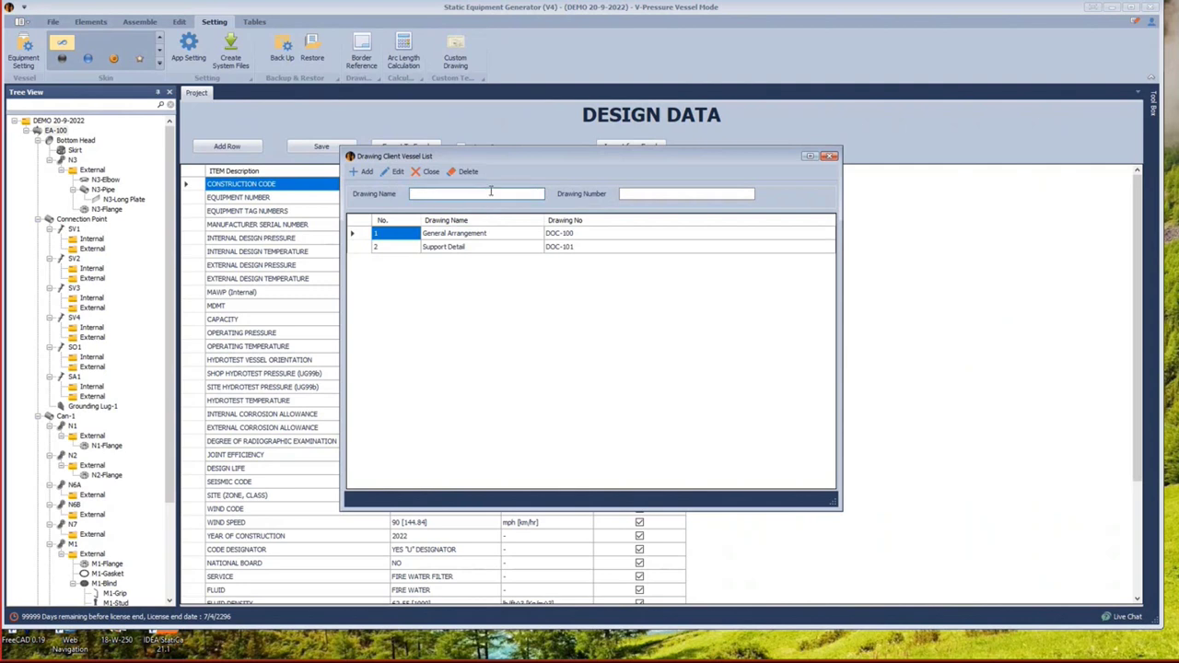
text(MECHANICAL CALCULATION)
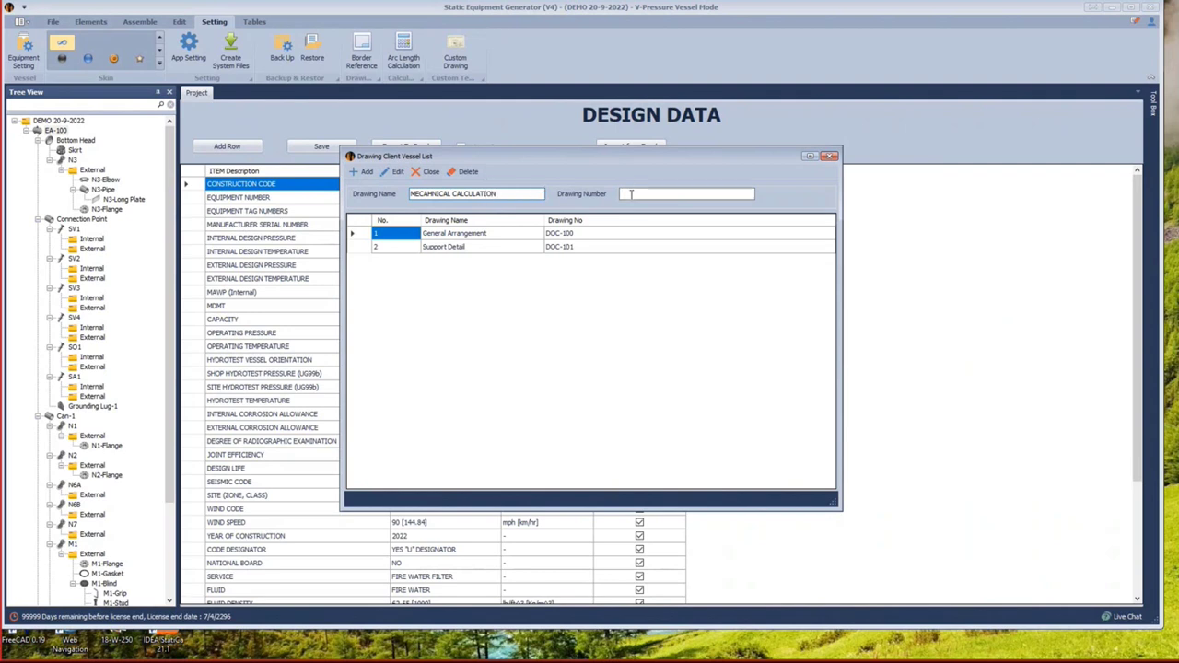
click(630, 194)
text(DOC-001)
click(363, 172)
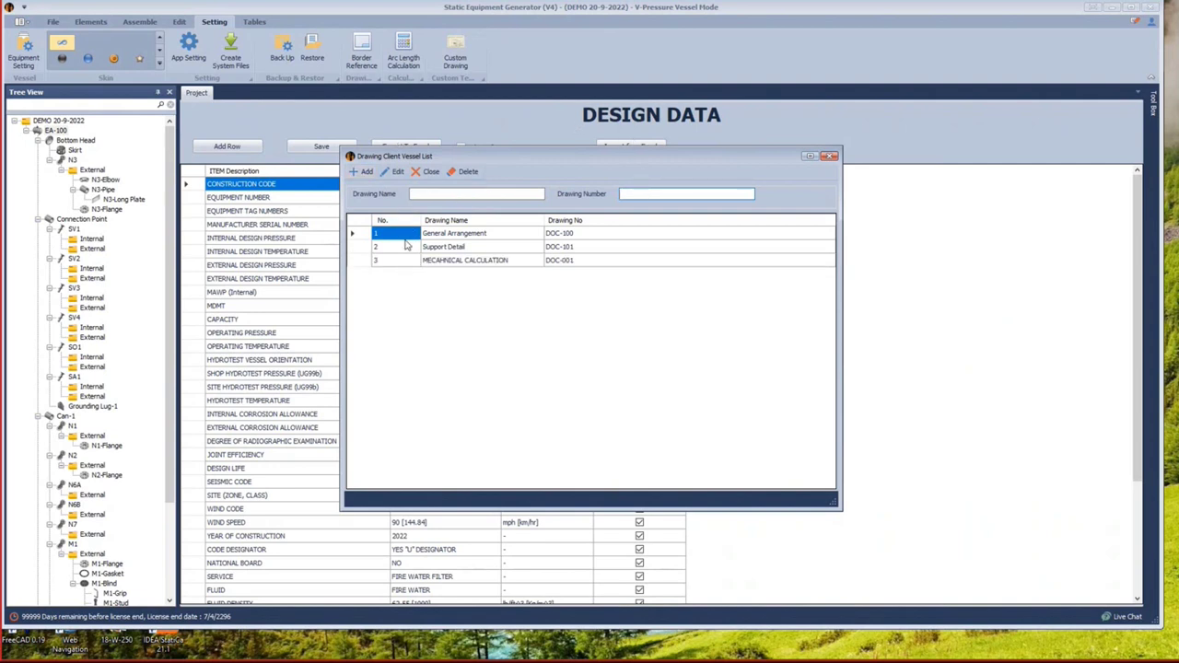
click(828, 158)
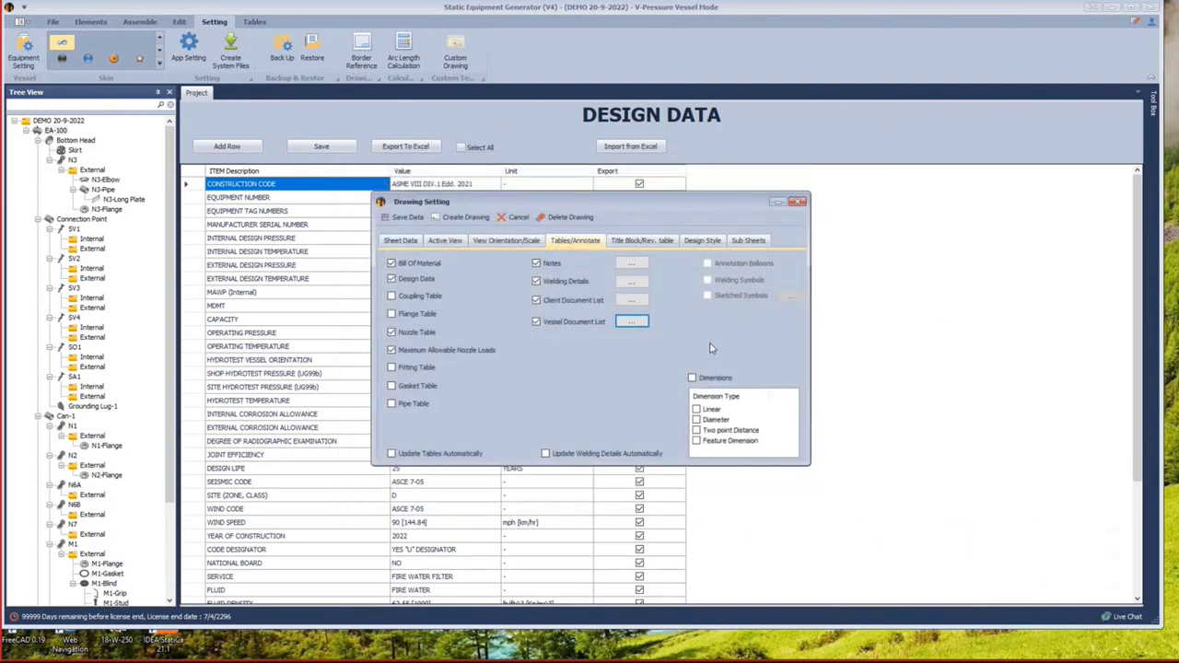
Set the title block's drawing name to GENERAL ARRANGEMENT DRAWING and its number to DWG-001, and select the empty revision row.
click(645, 241)
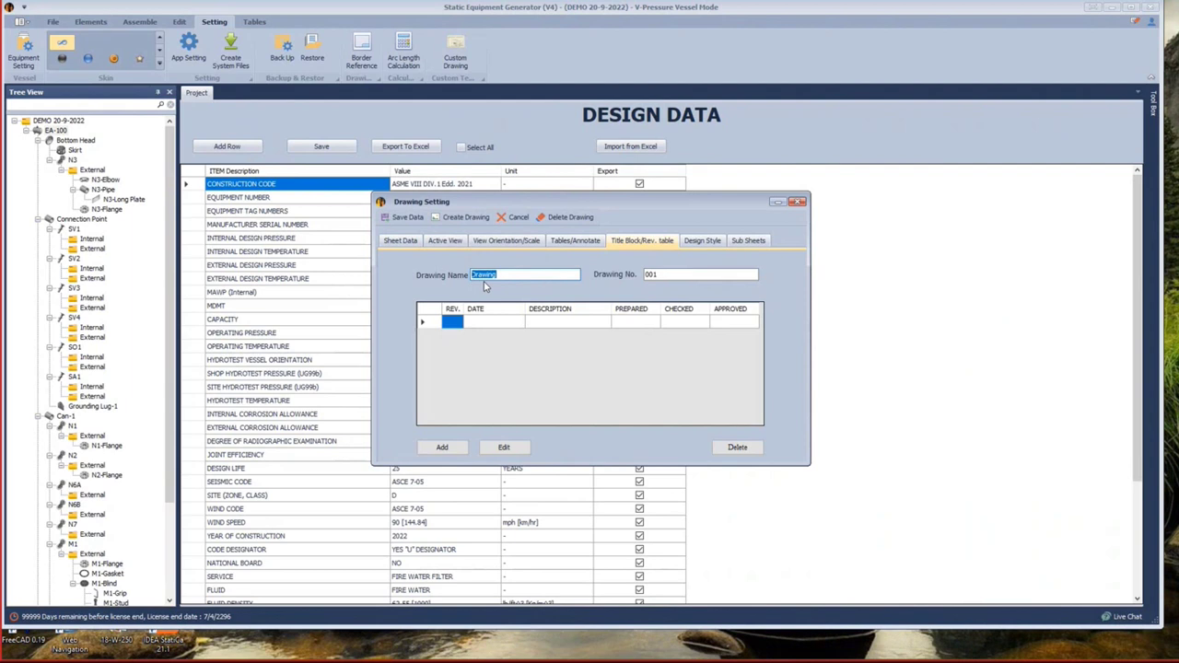
text(GENERAL ARRANGEMENT DRAWIN)
text(GEMENT DRAWING)
key(Tab)
text(D)
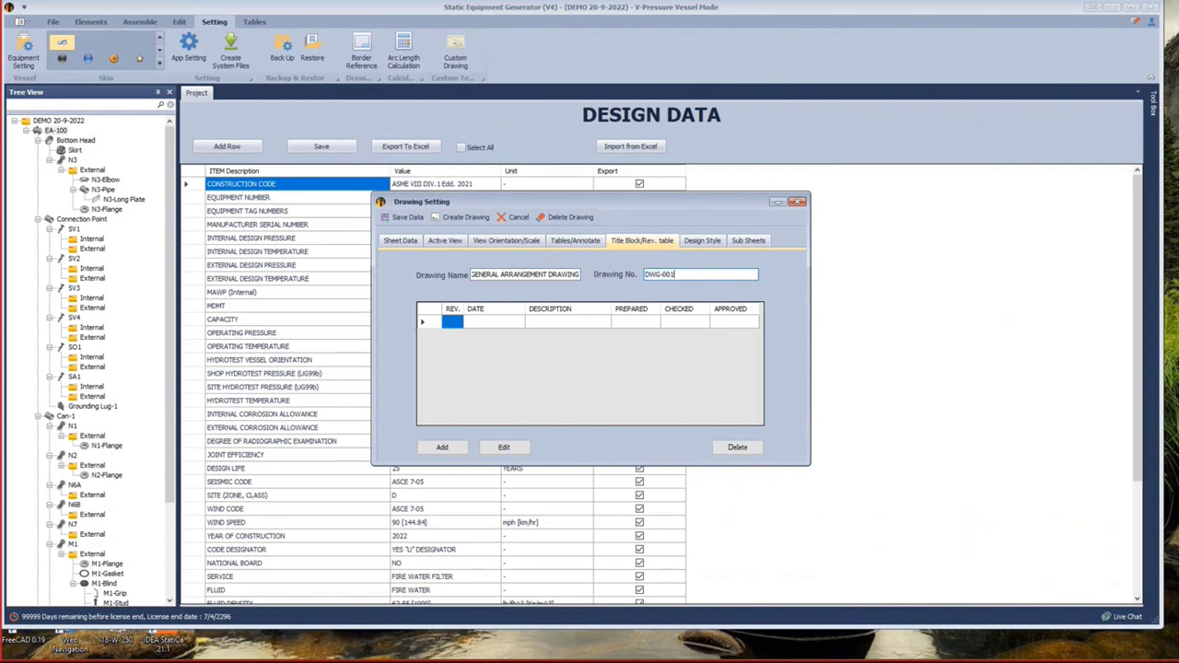
click(435, 322)
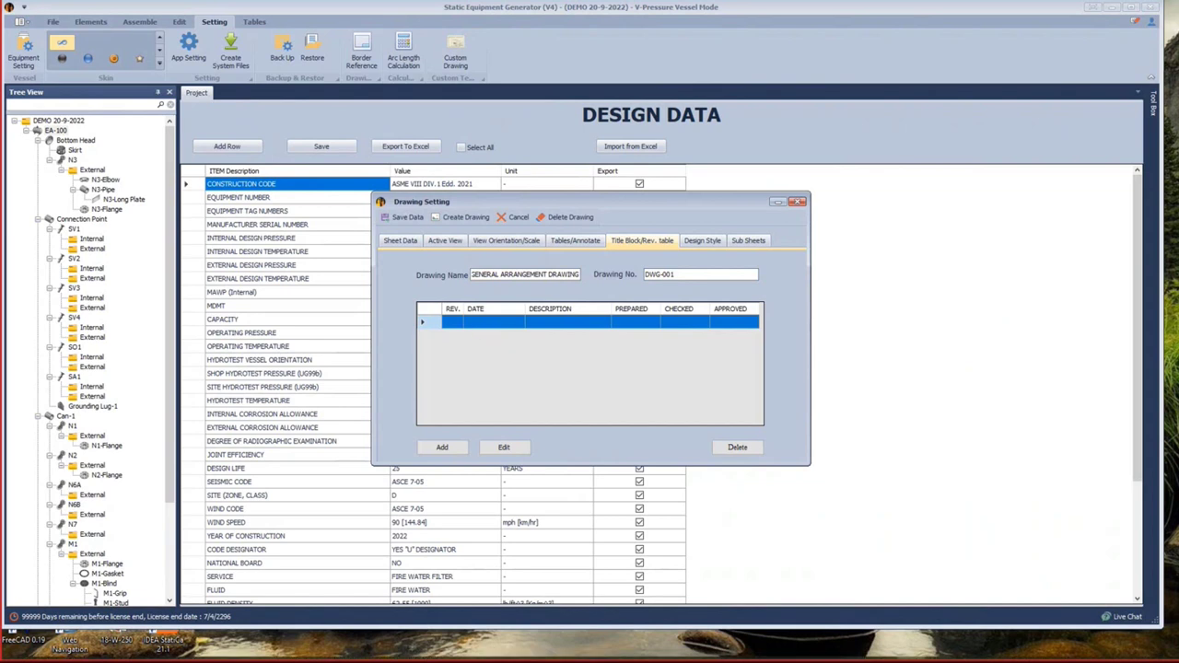
Open the ARAMCO drawing from the temp folder in Inventor, examine its revision history table, and return to the vessel's drawing settings.
mouse_move(866, 652)
click(428, 650)
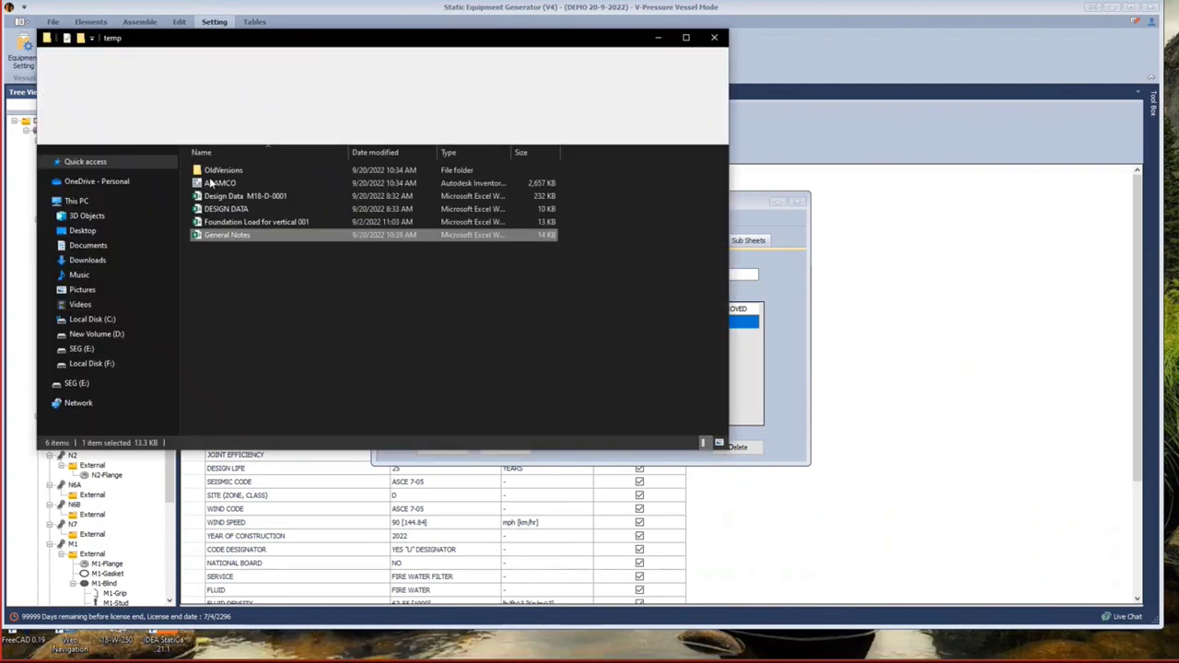
drag(276, 183, 886, 624)
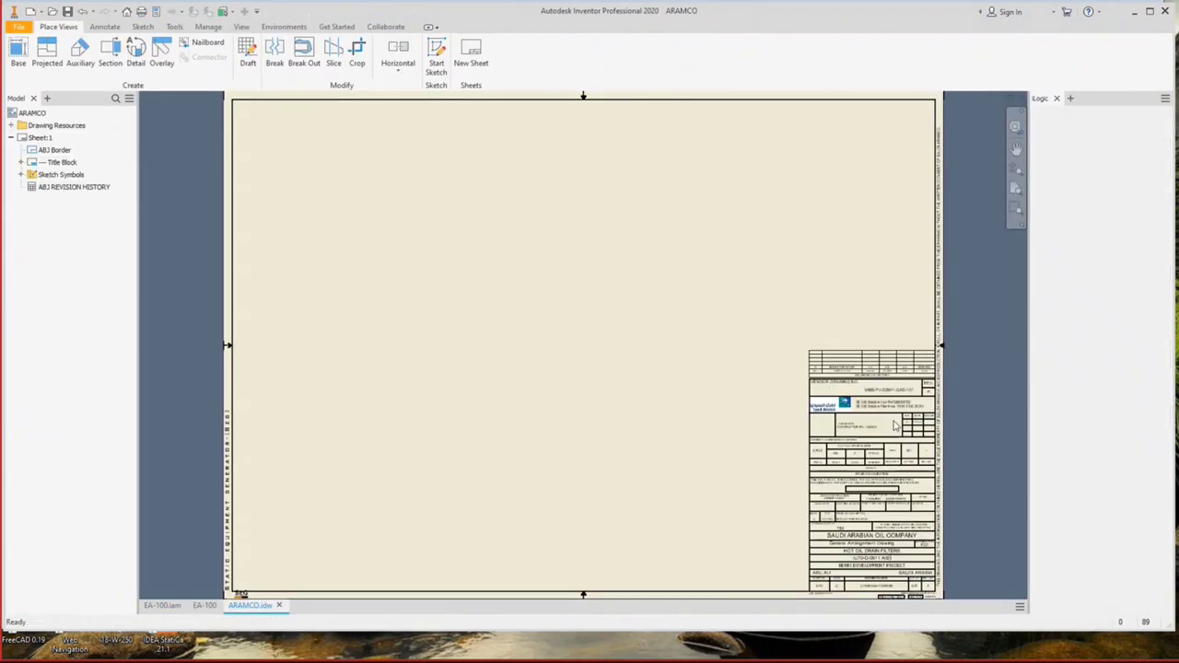
scroll(875, 369, up, 5)
click(830, 383)
middle_drag(830, 384, 607, 338)
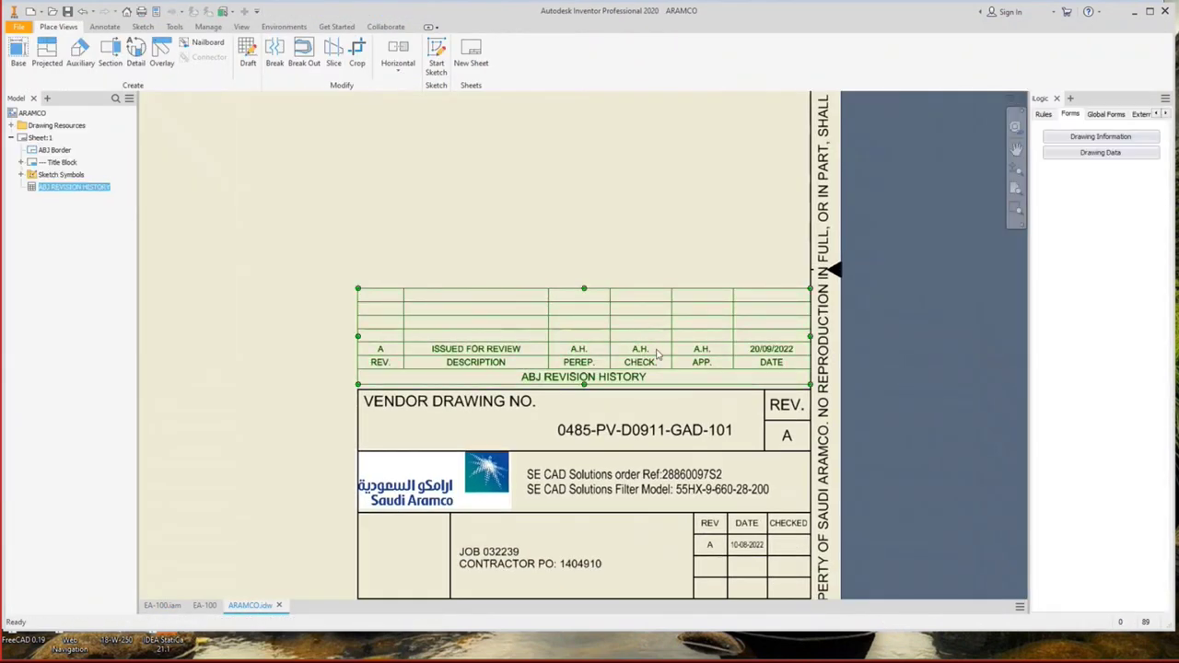
click(600, 243)
scroll(720, 304, down, 2)
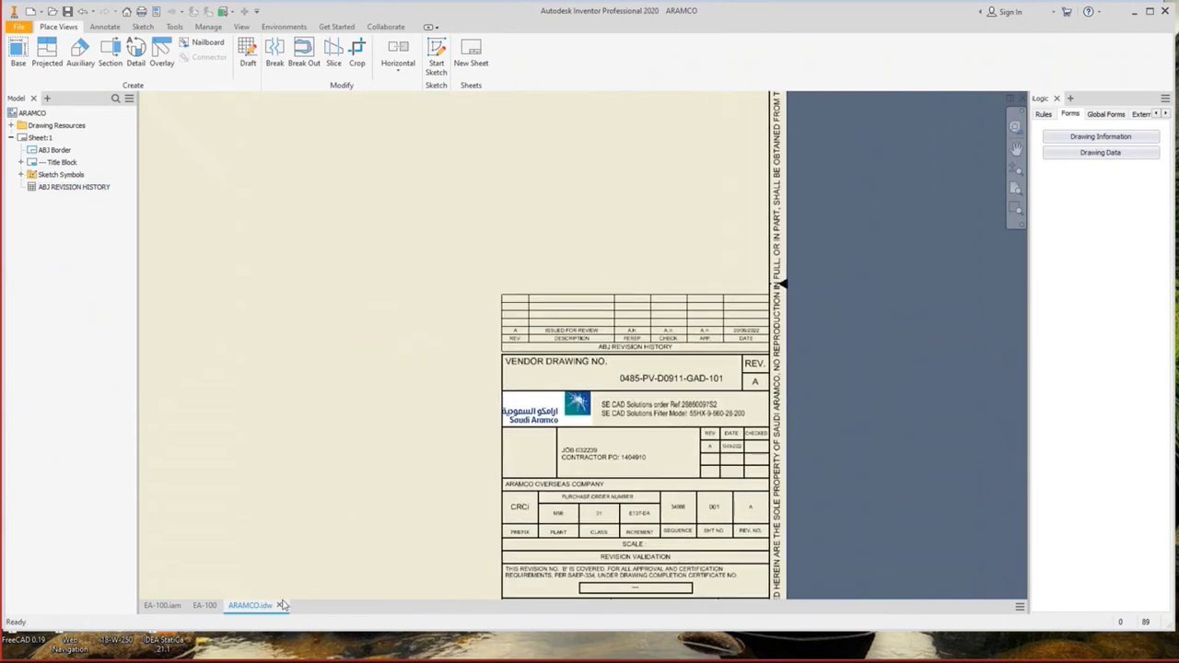
mouse_move(922, 653)
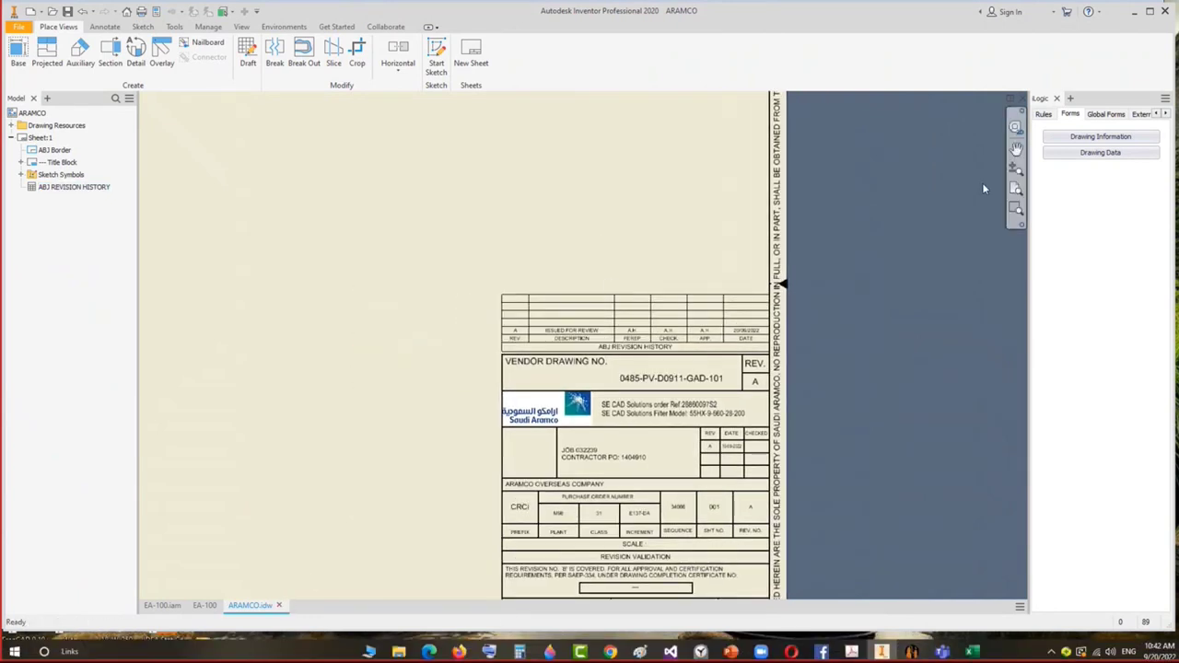
click(1136, 13)
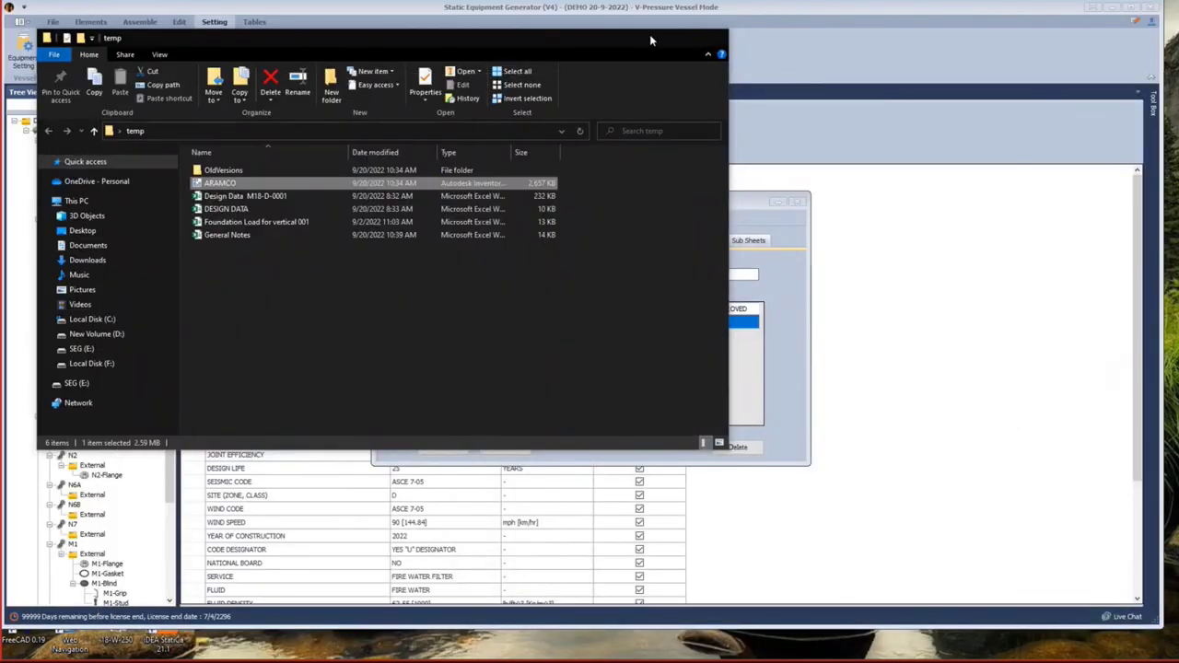
click(649, 34)
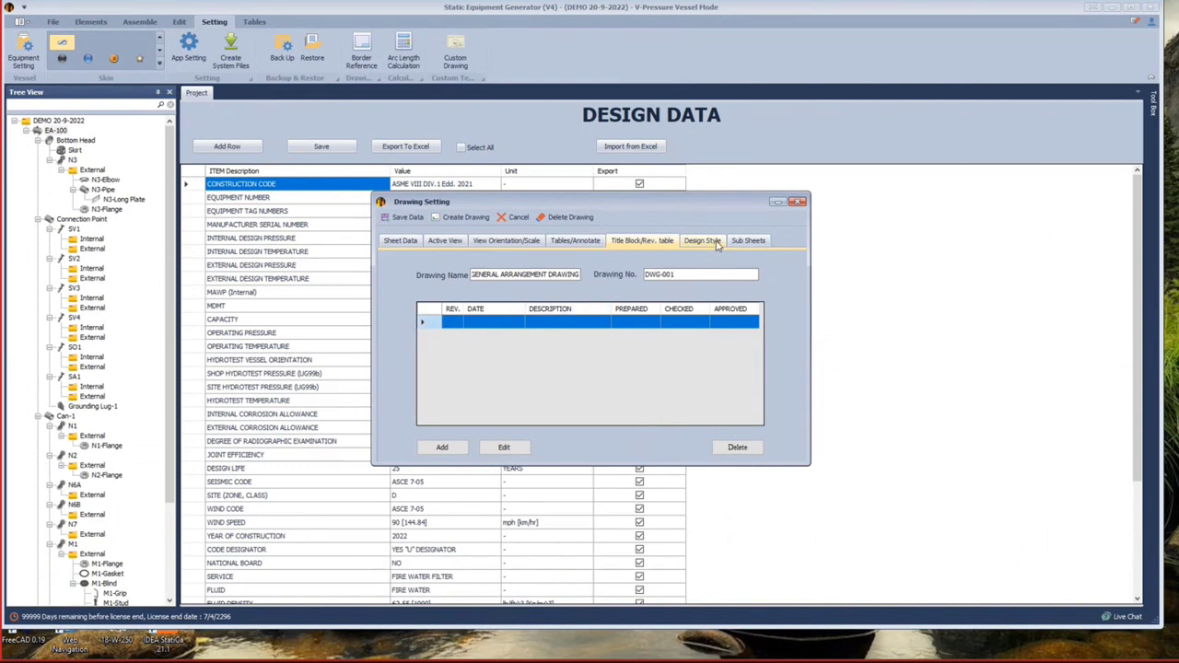
Set the drawing's design style to Design2 with sheet size A1.
click(709, 241)
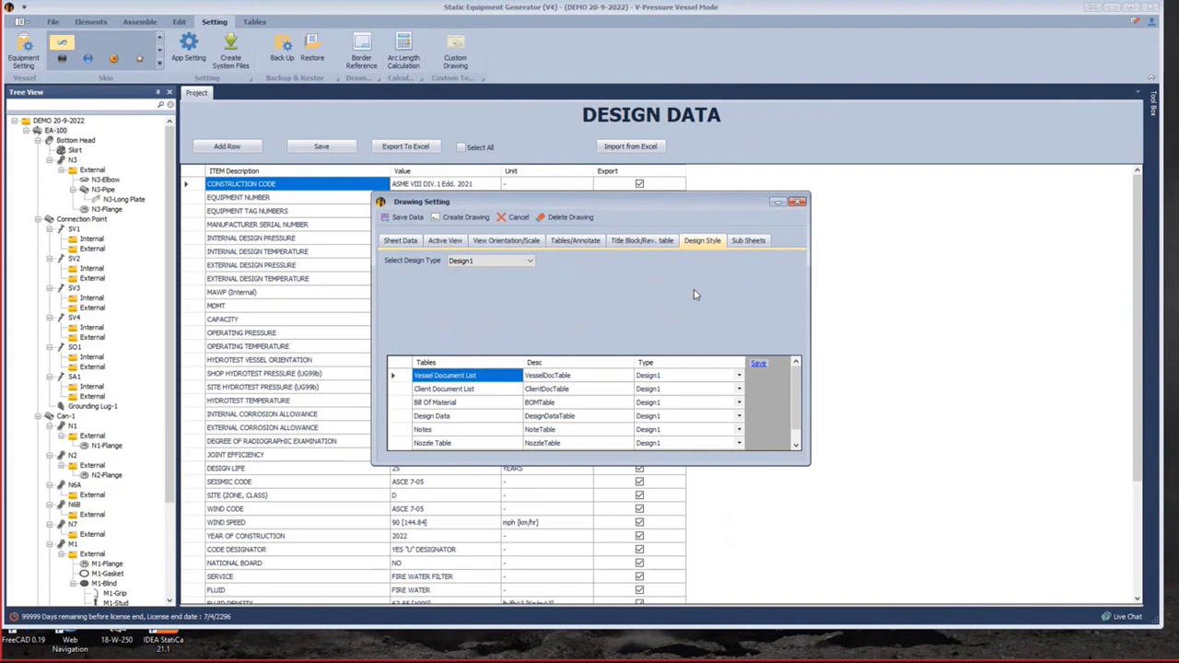
click(491, 262)
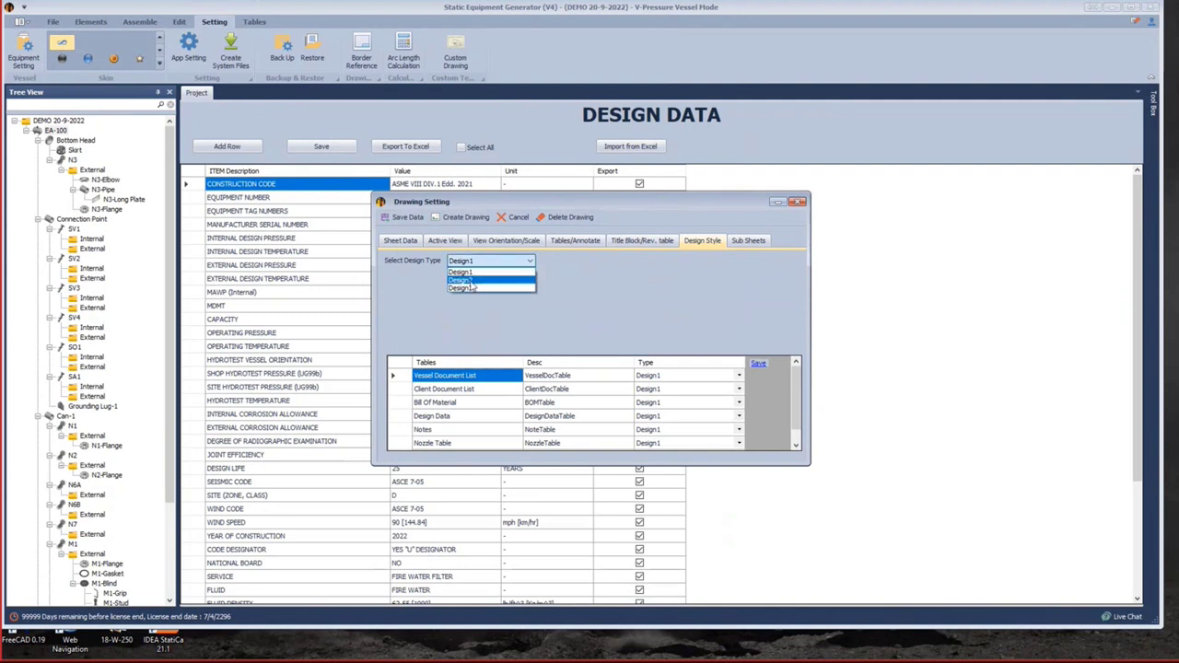
click(480, 274)
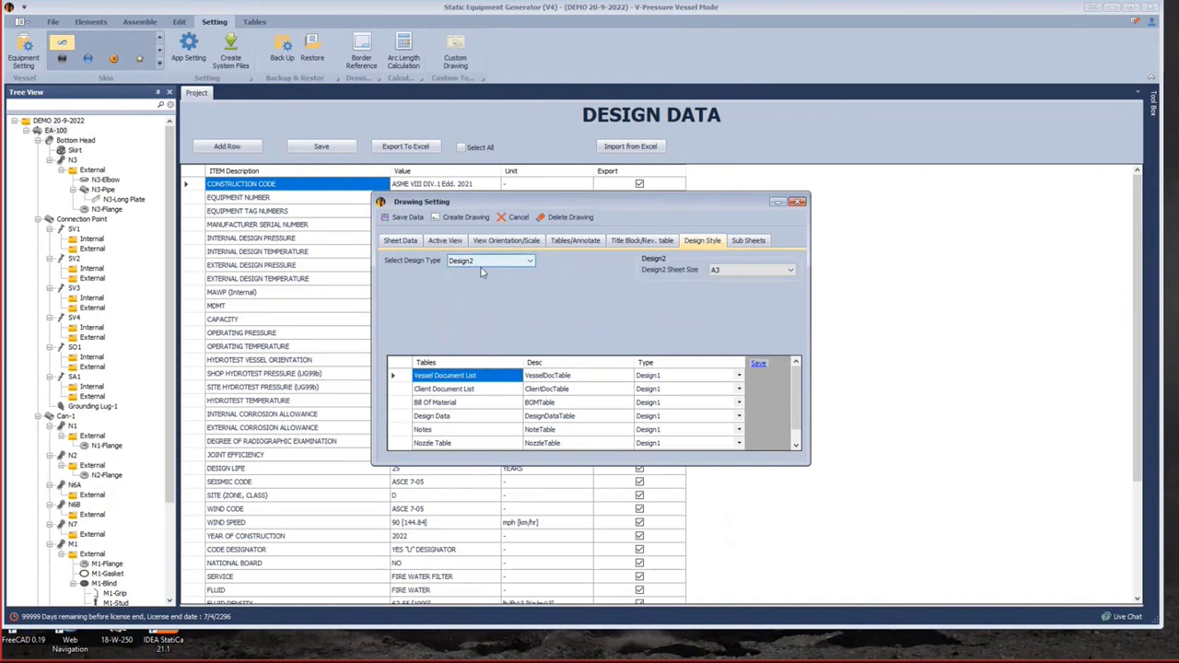
click(737, 271)
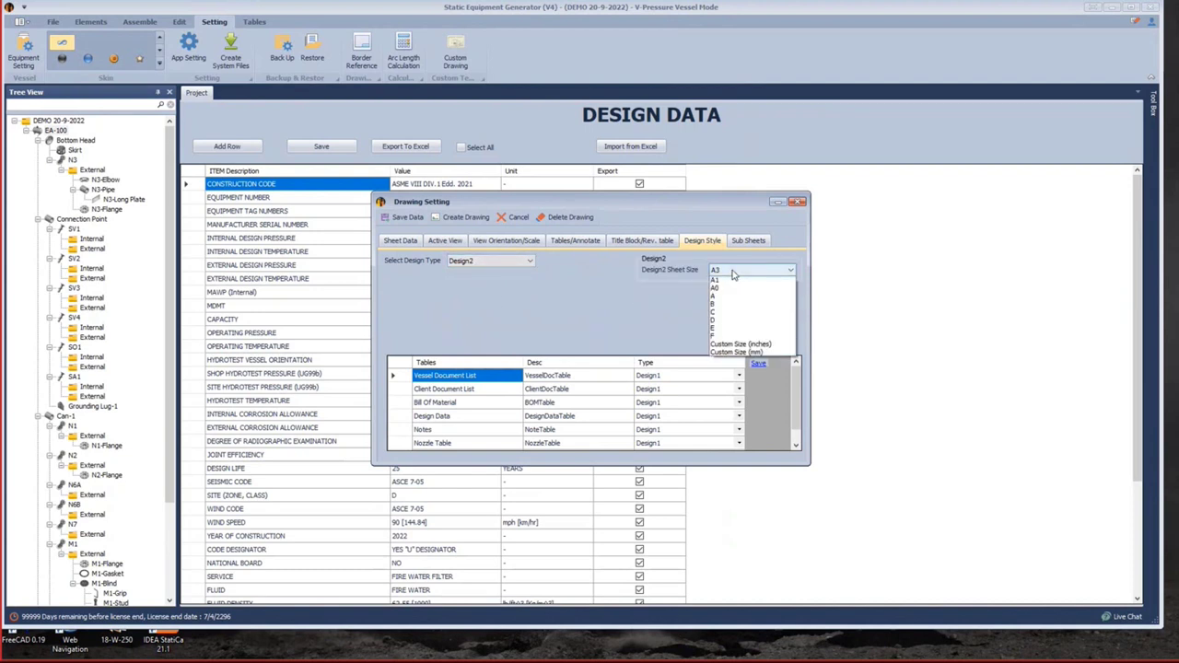
click(734, 306)
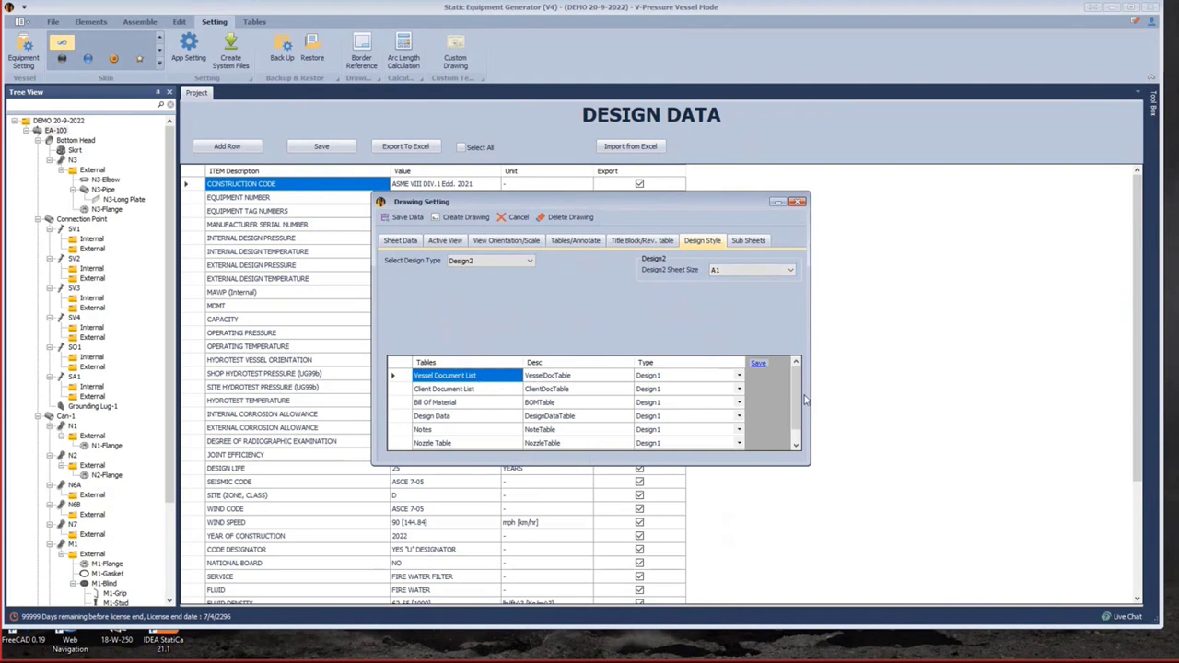
Set the table type of the vessel document list and the client document list to Design2.
mouse_move(807, 468)
mouse_down()
mouse_move(816, 516)
mouse_move(814, 476)
mouse_up()
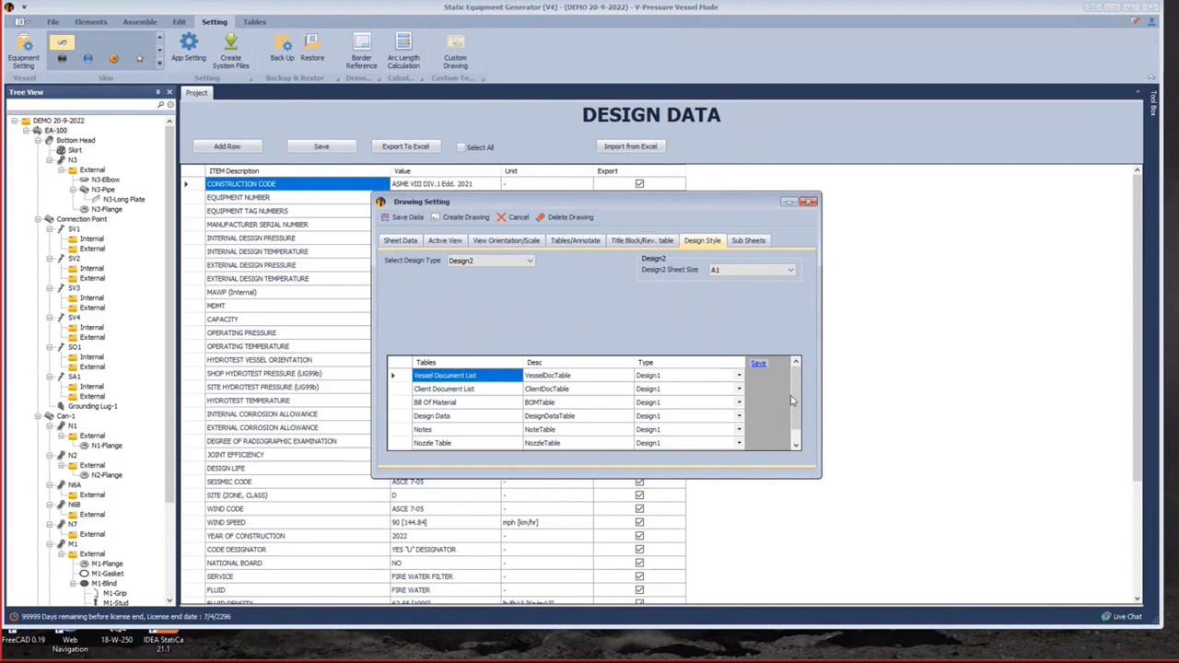
scroll(794, 419, down, 1)
scroll(795, 419, up, 1)
click(741, 376)
click(741, 378)
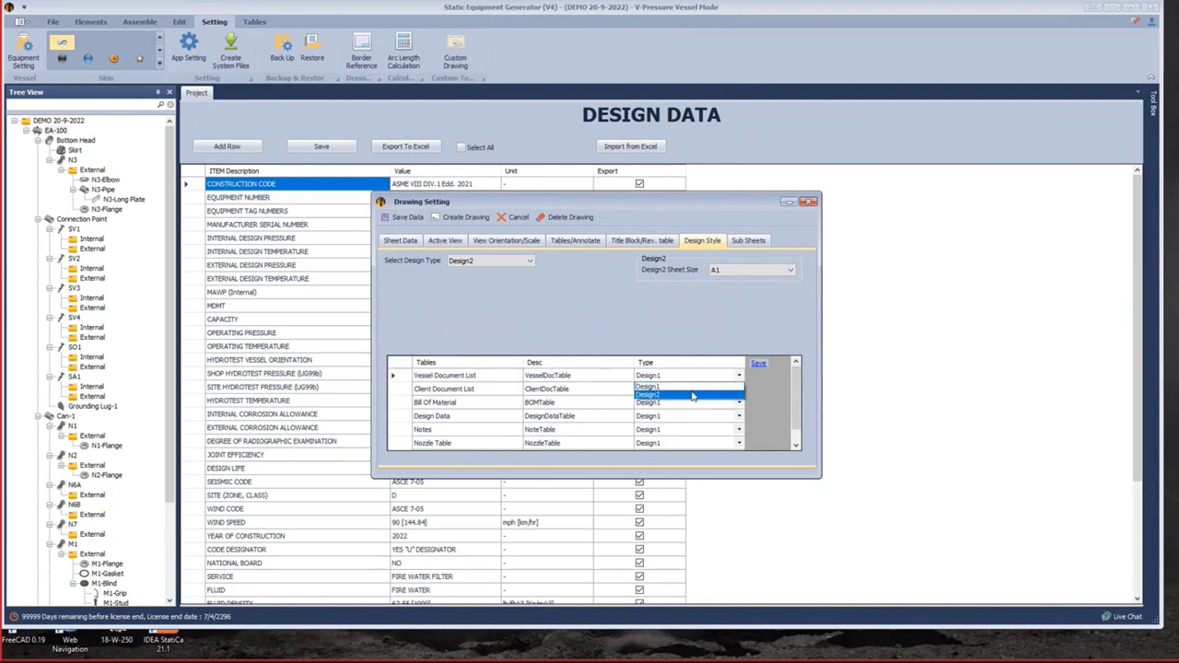
click(693, 398)
click(737, 391)
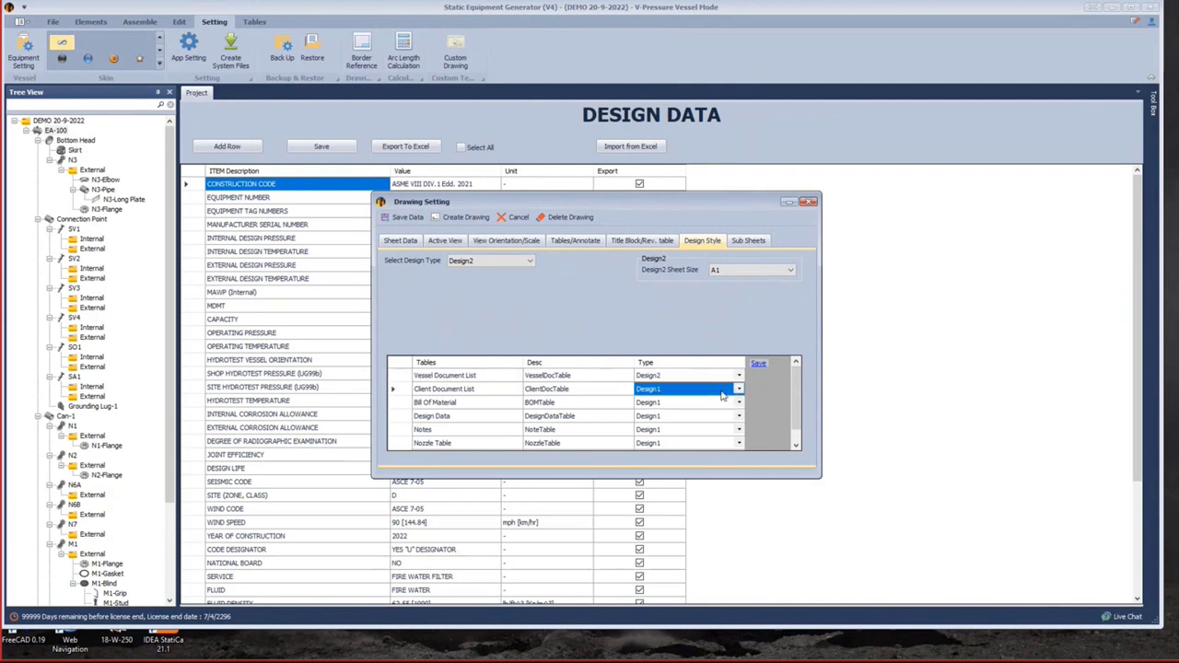
click(742, 393)
click(737, 400)
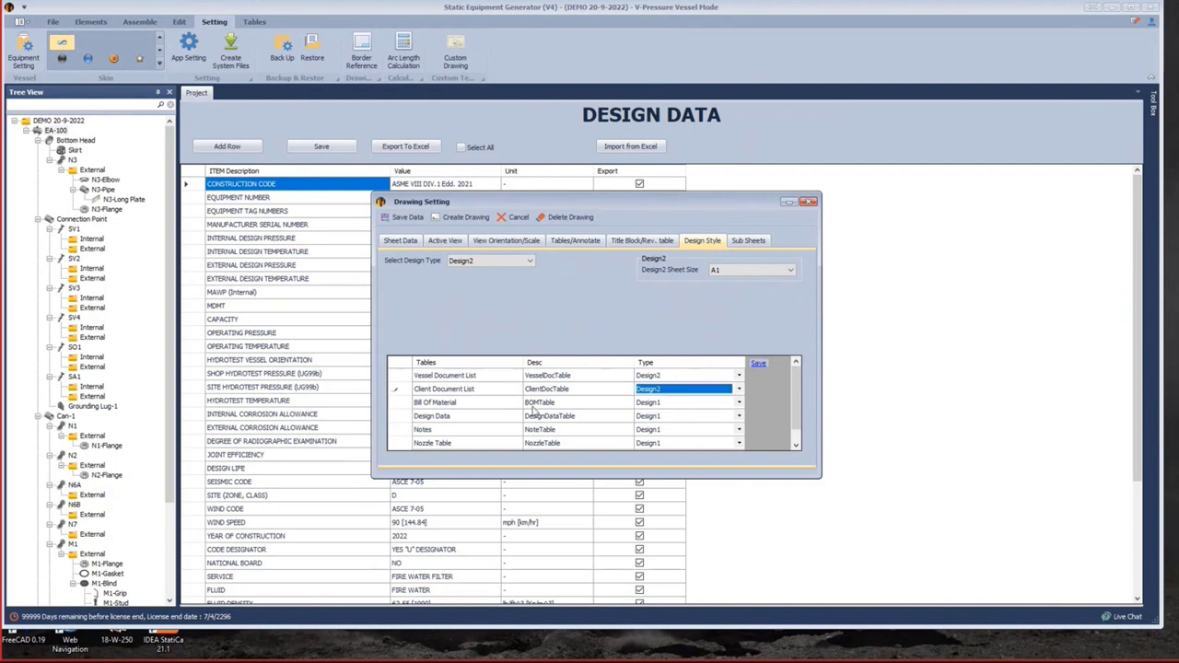
Set the table type of the bill of material and the notes to Design2.
click(740, 406)
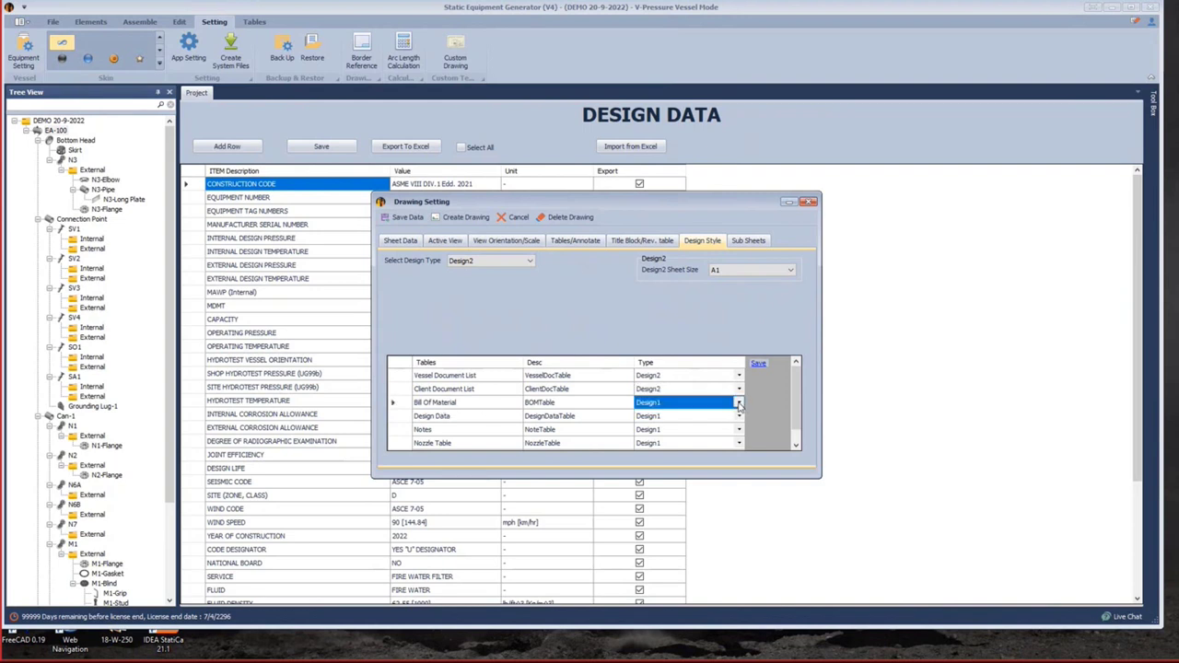
click(740, 405)
click(686, 430)
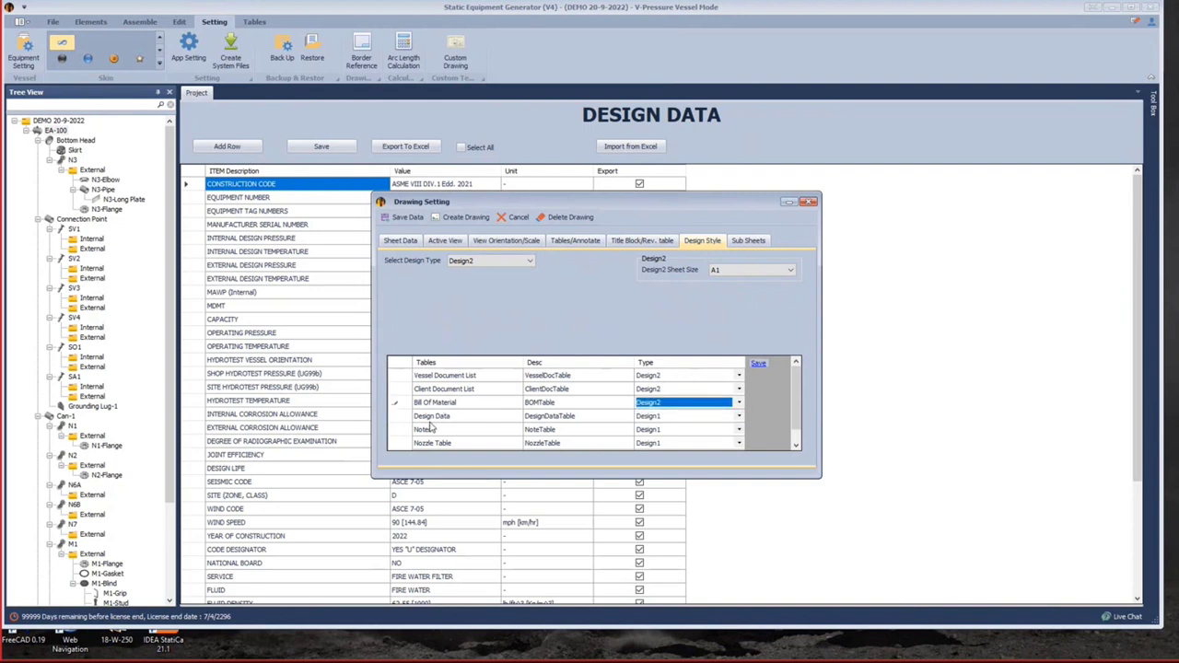
click(737, 432)
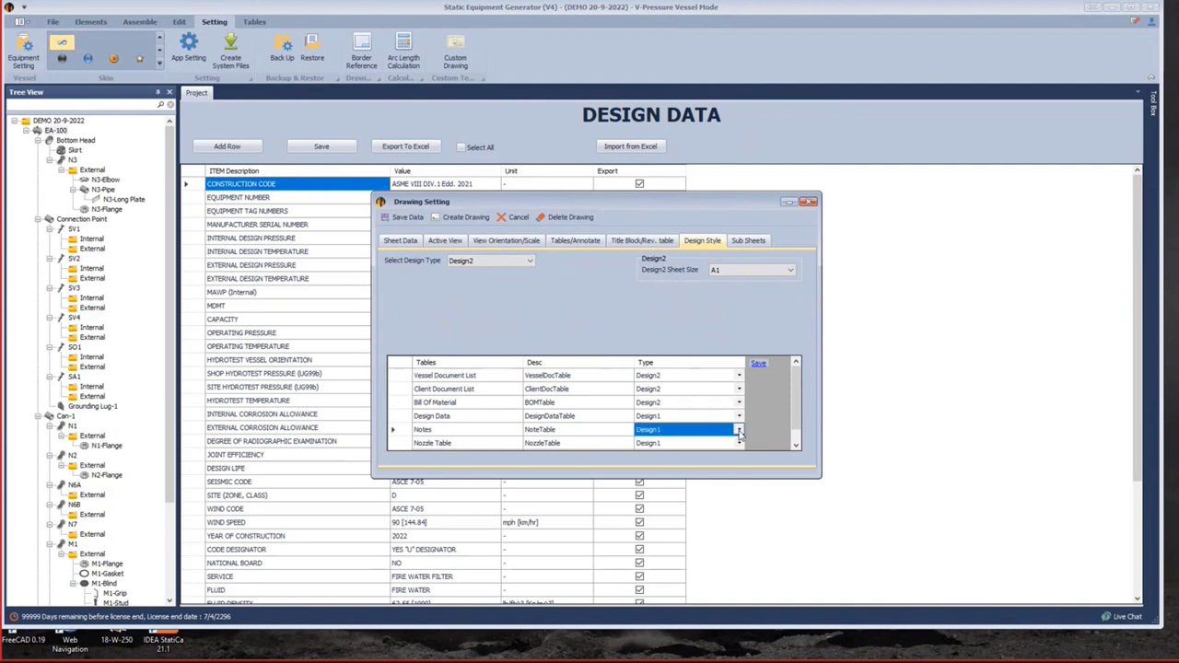
click(739, 431)
click(686, 452)
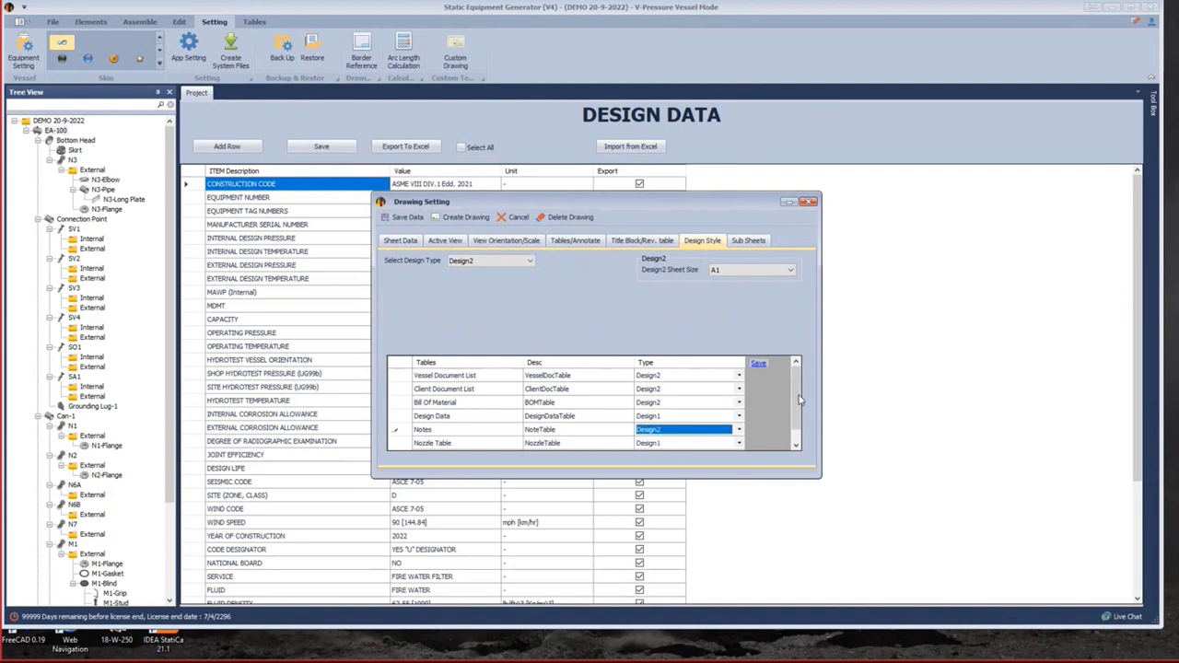
Set the maximum allowable nozzle loads table to Design2 and save the table styles.
drag(800, 398, 798, 421)
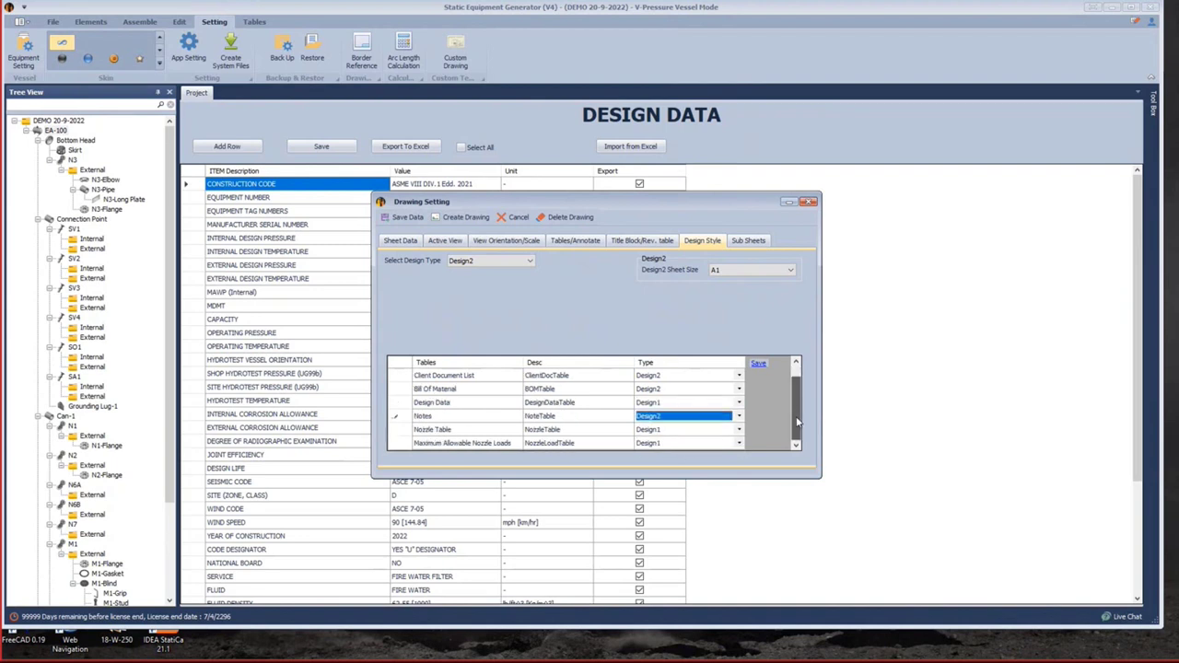
click(678, 430)
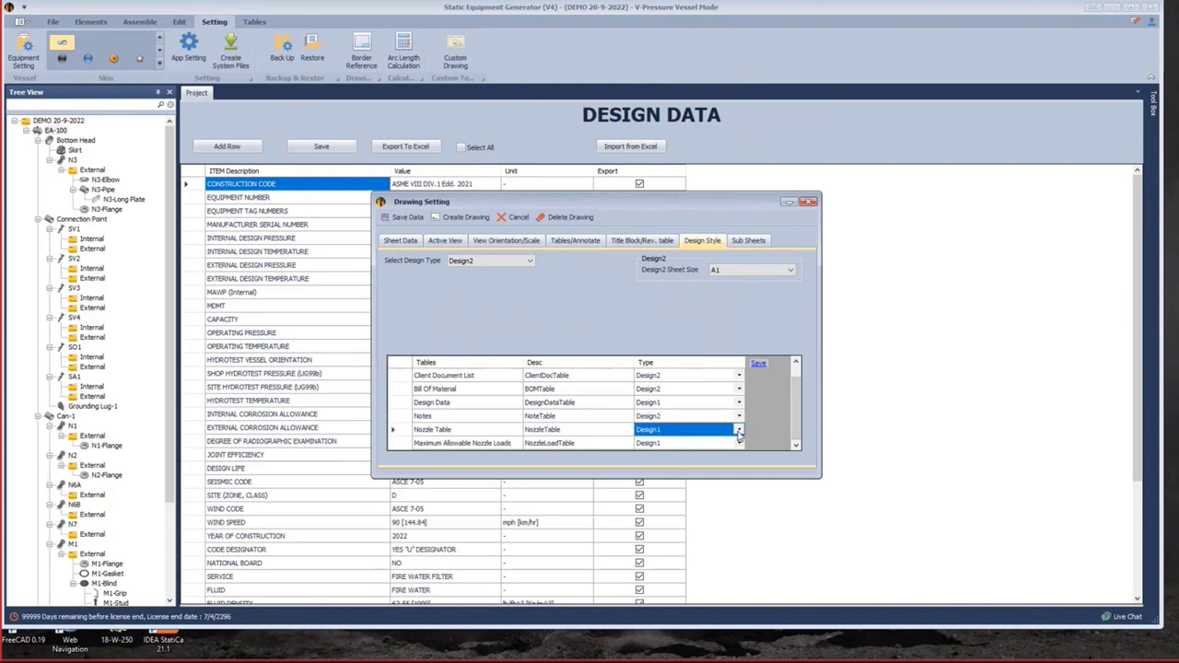
click(738, 444)
click(738, 445)
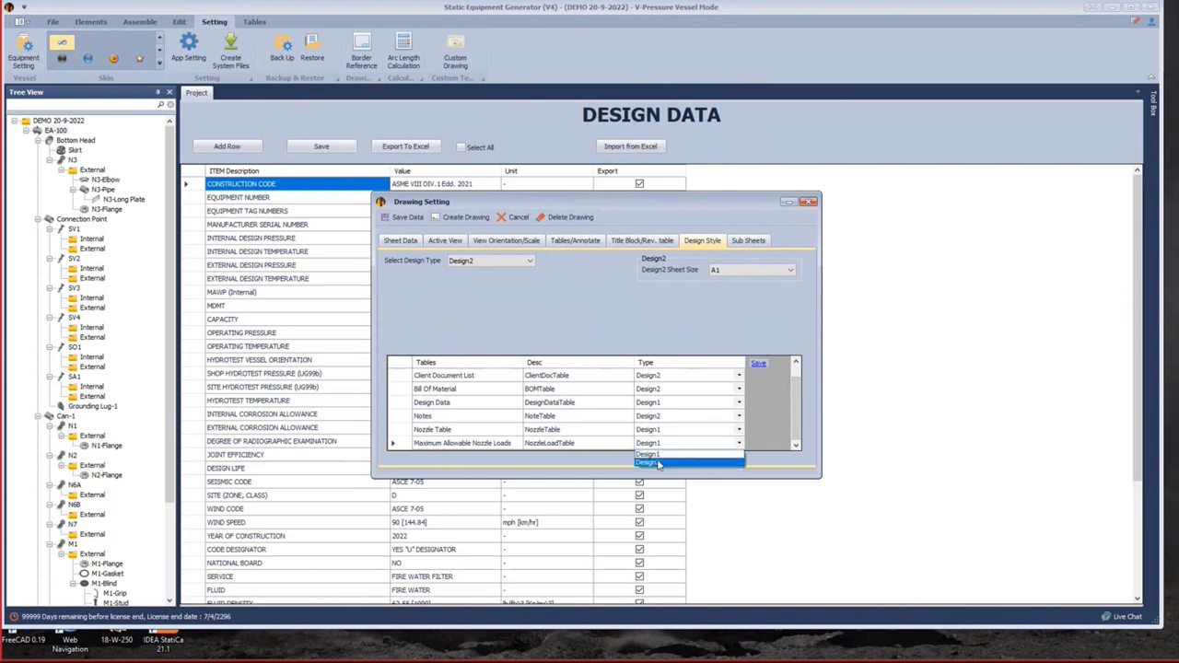
click(662, 464)
click(758, 364)
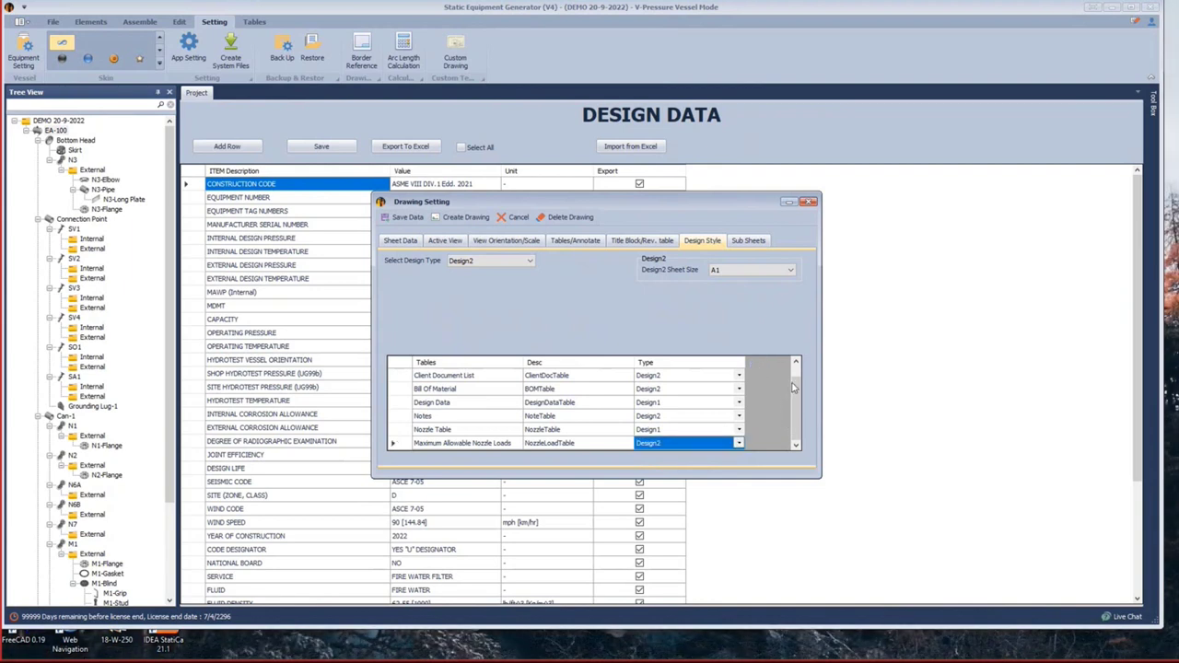
Create the general arrangement drawing from the configured settings and switch to Inventor to follow its generation.
scroll(794, 388, up, 1)
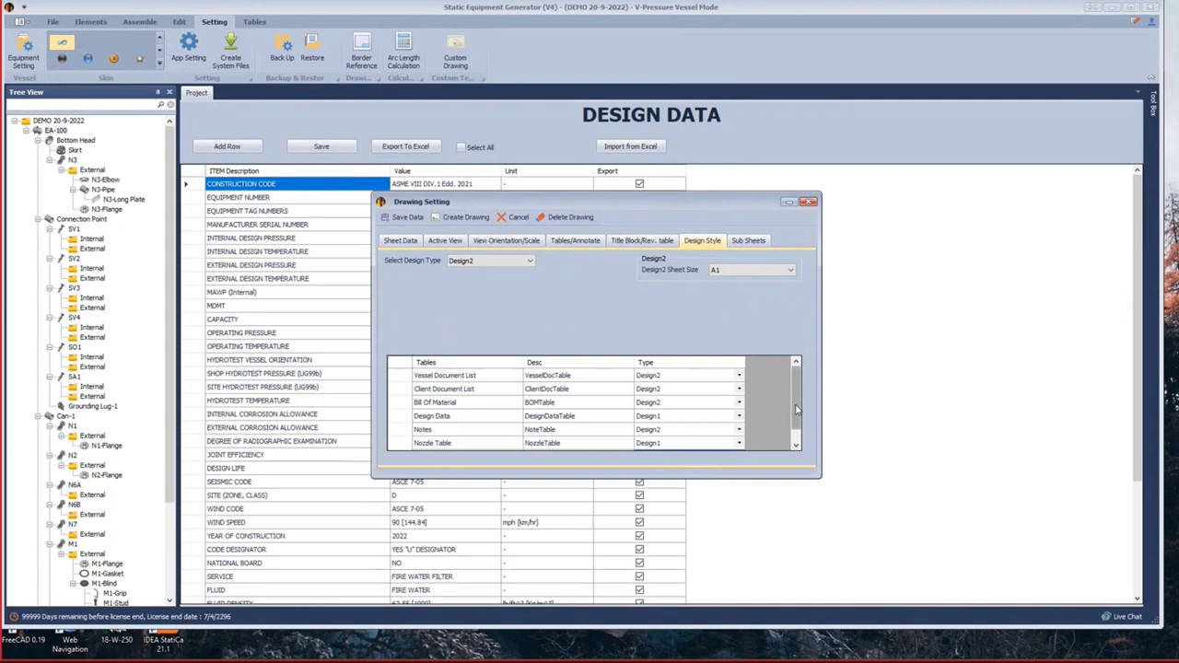
scroll(789, 394, down, 1)
scroll(789, 395, up, 1)
click(466, 219)
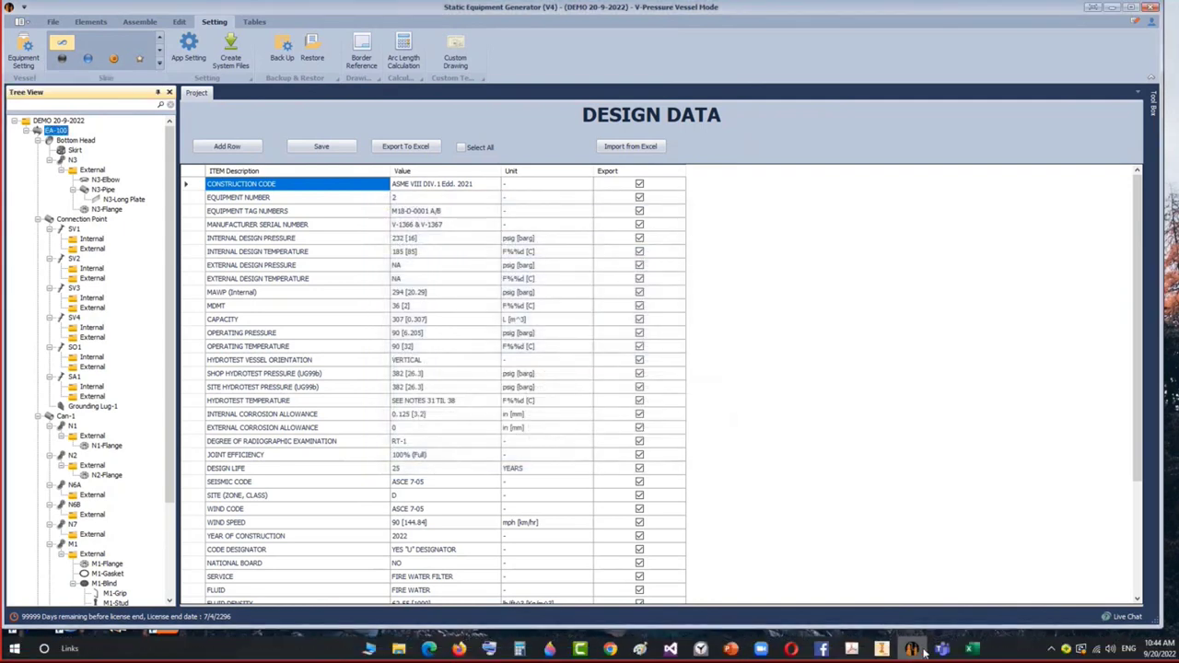
mouse_move(886, 651)
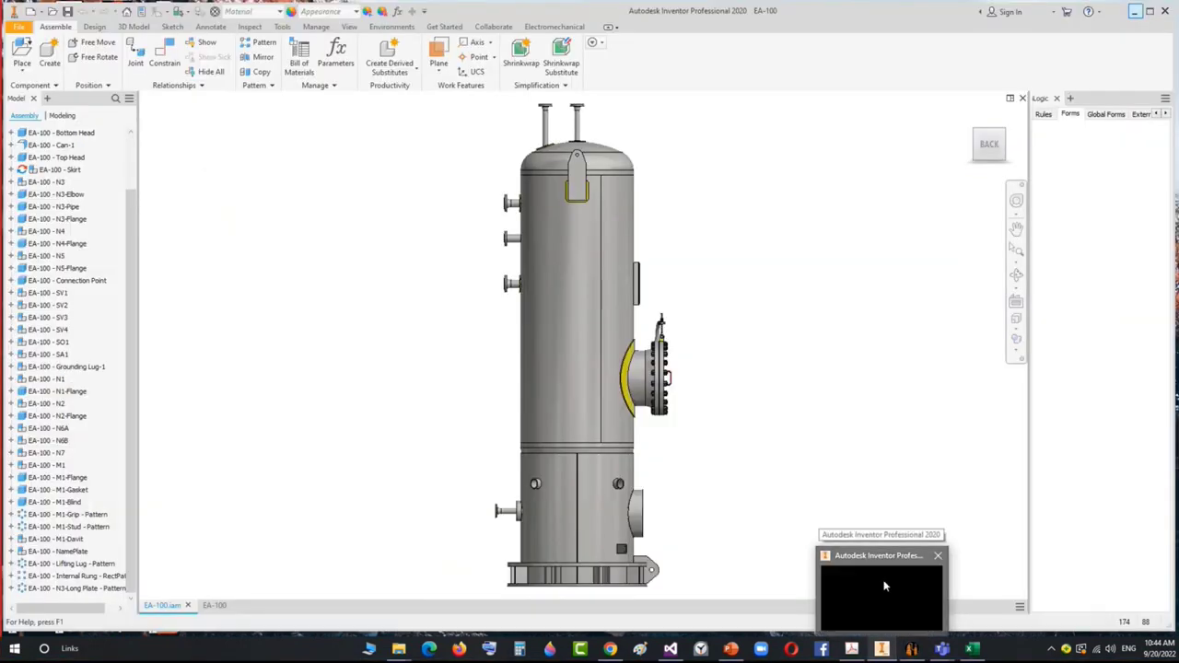
click(885, 587)
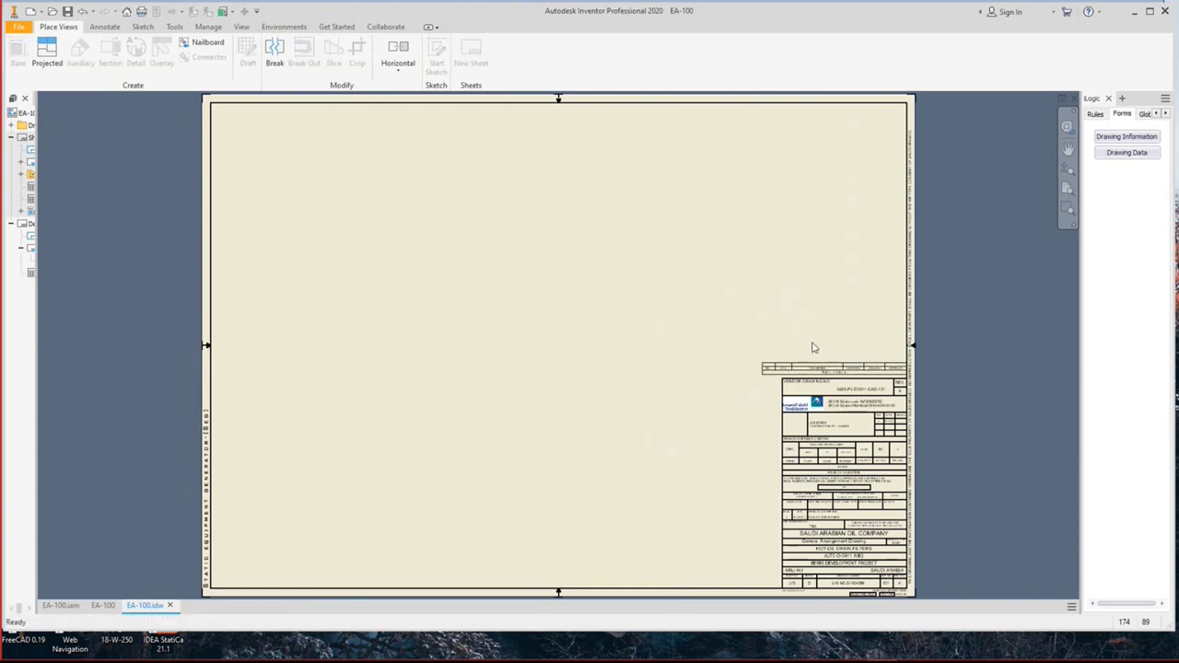
click(853, 369)
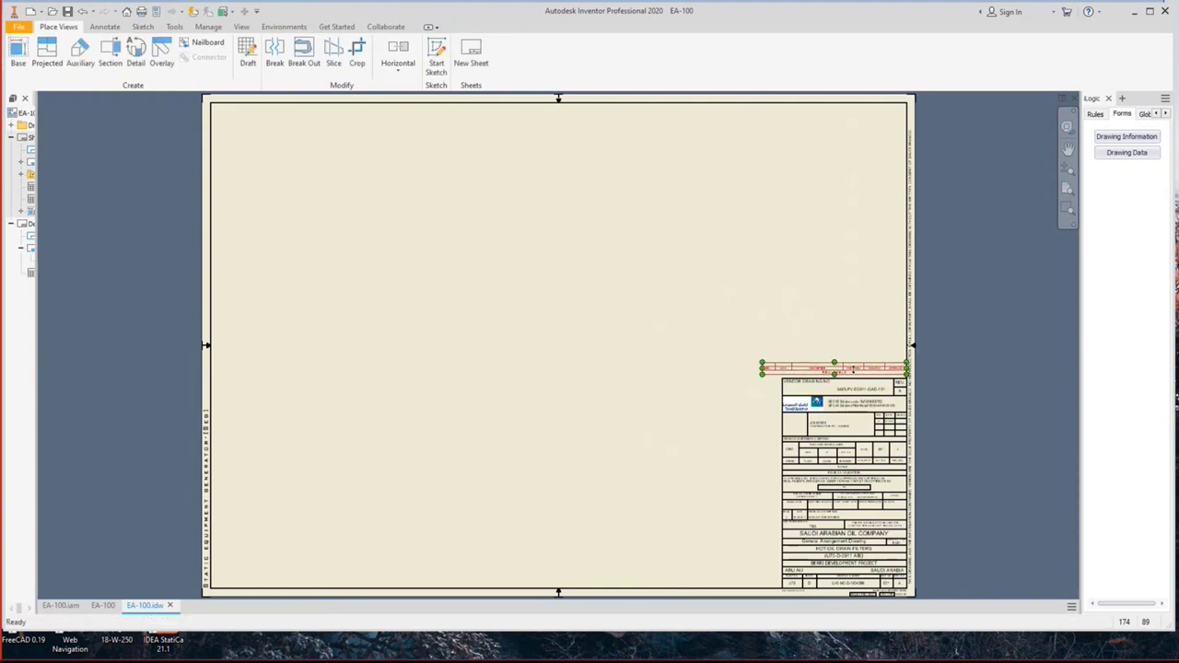
click(849, 360)
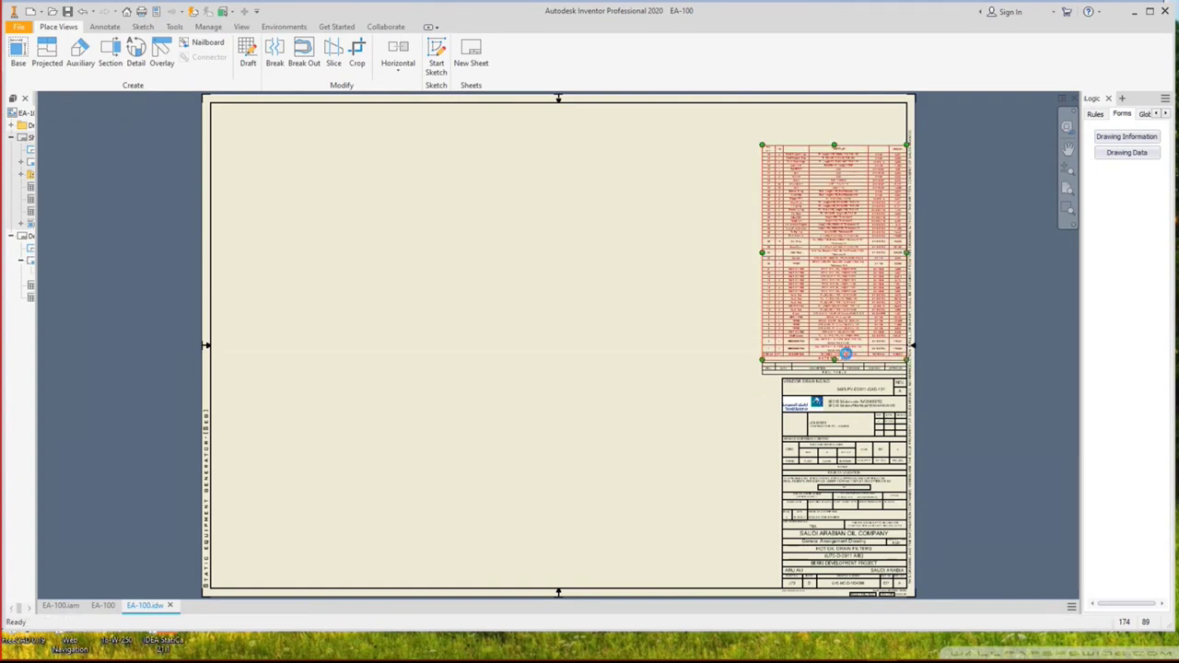
click(846, 353)
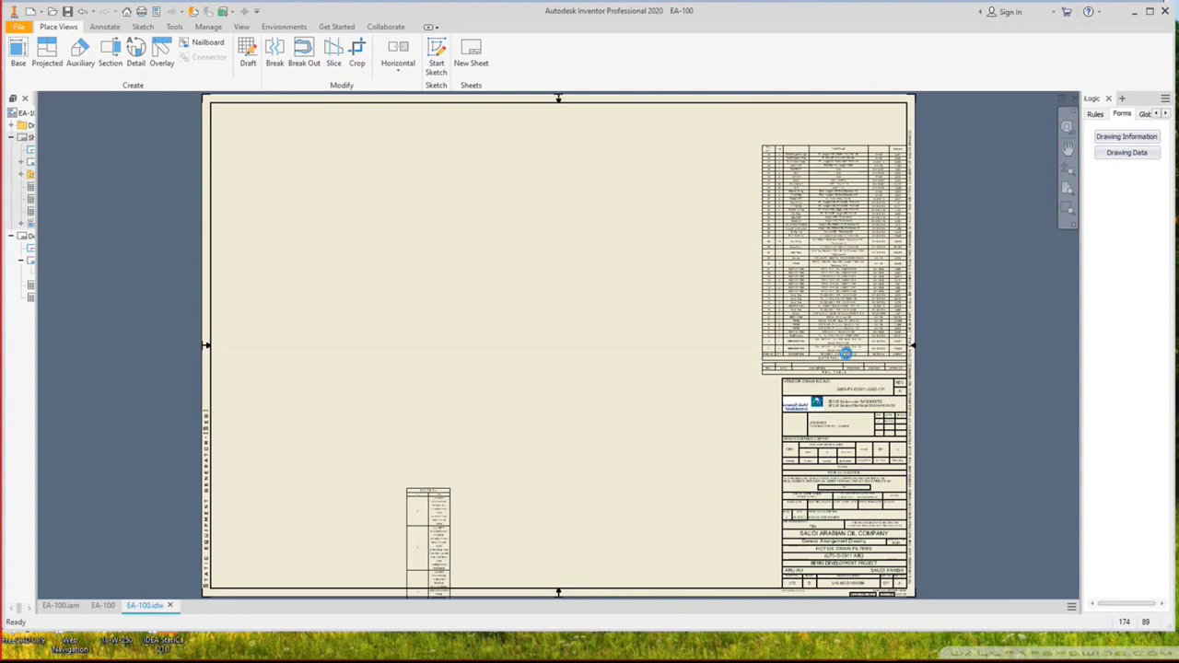
click(845, 353)
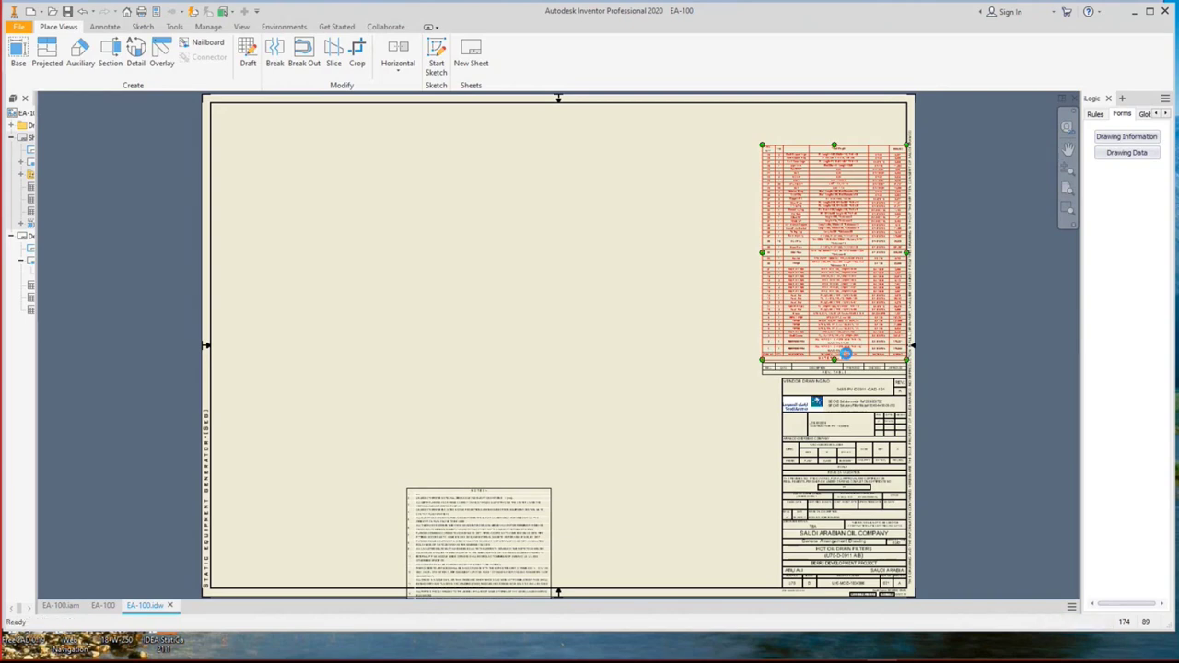
drag(846, 353, 848, 350)
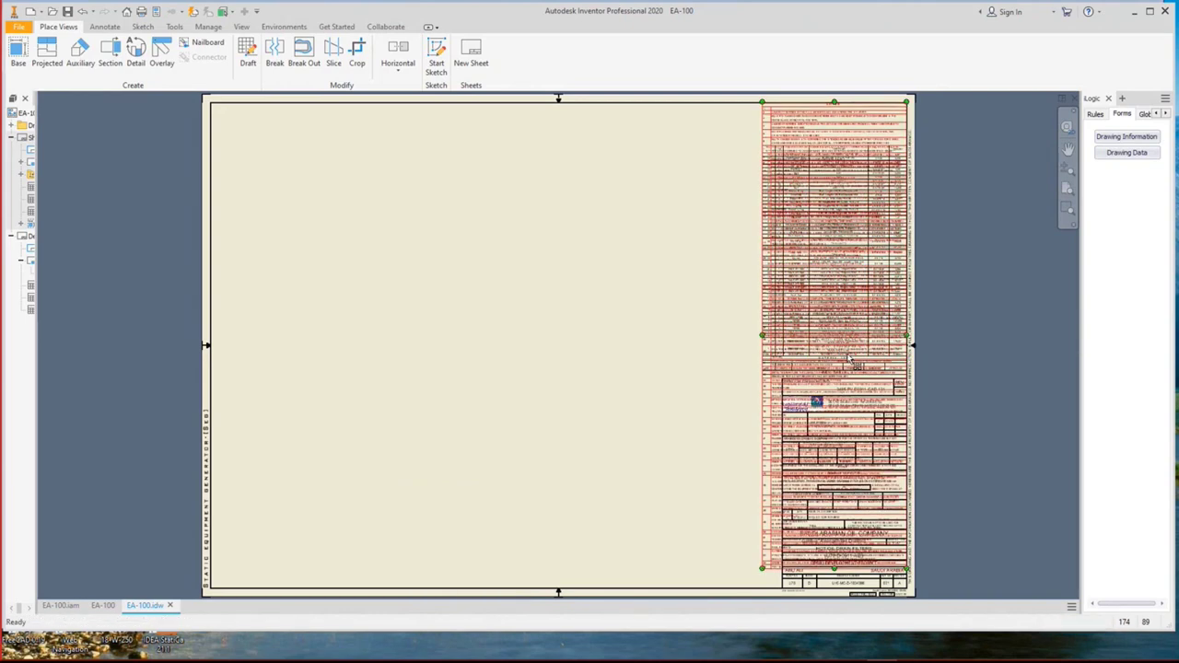
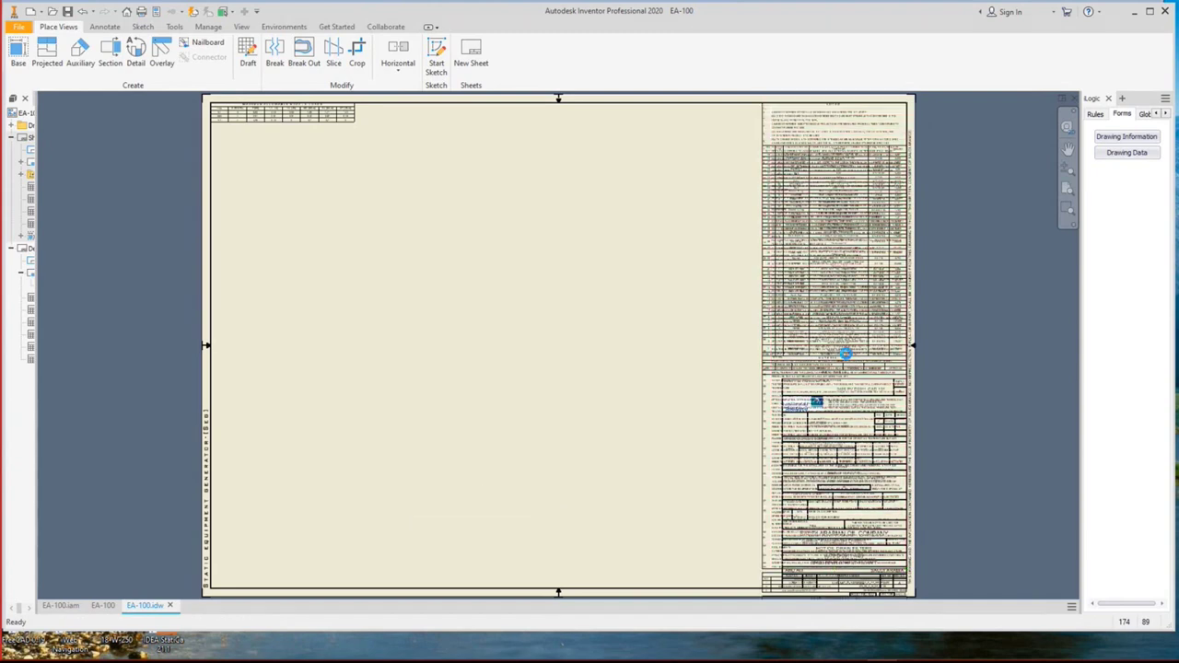
click(849, 361)
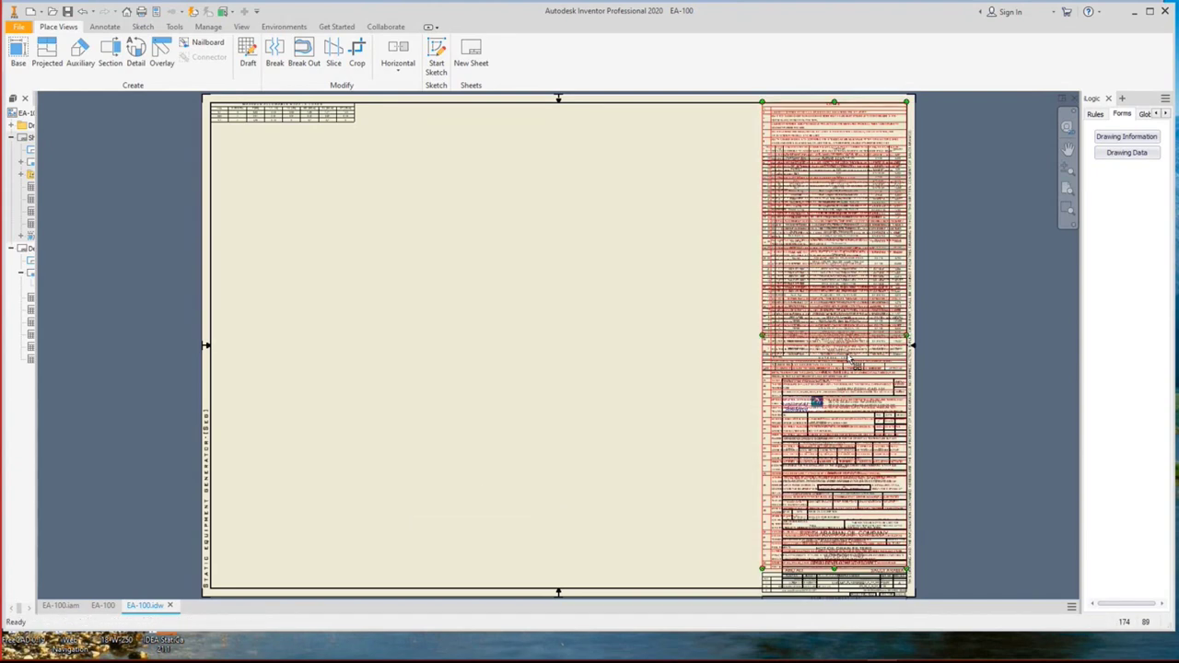
key(Escape)
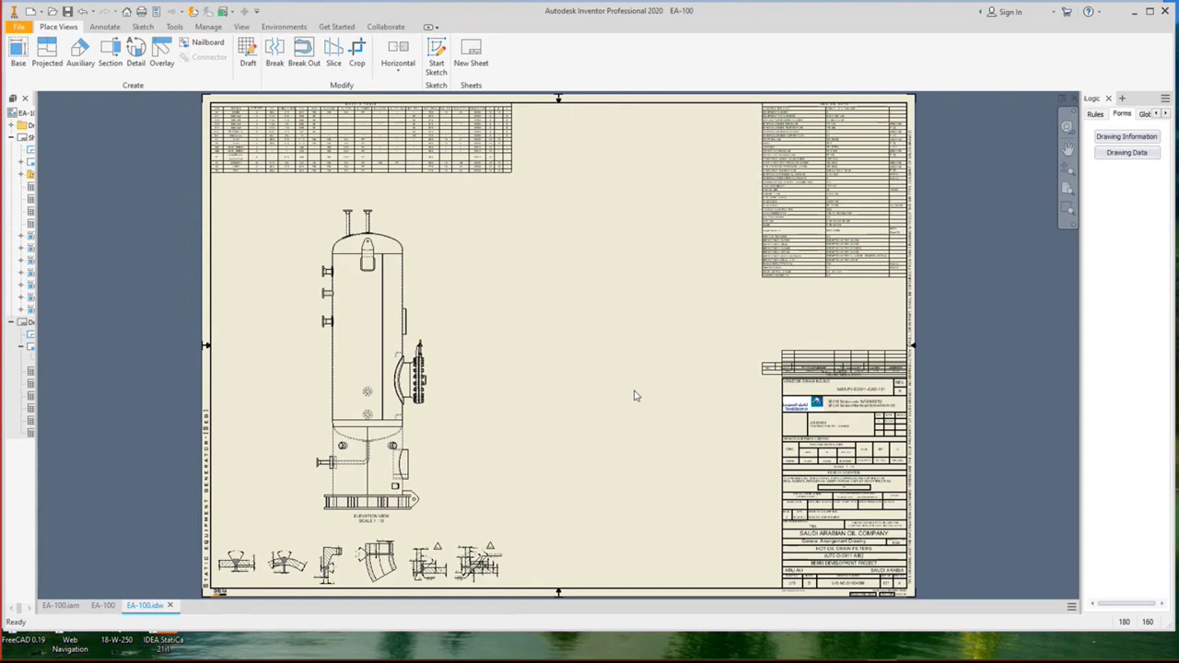
click(590, 357)
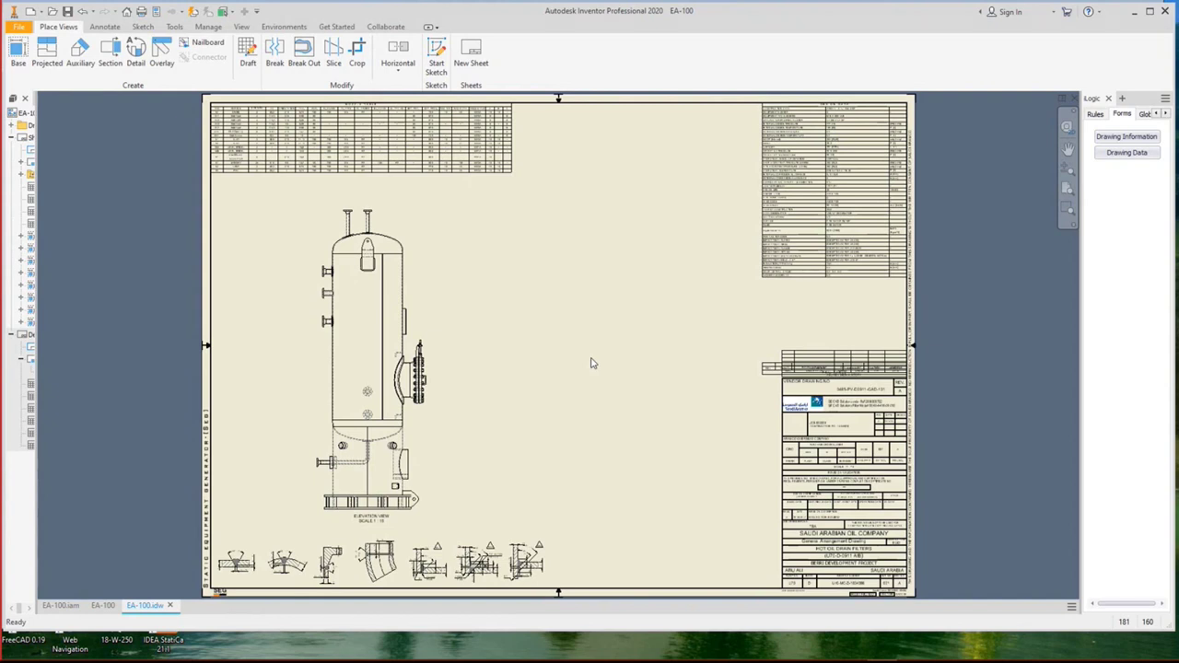
click(599, 361)
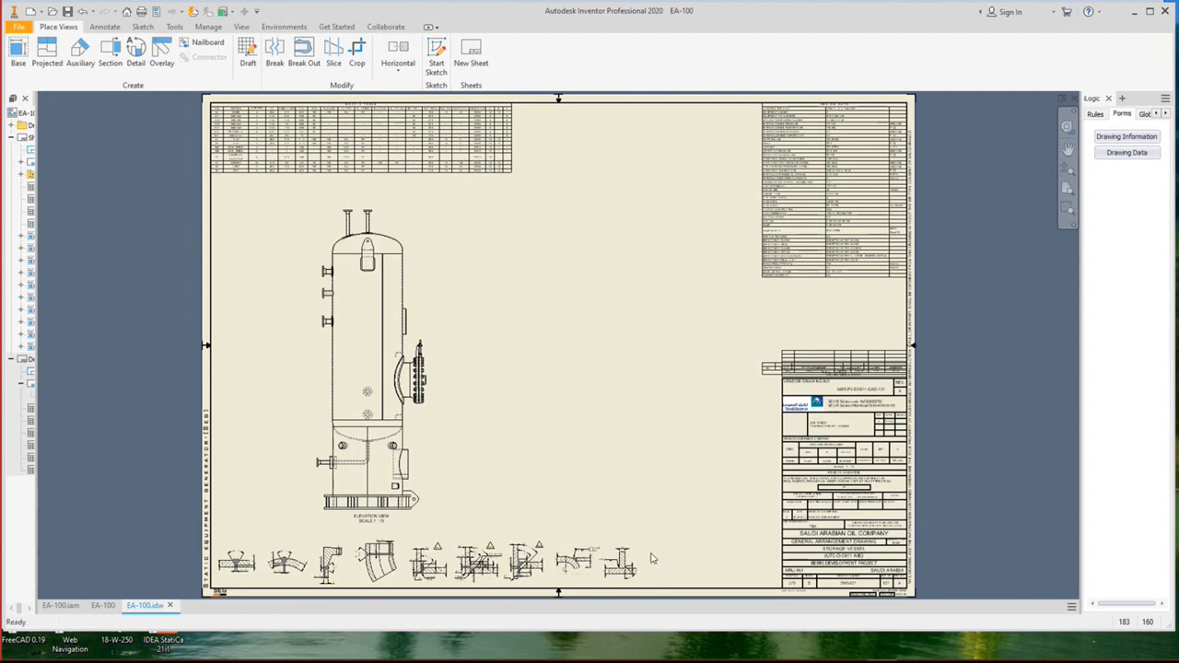
Move the revision table that overlaps the revision history above the title block to just below the first sheet's border.
scroll(652, 559, up, 3)
scroll(642, 500, down, 3)
click(645, 228)
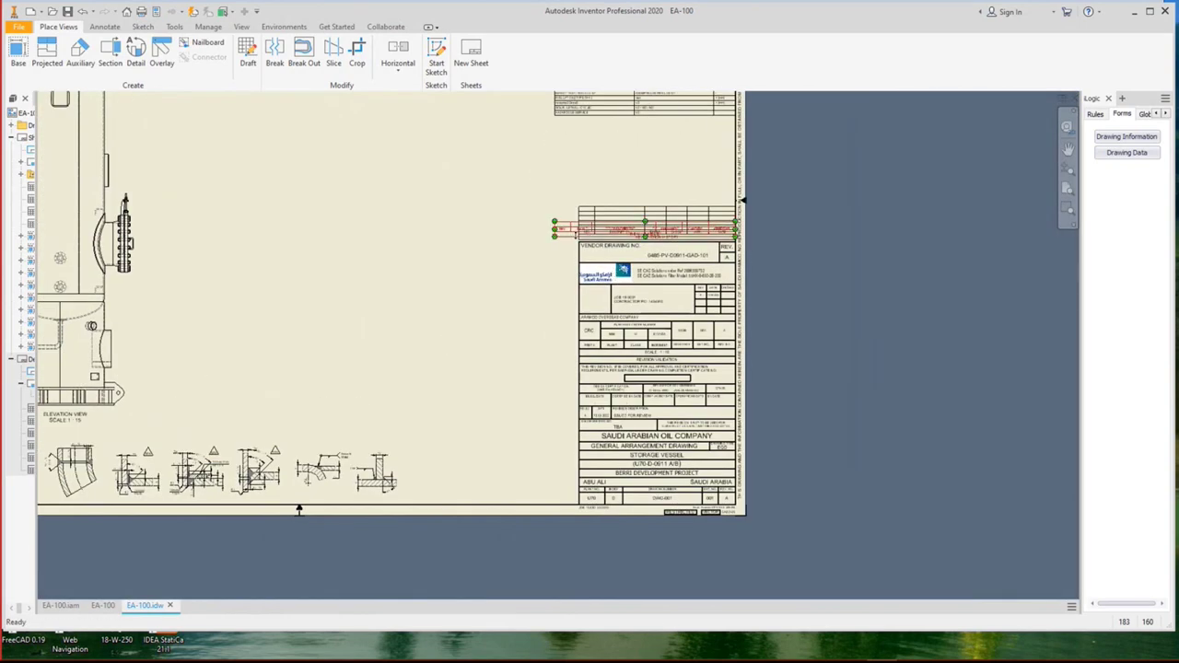
drag(553, 229, 574, 534)
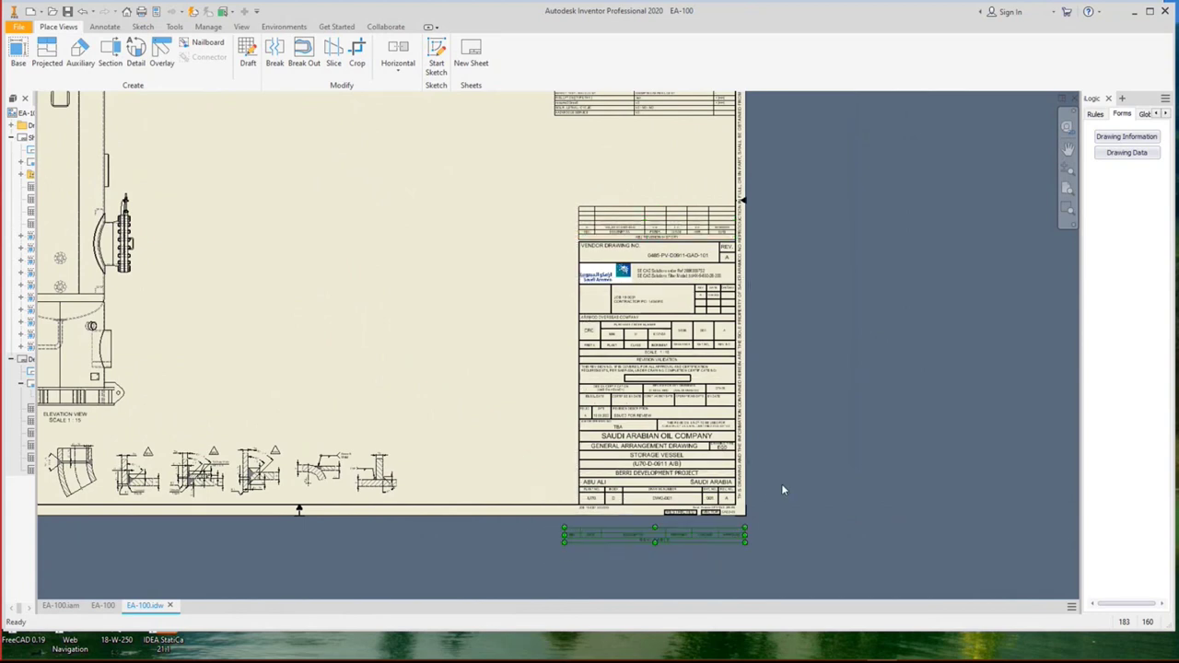
click(781, 490)
Examine the design data table, nozzle table and elevation view on the first sheet.
key(Home)
scroll(664, 383, up, 3)
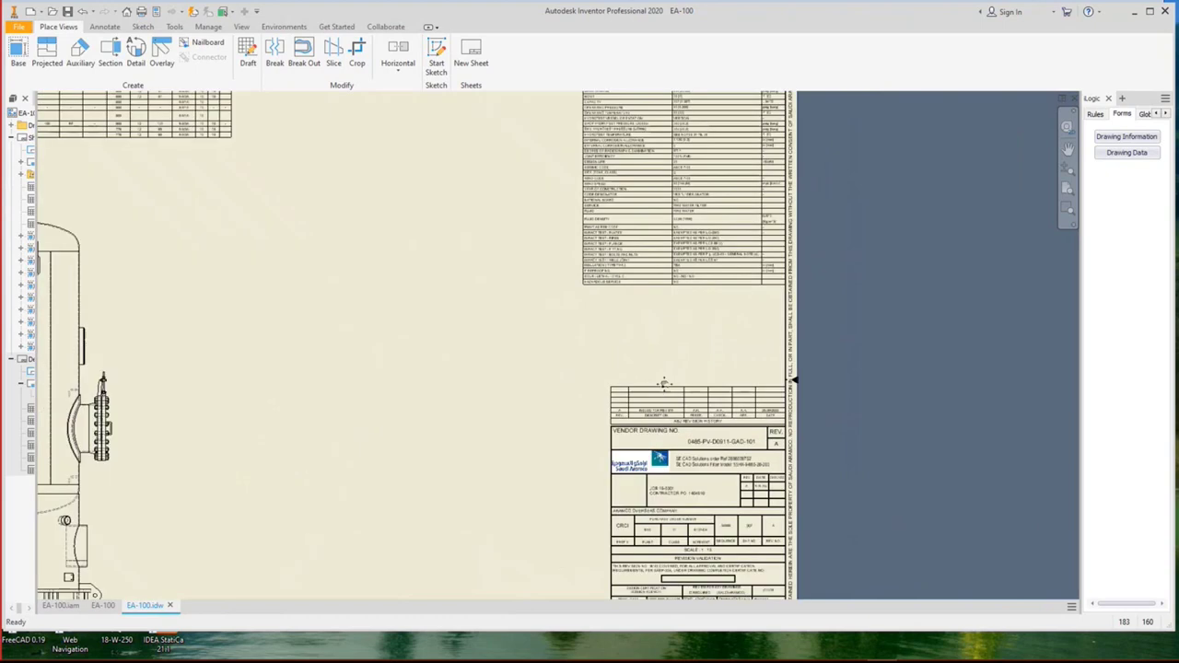
scroll(664, 384, down, 2)
scroll(844, 238, up, 2)
scroll(553, 381, down, 2)
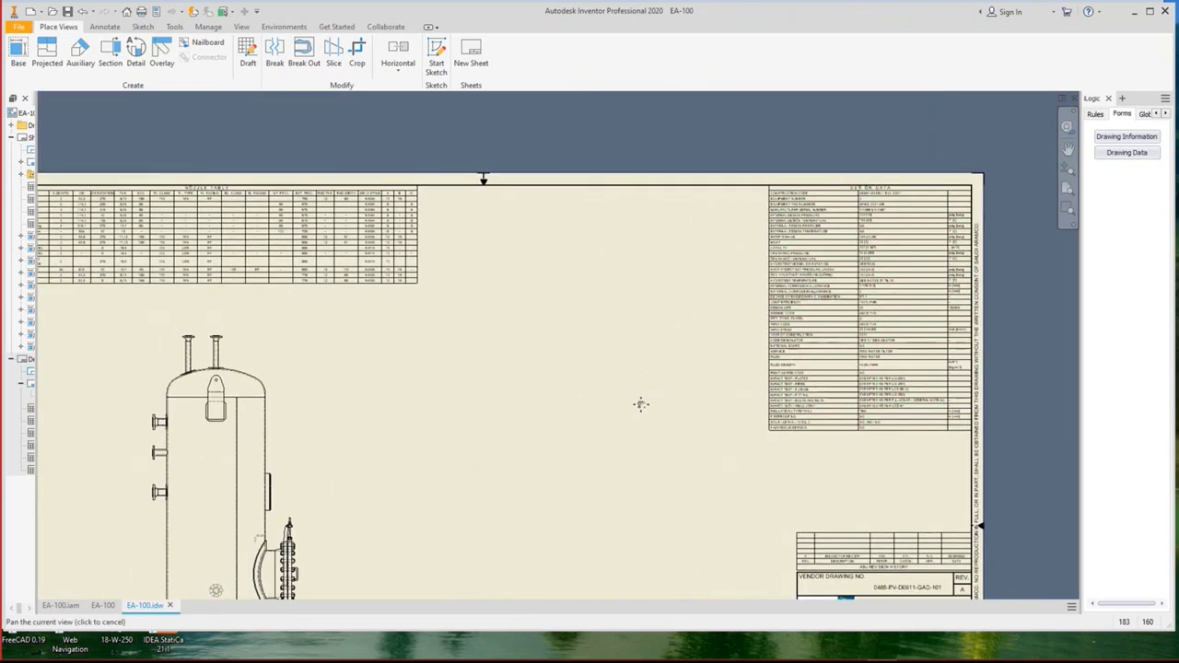
scroll(370, 294, up, 3)
scroll(405, 305, down, 1)
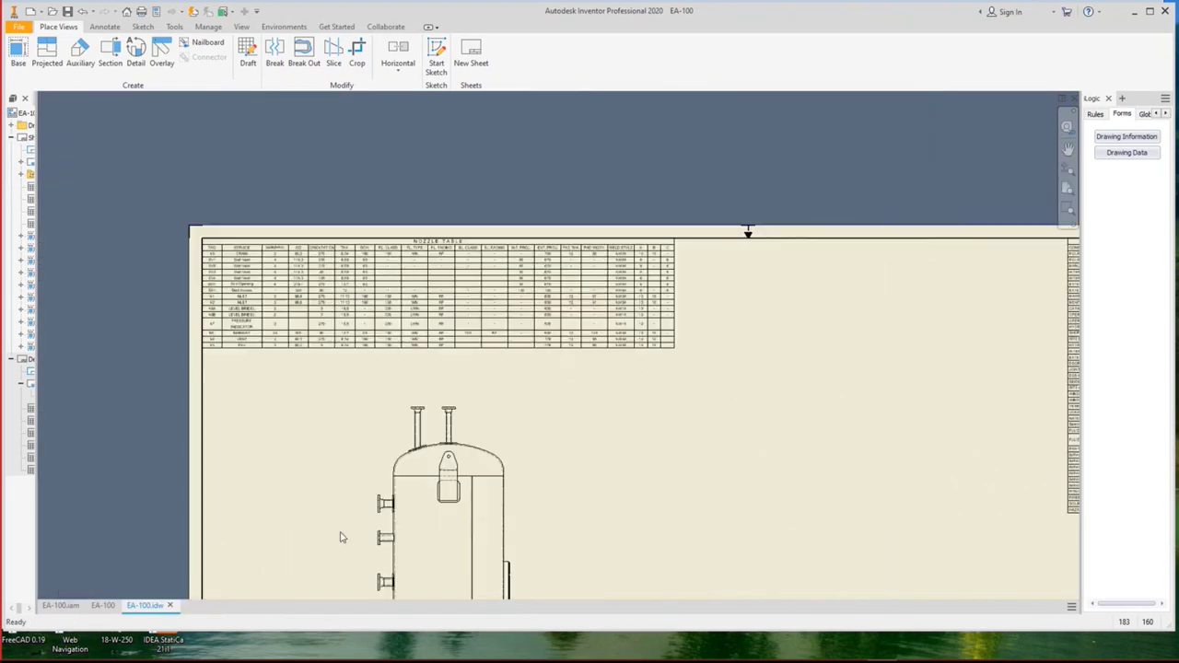
Widen the model browser and move the notes table on sheet Design2:2 beneath the maximum allowable nozzle loads table.
drag(38, 334, 107, 334)
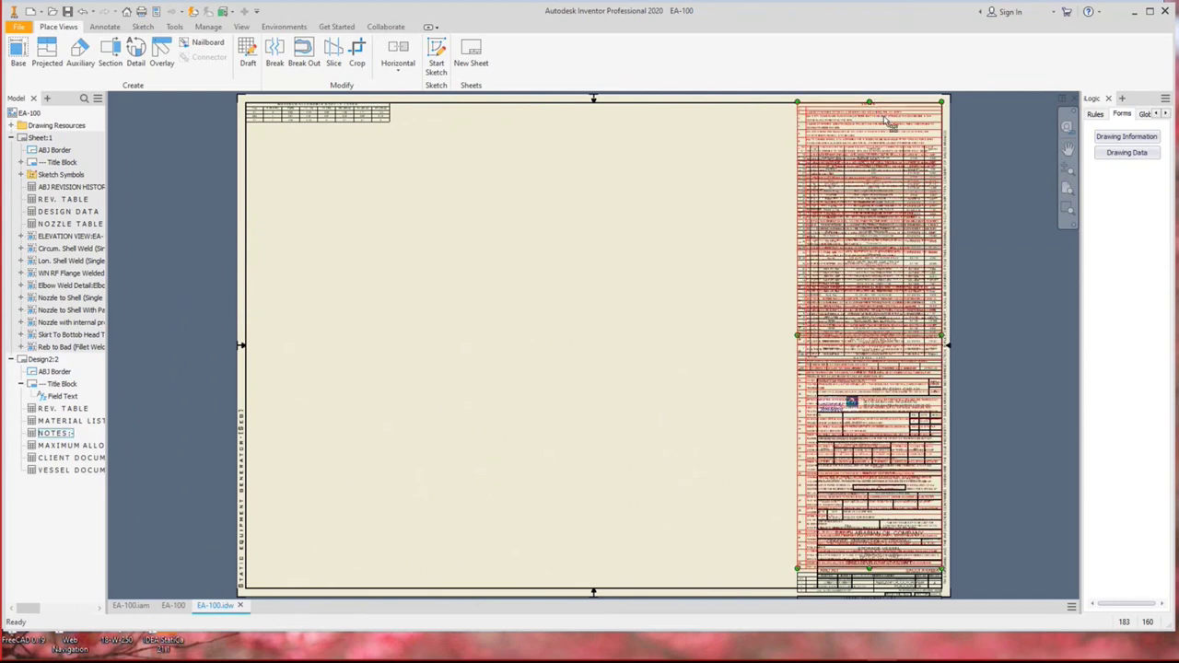
click(879, 115)
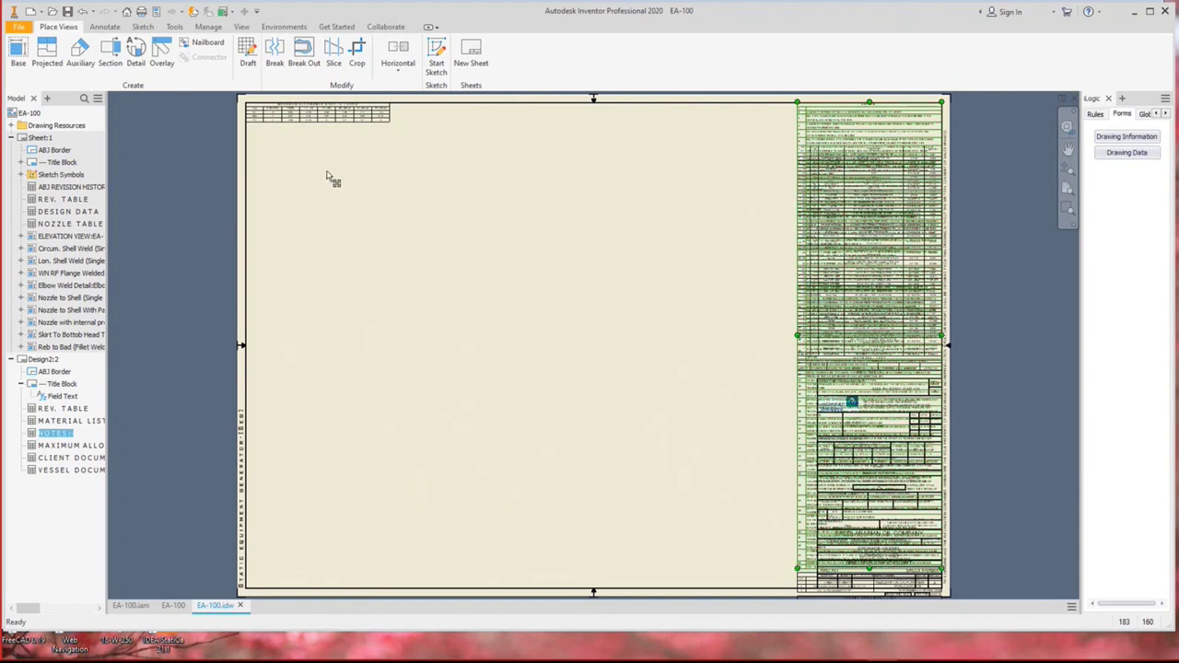
drag(327, 175, 740, 200)
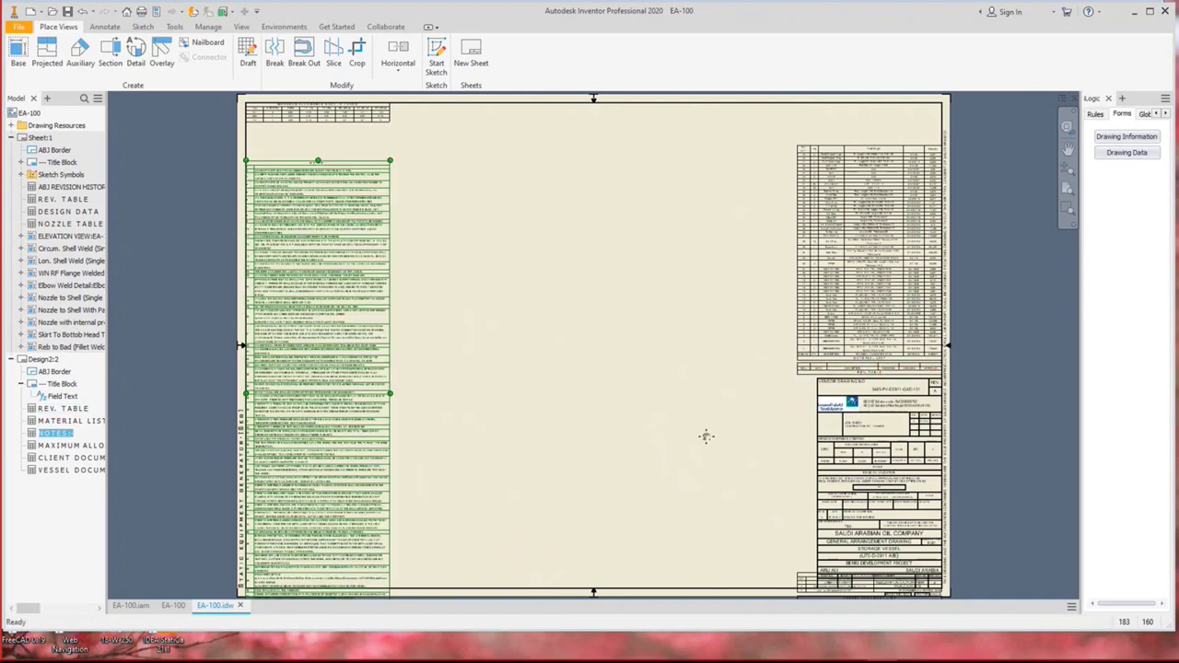
Move the revision table above the title block on sheet Design2:2 to below the sheet border.
key(F2)
scroll(687, 268, up, 3)
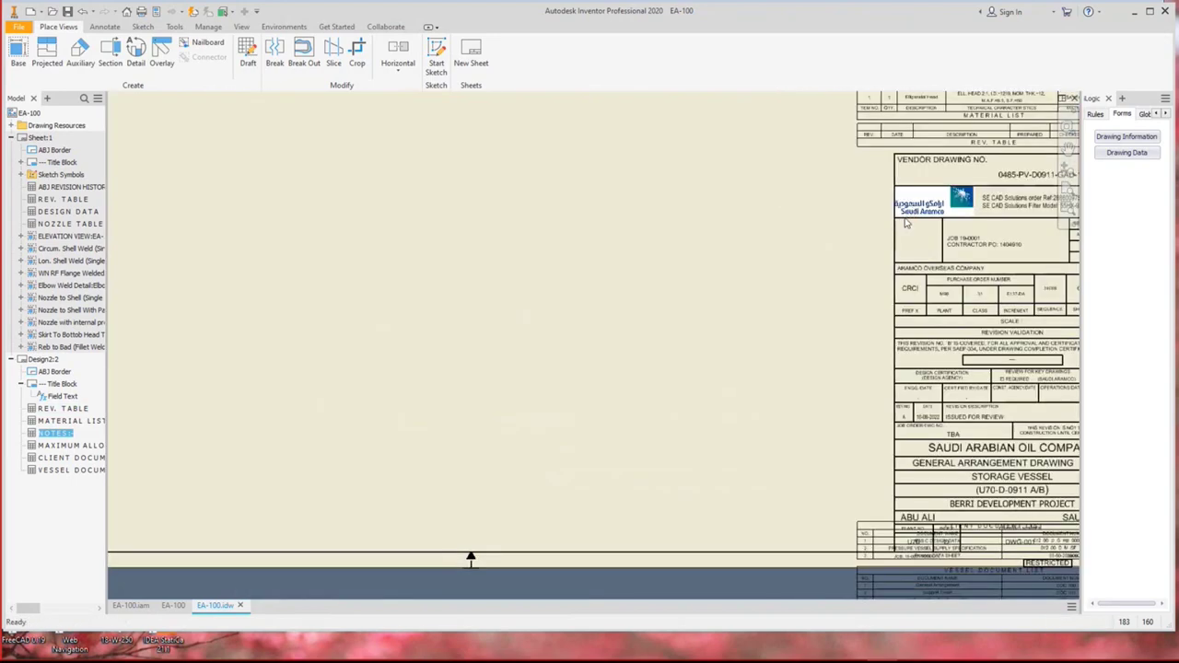
scroll(763, 244, down, 3)
drag(763, 244, 626, 255)
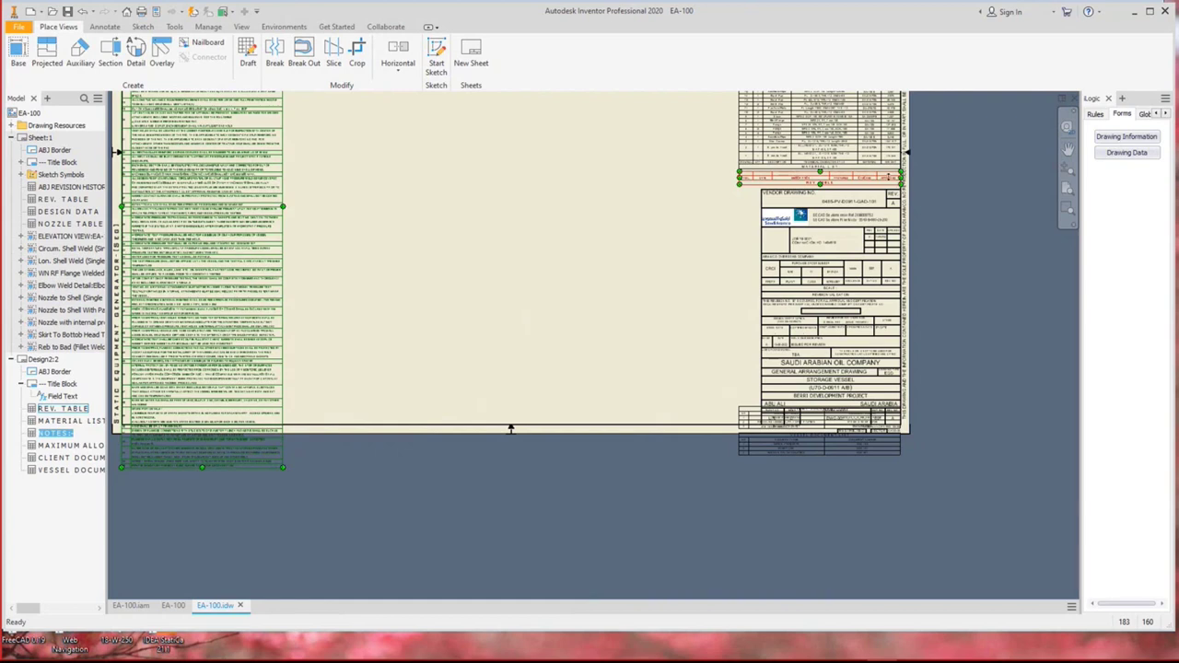
click(890, 177)
drag(891, 178, 889, 488)
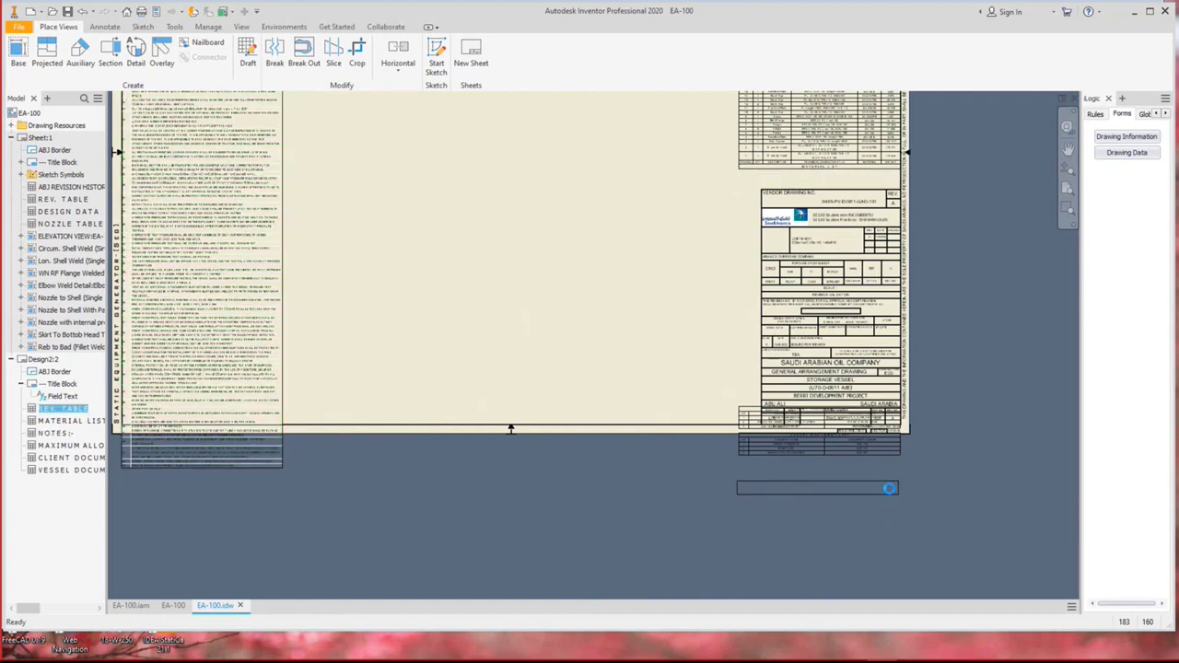
Place the material list beside the title block, resting on the bottom sheet border.
click(833, 168)
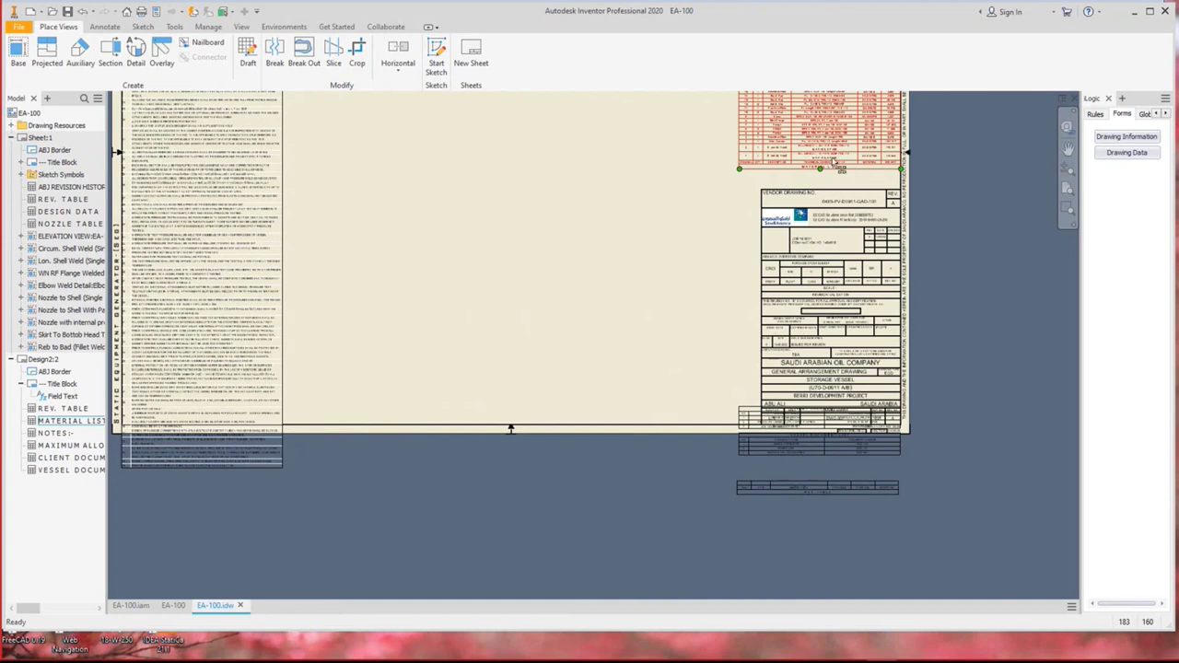
mouse_move(835, 164)
mouse_down()
mouse_move(798, 193)
mouse_move(684, 358)
mouse_move(694, 413)
mouse_up()
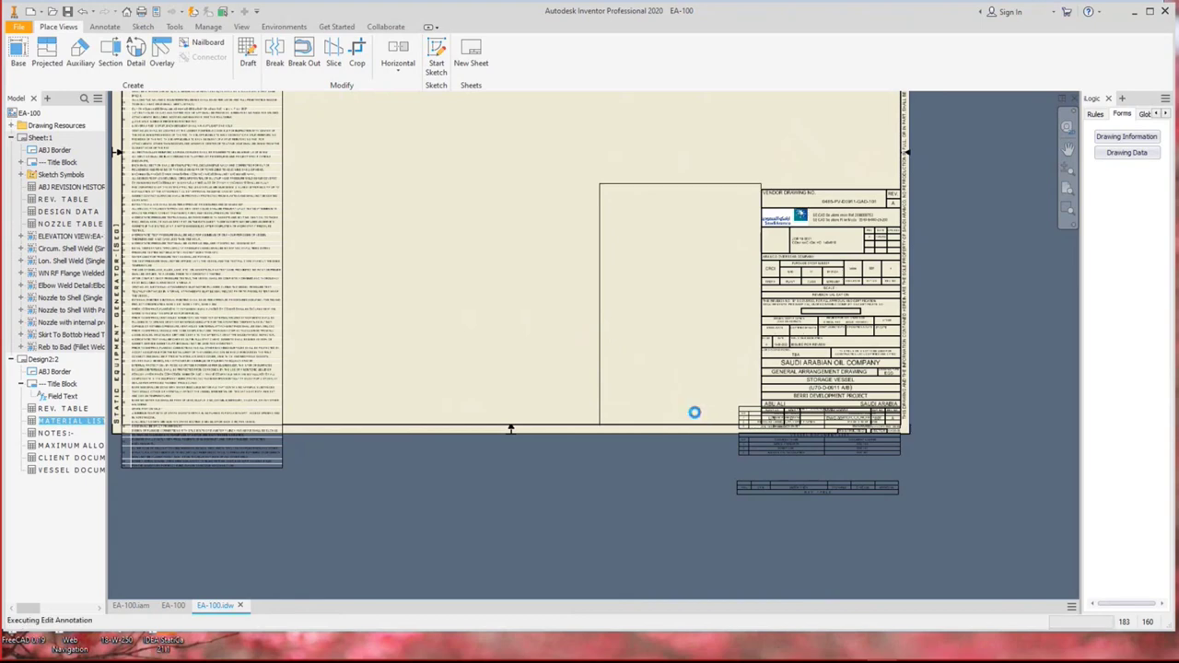
scroll(804, 485, down, 3)
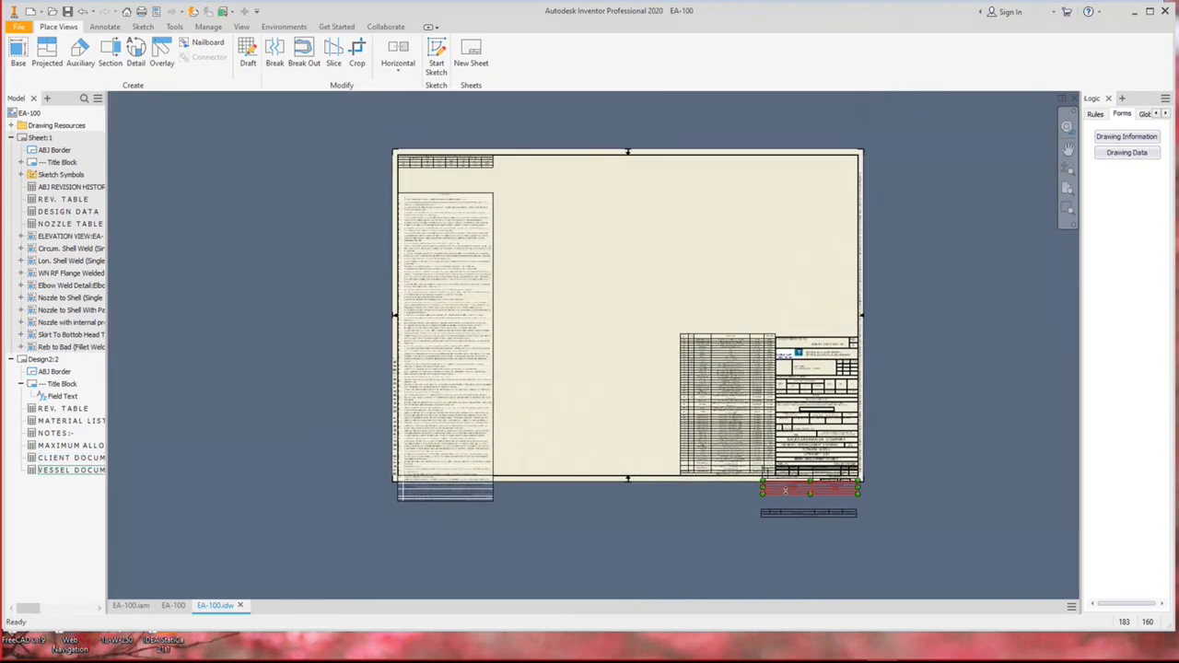
Move the client document list and the vessel document list into the free area above the material list.
scroll(860, 460, up, 2)
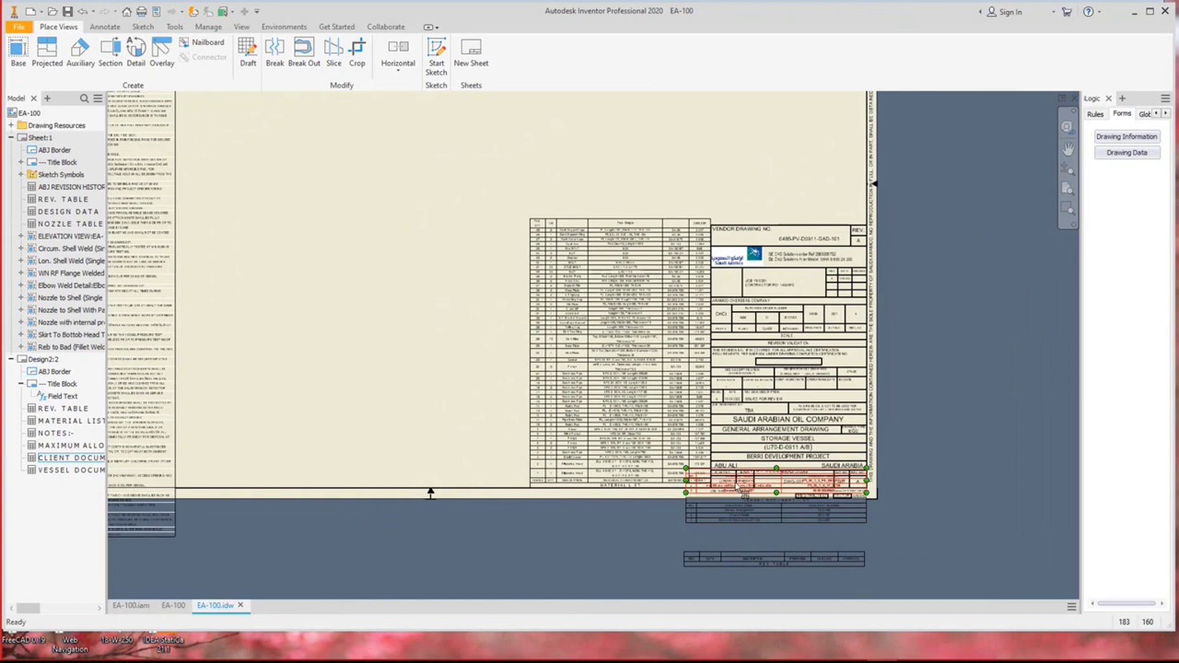
middle_drag(736, 479, 738, 505)
drag(740, 512, 609, 108)
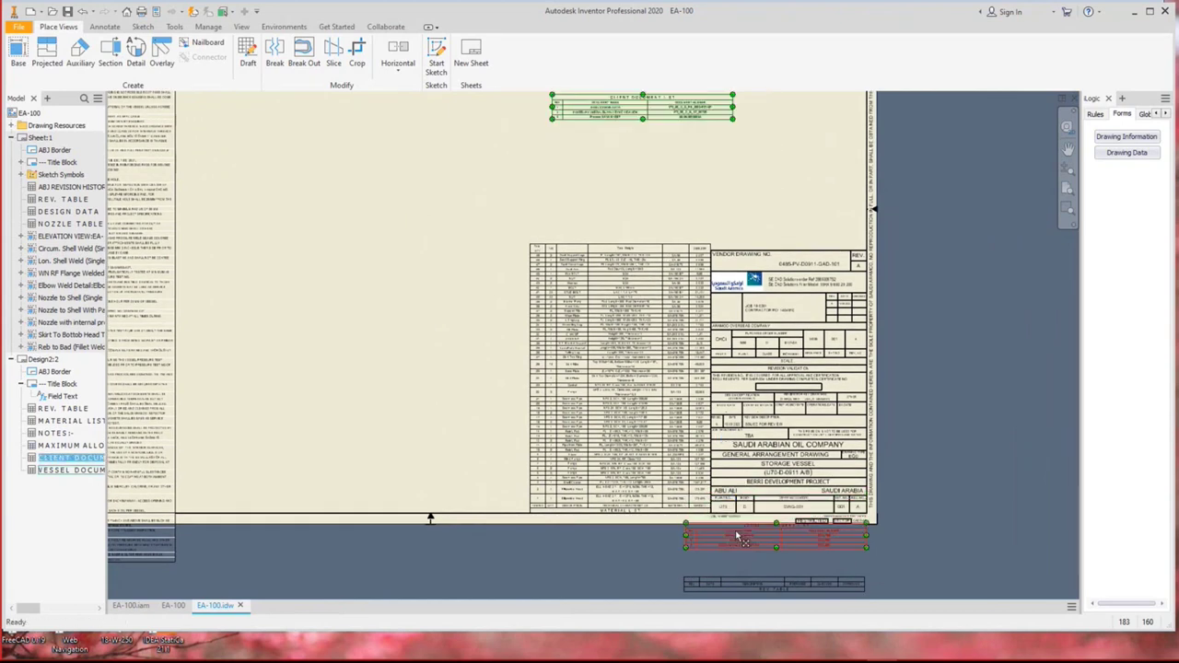
drag(742, 584, 627, 150)
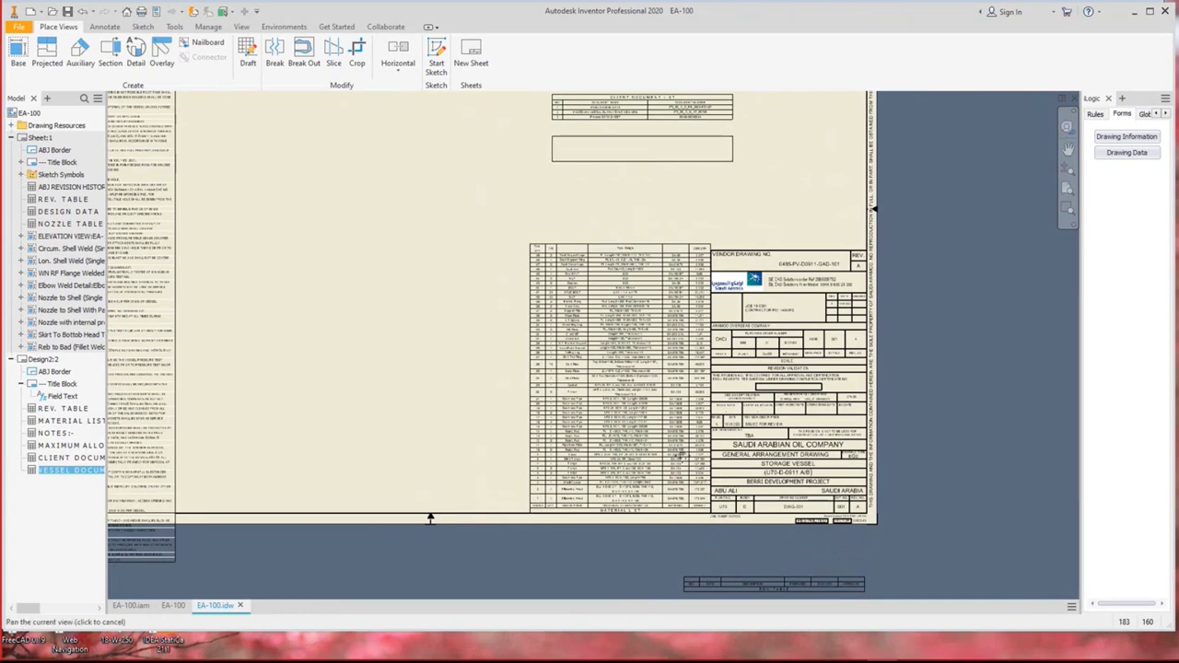
middle_drag(634, 93, 699, 372)
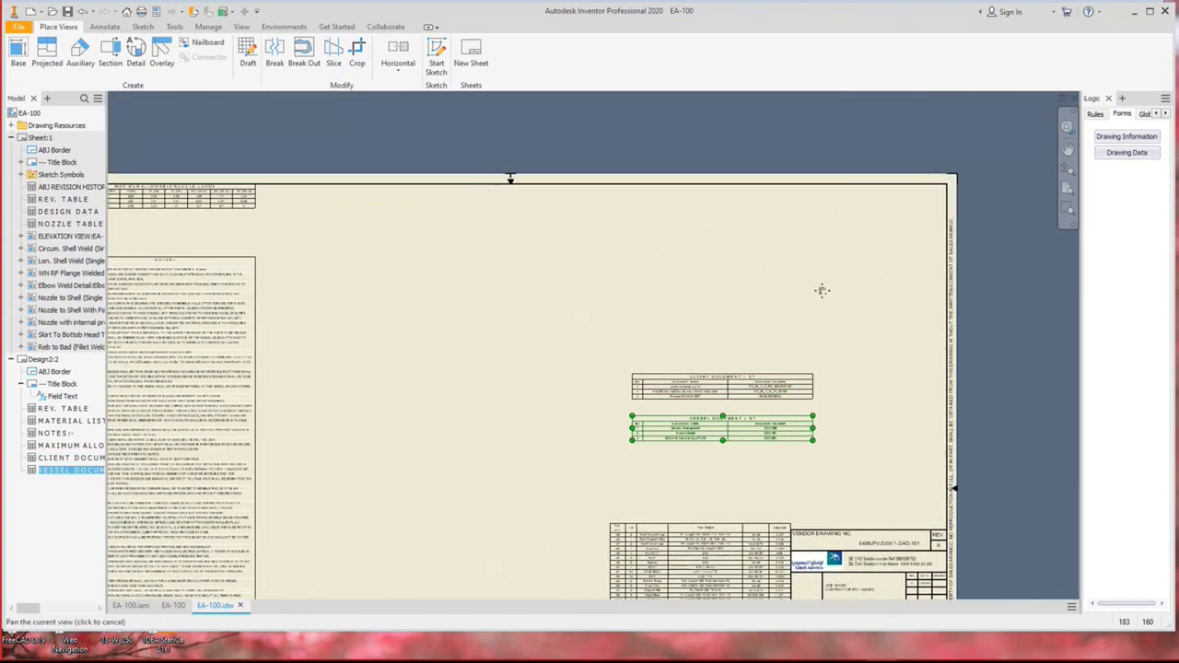
Move the maximum allowable nozzle loads table along the top border, clear of the notes column.
middle_drag(824, 289, 1050, 299)
scroll(369, 157, up, 4)
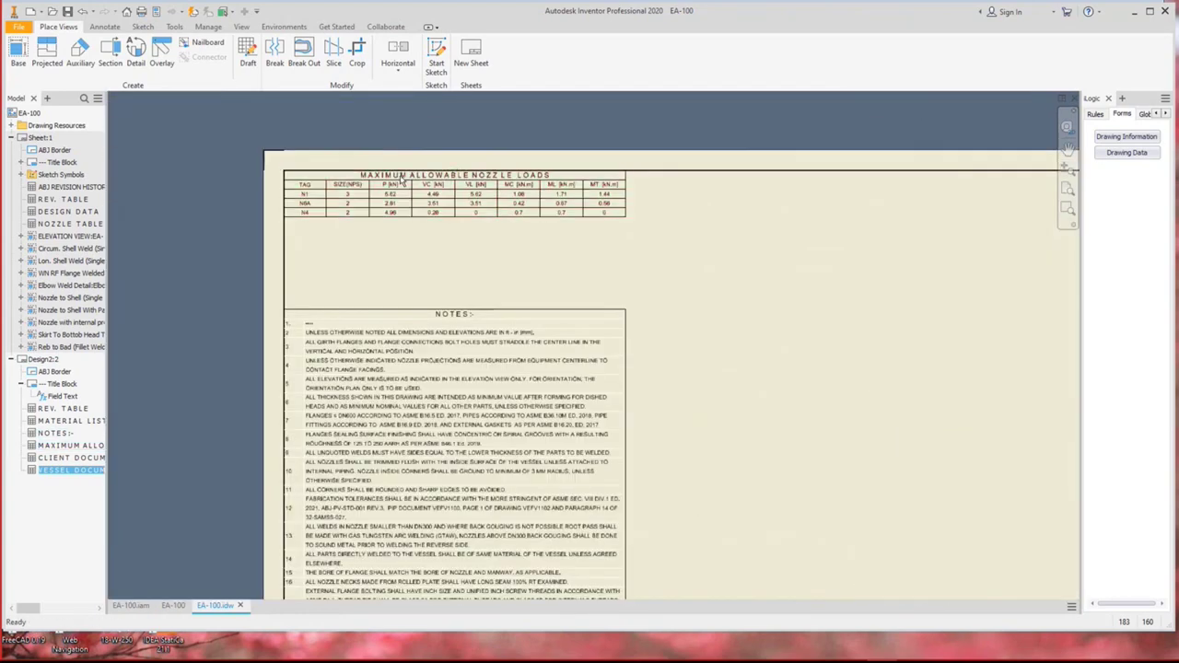
key(Escape)
drag(544, 178, 993, 185)
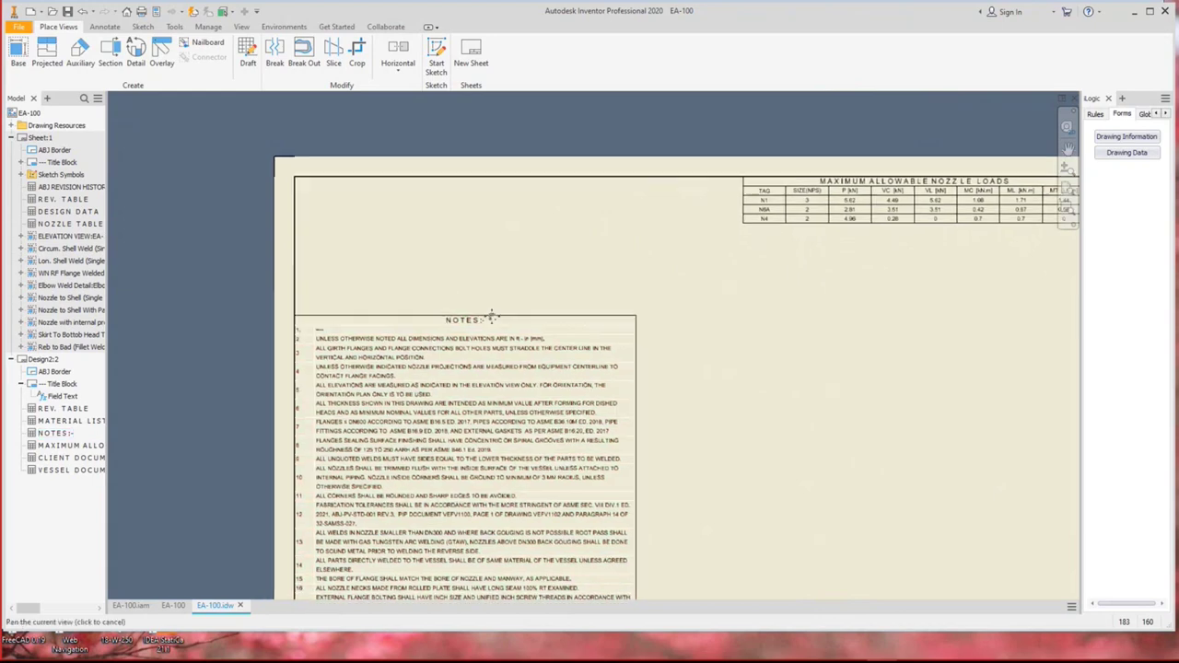
Move the notes table up to the upper-left corner of the sheet border.
scroll(443, 304, up, 3)
click(568, 396)
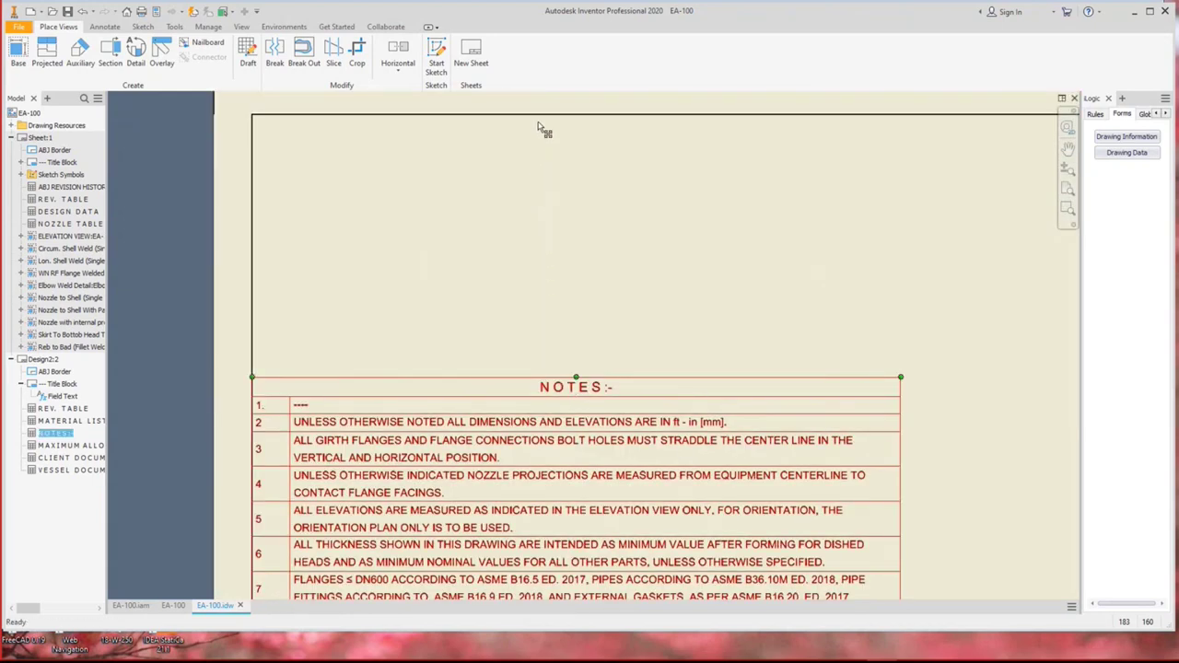
drag(537, 118, 544, 129)
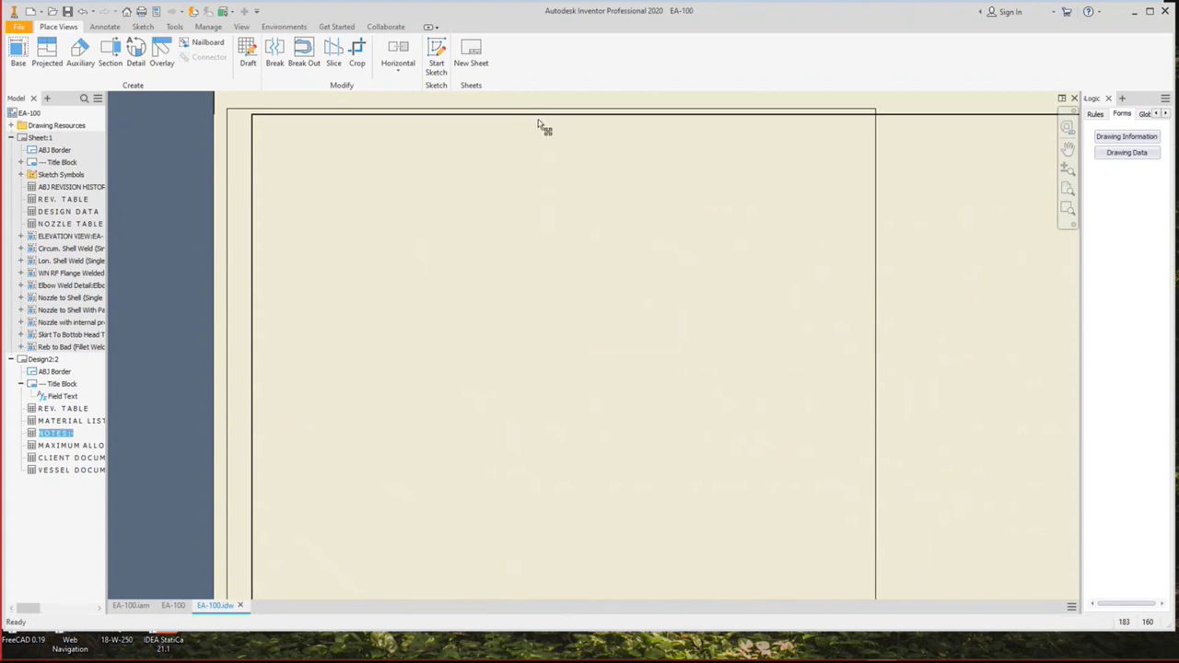
scroll(548, 135, down, 5)
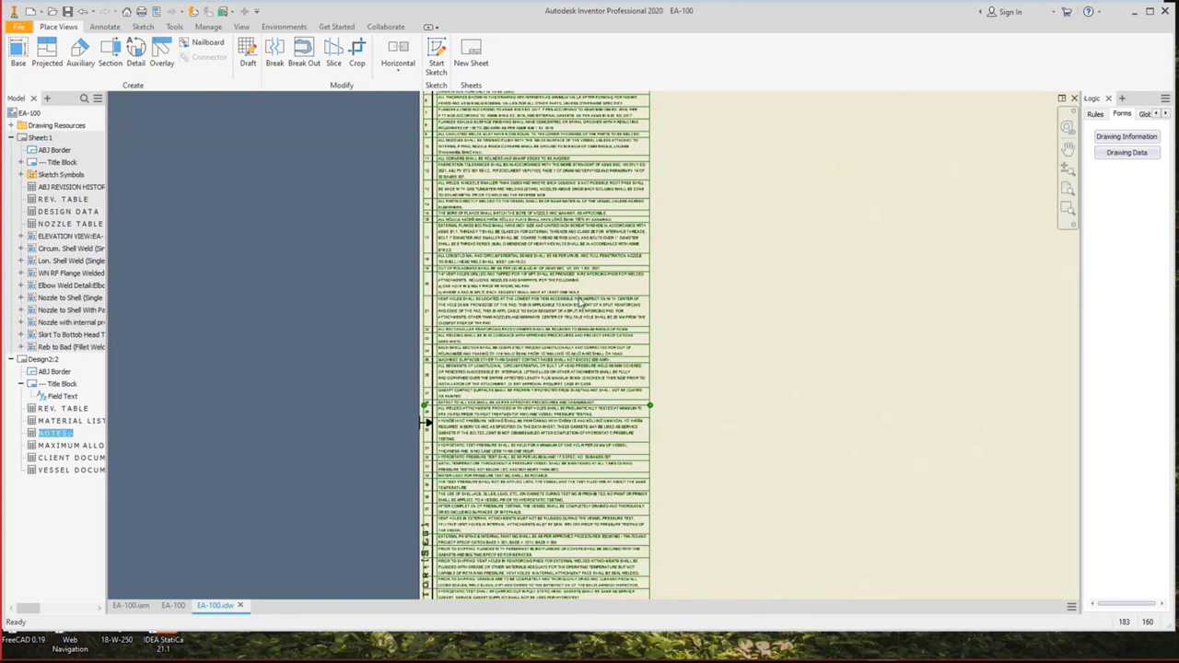
Delete notes 9 to 55 from the notes table and align the table with the sheet border's upper-left corner.
double_click(427, 422)
click(28, 218)
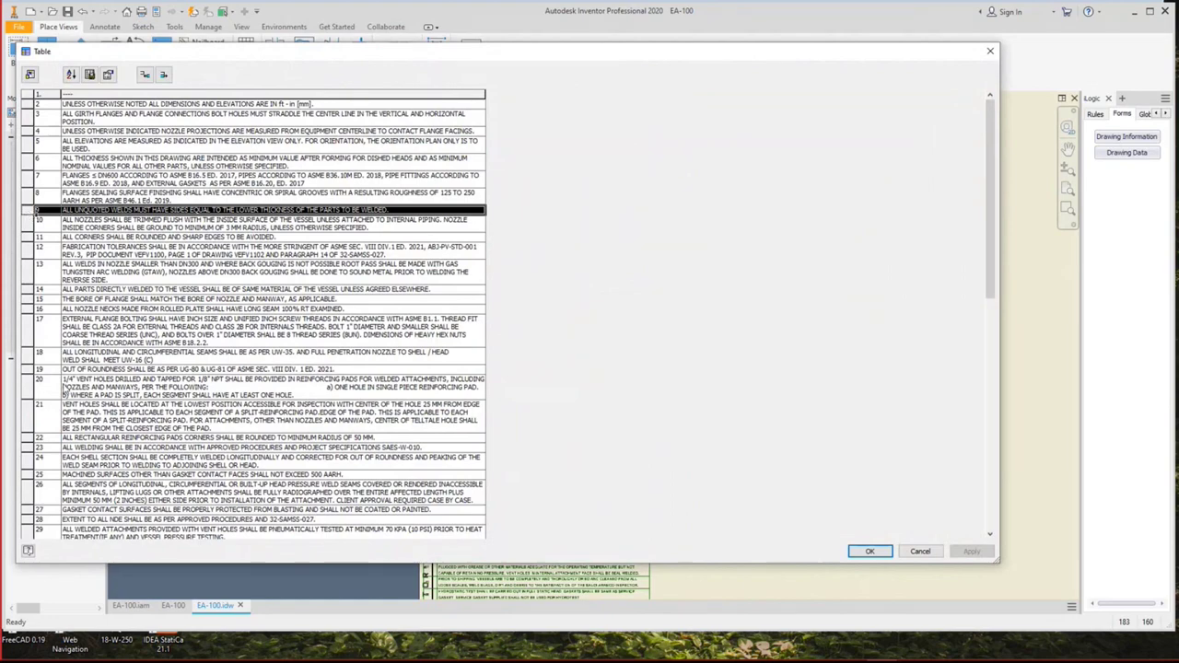
scroll(65, 404, down, 3)
scroll(64, 404, down, 6)
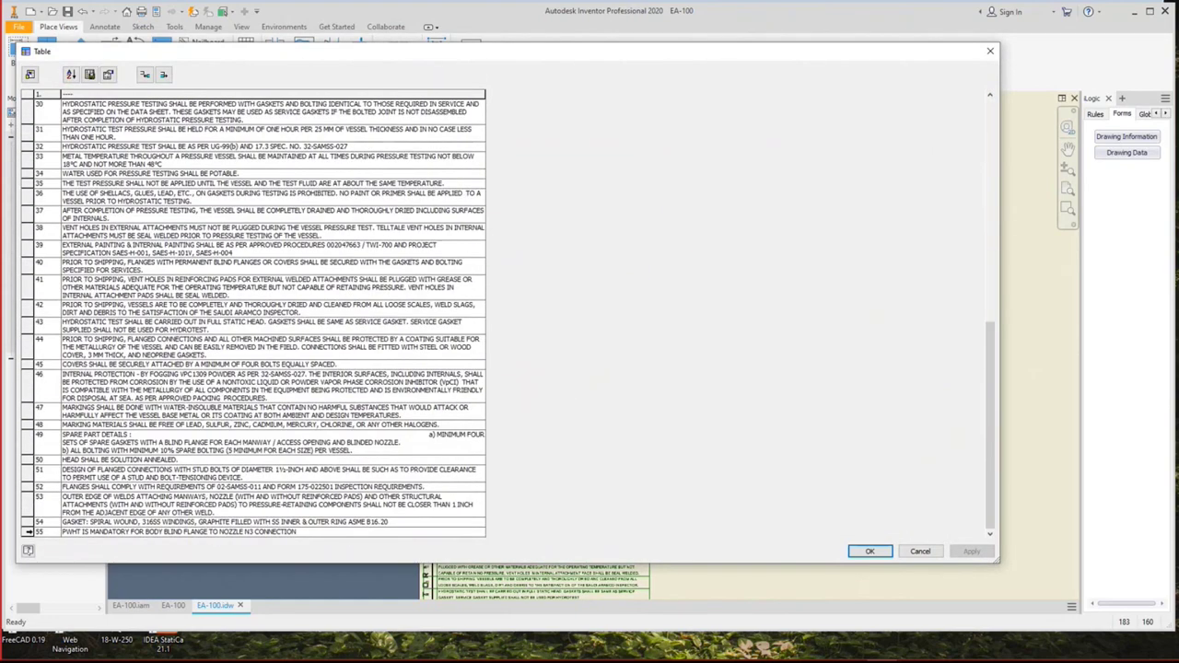
shift+click(28, 531)
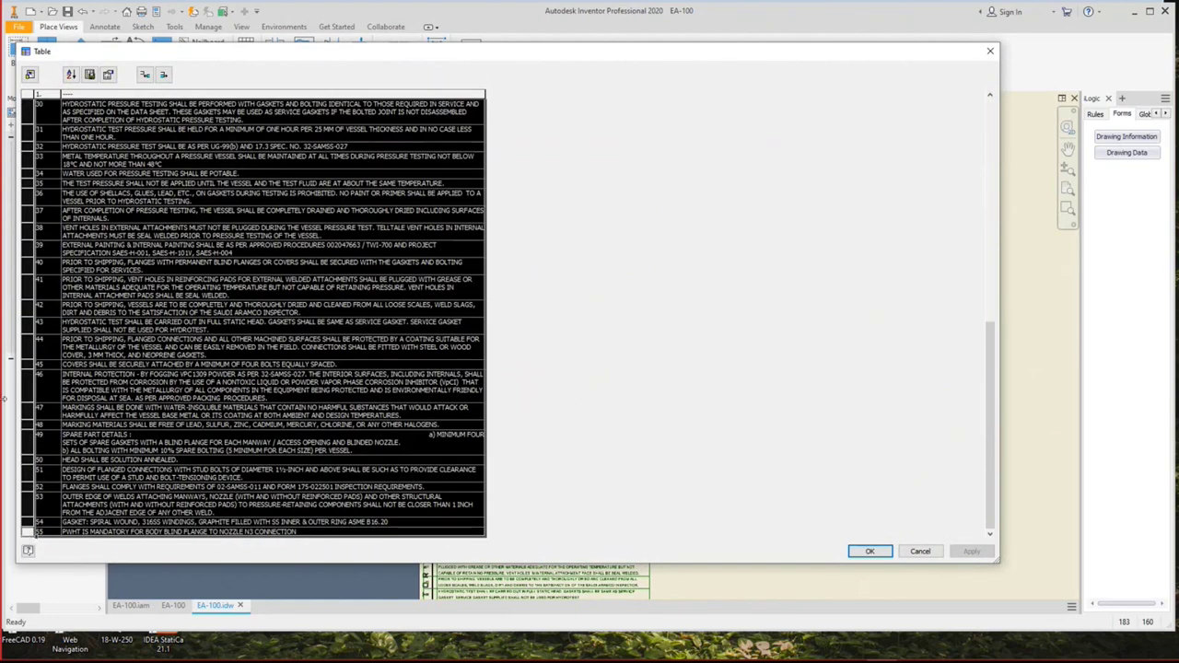
click(164, 74)
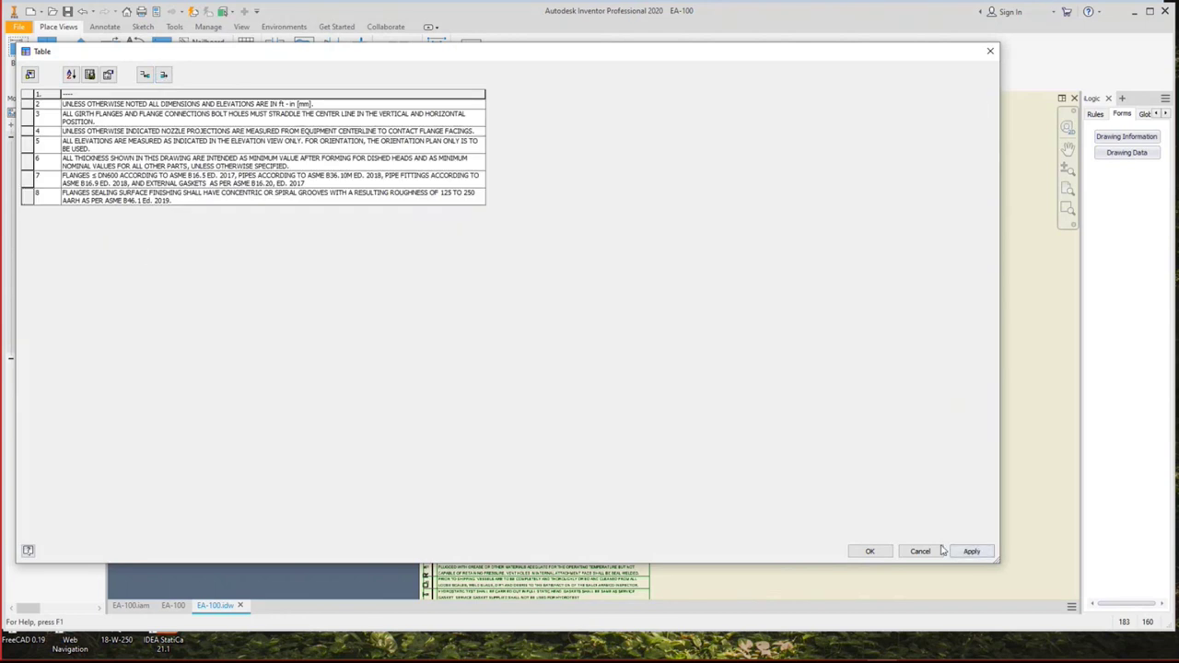
key(Return)
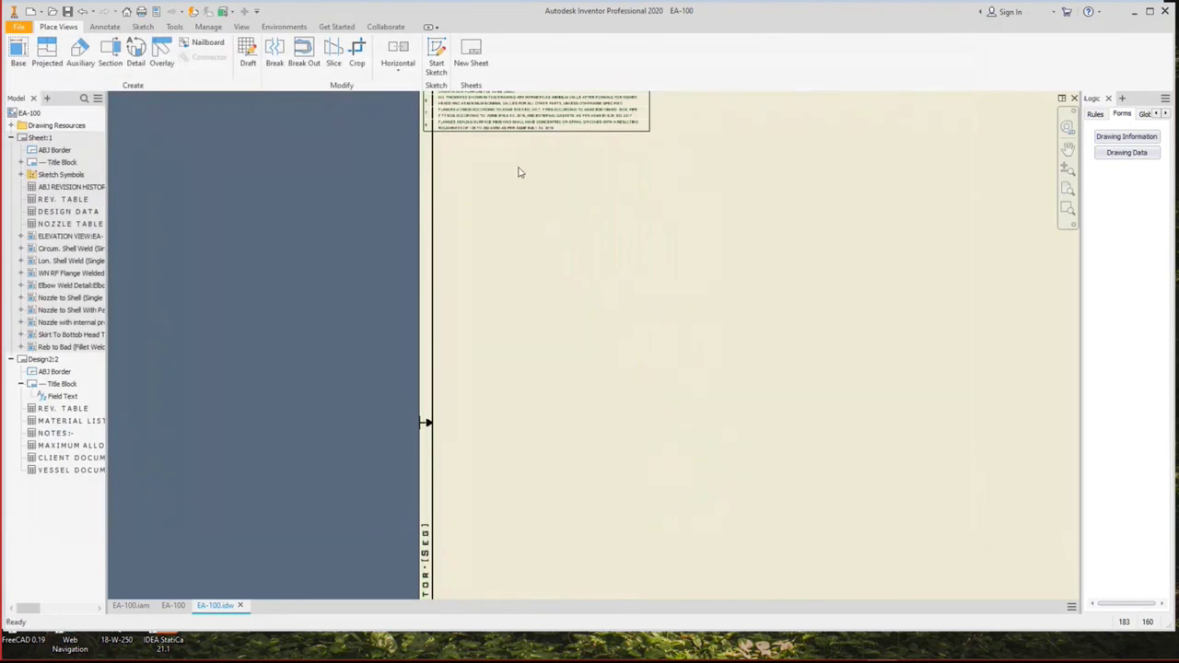
scroll(455, 237, up, 5)
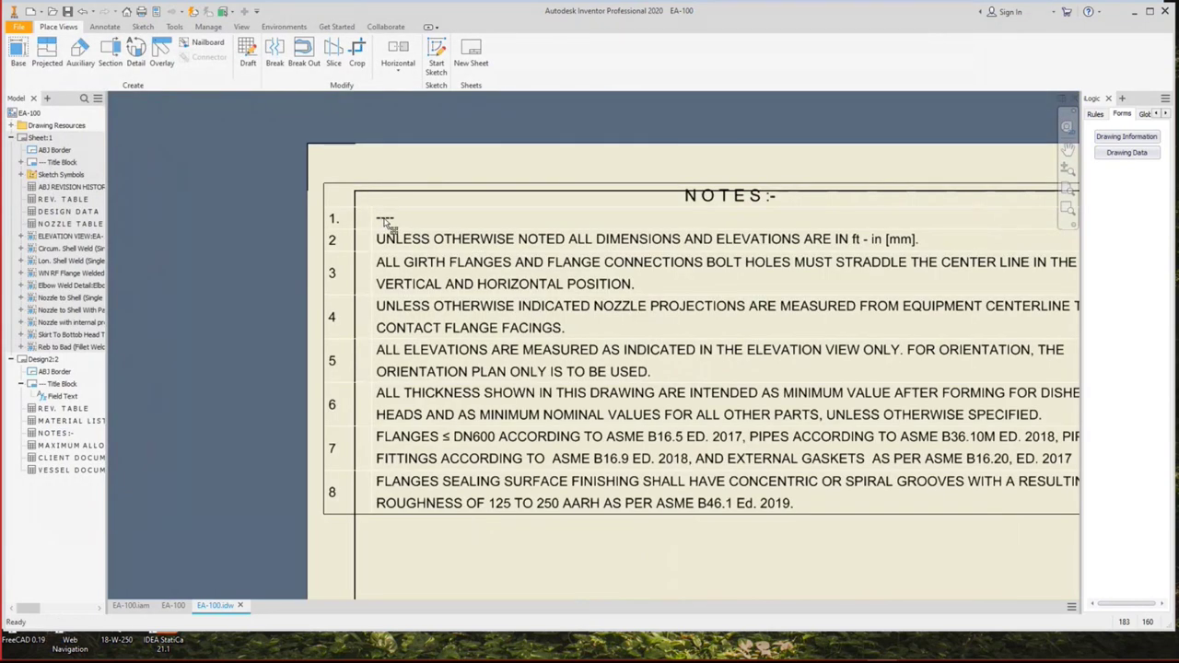
click(410, 245)
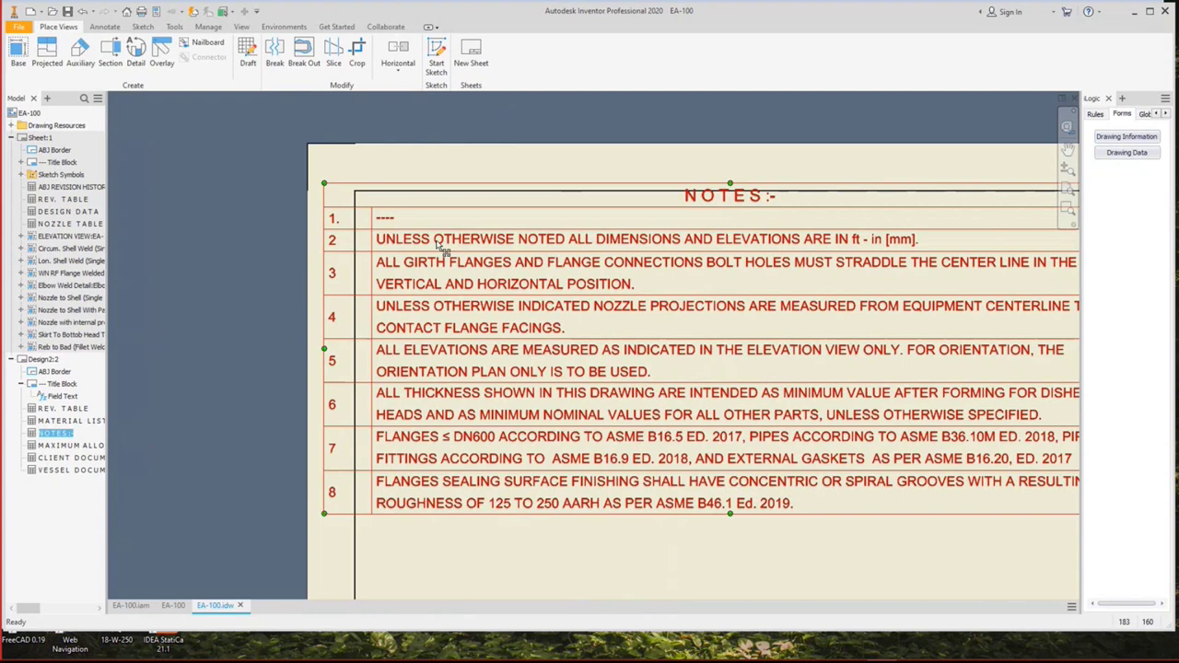
Replace the General Notes workbook in the temp folder with the copy from the M18-D-0001 folder, closing Excel to release the folder.
click(398, 649)
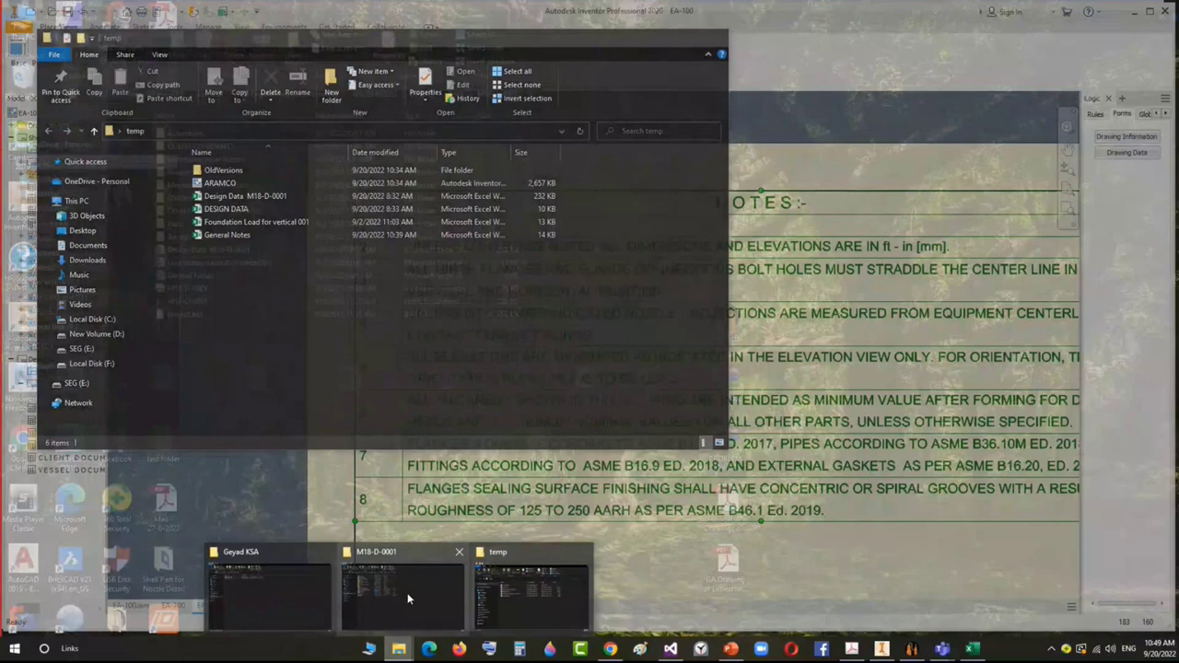
click(407, 599)
right_click(197, 277)
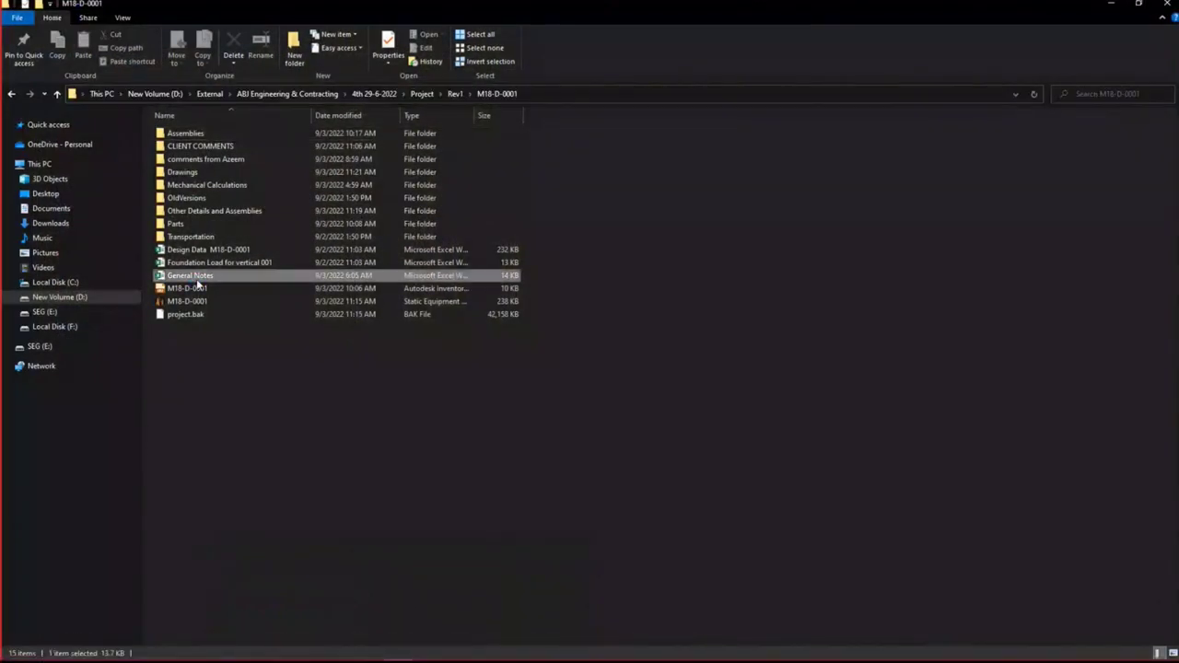
click(236, 577)
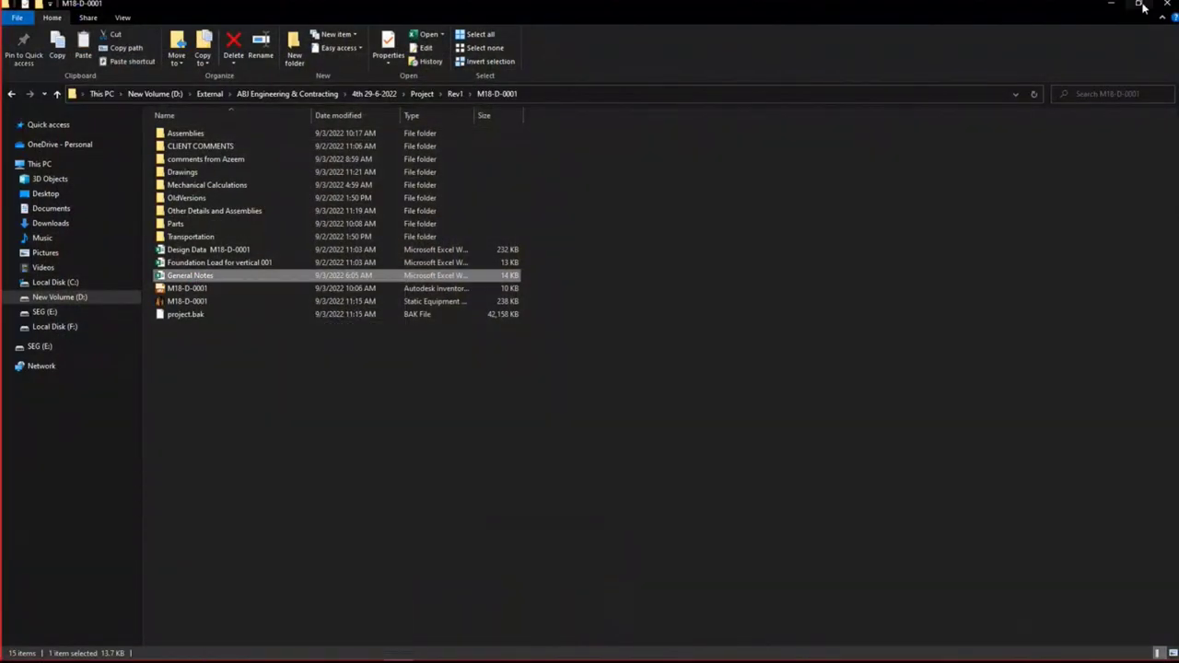
key(alt+F4)
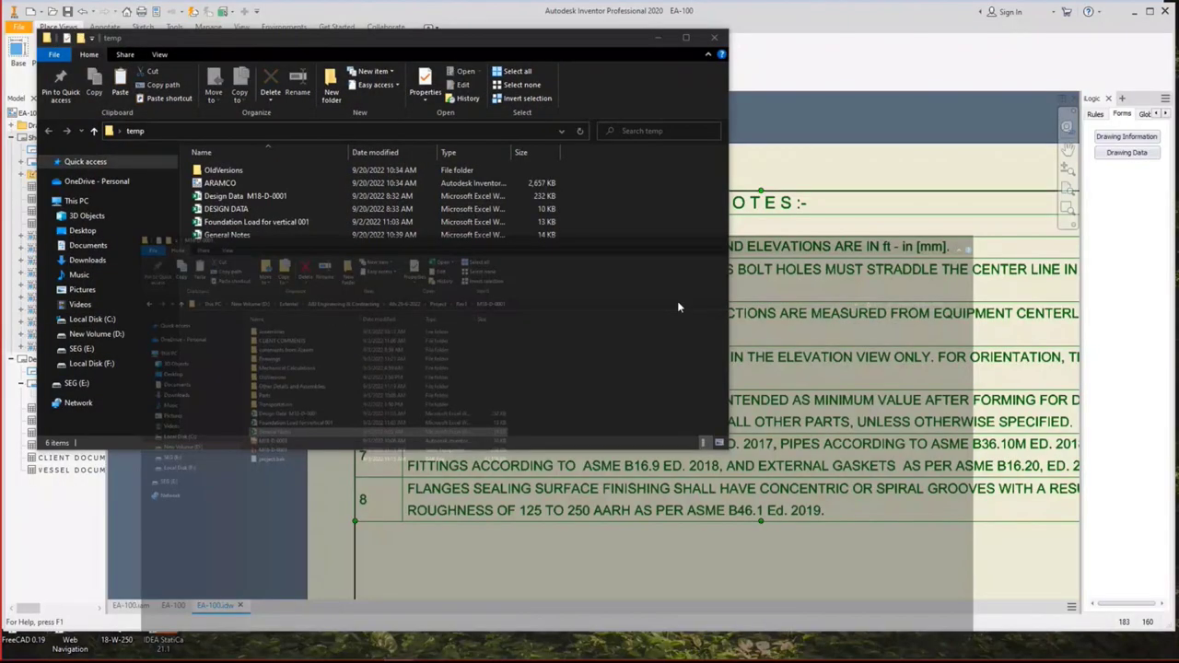
key(ctrl+v)
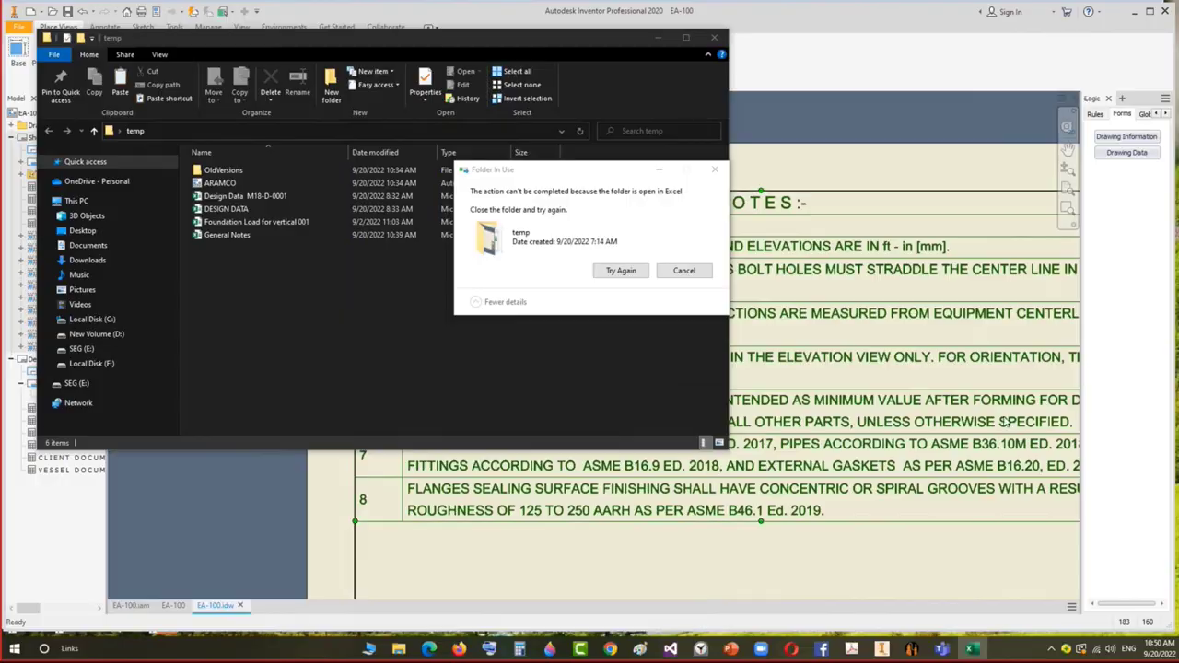
click(971, 650)
key(alt+F4)
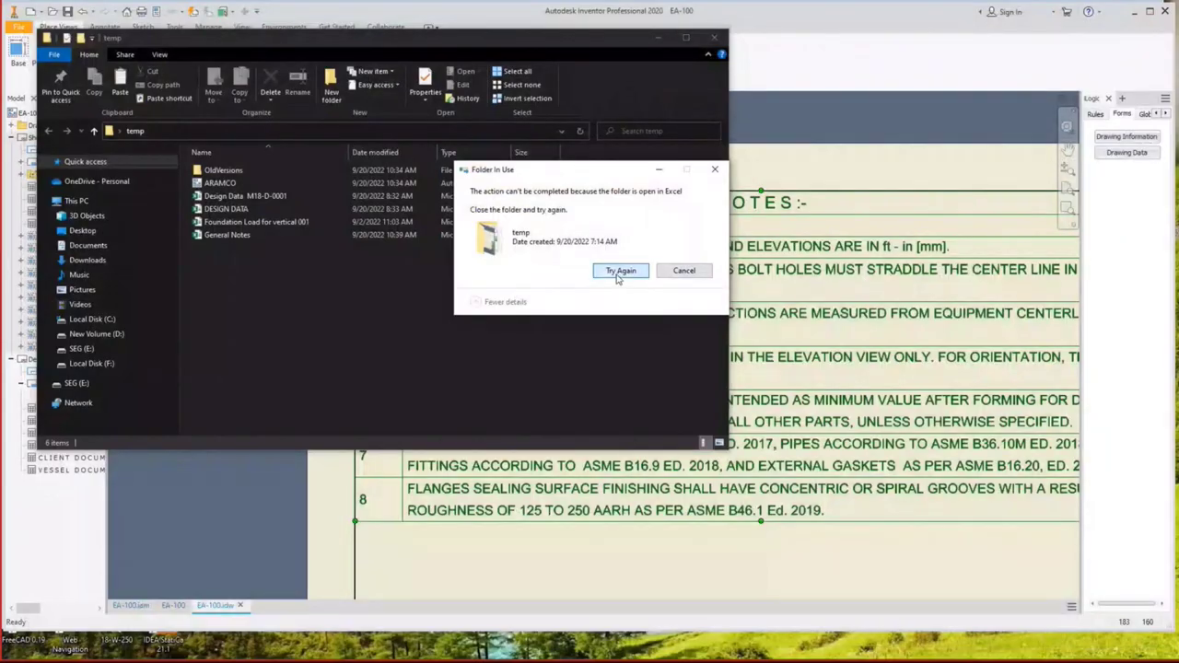
click(614, 270)
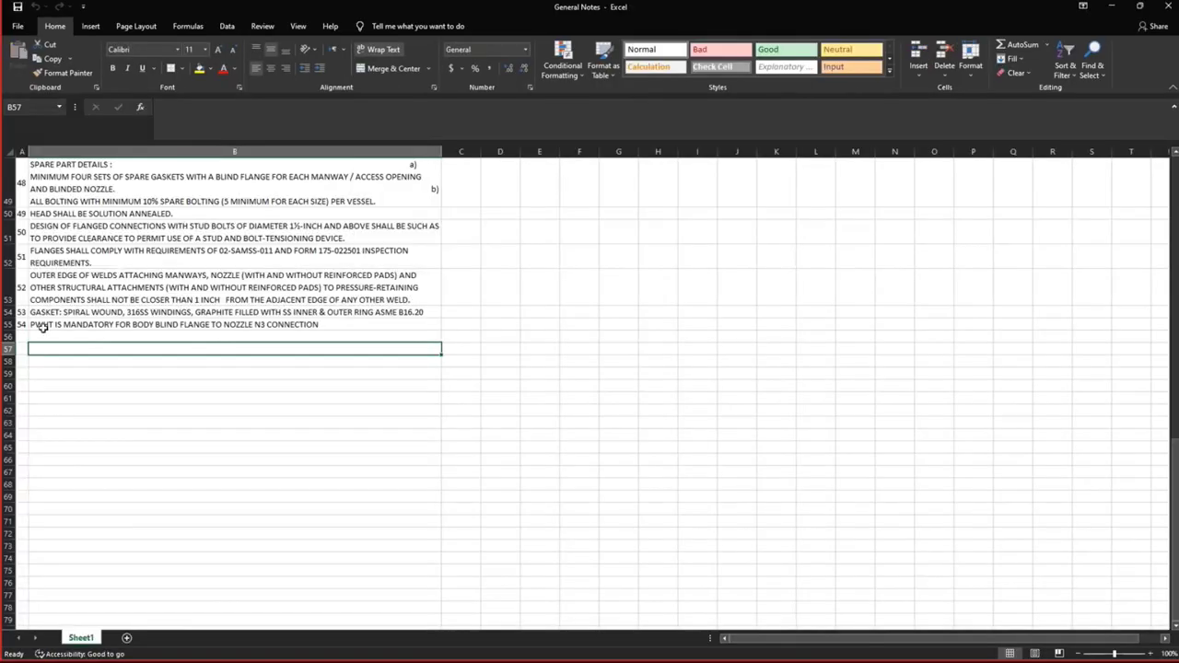
Copy the numbered notes 1 to 54 with their texts from cells A2:B55 of the General Notes workbook.
drag(28, 327, 42, 177)
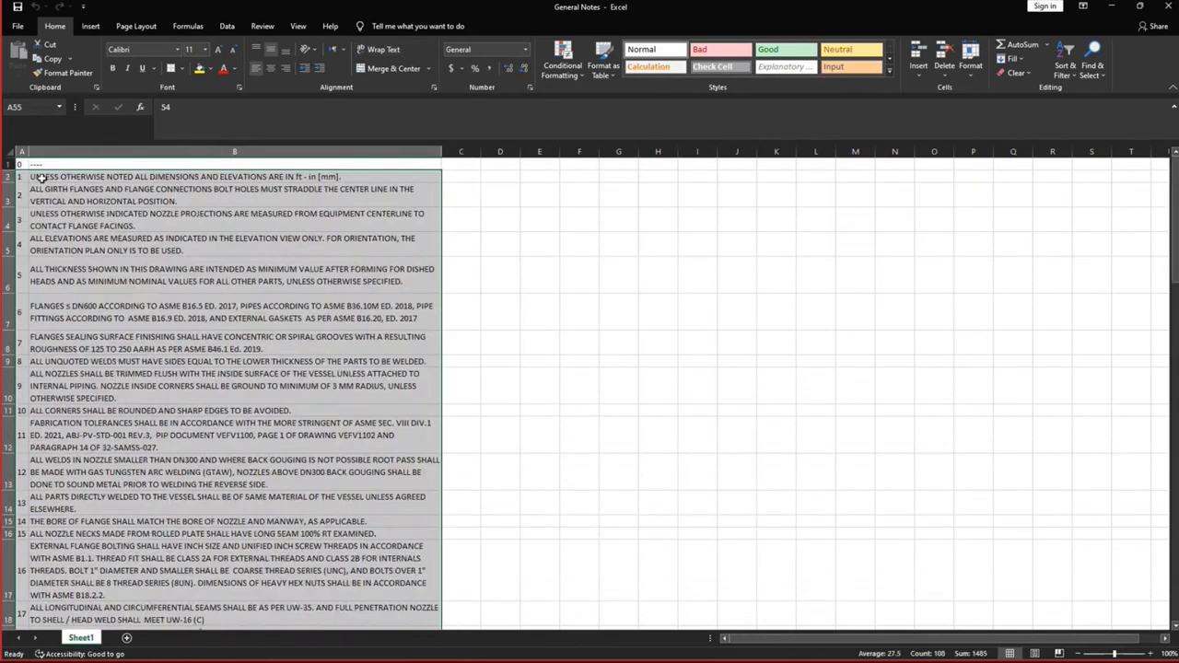
right_click(41, 178)
click(73, 225)
scroll(74, 224, down, 10)
click(1112, 7)
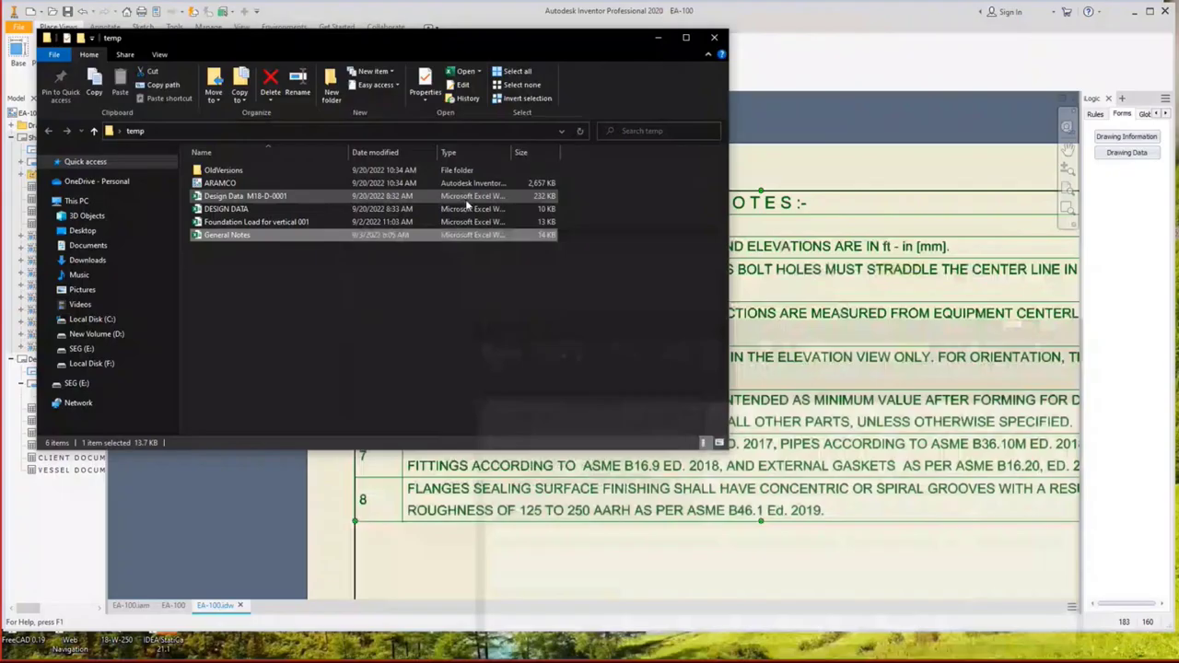
click(663, 39)
Insert blank rows in the drawing's notes table and paste the copied general notes into it, starting at the first note row.
double_click(522, 372)
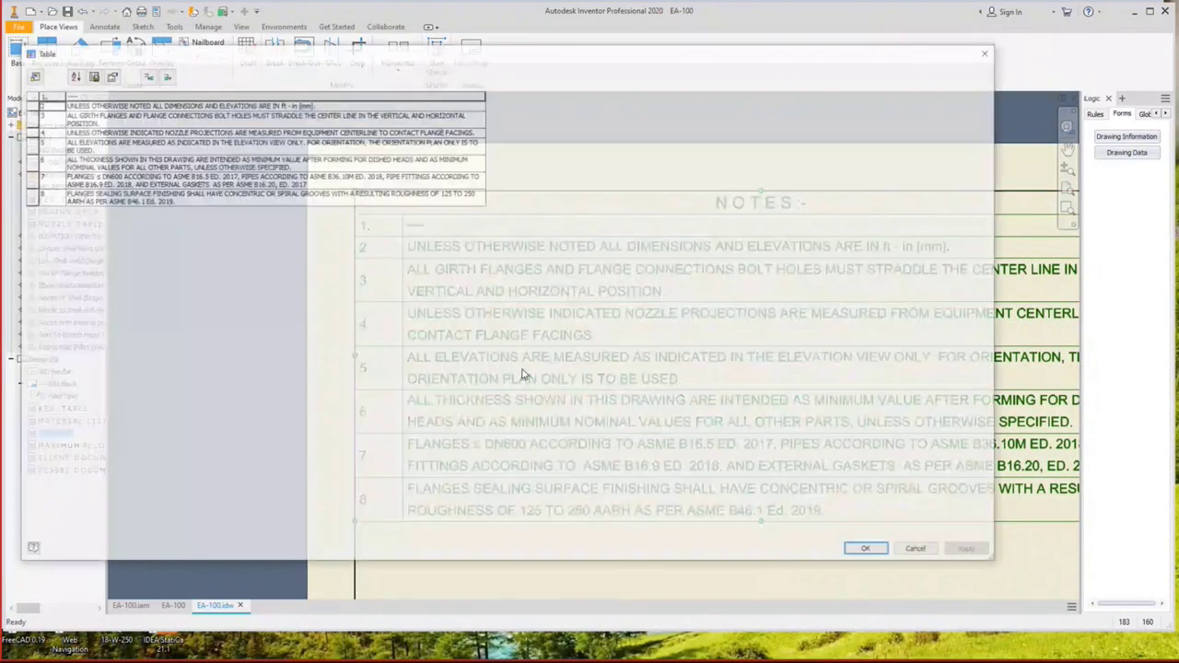
click(276, 197)
click(145, 76)
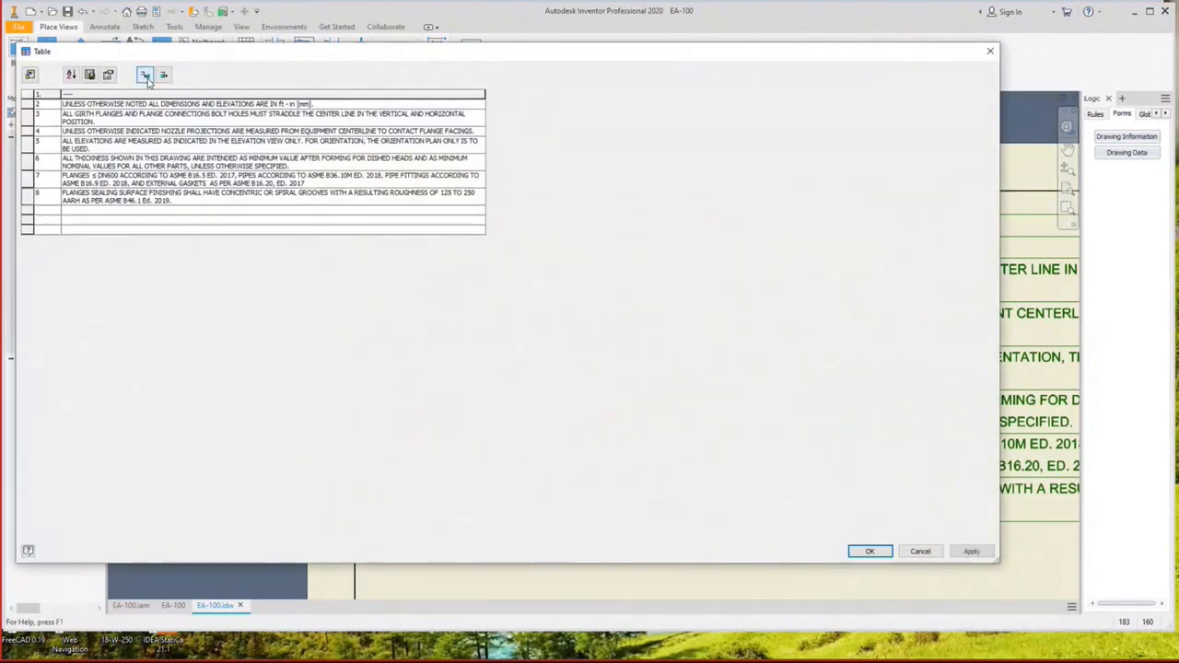
click(145, 76)
click(144, 76)
click(145, 76)
click(145, 75)
click(145, 76)
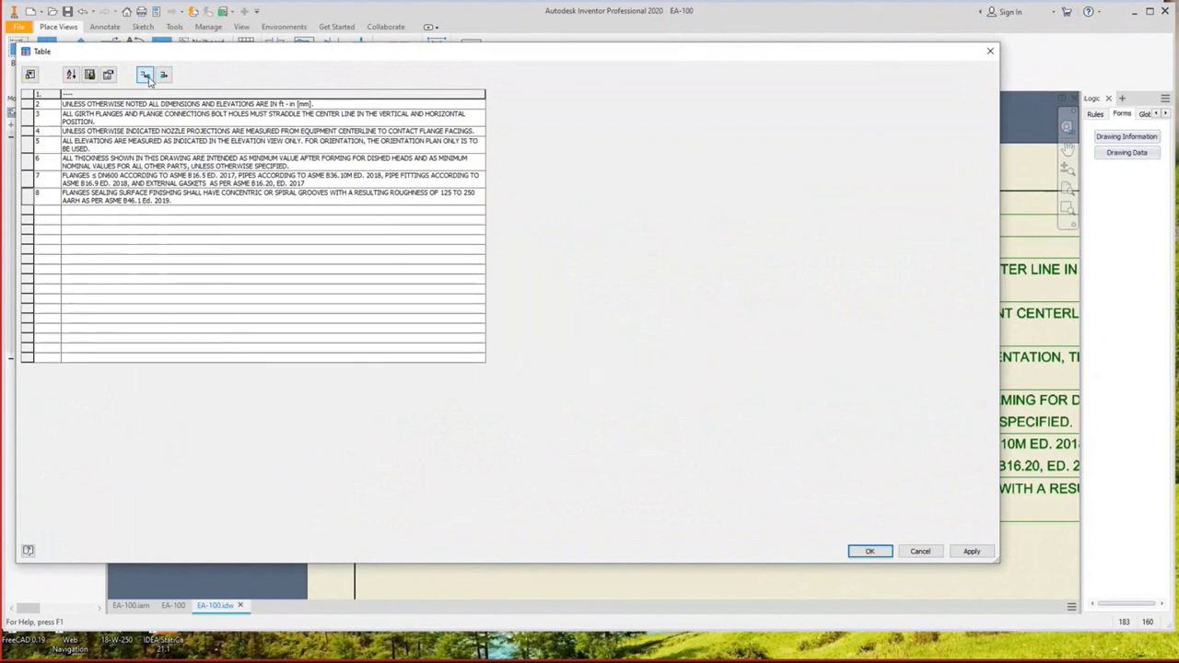
click(145, 75)
click(145, 75)
click(144, 75)
click(145, 75)
click(144, 75)
click(145, 76)
click(144, 76)
click(145, 76)
click(145, 76)
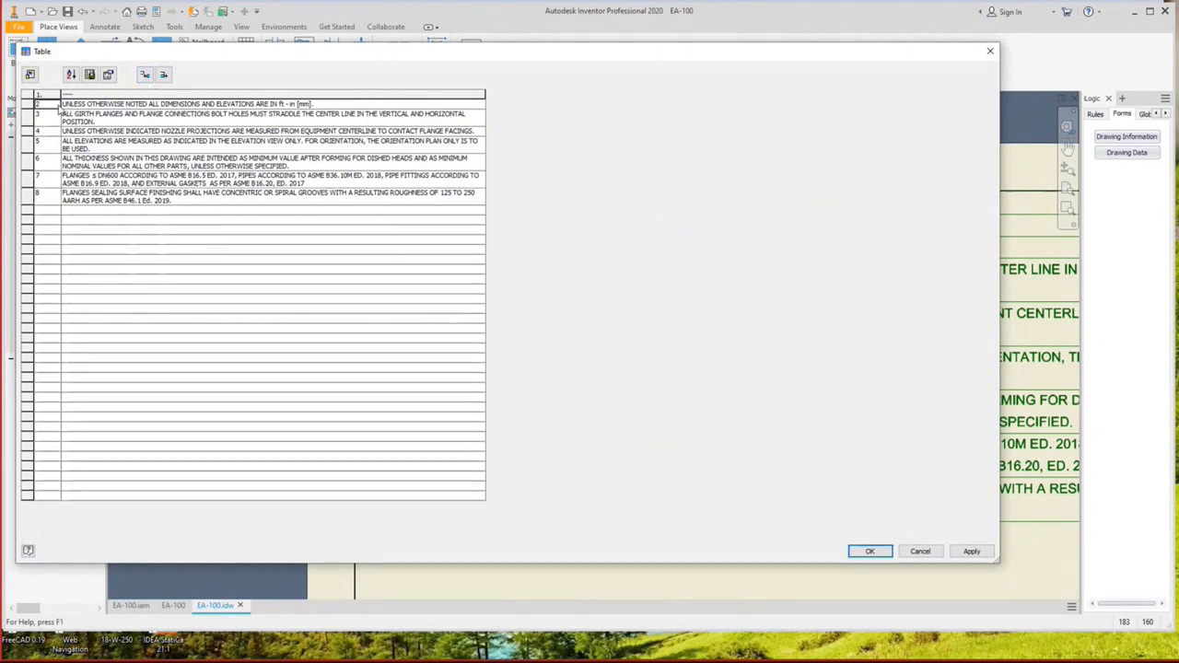
click(869, 551)
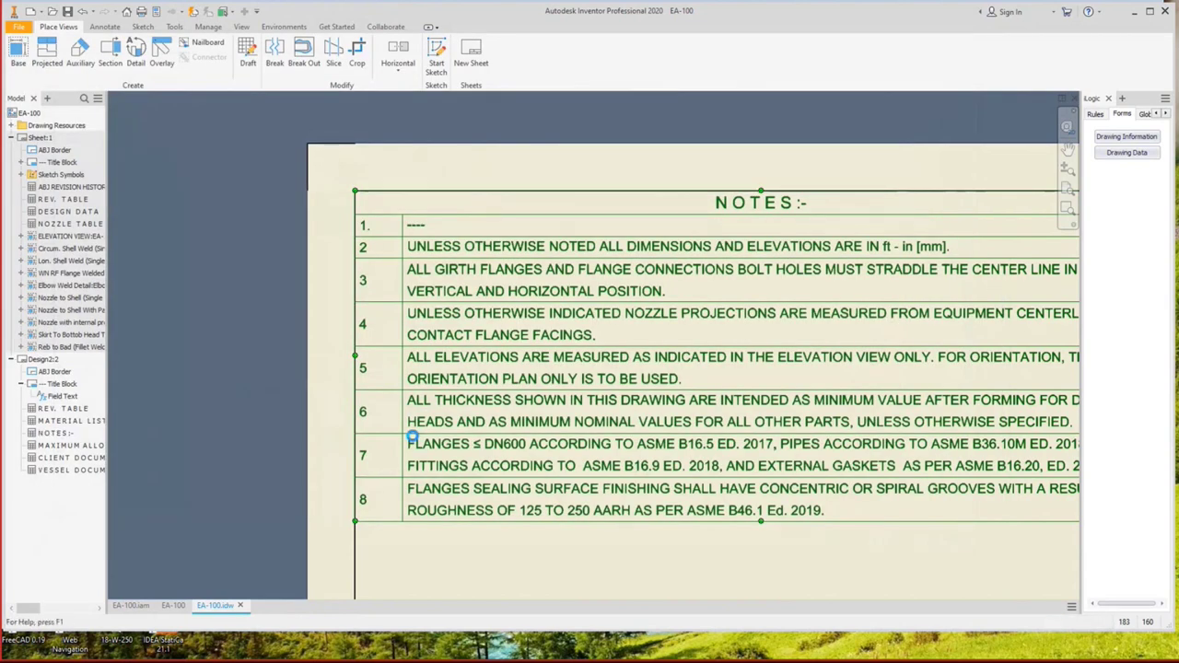
Set the notes table's layout to no column heading so only the title stays above the notes.
scroll(412, 439, up, 5)
scroll(413, 441, down, 2)
scroll(414, 441, down, 6)
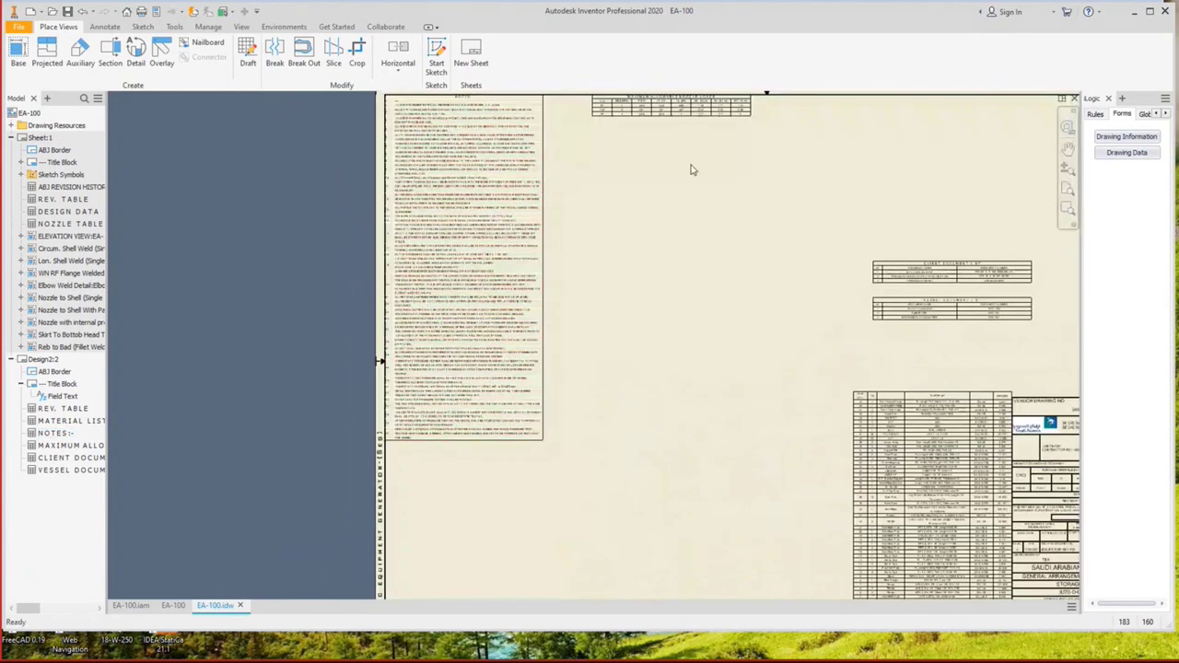
scroll(727, 289, up, 5)
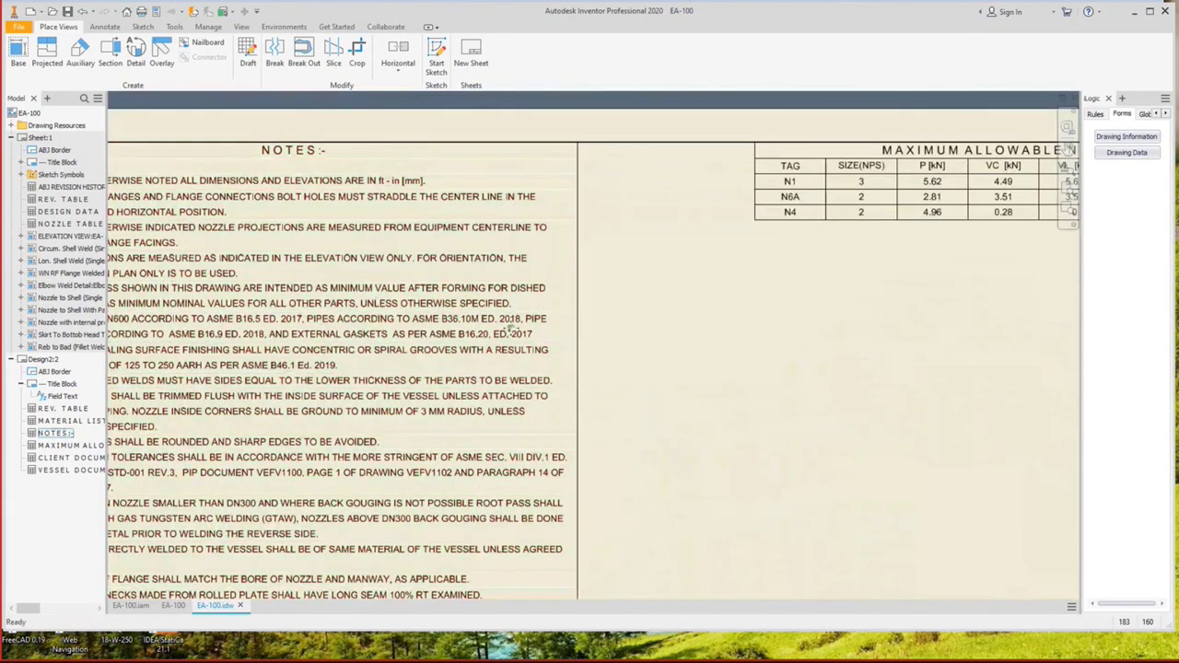
middle_drag(511, 330, 514, 361)
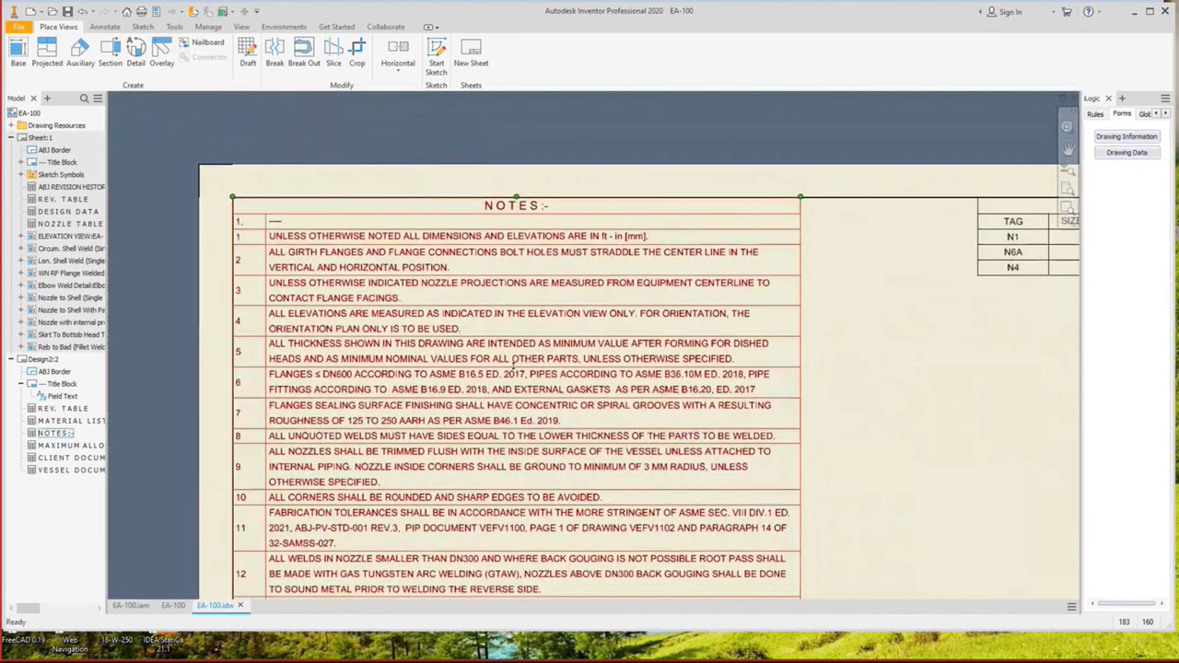
click(283, 214)
double_click(279, 238)
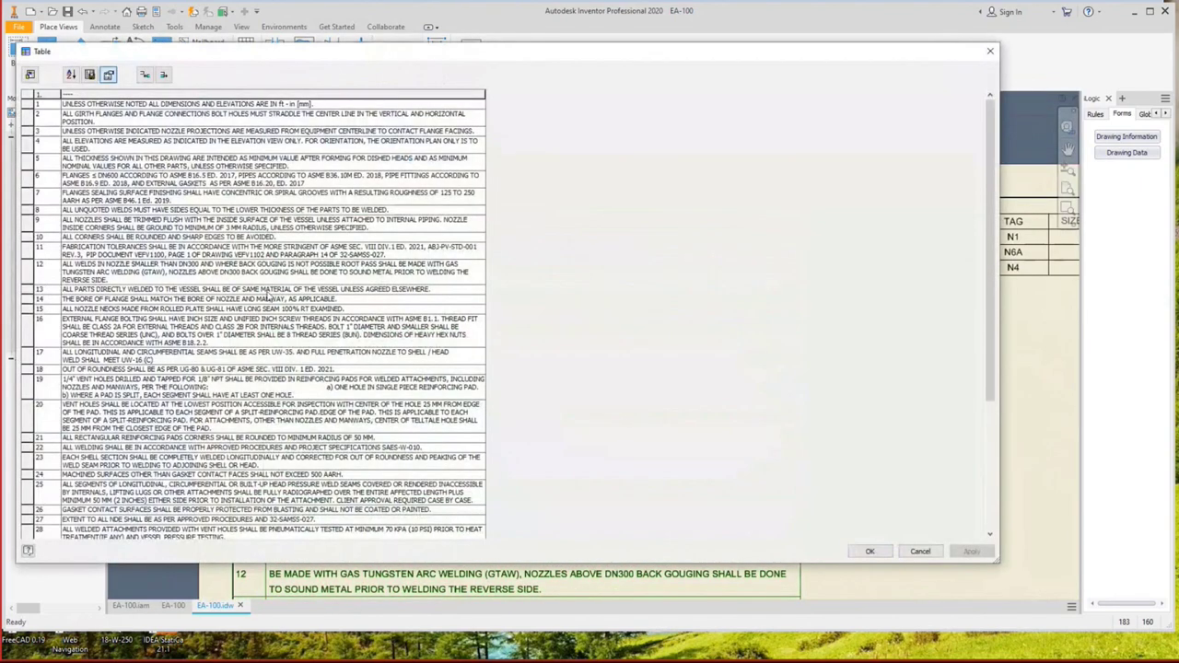
click(107, 77)
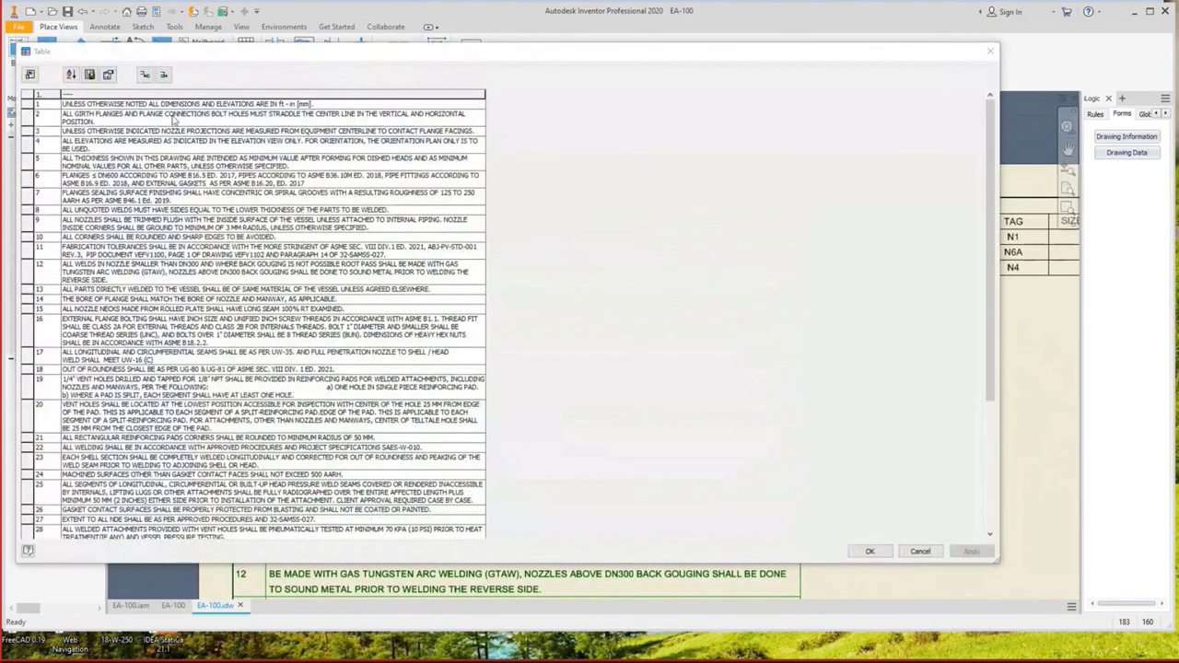
click(116, 244)
click(105, 305)
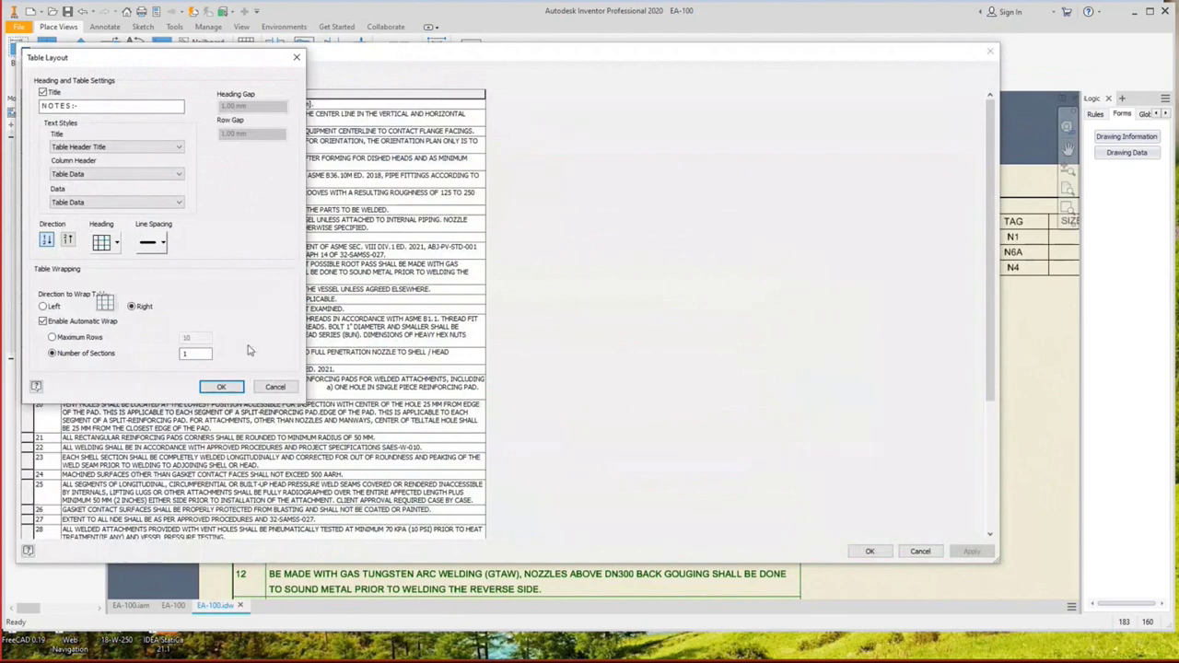
key(Return)
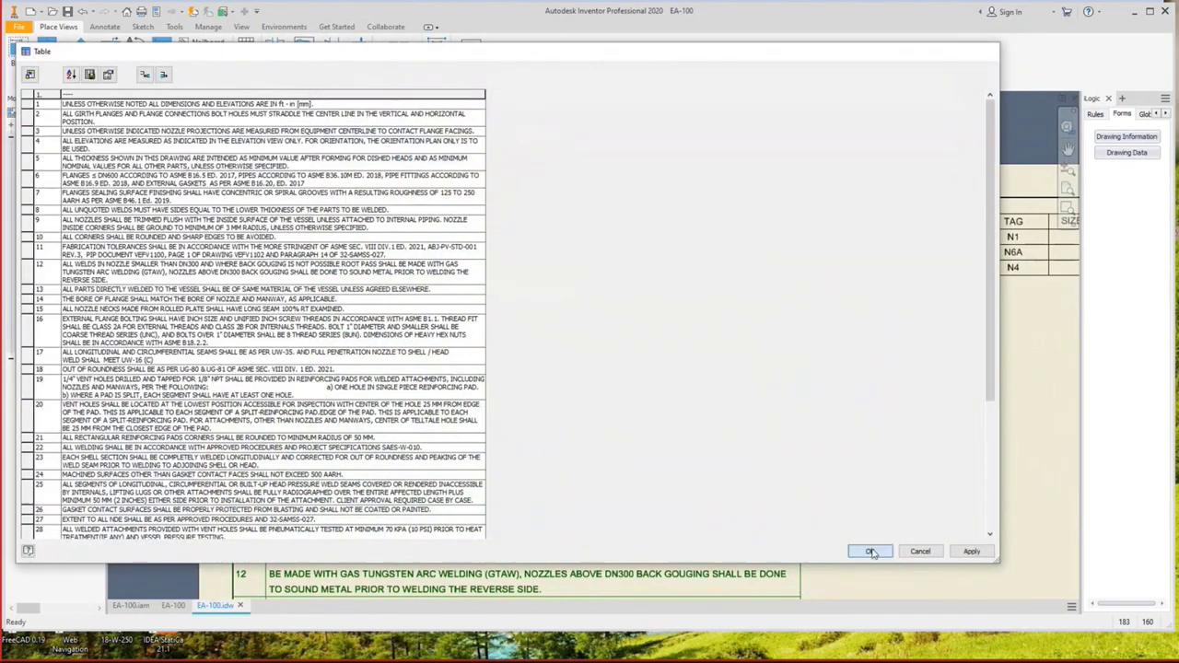
key(Return)
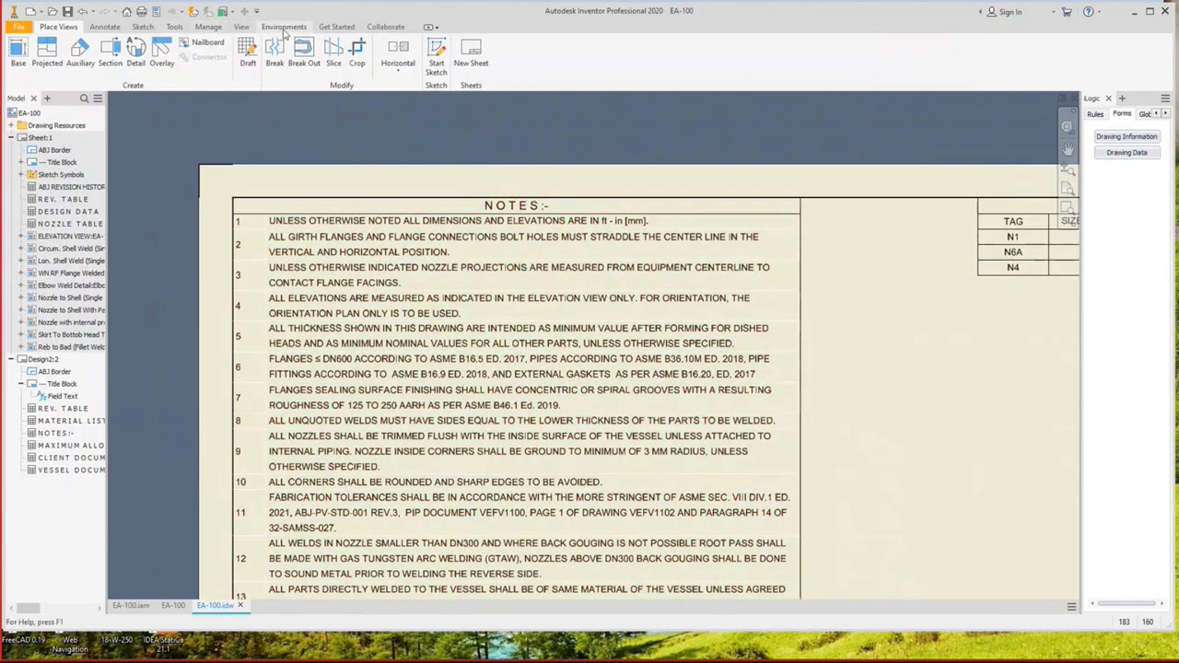
Create a new local text style named Table Data-2 based on the Table Data text style.
click(214, 27)
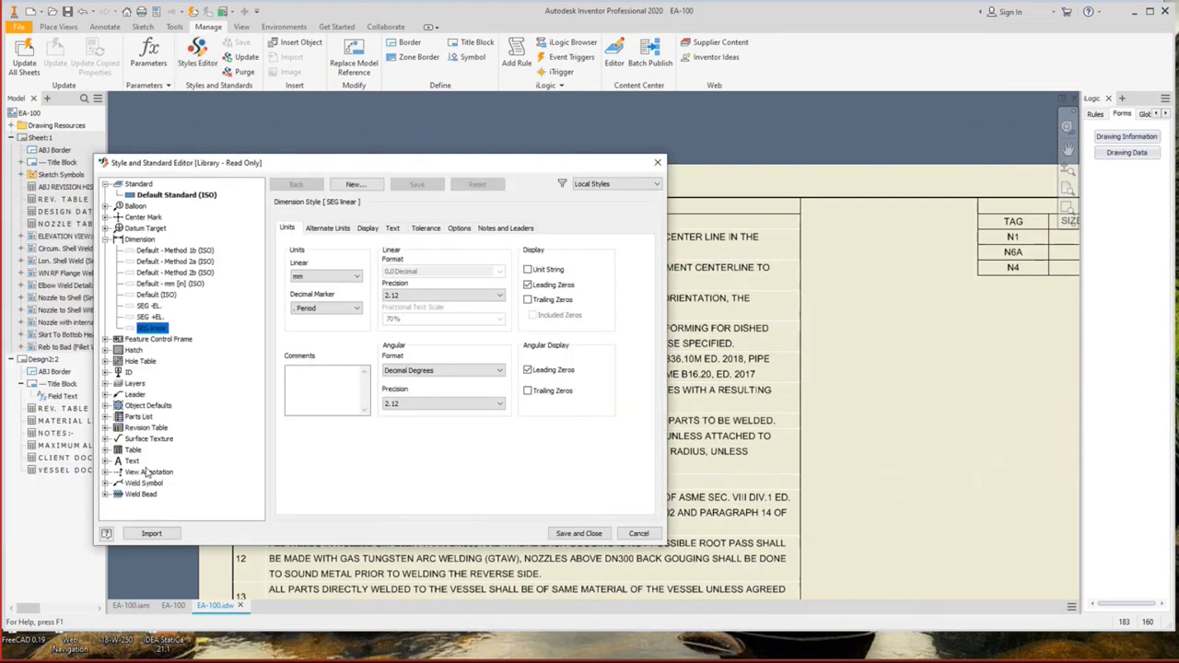
click(131, 460)
scroll(162, 373, down, 1)
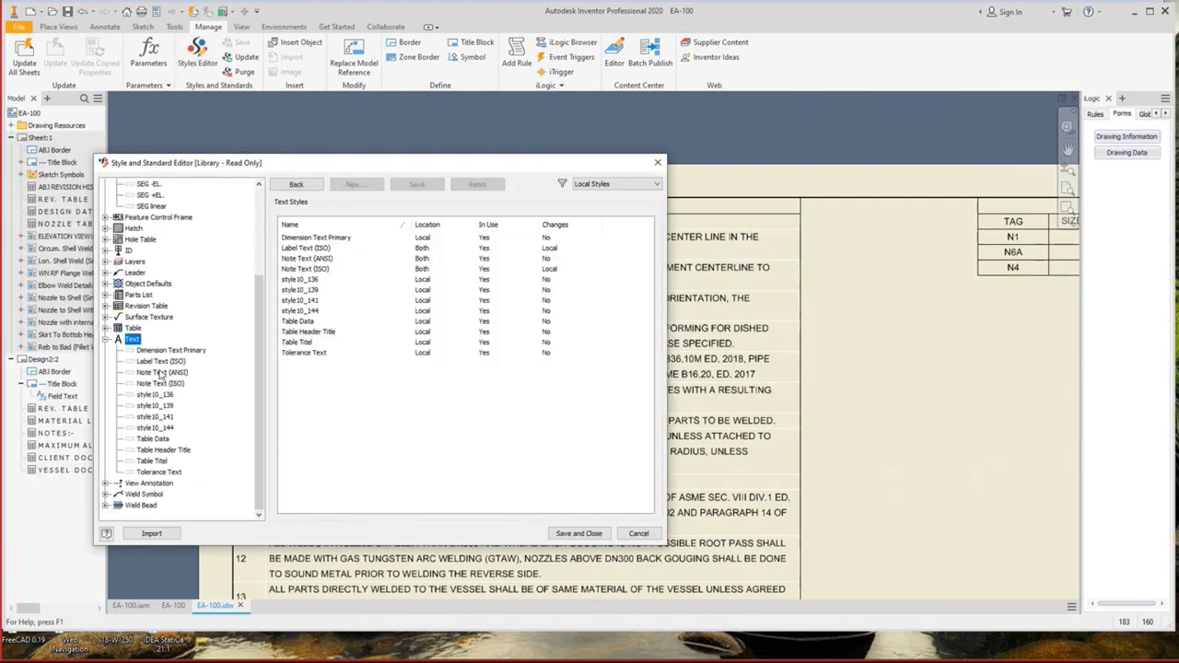
click(153, 461)
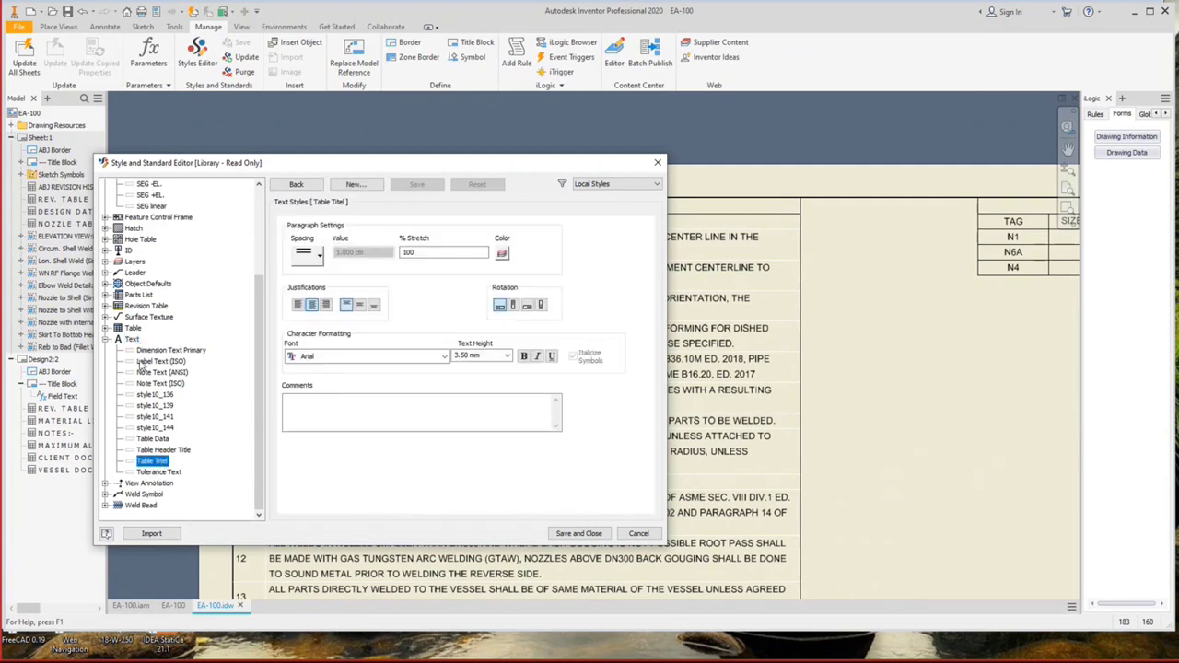
key(Up)
key(Up)
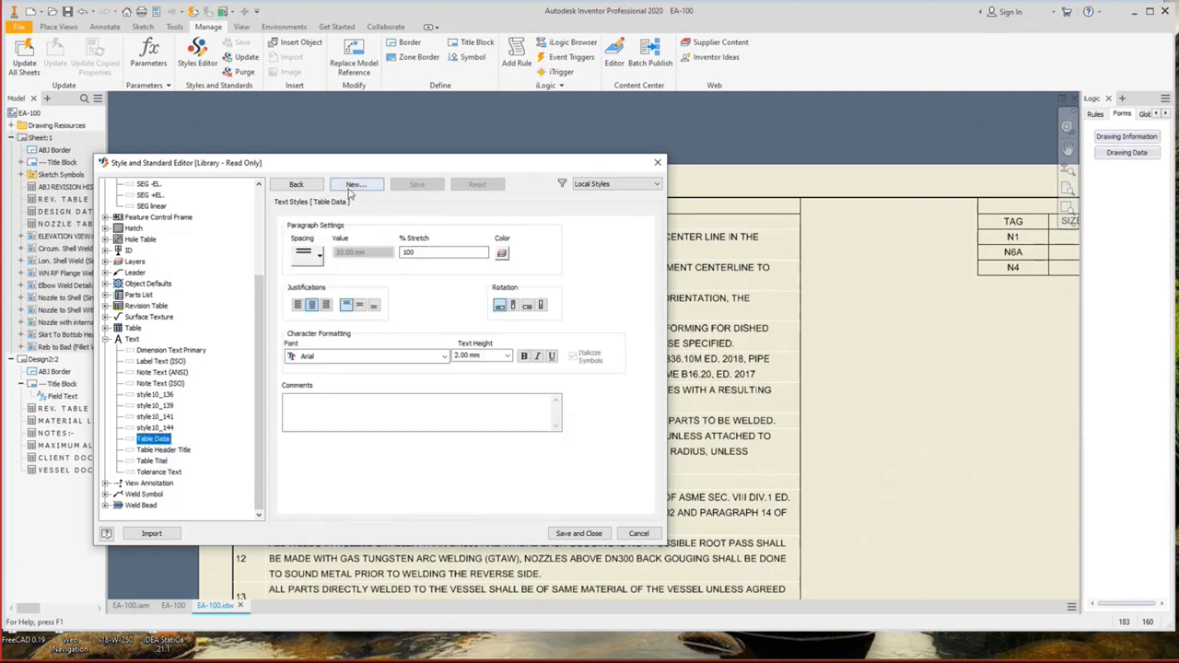
click(354, 184)
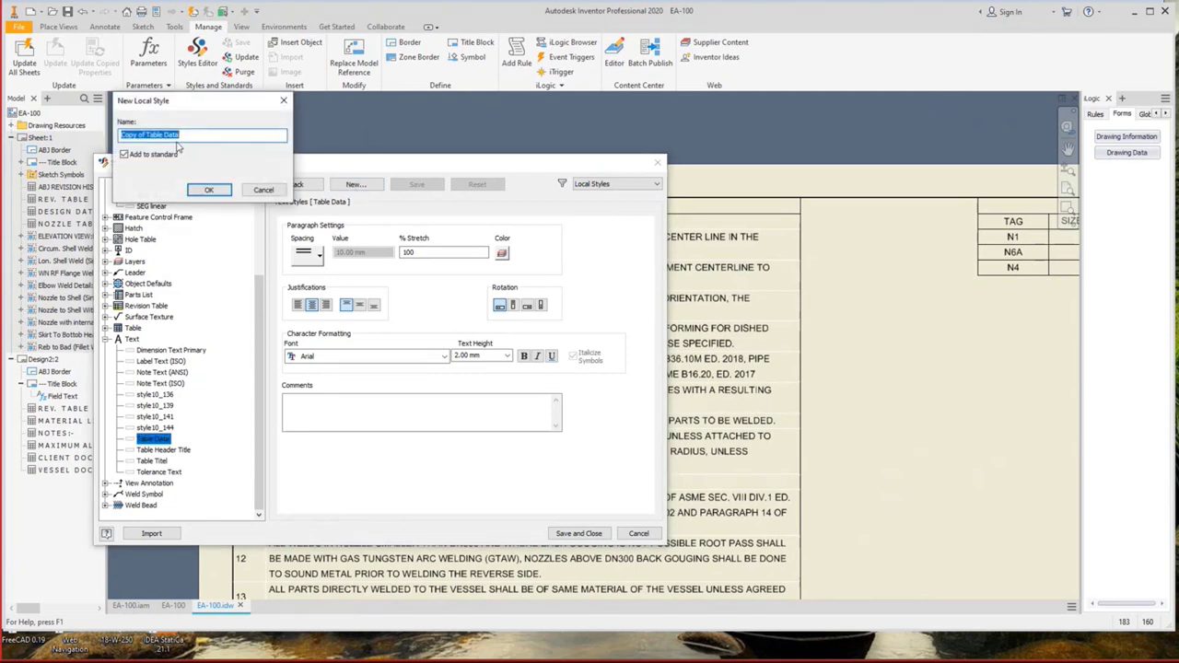
drag(147, 135, 70, 132)
key(BackSpace)
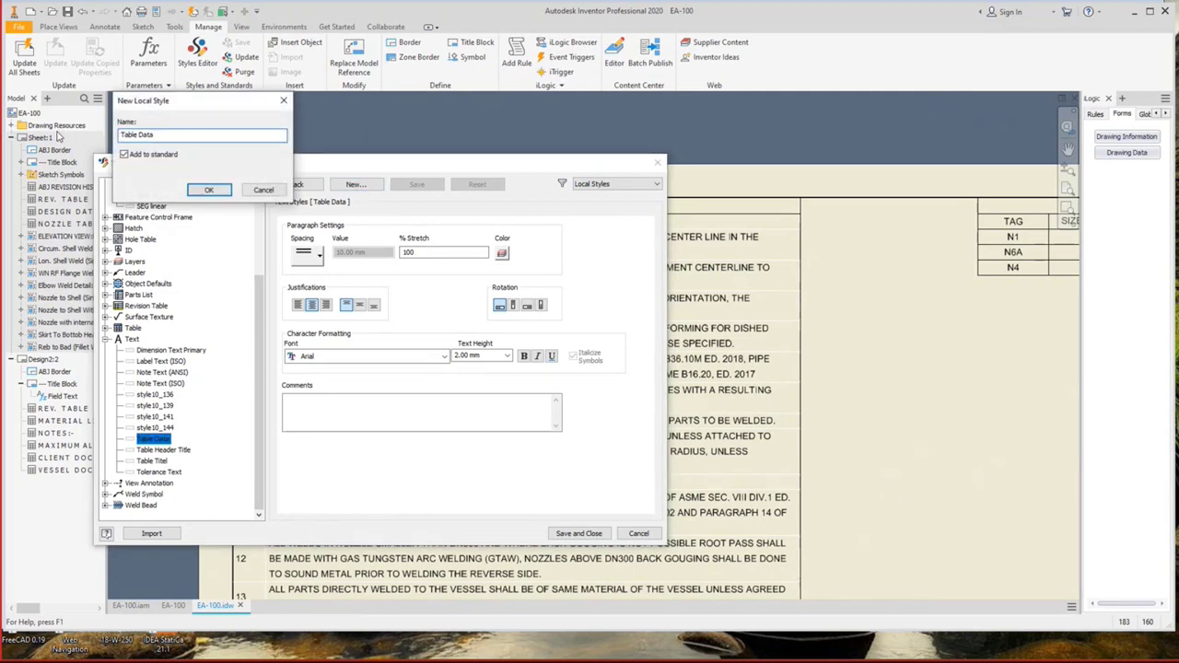
click(124, 154)
click(209, 189)
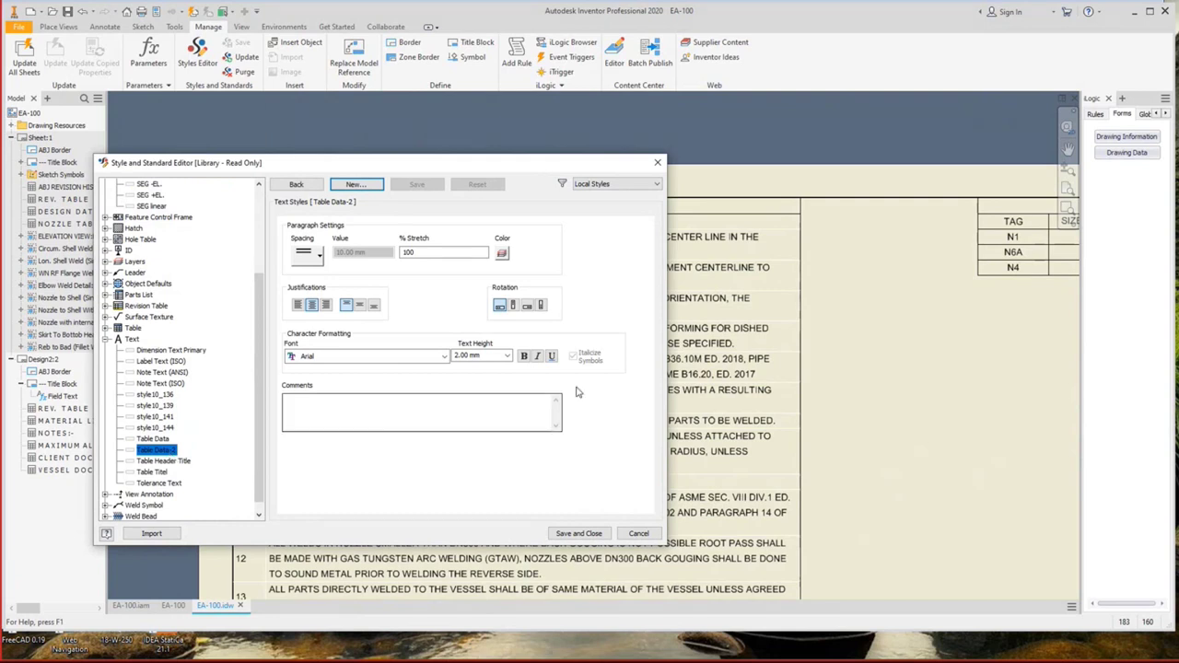
Set the text height of the Table Data-2 style to 1.5 mm and save the style.
click(474, 356)
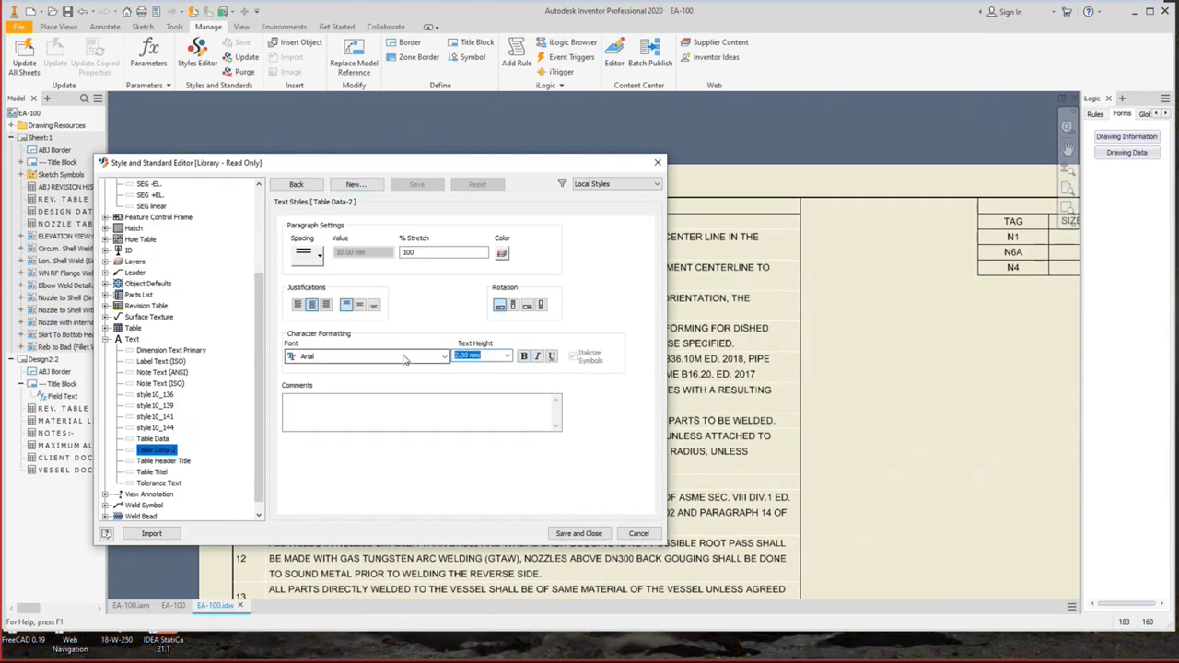
text(1.5)
click(467, 410)
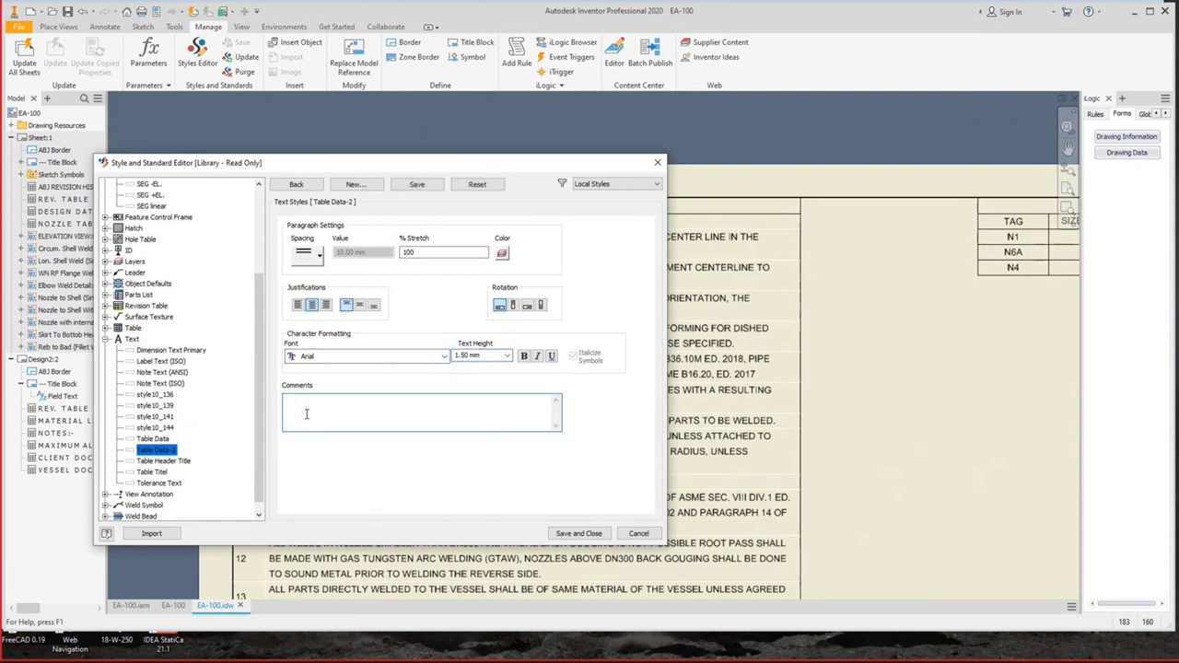
click(418, 185)
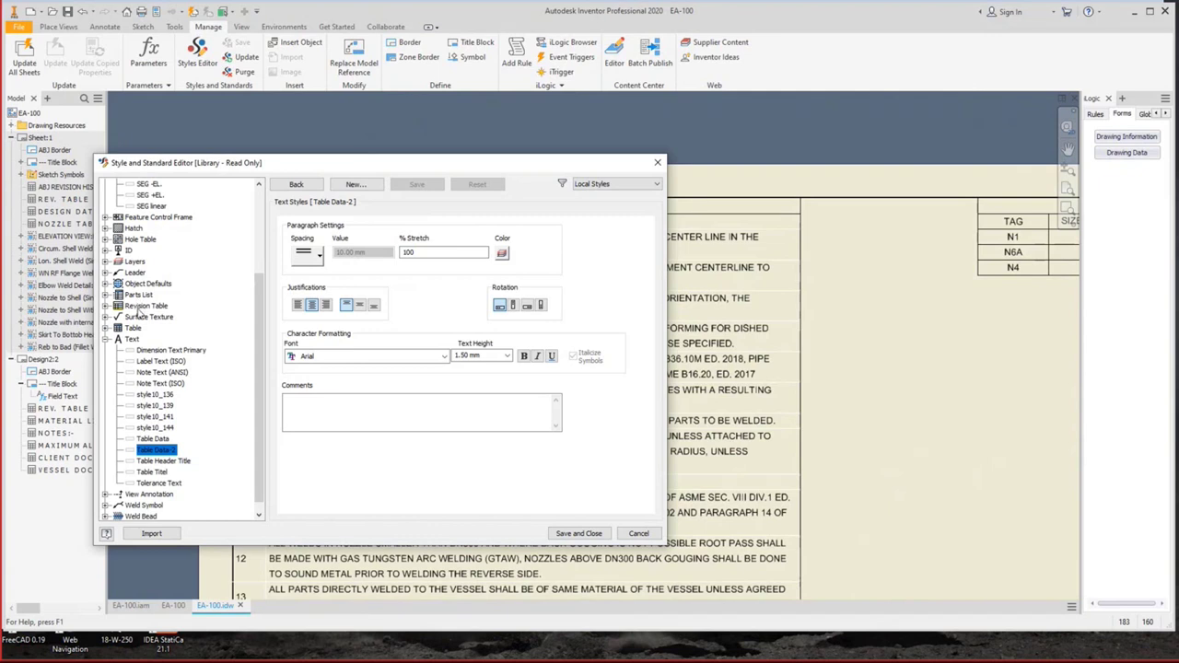
Set the column header and data text styles of the X_Notes ABJ table style to Table Data-2 and save it.
click(134, 328)
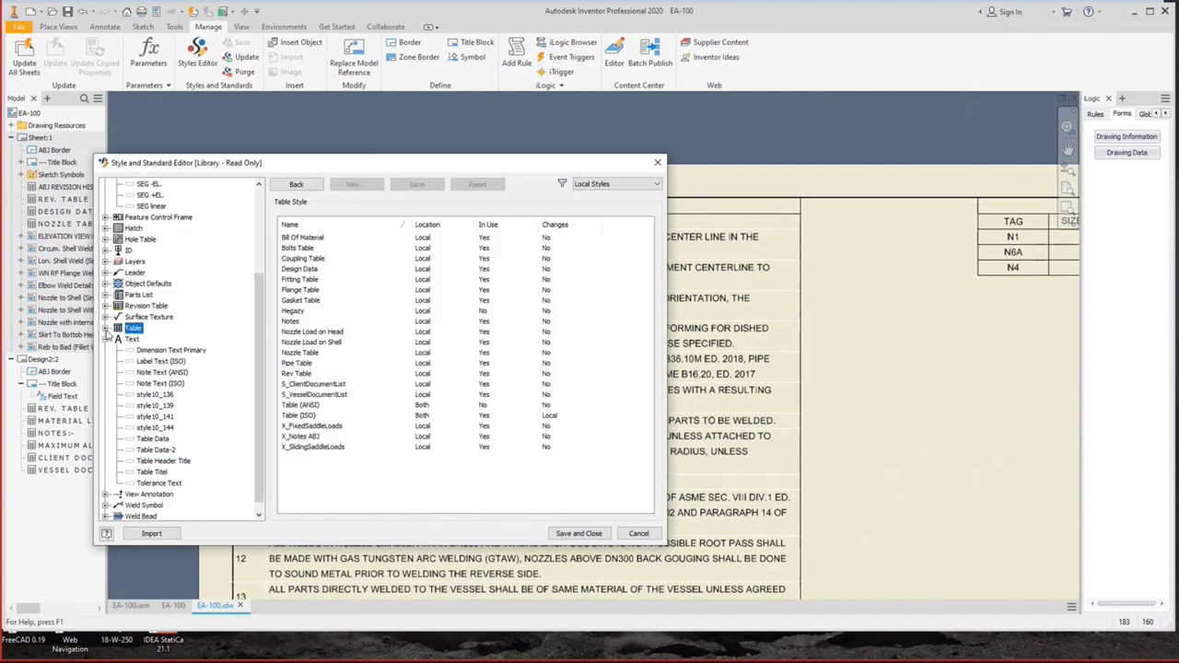
click(106, 330)
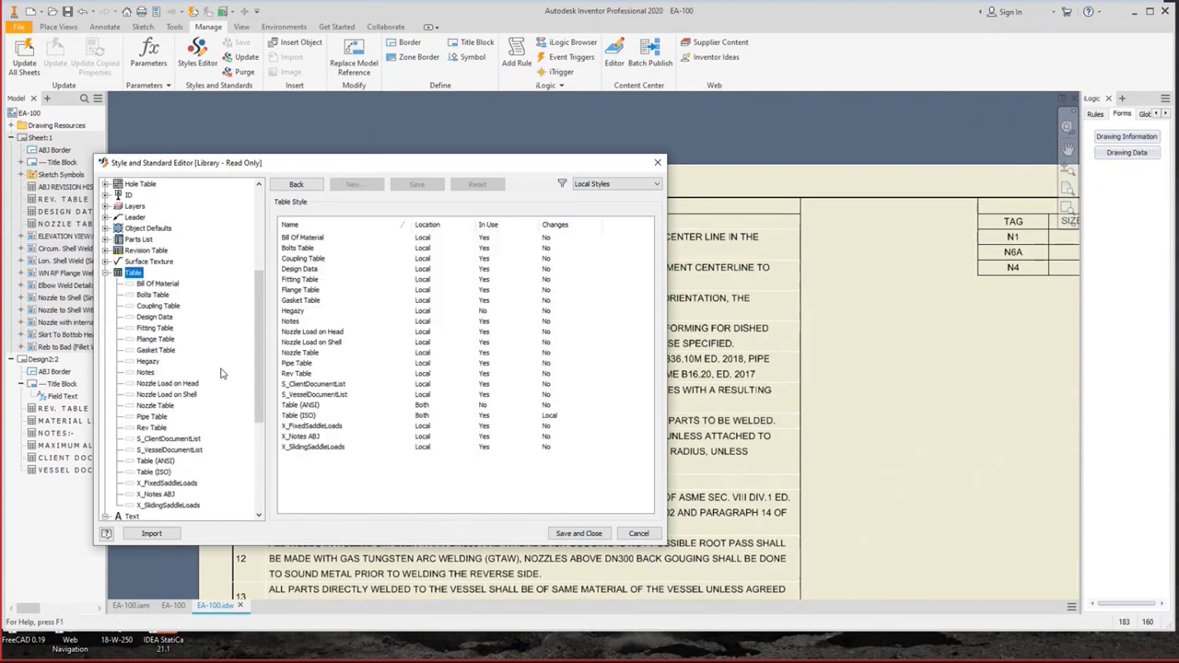
click(159, 495)
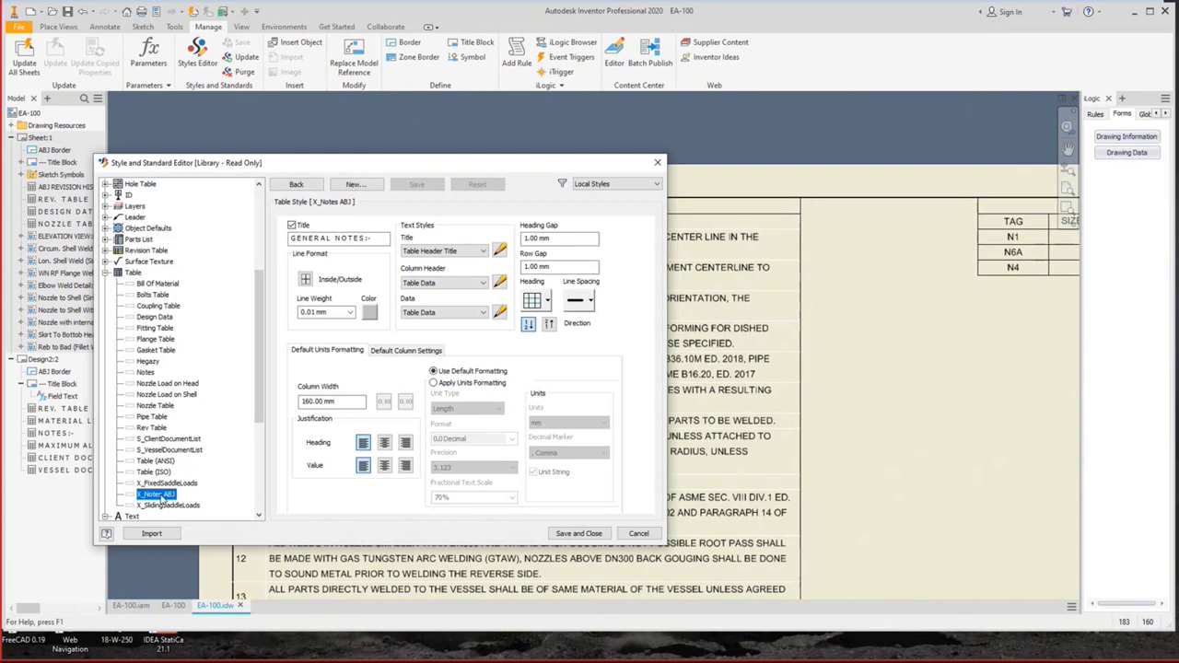
click(454, 314)
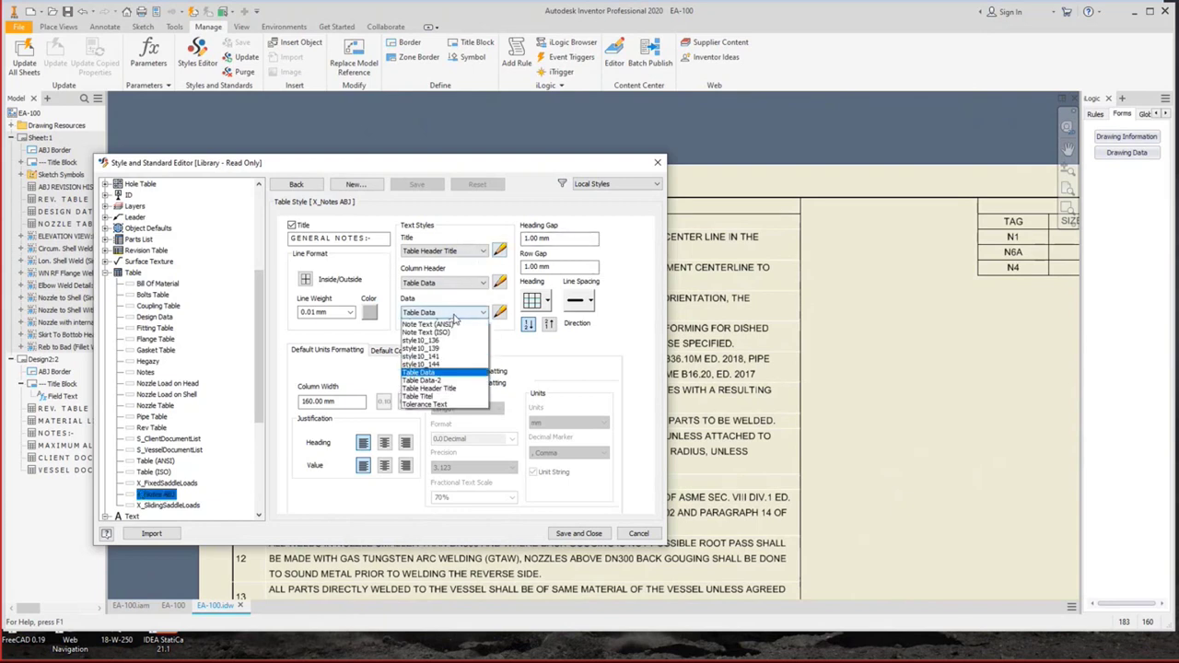
click(431, 397)
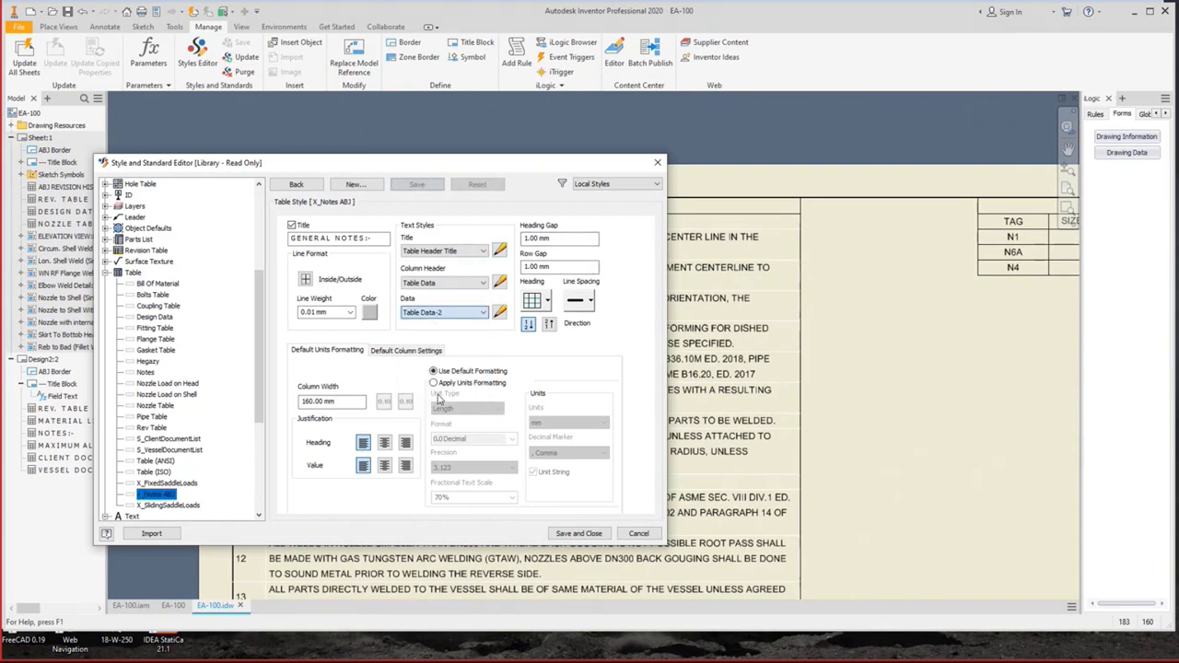
click(468, 287)
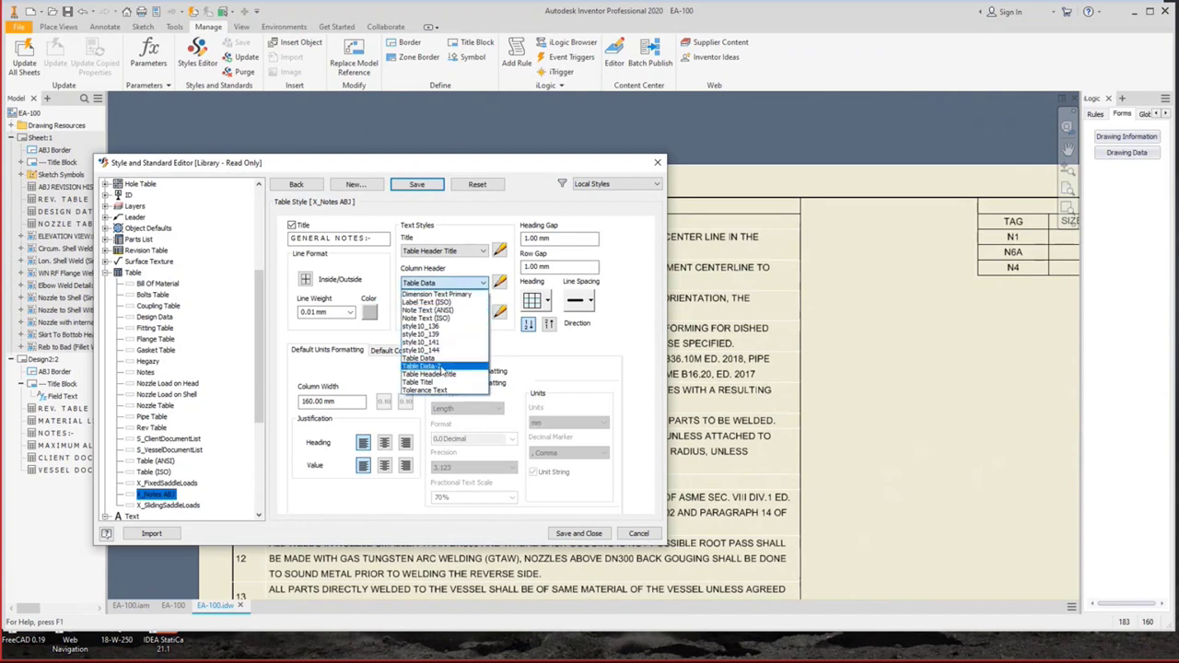
click(442, 367)
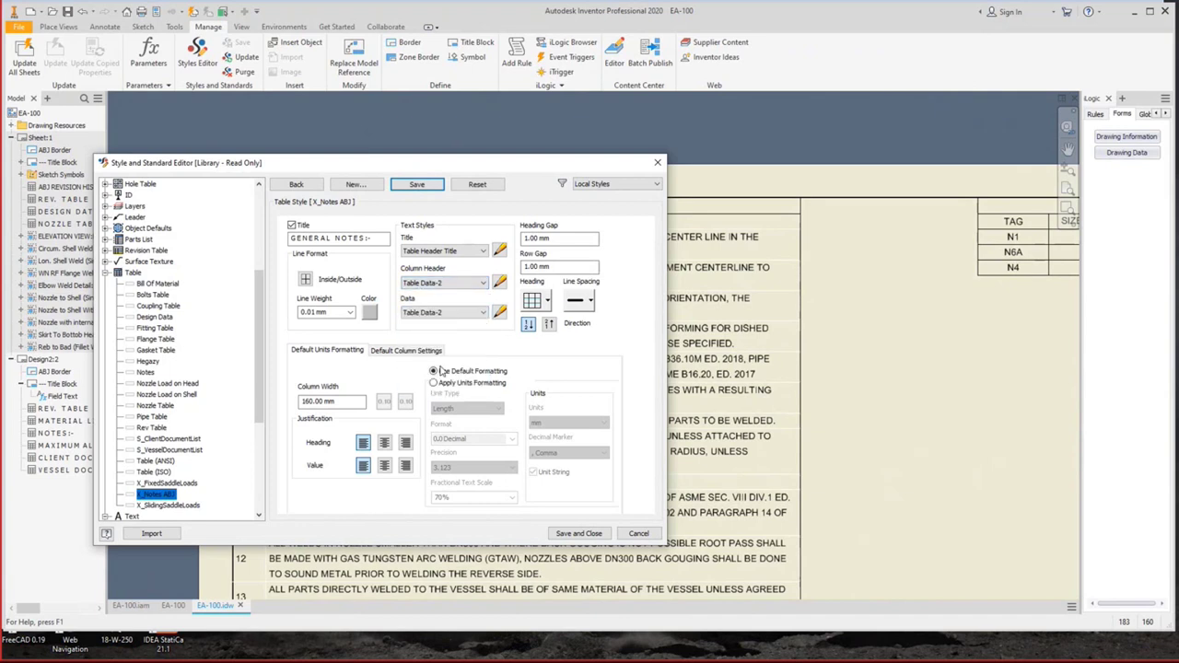
click(593, 535)
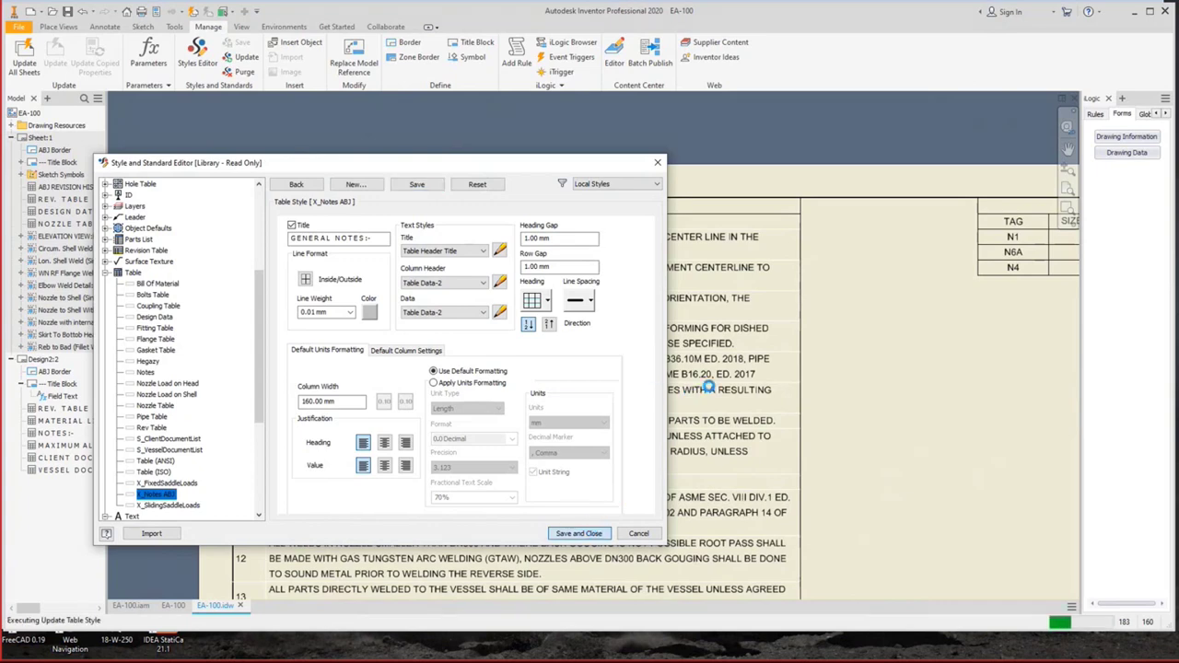
Reapply the Notes table style to the notes table on the second sheet.
click(673, 385)
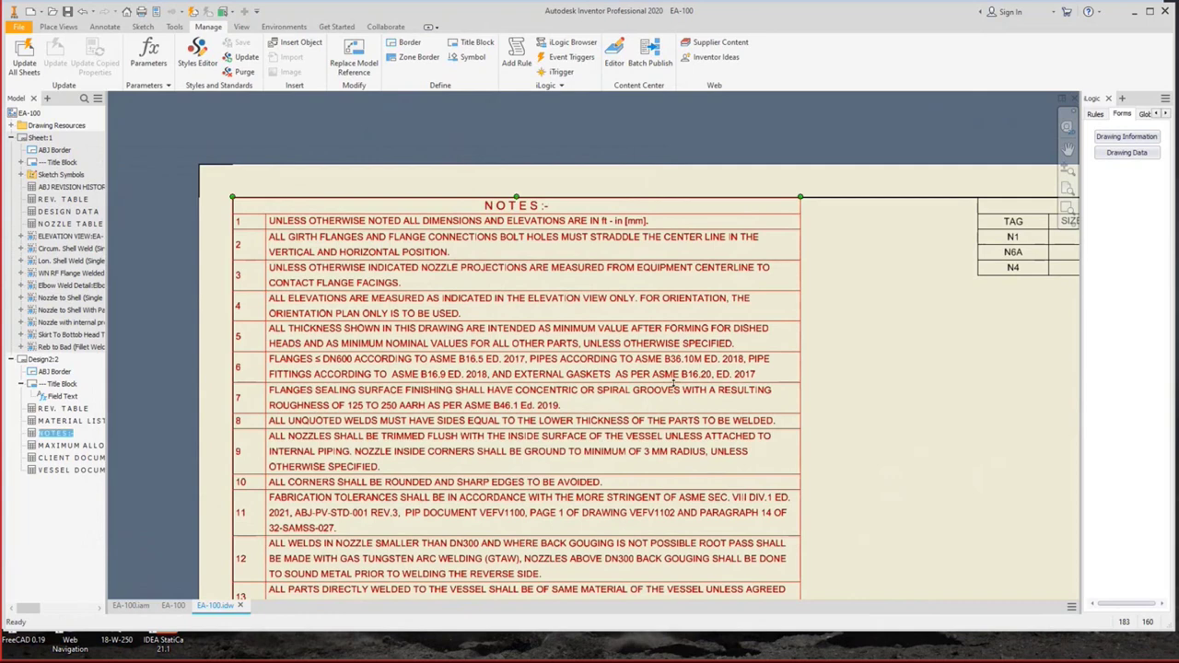
click(104, 26)
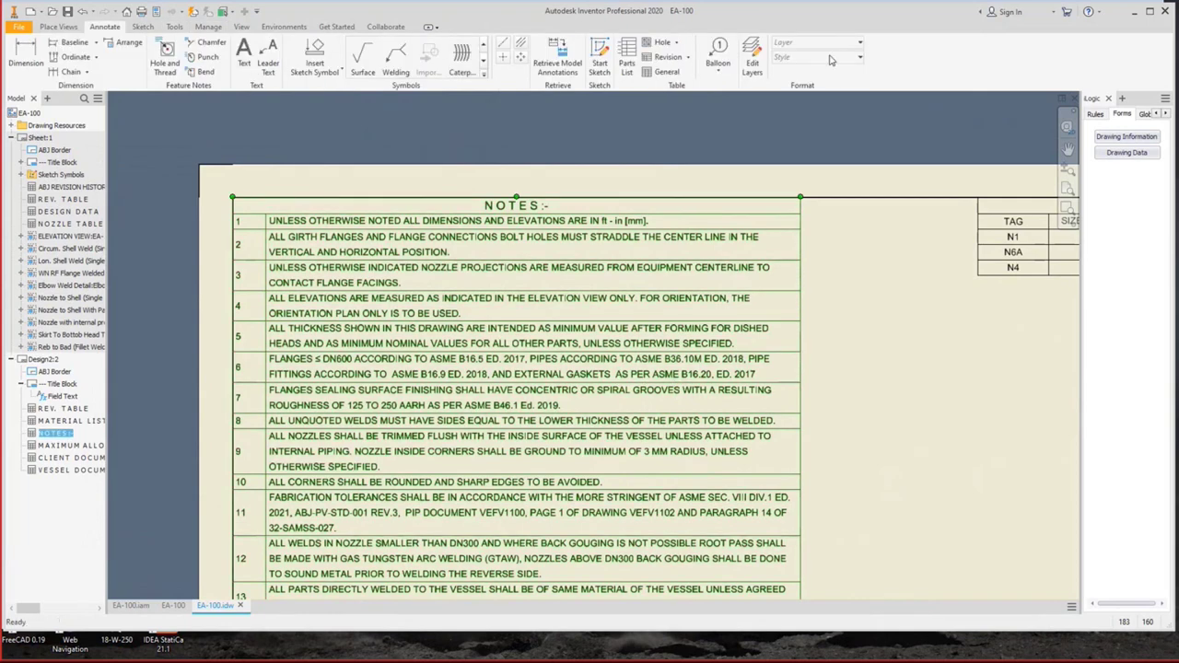
click(830, 58)
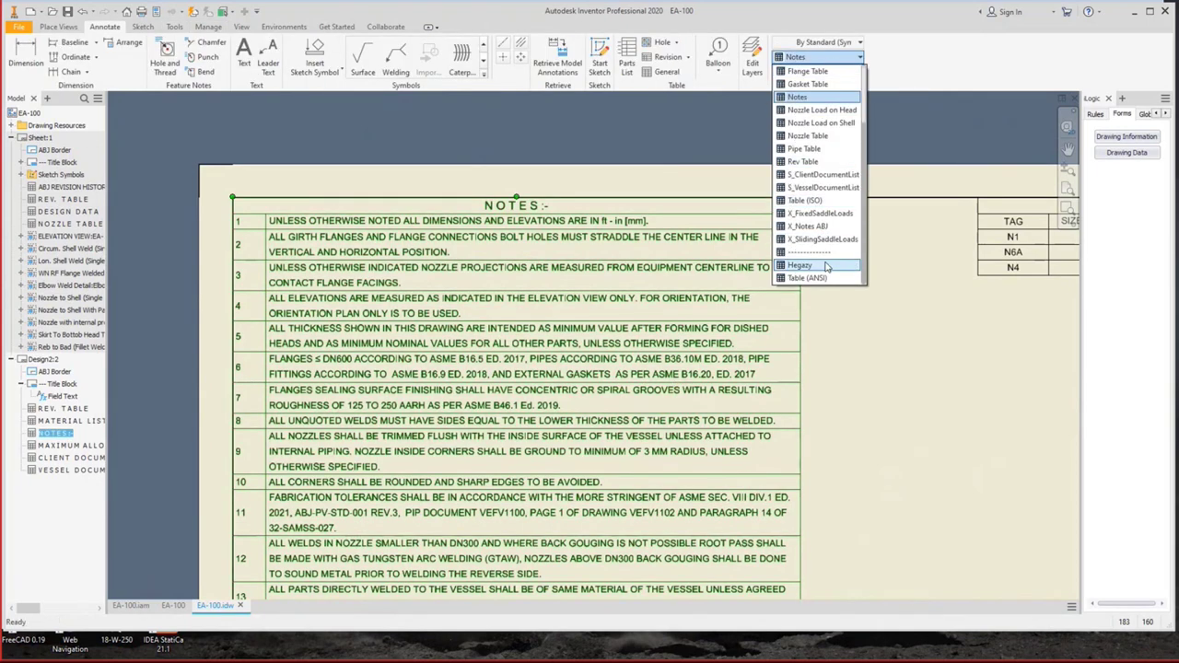
click(818, 97)
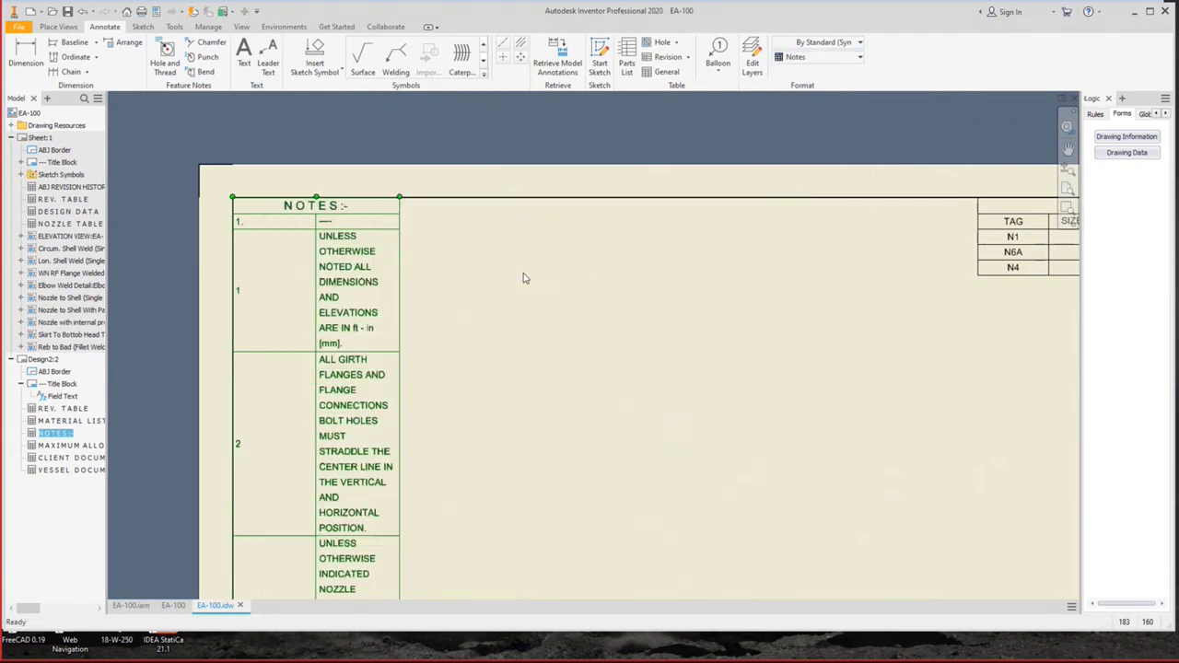
Set the notes table's column widths to 160 for the note text and 15 for the note numbers.
double_click(394, 329)
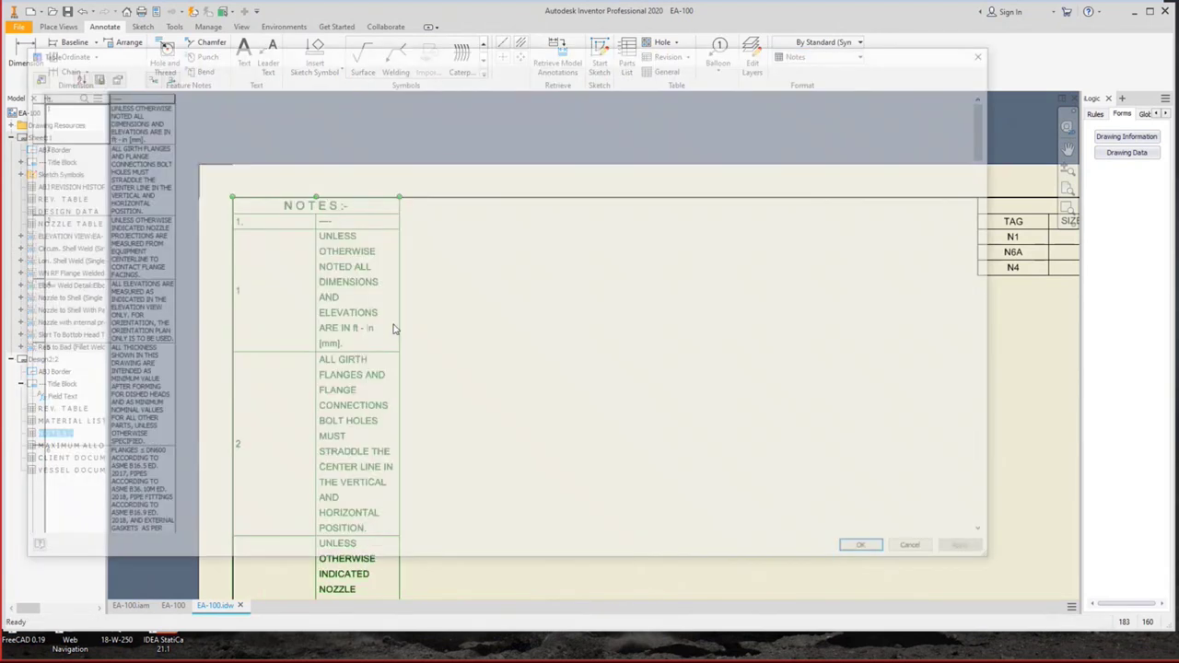
click(66, 94)
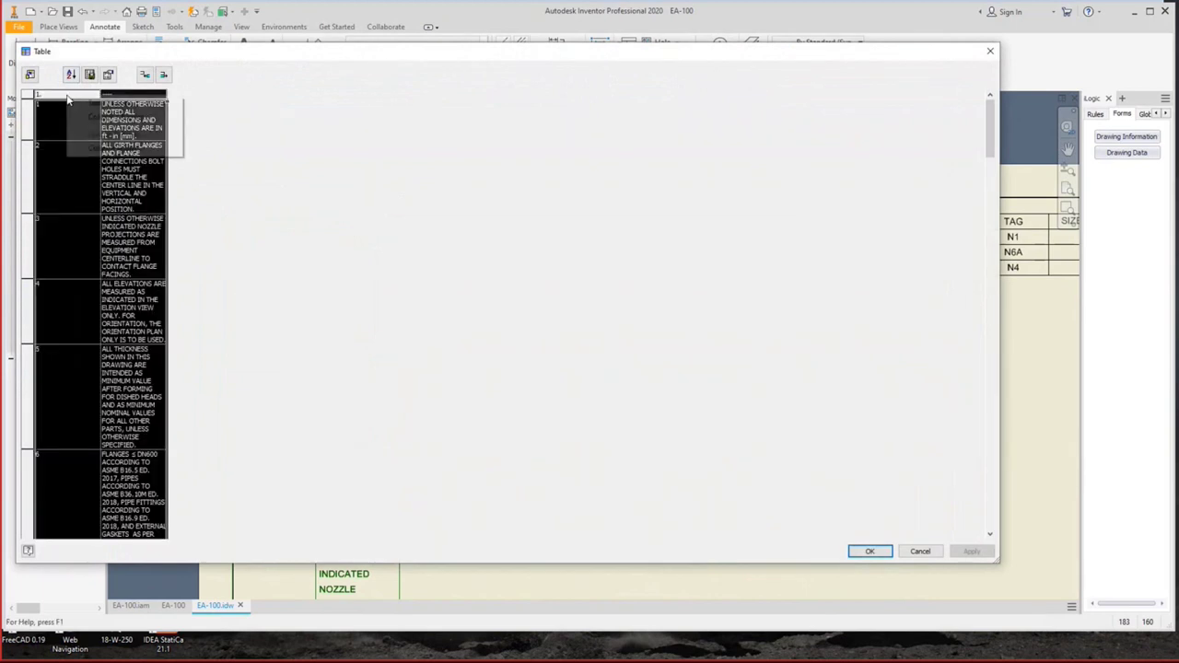
click(136, 95)
right_click(138, 96)
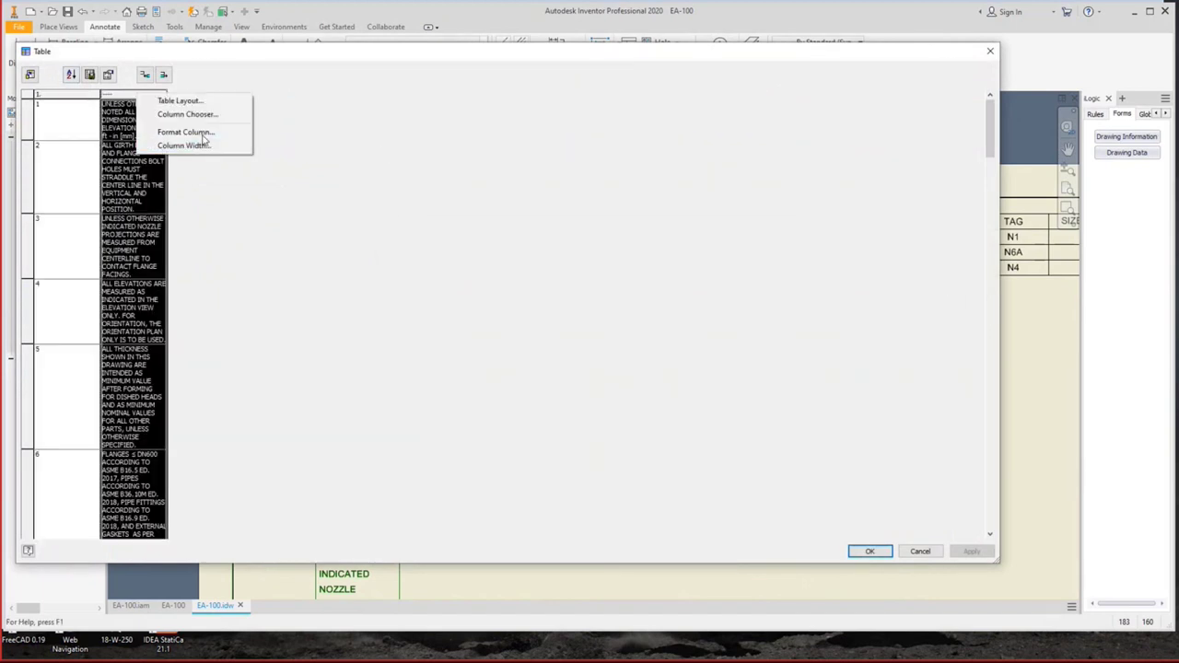
click(193, 145)
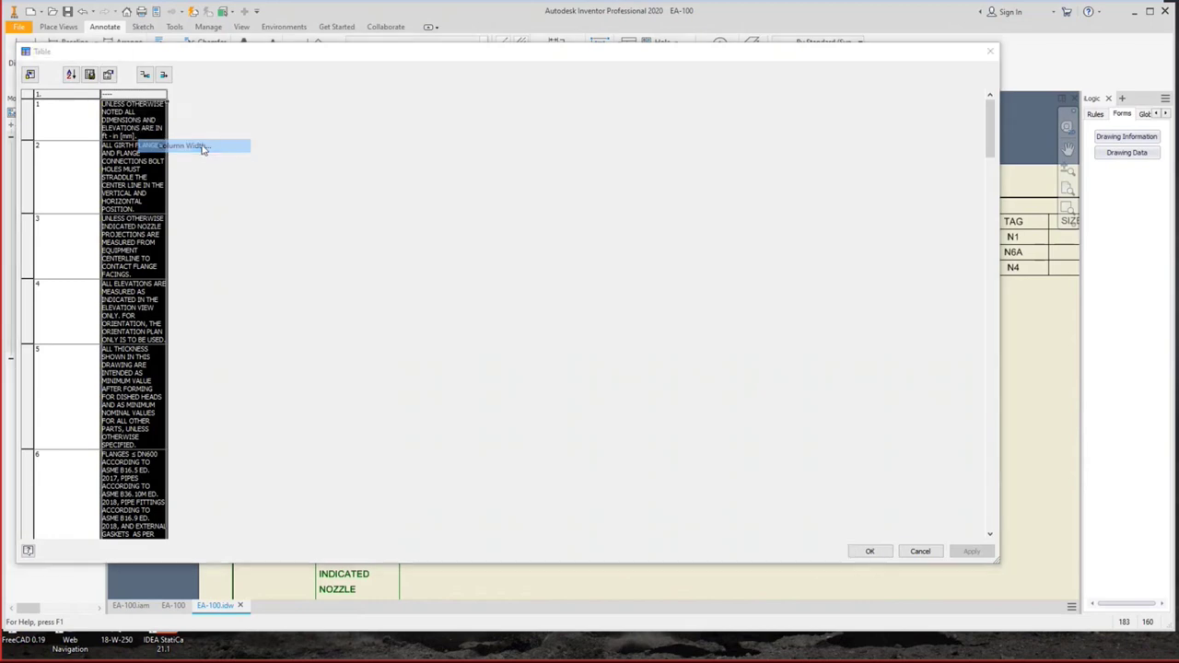
text(160)
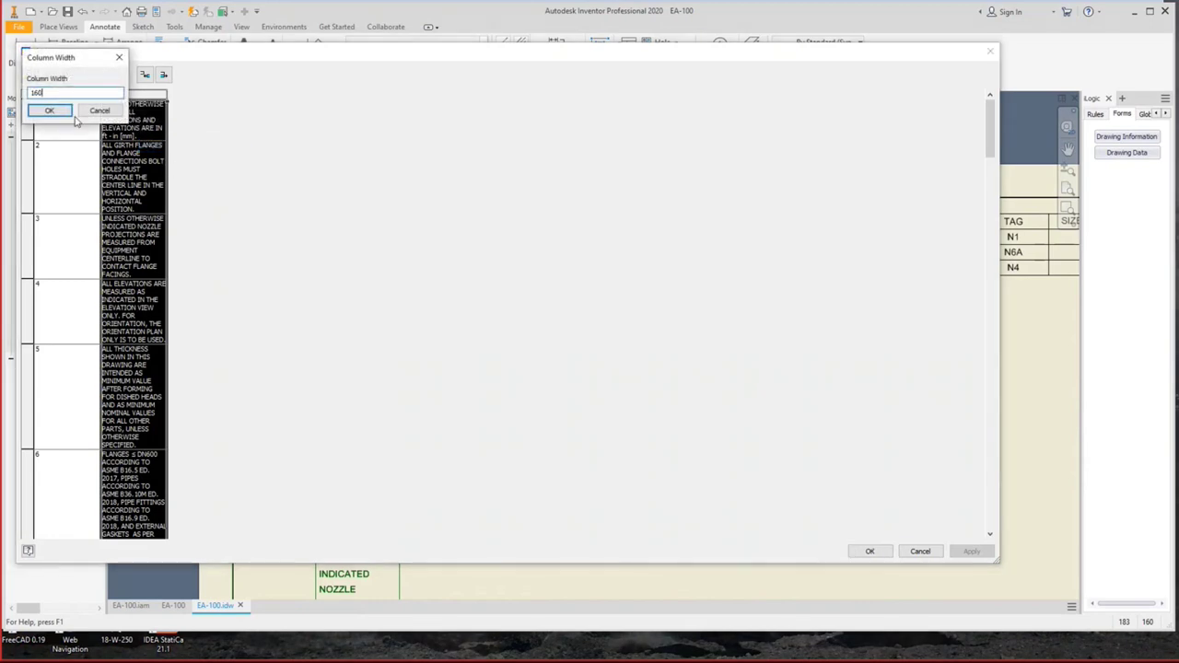
click(73, 109)
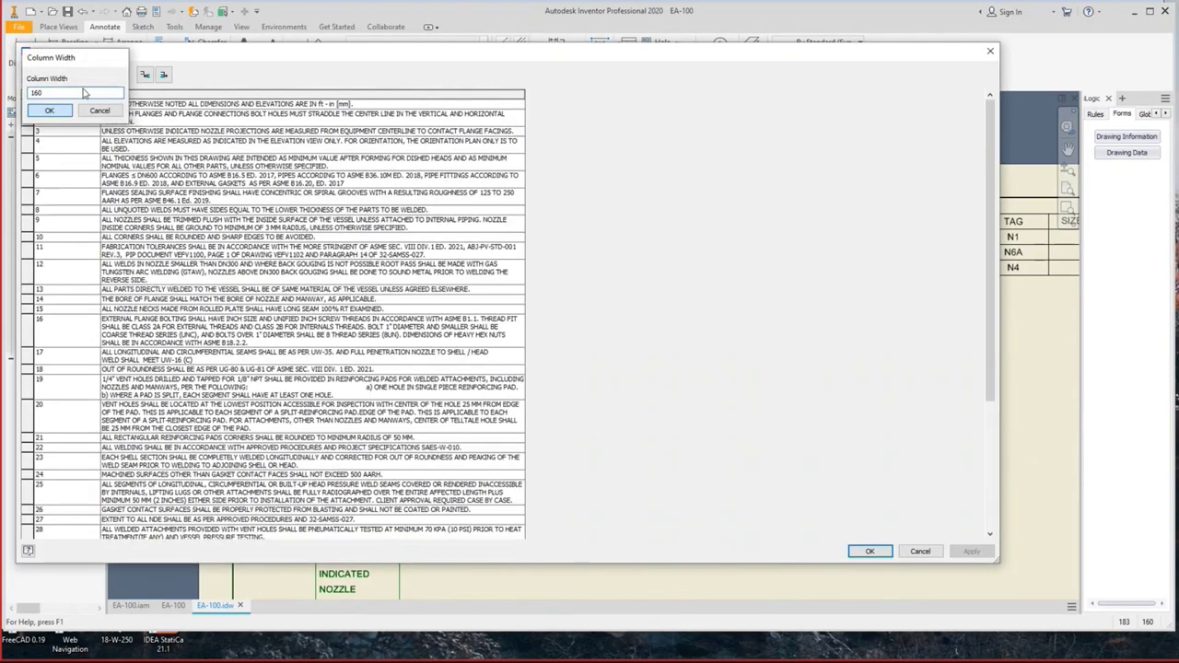
right_click(83, 92)
click(193, 145)
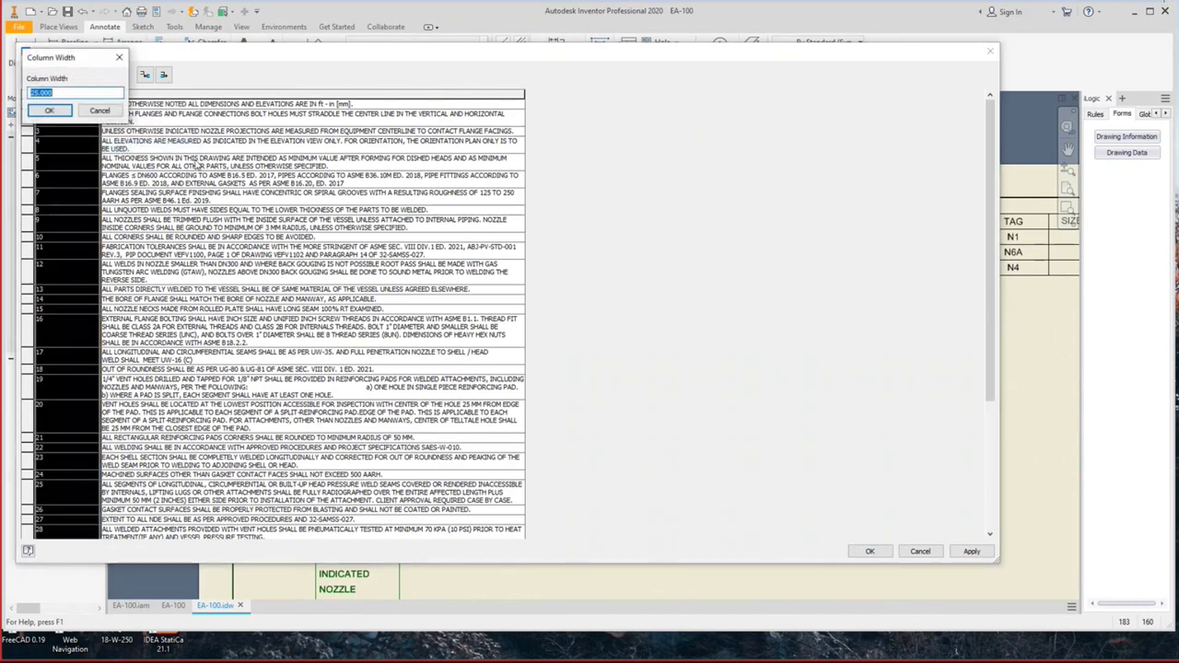
text(15)
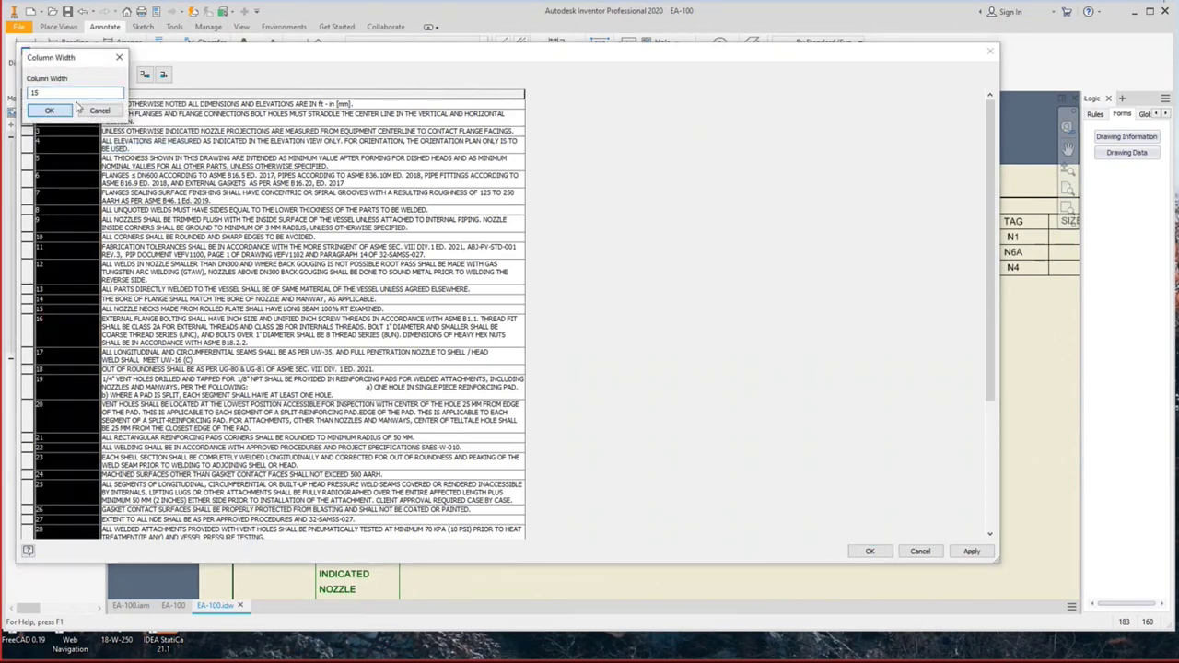
click(56, 110)
Set the notes table's layout to show no column heading and apply the table edits.
click(108, 74)
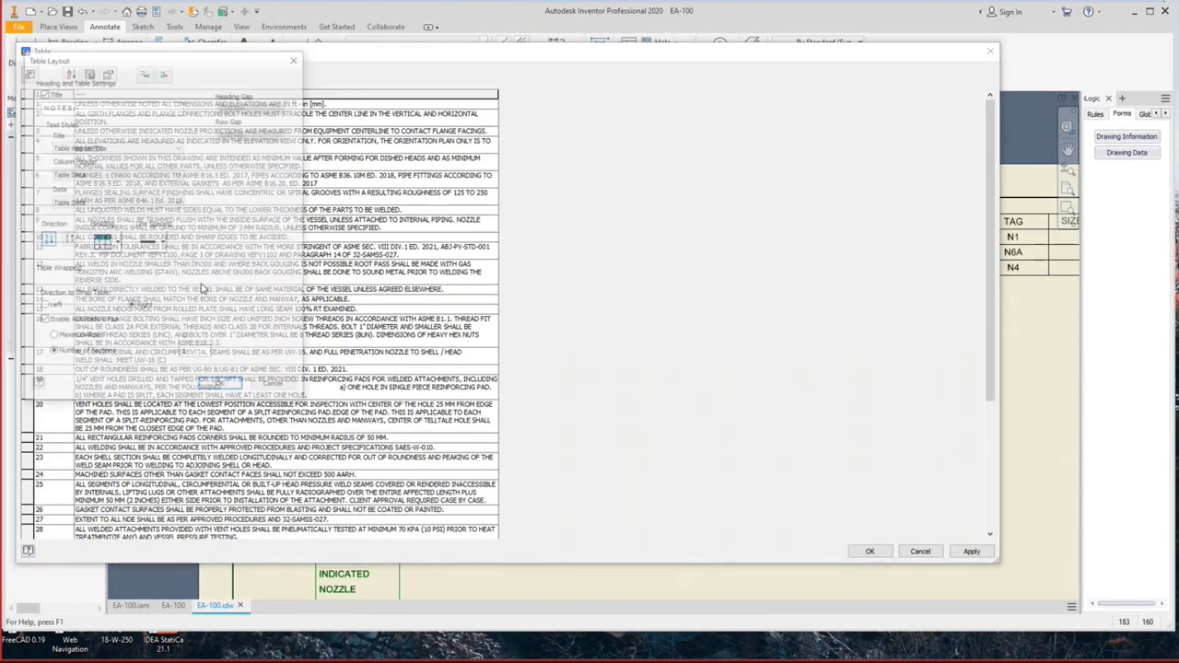
click(220, 386)
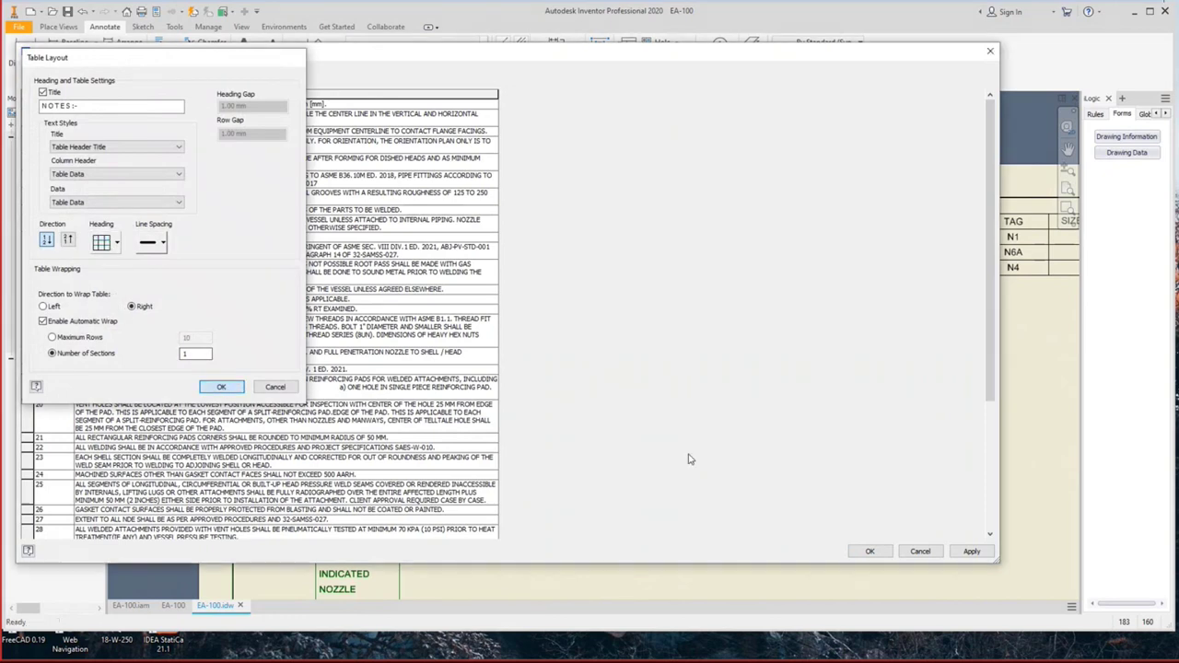
click(869, 551)
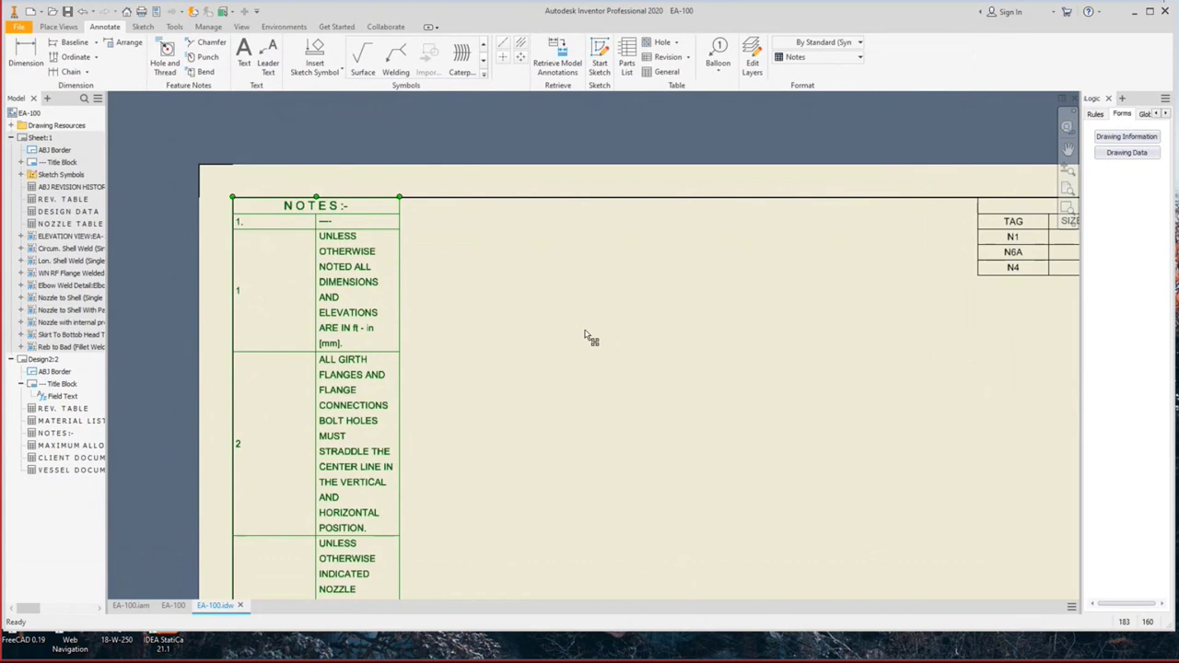
Examine the text size, column widths and row layout of the notes table and its fit on the sheet.
scroll(759, 250, up, 3)
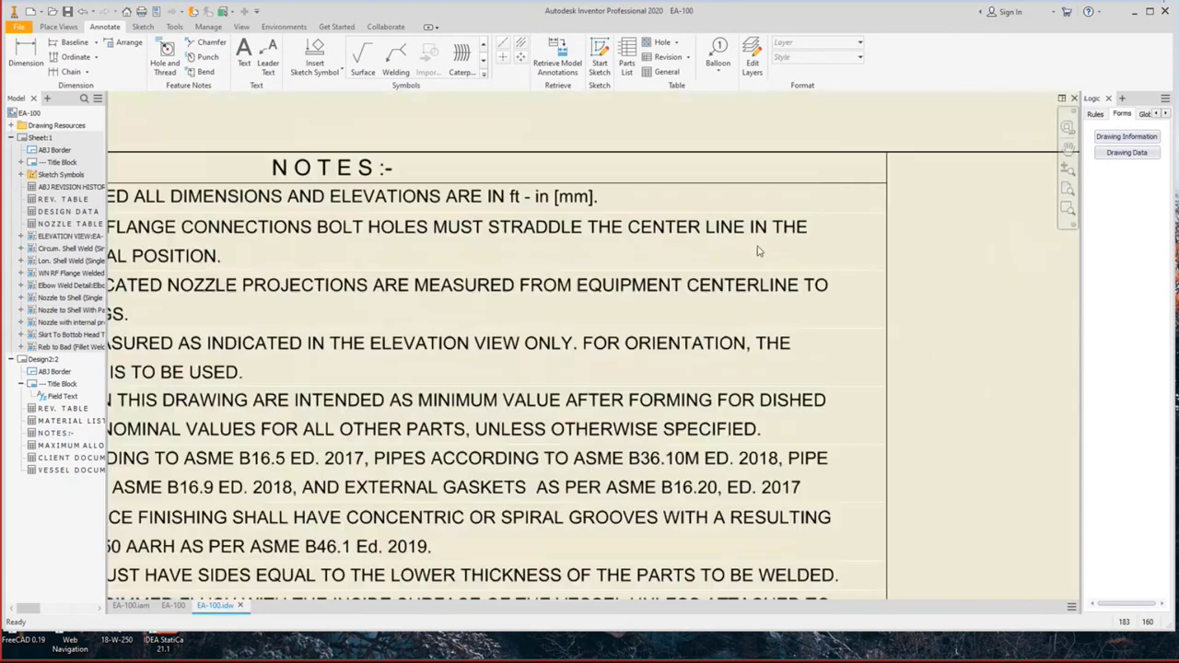
scroll(709, 267, up, 2)
scroll(656, 284, down, 3)
middle_drag(734, 321, 658, 315)
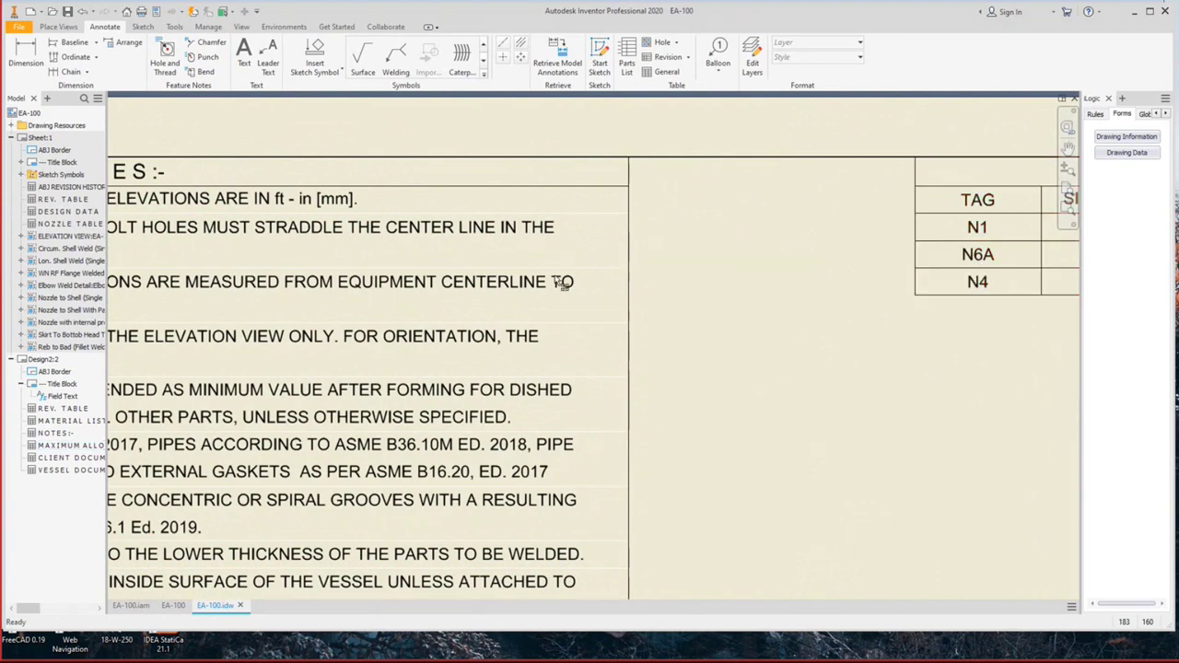
scroll(557, 294, down, 5)
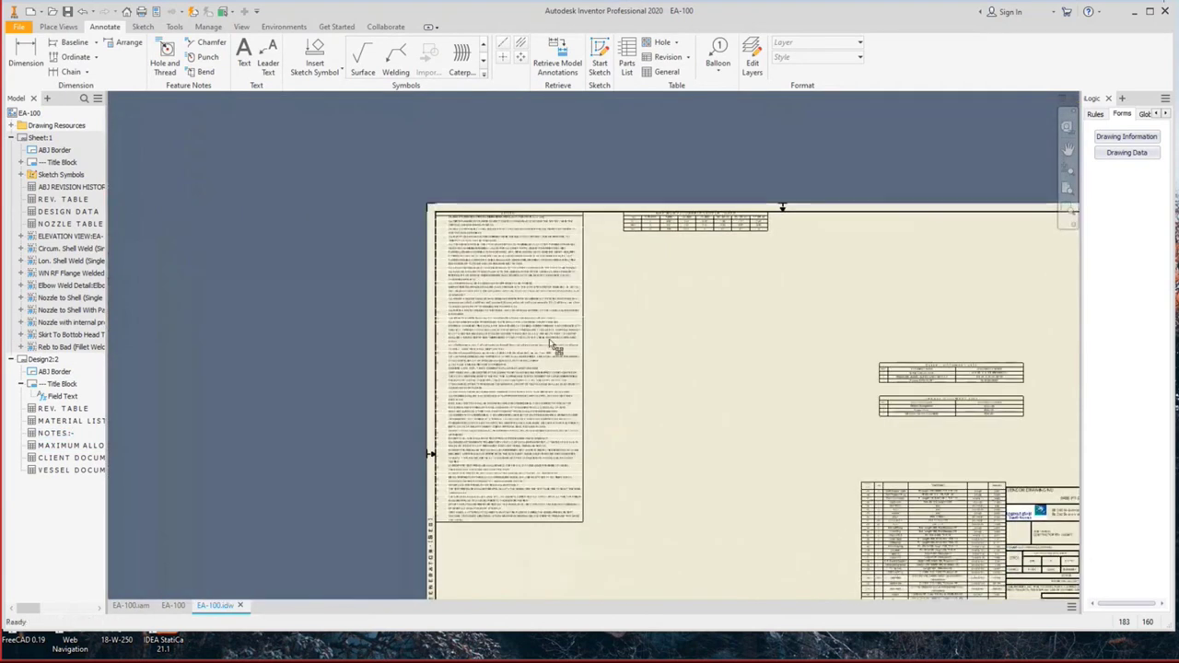
click(442, 171)
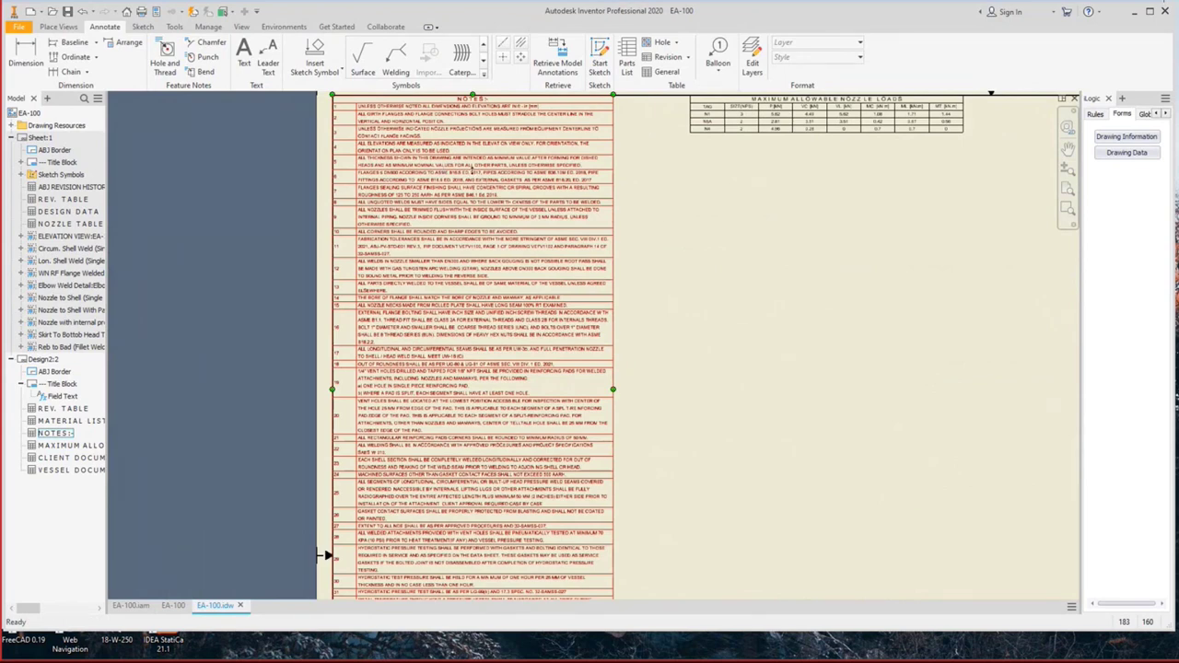
click(129, 171)
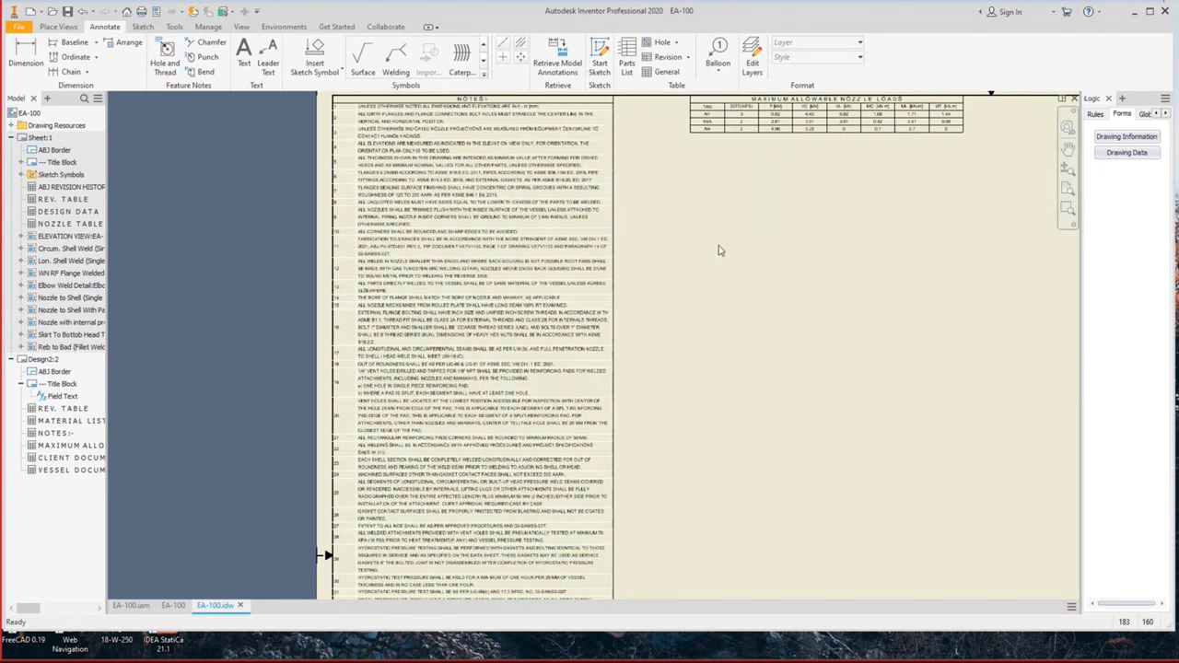
key(Home)
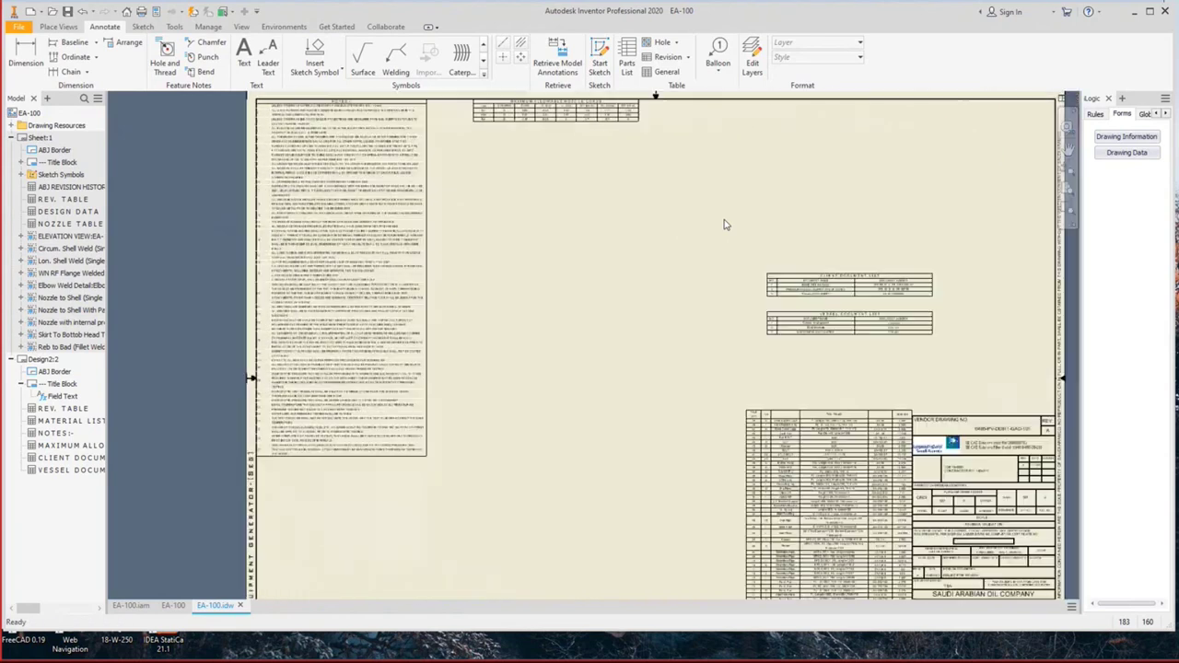
Activate Sheet:1 and show the whole sheet with the elevation view.
double_click(39, 137)
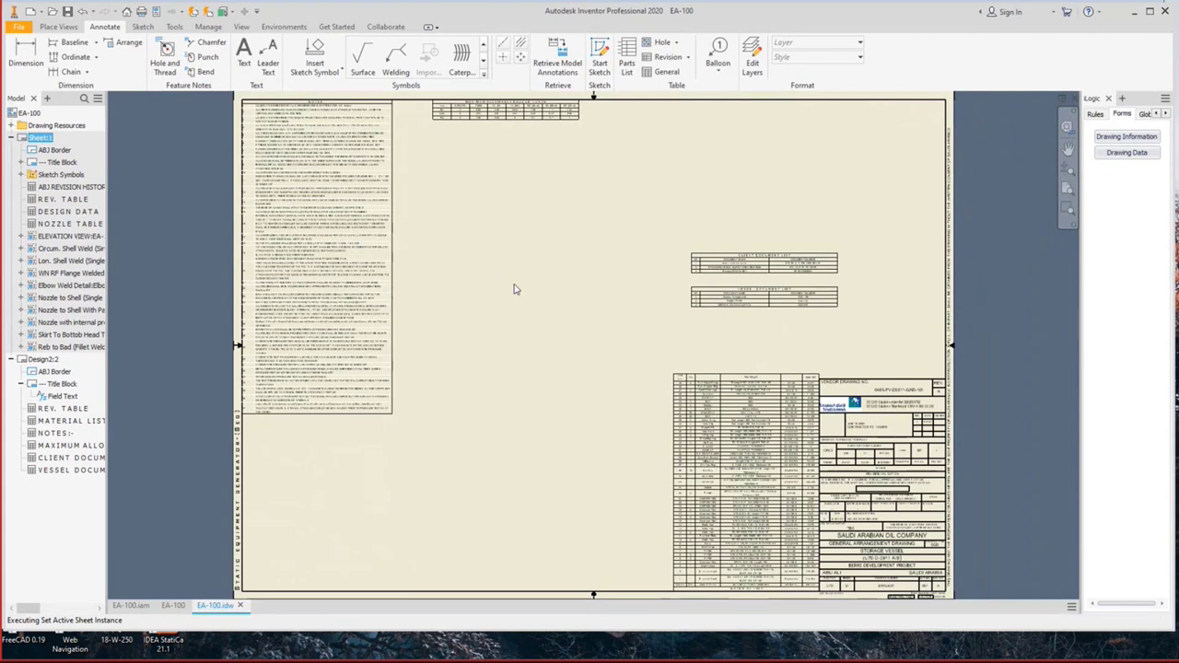
key(Home)
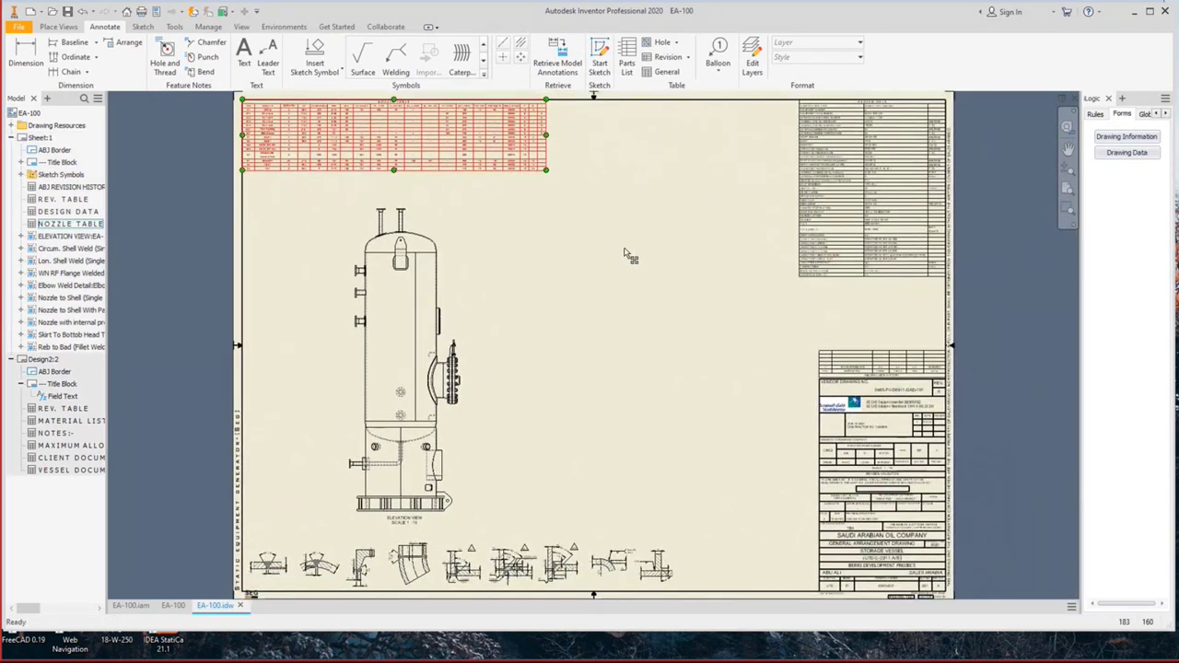
click(634, 238)
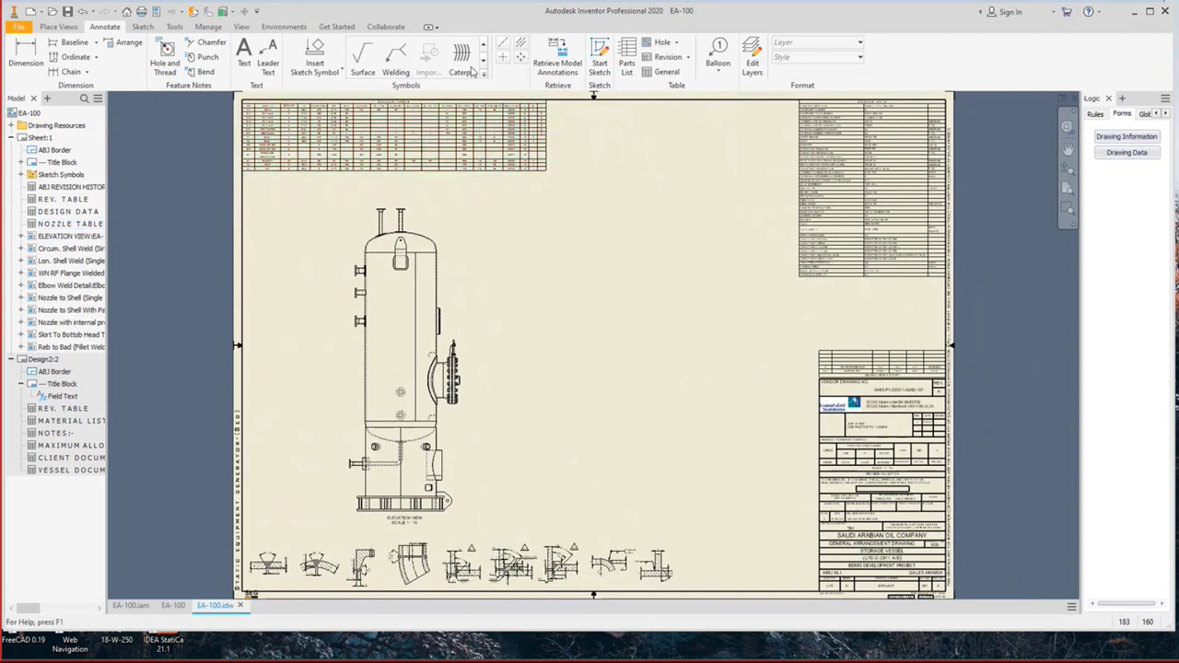
Add a bisector centreline along the vertical axis of the vessel shell in the elevation view.
scroll(385, 258, up, 5)
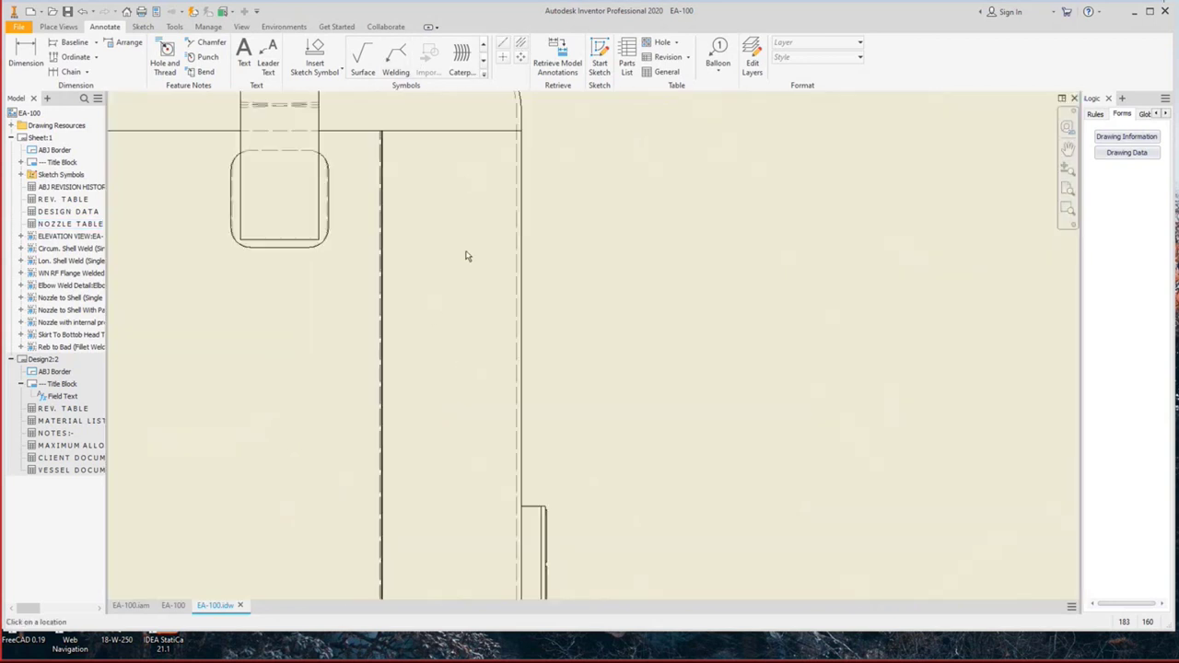
scroll(520, 156, down, 5)
scroll(339, 158, up, 5)
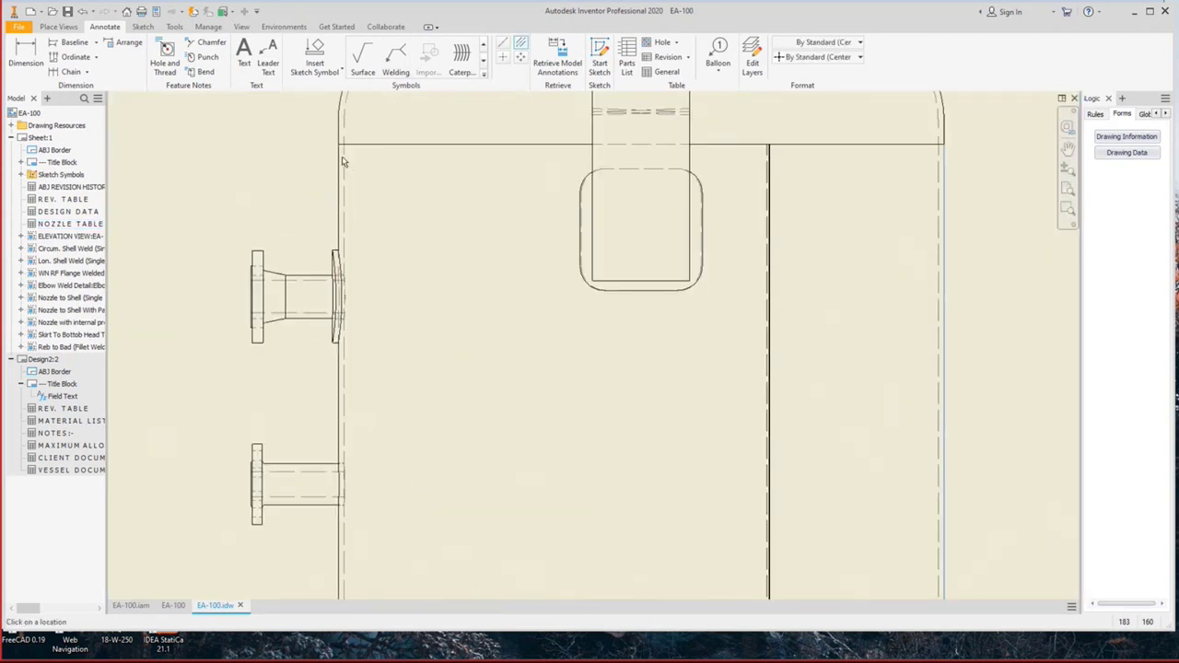
scroll(679, 189, down, 5)
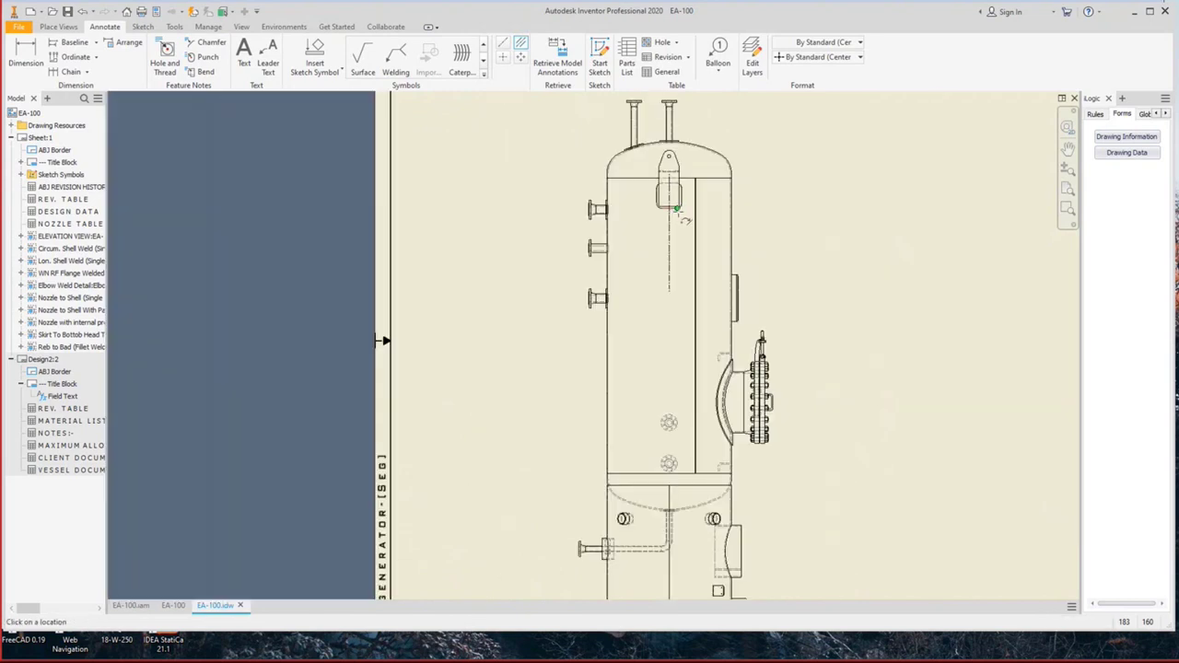
Add bisector centrelines to the manway, the skirt access opening and the bottom outlet pipe running through the skirt.
scroll(672, 375, up, 3)
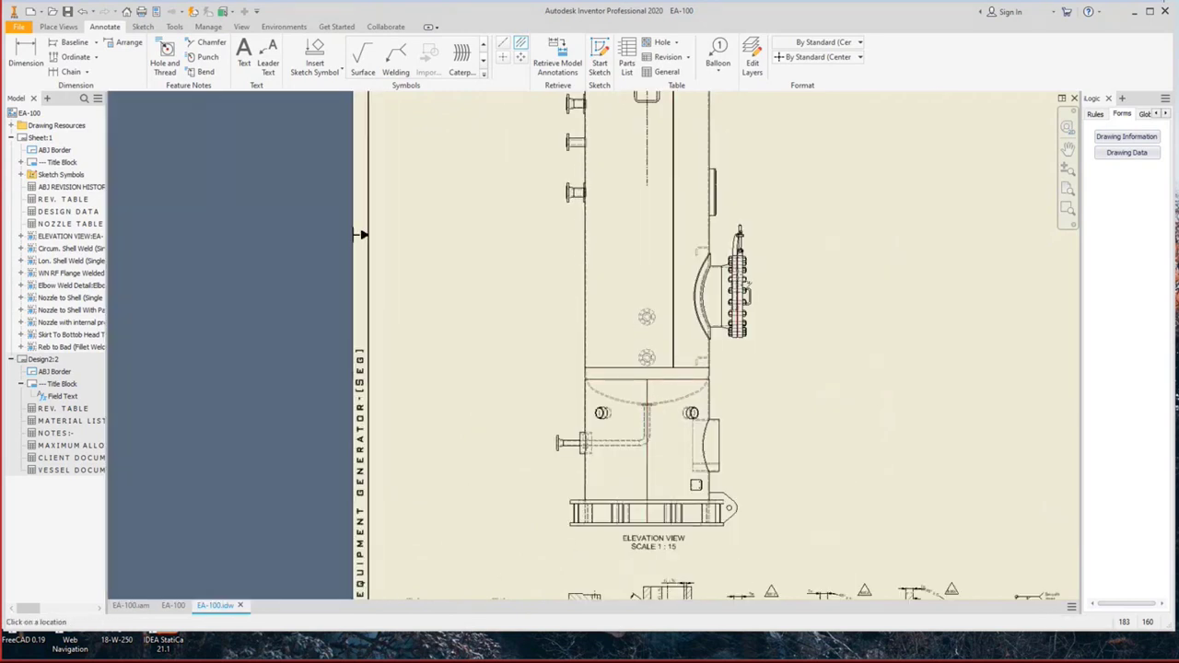
scroll(737, 276, up, 4)
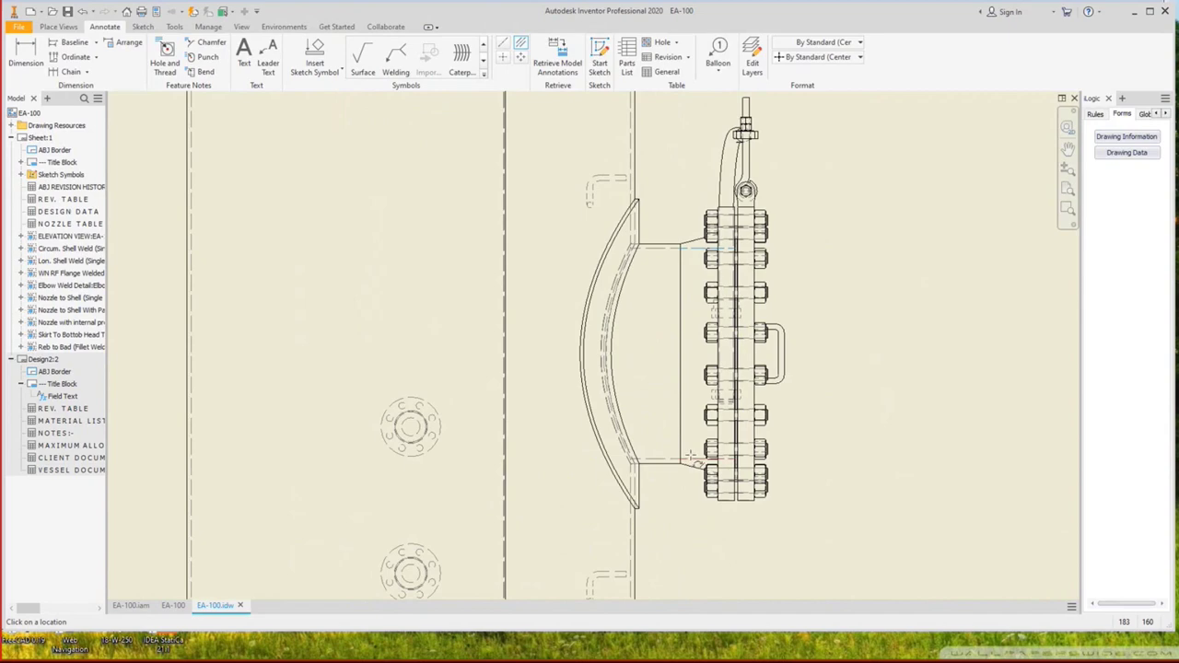
scroll(661, 359, down, 3)
scroll(679, 421, up, 3)
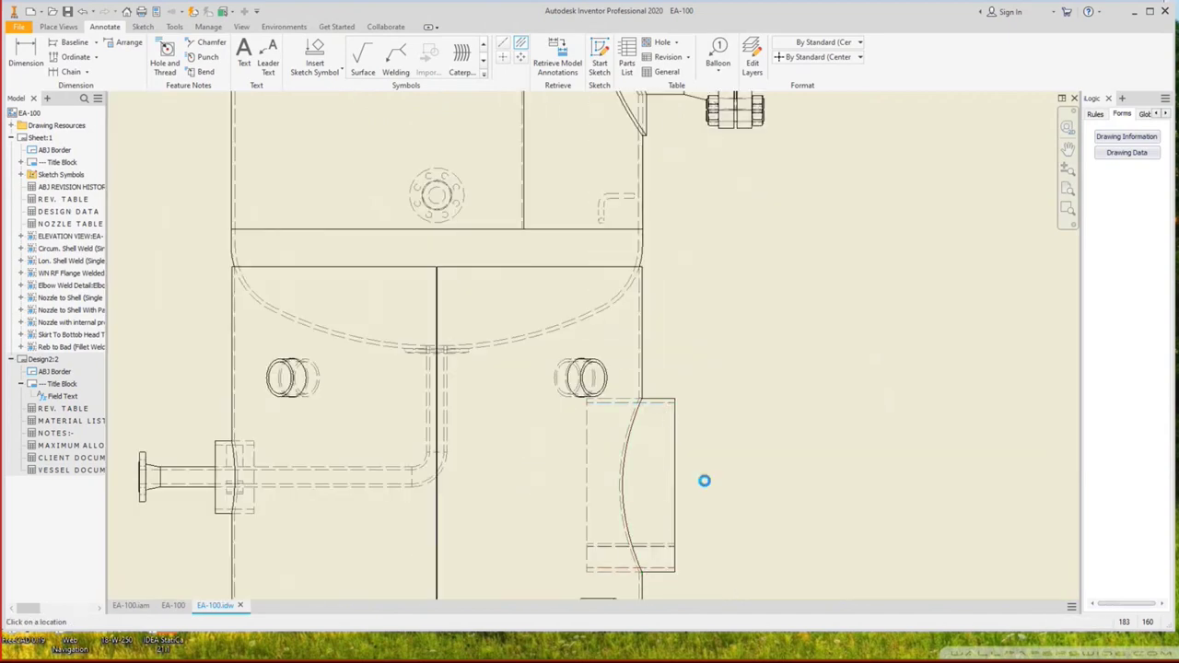
scroll(710, 455, down, 2)
scroll(419, 465, up, 4)
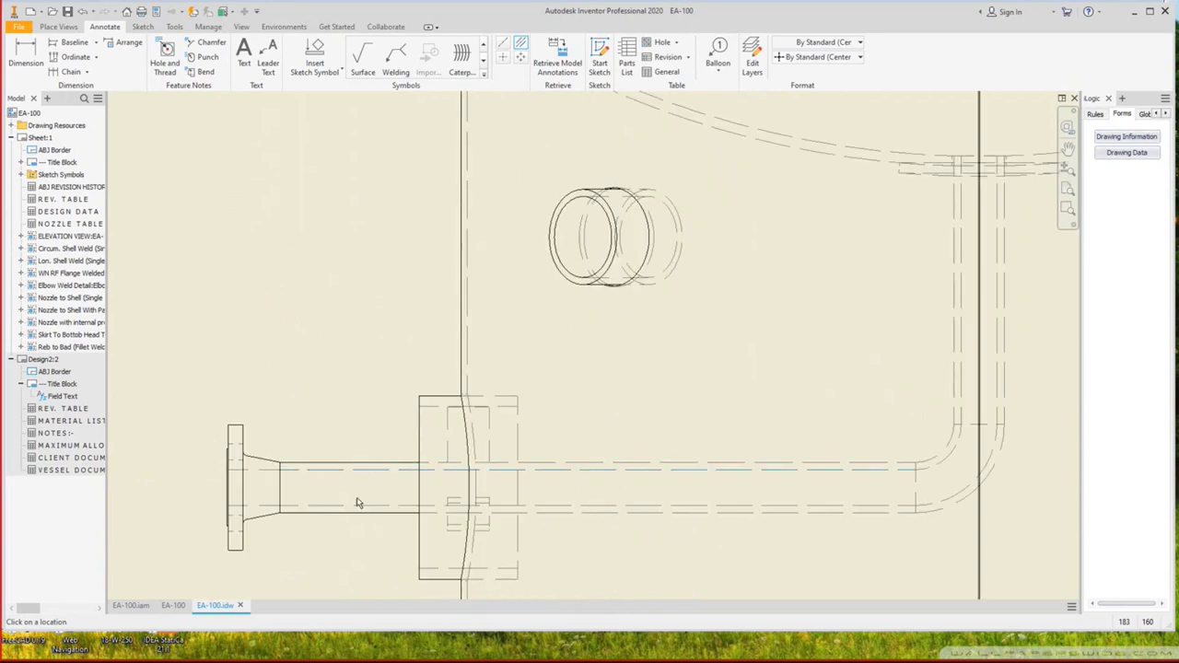
scroll(390, 466, down, 5)
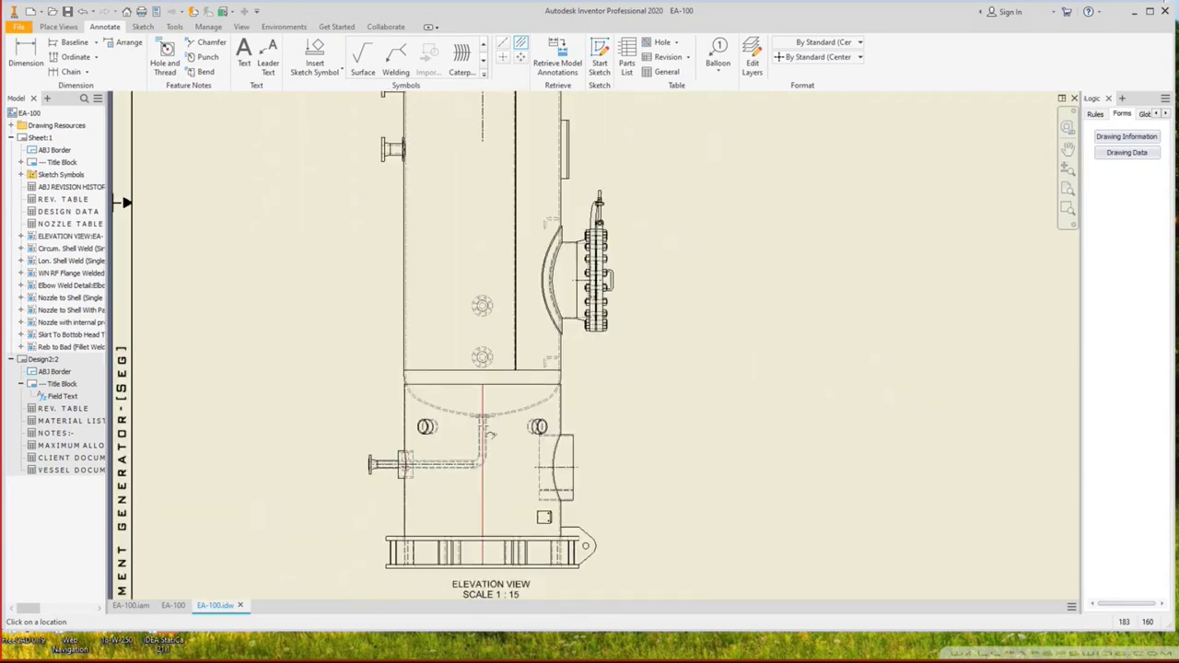
Add bisector centrelines to the three shell side nozzles and the flat bracket on the opposite side of the shell.
middle_drag(123, 197, 152, 305)
scroll(494, 271, down, 1)
scroll(442, 253, up, 6)
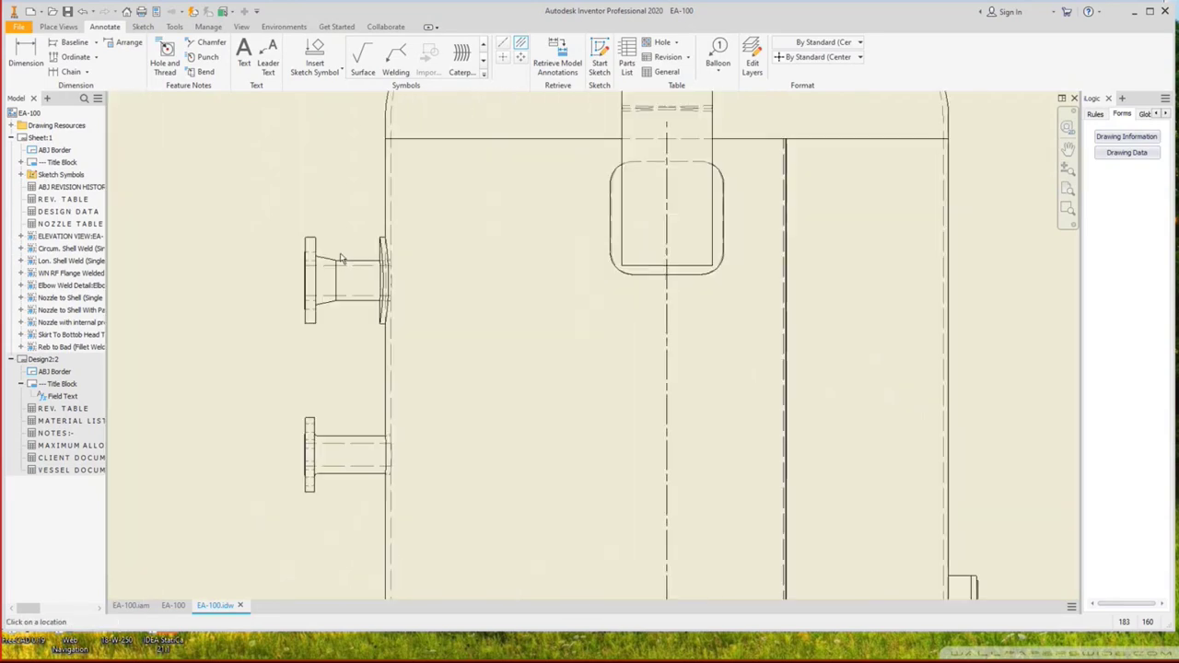
click(321, 297)
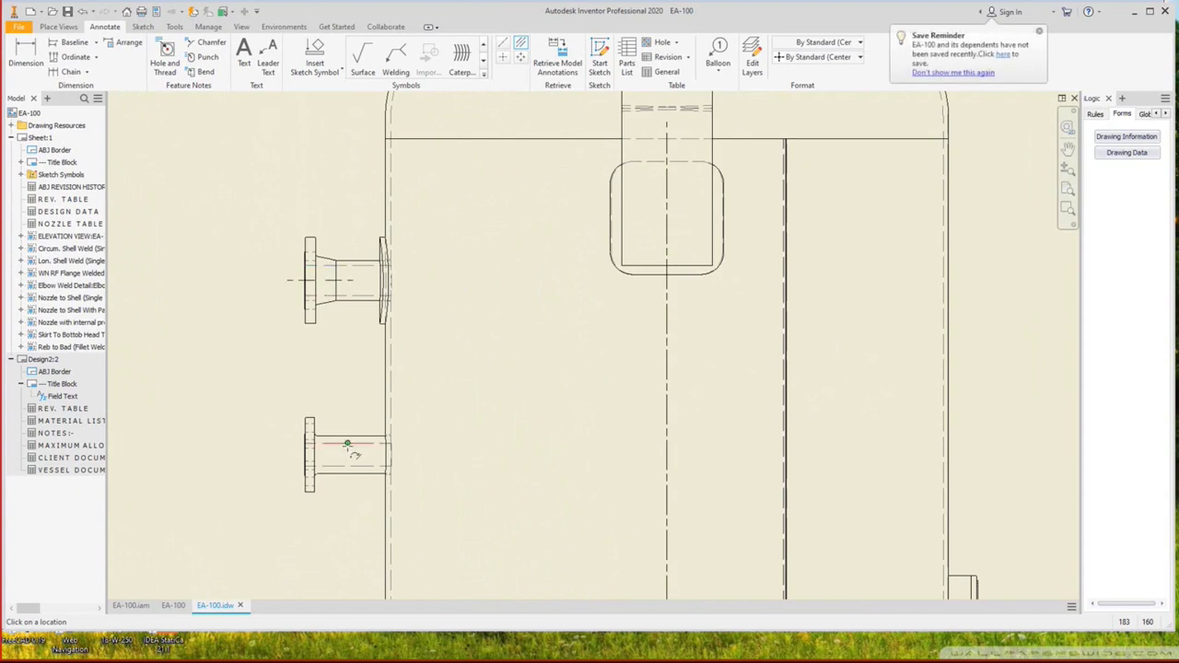
scroll(393, 366, down, 2)
scroll(360, 357, up, 3)
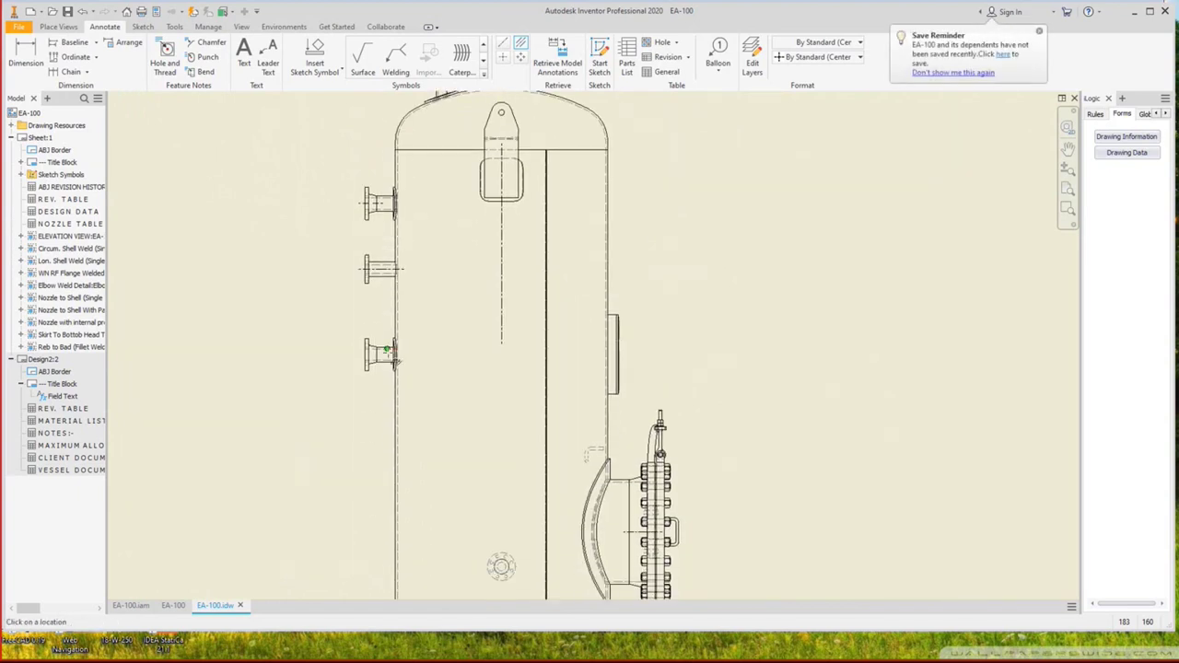
click(359, 368)
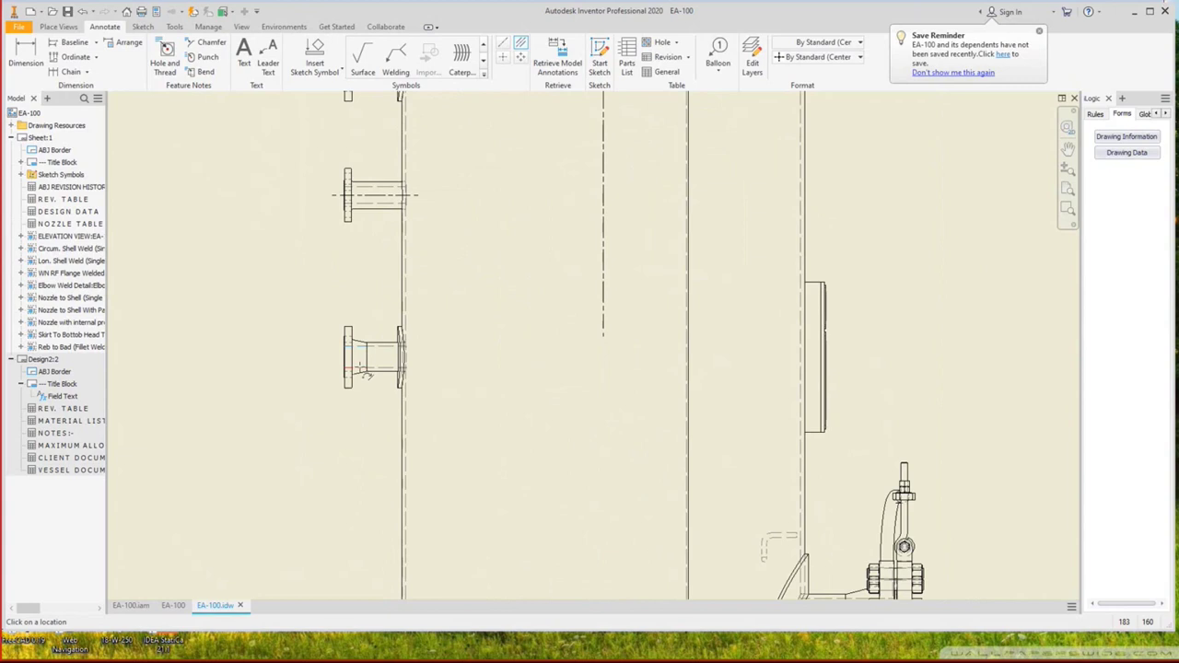
scroll(892, 293, up, 2)
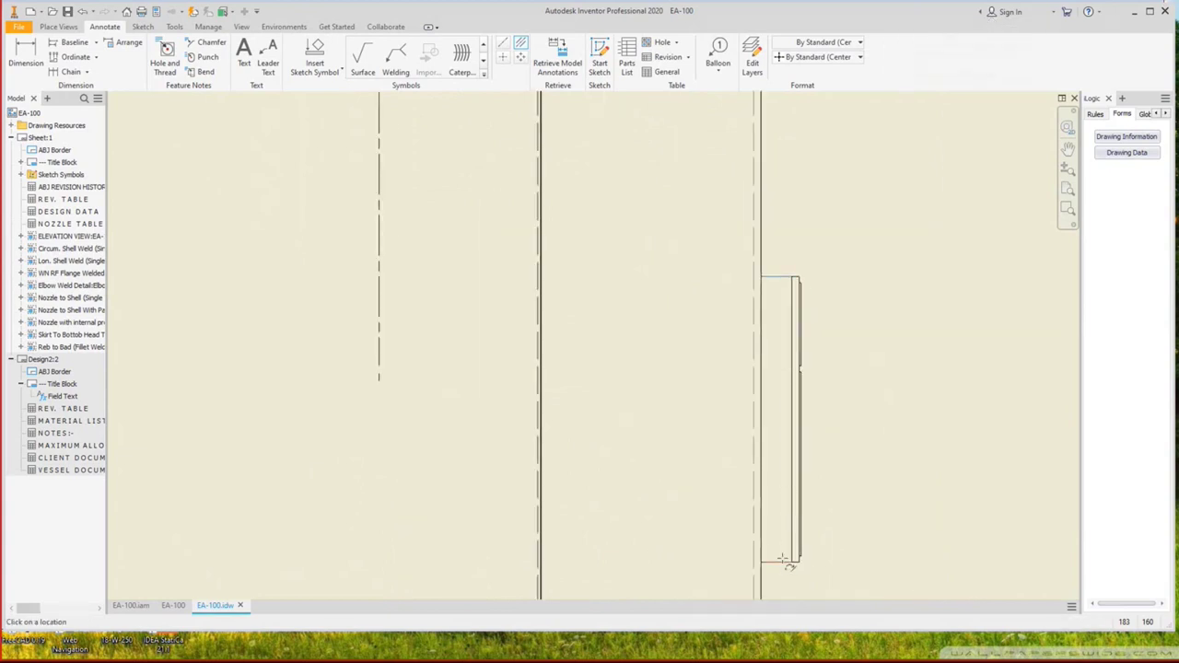
scroll(747, 416, down, 4)
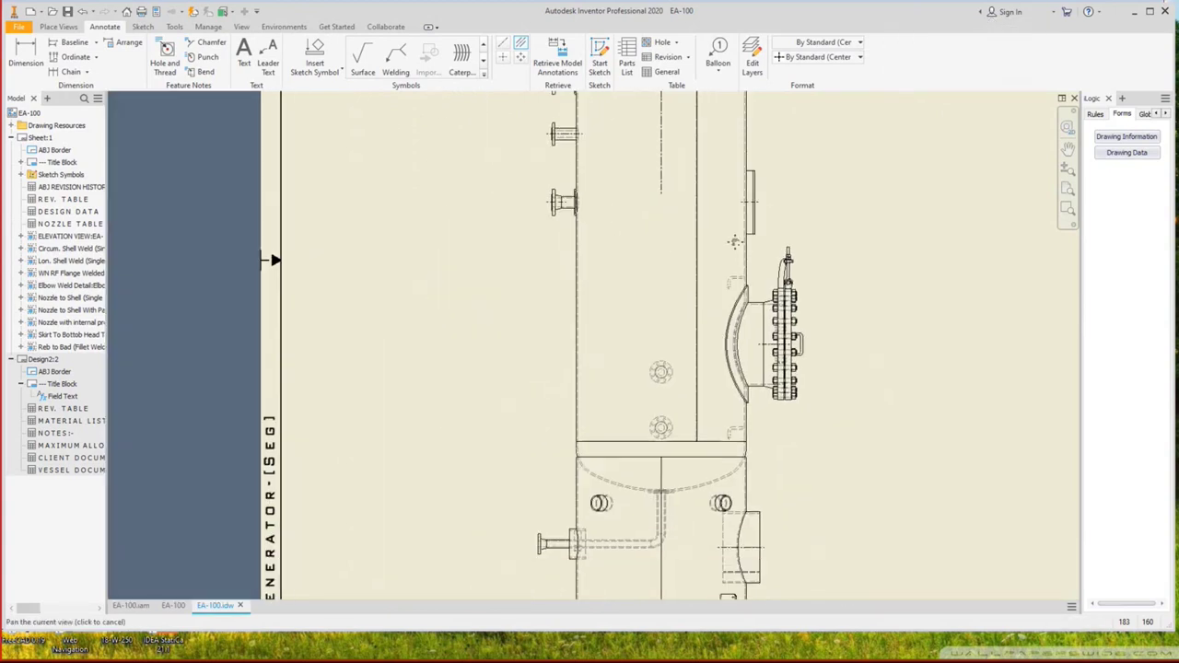
Place centre marks on the two hidden flanged nozzles in the lower shell and on the two skirt vent pipes.
click(502, 57)
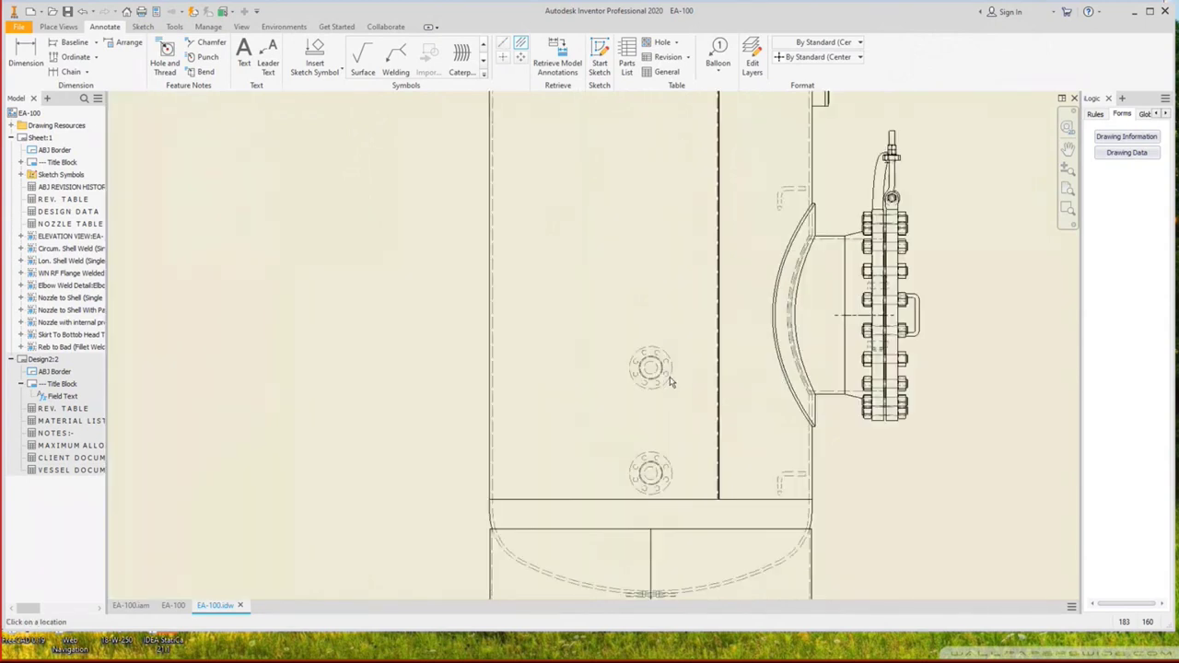
scroll(665, 373, up, 2)
scroll(684, 387, down, 3)
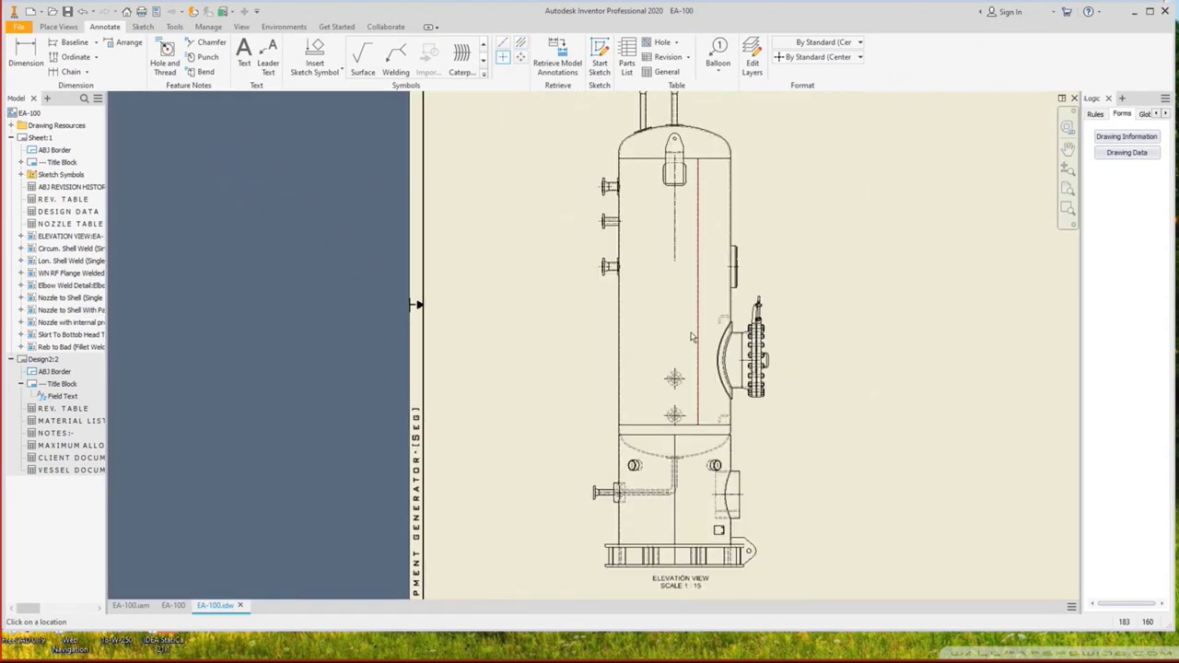
scroll(652, 480, up, 2)
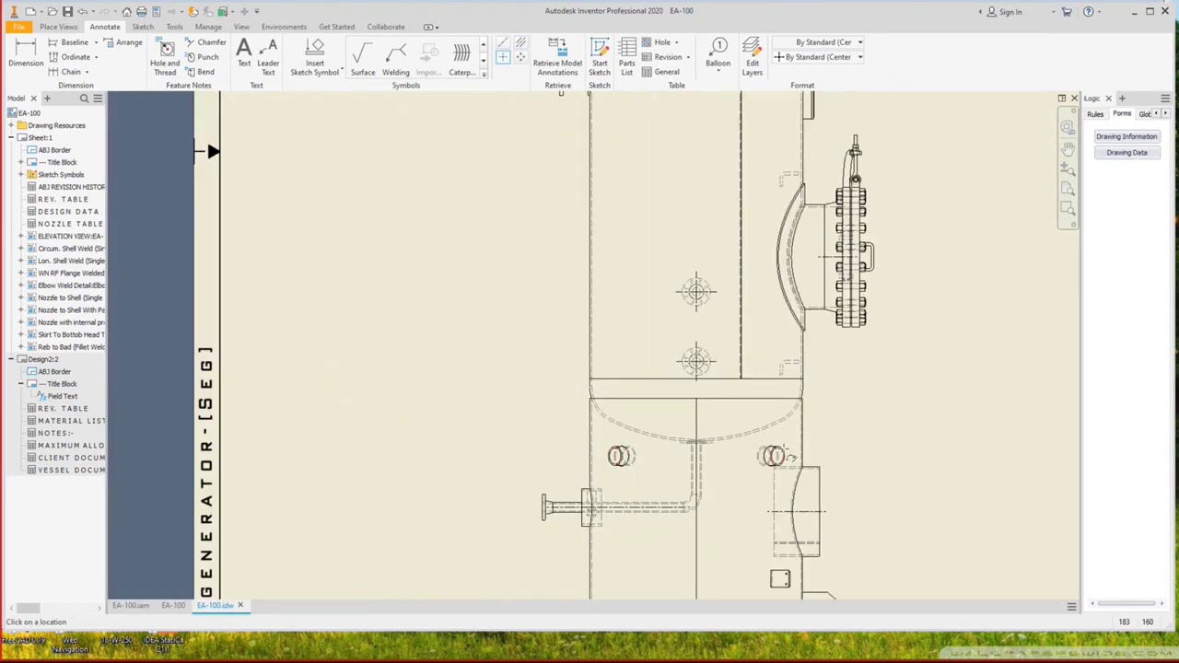
scroll(612, 459, up, 2)
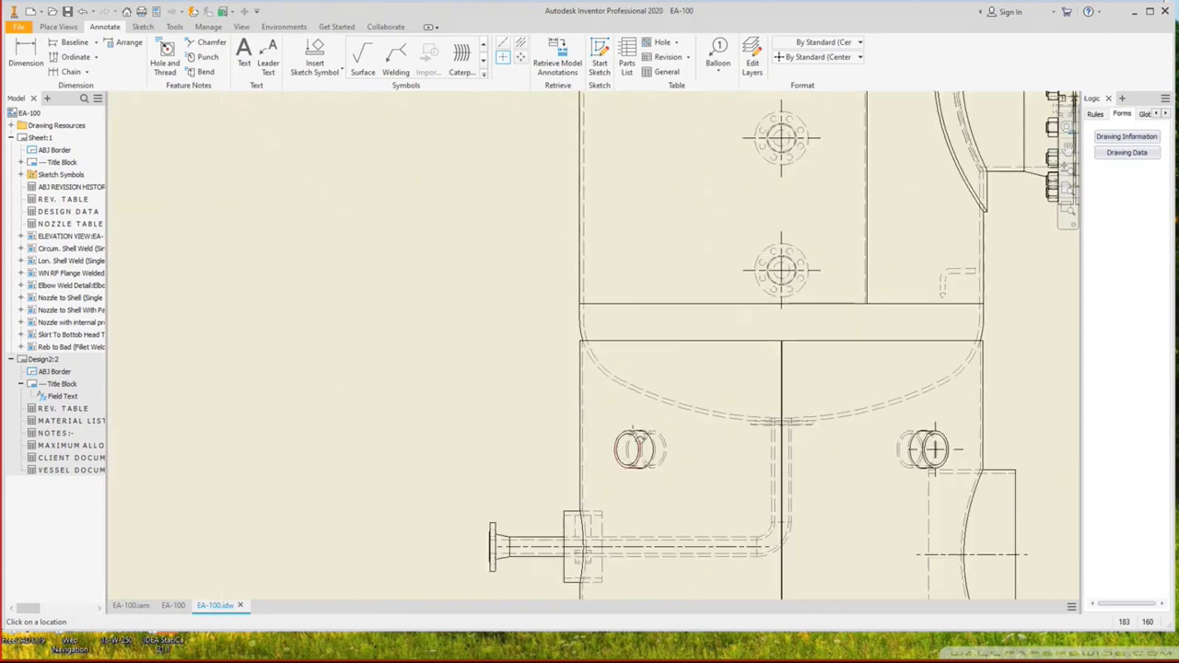
scroll(329, 361, down, 3)
Place centre marks on the lifting lug hole at the top head and the tailing lug hole at the base ring.
middle_drag(329, 353, 330, 406)
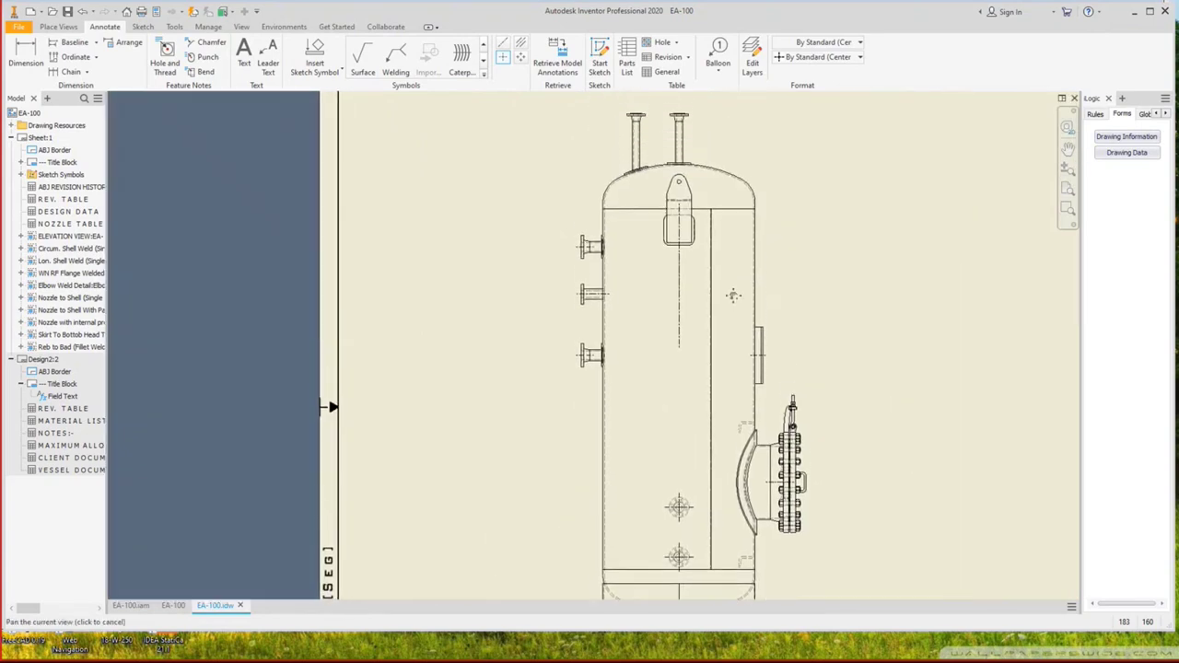
scroll(670, 188, up, 3)
scroll(671, 188, down, 2)
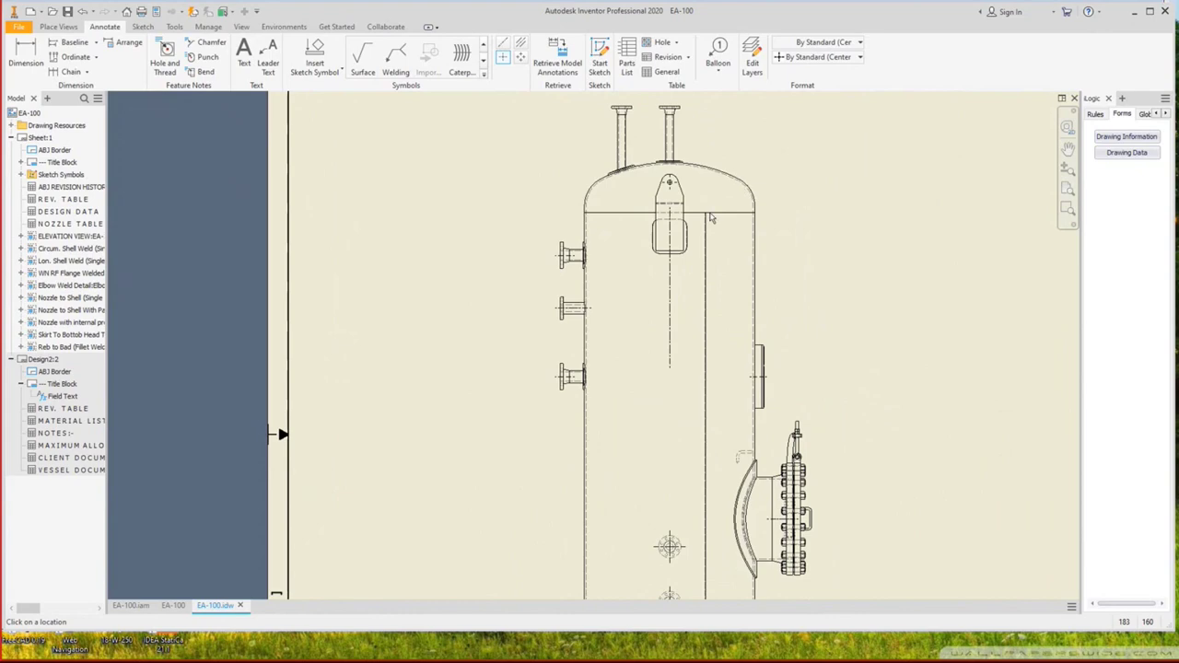
middle_drag(728, 479, 719, 230)
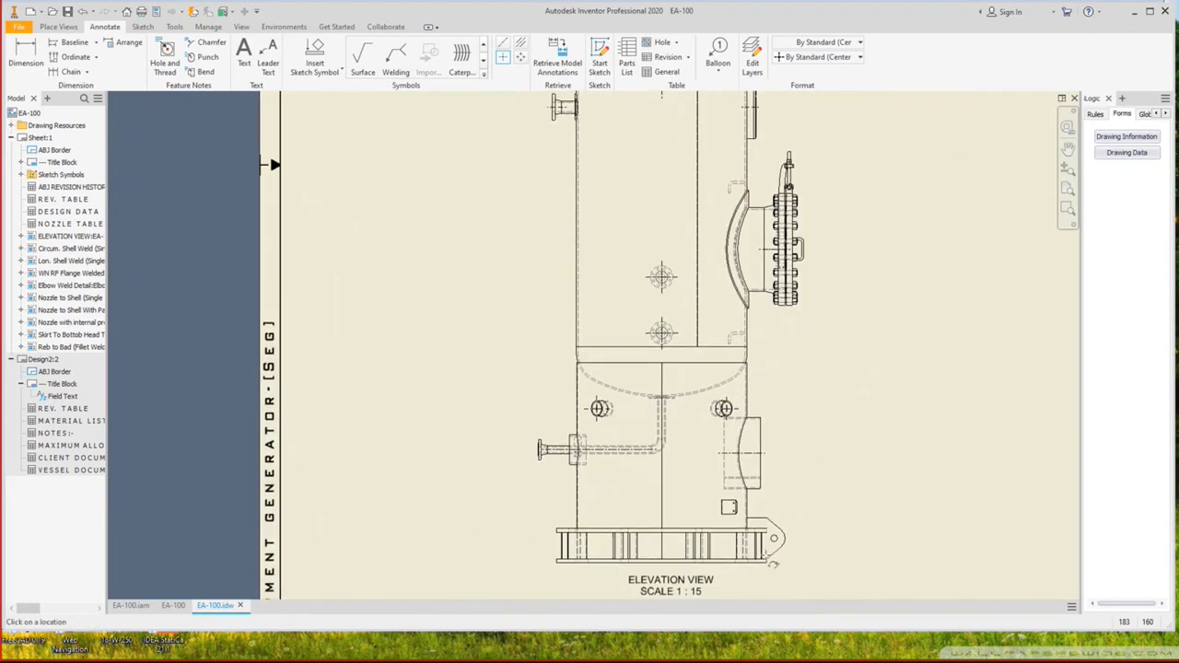
scroll(779, 520, up, 2)
scroll(819, 463, down, 2)
scroll(751, 477, up, 1)
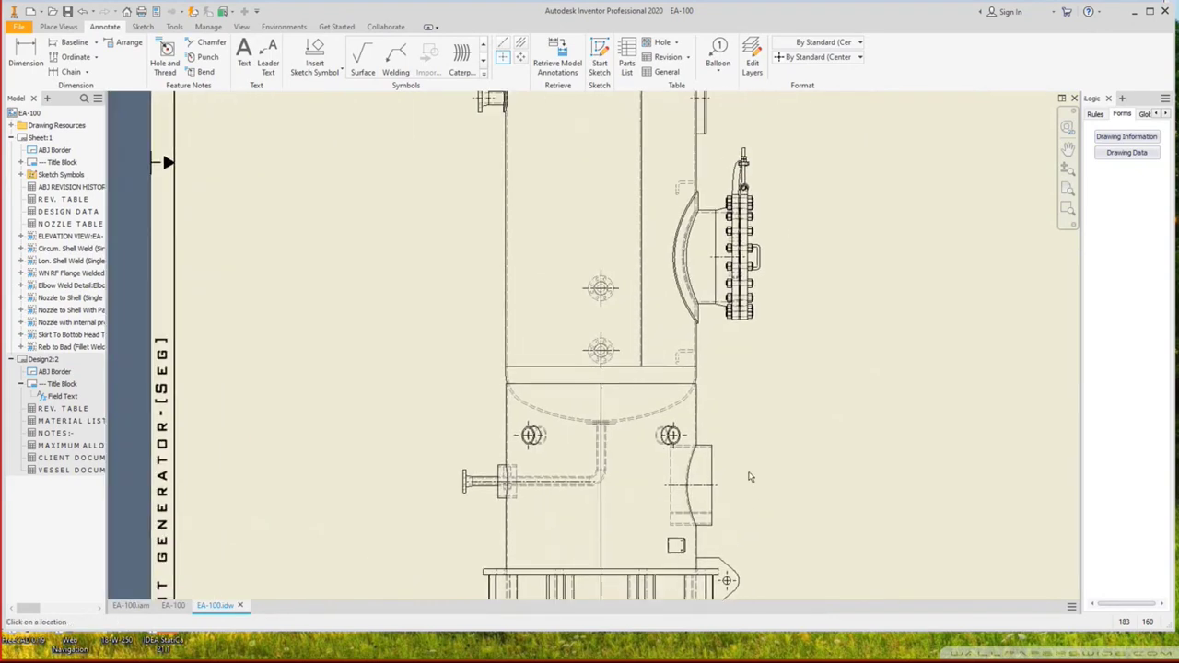
Draw a centreline across the vessel at the bottom head's tangent line, between the two outer shell edges.
scroll(751, 477, down, 2)
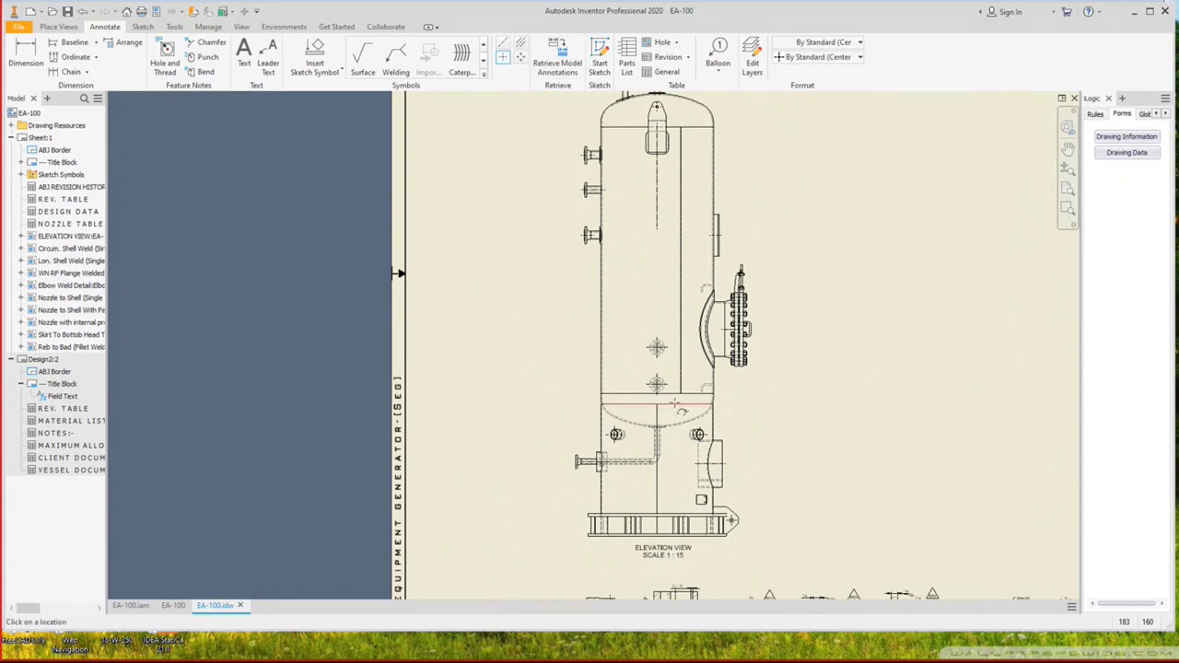
scroll(675, 402, up, 5)
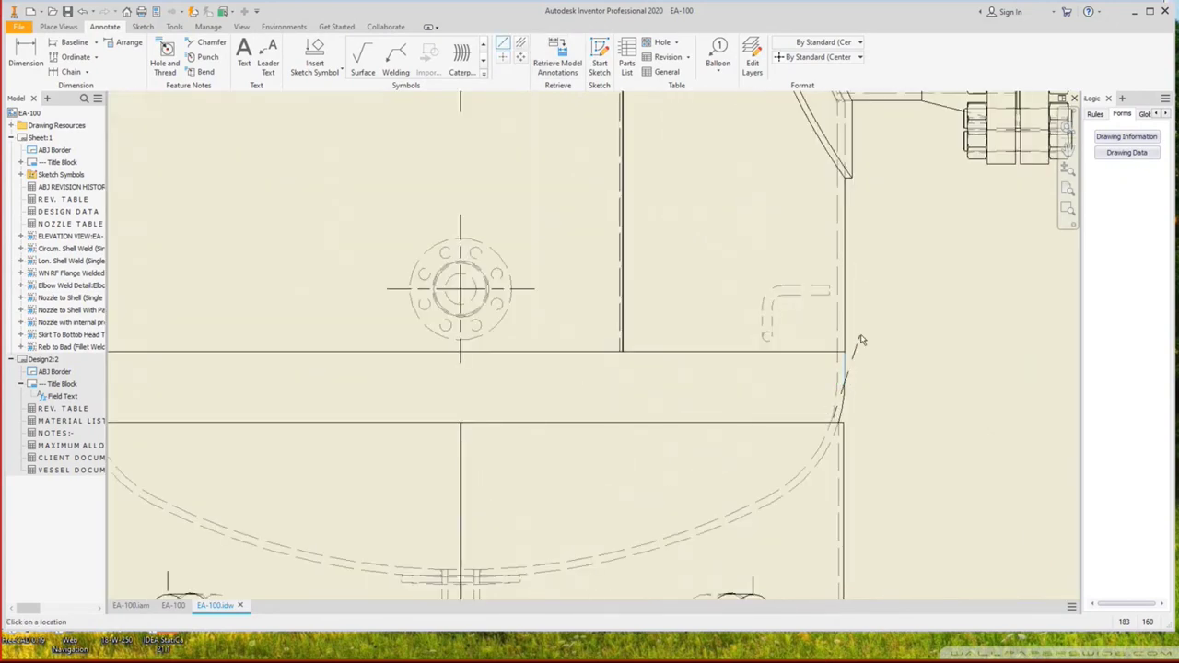
scroll(860, 340, down, 5)
scroll(592, 350, up, 6)
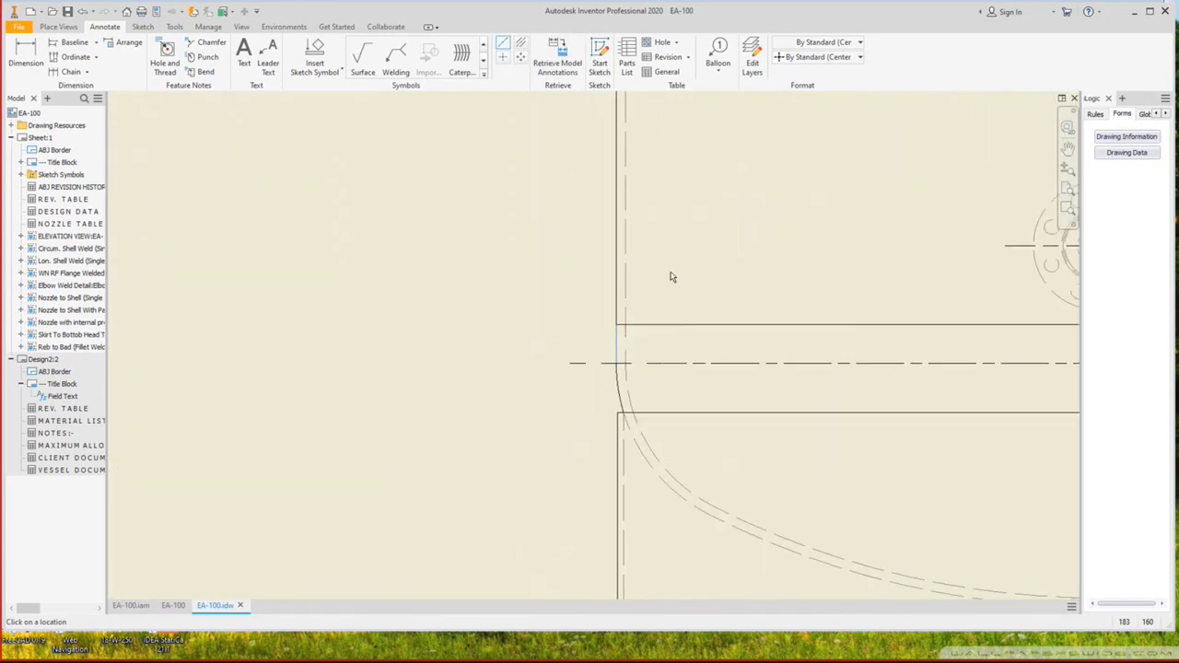
scroll(732, 215, down, 5)
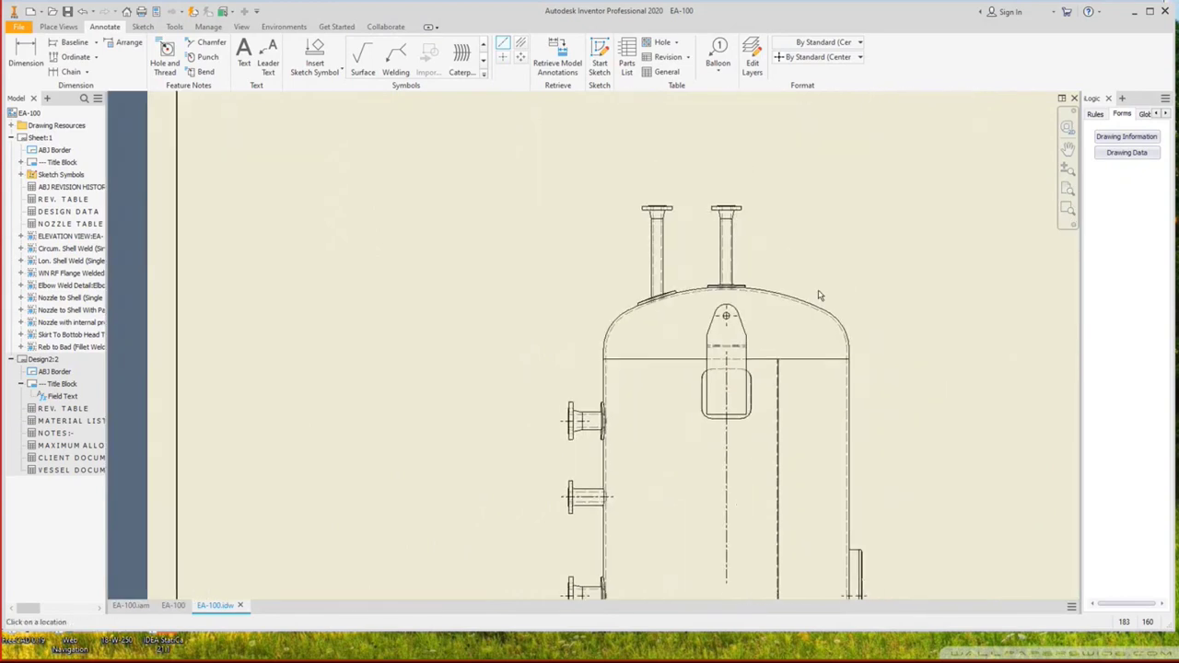
Draw a centreline across the vessel at the top head's tangent line and finish the centreline command.
scroll(865, 355, up, 6)
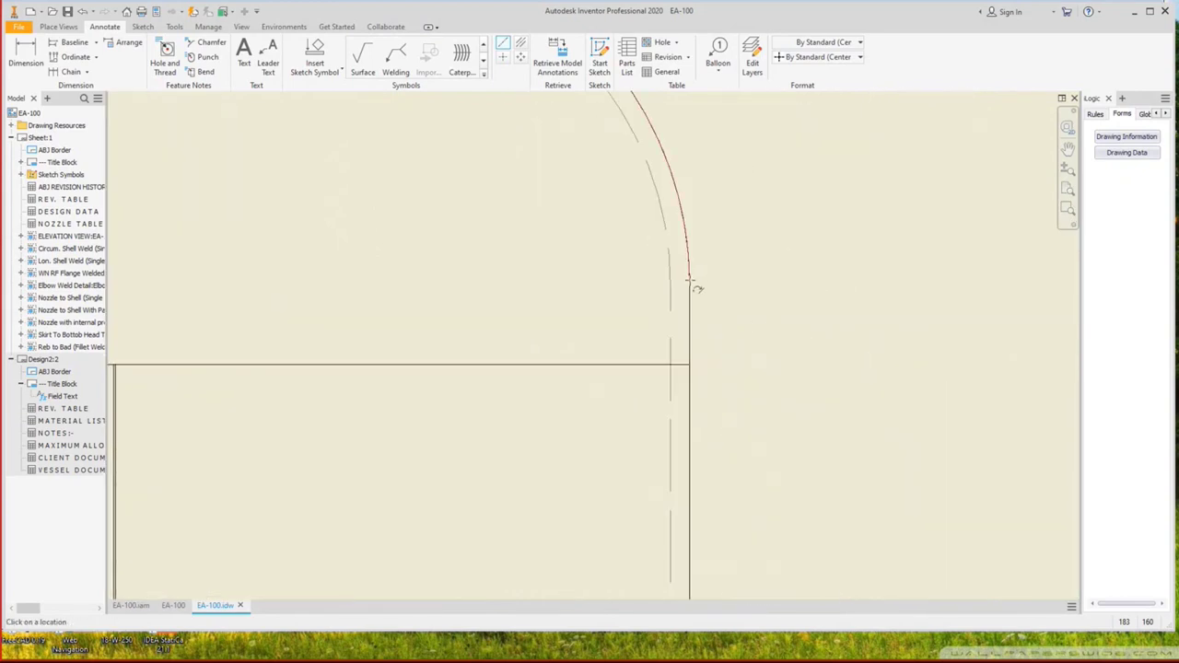
click(689, 278)
scroll(695, 304, down, 4)
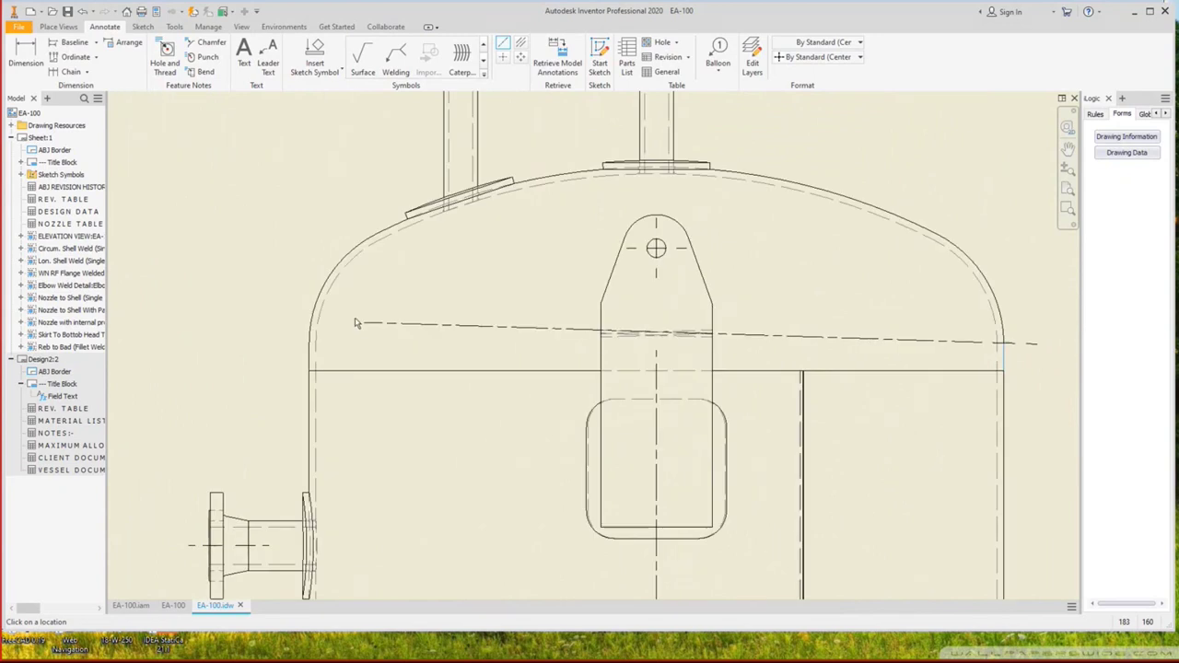
click(311, 343)
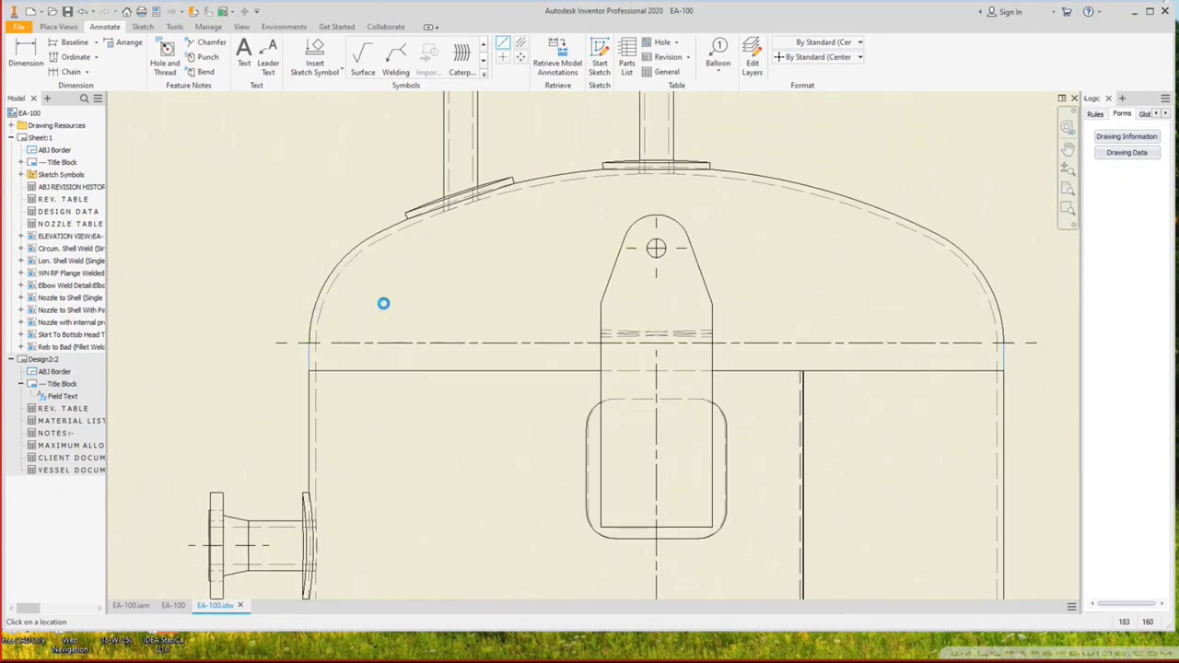
scroll(383, 303, down, 4)
middle_drag(452, 322, 405, 295)
right_click(398, 295)
click(419, 308)
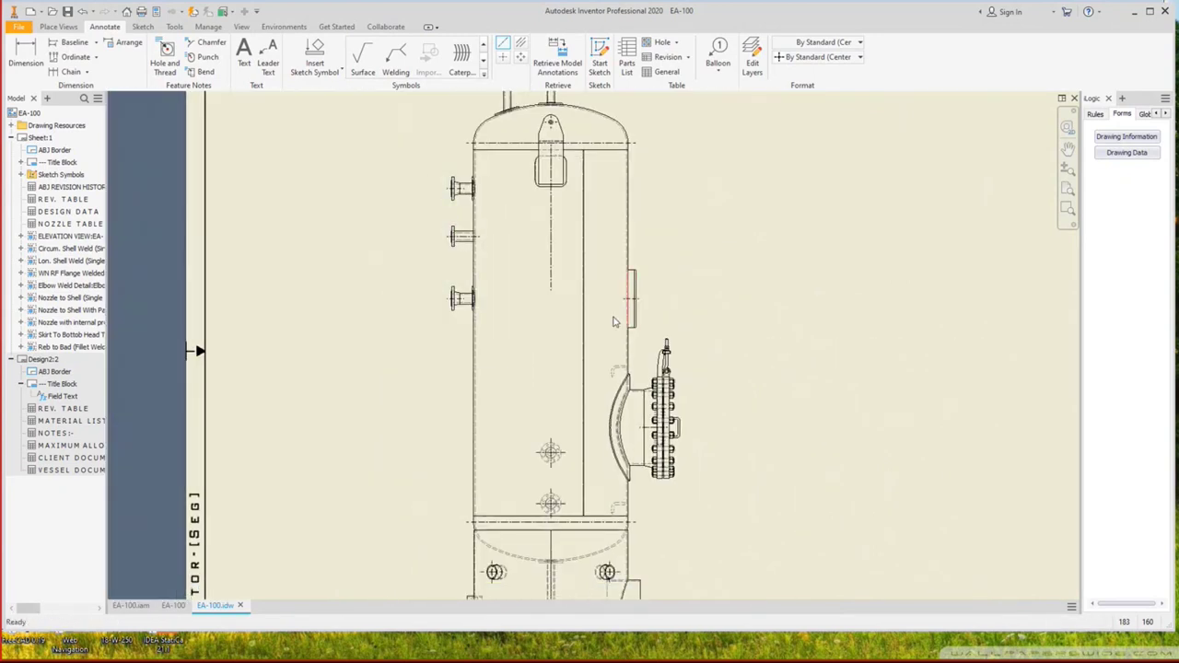
Extend the vessel's vertical centreline down through the bottom head and the skirt.
drag(552, 295, 557, 559)
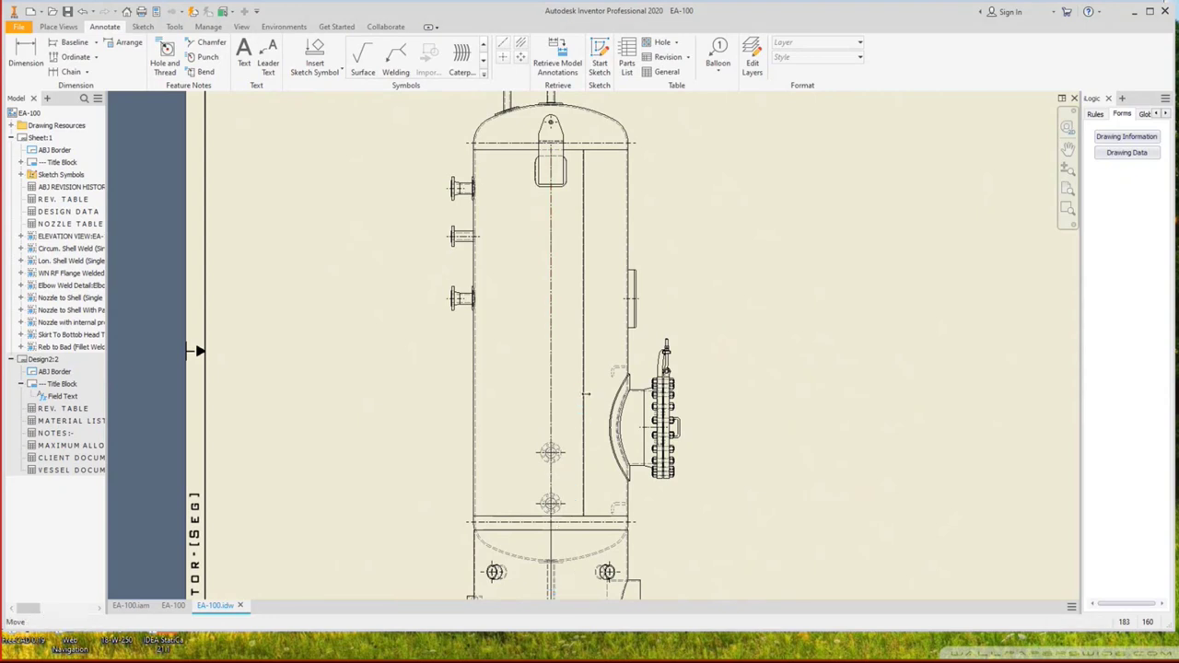
mouse_move(555, 583)
middle_down()
mouse_move(558, 477)
mouse_move(582, 371)
middle_up()
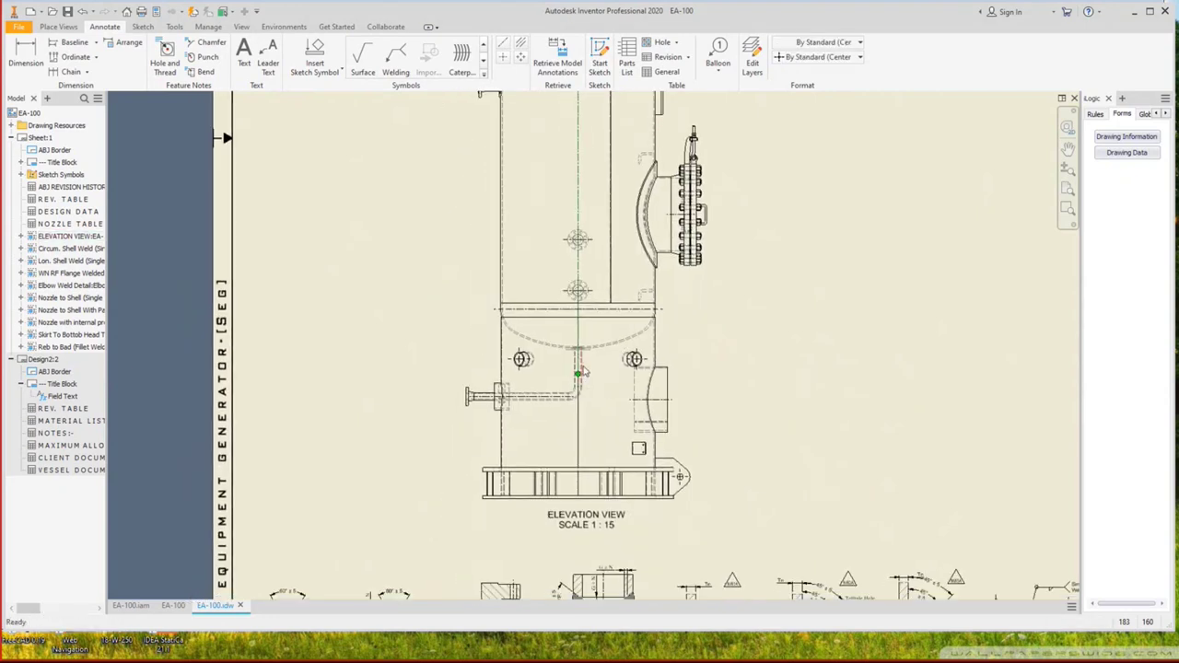
drag(579, 373, 579, 458)
scroll(589, 461, down, 3)
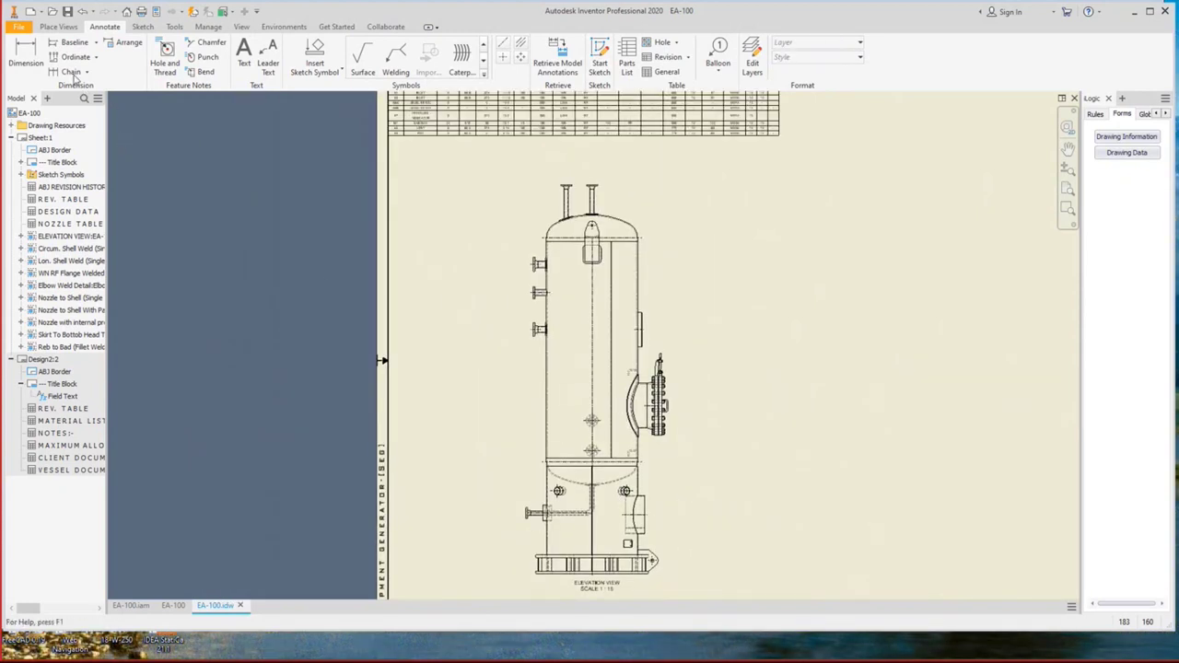
Start an ordinate dimension set on the elevation view with its origin where the bottom tangent line meets the outer shell edge.
click(71, 59)
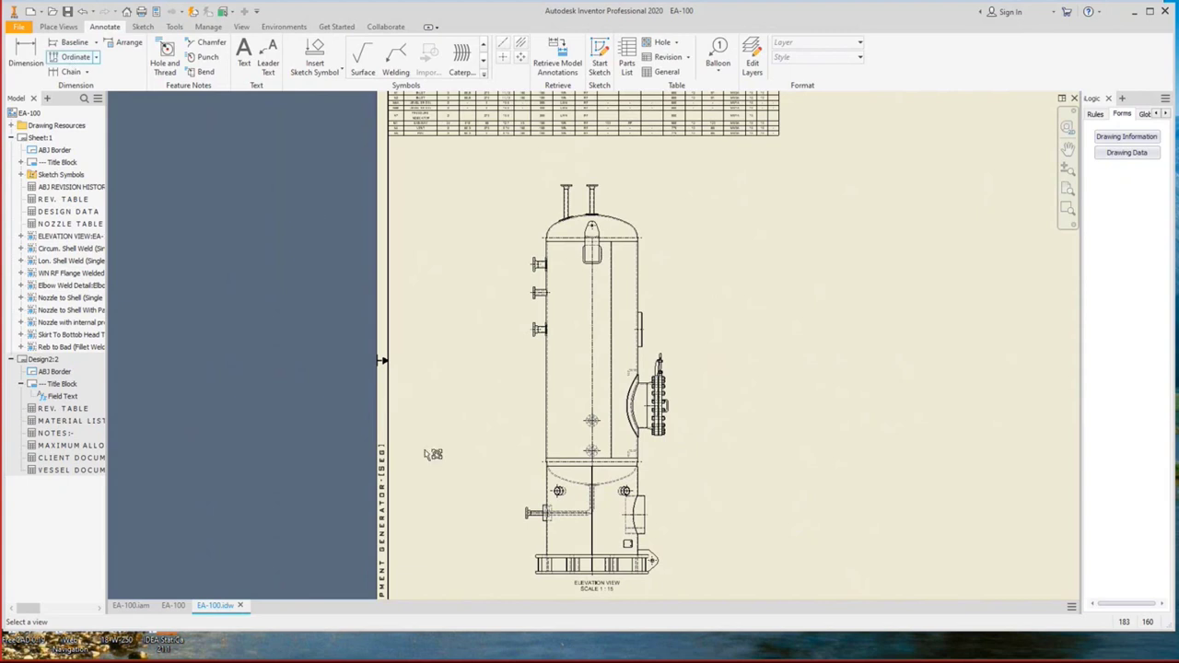
scroll(516, 489, up, 5)
click(621, 406)
scroll(621, 405, up, 5)
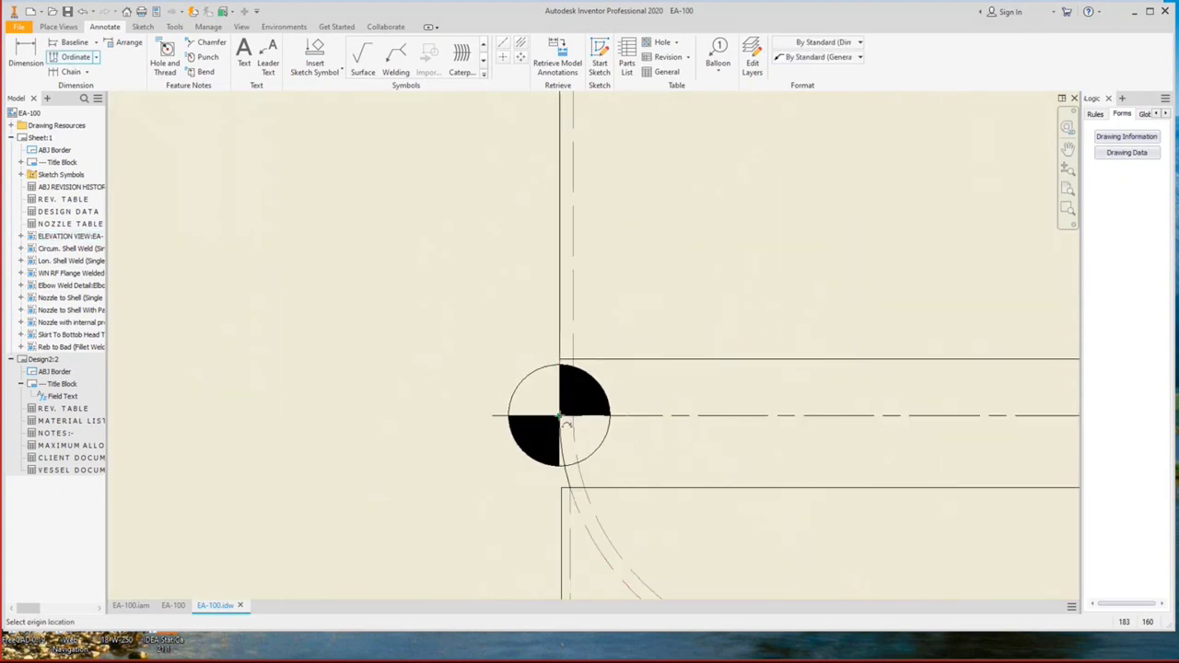
click(557, 415)
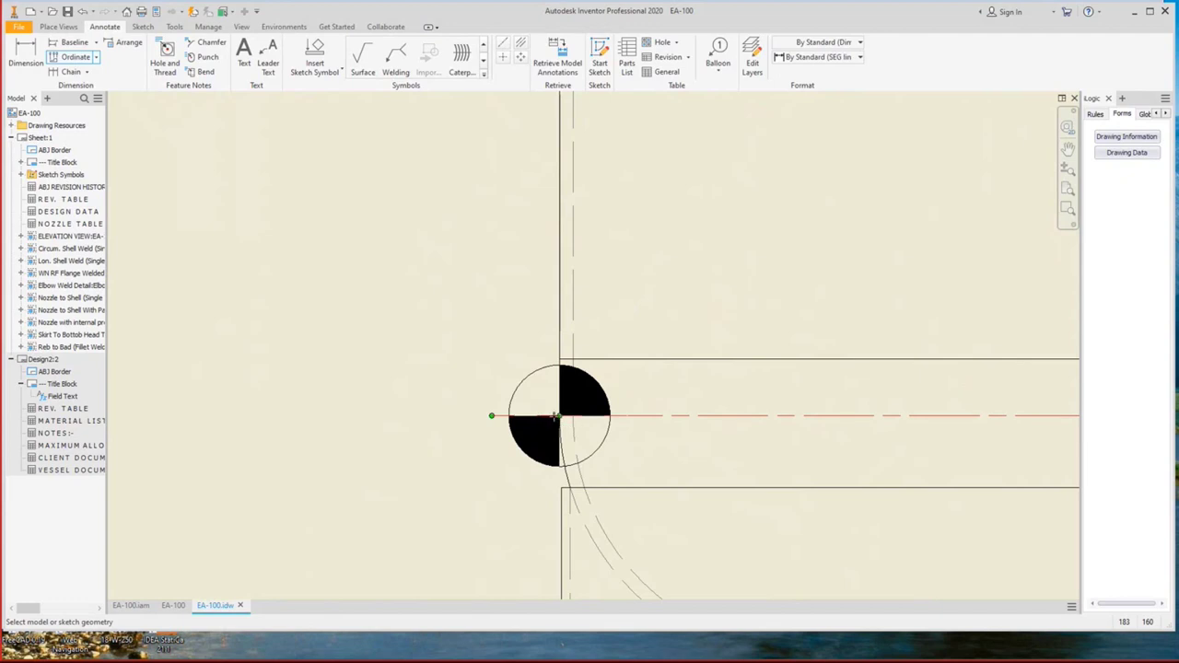
Add ordinate dimensions to the two nozzle centre marks just above the bottom tangent line, finish the command and save the drawing.
scroll(557, 416, down, 5)
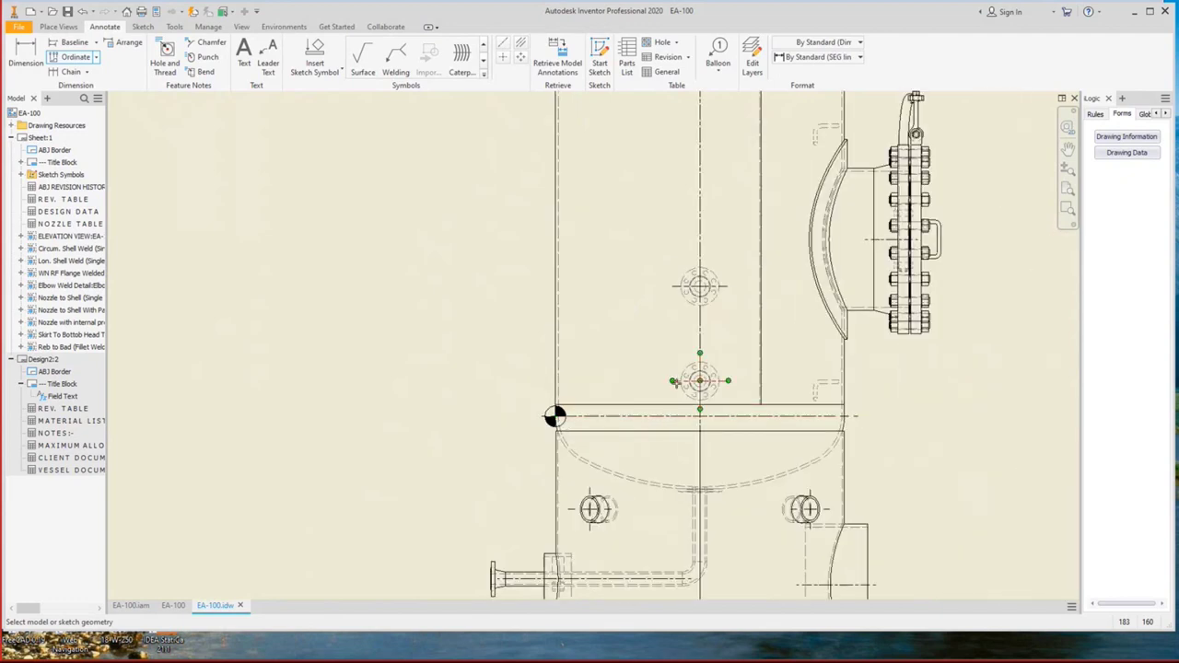
click(660, 353)
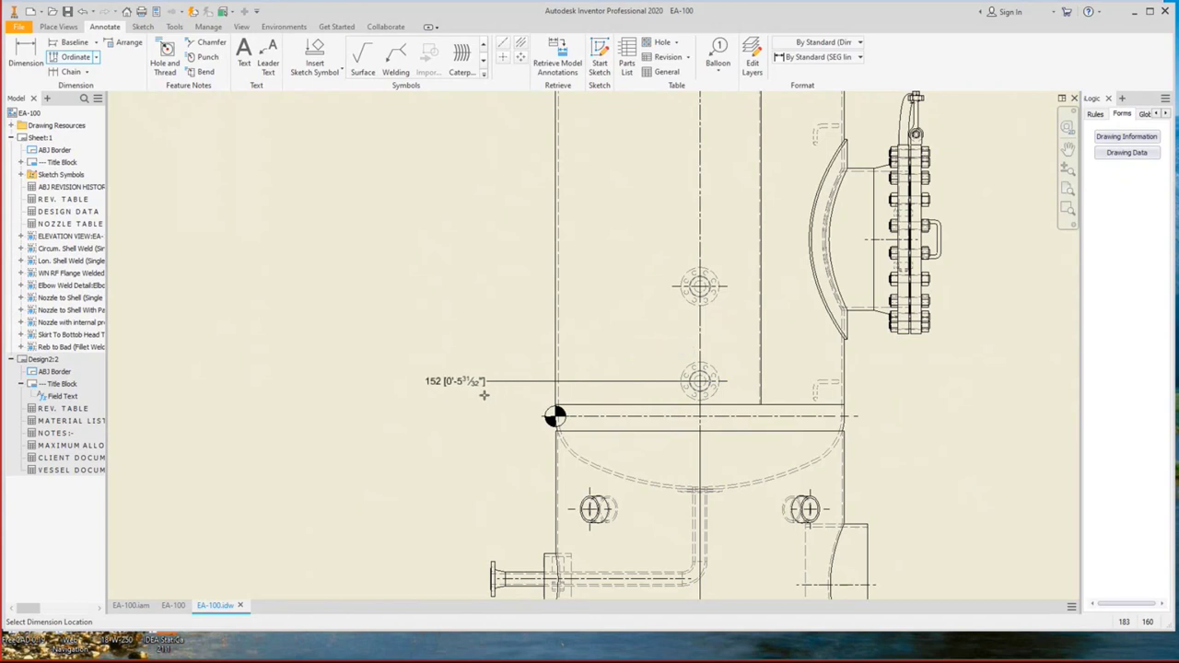
click(518, 400)
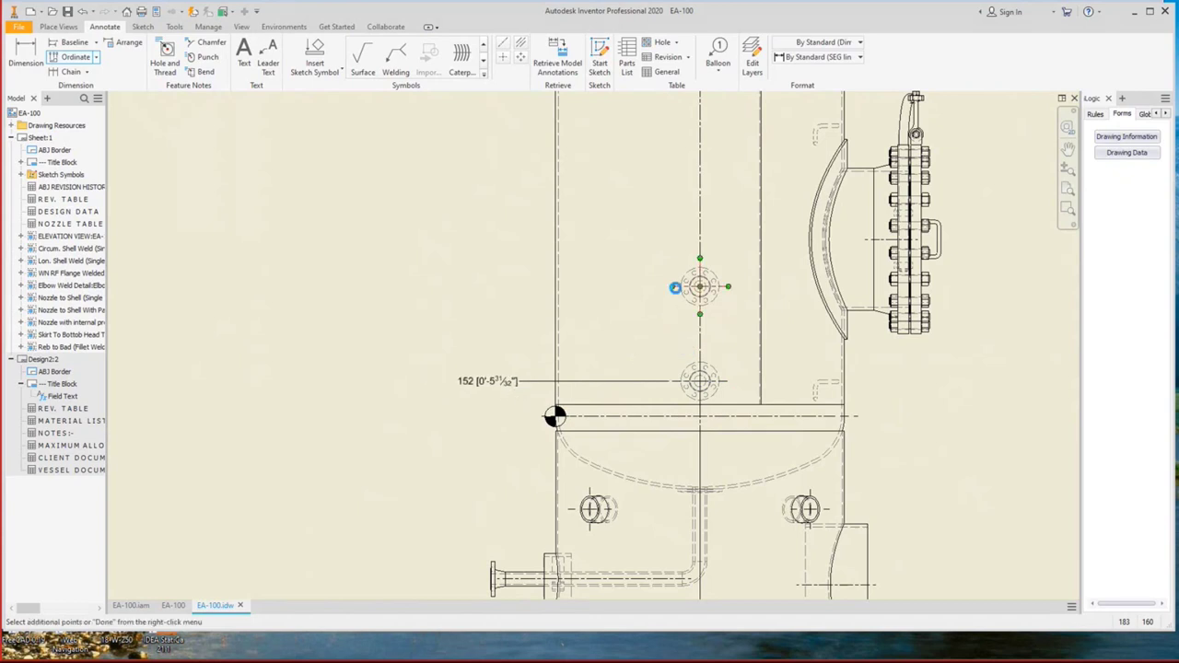
click(679, 286)
scroll(609, 316, down, 2)
middle_drag(608, 316, 610, 368)
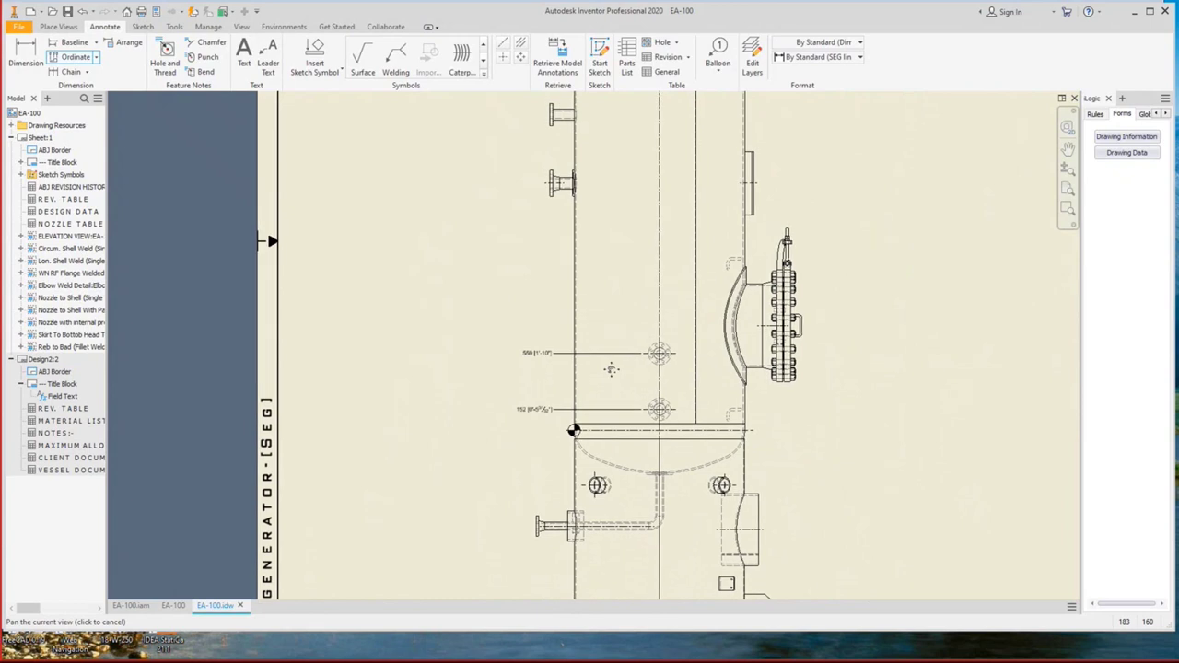
right_click(458, 297)
click(411, 305)
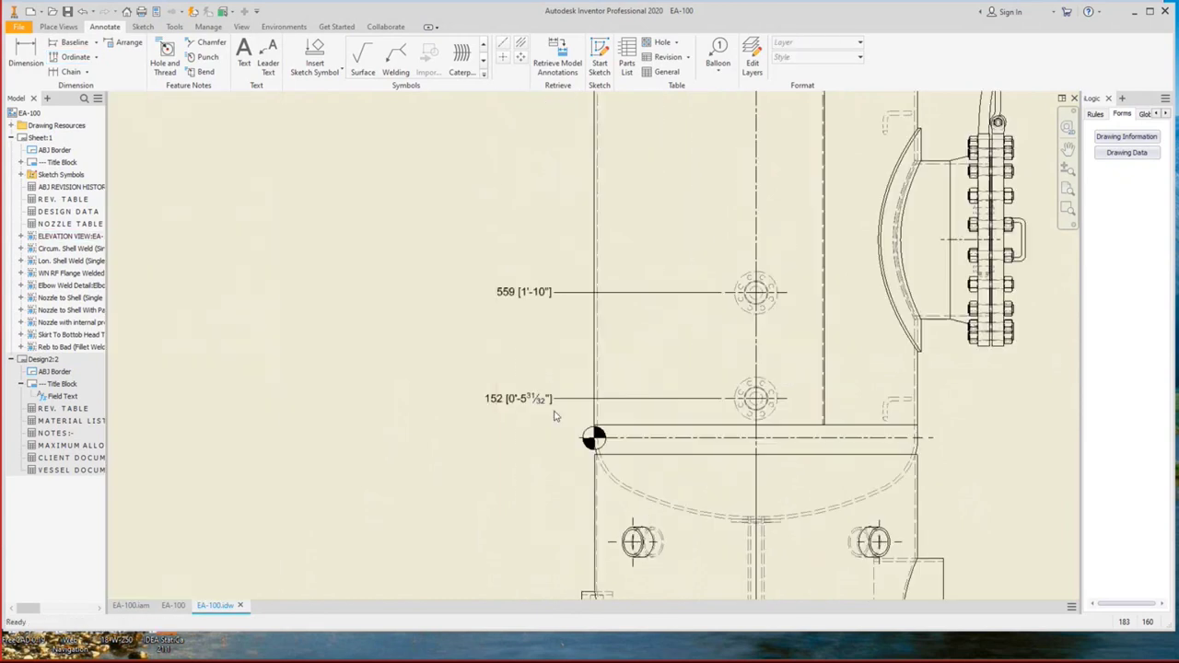
scroll(557, 423, up, 2)
key(ctrl+s)
Open the dimension styles in the style editor, review the SEG linear and SEG +EL. units, and uncover the new dimensions.
click(208, 26)
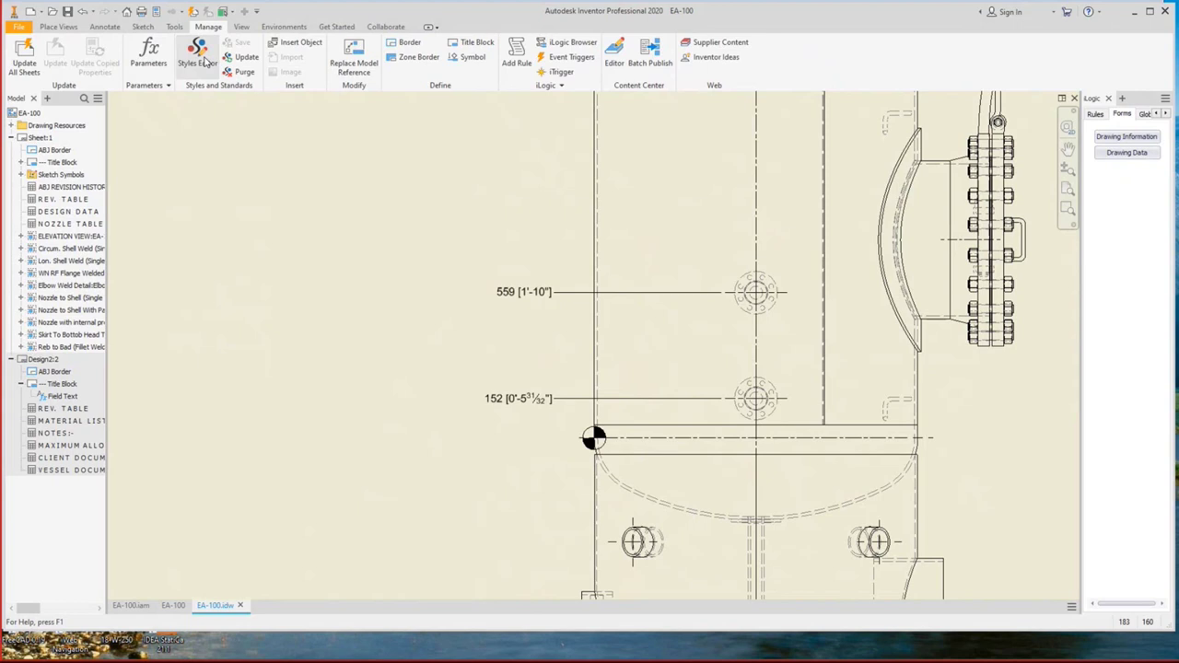
click(197, 56)
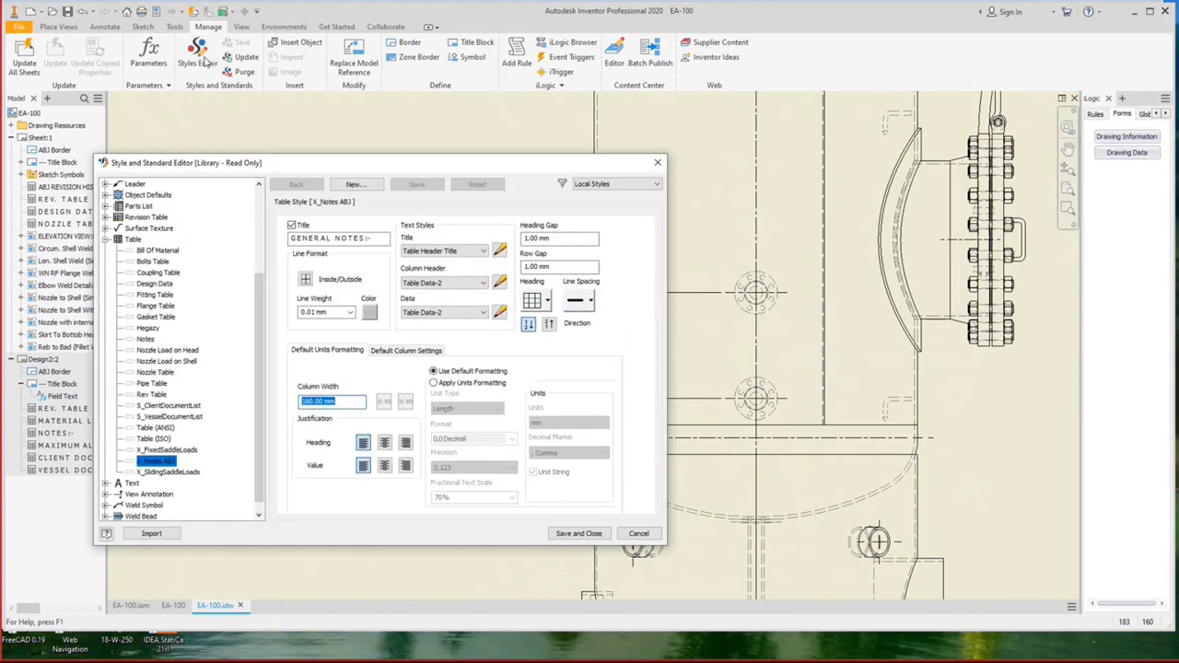
click(107, 240)
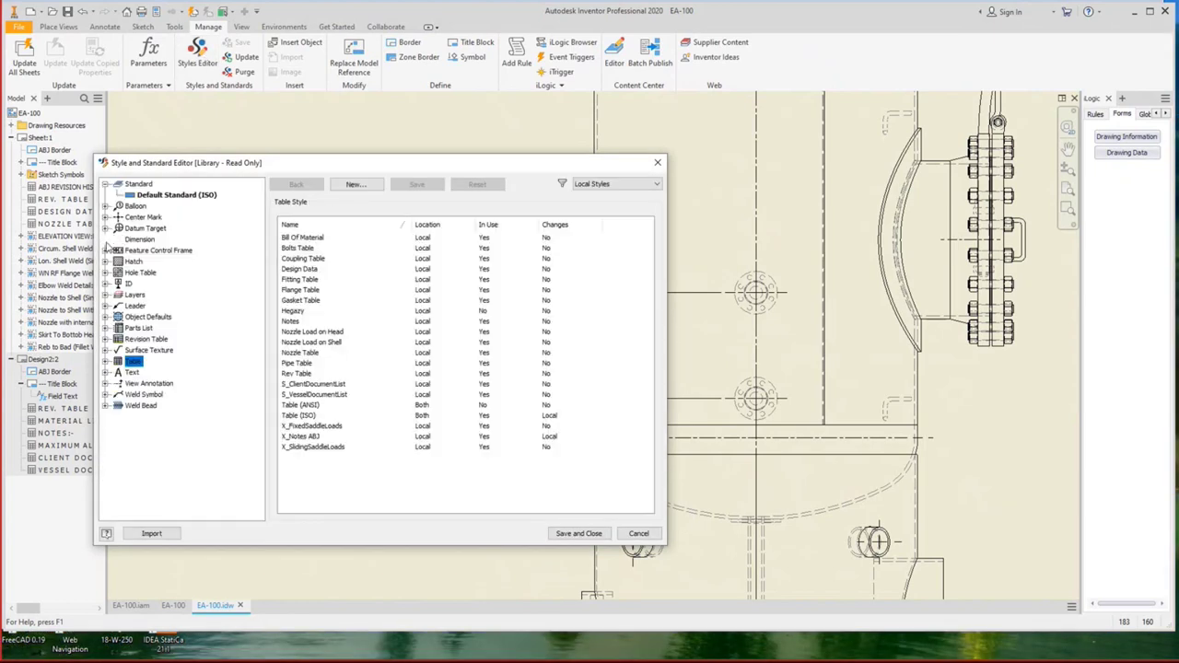
click(125, 240)
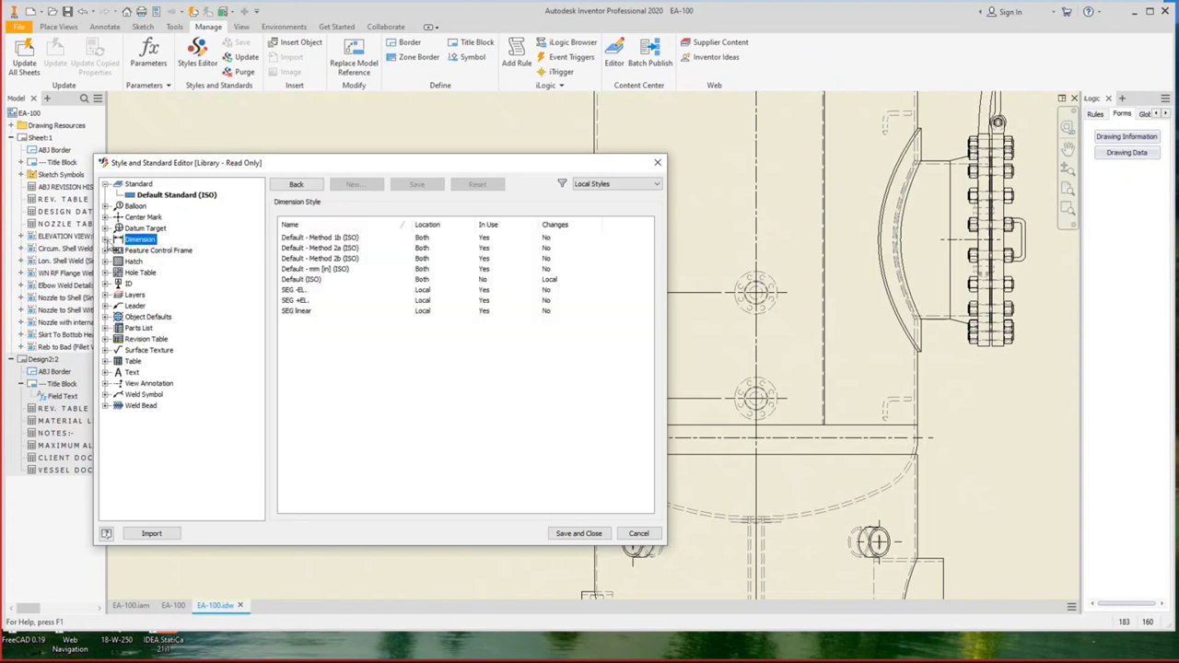
click(107, 240)
click(152, 328)
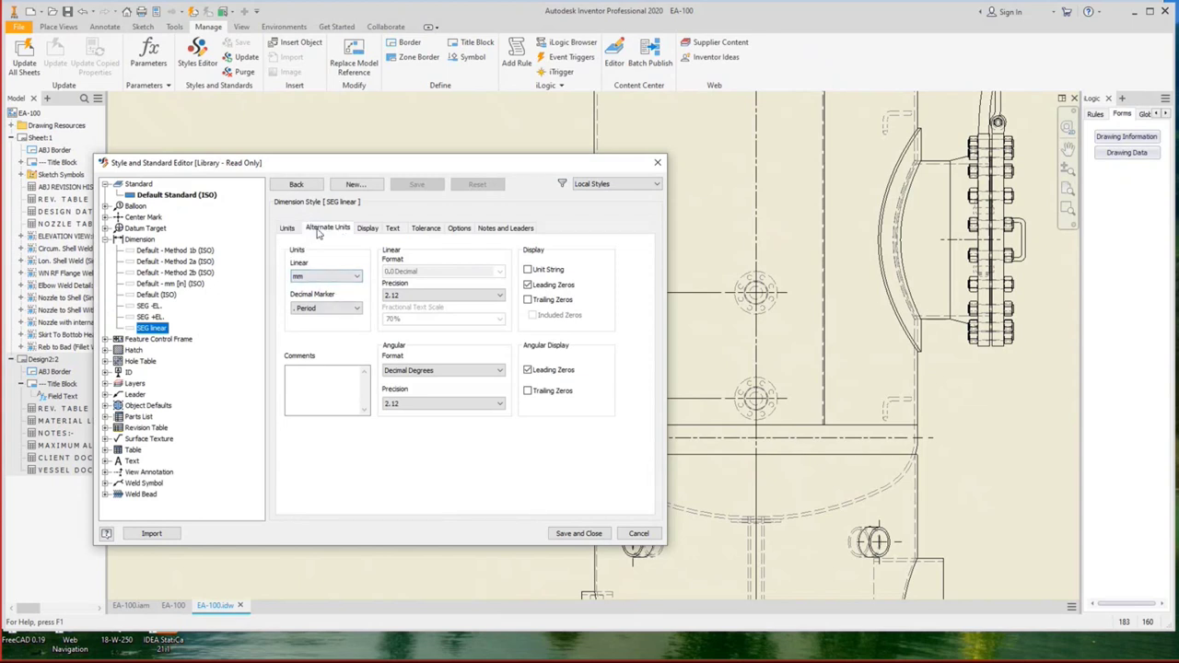
click(318, 234)
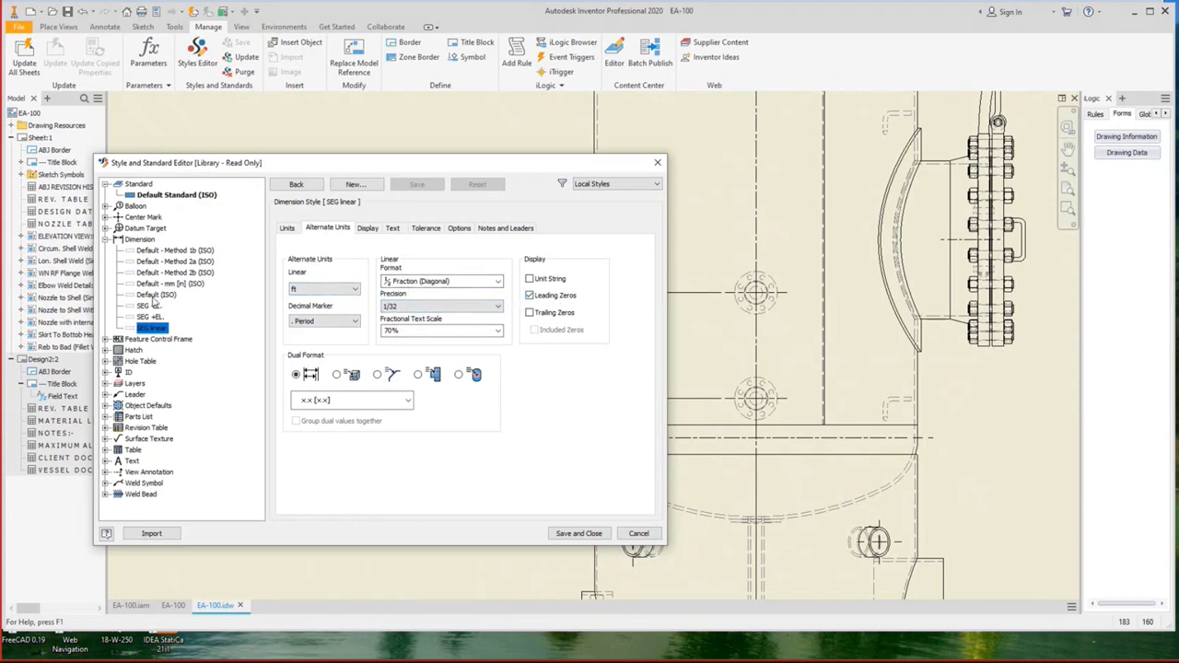
click(154, 318)
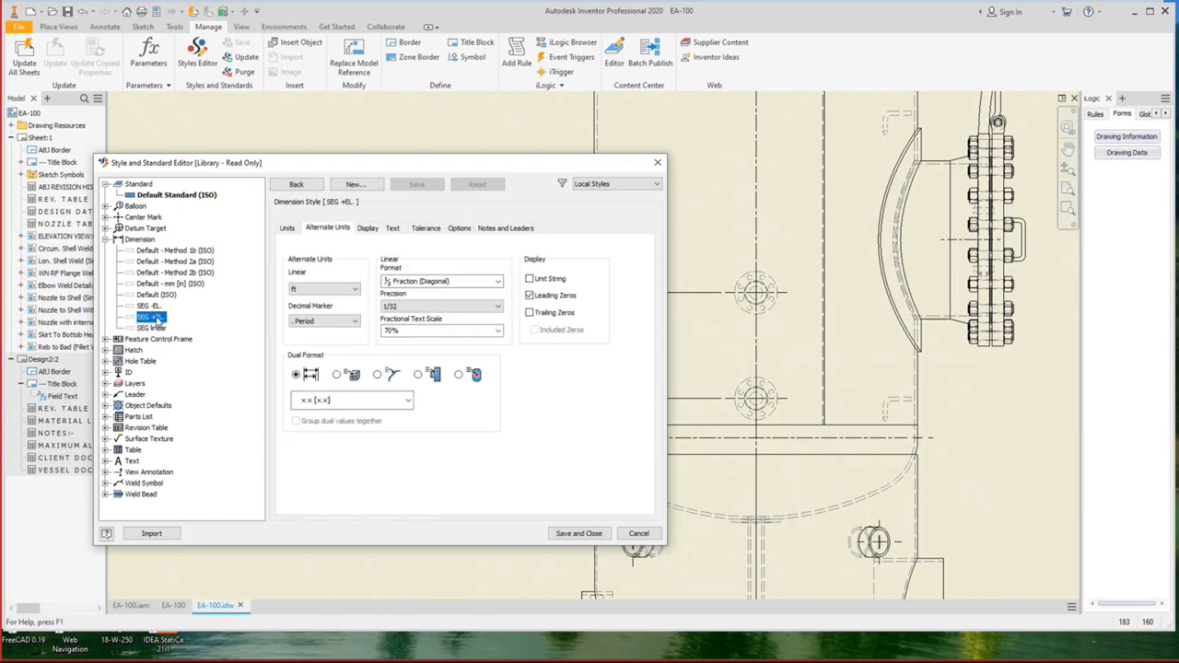
click(291, 229)
drag(314, 167, 832, 153)
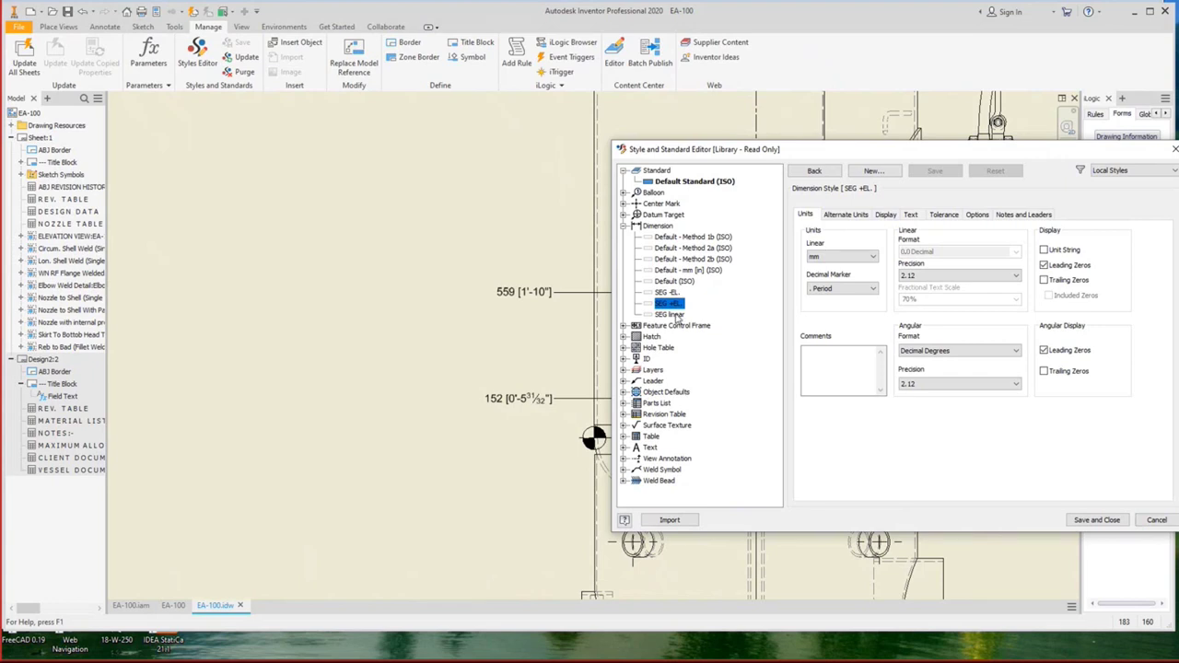
Set the SEG linear style's primary units to ft, Fraction (Diagonal) format, 1/32 precision, without leading zeros.
click(673, 314)
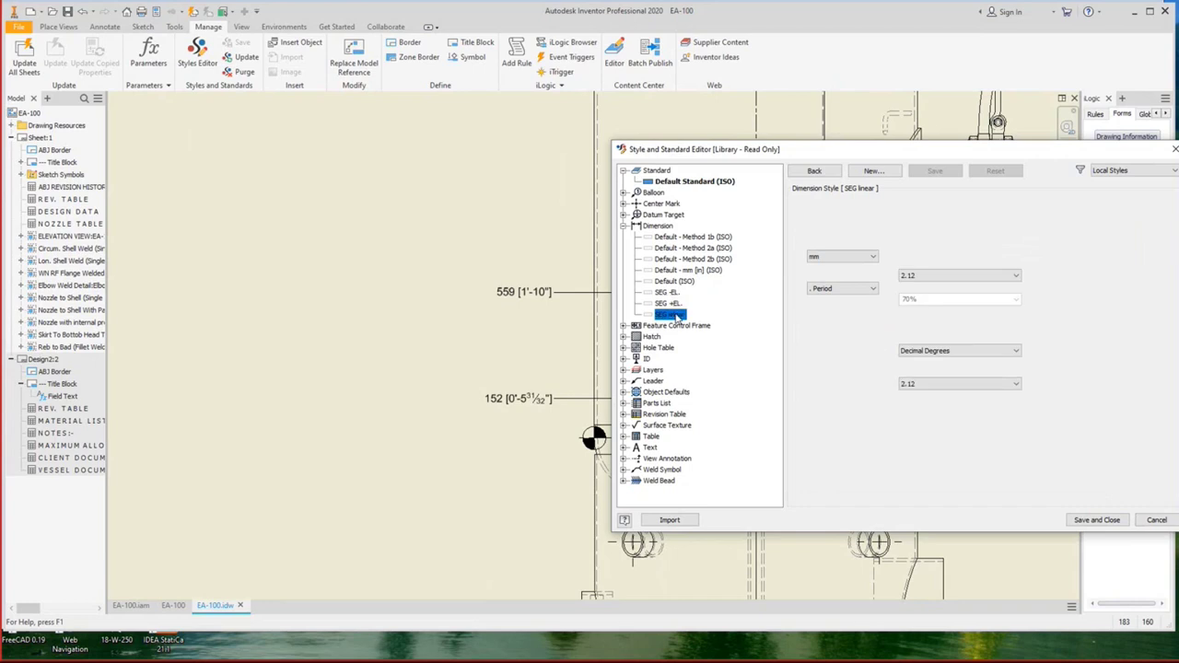
click(843, 256)
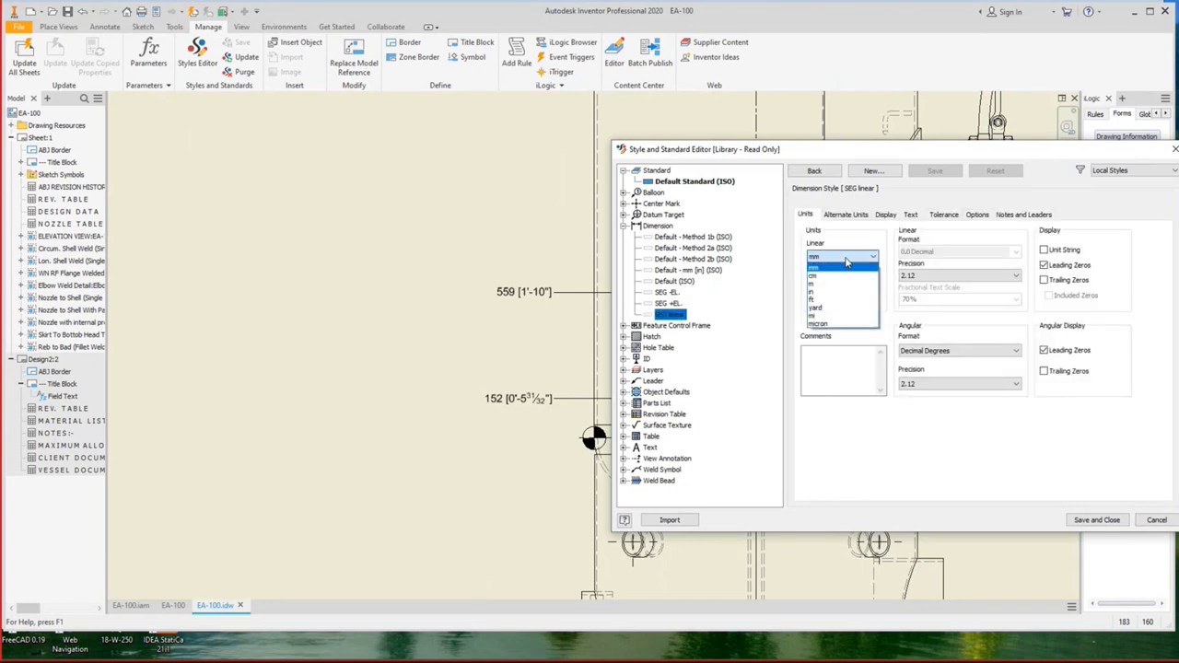
click(820, 300)
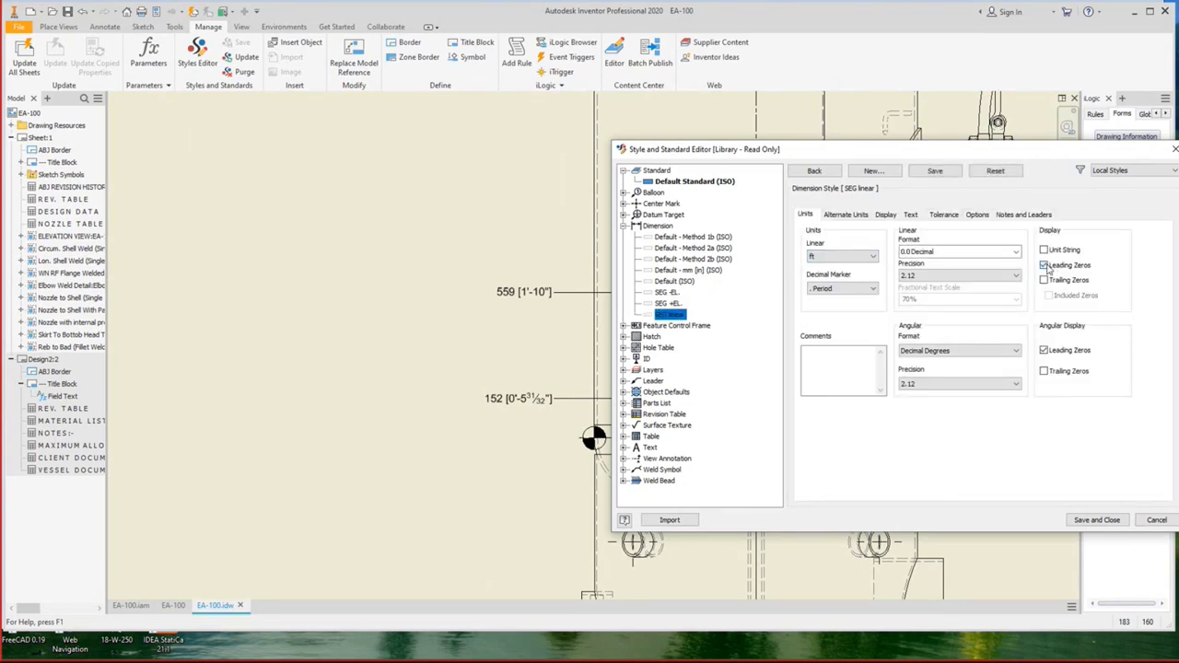
click(1046, 265)
click(952, 252)
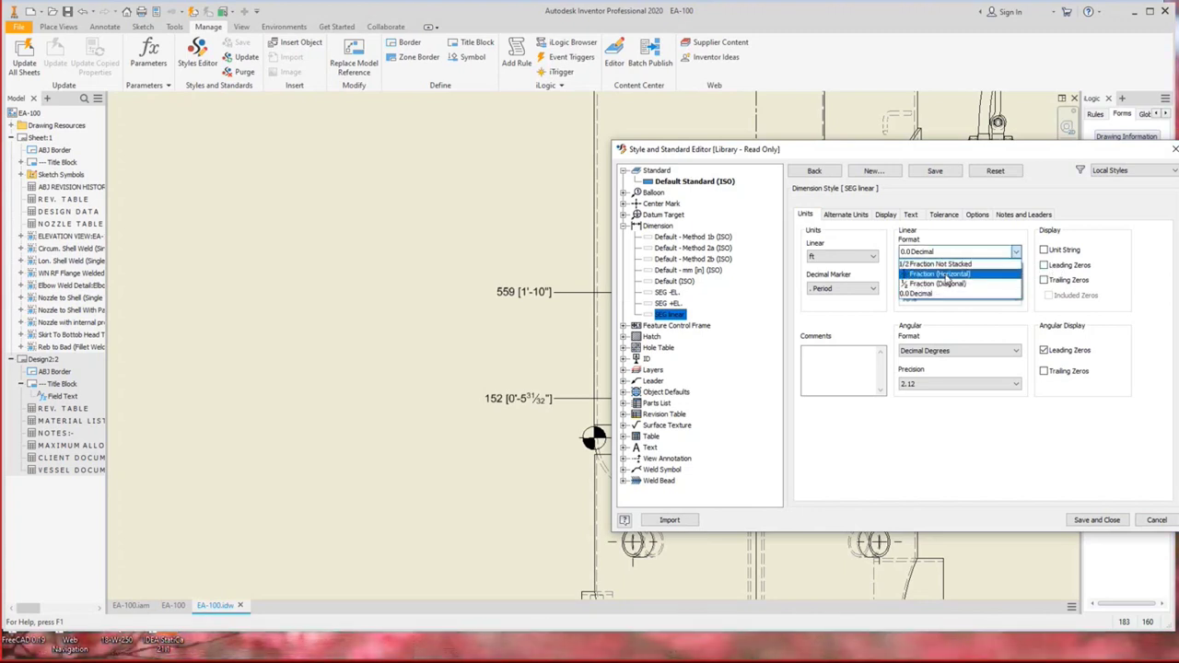
click(956, 285)
click(954, 276)
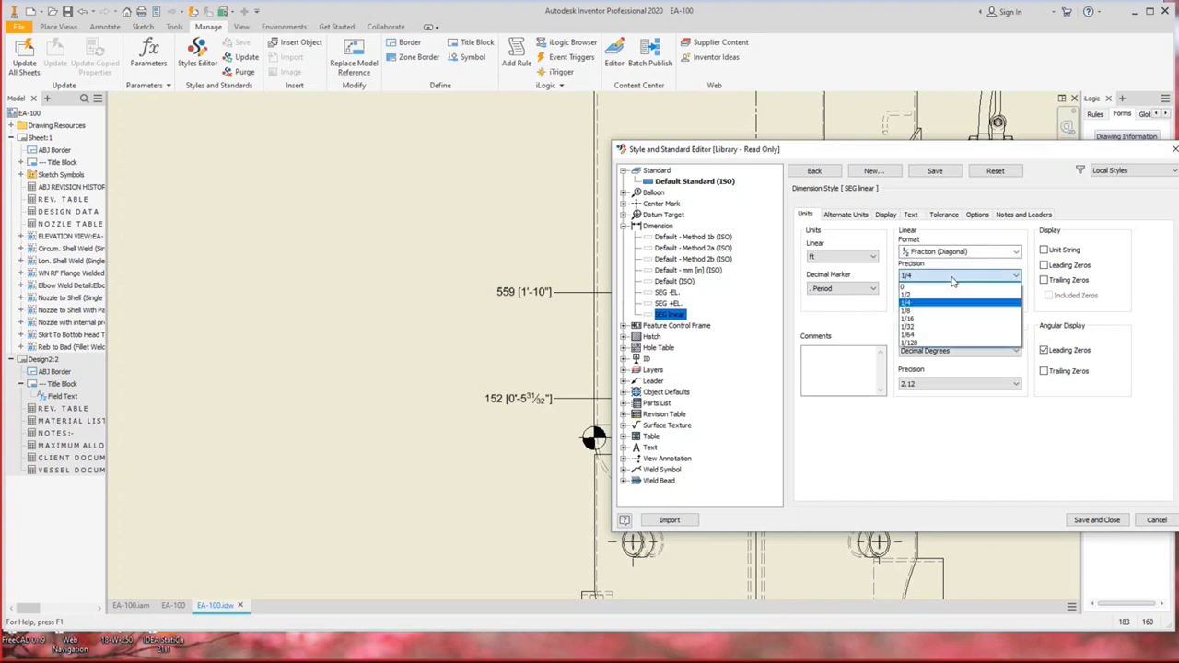
click(918, 330)
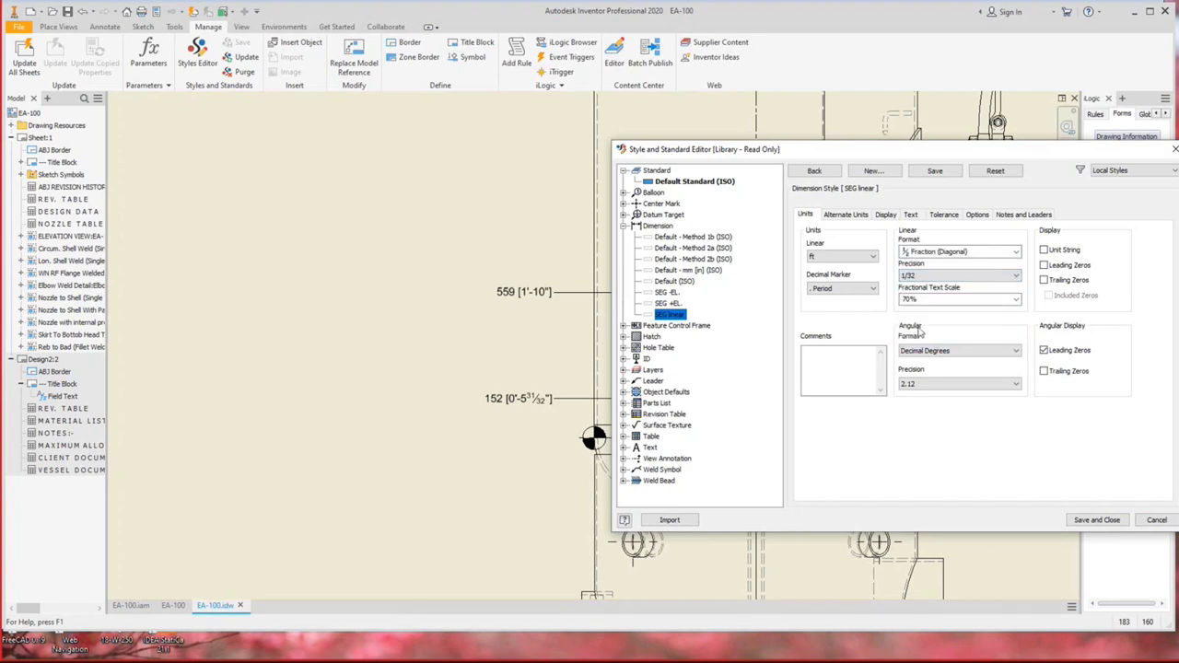
Set SEG linear's alternate units to mm, 2.12 precision, no leading zeros and x.x [x.x] dual format, and save the style edits.
click(849, 218)
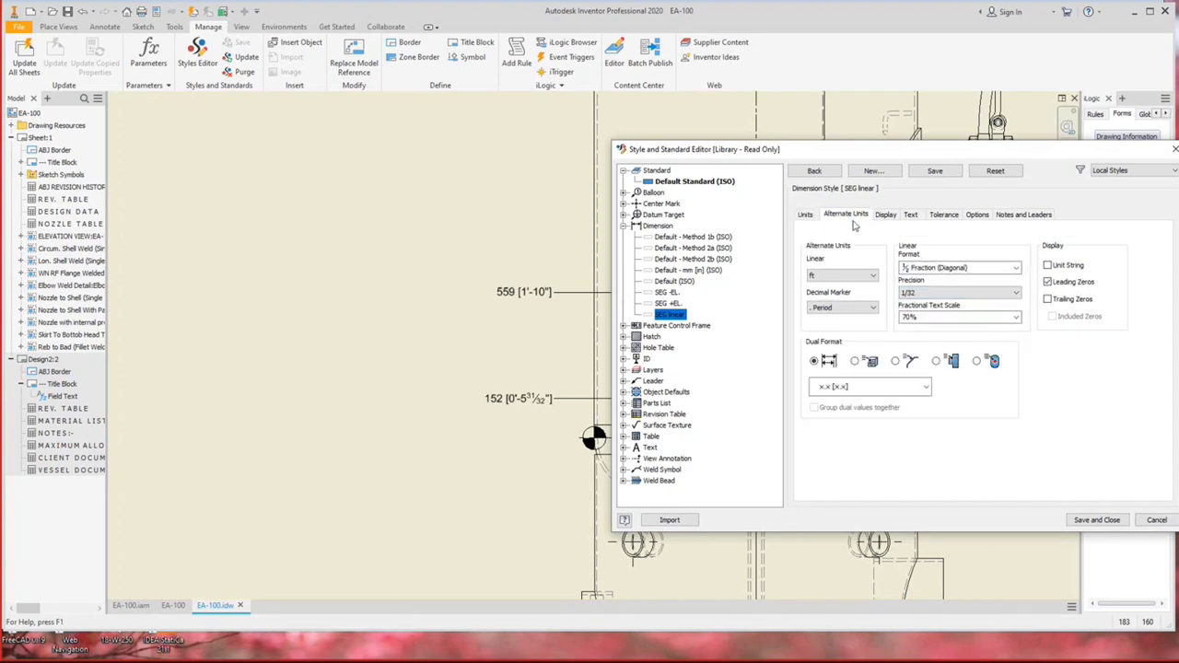
click(842, 277)
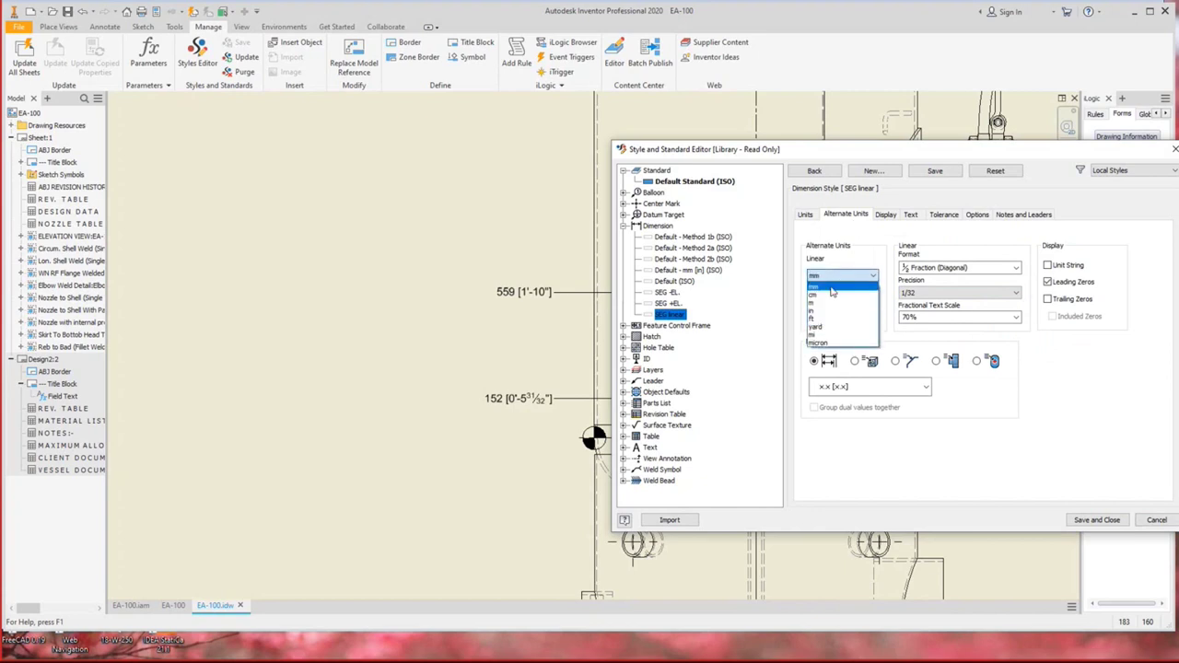
click(832, 288)
click(935, 293)
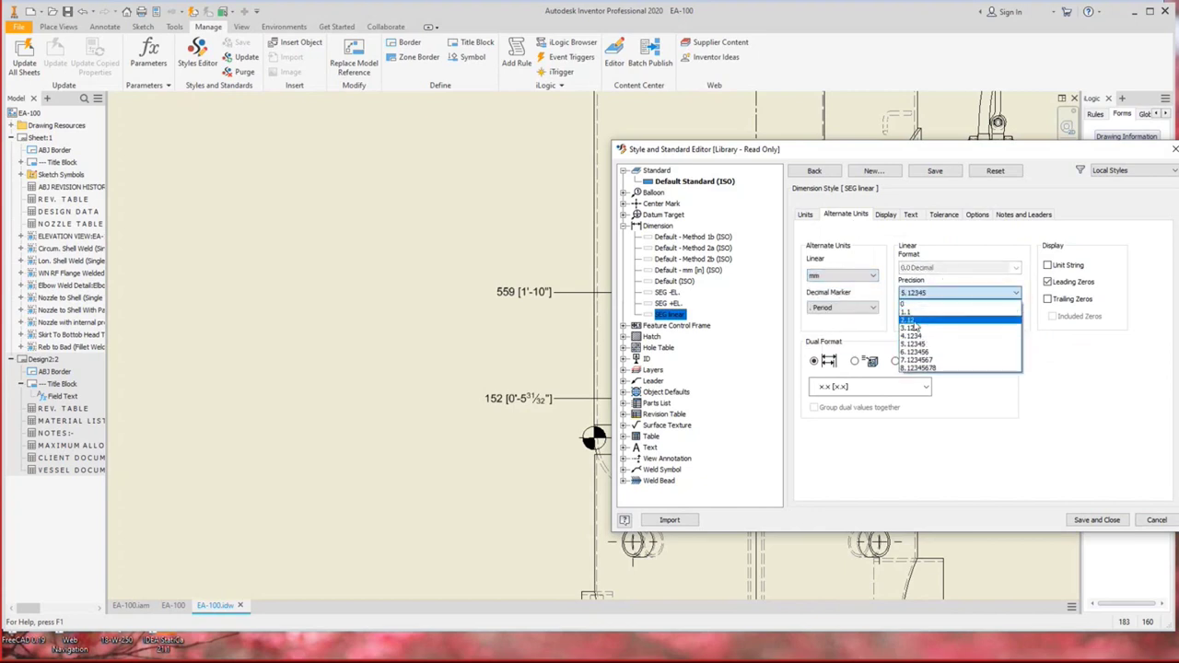
click(915, 321)
click(1048, 282)
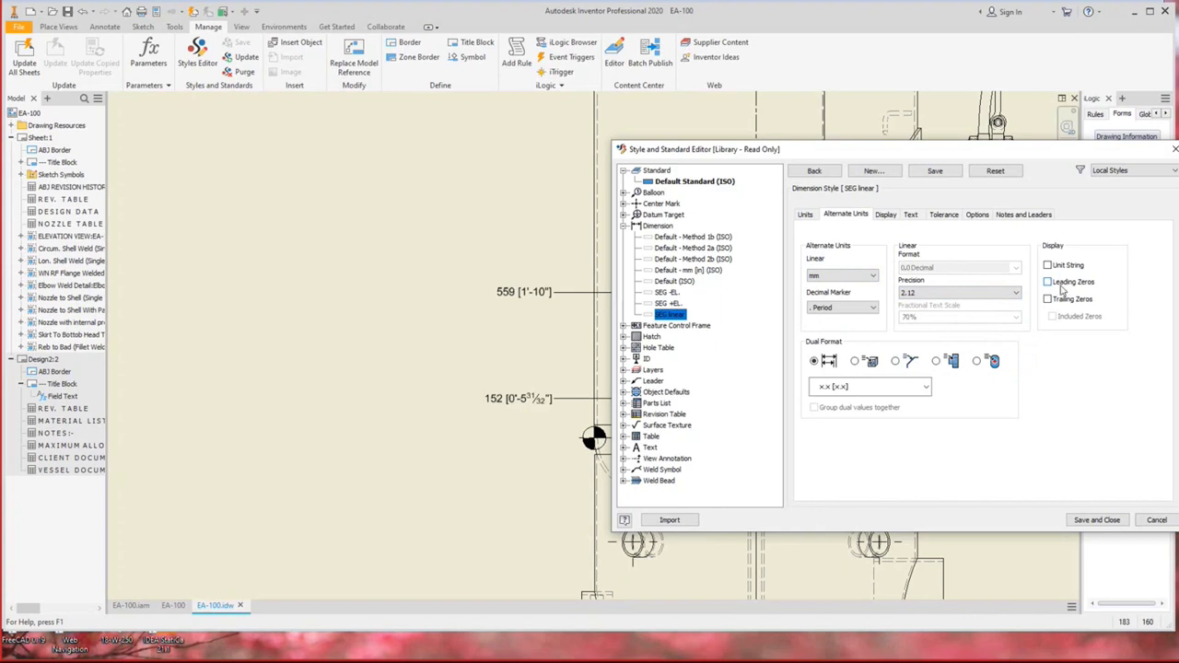
click(866, 393)
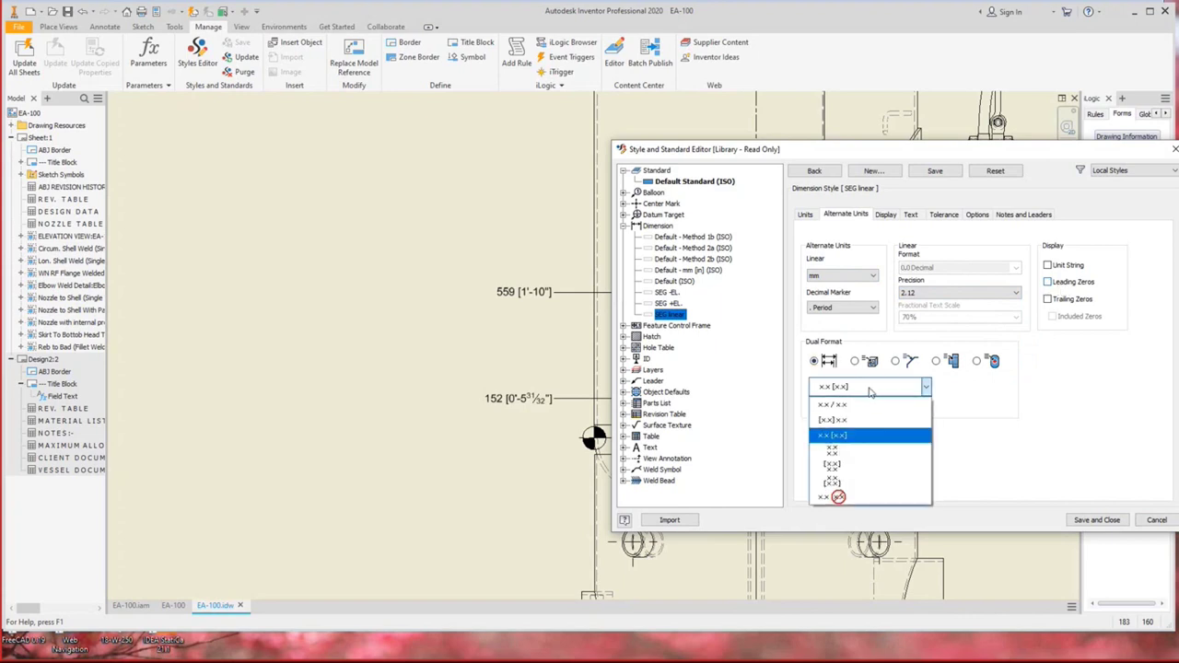
click(845, 437)
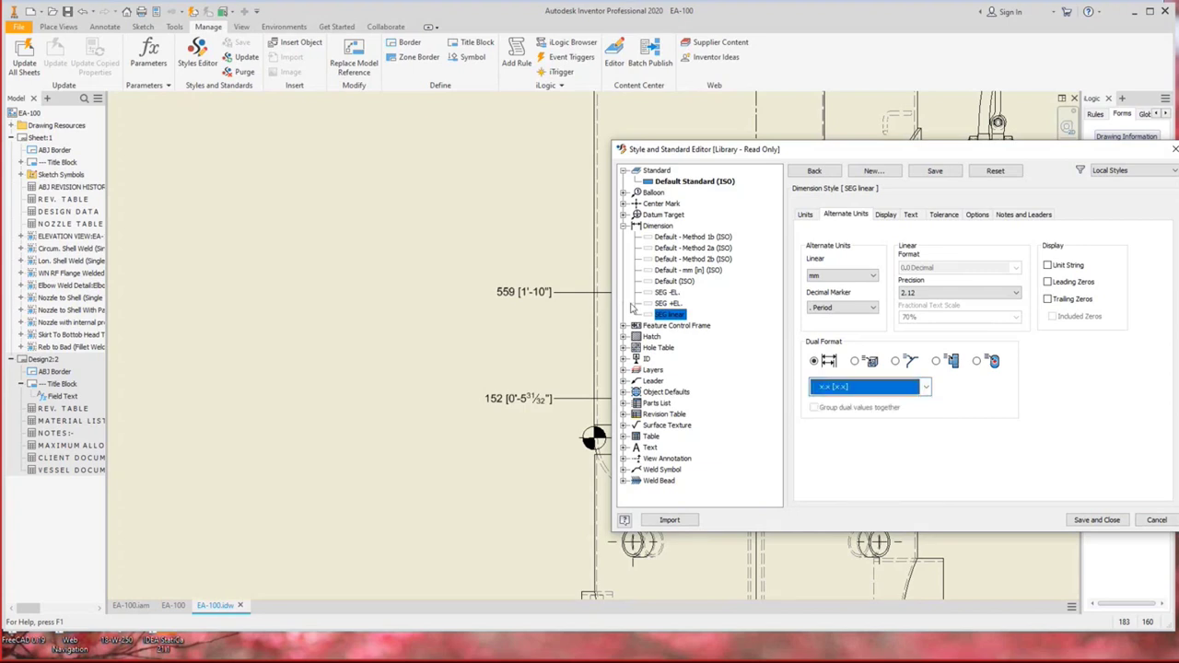
click(675, 307)
click(849, 369)
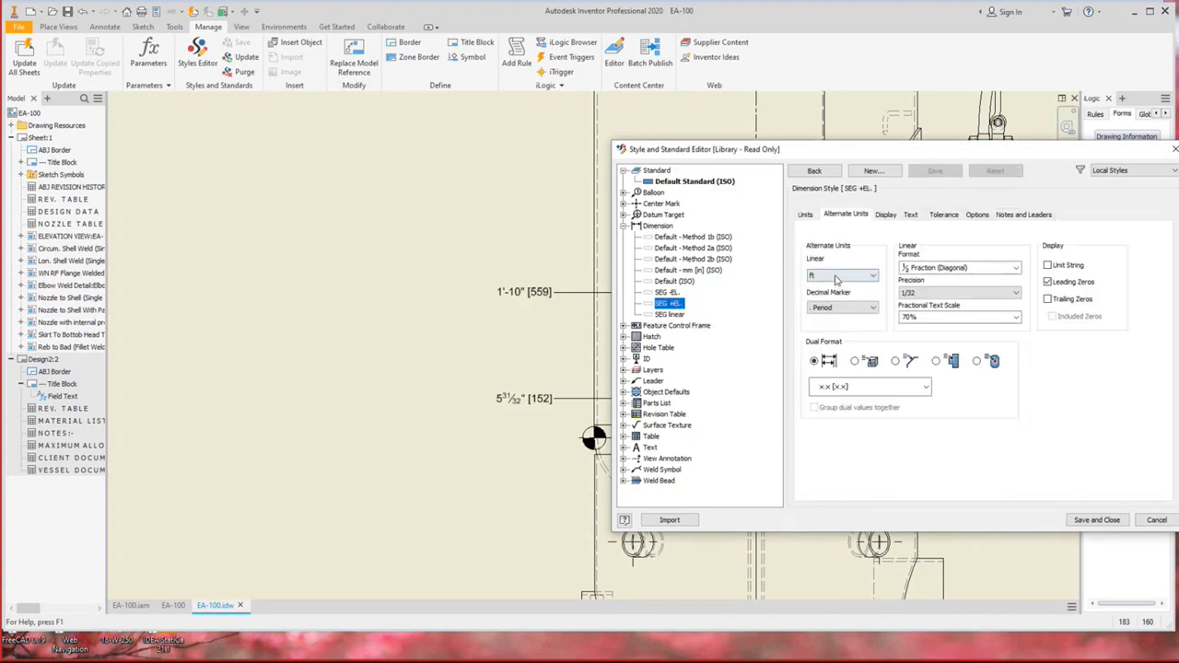
Set the SEG +EL. style's alternate units to mm with 2.12 precision.
click(839, 277)
key(Up)
key(Up)
key(Up)
key(Up)
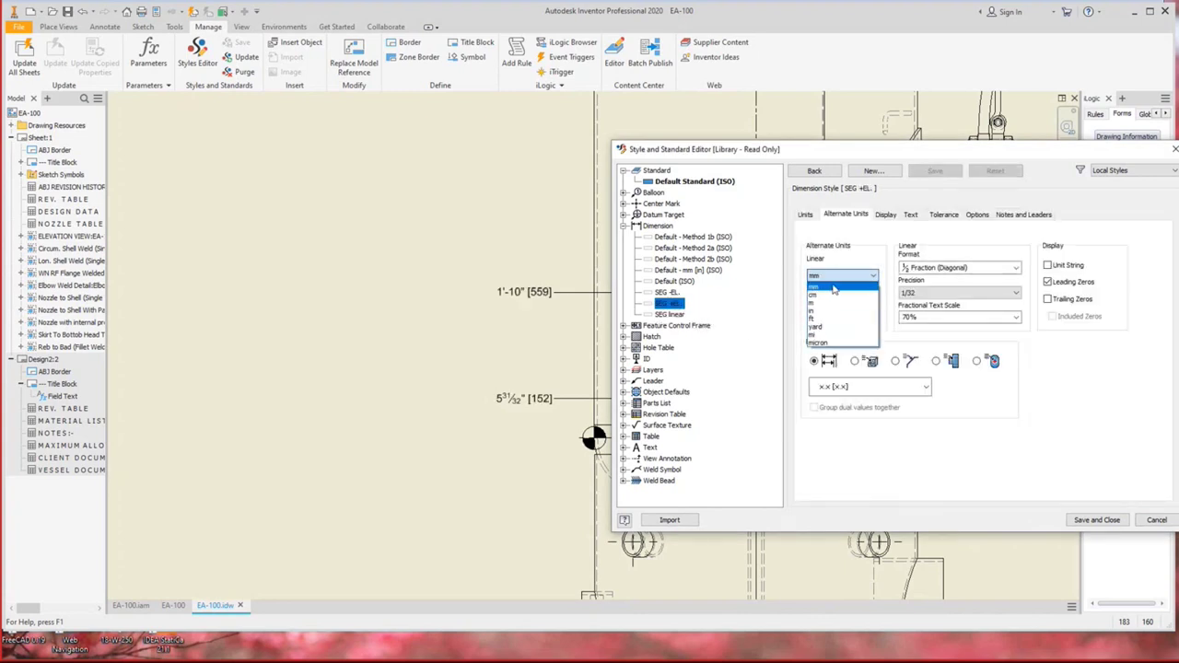
key(Return)
click(944, 293)
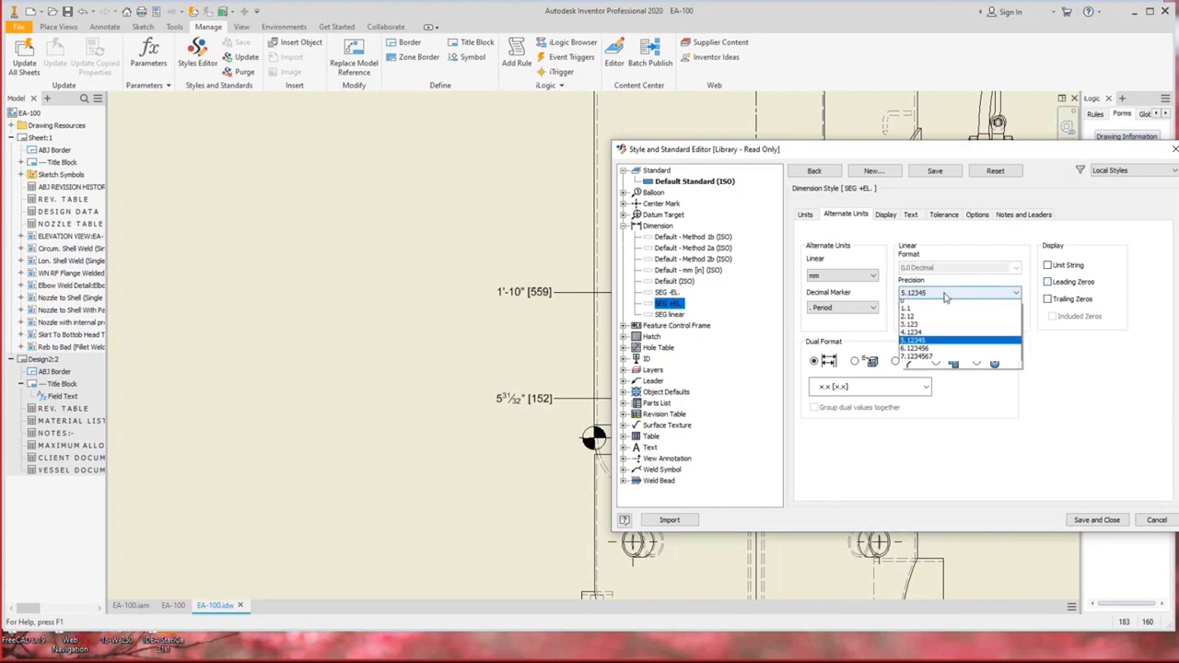
click(928, 321)
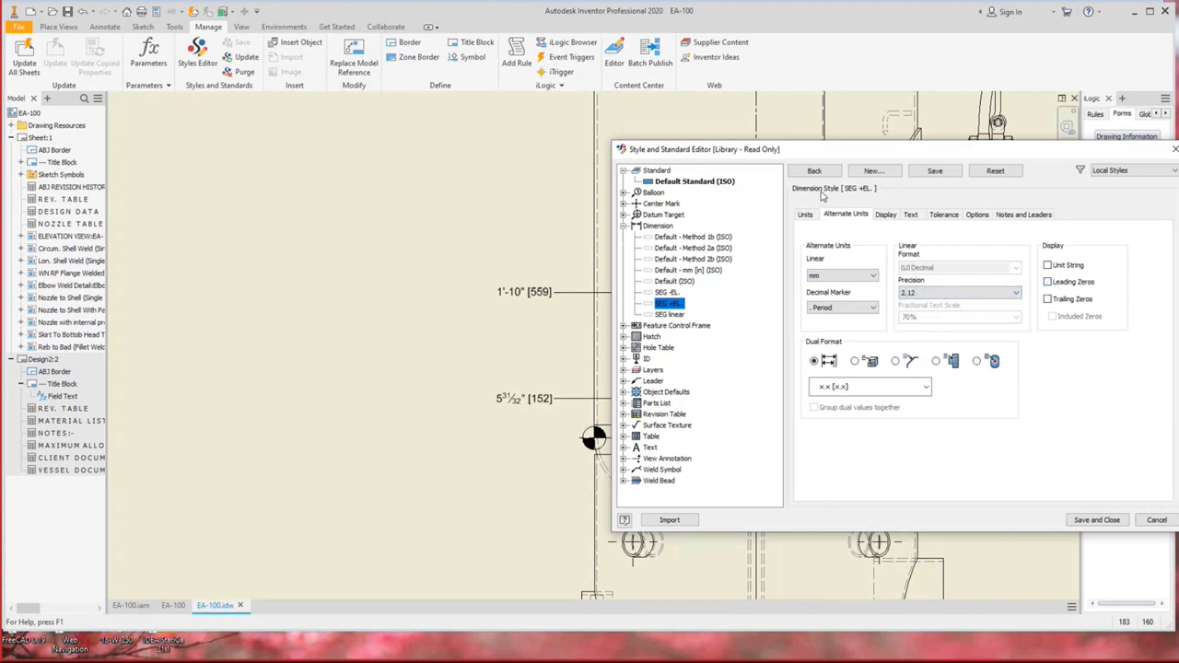
Set the SEG +EL. style's primary units to ft, Fraction (Diagonal) format, 1/32 precision, without leading zeros, and save the style edits.
click(806, 216)
click(844, 257)
key(Down)
key(Down)
key(Down)
key(Down)
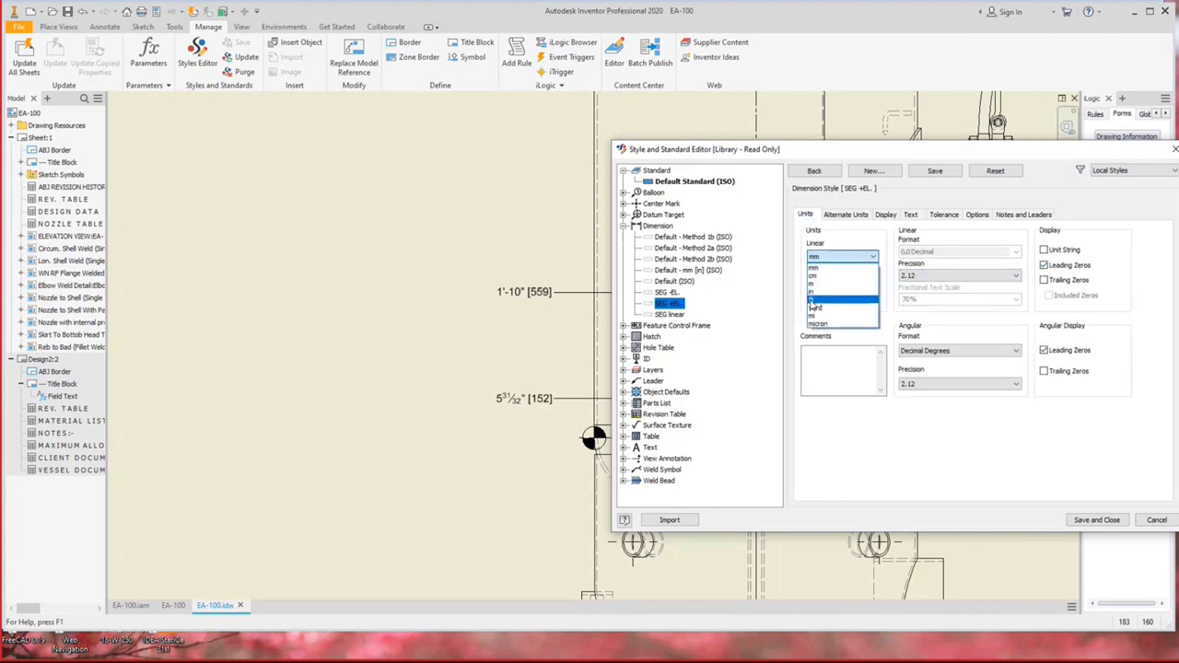
key(Return)
click(941, 259)
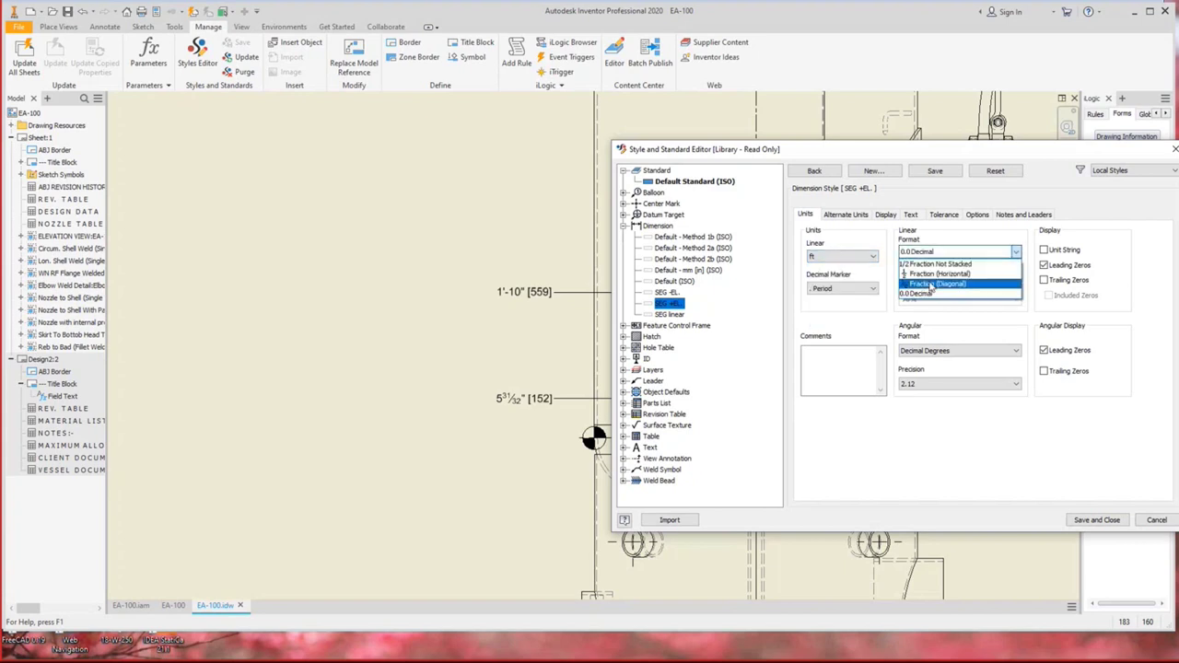
click(940, 290)
click(942, 275)
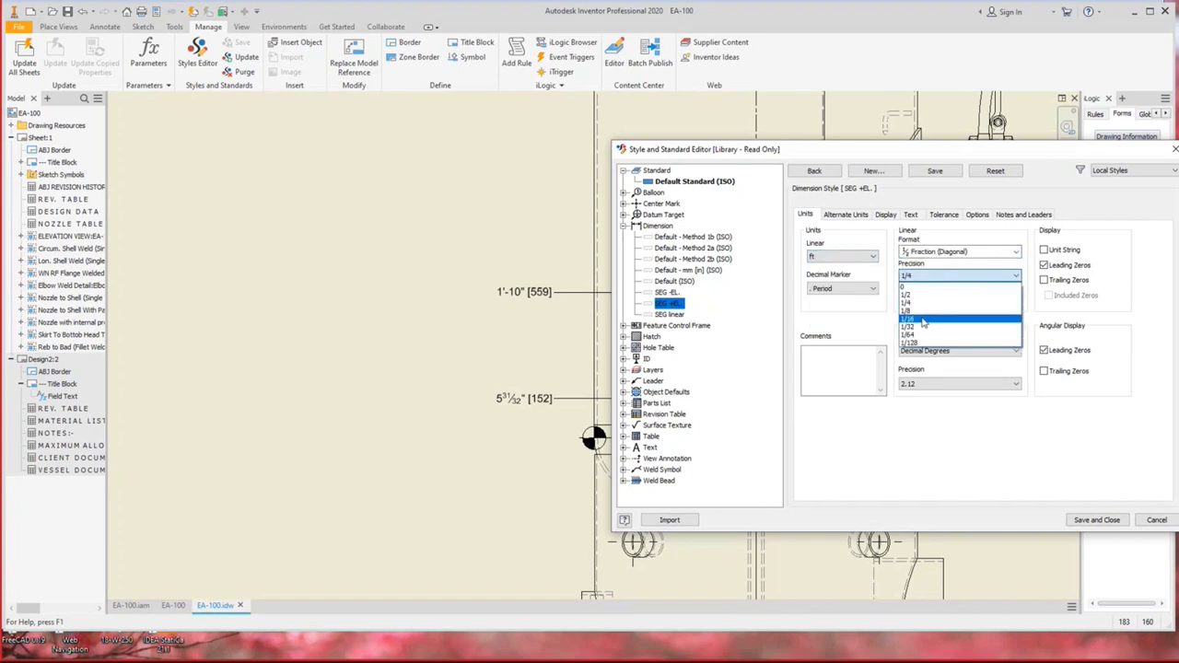
click(965, 310)
click(1050, 269)
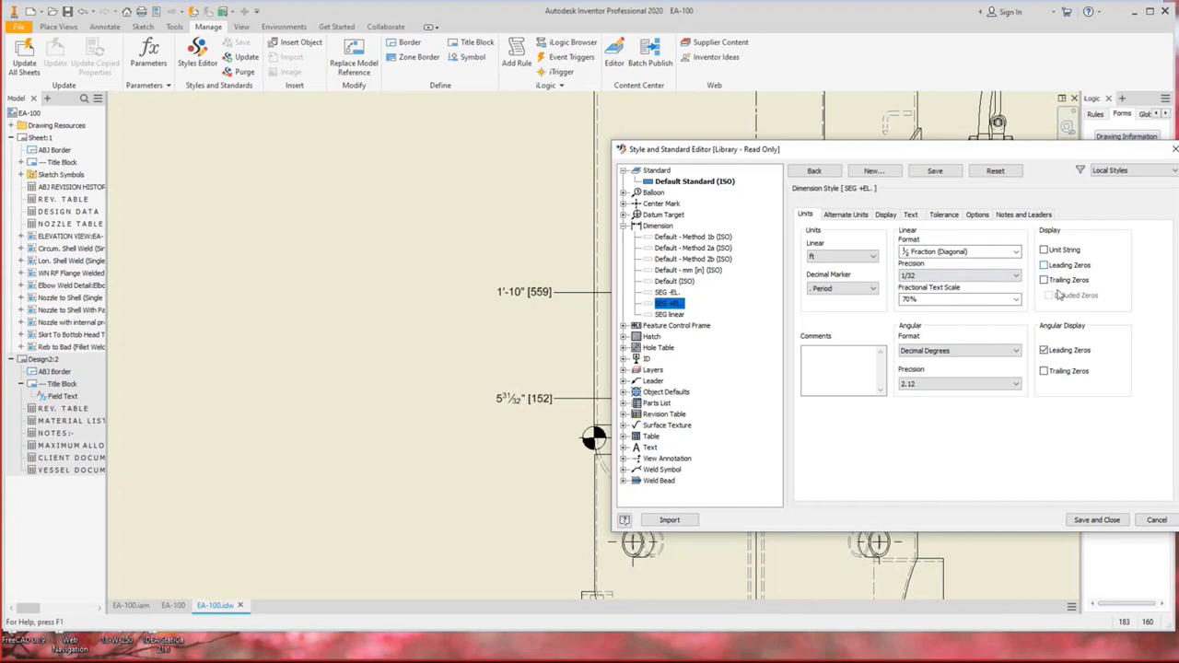
click(669, 292)
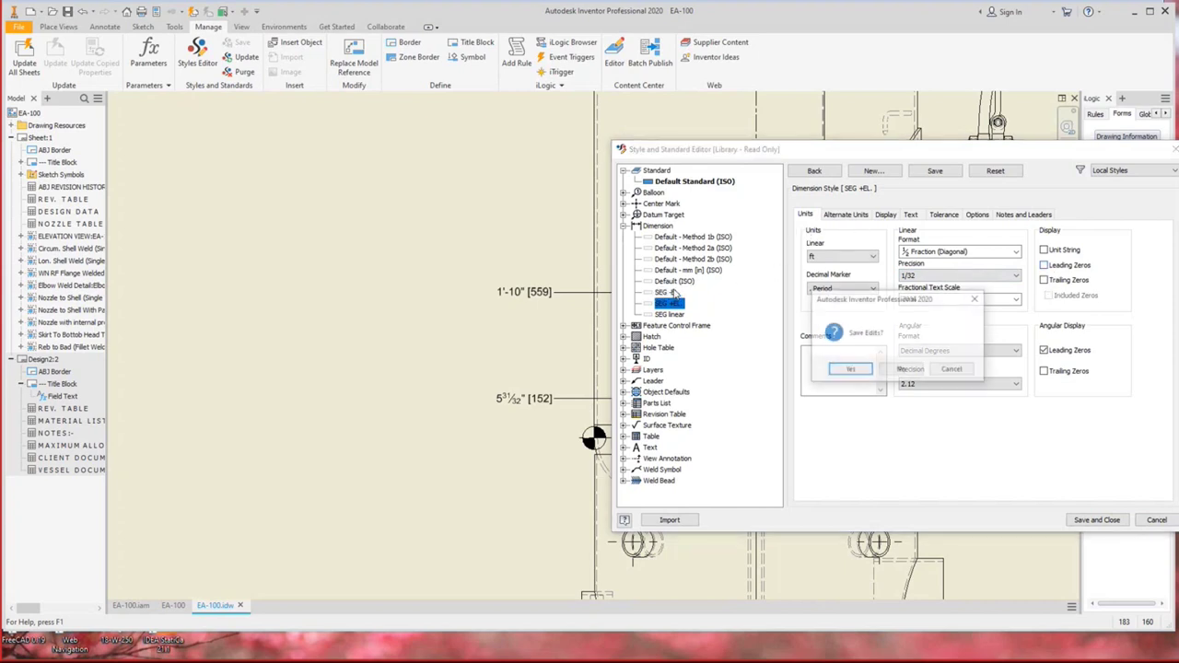
click(850, 369)
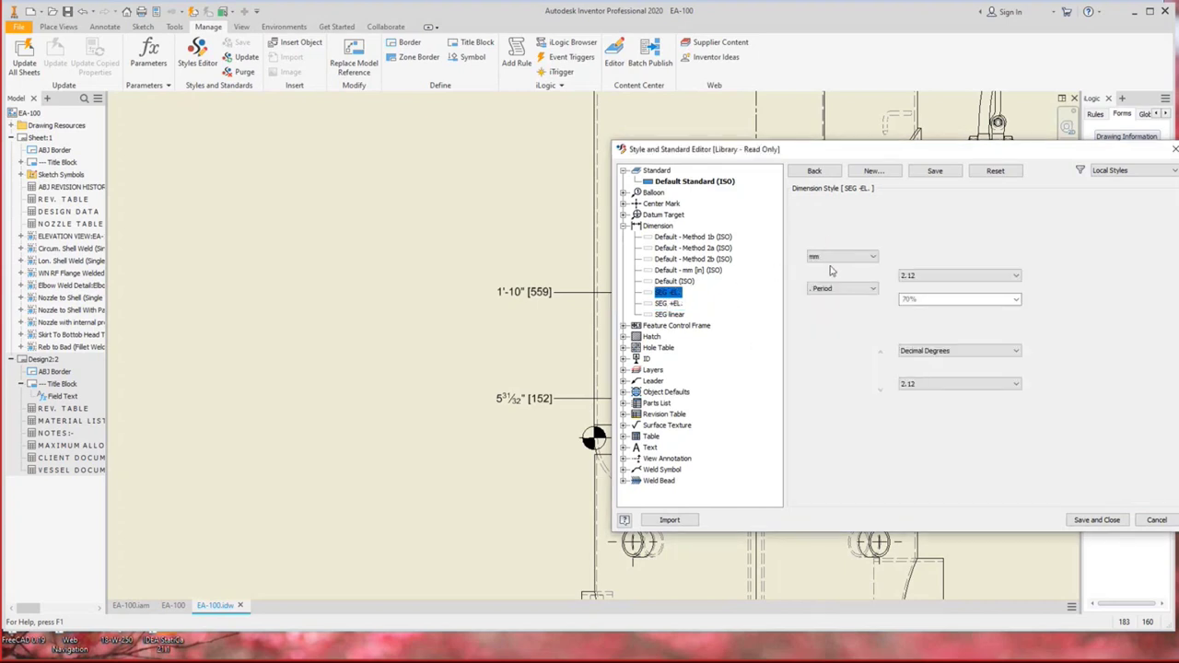
Set the SEG -EL. style's primary linear units to ft with Fraction (Diagonal) format.
click(836, 257)
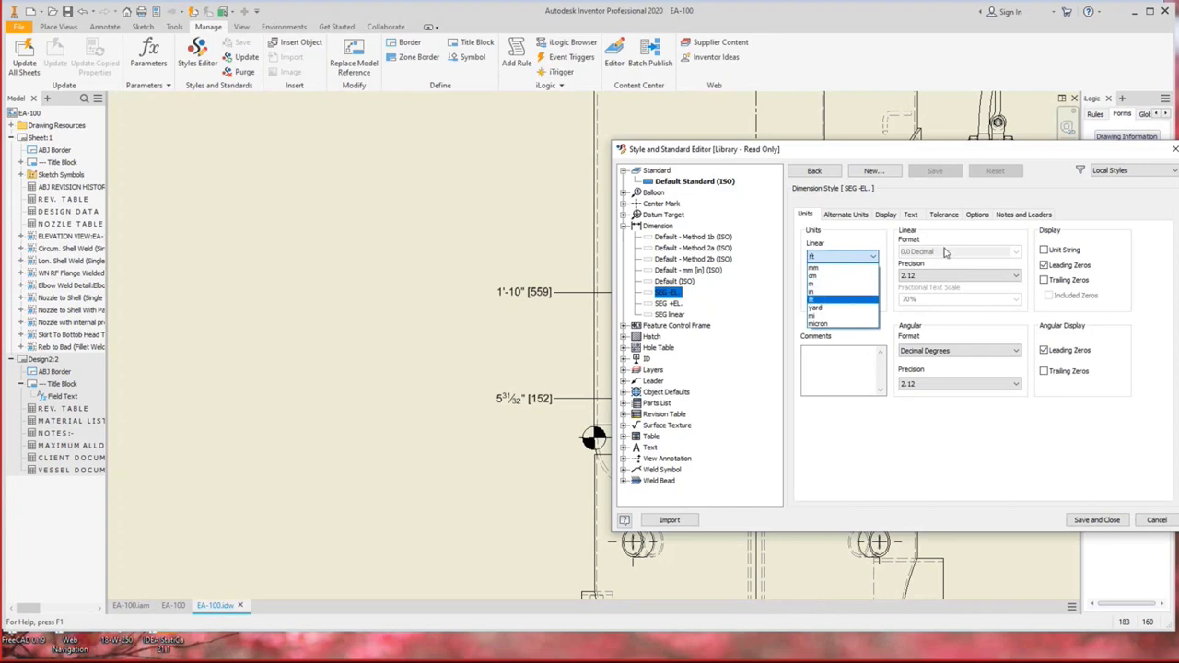
click(943, 251)
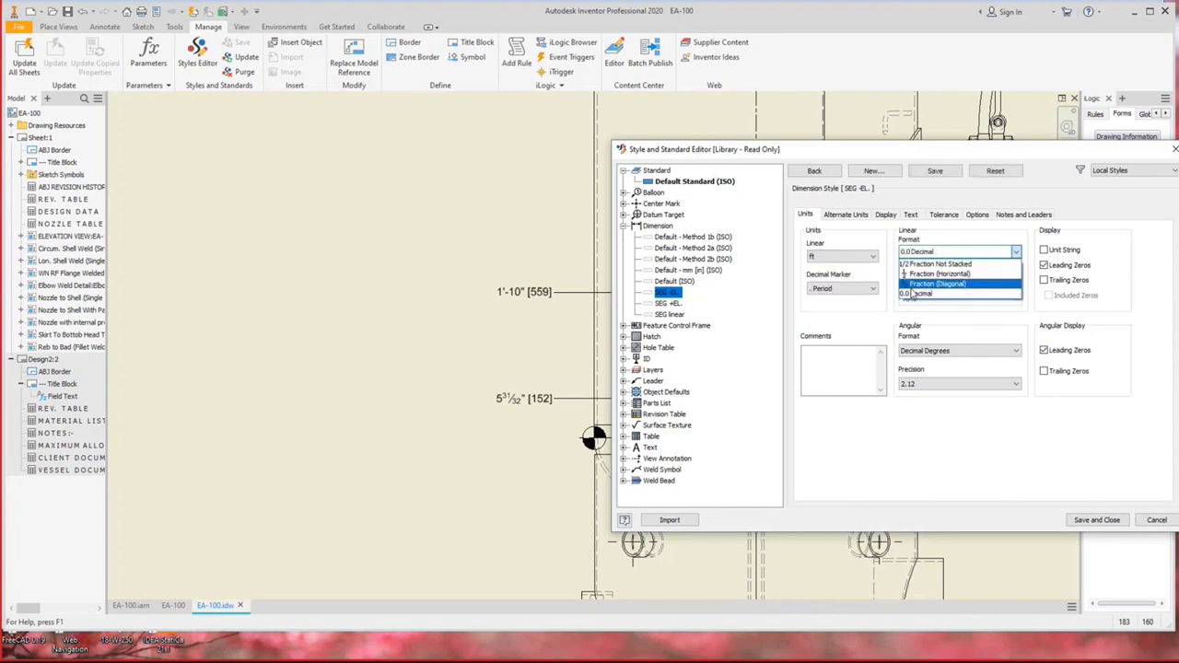
click(938, 283)
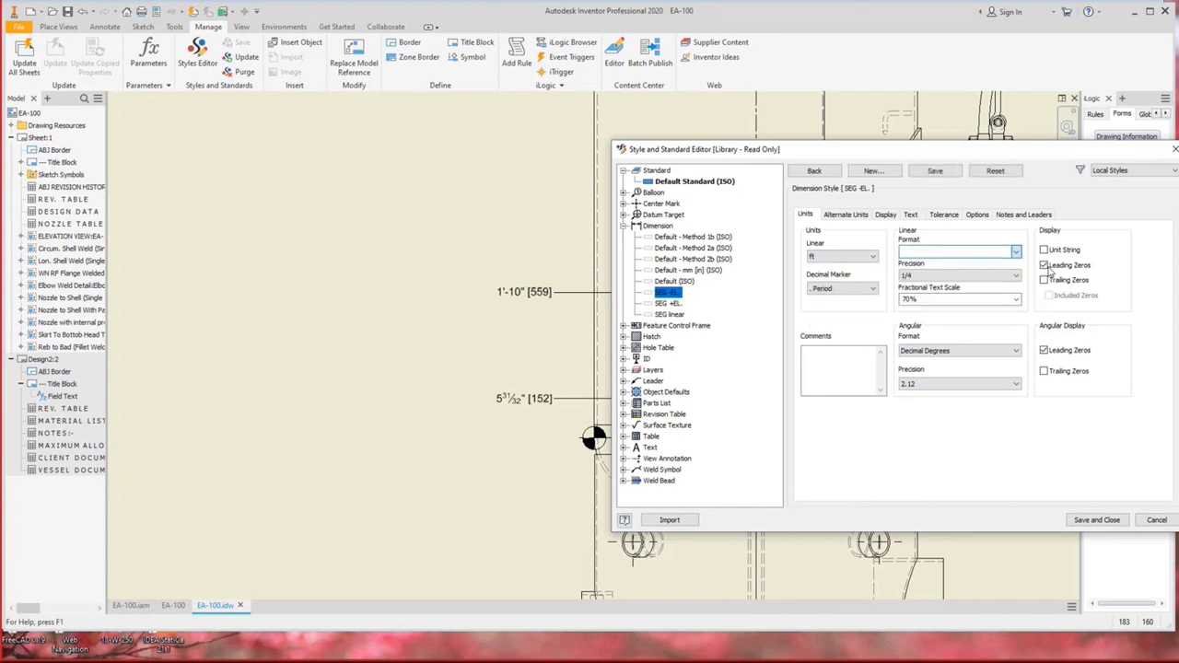
click(940, 278)
Set the SEG -EL. style's alternate units to mm with 2.12 precision and no leading zeros, and save the style edits.
click(845, 214)
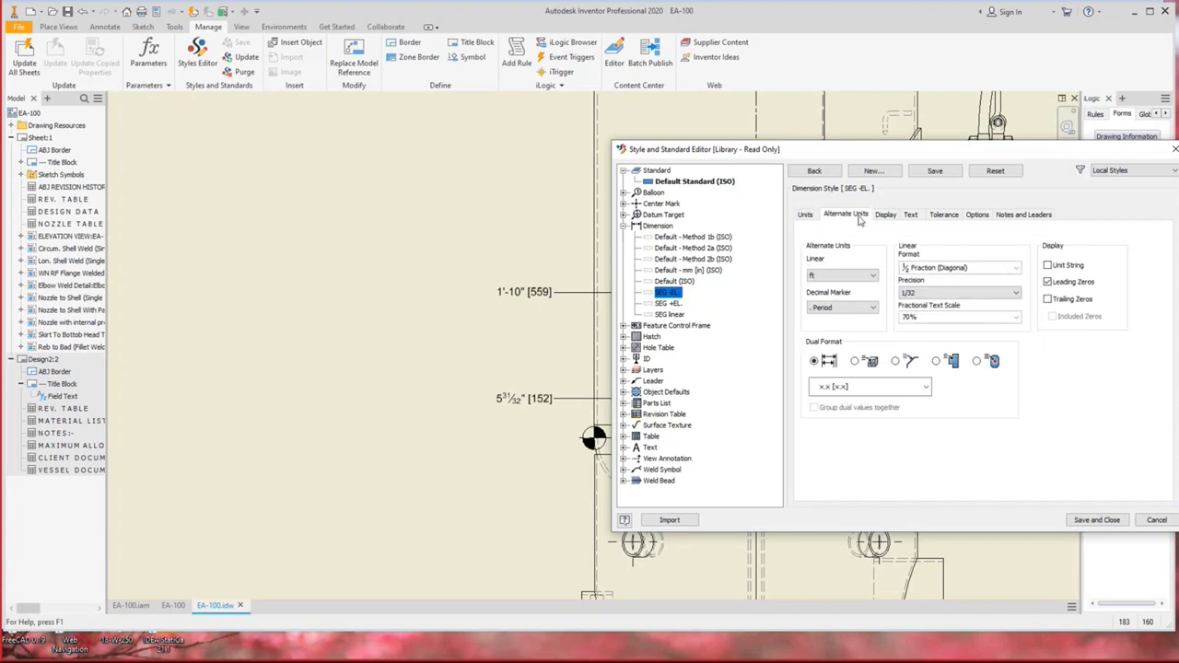
click(834, 276)
click(820, 287)
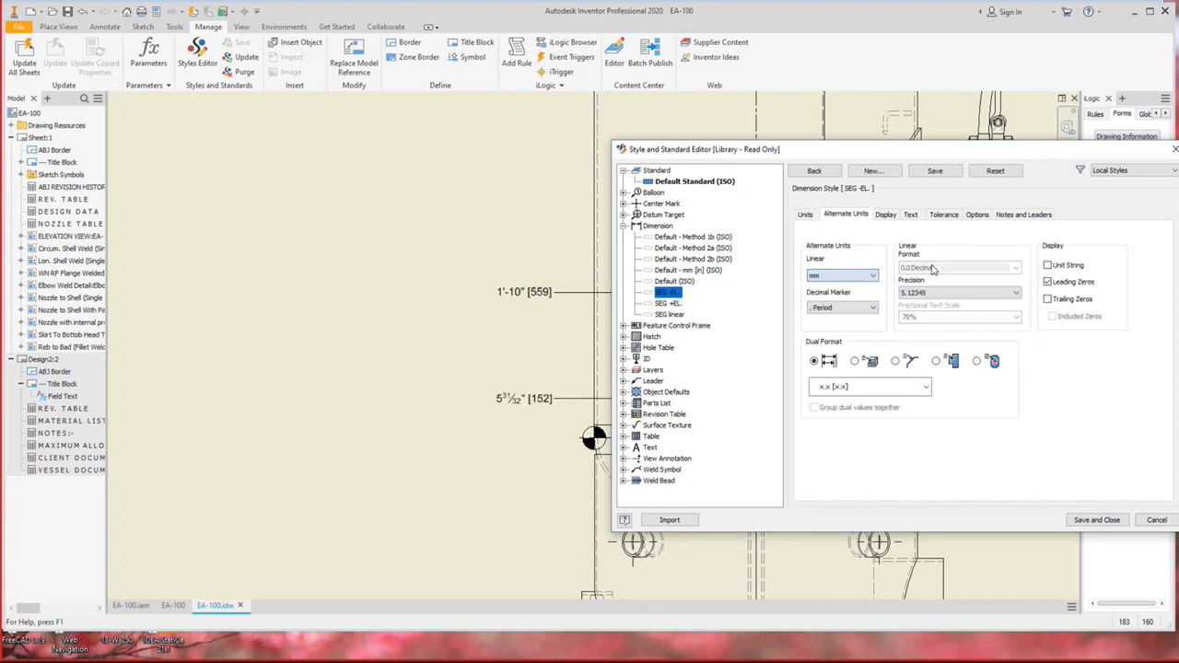
click(959, 294)
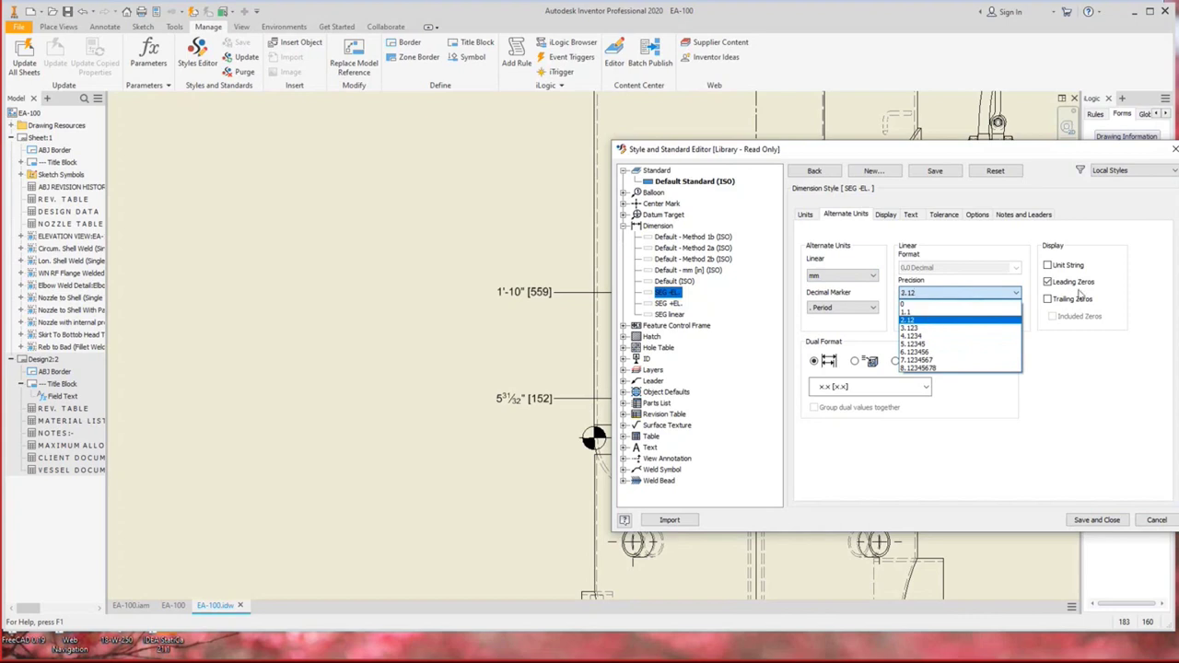
click(929, 321)
click(1048, 282)
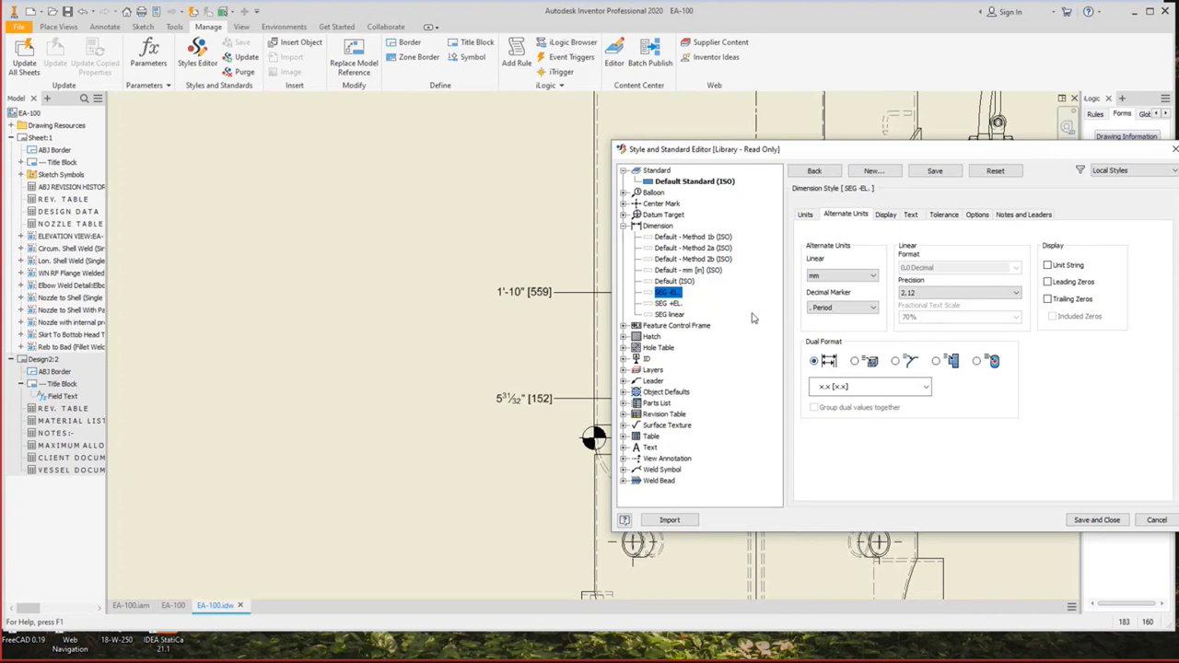
click(665, 181)
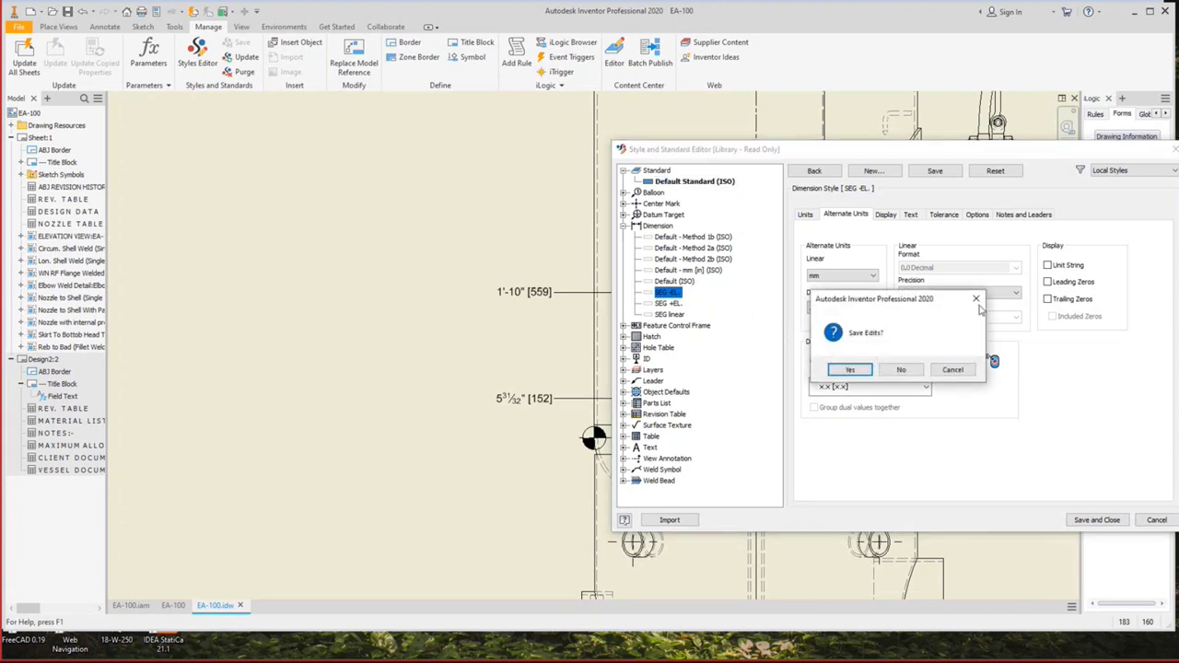
click(844, 371)
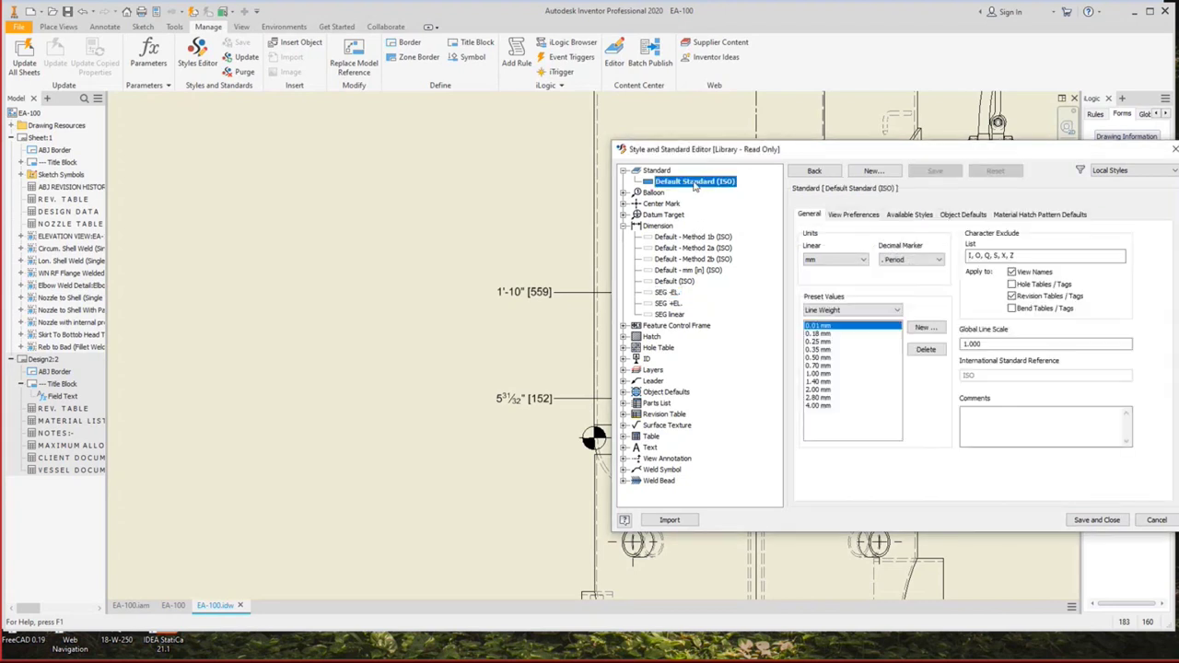
Look at the export option available for the Default Standard (ISO) style.
click(657, 171)
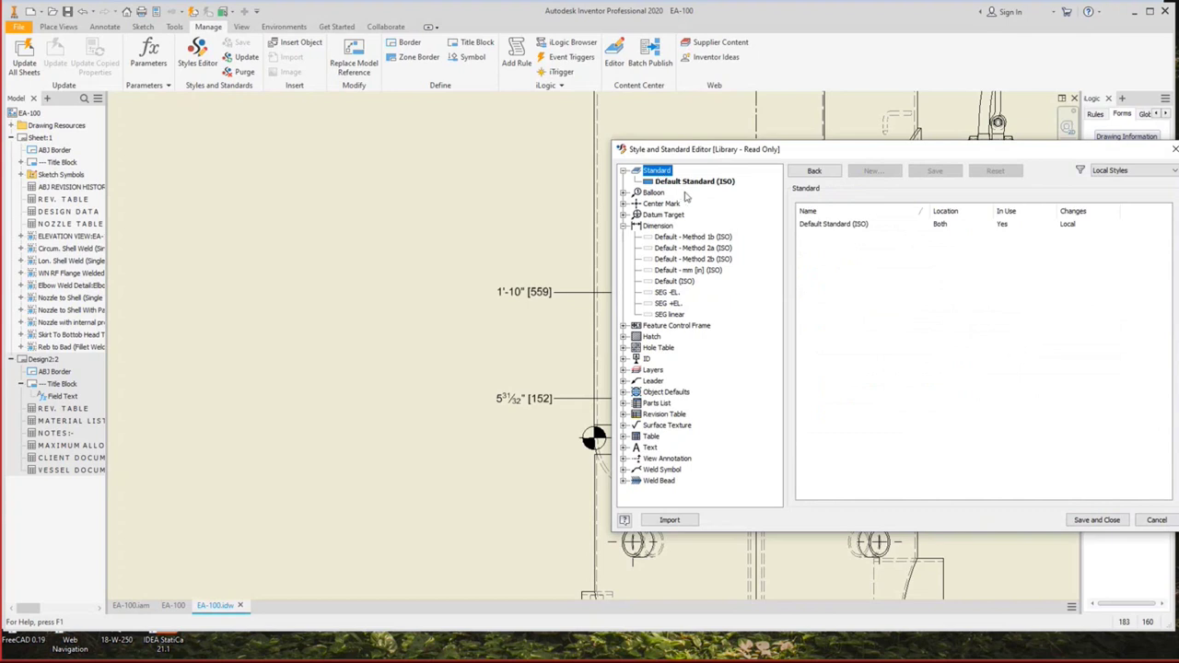
click(693, 183)
right_click(693, 182)
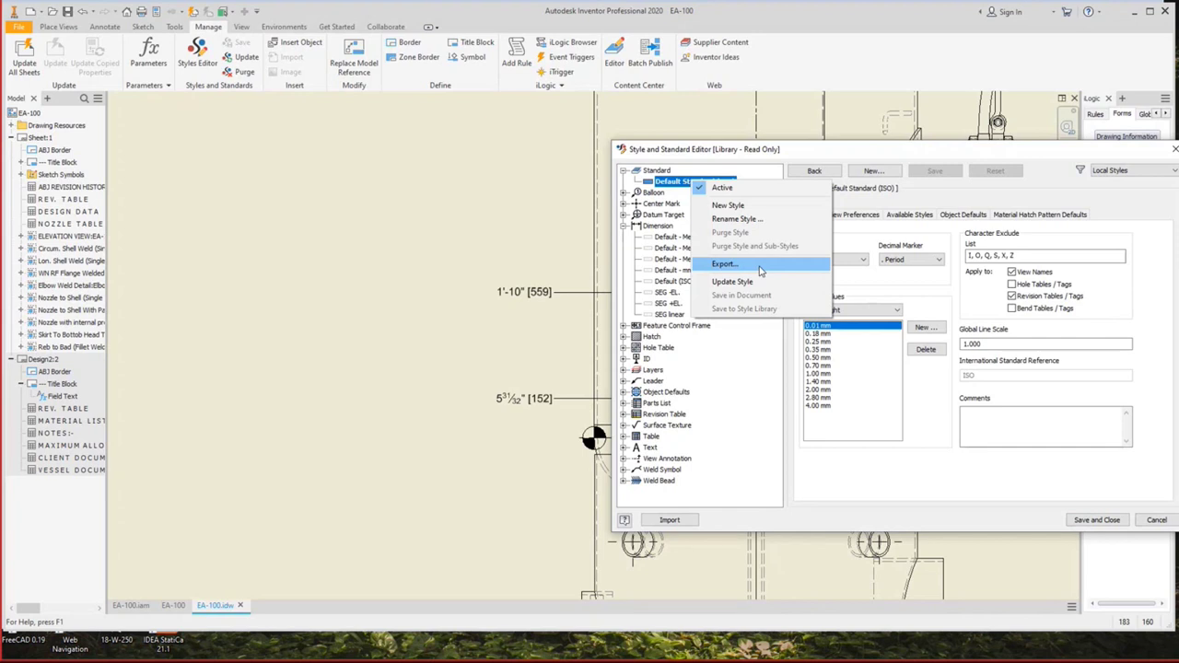
click(780, 435)
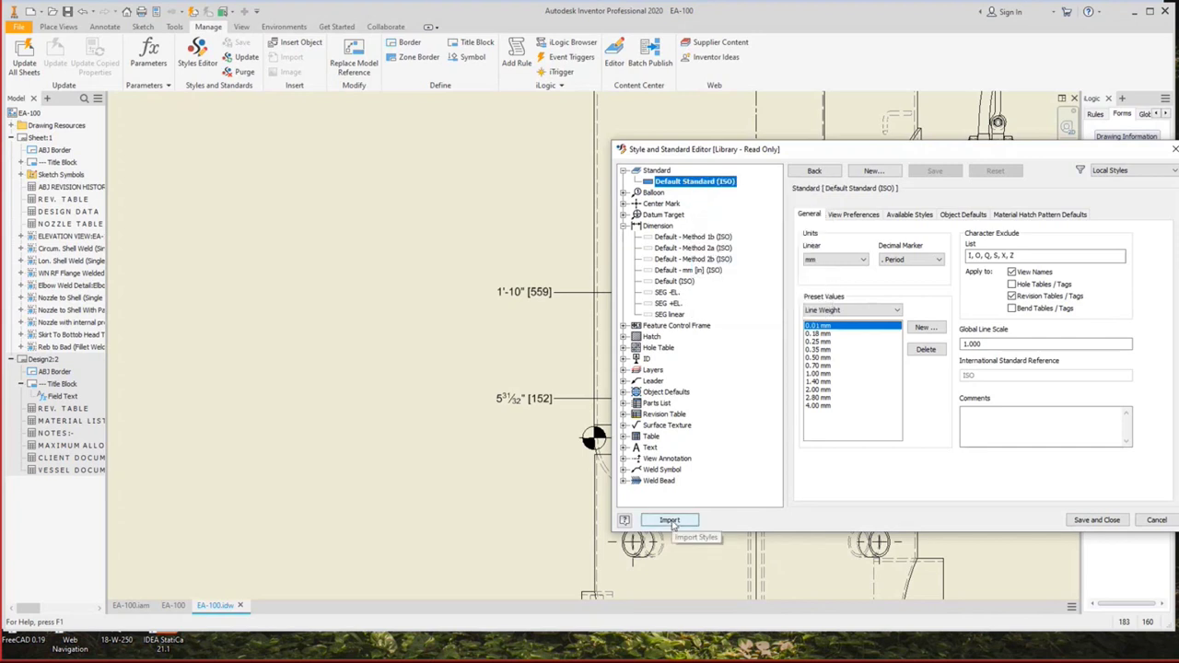
Import a style definition file from the Documents folder under ABJ Engineering & Contracting, 4th 29-6-2022, and save and close the style editor.
click(670, 522)
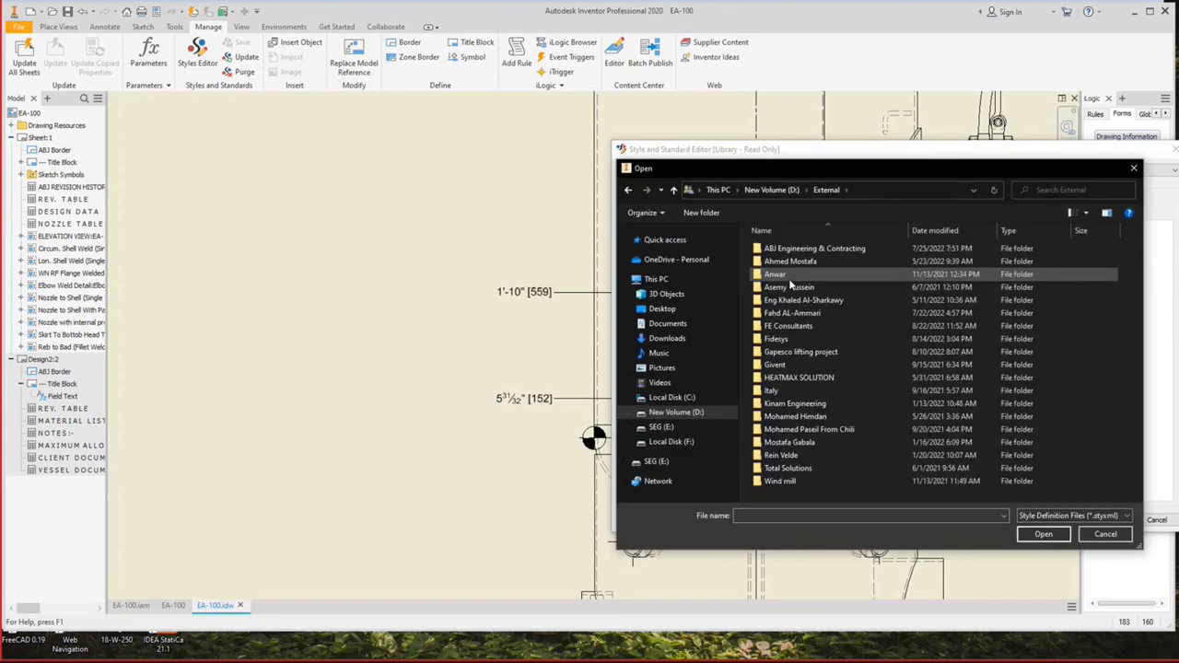
double_click(805, 249)
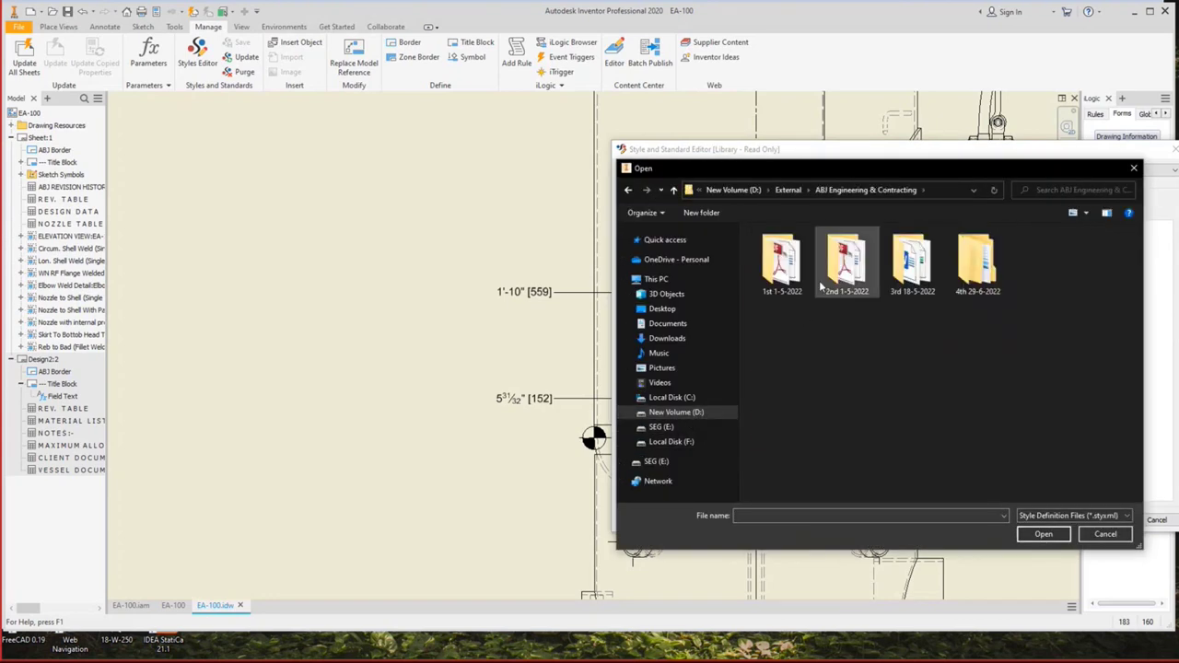
double_click(975, 263)
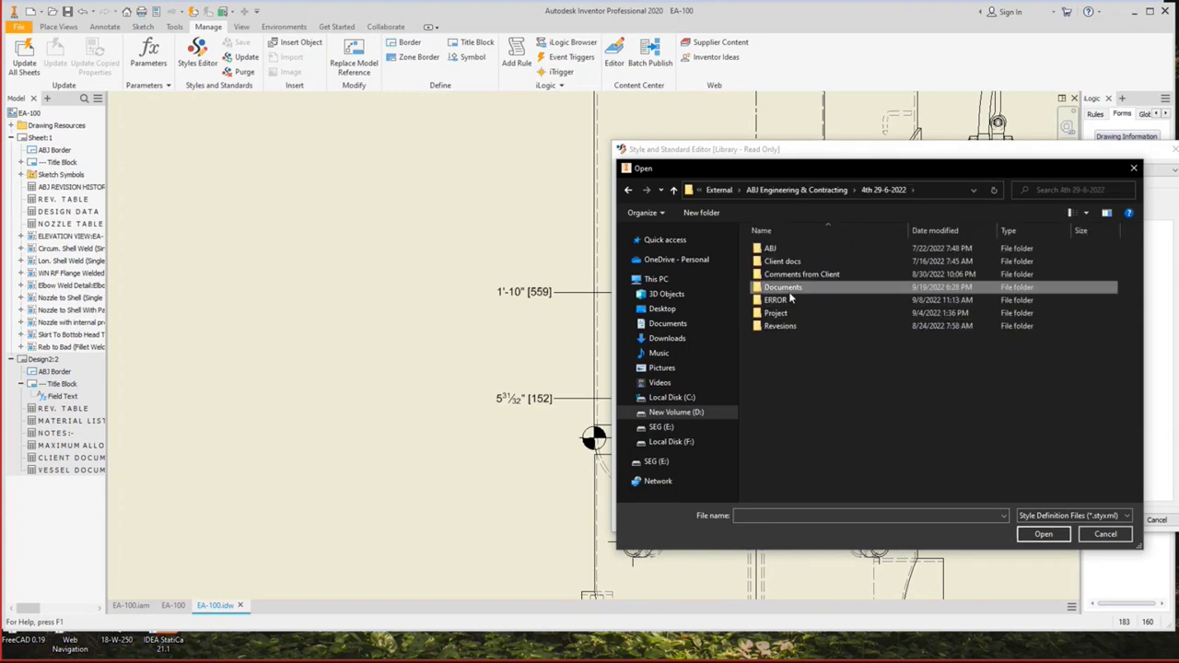
double_click(788, 289)
click(916, 259)
click(1033, 540)
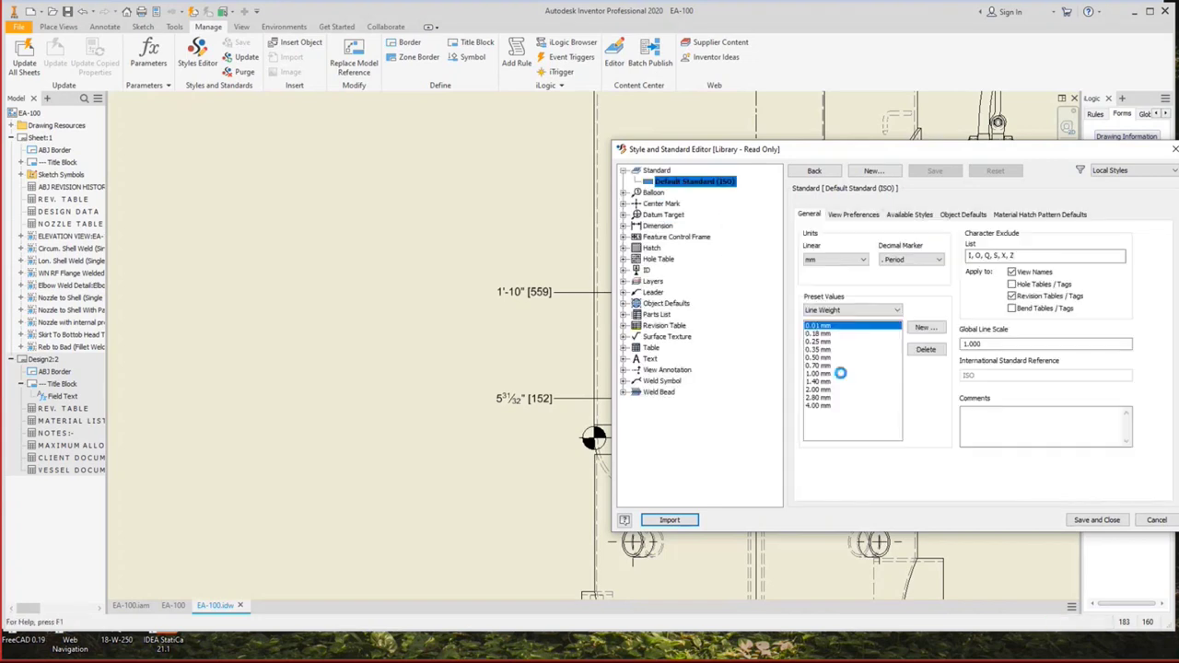
click(1090, 521)
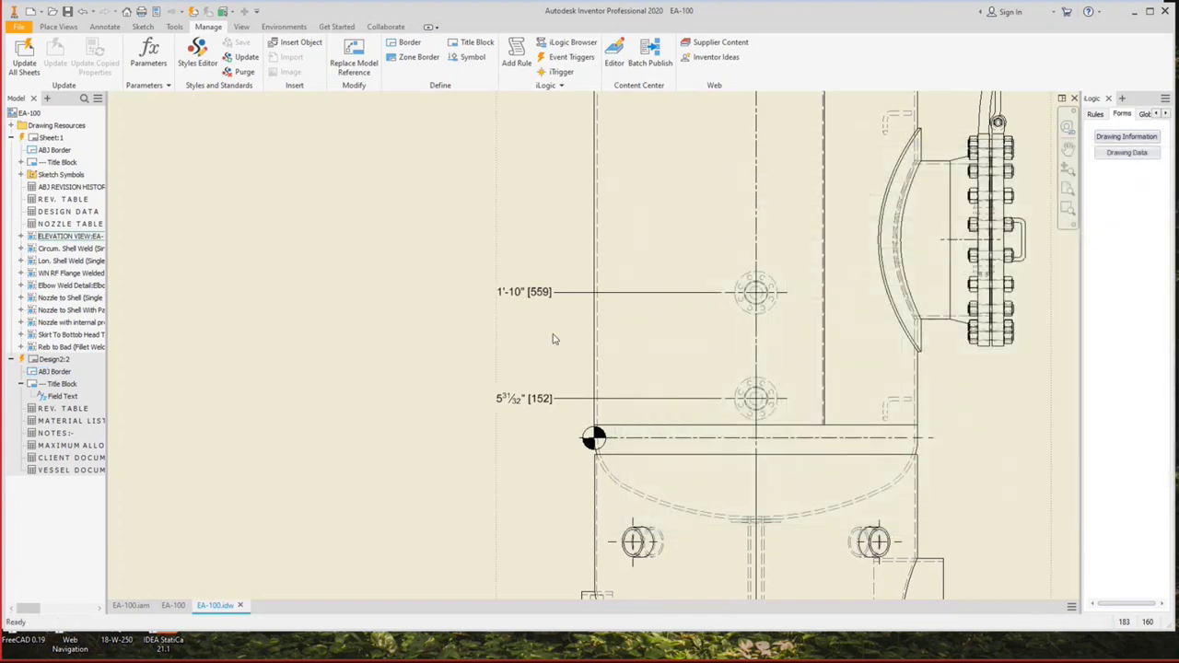
Apply the SEG +EL. dimension style to both ordinate dimensions of the two lower nozzles in the elevation view.
click(539, 296)
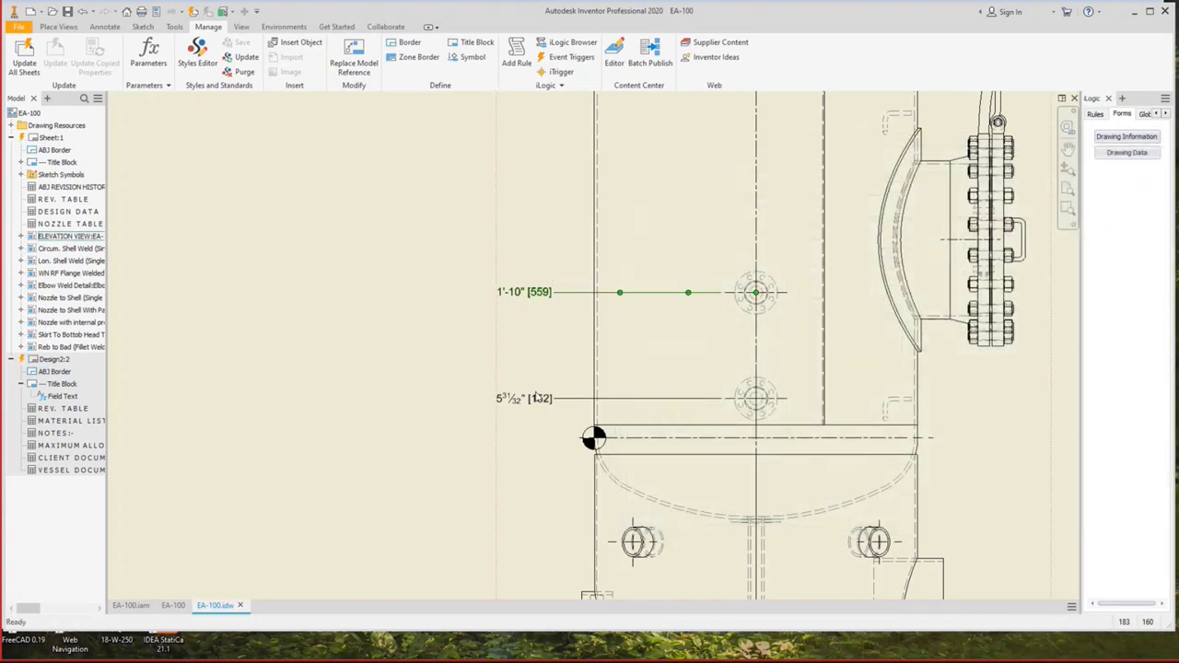
ctrl+click(543, 405)
click(105, 25)
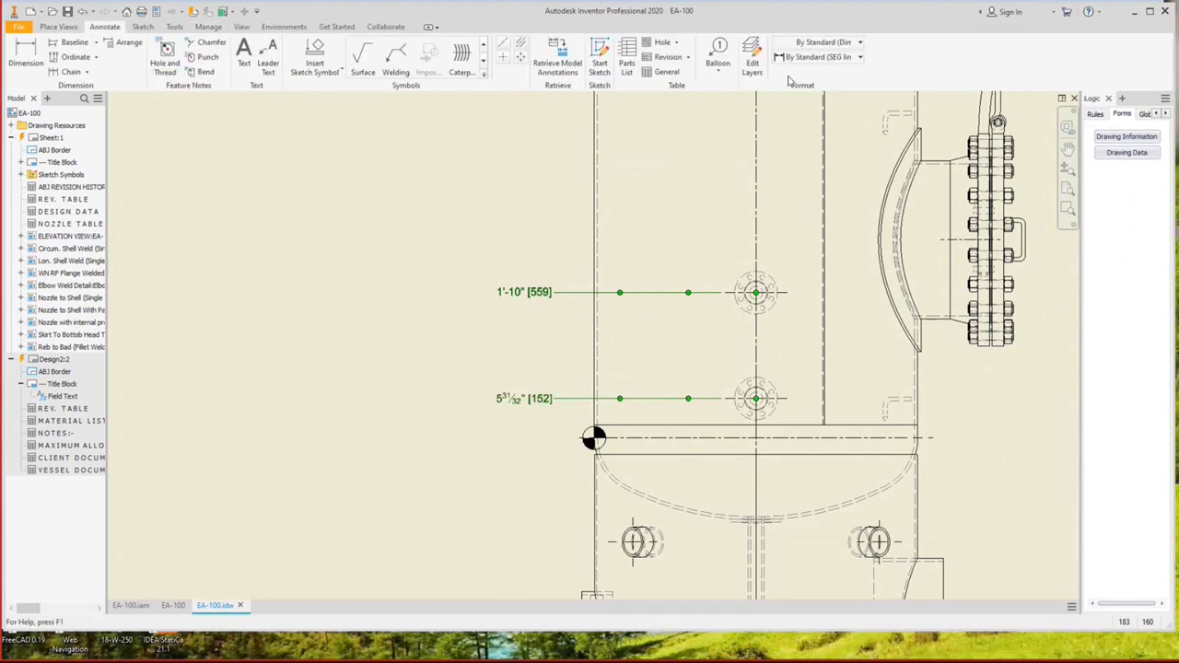
click(806, 62)
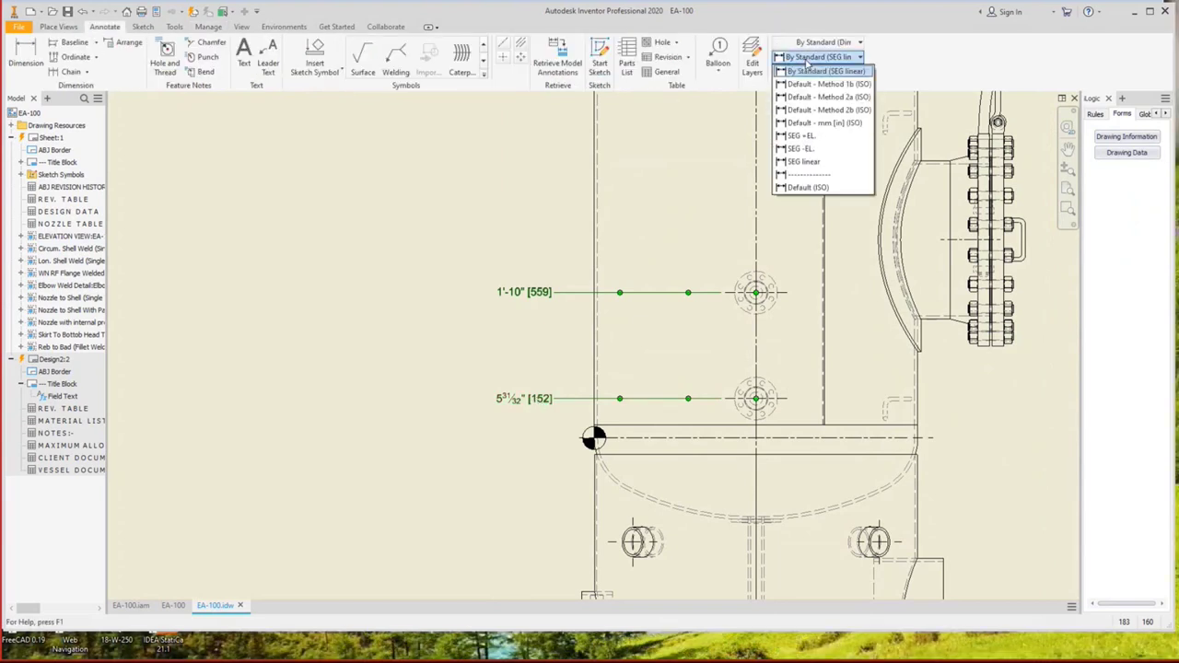
click(815, 153)
key(Escape)
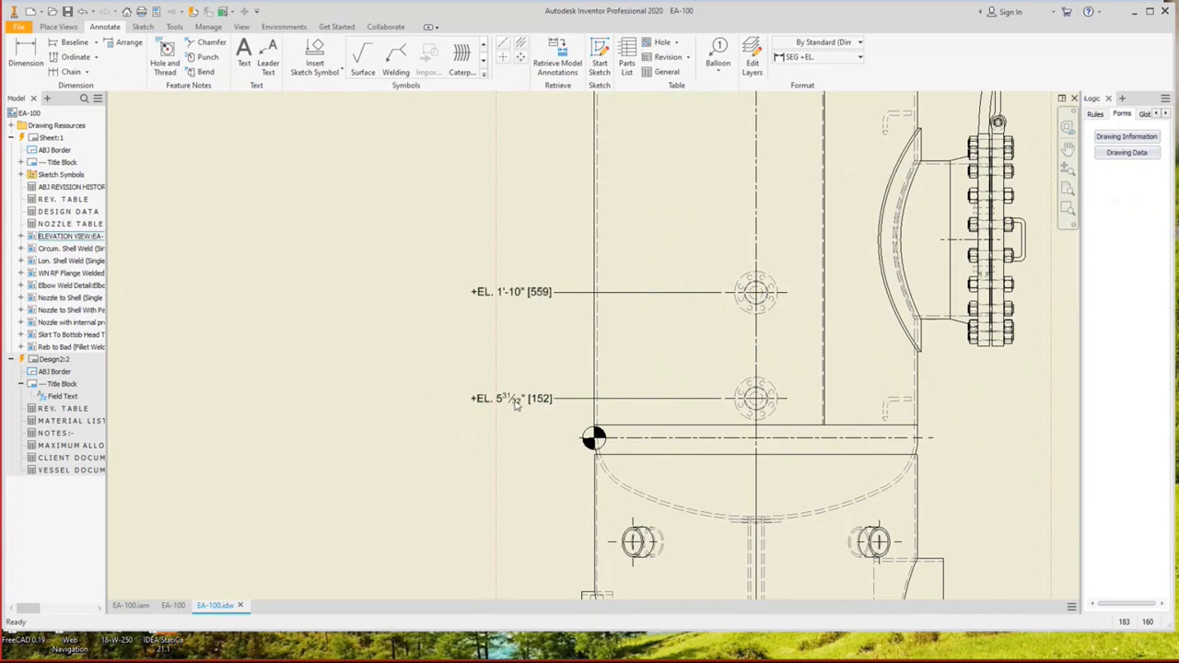
Examine the text of the two restyled elevation dimensions and the remaining undimensioned nozzles on the vessel shell.
scroll(449, 372, up, 3)
scroll(512, 337, up, 2)
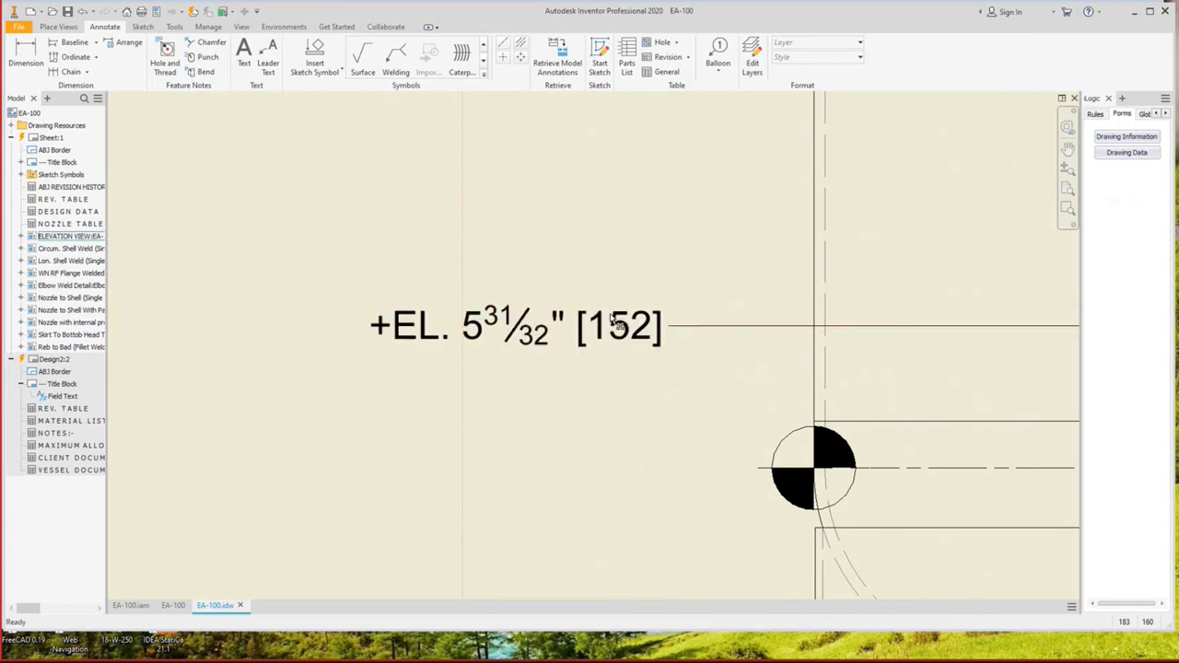
scroll(624, 327, down, 3)
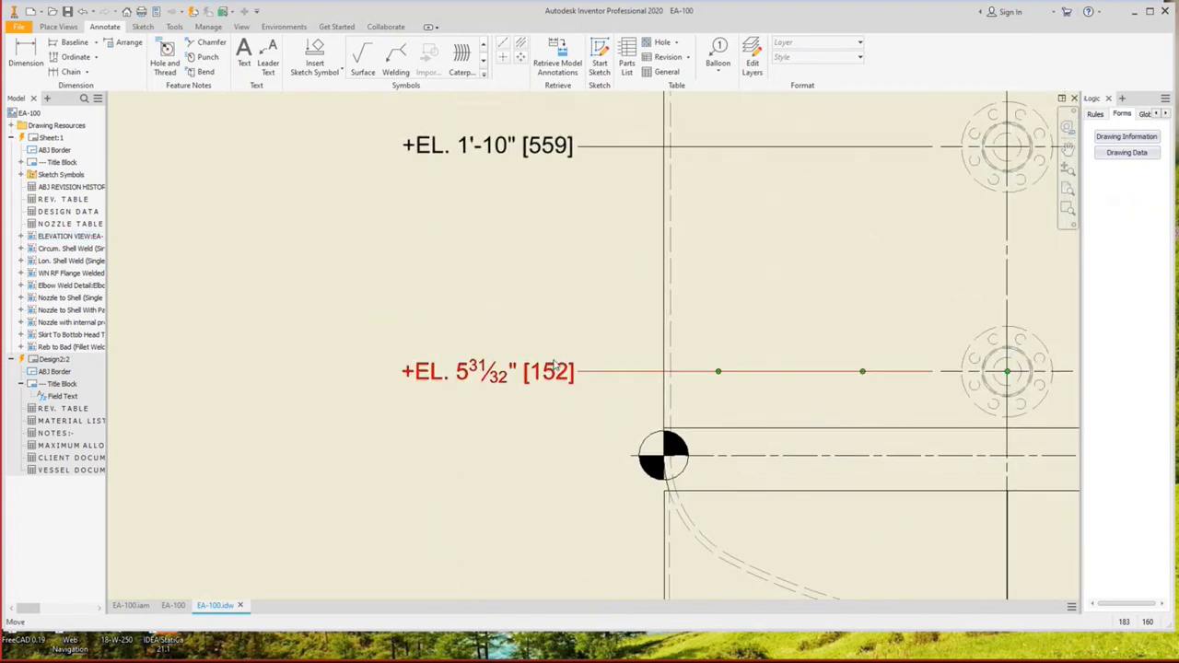
scroll(476, 312, up, 3)
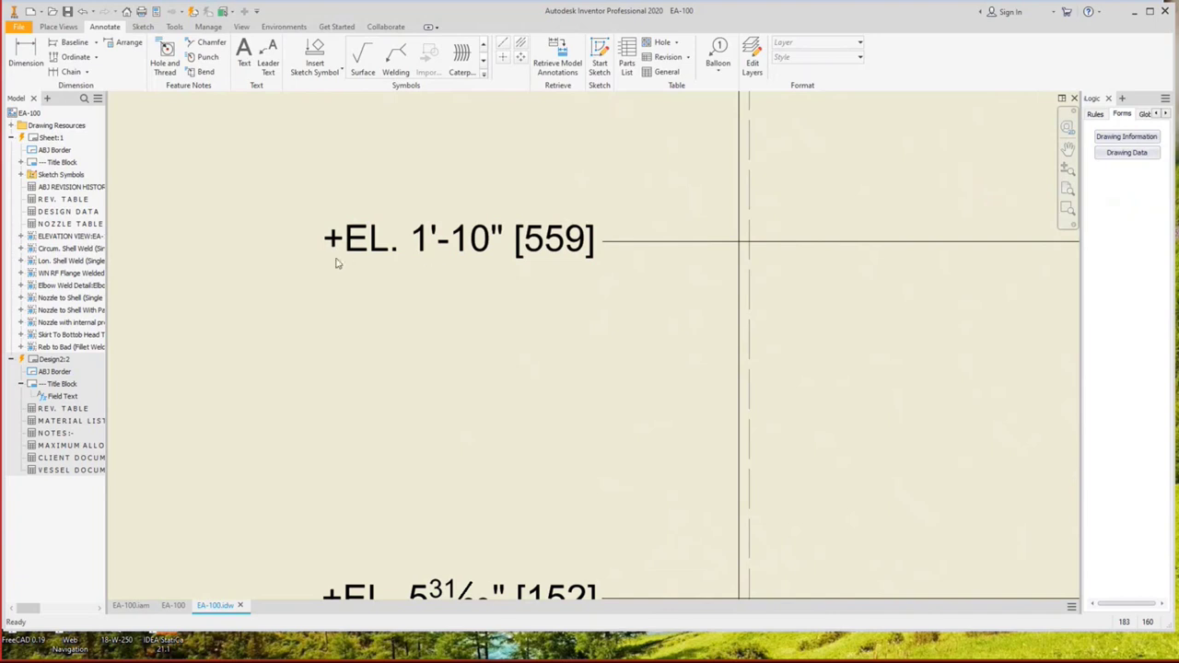
scroll(332, 259, up, 3)
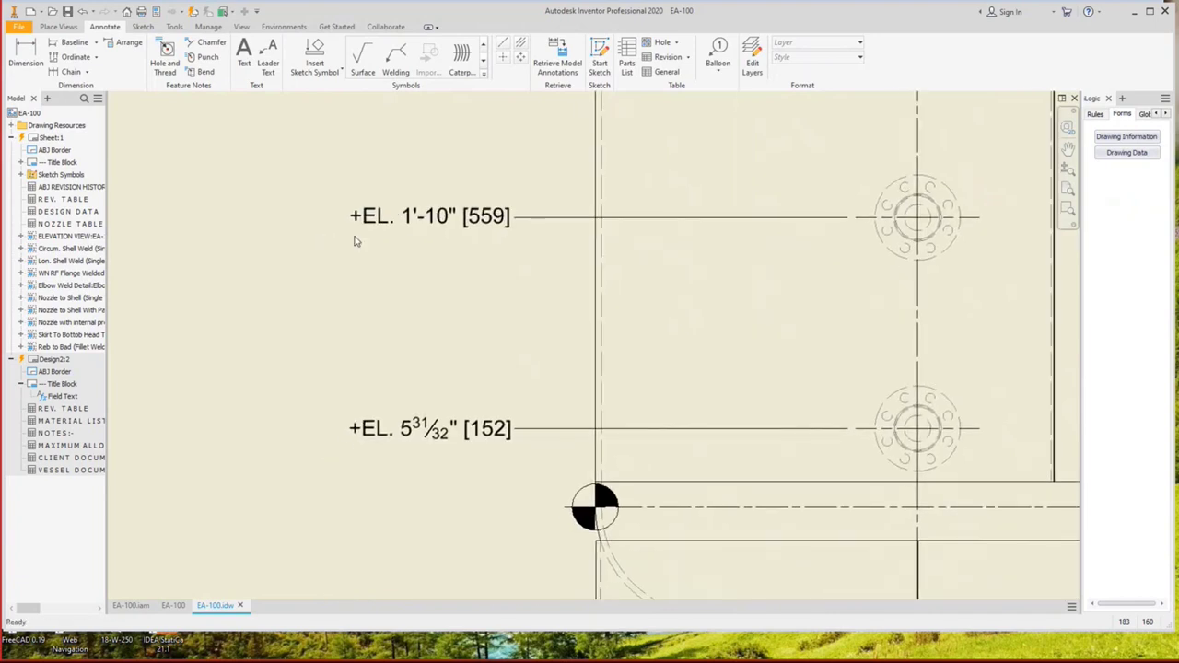
scroll(387, 237, up, 2)
scroll(405, 272, down, 4)
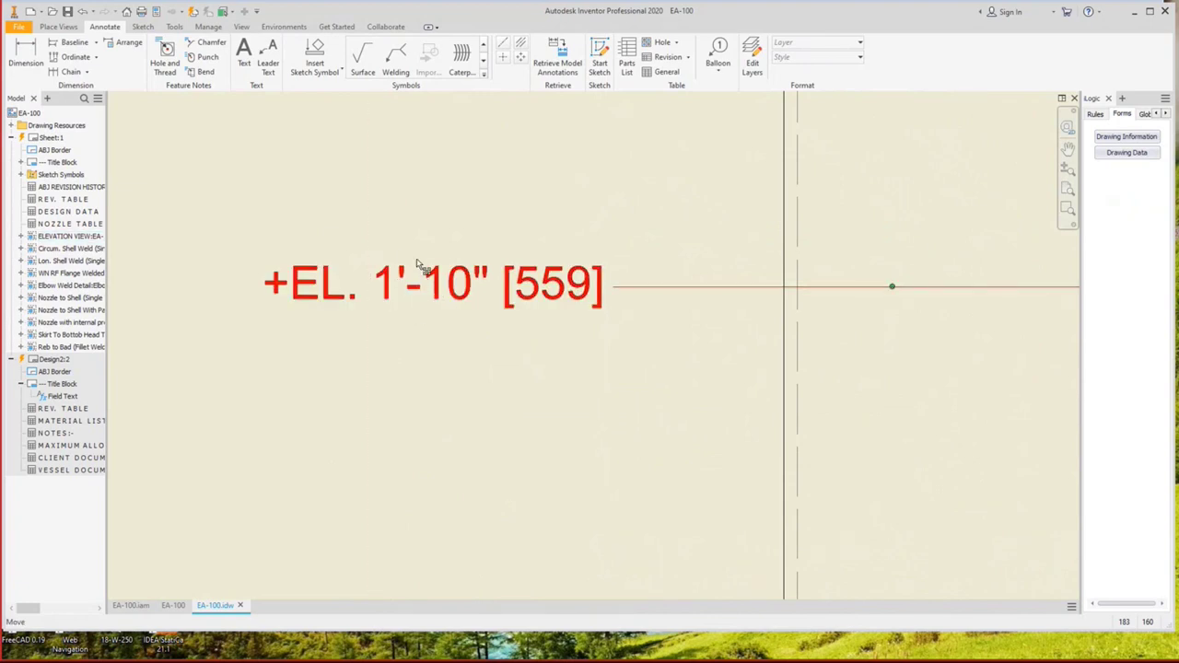
scroll(414, 303, up, 3)
scroll(426, 342, down, 2)
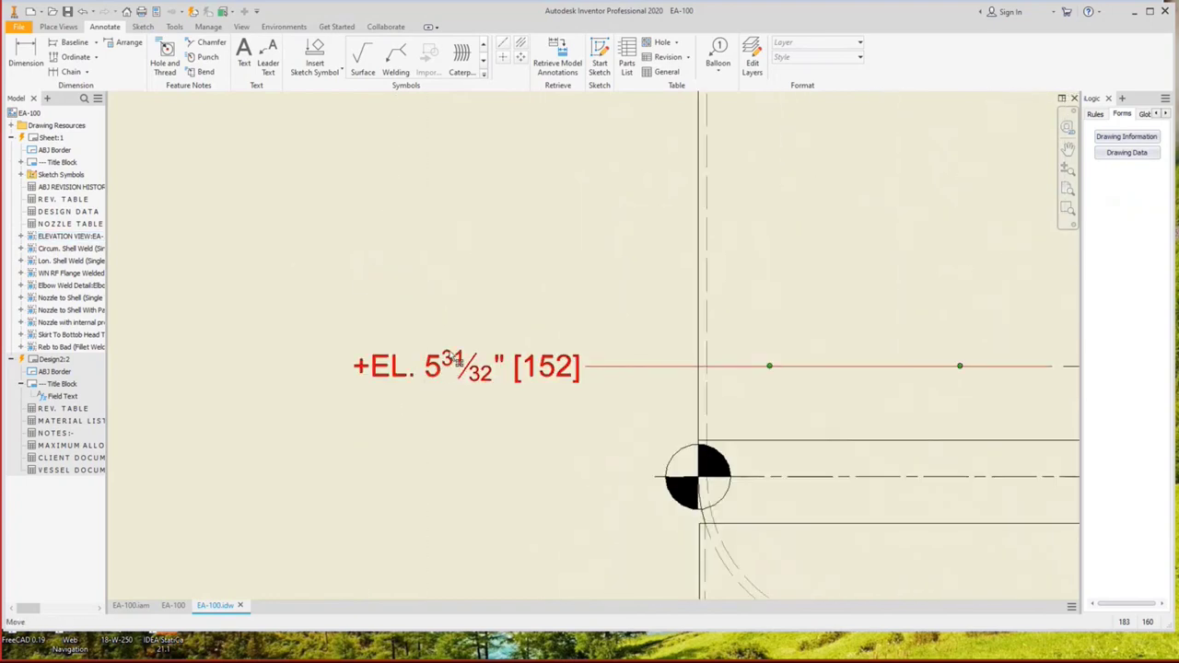
drag(455, 371, 443, 372)
scroll(443, 371, up, 5)
scroll(493, 267, down, 2)
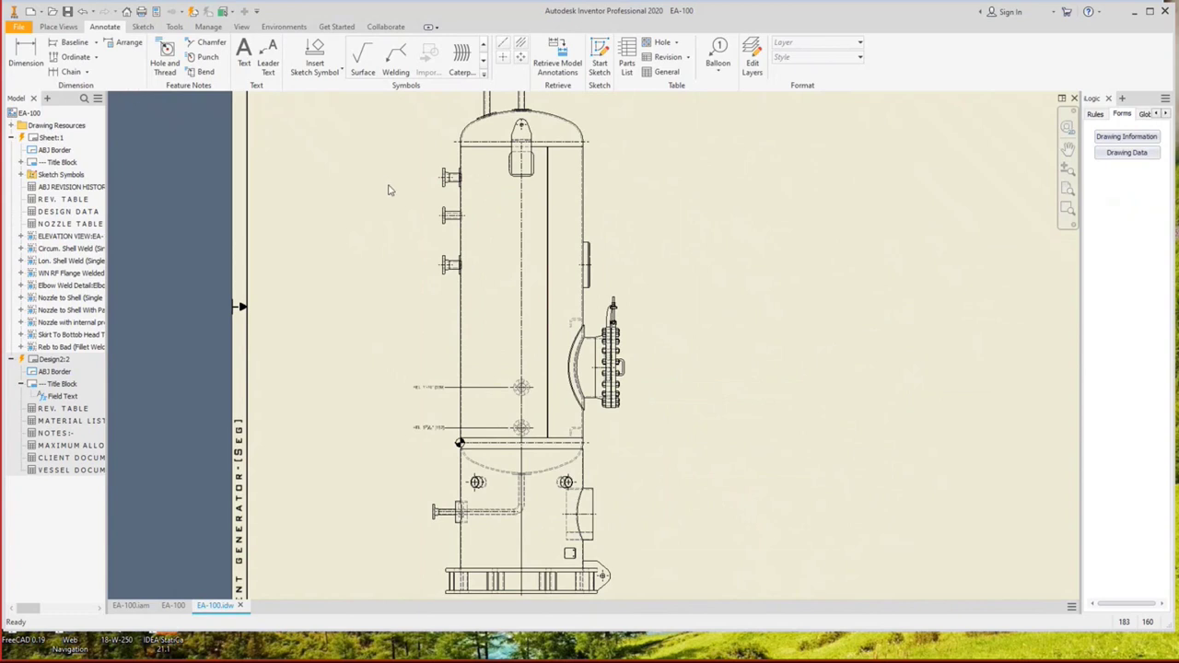
scroll(452, 277, down, 3)
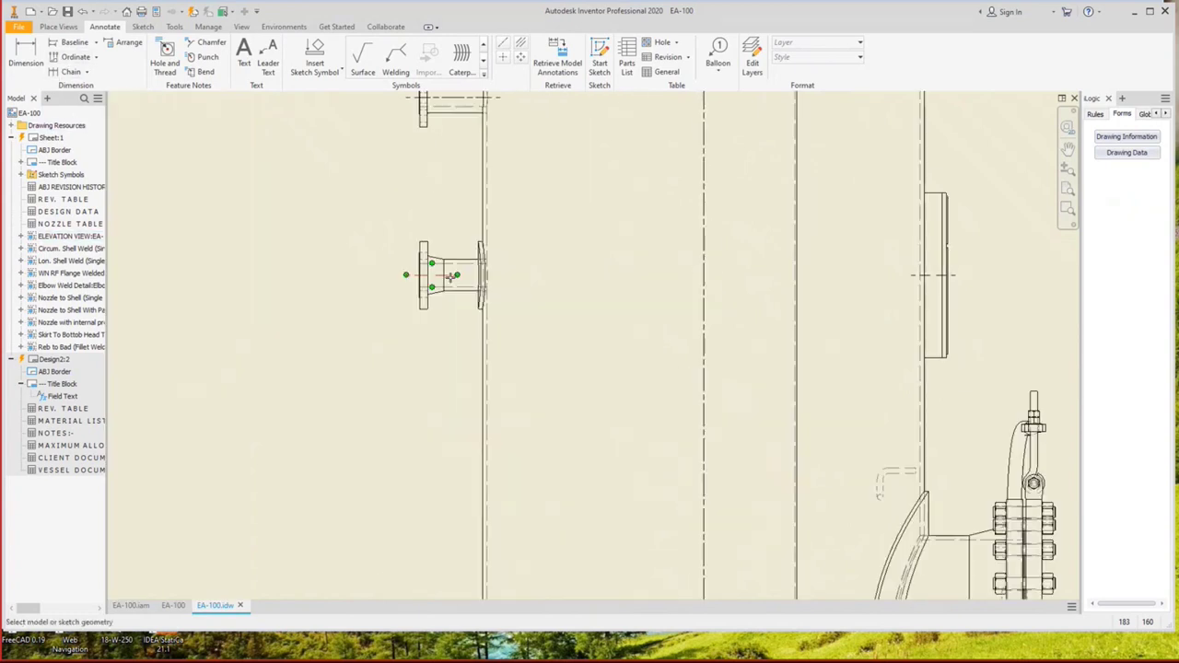
Add ordinate elevation dimensions to the centerlines of the three upper nozzles on the left side of the shell.
click(442, 274)
right_click(378, 277)
click(377, 279)
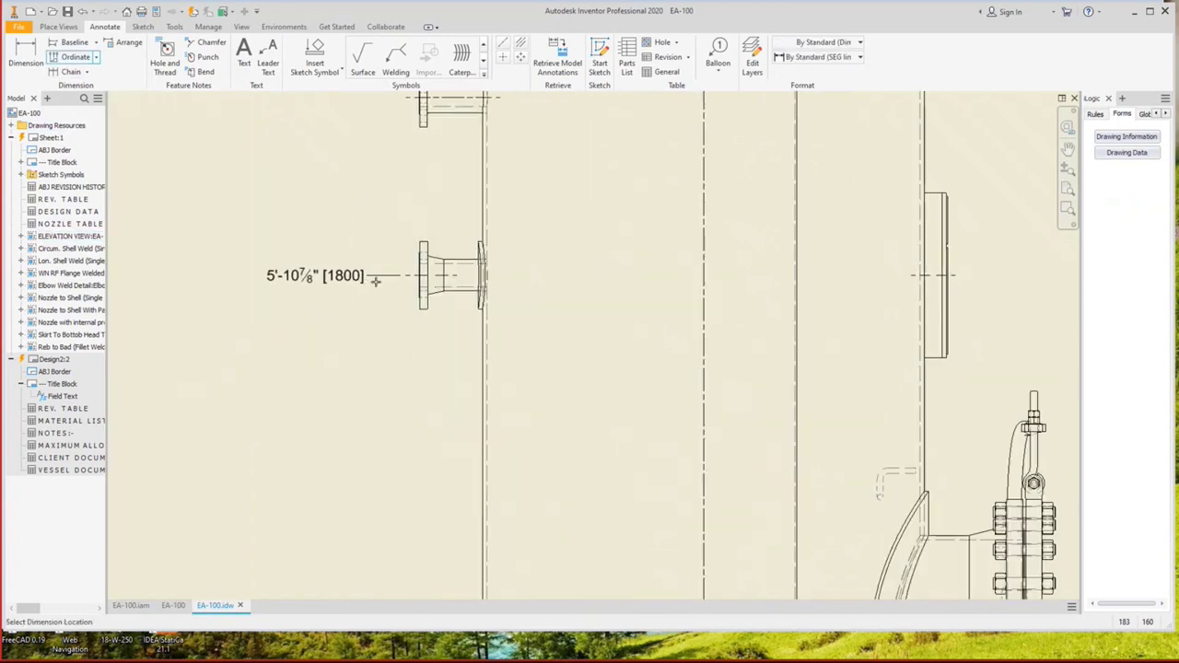
click(377, 279)
middle_drag(434, 145, 471, 261)
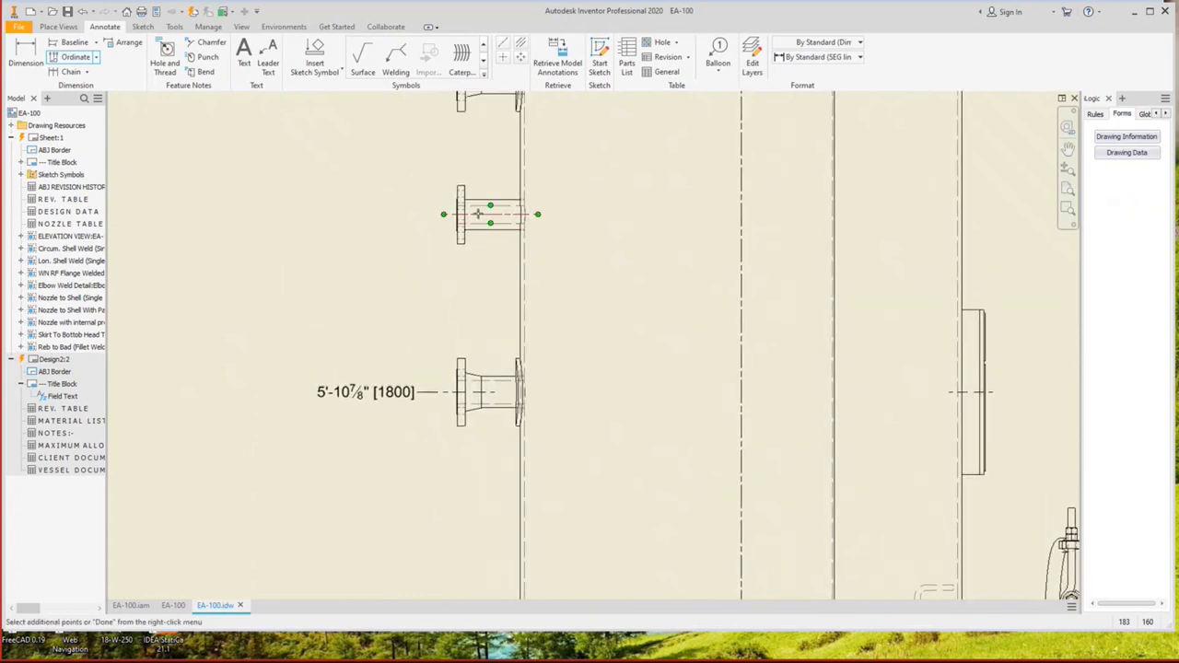
click(488, 214)
middle_drag(433, 312, 427, 489)
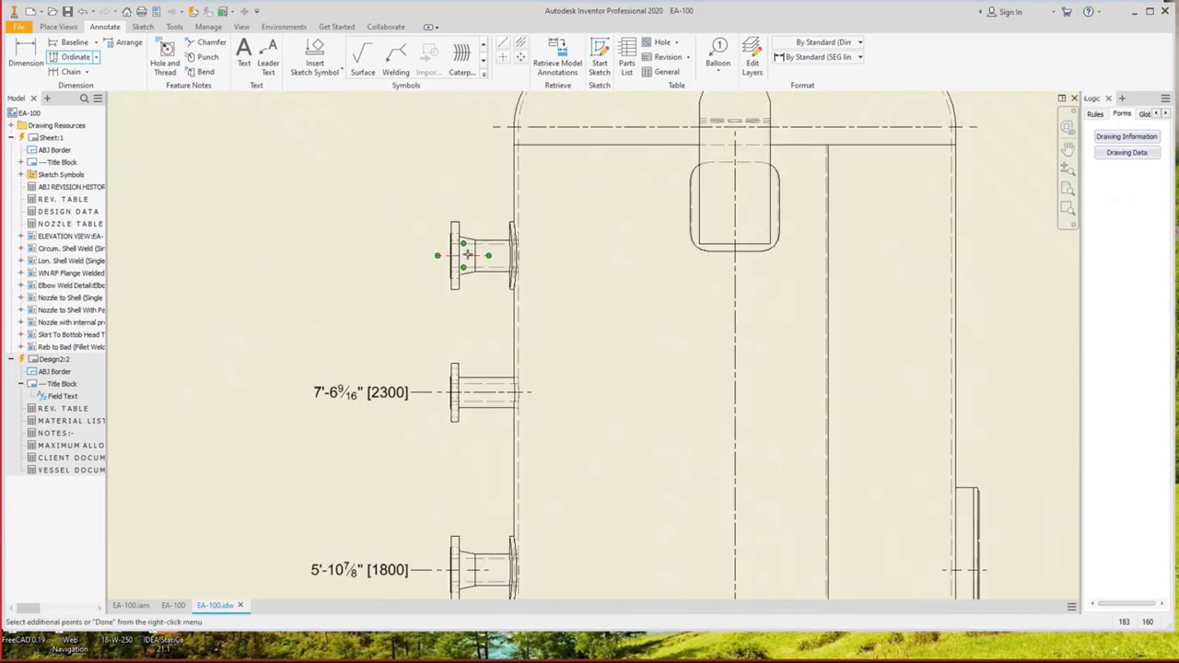
click(466, 255)
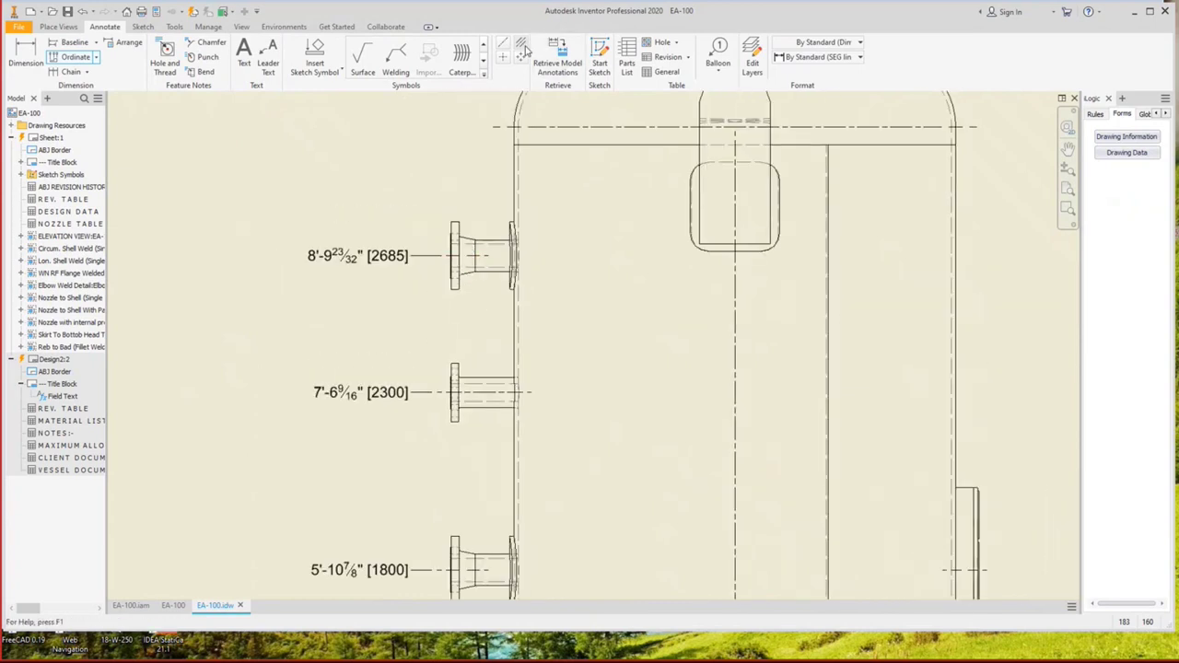
key(Escape)
Add a bisecting horizontal centerline between the upper and lower edges of the lifting lug pad near the top head.
key(c)
click(722, 164)
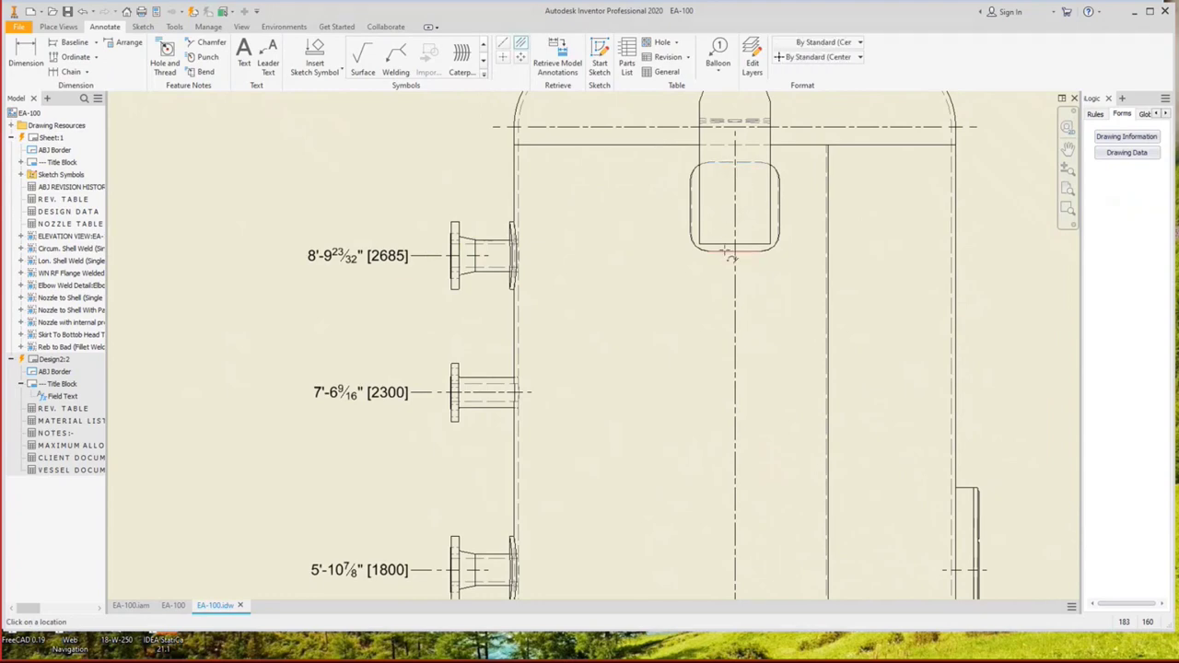
click(724, 249)
scroll(728, 258, down, 5)
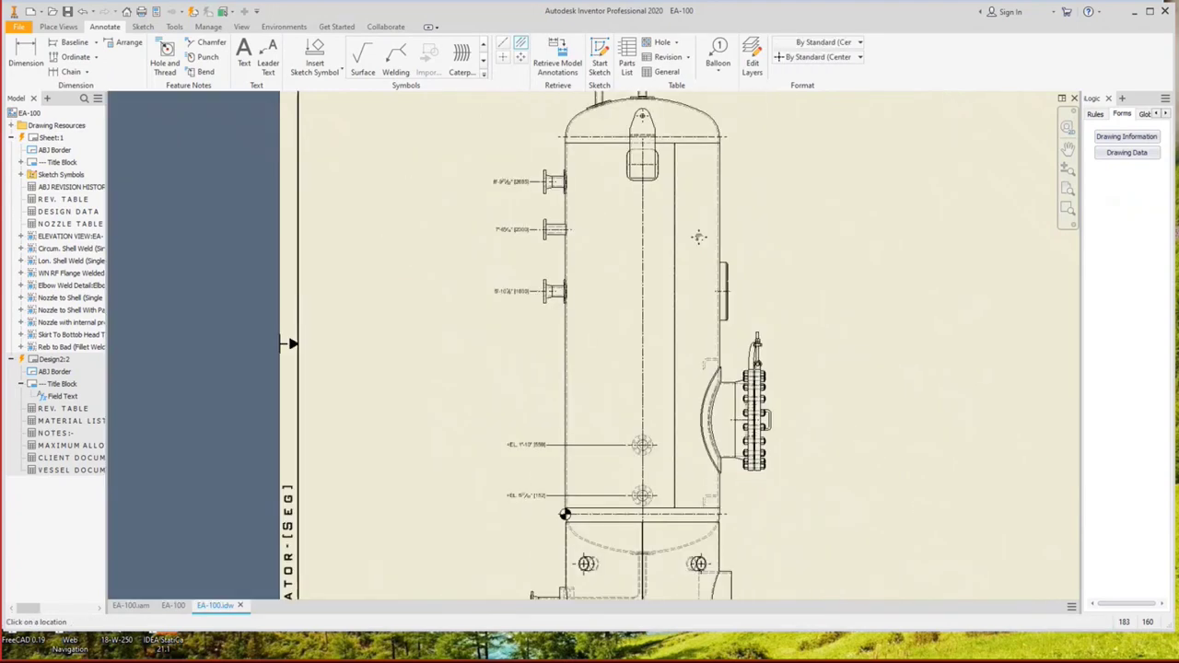
scroll(667, 401, up, 3)
key(Escape)
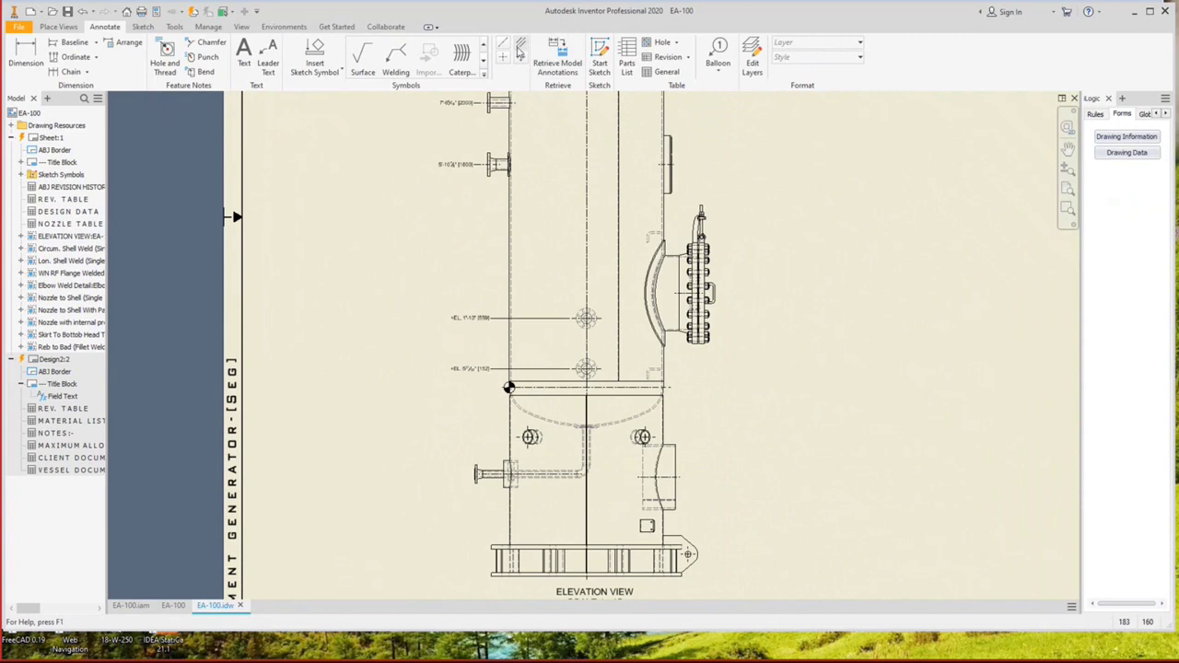
Add aligned ordinate dimensions right of the shell for the manway, the rectangular shell attachment above it and the lifting lug pad centerline.
click(75, 56)
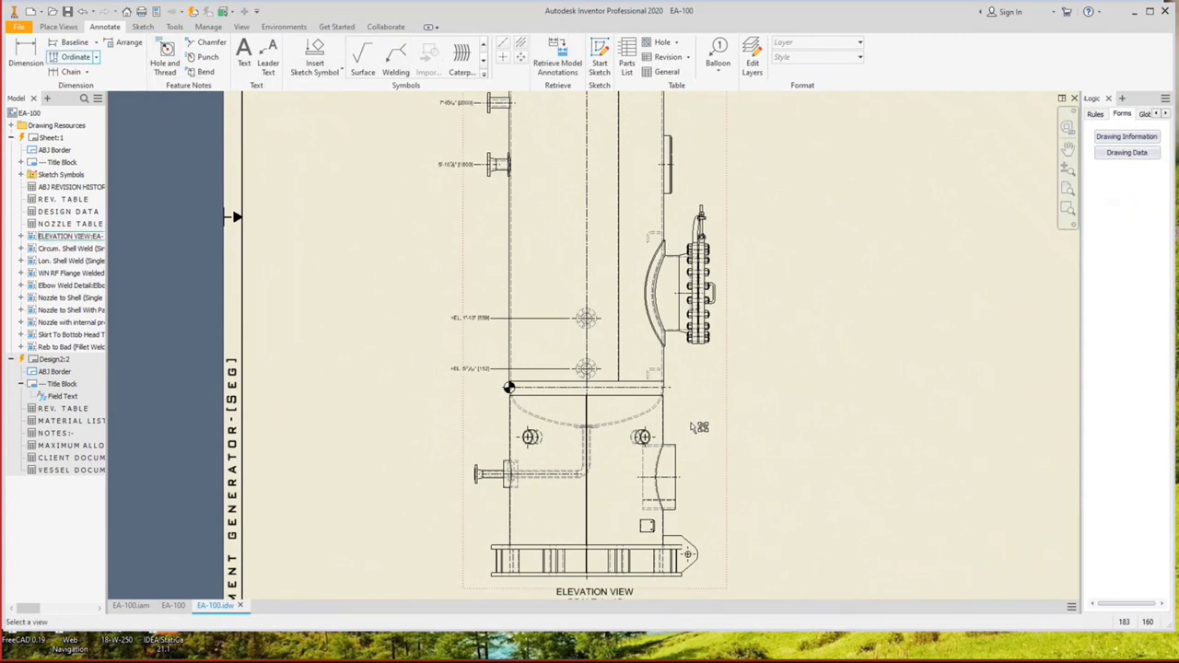
scroll(700, 297, up, 2)
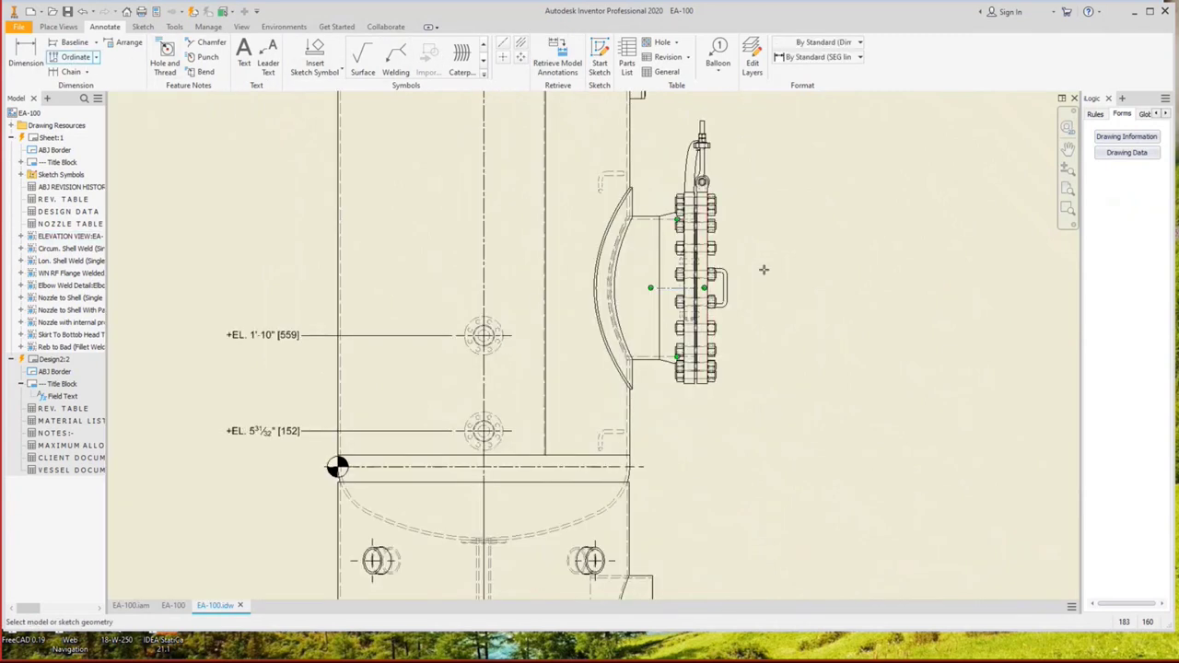
right_click(764, 266)
click(711, 267)
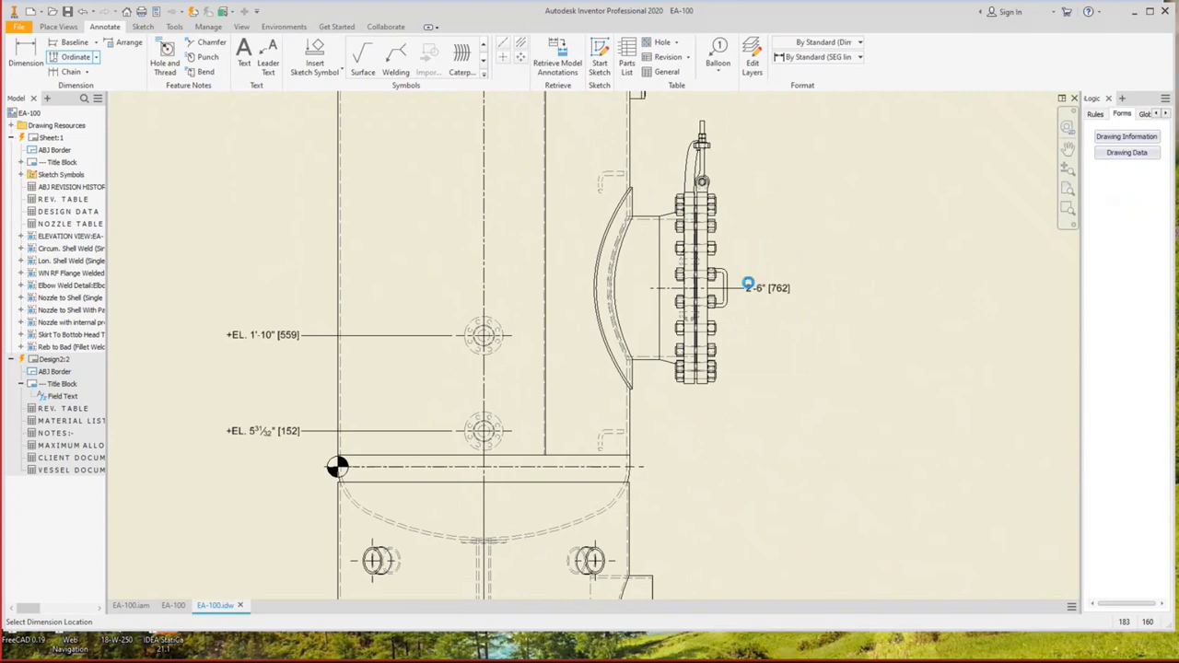
click(748, 285)
scroll(774, 387, up, 3)
scroll(700, 332, down, 2)
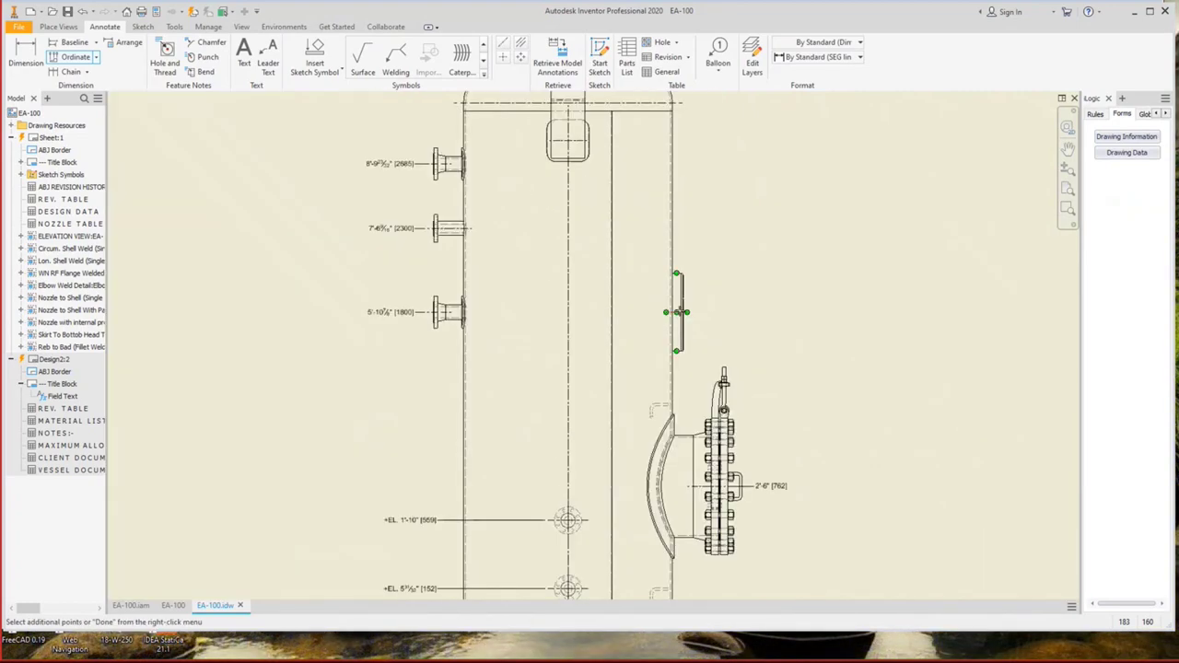
click(677, 312)
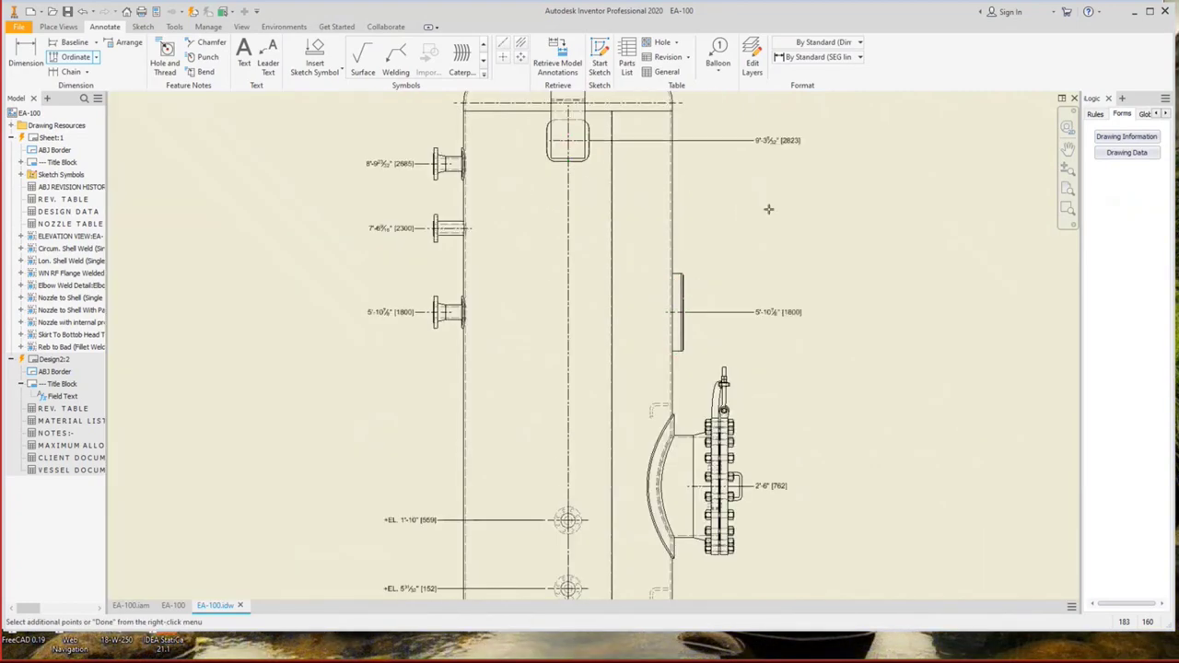
mouse_move(747, 392)
middle_down()
mouse_move(784, 323)
mouse_move(792, 102)
middle_up()
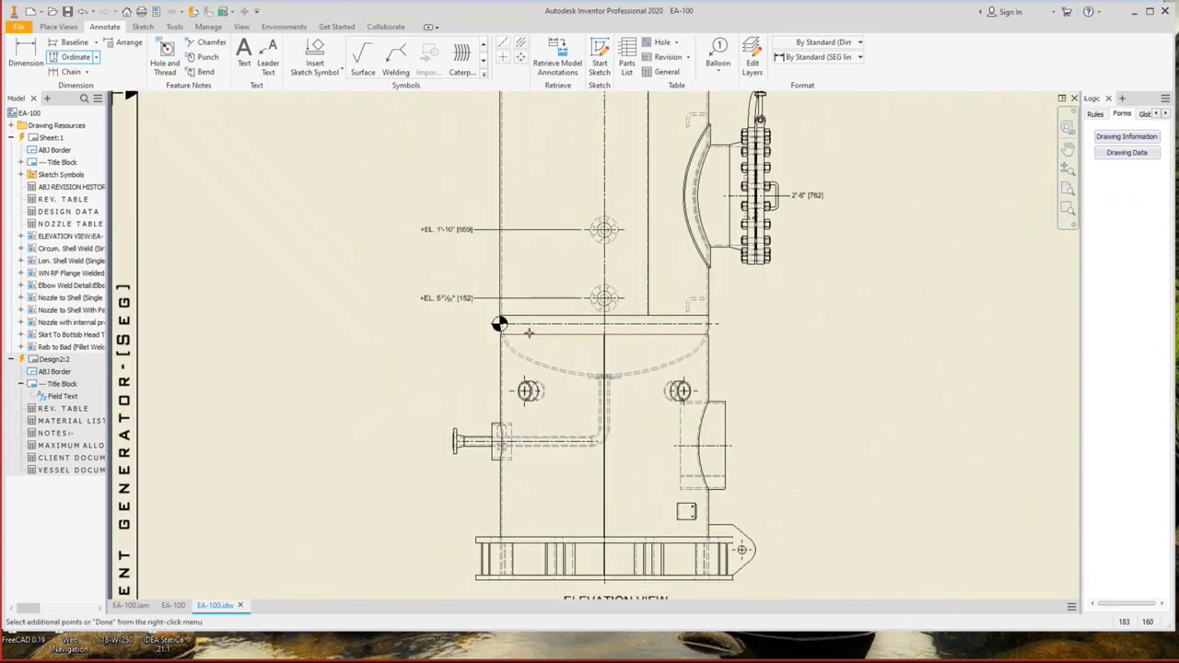
key(Escape)
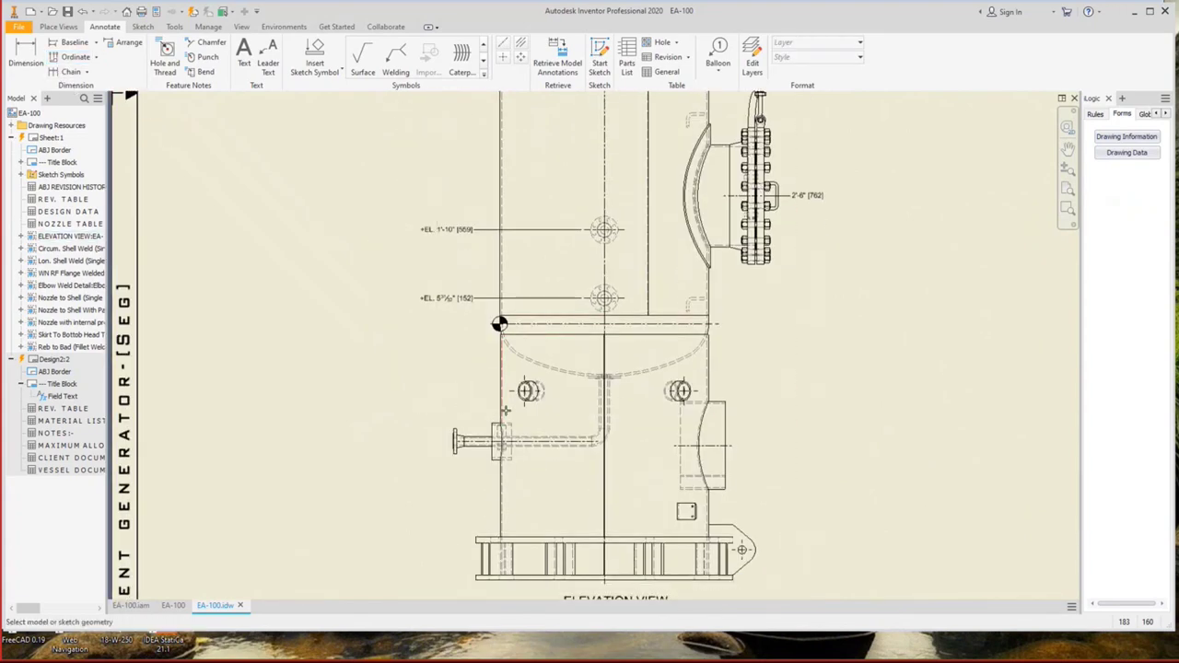
Add an ordinate dimension to the centerline of the bottom outlet nozzle passing through the skirt.
key(Return)
scroll(505, 409, down, 3)
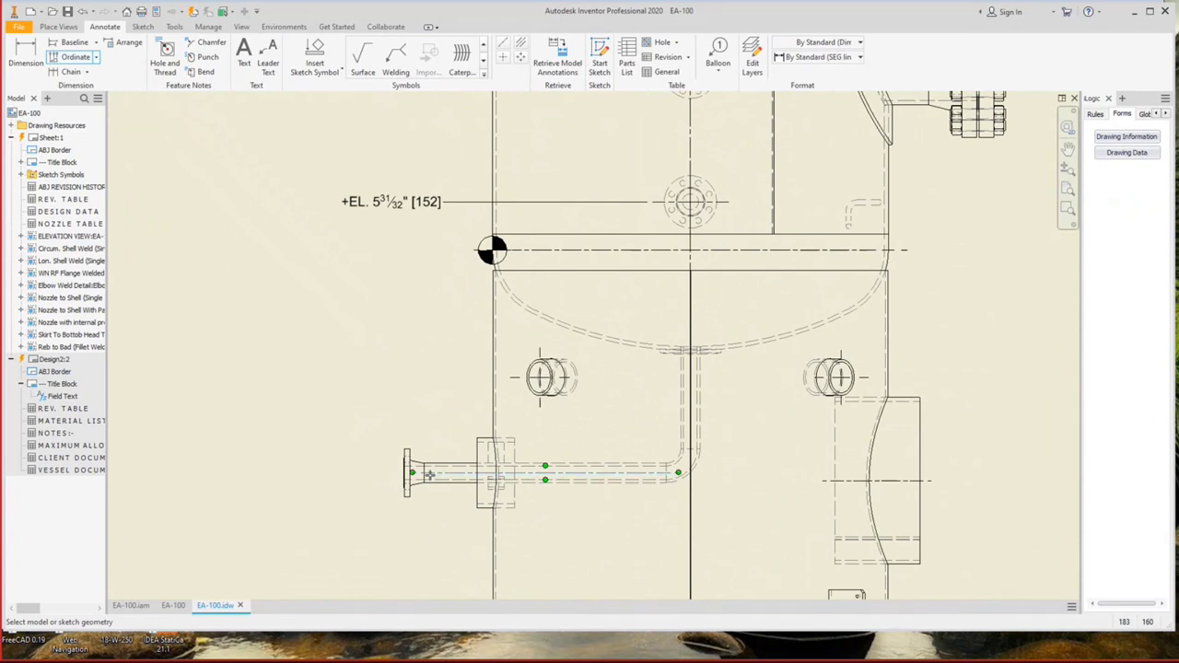
right_click(433, 427)
click(405, 476)
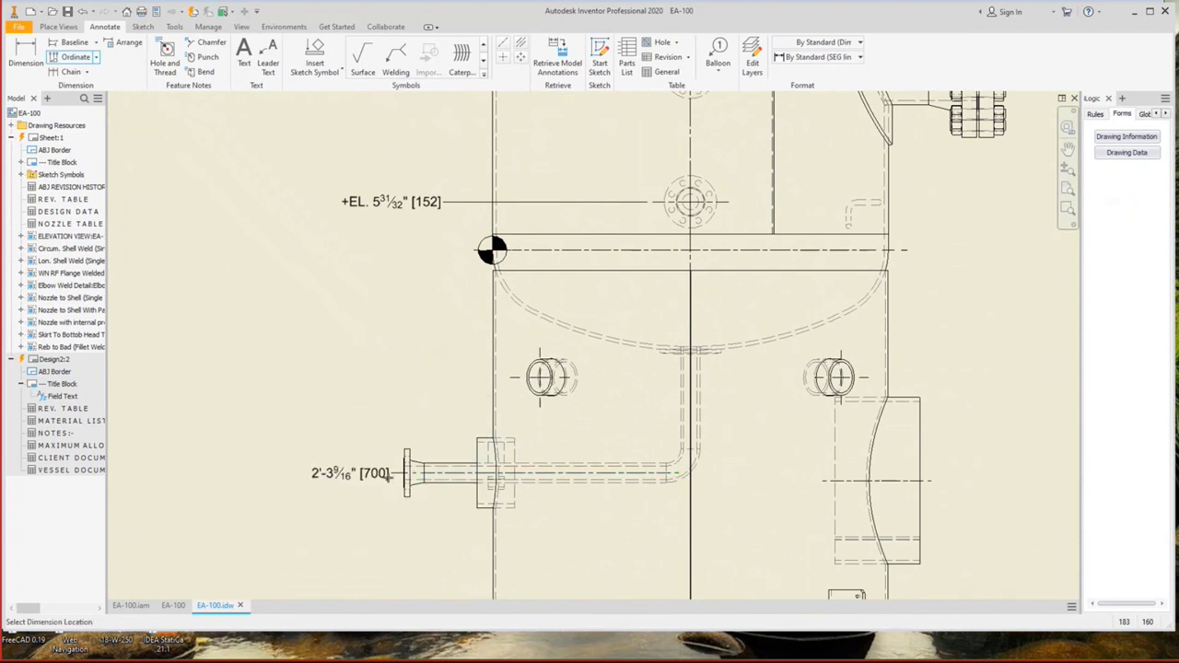
click(380, 474)
scroll(458, 422, up, 2)
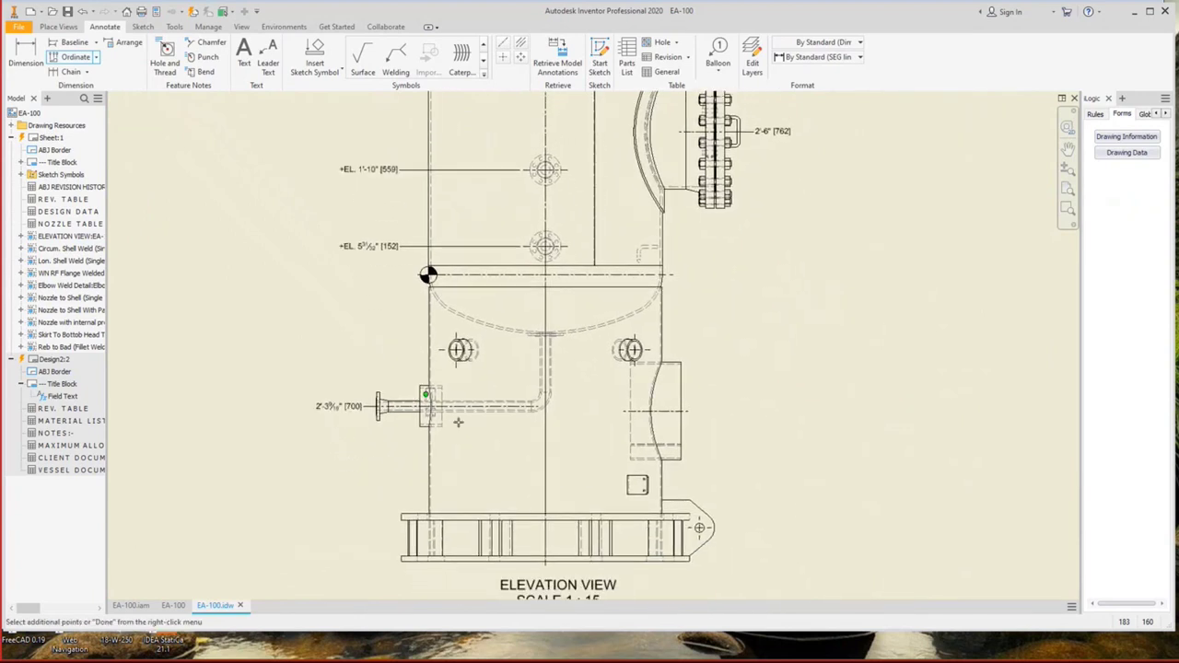
Add a bisecting horizontal centerline to the small plate on the skirt above the base ring.
click(520, 43)
scroll(636, 450, down, 6)
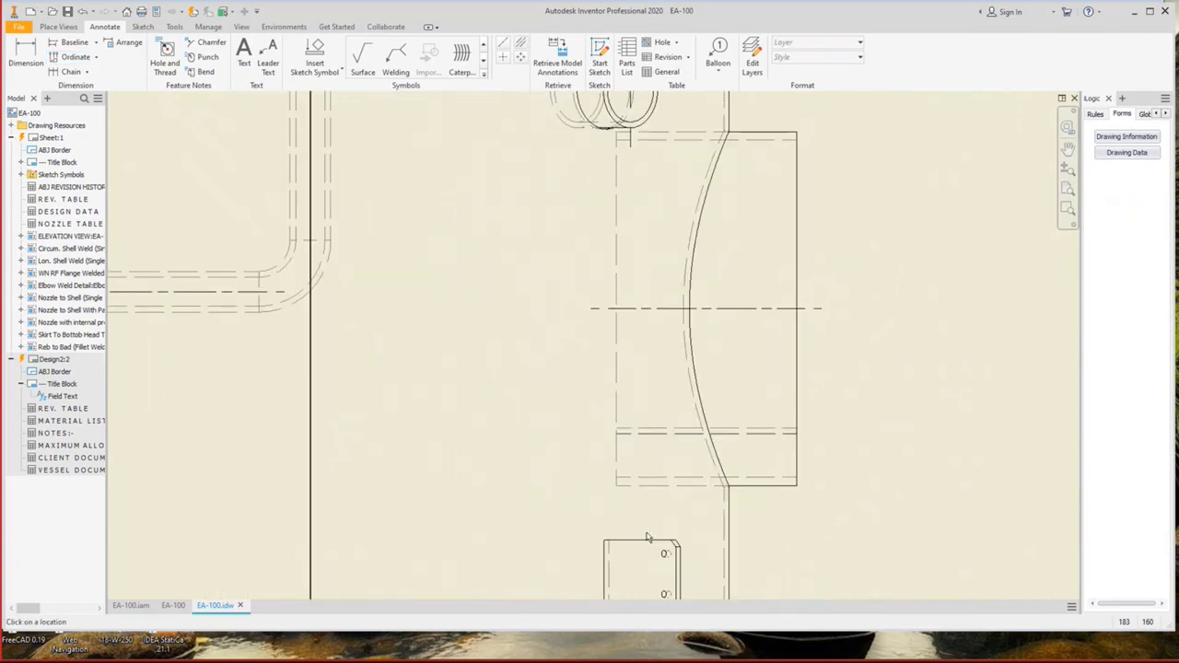
middle_drag(648, 543, 636, 315)
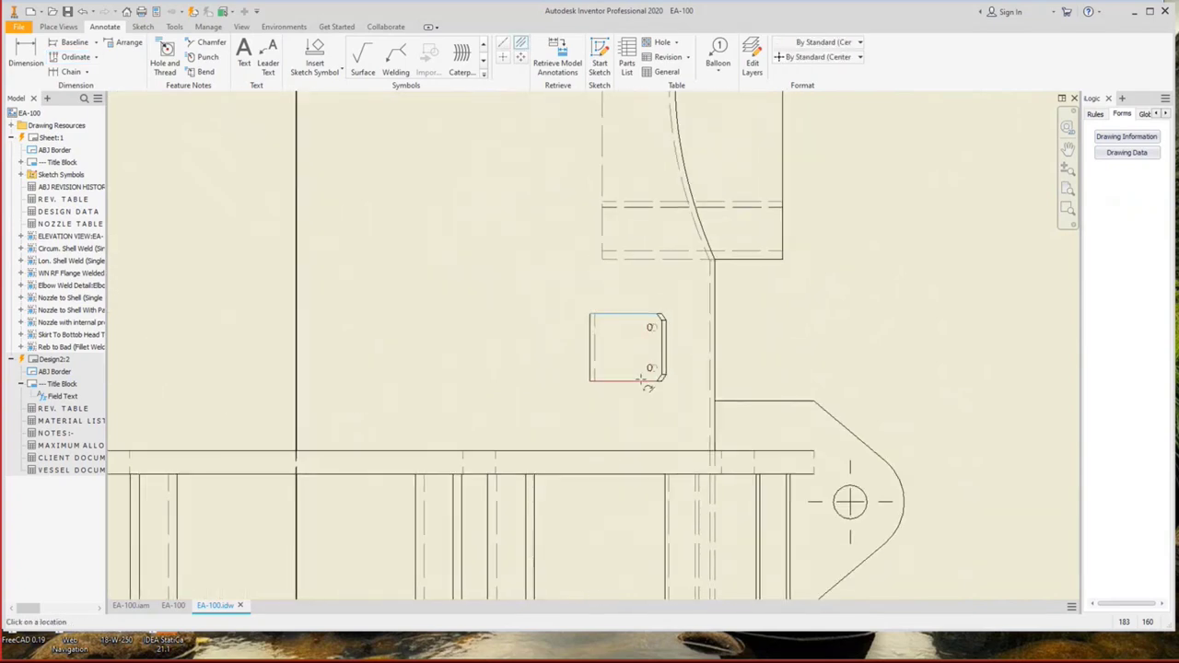
scroll(635, 386, up, 4)
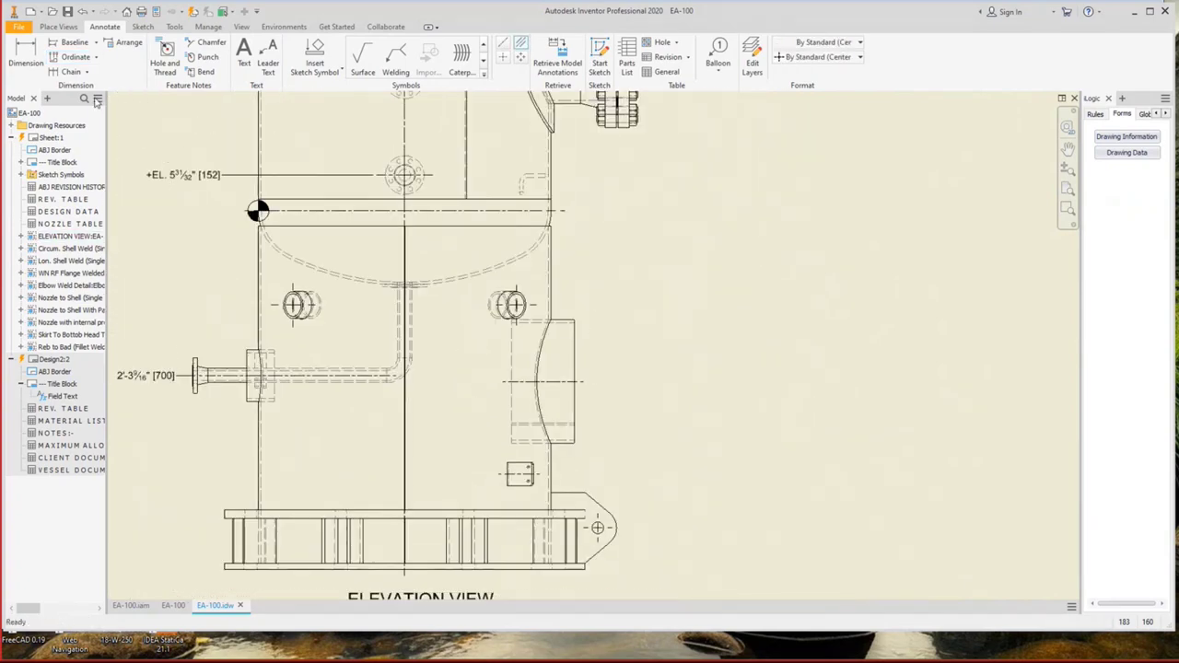
Add ordinate dimensions right of the skirt for the right-hand vent, the skirt access opening and the small plate.
click(75, 56)
click(535, 304)
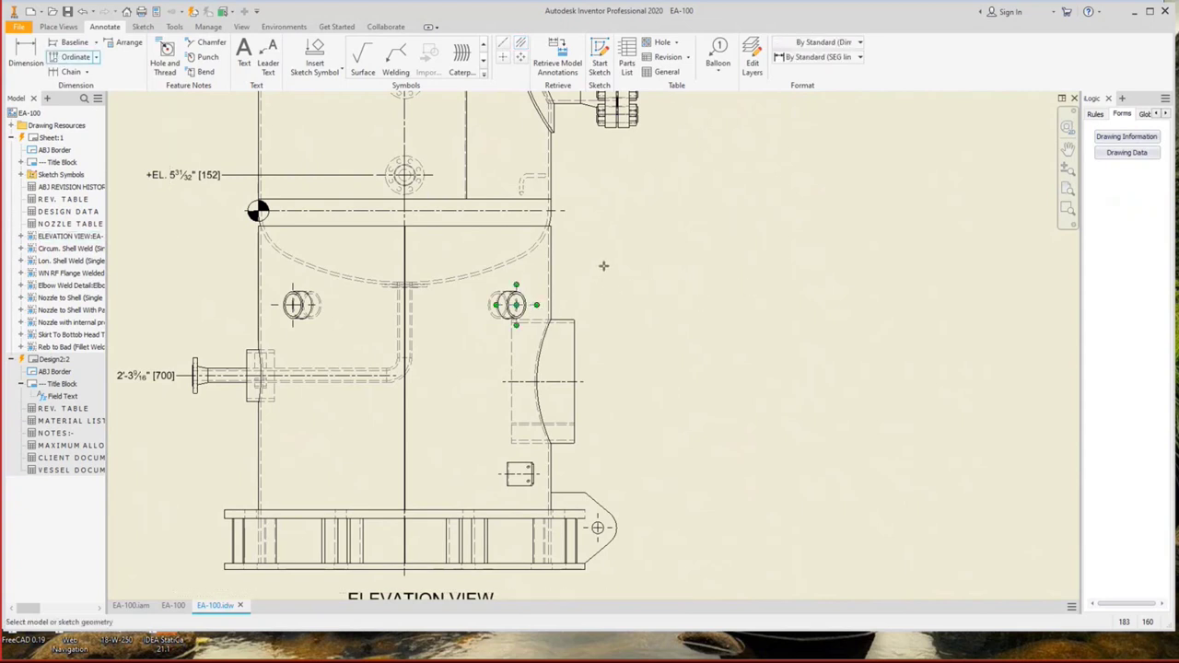
right_click(604, 266)
click(648, 264)
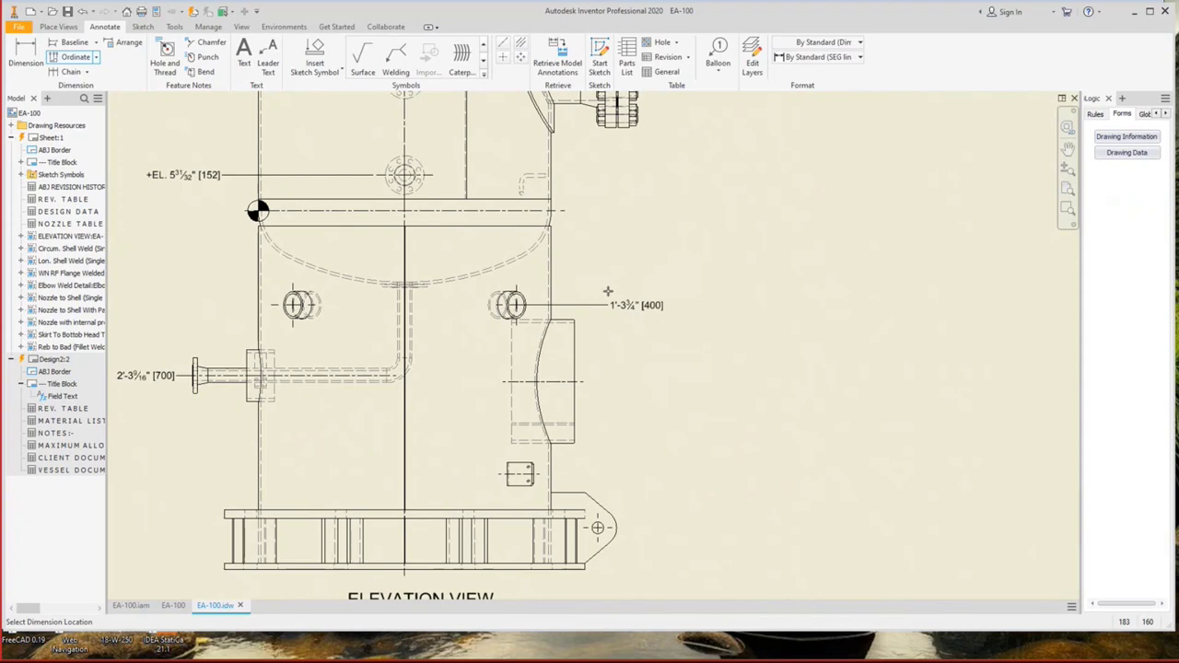
click(608, 292)
click(565, 382)
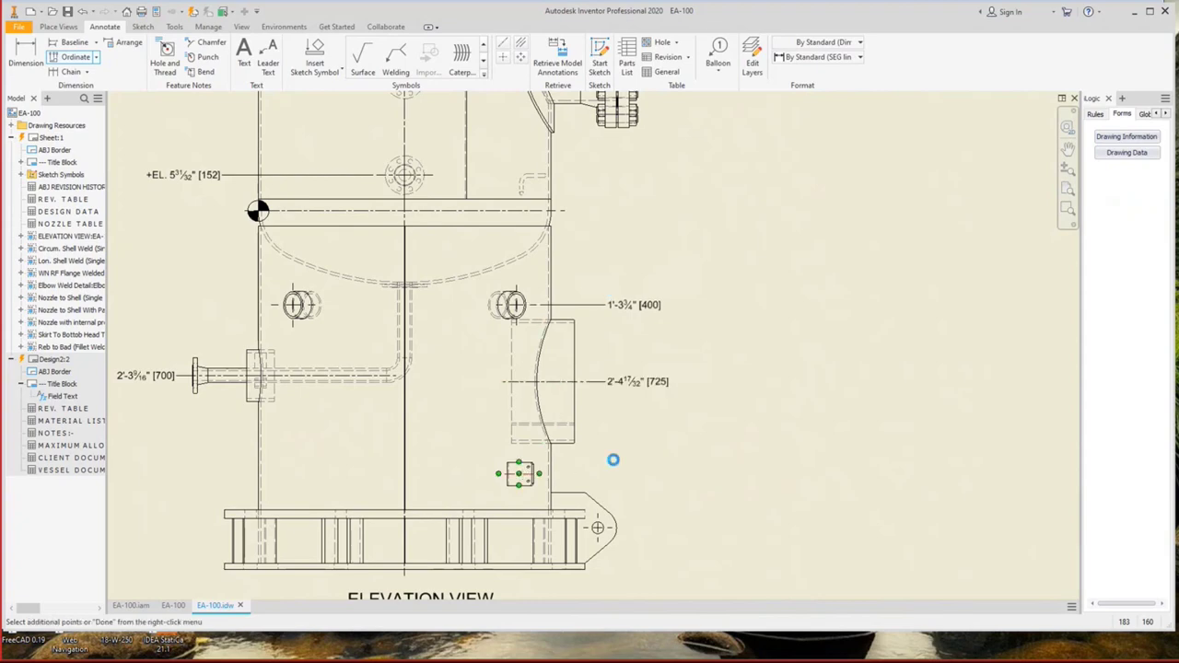
click(644, 282)
scroll(645, 368, up, 3)
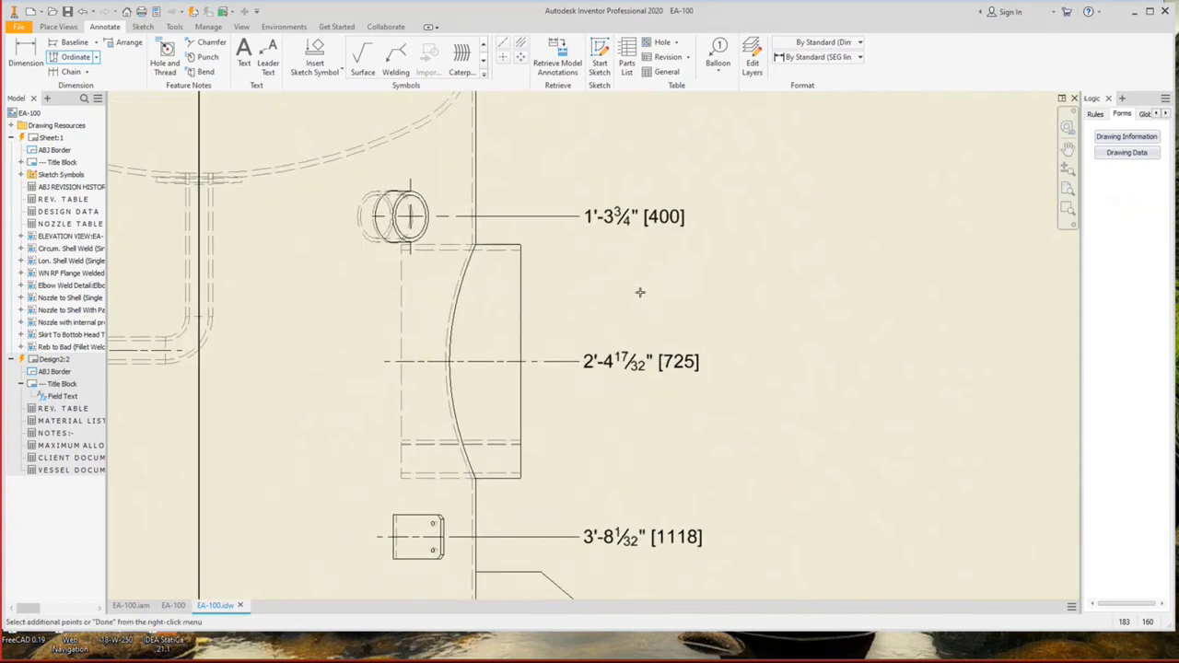
scroll(663, 313, down, 3)
scroll(235, 223, up, 4)
key(Escape)
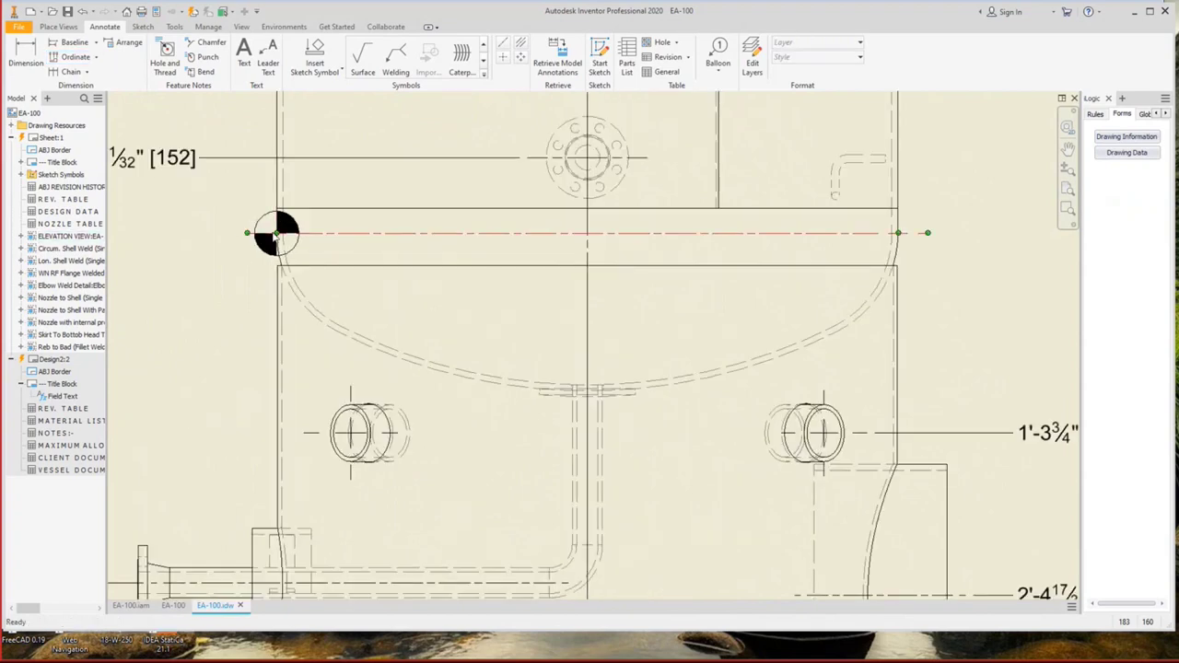
Hide the ordinate origin indicator at the lower tangent line of the elevation view.
scroll(341, 301, down, 1)
scroll(348, 302, down, 2)
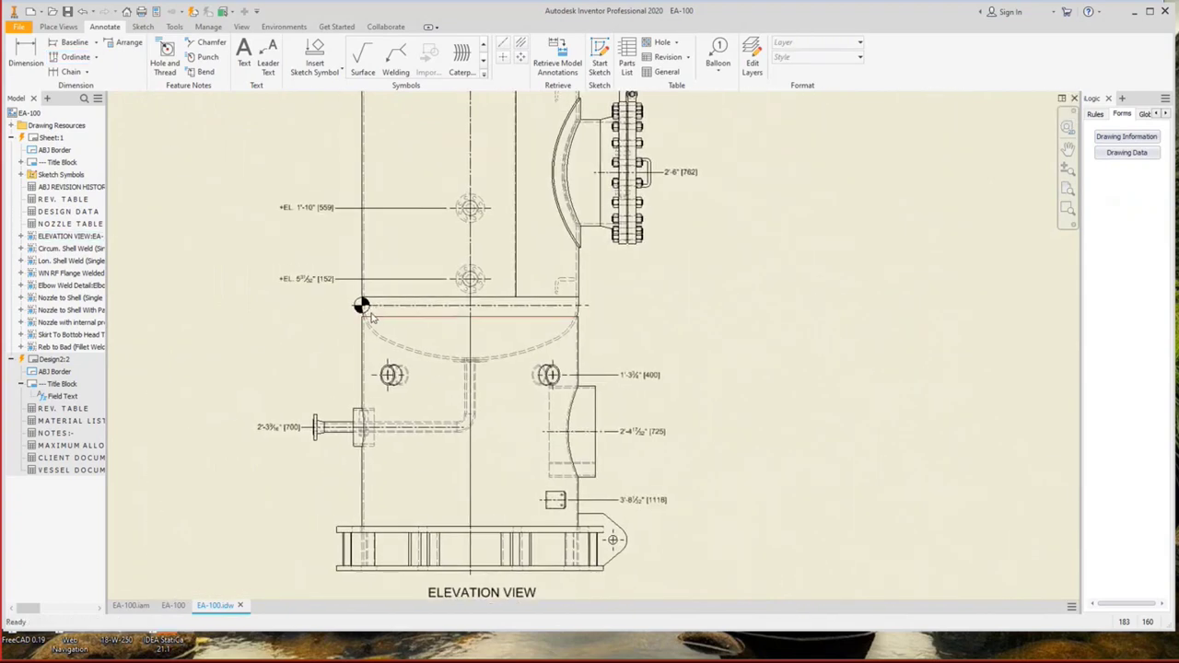
scroll(355, 304, up, 5)
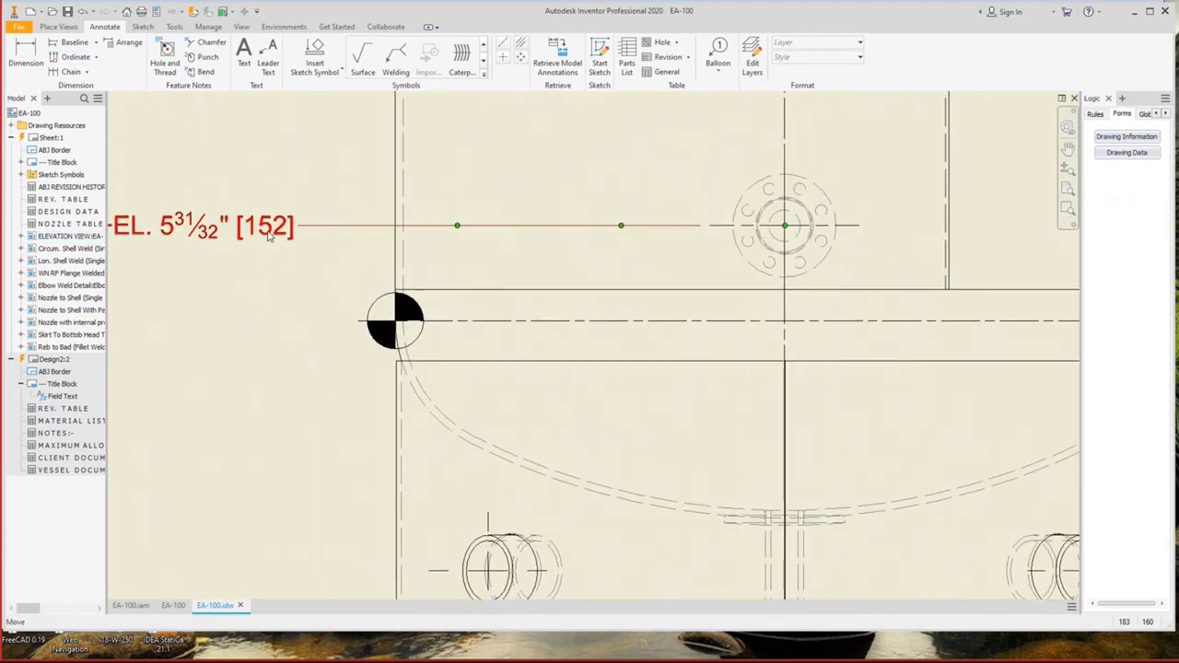
right_click(268, 236)
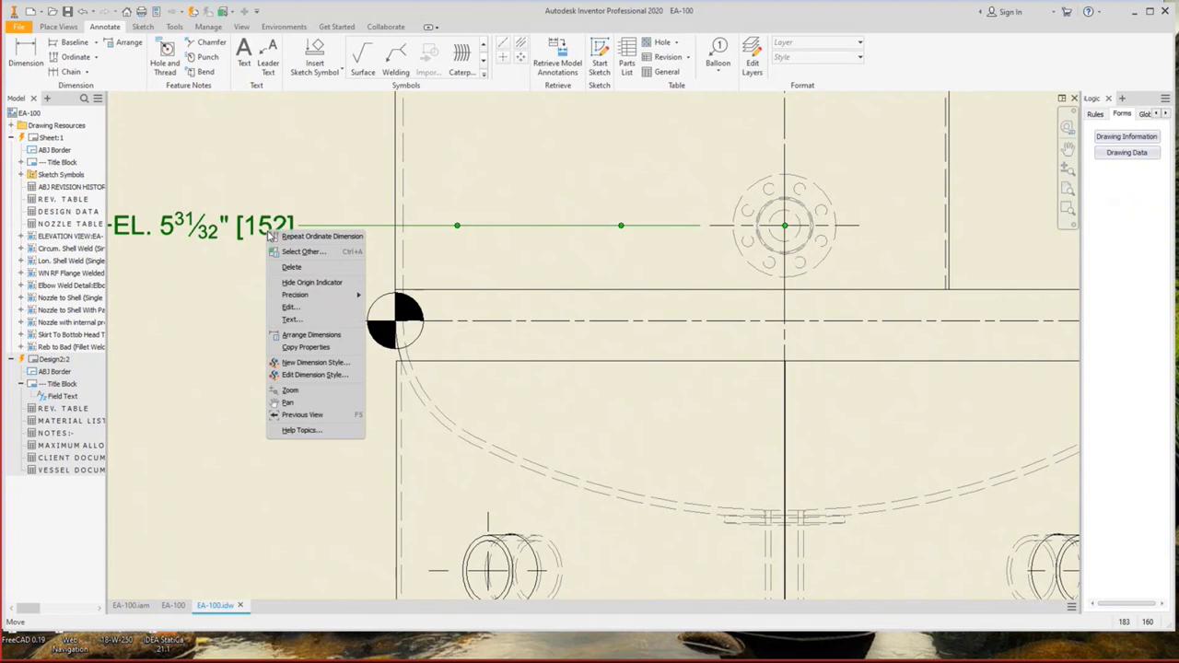
click(290, 284)
scroll(362, 351, down, 6)
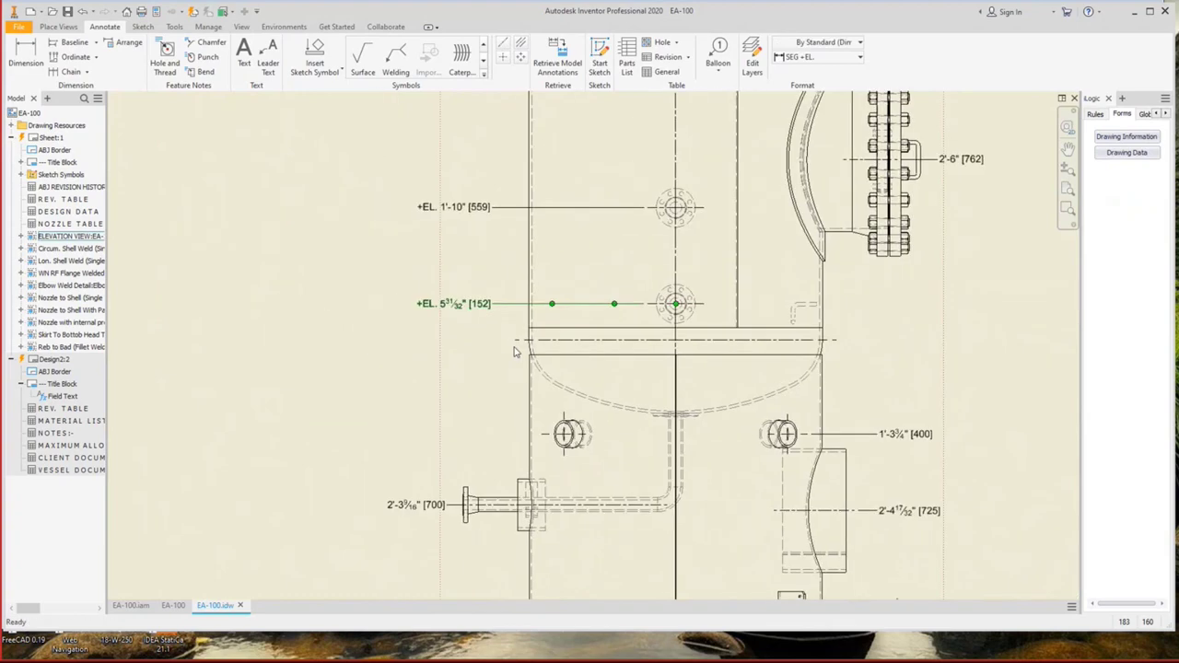
Apply the SEG +EL. dimension style to the three upper-left nozzle dimensions and the three dimensions right of the shell above the datum.
middle_drag(518, 451, 537, 414)
scroll(481, 250, up, 2)
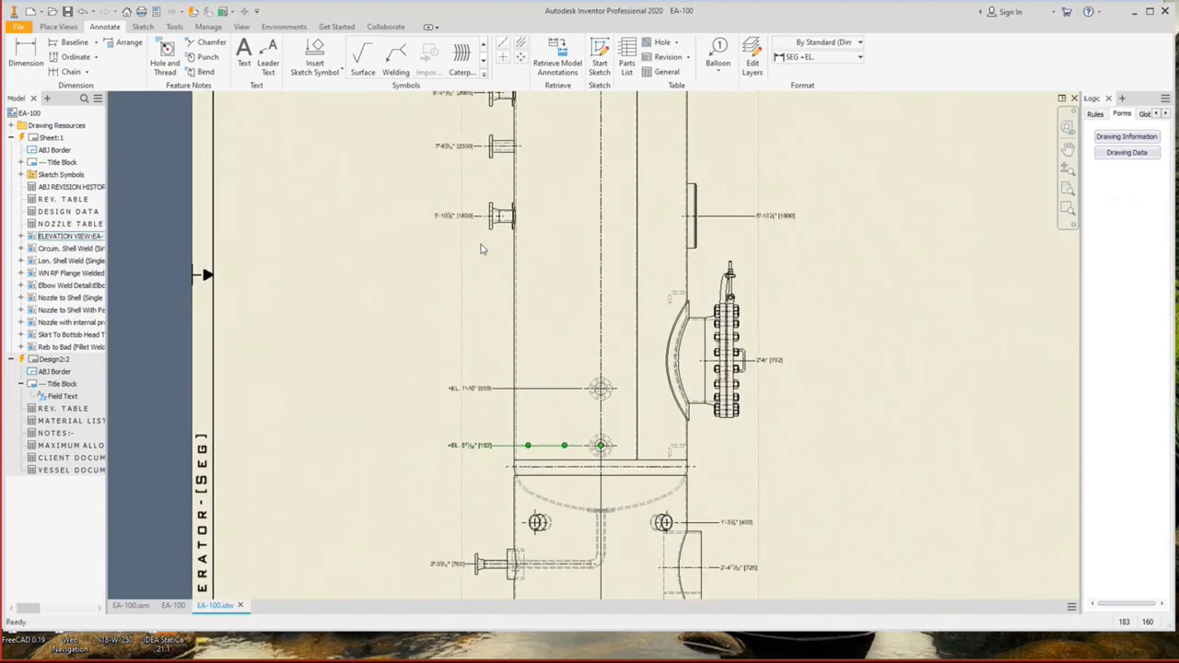
scroll(451, 221, up, 5)
scroll(433, 236, down, 5)
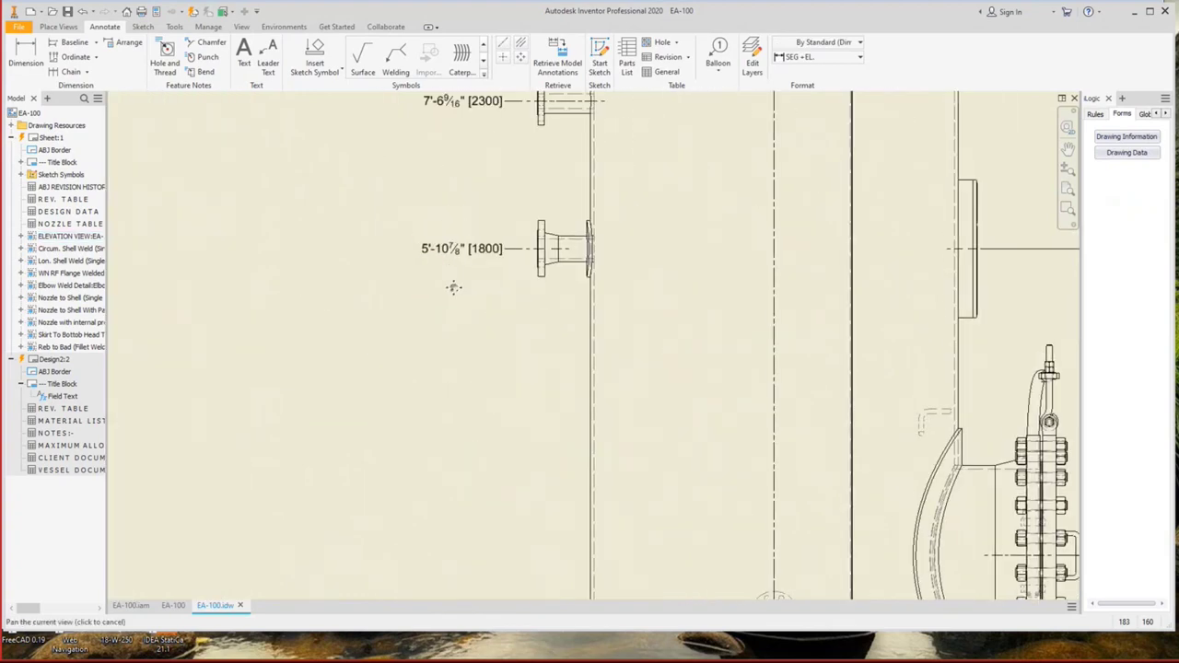
click(475, 308)
ctrl+click(476, 221)
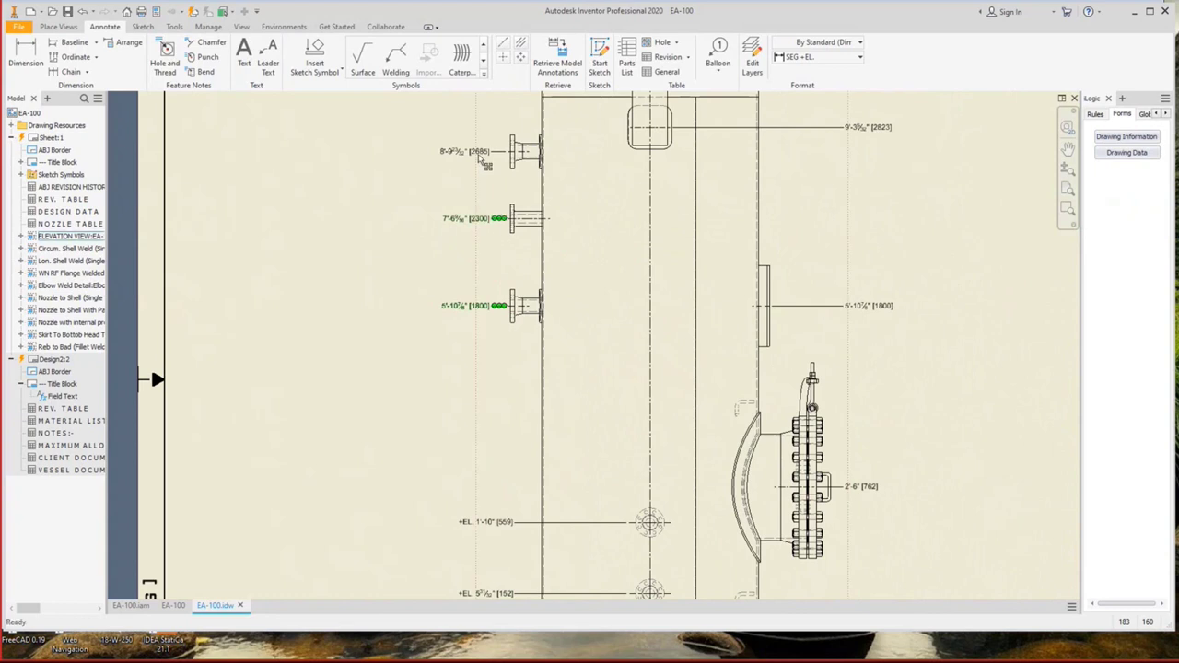
ctrl+click(475, 153)
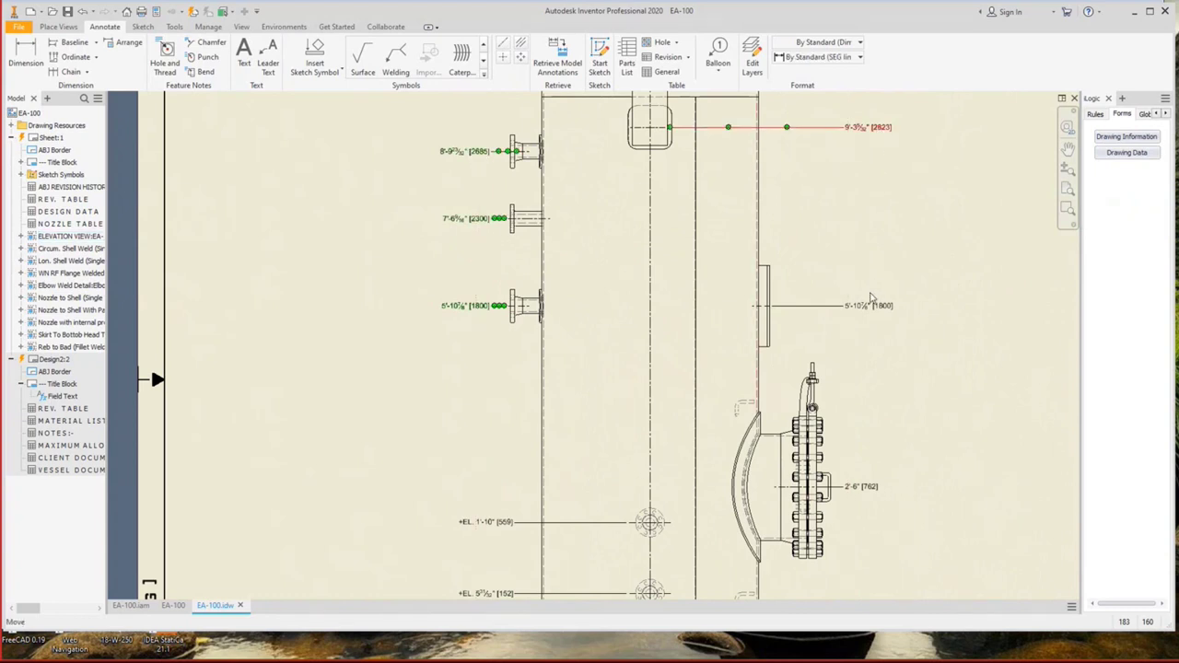
click(823, 58)
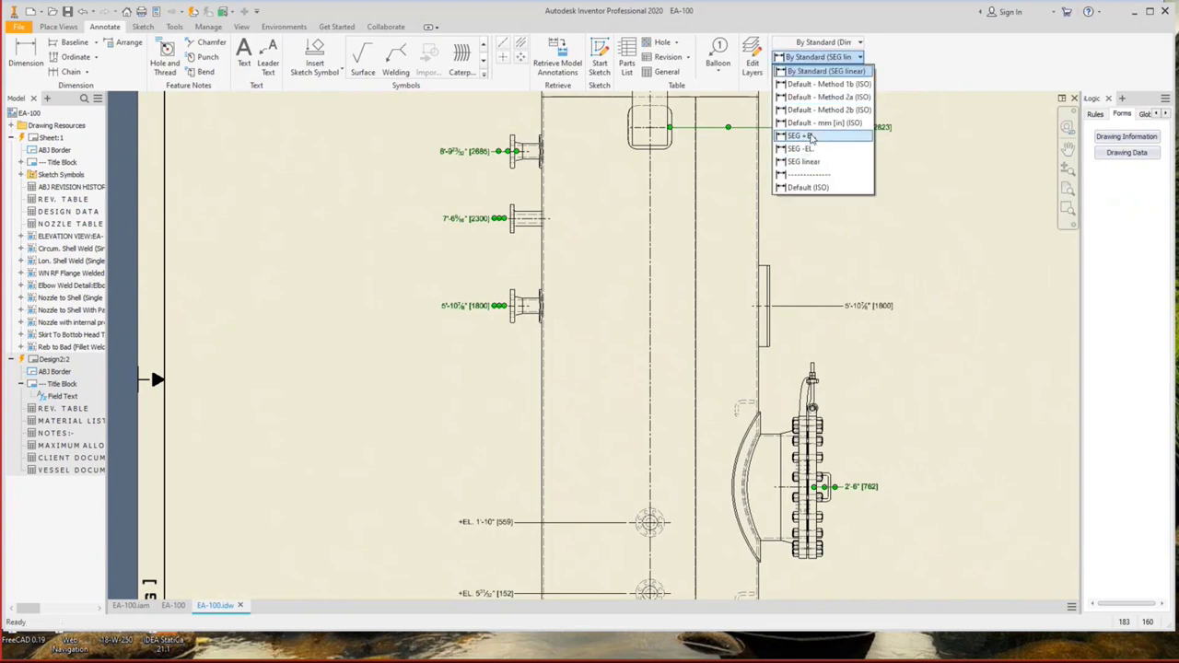
click(827, 146)
scroll(839, 175, down, 3)
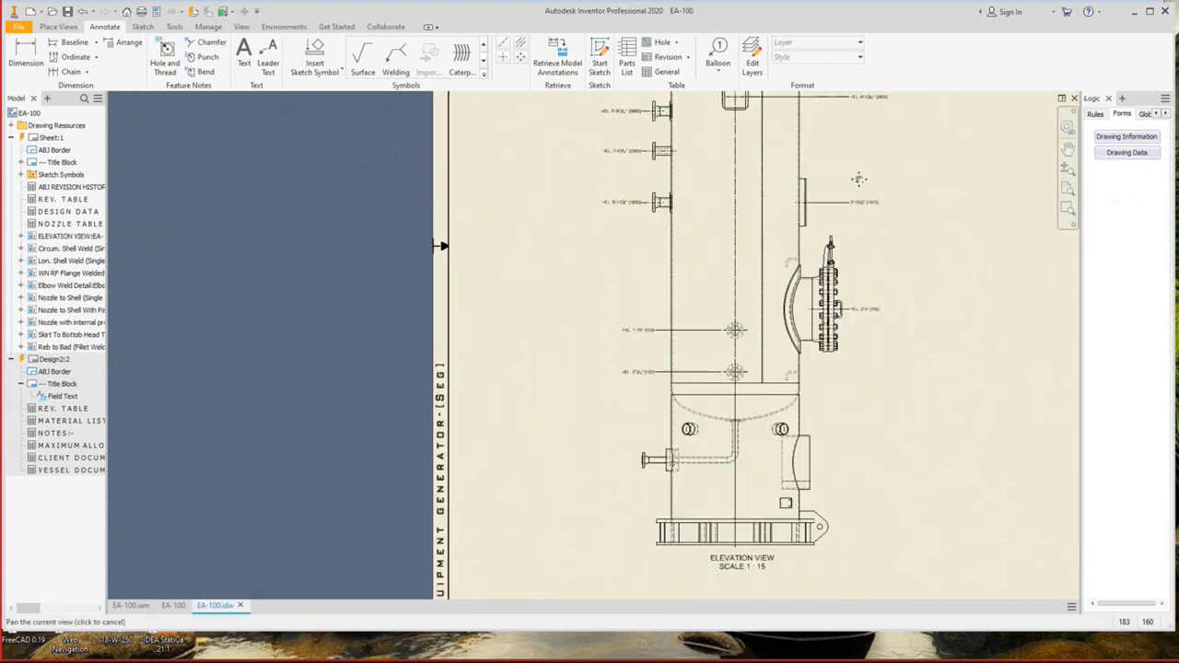
Apply the SEG +EL. dimension style to the right-hand shell pad's dimension and SEG -EL. to the four skirt dimensions below the datum.
click(818, 58)
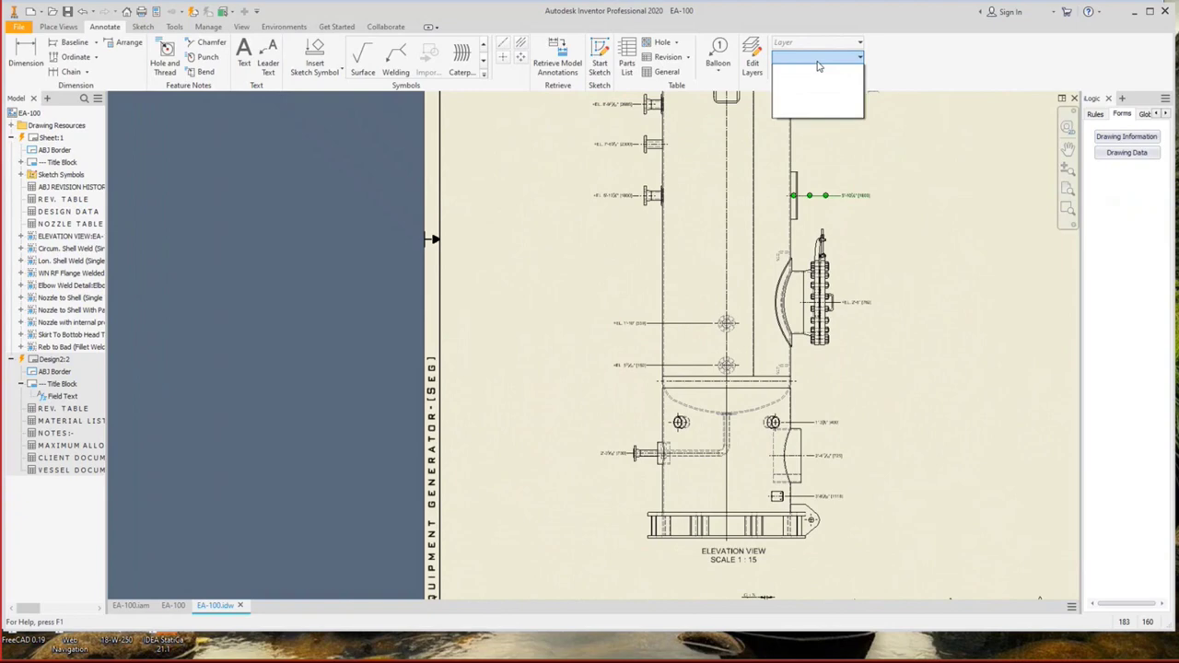
click(828, 138)
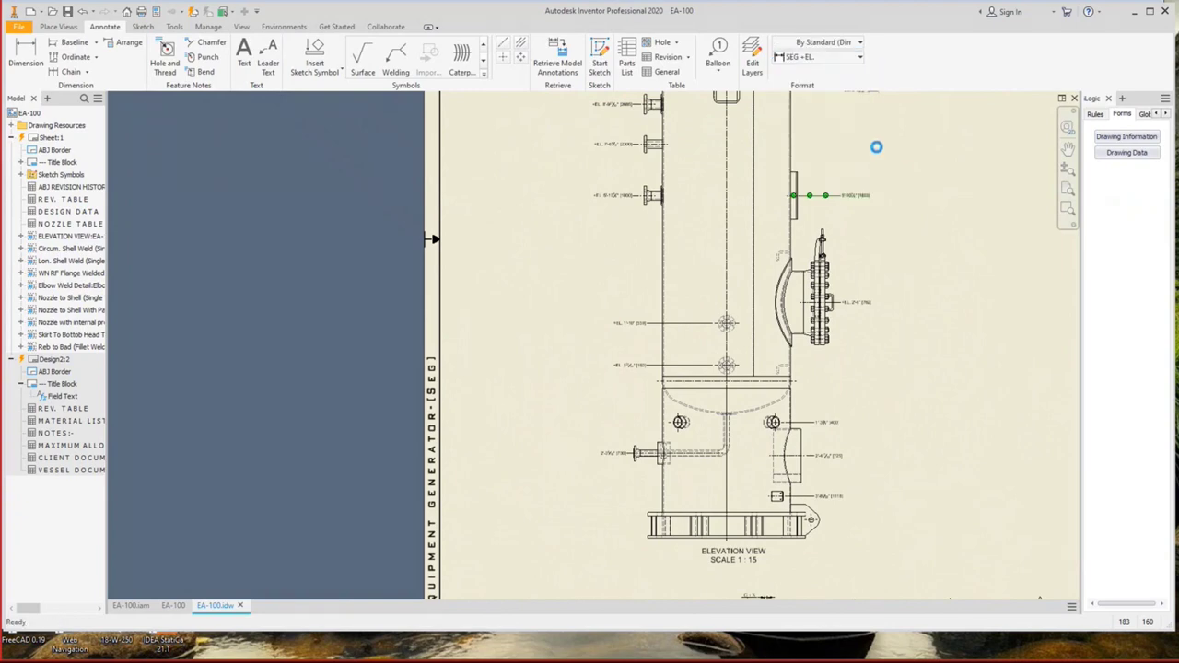
mouse_move(867, 250)
middle_down()
mouse_move(867, 348)
mouse_move(857, 240)
middle_up()
scroll(867, 348, up, 2)
scroll(856, 239, up, 2)
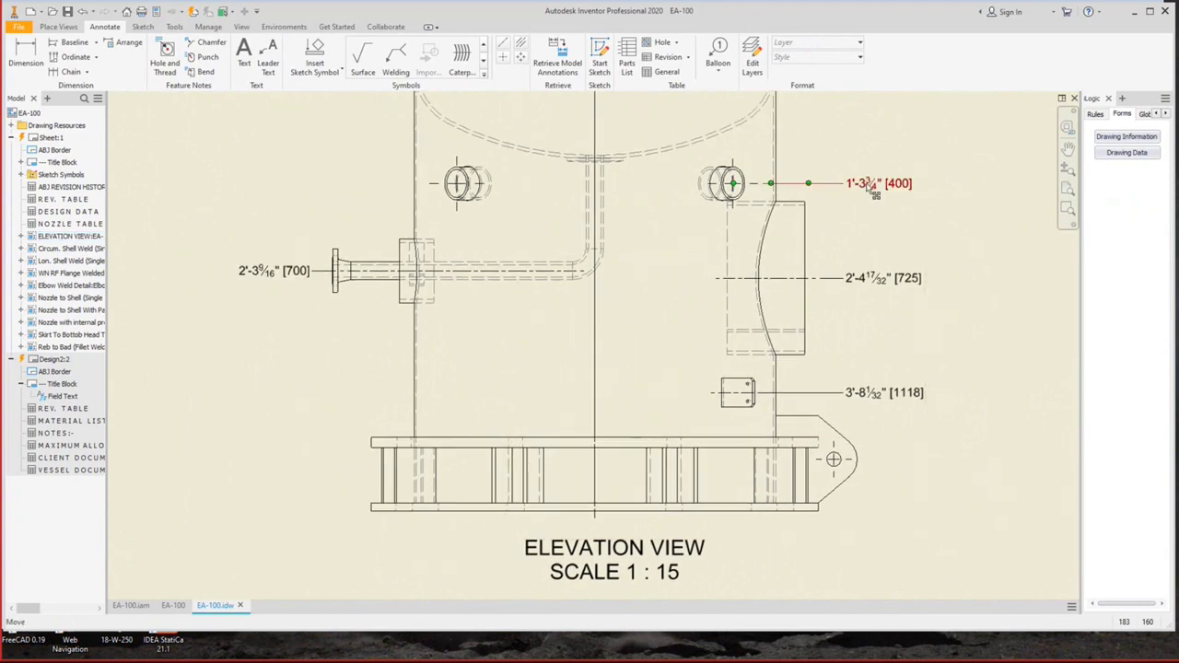
ctrl+click(868, 288)
ctrl+click(871, 396)
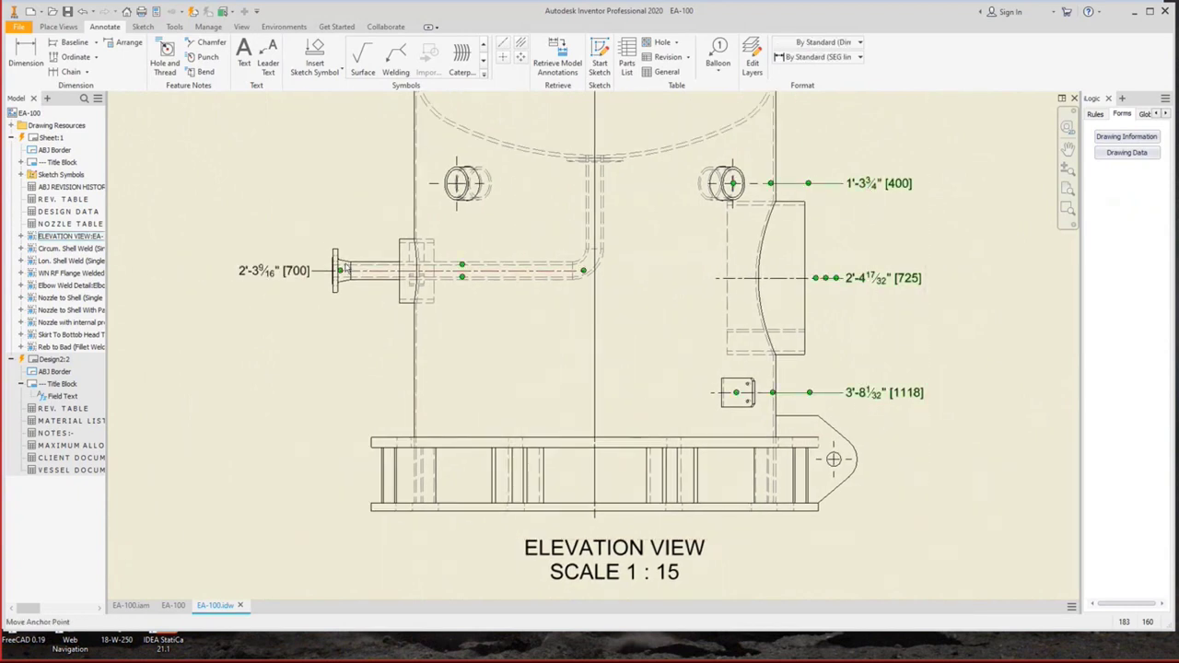
click(807, 59)
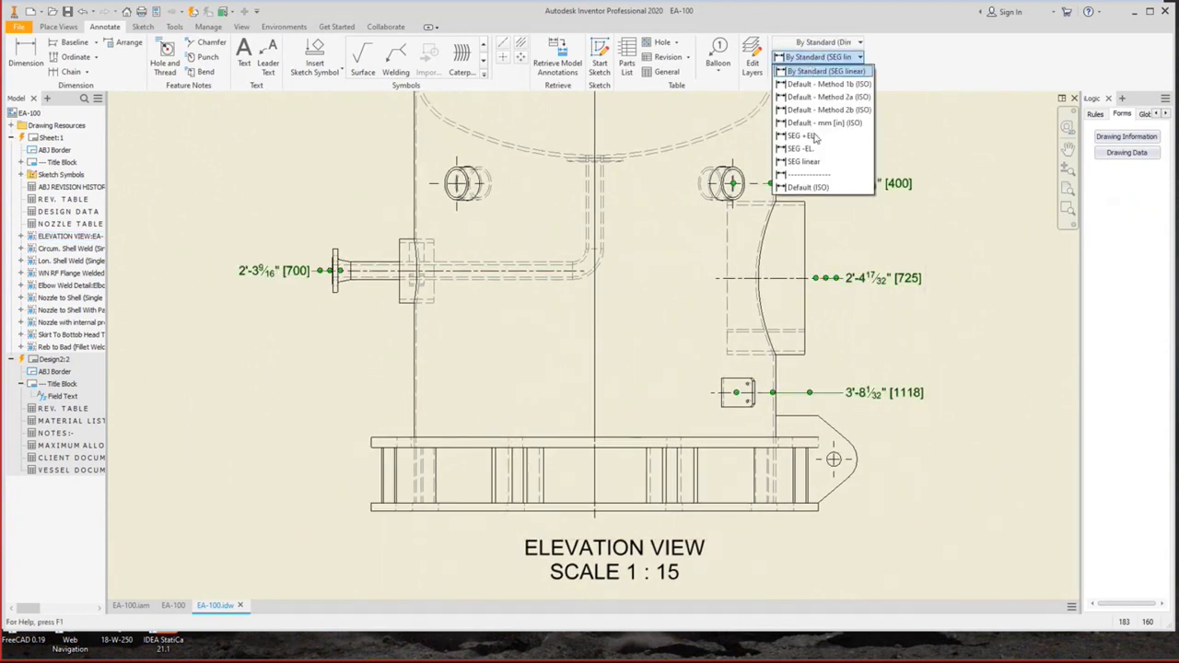
click(827, 155)
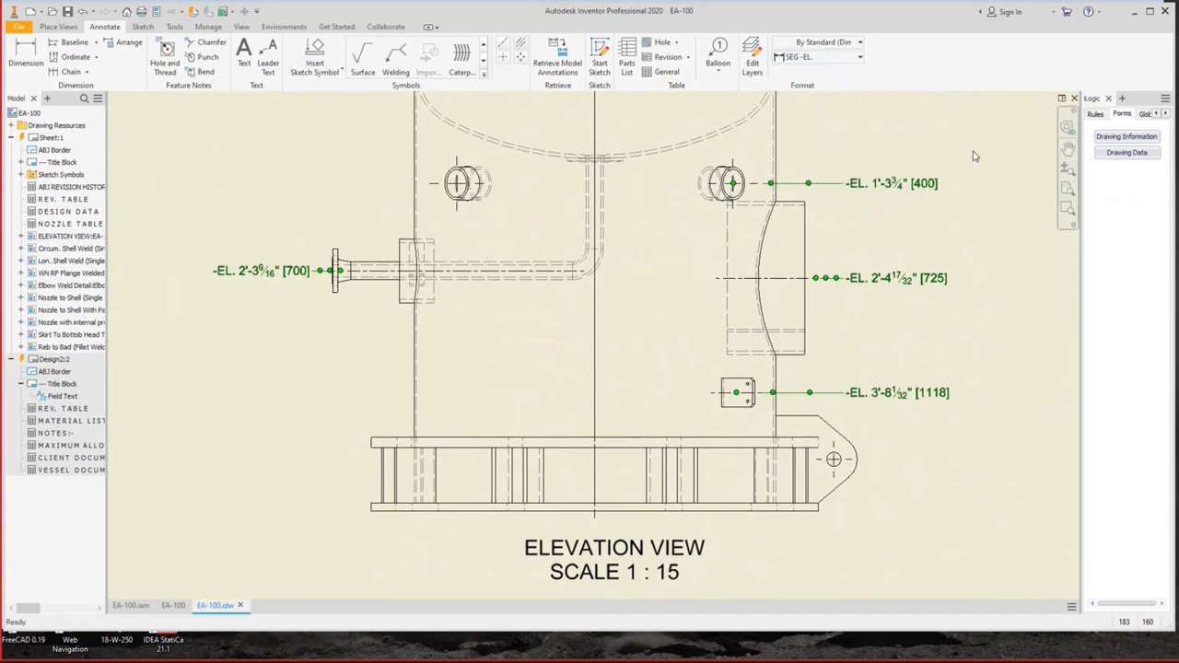
click(967, 158)
Start a Nozzle Tag No. balloon on the lower of the two centerline nozzles, with the BOM view set to Parts Only (legacy).
scroll(899, 174, up, 2)
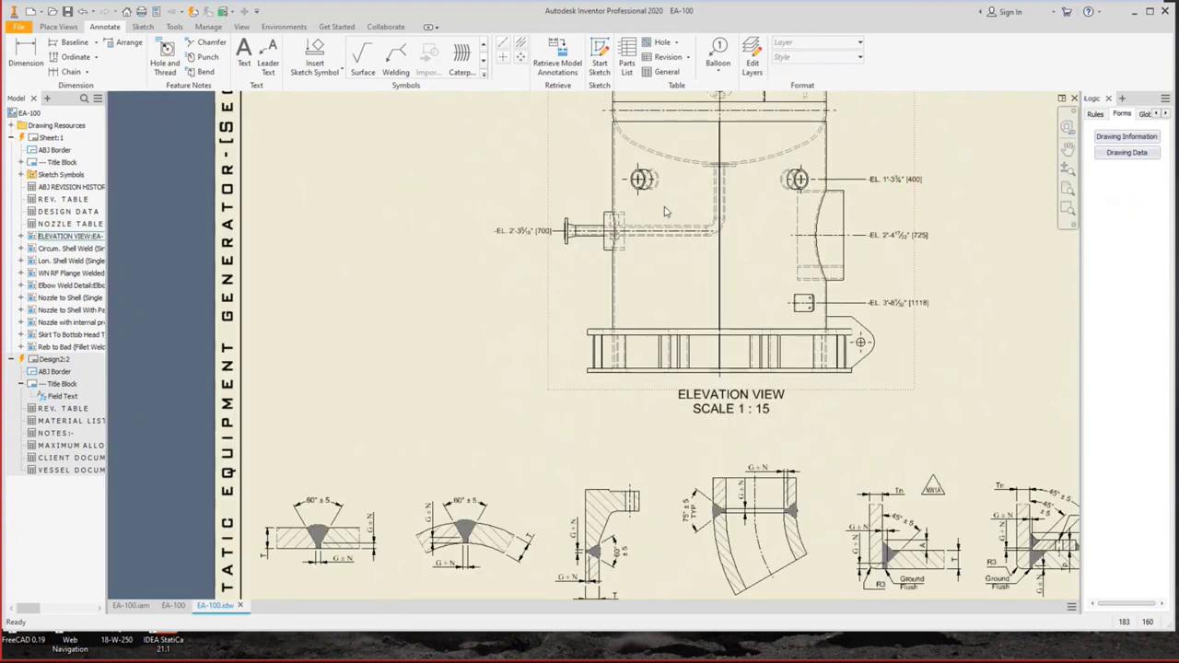
scroll(667, 212, down, 2)
scroll(682, 376, up, 3)
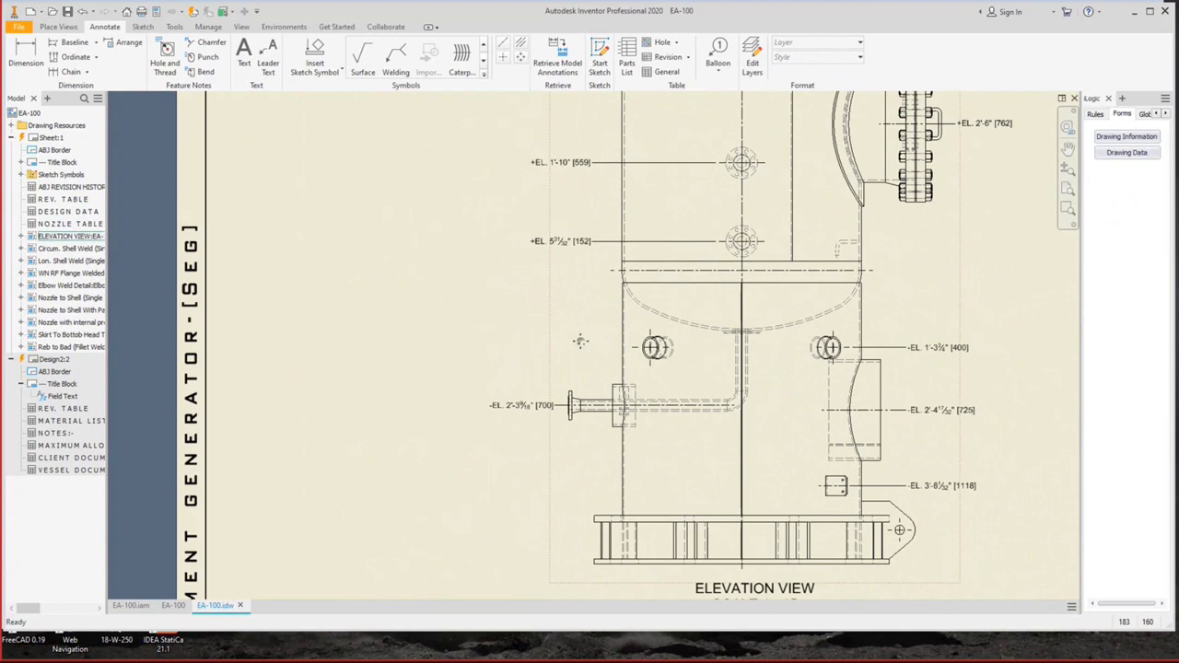
scroll(517, 390, down, 2)
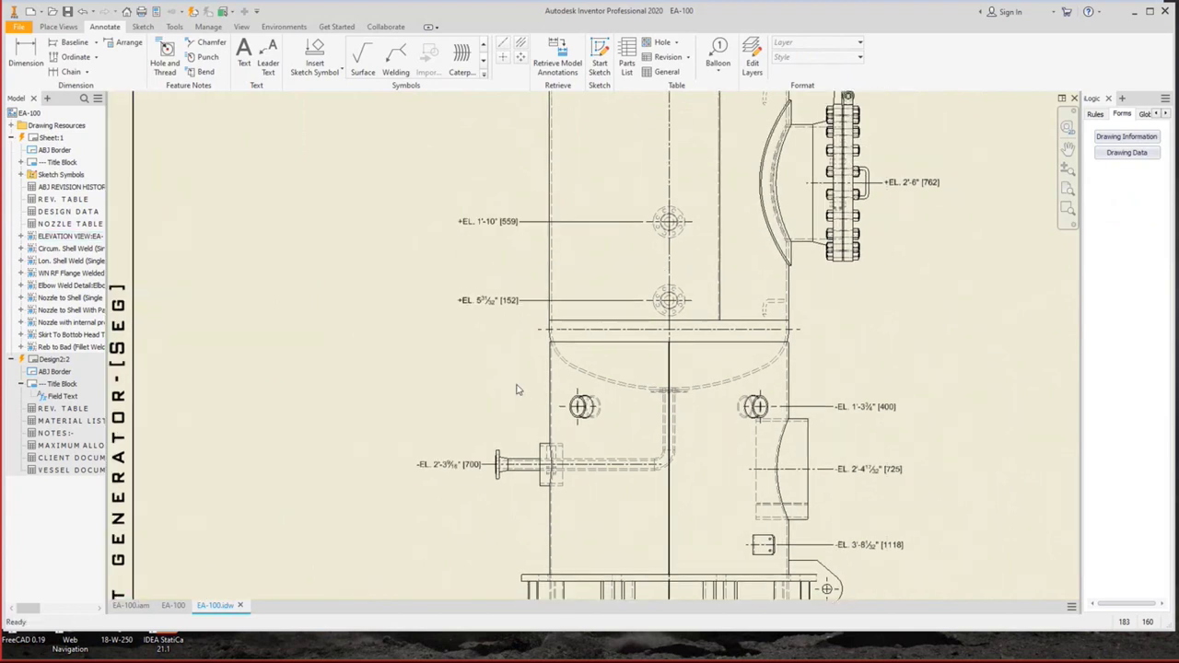
click(719, 56)
click(839, 58)
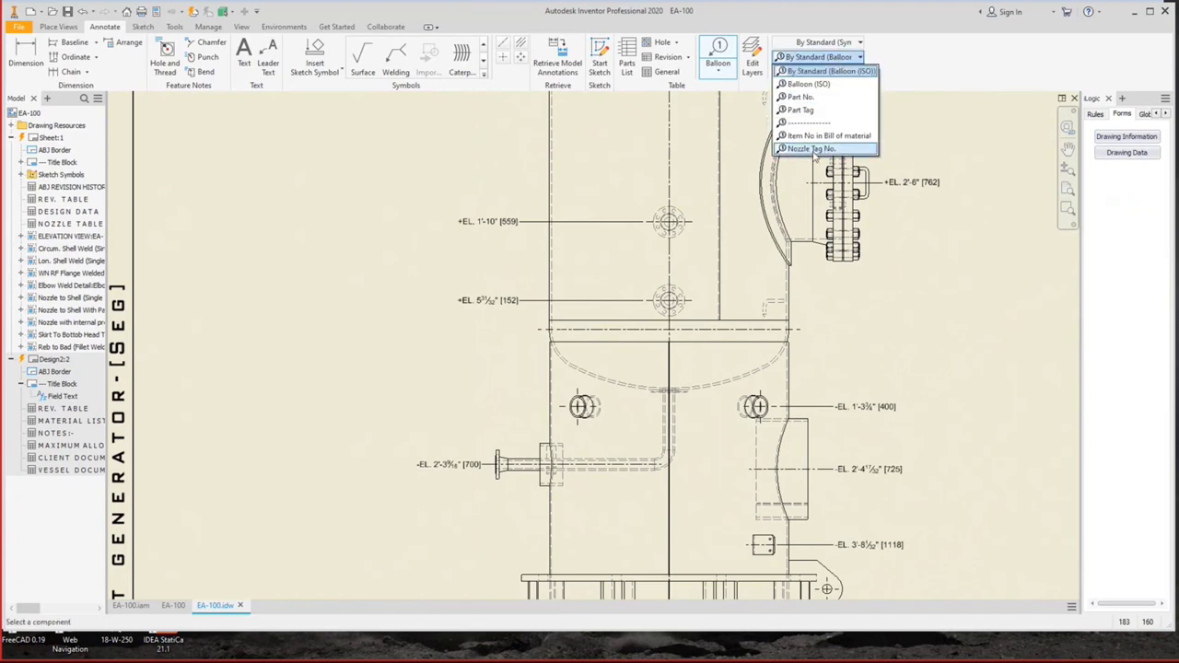
click(811, 148)
scroll(621, 320, down, 3)
scroll(729, 267, down, 3)
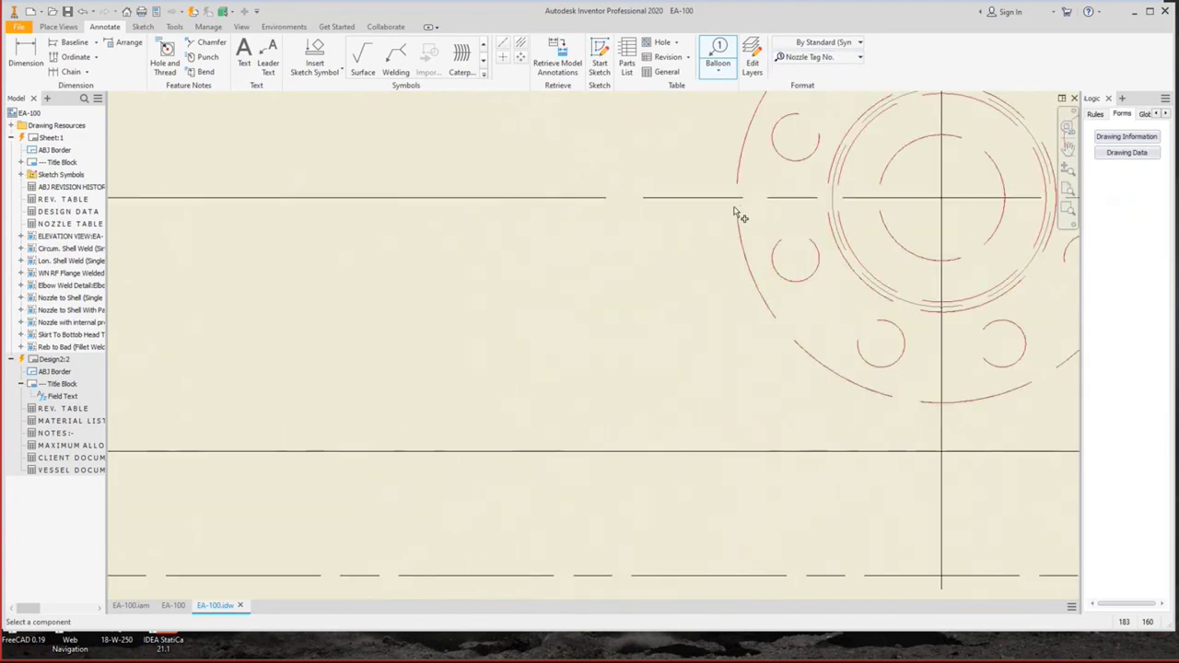
click(737, 207)
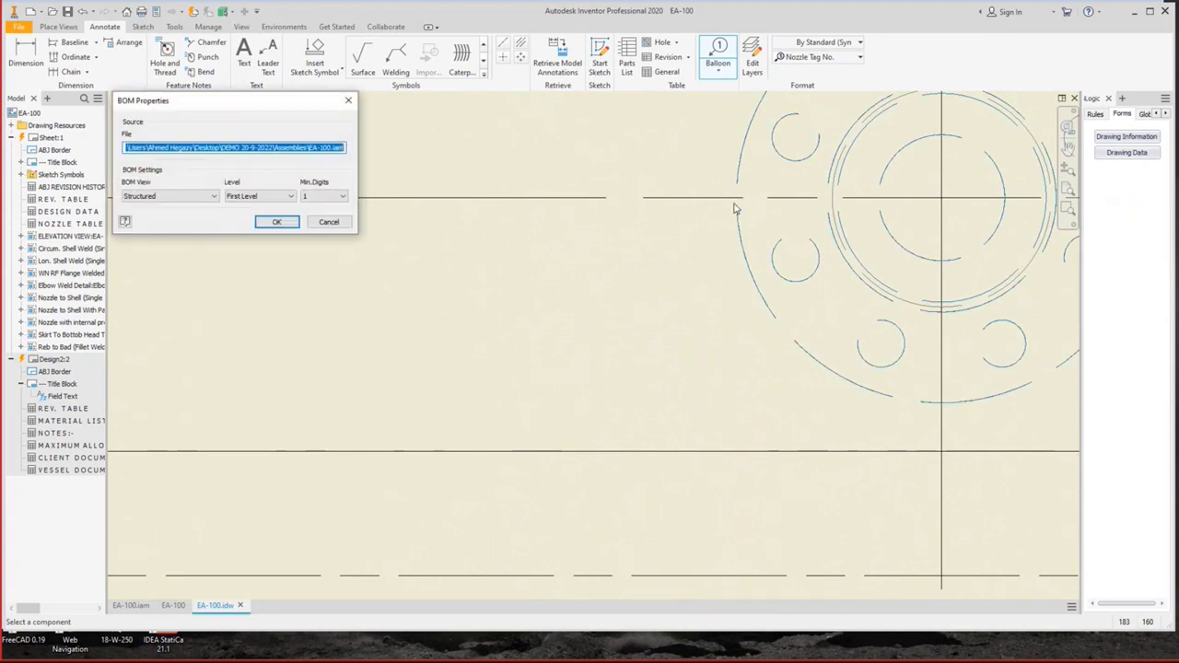
click(161, 196)
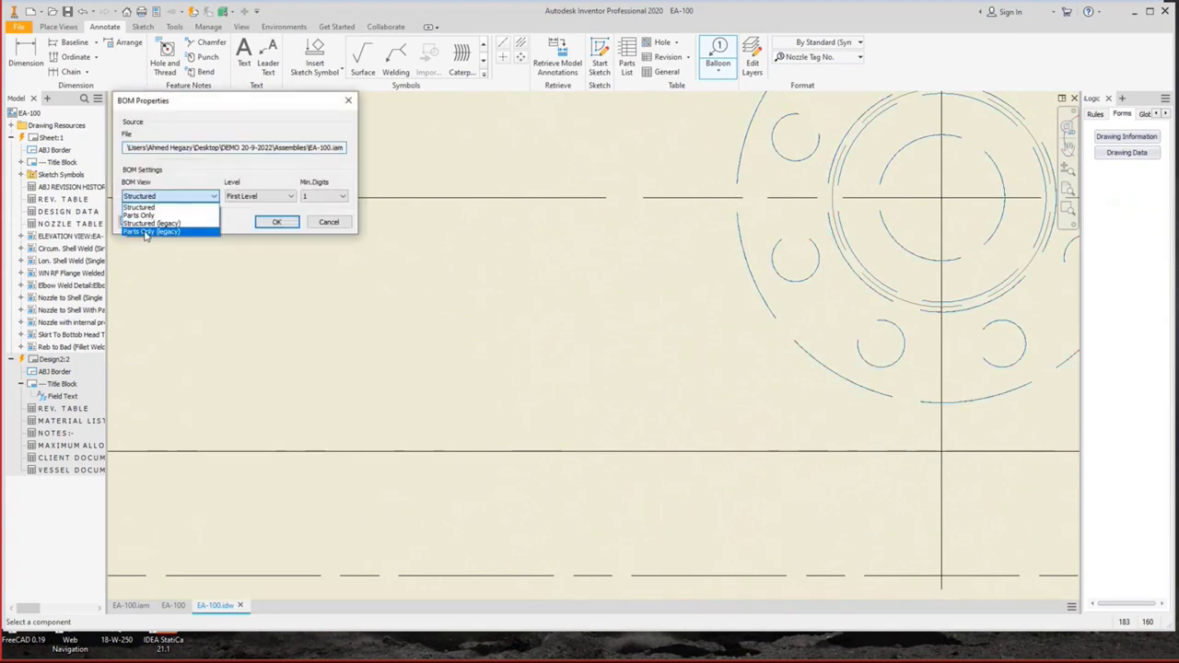
click(148, 231)
click(174, 197)
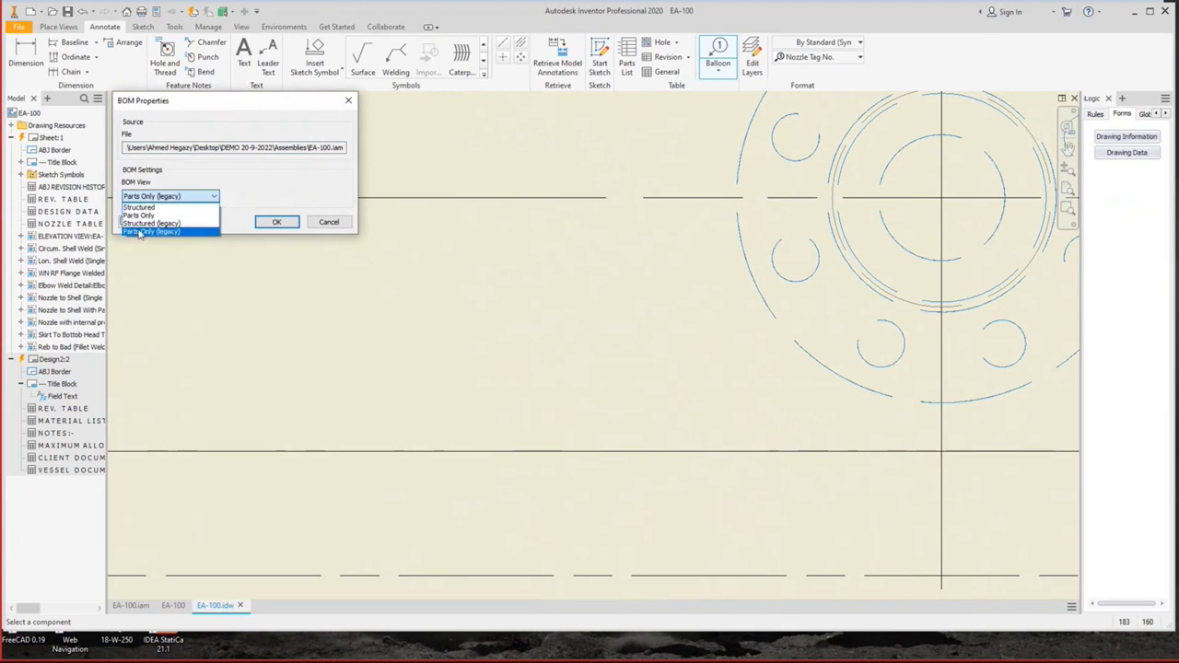
click(140, 231)
click(276, 222)
Place the lower centerline nozzle's tag balloon left of its 152 mm elevation dimension, in line with the dimension.
scroll(460, 230, down, 4)
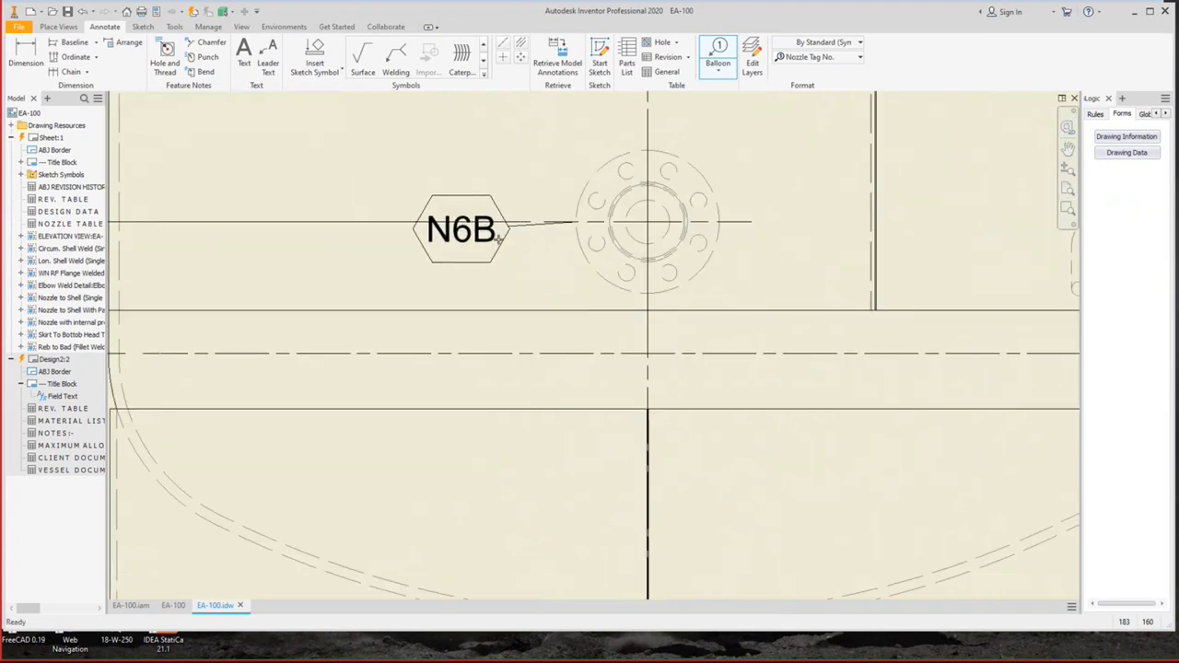
scroll(884, 293, down, 3)
middle_drag(626, 268, 935, 282)
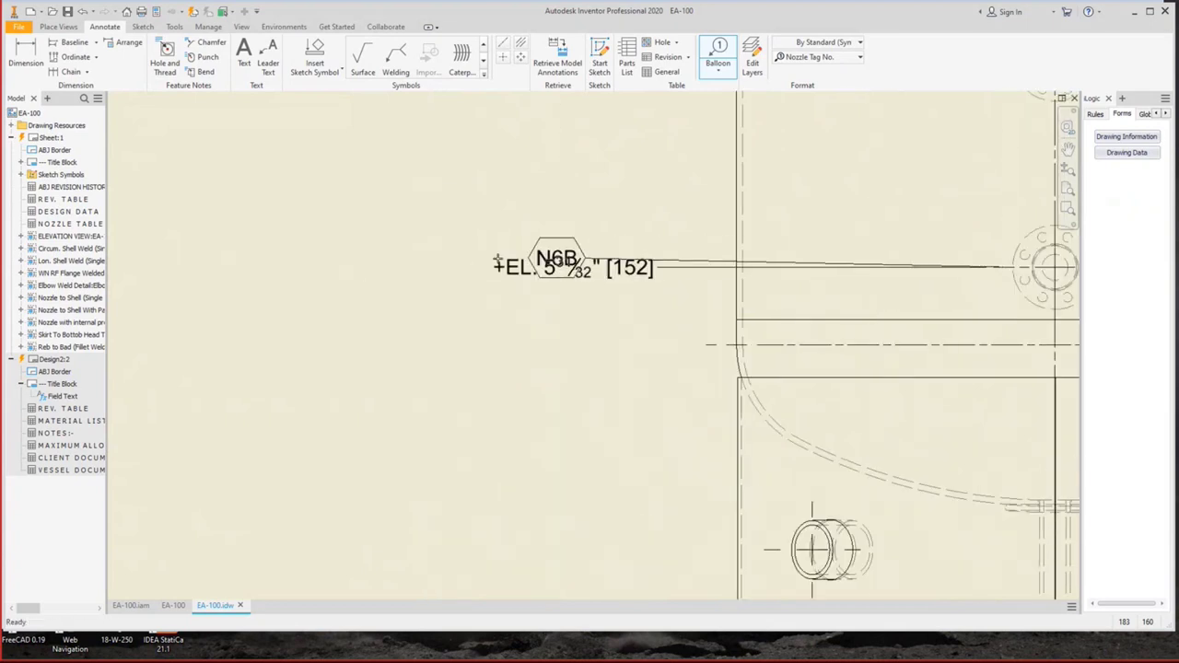
right_click(451, 263)
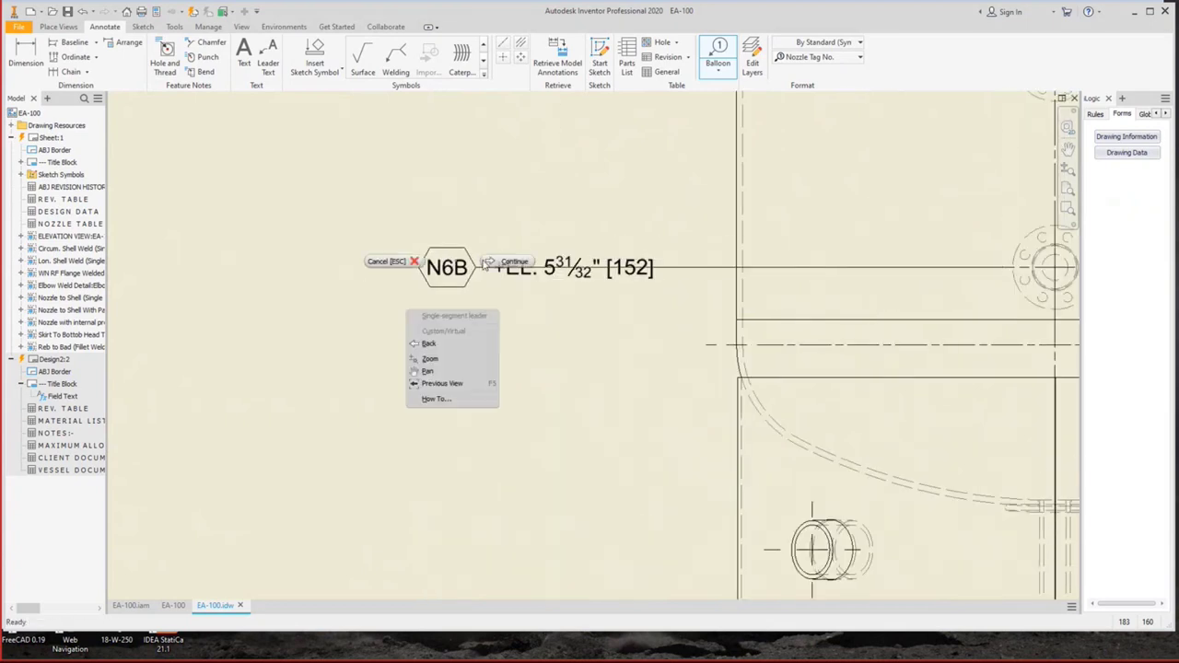
click(500, 266)
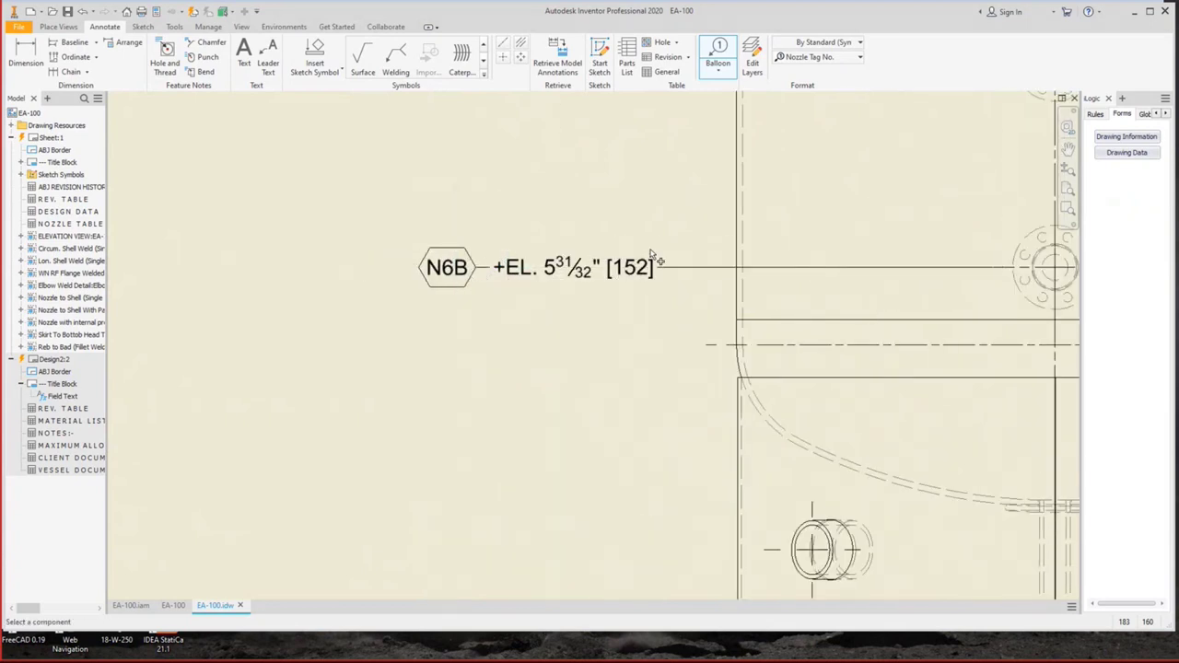
Add a tag balloon for the upper centerline nozzle left of its 559 mm elevation dimension, aligned with the balloon below.
scroll(652, 255, down, 5)
scroll(756, 295, up, 8)
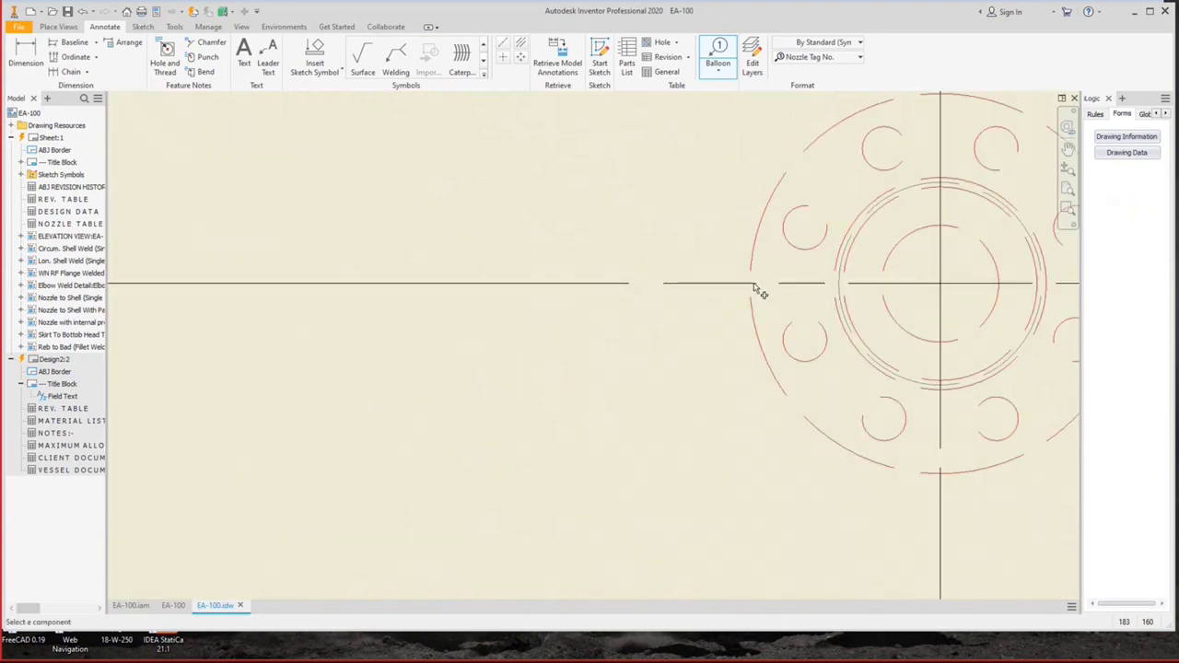
click(750, 283)
scroll(728, 284, down, 5)
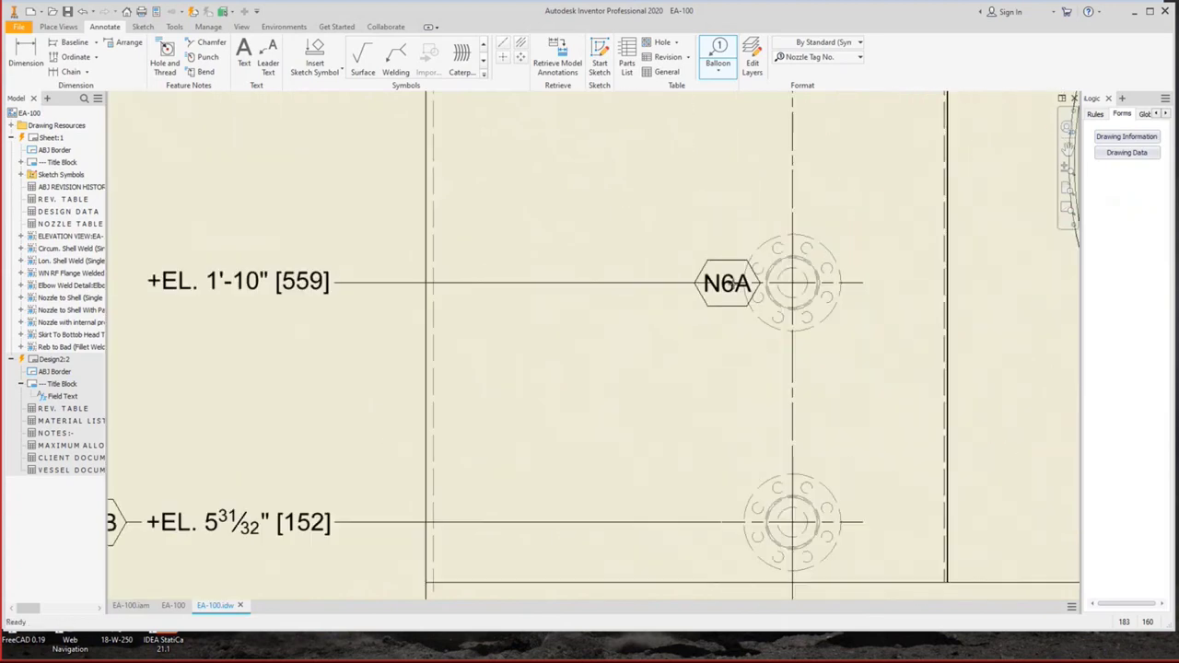
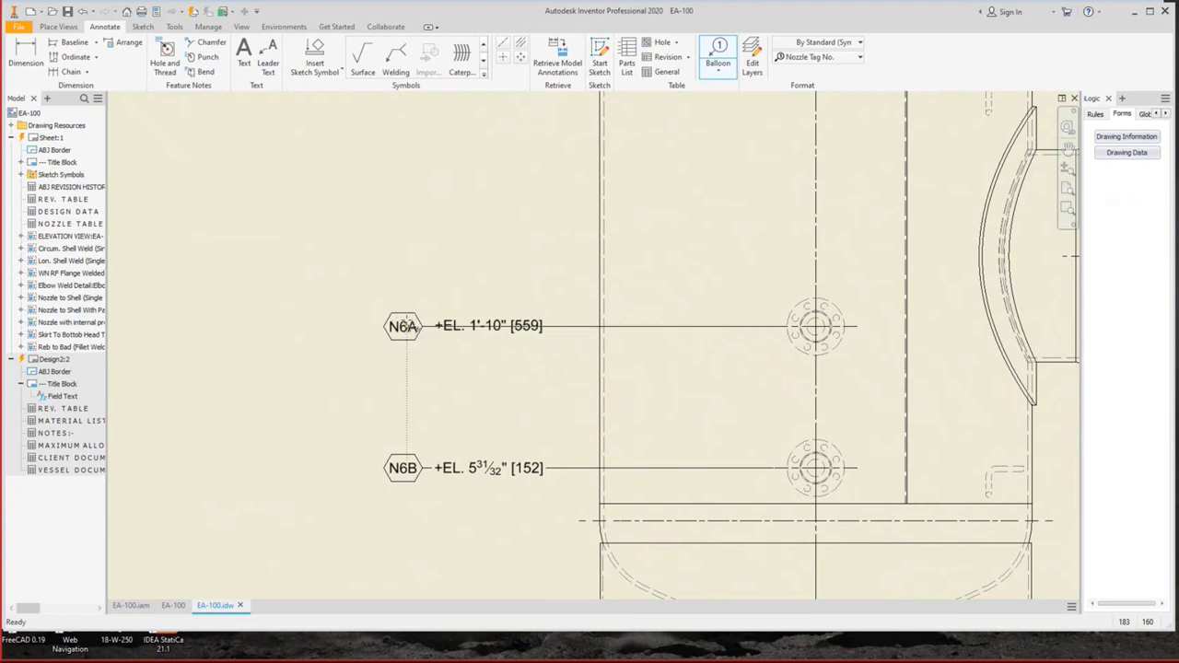
click(402, 326)
right_click(406, 351)
click(453, 319)
Add a Nozzle Tag No. balloon for the lowest nozzle on the shell's left side, left of its 1800 mm elevation dimension.
scroll(579, 349, up, 2)
scroll(582, 263, down, 4)
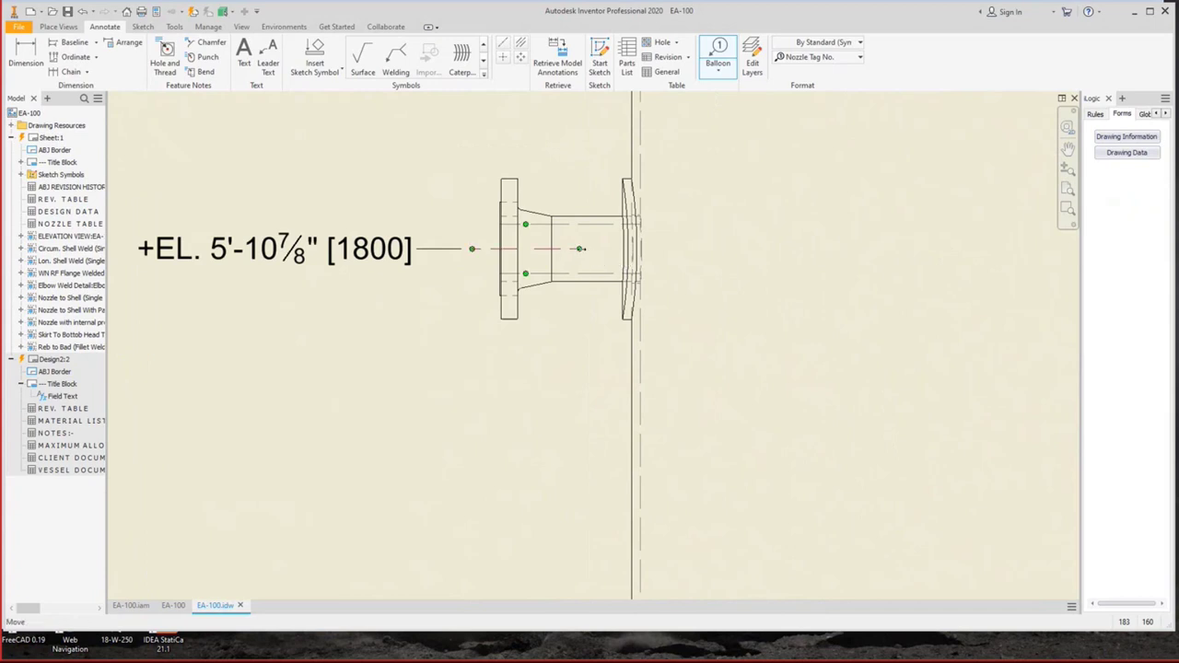
key(Escape)
scroll(672, 365, up, 4)
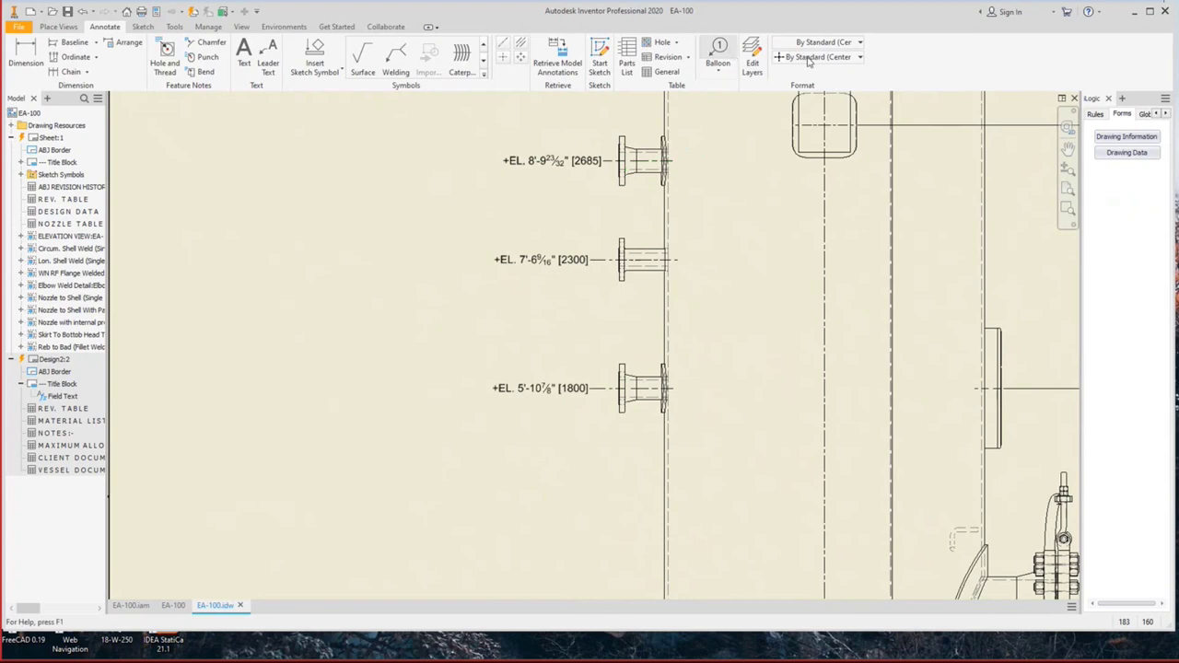
click(720, 53)
click(820, 56)
click(818, 150)
scroll(644, 387, down, 4)
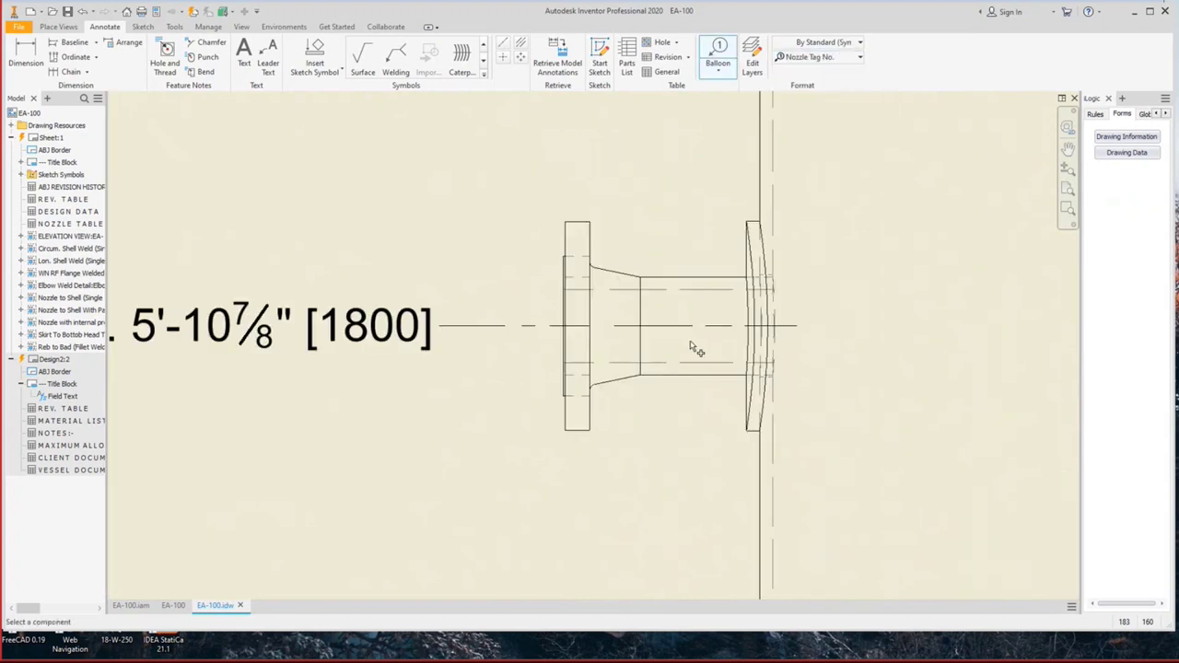
click(756, 337)
scroll(682, 332, up, 4)
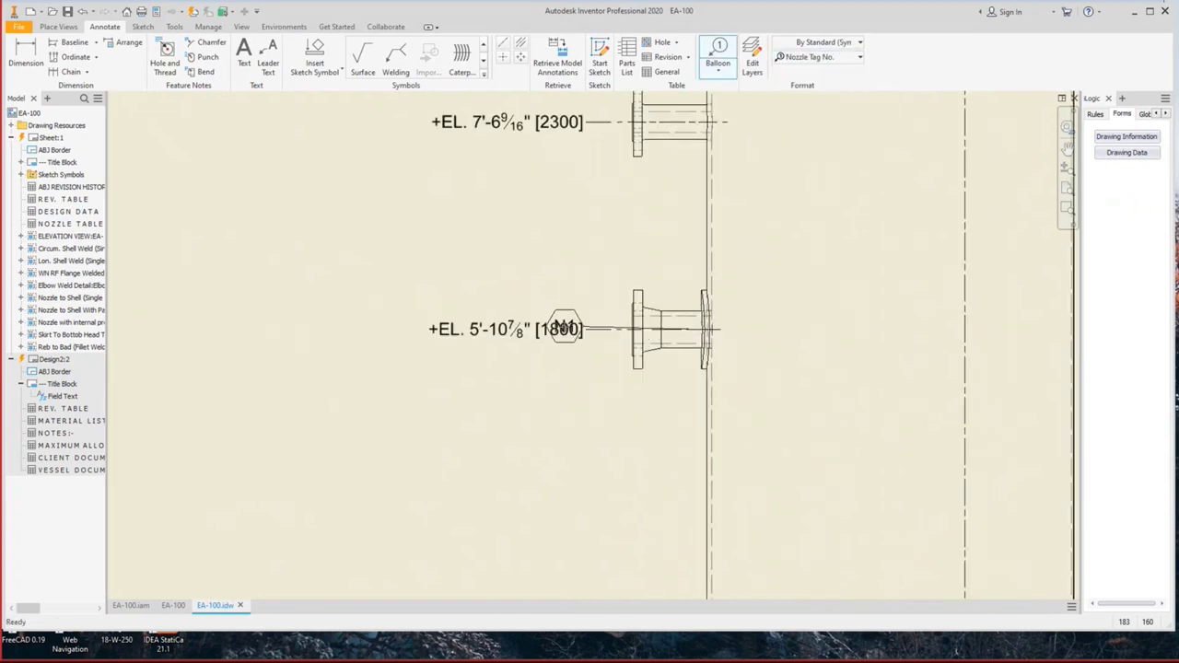
click(398, 329)
right_click(398, 329)
click(479, 329)
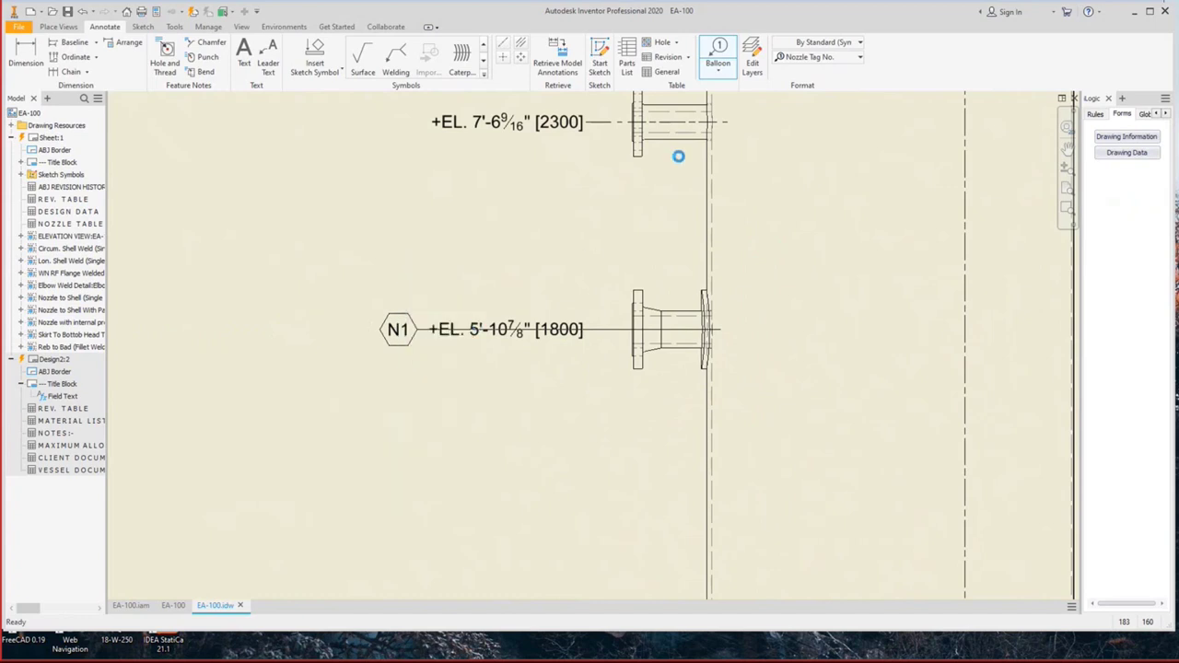
Add a tag balloon for the middle left-side shell nozzle beside its 2300 mm elevation dimension, aligned with the balloon below.
scroll(717, 153, down, 4)
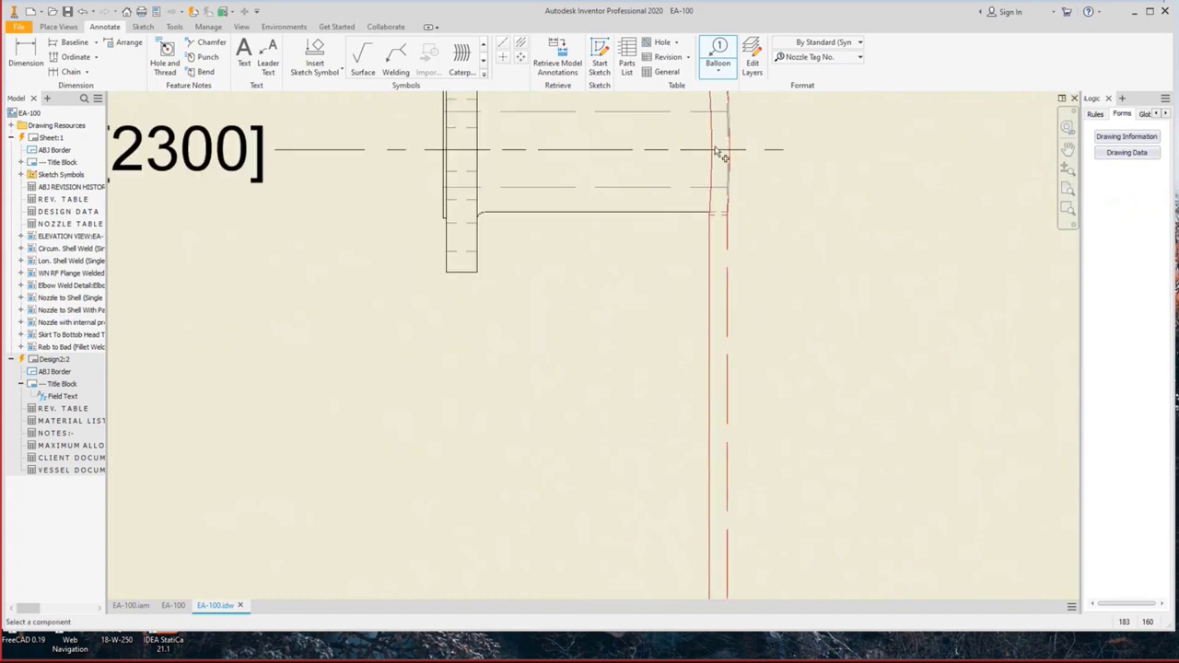
click(451, 159)
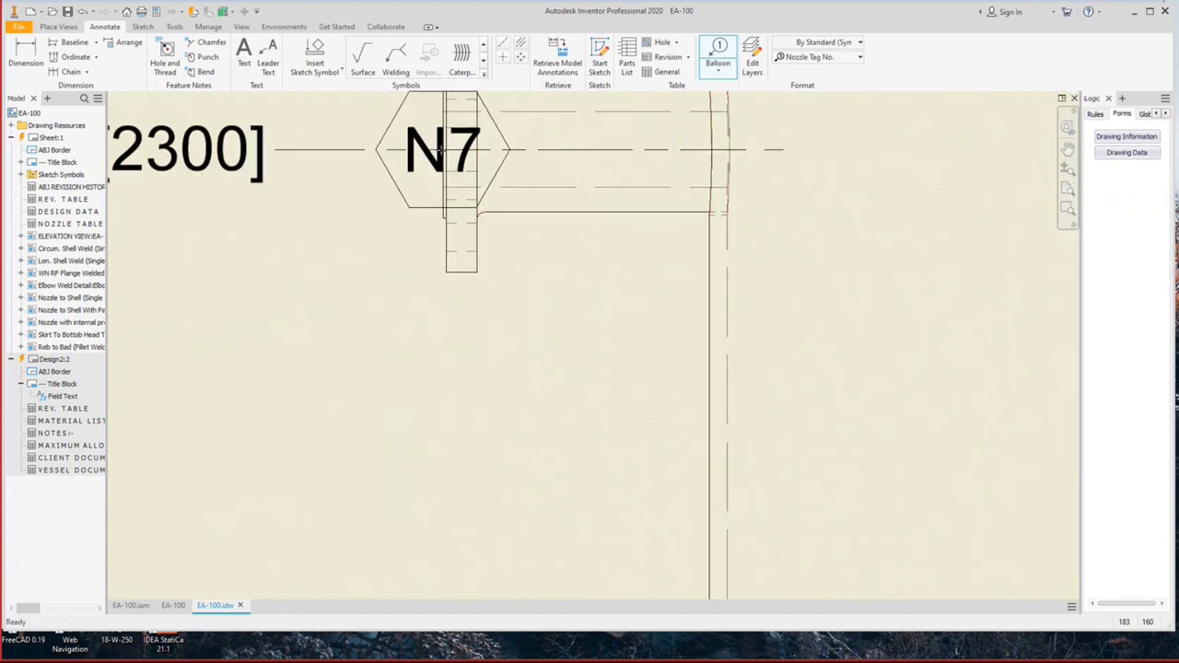
scroll(444, 147, up, 4)
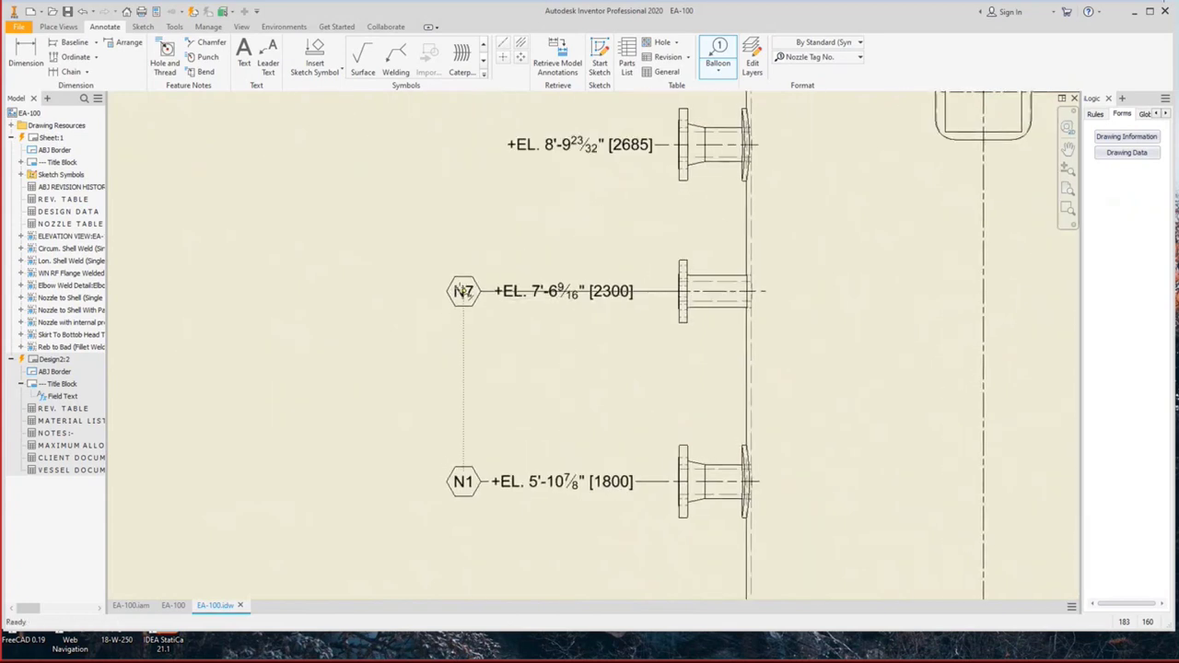
right_click(463, 291)
click(557, 268)
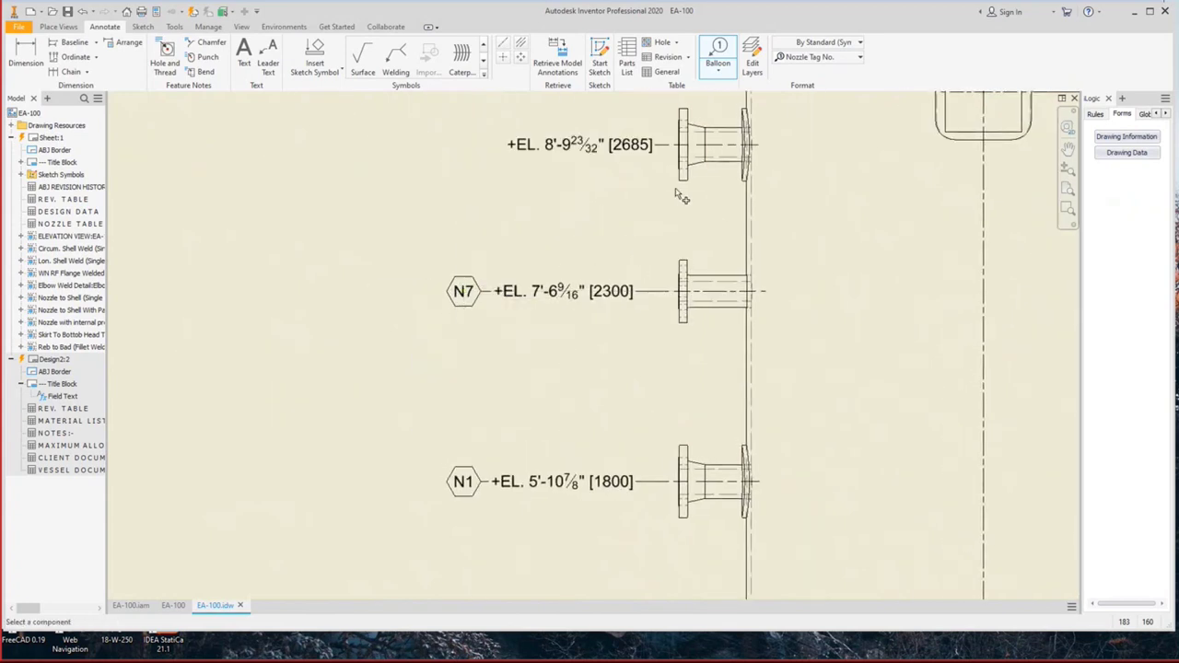
Add a tag balloon from the flange of the top left-side shell nozzle, left of and in line with its 2685 mm elevation dimension.
scroll(697, 256, down, 4)
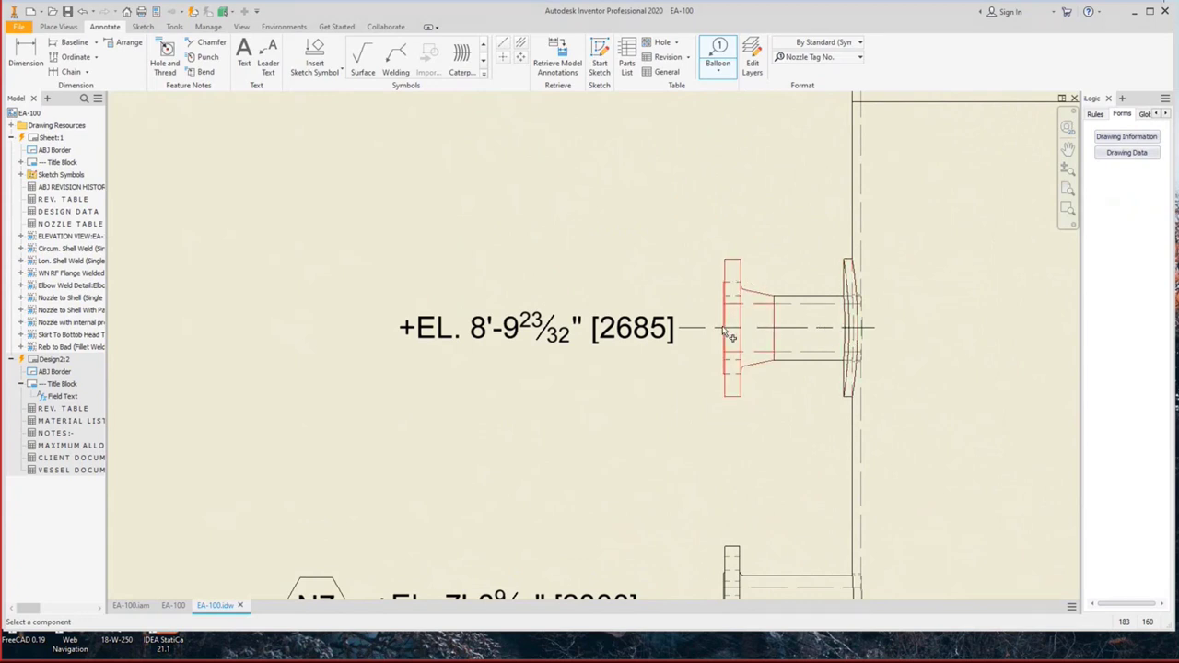
scroll(728, 337, up, 5)
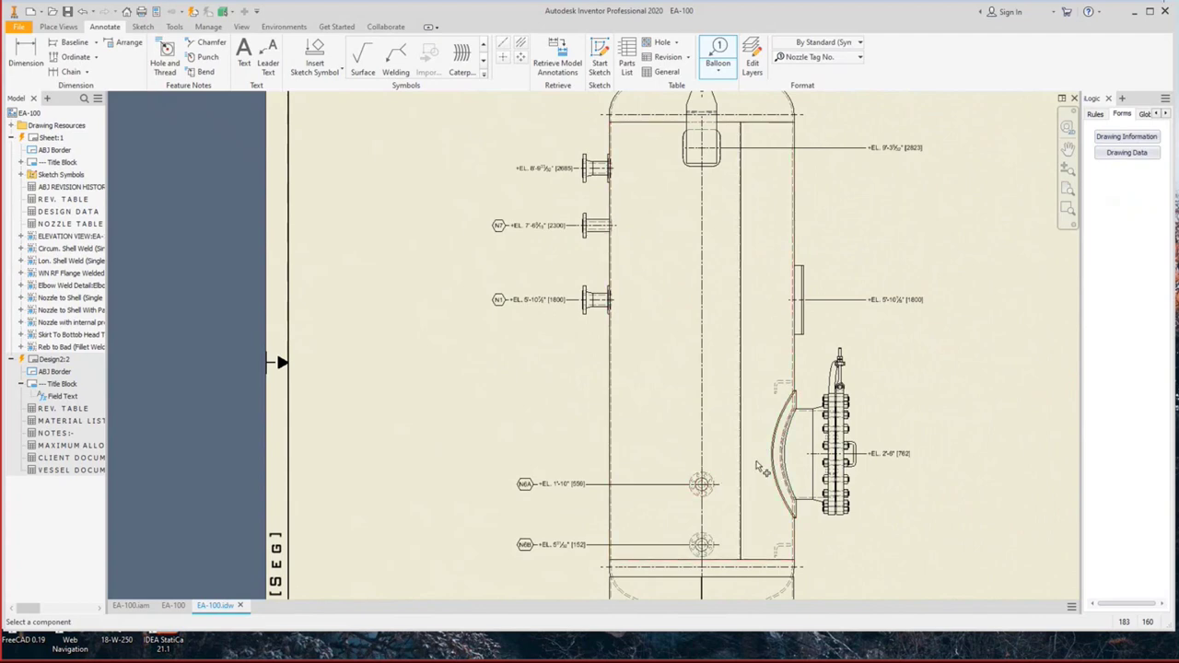
scroll(783, 460, down, 4)
scroll(777, 461, up, 4)
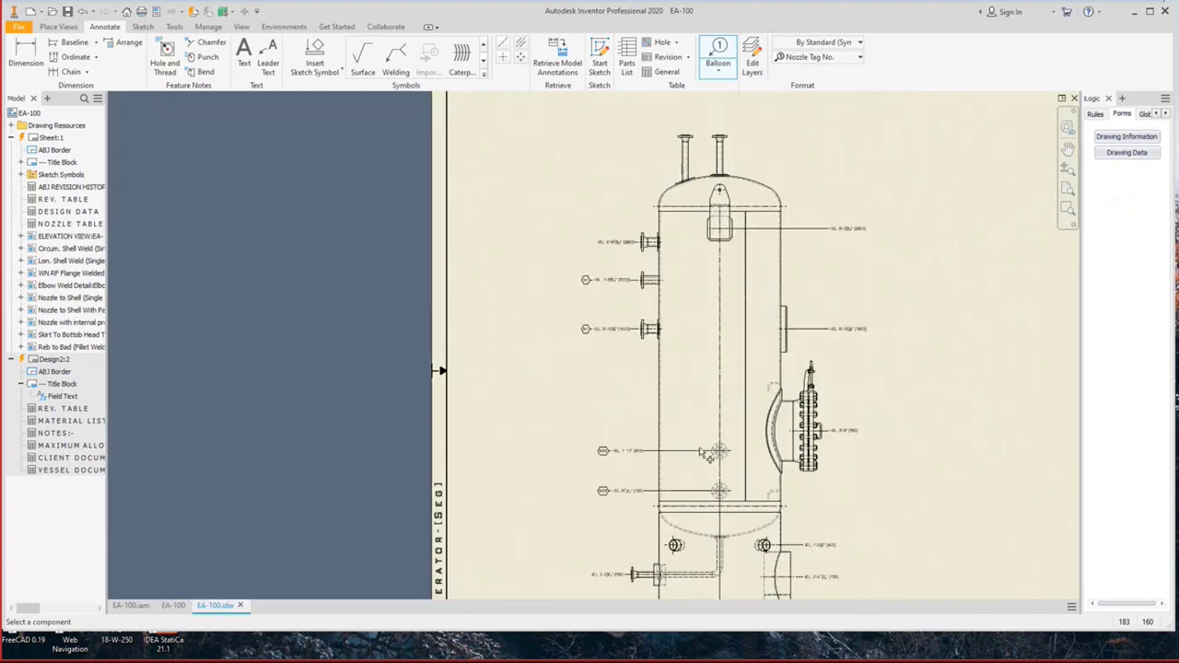
scroll(700, 456, down, 5)
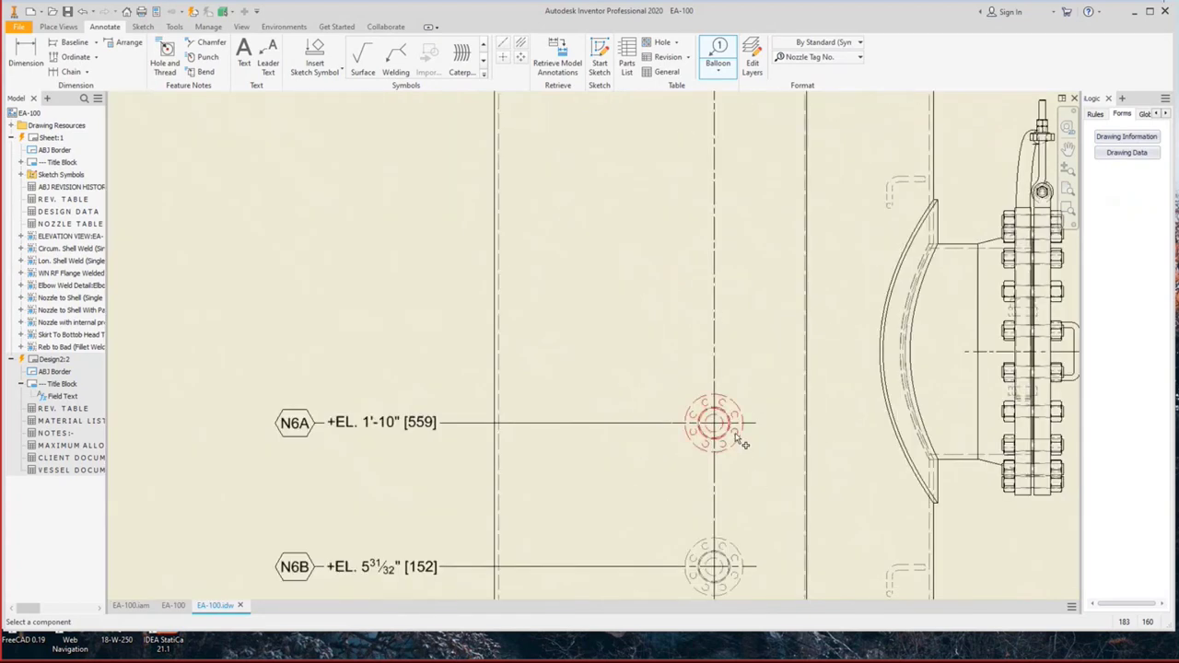
scroll(742, 444, up, 4)
scroll(733, 310, down, 5)
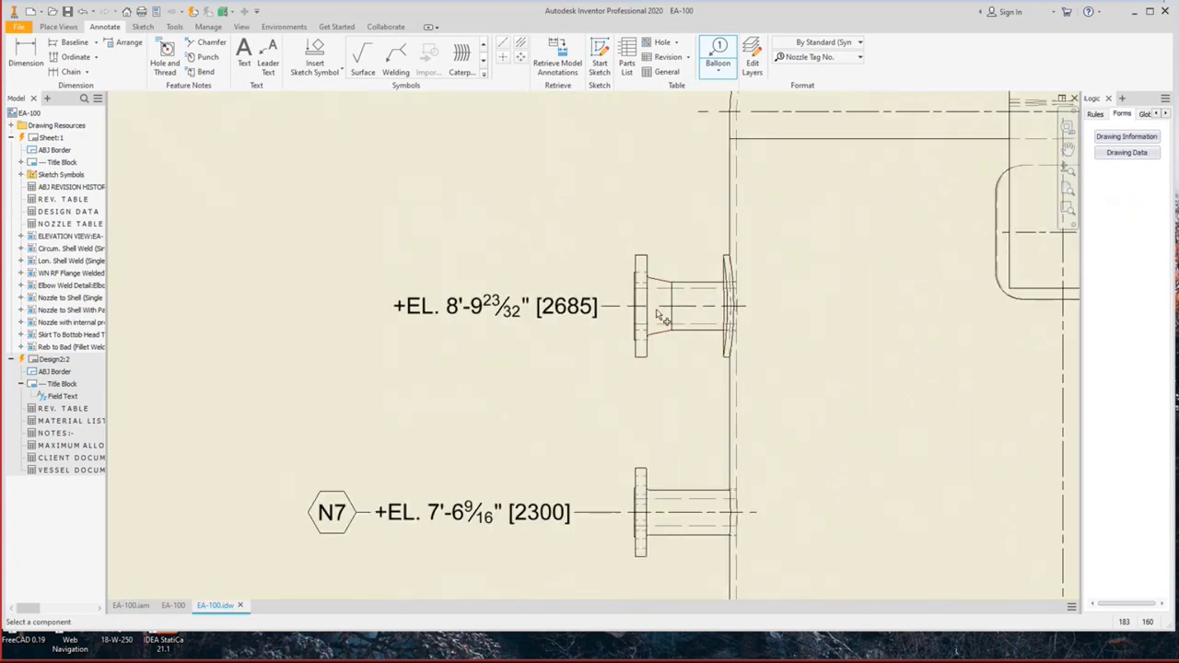
scroll(636, 314, down, 5)
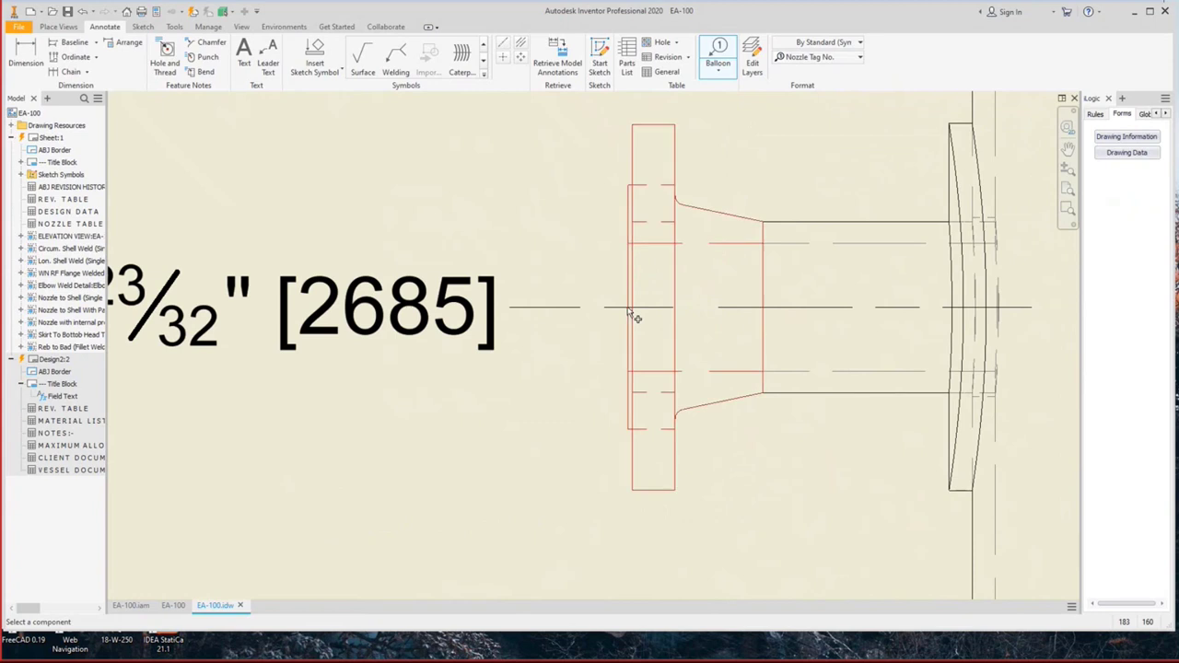
scroll(627, 307, up, 4)
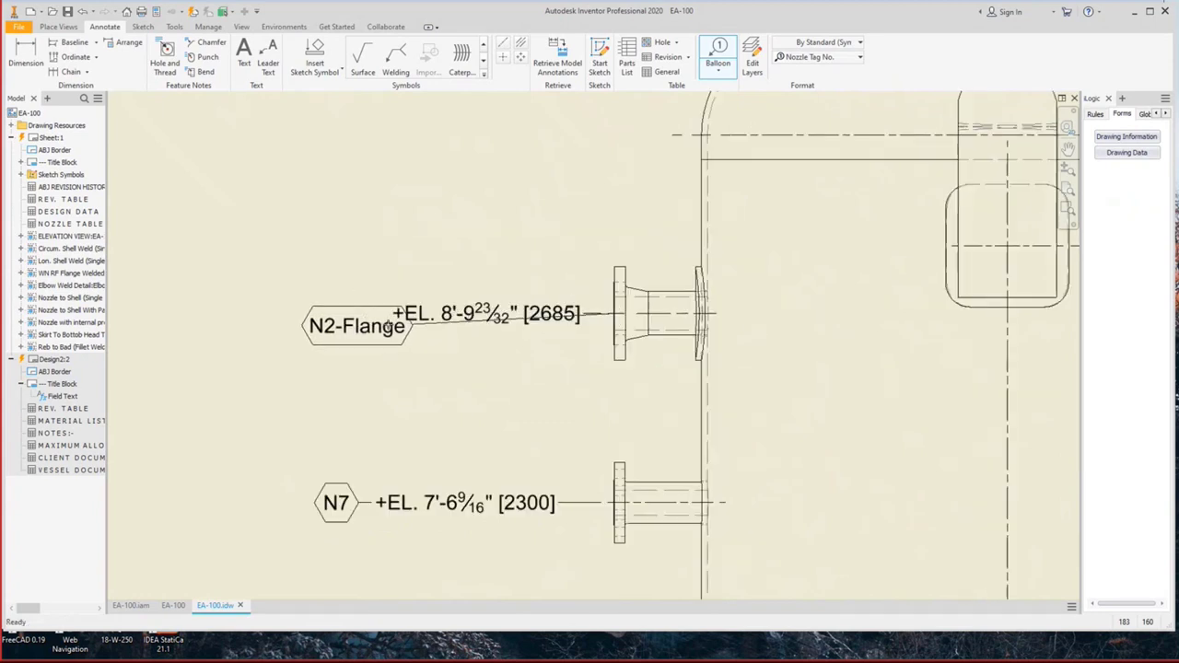
drag(400, 314, 361, 310)
right_click(362, 310)
key(Escape)
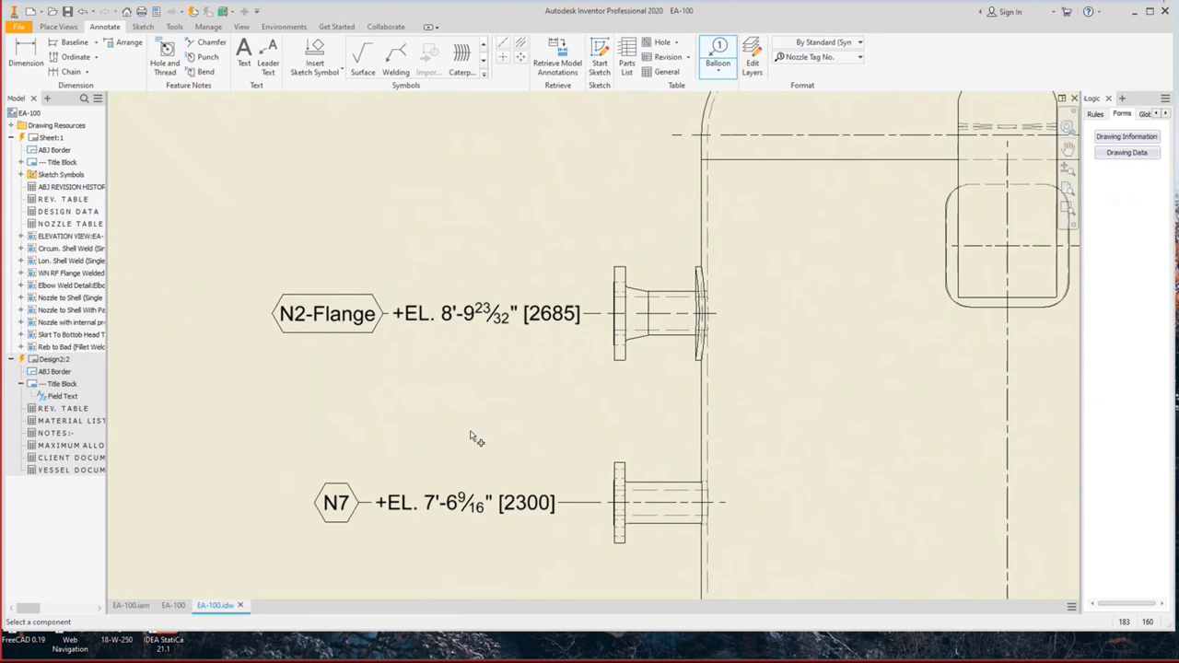
Attach the N2 component balloon to the top left-side nozzle's flange balloon and remove the N2-Flange balloon from the pair.
click(364, 317)
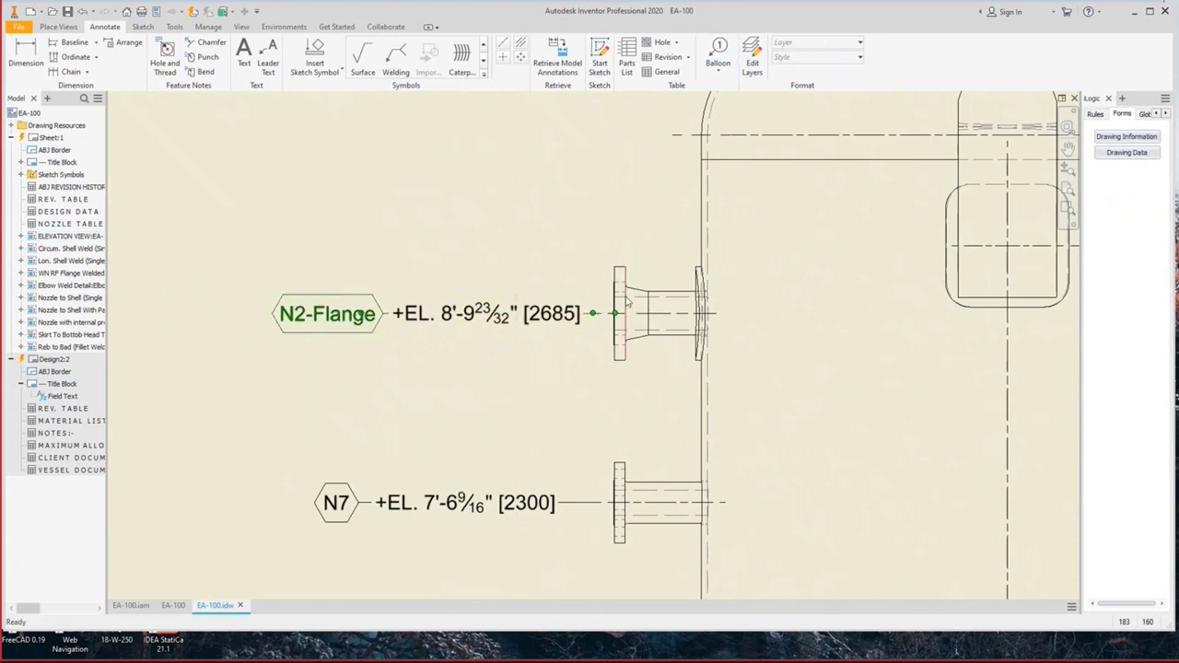
right_click(375, 337)
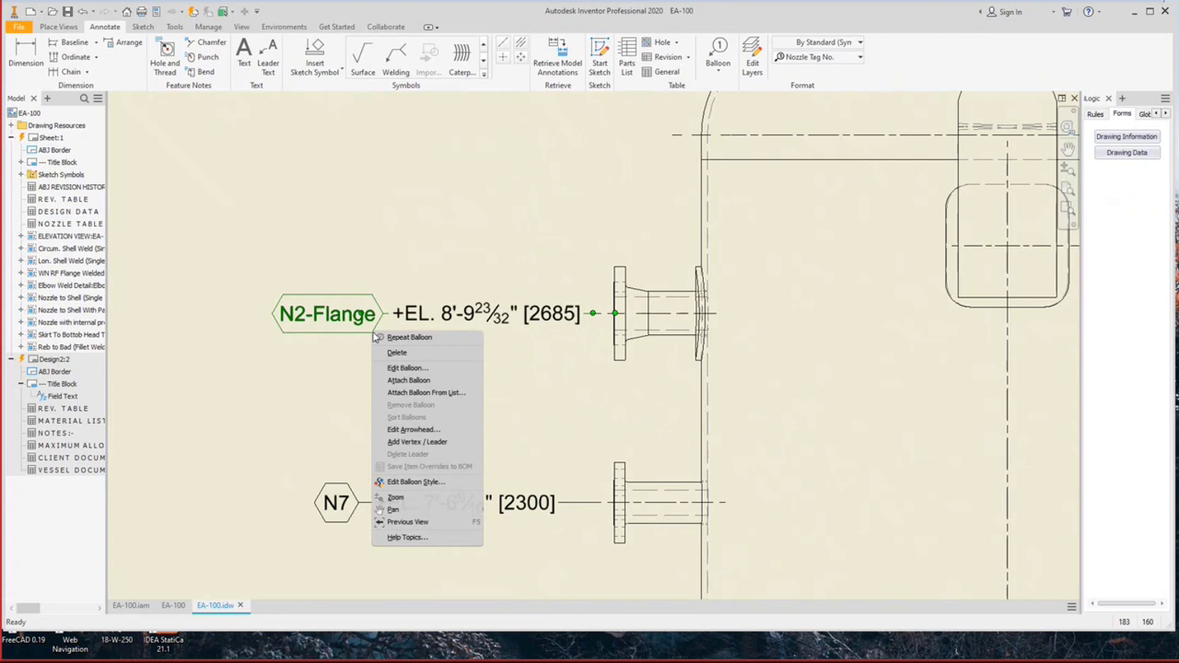
click(406, 380)
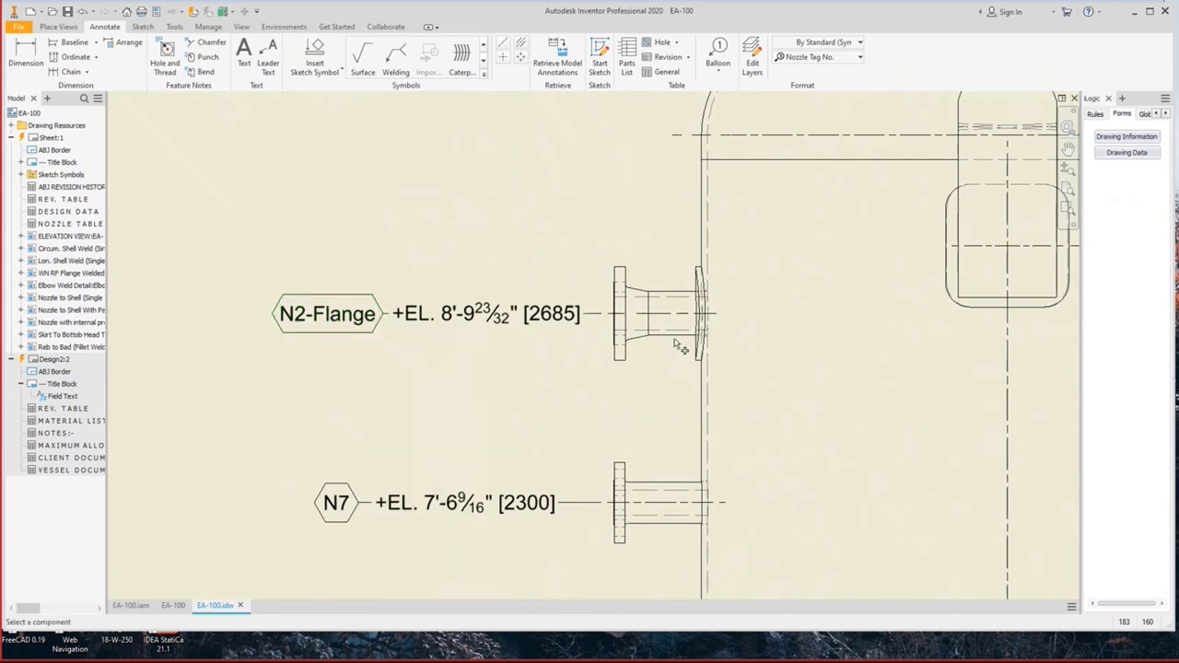
right_click(339, 316)
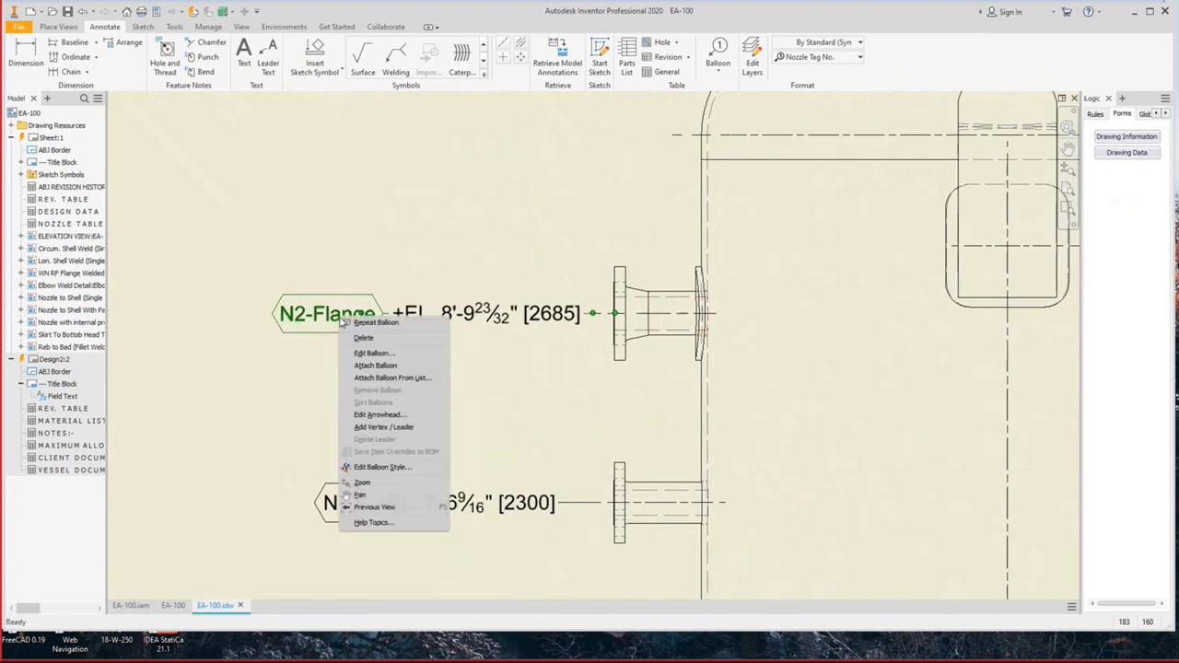
click(387, 367)
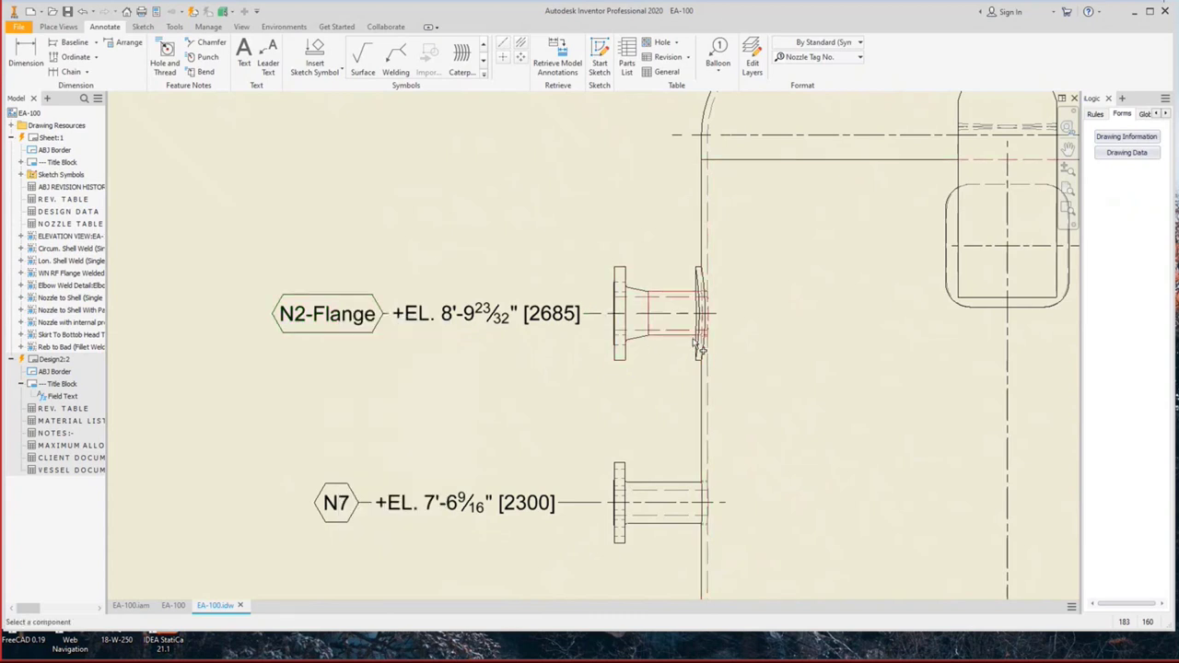
click(698, 345)
click(196, 293)
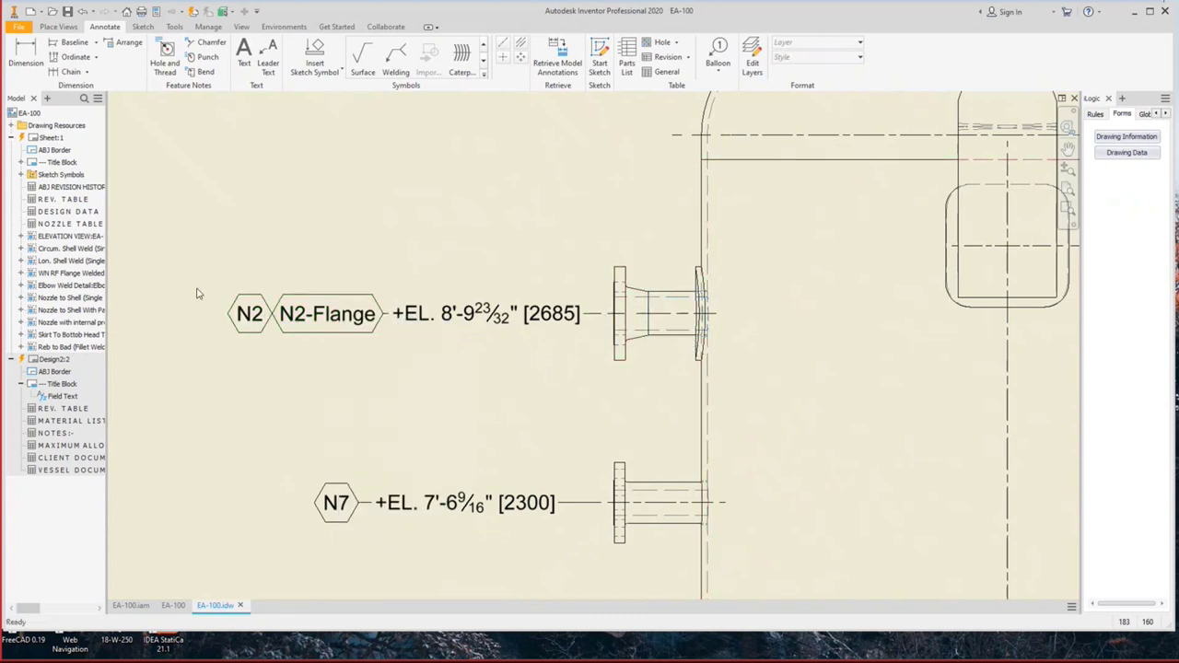
right_click(370, 324)
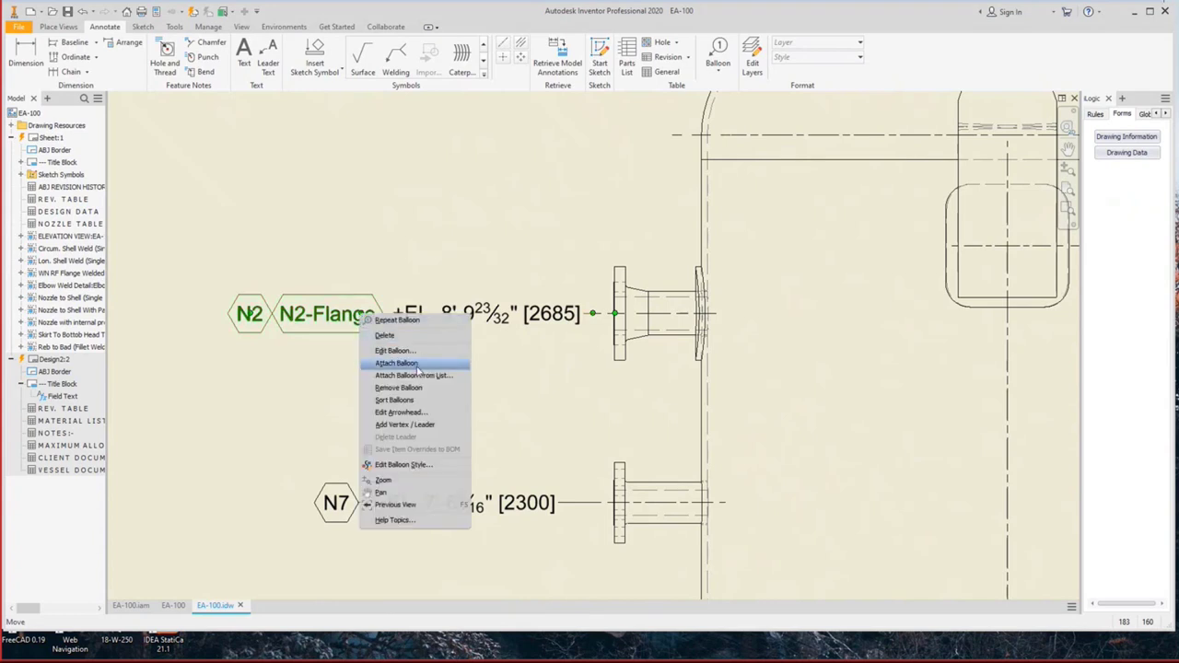
click(405, 377)
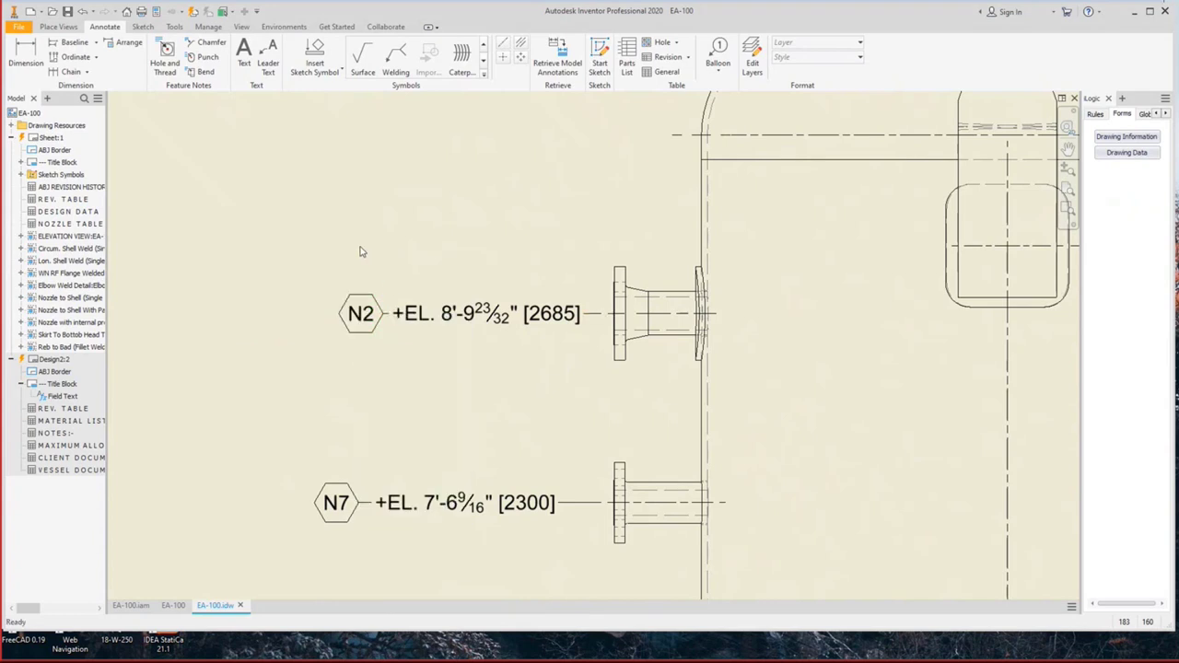
Add a Nozzle Tag No. balloon for the lifting lug pad, right of and in line with its 2823 mm elevation dimension.
scroll(360, 251, down, 3)
middle_drag(360, 252, 286, 128)
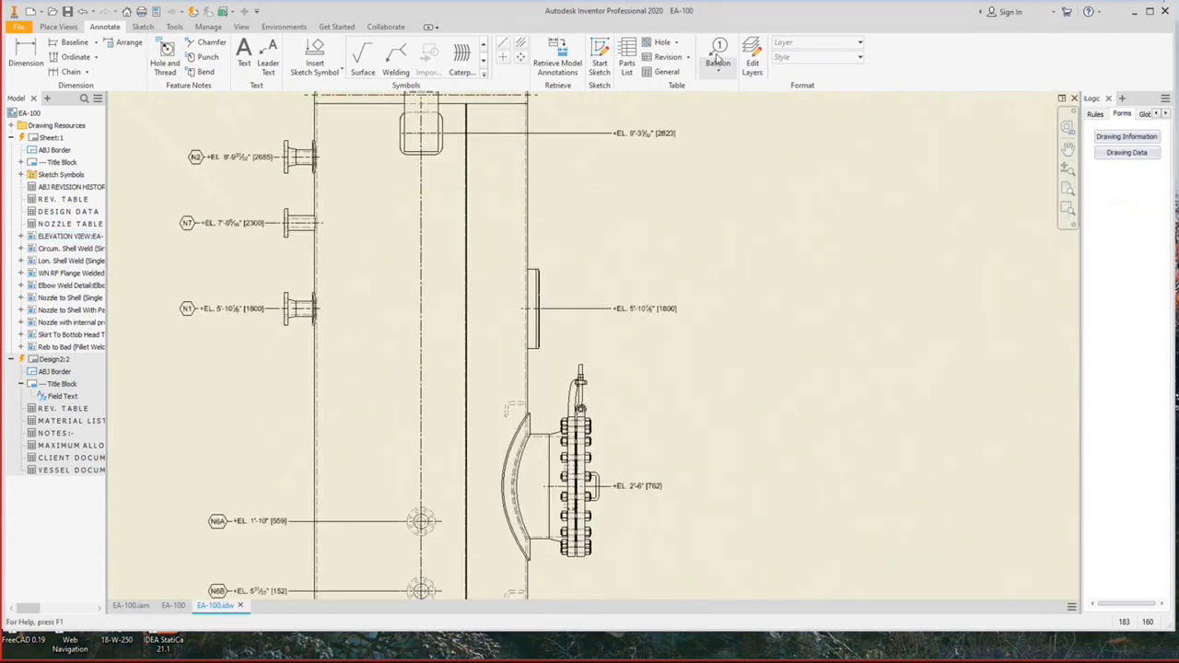
click(718, 56)
click(829, 56)
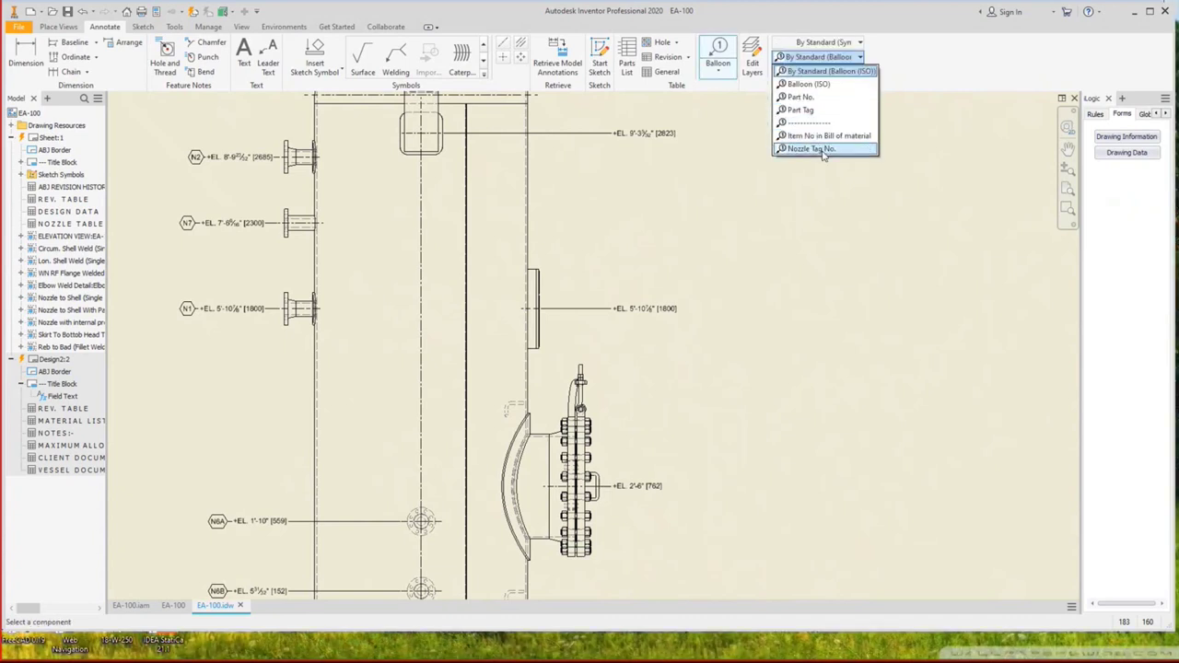
click(810, 148)
scroll(568, 243, up, 5)
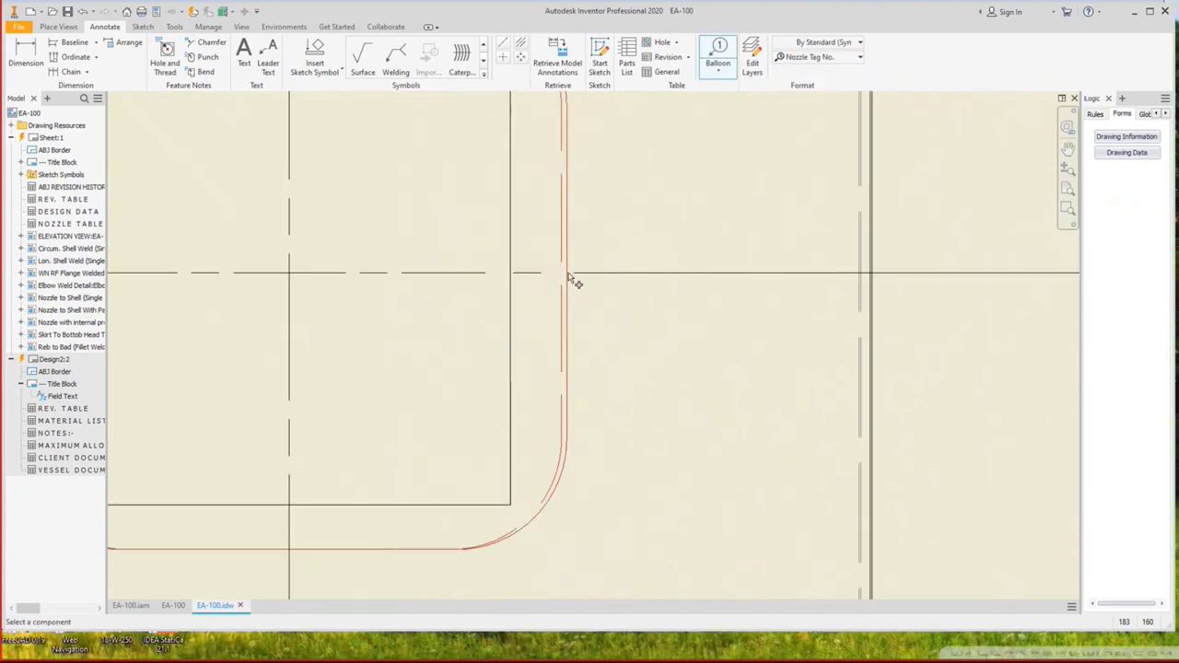
click(568, 274)
scroll(568, 273, down, 5)
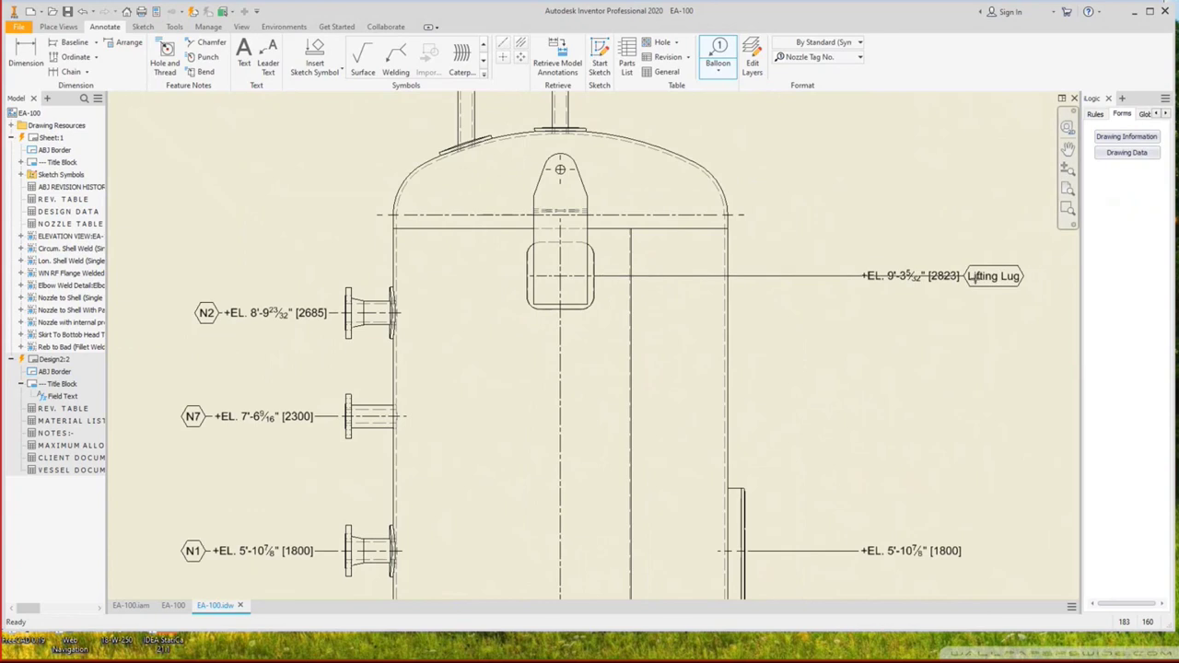
right_click(932, 326)
click(958, 343)
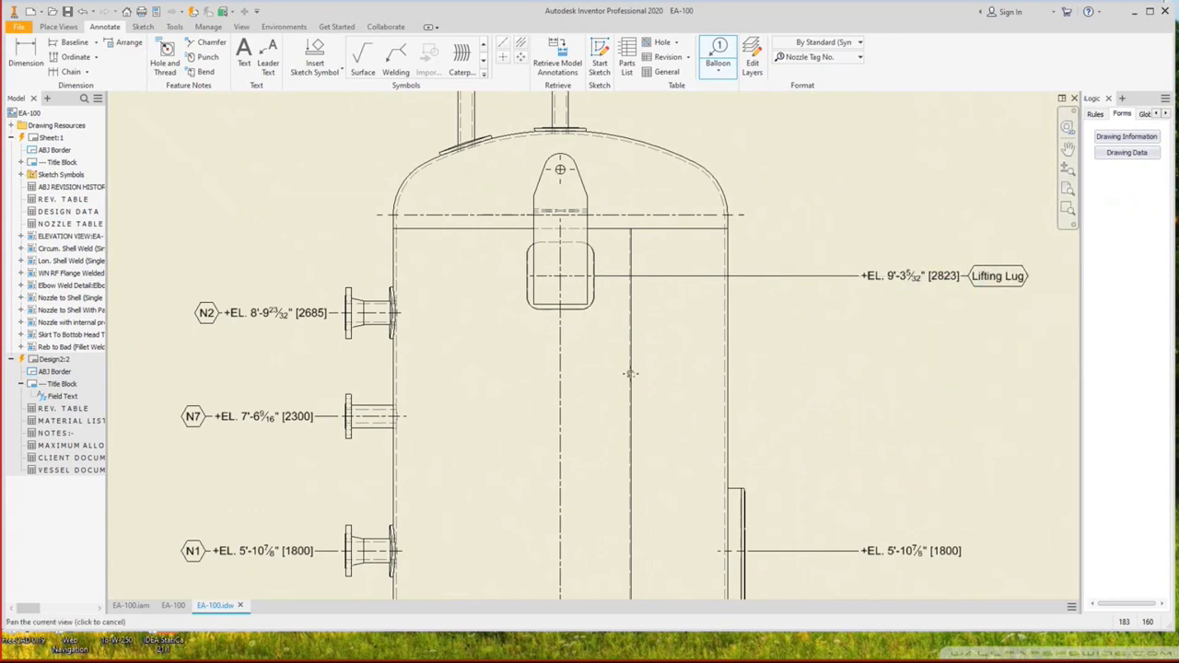
Add a tag balloon for the nameplate right of its 1800 mm elevation dimension, aligned below the lifting lug balloon.
middle_drag(709, 475, 623, 370)
scroll(666, 455, up, 3)
click(613, 416)
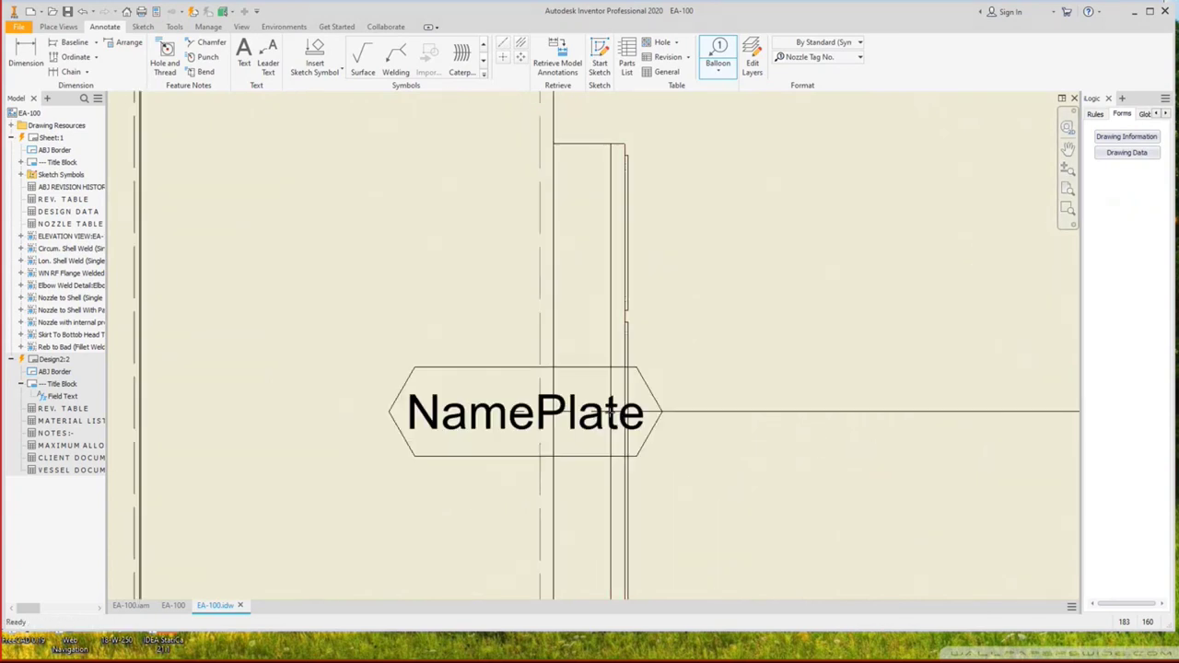
scroll(654, 421, down, 3)
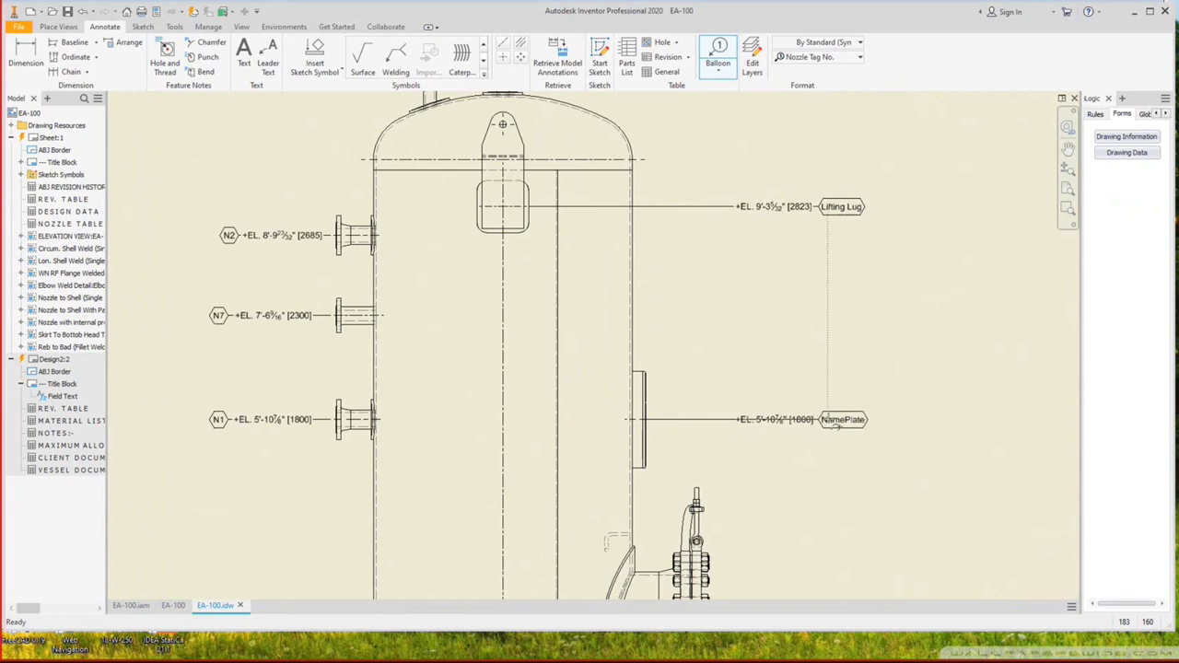
click(830, 422)
Extend the manway's horizontal centerline inward past its curved shell-side end.
middle_drag(718, 473, 675, 269)
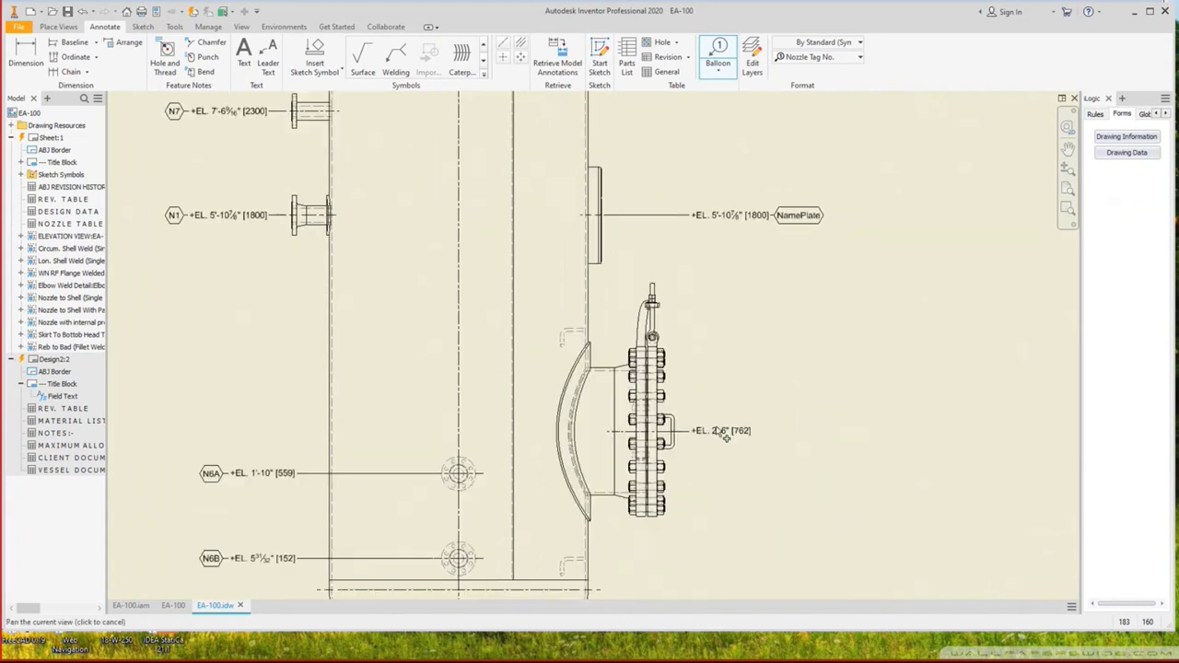
scroll(608, 441, up, 3)
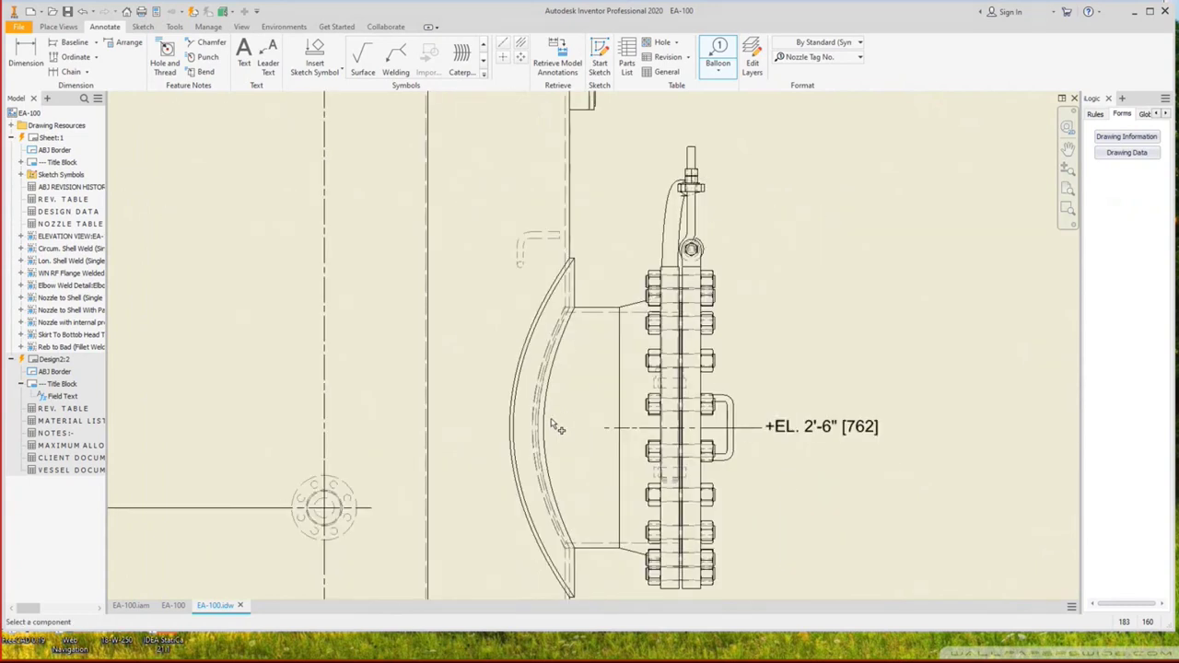
click(605, 429)
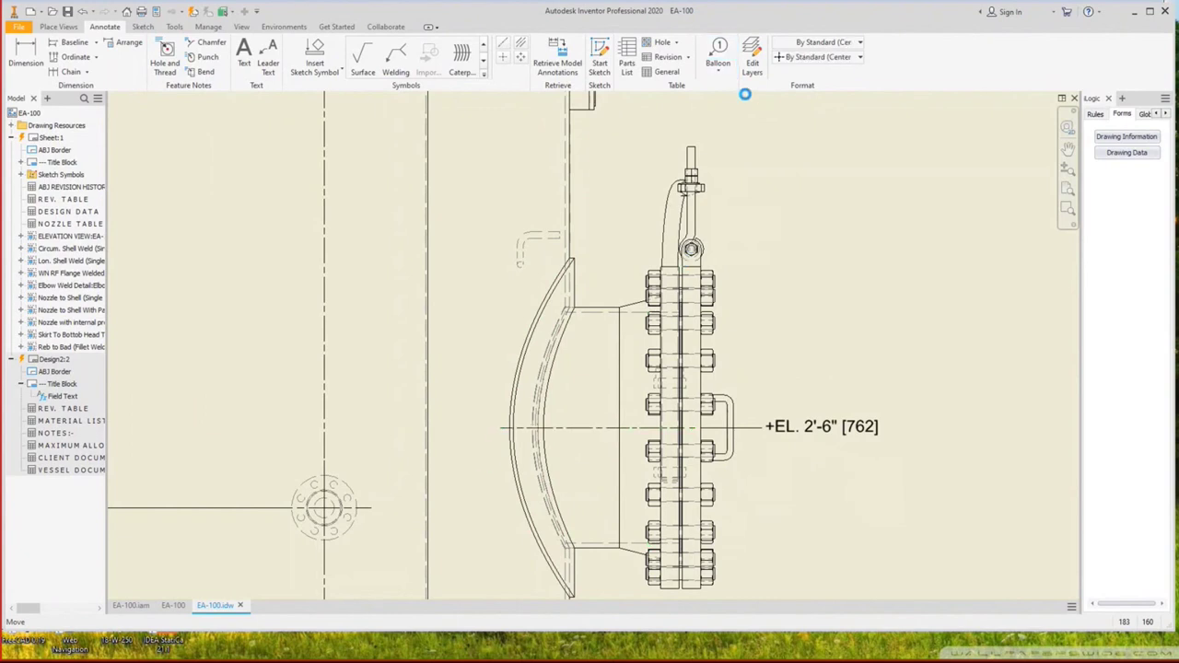
Attach a balloon leader to the manway's outer flange at the 762 mm elevation centerline.
click(719, 52)
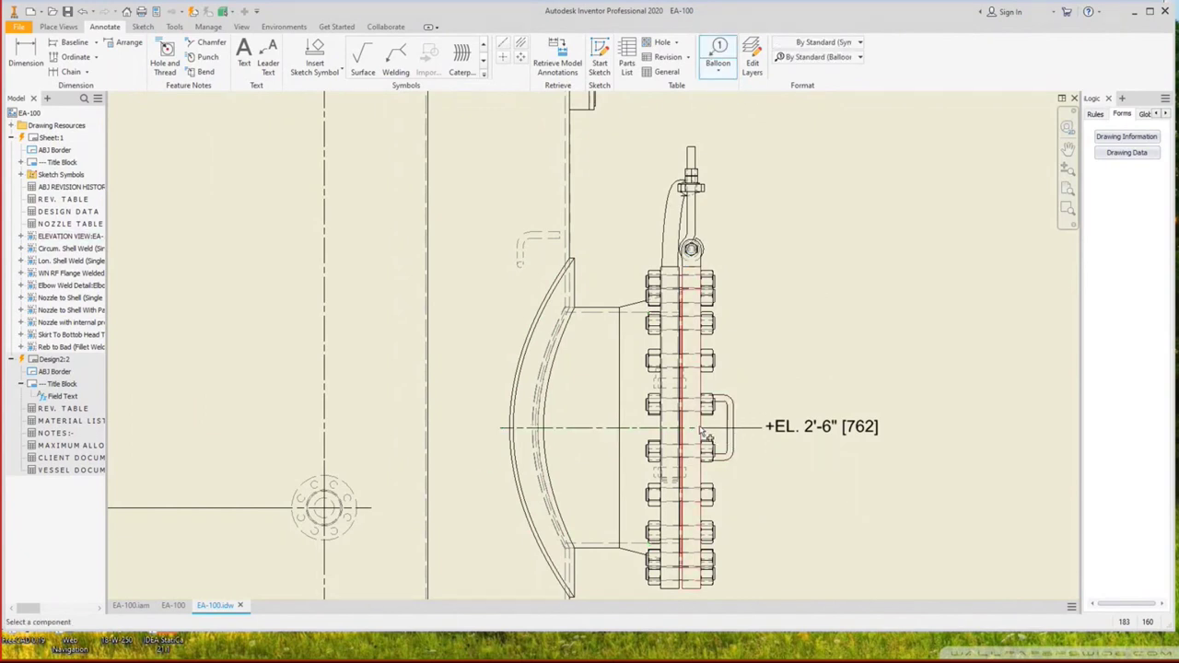
click(705, 431)
scroll(779, 424, down, 3)
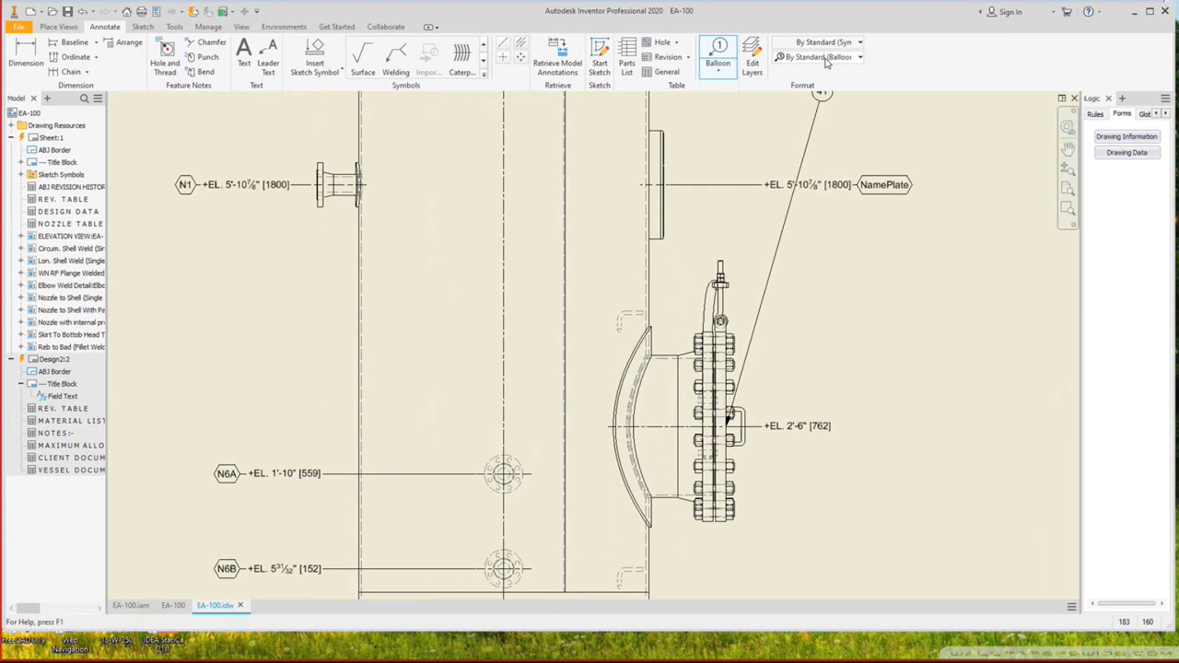
Place a balloon in the Nozzle Tag No. style on the manhole blind flange, in line with the +EL. [762] dimension.
click(826, 62)
click(822, 152)
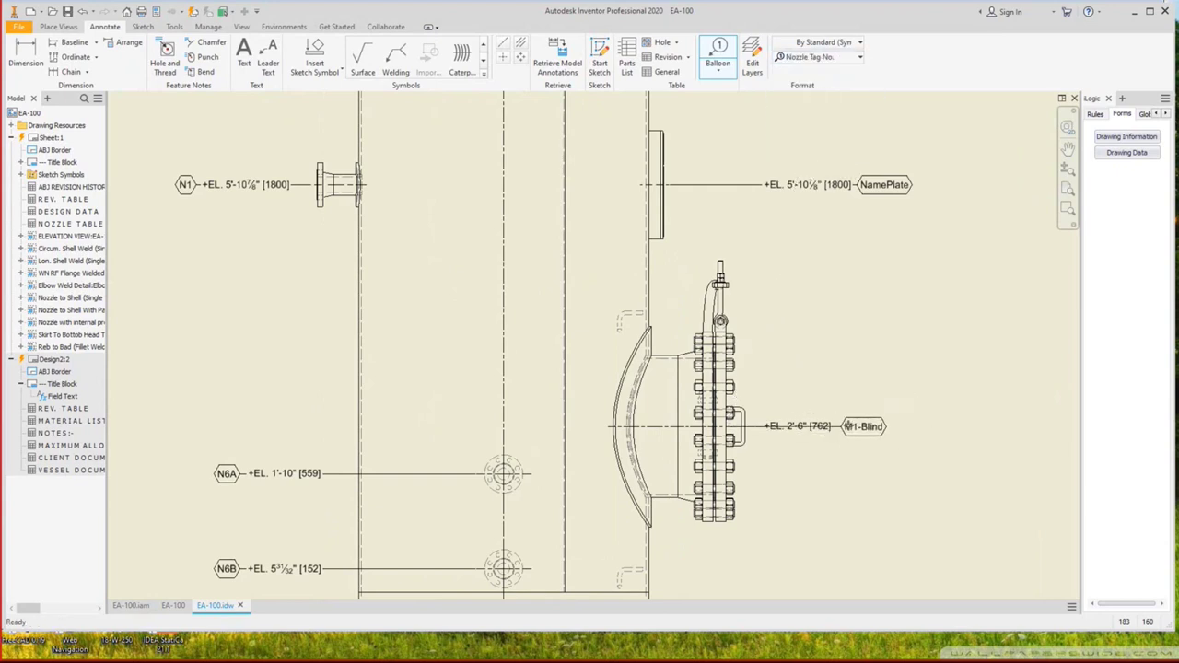
right_click(849, 425)
click(886, 426)
key(Escape)
Attach a balloon for the manhole's curved reinforcing pad to the M1-Blind balloon, and remove the M1-Blind balloon.
right_click(857, 426)
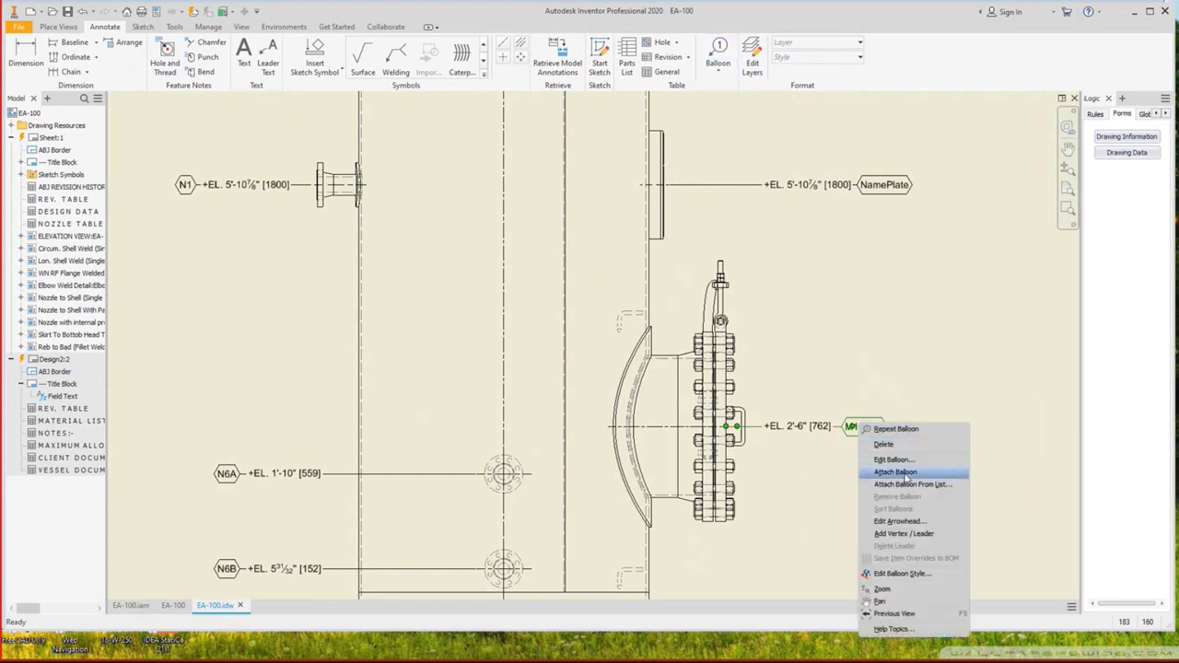
click(870, 475)
click(647, 476)
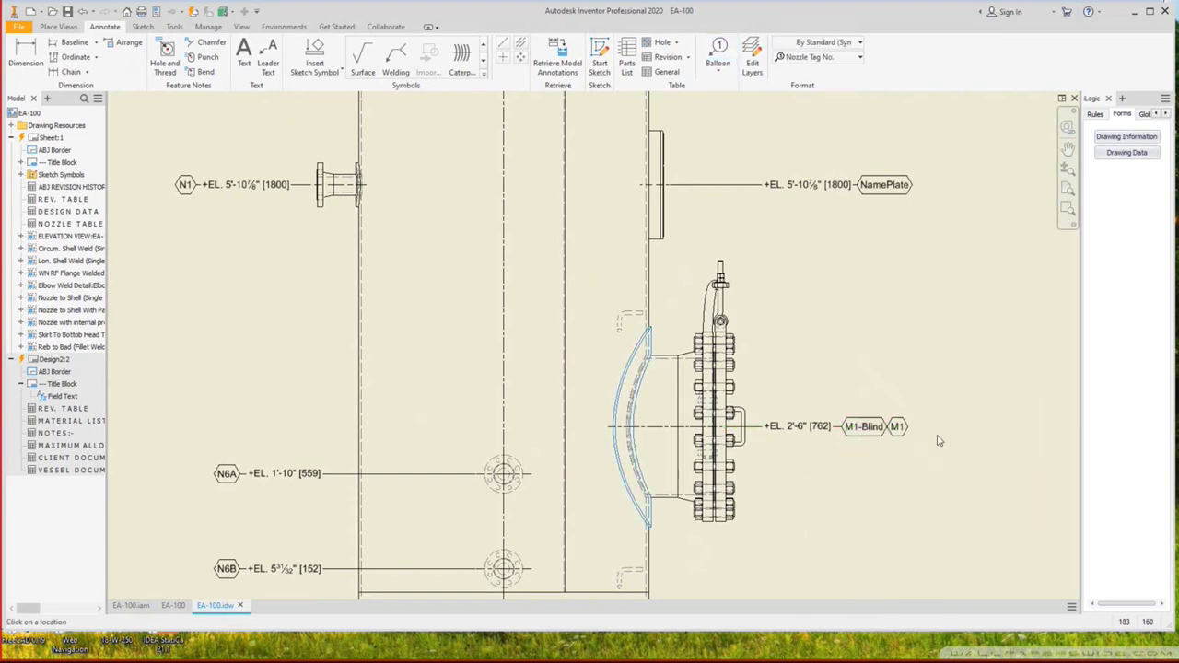
key(Escape)
right_click(852, 431)
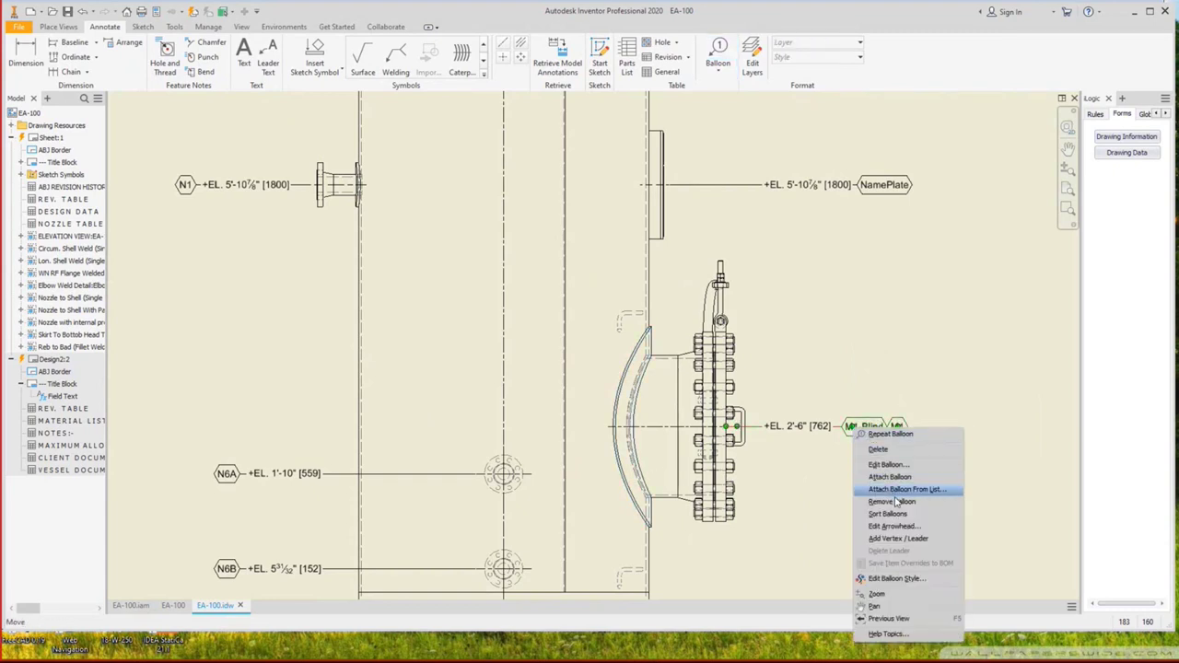
click(876, 474)
Place a Nozzle Tag No. balloon on the skirt access opening, in line with the -EL. [725] dimension.
scroll(777, 444, down, 4)
scroll(724, 311, up, 3)
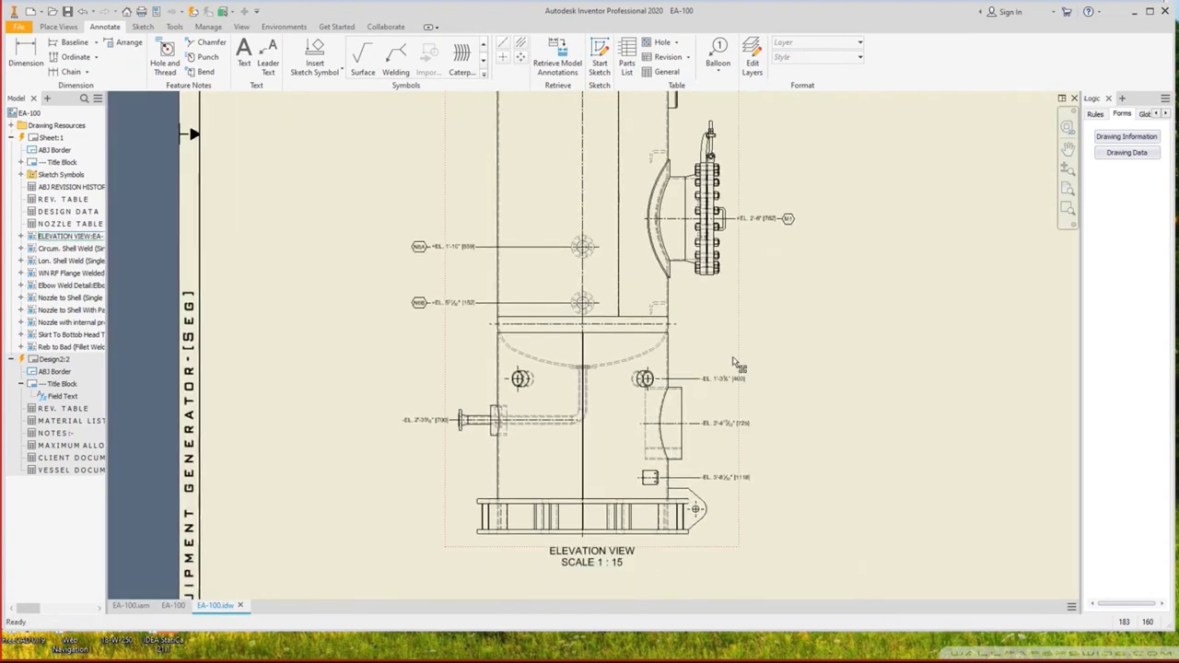
click(718, 53)
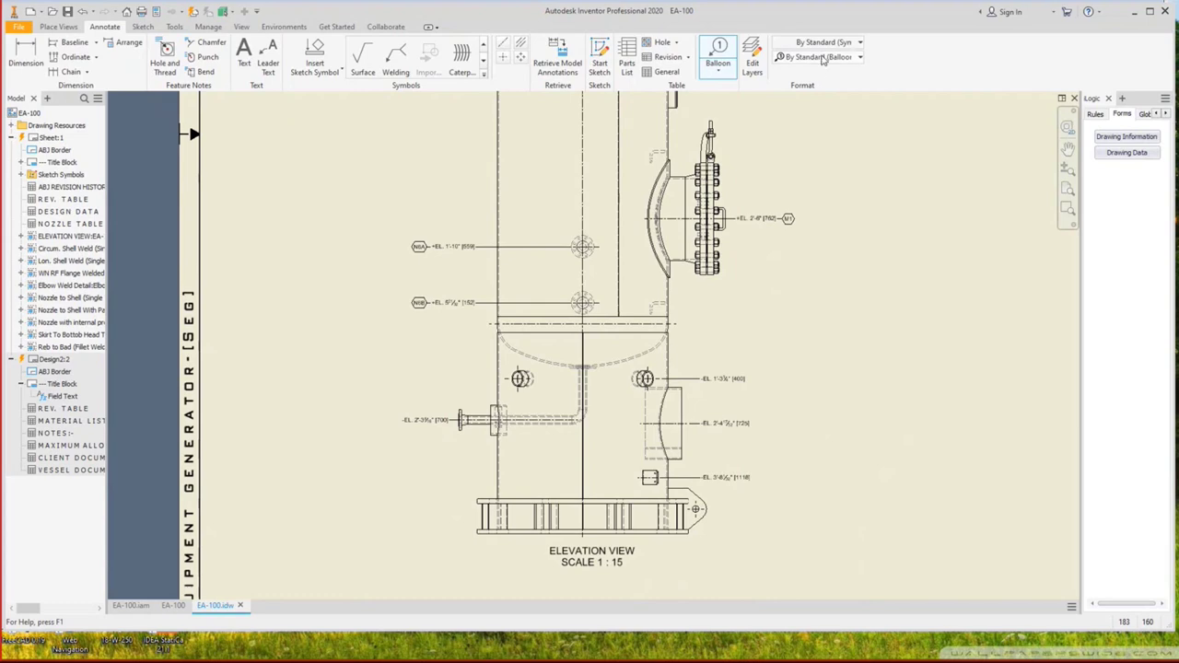
click(822, 58)
click(829, 152)
scroll(765, 396, up, 3)
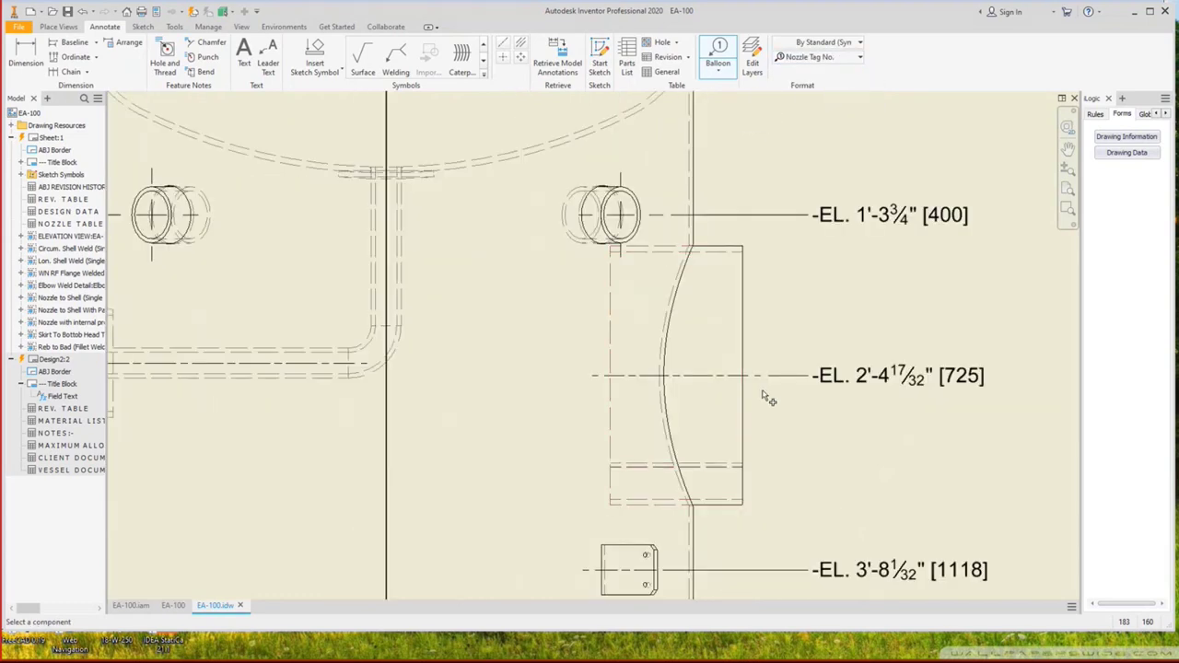
scroll(763, 398, up, 2)
click(747, 383)
scroll(748, 384, down, 3)
click(776, 388)
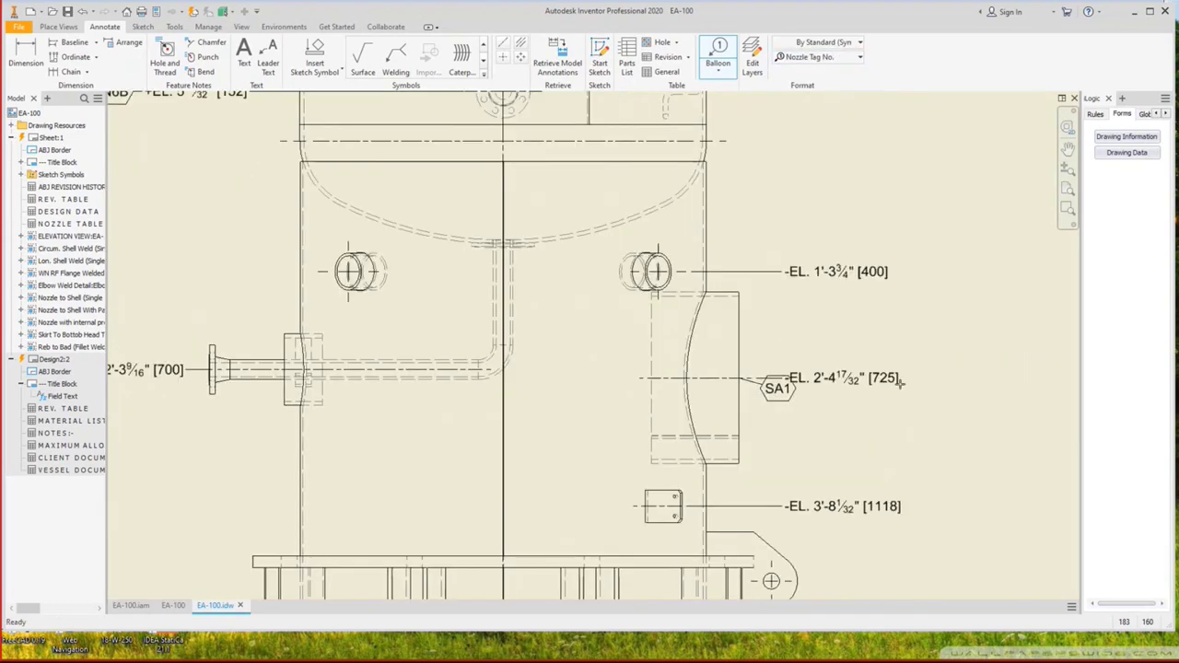
right_click(916, 378)
click(983, 376)
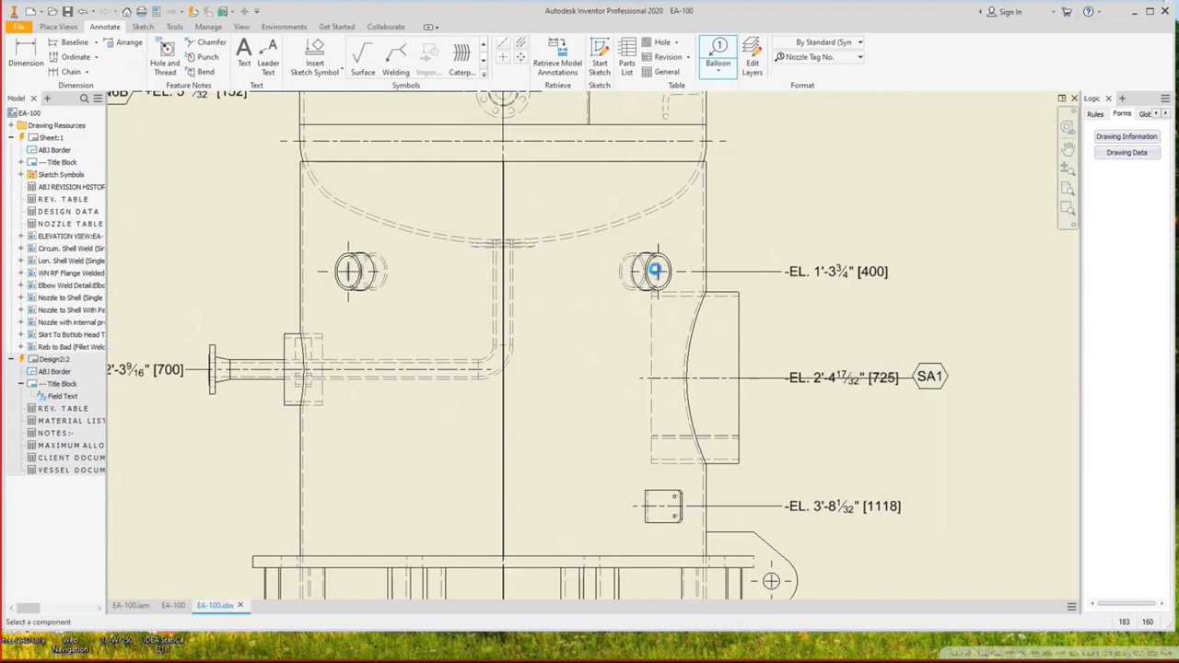
Place a Nozzle Tag No. balloon on the skirt vent beside the -EL. [400] dimension, aligned with that dimension.
scroll(655, 270, up, 2)
click(671, 269)
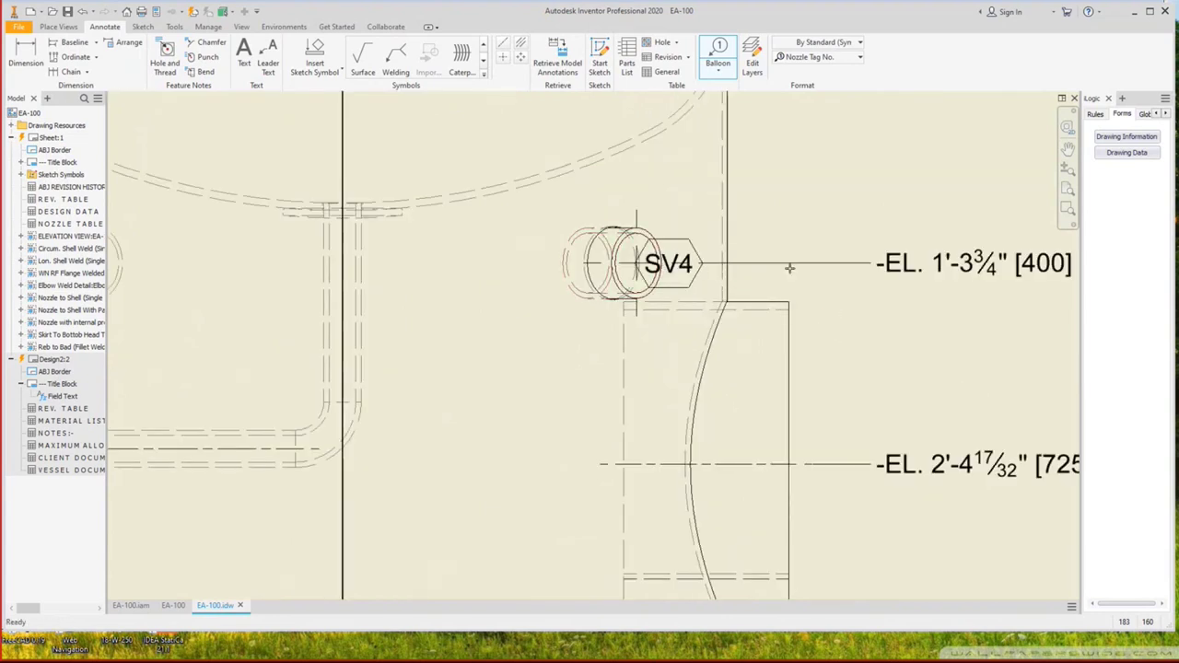
scroll(790, 268, down, 2)
right_click(921, 267)
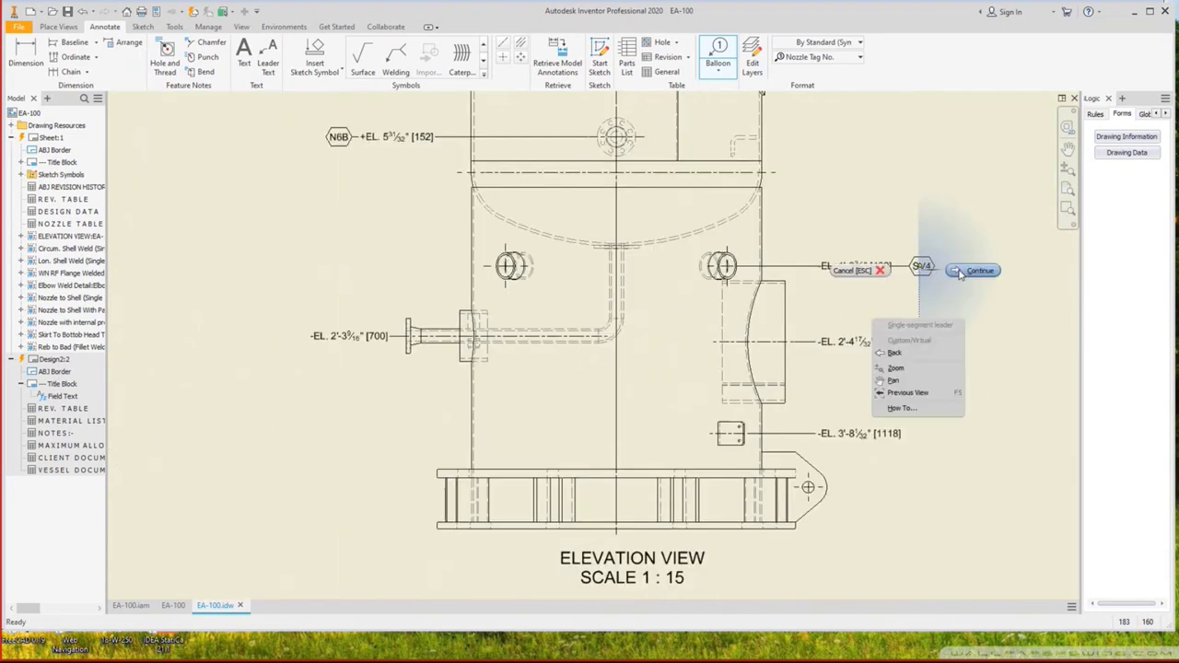
click(974, 271)
Place a Nozzle Tag No. balloon on the grounding lug, in line with the -EL. [1118] dimension.
scroll(754, 445, up, 3)
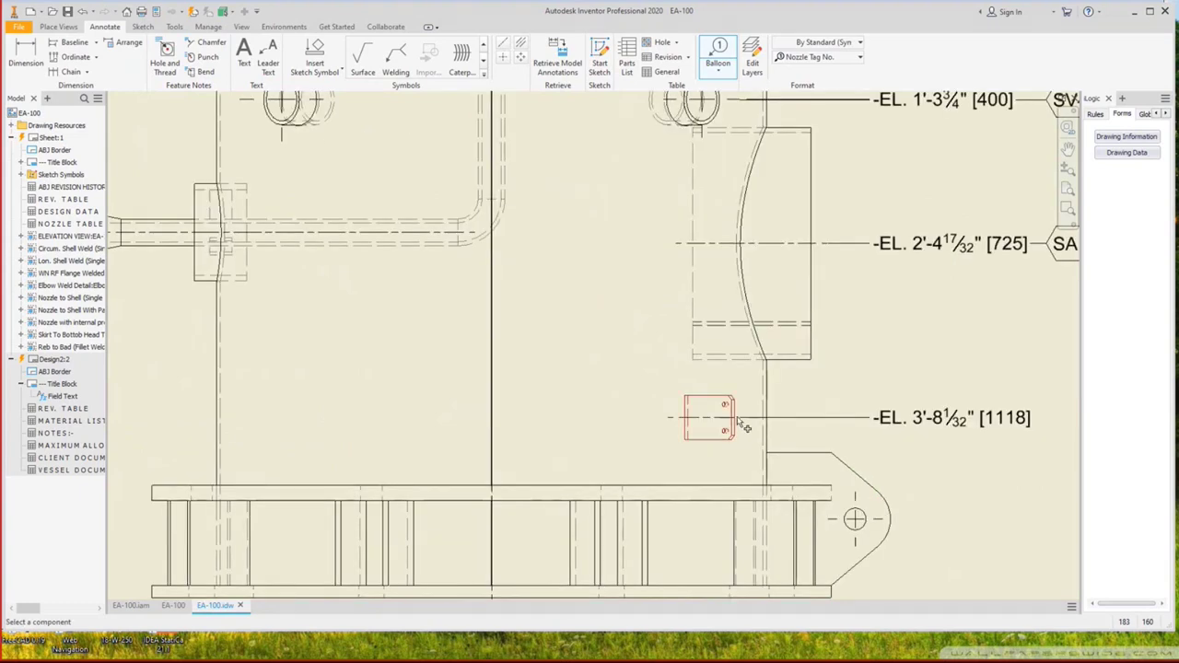
click(737, 419)
scroll(876, 422, down, 4)
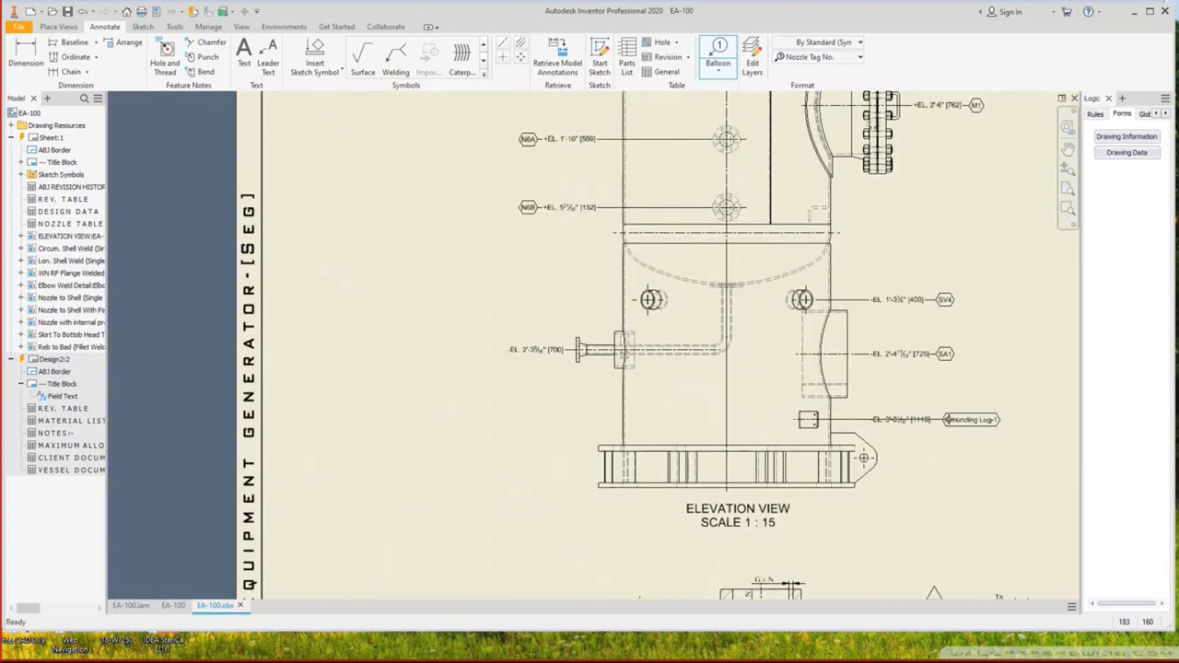
right_click(899, 463)
click(940, 473)
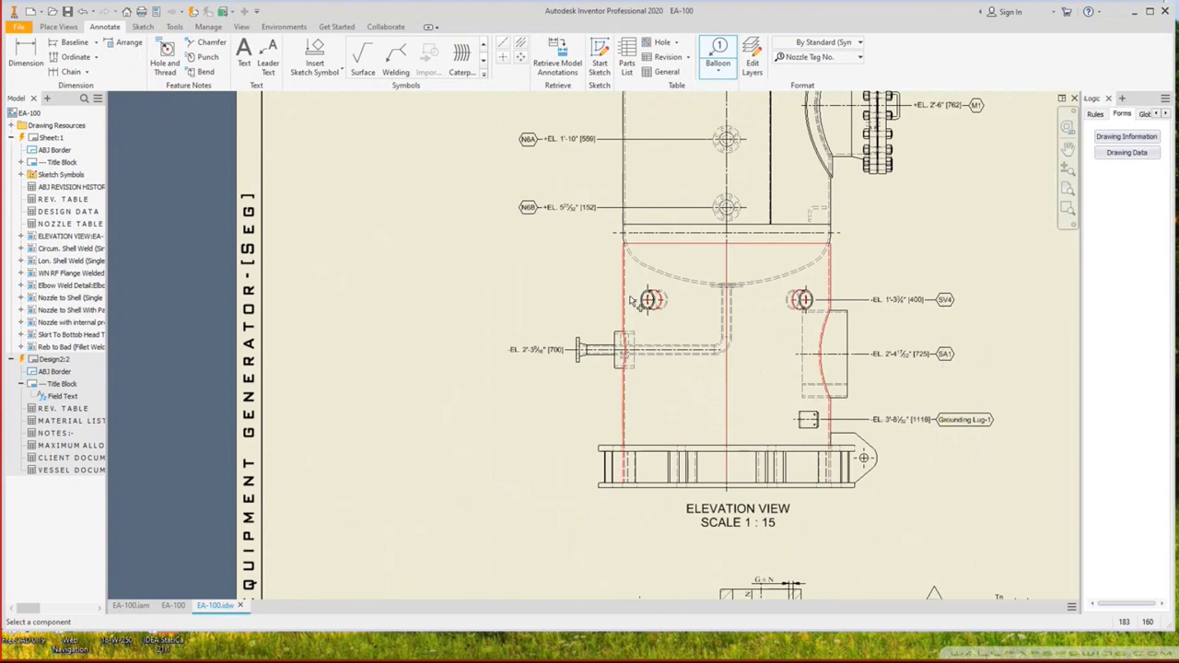
Place a Nozzle Tag No. balloon on the skirt vent above the side nozzle, outside the shell at the vent's centre height.
scroll(645, 302, up, 3)
click(659, 309)
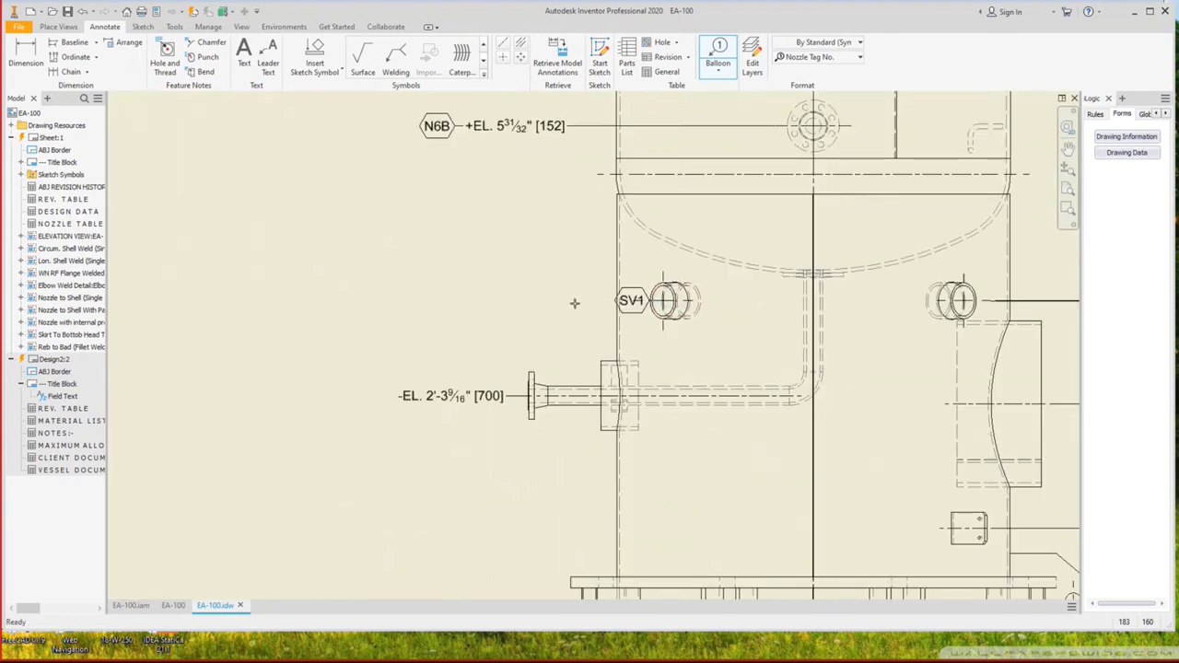
scroll(574, 303, down, 2)
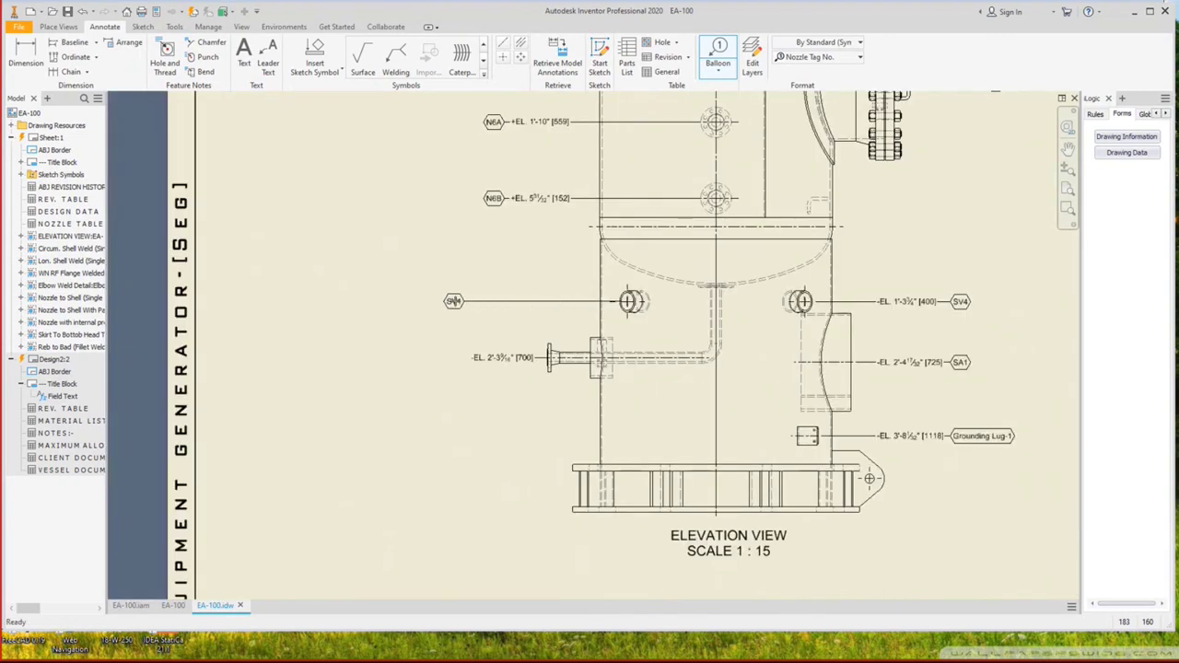
right_click(502, 308)
click(433, 356)
Place a Nozzle Tag No. balloon on the bottom outlet nozzle's flange, in line with the -EL. [700] dimension and below SV1.
scroll(553, 364, up, 3)
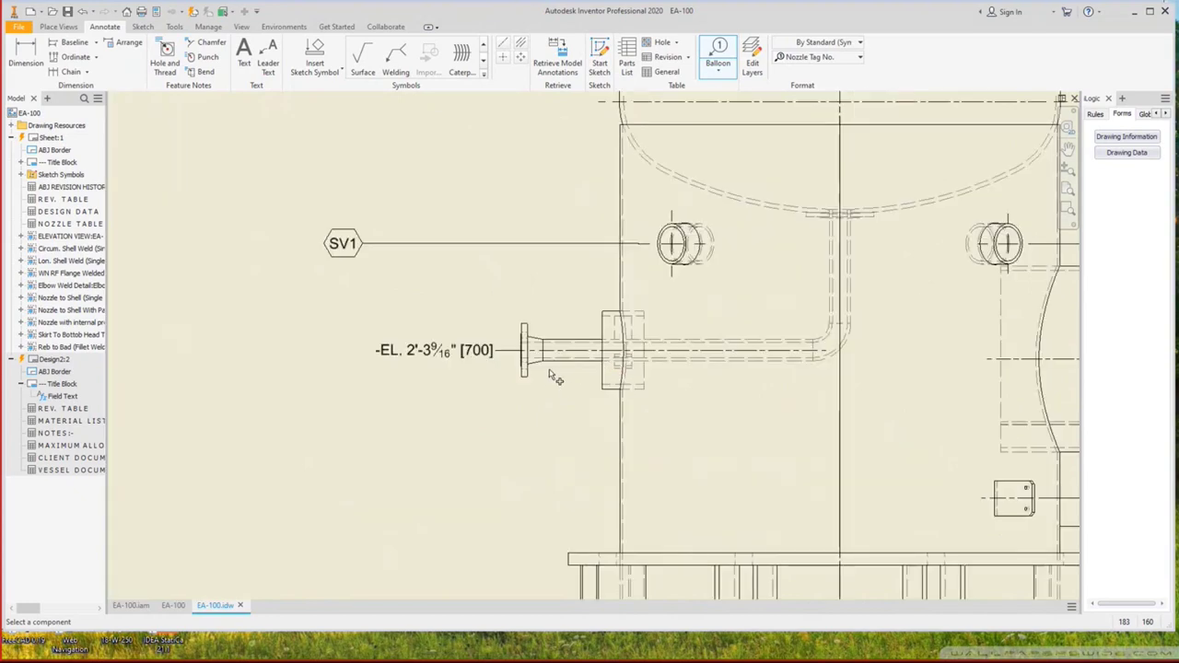
scroll(551, 373, up, 5)
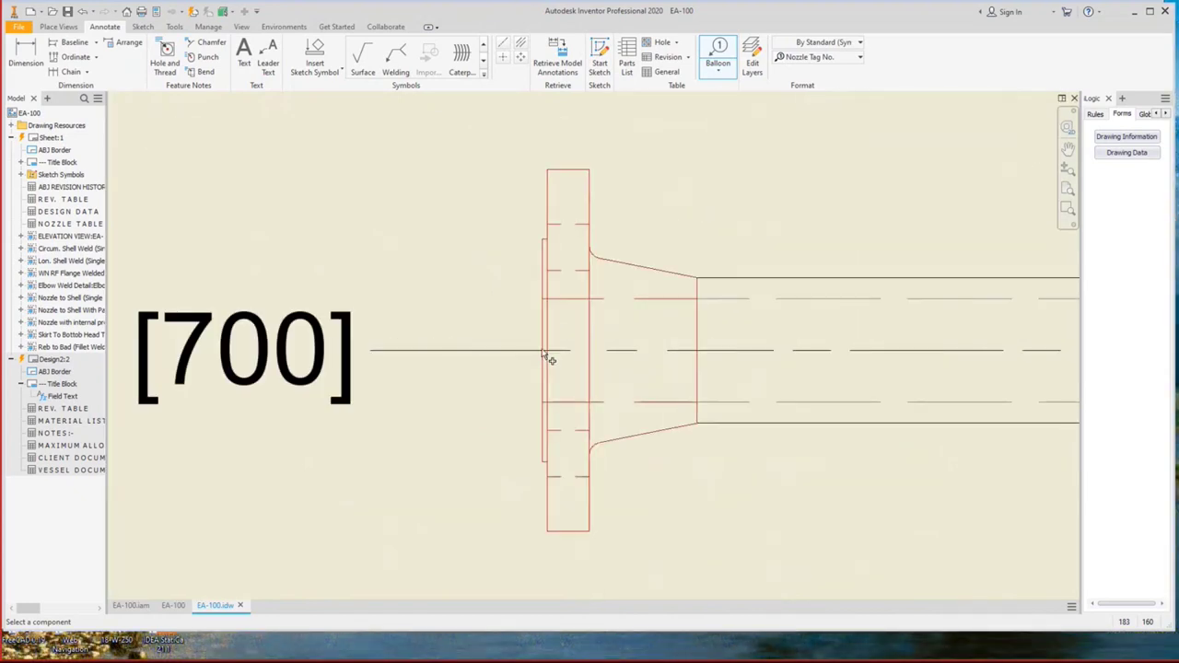
click(551, 359)
scroll(516, 355, down, 5)
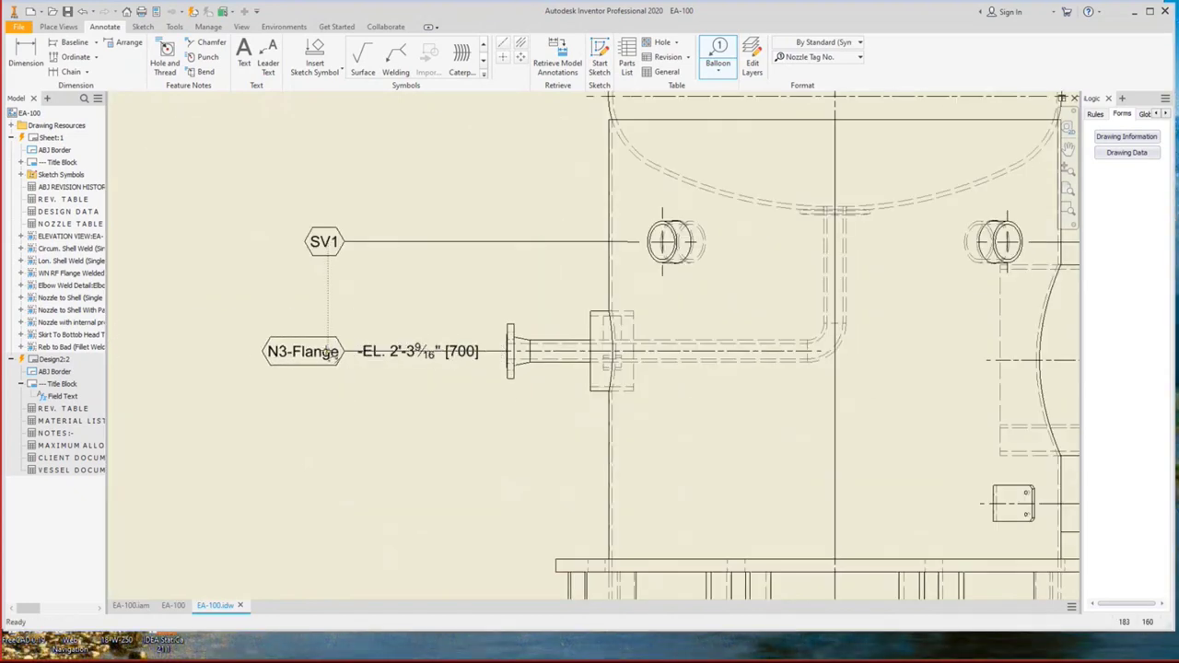
right_click(281, 394)
click(304, 405)
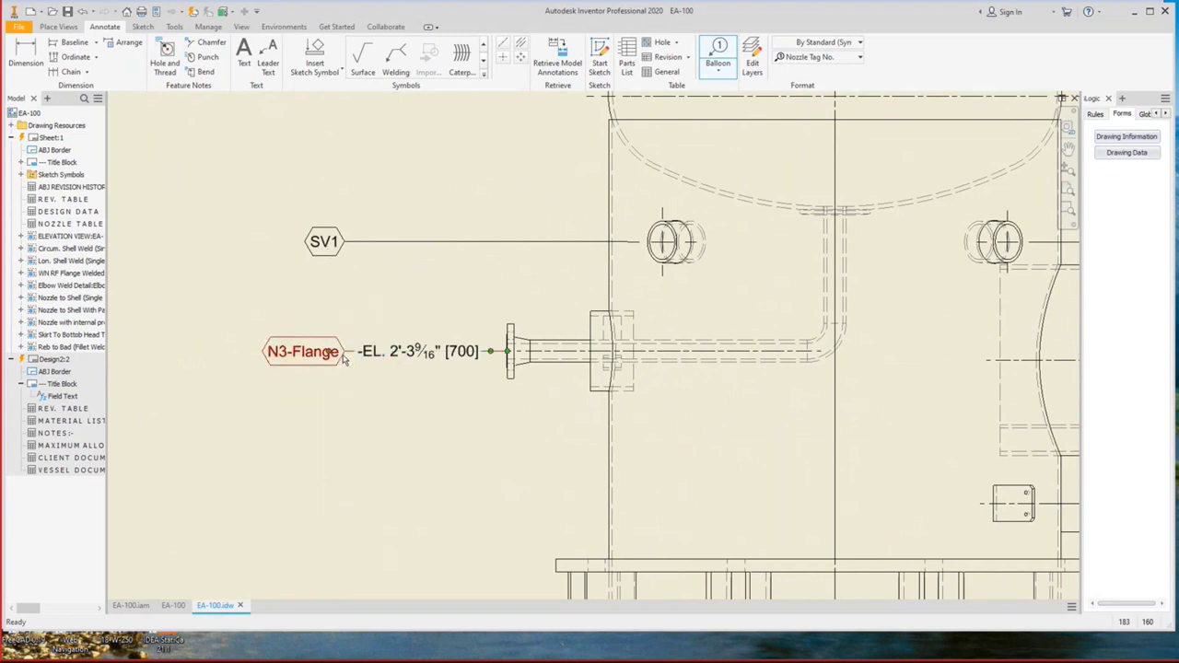
Attach a balloon for the outlet nozzle's vertical pipe to the N3-Flange balloon, and remove the N3-Flange balloon.
right_click(341, 354)
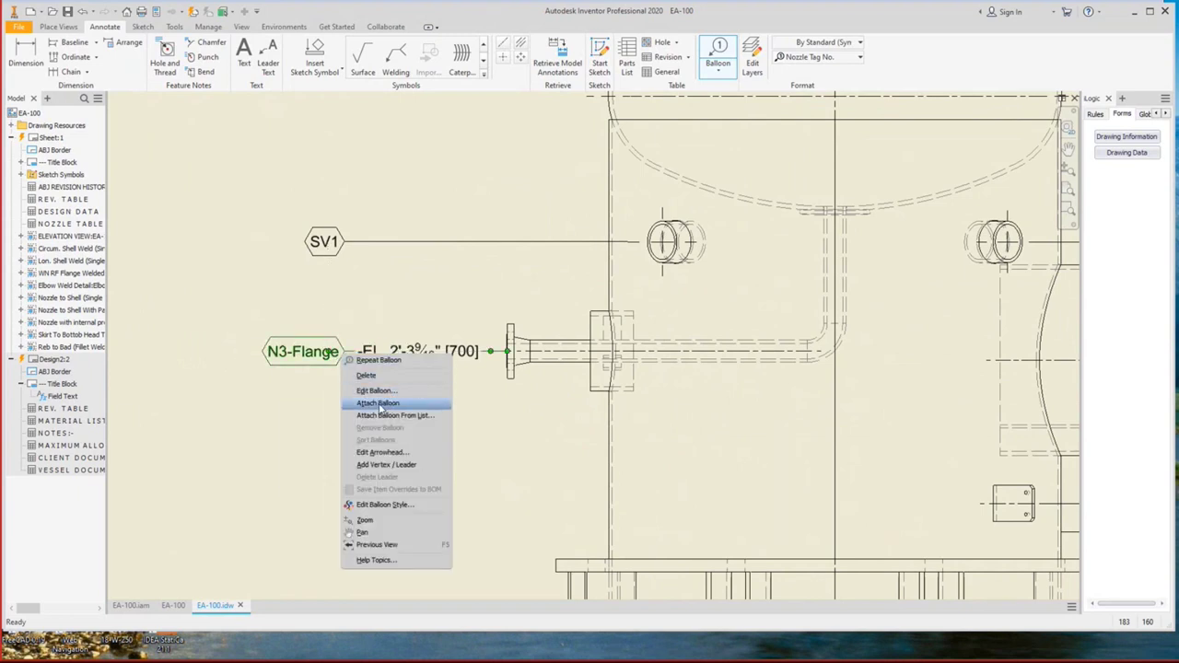
click(379, 403)
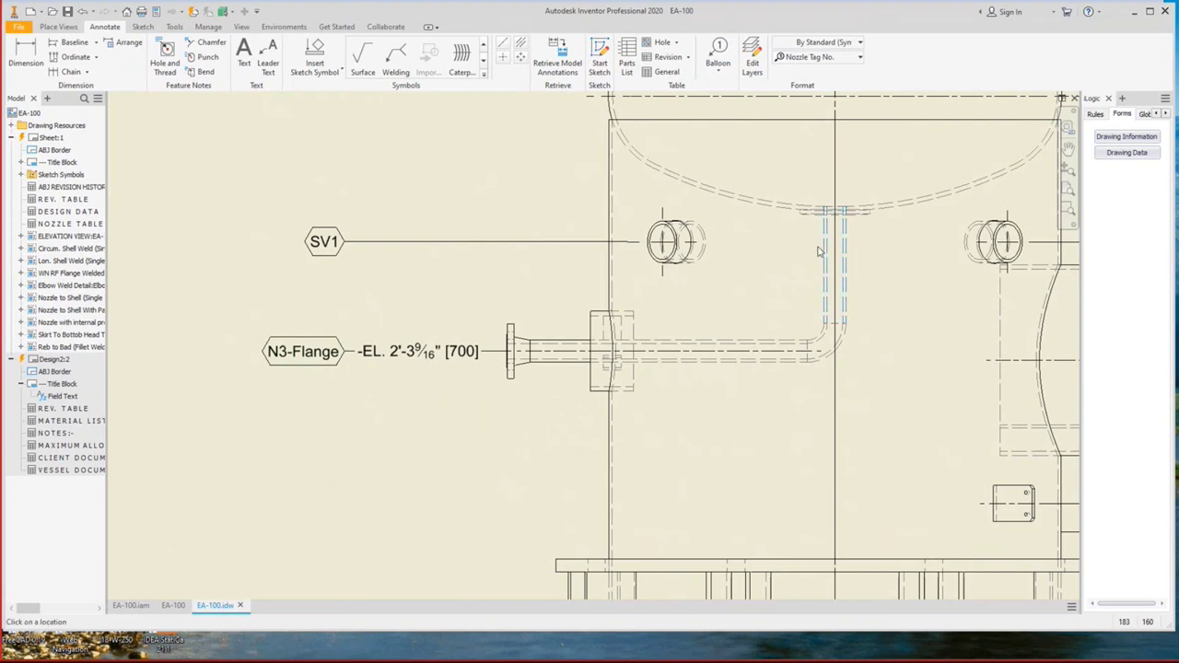
click(325, 365)
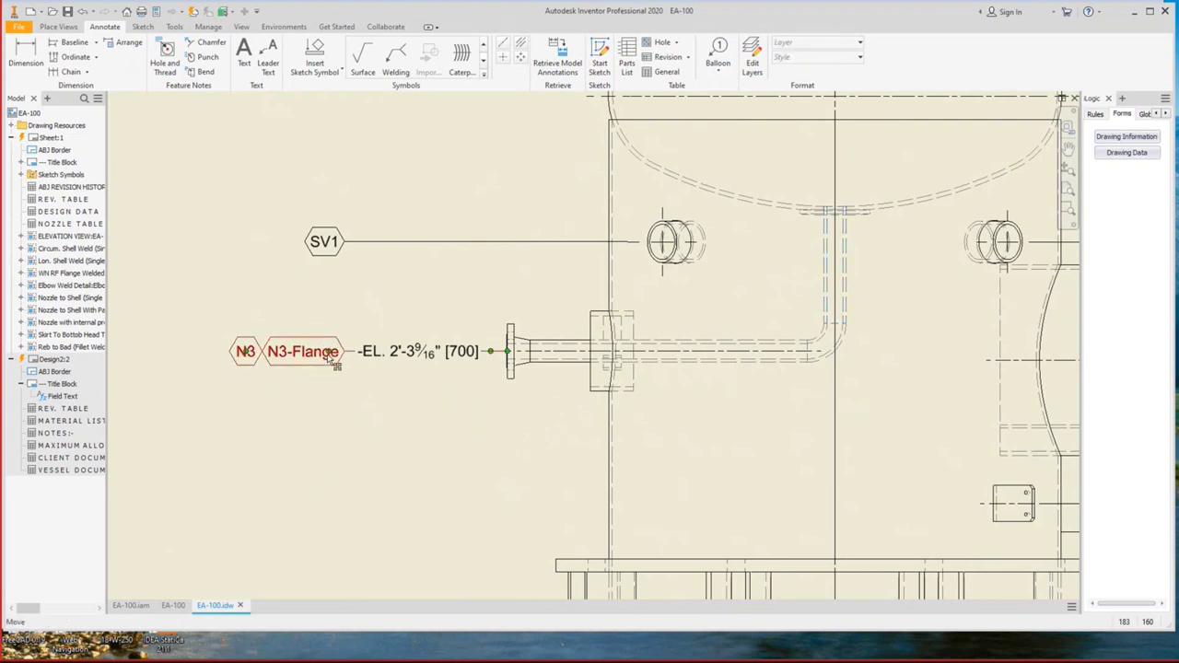
right_click(328, 356)
click(330, 421)
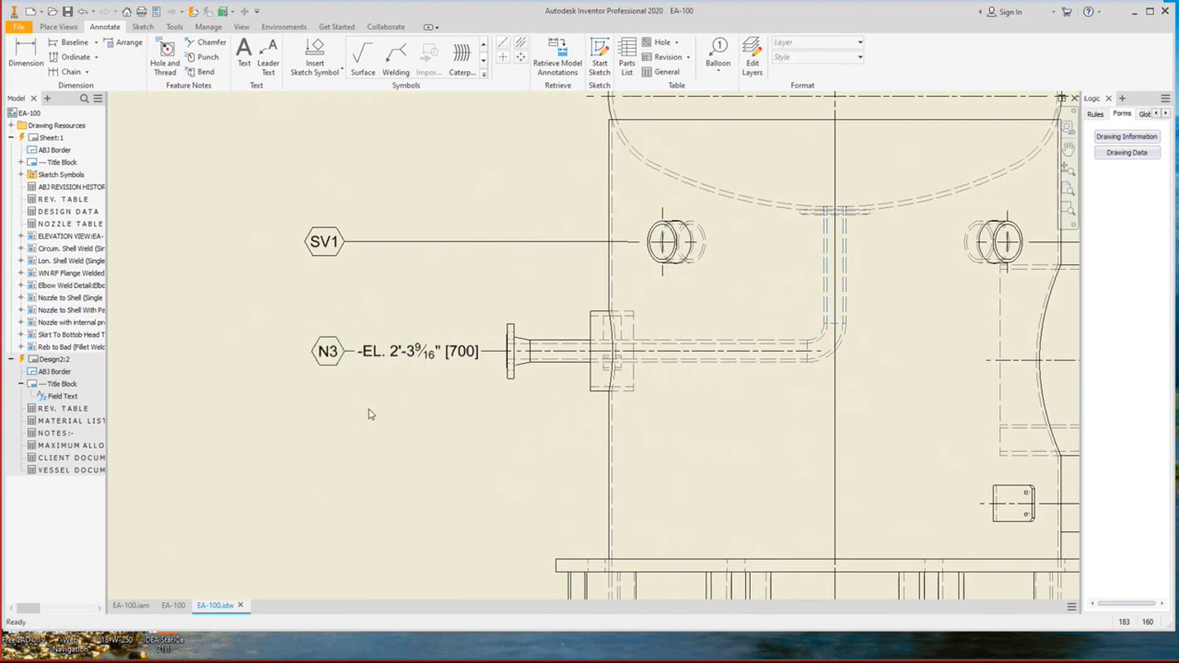
Add an ordinate elevation dimension for the SV1 skirt vent beside its balloon and apply the SEG -EL. style.
click(74, 56)
right_click(613, 220)
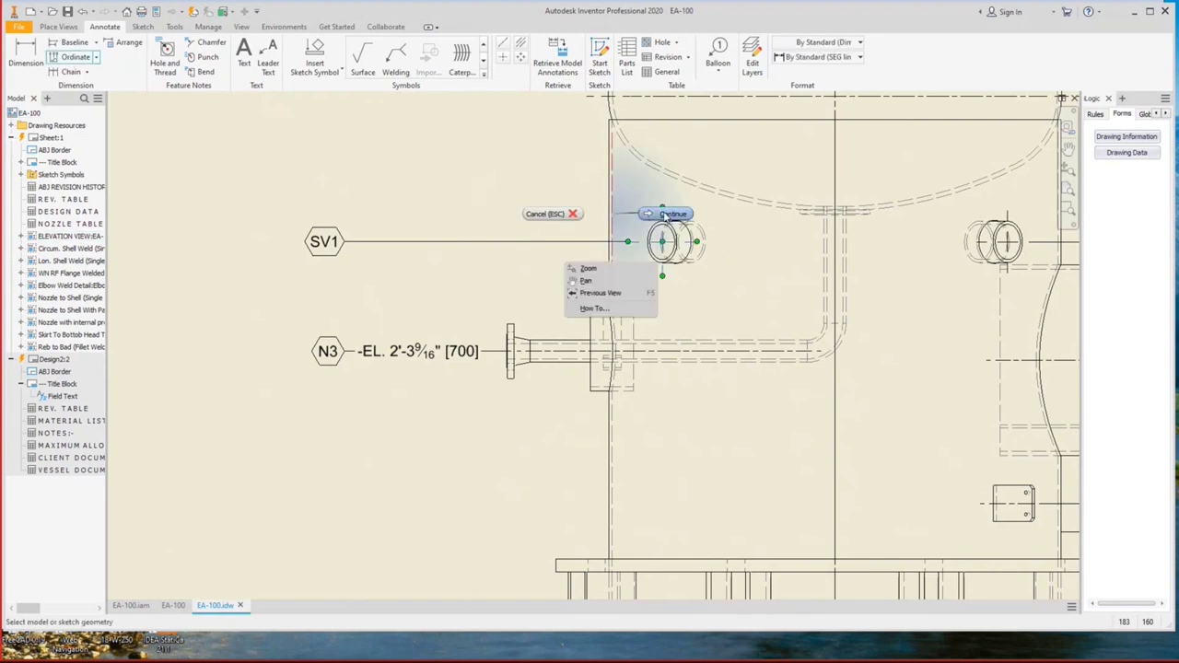
click(552, 213)
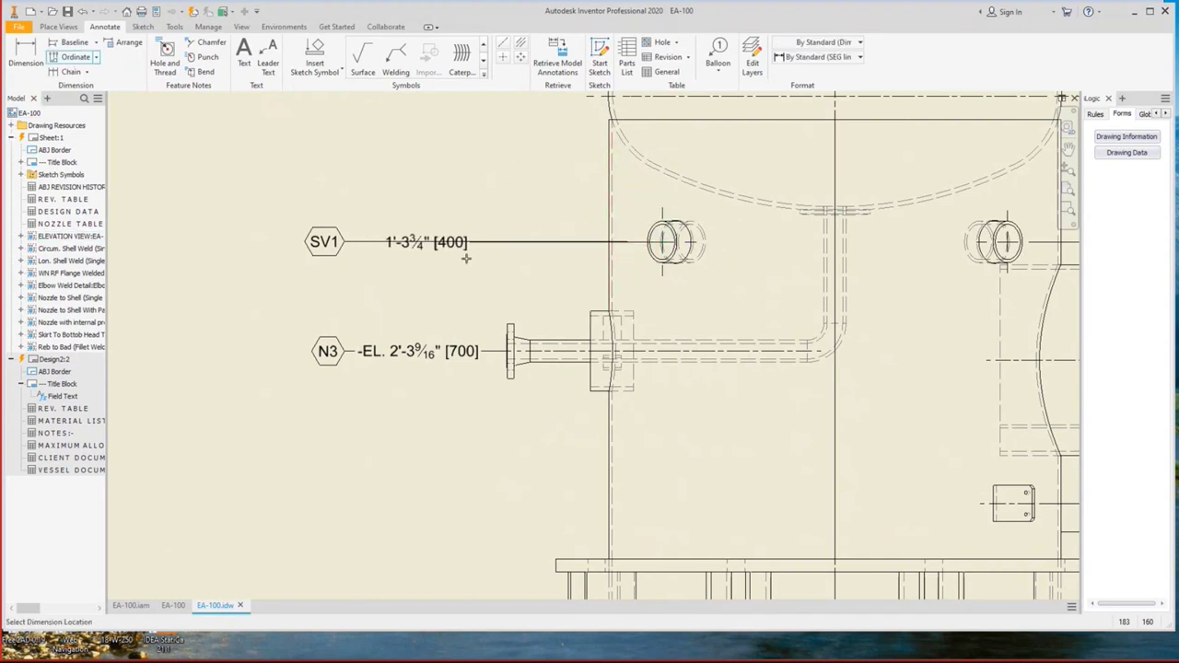
click(468, 256)
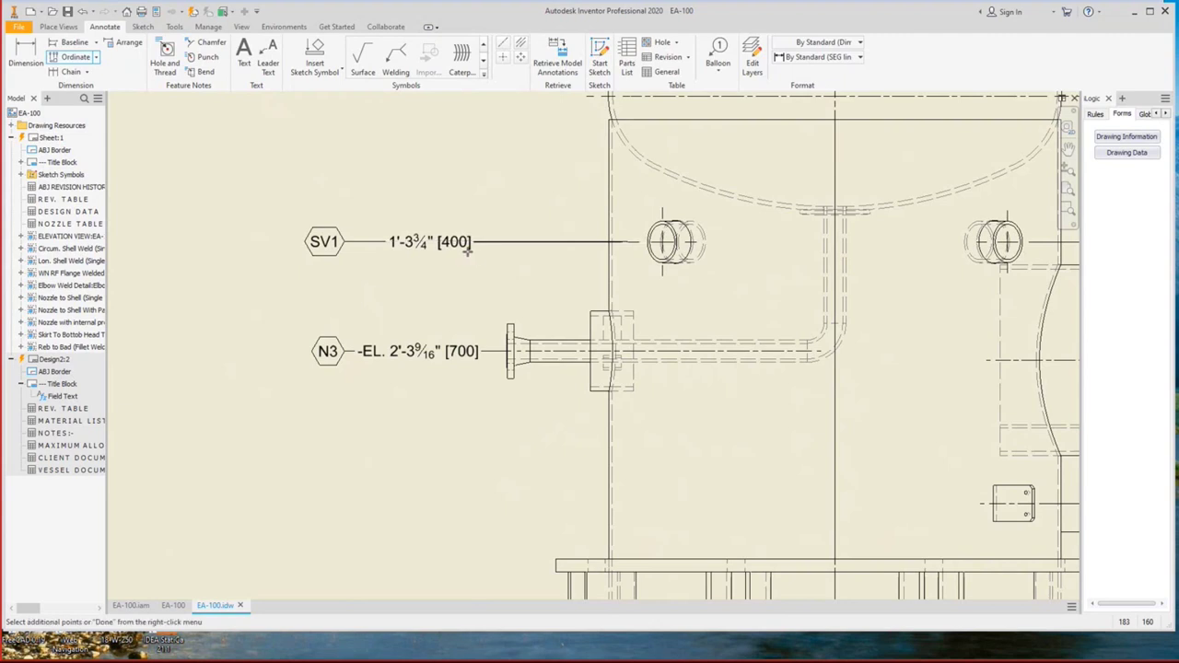
click(815, 57)
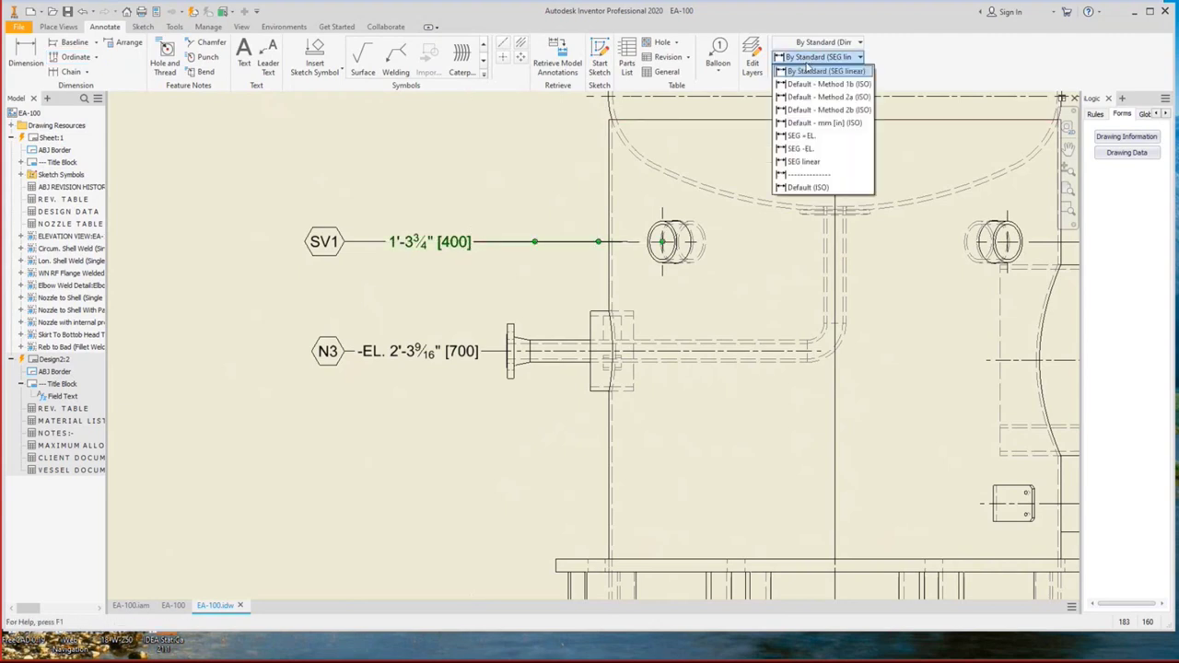
click(802, 149)
click(452, 289)
Dimension the vertical distance from the lower tangent line to the underside of the base ring, outside the nozzle tags.
scroll(441, 299, down, 3)
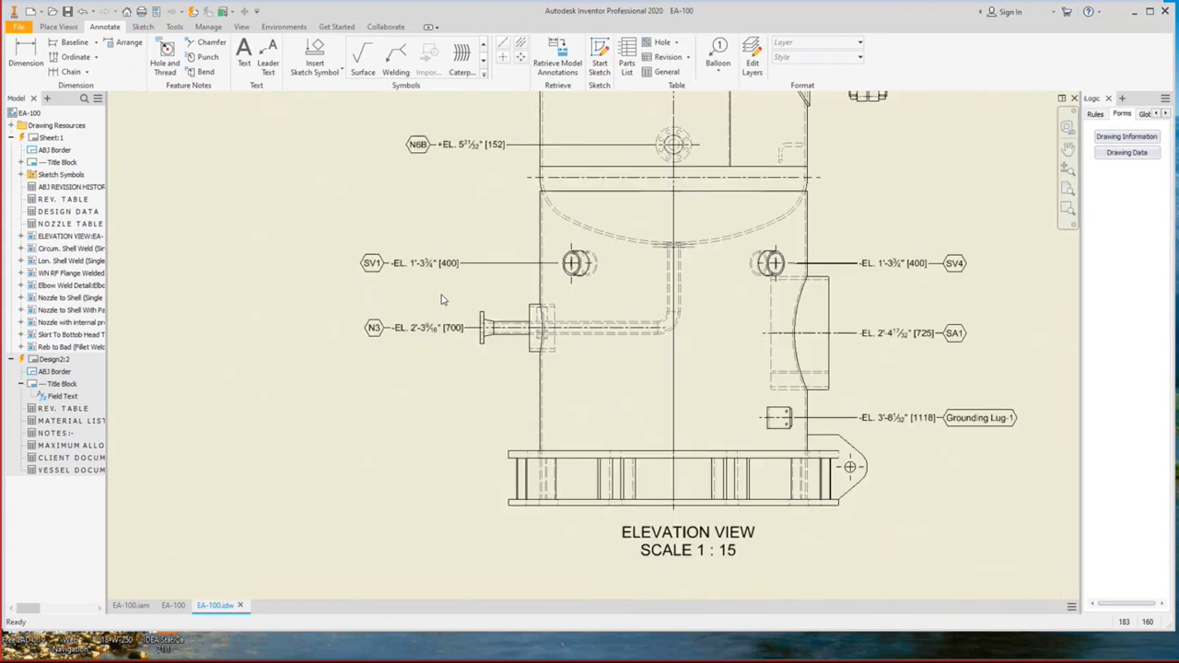
scroll(442, 300, down, 2)
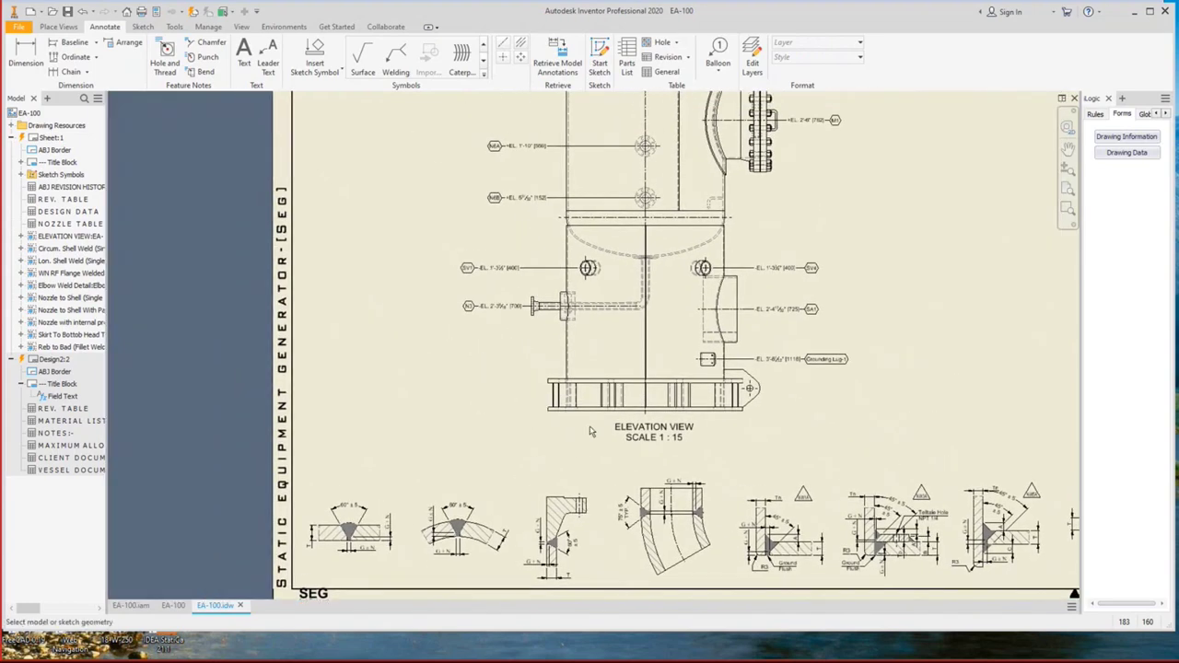
scroll(591, 432, up, 2)
scroll(591, 431, down, 2)
key(d)
click(576, 171)
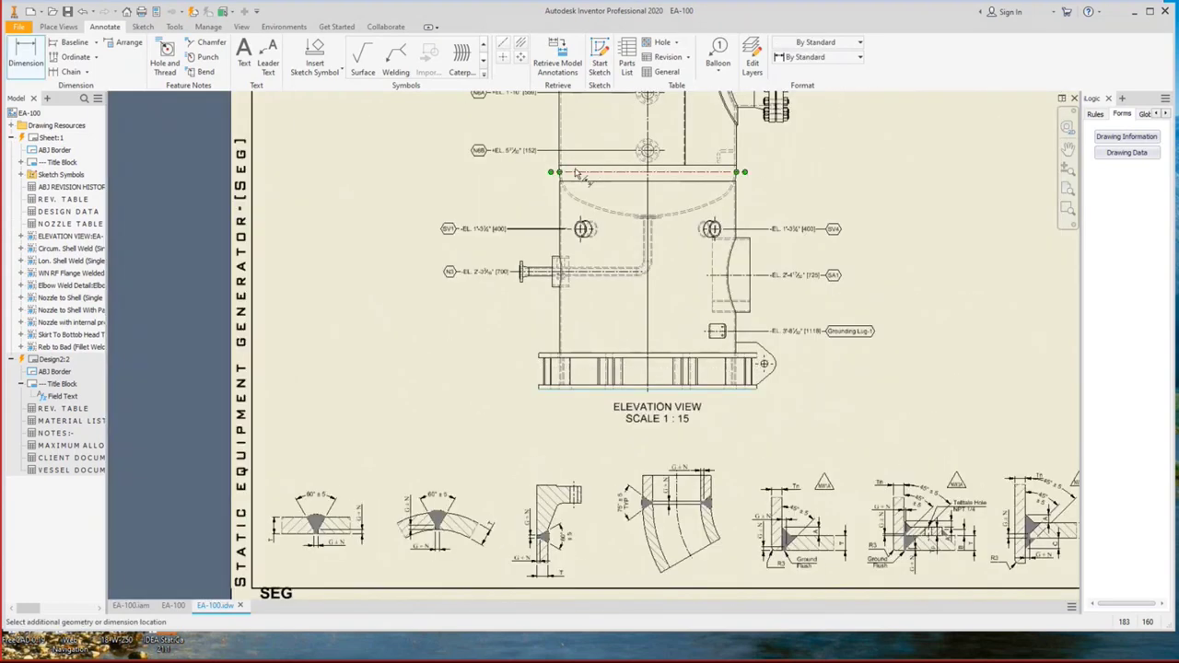
click(553, 386)
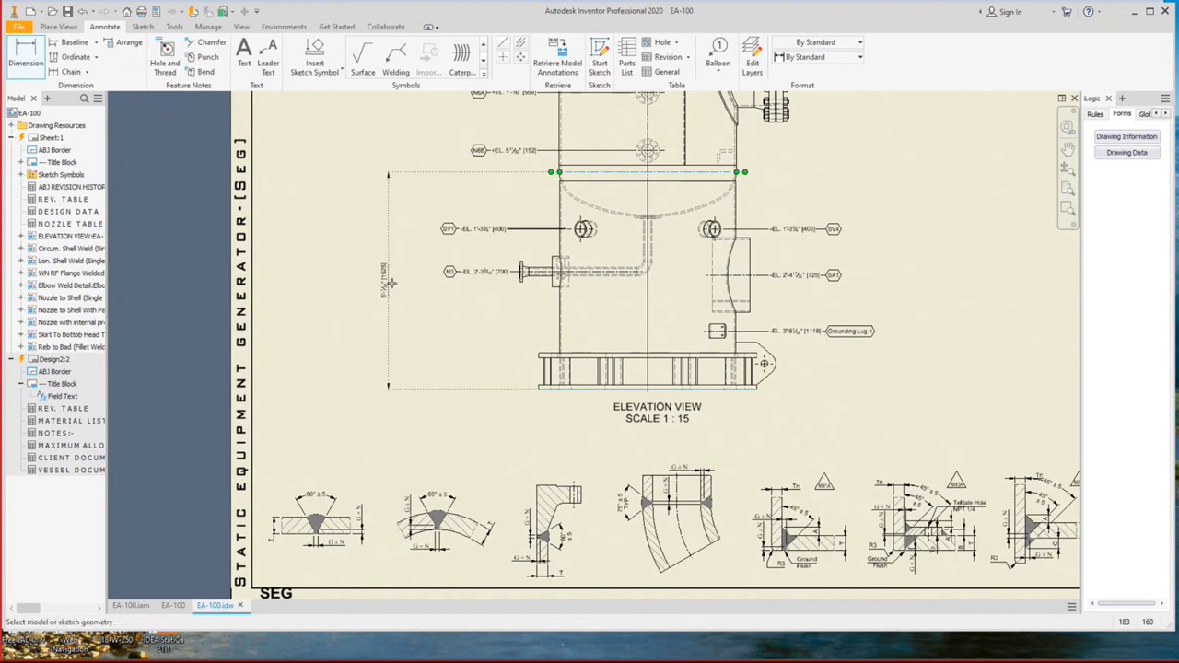
click(390, 284)
Dimension the height from the skirt's top edge to the base plate's upper face, and the base plate's thickness.
scroll(559, 194, up, 3)
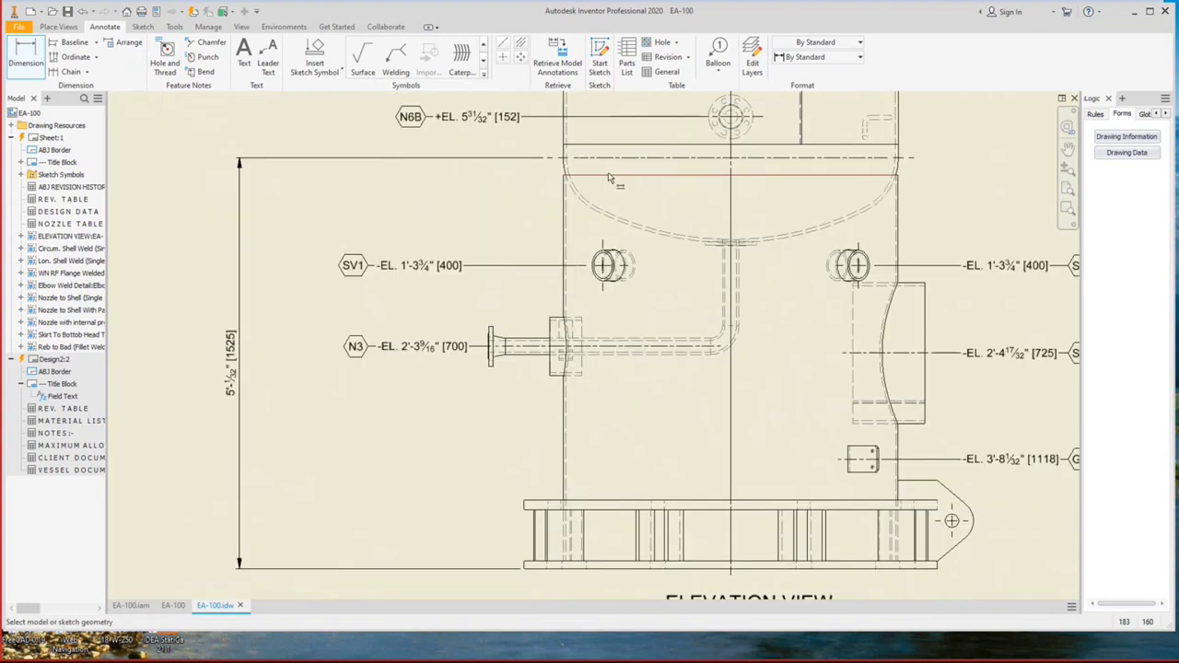
click(614, 175)
click(608, 563)
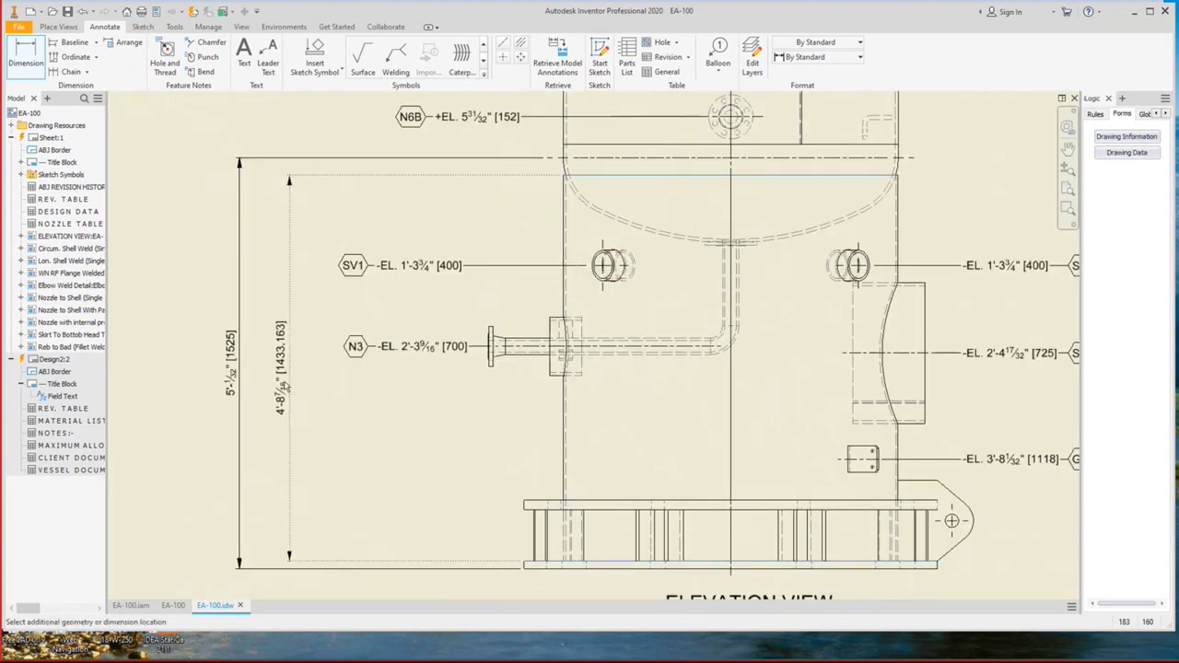
click(577, 561)
click(563, 569)
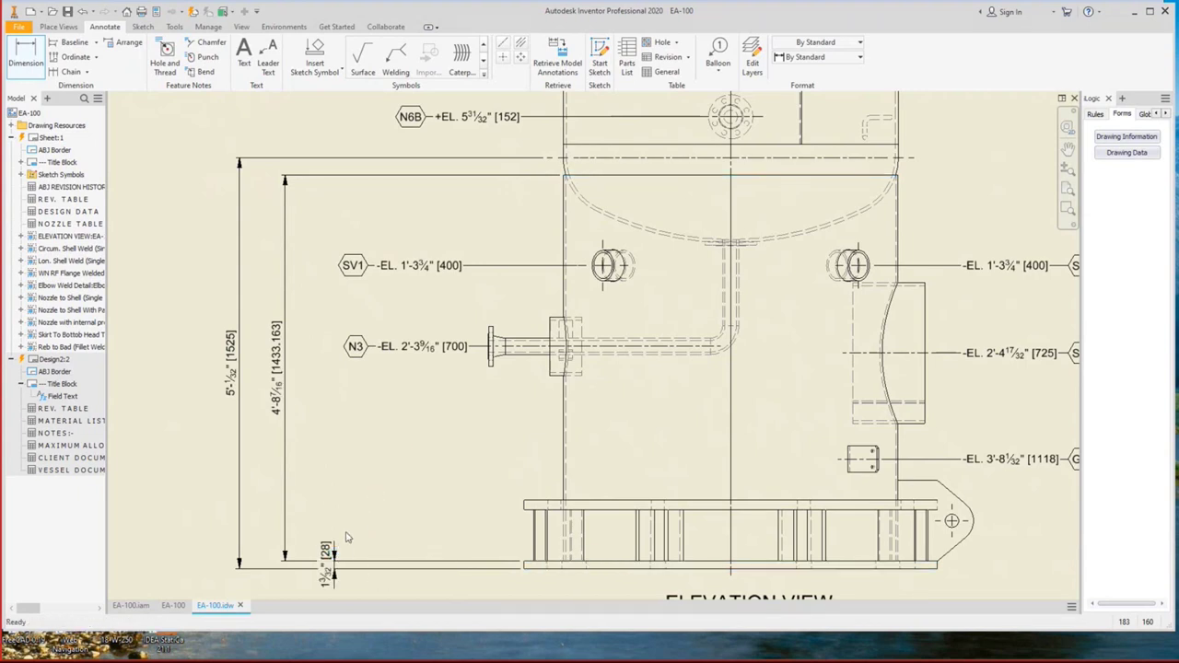
Place the base plate's thickness dimension beside the skirt height dimension.
click(341, 530)
key(Escape)
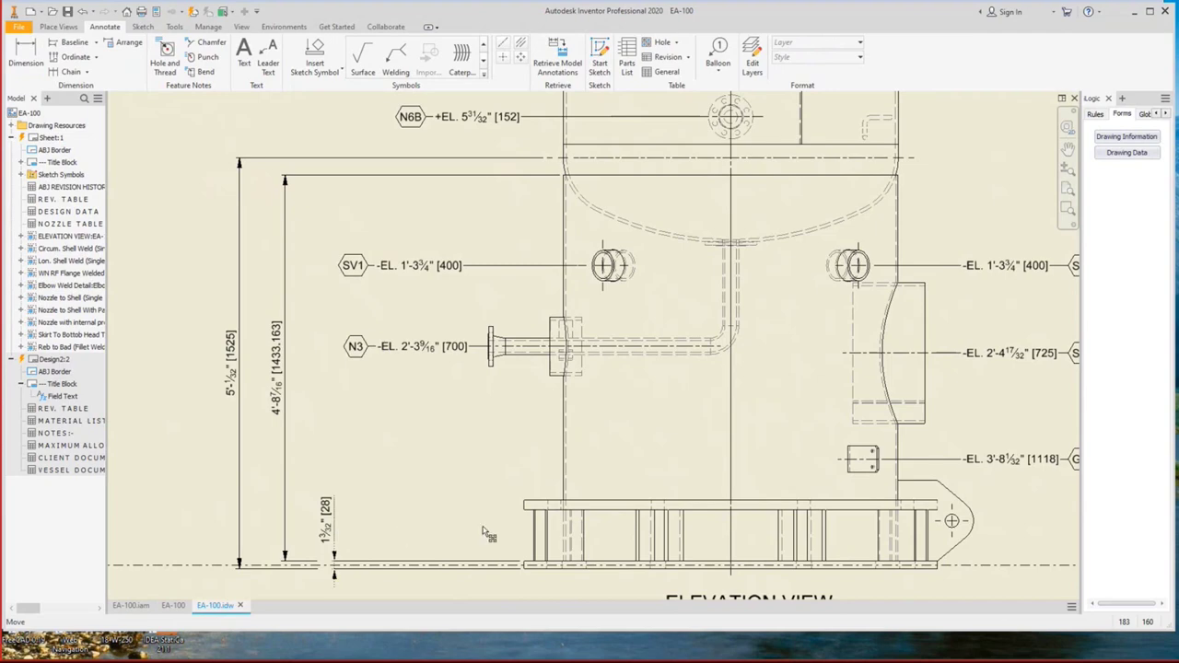
mouse_move(475, 518)
middle_down()
mouse_move(492, 495)
mouse_move(454, 454)
middle_up()
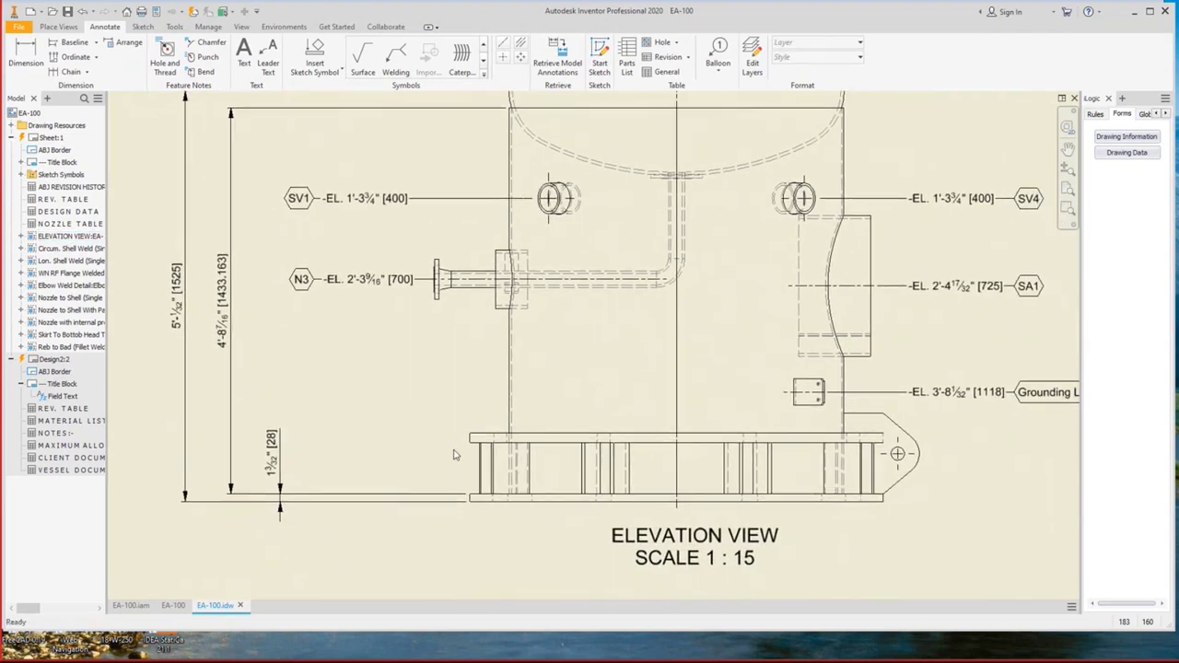
Dimension the distance between the lower tangent line and the shell's bottom edge, and move its text above the arrows.
scroll(468, 451, down, 3)
key(d)
click(547, 292)
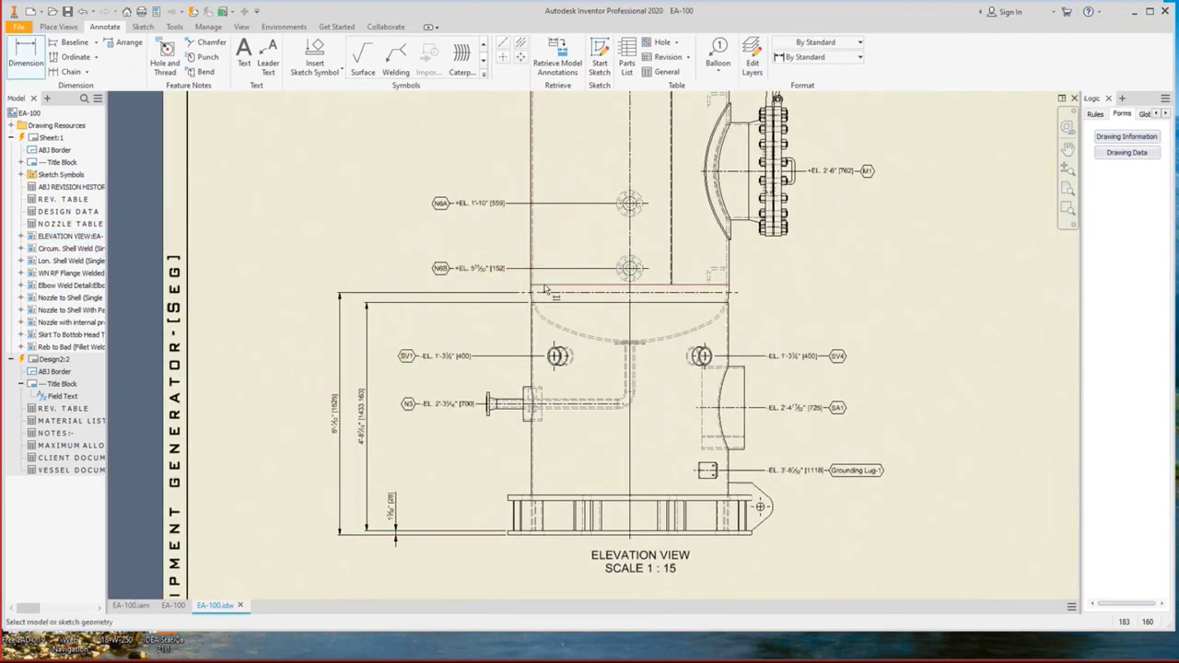
scroll(401, 283, up, 4)
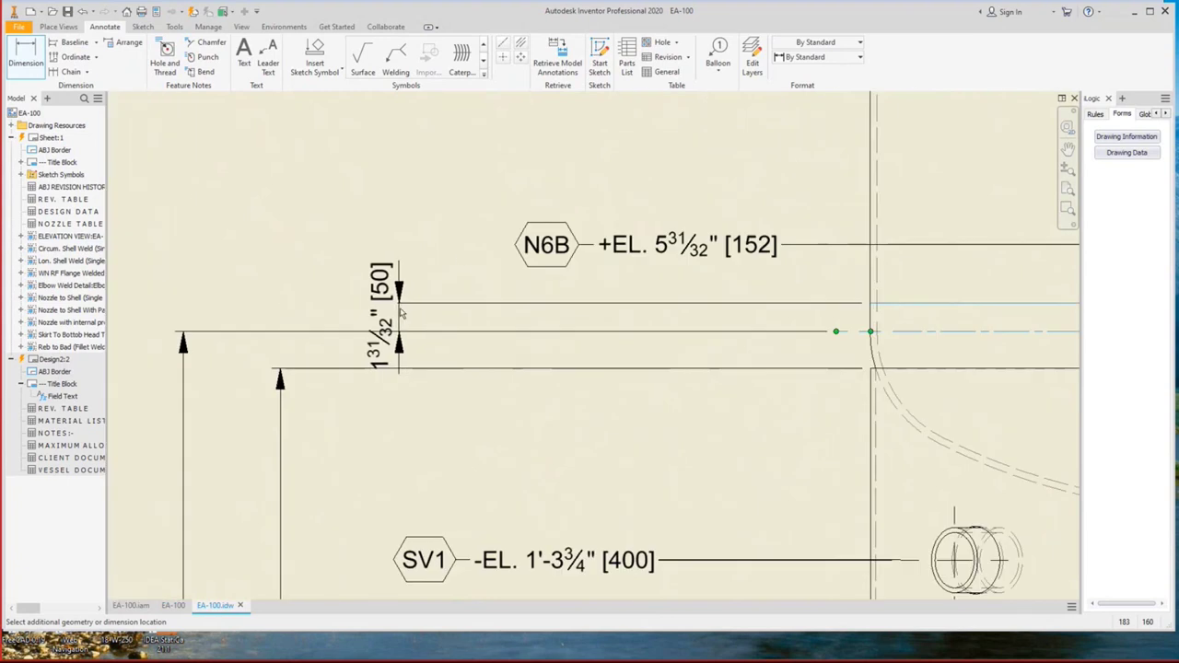
click(396, 307)
key(Escape)
drag(394, 291, 398, 196)
Add "S.F." as a second text line to the dimension between the lower tangent line and the shell edge.
right_click(399, 198)
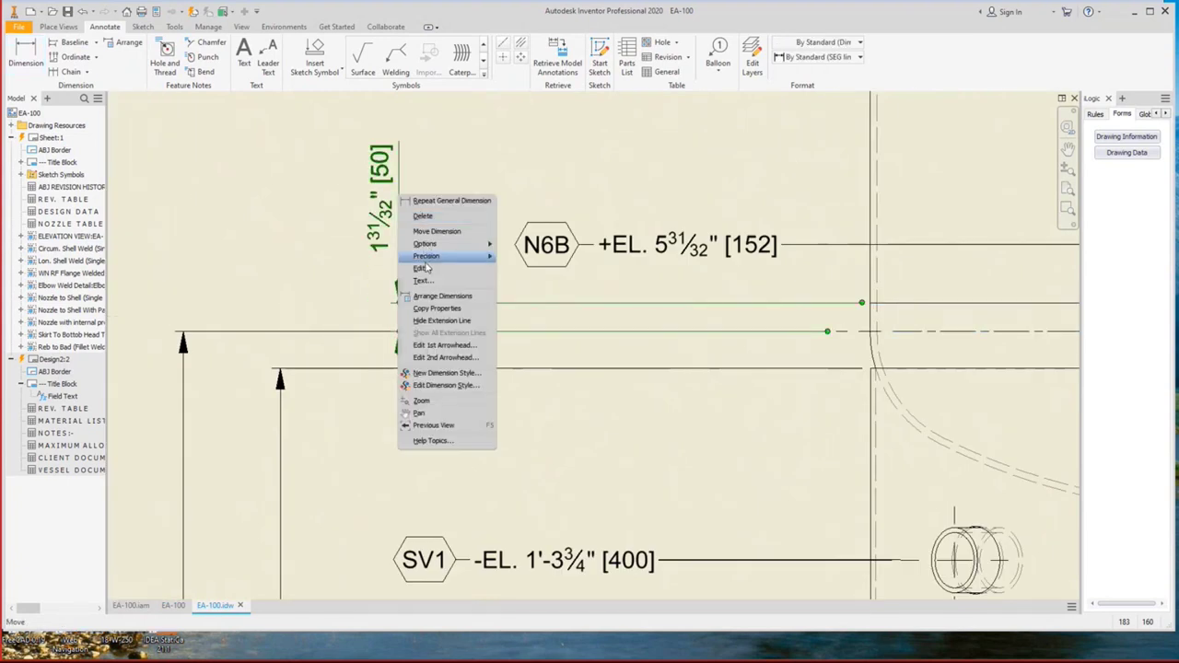
key(Escape)
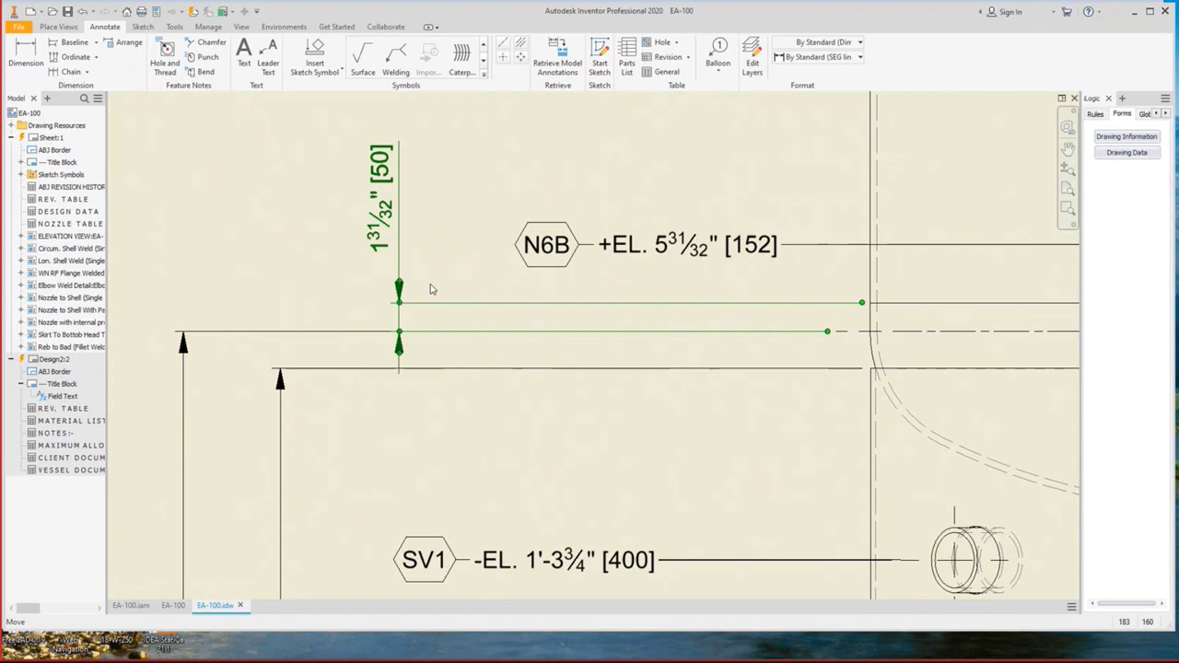
double_click(429, 290)
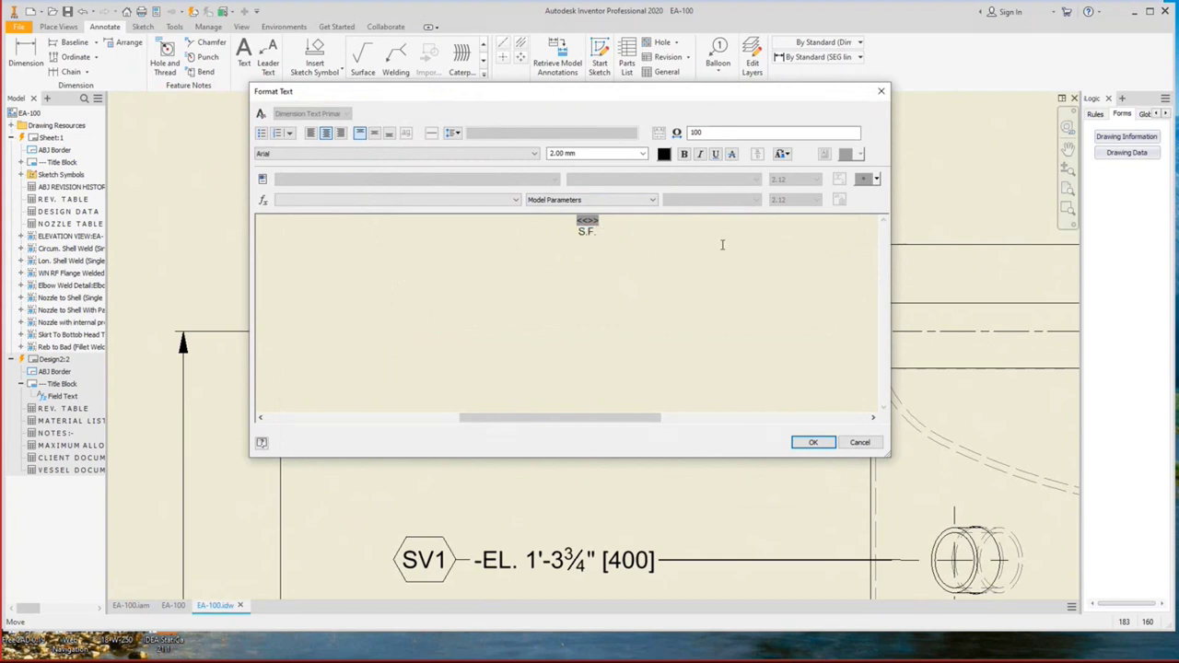
click(586, 222)
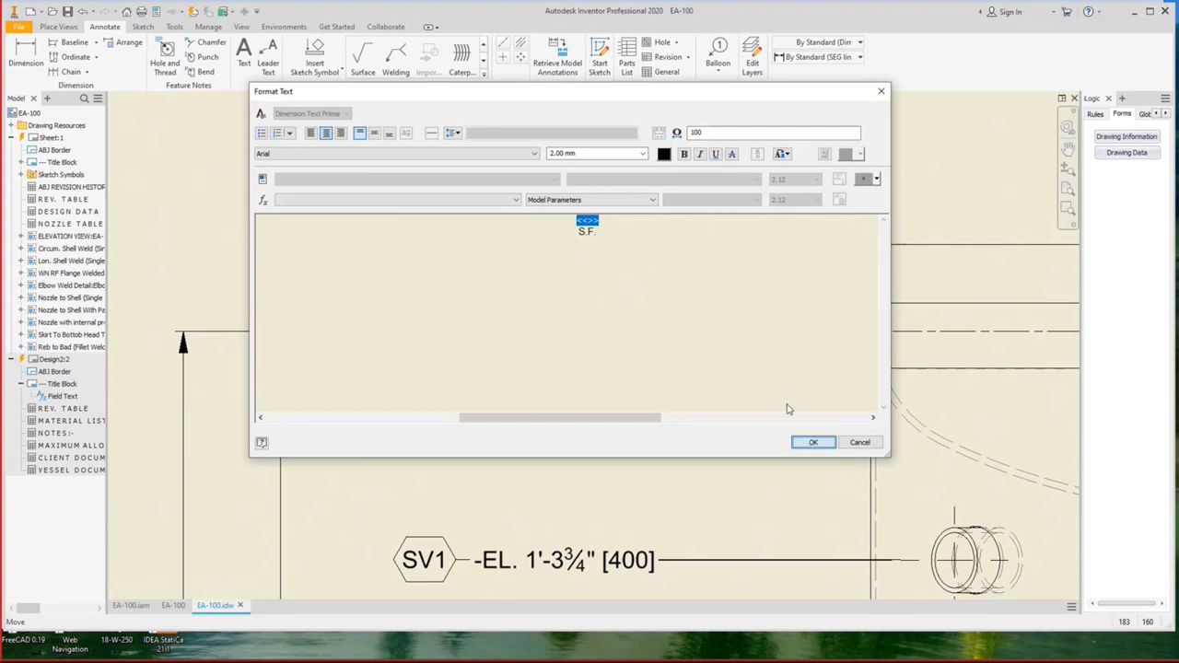
click(813, 442)
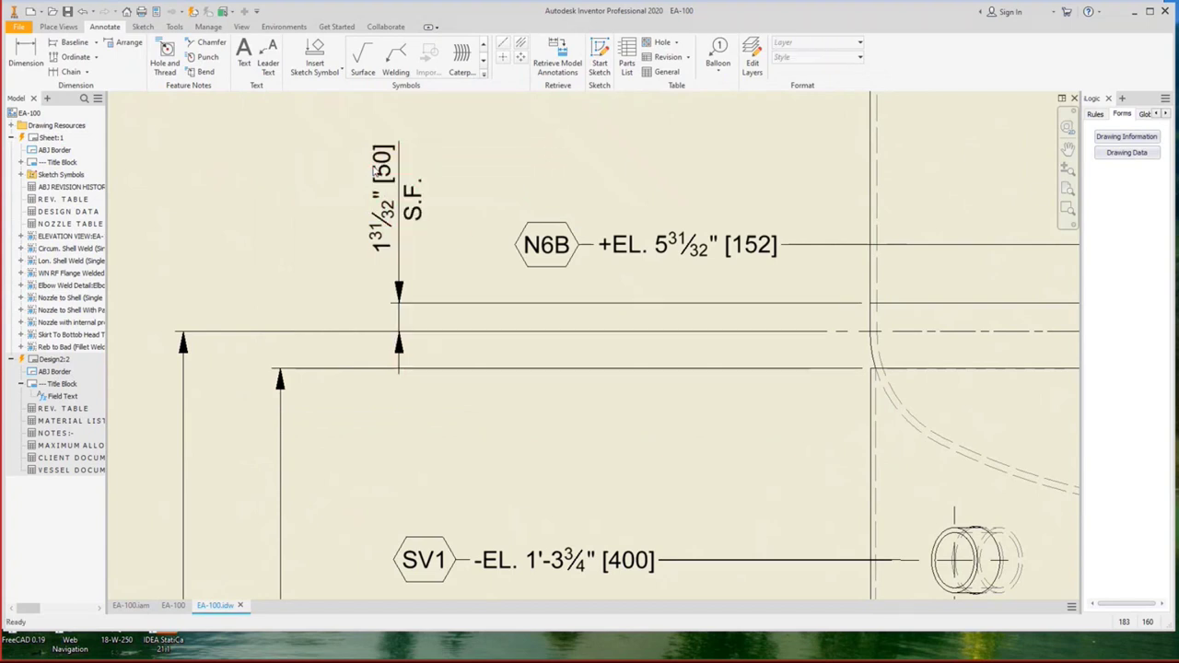
Dimension the vertical length of the shell from its bottom edge to its top edge, outside the nozzle tags.
scroll(376, 171, down, 3)
scroll(427, 242, up, 2)
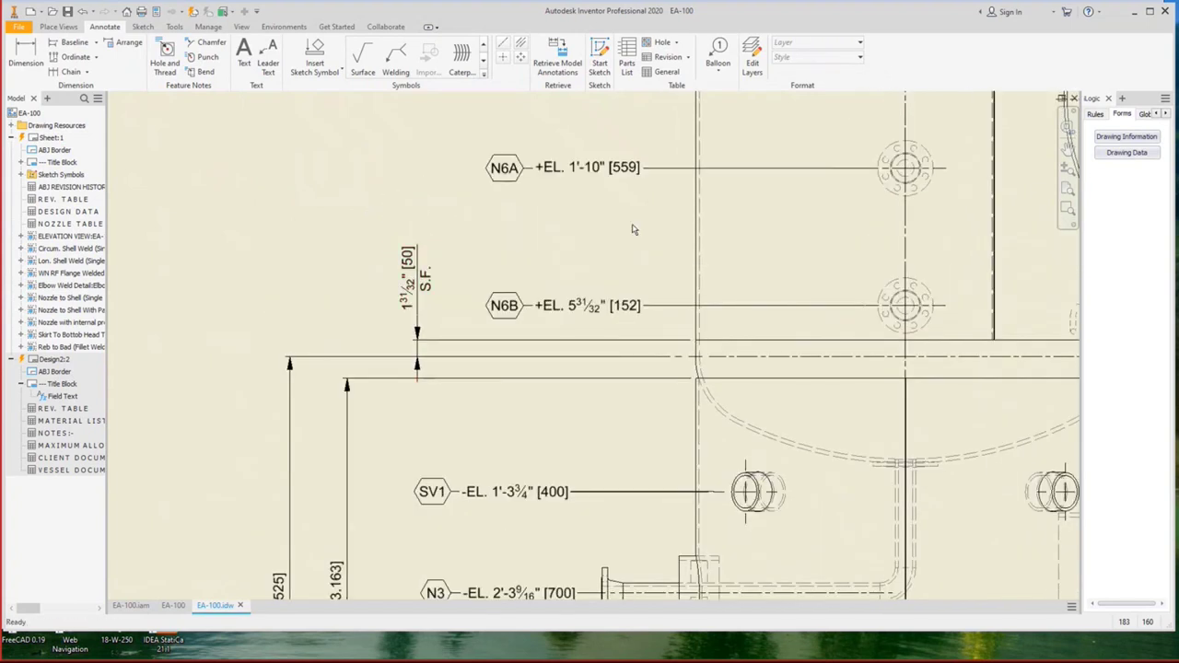
key(d)
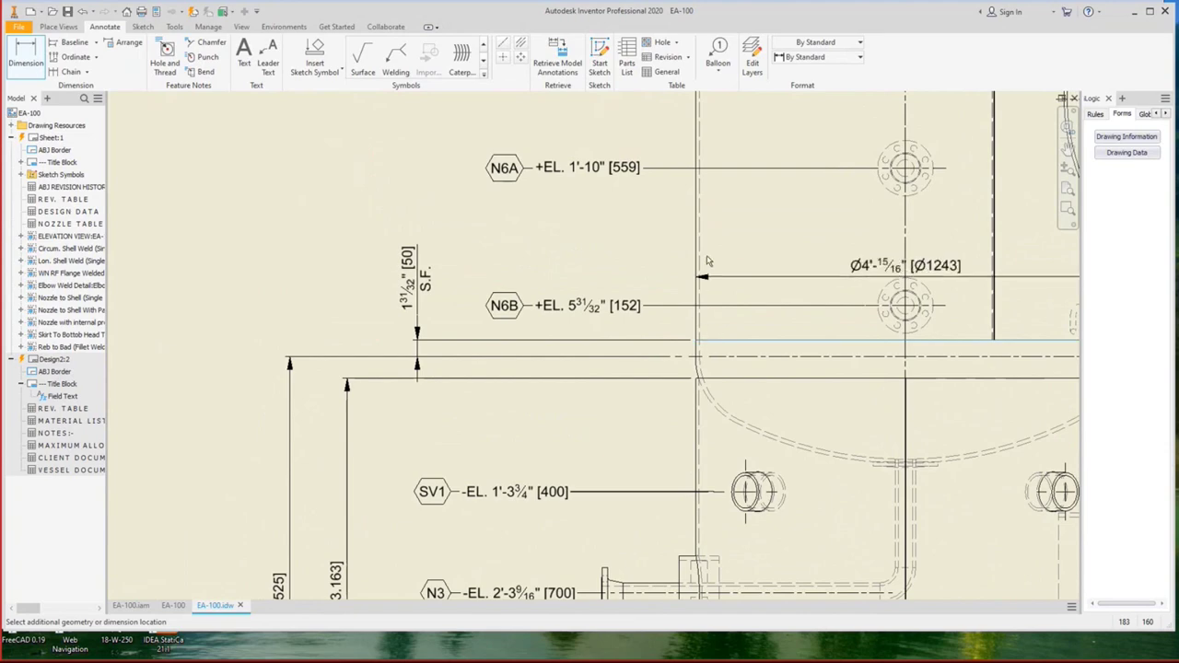
scroll(735, 396, down, 5)
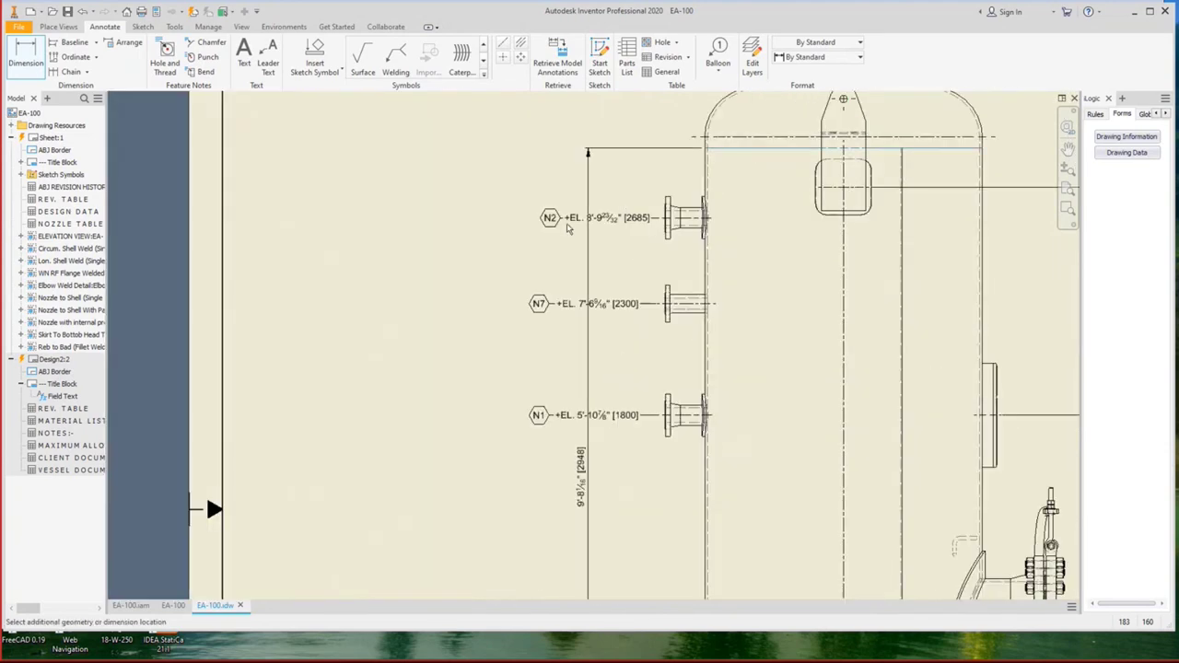
scroll(397, 497, down, 2)
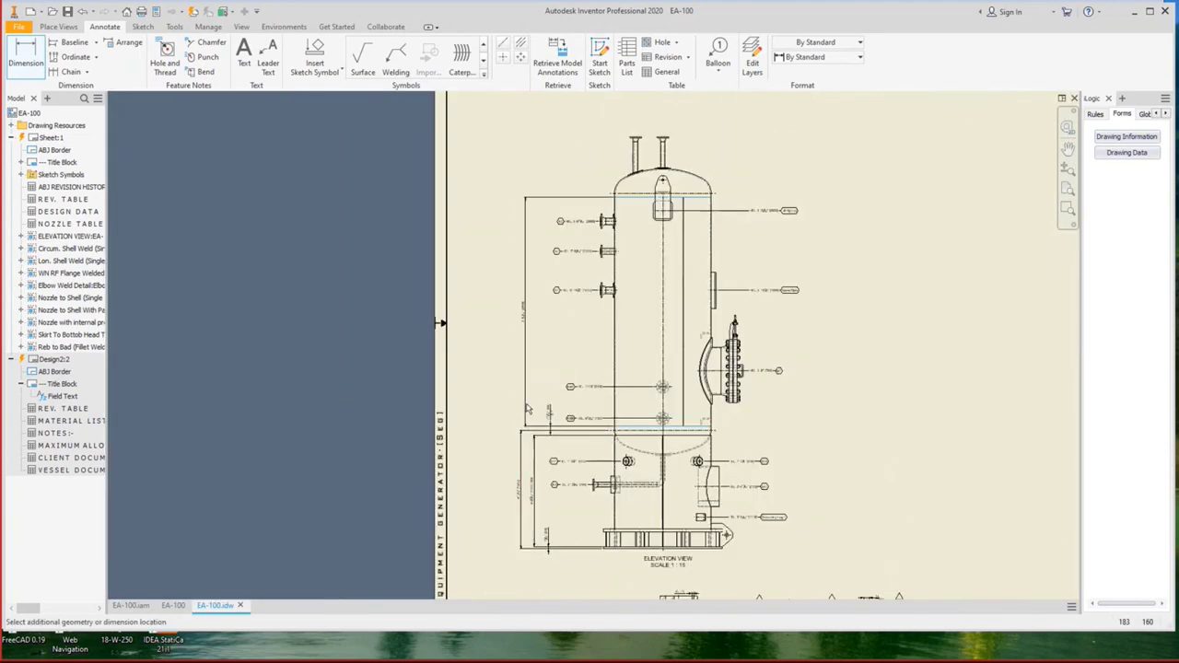
scroll(529, 411, up, 2)
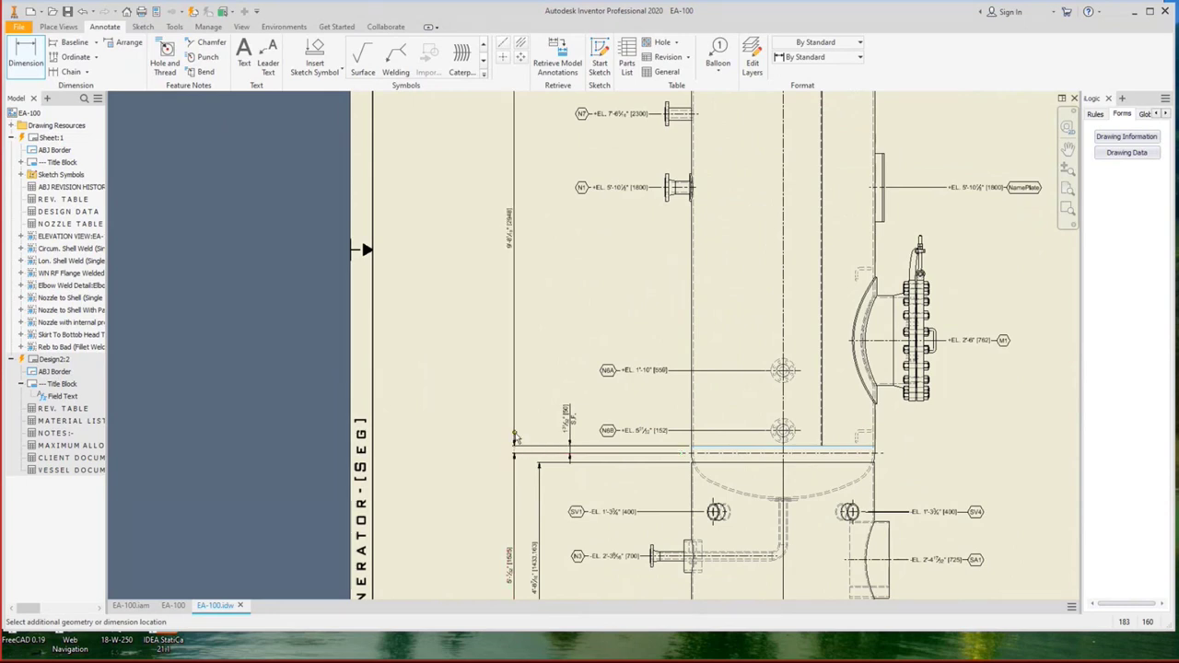
click(507, 331)
Add a second text line "SMM / SM" beneath the shell length dimension's value.
middle_drag(512, 229, 520, 308)
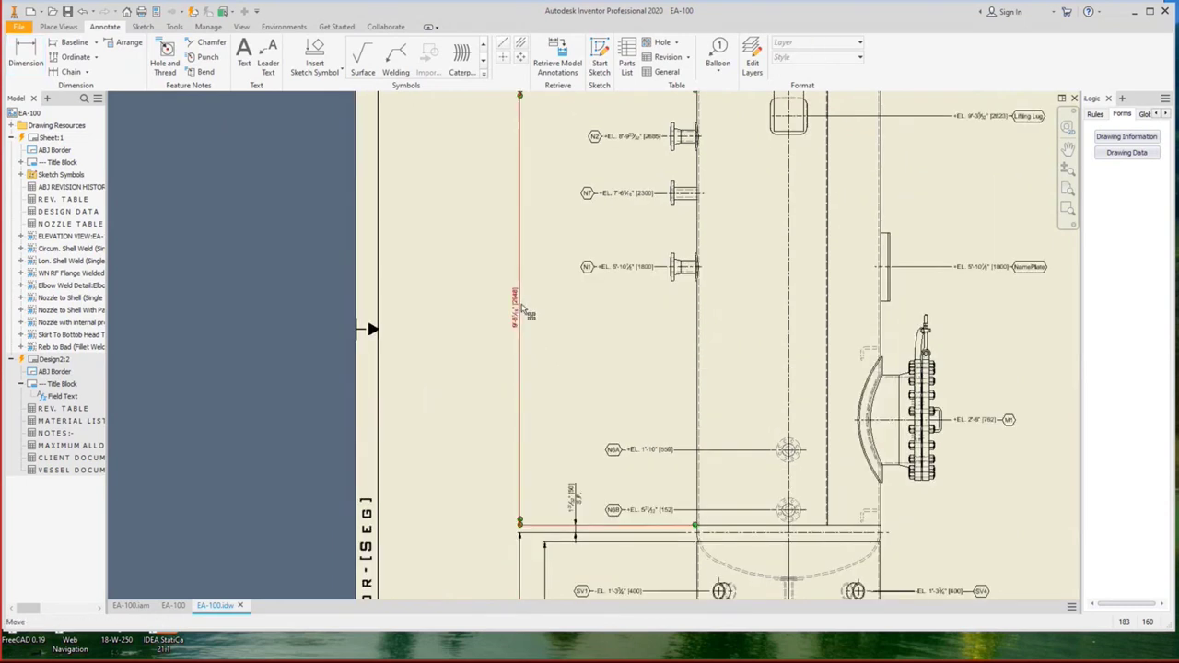
right_click(521, 307)
click(557, 390)
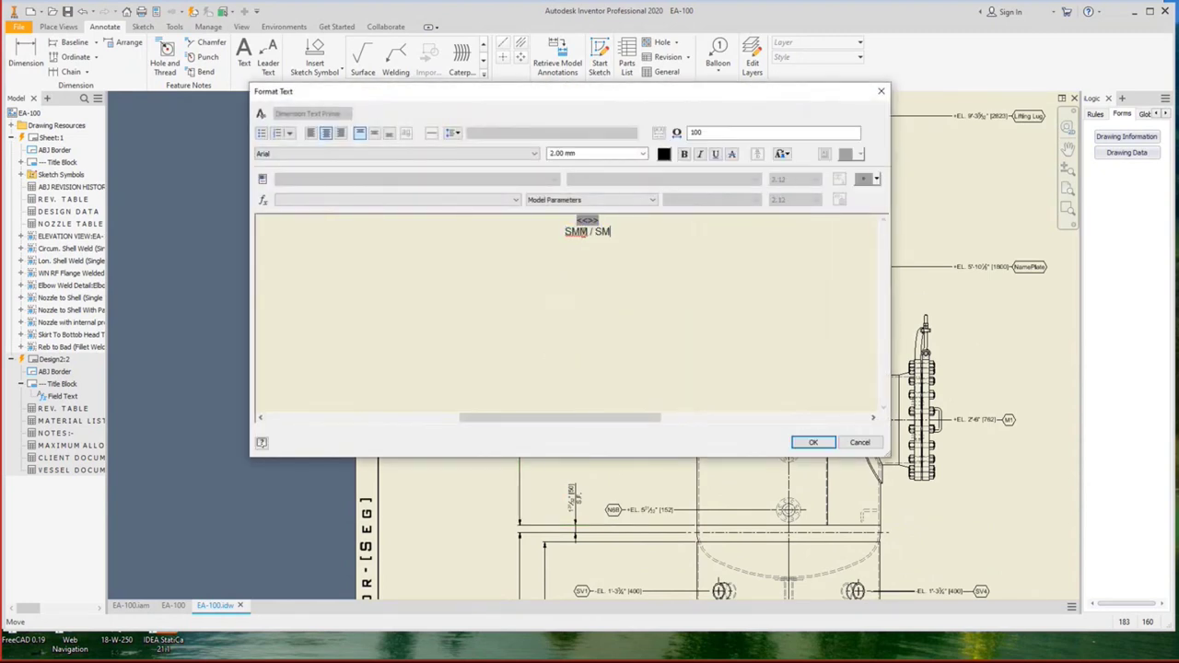
click(814, 443)
Dimension the distance between the upper tangent line and the shell's top edge, and move its text below the arrows.
middle_drag(563, 401, 529, 590)
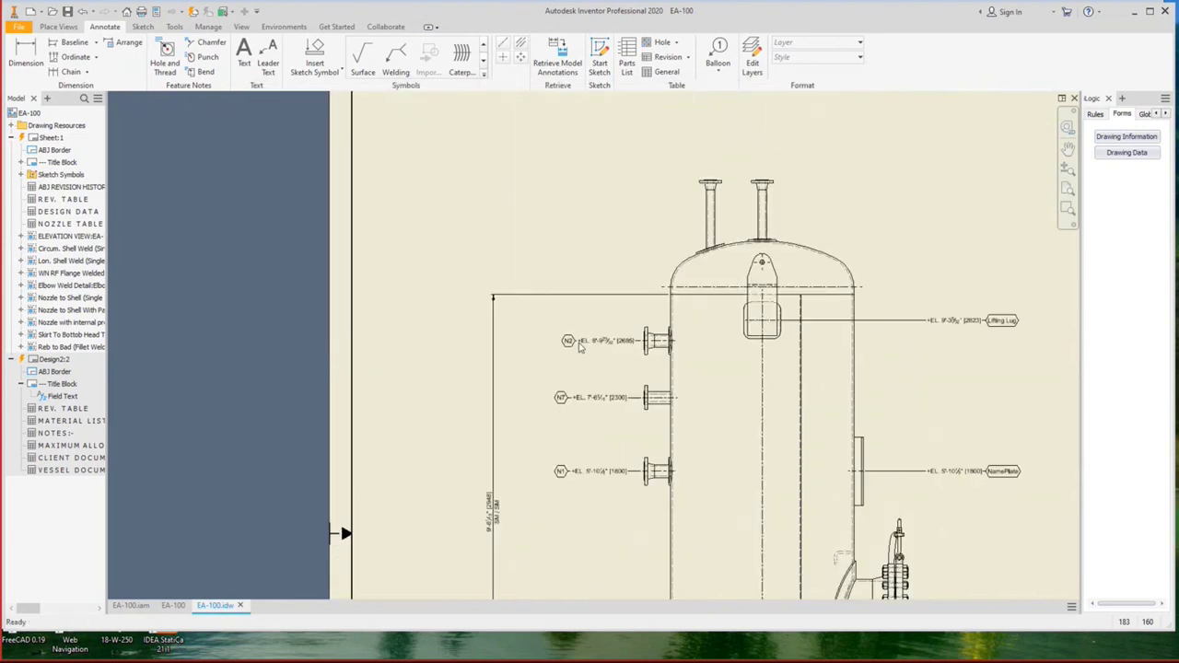
scroll(662, 290, up, 2)
key(d)
click(718, 290)
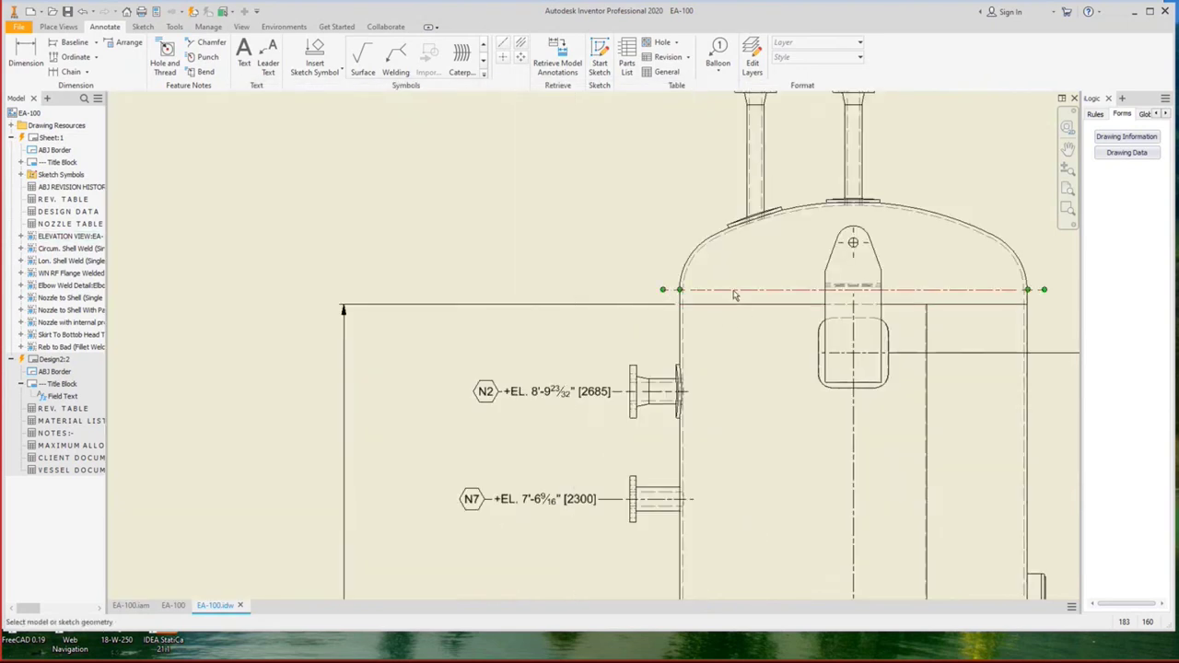
click(344, 306)
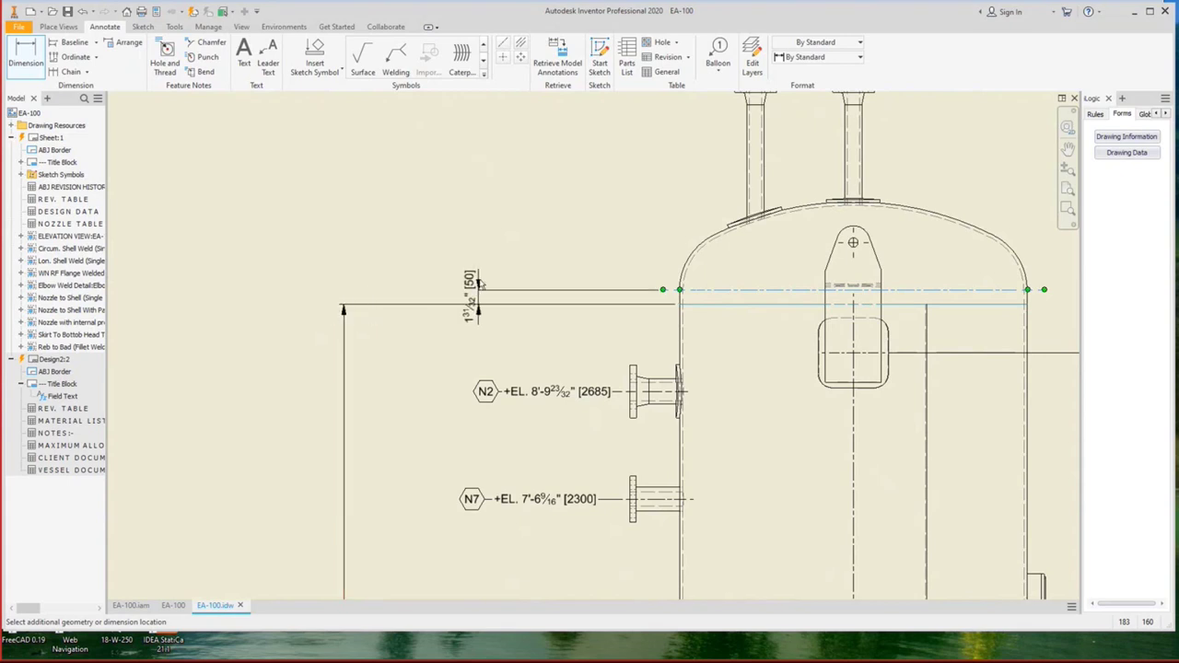
click(430, 281)
key(Escape)
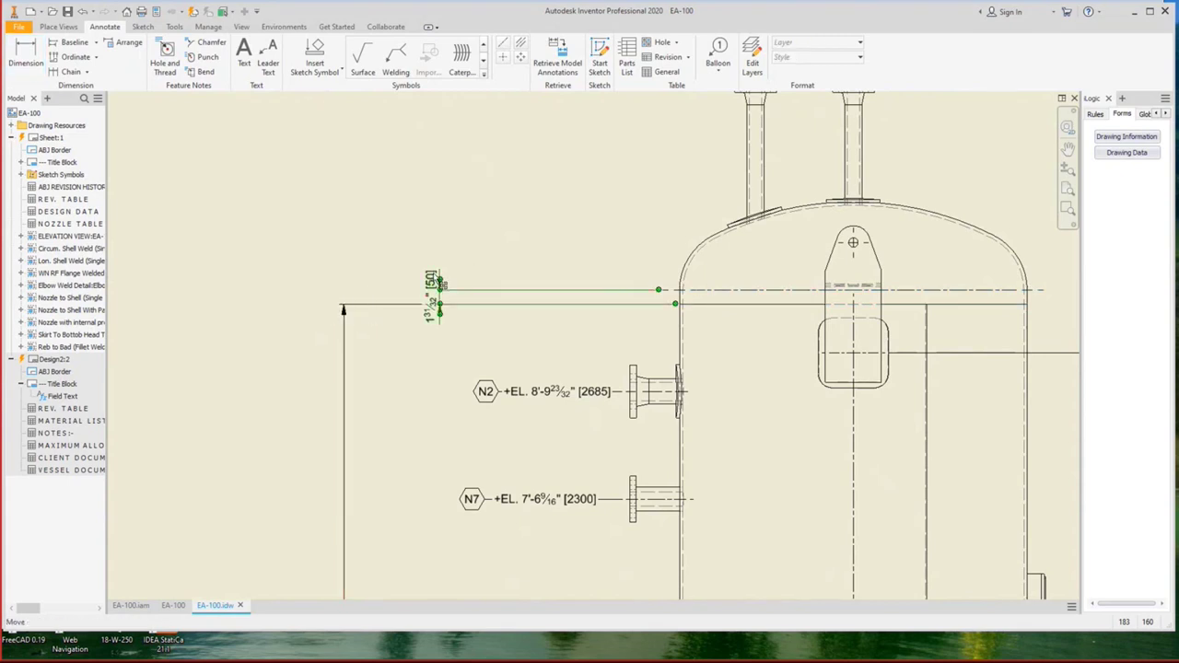
drag(429, 281, 439, 355)
Copy the properties of the lower S.F. dimension to the dimension between the upper tangent line and the shell edge.
scroll(488, 227, down, 5)
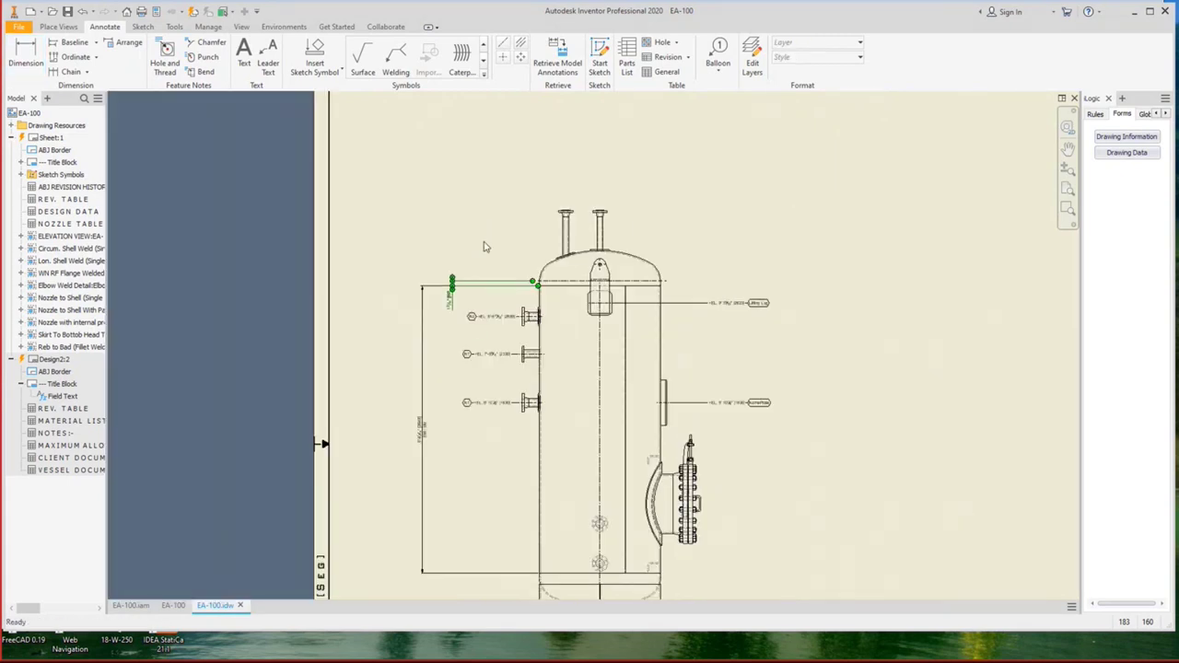
right_click(458, 554)
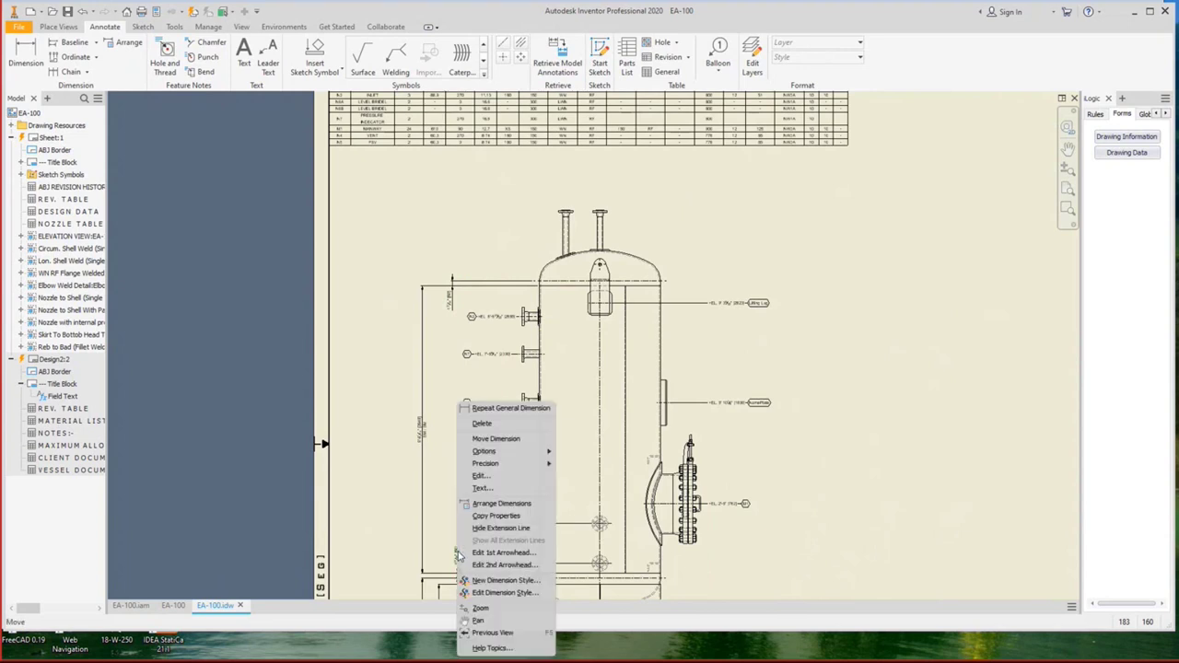
click(496, 516)
scroll(451, 290, up, 5)
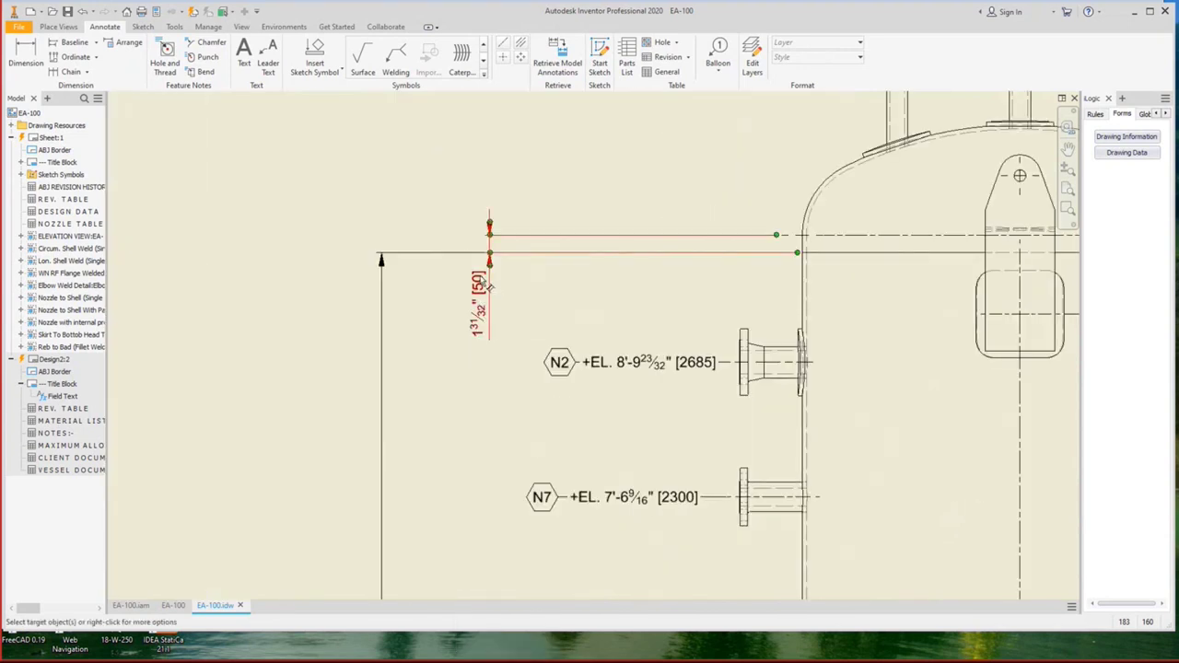
click(483, 287)
scroll(483, 293, up, 2)
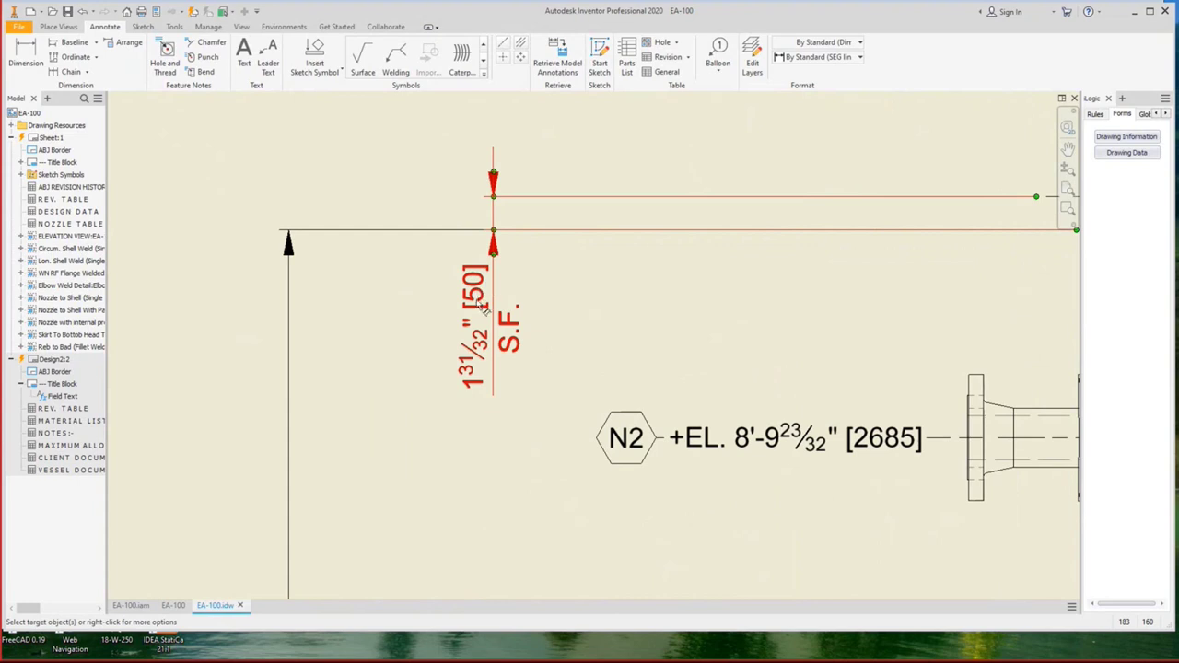
key(Escape)
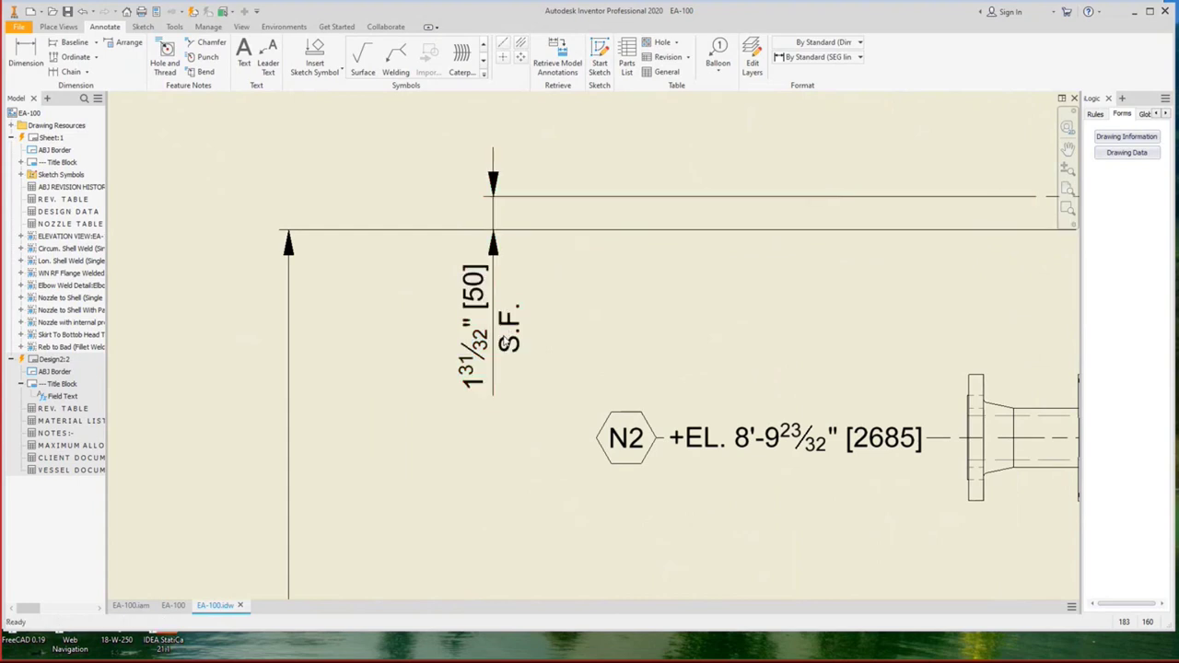
Dimension the height from the shell's top edge to the flange face of the off-centre top nozzle, in line with the shell length.
scroll(460, 346, down, 5)
drag(768, 325, 758, 396)
key(d)
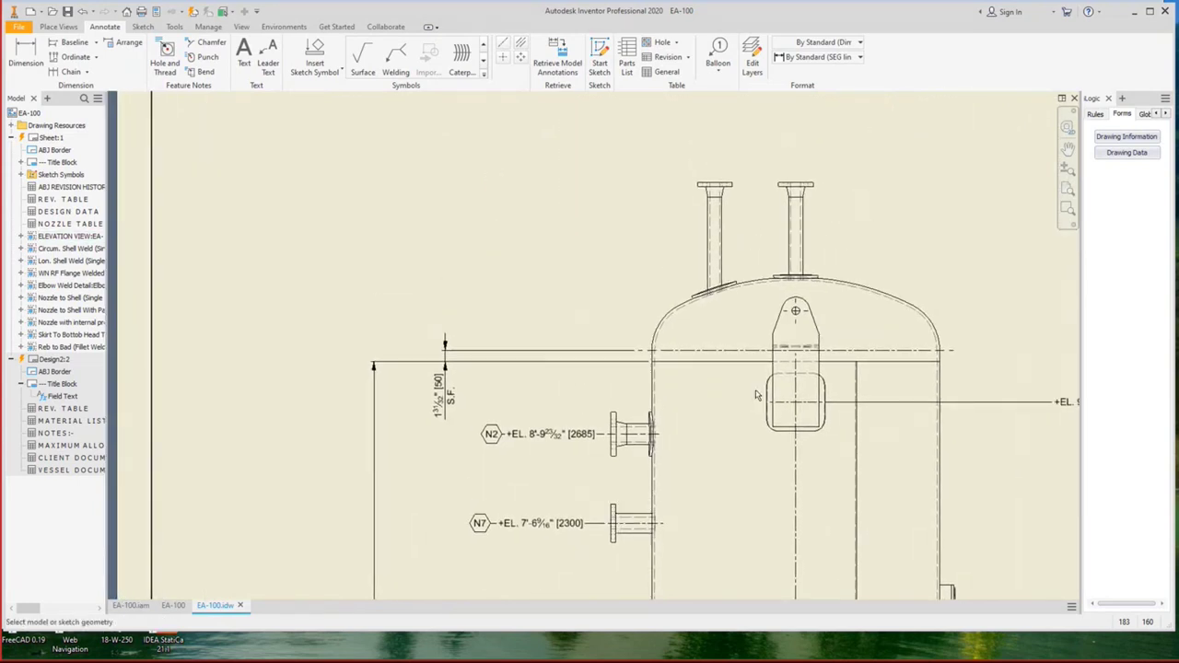
click(709, 362)
scroll(723, 189, up, 10)
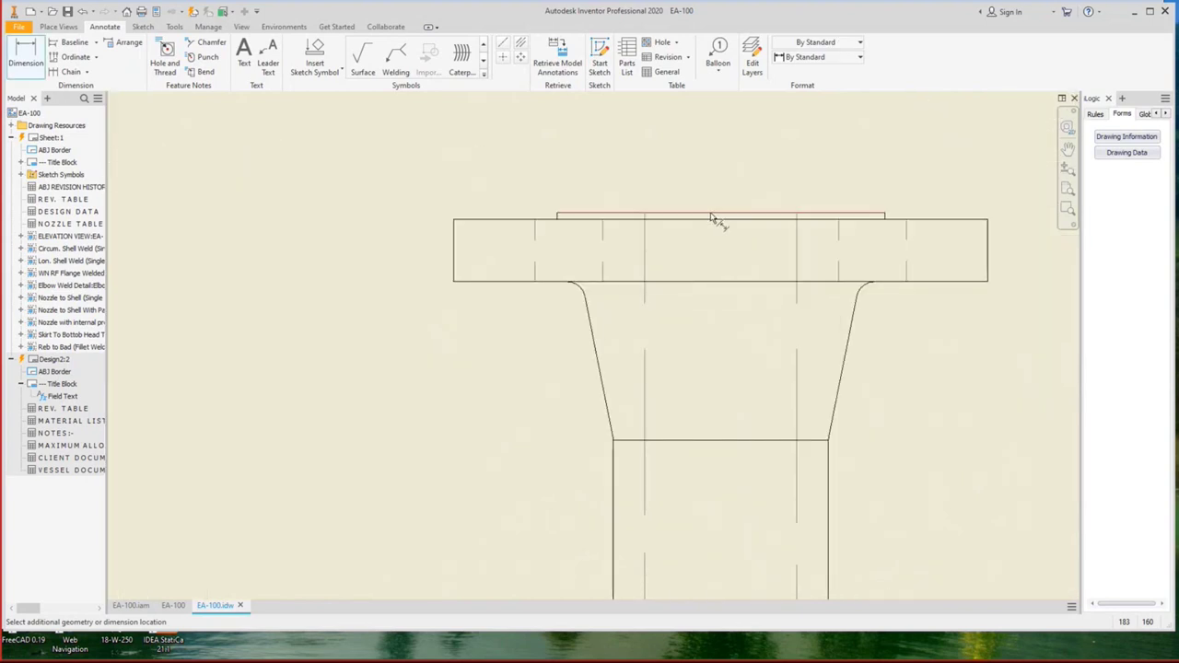
click(703, 205)
scroll(498, 310, down, 8)
middle_drag(497, 310, 758, 277)
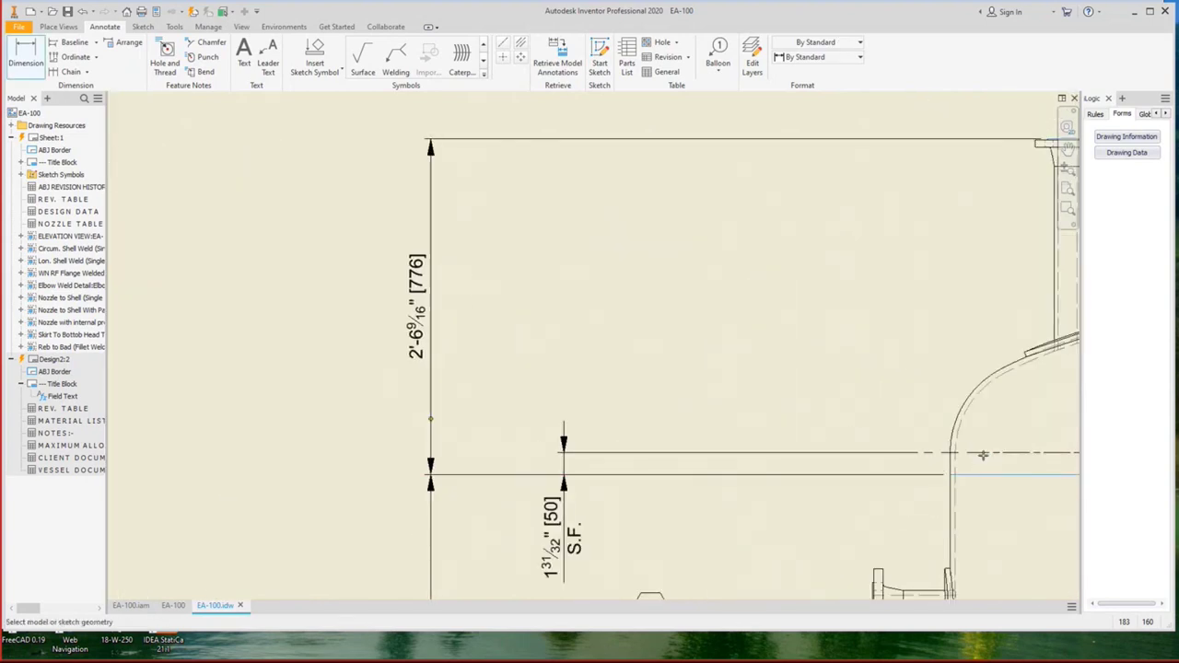
Dimension the height from the upper tangent line to the top nozzle's flange face, in line with the upper S.F. dimension.
middle_drag(926, 308, 842, 363)
scroll(984, 204, up, 5)
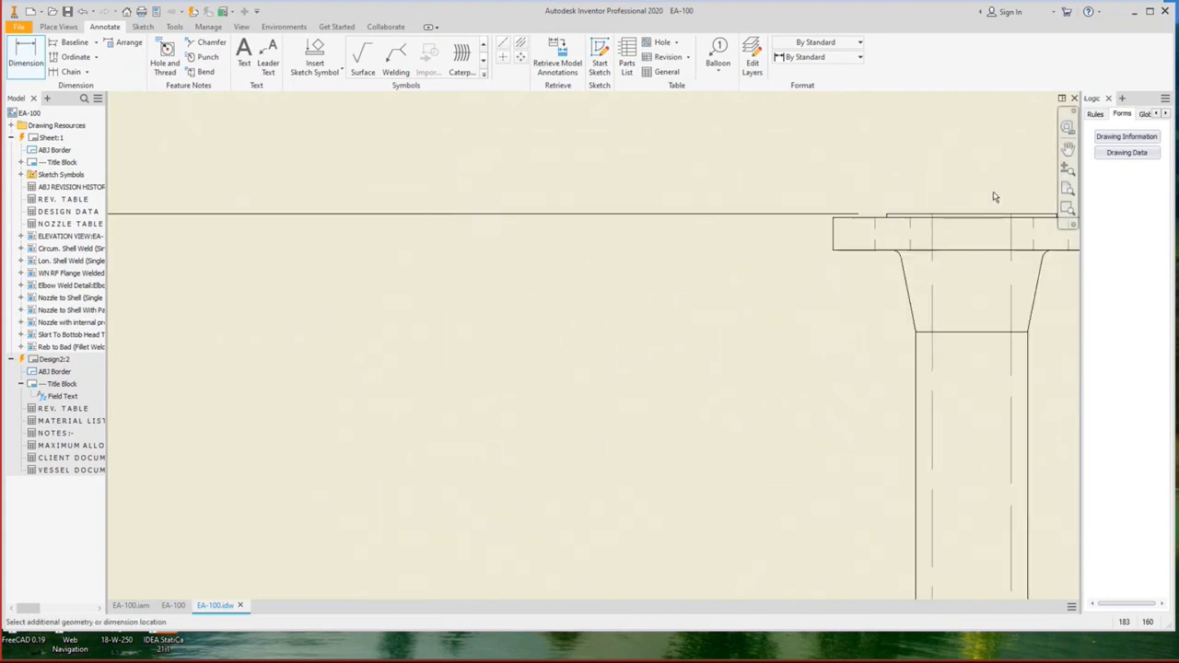
scroll(995, 212, down, 5)
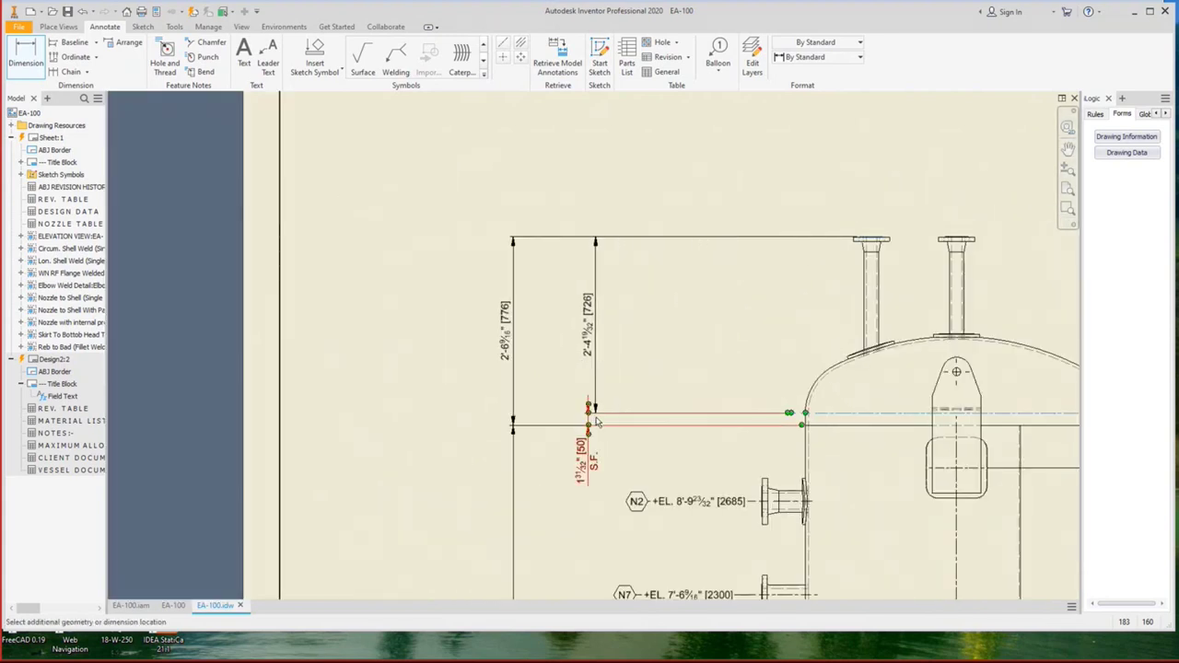
click(589, 238)
click(587, 313)
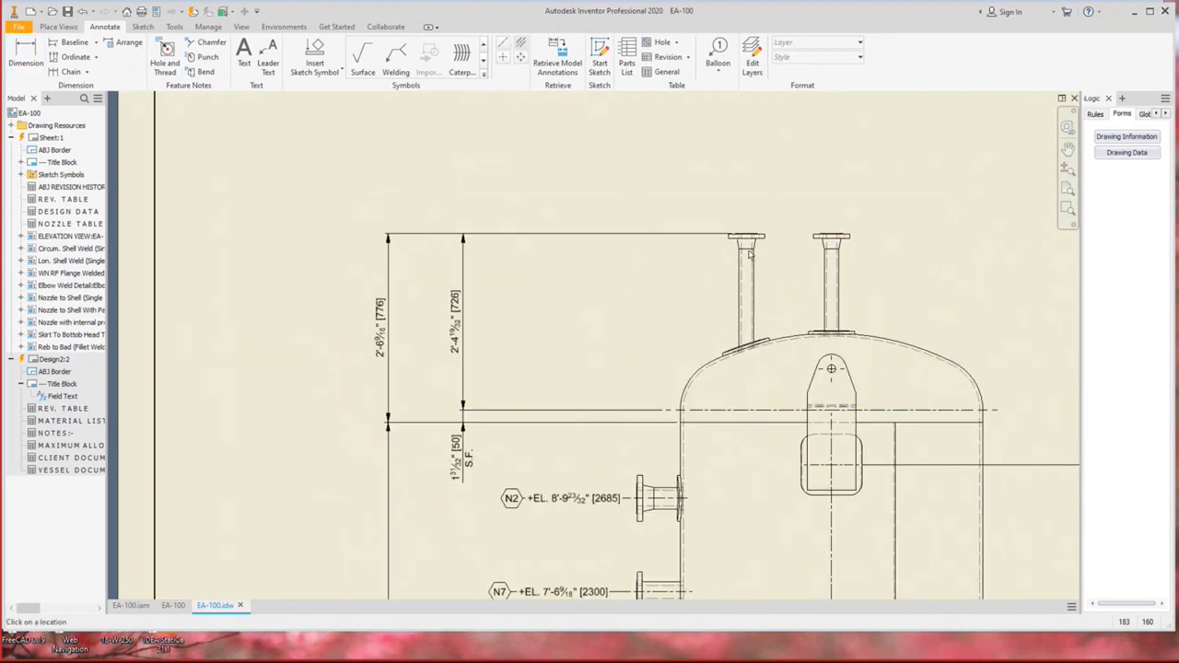
Add bisector centerlines along the pipes of the two nozzles on the top head.
scroll(755, 267, up, 2)
click(757, 263)
click(734, 264)
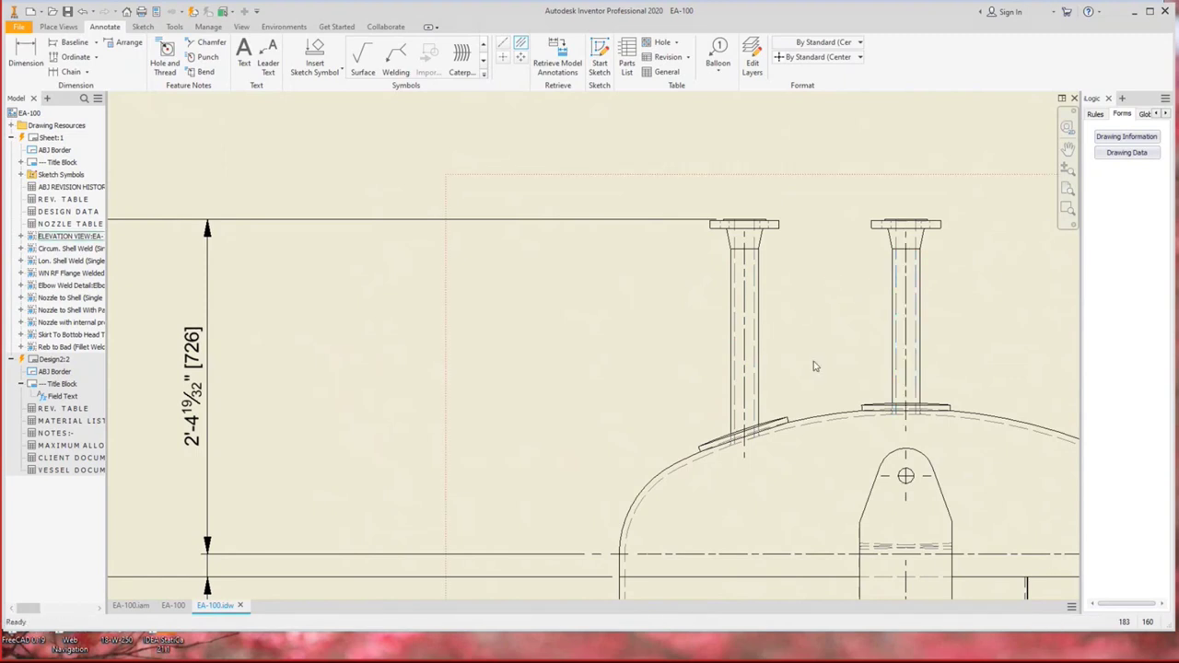
click(916, 288)
Dimension the horizontal distance between the centerlines of the two top nozzles, above their flanges.
key(d)
click(907, 286)
click(745, 293)
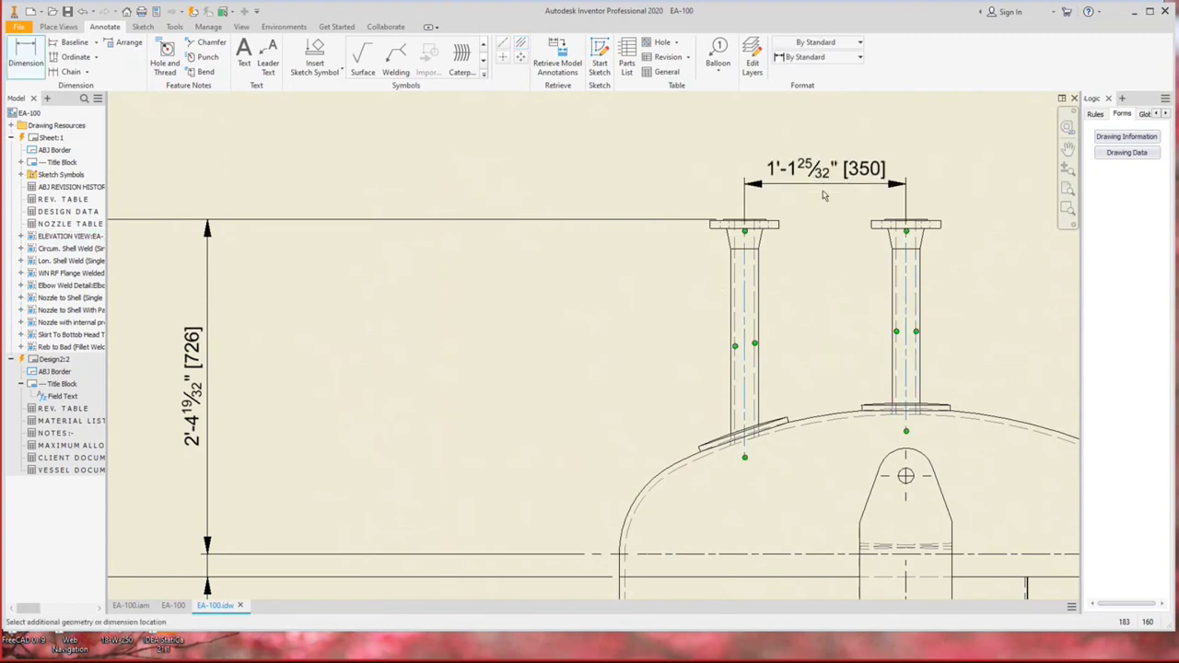
click(829, 191)
key(Escape)
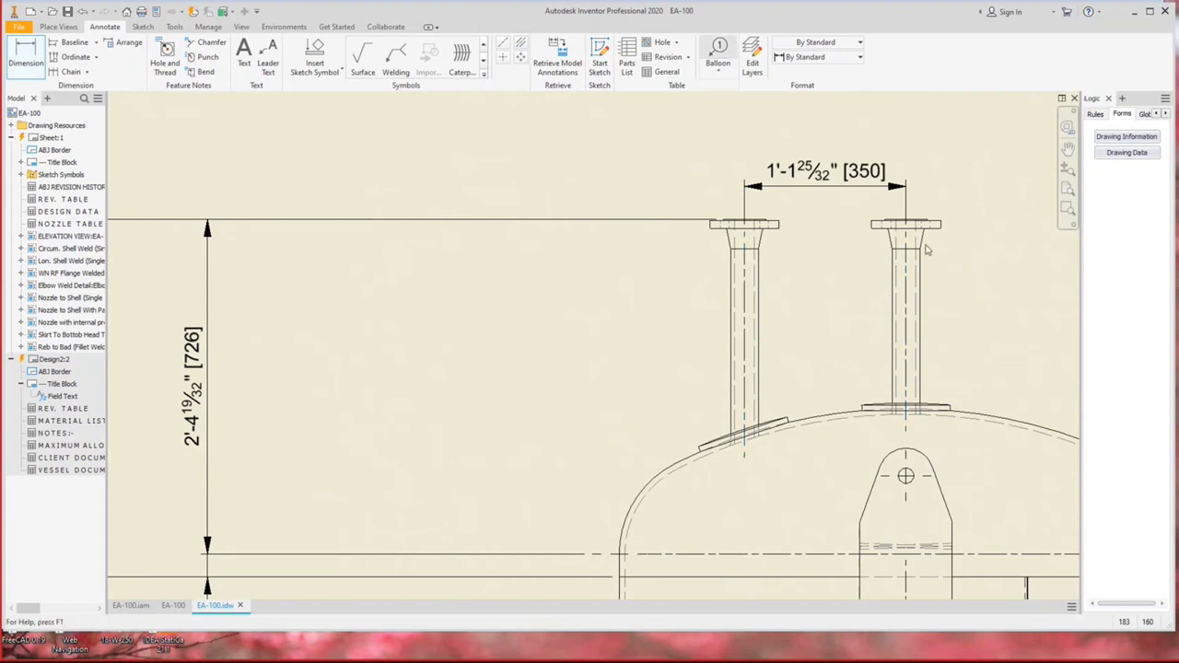
Place a Nozzle Tag No. style balloon from the centered top nozzle's flange, above the horizontal dimension between the two top nozzles.
scroll(908, 254, up, 3)
key(b)
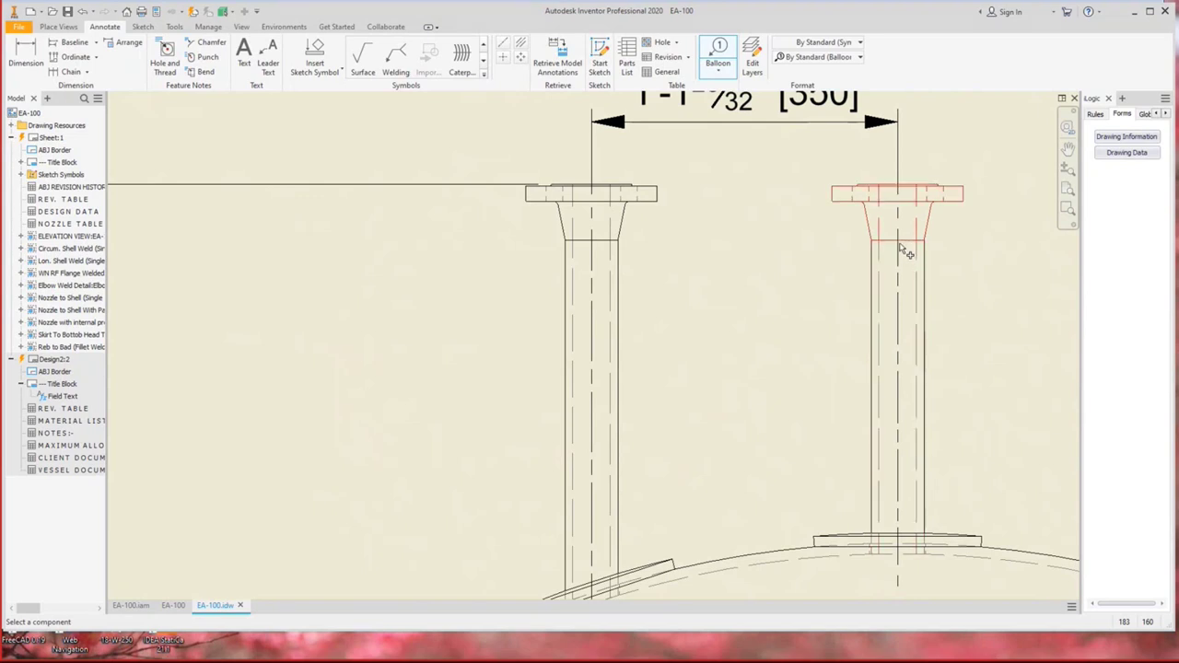
click(906, 251)
scroll(899, 198, down, 3)
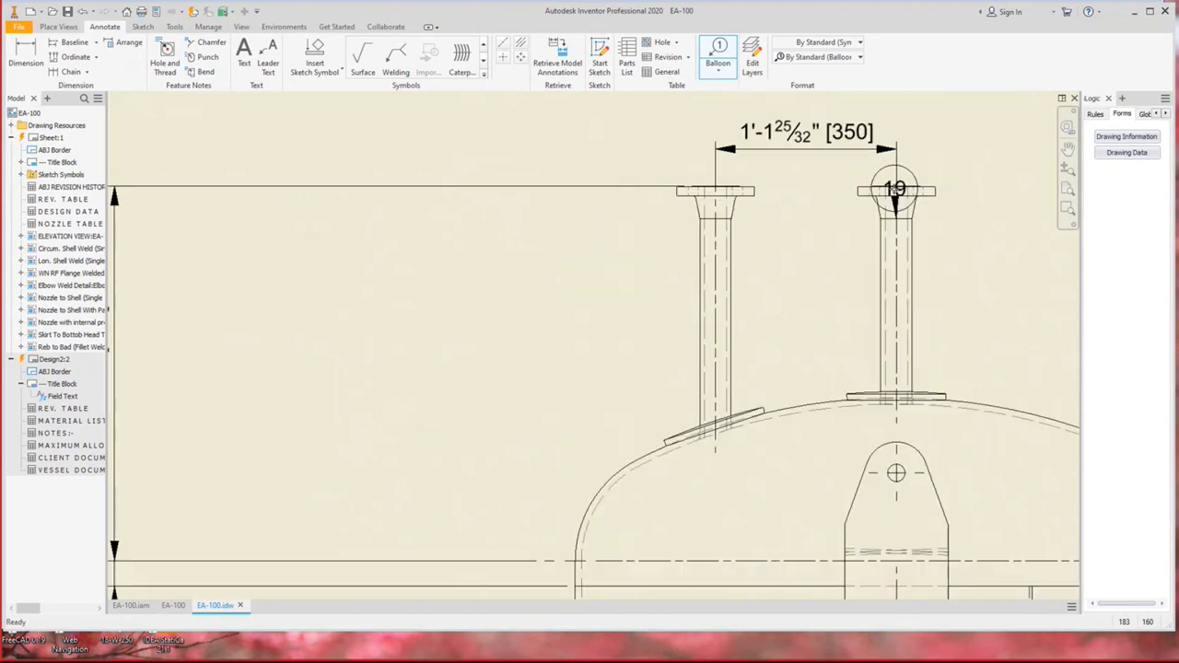
middle_drag(850, 97, 852, 214)
click(838, 58)
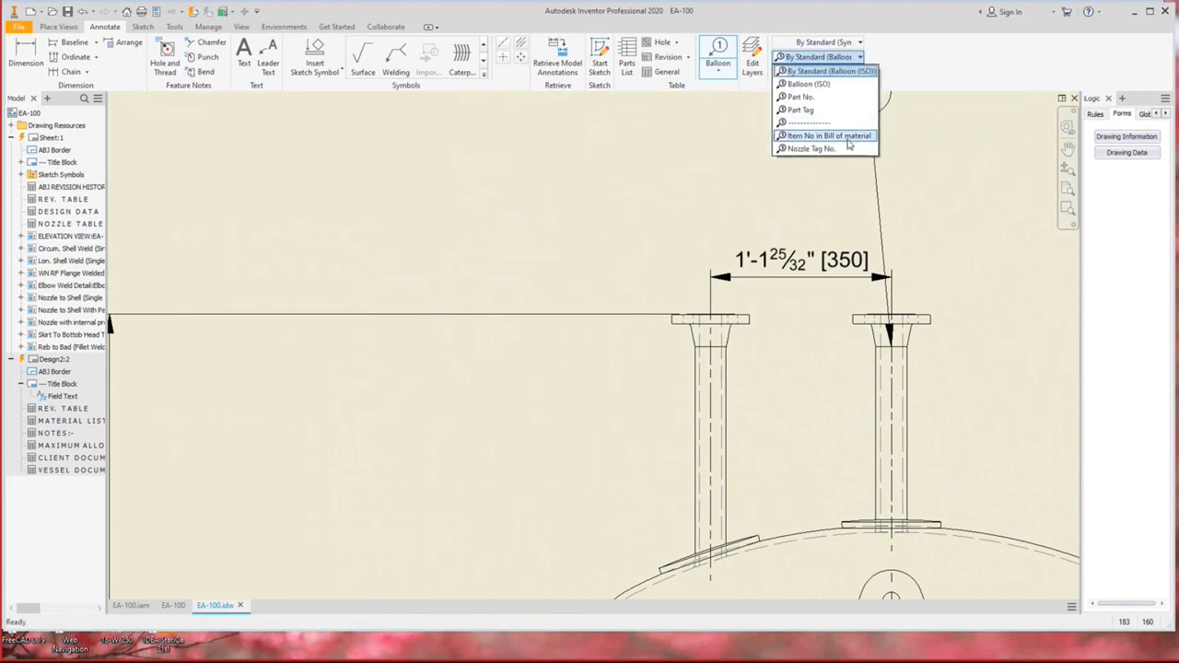
click(820, 137)
click(893, 195)
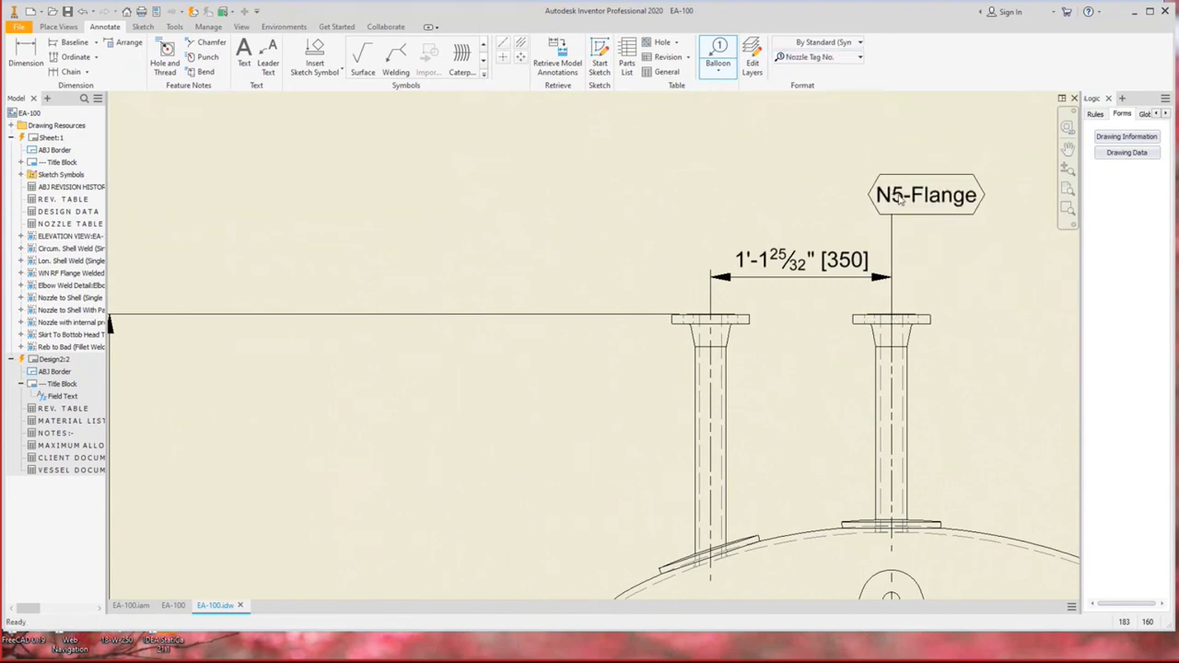
right_click(912, 195)
click(912, 148)
Place a nozzle tag balloon from the off-centre top nozzle's pipe, level with the first balloon.
click(718, 357)
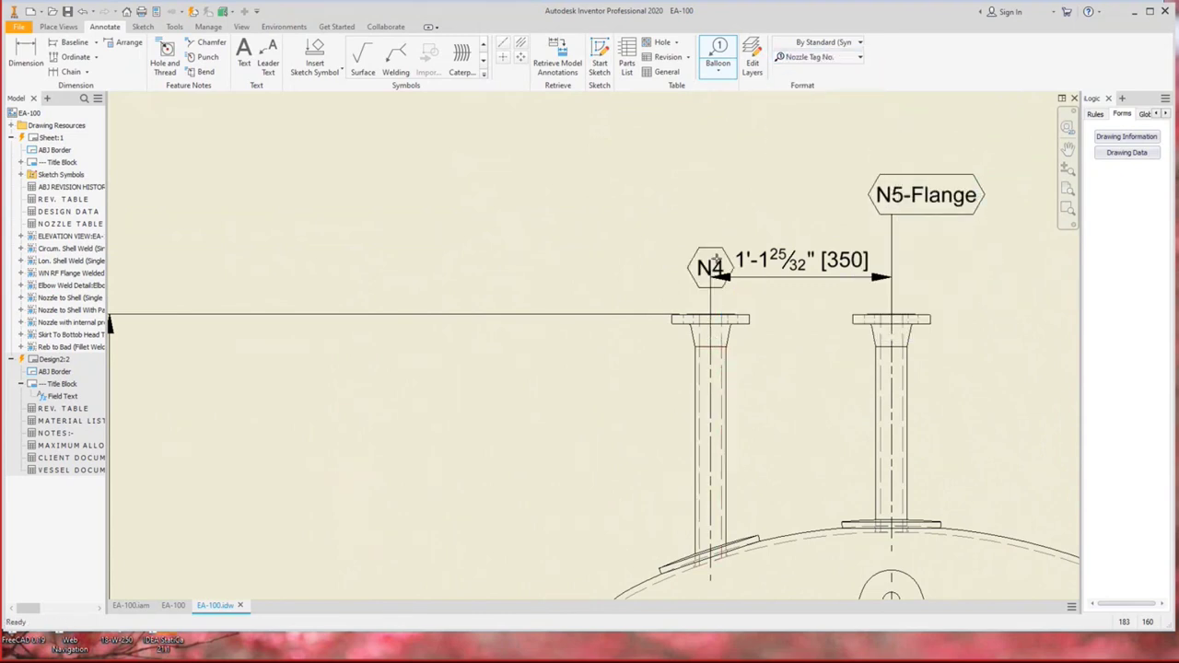
click(709, 196)
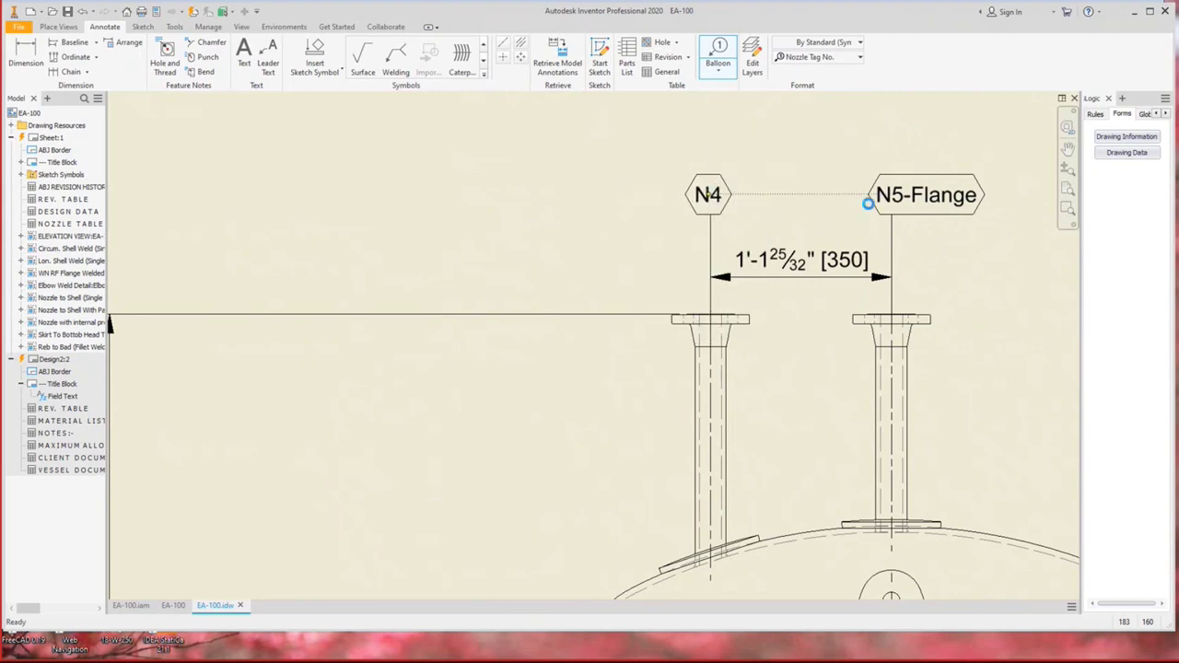
key(Escape)
Attach the pipe's N5 tag to the centered top nozzle's balloon and remove the N5-Flange tag from it.
right_click(891, 190)
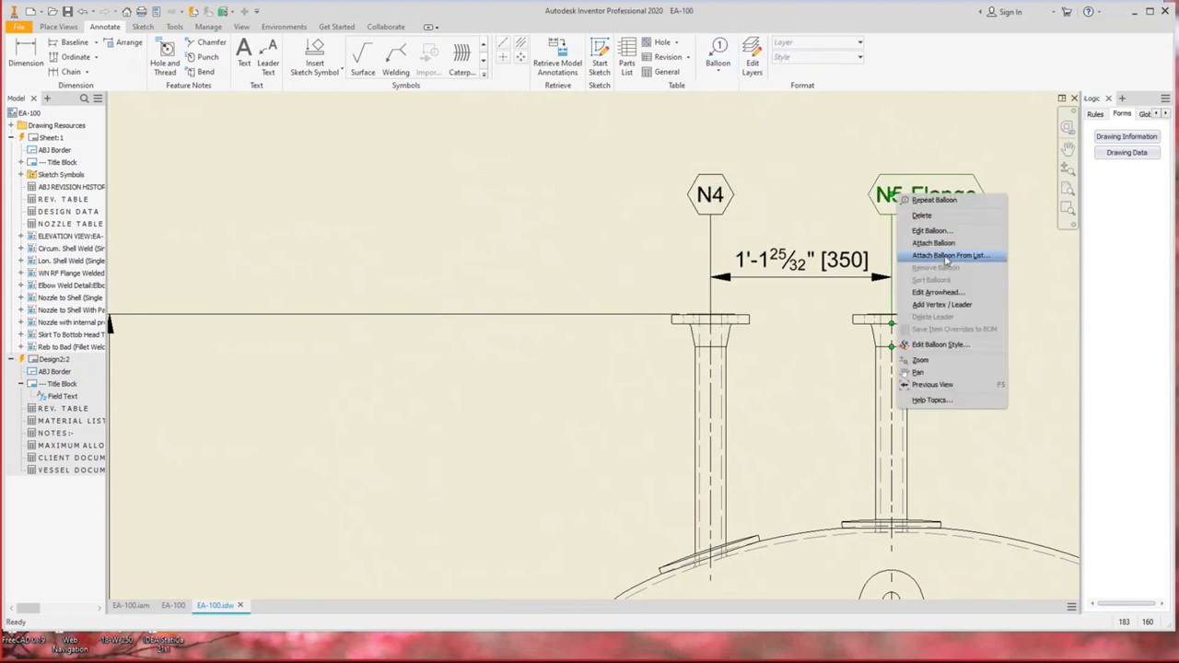
click(926, 372)
click(911, 406)
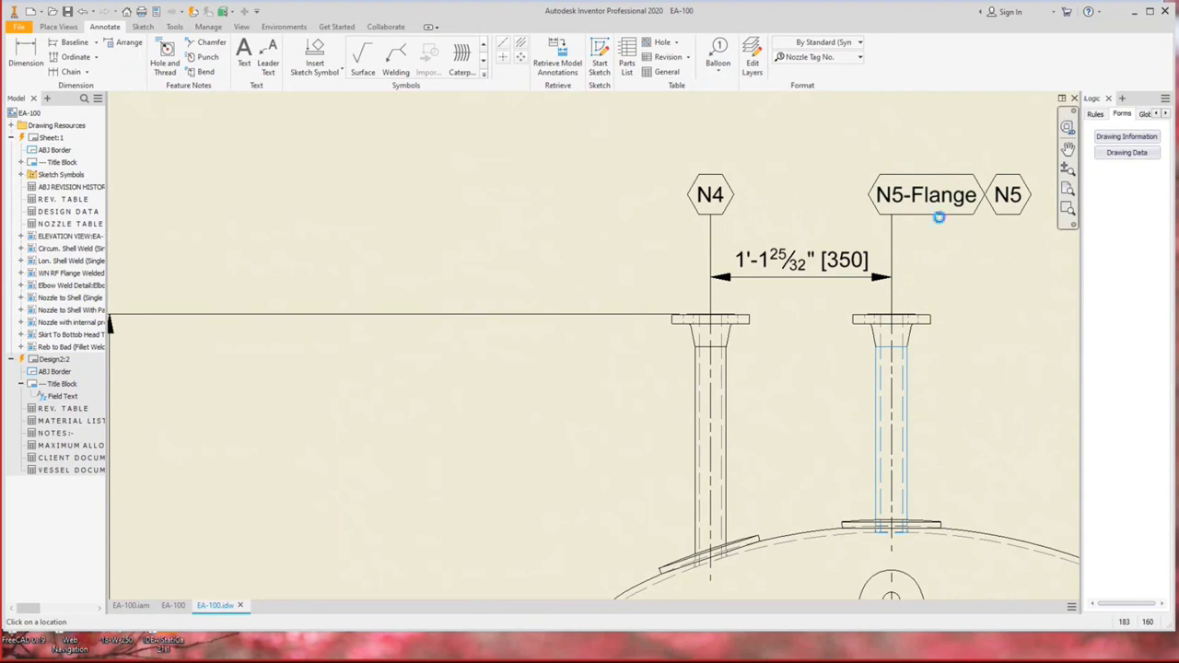
right_click(891, 206)
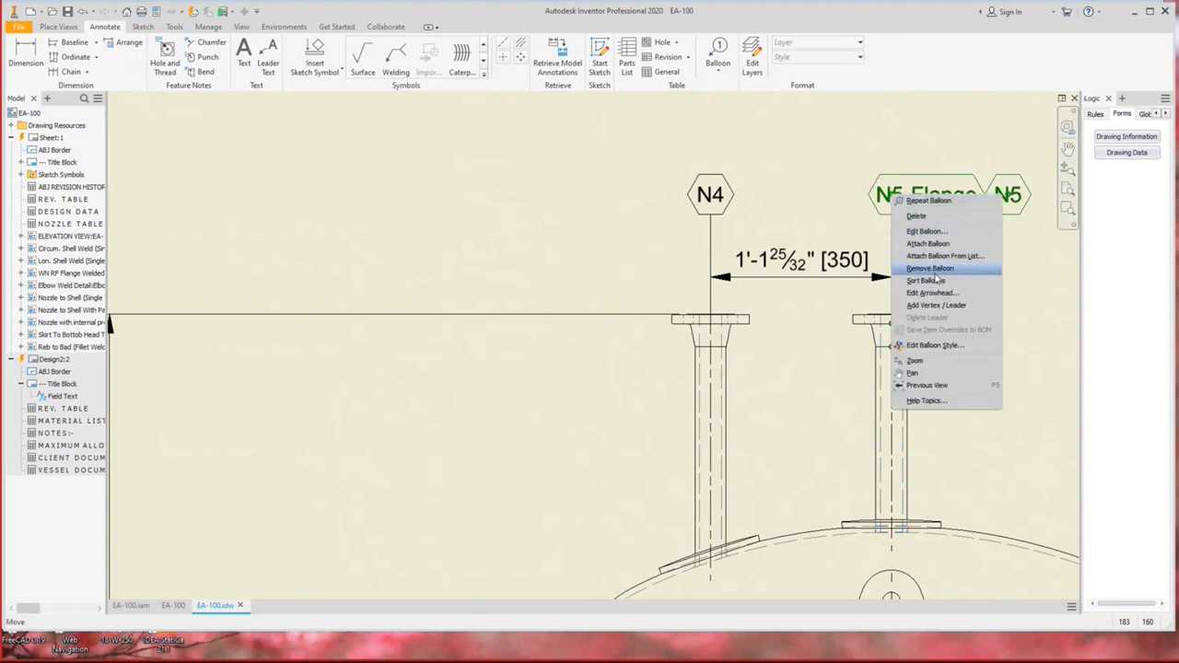
click(965, 258)
Dimension the shell's inside diameter between its two inner wall lines, just below the N1 nozzle's level.
scroll(886, 251, down, 3)
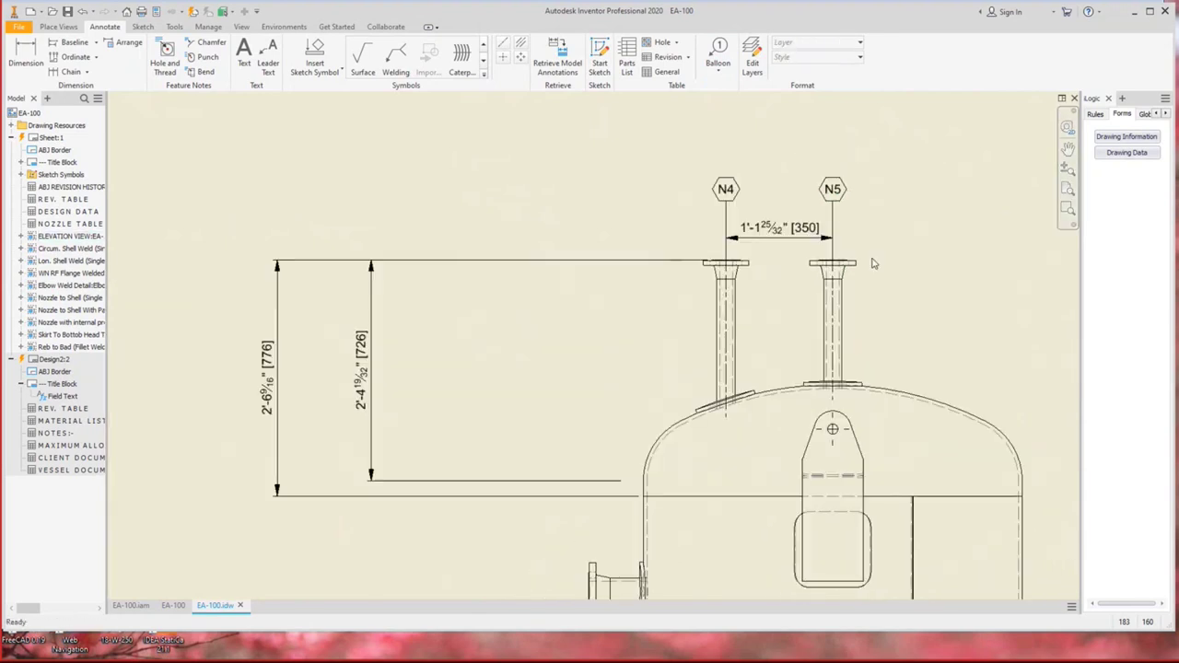
scroll(863, 202, down, 2)
scroll(848, 223, down, 1)
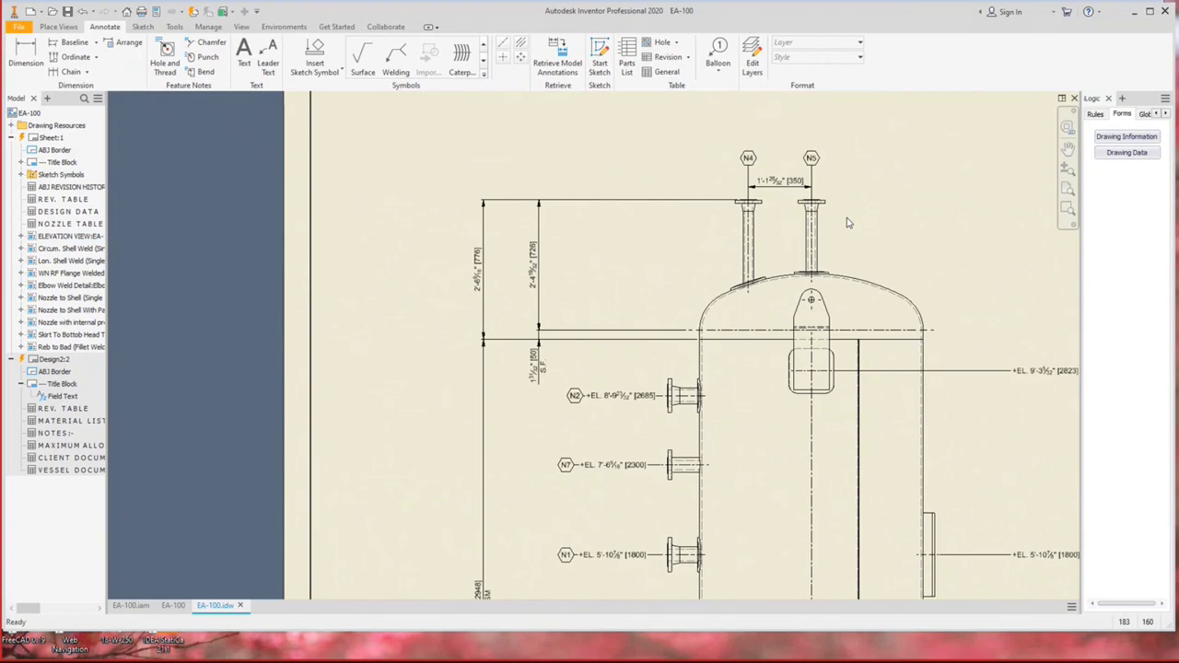
scroll(849, 223, down, 2)
scroll(526, 473, down, 1)
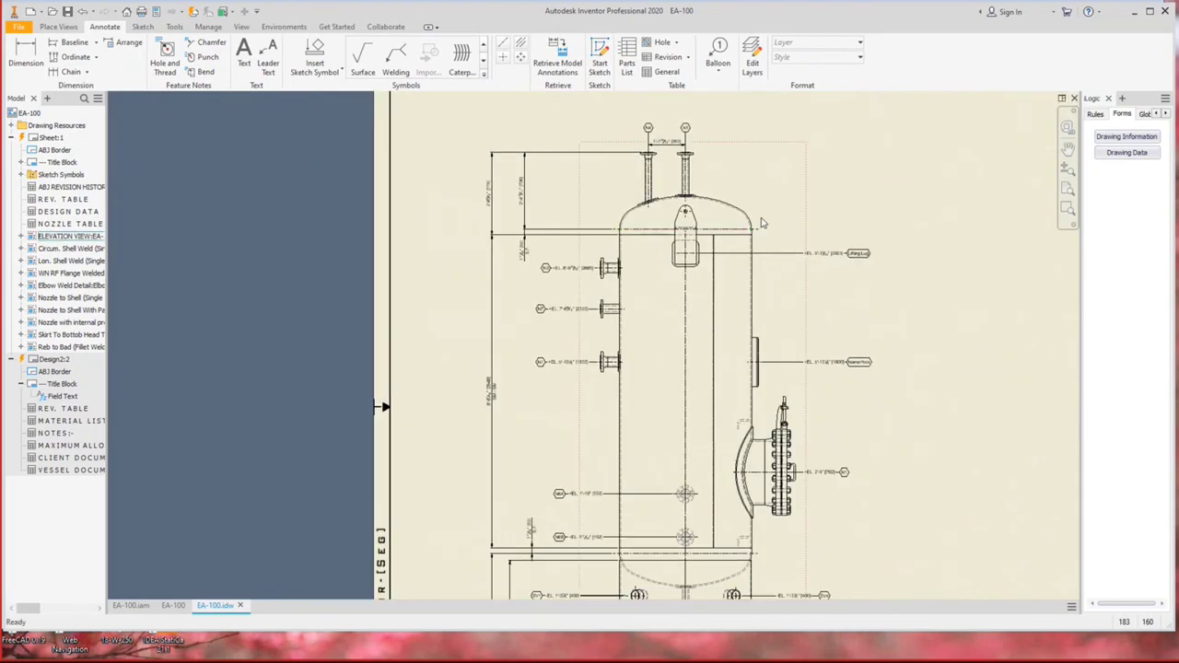
scroll(728, 346, down, 2)
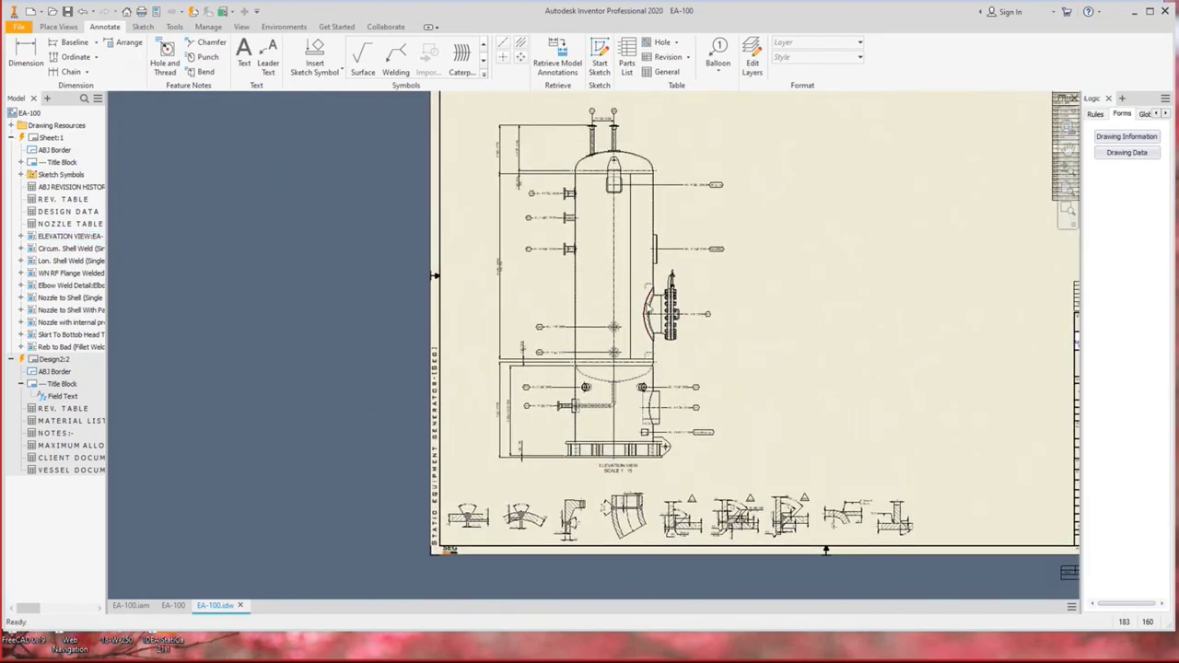
key(c)
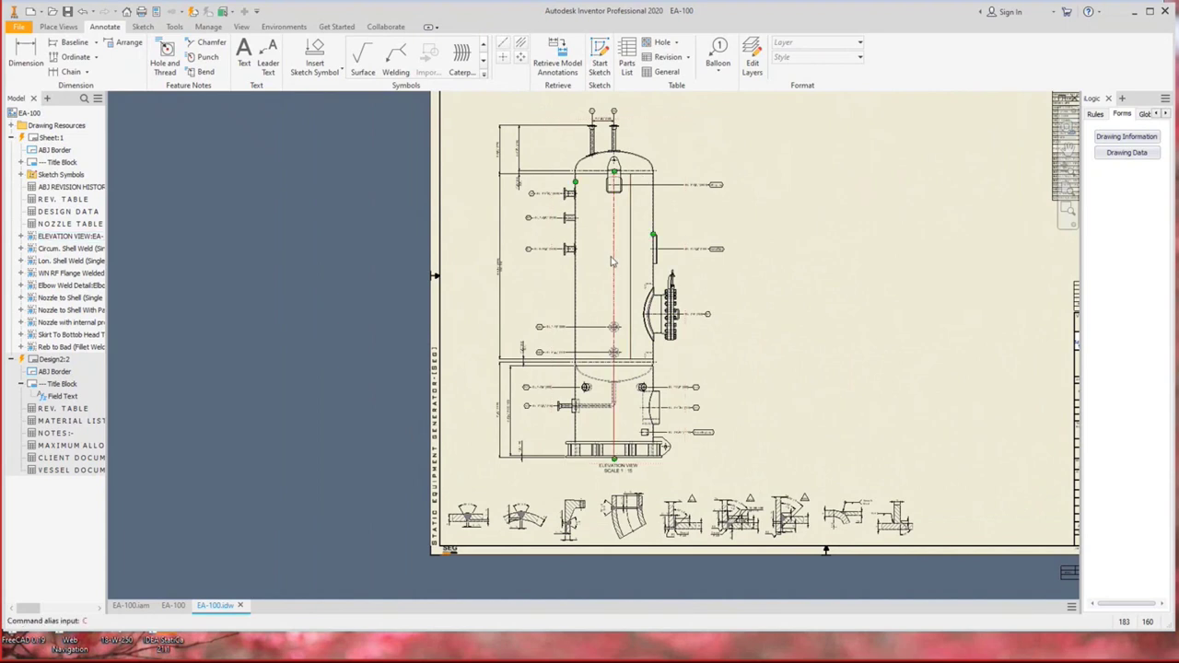
scroll(588, 278, up, 4)
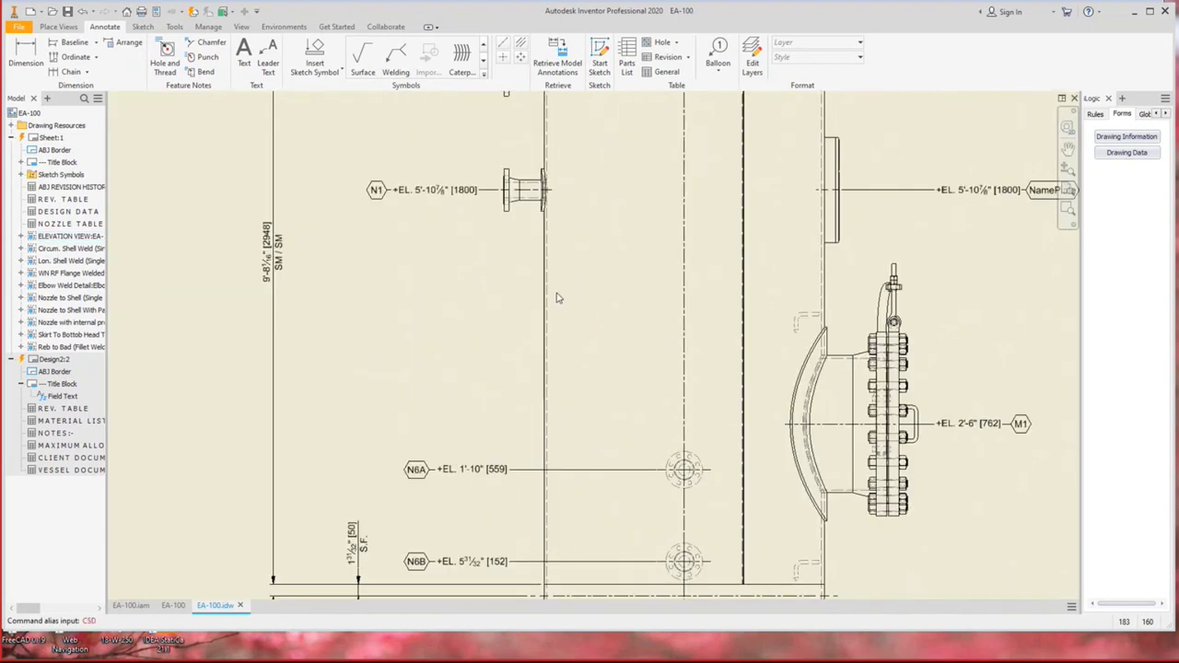
key(d)
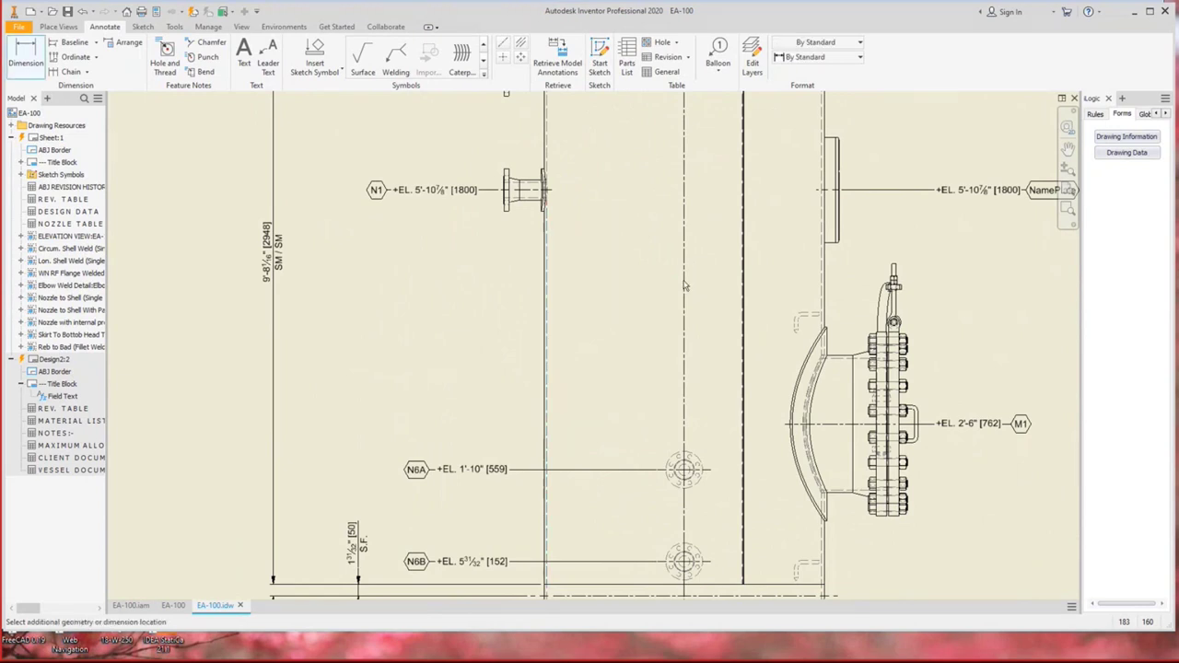
click(823, 282)
click(545, 282)
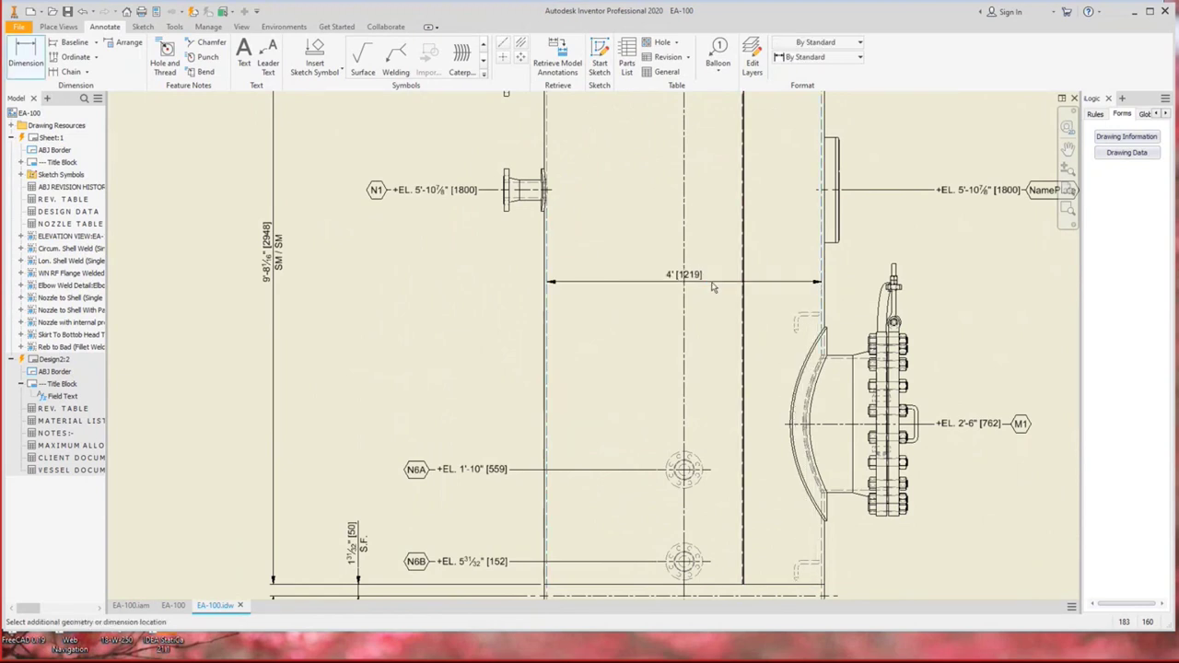
click(704, 287)
Add the prefix "I.D. =" to the shell diameter dimension's text.
right_click(706, 281)
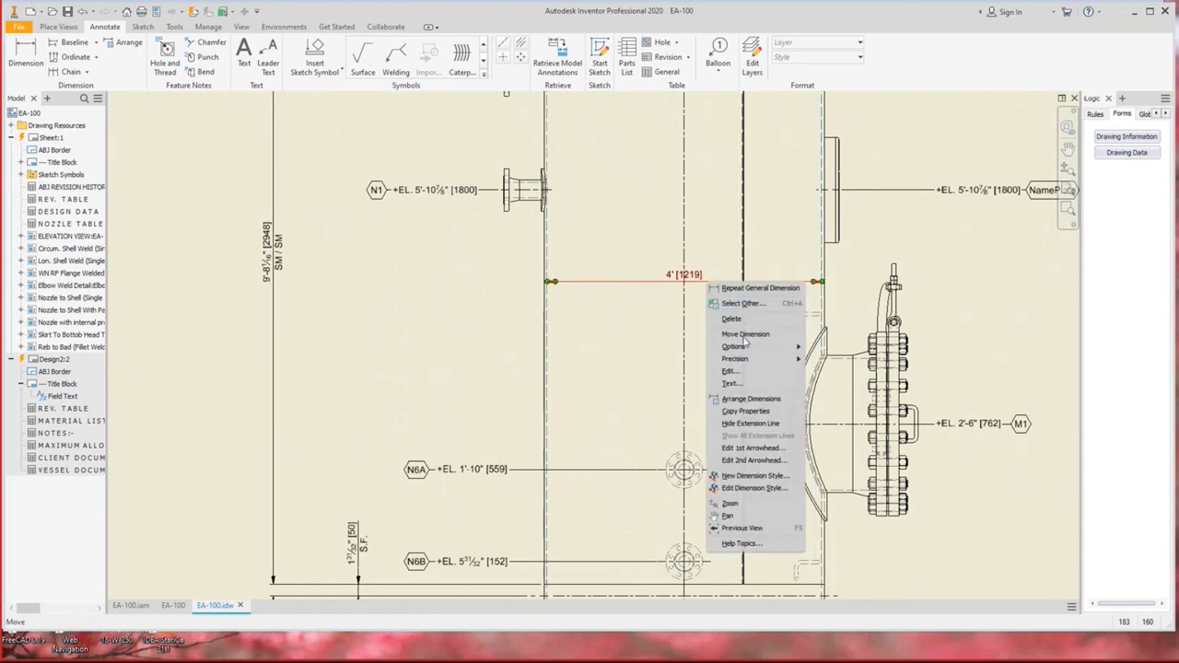
click(737, 390)
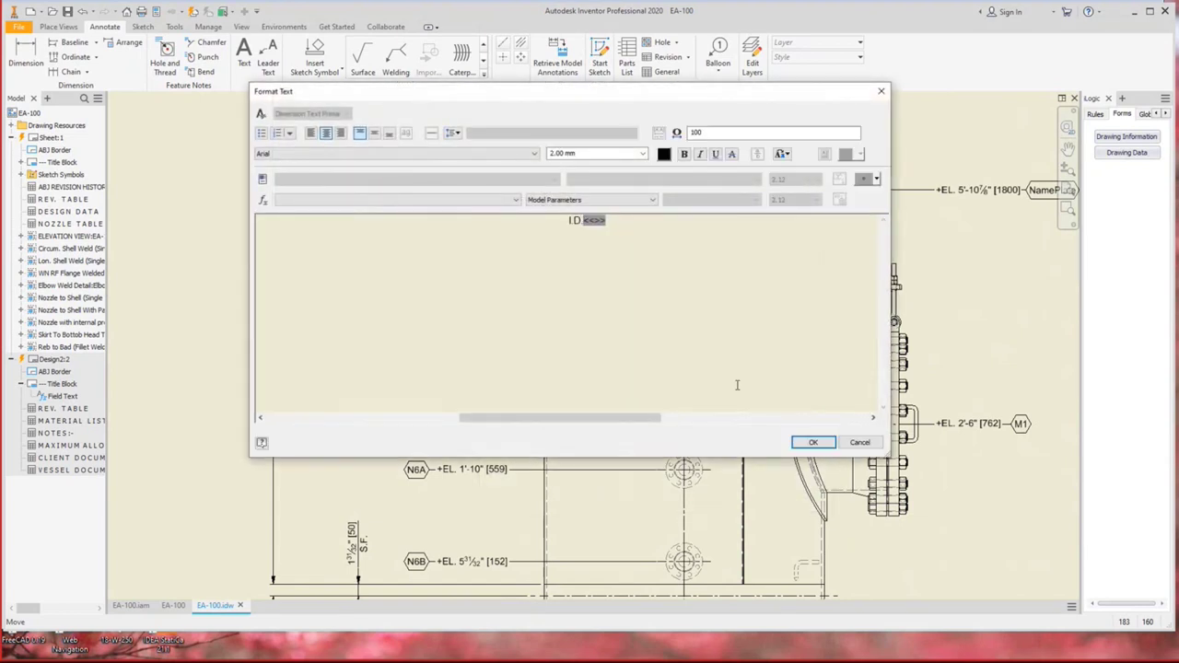
click(813, 442)
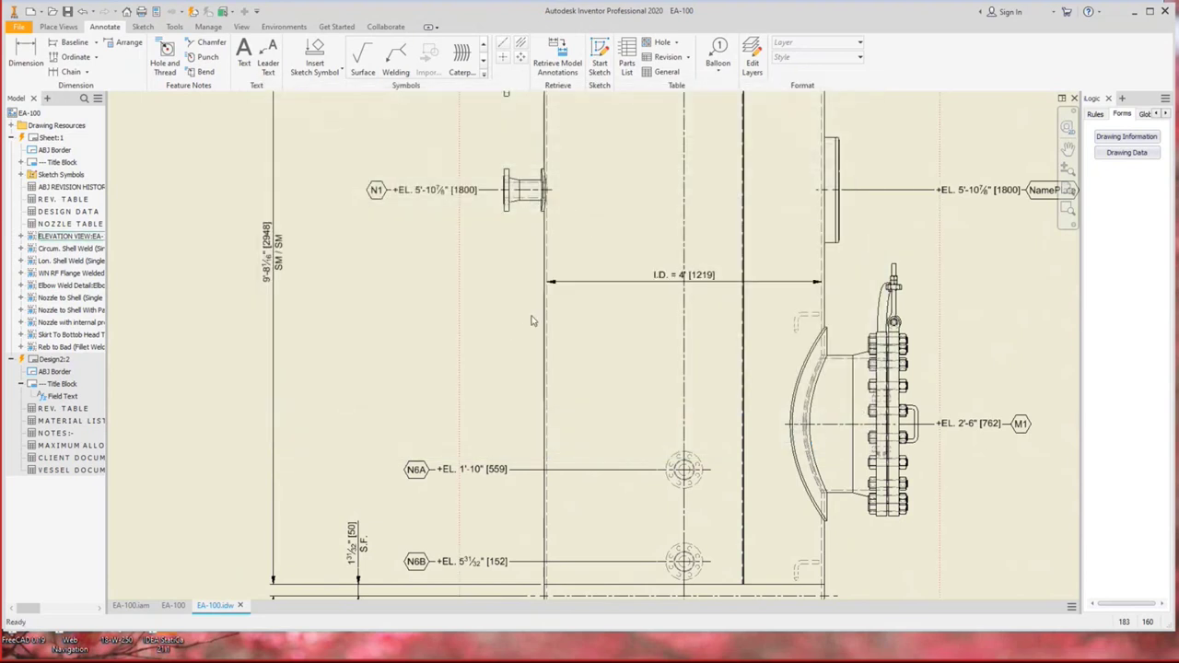
Dimension the shell wall's thickness in line with the I.D. dimension, outside the shell, and prefix its text with "THK. =".
key(d)
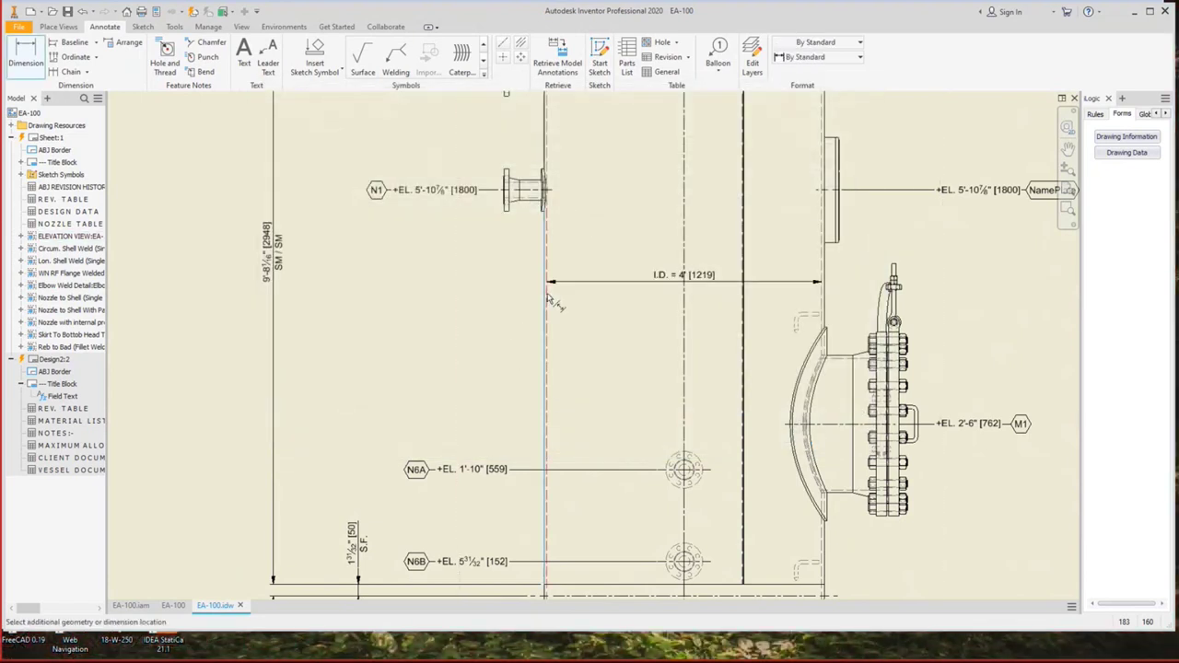
click(556, 276)
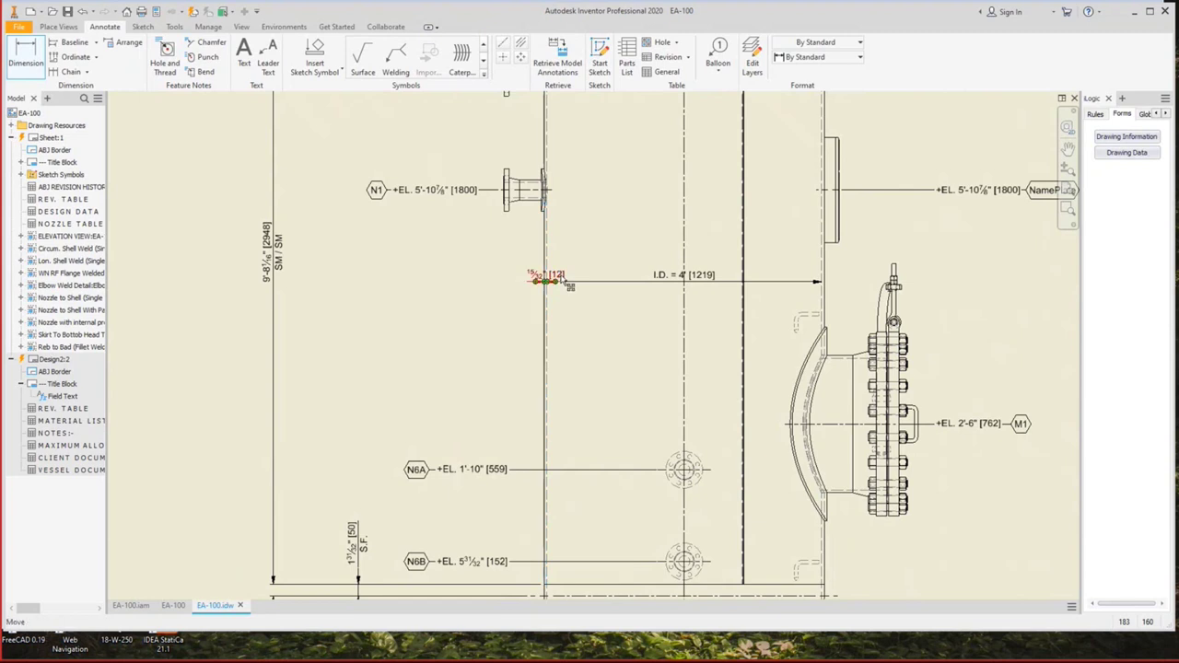
click(478, 282)
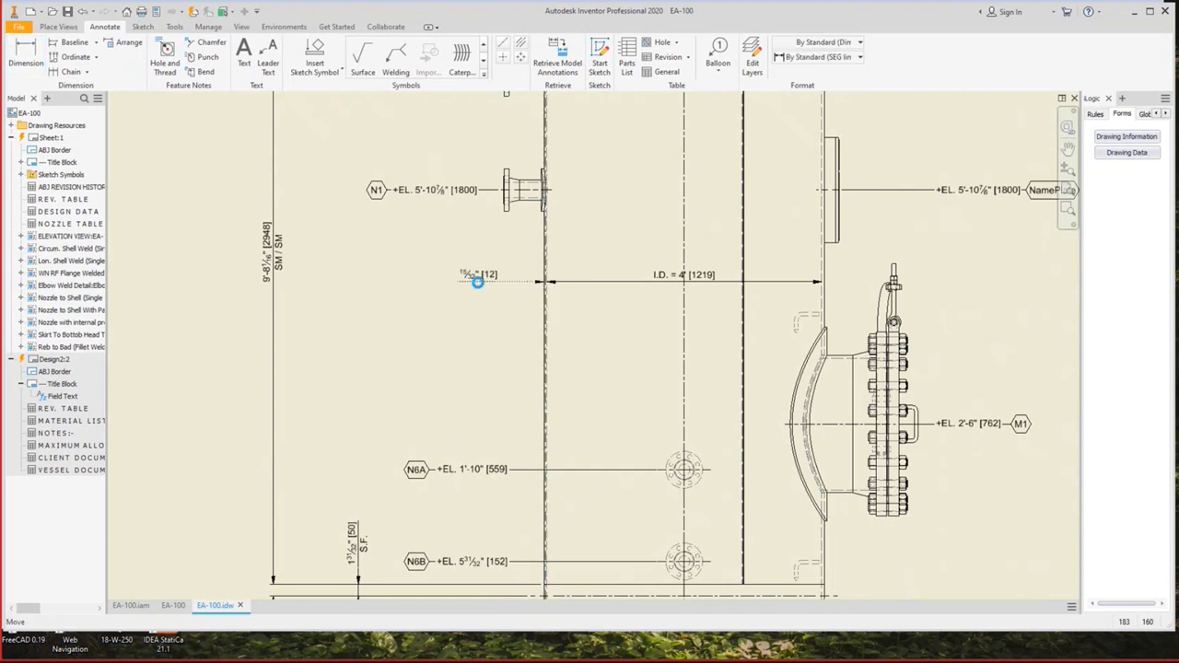
right_click(533, 328)
click(516, 390)
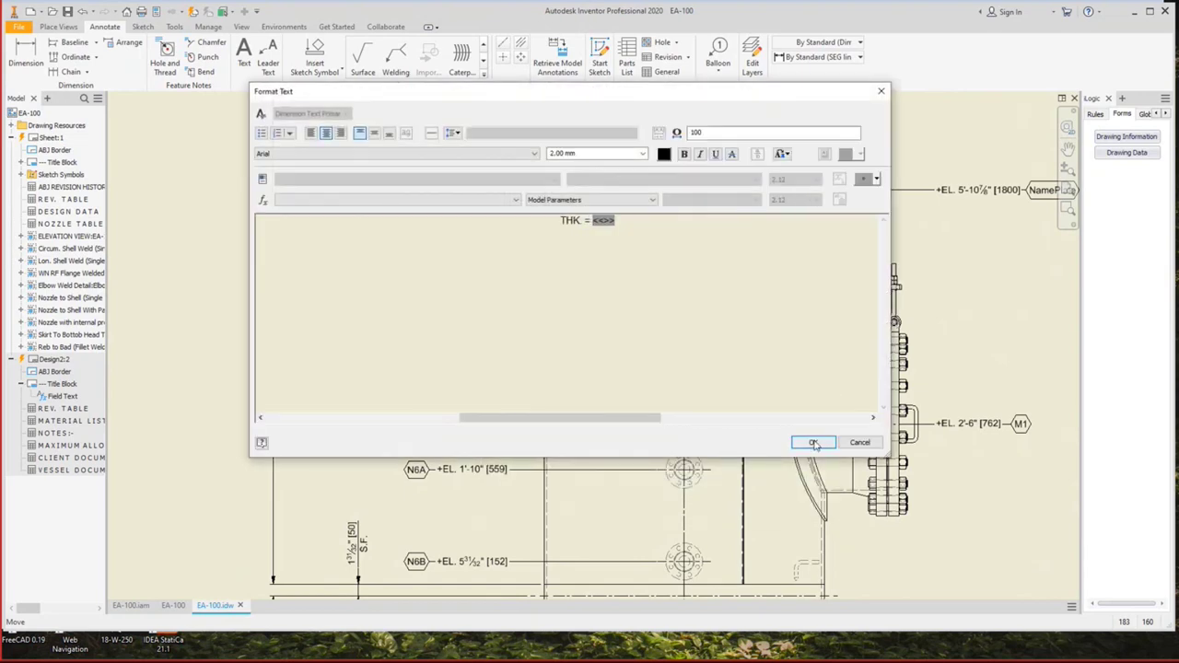
click(815, 443)
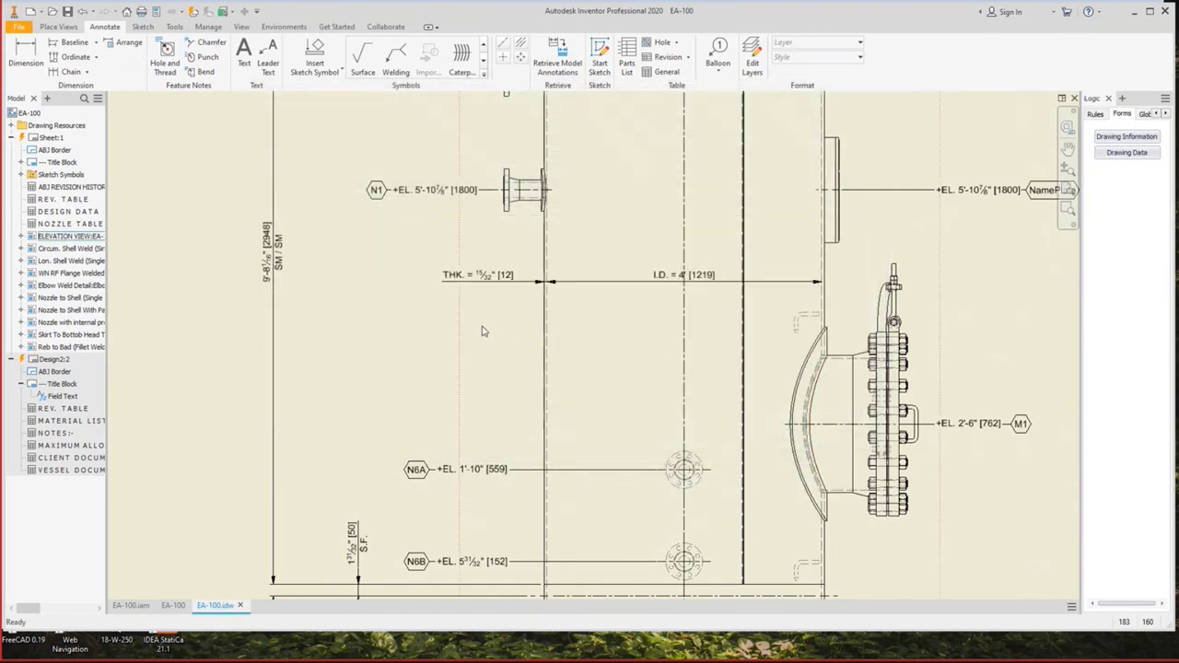
Show the Center of Gravity mark of EA-100.iam in the elevation view.
scroll(483, 332, down, 5)
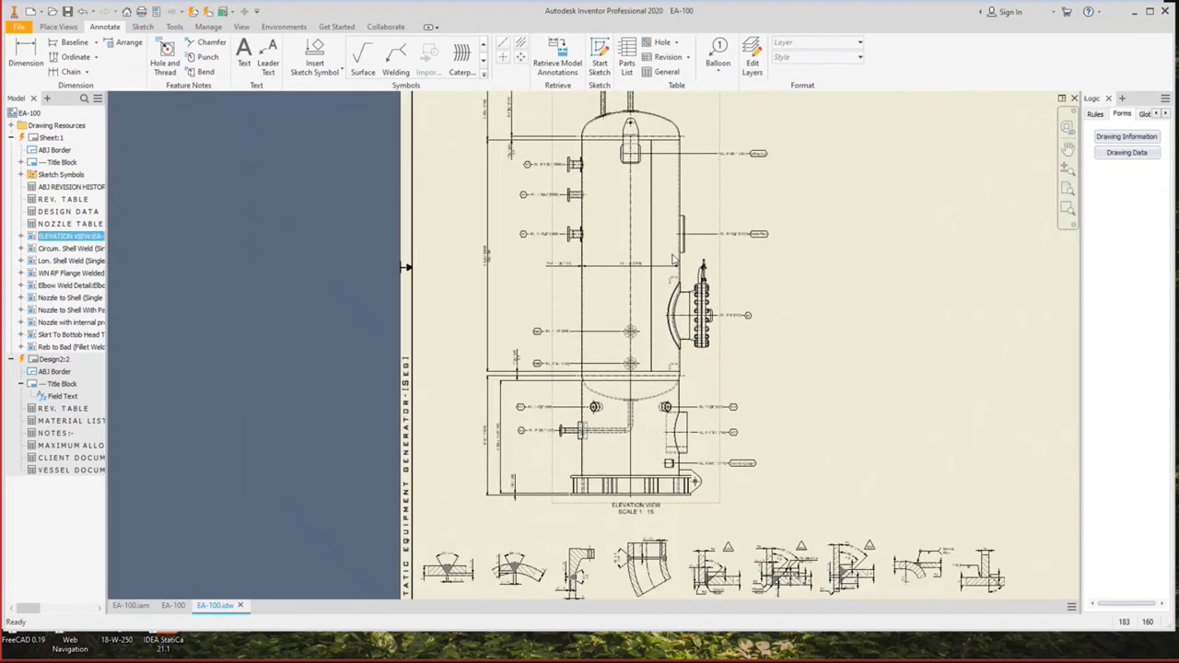
scroll(673, 260, up, 4)
scroll(629, 292, up, 4)
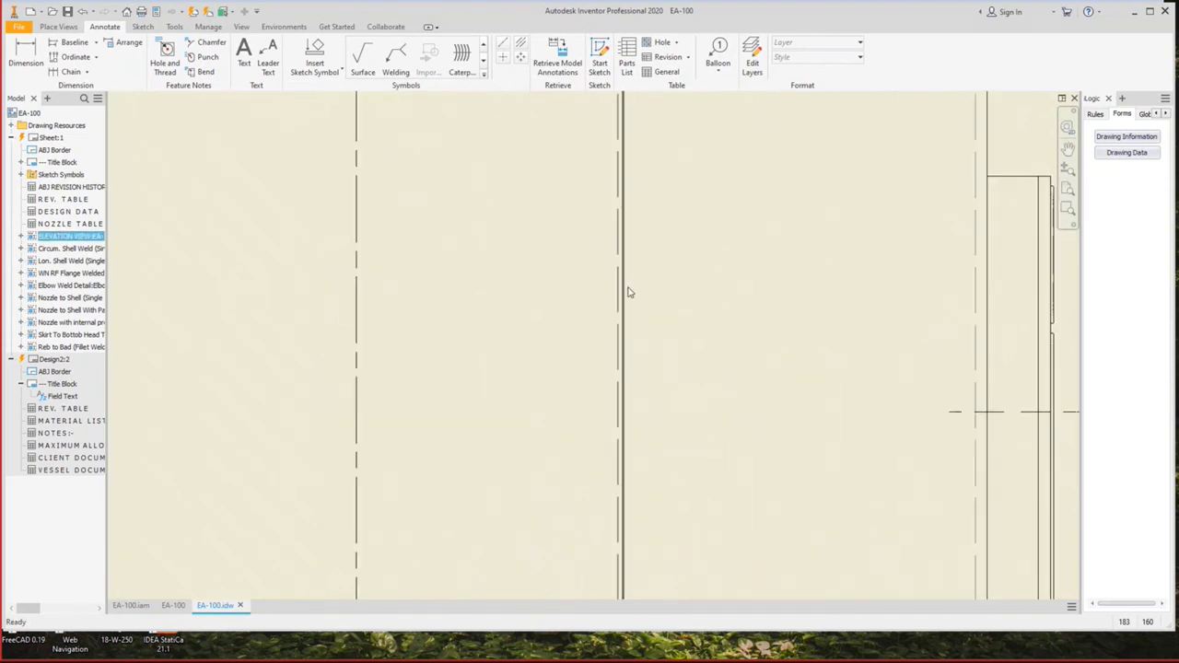
scroll(628, 293, down, 6)
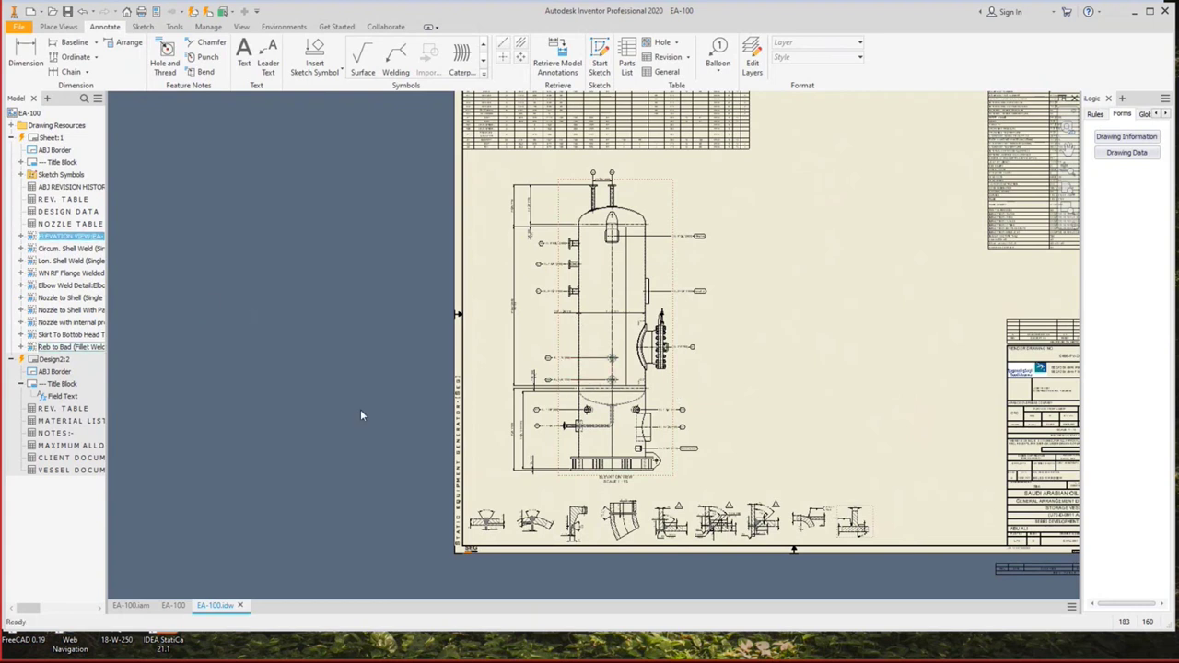
scroll(613, 357, down, 3)
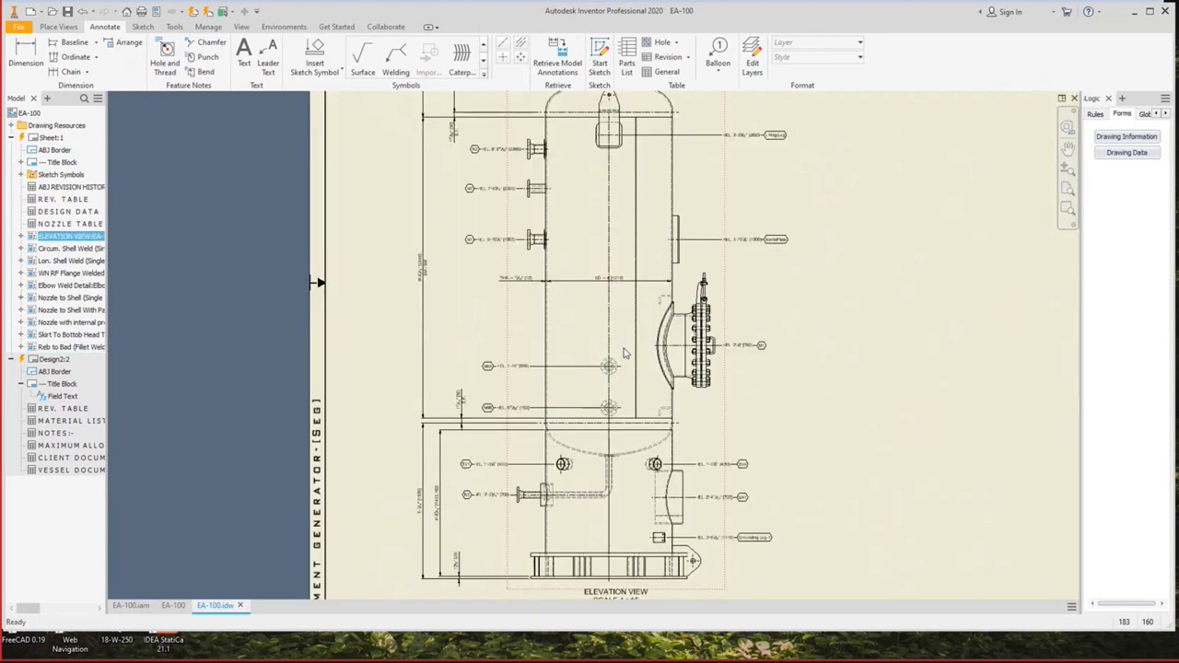
right_click(578, 240)
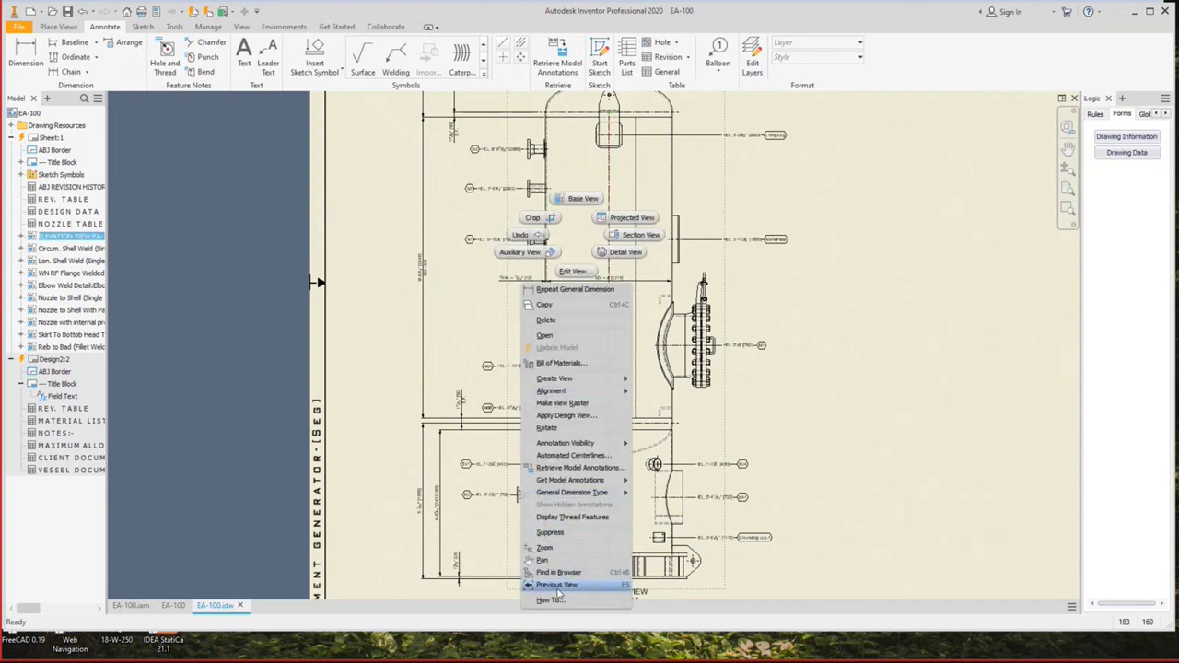
click(559, 573)
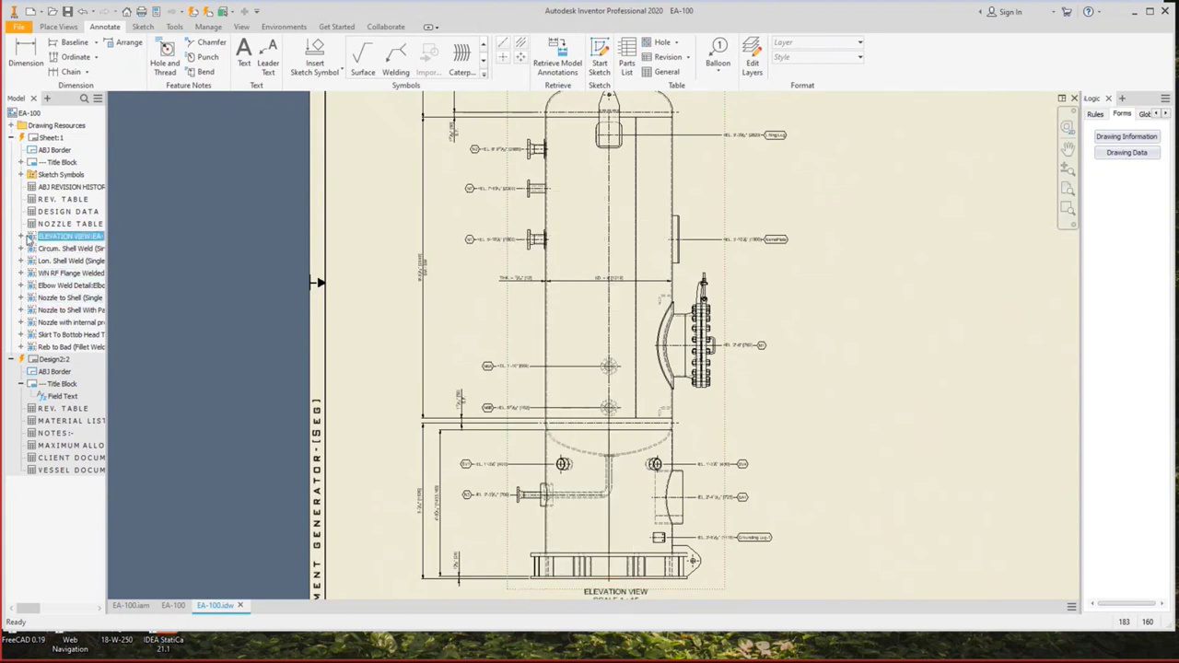
click(21, 237)
click(54, 249)
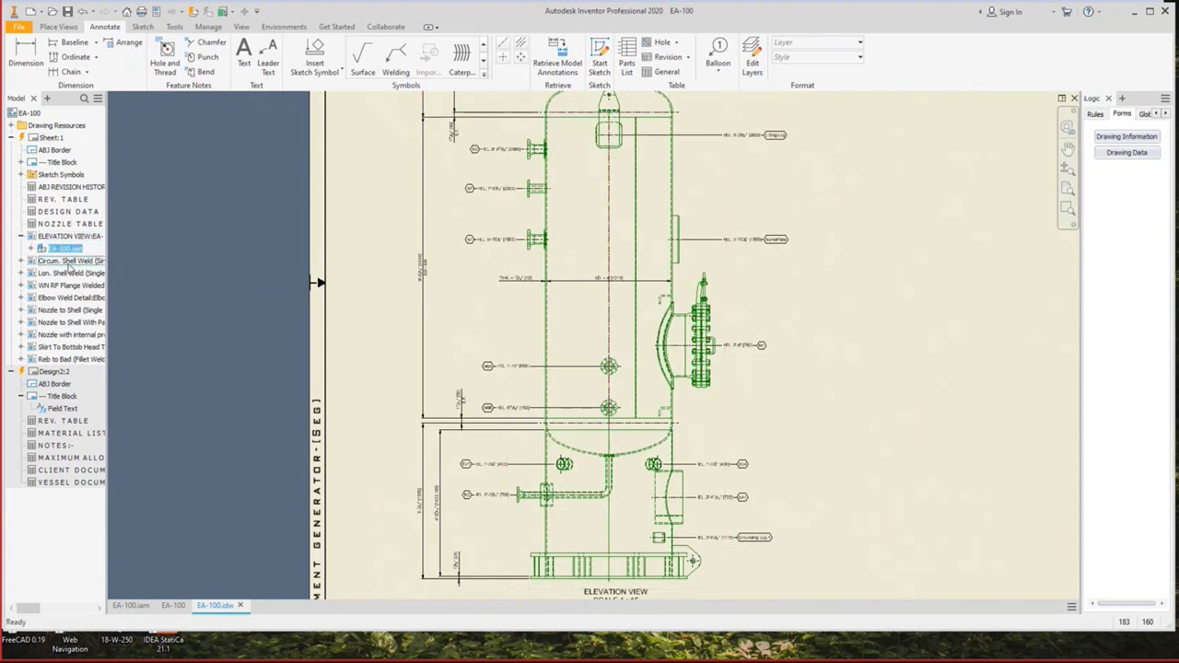
right_click(69, 250)
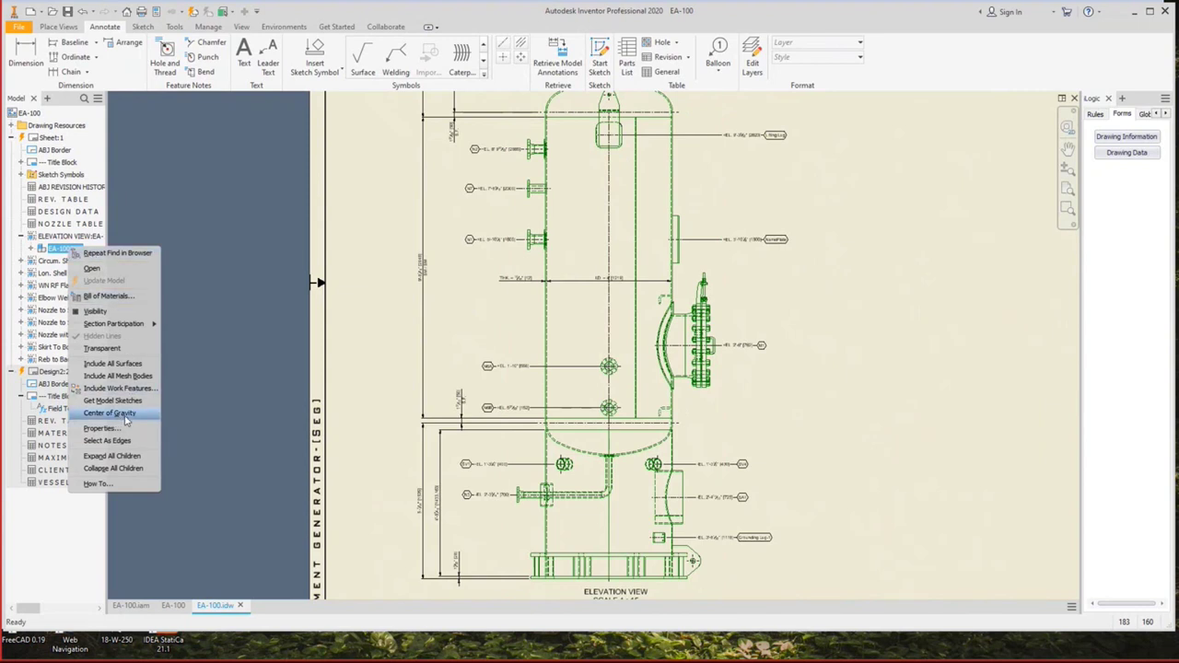
click(111, 412)
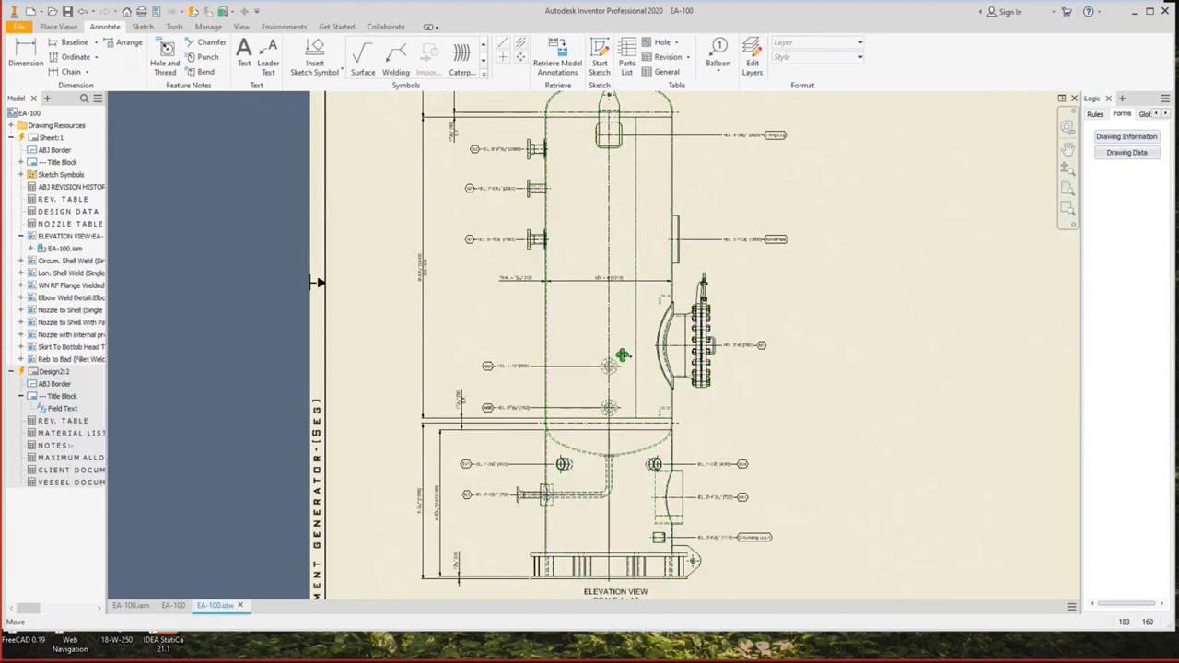
scroll(621, 359, up, 5)
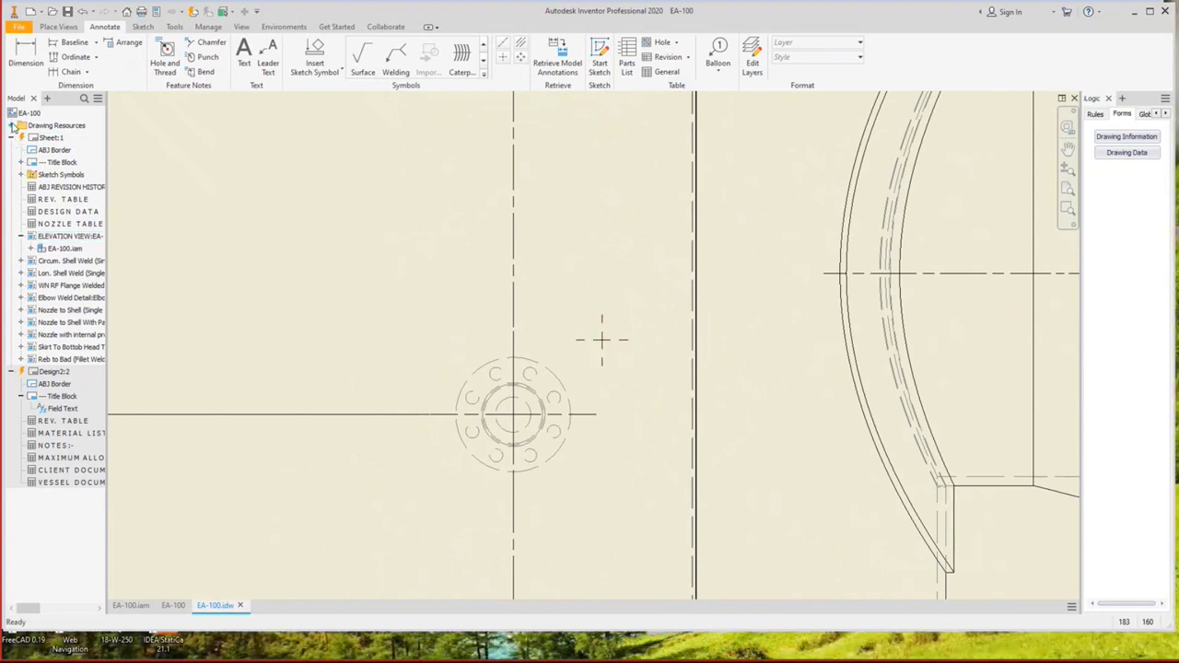
Place the CG sketch symbol from the drawing resources on the center of gravity mark in the elevation view.
click(12, 125)
click(20, 174)
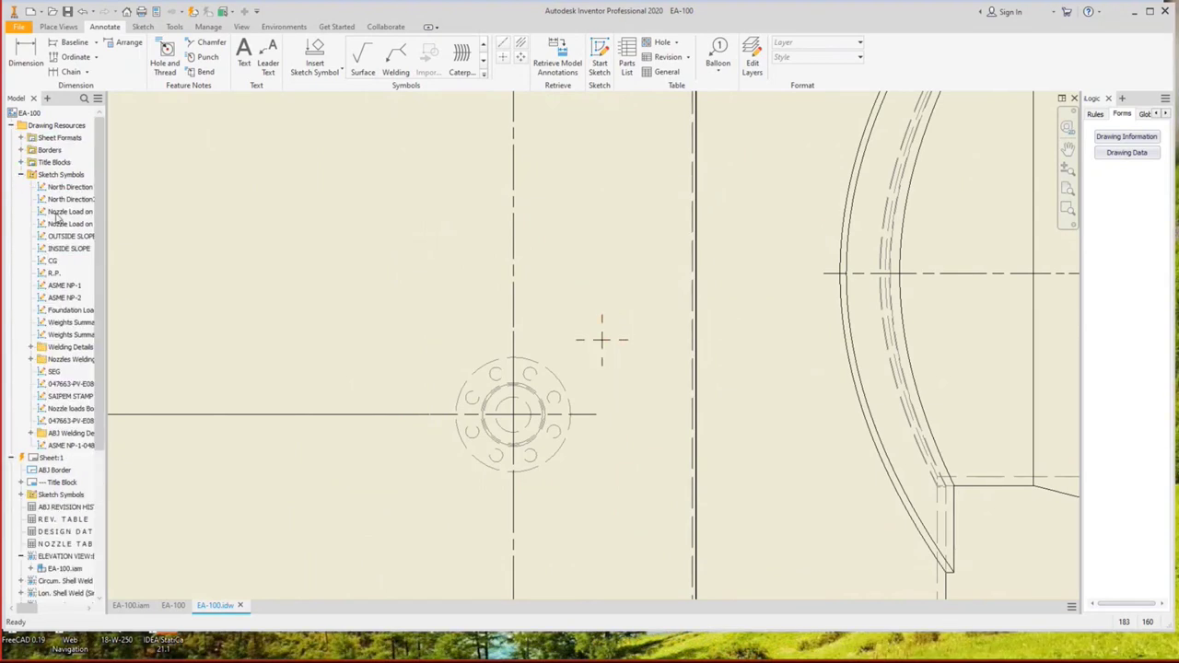
double_click(52, 263)
key(Escape)
click(22, 174)
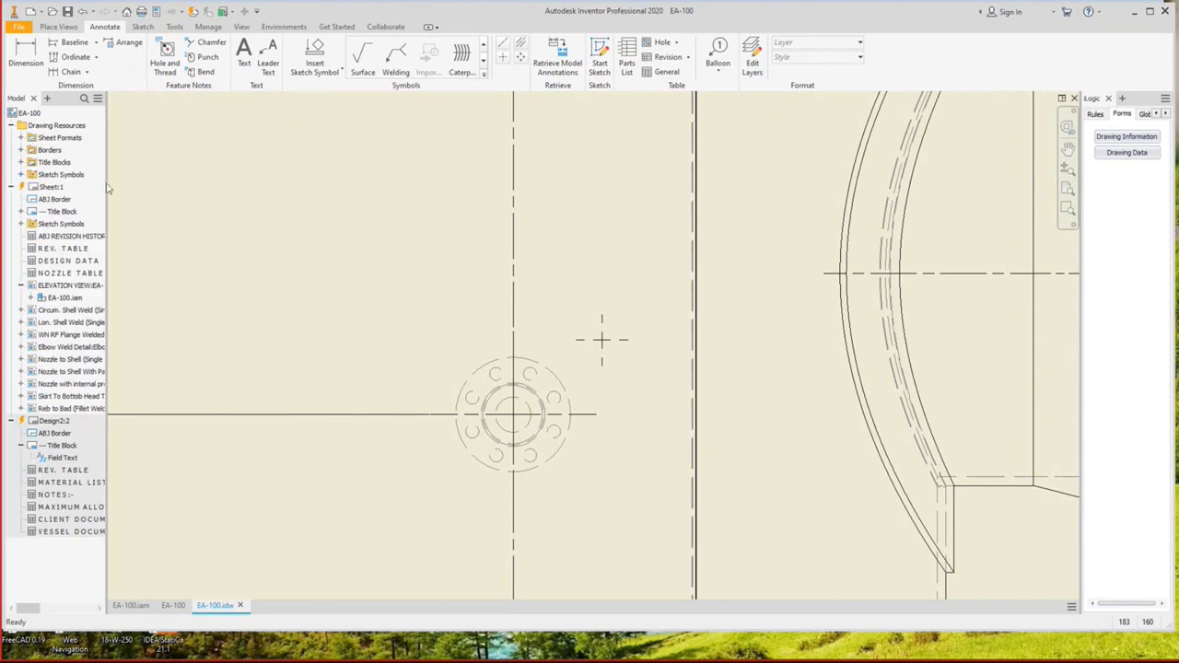
drag(108, 175, 172, 175)
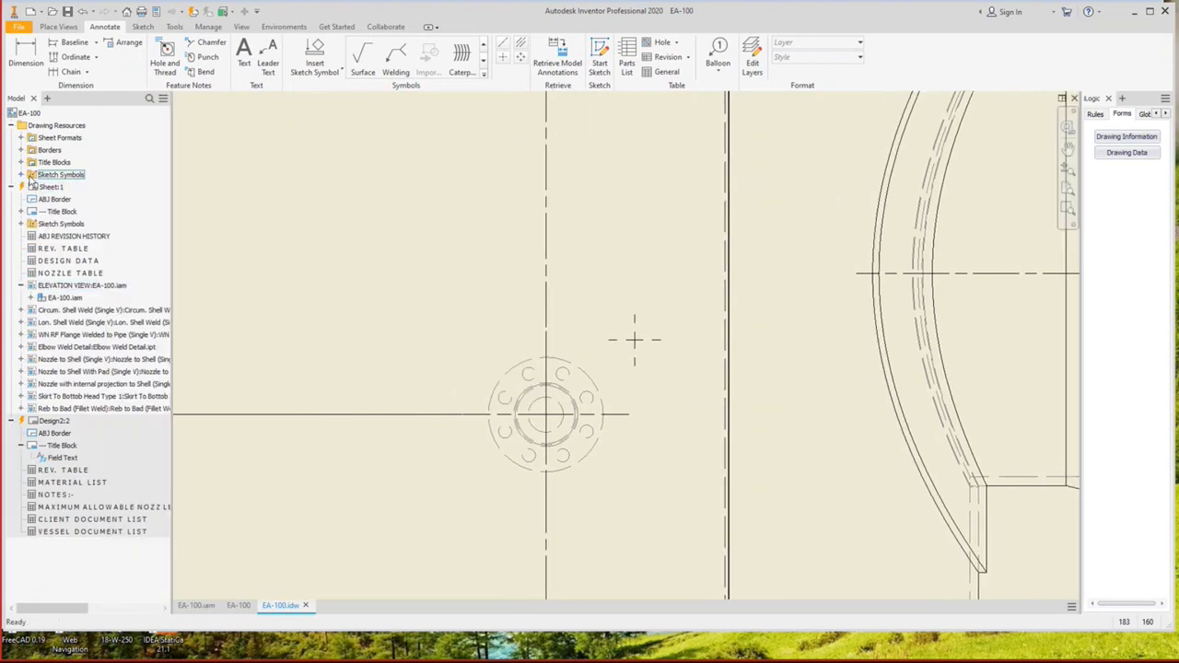
click(22, 175)
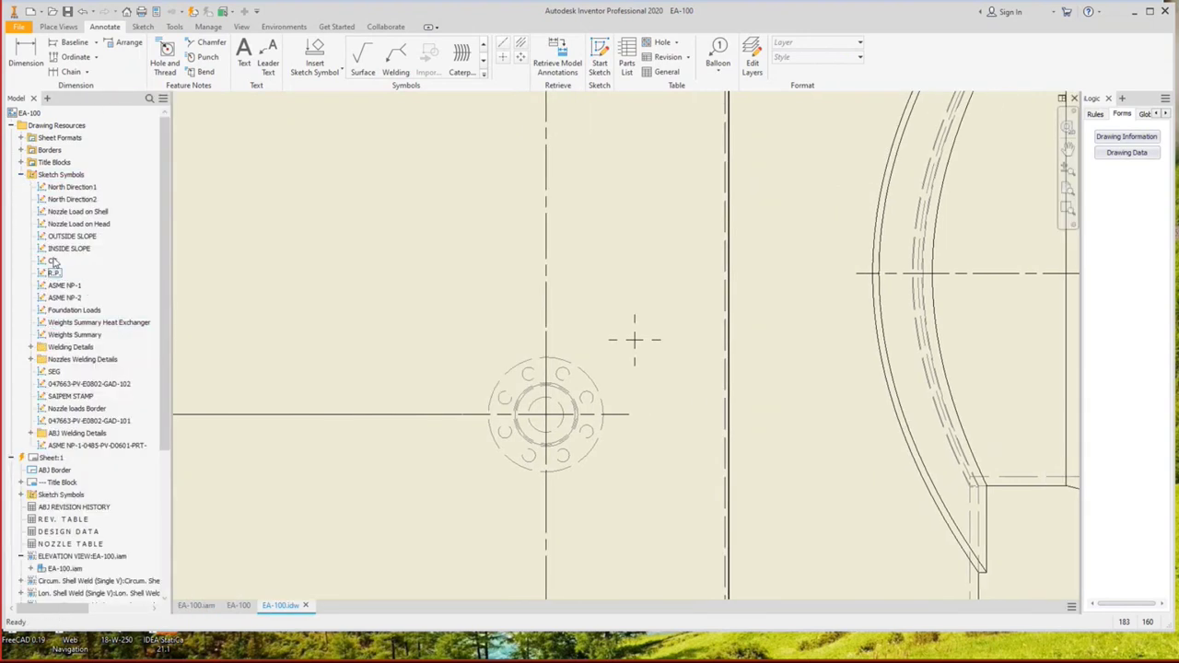
mouse_move(48, 260)
mouse_down()
mouse_move(129, 258)
mouse_move(632, 329)
mouse_up()
click(635, 341)
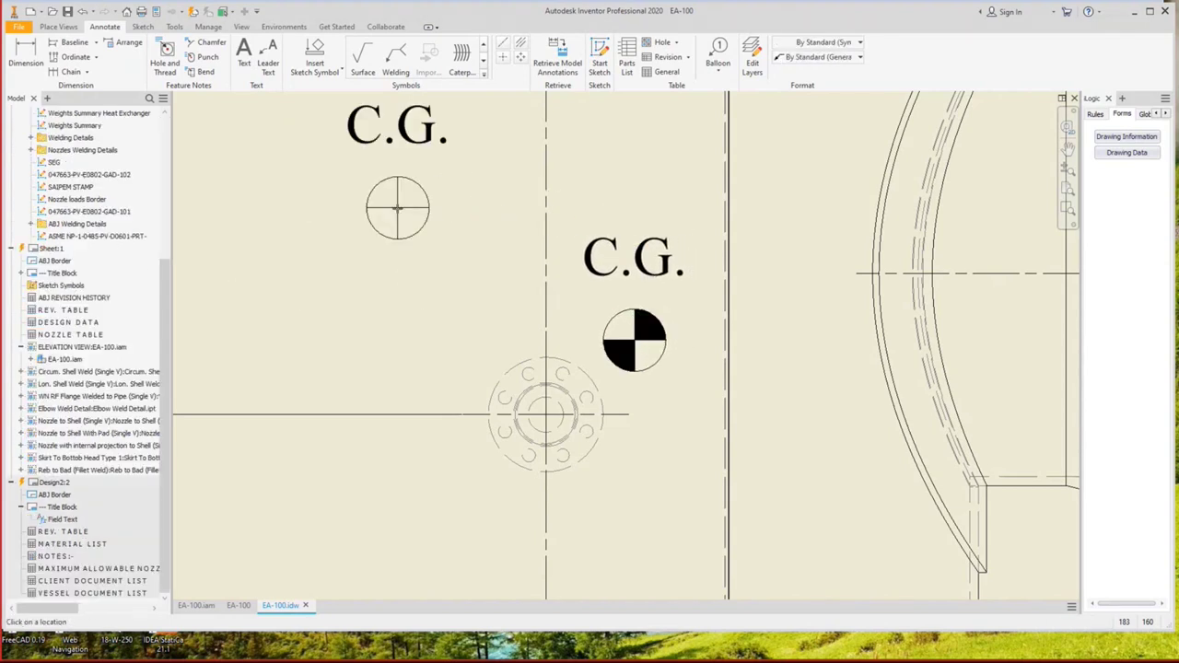
right_click(396, 206)
click(431, 241)
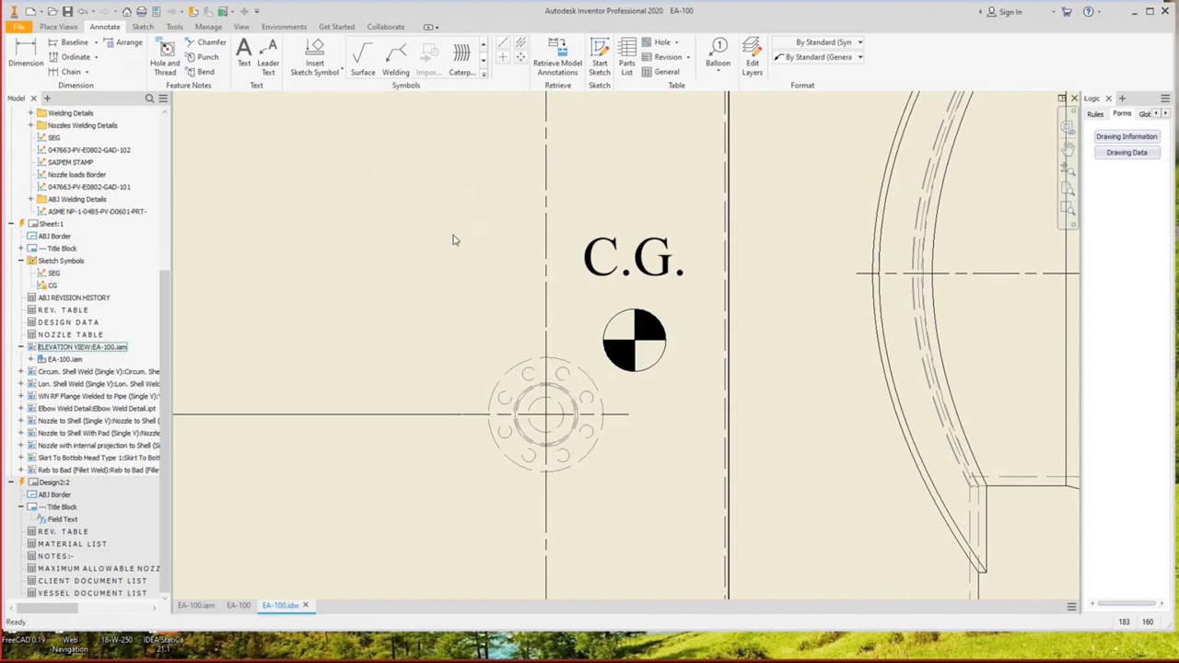
Add an ordinate elevation dimension to the C.G. symbol's center, placing its text outside the shell just above the N6A elevation.
scroll(544, 308, down, 5)
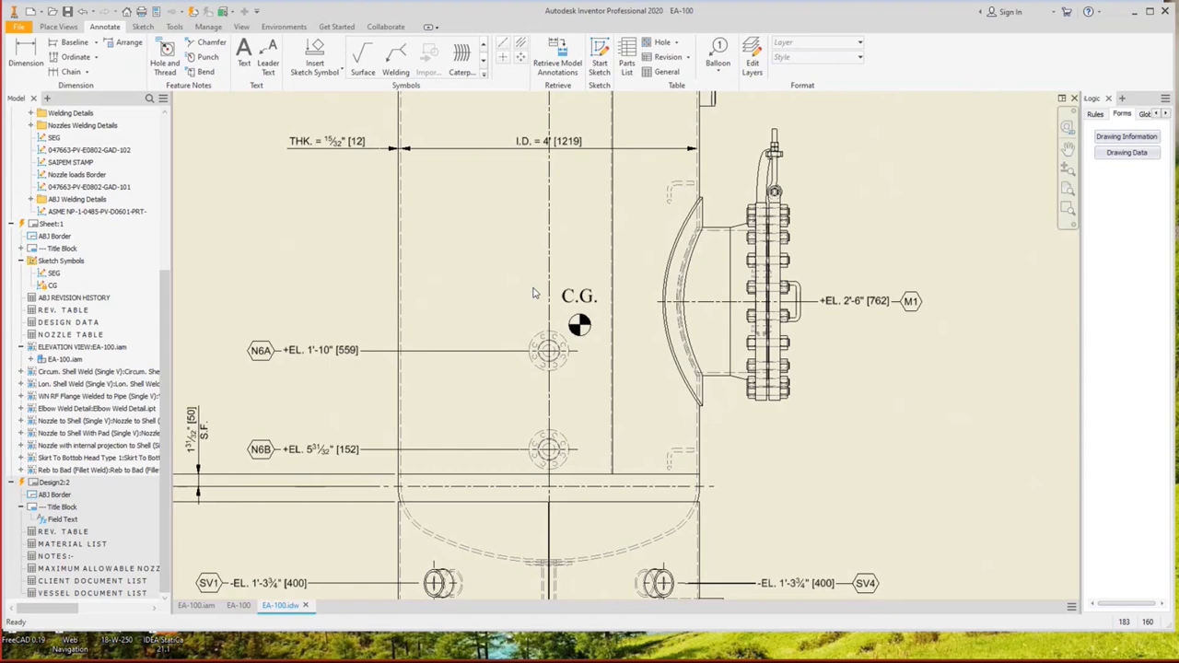
scroll(804, 227, up, 3)
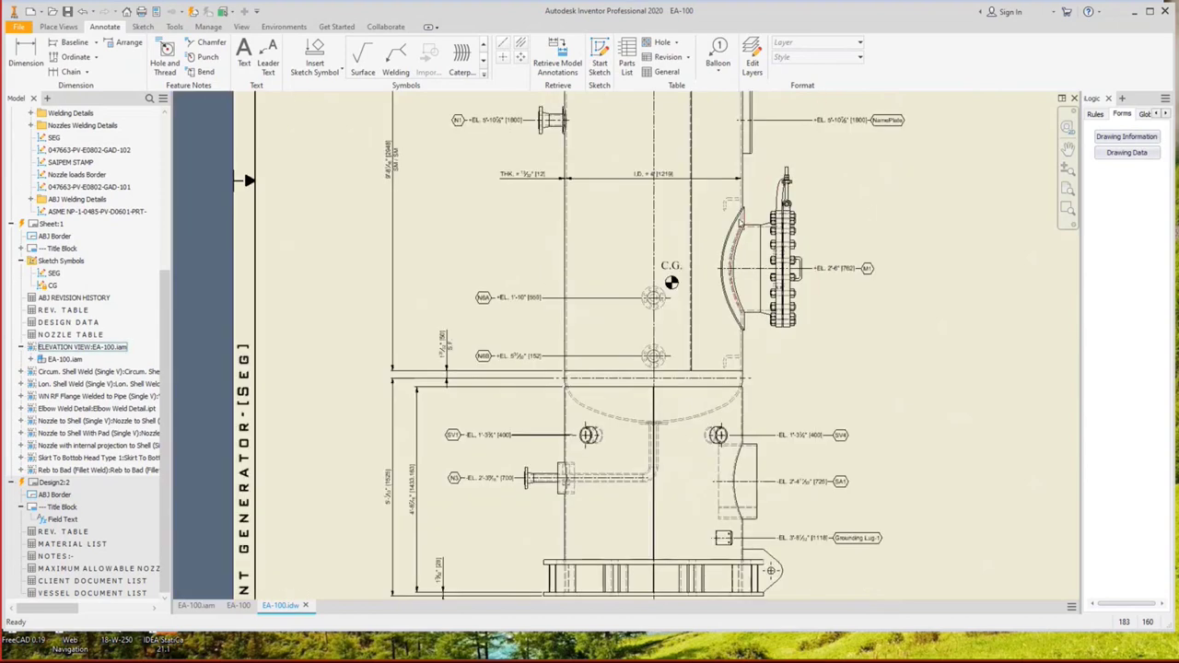
scroll(762, 241, down, 4)
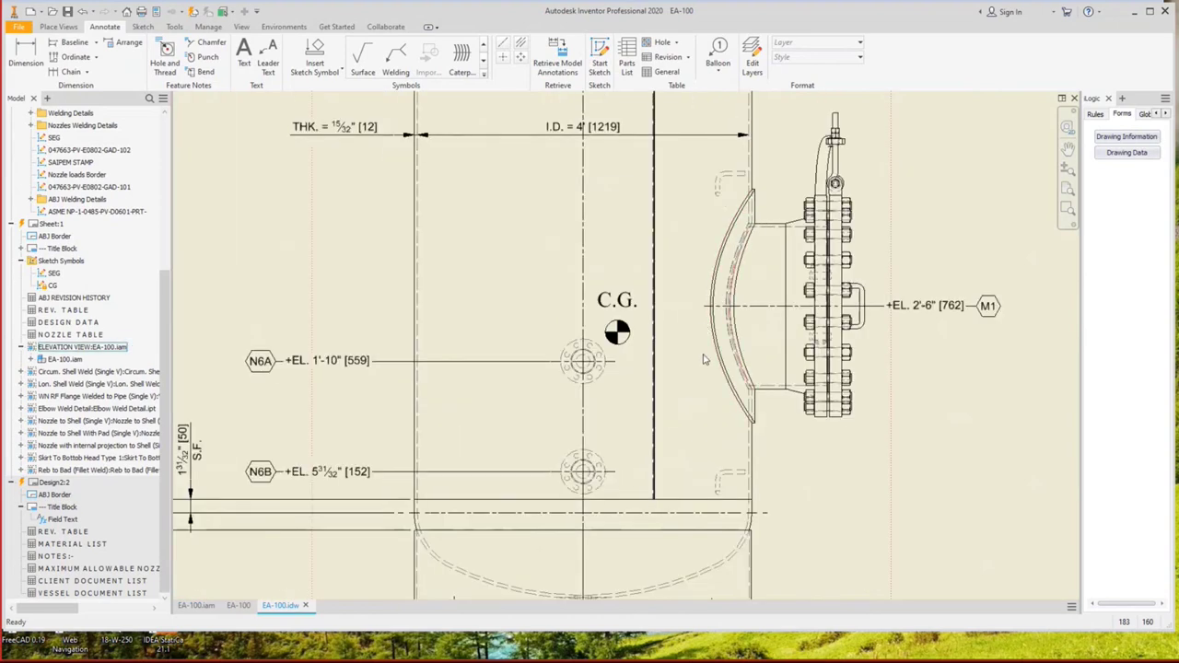
scroll(705, 361, up, 3)
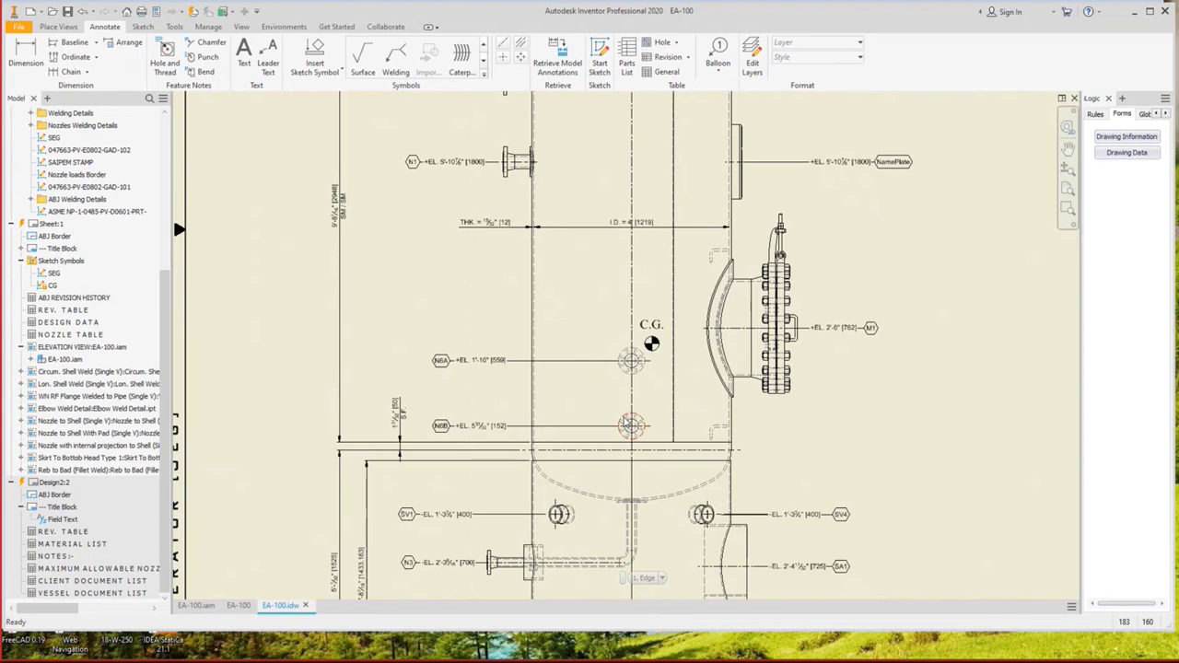
scroll(652, 338, up, 3)
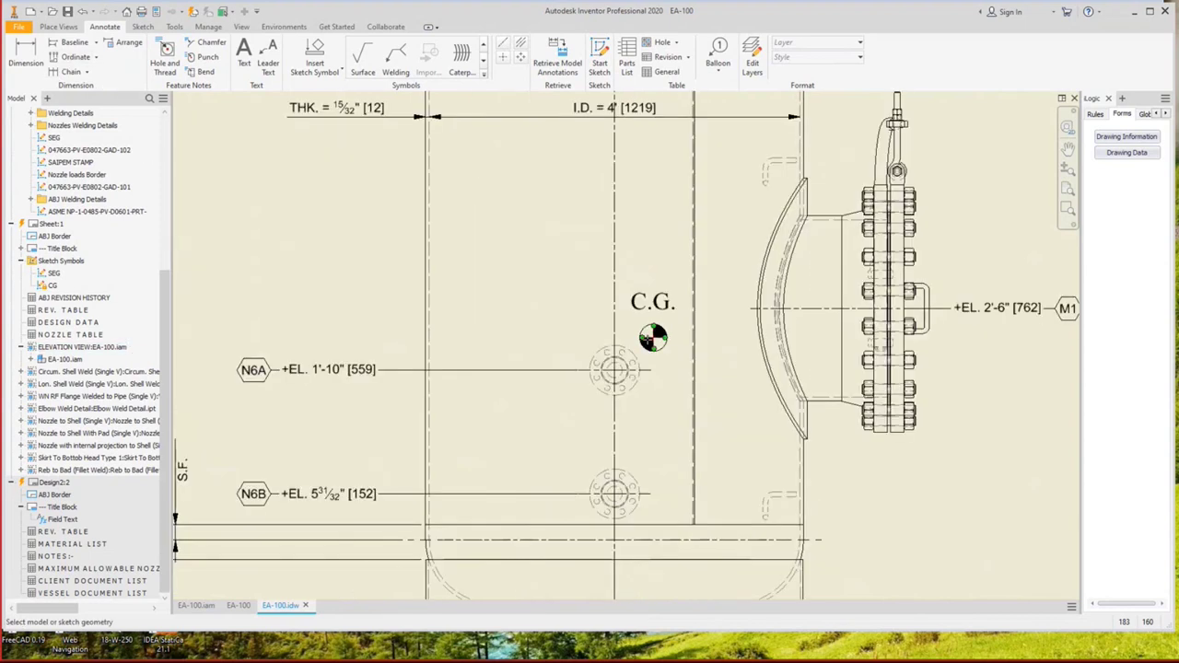
click(652, 337)
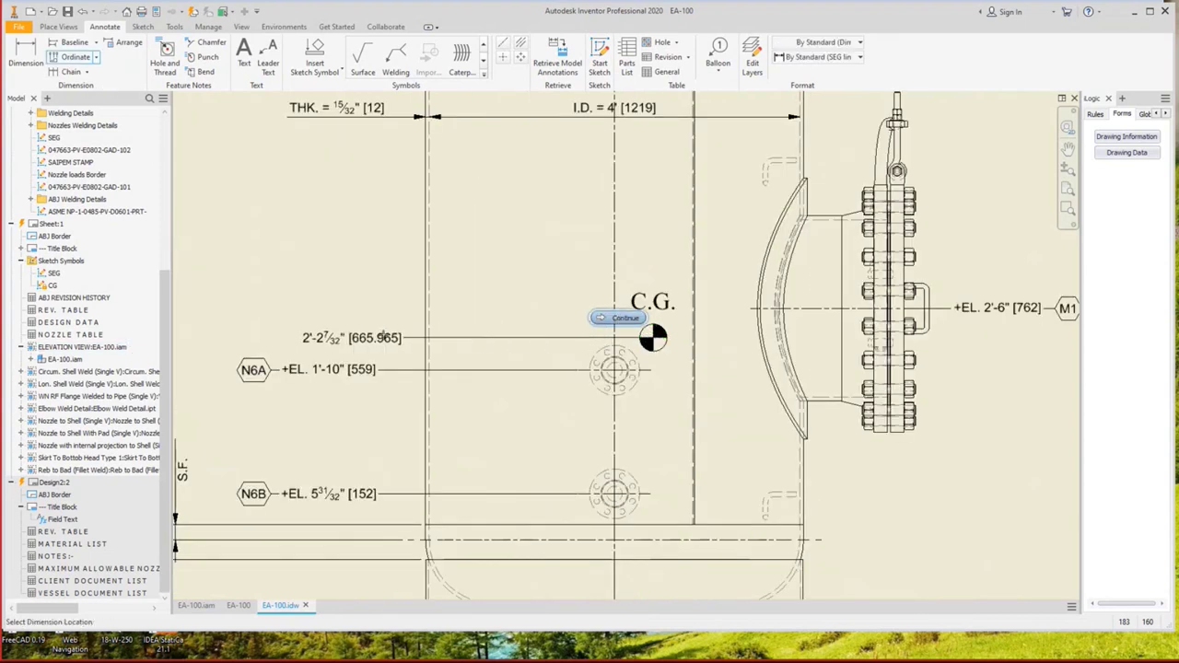
click(380, 337)
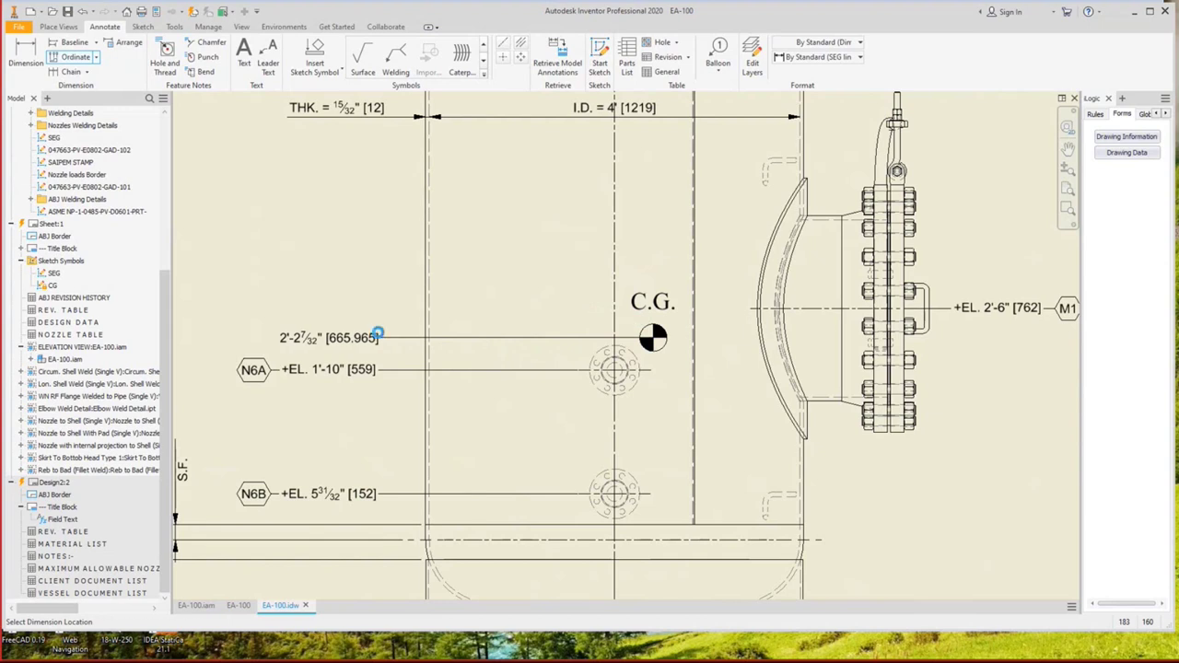
key(Escape)
Append "FABRICATION" to the C.G. elevation dimension's text and save the drawing.
right_click(379, 339)
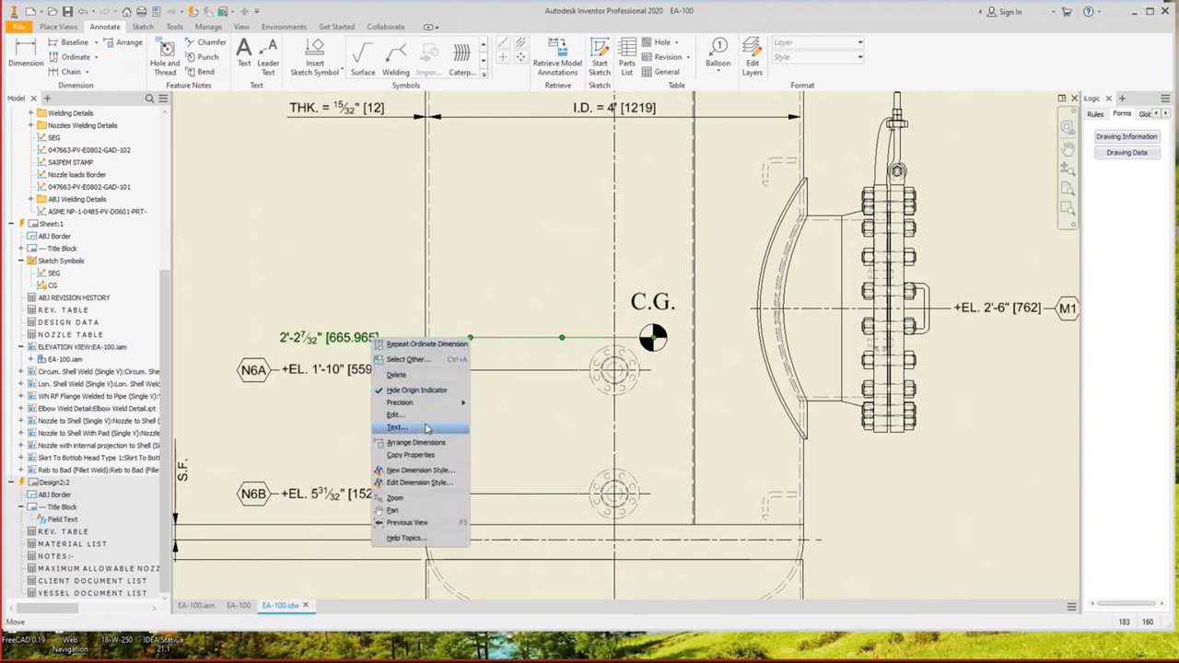
click(425, 430)
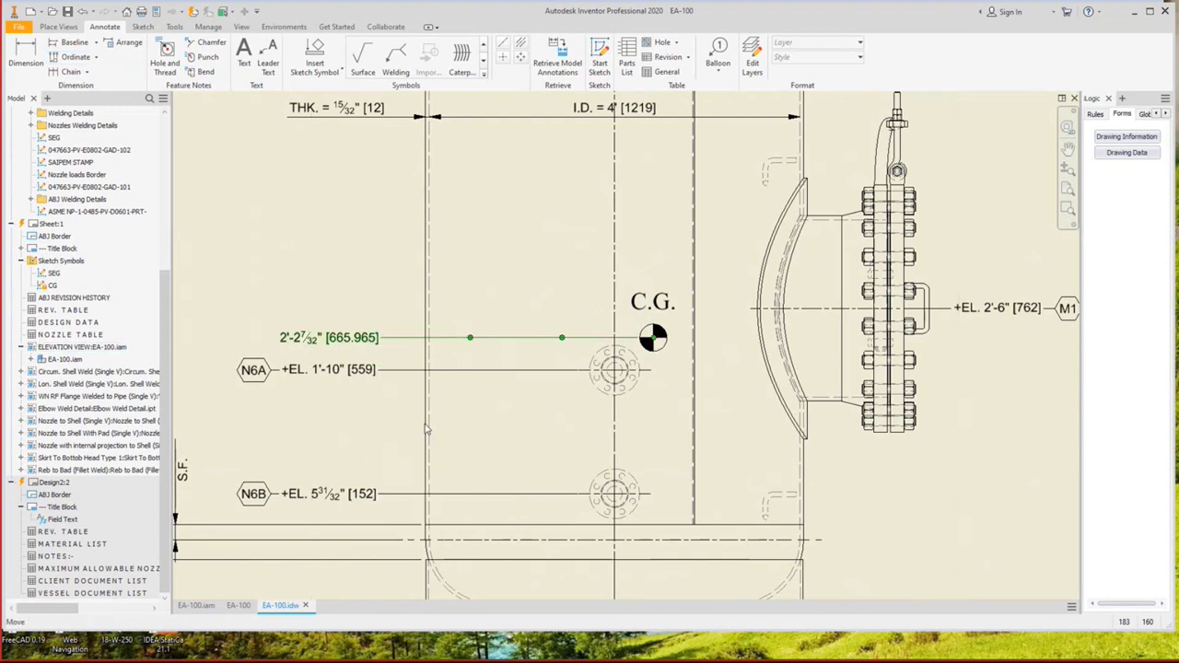
text(FABR)
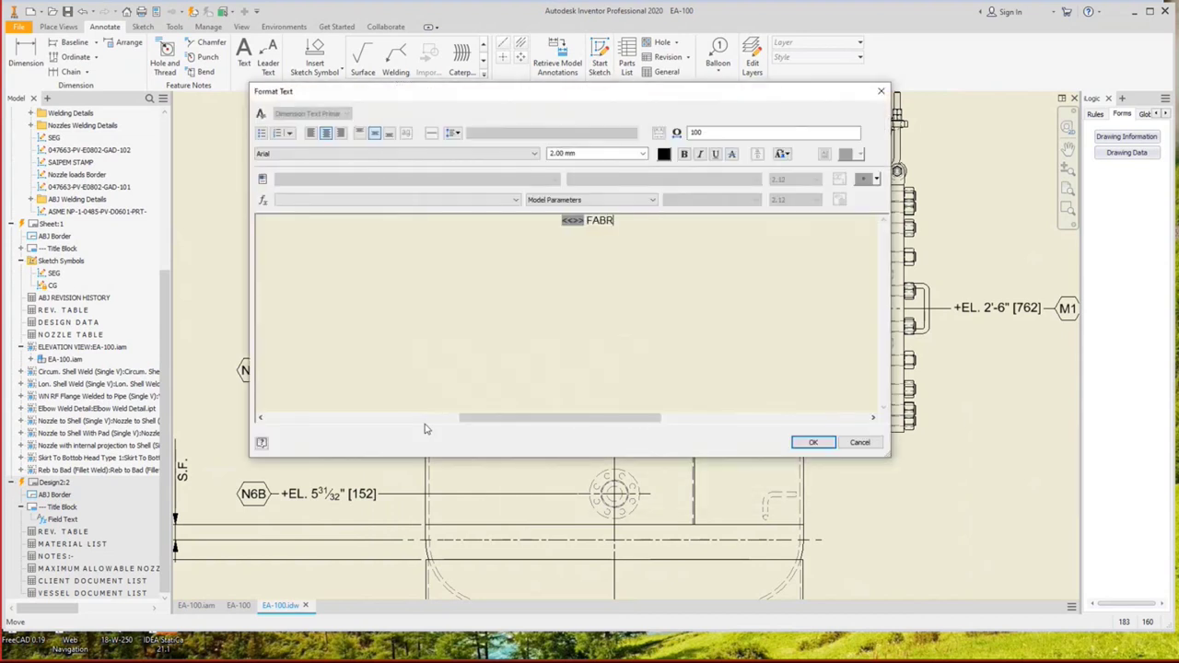
text(ECATION)
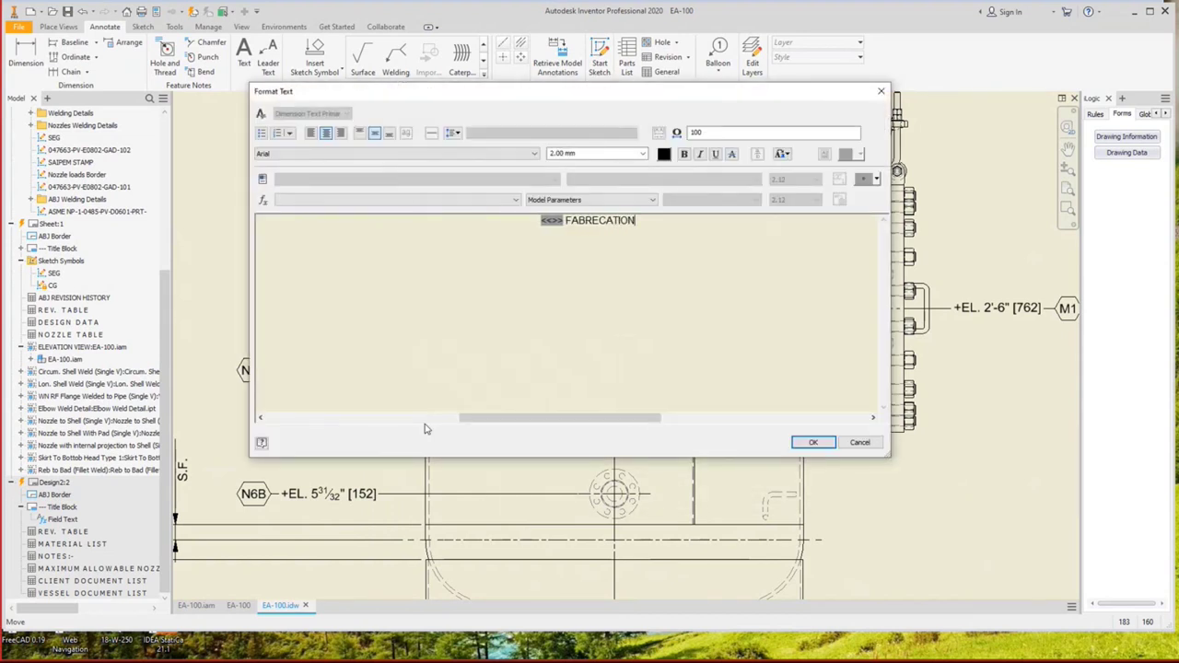
right_click(595, 221)
click(625, 228)
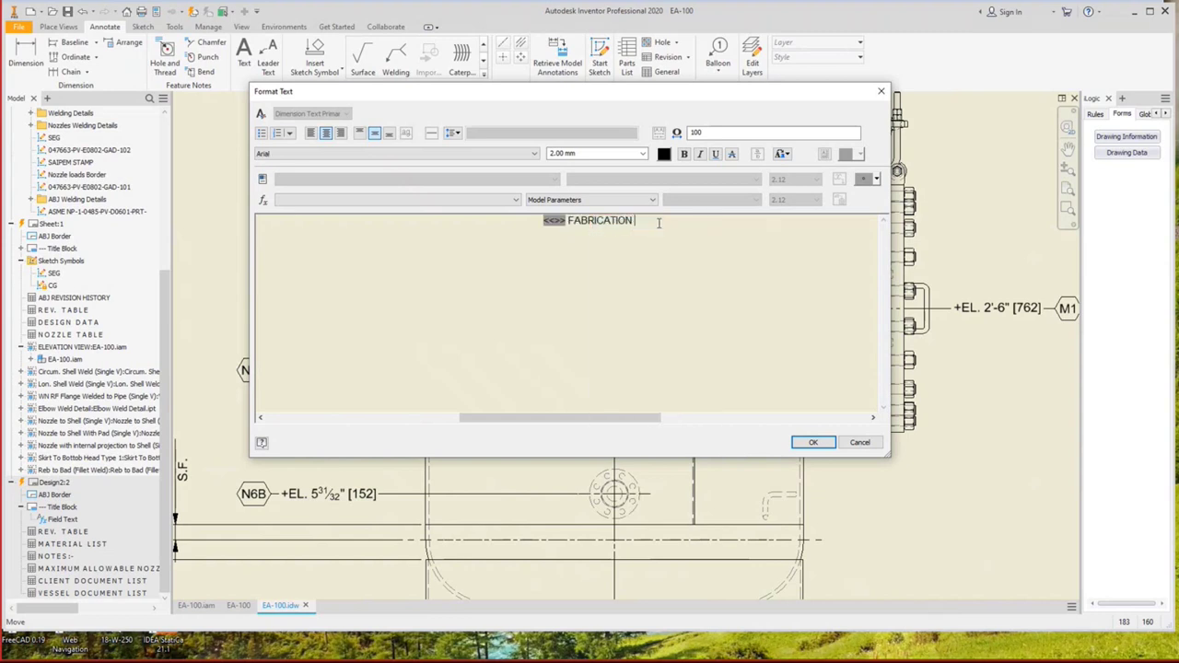
click(813, 442)
scroll(434, 305, down, 2)
middle_drag(406, 294, 437, 288)
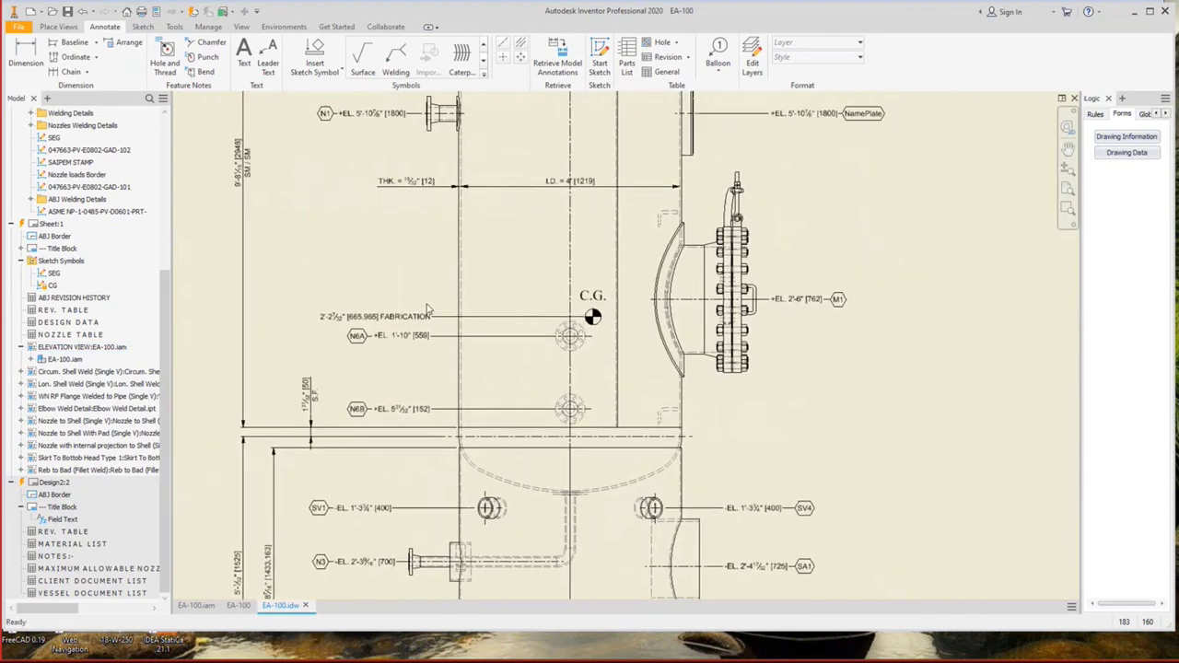
key(ctrl+s)
Start a sketch on the elevation view.
scroll(521, 299, down, 2)
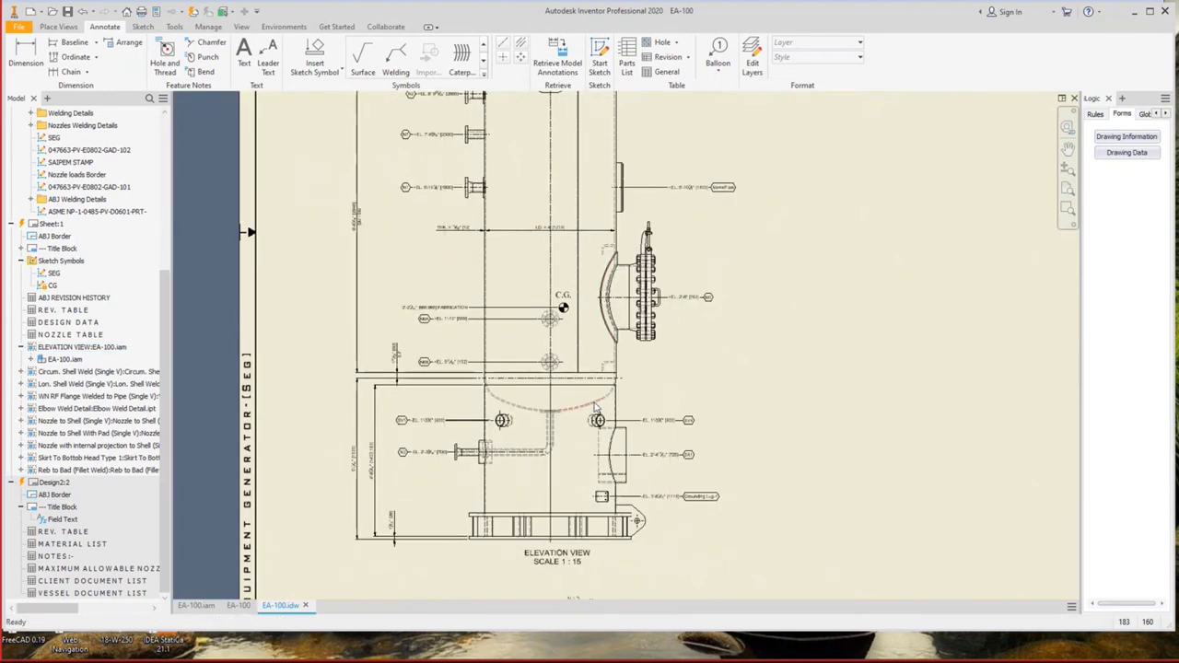
scroll(436, 397, up, 3)
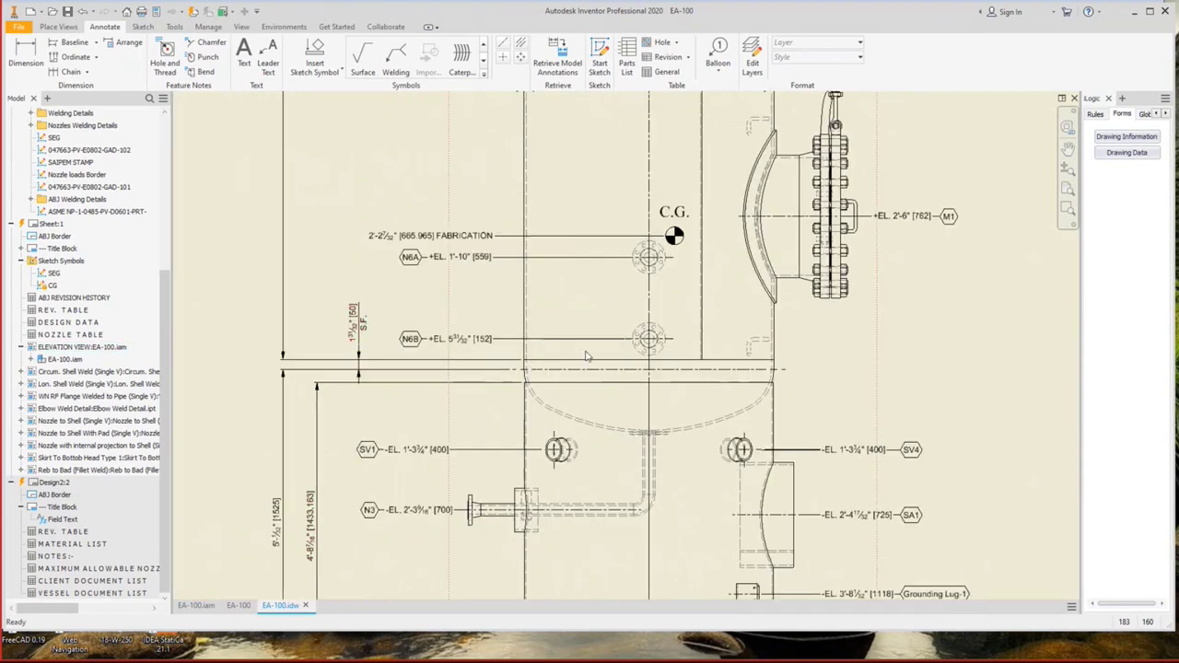
middle_drag(710, 178, 689, 290)
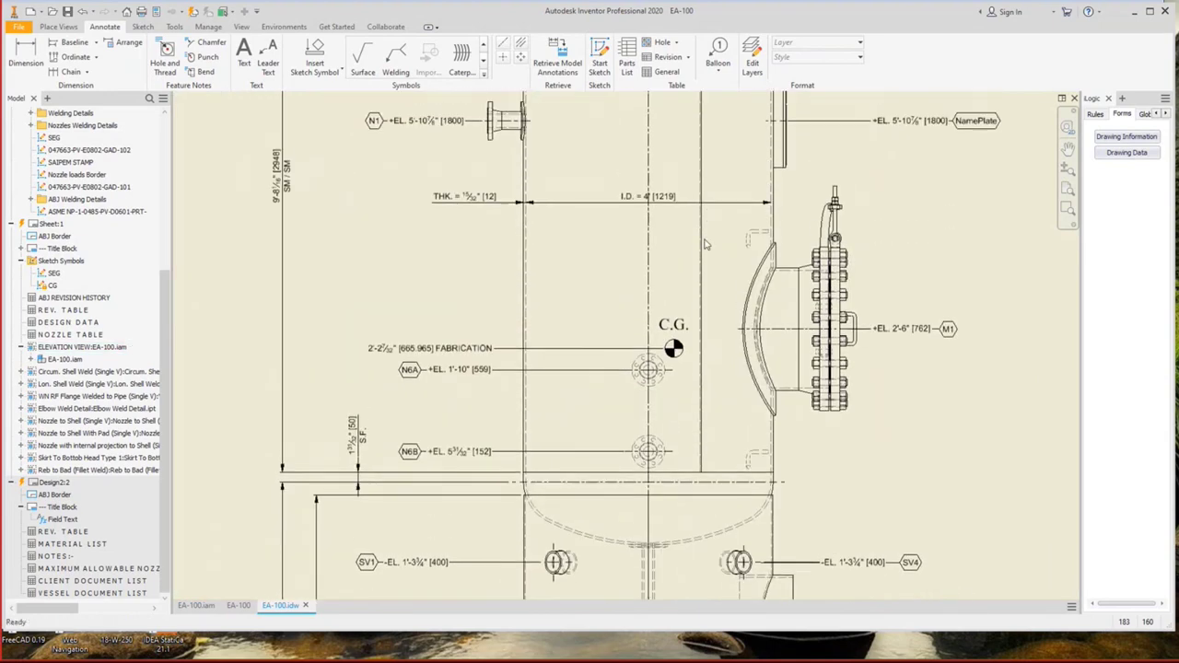
click(831, 453)
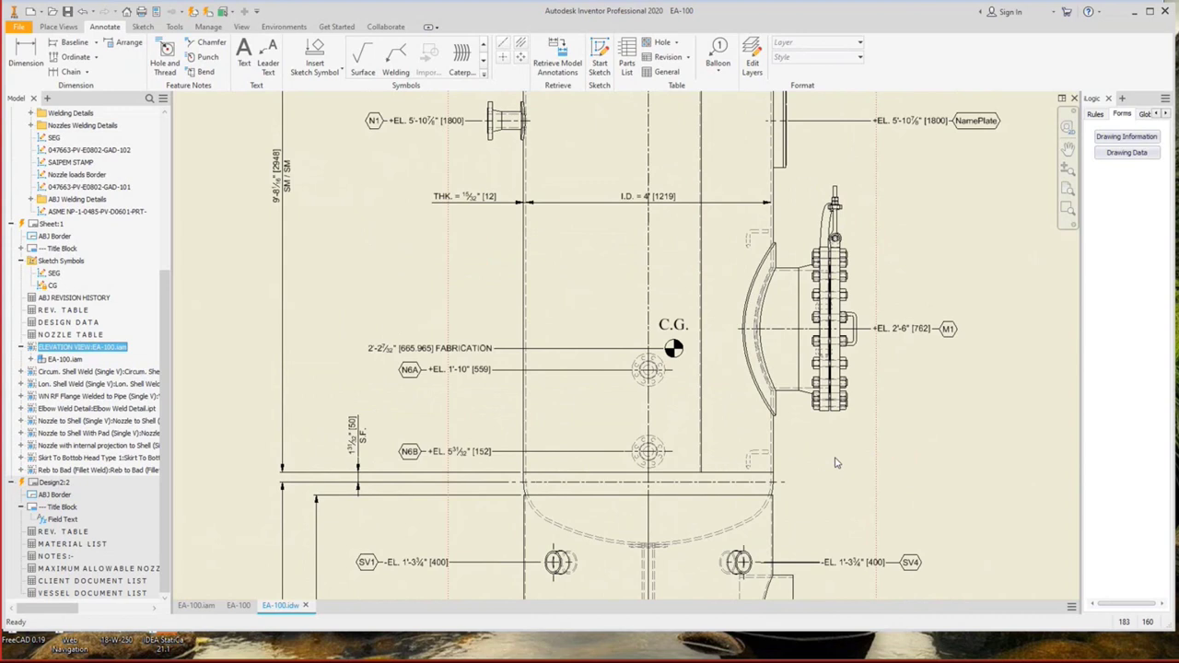
click(61, 28)
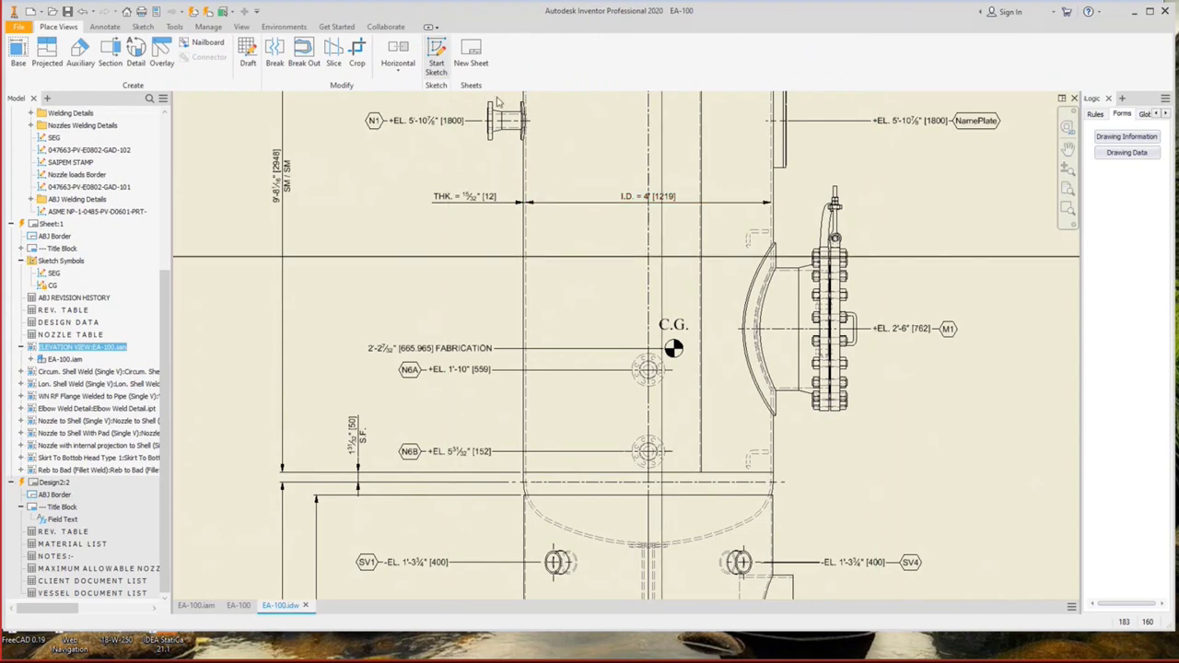
click(437, 56)
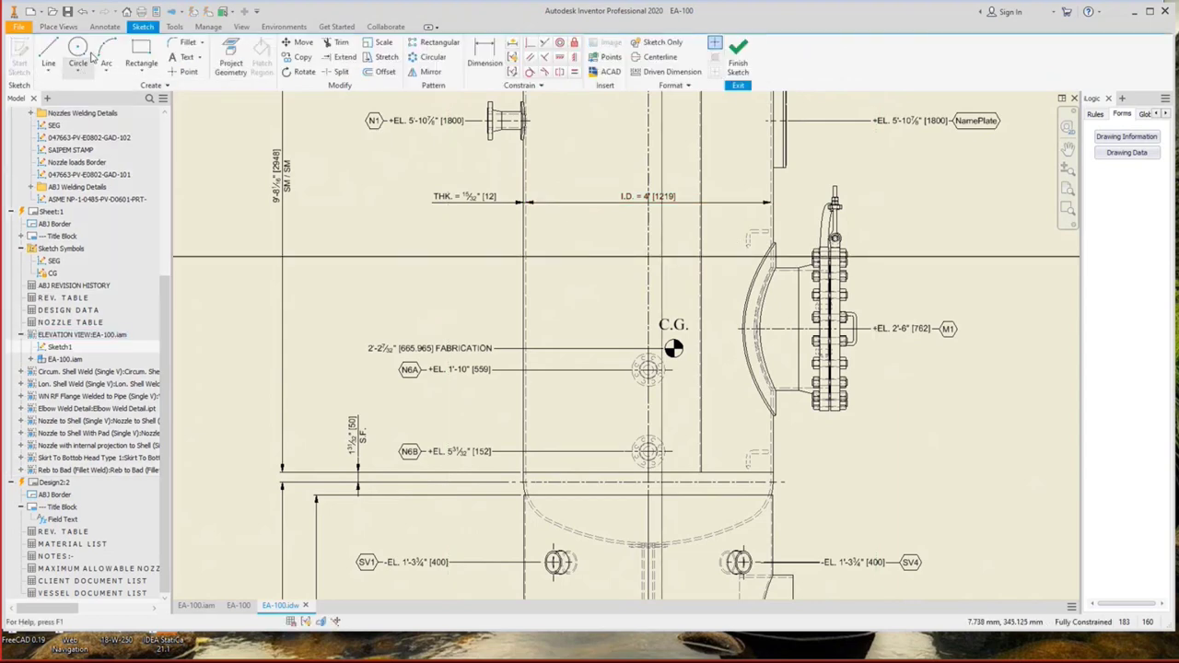
Add the text "DATUM LINE EL. 0.00" and position it on the datum line outside the shell, below the N6B elevation.
click(187, 56)
scroll(428, 477, up, 5)
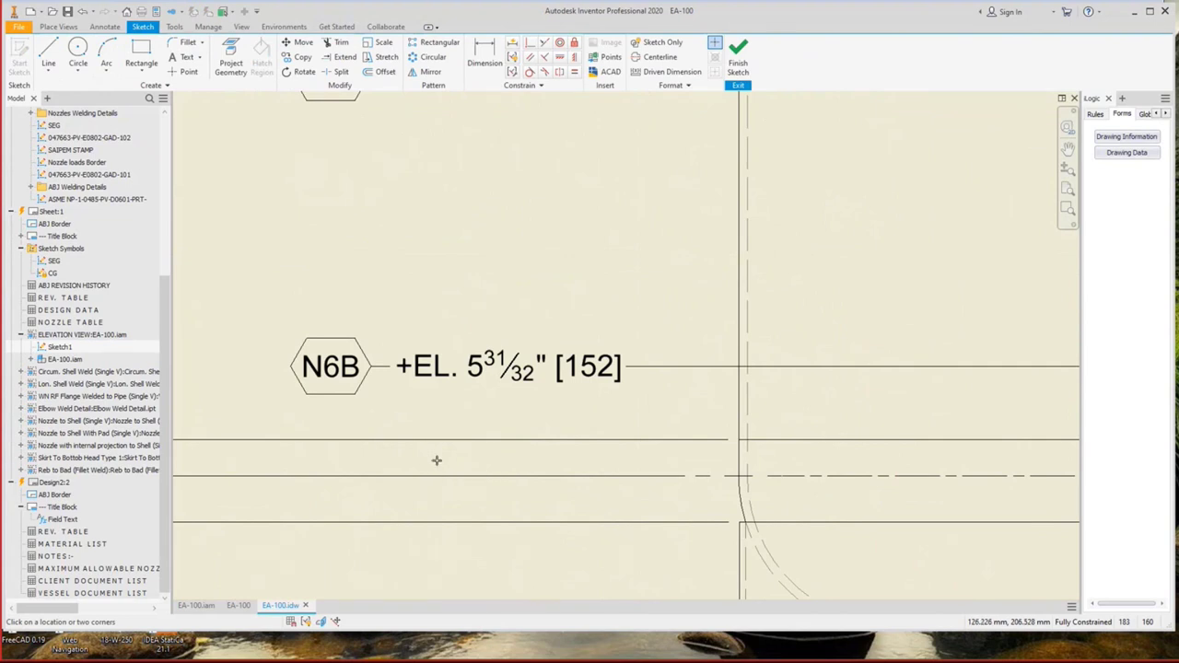
click(437, 461)
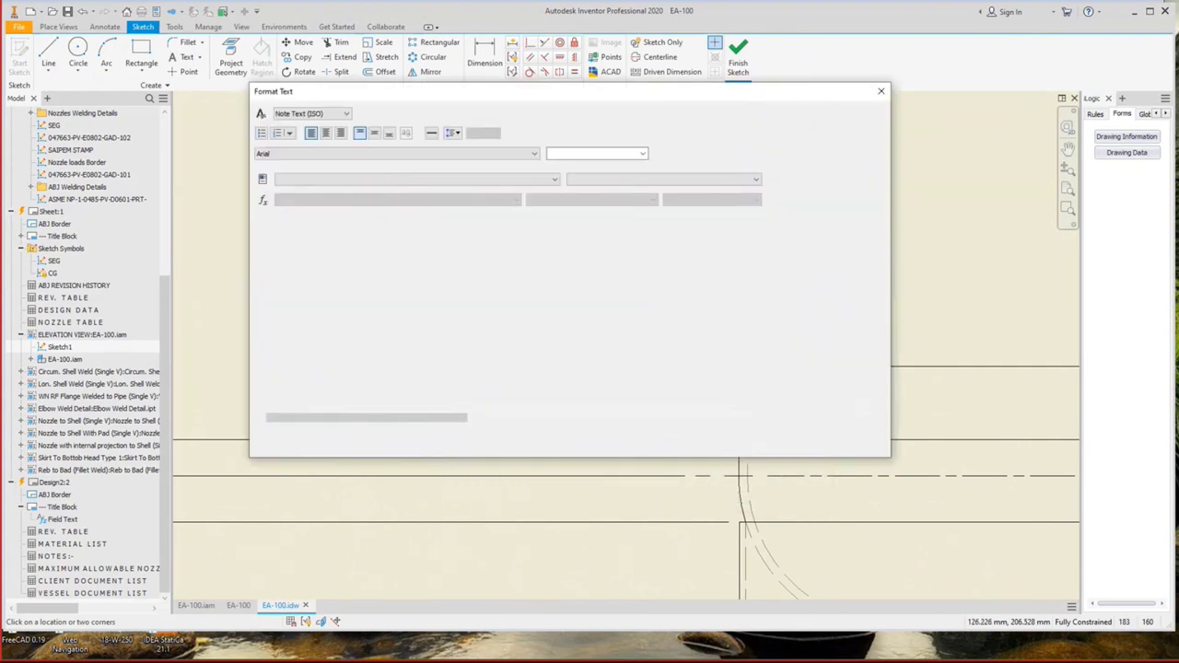
text(DATUM LINE EL. 0.00)
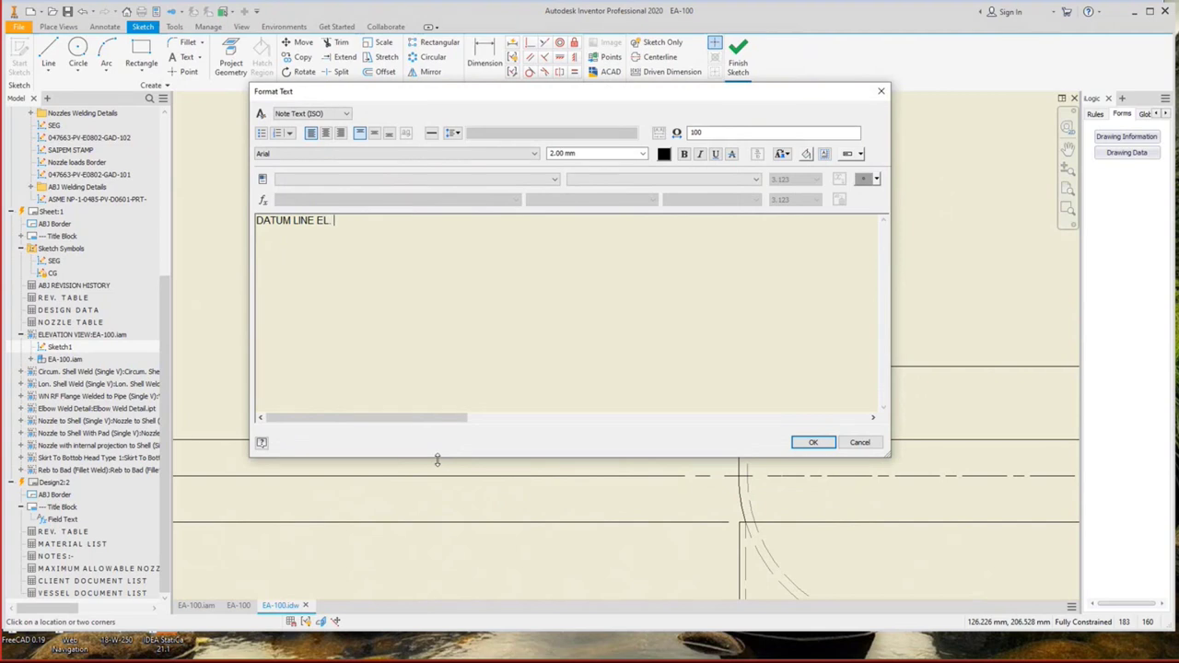
click(812, 442)
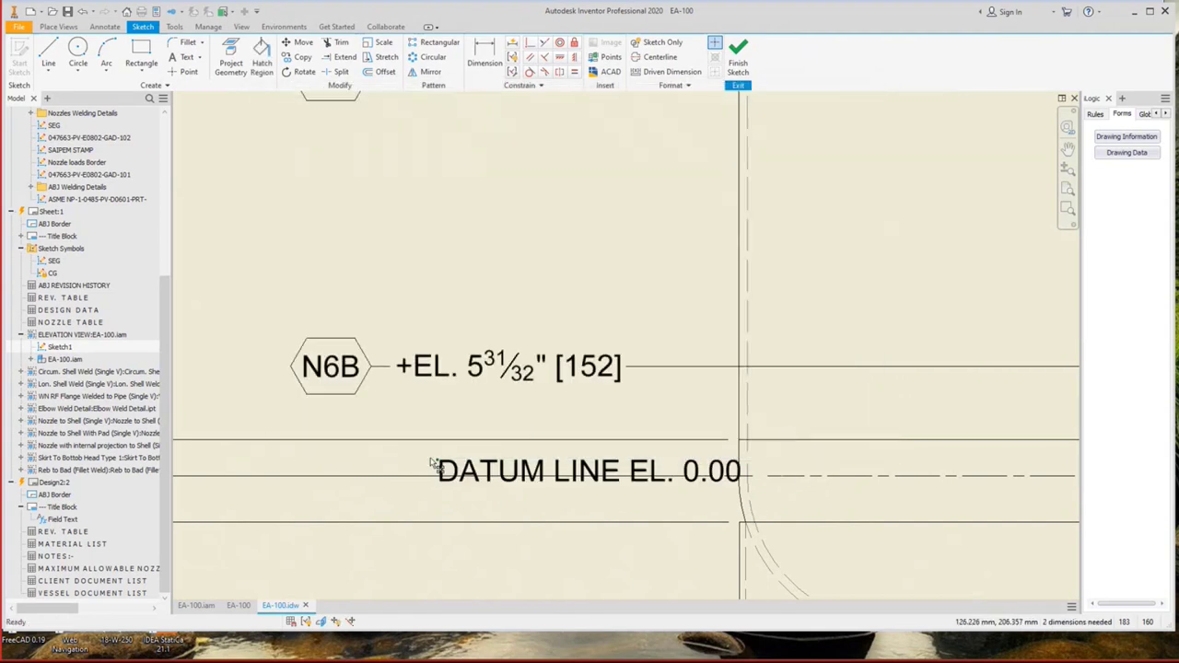
drag(431, 463, 401, 456)
Add the text "C.S.-1" inside the shell and position it just above the lower circumferential seam line.
scroll(376, 442, up, 2)
mouse_move(401, 456)
middle_down()
mouse_move(376, 442)
mouse_move(252, 431)
middle_up()
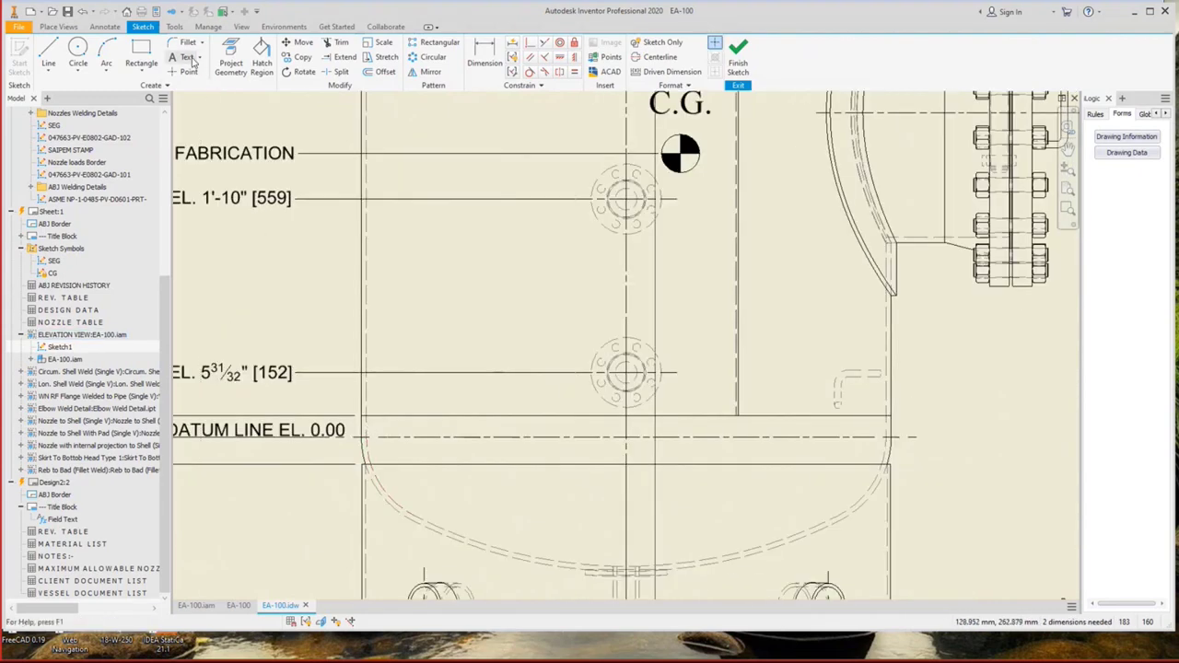
click(458, 407)
text(C.S.-1)
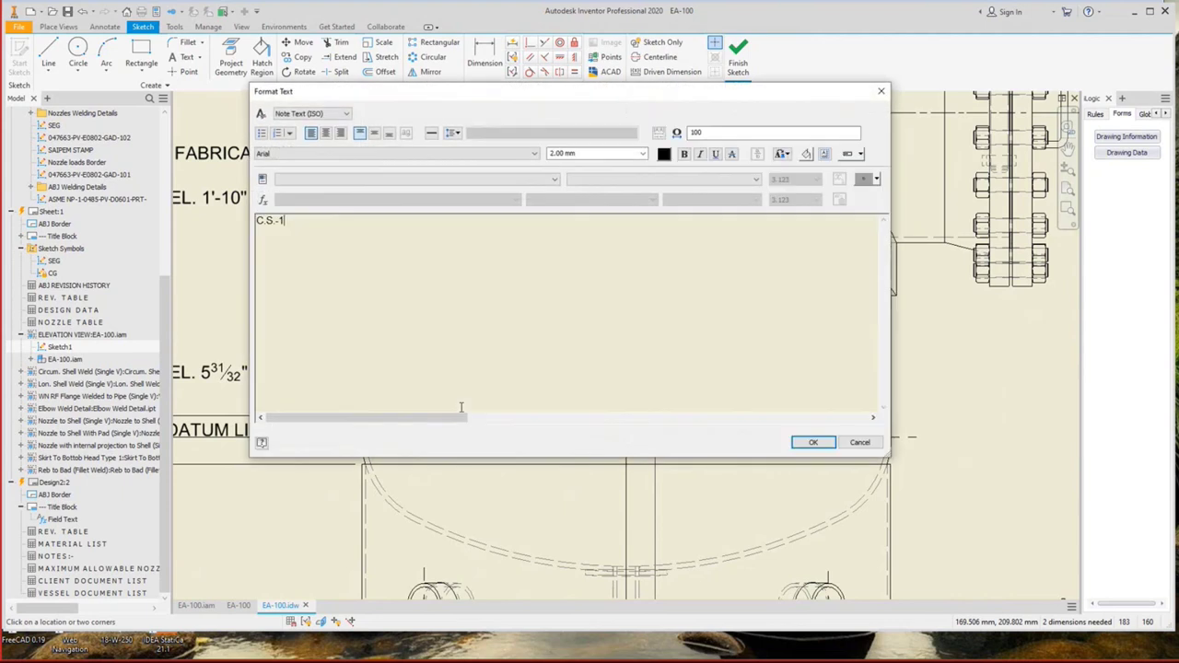
click(813, 443)
drag(480, 412, 446, 403)
Copy the "C.S.-1" label to just below the upper circumferential seam line, inside the shell.
click(303, 56)
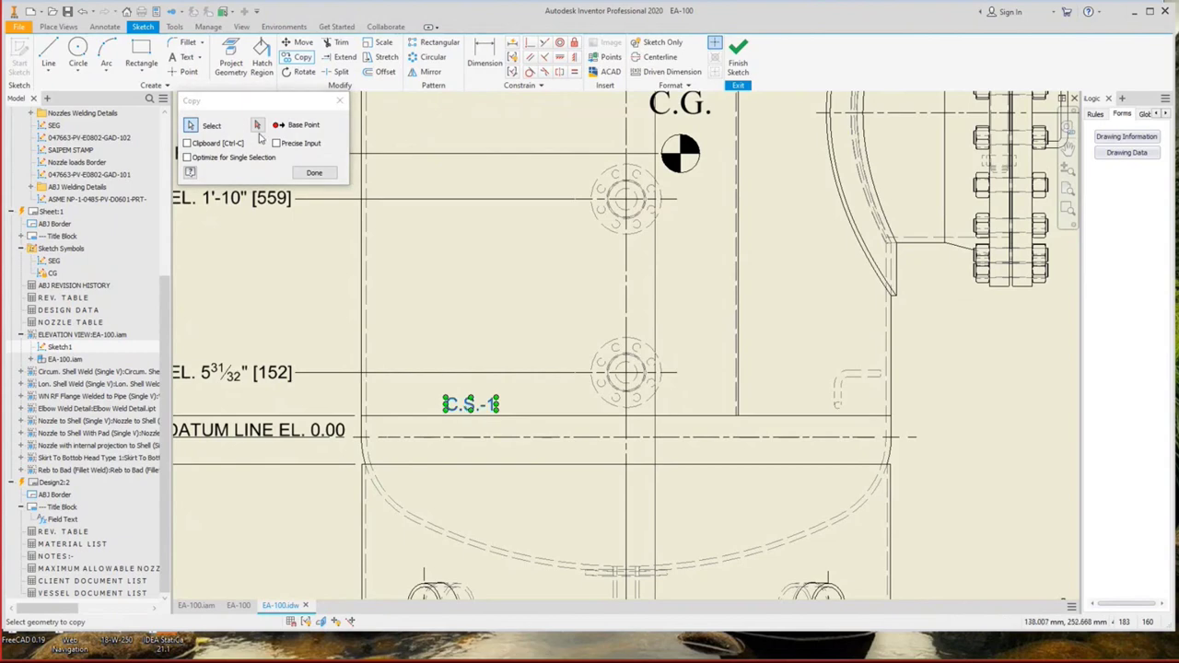
click(484, 379)
scroll(481, 324, up, 5)
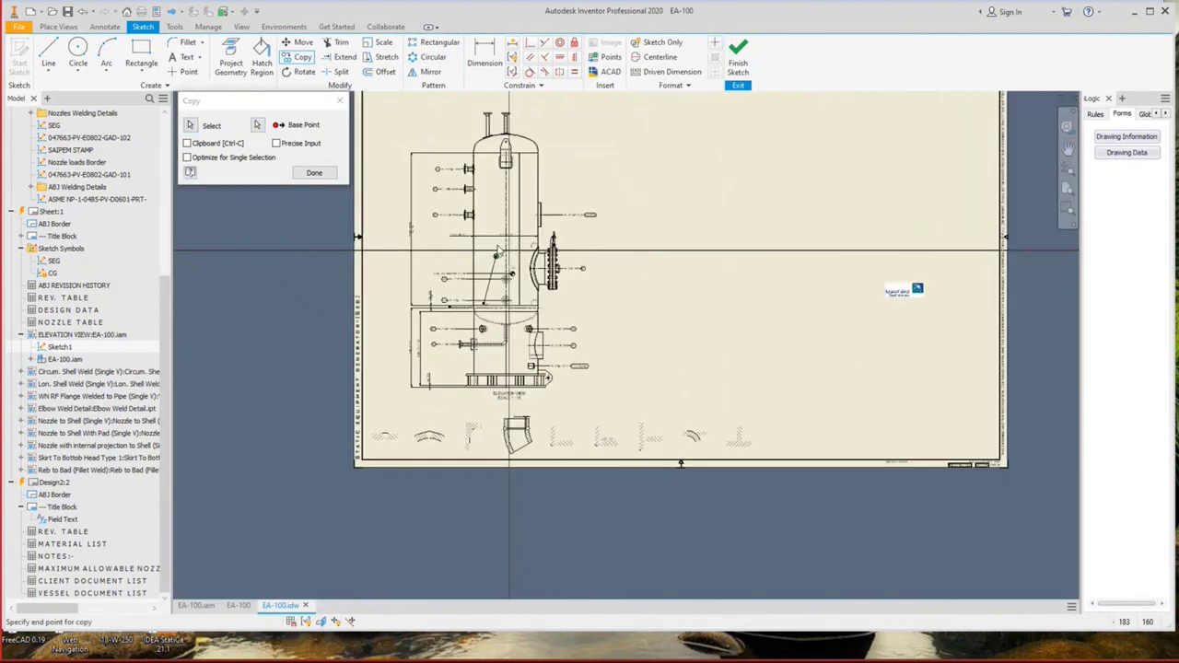
scroll(490, 336, down, 5)
click(514, 269)
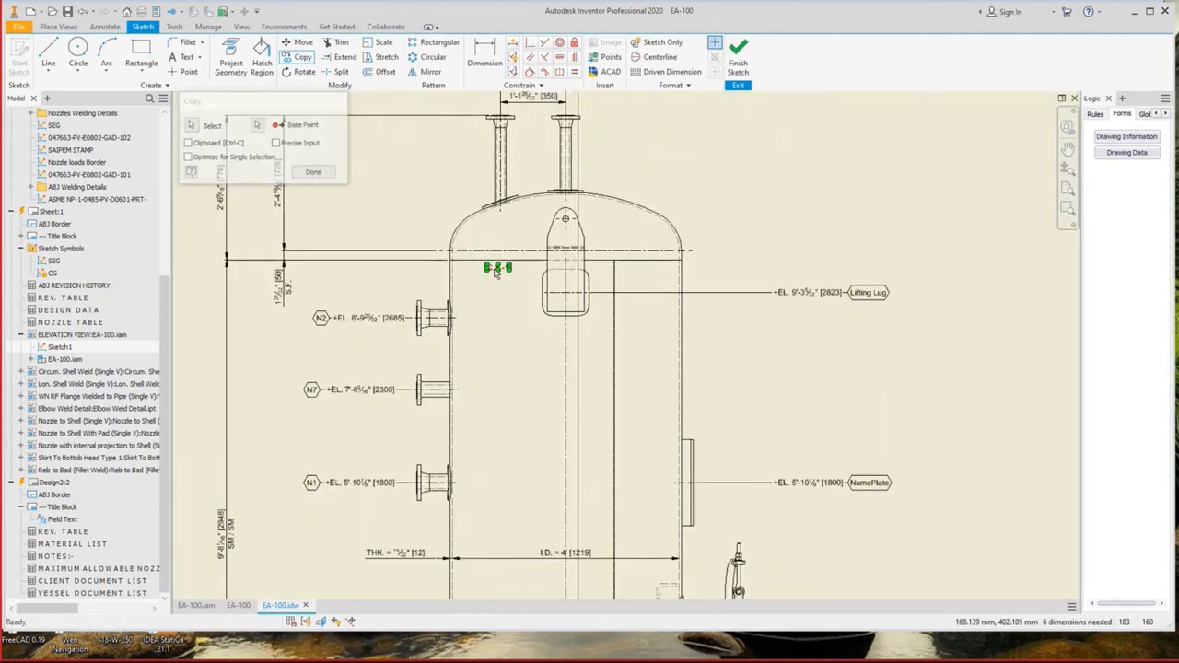
Change the copied label's text at the upper circumferential seam to "C.S.-2".
scroll(519, 274, down, 3)
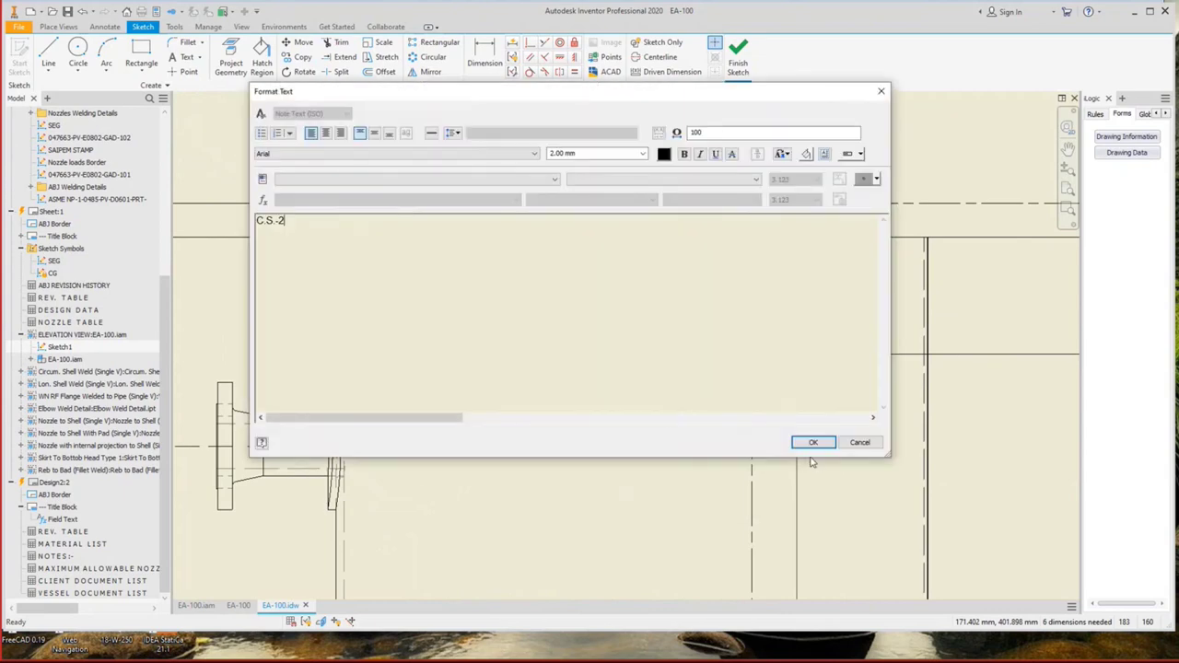
key(BackSpace)
text(2)
click(816, 442)
scroll(619, 346, up, 3)
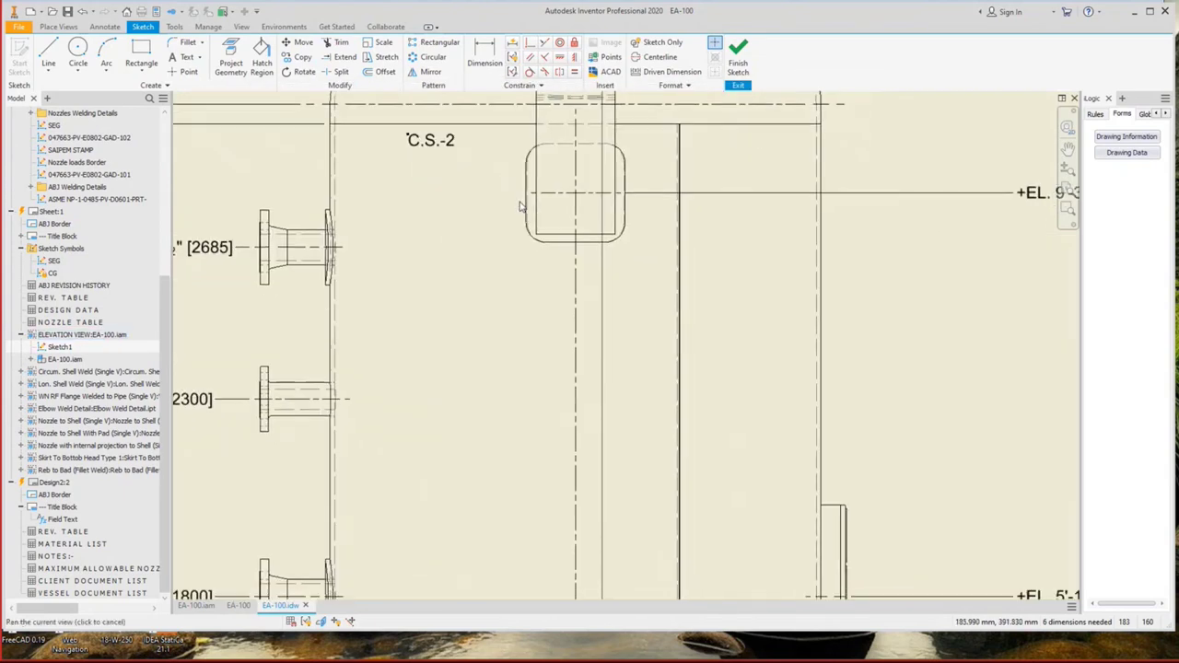
Copy the "C.S.-2" label to the shell's longitudinal seam line, below the lifting lug.
click(187, 56)
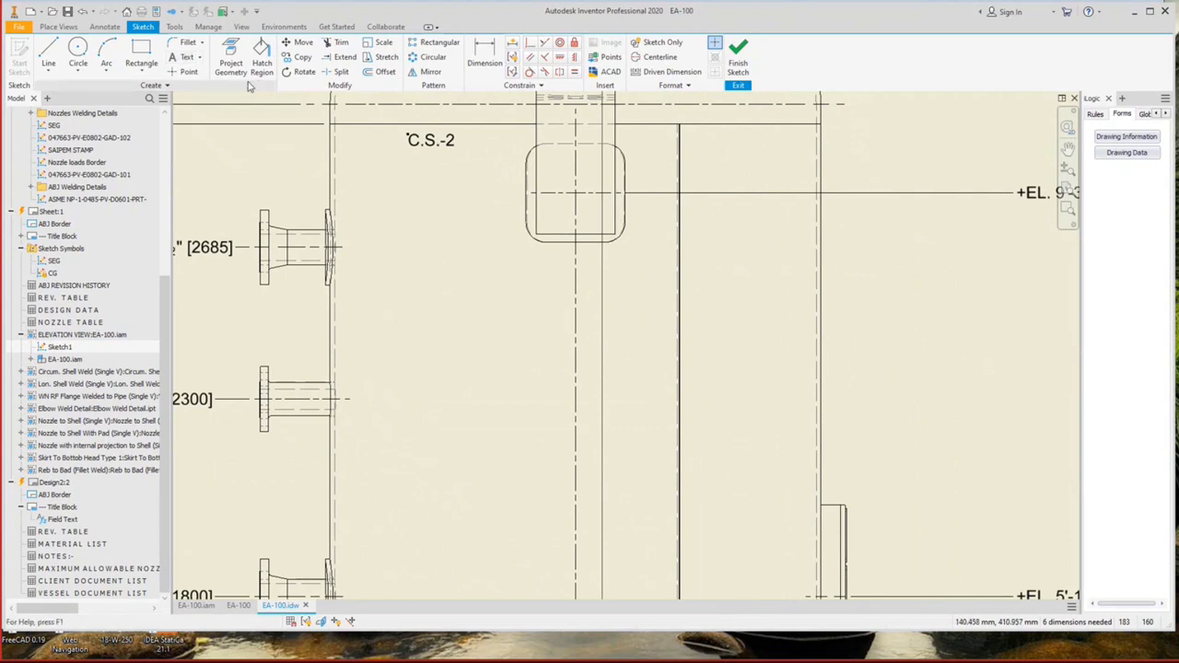
click(303, 57)
click(425, 143)
click(257, 124)
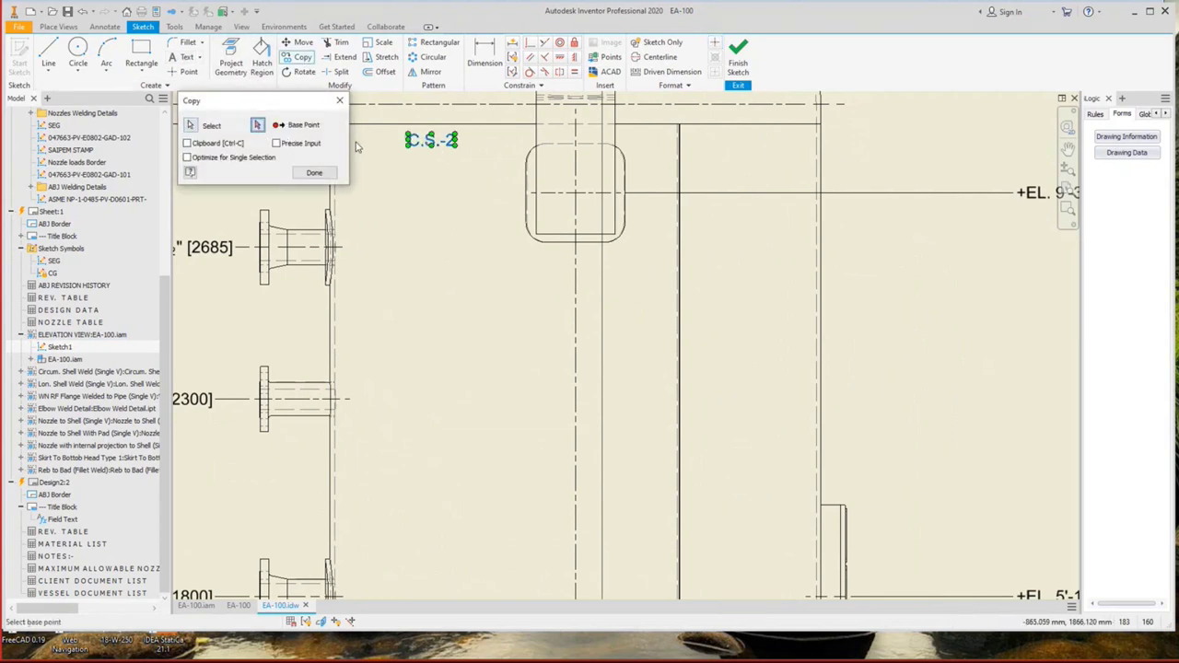
click(409, 138)
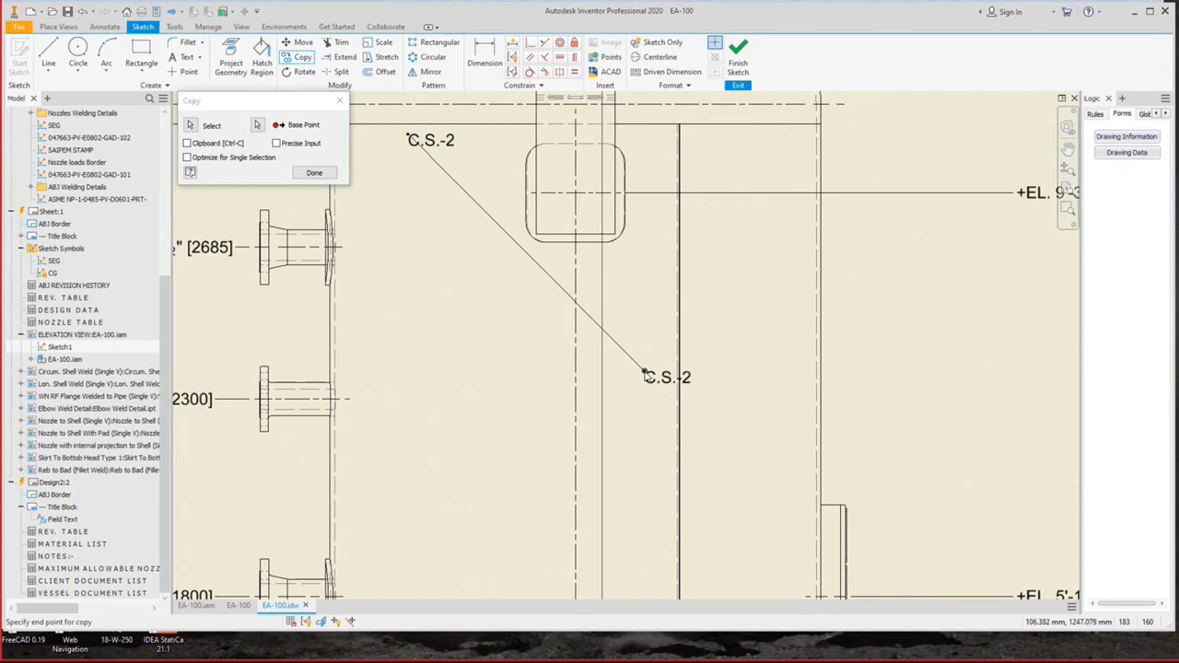
click(642, 372)
Rotate the copied label 90 degrees counterclockwise alongside the longitudinal seam line and change its text to "L.S.-1".
right_click(661, 377)
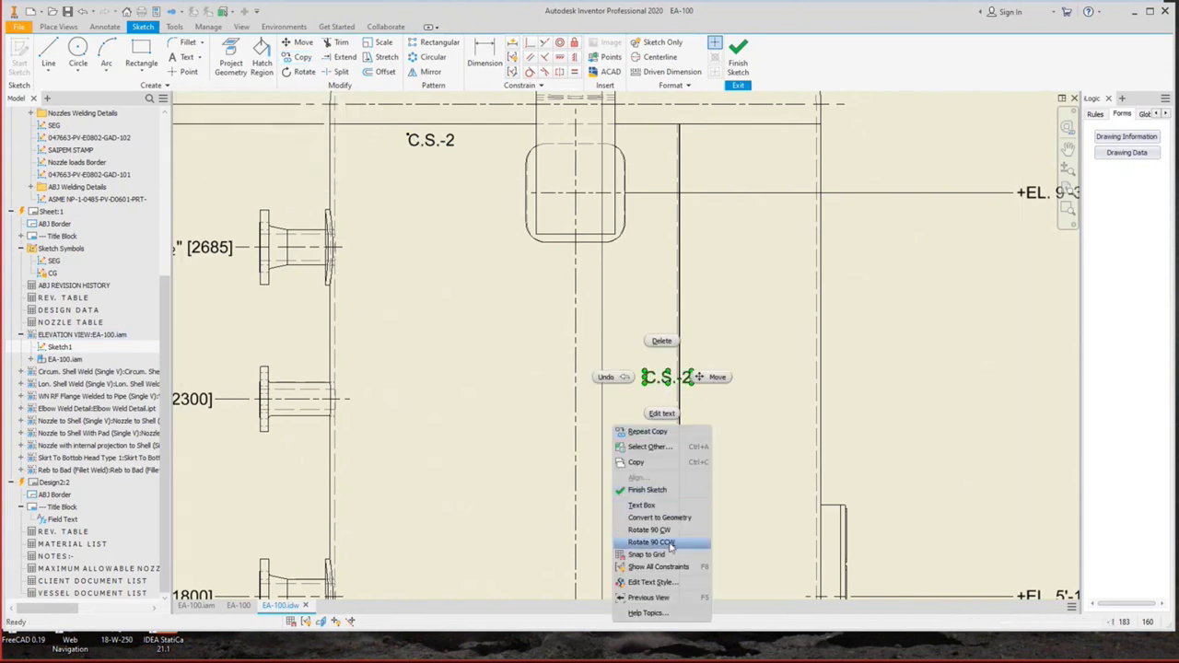
click(651, 541)
scroll(642, 378, up, 3)
drag(639, 376, 677, 378)
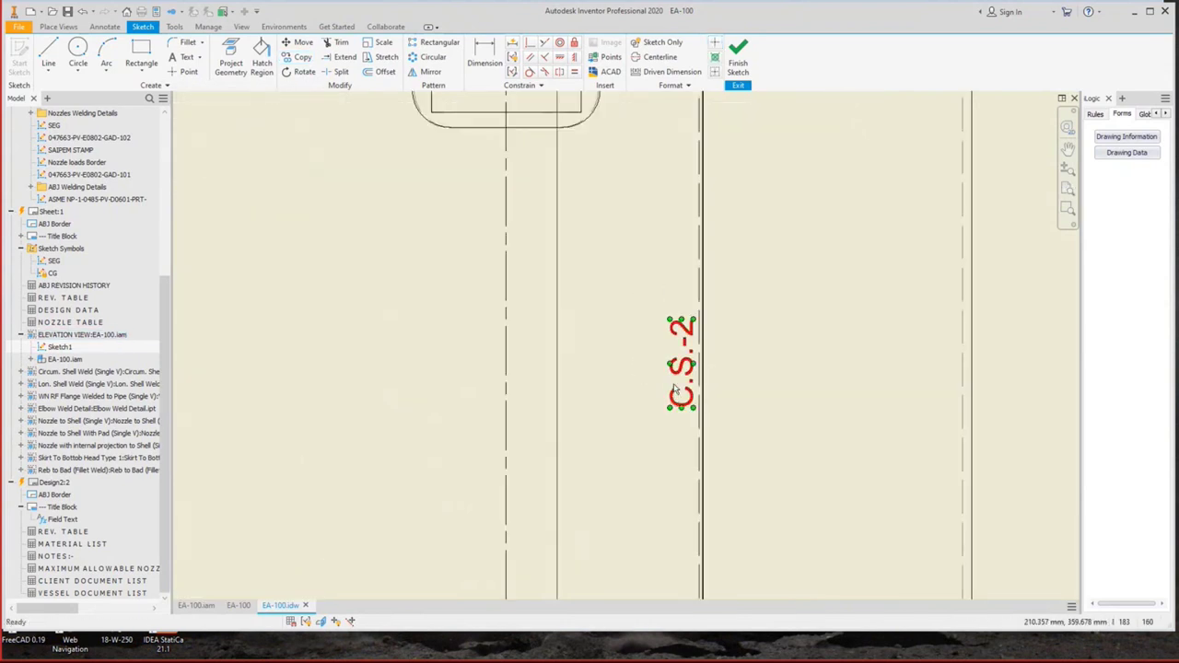
double_click(628, 347)
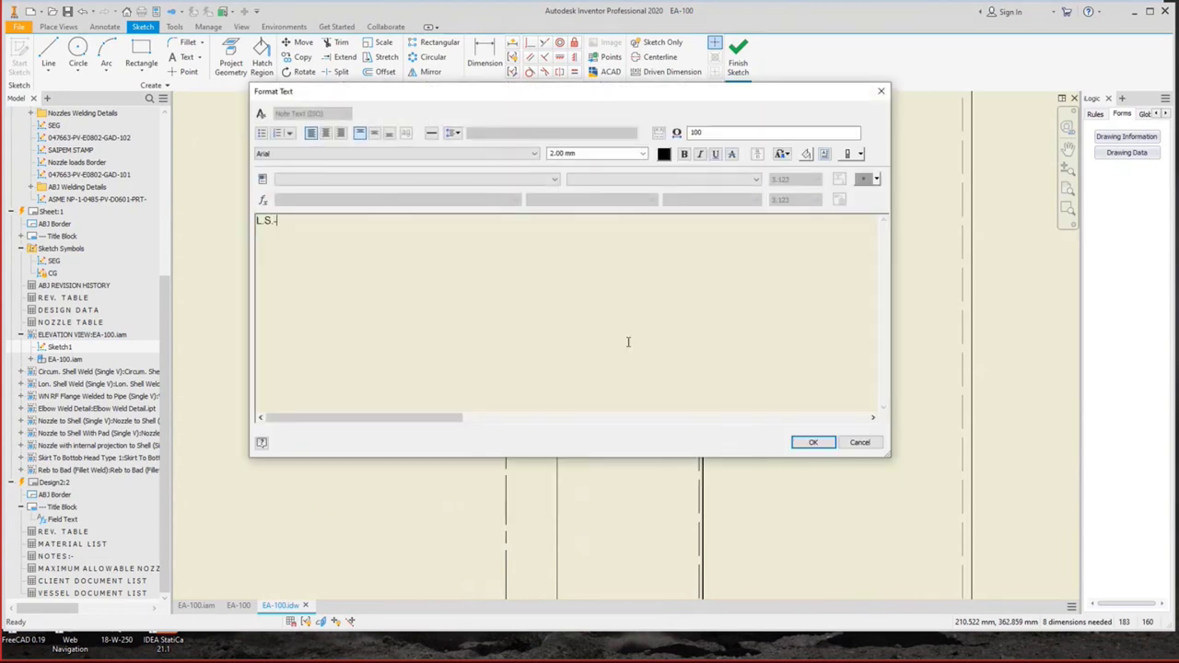
click(814, 442)
Copy the "L.S.-1" label down to the skirt, beside its vertical seam line above the base ring.
click(300, 57)
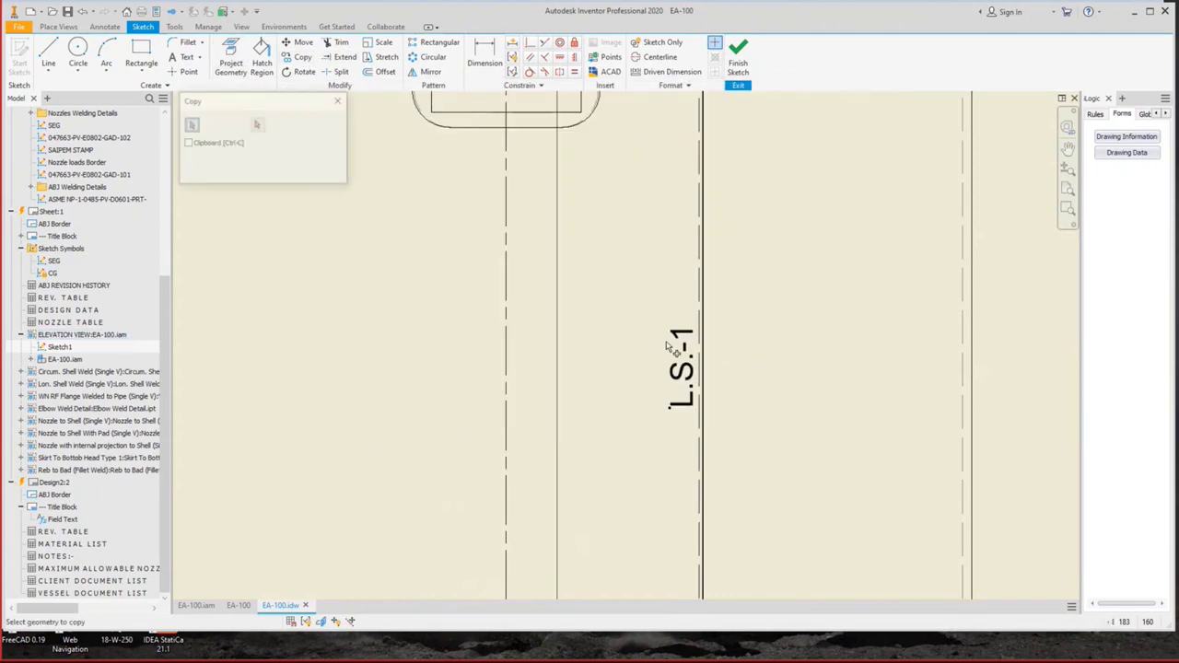
click(257, 126)
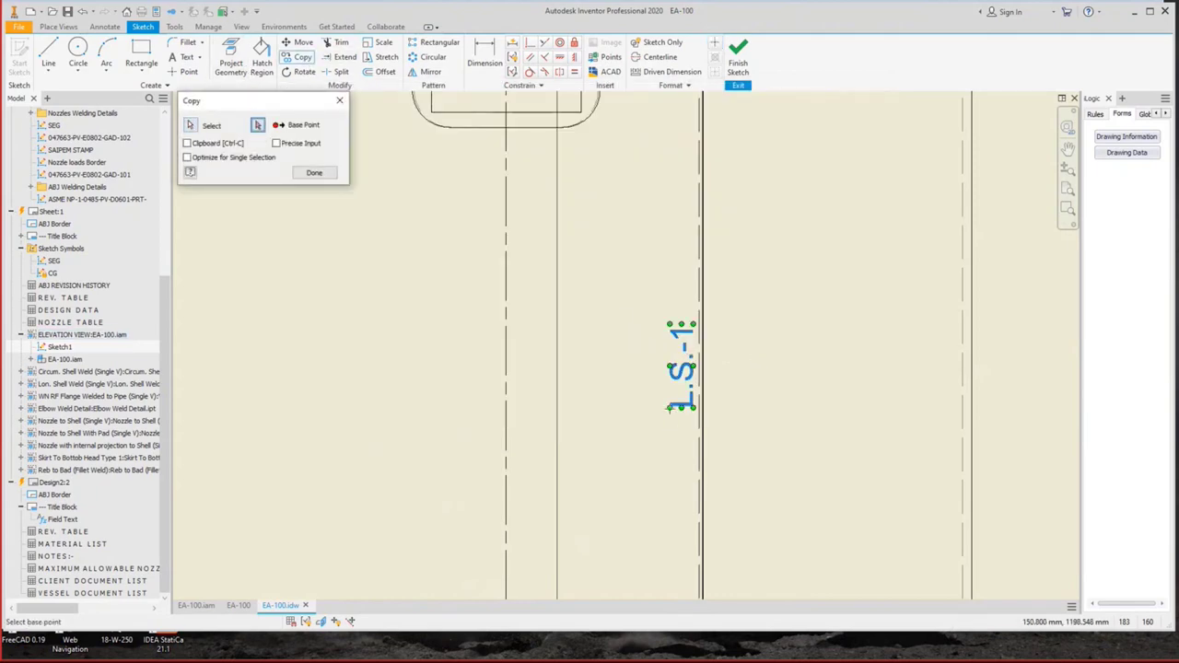
click(669, 408)
scroll(668, 408, down, 6)
scroll(541, 503, up, 6)
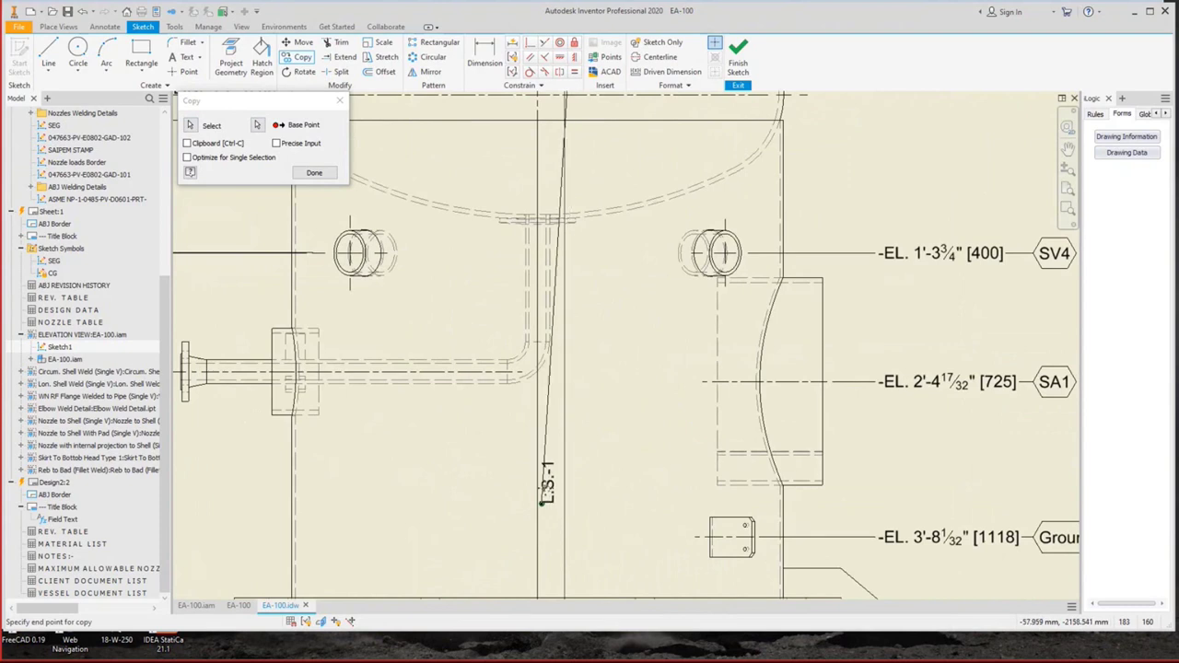
middle_drag(527, 558, 543, 415)
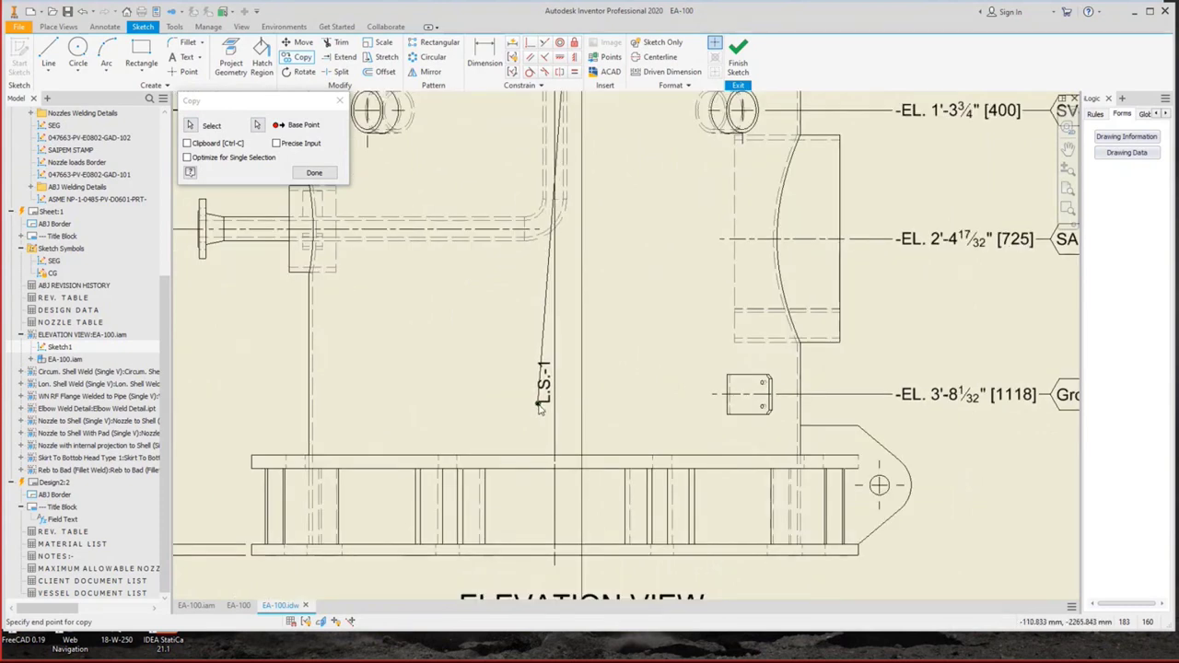
click(541, 408)
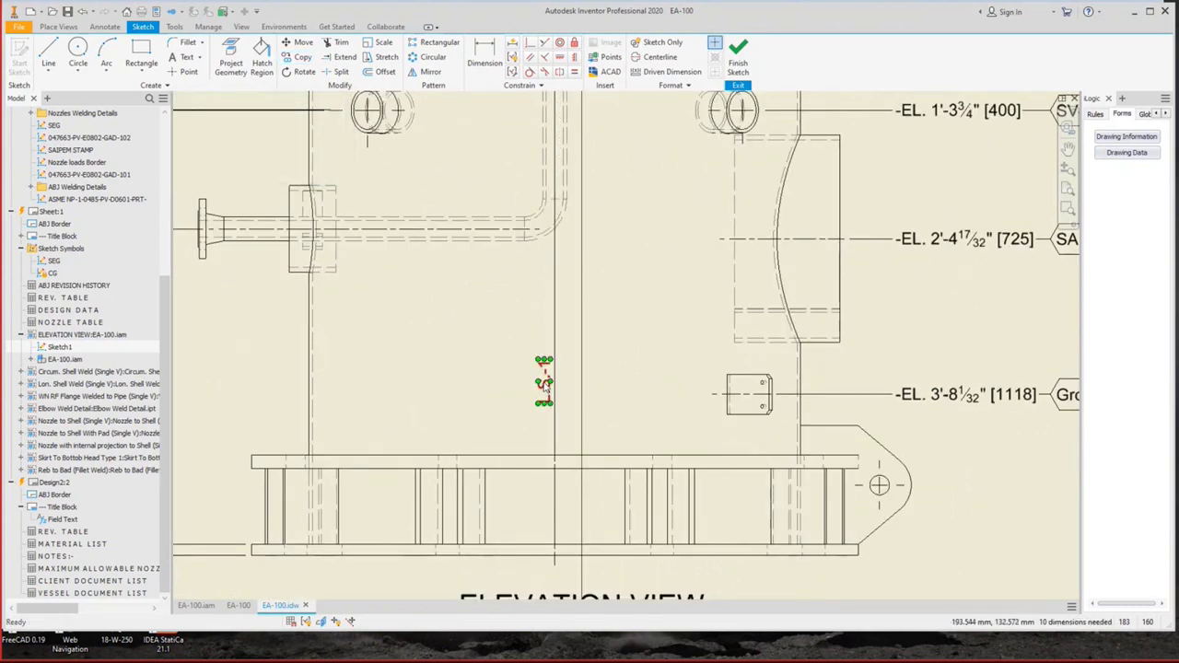
Change the skirt label's text to "L.S.-2" and finish the elevation view sketch.
double_click(515, 398)
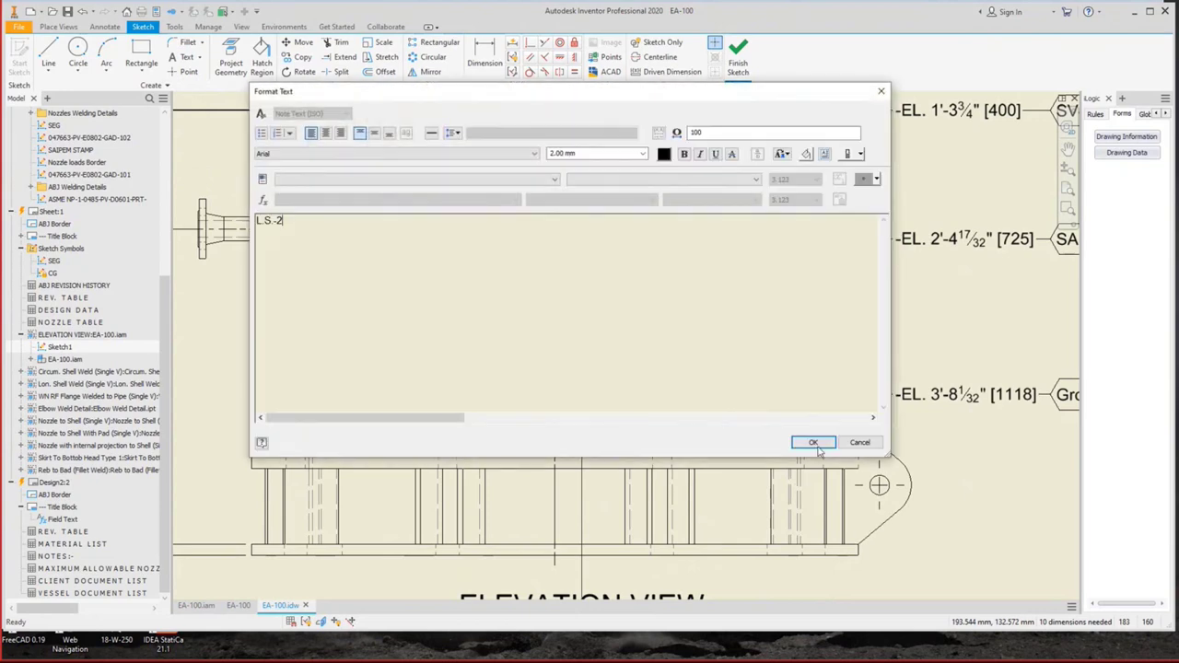
key(BackSpace)
text(2)
click(818, 450)
scroll(683, 433, down, 3)
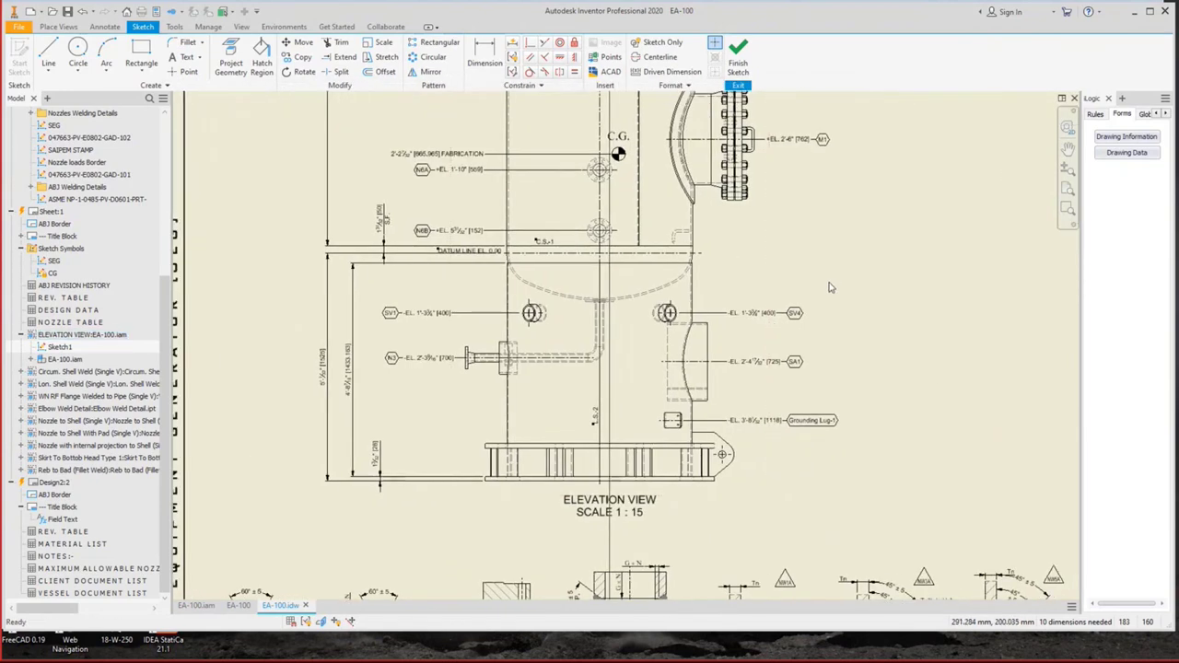
right_click(832, 288)
click(779, 372)
scroll(765, 381, down, 3)
scroll(635, 295, up, 3)
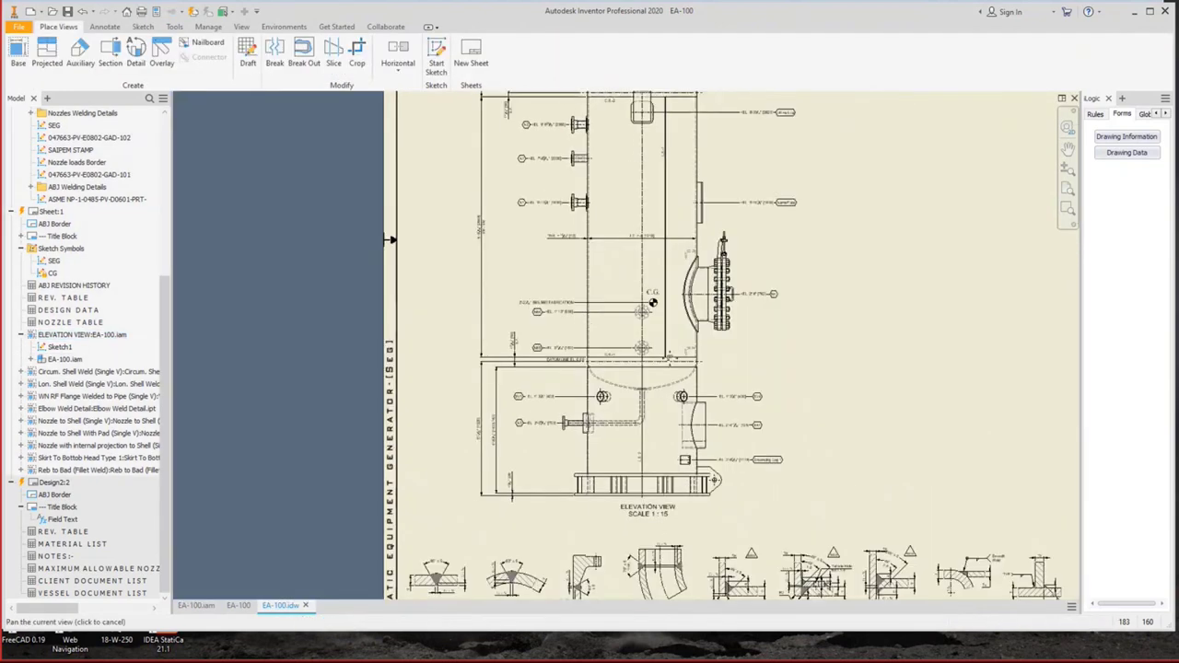
Dimension the base ring's overall height from top plate to base plate underside, placing it beyond the tailing lug.
middle_drag(574, 311, 532, 268)
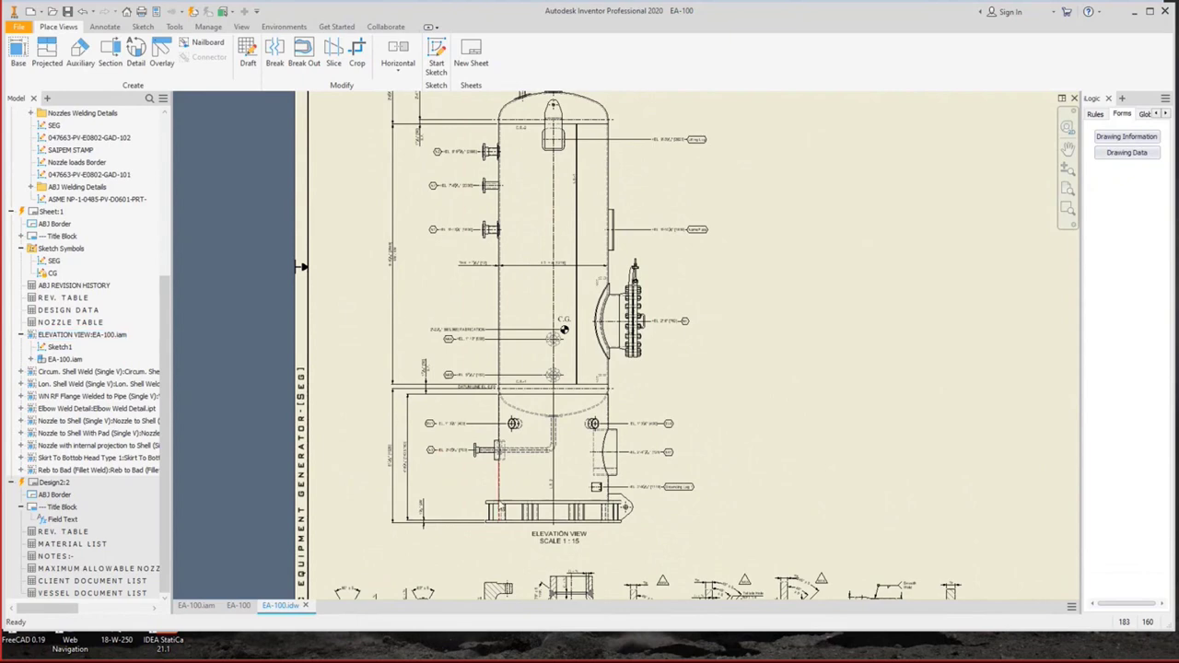
scroll(511, 489, up, 4)
click(502, 426)
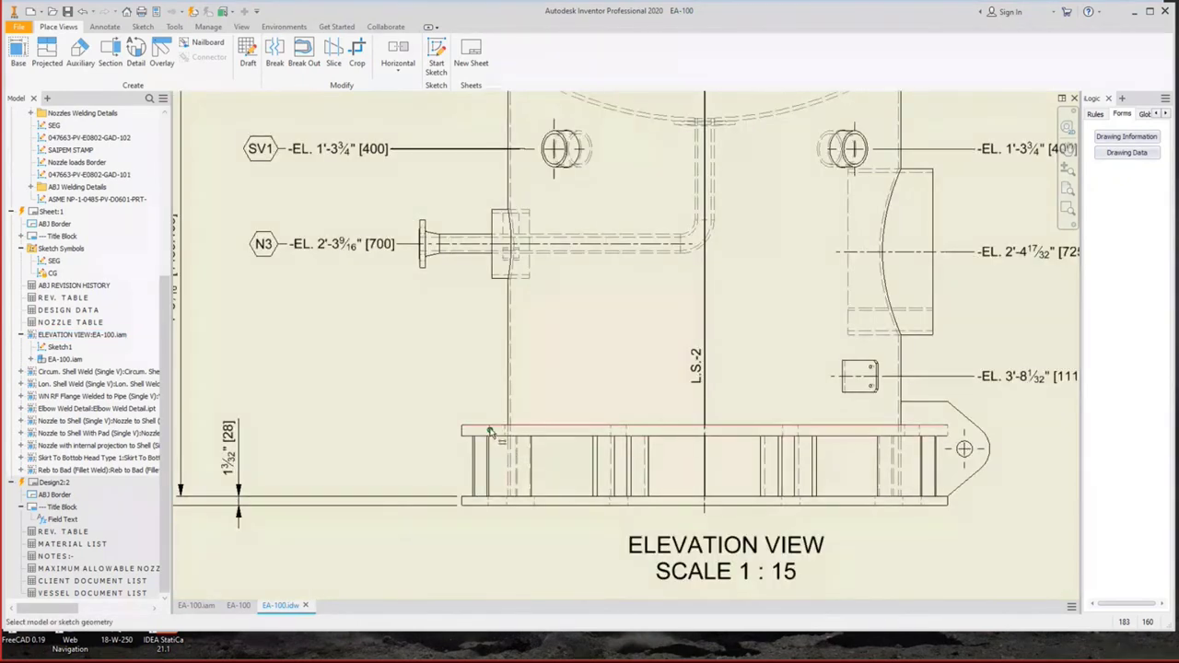
click(484, 503)
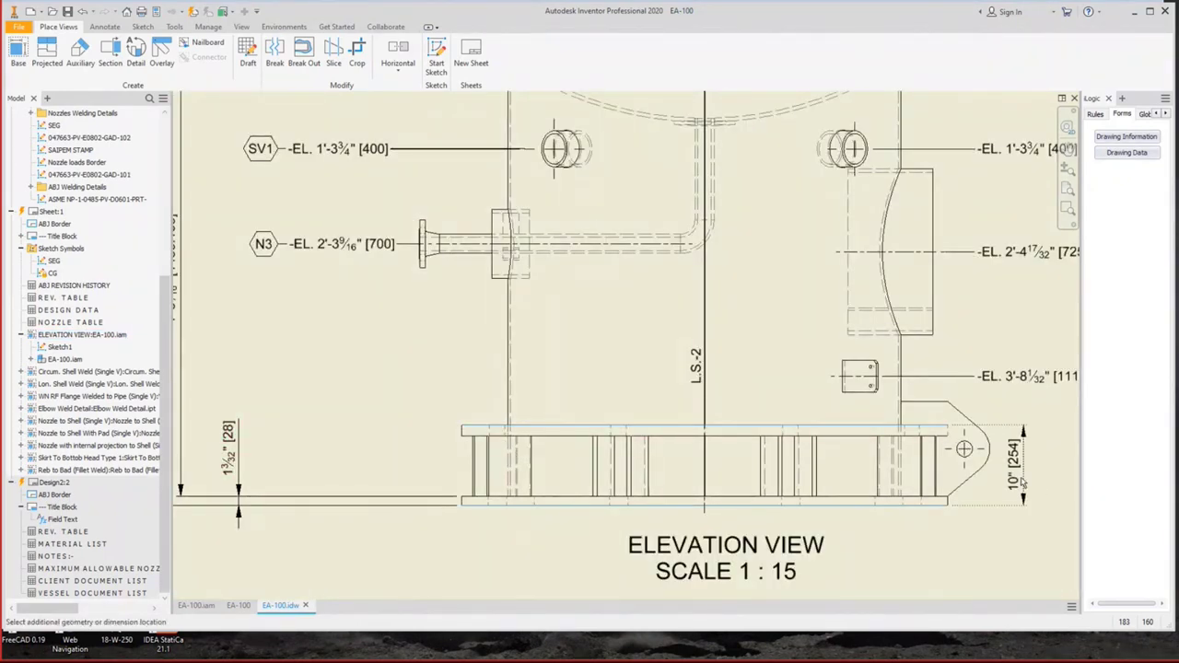
click(1030, 474)
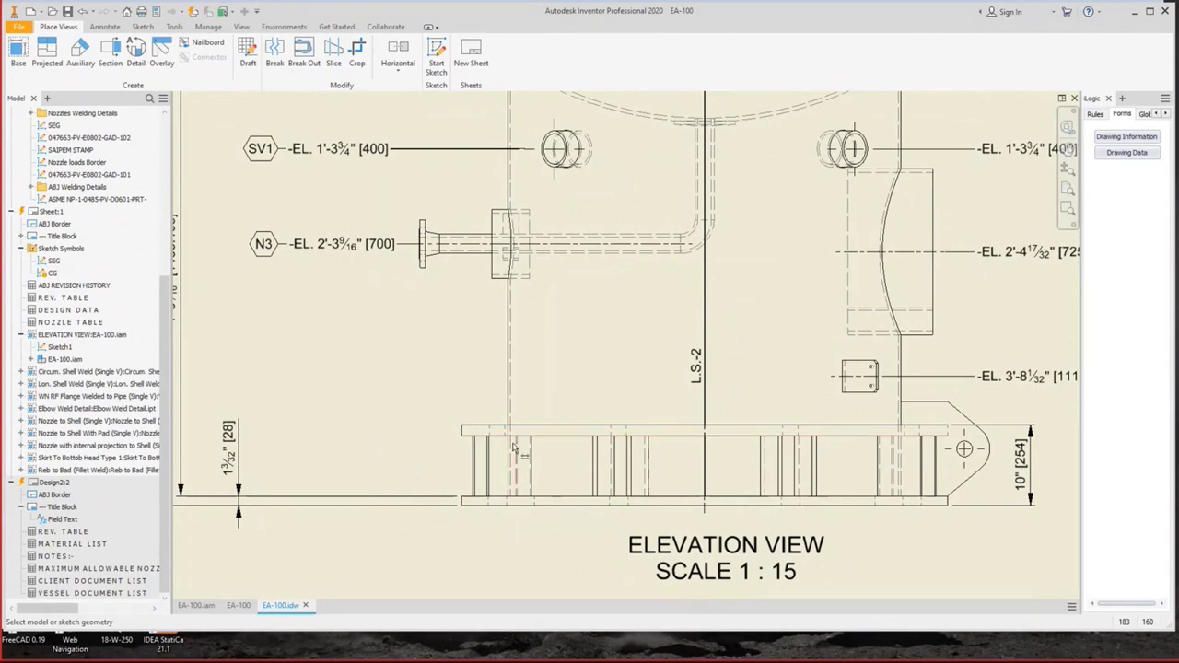
Dimension the skirt's inside diameter below the base plate and move the "ELEVATION VIEW" label down clear of it.
scroll(541, 430, down, 3)
scroll(515, 410, up, 3)
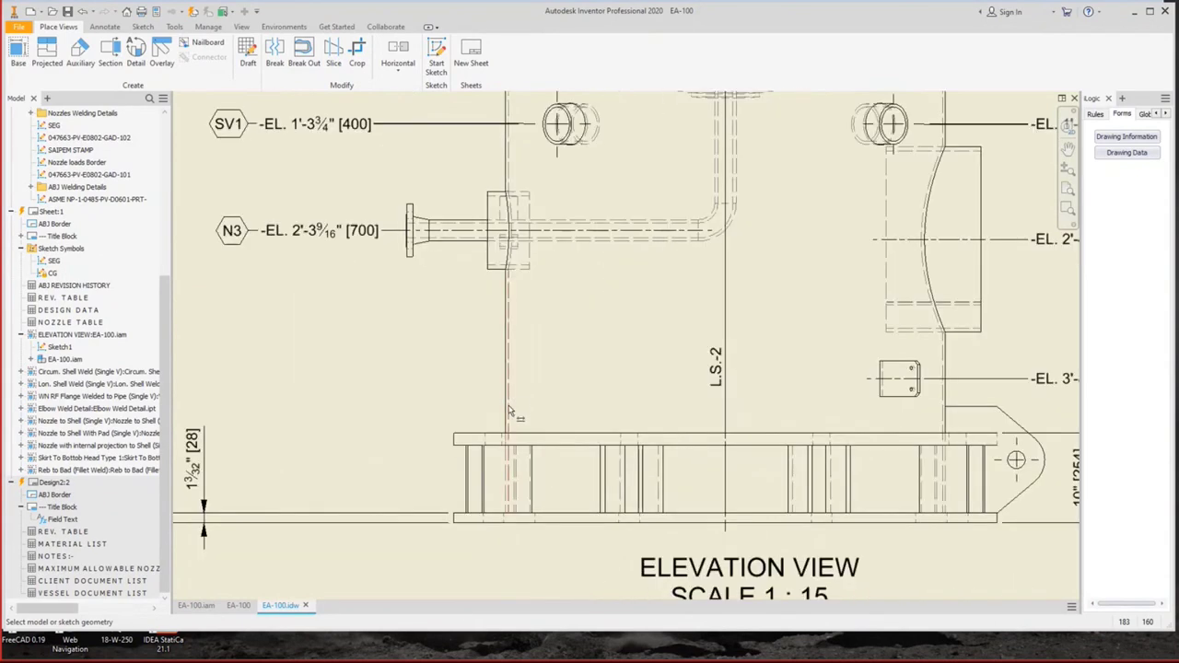
click(940, 416)
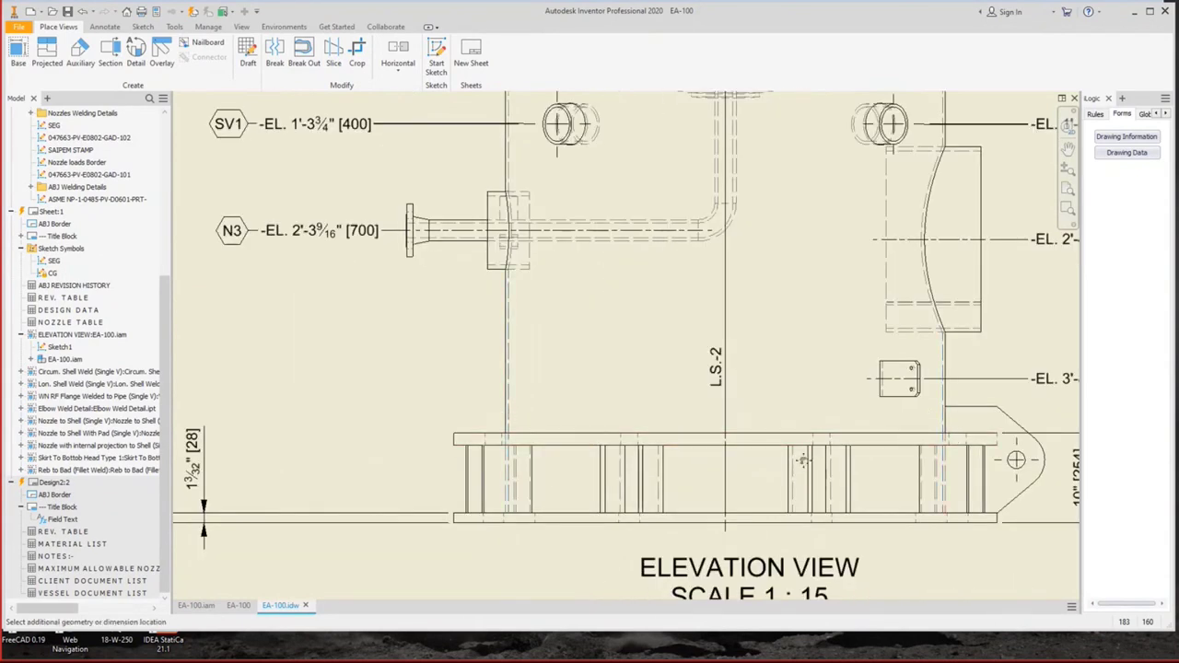
middle_drag(939, 416, 932, 238)
click(763, 388)
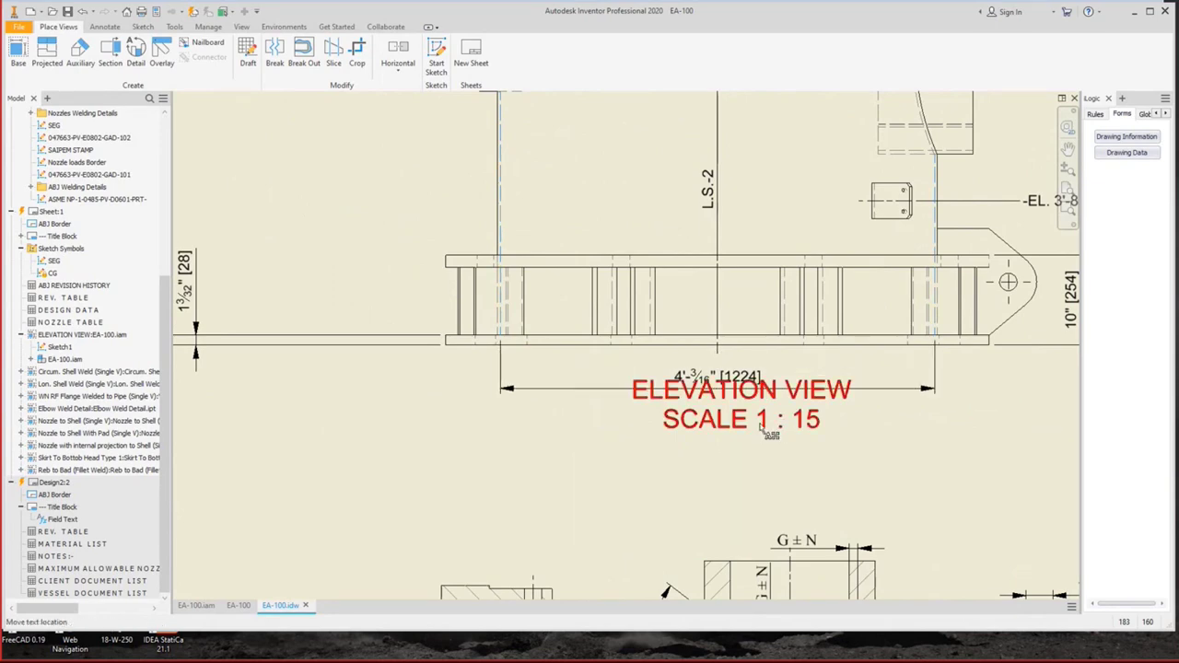
drag(781, 421, 766, 487)
scroll(762, 486, down, 2)
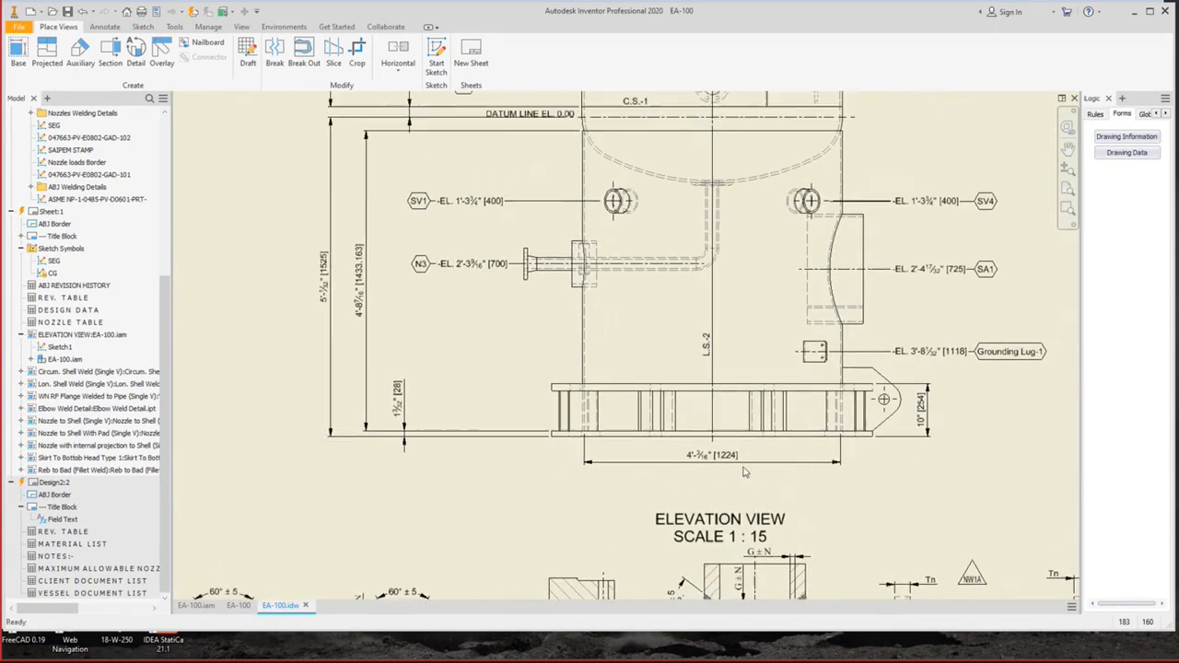
Dimension the base plate's inside diameter between its hidden edges, placing it above the skirt diameter dimension.
scroll(477, 443, up, 3)
scroll(481, 407, up, 3)
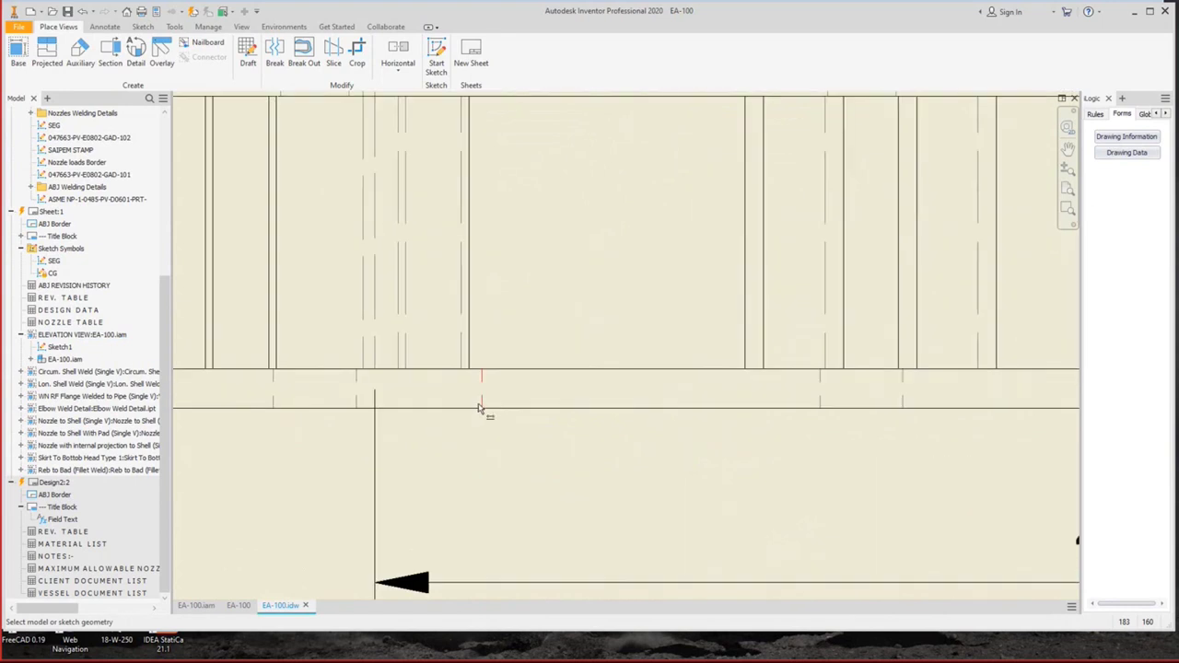
click(485, 407)
scroll(590, 408, down, 3)
scroll(802, 368, up, 2)
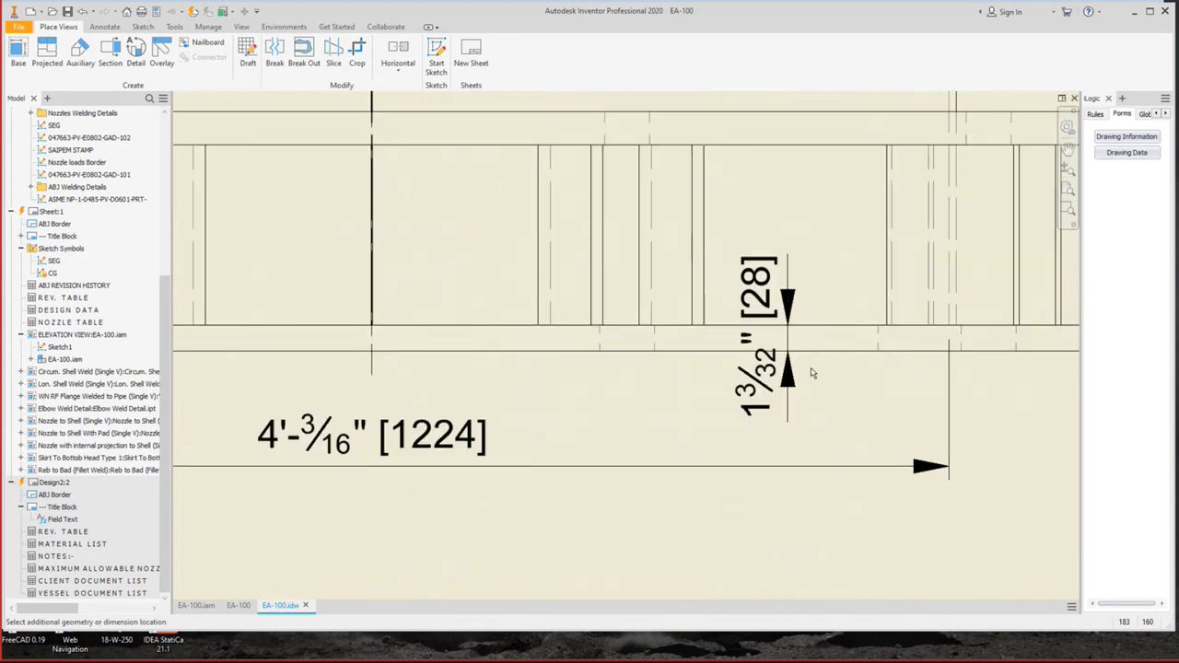
click(880, 353)
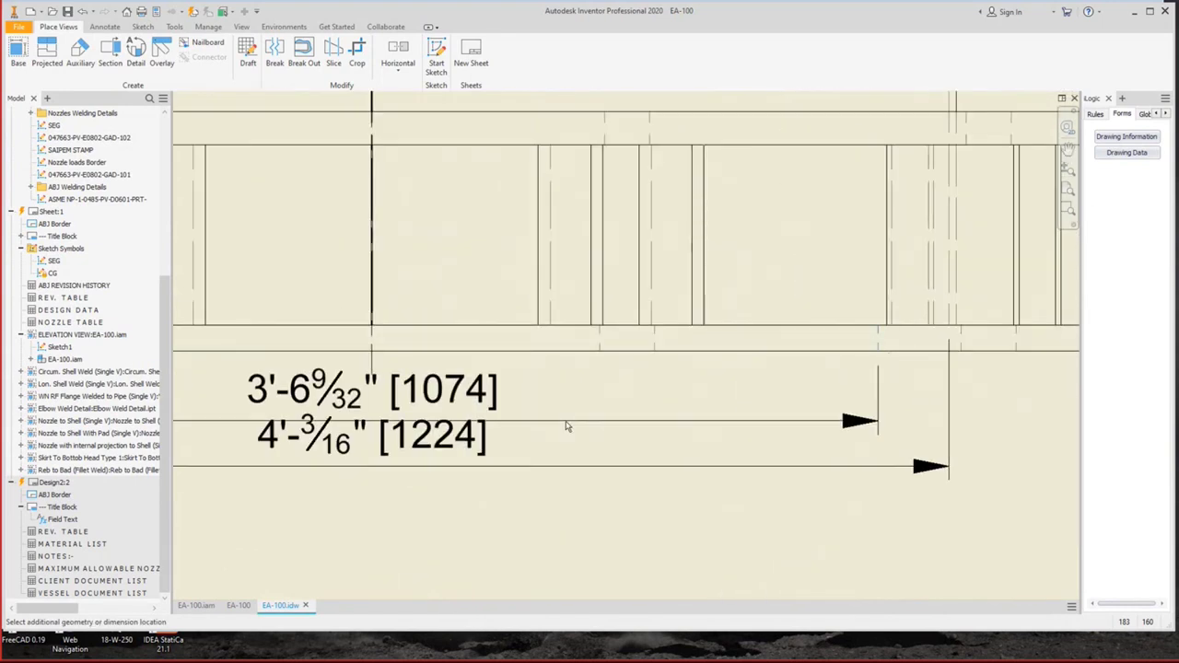
click(552, 426)
scroll(643, 367, down, 3)
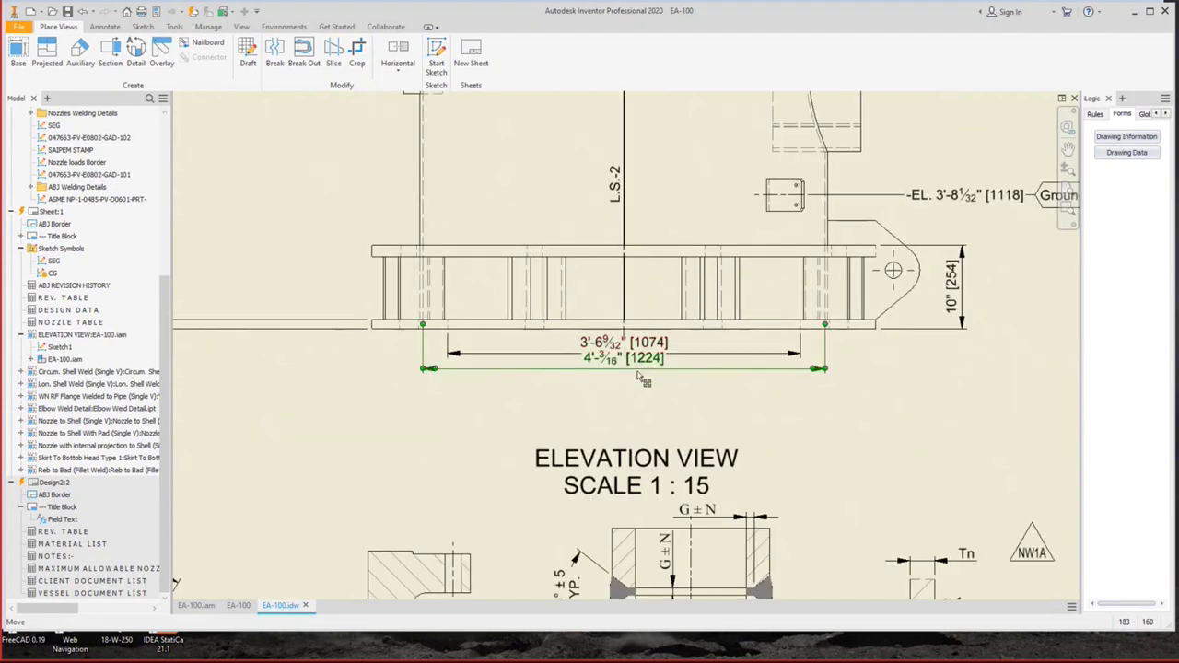
Move the skirt diameter dimension slightly lower and dimension the base plate's outside diameter beneath it.
drag(637, 375, 625, 392)
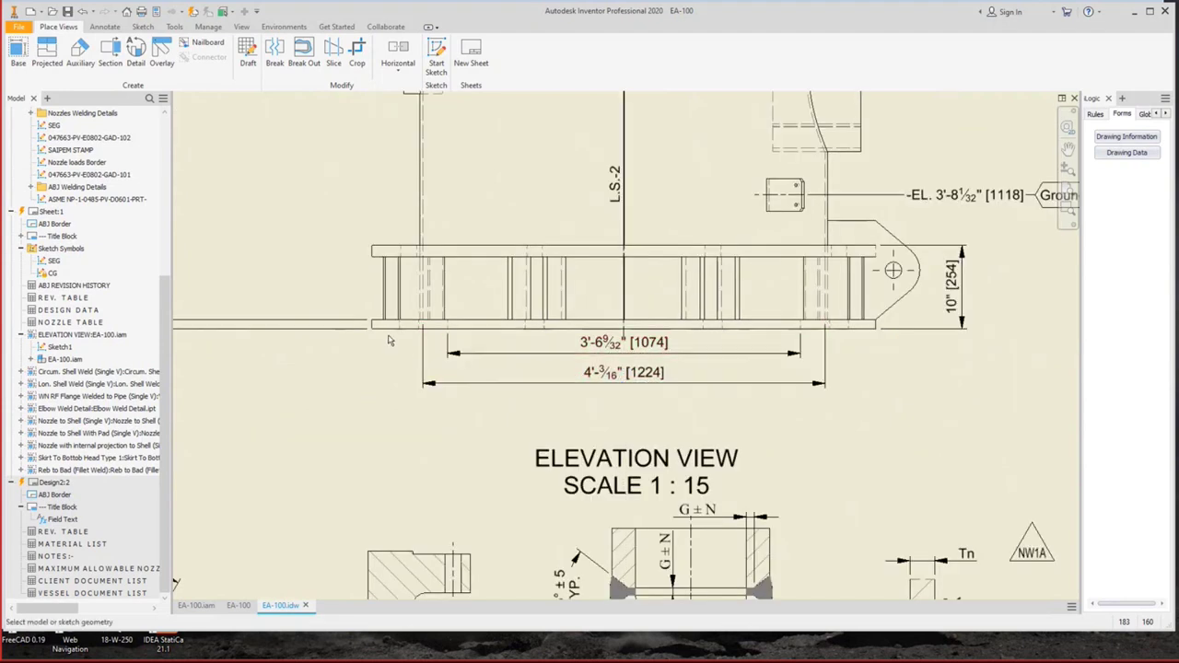
click(516, 327)
click(608, 418)
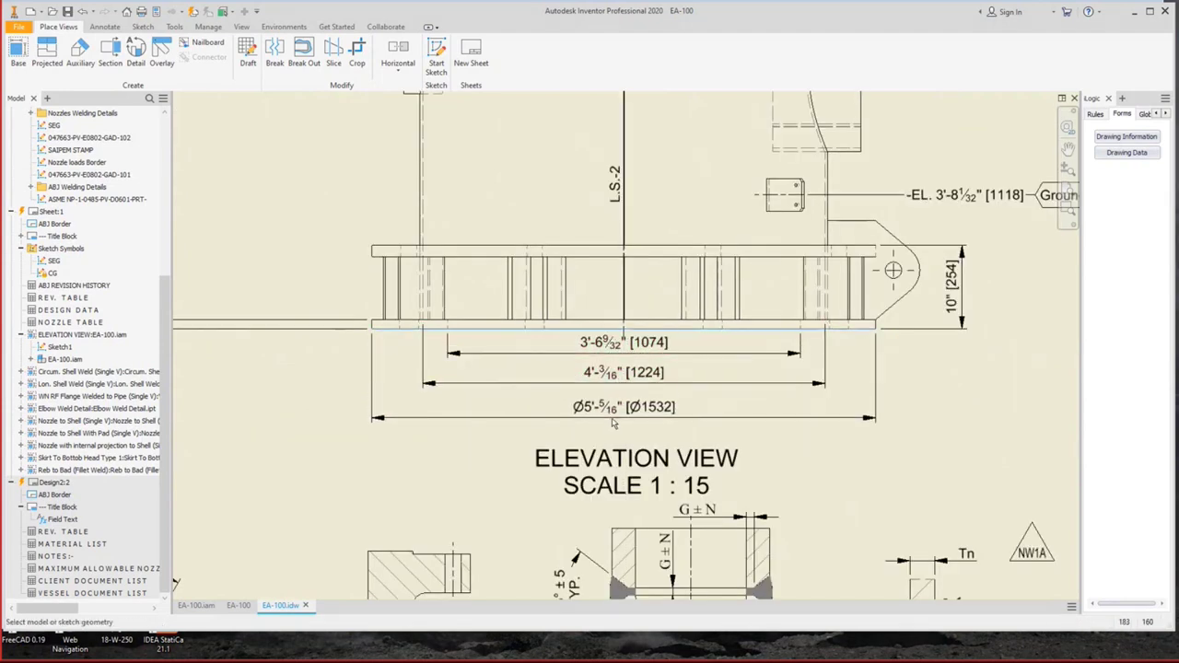
Add the prefix "BASE RING I.D. =" to the base plate's inside diameter dimension.
right_click(698, 366)
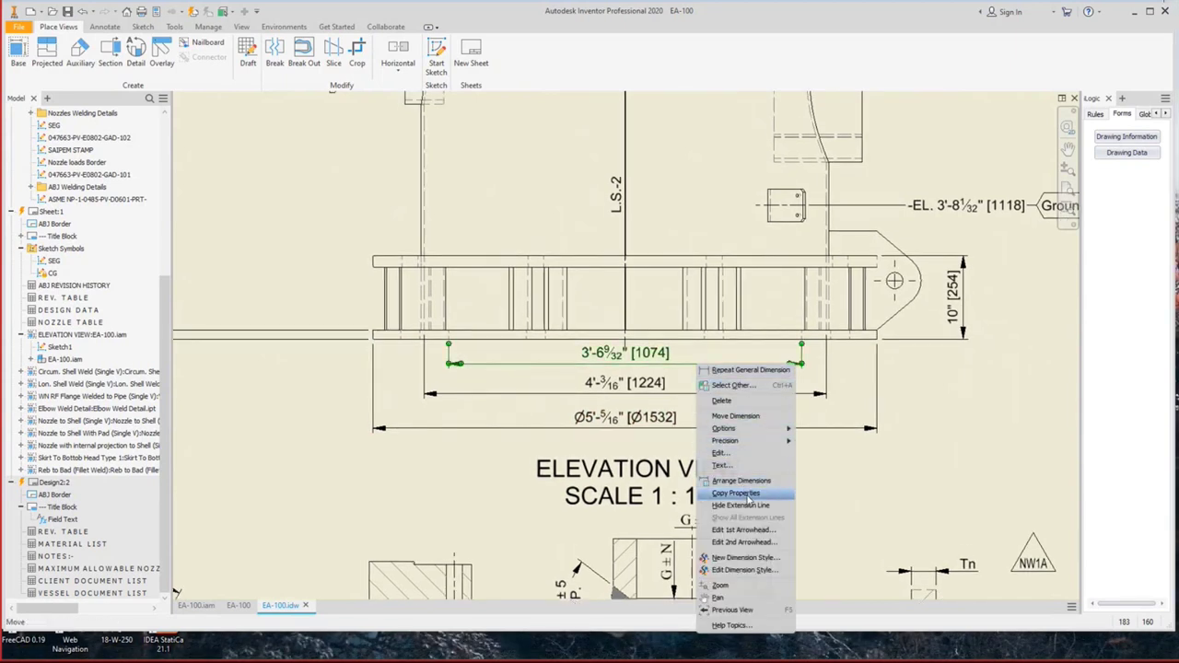
click(749, 476)
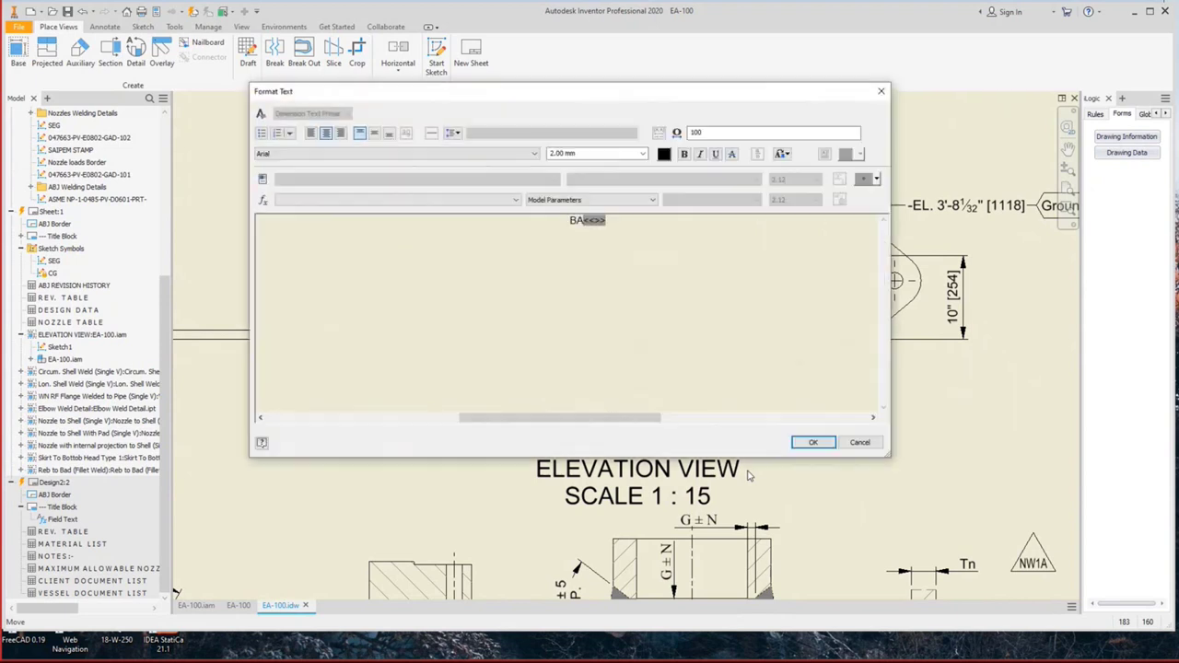
text(BASE RIN)
text(G I.D.)
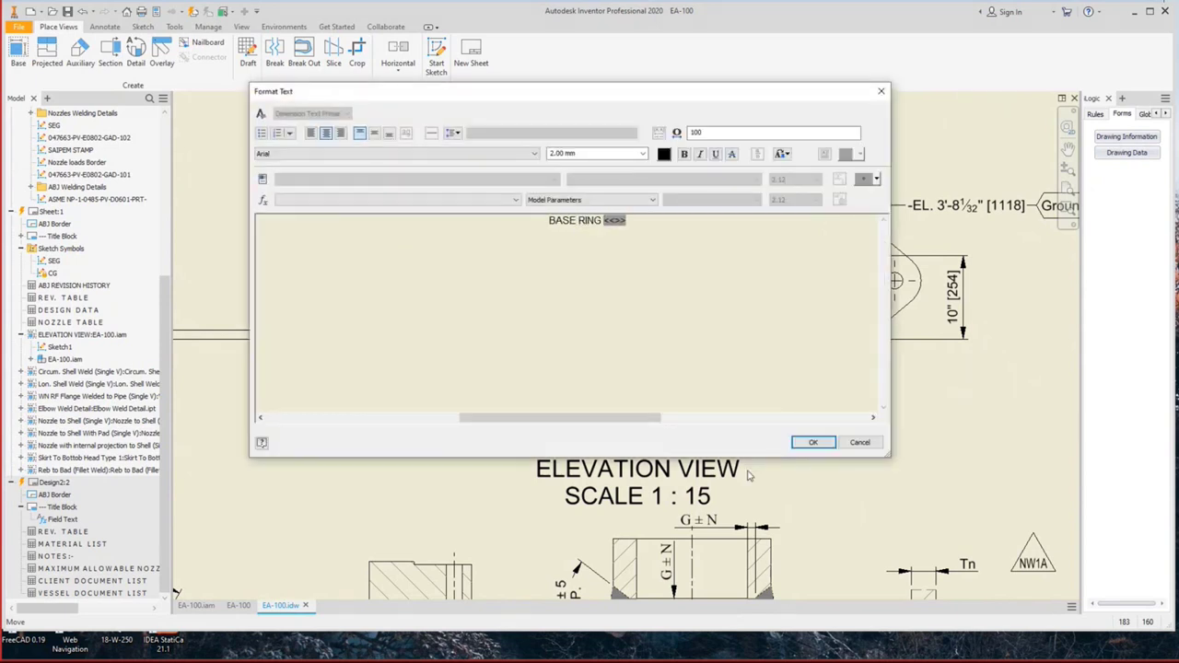
key(ctrl+a)
key(End)
key(Left)
text(=)
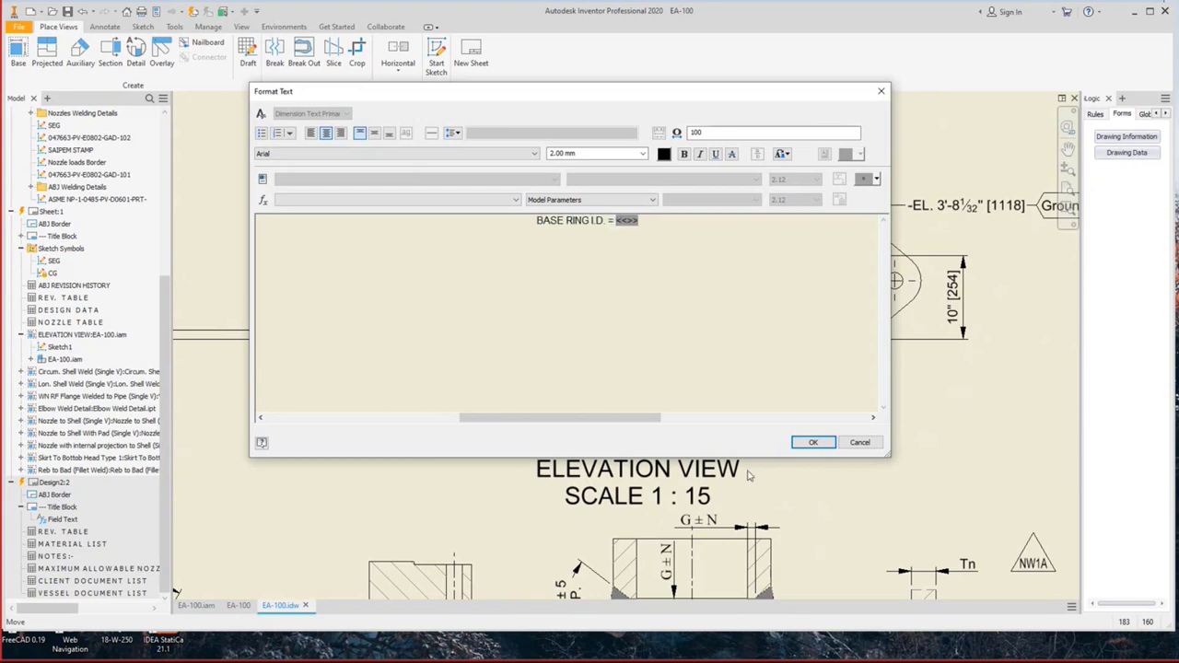
click(810, 443)
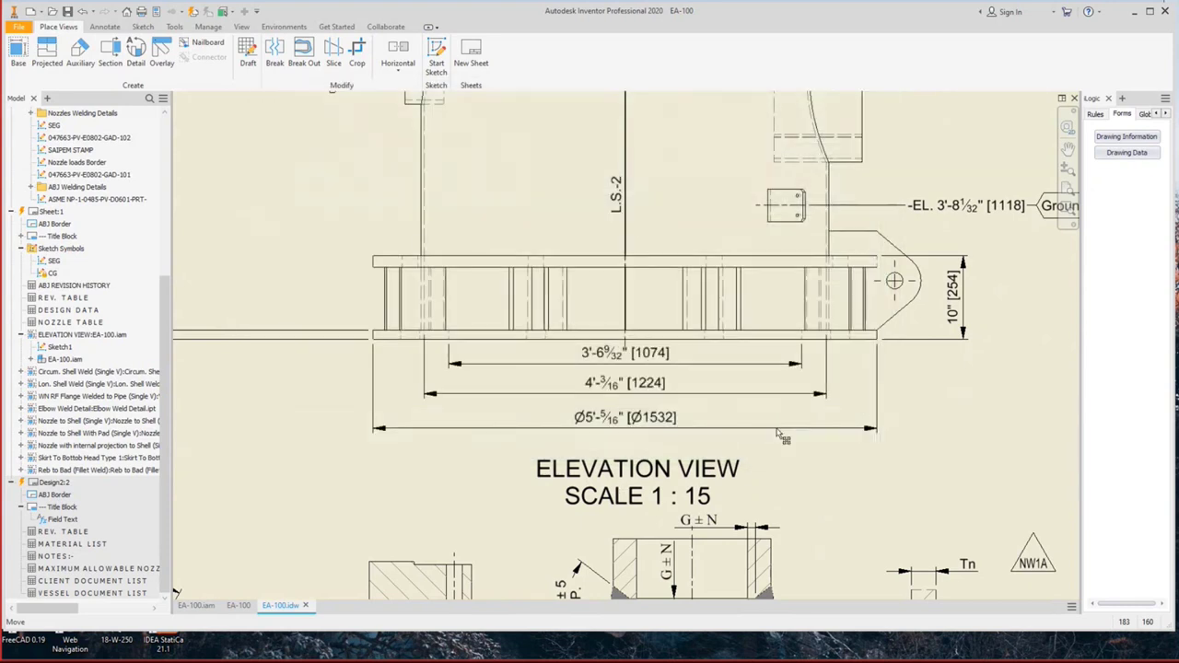
Add the prefix "SKIRT I.D. =" to the skirt's inside diameter dimension.
right_click(797, 403)
click(798, 396)
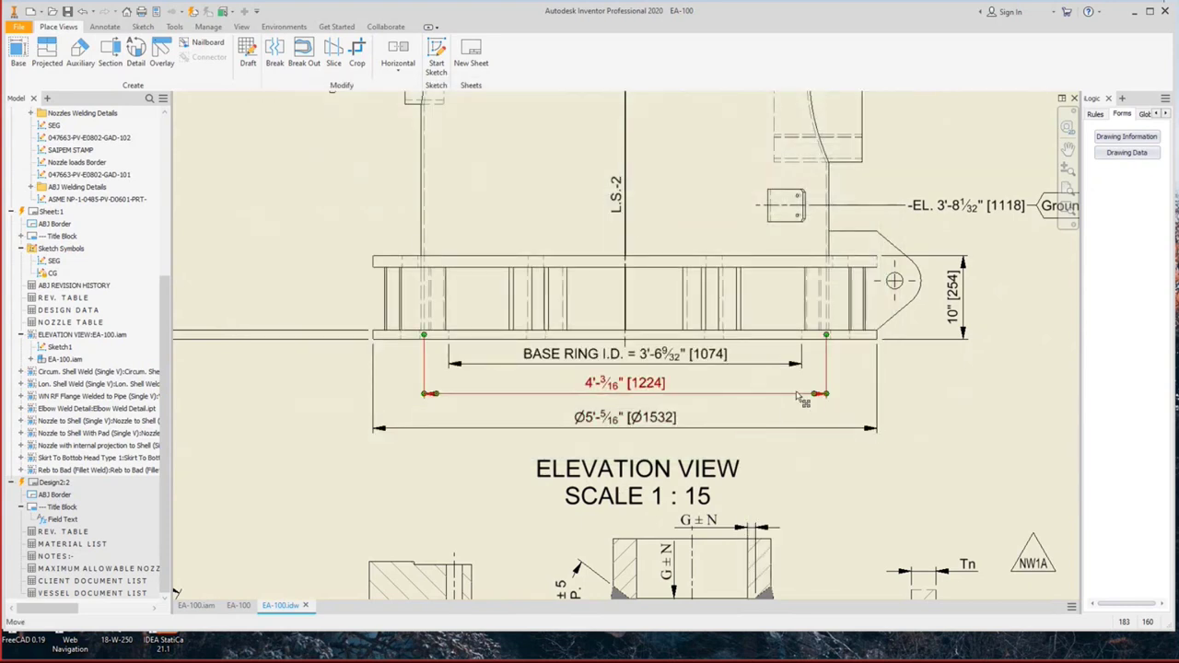
right_click(797, 397)
click(848, 477)
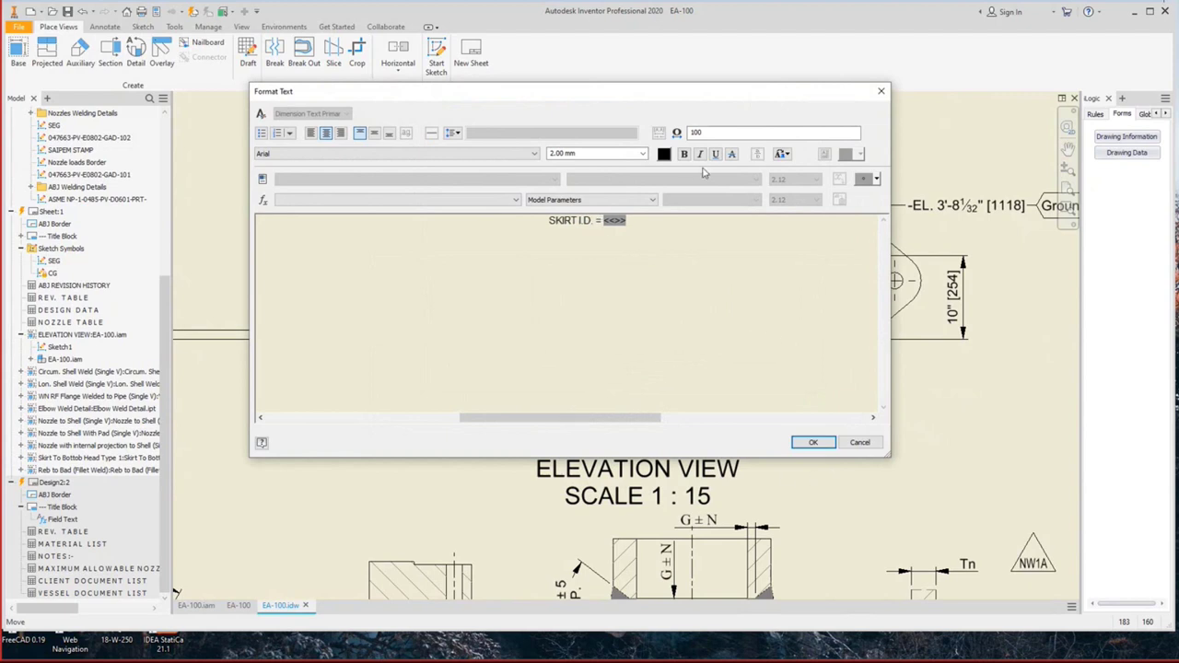
click(615, 221)
click(633, 223)
key(Return)
Add the prefix "BASE RING O.D. =" to the base plate's outside diameter dimension.
right_click(666, 421)
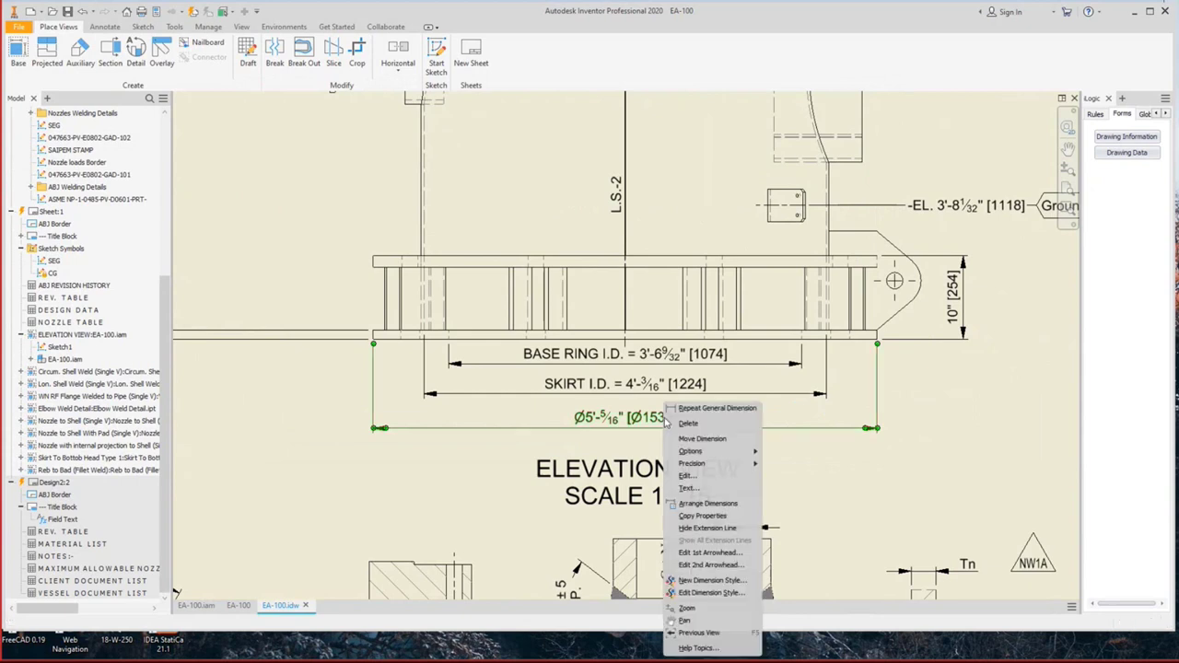
click(700, 492)
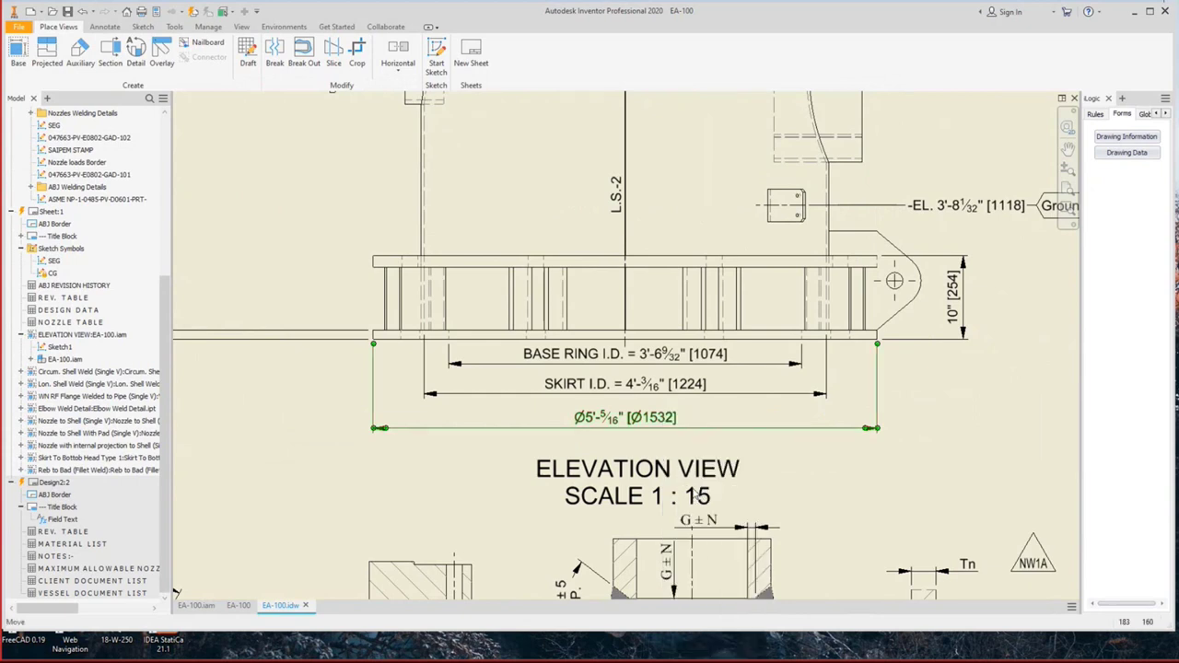
text(BASE RING O)
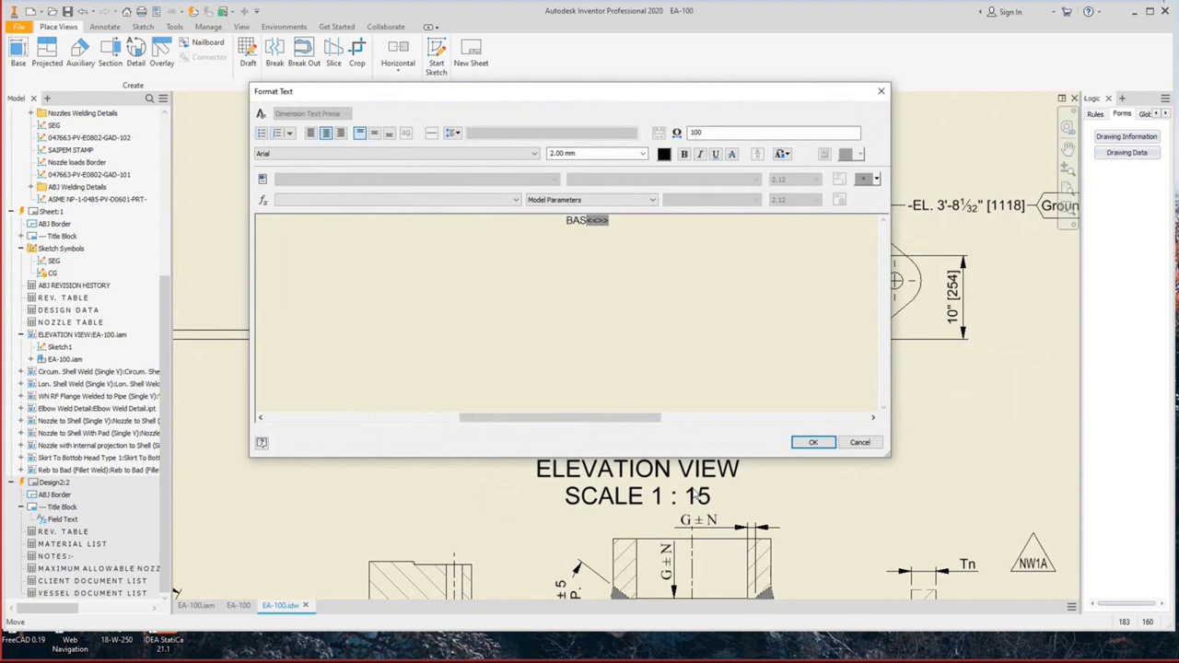
text(.D. =)
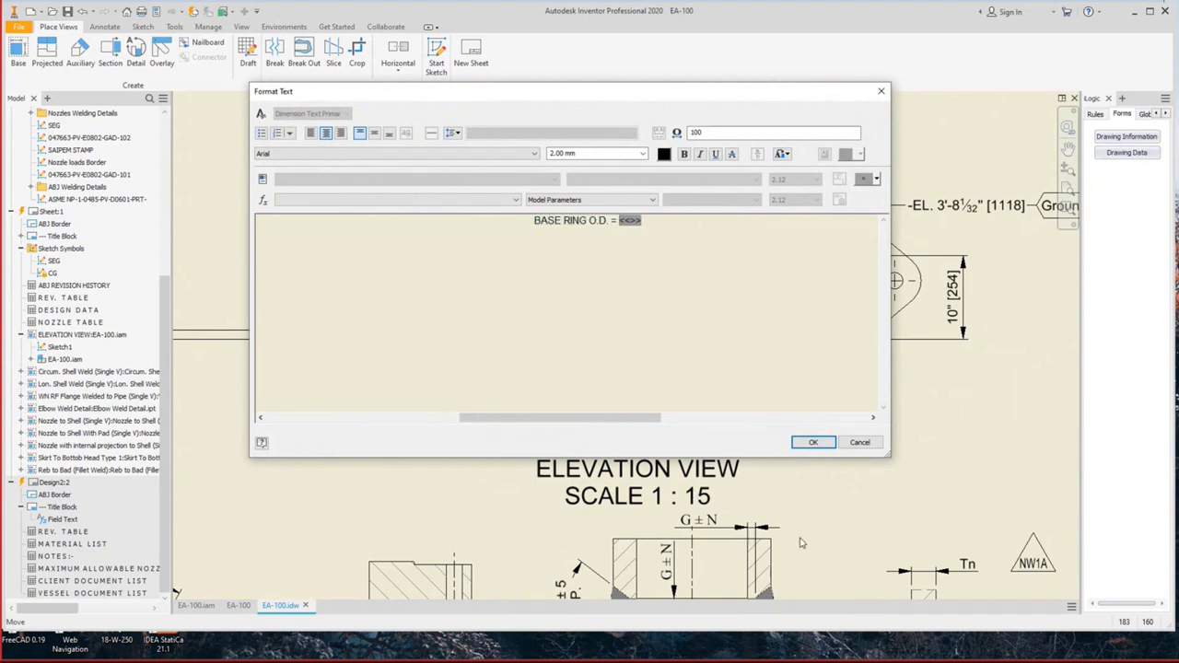
click(813, 443)
Create a projected plan view from the elevation view, placing it directly beneath it, outside the sheet border.
scroll(815, 440, up, 2)
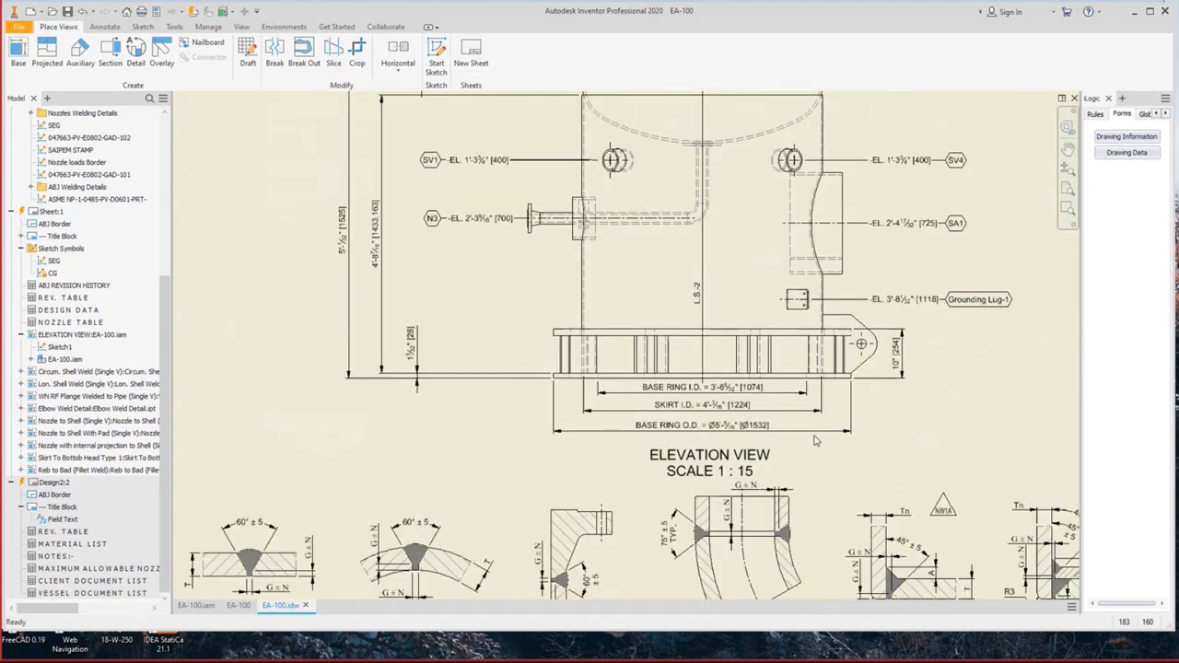
scroll(623, 403, up, 3)
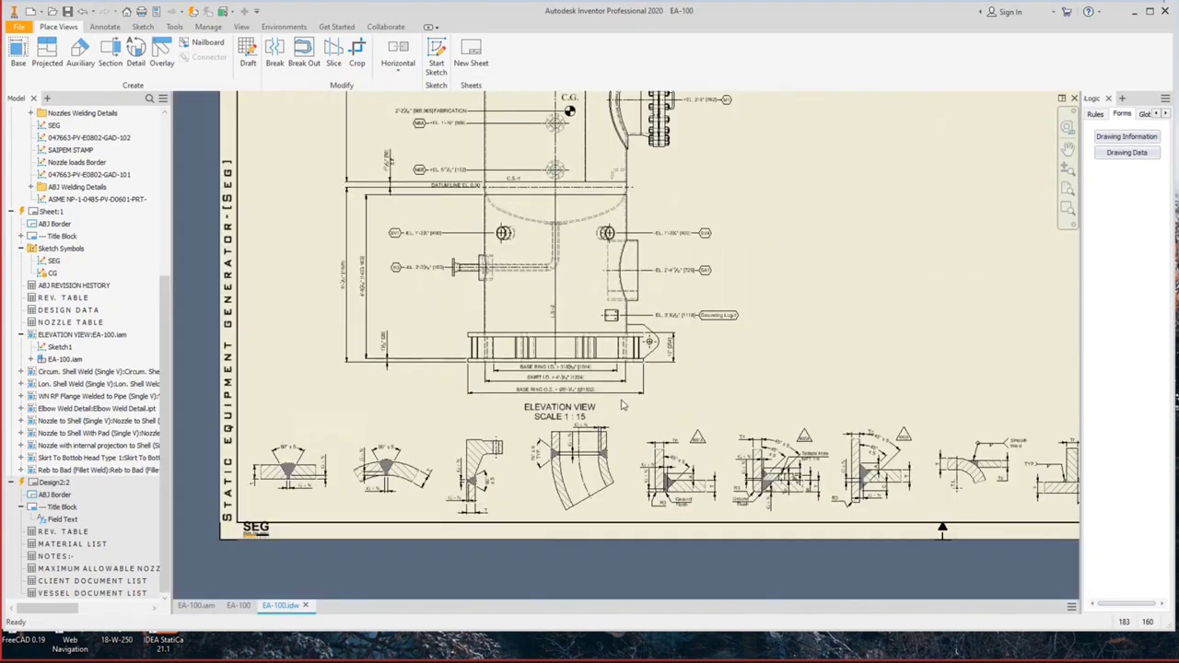
scroll(624, 405, up, 2)
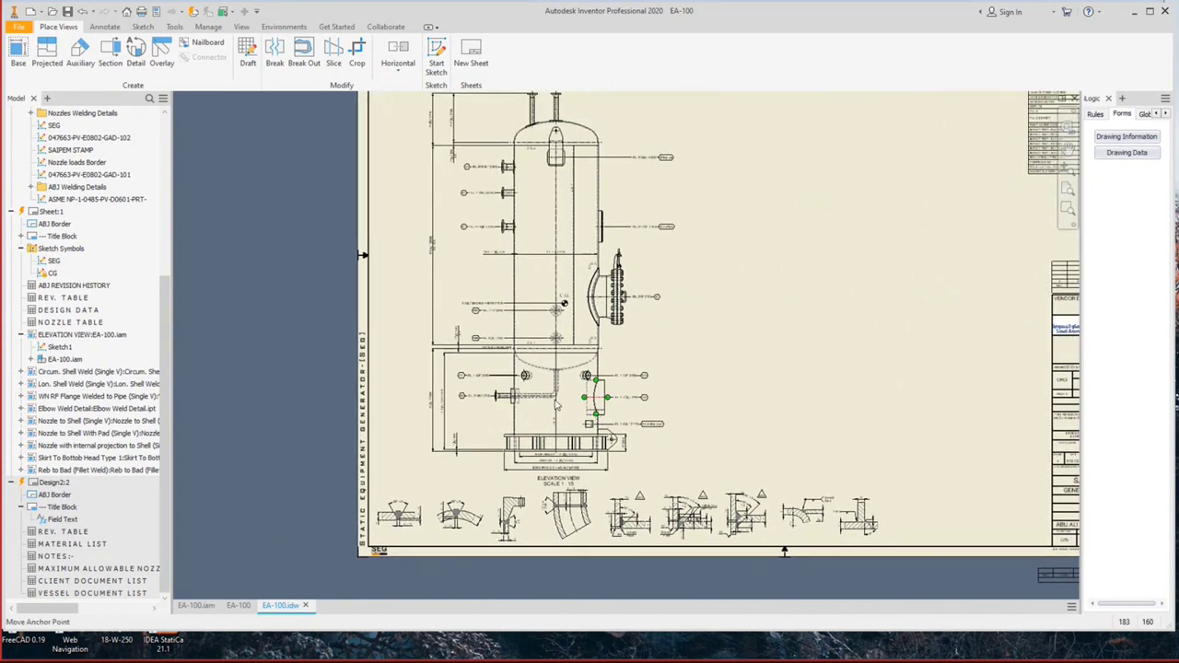
middle_drag(556, 405, 550, 451)
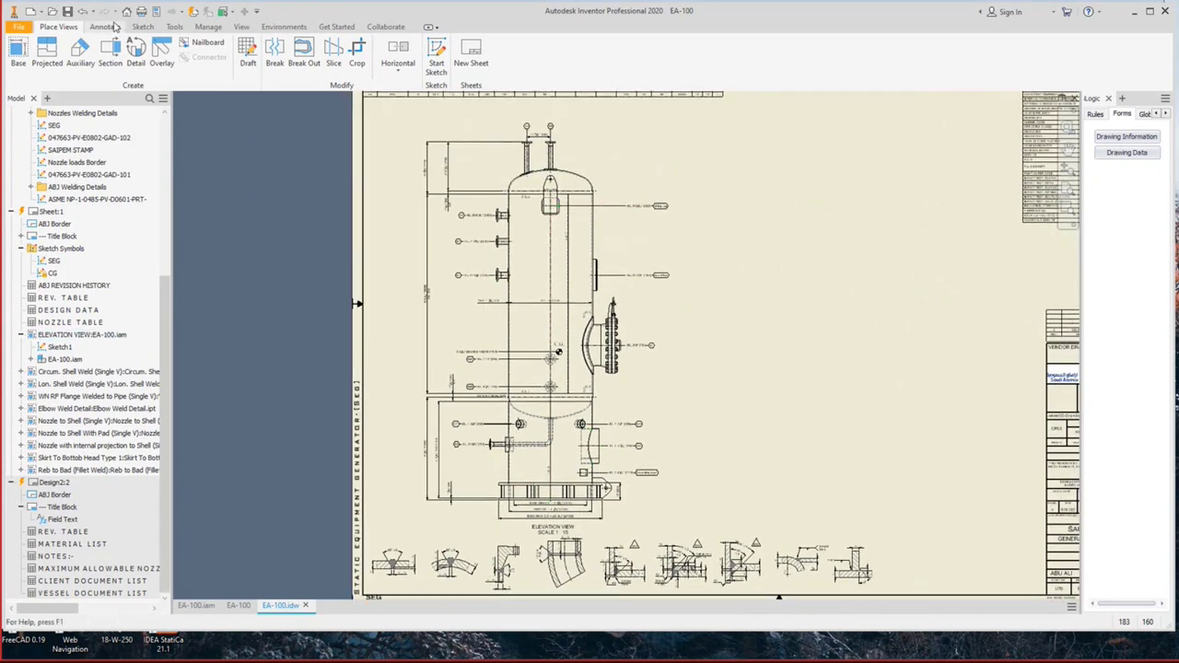
click(104, 27)
click(58, 27)
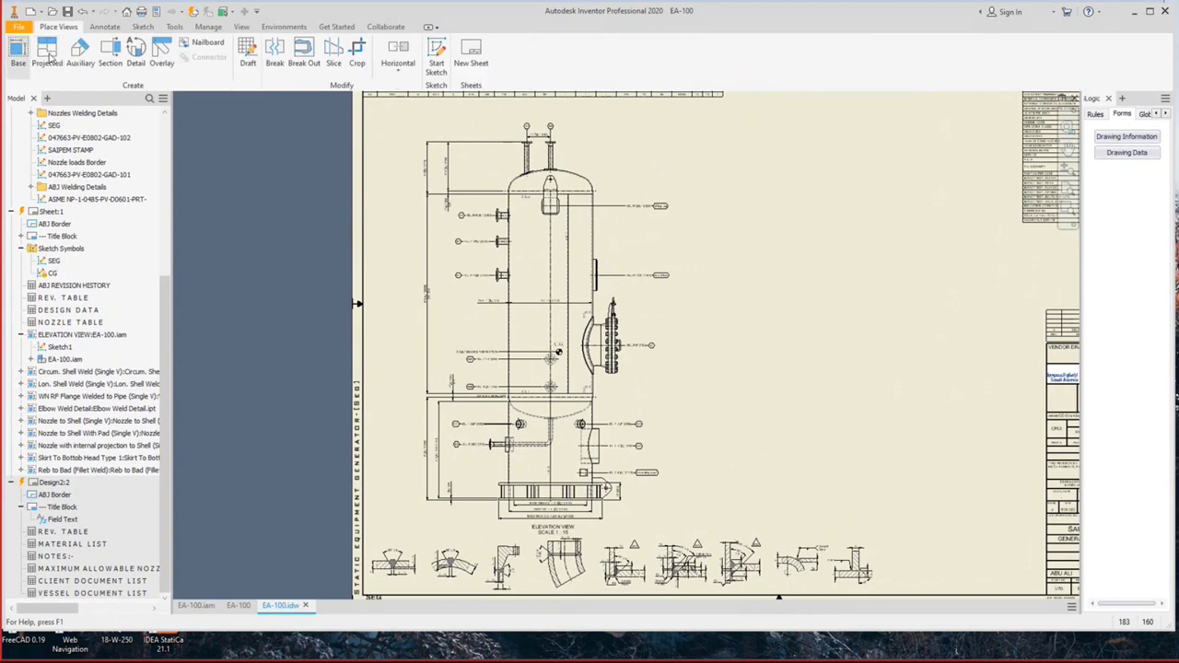
click(48, 56)
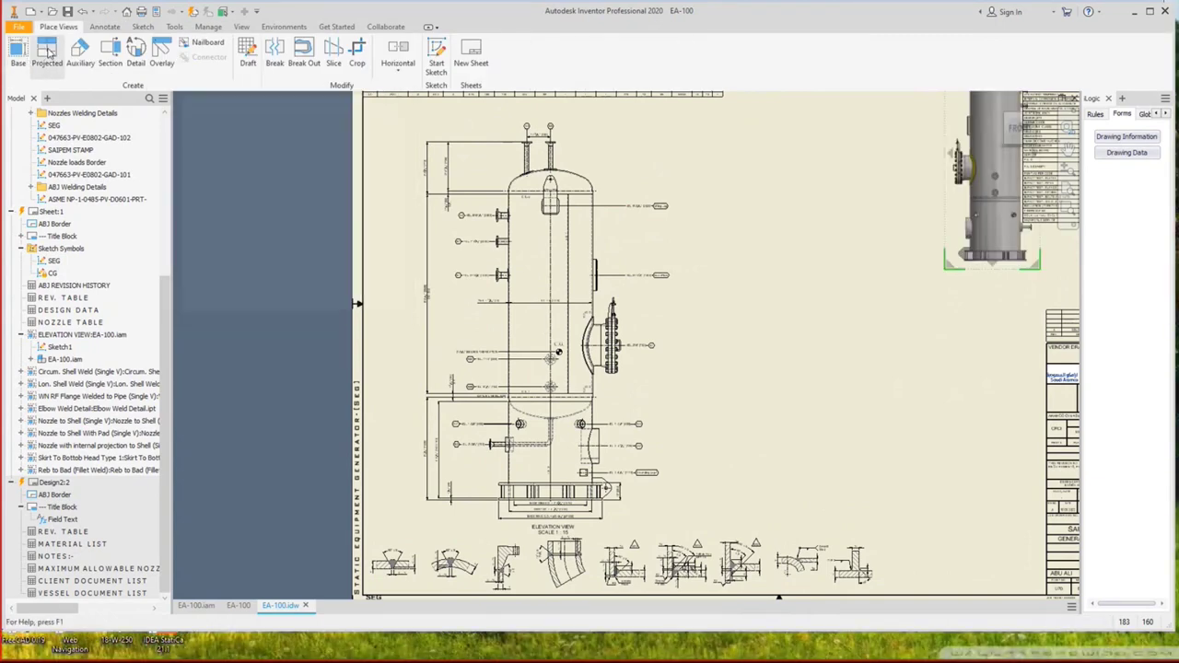
scroll(521, 277, up, 5)
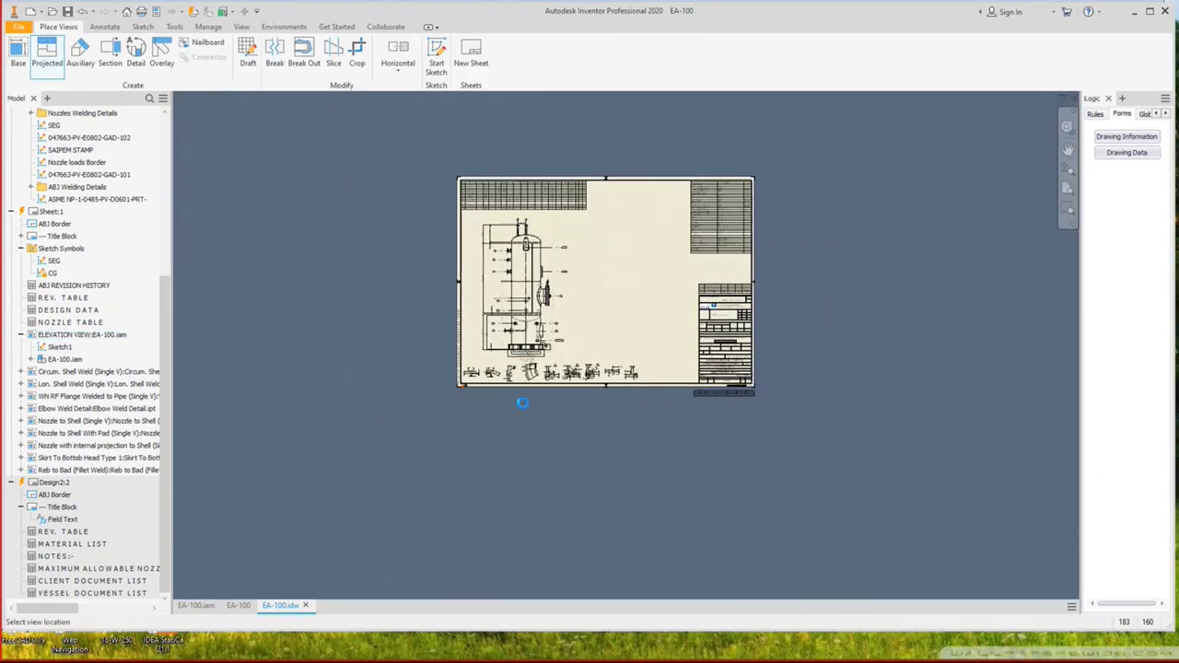
scroll(527, 426, down, 3)
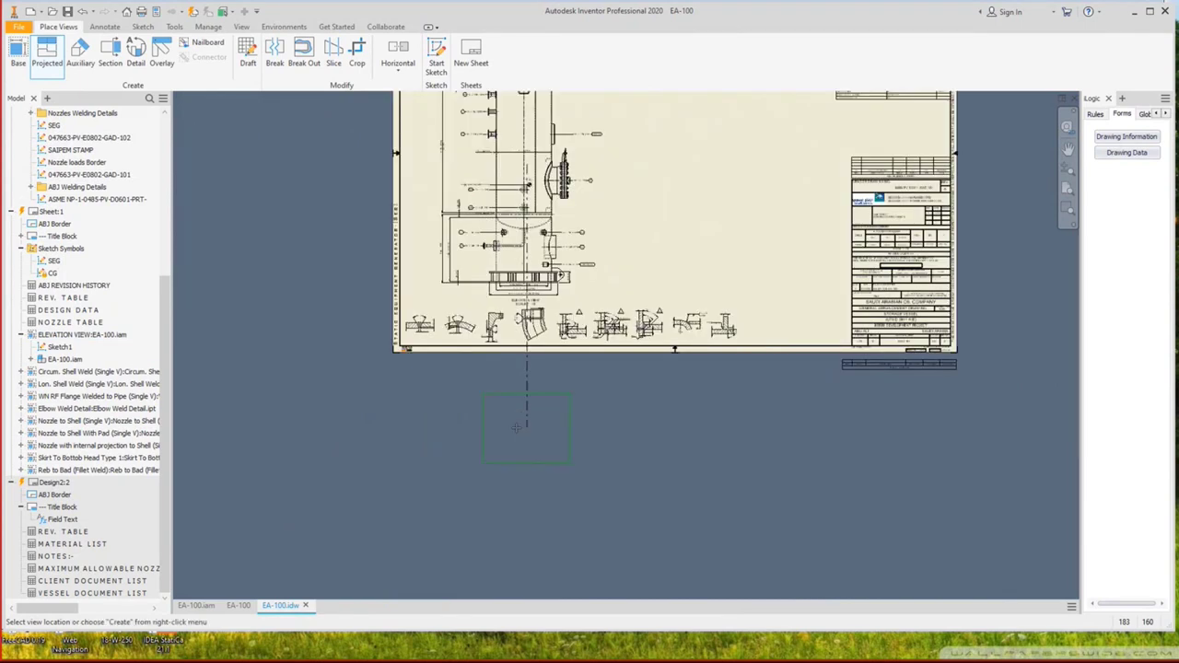
right_click(522, 426)
click(562, 431)
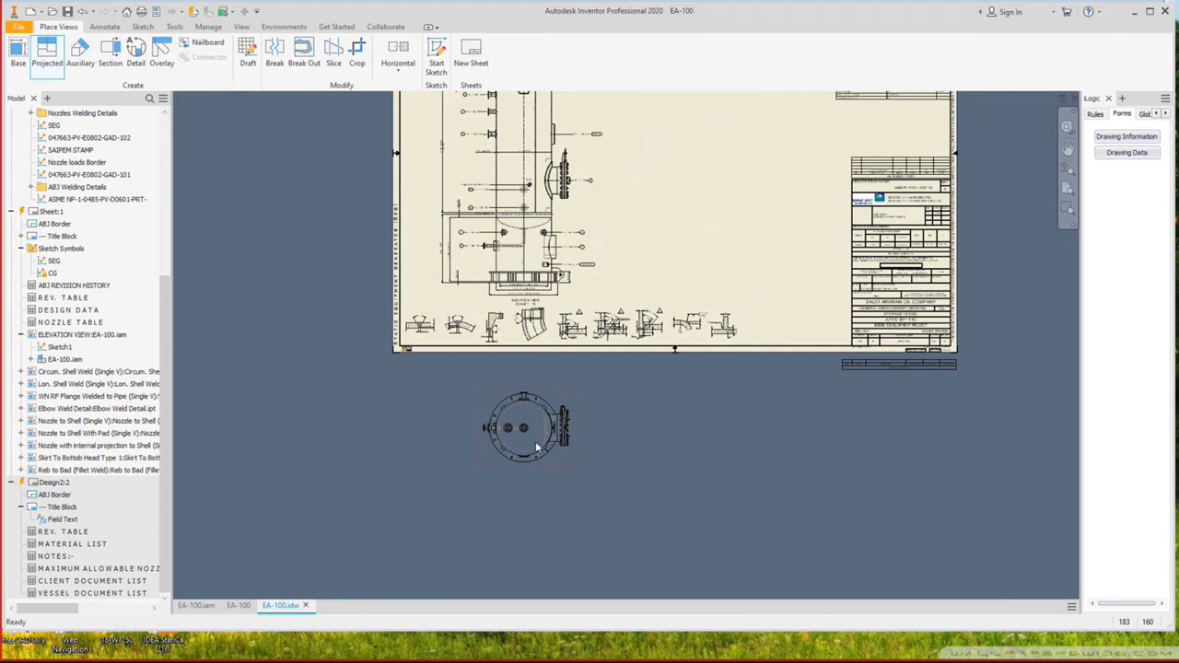
Move the projected plan view slightly closer to the sheet and break its alignment with the elevation view.
middle_drag(675, 84, 669, 153)
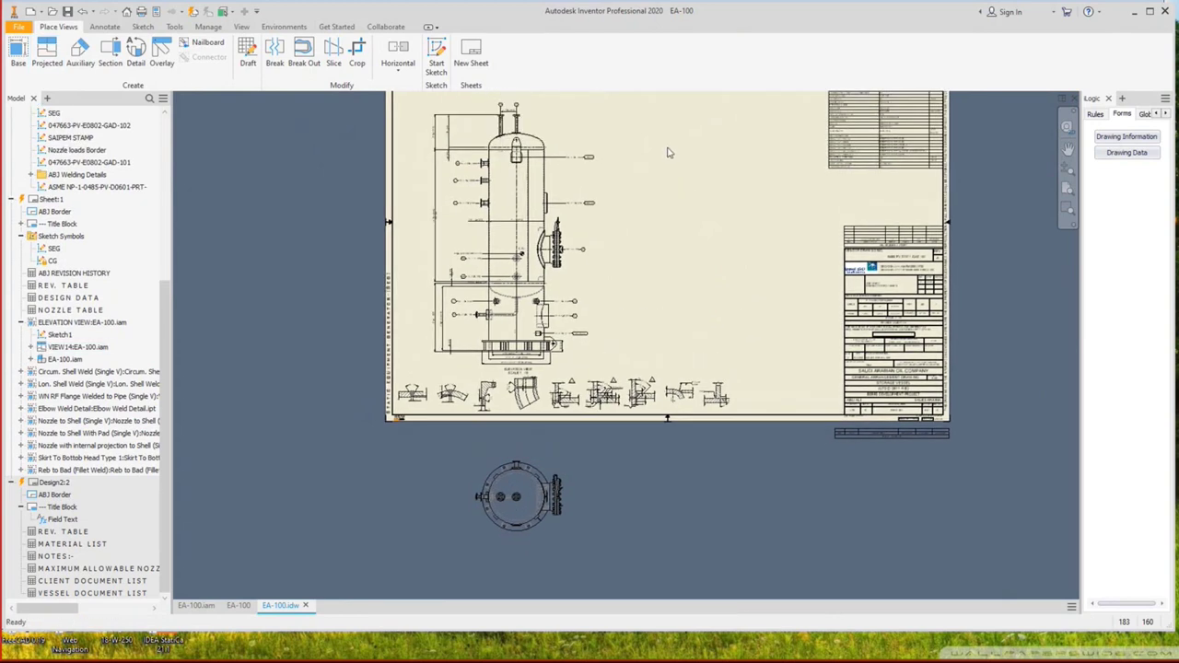
drag(569, 475, 534, 453)
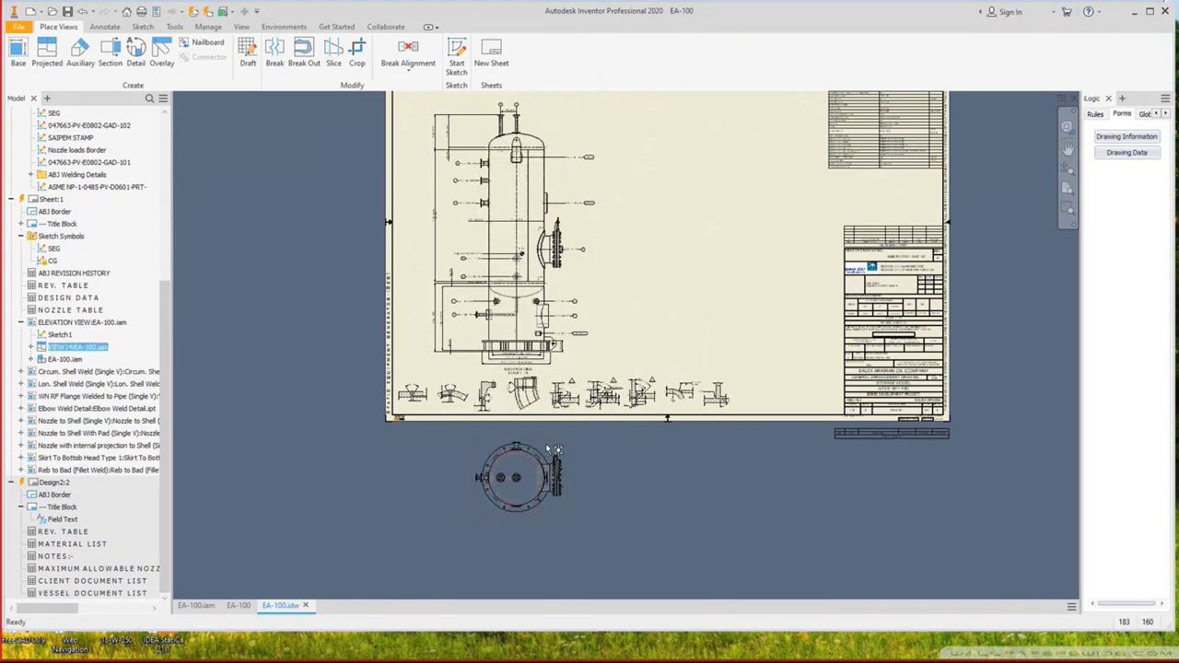
right_click(549, 448)
key(Escape)
right_click(556, 447)
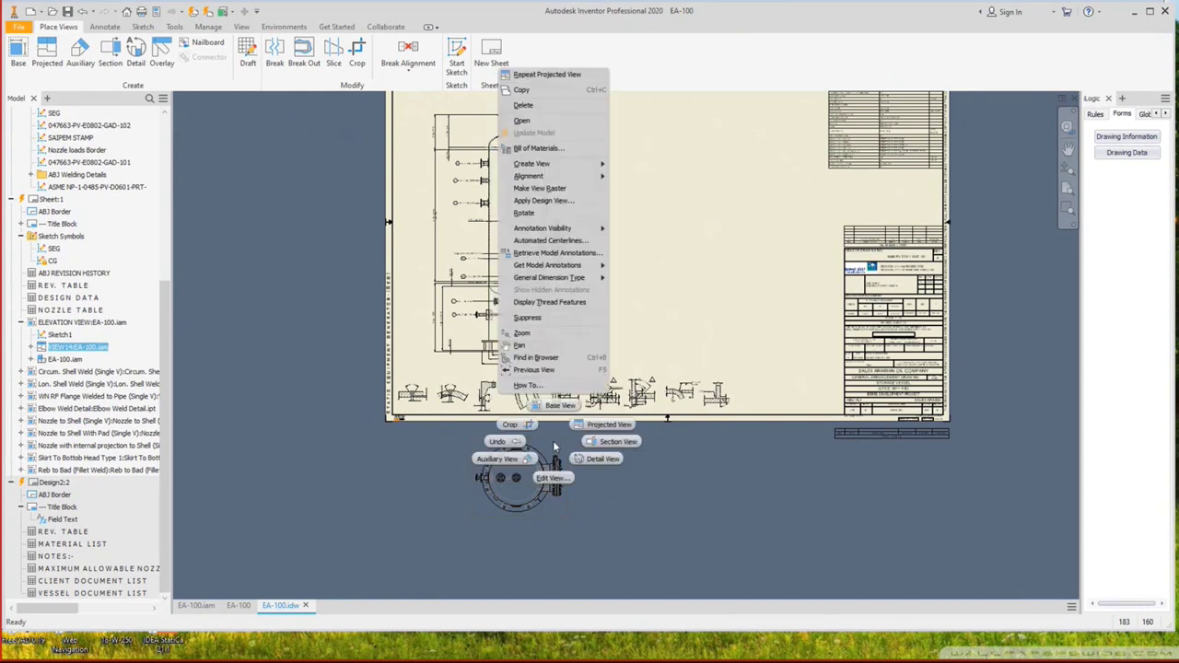
mouse_move(559, 177)
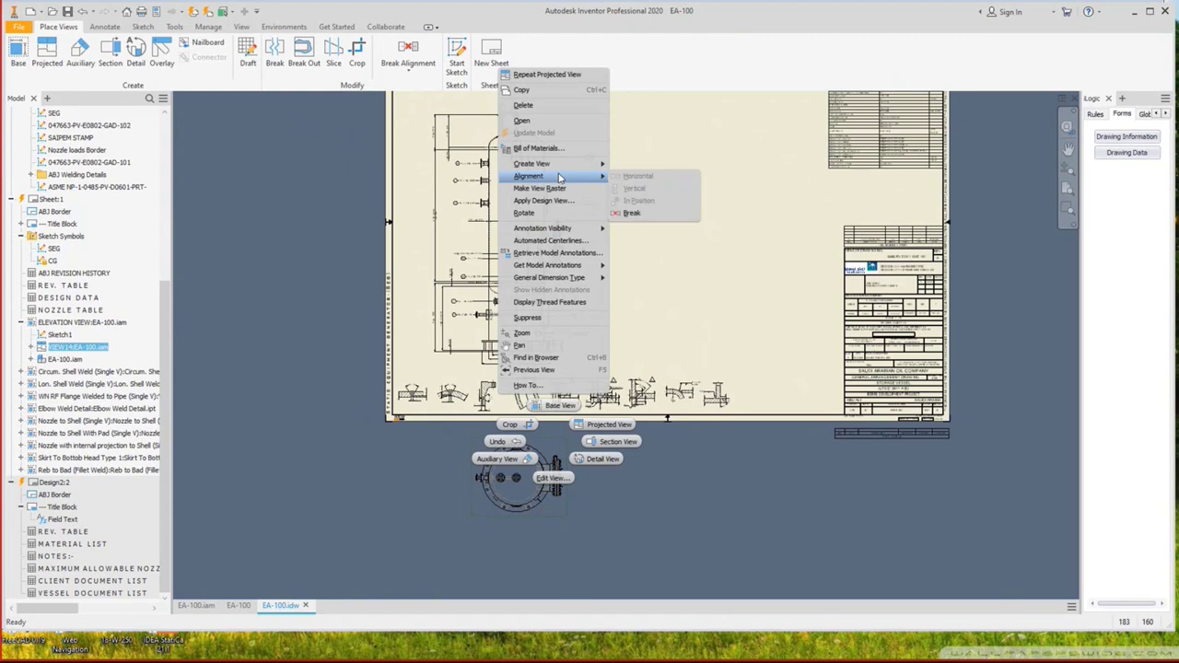
click(631, 213)
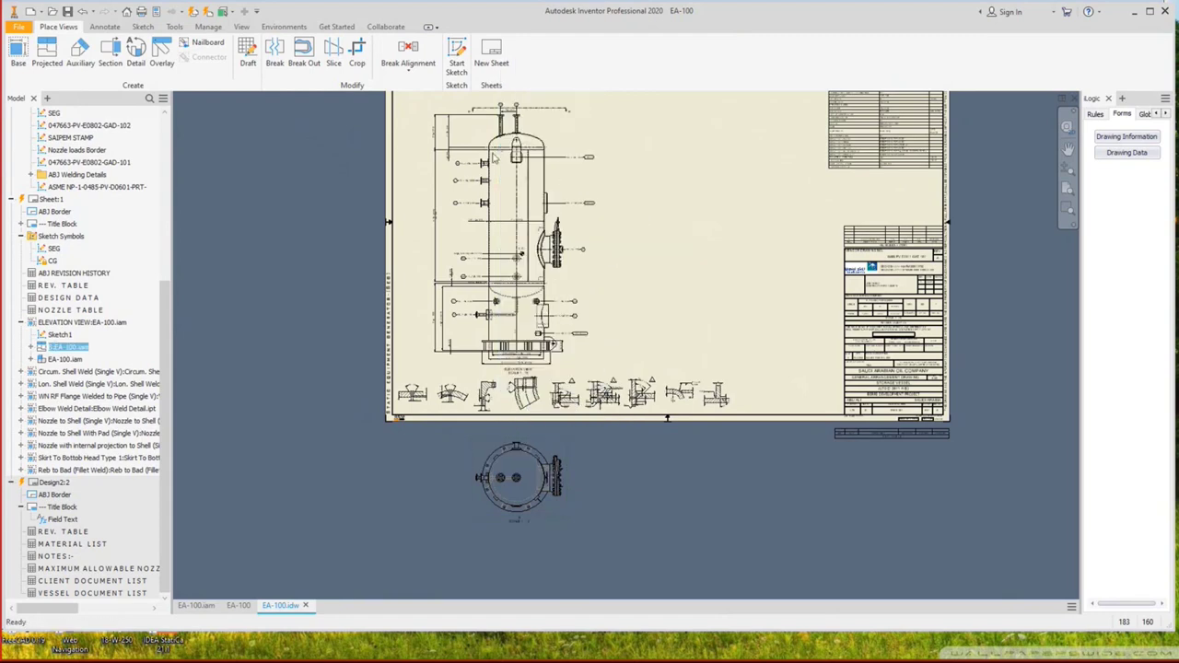
Move plan view B onto the sheet's empty area between the nozzle table and the design data table.
scroll(553, 267, up, 3)
drag(556, 277, 556, 251)
drag(485, 245, 485, 245)
scroll(608, 263, up, 3)
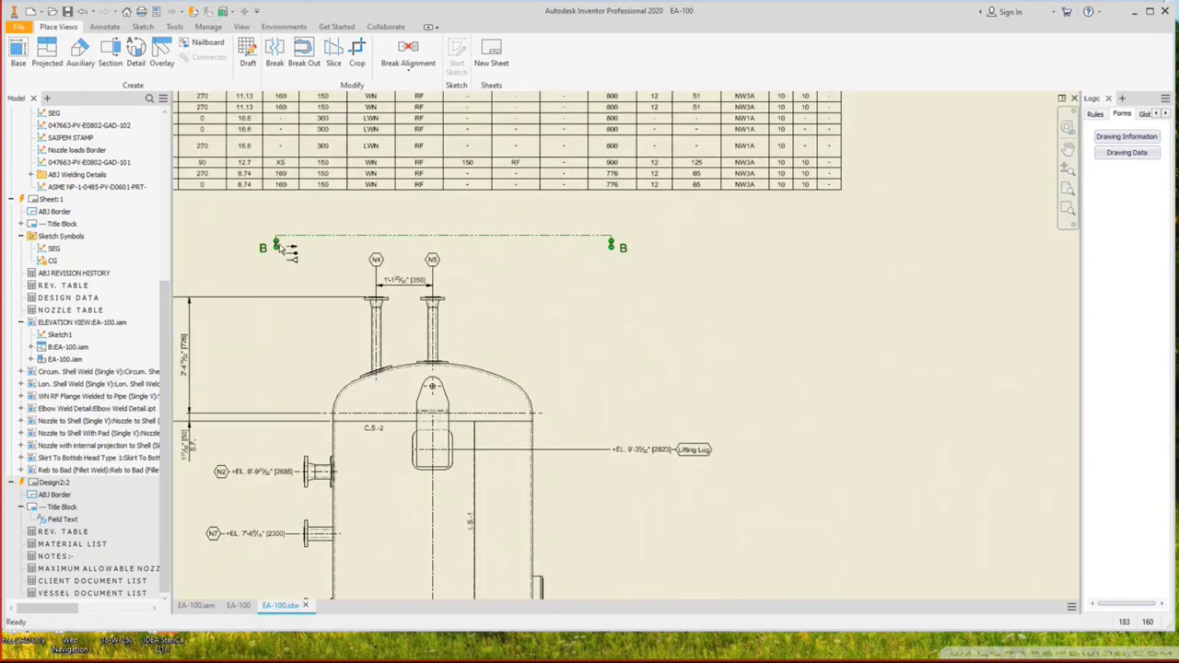
scroll(387, 268, down, 6)
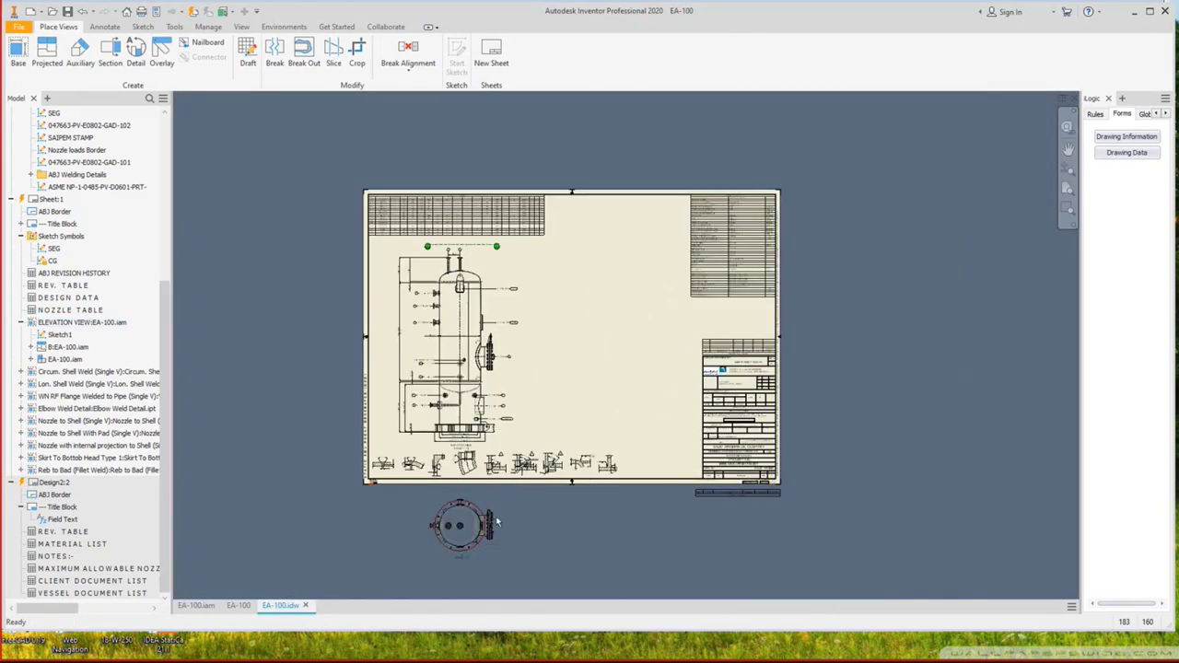
drag(497, 523, 651, 271)
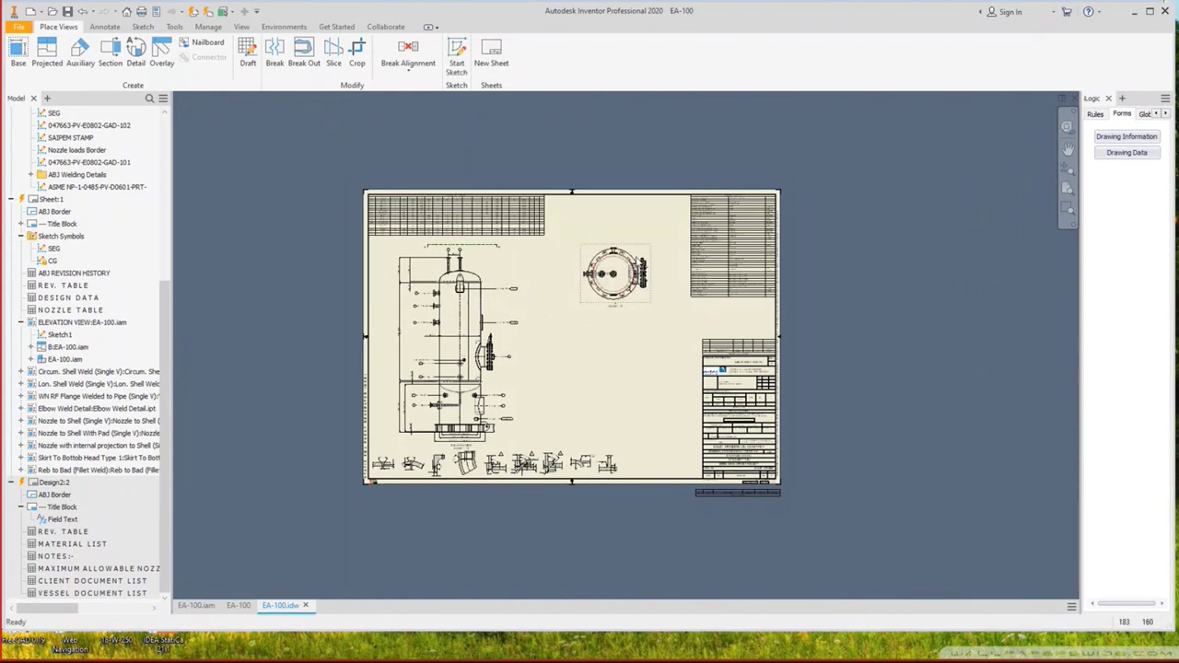
Unlink plan view B's scale from its base view and set it to 1 : 10.
scroll(636, 258, up, 5)
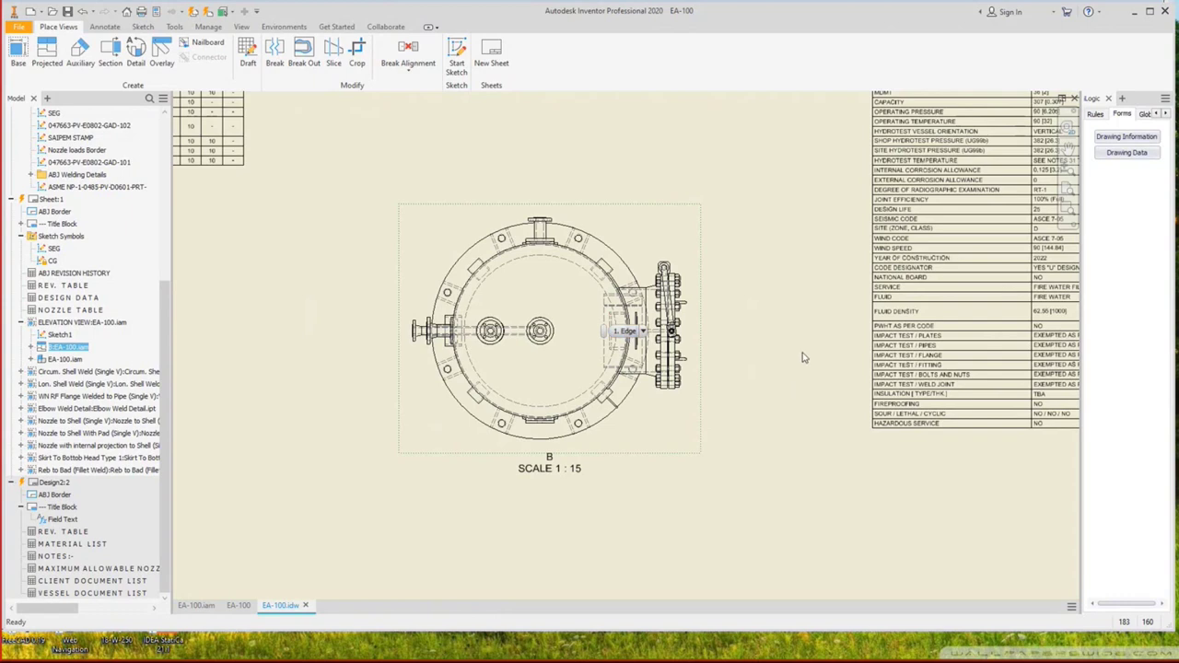
double_click(662, 234)
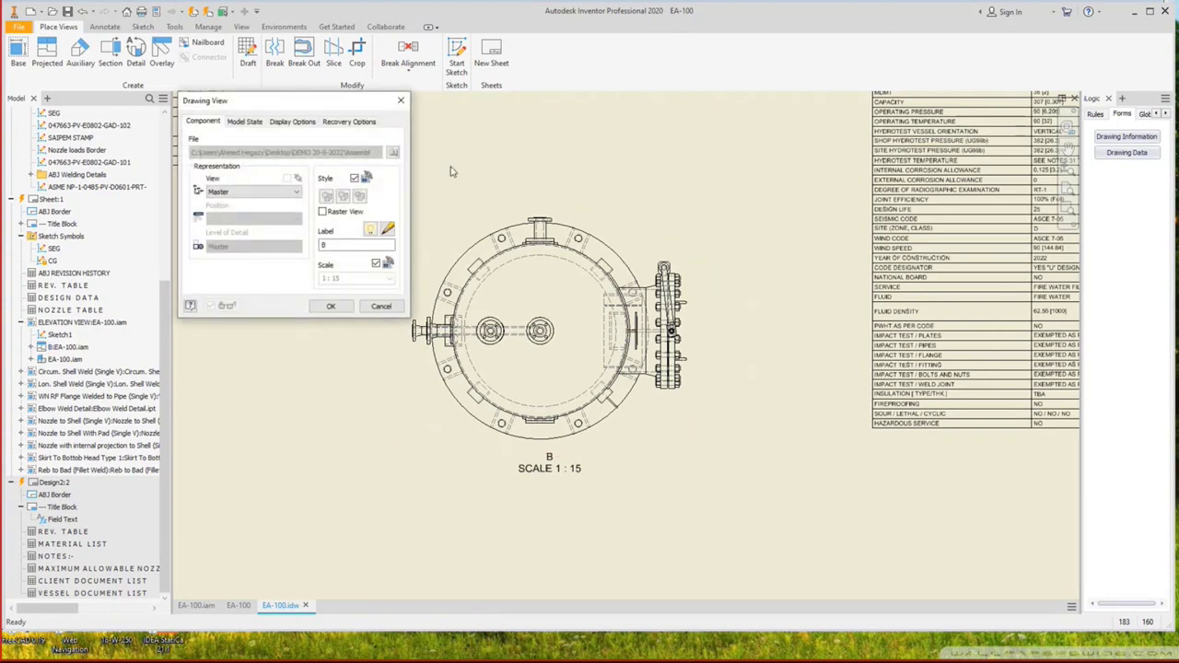
click(376, 264)
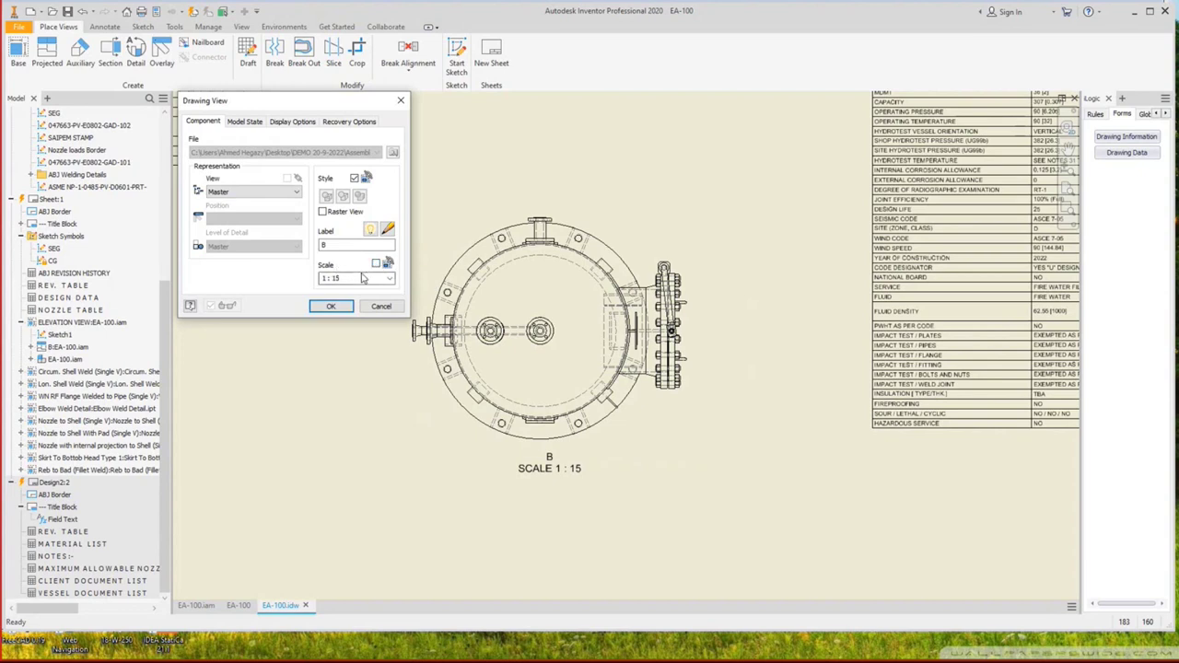
click(342, 279)
key(Return)
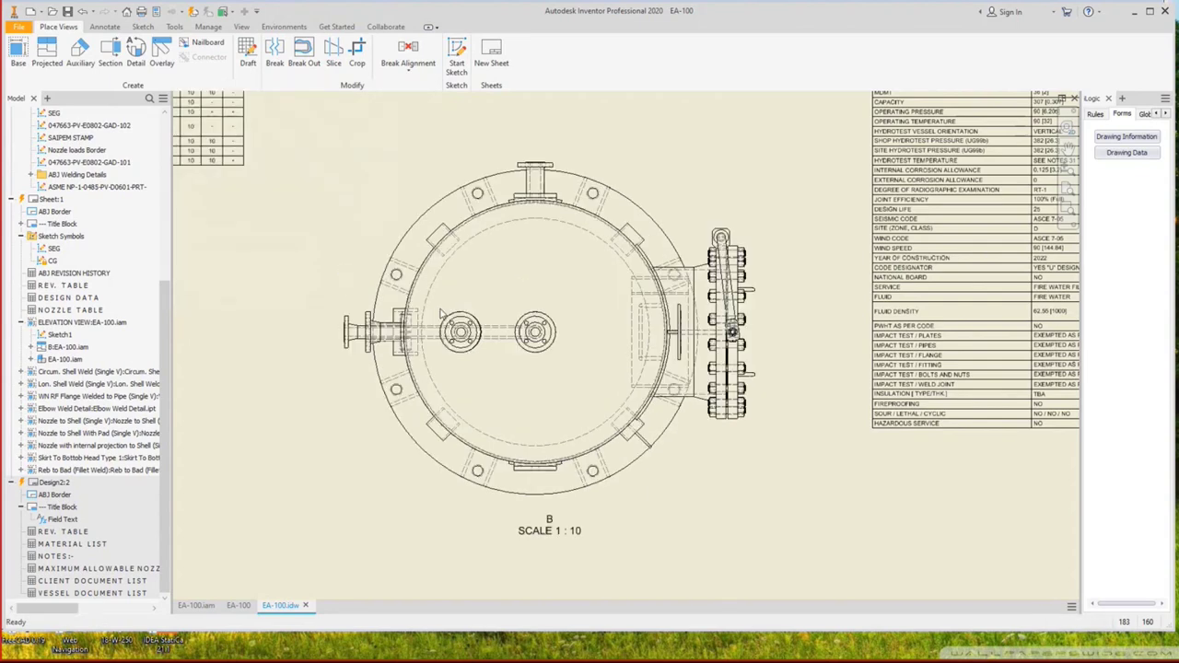
Try to display plan view B with hidden lines removed.
scroll(441, 314, down, 5)
scroll(671, 274, up, 6)
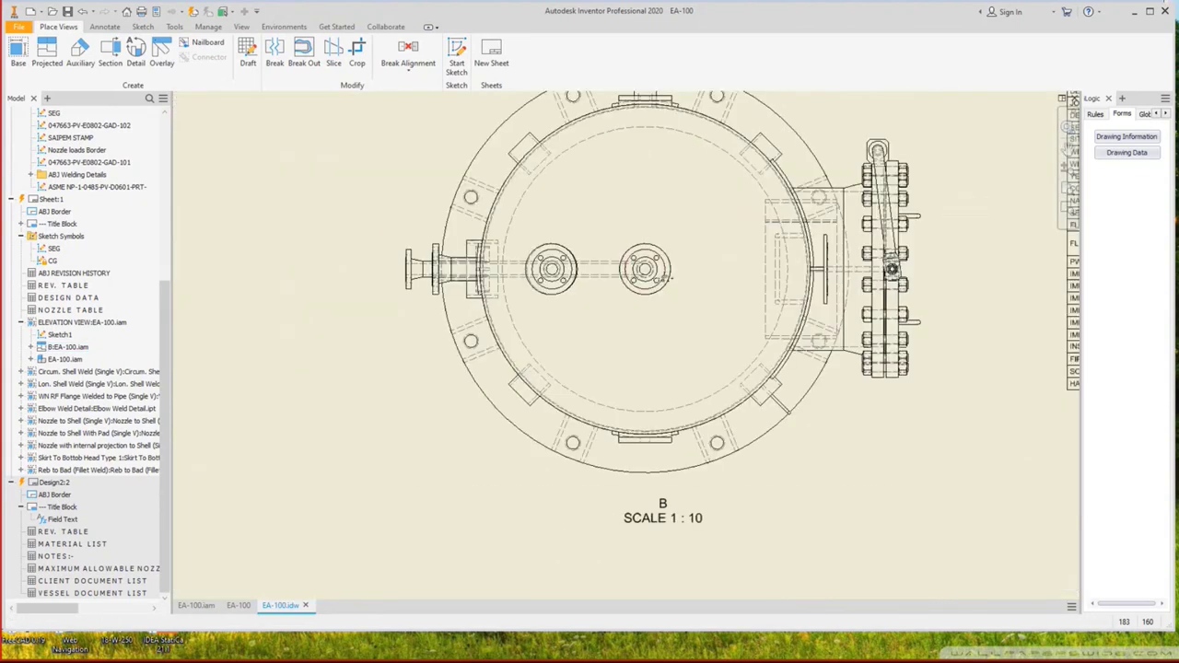
middle_drag(669, 275, 642, 333)
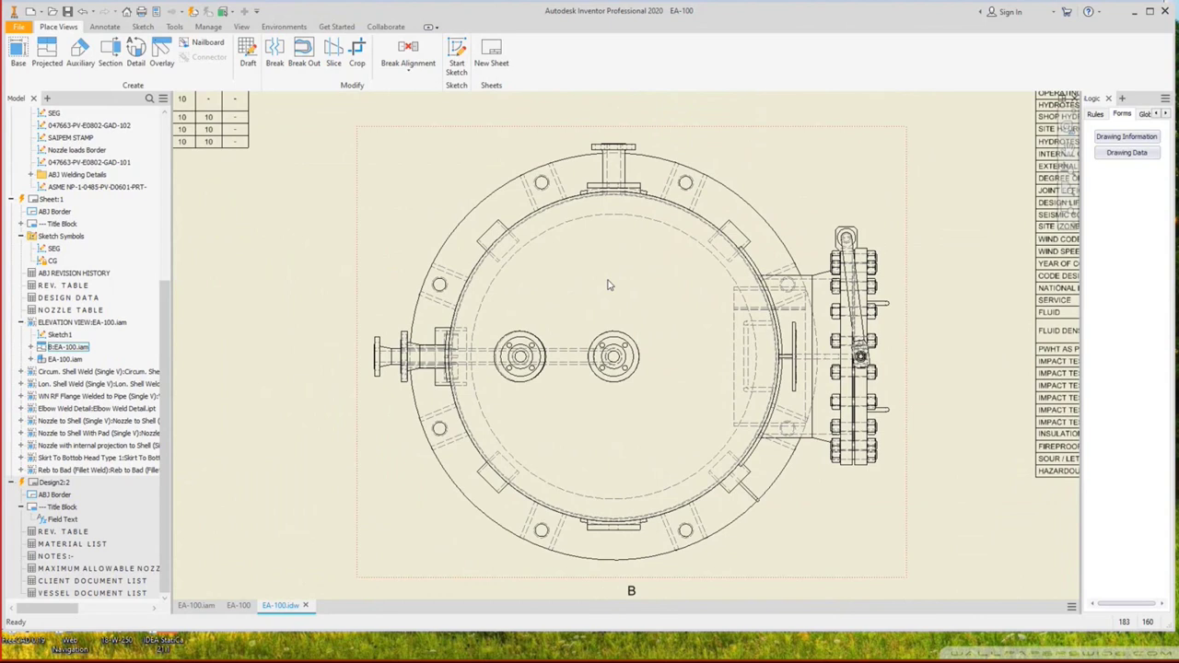
click(556, 288)
double_click(650, 304)
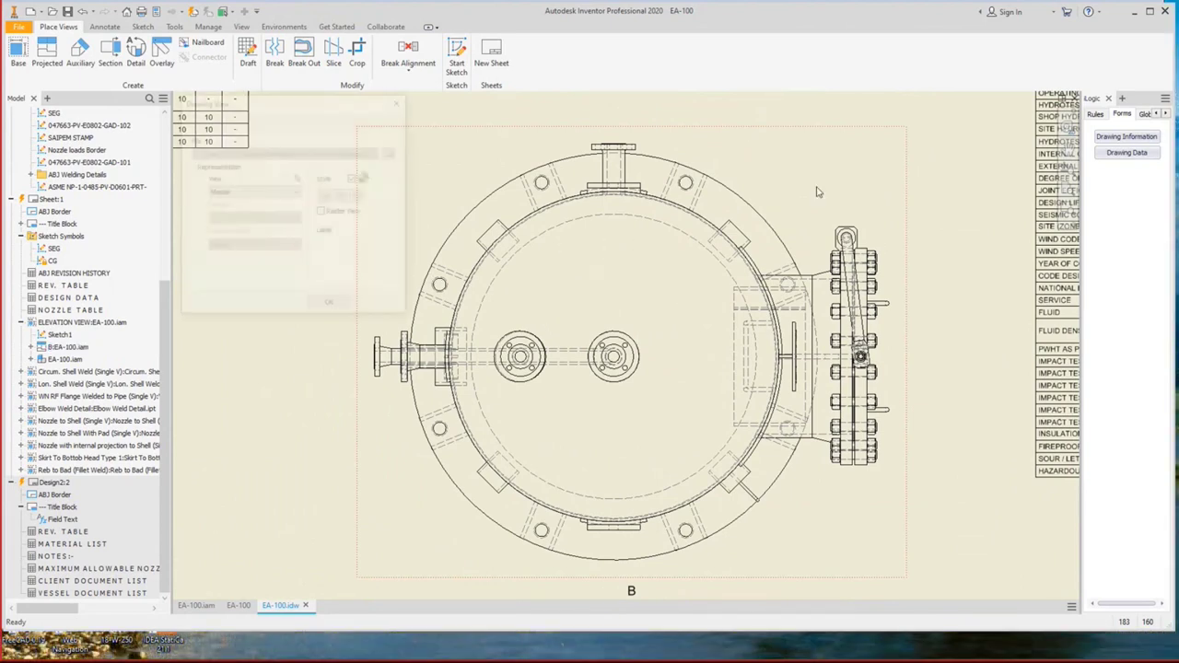
click(355, 179)
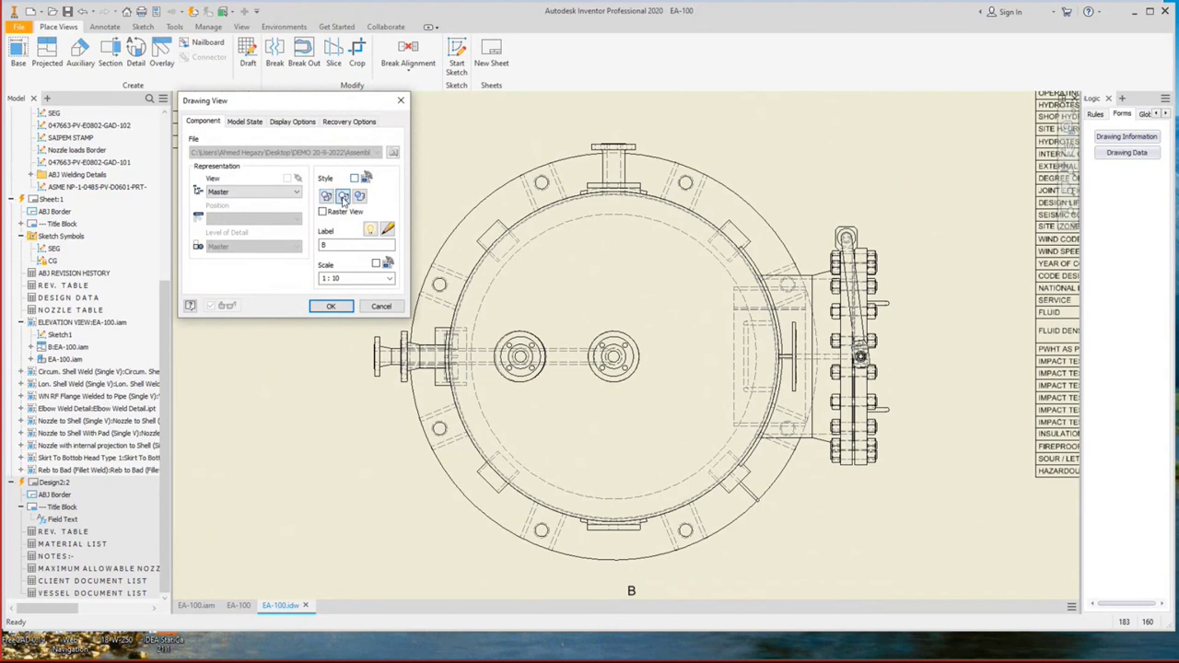
click(343, 197)
click(331, 306)
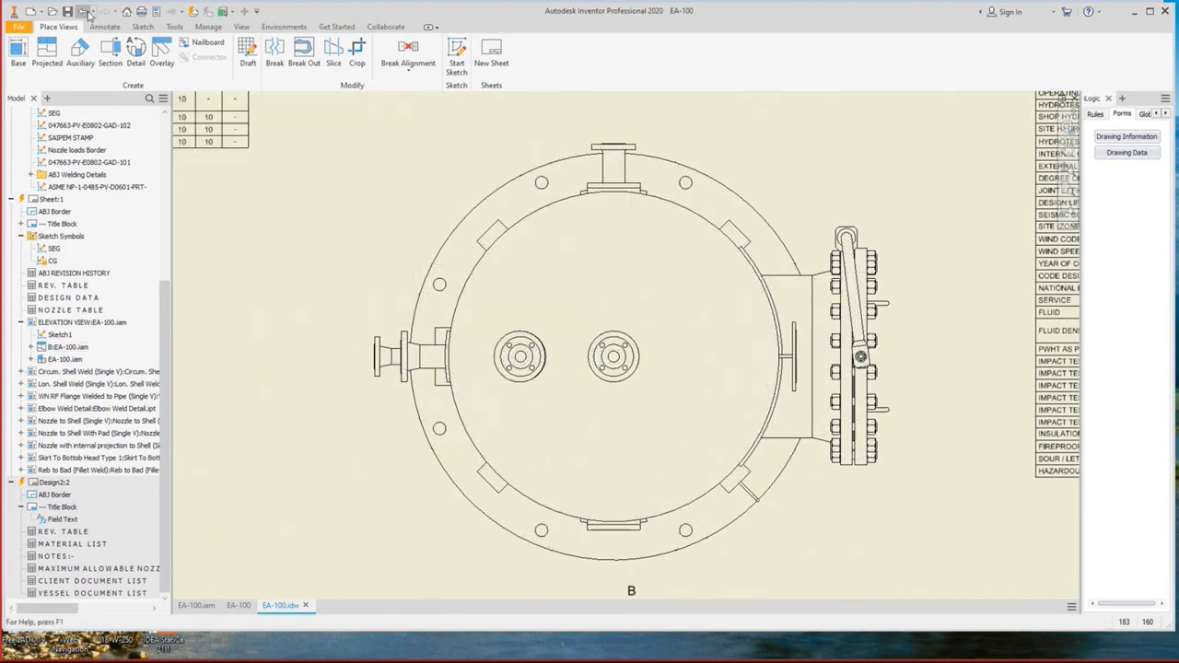
scroll(616, 290, down, 2)
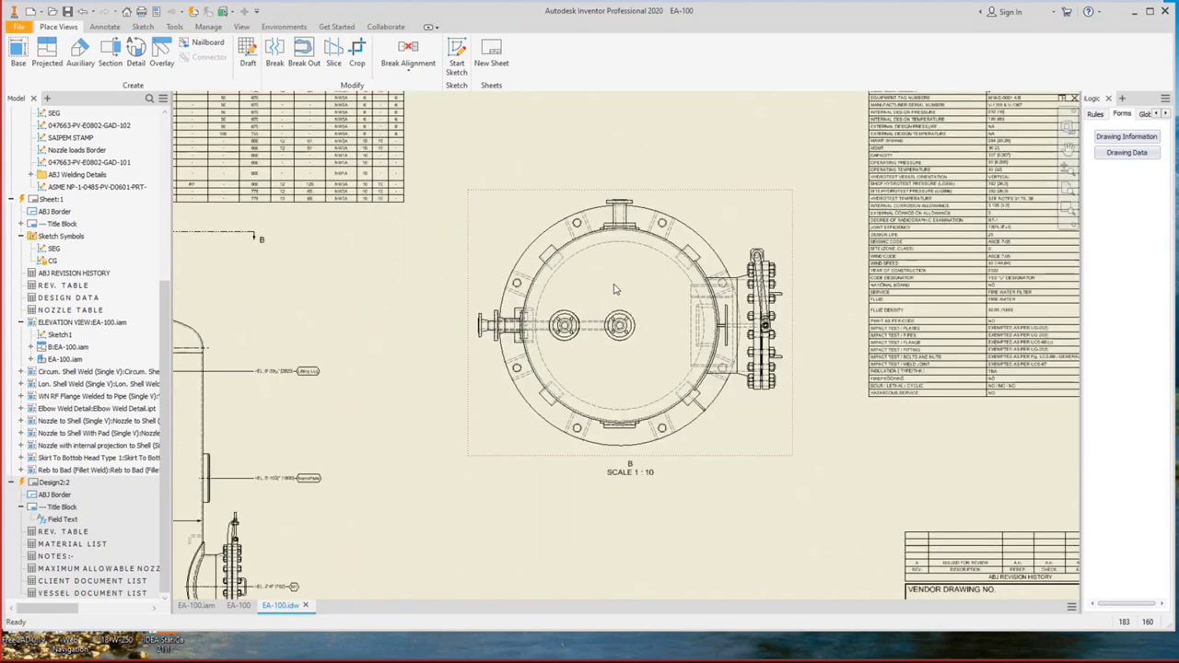
Start a section view of the elevation view with a horizontal cutting line across the skirt, just below the bottom head.
scroll(615, 290, down, 2)
scroll(508, 408, up, 3)
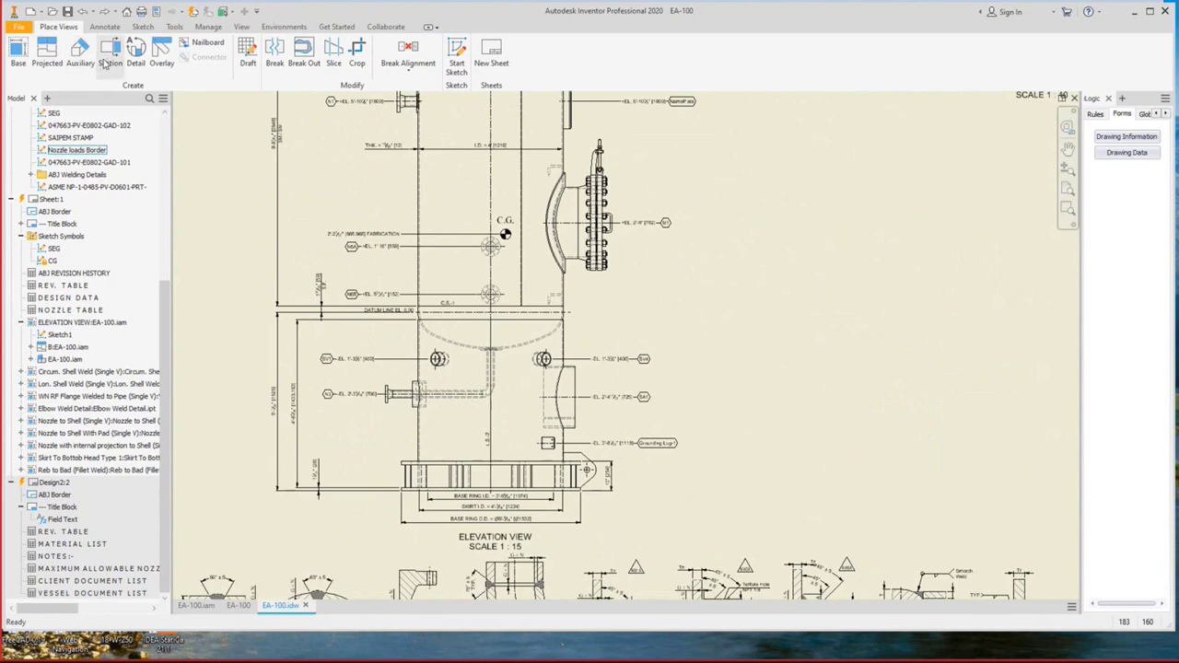
click(623, 318)
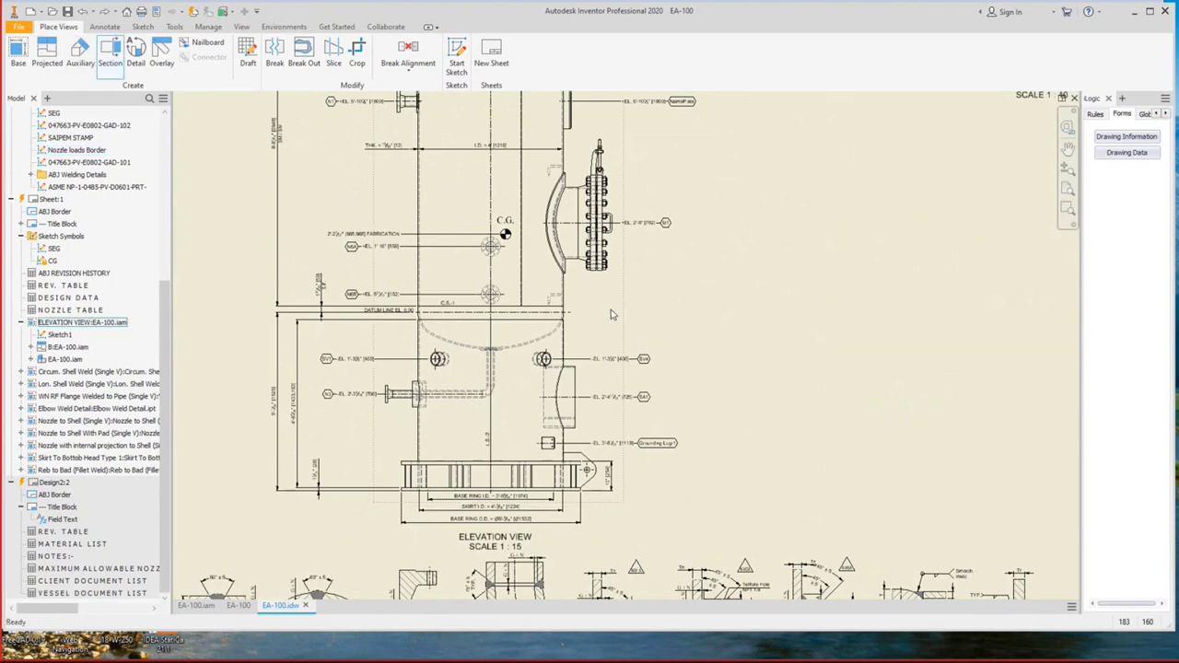
click(110, 55)
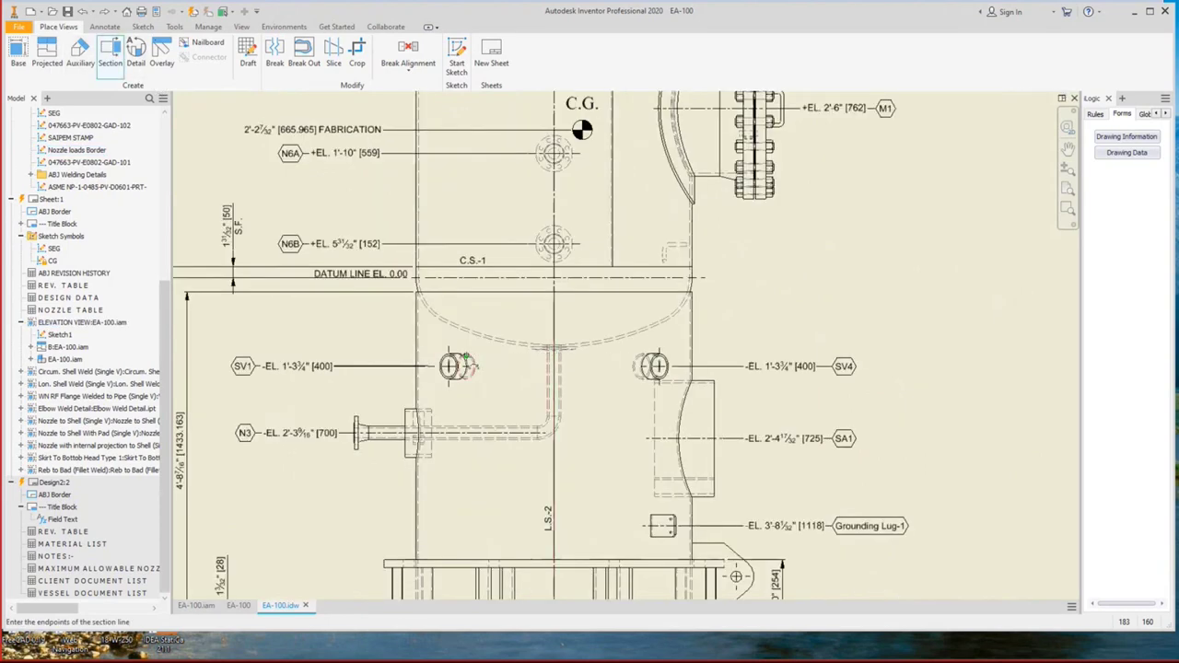
scroll(467, 357, up, 3)
click(347, 343)
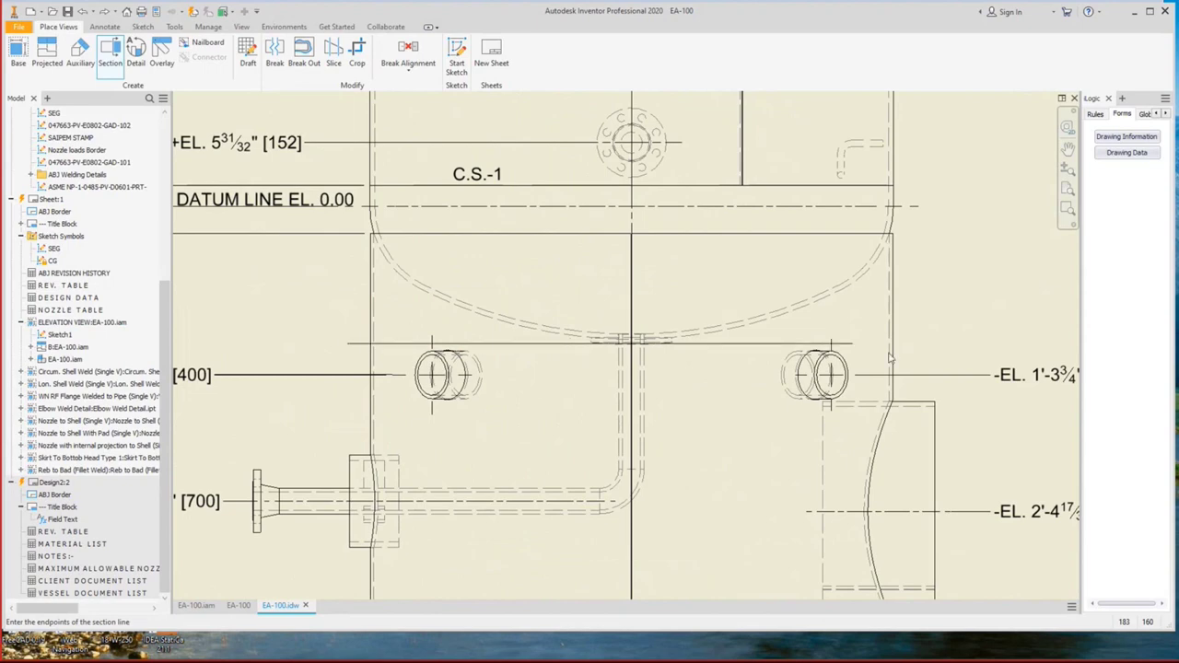
click(974, 343)
scroll(963, 346, down, 5)
right_click(959, 348)
click(912, 339)
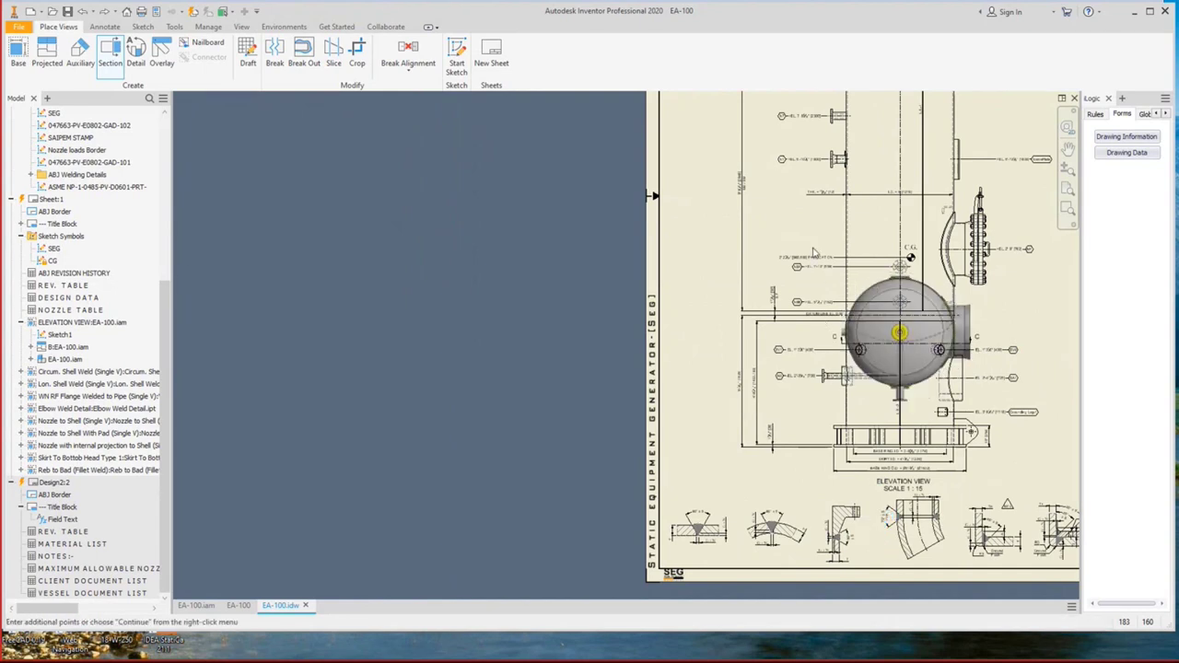
Place full-depth section view C at scale 1 : 15 beneath the elevation view, outside the sheet border.
scroll(850, 419, down, 3)
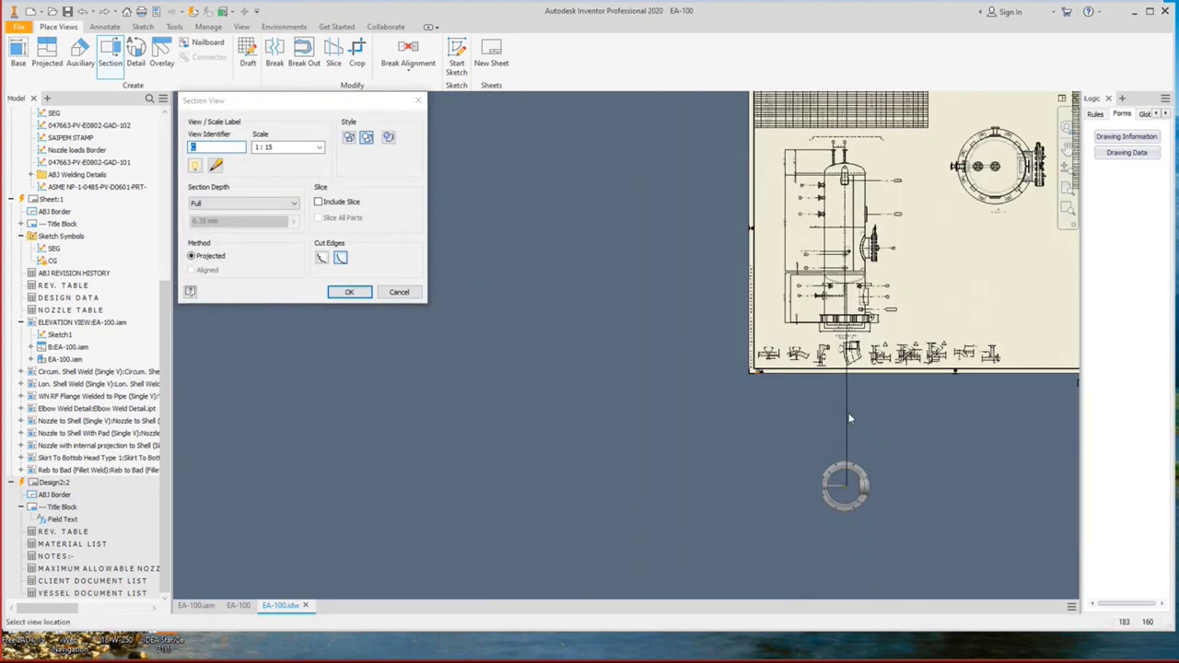
scroll(850, 419, down, 2)
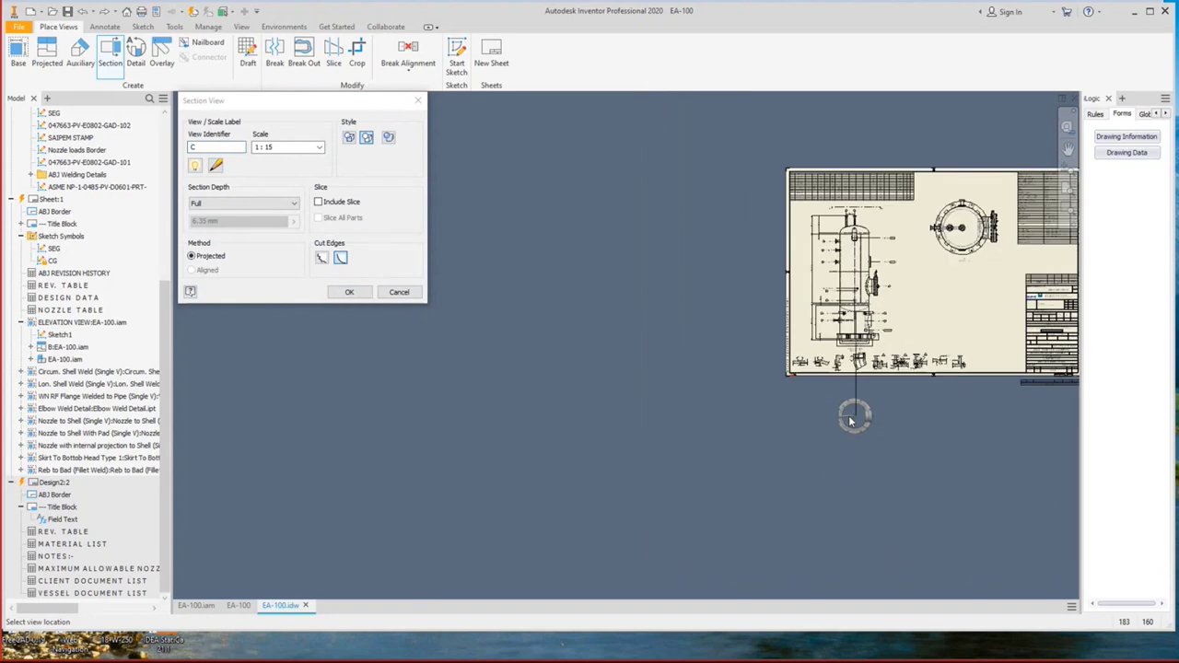
click(849, 419)
scroll(851, 416, up, 3)
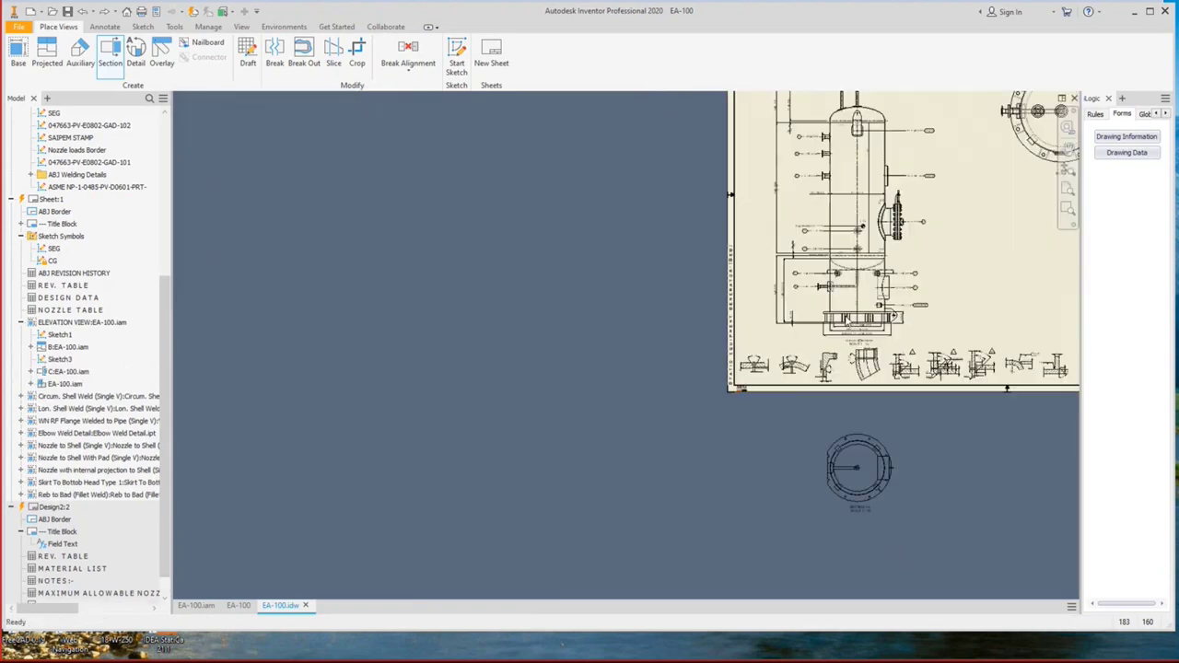
Extend both ends of section line C outward past the vessel's skirt in the elevation view.
scroll(828, 258, up, 5)
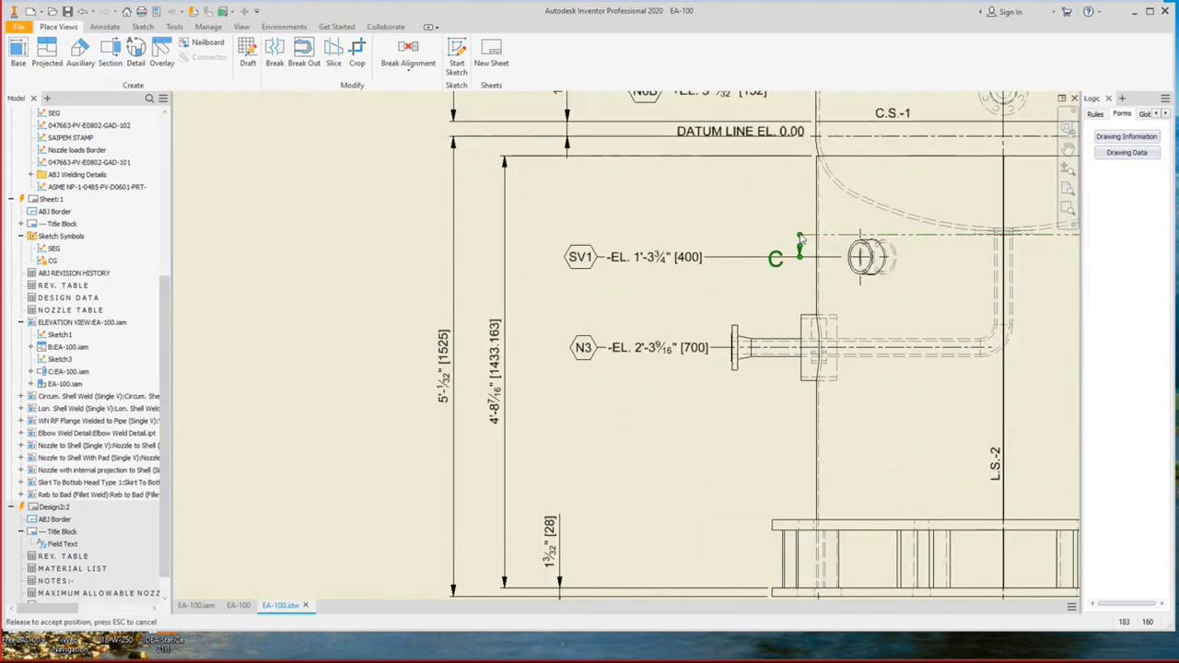
mouse_move(801, 238)
mouse_down()
mouse_move(726, 237)
mouse_move(728, 268)
mouse_up()
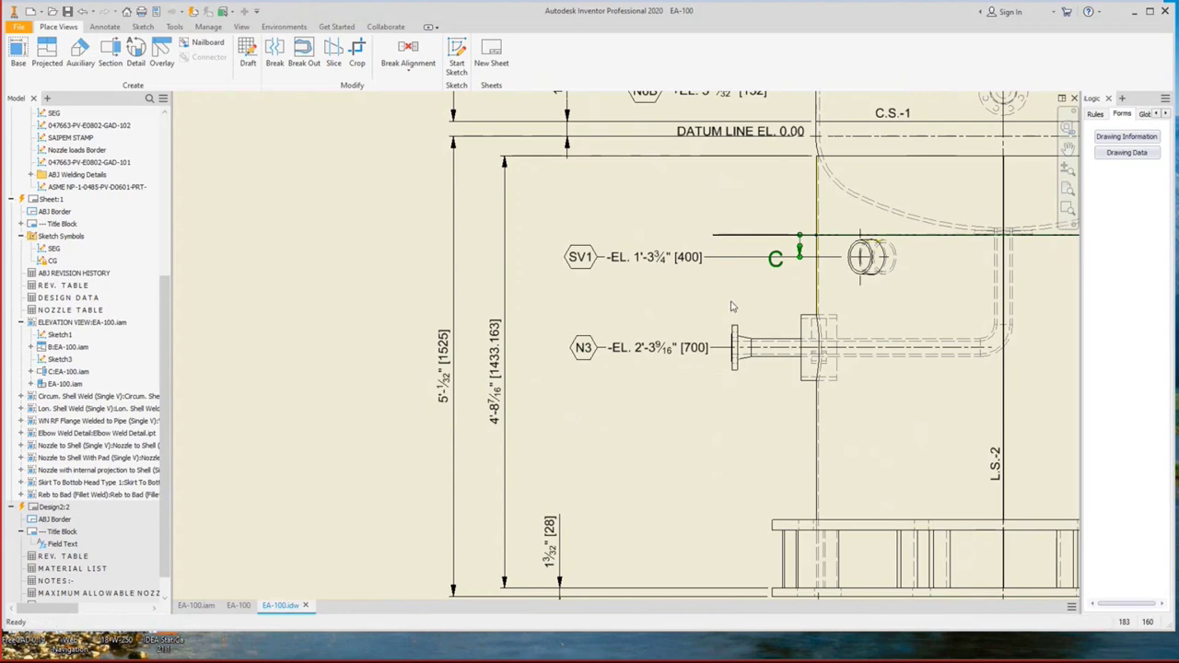
scroll(738, 239, down, 3)
scroll(738, 240, down, 2)
scroll(658, 406, up, 3)
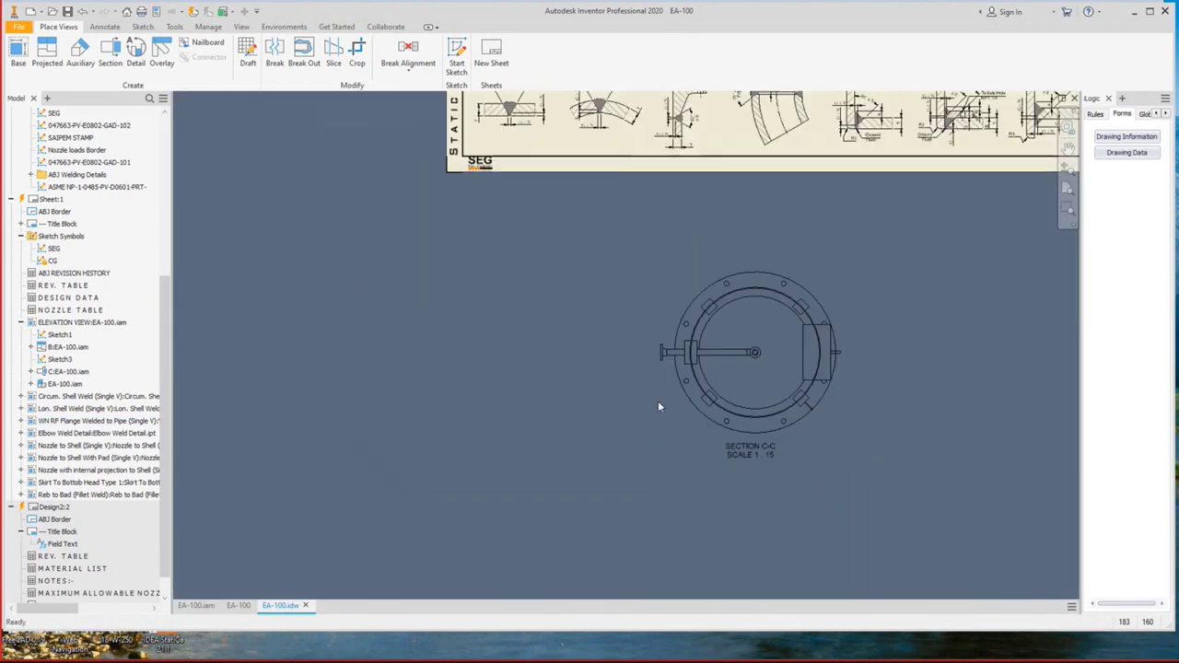
scroll(736, 331, up, 3)
scroll(681, 389, down, 3)
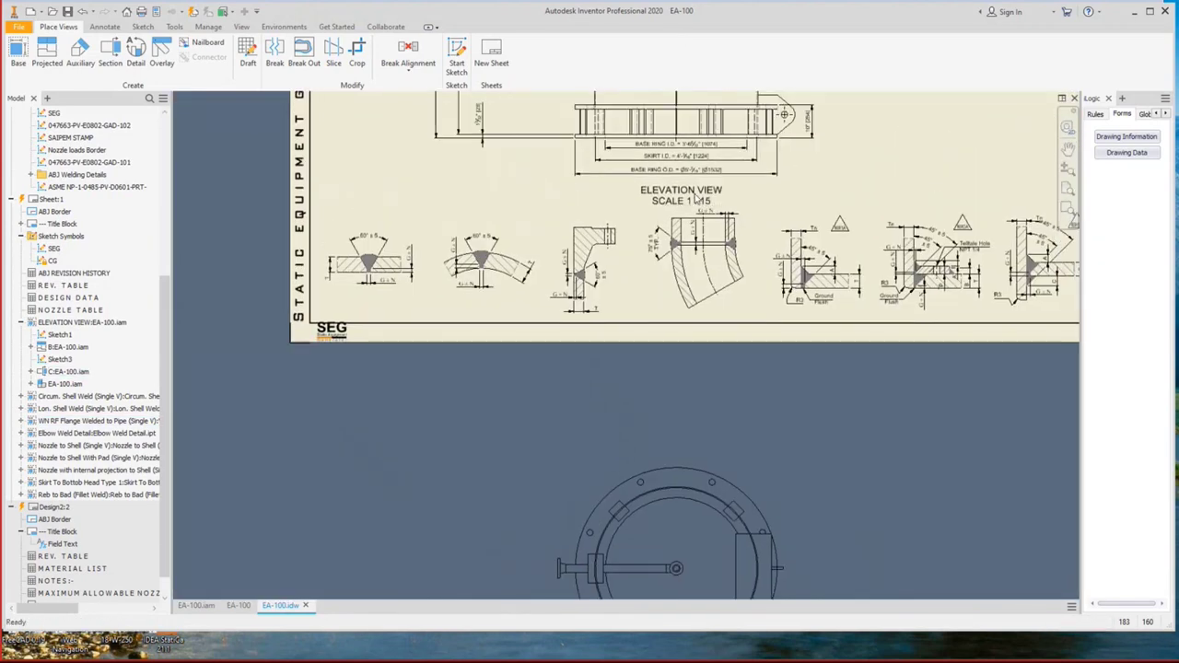
scroll(745, 323, up, 2)
middle_drag(746, 323, 748, 645)
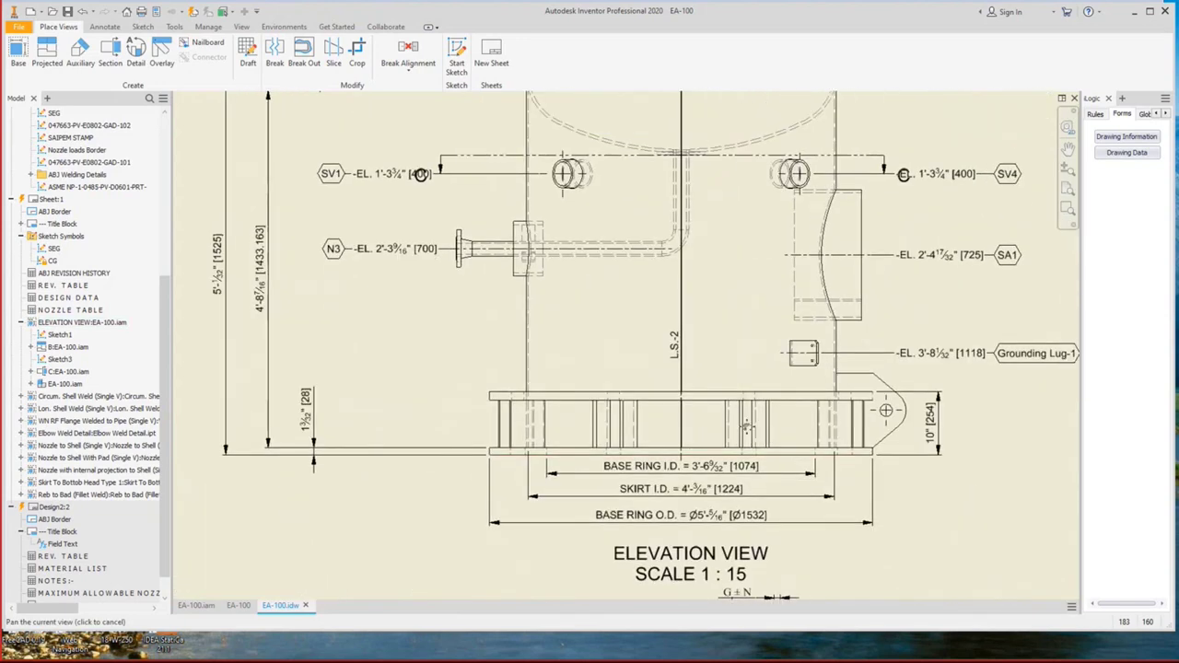
drag(877, 181, 916, 180)
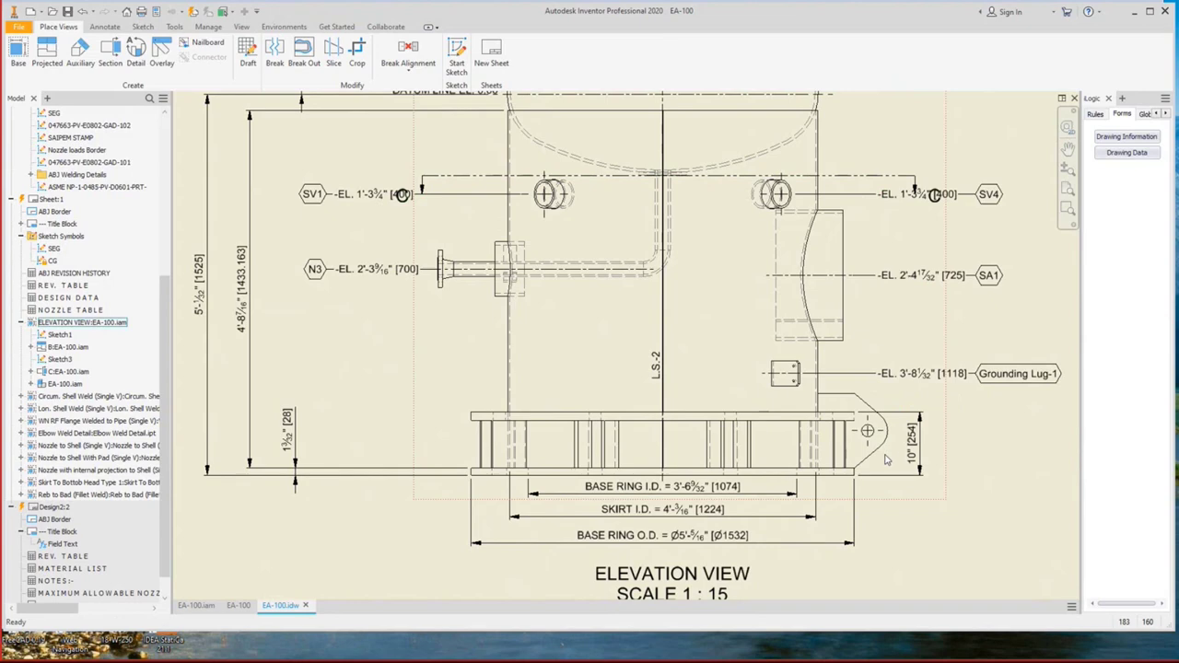
Edit the section line's sketch to raise the C-C cutting line so it passes through the bottom head.
scroll(677, 235, up, 4)
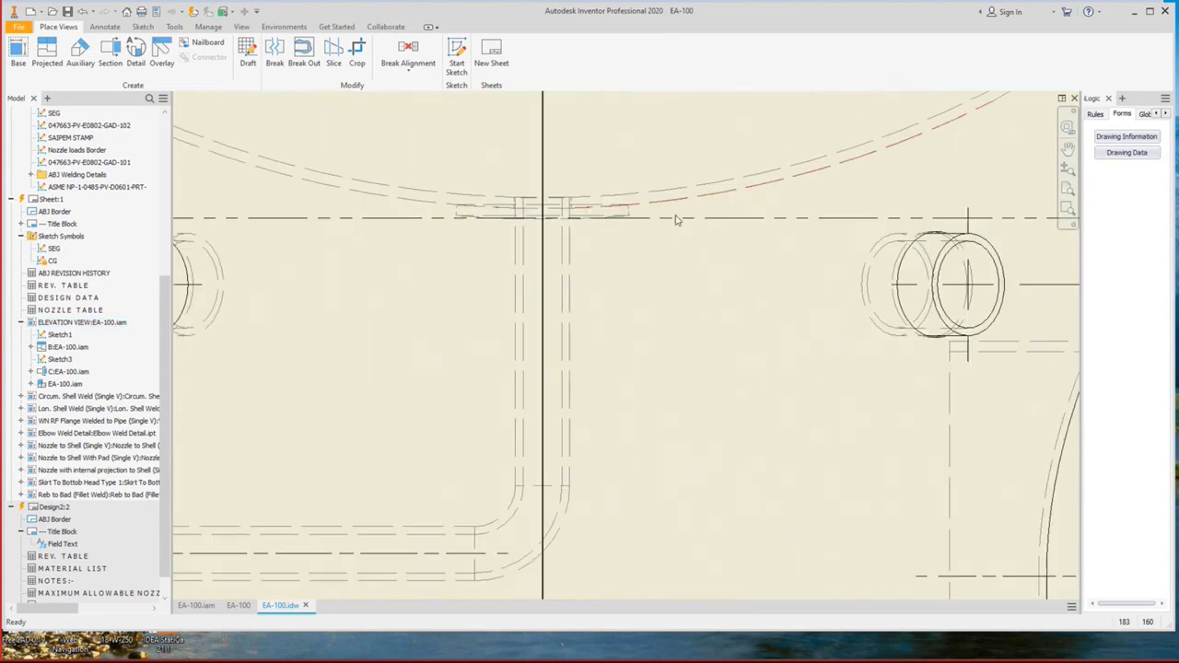
scroll(672, 243, down, 2)
drag(675, 235, 676, 231)
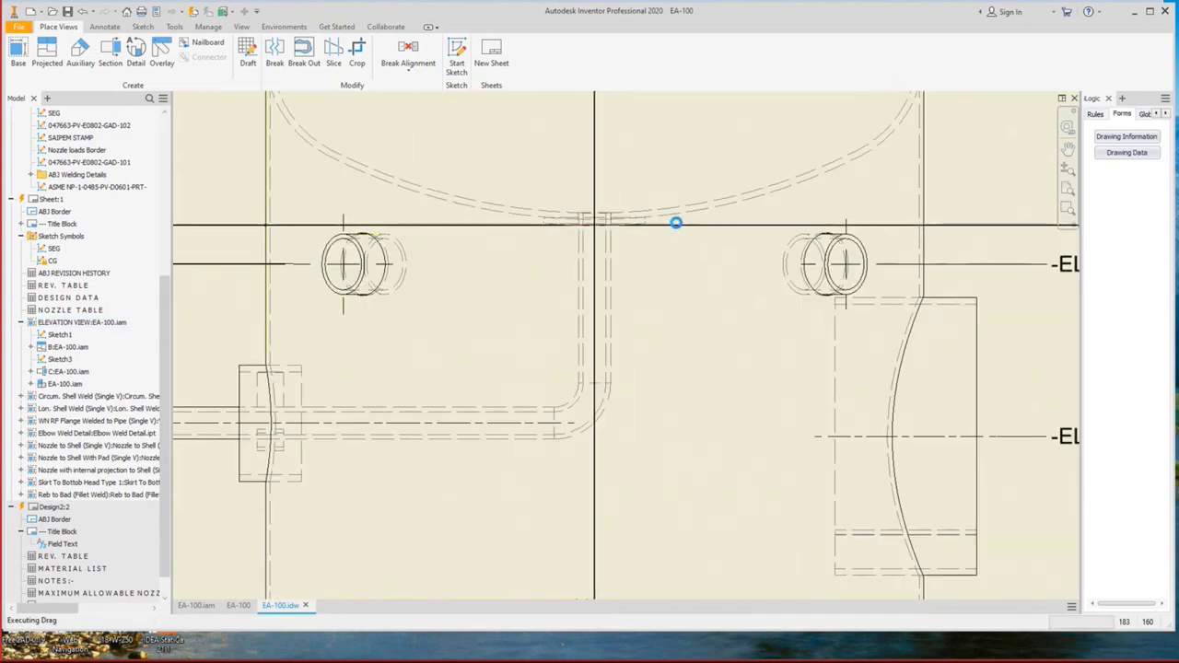
scroll(674, 238, down, 2)
right_click(674, 228)
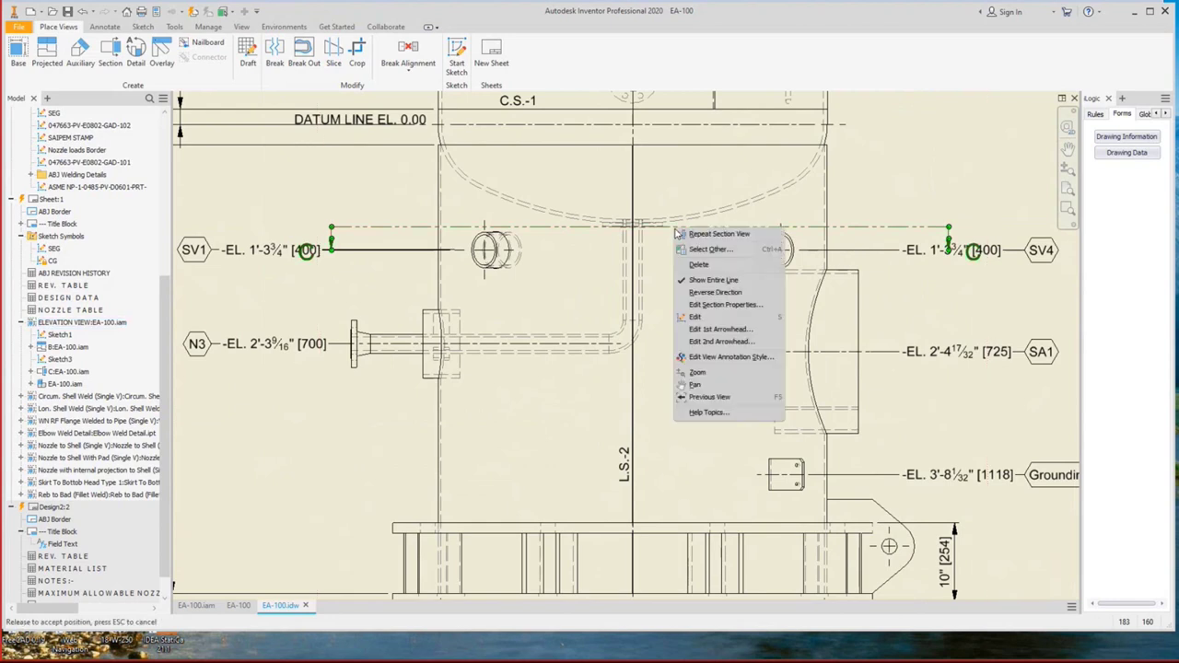
click(696, 317)
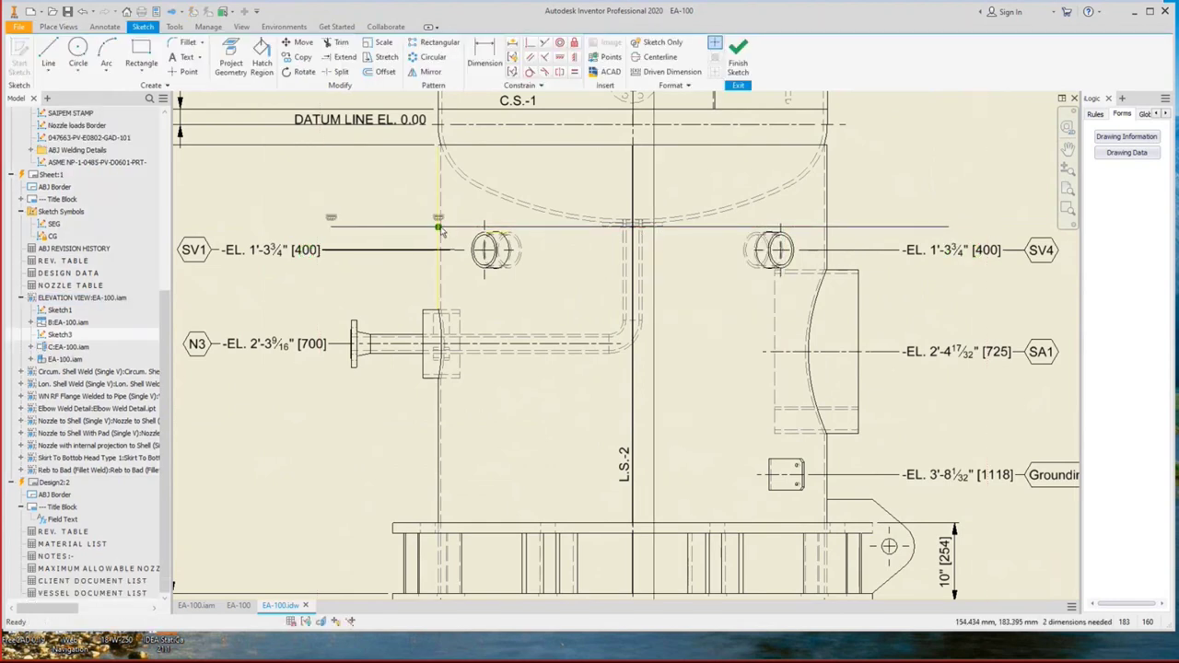
drag(512, 233, 519, 209)
right_click(890, 179)
click(871, 205)
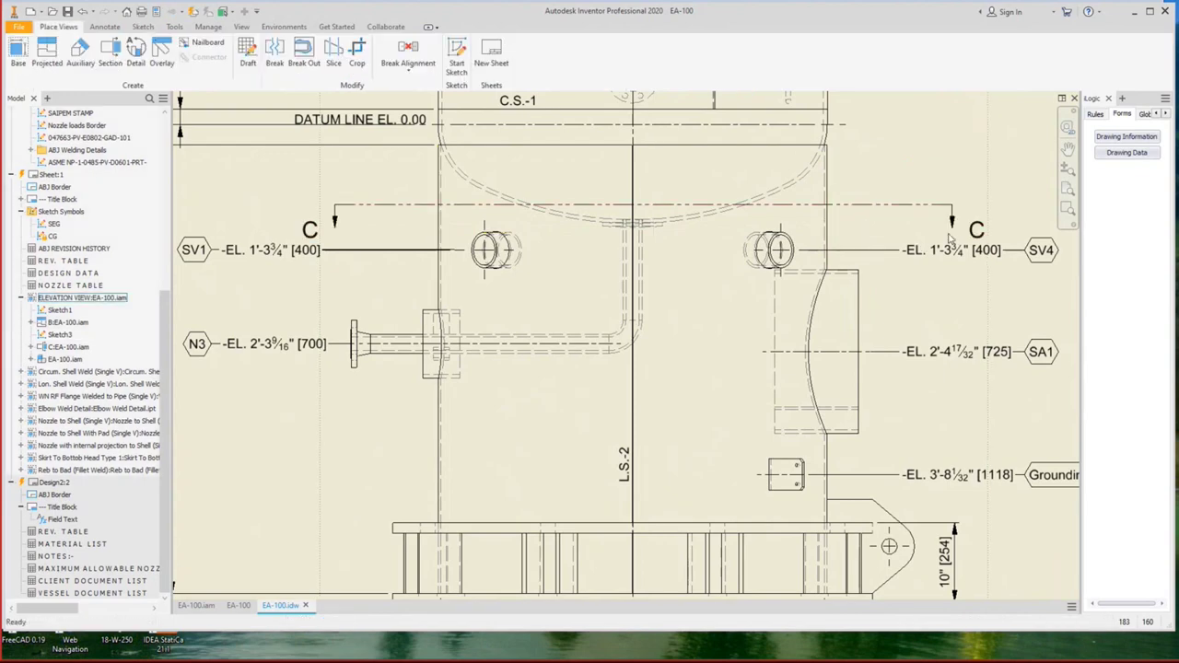
Move both C labels of the section line to the inner side of their arrows, clear of the elevation texts.
scroll(951, 238, up, 3)
drag(982, 233, 936, 213)
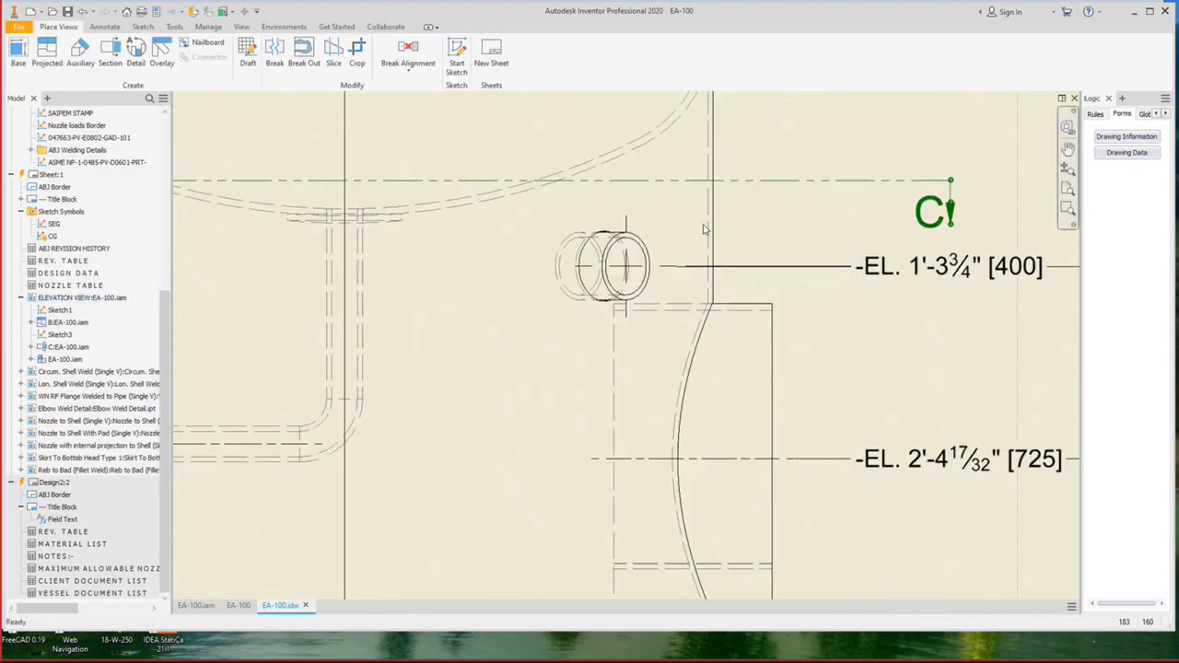
scroll(703, 228, down, 3)
scroll(396, 221, up, 3)
drag(428, 300, 509, 295)
scroll(488, 211, down, 3)
Break the alignment of section view C-C with the elevation view.
middle_drag(670, 480, 669, 260)
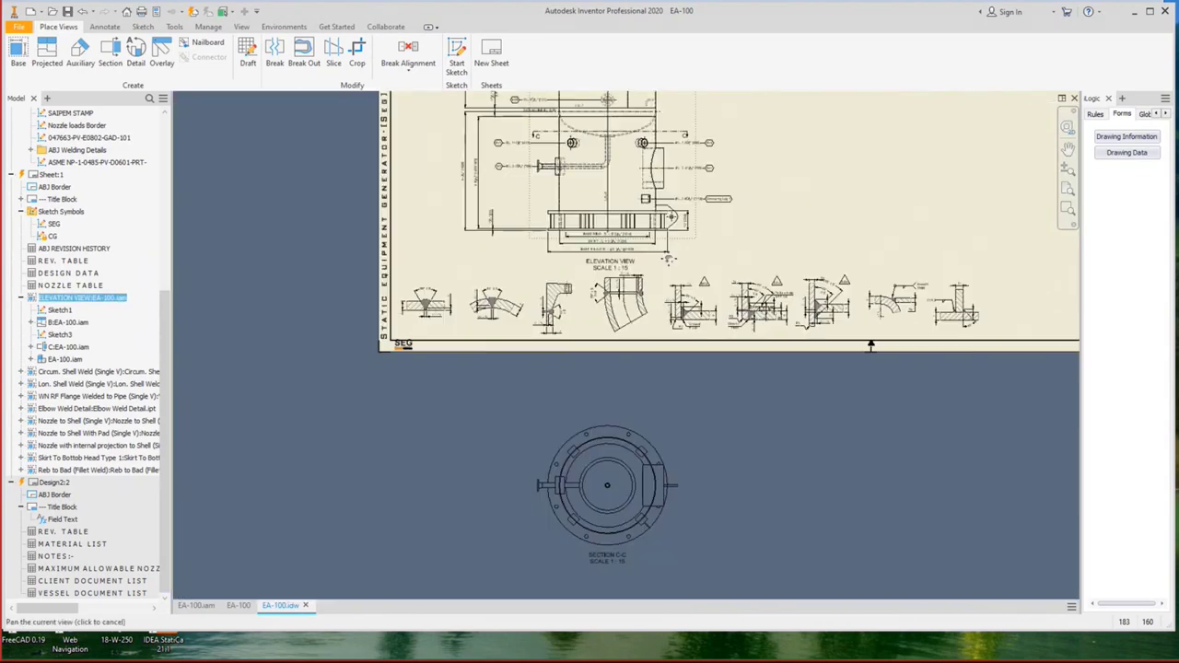
scroll(642, 411, down, 2)
scroll(669, 342, up, 2)
scroll(716, 360, down, 2)
scroll(669, 395, up, 2)
click(669, 394)
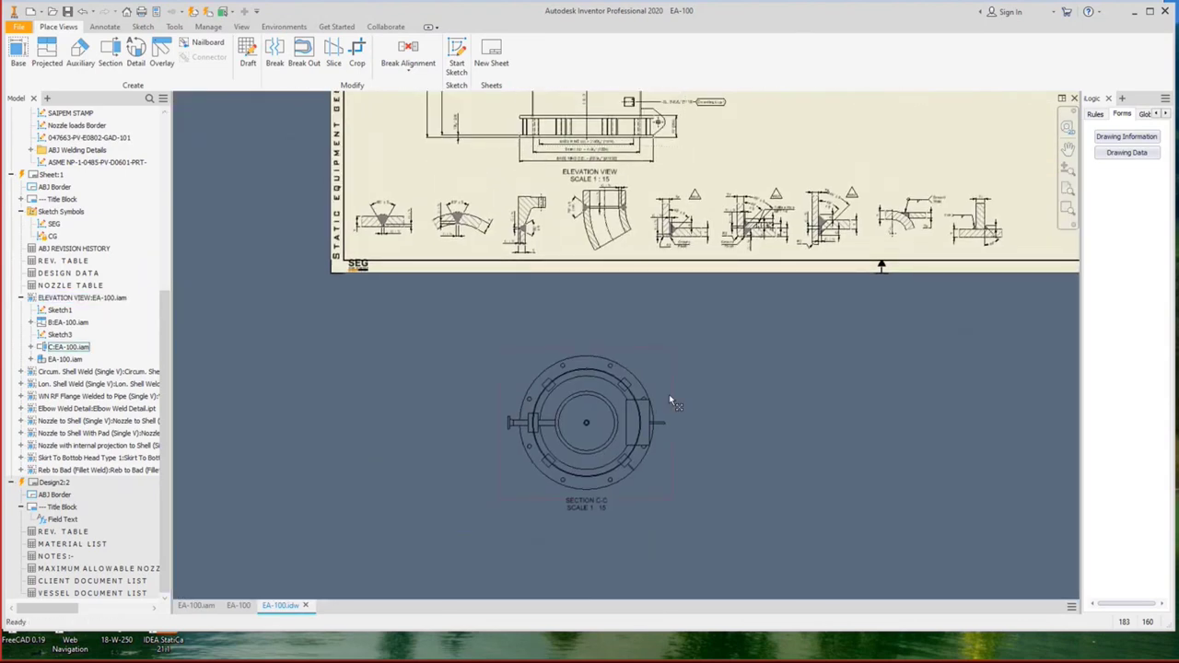
scroll(669, 394, down, 2)
click(669, 382)
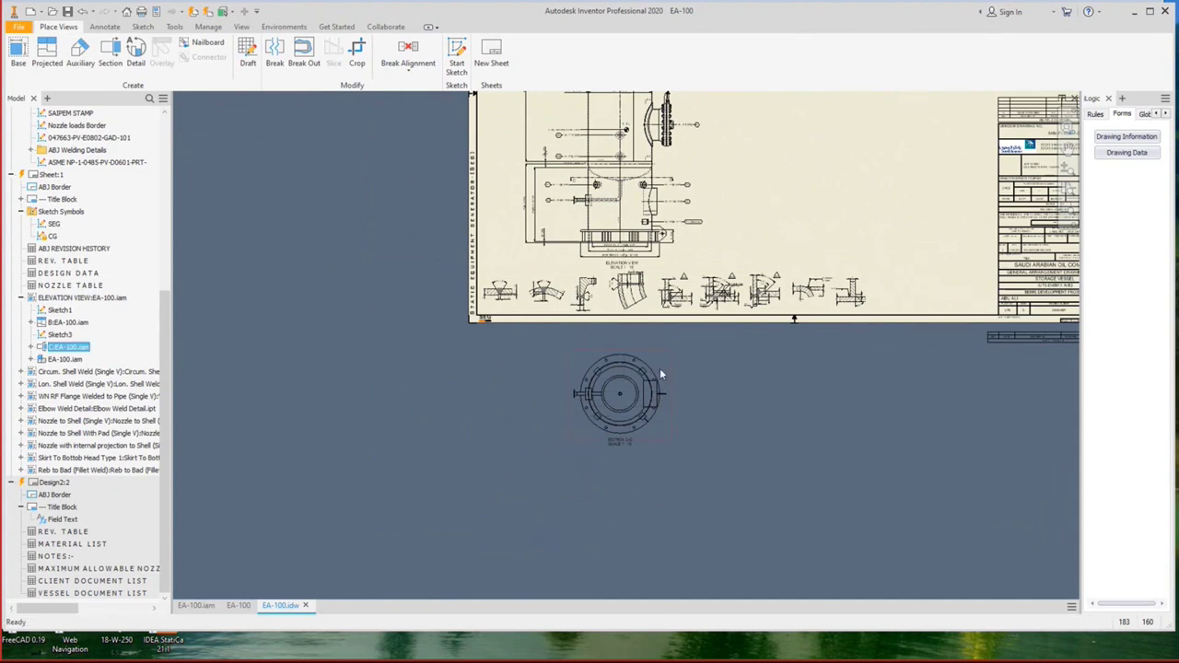
right_click(659, 368)
mouse_move(653, 443)
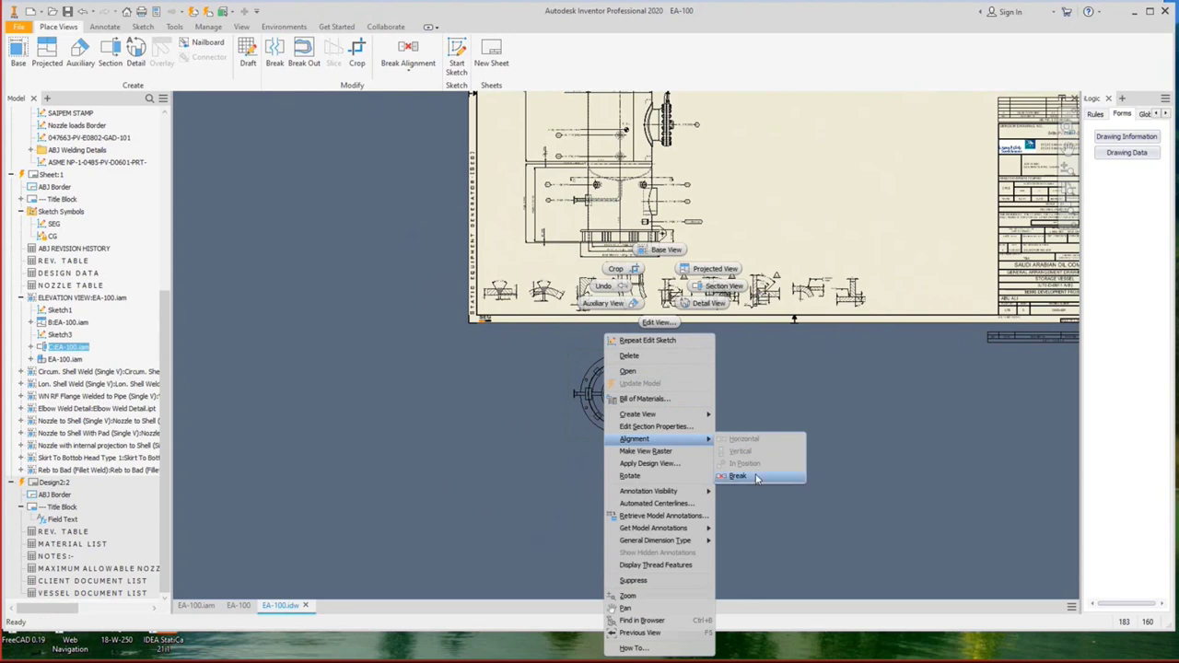
click(737, 475)
Move section view C-C onto the sheet beneath plan view B and set its scale to match view B's 1 : 10.
middle_drag(663, 411, 612, 466)
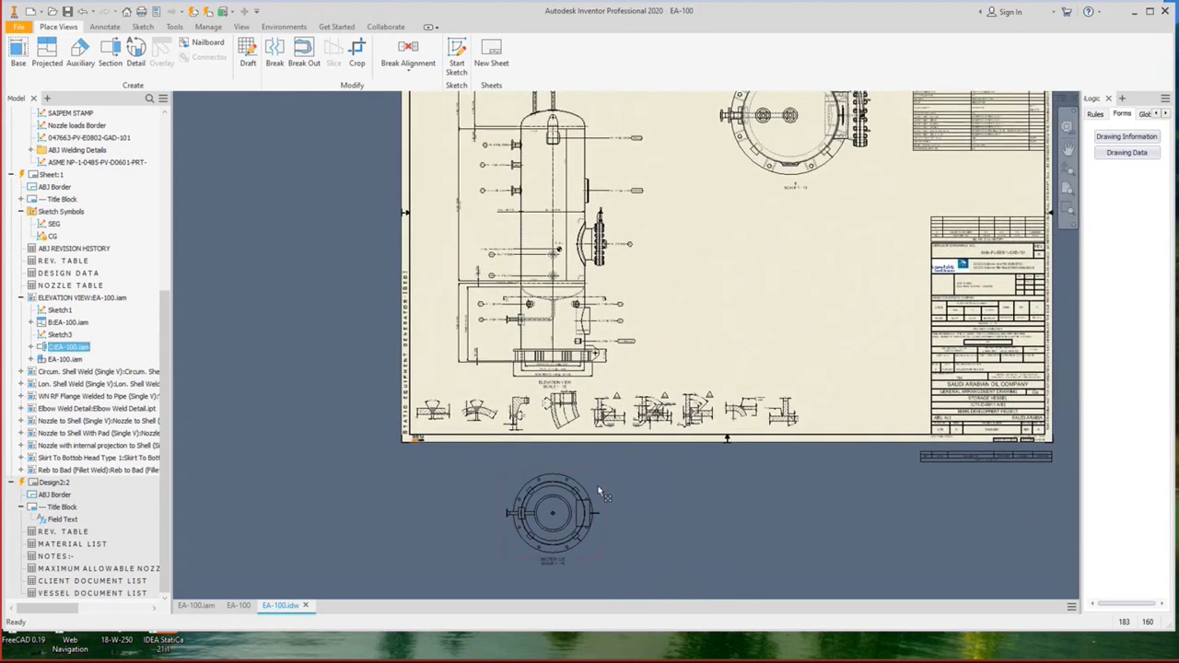
drag(600, 490, 836, 243)
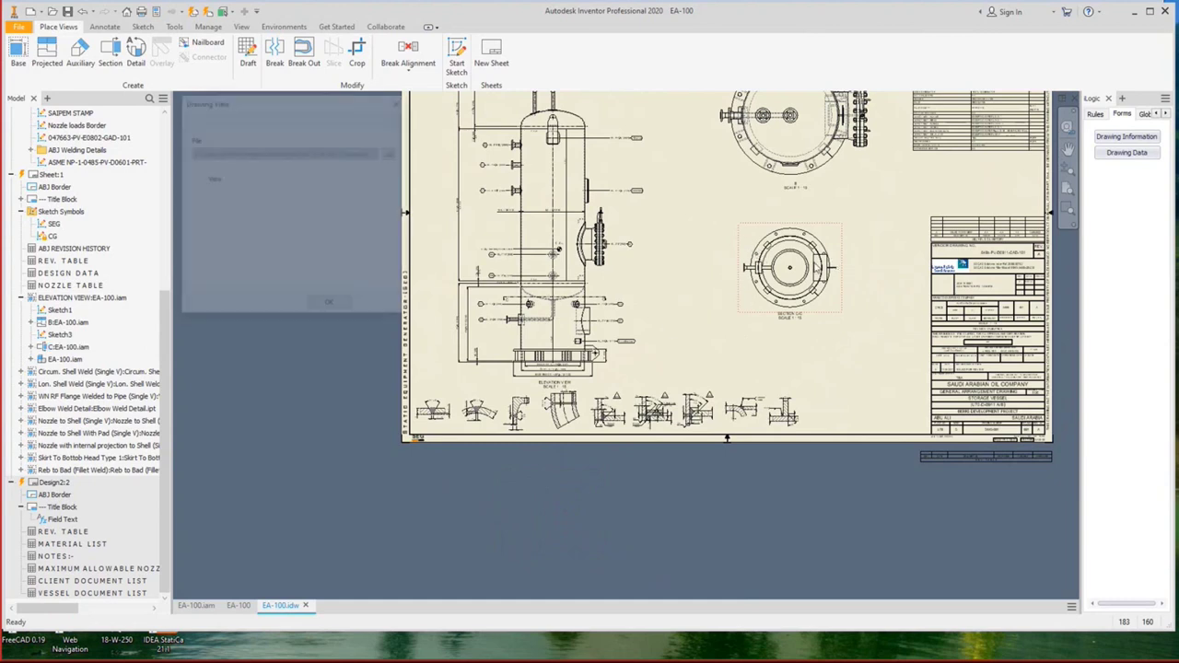
double_click(617, 278)
double_click(343, 277)
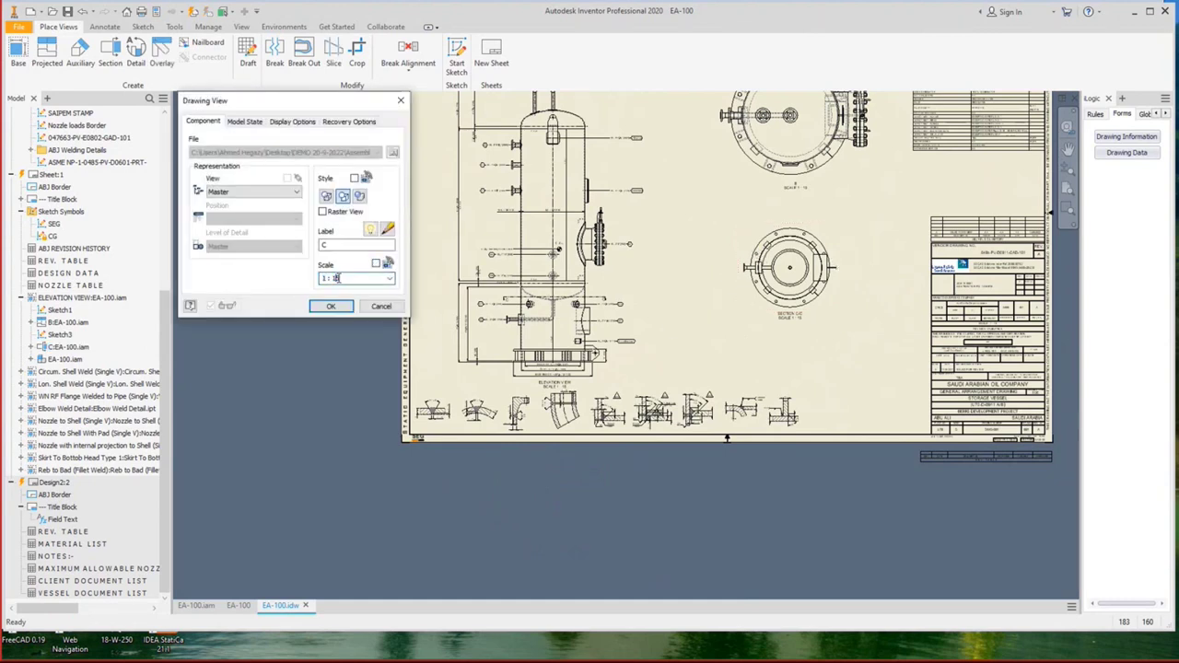
click(351, 307)
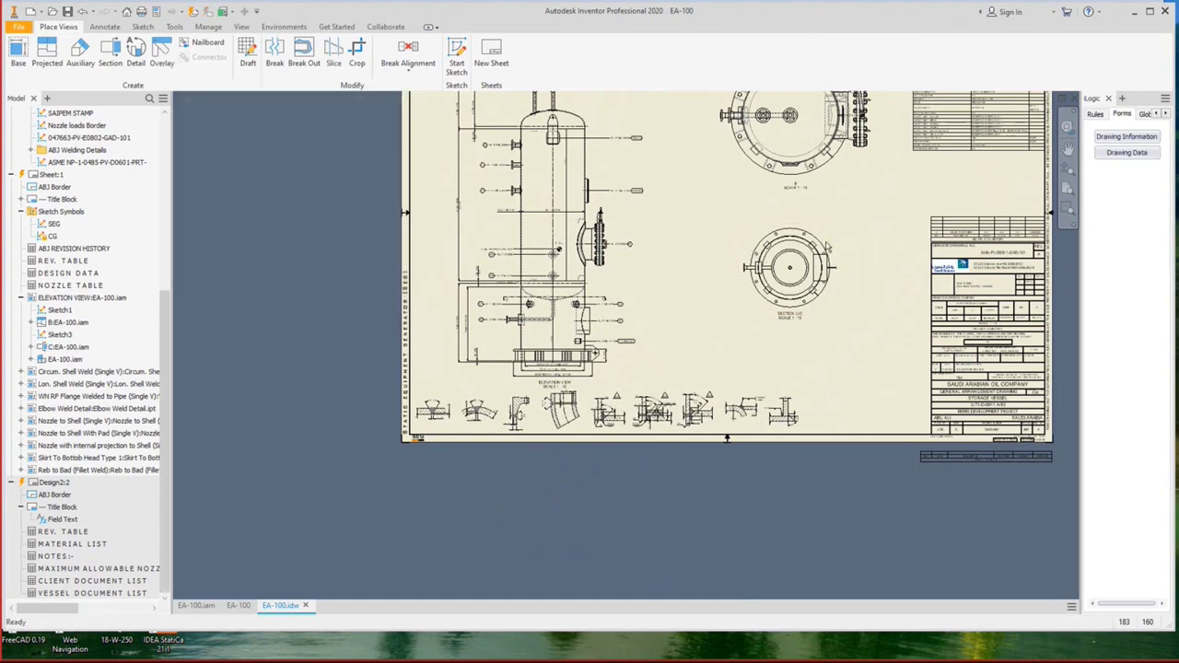
click(840, 223)
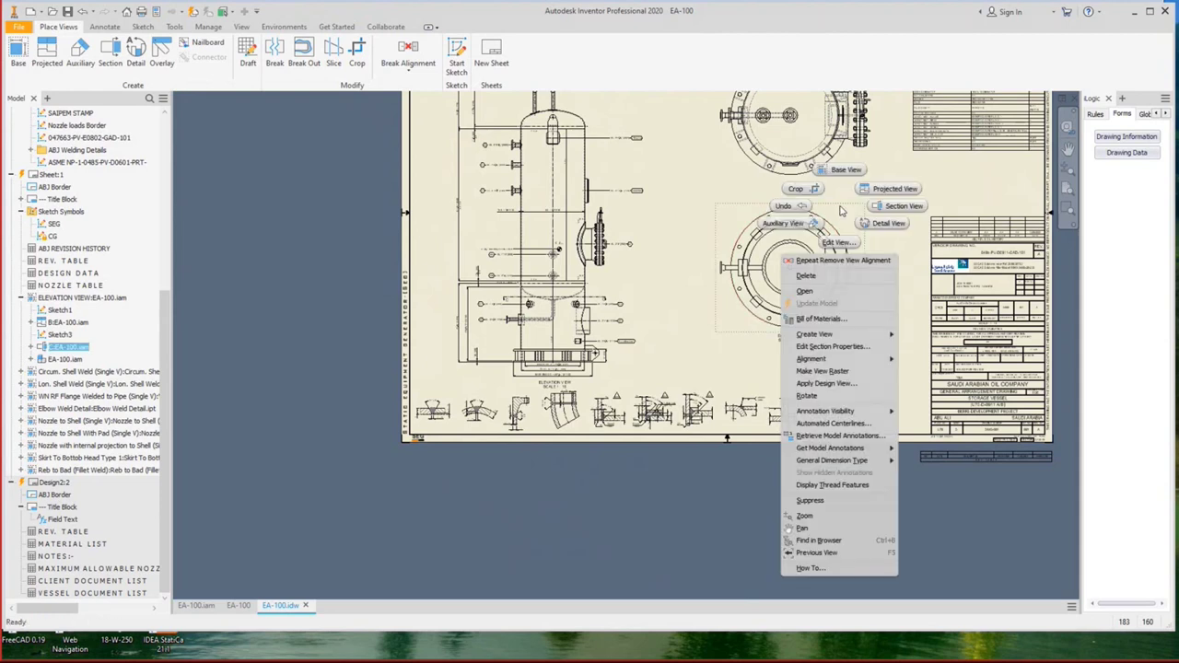
Align section view C-C vertically with plan view B and shift view B so both views sit in the open sheet area.
right_click(840, 206)
mouse_move(854, 364)
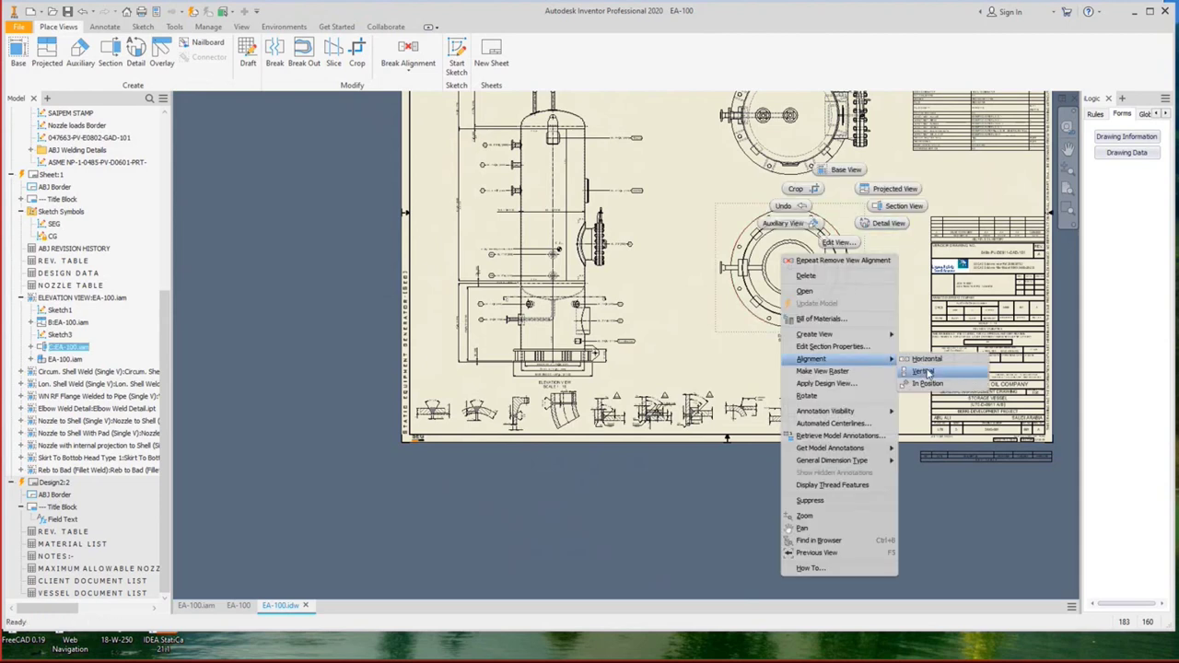
click(928, 374)
click(804, 143)
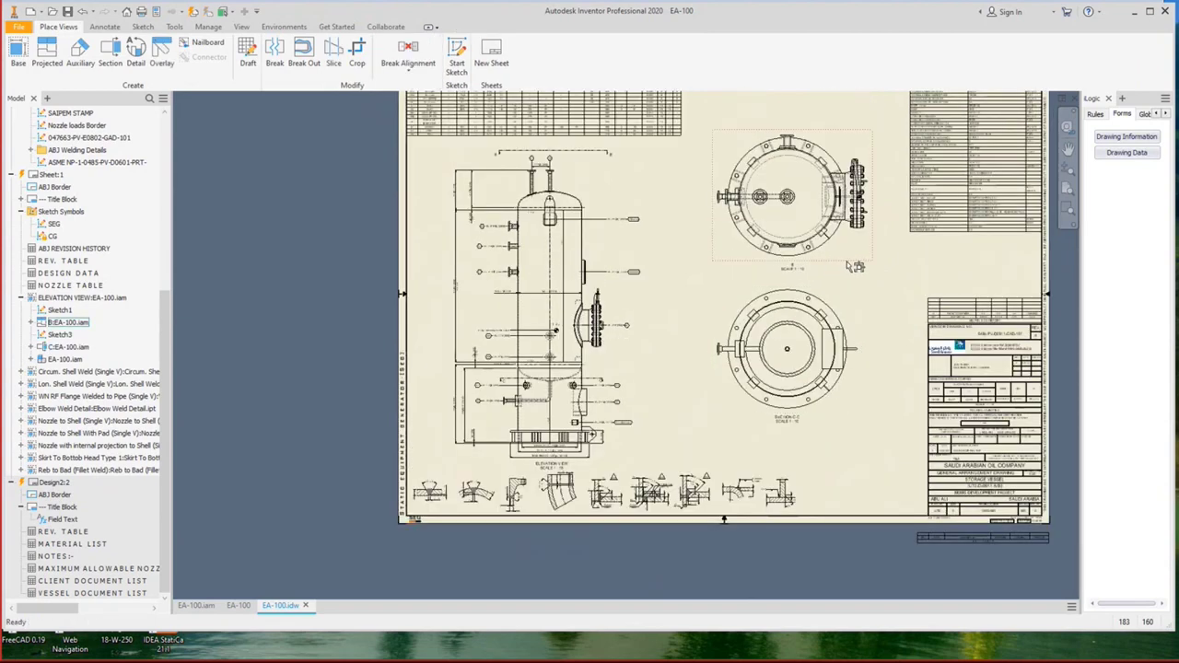
click(862, 262)
drag(816, 343, 794, 343)
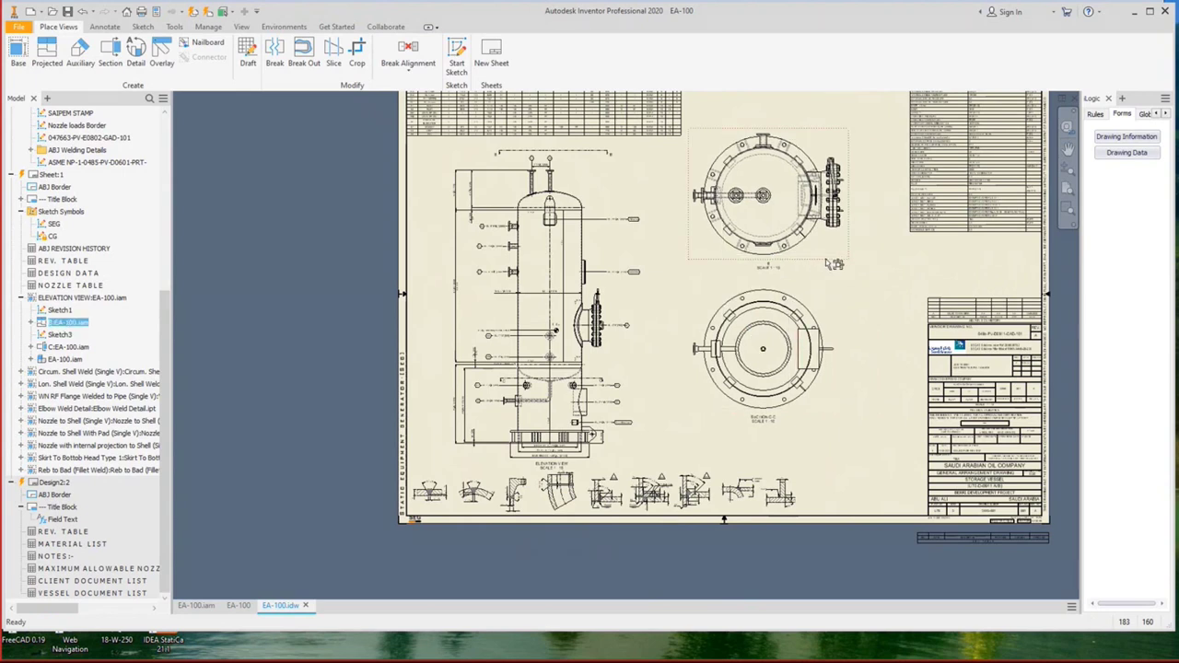
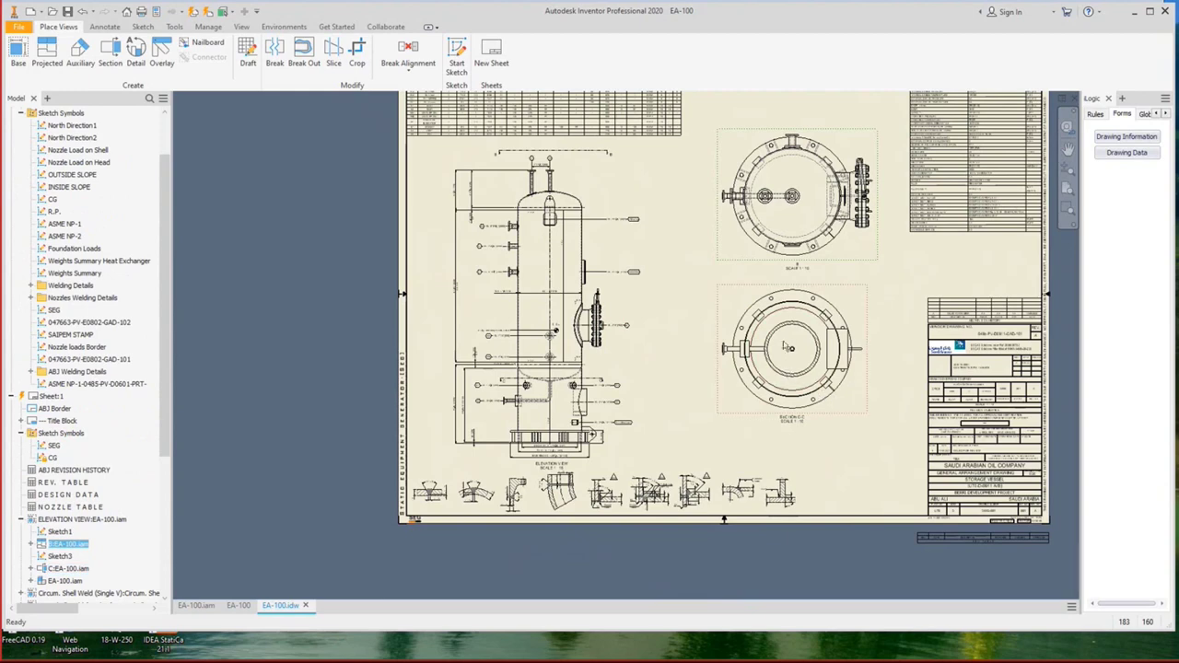
Find section view C-C in the model browser and expand its EA-100 assembly to list the components.
scroll(785, 342, up, 3)
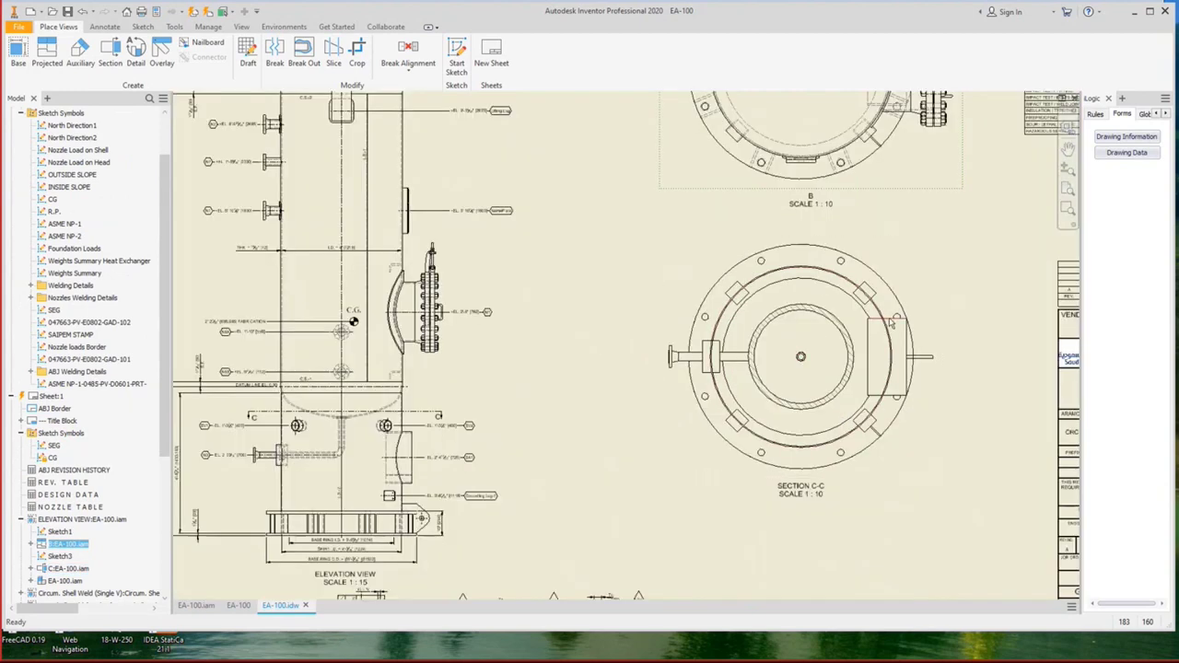
scroll(817, 323, up, 2)
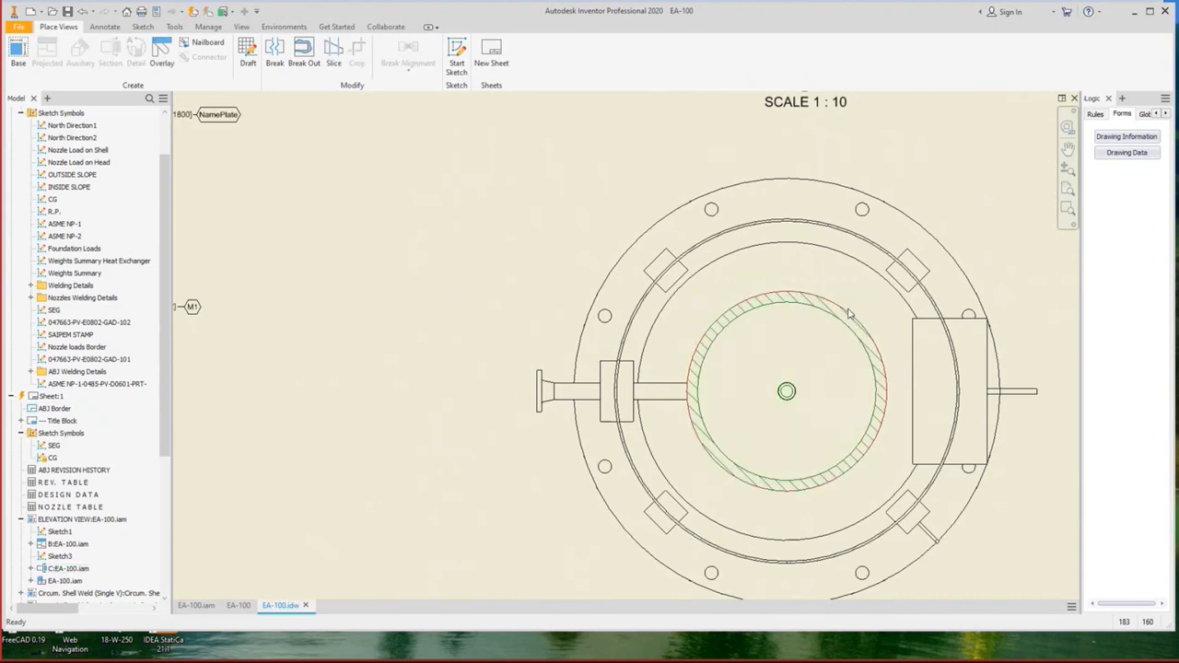
scroll(827, 327, down, 5)
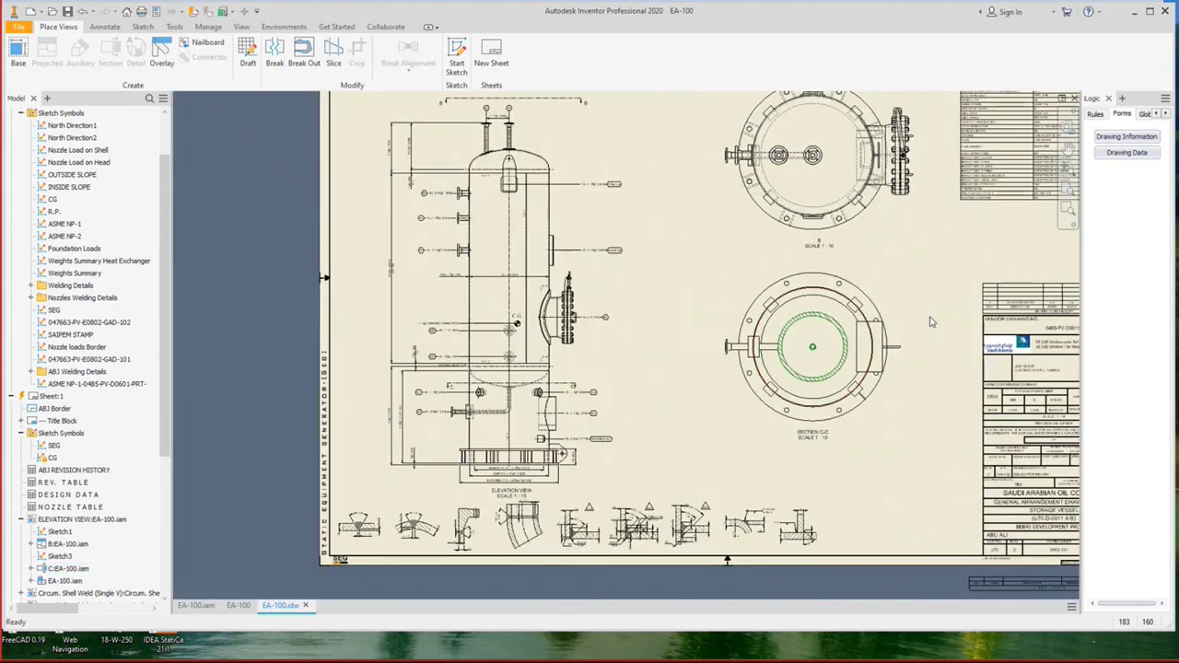
click(813, 355)
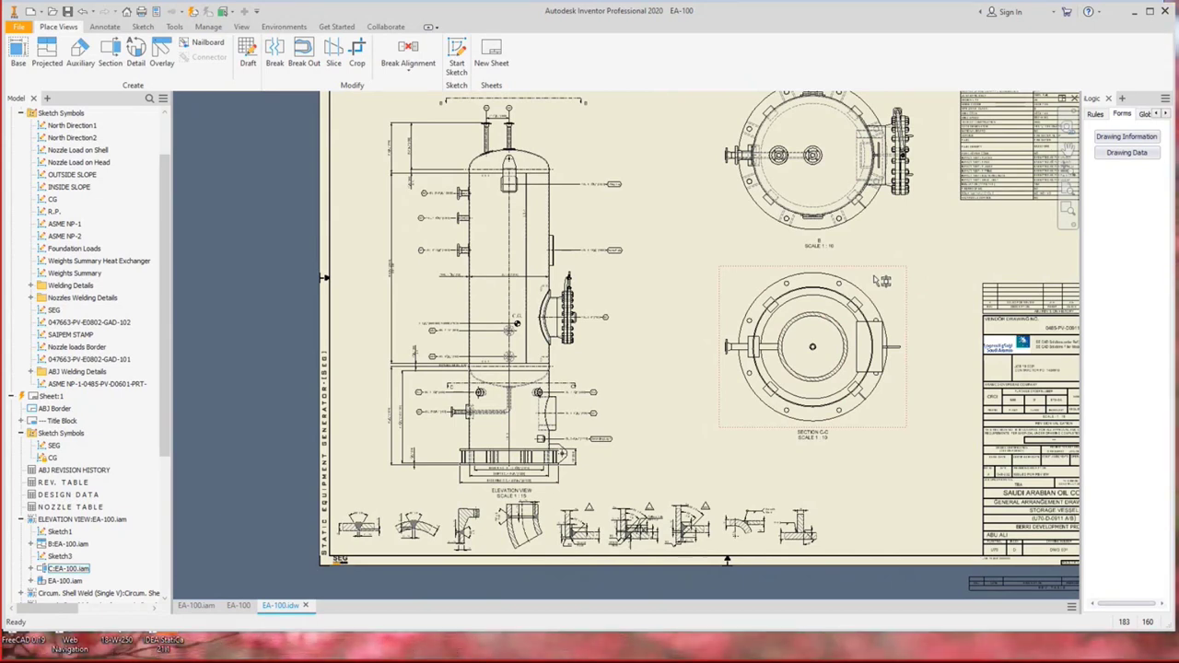
right_click(877, 280)
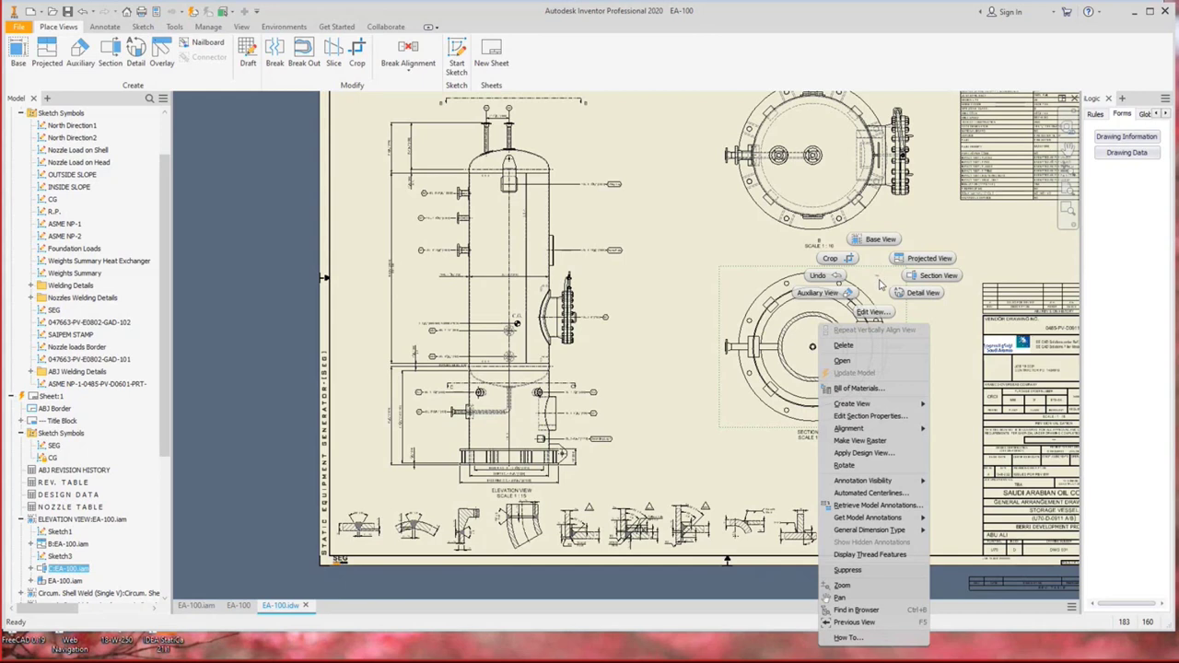
click(839, 612)
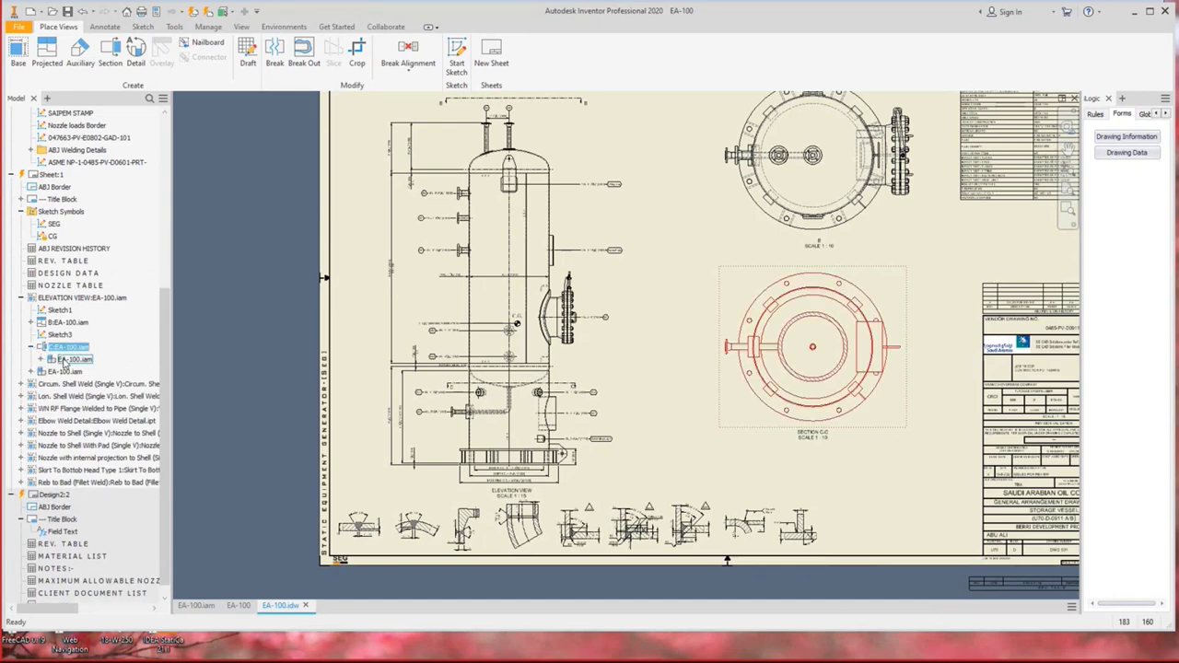
key(End)
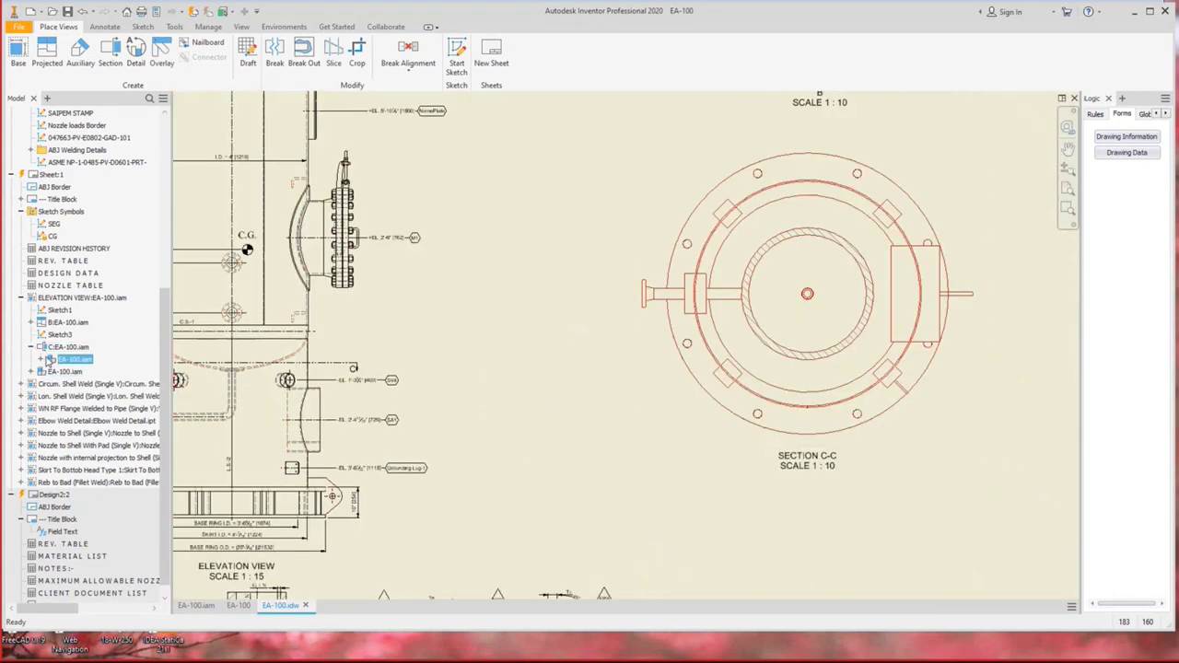
click(41, 361)
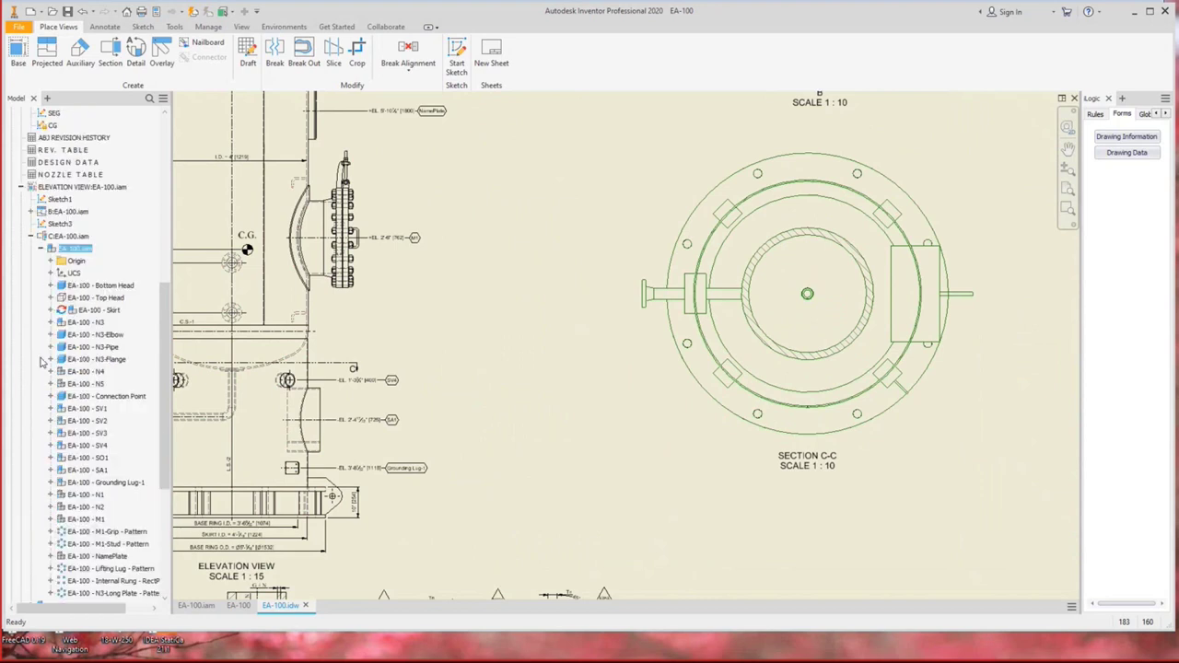
Turn off the visibility of the EA-100 Bottom Head in section view C-C.
right_click(93, 289)
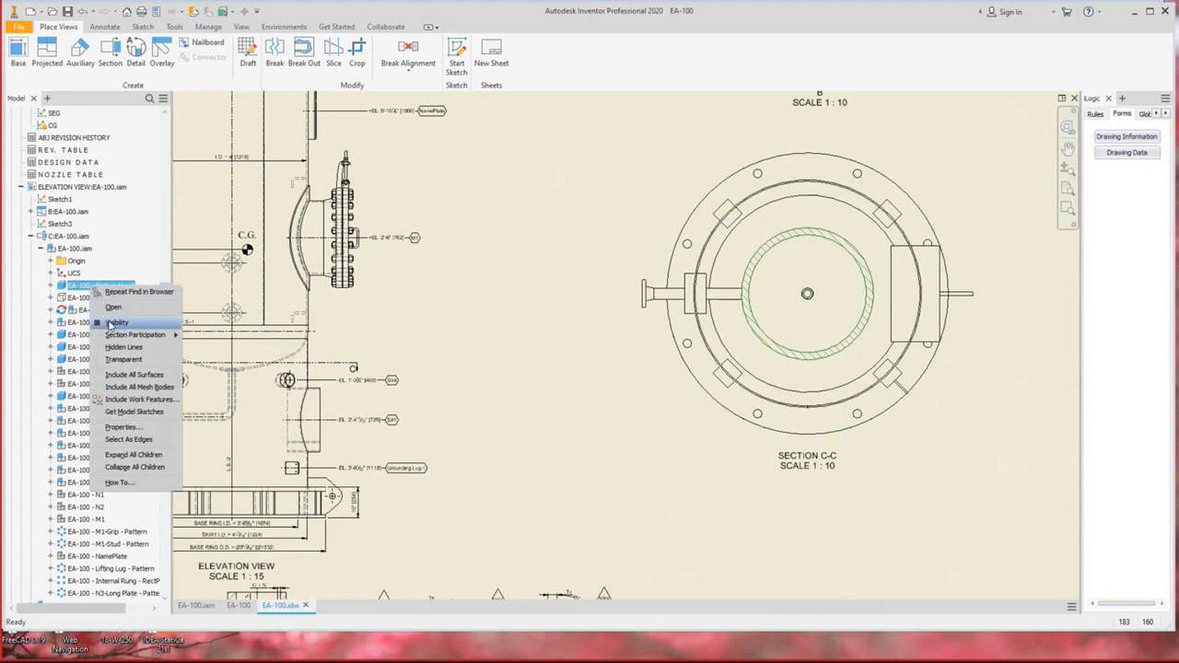
click(112, 323)
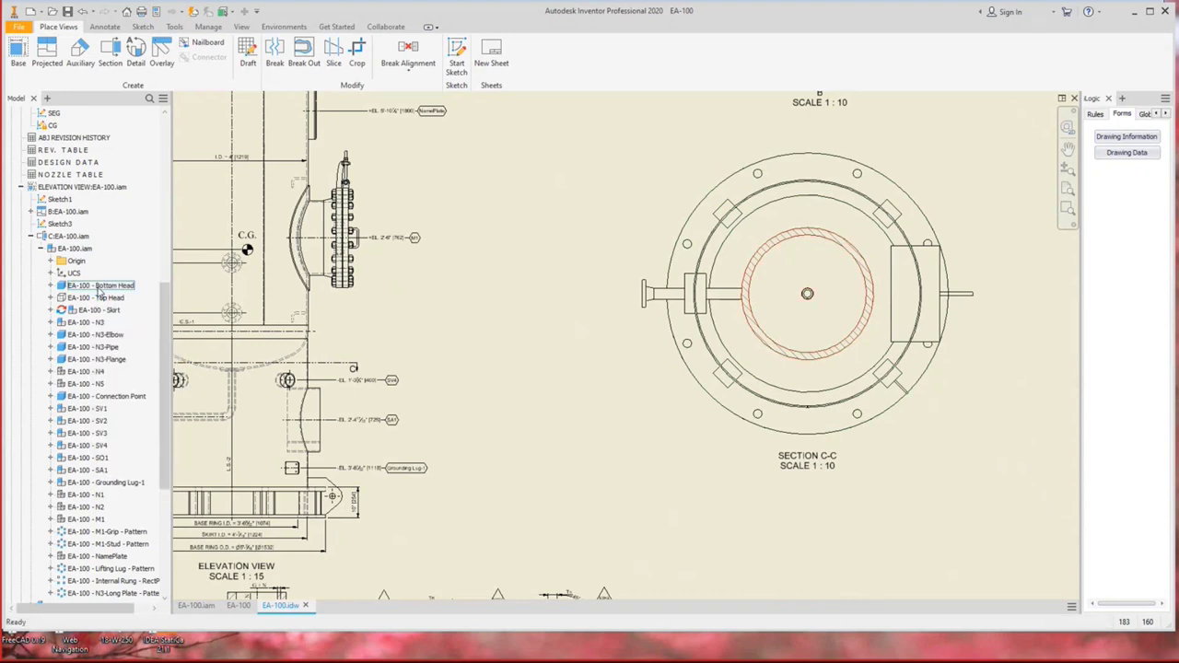
right_click(89, 290)
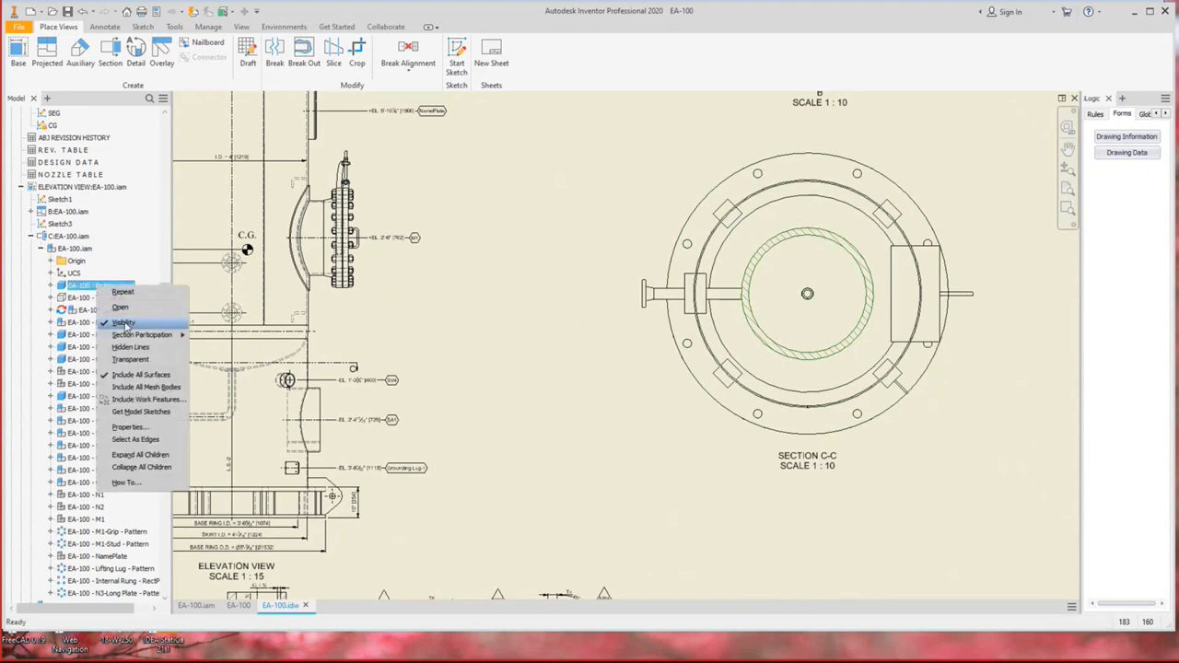
click(125, 323)
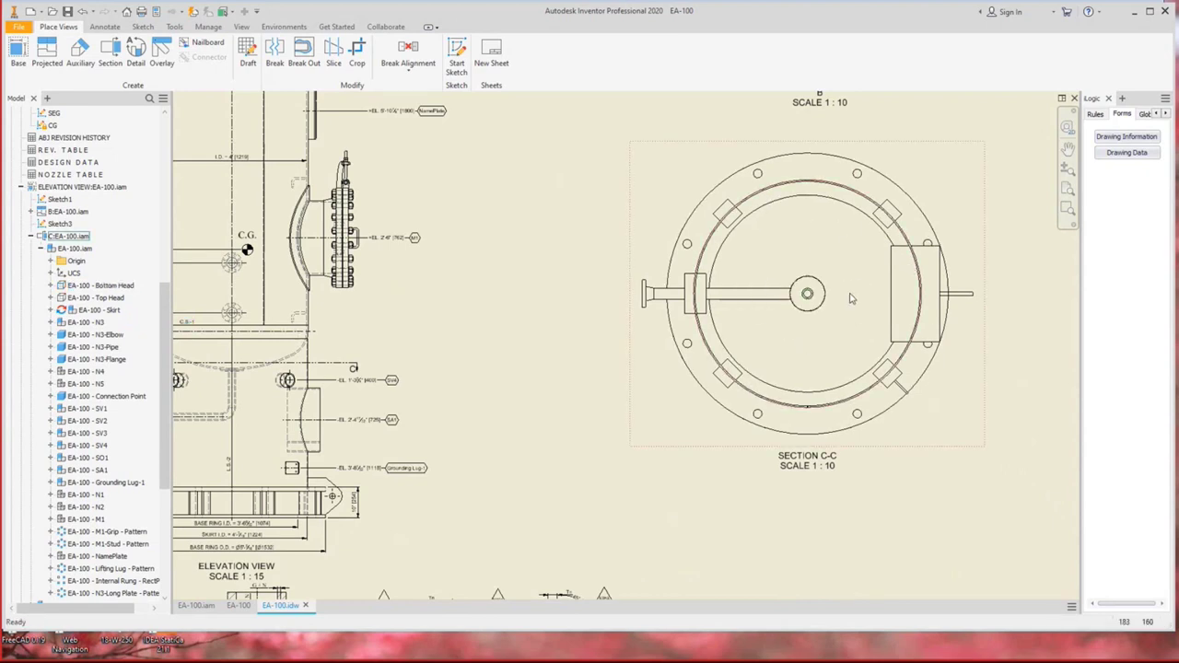
Change section view C-C's display style to show hidden lines and check the base ring details.
scroll(852, 298, down, 3)
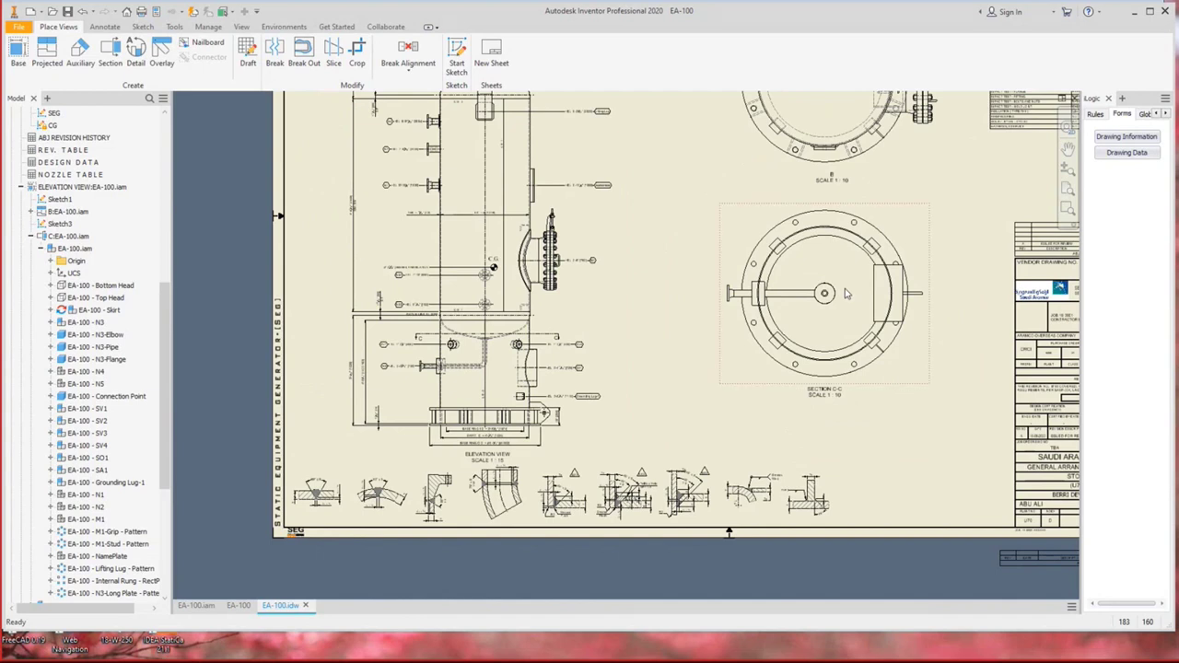
click(848, 293)
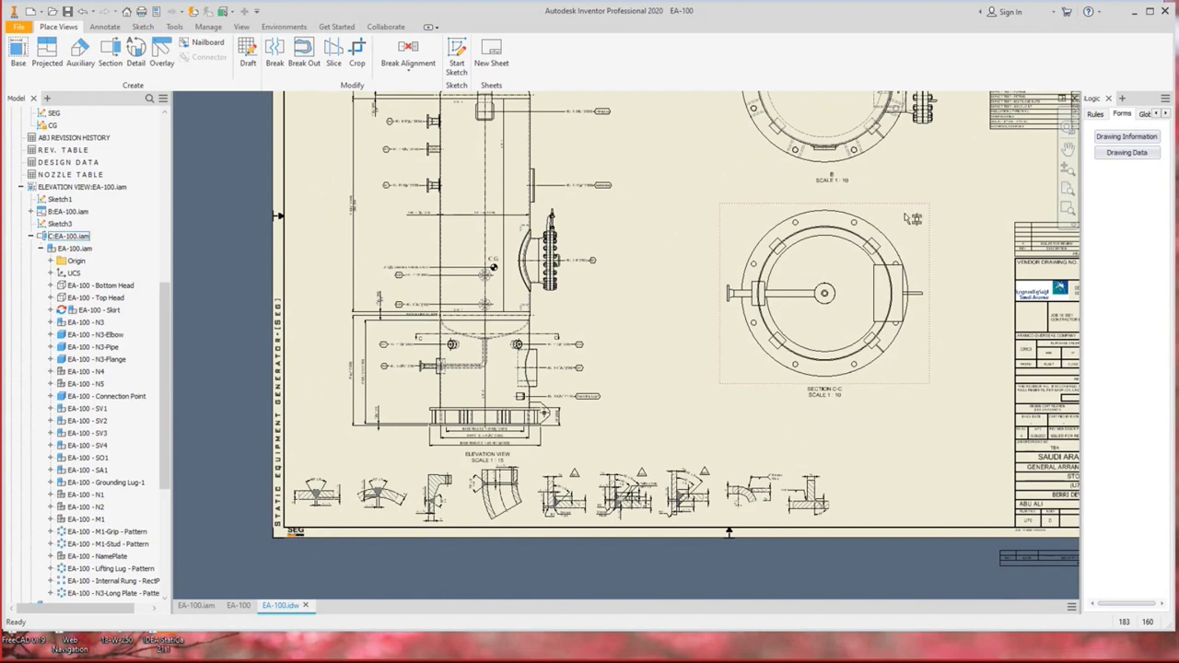
double_click(780, 268)
click(326, 196)
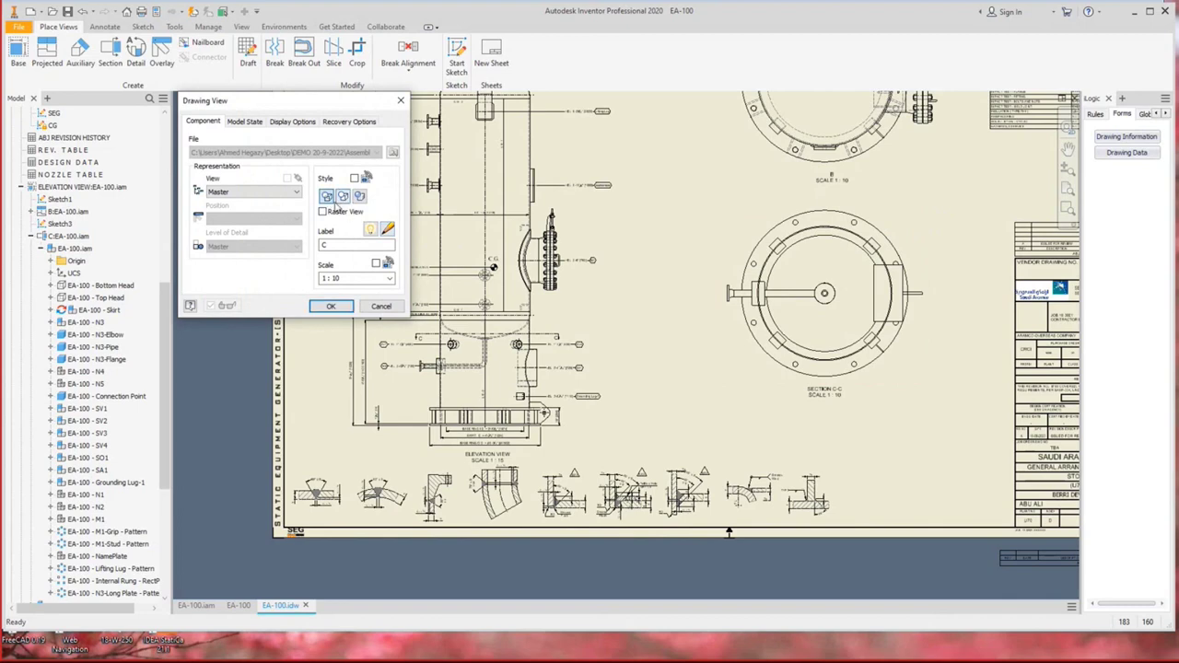
click(331, 305)
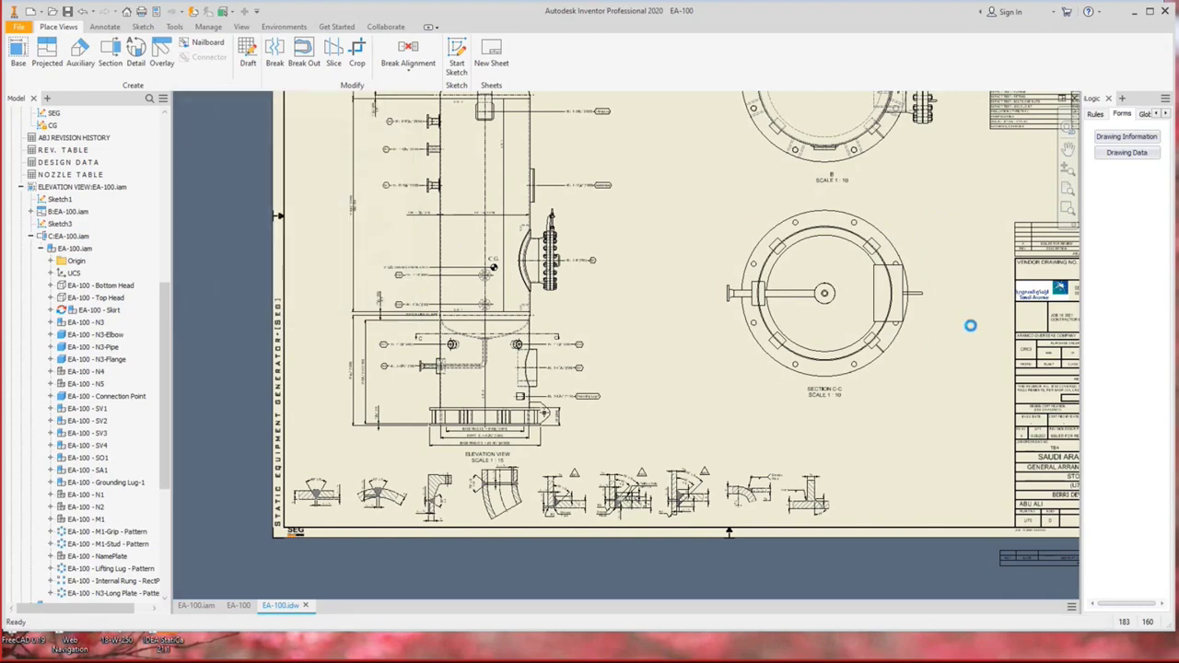
scroll(816, 189, up, 5)
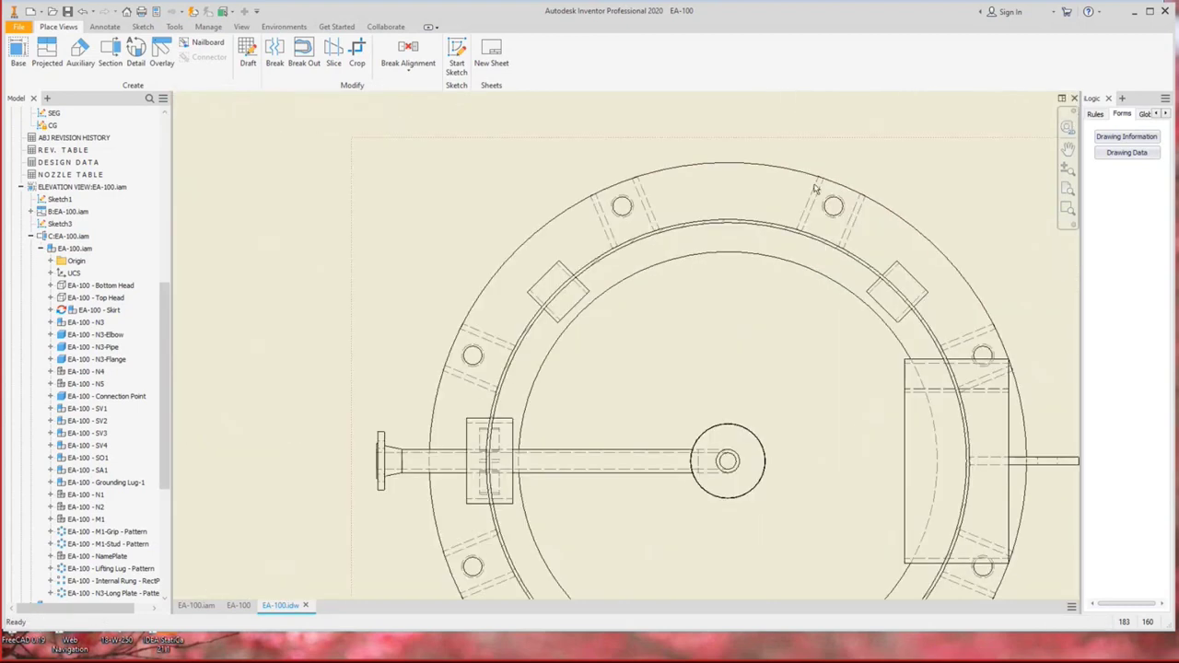
click(820, 217)
scroll(817, 219, down, 3)
click(718, 306)
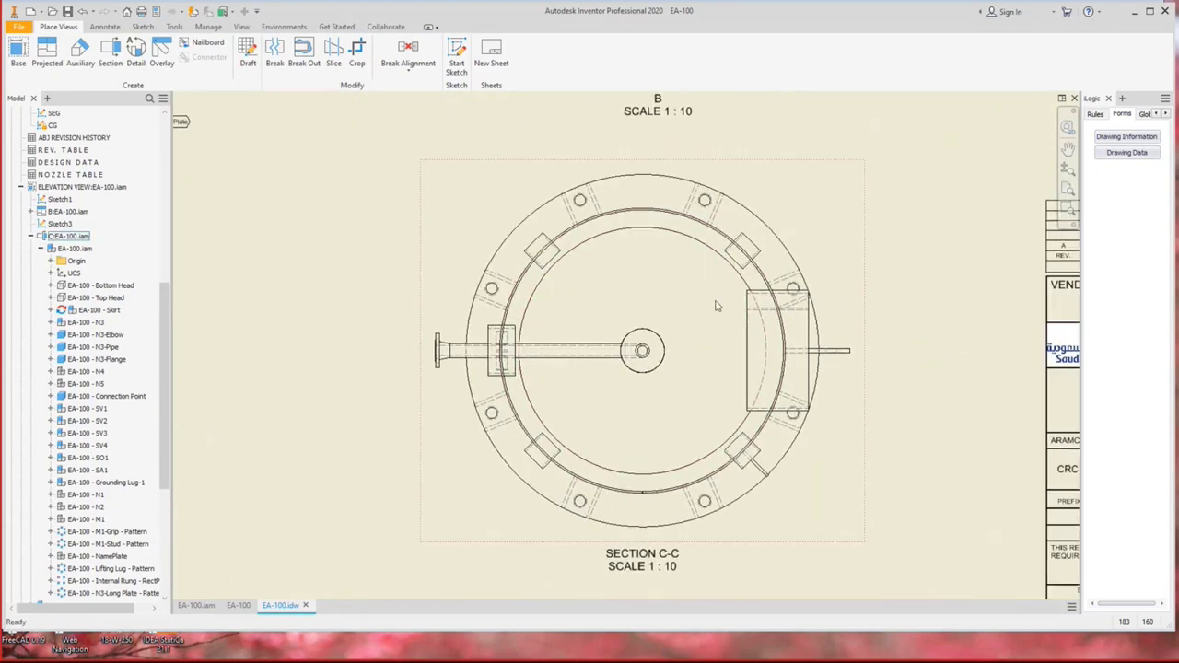
Add a center mark to the base ring's outer circle in plan view B.
scroll(521, 191, down, 3)
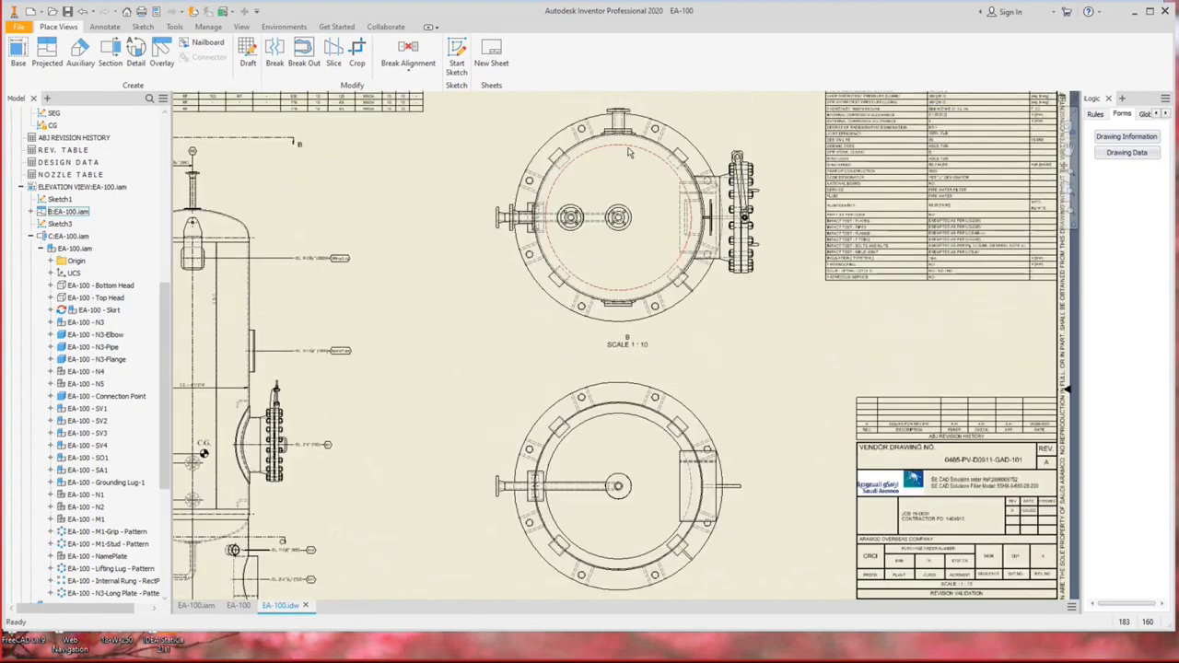
scroll(626, 396, up, 3)
scroll(645, 203, up, 2)
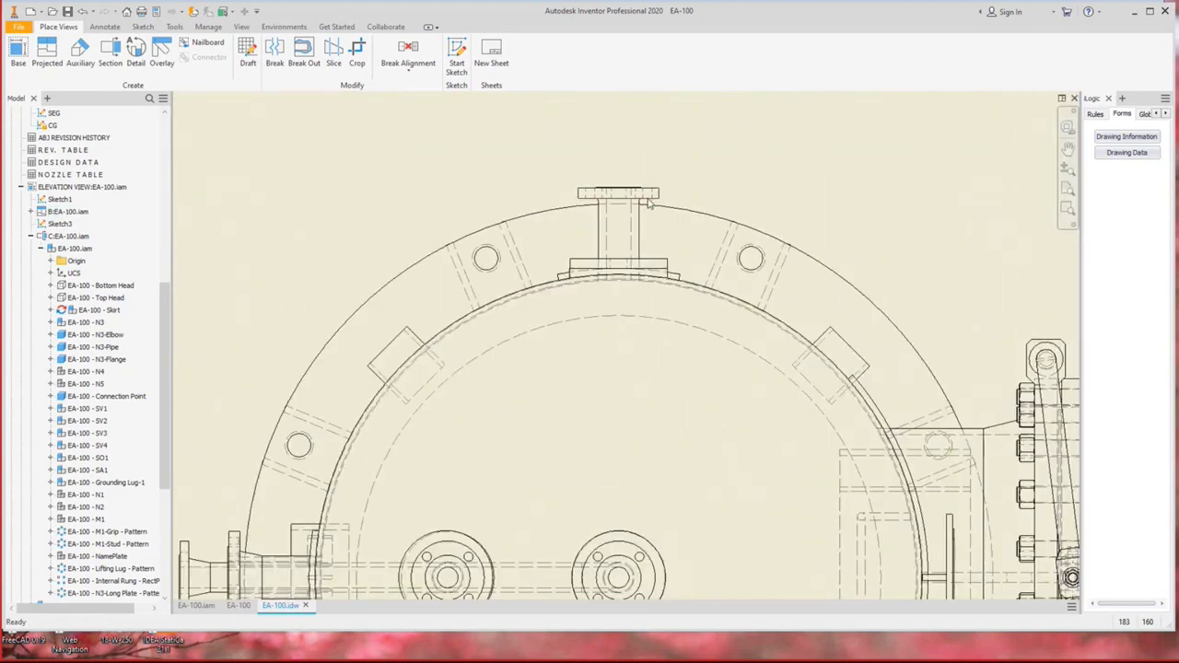
scroll(650, 202, down, 2)
click(105, 26)
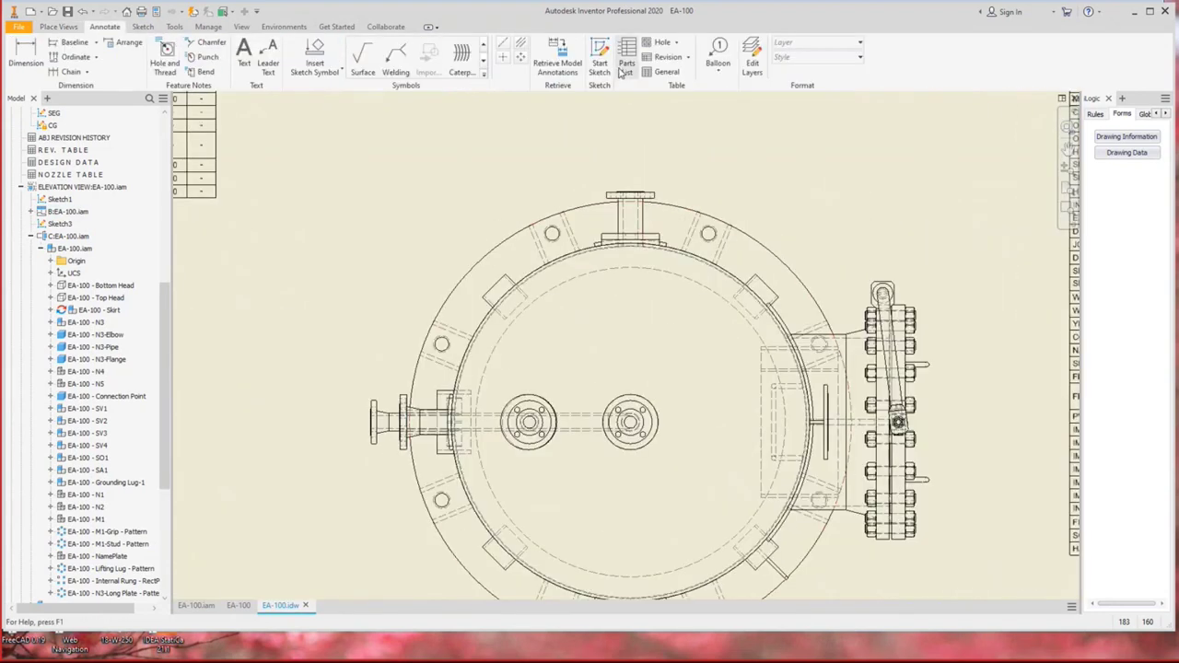
click(502, 59)
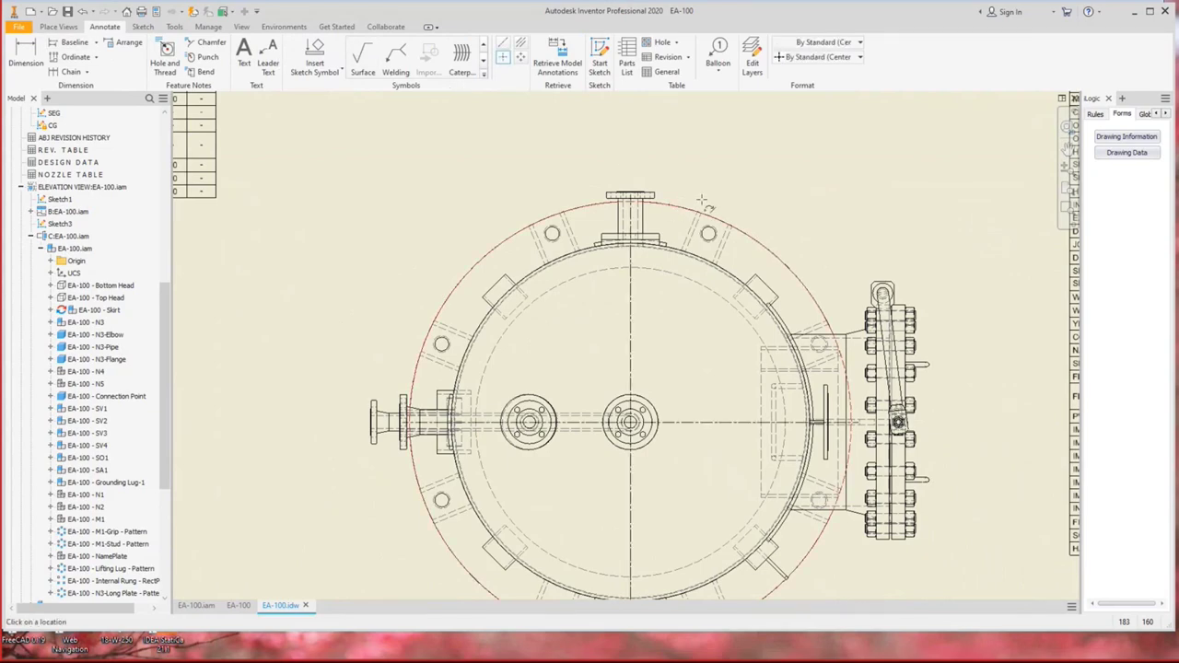
scroll(702, 201, down, 2)
Add a centered pattern through all eight bolt holes of the base ring in section view C-C.
mouse_move(659, 215)
middle_down()
mouse_move(686, 214)
mouse_move(688, 187)
middle_up()
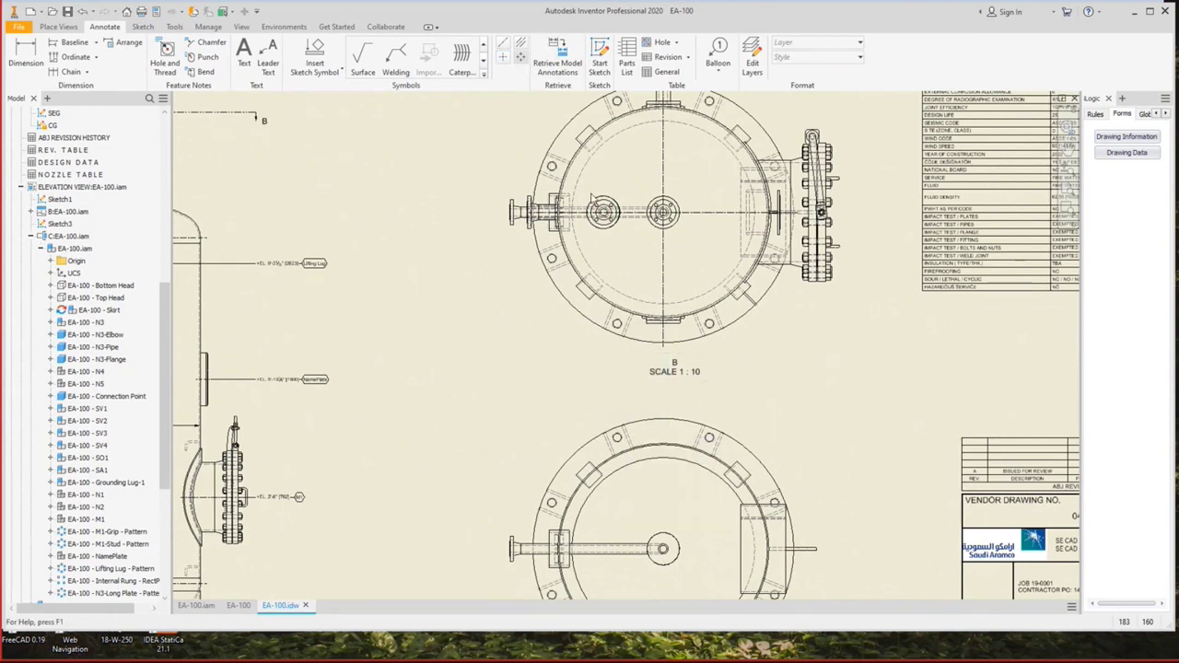
middle_drag(697, 455, 736, 326)
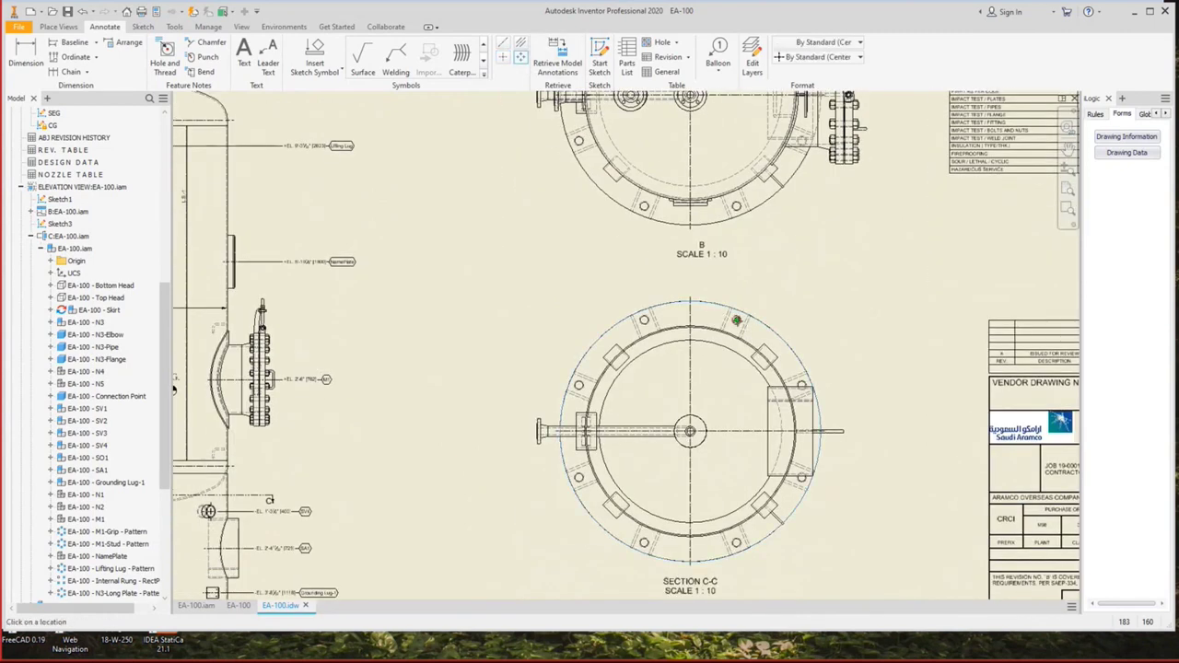
scroll(801, 385, up, 3)
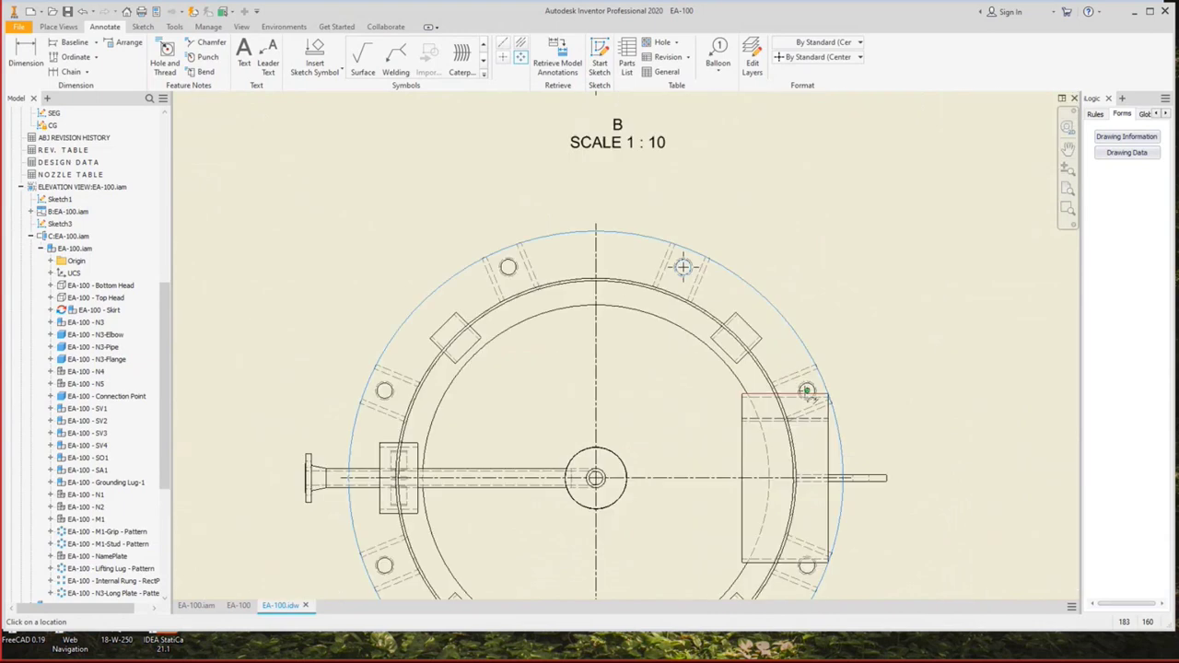
scroll(805, 390, down, 3)
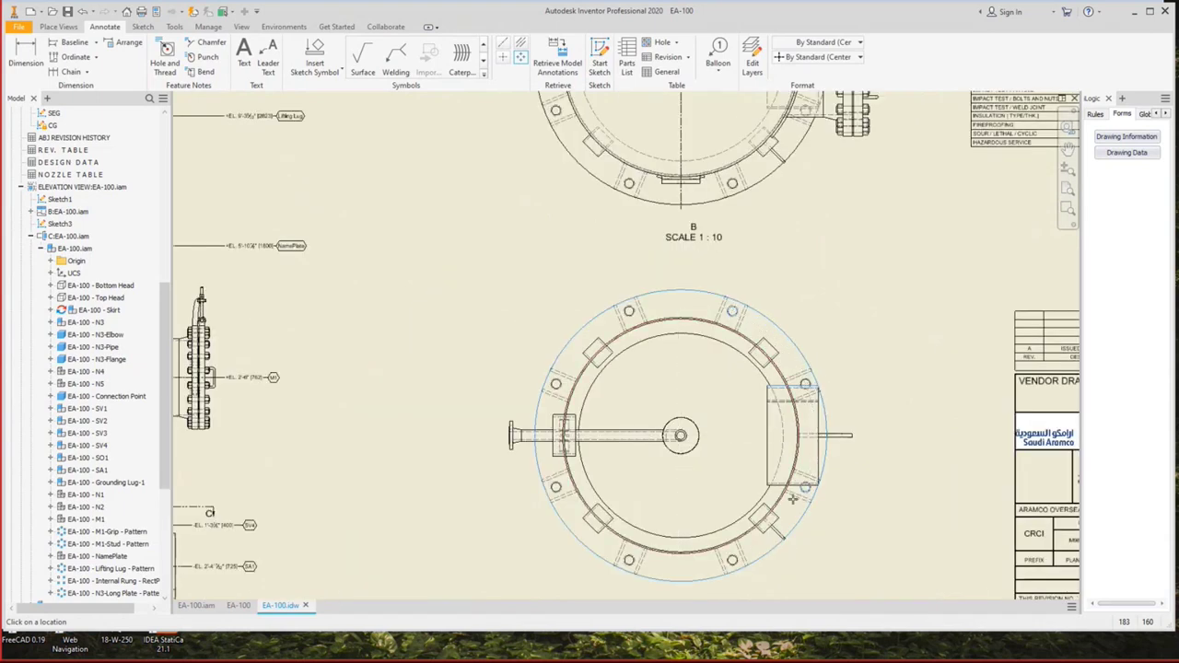
click(677, 568)
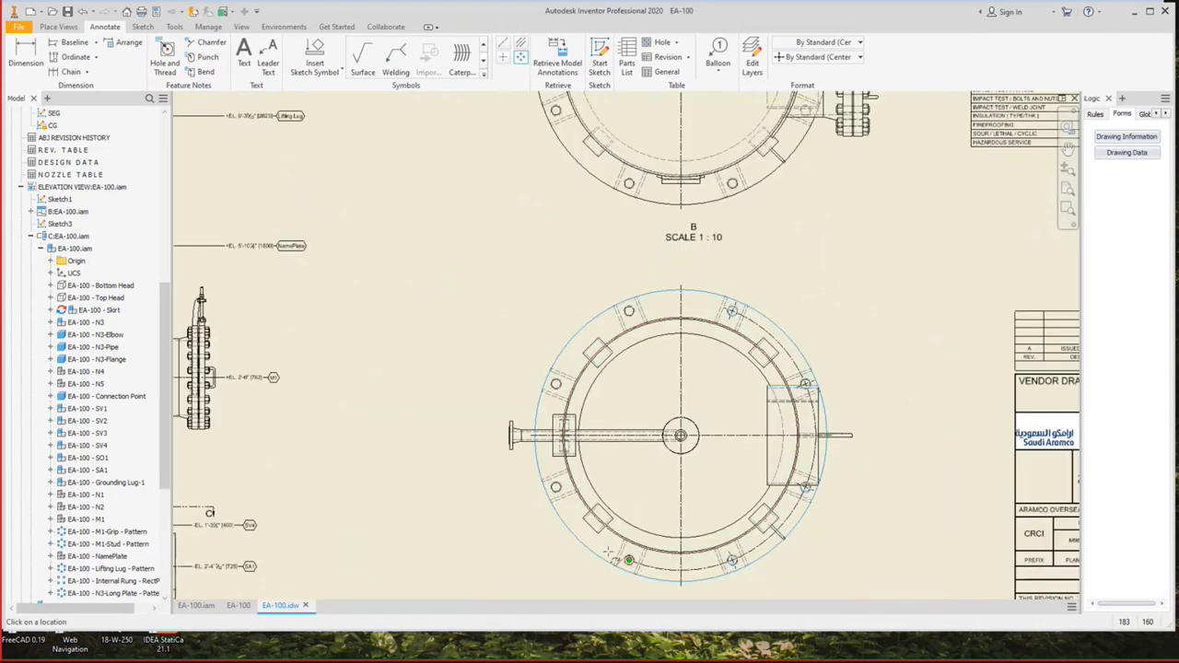
click(629, 560)
click(556, 487)
click(555, 383)
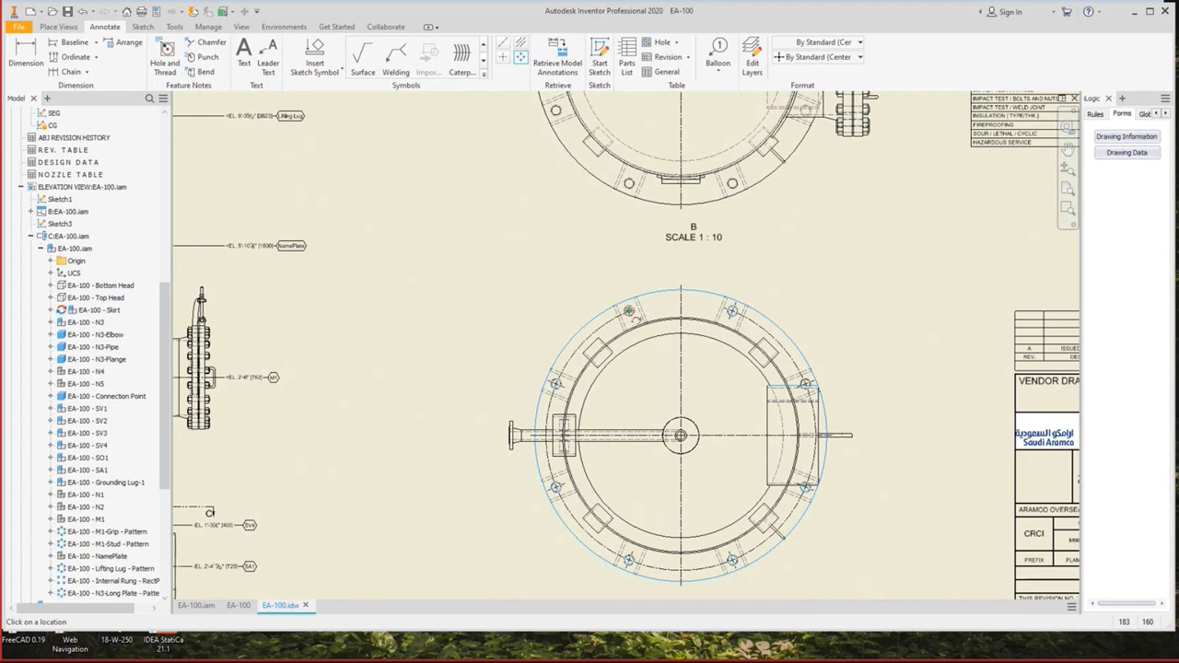
click(628, 312)
click(731, 311)
click(628, 311)
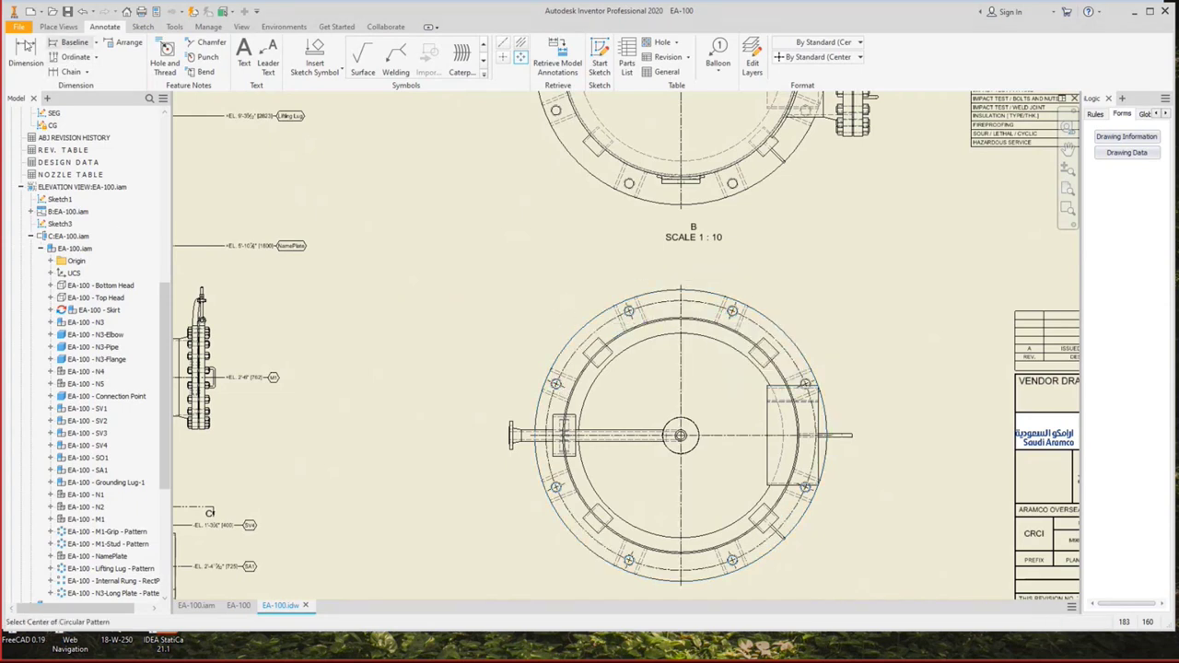
Dimension the bolt circle's diameter in section view C-C, placing the text outside the base ring at its upper left.
click(26, 55)
scroll(611, 342, down, 3)
click(528, 380)
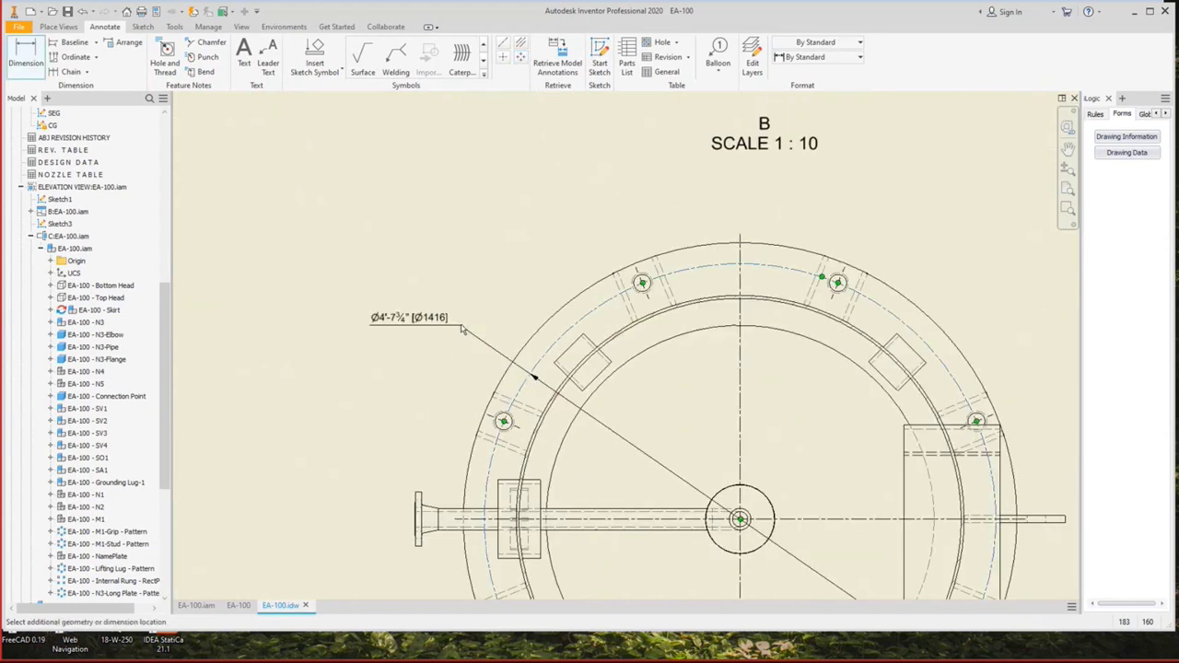
click(458, 334)
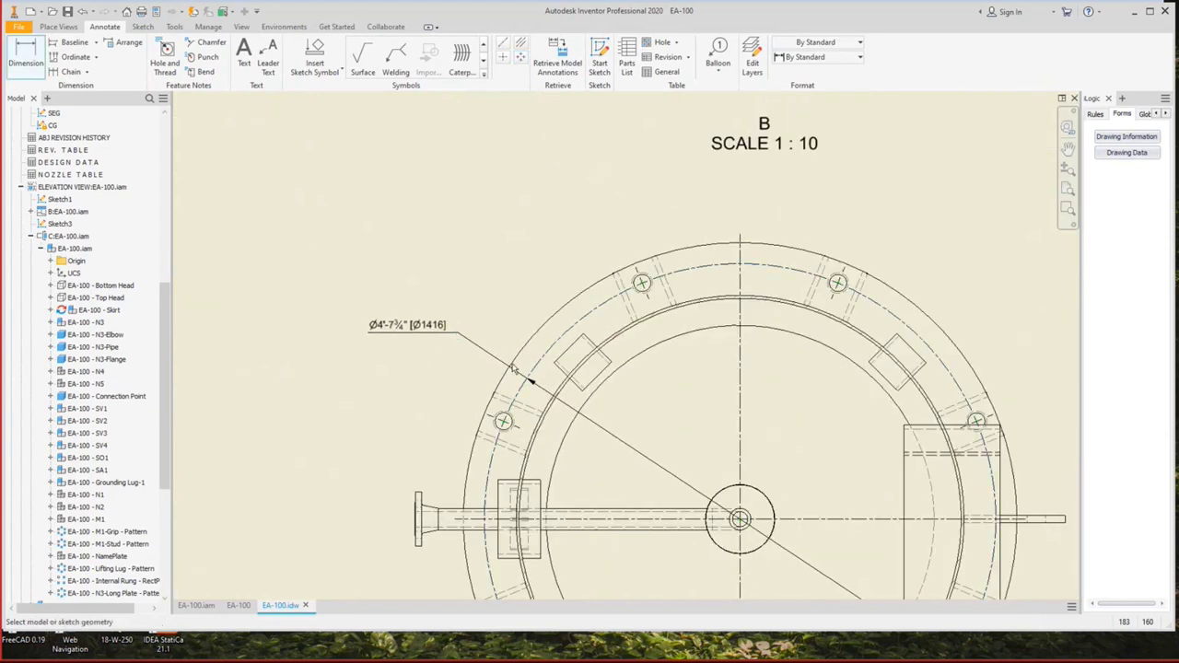
Add the text B.C.D. on a line below the value of the bolt circle diameter dimension in section C-C.
scroll(460, 313, up, 3)
right_click(441, 279)
click(450, 296)
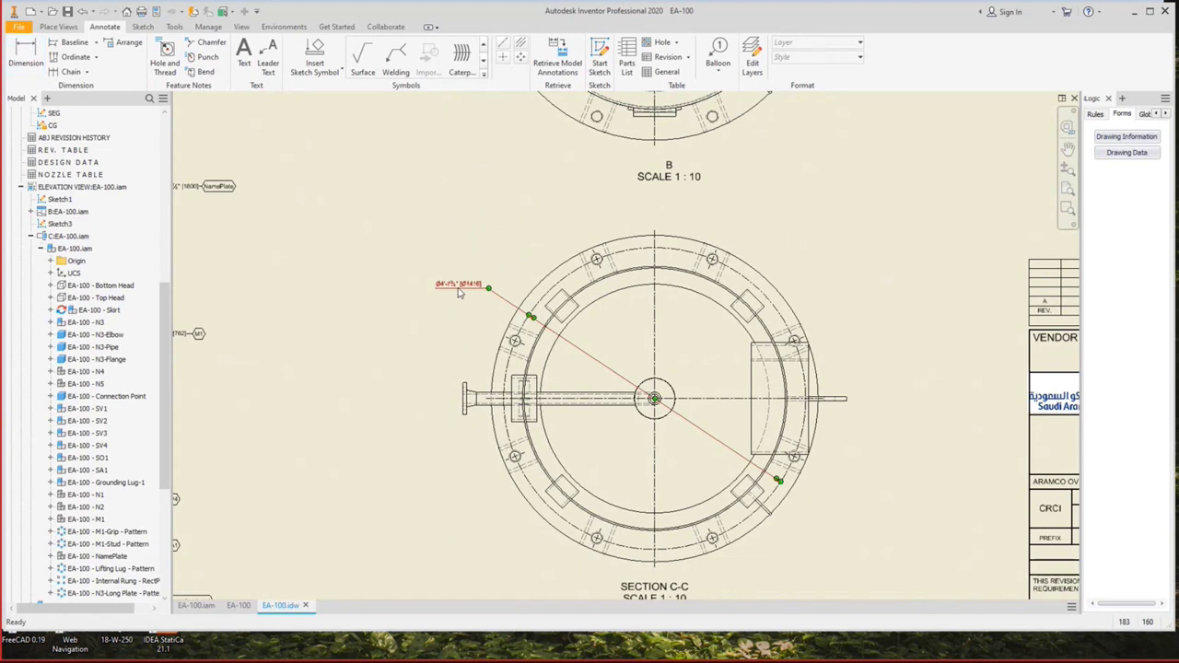
right_click(456, 284)
click(495, 388)
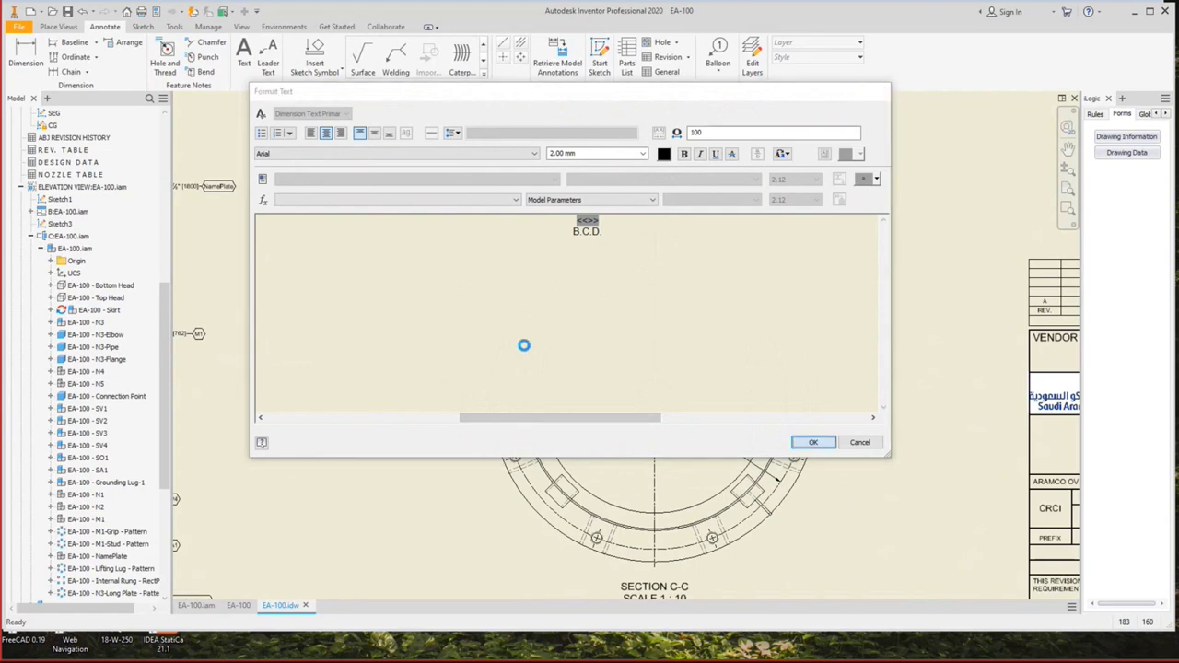
scroll(447, 293, up, 3)
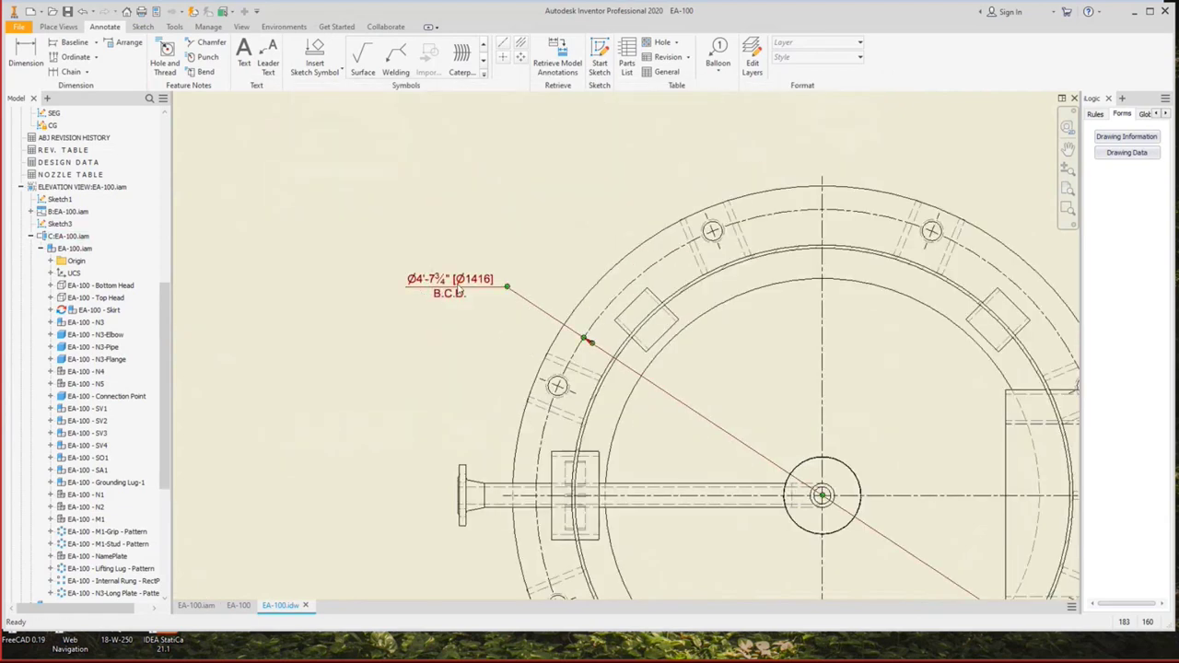
Tag nozzle N6A at the upper edge of plan view B with a Nozzle Tag No. style balloon placed above it.
scroll(457, 293, down, 5)
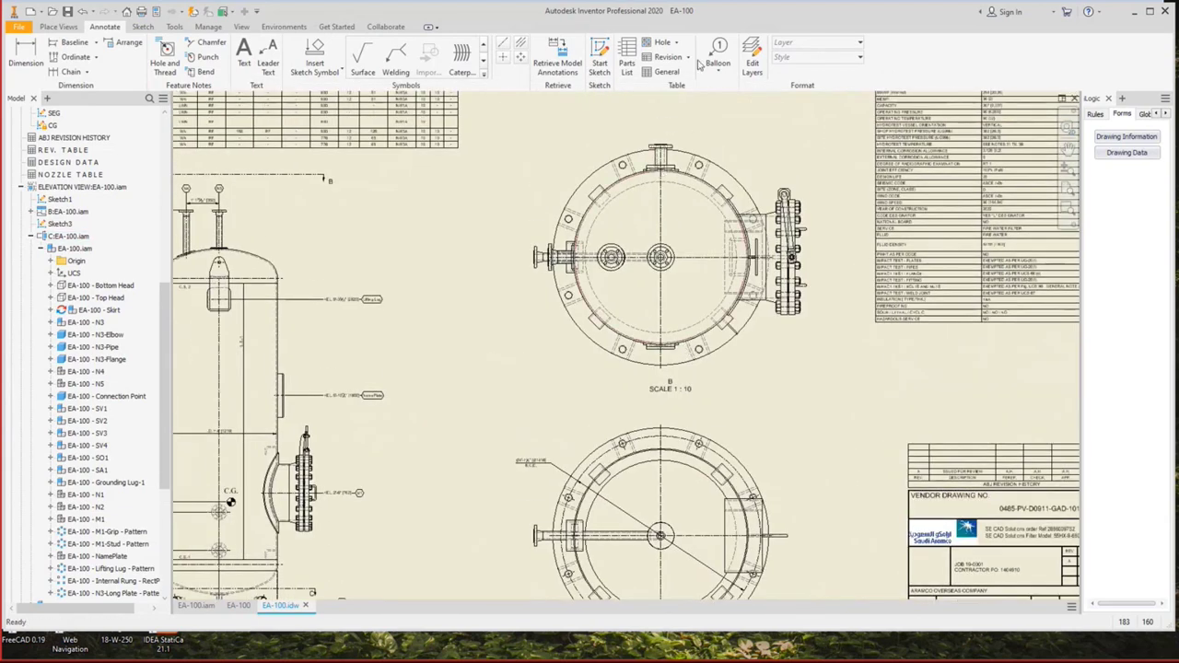
click(718, 56)
click(818, 152)
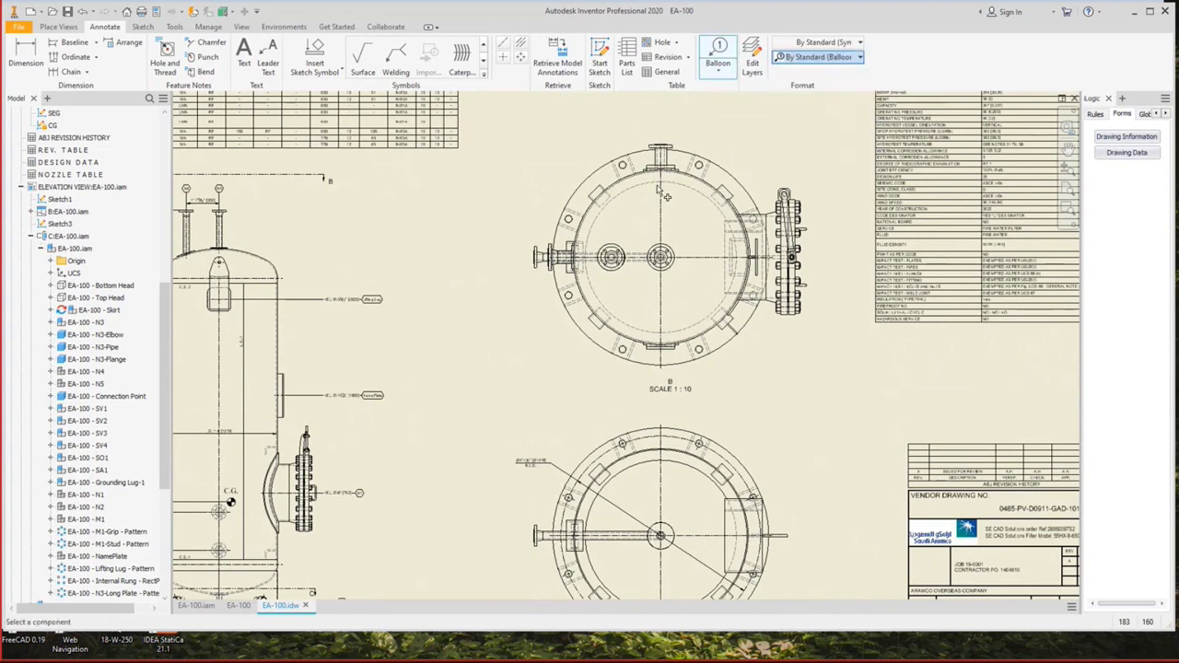
scroll(650, 151, up, 5)
scroll(647, 151, down, 4)
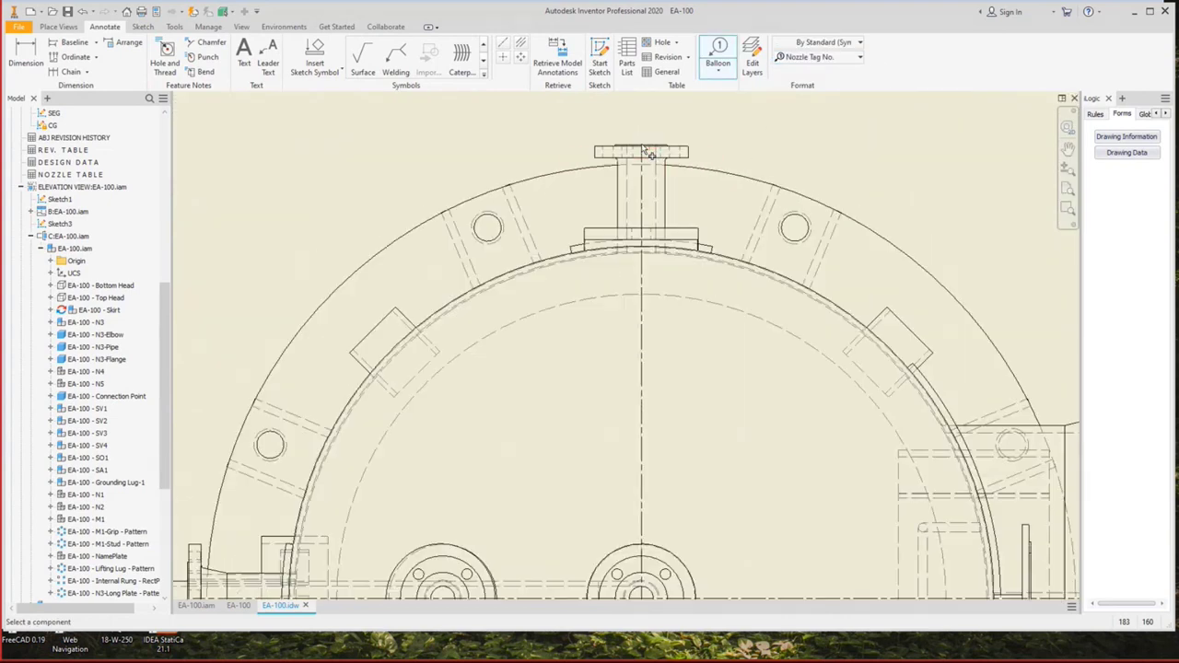
scroll(649, 156, up, 5)
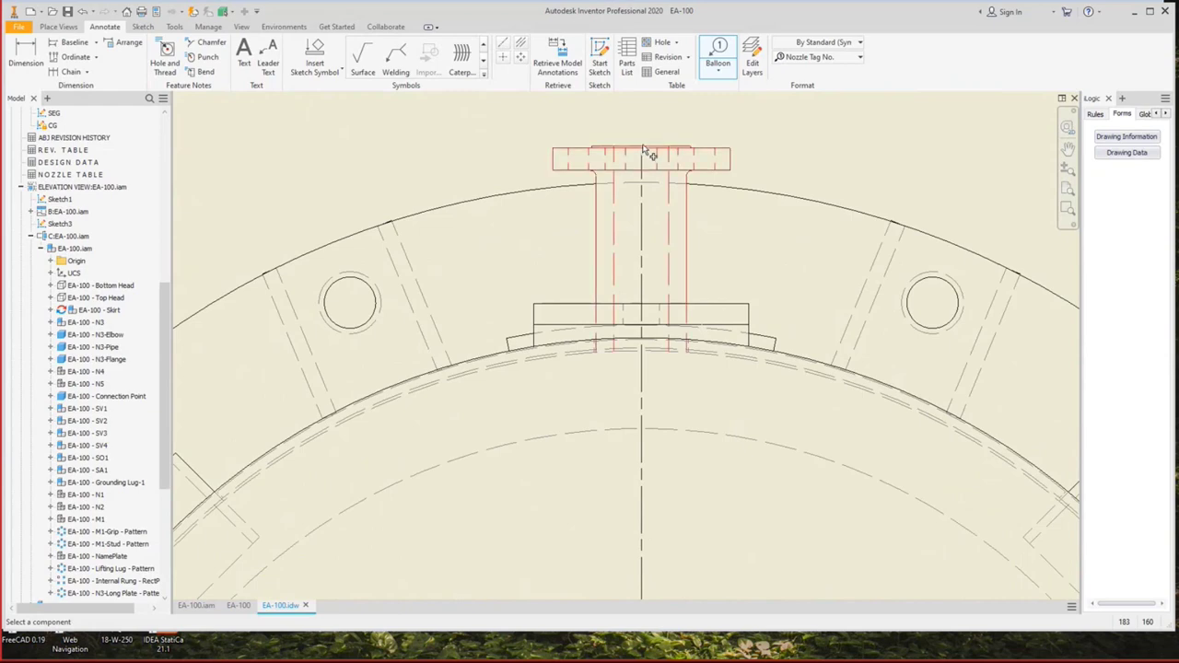
click(650, 156)
scroll(635, 148, down, 5)
scroll(645, 387, up, 3)
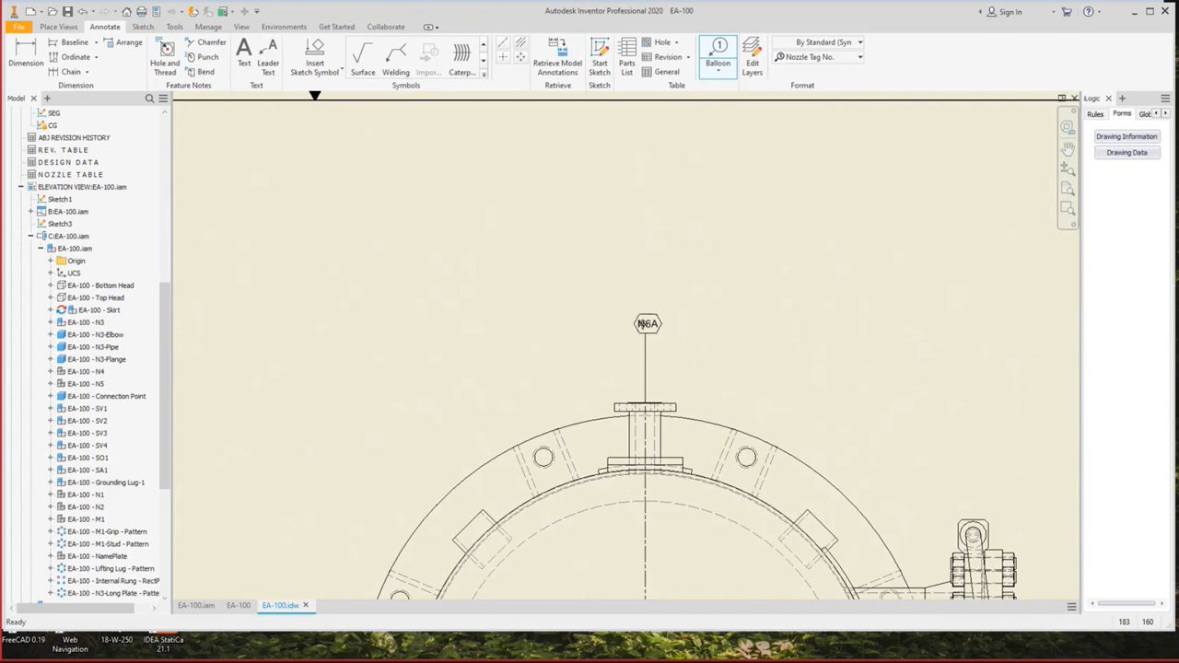
right_click(645, 322)
click(620, 309)
Tag manway M1 in plan view B with a nozzle tag balloon placed outside its blind flange along the horizontal centerline.
scroll(648, 328, down, 2)
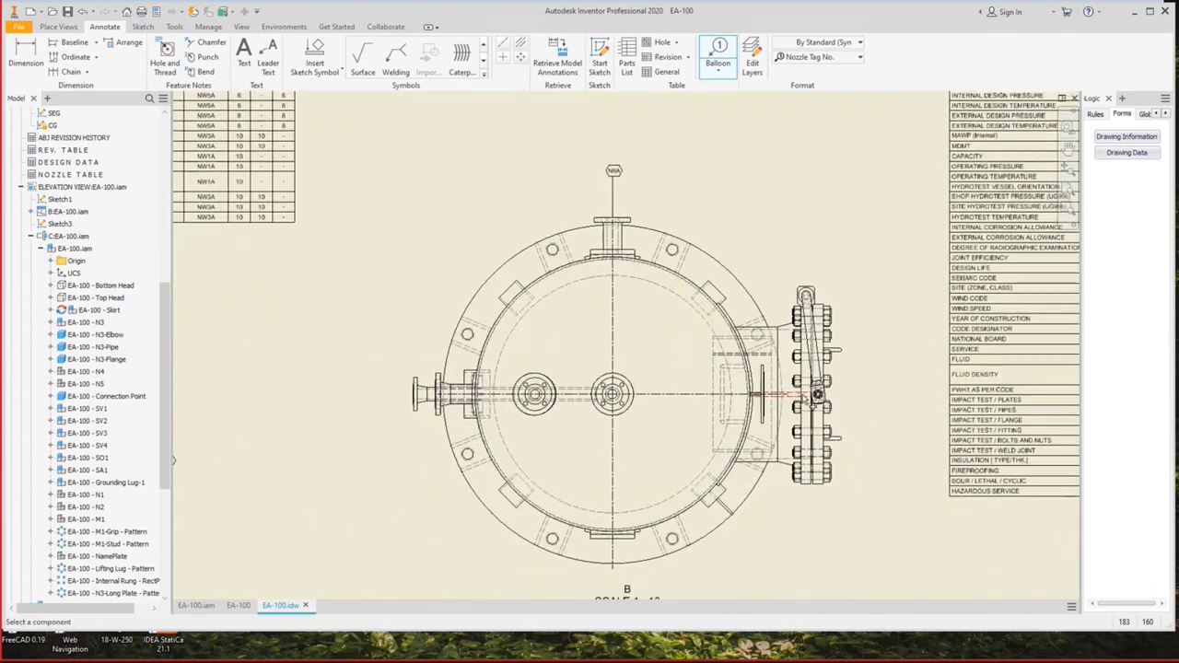
scroll(826, 404, up, 3)
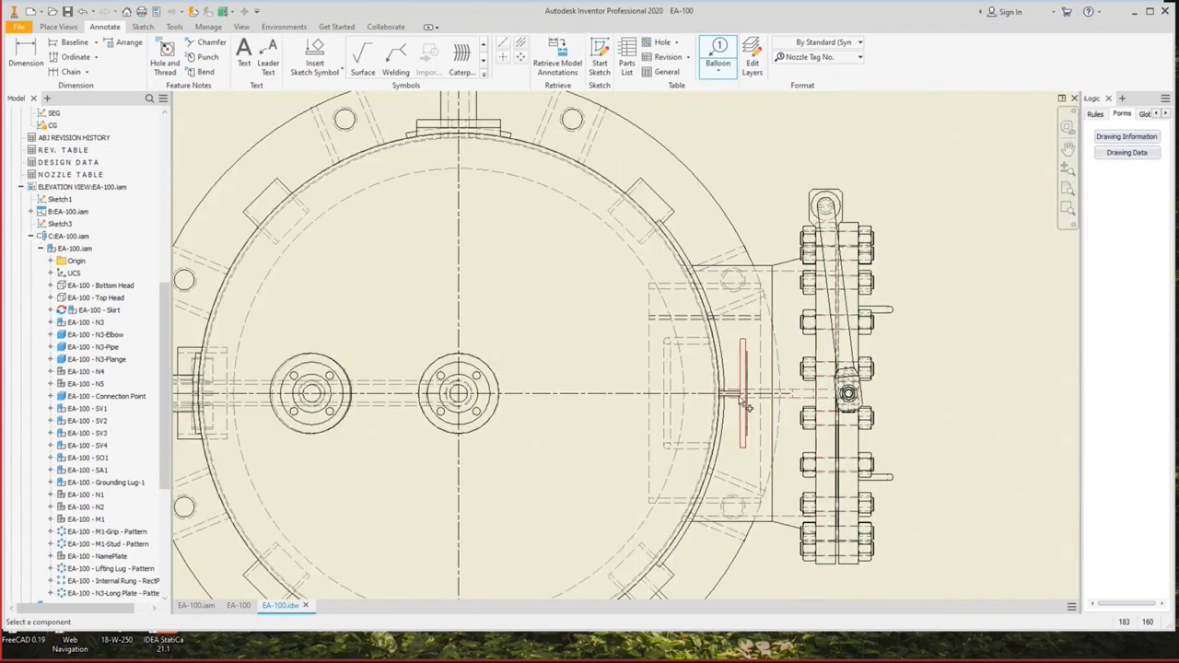
click(779, 402)
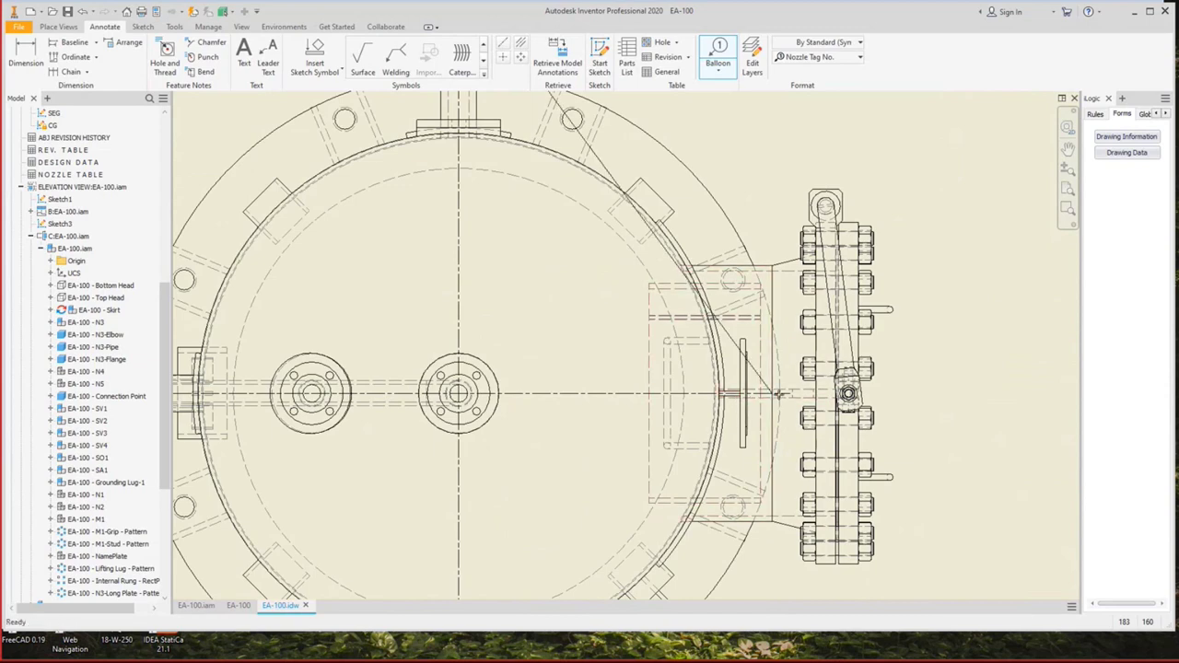
scroll(824, 397, down, 2)
right_click(875, 394)
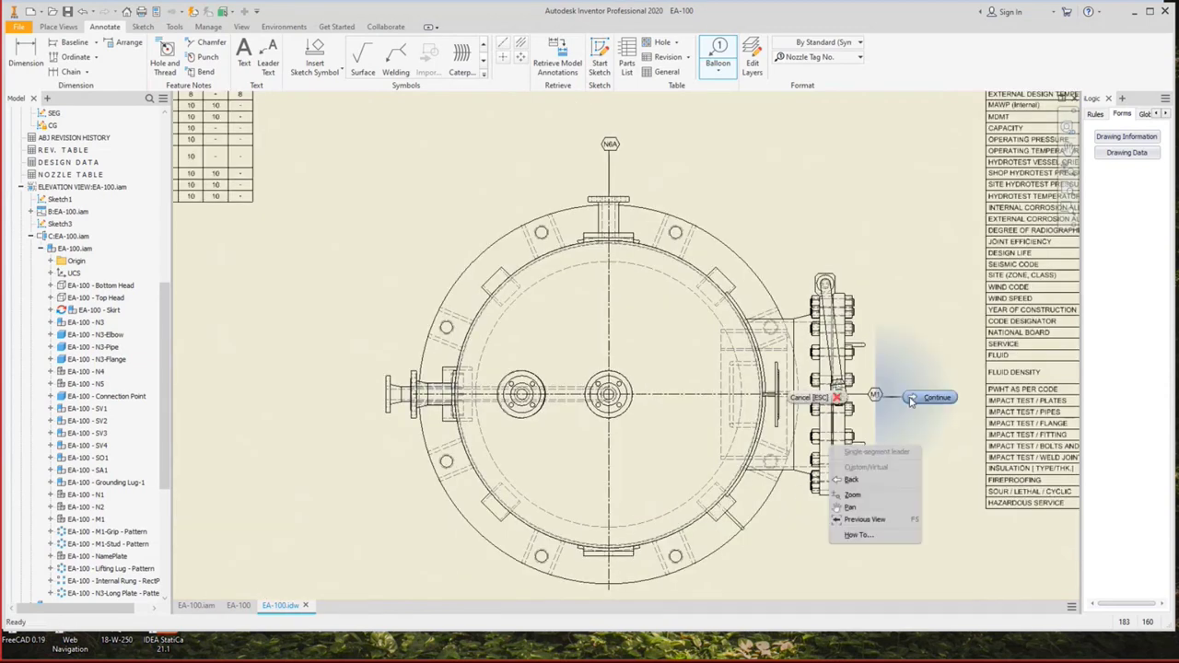
click(884, 332)
Tag the lifting lug at the lower edge of plan view B with a balloon and move the view label down clear of it.
middle_drag(638, 504, 636, 268)
scroll(645, 304, up, 3)
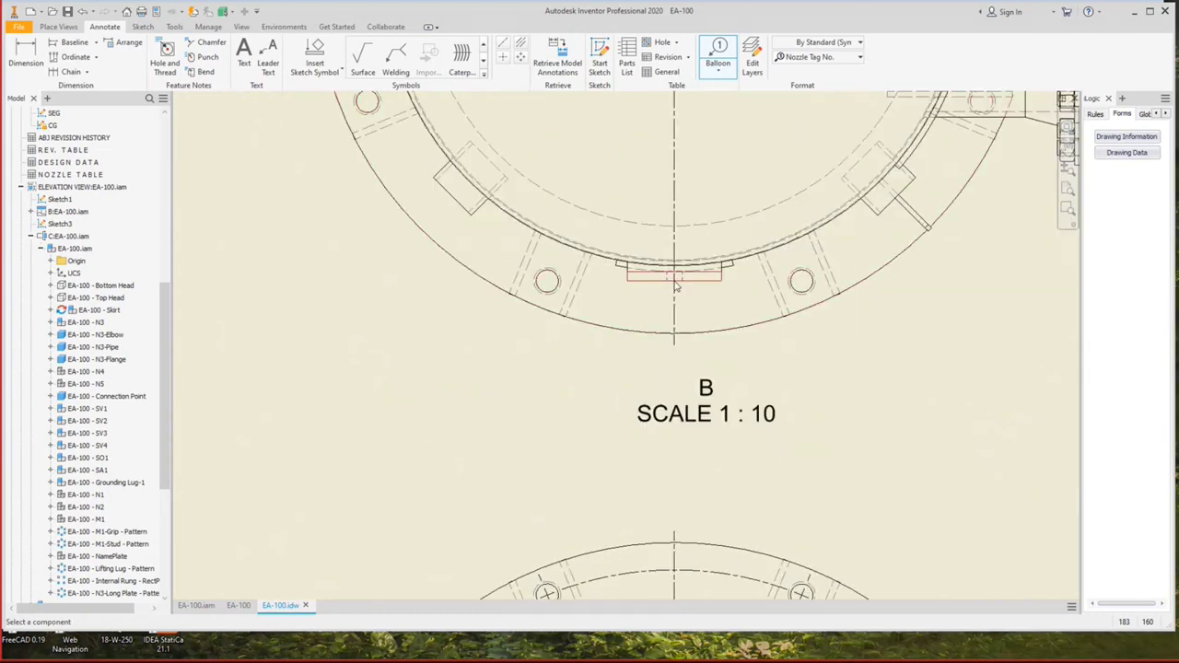
click(682, 287)
right_click(705, 387)
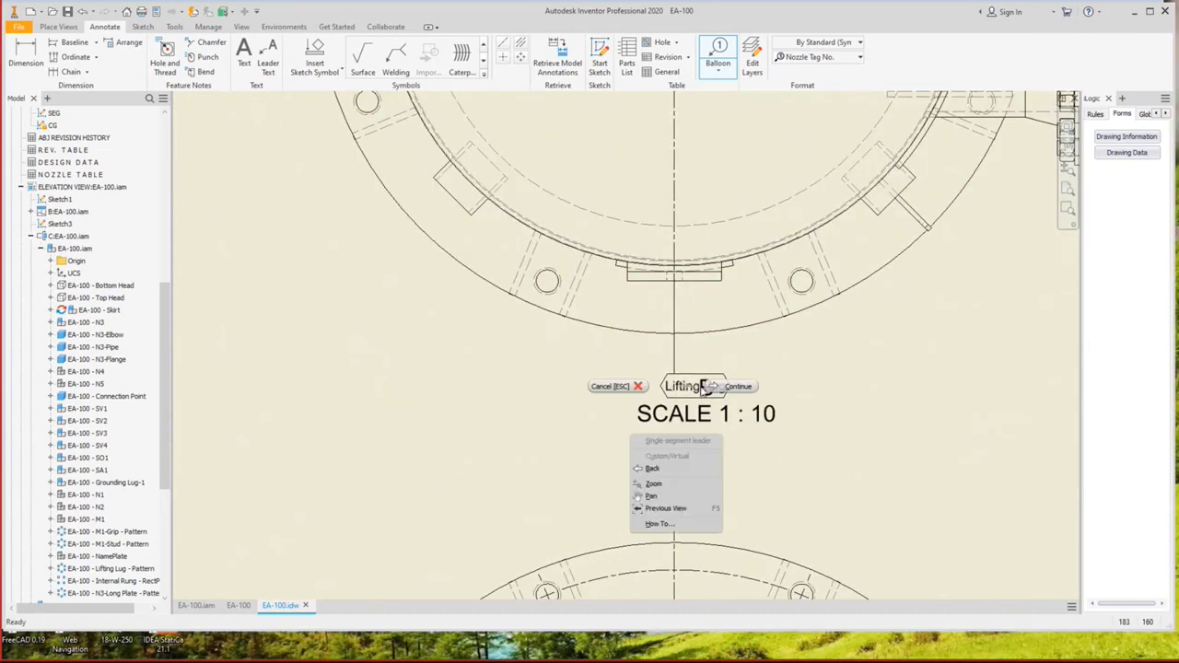
click(742, 387)
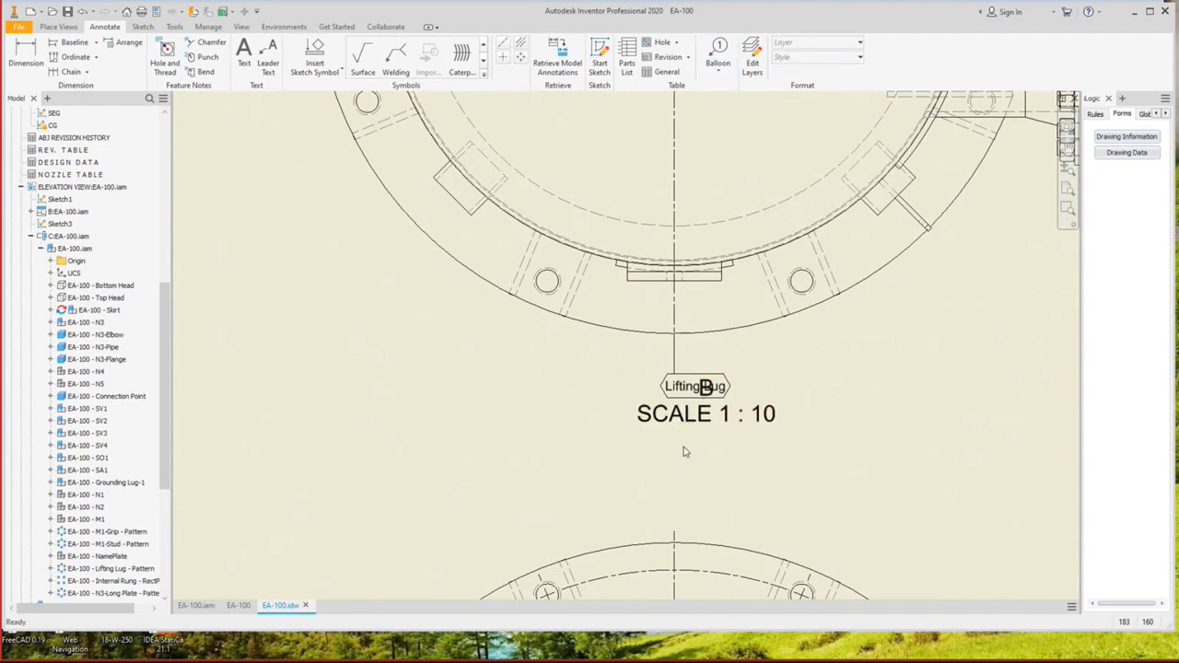
mouse_move(691, 431)
mouse_down()
mouse_move(683, 472)
mouse_move(661, 475)
mouse_up()
Tag nozzle N2 in plan view B with a Nozzle Tag No. style balloon placed beyond its flange on the horizontal centerline.
scroll(682, 442, down, 3)
scroll(495, 289, up, 5)
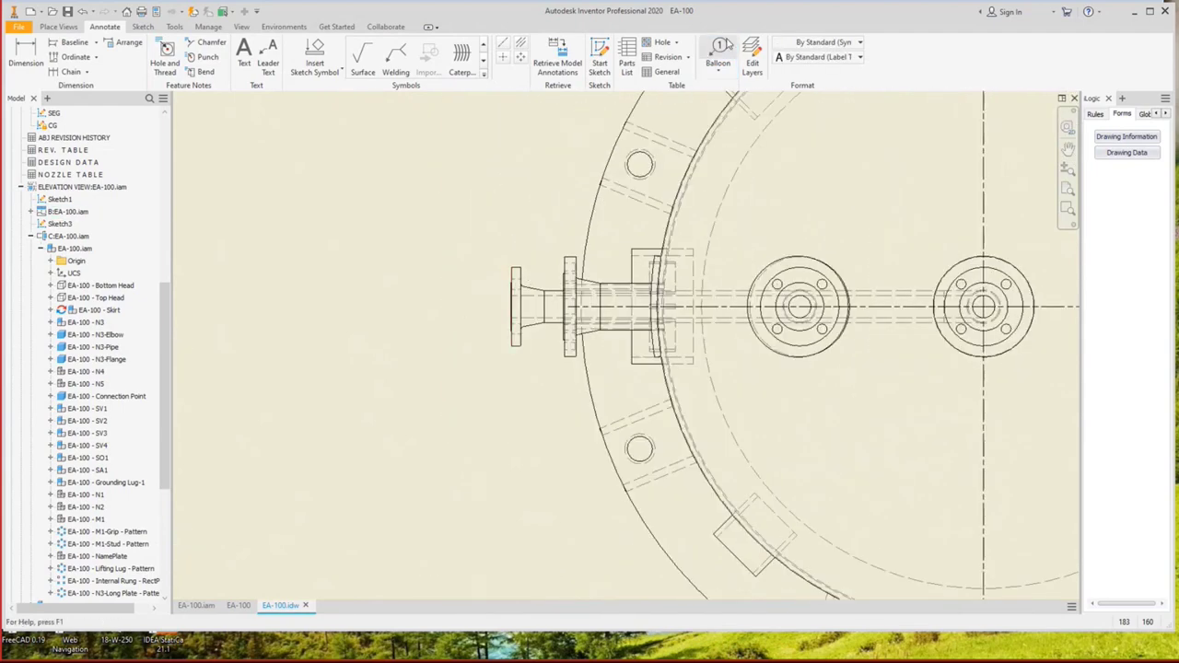
click(817, 57)
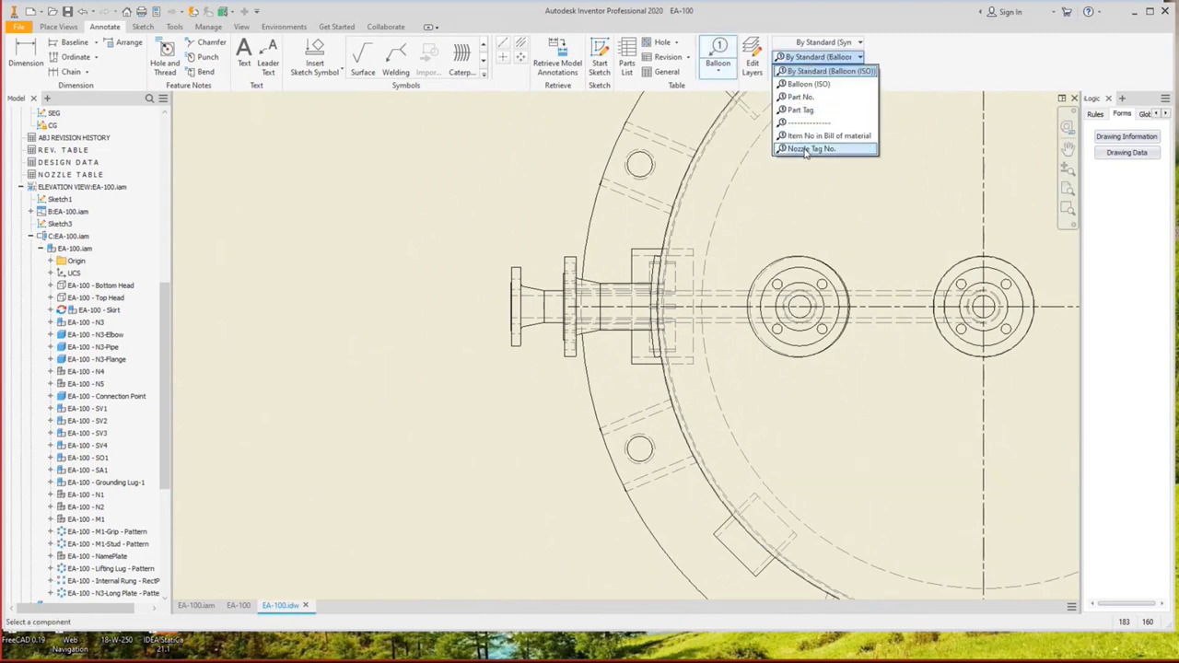
click(807, 149)
click(608, 317)
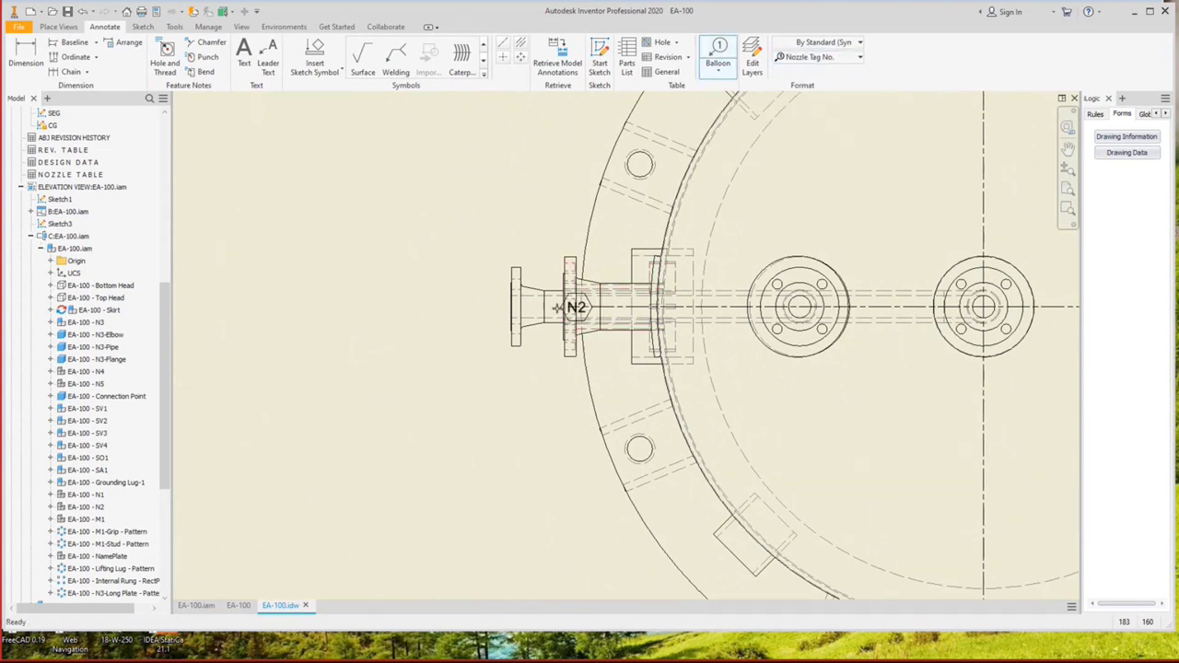
click(458, 306)
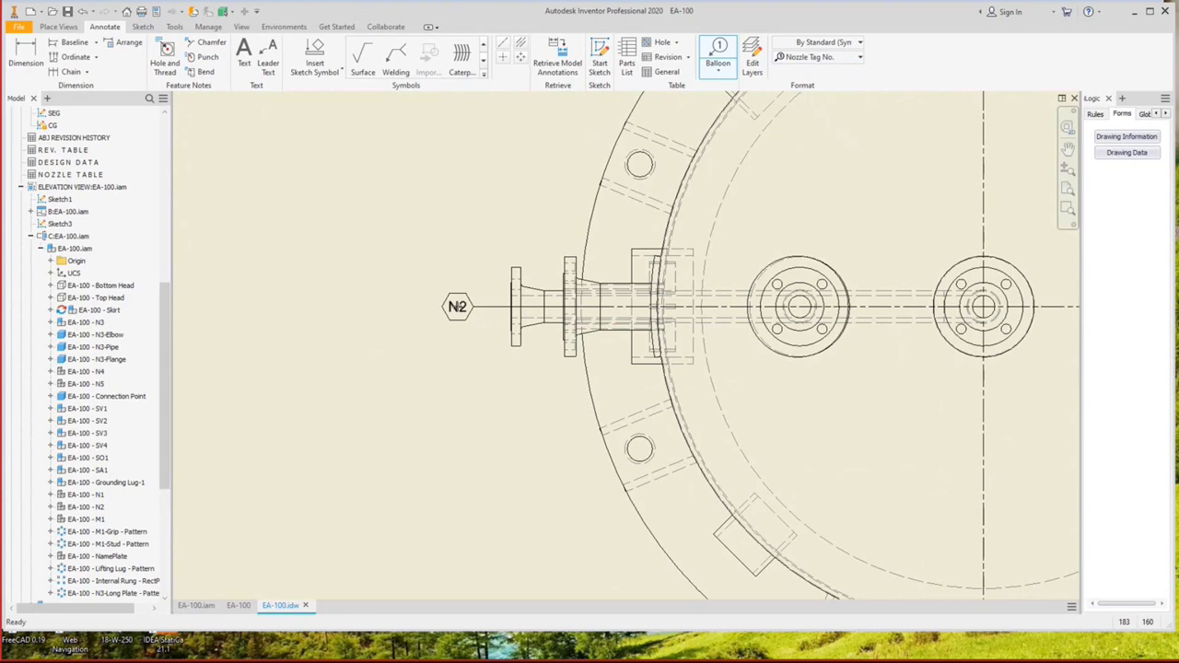
right_click(455, 311)
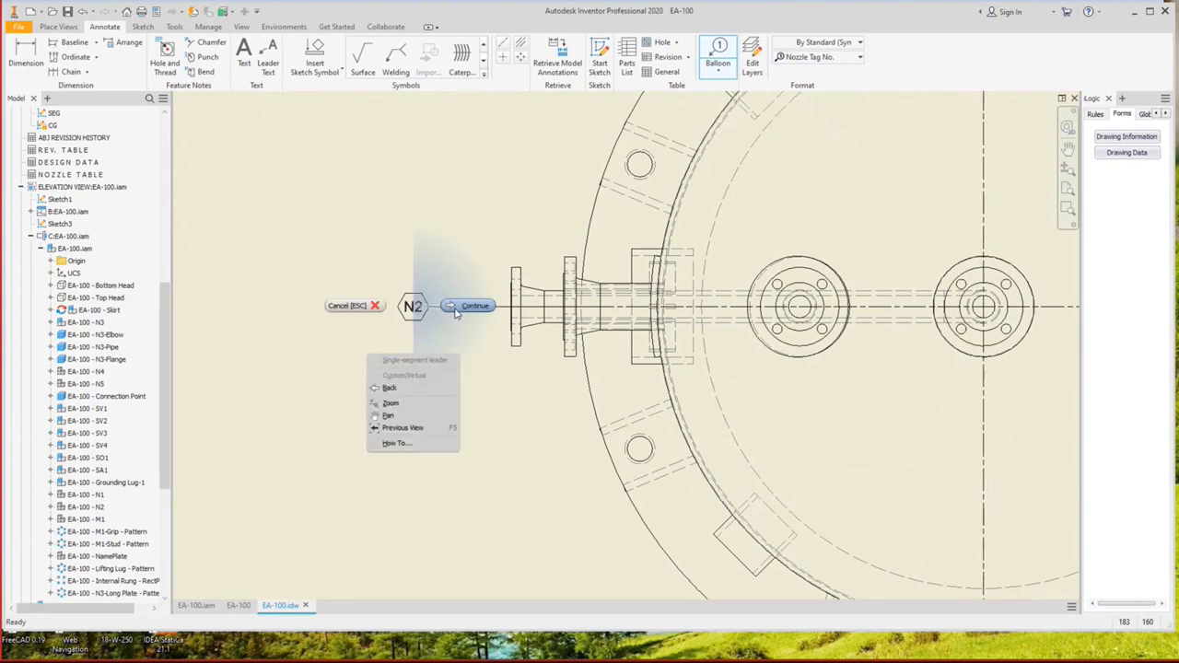
click(467, 307)
key(Escape)
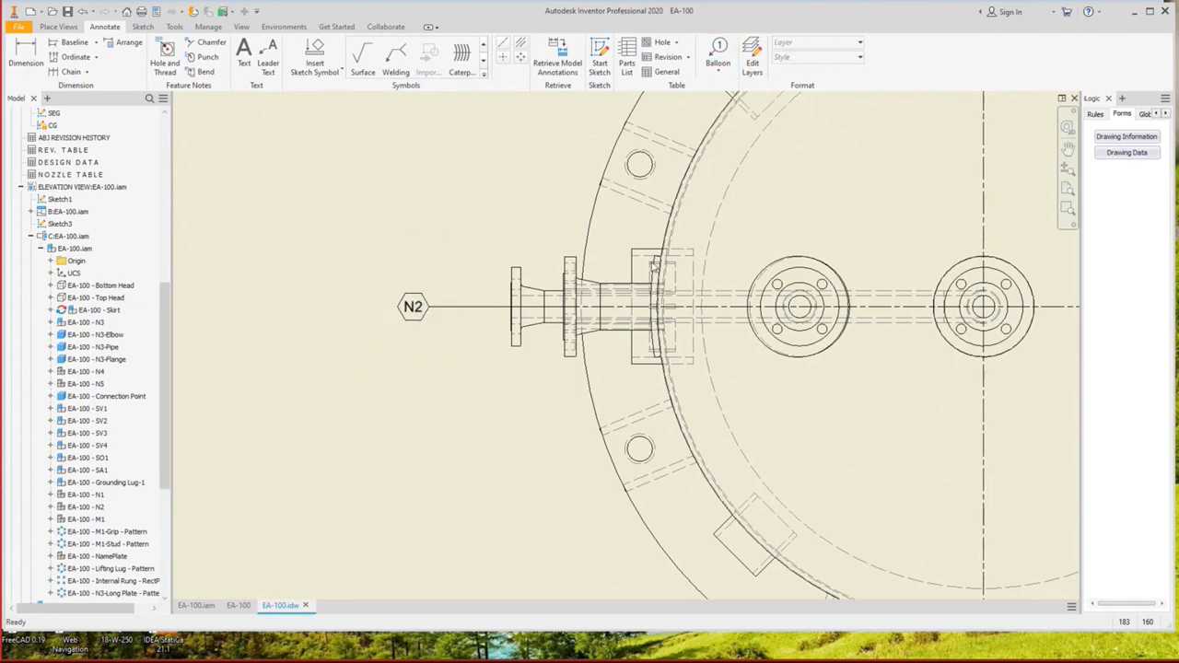
Close the extra EA-100 drawing and return to the EA-100.iam assembly.
key(F5)
scroll(697, 253, down, 3)
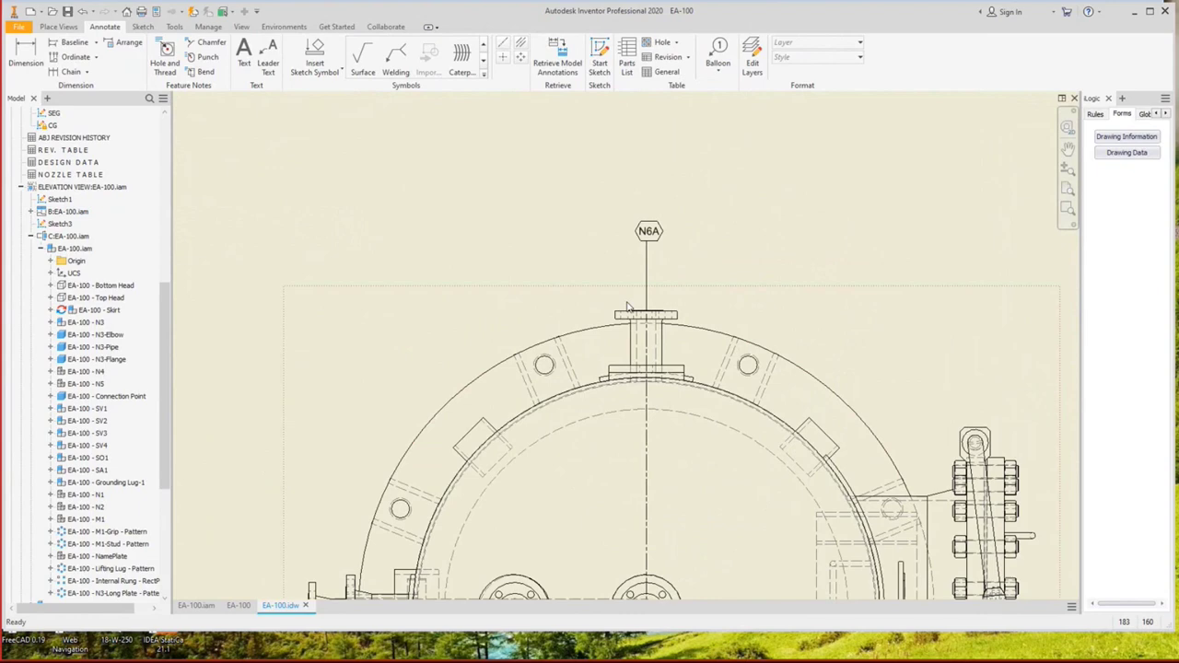
click(198, 606)
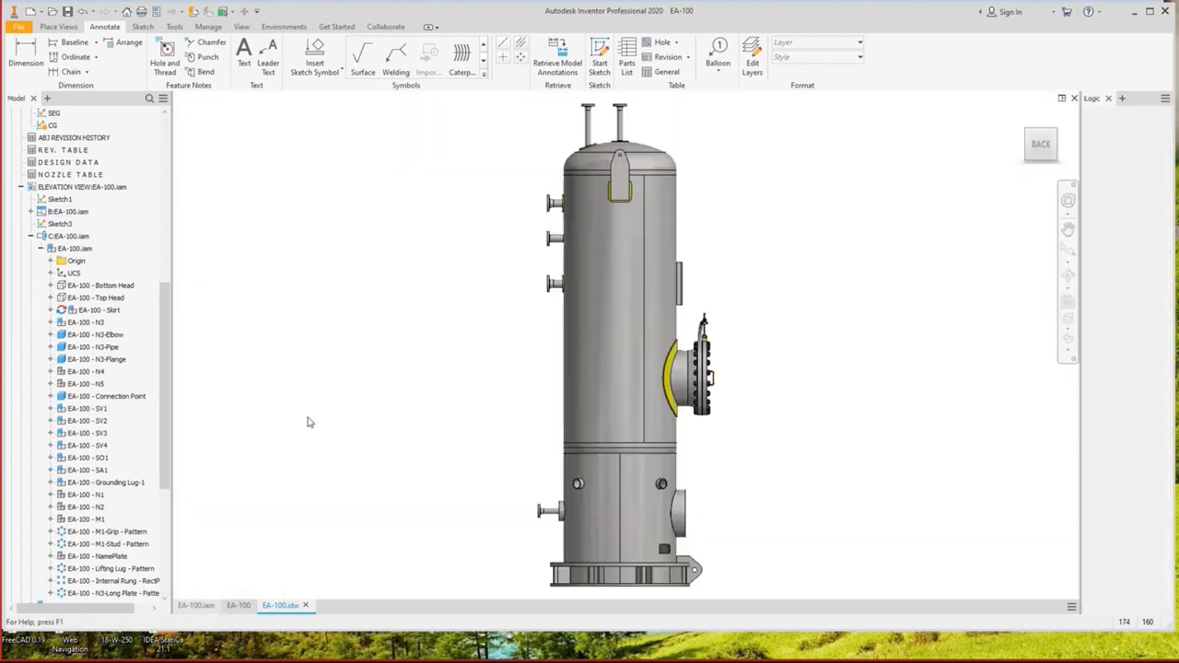
click(195, 605)
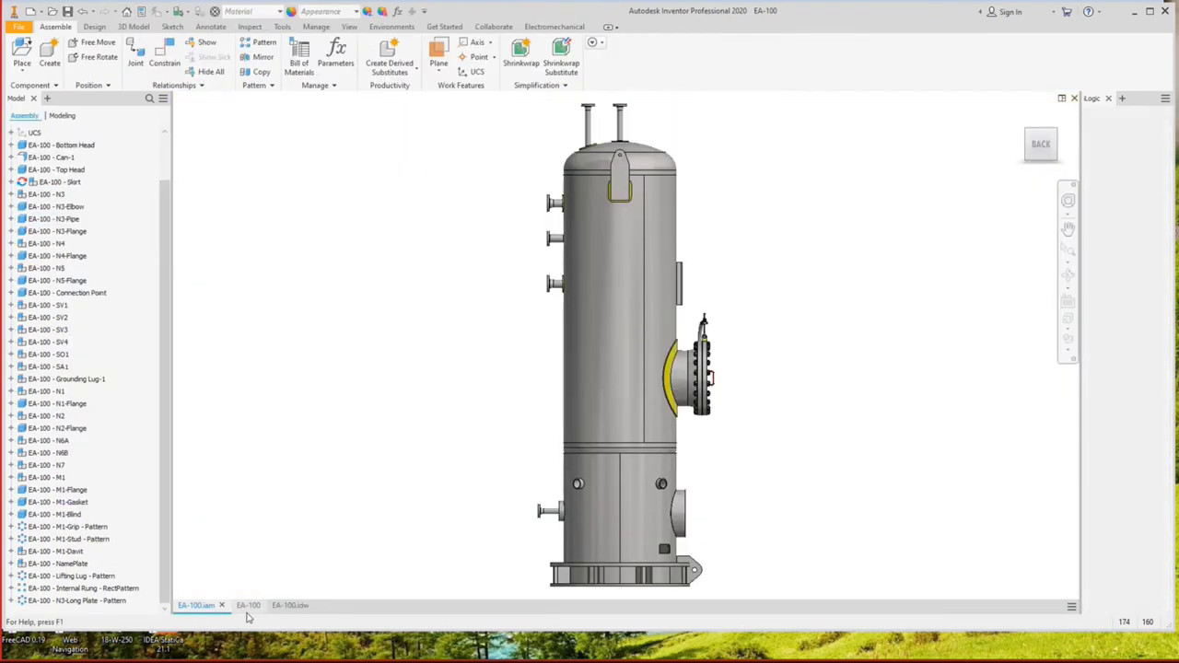
scroll(397, 359, up, 10)
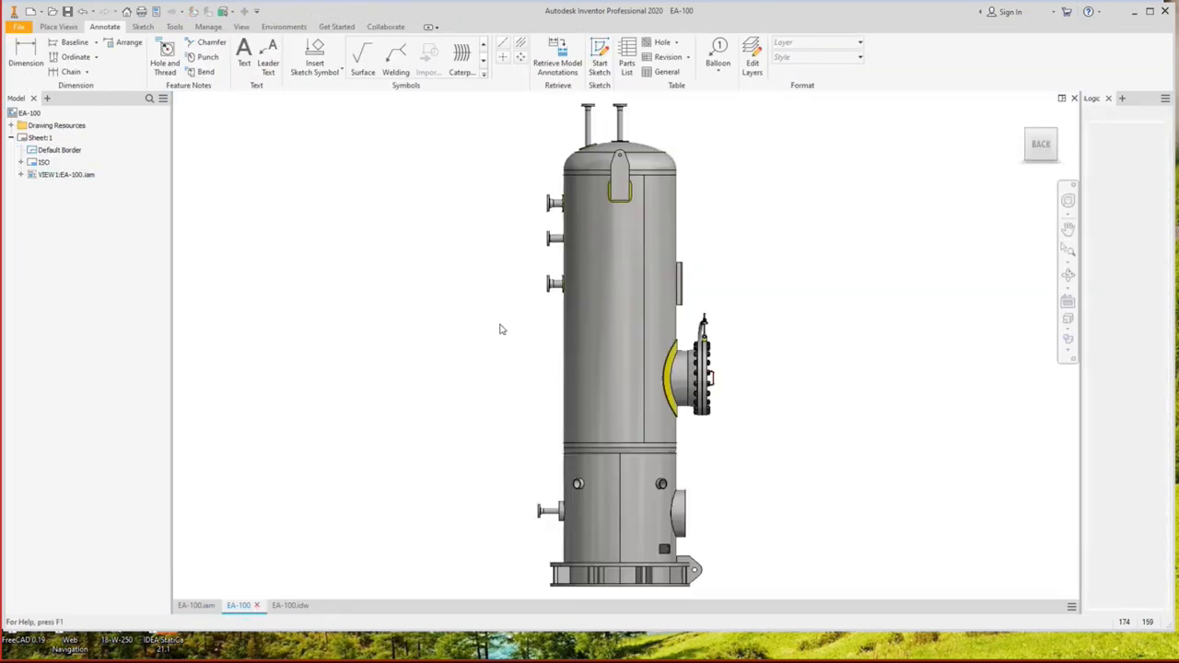
Orbit the vessel model and identify nozzles N6A and N6B from the front to check which ones share the same orientation.
click(1068, 275)
drag(645, 247, 781, 292)
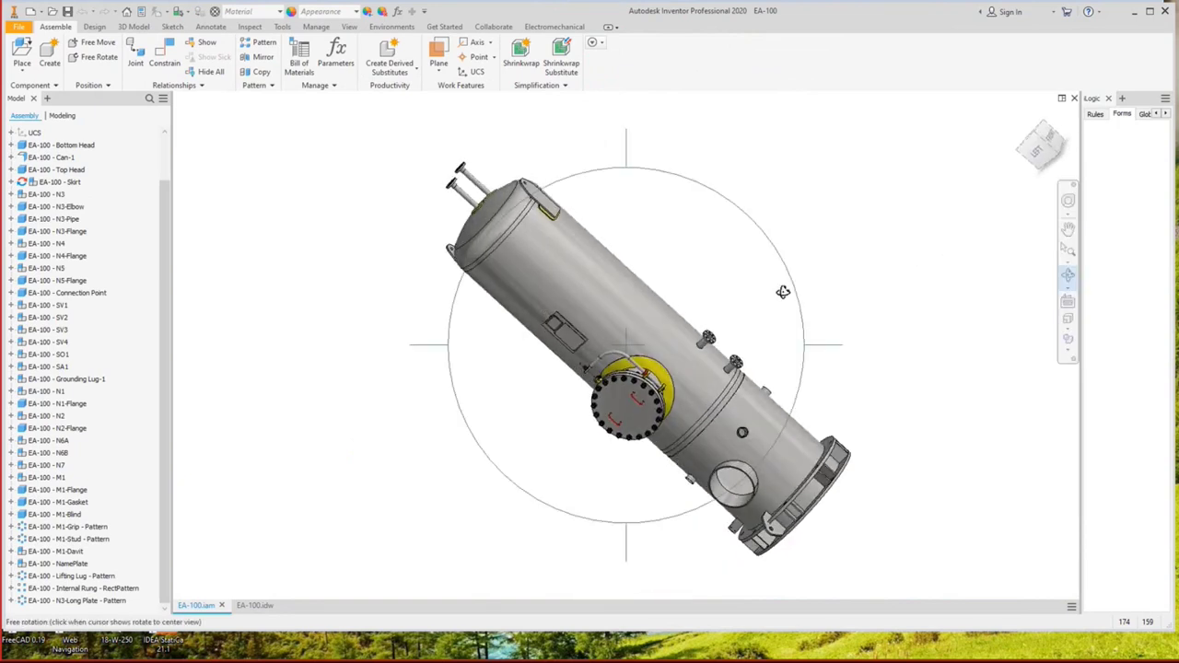
scroll(782, 292, down, 3)
key(F6)
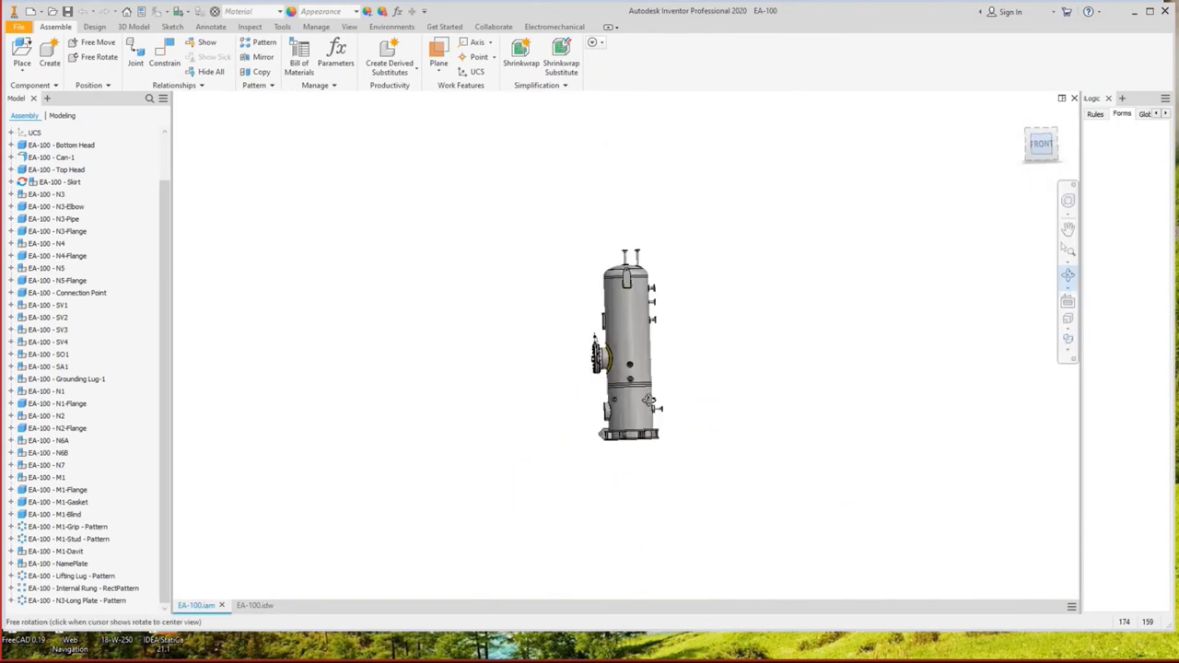
scroll(633, 340, up, 5)
right_click(633, 340)
click(632, 334)
scroll(613, 359, up, 3)
click(611, 357)
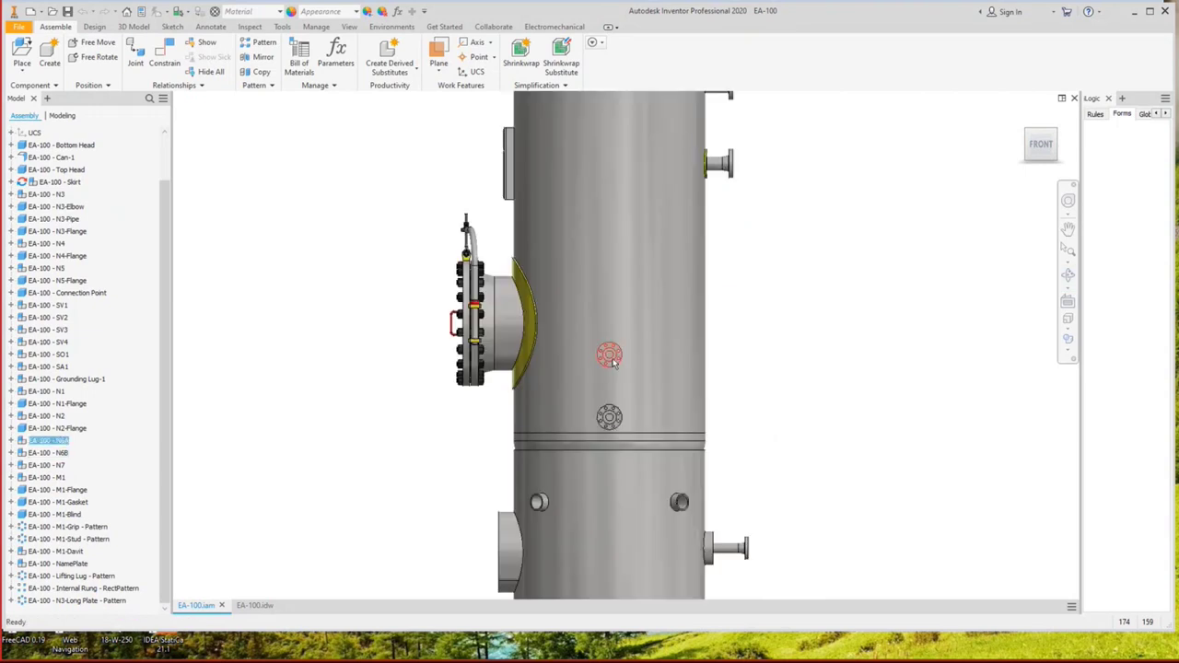
click(60, 453)
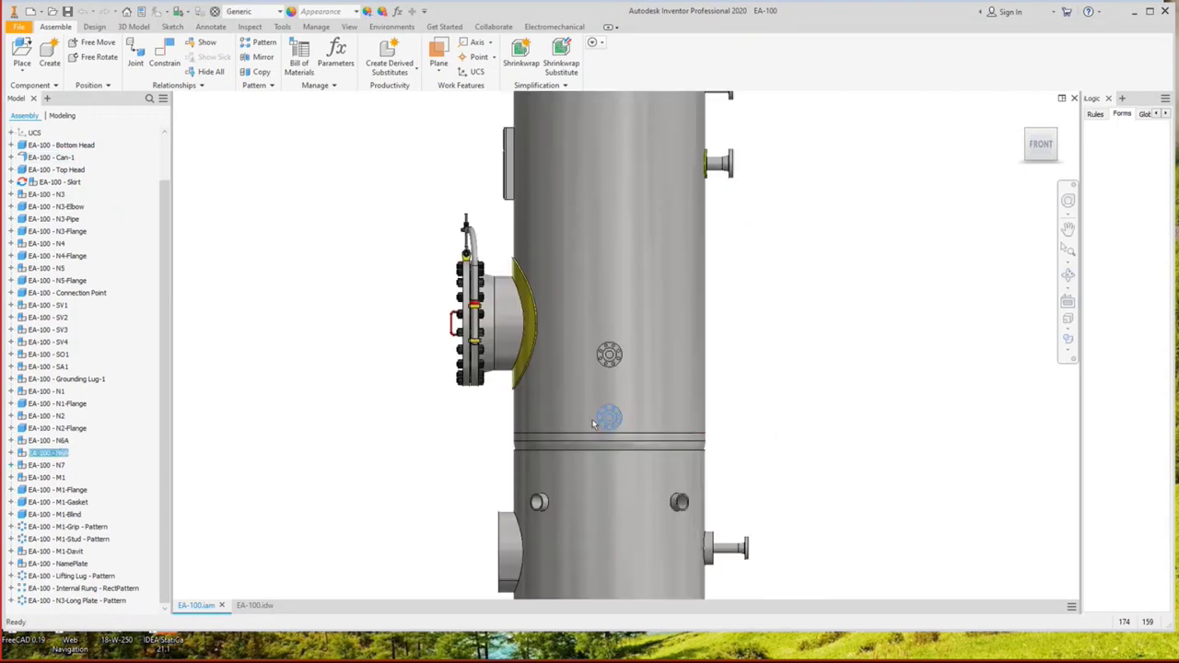
click(300, 492)
Return to the EA-100.idw drawing and read the nozzle orientations in the nozzle table.
click(253, 606)
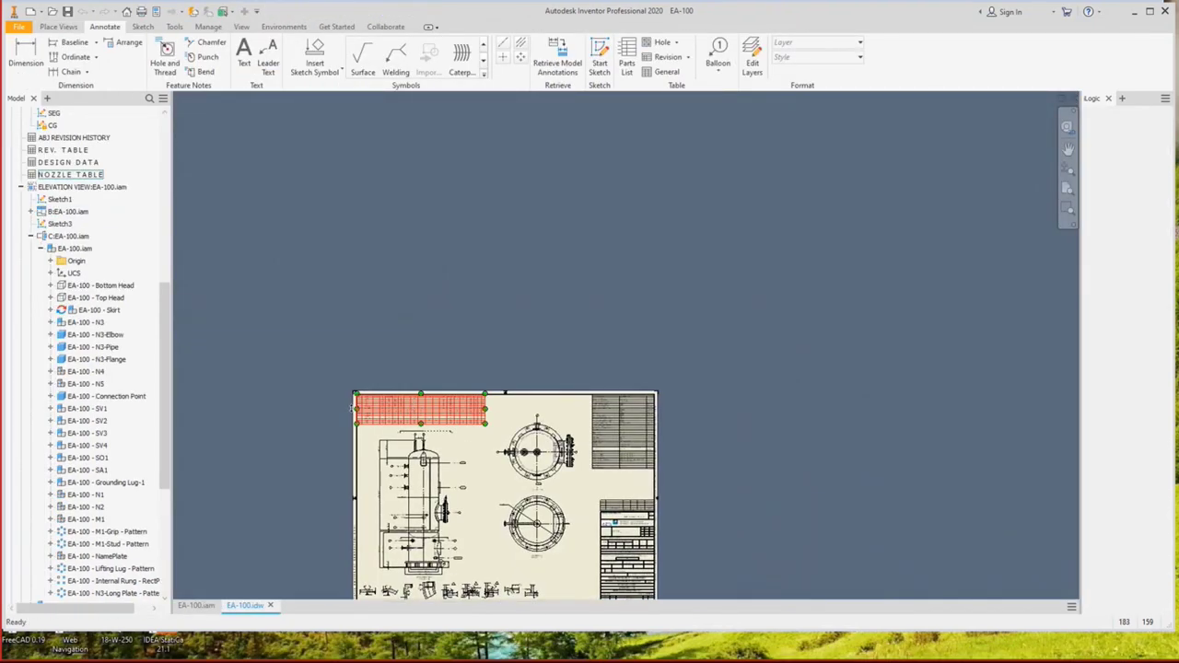
scroll(353, 407, up, 10)
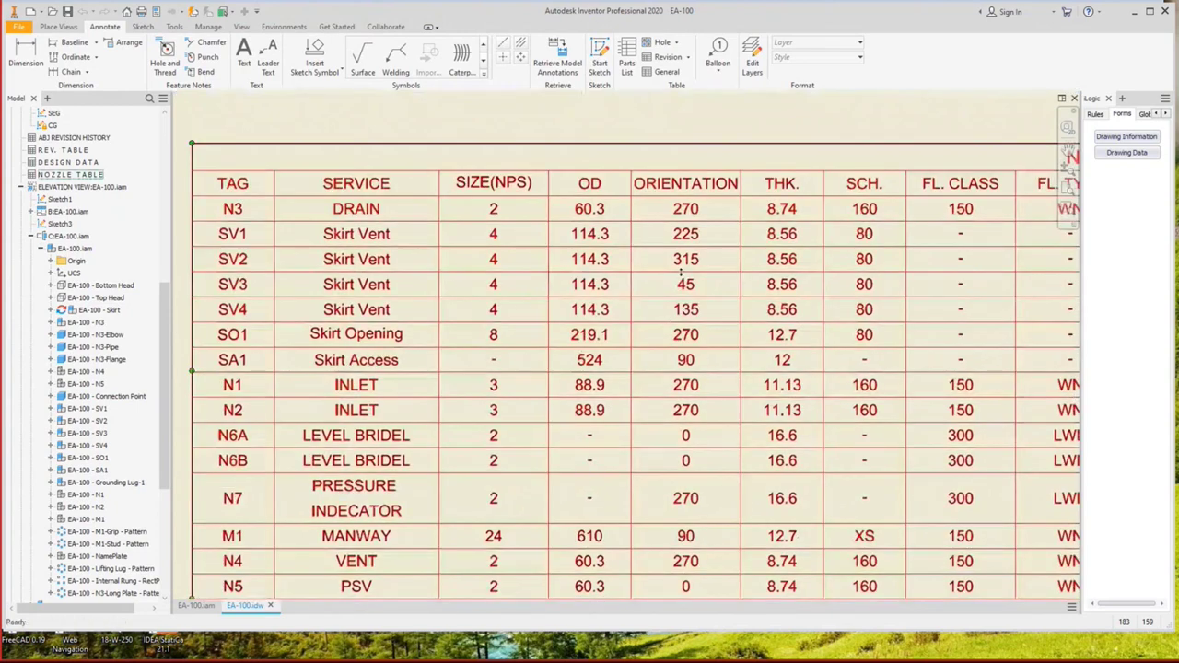
middle_drag(681, 272, 712, 259)
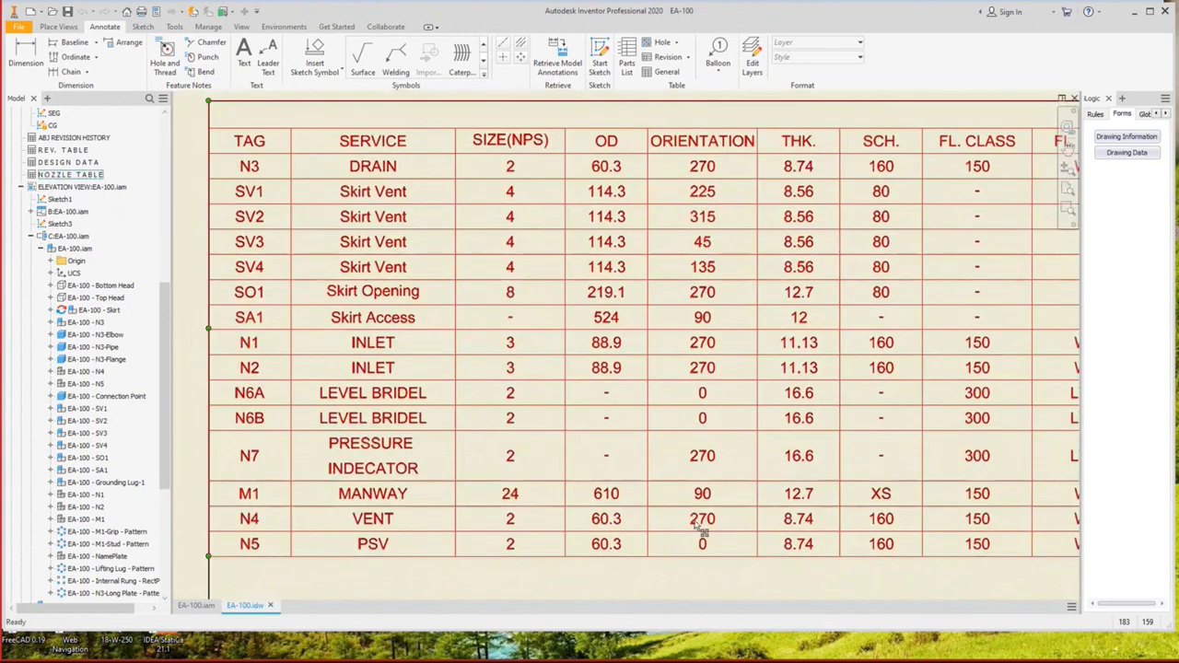
click(239, 406)
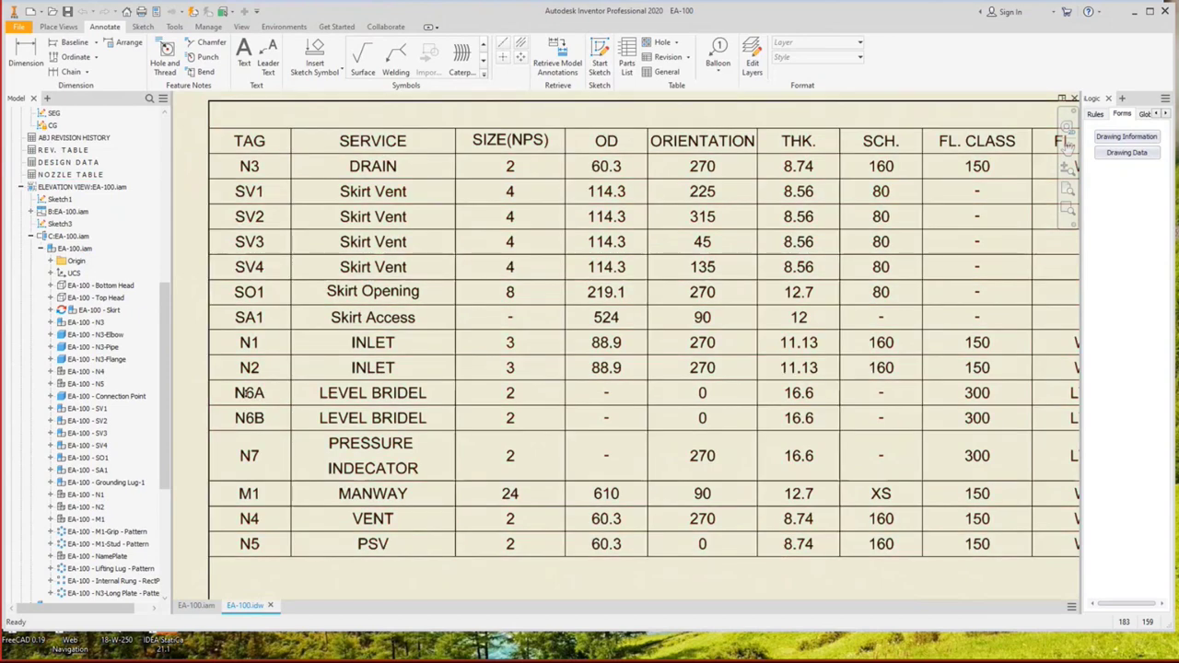
Attach a second tag beside the N6A balloon in plan view B and override its value as N6B.
key(F5)
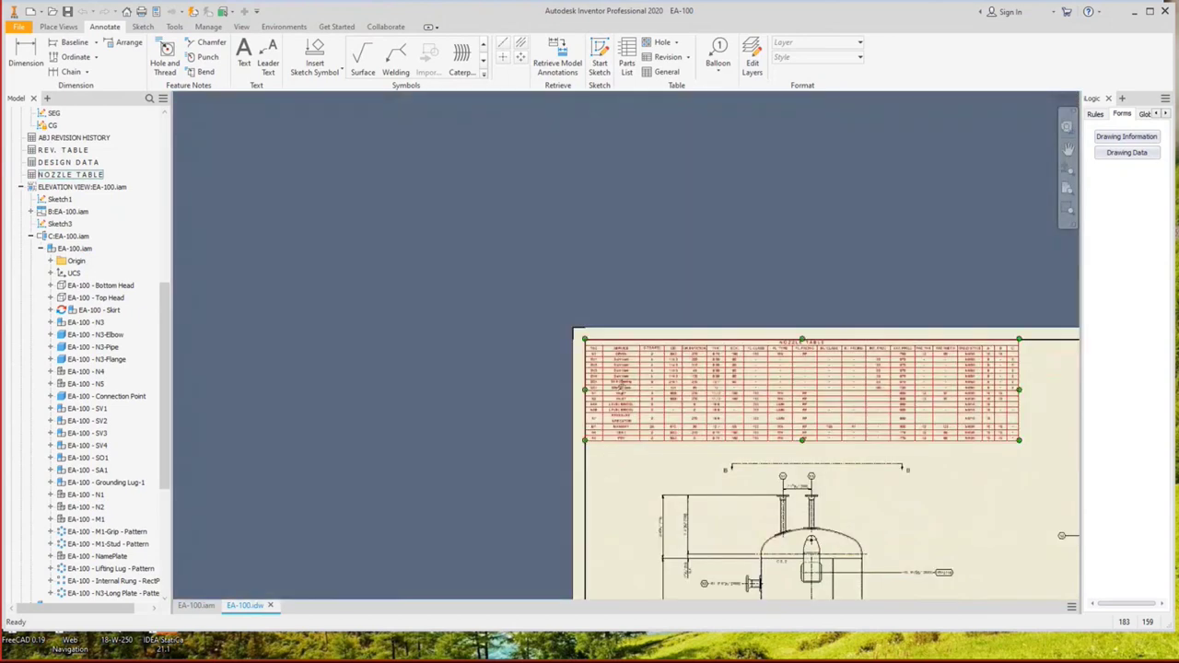
right_click(789, 271)
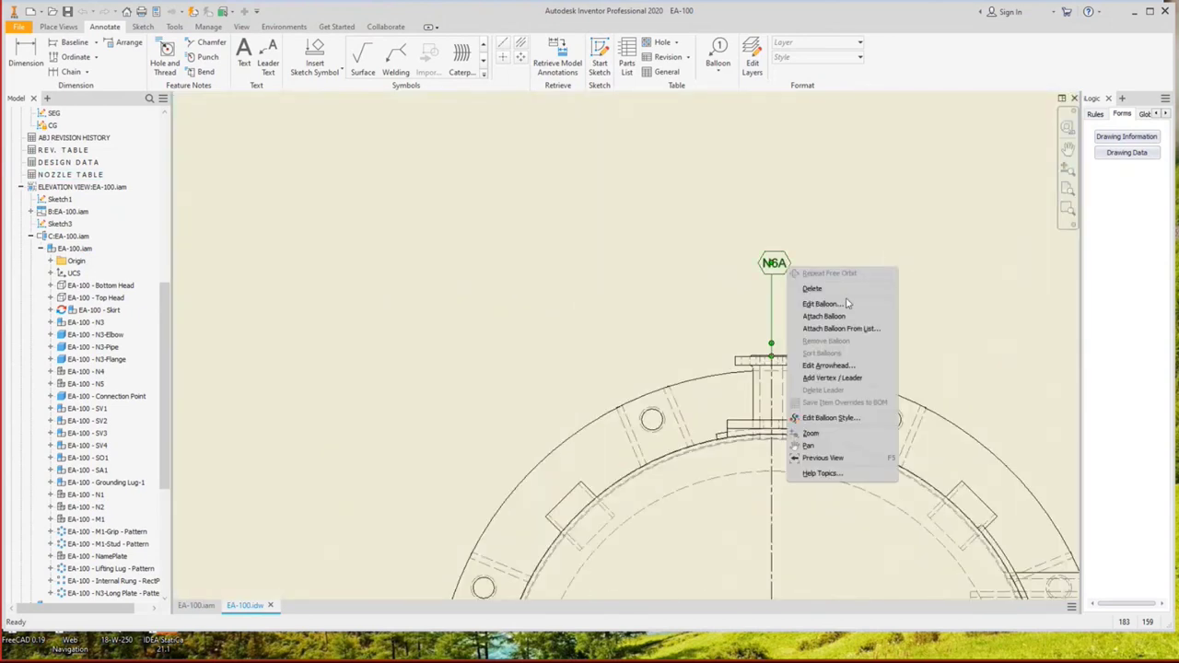
click(841, 321)
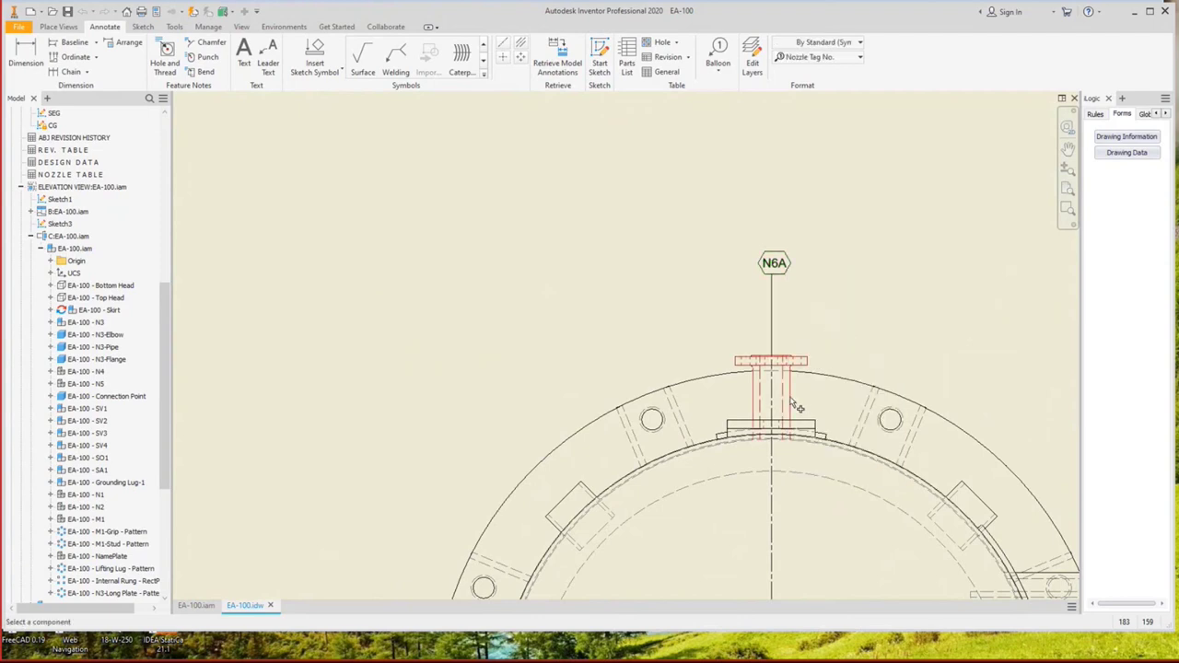
click(792, 402)
click(821, 264)
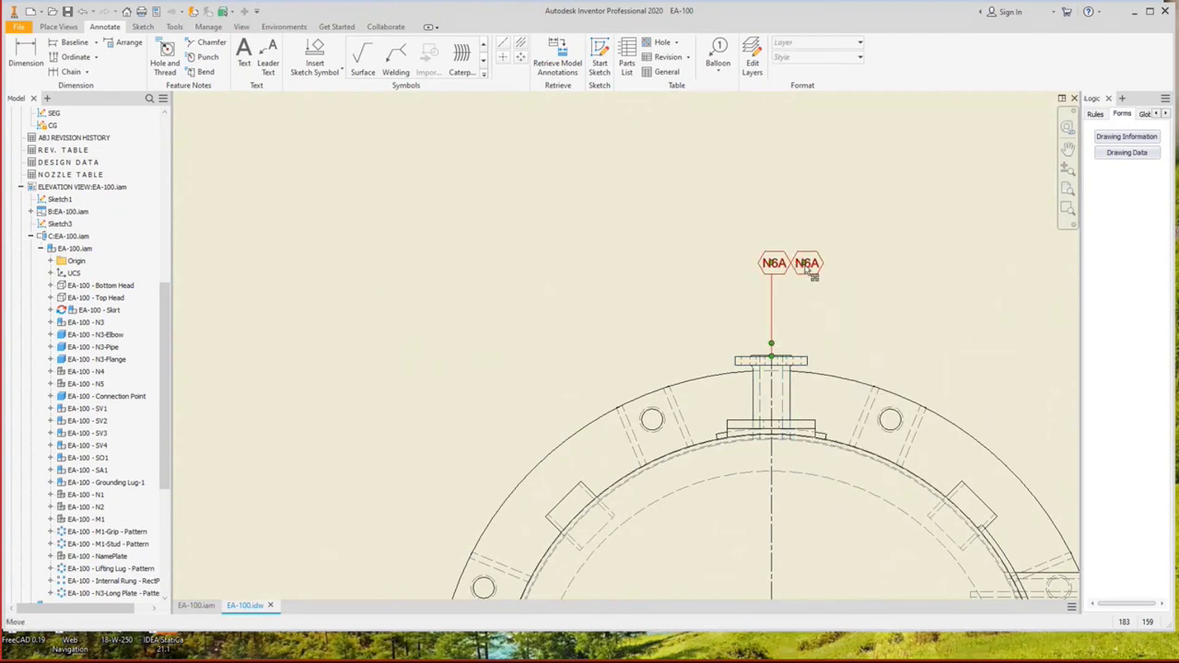
double_click(807, 266)
click(319, 226)
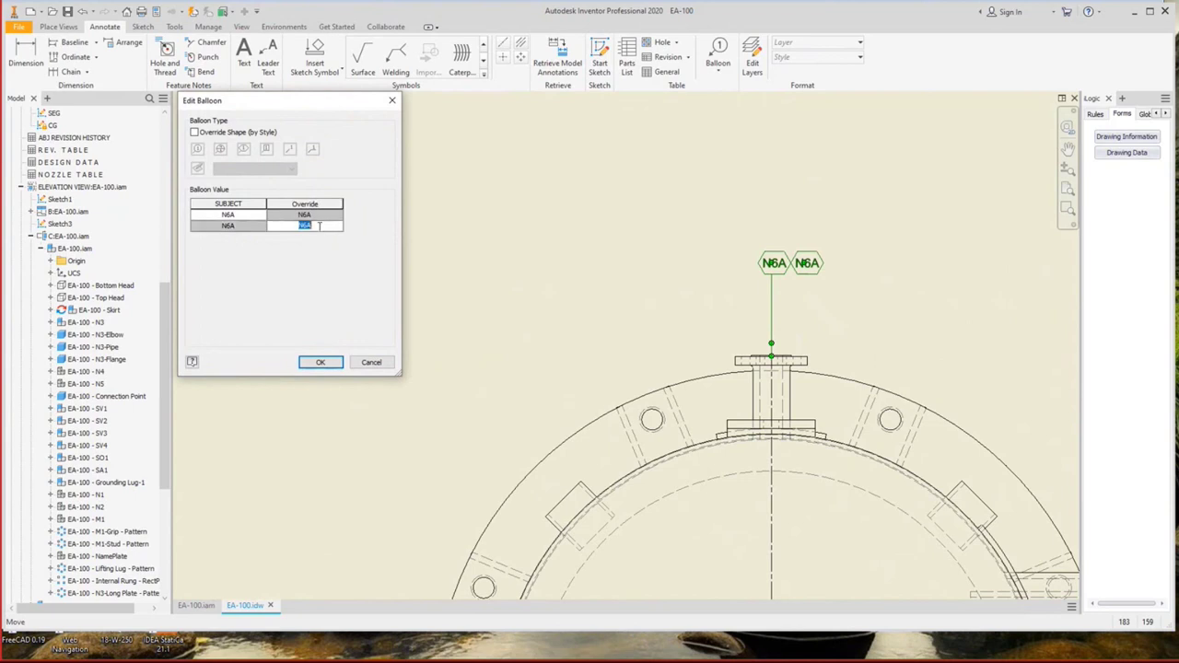
click(320, 363)
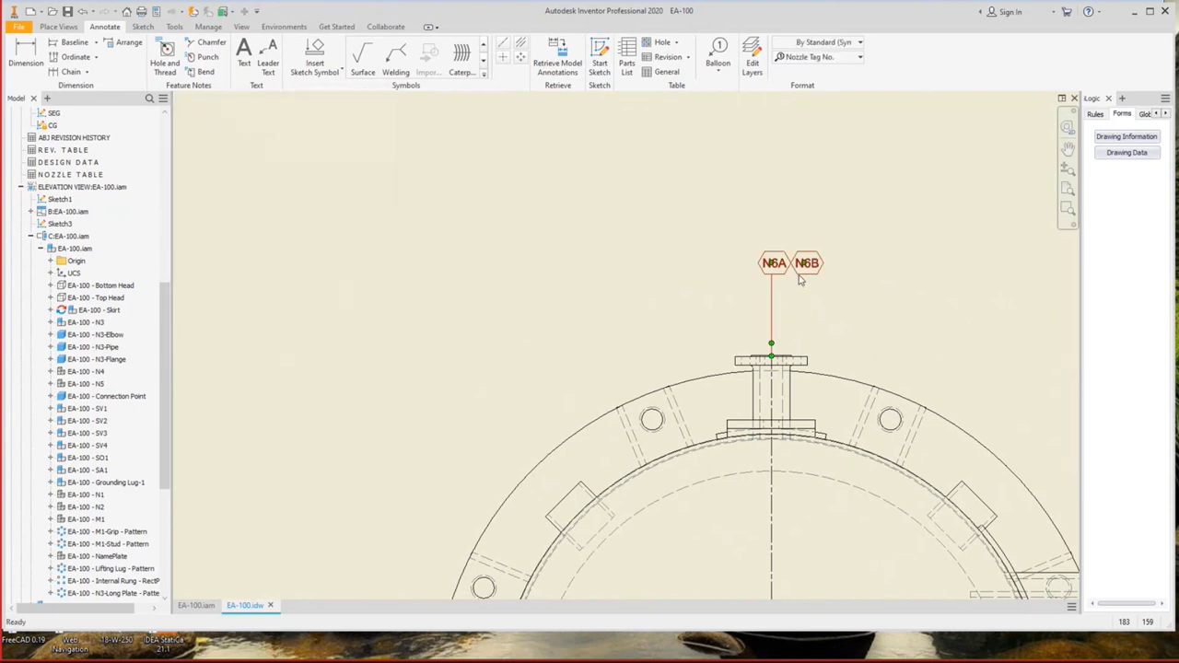
right_click(799, 279)
click(565, 304)
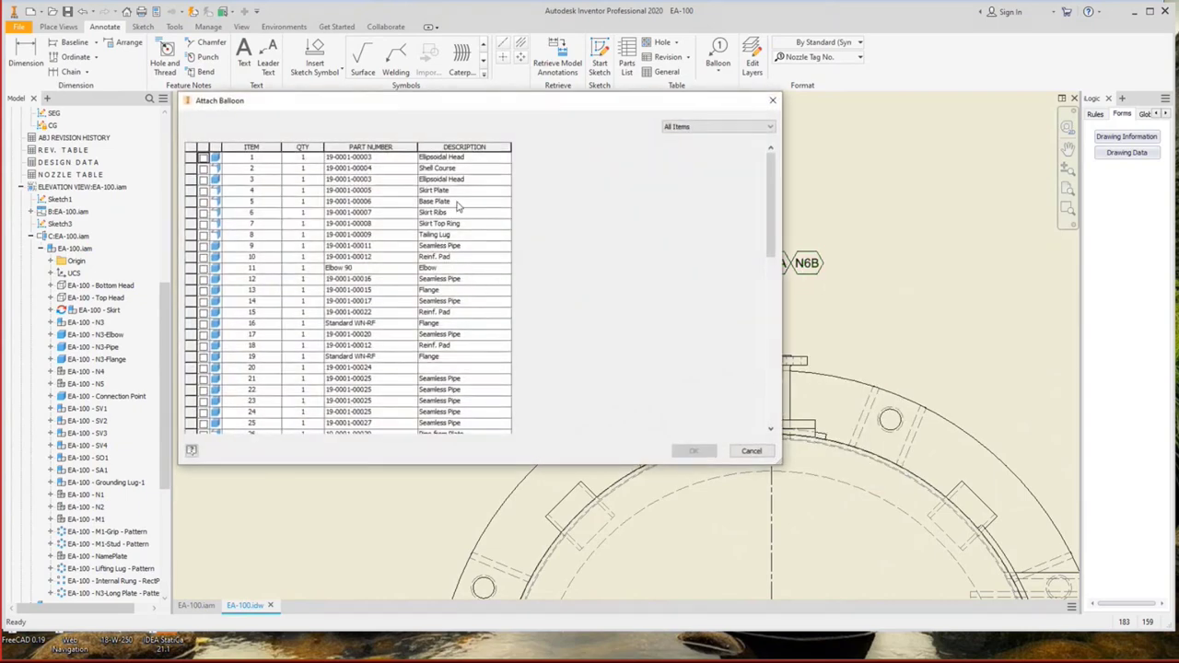
scroll(458, 206, down, 5)
scroll(274, 178, down, 7)
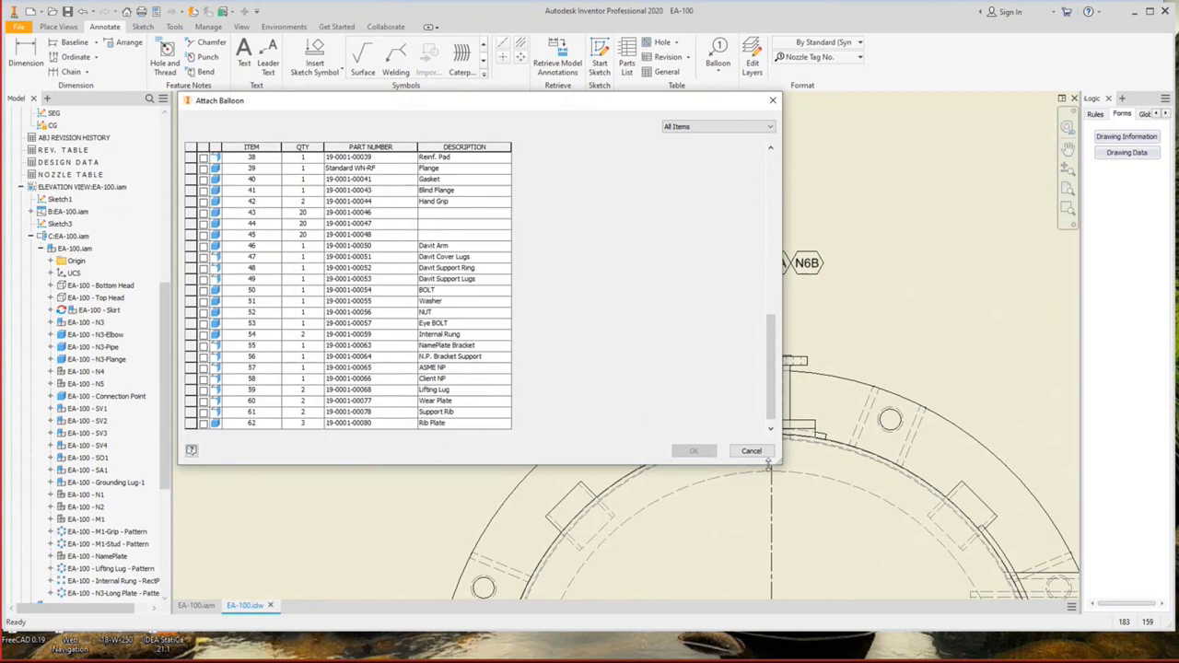
click(752, 451)
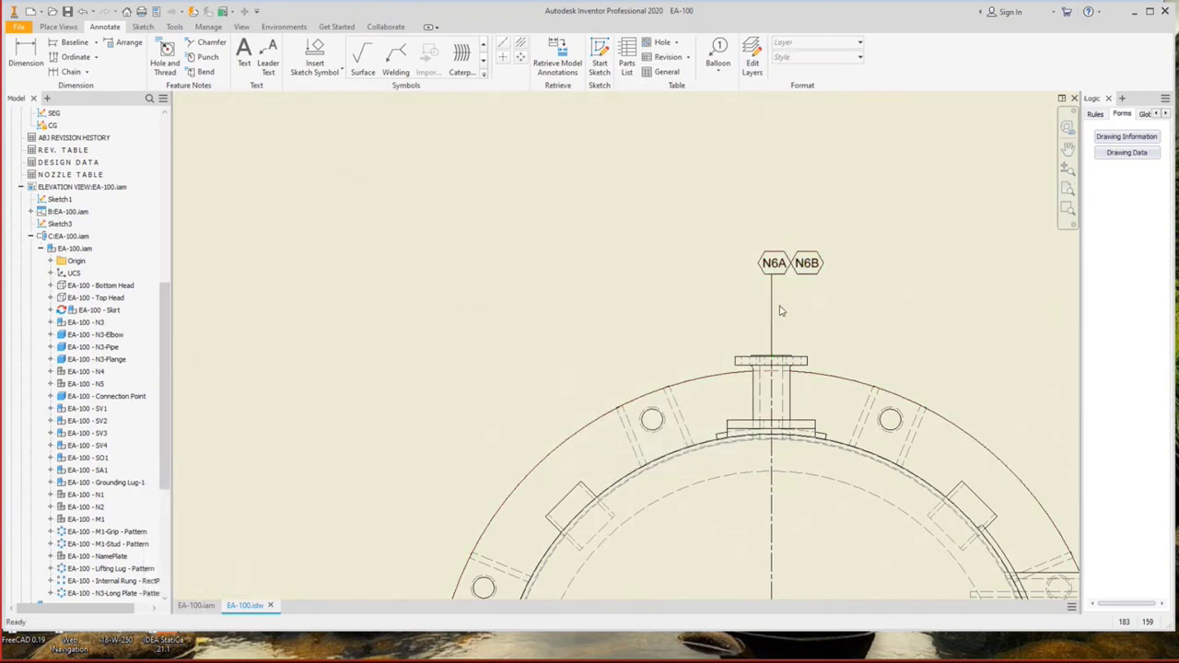
Attach a Lifting Lug tag to the N6A/N6B balloon, placing it beside N6B.
scroll(780, 311, down, 5)
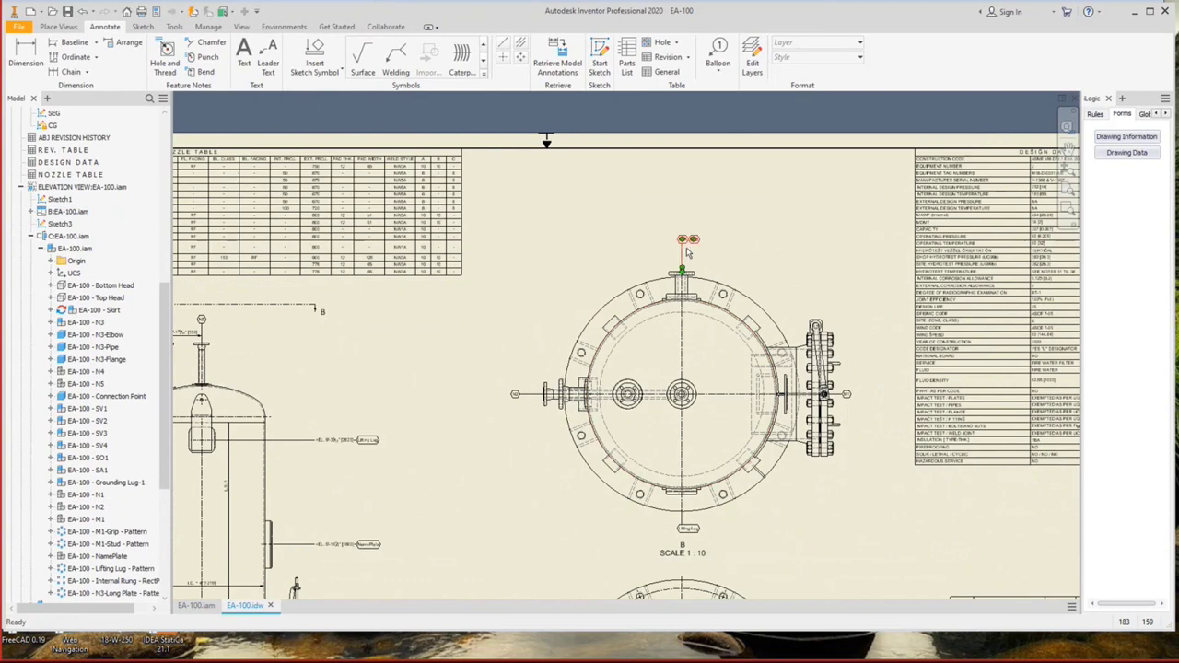
scroll(687, 253, up, 3)
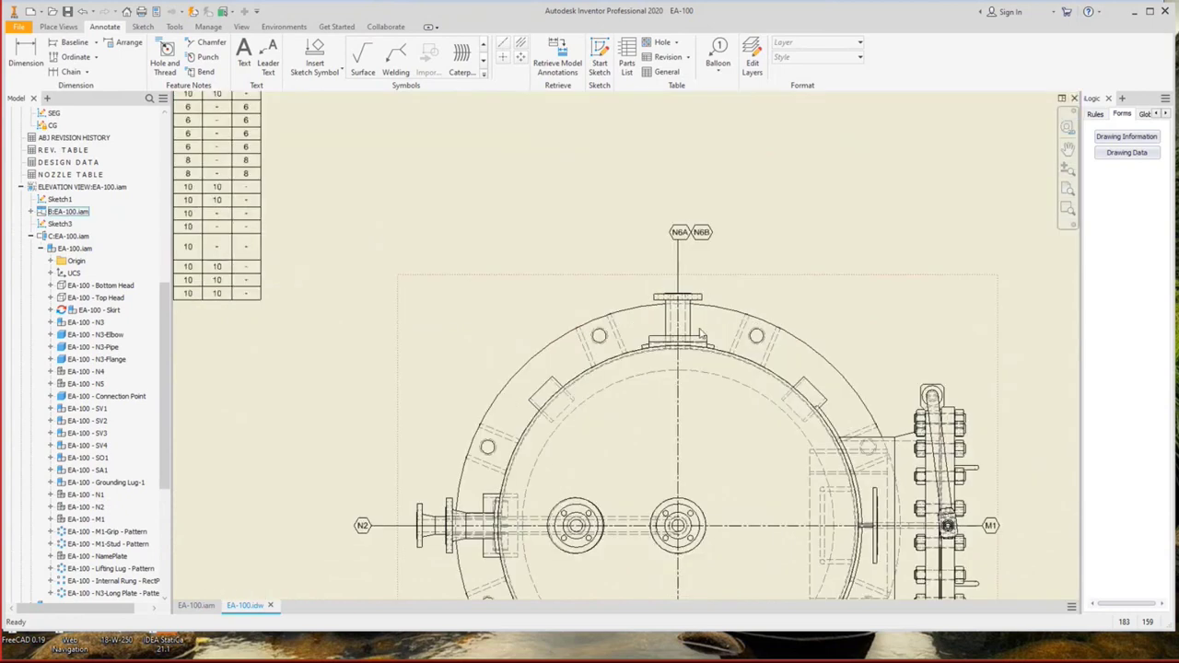
right_click(700, 243)
click(749, 291)
scroll(707, 343, up, 3)
click(706, 345)
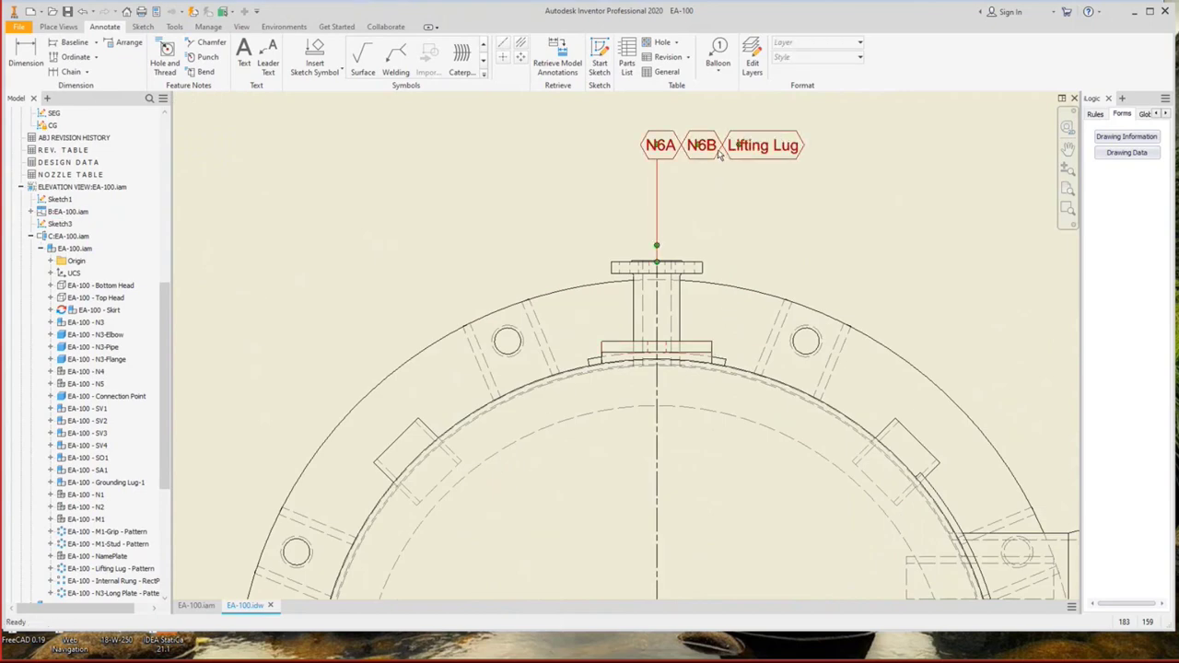
Attach a NamePlate tag to the M1 balloon in plan view B, stacked directly below M1.
scroll(780, 255, down, 5)
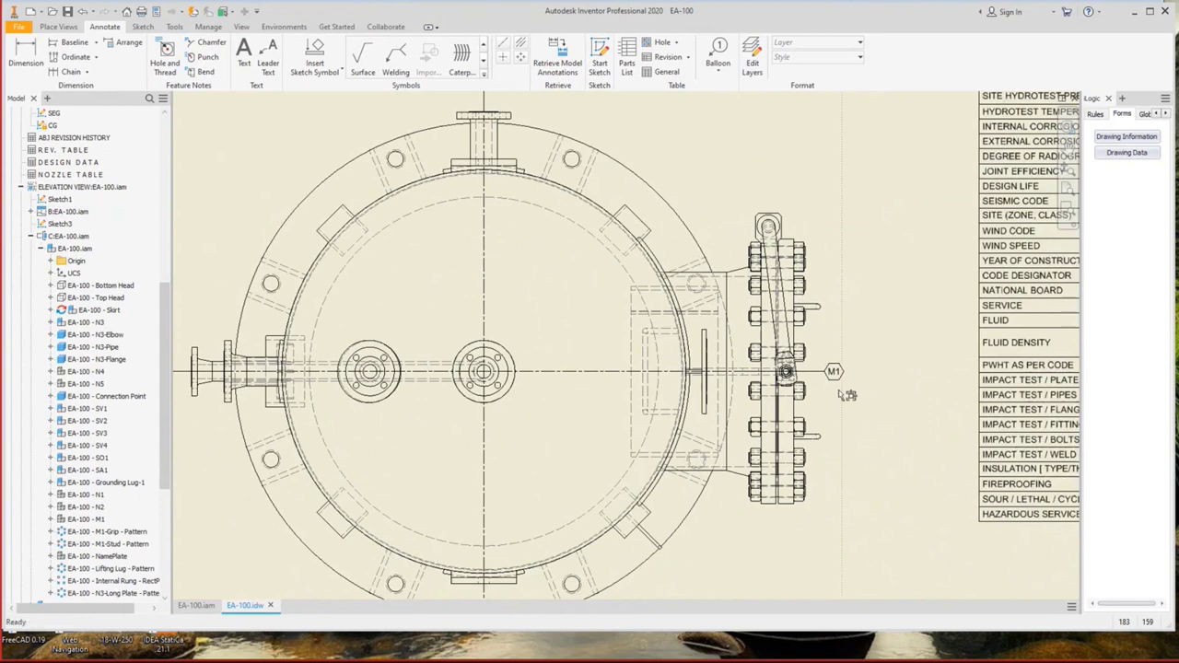
scroll(846, 395, up, 4)
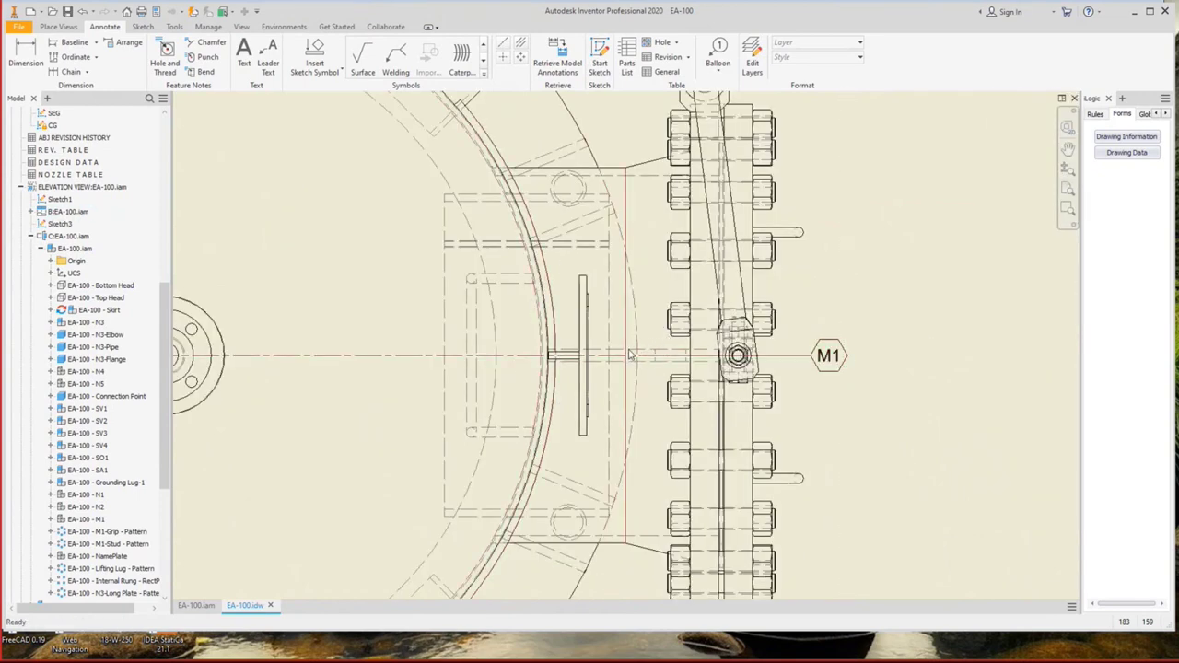
scroll(630, 354, down, 2)
click(756, 361)
right_click(755, 361)
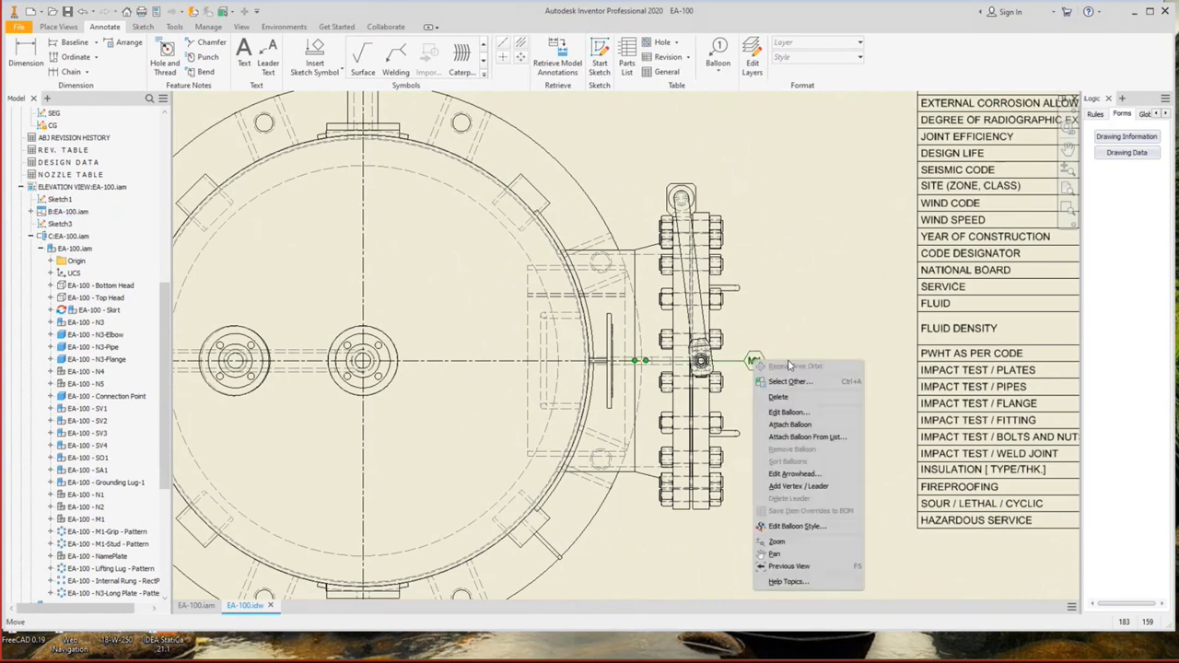
click(794, 425)
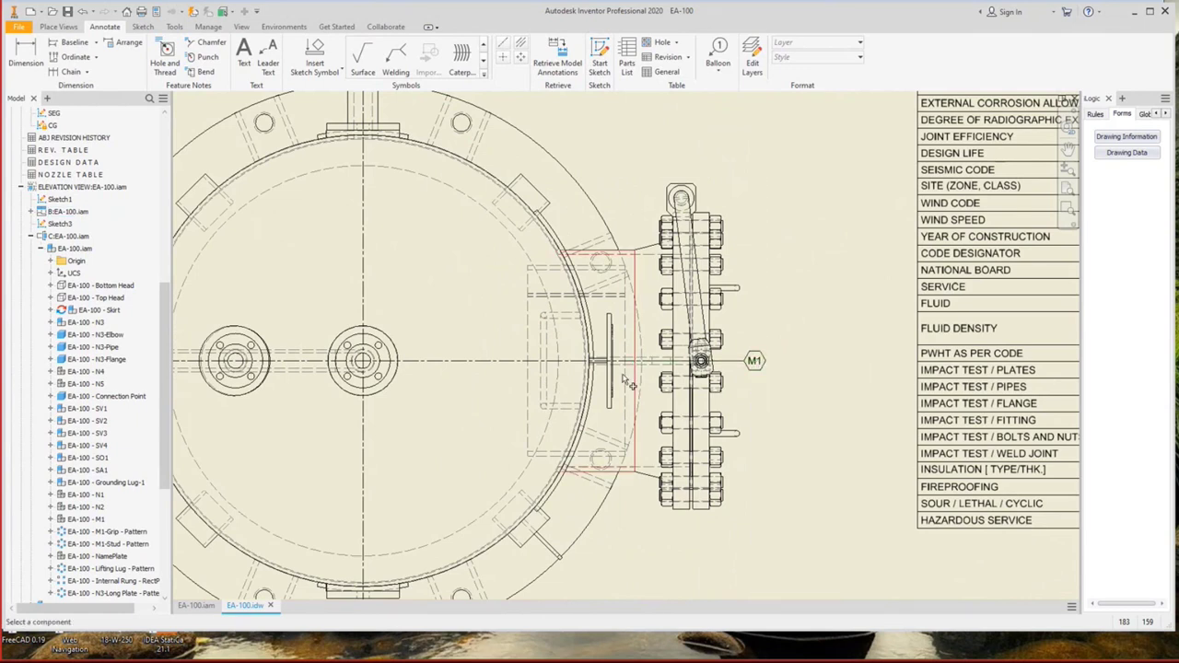
click(609, 369)
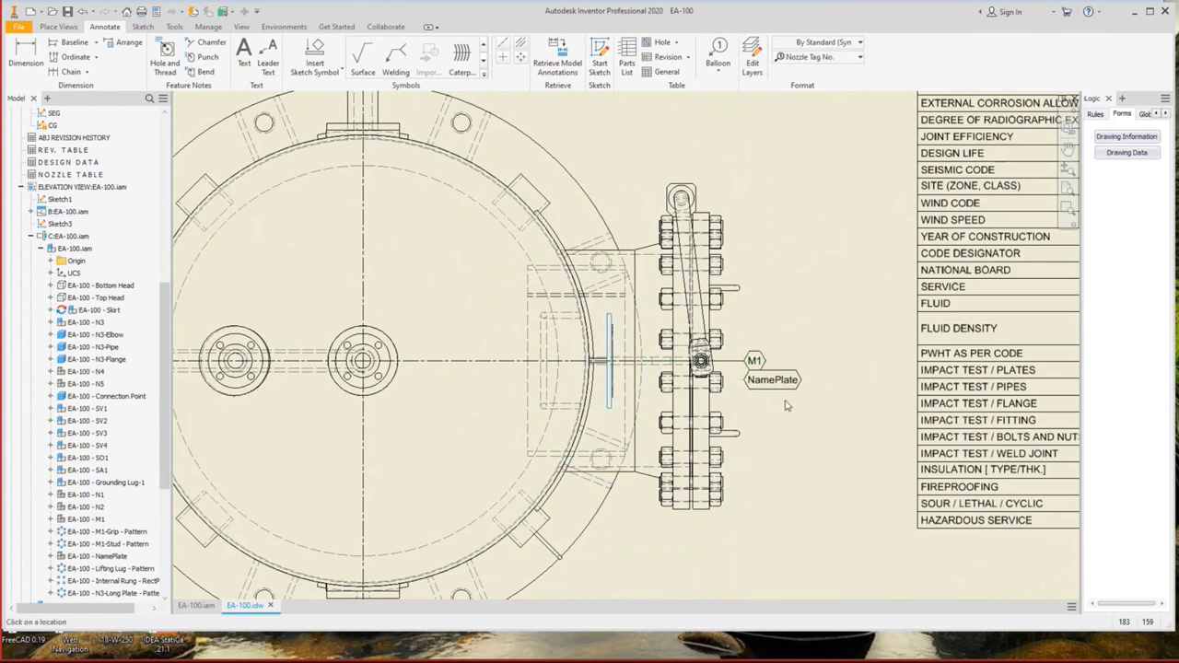
click(755, 376)
Attach tags for the skirt's tailing lug and the SA1 skirt access to the M1 balloon stack, below NamePlate.
right_click(759, 364)
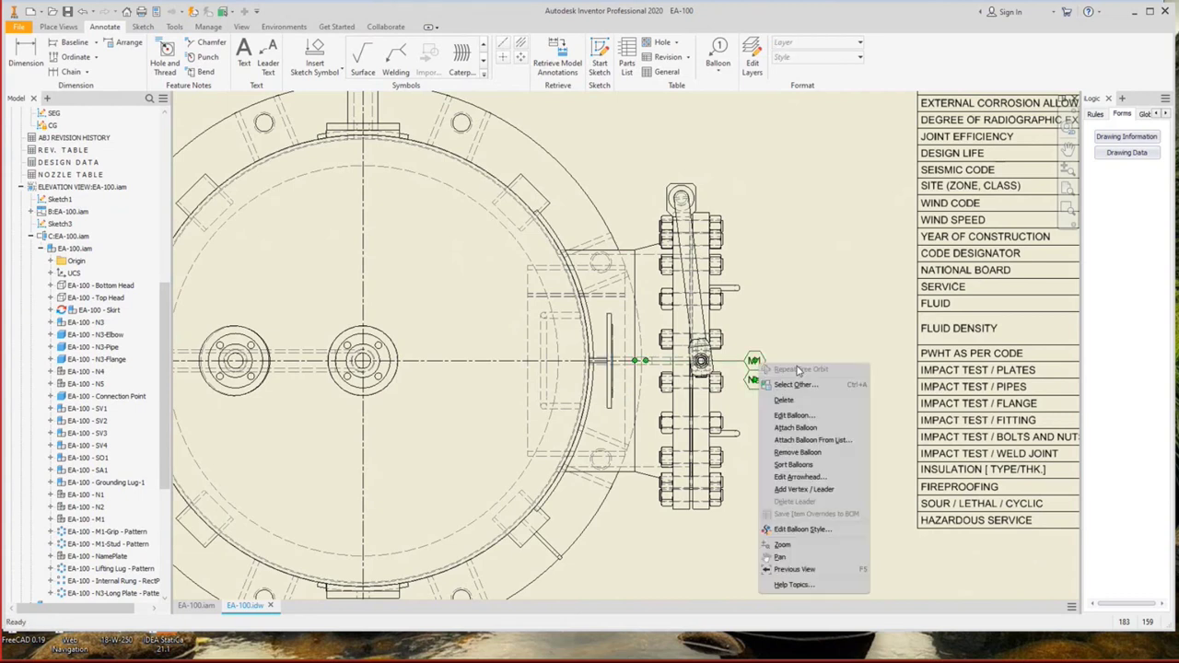
click(795, 427)
click(659, 368)
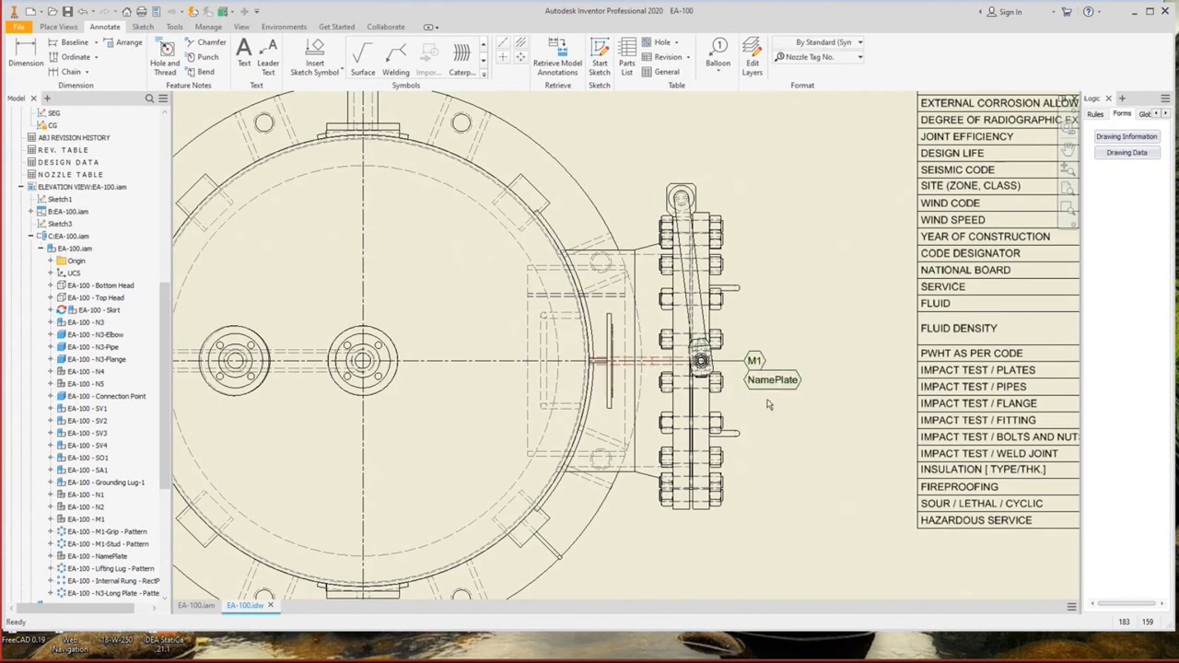
click(774, 444)
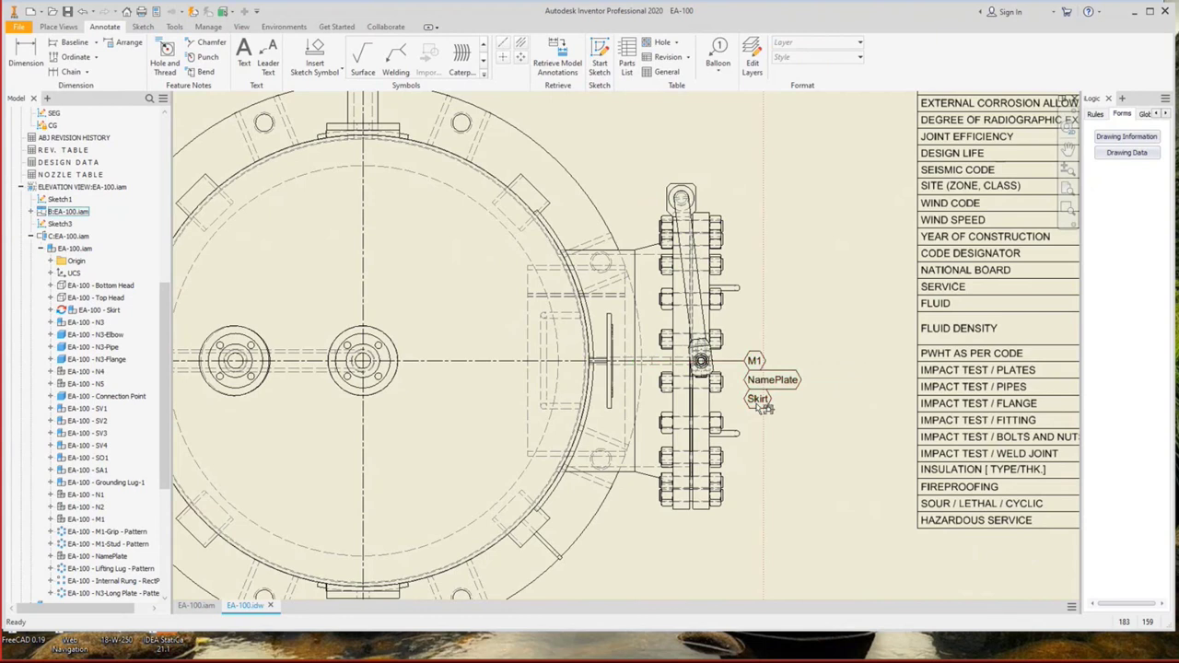
right_click(757, 400)
click(798, 465)
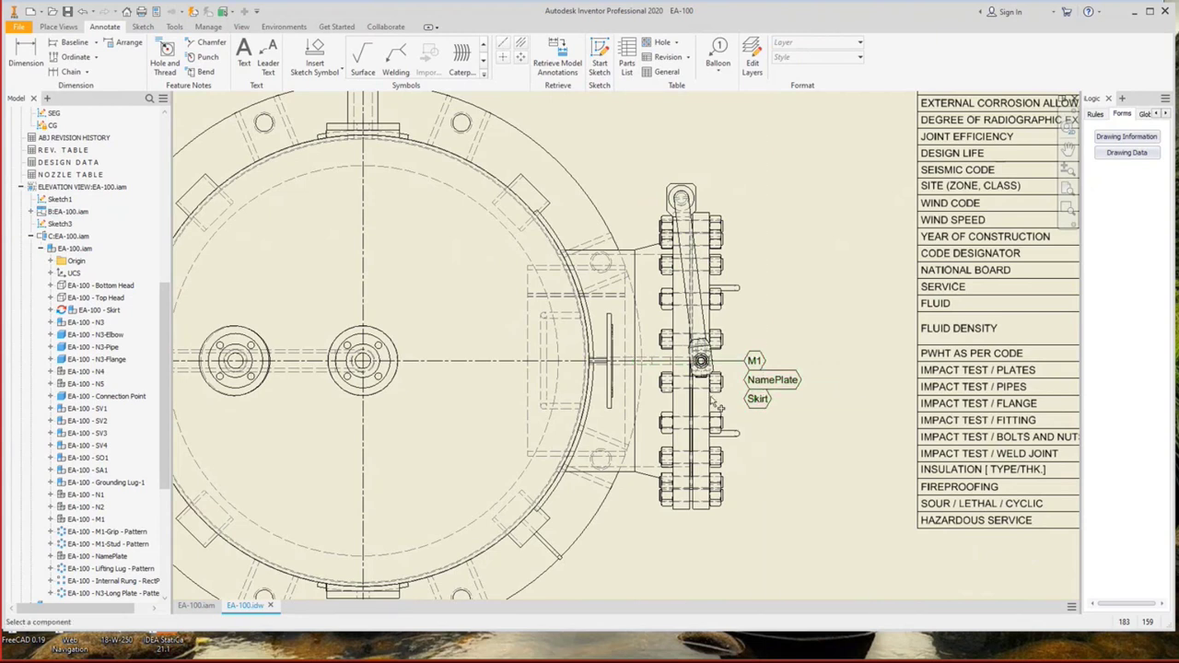
click(632, 327)
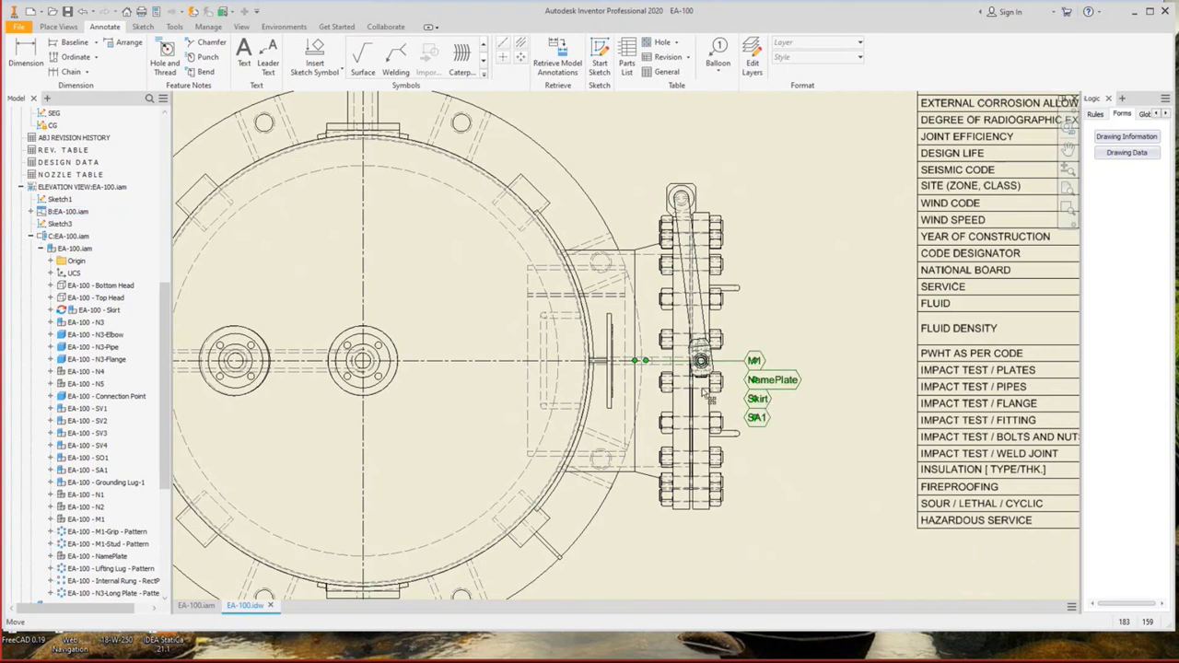
Override the Skirt value in the M1 balloon stack as TAILING LUG.
double_click(755, 417)
click(323, 237)
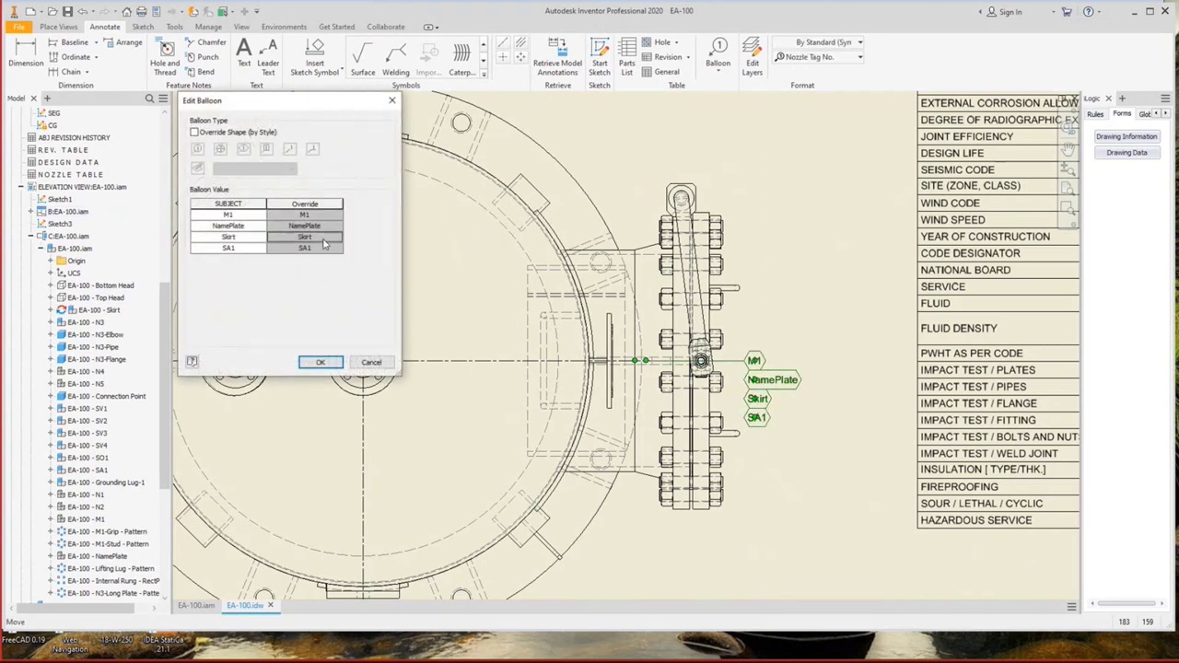
click(322, 238)
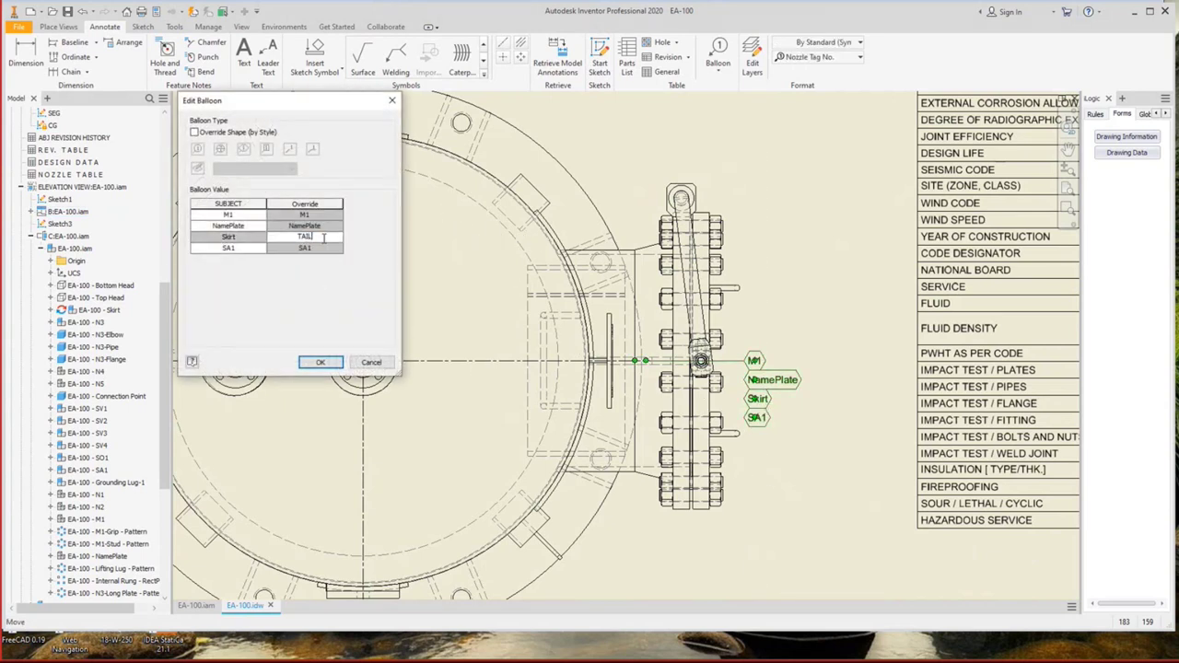
text(TAILING LUG)
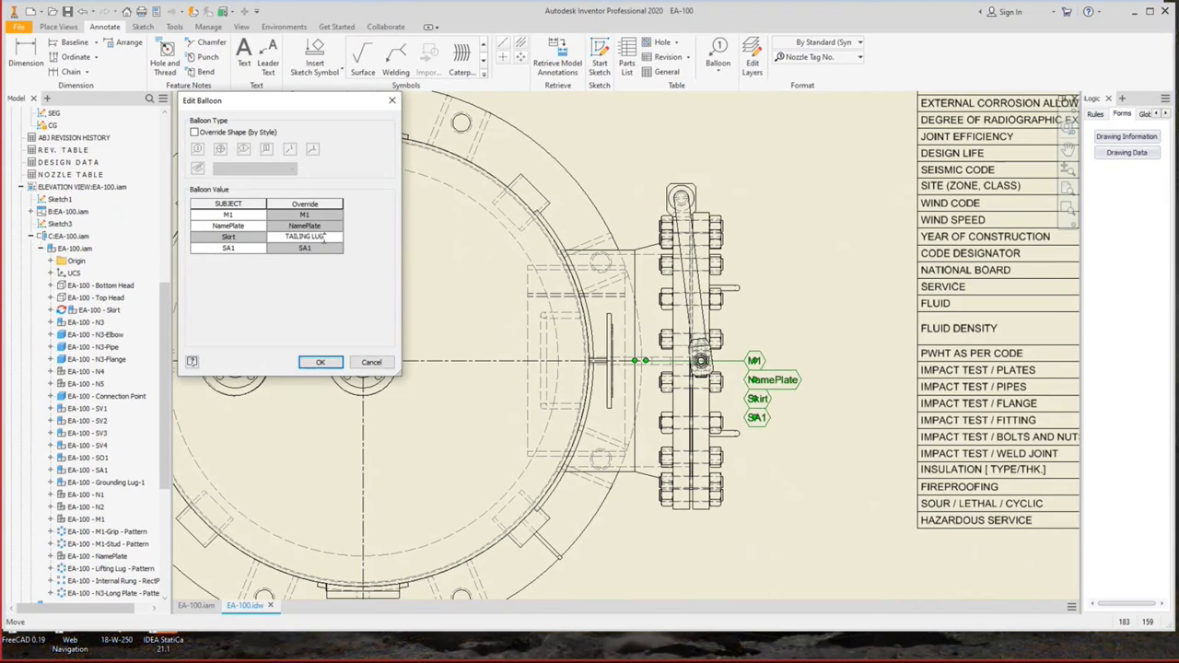
click(318, 363)
Tag the center nozzle N5 in plan view B with a Nozzle Tag No. style balloon placed outside the vessel outline.
middle_drag(601, 332, 758, 345)
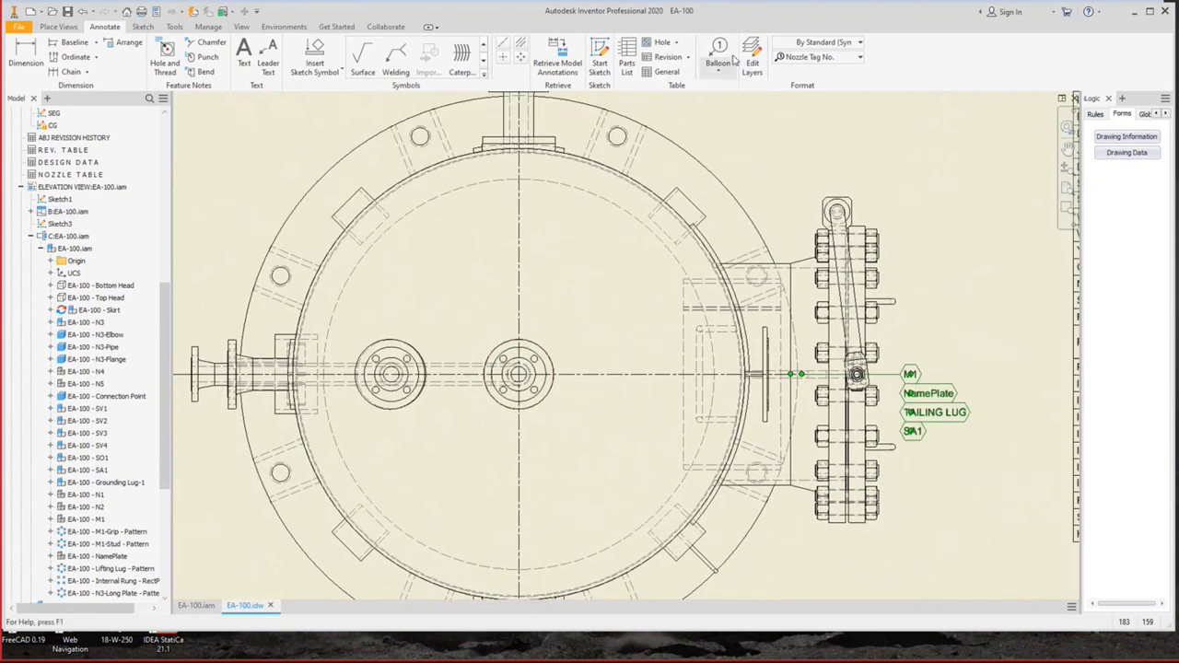
click(720, 55)
click(824, 57)
click(811, 149)
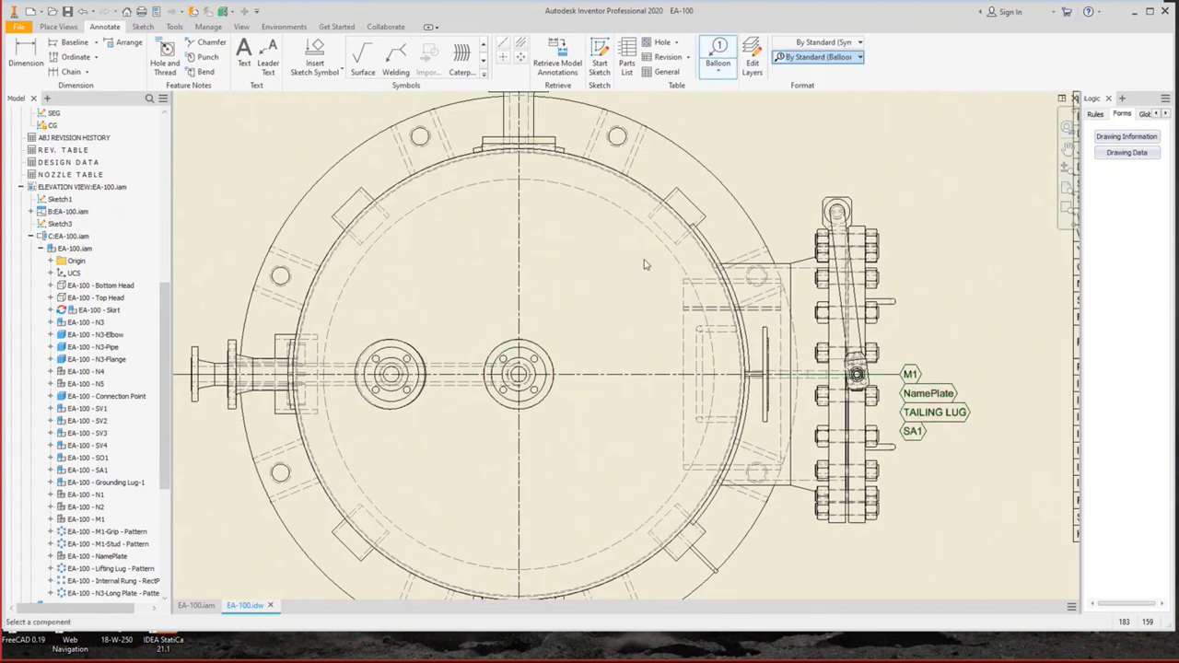
click(551, 364)
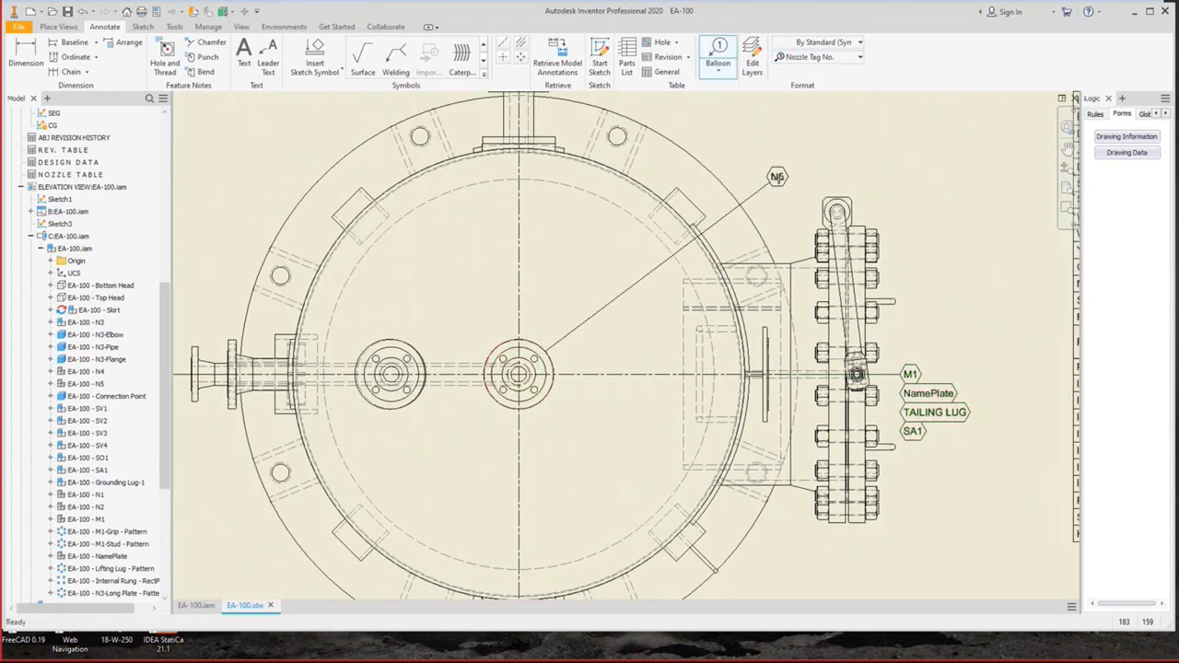
click(615, 447)
drag(616, 447, 785, 184)
right_click(785, 183)
click(834, 189)
Tag nozzle N4 in plan view B with a Nozzle Tag No. balloon placed outside the vessel outline, opposite the N5 balloon.
click(397, 360)
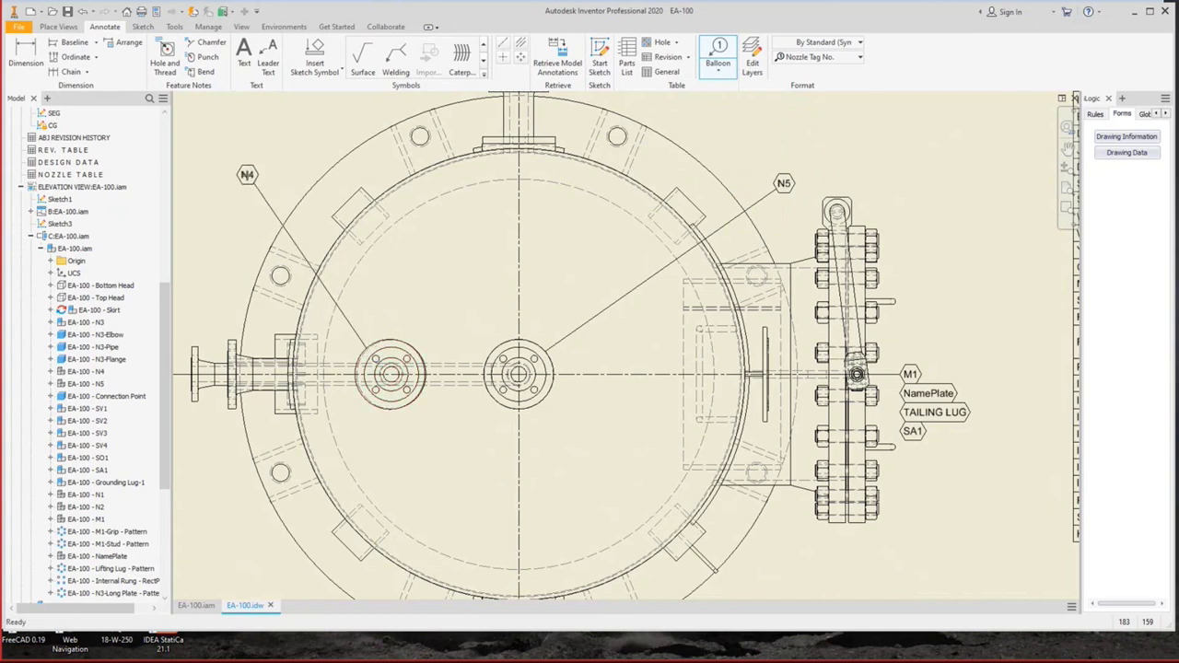
right_click(247, 175)
click(299, 174)
key(Escape)
Override the two top nozzle balloon values as N5 [TOP] and N4 [TOP].
double_click(784, 186)
double_click(313, 214)
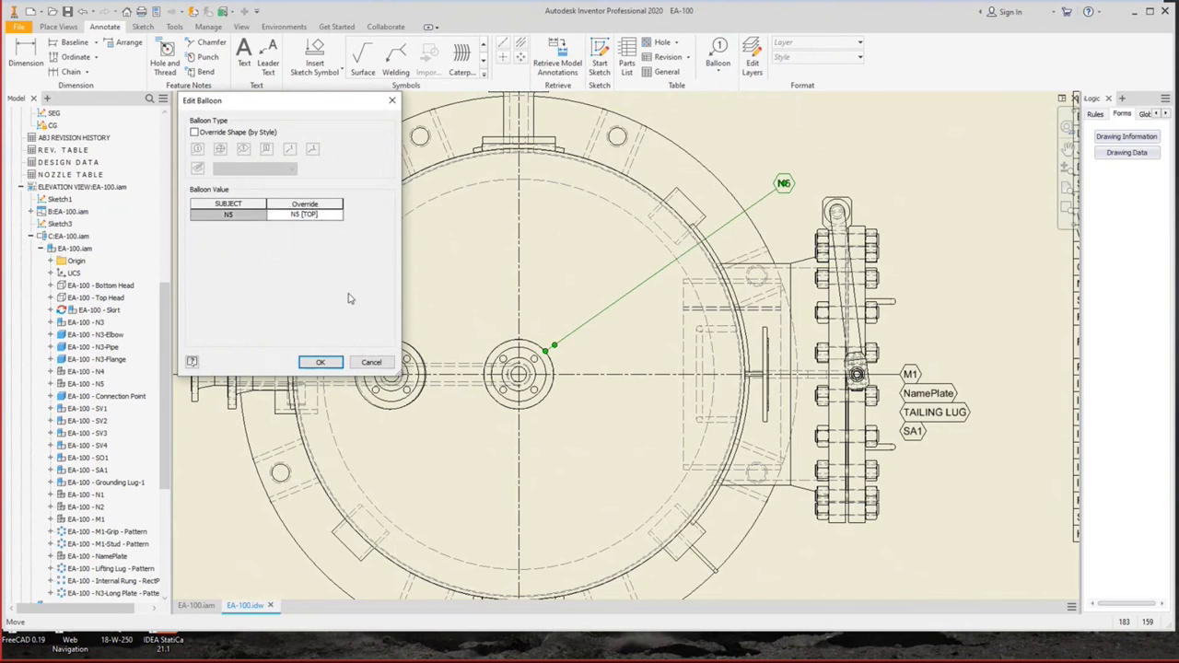
click(320, 361)
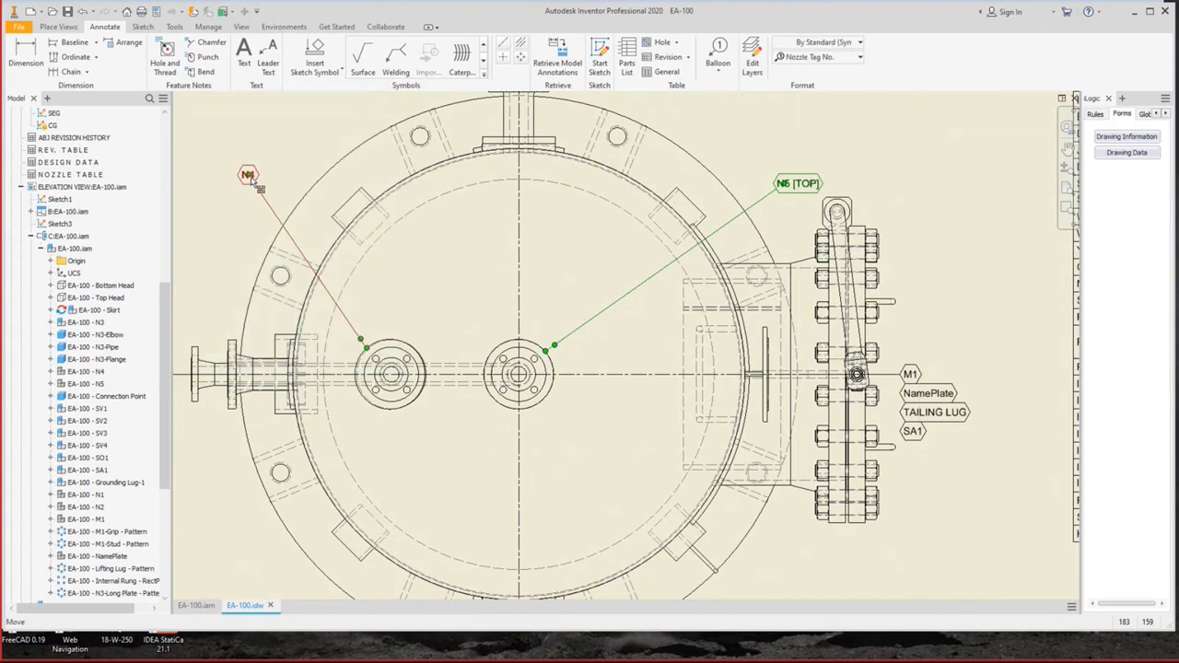
double_click(266, 195)
double_click(313, 215)
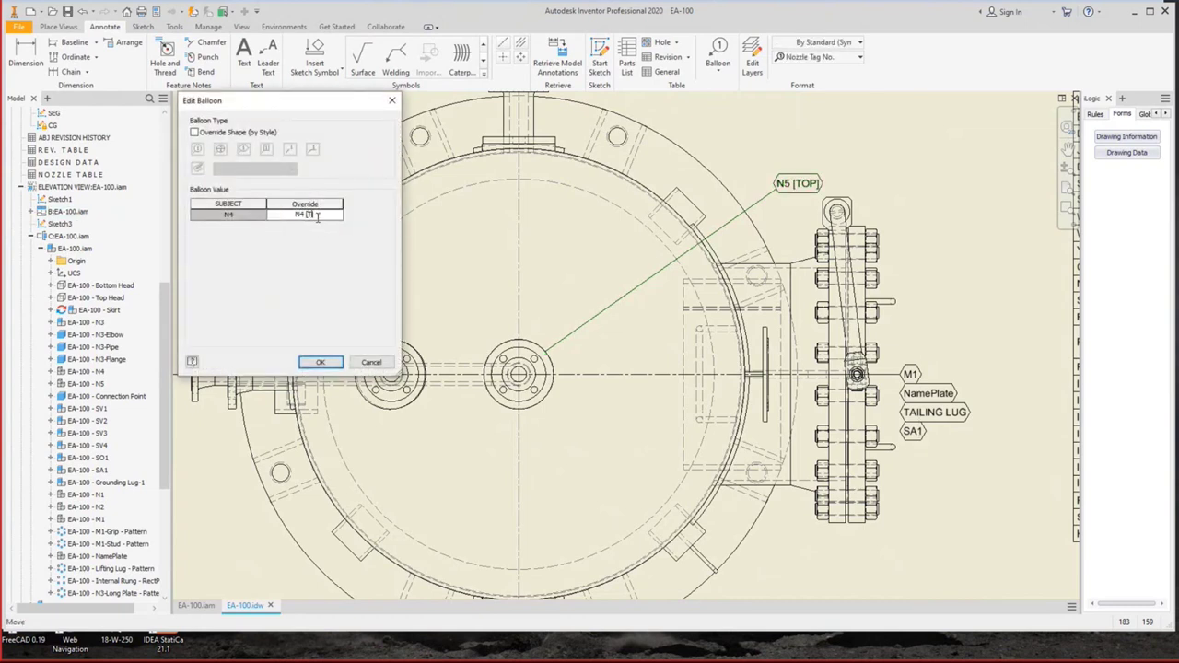
click(321, 361)
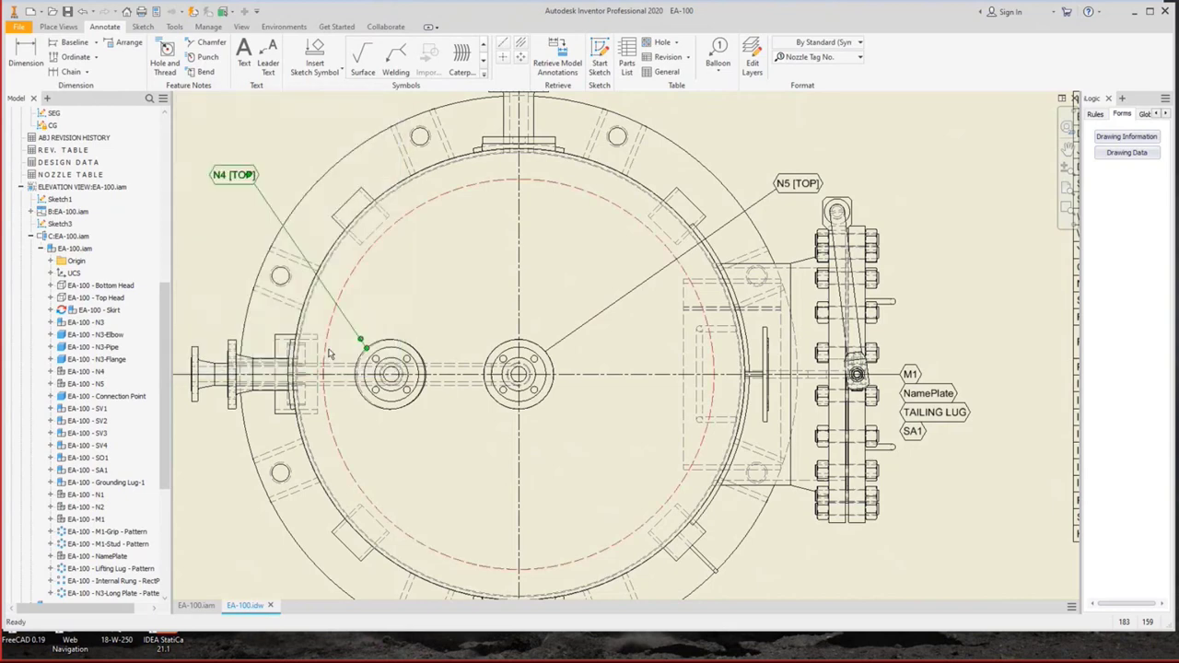
scroll(308, 345, down, 5)
scroll(603, 436, up, 5)
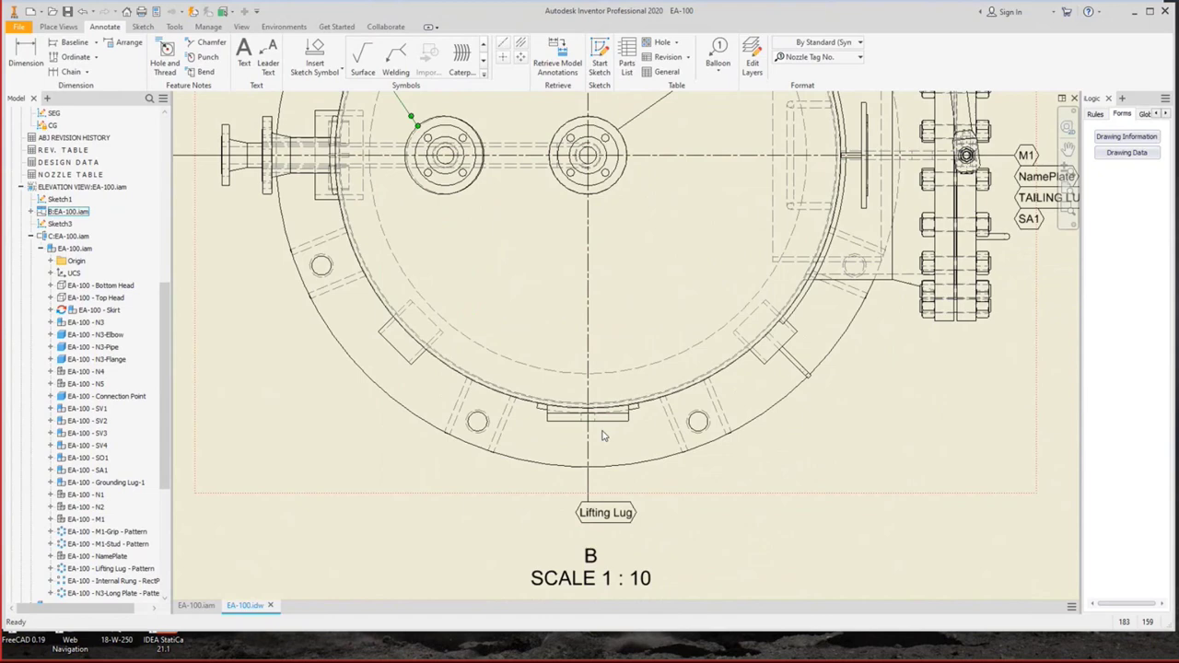
scroll(604, 436, down, 4)
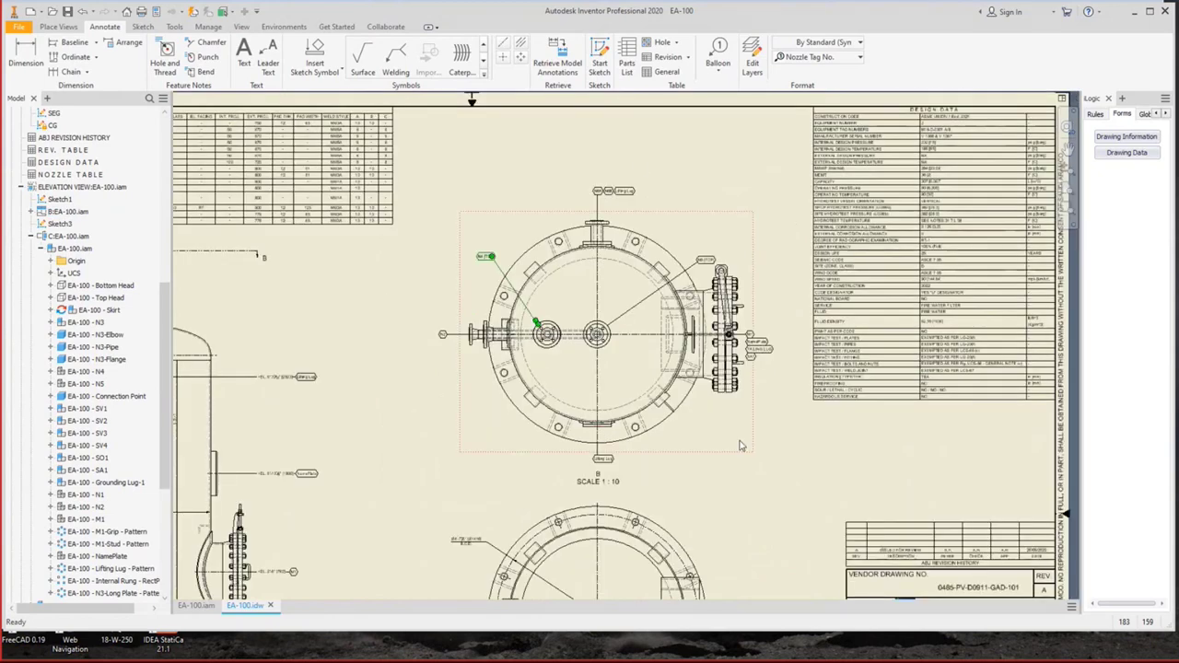
Examine plan view B and the vessel assembly for which nozzles line up on the N2 side of the shell.
mouse_move(662, 440)
middle_down()
mouse_move(631, 382)
mouse_move(599, 138)
middle_up()
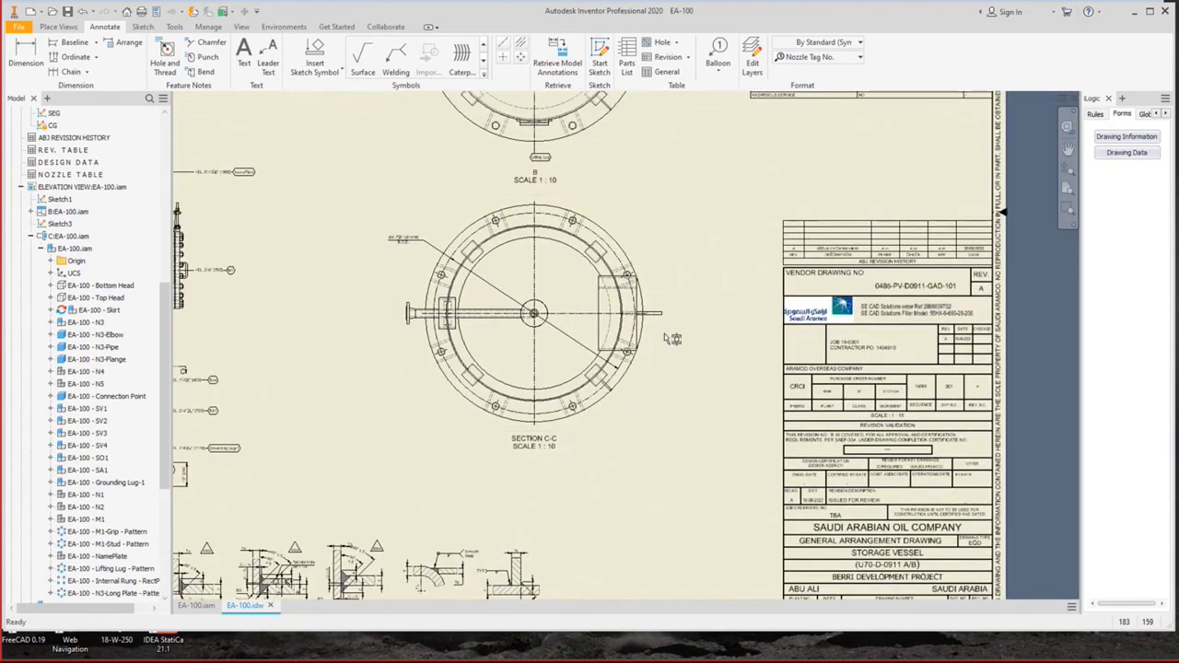
middle_drag(590, 377, 665, 599)
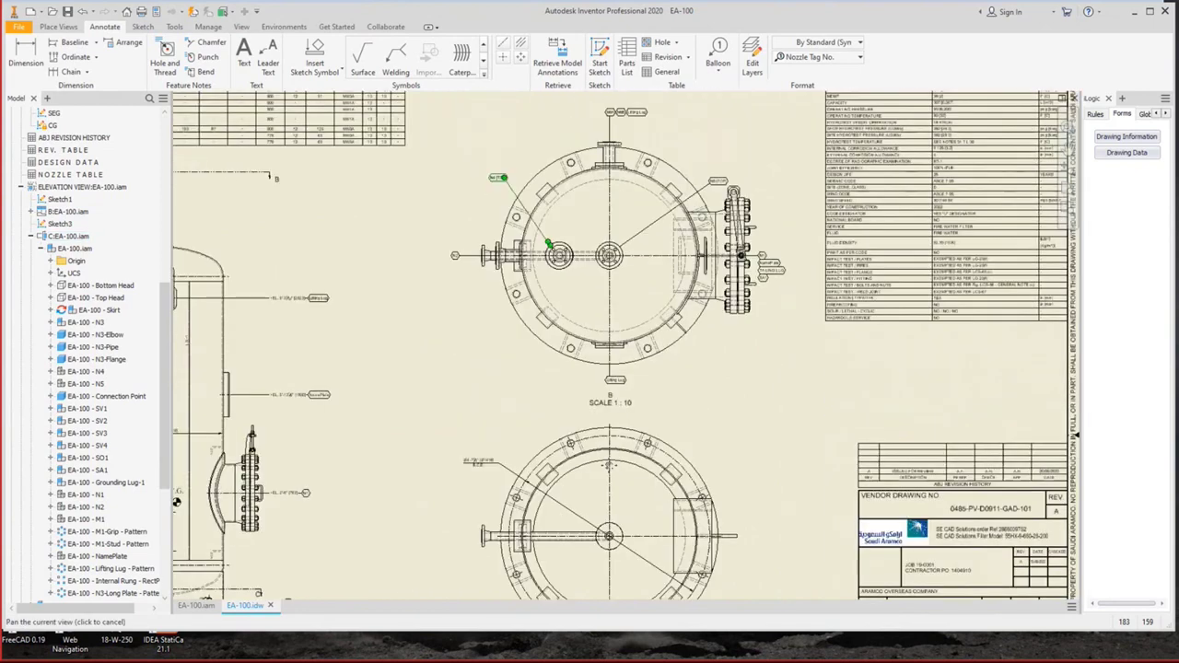
scroll(448, 305, up, 5)
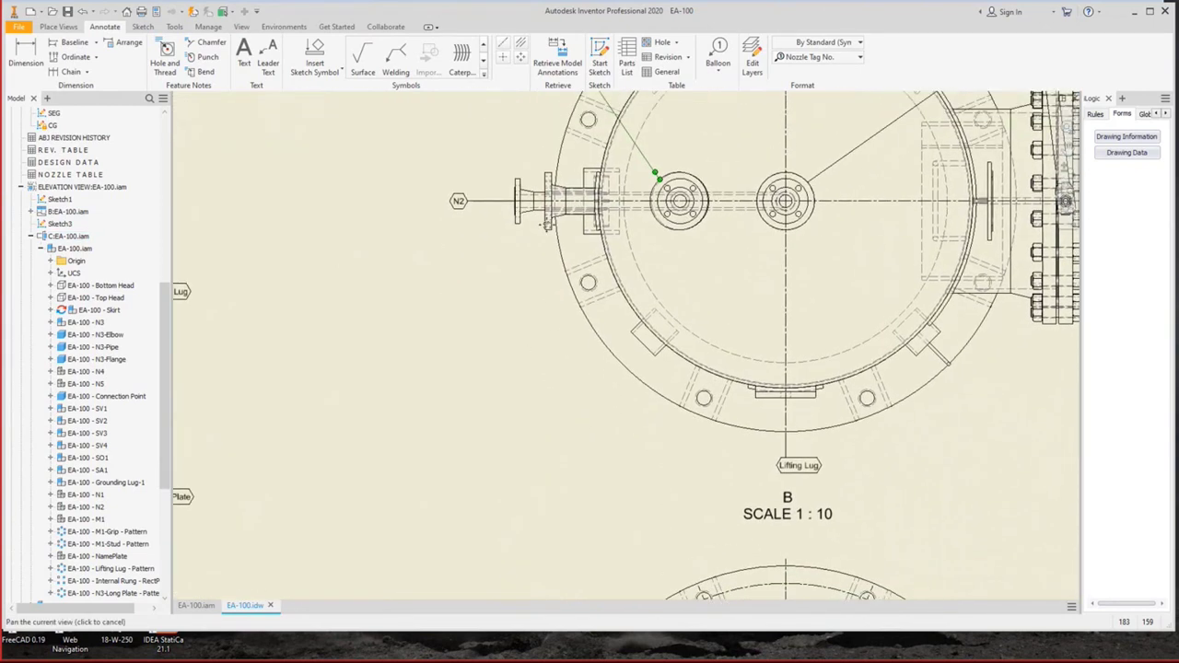
scroll(547, 225, down, 5)
scroll(569, 212, up, 5)
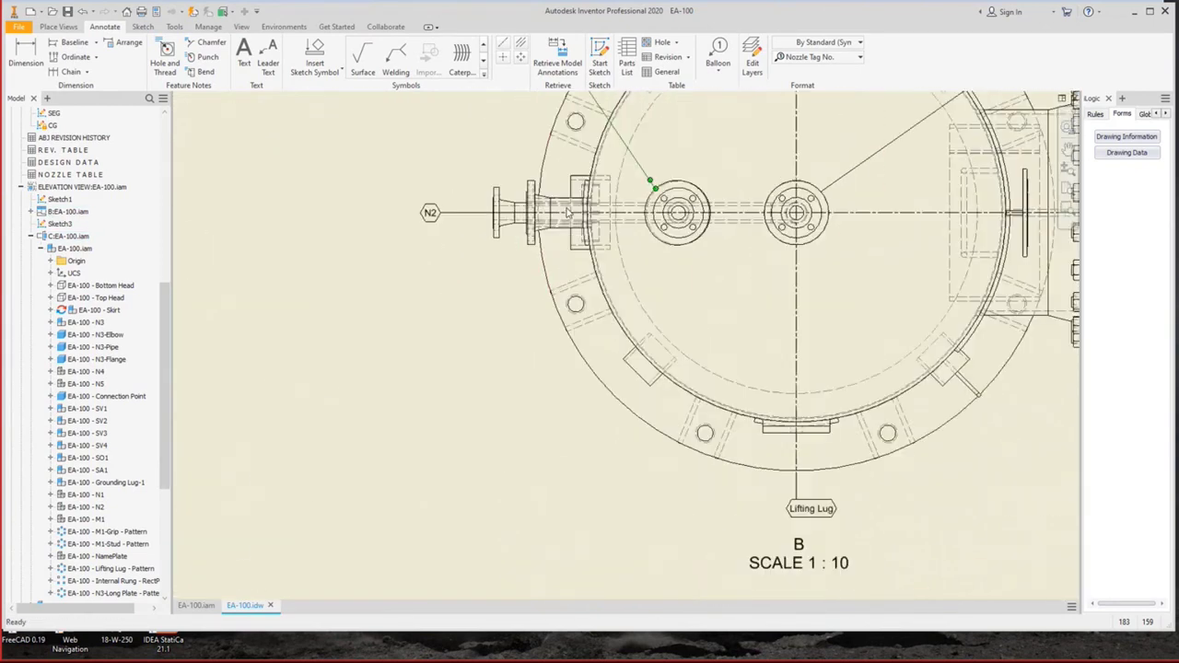
scroll(566, 290, down, 3)
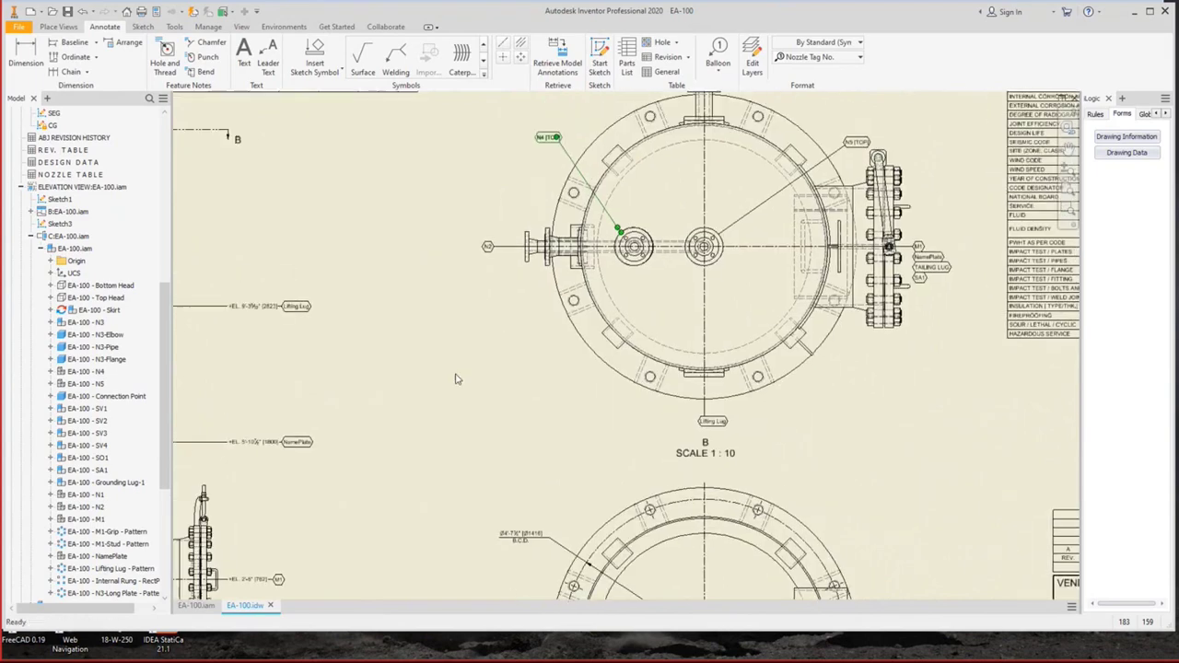
click(196, 605)
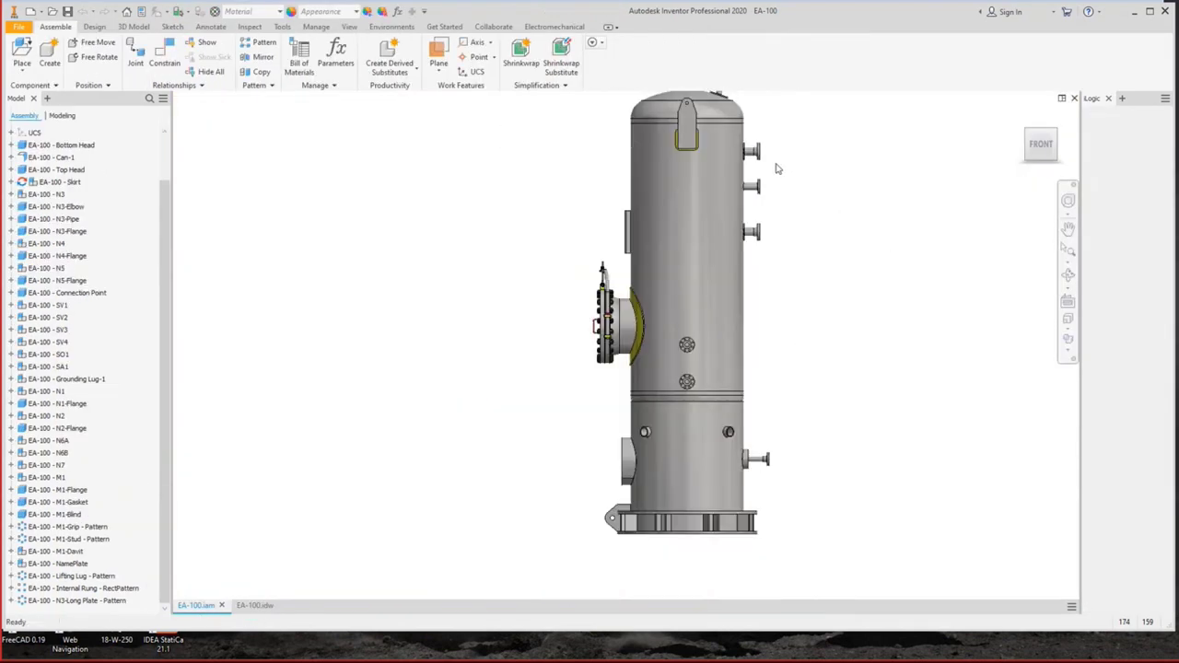
scroll(783, 148, up, 3)
drag(792, 118, 707, 376)
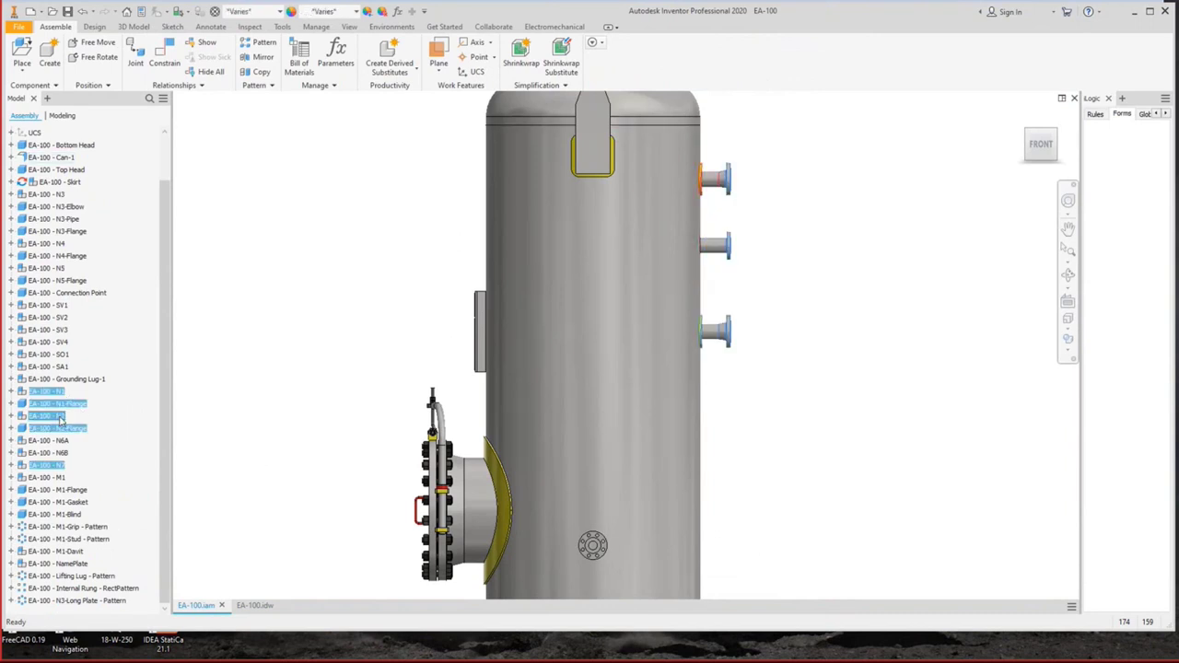
key(Escape)
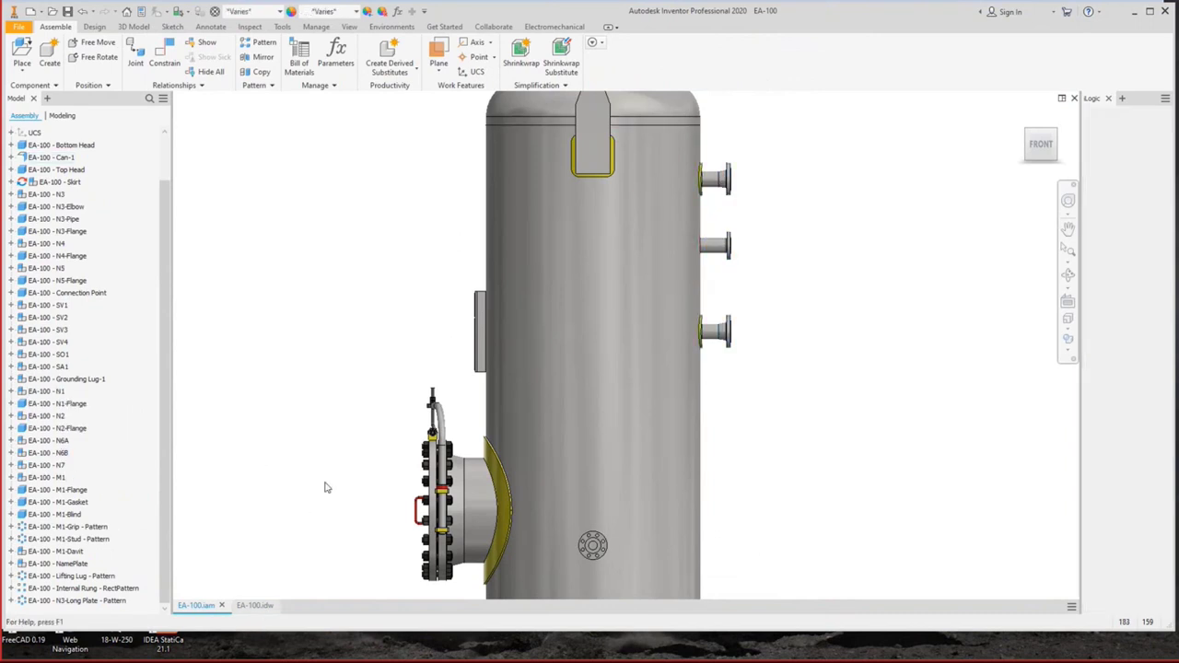
Back in the EA-100 drawing, attach two more balloons to the N2 balloon in plan view B.
key(ctrl+Tab)
scroll(539, 387, up, 3)
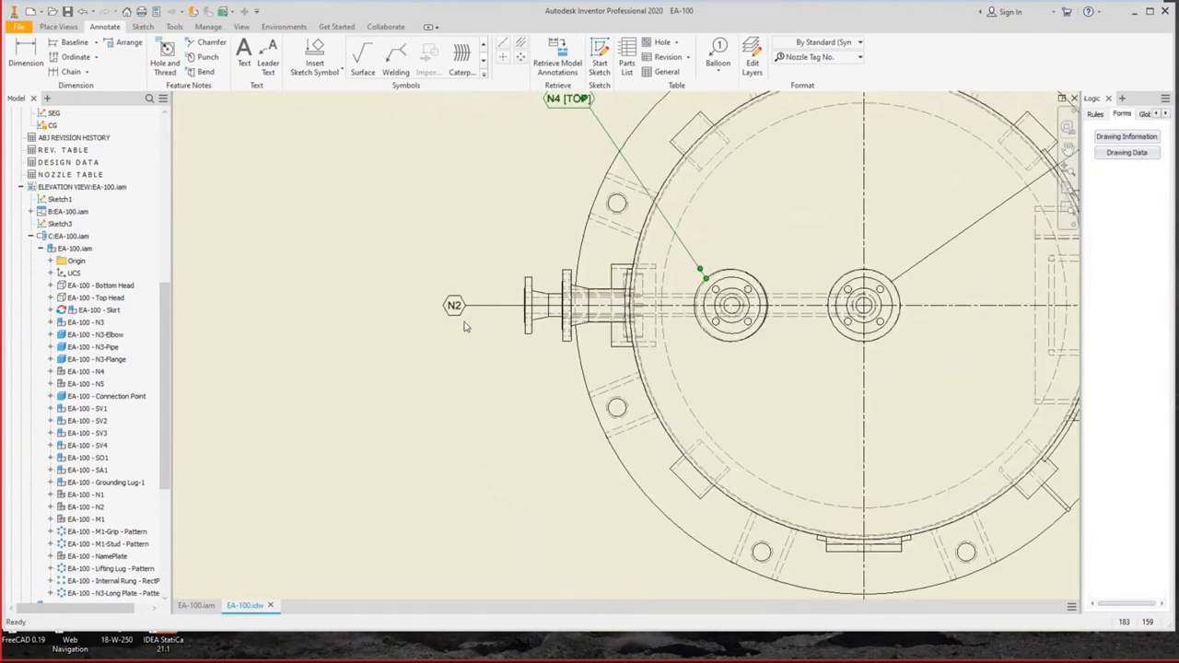
right_click(461, 307)
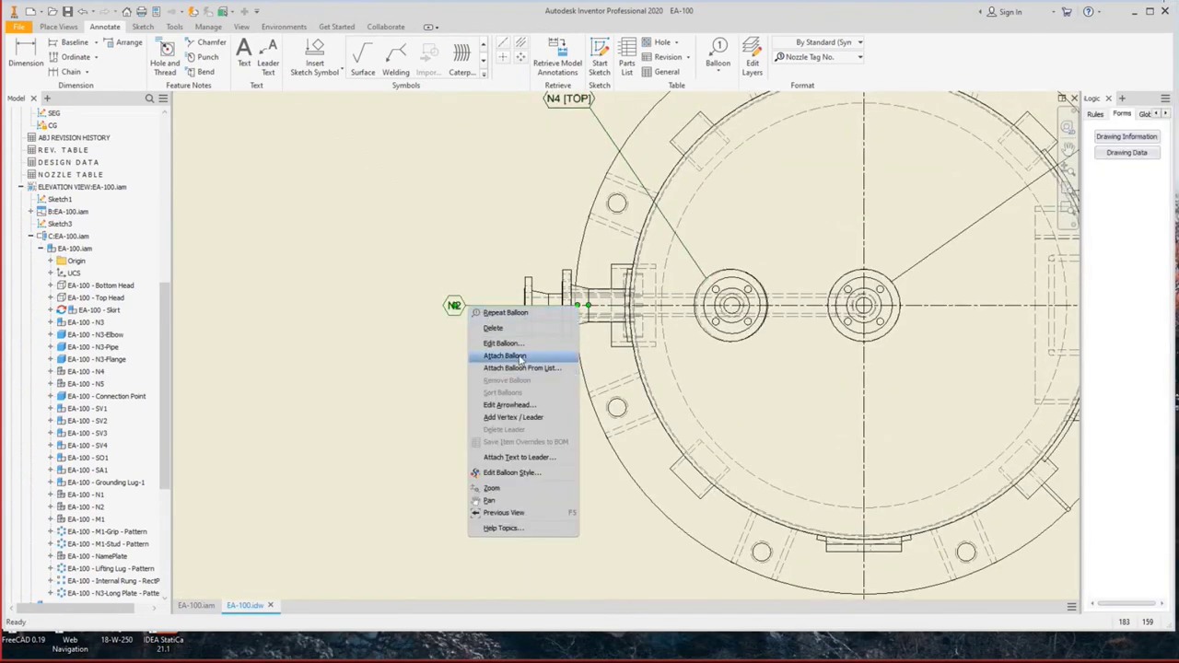
click(576, 356)
click(616, 333)
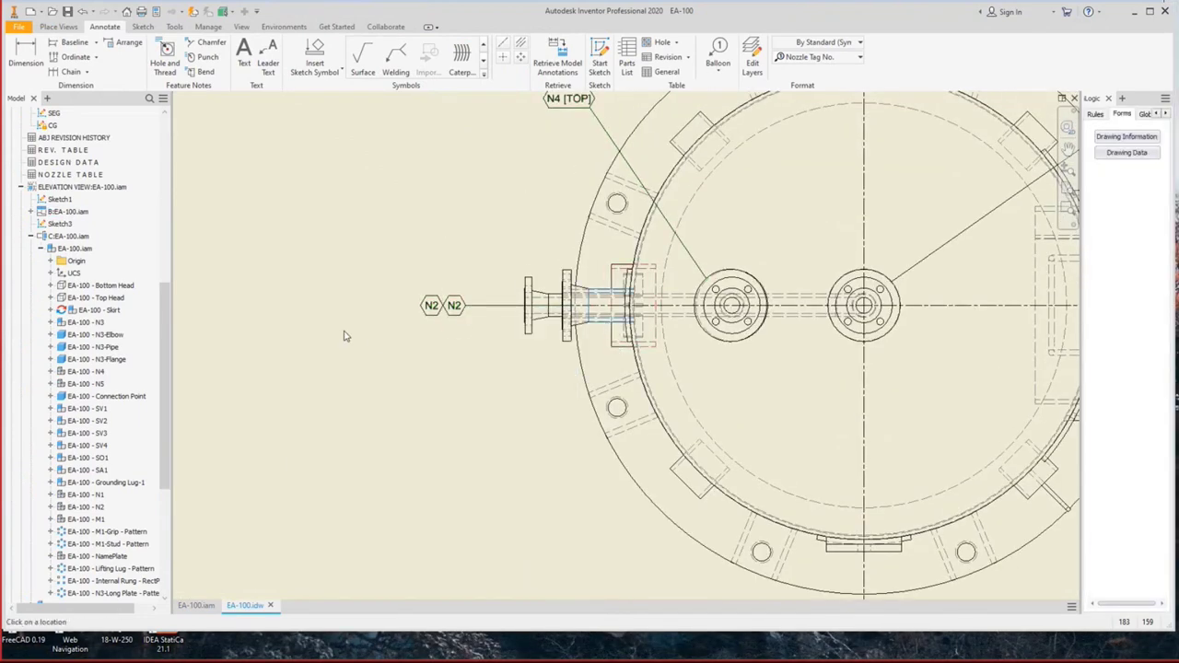
right_click(449, 313)
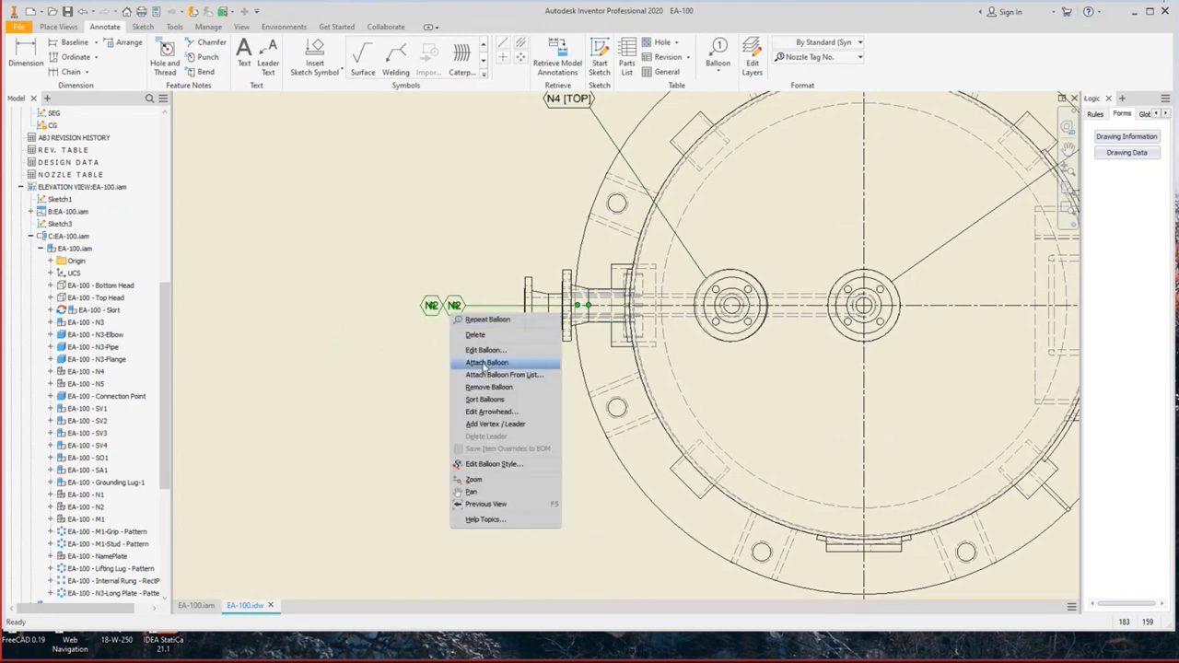
click(532, 363)
key(Escape)
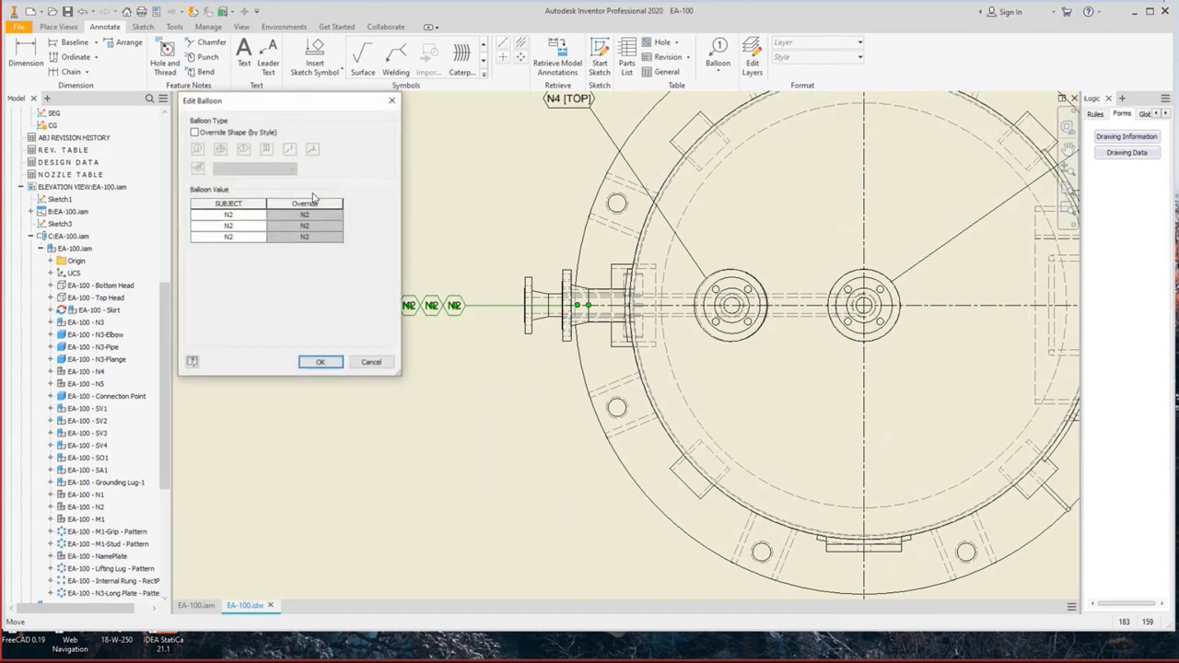
Override the first and third values of the N2 balloon group as N1 and N7, and stack the balloons vertically.
click(305, 214)
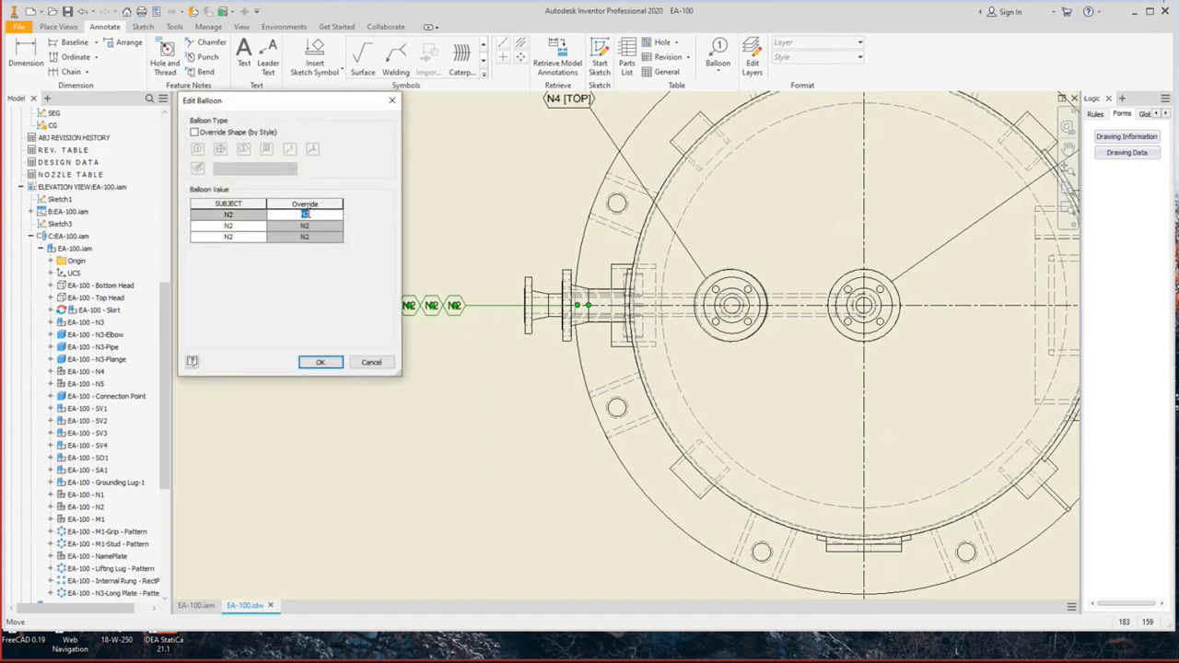
text(N1)
click(315, 236)
click(307, 236)
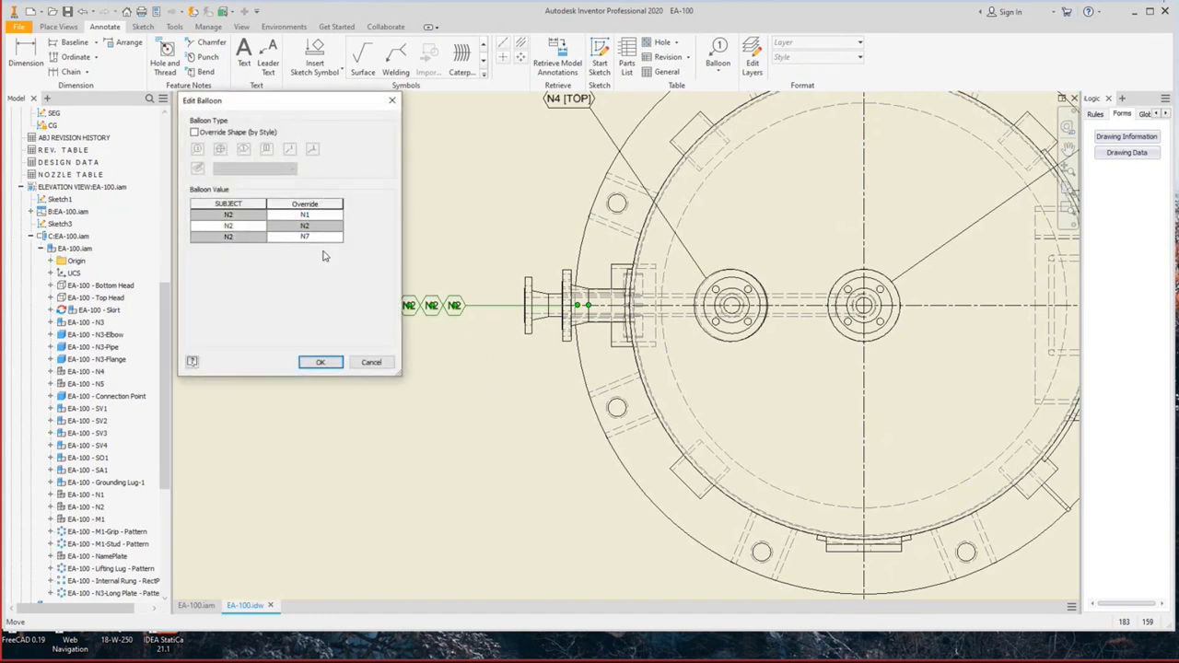
click(321, 362)
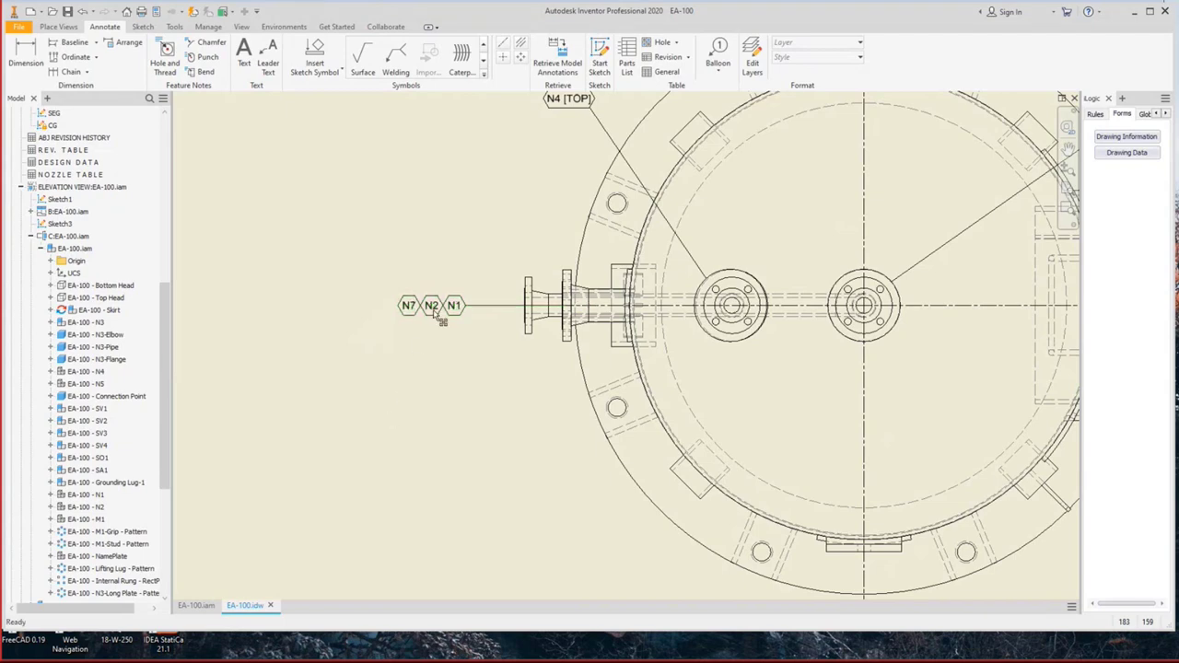
drag(440, 316, 458, 364)
click(465, 258)
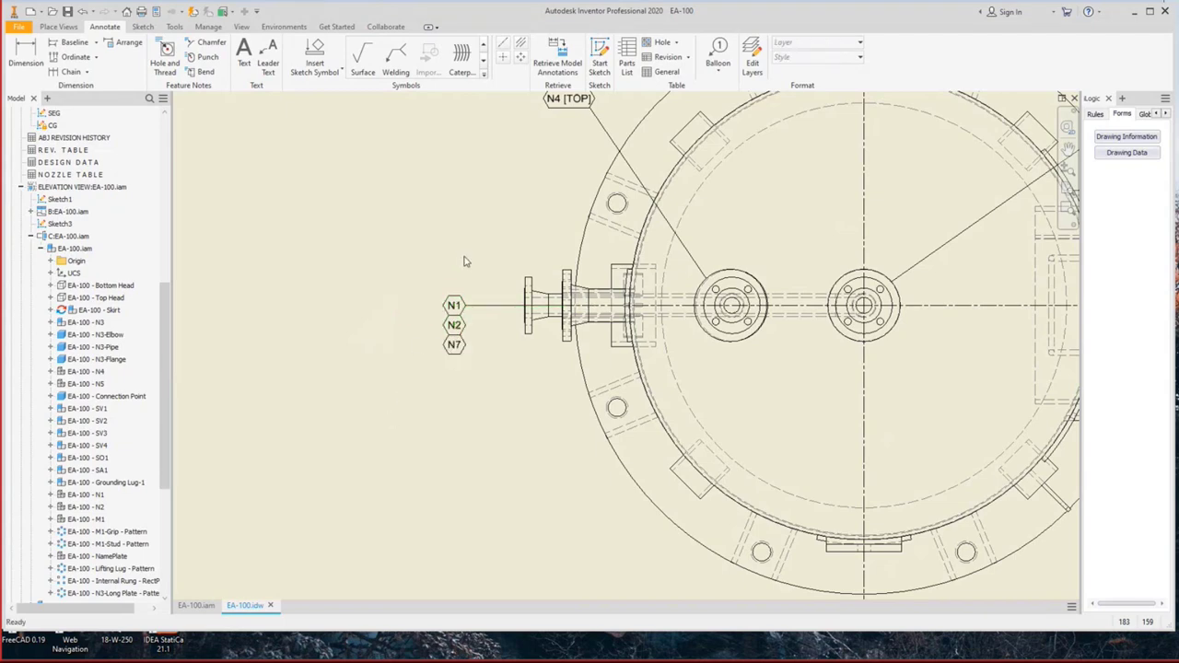
Start a sketch on plan view B.
scroll(465, 256, up, 5)
scroll(608, 368, down, 2)
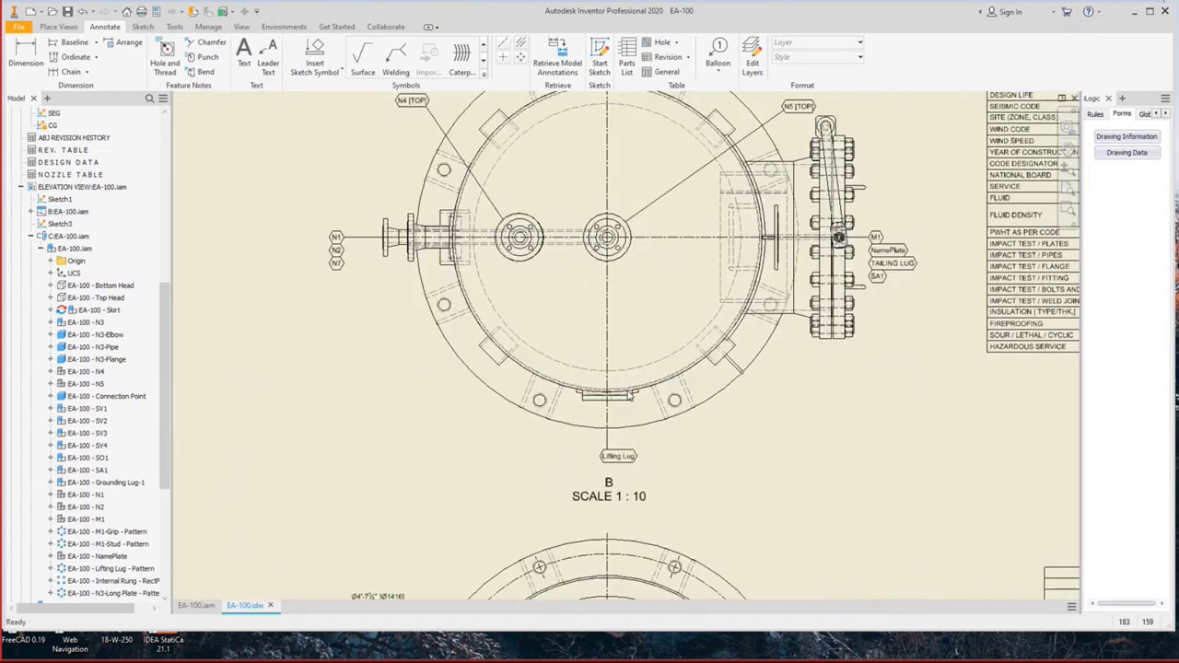
scroll(628, 394, up, 2)
click(686, 189)
key(s)
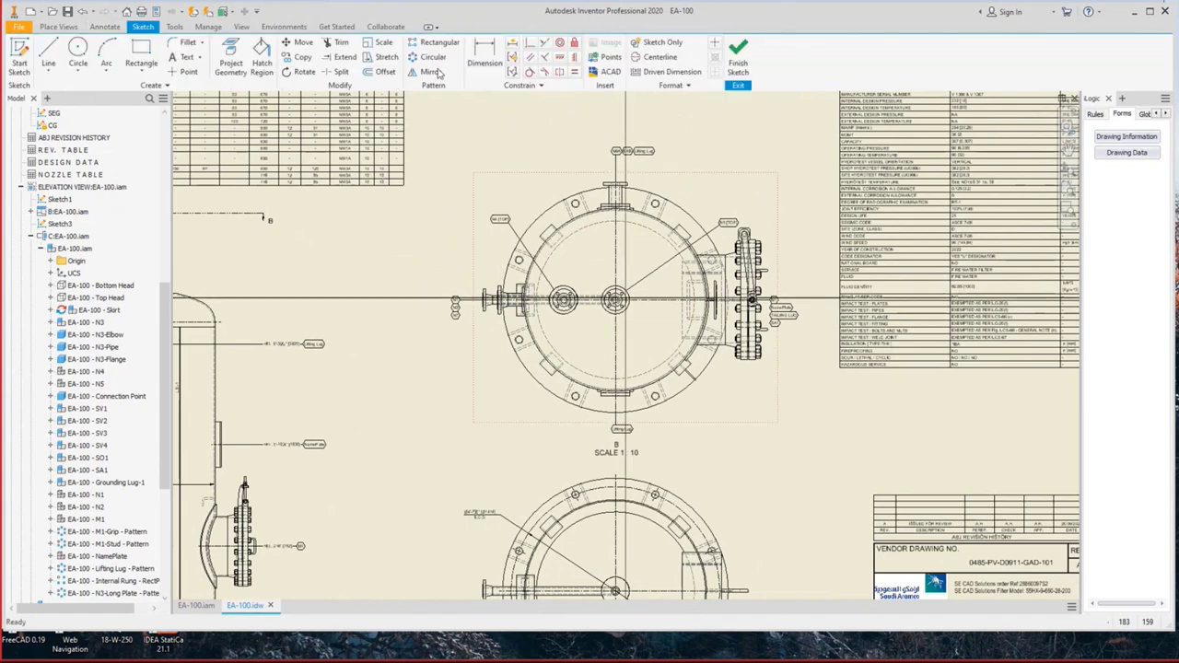
key(c)
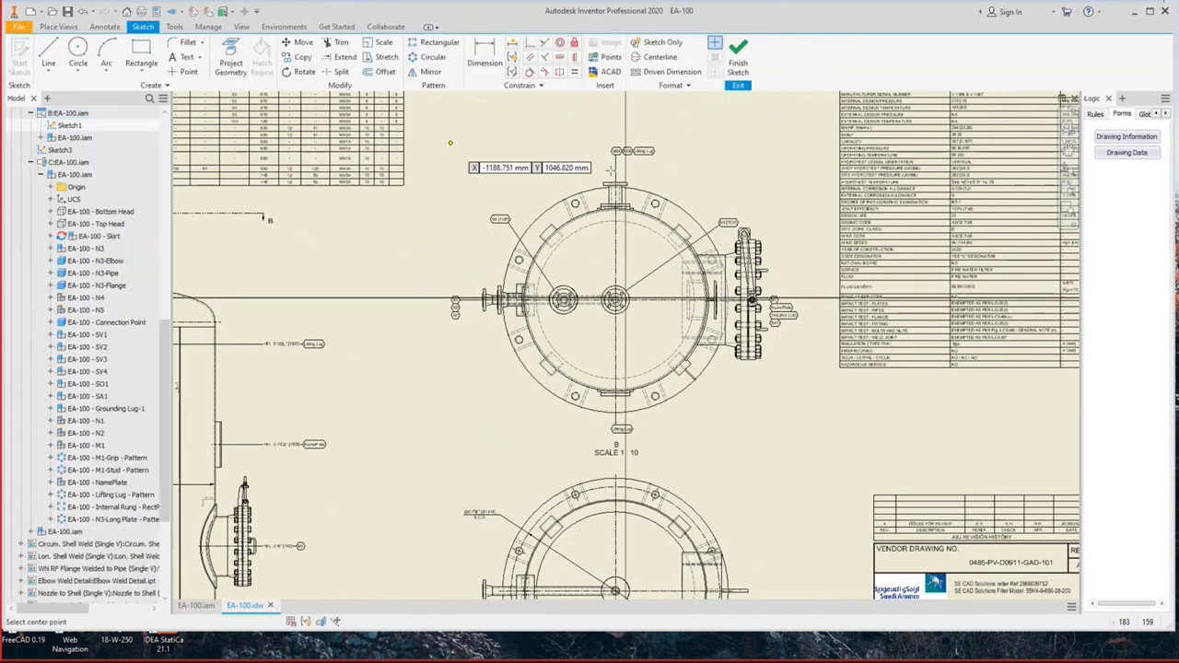
scroll(611, 169, down, 5)
key(p)
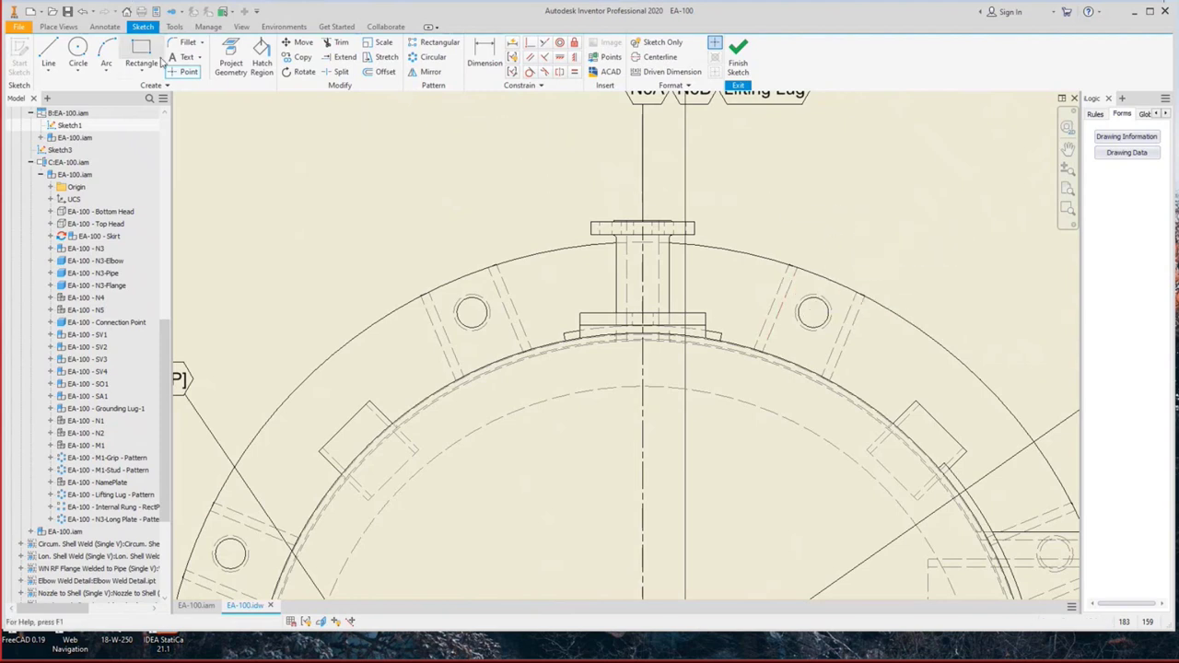
key(Escape)
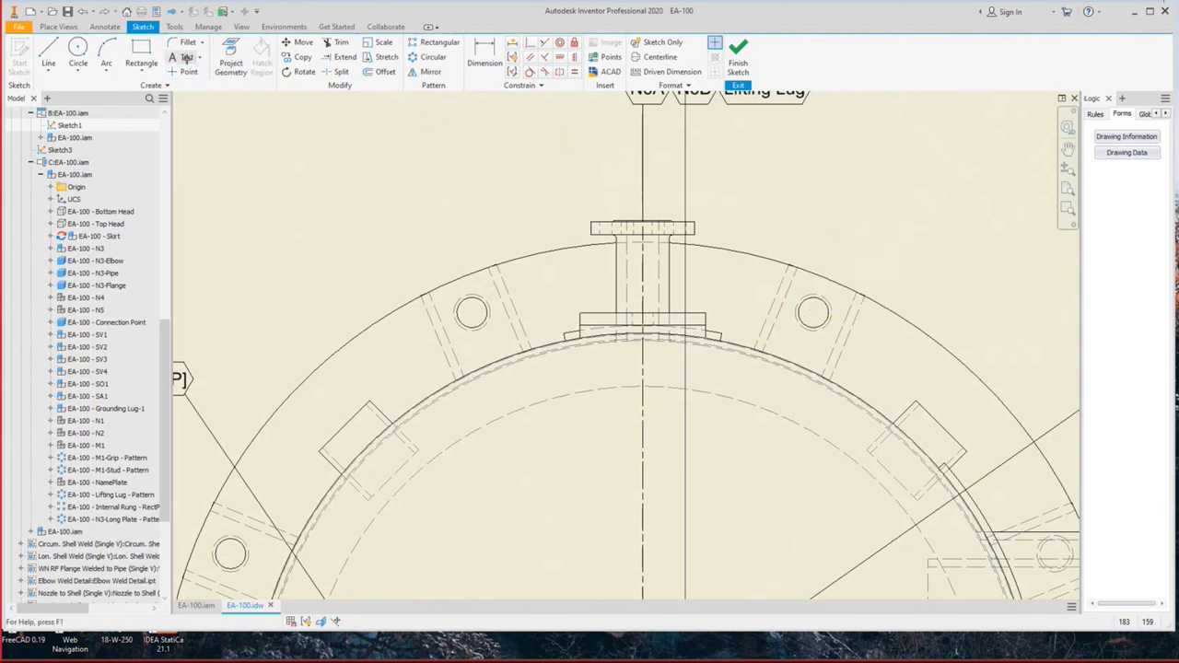
Place the sketch text 0° on the vertical centerline just above the N6A/N6B nozzle flange.
click(187, 57)
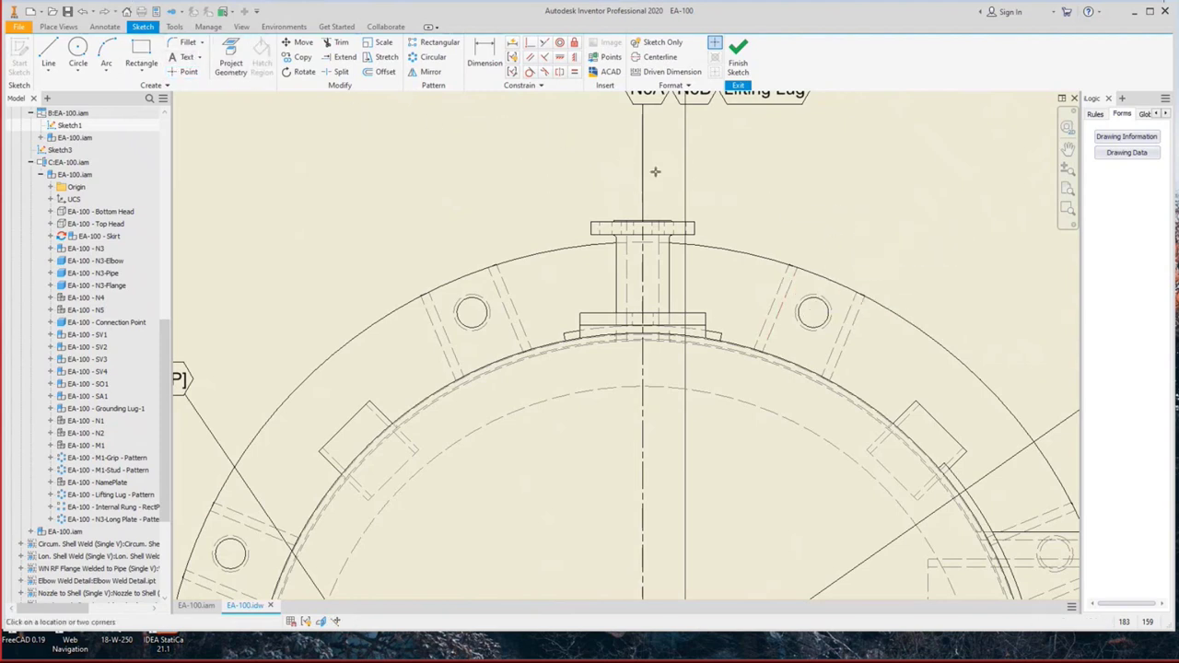
click(905, 284)
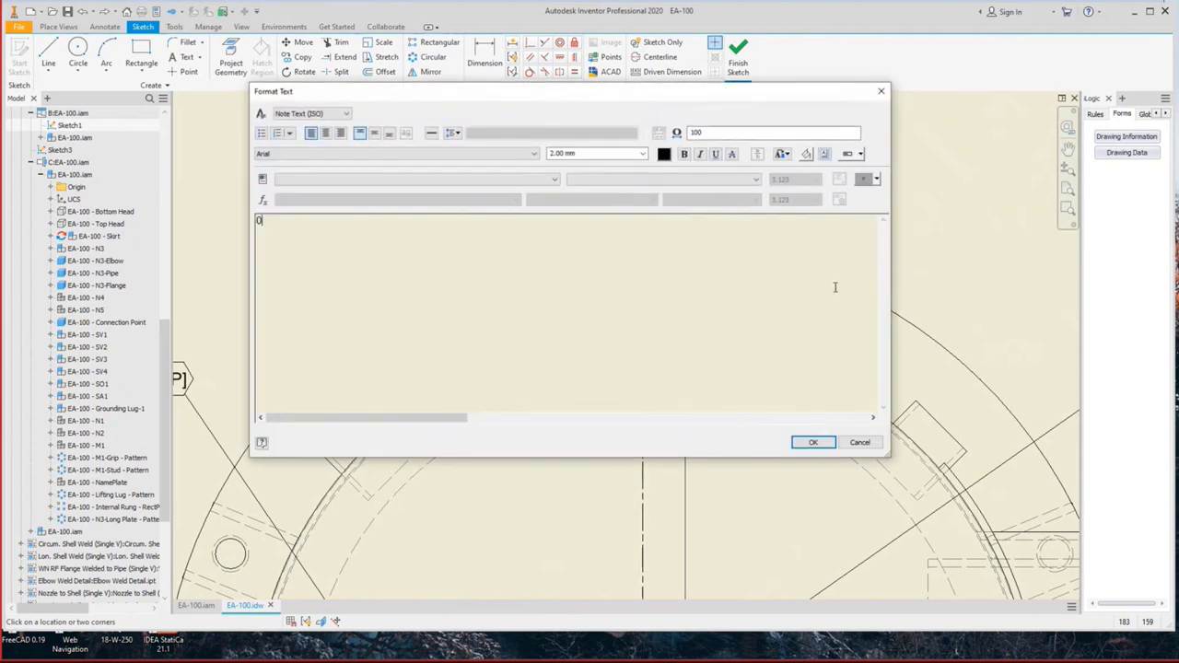
click(814, 443)
Place the sketch text 90° on the horizontal centerline between the manway and the M1 balloon.
scroll(466, 101, up, 2)
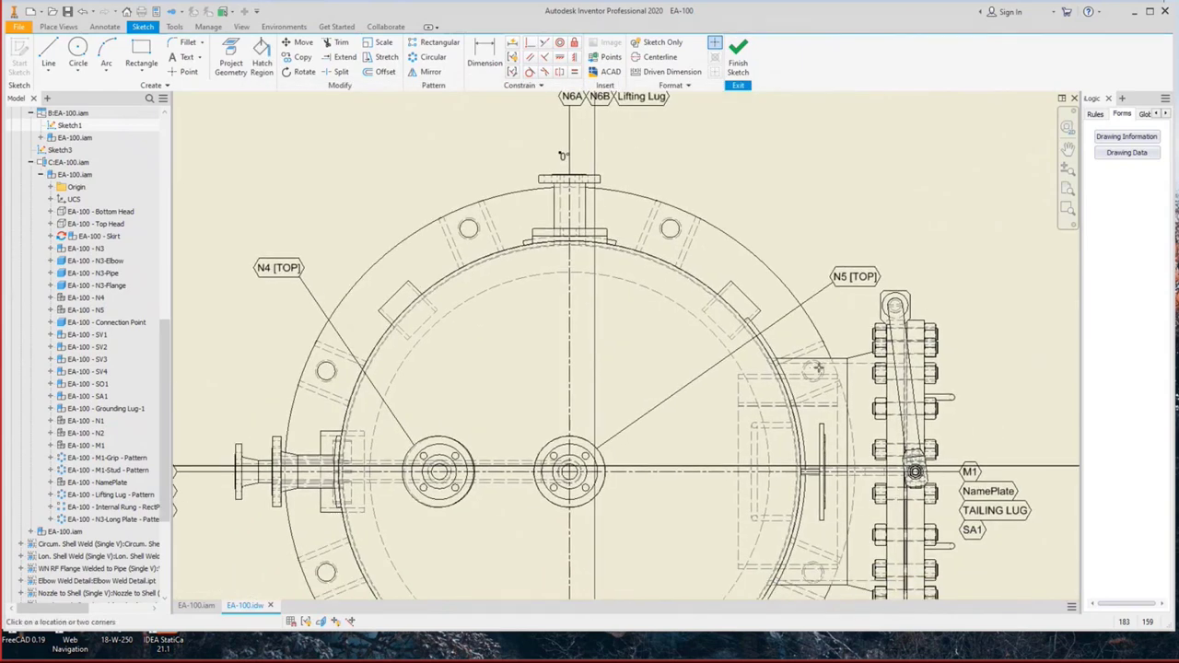
click(820, 346)
text(90)
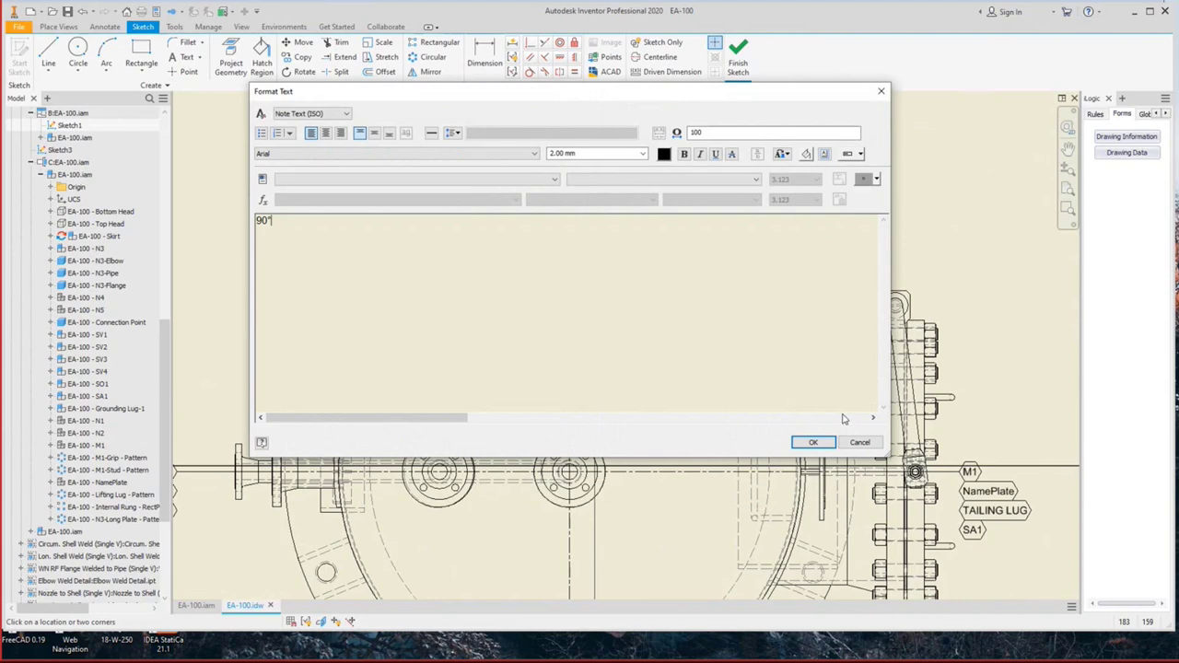
click(813, 443)
Place the sketch text 180° on the vertical centerline between the base ring and the lower Lifting Lug balloon.
scroll(644, 442, up, 2)
scroll(653, 453, down, 4)
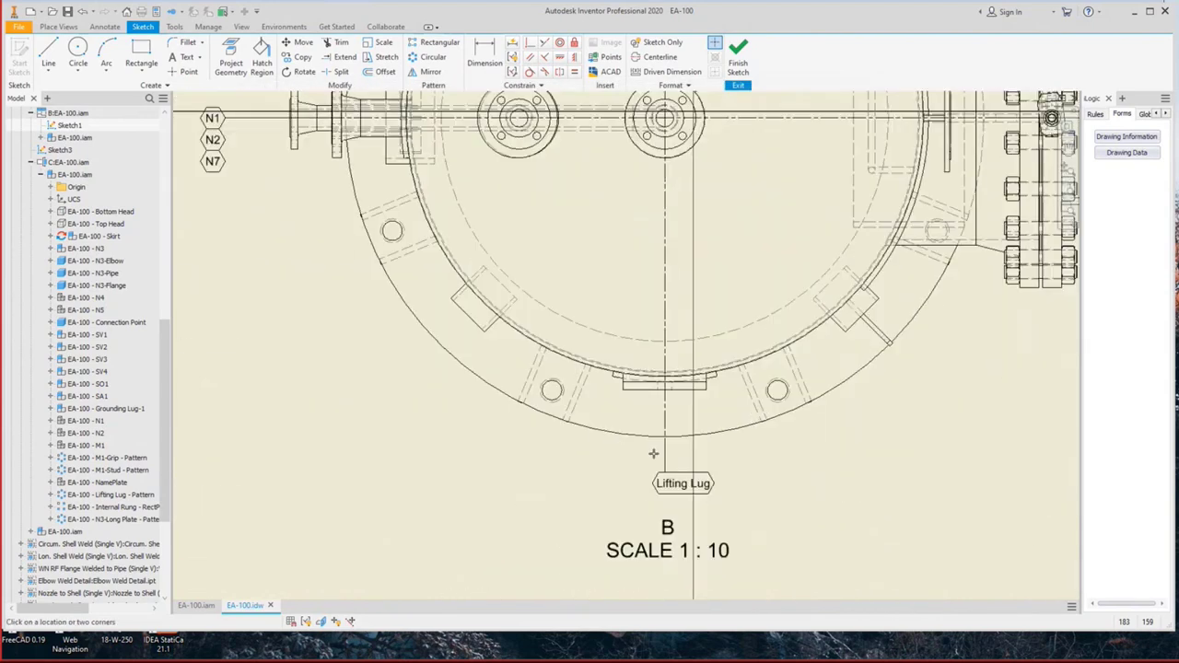
click(849, 375)
text(180)
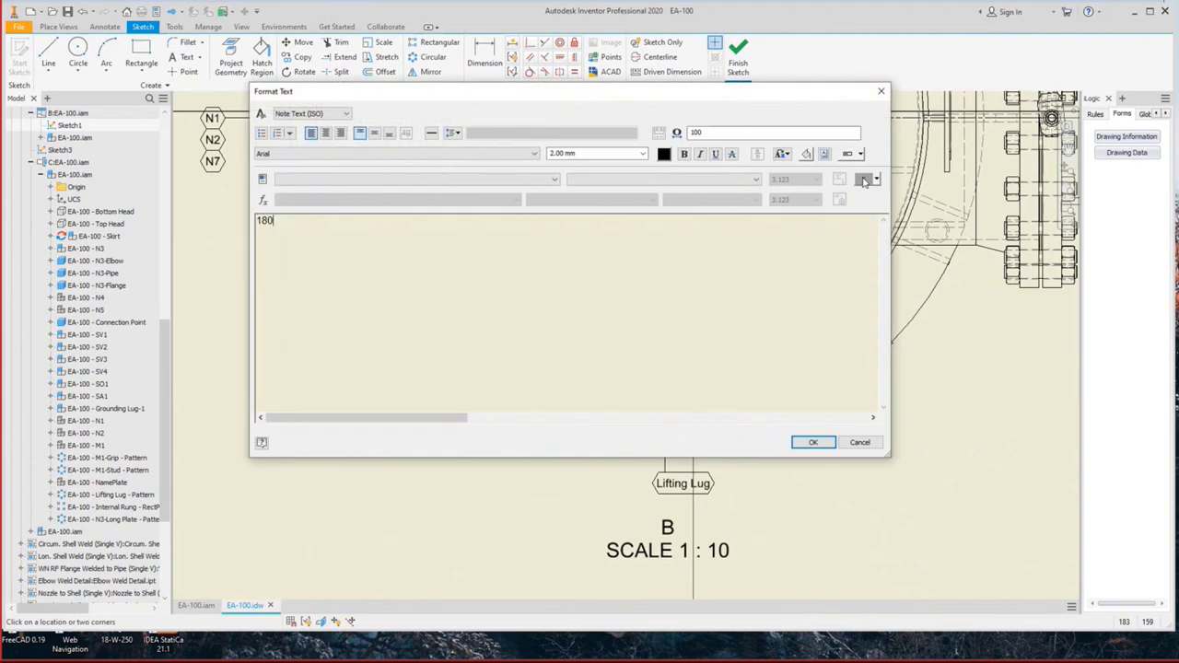
click(814, 442)
Place the sketch text 270° on the horizontal centerline between the N1 balloon and the nozzle flange.
scroll(681, 516, up, 3)
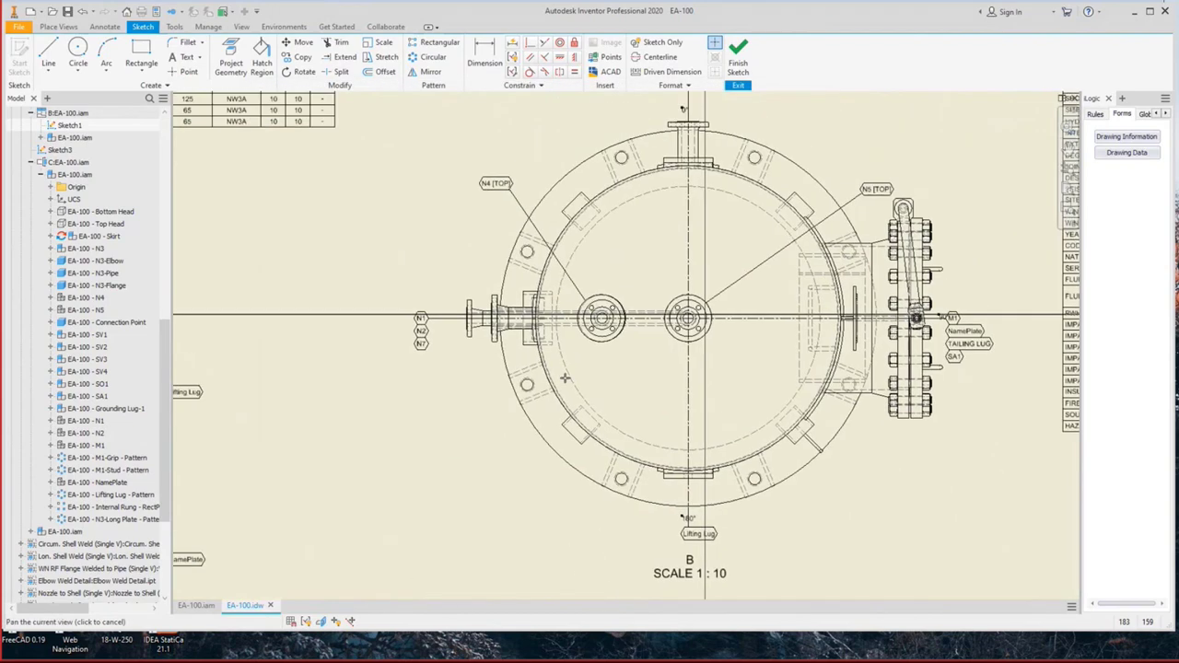
scroll(399, 298, down, 3)
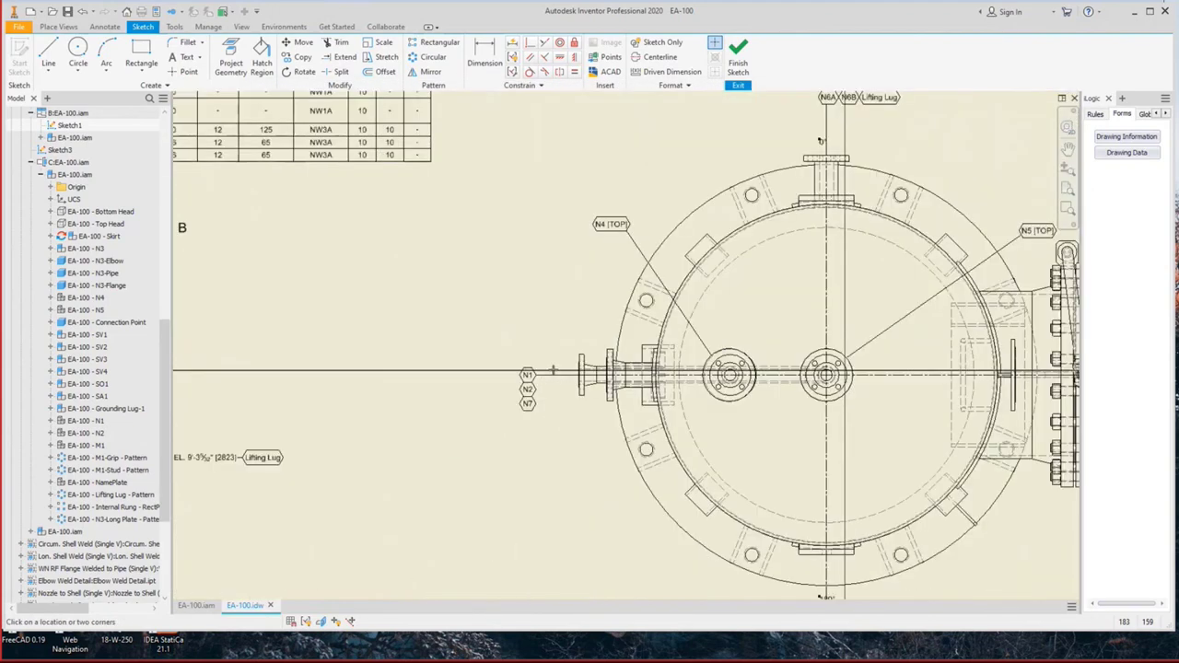
click(558, 375)
text(270)
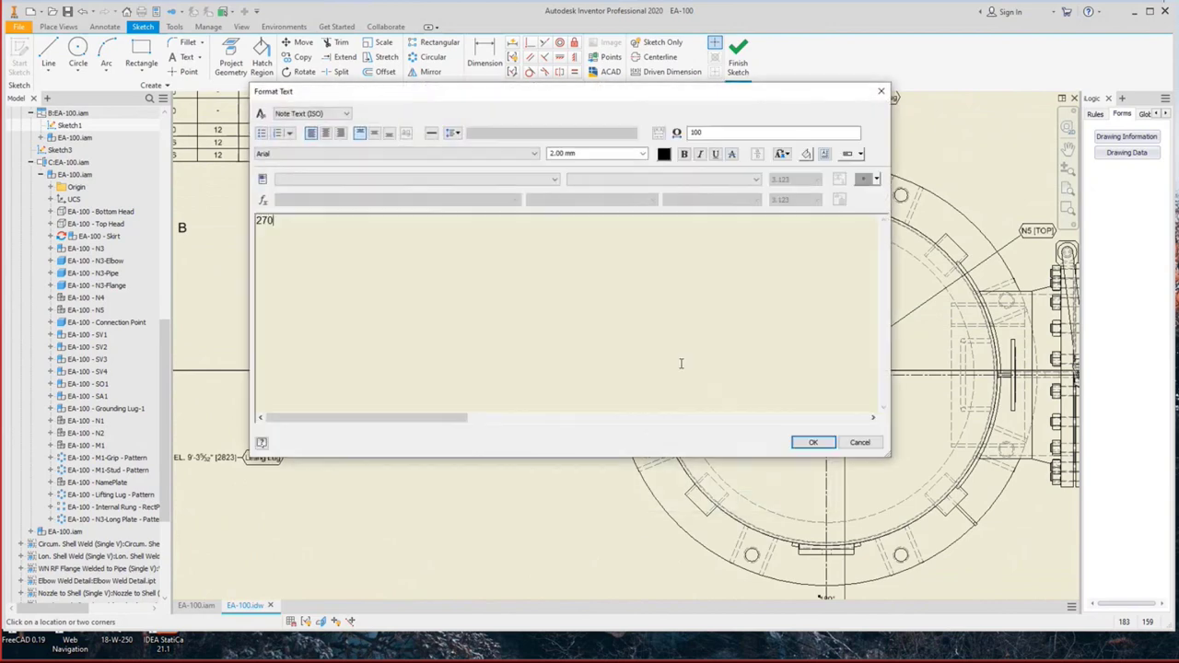
click(813, 442)
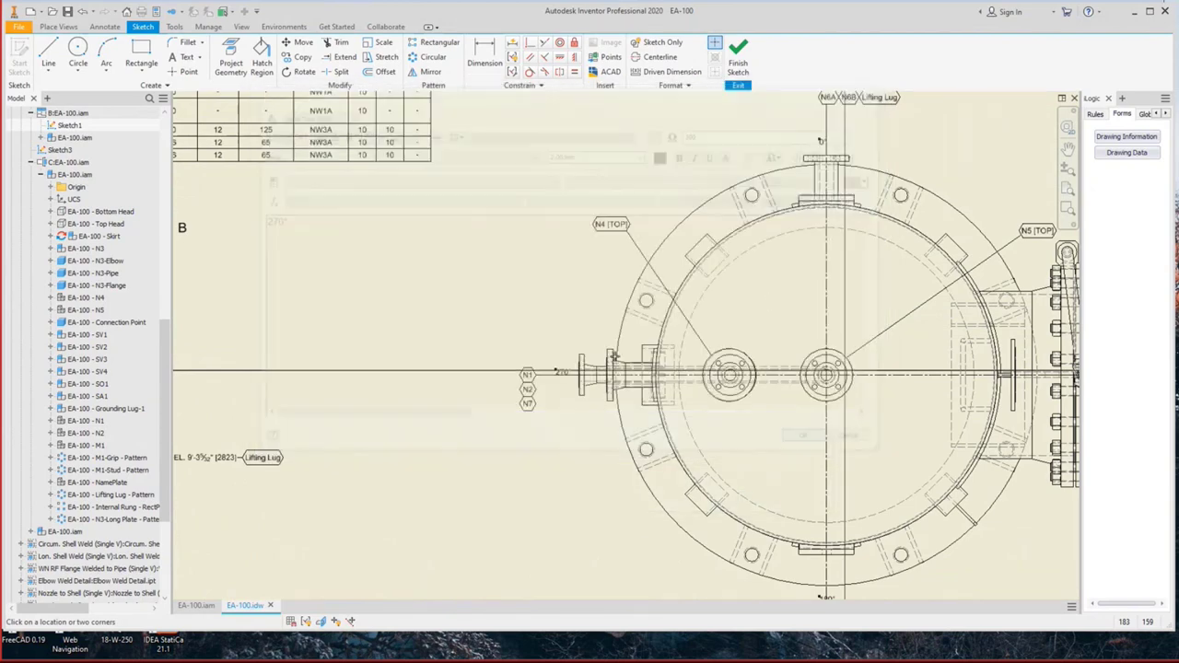
Reposition the 270° label on the N1 balloon leader and move the 180° label slightly up, away from the Lifting Lug balloon.
scroll(556, 393, down, 5)
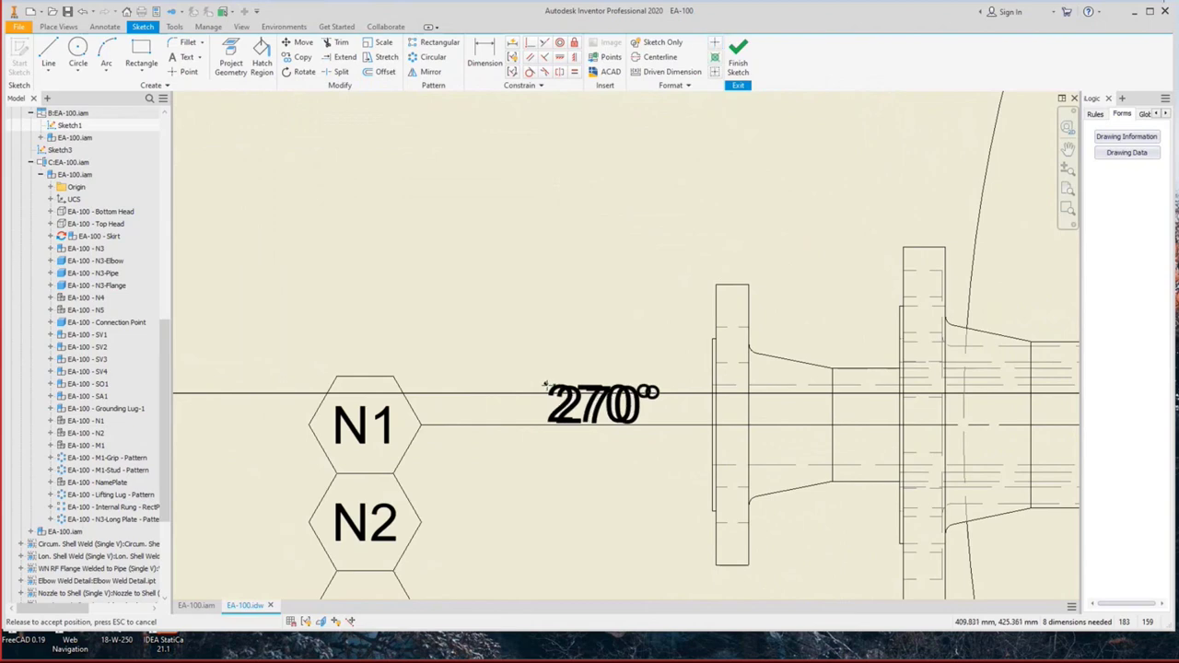
scroll(556, 392, up, 4)
middle_drag(733, 313, 553, 277)
scroll(584, 384, down, 2)
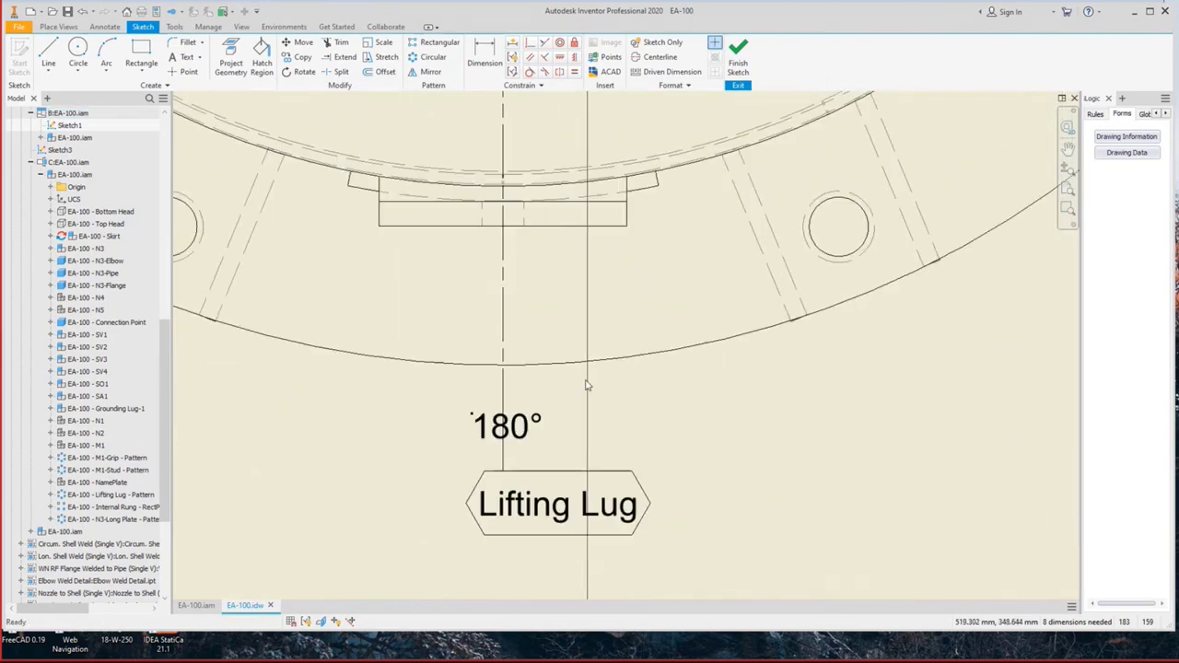
mouse_move(470, 417)
mouse_down()
mouse_move(463, 318)
mouse_move(464, 391)
mouse_up()
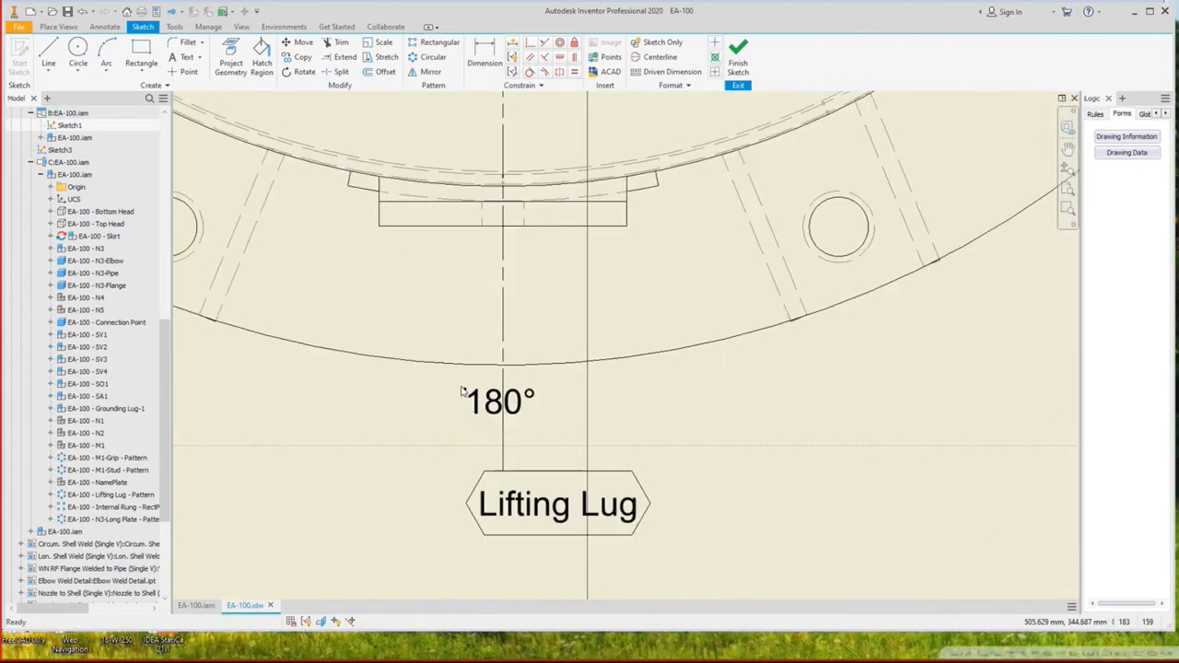
Move the 90° label slightly up and away from the M1 balloon so the two no longer overlap.
scroll(414, 524, up, 4)
scroll(656, 322, down, 6)
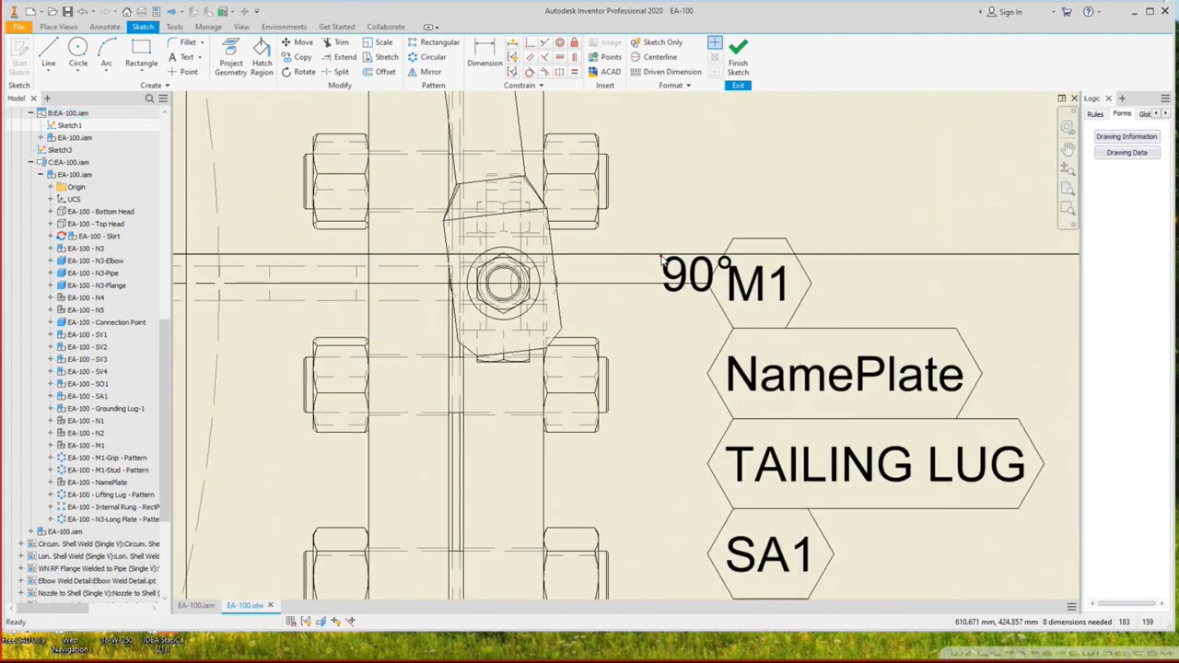
drag(660, 262, 632, 241)
scroll(632, 242, up, 4)
middle_drag(590, 184, 590, 460)
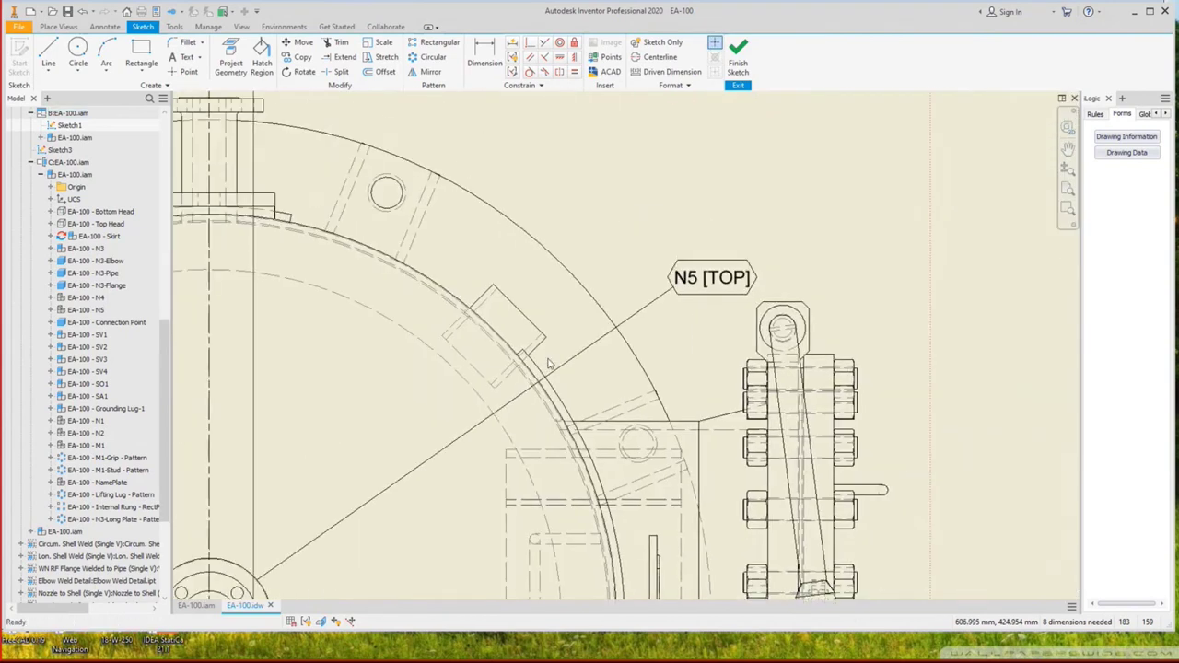
Move the 0° label down to just above the upper nozzle flange in view B and finish the sketch.
scroll(513, 236, down, 4)
click(578, 215)
drag(579, 216, 592, 278)
scroll(593, 278, up, 5)
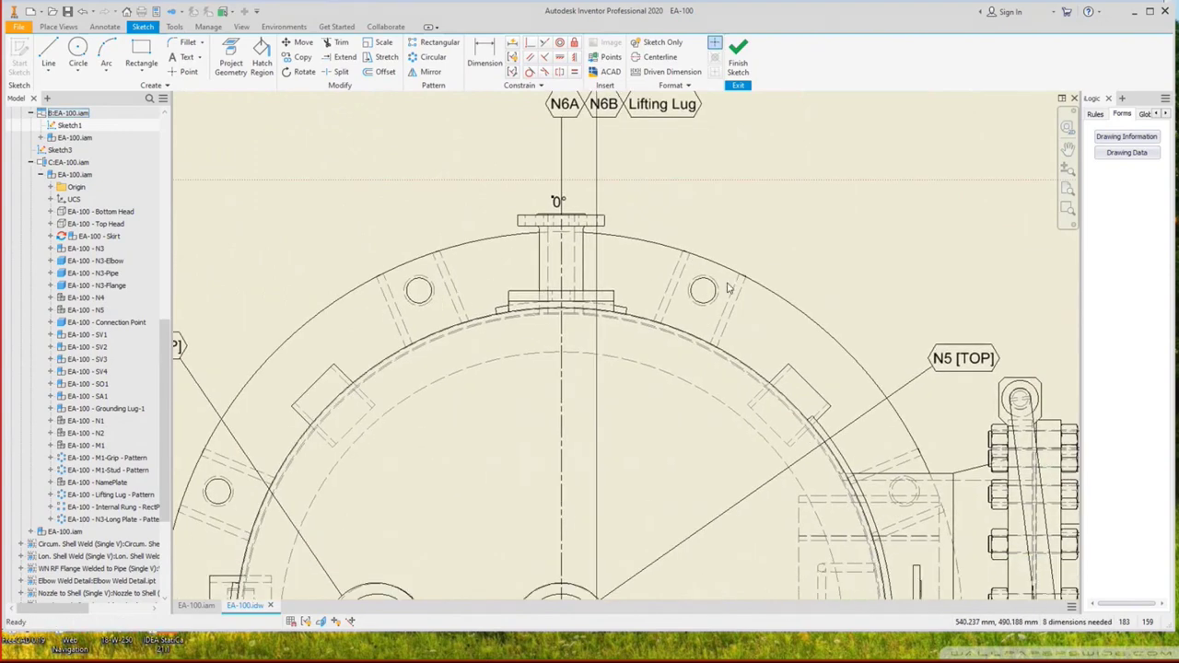
right_click(810, 170)
click(809, 195)
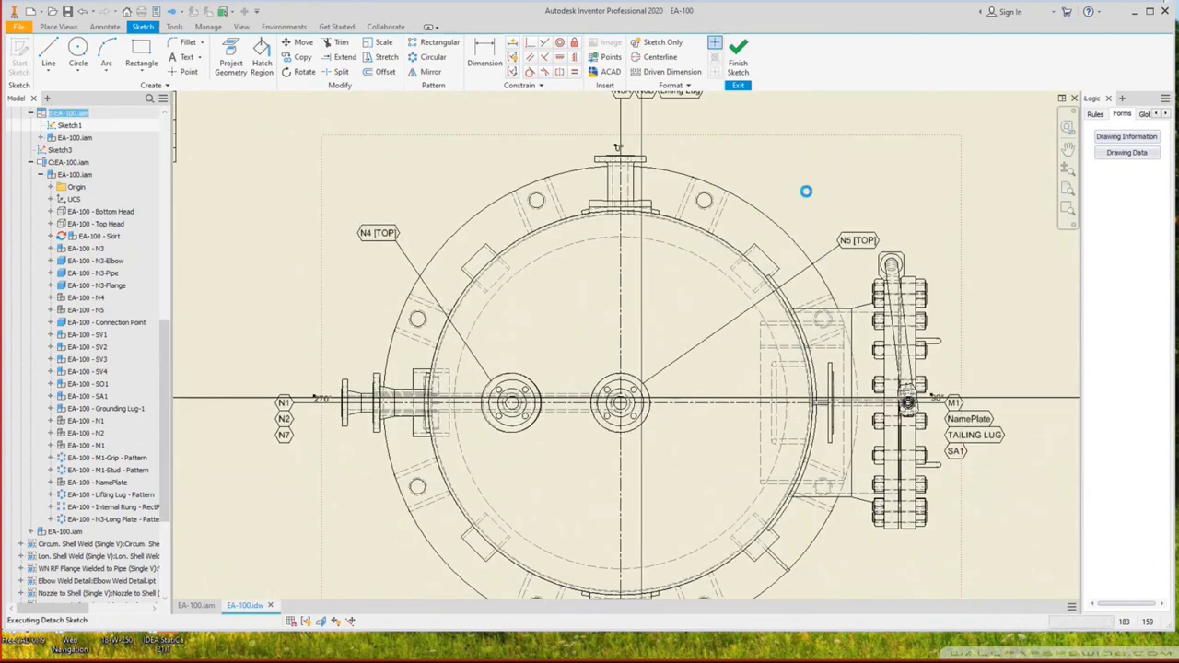
Insert the North Direction1 sketch symbol in the empty area between Section C-C and the title block.
scroll(795, 223, up, 5)
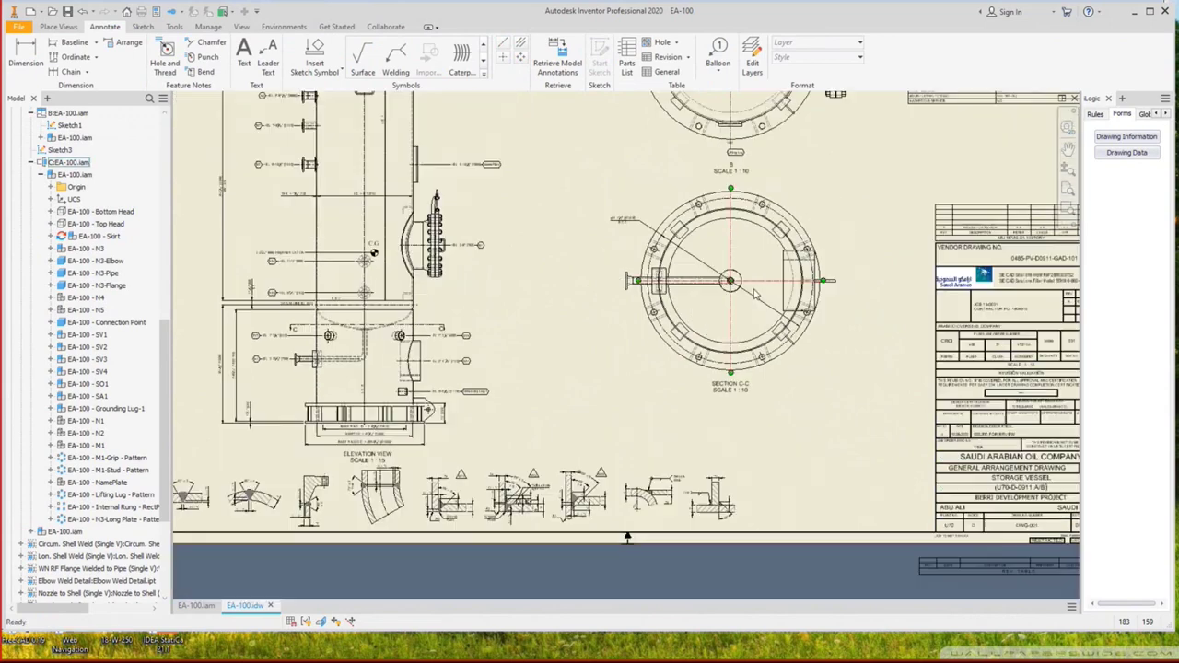
scroll(599, 353, down, 6)
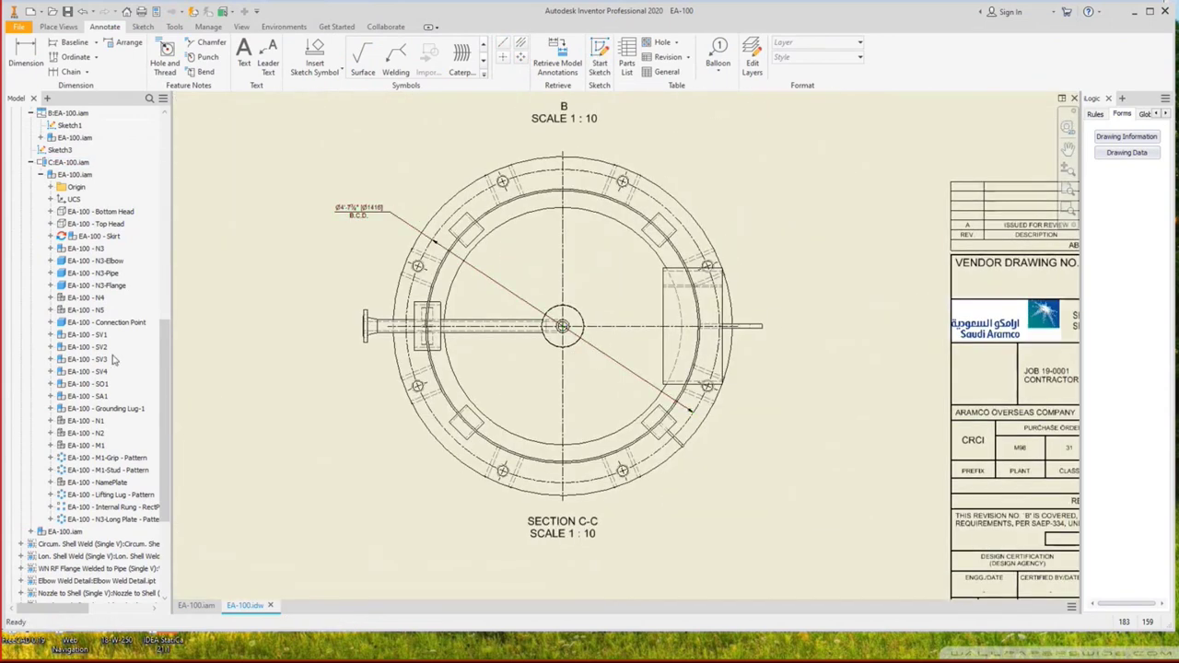
scroll(31, 251, up, 12)
scroll(31, 251, up, 1)
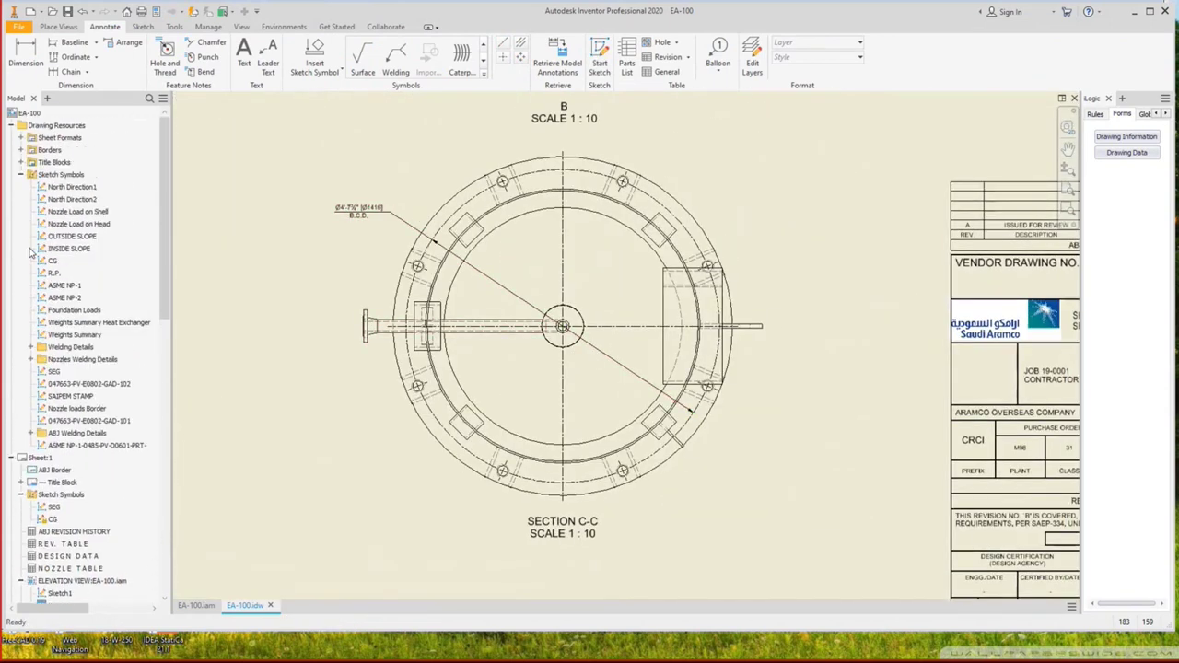
double_click(85, 191)
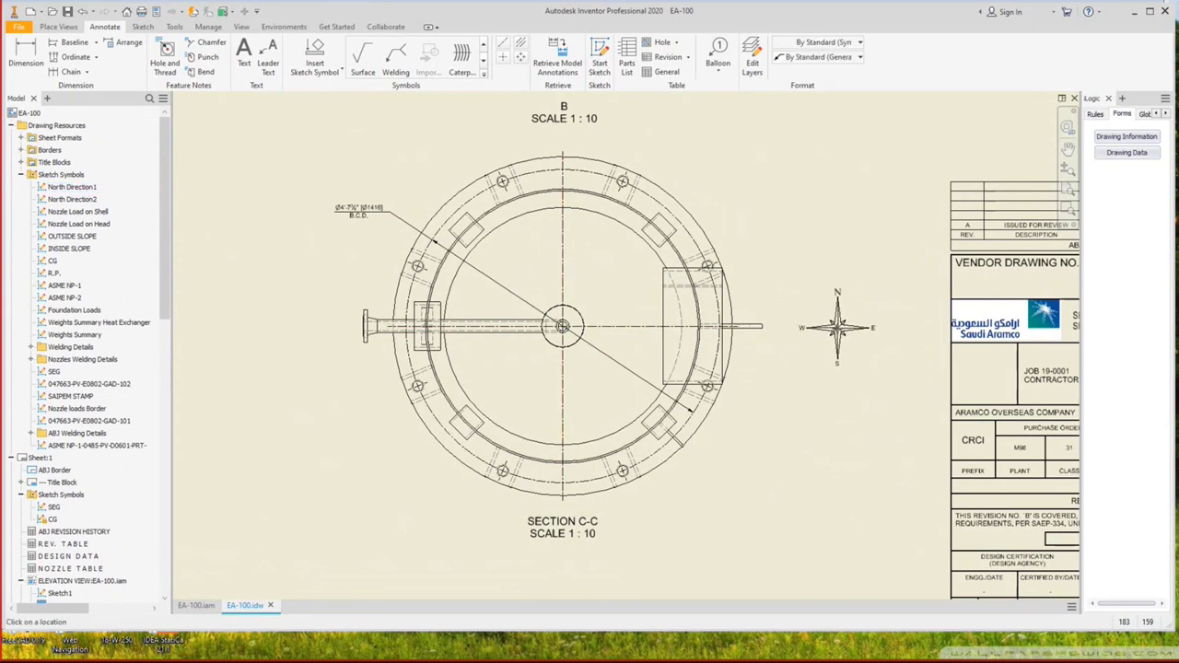
click(837, 326)
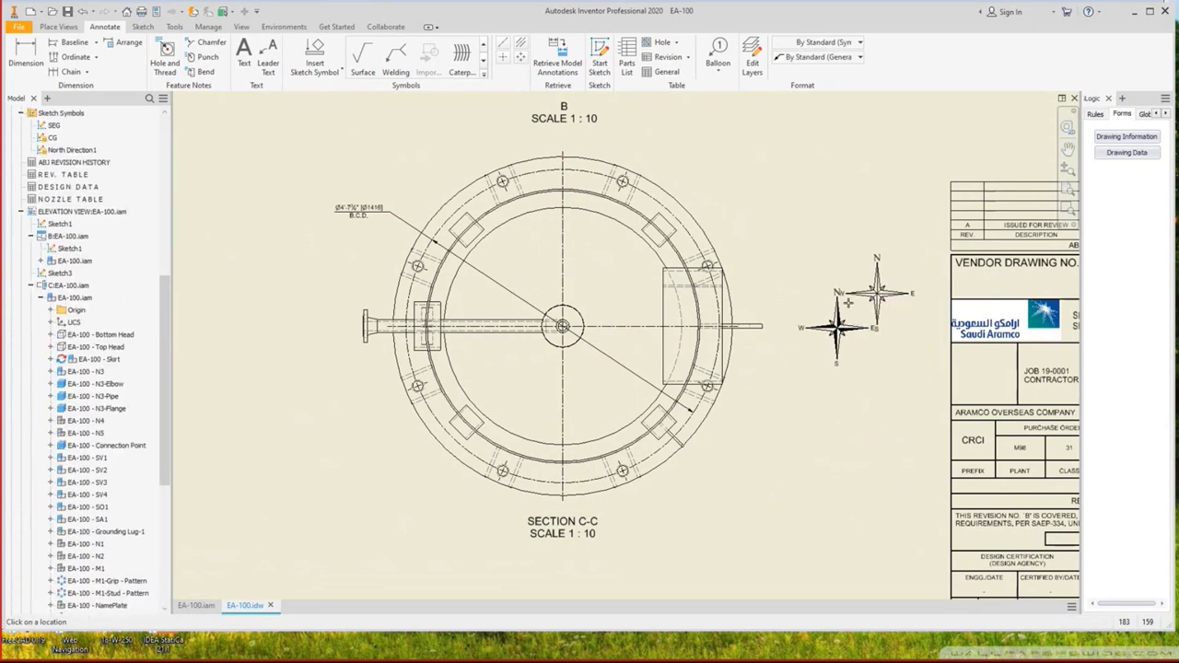
scroll(98, 219, up, 9)
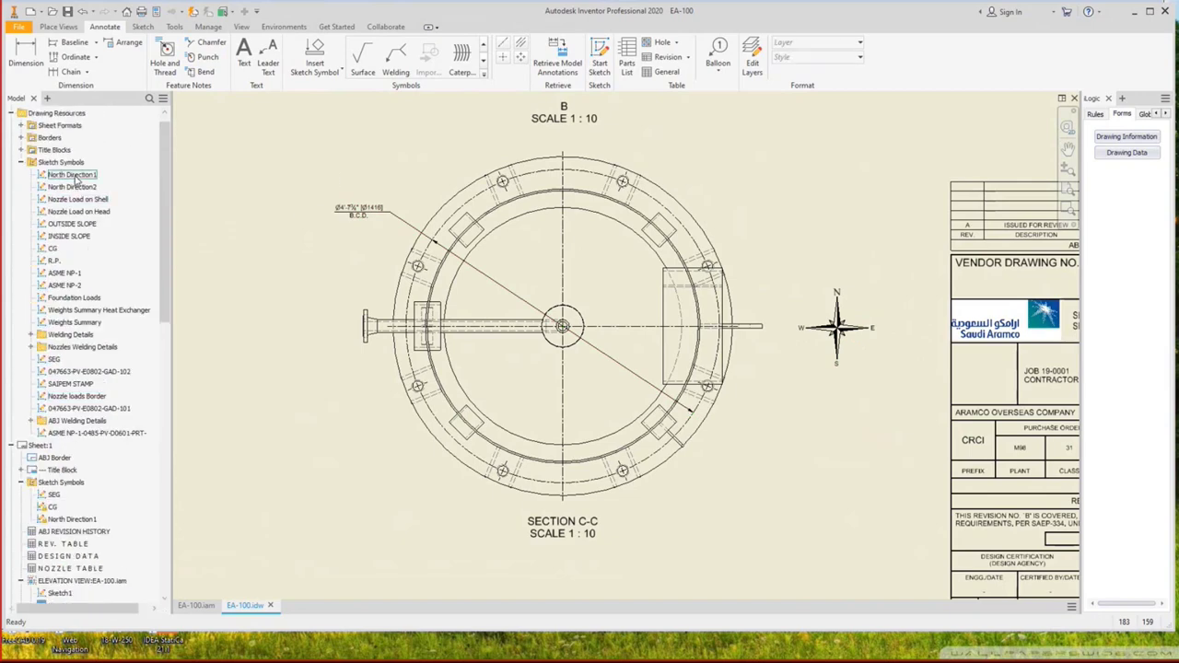
double_click(72, 187)
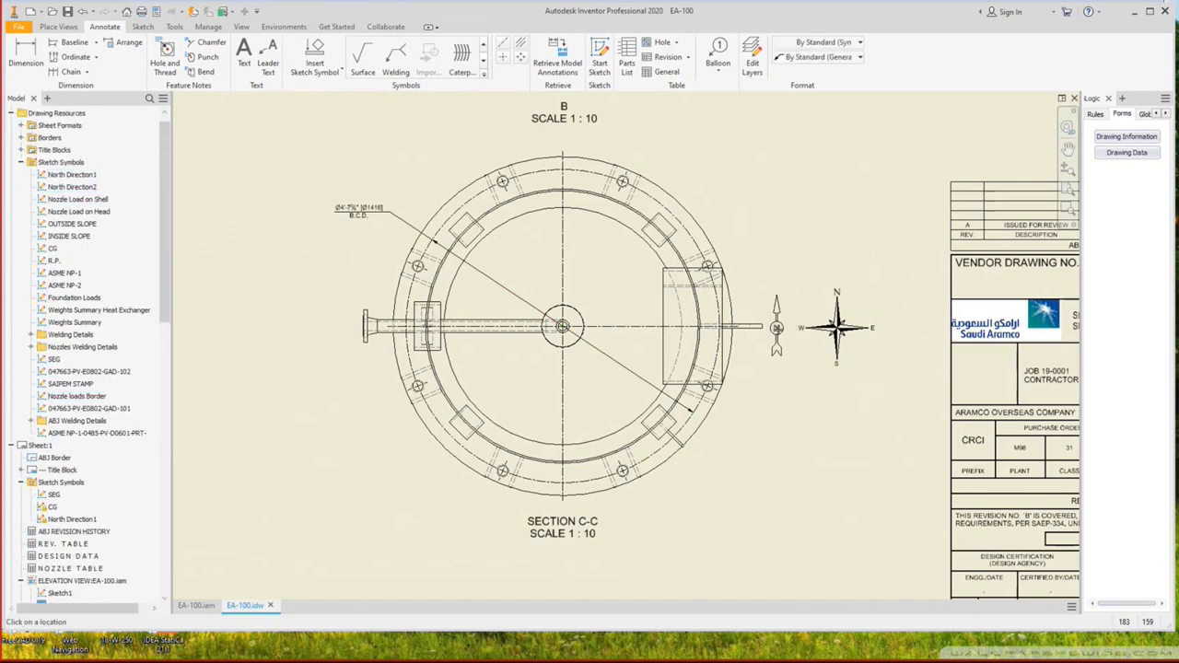
key(Escape)
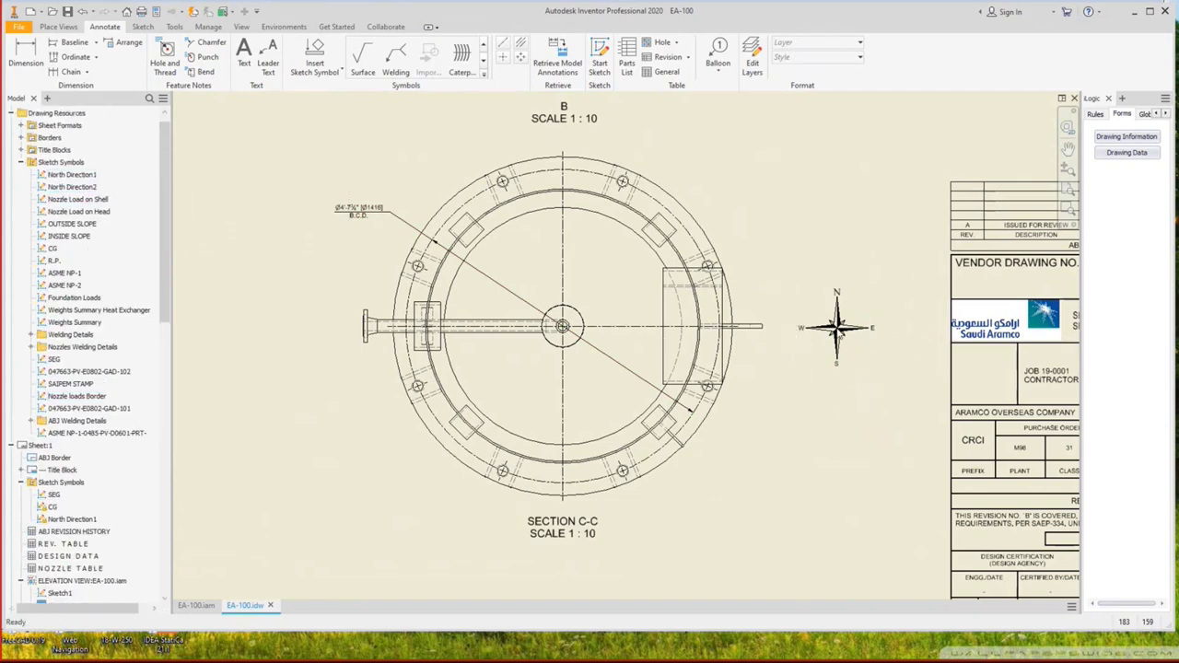
Set the North Direction1 symbol's scale to 1.5 and its rotation to 20°.
click(844, 335)
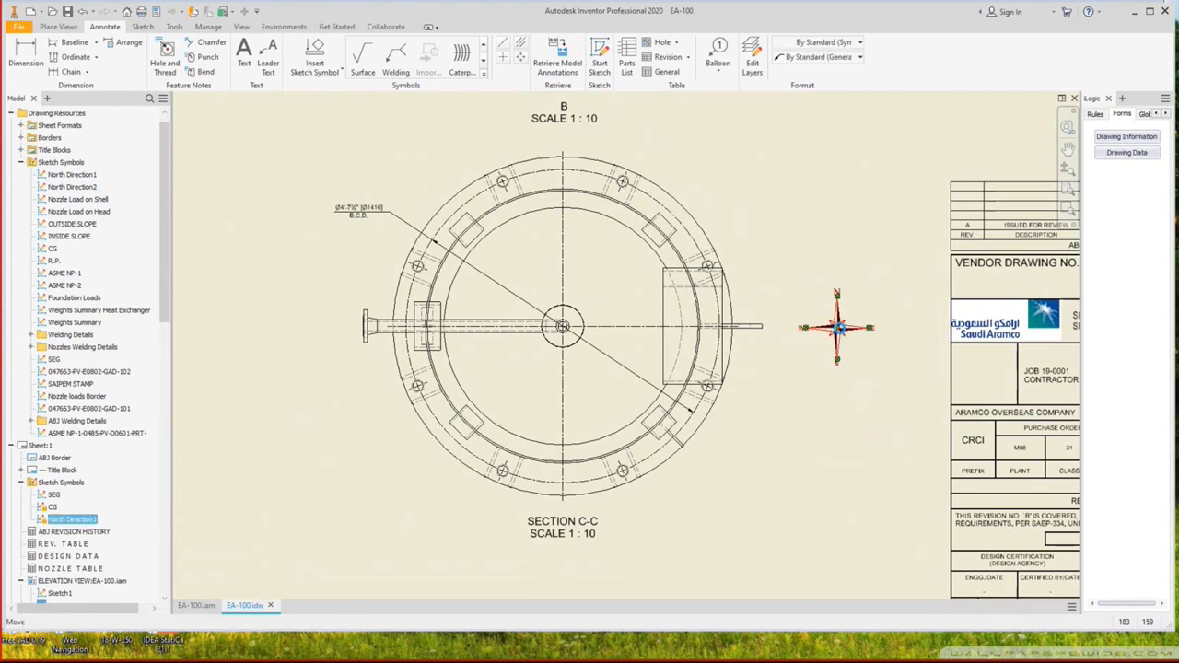
double_click(844, 335)
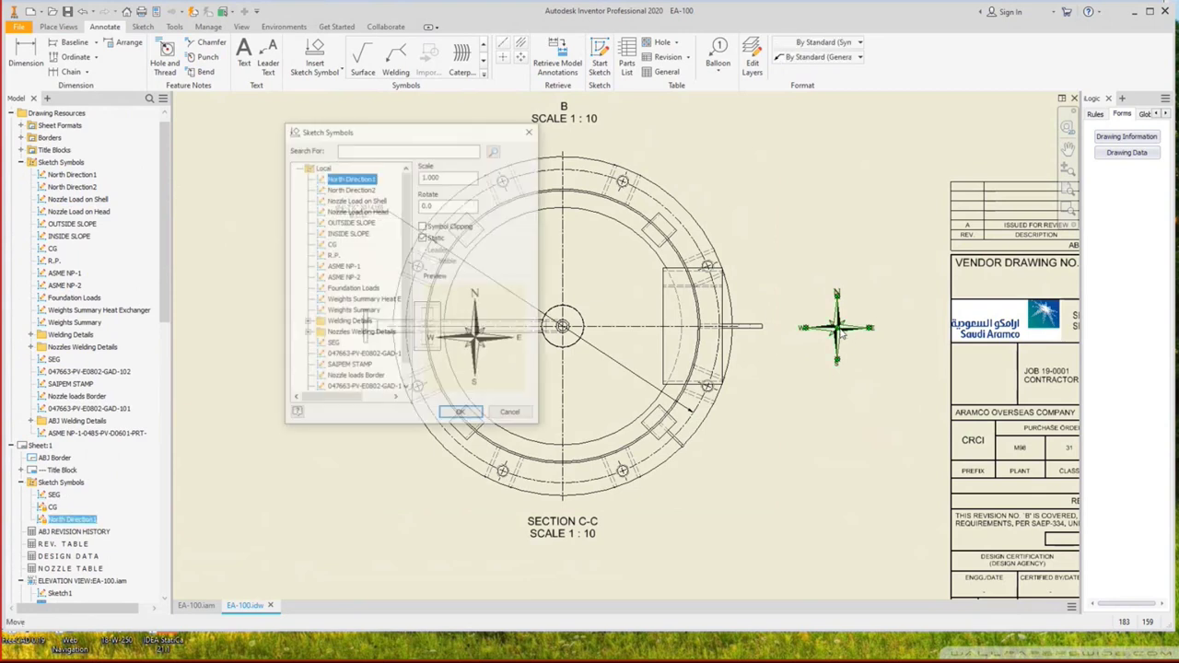
double_click(449, 175)
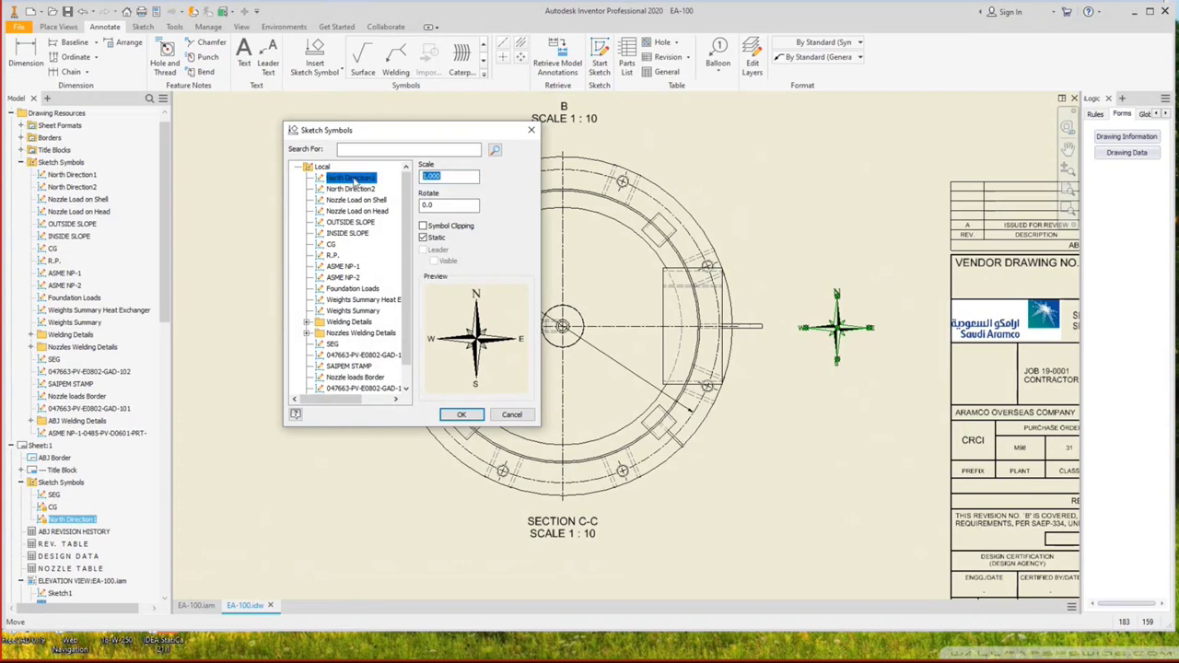
text(2)
key(Tab)
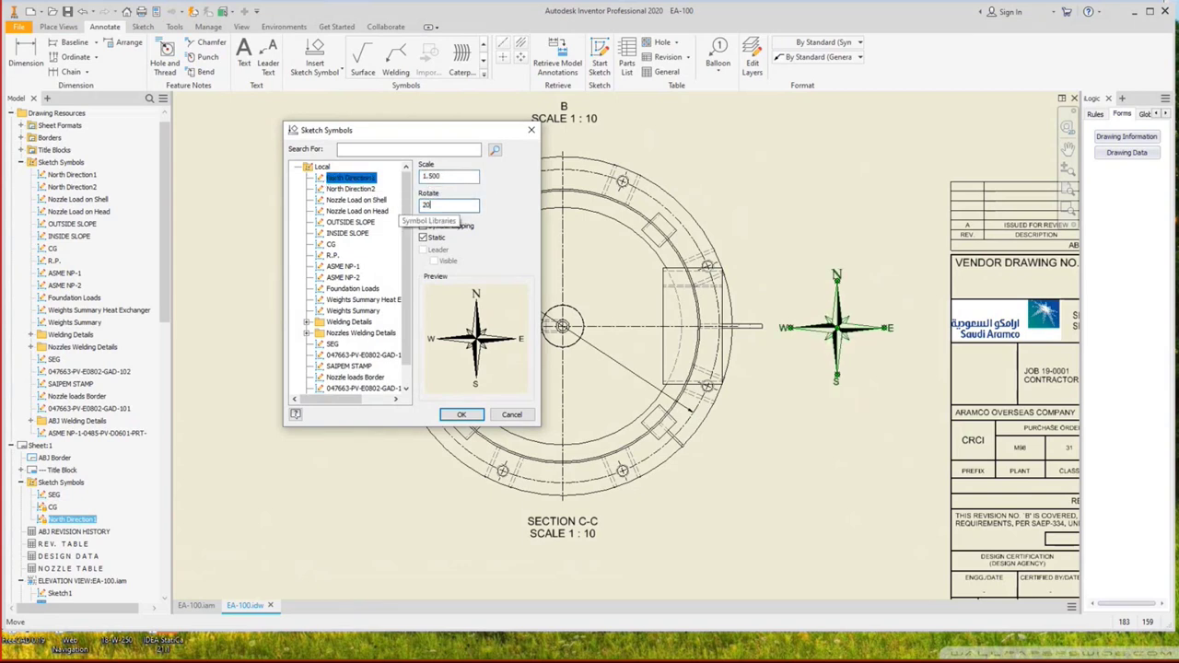
text(20)
key(Return)
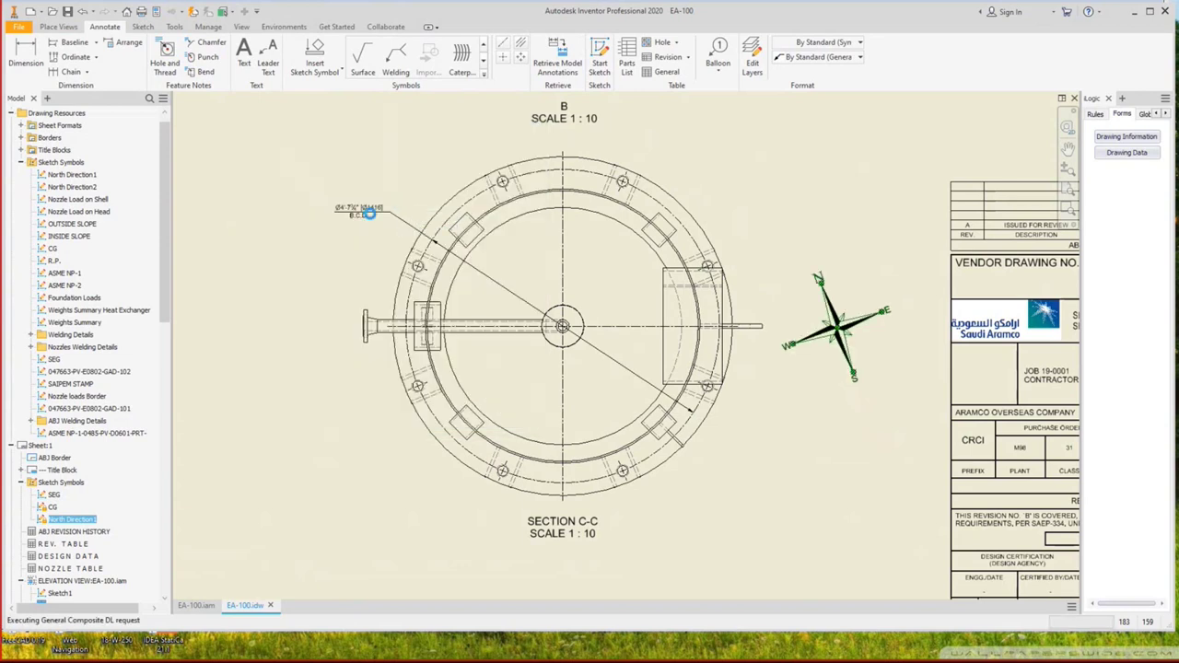
click(852, 423)
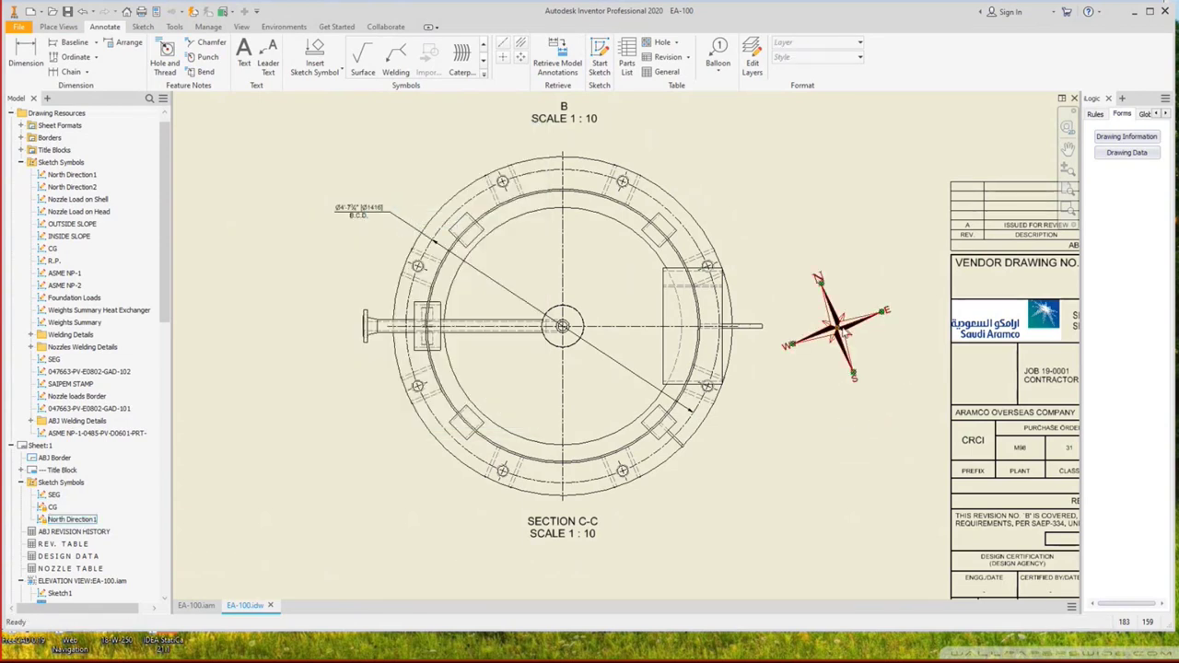
Shift the rotated north symbol slightly away from Section C-C, toward the title block.
click(840, 334)
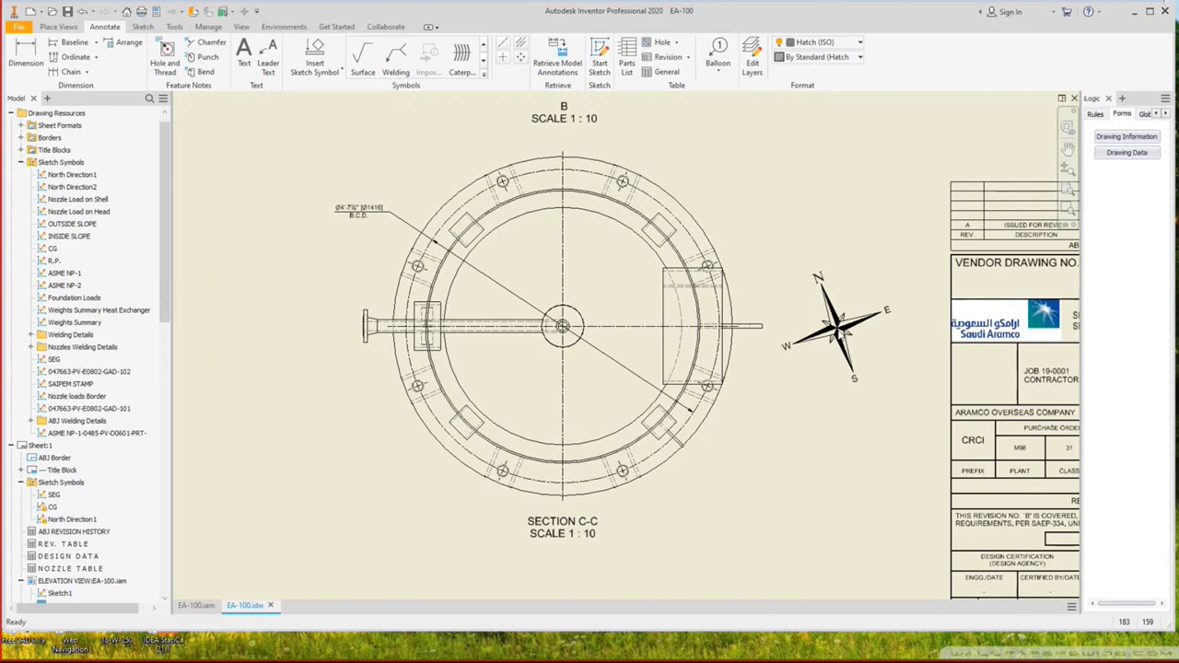
click(839, 334)
drag(846, 339, 853, 336)
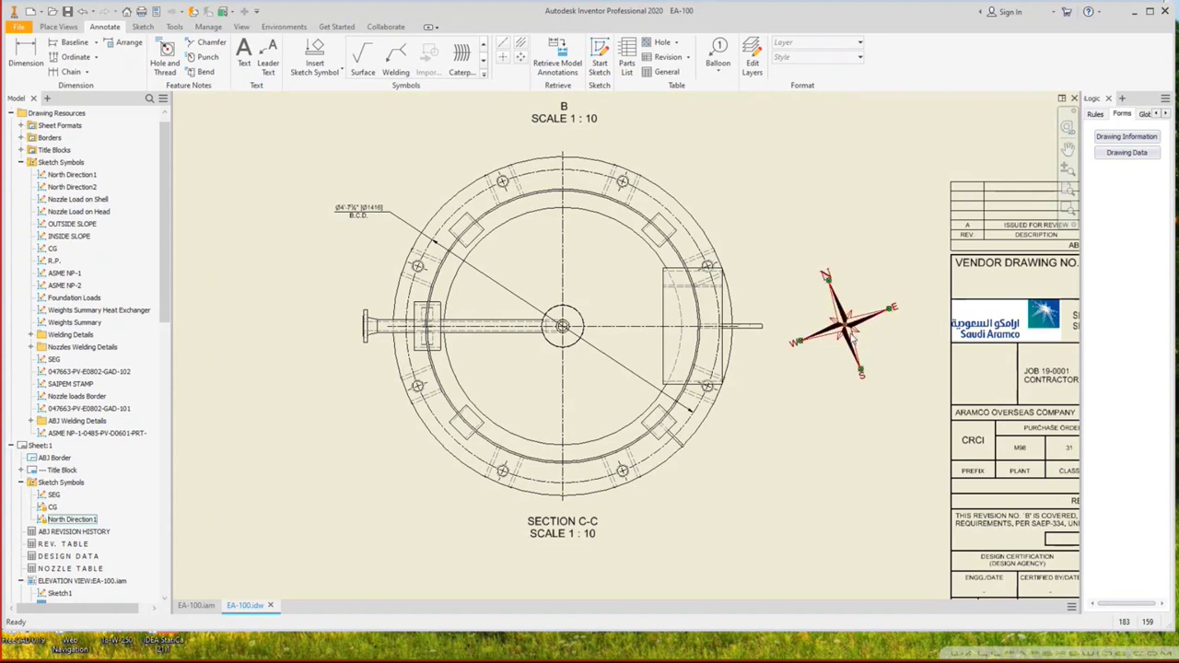
click(848, 332)
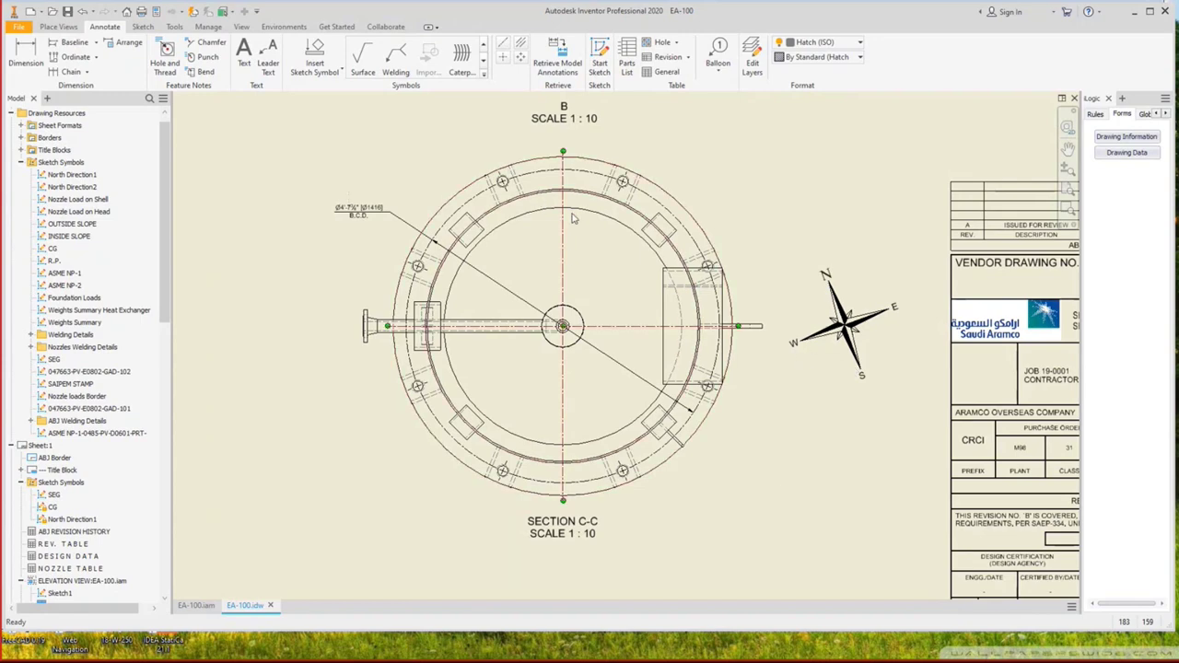
Dimension the angle from the vertical centerline to the adjacent upper-right bolt hole, and the angle between the two top bolt holes in Section C-C.
scroll(544, 345, up, 4)
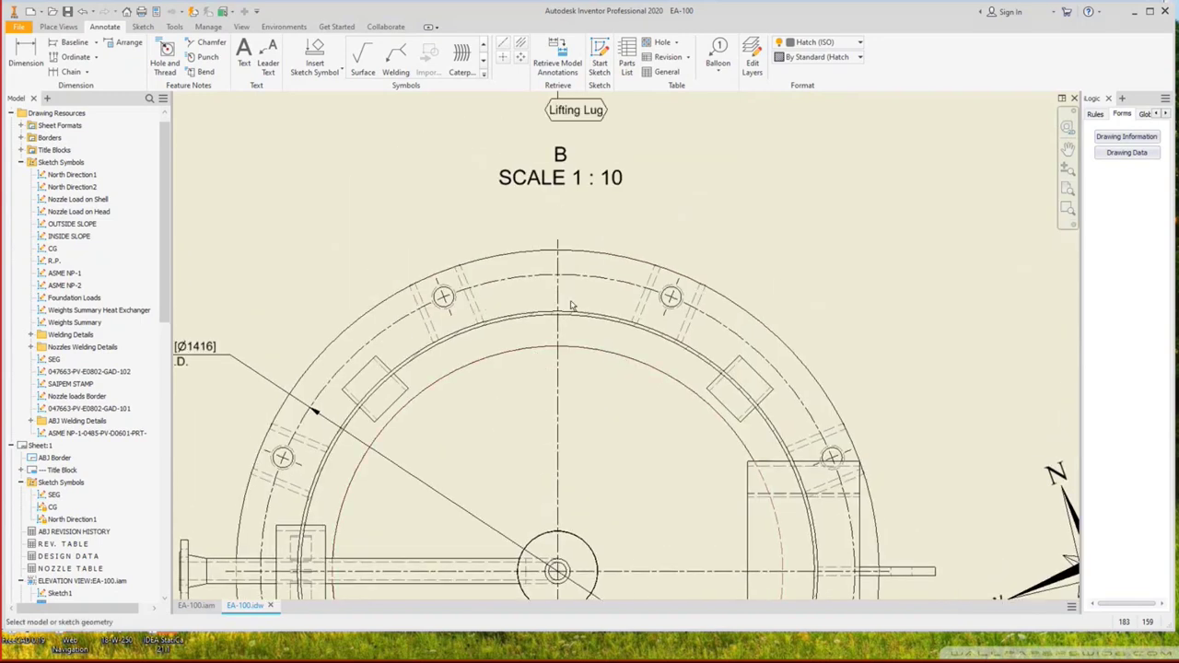
key(d)
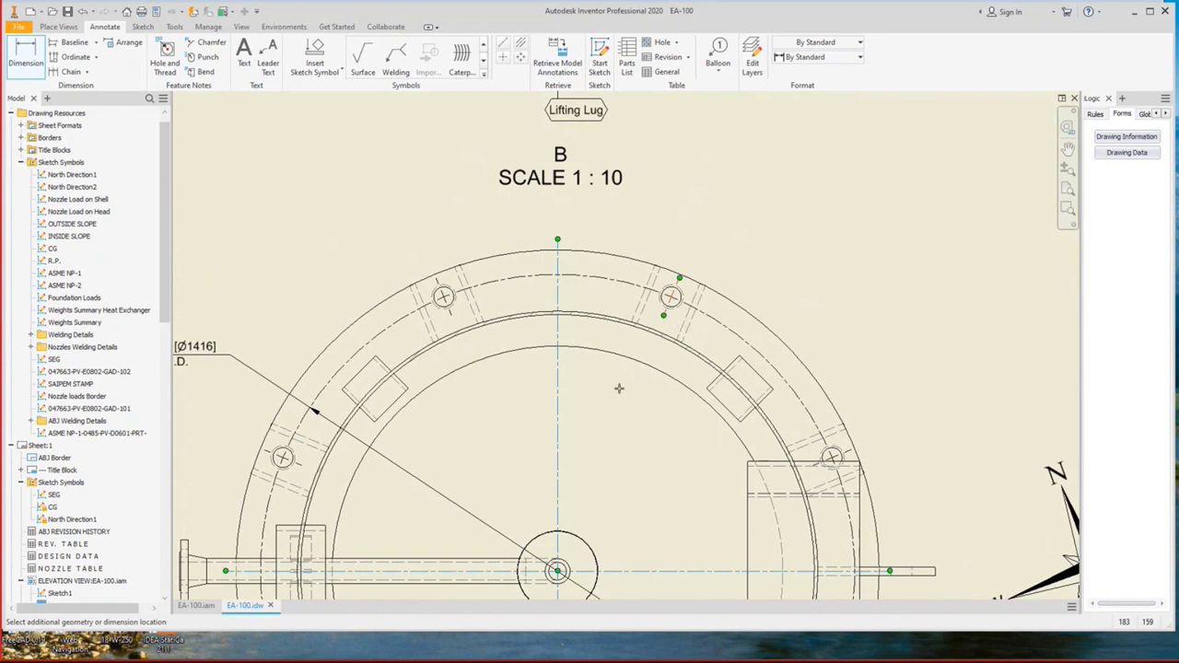
click(595, 386)
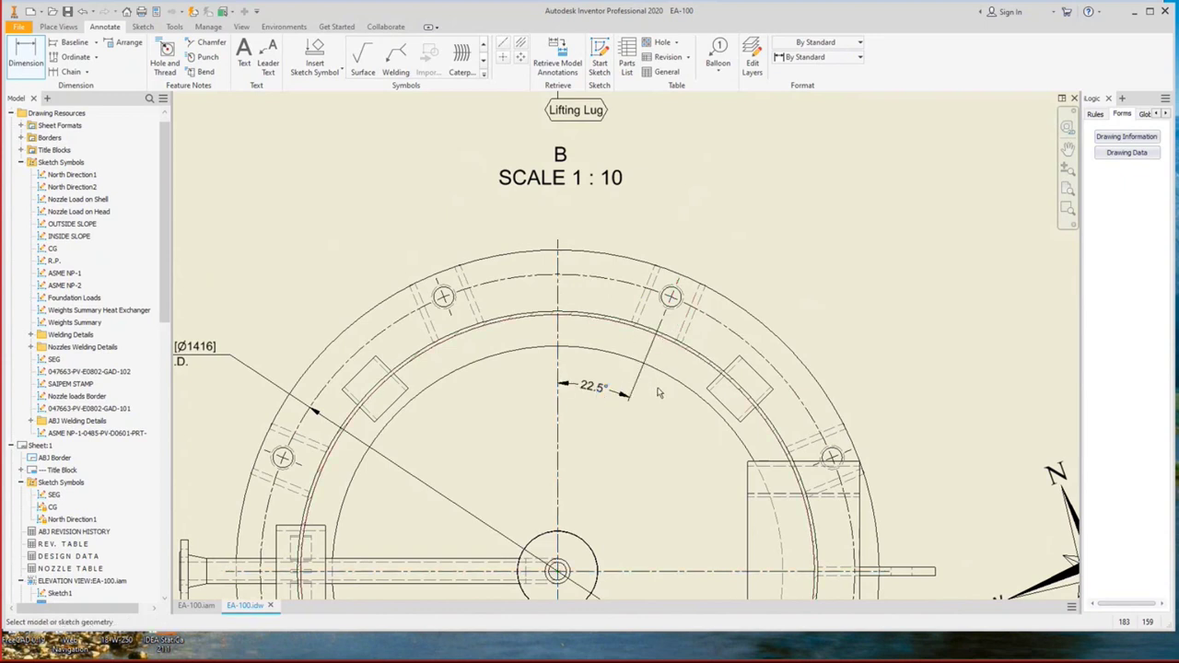
click(667, 317)
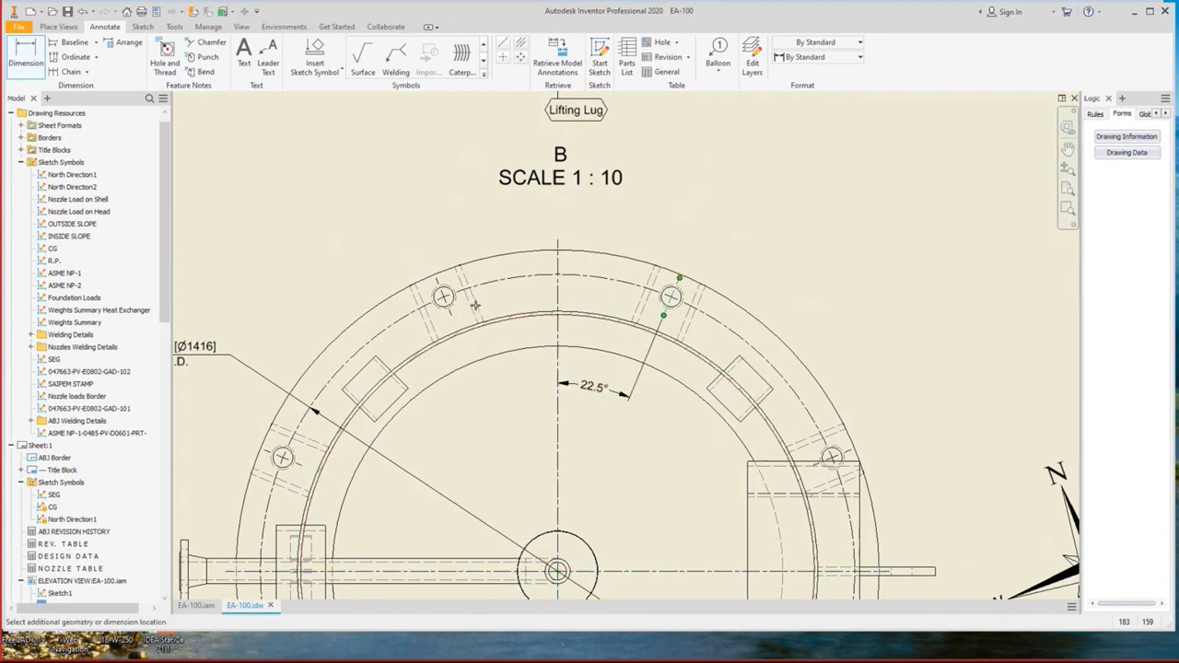
click(452, 316)
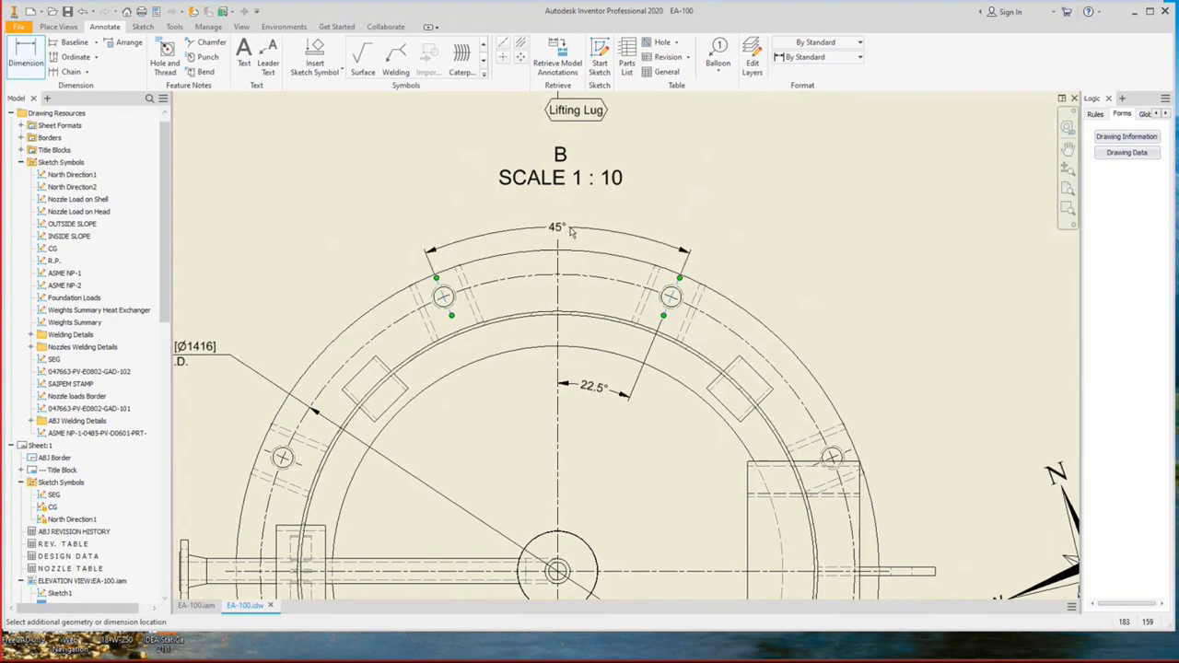
click(580, 238)
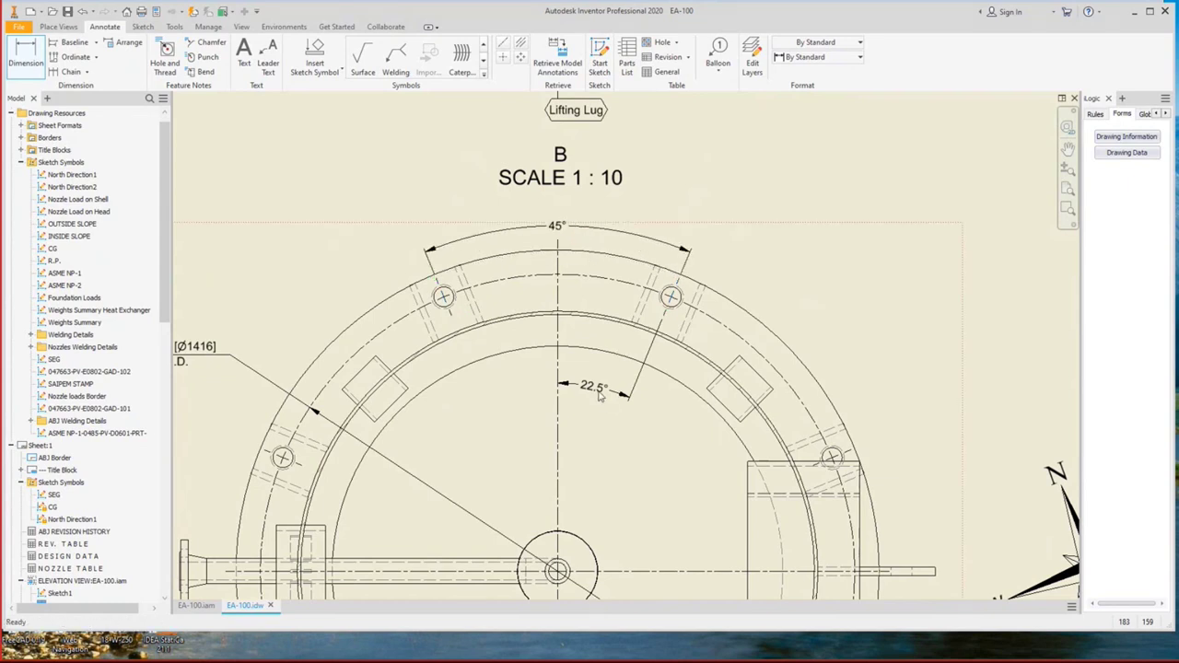
key(Escape)
Add "TYP." on a second line below the angle dimension spanning the two top bolt holes.
right_click(599, 388)
click(646, 489)
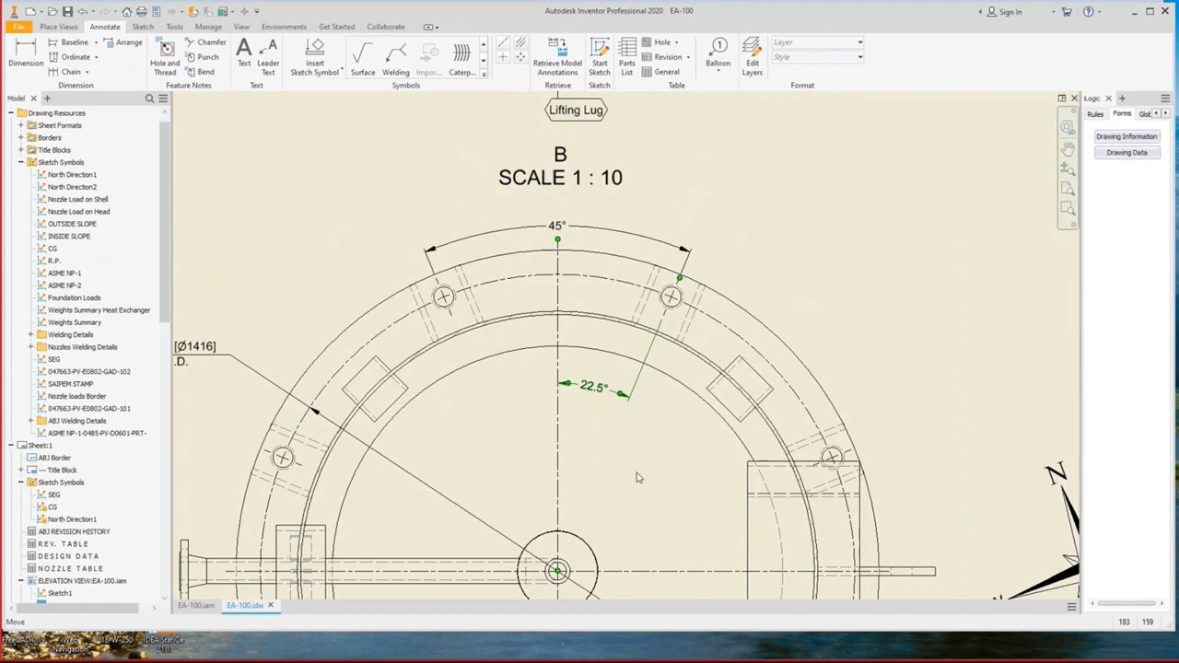
right_click(595, 231)
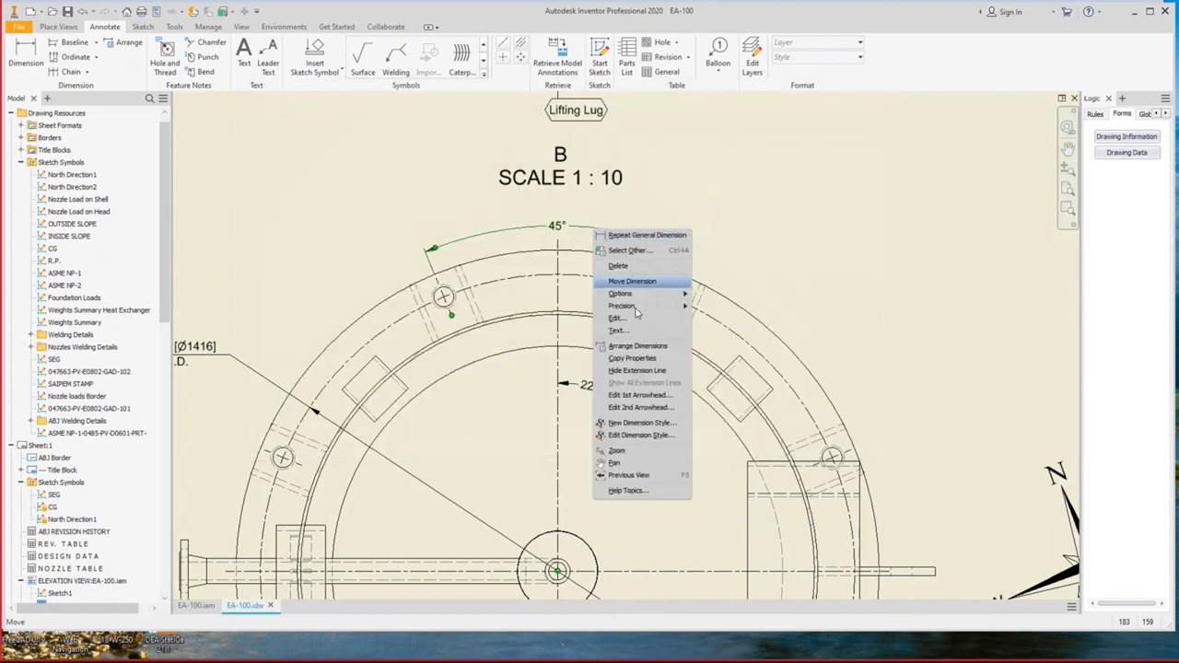
click(635, 330)
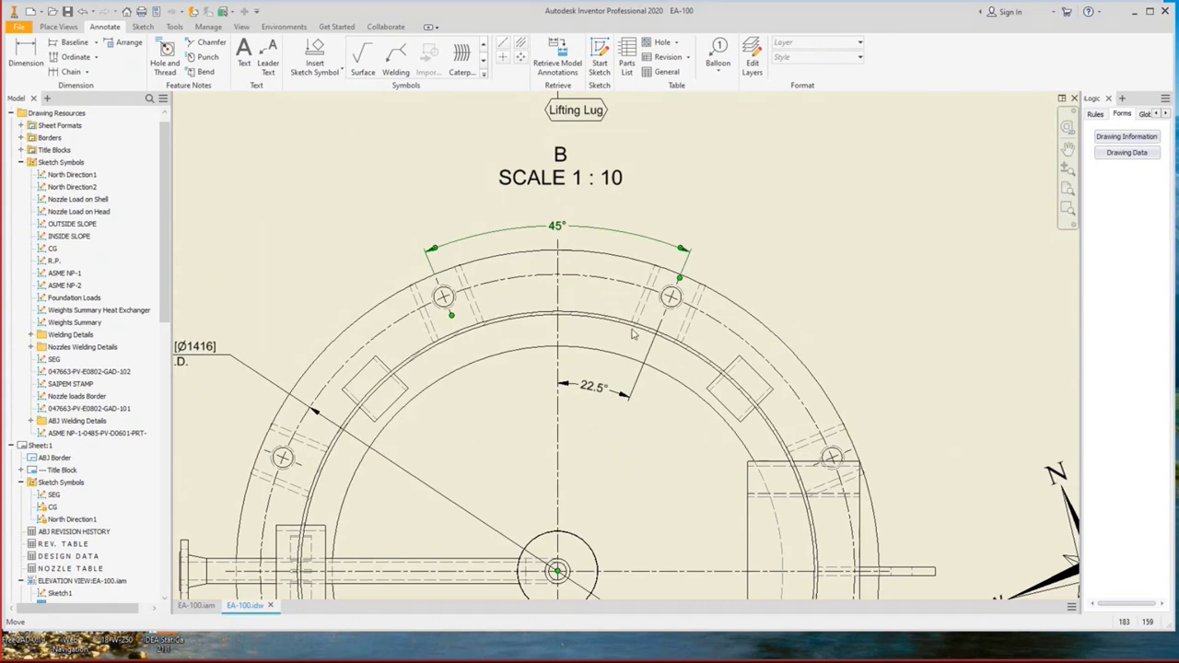
key(Return)
text(TYP.)
click(815, 443)
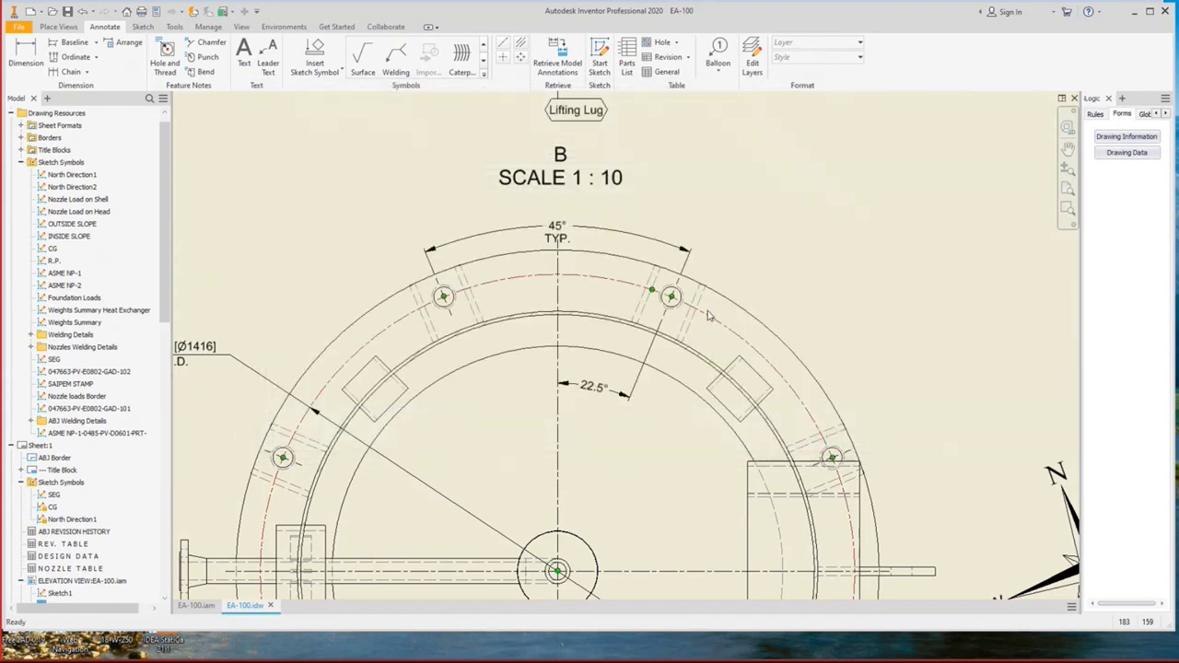
Add bisector centerlines to the four diagonal rectangular skirt openings around the ring in Section C-C.
middle_drag(708, 315, 626, 271)
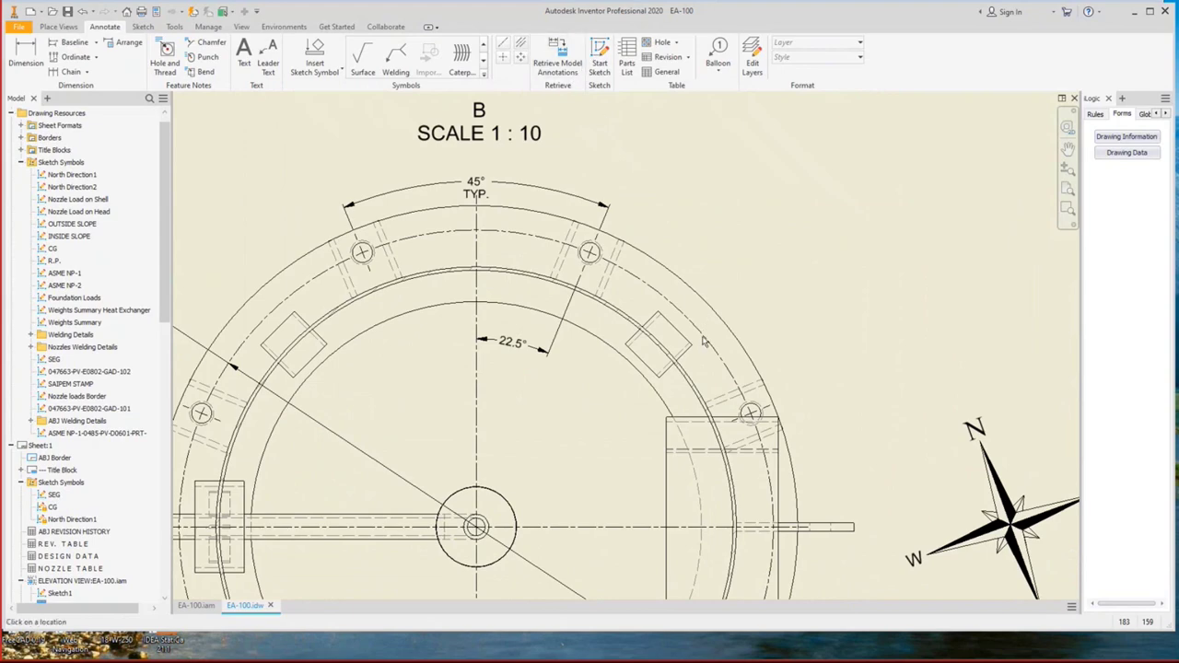
scroll(691, 354, down, 3)
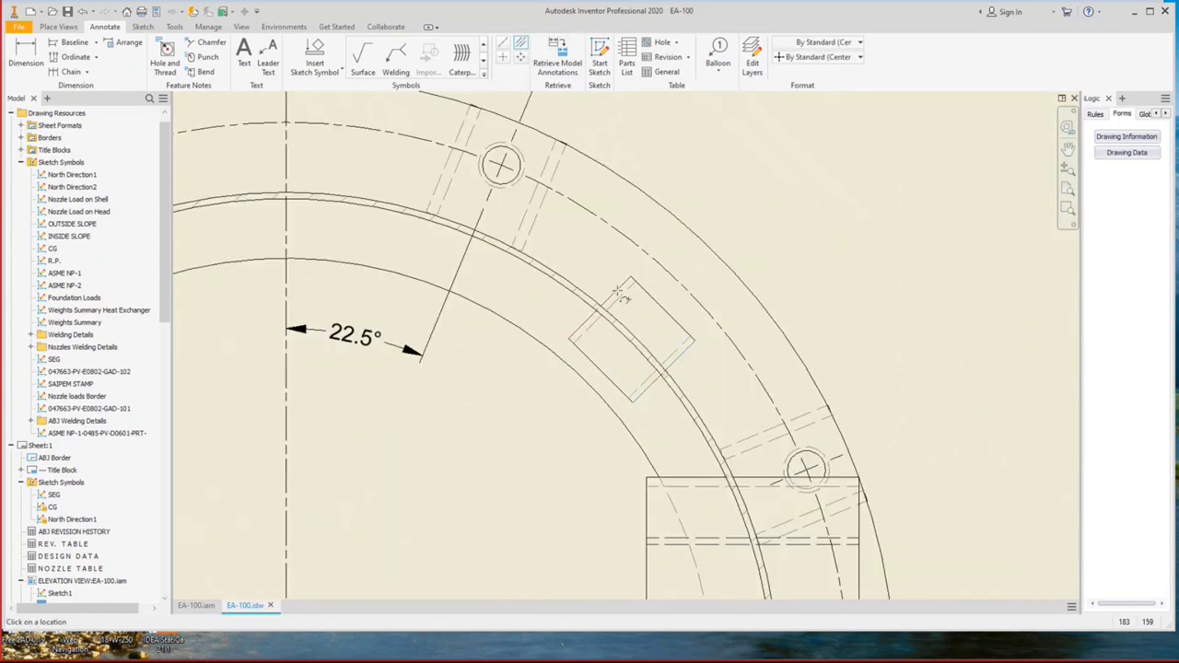
scroll(644, 271, up, 5)
scroll(728, 417, down, 5)
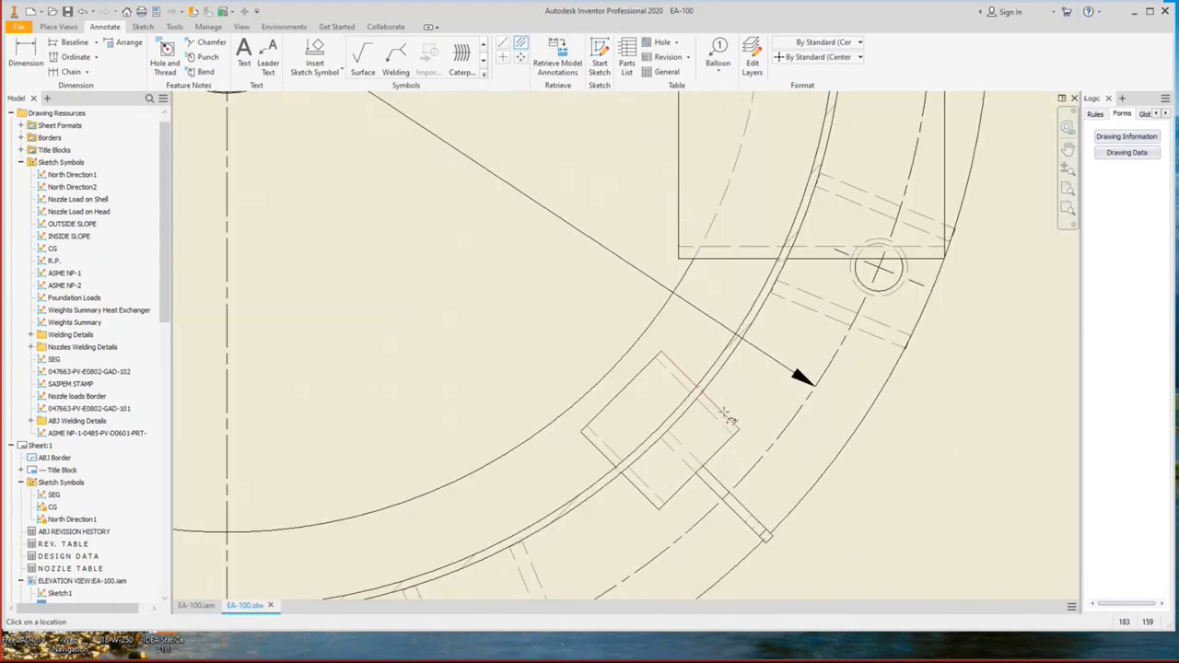
scroll(664, 457, up, 5)
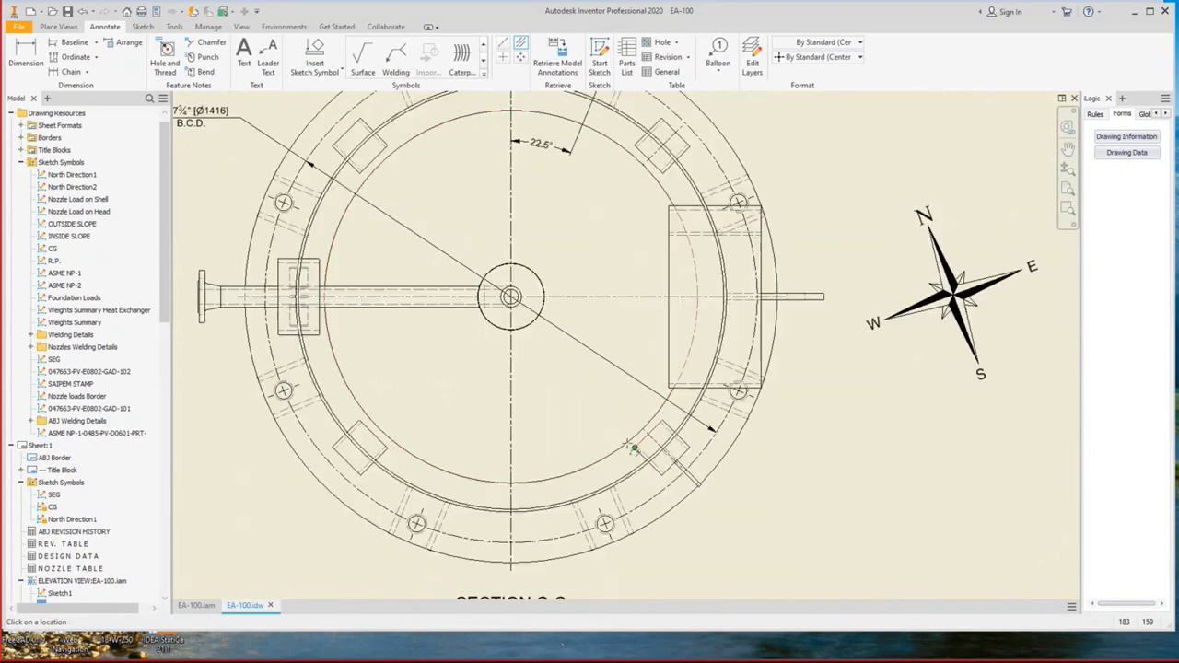
scroll(482, 520, down, 5)
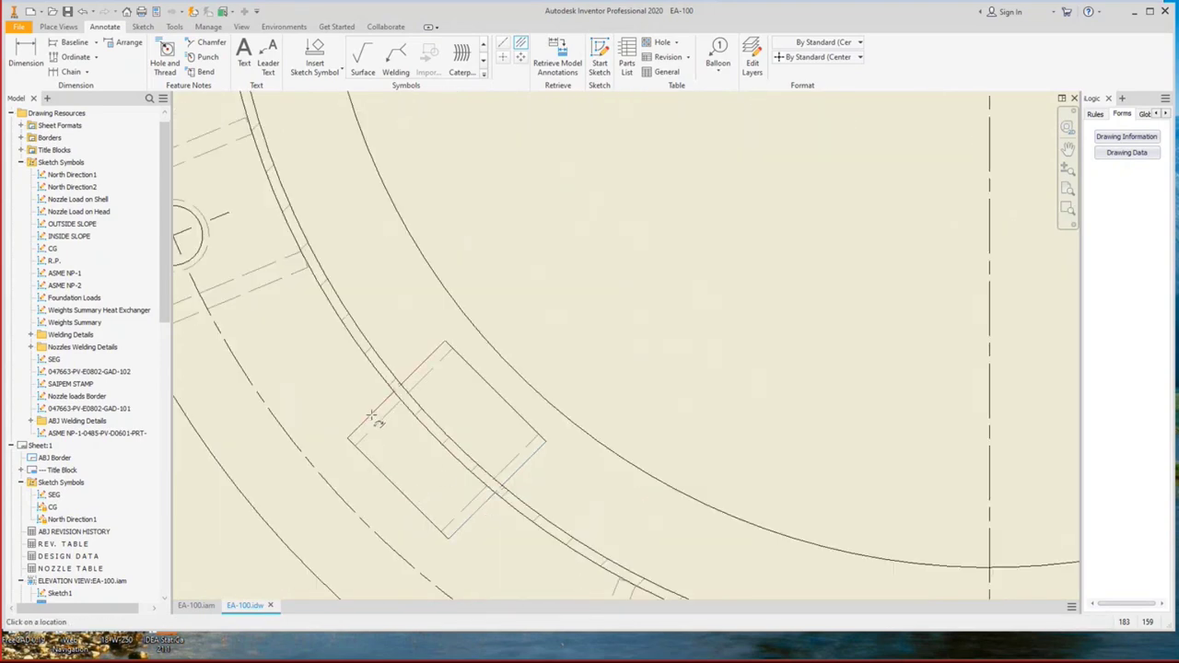
scroll(424, 344, up, 3)
scroll(468, 275, down, 5)
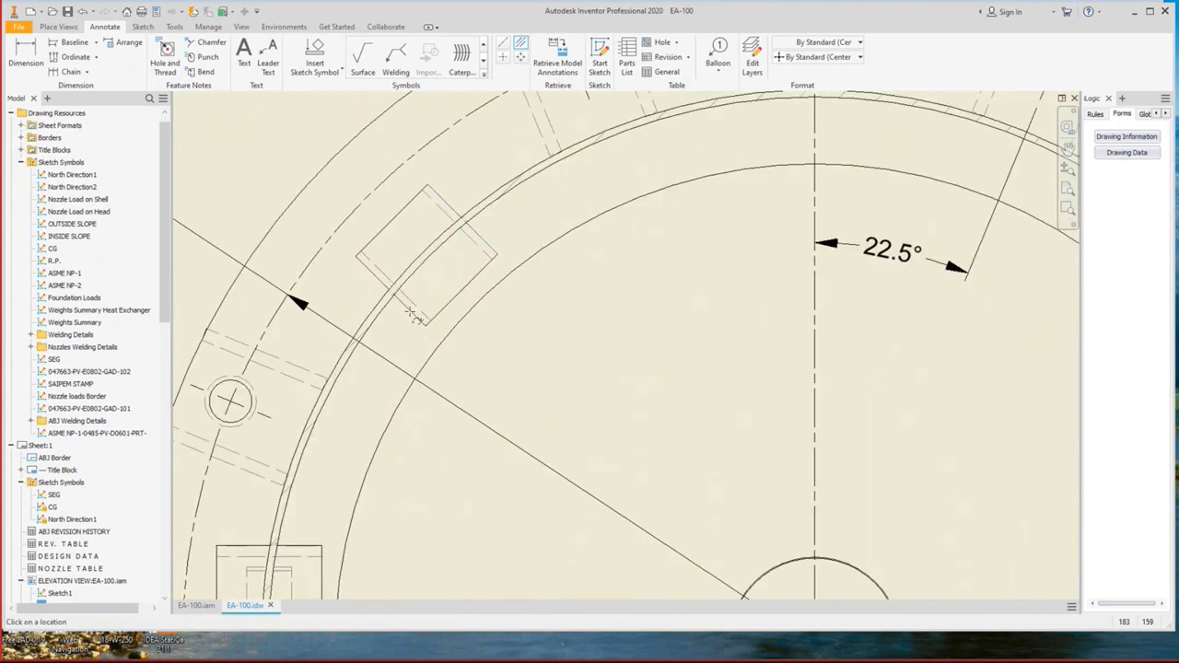
scroll(411, 317, up, 5)
middle_drag(765, 193, 675, 116)
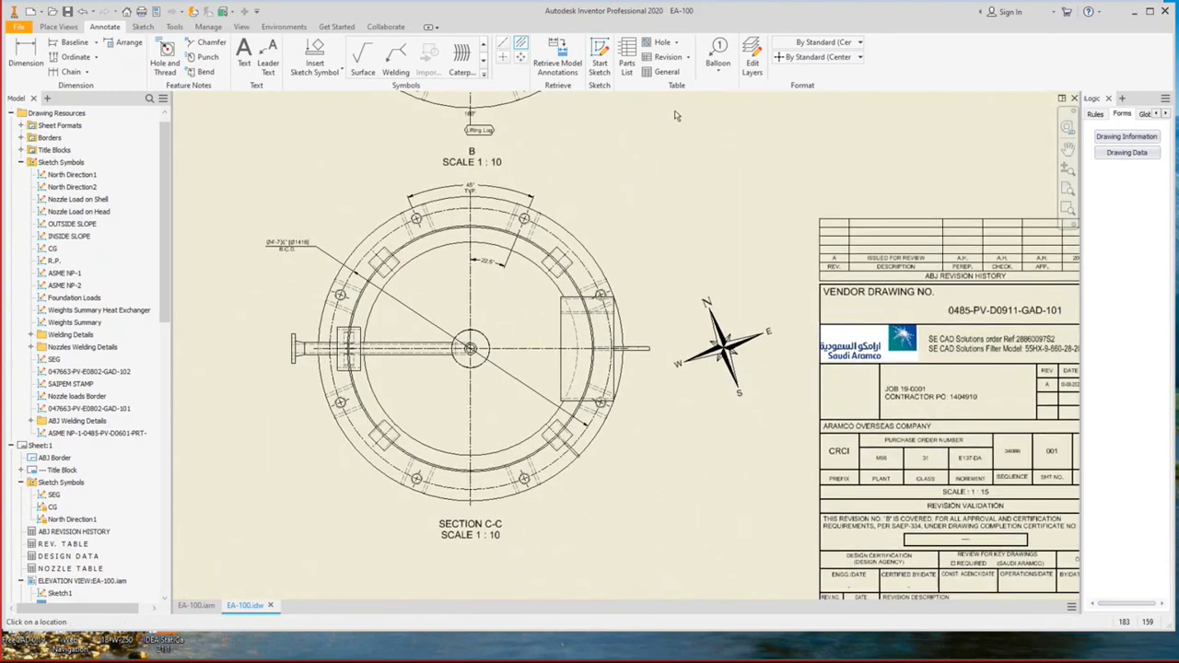
Place a Nozzle Tag No. style balloon on the upper-right diagonal opening, with its leader bent horizontally outside the ring.
click(719, 53)
click(859, 56)
click(831, 150)
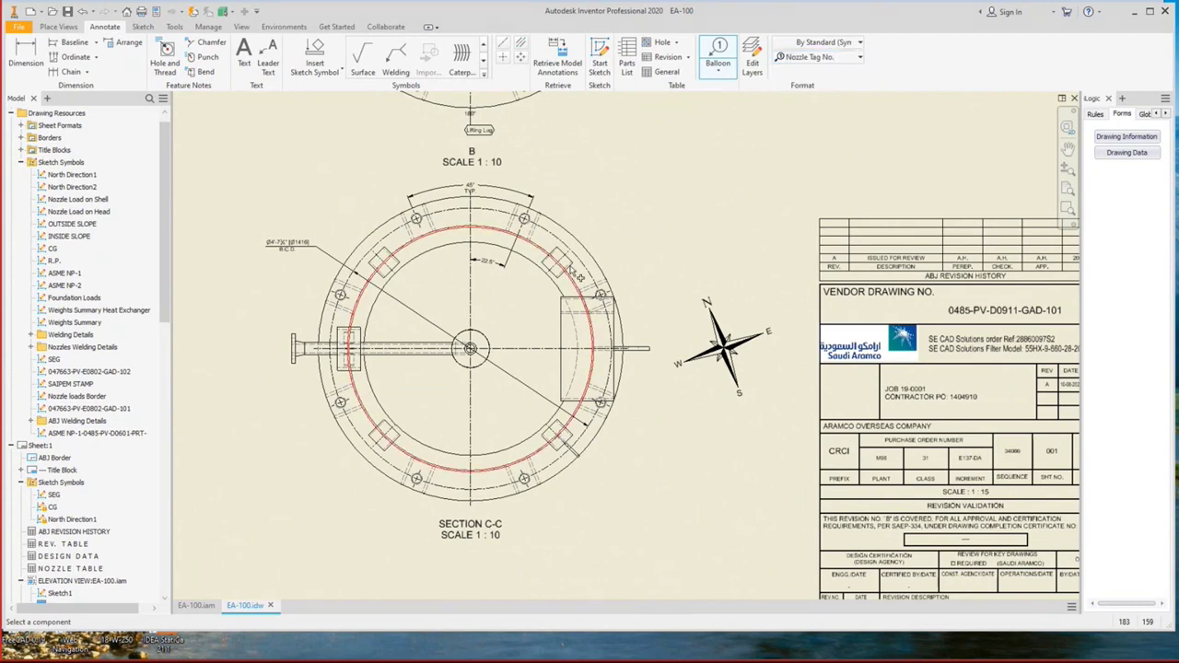
scroll(551, 231, up, 5)
click(542, 226)
scroll(553, 197, down, 2)
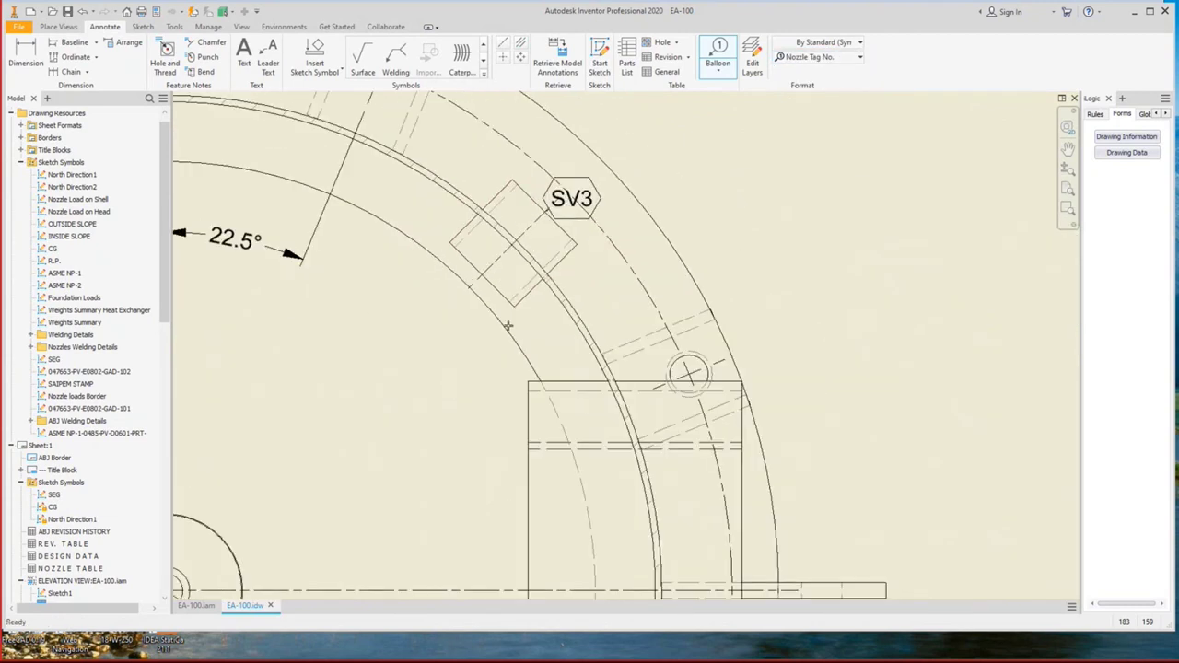
scroll(599, 304, up, 1)
click(599, 304)
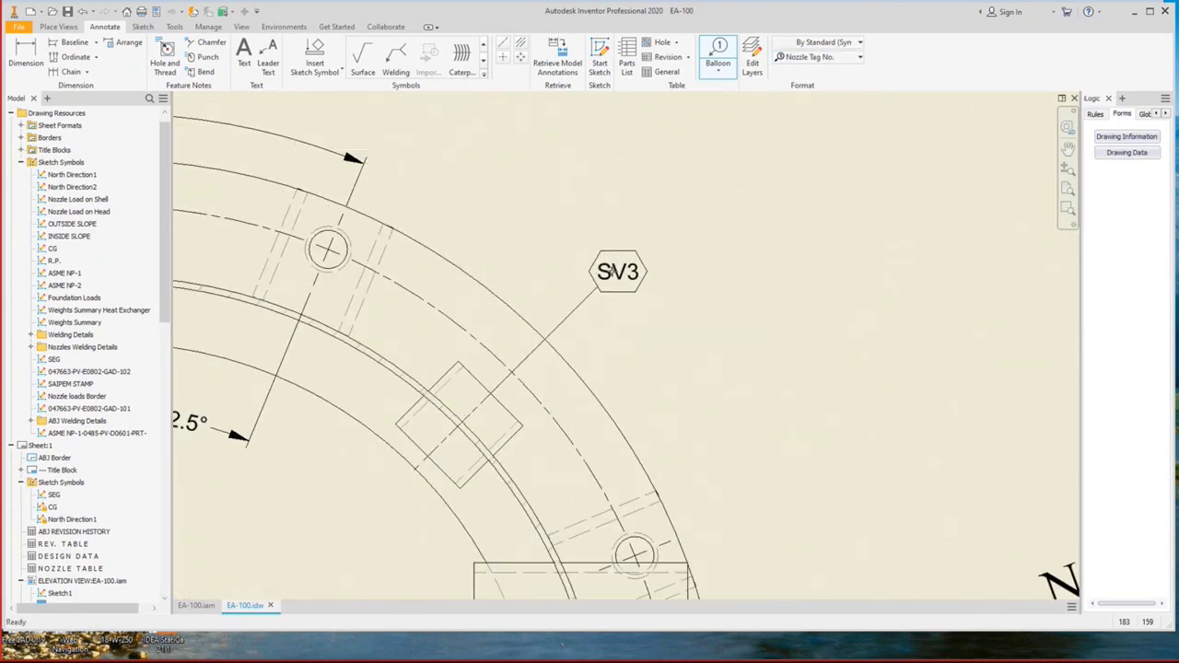
right_click(700, 277)
click(695, 358)
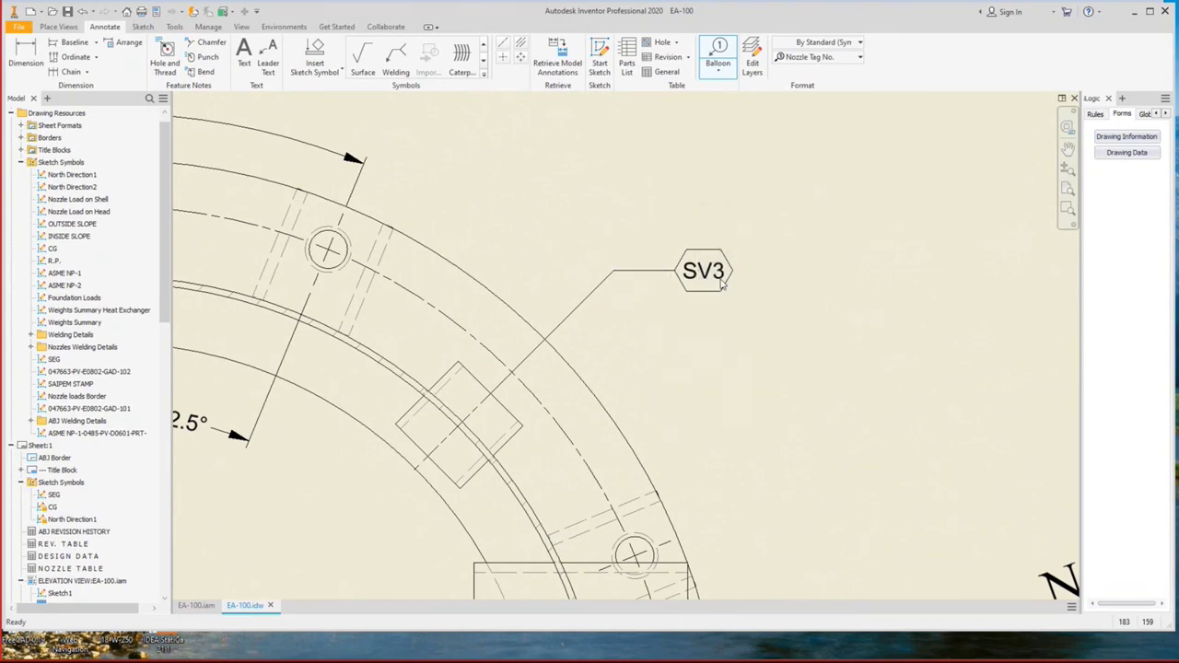
Place a Nozzle Tag No. balloon on the lower-right diagonal opening, with its leader bent horizontally outside the ring.
scroll(709, 229, down, 3)
middle_drag(709, 229, 677, 24)
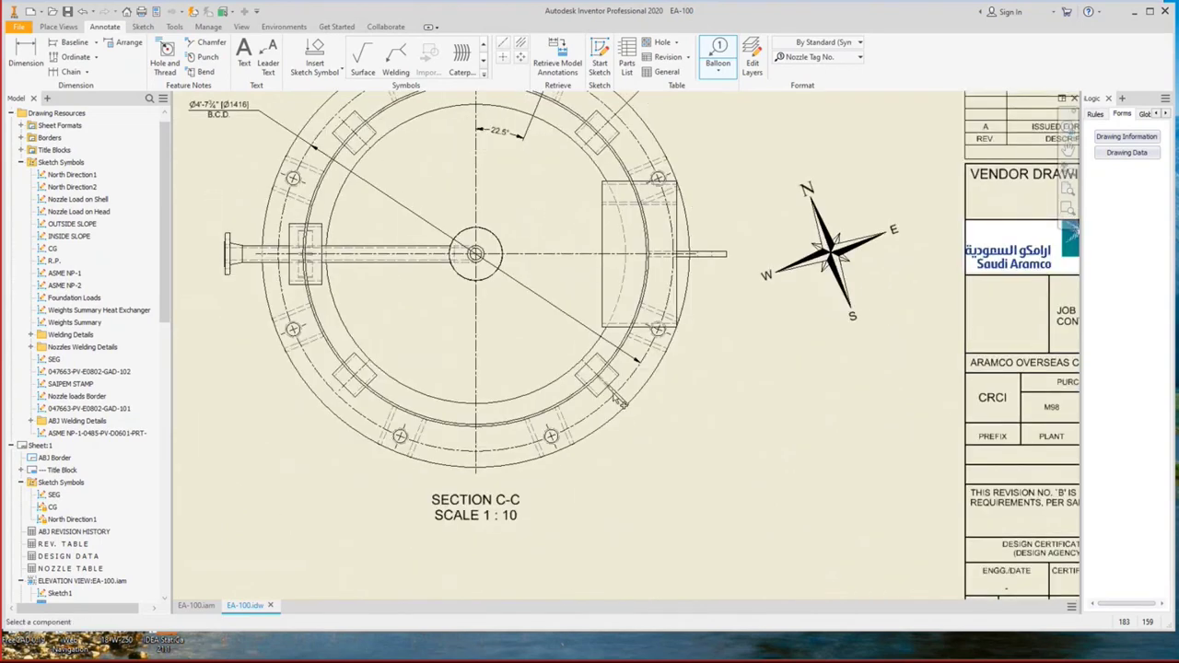
scroll(619, 403, up, 5)
click(571, 448)
scroll(573, 446, down, 3)
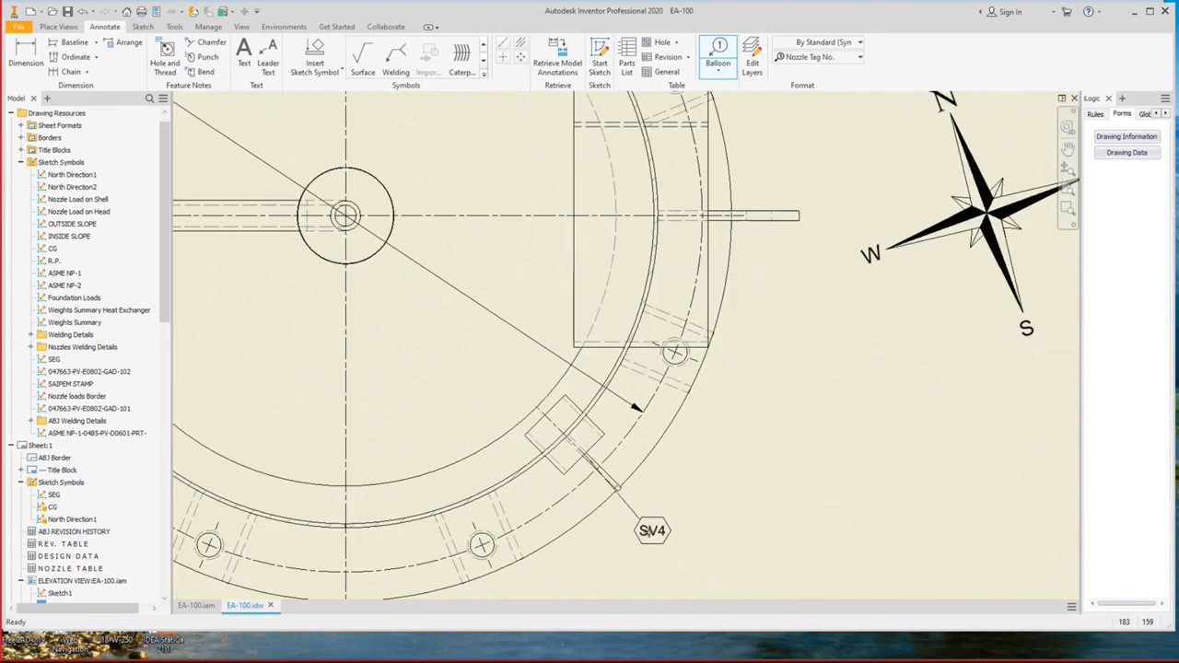
click(672, 542)
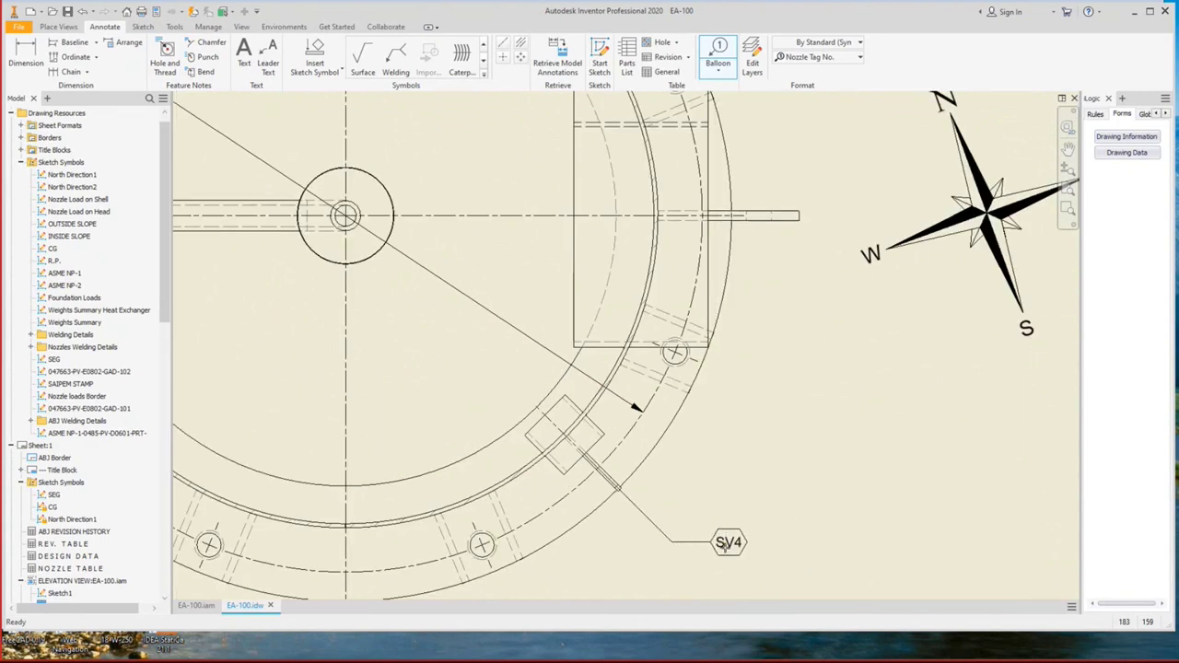
right_click(728, 544)
click(700, 419)
Attach the grounding lug's balloon to the lower-right opening's tag, placing it alongside on the outer side.
middle_drag(700, 566, 725, 431)
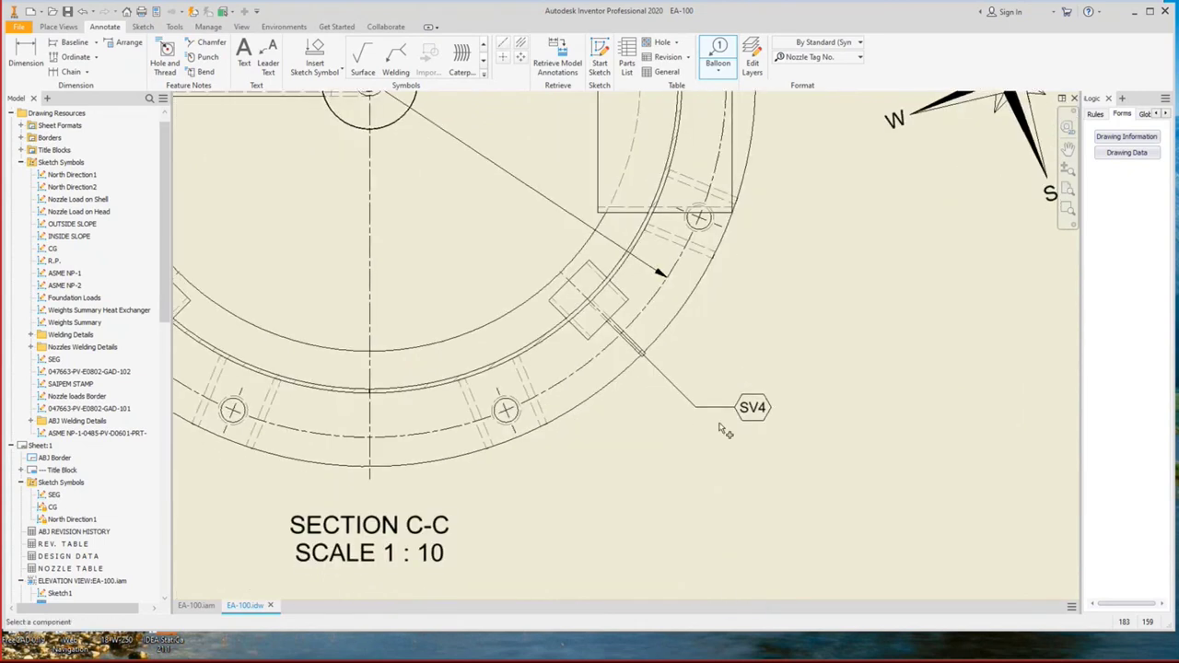
right_click(752, 408)
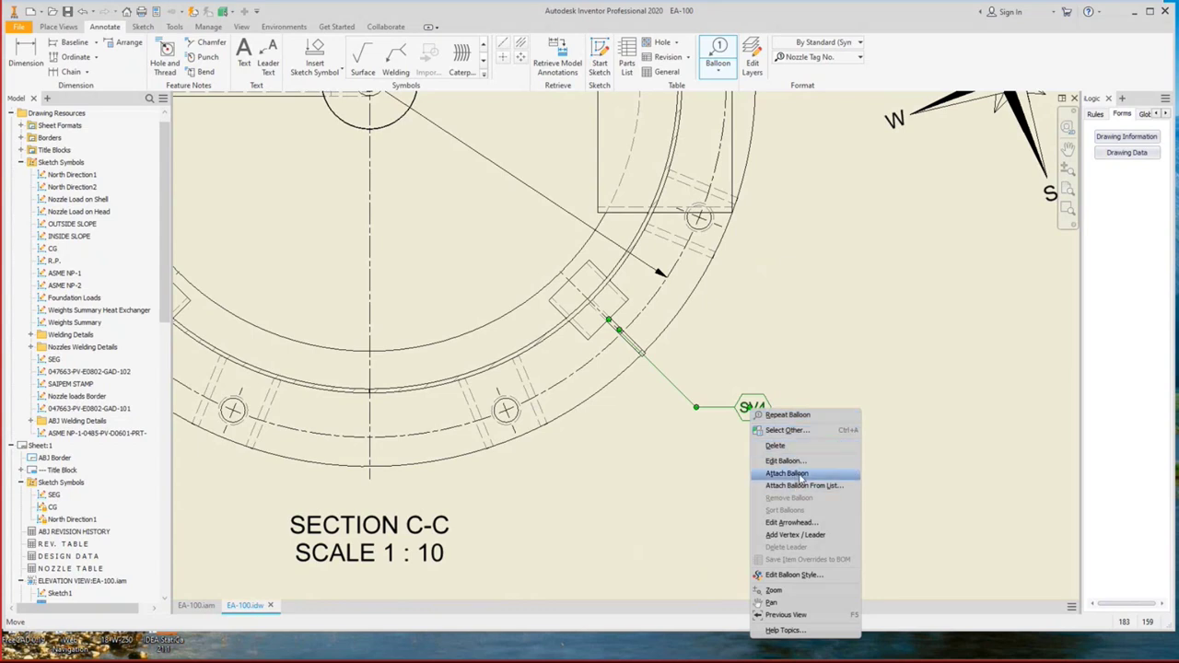
click(787, 473)
click(642, 358)
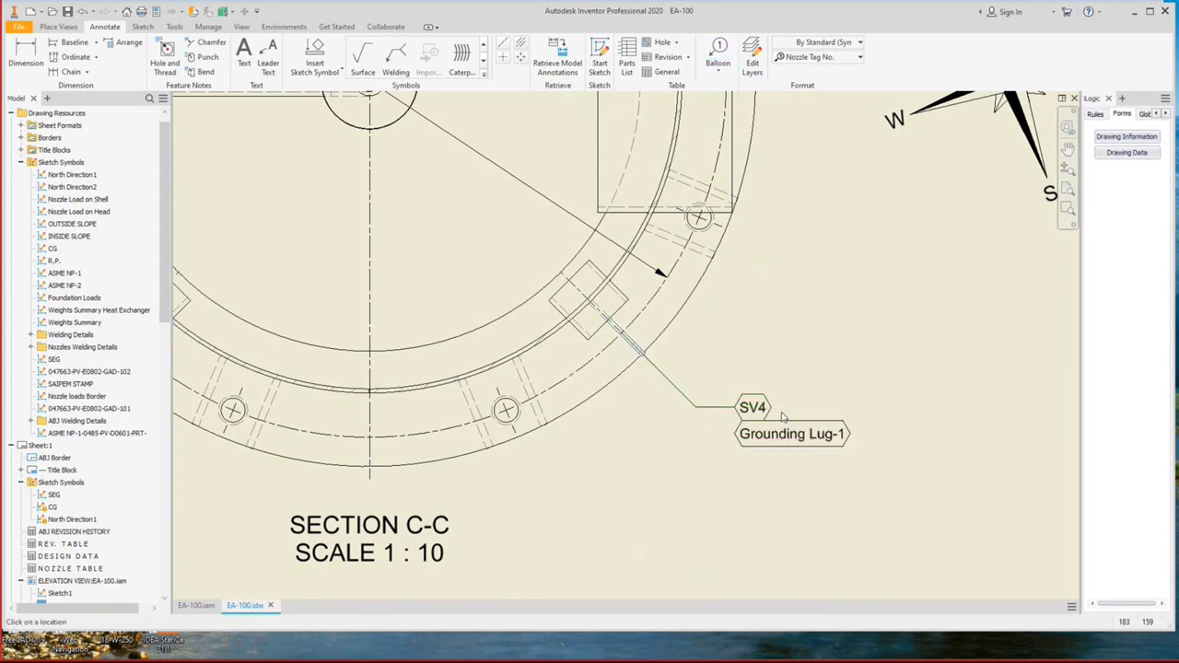
click(813, 402)
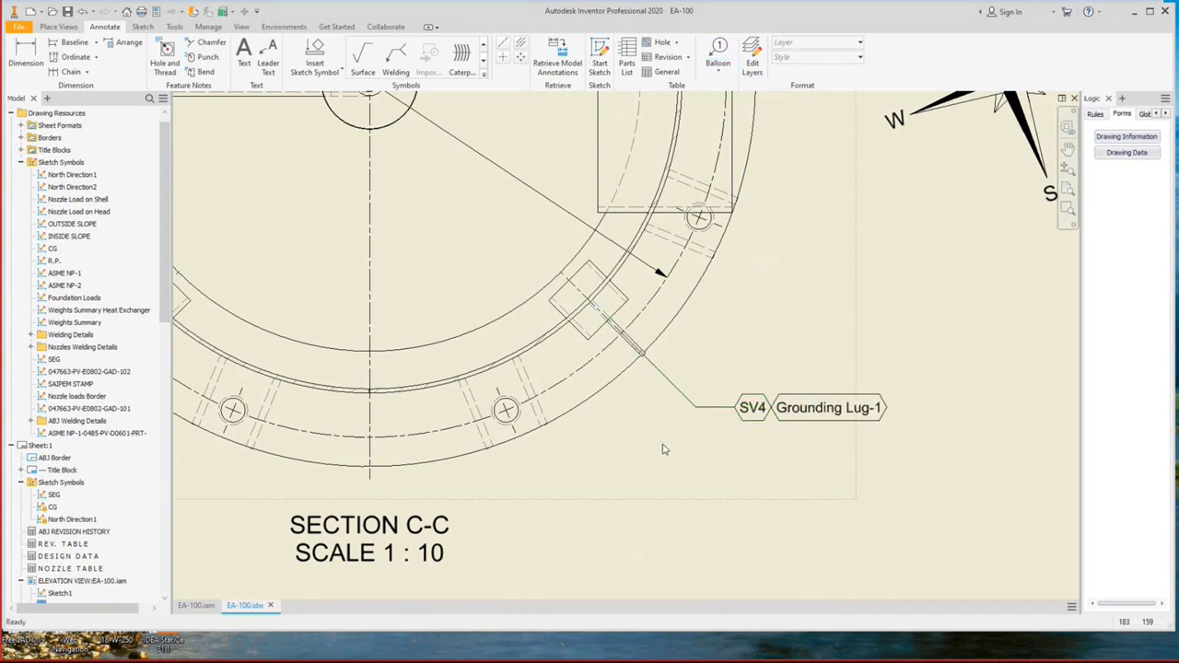
Place a Nozzle Tag No. style balloon on the lower-left diagonal opening, with its leader bent horizontally outside the ring.
middle_drag(258, 455, 609, 440)
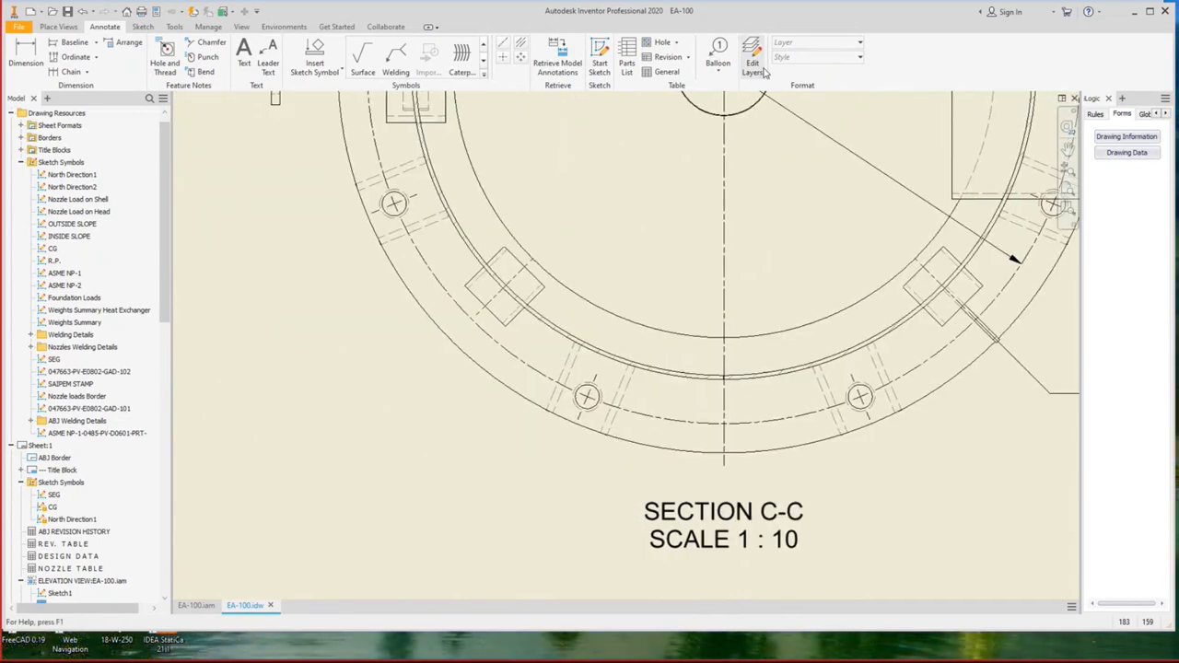
click(718, 51)
click(815, 57)
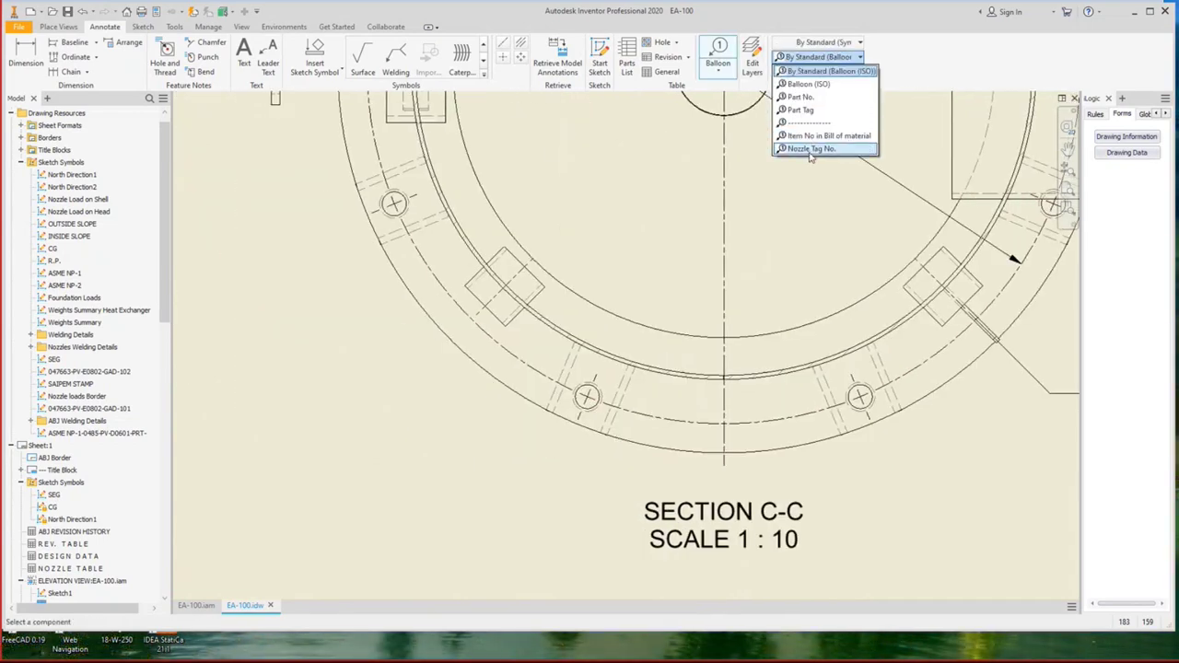
click(813, 155)
scroll(691, 295, down, 5)
click(731, 268)
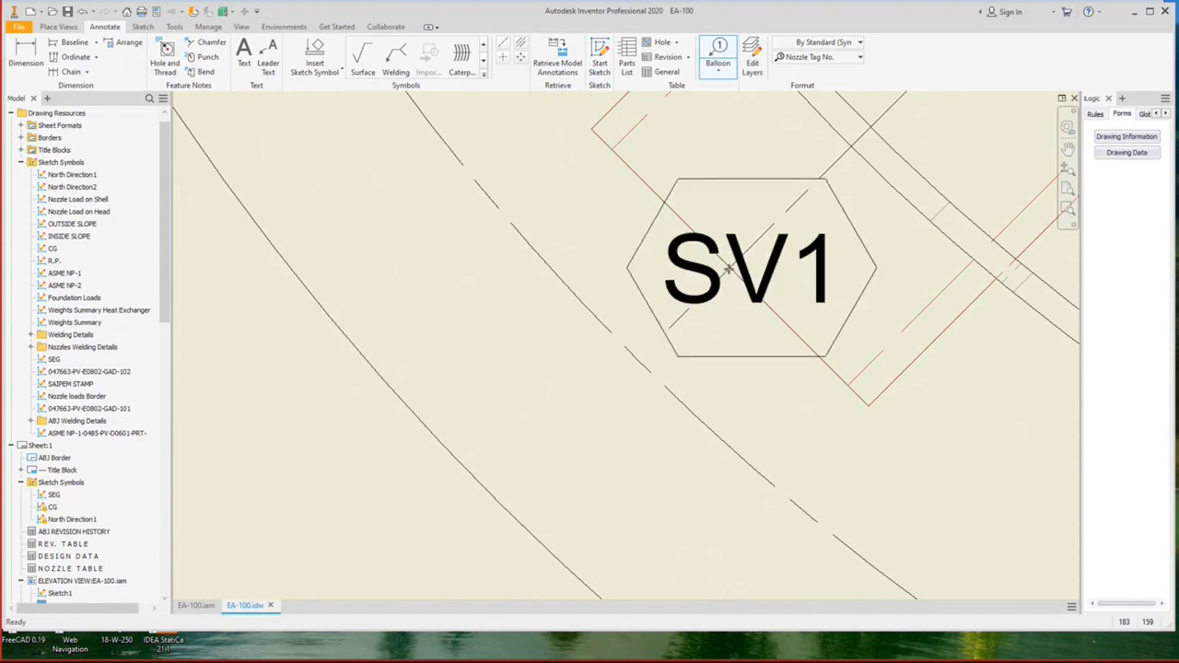
scroll(580, 408, up, 3)
click(503, 484)
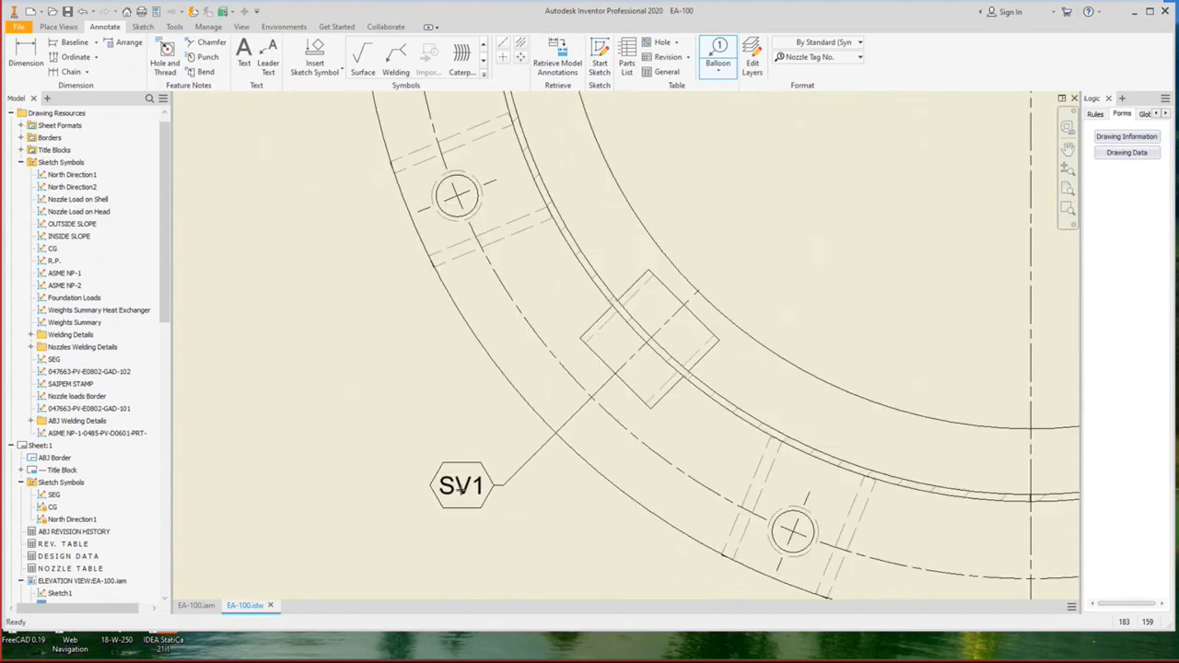
right_click(428, 491)
click(422, 611)
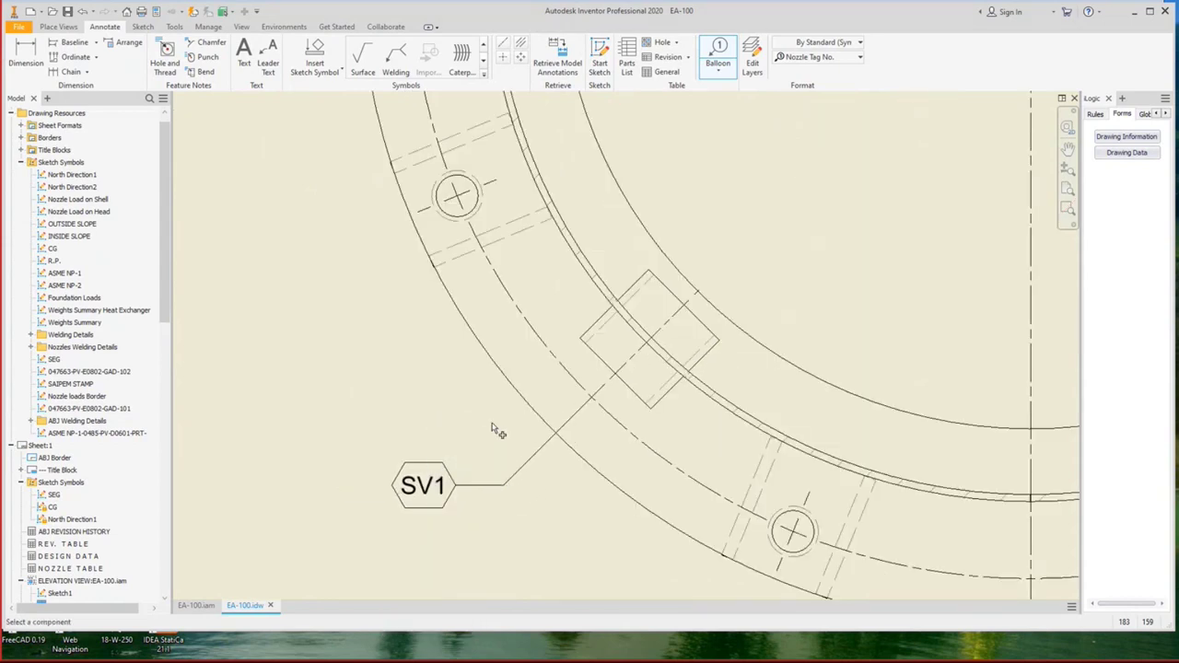
Place a Nozzle Tag No. balloon on the long horizontal drain nozzle, on the nozzle axis beyond its flange.
scroll(503, 363, up, 5)
scroll(949, 421, down, 5)
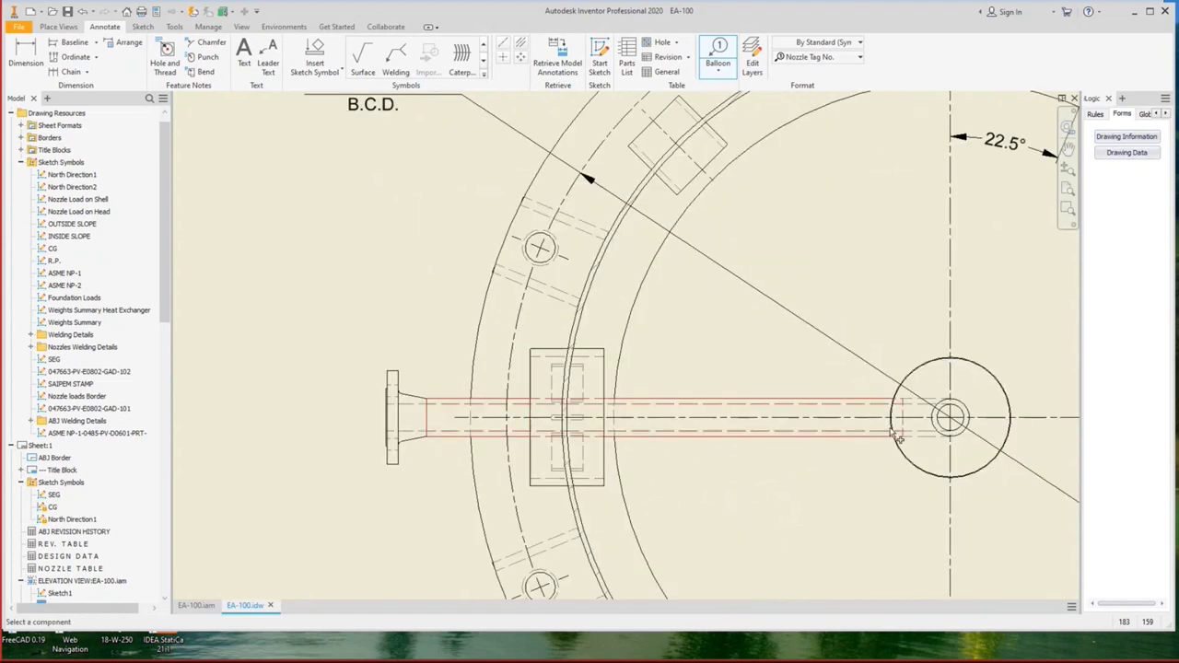
click(942, 424)
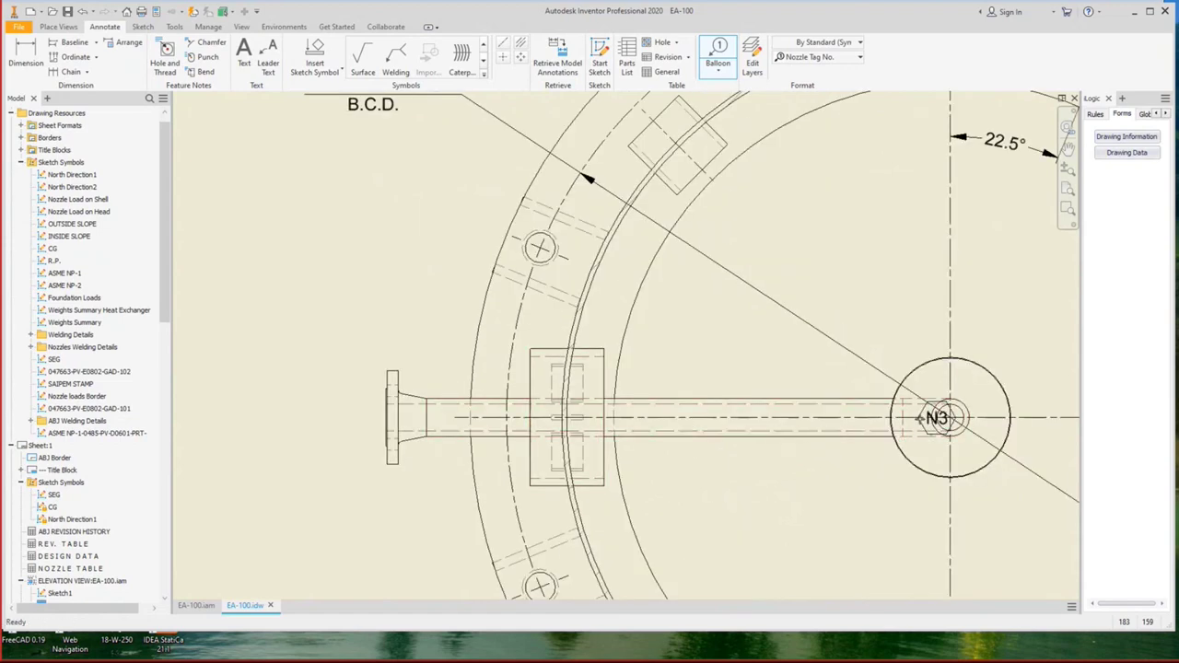
scroll(808, 426, up, 5)
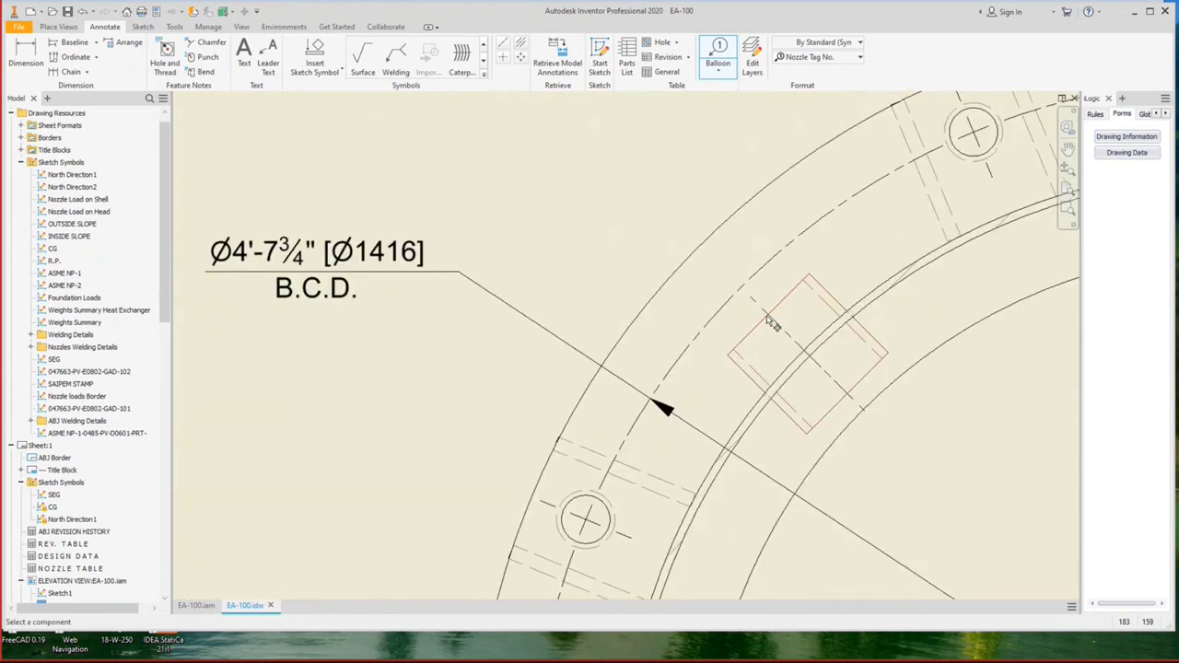
Place a Nozzle Tag No. balloon on the upper-left diagonal opening, with its leader bent horizontally outside the ring.
scroll(719, 267, up, 4)
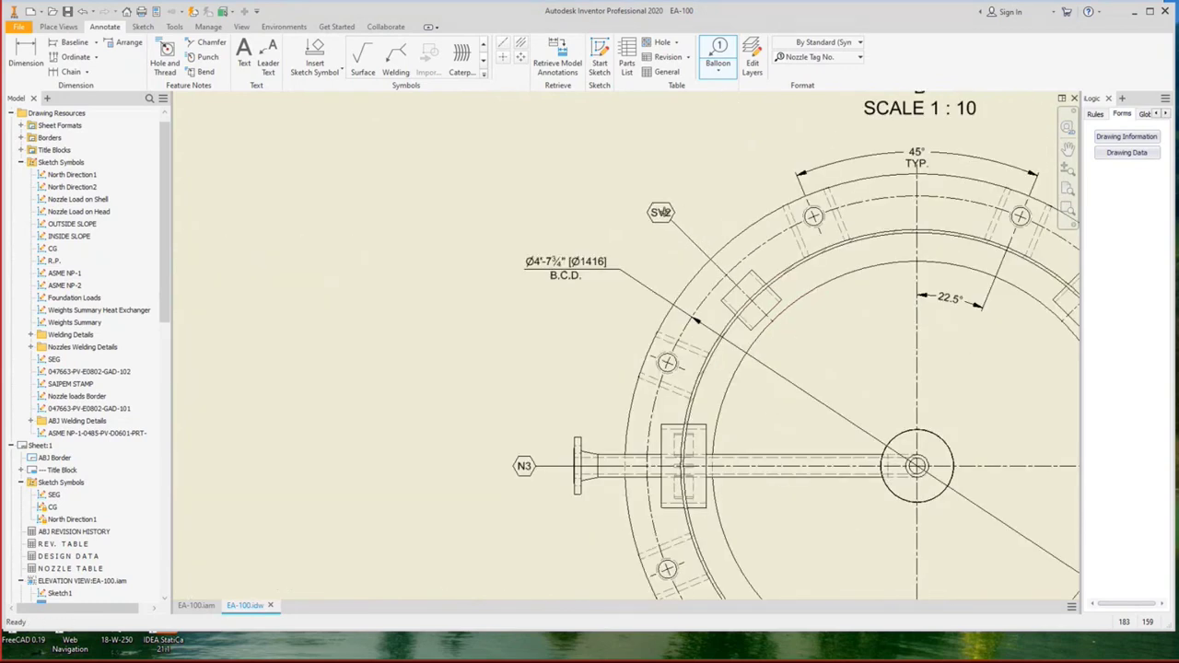
drag(632, 211, 620, 211)
right_click(647, 215)
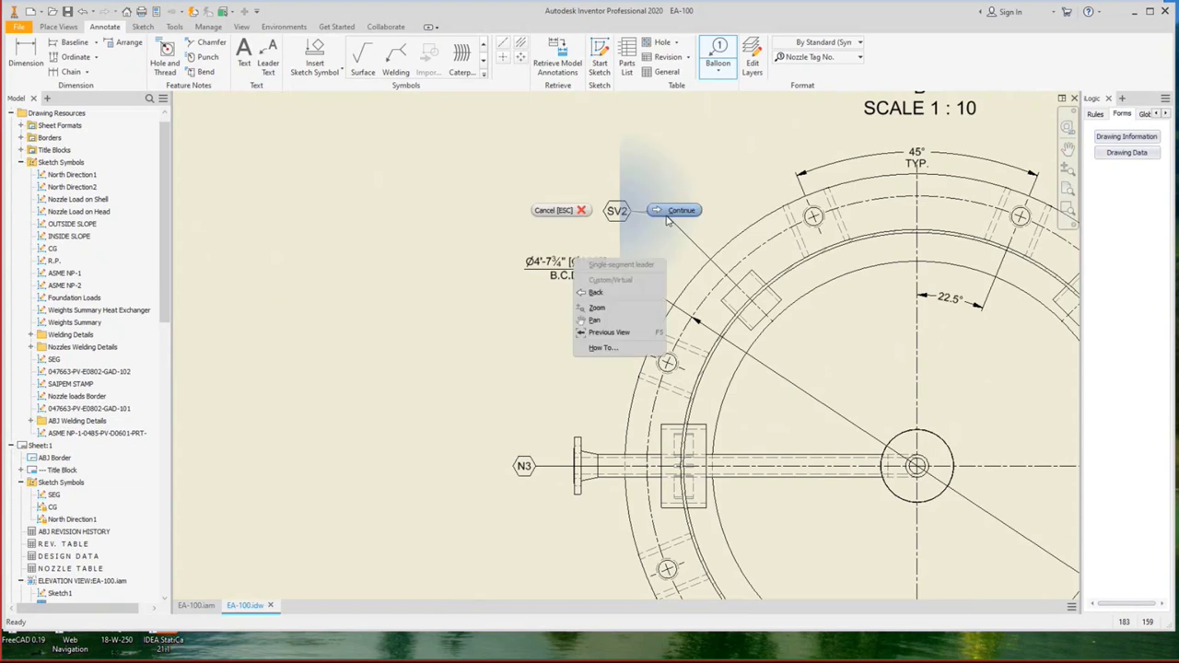
key(Escape)
Attach the rectangular skirt opening's balloon to the N3 drain nozzle tag, placing it alongside on the outer side.
scroll(677, 456, down, 3)
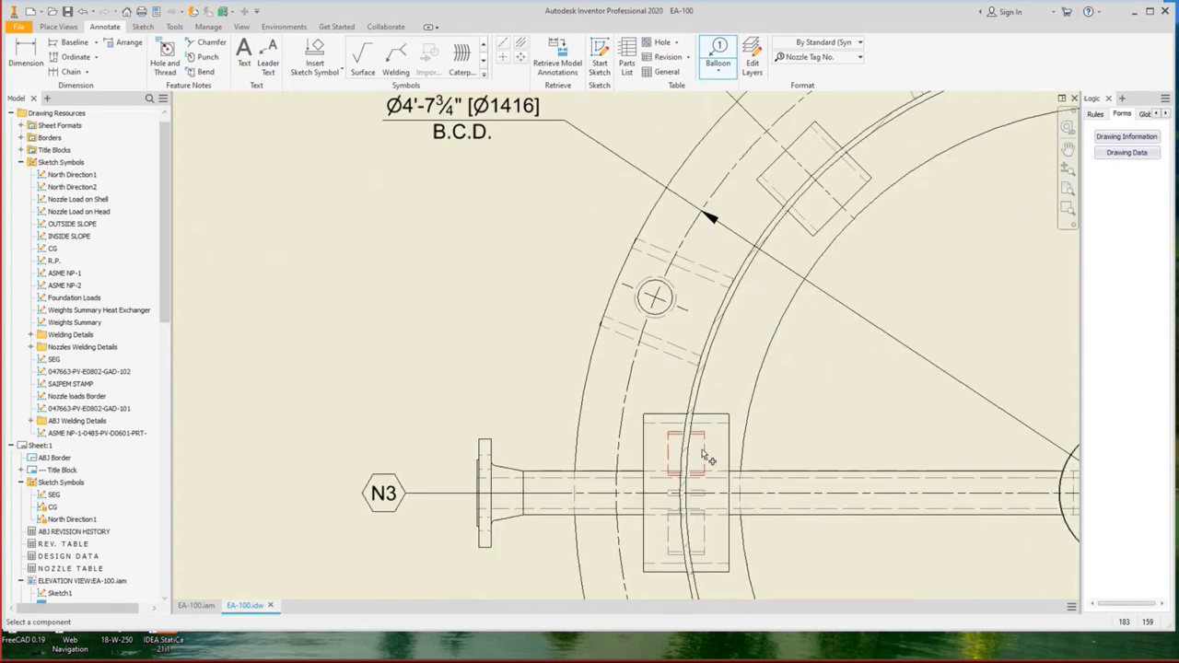
right_click(409, 428)
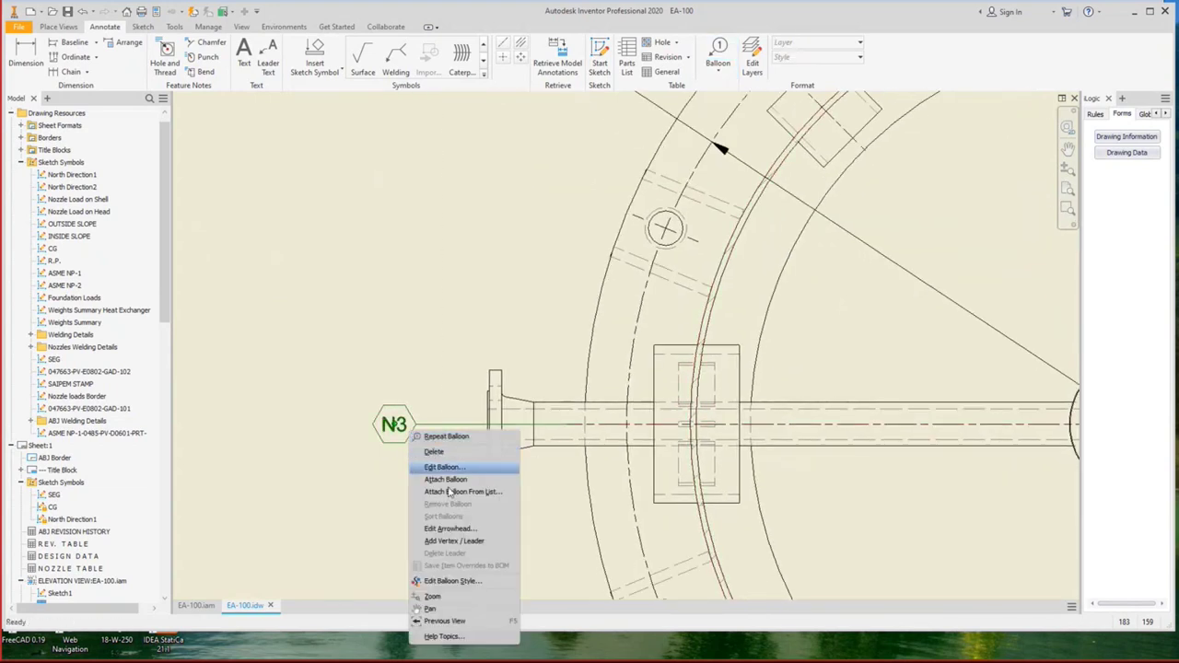
click(460, 481)
click(678, 356)
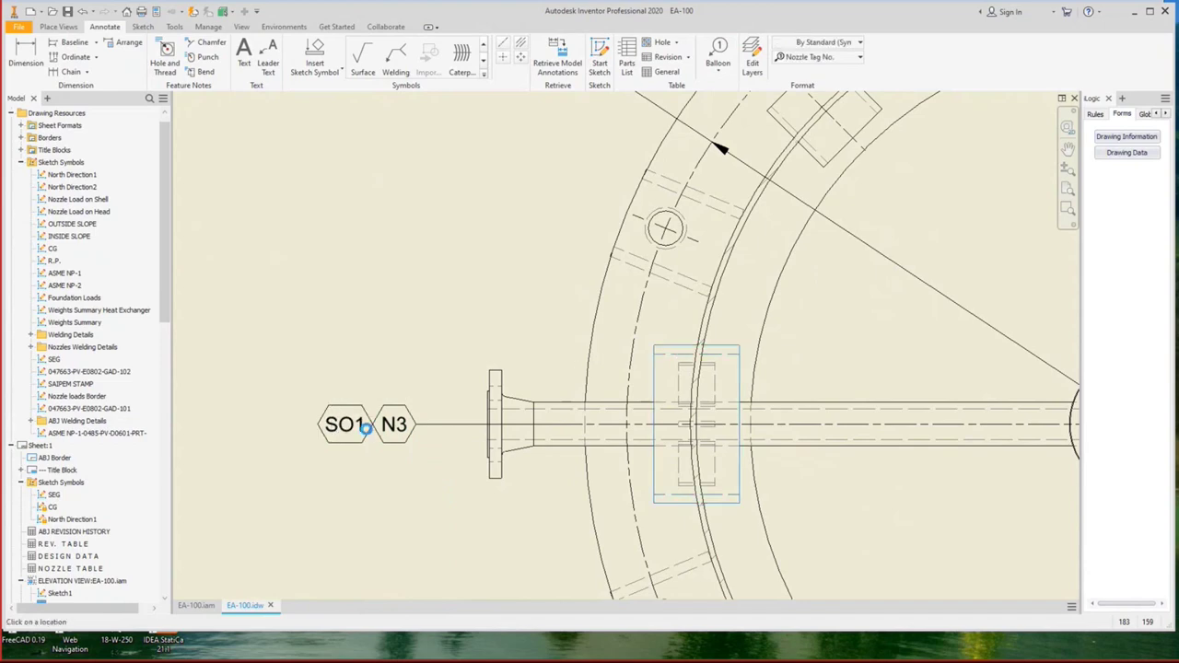
click(372, 442)
Examine the orientation angles of the nozzles and skirt openings in the Nozzle Table.
scroll(372, 442, up, 5)
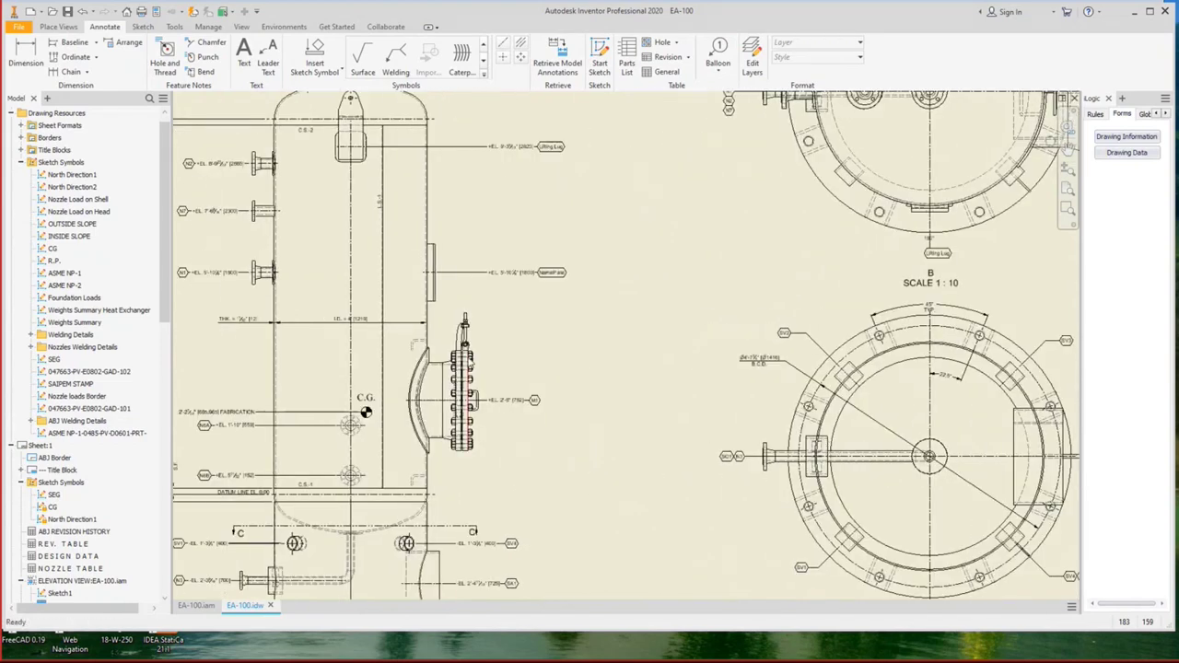
scroll(481, 182, down, 8)
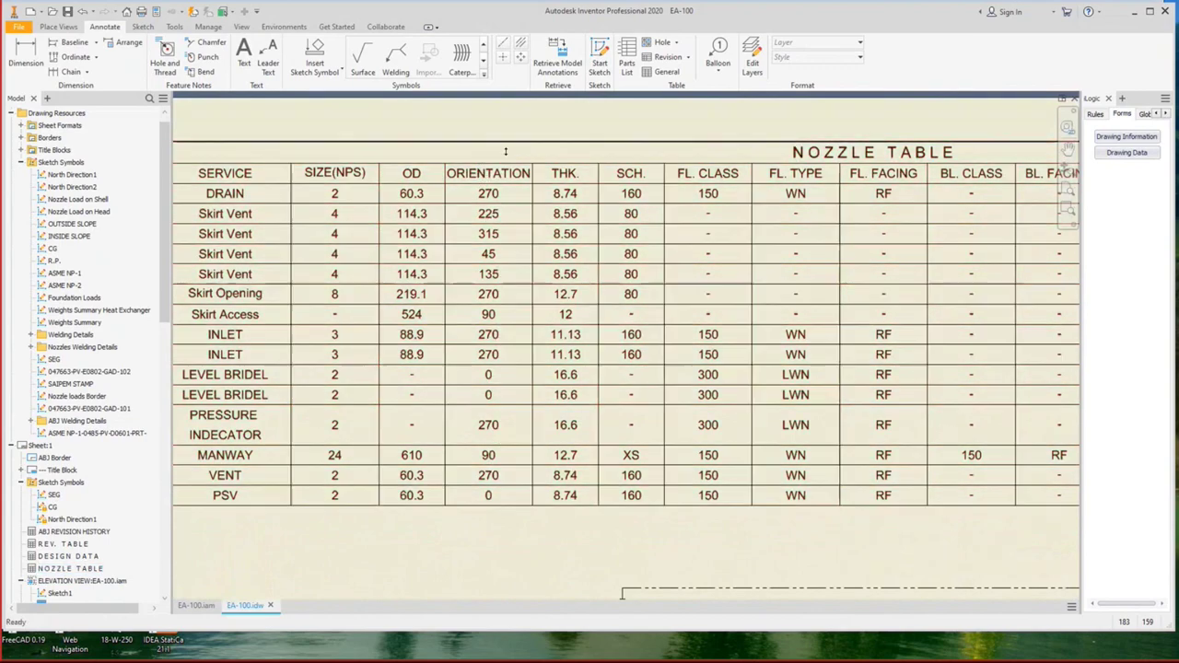
scroll(496, 339, up, 2)
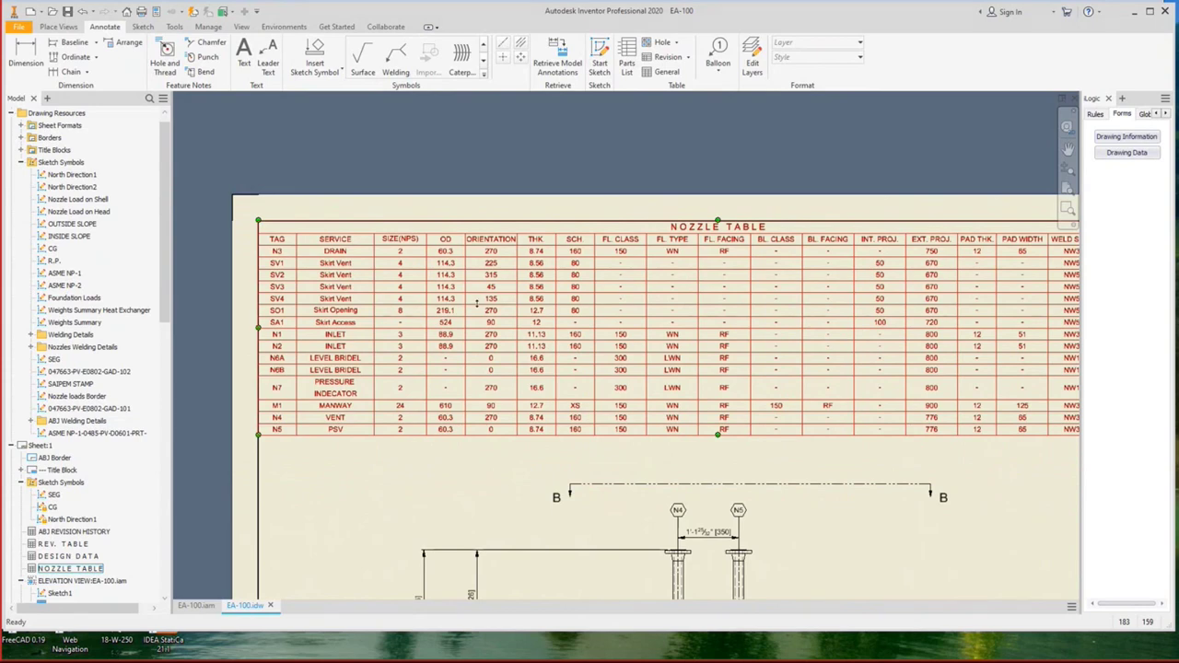
scroll(992, 240, up, 2)
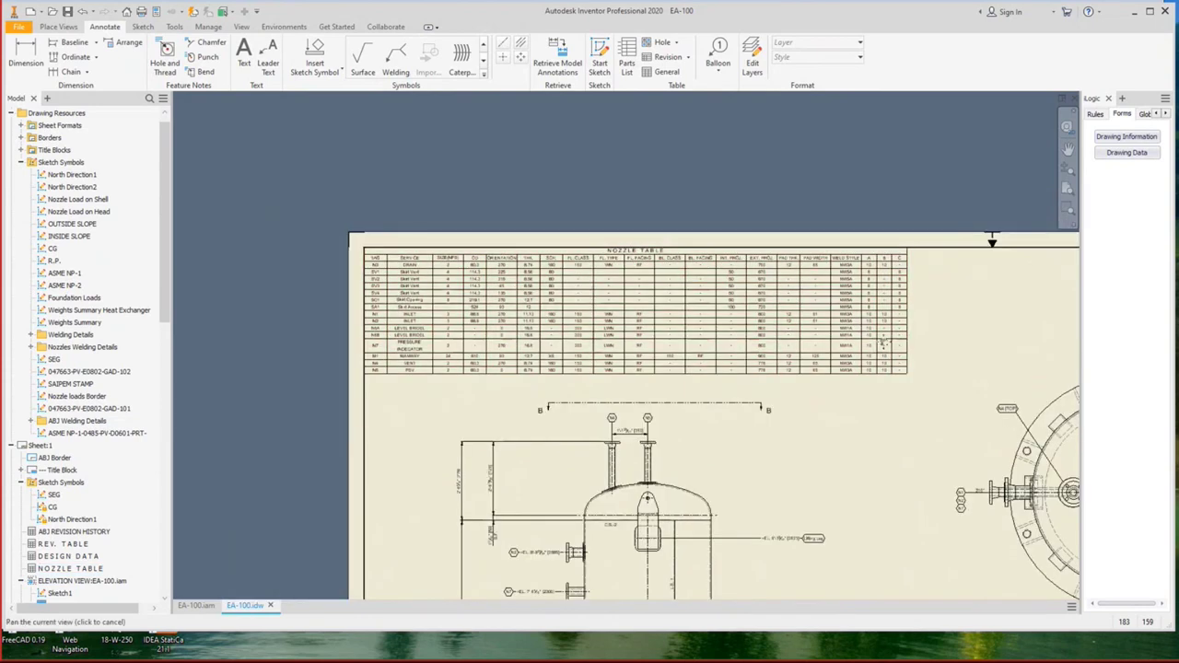
scroll(992, 240, down, 3)
middle_drag(992, 239, 254, 385)
scroll(589, 312, down, 4)
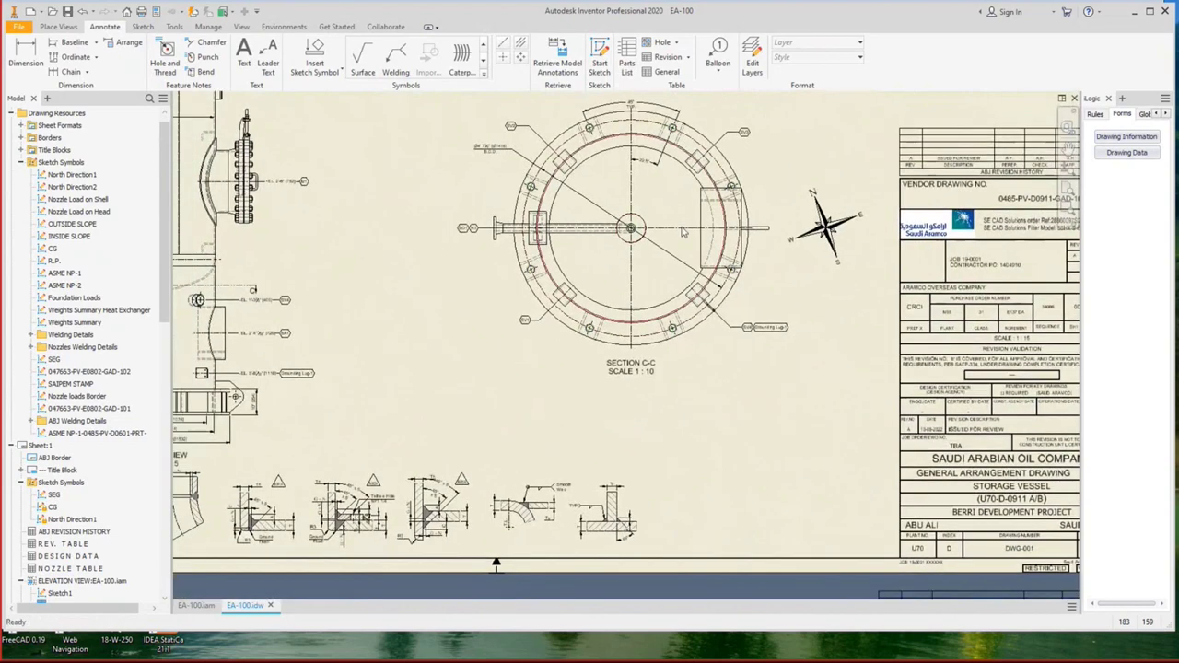
scroll(589, 312, up, 2)
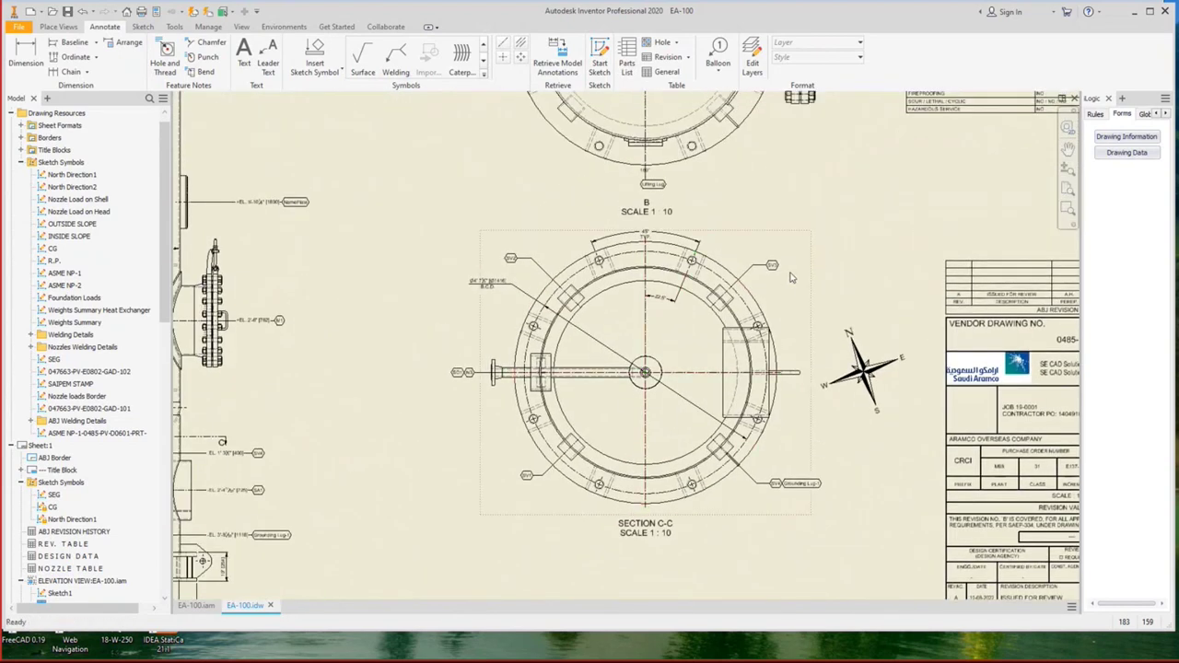
Add a "0°" text note above the Section C-C view at the upper end of its vertical centerline.
key(d)
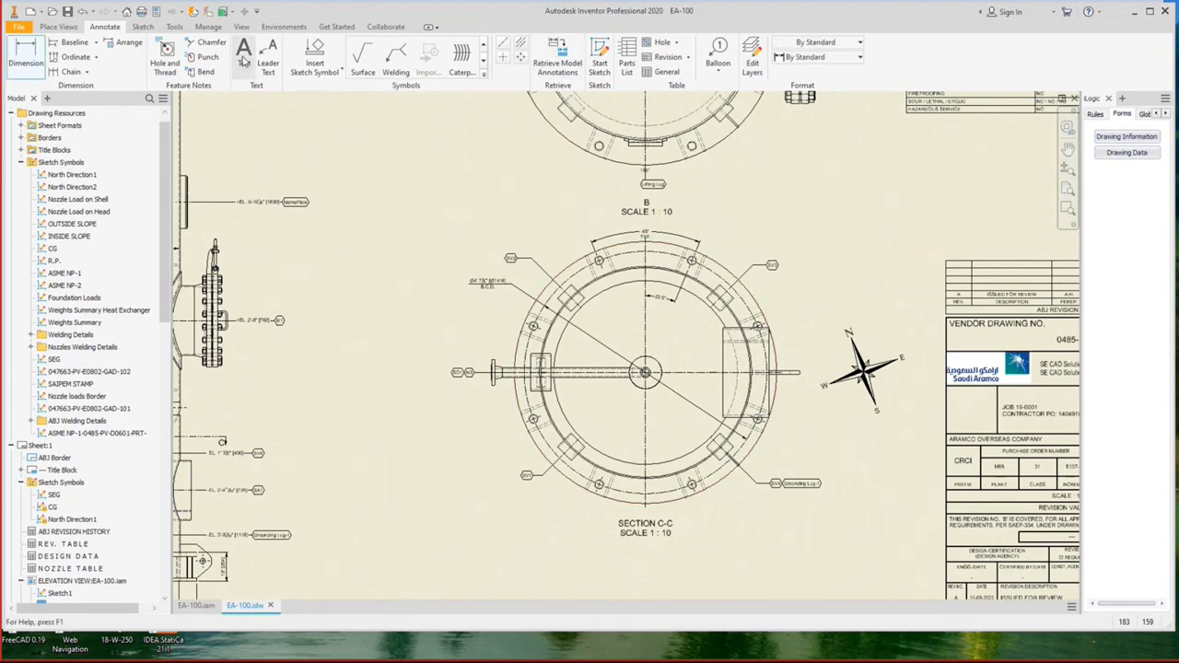
scroll(677, 230, down, 5)
key(t)
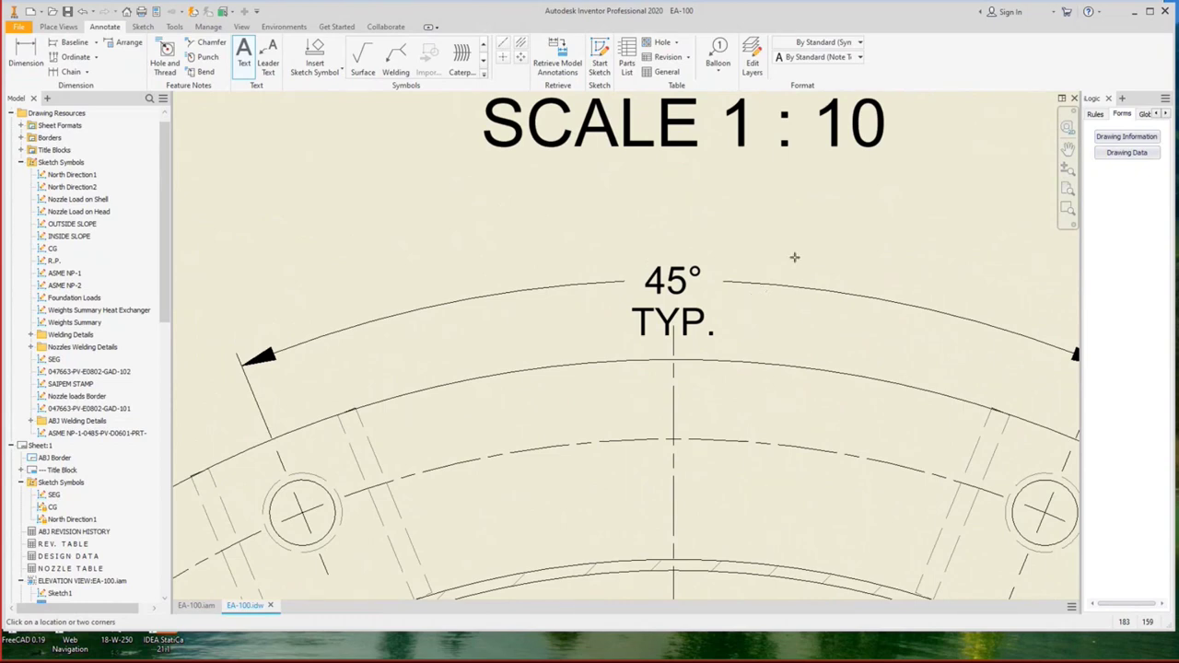
double_click(673, 299)
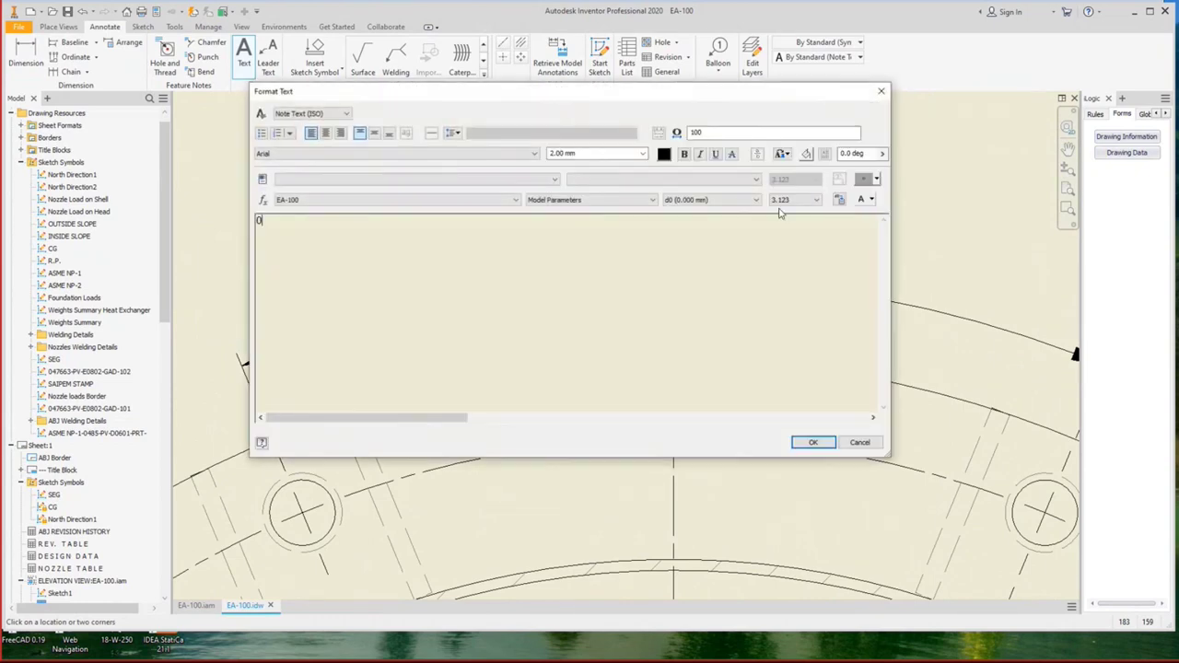
click(811, 444)
Add text notes reading "45°" beside the SV3 tag and "90°" at the east end of the horizontal centerline.
scroll(644, 341, up, 4)
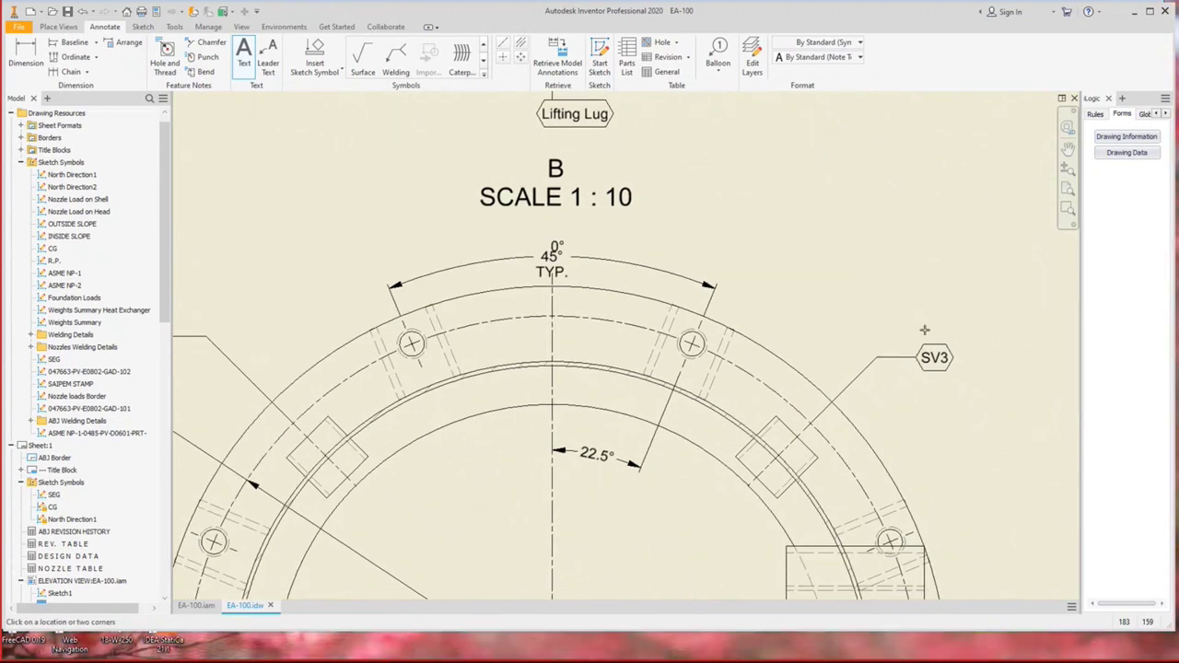
click(924, 329)
text(45°)
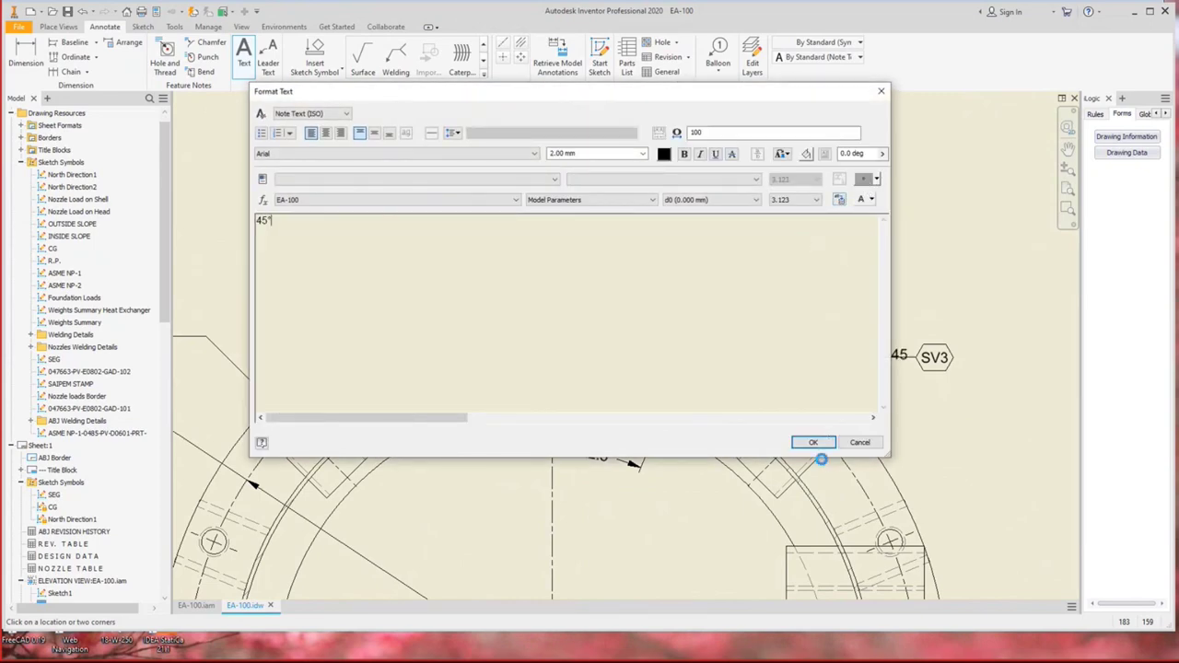
click(812, 443)
scroll(857, 316, up, 3)
scroll(857, 316, down, 4)
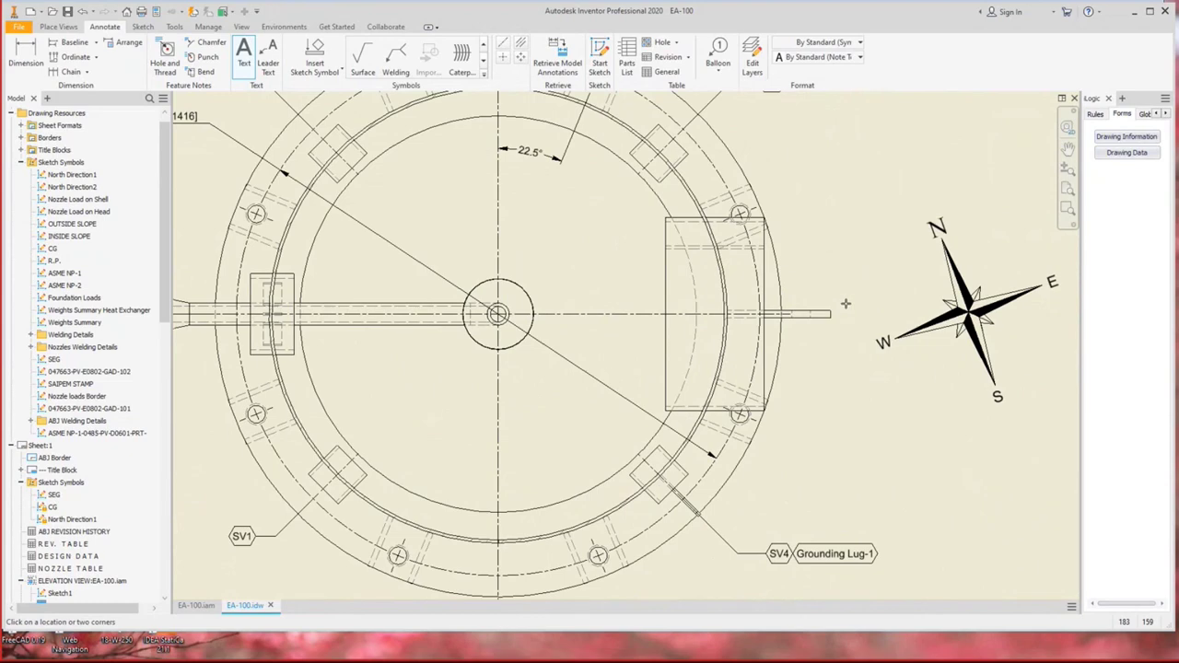
click(845, 303)
text(90°)
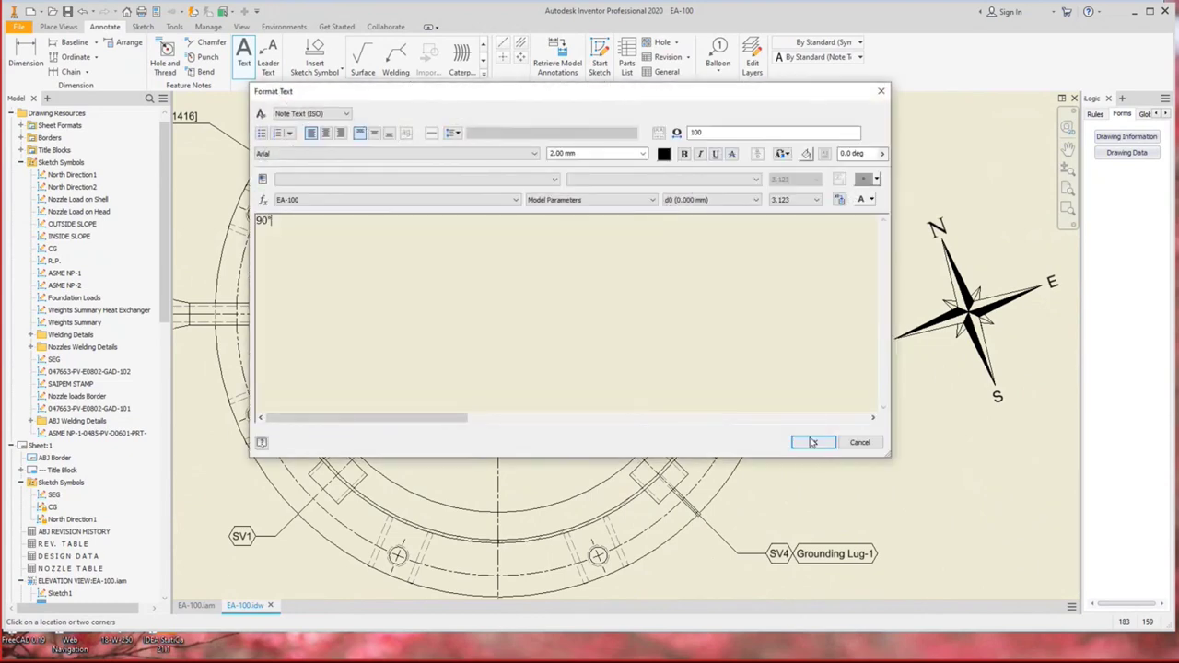
click(812, 442)
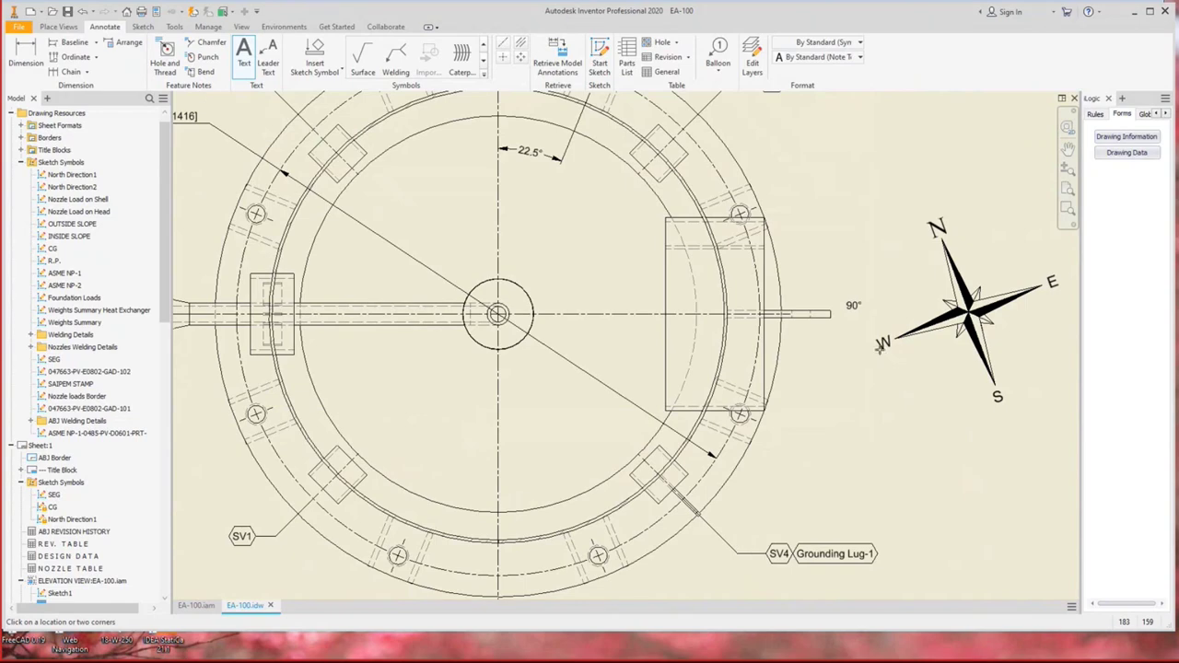
Add text notes reading "135°" on the SV4 tag's leader and "180°" below the lower end of the vertical centerline.
click(745, 546)
text(135°)
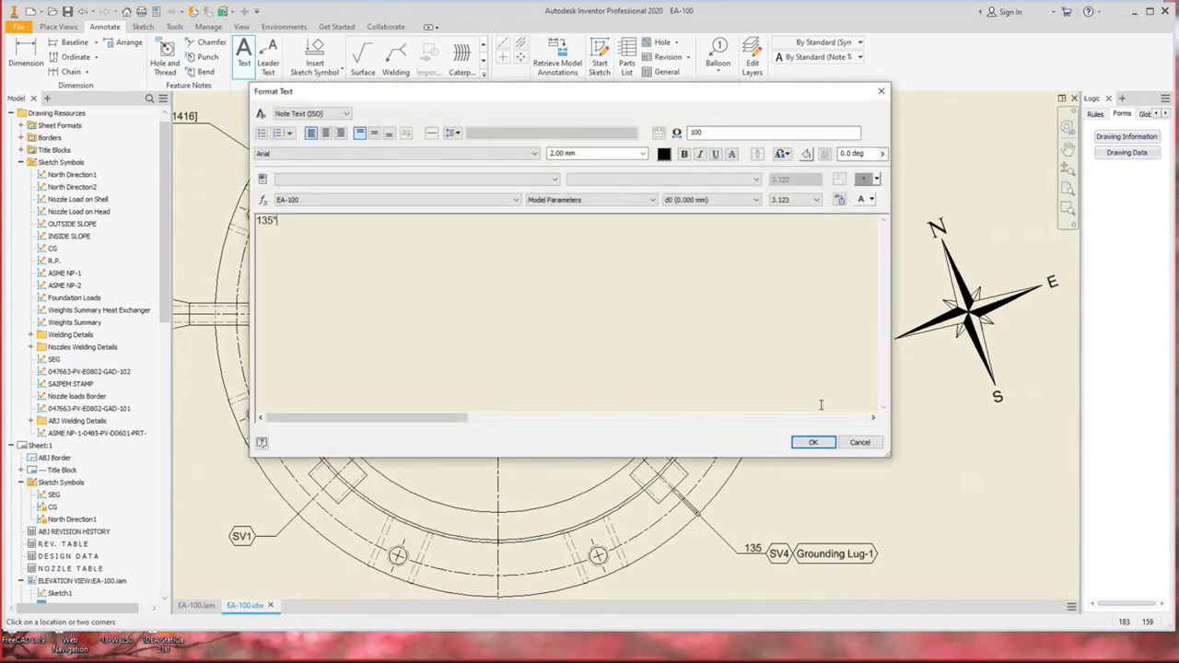
click(813, 443)
middle_drag(520, 571, 593, 362)
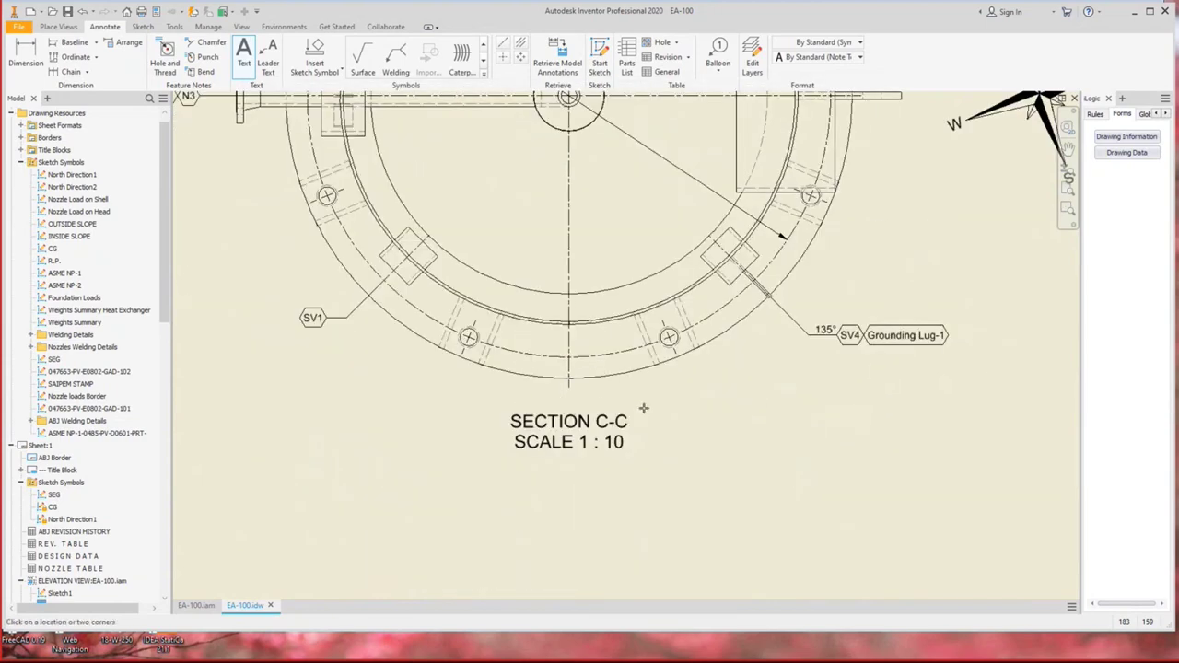
click(873, 222)
text(180)
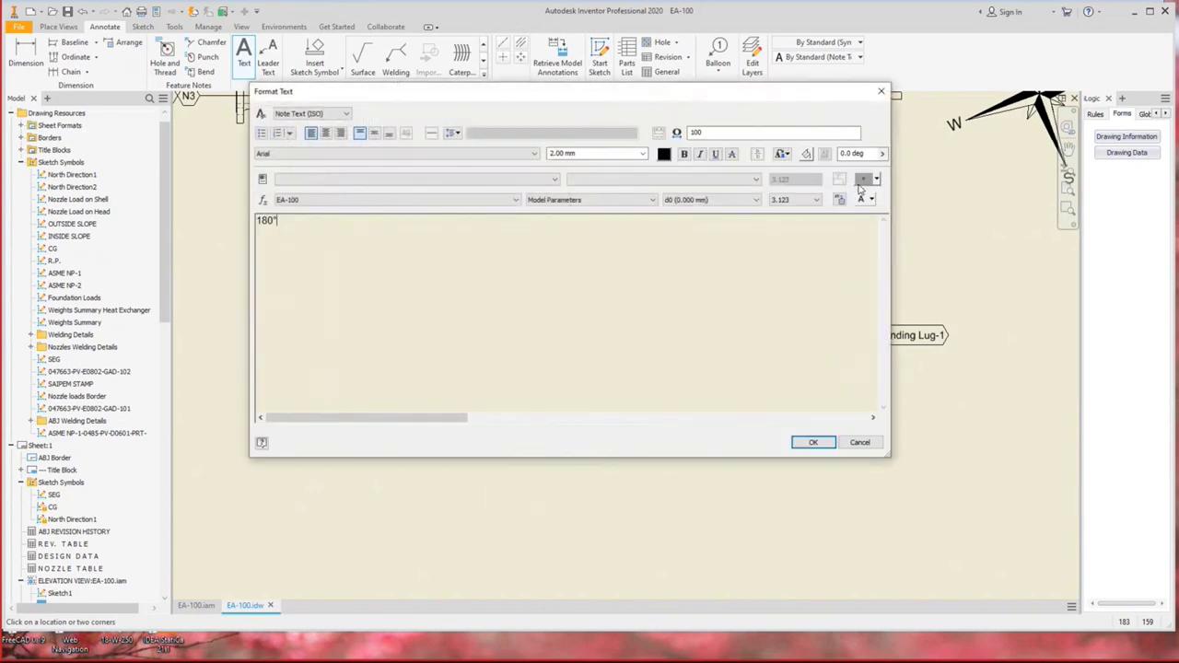
click(802, 442)
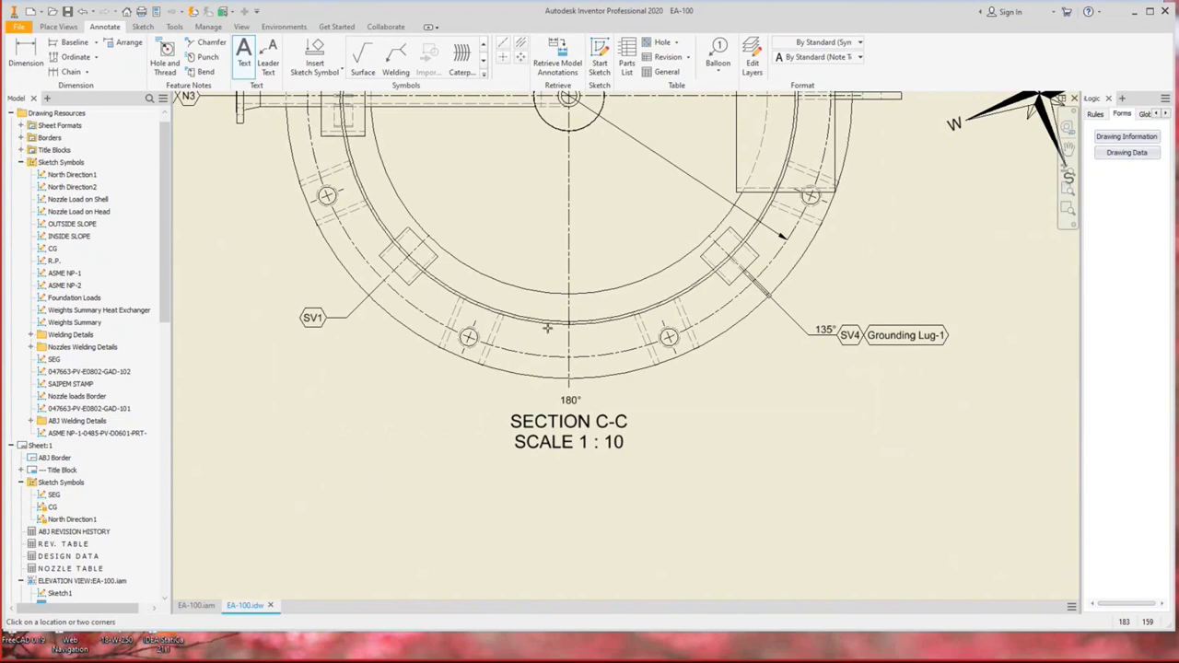
Add text notes reading "225°" at the SV1 tag's leader and "270°" between the N3 tag and the nozzle flange.
click(773, 214)
text(225°)
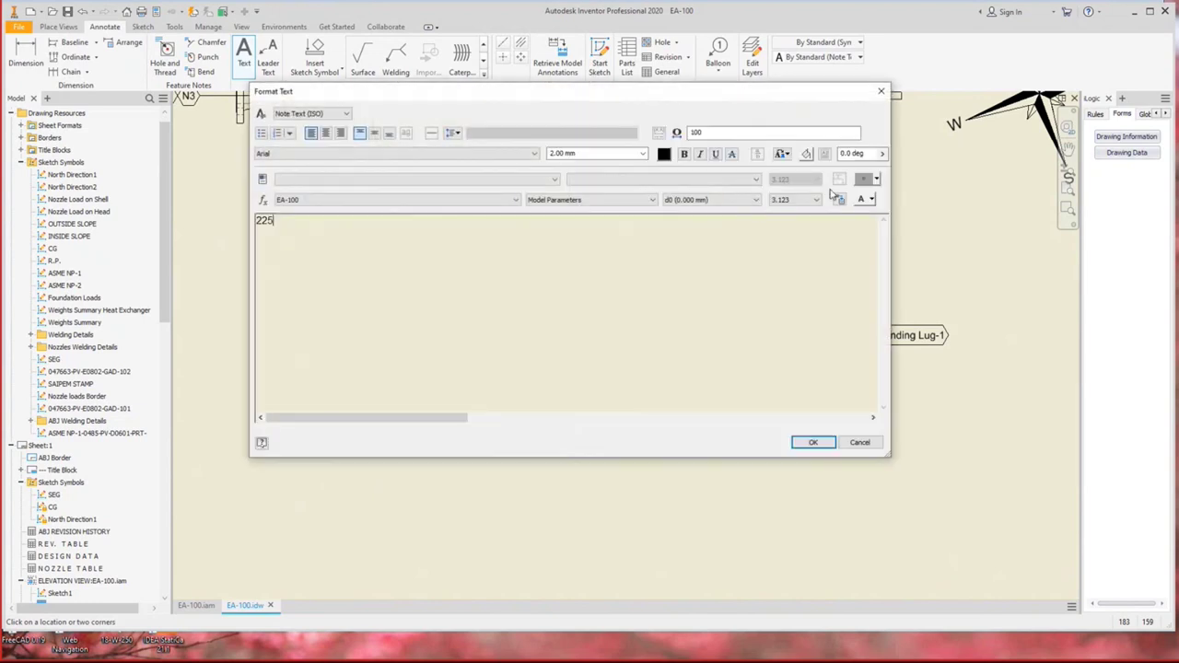
click(814, 444)
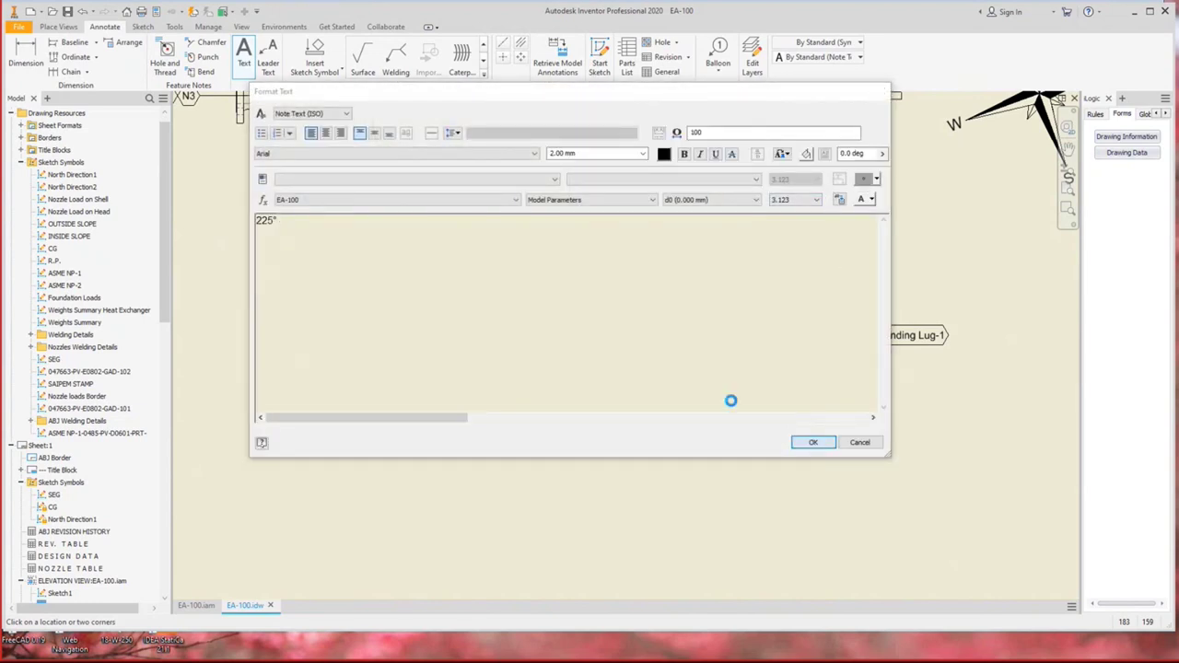
scroll(608, 419, down, 5)
scroll(462, 321, up, 5)
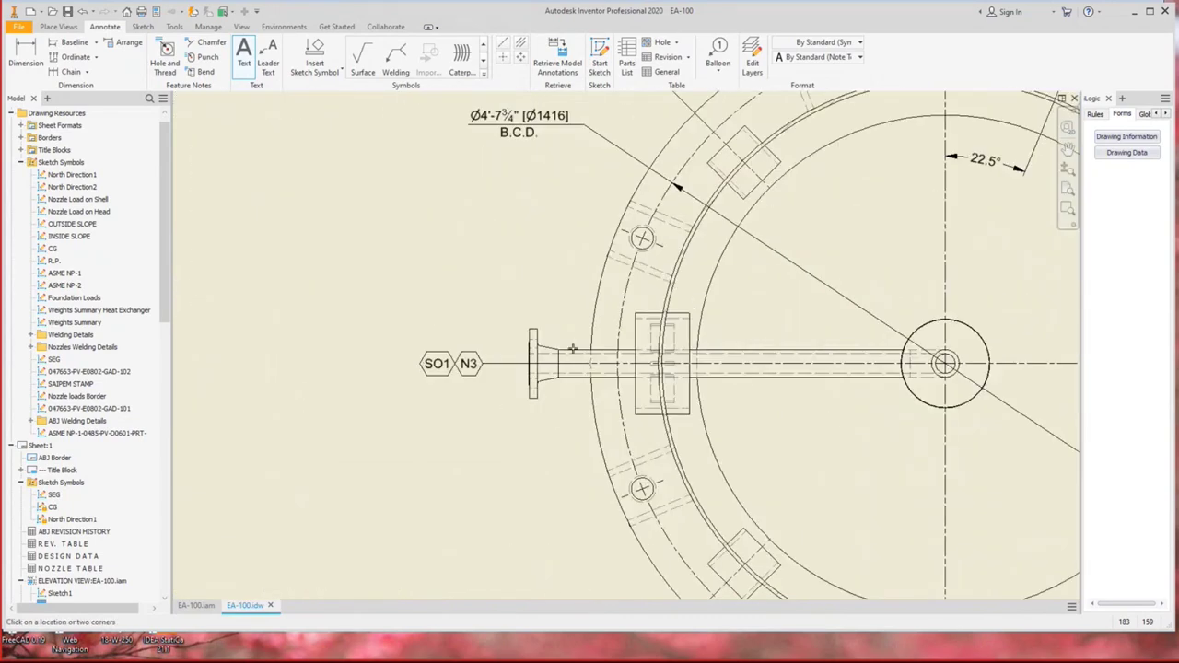
click(795, 245)
text(270°)
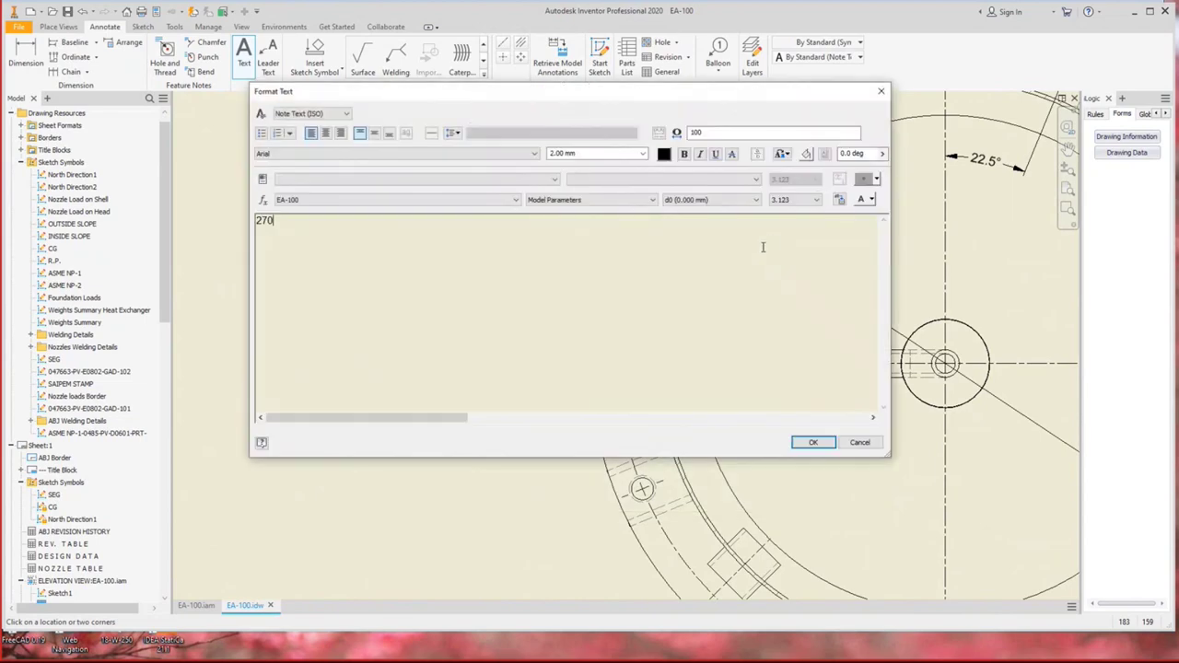
click(811, 443)
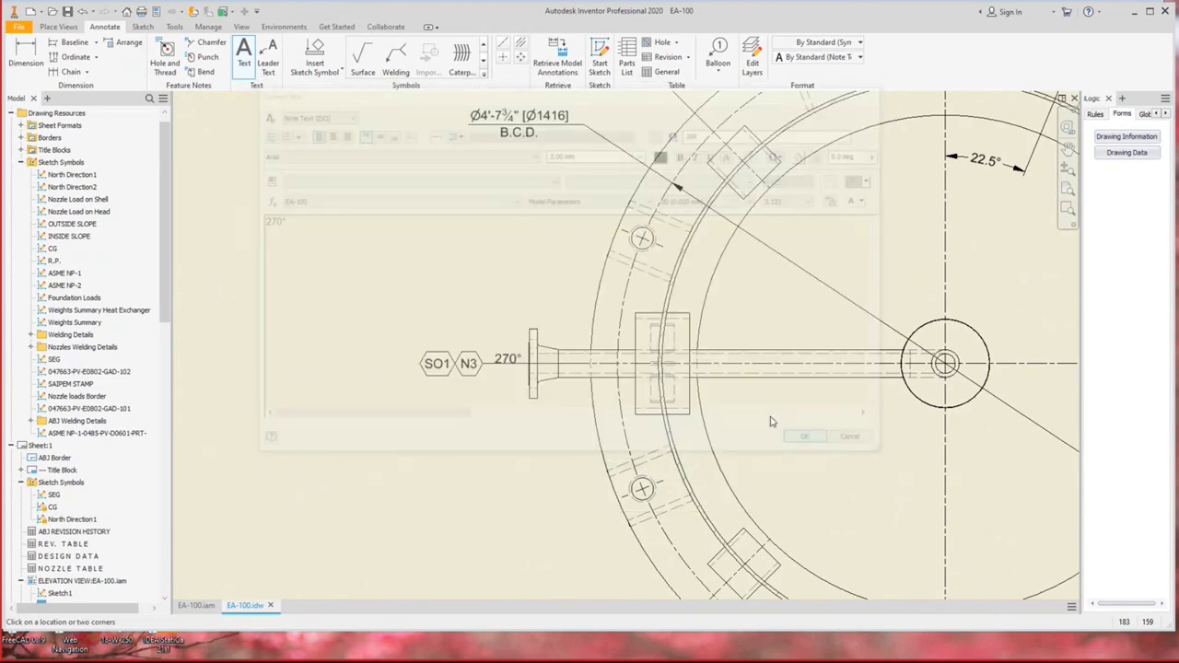
Add a "315°" text note on the horizontal leader segment beside the SV2 tag.
middle_drag(544, 102, 508, 268)
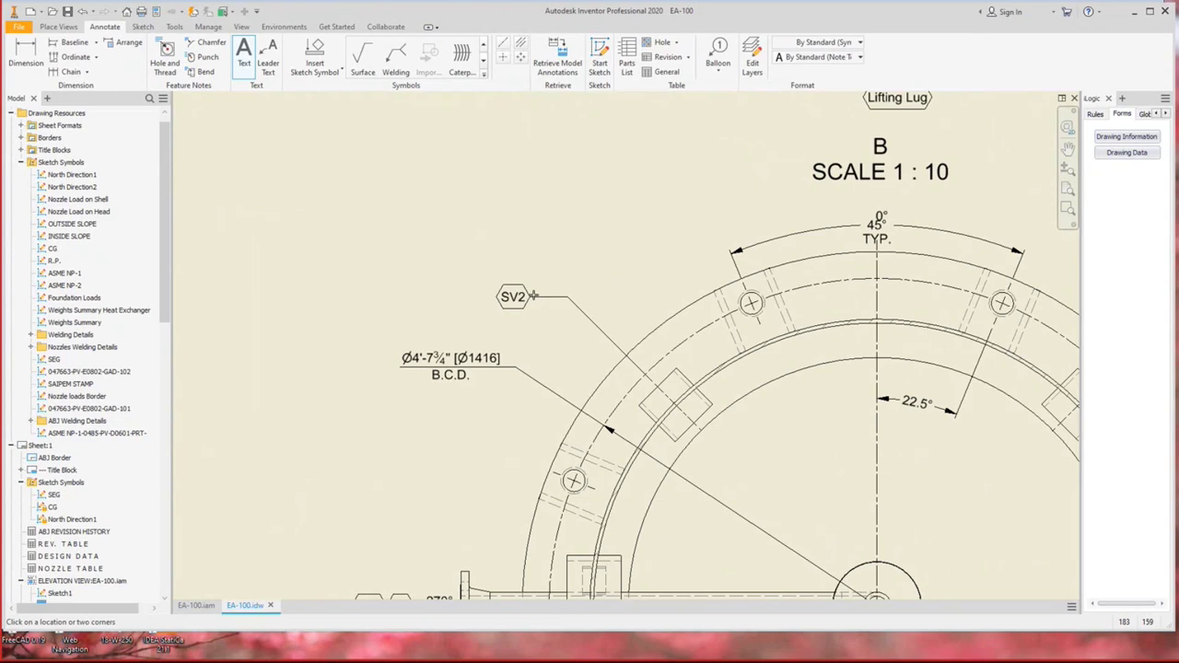
click(532, 295)
text(315°)
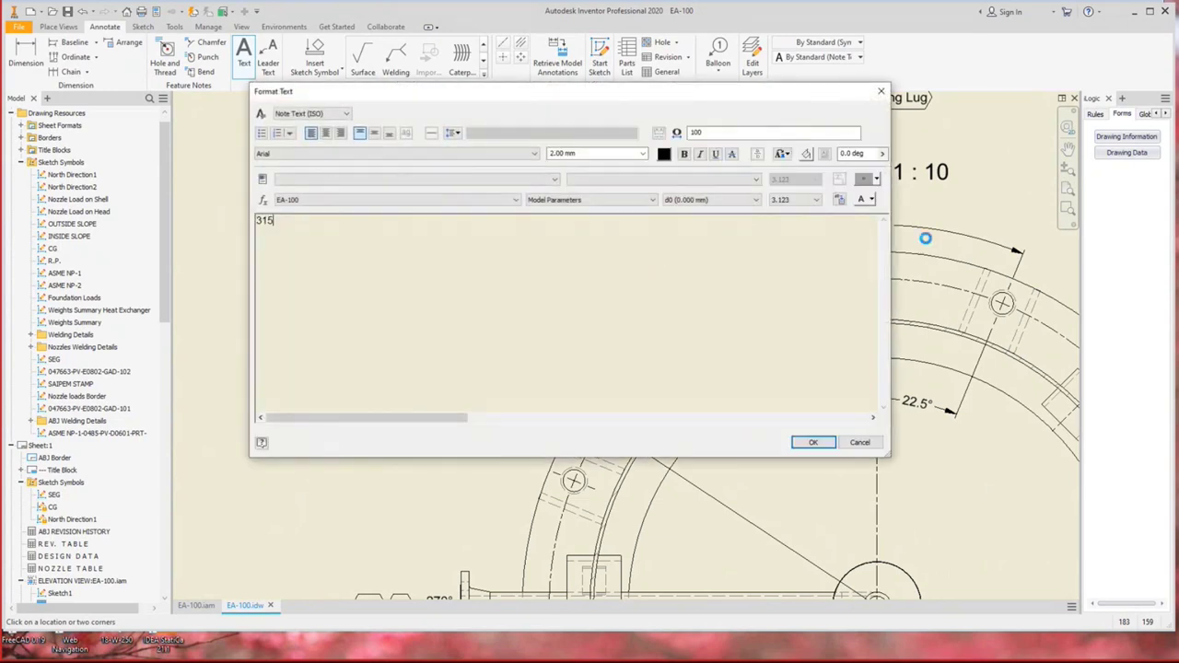
click(808, 444)
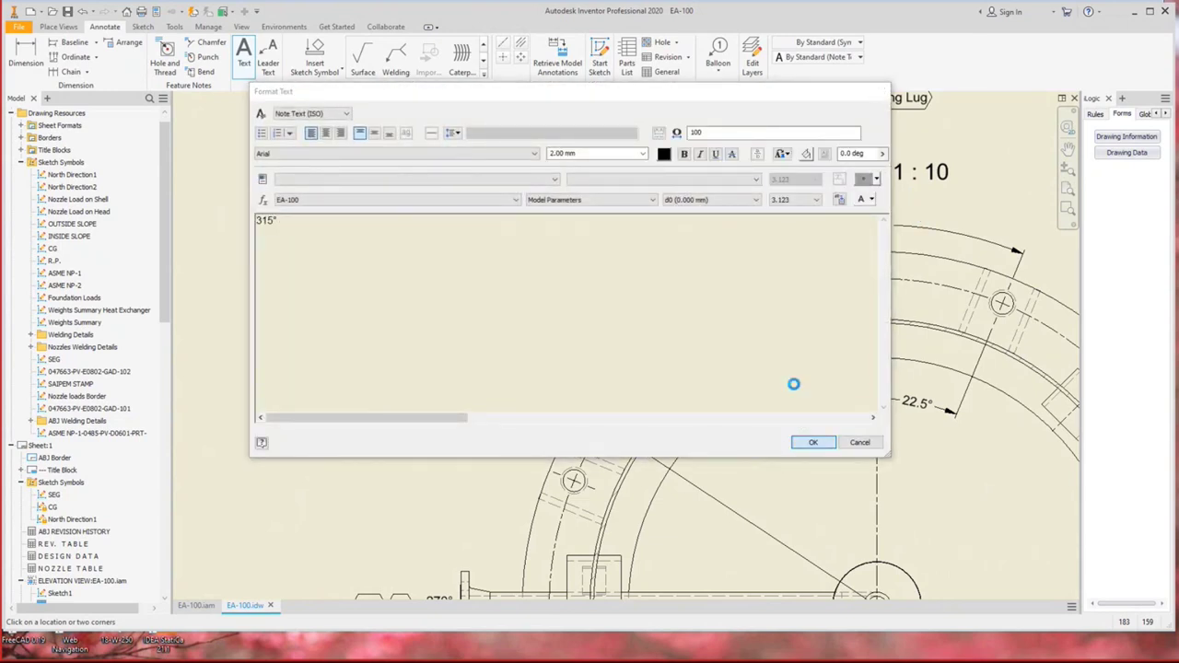
scroll(793, 196, up, 5)
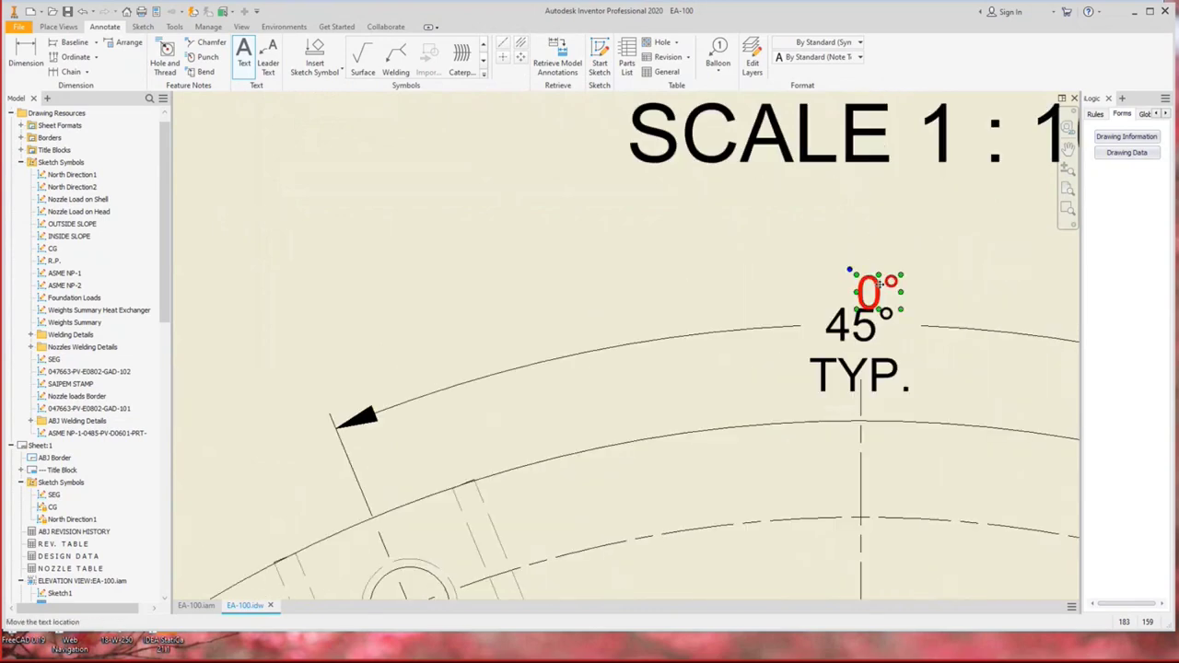
Move the "0°" note clear above the "45° TYP." dimension at the north end of the Section C-C vertical centerline.
drag(880, 286, 857, 253)
drag(851, 366, 862, 382)
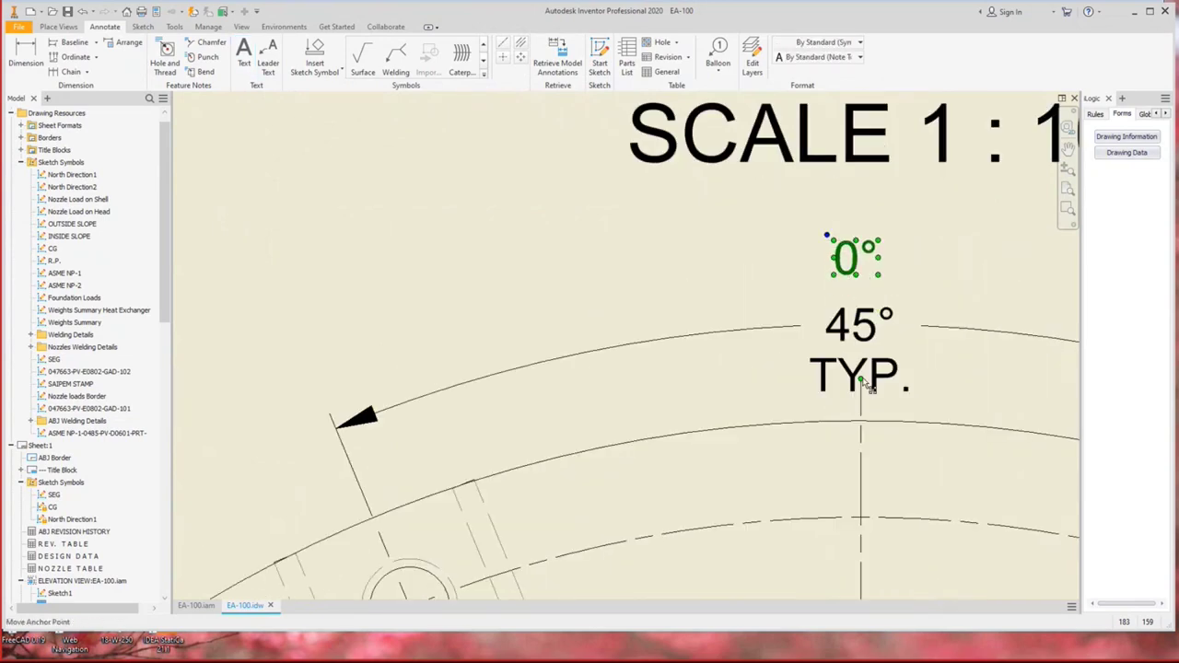
scroll(862, 383, down, 5)
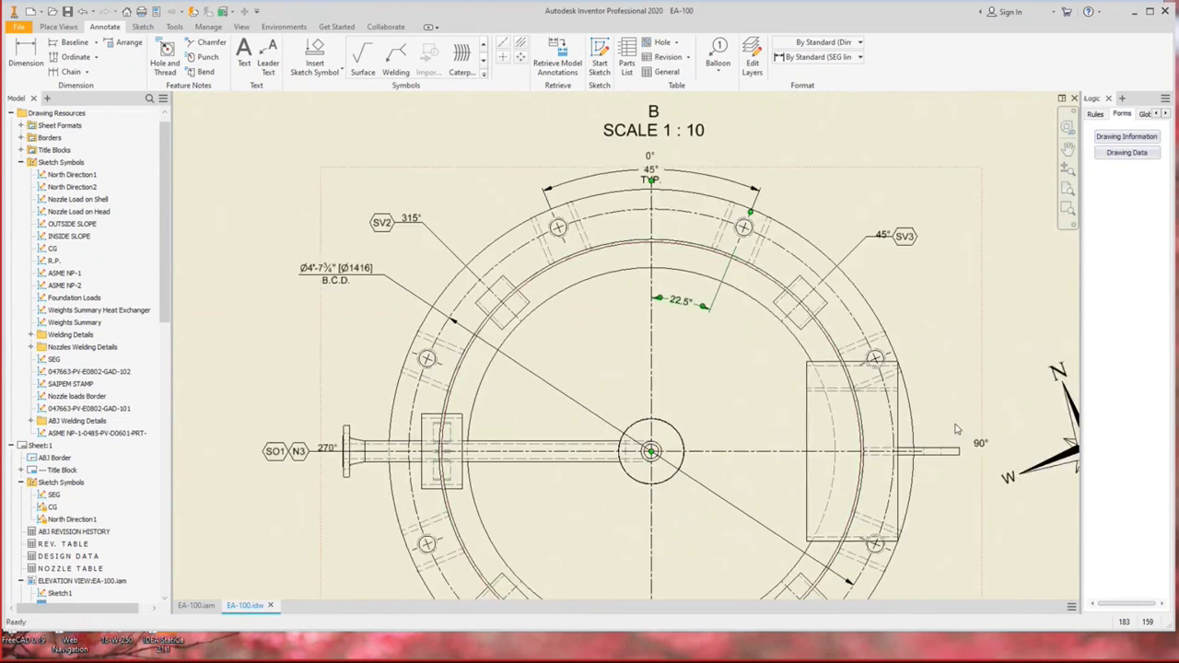
Move the "45°" note up so it sits above the horizontal leader segment beside the SV3 tag.
scroll(955, 421, up, 5)
scroll(785, 375, up, 2)
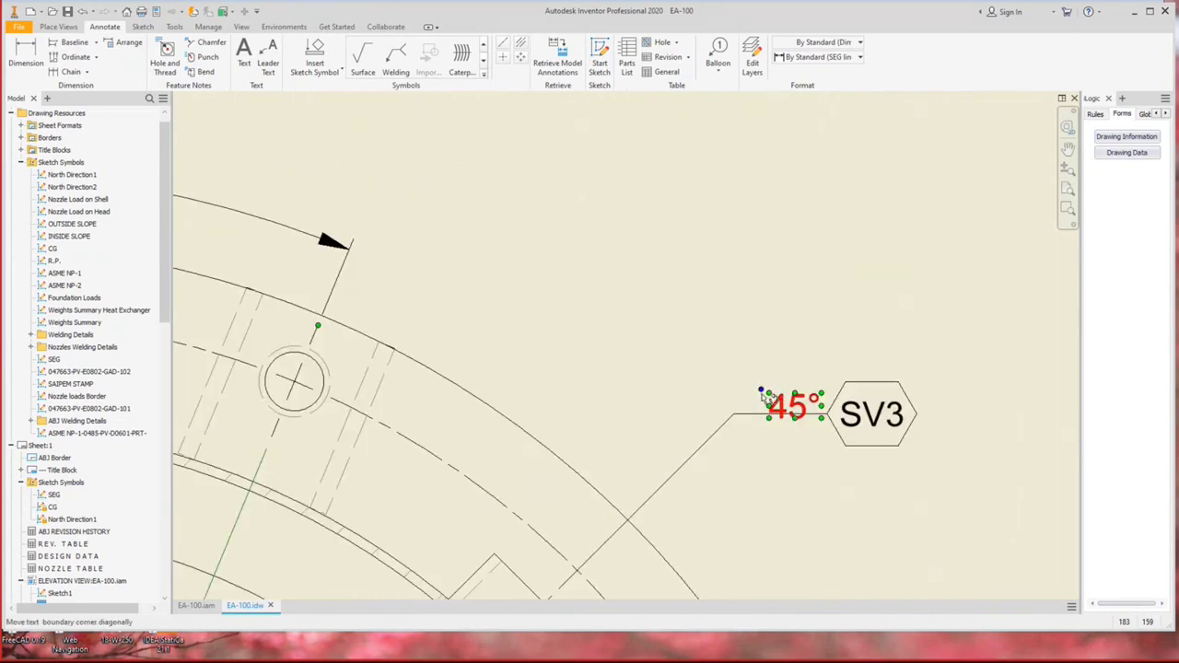
click(770, 394)
drag(771, 395, 751, 378)
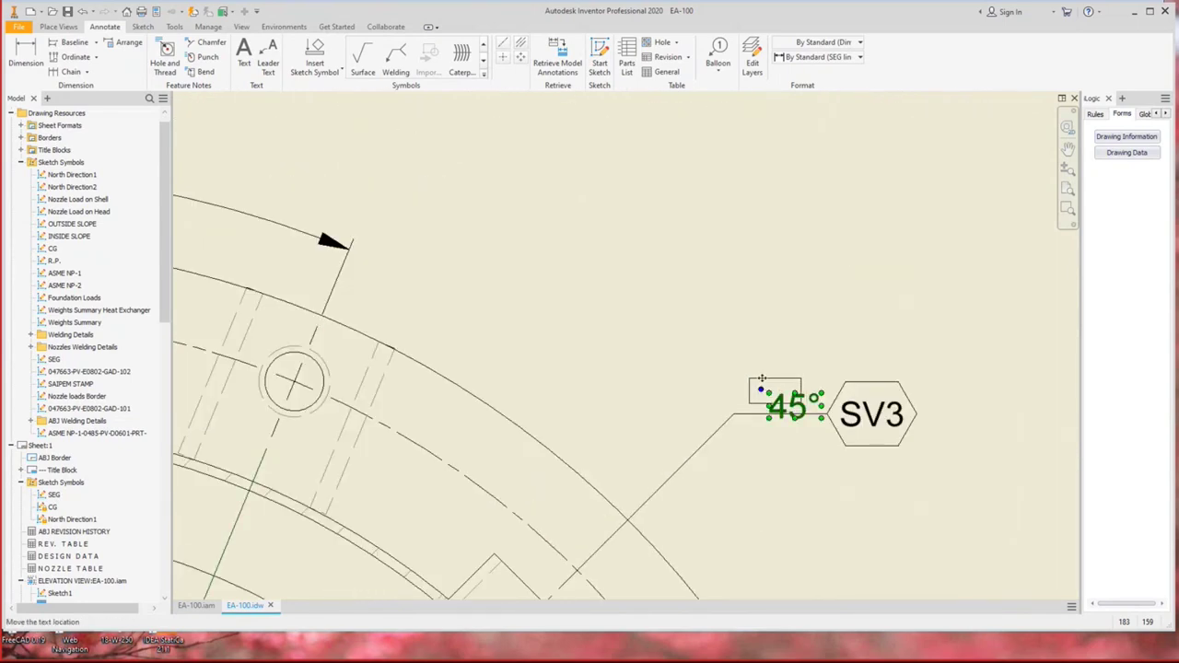
Adjust the positions of the "90°" note beyond the projecting lug and the "180°" note below the vertical centerline.
scroll(813, 498, down, 5)
scroll(857, 263, up, 5)
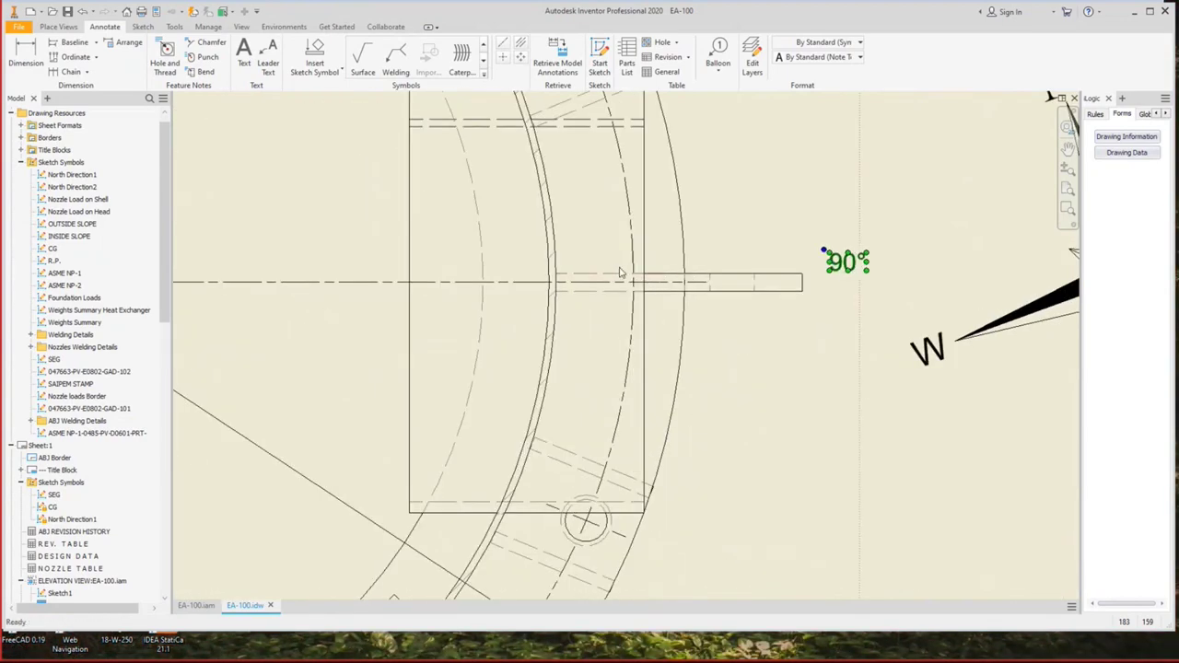
scroll(669, 277, down, 2)
scroll(669, 276, down, 3)
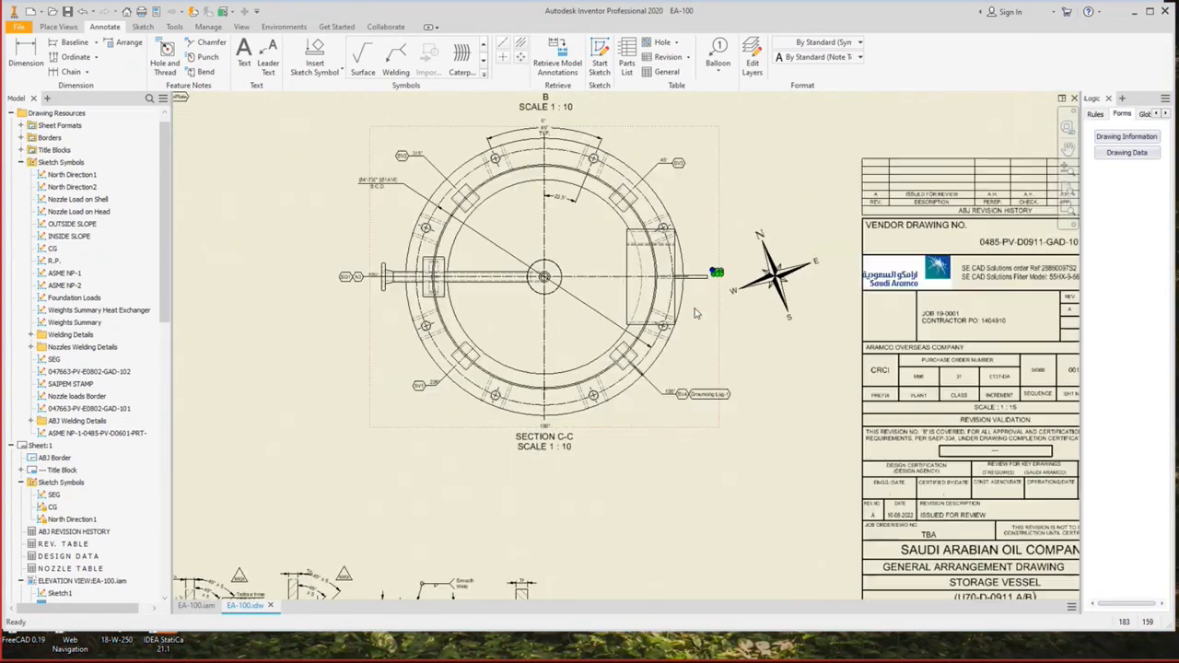
scroll(700, 382, up, 3)
middle_drag(700, 382, 645, 385)
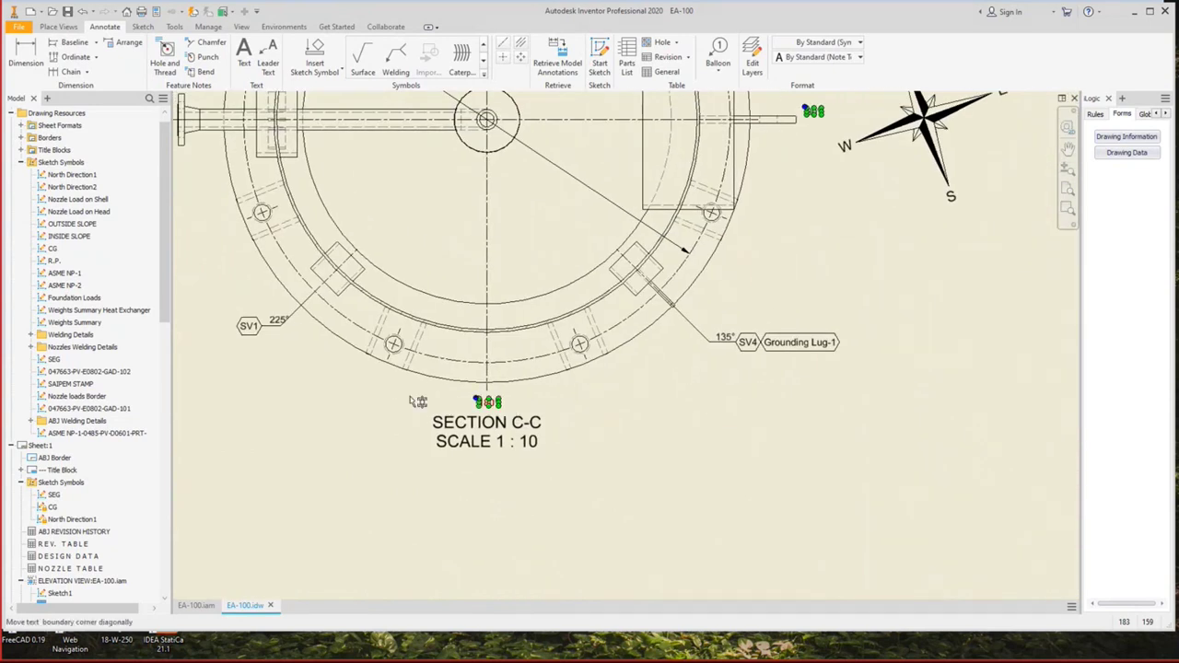
scroll(516, 412, down, 1)
Reposition the "225°", "270°" and "315°" notes above the leader segments of the SV1, N3 and SV2 tags.
scroll(350, 341, up, 4)
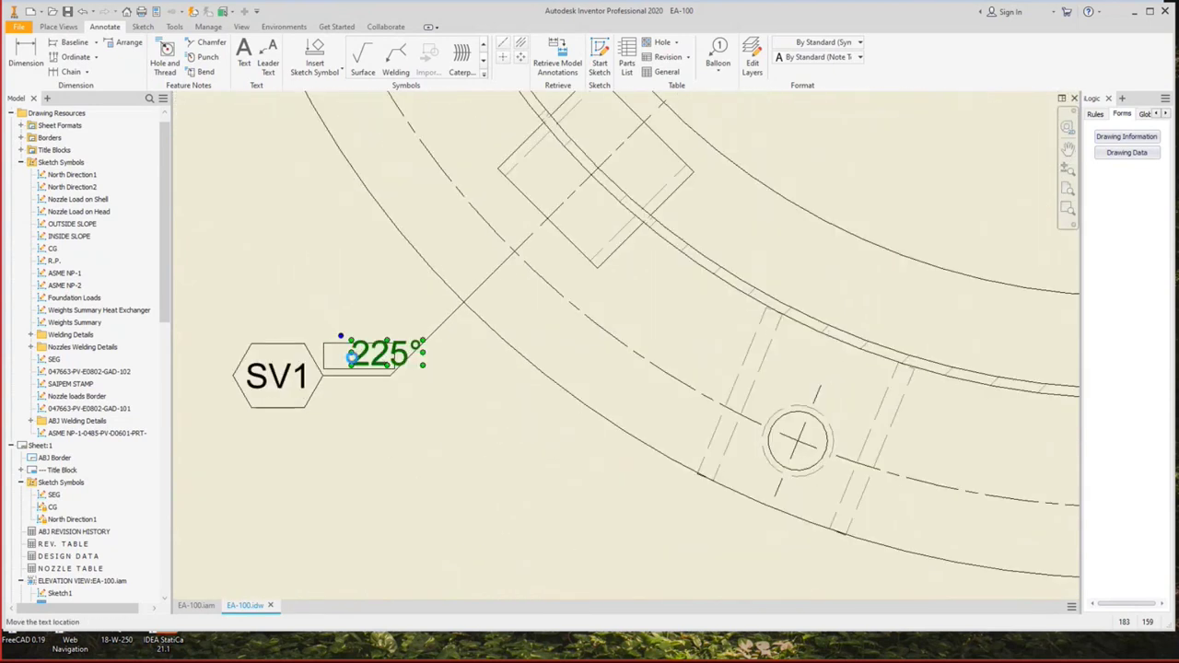
scroll(358, 361, down, 4)
middle_drag(337, 335, 454, 551)
scroll(304, 281, up, 3)
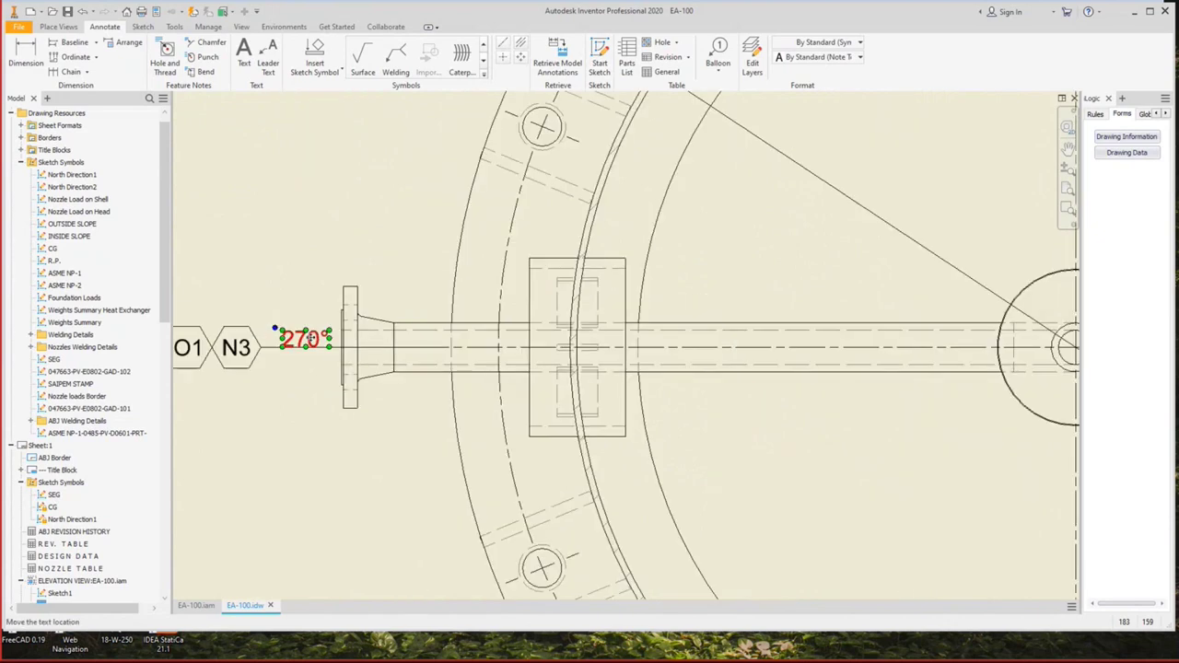
scroll(304, 339, down, 3)
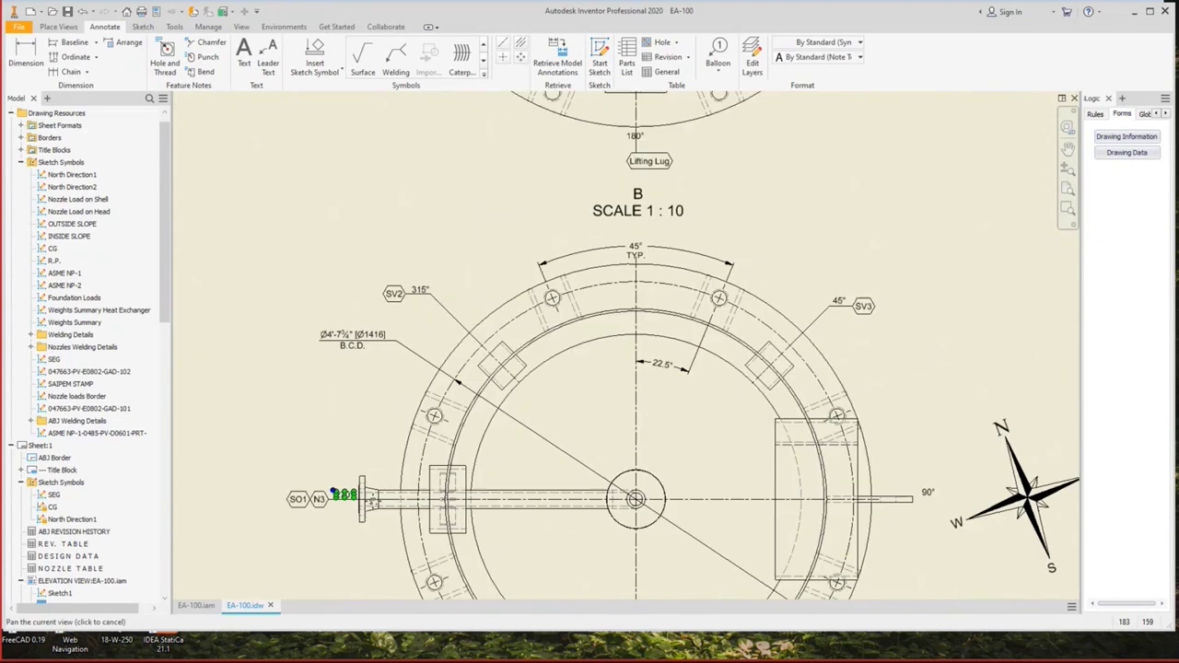
scroll(433, 310, up, 4)
scroll(433, 310, down, 5)
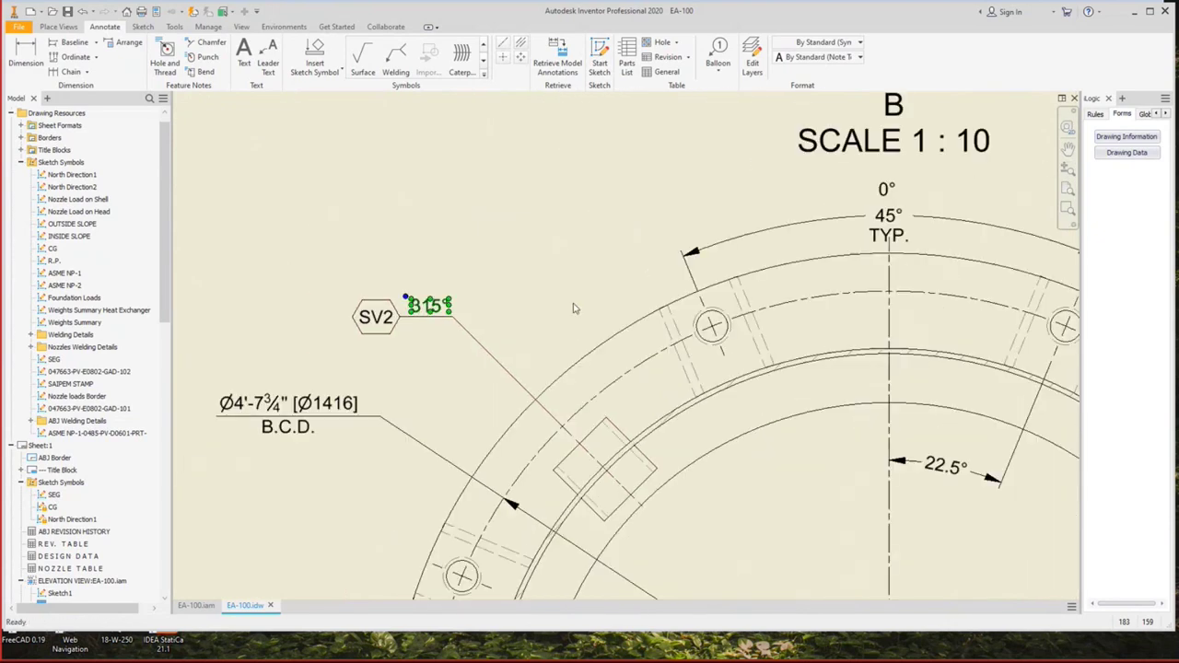
right_click(811, 215)
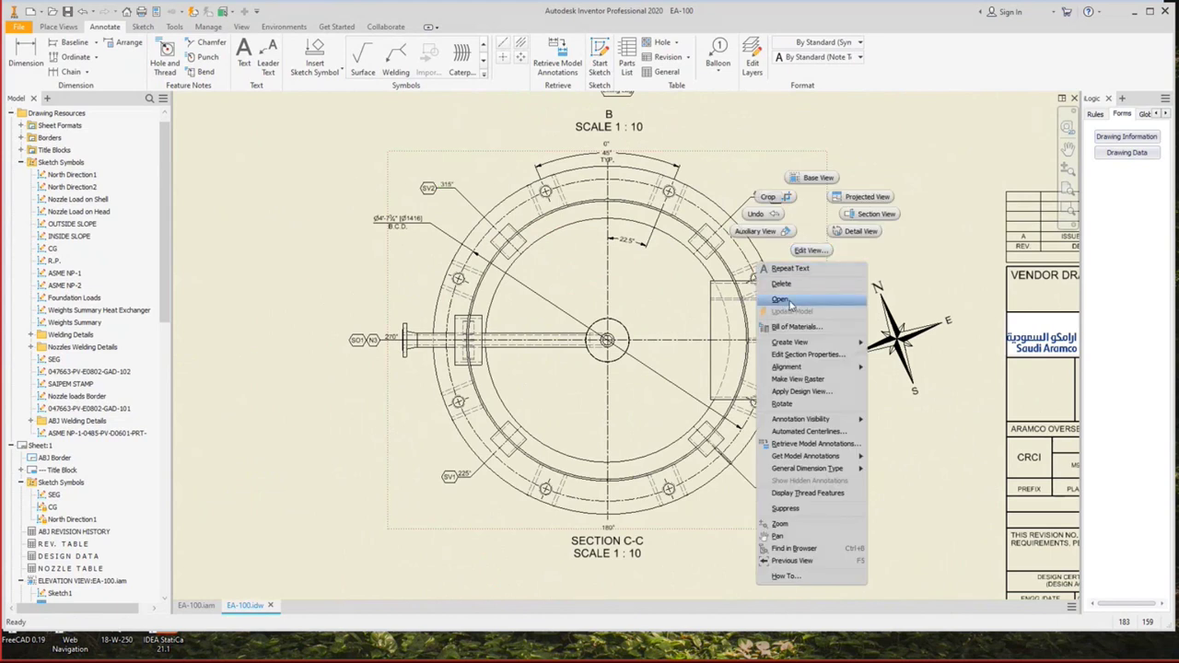
click(913, 258)
right_click(891, 209)
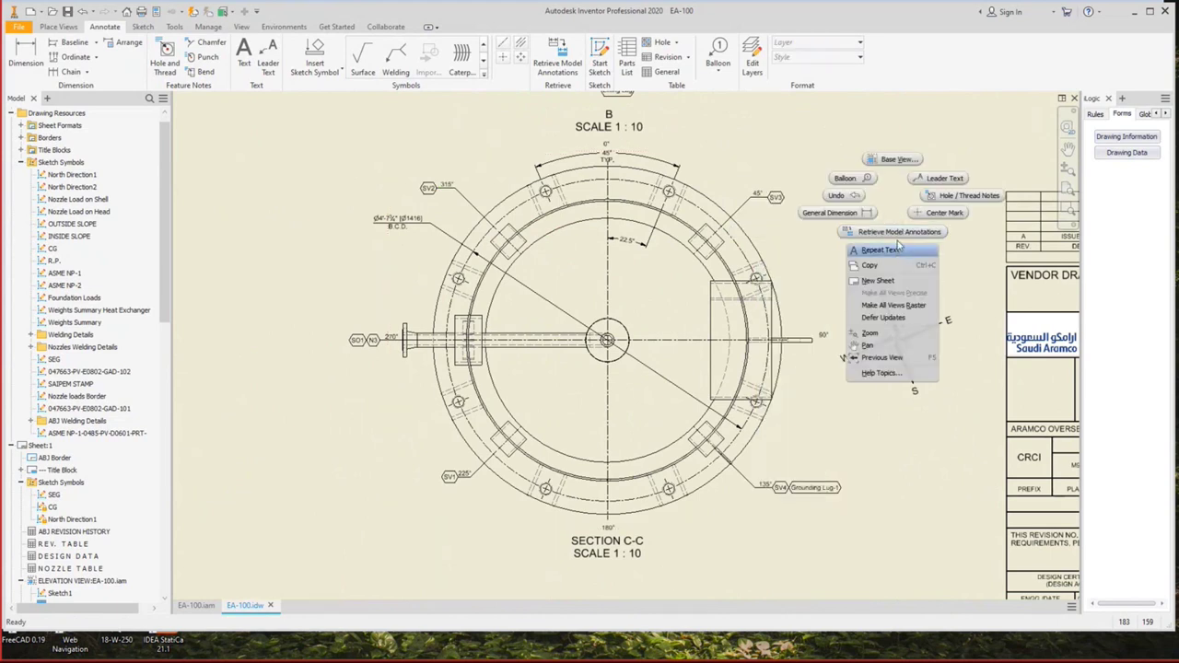
key(Escape)
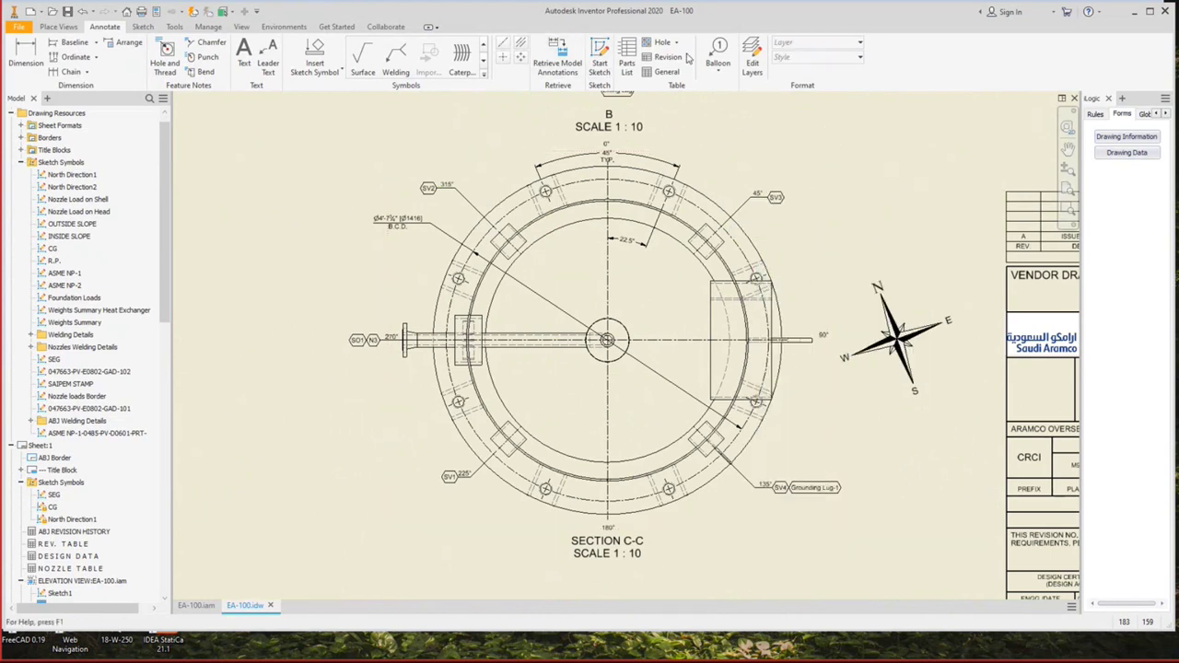
Add a balloon in the Nozzle Tag No. style for SA1, placed beyond the "90°" note in line with the horizontal centerline.
click(719, 56)
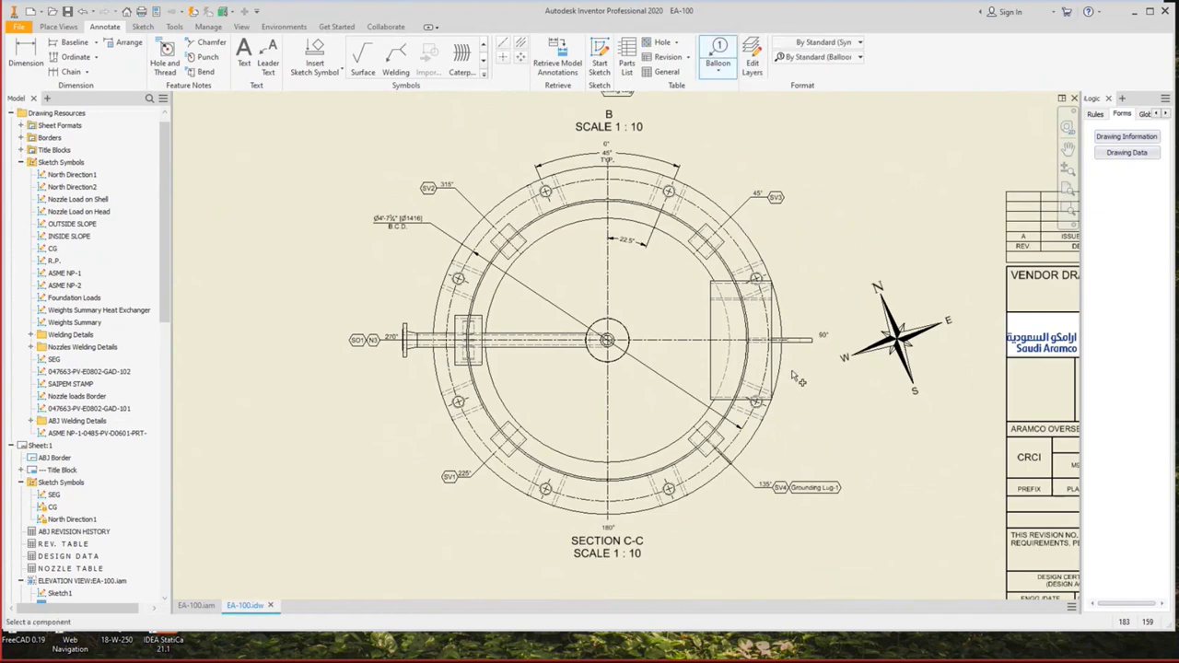
scroll(796, 369, up, 5)
click(709, 322)
scroll(733, 324, down, 5)
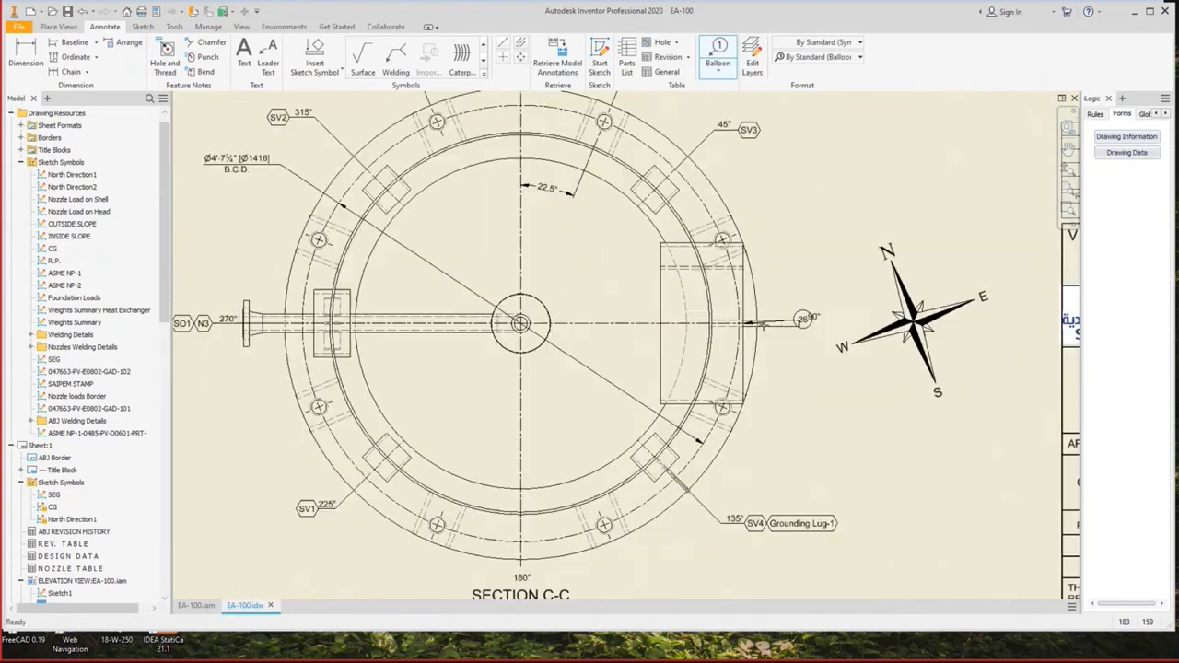
click(829, 57)
click(811, 148)
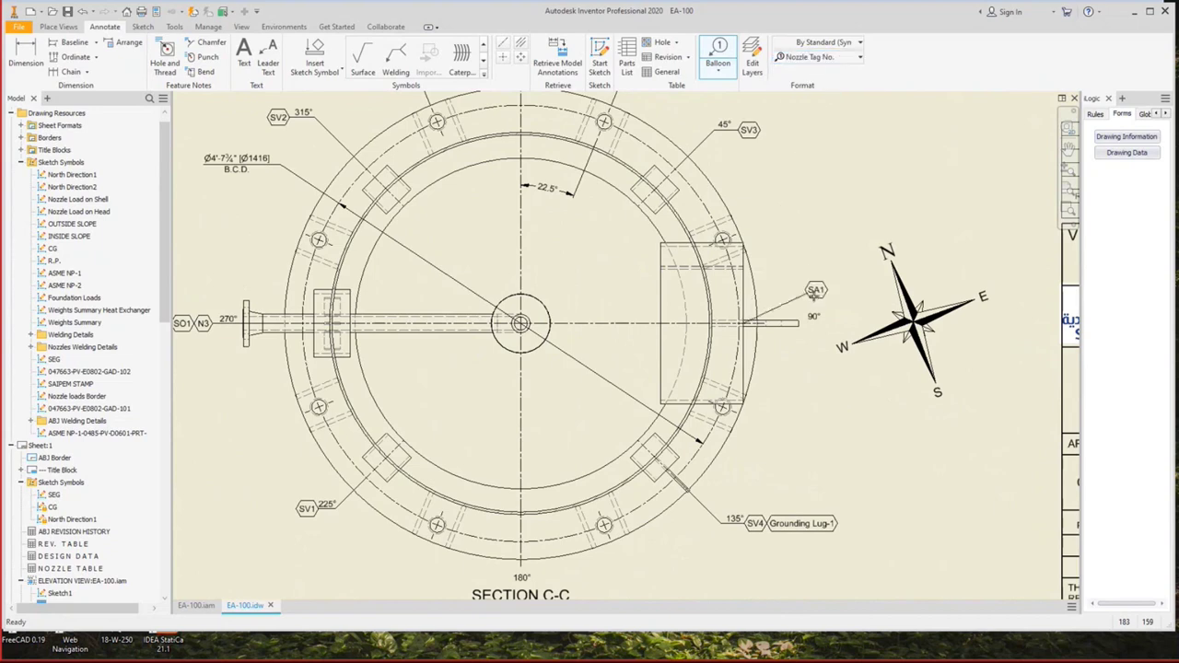
scroll(816, 304, up, 3)
right_click(874, 346)
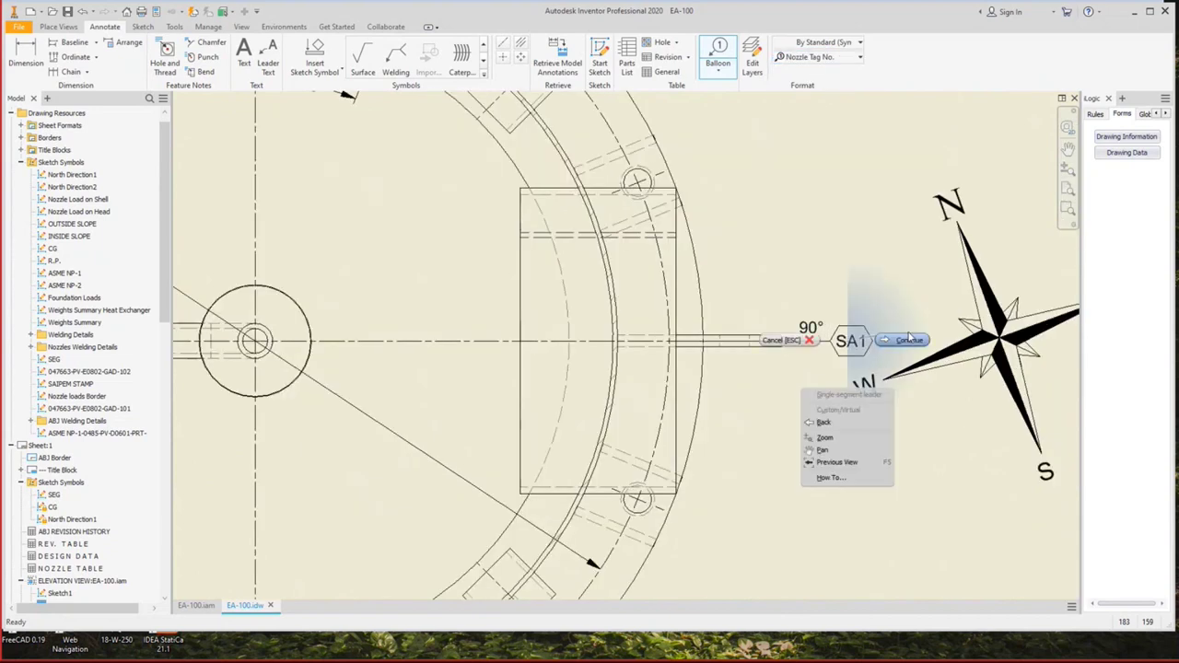
click(896, 338)
key(Escape)
Attach a second balloon for the projecting lug component directly beneath the SA1 balloon.
right_click(881, 356)
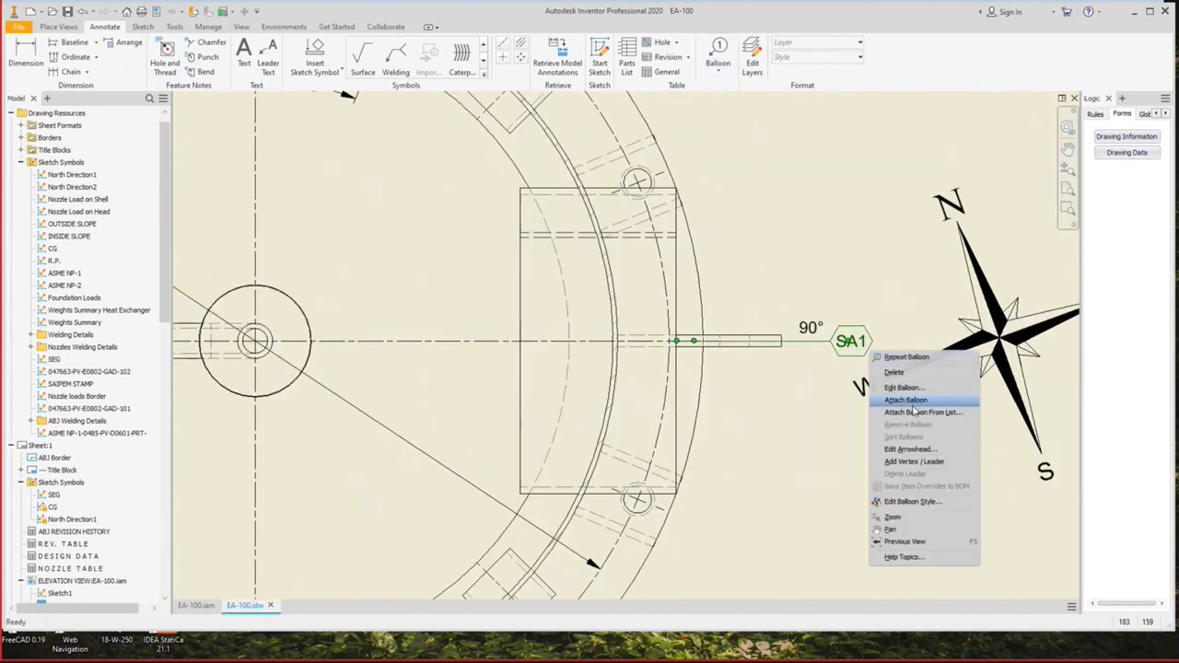
click(915, 407)
click(779, 343)
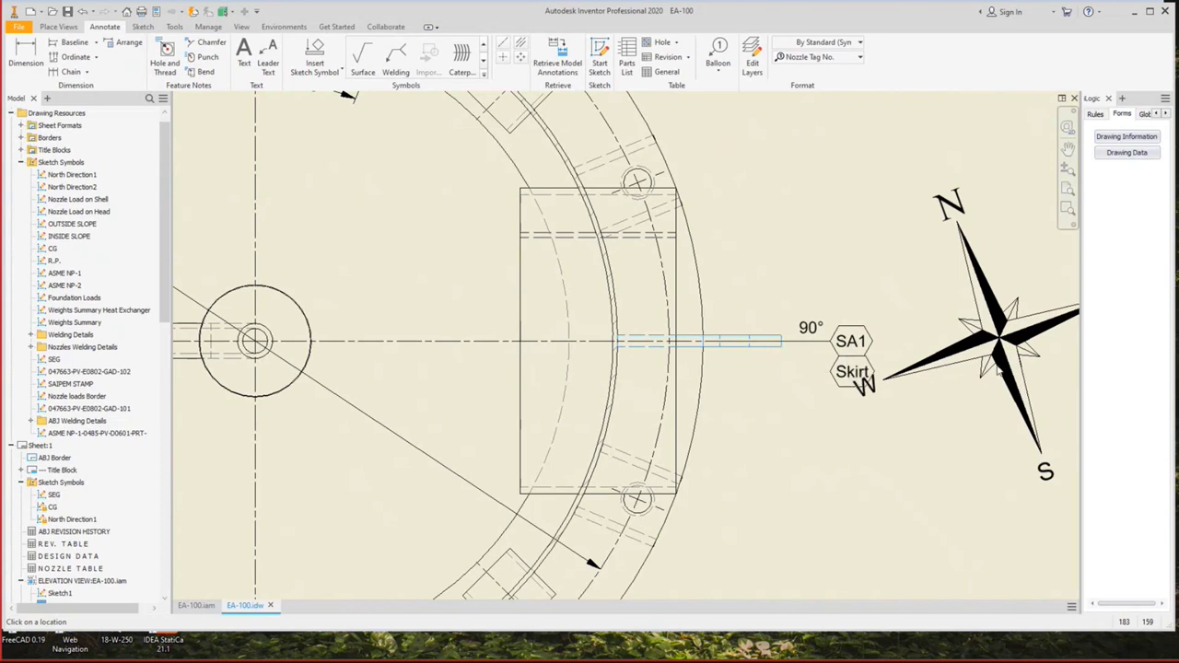
key(Escape)
Move the north direction symbol away from the SA1 balloons so its W no longer overlaps them.
middle_drag(1004, 355, 771, 303)
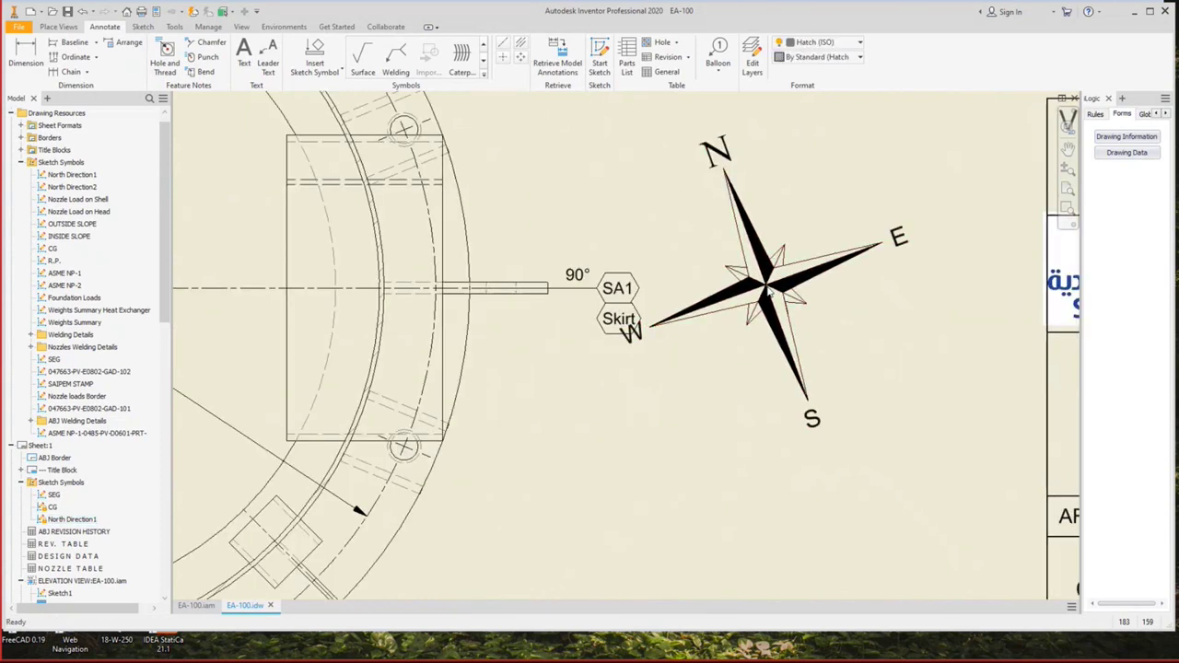
click(775, 293)
drag(775, 293, 824, 339)
click(671, 337)
Override the value of the "Skirt" balloon attached under SA1 with "TAILING LUG".
click(623, 328)
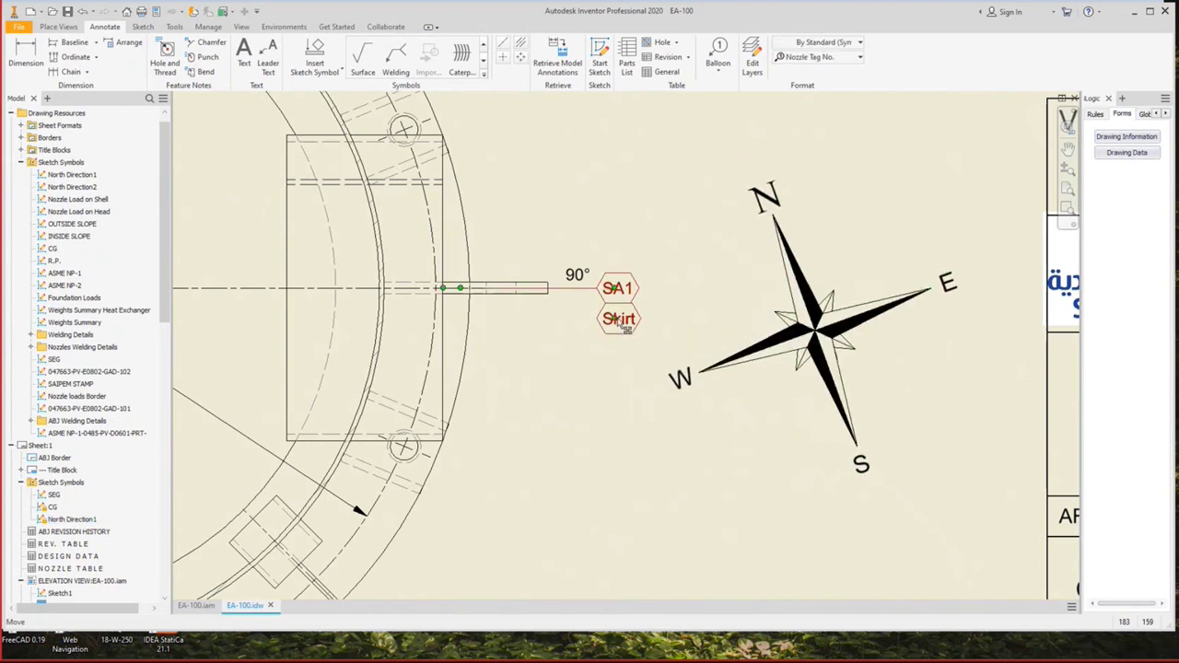
double_click(618, 322)
click(325, 226)
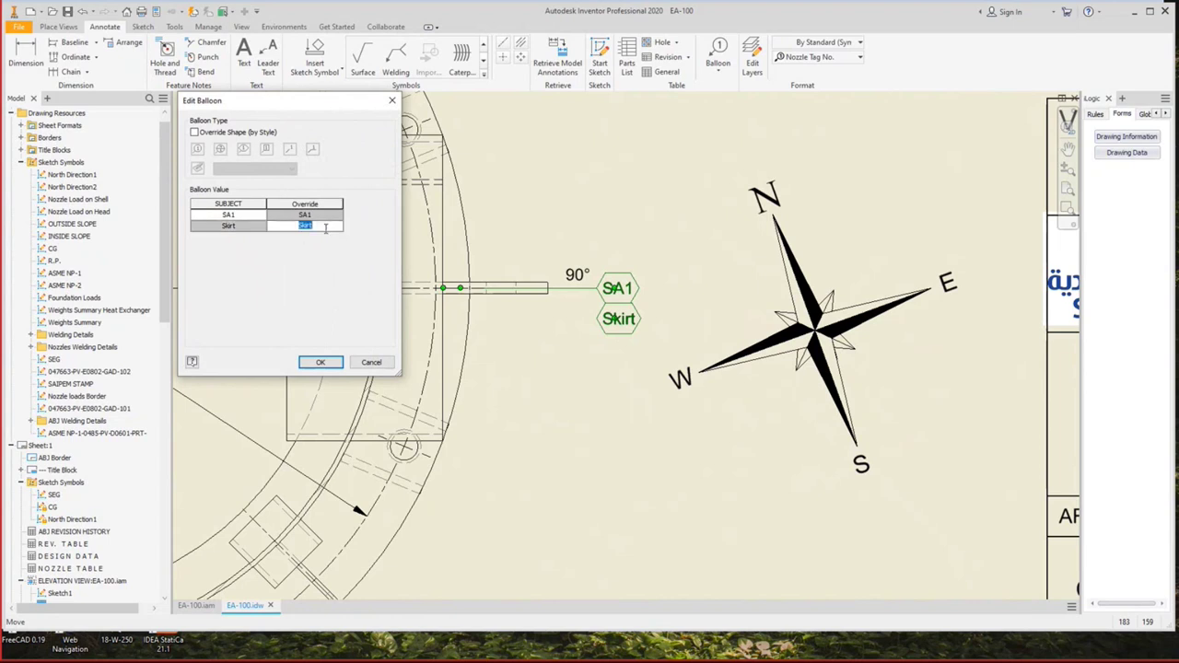
text(TAILING LUG)
click(311, 361)
Save the EA-100 drawing.
scroll(522, 410, down, 3)
scroll(522, 410, down, 5)
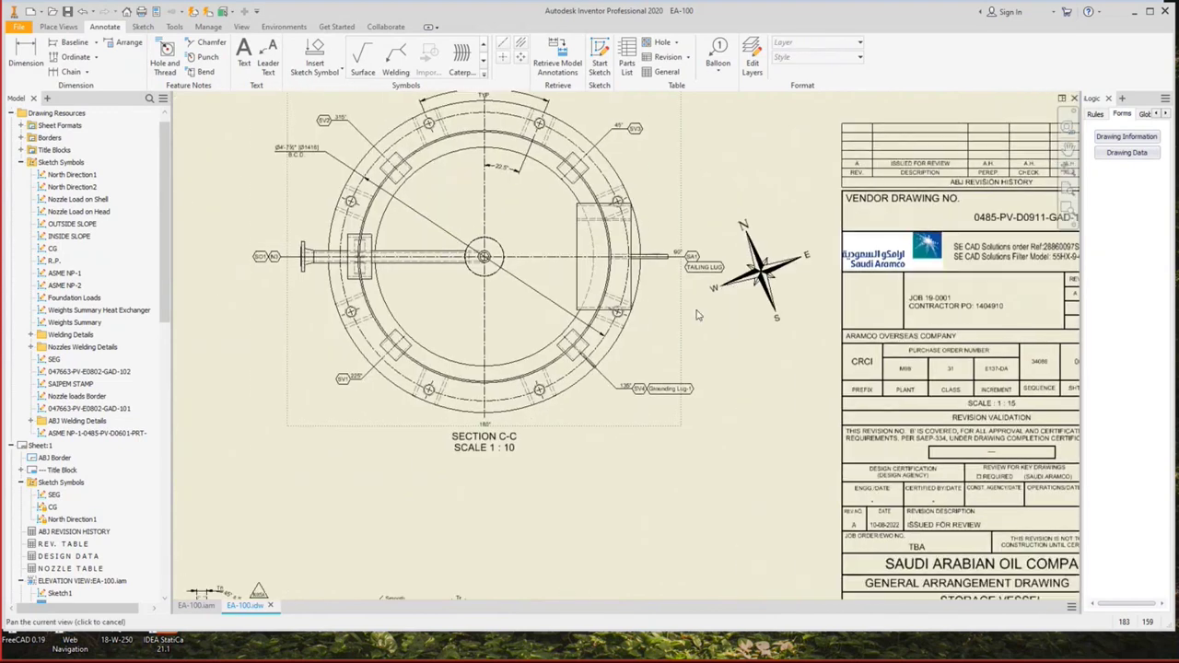
key(Home)
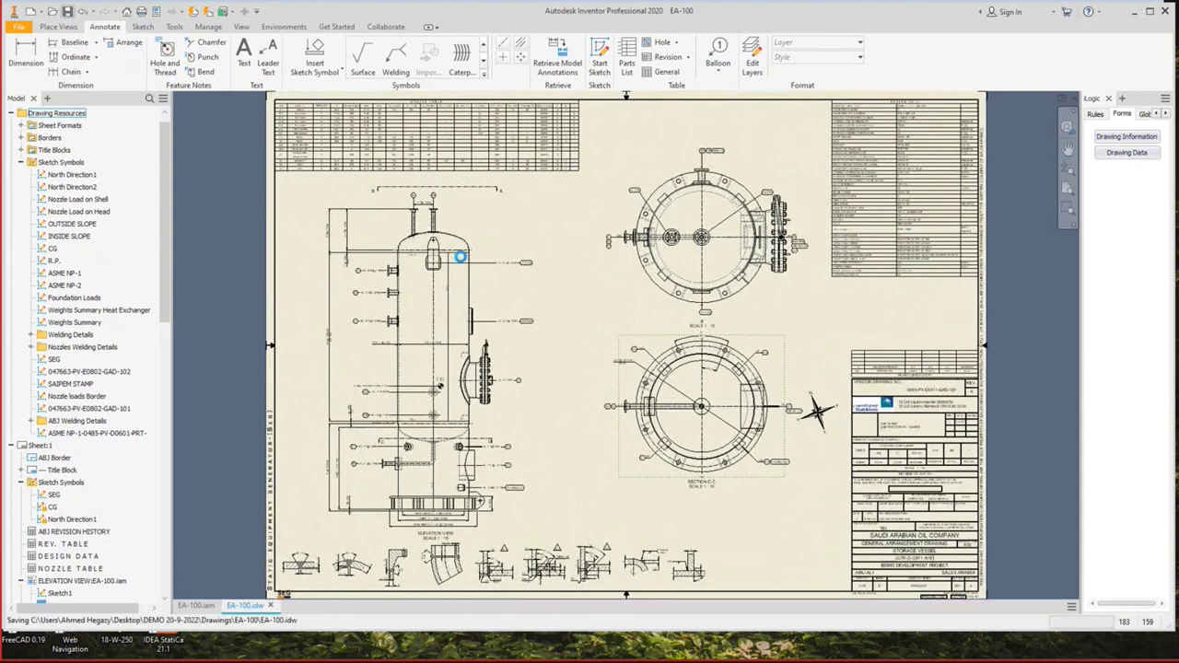
Add a balloon in the Part Tag style to the top head in the elevation view, placing its text above the shoulder.
click(718, 53)
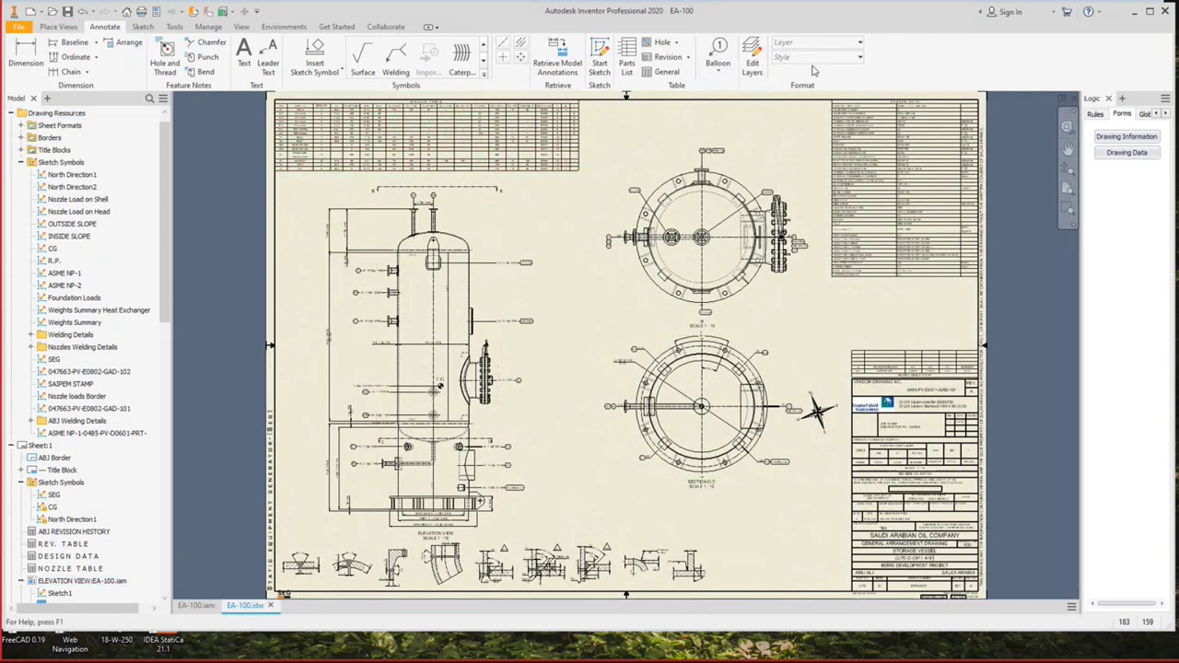
click(829, 56)
click(817, 112)
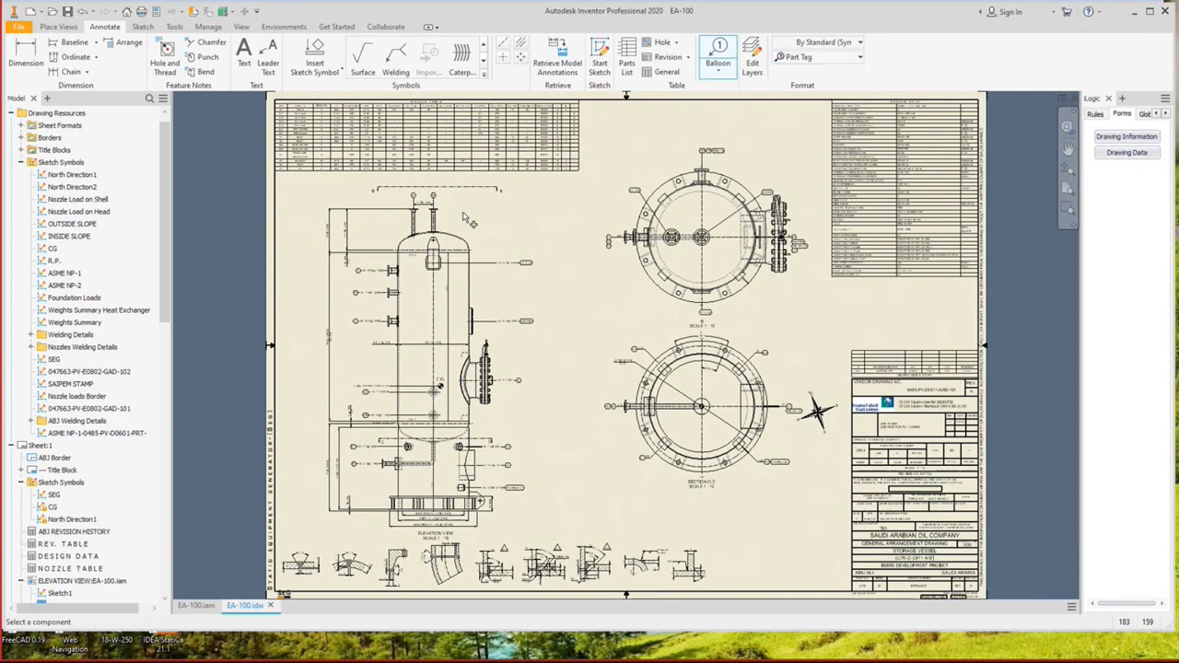
scroll(465, 222, up, 5)
click(557, 252)
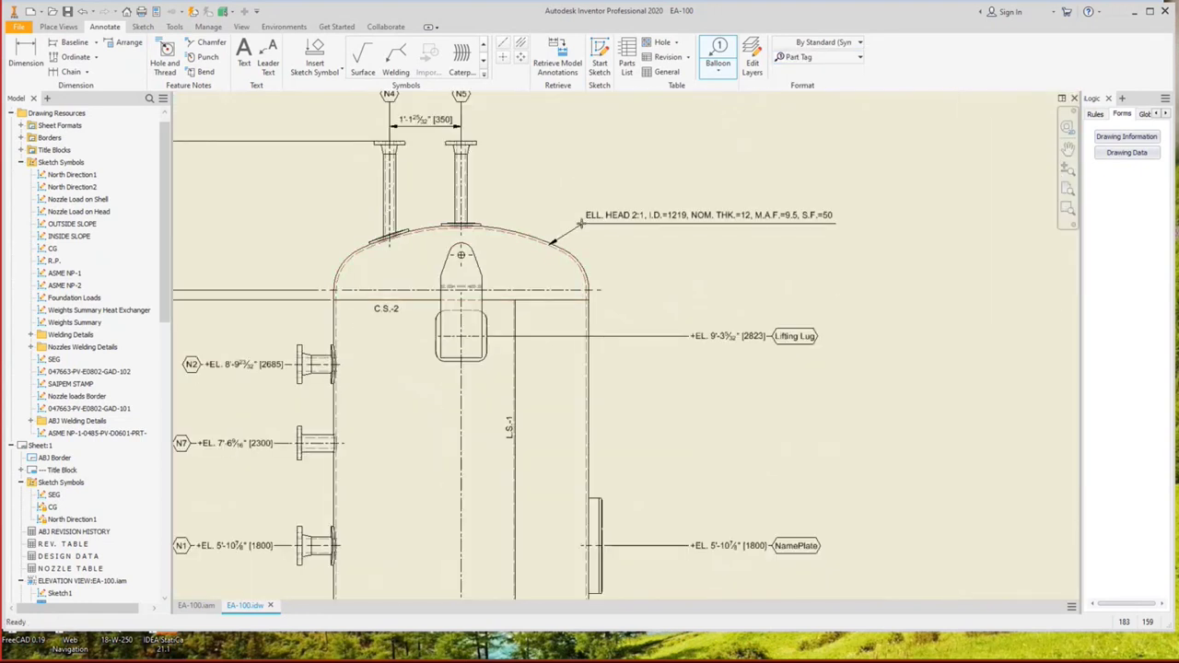
right_click(566, 207)
click(619, 210)
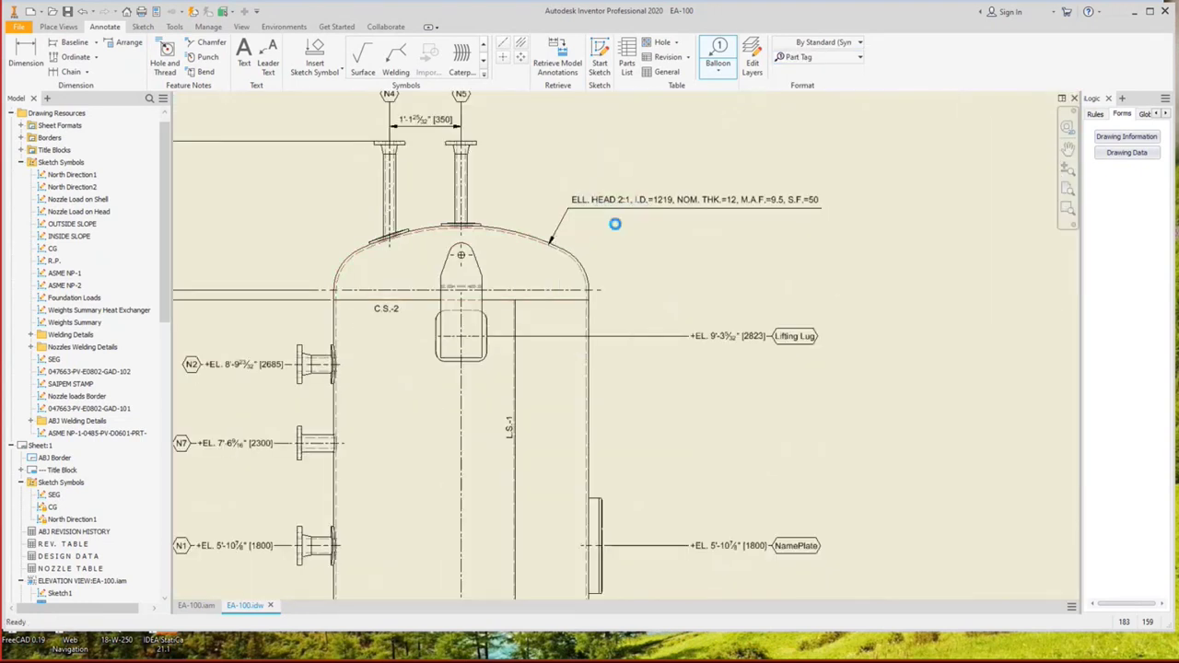
scroll(649, 216, up, 3)
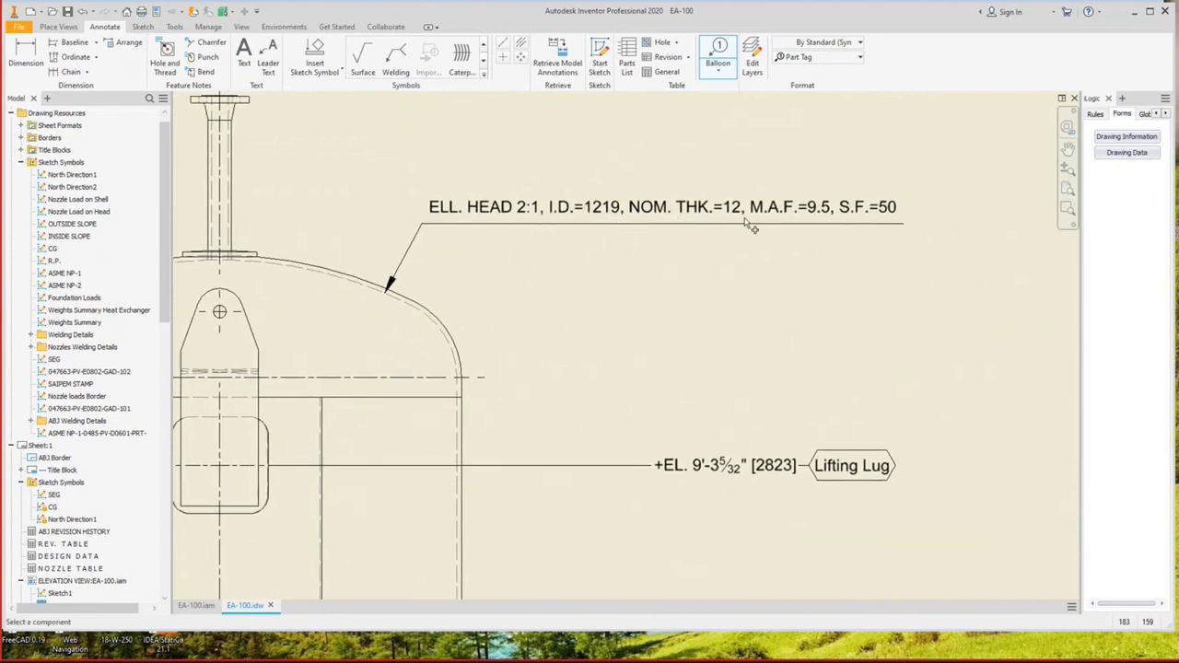
middle_drag(824, 231, 765, 226)
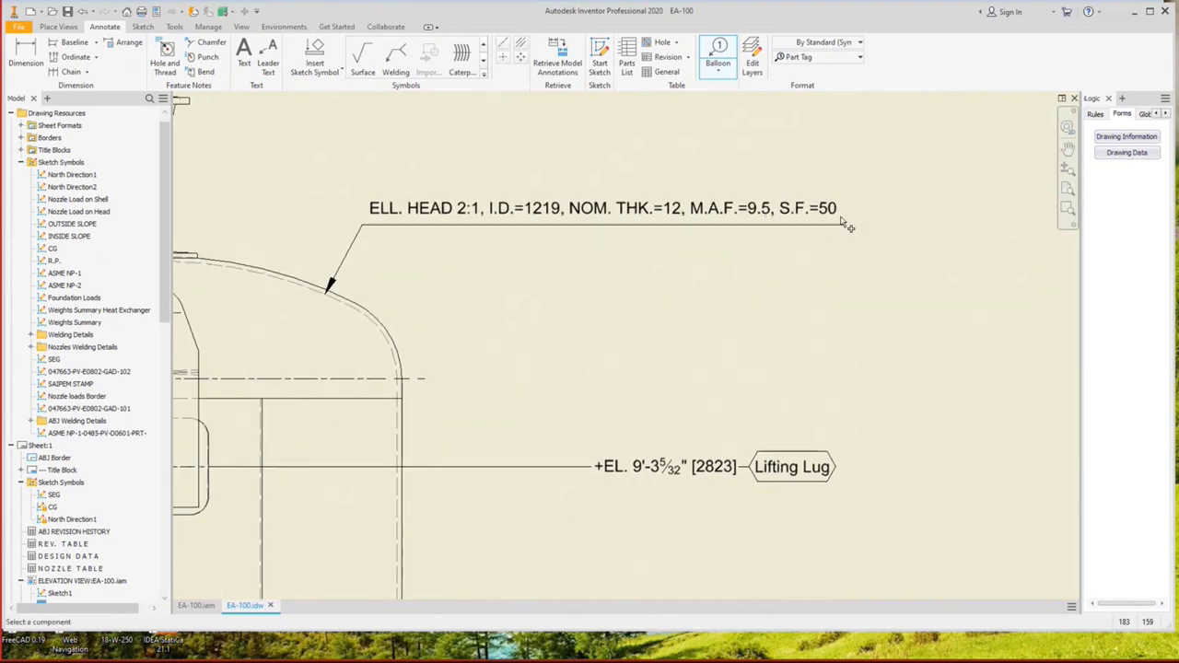
scroll(848, 221, down, 5)
middle_drag(474, 387, 451, 370)
middle_drag(757, 296, 643, 195)
key(Escape)
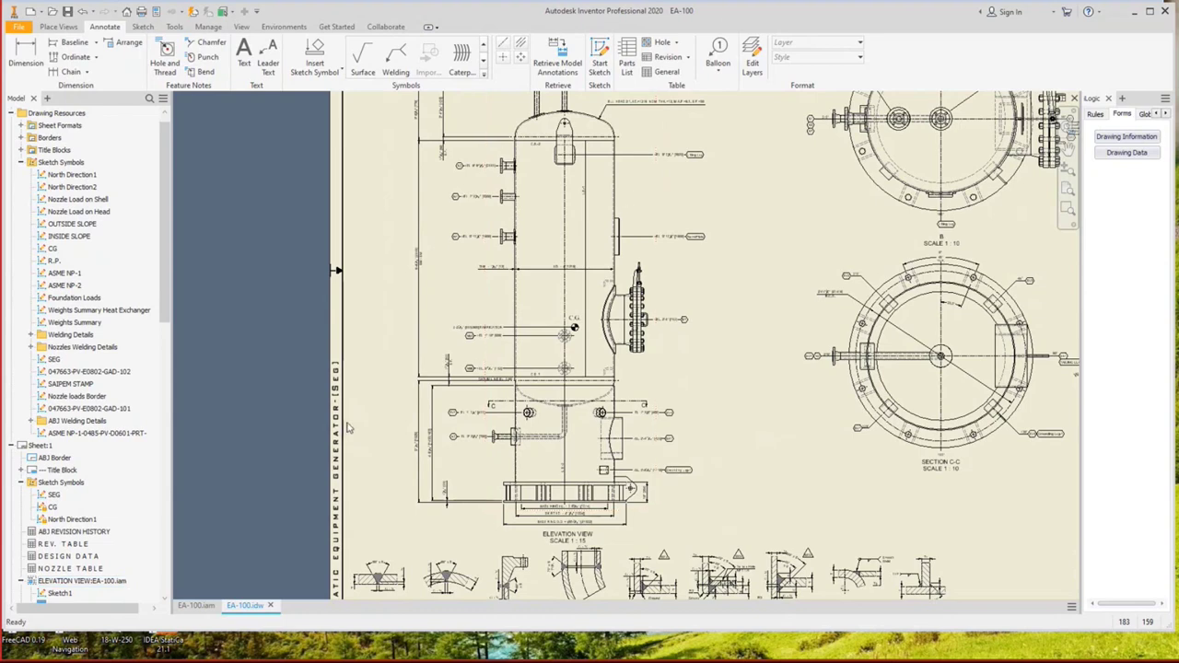
Collapse the Drawing Resources and Sheet:1 branches and activate the Design2:2 sheet.
scroll(92, 414, down, 3)
scroll(56, 276, up, 5)
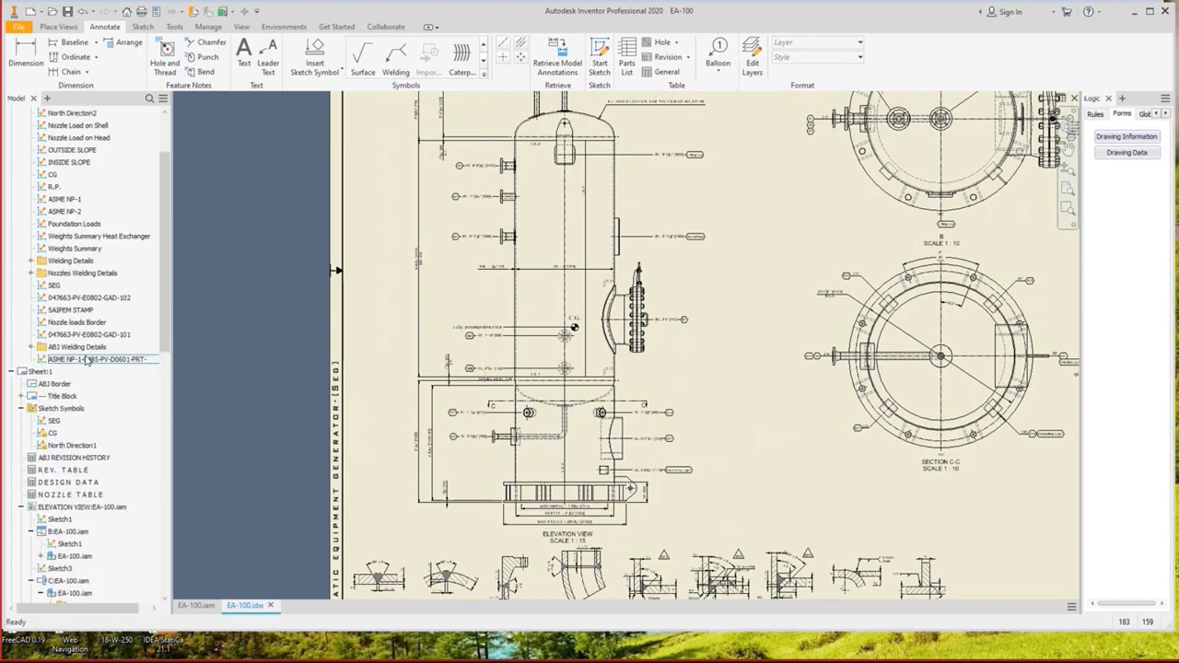
click(11, 127)
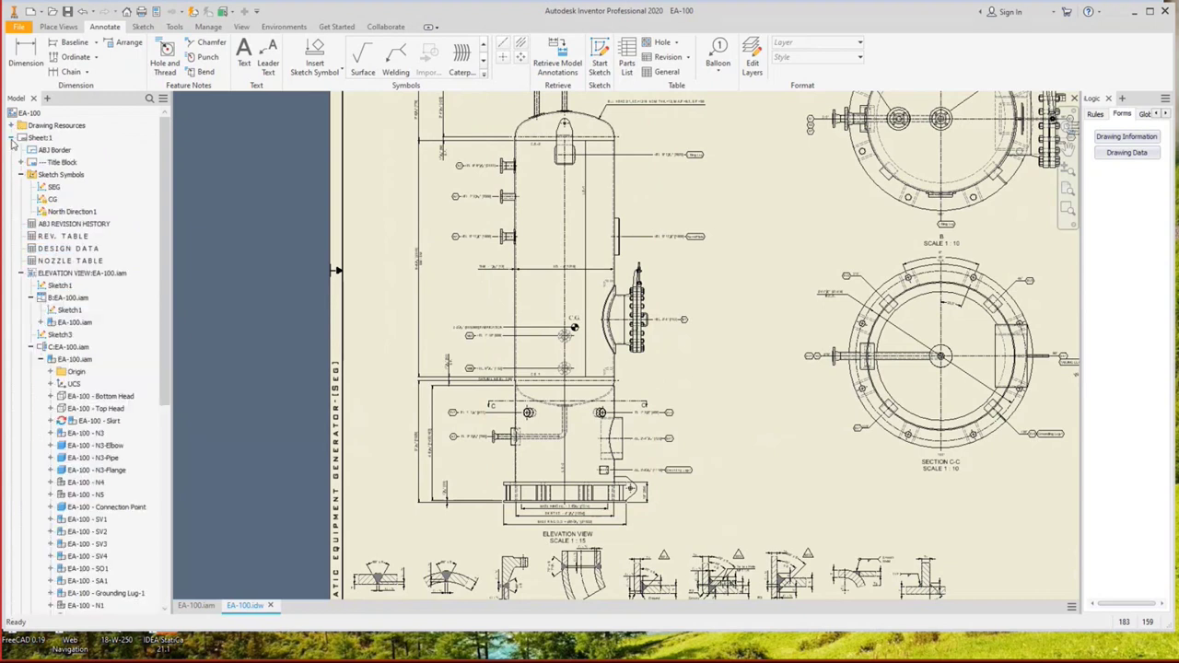
click(11, 138)
double_click(51, 149)
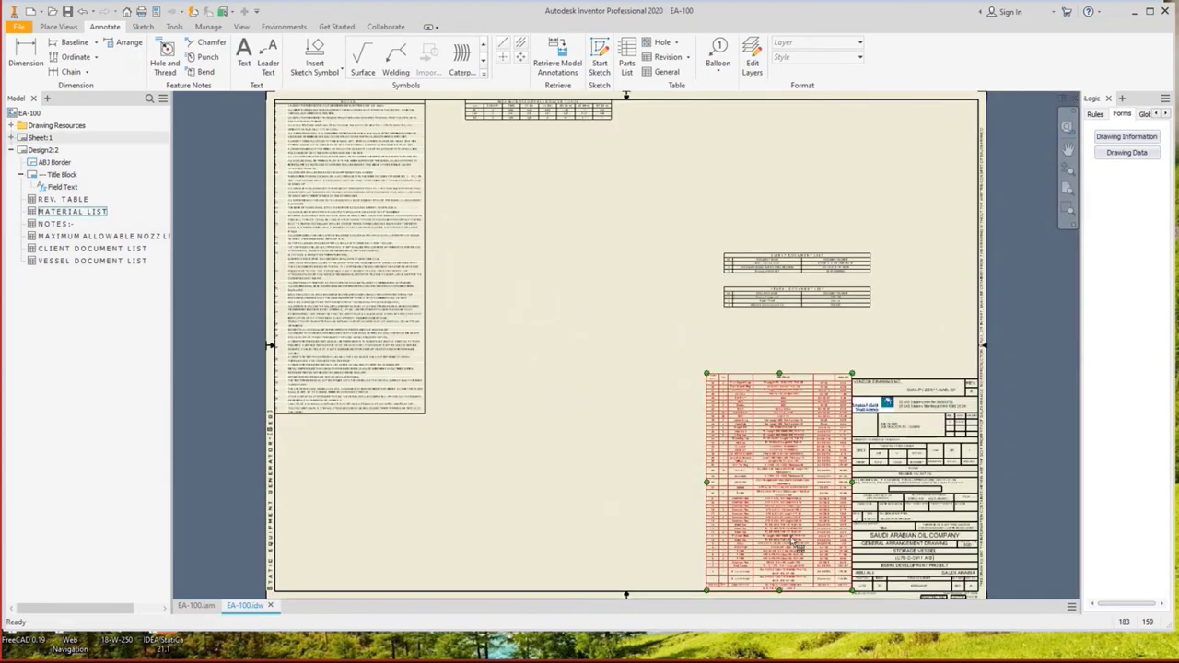
Examine the item numbers and descriptions in the lower rows of the MATERIAL LIST on sheet Design2:2.
scroll(749, 527, up, 4)
scroll(627, 474, up, 3)
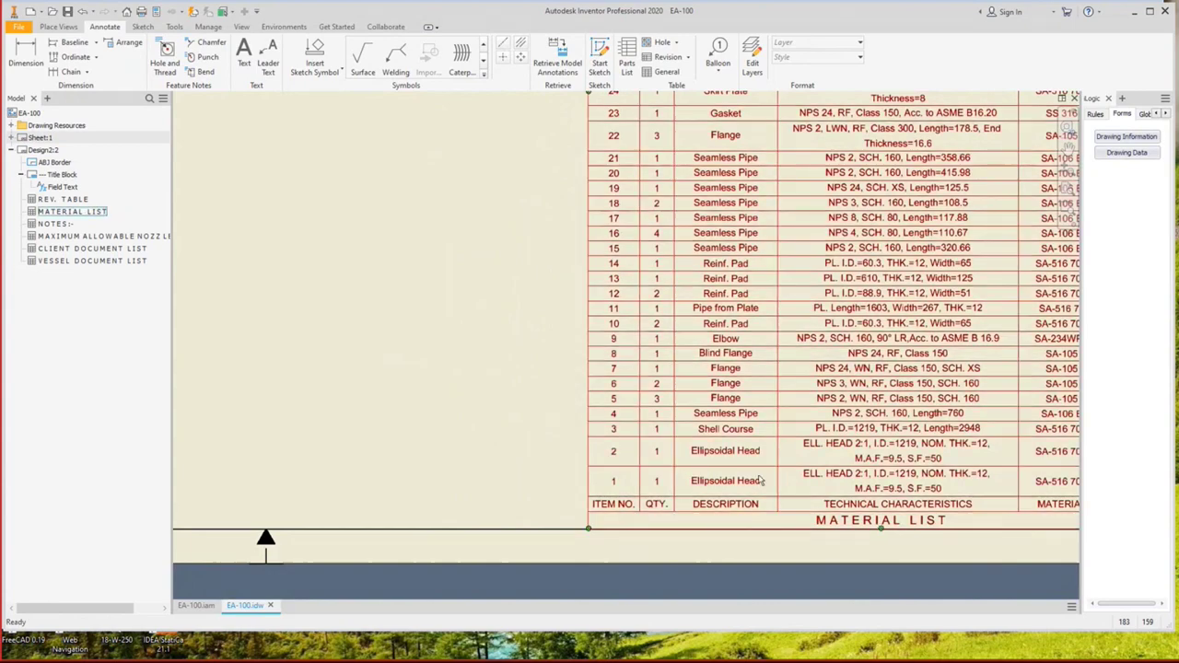
middle_drag(612, 455, 528, 454)
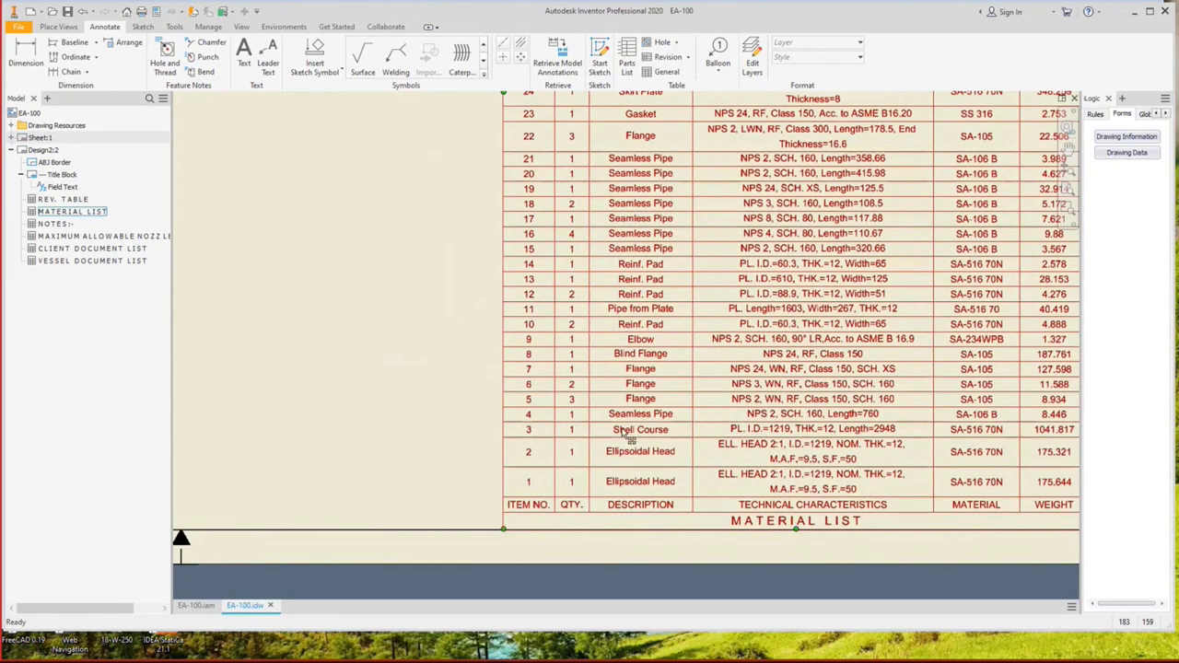
scroll(619, 391, up, 2)
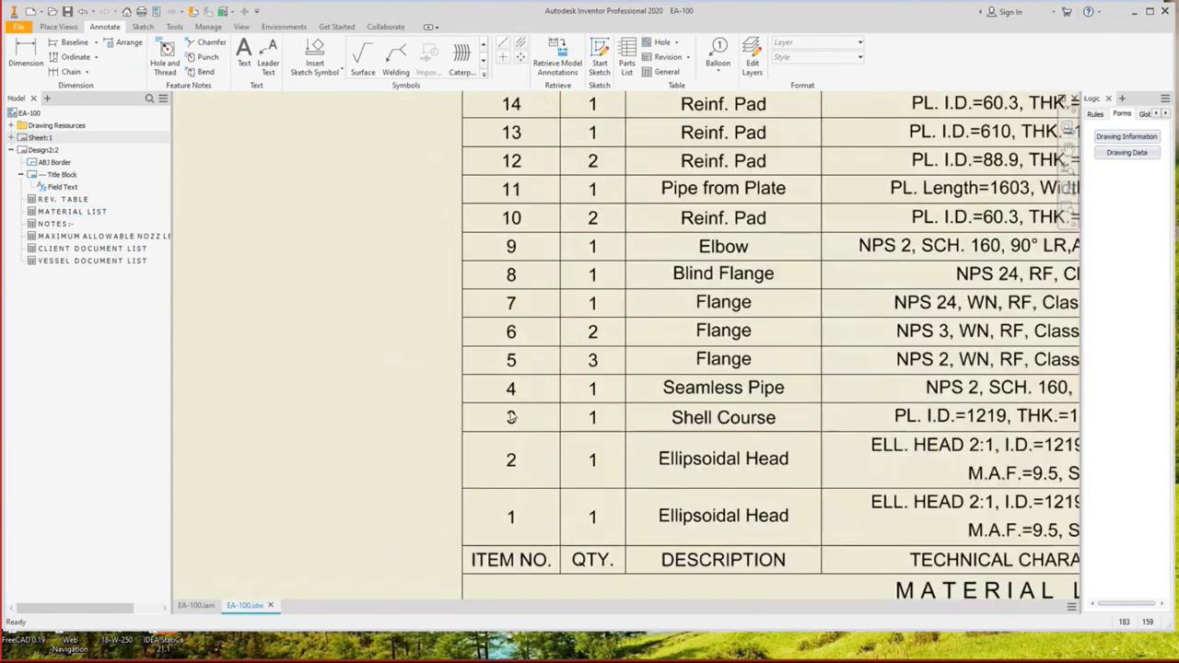
scroll(619, 390, down, 1)
Activate Sheet:1 and add a balloon in the "Item No in Bill of material" style to the shell, above the nameplate in the elevation view.
double_click(37, 139)
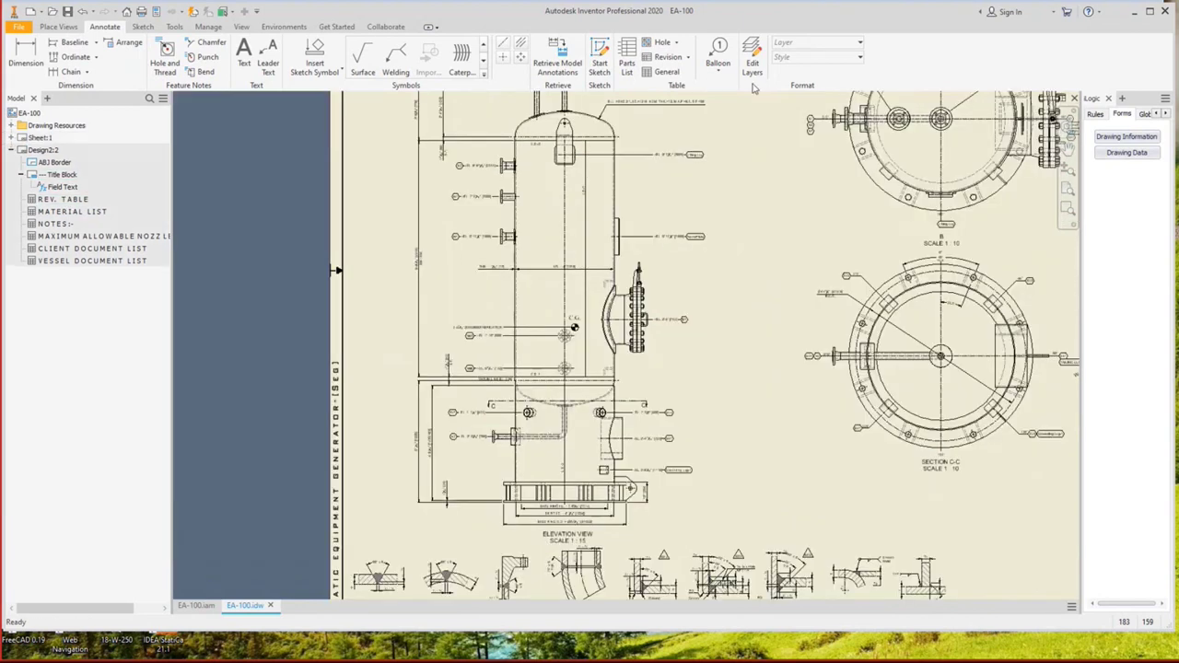
key(b)
click(817, 59)
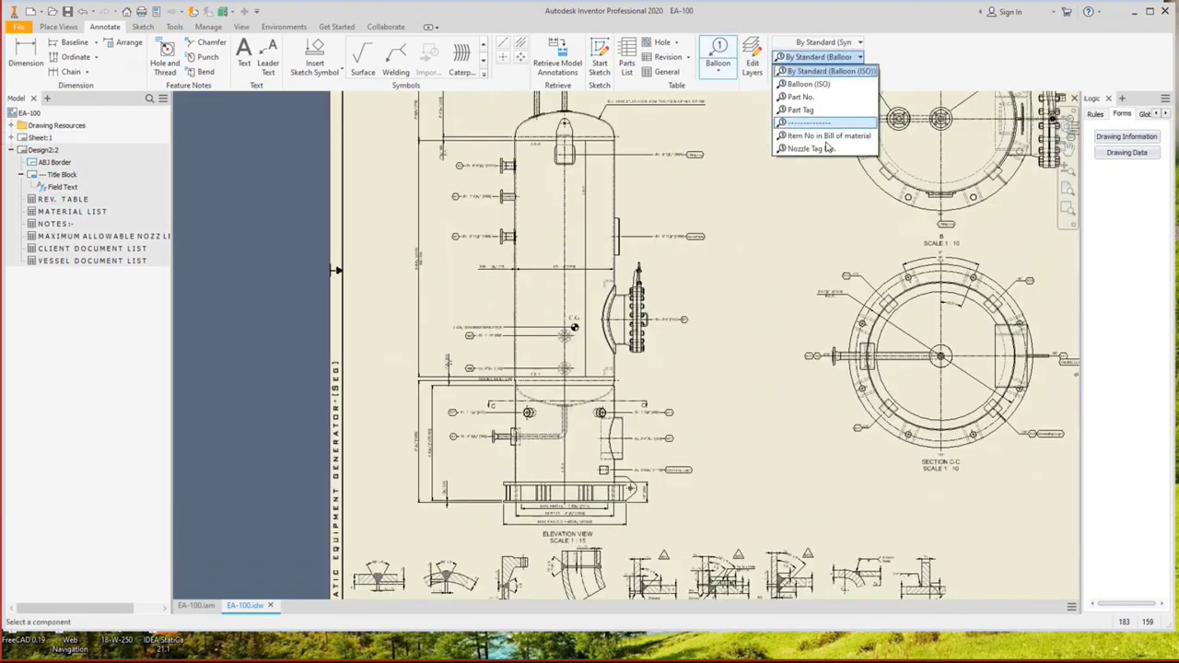
click(819, 137)
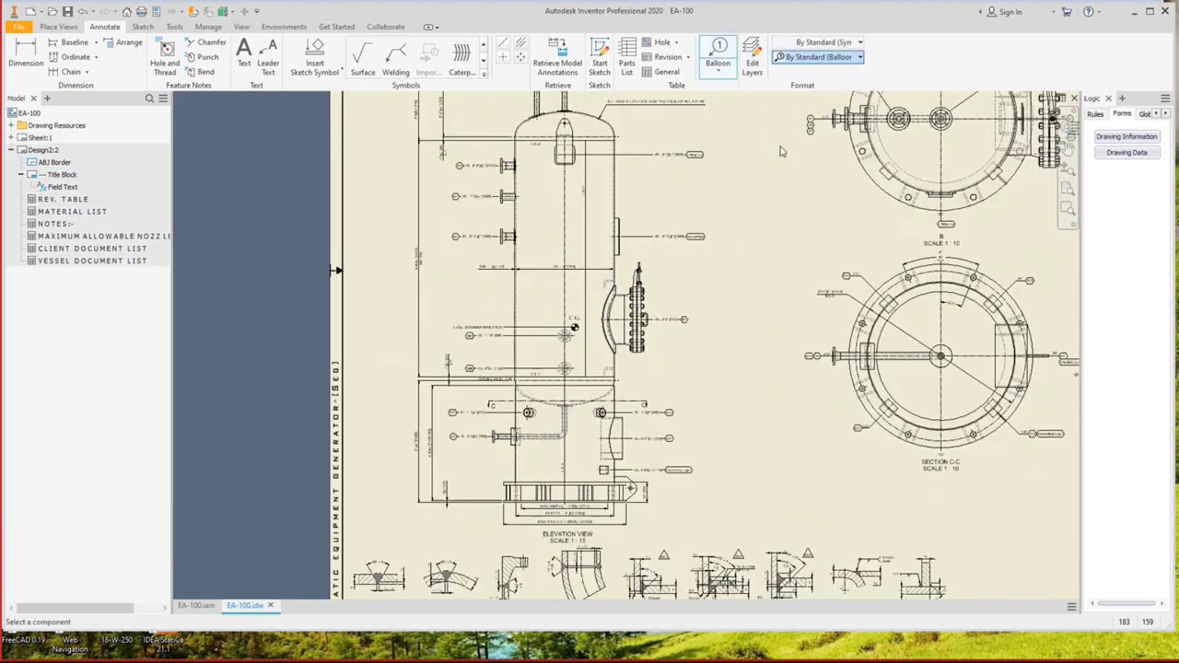
scroll(615, 203, up, 4)
click(618, 194)
click(684, 153)
right_click(684, 153)
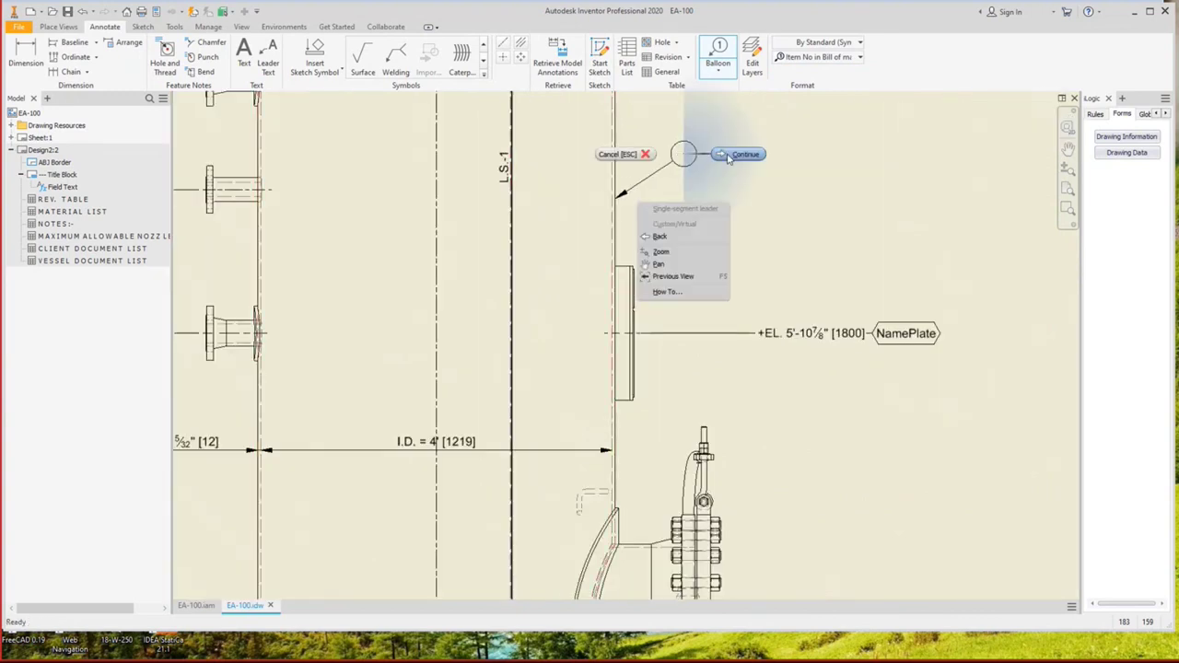
click(732, 159)
Add an item number balloon to the top head's shoulder in the elevation view, just below the head description leader.
scroll(686, 201, down, 3)
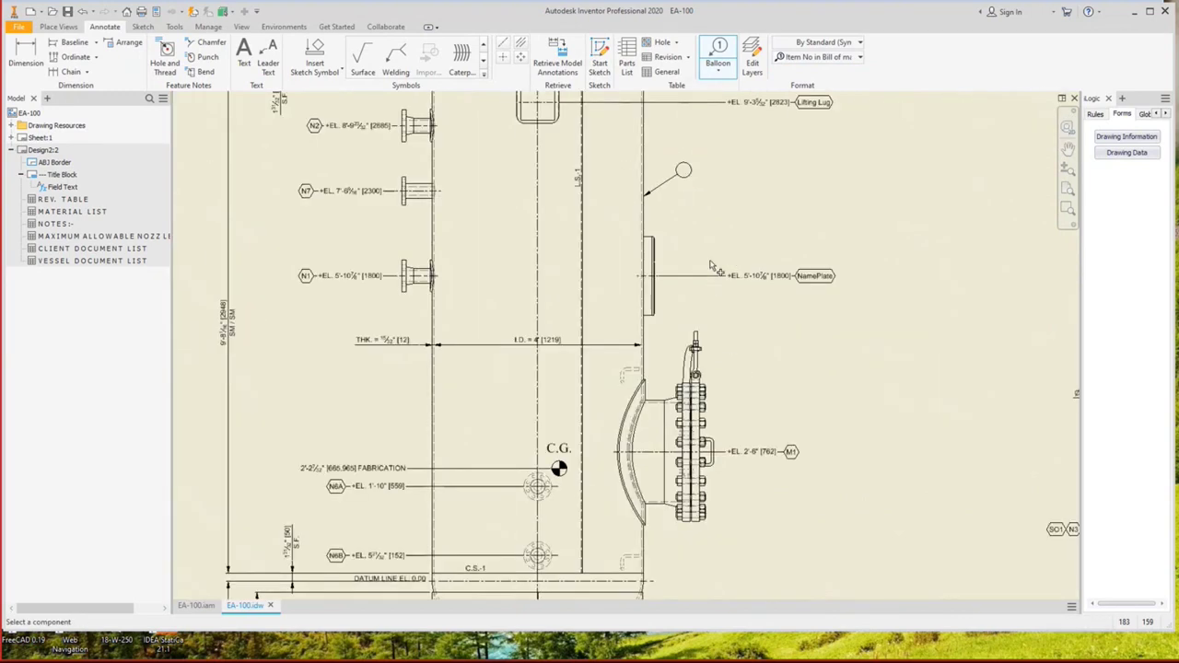
scroll(601, 285, up, 2)
scroll(701, 212, up, 3)
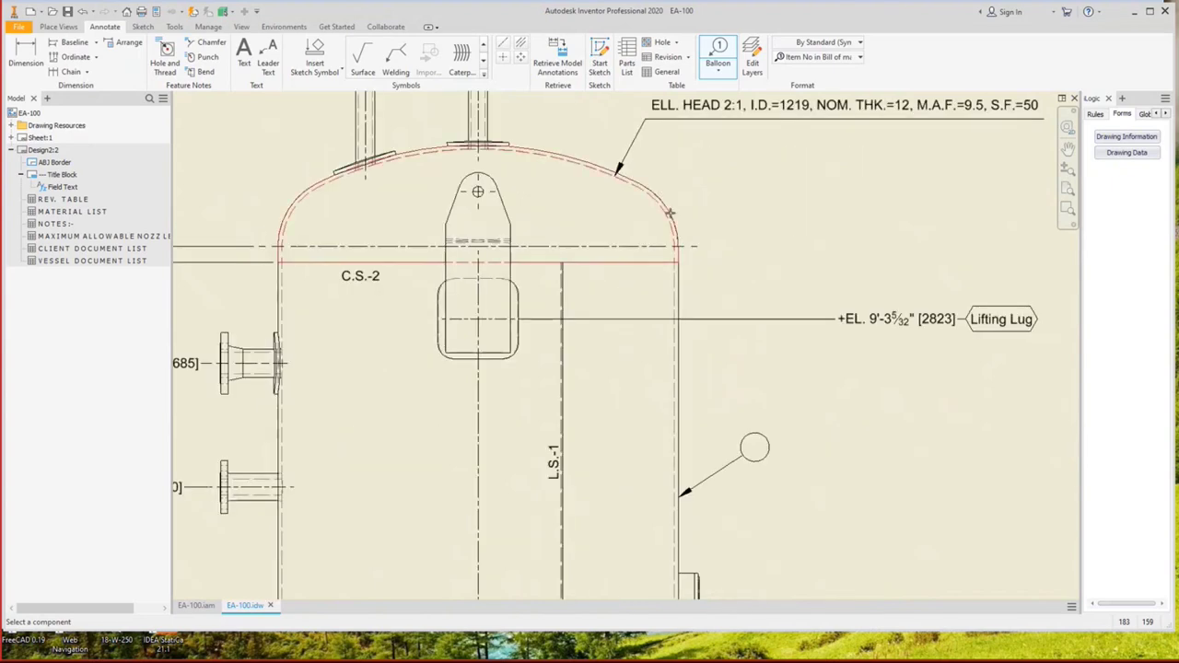
click(673, 204)
right_click(723, 178)
click(758, 177)
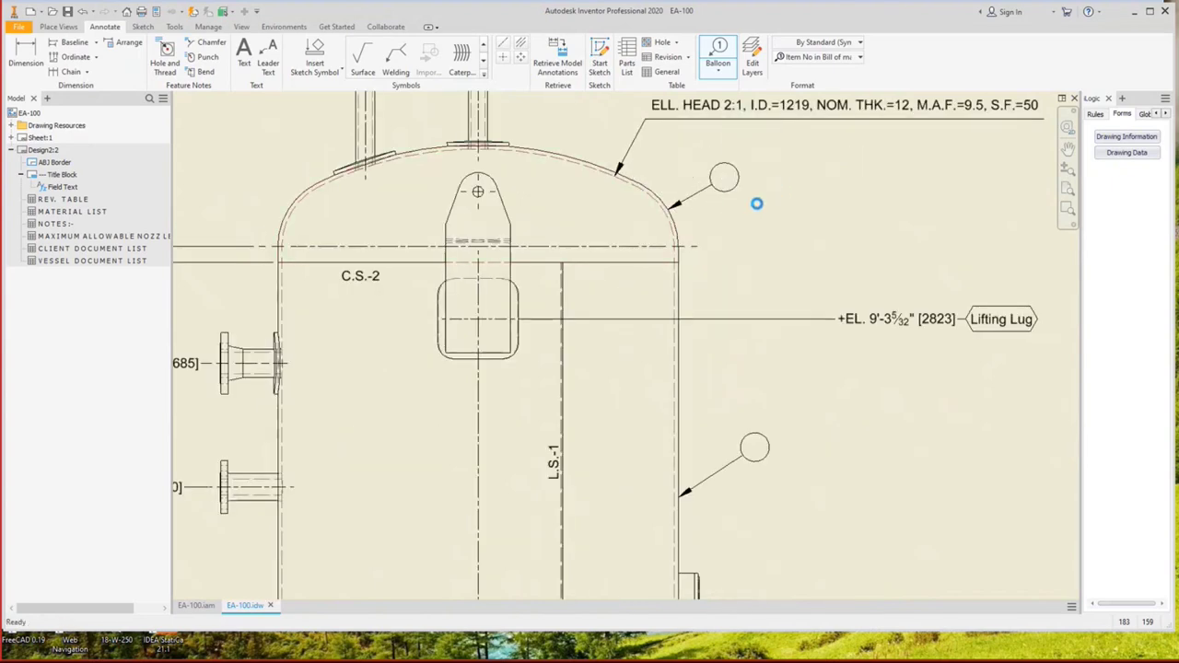
Add an item number balloon to the bottom head near the datum line in the elevation view and end the Balloon command.
scroll(748, 222, down, 4)
scroll(700, 488, up, 5)
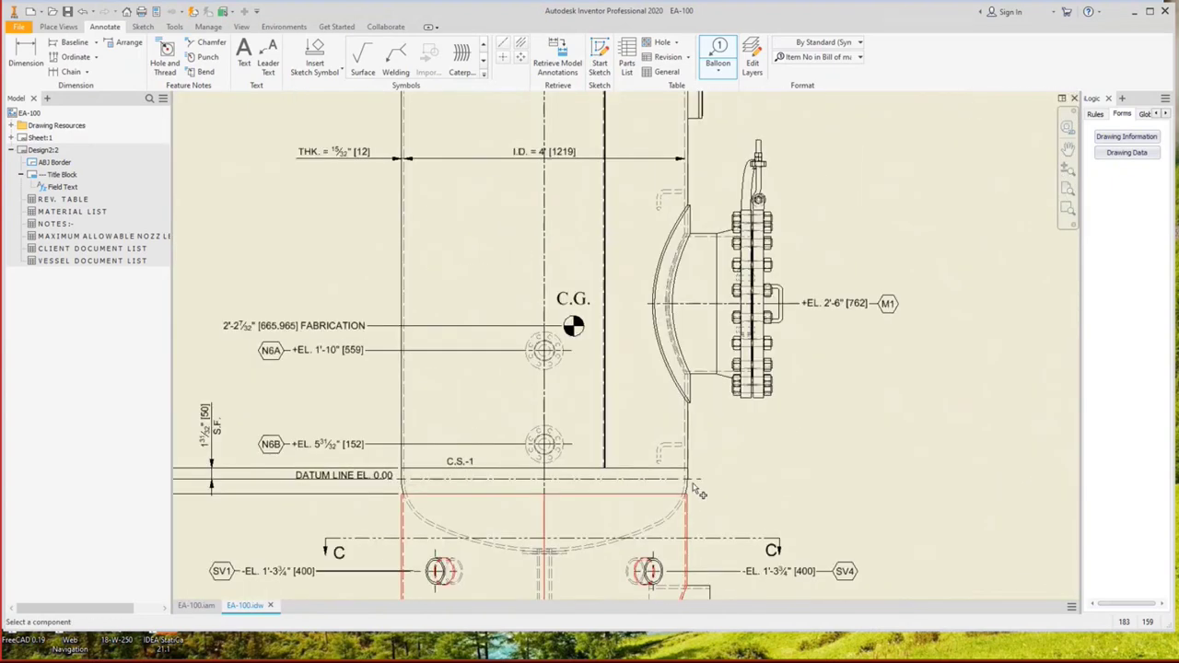
click(684, 488)
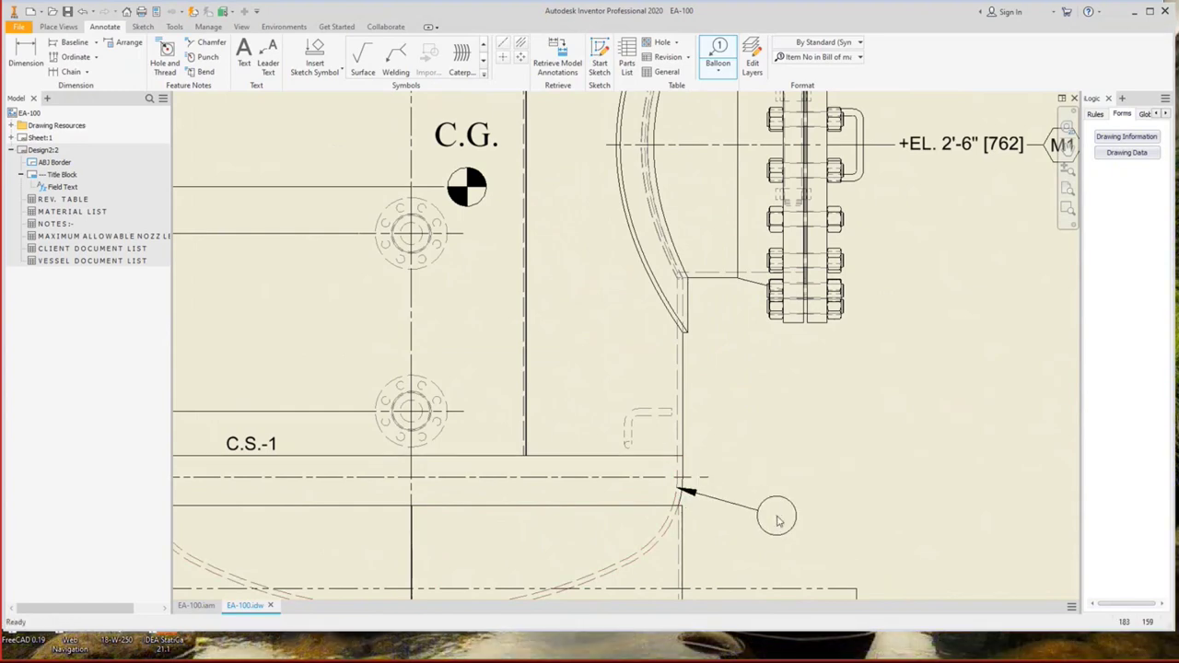
right_click(779, 516)
click(833, 513)
right_click(601, 361)
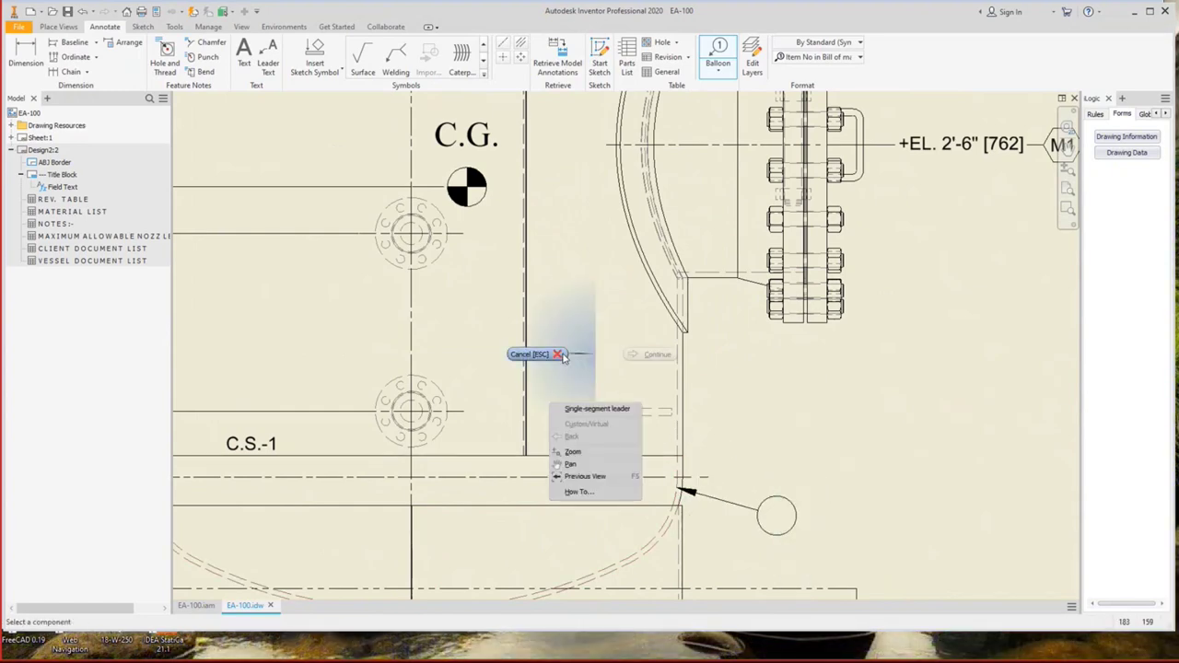
click(645, 352)
Look at the EA-100.iam assembly, return to EA-100.idw and check the head and shell item numbers in the MATERIAL LIST.
scroll(645, 420, down, 4)
scroll(690, 460, up, 3)
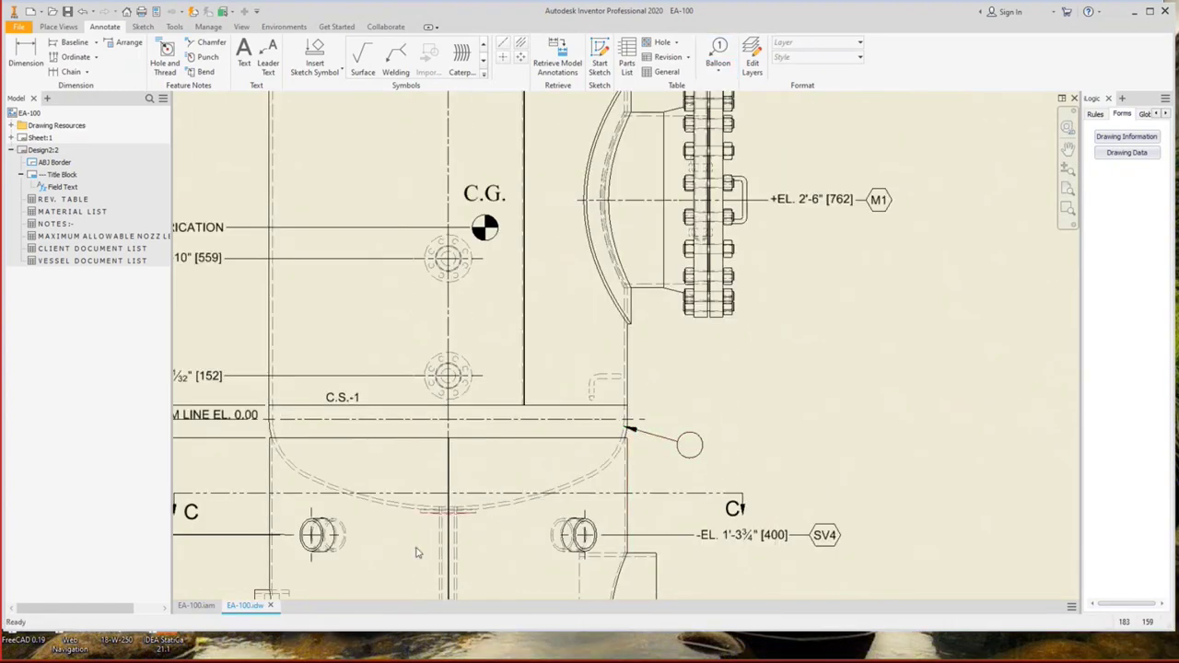
click(204, 605)
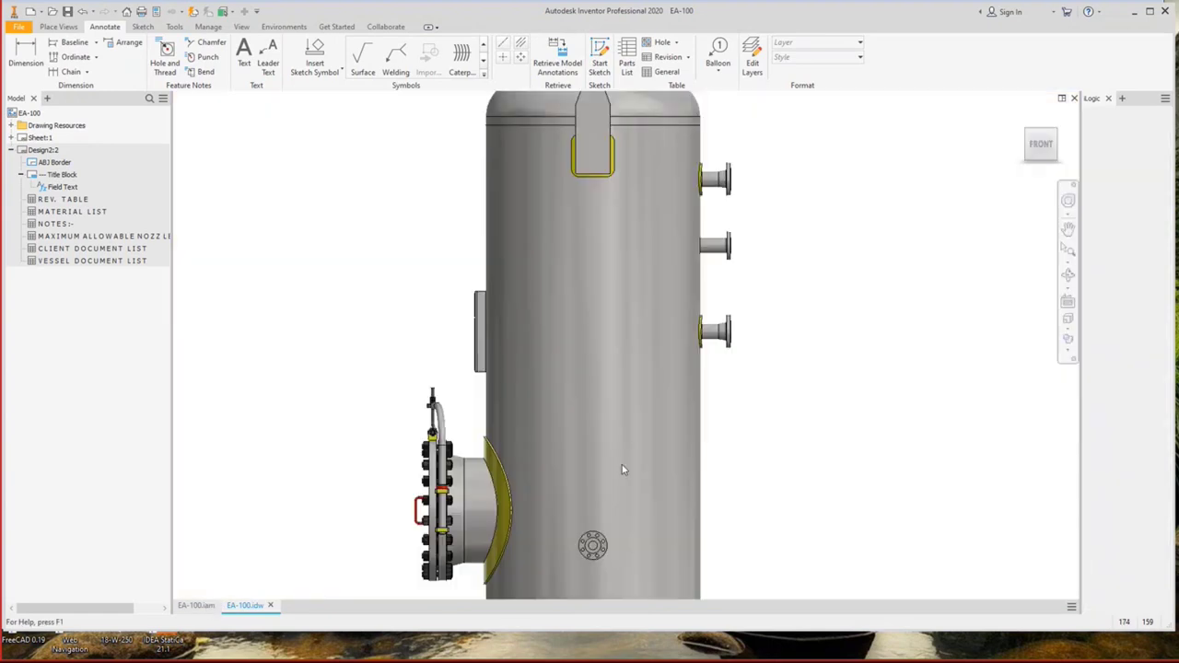
click(254, 605)
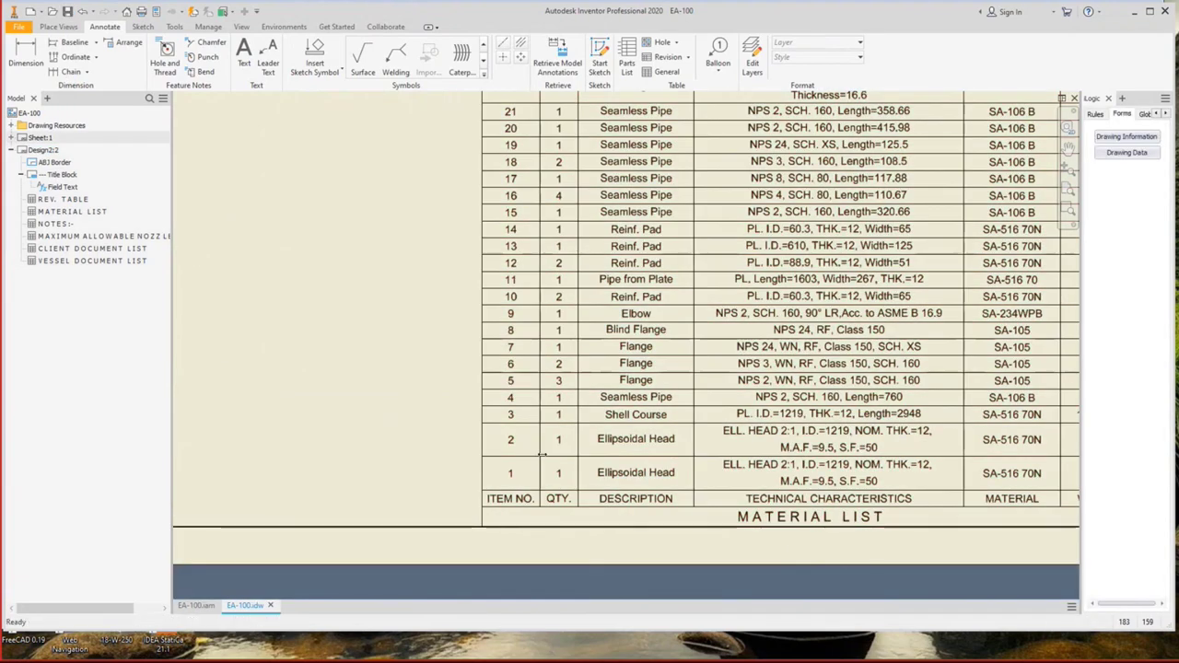
scroll(309, 404, down, 5)
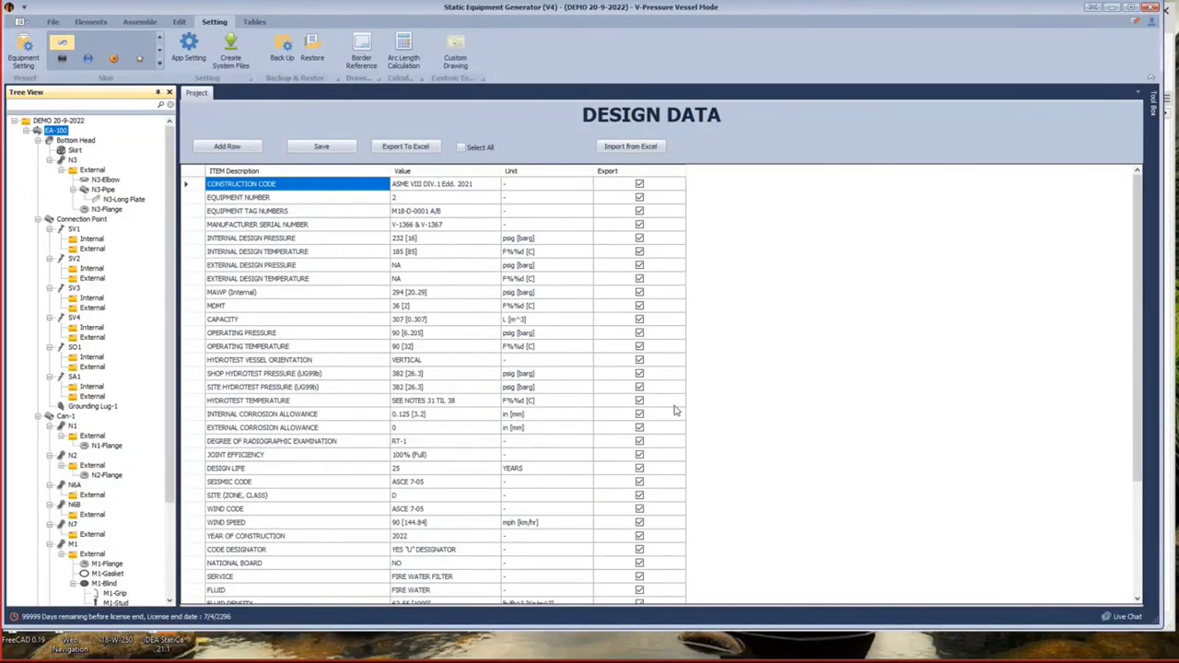
Switch to Static Equipment Generator, open the bill of materials, fit the technical characteristics and quantity columns, and inspect the item 5 flange row.
click(254, 21)
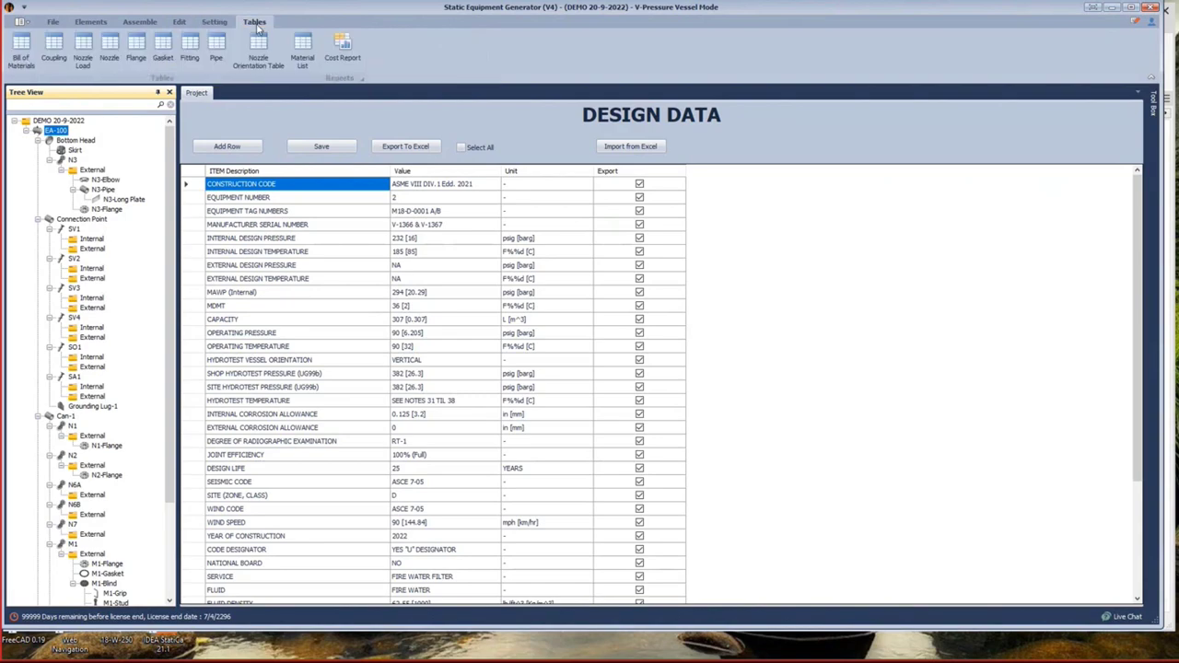
click(50, 56)
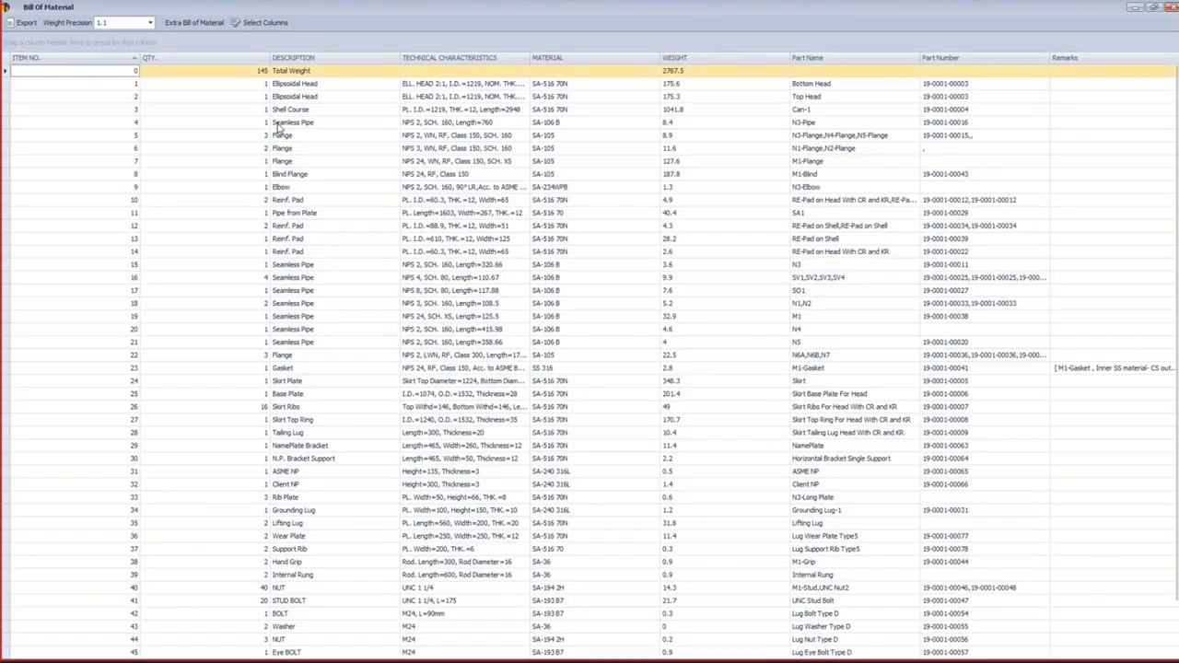
double_click(528, 58)
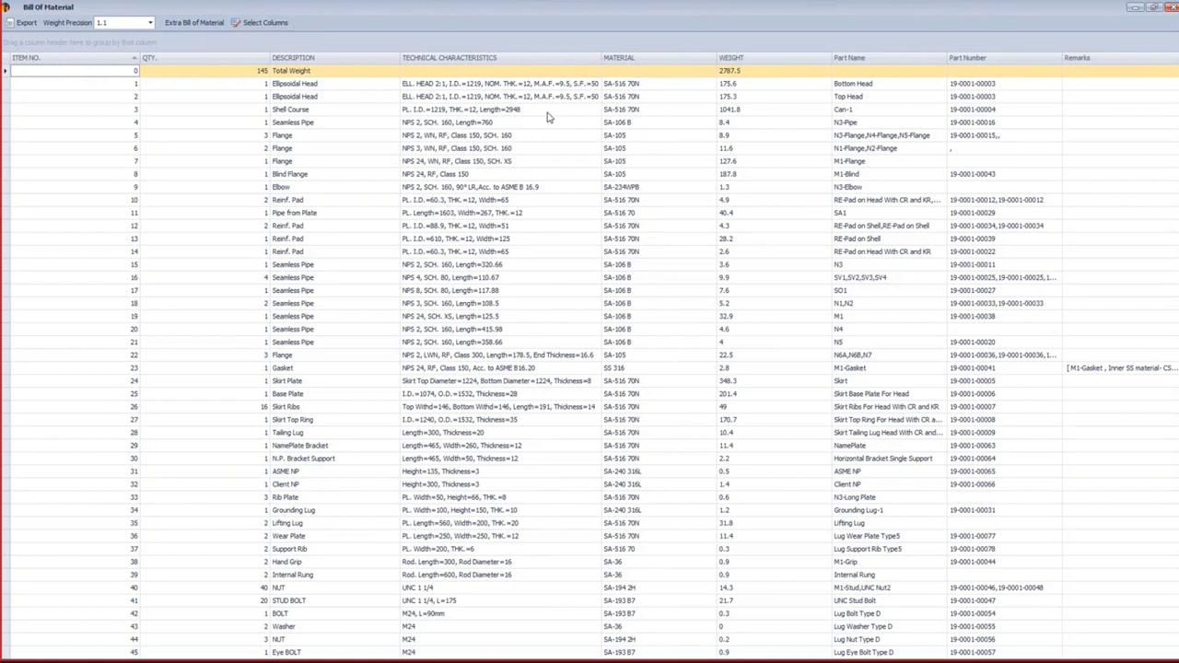
click(7, 136)
click(135, 136)
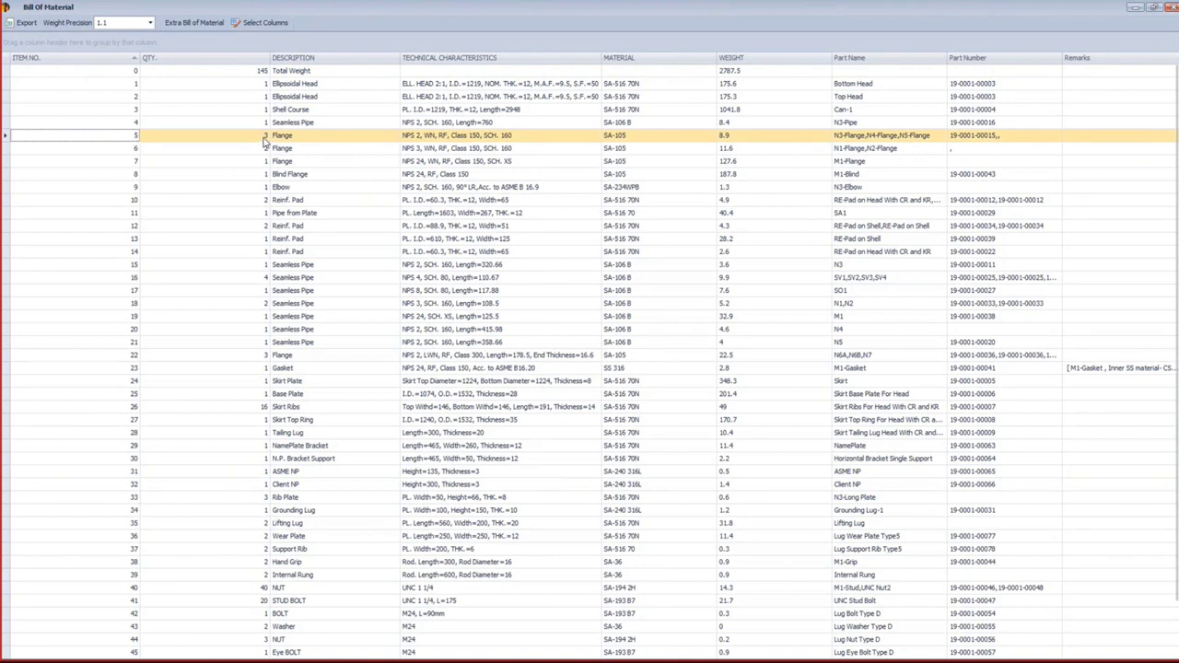
double_click(269, 59)
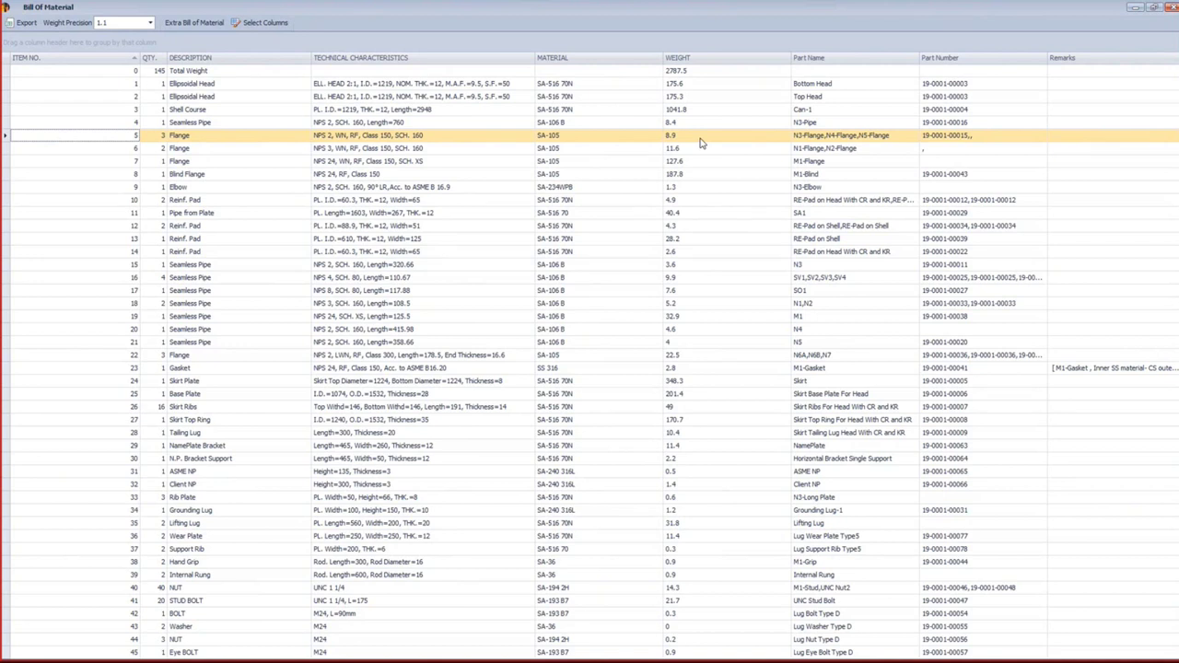
click(127, 137)
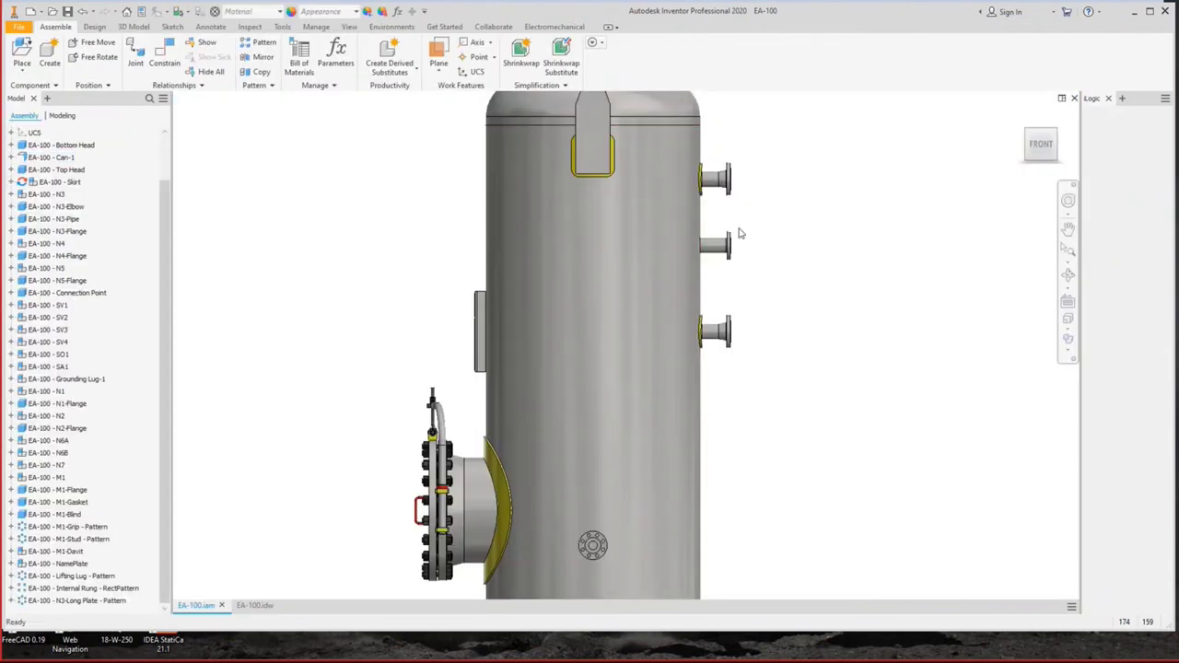
Switch to the EA-100 assembly in Inventor and highlight the N2 and N1 nozzle flanges on the shell.
scroll(739, 185, up, 3)
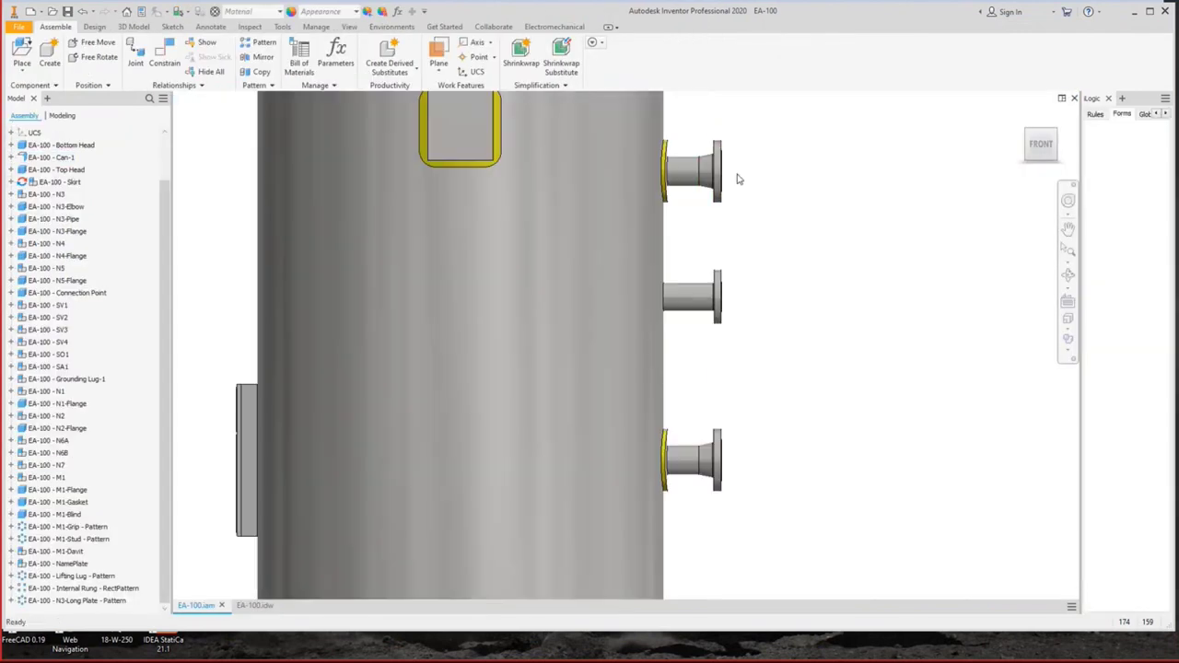
click(708, 189)
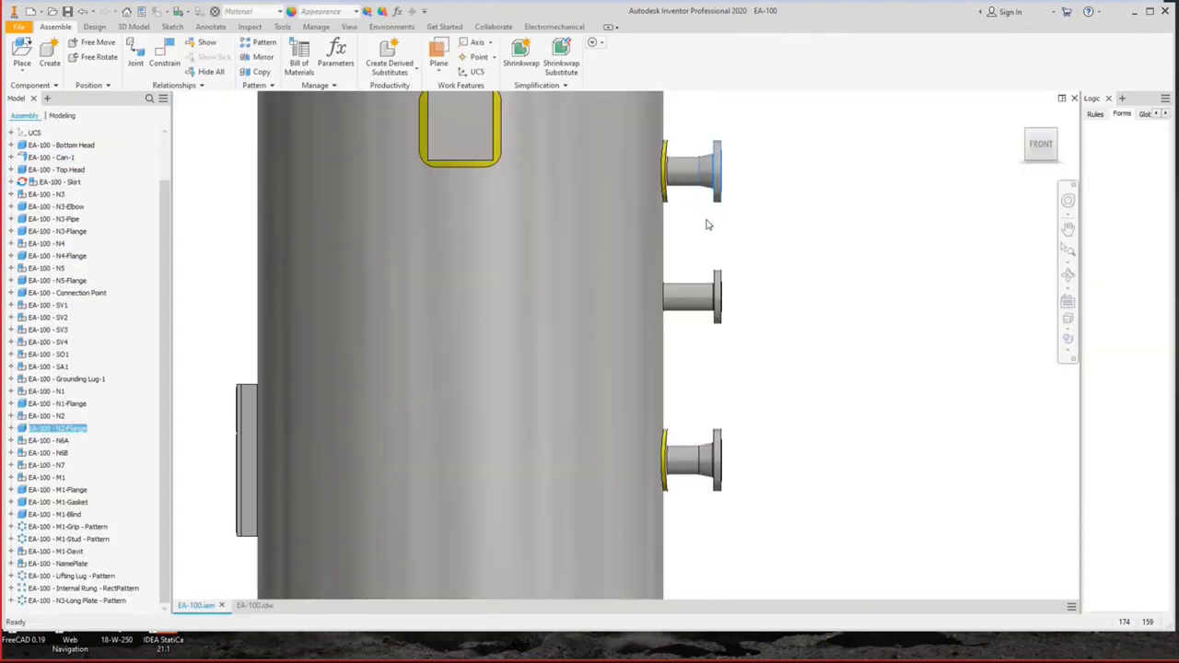
ctrl+click(706, 493)
scroll(784, 448, down, 4)
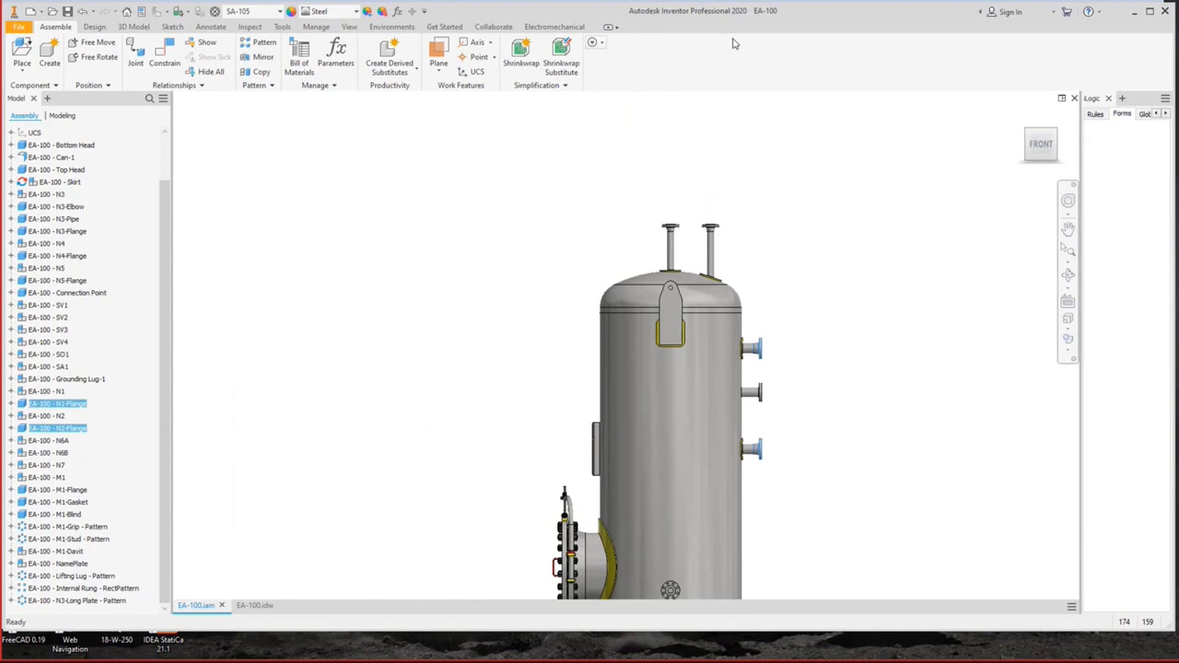
Clear the flange selection and highlight the N4 and N5 nozzle flanges on the top head.
scroll(758, 179, up, 1)
scroll(758, 390, up, 3)
scroll(748, 406, up, 3)
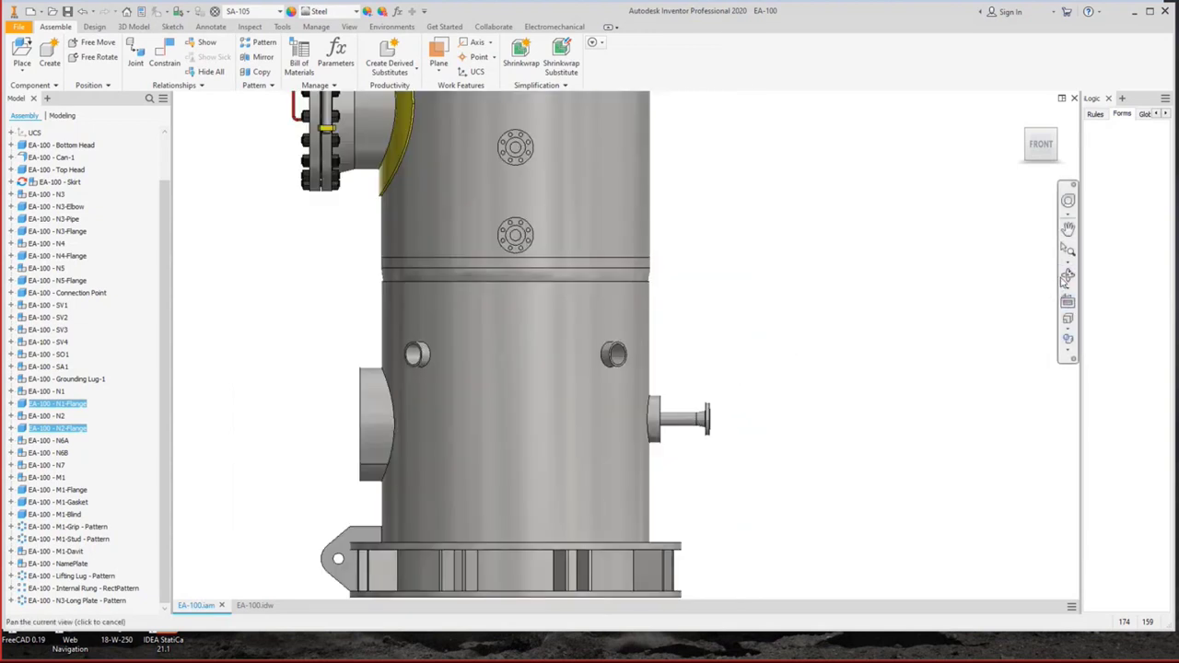
click(1067, 276)
drag(758, 308, 671, 150)
key(Escape)
scroll(672, 150, down, 3)
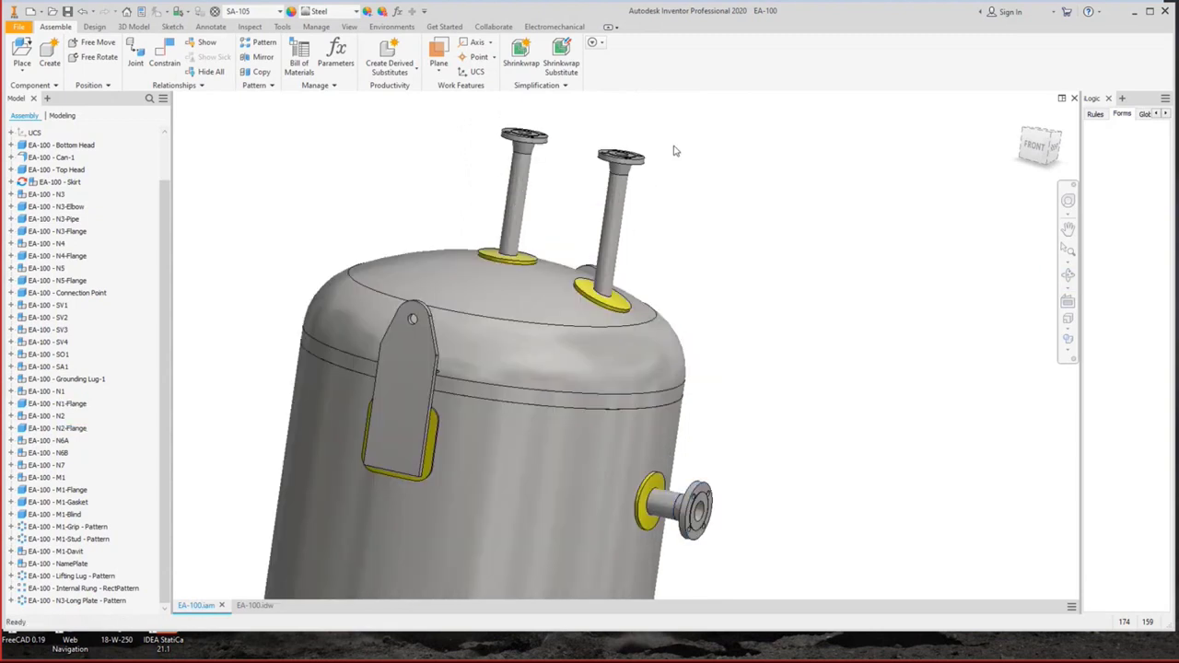
ctrl+click(620, 164)
Add the N3 flange near the skirt to the selection and view the whole vessel from the front.
key(Home)
key(F2)
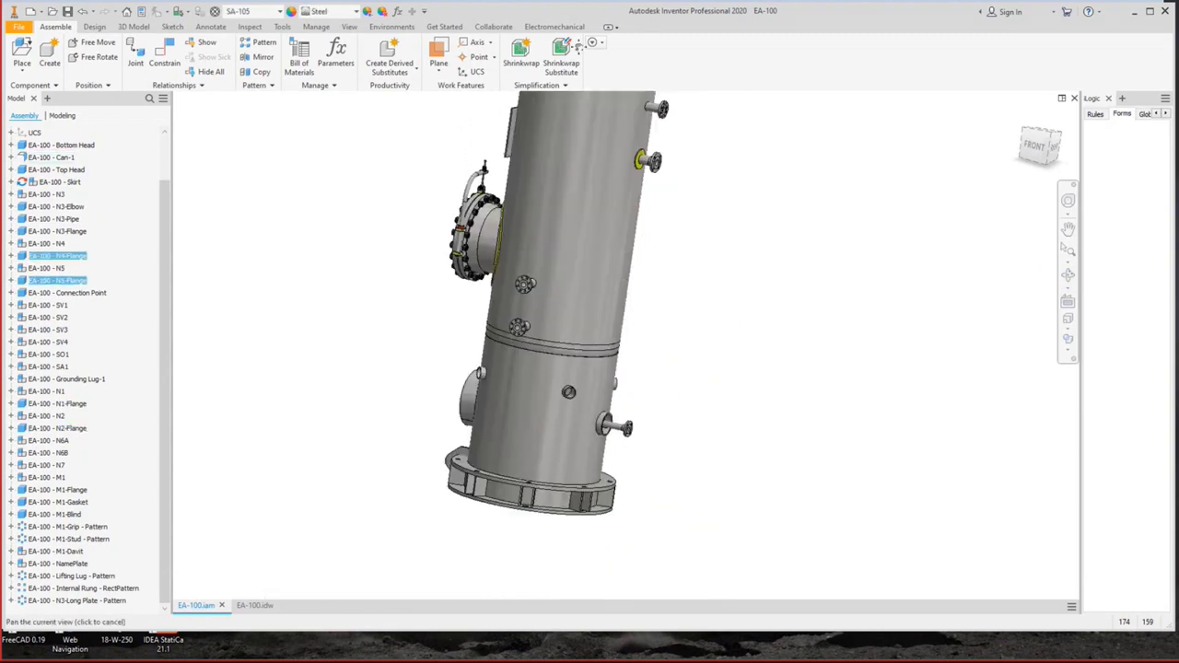
drag(636, 451, 636, 252)
scroll(636, 251, down, 2)
ctrl+click(636, 251)
scroll(703, 236, up, 2)
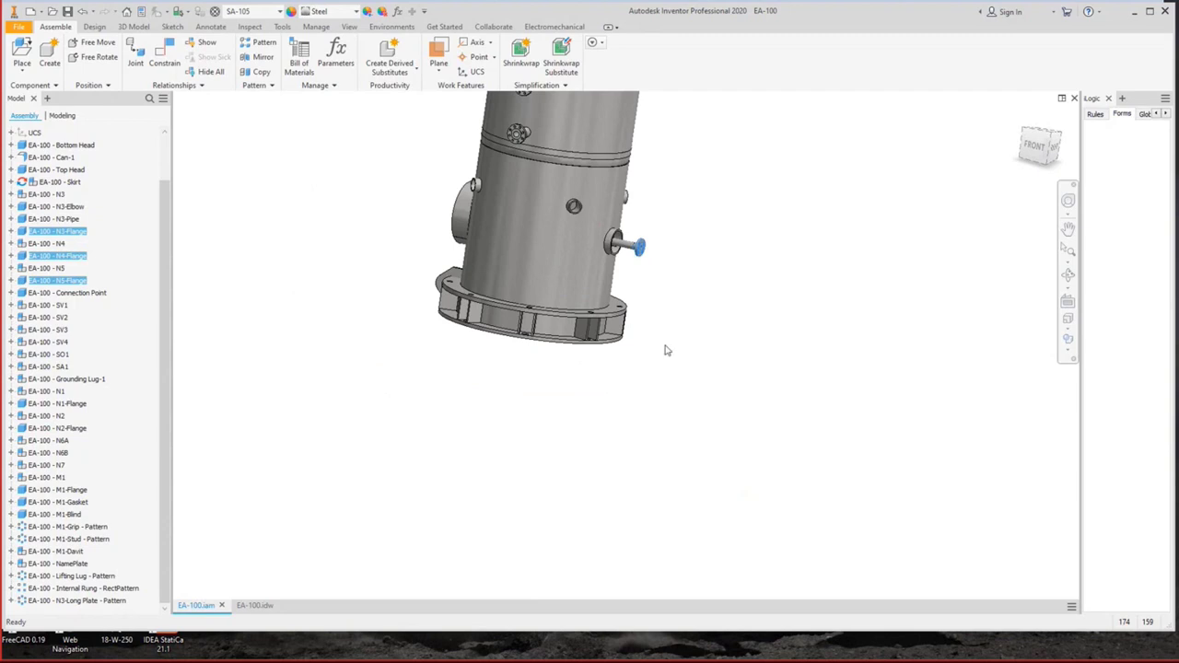
middle_drag(694, 316, 712, 517)
key(F6)
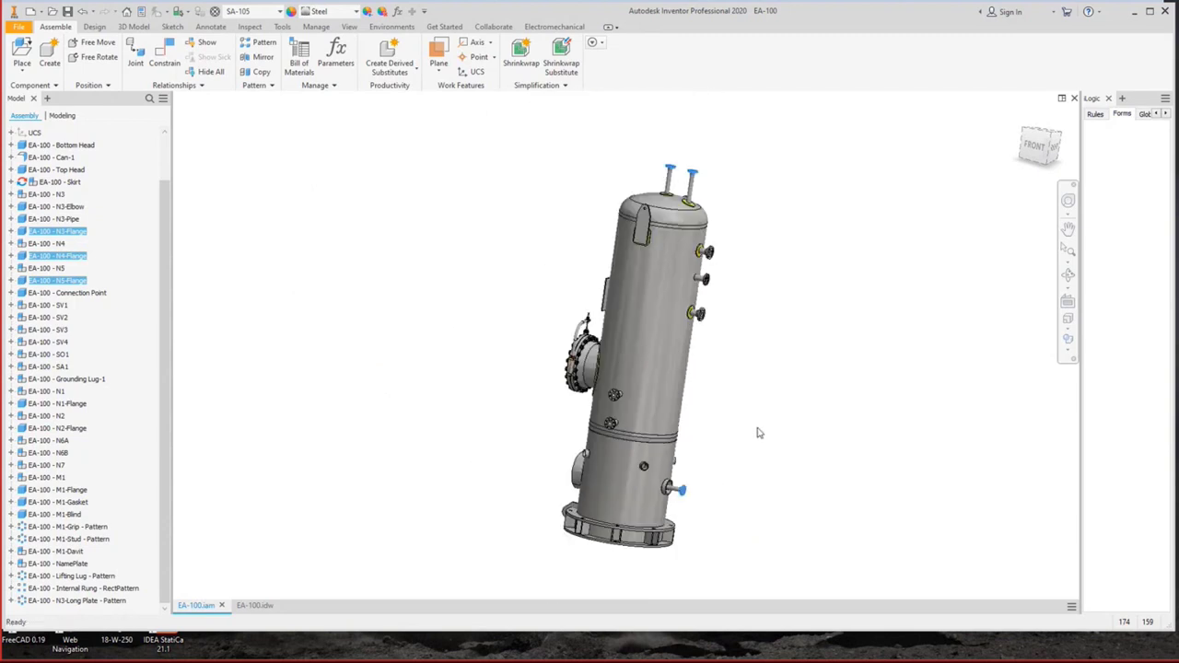
click(1040, 145)
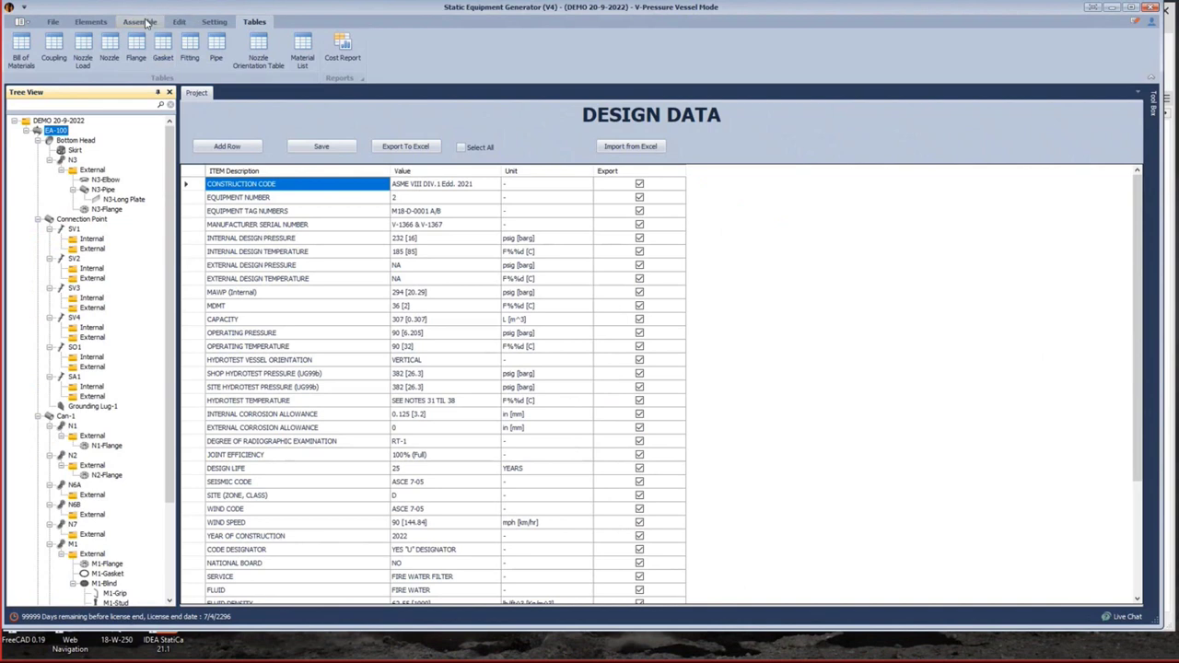
Update the EA-100 assembly's item numbers from Static Equipment Generator and return to Inventor.
click(140, 22)
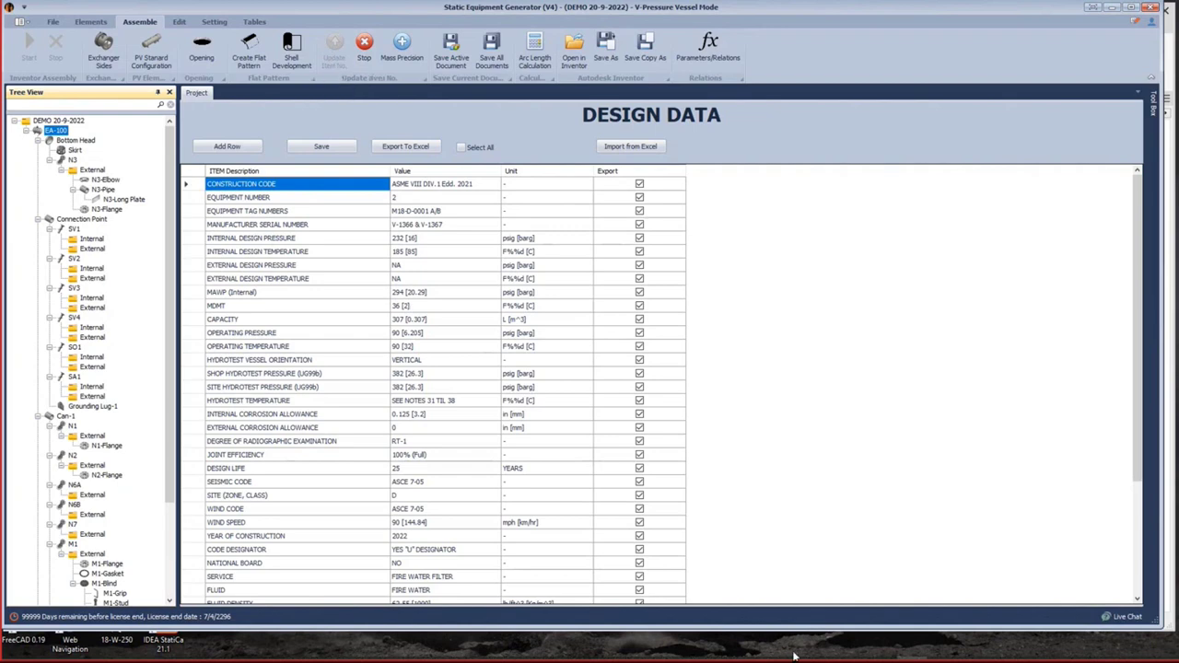
click(890, 654)
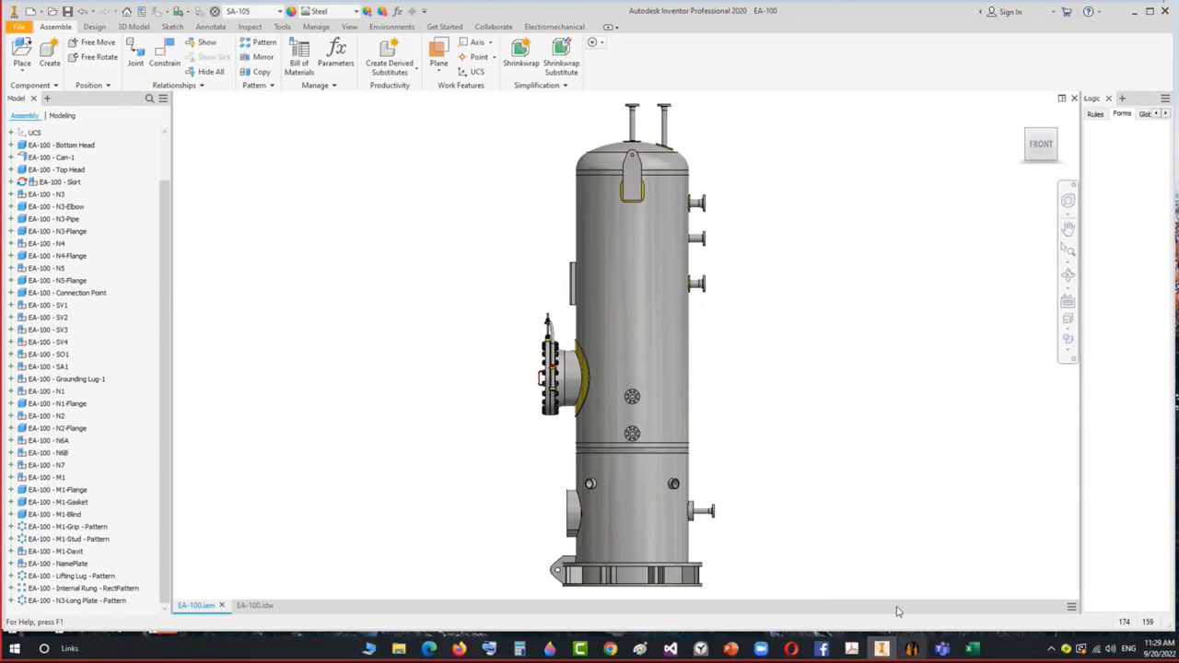
click(912, 648)
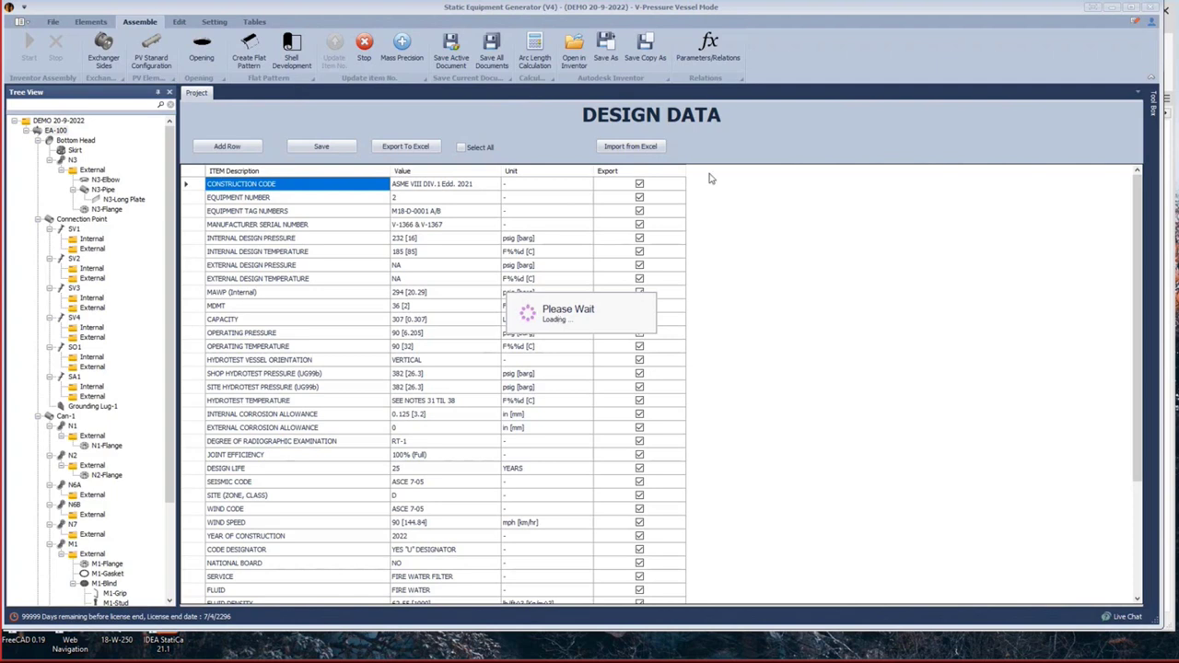
mouse_move(913, 651)
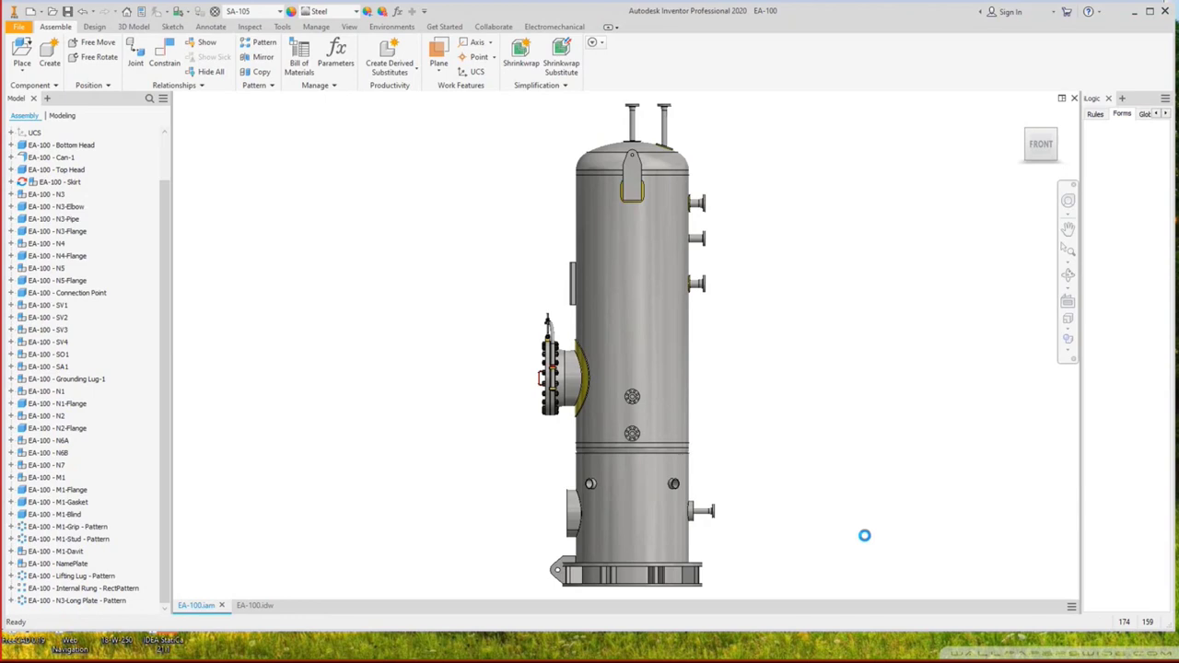
click(866, 541)
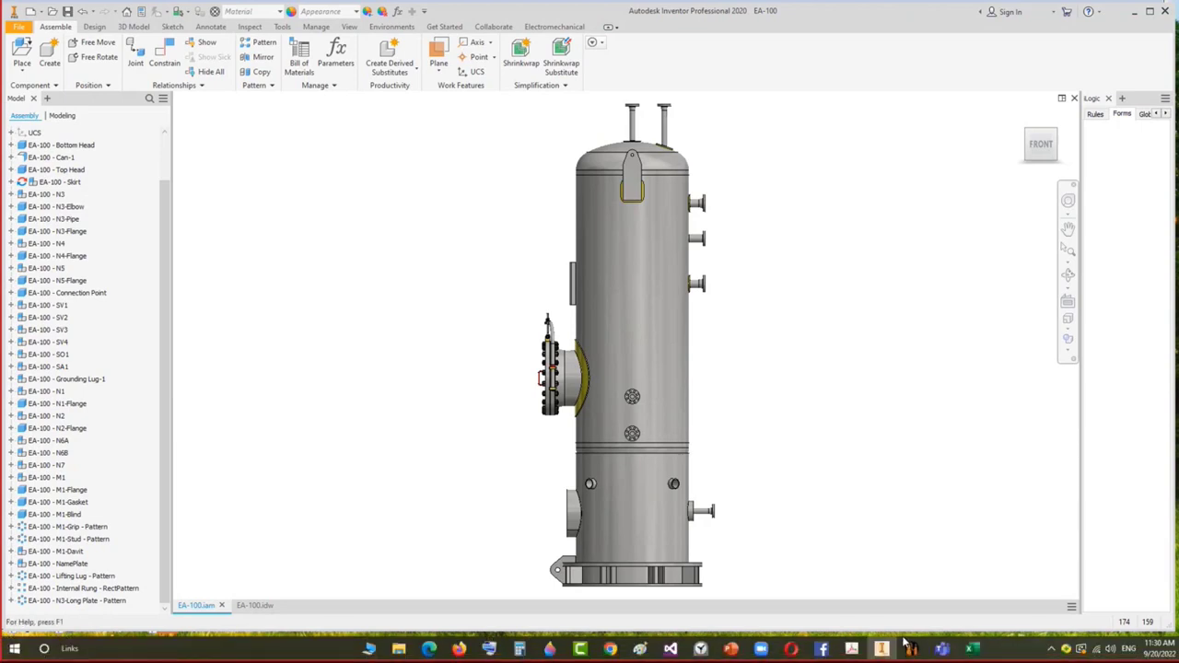
click(912, 647)
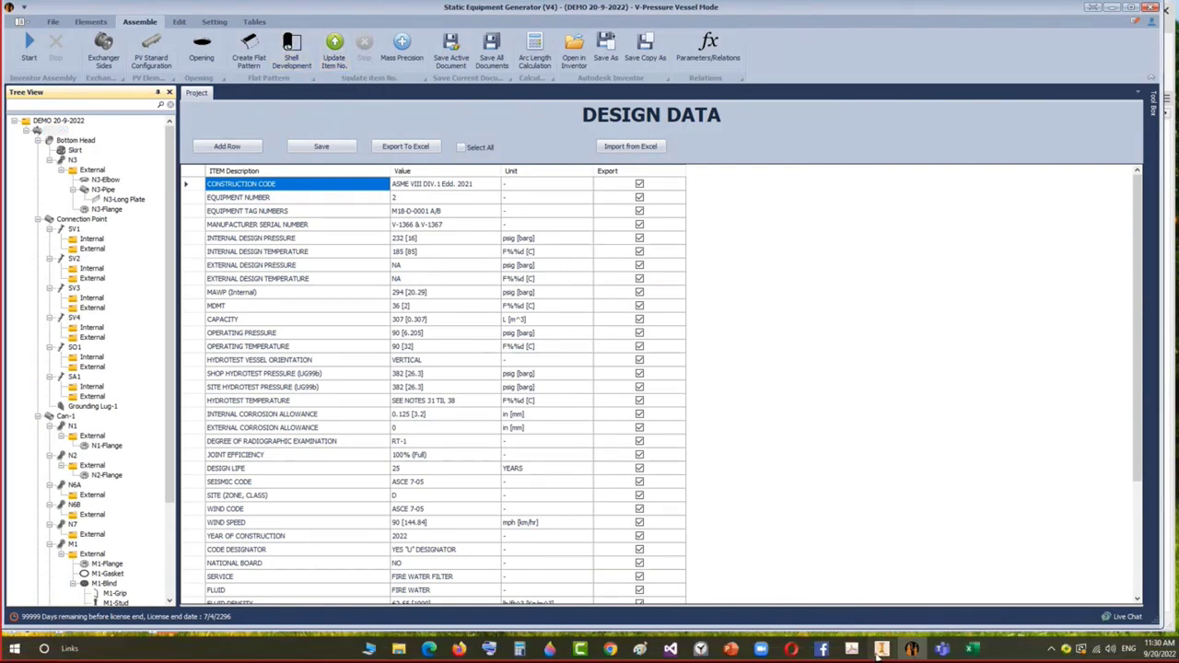
click(851, 648)
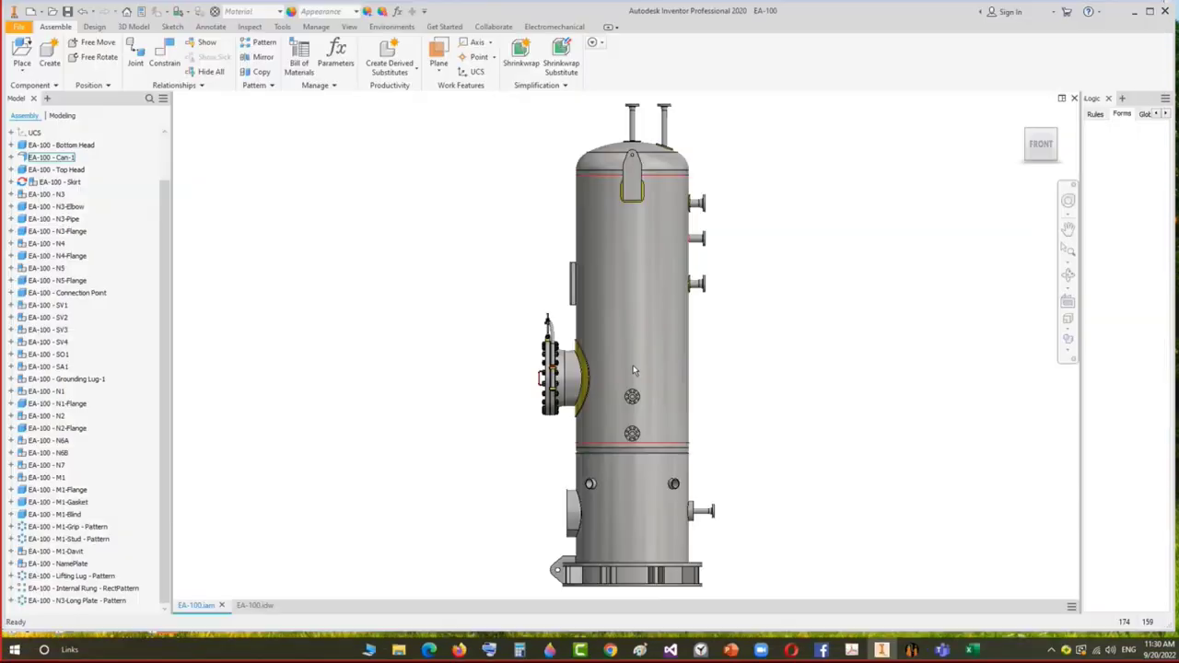
Open Sheet:1 of the EA-100 drawing and examine the item number balloons on the bottom head and shell.
click(254, 606)
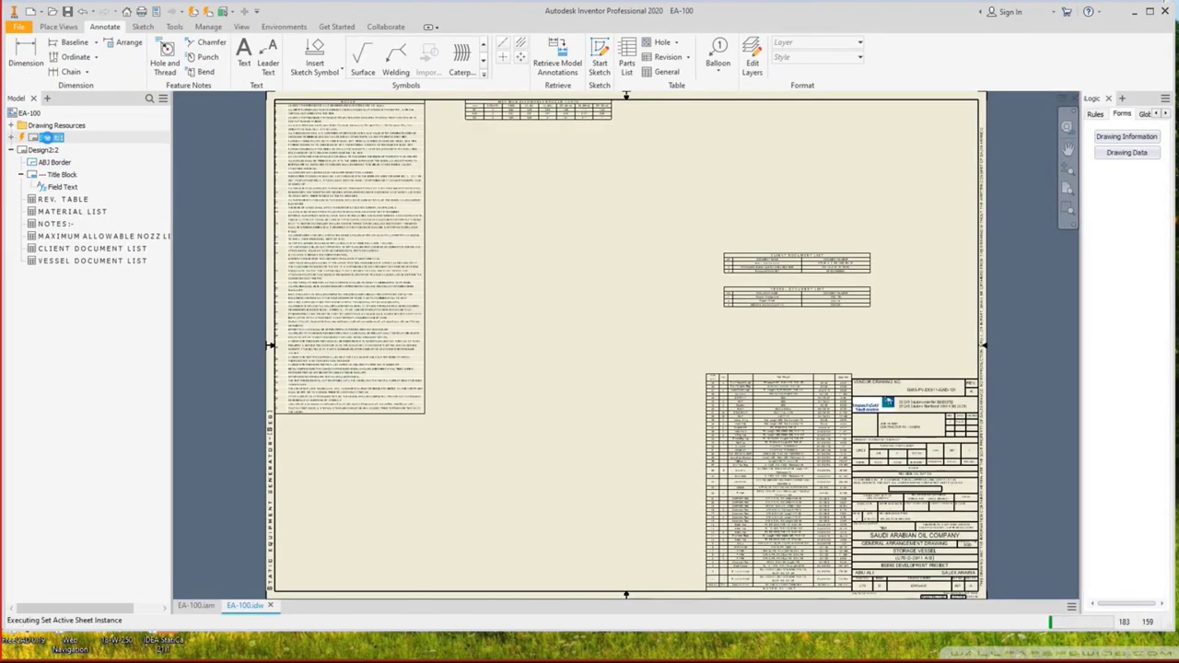
double_click(49, 138)
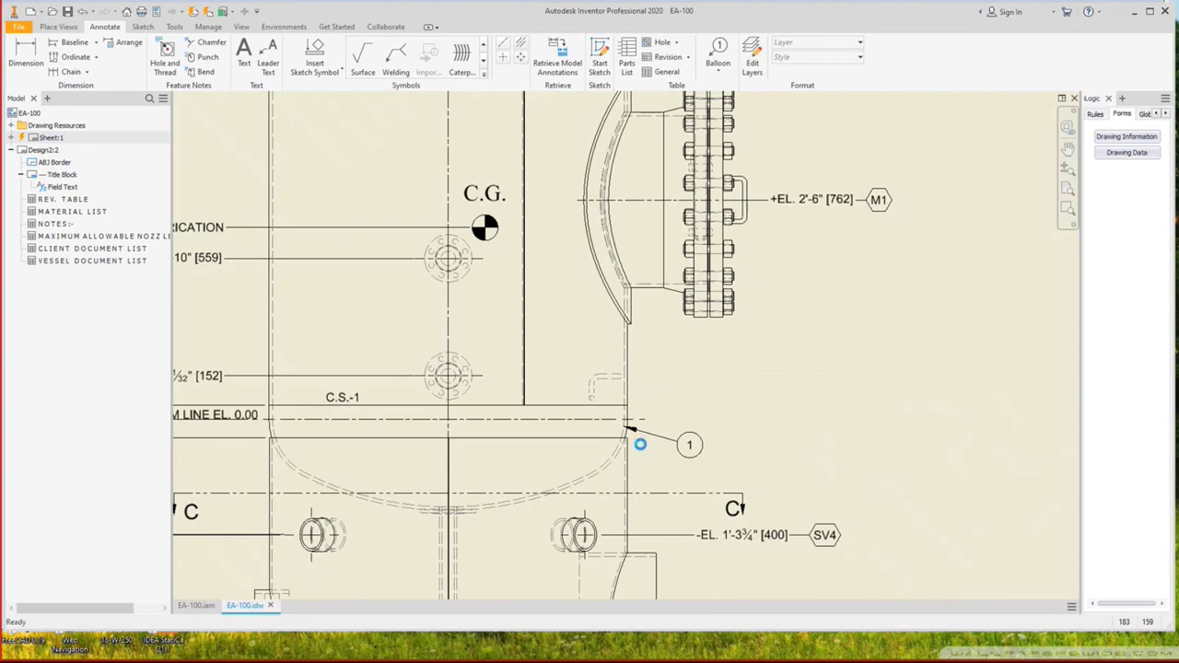
scroll(680, 467, down, 3)
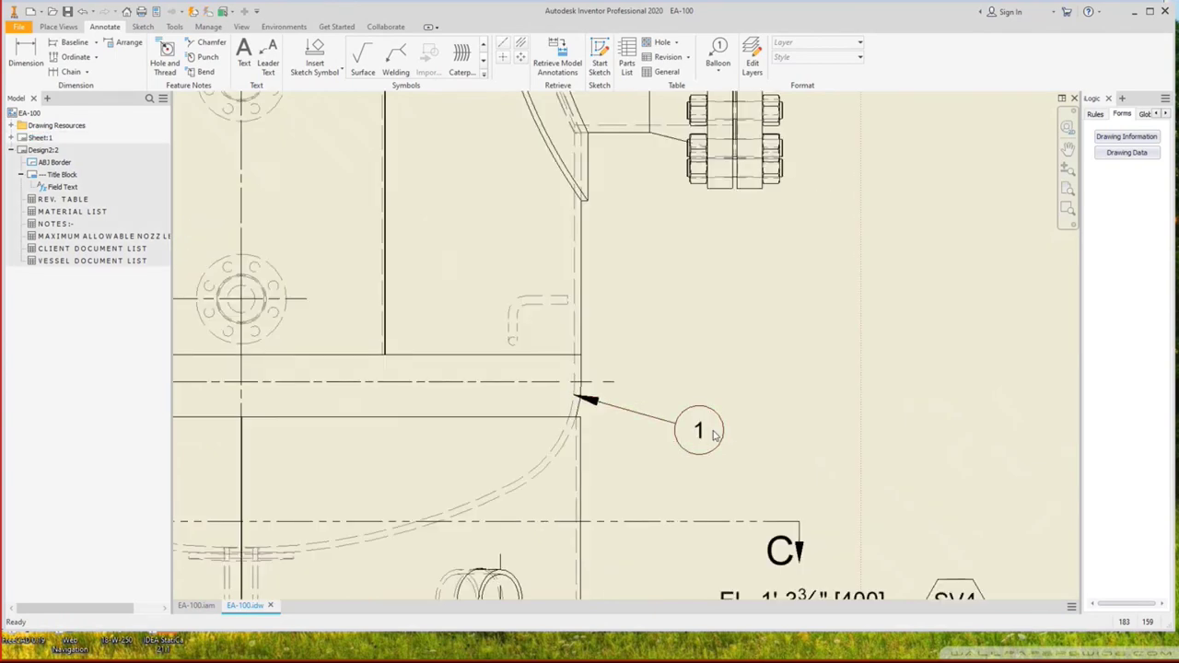
scroll(717, 436, up, 5)
scroll(645, 405, down, 5)
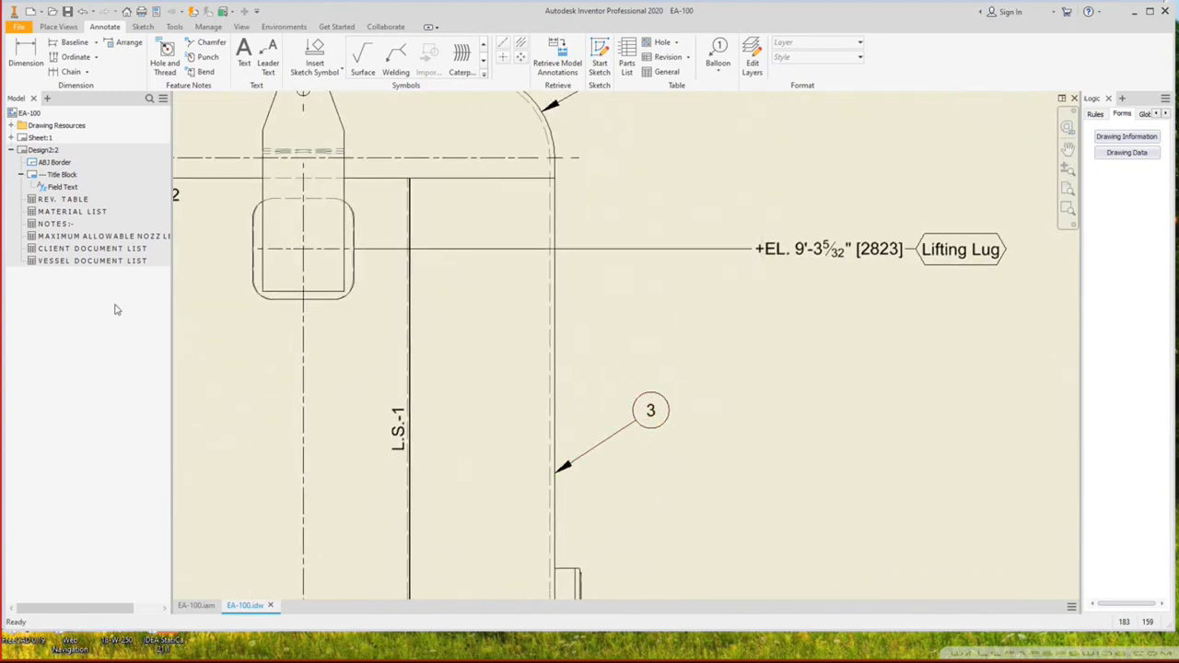
Open sheet Design2:2 and read the shell course's technical characteristics, material and weight in the material list.
double_click(41, 150)
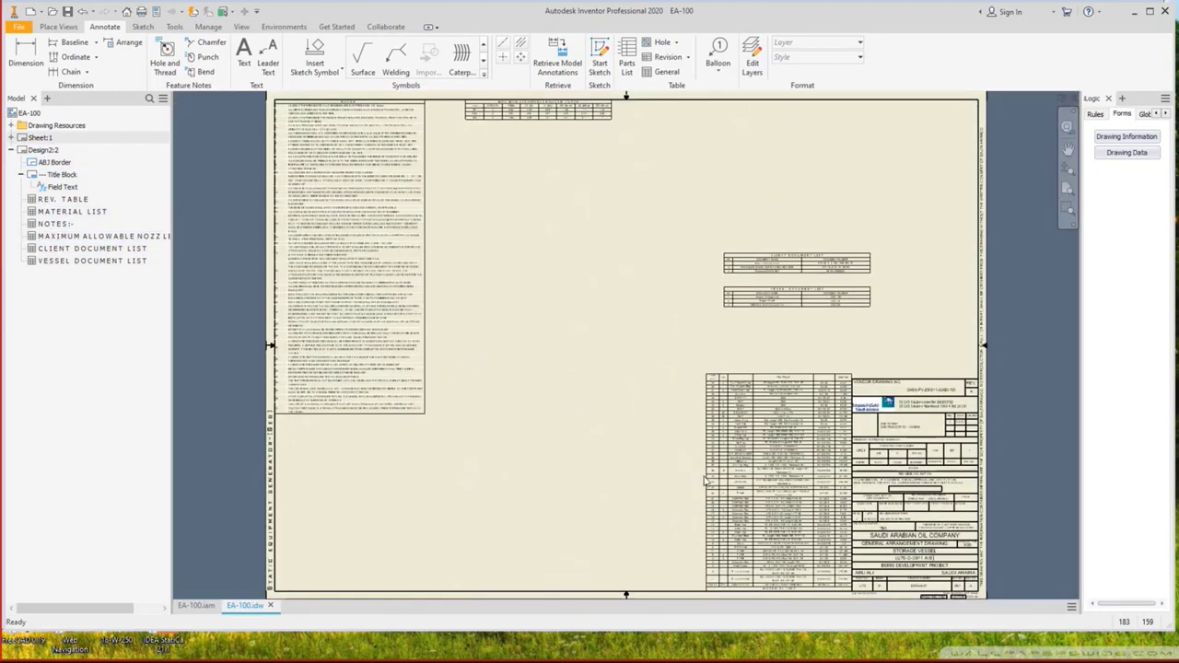
scroll(774, 529, up, 8)
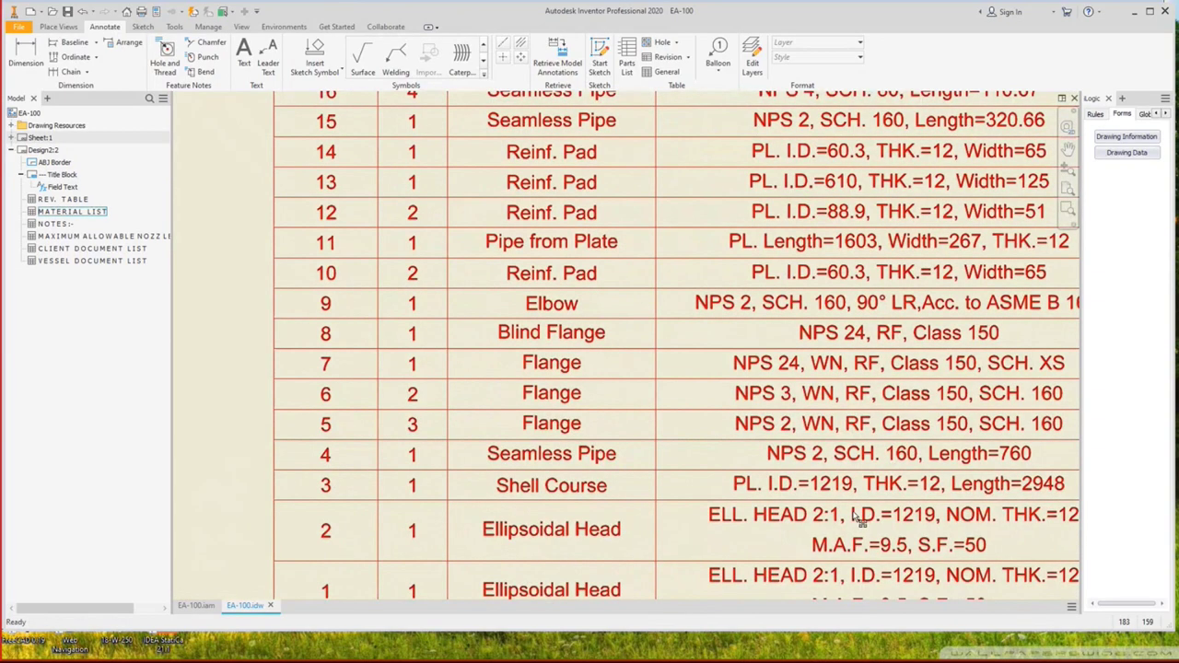
middle_drag(860, 521, 553, 419)
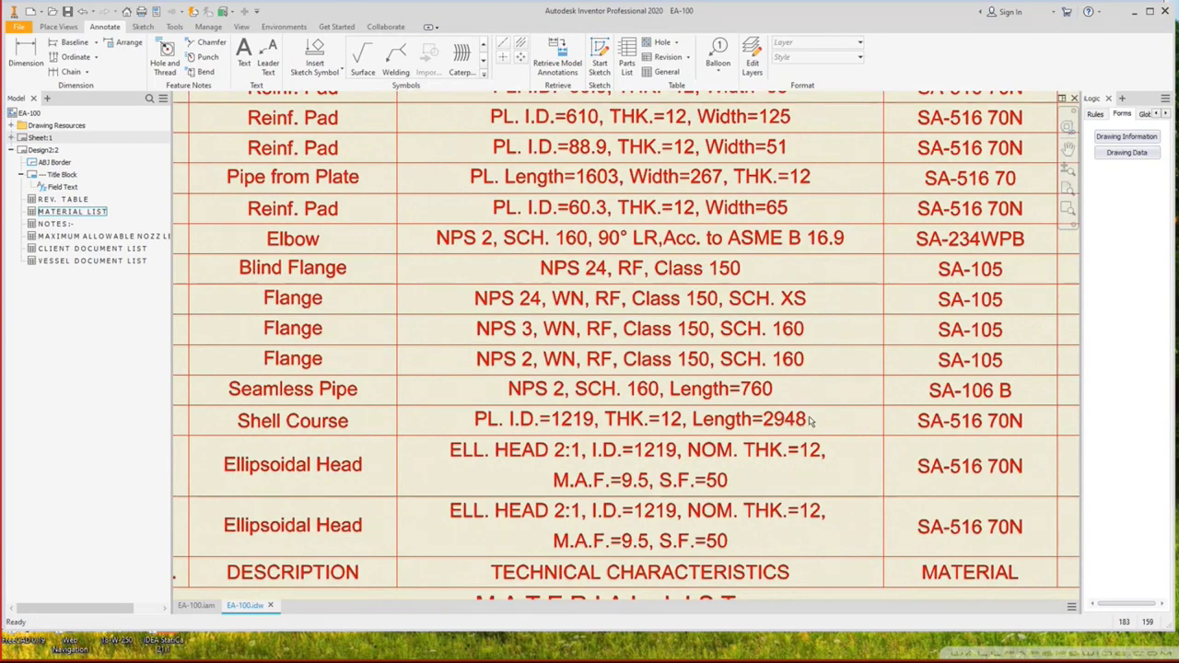
middle_drag(869, 421, 749, 421)
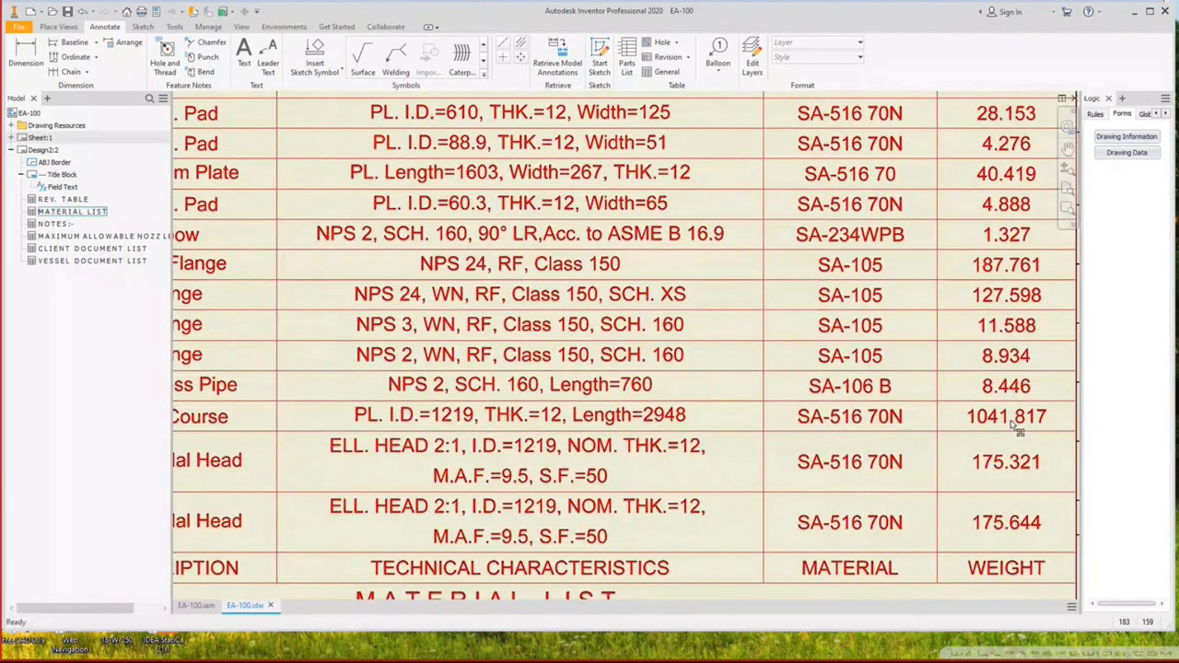
scroll(327, 339, down, 3)
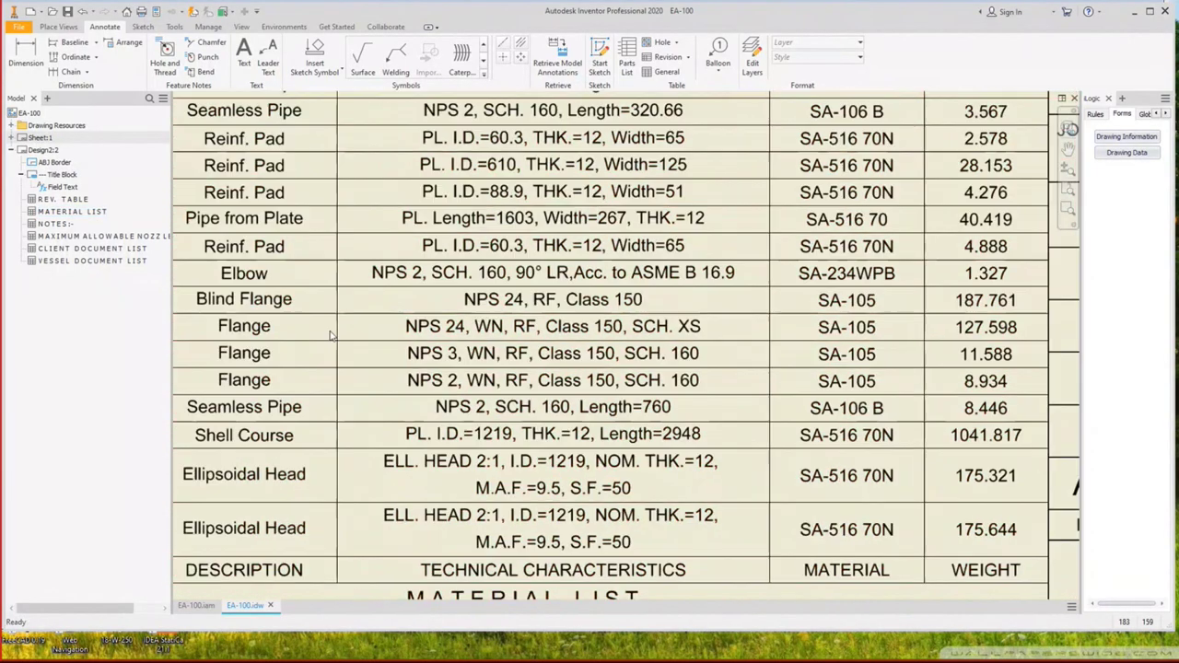
Add an "Item No in Bill of material" balloon to the N3 pipe elbow inside the skirt on Sheet:1's elevation view.
key(F5)
drag(634, 171, 732, 467)
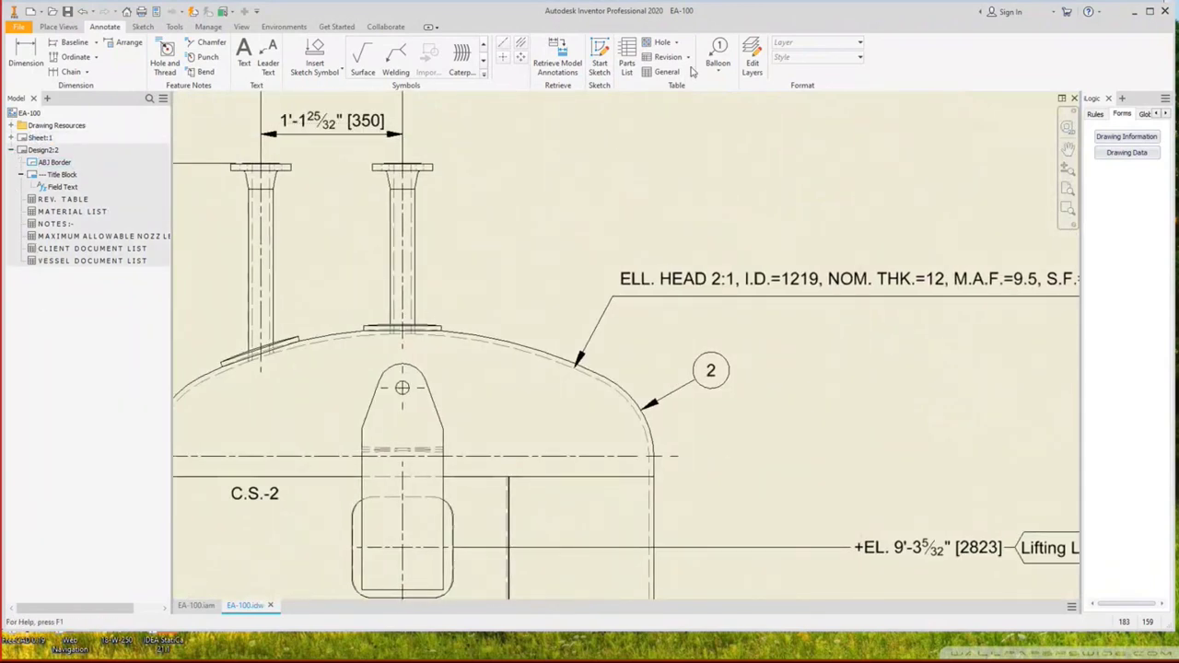
click(719, 54)
click(830, 57)
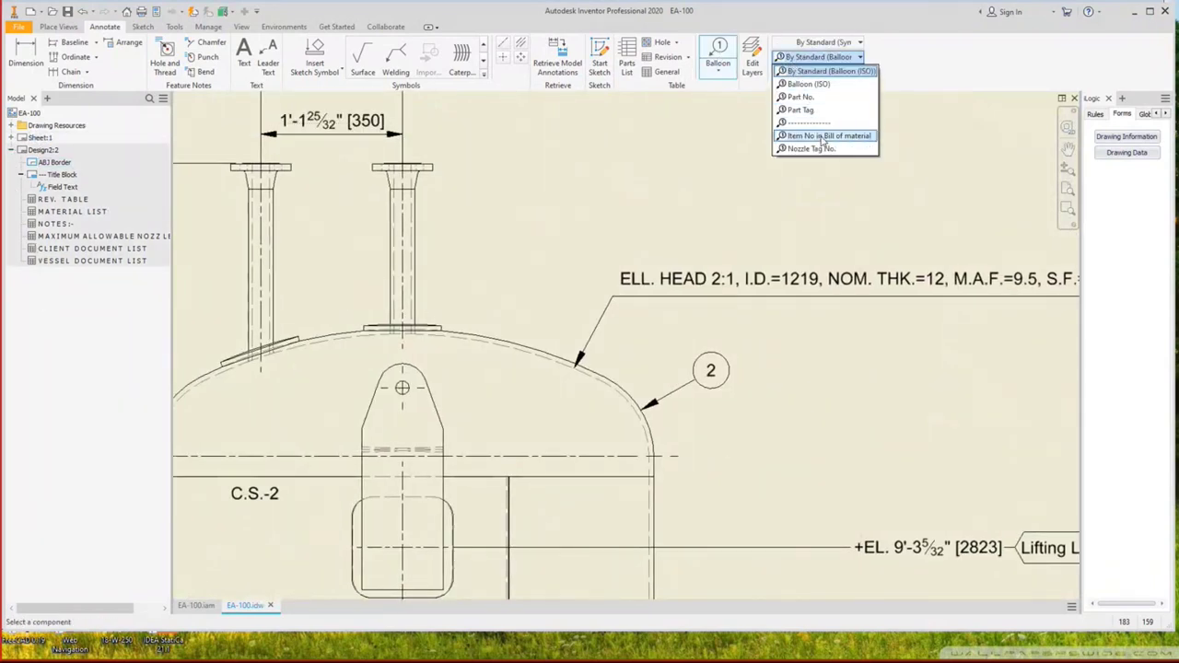
click(829, 135)
scroll(552, 251, down, 5)
middle_drag(882, 373, 872, 268)
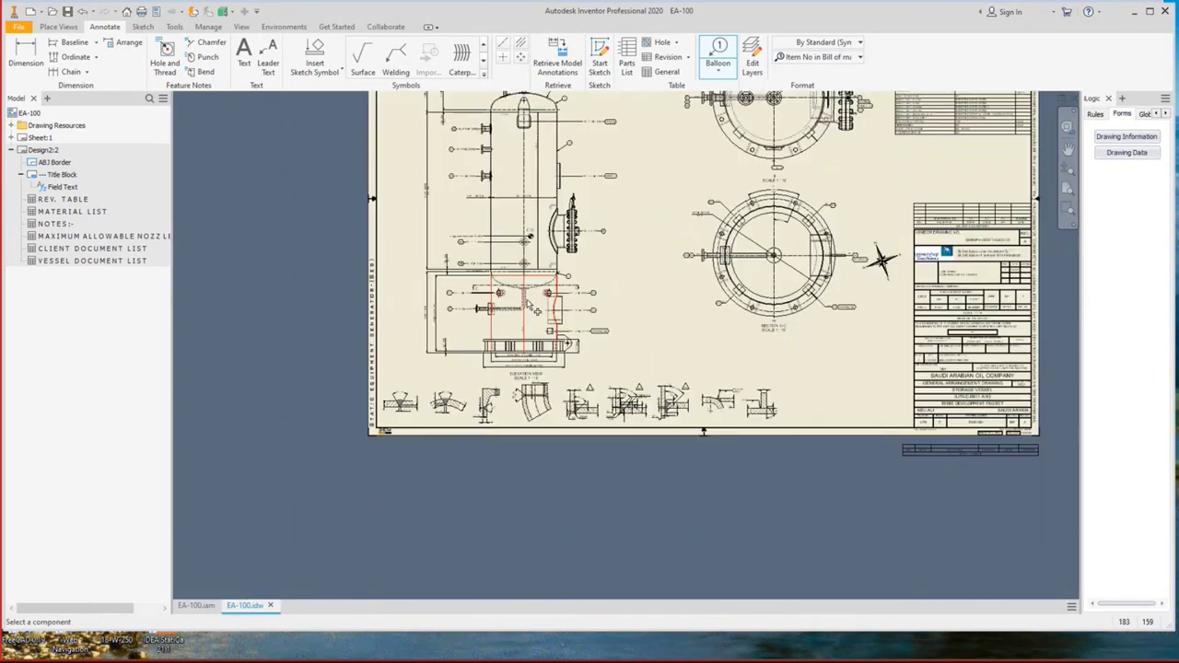
scroll(527, 318, up, 6)
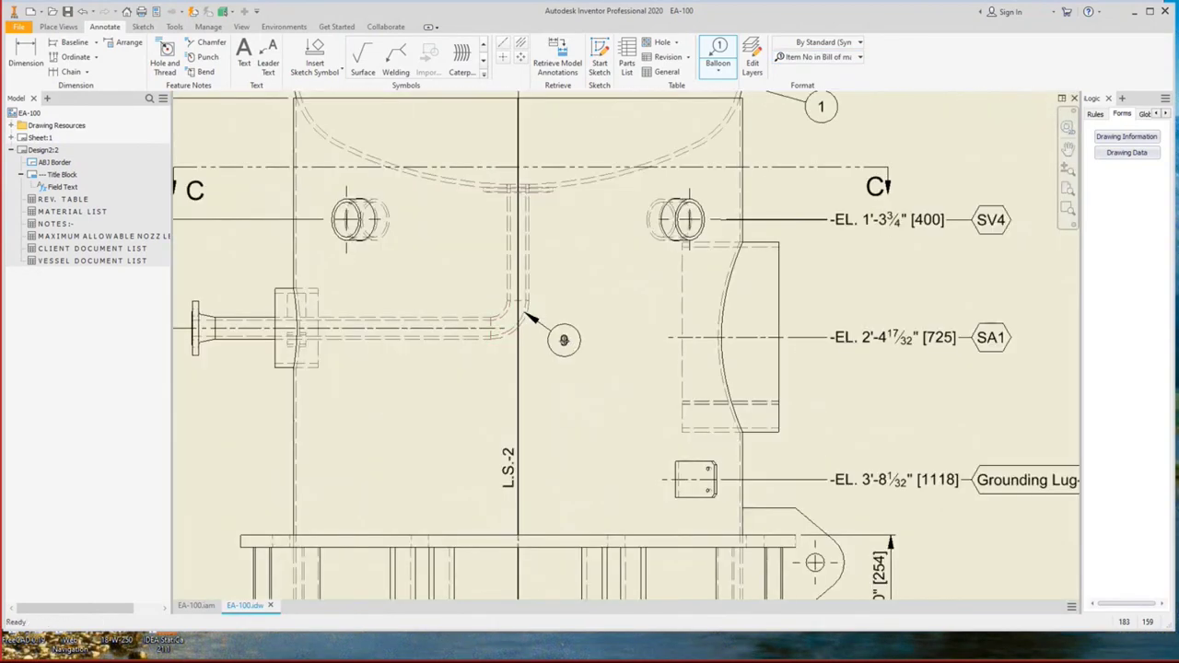
click(574, 341)
right_click(597, 296)
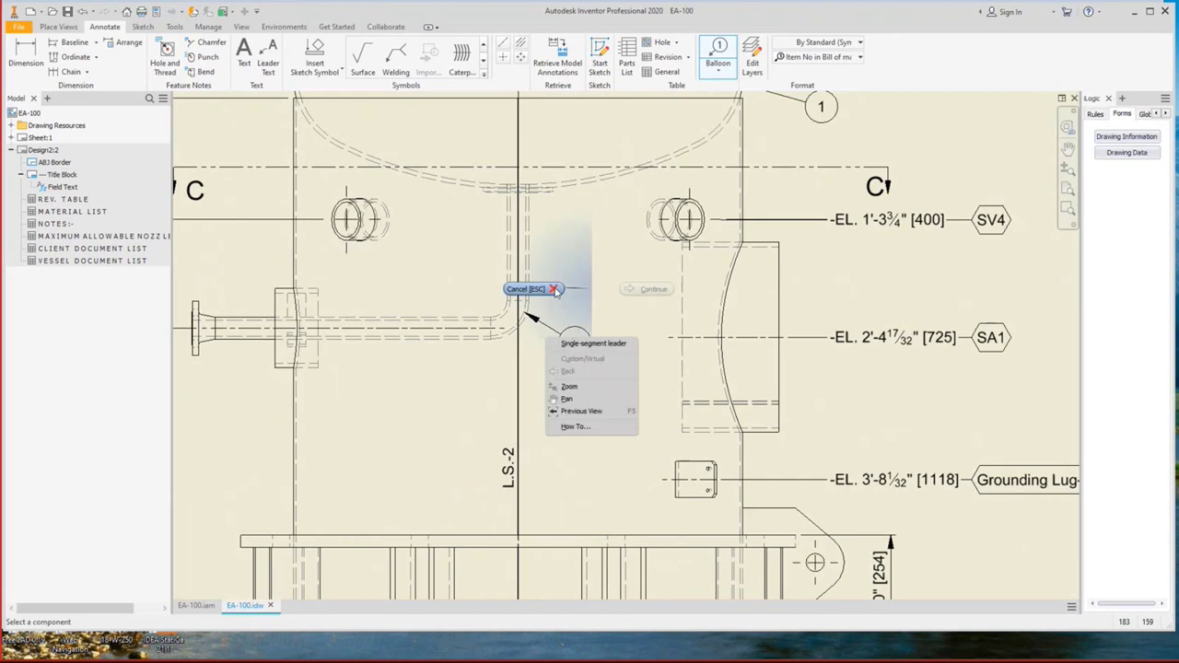
click(590, 343)
Open sheet Design2:2 and check the elbow's item number, technical characteristics, material and weight in the material list.
click(42, 150)
key(Home)
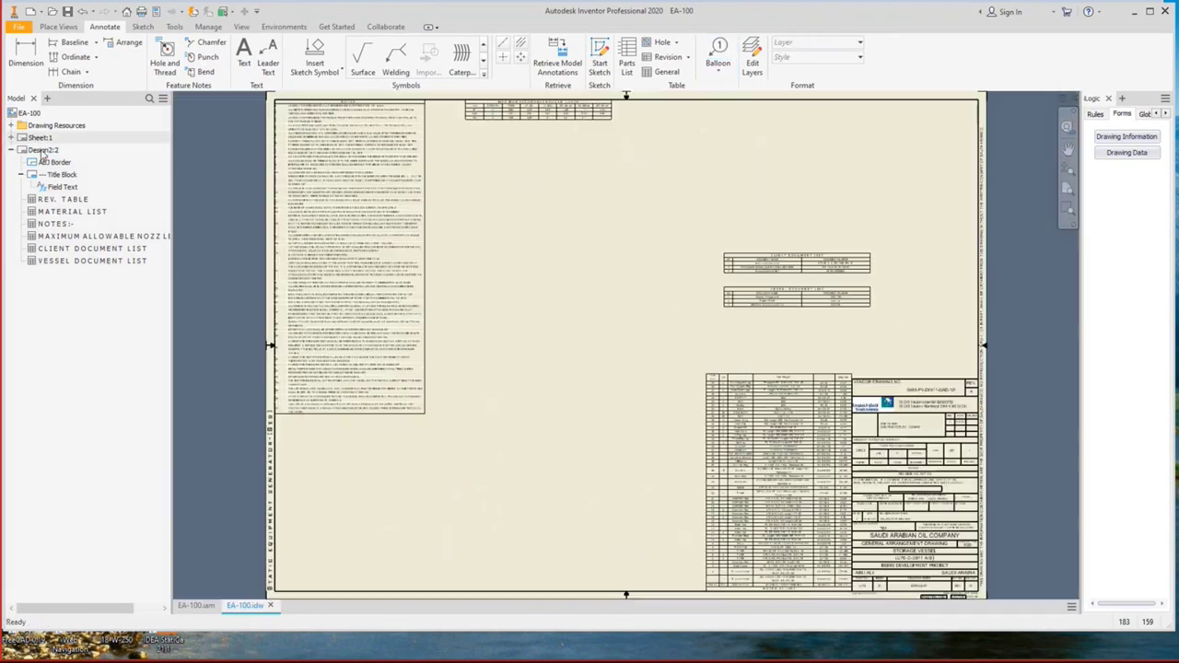
scroll(733, 531, down, 6)
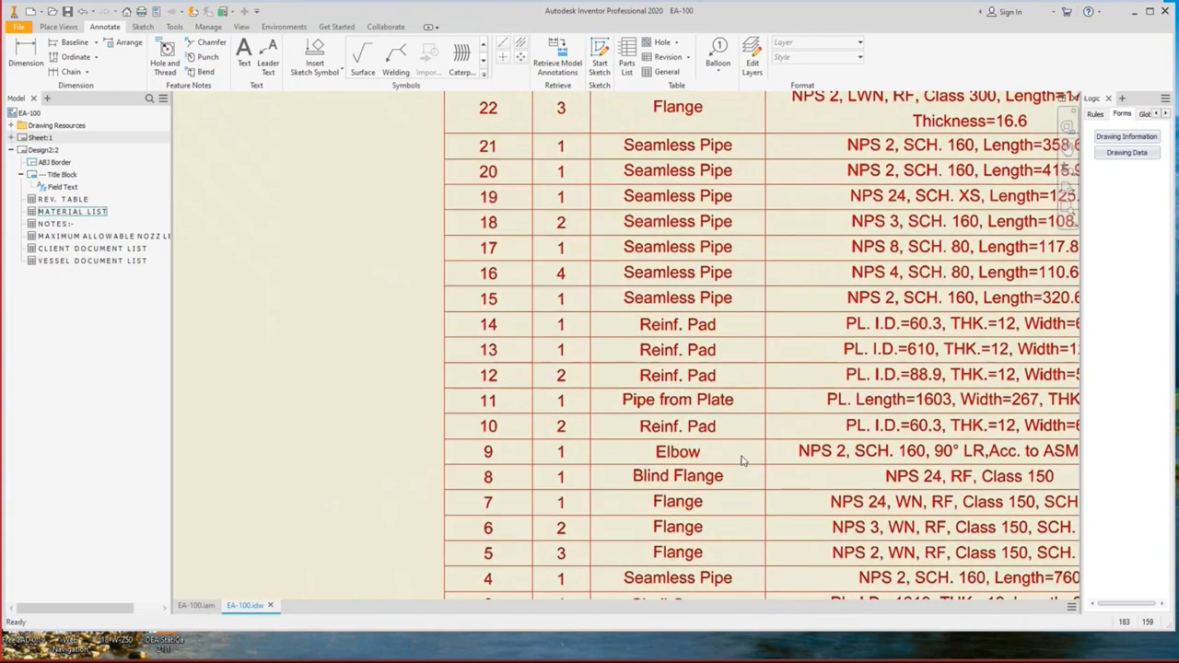
mouse_move(703, 446)
middle_down()
mouse_move(586, 416)
mouse_move(515, 415)
middle_up()
scroll(552, 401, down, 3)
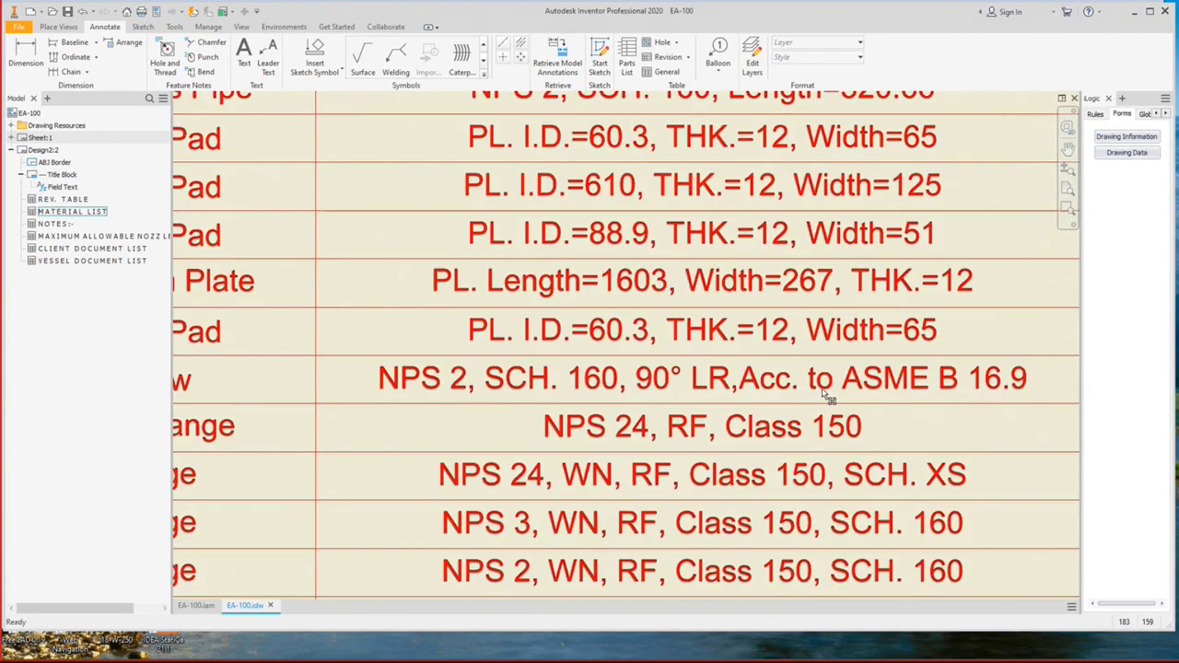
scroll(701, 368, up, 2)
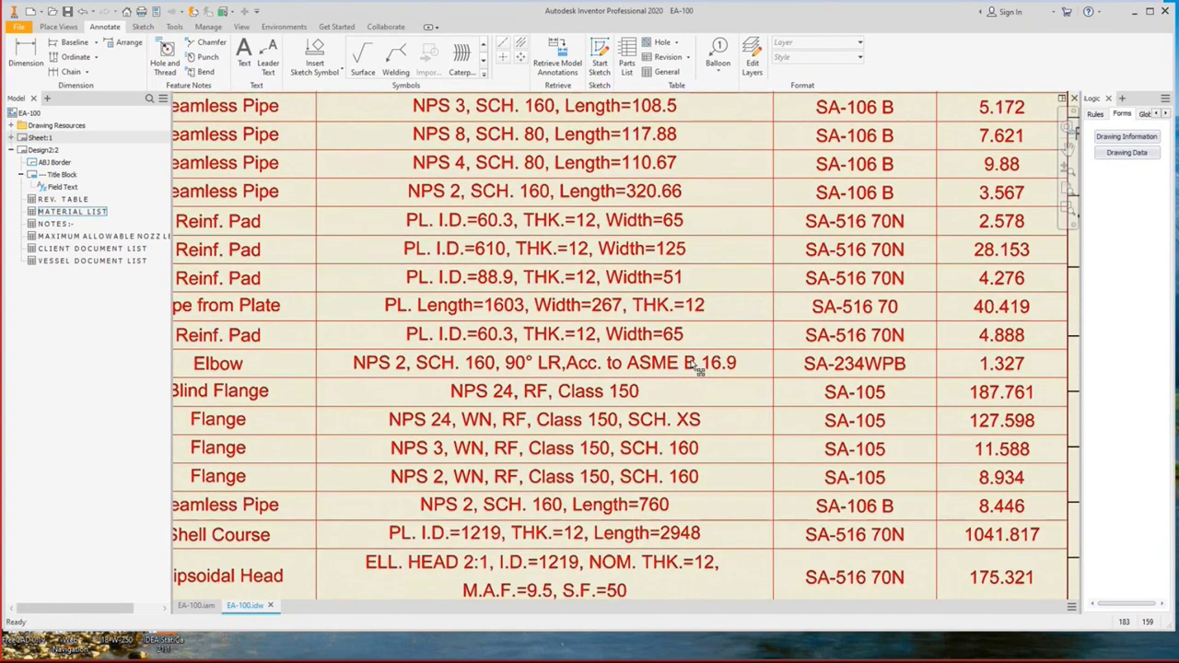
Return to Sheet:1 and review the nozzle table and the annotated vessel views.
scroll(697, 367, up, 5)
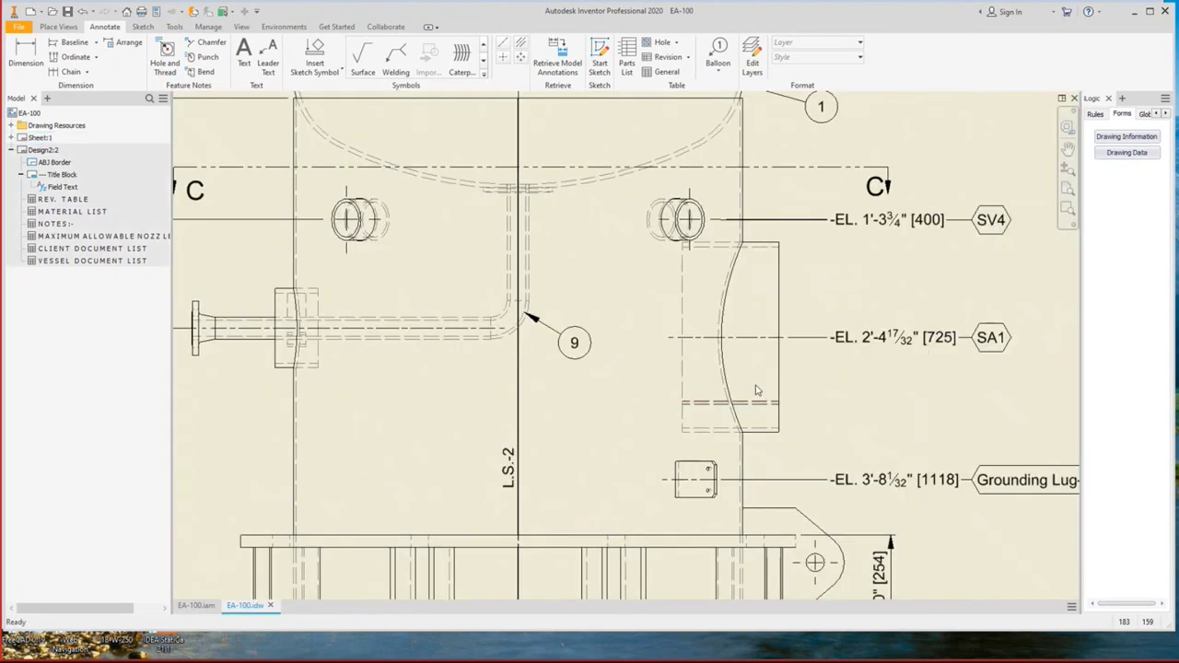
scroll(746, 374, down, 5)
key(Home)
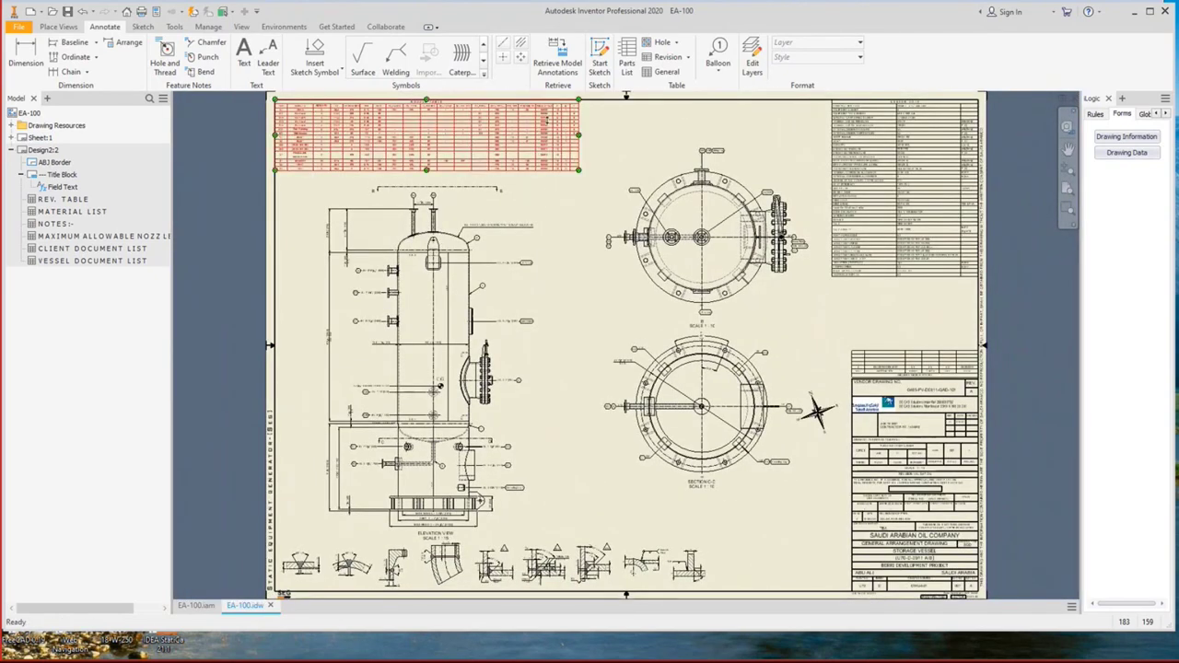
scroll(543, 185, up, 4)
scroll(553, 238, down, 1)
key(Home)
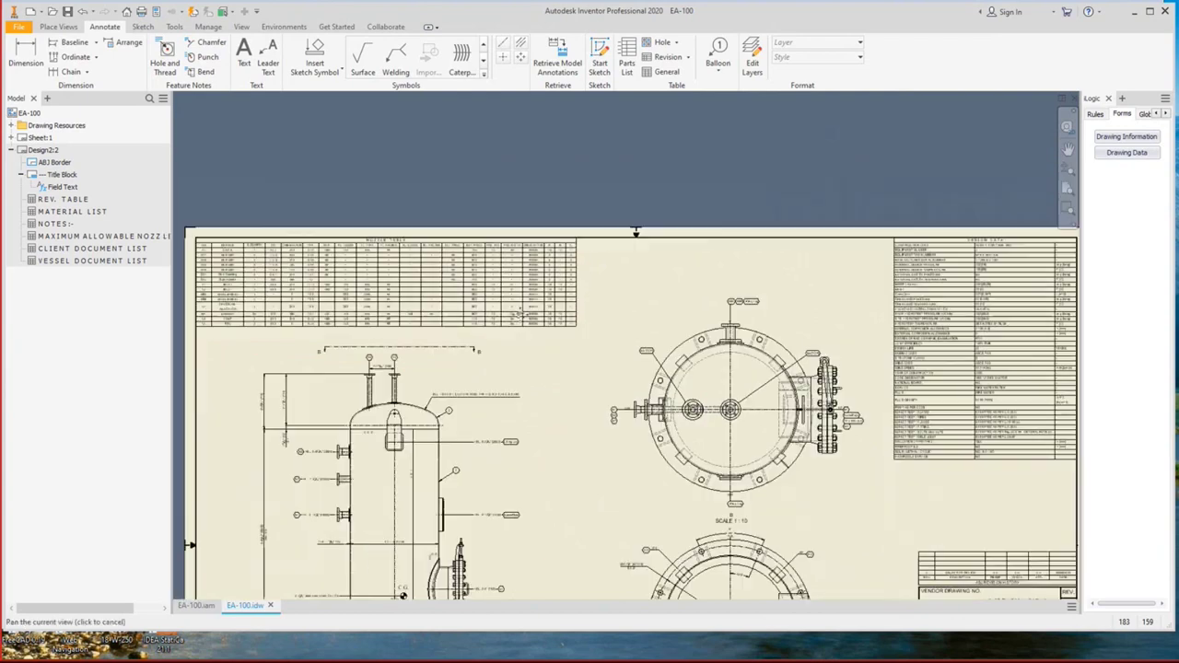
scroll(439, 342, up, 4)
scroll(439, 343, down, 5)
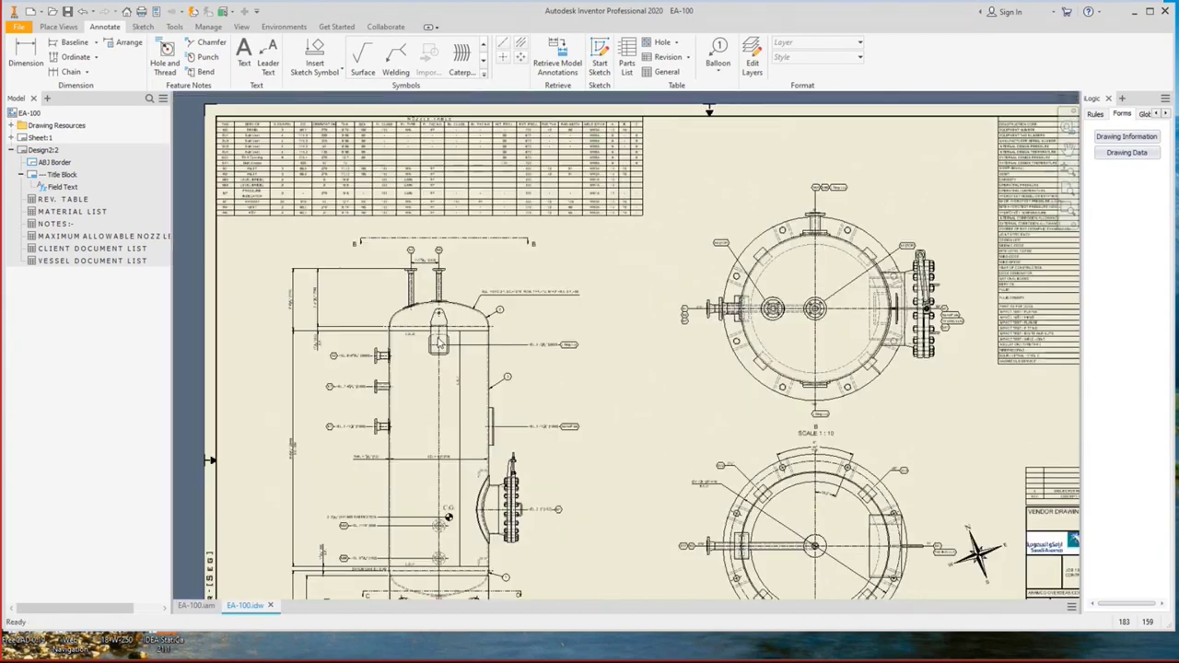
Place the W1 symbol from the Welding Details sketch symbols above the single-V circumferential shell weld detail.
scroll(443, 405, up, 5)
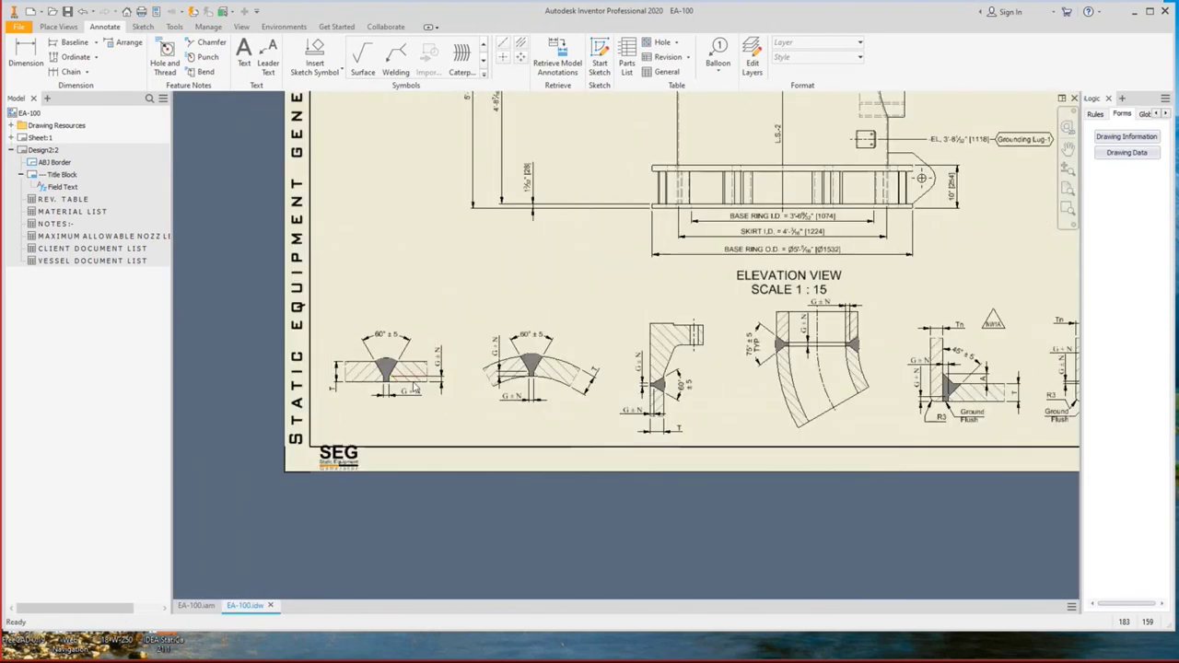
click(12, 137)
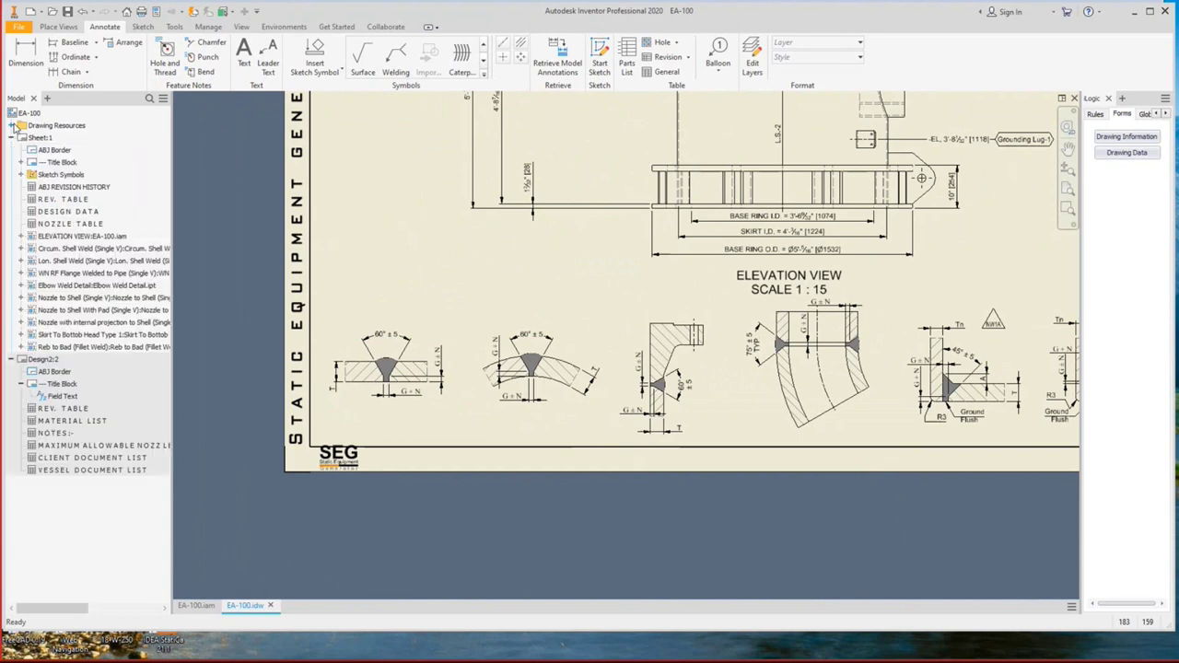
click(12, 126)
click(20, 175)
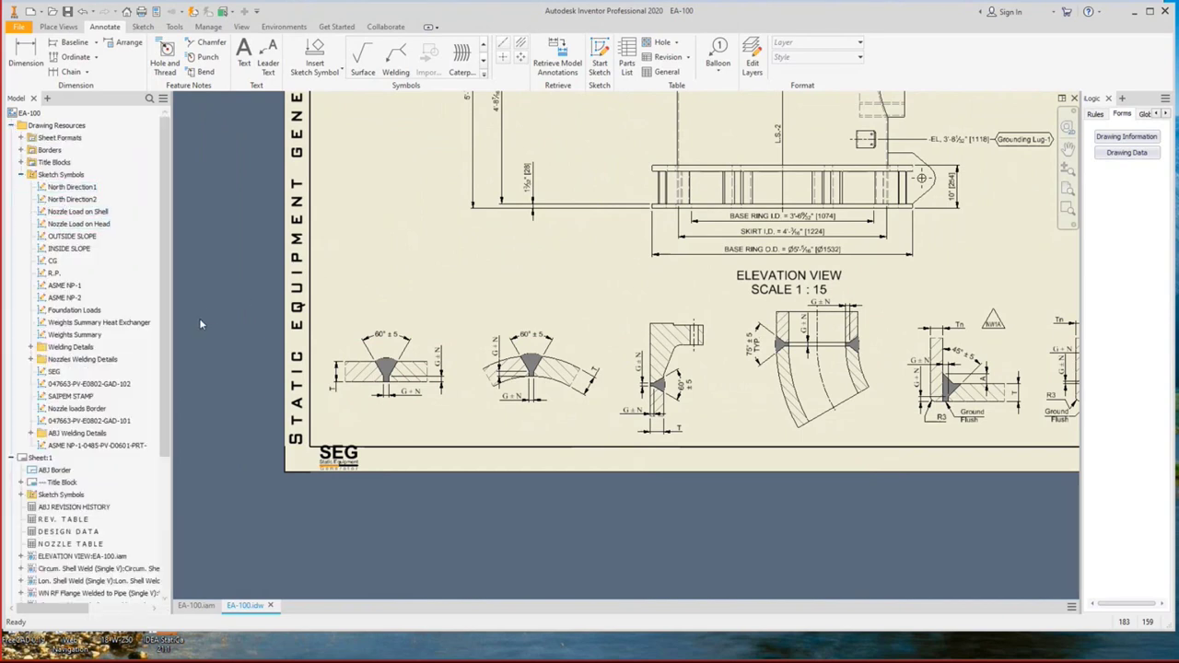
click(31, 359)
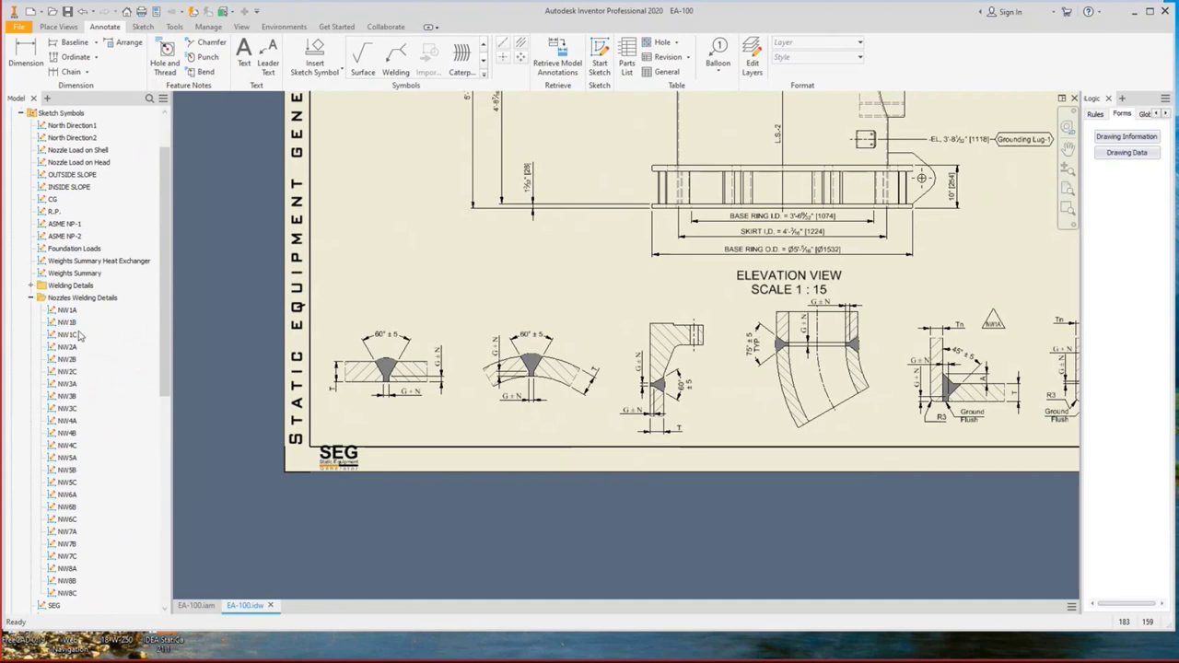
click(30, 285)
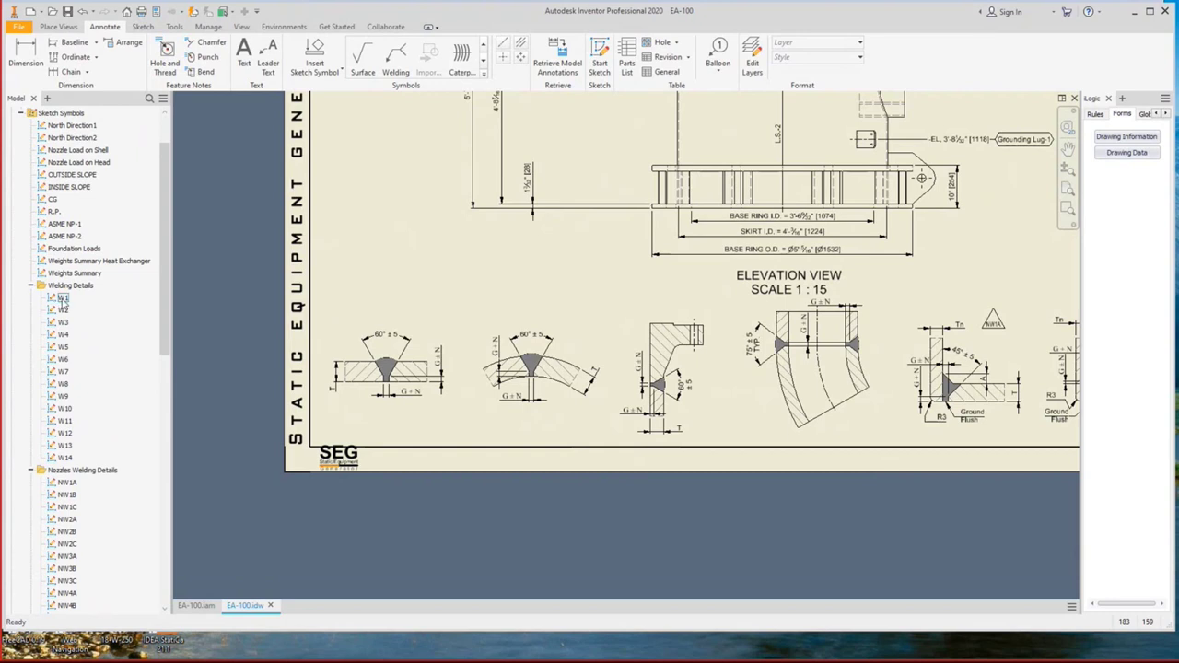
double_click(63, 298)
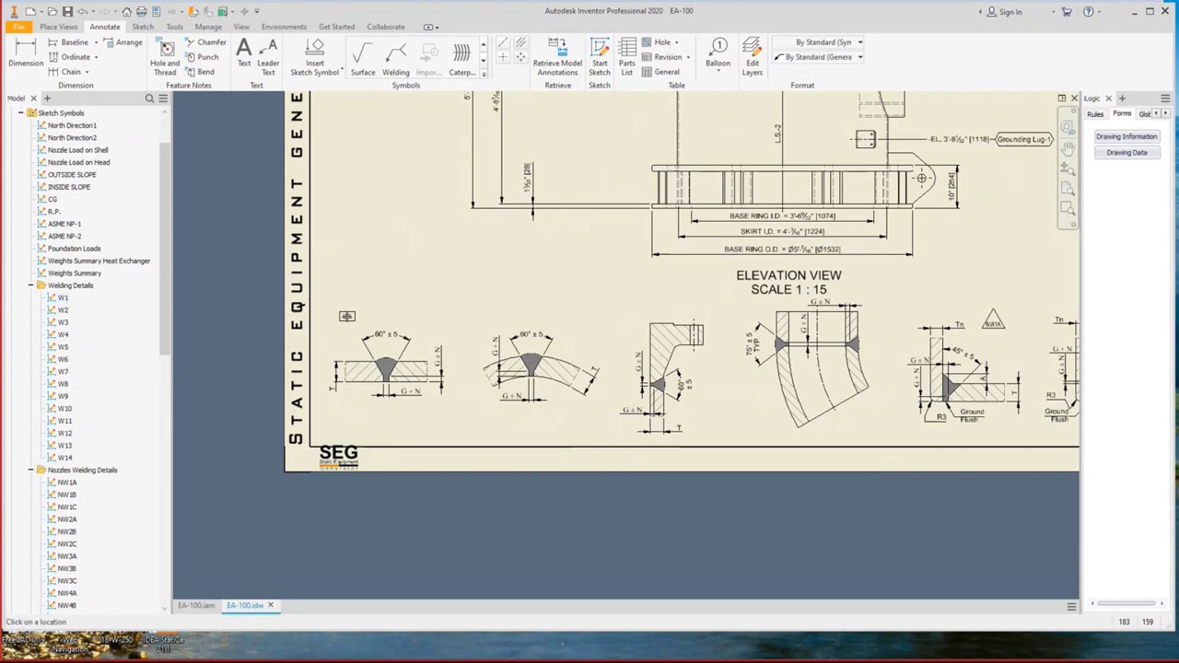
key(Escape)
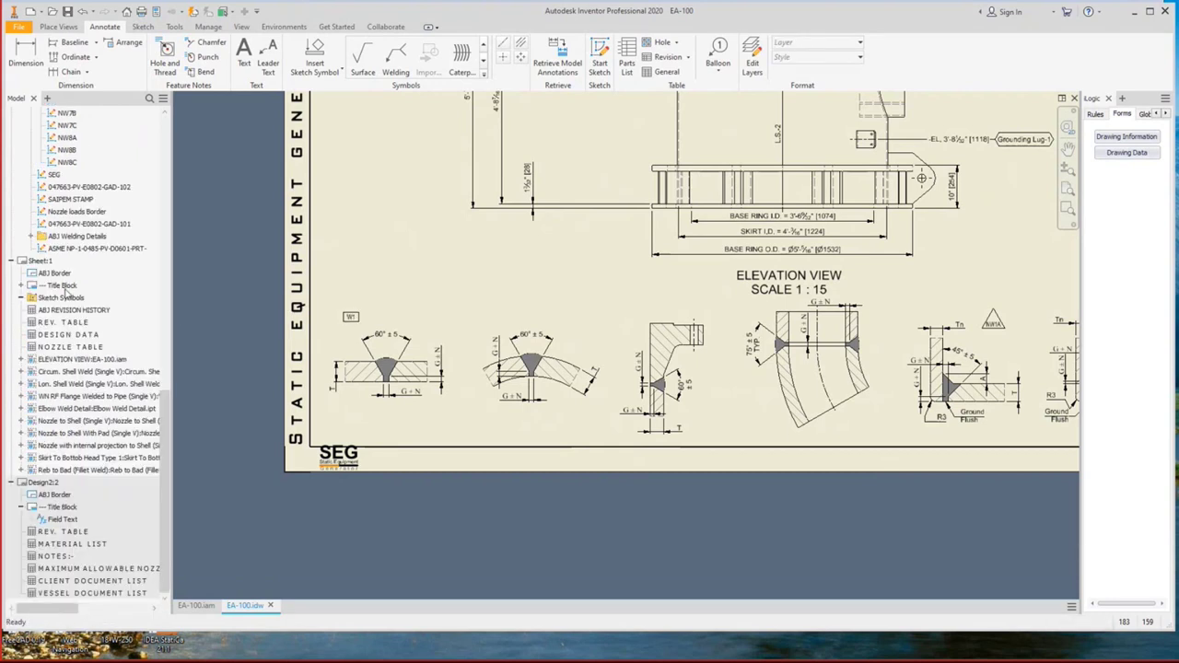
Place the W2 welding symbol above the single-V longitudinal shell weld detail.
scroll(72, 244, down, 2)
double_click(63, 224)
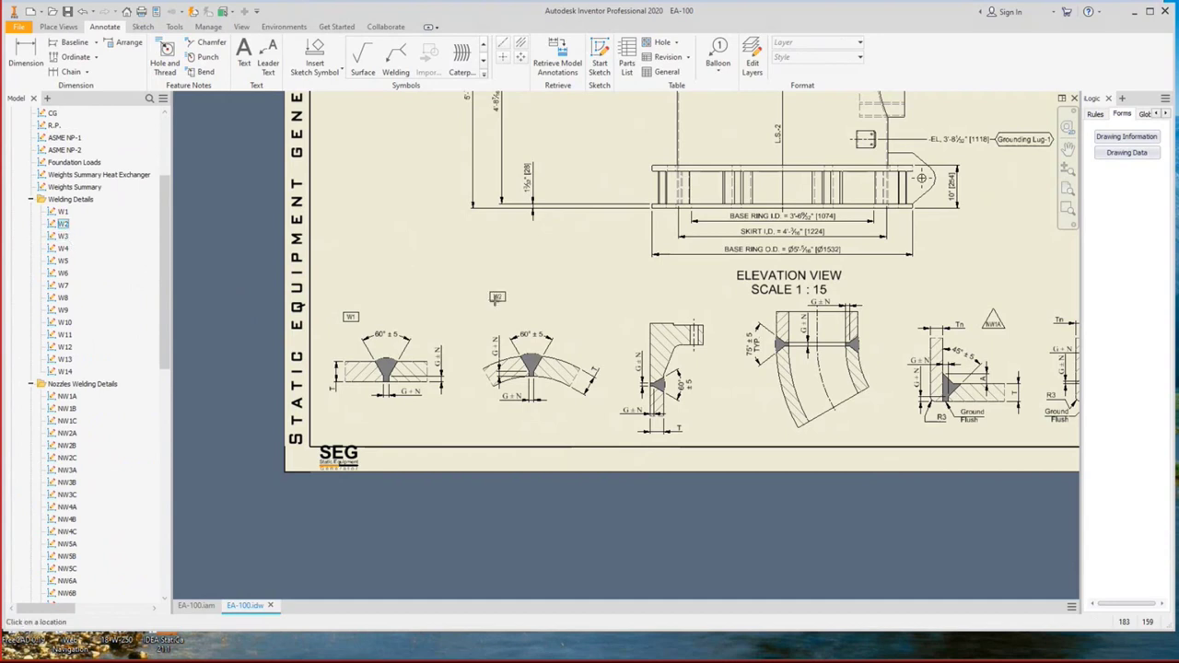
click(483, 321)
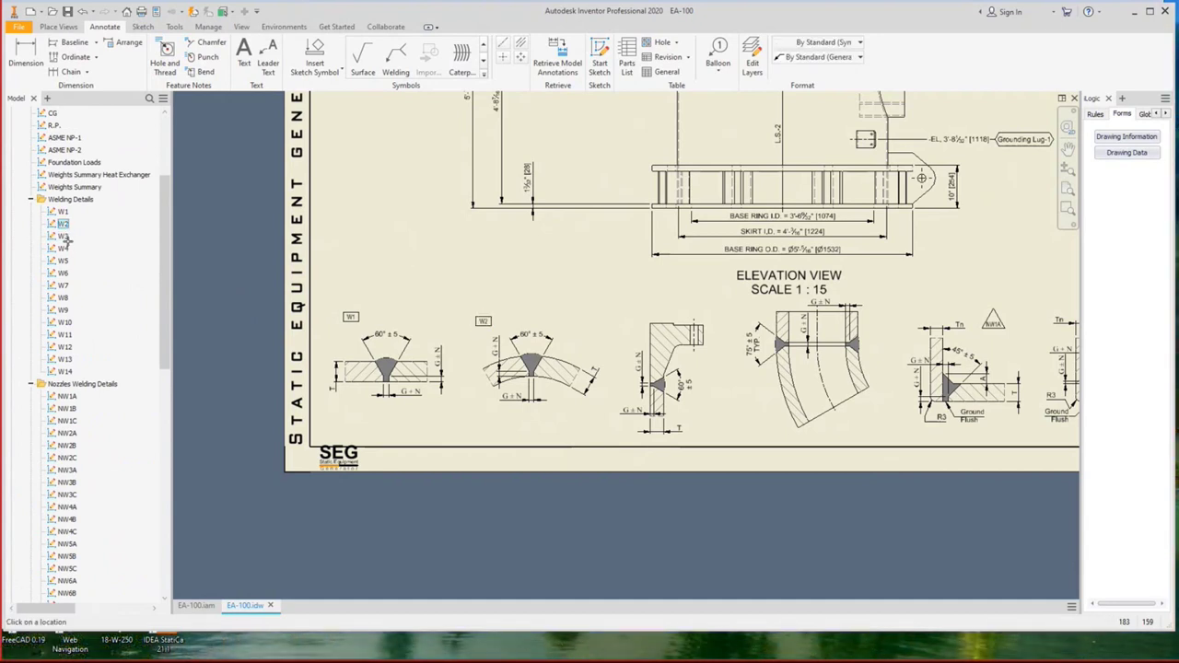
key(Escape)
Place the W3 welding symbol beside the weld-neck flange to pipe weld detail.
scroll(80, 280, down, 3)
scroll(81, 280, up, 8)
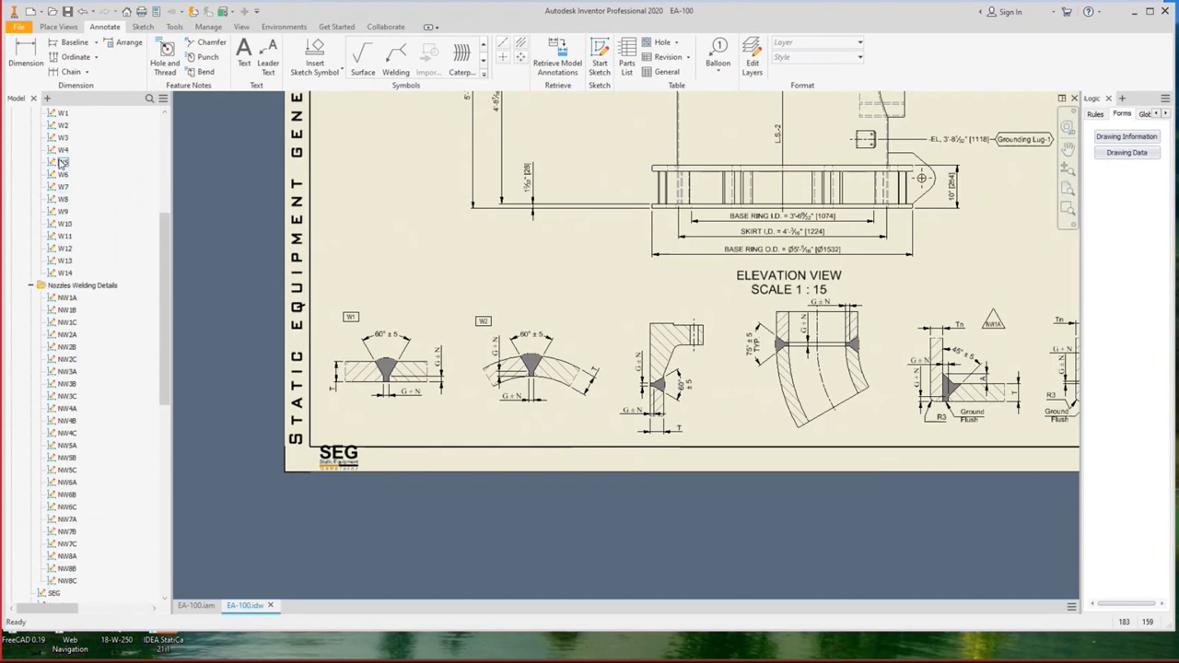
scroll(62, 162, up, 2)
drag(63, 211, 626, 318)
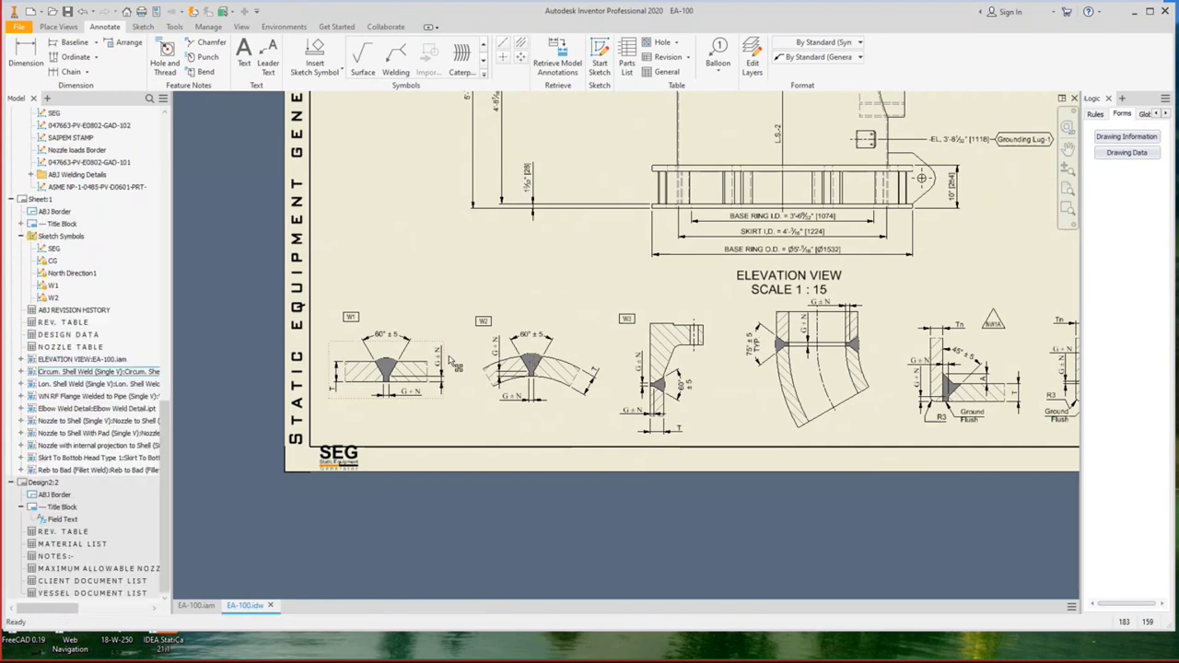
middle_drag(492, 336, 513, 426)
click(371, 407)
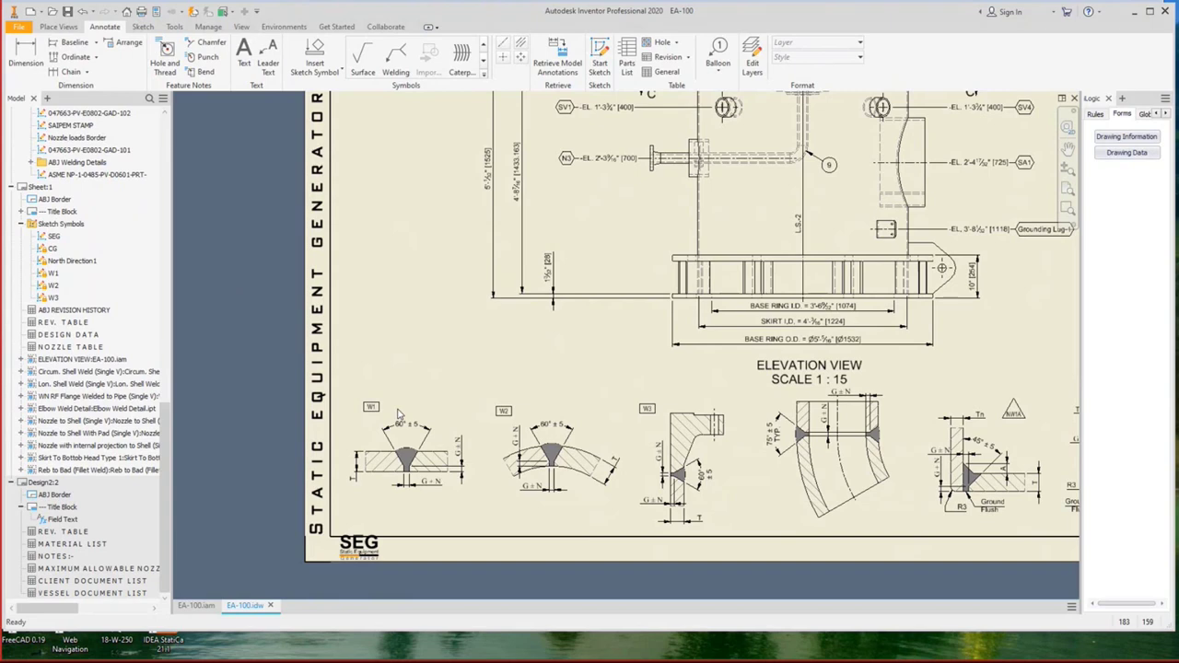
Try to place a W2 welding symbol with a leader on the shell's longitudinal seam L.S.-1 at scale 1.5, rotated 20 degrees.
scroll(398, 414, down, 2)
scroll(429, 378, up, 5)
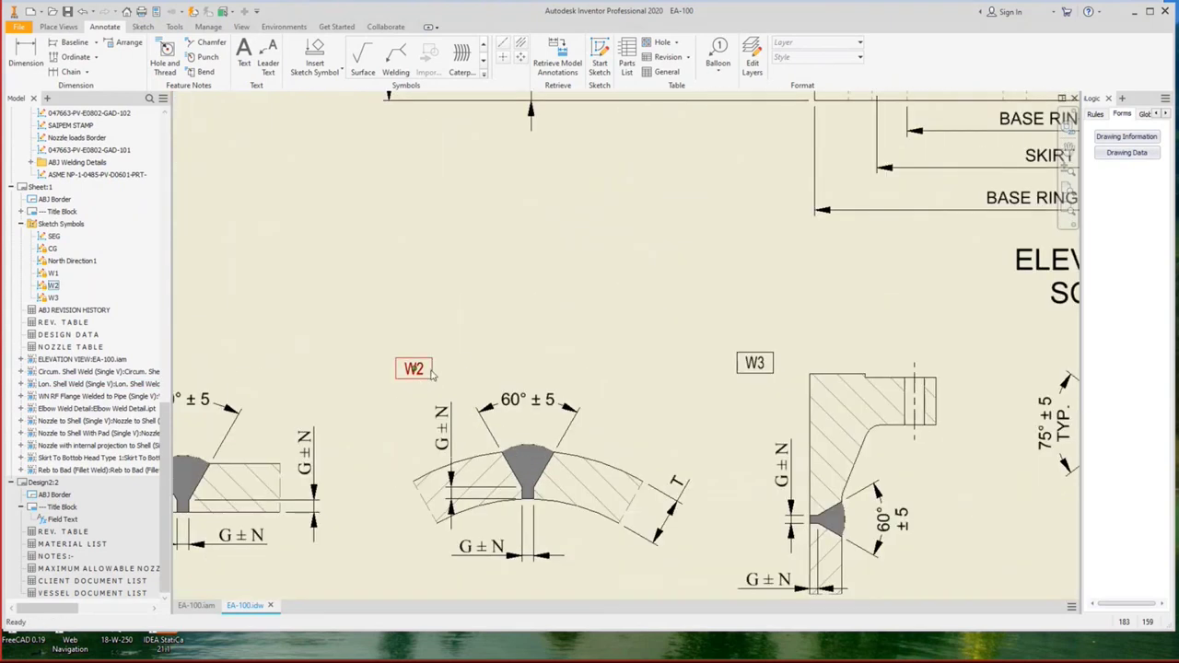
scroll(431, 372, down, 4)
click(314, 55)
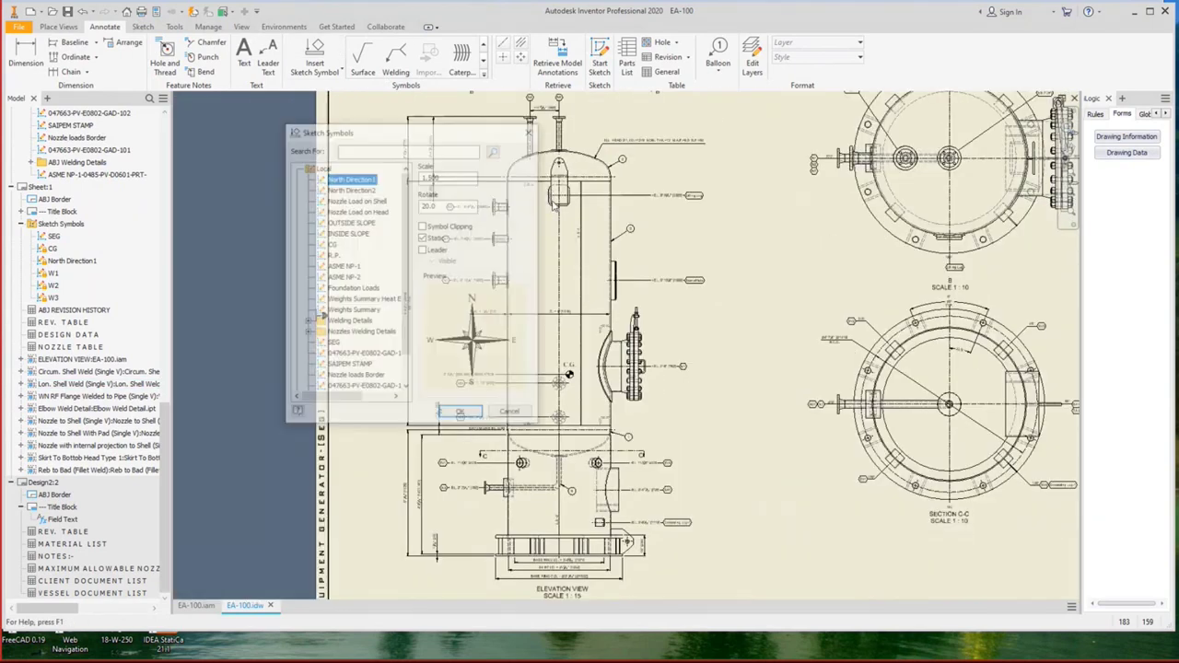
click(307, 322)
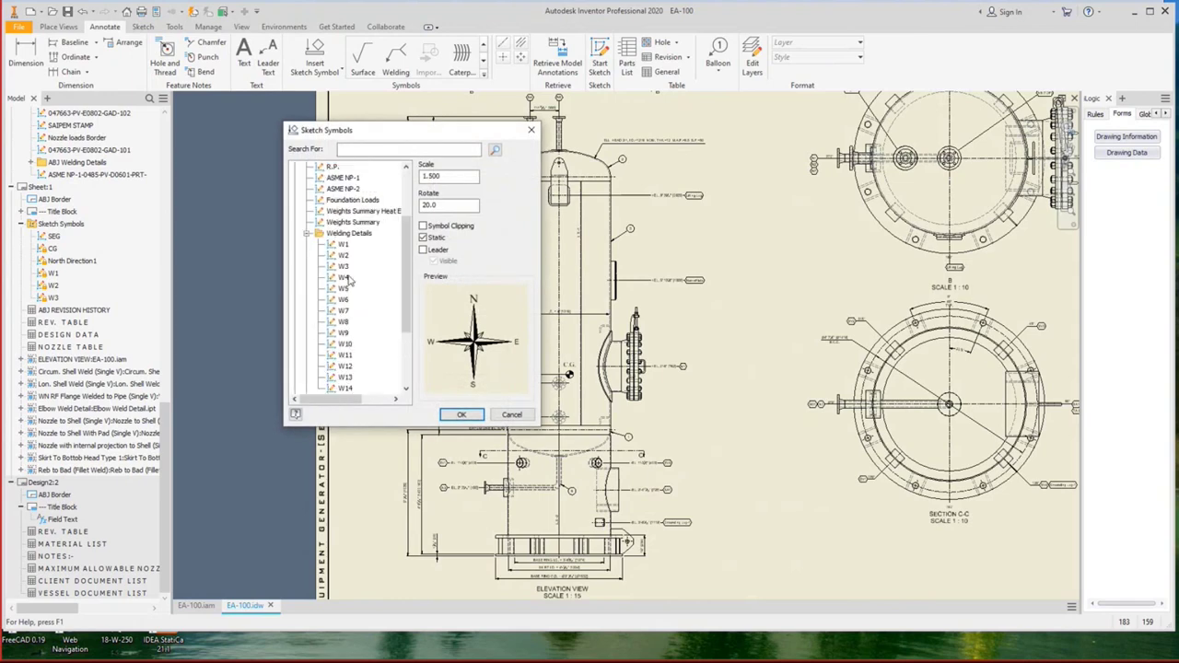
click(462, 415)
scroll(622, 291, up, 5)
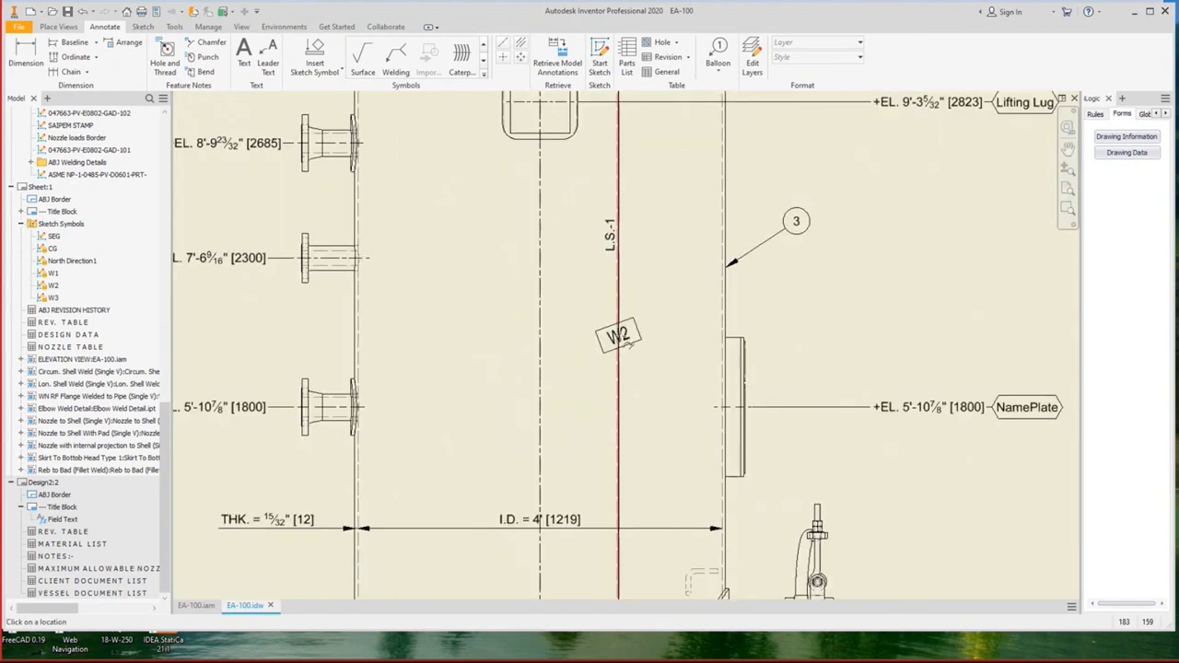
click(622, 290)
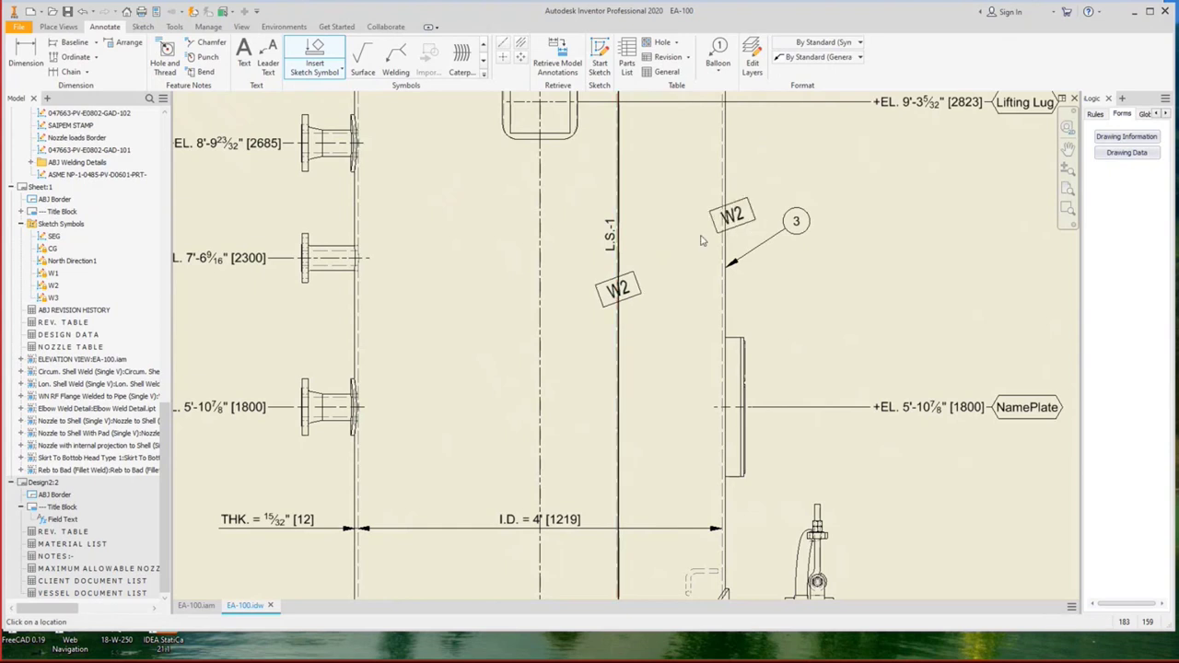
key(Escape)
mouse_move(619, 289)
mouse_down()
mouse_move(678, 194)
mouse_move(783, 193)
mouse_move(719, 203)
mouse_up()
scroll(719, 230, up, 4)
middle_drag(719, 231, 922, 230)
scroll(990, 235, down, 2)
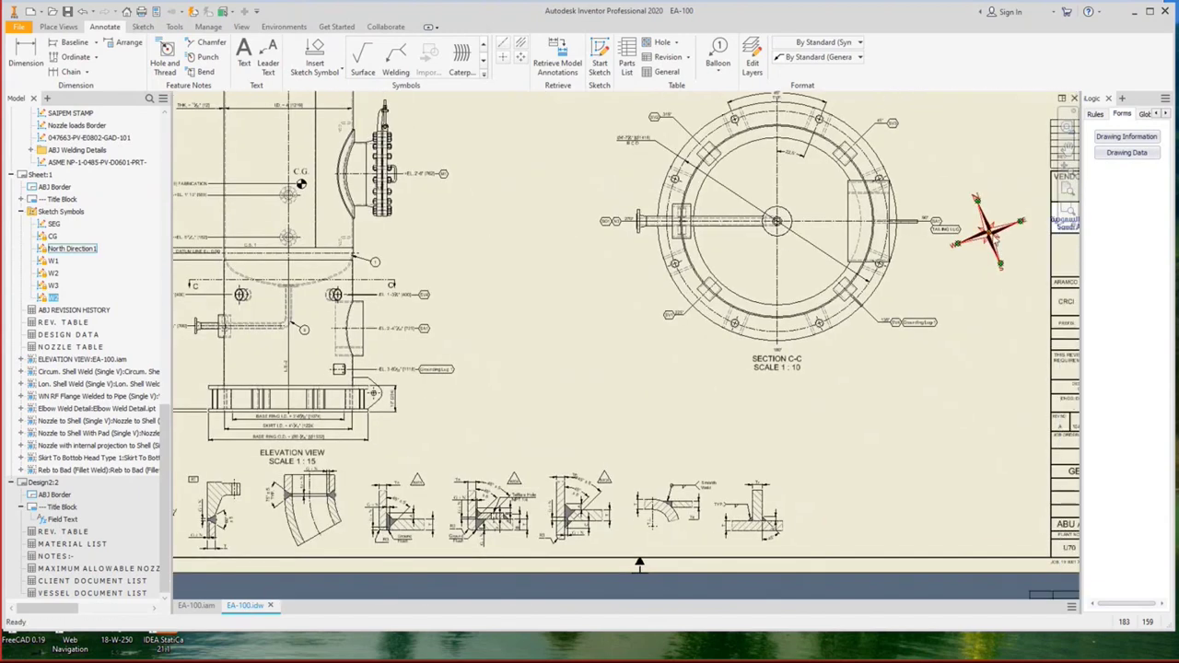
mouse_move(995, 235)
middle_down()
mouse_move(1002, 409)
mouse_move(1046, 414)
middle_up()
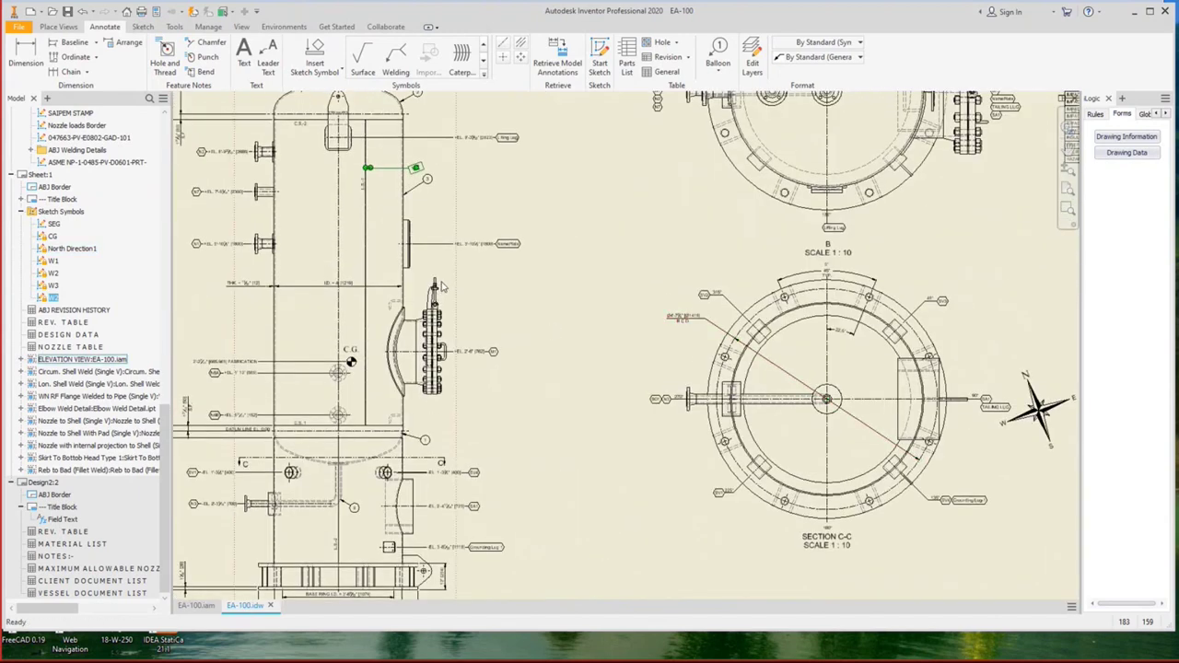
Insert a W2 welding symbol at scale 1 and rotation 0 with a leader pointing to the shell's longitudinal seam L.S.-1.
click(315, 56)
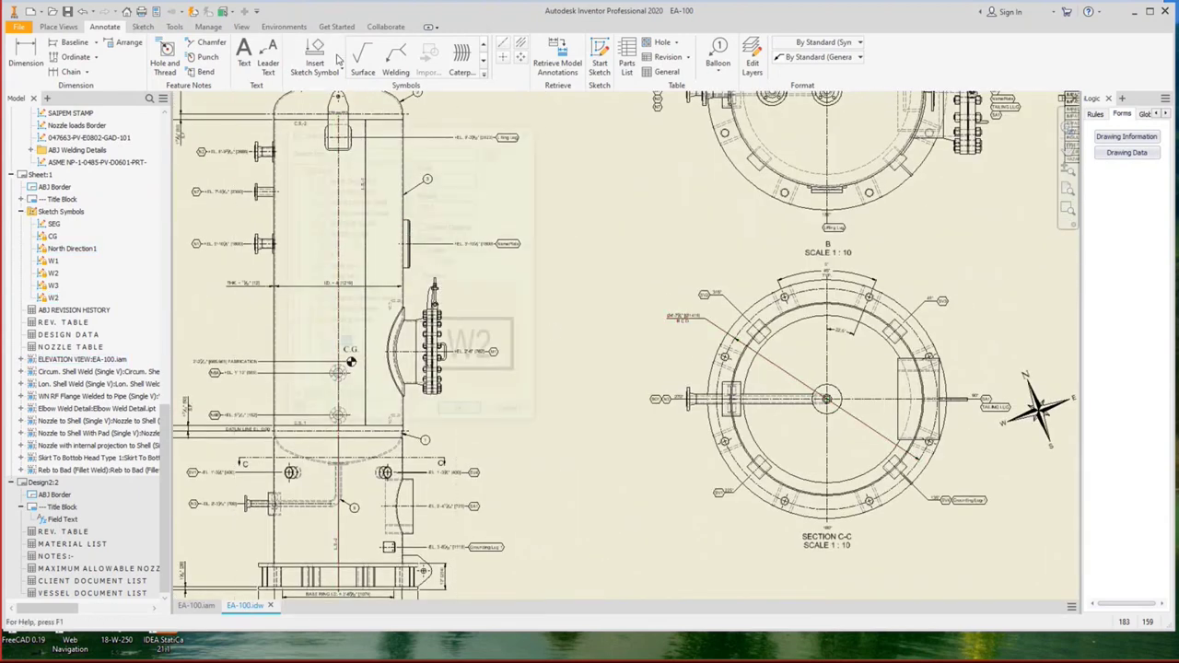
drag(450, 206, 403, 205)
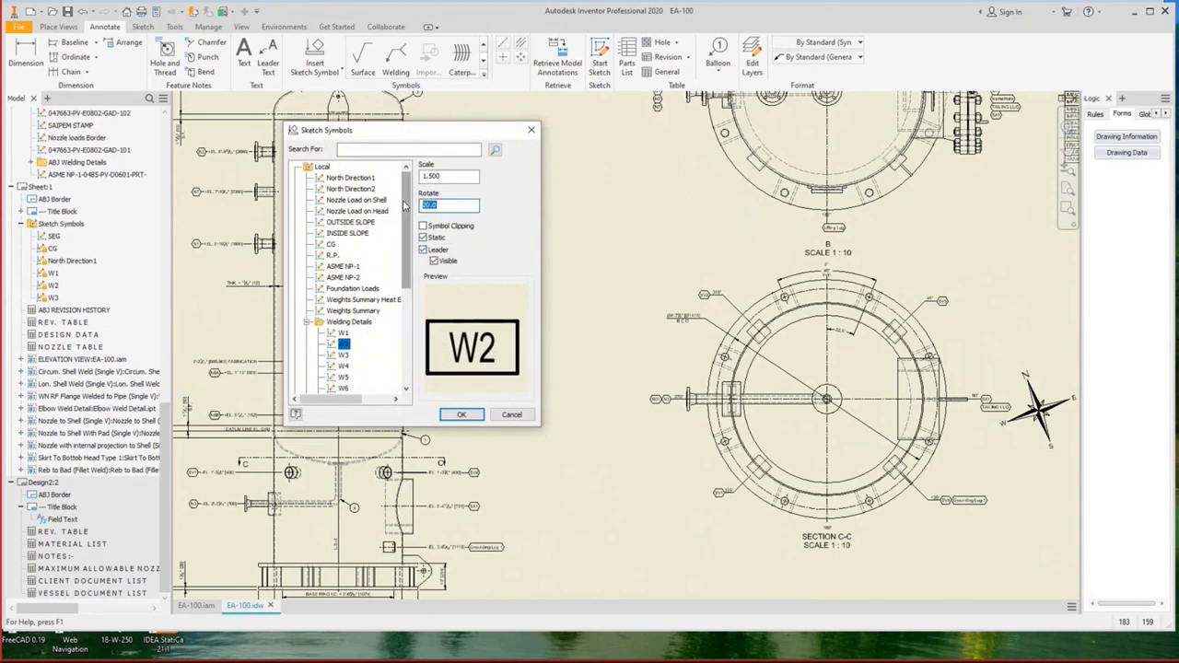
text(0)
double_click(449, 176)
text(1)
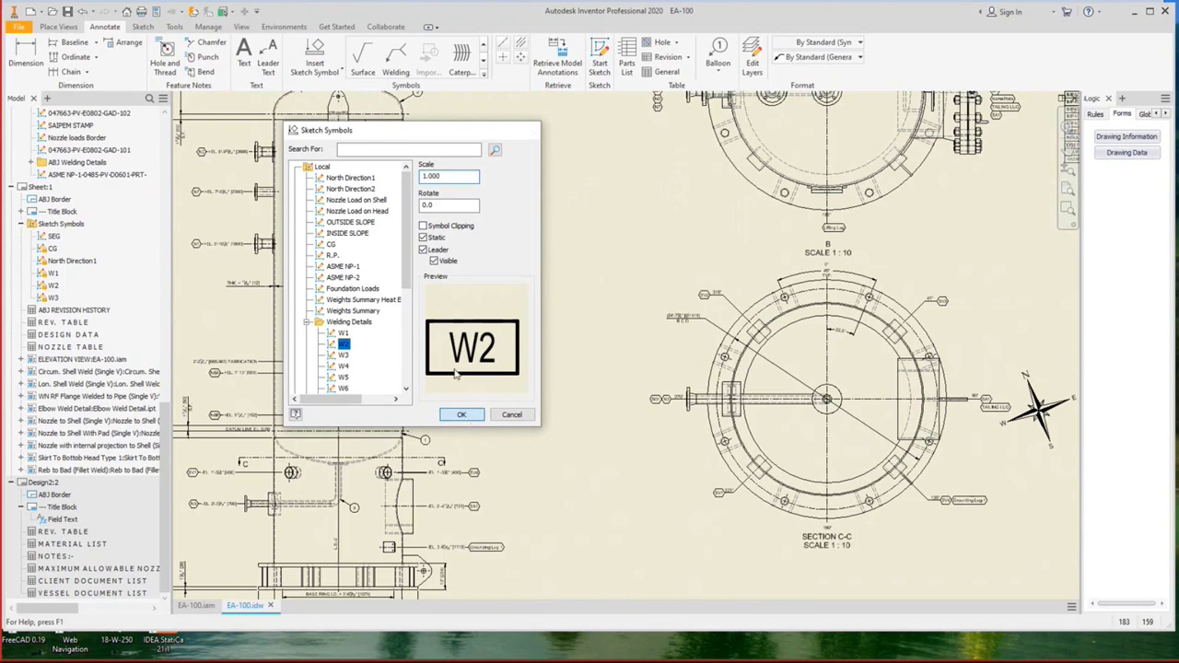
click(461, 414)
scroll(466, 340, down, 5)
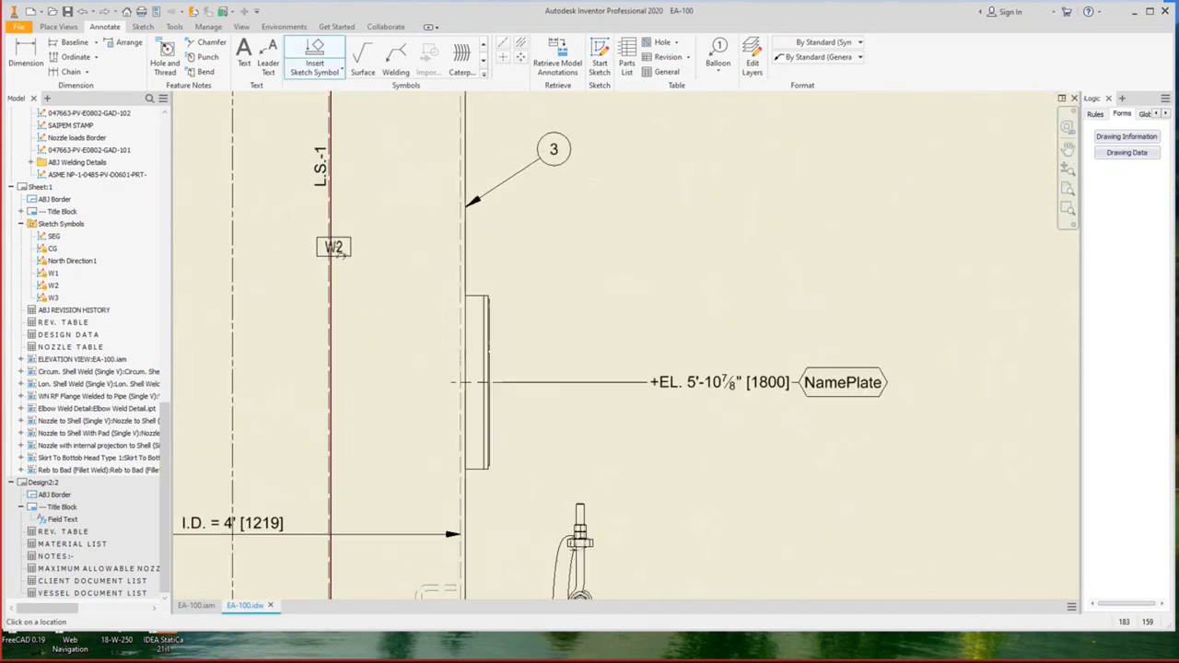
click(335, 243)
click(510, 146)
mouse_move(526, 301)
middle_down()
mouse_move(539, 342)
mouse_move(544, 521)
middle_up()
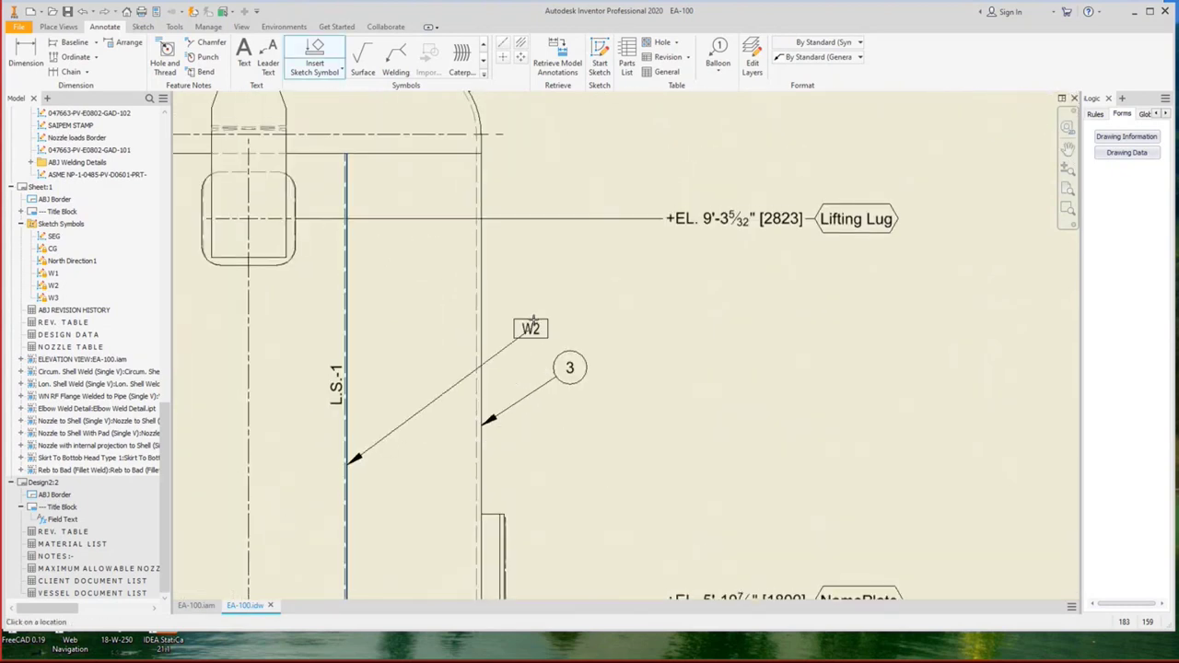
click(534, 306)
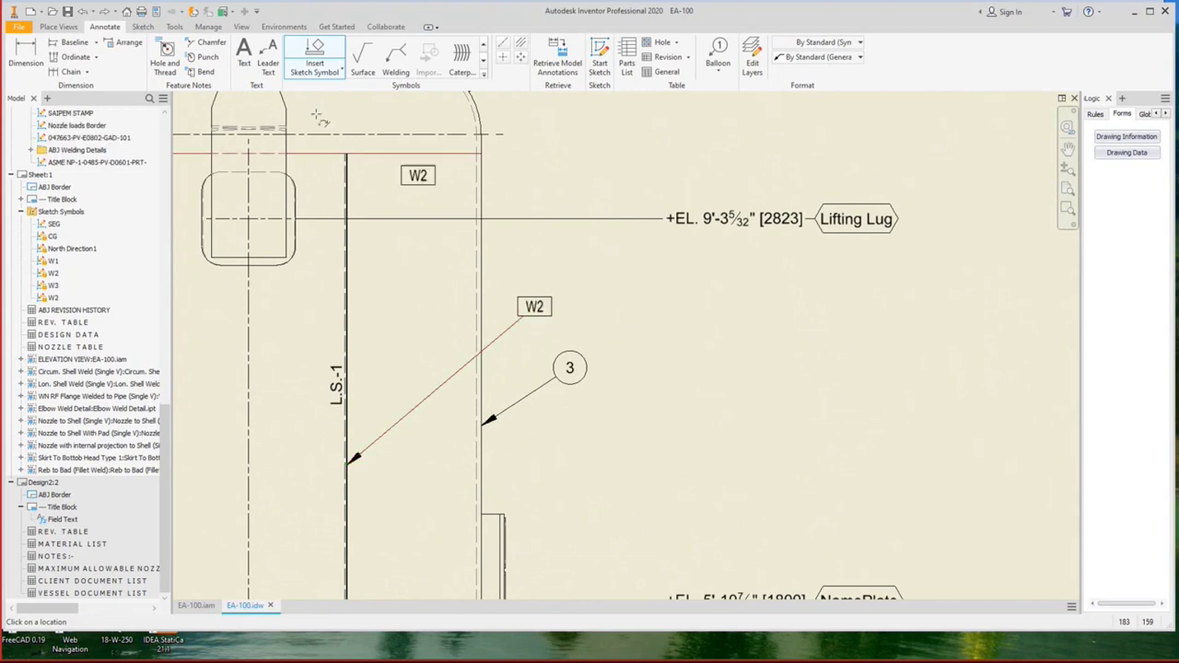
Insert a W1 welding symbol with a leader pointing to the circumferential seam between the top head and the shell.
click(314, 57)
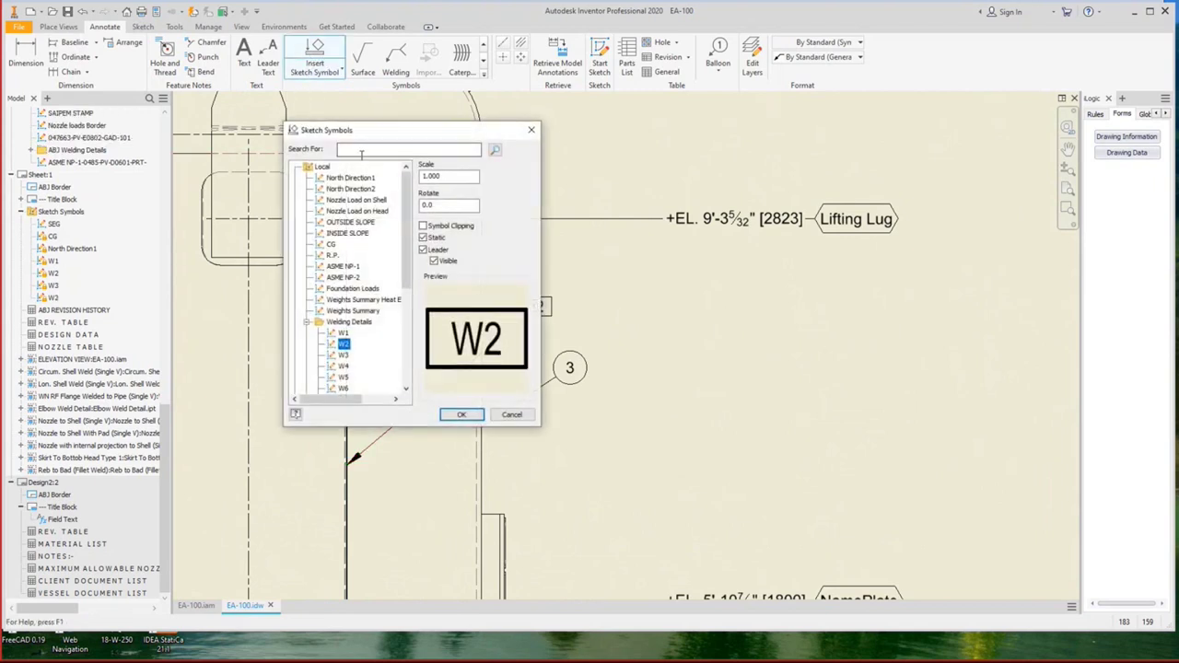
click(344, 332)
click(472, 415)
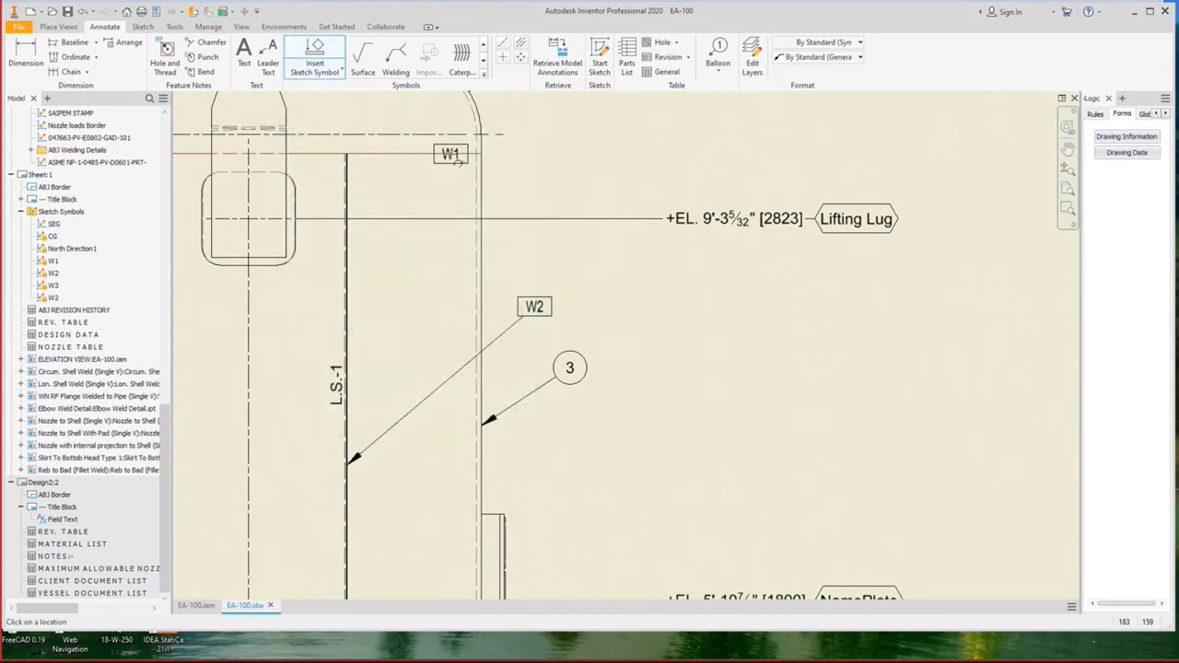
click(456, 156)
click(565, 179)
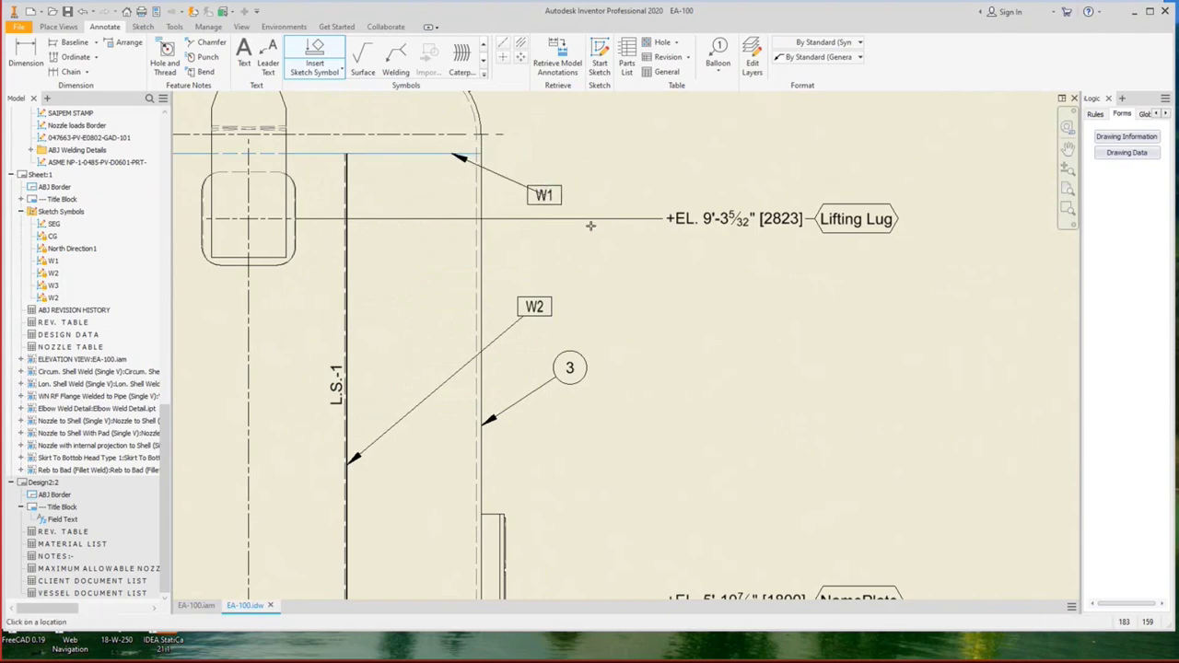
Add another W1 welding symbol with a leader to the circumferential seam between the shell and the bottom head.
scroll(593, 224, down, 3)
scroll(448, 316, up, 2)
scroll(516, 393, up, 5)
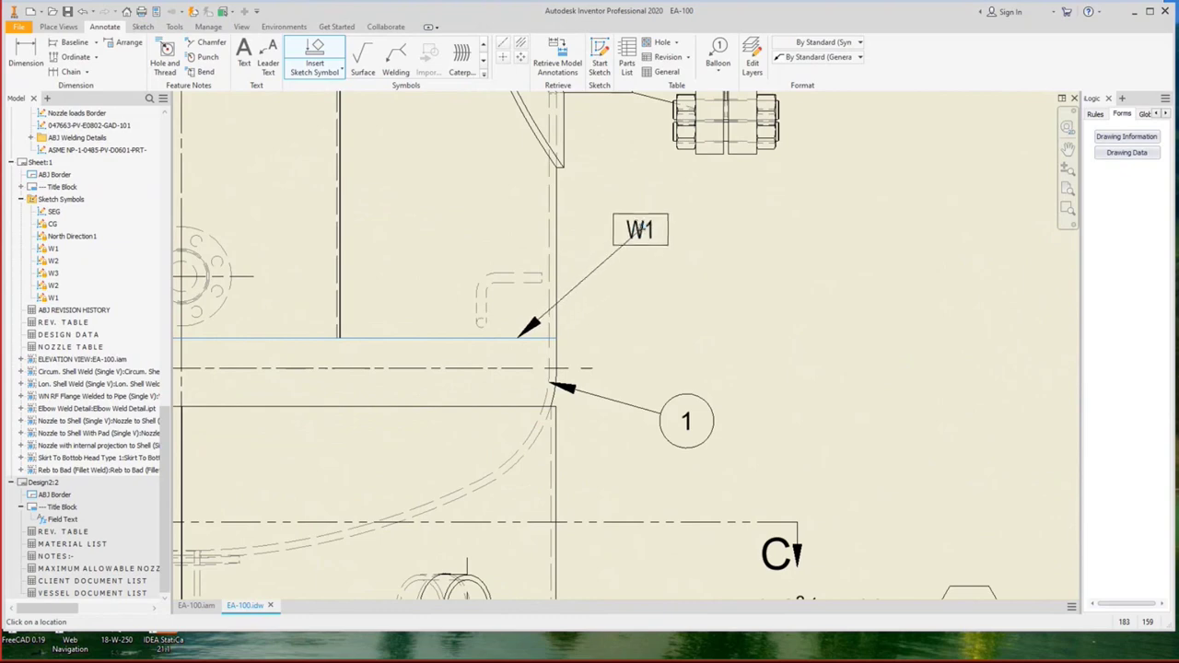
click(645, 231)
right_click(661, 235)
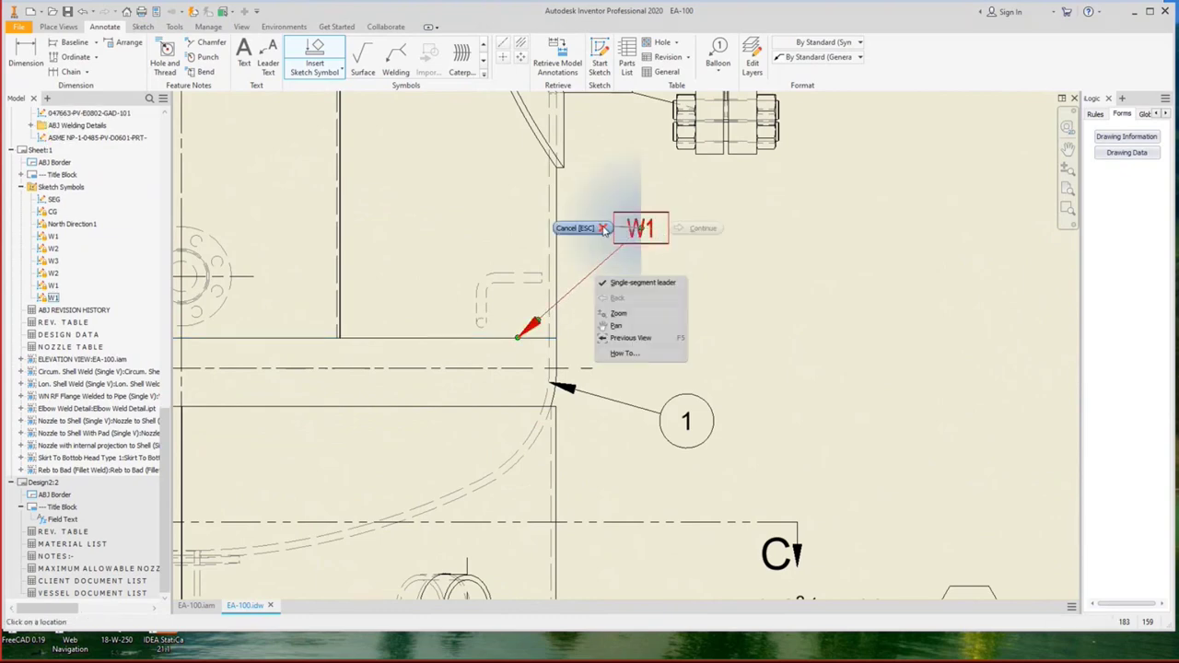
click(703, 227)
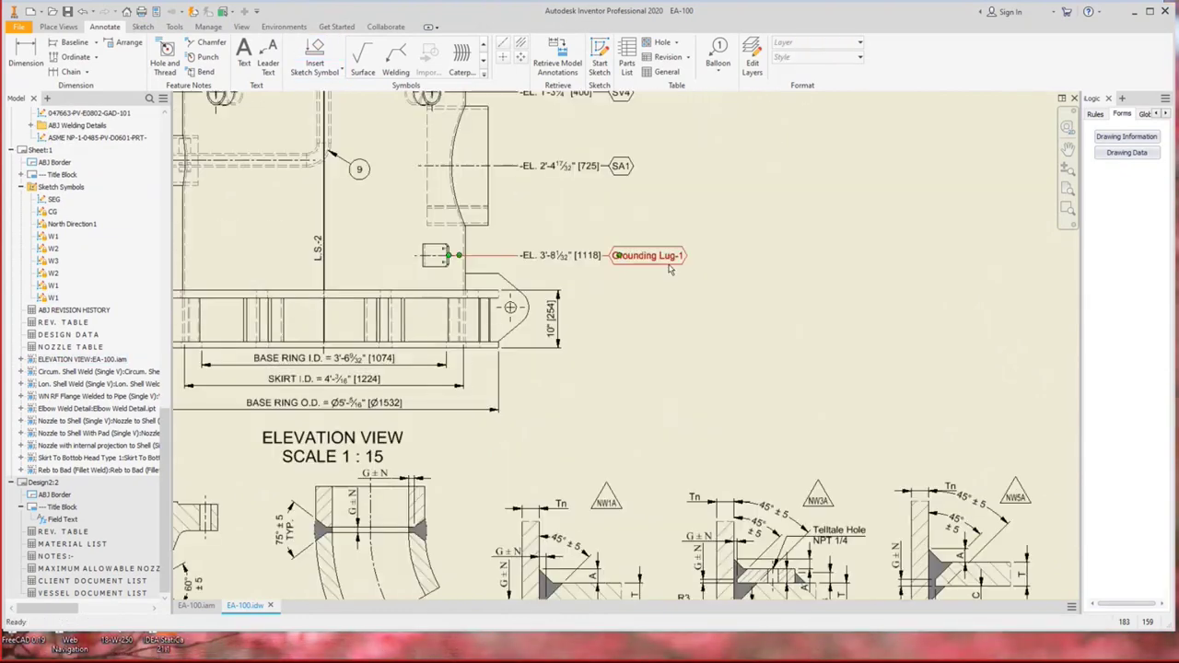
Place a W4 welding symbol above the skirt-to-bottom-head weld detail with the Smooth Weld callout.
scroll(671, 268, down, 3)
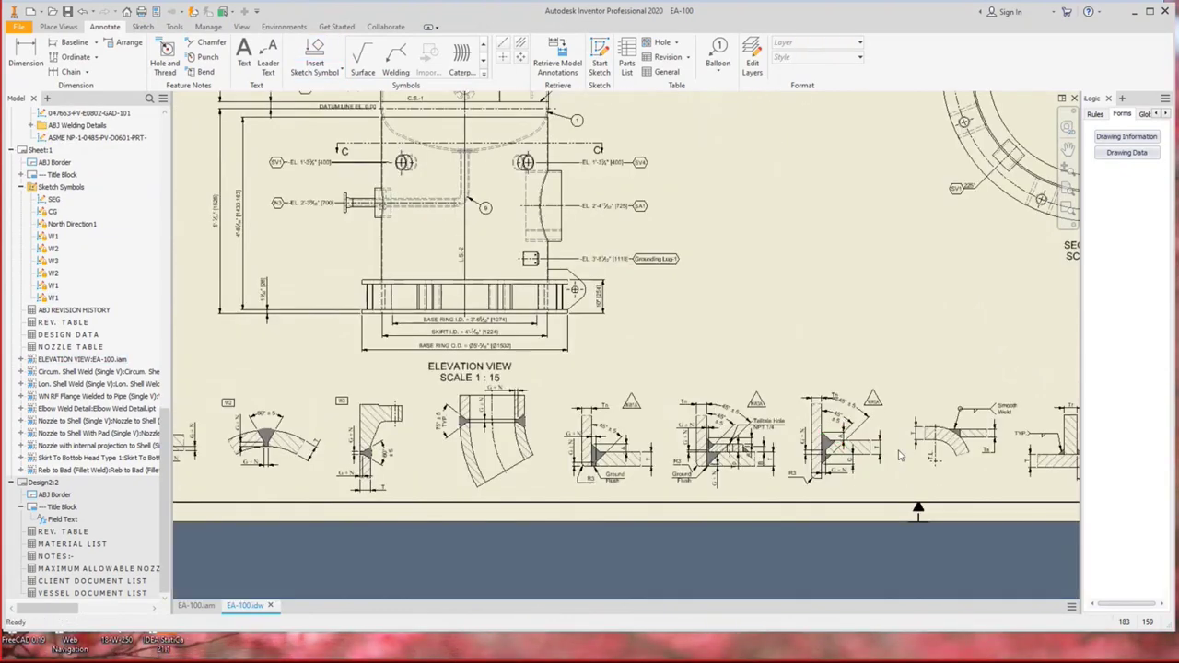
middle_drag(856, 413, 728, 365)
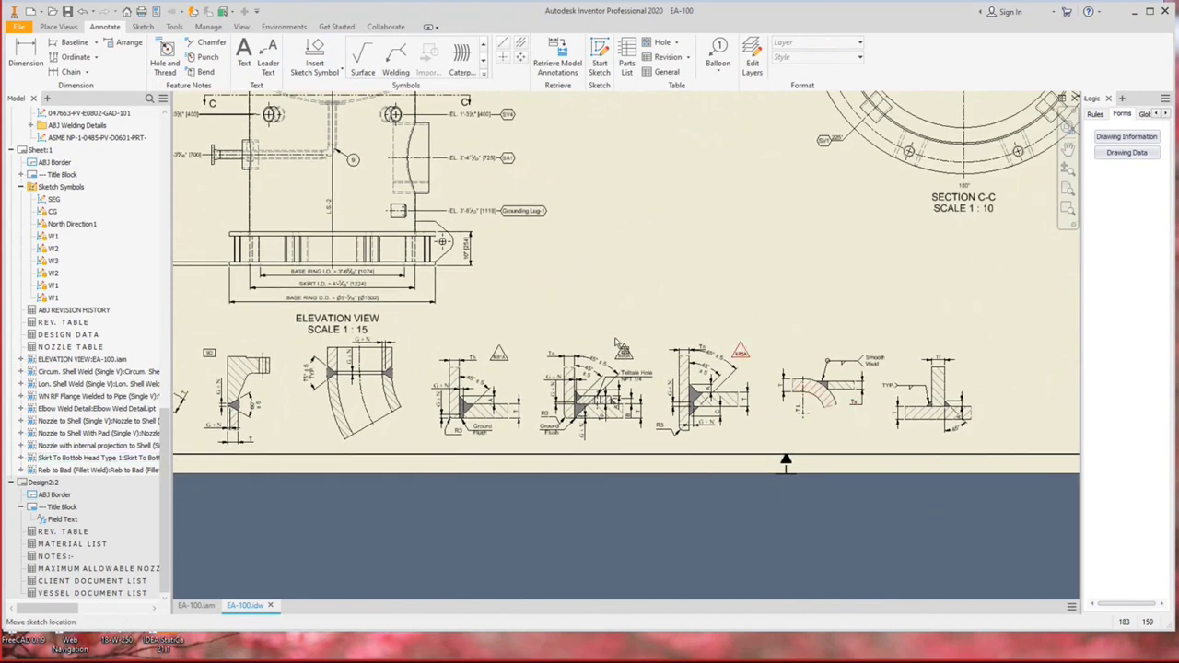
scroll(53, 207, up, 4)
scroll(51, 208, up, 7)
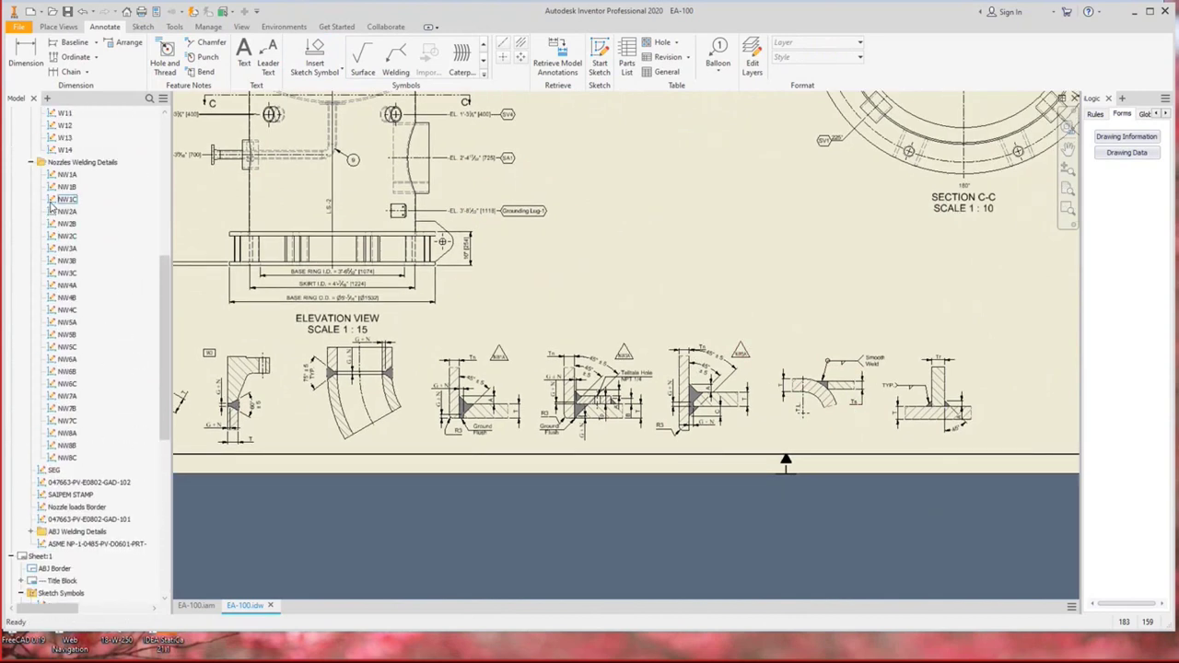
scroll(91, 233, up, 3)
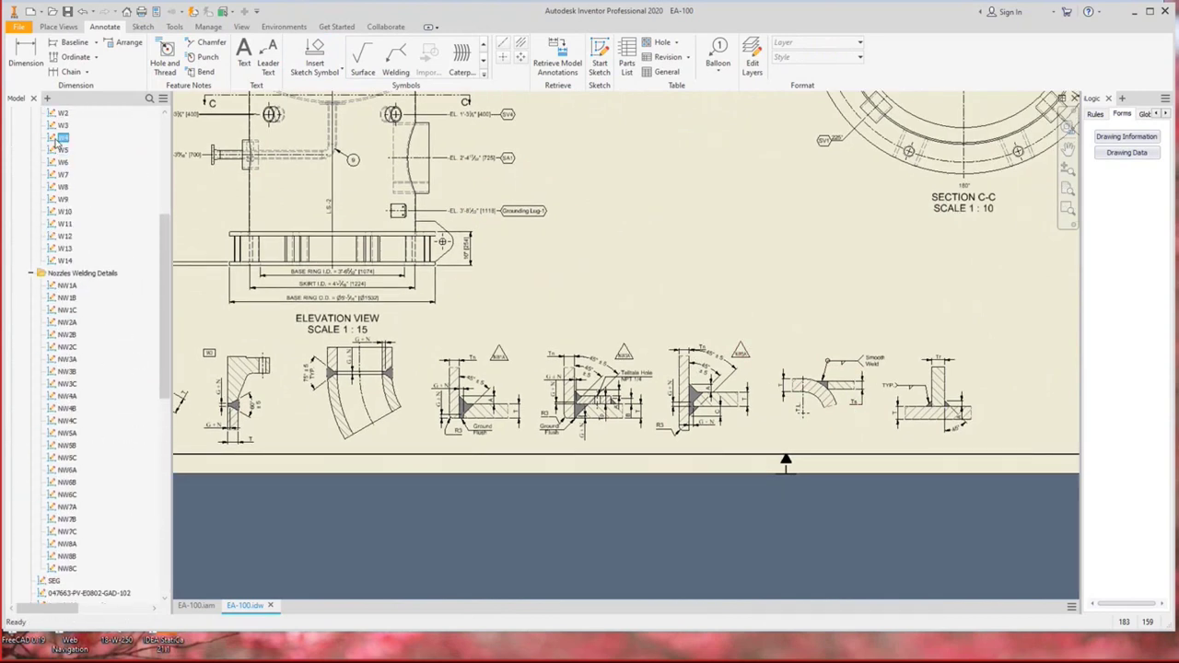
double_click(60, 138)
scroll(801, 361, up, 3)
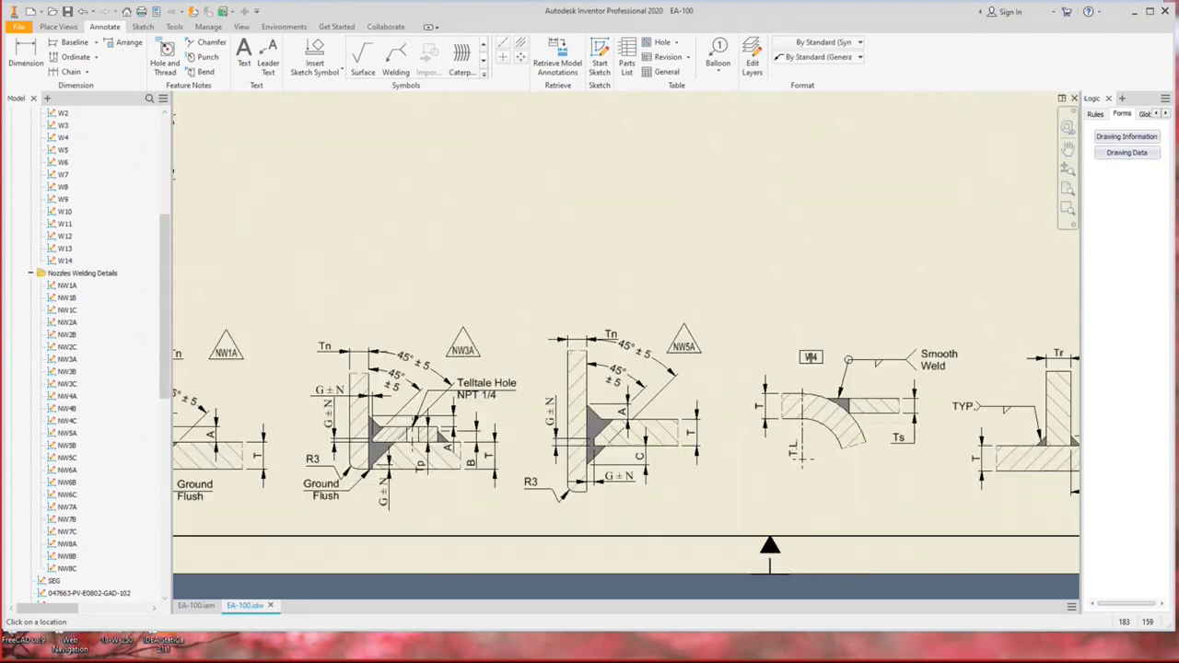
click(807, 345)
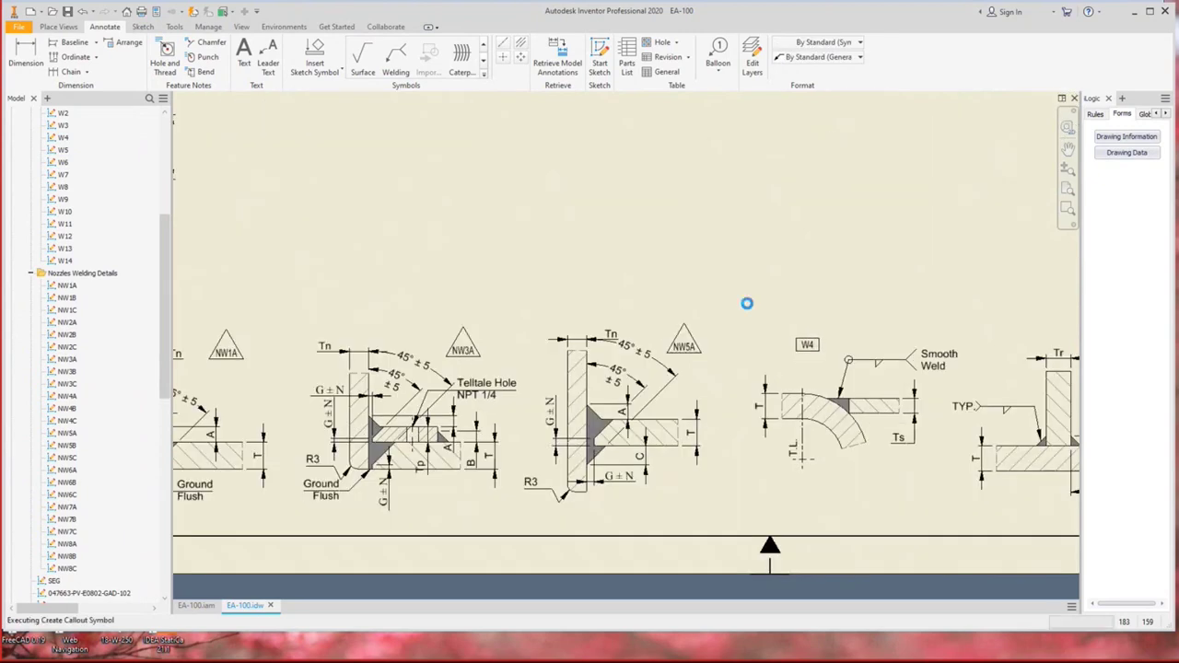
Insert a W4 welding symbol with a leader pointing to the skirt-to-bottom-head joint in the elevation view.
click(309, 53)
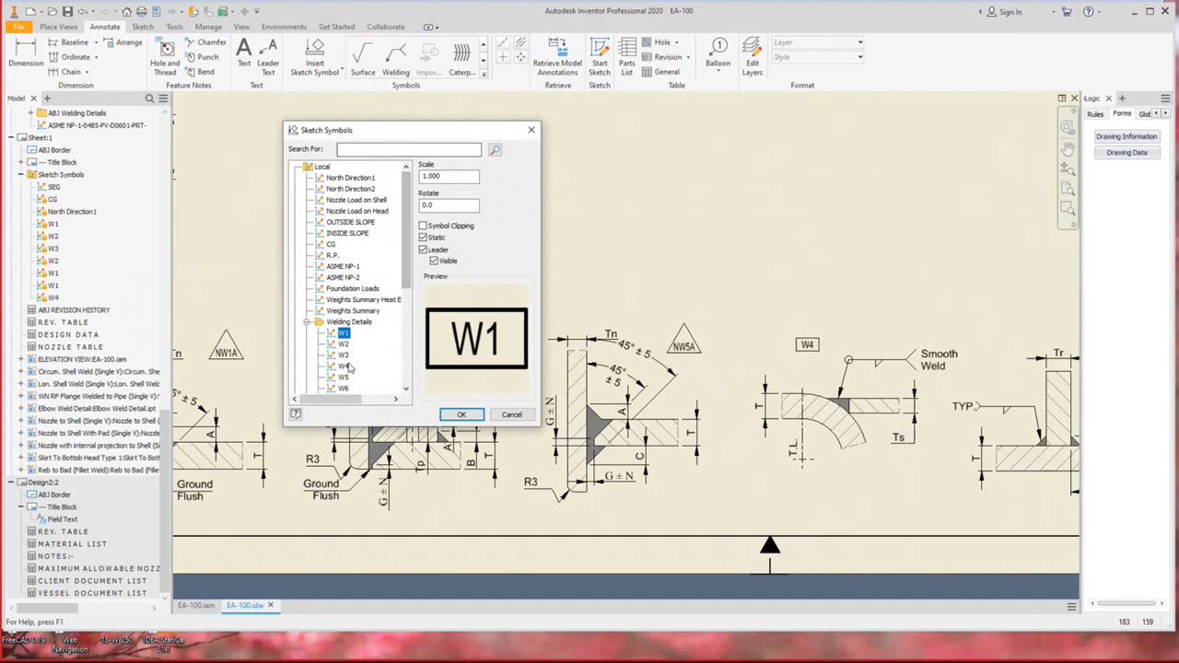
click(343, 366)
click(461, 415)
scroll(472, 304, down, 3)
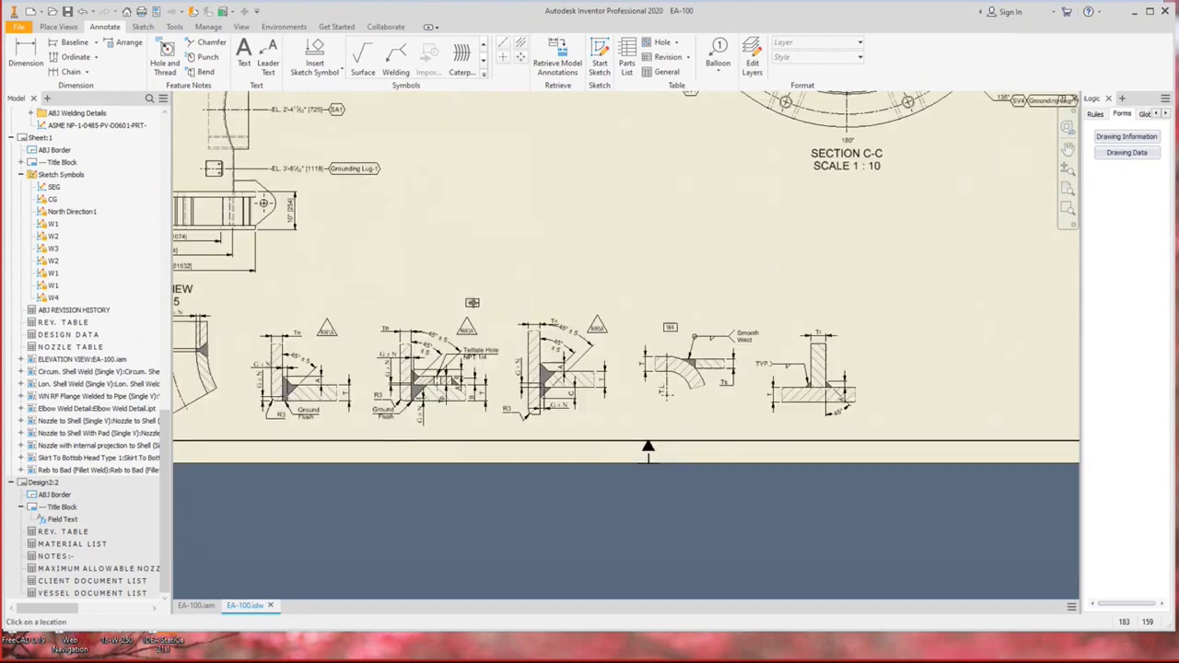
scroll(472, 304, down, 4)
scroll(391, 185, up, 5)
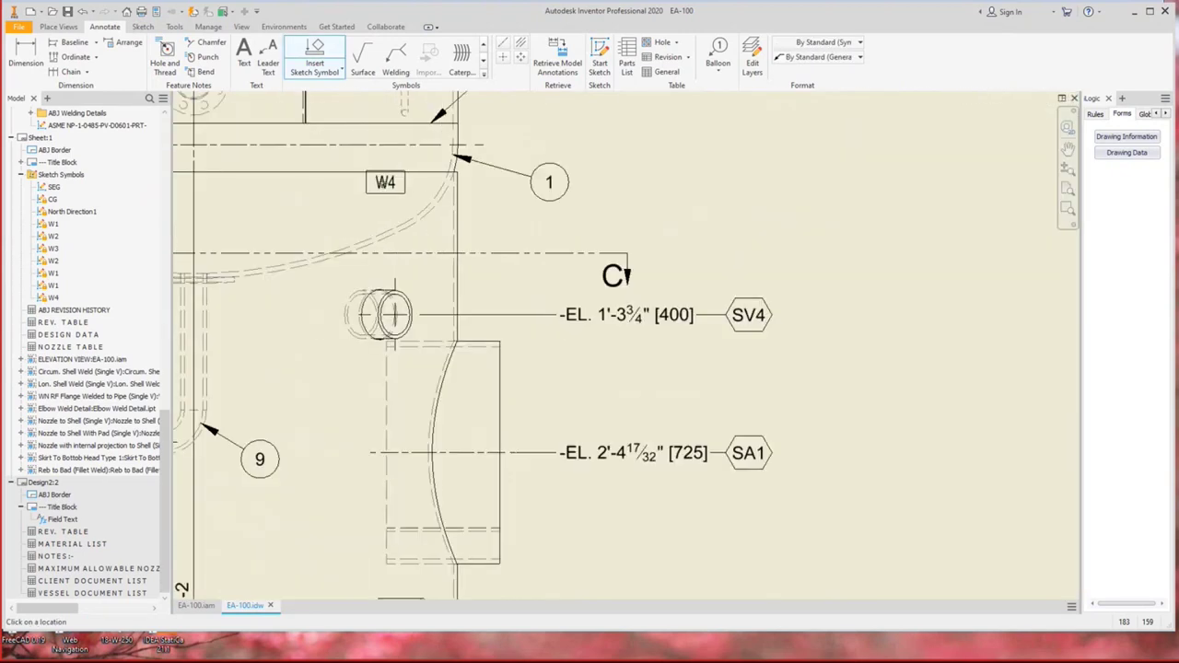
click(378, 175)
click(508, 224)
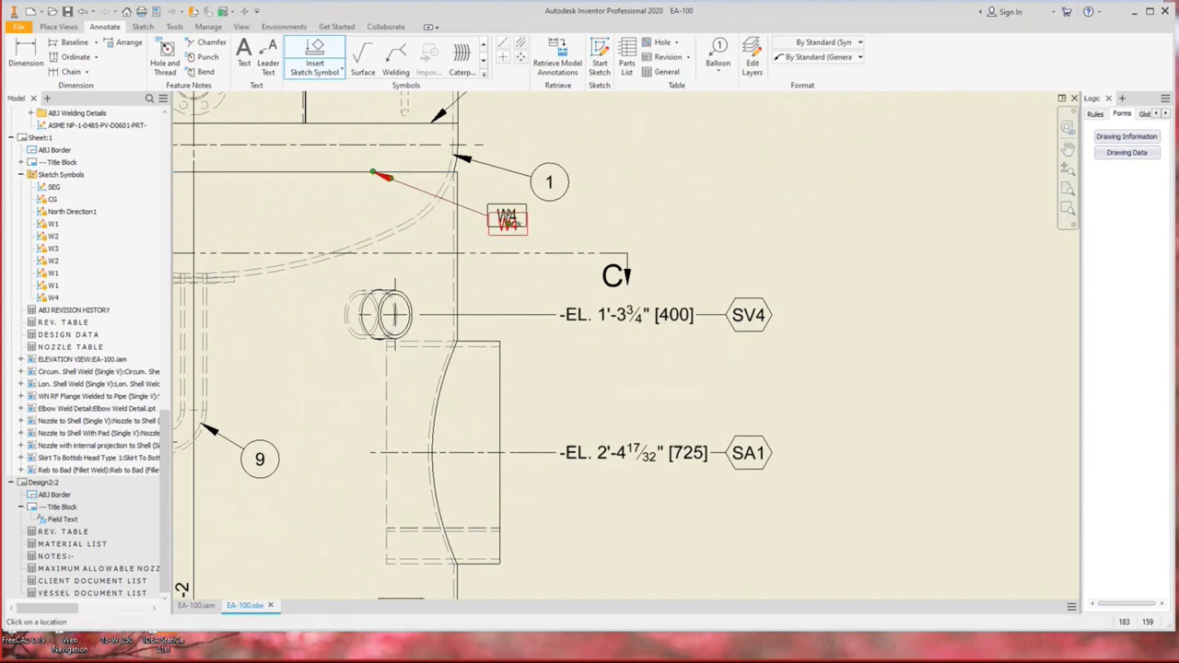
scroll(345, 145, down, 3)
key(Escape)
Insert a W2 welding symbol with a leader pointing to the skirt's longitudinal seam L.S.-2.
click(315, 57)
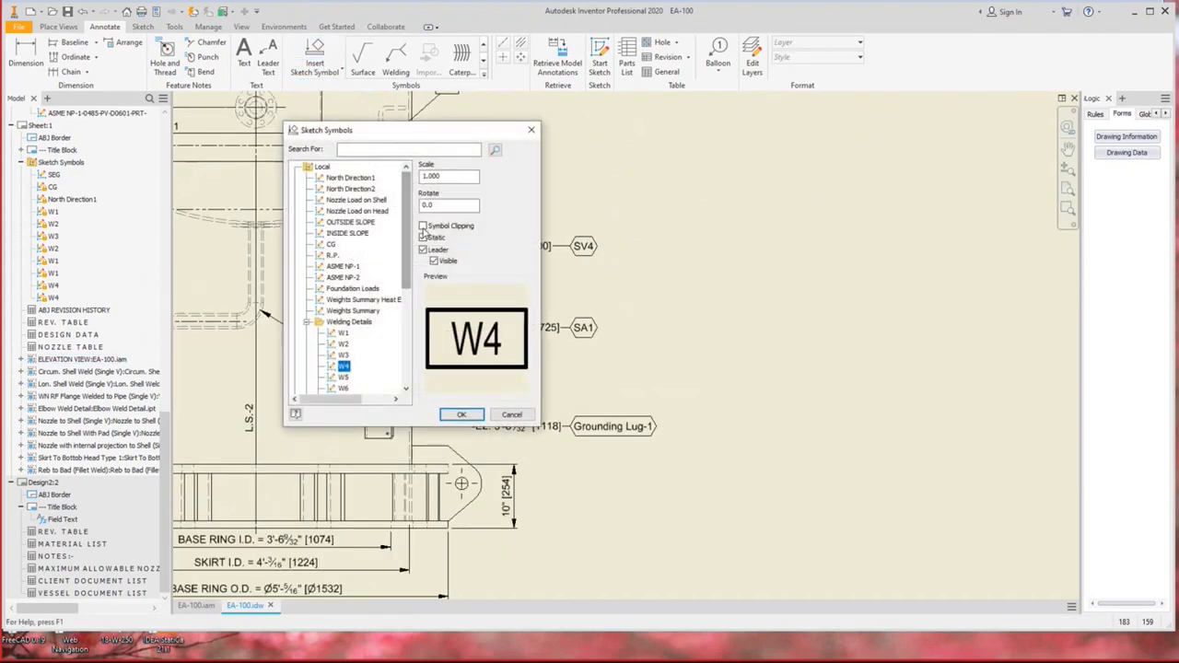
click(343, 343)
click(463, 417)
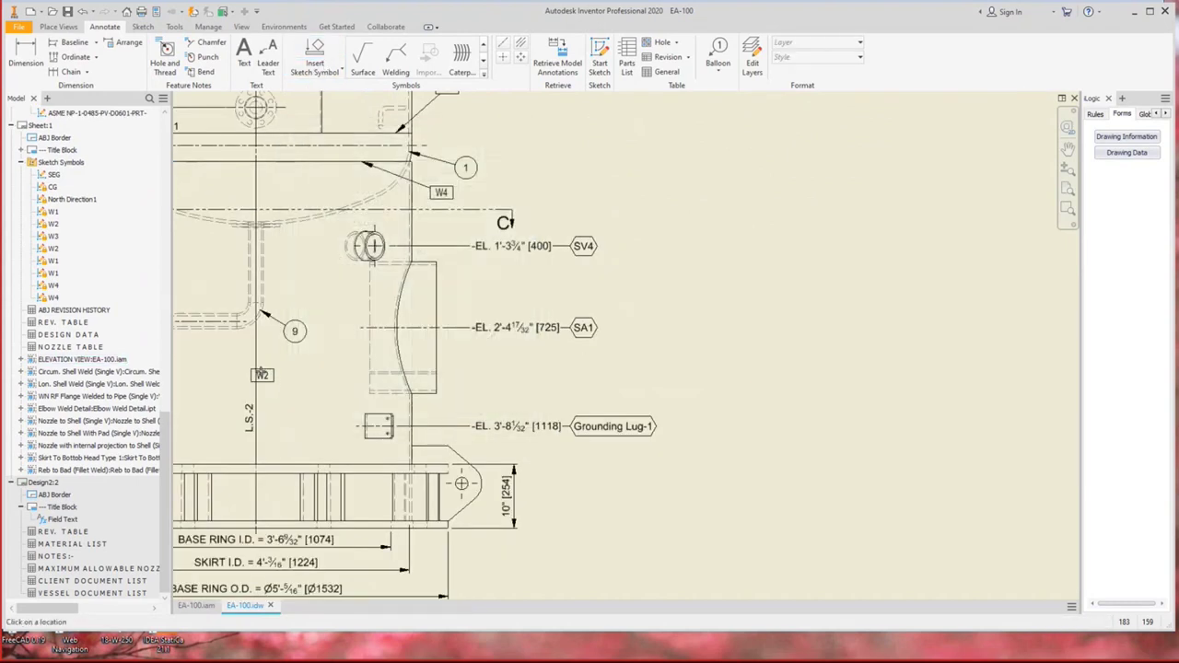
click(251, 365)
click(201, 399)
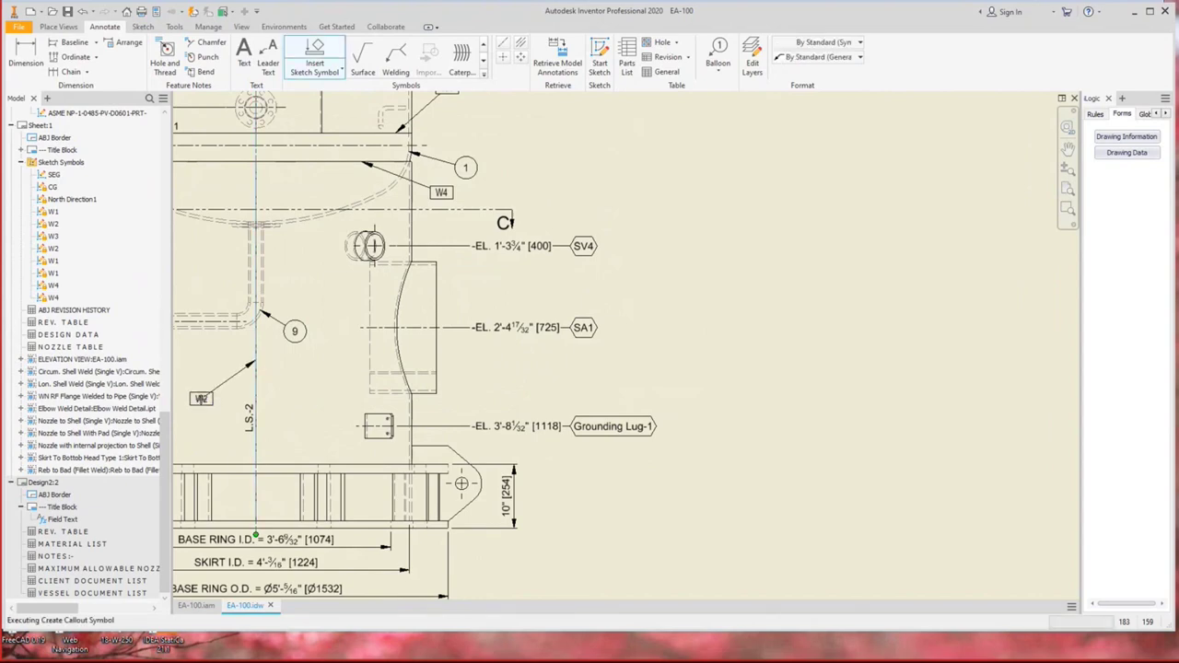
scroll(373, 341, down, 5)
scroll(443, 255, up, 4)
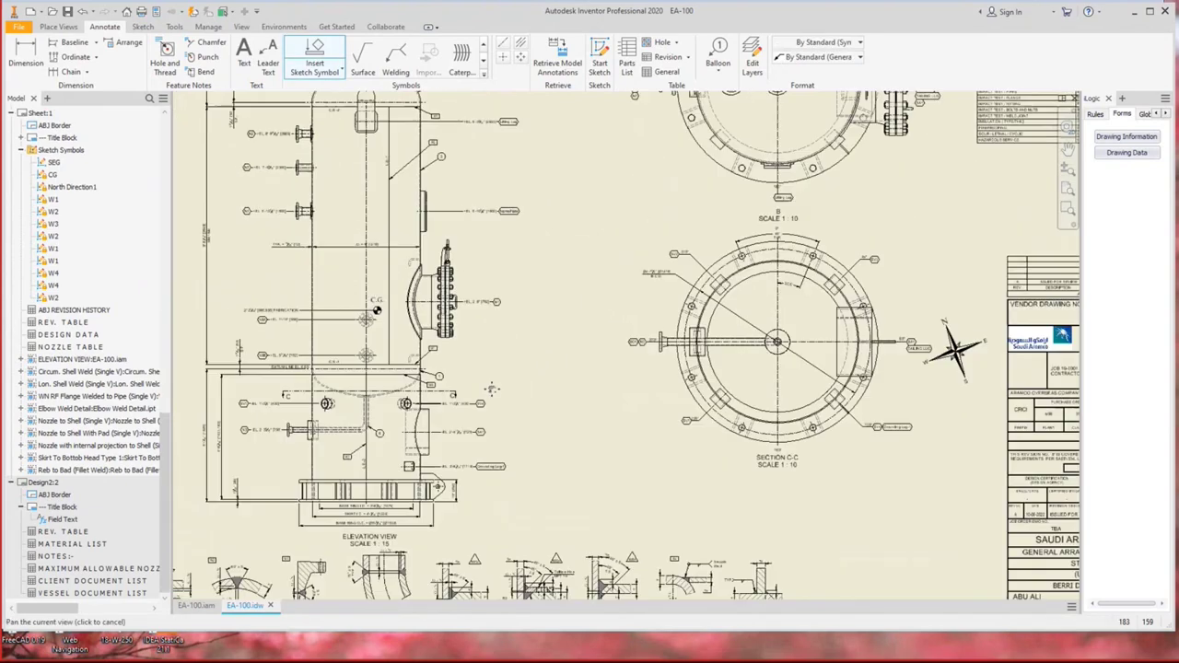
key(Escape)
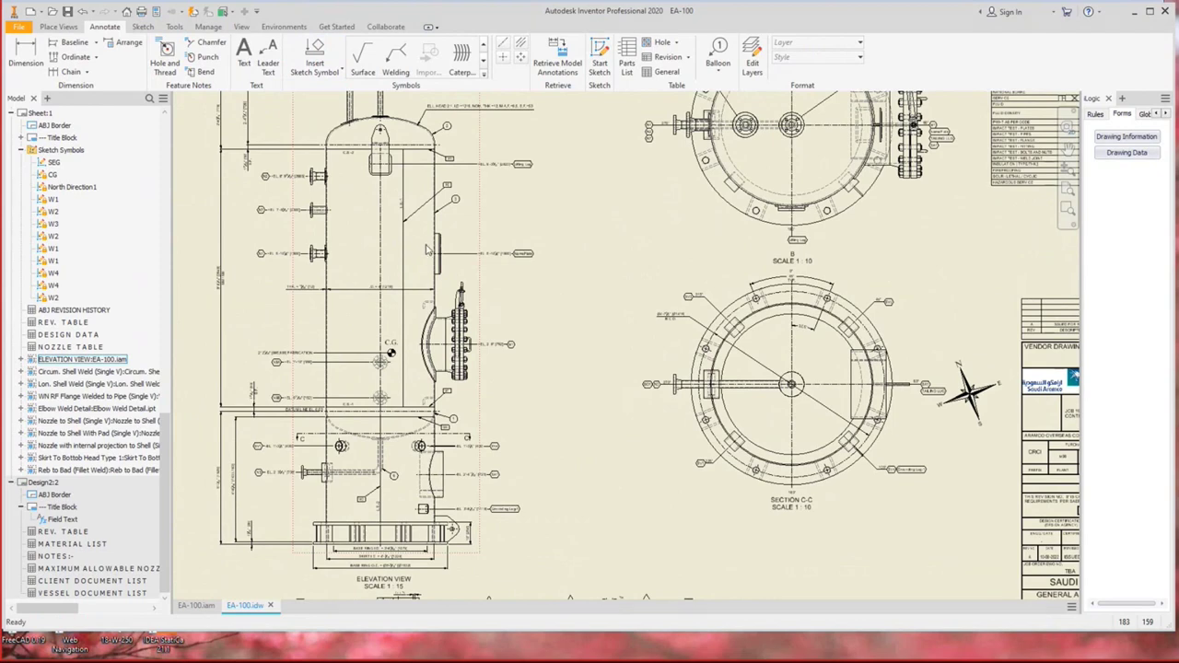
Collapse the Nozzles Welding Details, Welding Details, Sketch Symbols and Sheet:1 branches in the model browser.
middle_drag(426, 251, 428, 293)
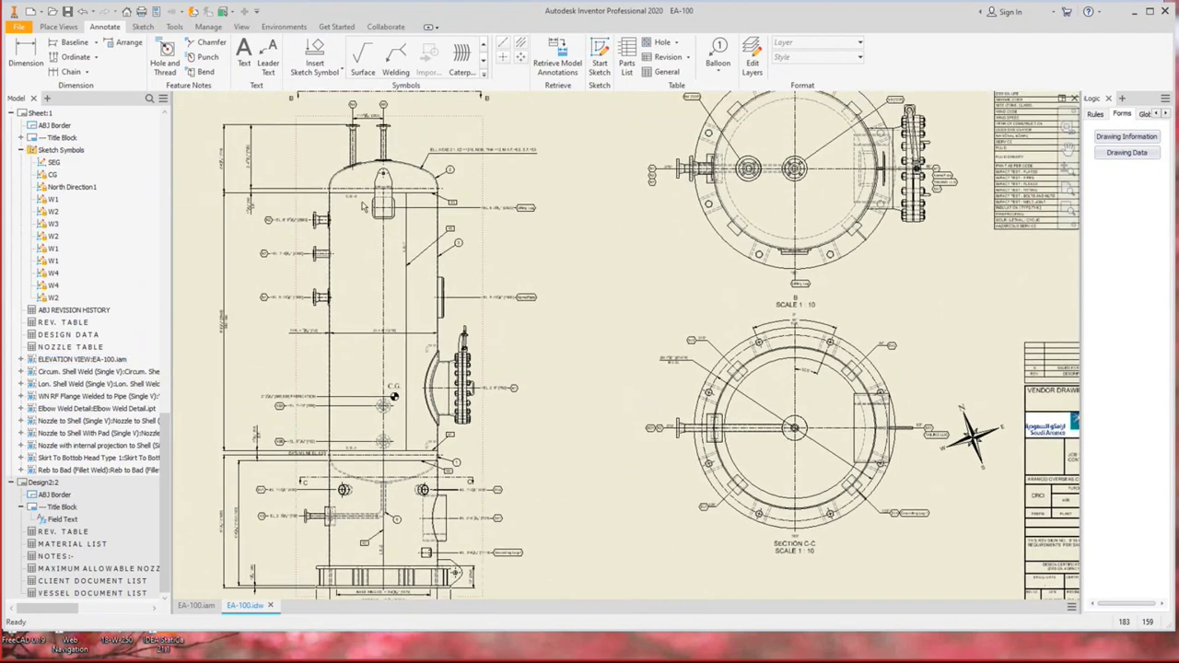
click(22, 150)
scroll(59, 189, up, 10)
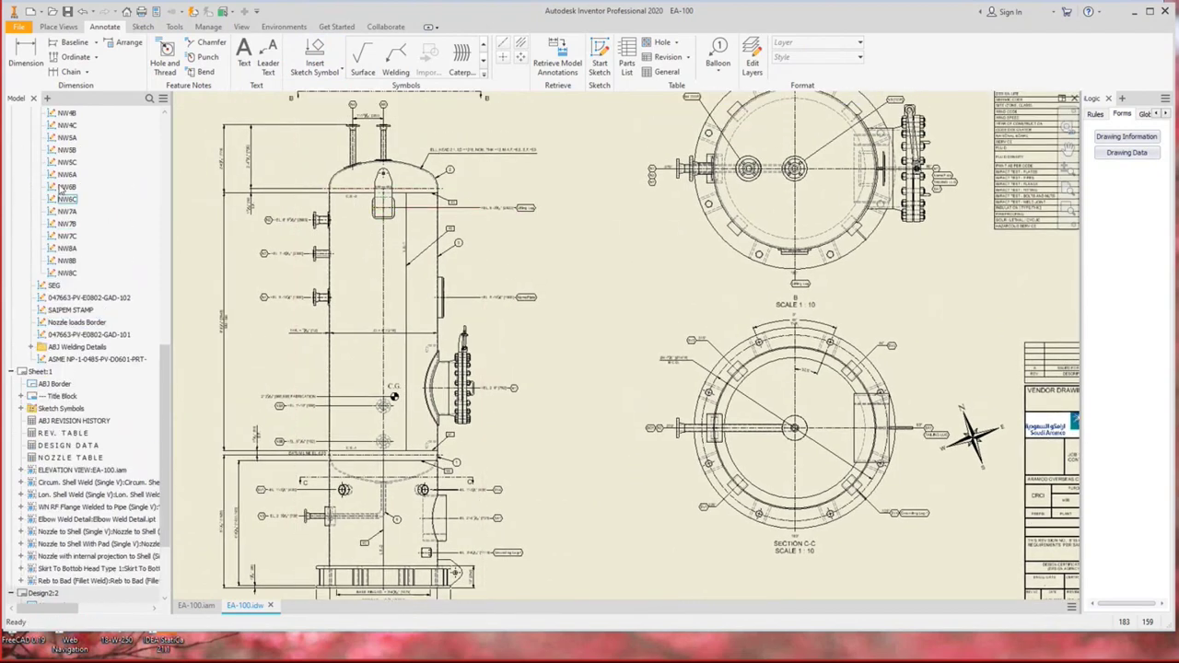
scroll(59, 189, up, 3)
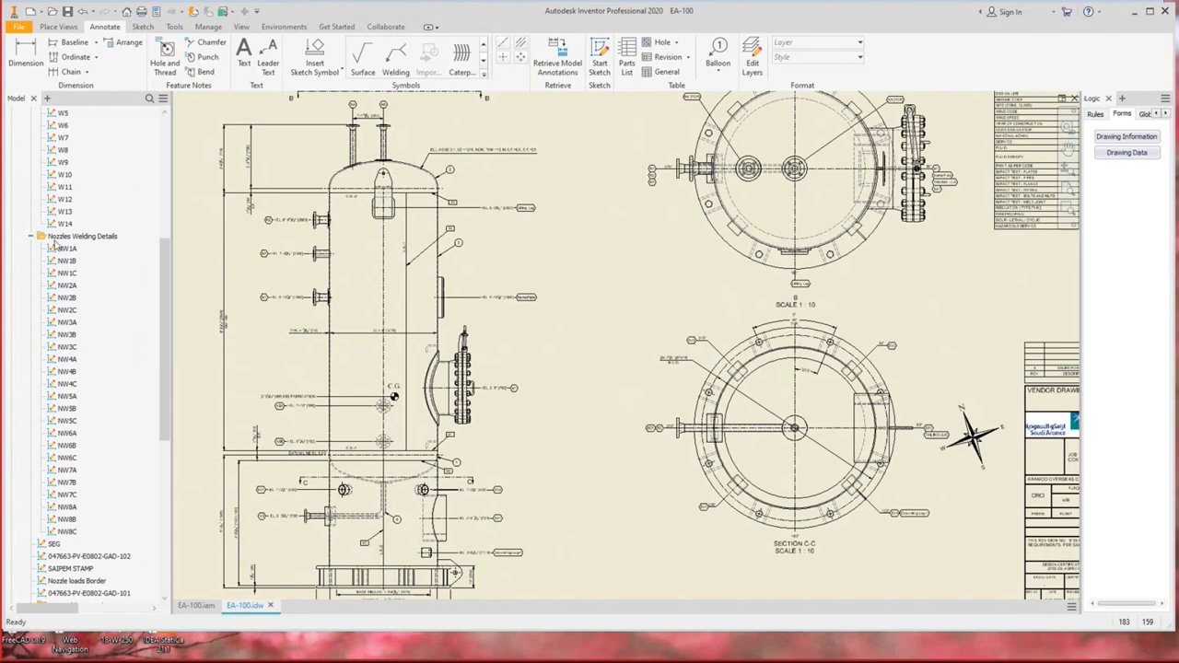
click(30, 236)
scroll(32, 236, up, 5)
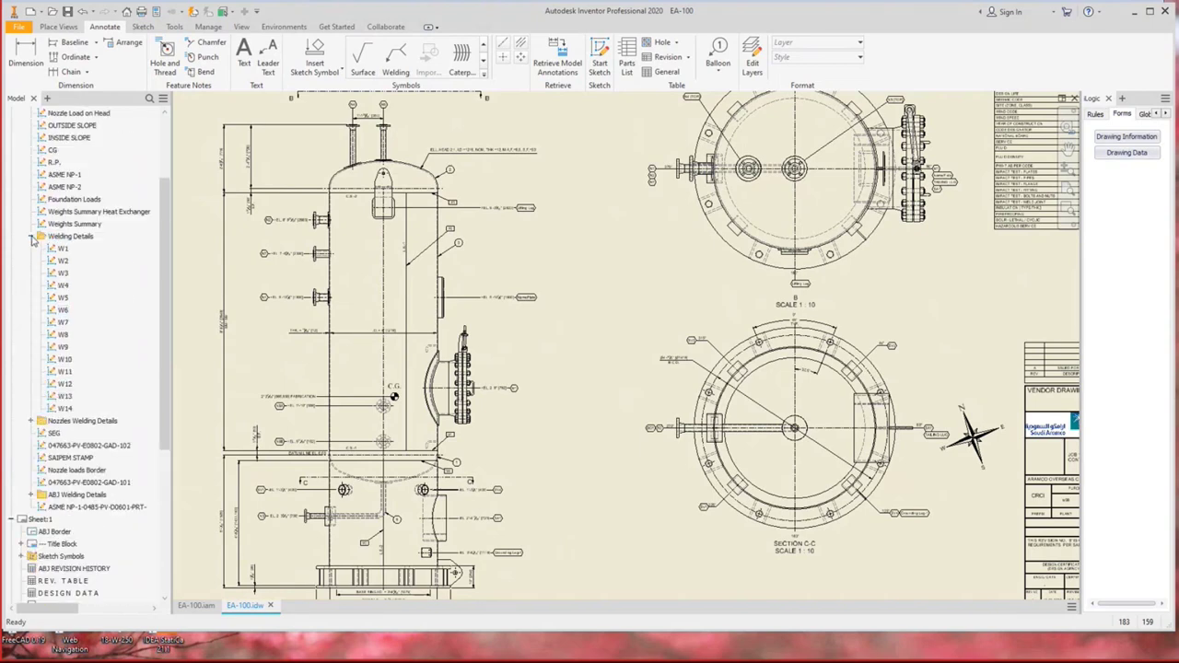
click(30, 237)
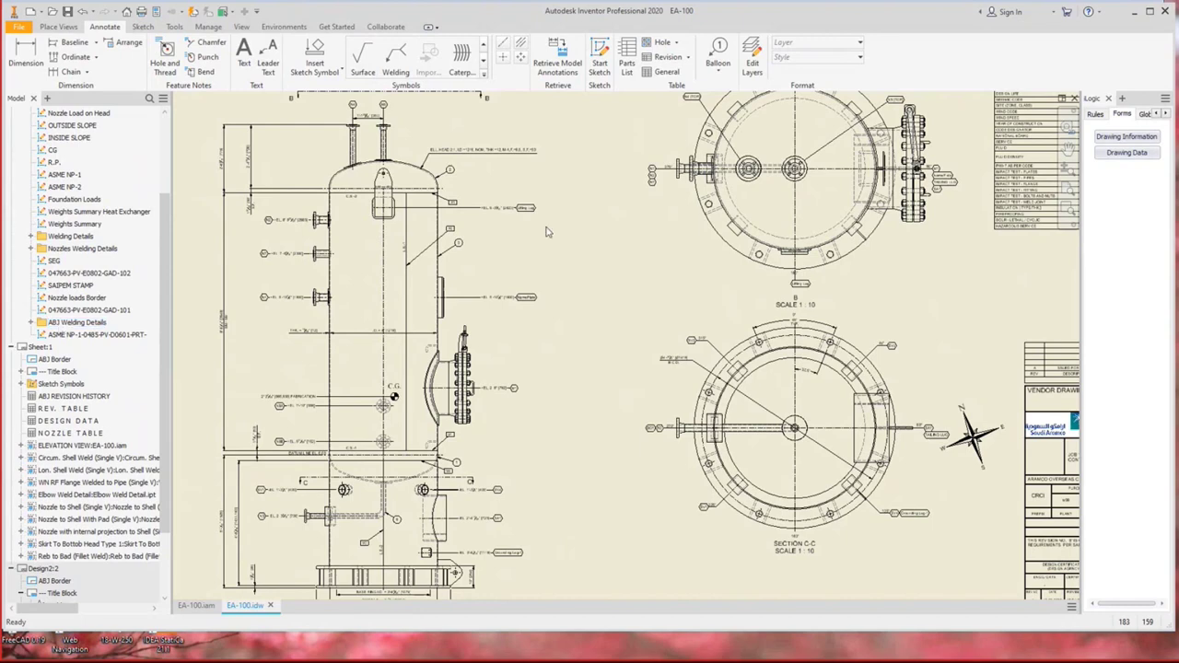
scroll(557, 228, up, 3)
scroll(558, 228, down, 1)
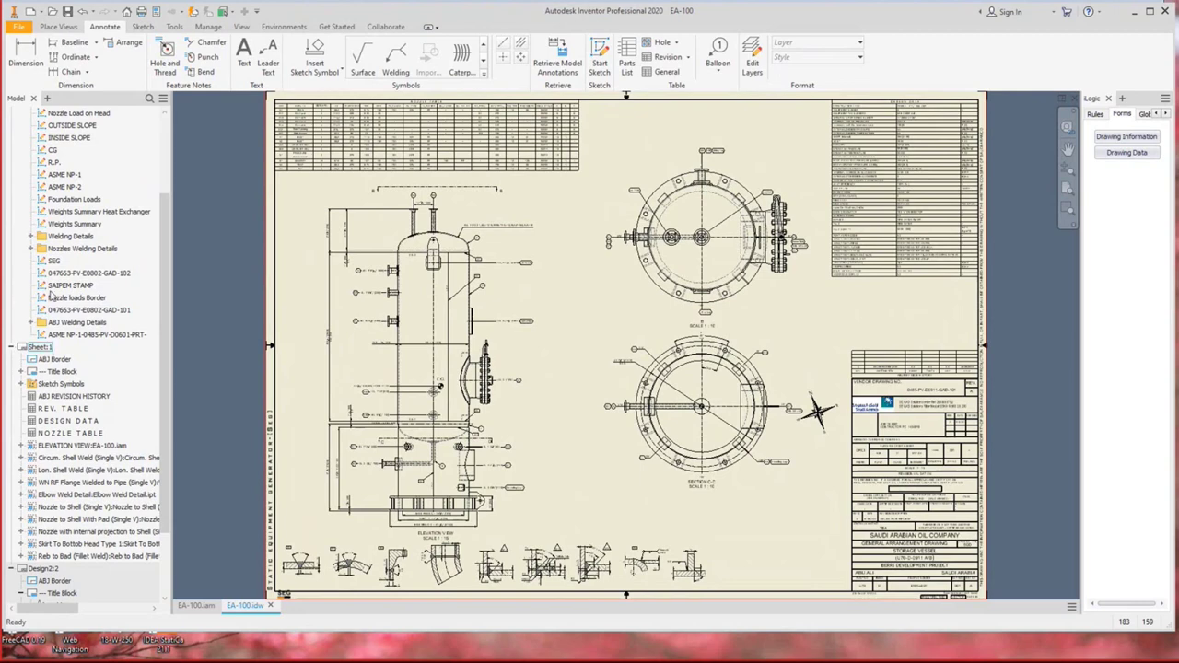
scroll(53, 297, up, 3)
click(22, 174)
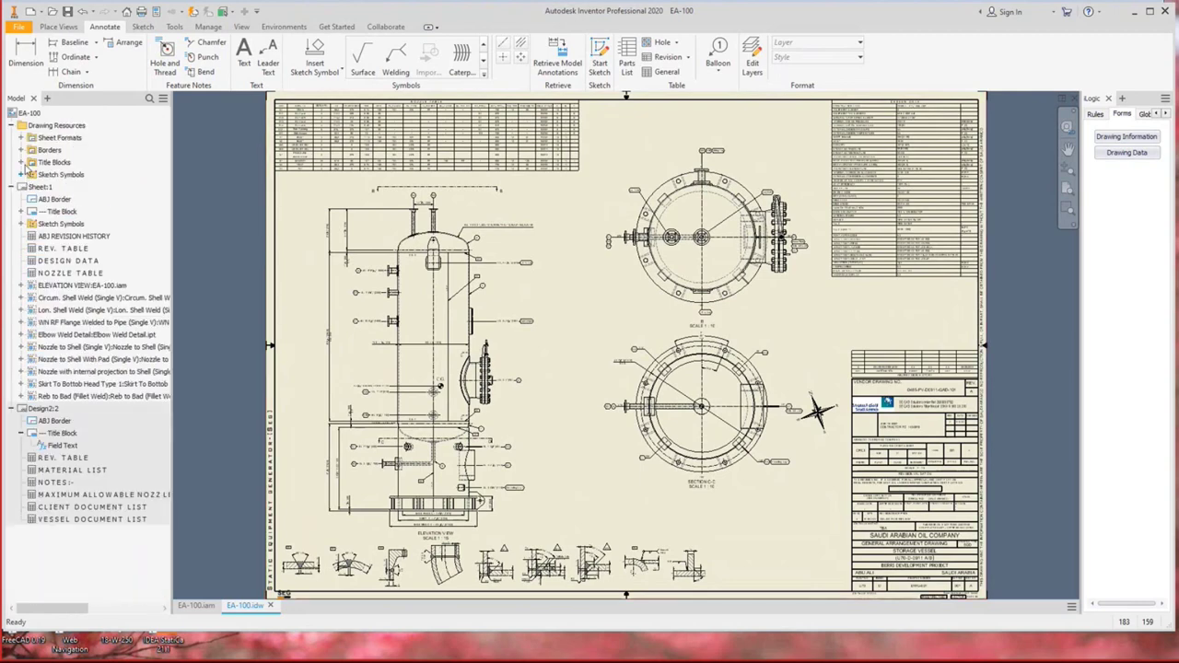
click(12, 187)
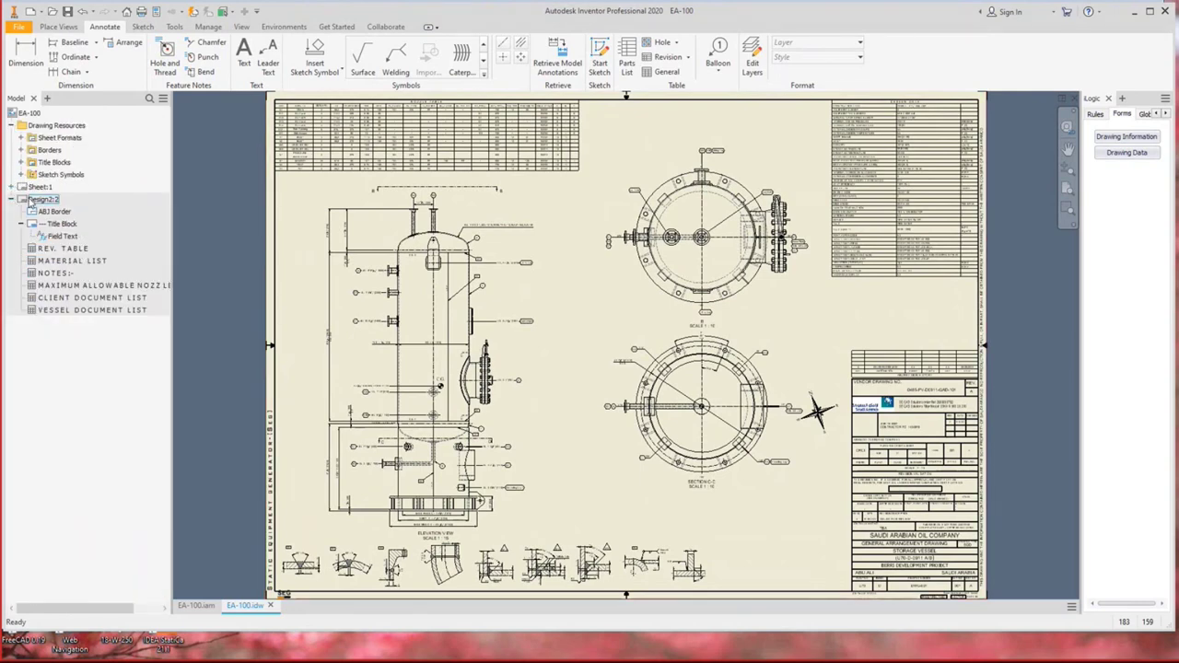
Activate the Design2:2 sheet and move the Maximum Allowable Nozzle Loads table closer to the notes.
double_click(43, 199)
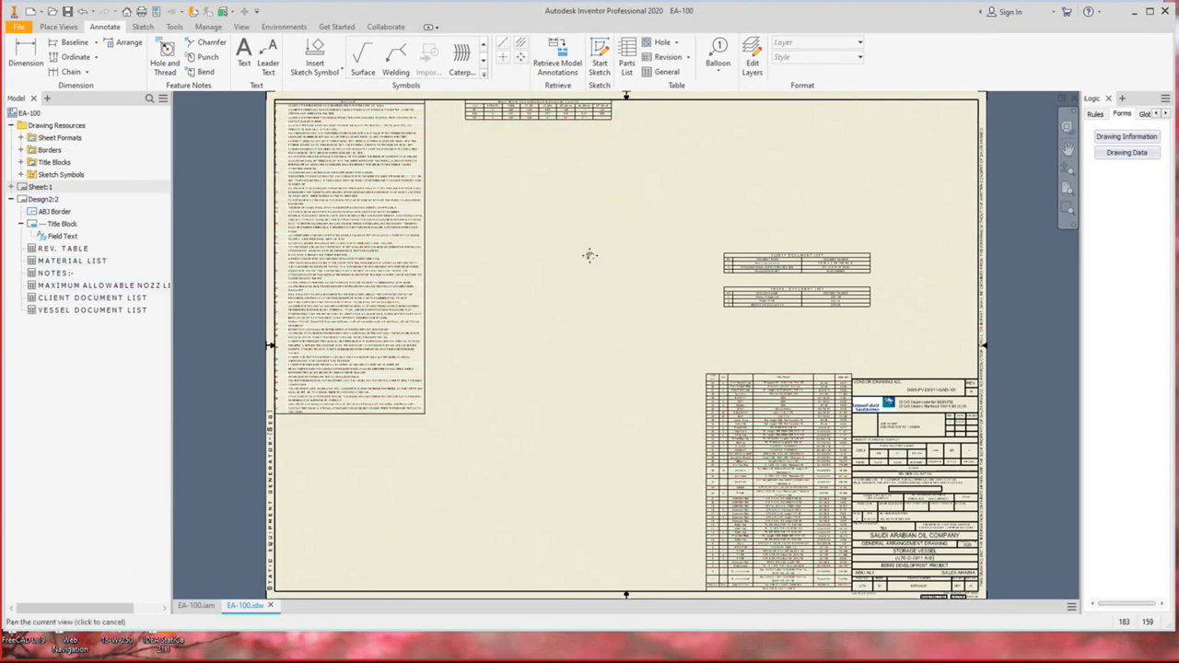
key(F5)
scroll(627, 262, up, 5)
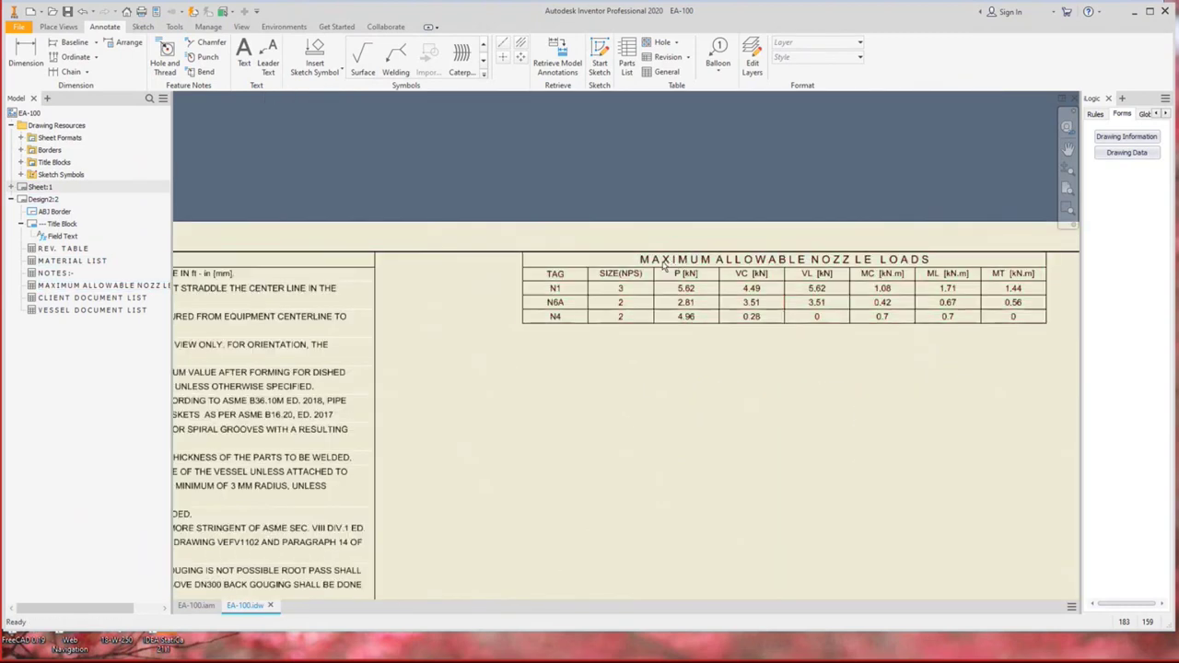
Edit the nozzle loads table's tags to "N1, N2", "N6A, N6A, N7" and "N3, N4, N5".
double_click(668, 264)
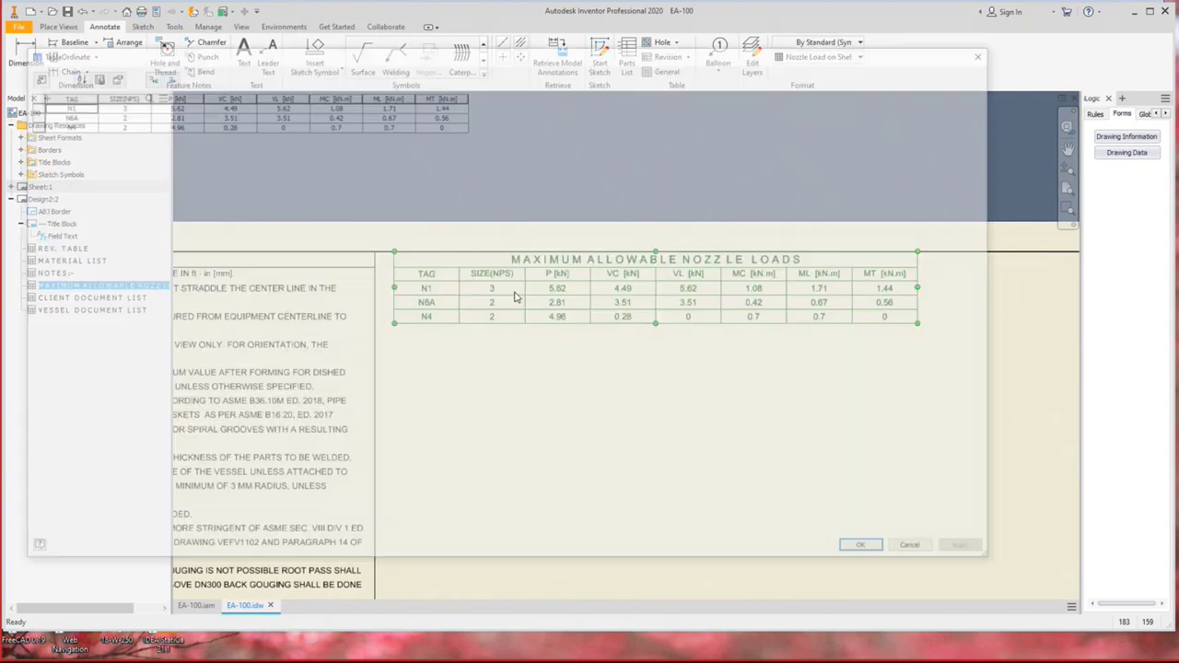
click(64, 104)
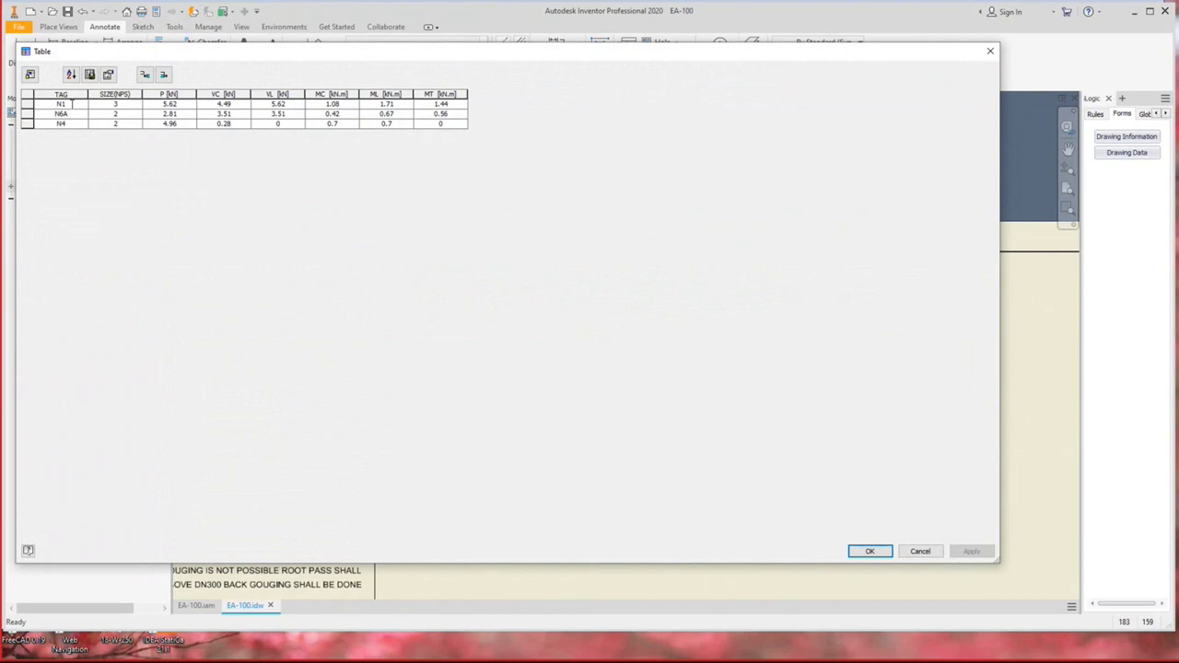
text(, N2)
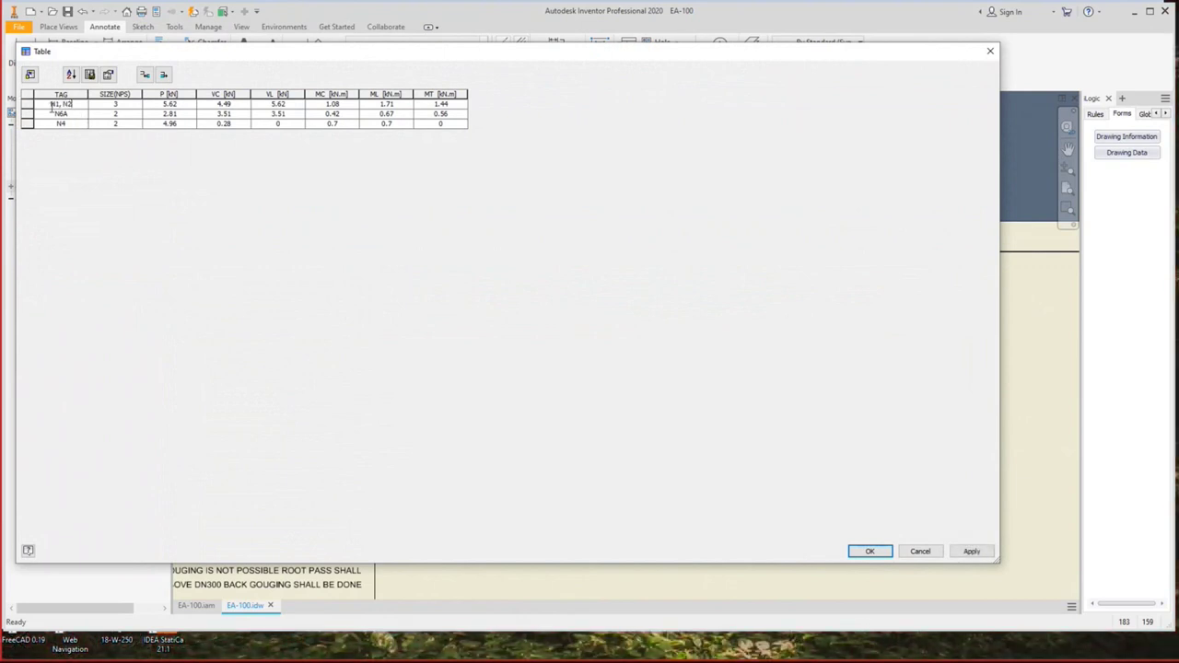
click(68, 113)
text(, N6A, N7)
click(69, 125)
click(871, 551)
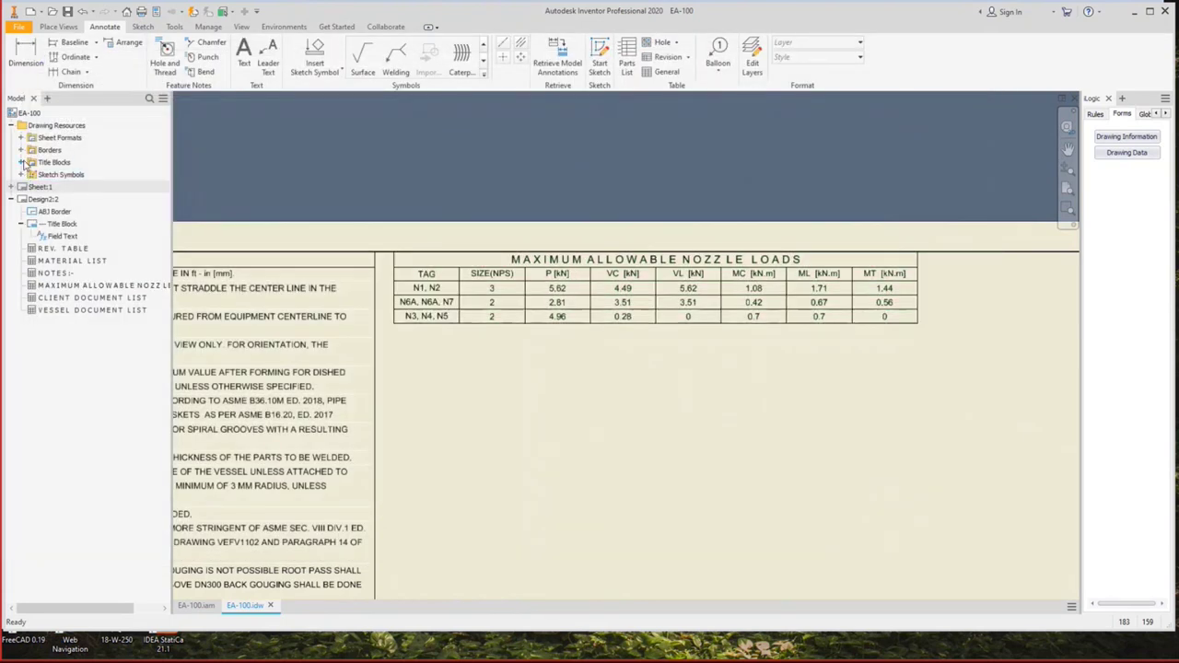
Place the Nozzle Load on Shell and Nozzle Load on Head symbols side by side beneath the nozzle loads table.
click(21, 163)
click(21, 162)
click(21, 174)
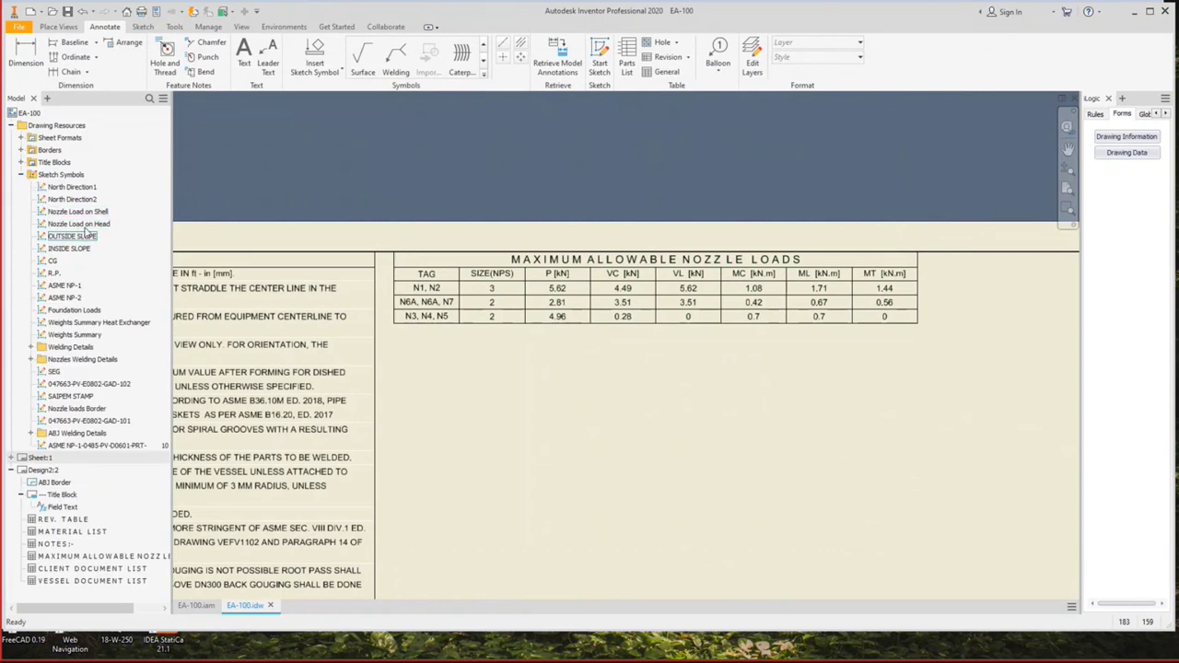
double_click(79, 212)
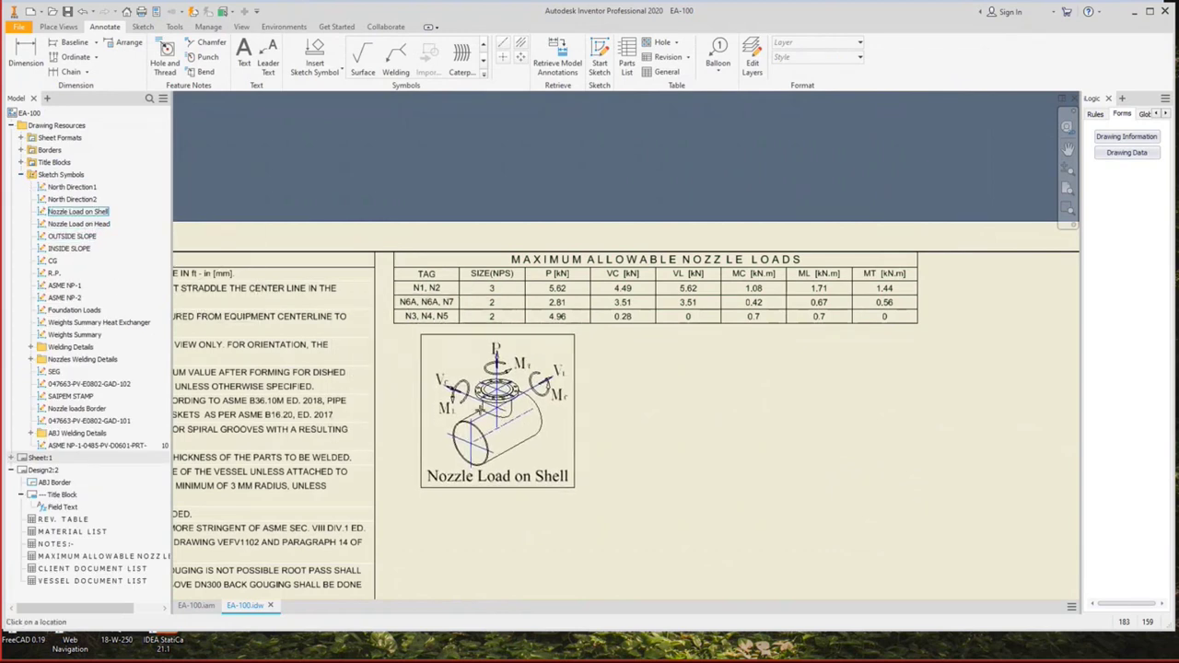
click(473, 409)
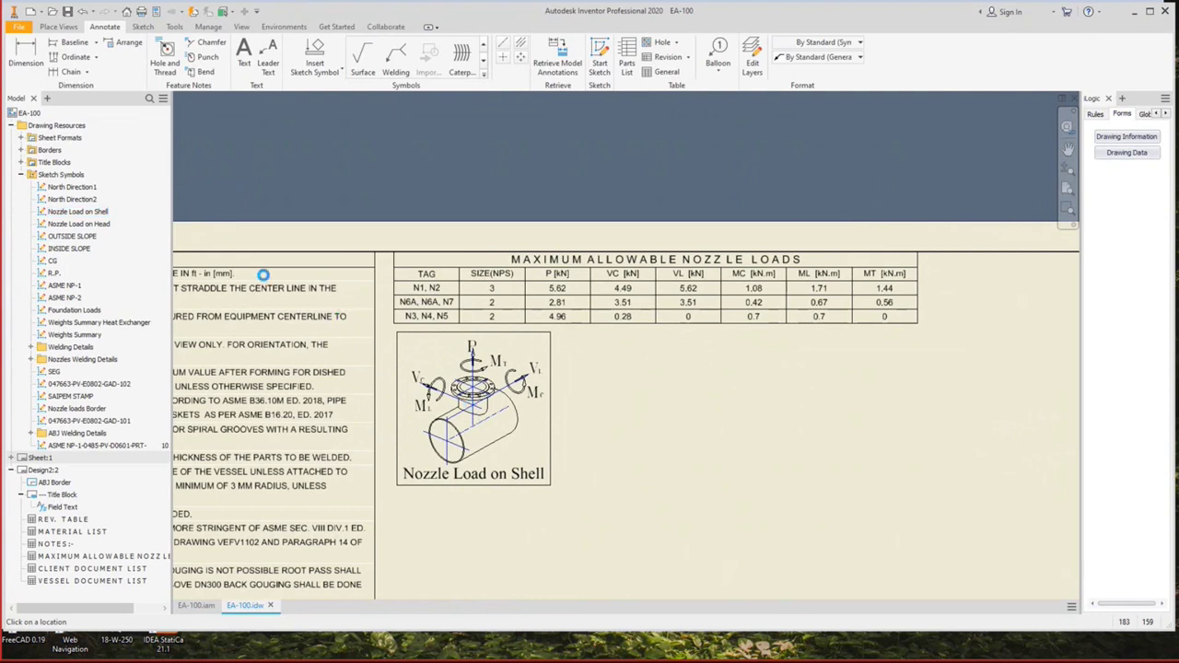
double_click(79, 212)
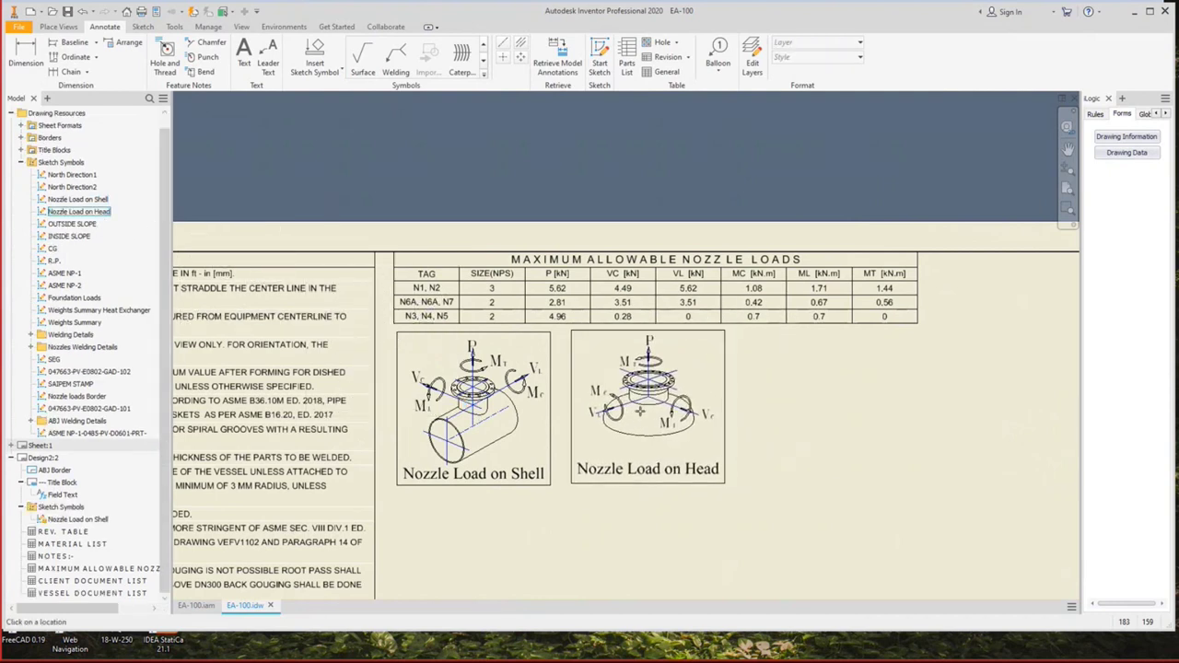
click(641, 411)
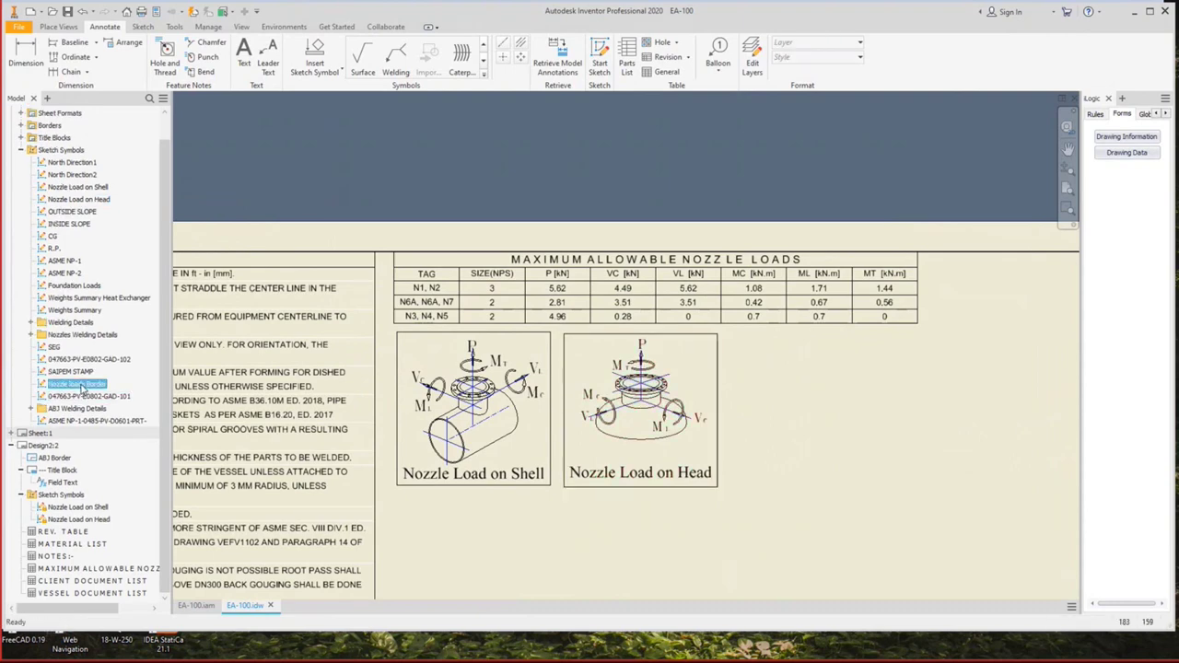
Place the Nozzle loads Border symbol along the sheet border's right edge, above the document lists.
click(686, 402)
scroll(687, 403, down, 3)
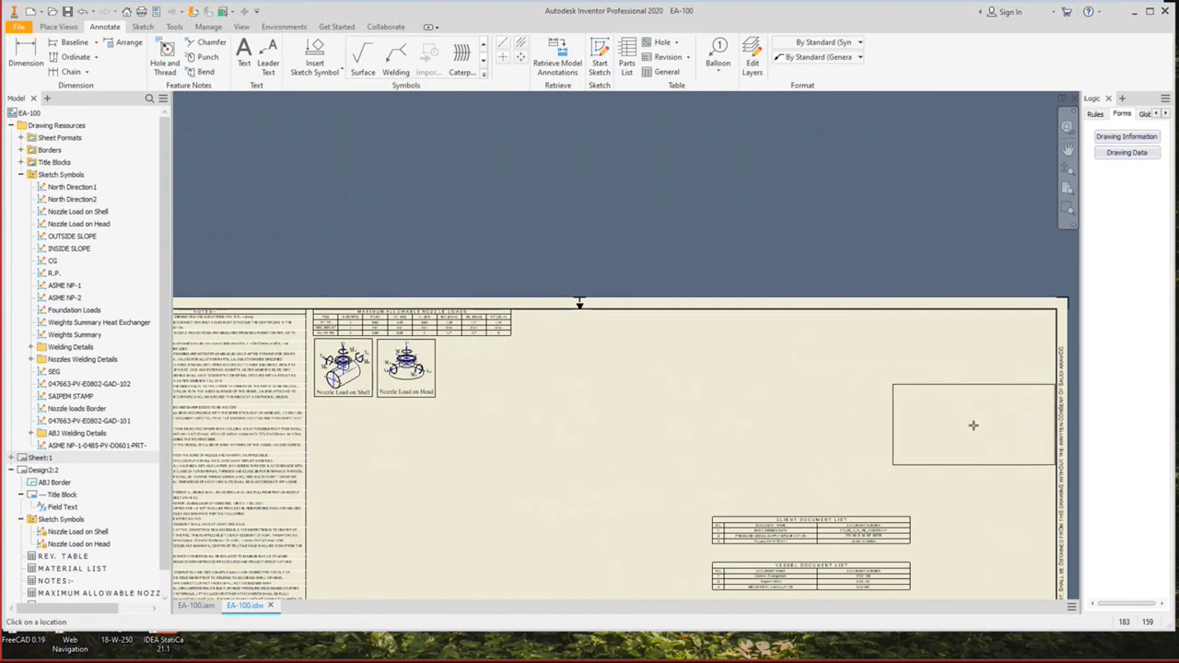
click(968, 422)
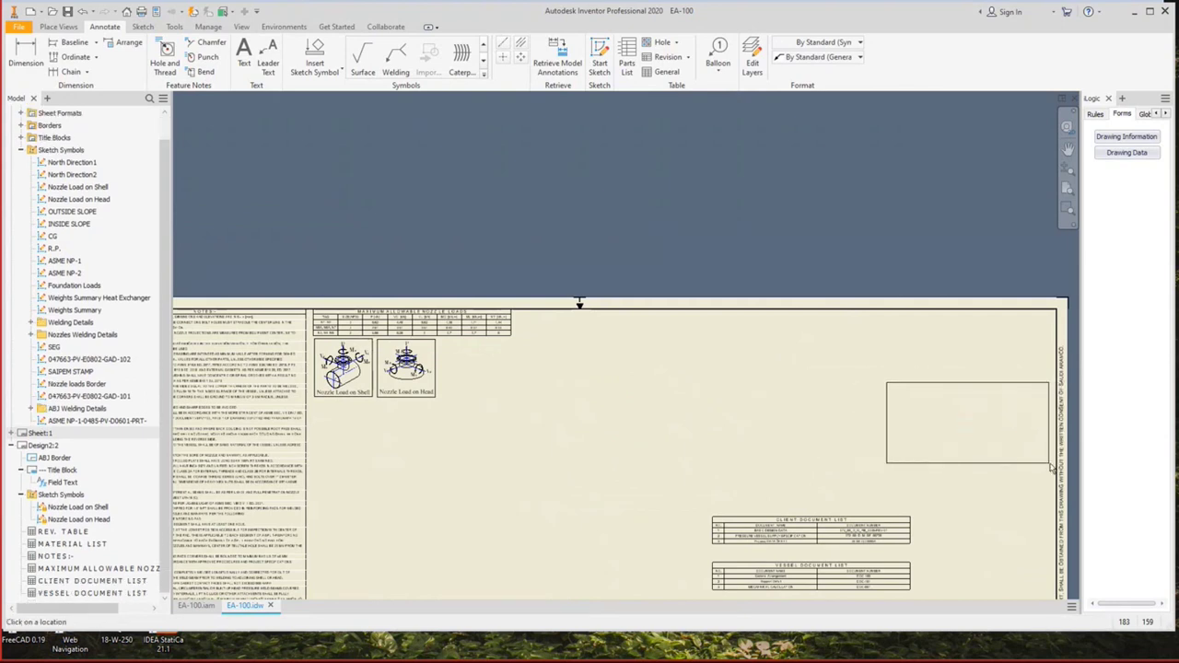
key(Escape)
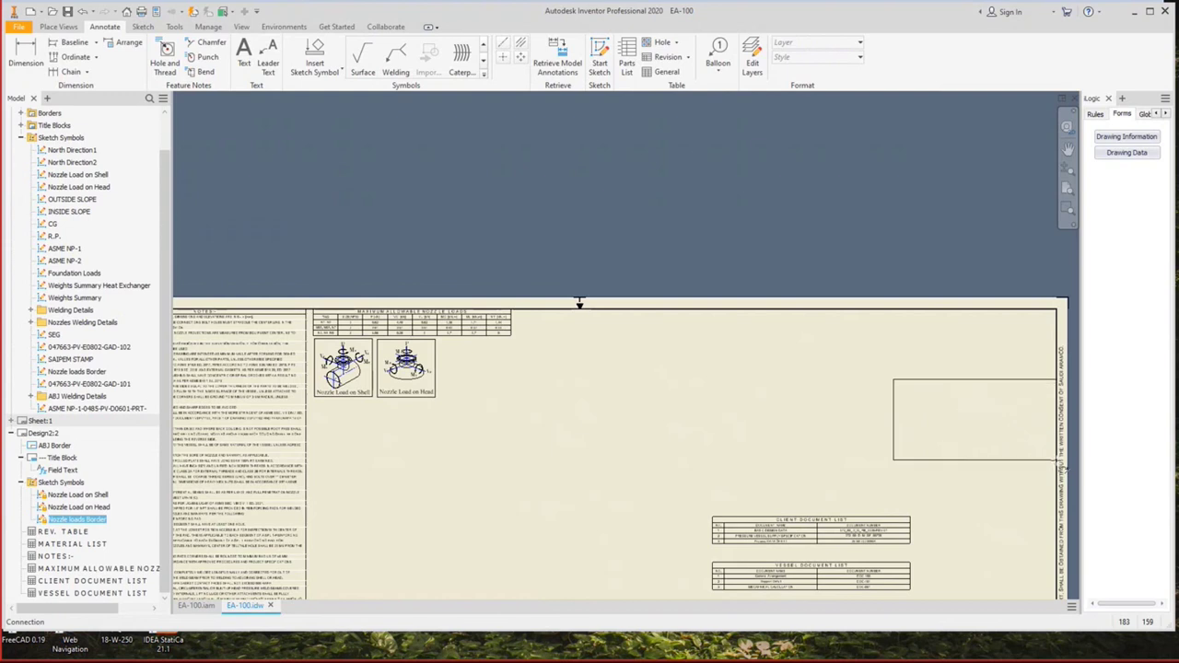
Move the Nozzle Load on Head diagram, Nozzle Load on Shell diagram and nozzle loads table into the Nozzle loads Border.
drag(441, 409, 1059, 468)
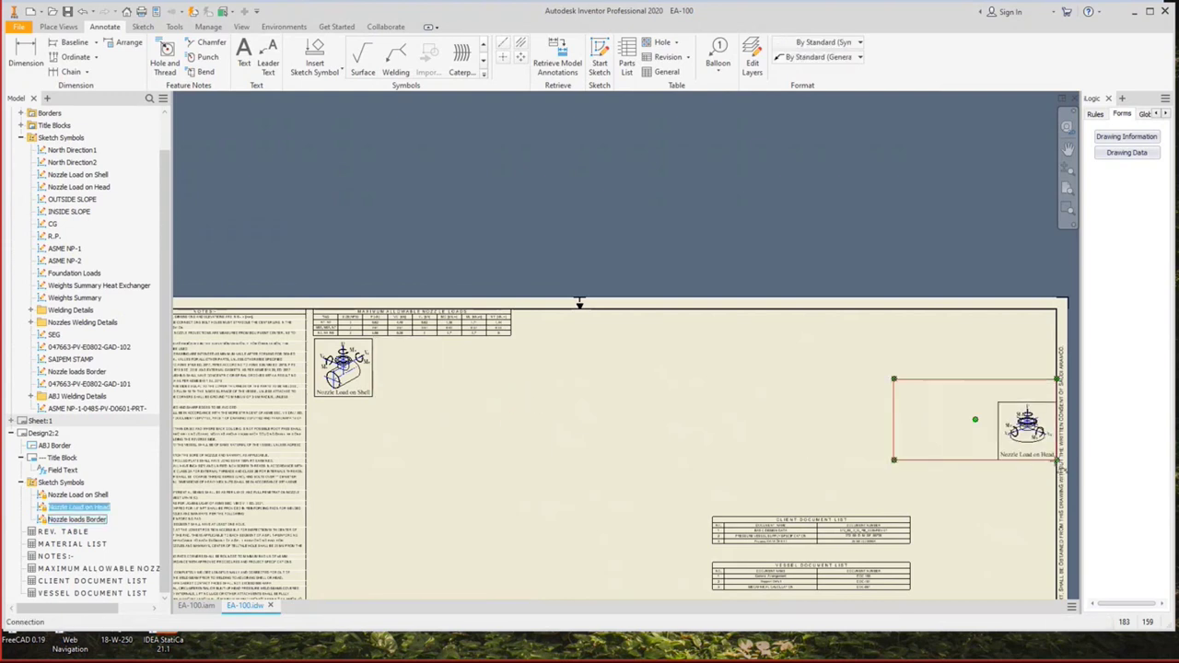
click(317, 398)
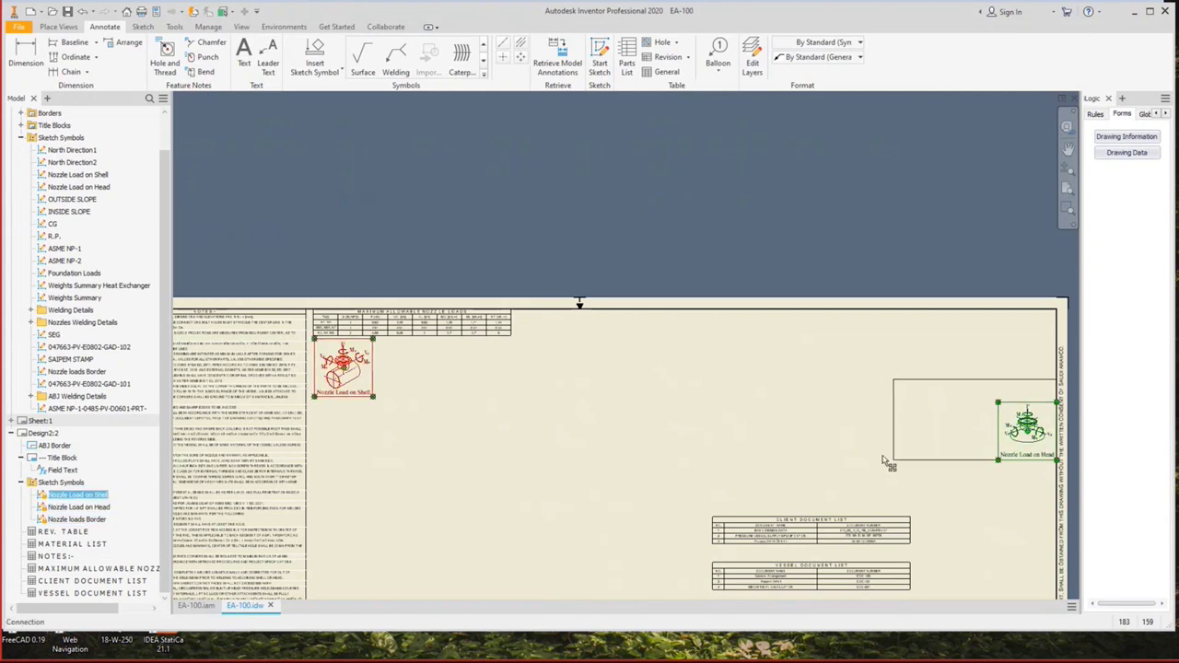
drag(898, 469, 899, 470)
click(501, 320)
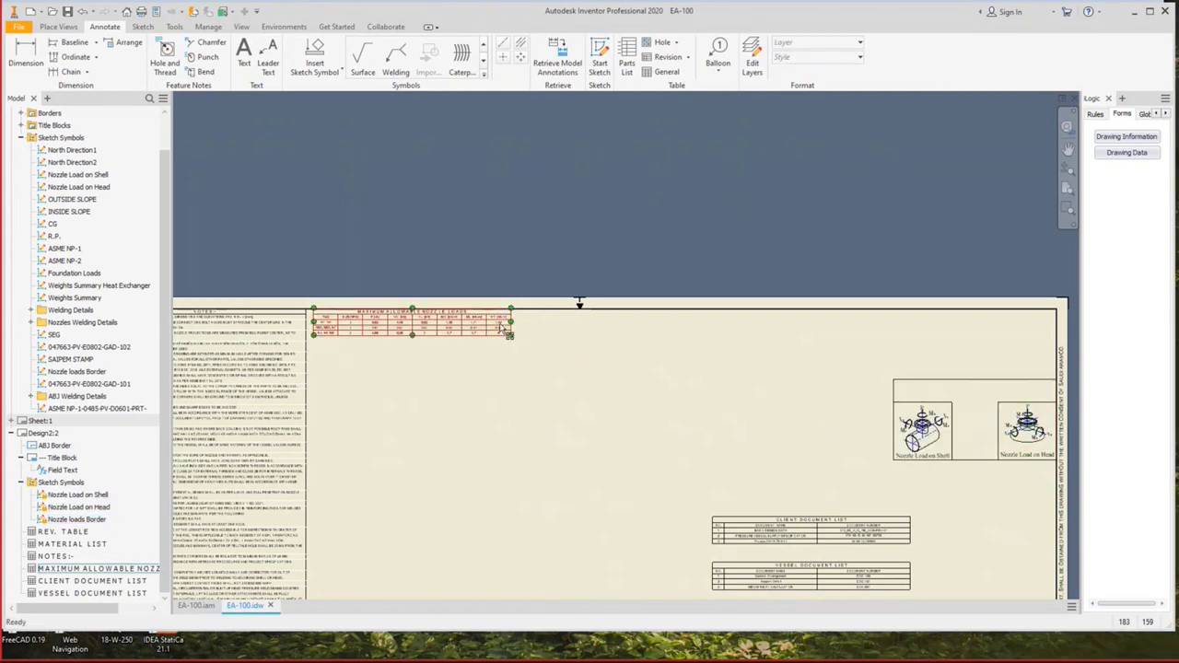
drag(501, 320, 1044, 392)
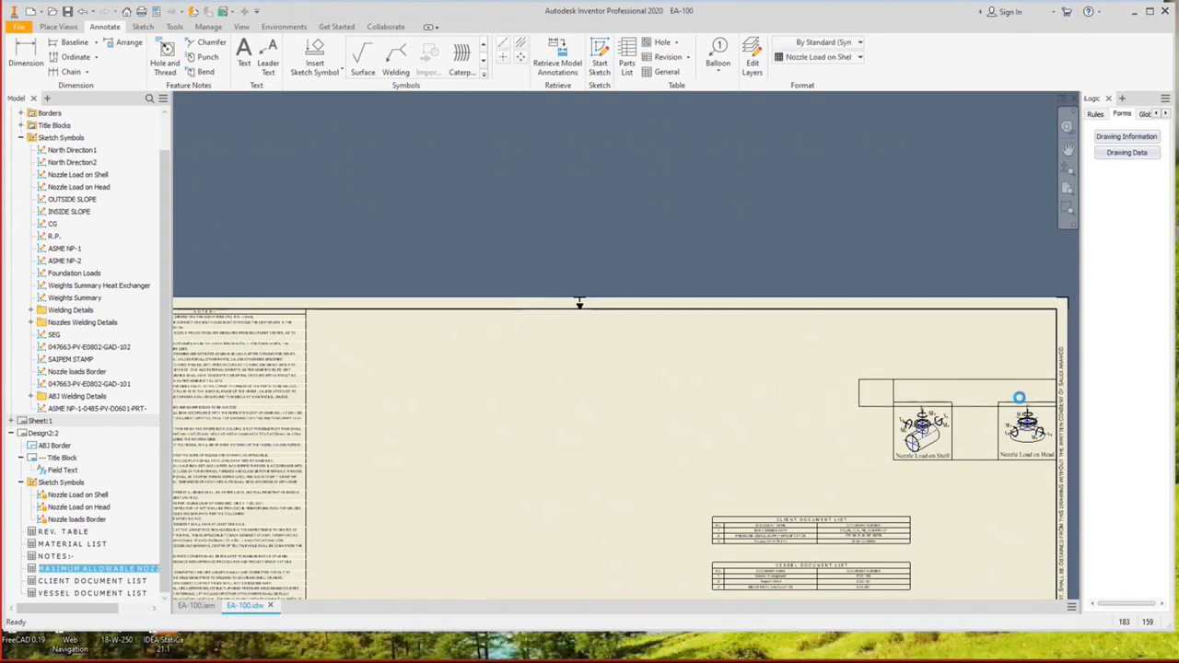
Set the width of the nozzle loads table's columns from SIZE(NPS) through MT to 18.
key(End)
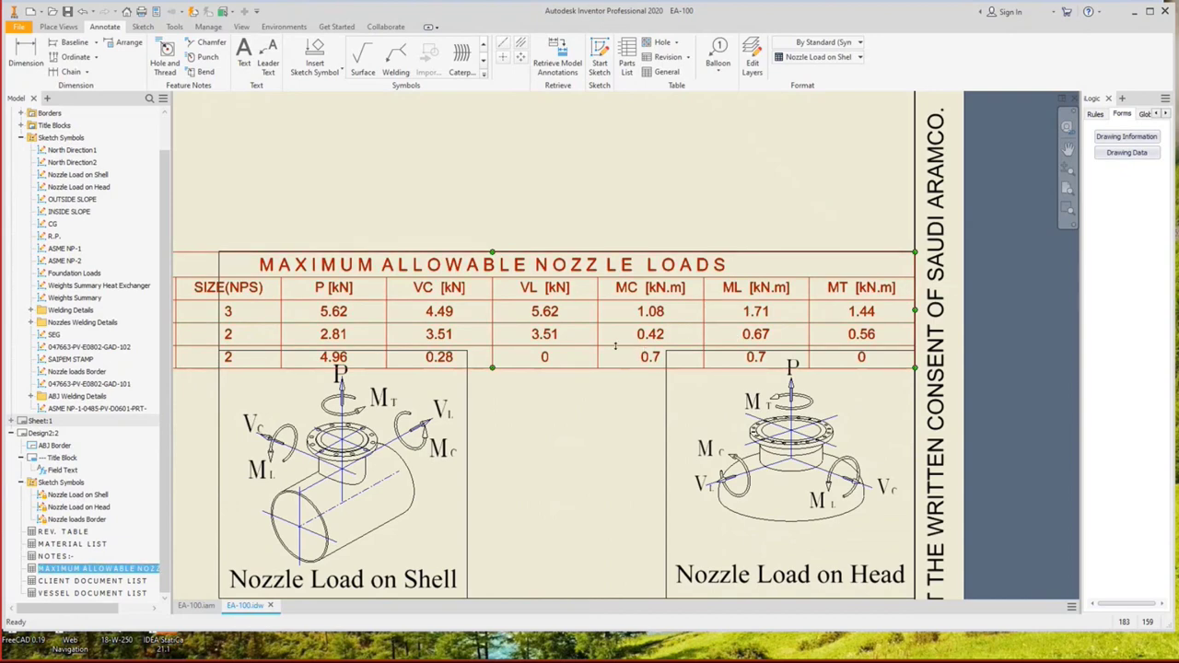
scroll(682, 350, down, 3)
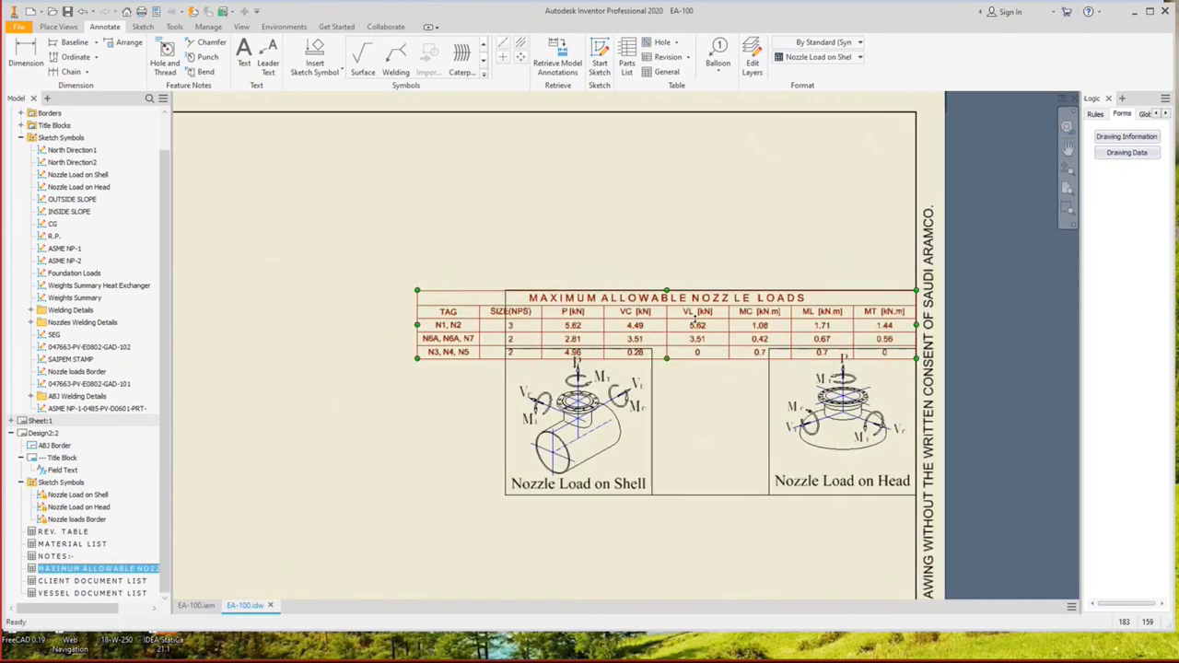
double_click(695, 321)
drag(441, 94, 109, 96)
right_click(109, 97)
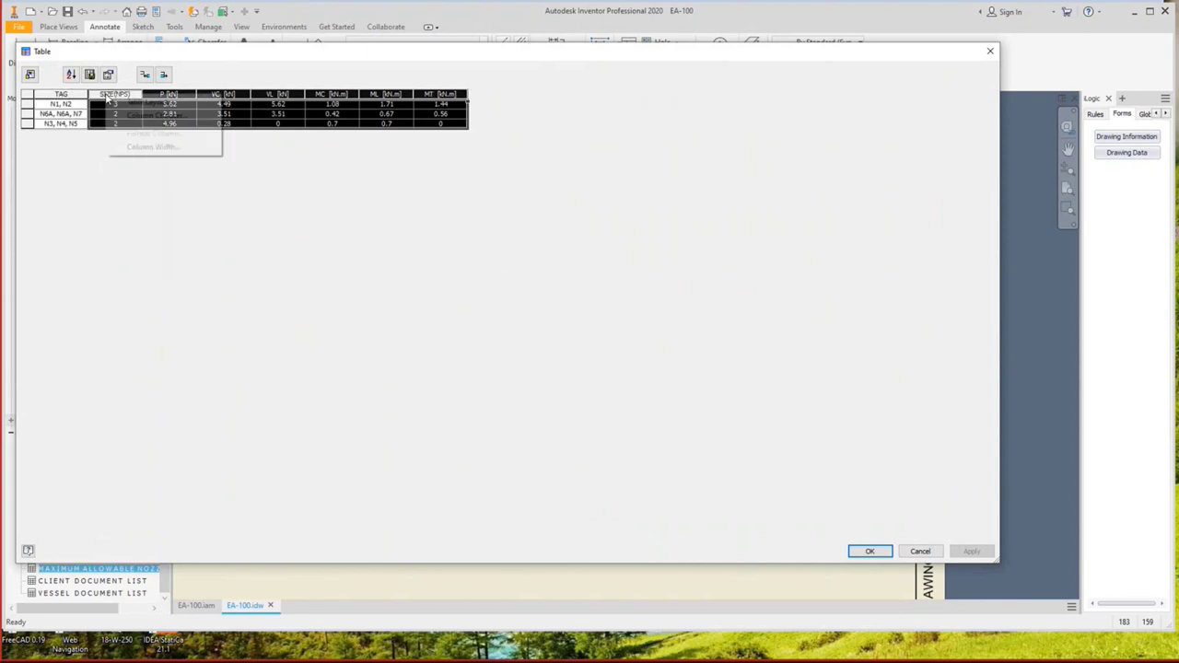
click(155, 146)
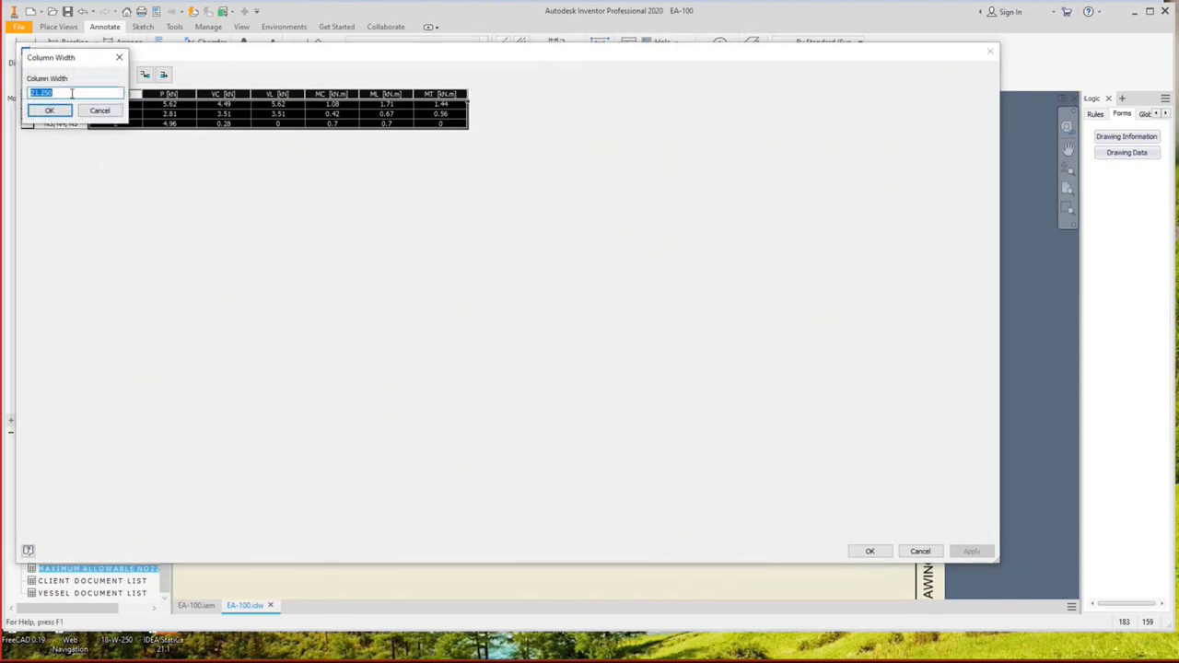
text(18)
key(Return)
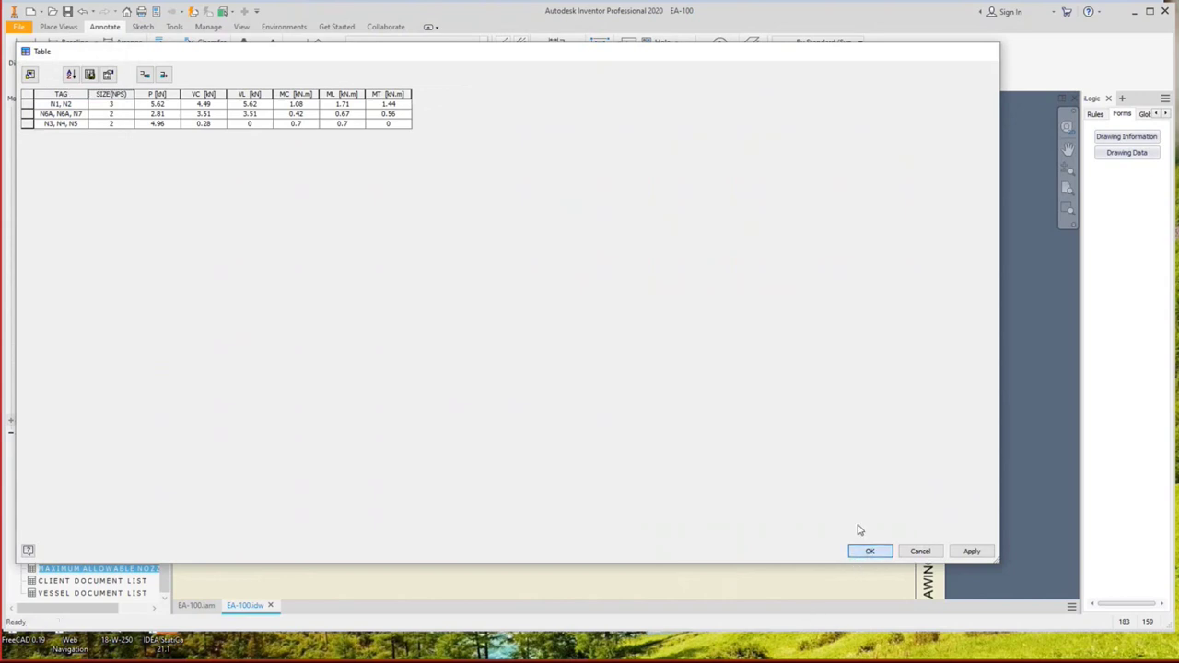
click(868, 551)
Move the narrowed nozzle loads table flush with the sheet border's right edge.
scroll(958, 318, up, 3)
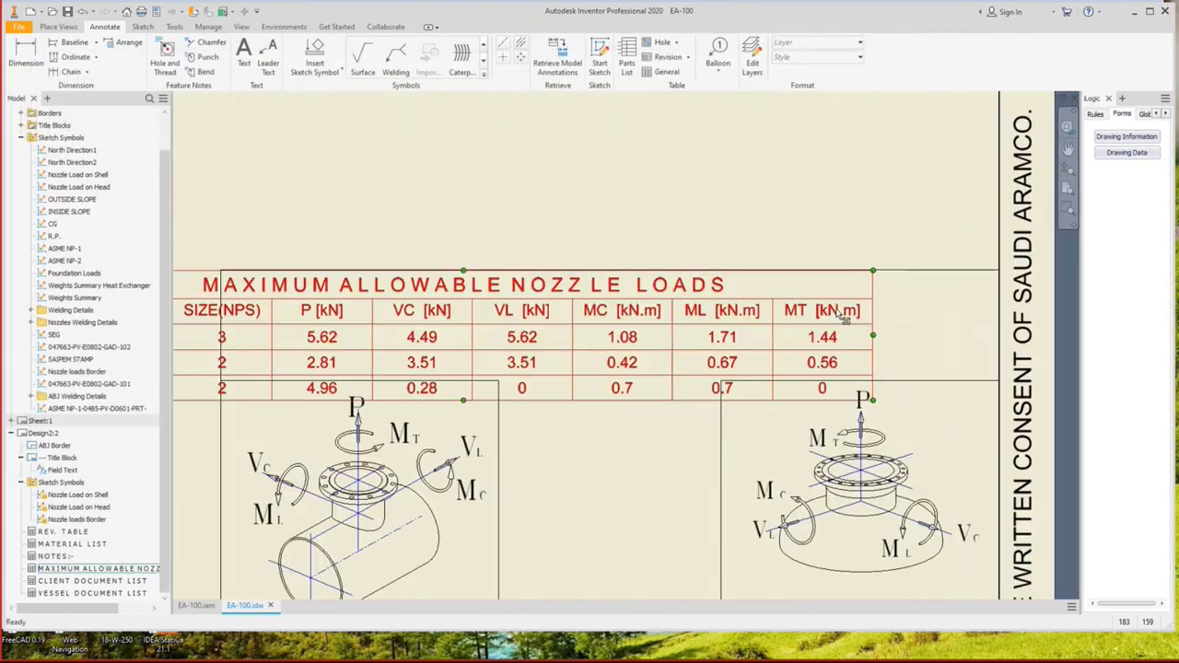
click(958, 309)
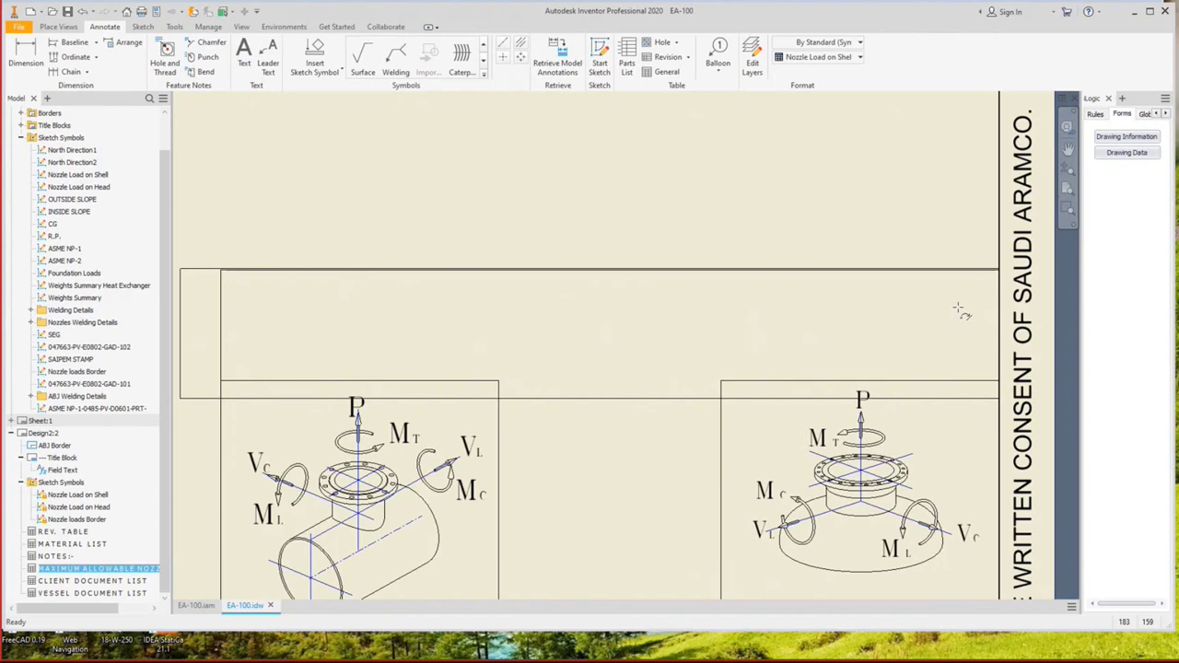
key(Escape)
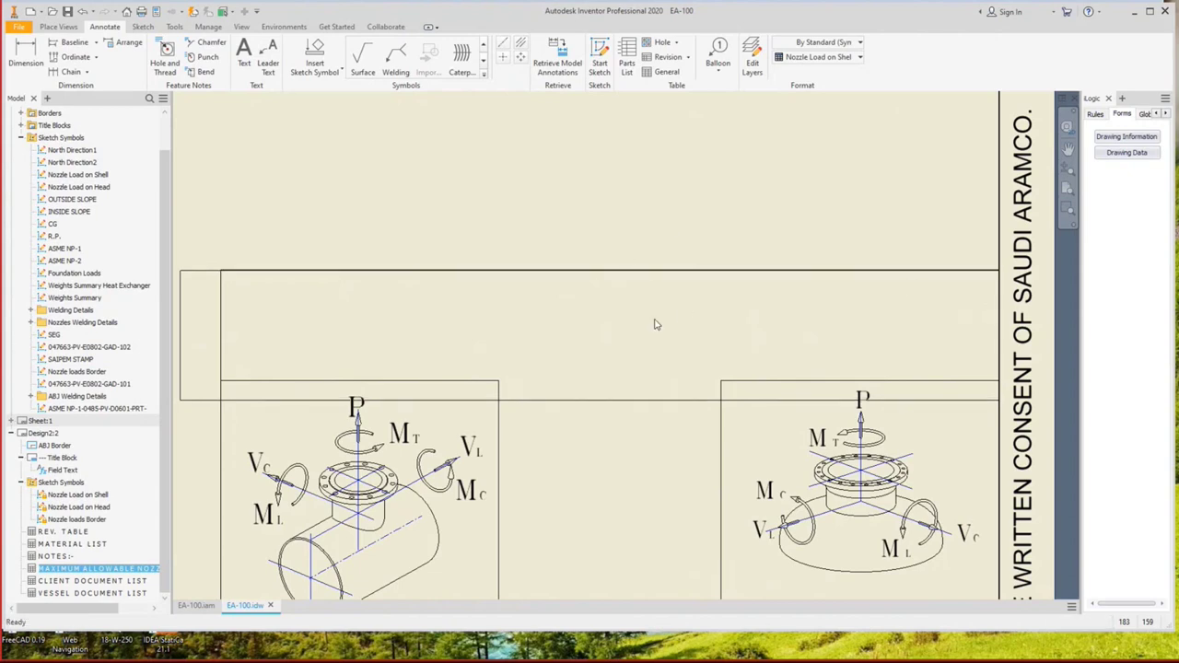
scroll(656, 324, down, 5)
scroll(671, 296, up, 3)
scroll(672, 294, up, 2)
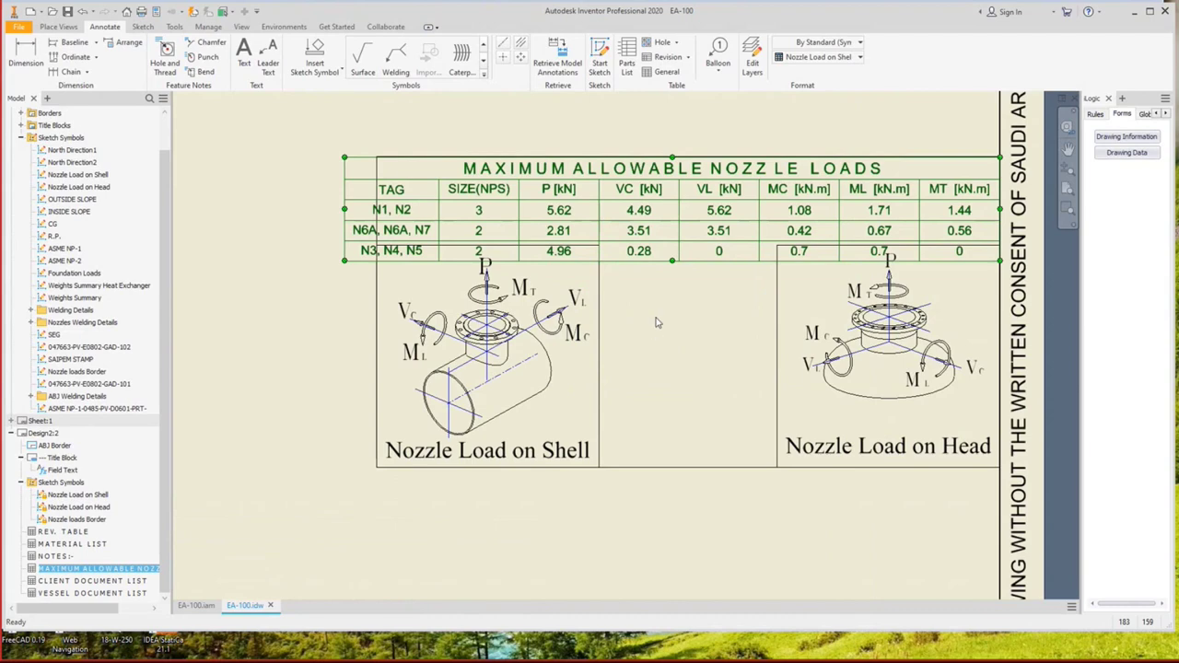
scroll(656, 322, down, 4)
click(383, 314)
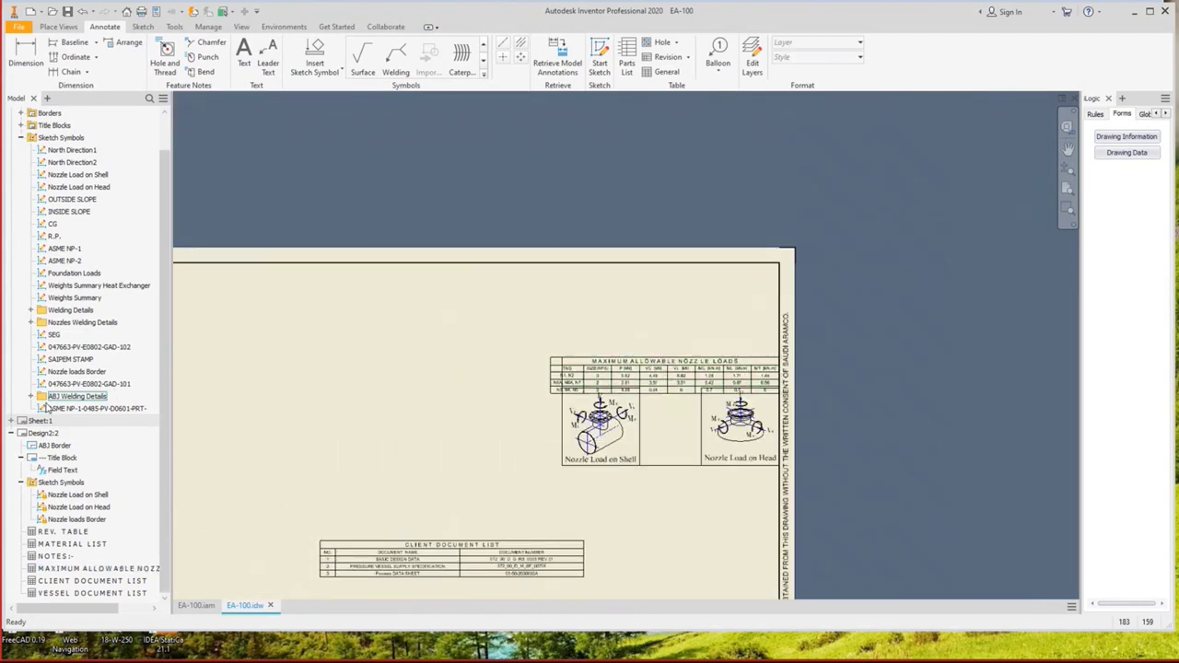
Insert the ABJ-Foundation Loads-Vertical symbol from ABJ Welding Details and snap it into the sheet border's upper right corner.
click(30, 396)
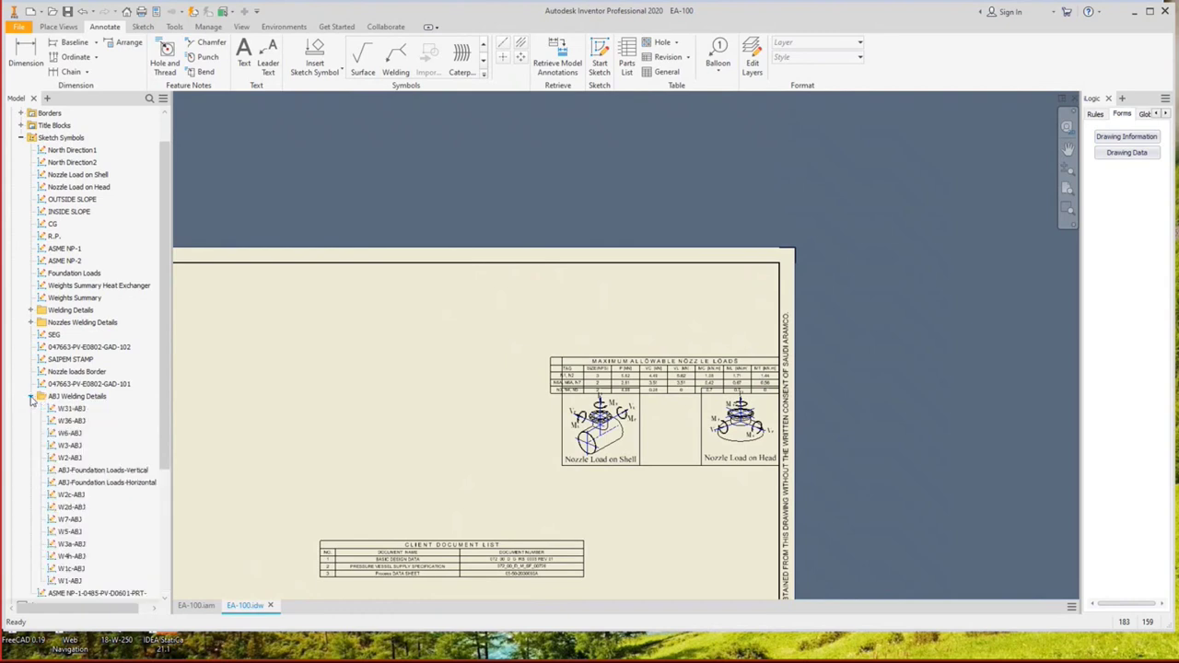
double_click(120, 471)
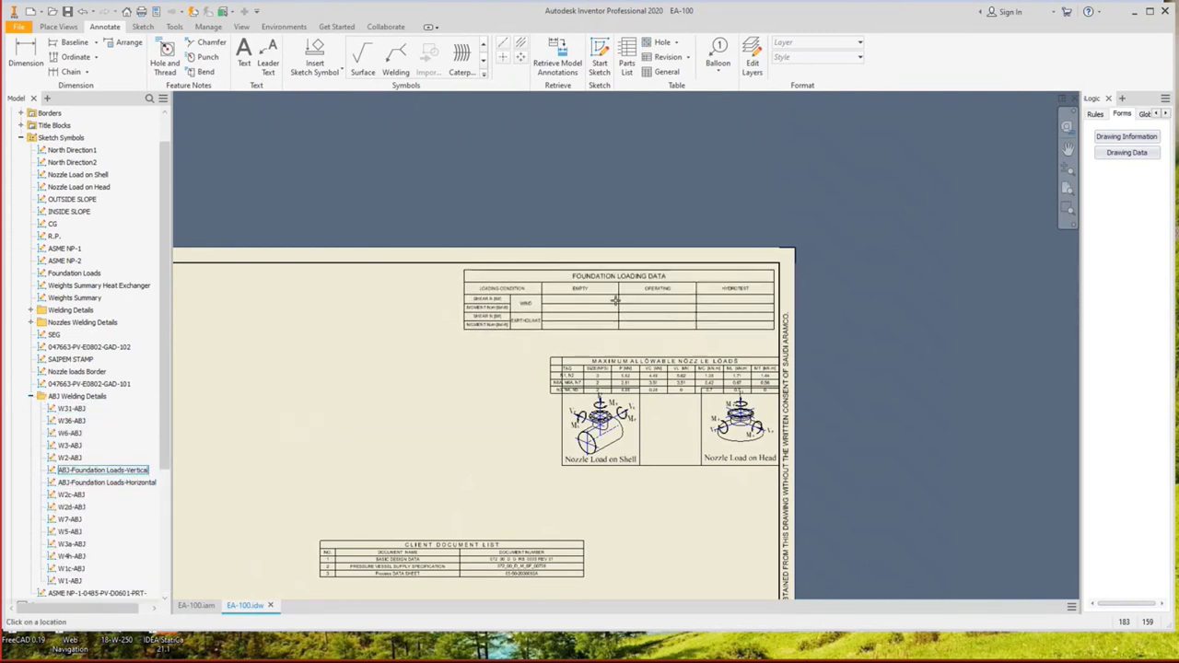
click(615, 300)
key(Escape)
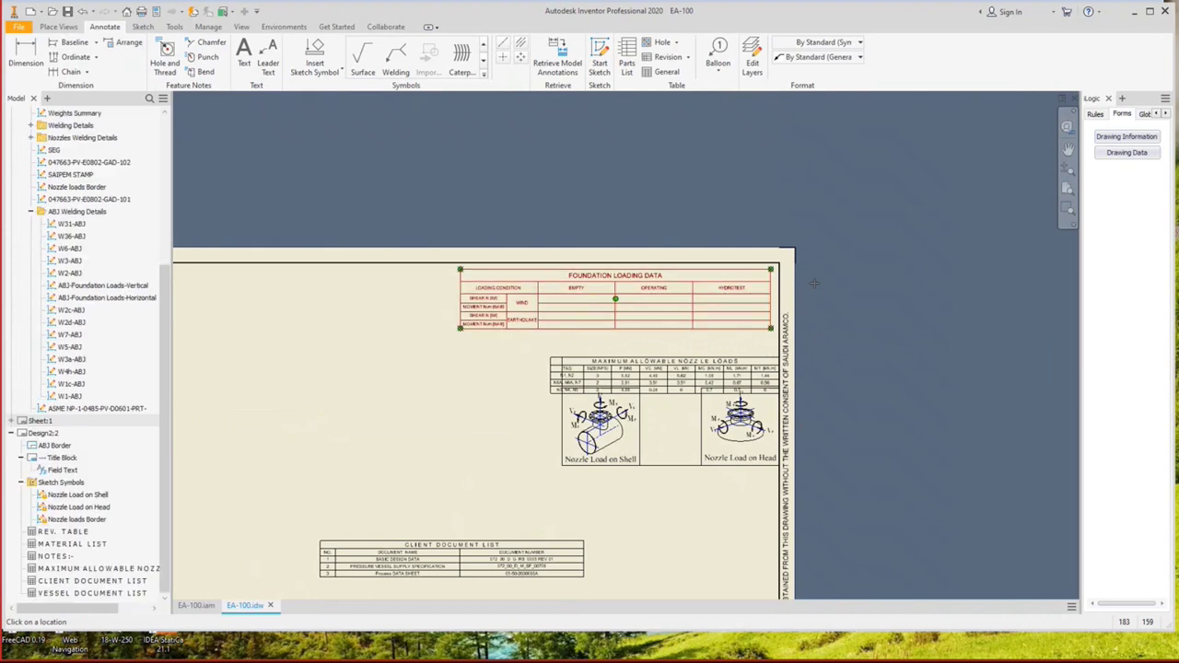
scroll(747, 277, up, 3)
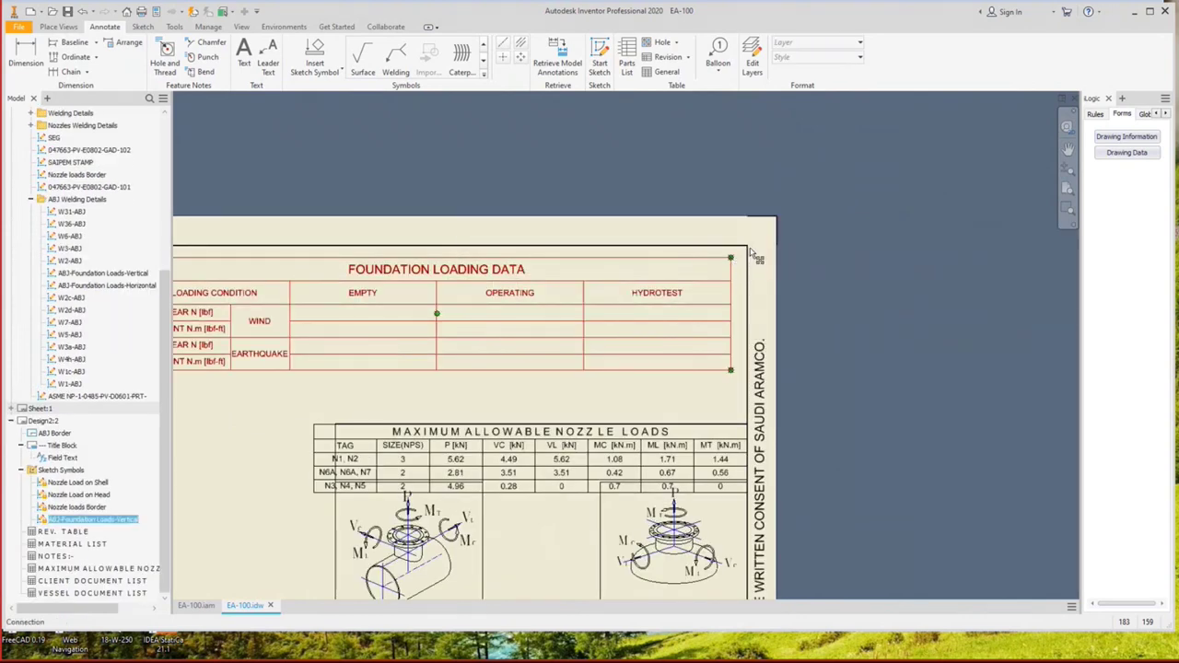
drag(746, 258, 763, 245)
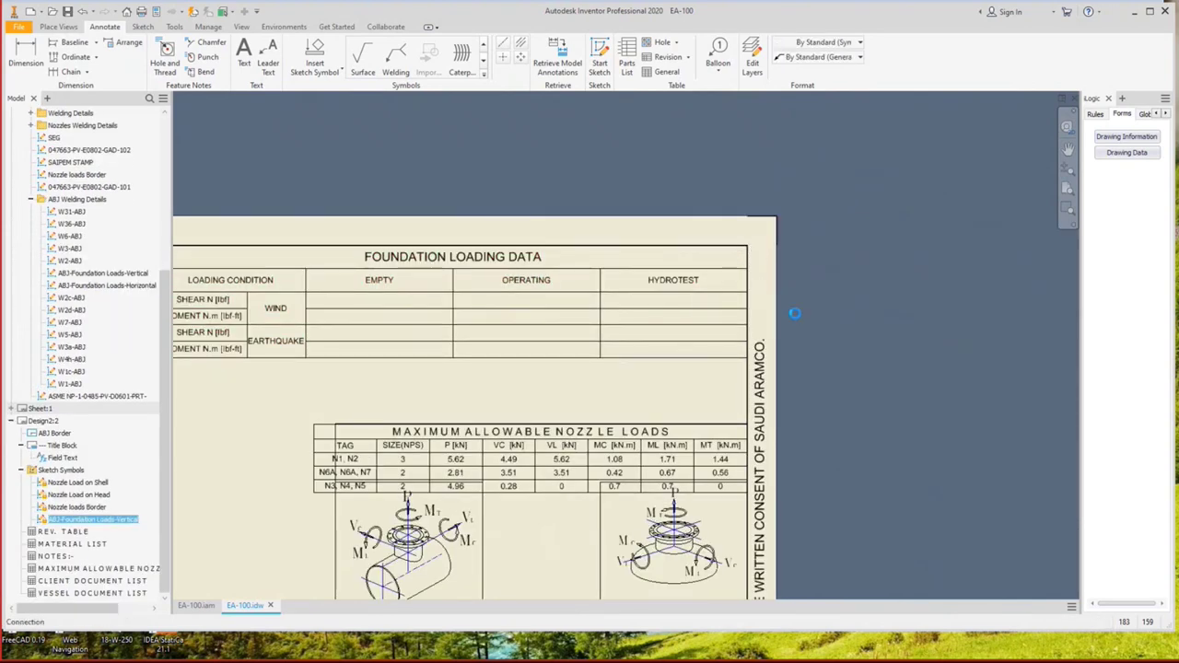
key(Escape)
Insert an empty general table with 3 columns and 4 data rows in the Nozzle Table style below the foundation loading data.
scroll(778, 310, down, 3)
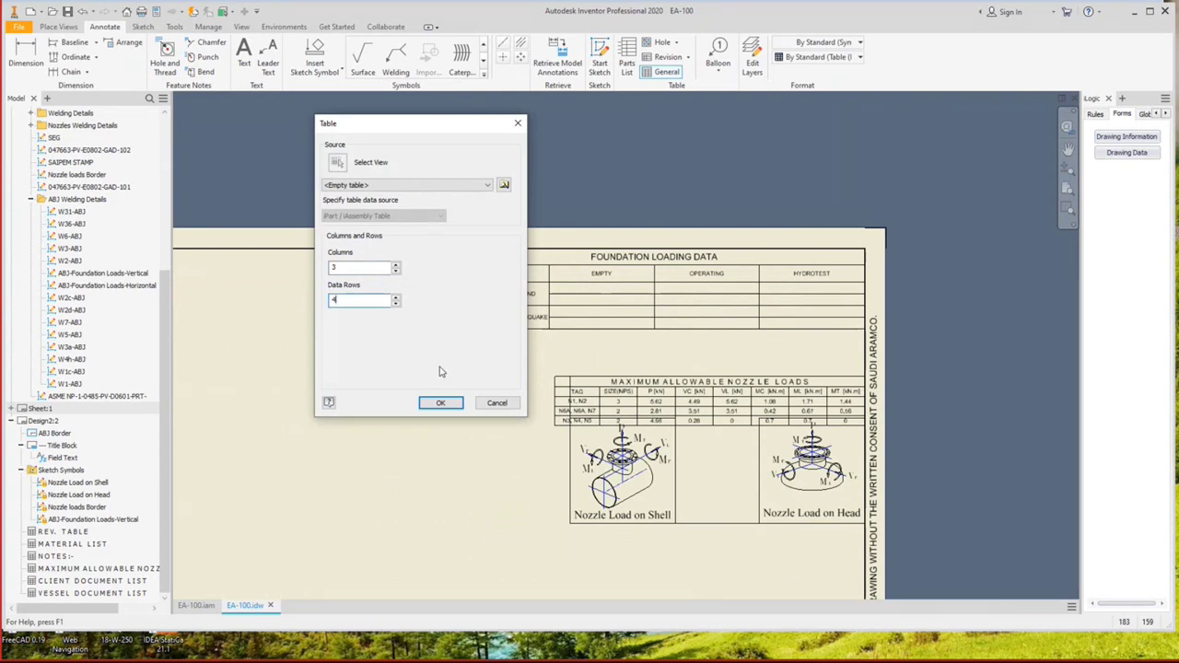
click(440, 402)
click(835, 59)
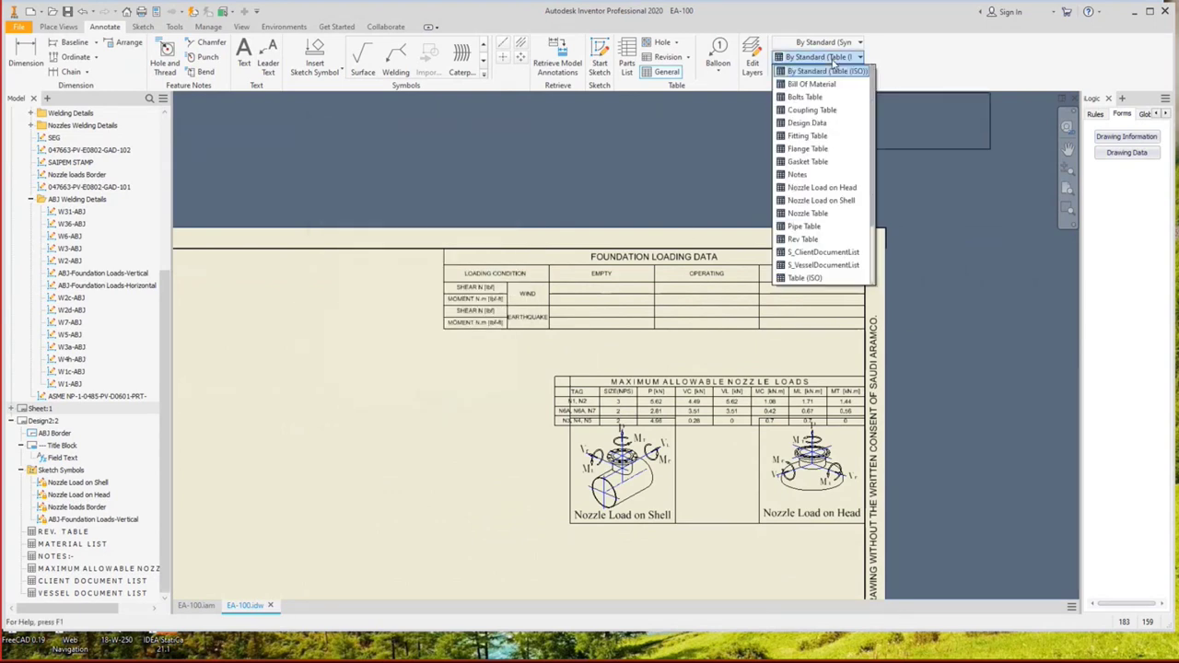
click(822, 213)
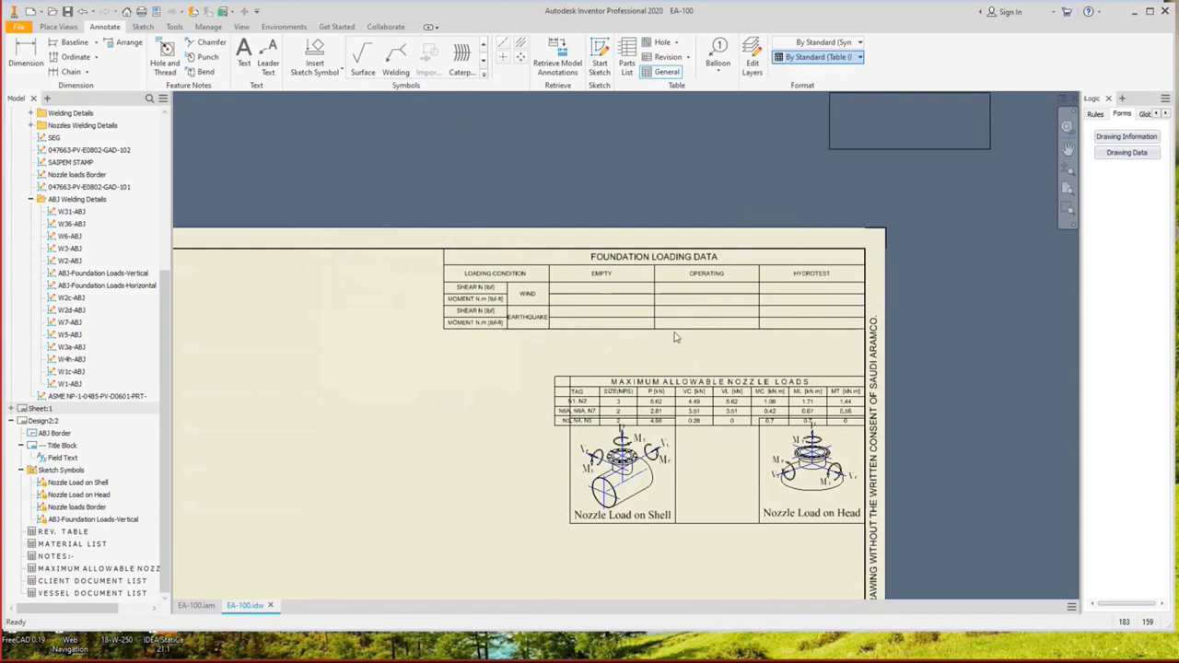
click(433, 366)
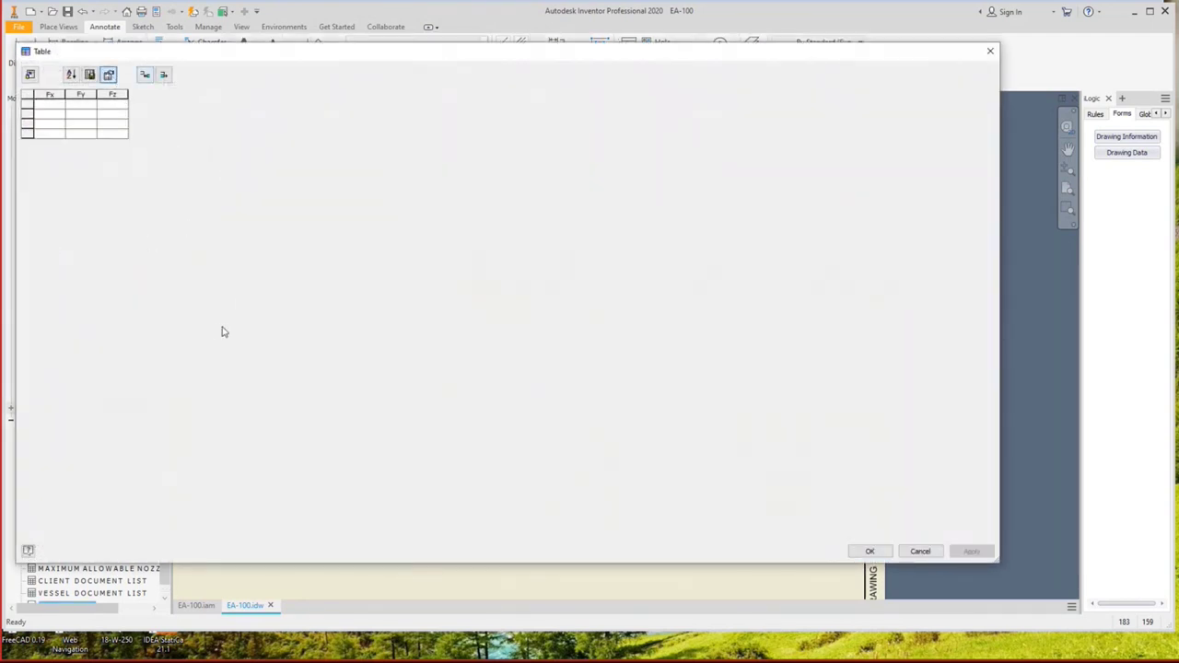
Turn off the new table's title and change its heading placement in the table layout.
click(43, 92)
click(109, 242)
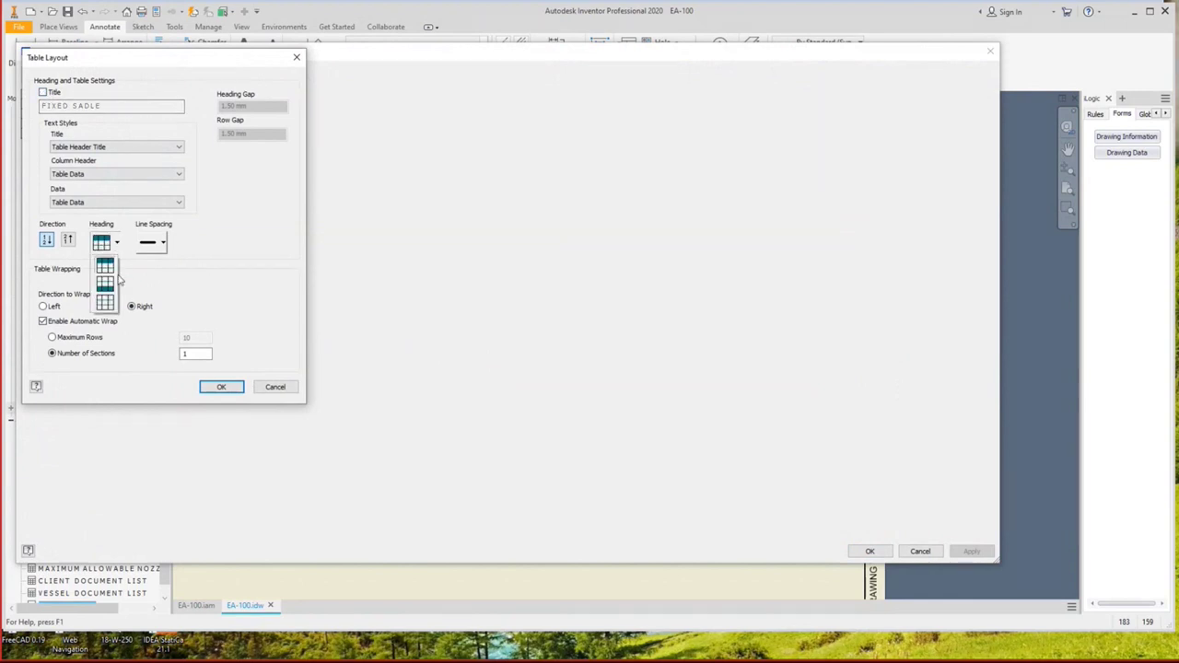
click(114, 282)
click(221, 387)
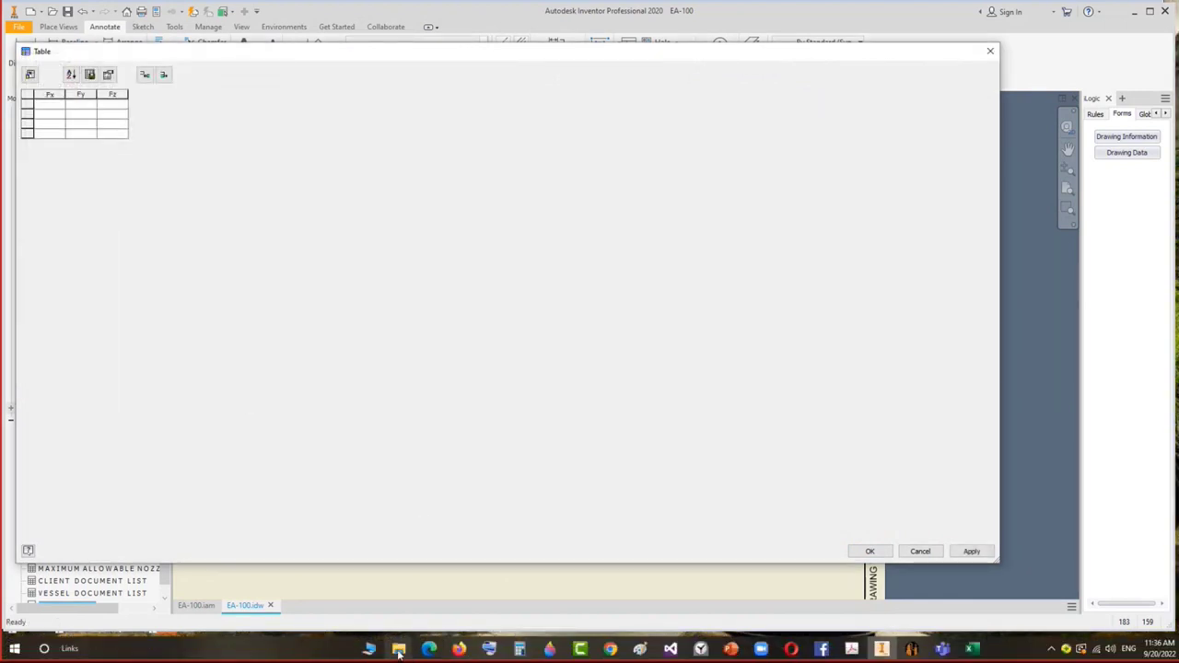
Open the workbook "Foundation Load for vertical 001" from the temp folder in Excel.
mouse_move(399, 652)
click(464, 591)
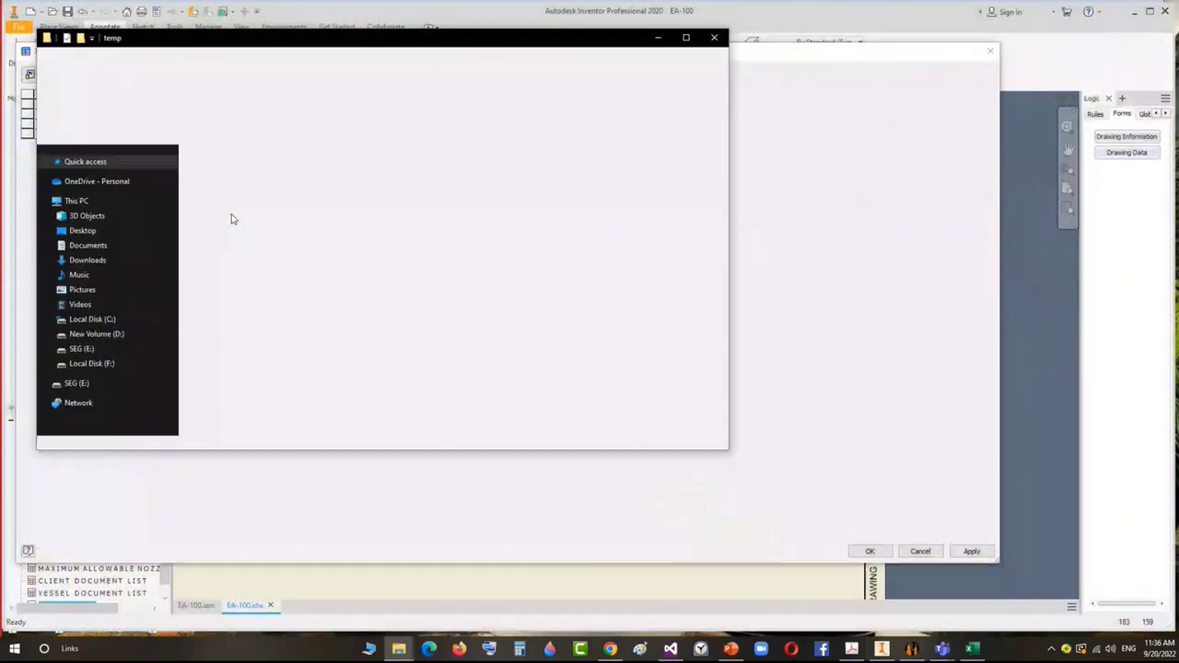
click(239, 224)
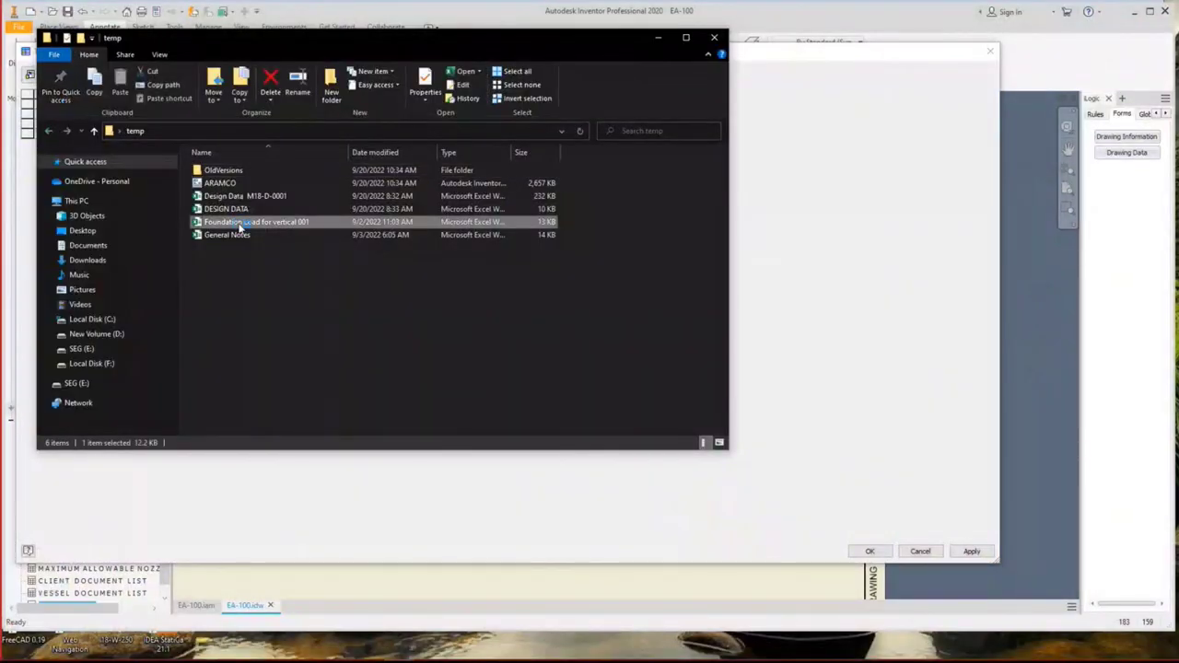
double_click(239, 224)
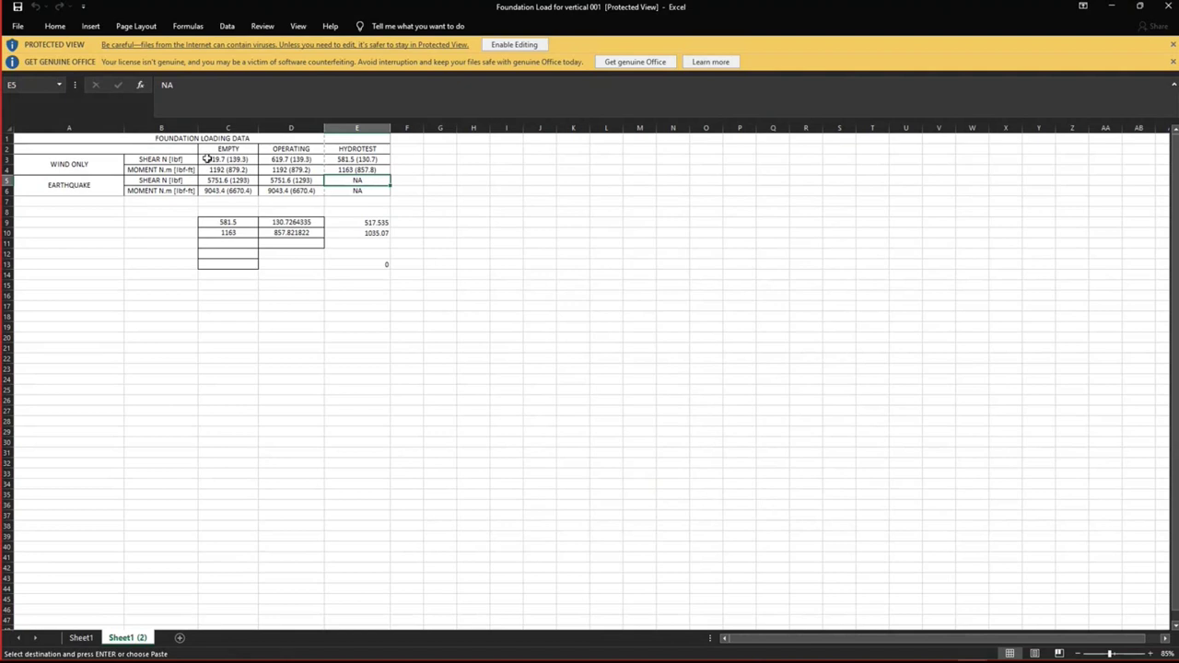
Copy the foundation load values in cells C3:E6 and paste them into the new Inventor table.
drag(206, 162, 355, 190)
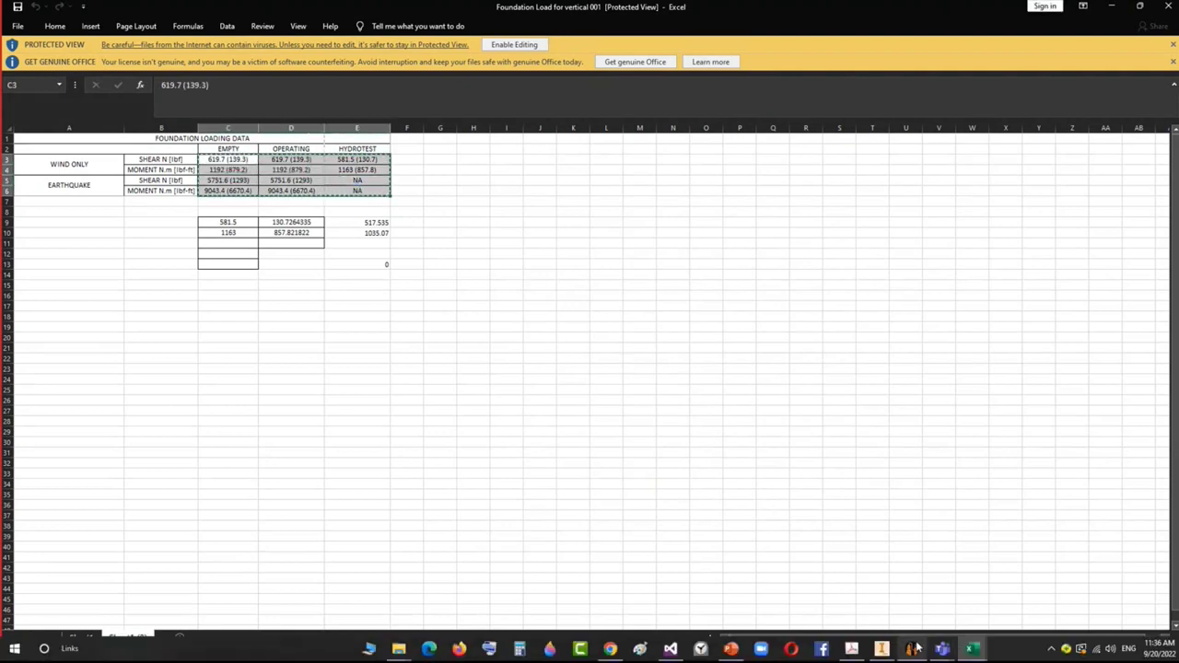
click(882, 656)
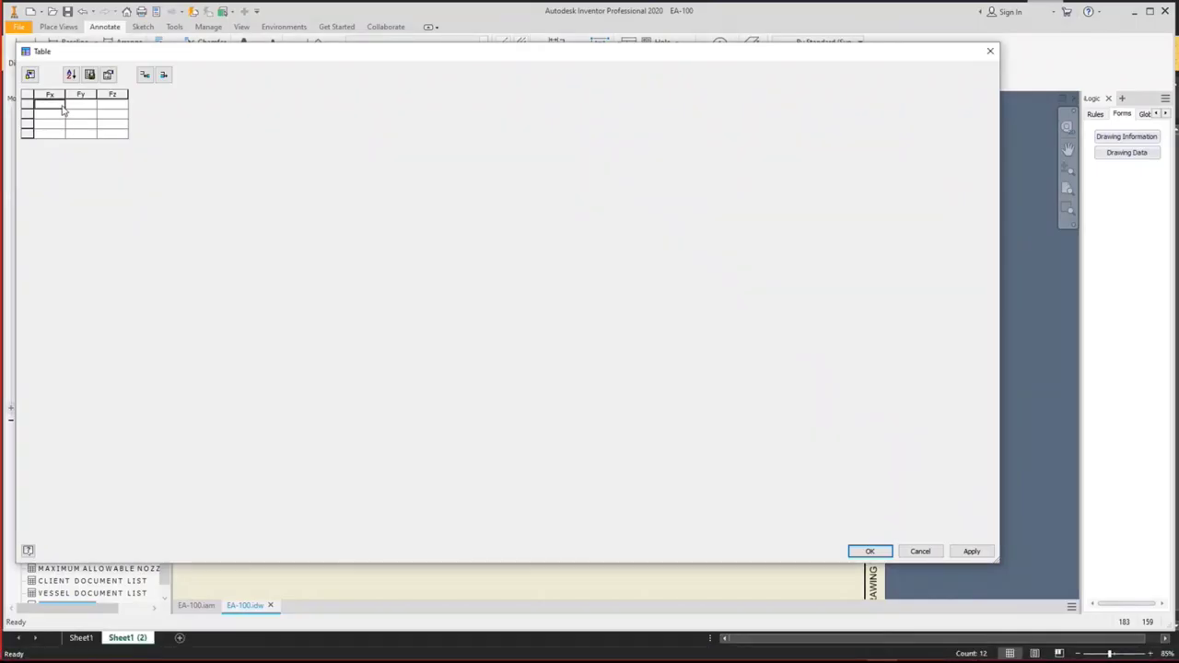
key(ctrl+v)
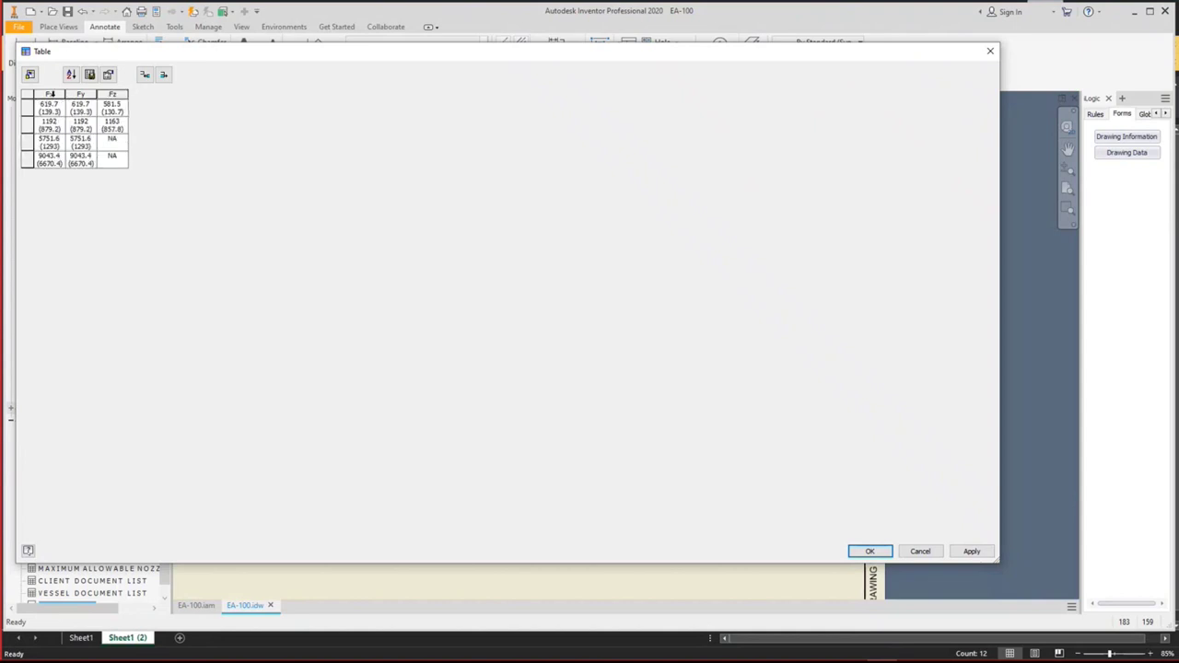
Set the width of the Fx, Fy and Fz columns to 50 and accept the table edits.
drag(51, 94, 112, 96)
right_click(112, 96)
click(171, 148)
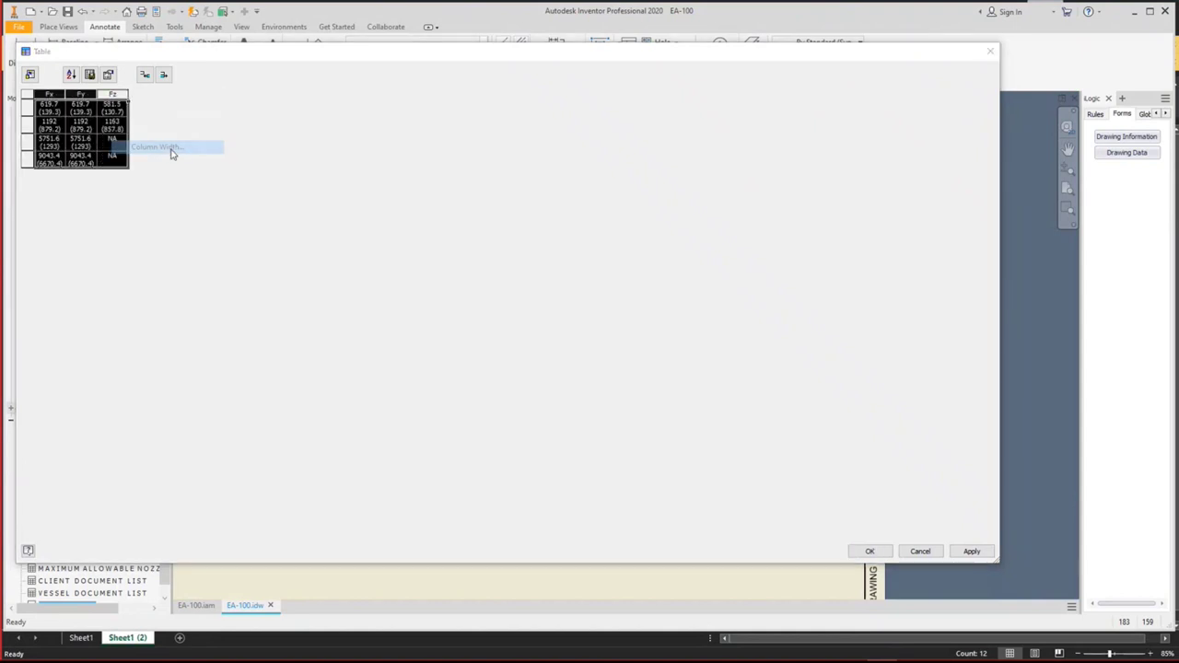
text(50)
click(65, 113)
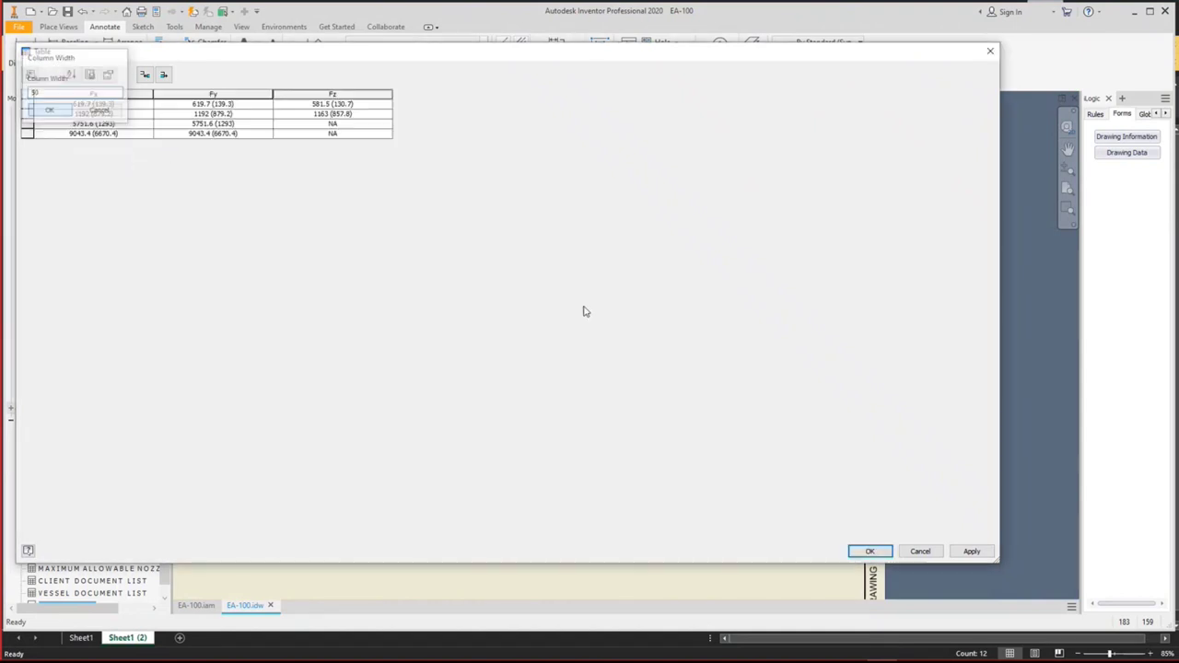
click(870, 551)
Move the load values table onto the empty cells of the Foundation Loading Data table.
scroll(603, 419, up, 3)
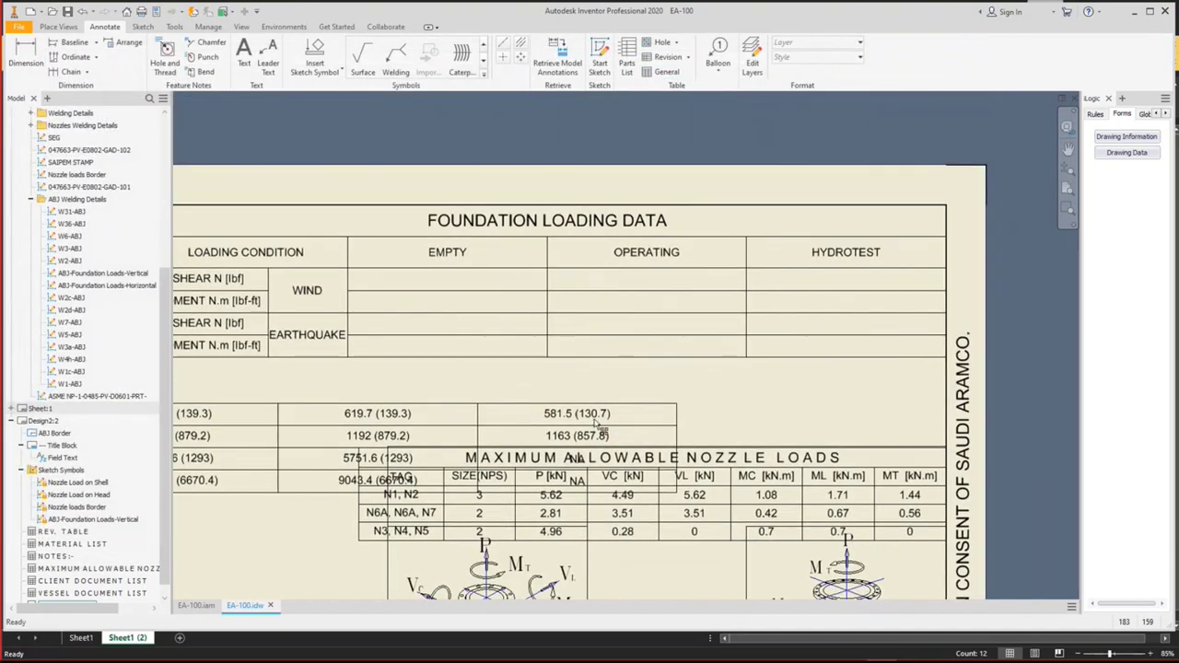
drag(604, 419, 868, 281)
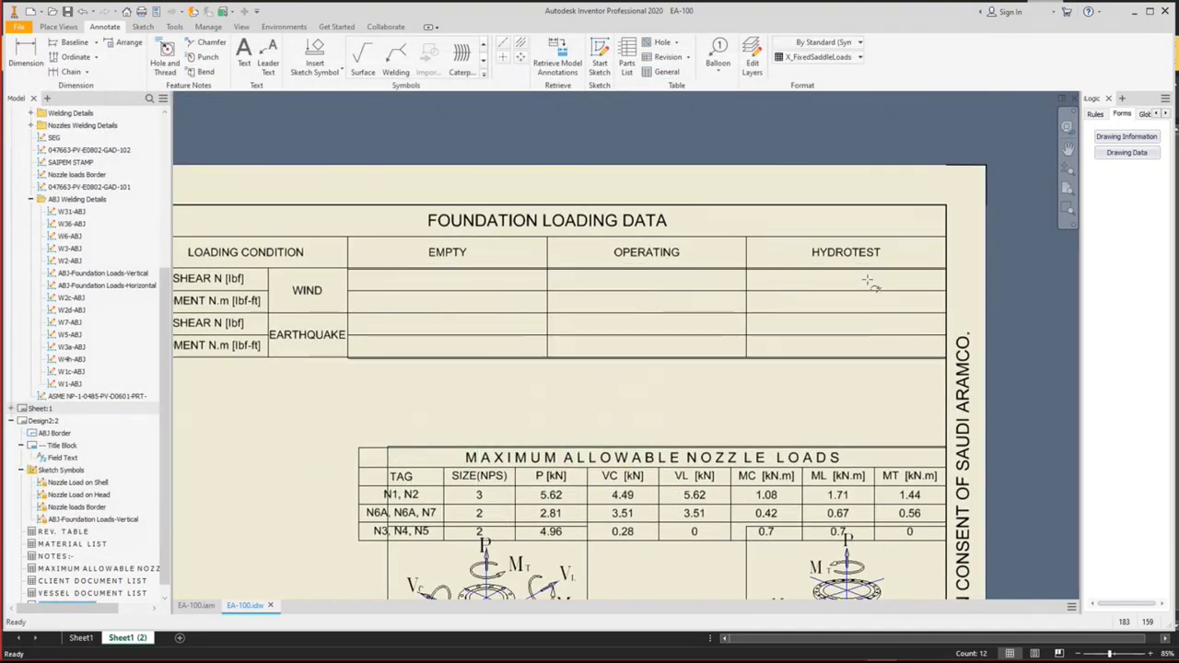
click(793, 396)
scroll(793, 396, down, 4)
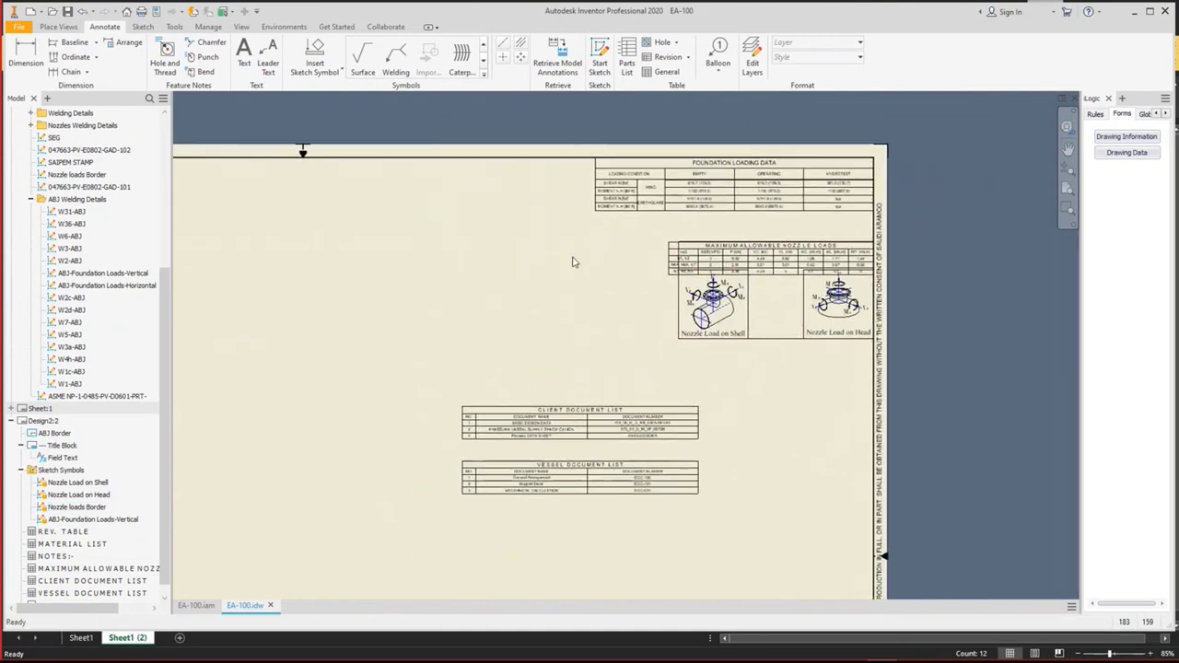
Move the Client Document List and Vessel Document List beside the Foundation Loading Data table, one stacked below the other.
scroll(570, 324, down, 5)
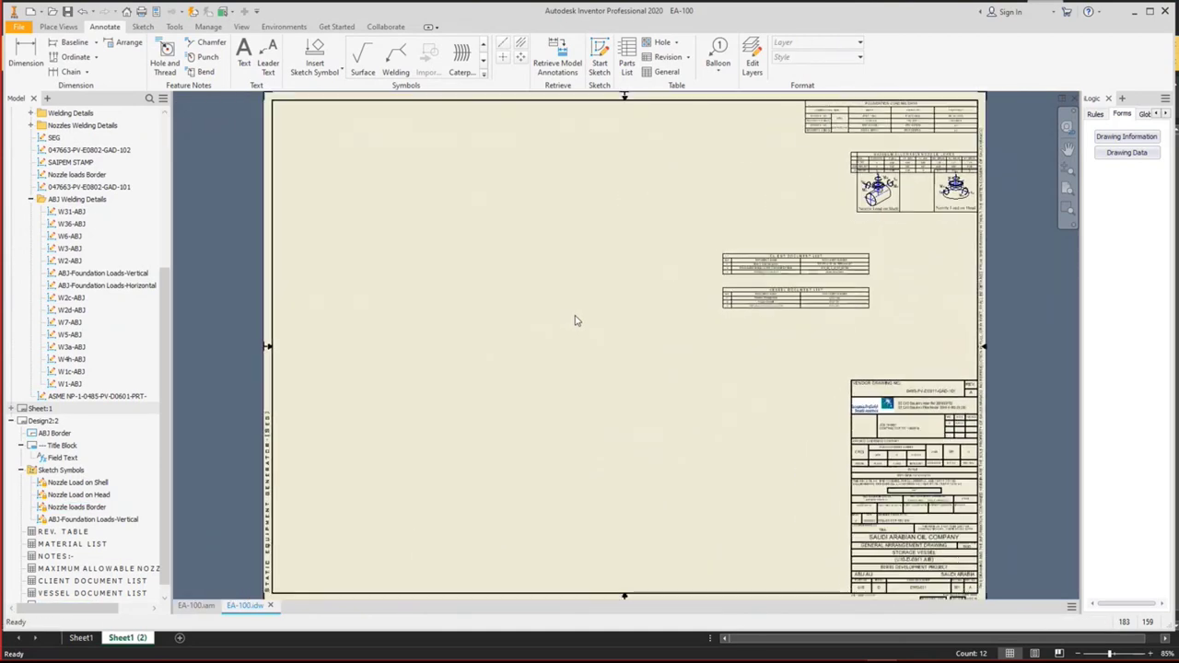
scroll(774, 269, up, 5)
click(791, 269)
scroll(765, 325, down, 3)
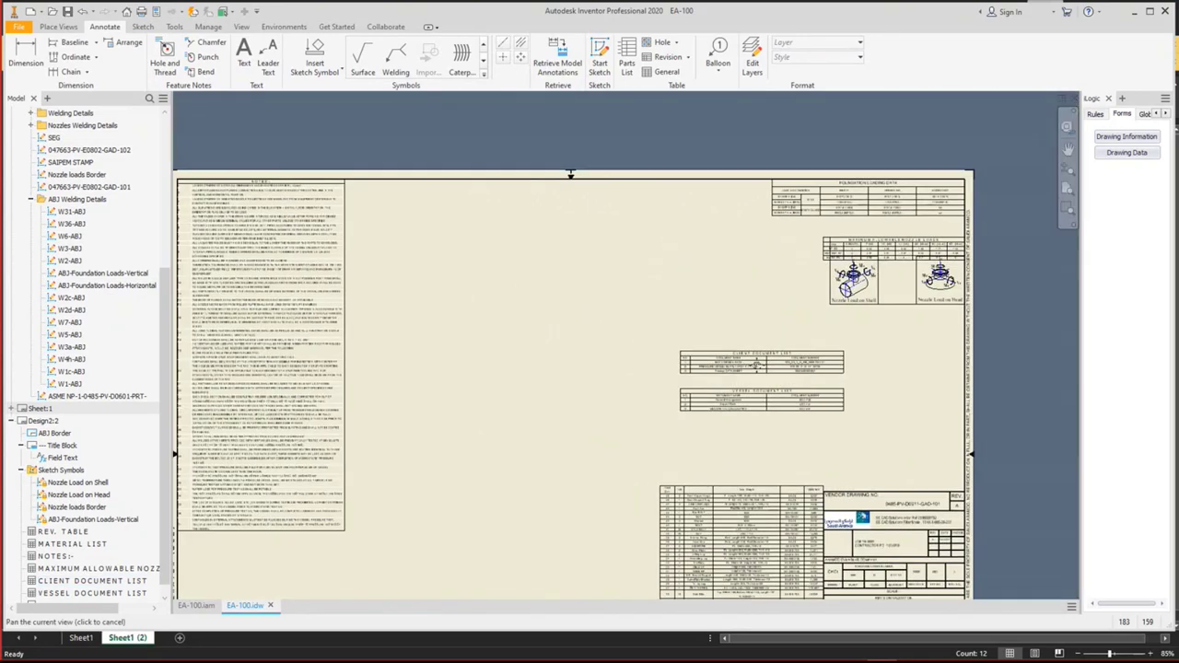
mouse_move(750, 372)
mouse_down()
mouse_move(698, 292)
mouse_move(686, 204)
mouse_up()
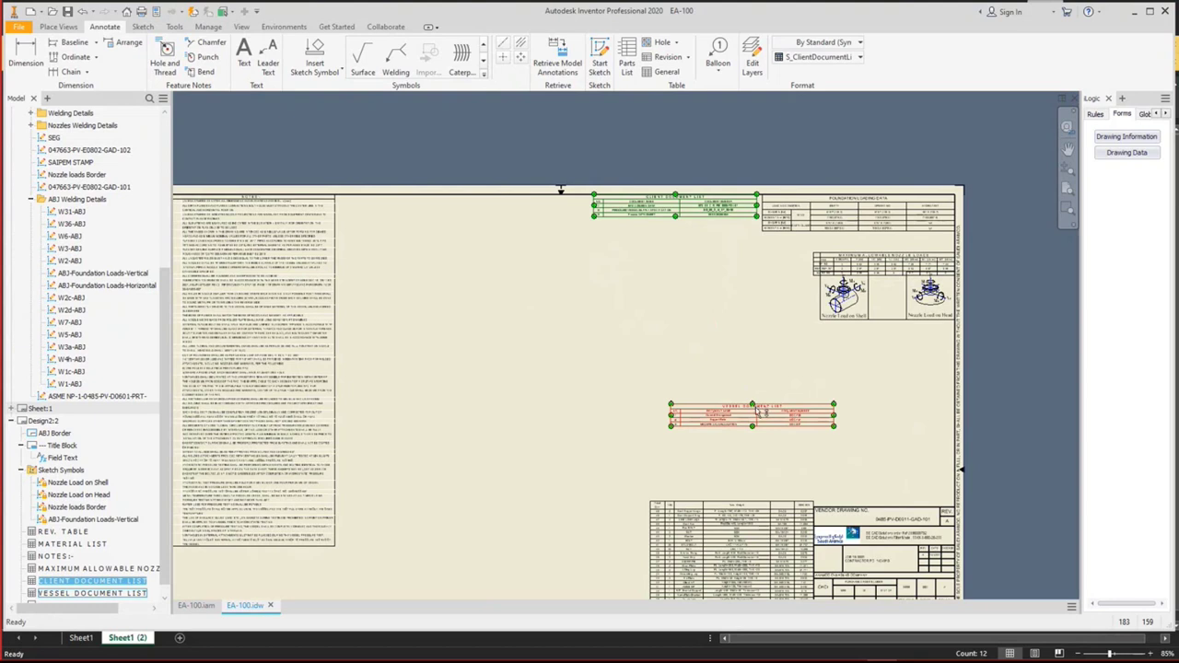
drag(735, 416, 672, 199)
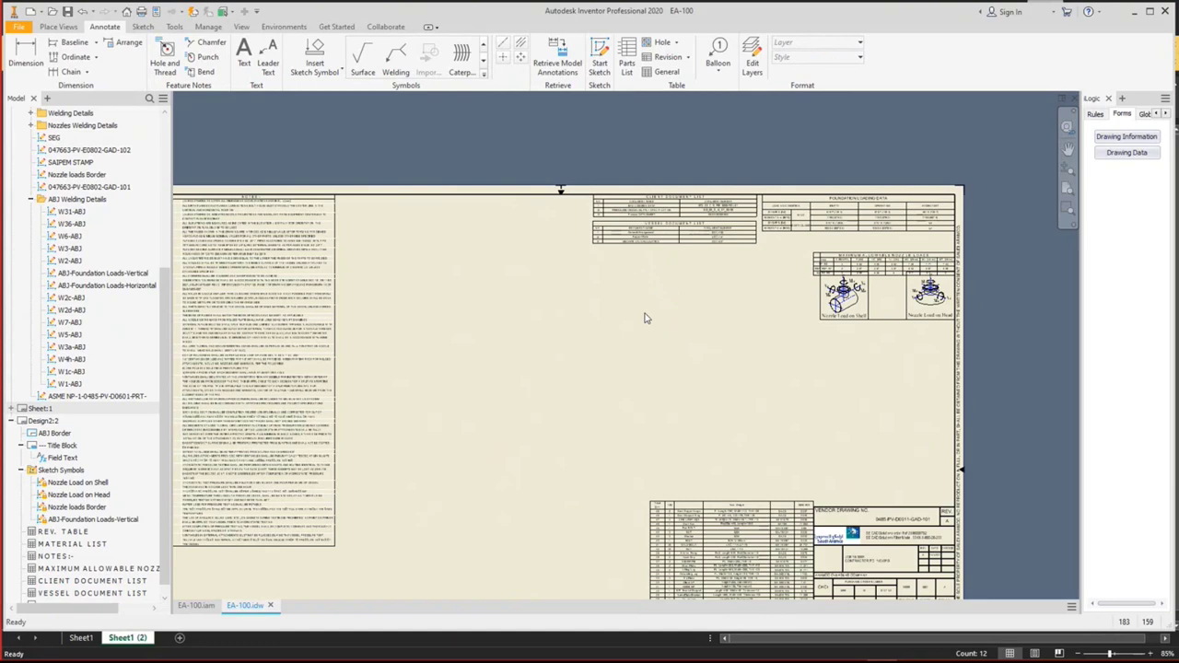
key(Home)
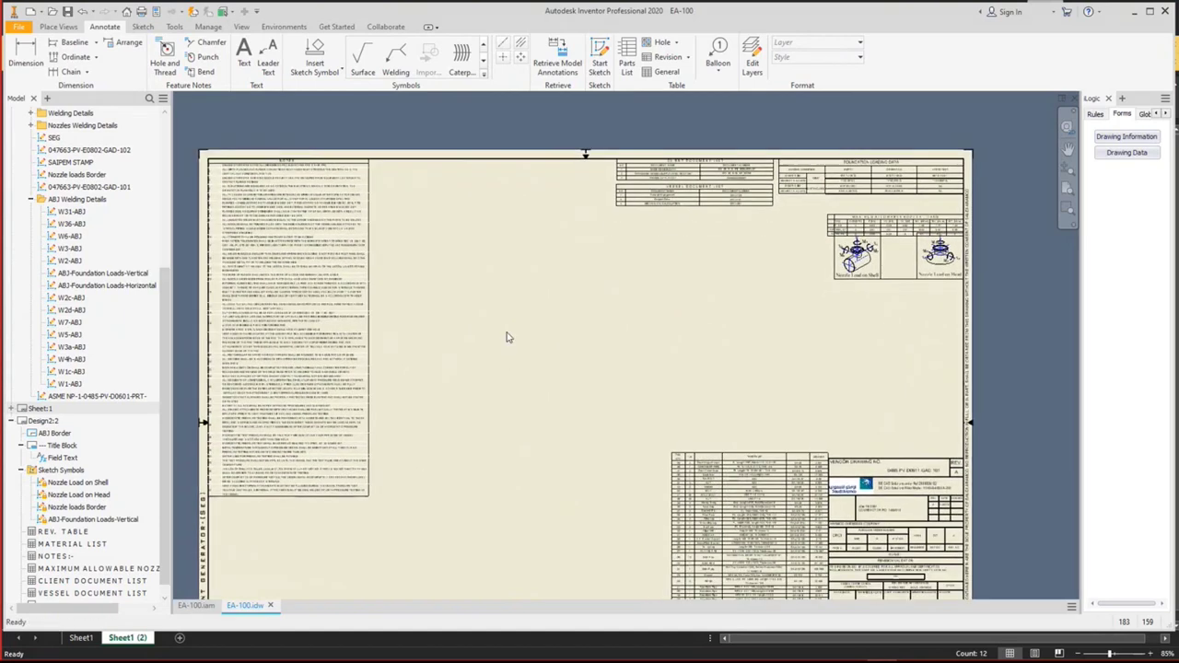
Create a shaded isometric base view of the vessel labelled ISO at scale 1:16 in the sheet's open area.
click(58, 26)
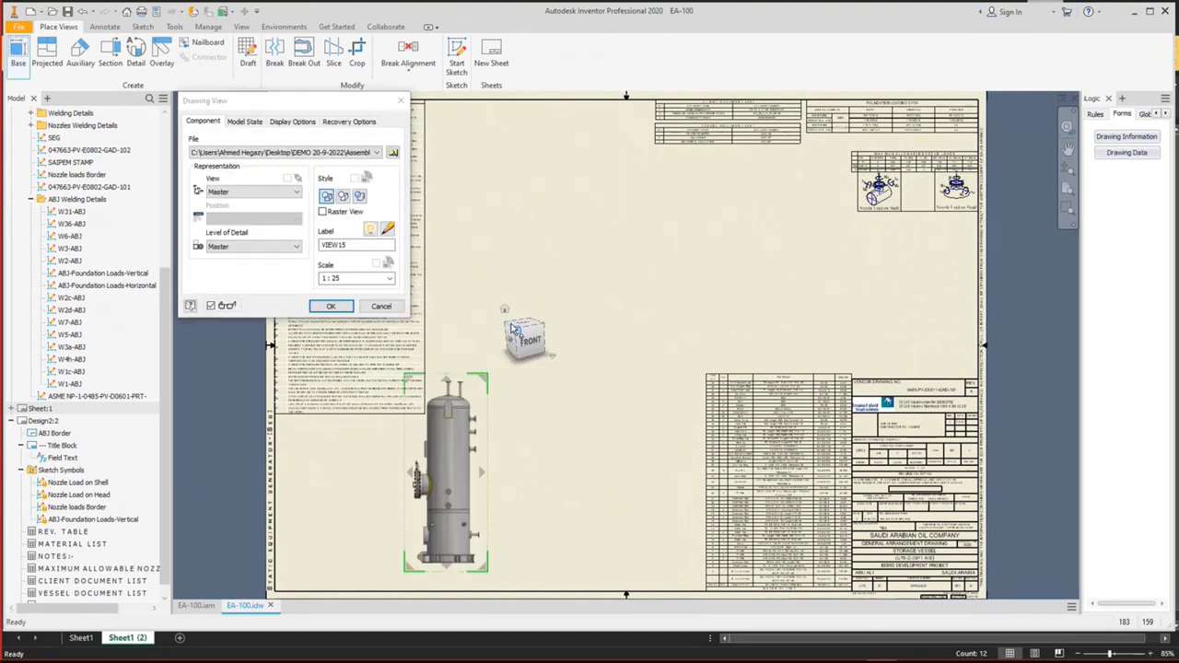
click(514, 329)
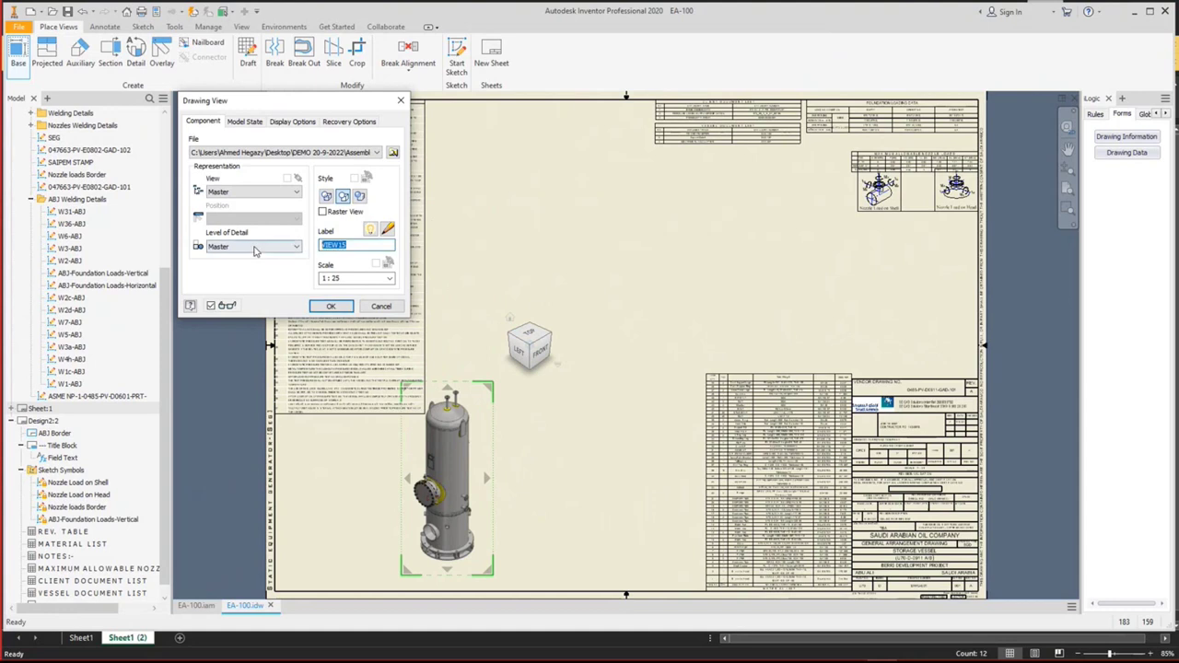
text(15)
click(338, 280)
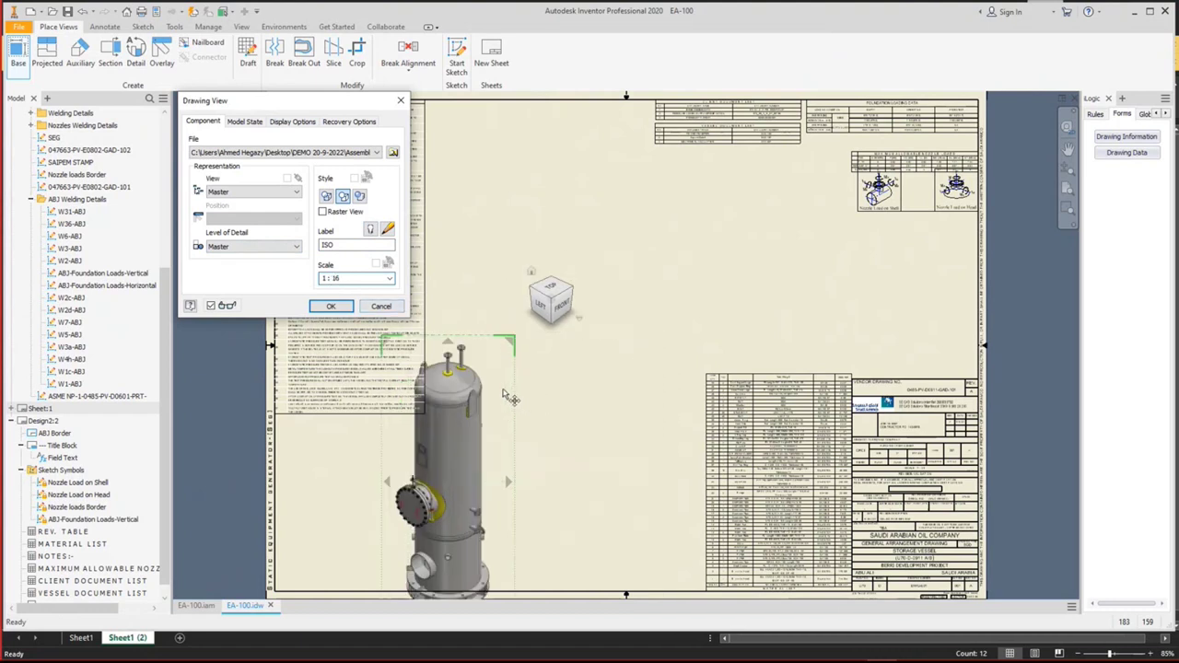
mouse_move(511, 398)
mouse_down()
mouse_move(595, 313)
mouse_move(573, 329)
mouse_move(530, 327)
mouse_move(514, 343)
mouse_up()
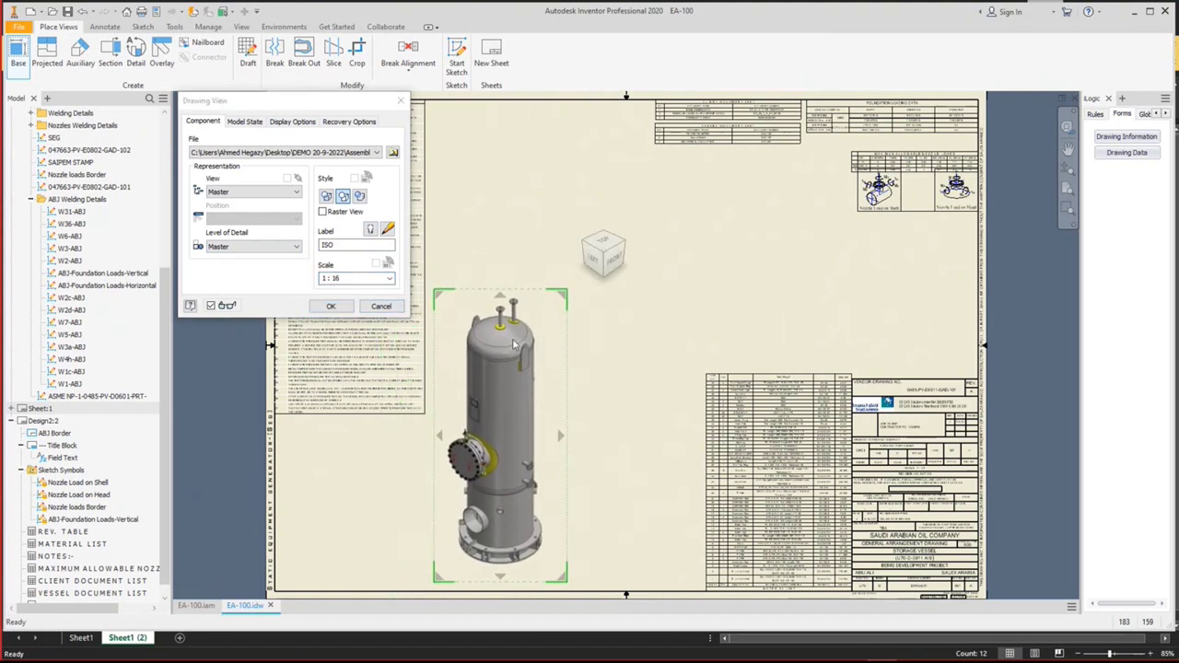
click(360, 197)
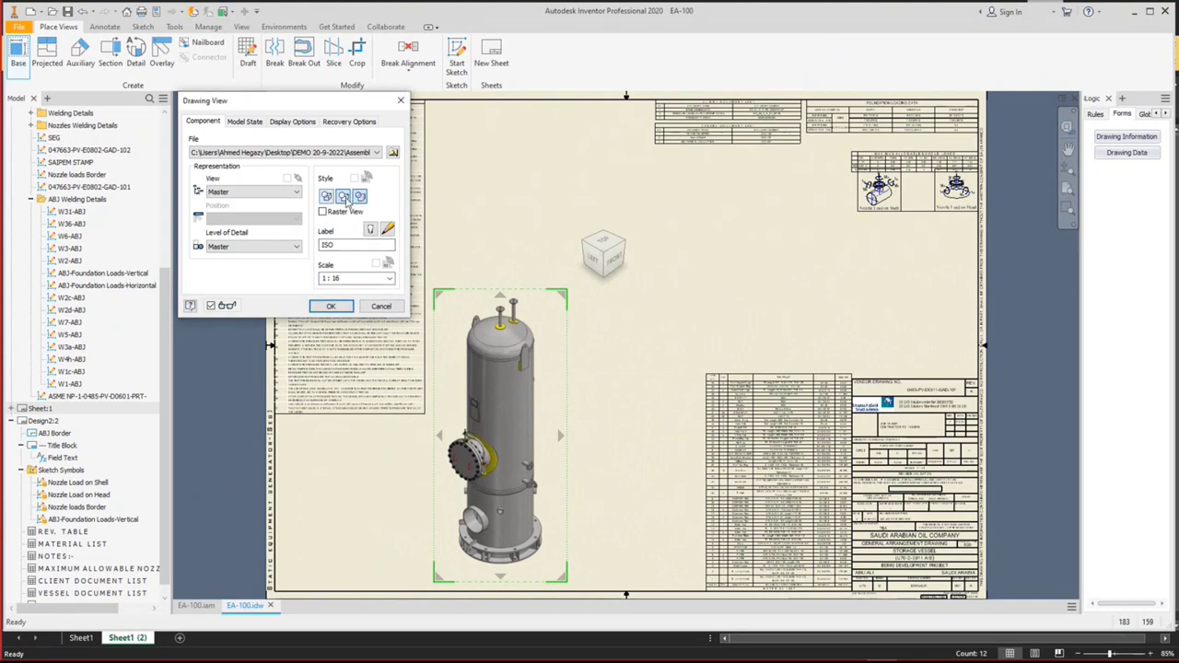
click(331, 305)
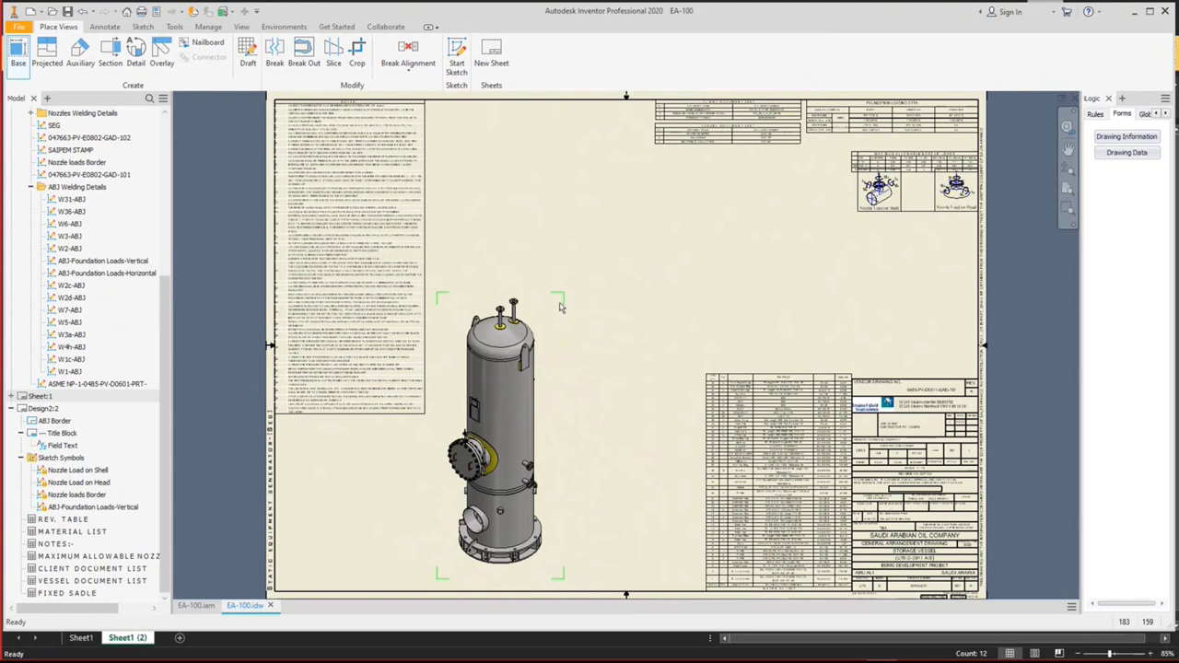
Enlarge the isometric view's scale and move the view so the whole vessel sits within the sheet beside the notes.
drag(553, 326, 583, 288)
double_click(577, 273)
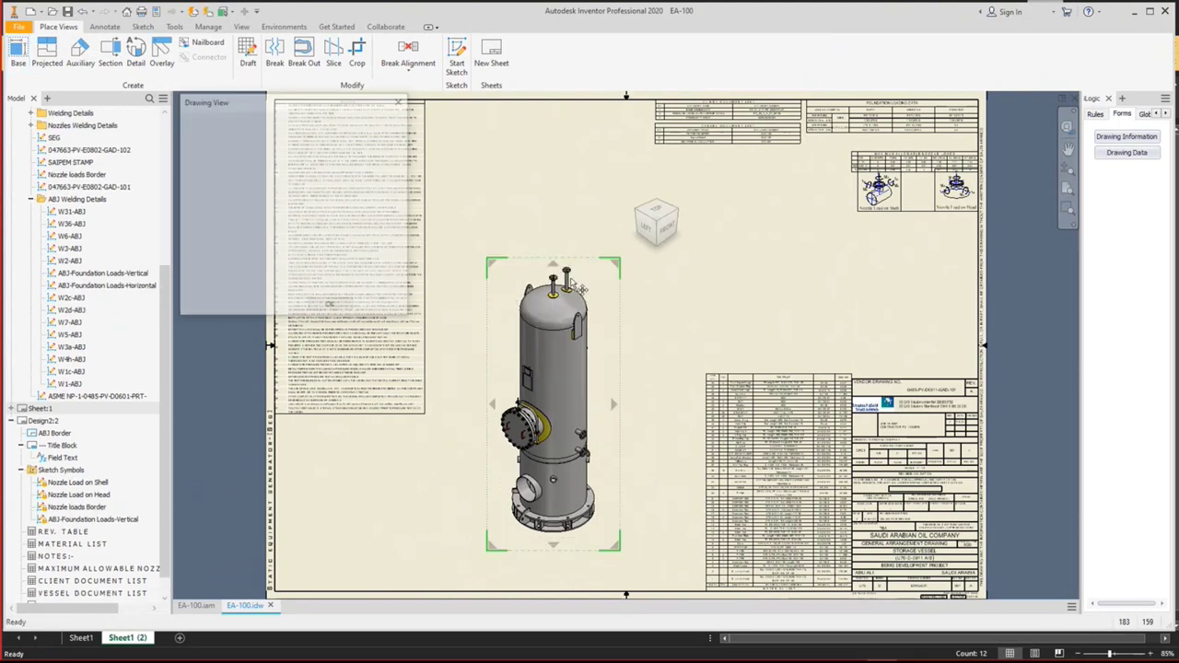
double_click(343, 277)
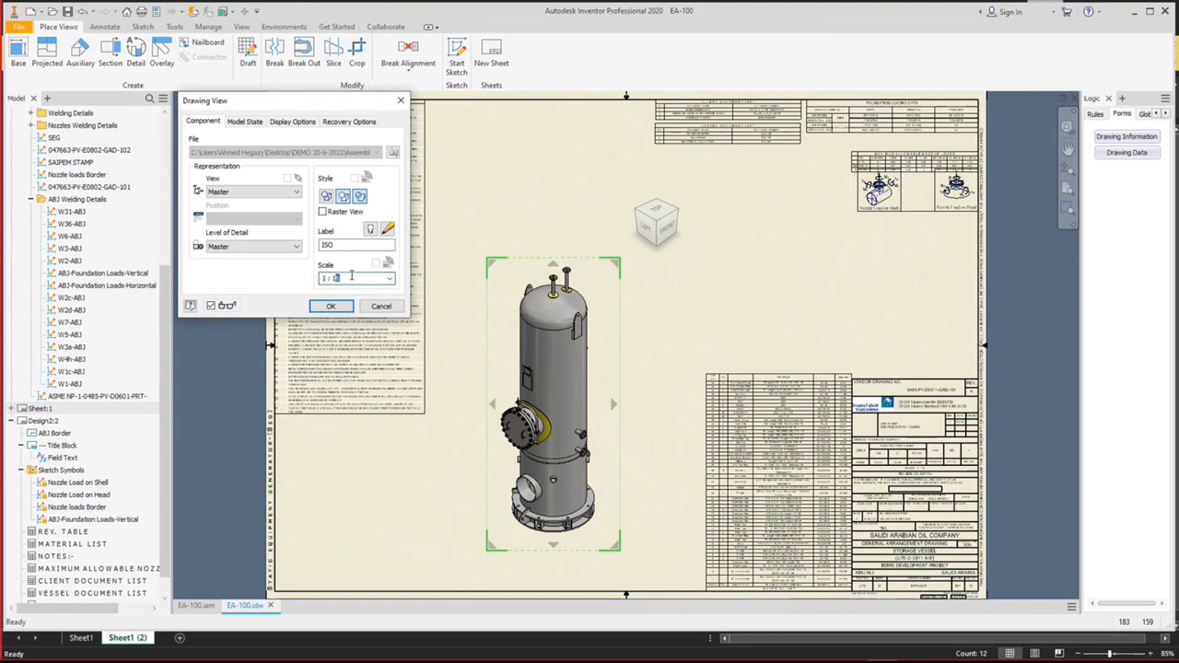
key(Return)
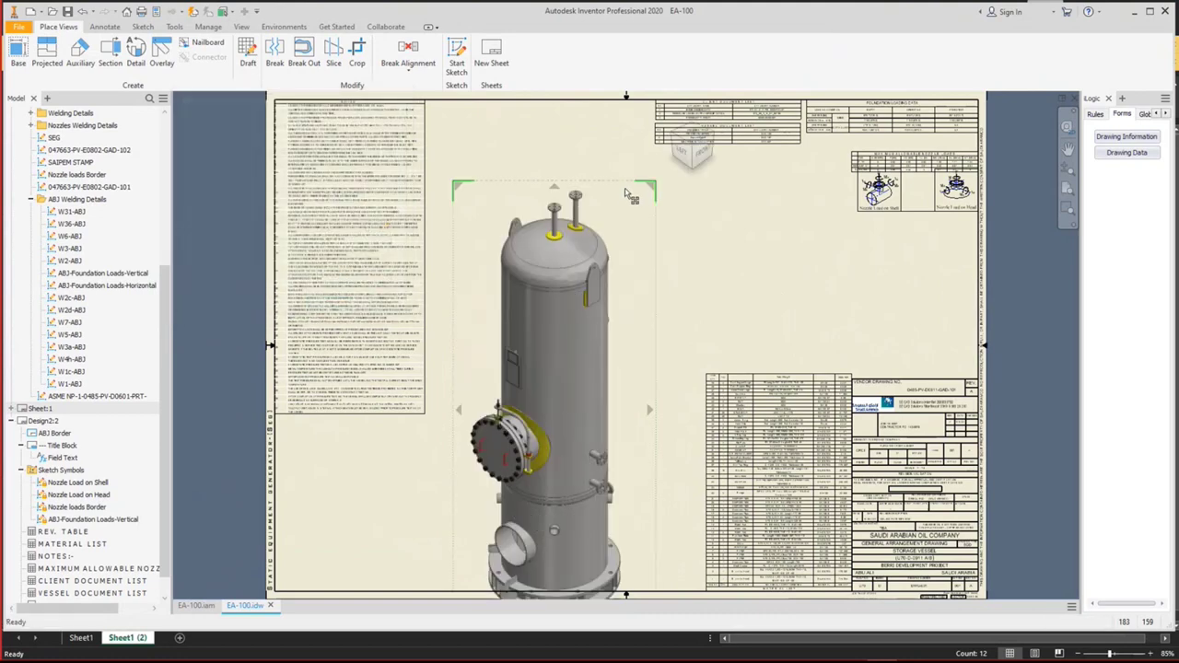
click(623, 164)
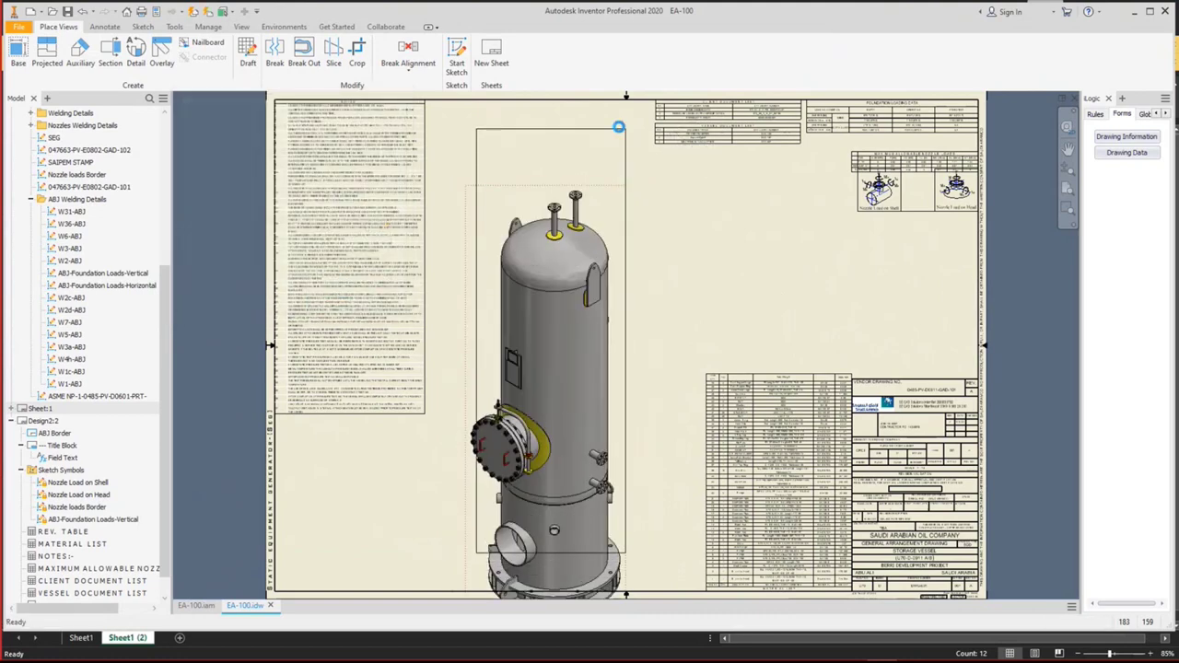
drag(649, 186, 650, 186)
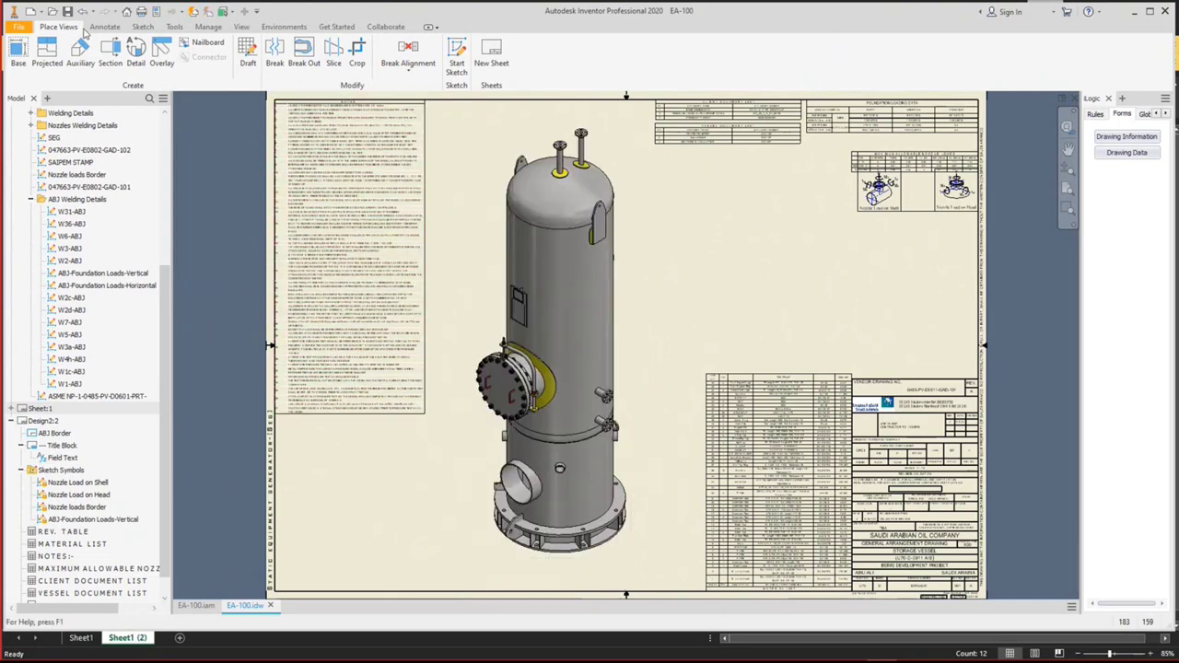
Add balloons in the Item No in Bill of material style to the rear top nozzle's pipe and flange.
click(105, 25)
click(723, 51)
click(855, 57)
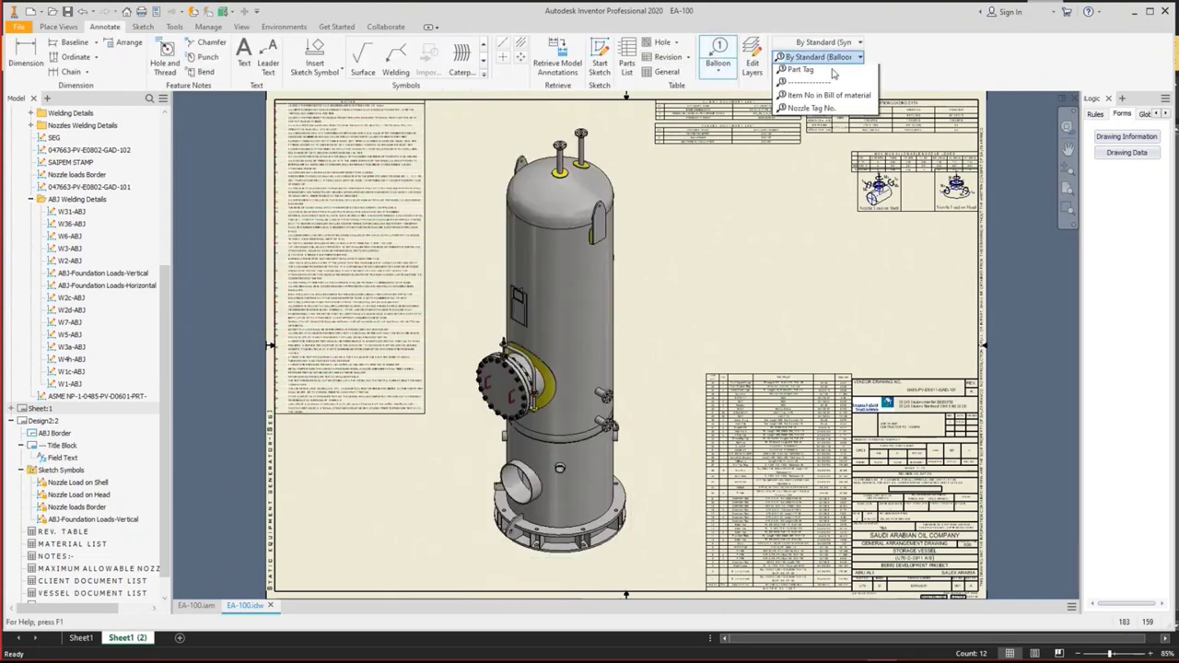
click(847, 136)
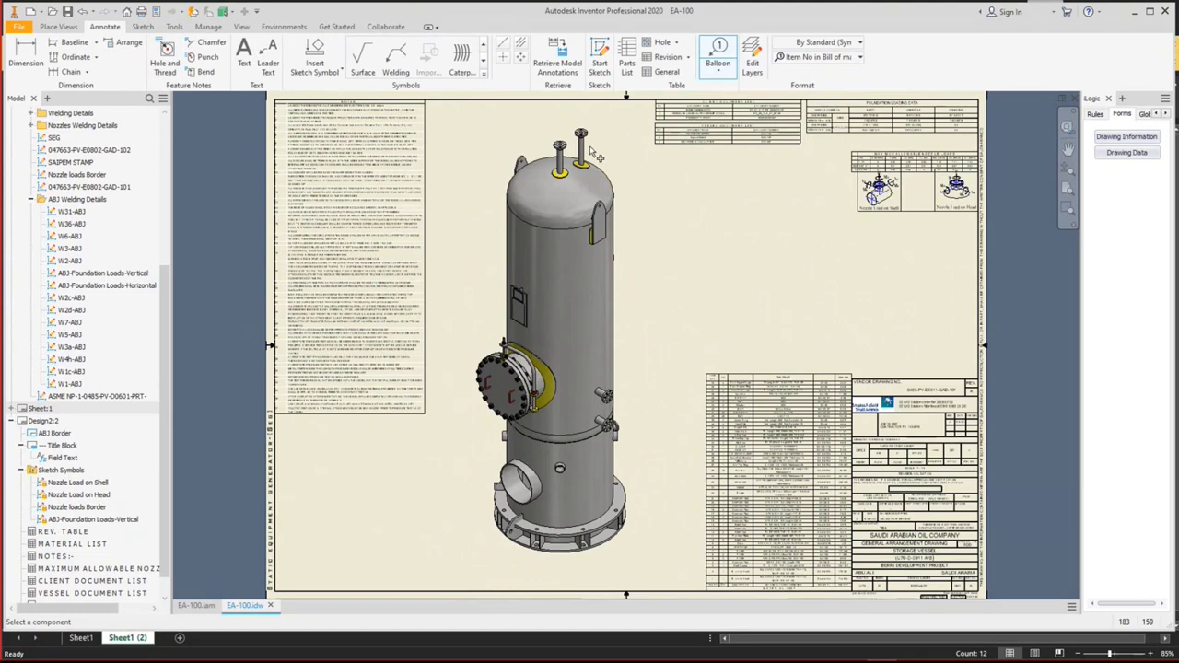
scroll(594, 156, up, 5)
click(569, 230)
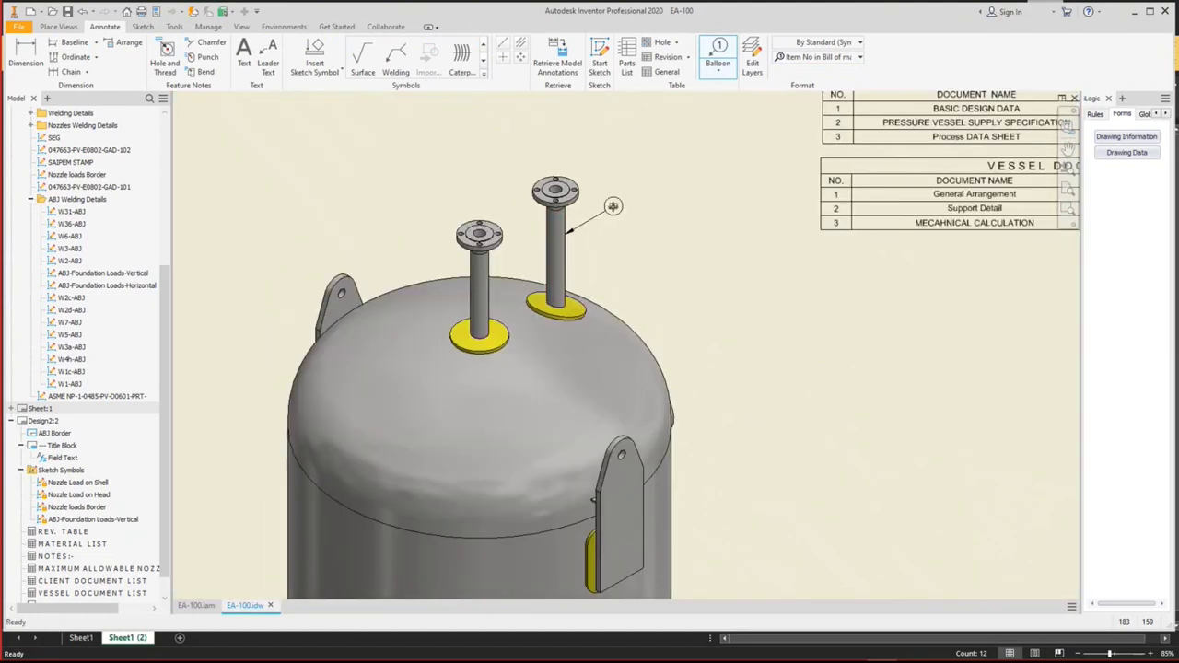
click(579, 185)
click(608, 147)
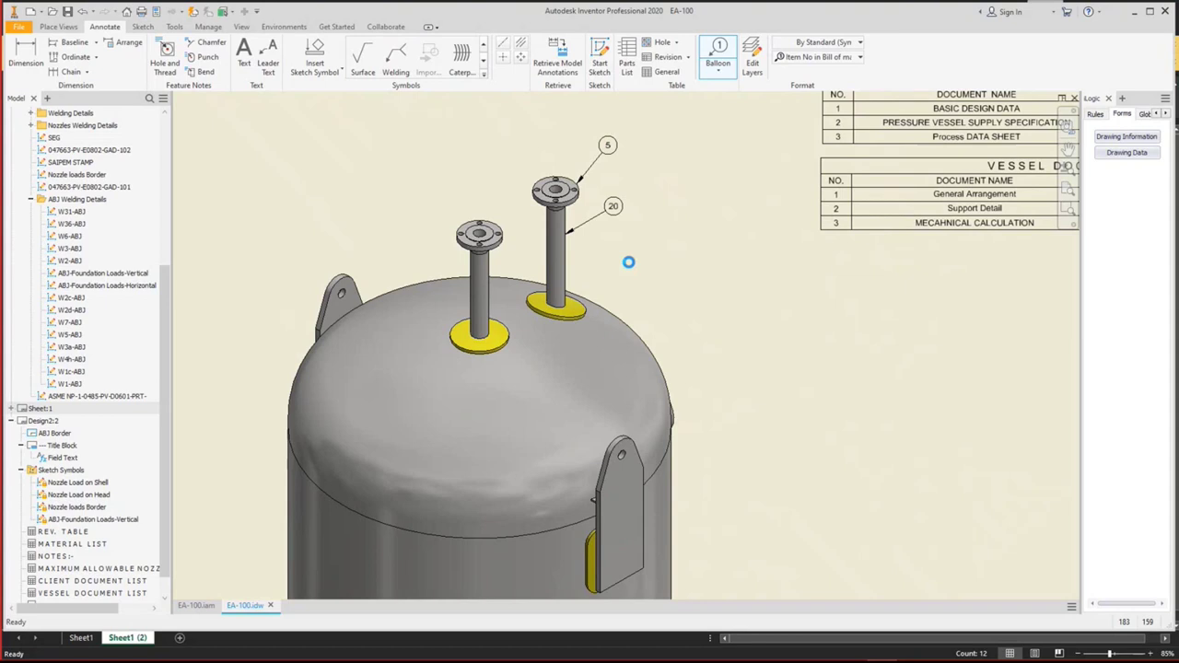
Add balloons to the rear top nozzle's reinforcing pad and to the vessel's top head.
click(590, 306)
click(658, 250)
click(638, 331)
right_click(691, 274)
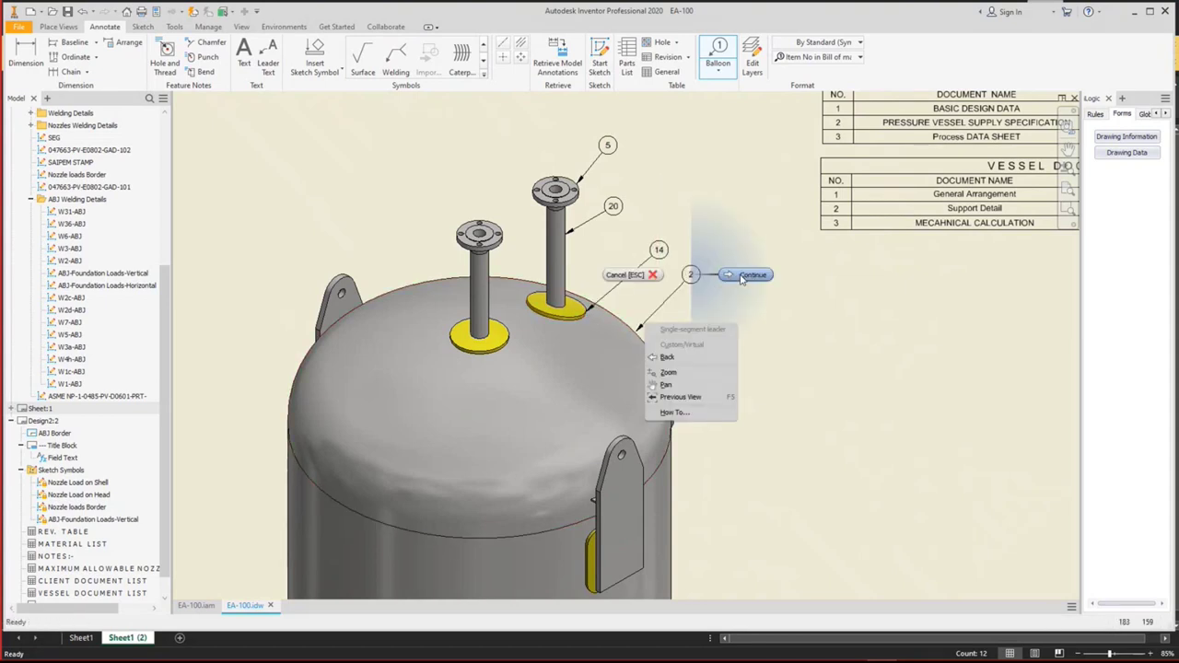
click(742, 277)
Add balloons to the front lifting lug's plate, its yellow pad and the small part behind the plate.
middle_drag(706, 421, 677, 166)
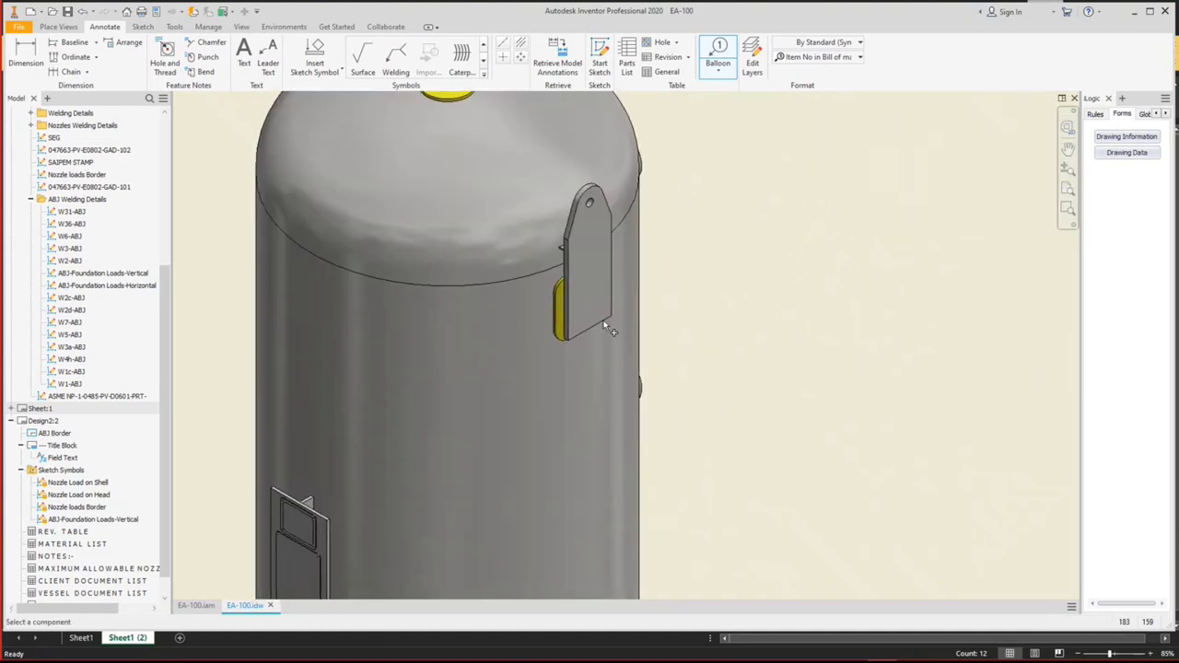
click(604, 322)
right_click(695, 366)
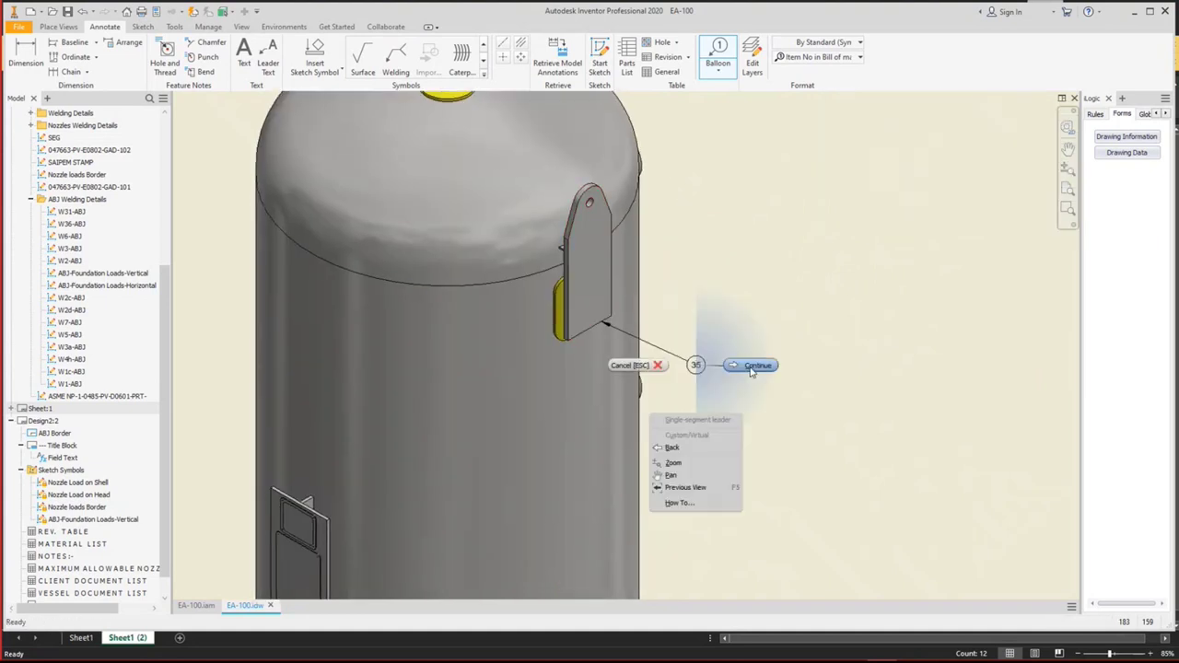
click(752, 369)
click(559, 318)
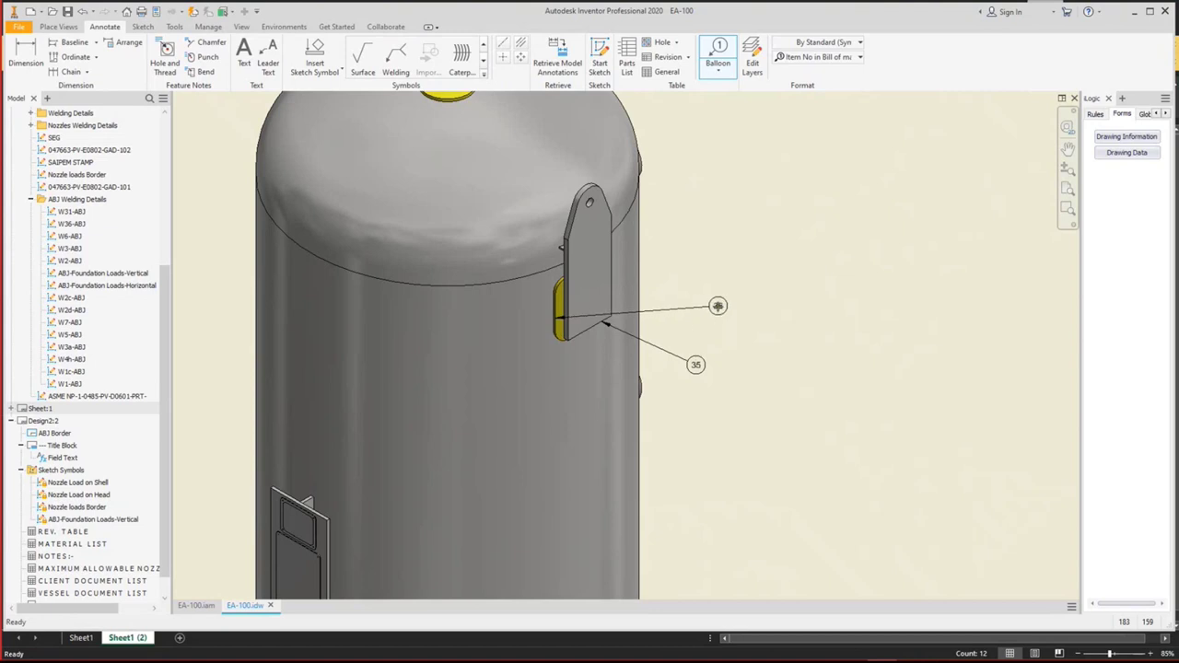
right_click(717, 306)
click(777, 306)
click(560, 249)
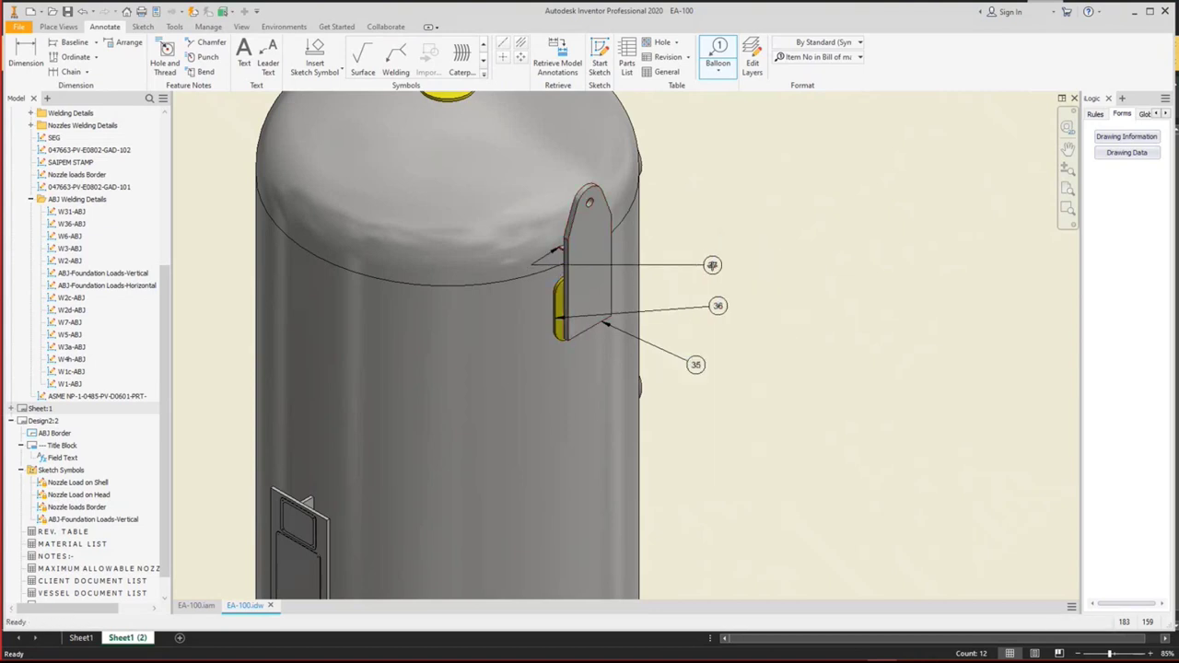
right_click(713, 266)
click(784, 264)
Add a balloon to the nameplate bracket on the shell, placed outside the vessel's outline.
scroll(622, 282, down, 3)
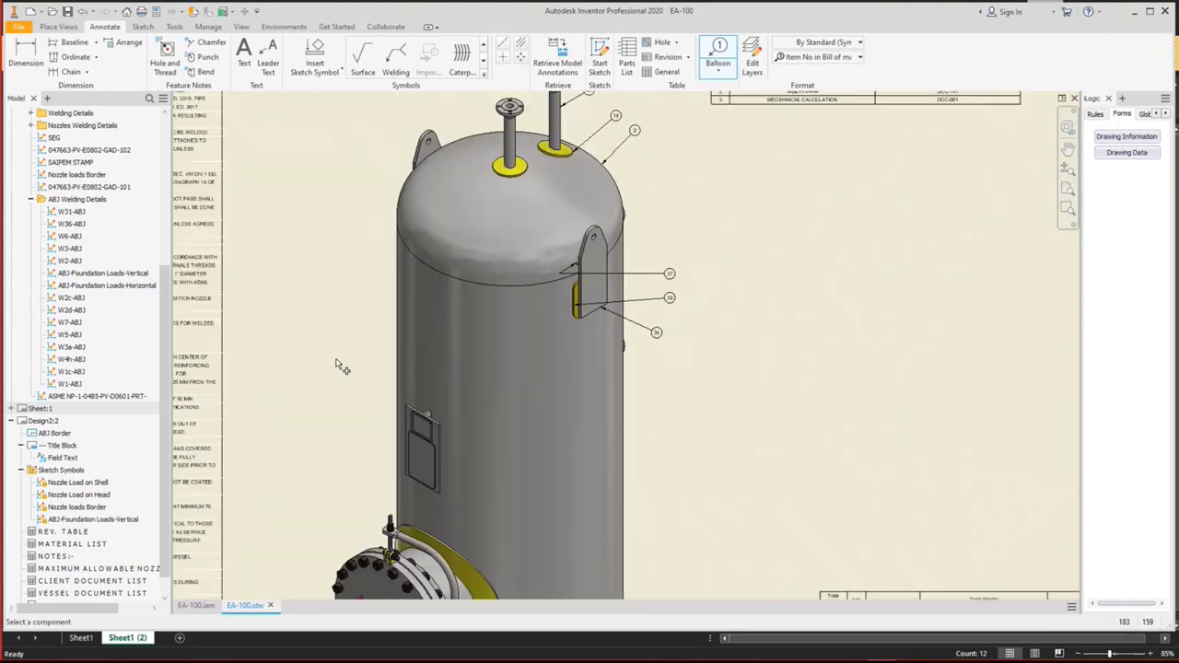
scroll(555, 300, up, 5)
click(533, 324)
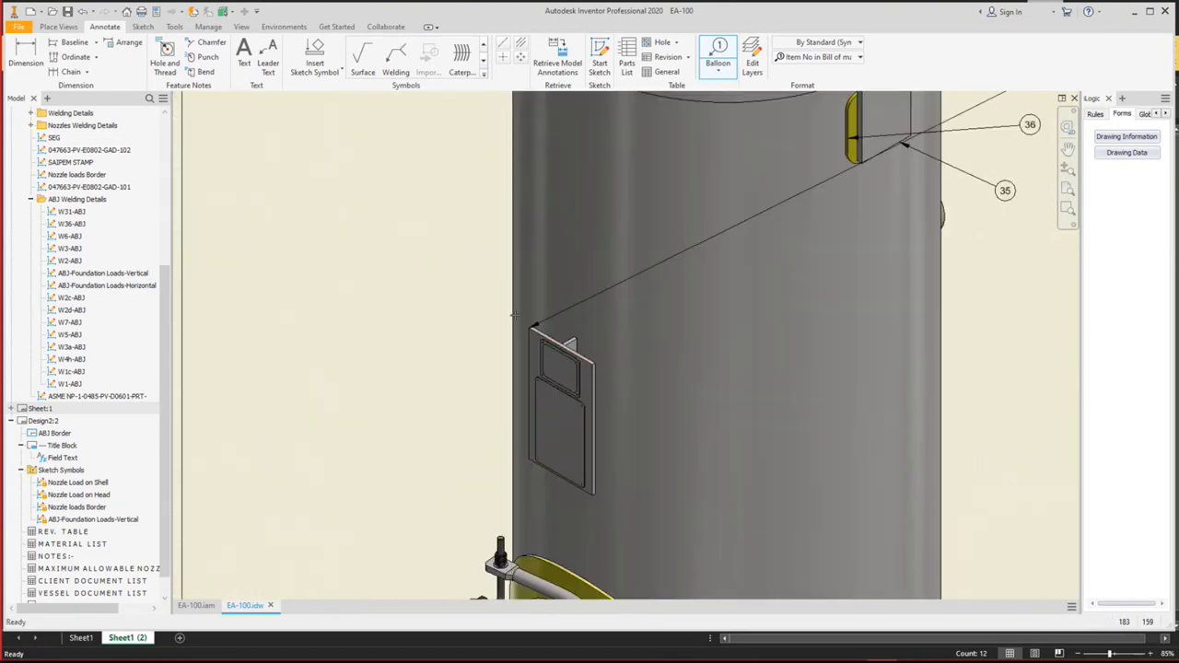
right_click(451, 269)
click(500, 268)
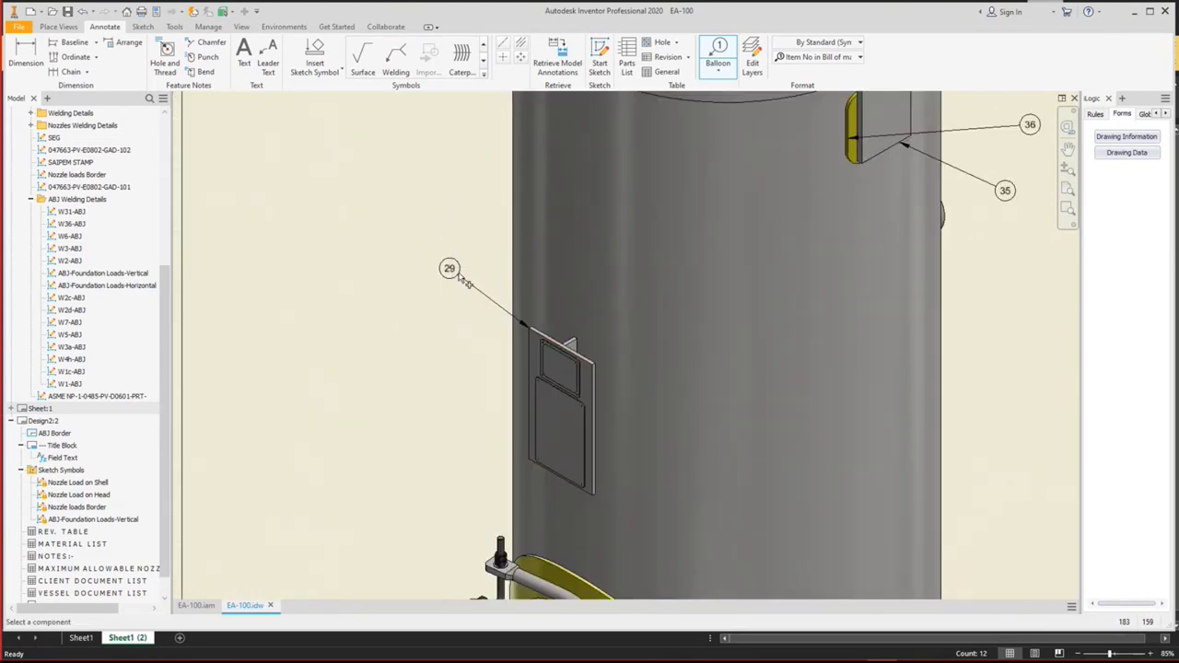
Attach a second balloon for the bracket's rear support to the nameplate bracket's balloon.
key(Escape)
right_click(459, 269)
key(Escape)
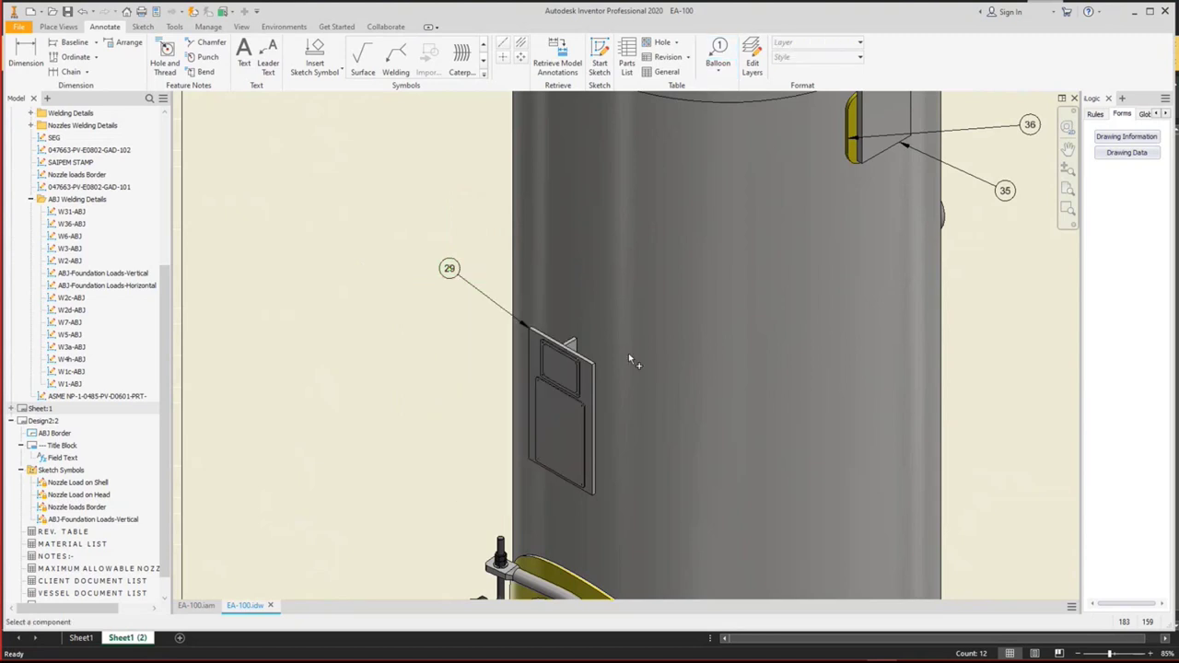
click(540, 328)
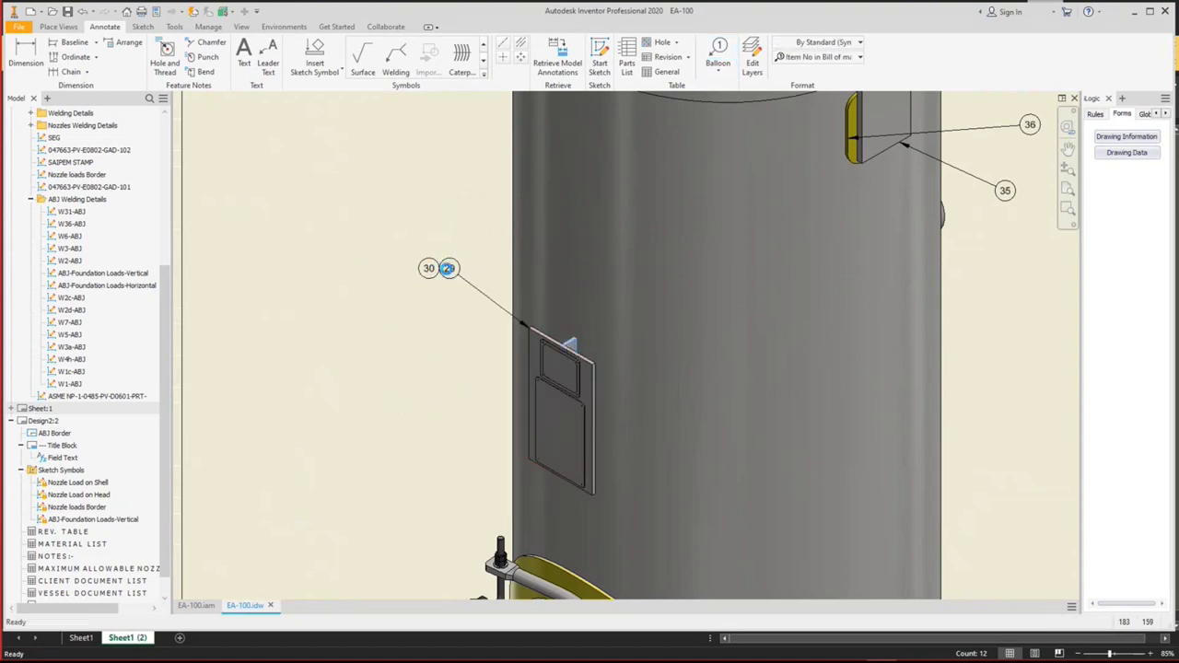
Attach balloons for the small upper plate and the large lower plate on the nameplate bracket to the bracket's existing balloons.
right_click(448, 268)
click(497, 332)
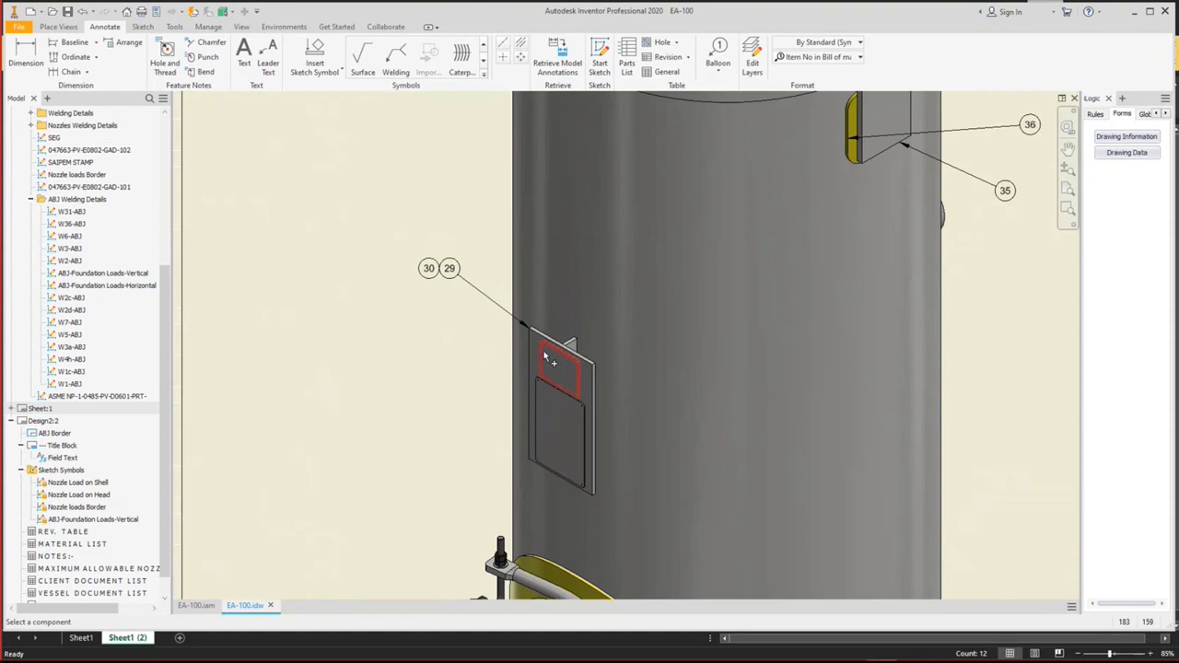
click(548, 357)
right_click(430, 271)
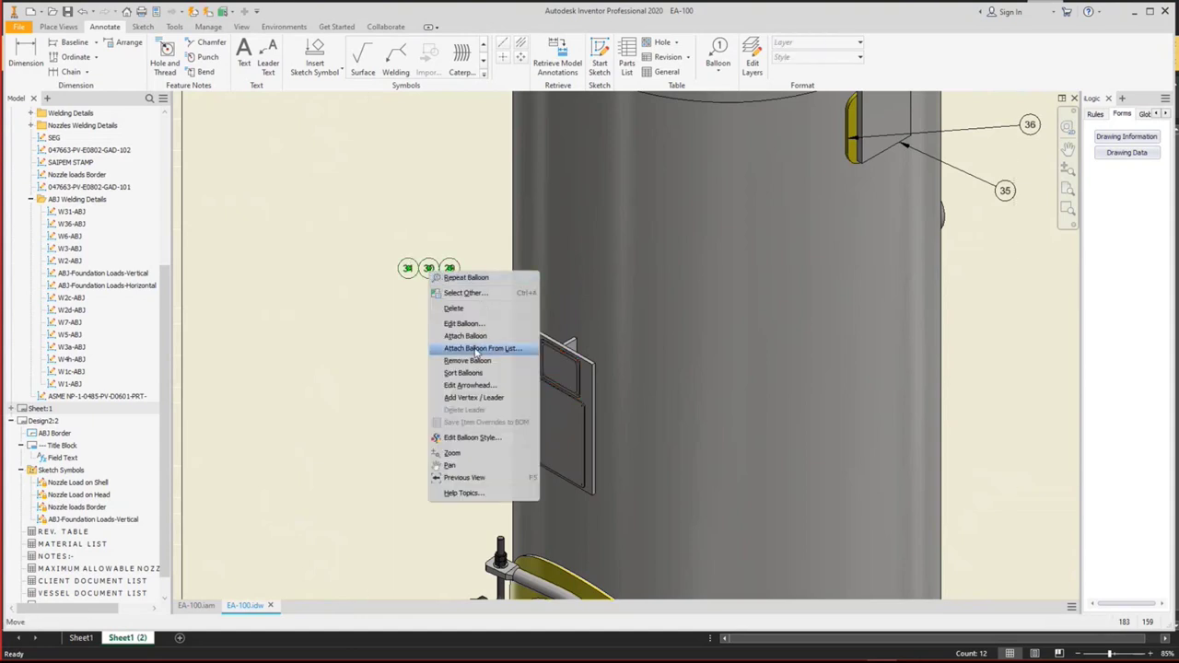
click(468, 337)
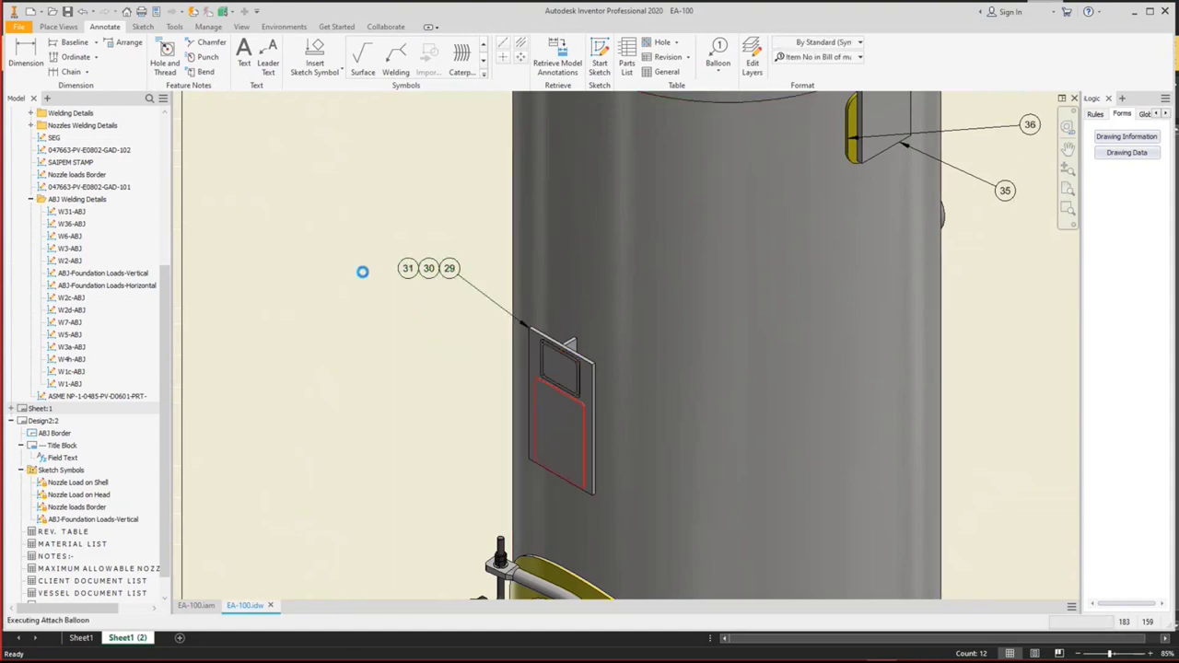
scroll(368, 269, down, 2)
mouse_move(368, 269)
middle_down()
mouse_move(428, 218)
mouse_move(452, 286)
middle_up()
scroll(428, 218, down, 3)
Add bill-of-material item number balloons to the upper side nozzle's flange and to the short vent pipe on the skirt's side.
click(717, 55)
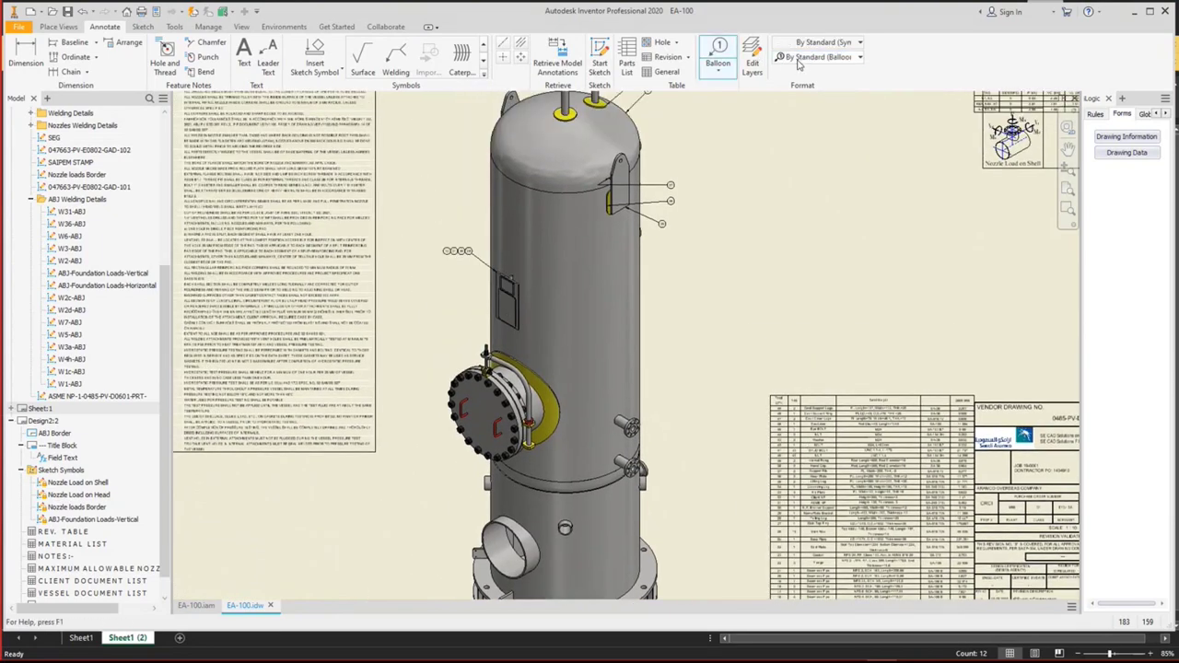
click(800, 61)
click(820, 140)
scroll(553, 408, up, 3)
click(572, 341)
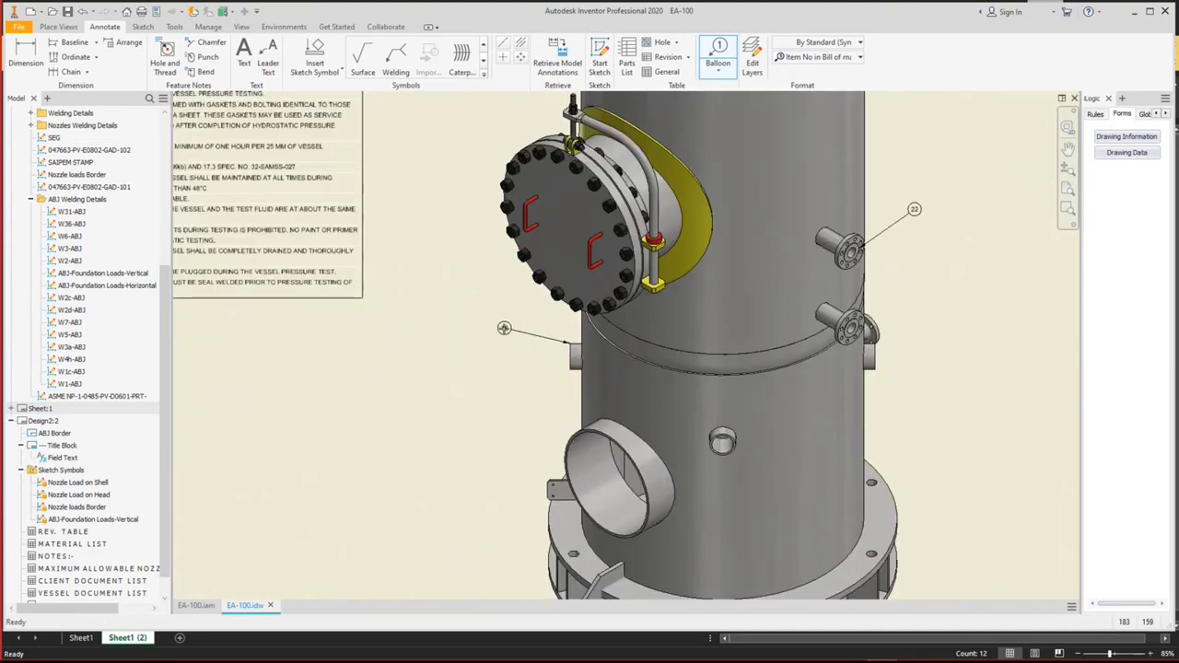
Add balloons to the large skirt access opening's pipe and to the grounding lug beside it.
click(566, 444)
click(549, 419)
right_click(530, 417)
click(529, 477)
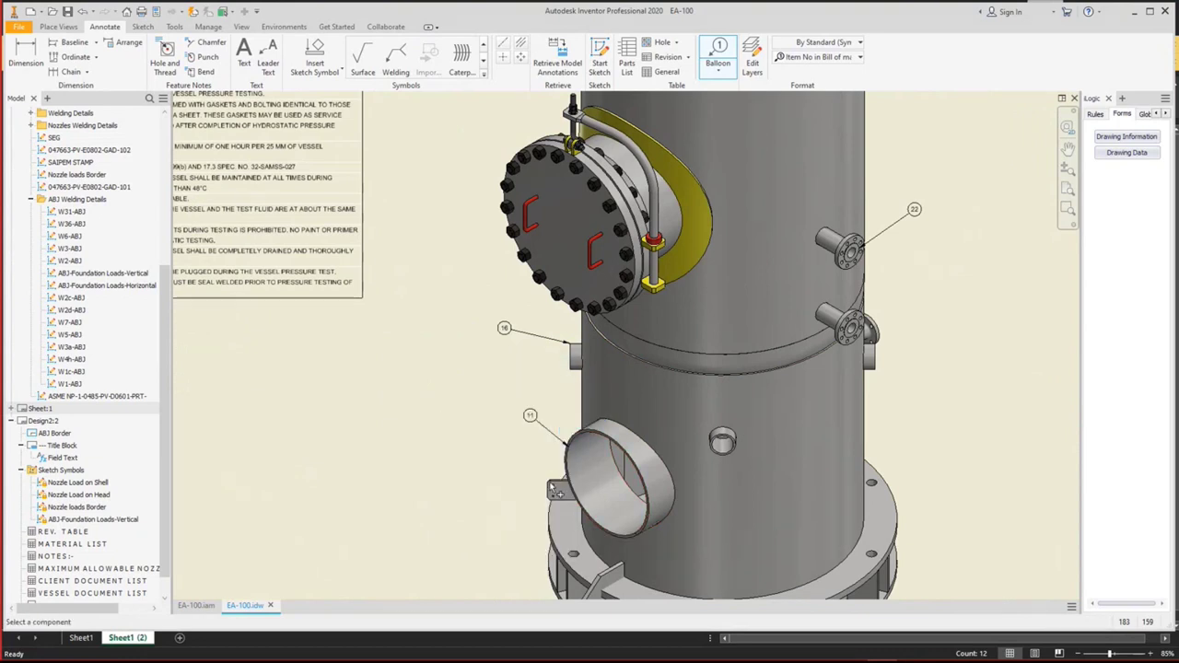
click(553, 489)
click(527, 449)
right_click(529, 449)
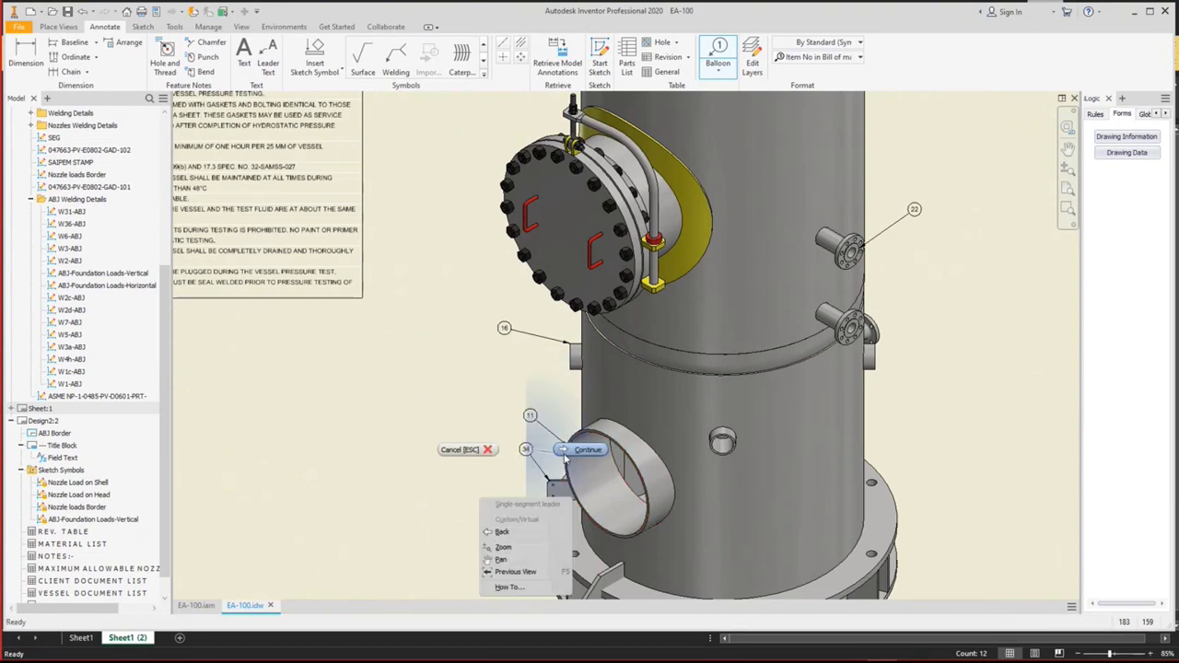
click(530, 447)
Add balloons to the tailing lug, the base plate and the skirt top ring at the vessel's base.
scroll(557, 238, down, 5)
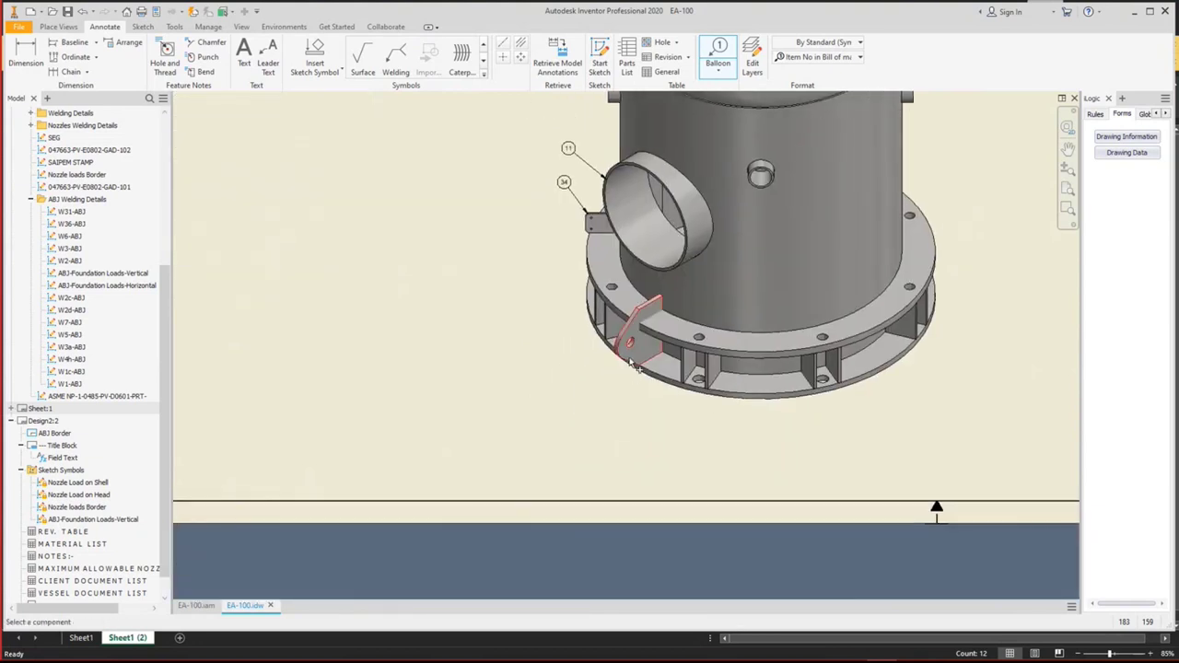
click(620, 356)
click(591, 396)
right_click(593, 396)
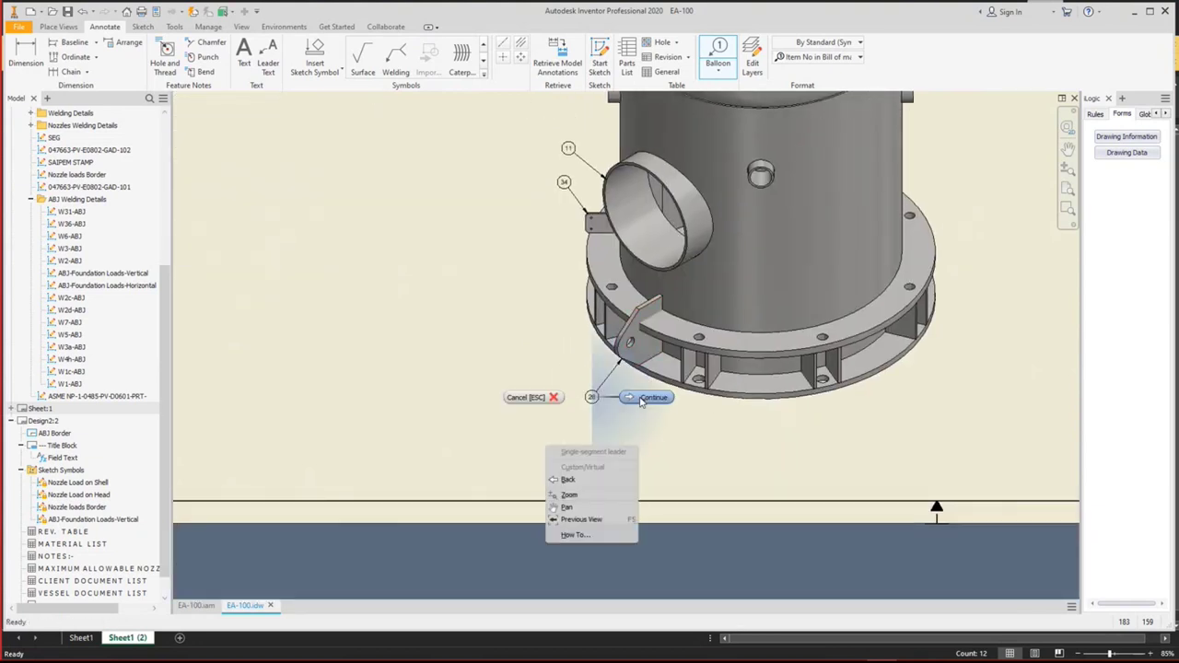
click(656, 387)
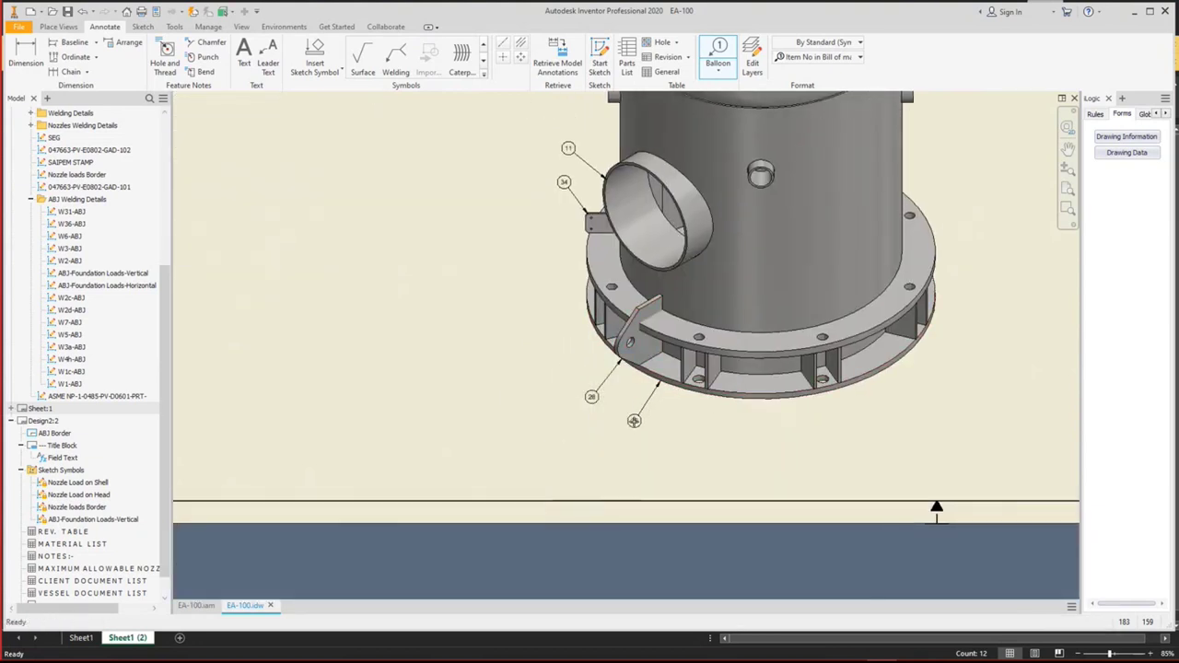
click(761, 355)
scroll(793, 391, up, 3)
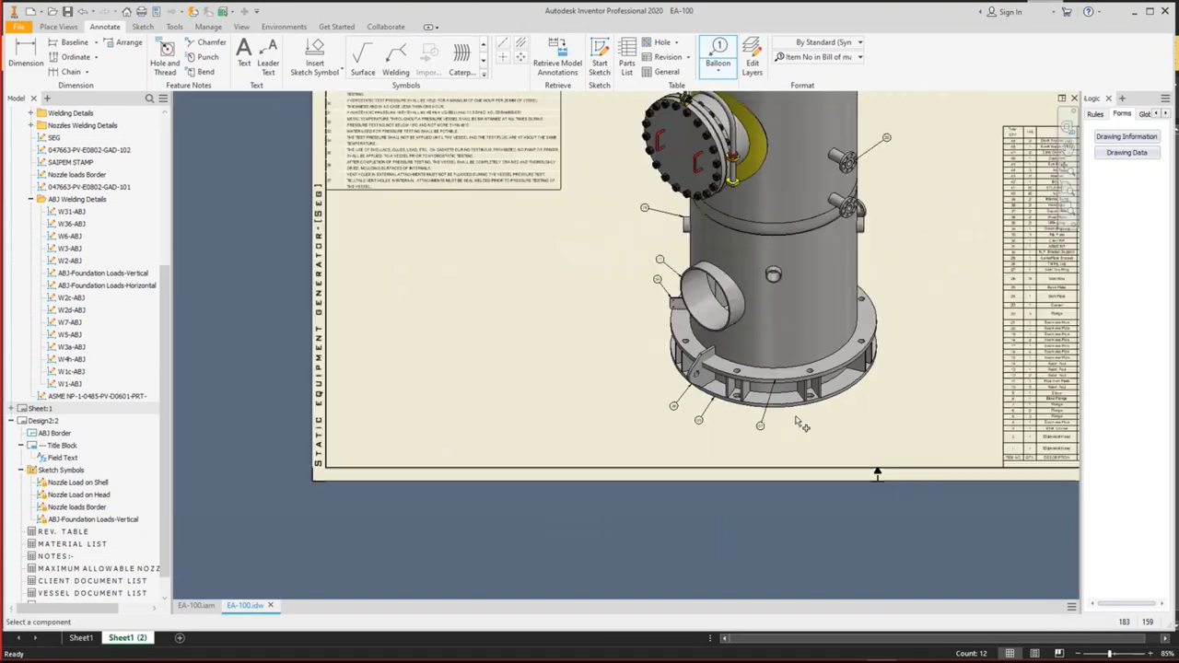
scroll(794, 383, up, 3)
scroll(832, 290, up, 4)
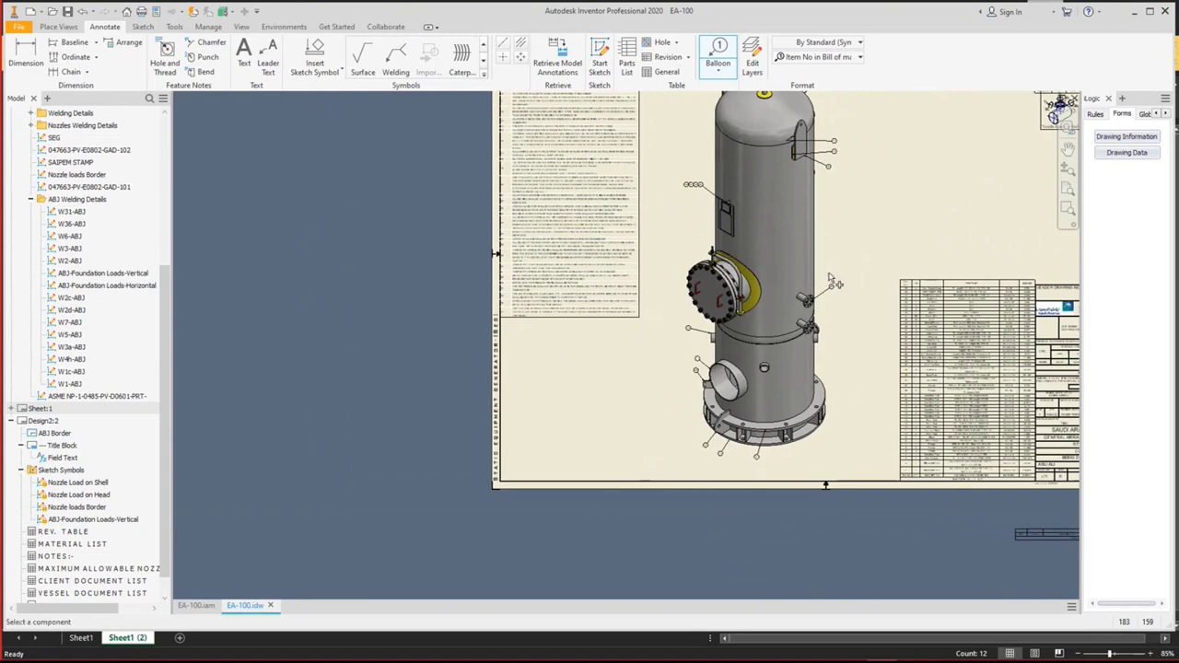
scroll(698, 242, down, 1)
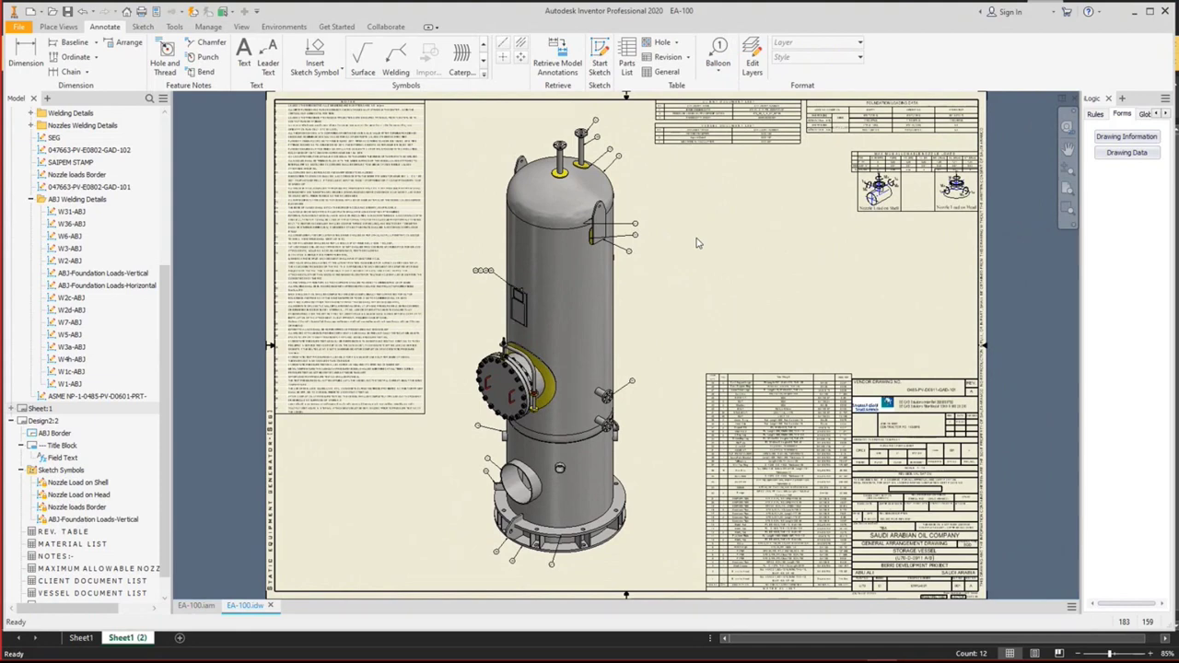
Examine the skirt access opening in the isometric view and compare it with the details in Vertical Vessel.pdf in Adobe Acrobat.
scroll(502, 483, down, 10)
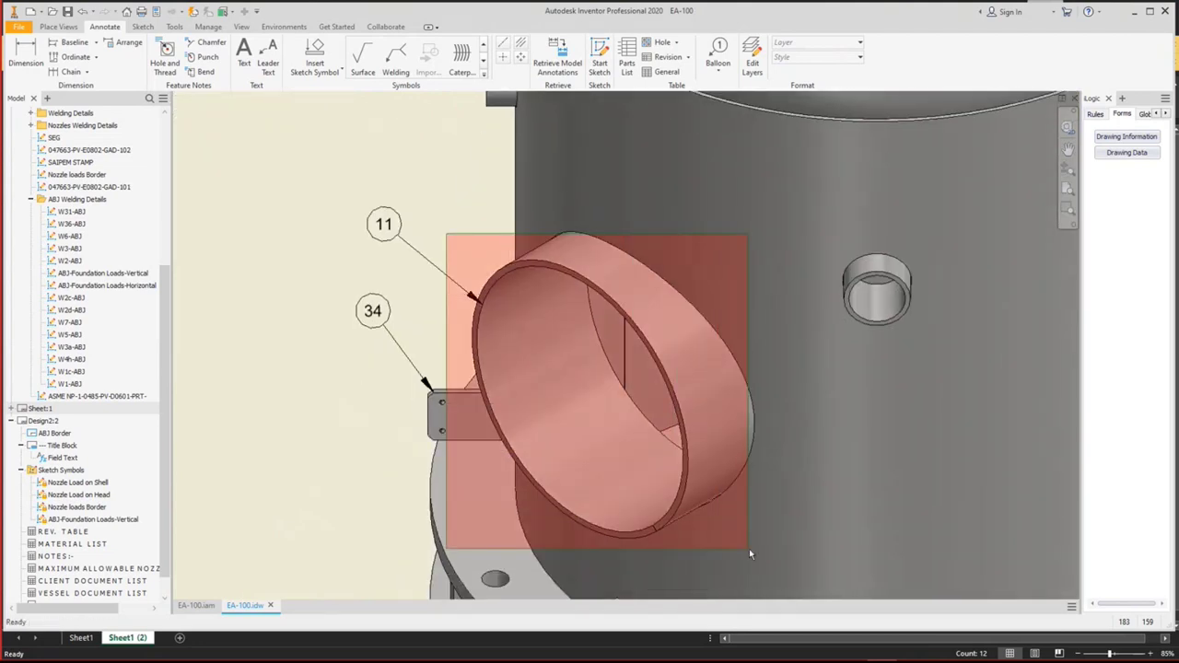
click(737, 573)
scroll(738, 571, up, 10)
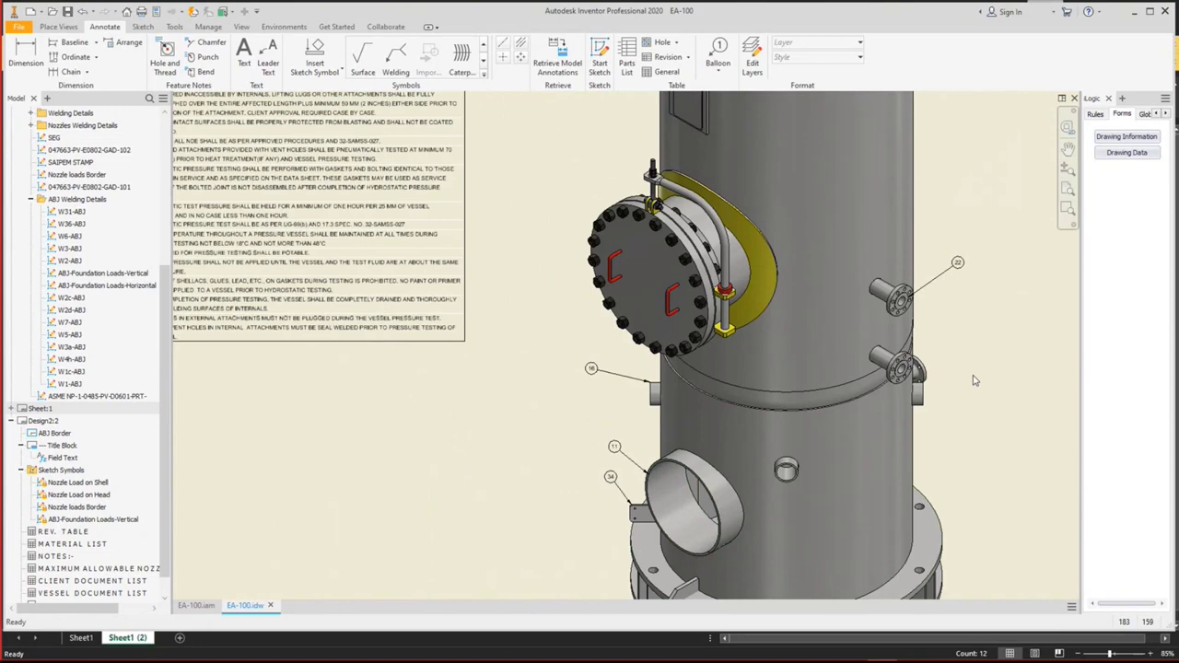
middle_drag(979, 379, 799, 295)
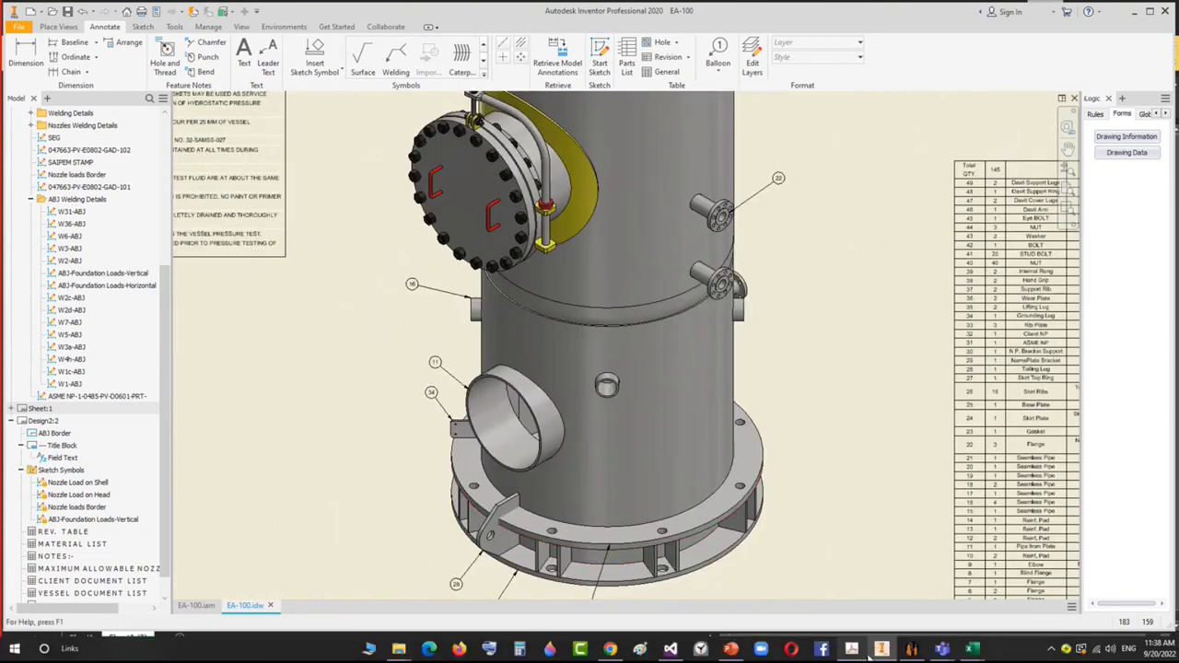
click(851, 653)
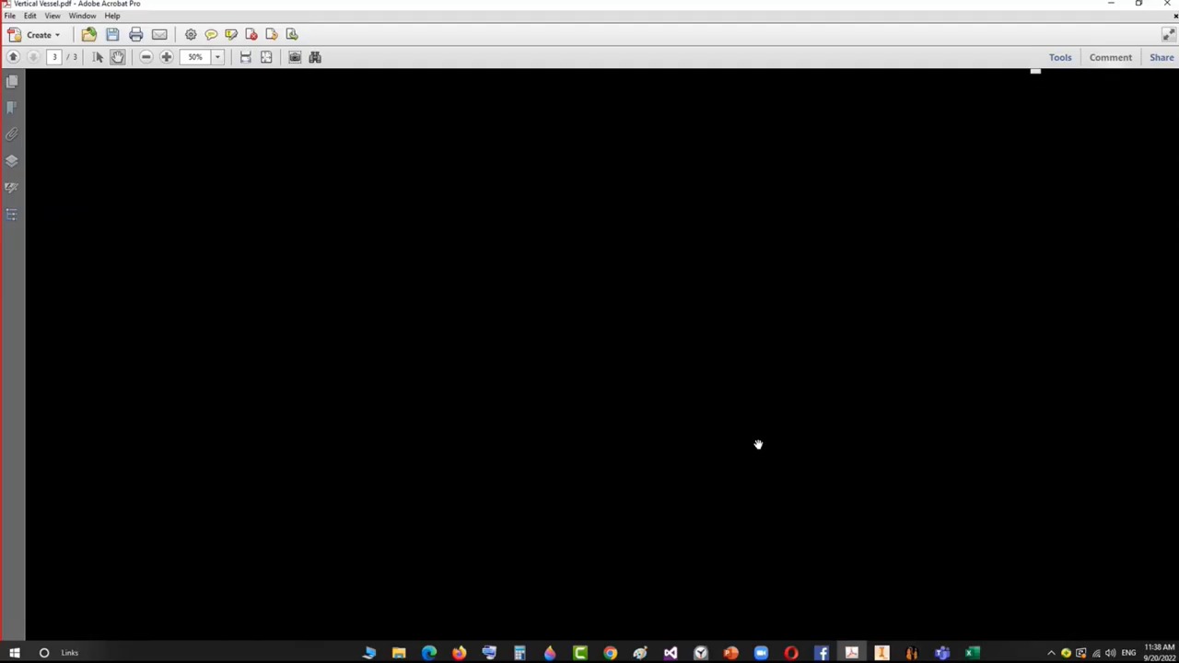
ctrl+scroll(601, 147, up, 3)
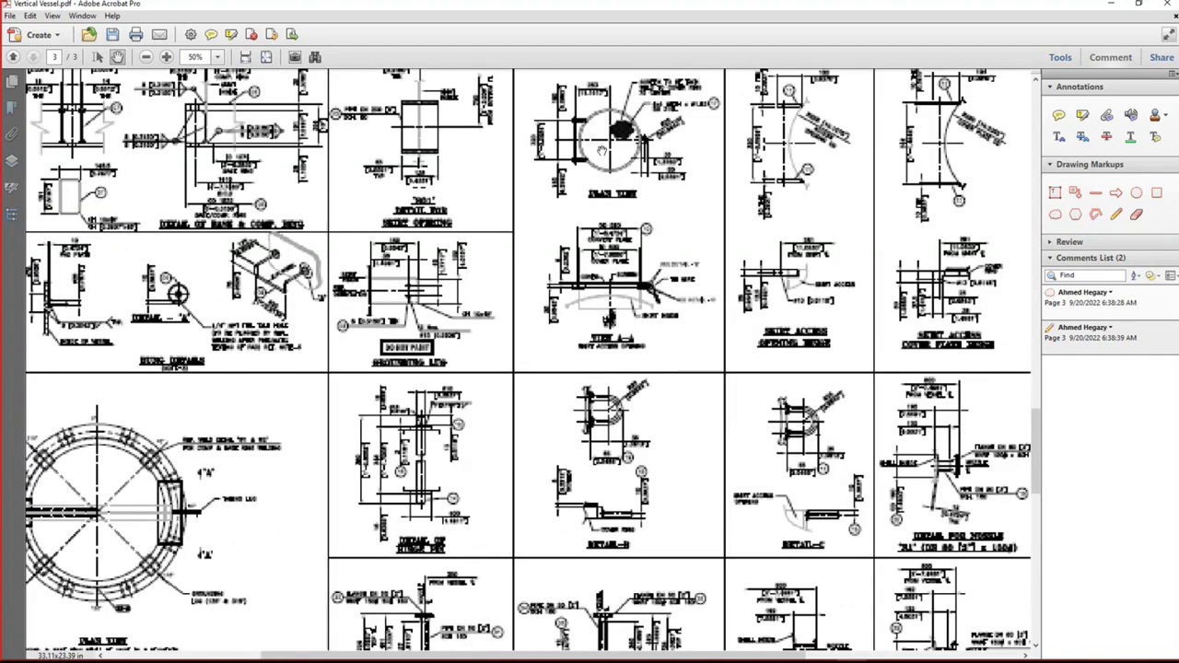
ctrl+scroll(601, 150, up, 4)
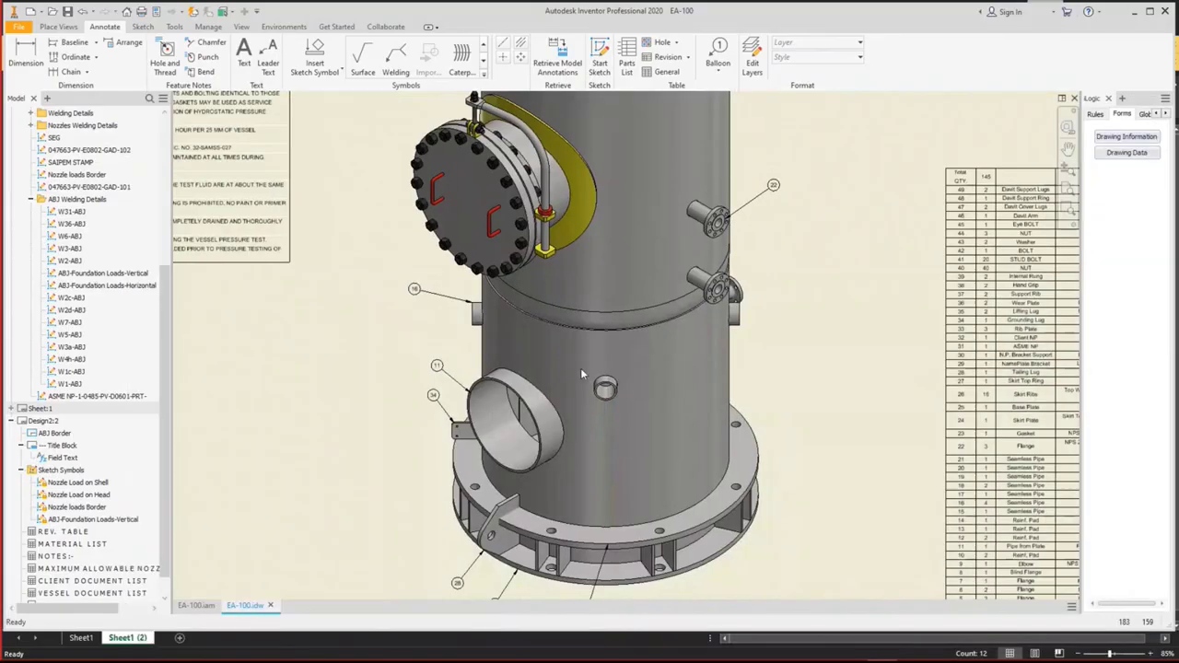
Inspect the skirt access opening and the surrounding base area in the EA-100.iam assembly model.
scroll(581, 368, down, 5)
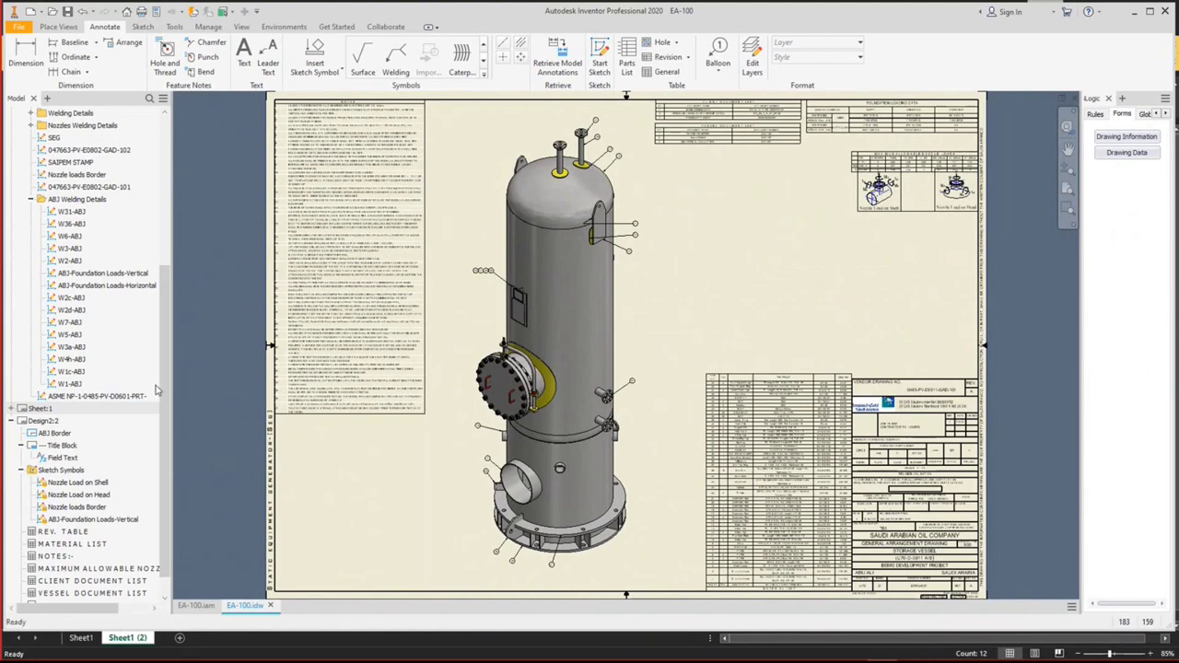
scroll(152, 138, up, 6)
click(203, 606)
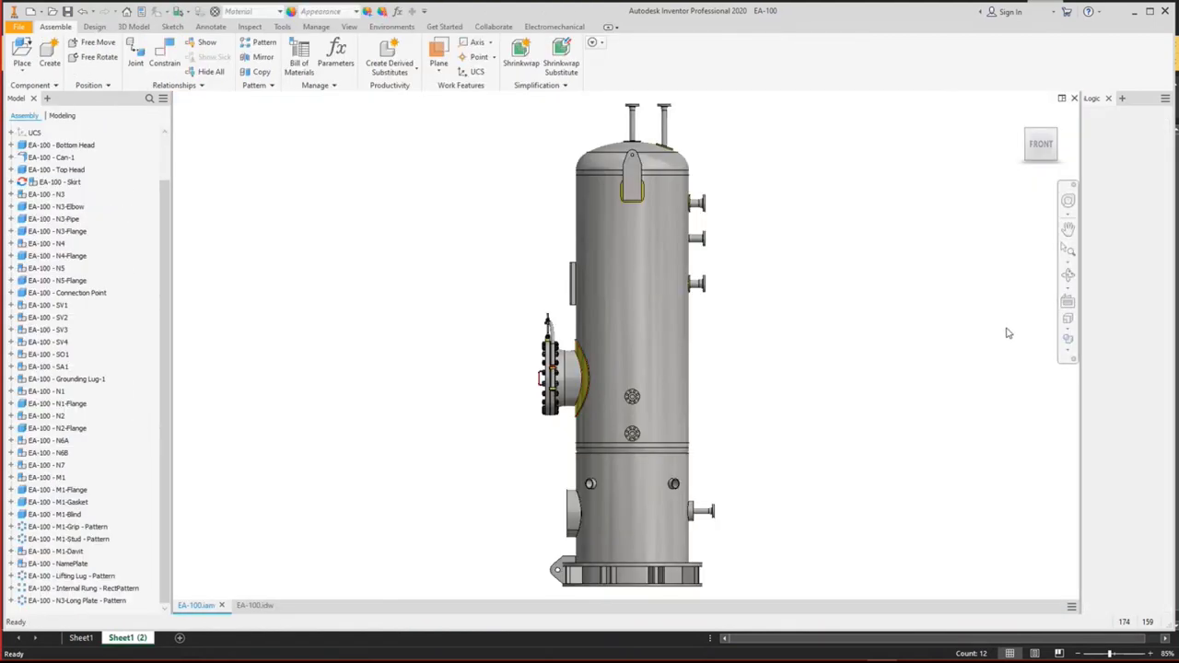
click(1068, 274)
drag(656, 412, 661, 422)
scroll(661, 422, up, 5)
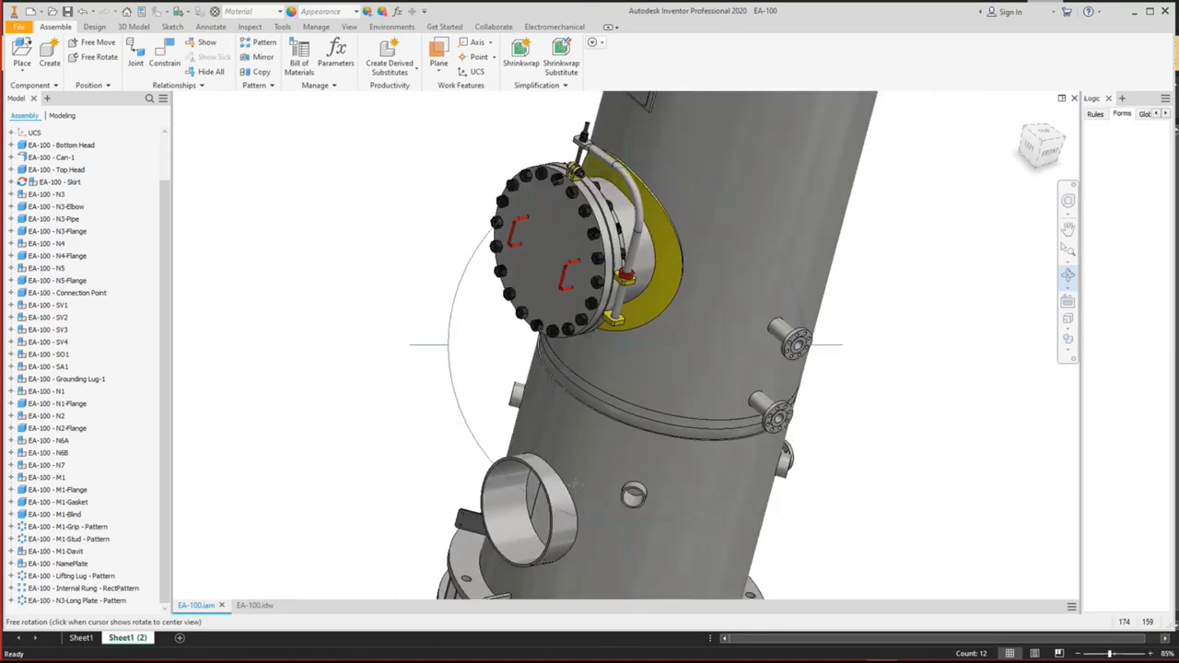
drag(615, 337, 704, 347)
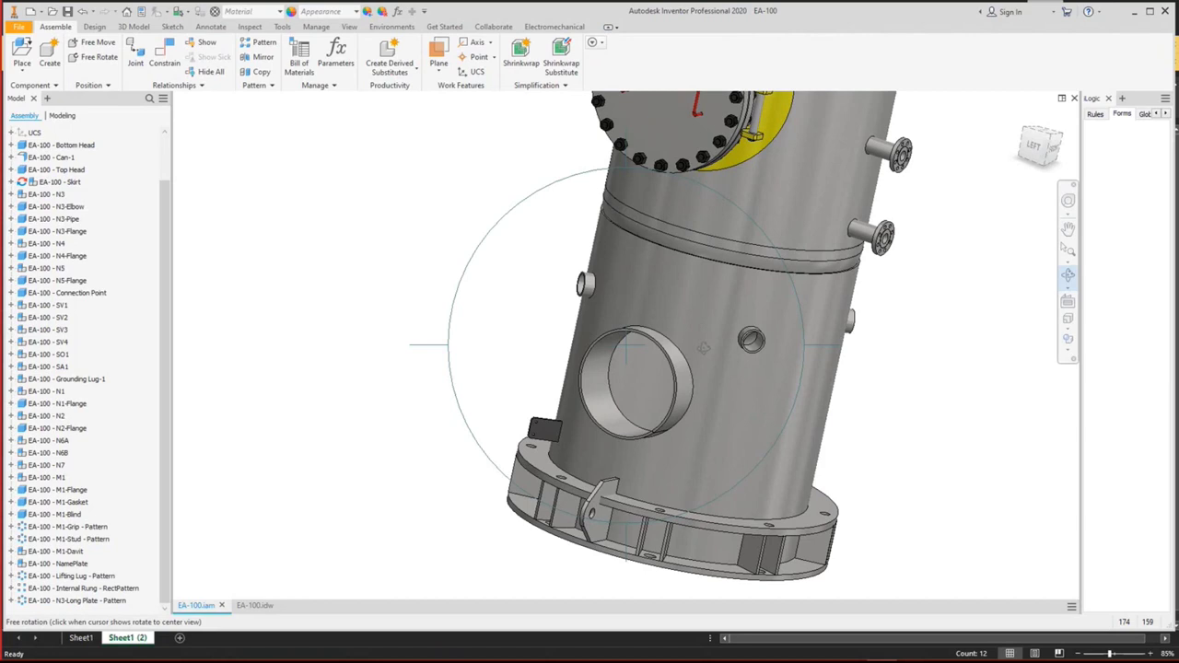
right_click(800, 350)
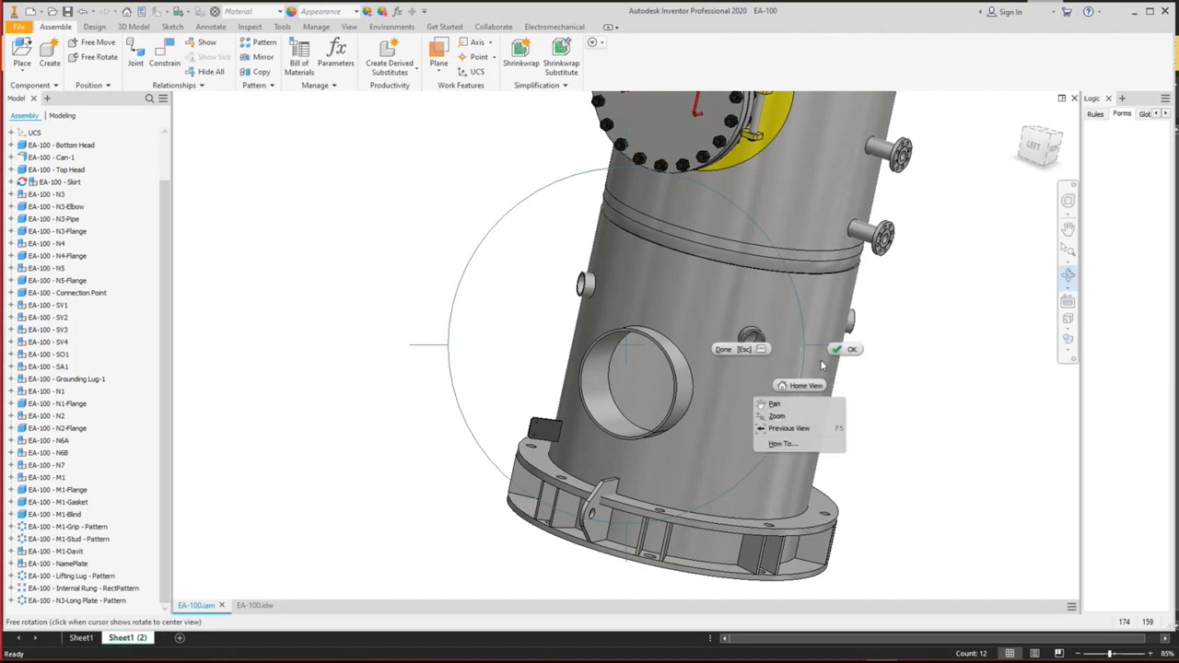
click(832, 344)
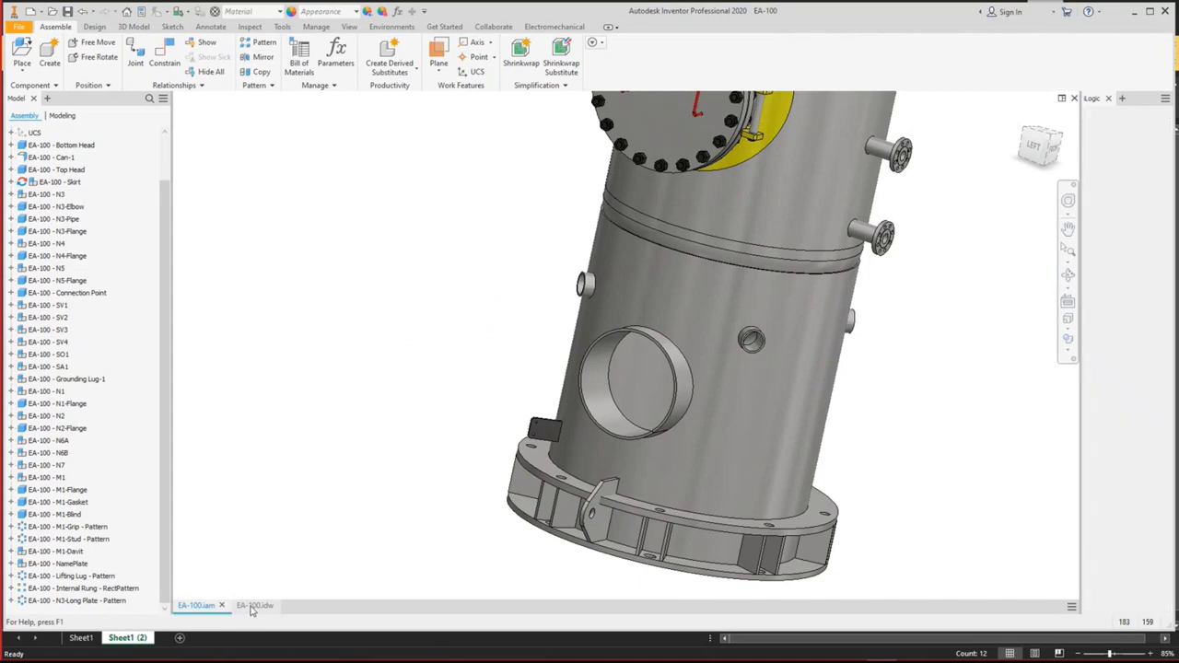
Return to the EA-100.idw drawing, collapse its drawing resources and activate Sheet:1.
click(254, 606)
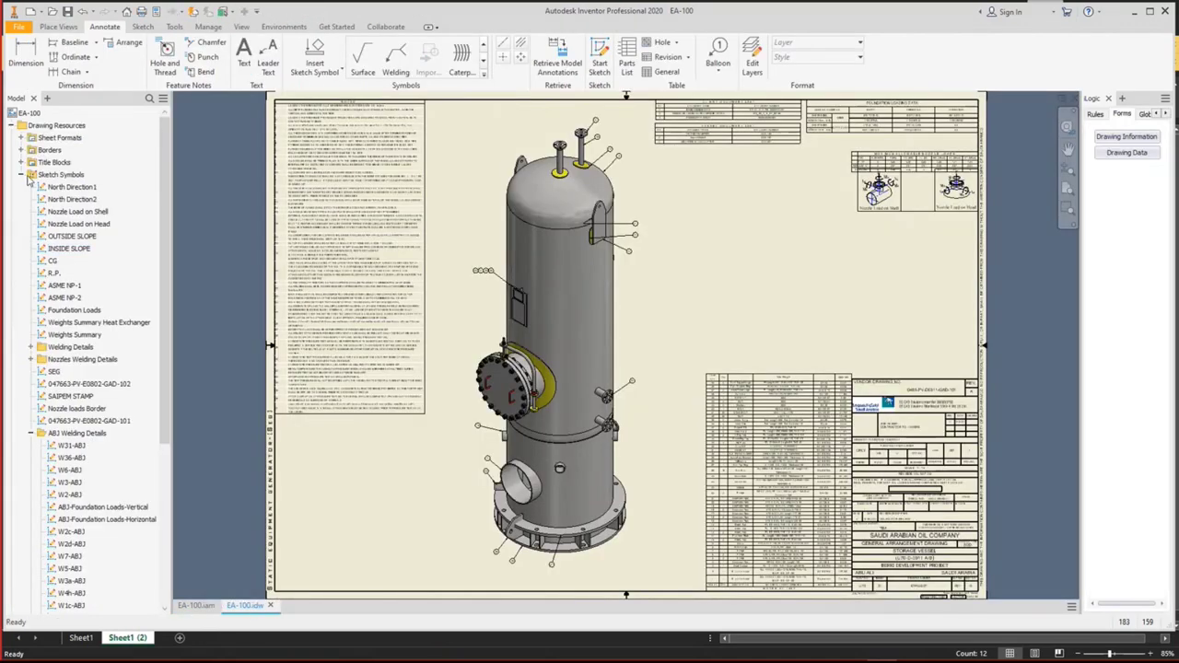
click(12, 131)
double_click(40, 149)
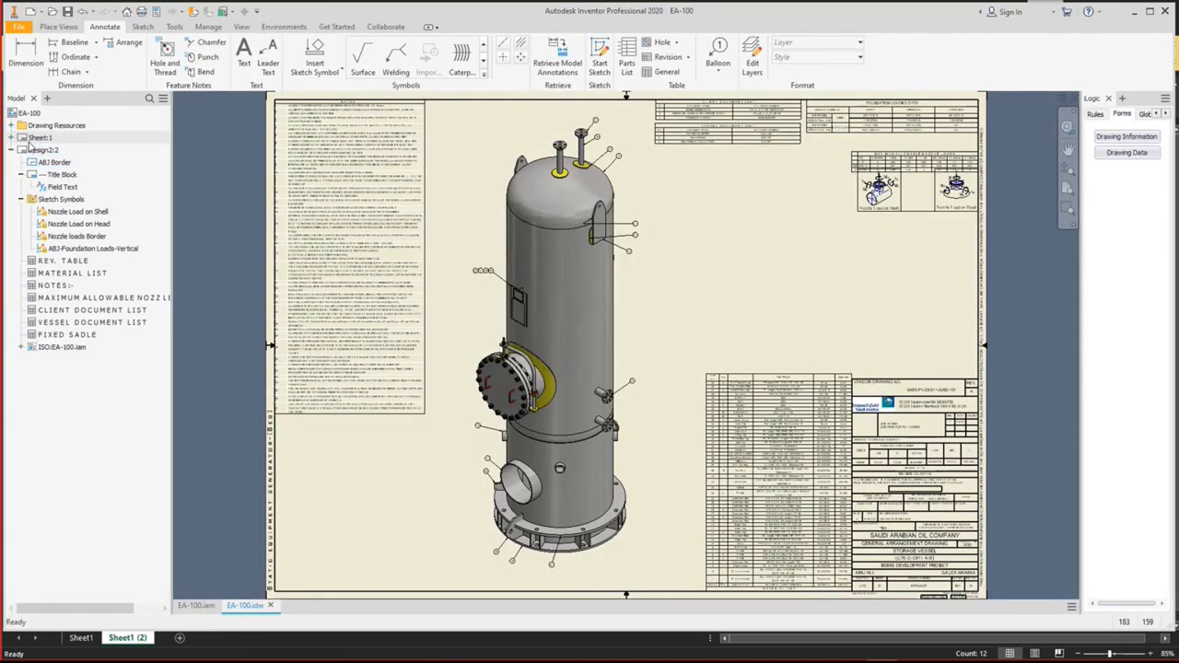
scroll(467, 405, up, 5)
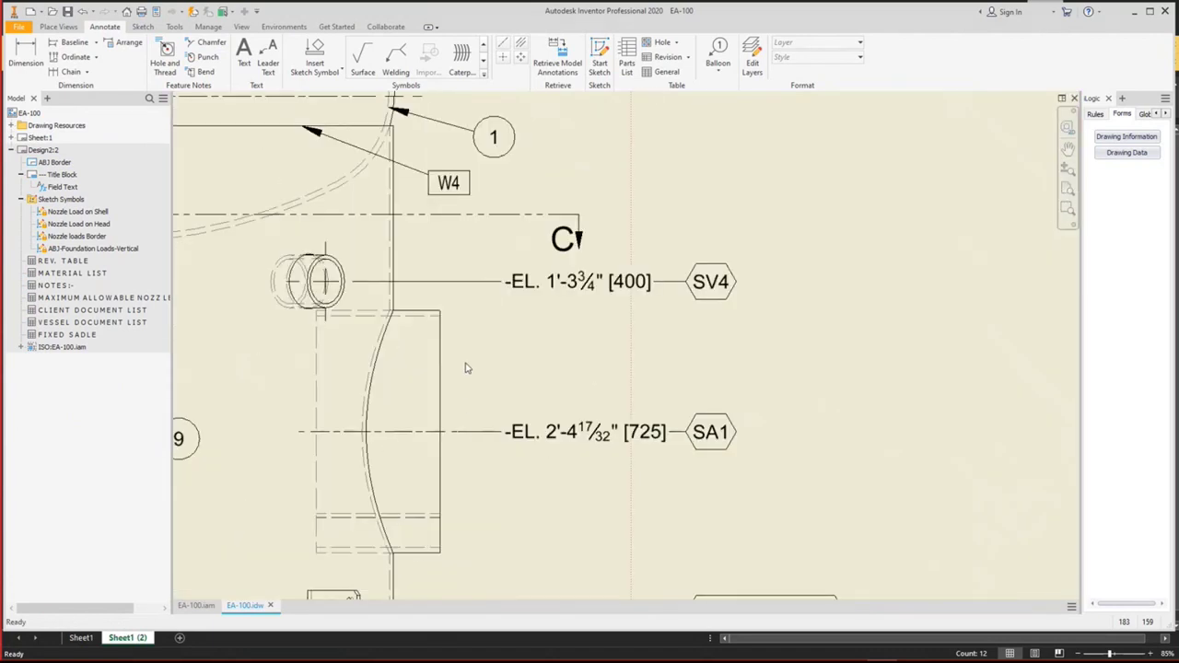
Start a sketch on the elevation view and project the outer vertical edge of the SA1 access opening.
key(s)
key(p)
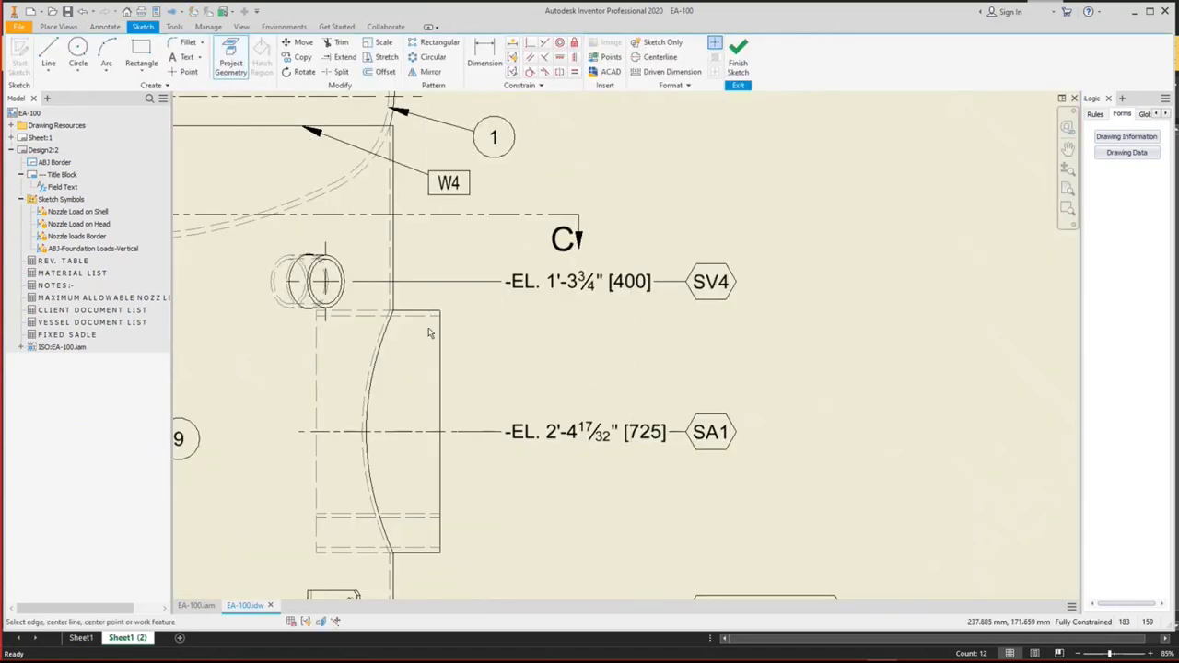
click(440, 341)
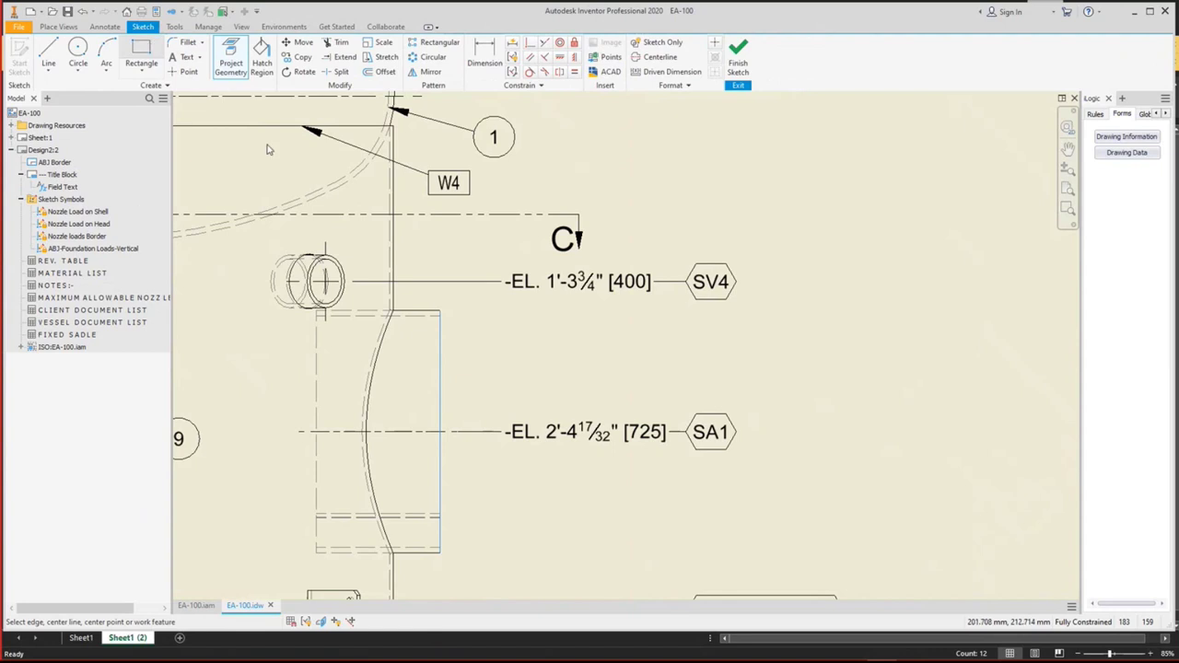
Draw a horizontal rectangle about 55 by 15 mm just above the SA1 opening's upper outer corner.
key(r)
scroll(428, 288, up, 4)
click(405, 306)
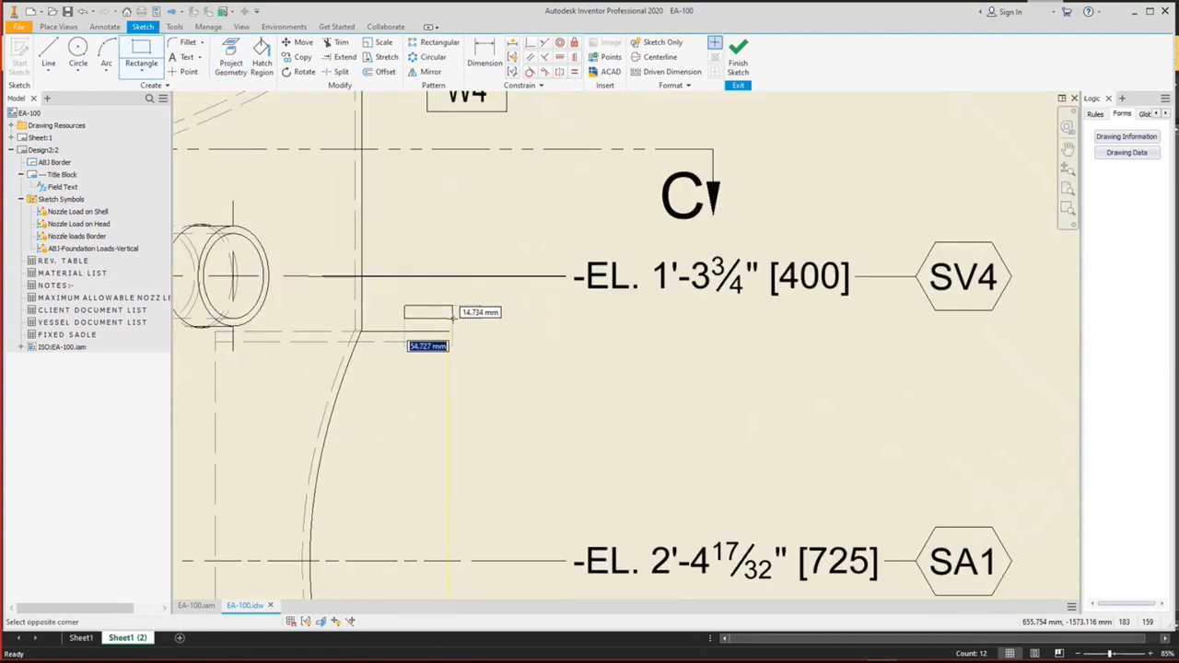
click(452, 318)
Draw a tall narrow rectangle along the SA1 opening's outer edge and a small horizontal rectangle below its lower outer corner.
scroll(468, 323, down, 3)
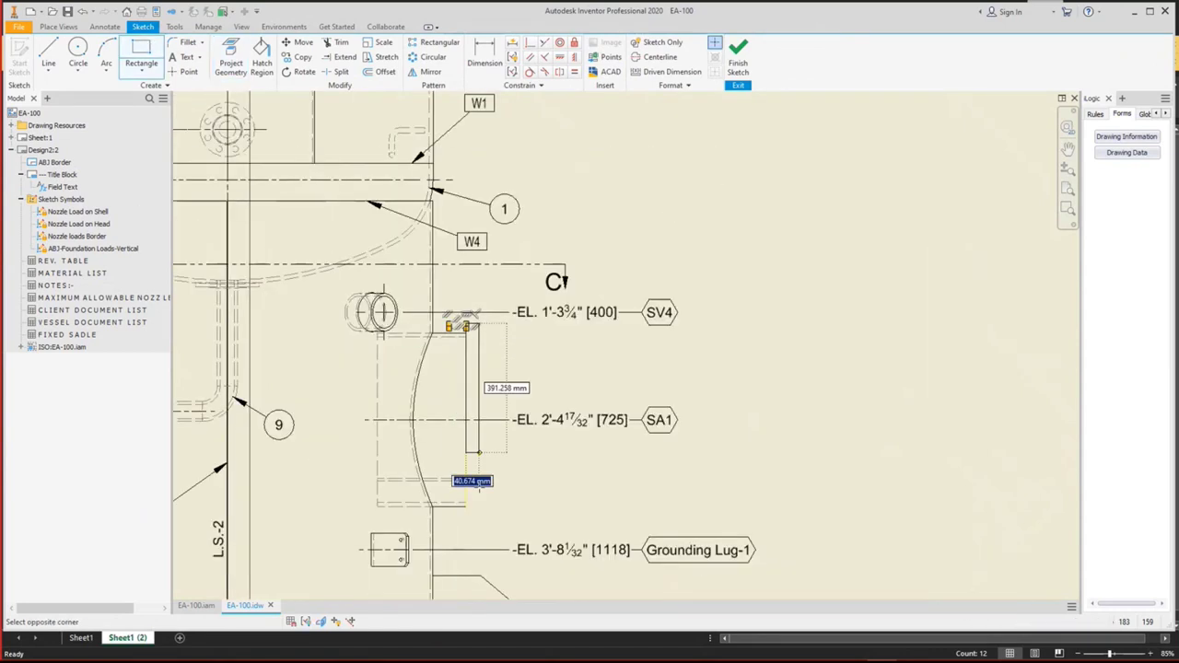
scroll(468, 516, up, 2)
click(469, 514)
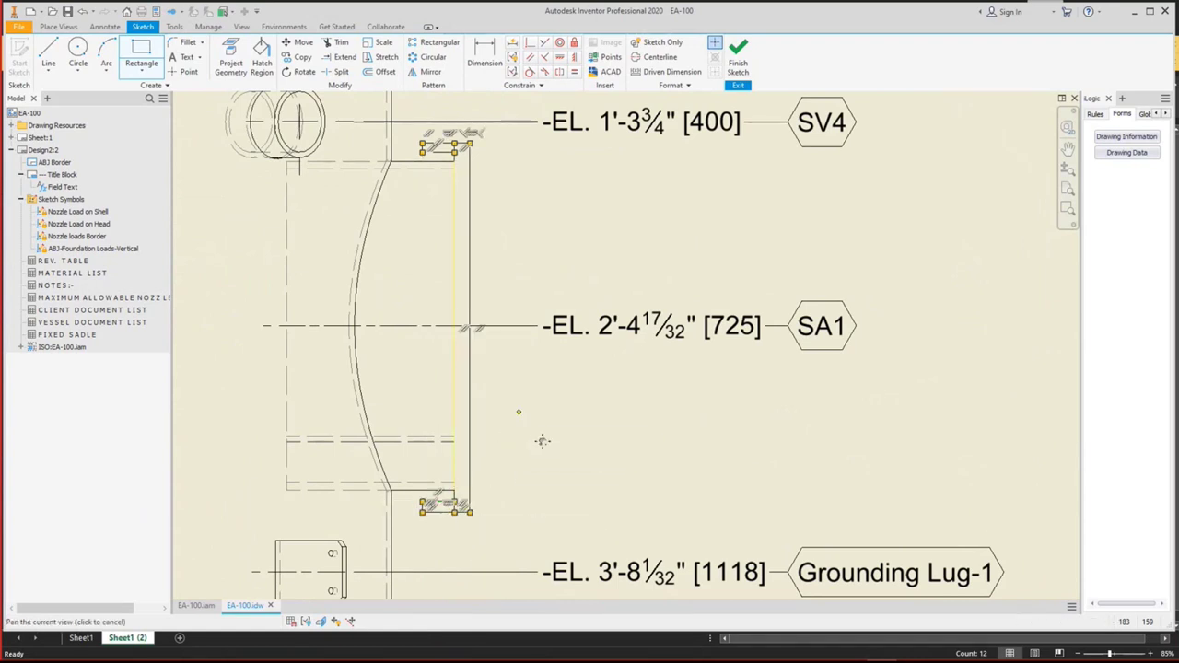
middle_drag(516, 415, 540, 442)
key(Escape)
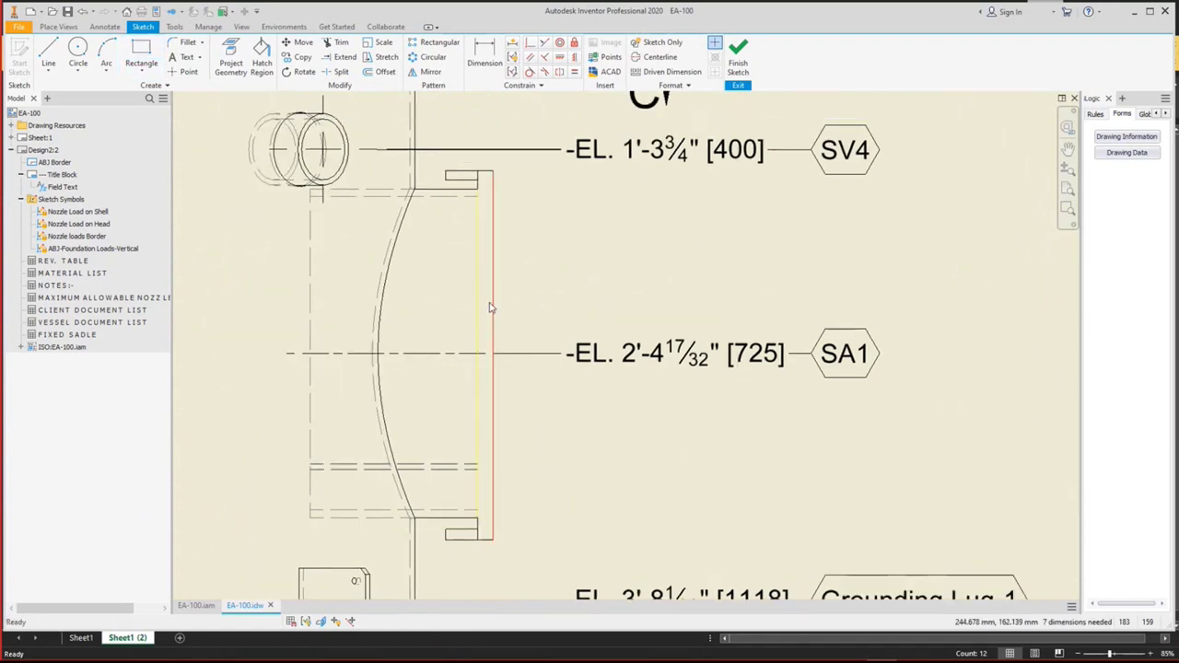
scroll(491, 308, down, 3)
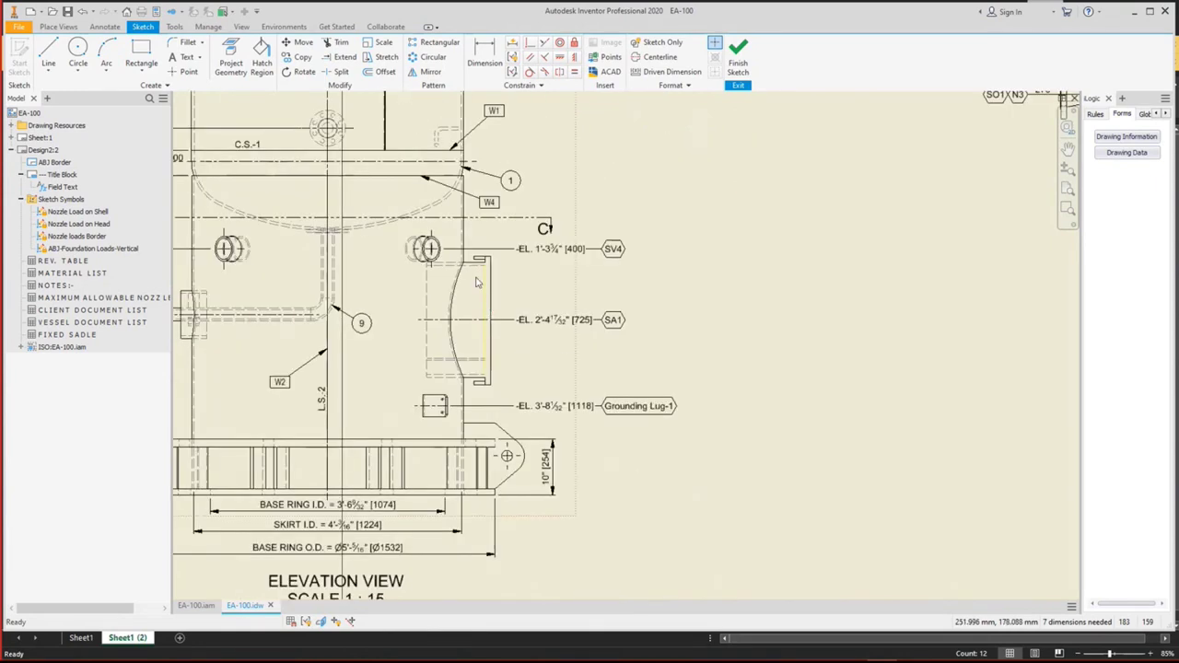
Finish the access opening cover sketch on the elevation view.
right_click(734, 258)
click(737, 291)
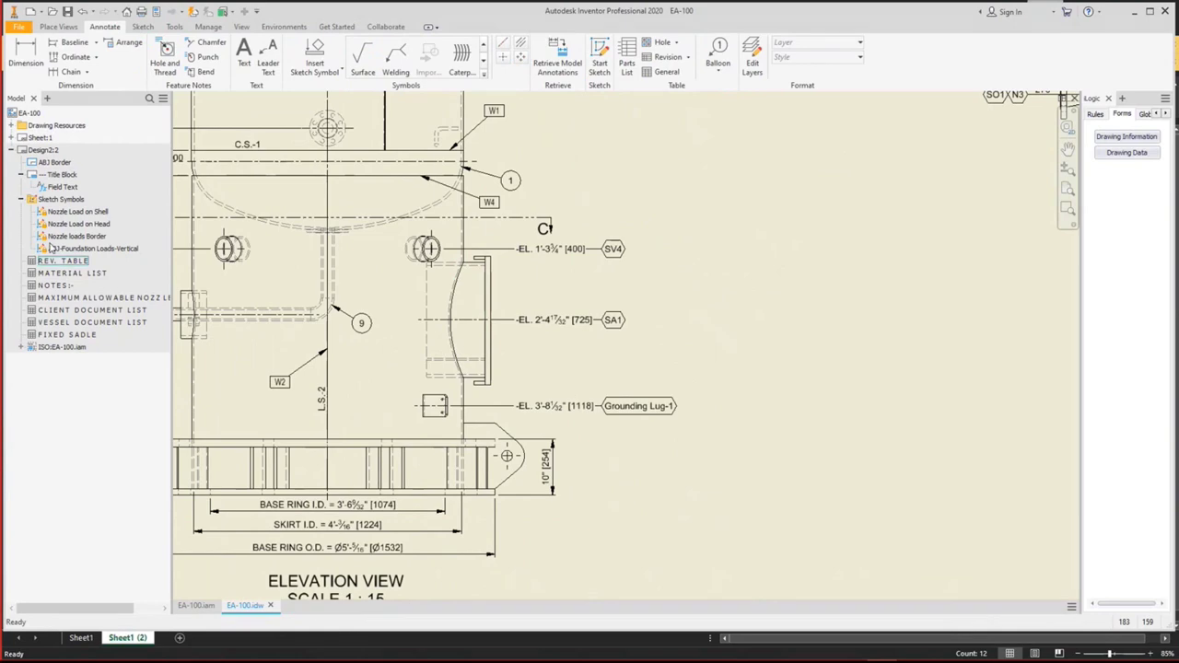
click(36, 150)
key(Home)
click(72, 272)
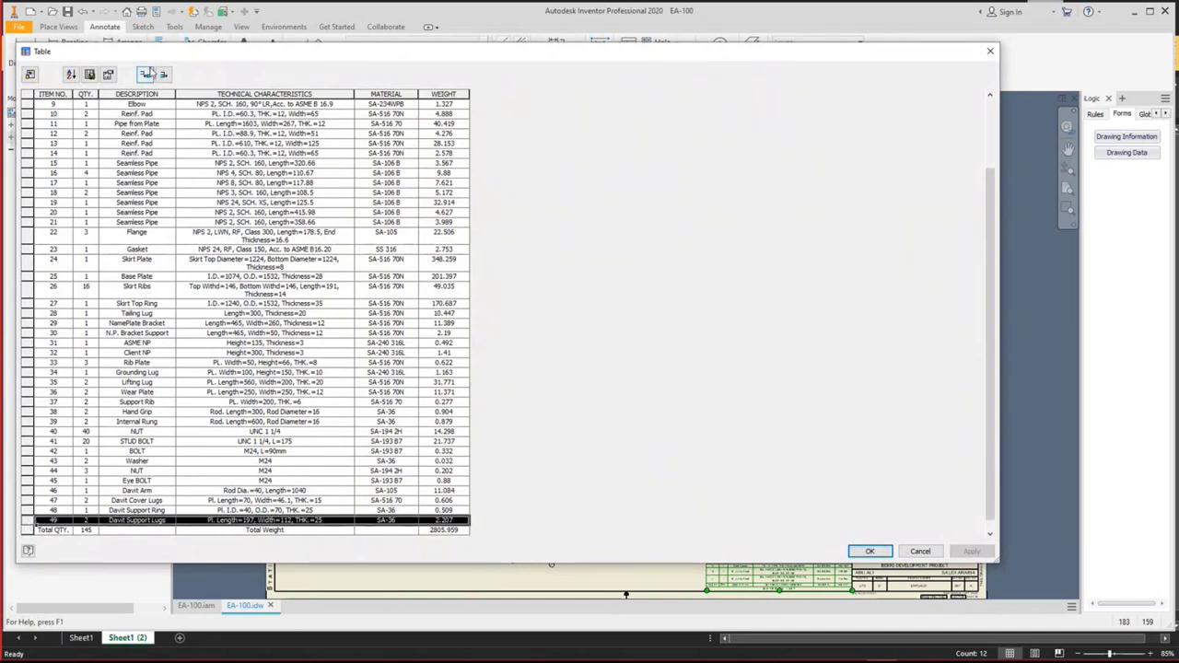
click(147, 75)
scroll(84, 517, down, 1)
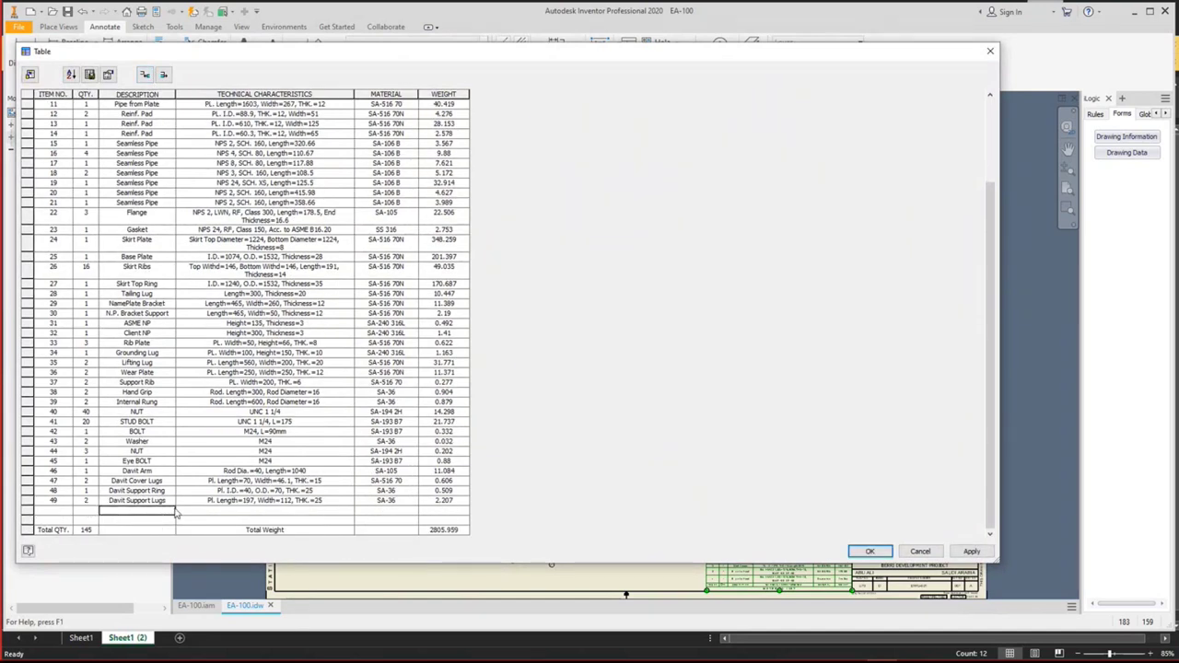
click(920, 550)
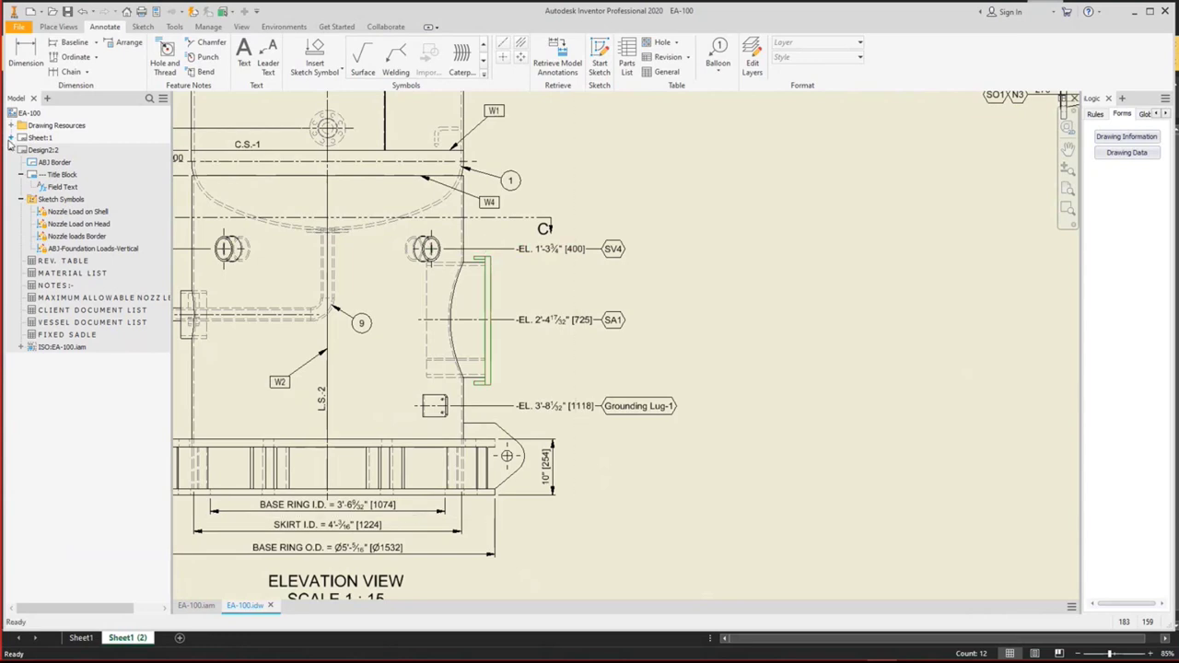
Inspect the skirt access opening in the isometric view on Sheet:1 and return to sheet Design2:2.
double_click(37, 137)
scroll(537, 500, up, 3)
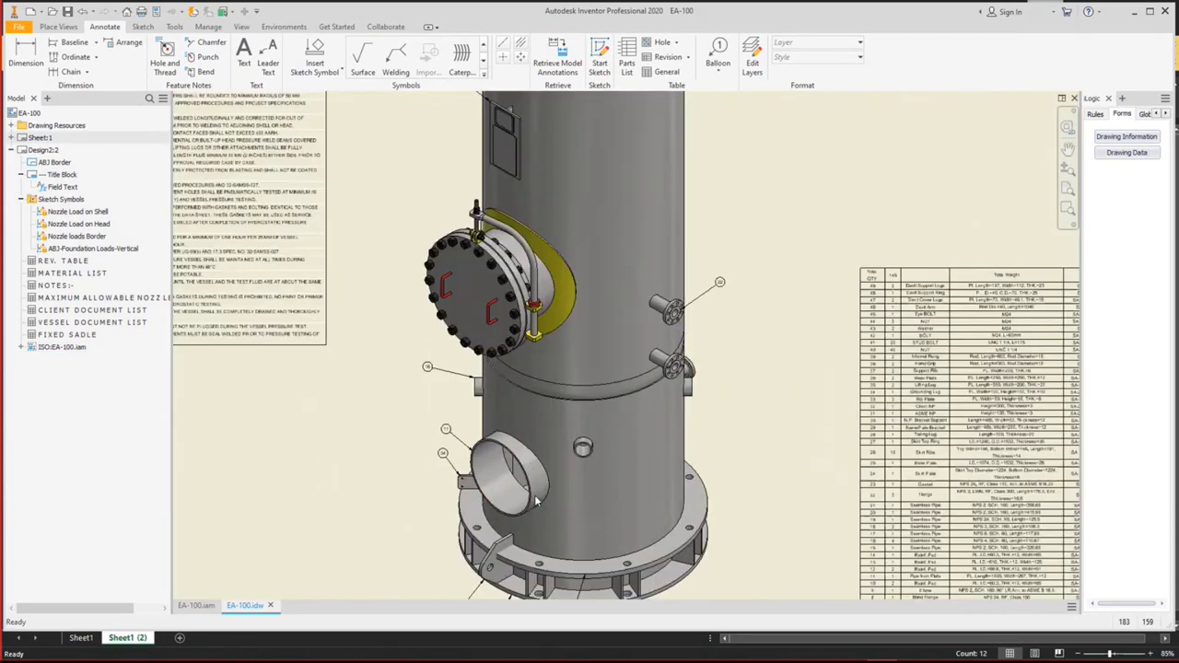
scroll(538, 500, up, 3)
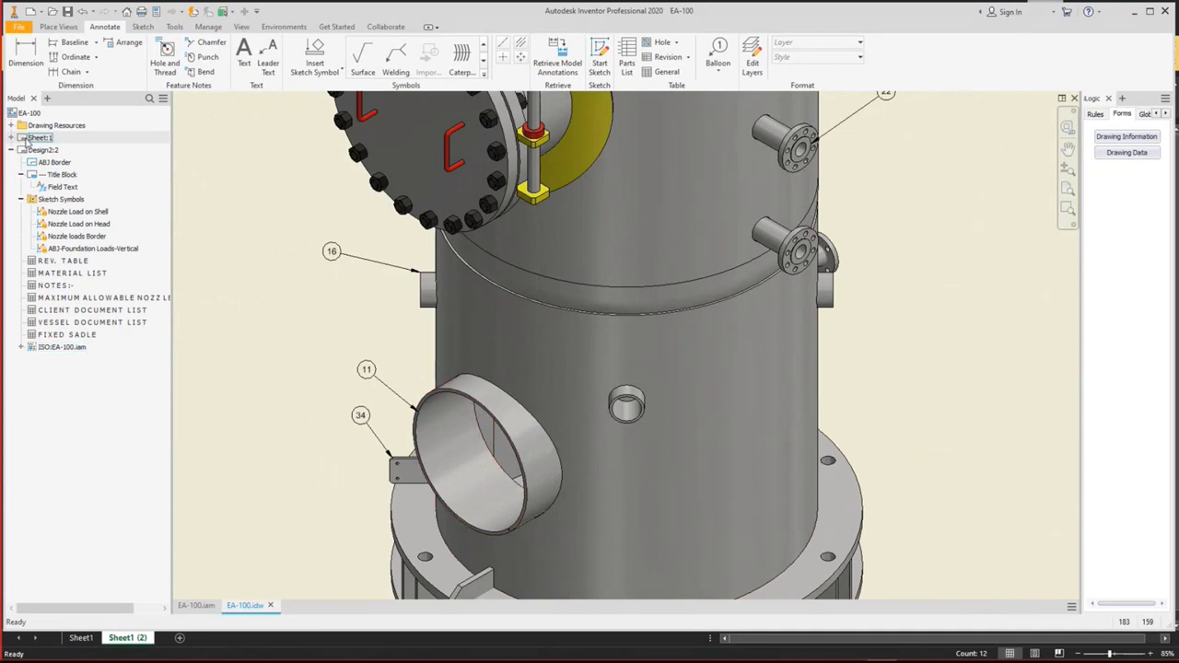
double_click(37, 149)
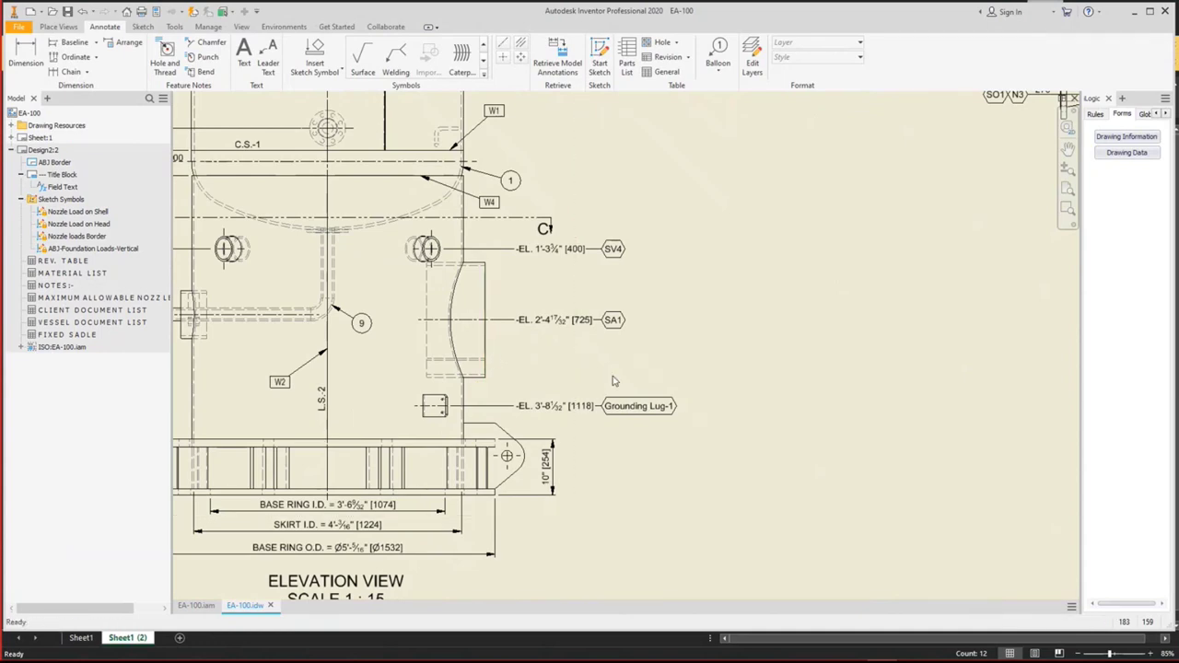
Create a new part file from the en-US Standard.ipt template.
key(Home)
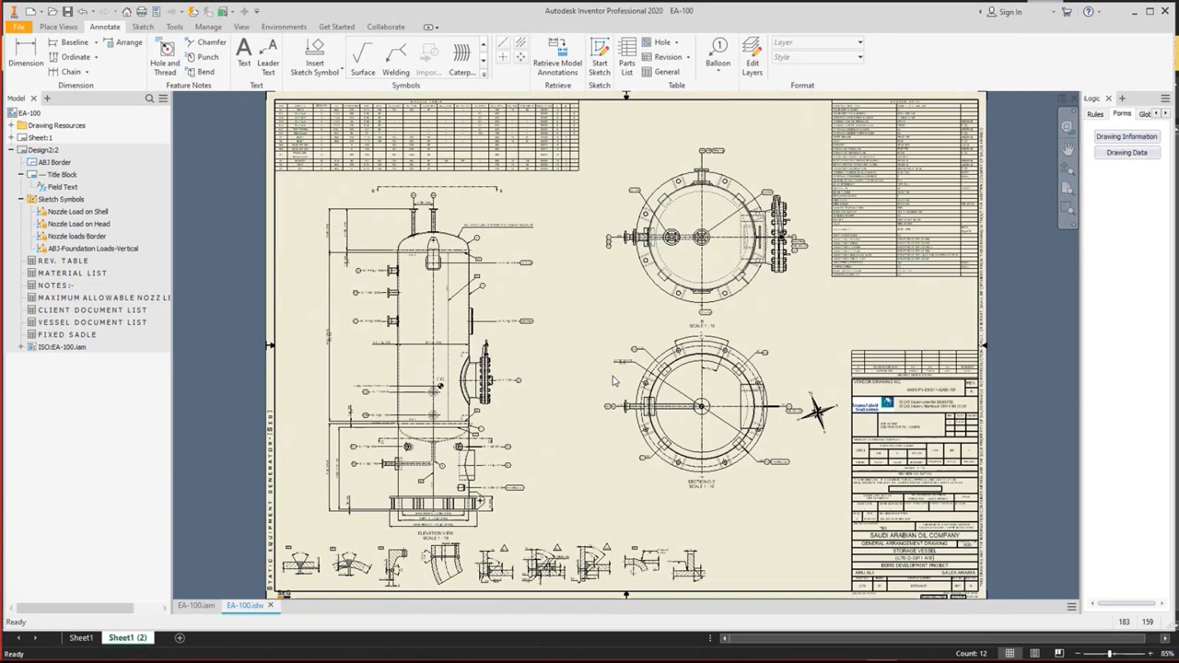
click(55, 126)
click(30, 12)
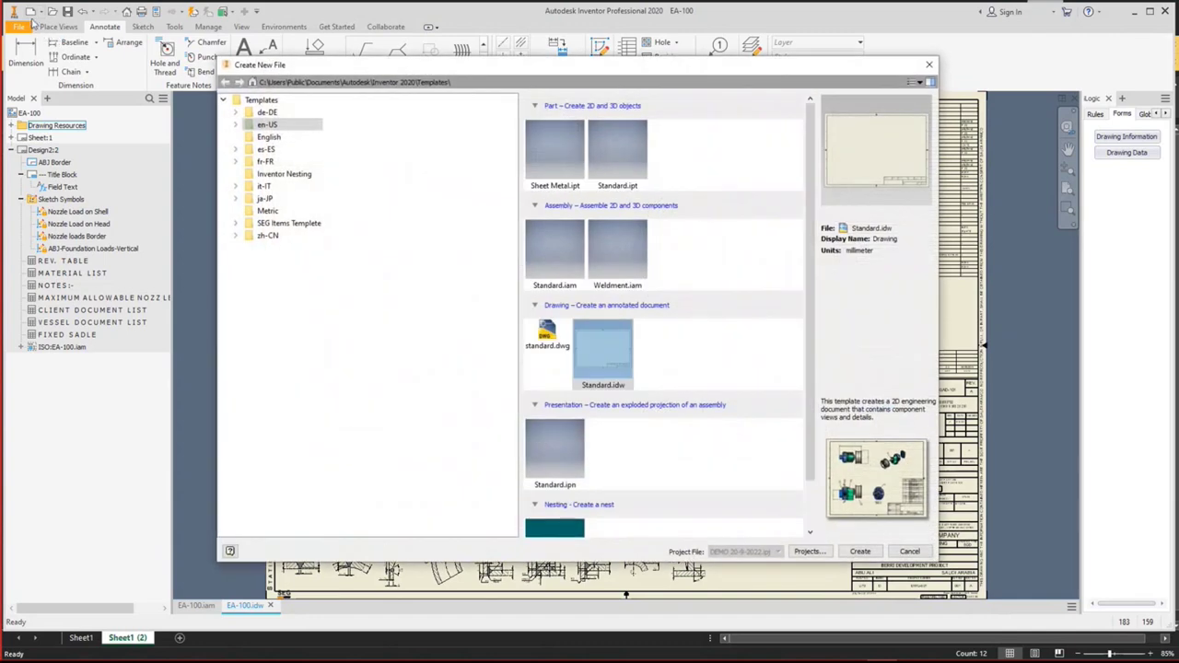
click(619, 153)
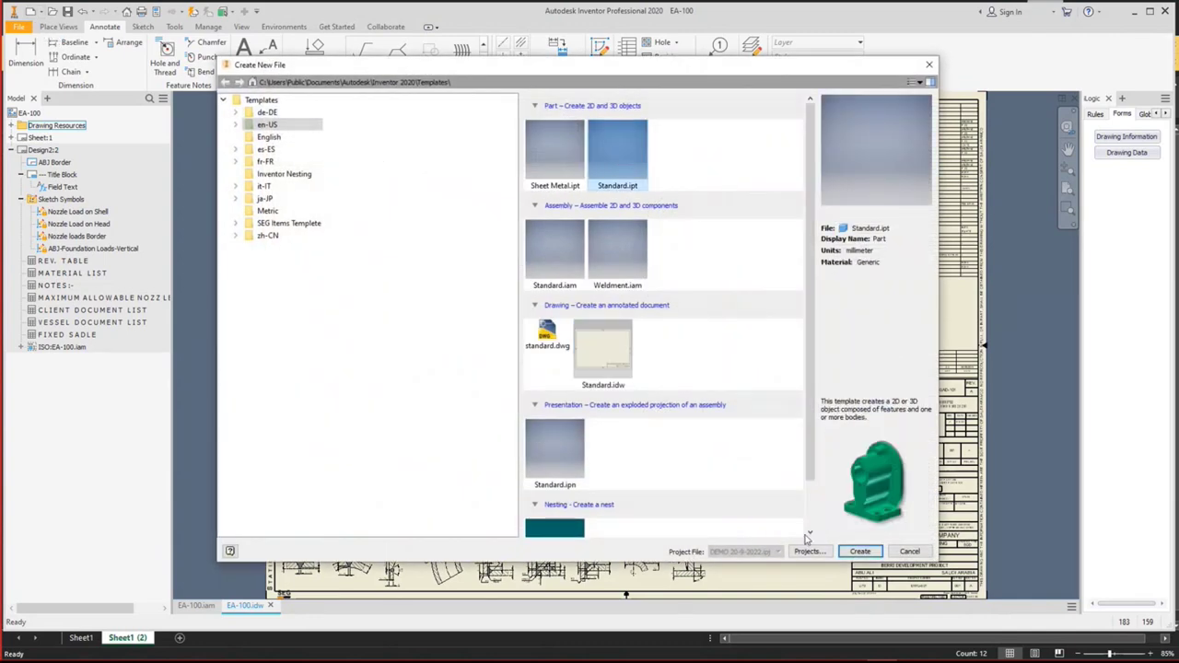
click(859, 552)
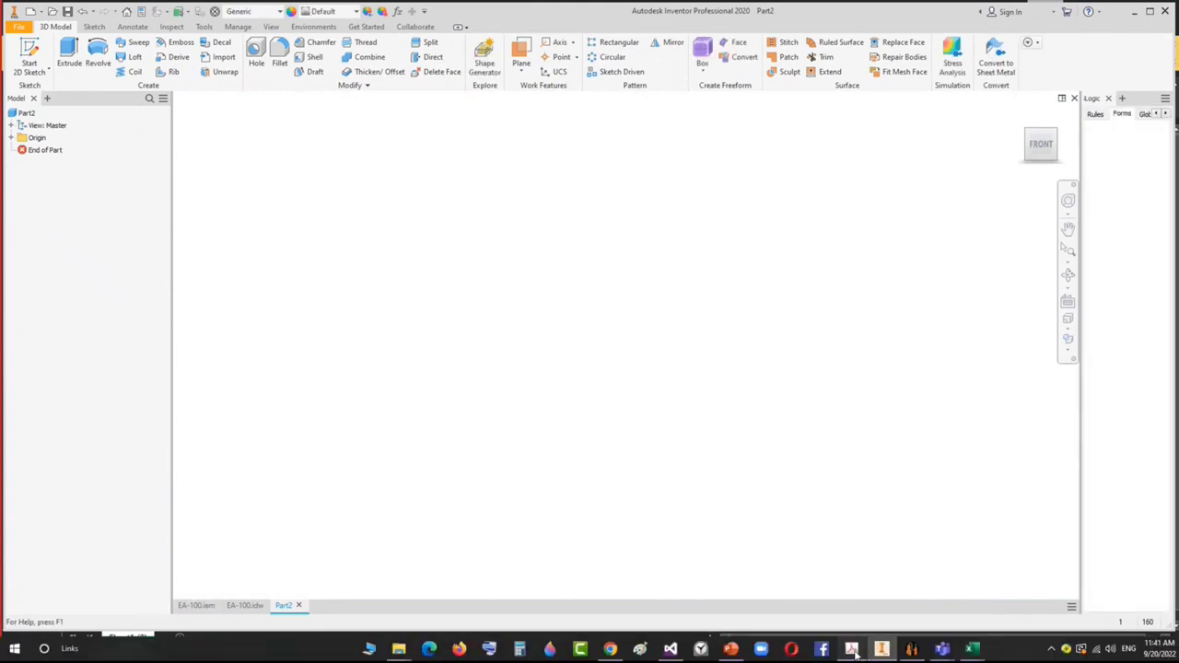
Switch to Vertical Vessel.pdf in Adobe Acrobat and examine the cover details in VIEW A-A of the skirt access opening.
click(851, 648)
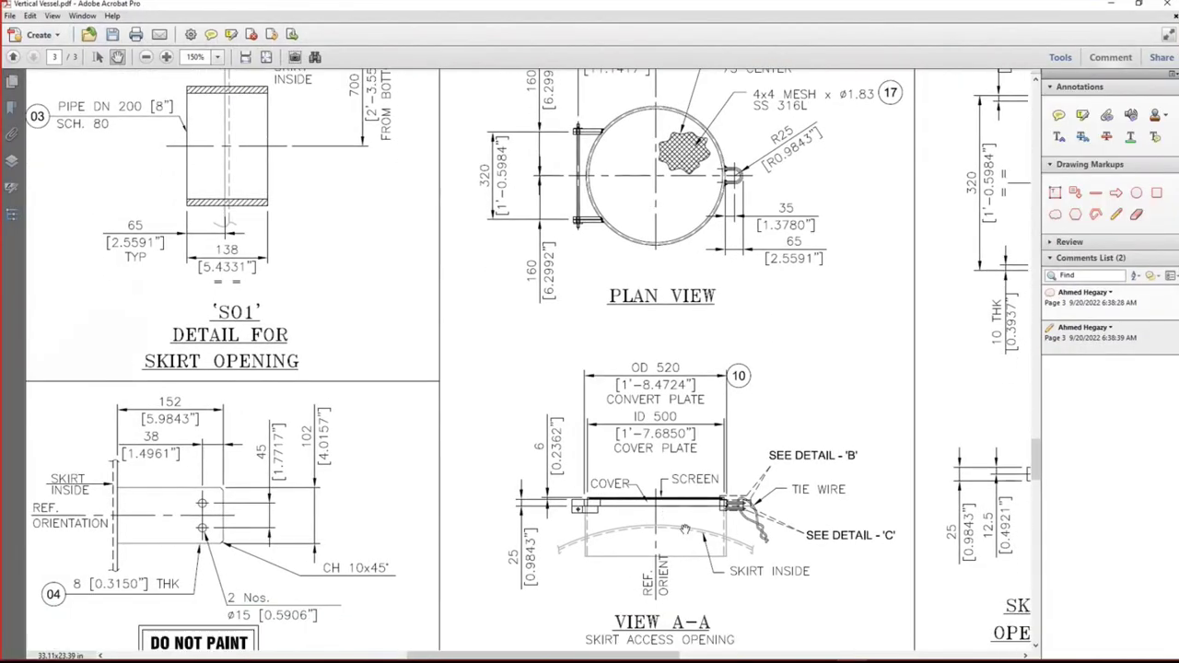
ctrl+scroll(593, 512, up, 4)
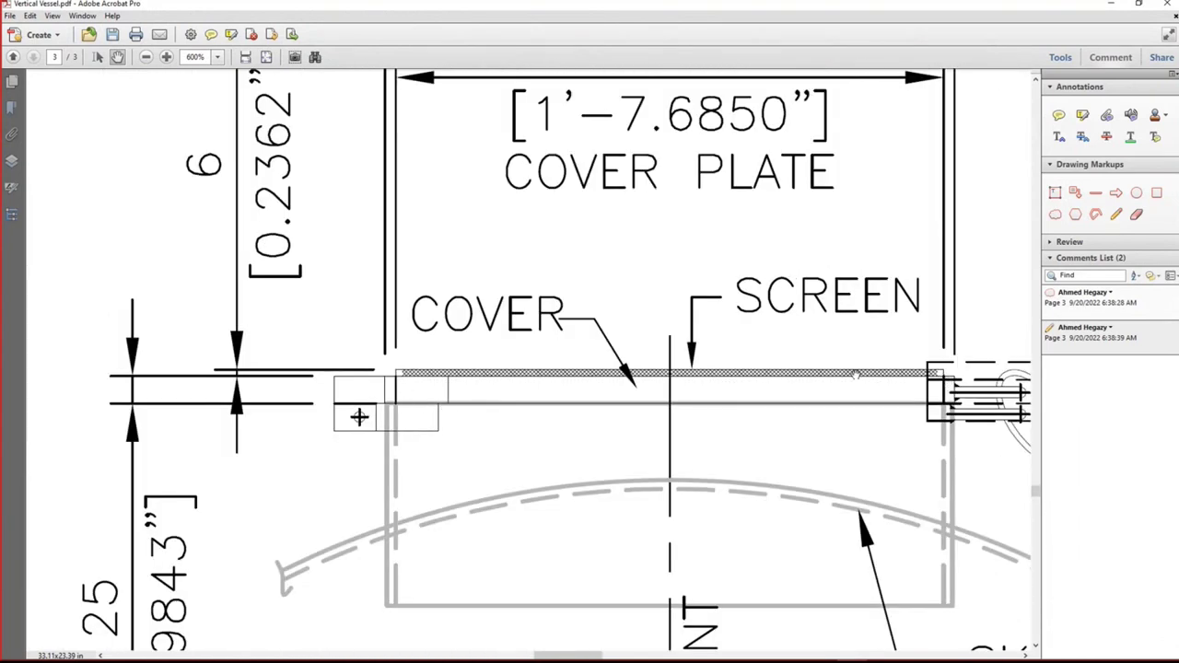
ctrl+scroll(713, 473, down, 4)
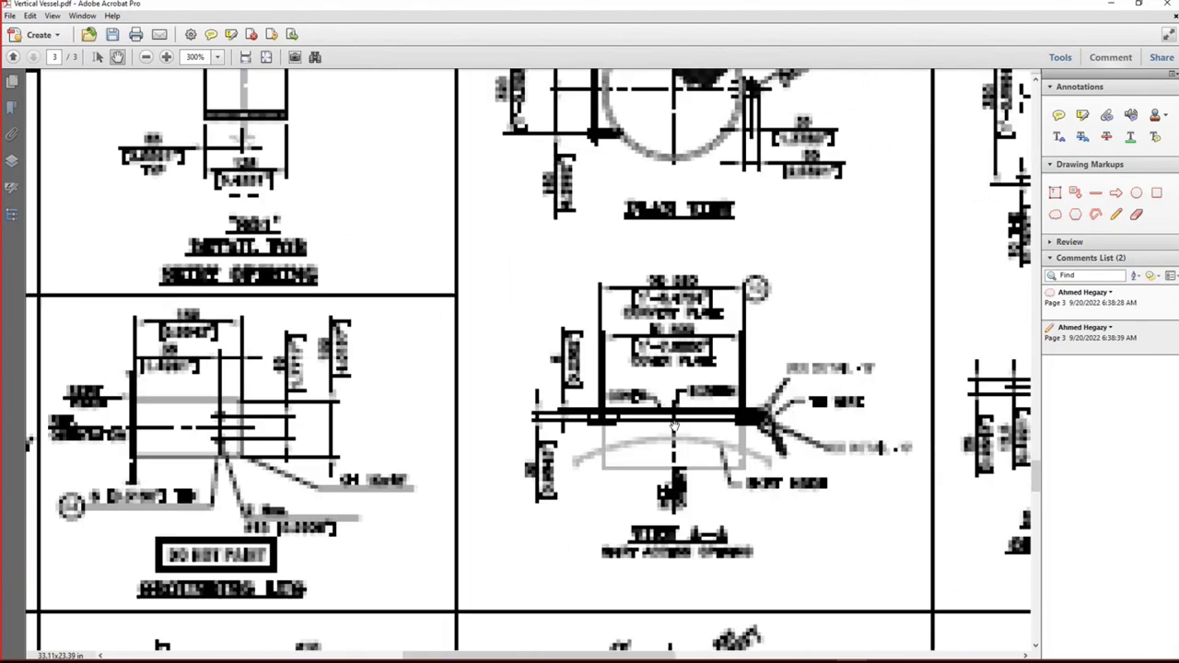
ctrl+scroll(701, 440, down, 2)
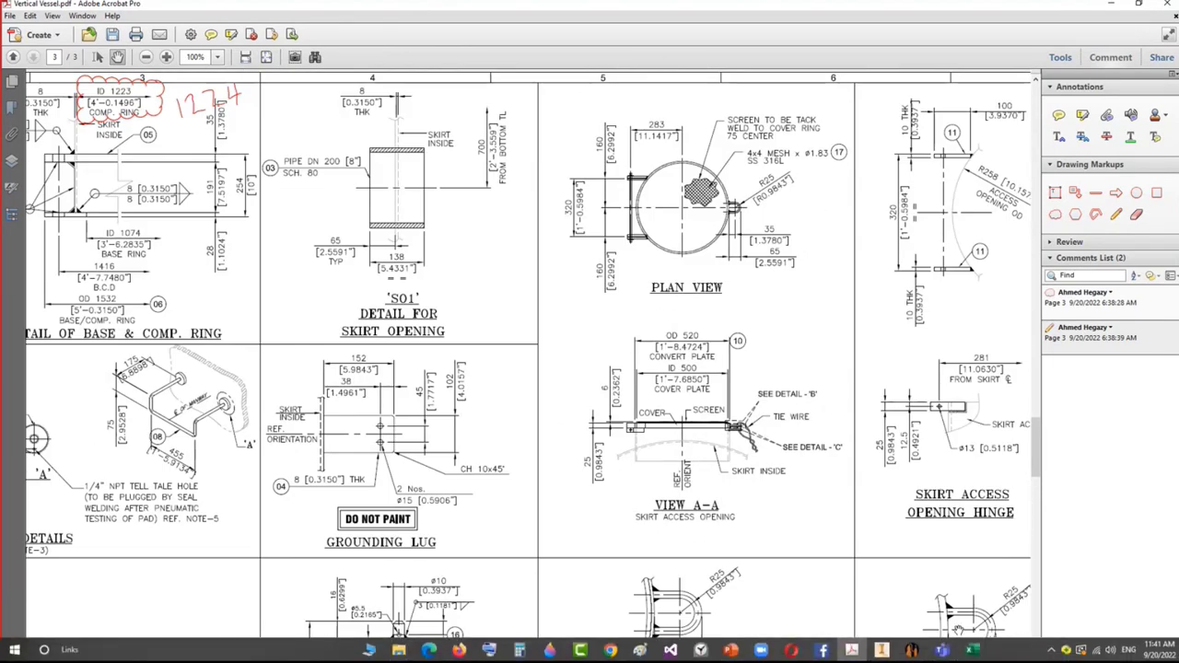
Switch back to the new part in Inventor and start a sketch on the front origin plane.
click(885, 651)
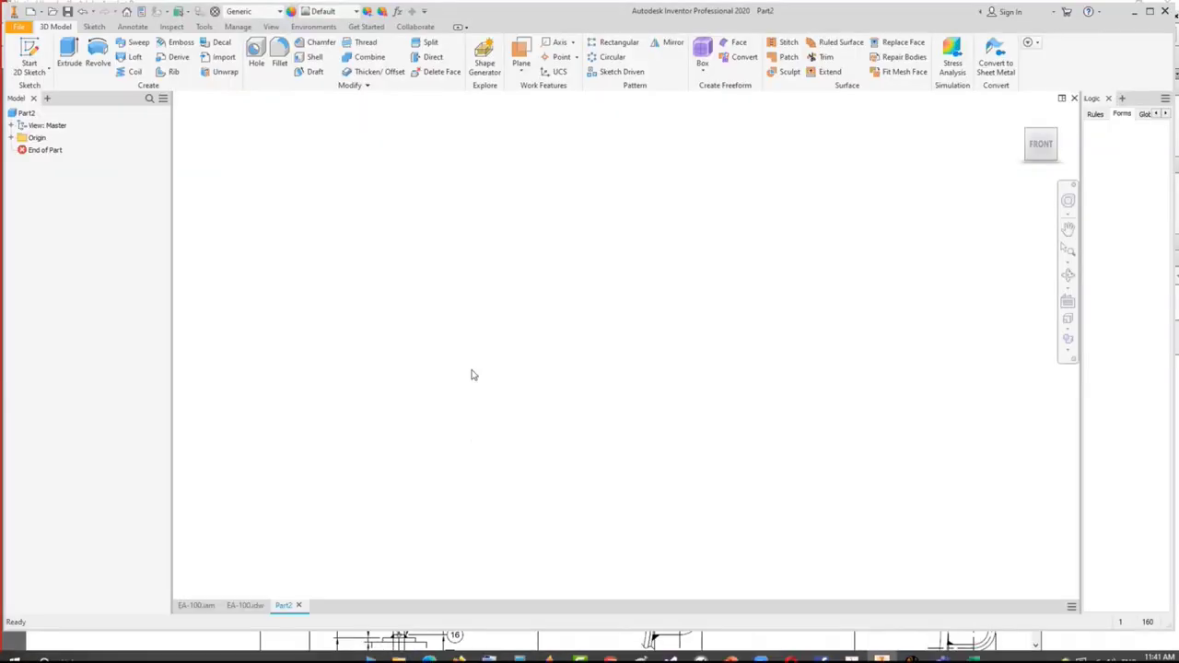
click(30, 52)
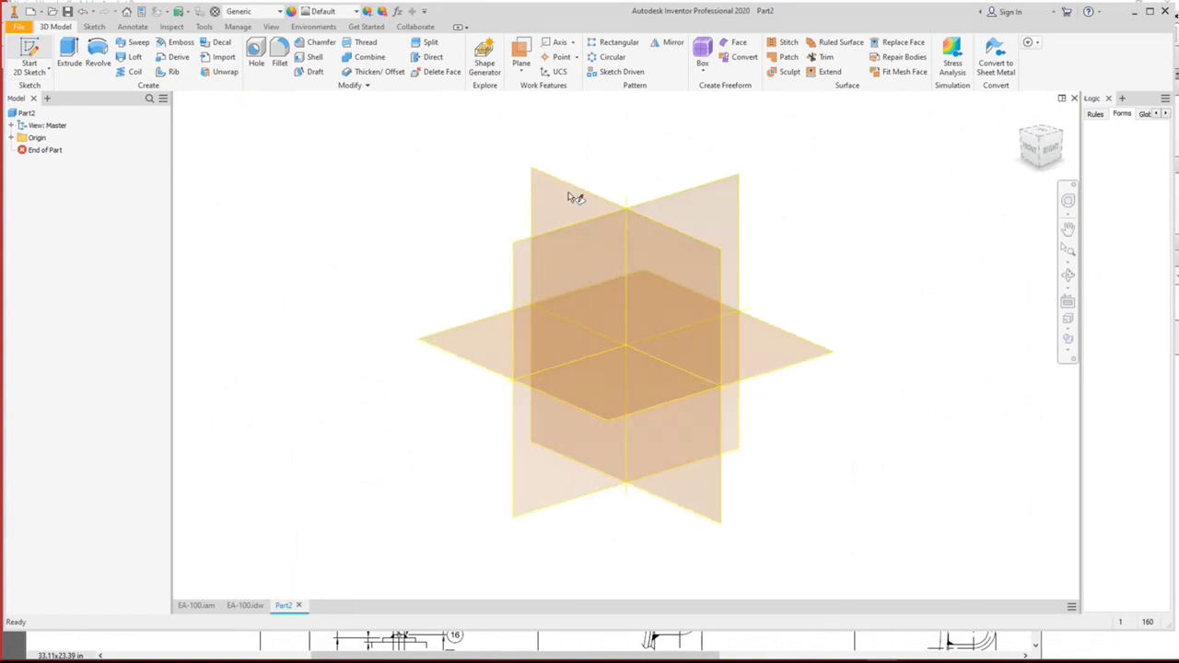
click(567, 190)
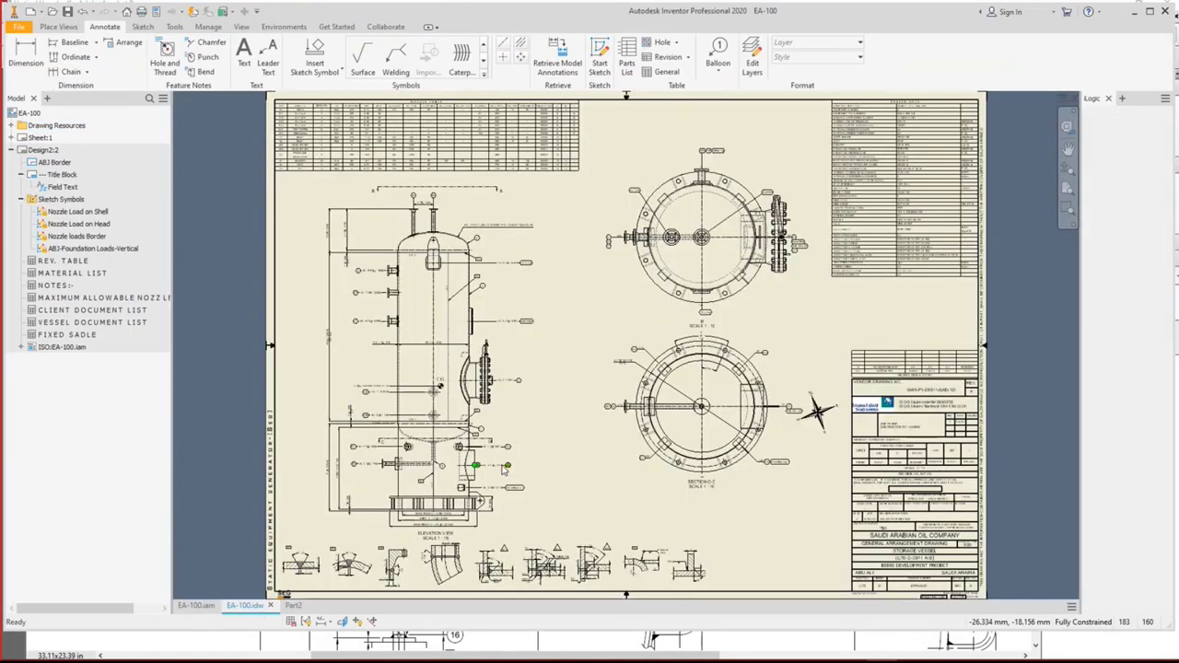
In EA-100.idw, measure the outside height of the SA1 access opening on the elevation view without placing a dimension.
scroll(495, 286, up, 5)
scroll(496, 286, up, 3)
mouse_move(496, 285)
middle_down()
mouse_move(486, 322)
mouse_move(526, 119)
middle_up()
scroll(526, 119, down, 2)
click(489, 477)
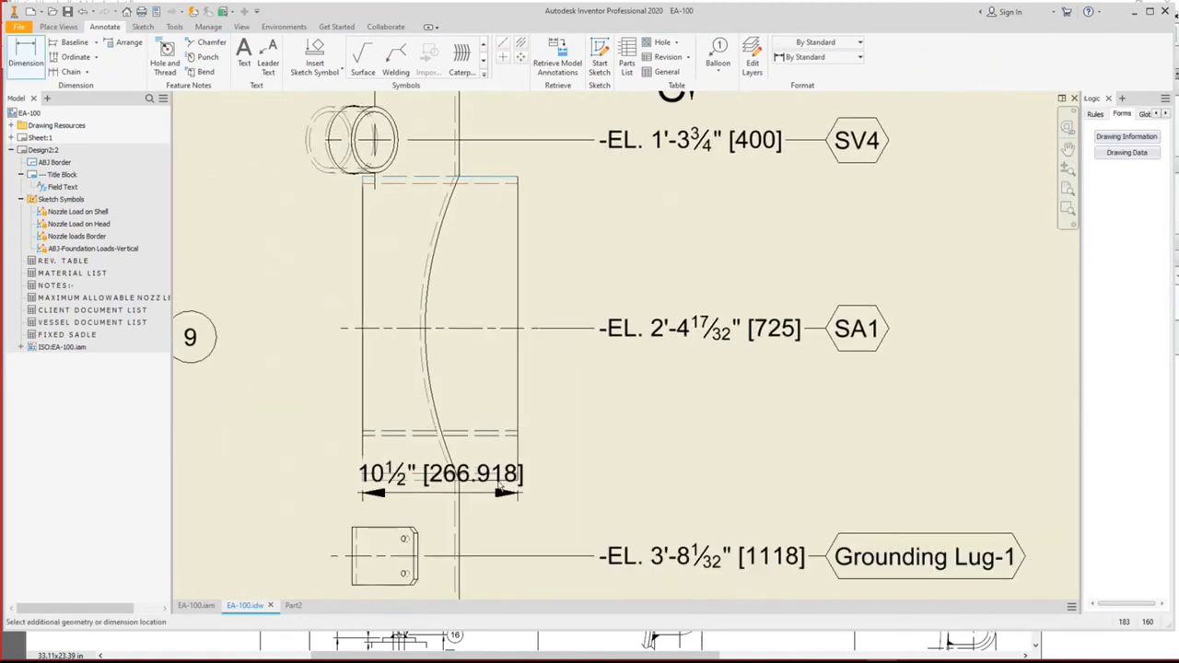
click(517, 468)
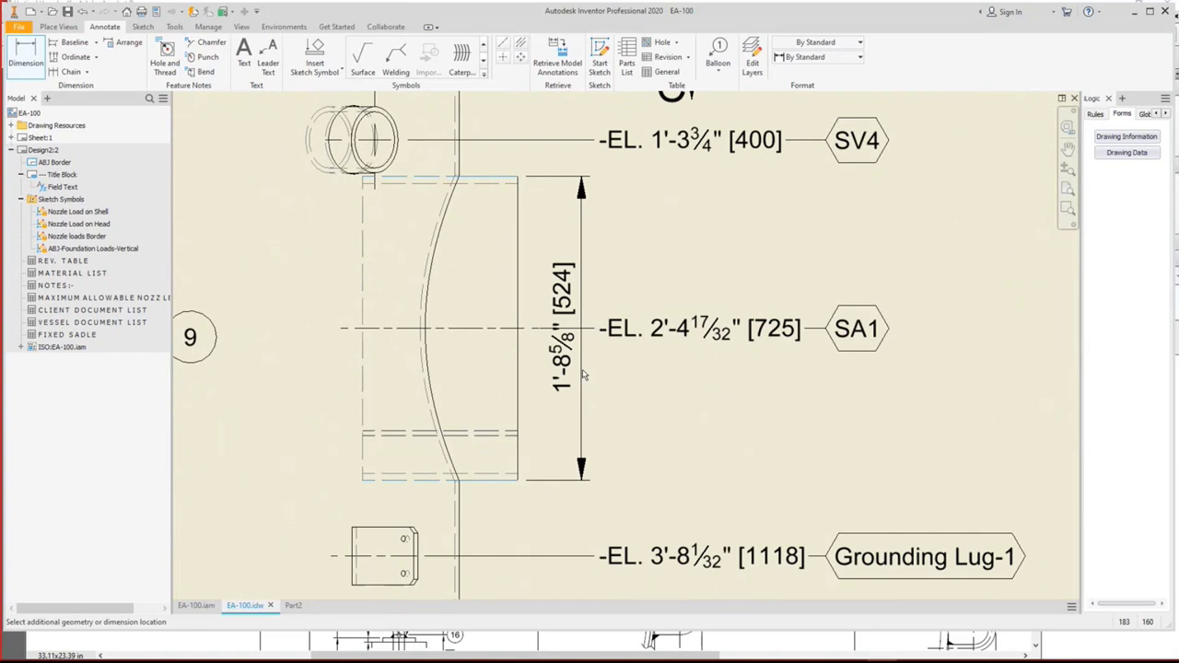
key(Escape)
Return to the Part2 sketch, draw a circle centred on the origin and set its diameter to 524 mm.
click(293, 605)
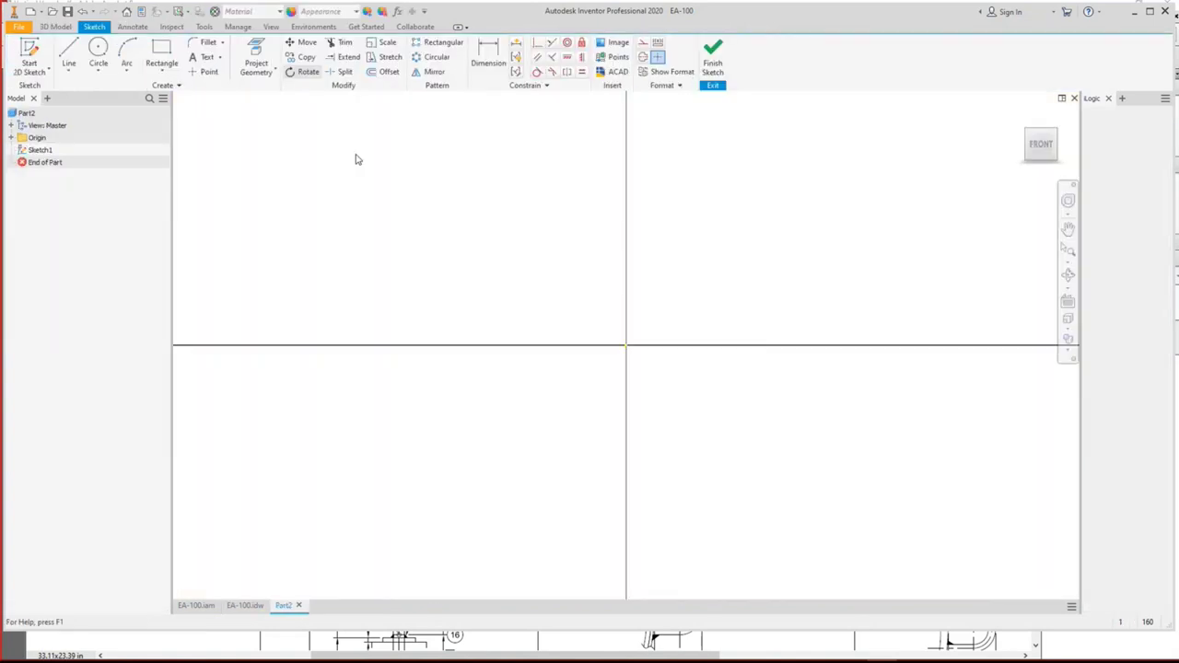
click(97, 51)
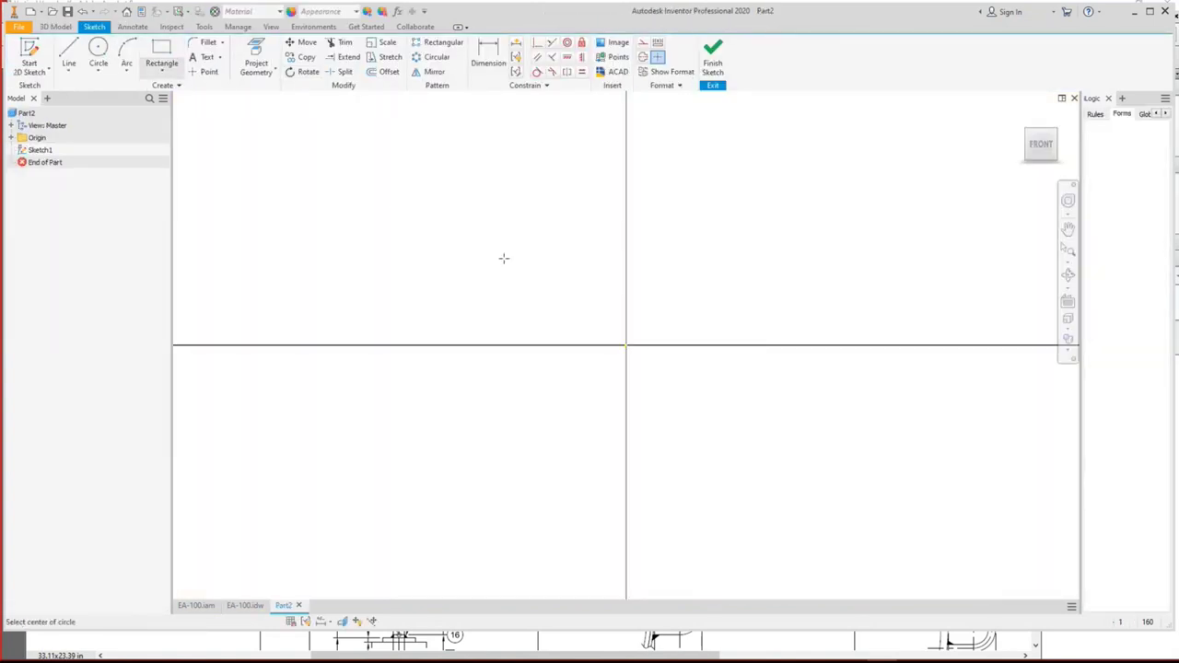
click(625, 346)
click(406, 165)
key(d)
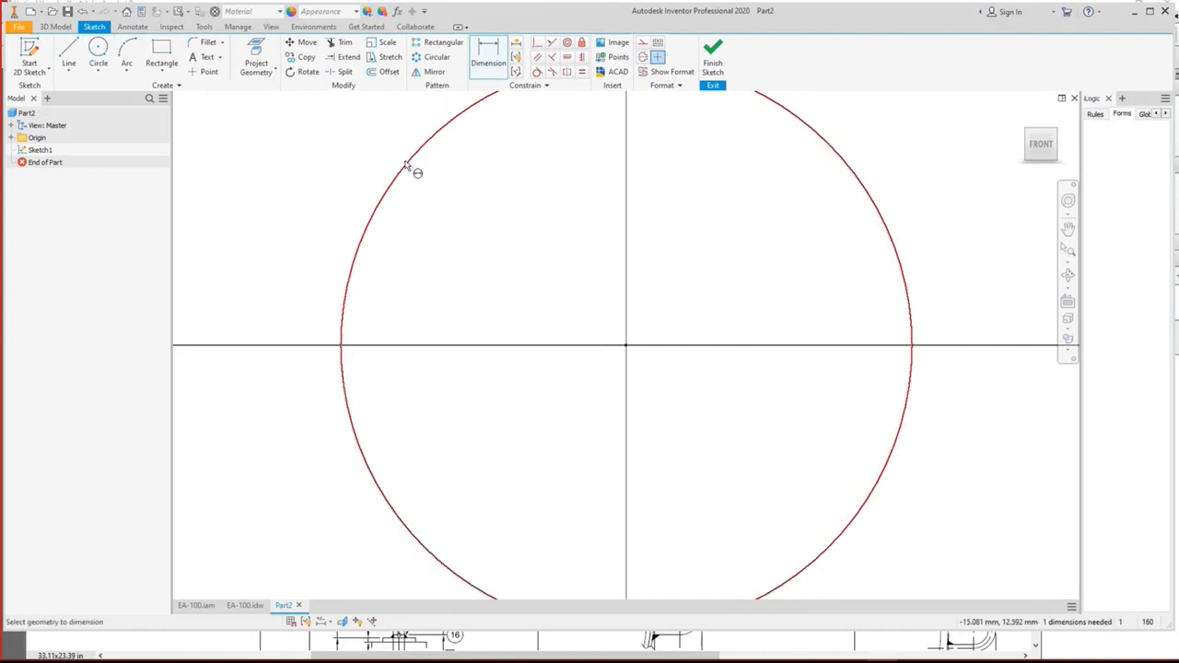
click(406, 166)
click(445, 207)
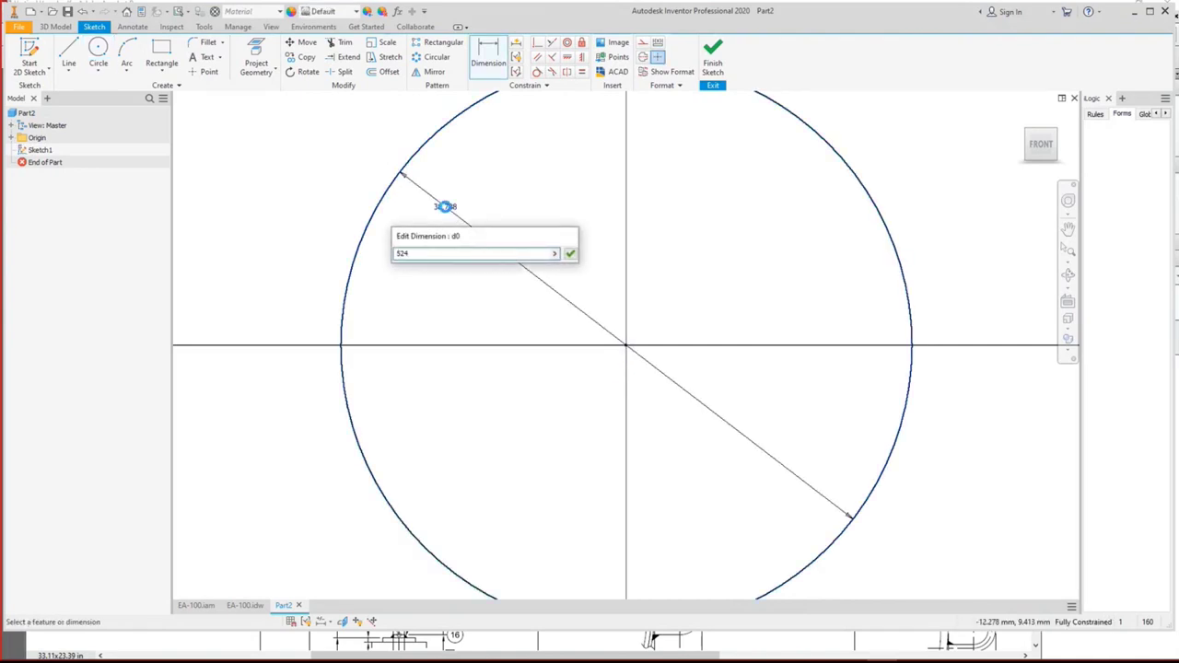
text(524)
key(Return)
key(Home)
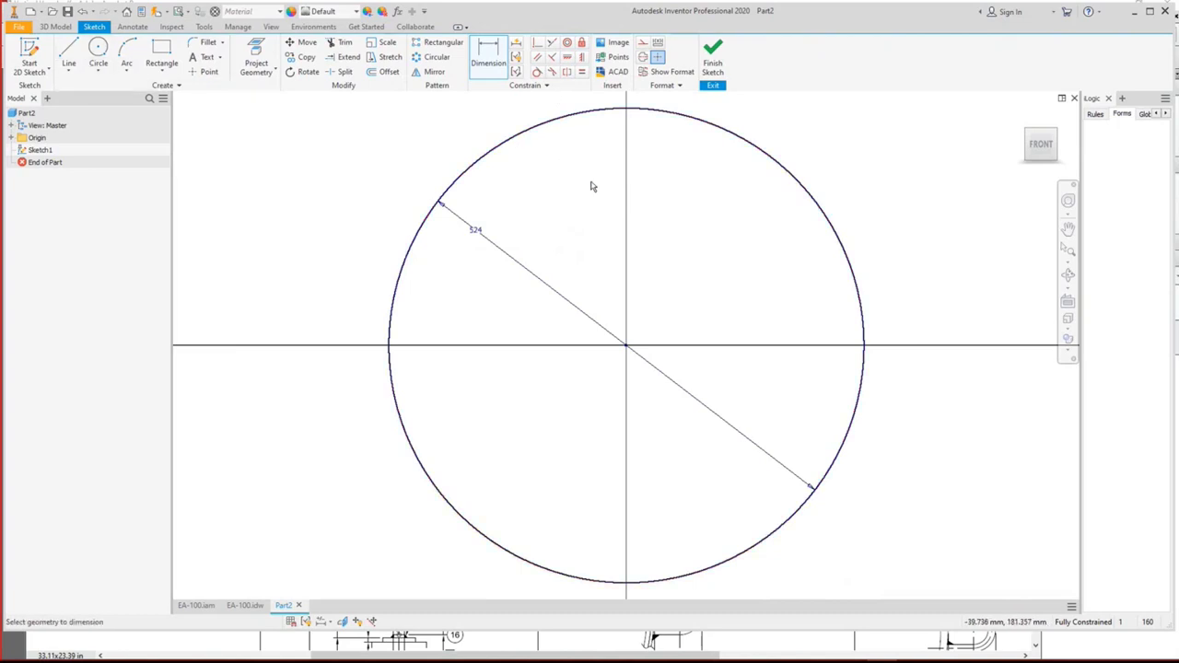
right_click(592, 187)
key(Escape)
Enlarge the circle by setting its diameter to 524 mm+12.
double_click(481, 231)
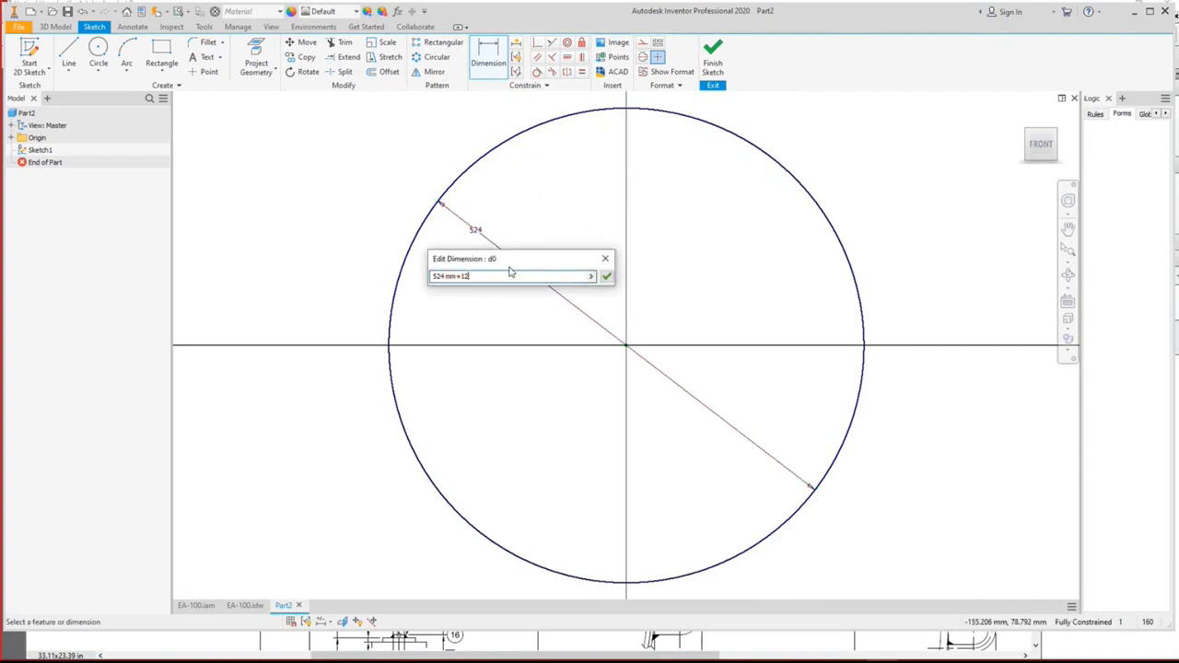
text(+12)
click(606, 277)
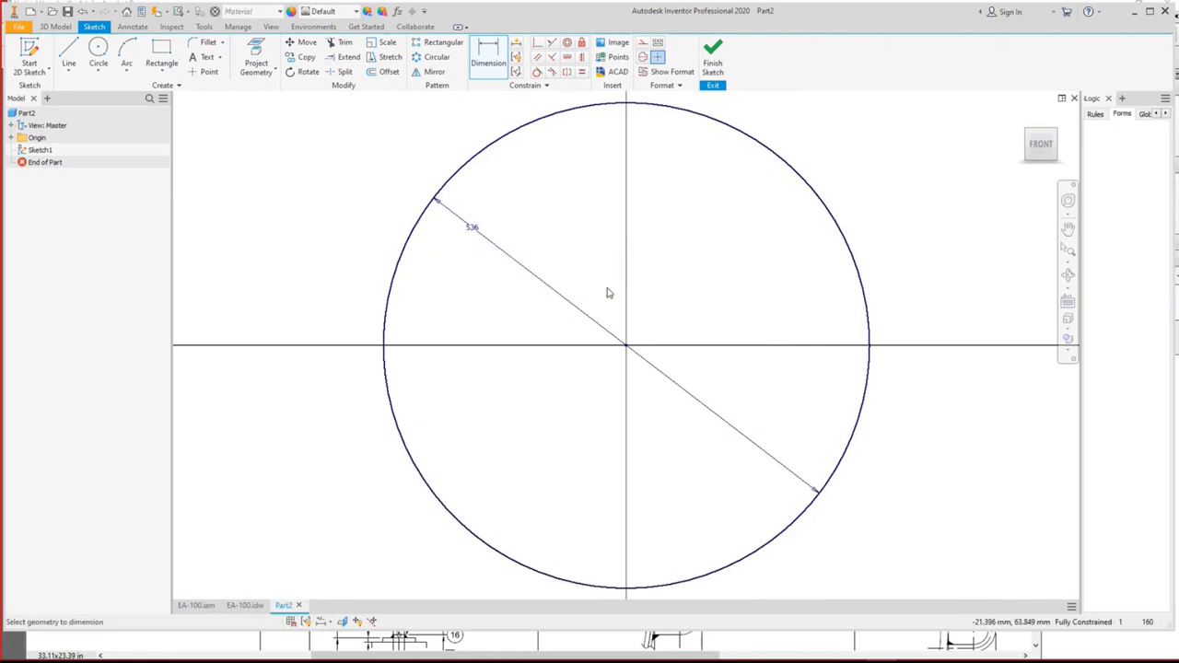
Extrude the circle 6 mm in the default direction to form the cover plate disc.
right_click(672, 221)
click(672, 249)
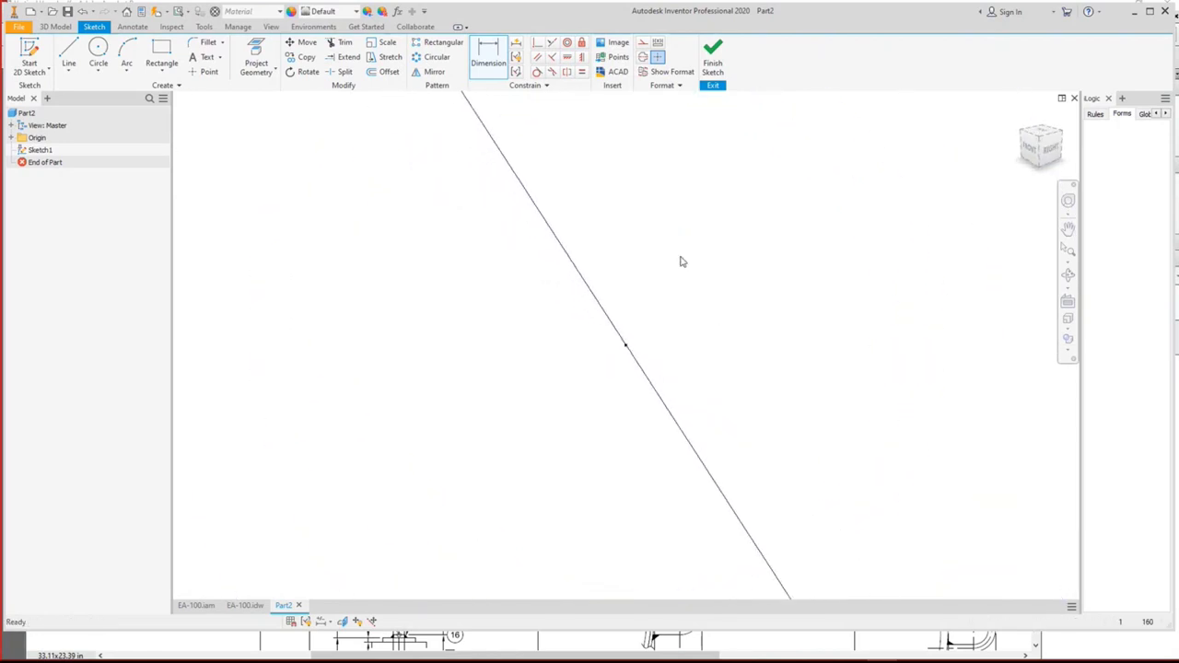
key(e)
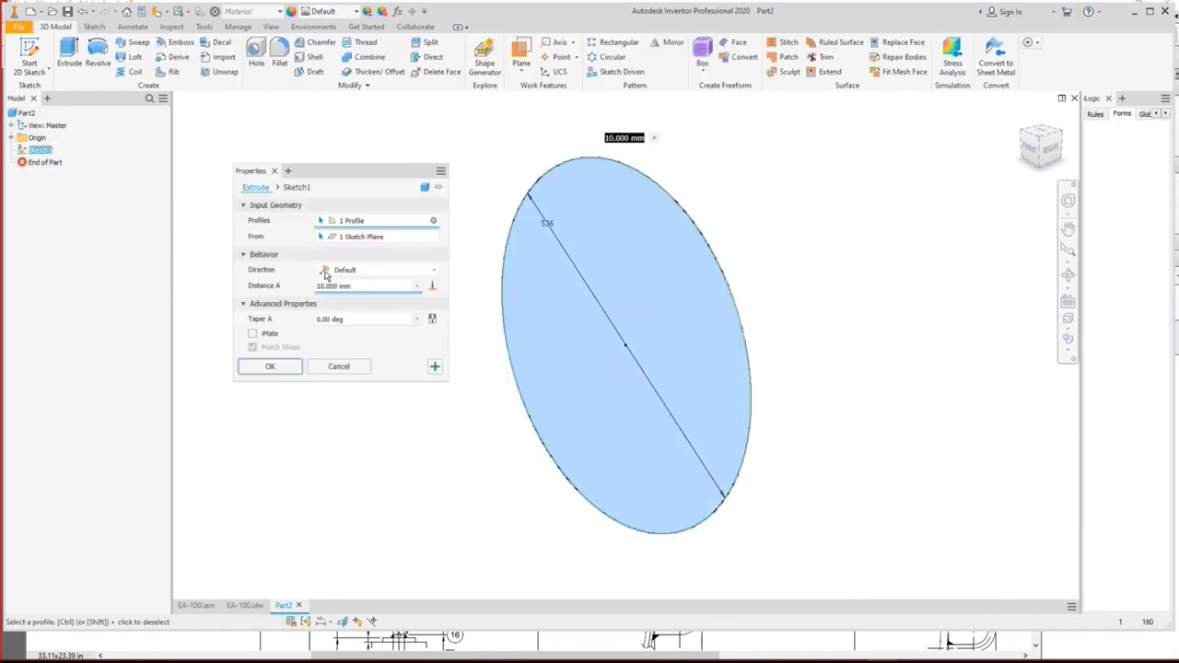
text(6)
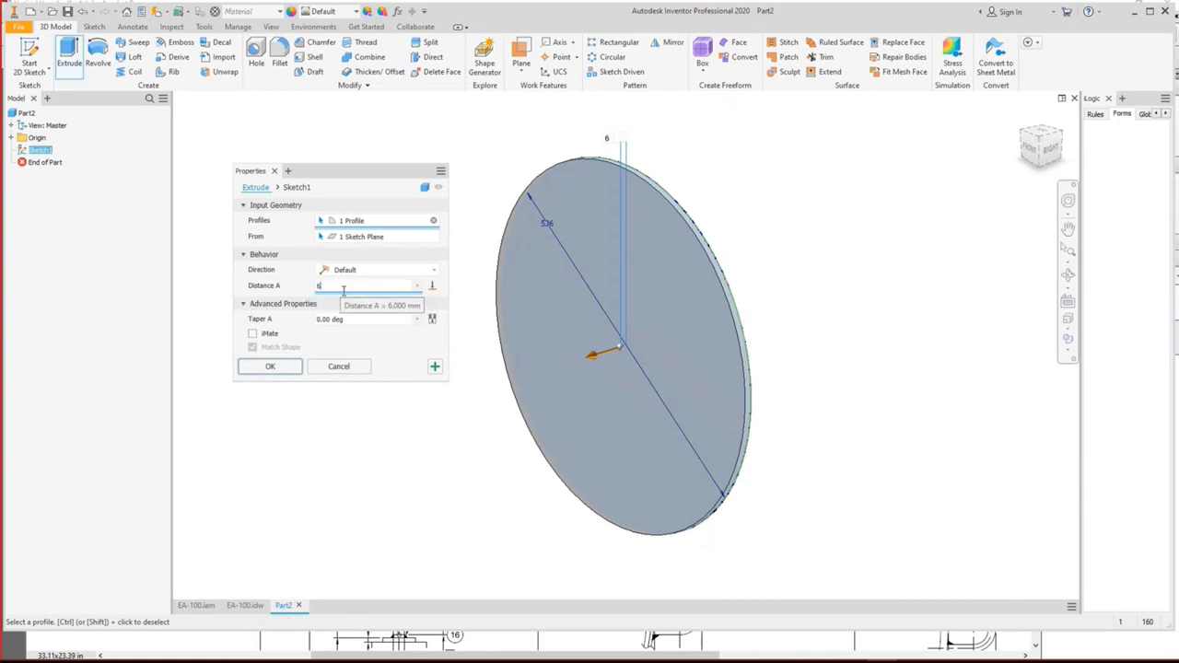
click(270, 366)
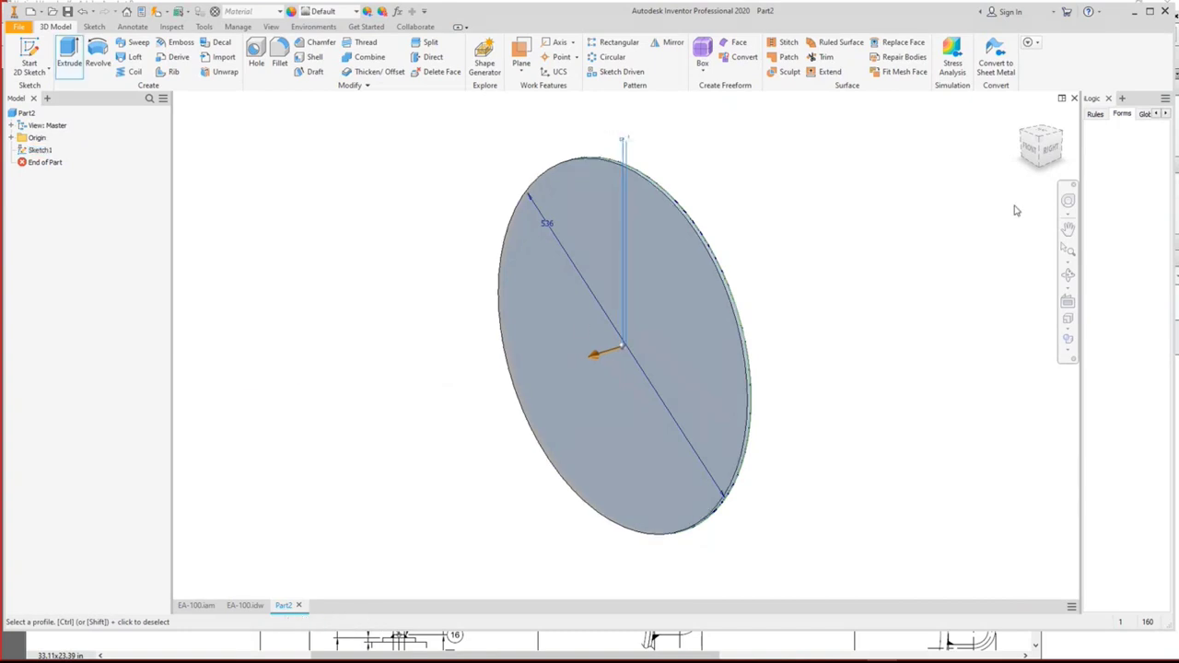
Start a sketch on the disc's back face and draw a circle about 494 mm in diameter centred on the origin.
click(1061, 136)
click(646, 266)
click(647, 258)
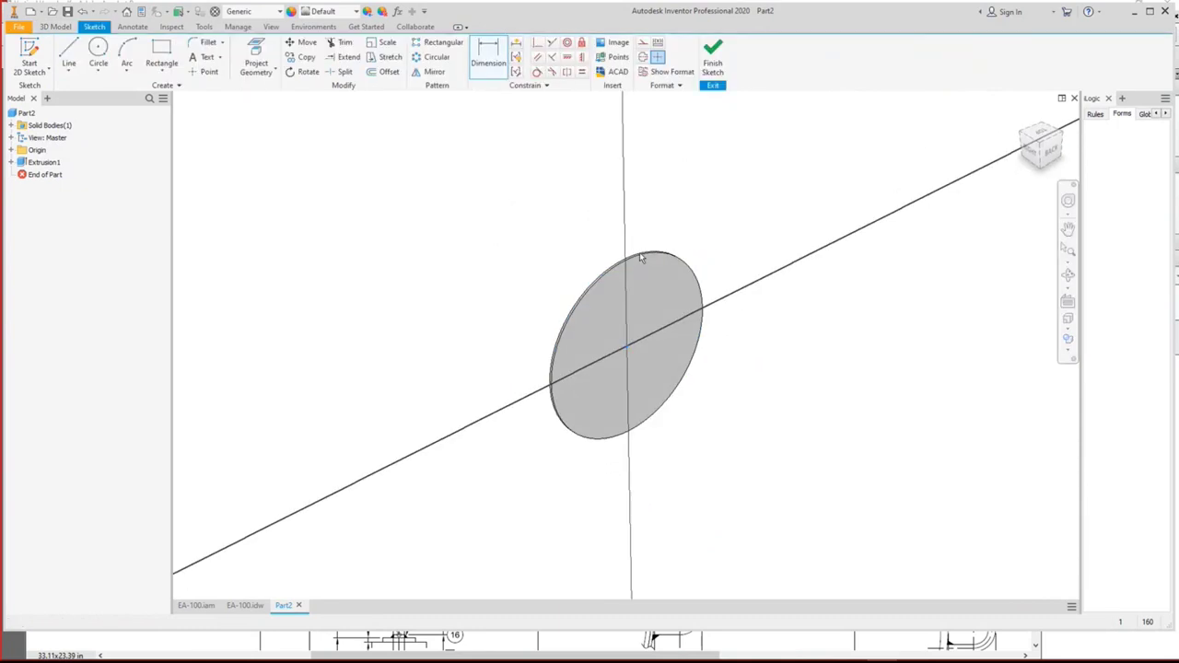
key(c)
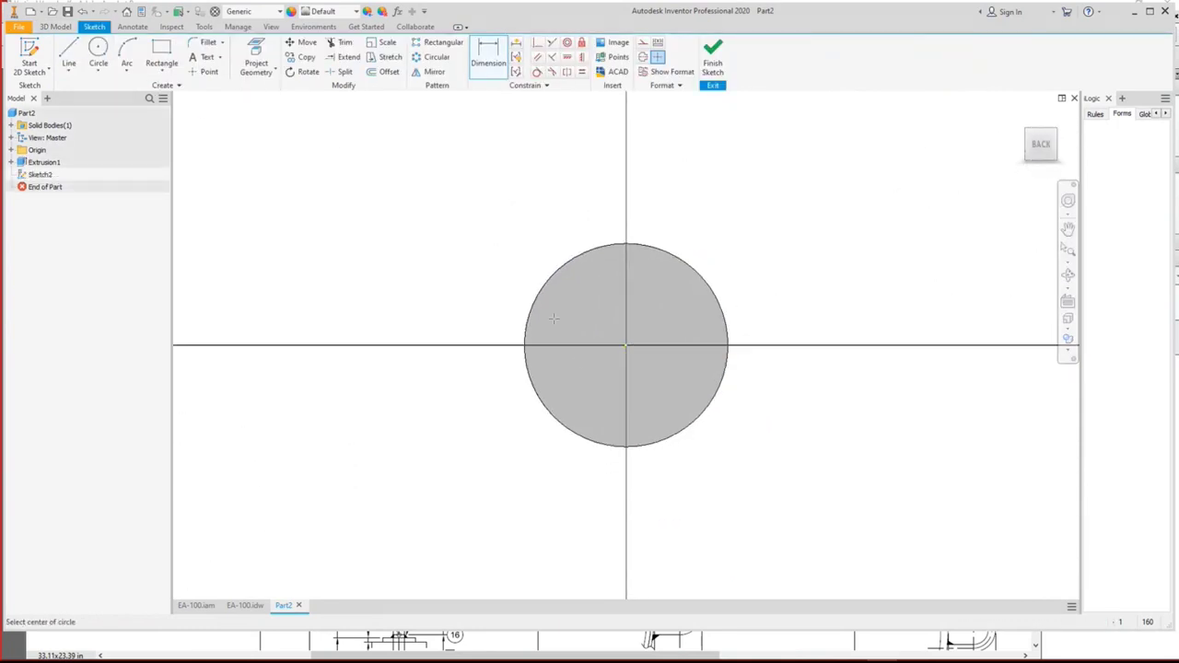
click(626, 345)
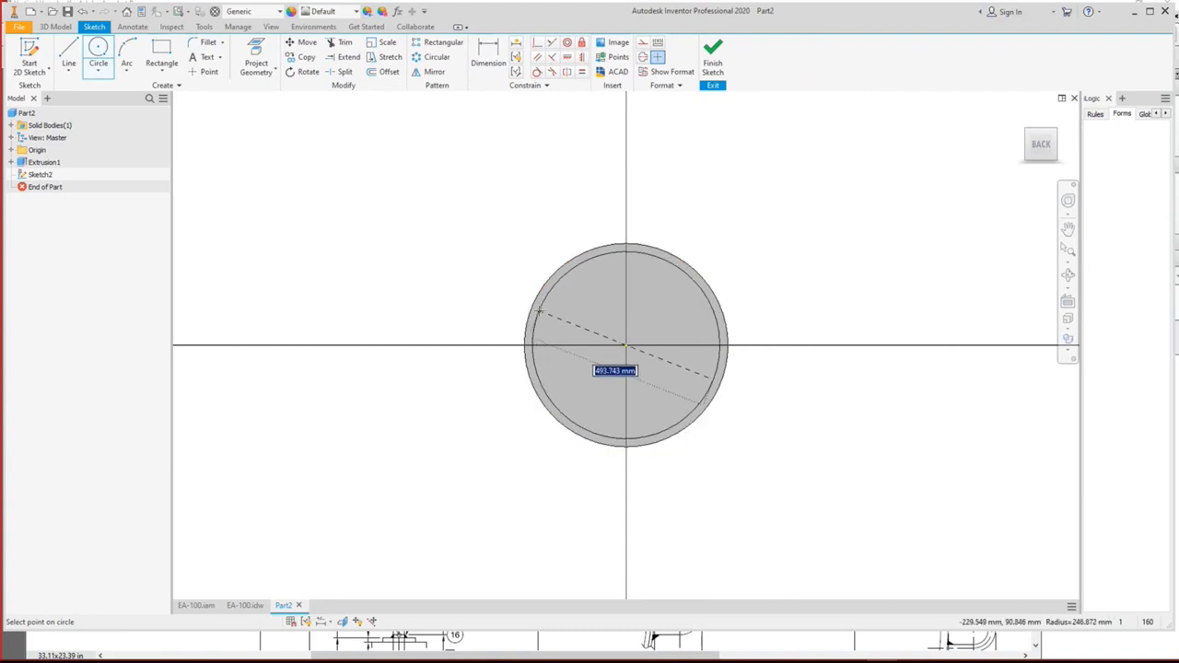
click(539, 311)
Dimension the new circle's diameter as 524 mm+2.
key(d)
click(540, 311)
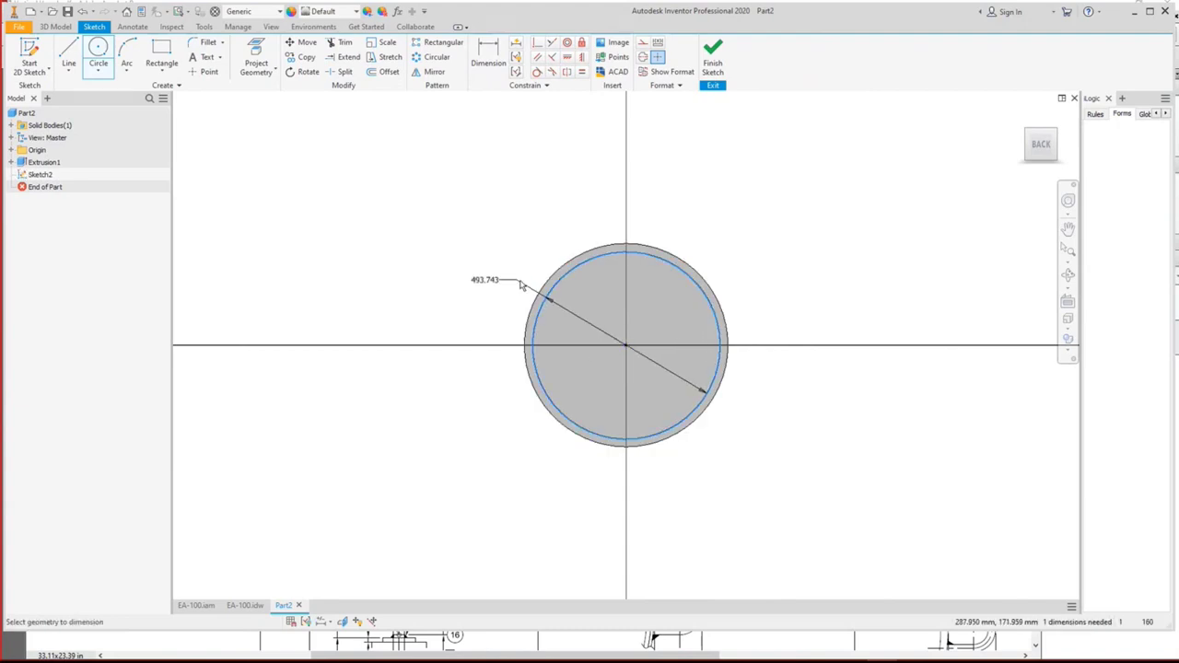
click(527, 293)
text(524)
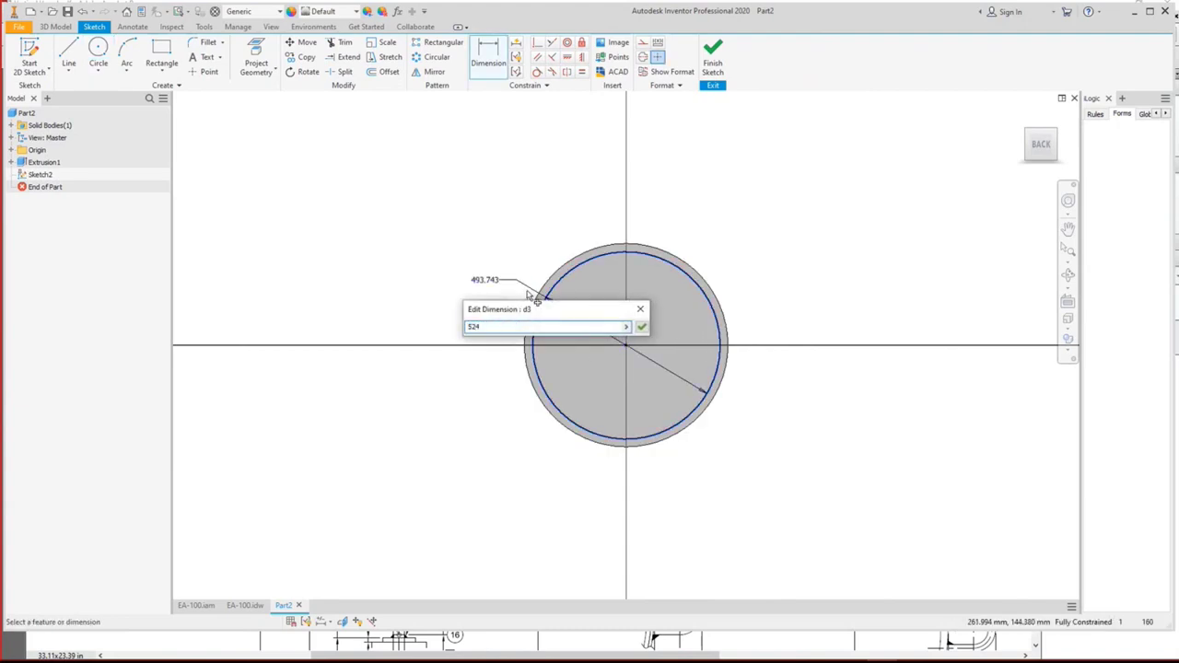
text(+2)
key(Return)
scroll(569, 278, up, 3)
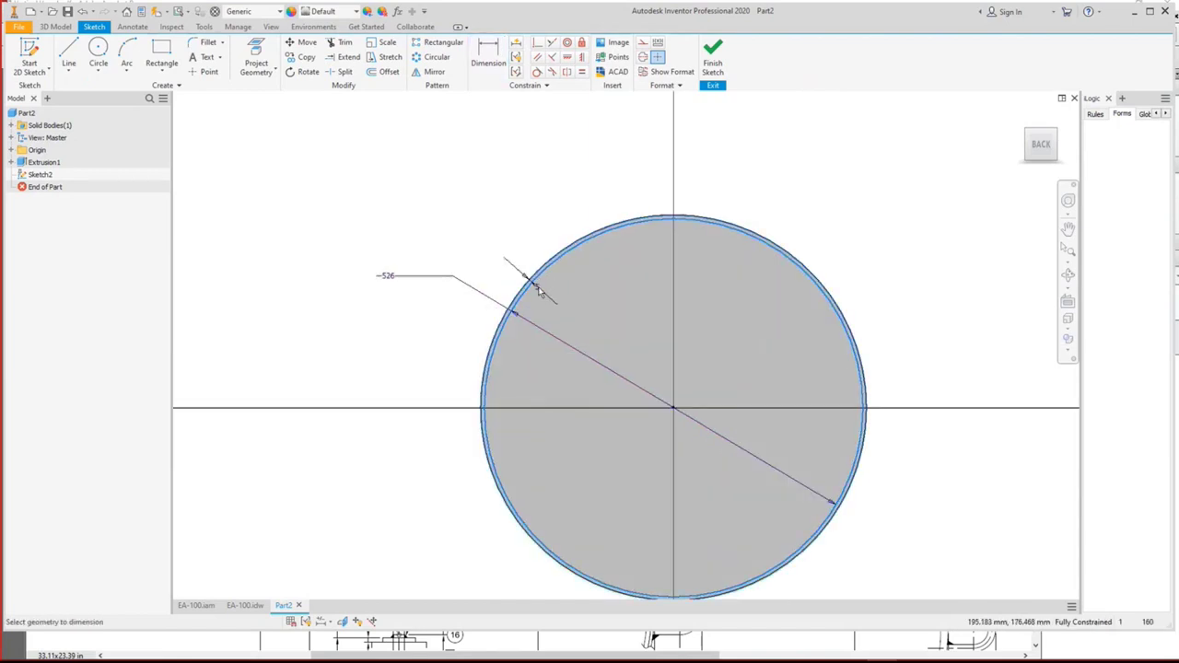
shift+middle_drag(503, 208, 571, 299)
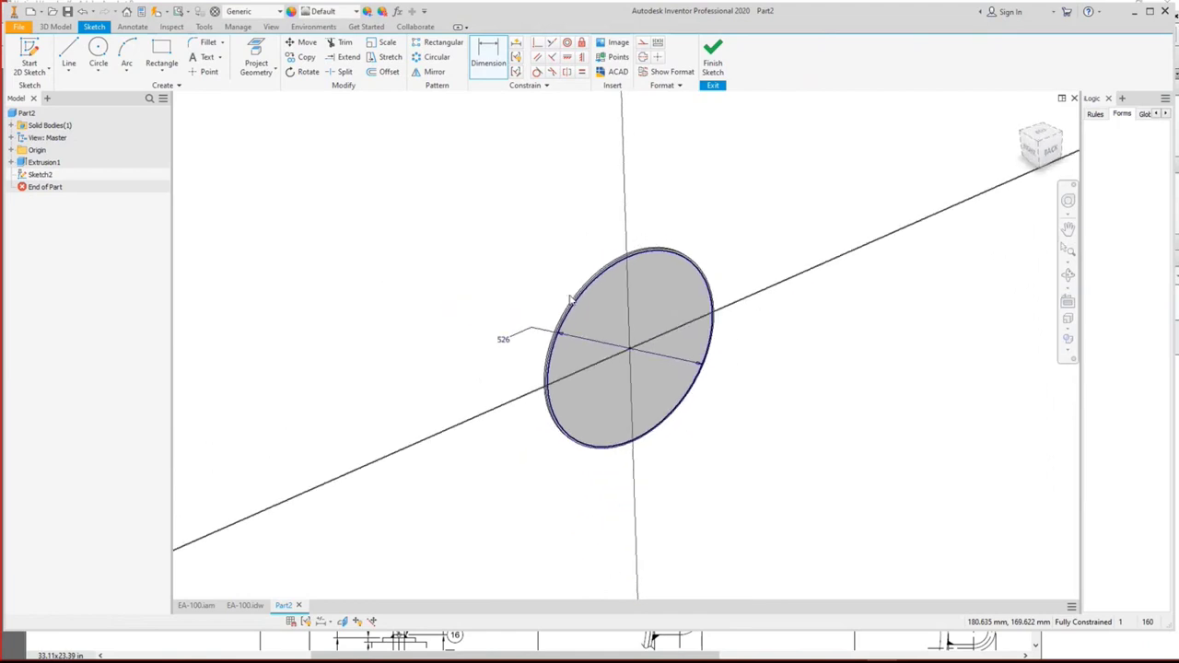
key(e)
scroll(460, 311, up, 5)
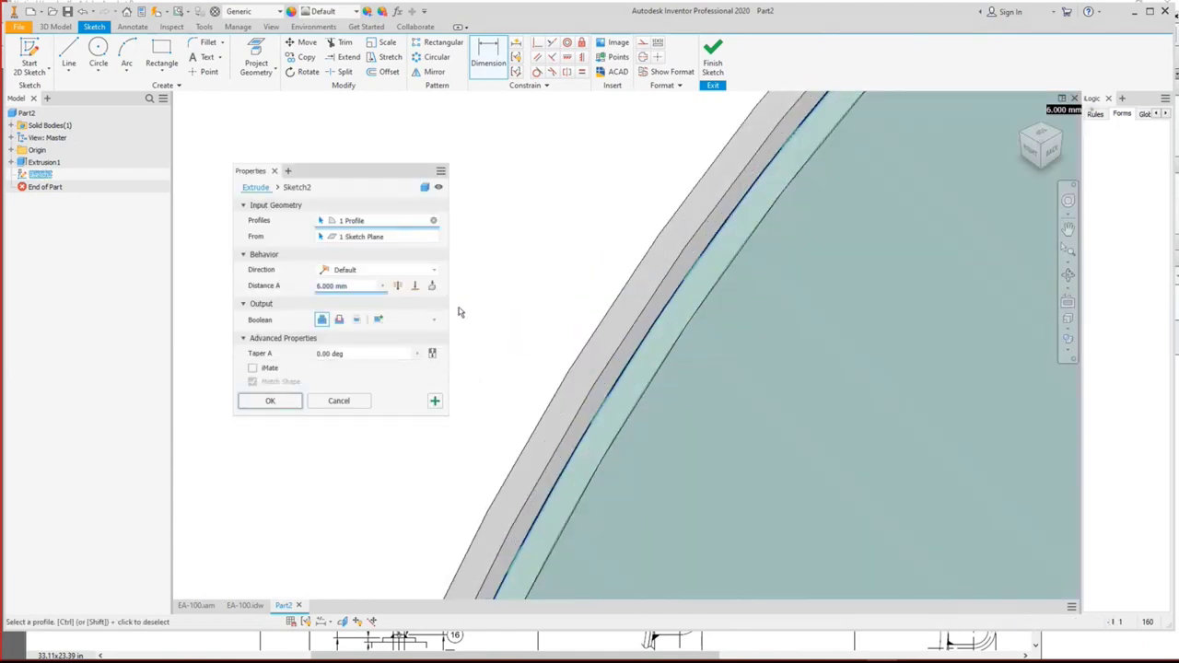
key(Escape)
scroll(448, 323, down, 5)
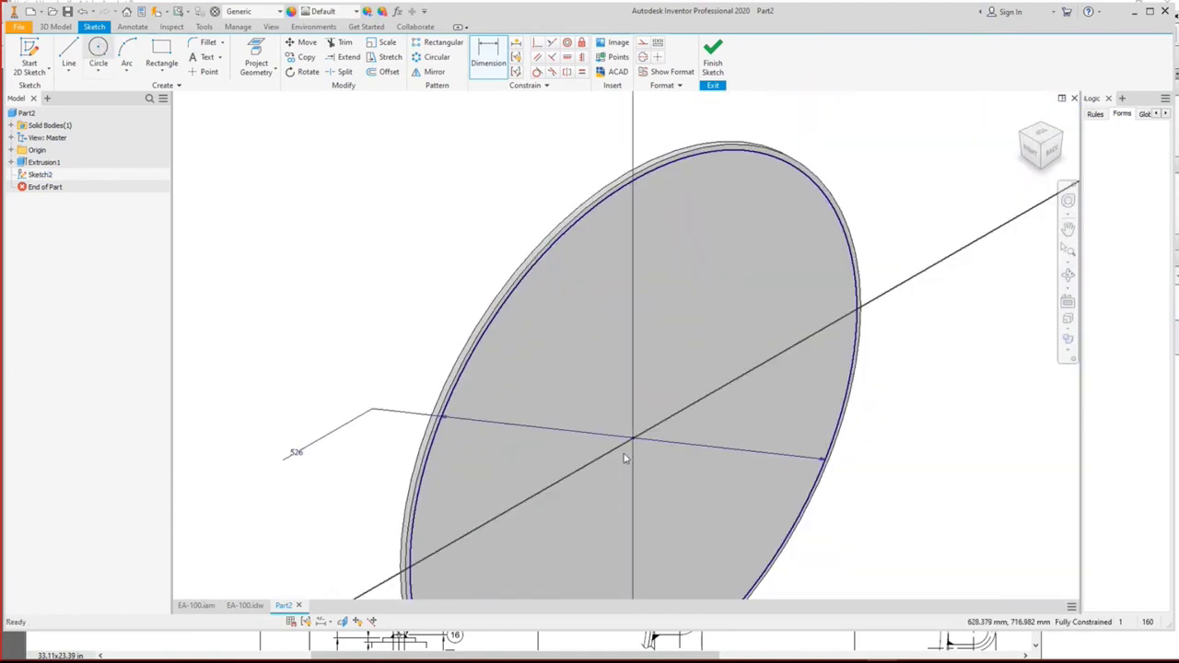
key(Escape)
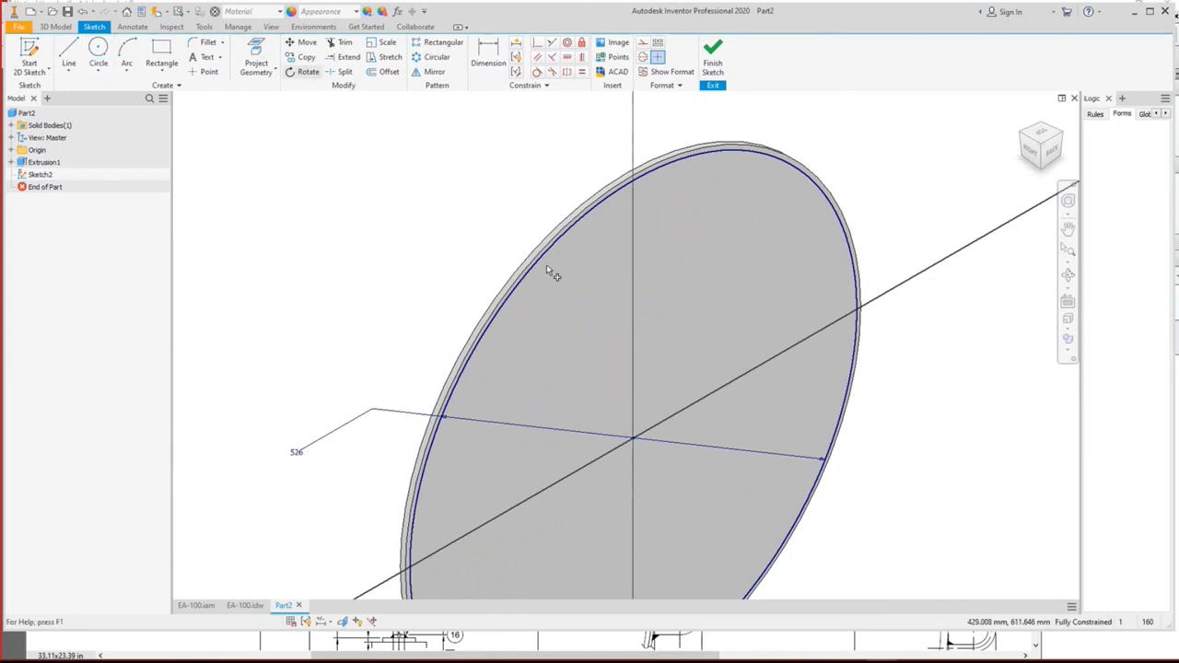
Project the disc's outer edge into the sketch and extrude the thin ring outside the dimensioned circle by 30 mm, joined to the disc.
key(p)
click(522, 286)
key(e)
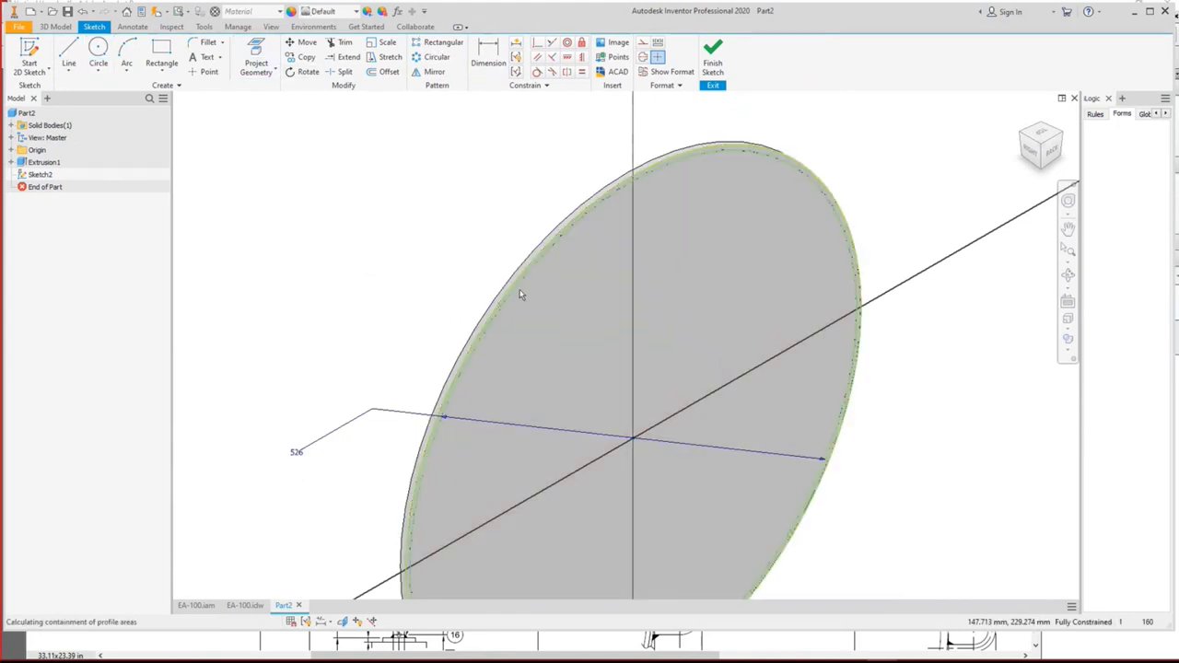
scroll(507, 299, up, 3)
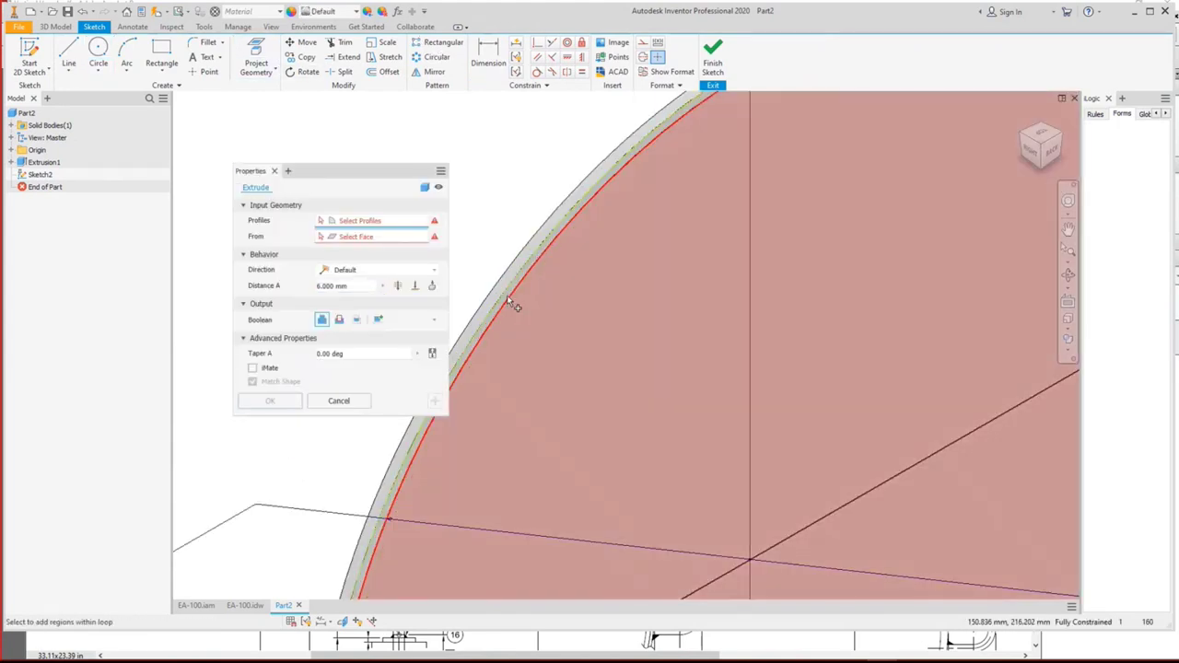
click(507, 295)
scroll(539, 274, down, 3)
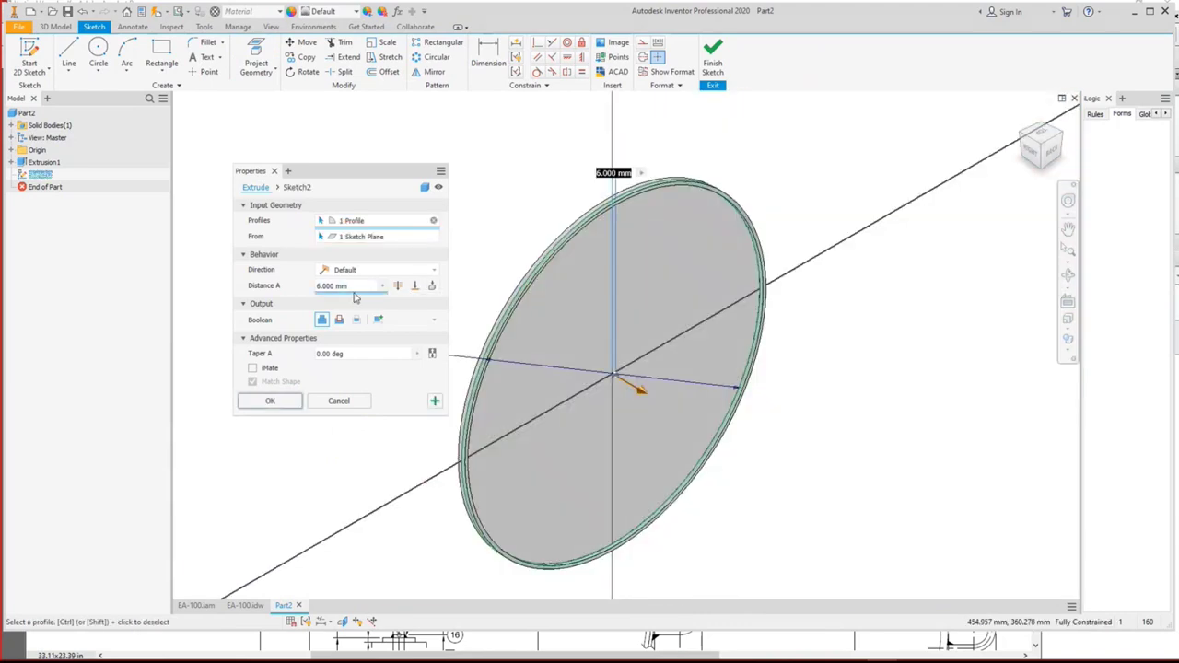
text(30)
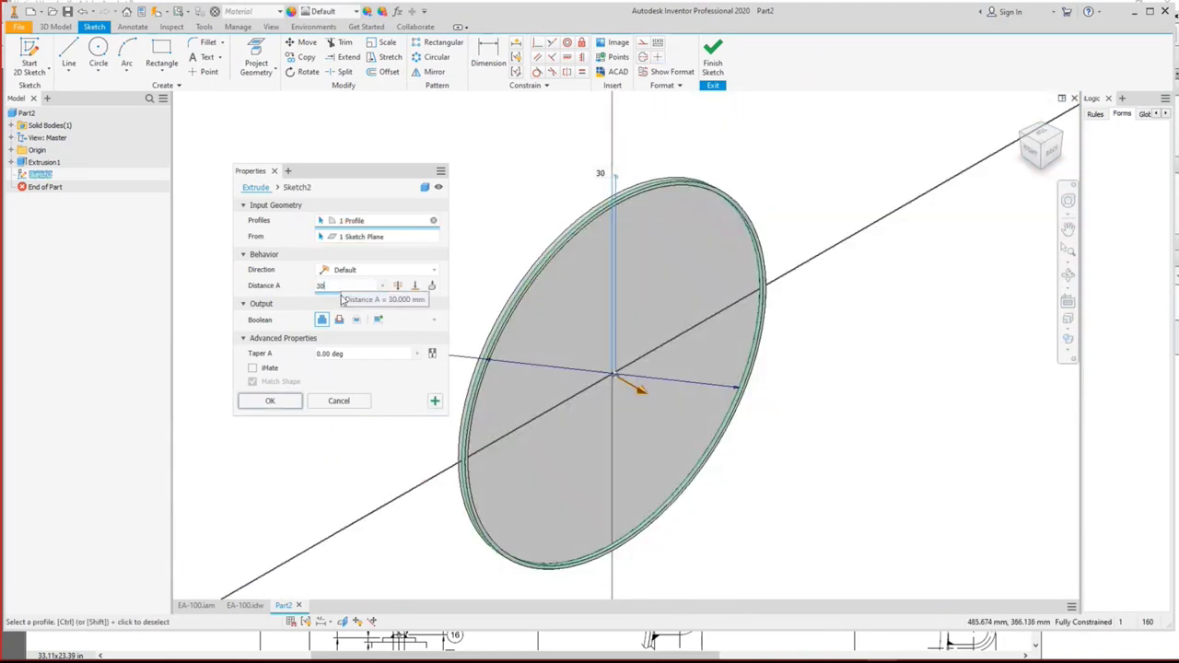
click(270, 401)
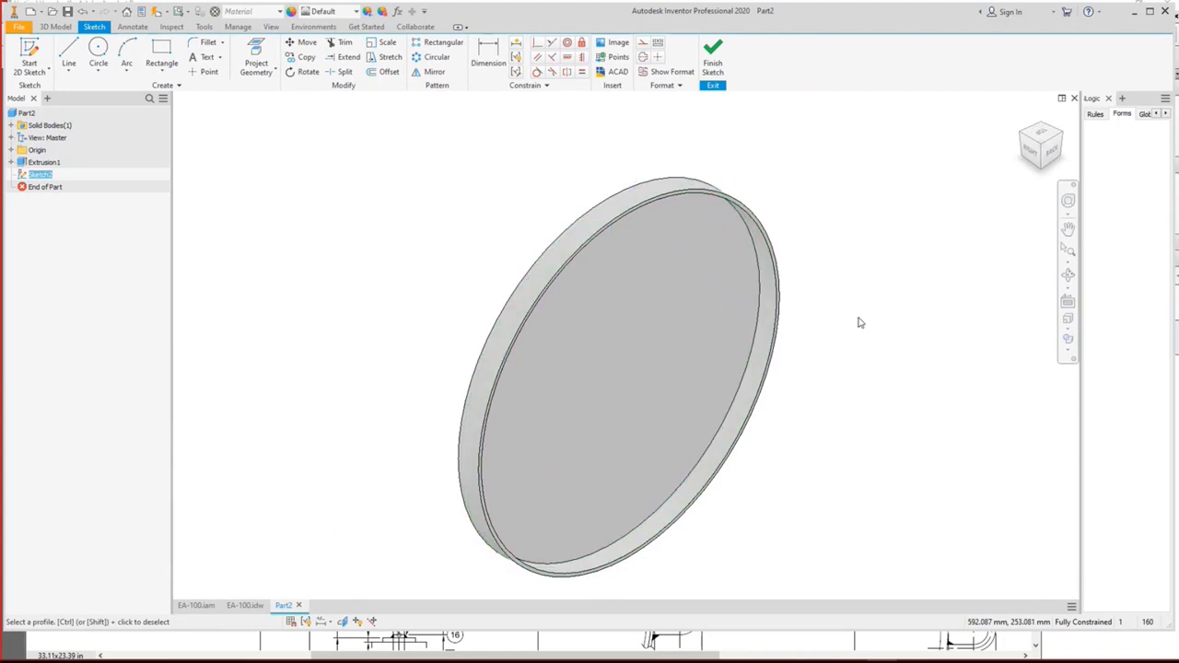
Assign the Steel material to the cover part and change its appearance to Steel.
key(F4)
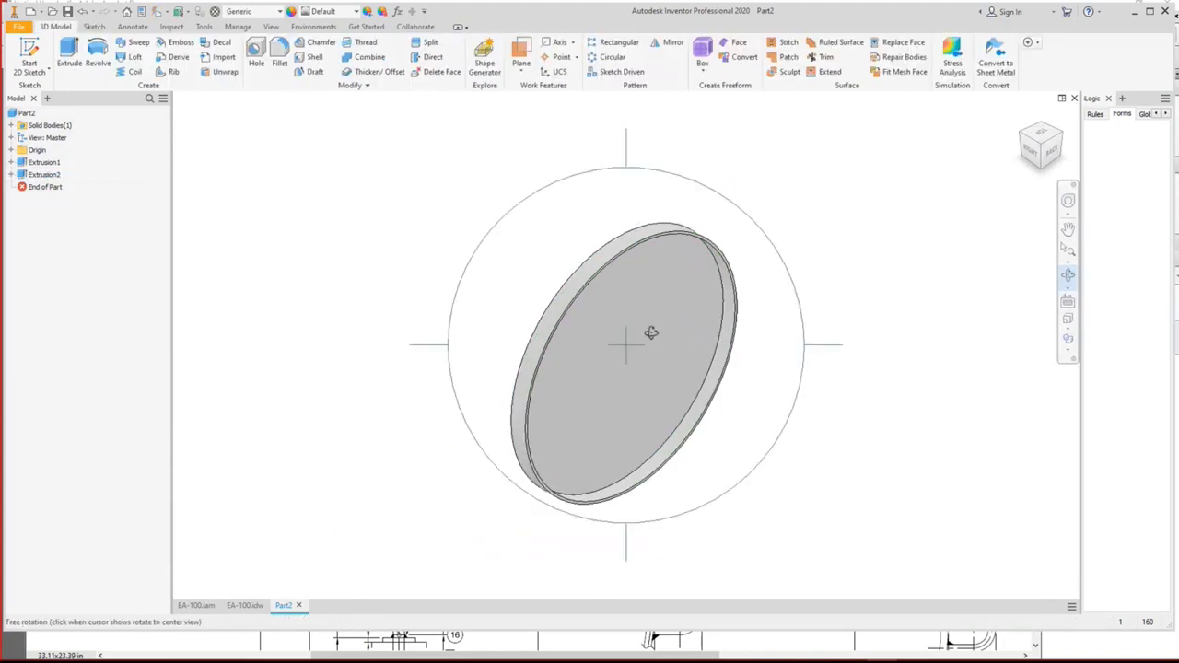
drag(649, 334, 801, 326)
right_click(801, 326)
key(Escape)
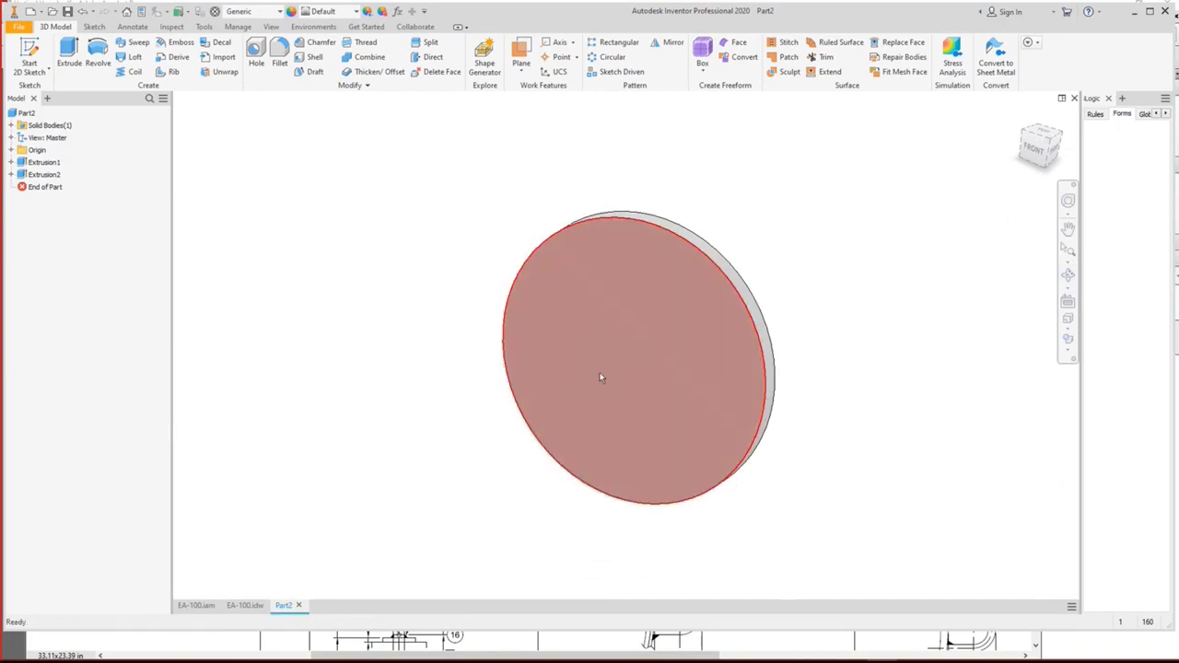
mouse_move(620, 396)
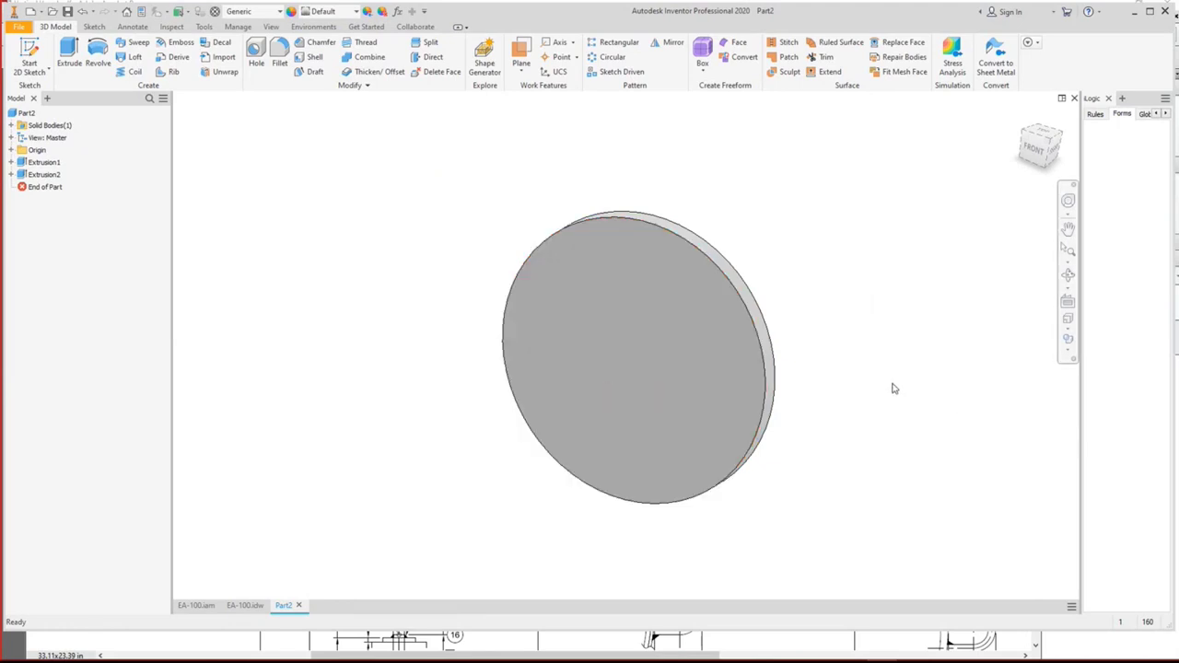
click(247, 12)
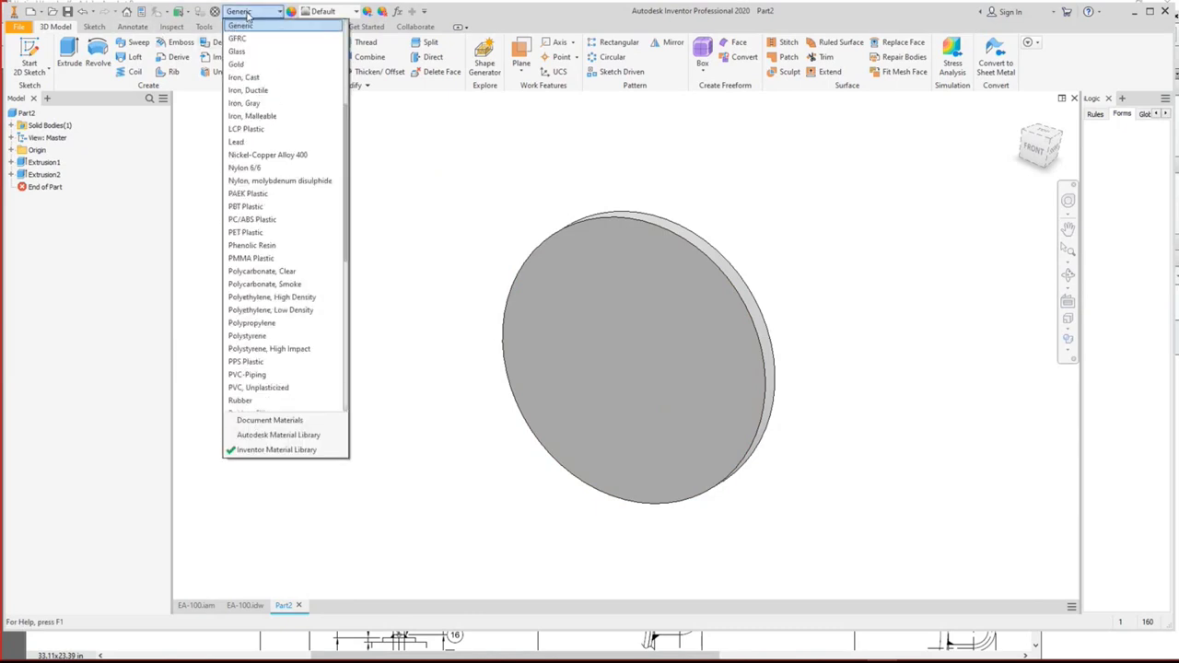
text(steel)
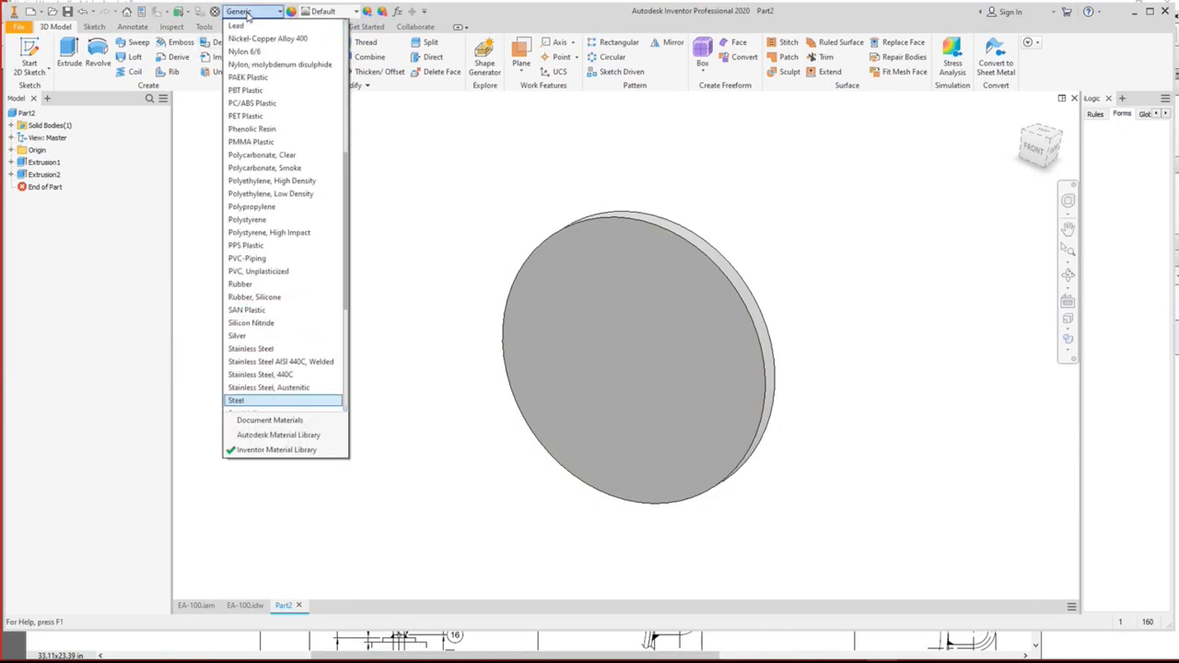
key(Return)
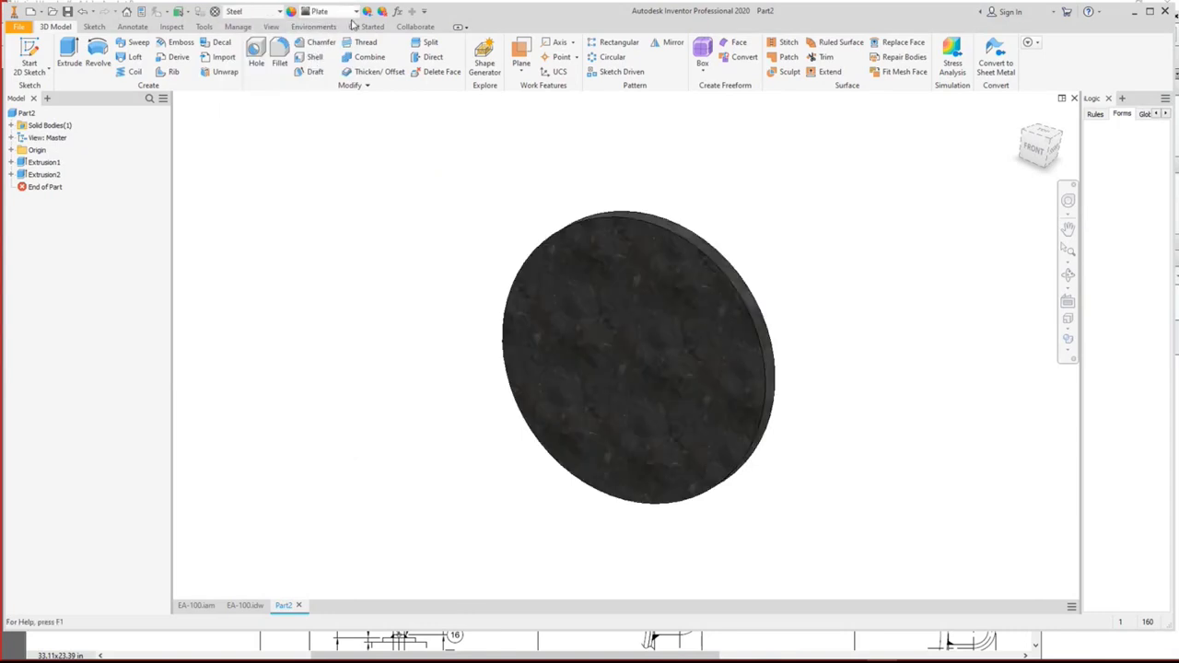
click(353, 11)
text(steel)
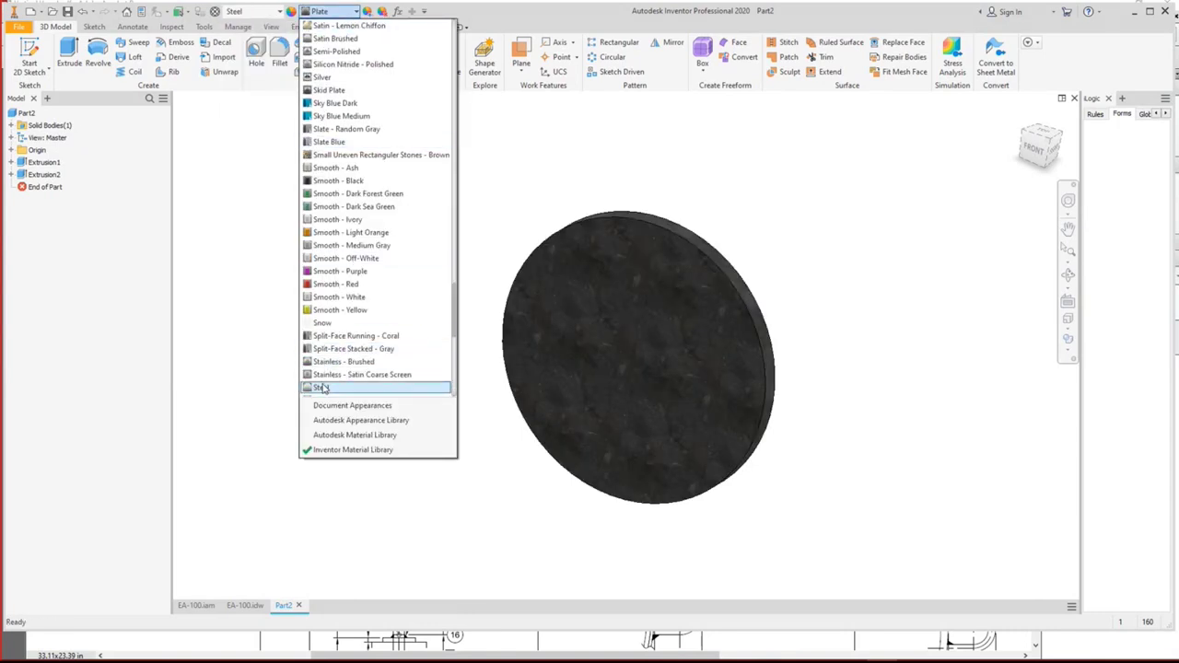
click(321, 388)
Briefly switch to Static Equipment Generator, return to Inventor and save the part as SKIRT ACCESS COVER in the External Elements folder.
click(1068, 274)
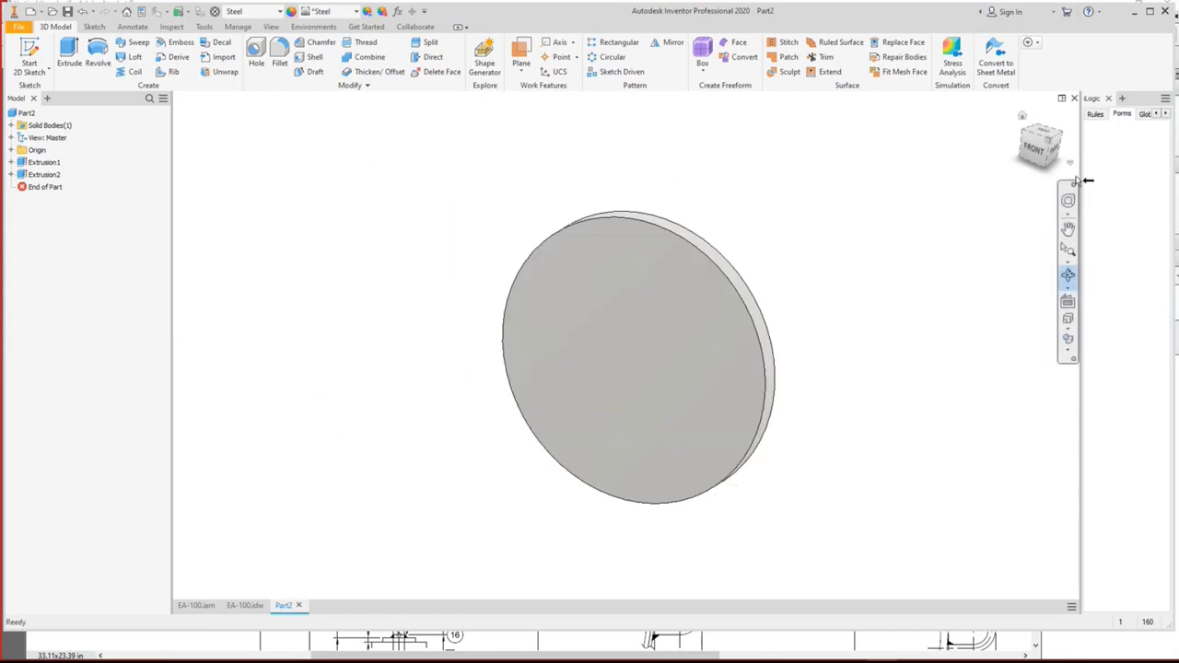
click(1060, 153)
right_click(761, 193)
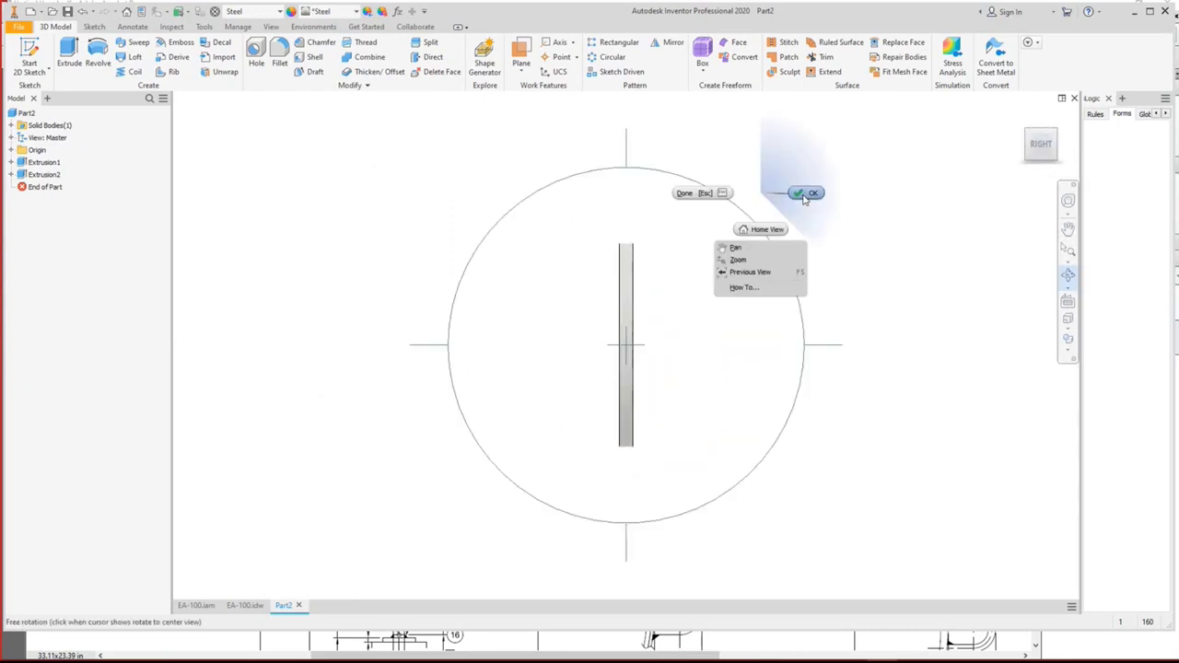
click(737, 232)
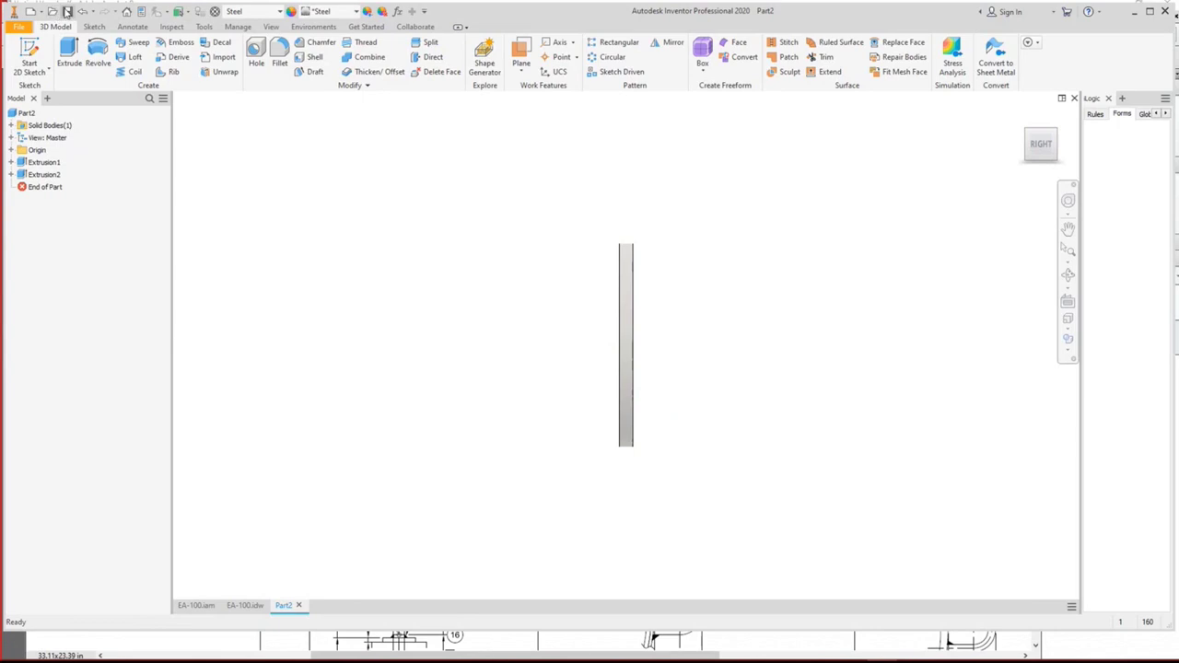
mouse_move(654, 645)
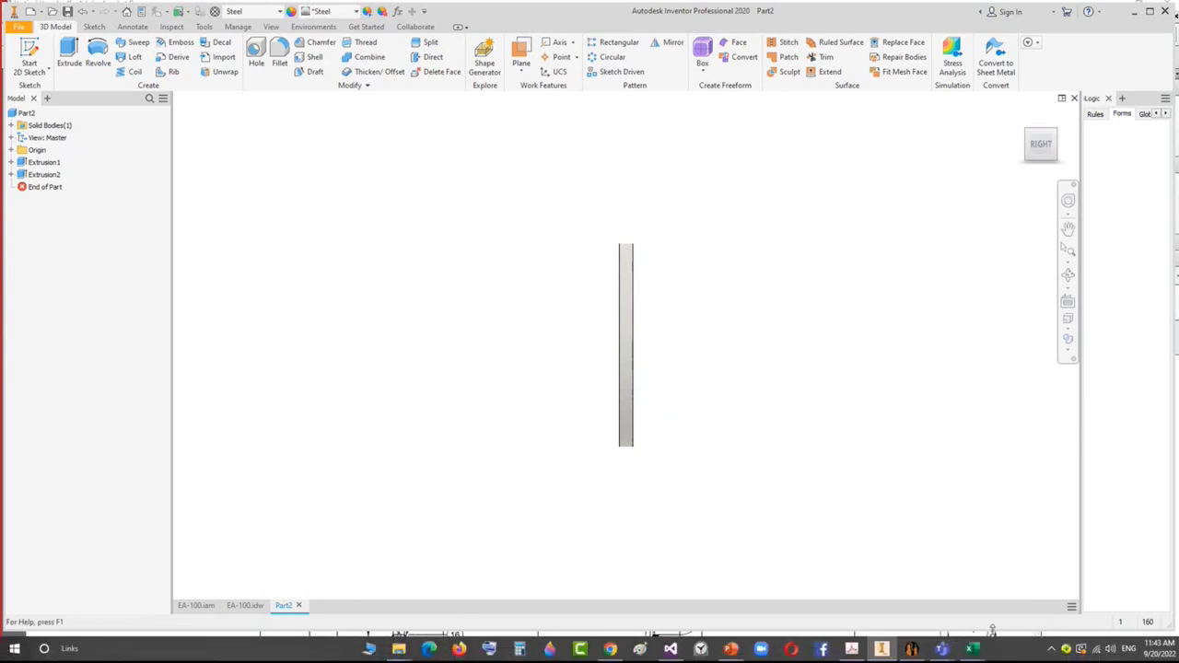
click(912, 650)
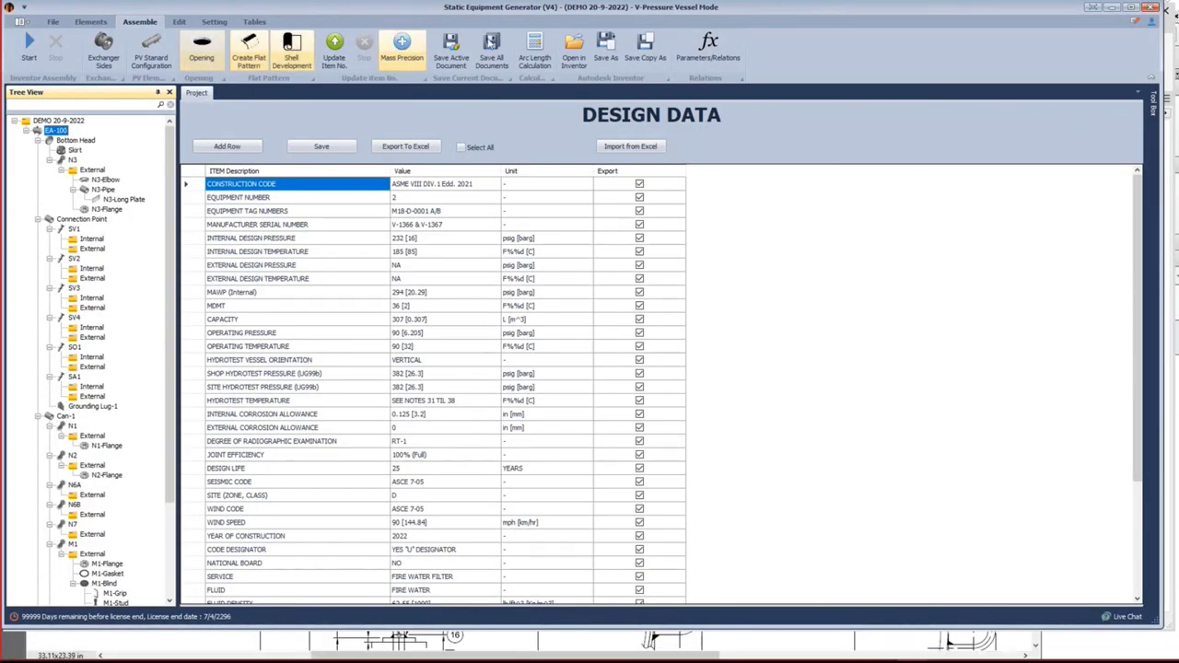
mouse_move(888, 650)
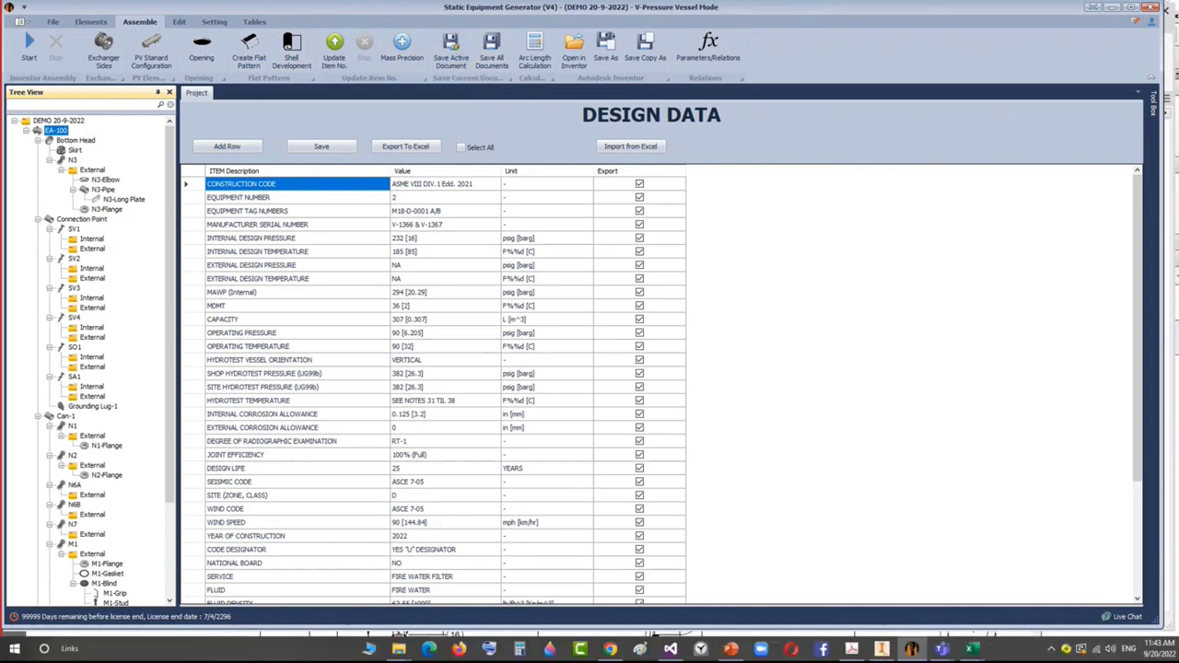
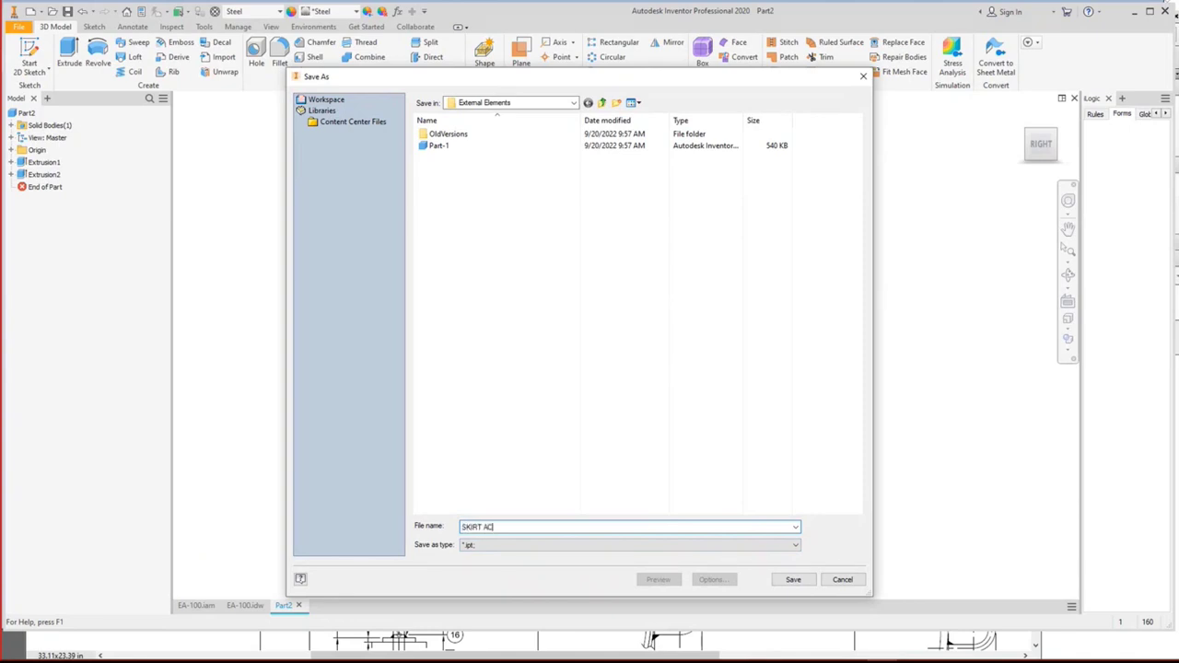
text(SS COVER)
key(Return)
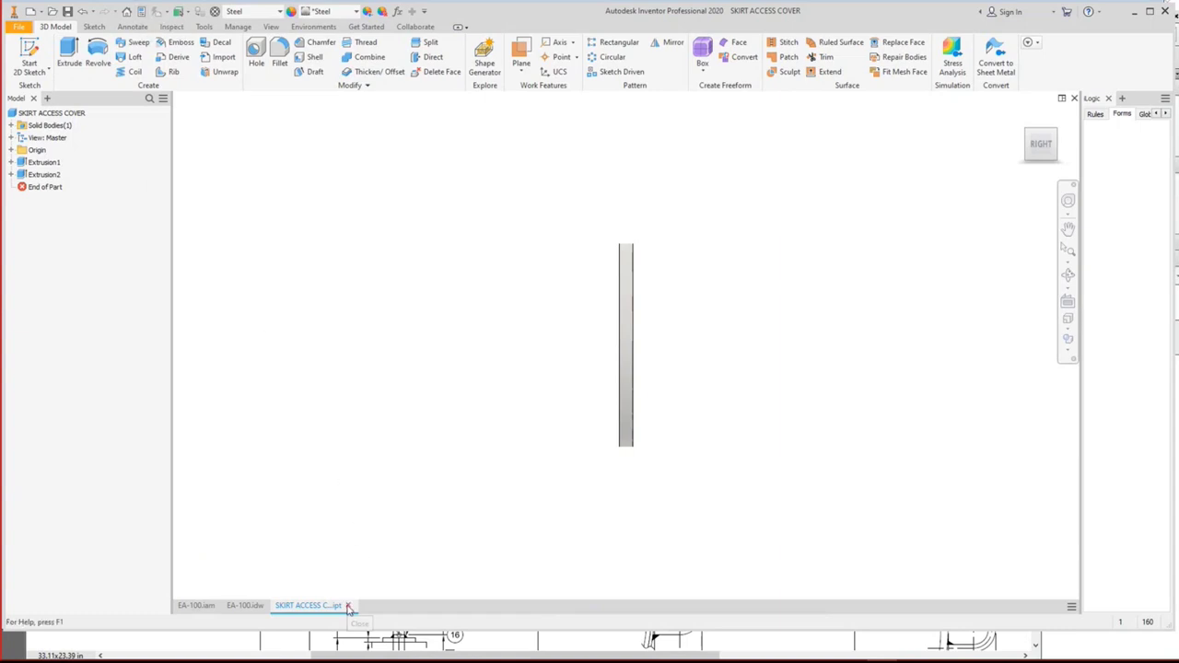
Place one instance of the SKIRT ACCESS COVER part in the EA-100 assembly beside the skirt.
click(195, 605)
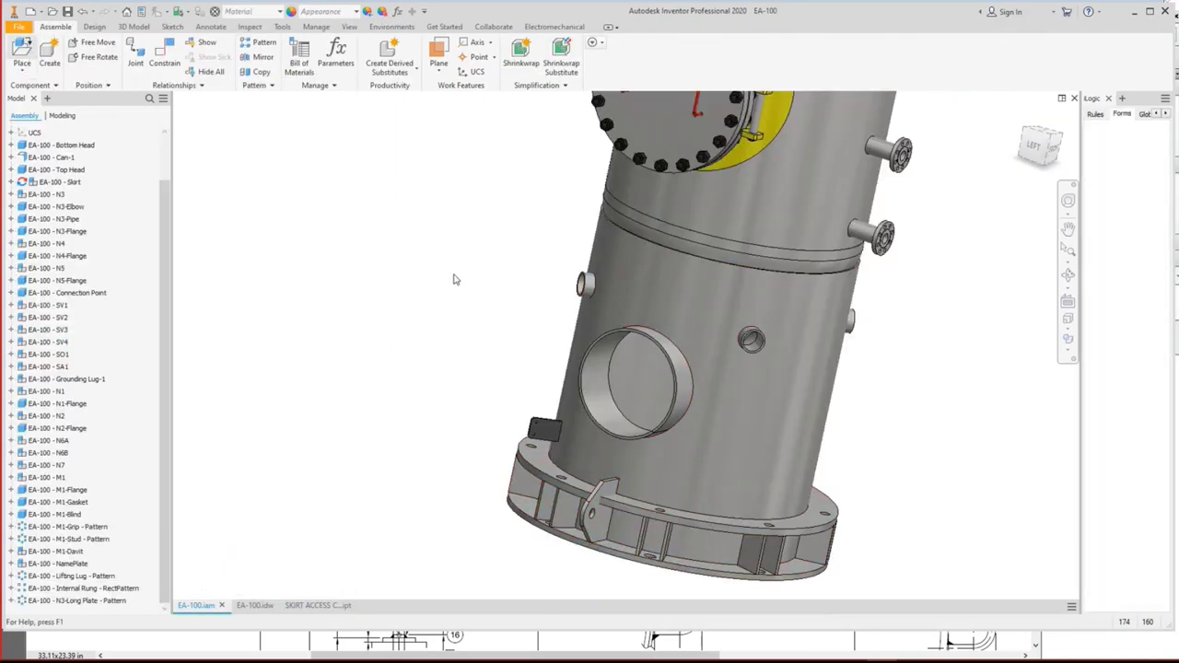
key(p)
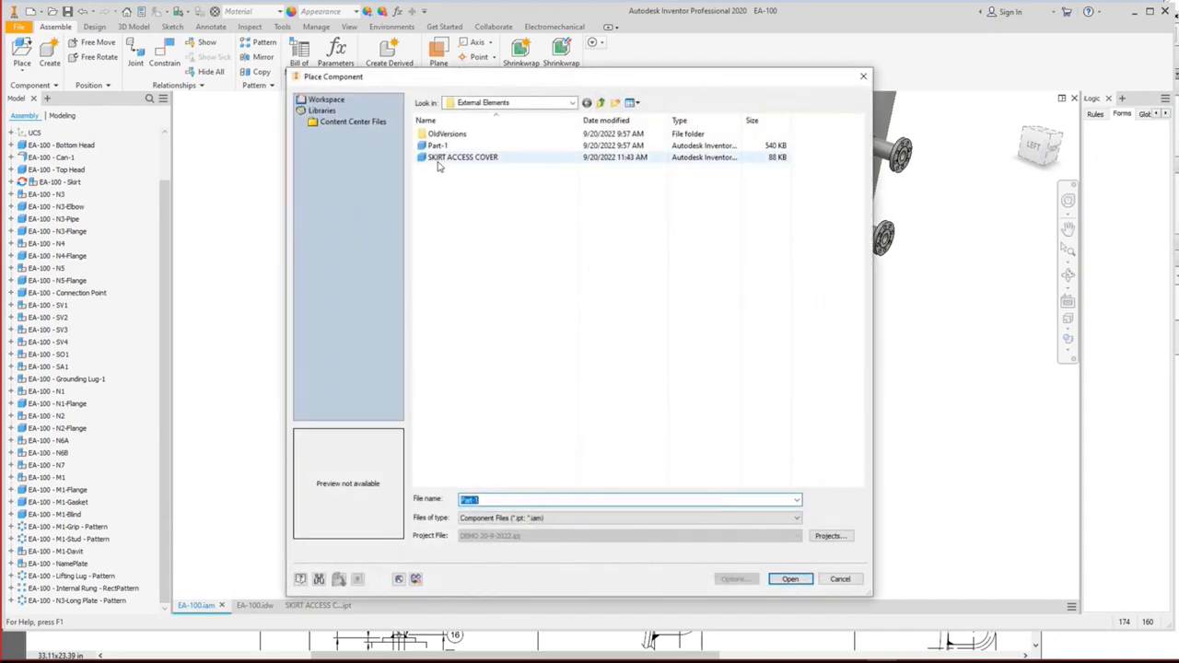
double_click(443, 158)
click(433, 343)
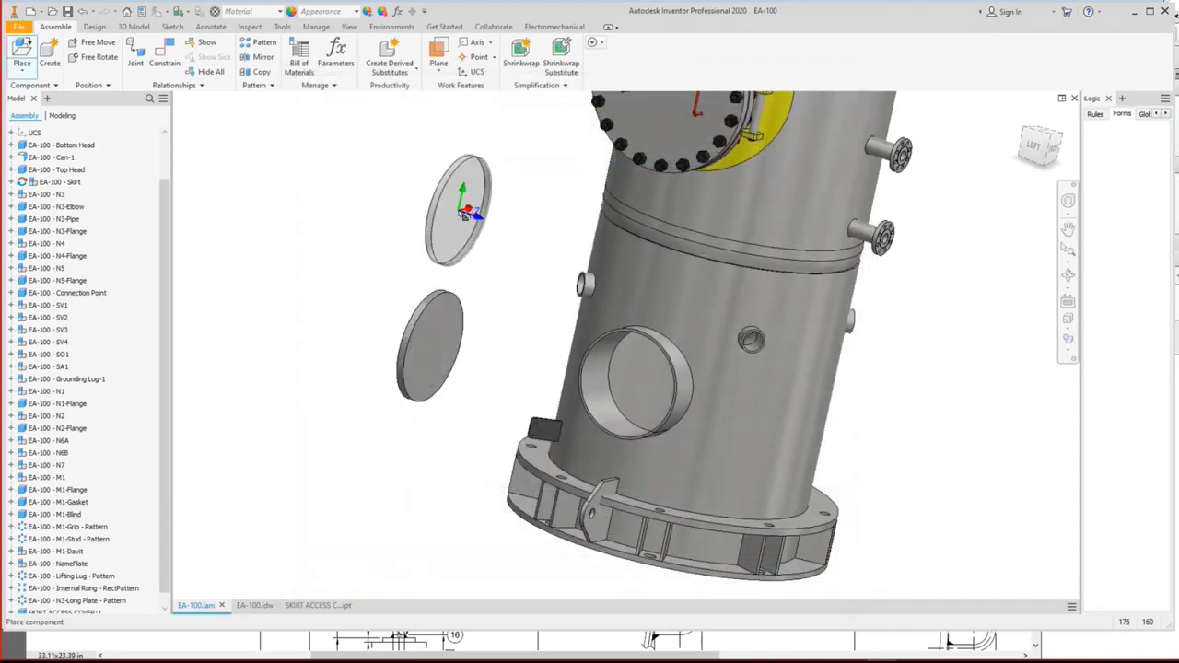
right_click(467, 212)
click(465, 183)
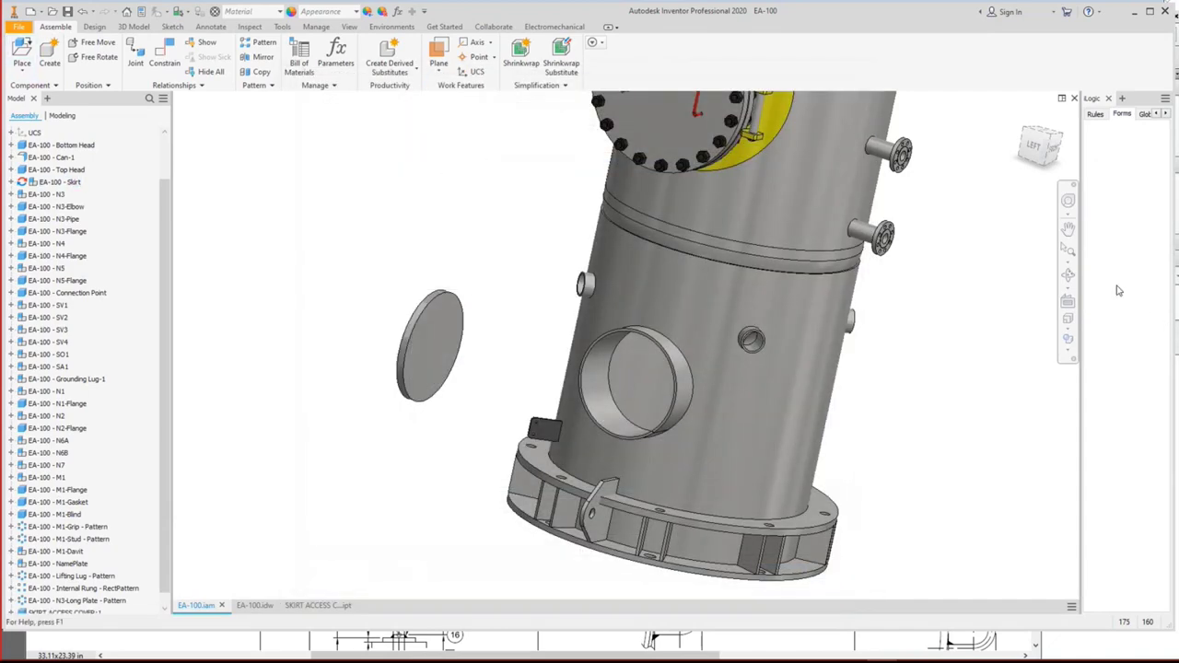
Constrain the cover's circular edge to the end of the skirt access opening's pipe with an Insert constraint at 0 mm offset.
click(1068, 276)
drag(599, 341, 690, 322)
scroll(690, 321, up, 5)
right_click(529, 391)
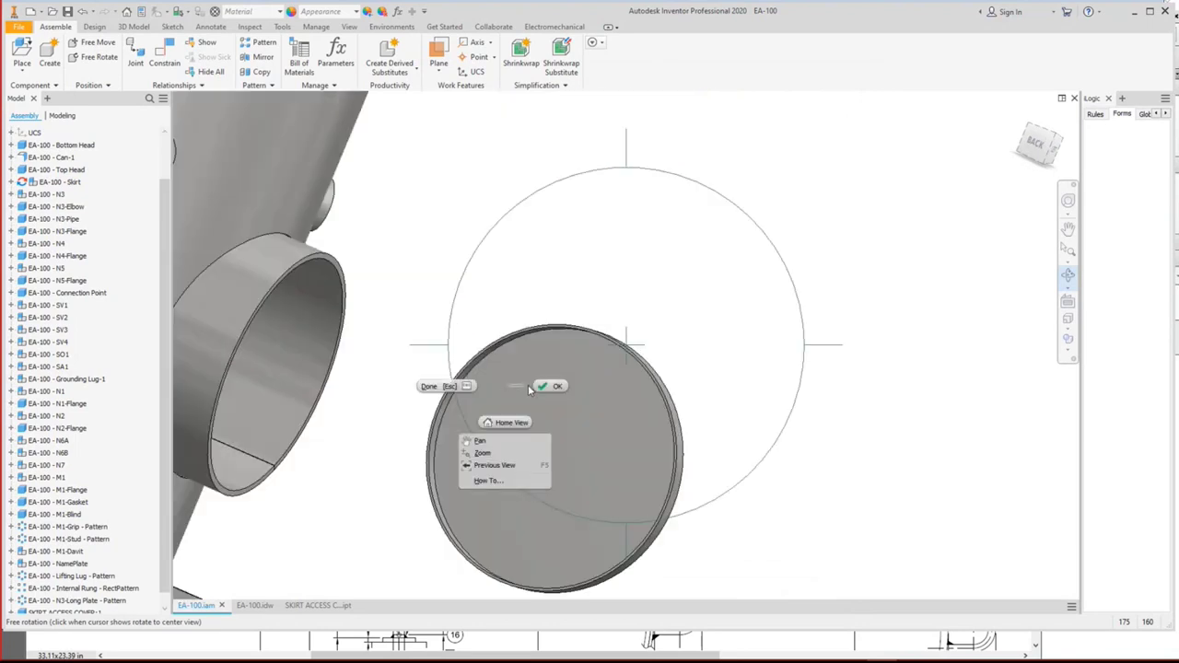
key(Escape)
key(c)
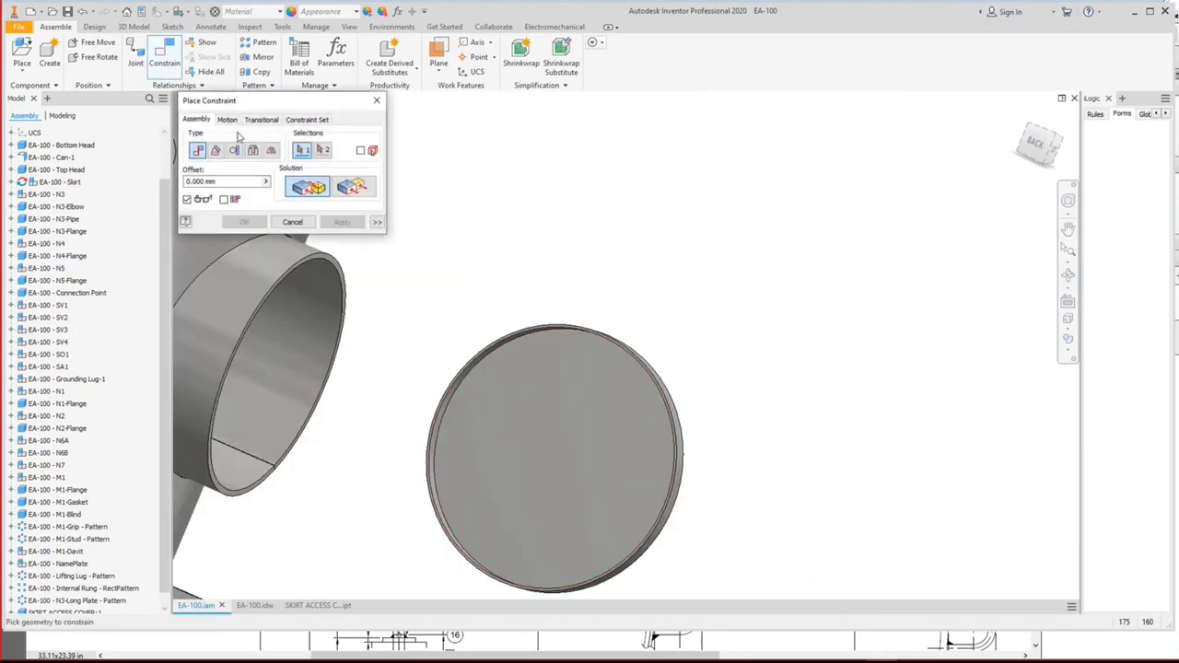
click(253, 150)
scroll(453, 409, up, 3)
click(463, 416)
scroll(424, 309, down, 3)
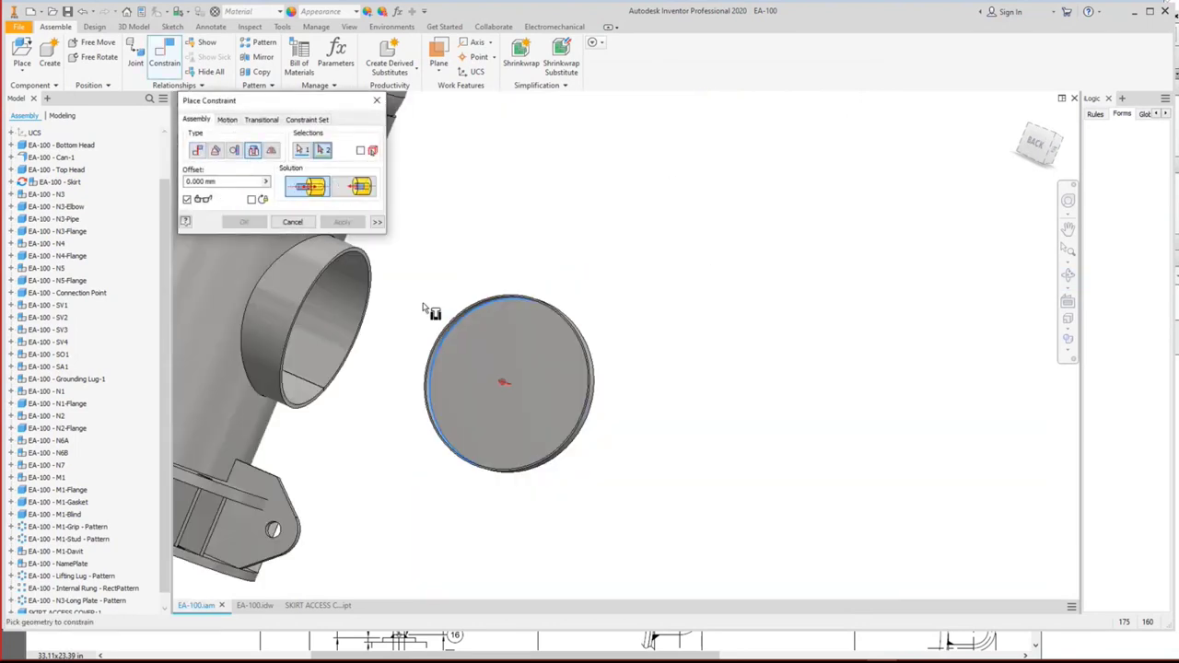
scroll(337, 258, up, 3)
click(345, 266)
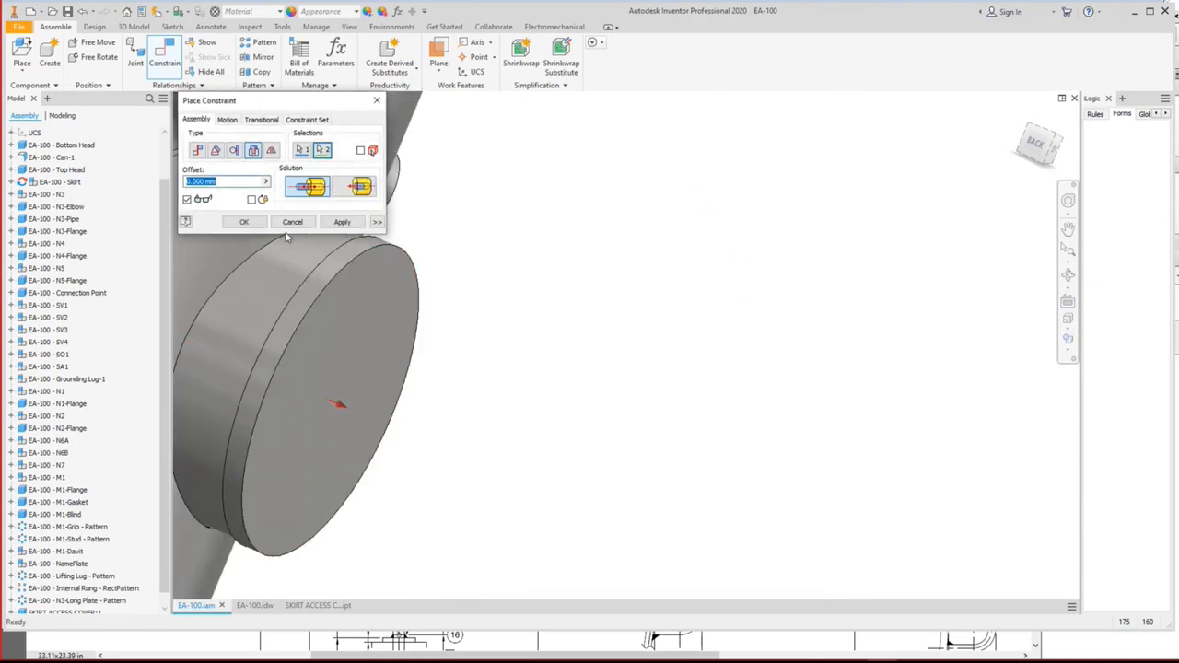
click(244, 222)
Examine the fitted access cover on the whole vessel and in the SA1 detail of the EA-100 drawing.
scroll(563, 297, down, 4)
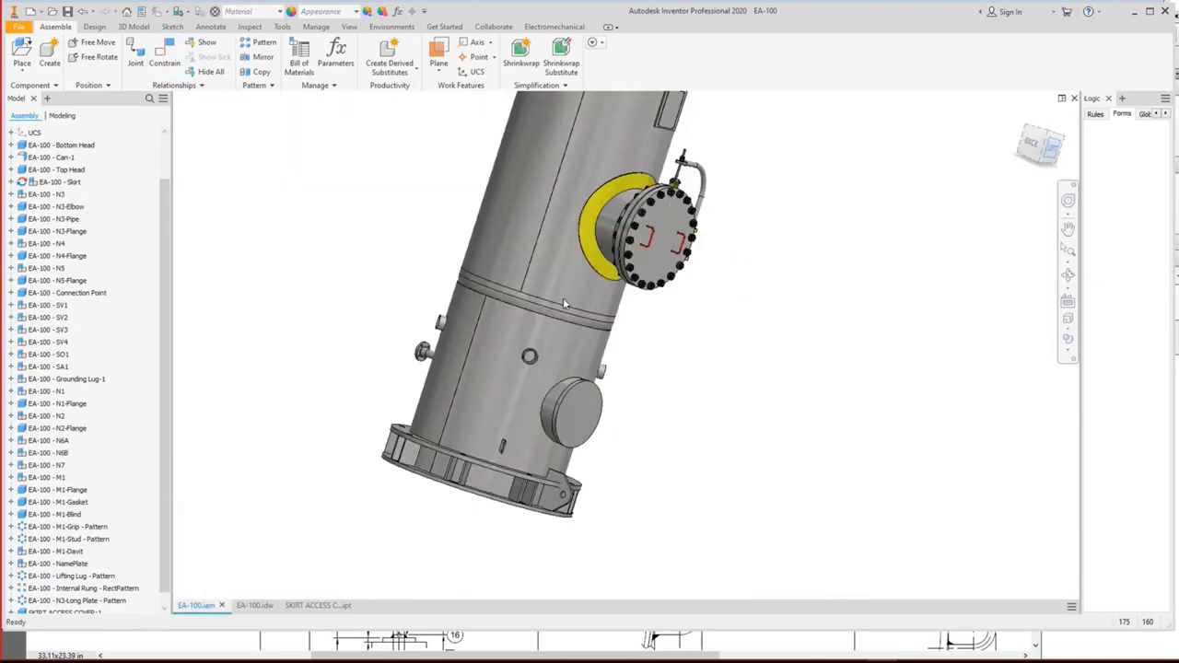
key(F5)
click(1068, 275)
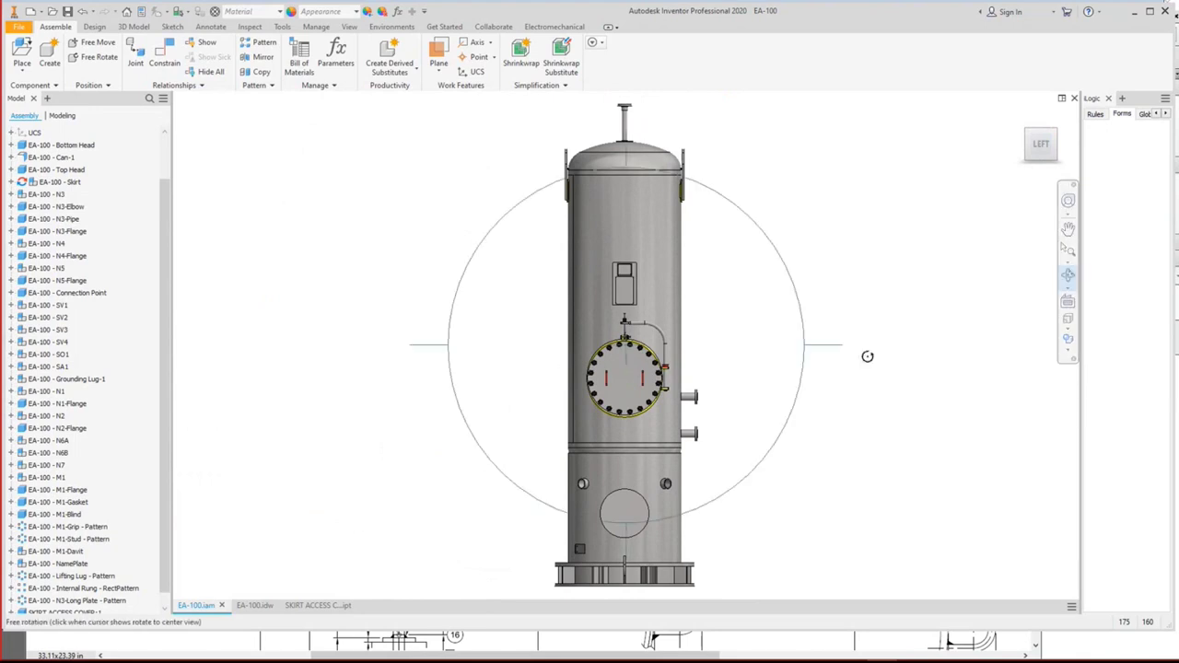
drag(737, 403, 681, 307)
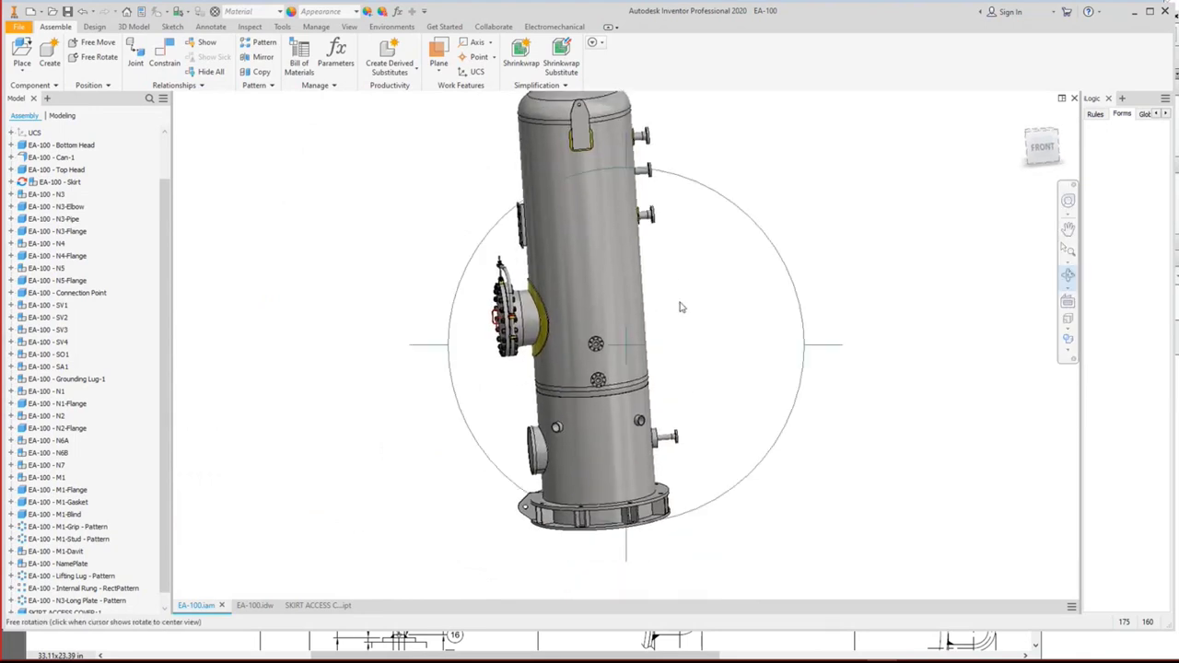
key(Escape)
click(262, 605)
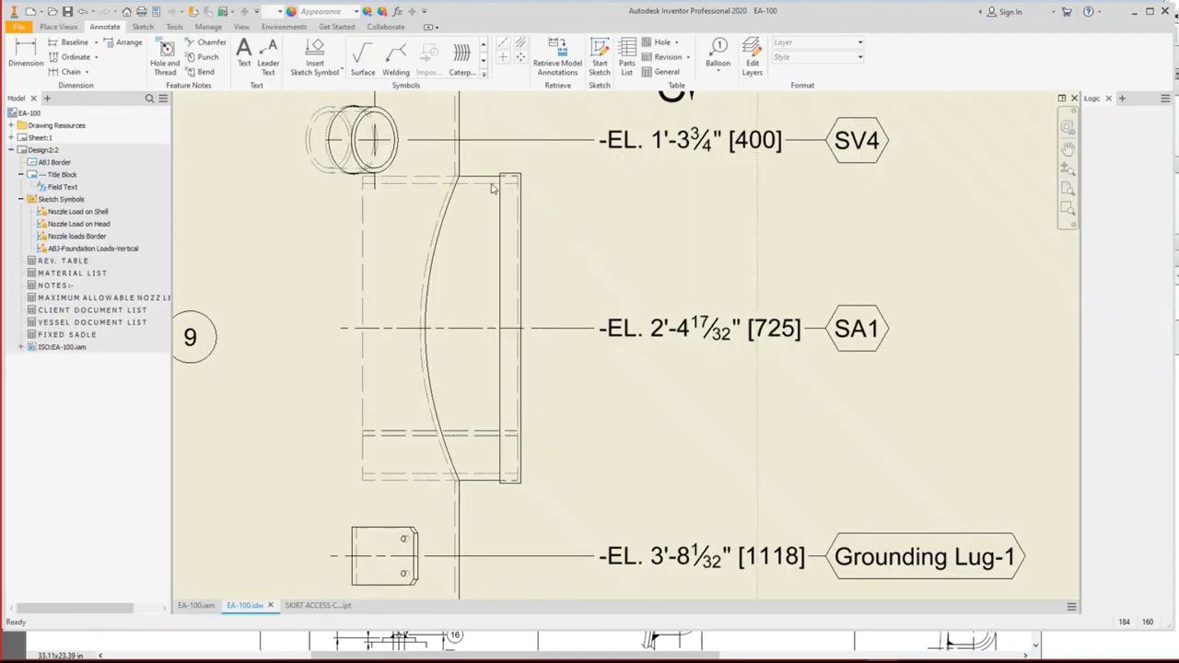
scroll(502, 198, up, 3)
scroll(558, 250, down, 8)
Reattach the leader of balloon 11 from the access cover to the edge of the access opening's pipe in the isometric view.
double_click(53, 149)
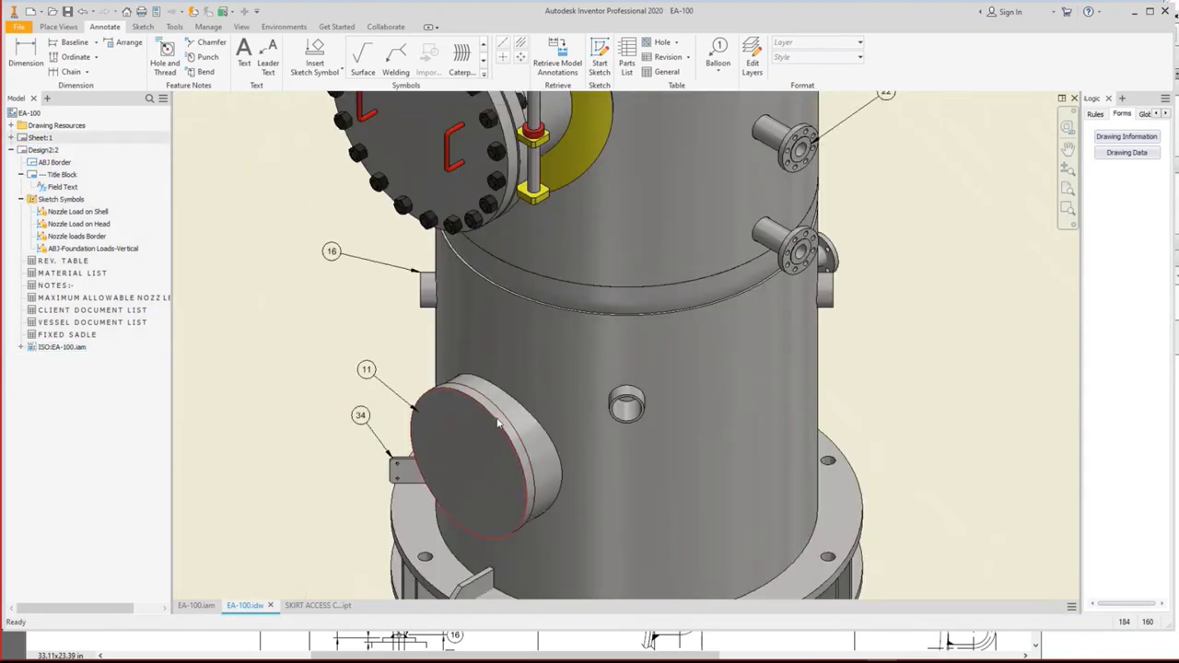
scroll(424, 407, down, 3)
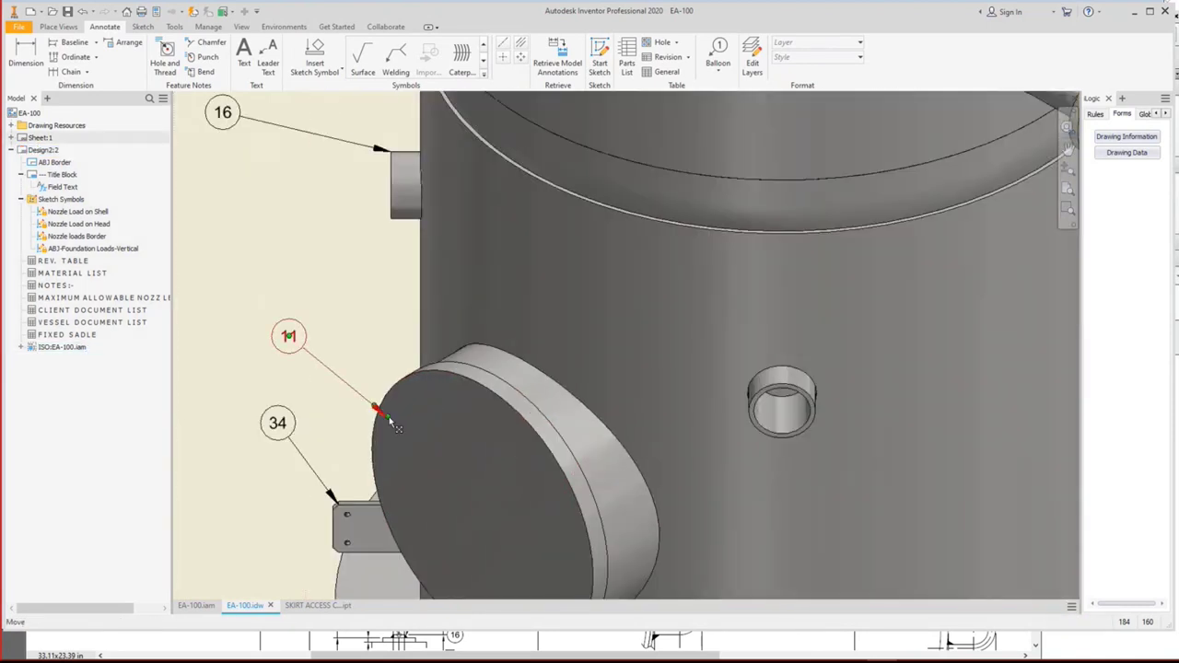
drag(390, 412, 448, 355)
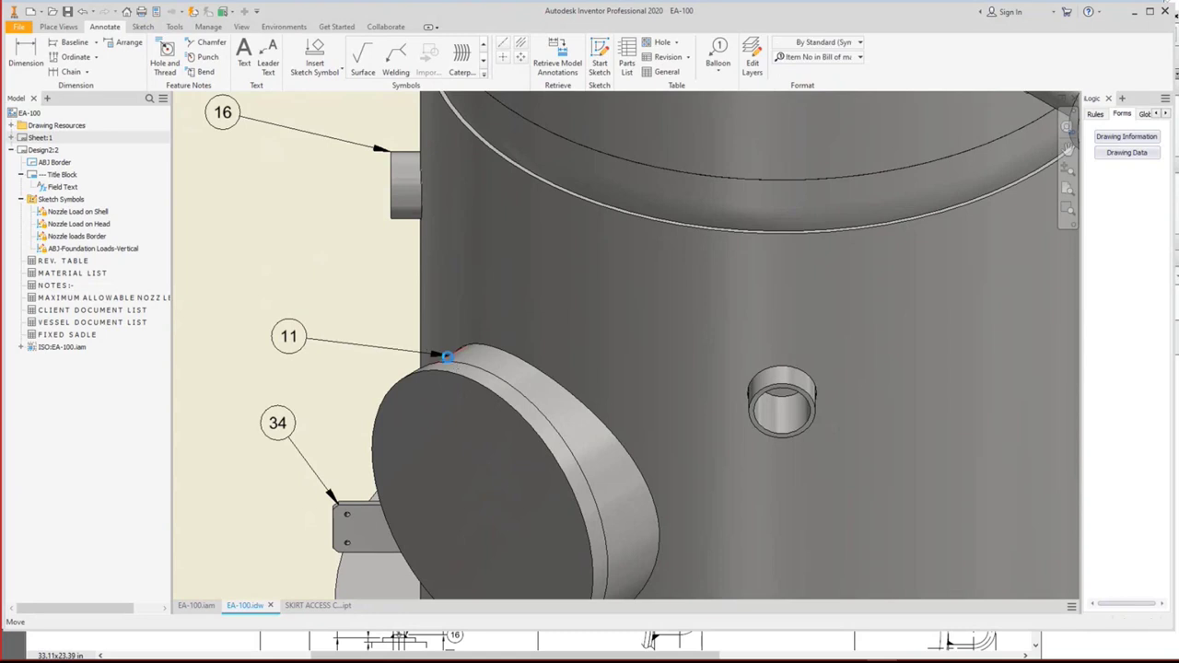
Add a balloon to the skirt access cover using the Item No in Bill of material style, placed beside the base ring.
click(819, 56)
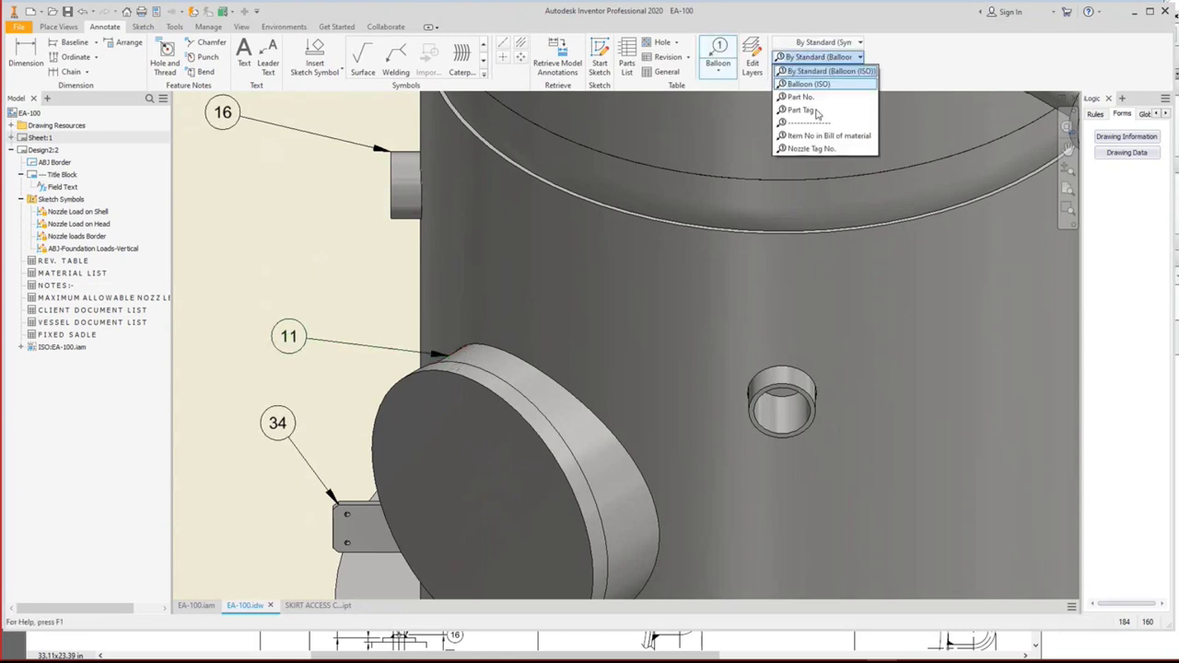
click(820, 135)
scroll(636, 213, up, 4)
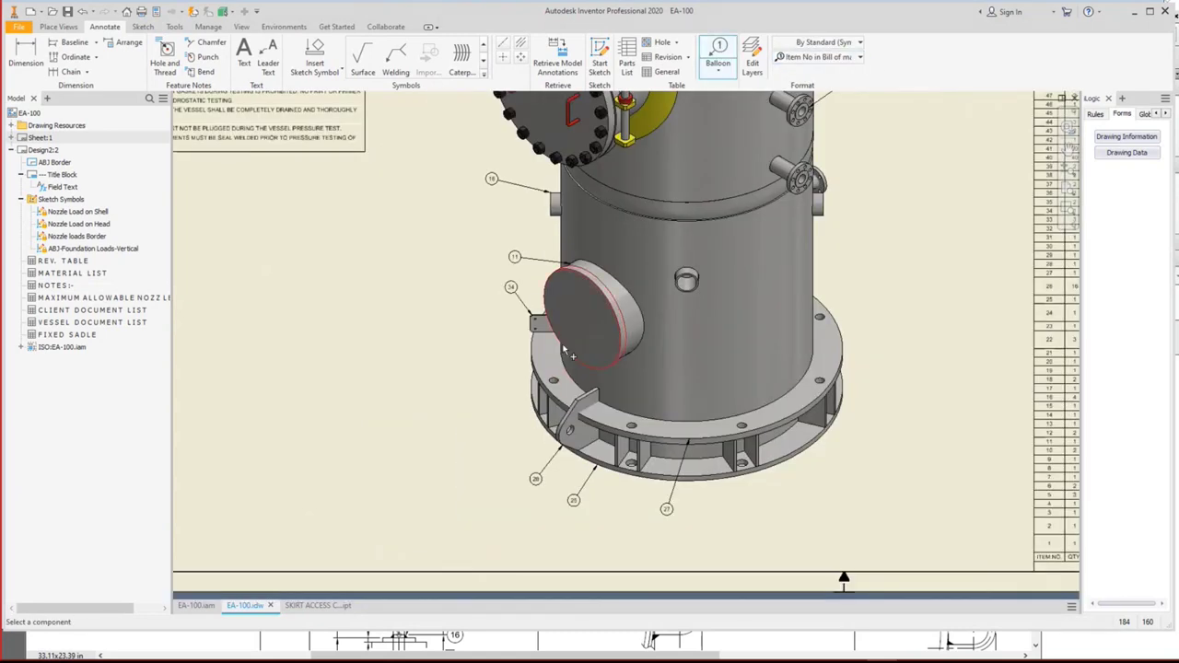
click(568, 353)
click(473, 394)
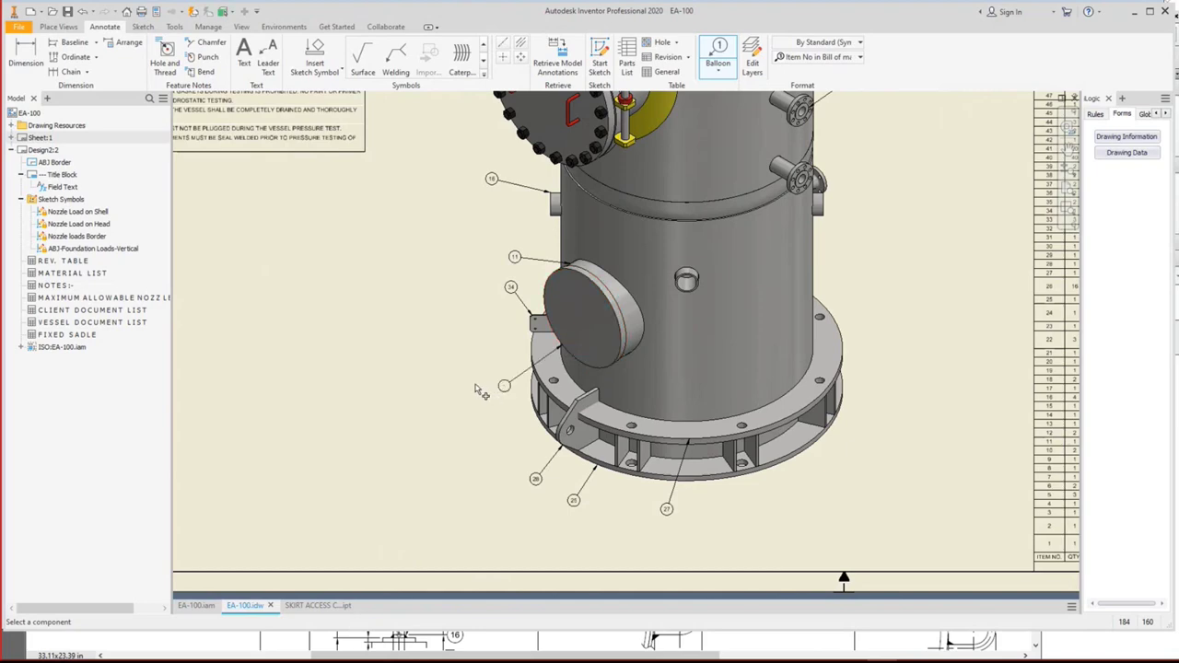
right_click(473, 394)
click(419, 388)
Check the drawing's material list for the last item number and set the SKIRT ACCESS COVER part's title property to 50.
scroll(477, 398, up, 3)
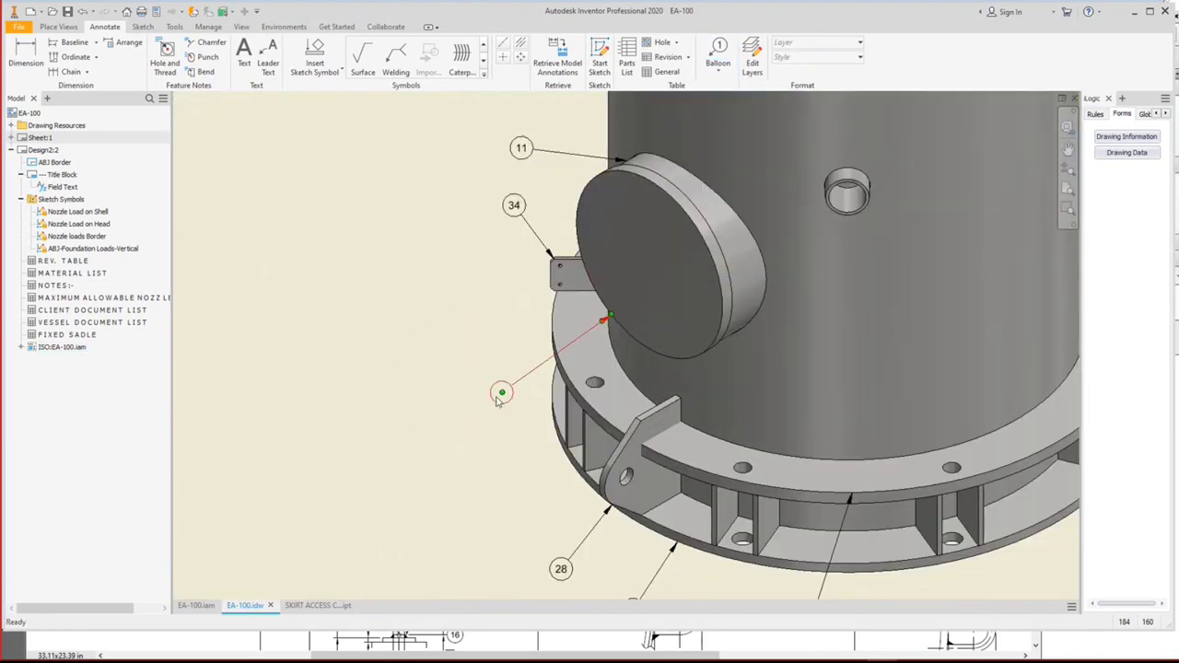
scroll(477, 398, down, 5)
scroll(766, 249, up, 5)
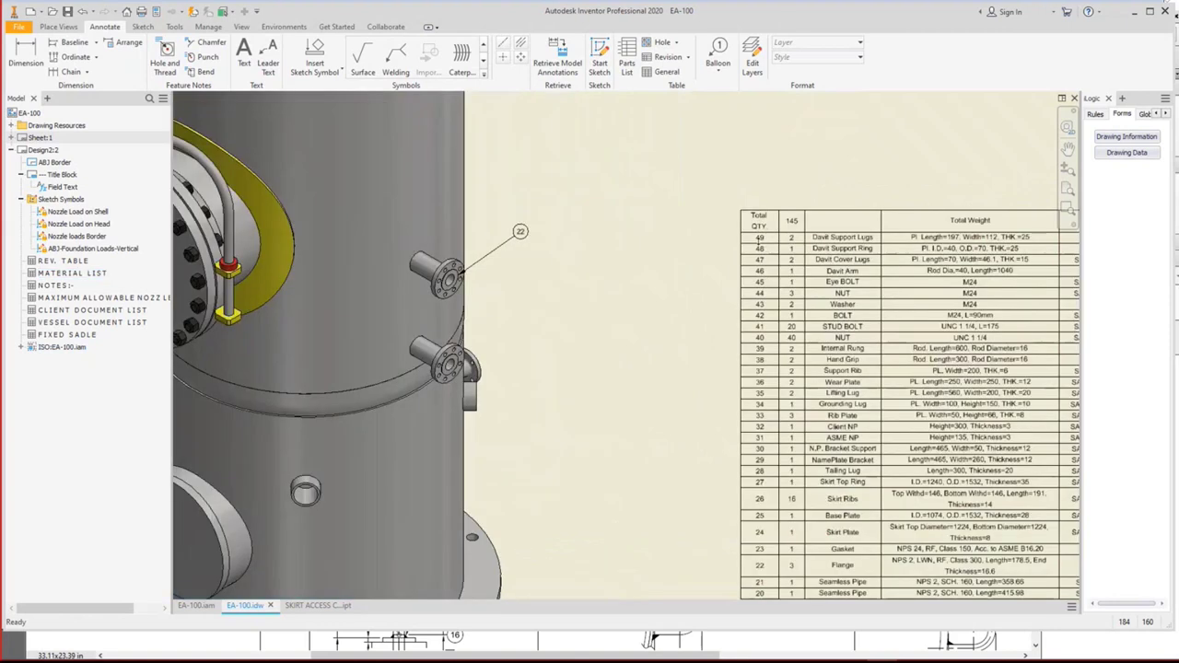
click(667, 269)
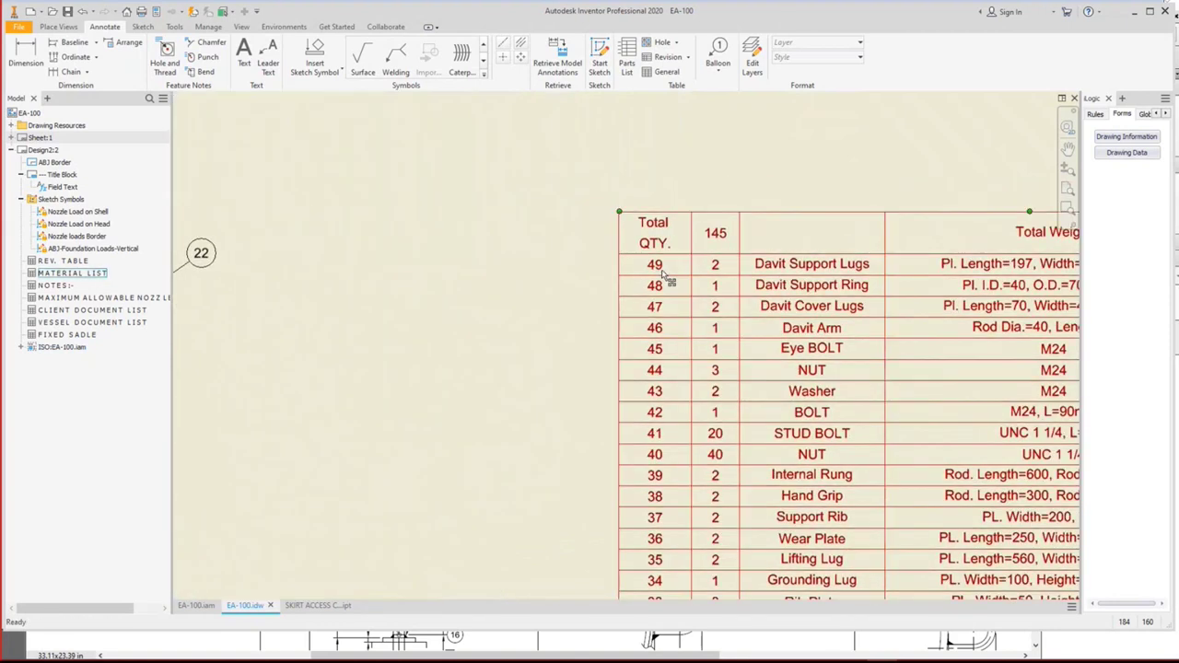
click(332, 584)
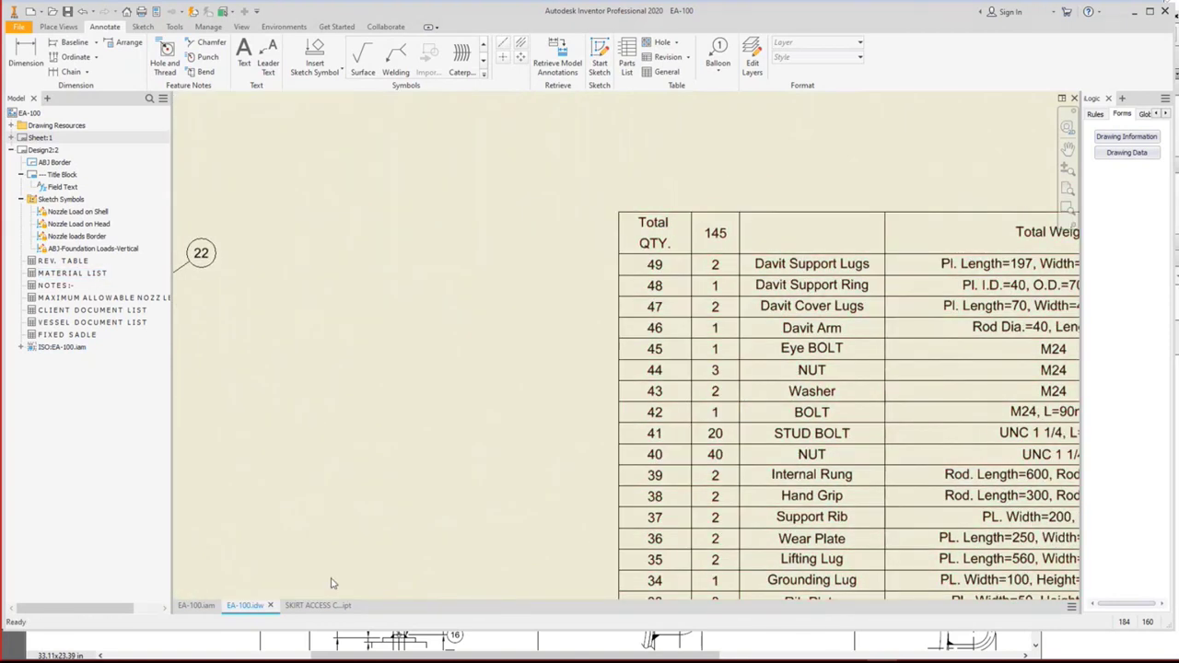
key(ctrl+Tab)
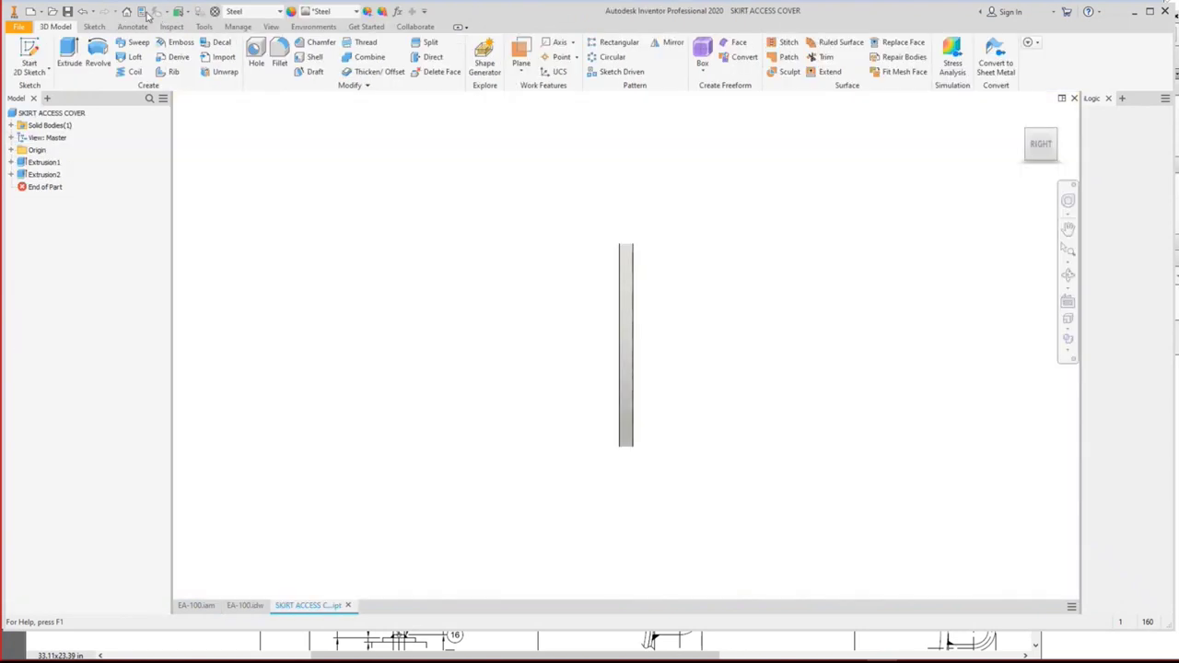
click(144, 12)
click(238, 121)
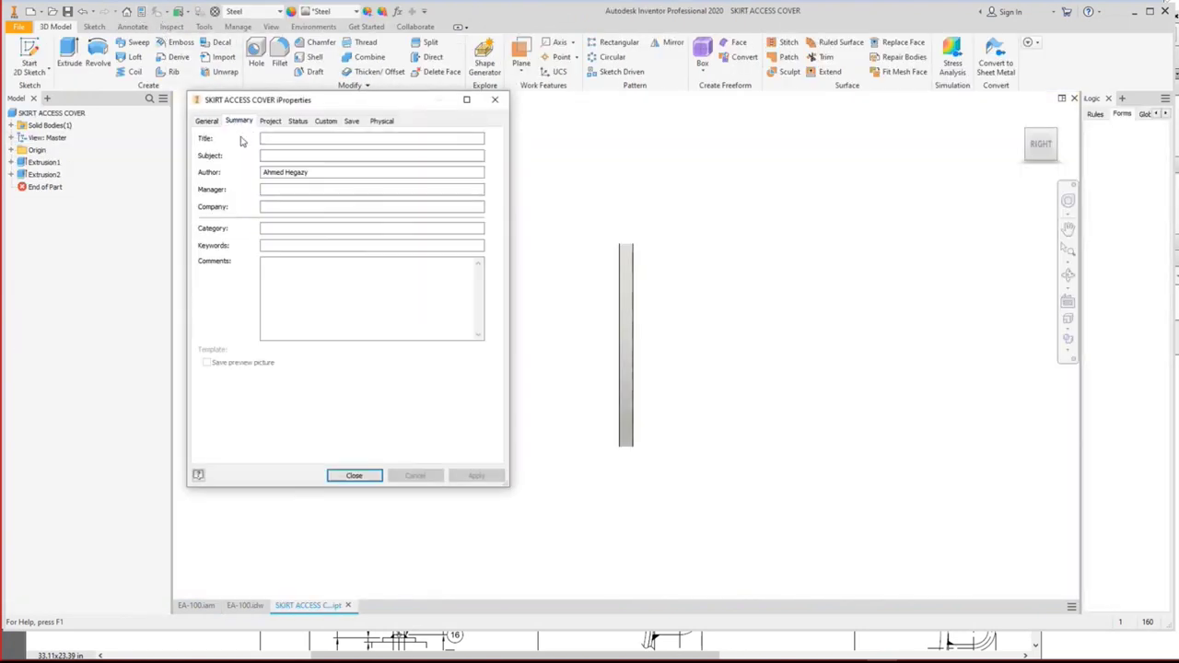
click(265, 139)
text(50)
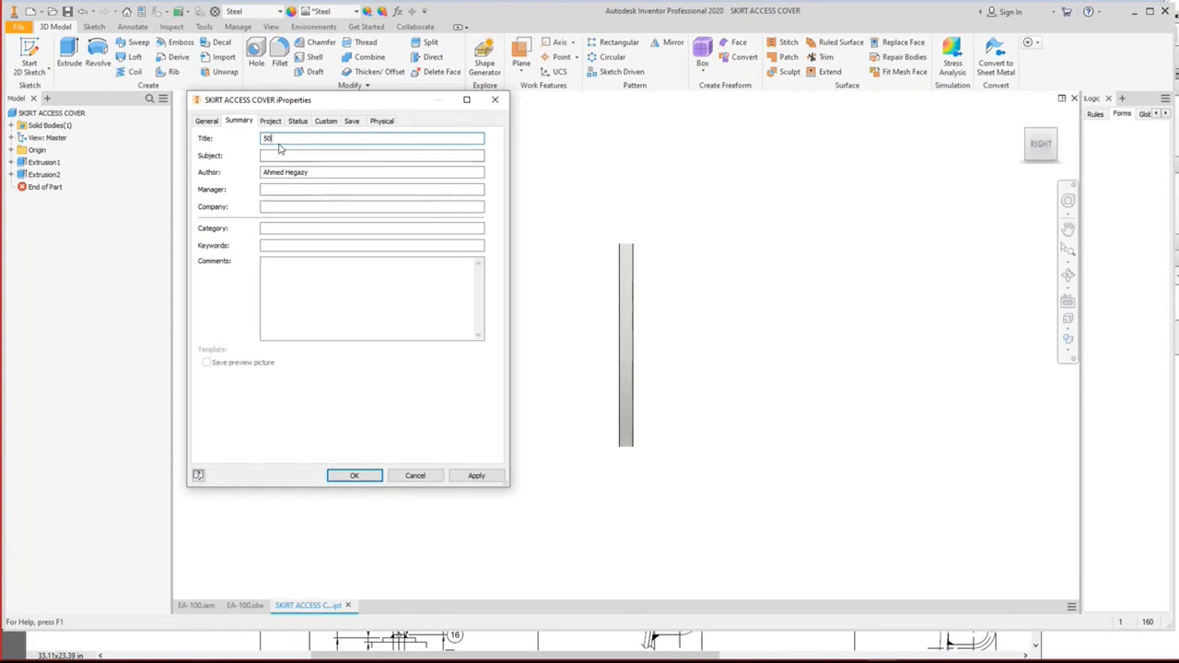
click(341, 477)
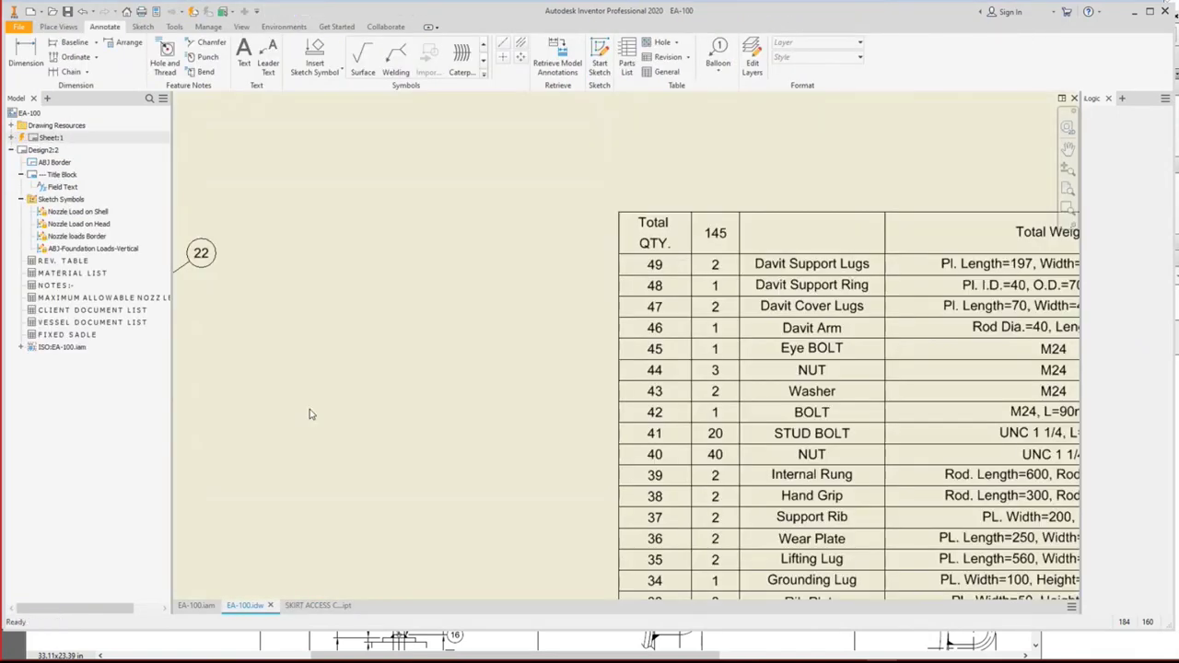
Examine the access cover's balloon and the item rows of the material list in the EA-100 drawing.
scroll(323, 391, down, 5)
scroll(277, 364, up, 8)
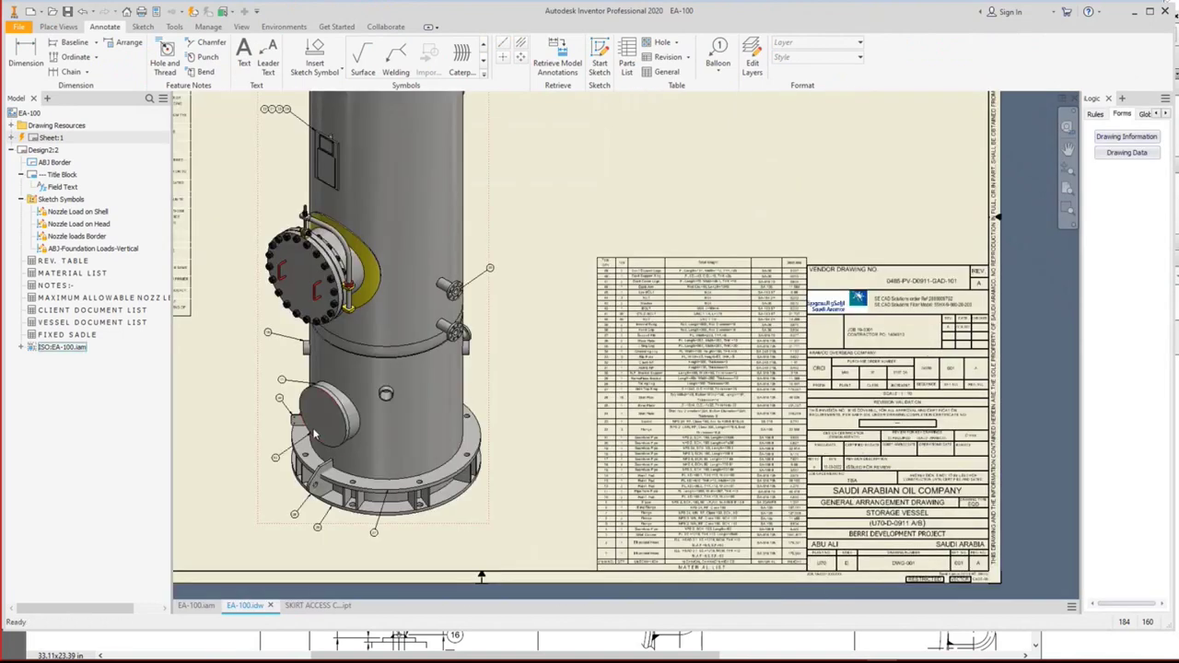
middle_drag(350, 383, 423, 325)
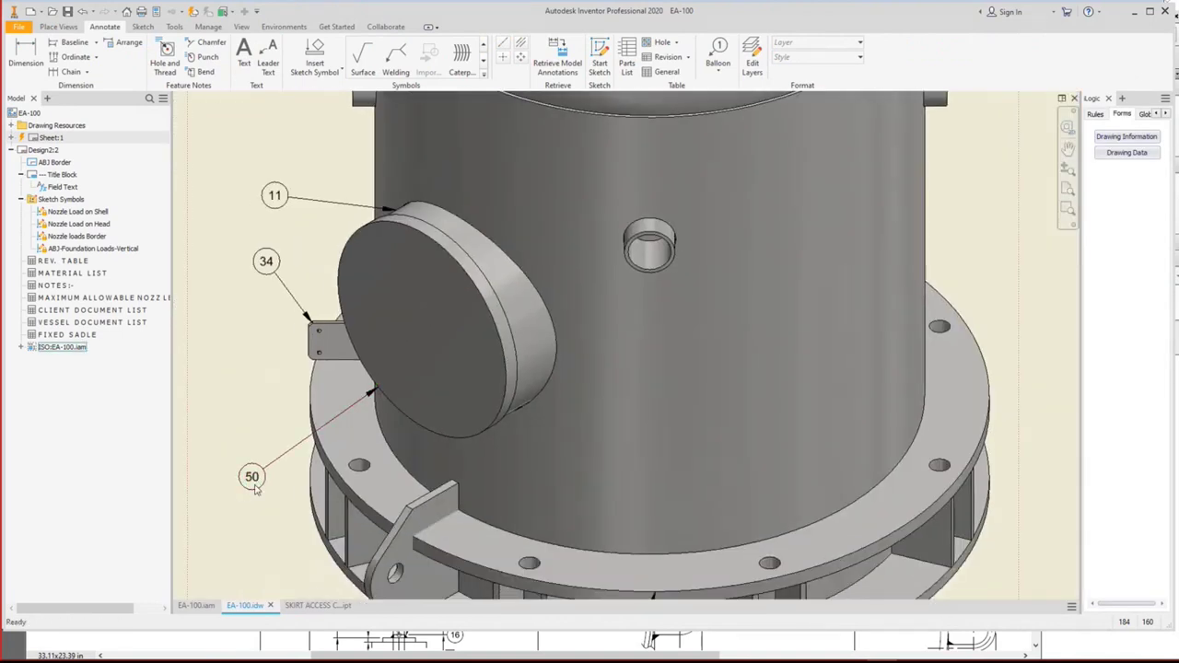
scroll(368, 433, down, 5)
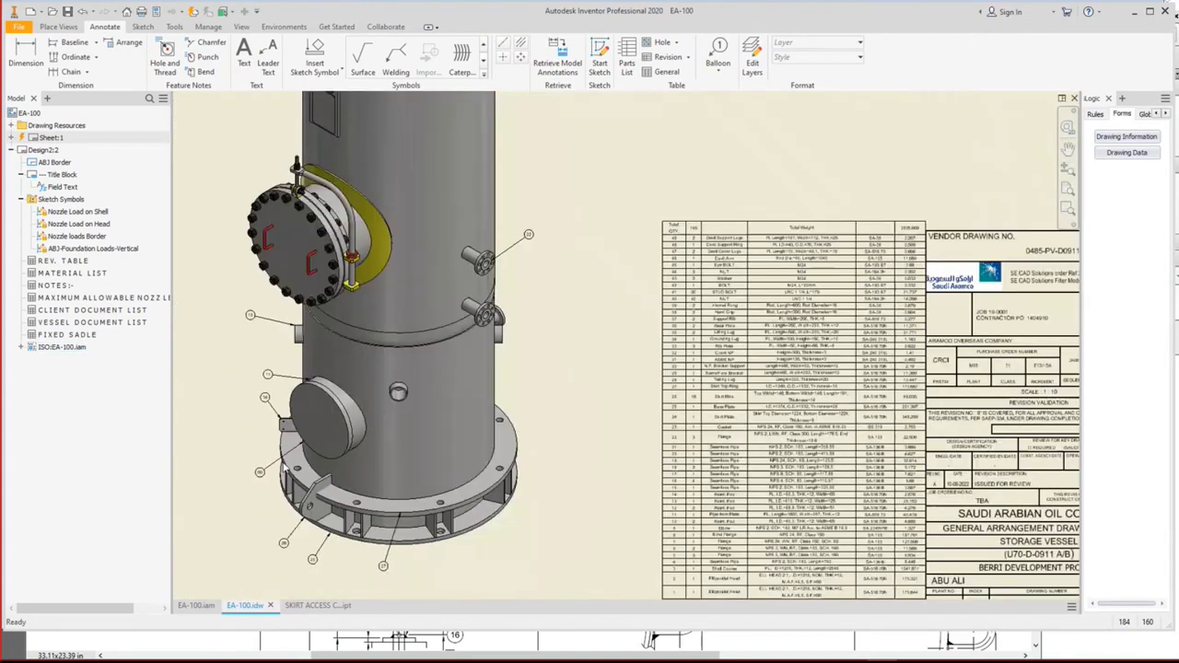
scroll(405, 367, down, 3)
scroll(460, 286, up, 10)
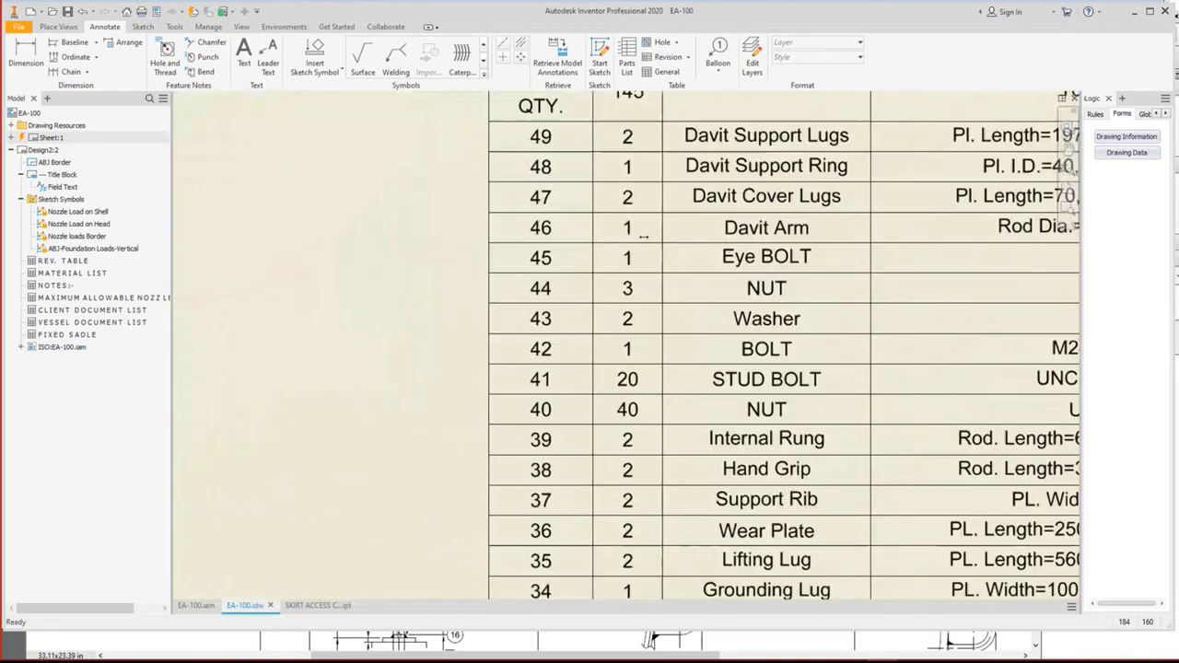
click(460, 287)
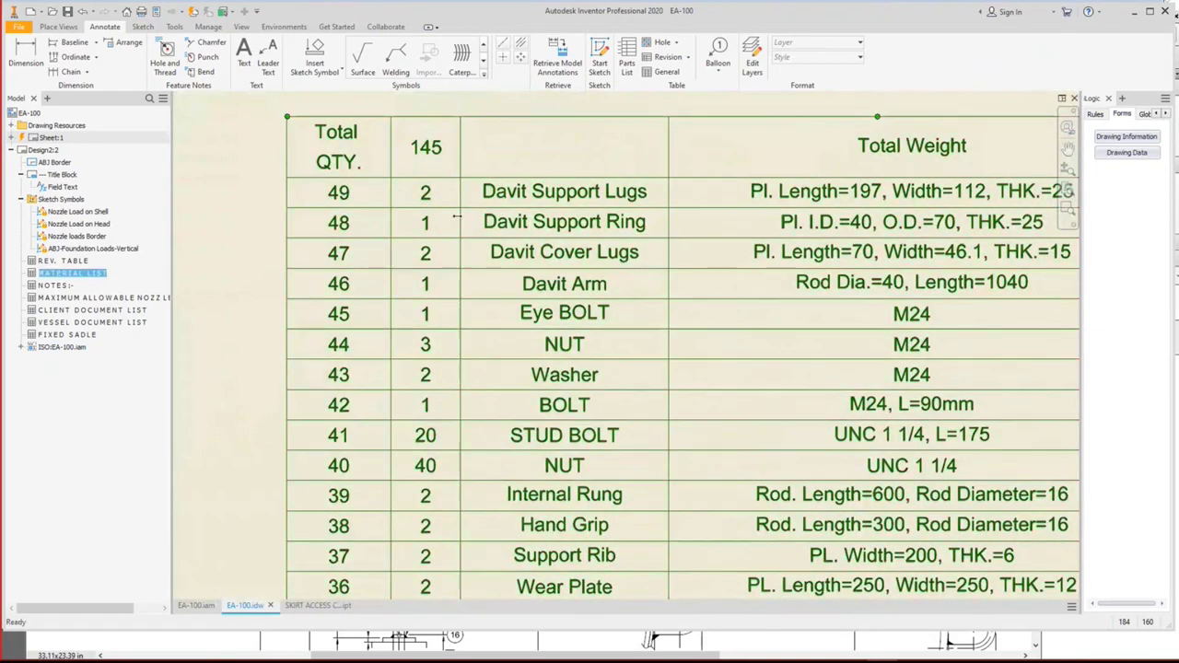
double_click(72, 272)
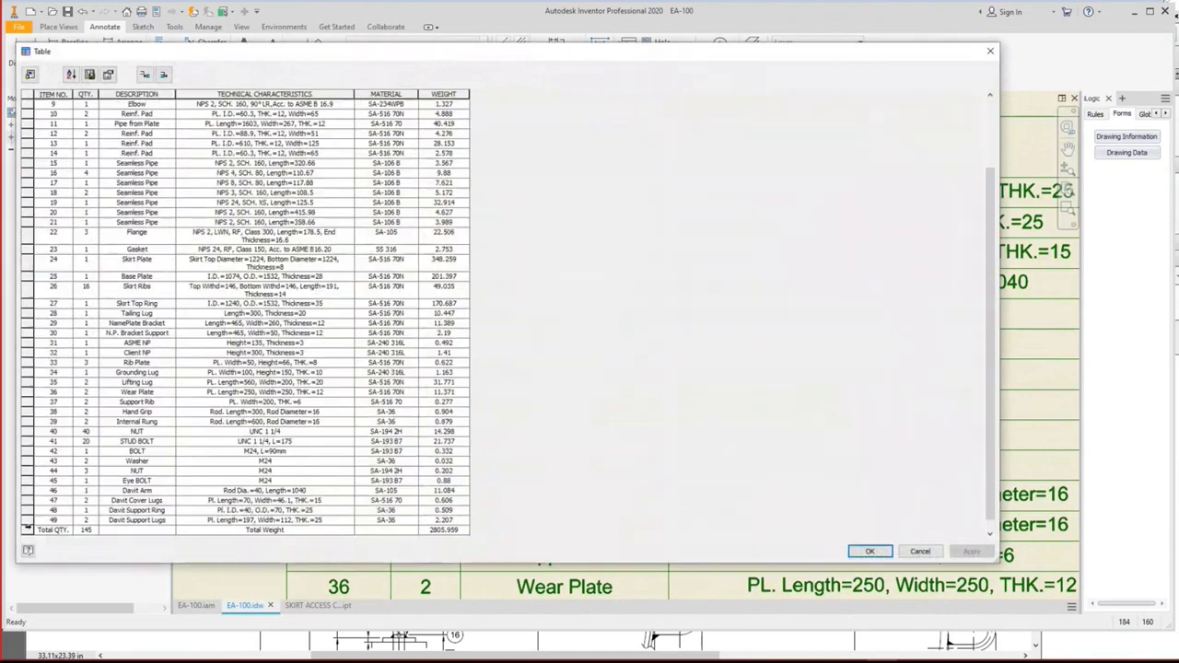
click(145, 74)
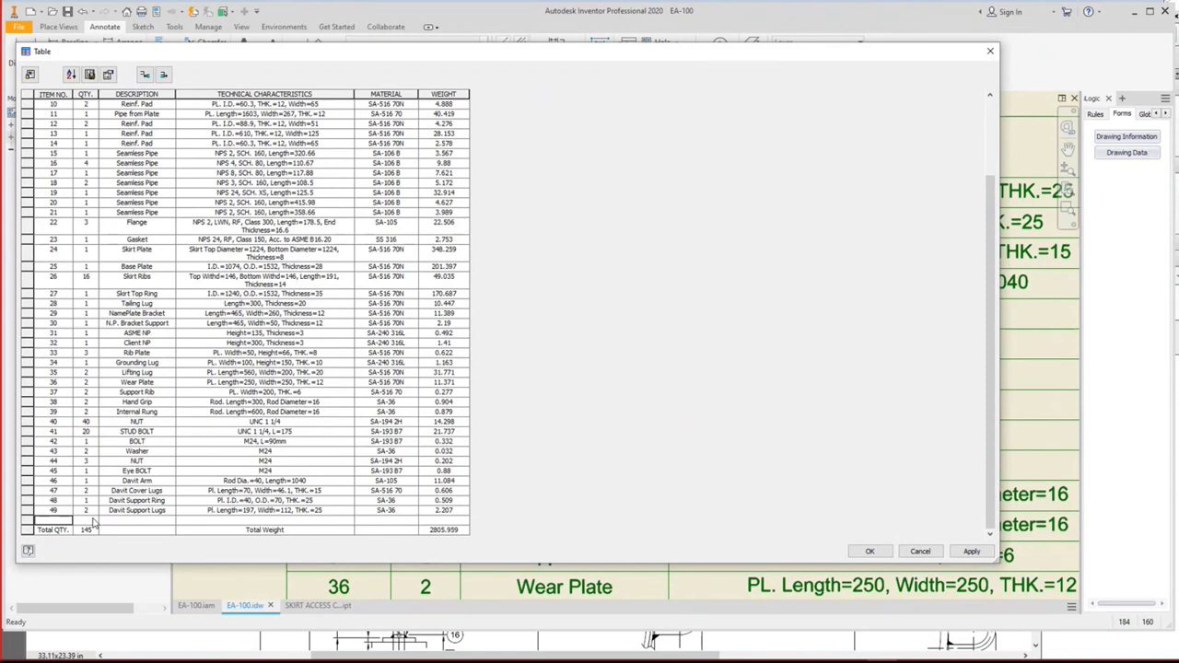
click(921, 551)
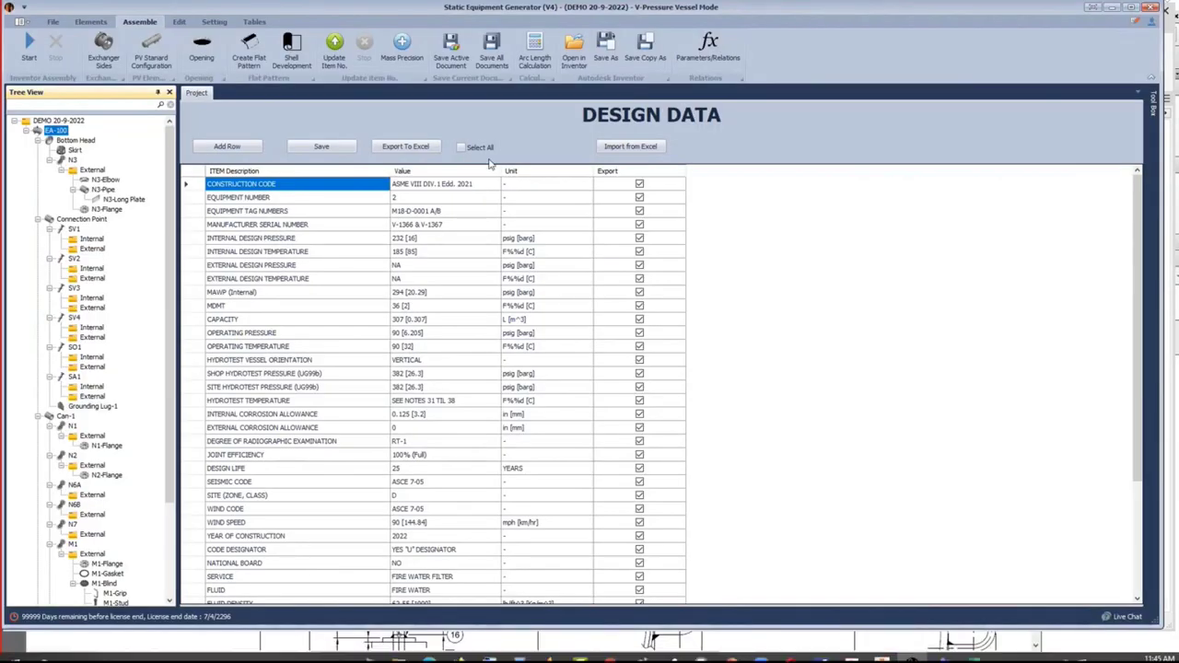
Start an extra bill of material entry under EA-100 with item number 50 and quantity 1.
click(271, 22)
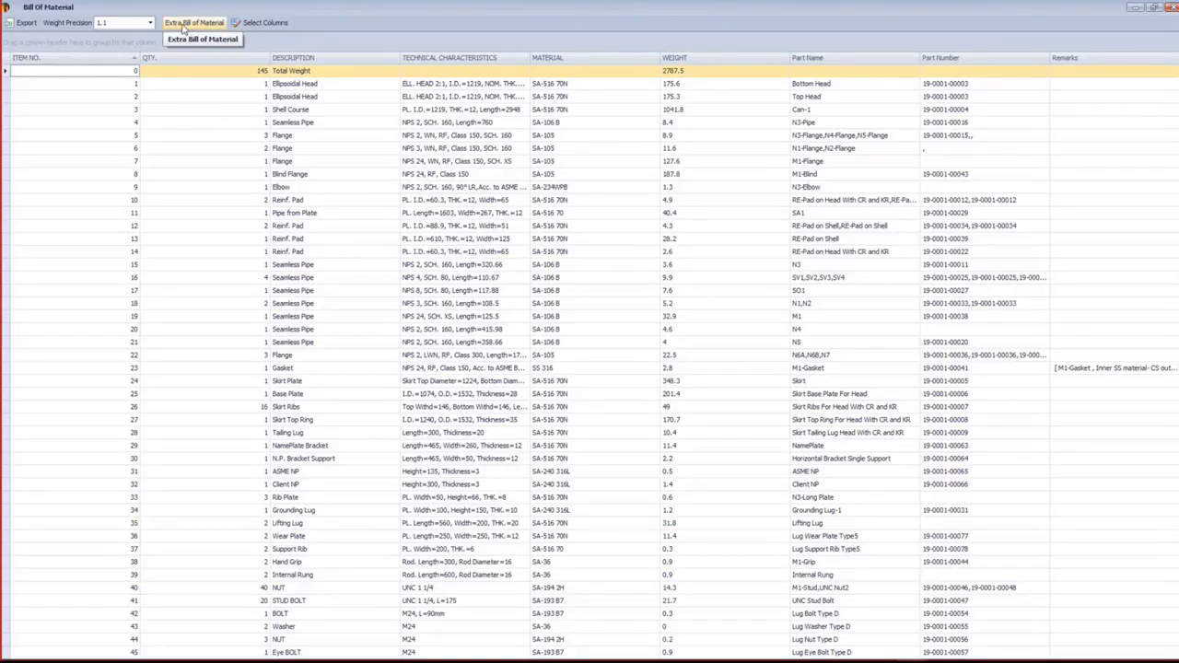
click(192, 26)
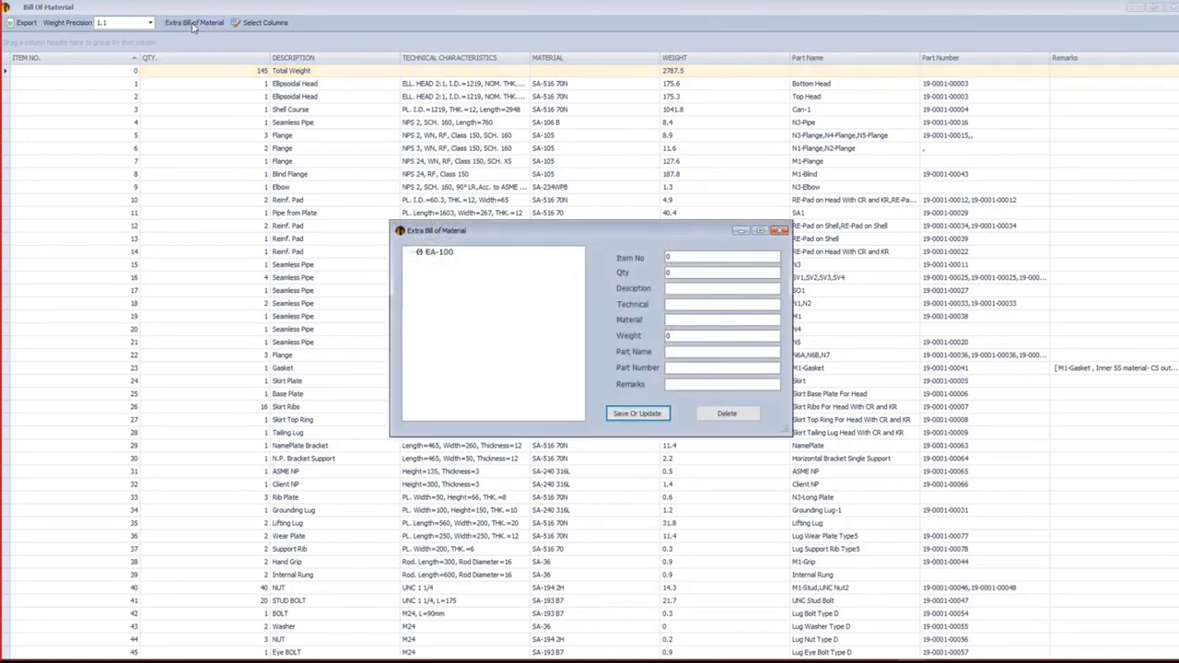
click(437, 257)
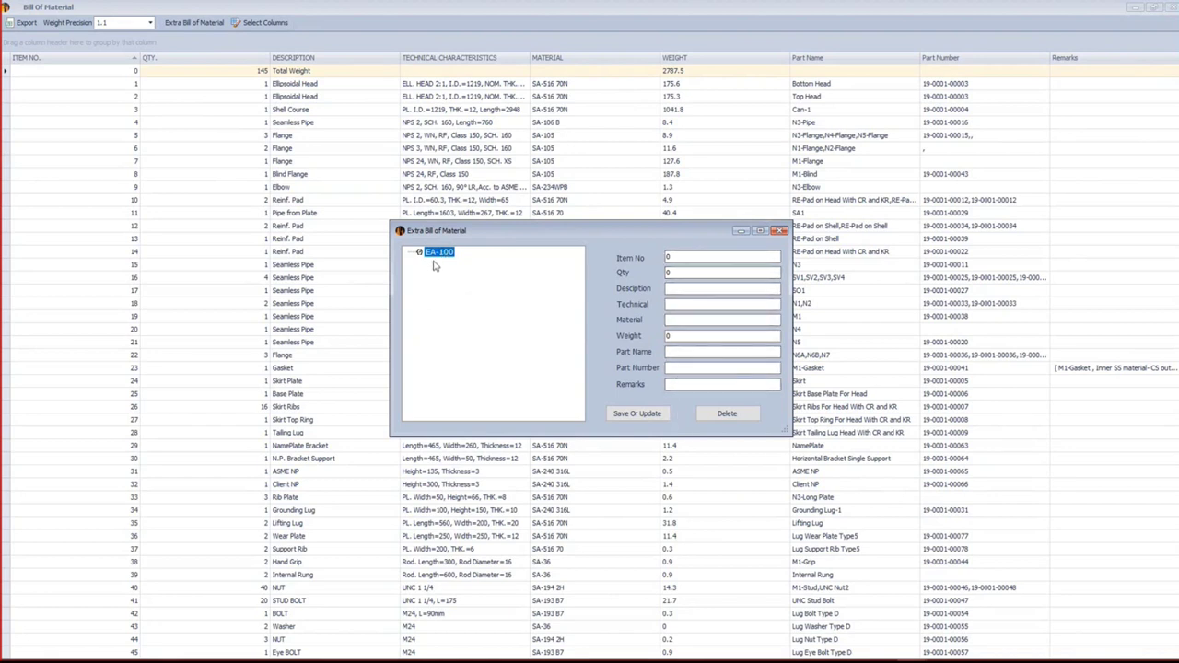
click(681, 257)
text(5)
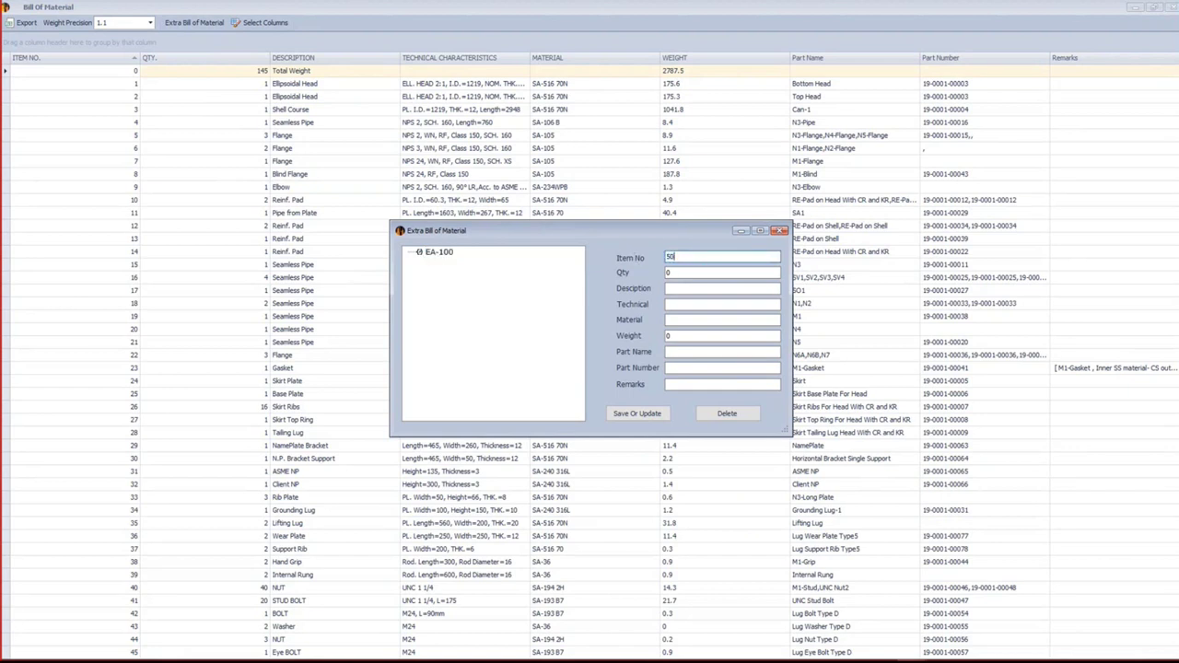
click(678, 272)
text(1)
Give the extra entry the description SKIRT ACCESS COVER, technical characteristics PL. O.D. = 530 and material SA-516 70N.
click(677, 289)
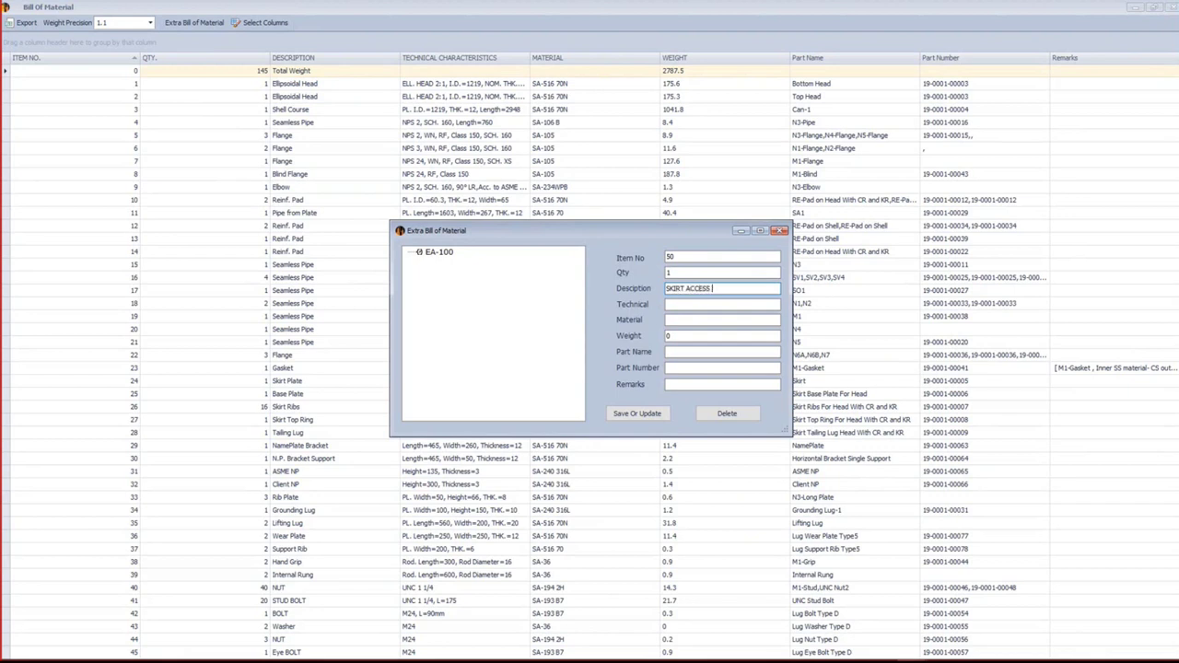
click(675, 306)
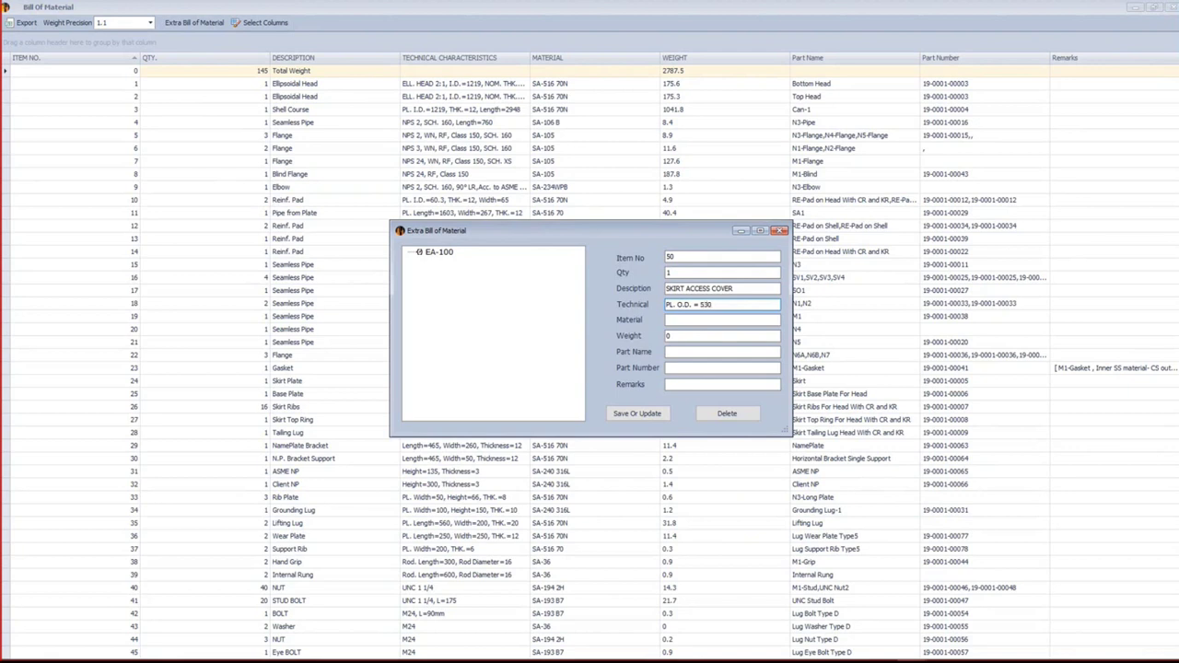
click(670, 320)
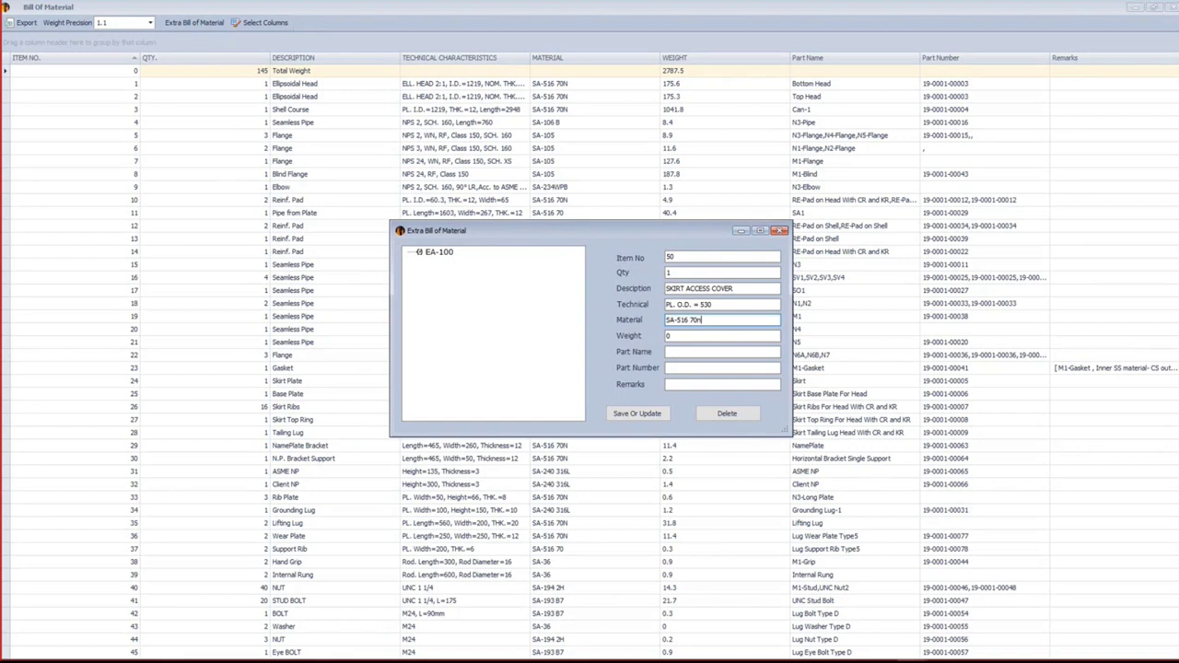
key(Tab)
Calculate the mass of the SKIRT ACCESS COVER part in Inventor and set the extra entry's weight to 12.6.
click(886, 650)
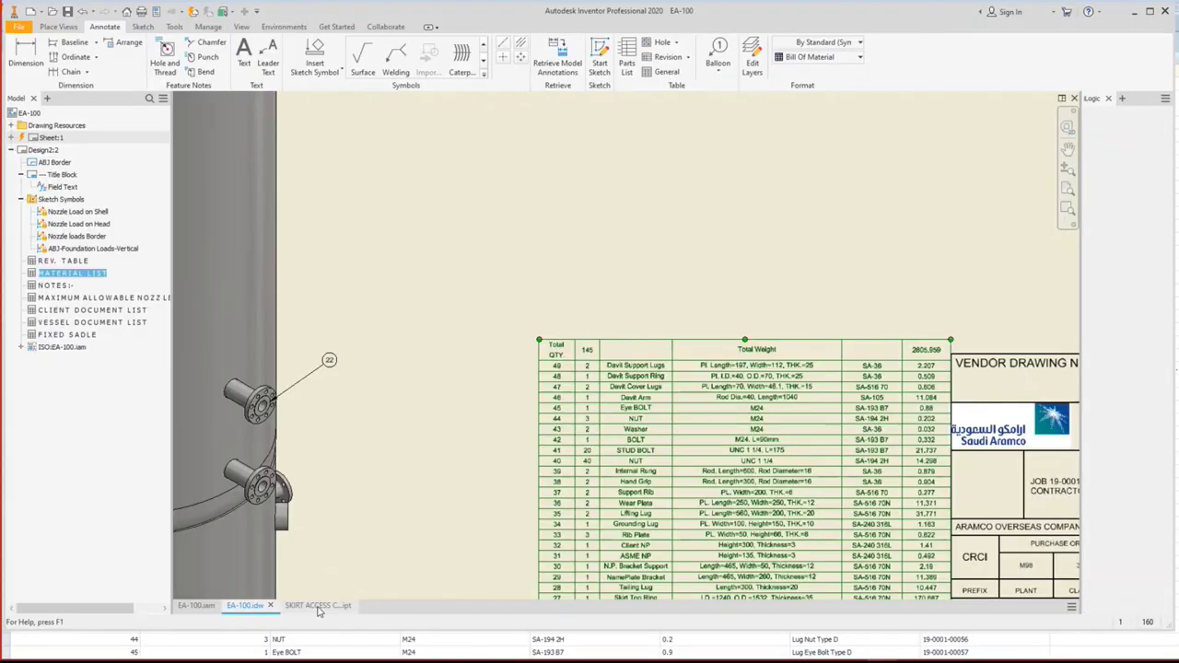
click(314, 606)
click(146, 11)
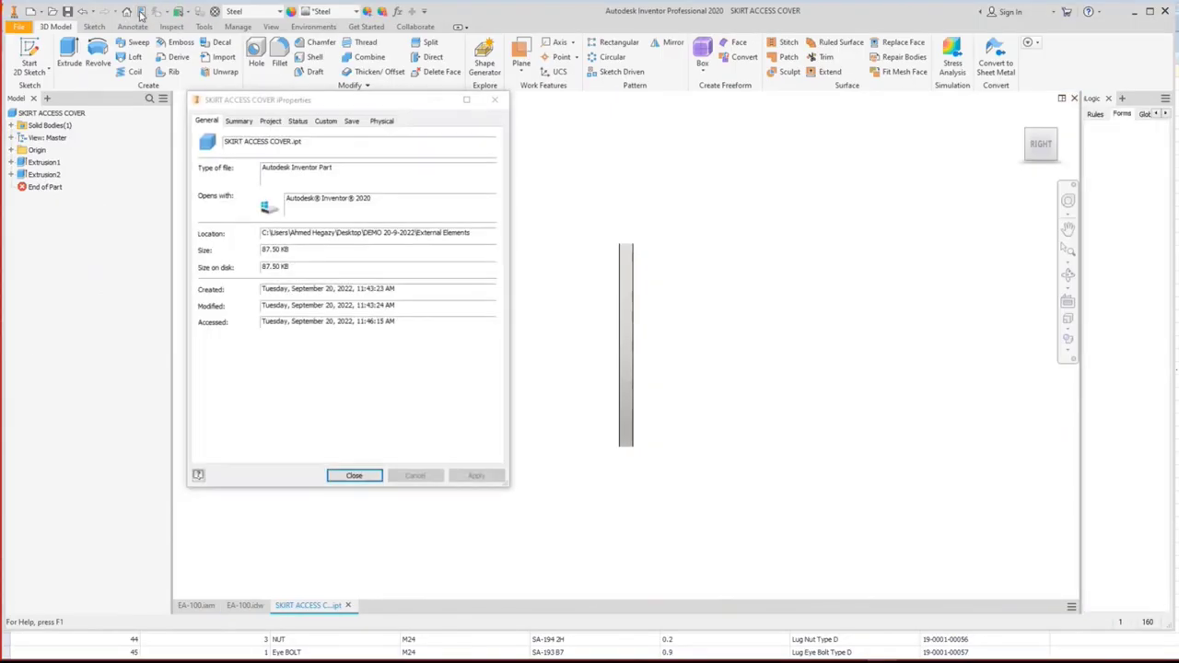
click(386, 121)
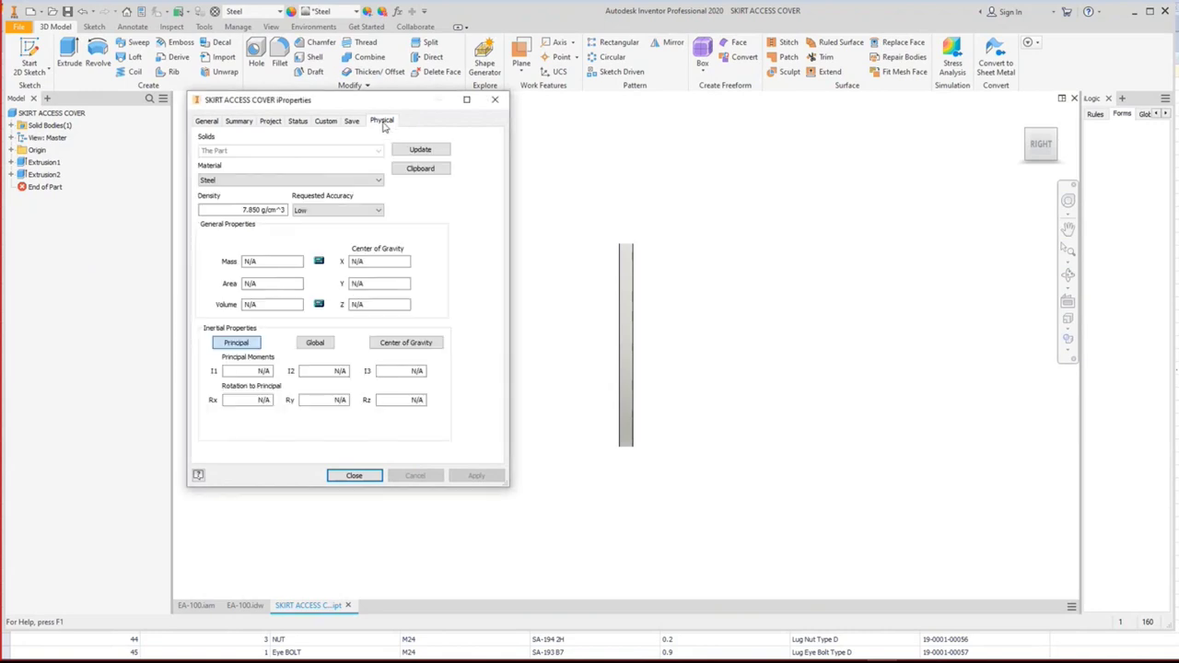
click(422, 152)
click(254, 262)
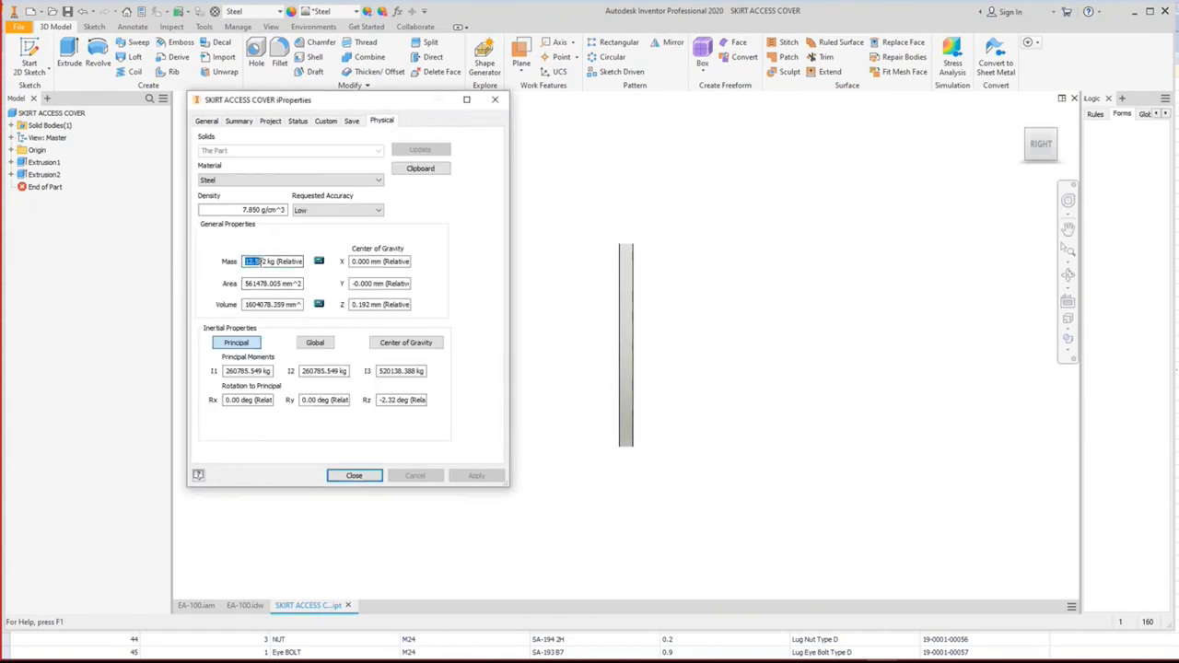
click(354, 476)
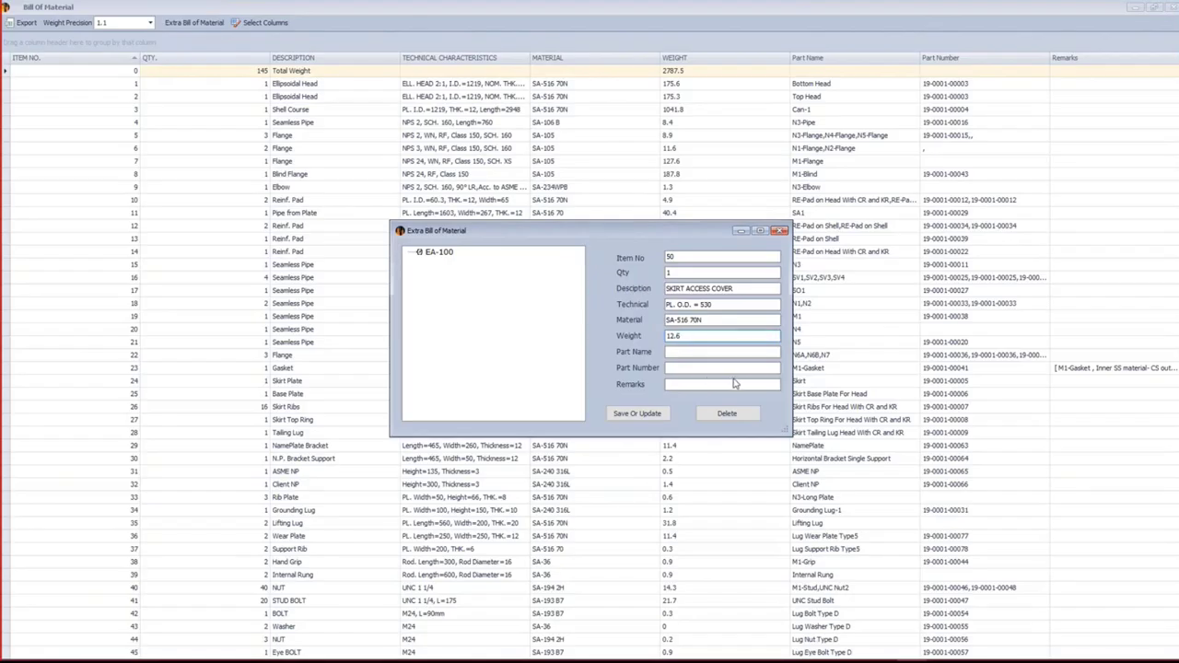
Copy the entry's description into its part name, set the part number to 50 and save the entry.
click(677, 351)
key(shift+Tab)
key(shift+Tab)
key(shift+Tab)
key(shift+Tab)
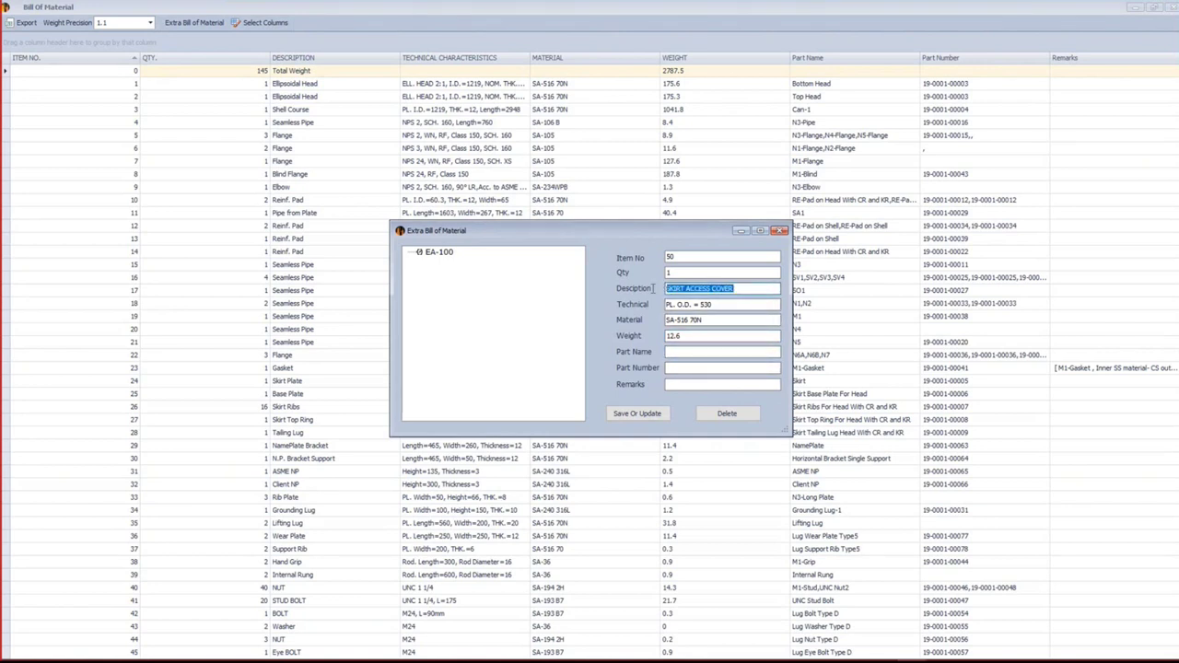
key(ctrl+c)
click(677, 352)
key(ctrl+v)
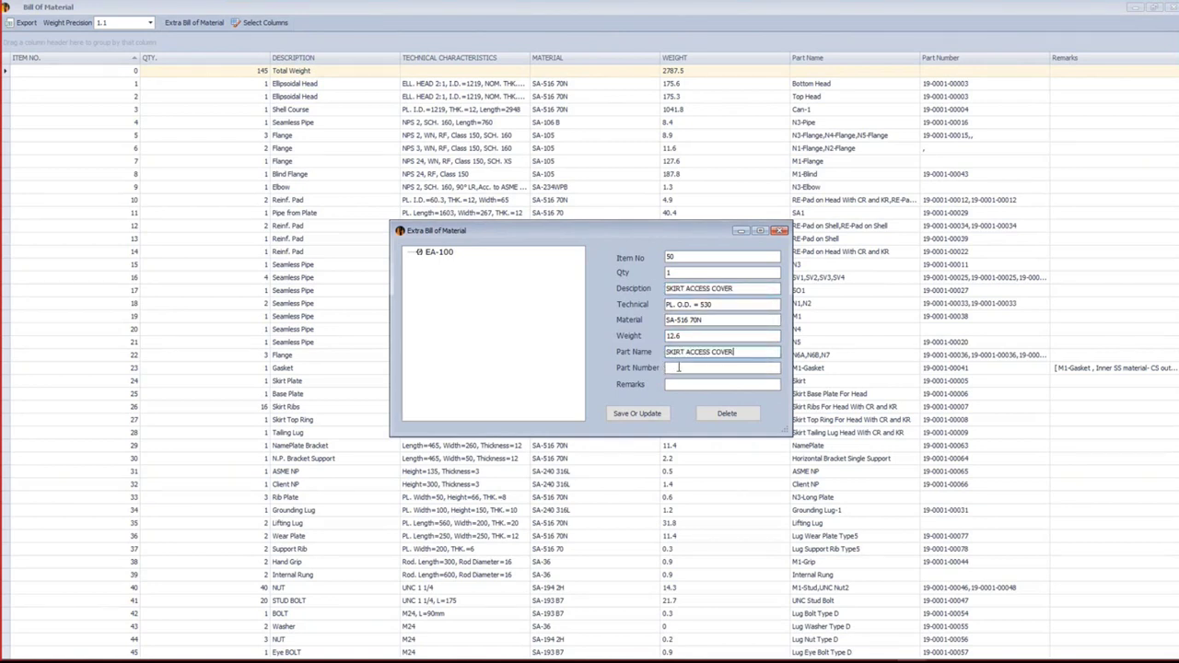
click(686, 368)
click(631, 414)
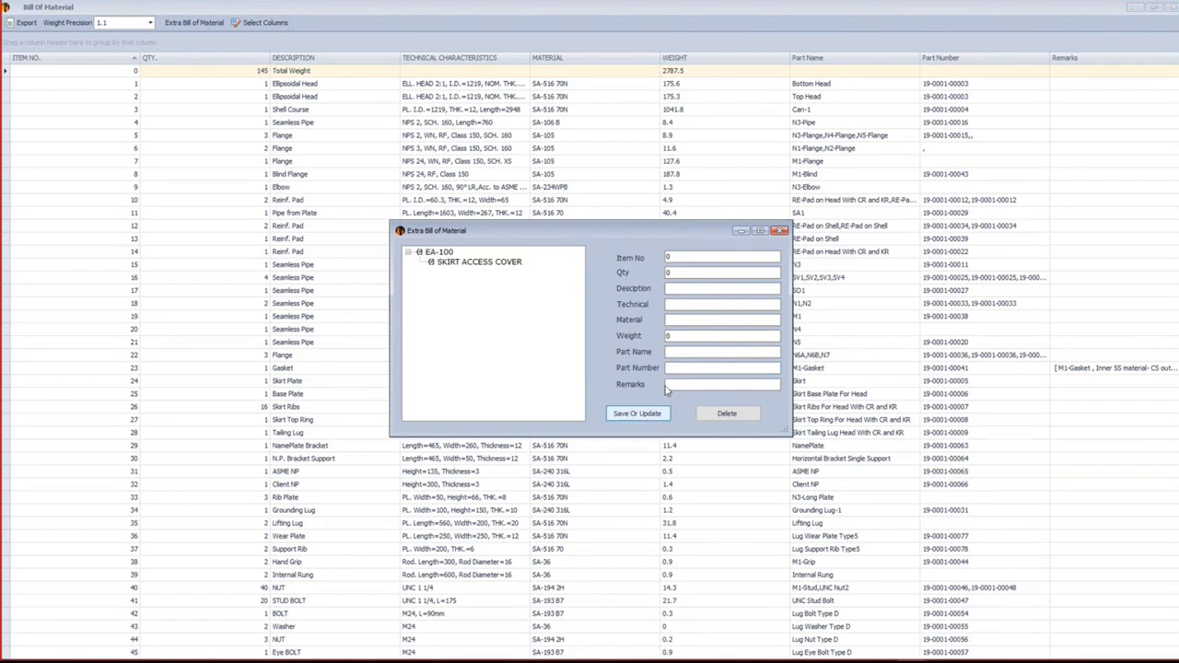
Check the saved SKIRT ACCESS COVER entry and its item 50 row in the bill of material, and close the table.
click(499, 264)
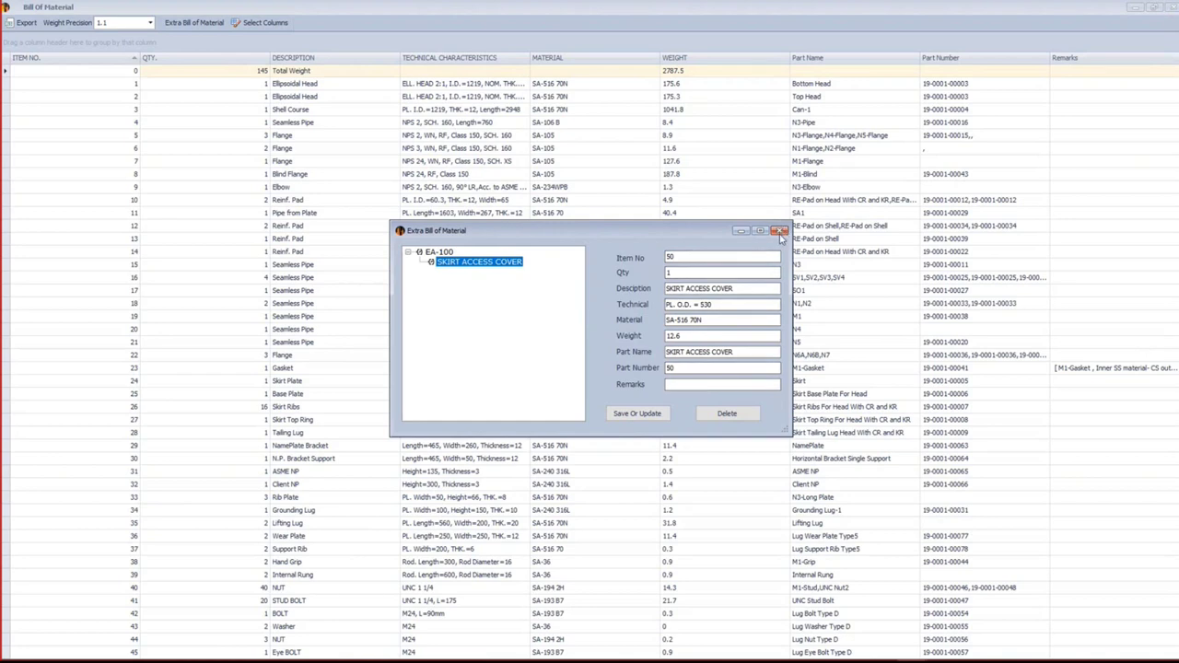
click(780, 231)
scroll(597, 339, down, 2)
click(6, 653)
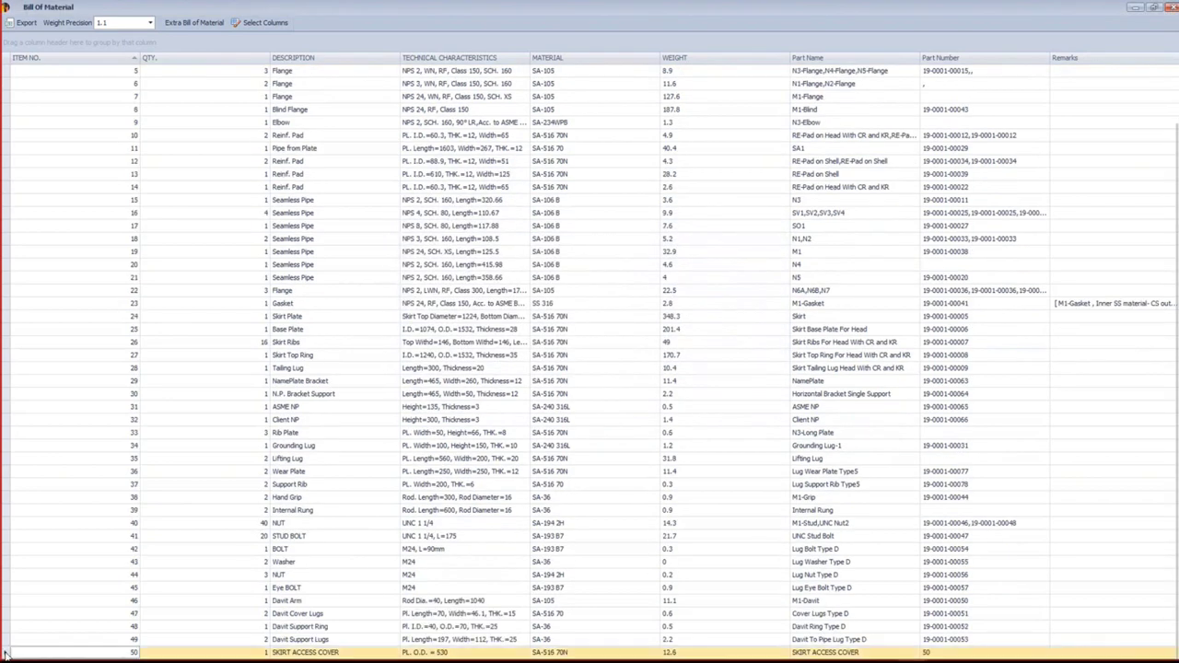
click(295, 652)
click(353, 652)
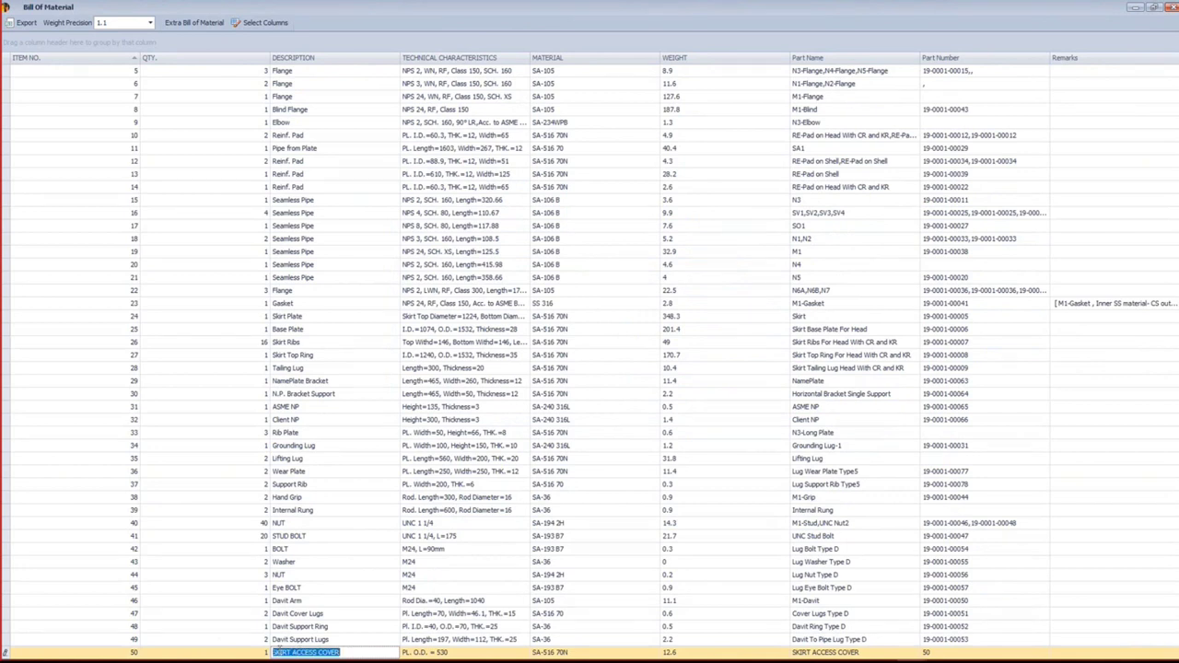
click(424, 649)
click(424, 648)
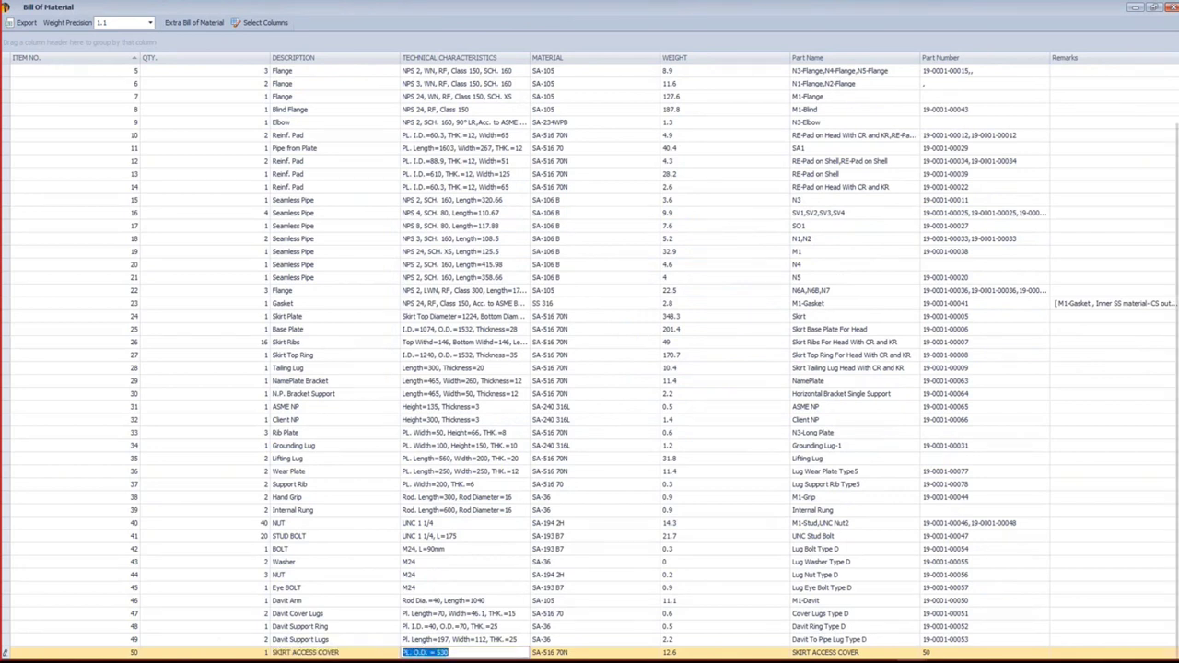
click(570, 652)
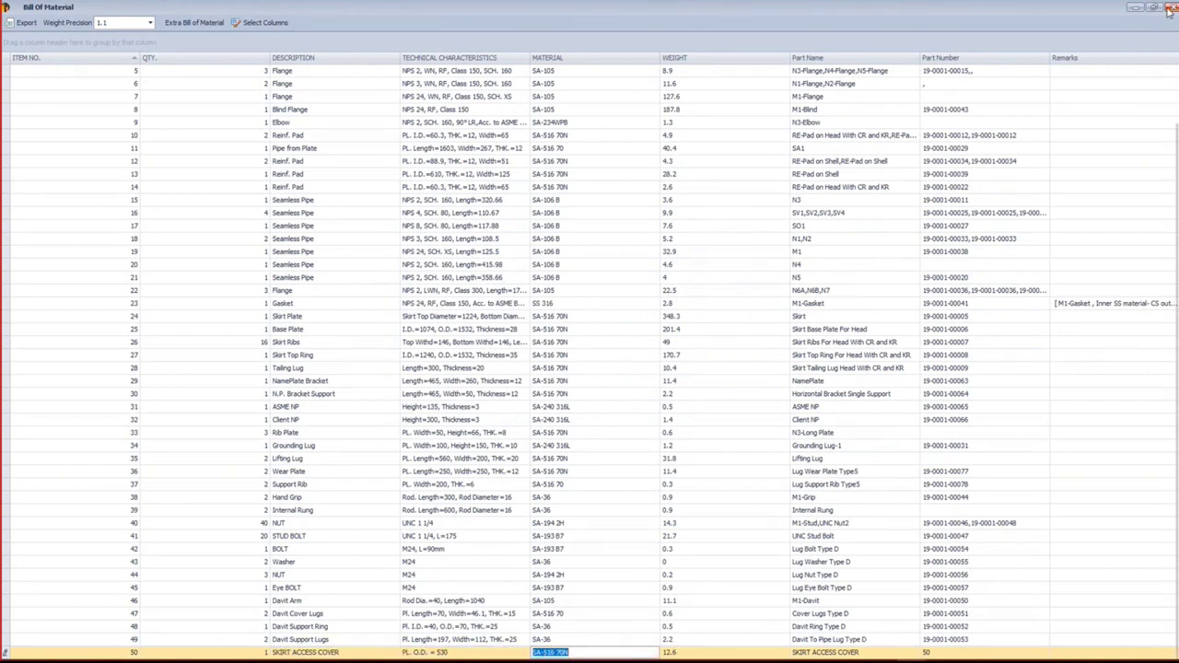
key(alt+F4)
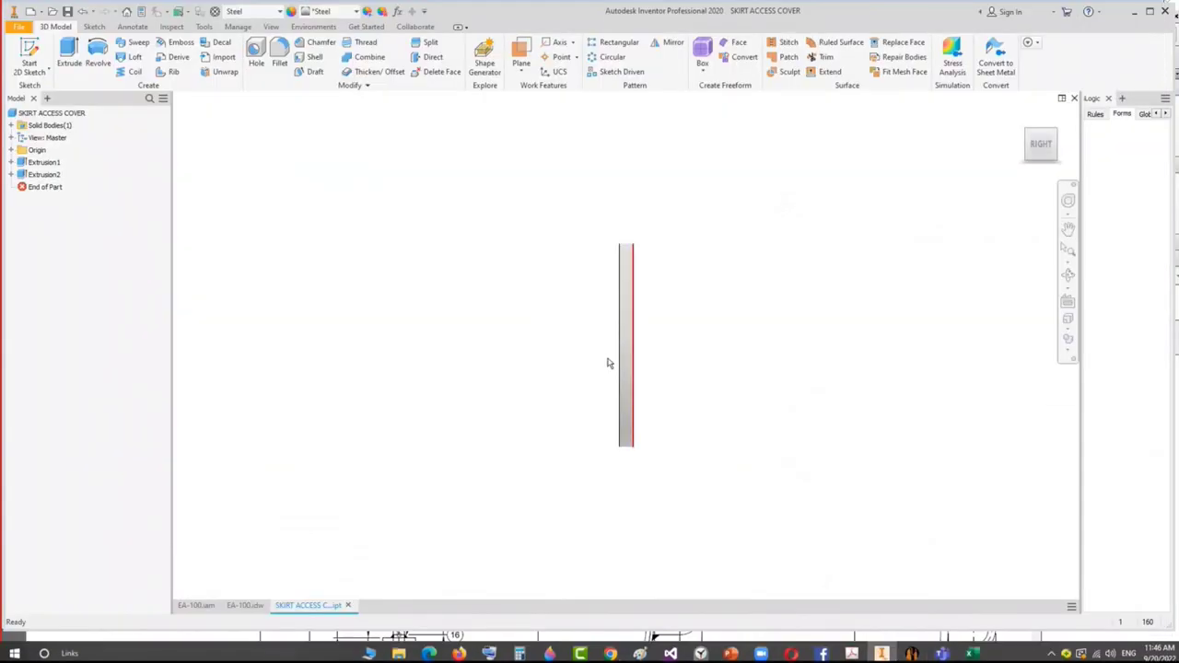
Close the SKIRT ACCESS COVER part and open the drawing creation settings for EA-100 in Static Equipment Generator.
click(348, 606)
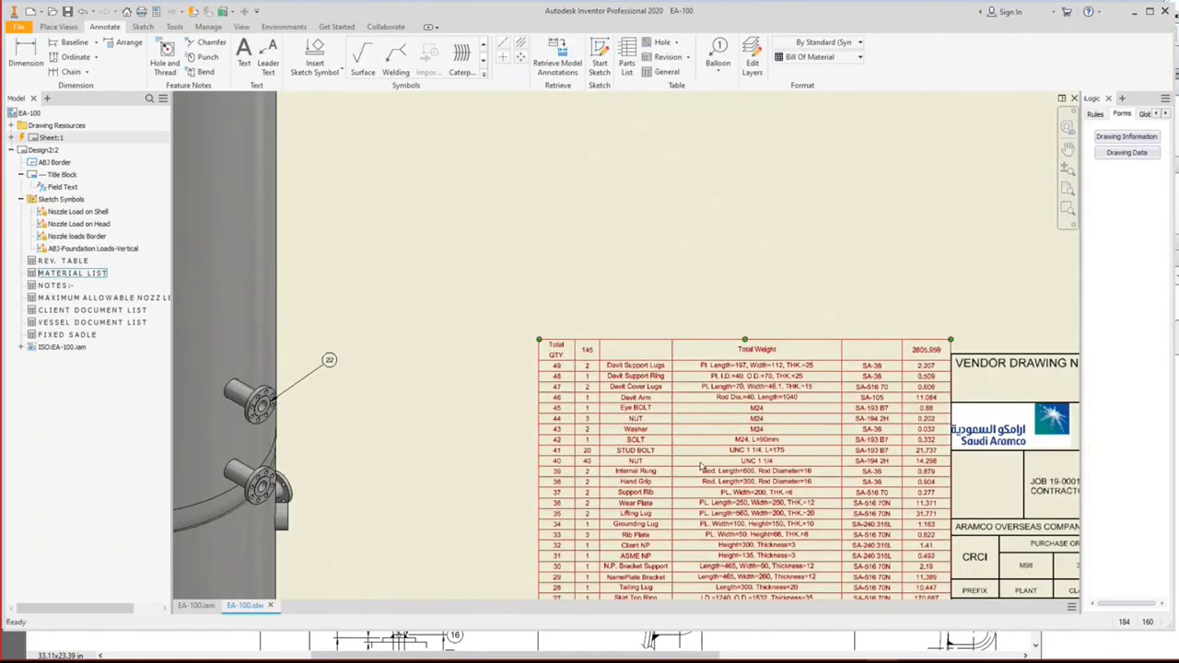
scroll(702, 467, up, 4)
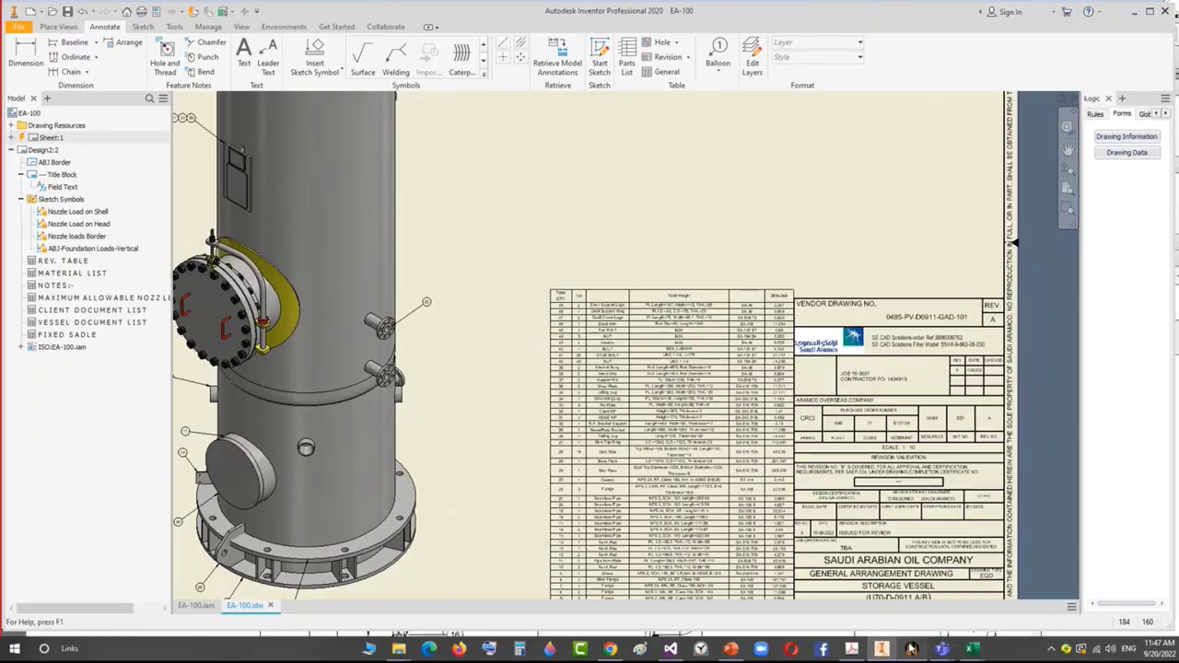
click(910, 650)
right_click(59, 135)
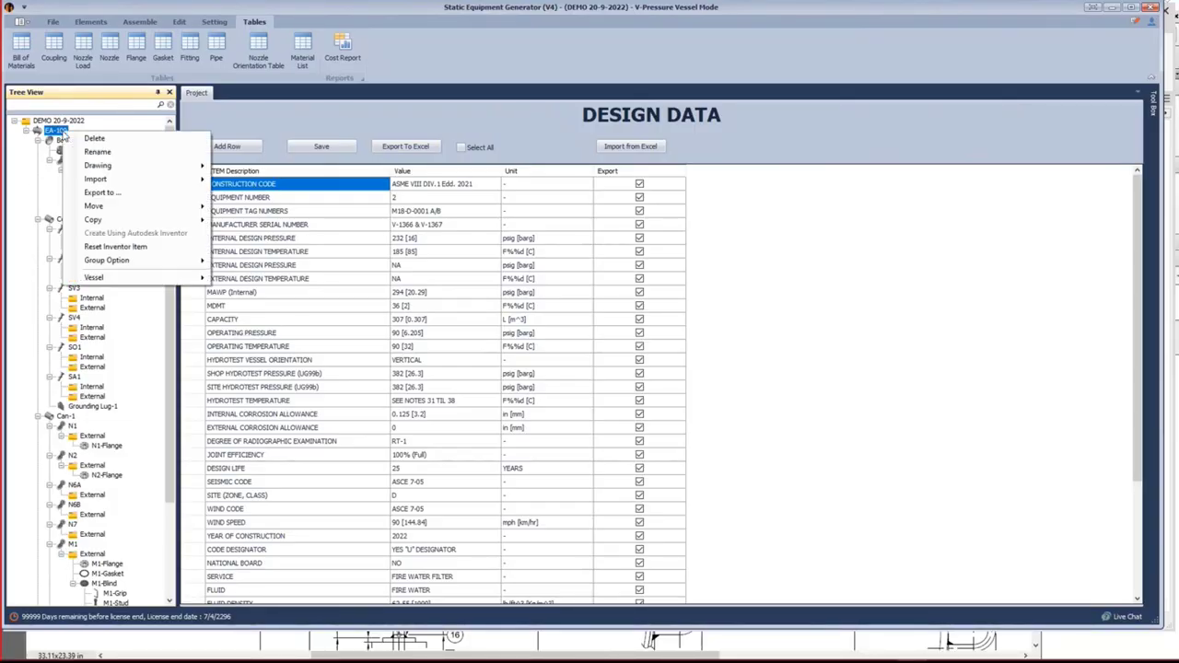
mouse_move(114, 168)
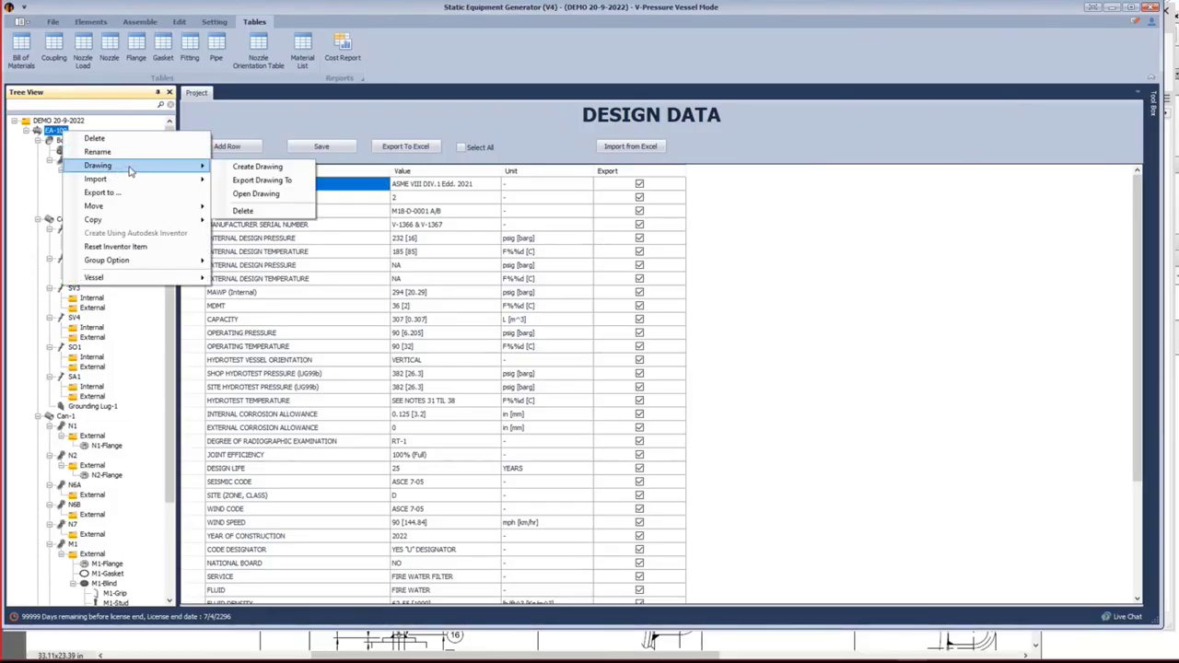
click(267, 168)
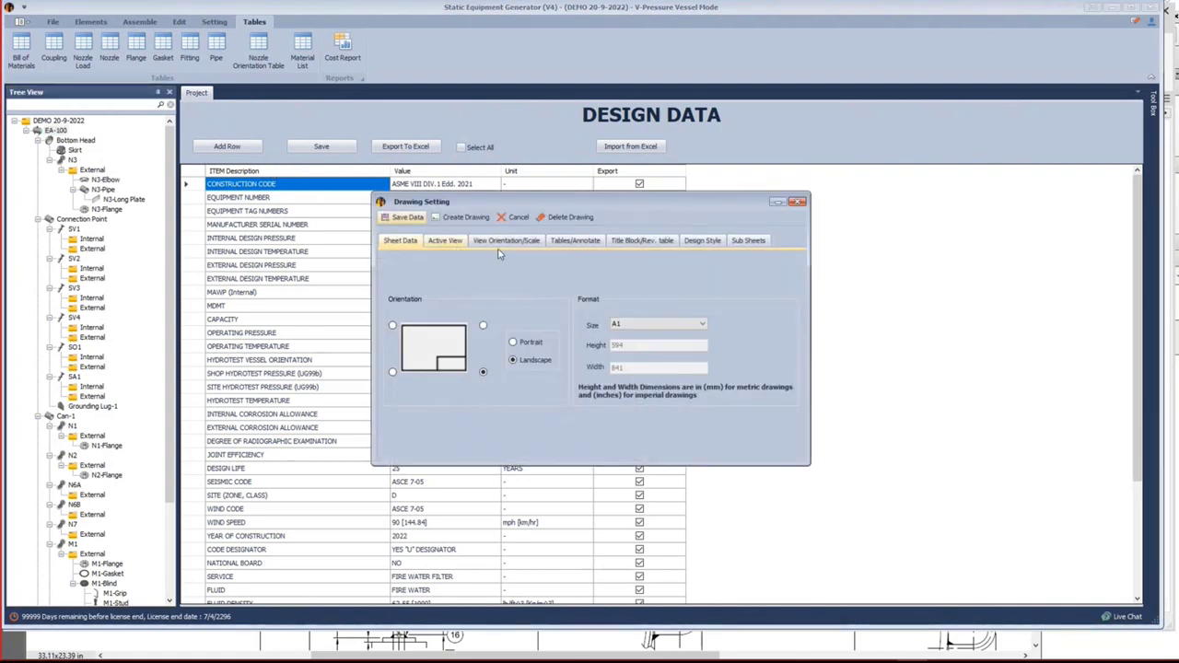
Deselect every table and annotation except Bill Of Material and create the drawing with these settings.
click(590, 240)
click(536, 322)
click(536, 300)
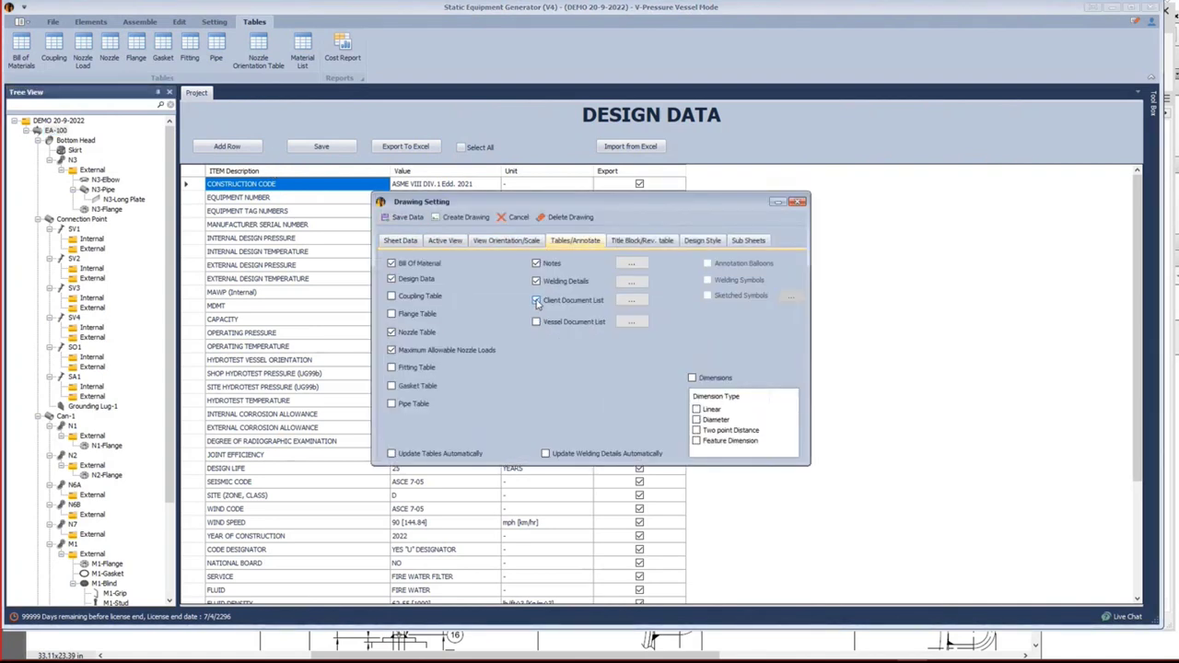
click(536, 281)
click(537, 263)
click(390, 279)
click(390, 332)
click(390, 350)
click(467, 218)
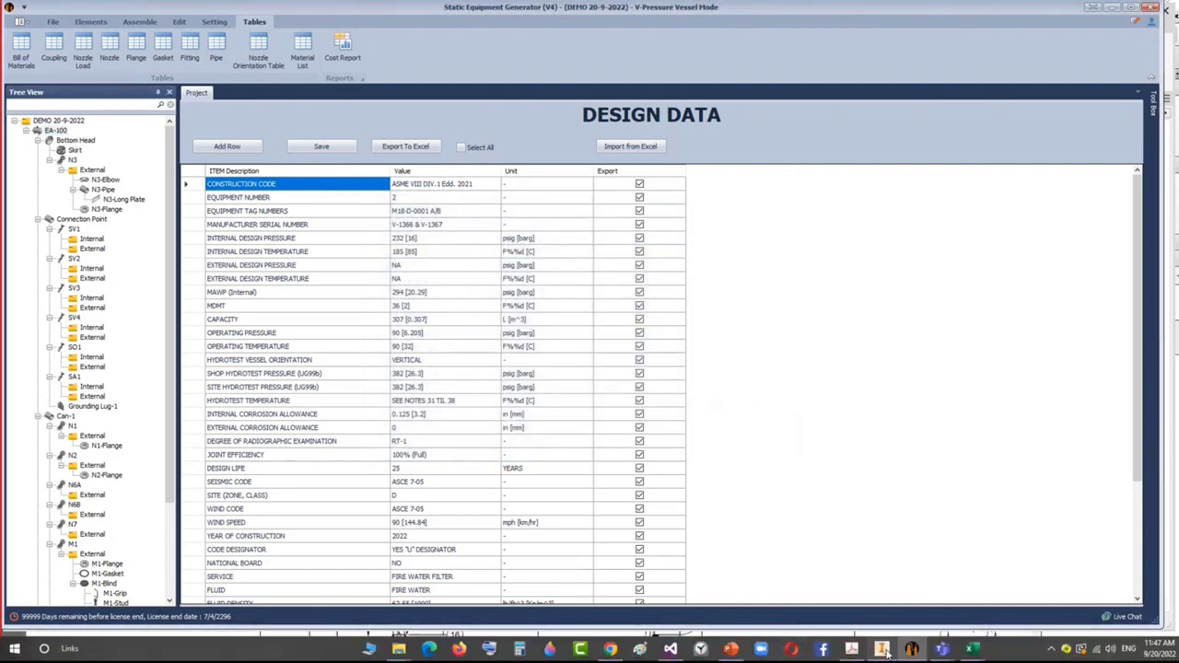
Check the SKIRT ACCESS COVER row in the material list of Inventor's EA-100 drawing and open the list for editing.
click(883, 650)
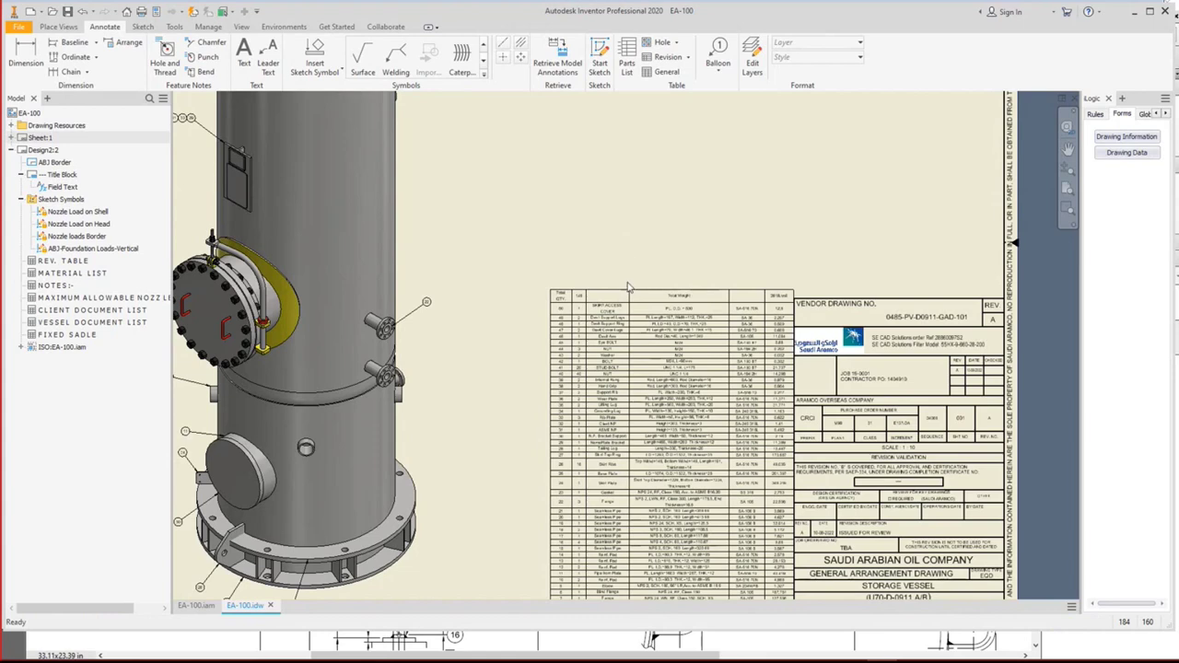
scroll(629, 291, up, 5)
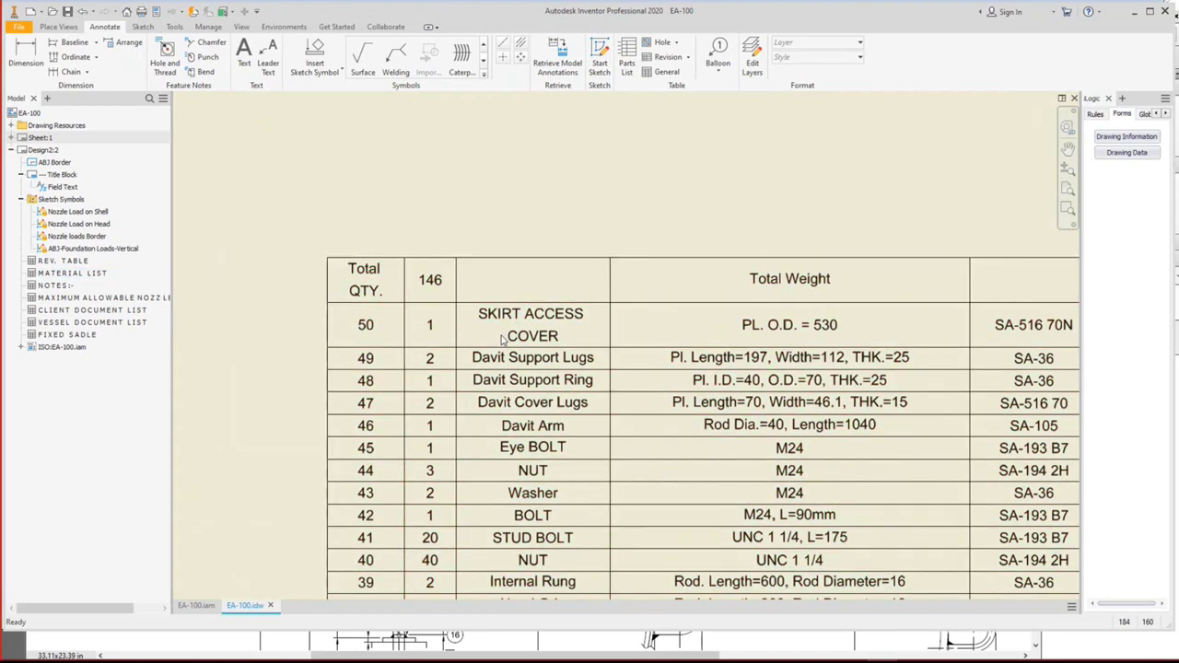
scroll(502, 340, down, 5)
middle_drag(516, 255, 516, 101)
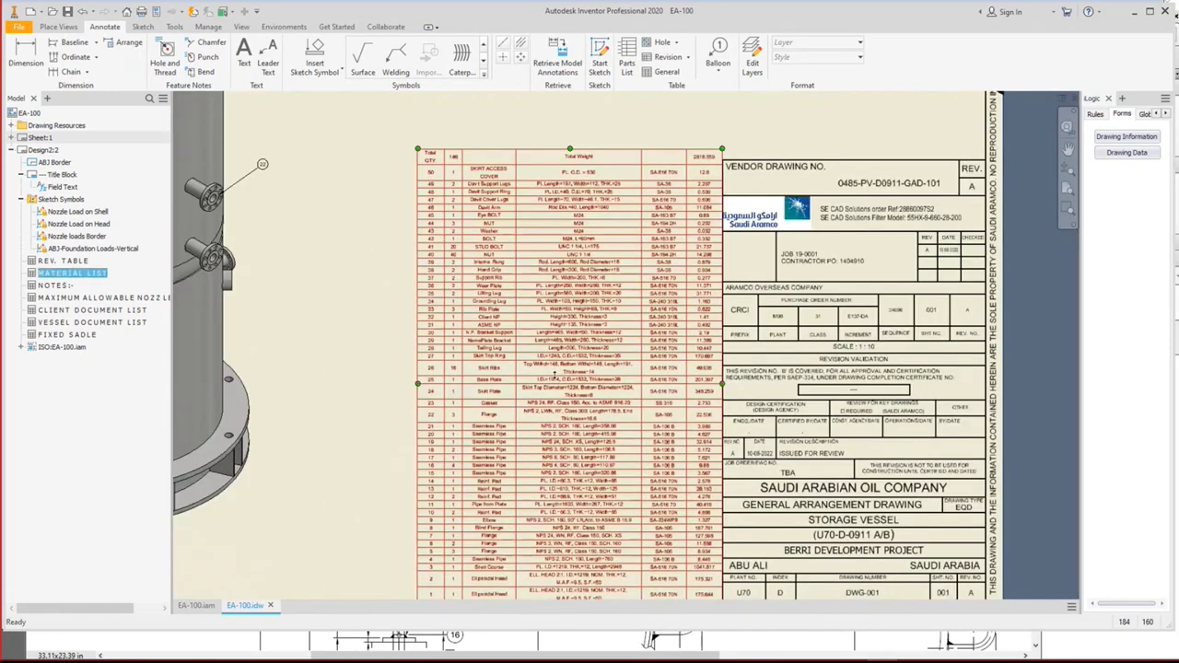
double_click(553, 378)
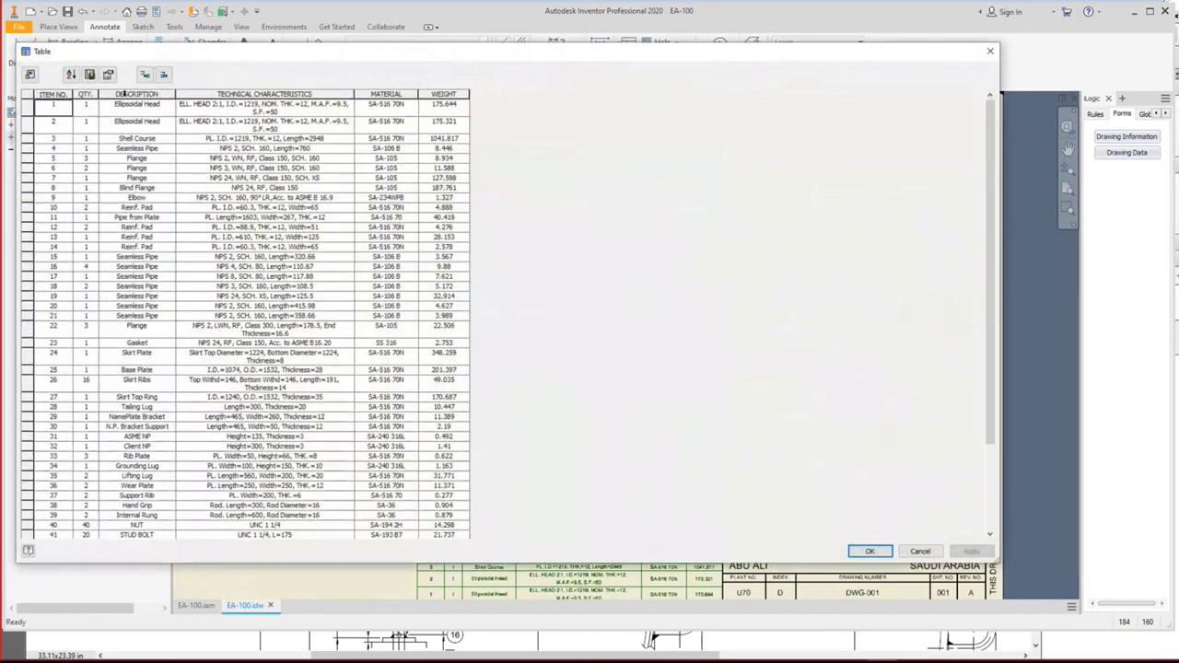
click(123, 94)
right_click(129, 95)
click(175, 149)
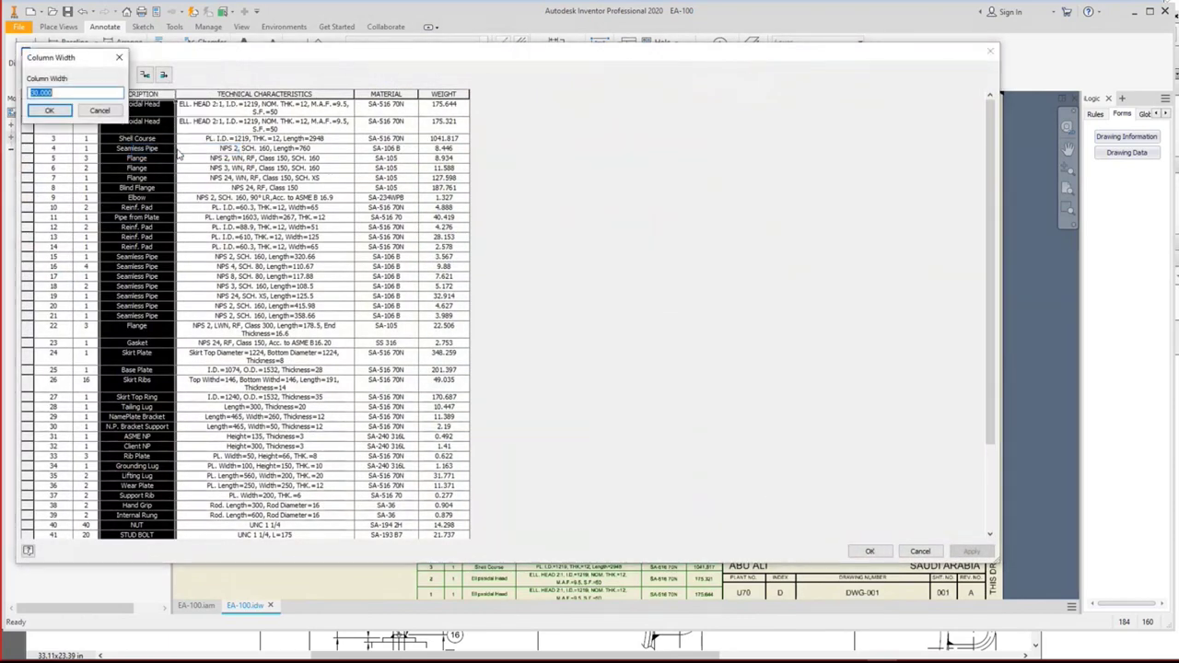
click(99, 110)
Left-align the values of the DESCRIPTION column and set its width to 35 mm.
click(147, 94)
right_click(159, 96)
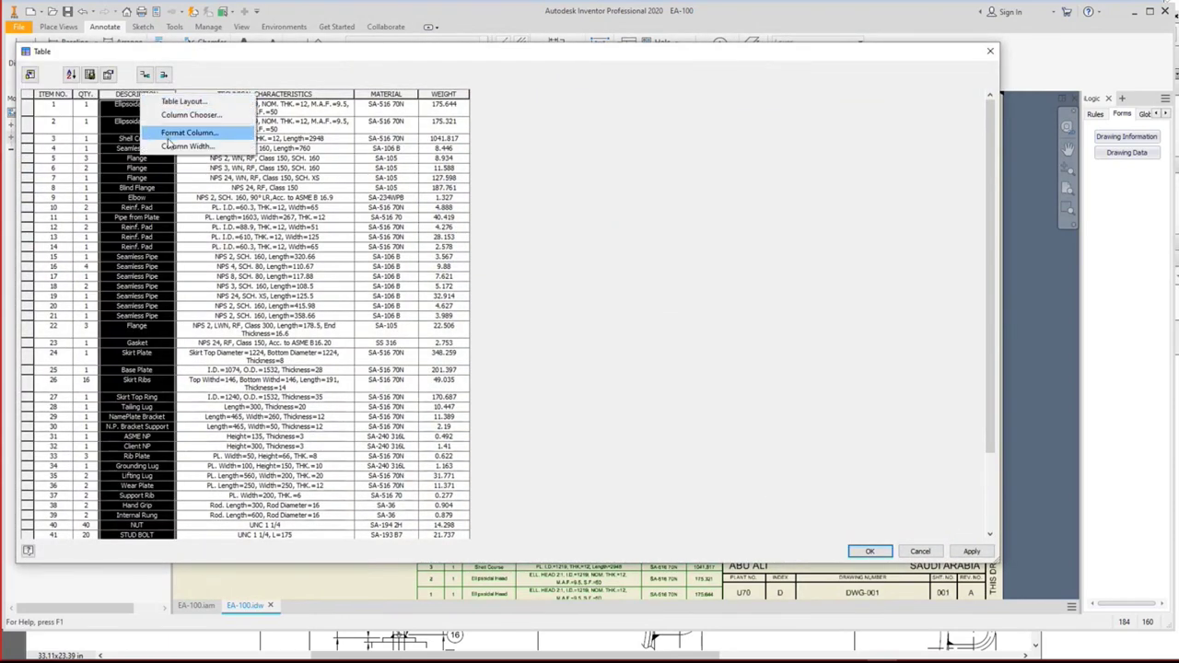
click(169, 137)
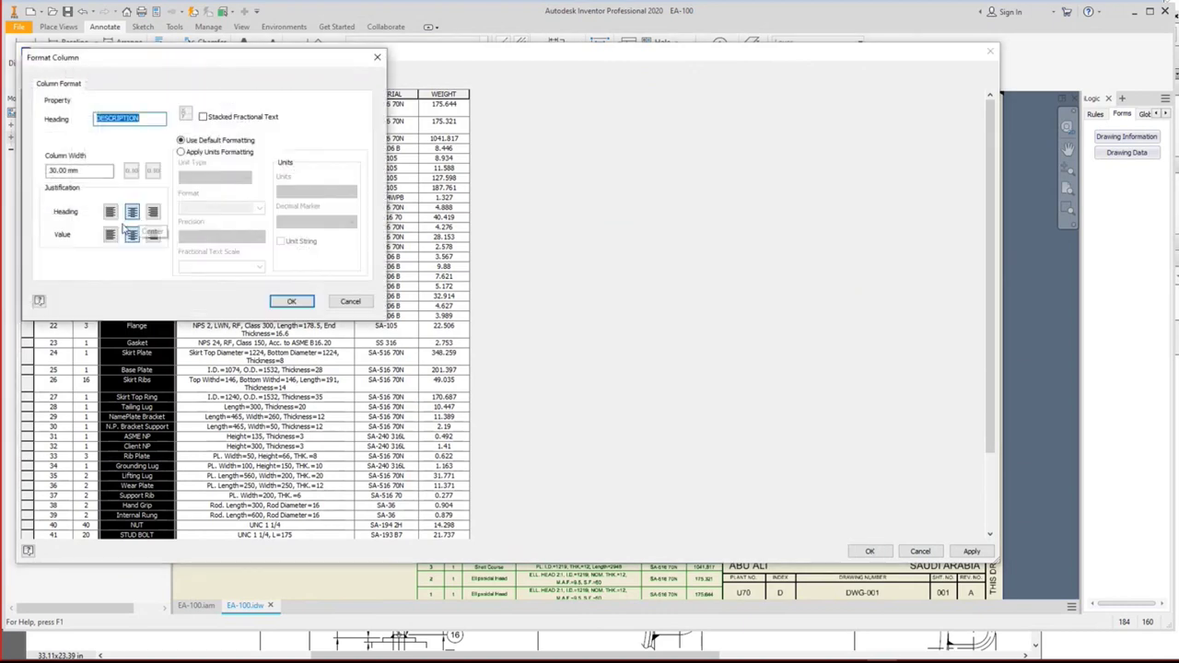
click(109, 234)
drag(89, 171, 48, 171)
text(35)
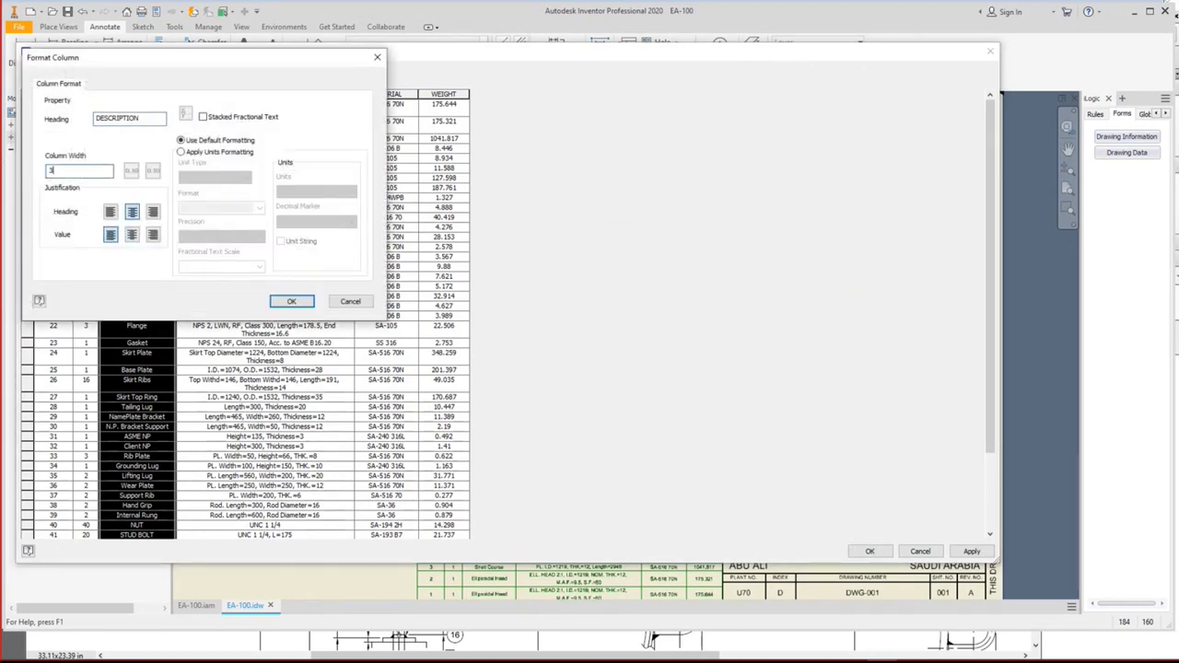
click(286, 300)
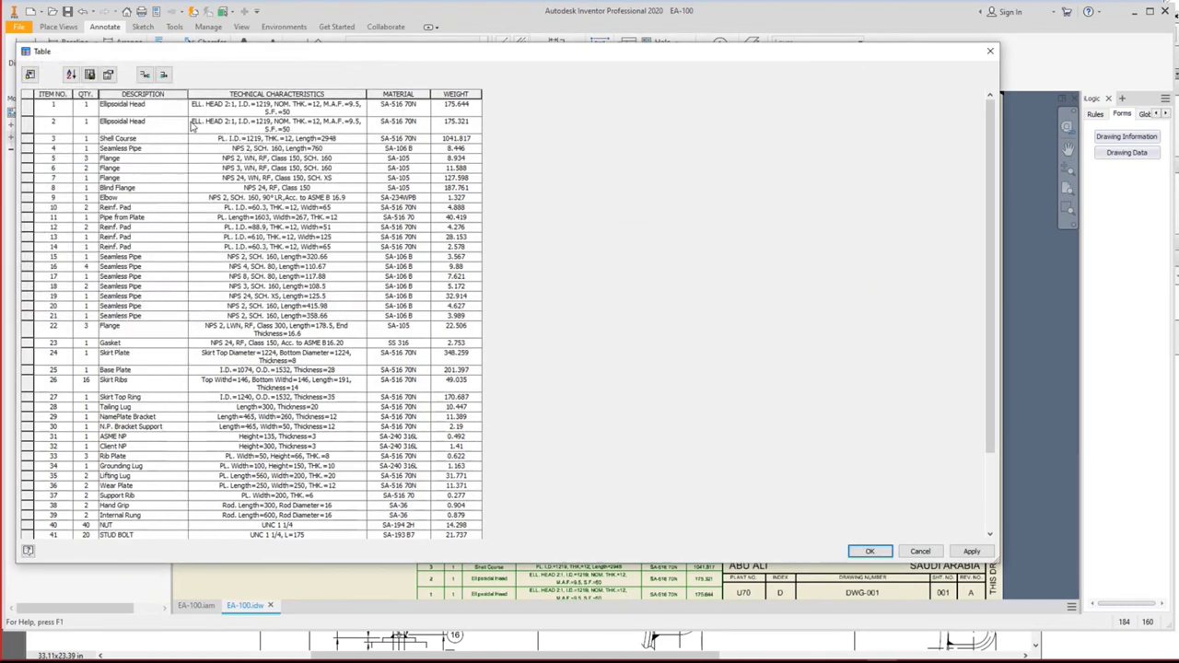
Left-align the values of the TECHNICAL CHARACTERISTICS column and set its width to 85 mm.
scroll(198, 182, down, 3)
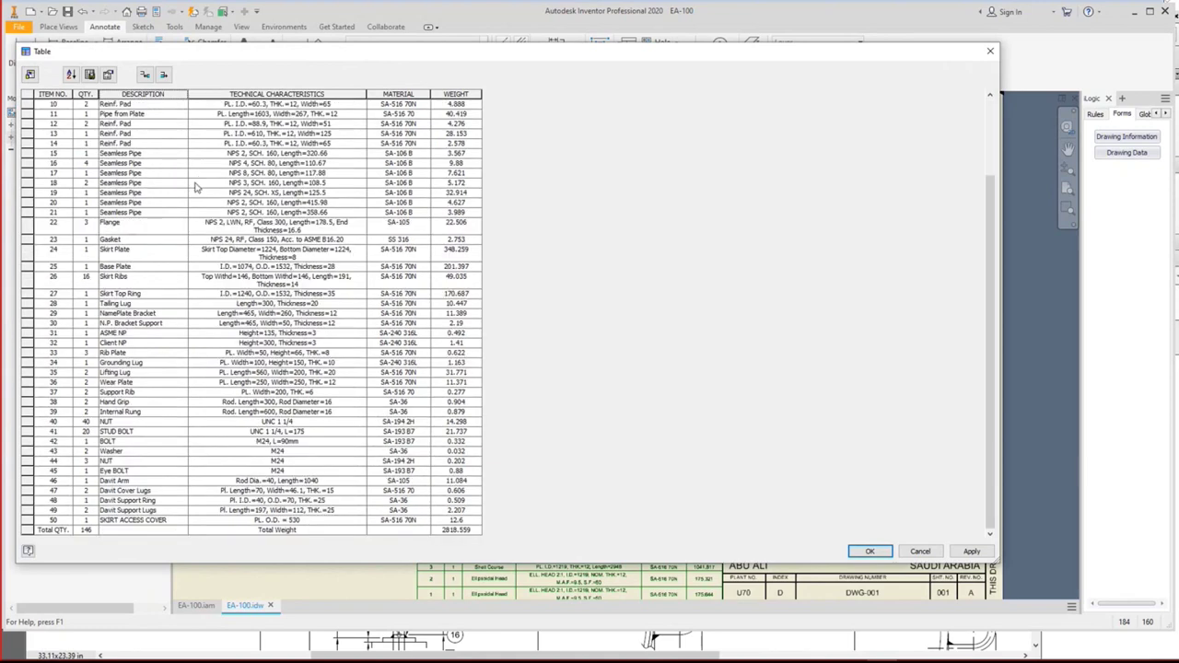
click(266, 93)
right_click(266, 93)
click(295, 135)
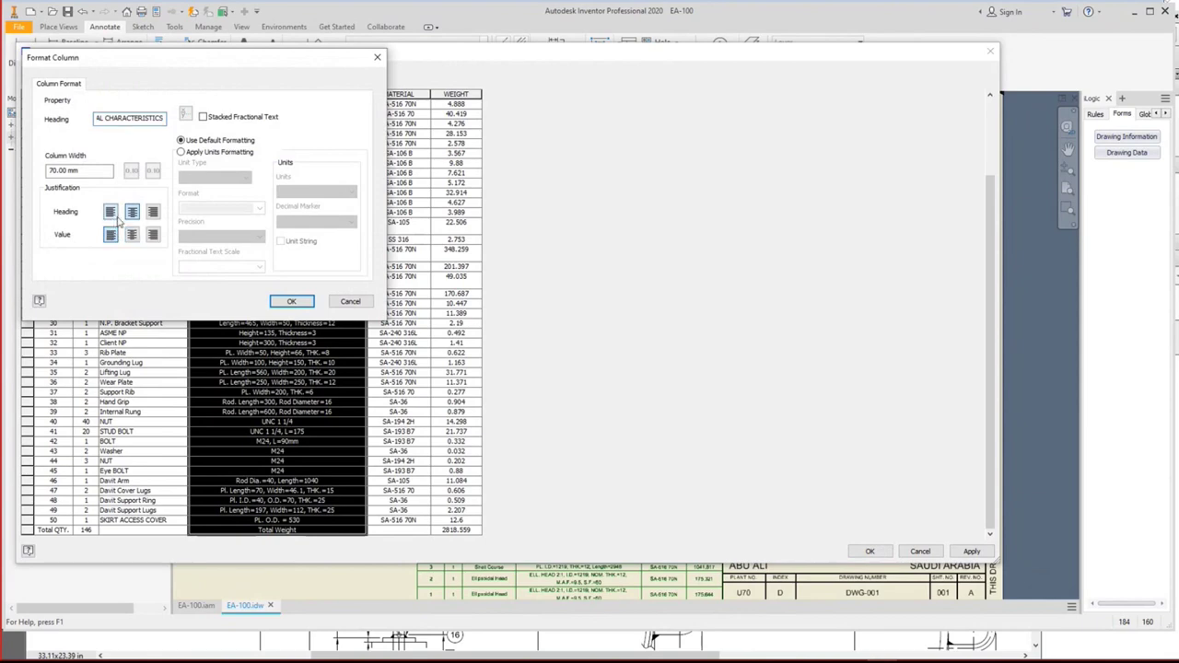
drag(109, 171, 46, 174)
text(85)
click(291, 301)
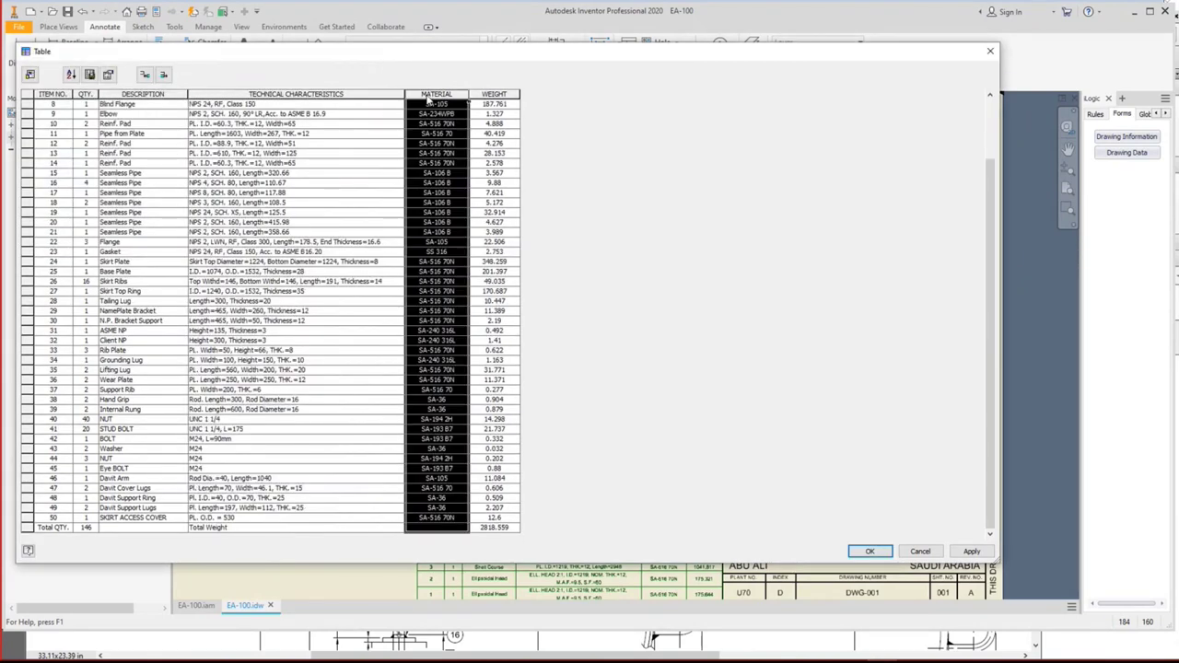
Left-align the values of the MATERIAL column and apply the table edits to the drawing.
right_click(428, 97)
click(483, 135)
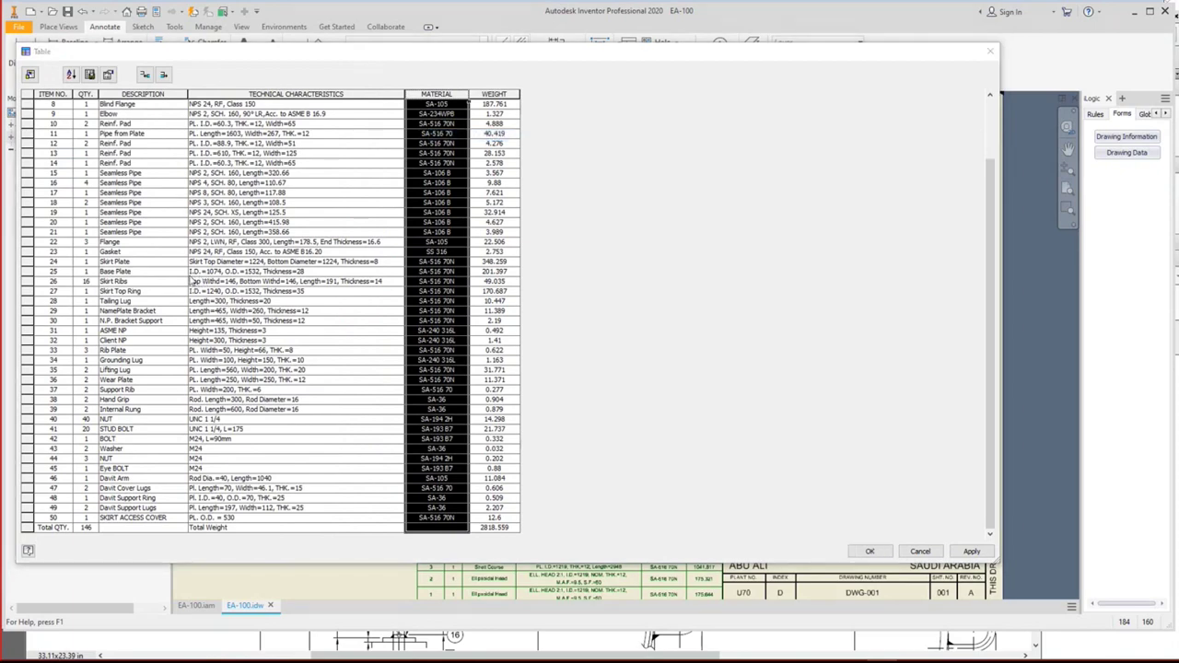
click(115, 236)
click(282, 301)
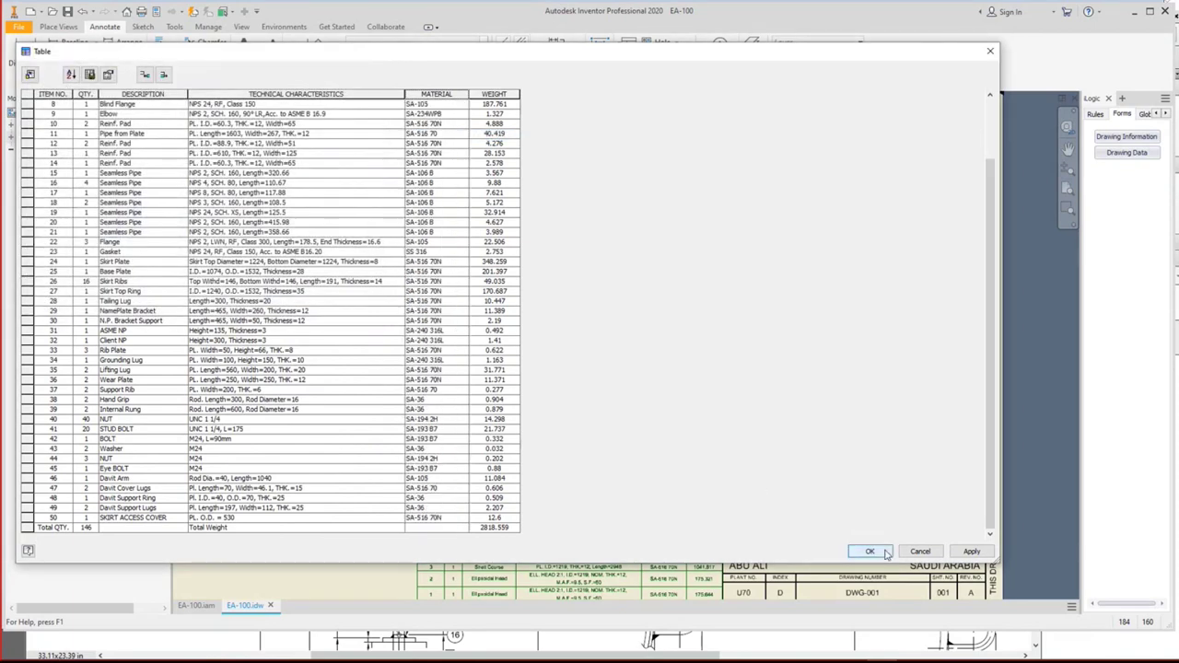
click(885, 552)
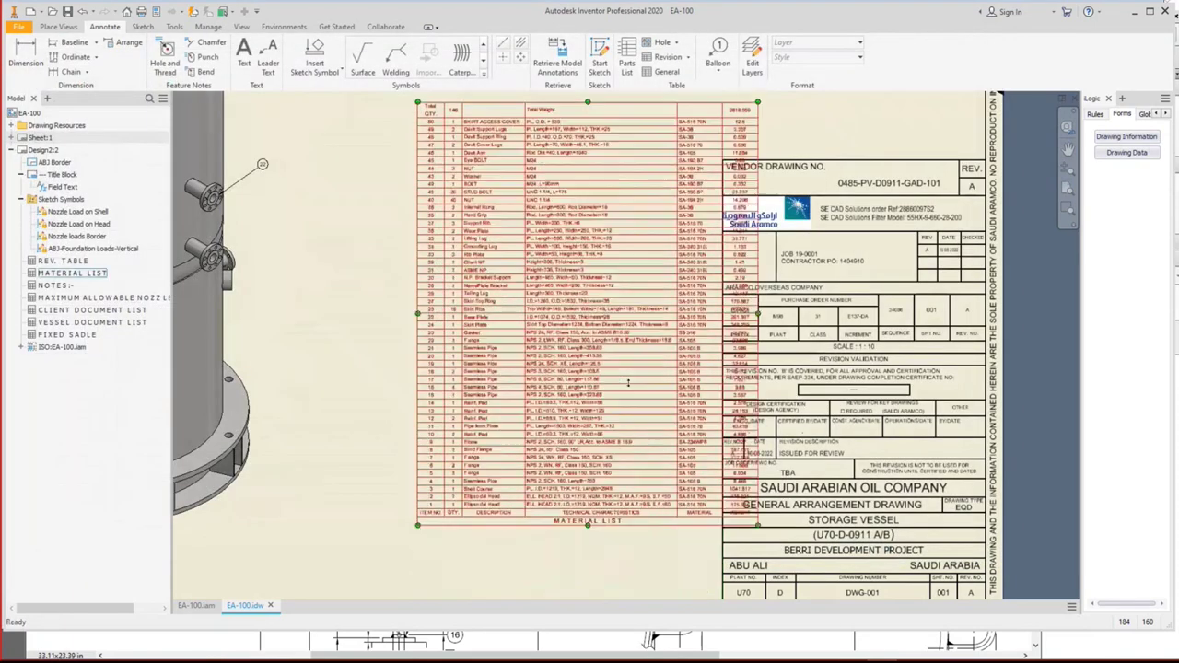
Move the material list beside the title block so its lower edge sits on the sheet border.
scroll(772, 531, up, 3)
middle_drag(862, 262, 784, 237)
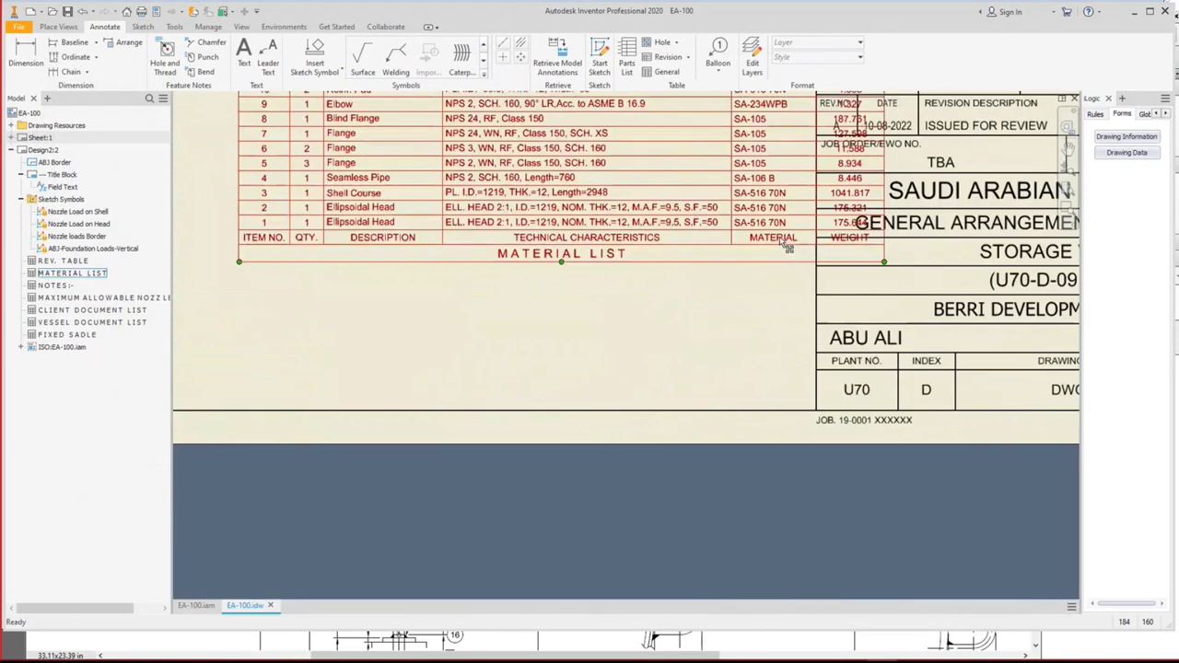
click(784, 236)
key(Delete)
drag(686, 343, 711, 387)
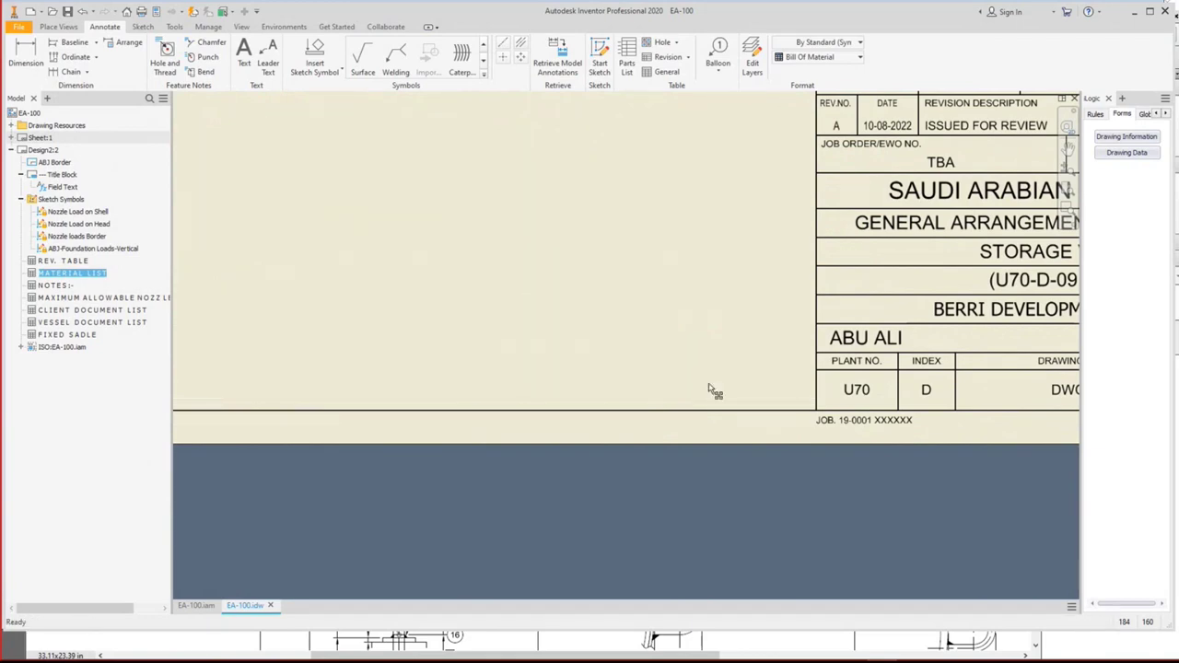
scroll(700, 304, down, 5)
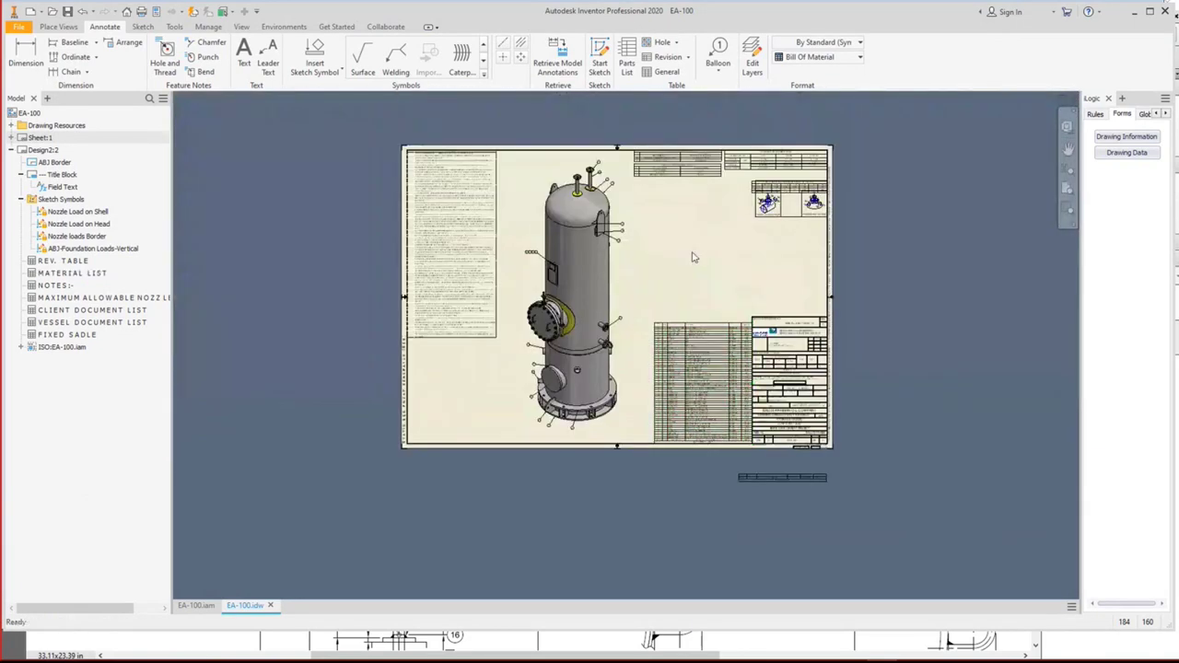
key(Home)
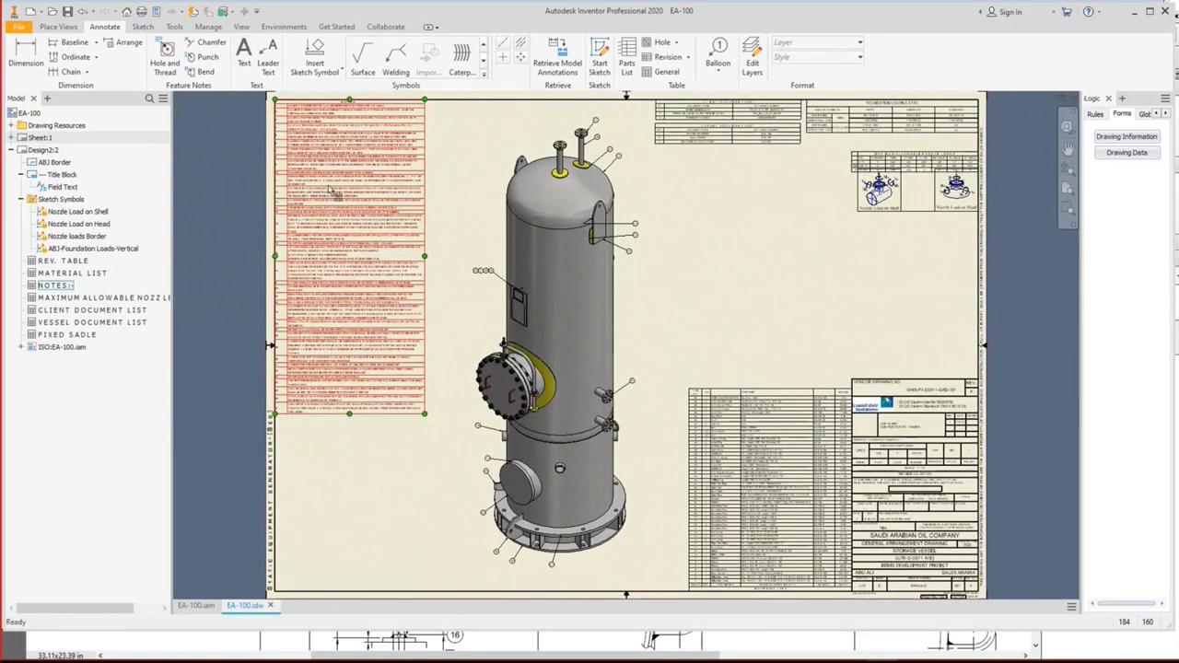
Start a text note just below the NOTES table and enter the heading "GENERAL NOTES:-".
scroll(325, 189, up, 5)
scroll(525, 193, down, 7)
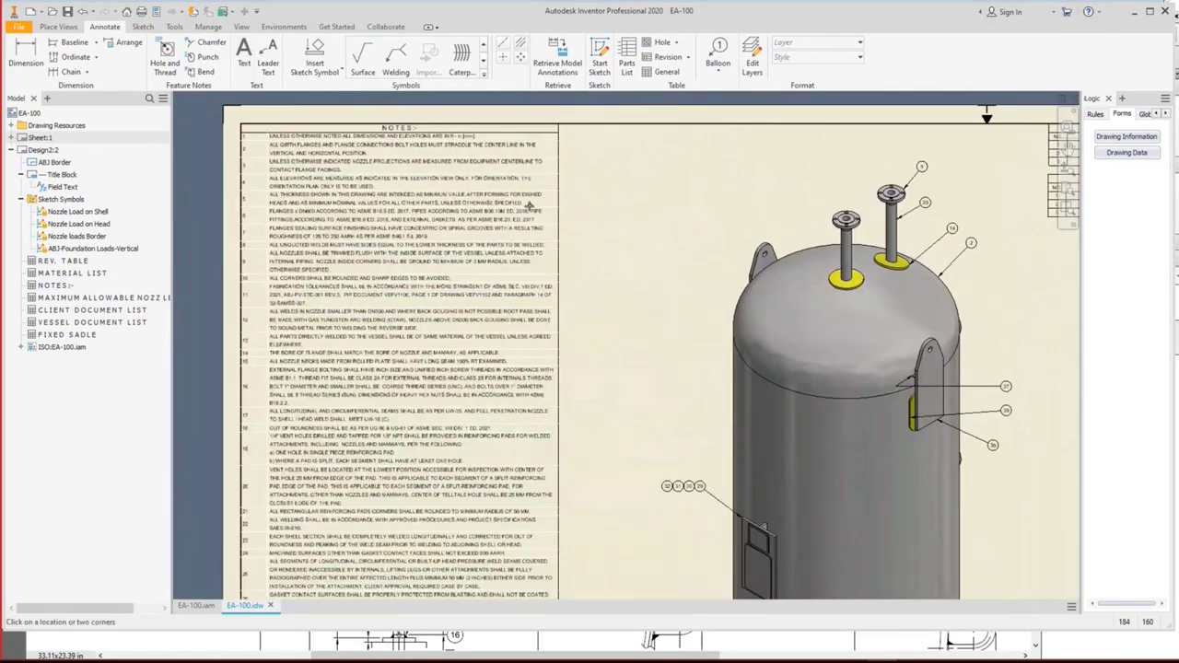
scroll(435, 343, up, 6)
key(t)
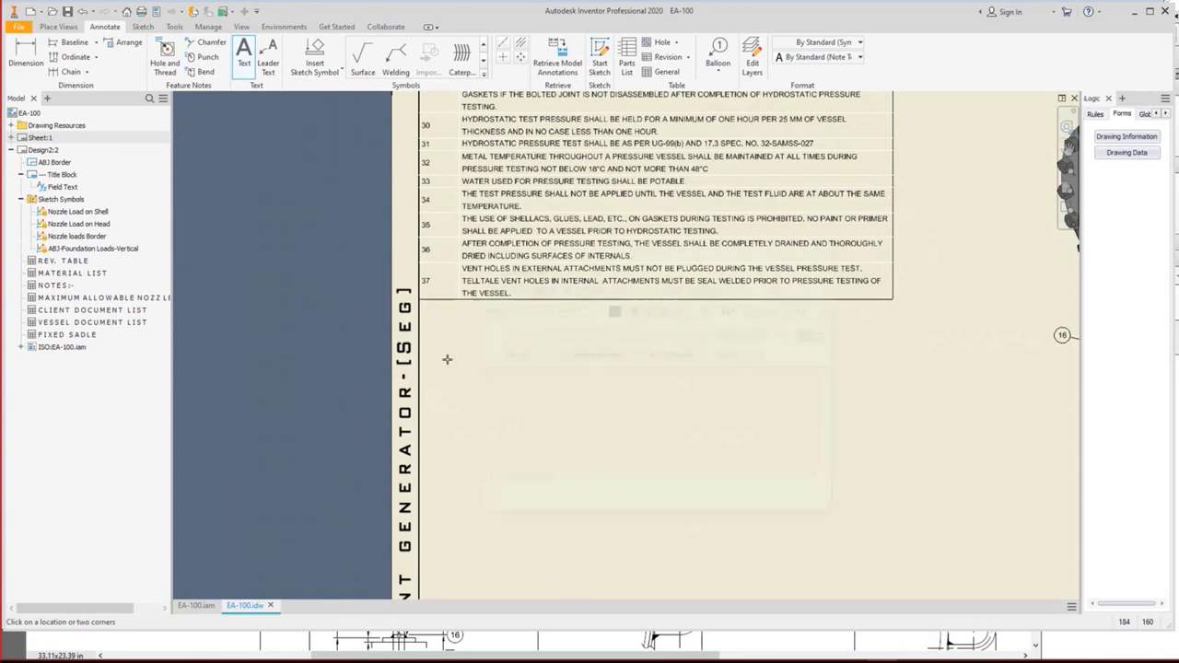
click(447, 360)
text(GE)
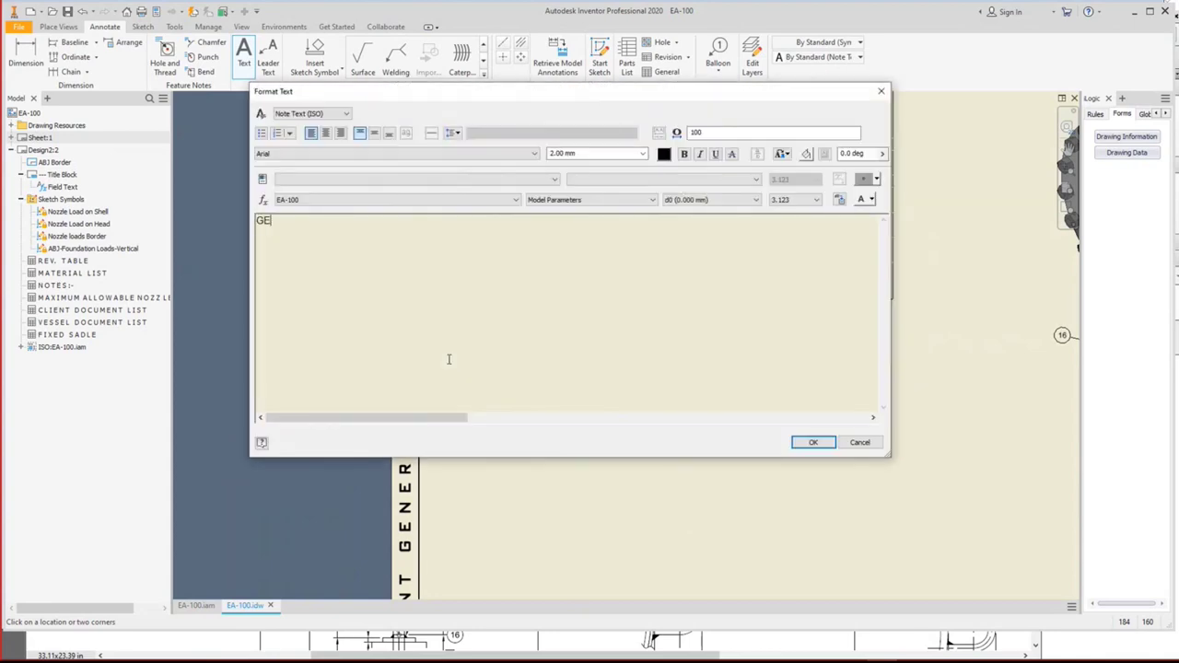
text(NERAL NOTES:-)
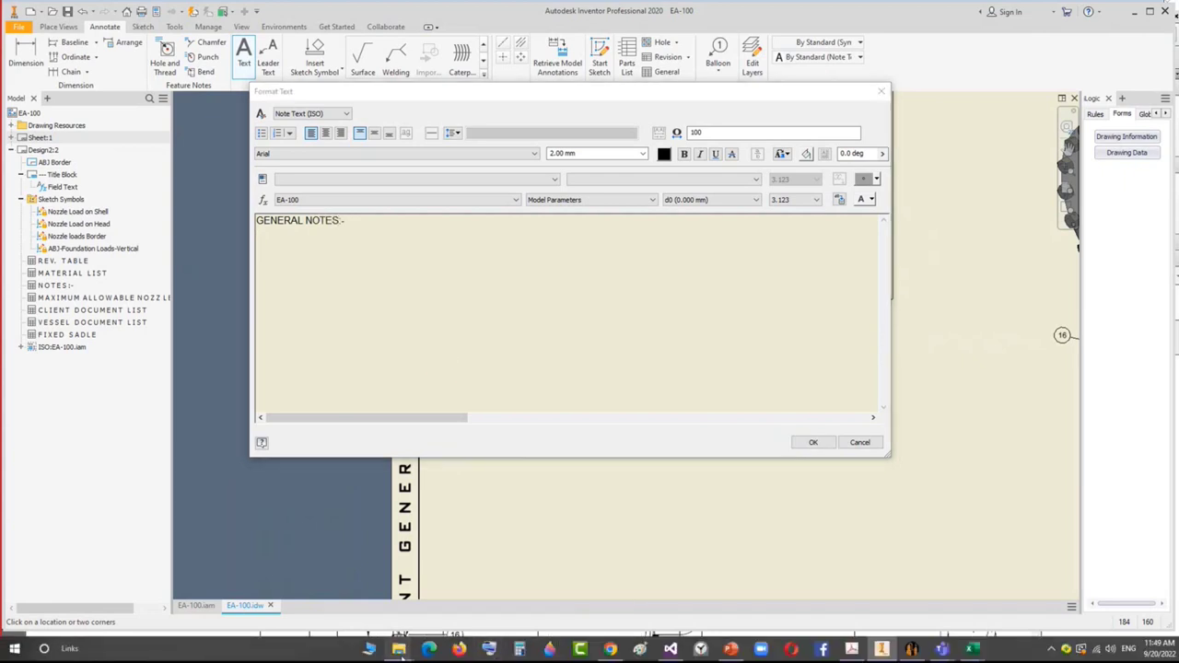
Switch to File Explorer and bring up the temp folder containing the General Notes workbook.
mouse_move(398, 649)
mouse_move(492, 575)
click(492, 575)
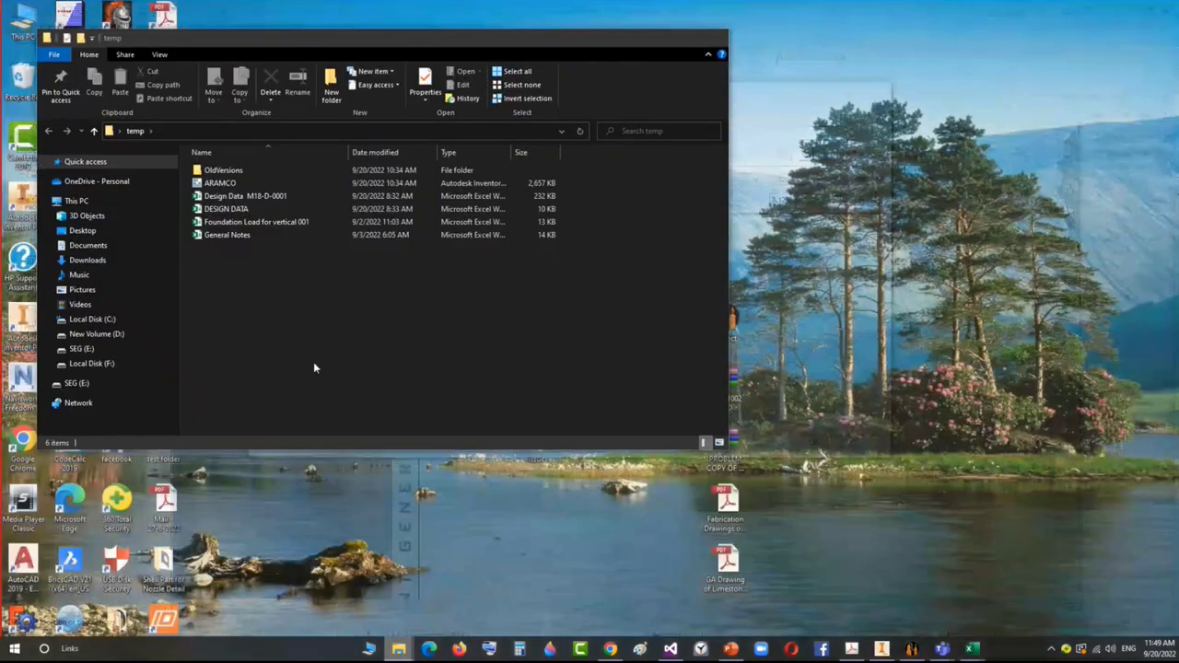
click(242, 210)
double_click(258, 222)
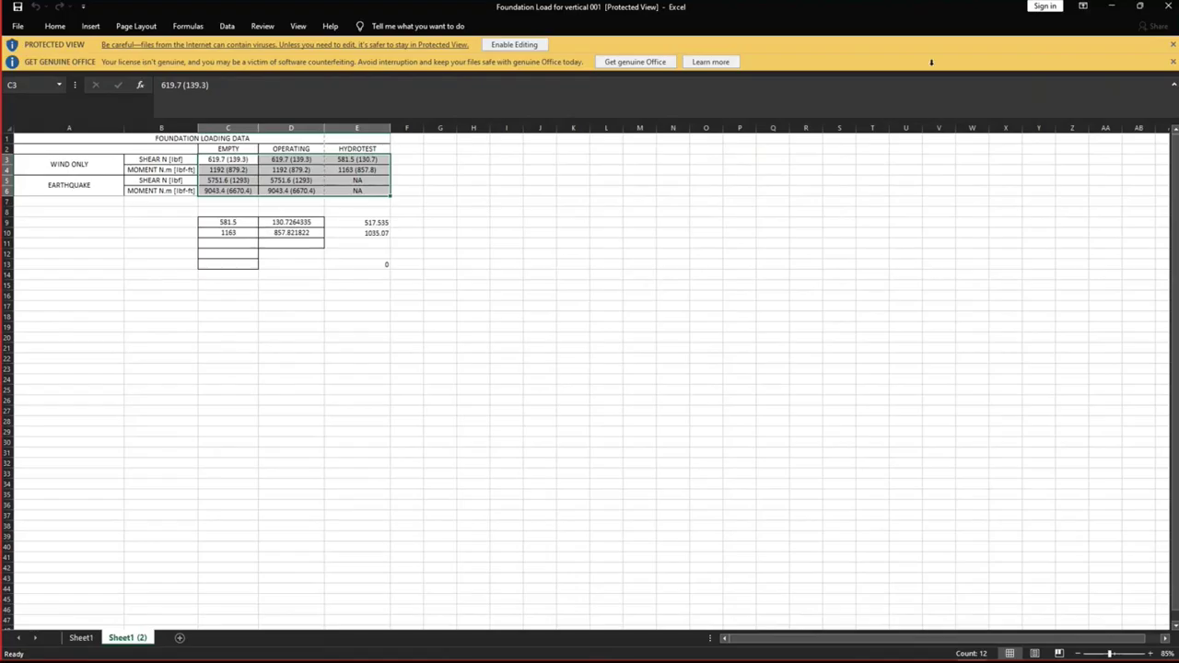
click(1168, 7)
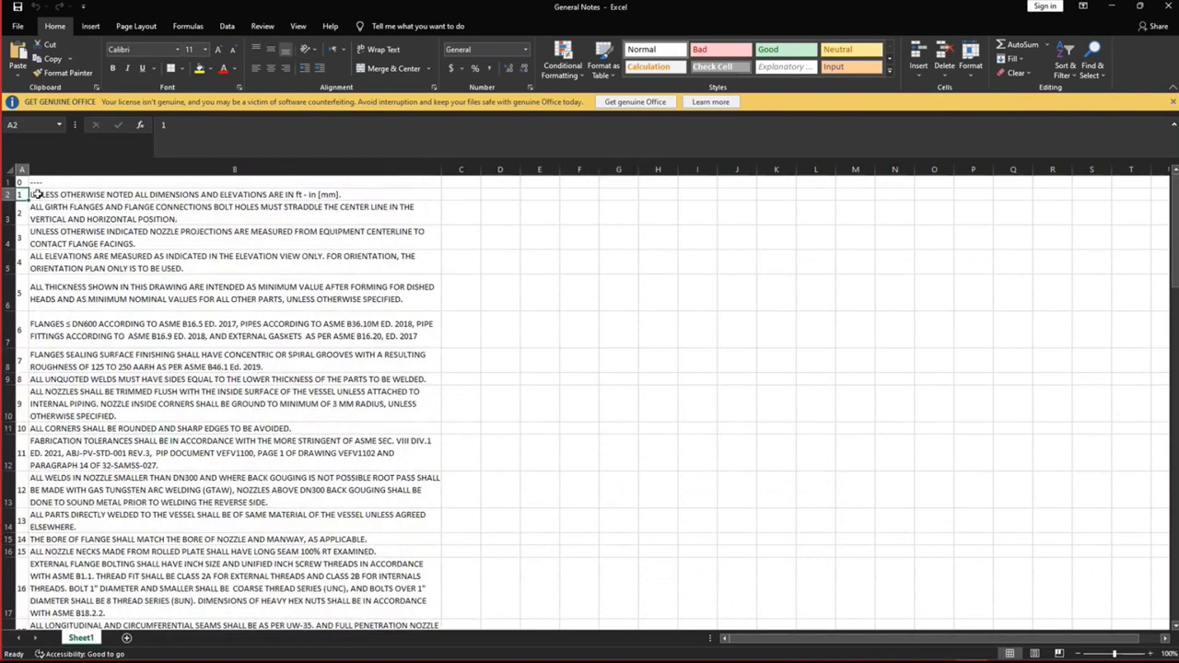
Copy notes 1 to 11 from cells A2:B12 of the General Notes workbook and paste them under the heading in Inventor's text note.
drag(22, 193, 221, 450)
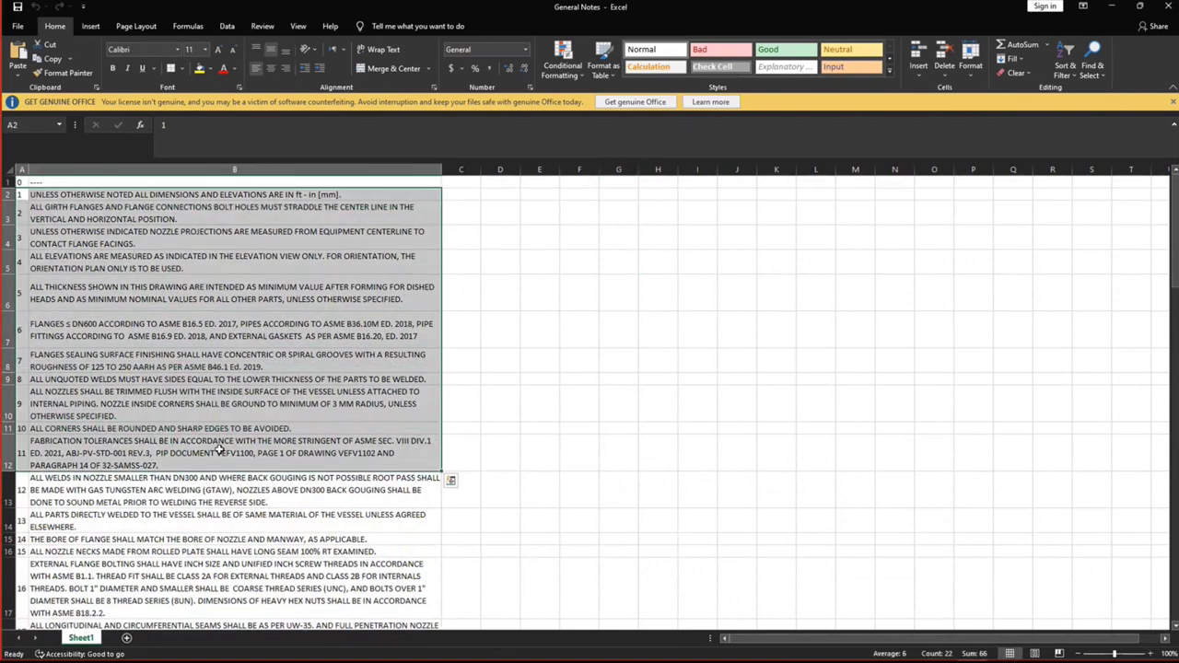
key(ctrl+c)
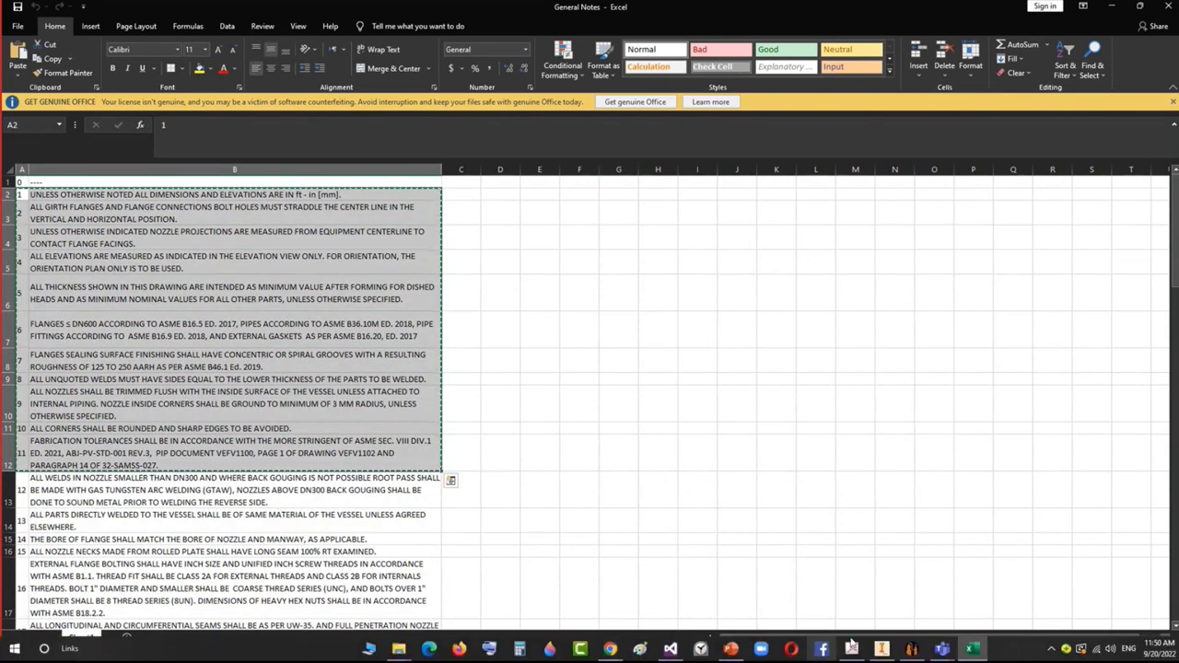
click(882, 651)
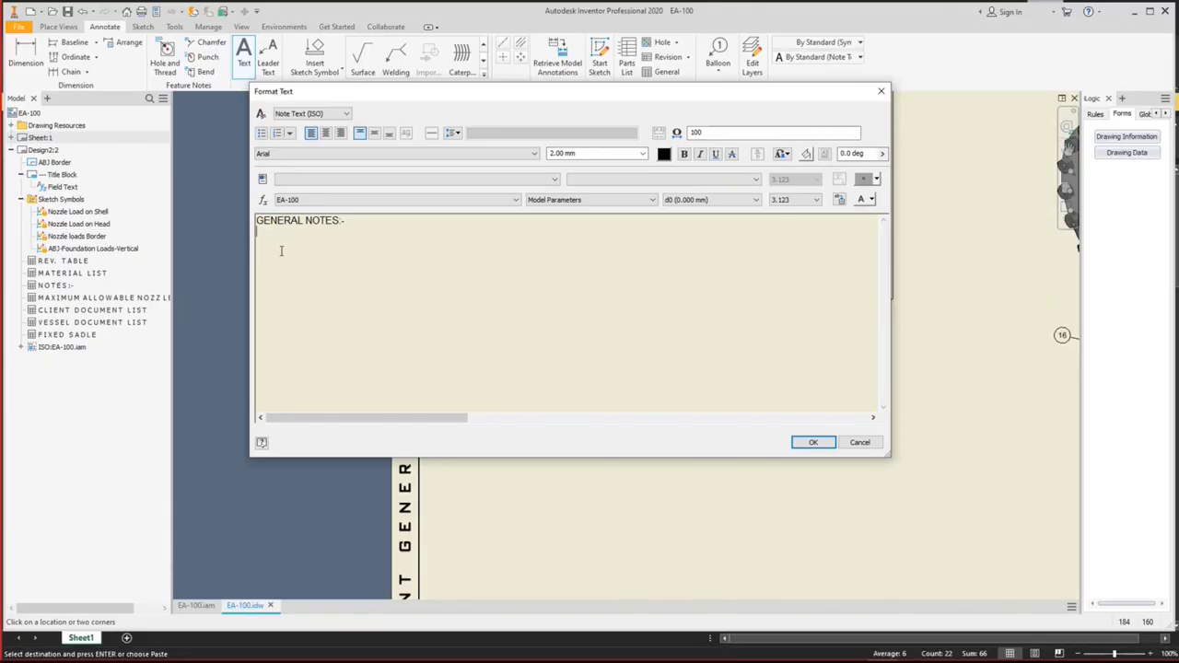
key(ctrl+v)
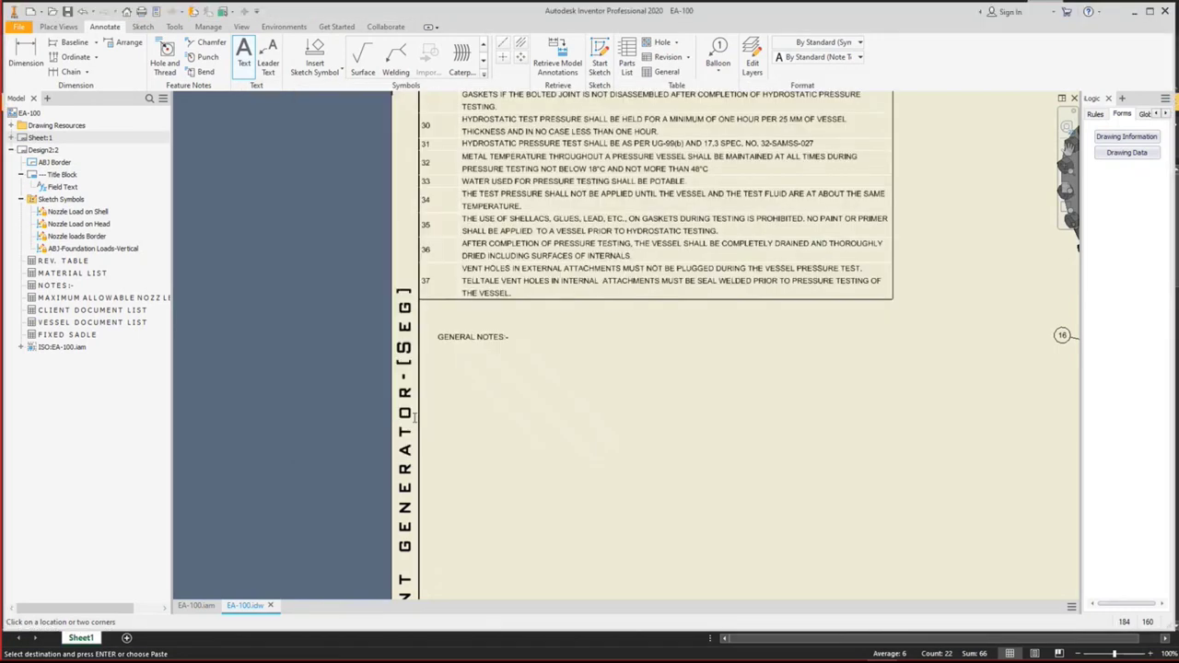
Break the pasted text after note 1 and remove the leading numbers 1 and 2 from the first two notes.
drag(329, 416, 277, 416)
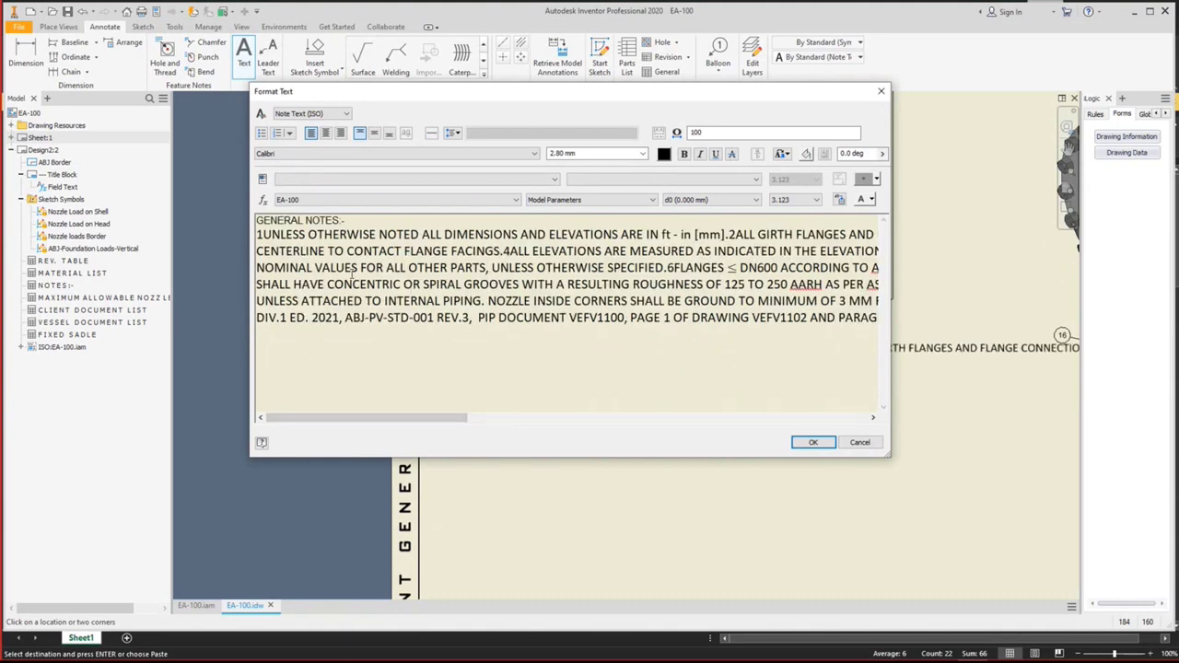
click(729, 234)
key(Return)
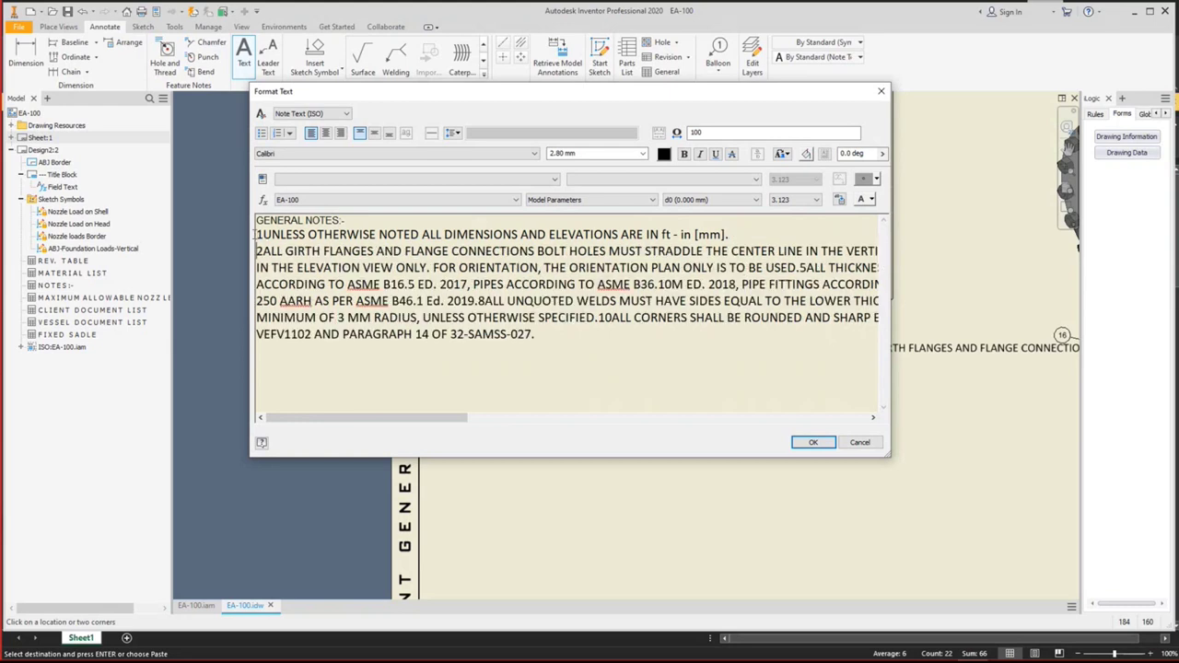
click(261, 235)
key(BackSpace)
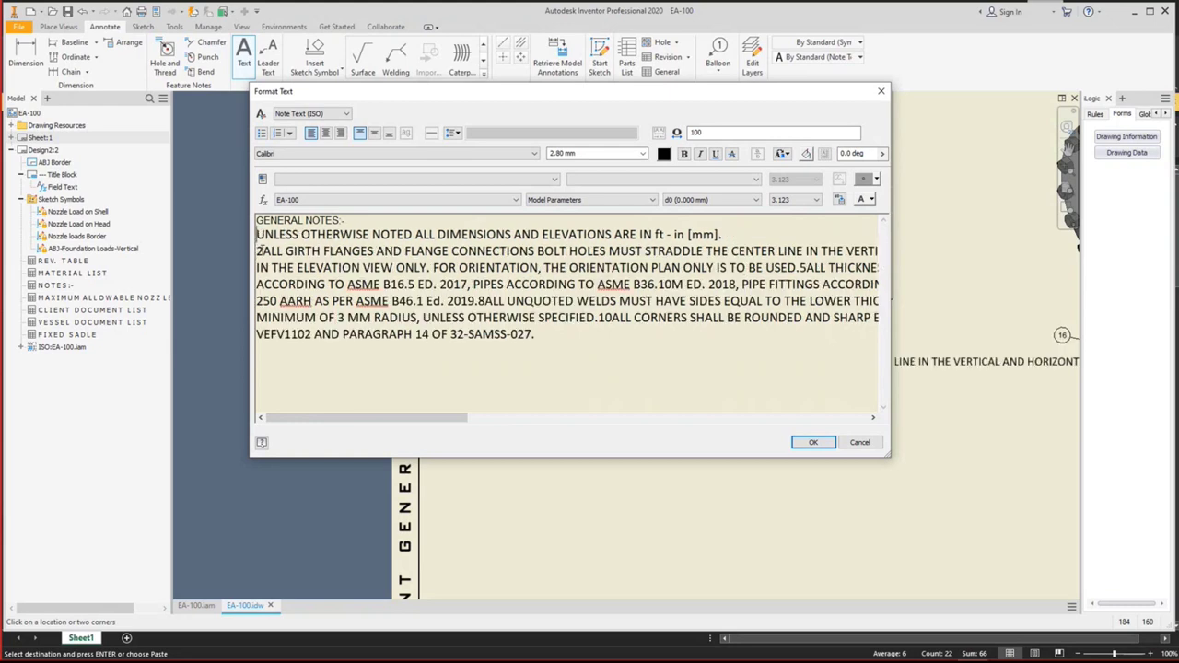
click(261, 251)
key(BackSpace)
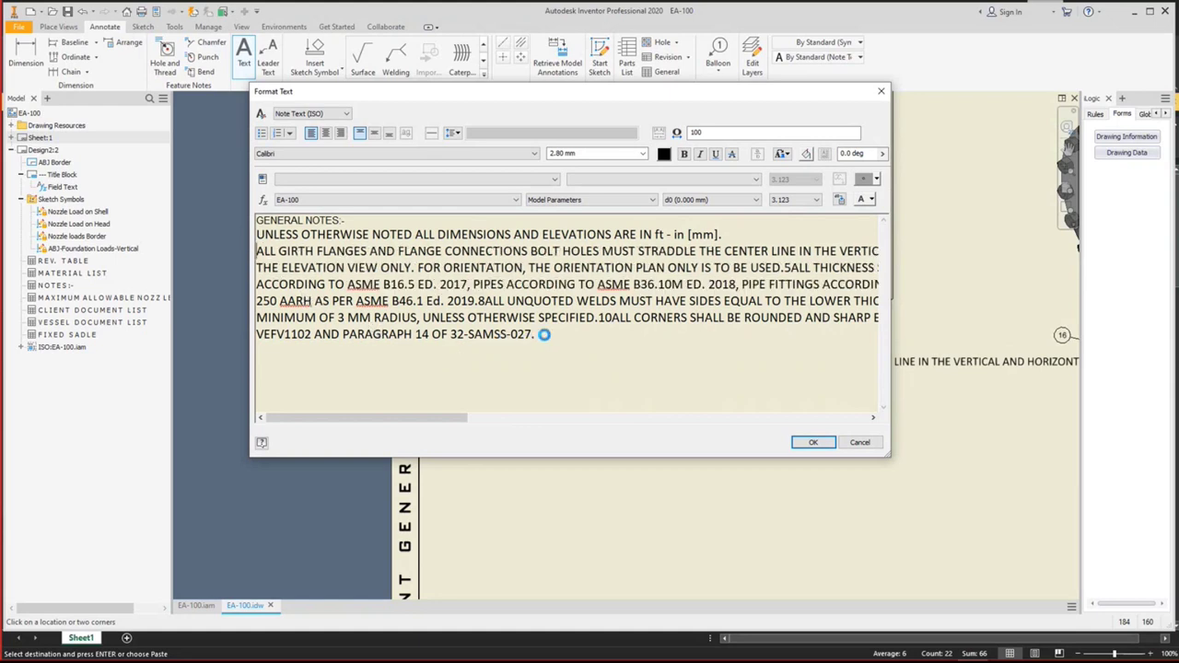
Replace all pasted text after the first note with the girth flange note copied from cell B3 of Excel's General Notes workbook.
drag(536, 335, 257, 252)
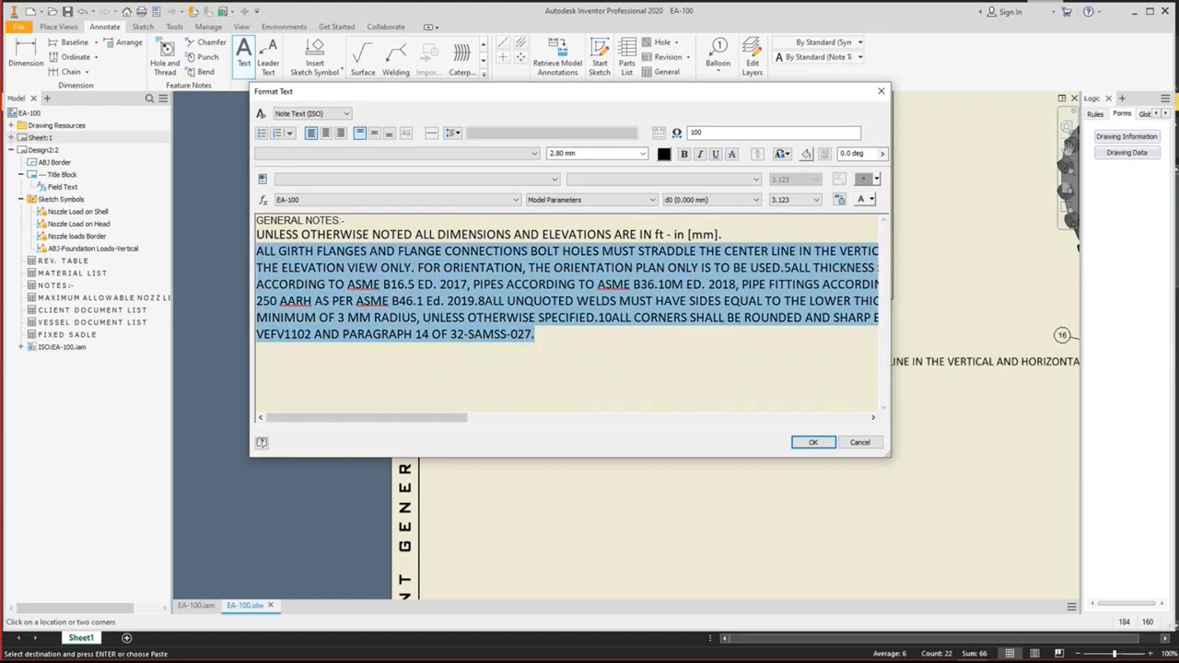
key(BackSpace)
mouse_move(936, 655)
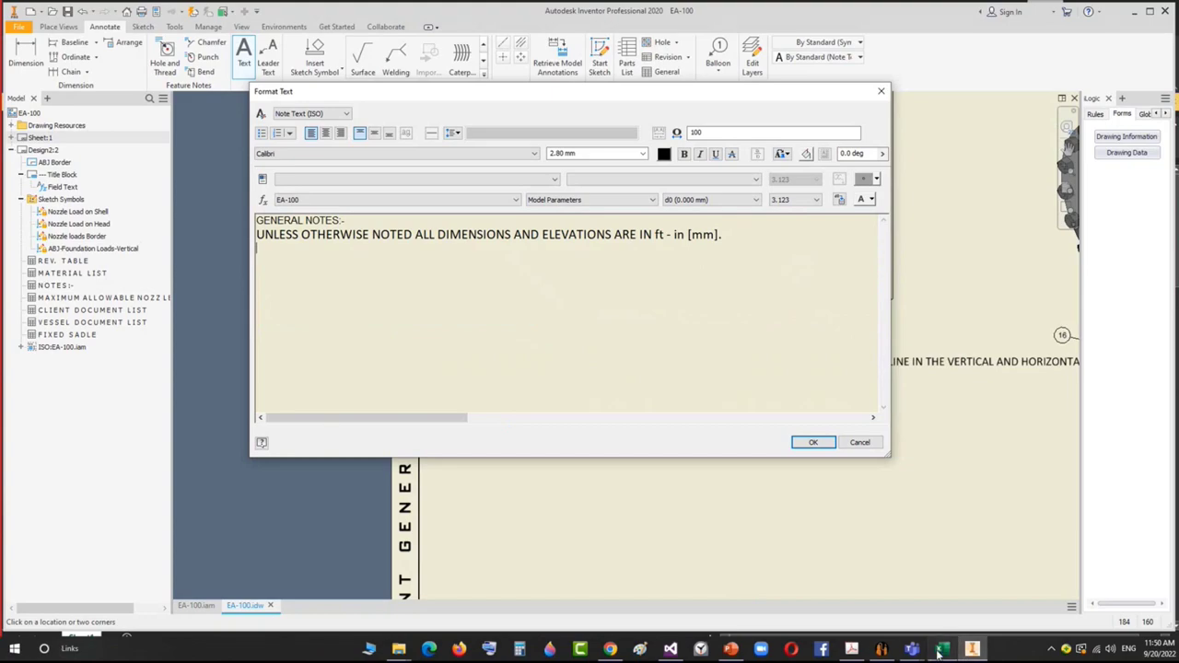
click(936, 654)
click(230, 219)
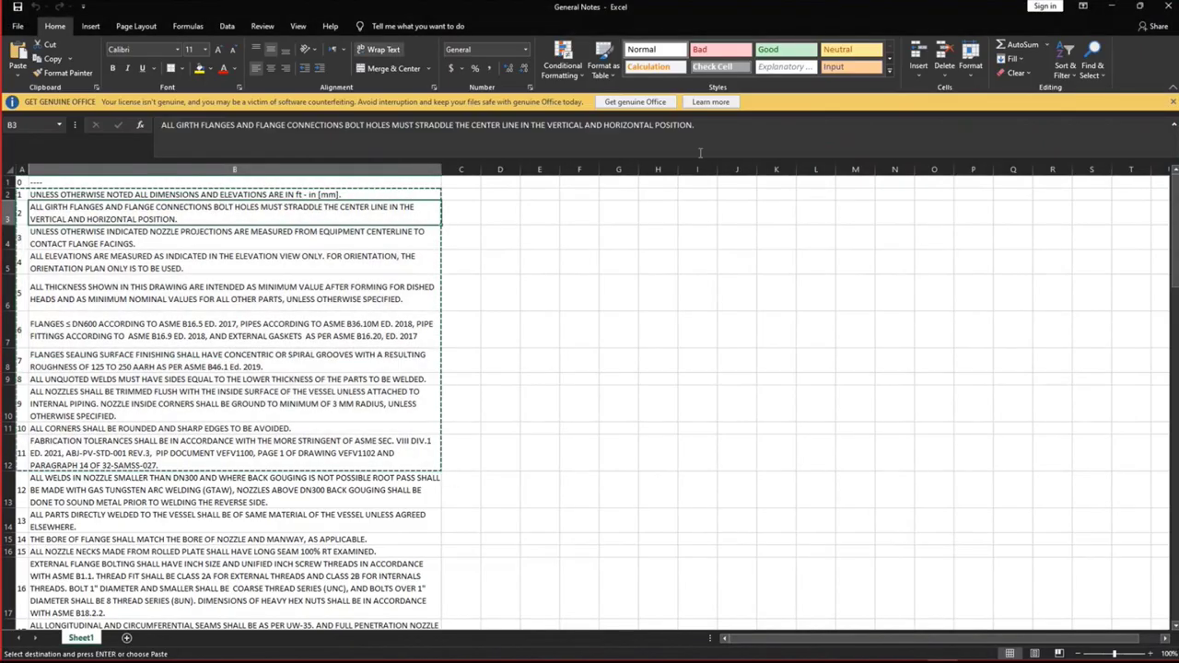
click(694, 126)
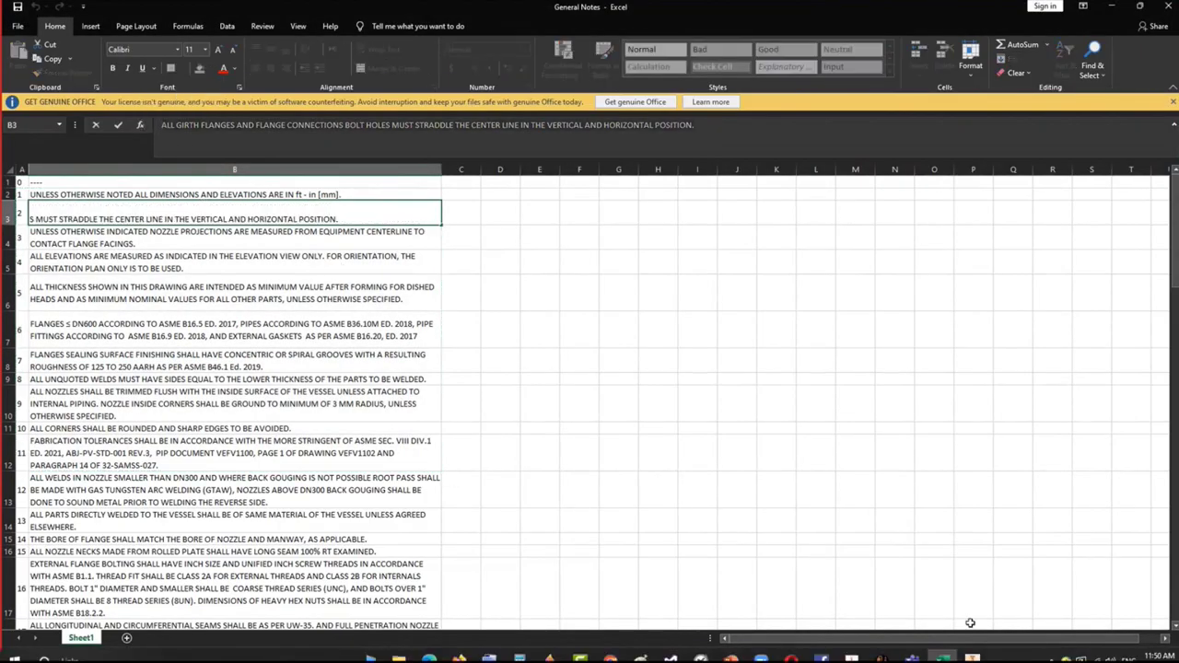
key(alt+Tab)
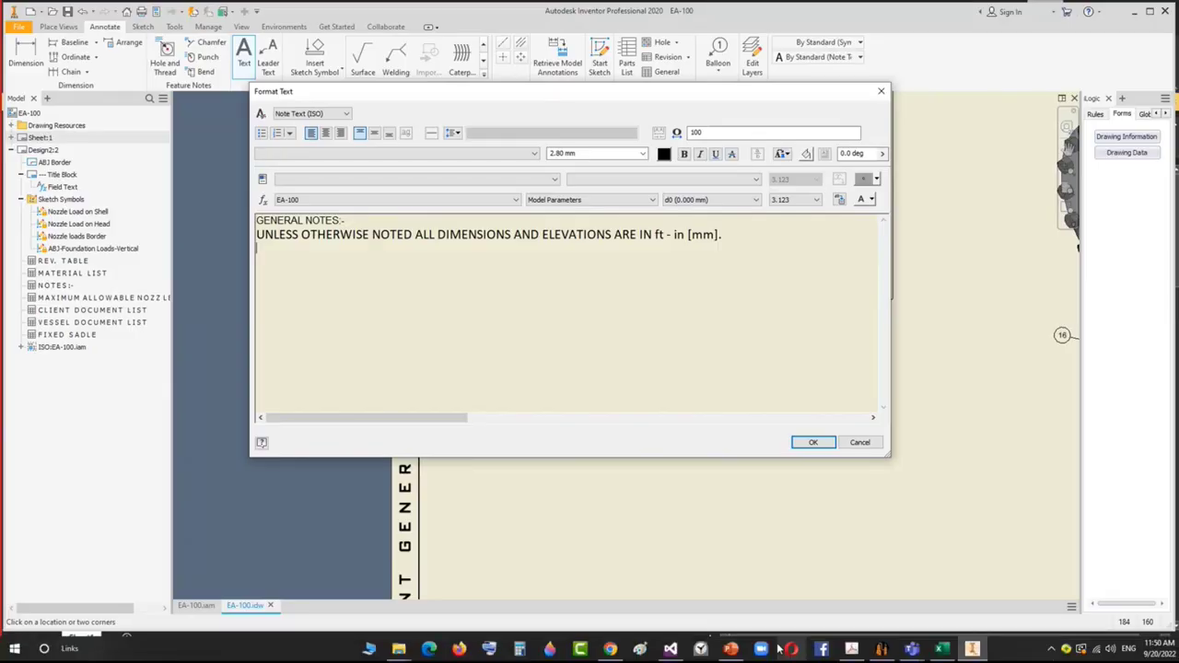
key(ctrl+v)
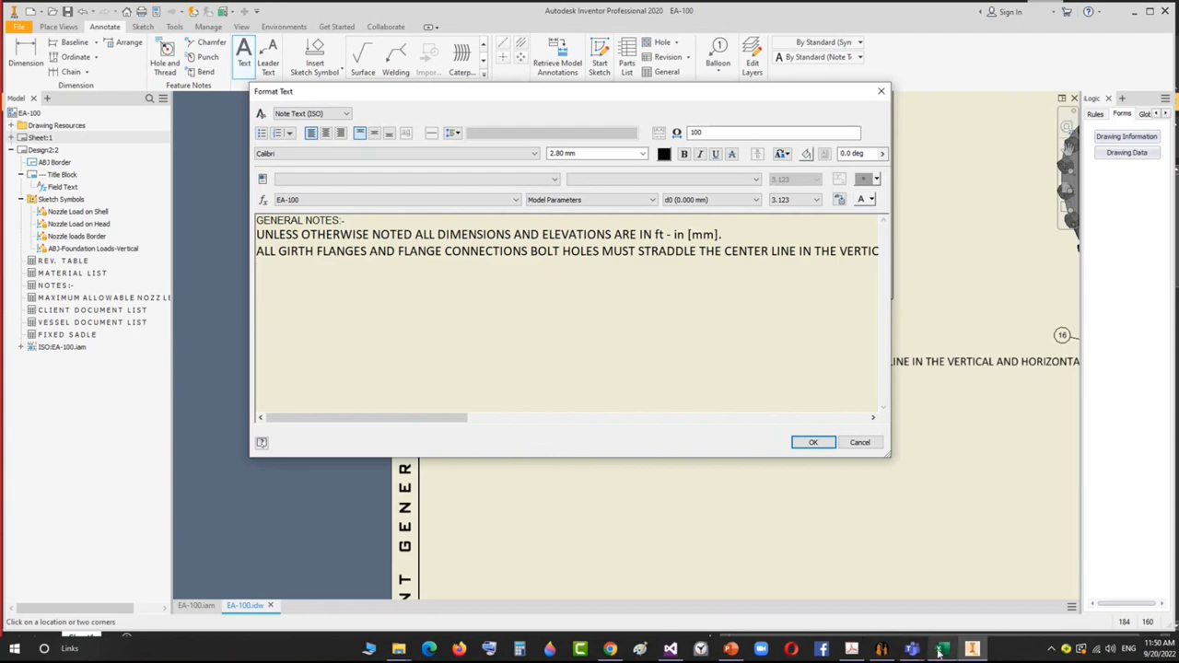
Copy the spare part details note from cell B49 of Excel's General Notes workbook and paste it below the girth flange note in Inventor.
click(852, 590)
key(alt+Tab)
scroll(207, 355, down, 15)
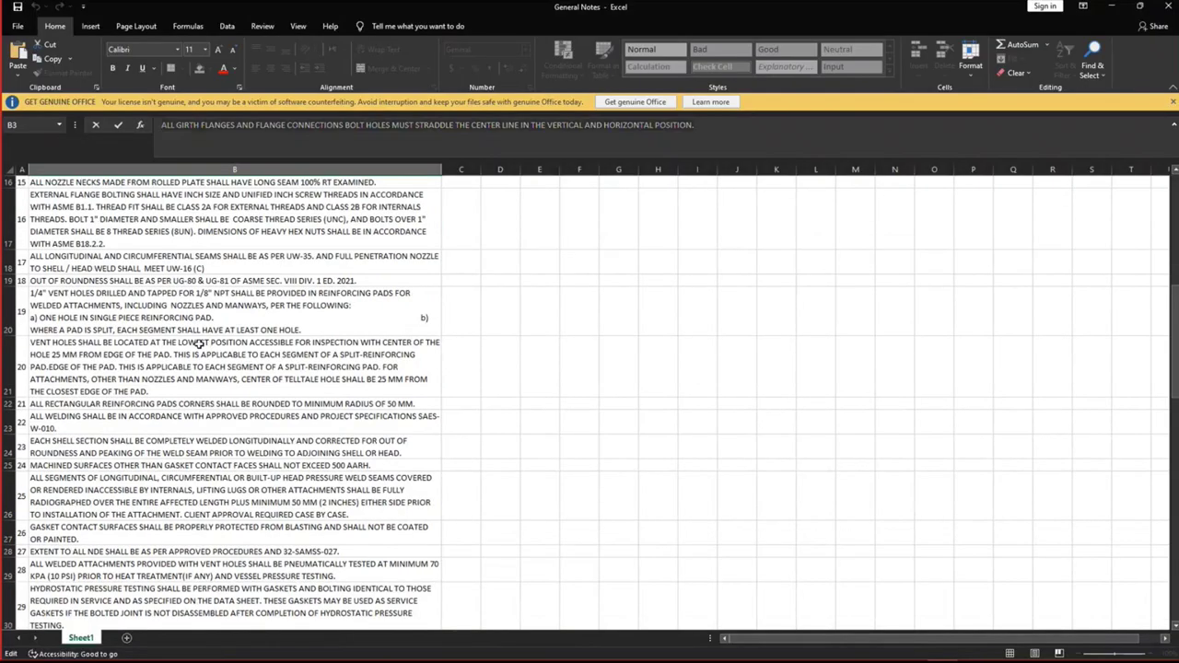
scroll(208, 355, up, 2)
click(291, 424)
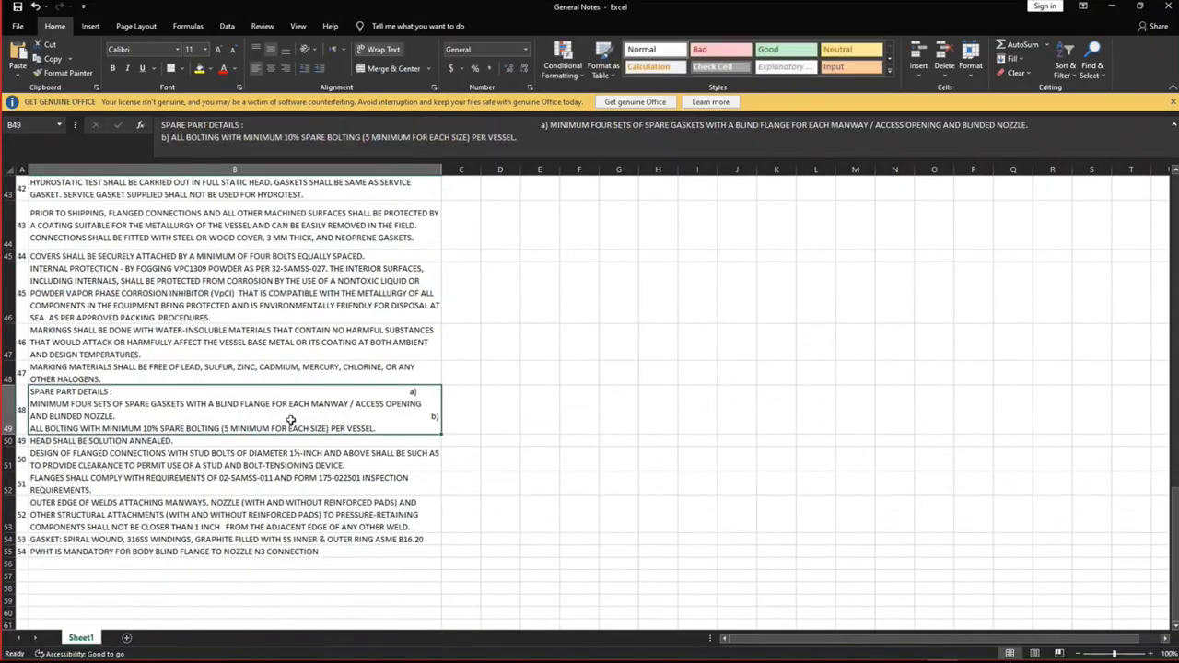
click(549, 145)
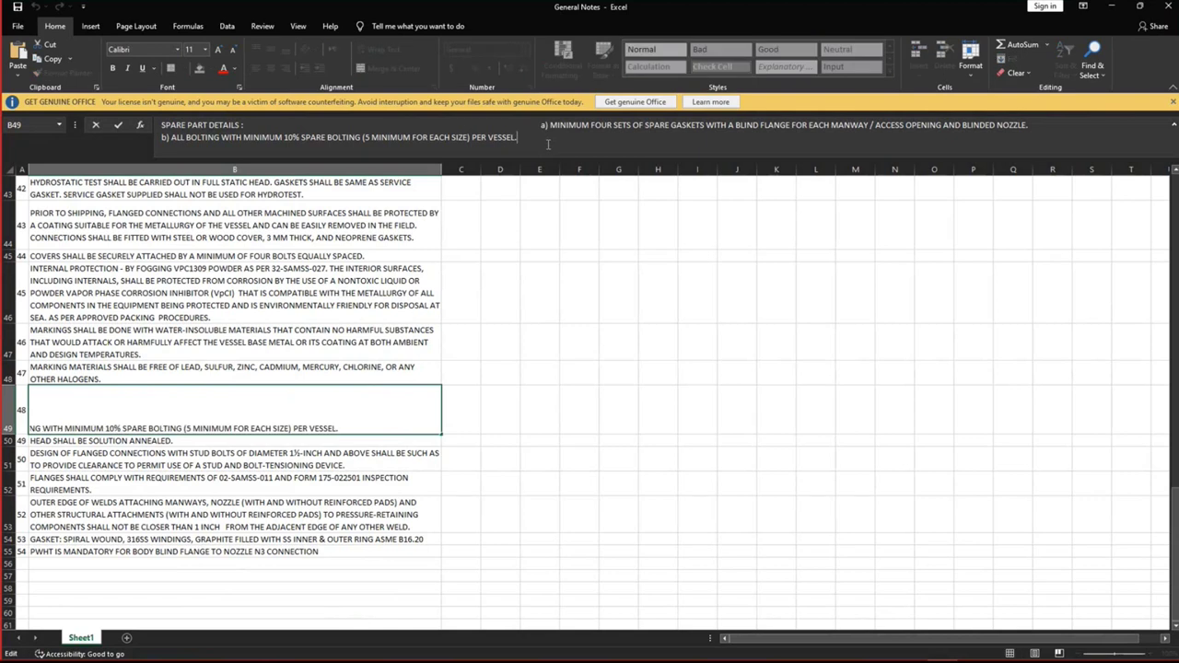
key(ctrl+a)
mouse_move(927, 651)
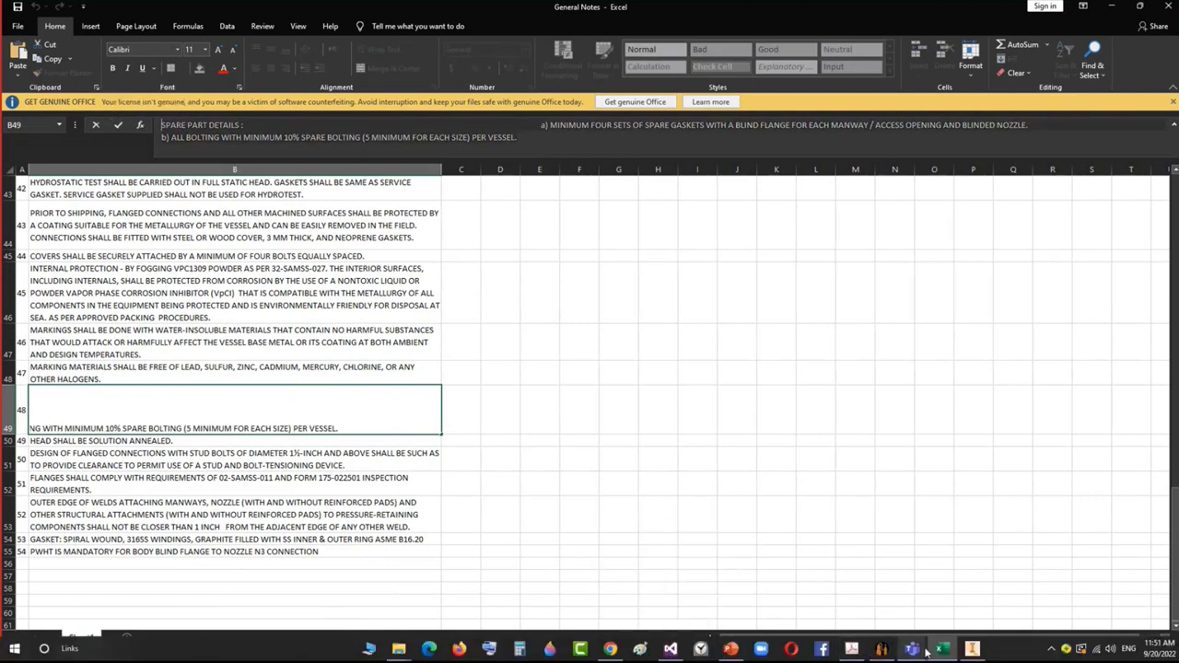
click(972, 649)
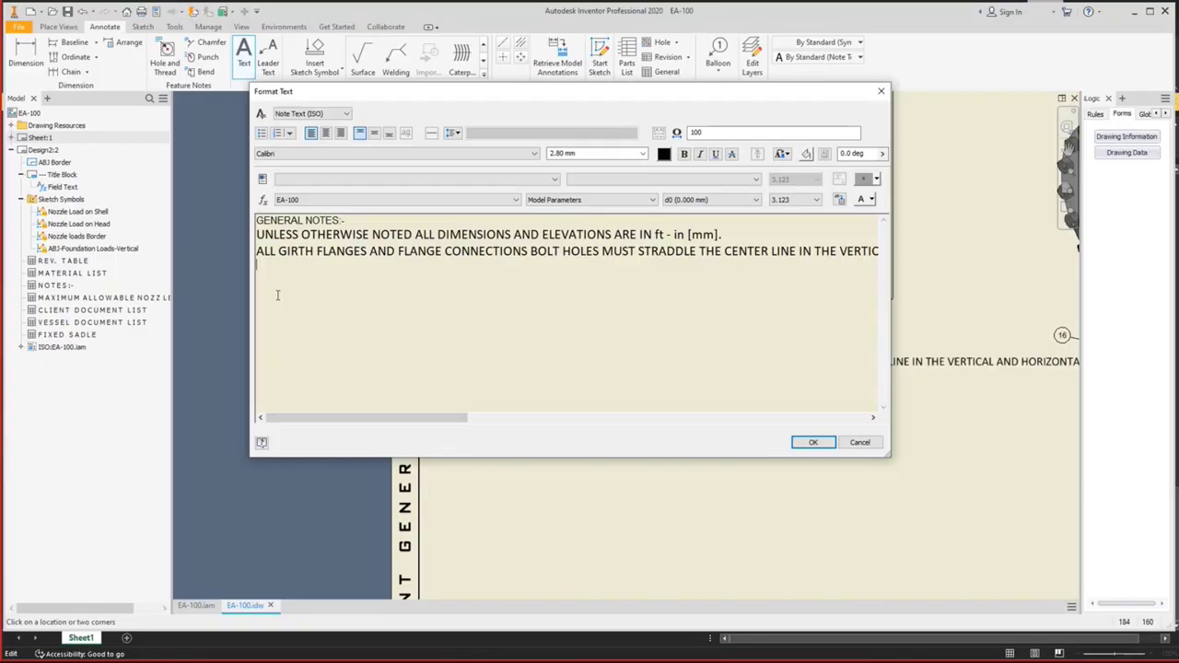
key(ctrl+v)
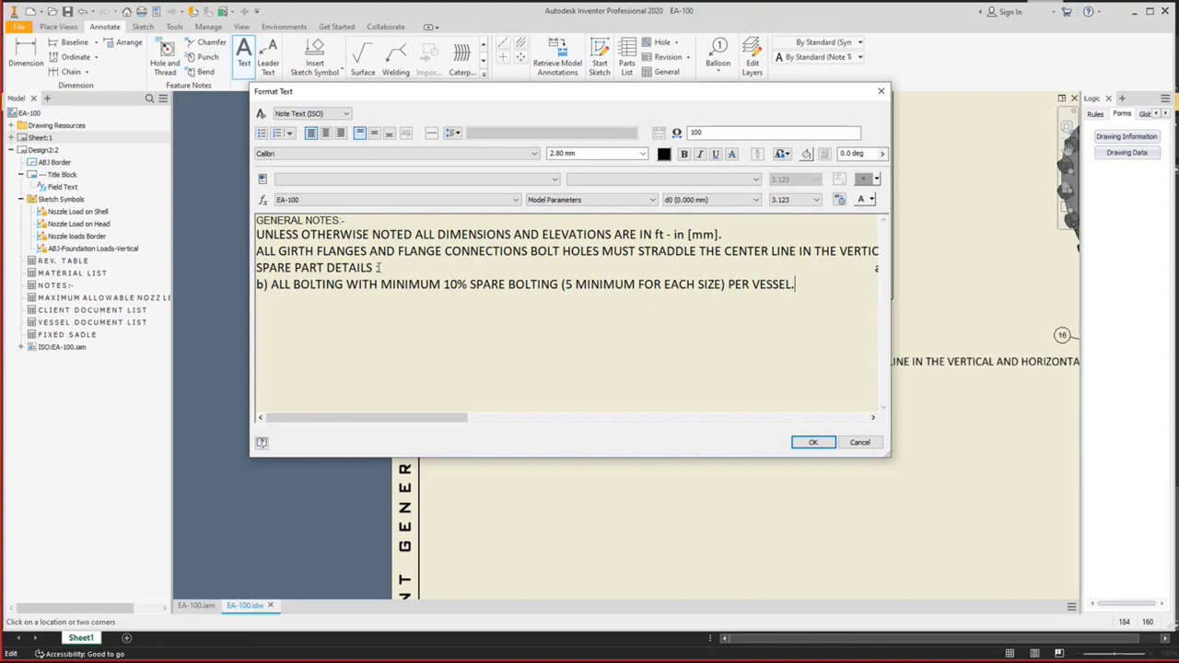
Try to bring item a) of the spare part details onto its own line in the text note.
drag(378, 268, 876, 269)
key(ctrl+v)
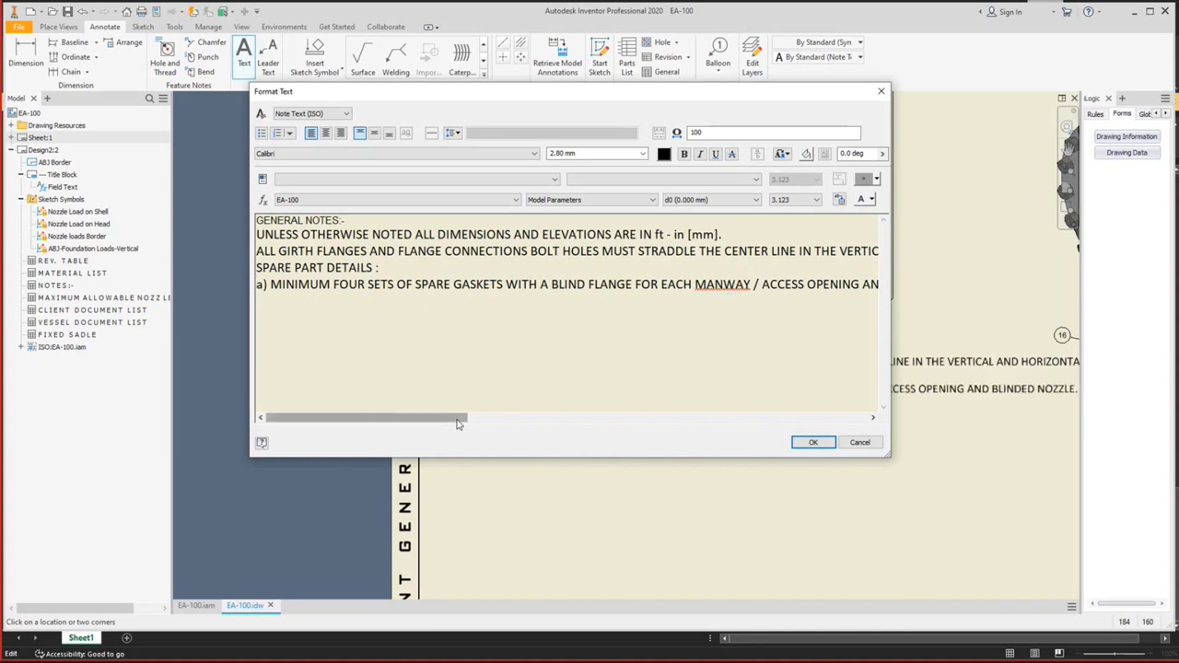
drag(461, 422, 347, 412)
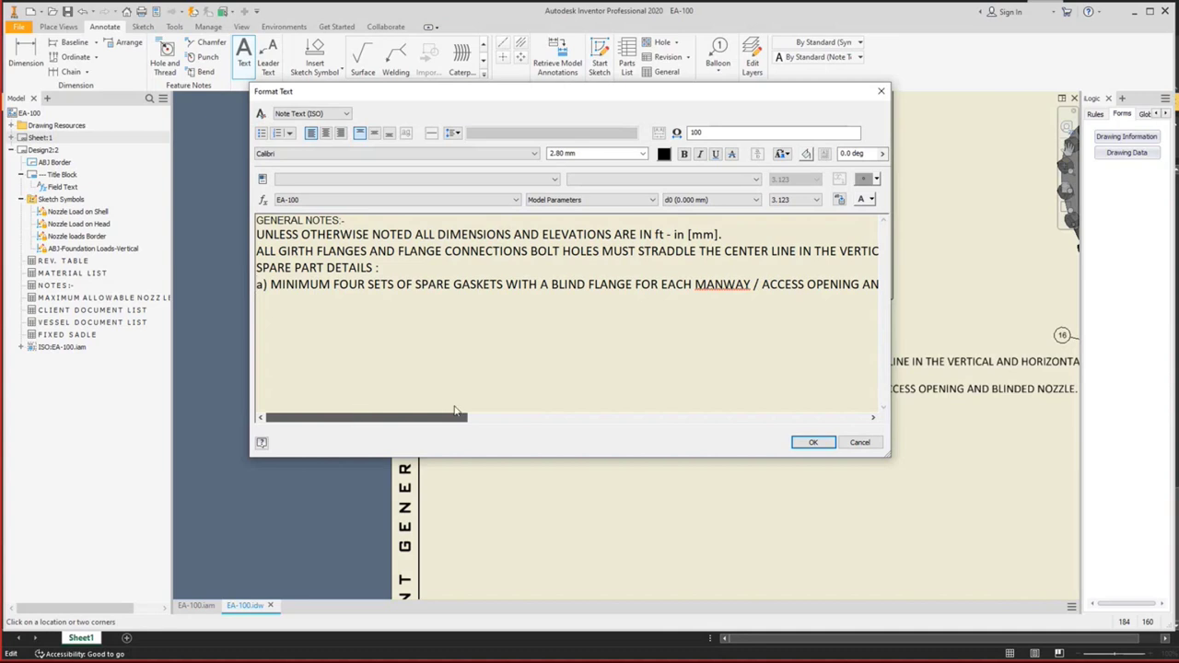
mouse_move(347, 412)
mouse_down()
mouse_move(507, 415)
mouse_move(361, 409)
mouse_up()
mouse_move(361, 409)
mouse_down()
mouse_move(440, 412)
mouse_move(367, 411)
mouse_up()
key(Delete)
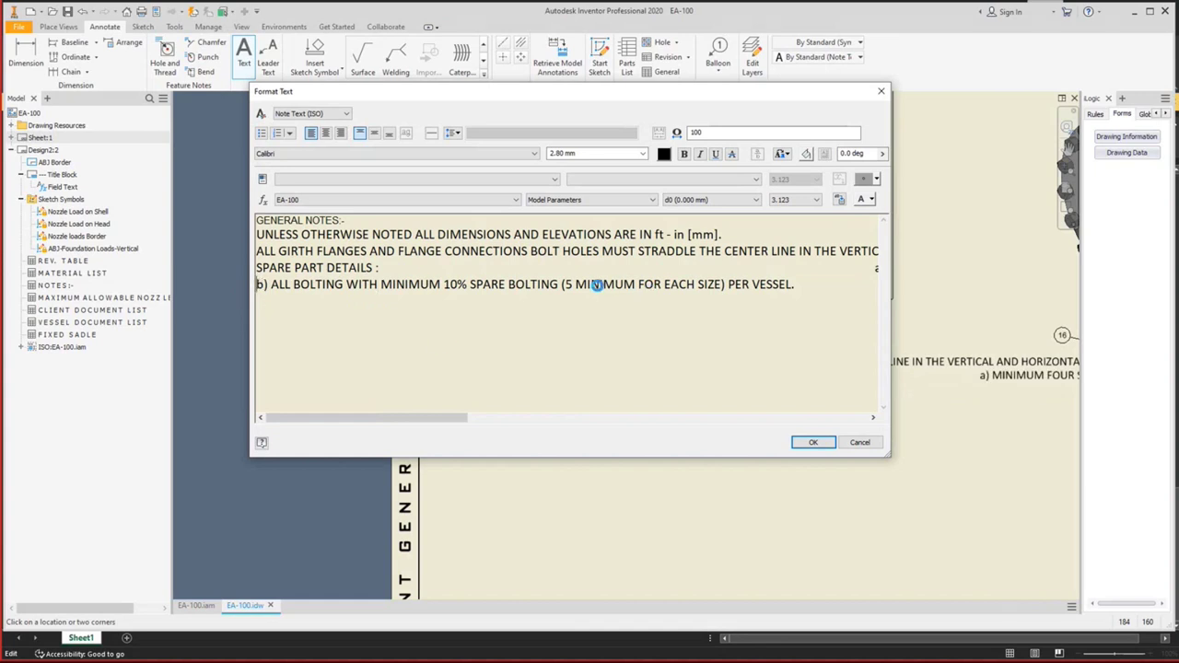
Remove the blank gap after "SPARE PART DETAILS :" and break the text so item a) starts a new line.
drag(876, 268, 565, 268)
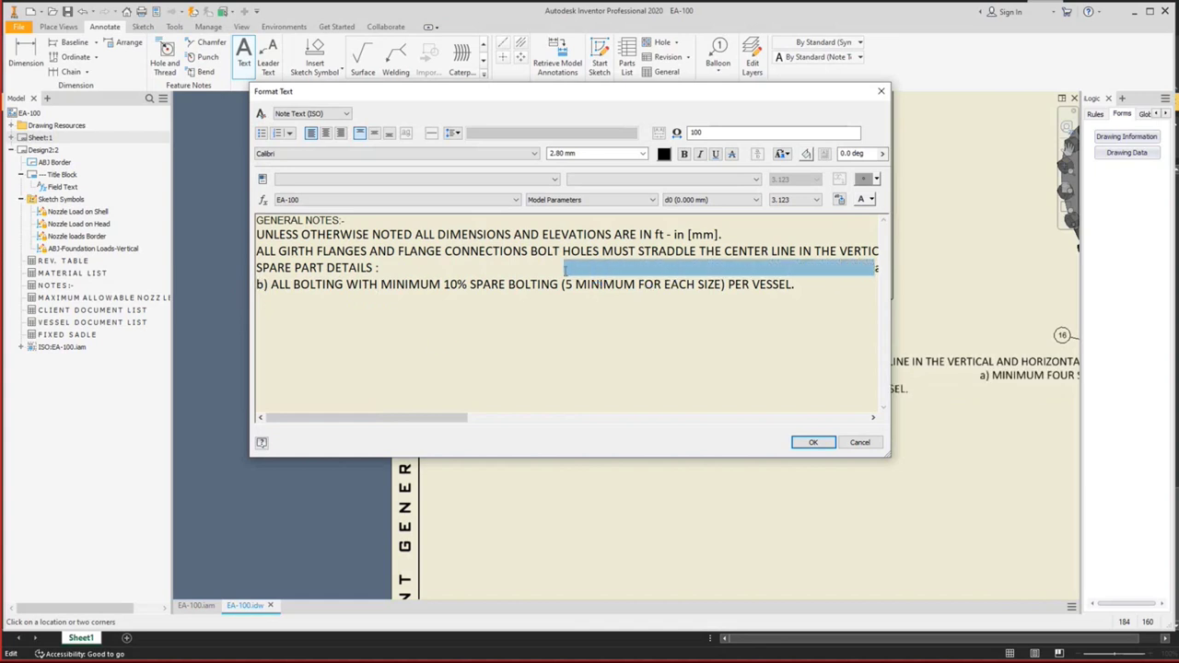
key(Delete)
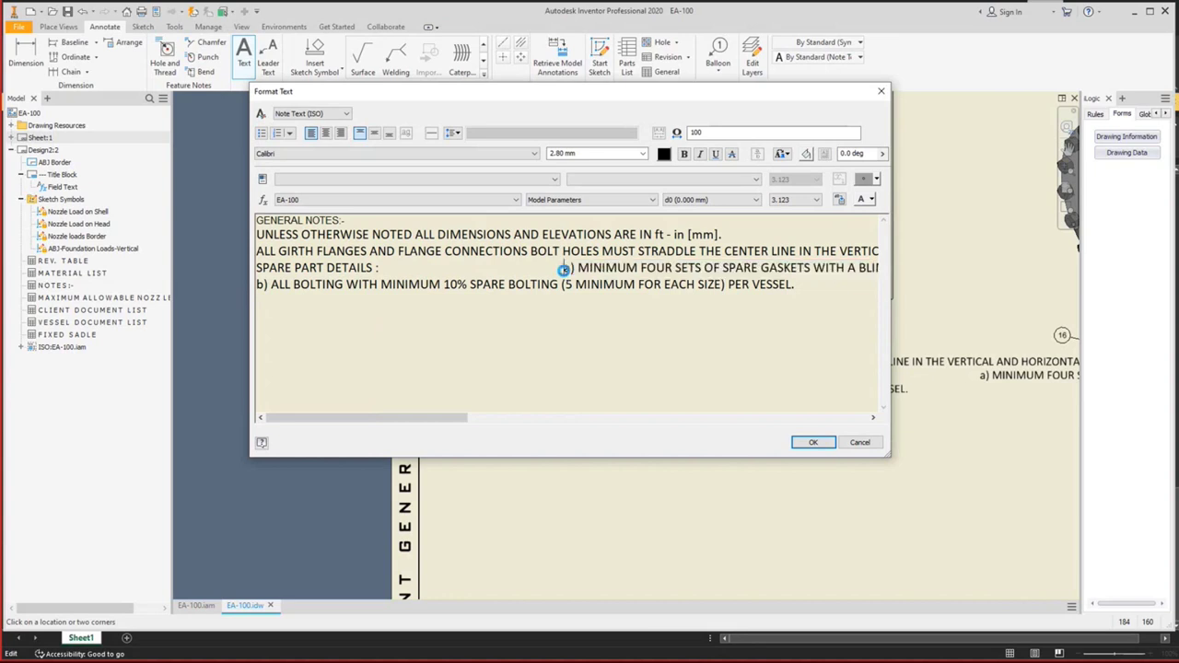
drag(564, 268, 378, 268)
key(Delete)
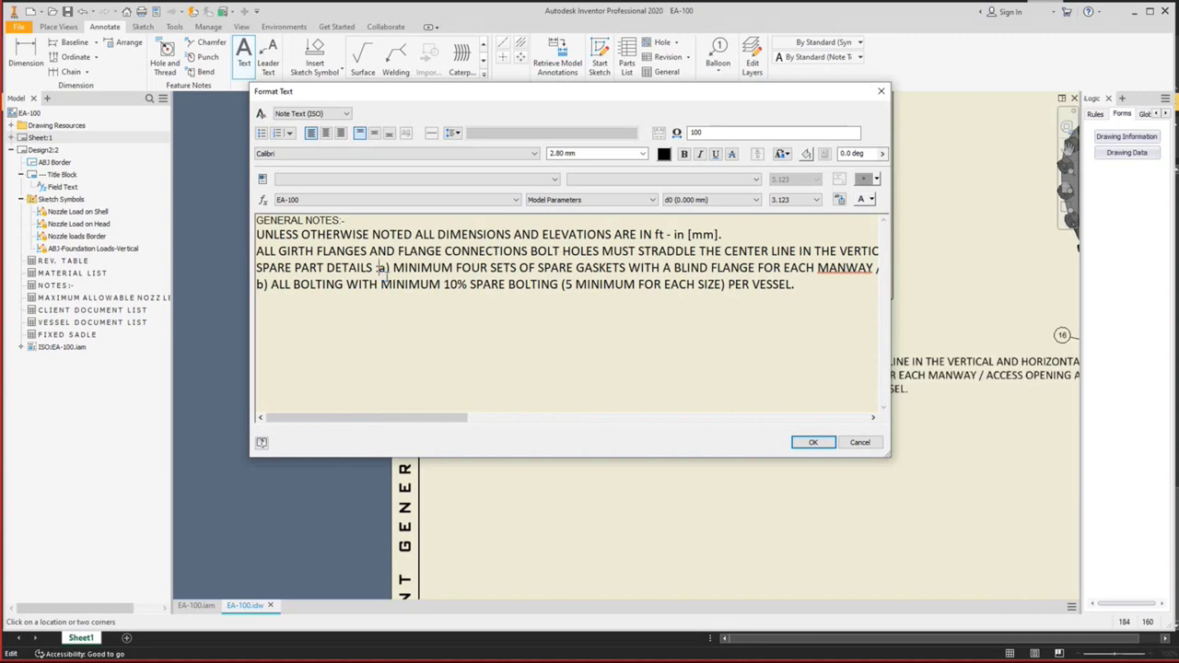
key(Return)
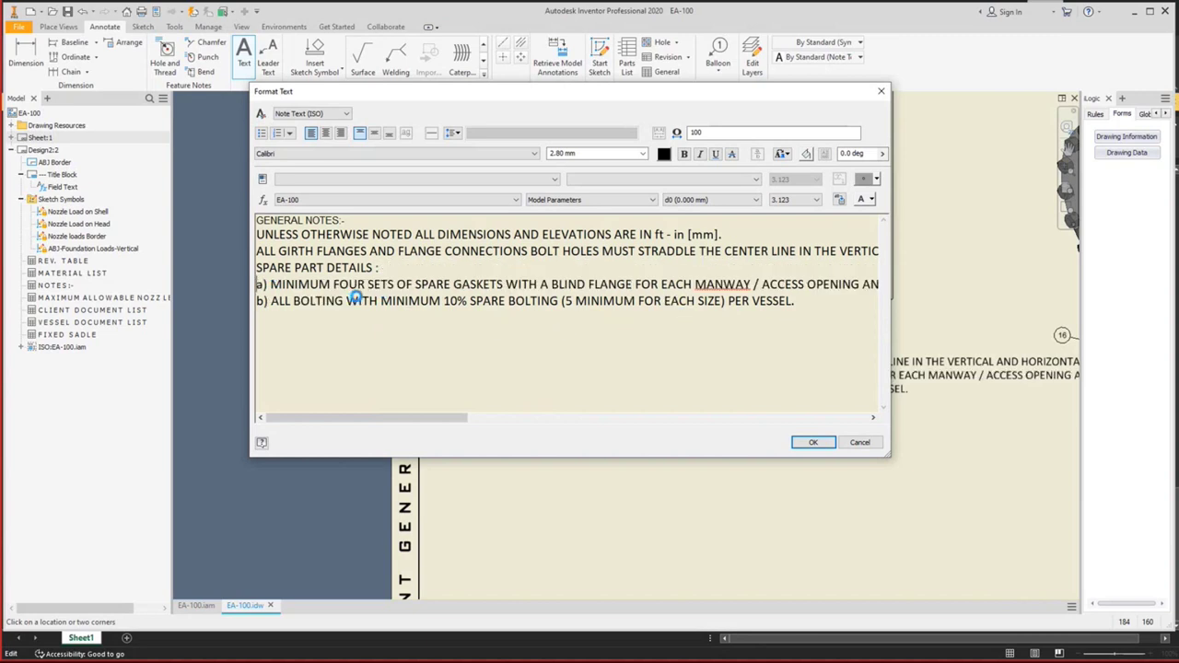
Number the three main notes as a list and indent items a) and b) beneath the spare part details.
drag(381, 268, 257, 234)
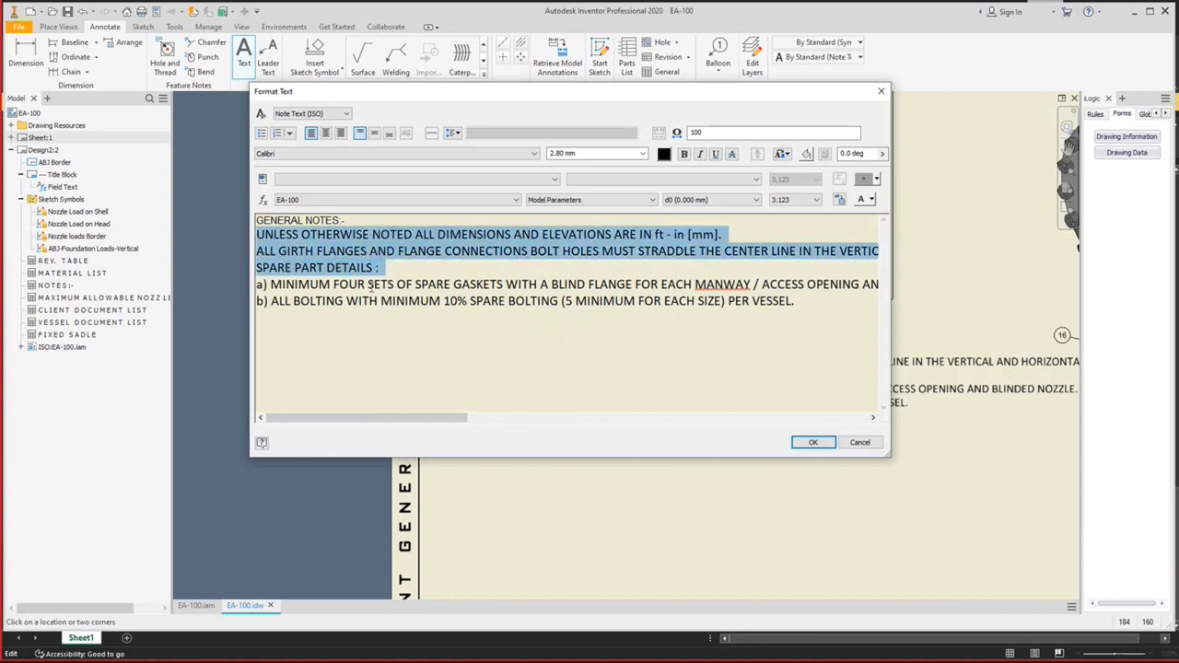
click(278, 133)
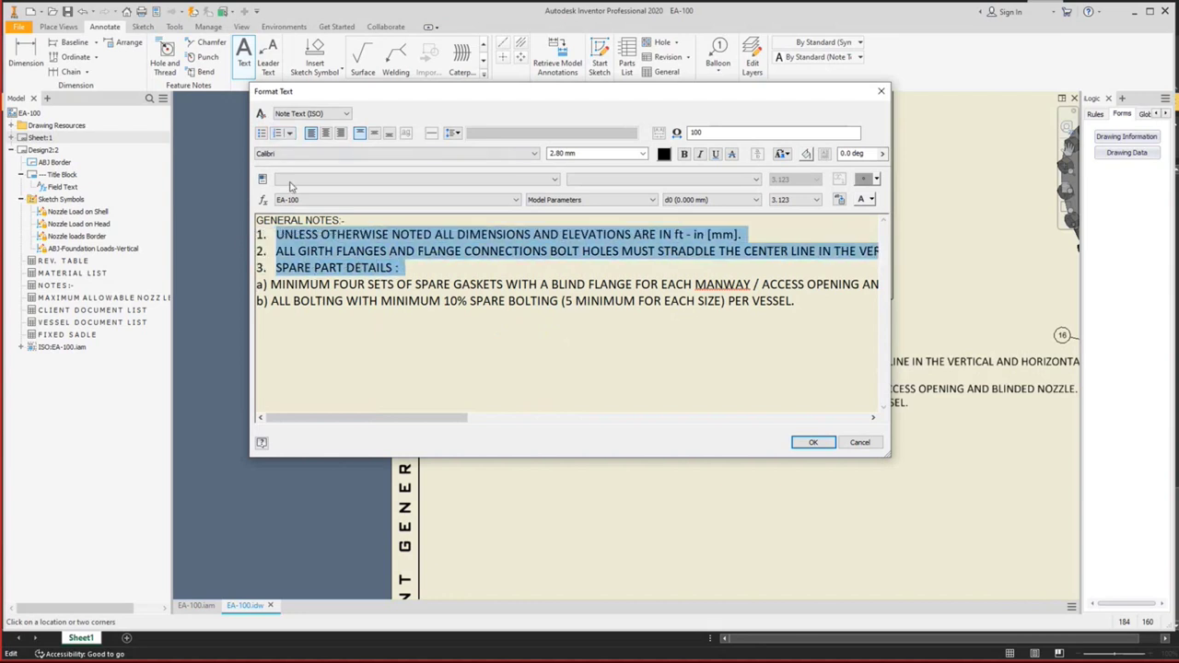
click(261, 285)
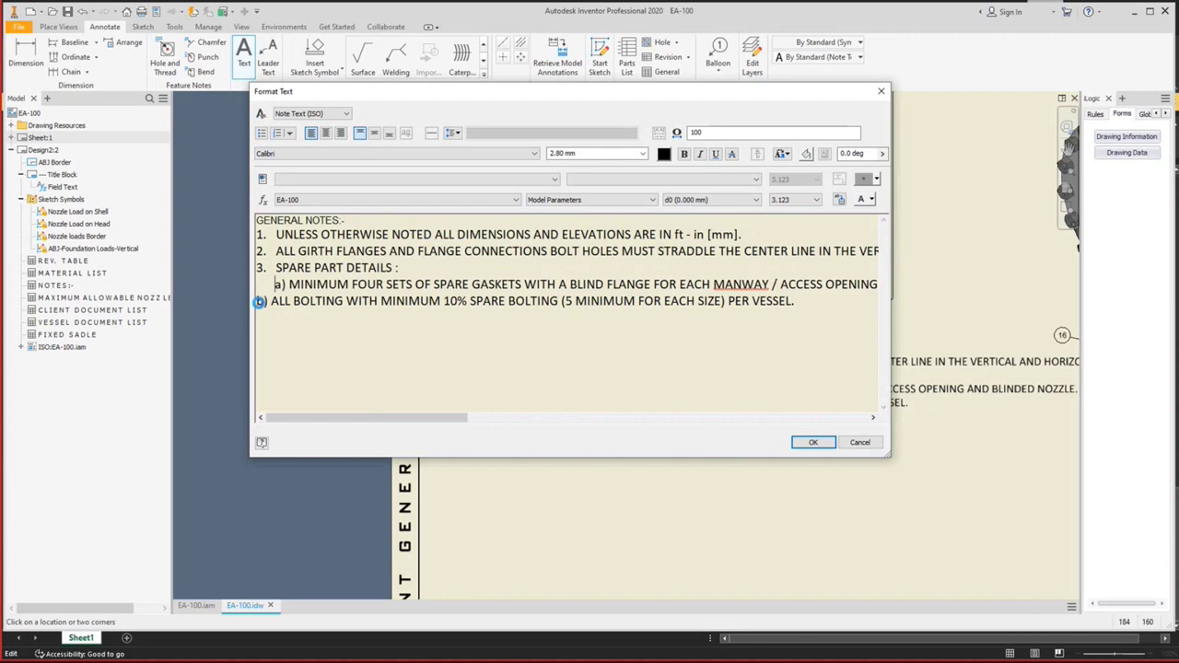
click(260, 301)
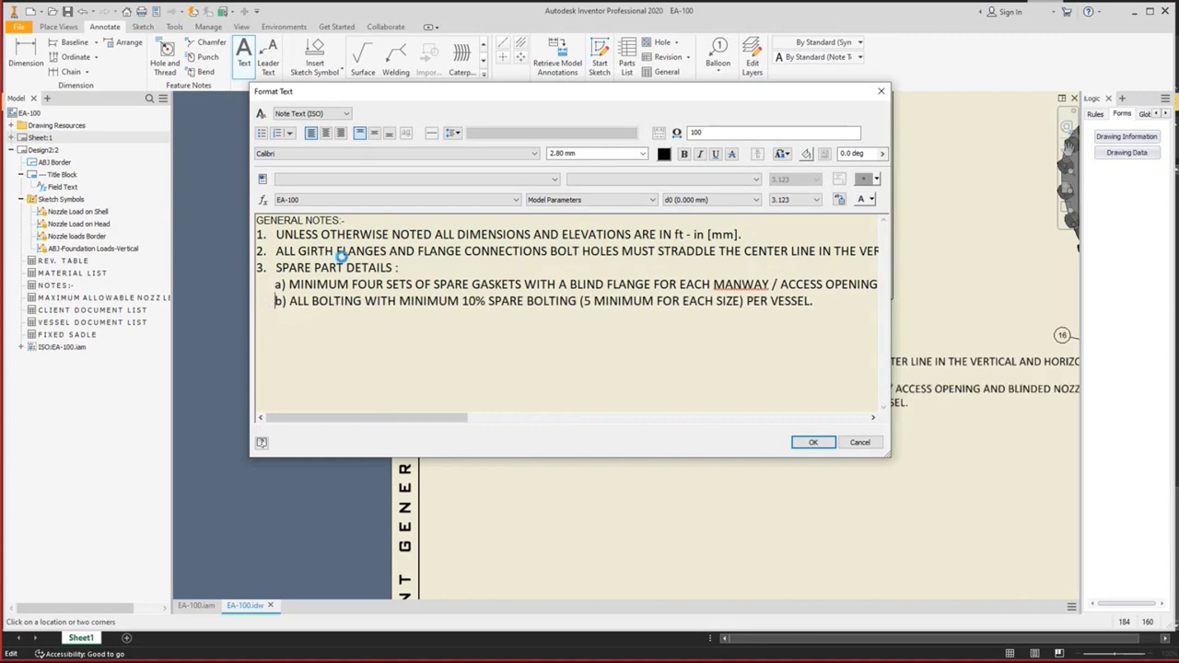
Make the "GENERAL NOTES:-" heading bold with a 4.00 mm text height and accept the formatted note.
click(353, 221)
drag(353, 221, 256, 221)
click(581, 152)
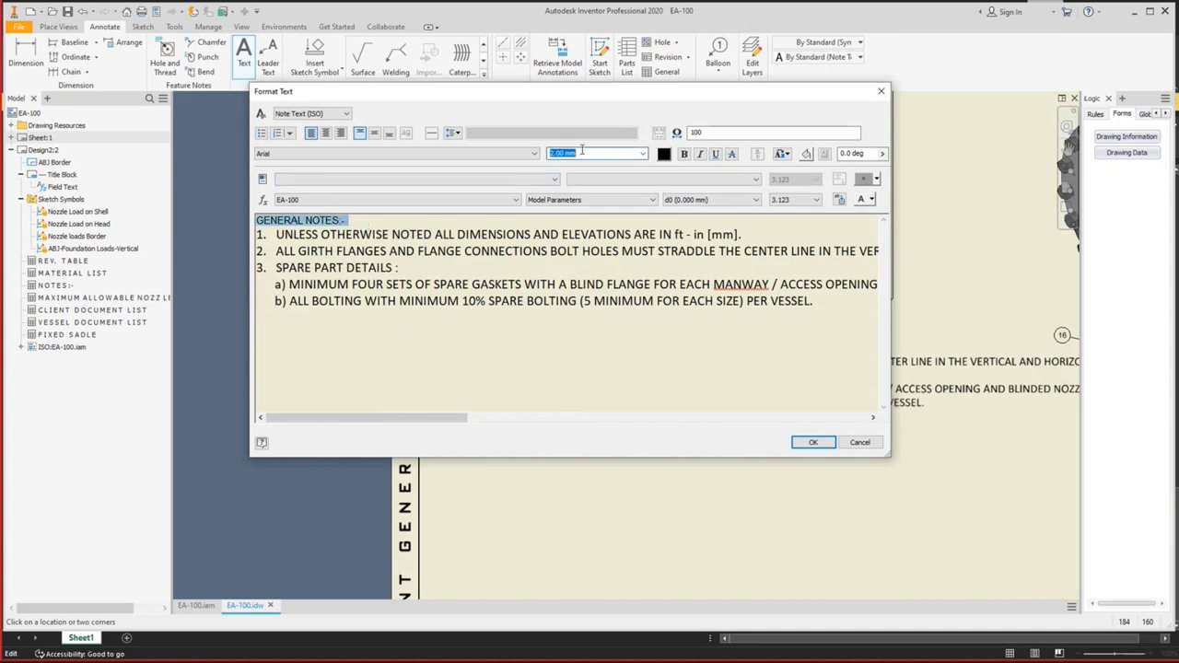
text(4)
click(683, 154)
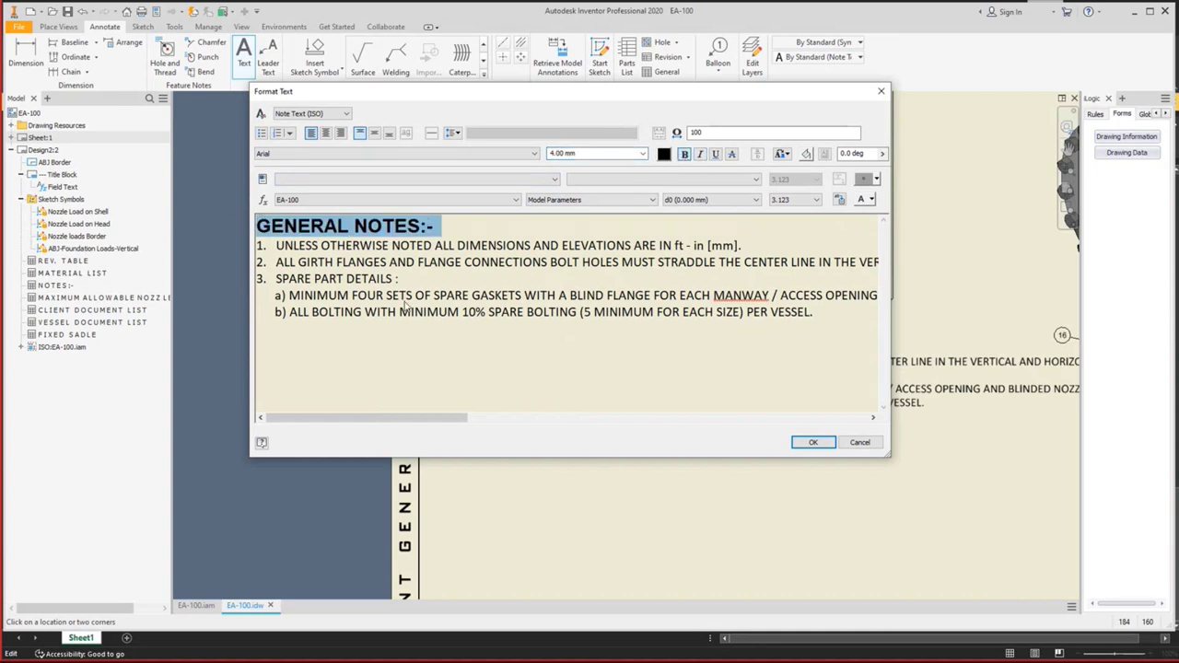
click(411, 296)
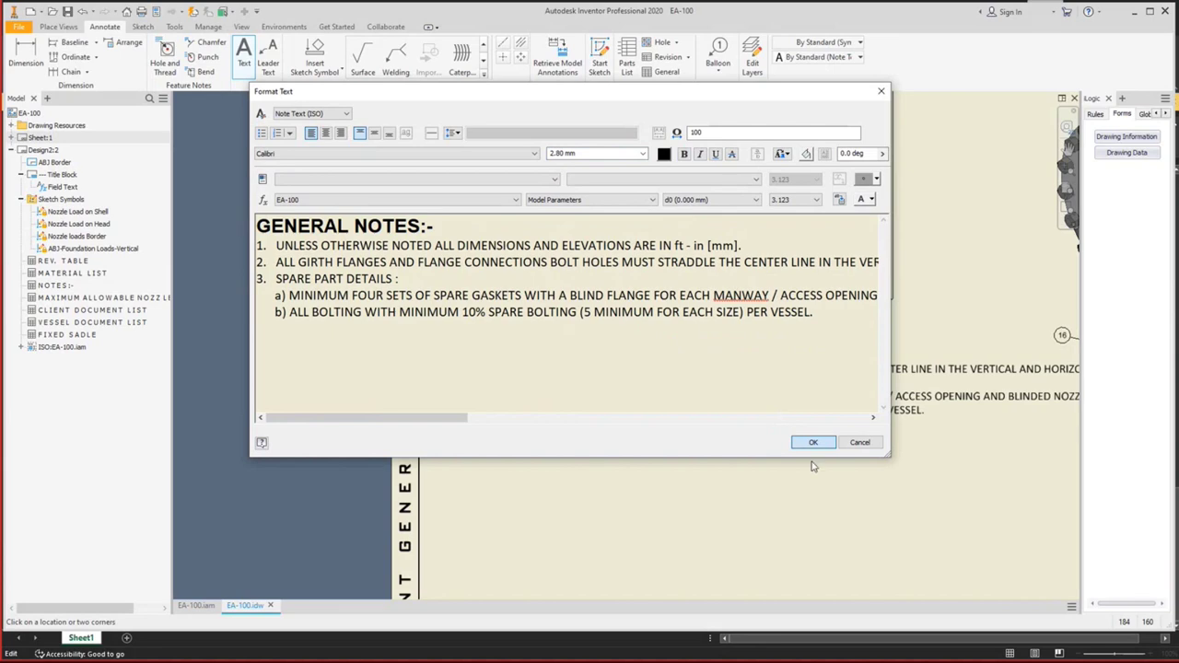
click(814, 442)
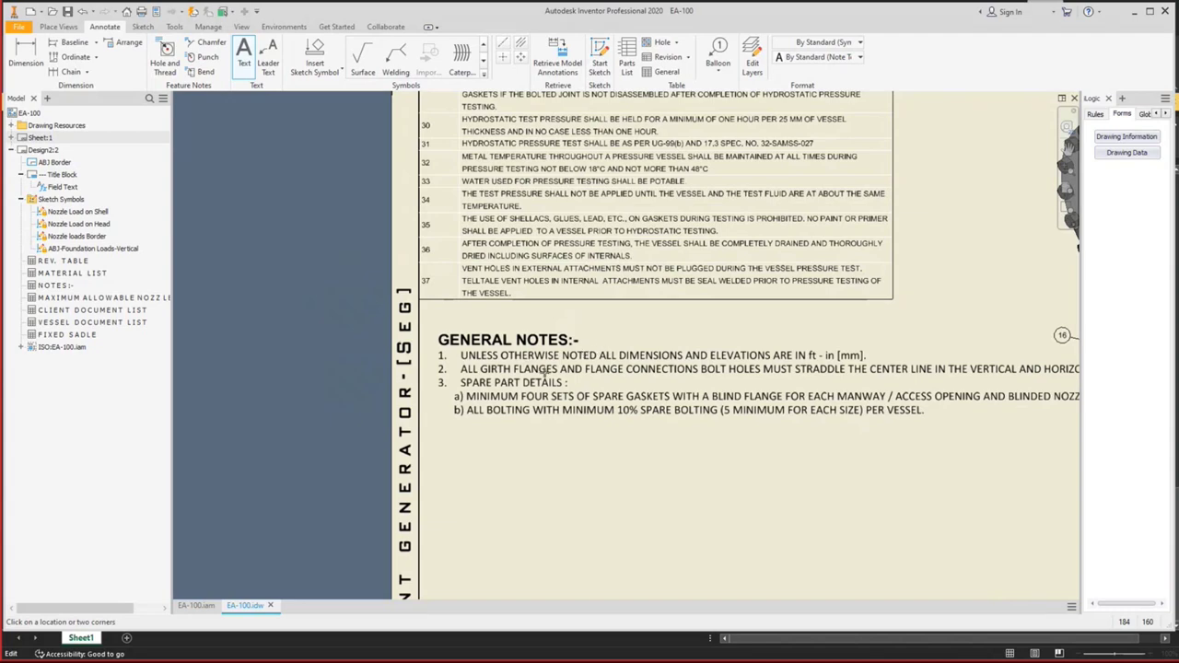
Resize the general notes' text boundary to about the width of the notes table above so its lines wrap clear of the vessel view.
scroll(549, 370, down, 5)
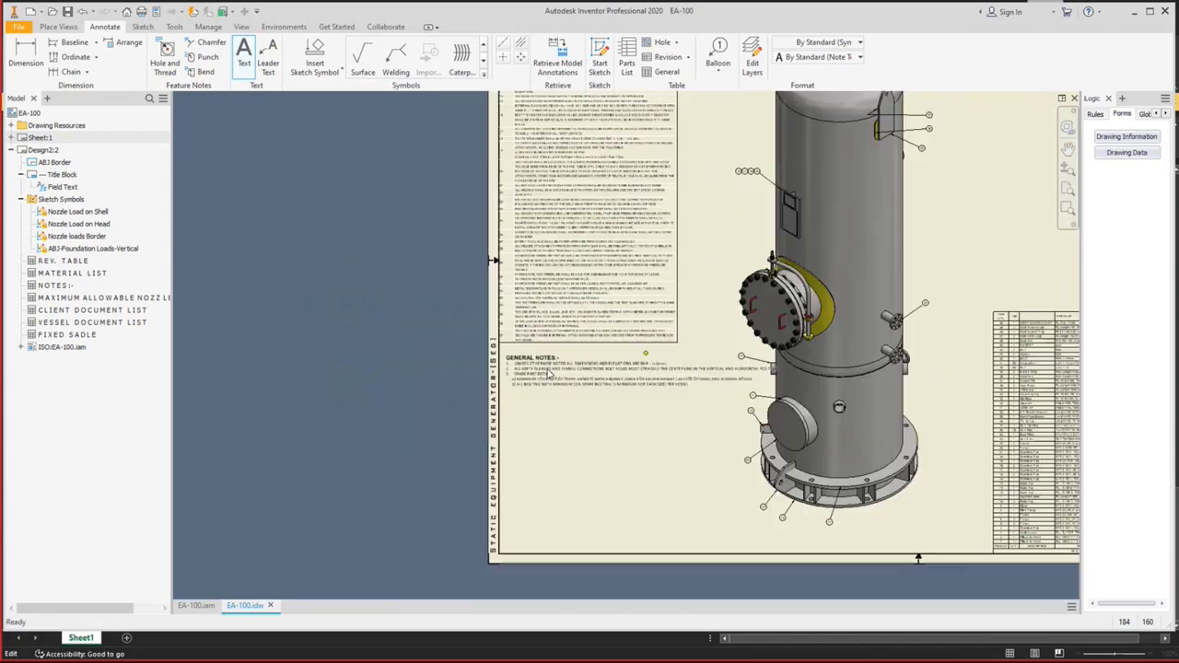
scroll(610, 351, up, 3)
scroll(609, 351, up, 2)
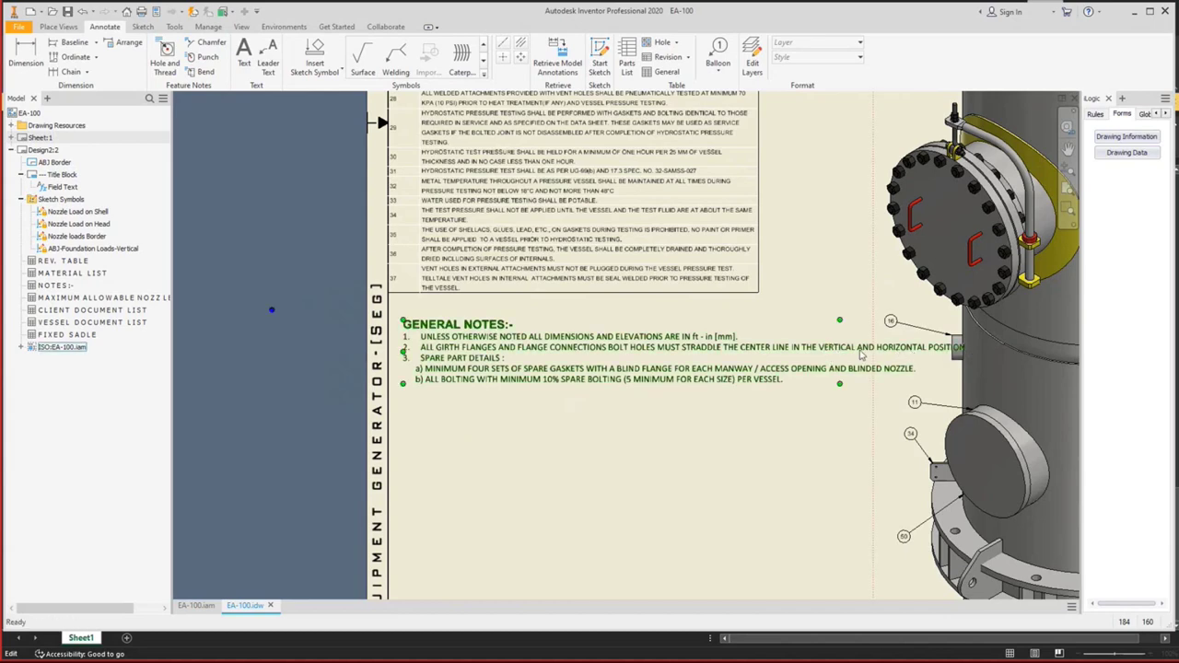
click(966, 348)
scroll(964, 348, down, 4)
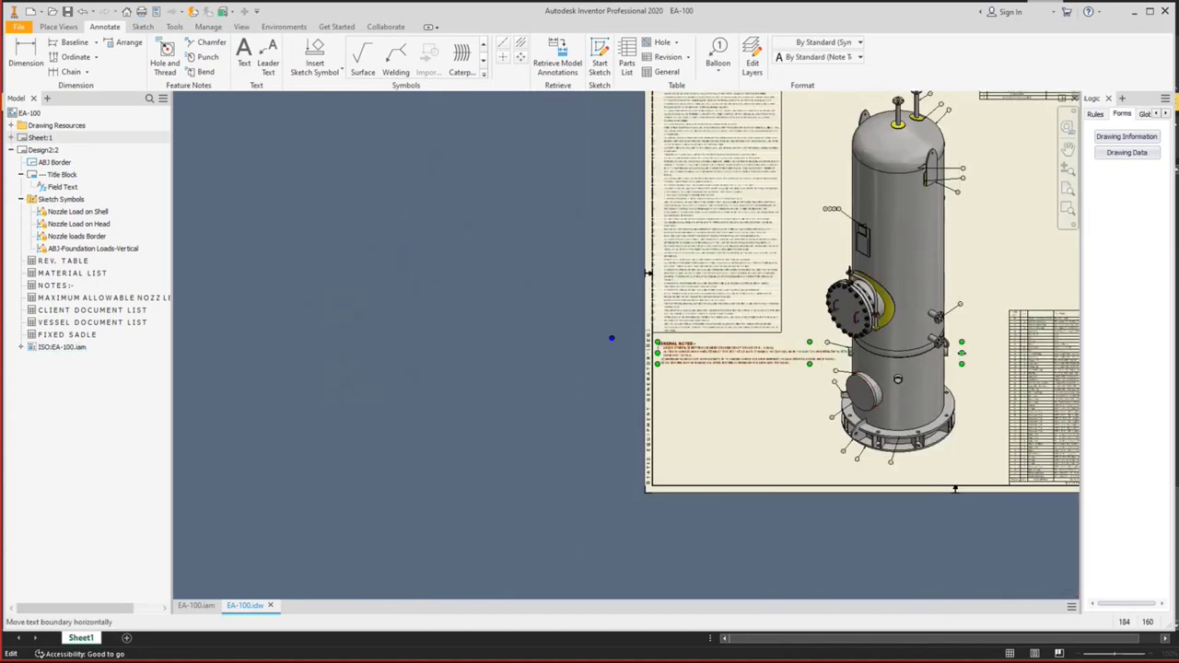
drag(964, 349, 745, 362)
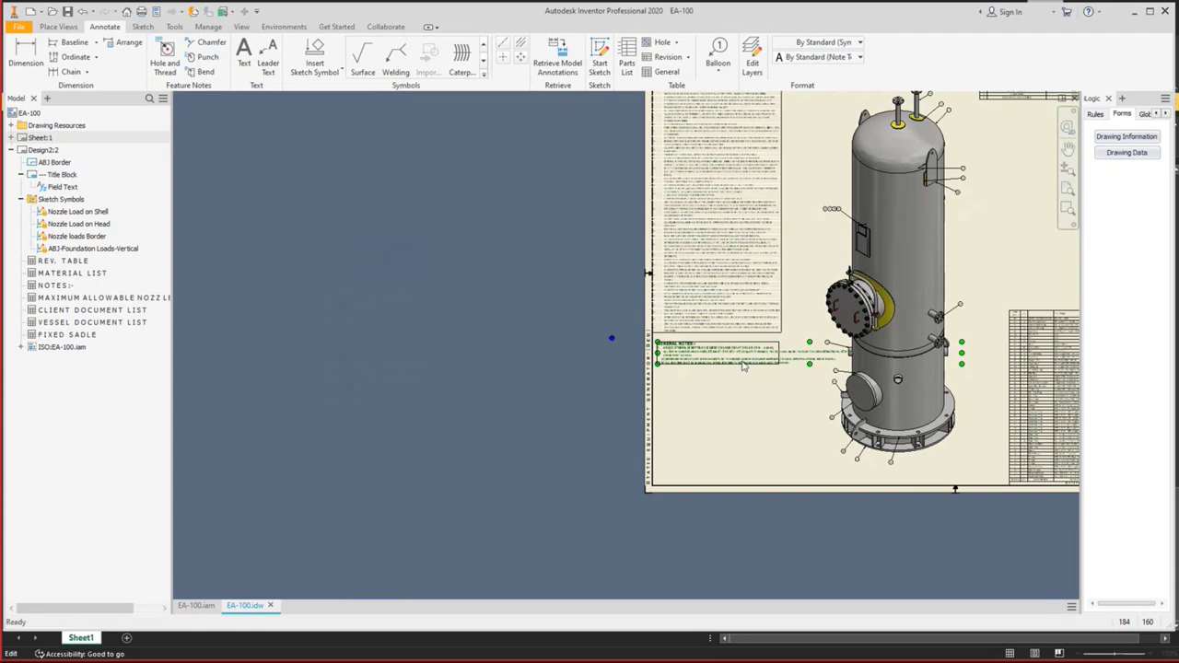
scroll(717, 385, up, 3)
scroll(716, 386, up, 2)
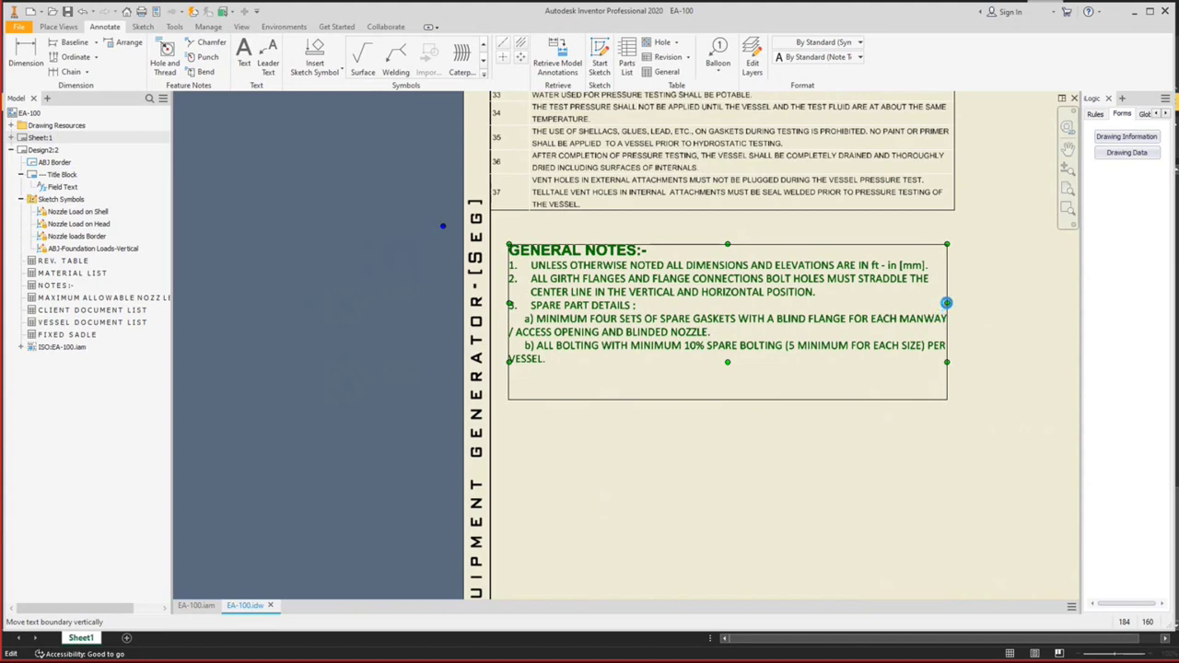
click(952, 319)
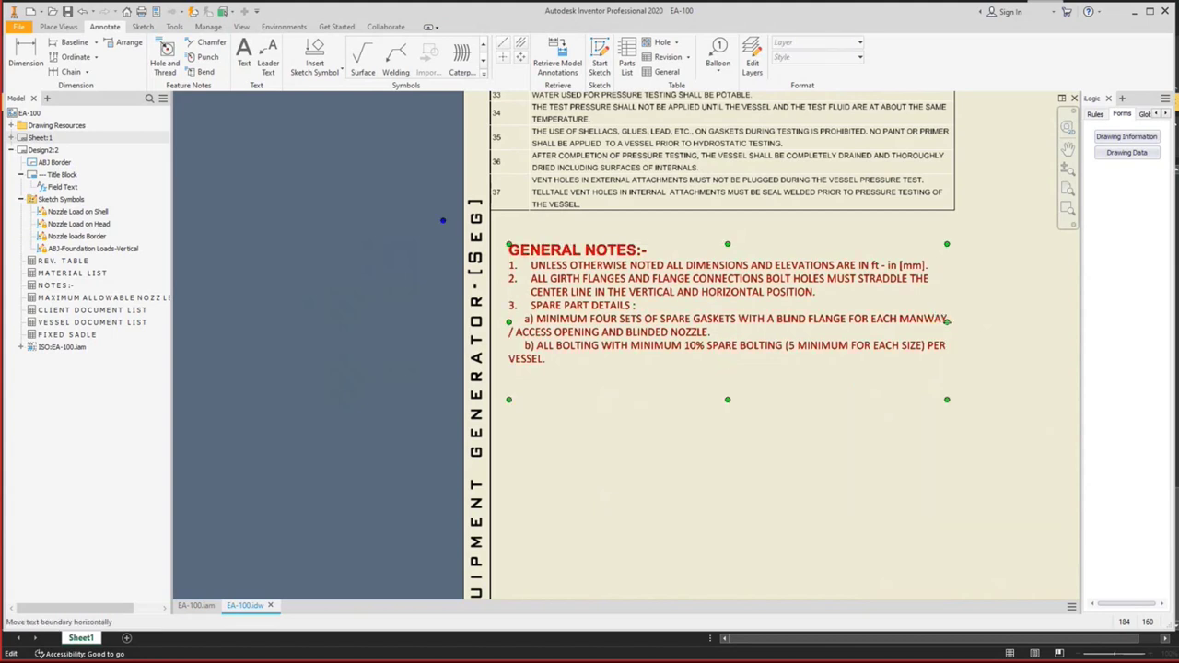
click(949, 319)
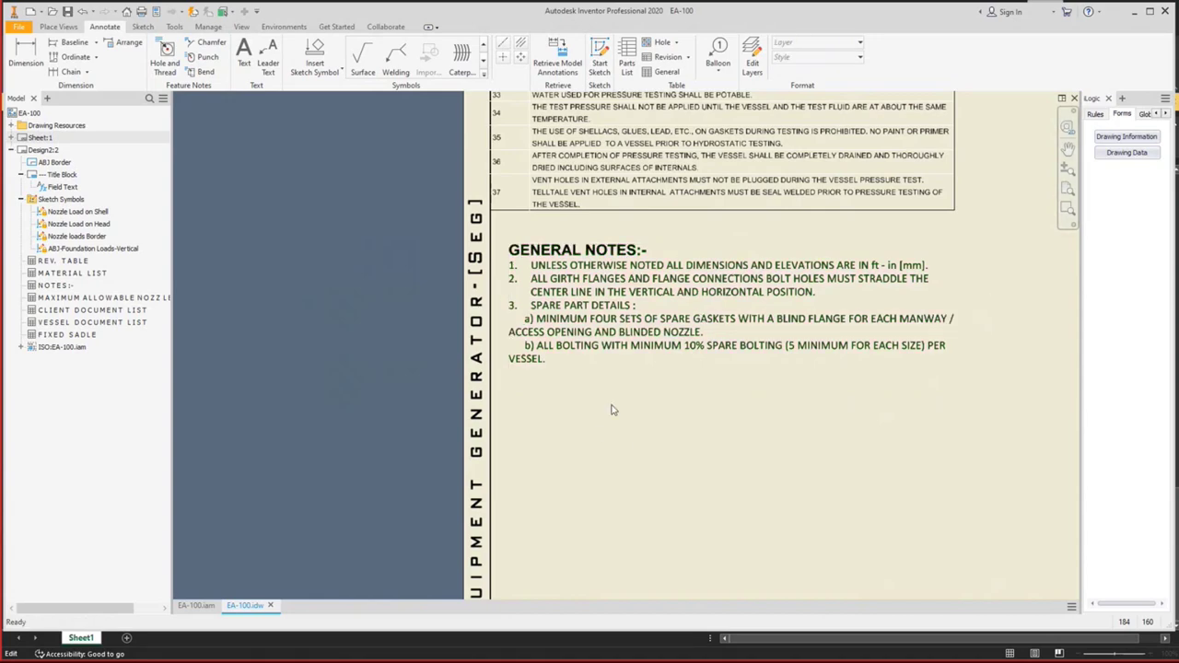
key(Escape)
Examine the general notes' wrapping, item alignment and placement beneath the notes table on the sheet.
scroll(594, 291, up, 3)
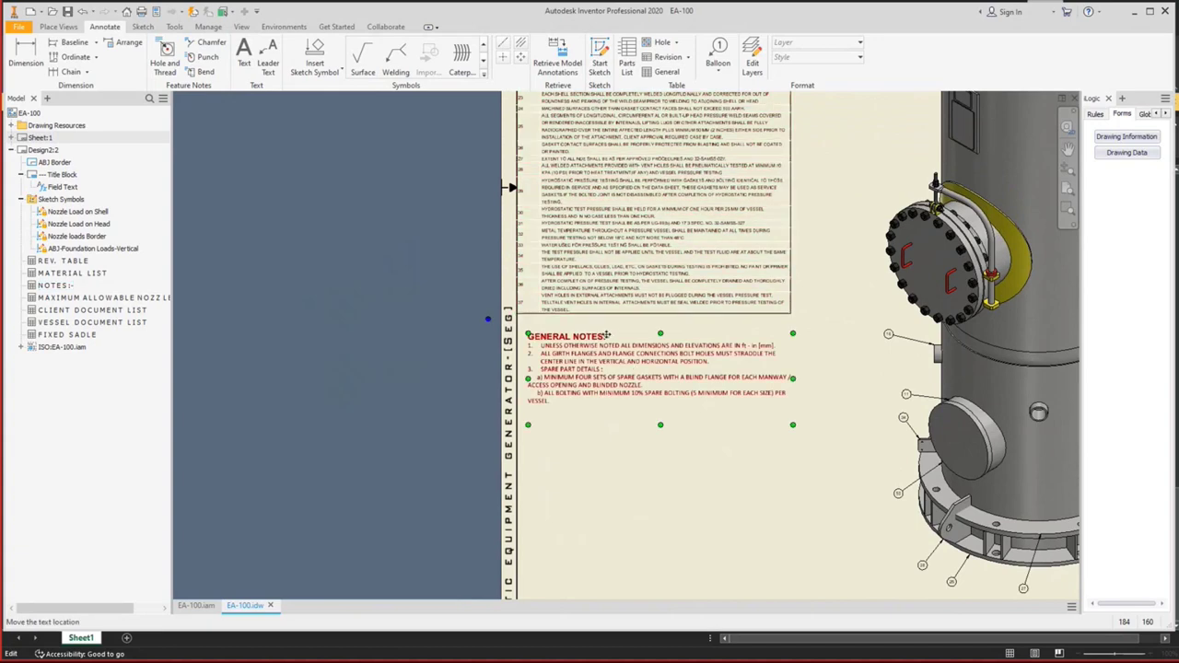
scroll(586, 378, down, 3)
scroll(586, 196, up, 5)
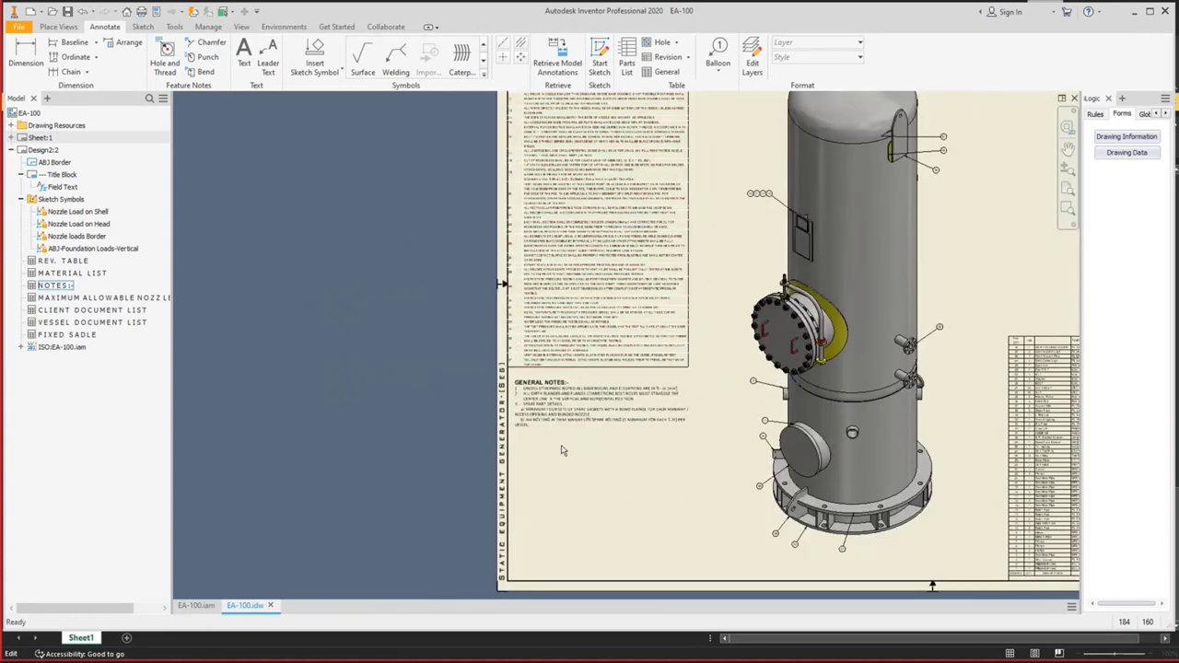
scroll(545, 403, down, 5)
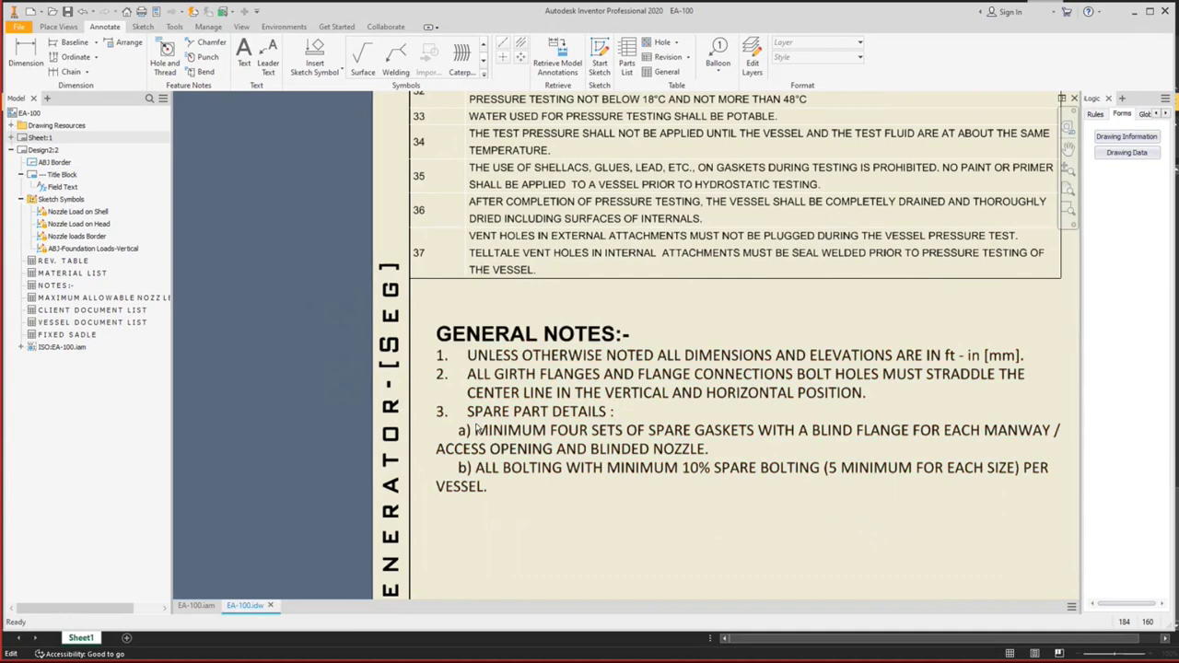
click(481, 440)
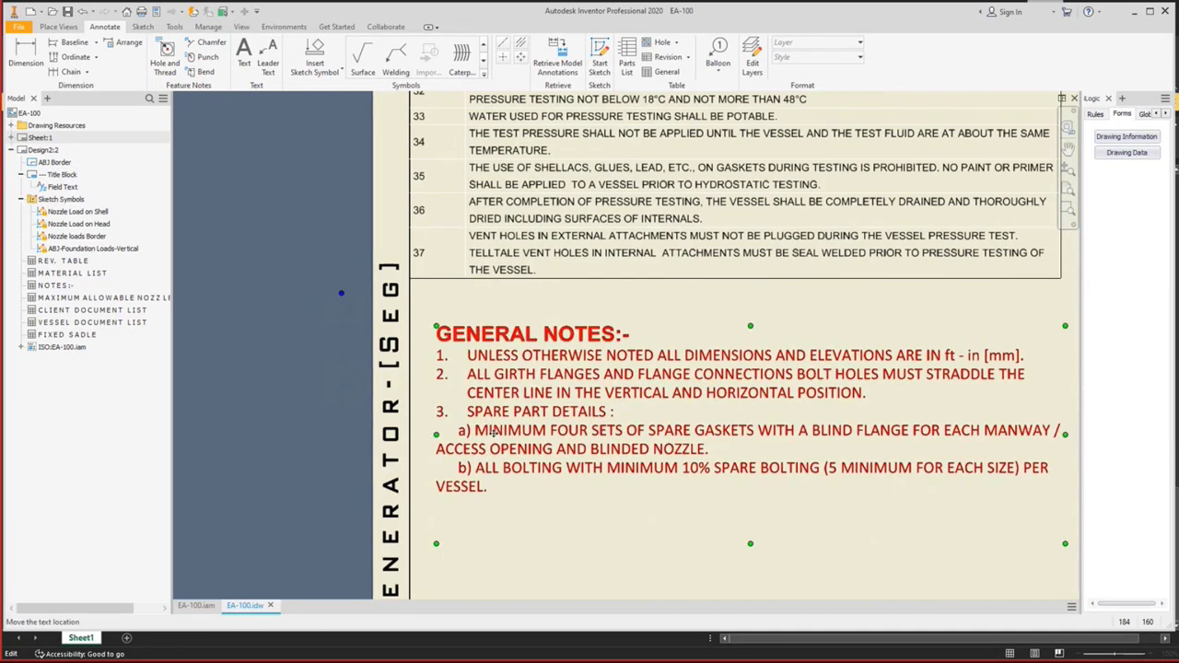
scroll(482, 449, up, 5)
middle_drag(505, 420, 505, 403)
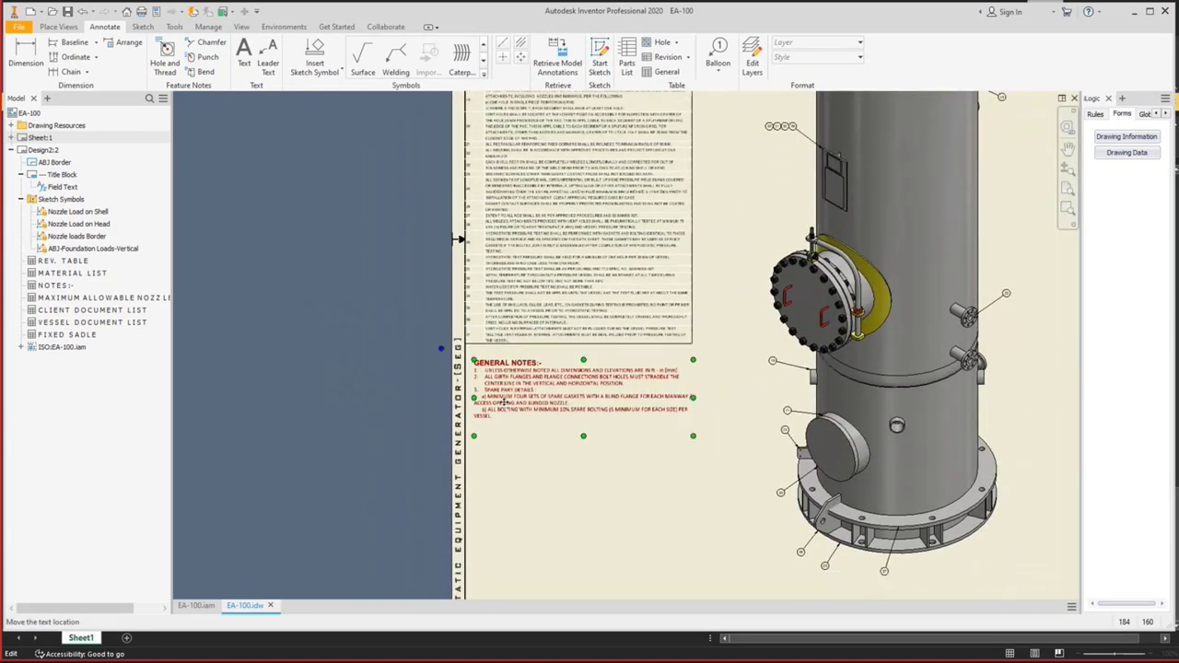
scroll(504, 402, down, 3)
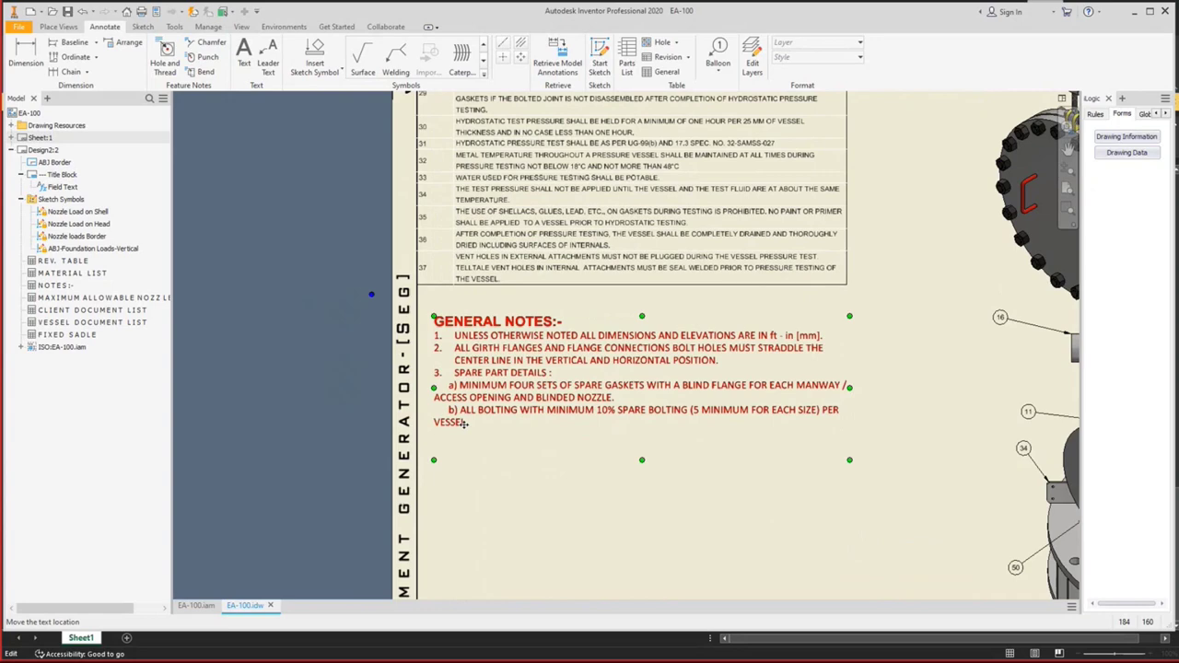
key(Escape)
middle_drag(522, 323, 518, 230)
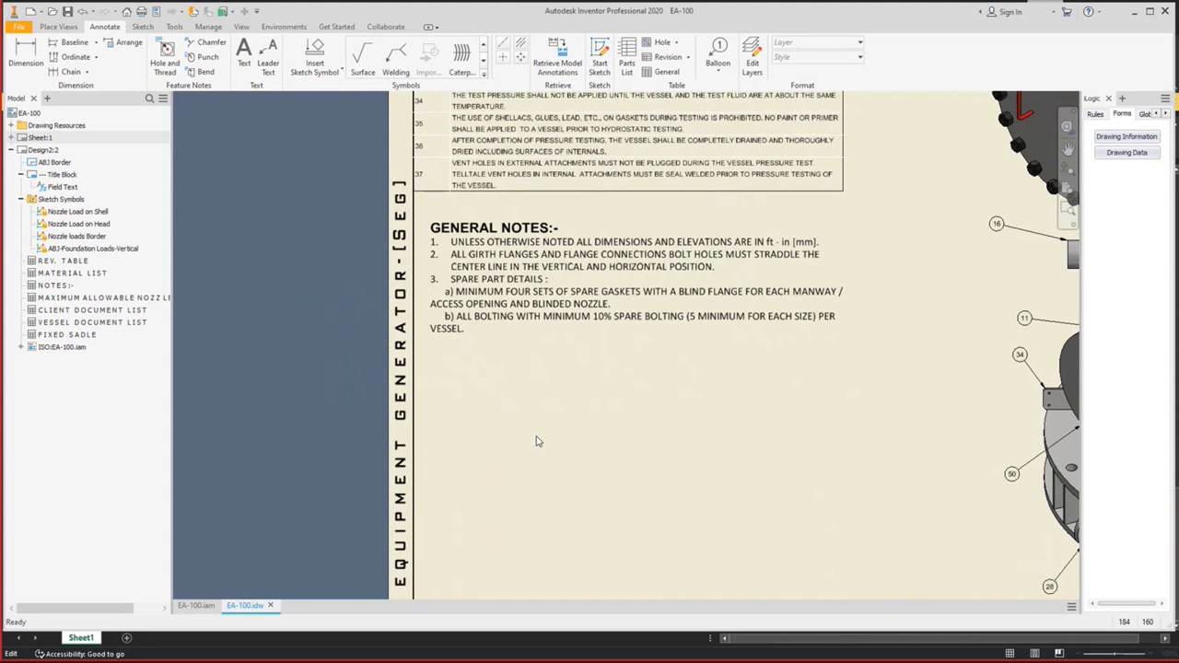
Copy the GENERAL NOTES text and paste the duplicate directly beneath the original on the sheet.
click(527, 241)
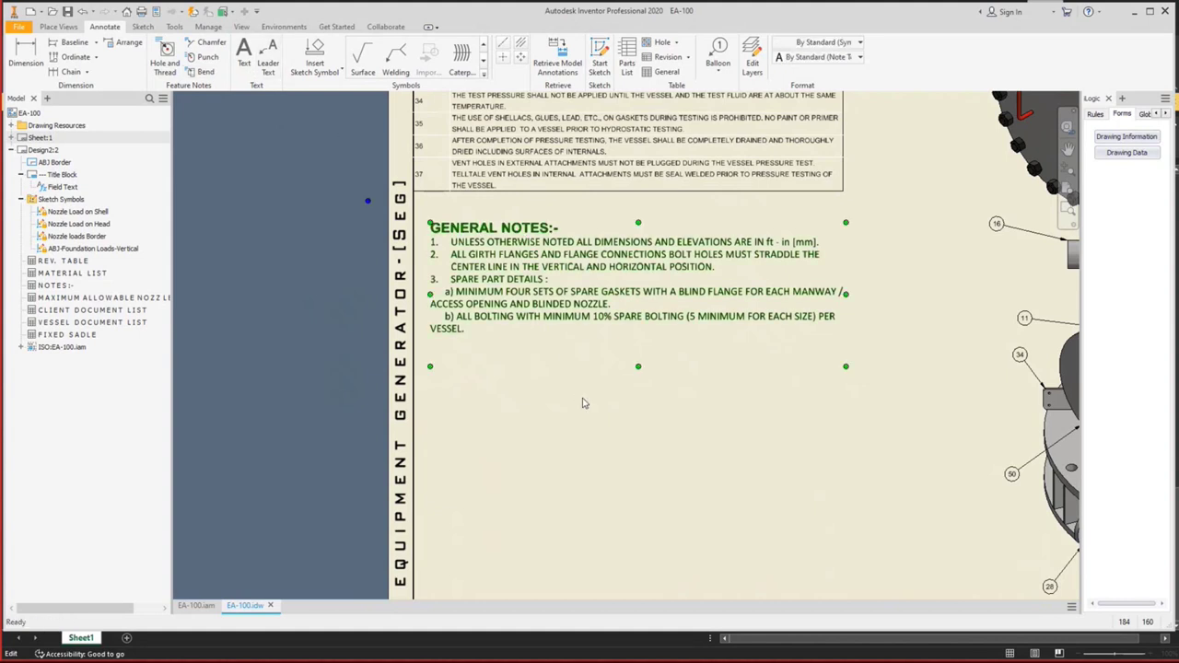
right_click(568, 316)
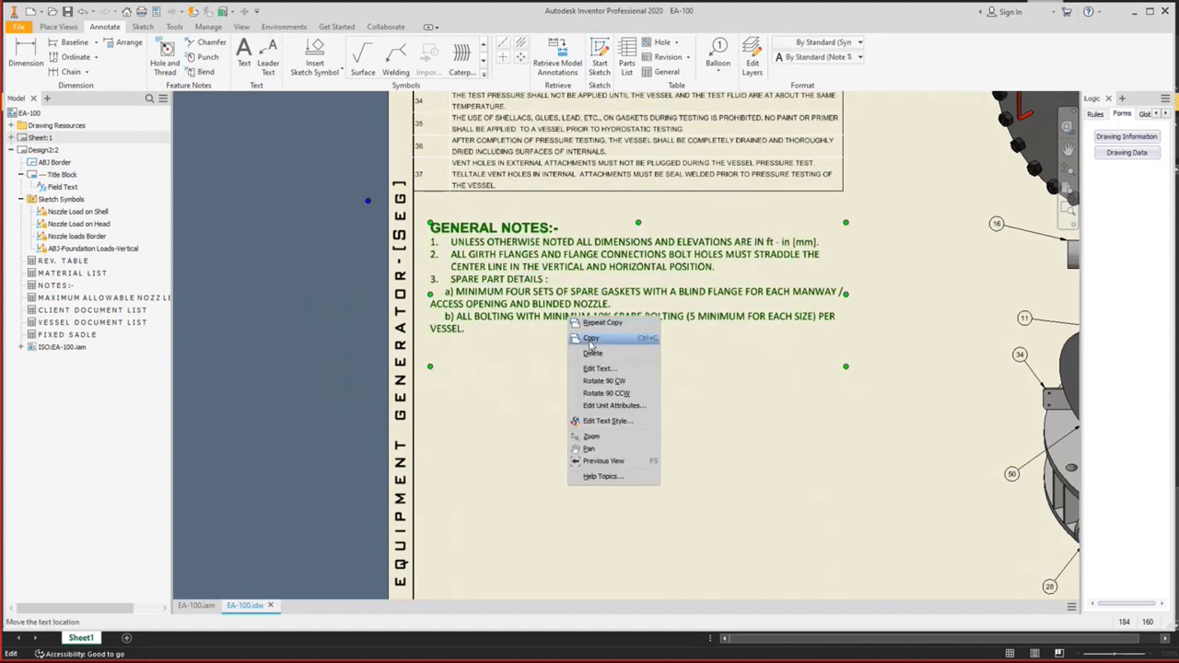
key(Escape)
right_click(613, 419)
click(597, 500)
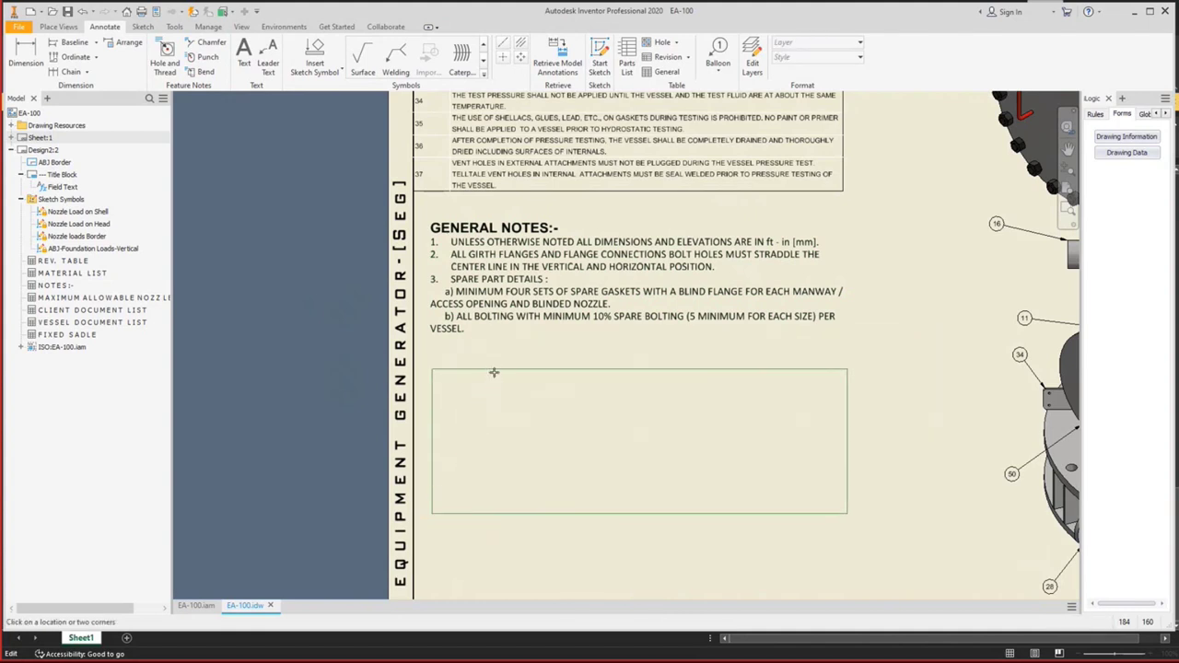
click(498, 370)
click(502, 373)
Align the two GENERAL NOTES text blocks vertically so their left edges line up, and check them on the whole sheet.
ctrl+click(493, 227)
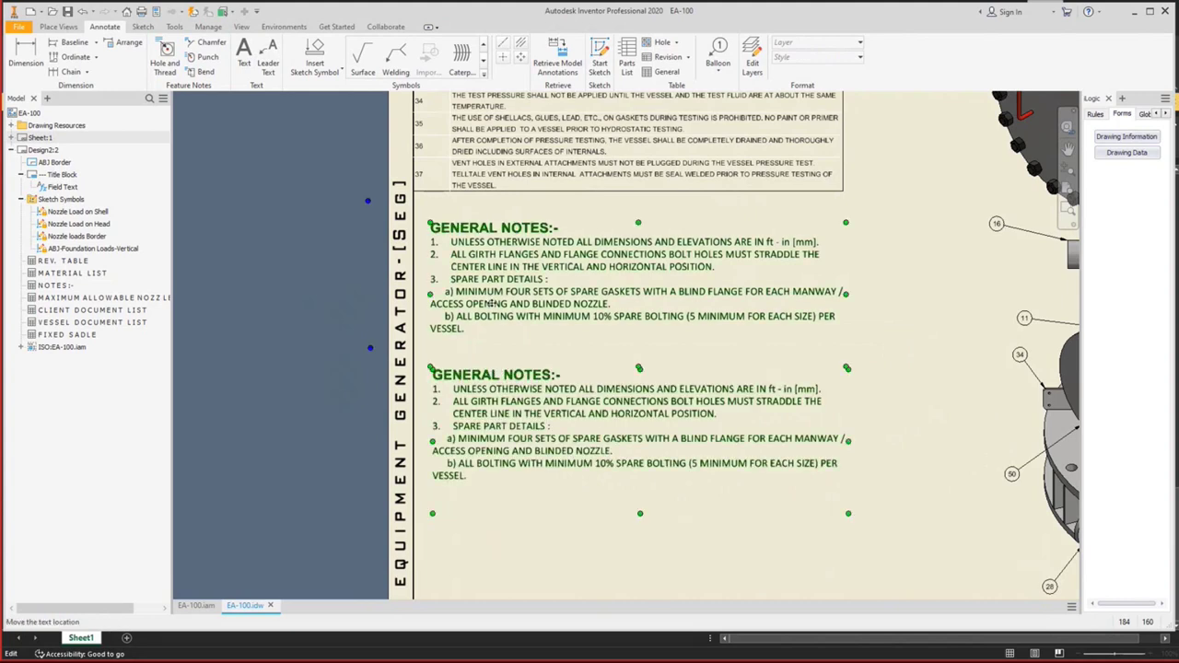
right_click(493, 304)
click(519, 354)
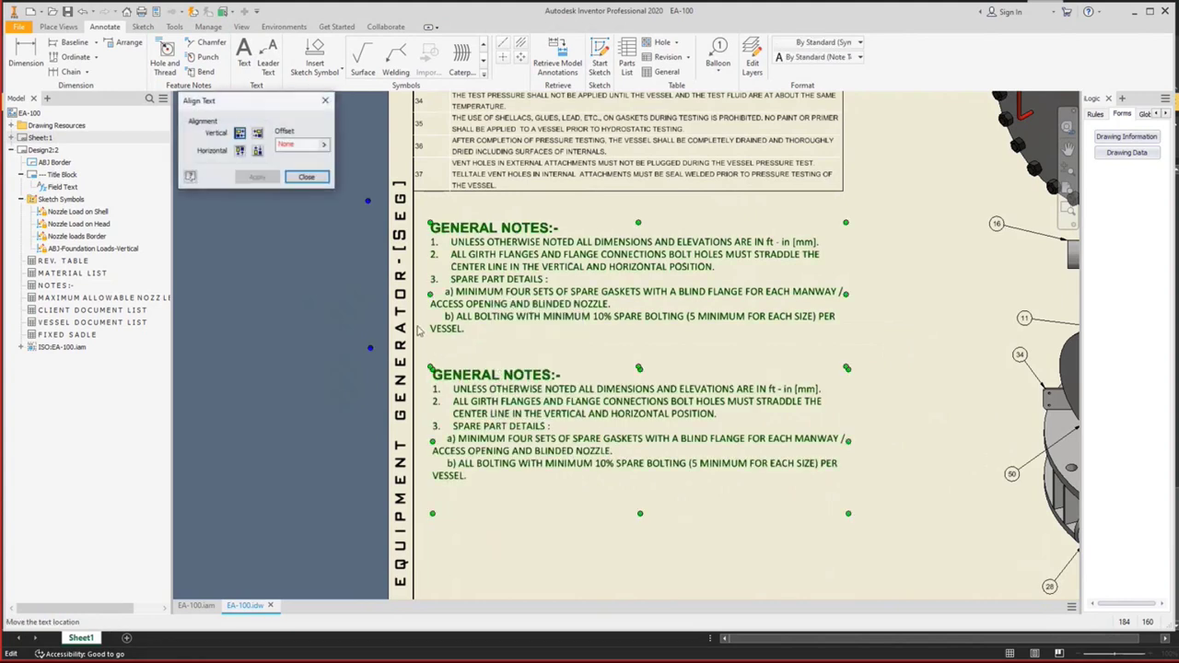
click(242, 134)
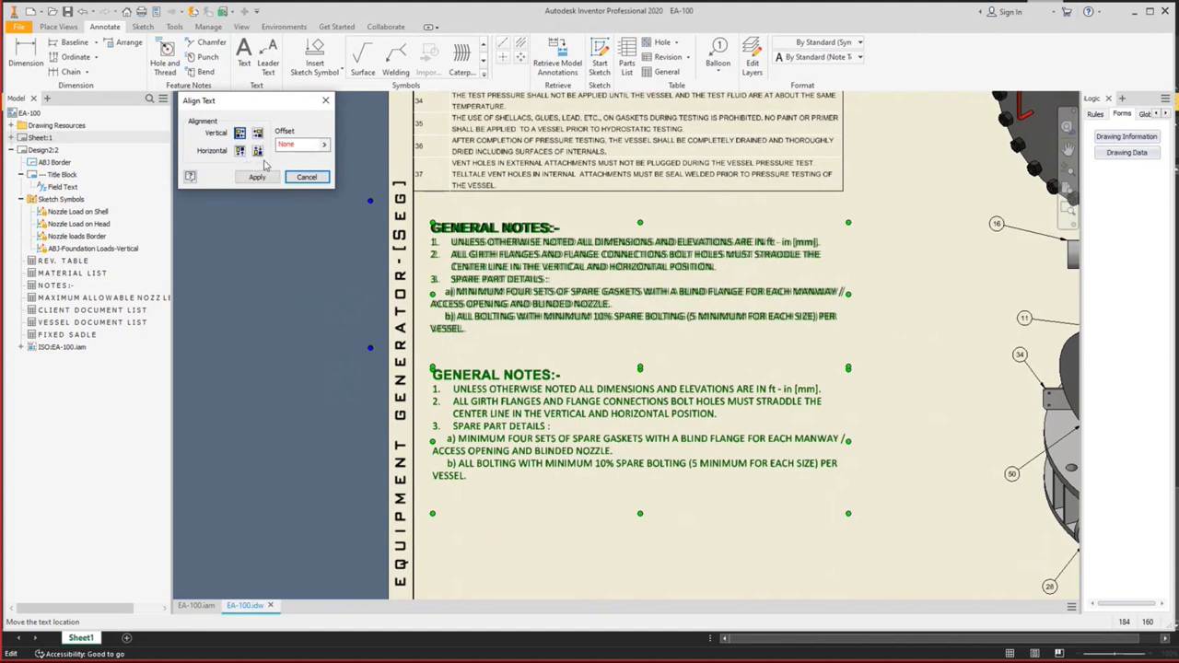
click(257, 177)
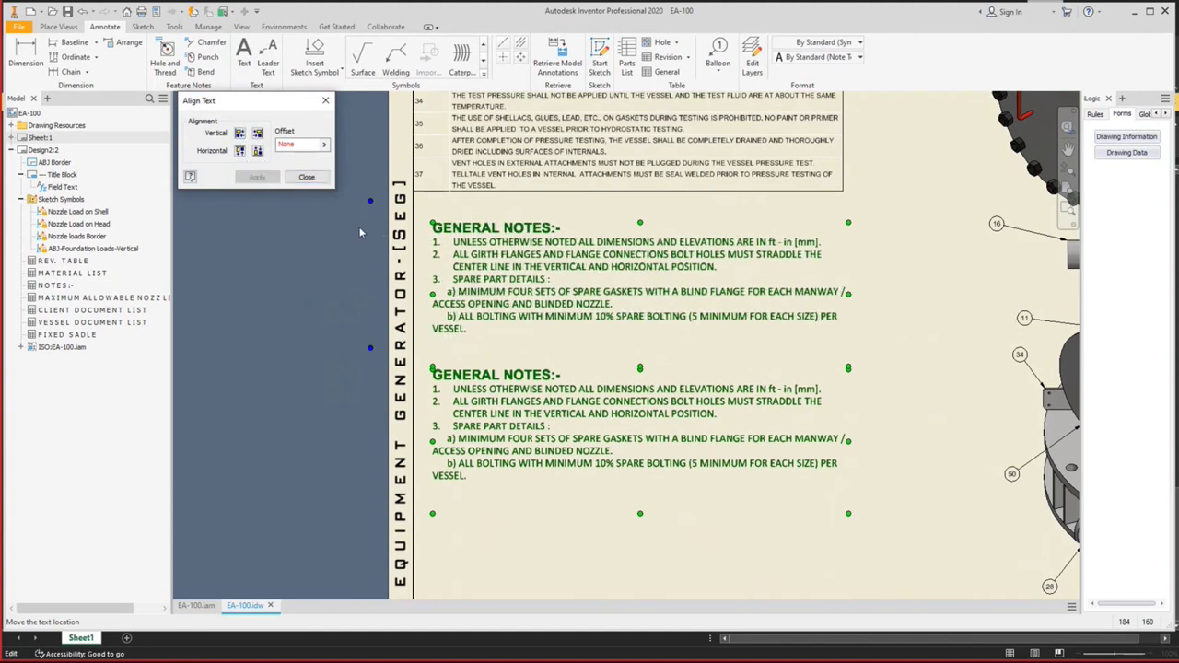
click(307, 177)
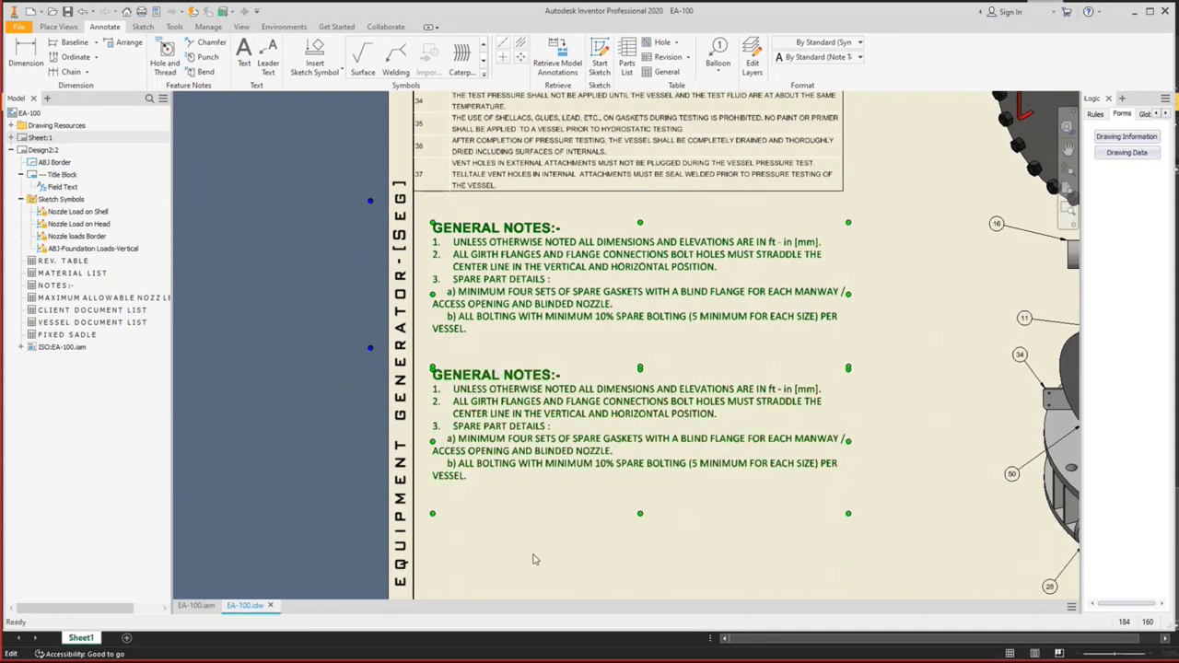
scroll(529, 442, down, 3)
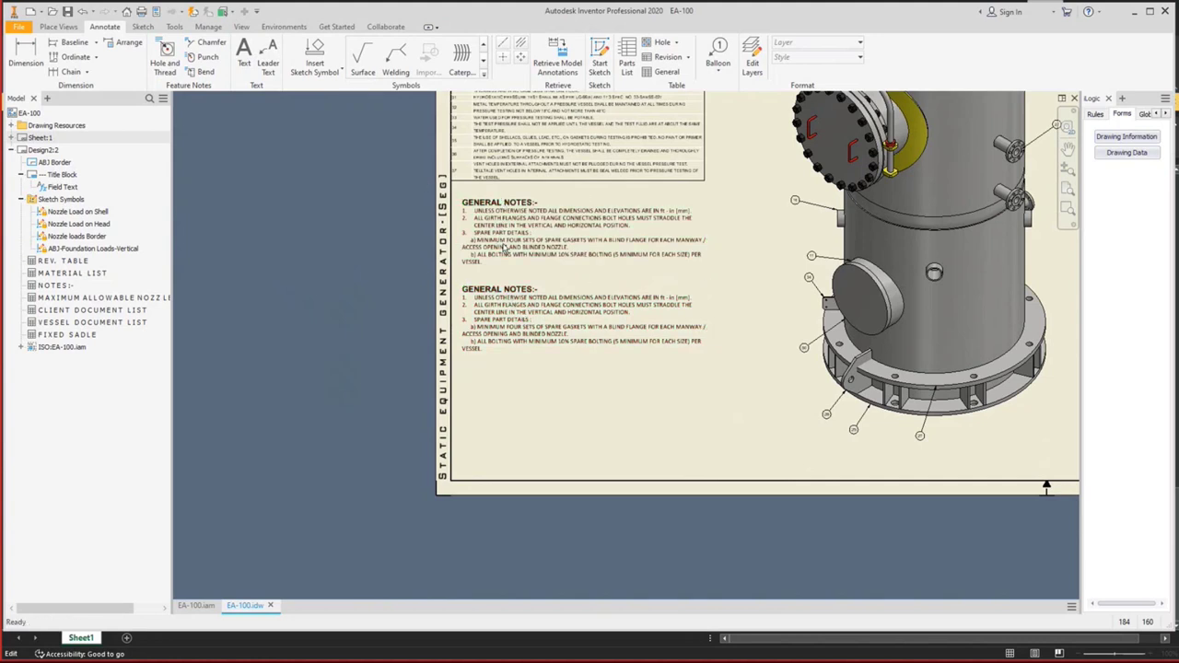
scroll(504, 248, up, 3)
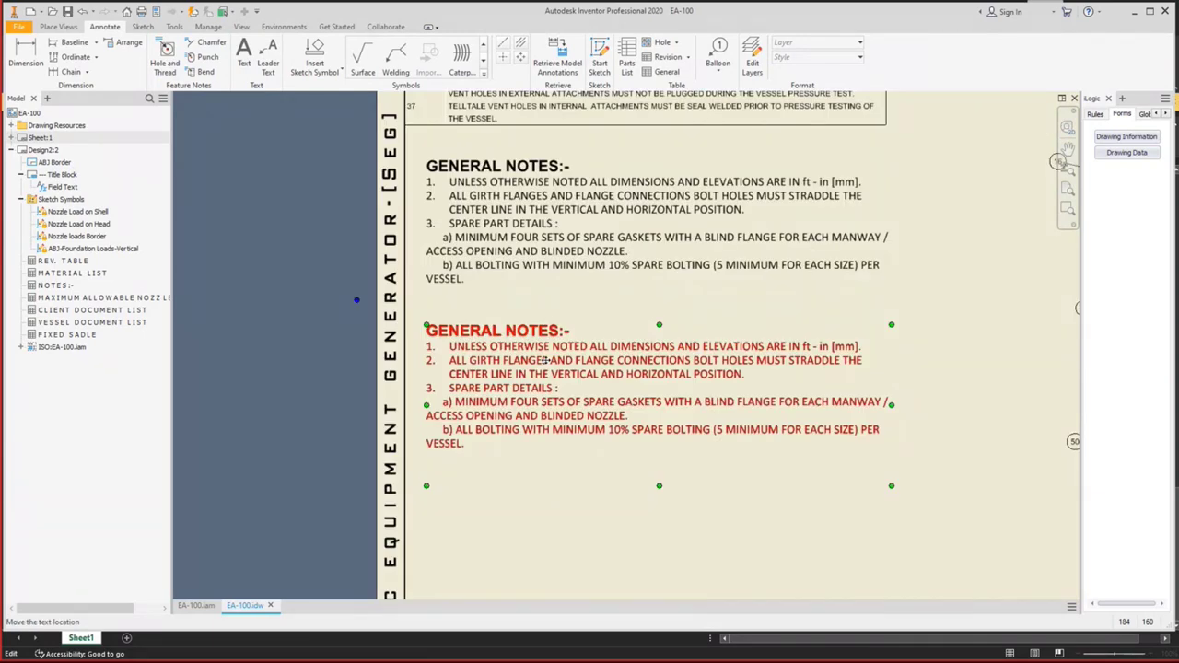
key(Home)
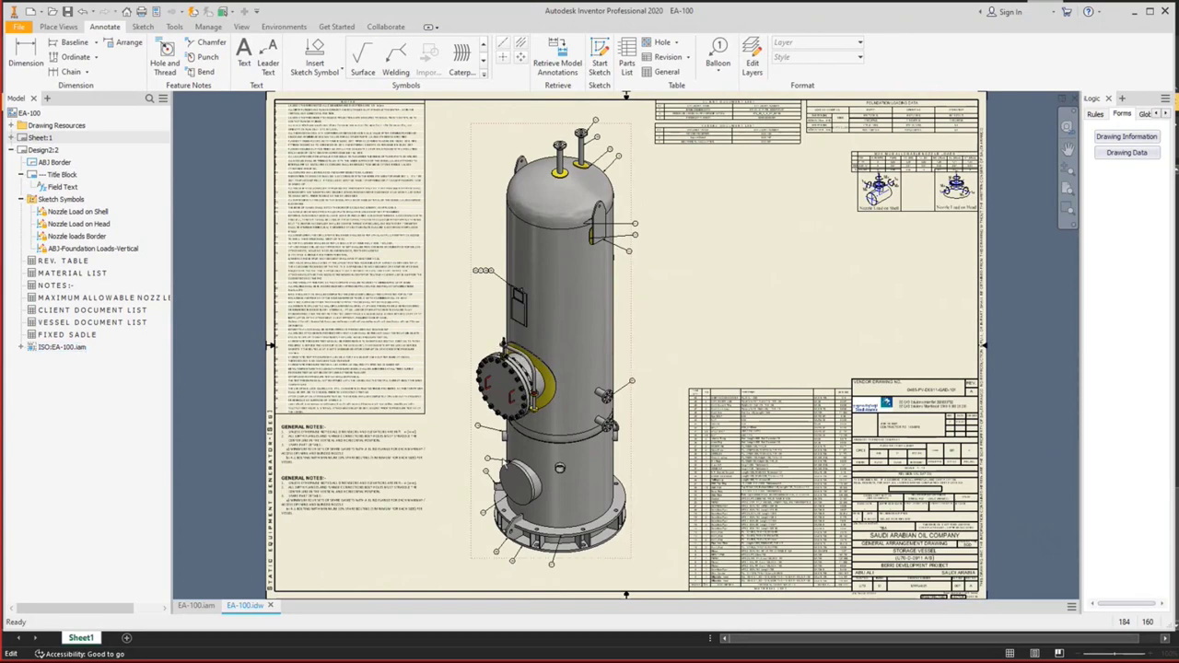
Switch to Static Equipment Generator and examine manway M1 and its attached parts under Can-1 in the vessel tree.
click(208, 606)
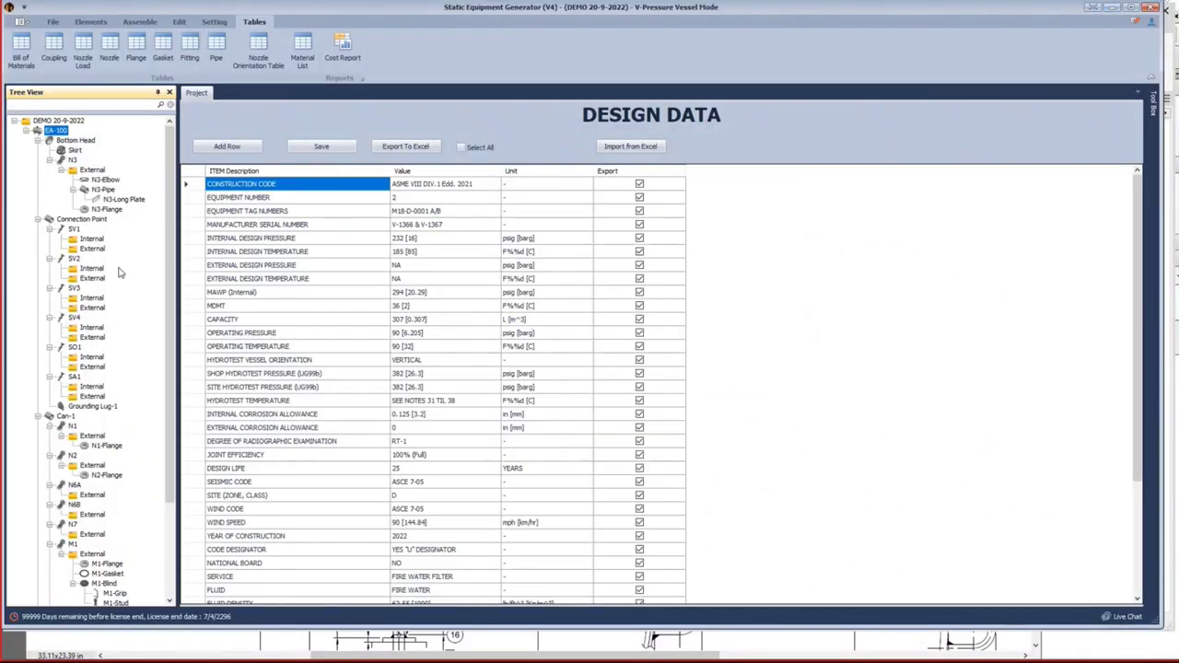
scroll(81, 412, down, 5)
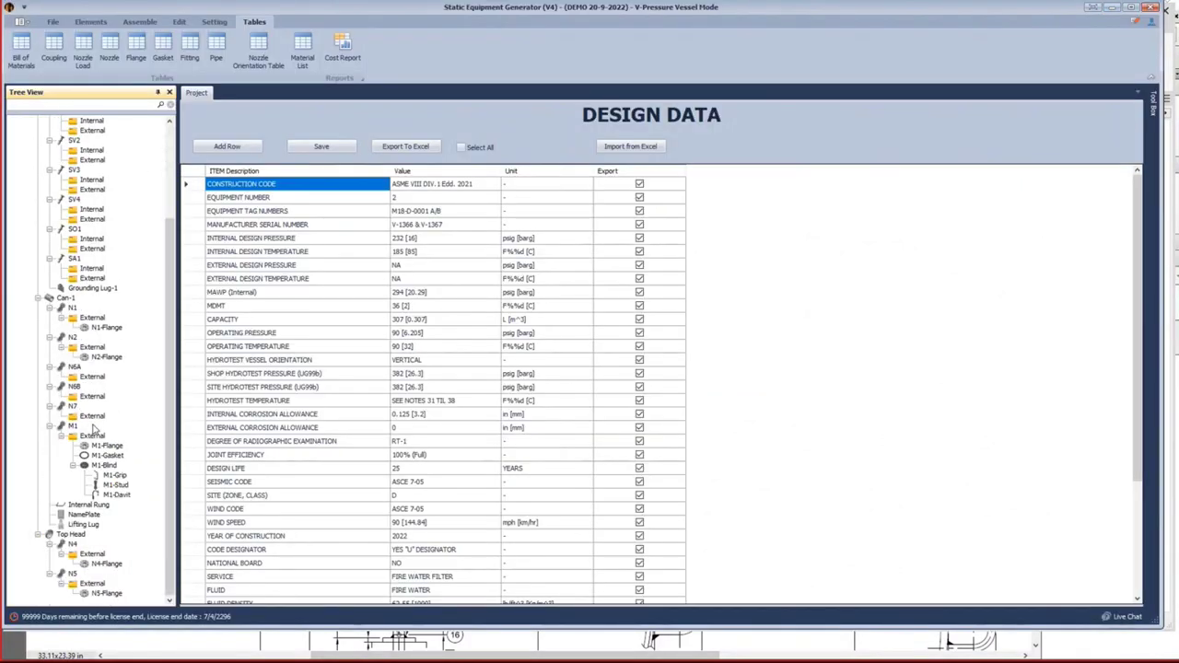
click(73, 426)
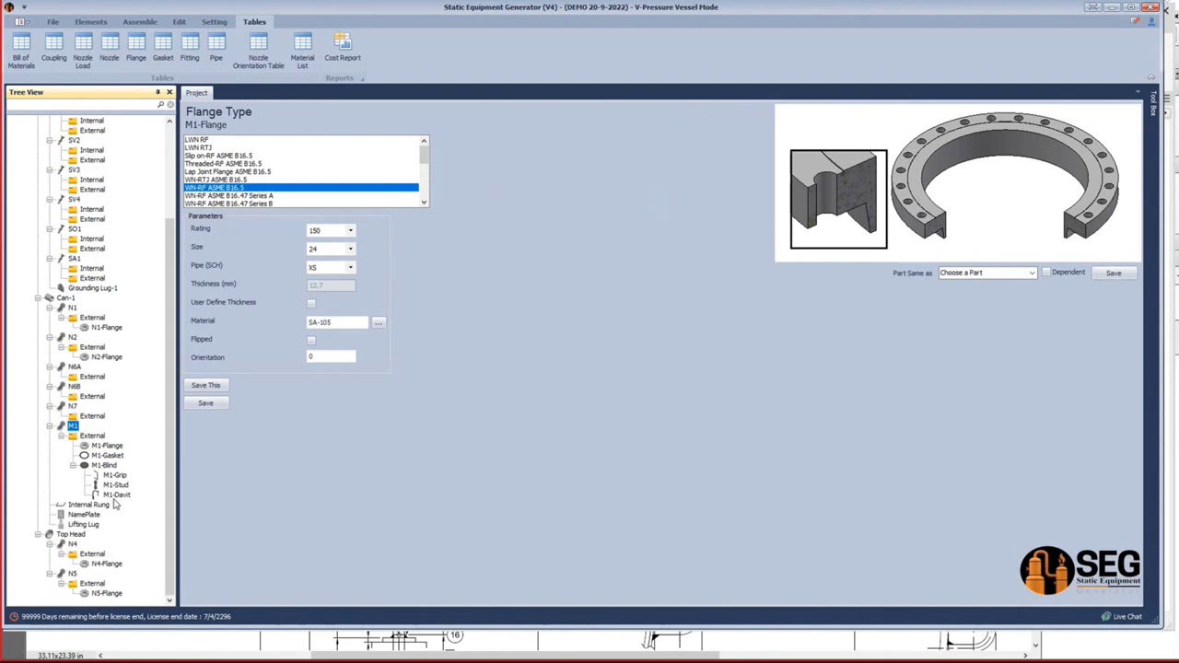
scroll(115, 504, up, 4)
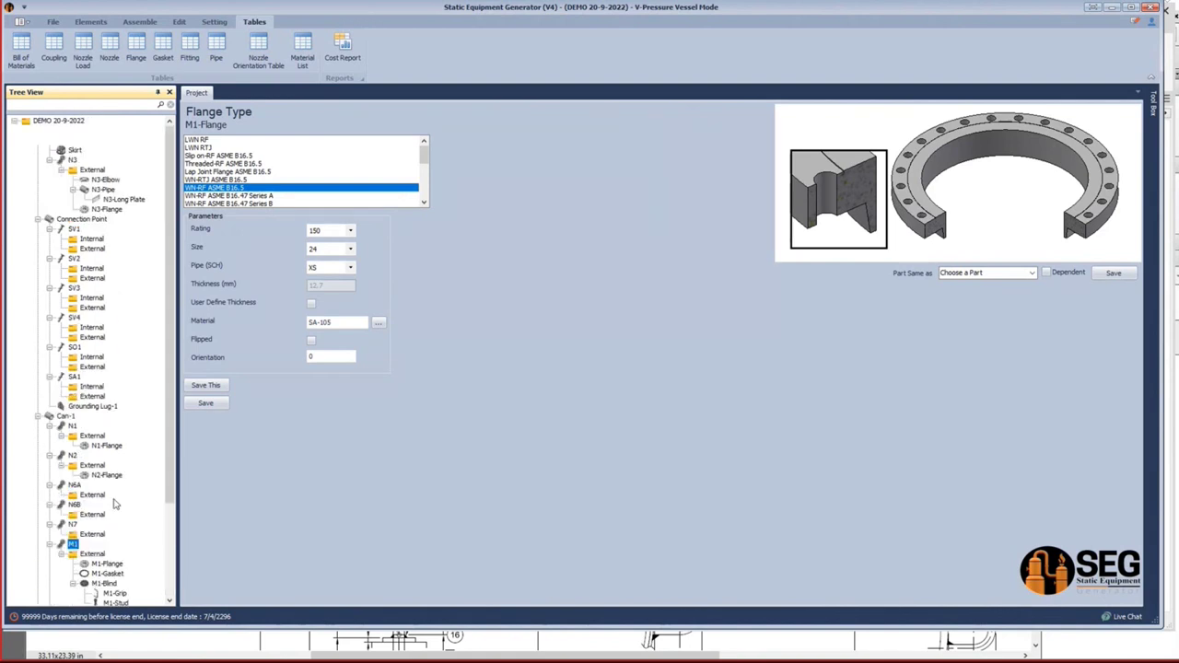
scroll(61, 431, down, 3)
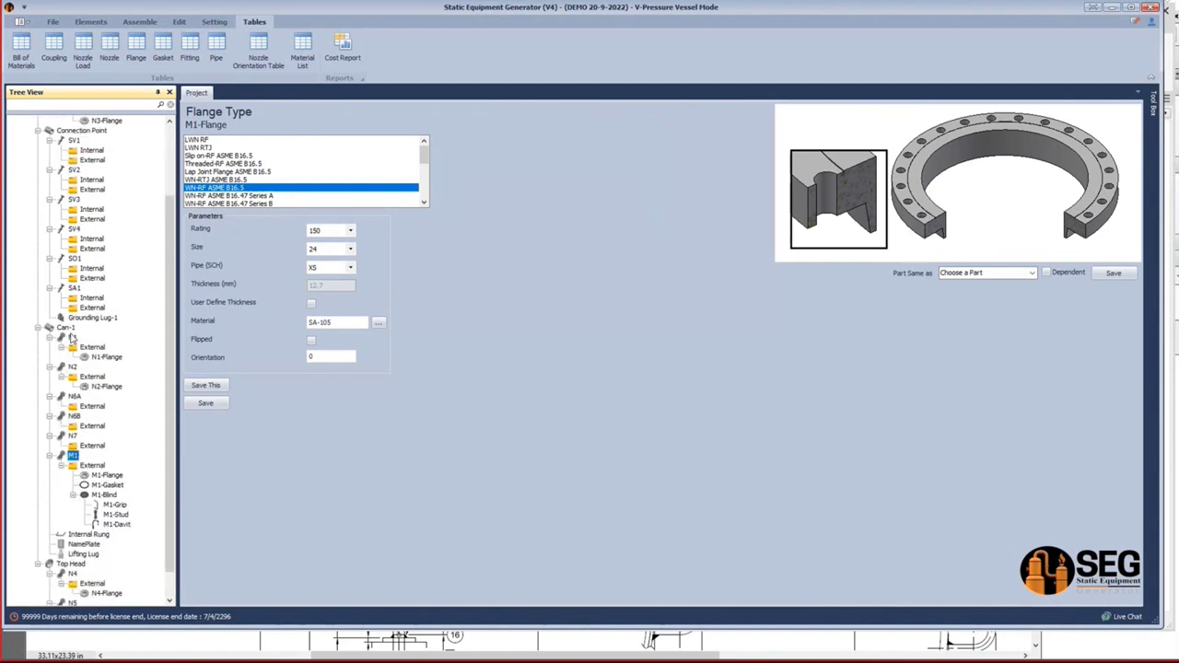
Add a shell nozzle named M2 to Can-1.
click(65, 328)
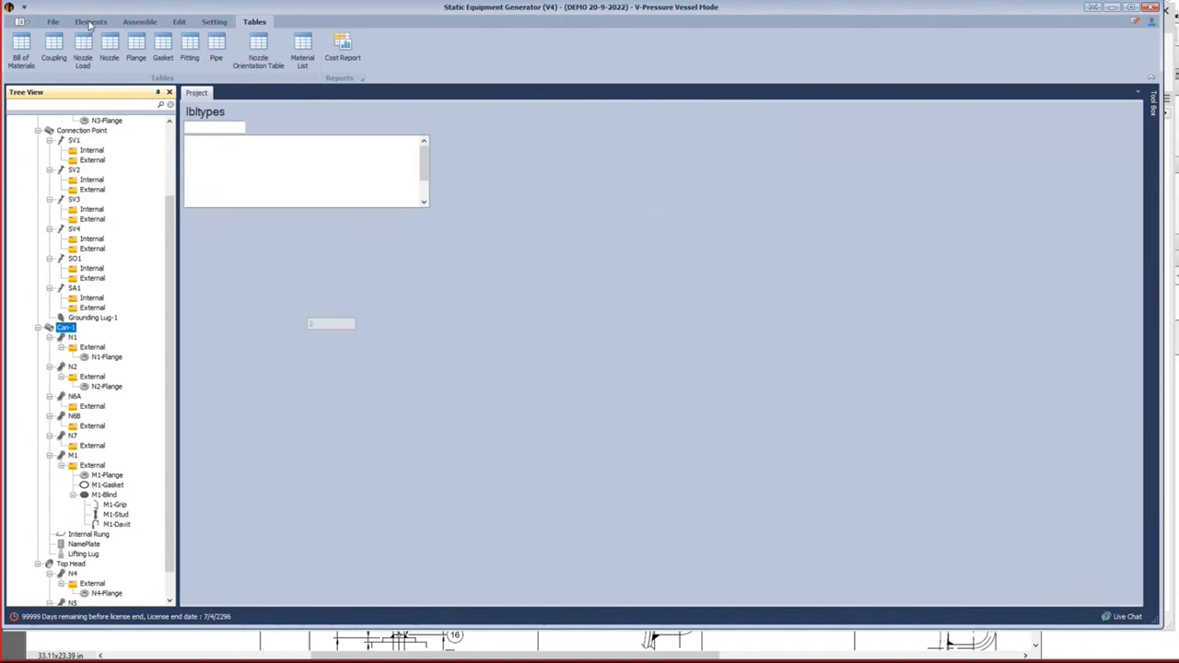
click(89, 22)
click(309, 50)
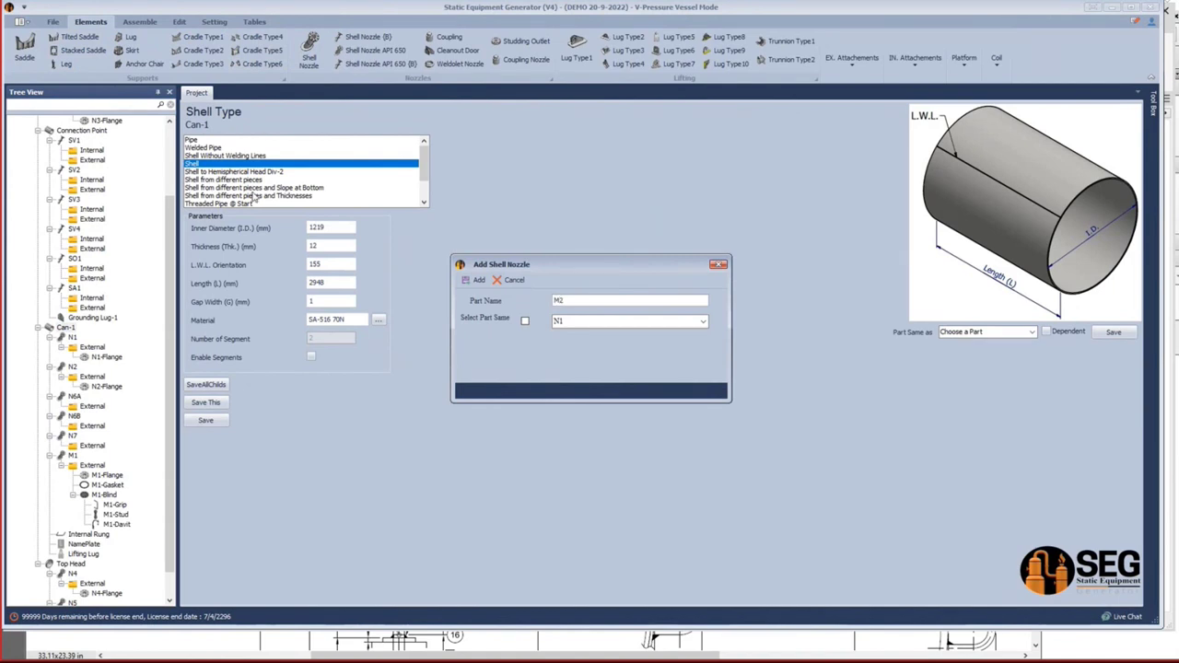
text(M2)
click(474, 279)
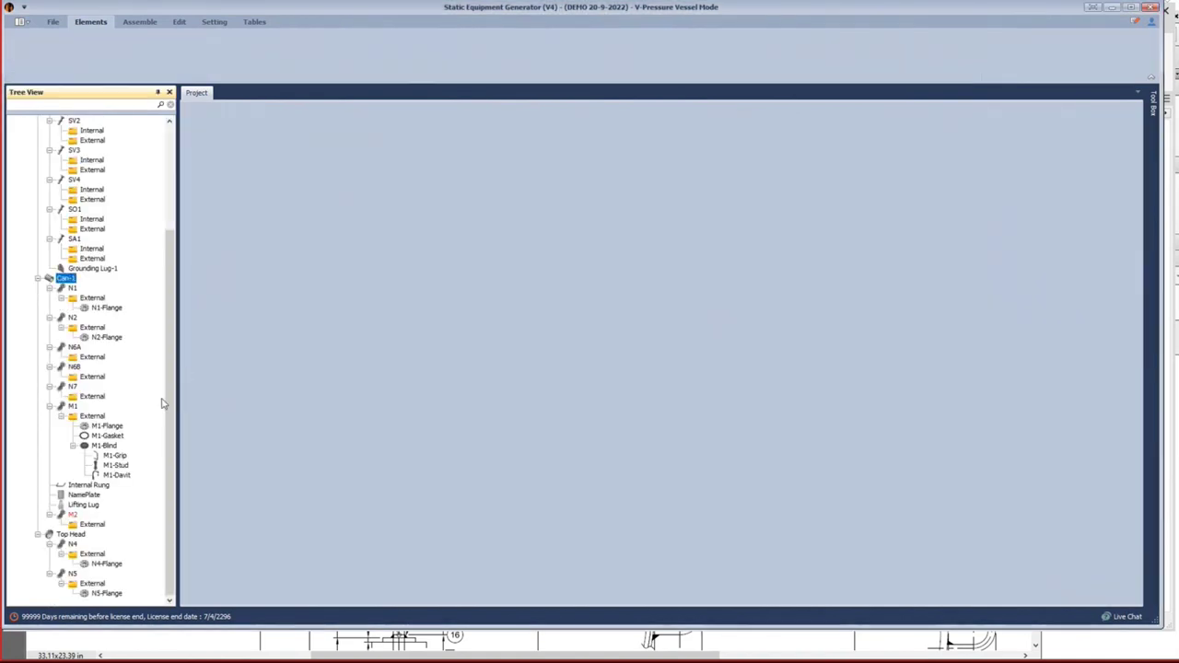
Give nozzle M2 the same parameters as nozzle M1.
click(74, 515)
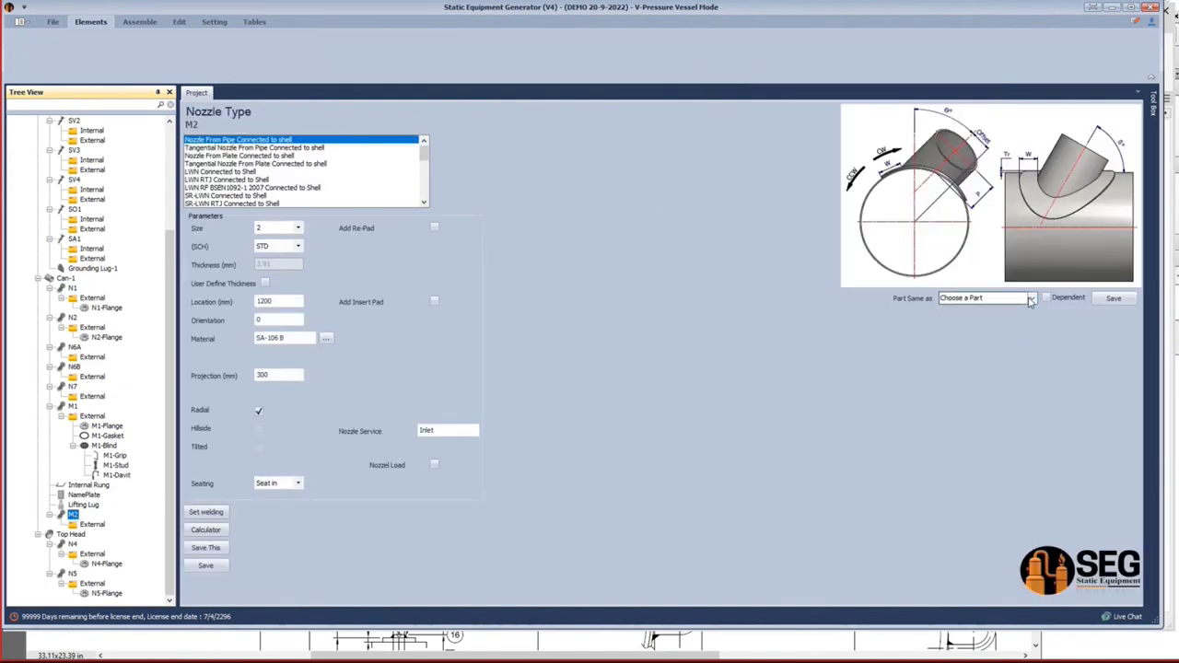
click(985, 298)
click(958, 358)
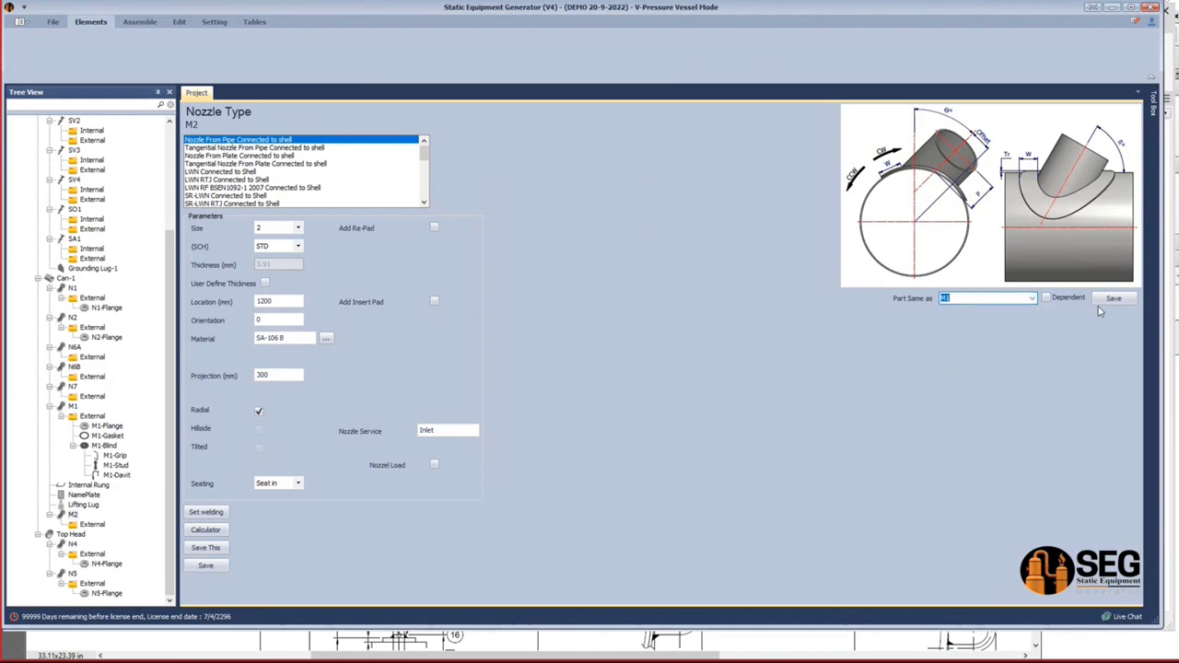
Add a flange named M2-FLANGE to the external parts of nozzle M2.
click(93, 525)
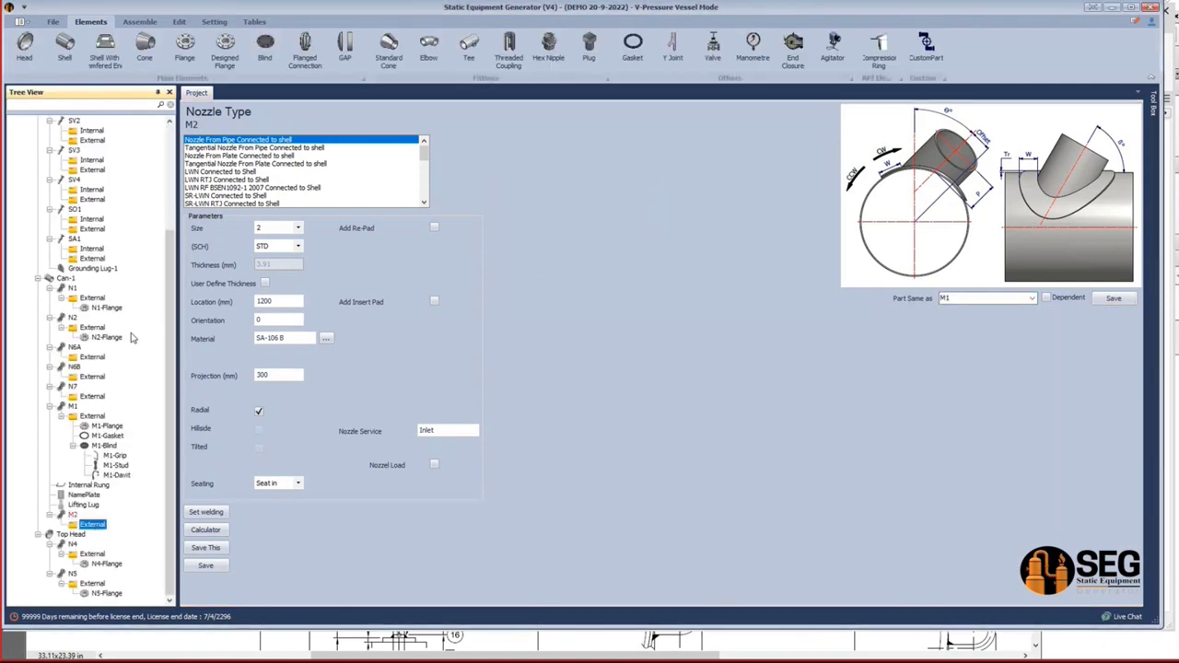
click(194, 71)
text(M2-FLANGE)
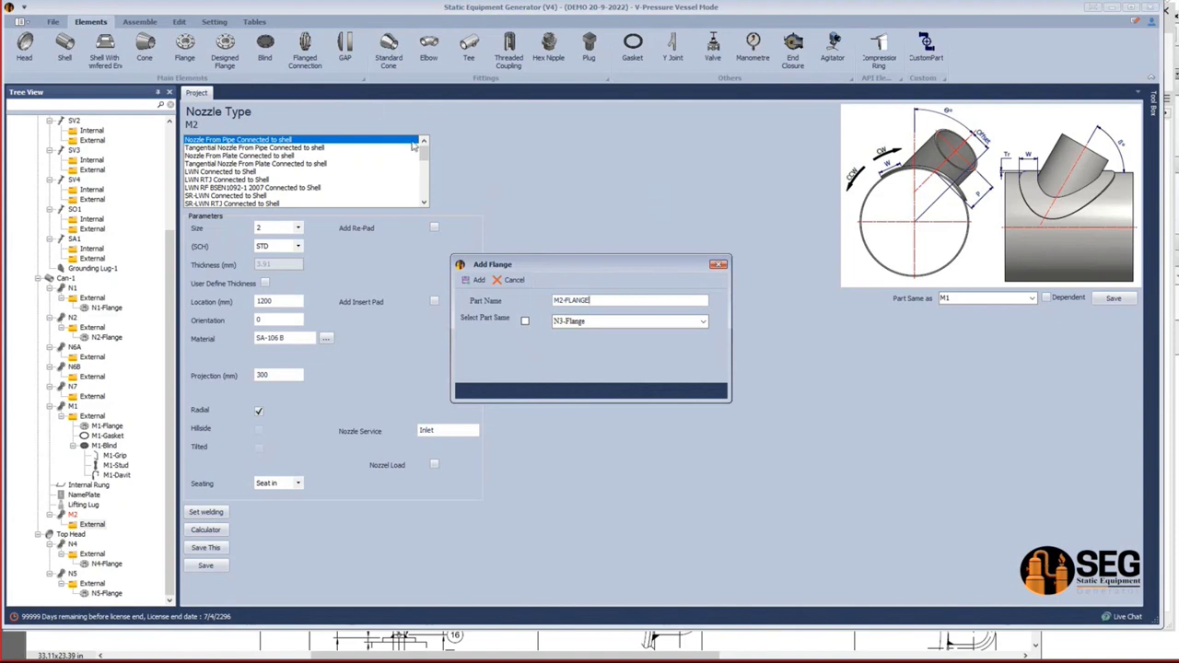
click(476, 281)
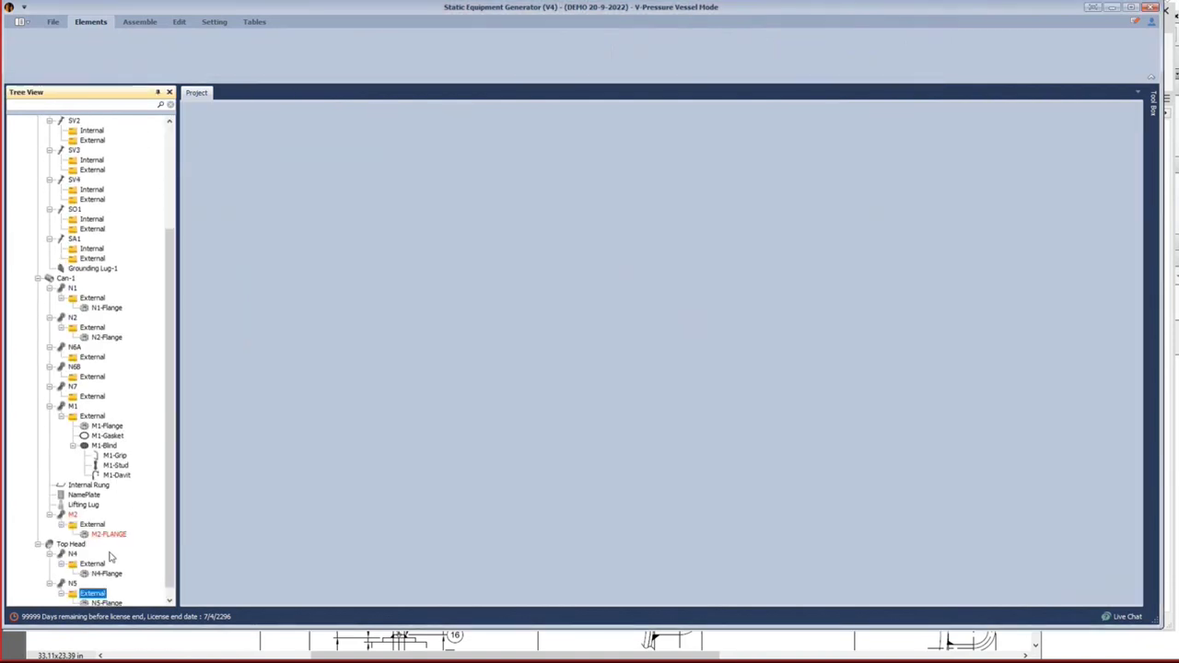
Make M2-FLANGE the same part as M1-Flange and save it.
click(111, 536)
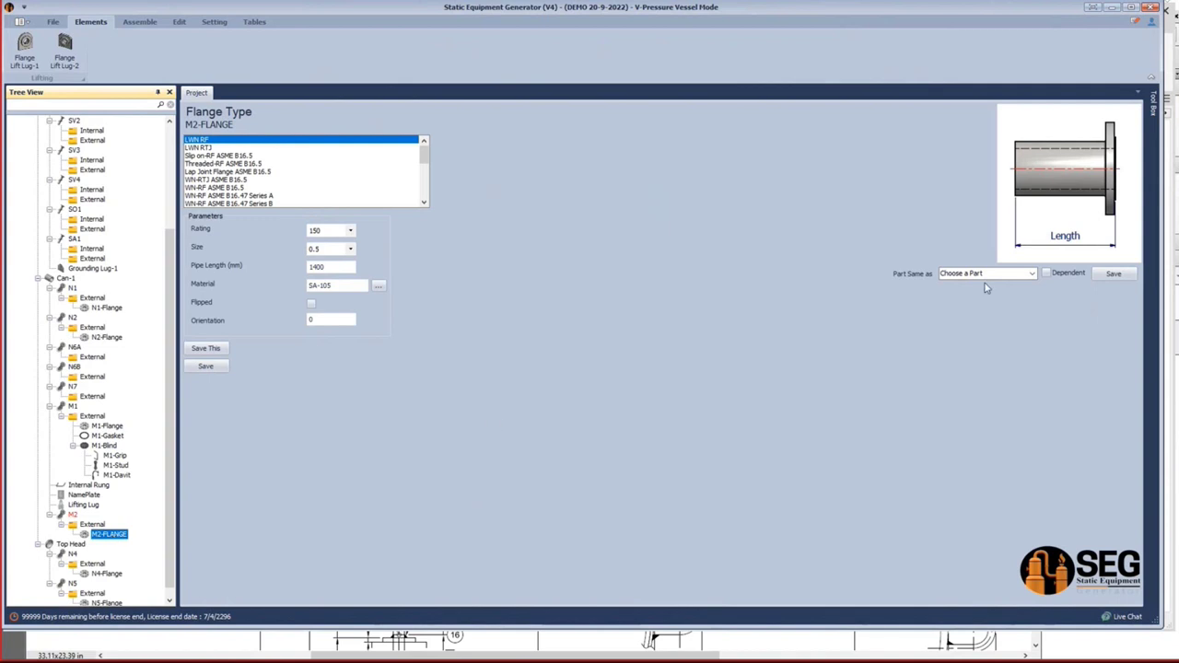
click(1032, 274)
click(966, 301)
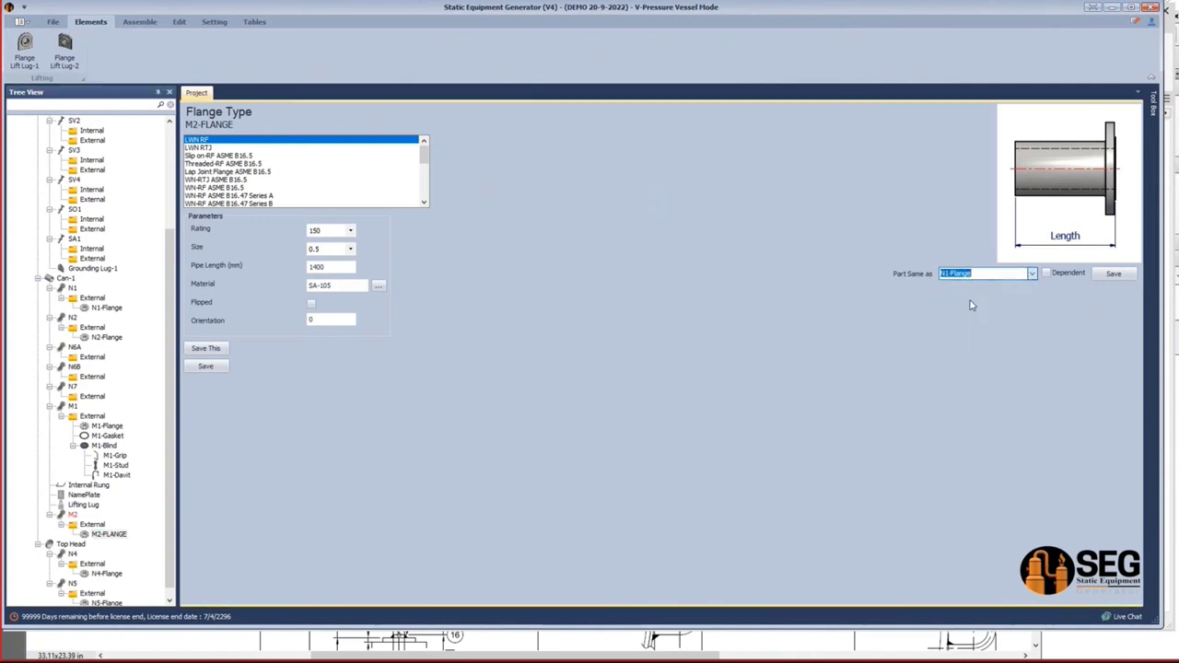
click(1034, 274)
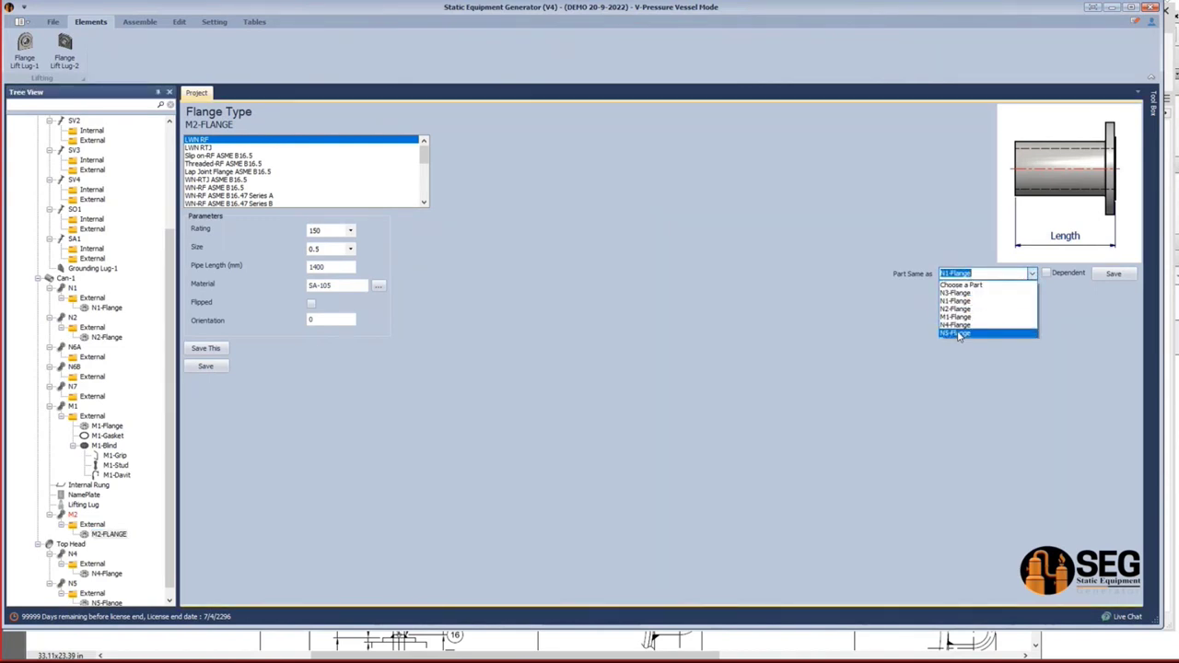
click(957, 317)
click(1108, 277)
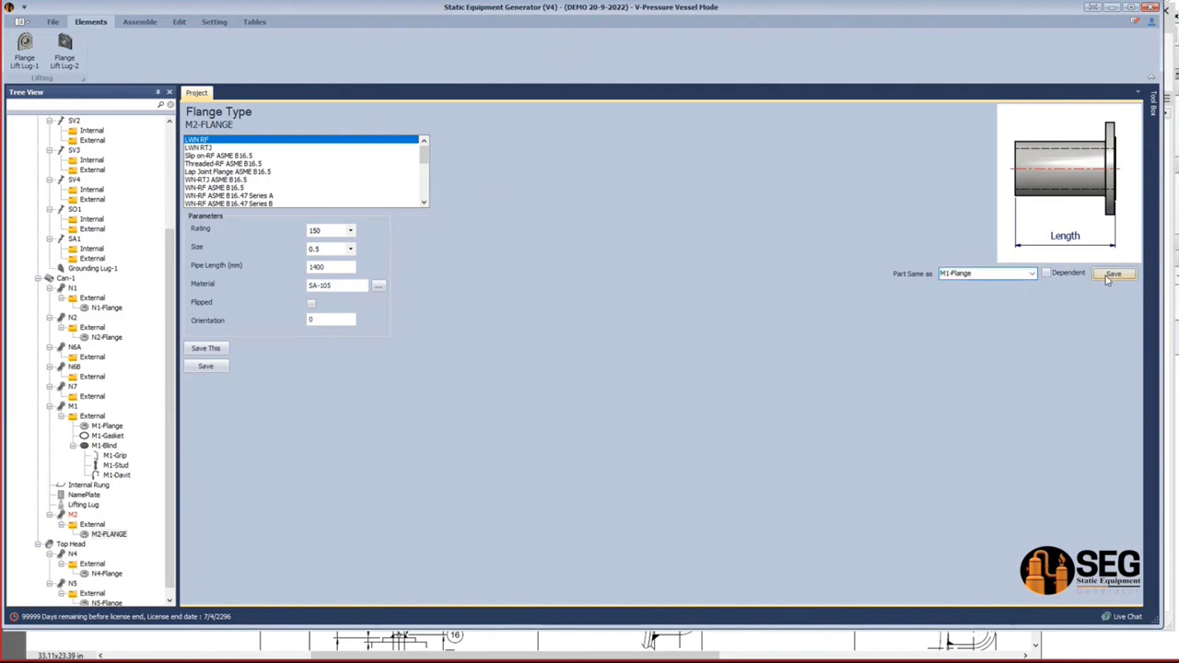
click(571, 330)
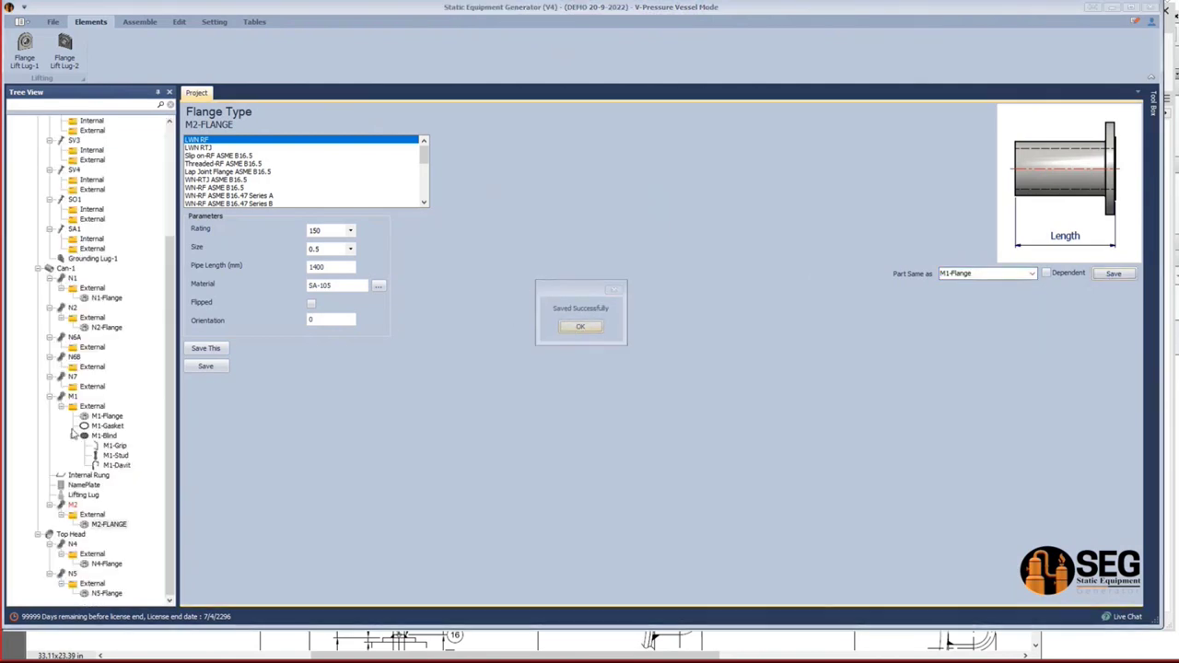
Open nozzle M2's parameters and, in Inventor, examine the EA-100 vessel's nozzle positions from another side.
click(66, 506)
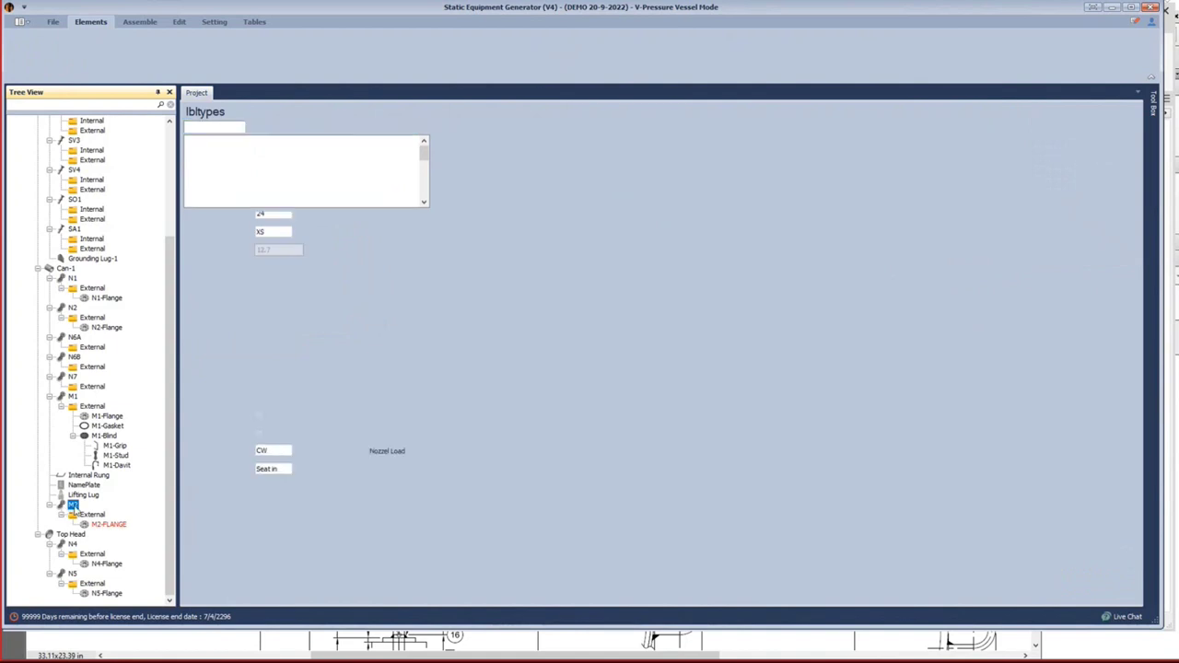
double_click(261, 320)
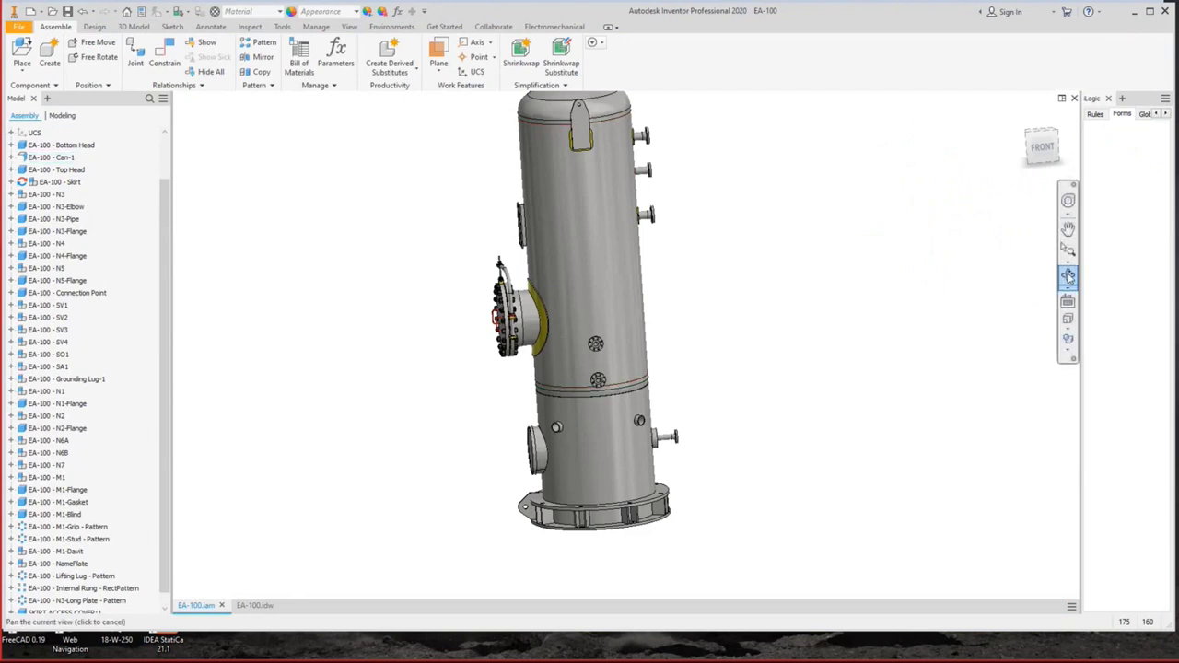
click(1067, 276)
drag(664, 304, 706, 245)
right_click(706, 246)
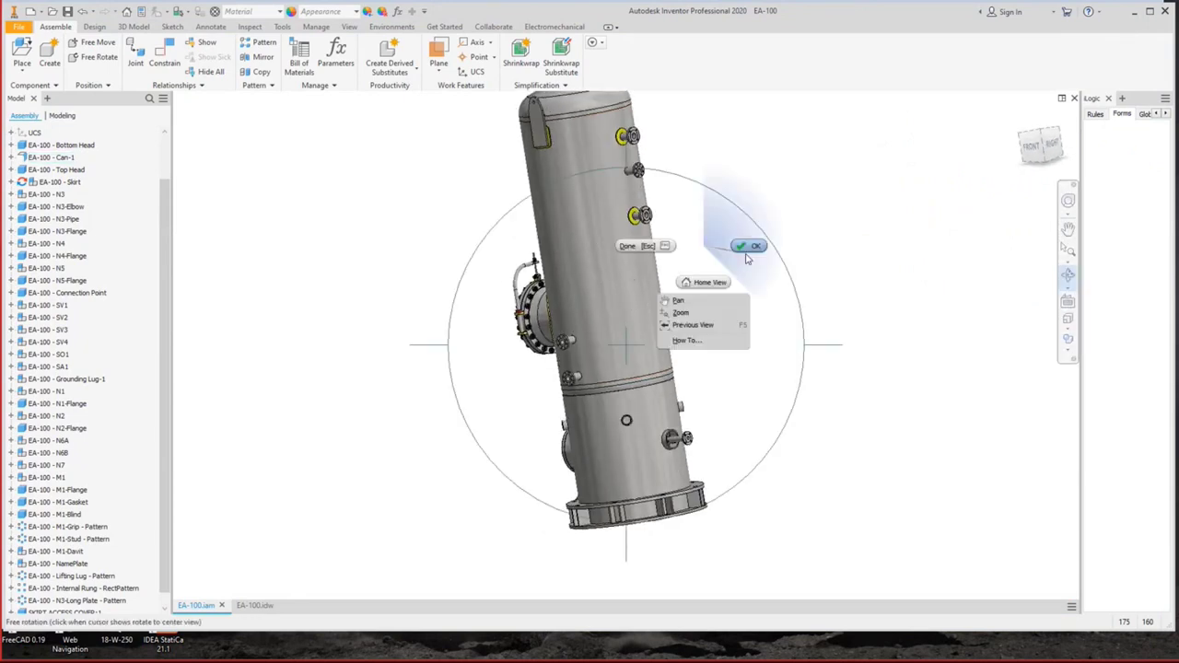
click(748, 257)
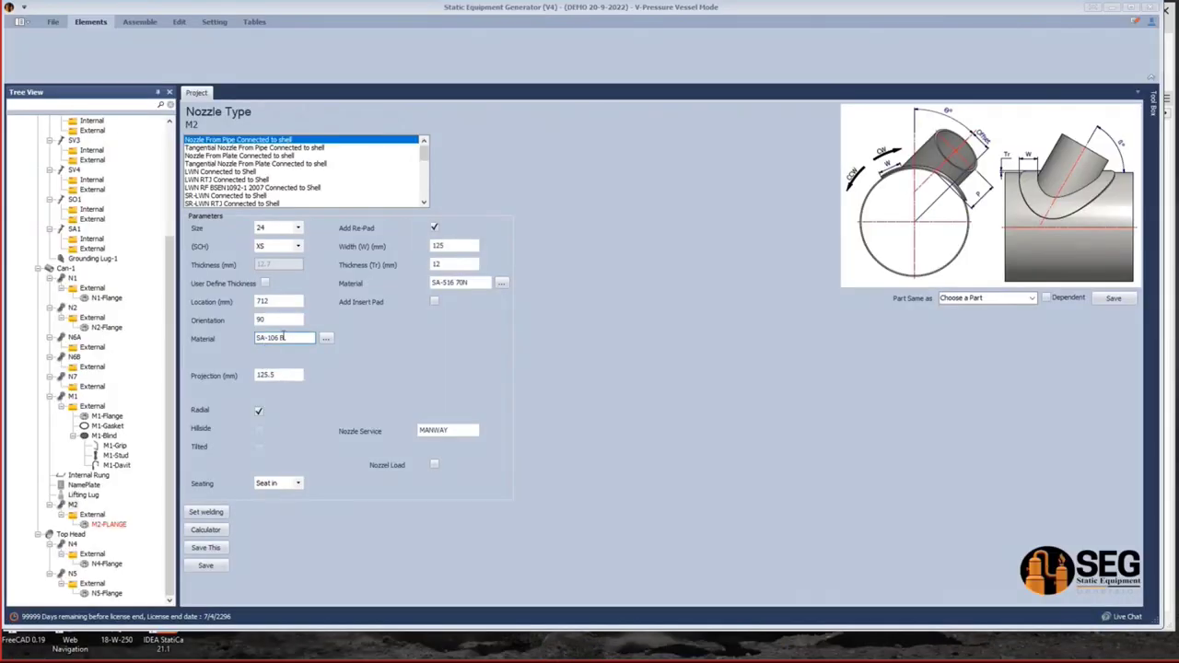
Back in Static Equipment Generator, set nozzle M2's orientation to 270 and save it.
key(shift+Tab)
text(27)
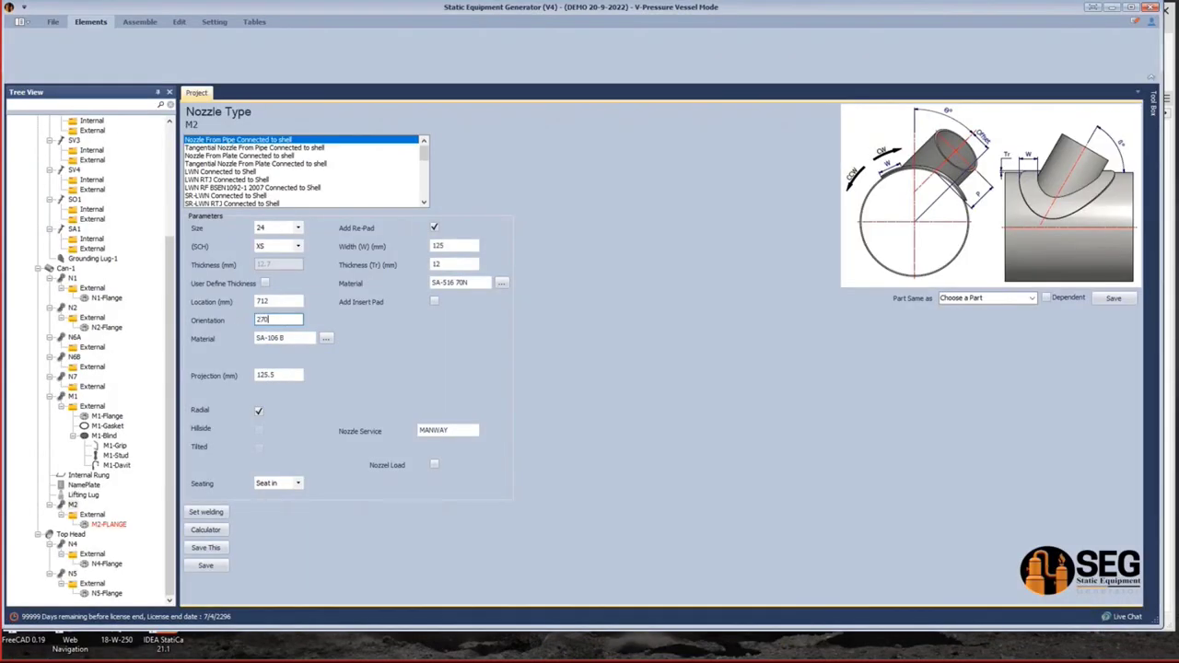
click(207, 565)
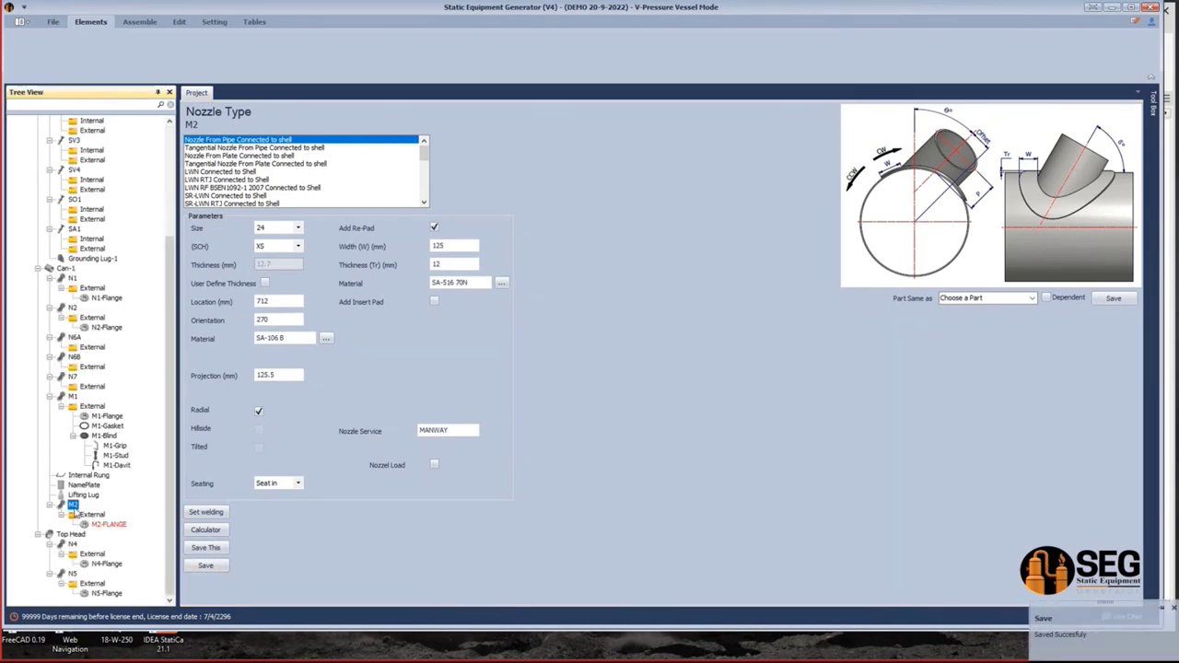
Create a group named M2 DETAIL on the vessel, running from part M2 to part M2-FLANGE, and save it.
right_click(74, 507)
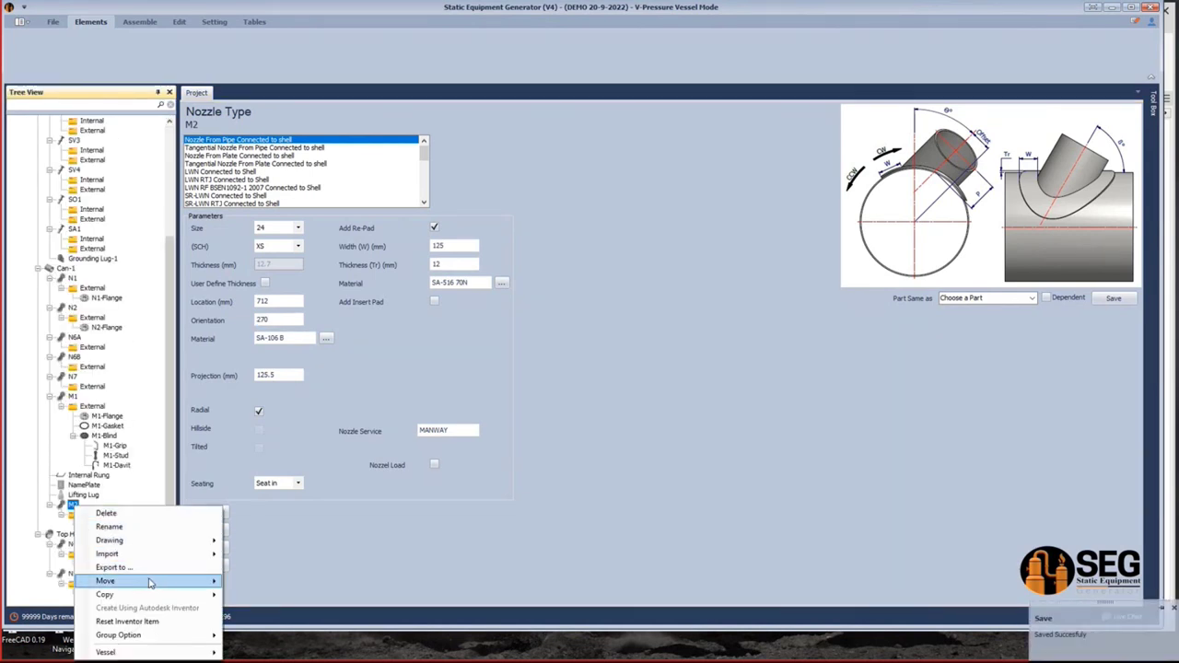
mouse_move(152, 653)
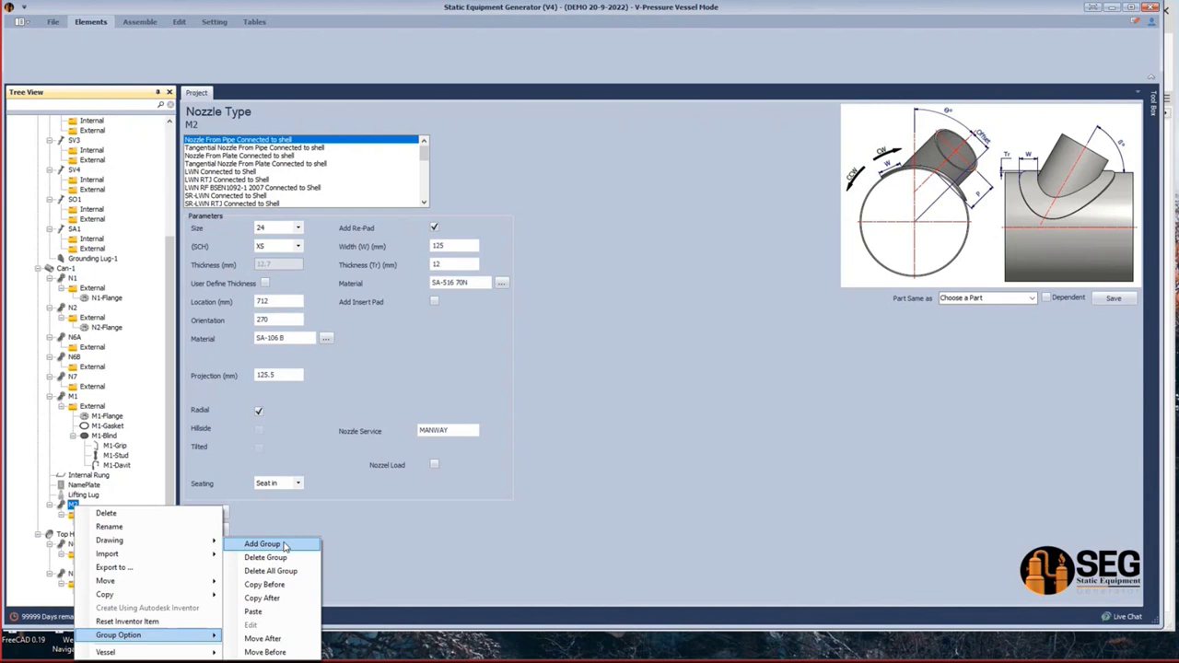
click(267, 544)
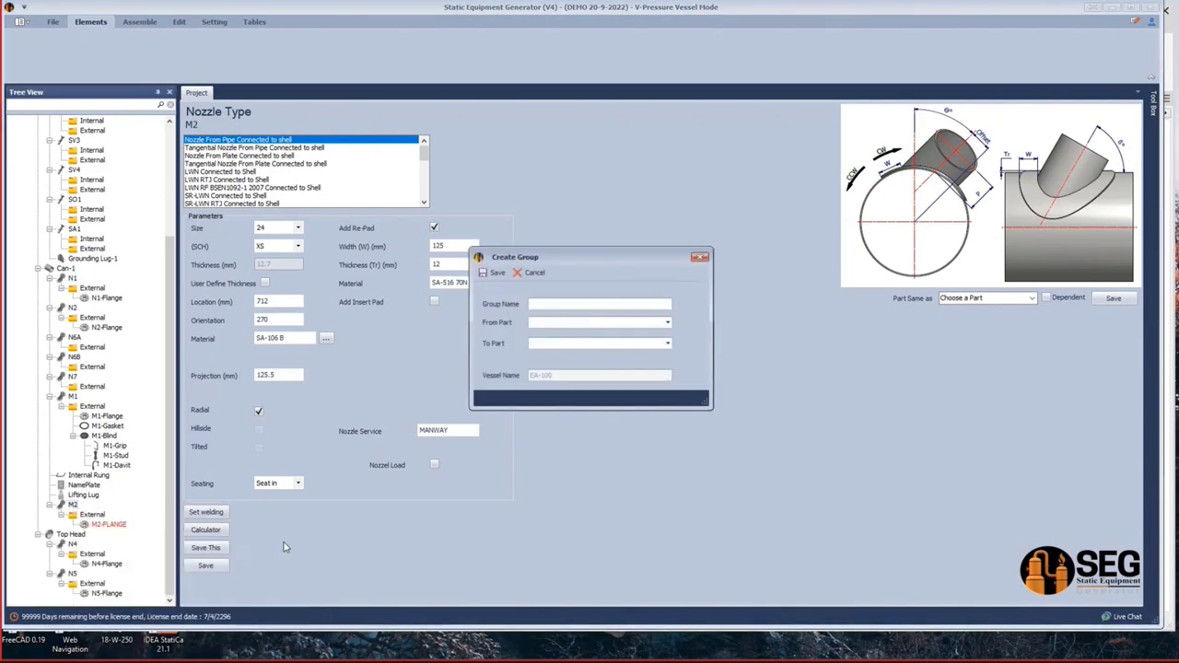
text(M2 DETAIL)
click(665, 322)
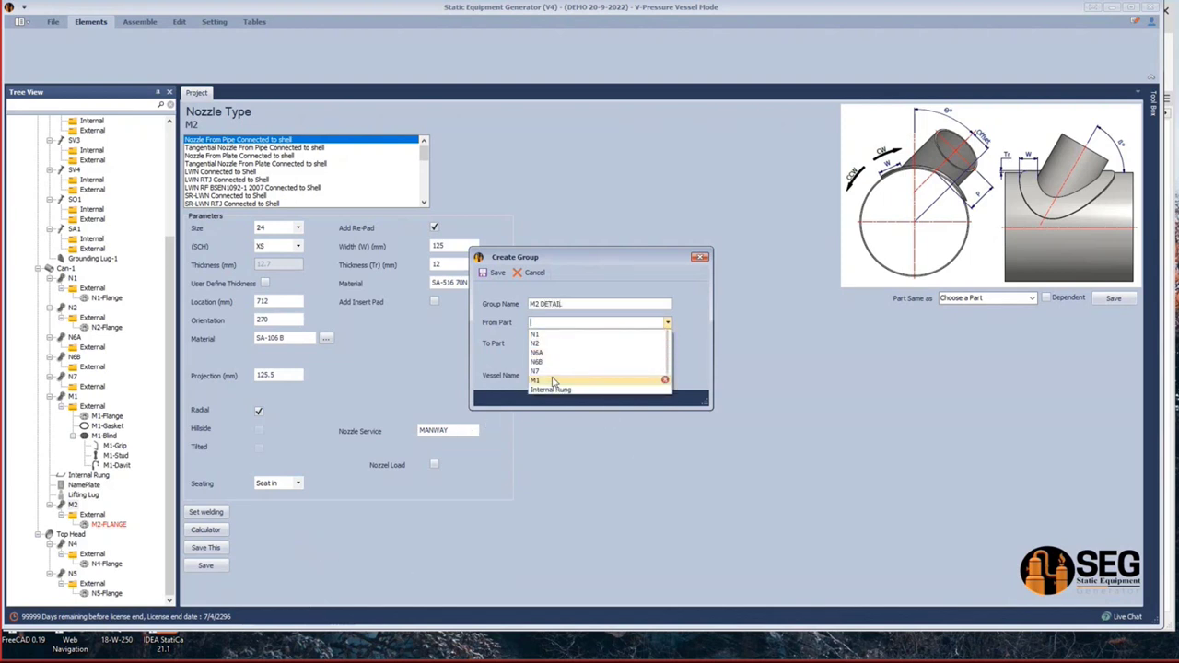
scroll(553, 382, down, 1)
click(546, 390)
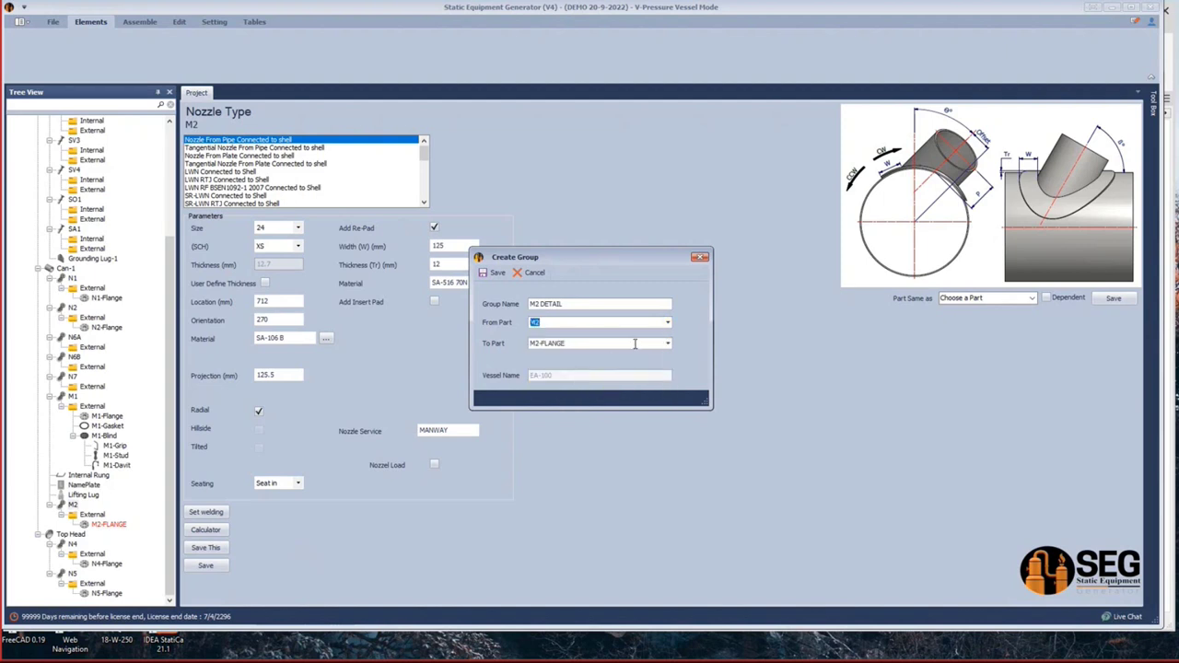
click(496, 274)
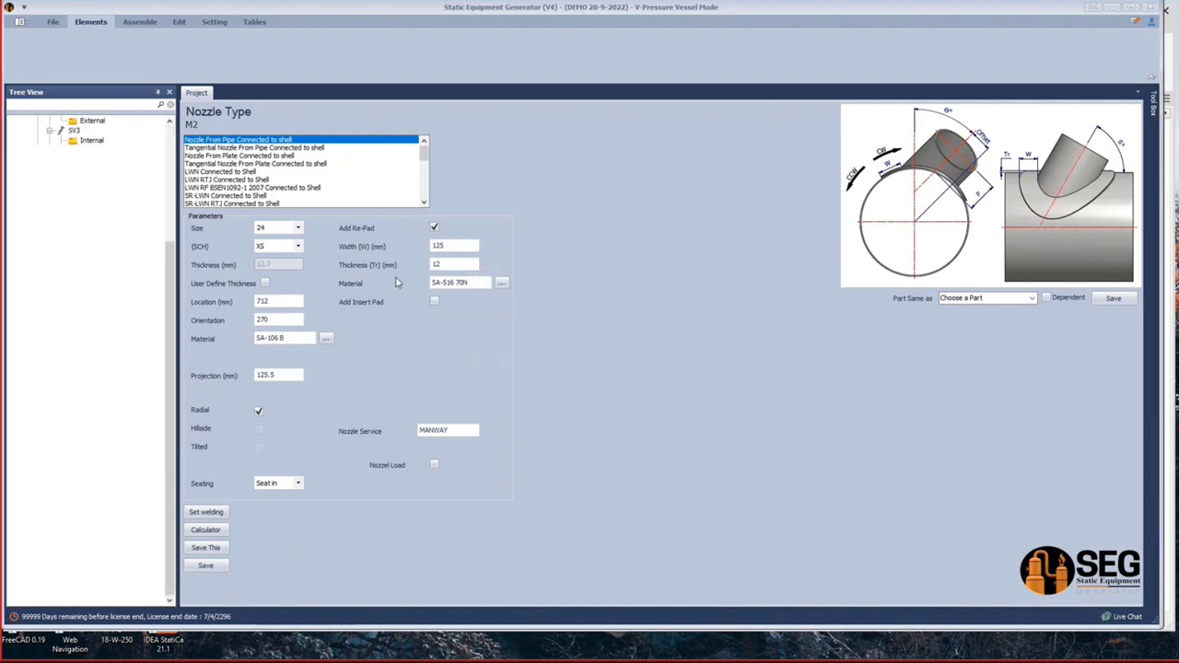
Expand the M2 DETAIL group, select nozzle M2 and start the Inventor assembly to build the group's parts.
click(92, 496)
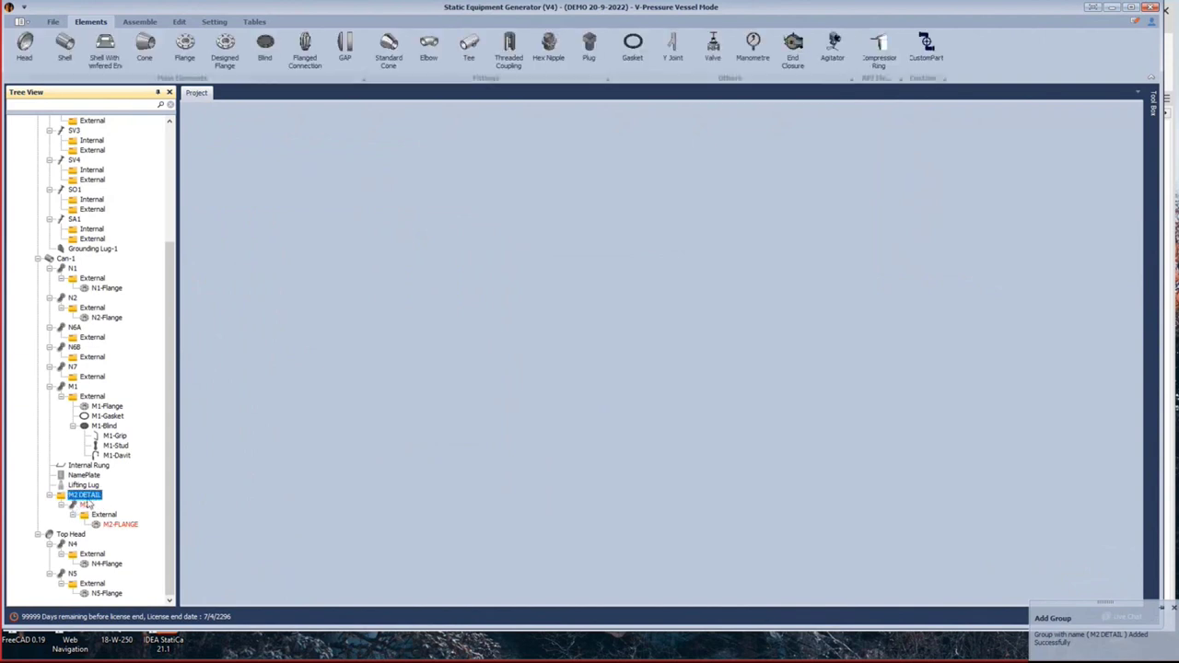
drag(62, 512, 63, 531)
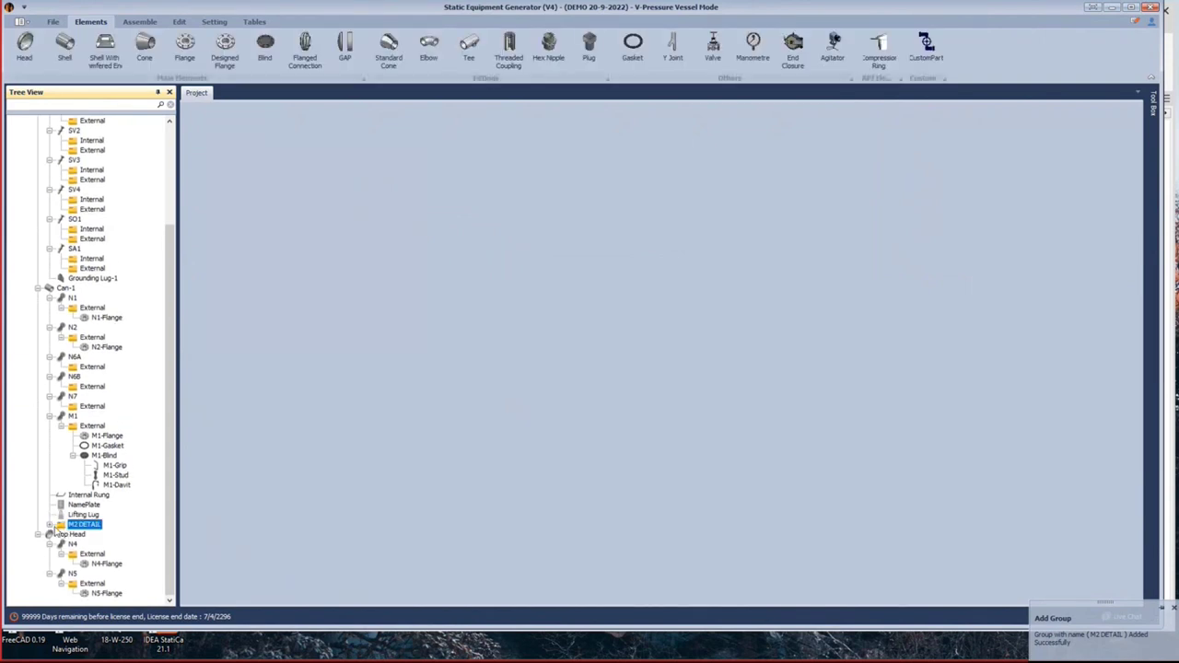
click(66, 536)
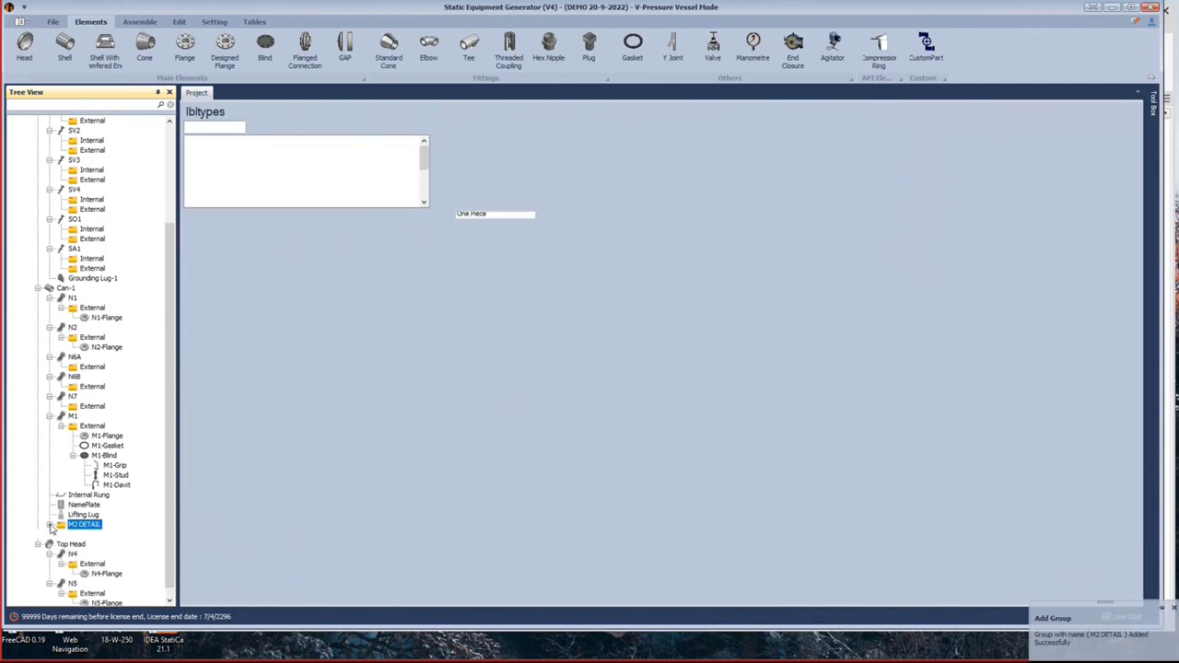
click(74, 539)
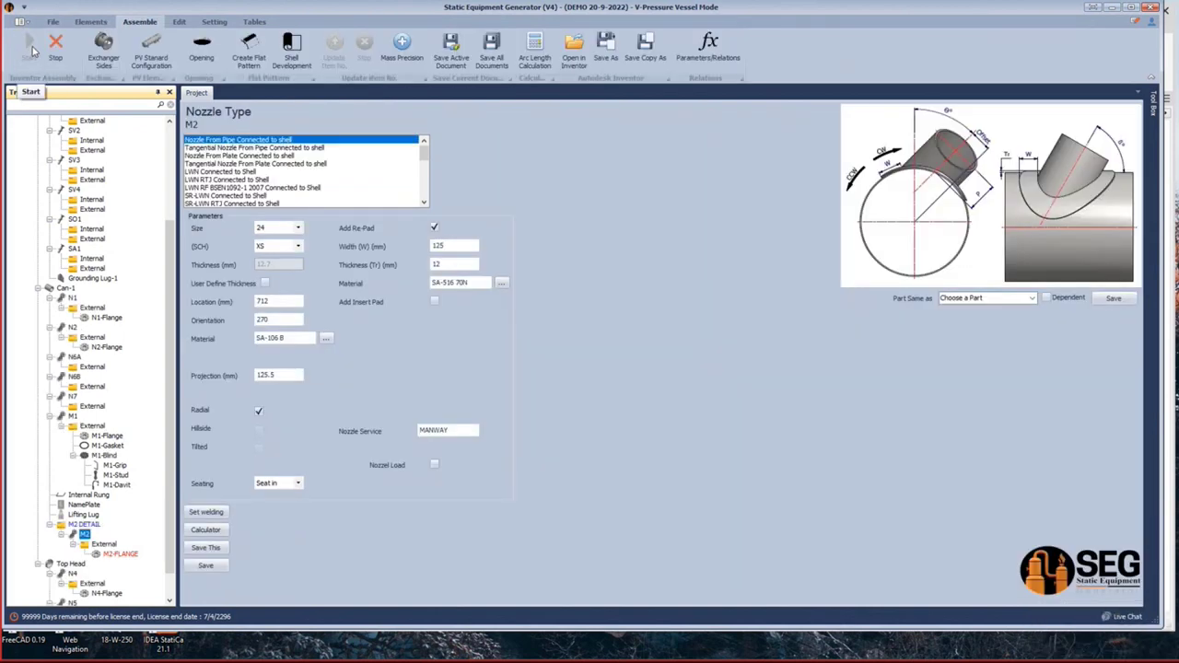
Switch to Inventor and examine the manway M2 nozzle and flange on the EA-100 vessel from the front.
mouse_move(961, 652)
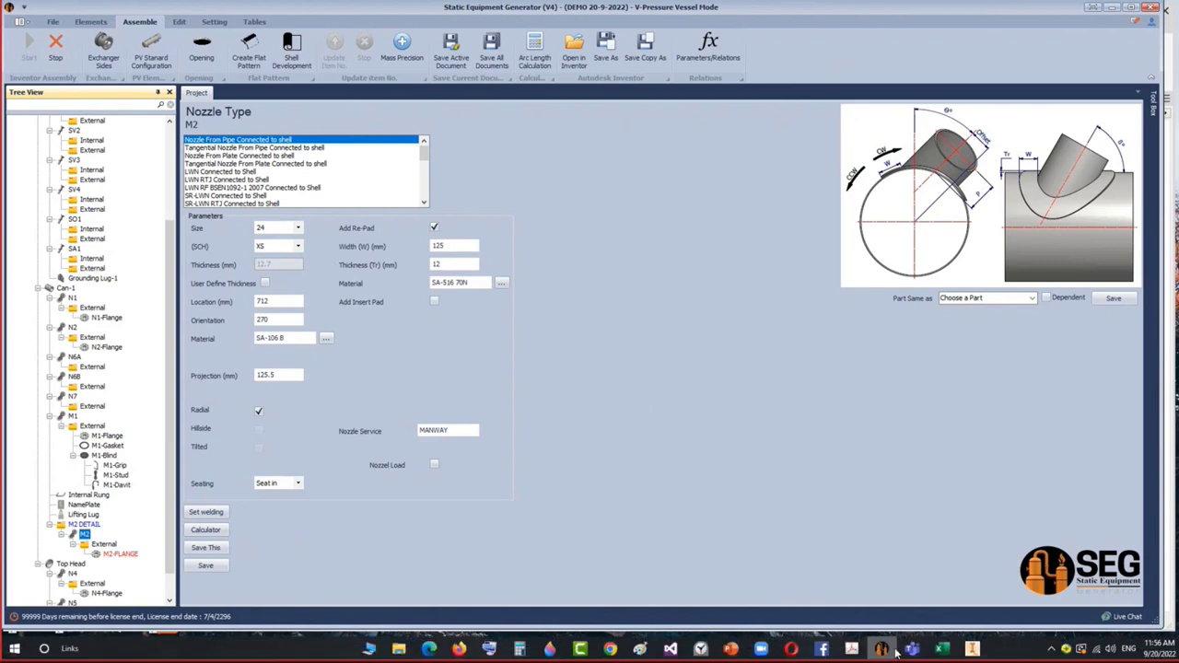
click(973, 649)
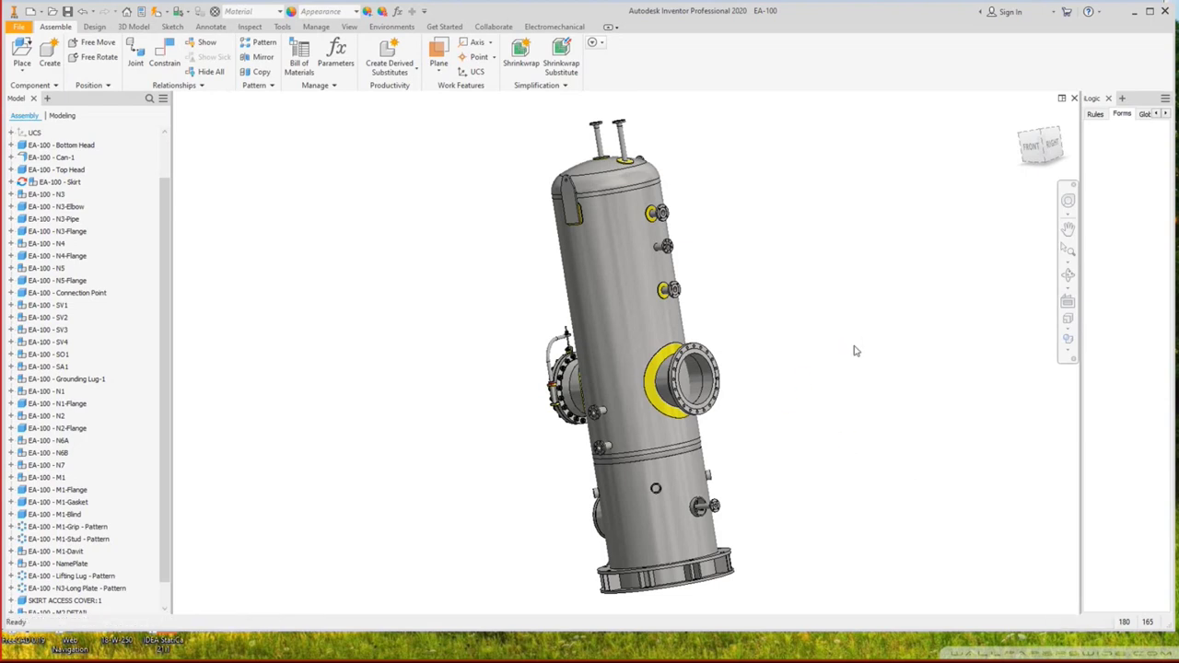
click(1031, 146)
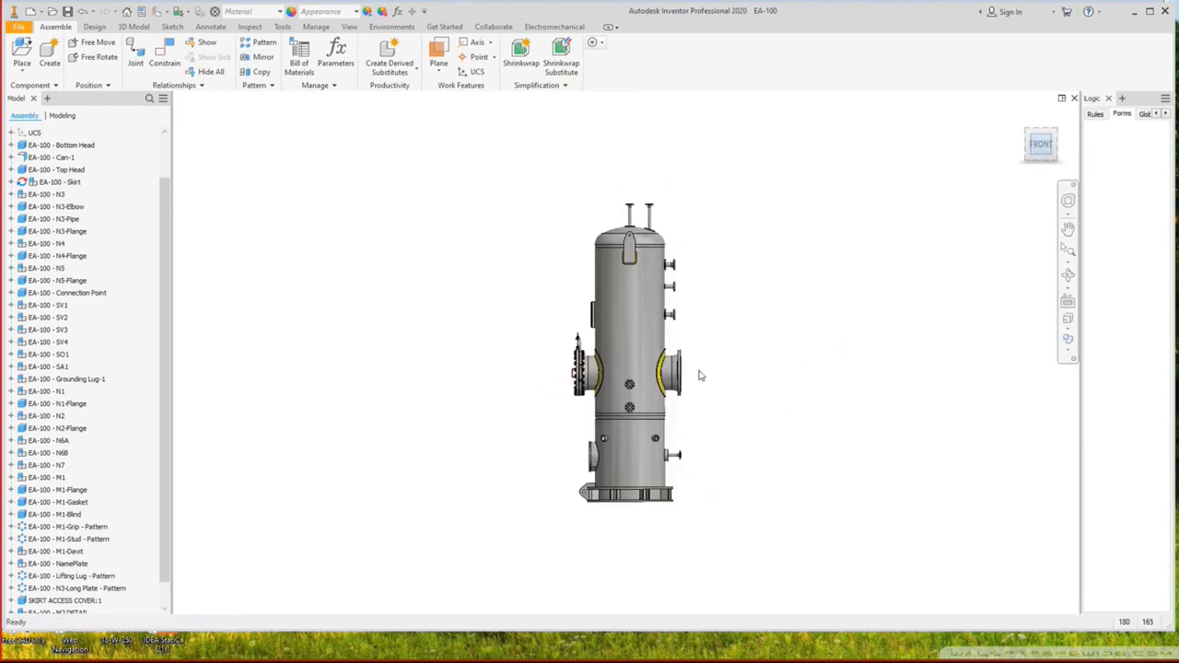
scroll(699, 375, up, 3)
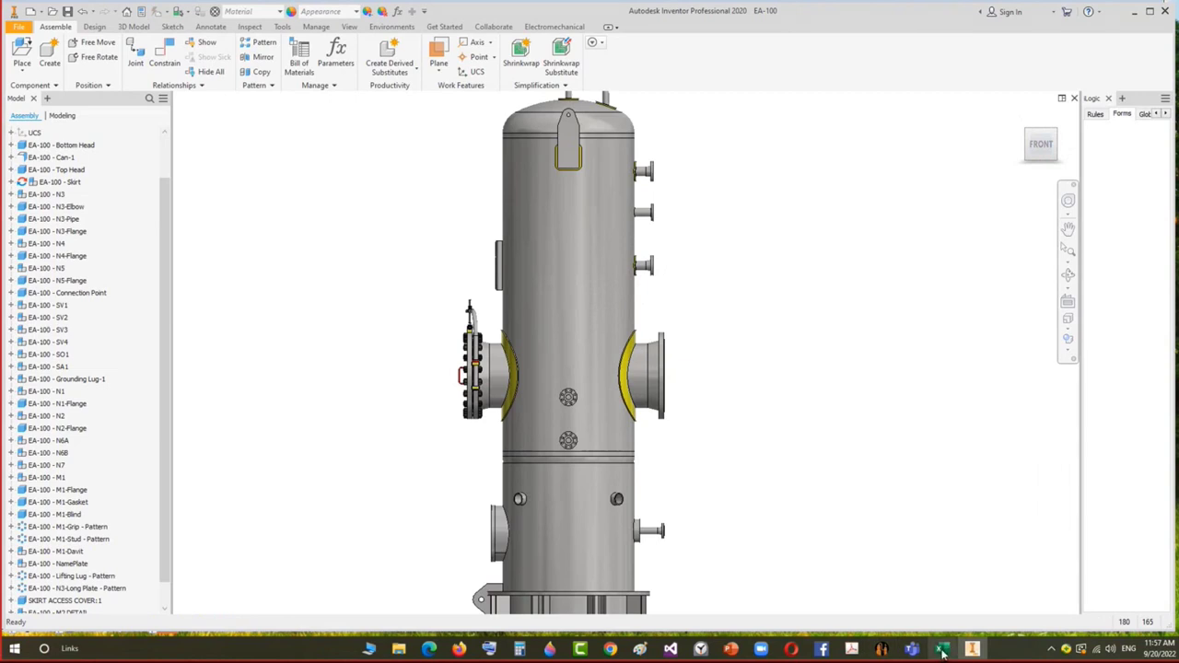
Return to Static Equipment Generator and add a gasket named M2-GASKET to the external parts of nozzle M2.
click(882, 650)
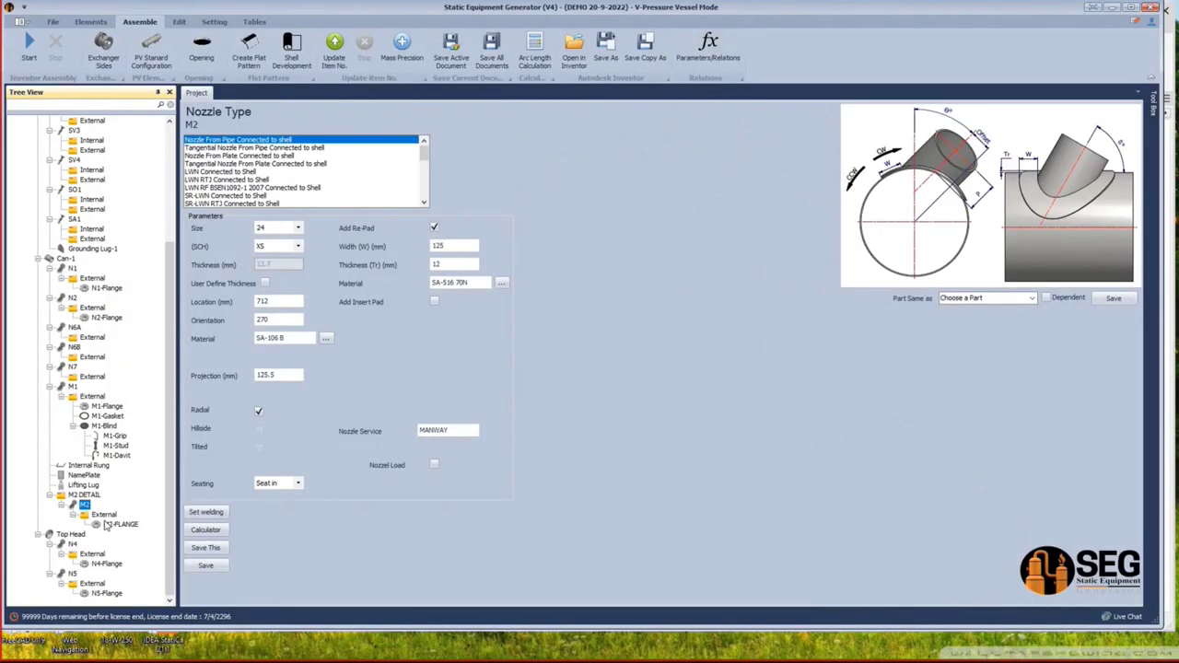
click(104, 515)
click(91, 21)
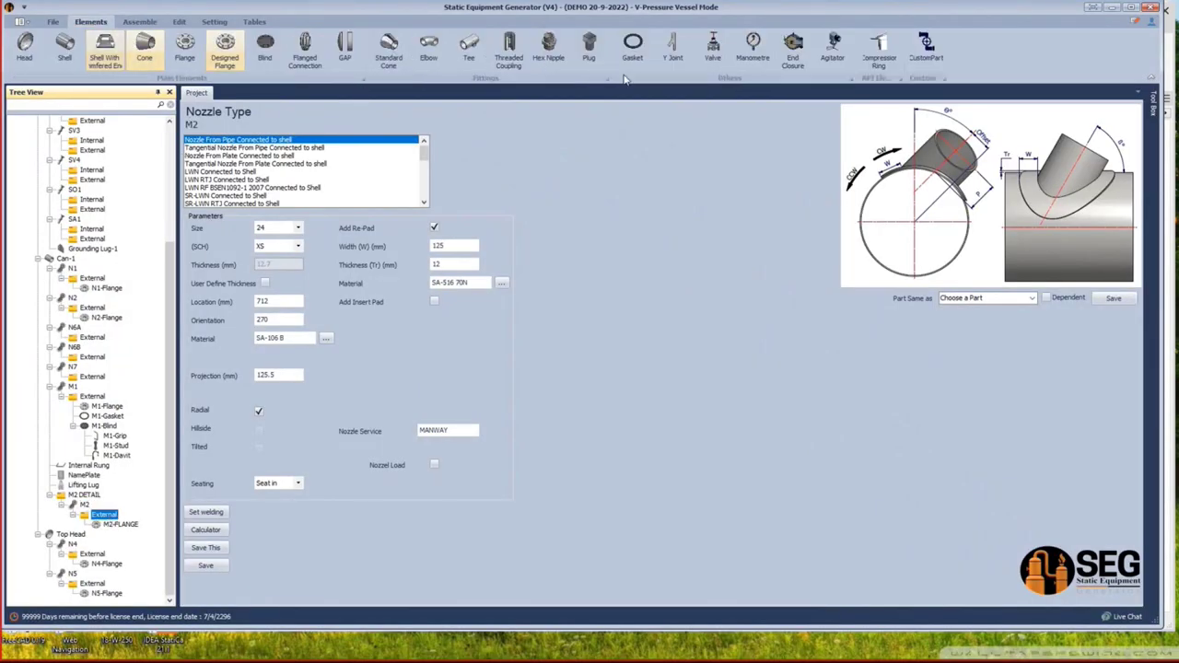
click(633, 46)
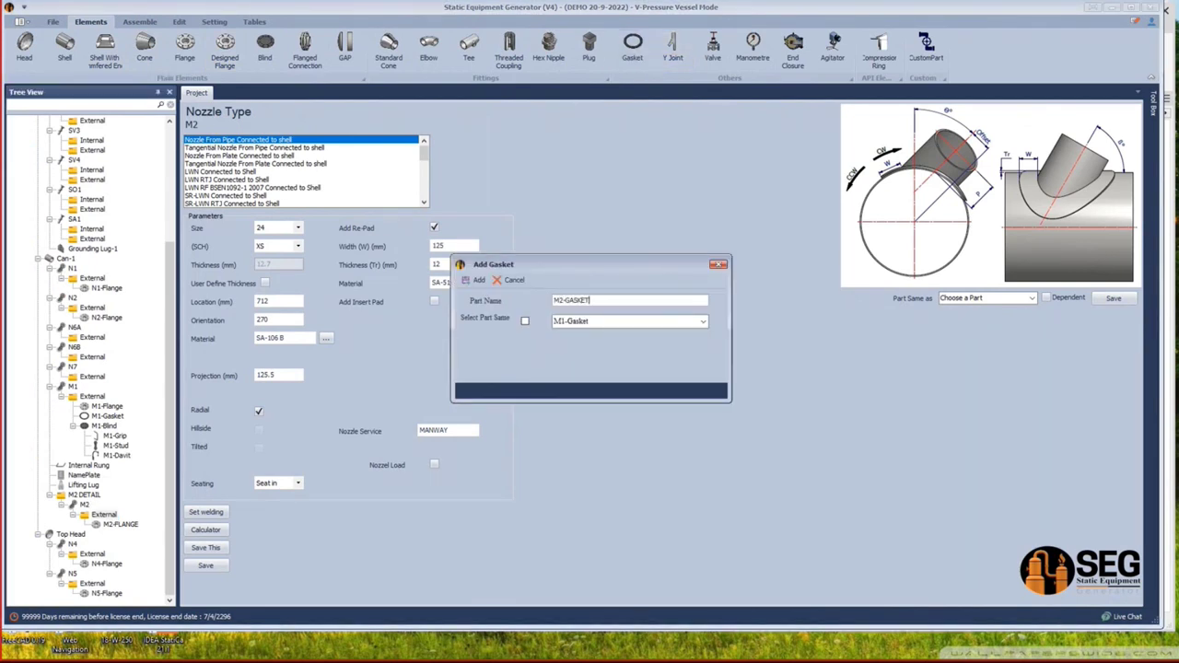
click(475, 279)
Make M2-GASKET the same part as M1-Gasket and save it.
click(125, 525)
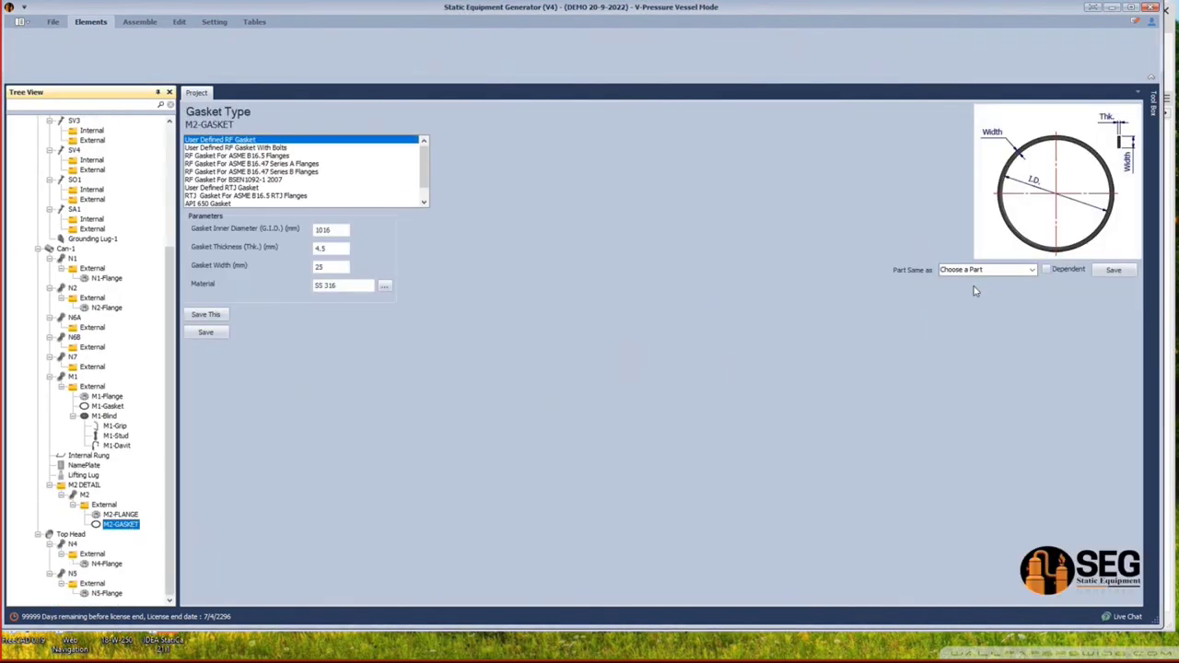
click(1030, 269)
click(958, 280)
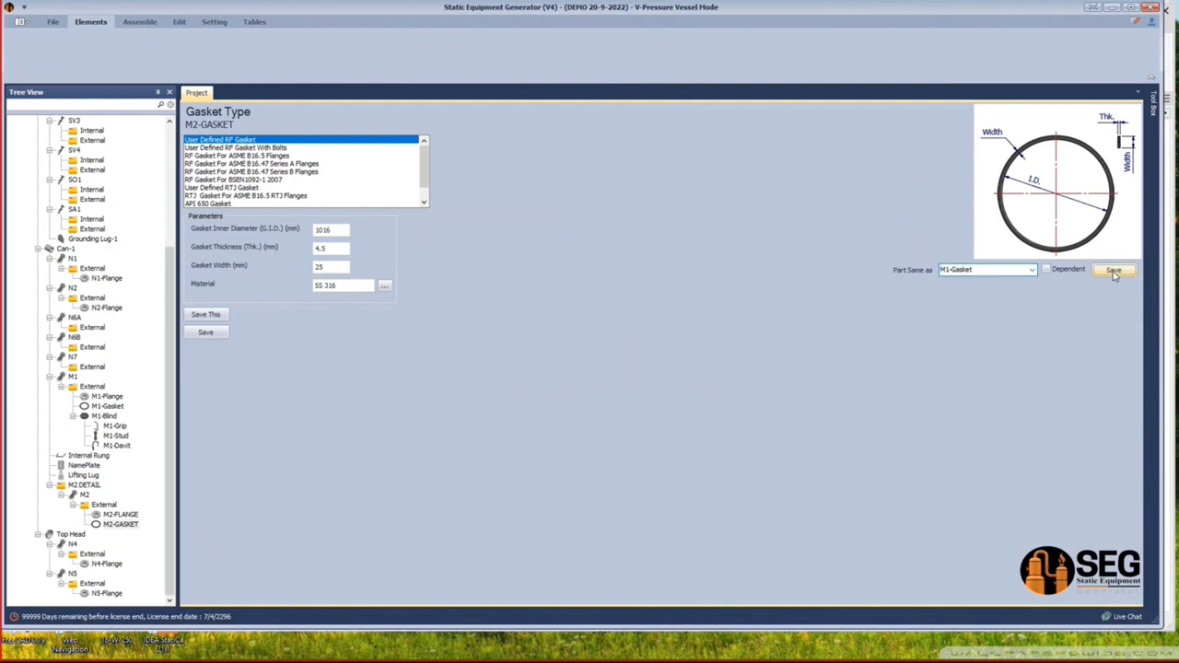
click(1114, 270)
click(582, 329)
Add a blind named M2-BLIND to the external parts of nozzle M2.
click(99, 506)
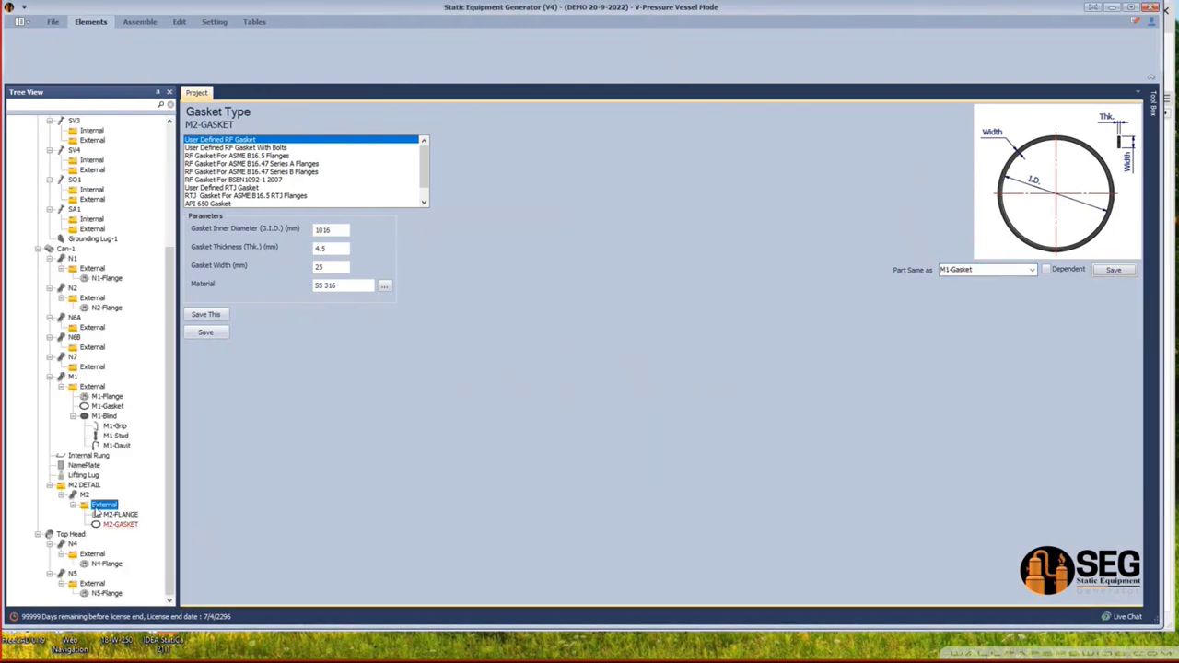
click(269, 44)
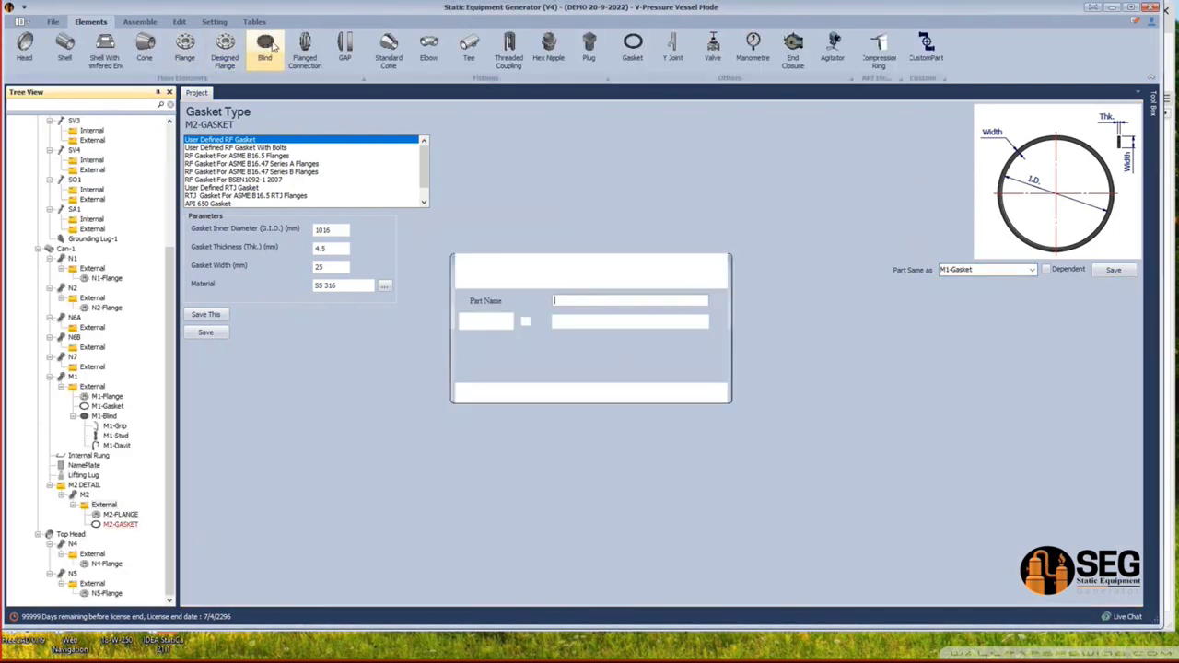
text(M2-BLIND)
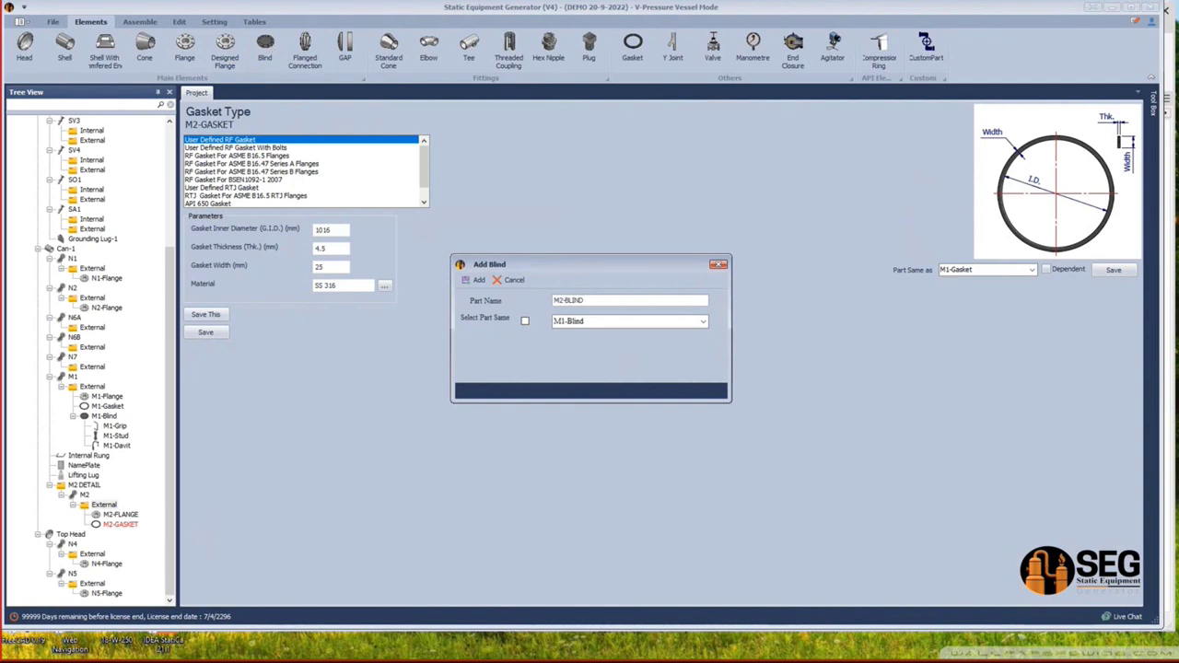
key(Return)
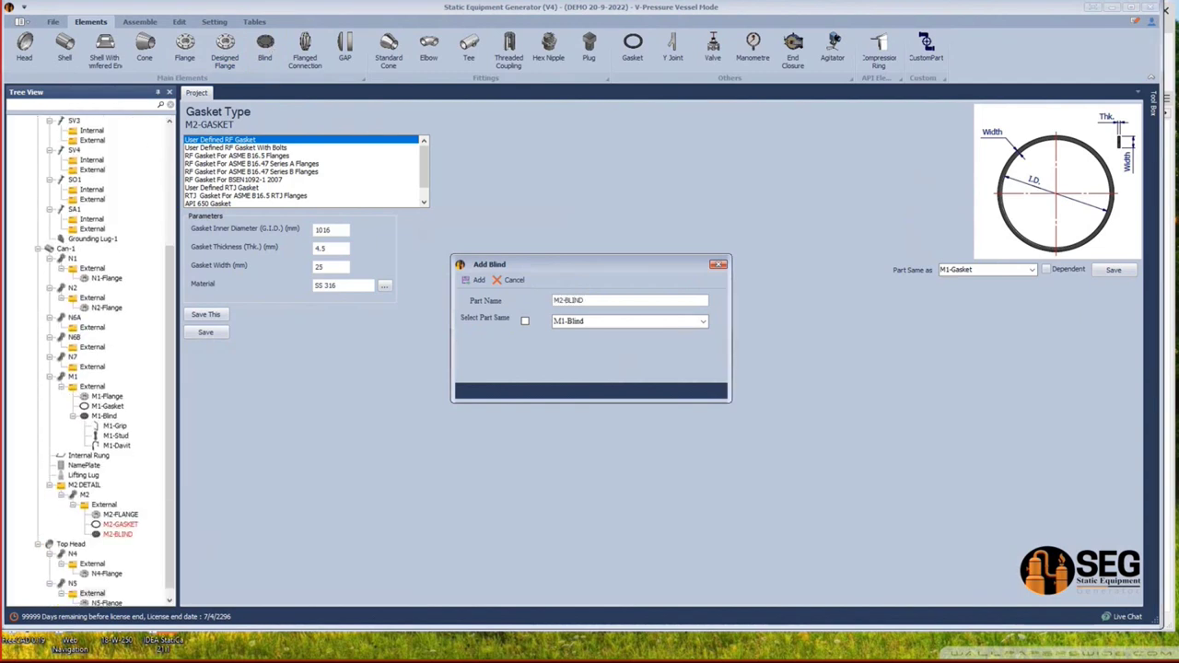
Make M2-BLIND the same part as M1-Blind and save it.
click(117, 536)
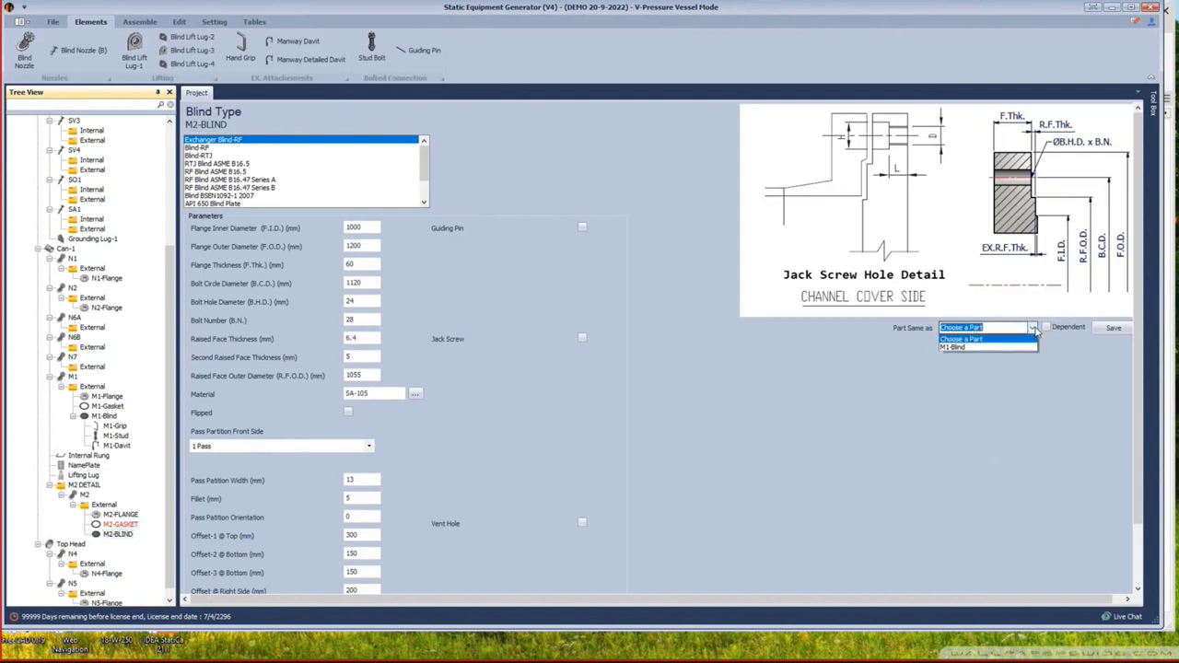
click(1111, 330)
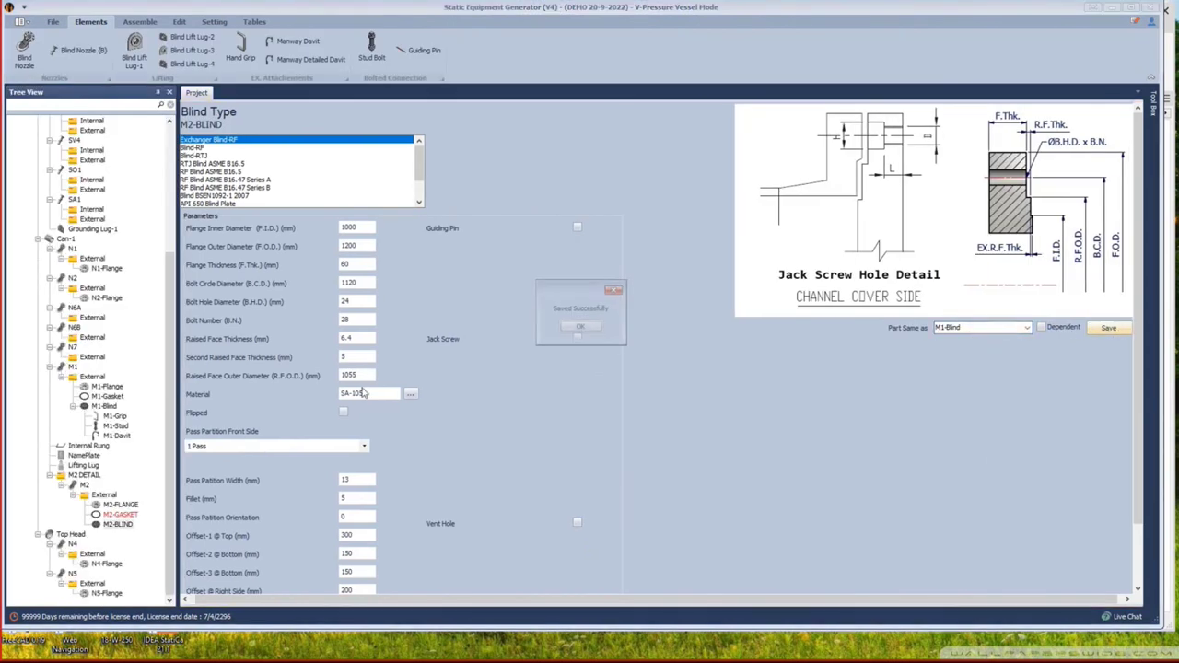
click(575, 326)
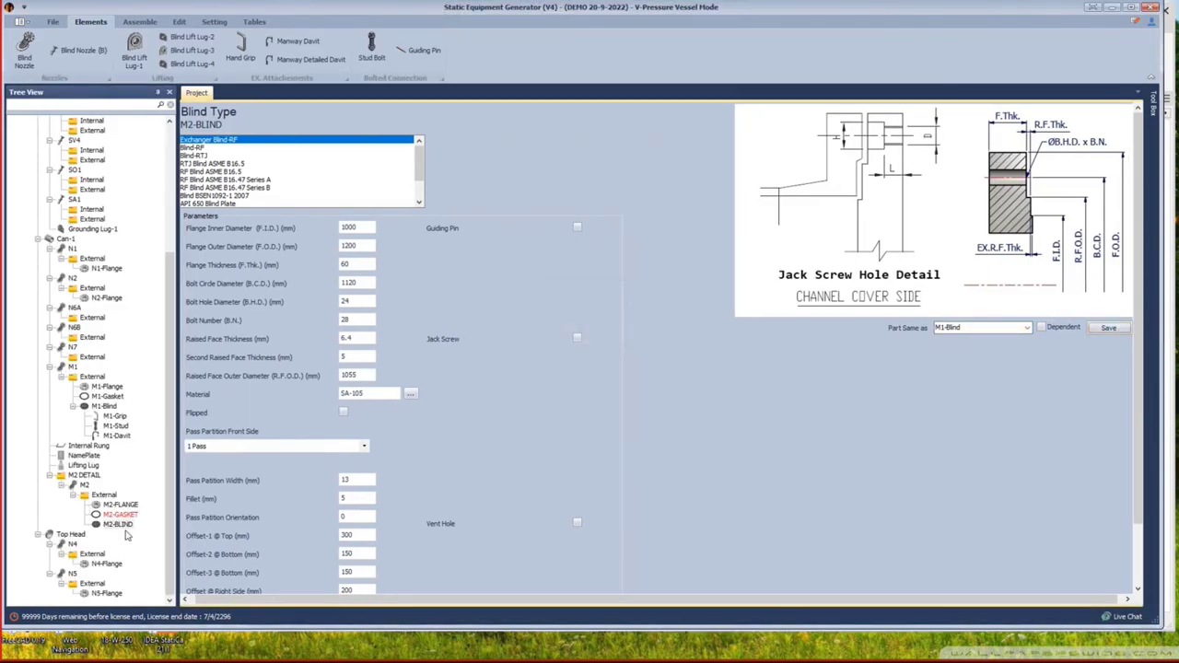
Reload M2-BLIND's parameters and add a hand grip named M2-GRIP to the blind.
click(120, 526)
click(122, 517)
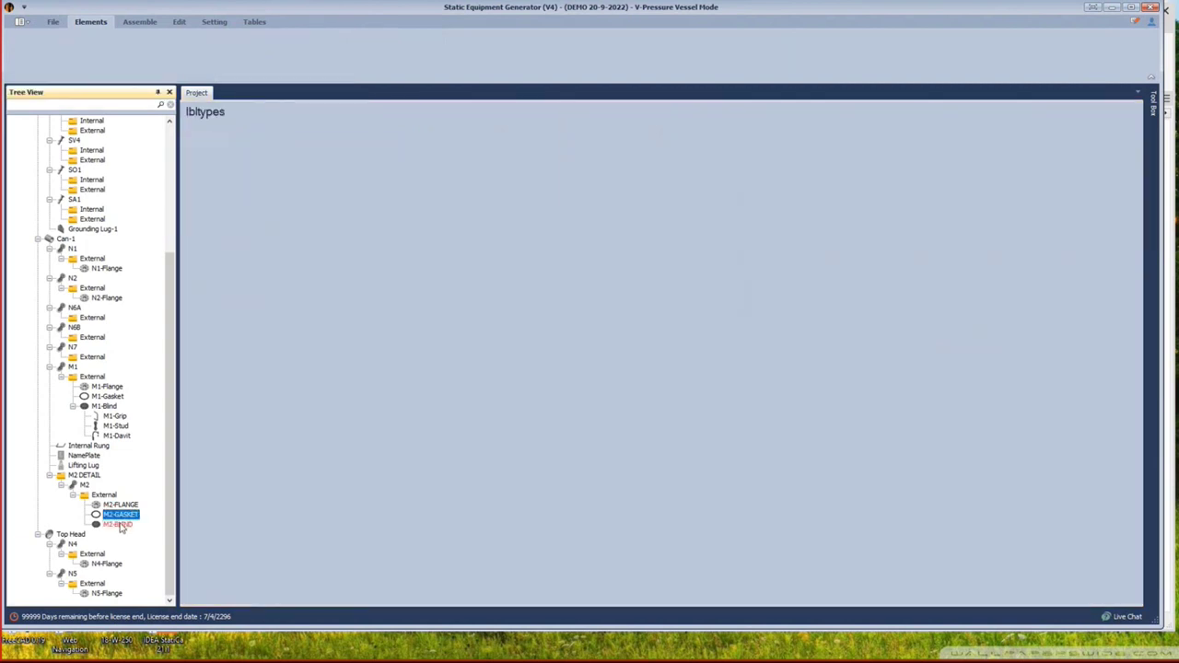
click(120, 526)
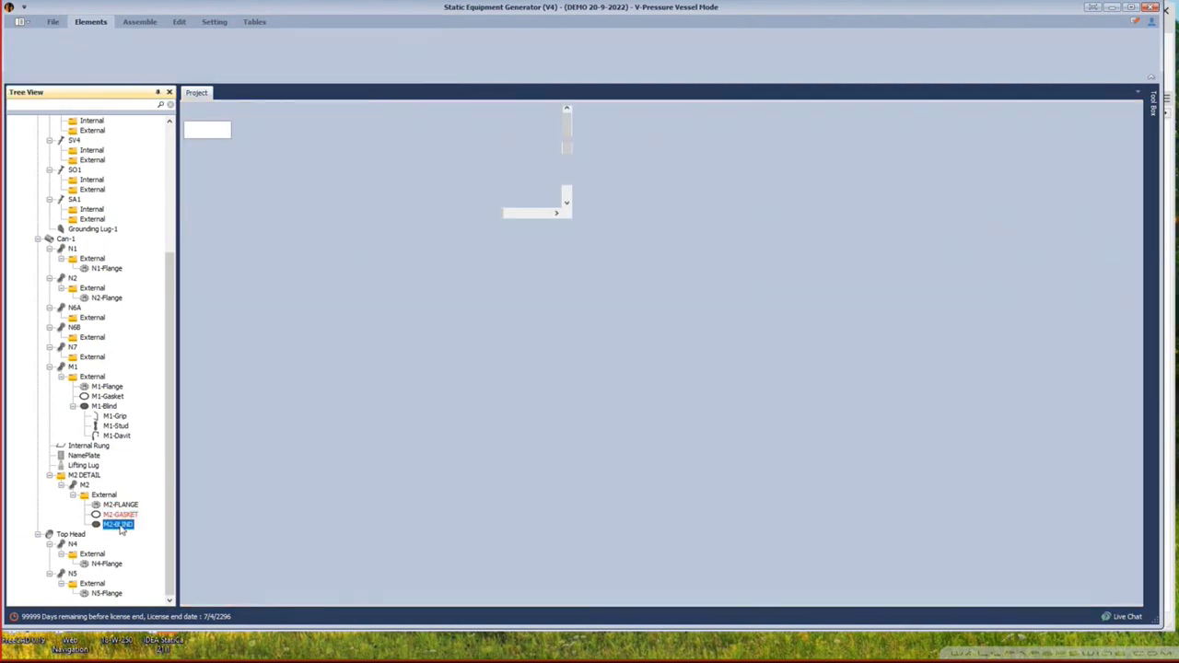
click(239, 46)
text(M2-GRIP)
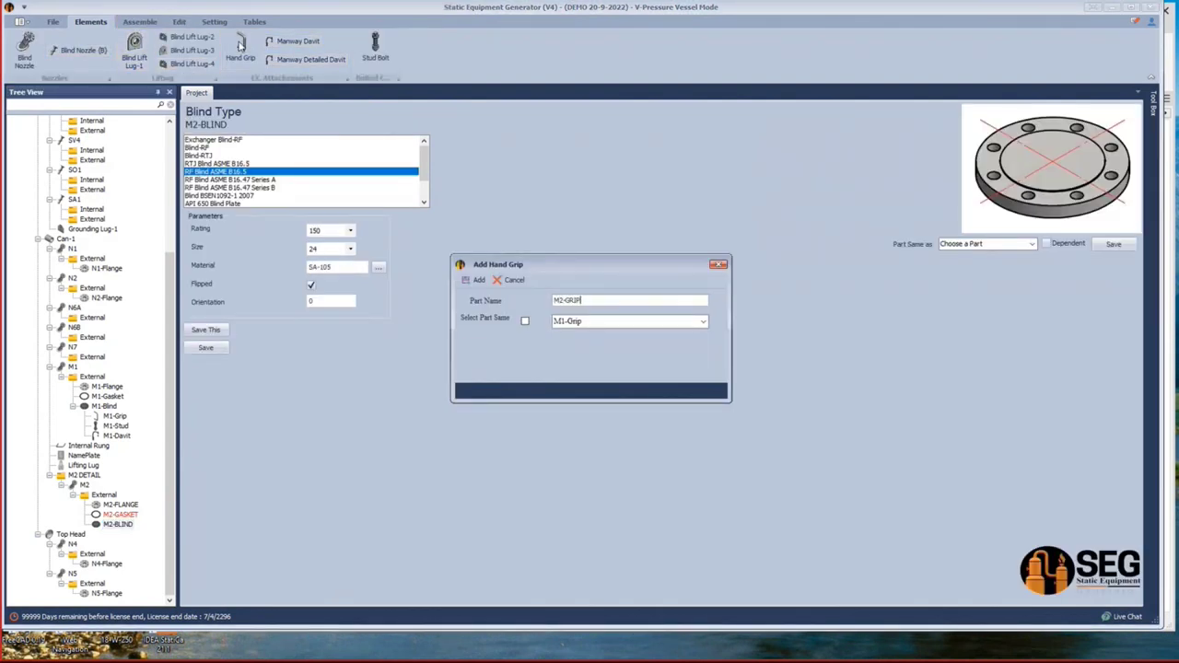
click(474, 279)
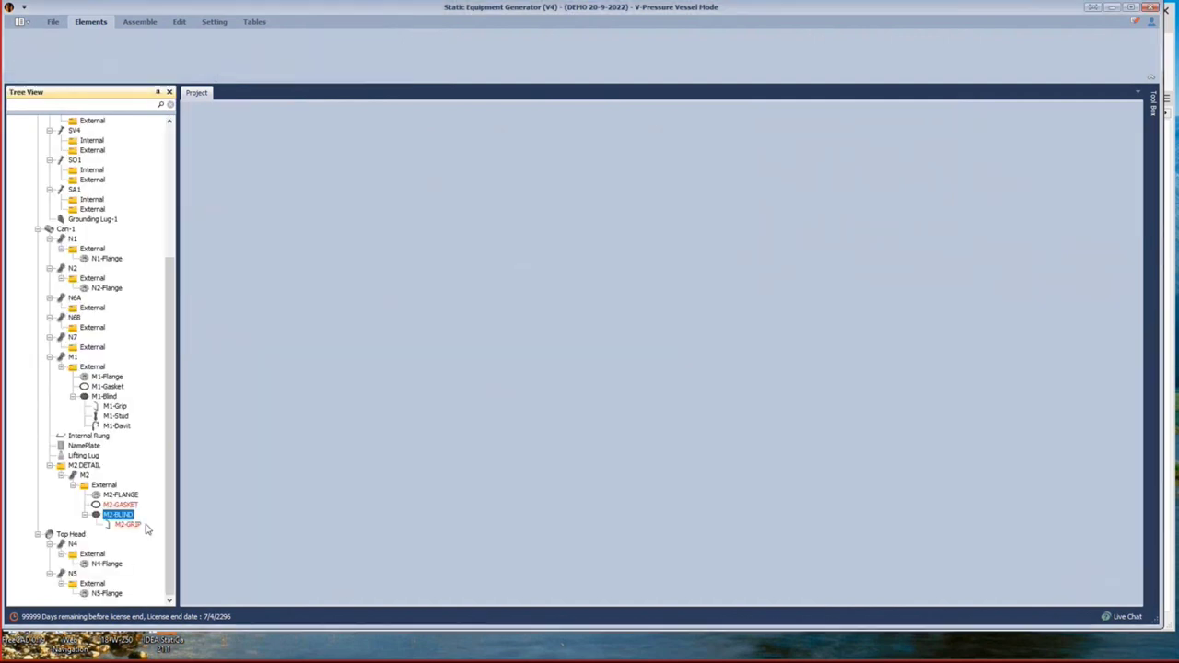
Add a stud bolt part named M2-STUD to M2-BLIND.
click(120, 514)
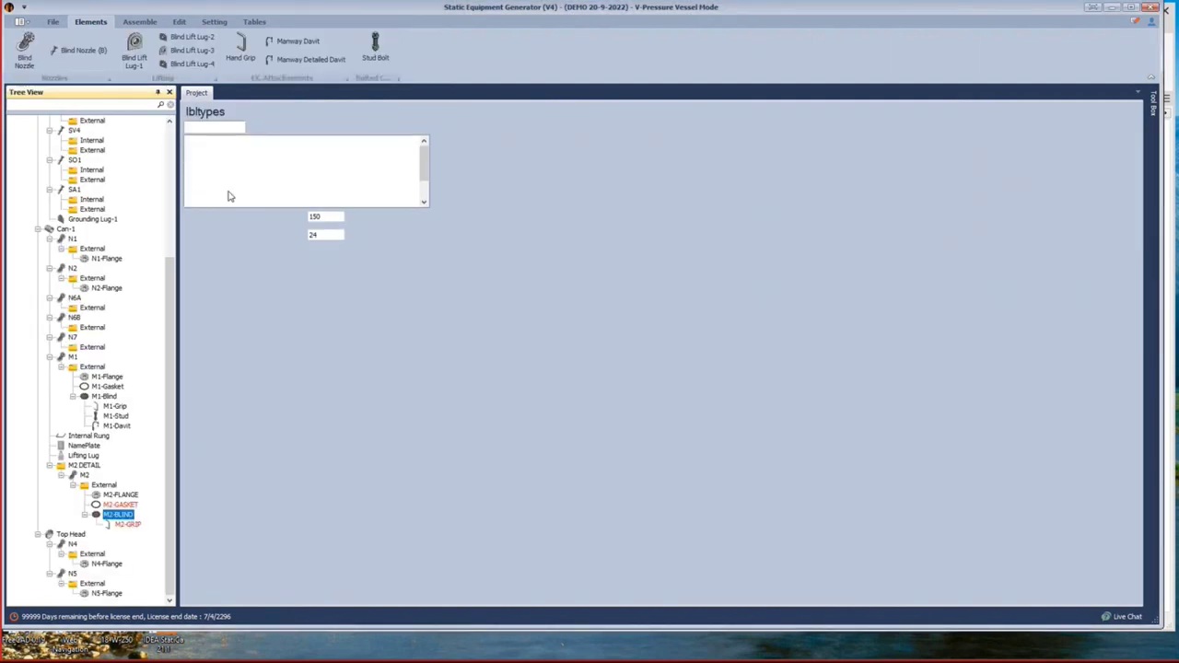
click(375, 48)
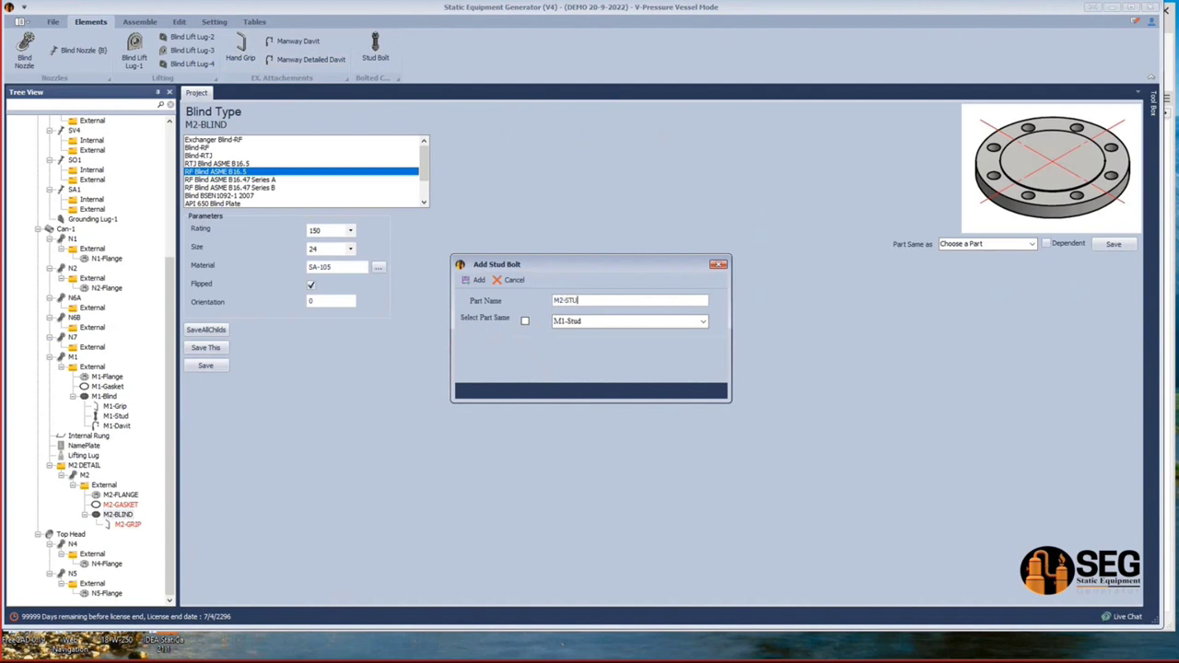
click(470, 279)
Add a manway detailed davit named M2-DAVIT to M2-BLIND.
click(120, 506)
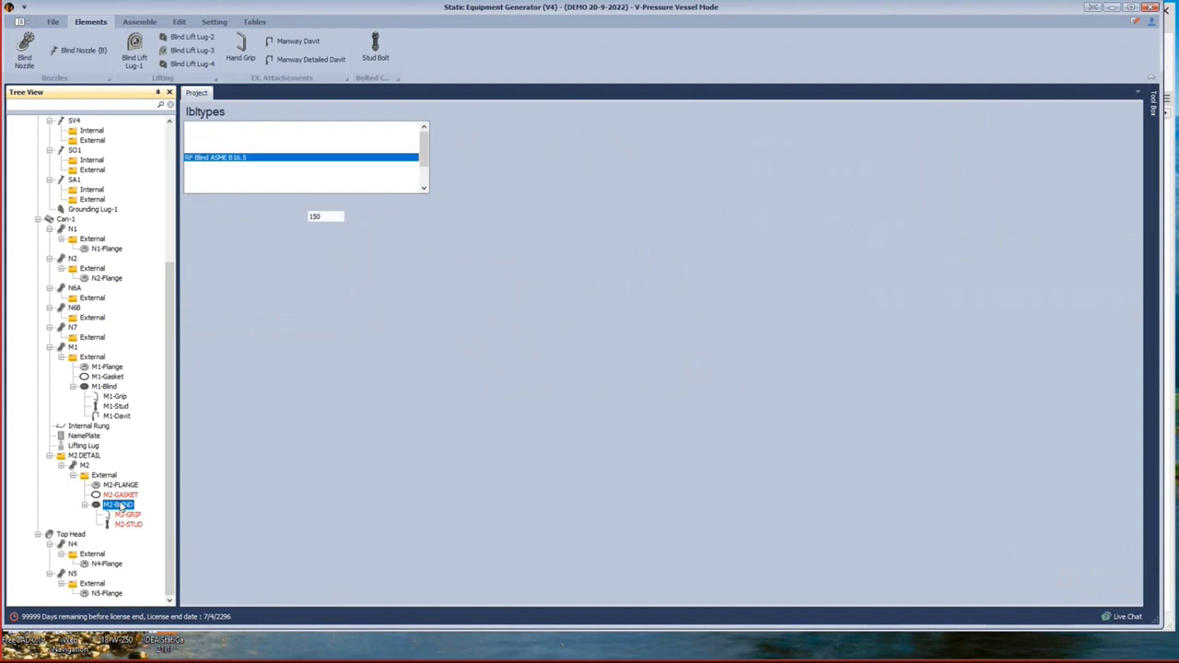
click(310, 59)
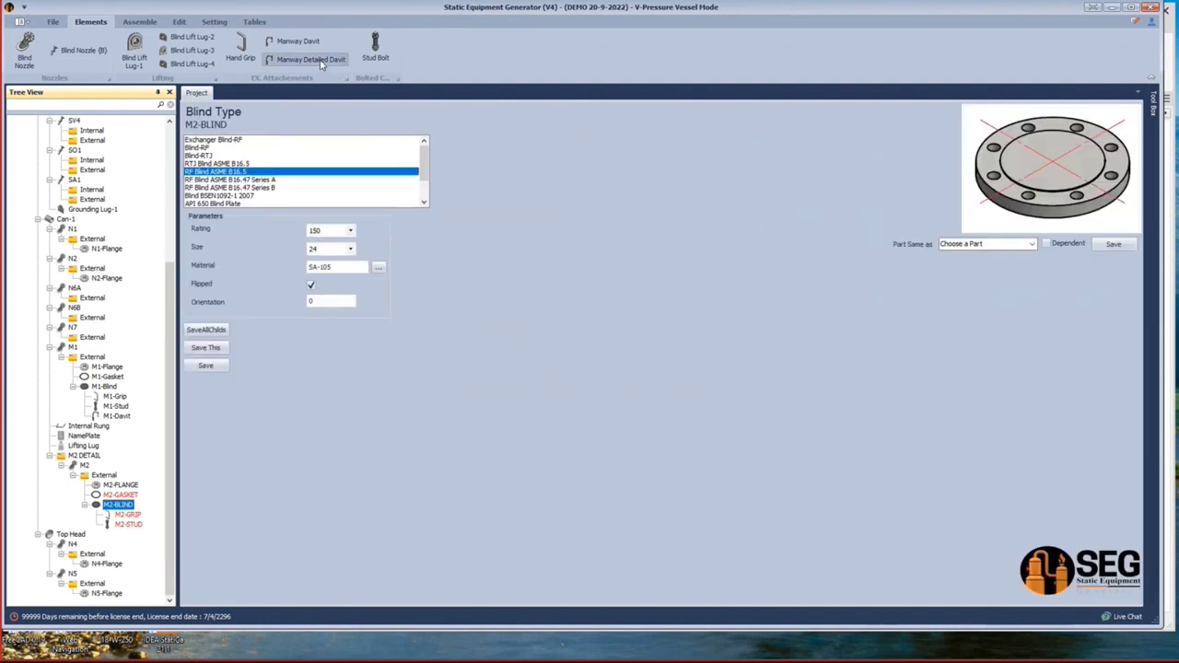
text(M2-DAVIT)
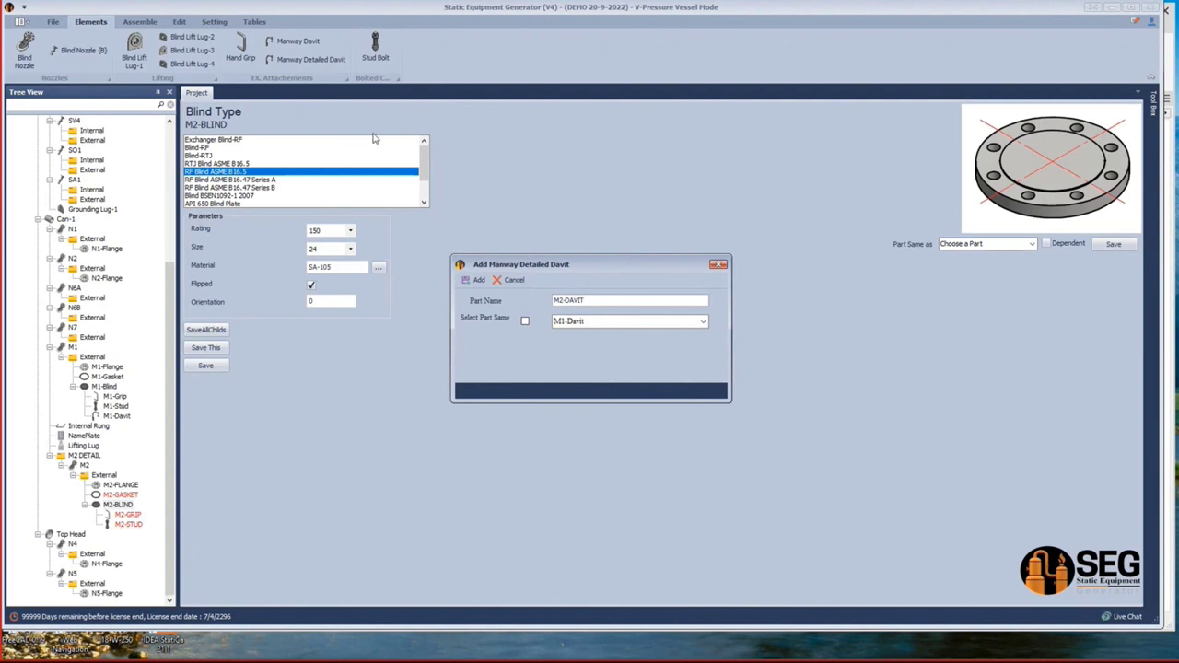
click(470, 280)
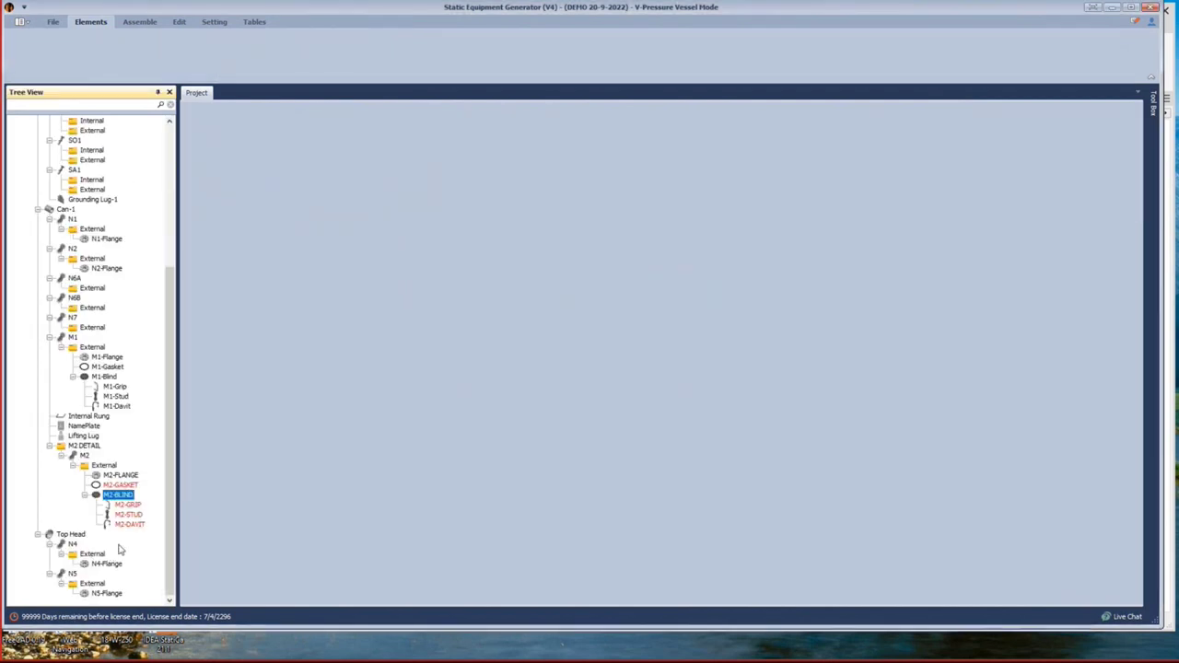
Make M2-GRIP the same part as M1-Grip and save it.
click(135, 505)
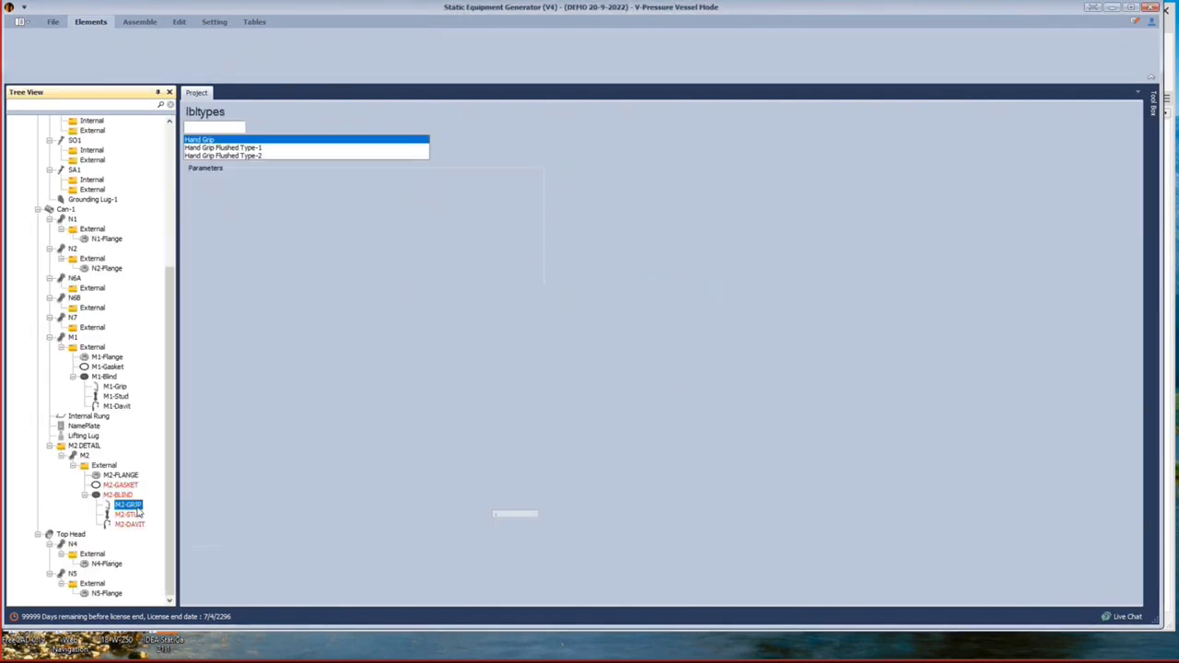
click(1032, 274)
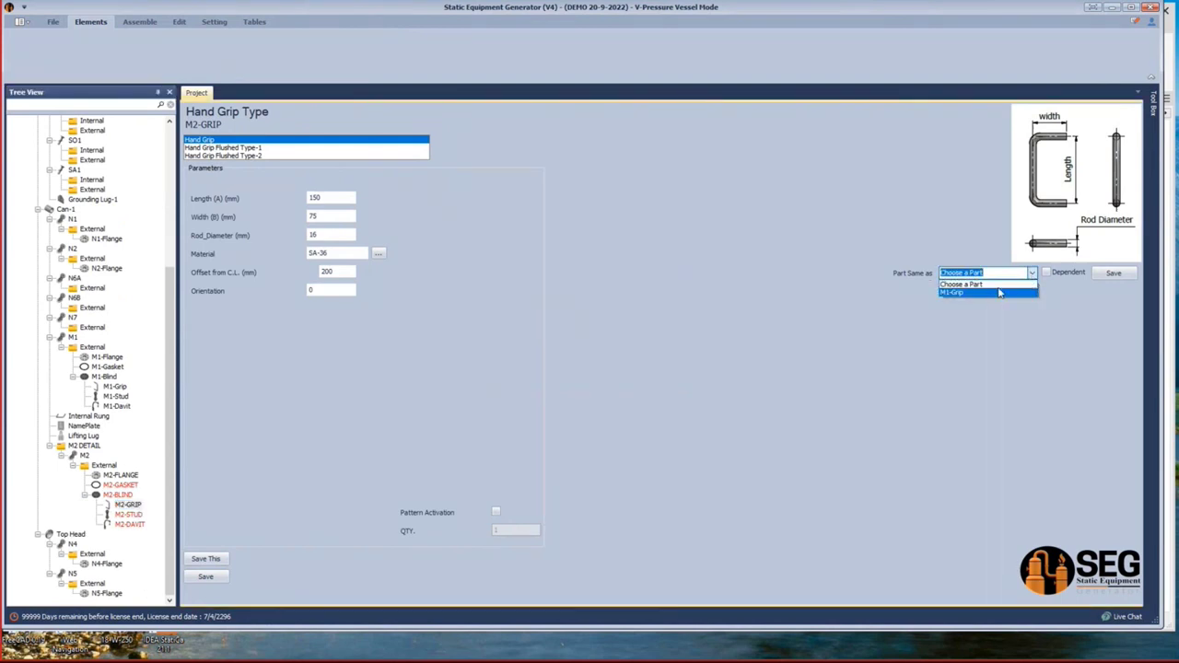
click(968, 289)
click(1111, 274)
click(581, 328)
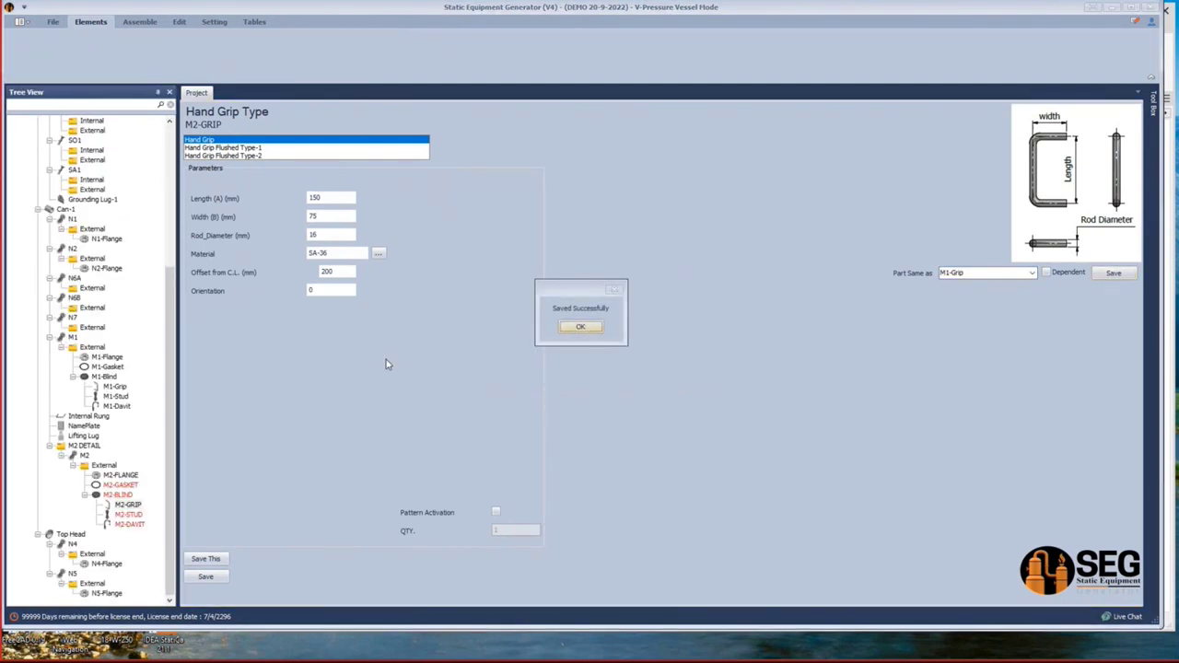
Make M2-STUD the same part as M1-Stud and save it.
click(129, 514)
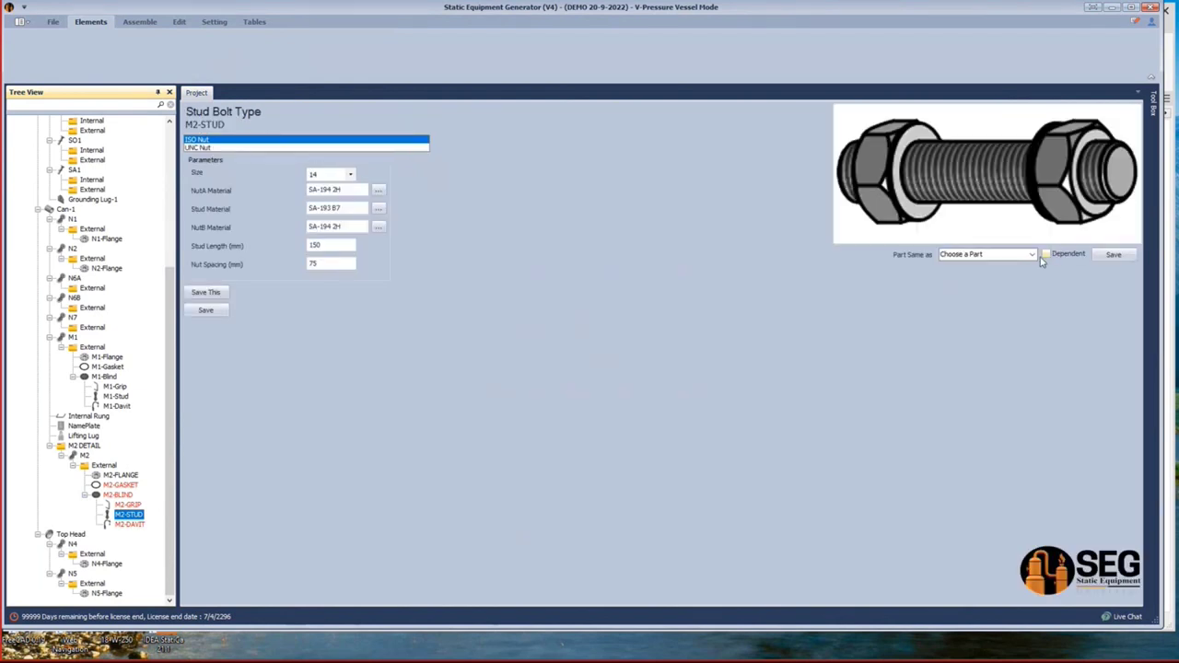
click(1032, 254)
click(988, 274)
click(1112, 255)
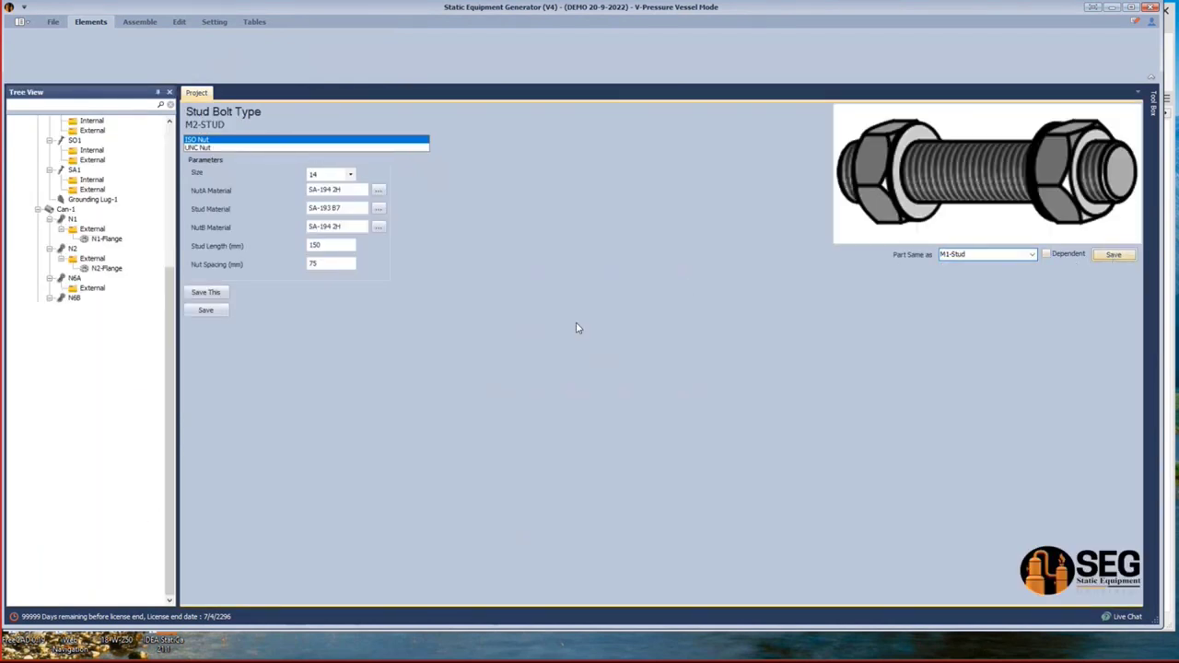
key(Return)
Make M2-DAVIT the same part as M1-Davit and save it.
click(131, 525)
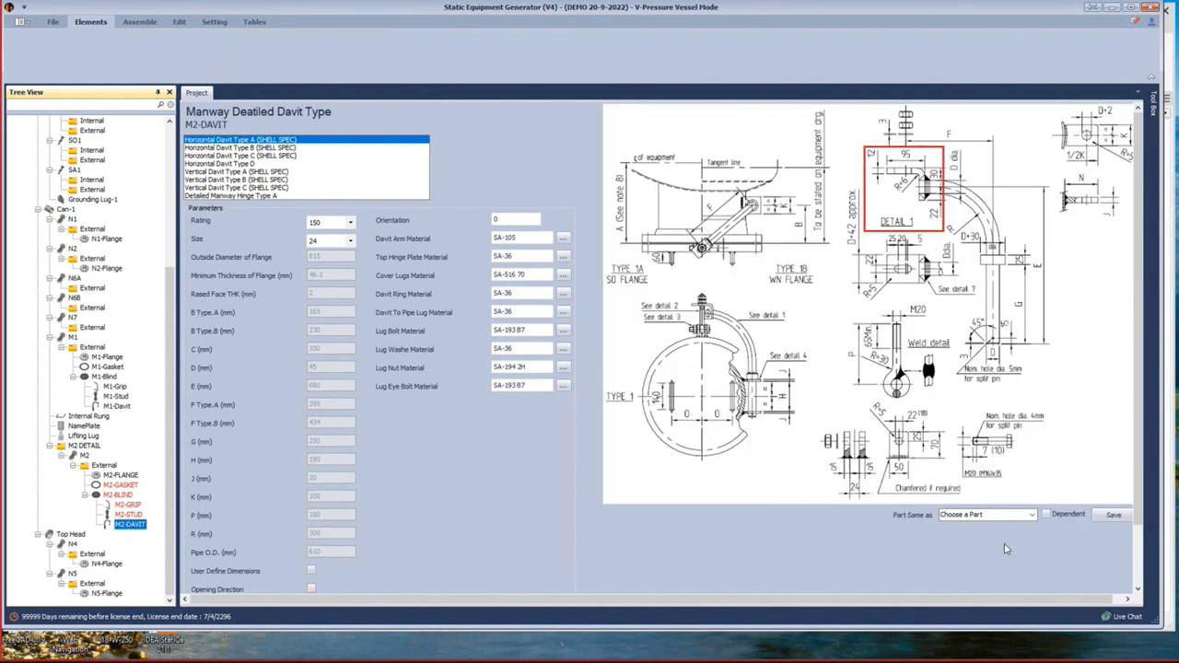
click(1031, 515)
click(977, 525)
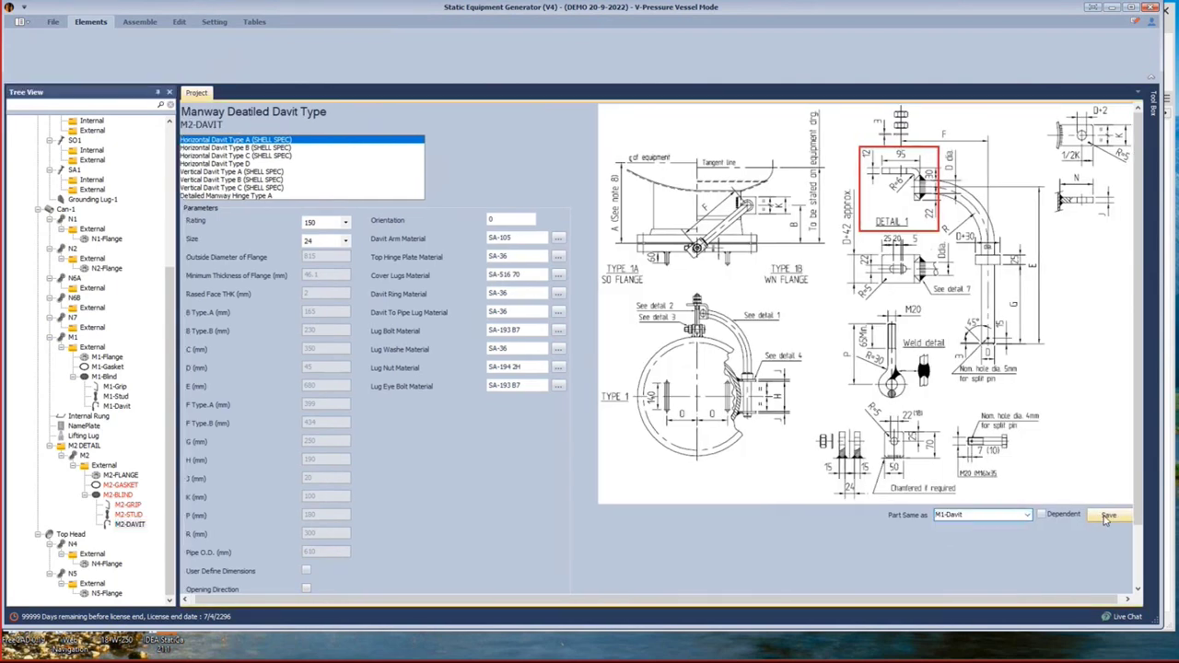
click(1106, 517)
click(584, 329)
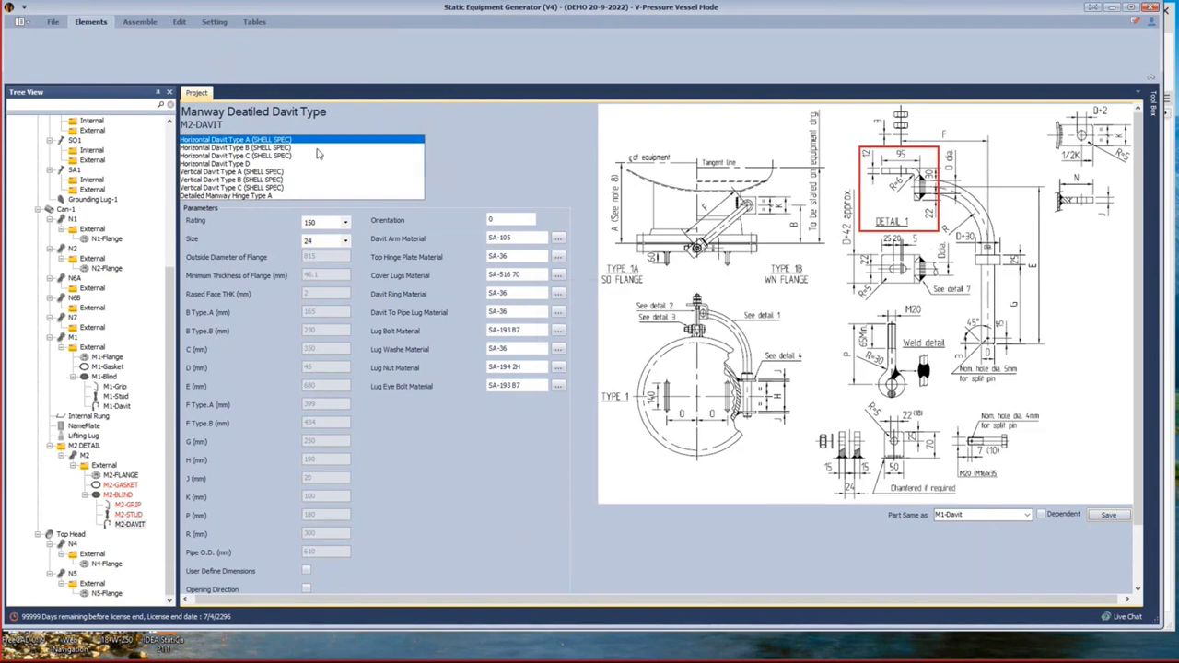
Start the assembly build for the new M2 parts and inspect the second manway on the EA-100 vessel in Autodesk Inventor.
click(140, 22)
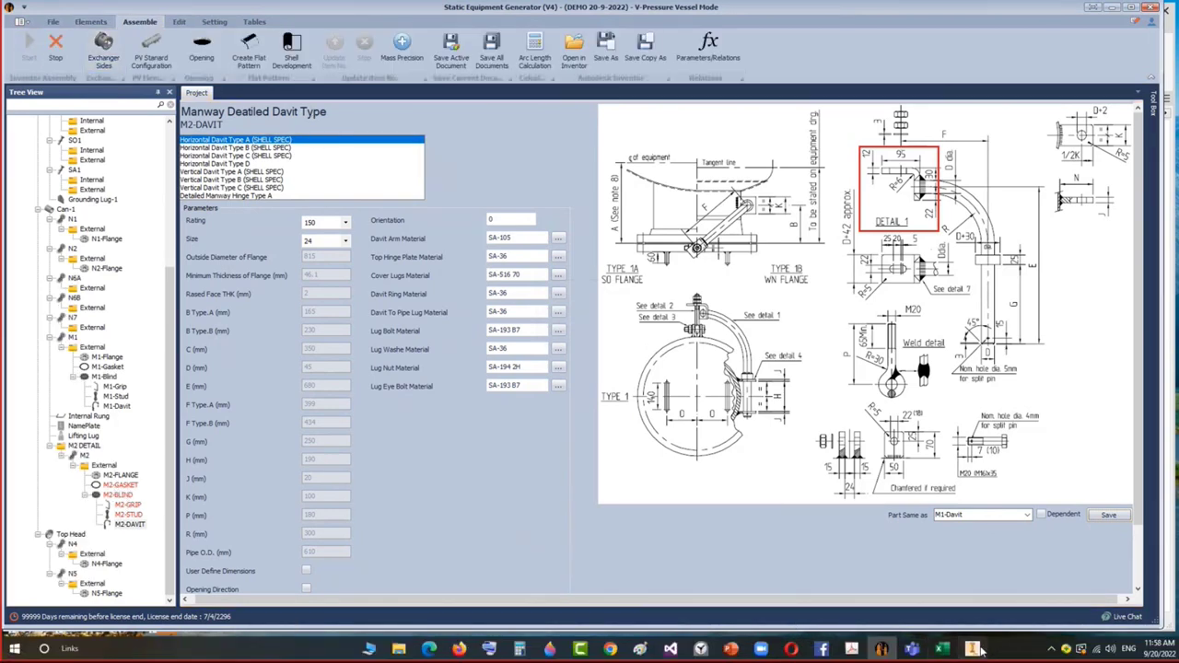
key(alt+Tab)
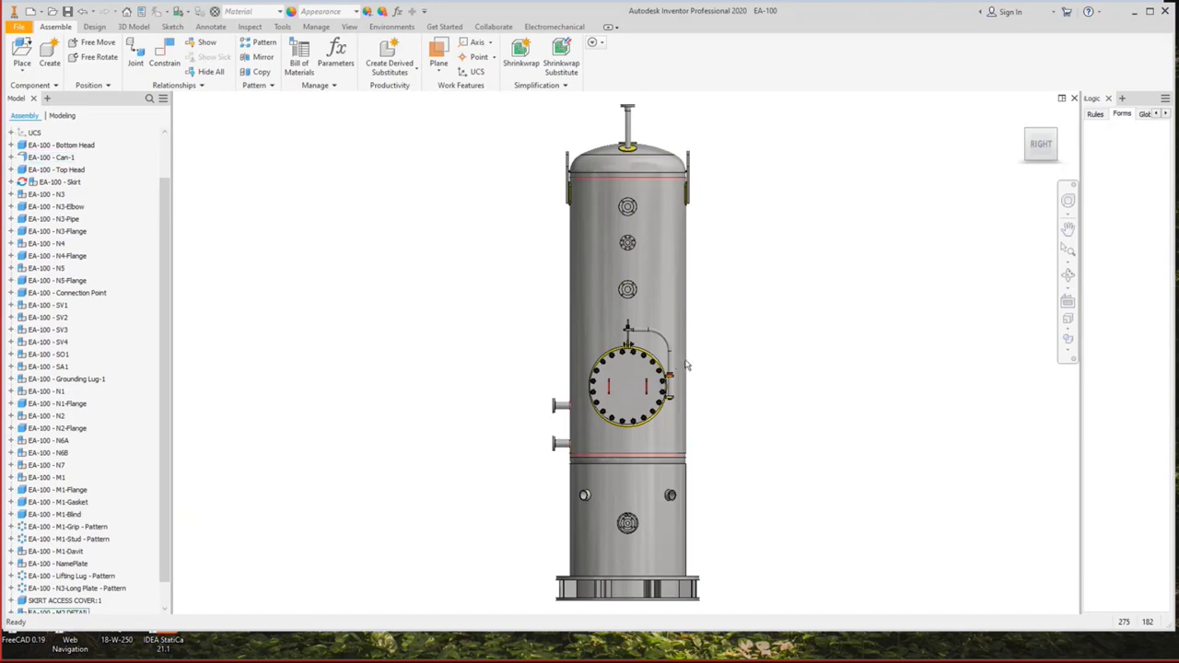
scroll(687, 364, down, 5)
click(1068, 275)
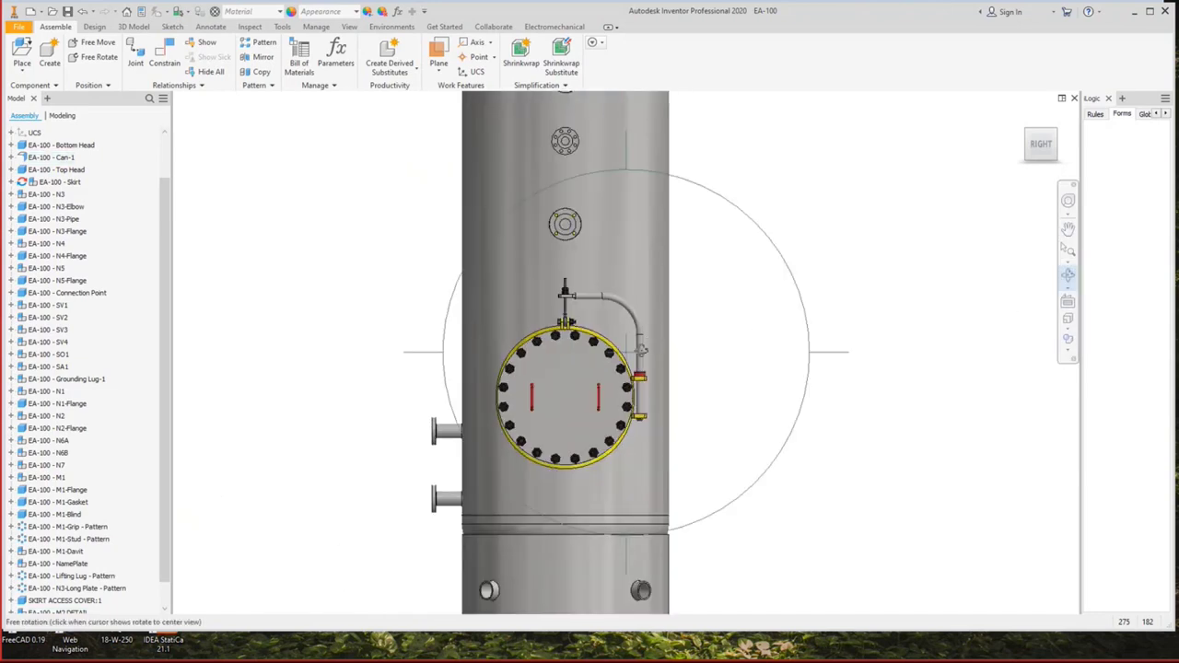
drag(589, 369, 797, 296)
key(Escape)
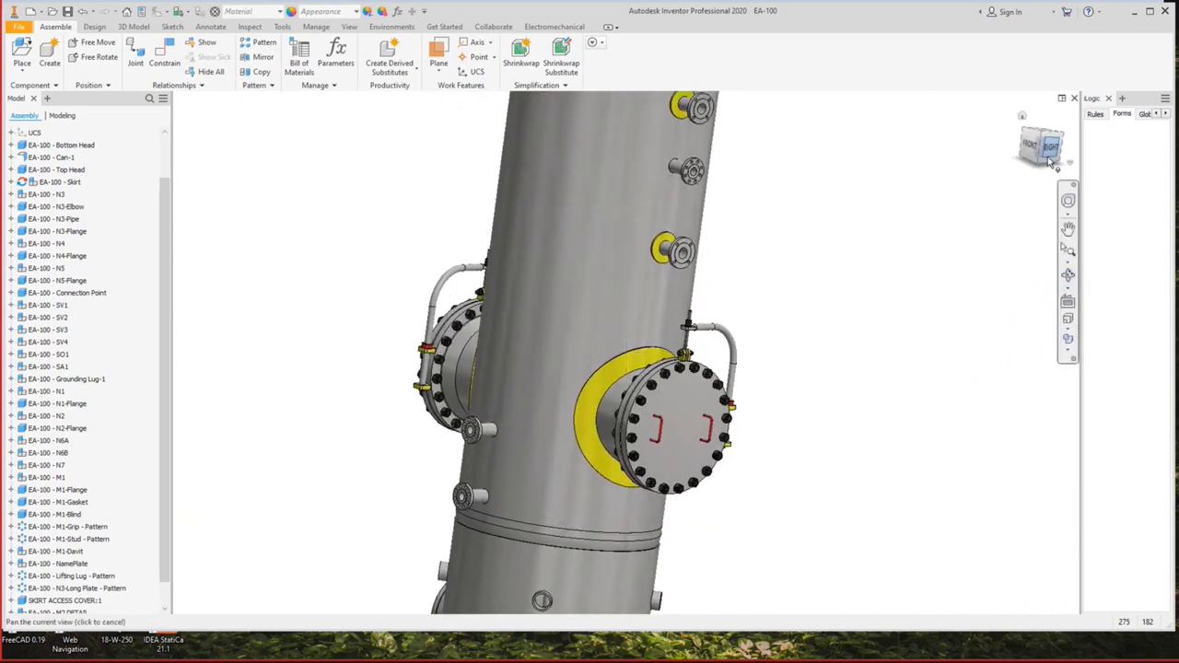
click(1053, 149)
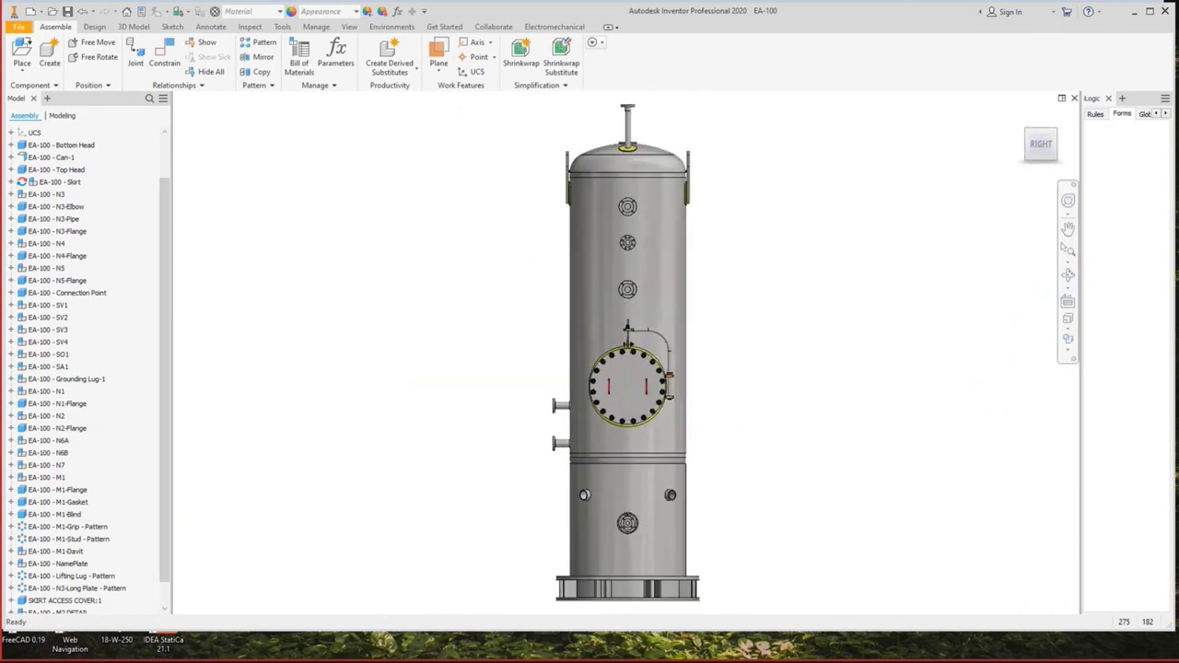
Switch back to Static Equipment Generator and open the drawing settings of the M2 DETAIL group.
mouse_move(969, 652)
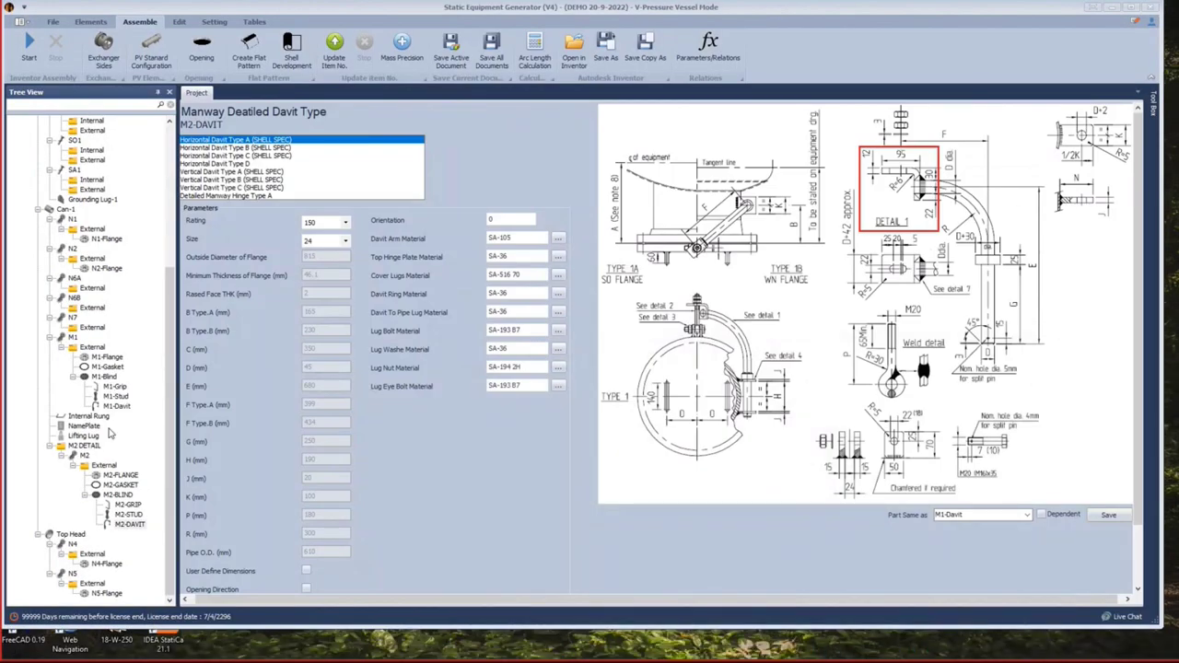
drag(174, 290, 66, 453)
click(75, 447)
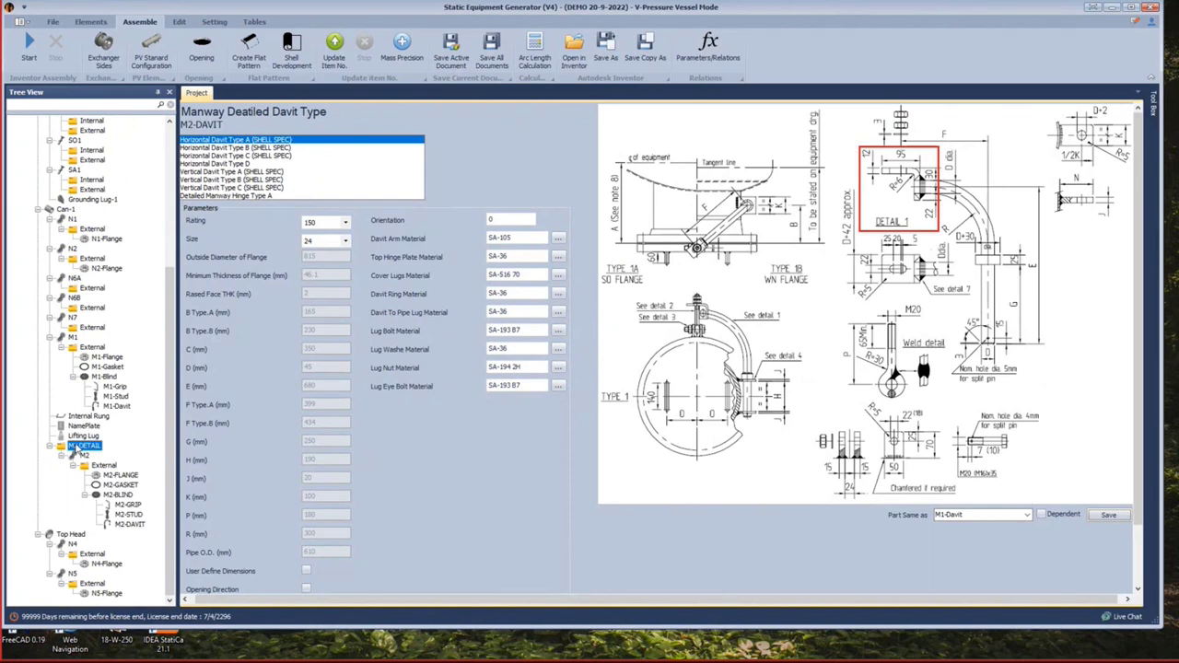
right_click(78, 447)
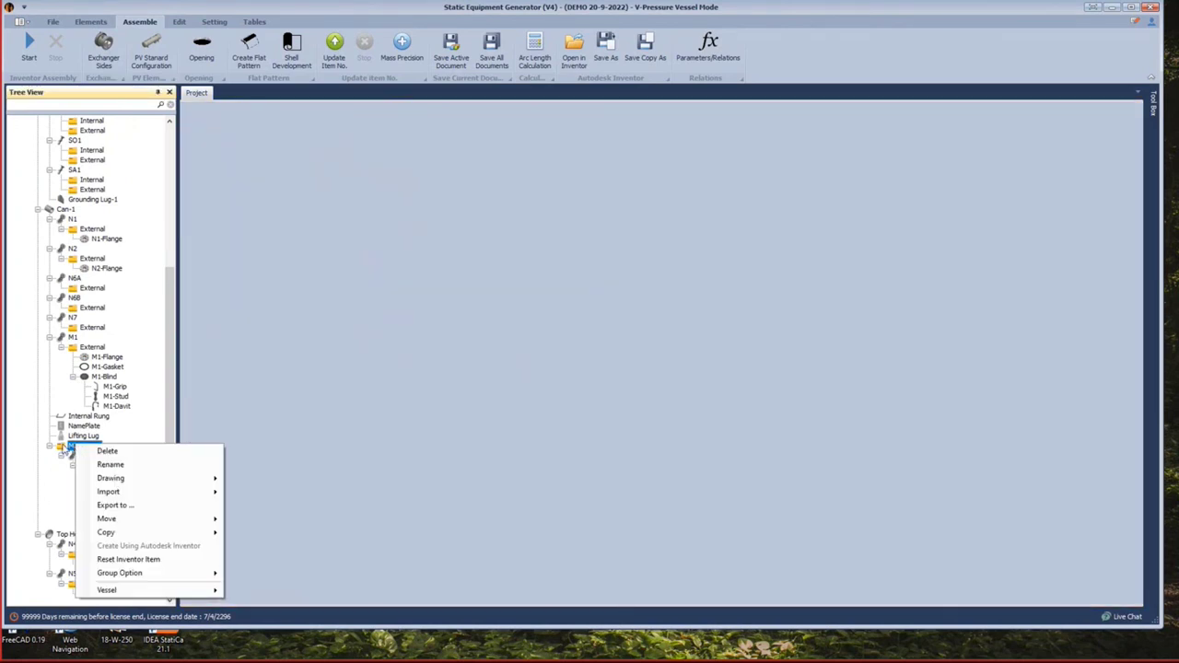
click(43, 486)
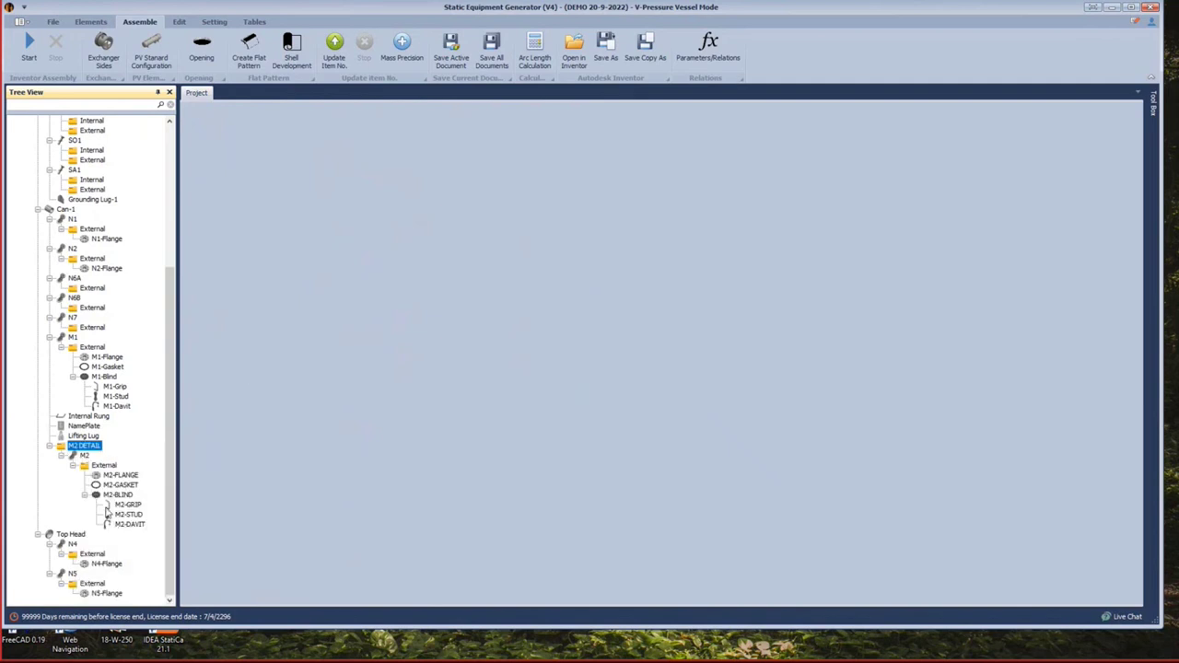
right_click(93, 449)
mouse_move(160, 487)
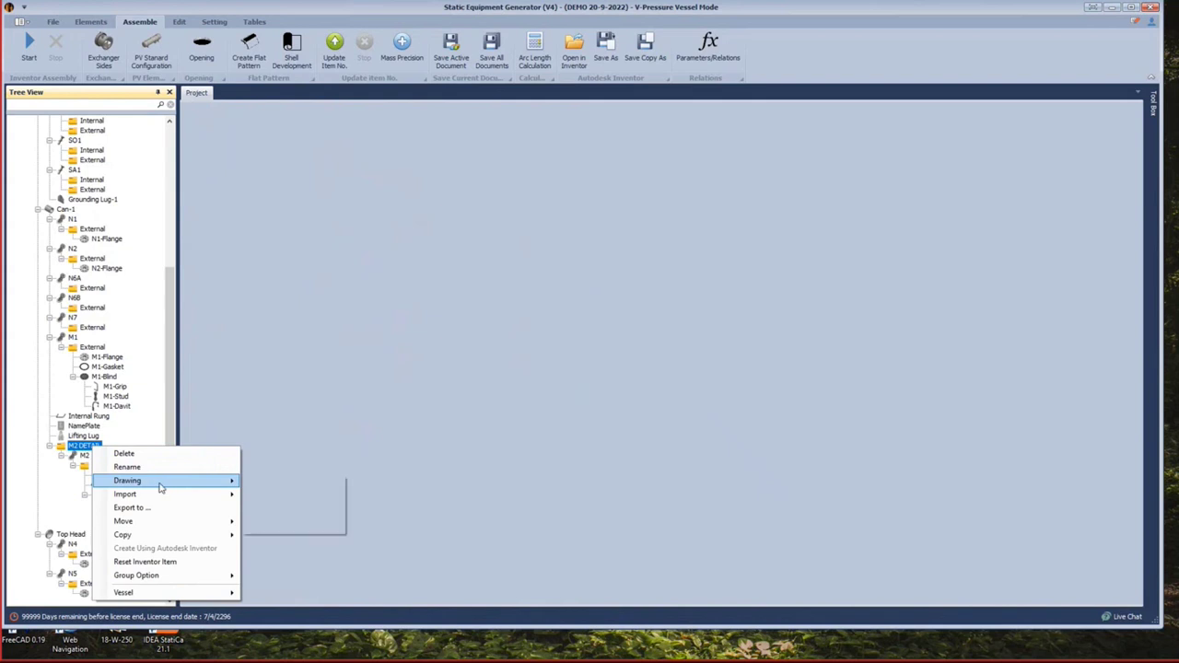
click(304, 485)
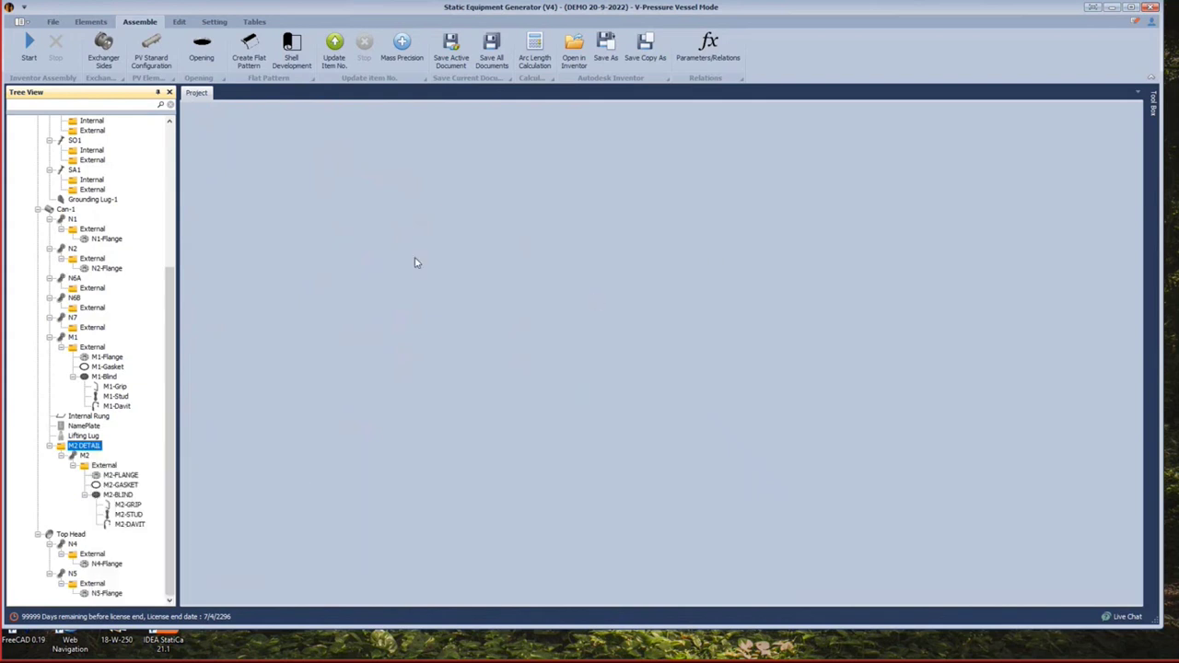
Set the drawing sheet size to A2 and review the active views and the view orientation and scale settings.
click(633, 325)
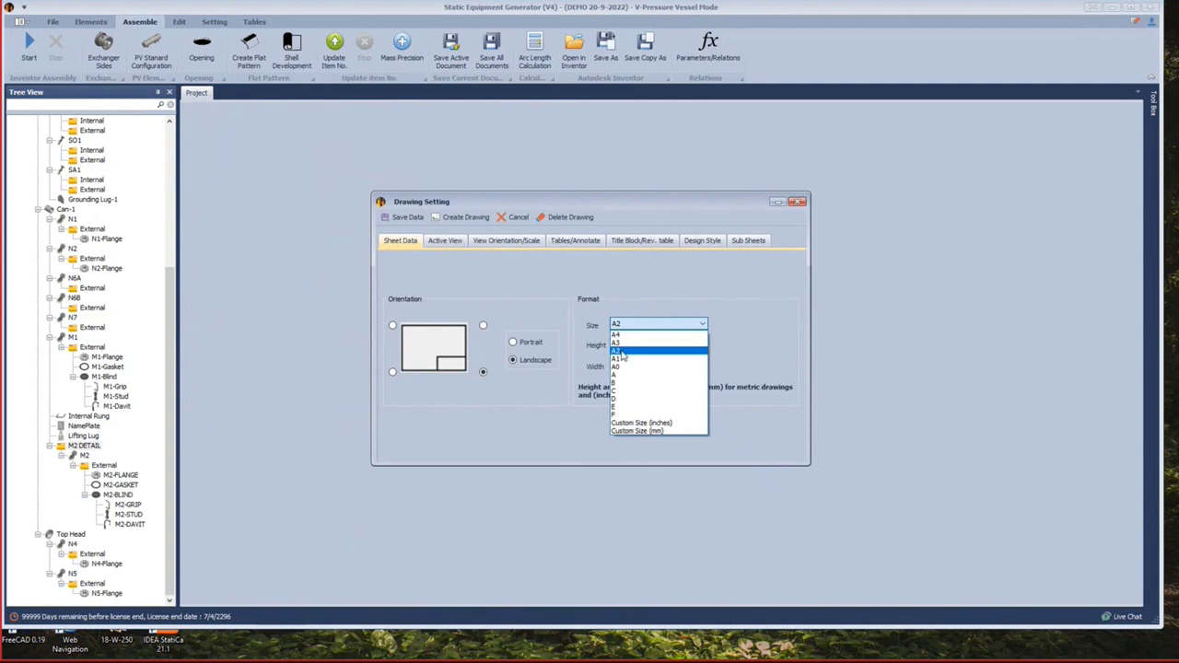
click(622, 353)
click(436, 242)
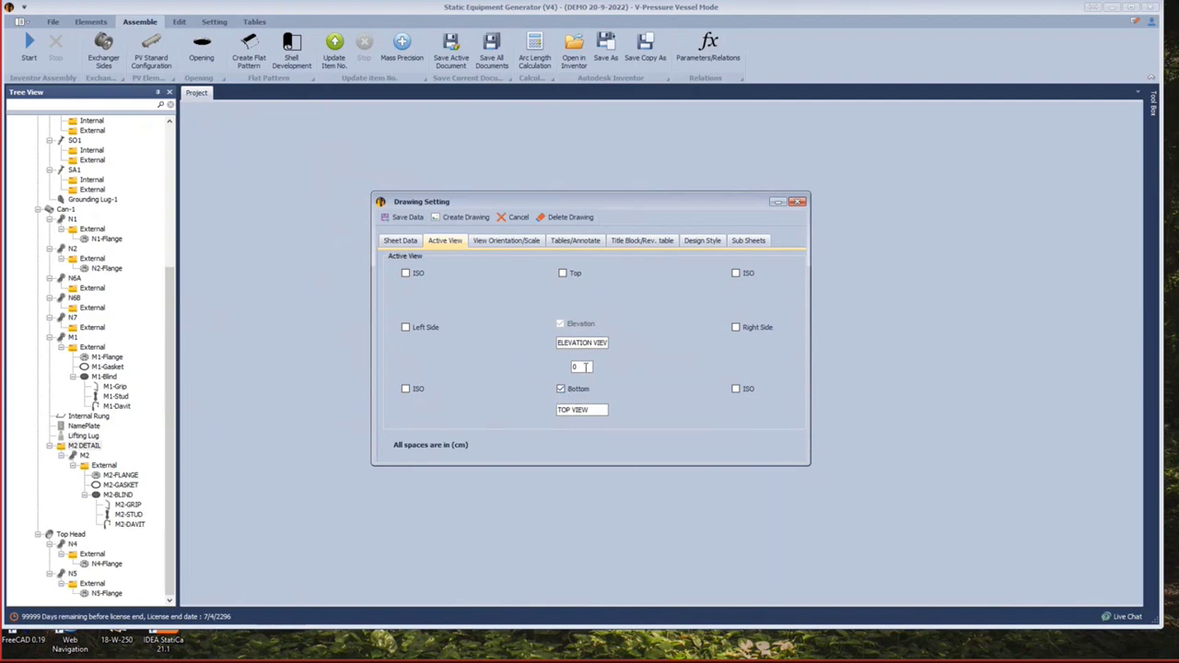
double_click(585, 367)
click(526, 244)
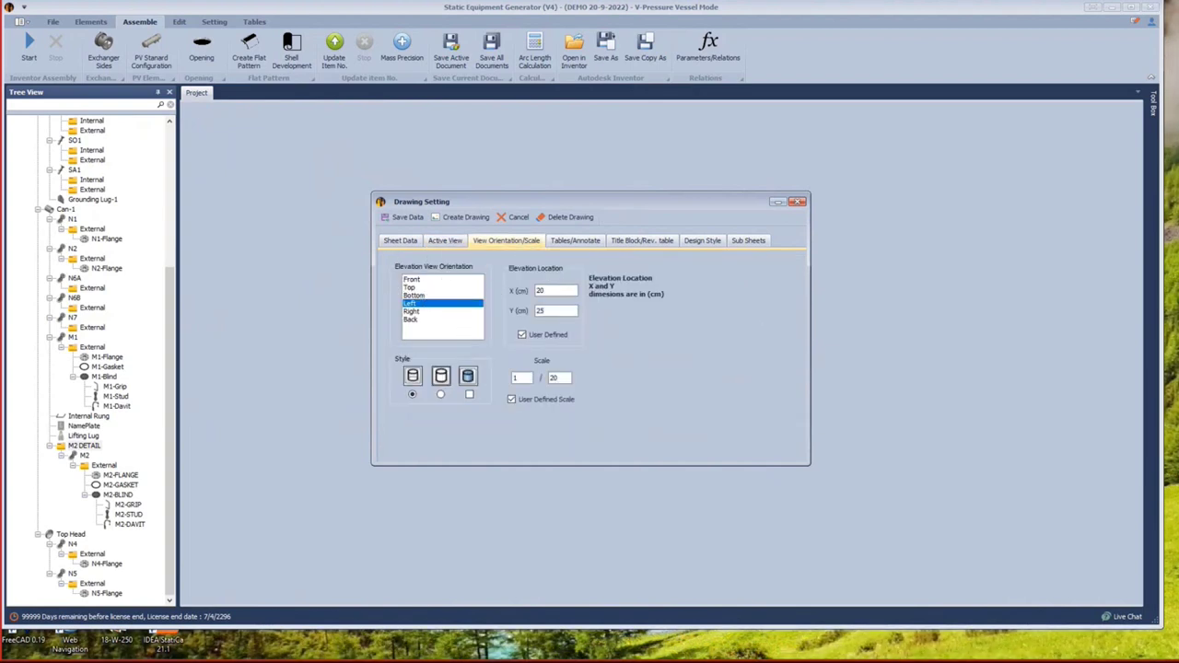
Switch to Autodesk Inventor, locate the M2 DETAIL subassembly in the model tree and examine its components.
click(882, 648)
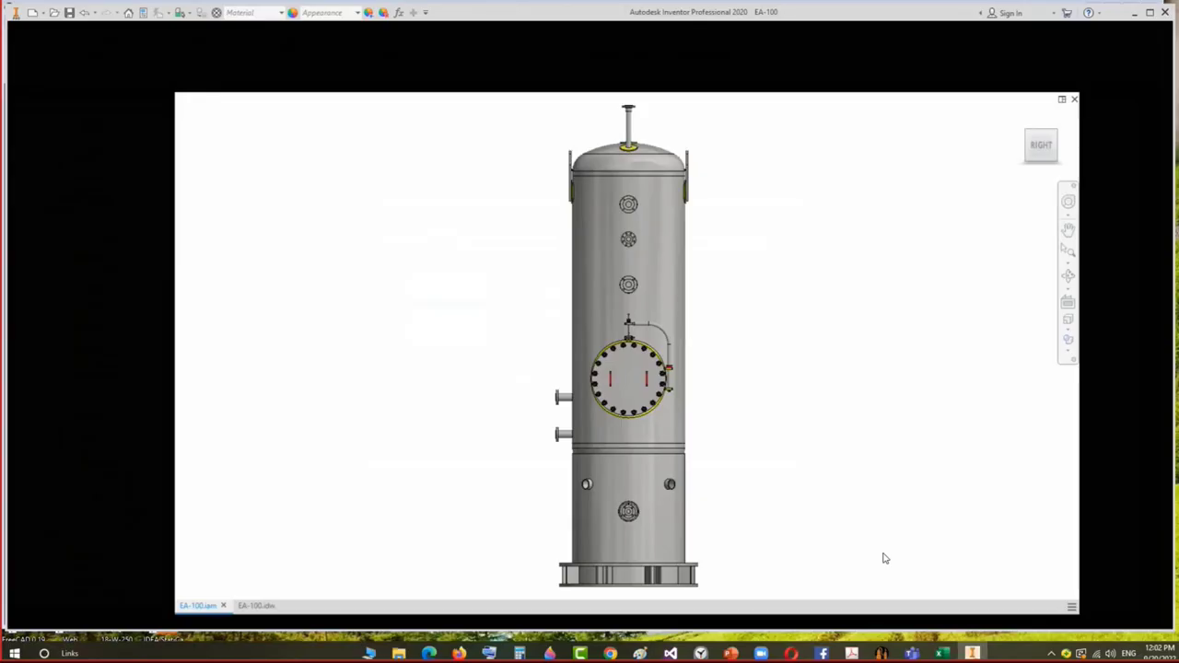
right_click(627, 237)
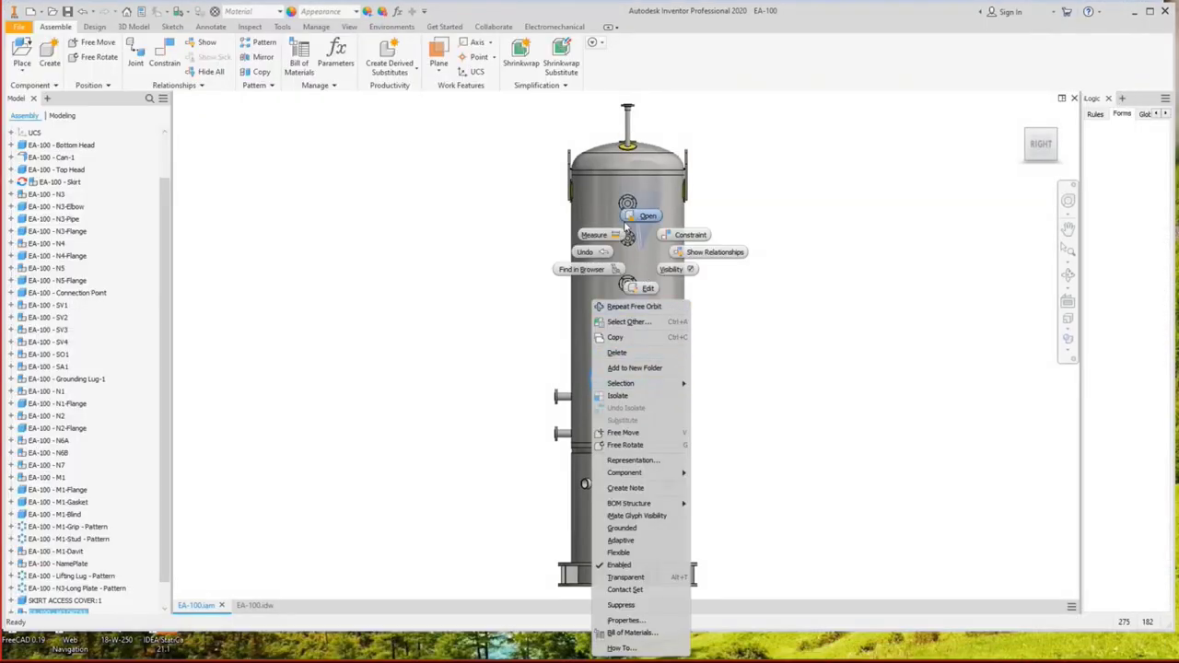
scroll(166, 354, down, 1)
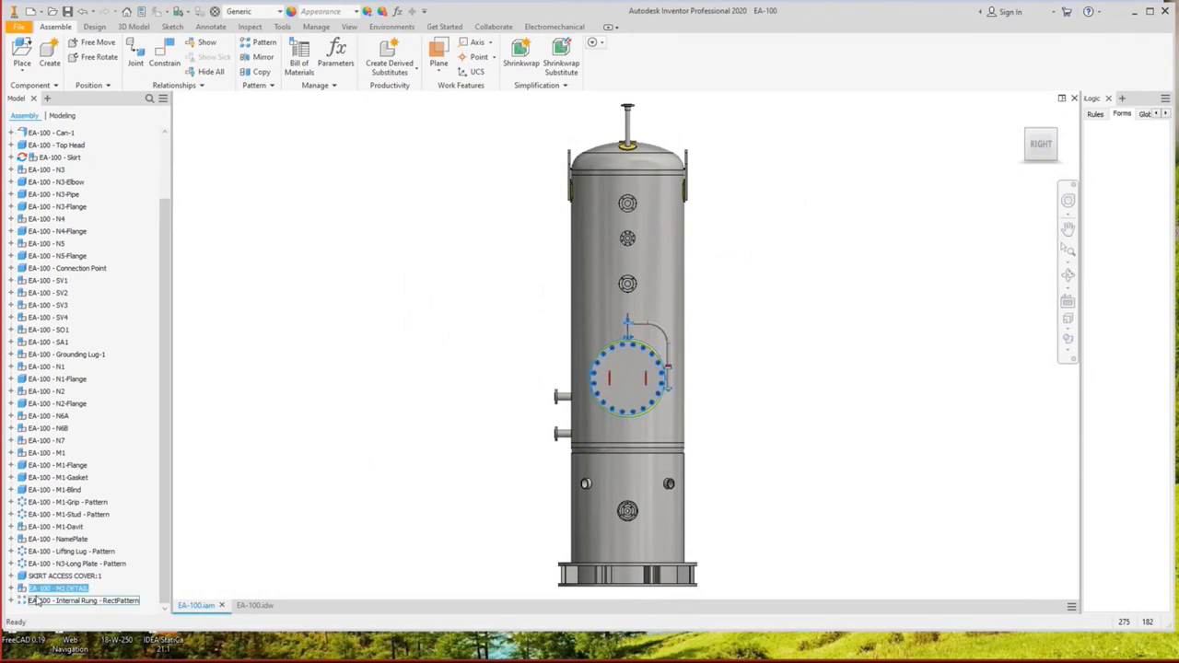
click(12, 588)
scroll(44, 585, down, 1)
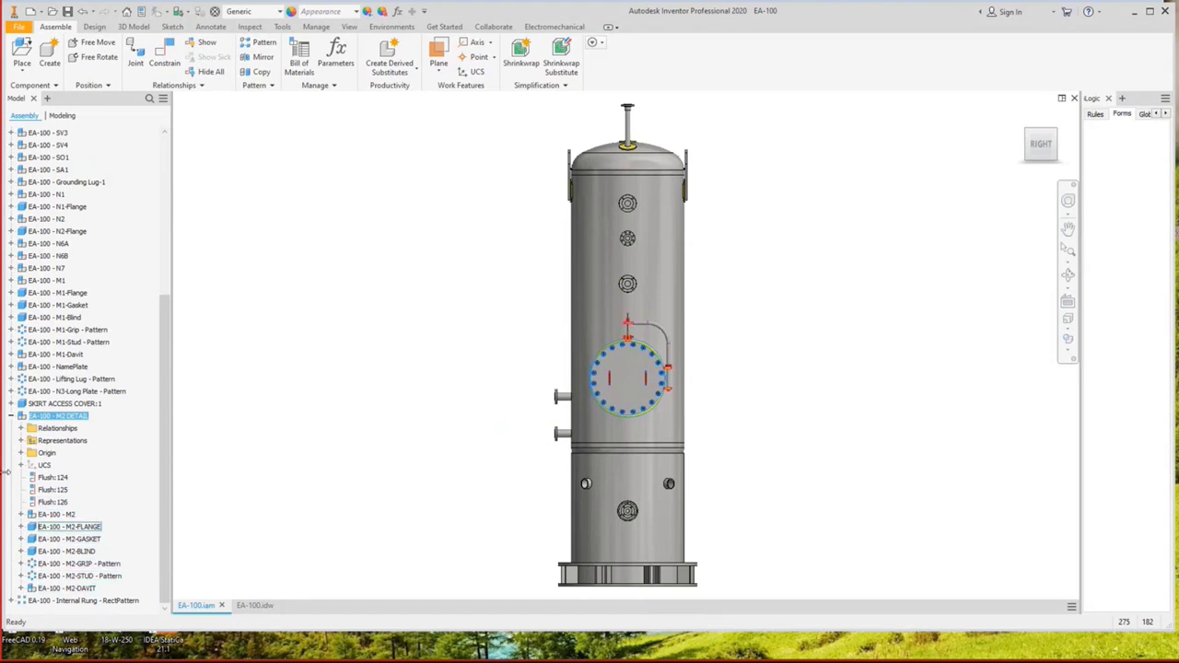
click(11, 416)
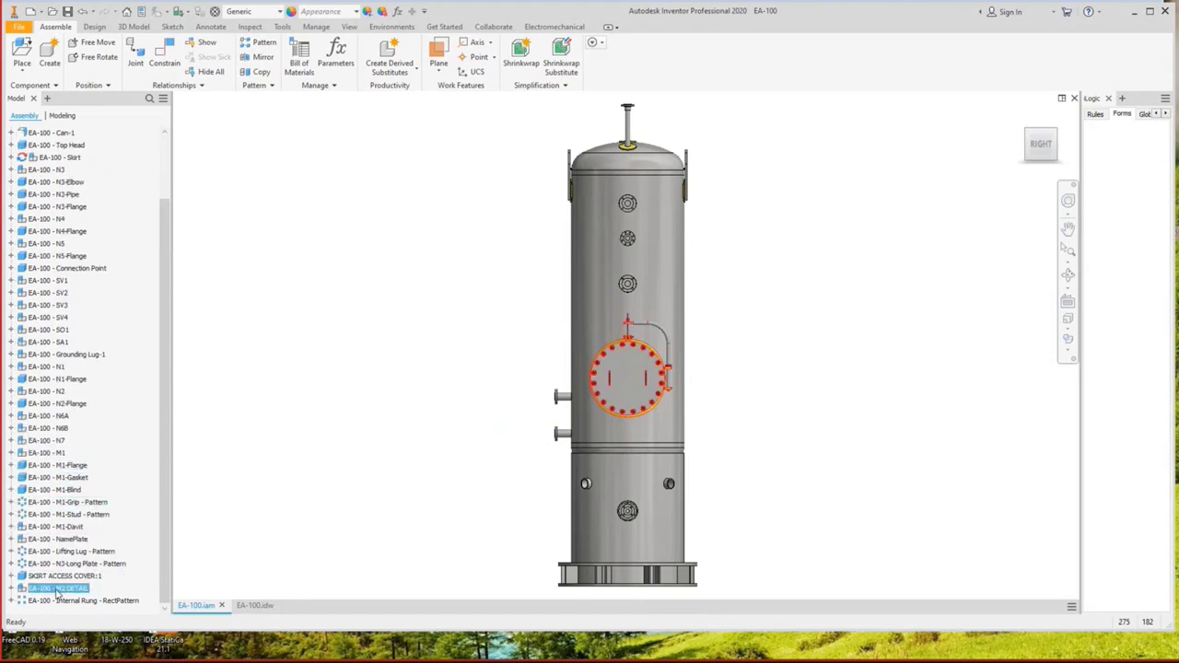
Open the M2 DETAIL subassembly on its own and inspect the manway with its blind, grips, studs and davit.
right_click(55, 589)
click(470, 334)
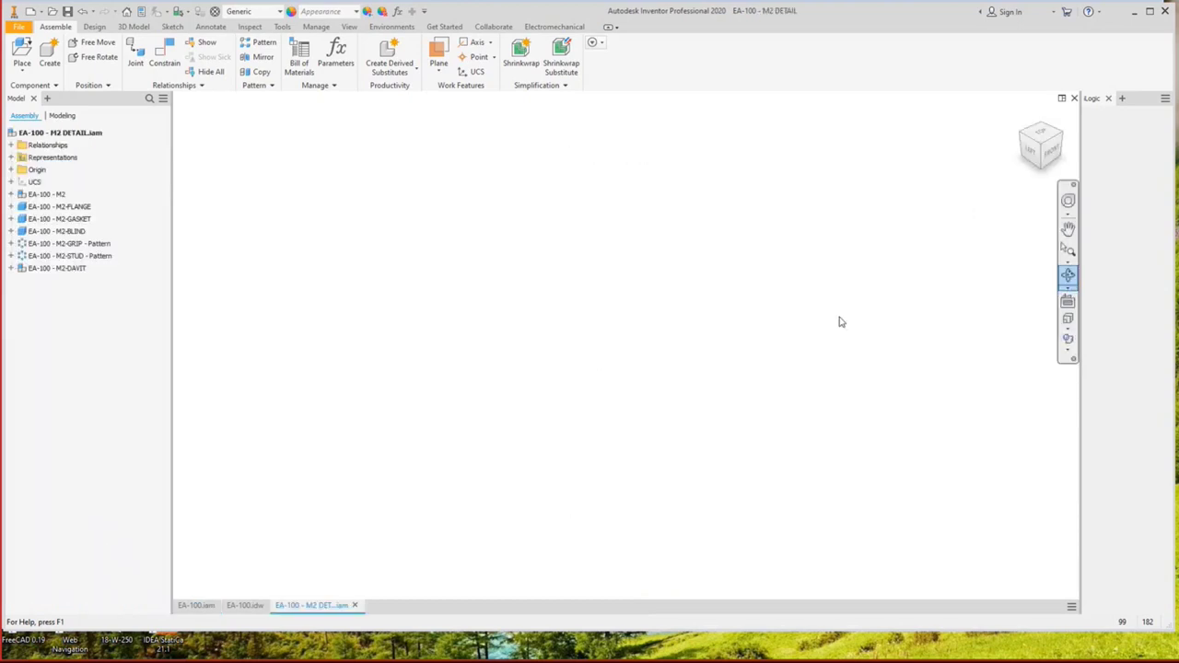
key(Home)
click(1068, 275)
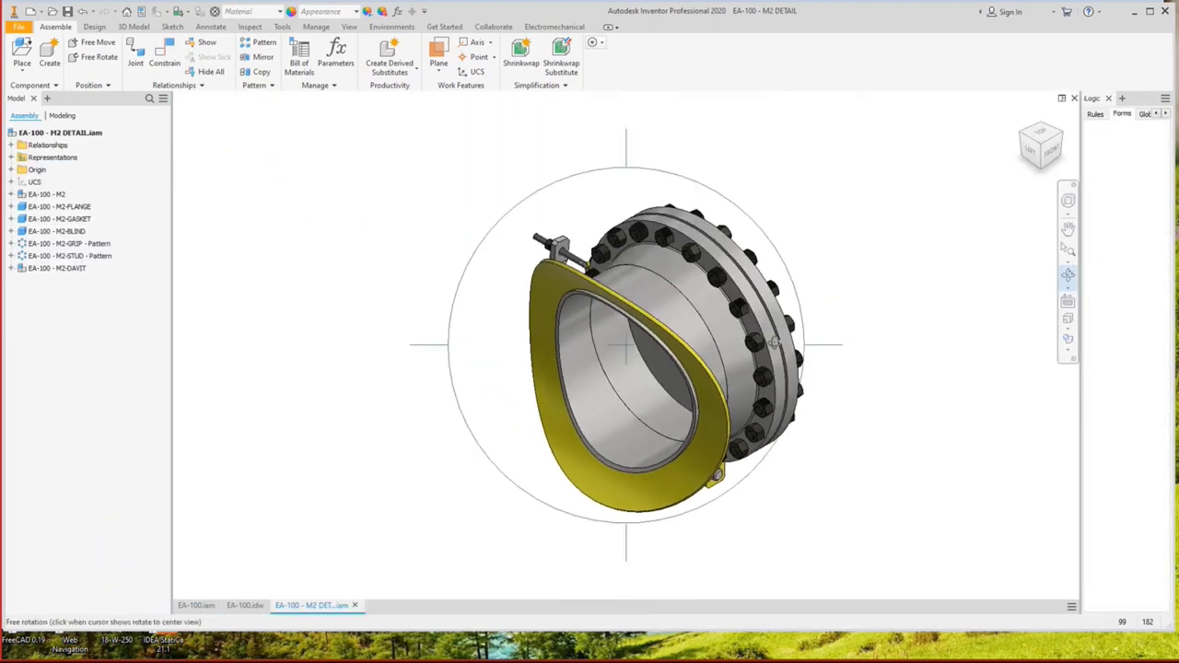
drag(669, 306, 326, 400)
Return to the EA-100 assembly and locate the M1 manway nozzle in the model tree for comparison with M2.
click(196, 606)
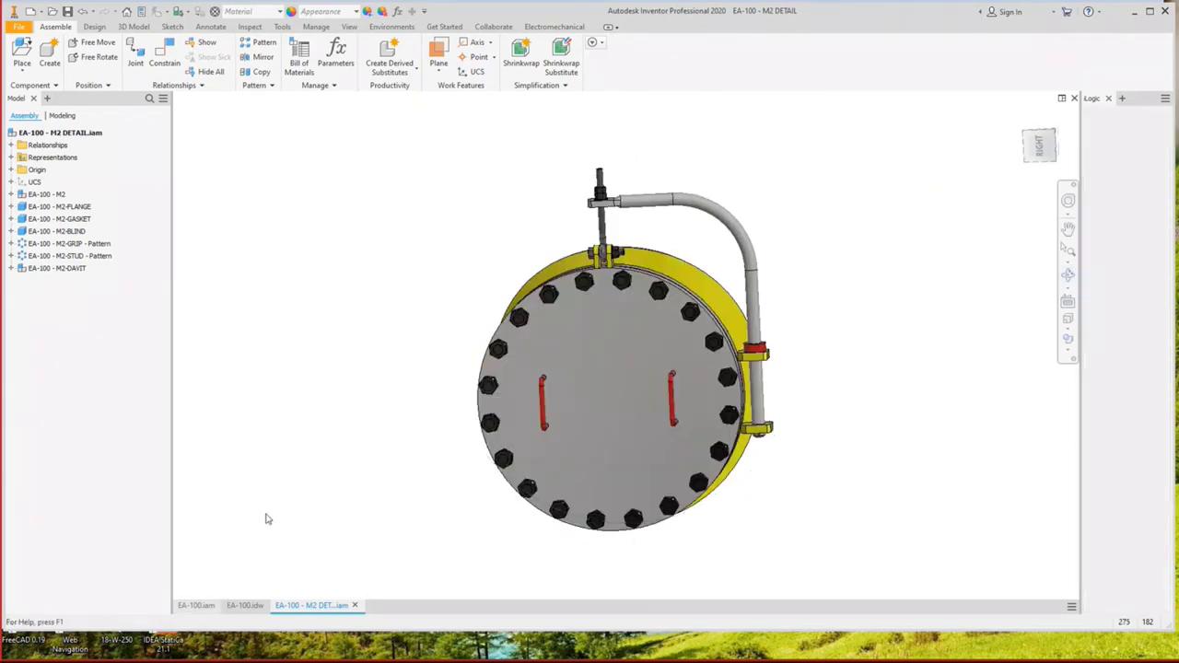
click(1068, 274)
drag(546, 377, 527, 348)
scroll(527, 348, up, 5)
key(Escape)
right_click(654, 254)
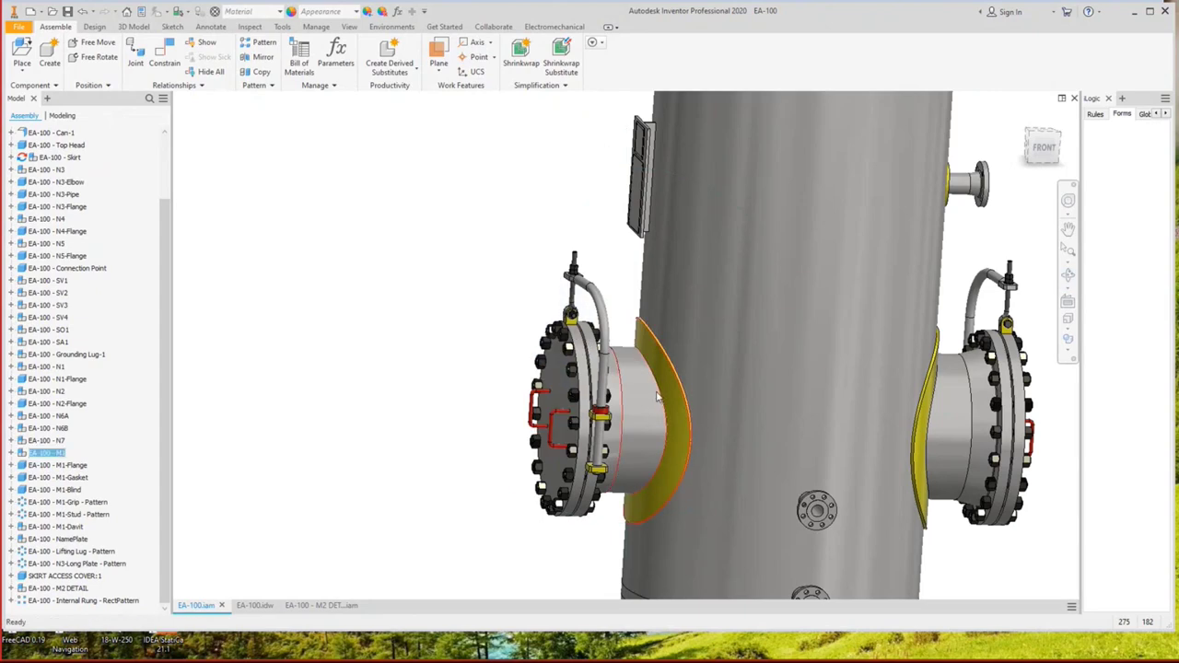
Inspect the M1 nozzle subassembly on its own for comparison and return to the M2 DETAIL assembly to view its blind side.
click(663, 215)
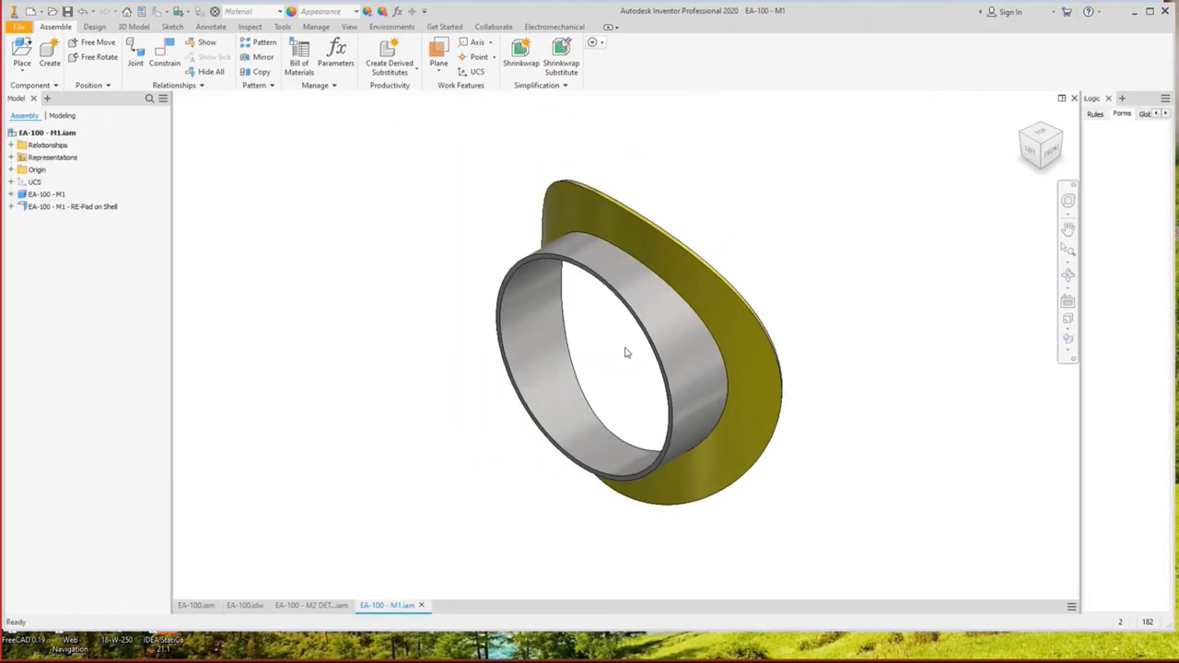
key(F2)
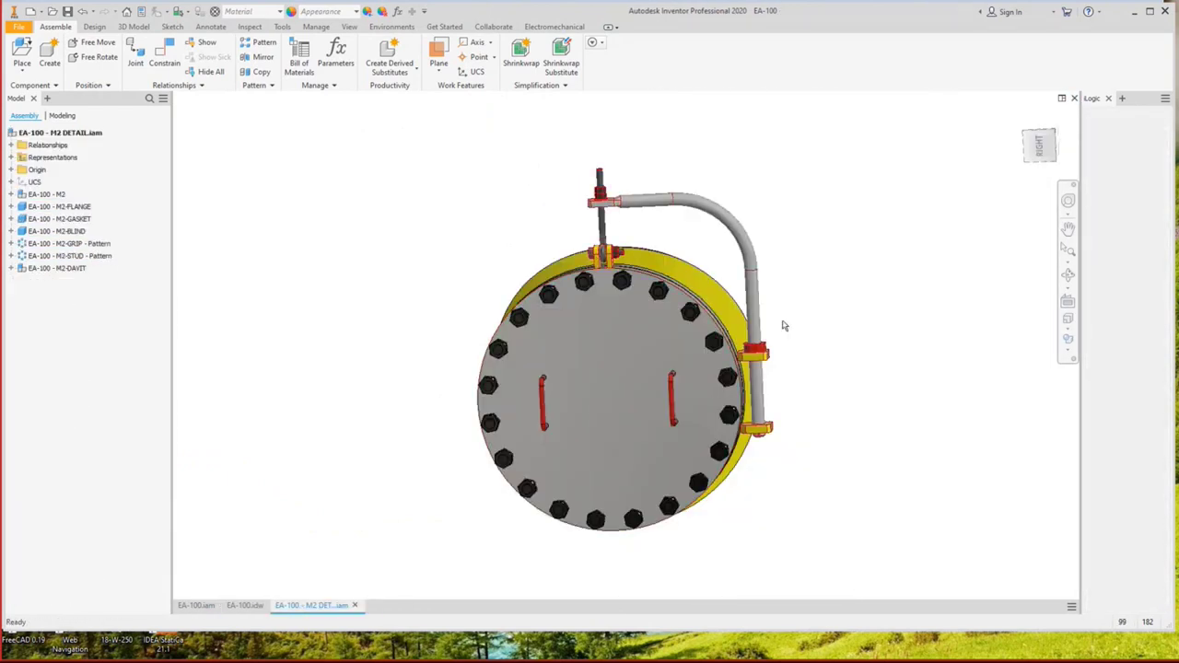
click(1068, 275)
drag(842, 326, 788, 332)
key(Escape)
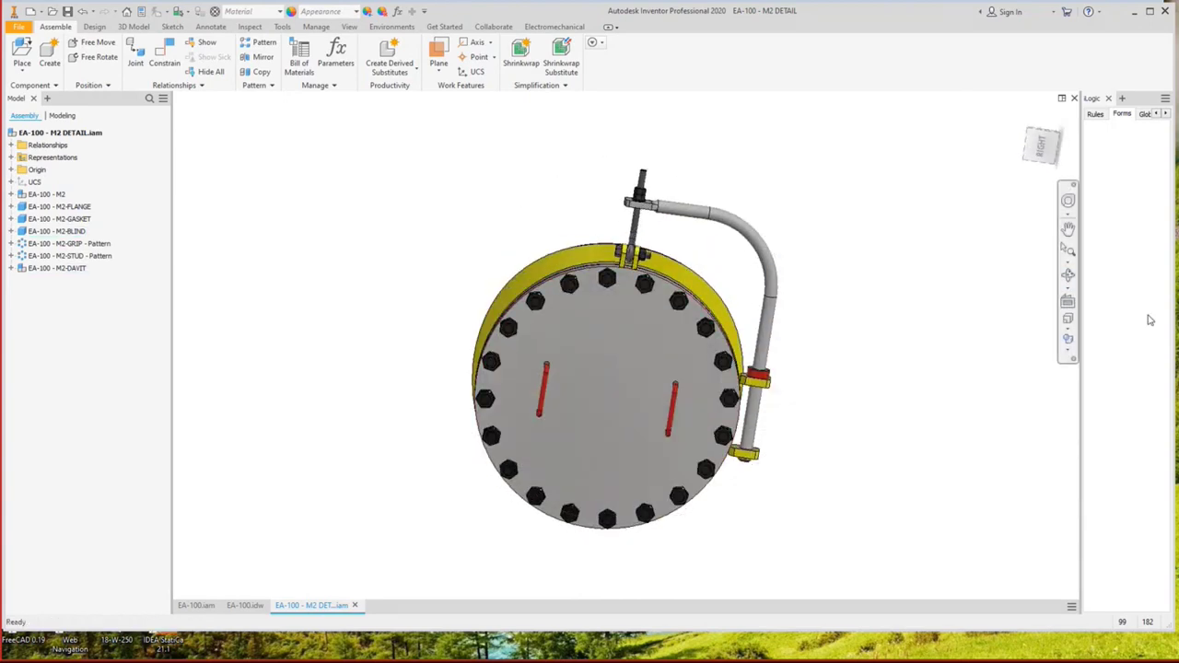
Orient the M2 DETAIL assembly square to the blind's face and define that view as Front.
click(1069, 302)
click(632, 363)
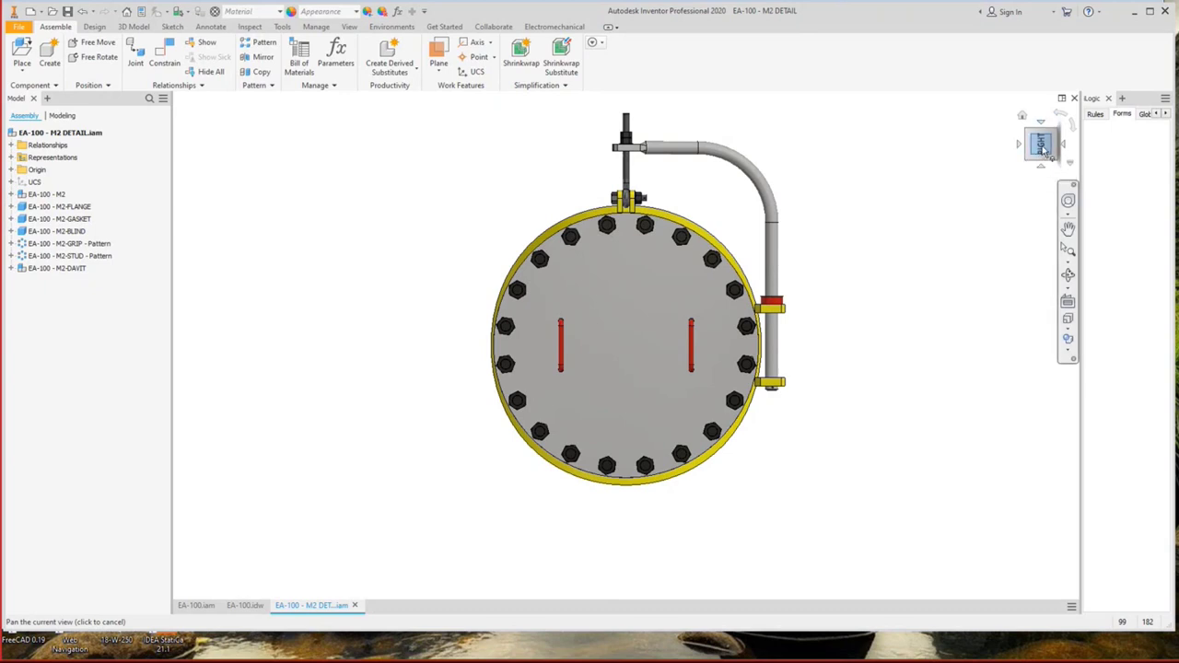
right_click(1042, 148)
mouse_move(1102, 245)
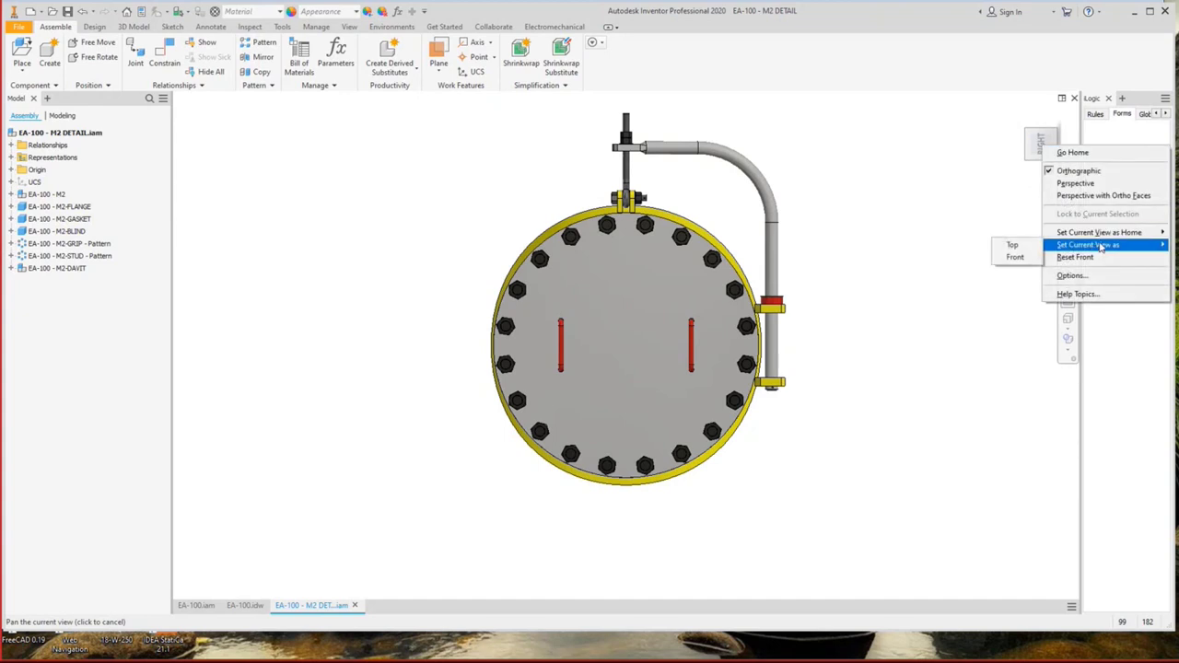
click(1014, 259)
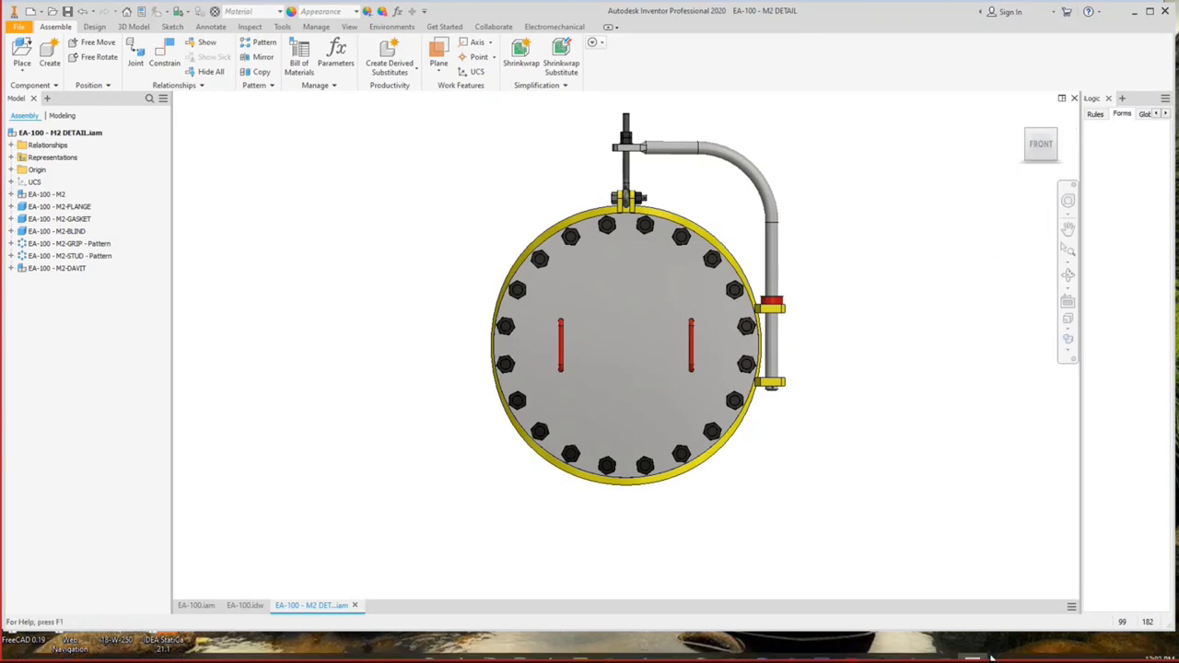
Select Front as the elevation view orientation in Static Equipment Generator, and save and close the M2 DETAIL assembly in Autodesk Inventor.
mouse_move(958, 653)
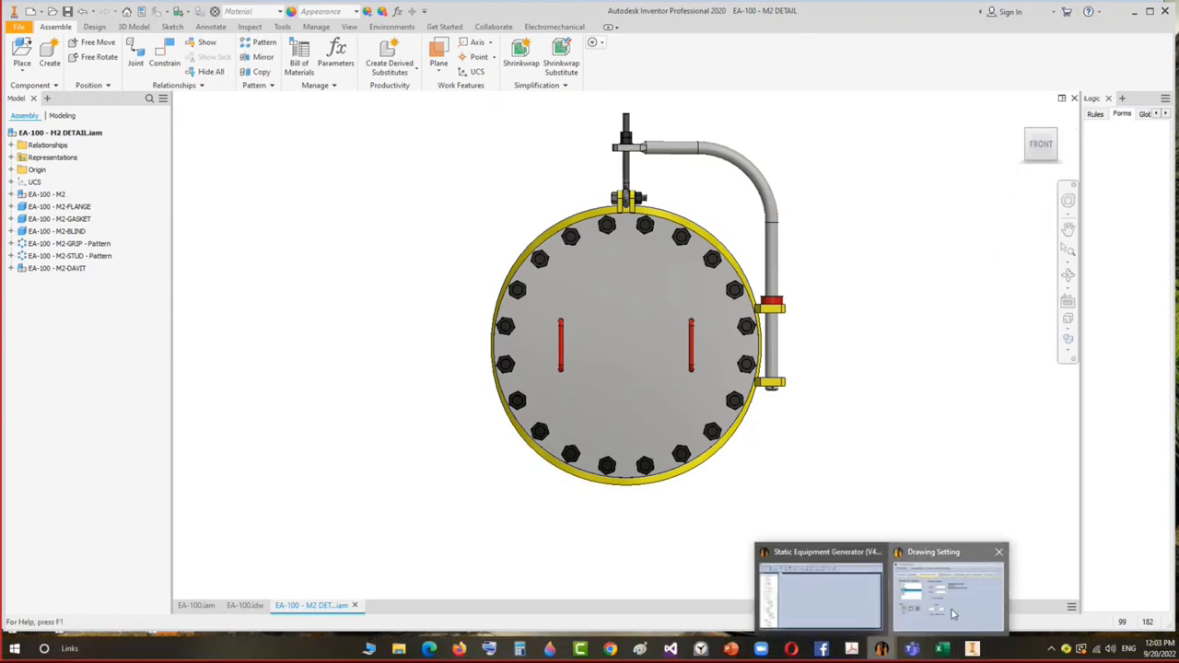
click(956, 613)
click(412, 280)
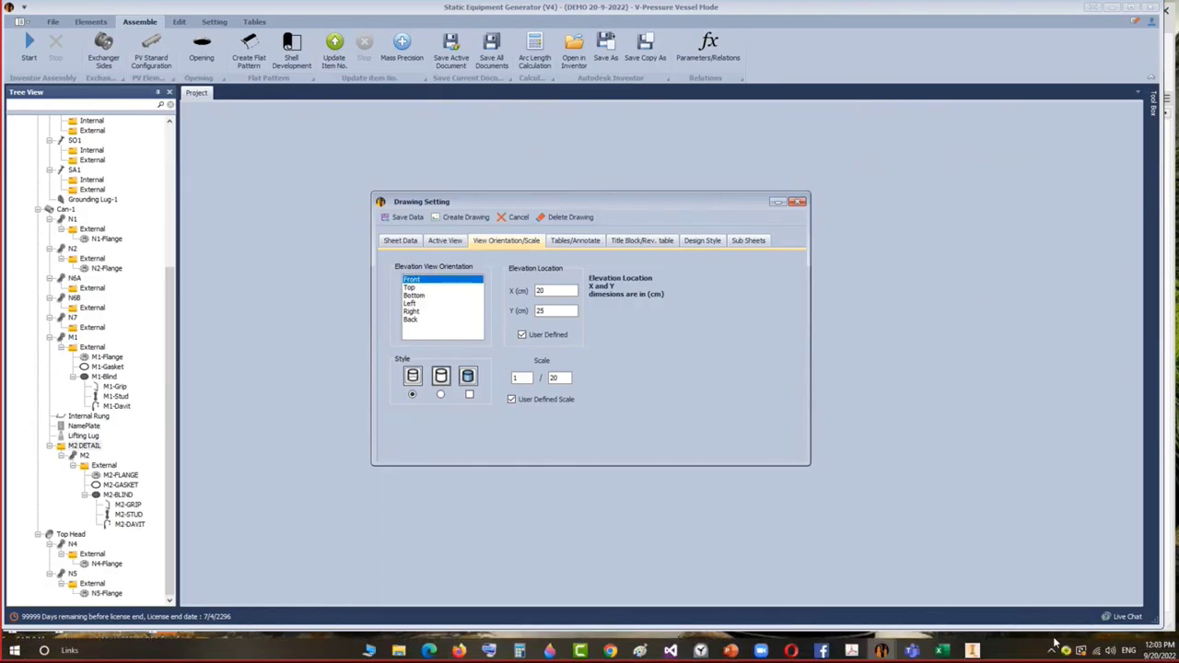
click(973, 649)
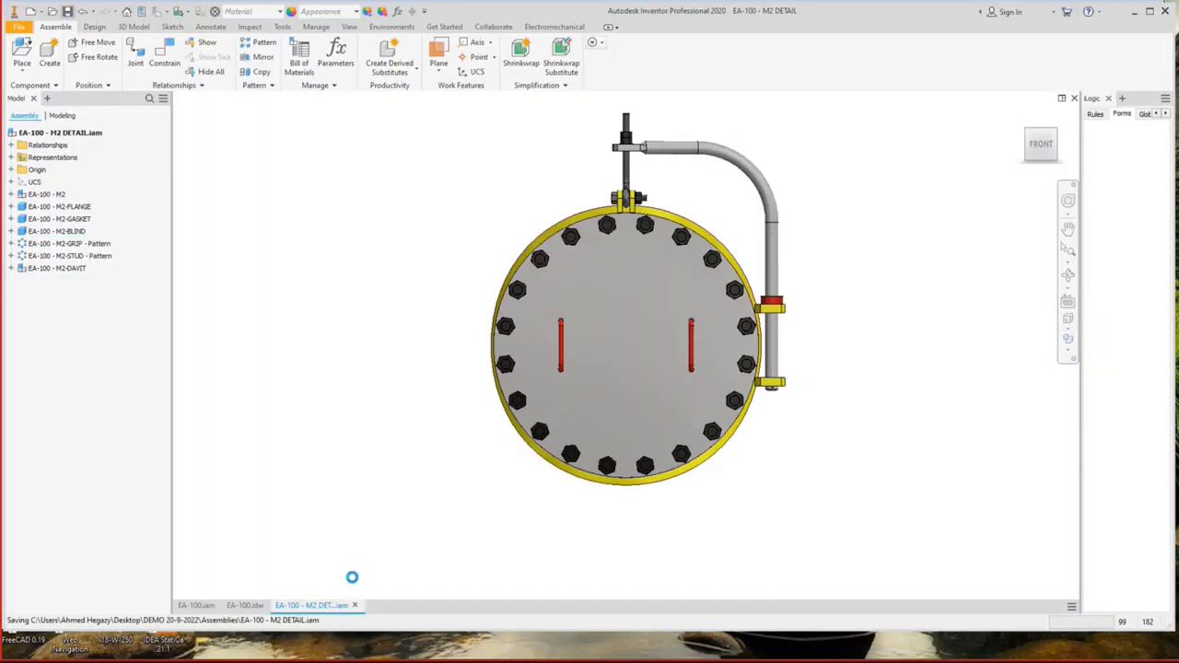
click(355, 605)
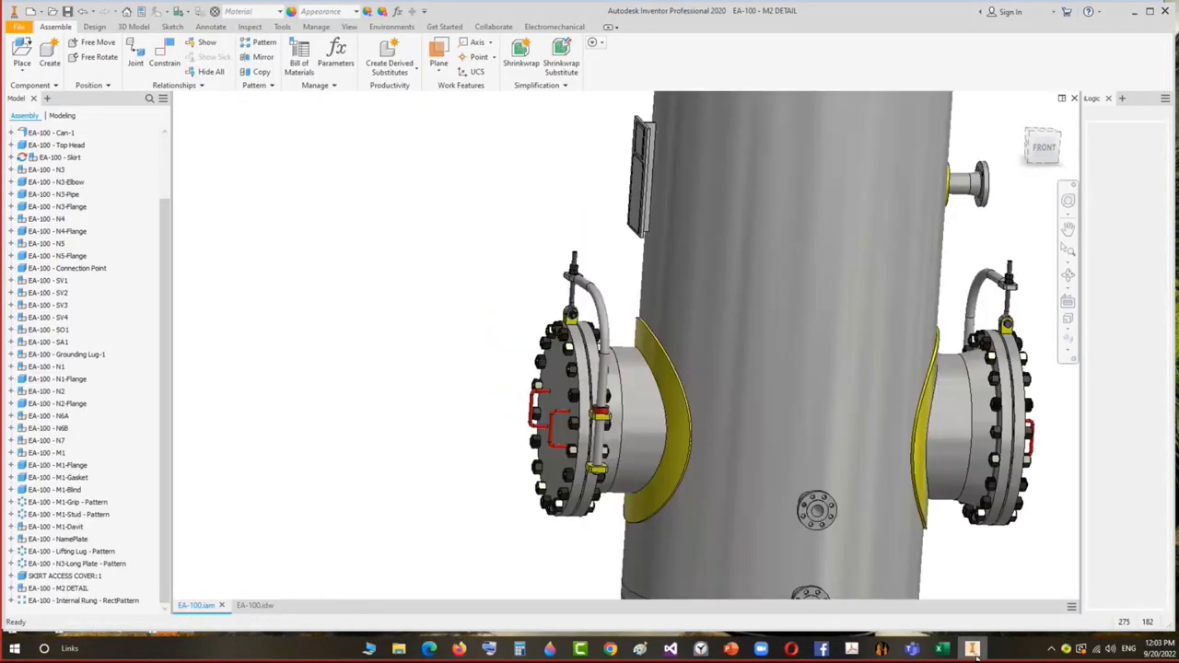
Switch to Static Equipment Generator's drawing settings and set the elevation location to X 15 cm, Y 20 cm with a 1/8 scale.
mouse_move(882, 649)
click(949, 608)
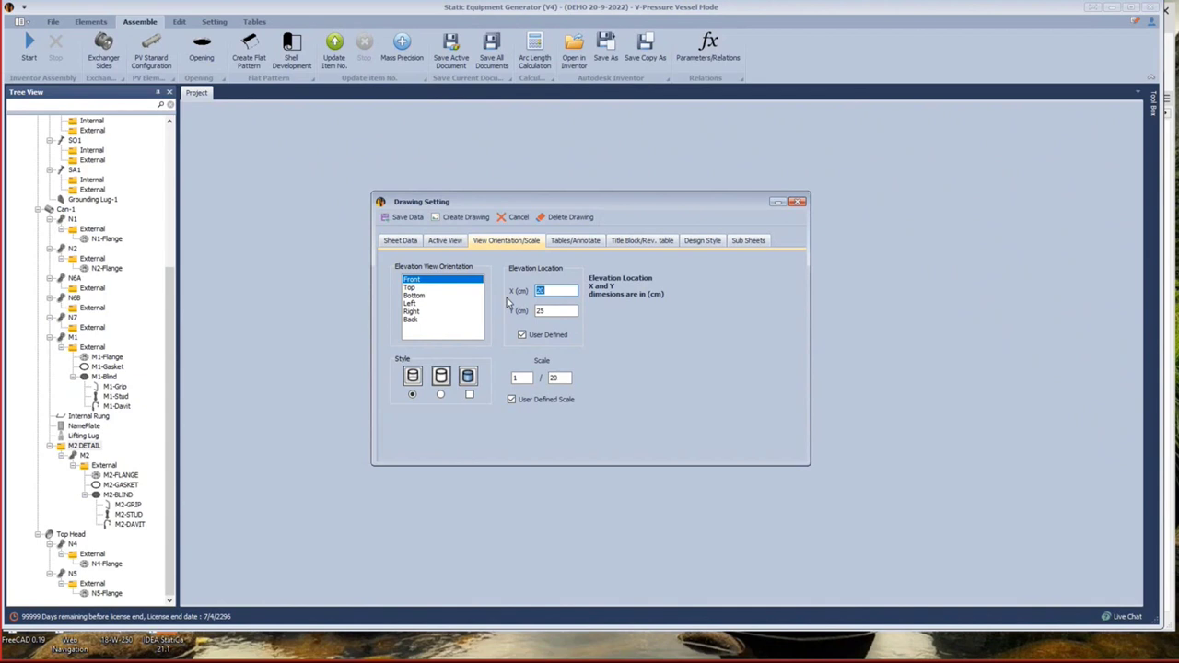
text(15)
key(Tab)
double_click(556, 377)
Check the tables to include, name the drawing MANWAY DETAIL and set the drawing number to DWG-002.
click(574, 242)
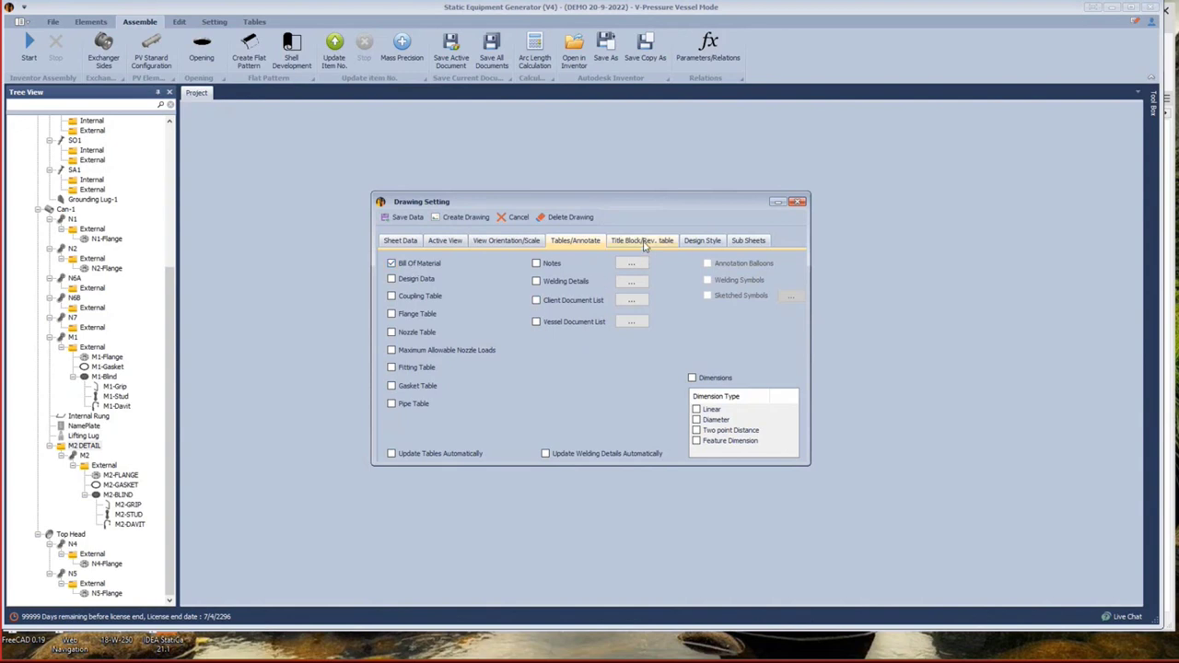
click(645, 242)
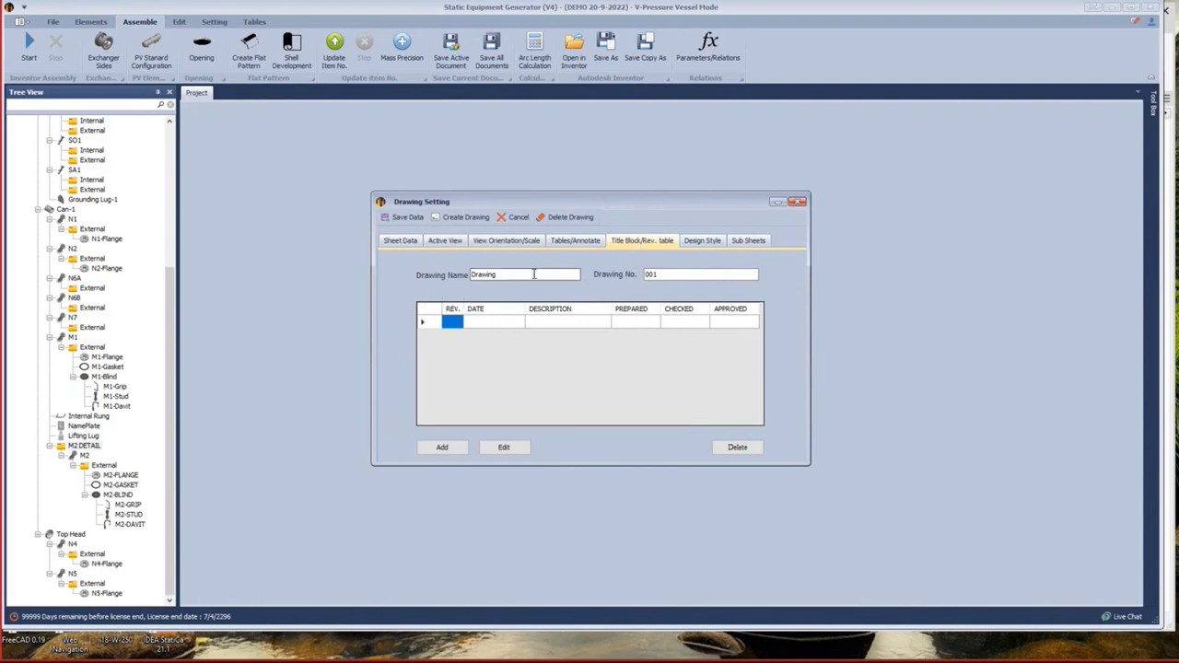
text(MANWAY DETAIL)
double_click(656, 274)
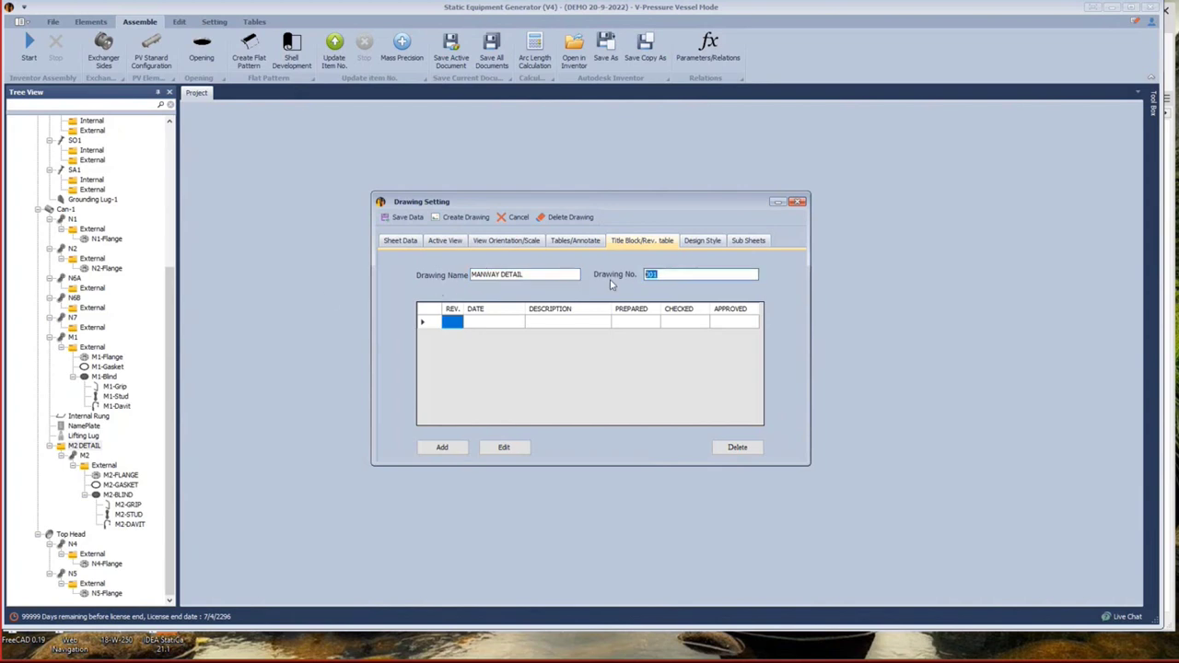
text(DWG-002)
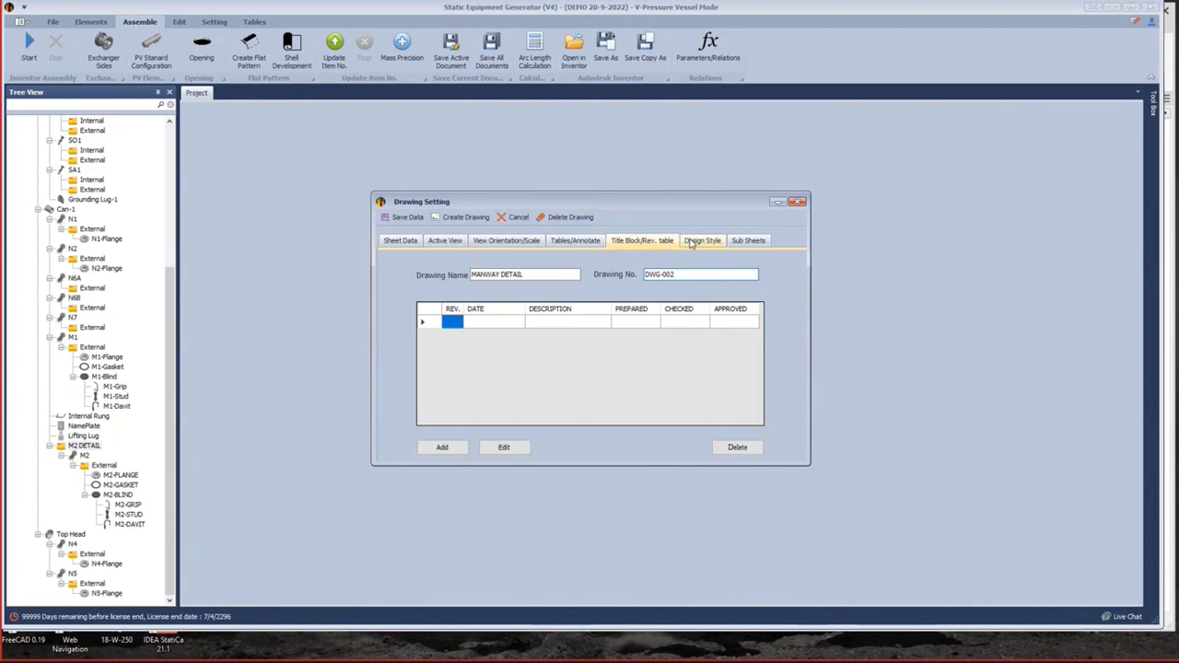
Review the design style, create the M2 DETAIL drawing and inspect the generated sheet in Autodesk Inventor.
click(700, 241)
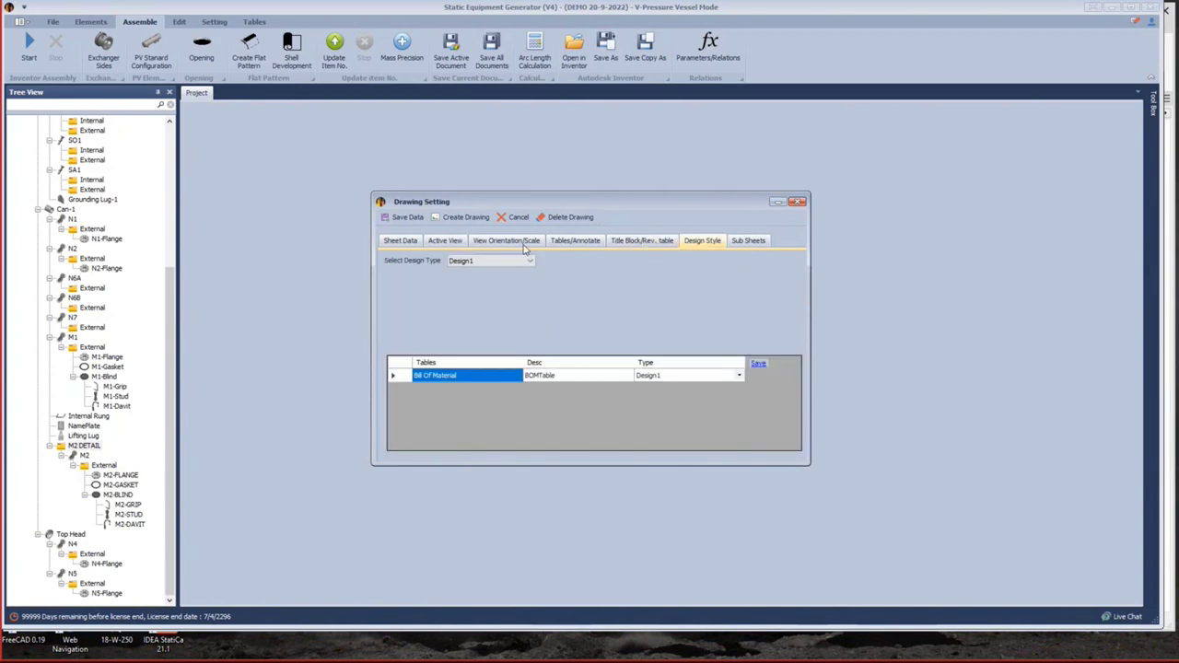
click(460, 217)
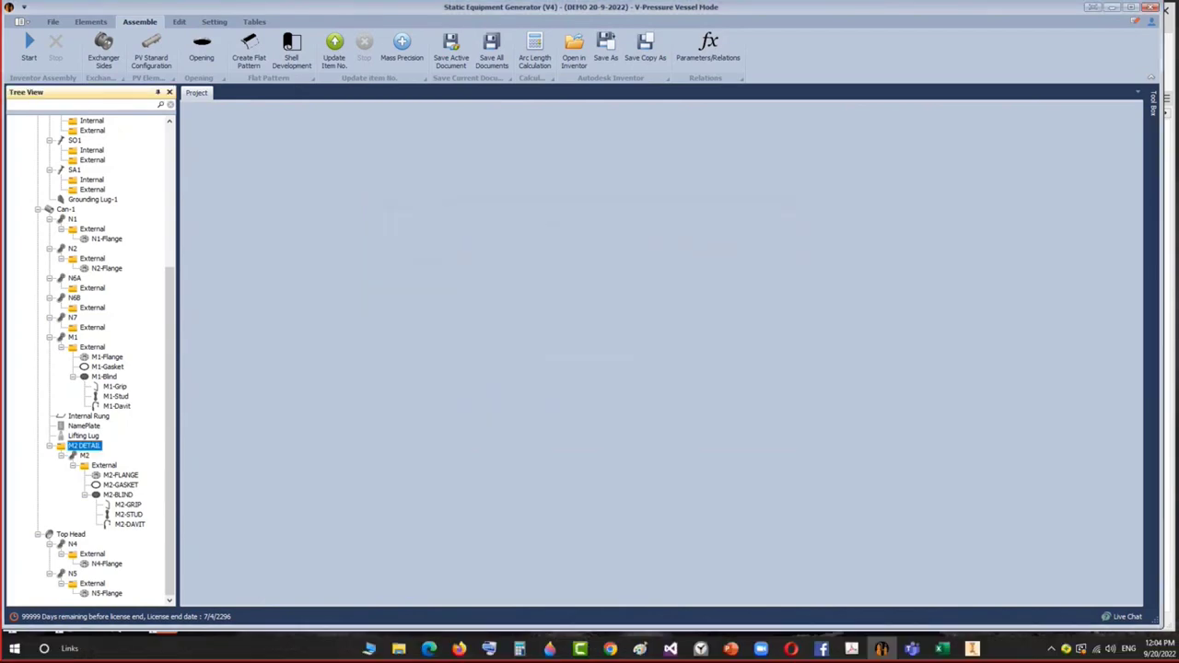
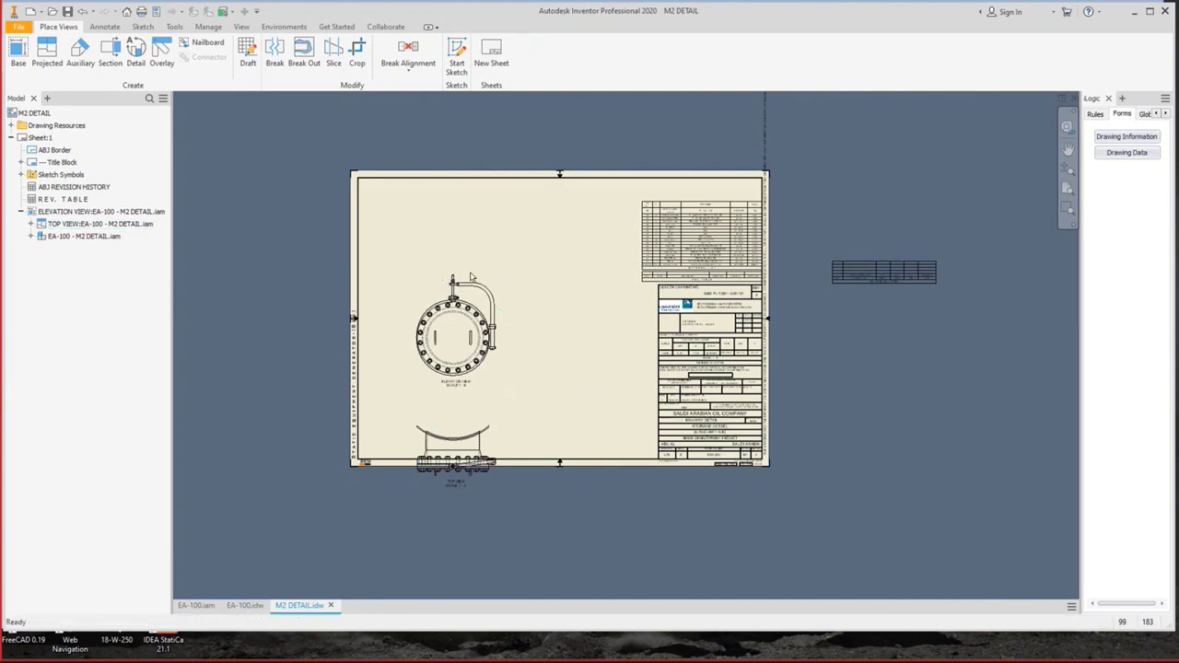
scroll(492, 318, up, 3)
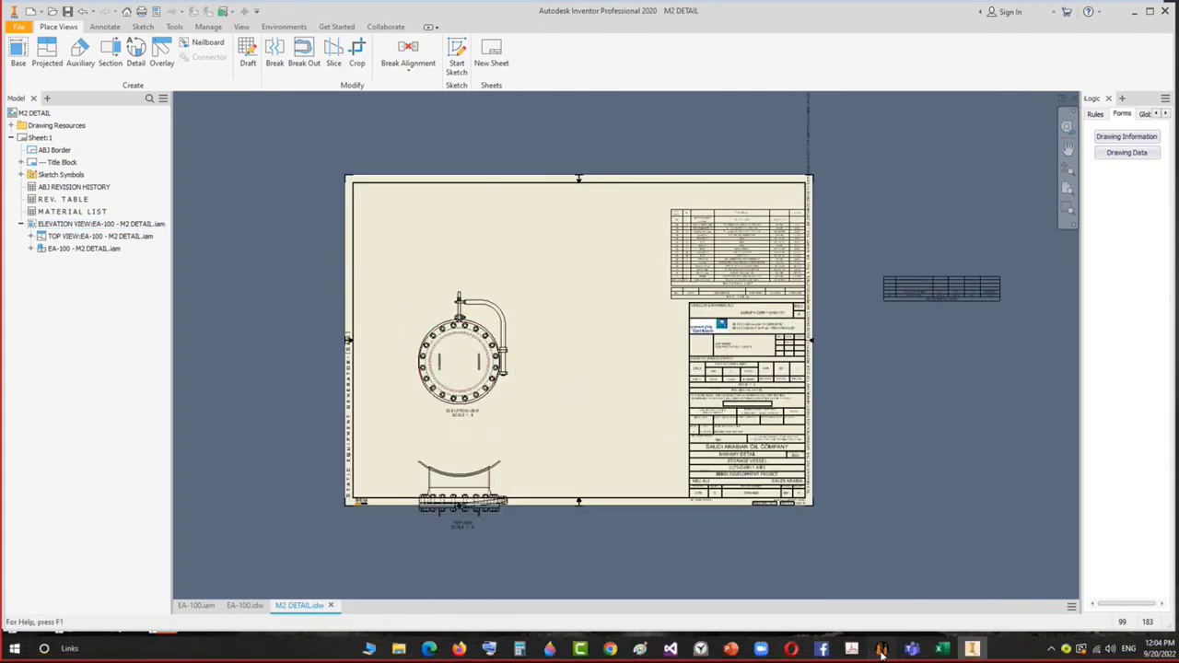
Reopen the M2 DETAIL drawing settings in Static Equipment Generator and set the elevation location's X to 12 cm.
click(883, 649)
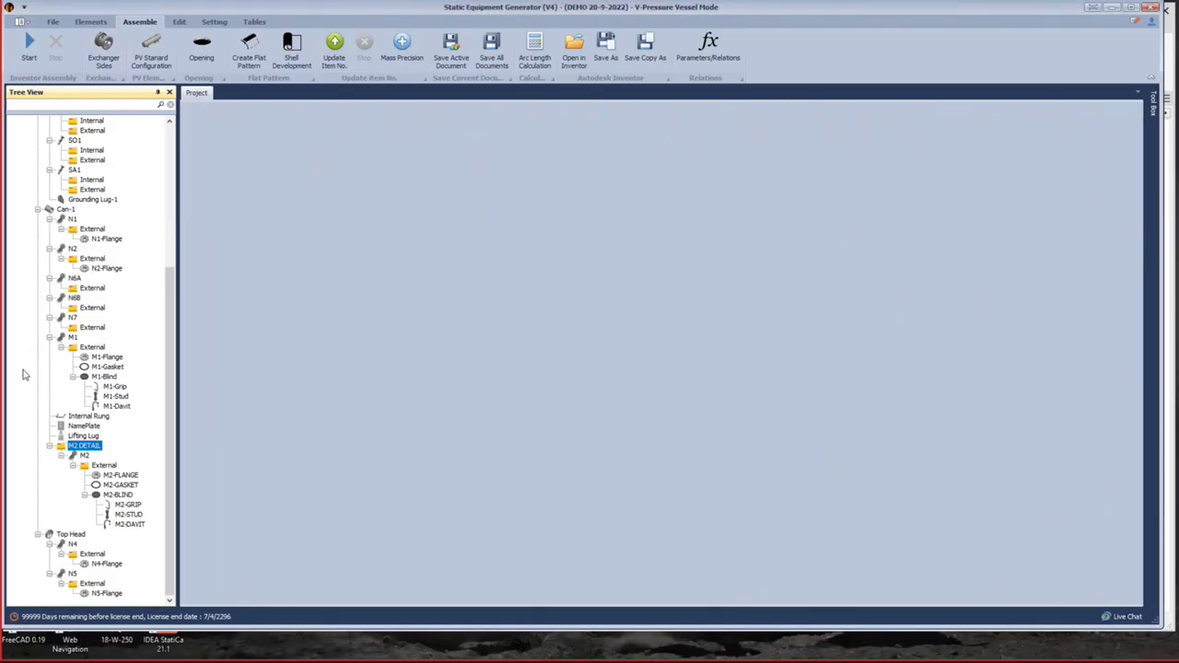
right_click(83, 449)
mouse_move(186, 483)
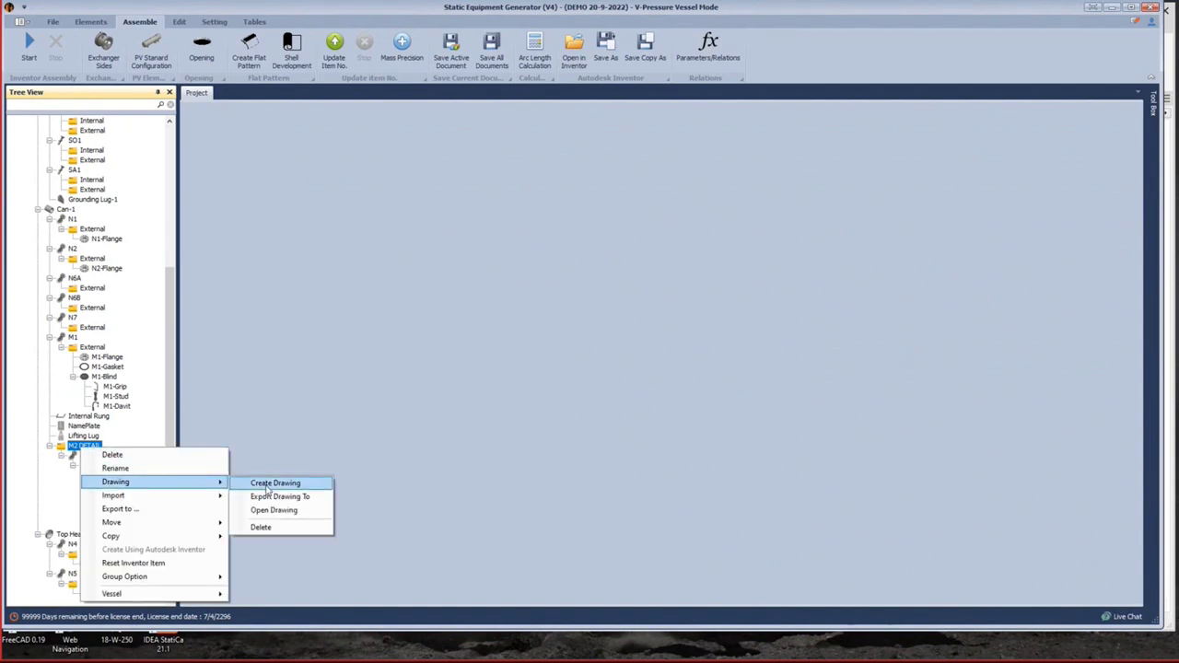
click(274, 484)
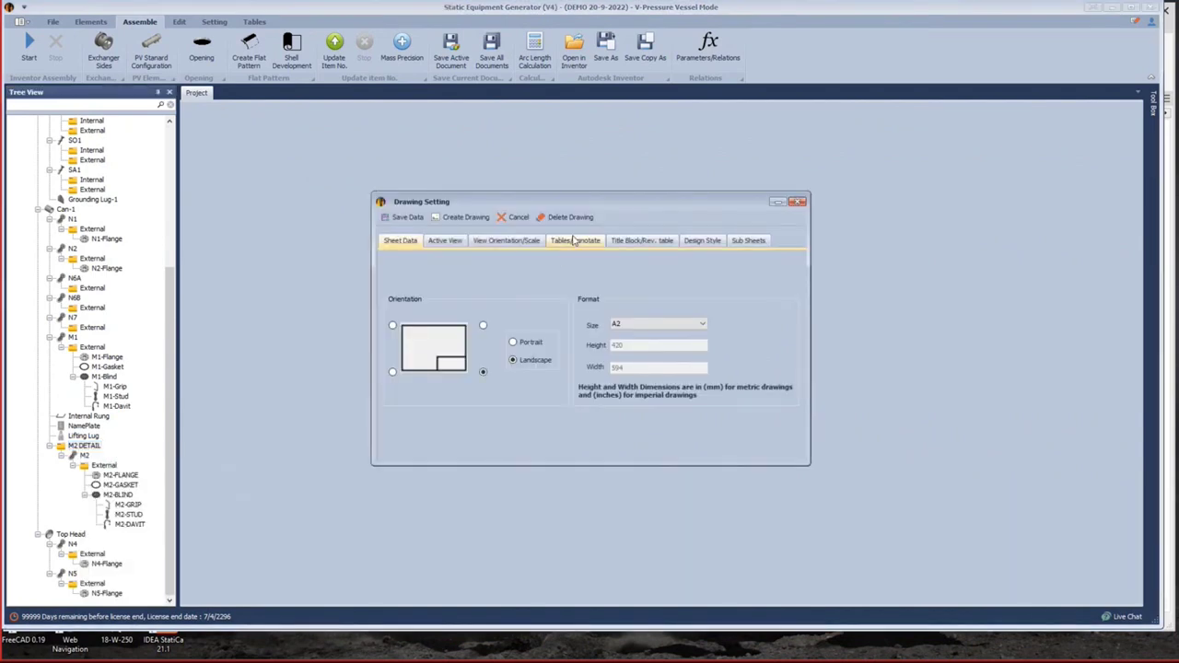
click(562, 242)
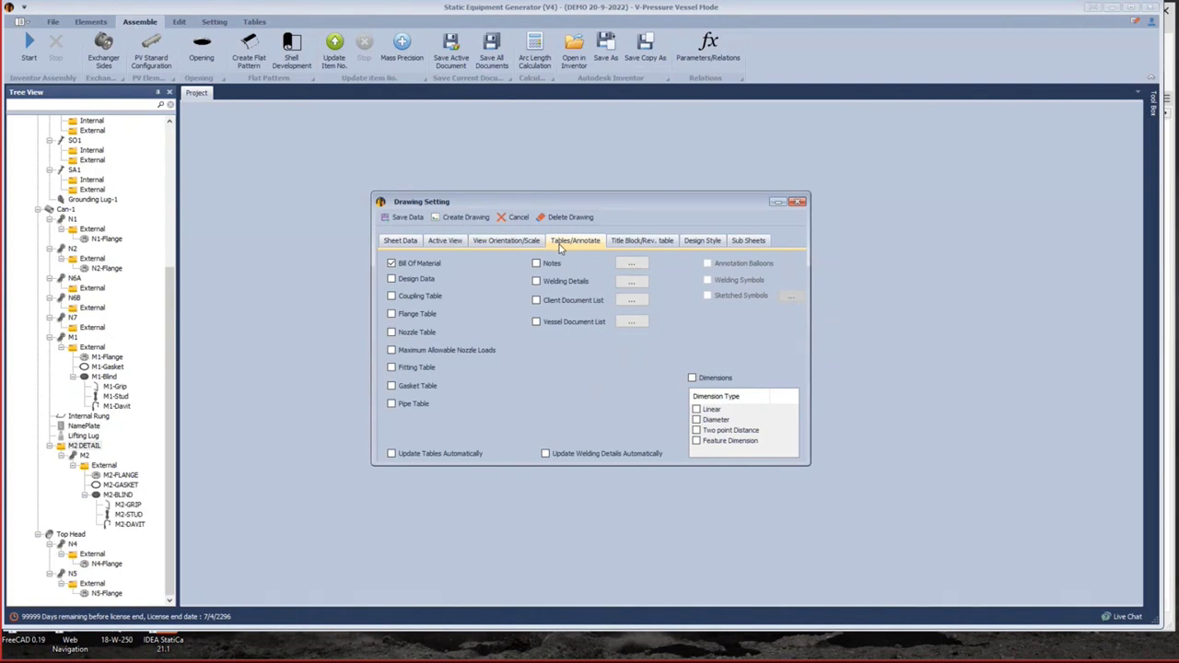
click(506, 241)
drag(552, 290, 529, 291)
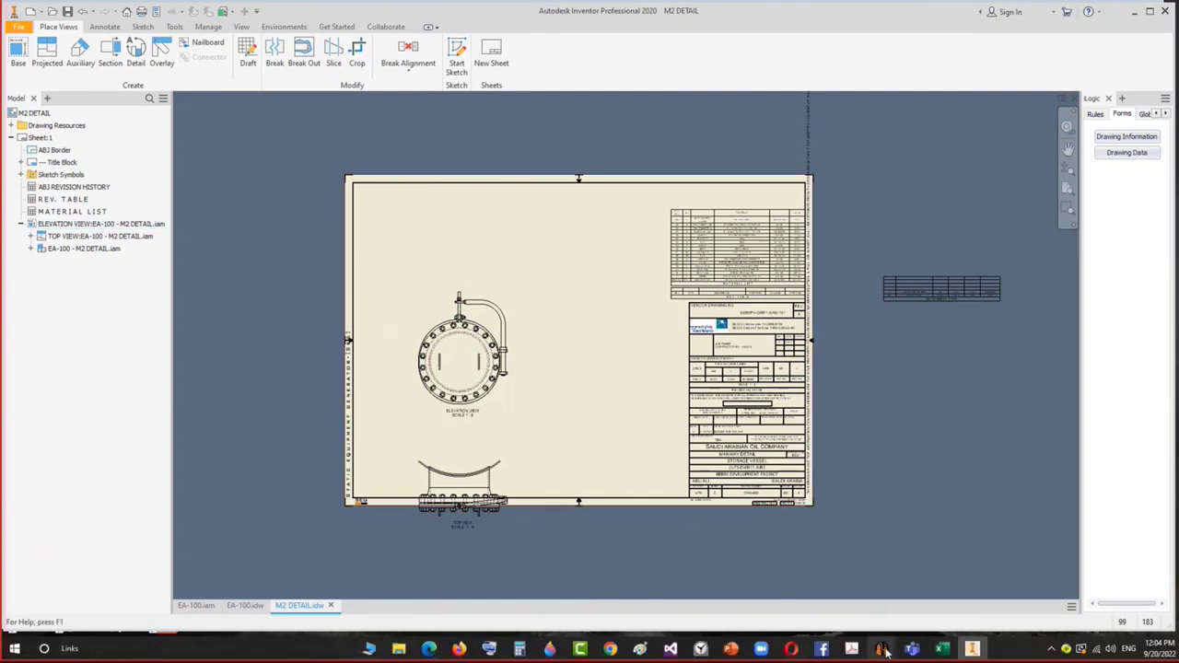
Compare the elevation and top view positions on the M2 DETAIL sheet in Autodesk Inventor with the elevation location settings.
mouse_move(881, 649)
click(959, 602)
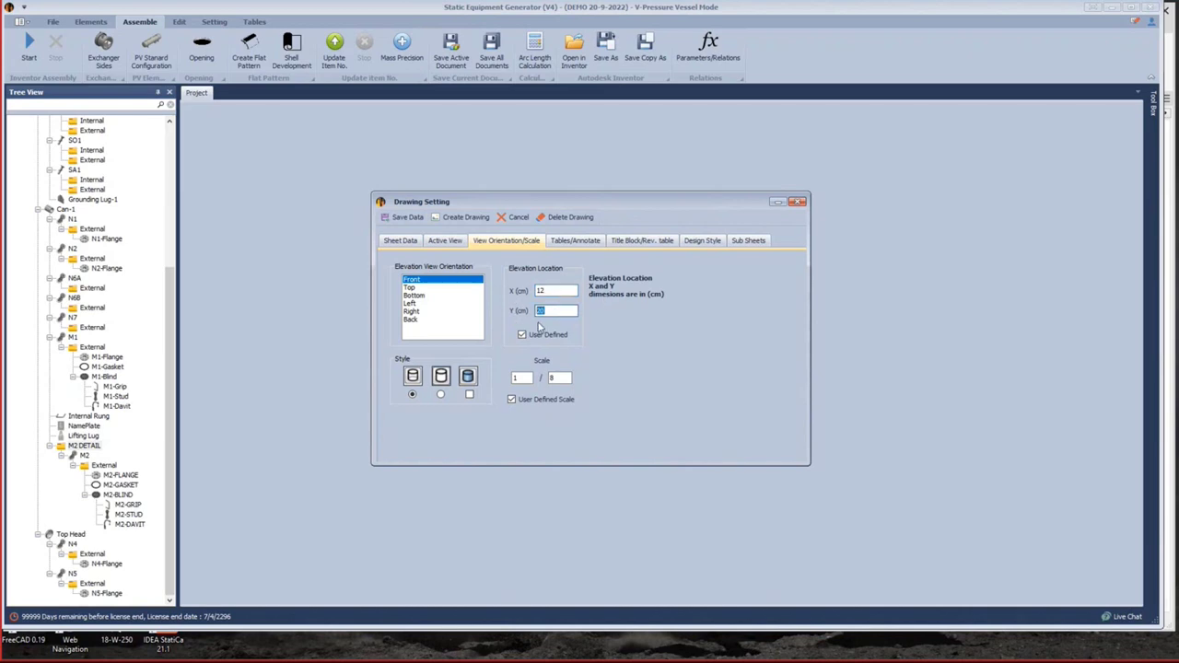
click(973, 650)
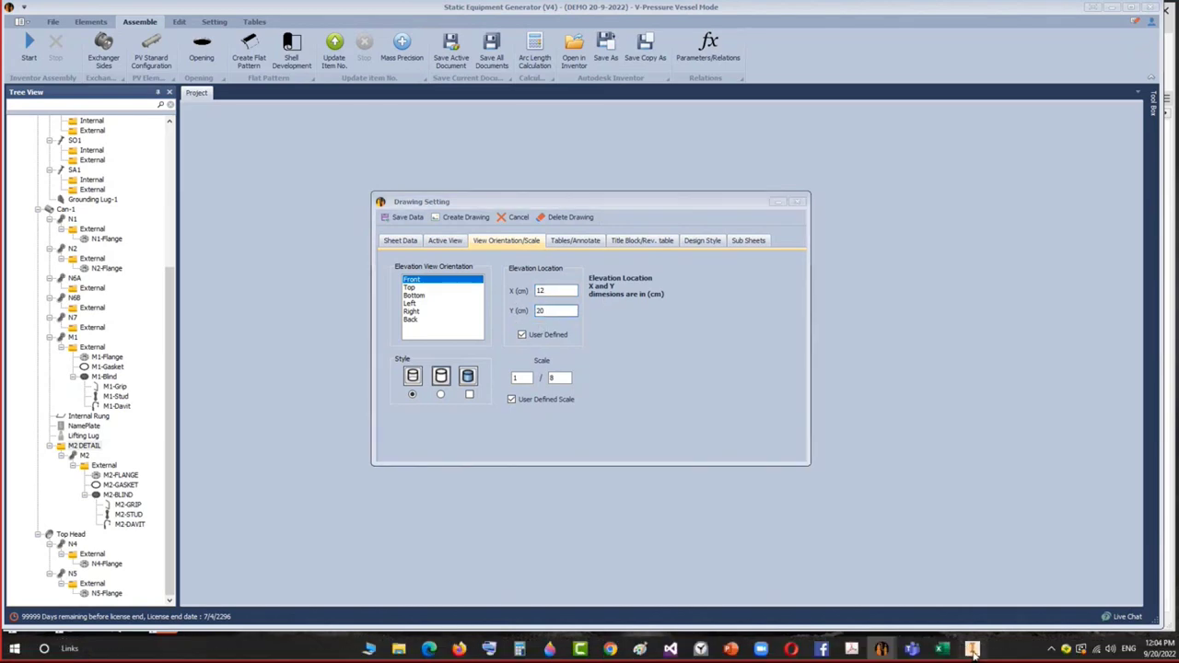
scroll(351, 509, up, 3)
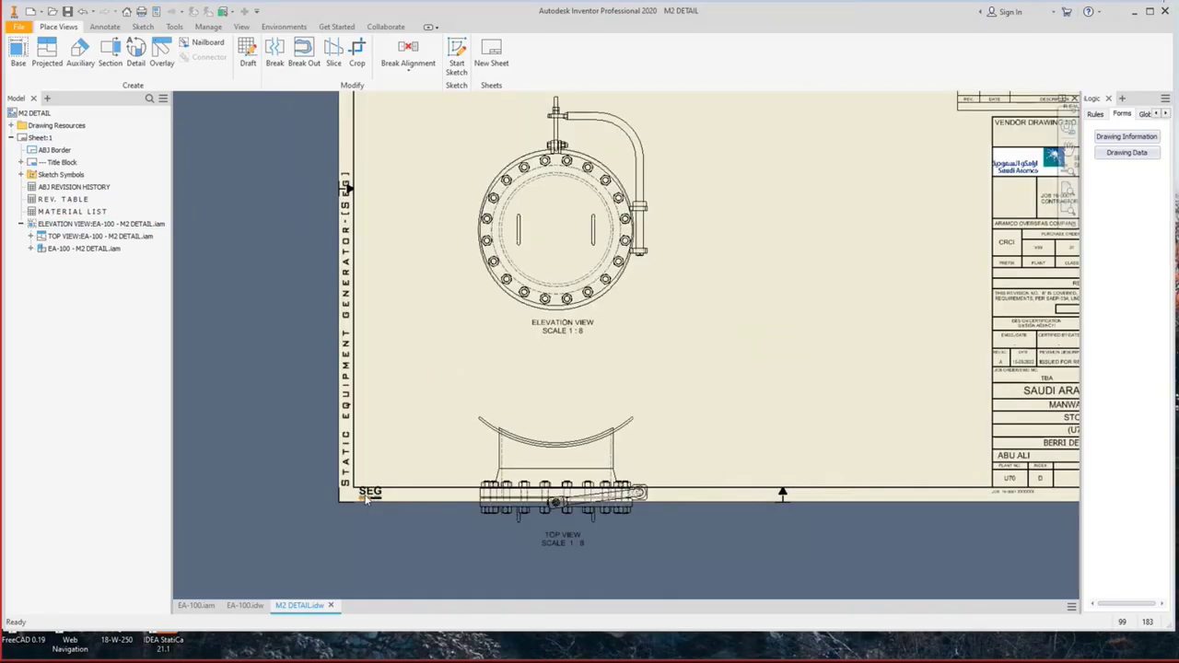
mouse_move(885, 651)
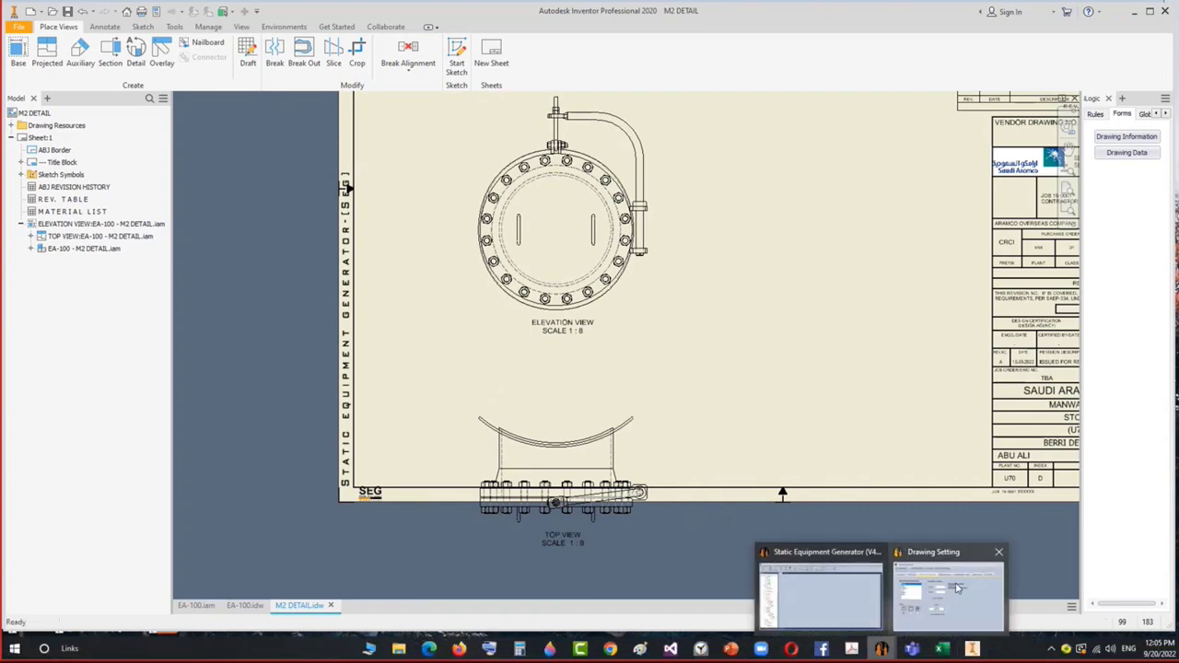
click(949, 595)
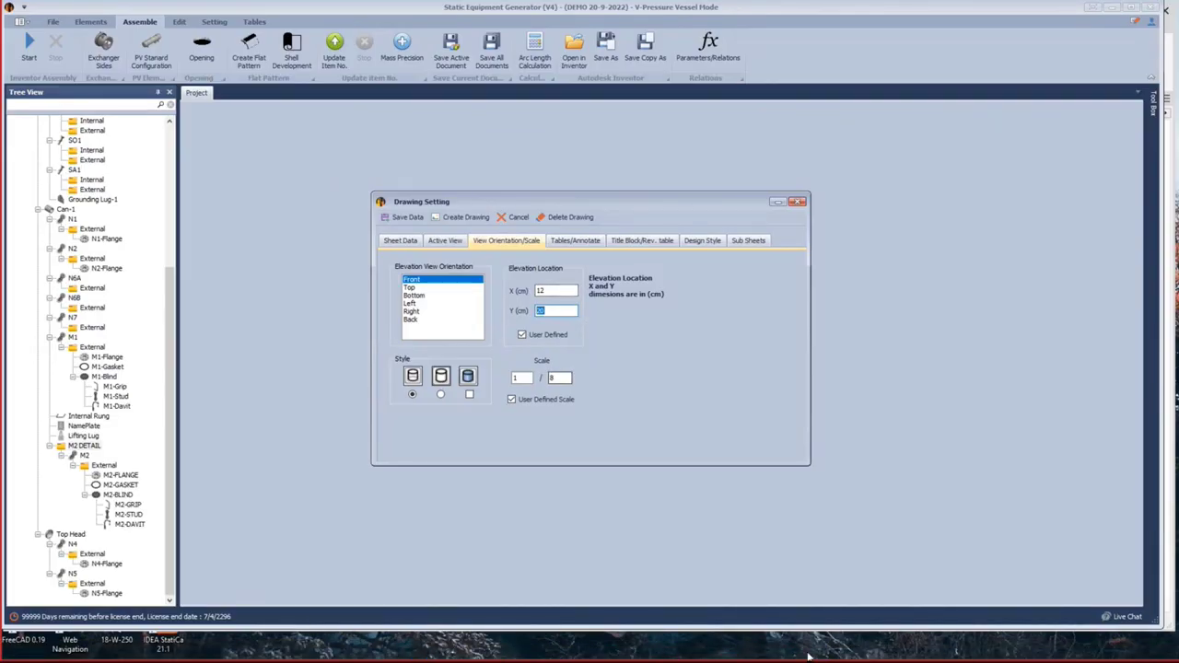
key(alt+Tab)
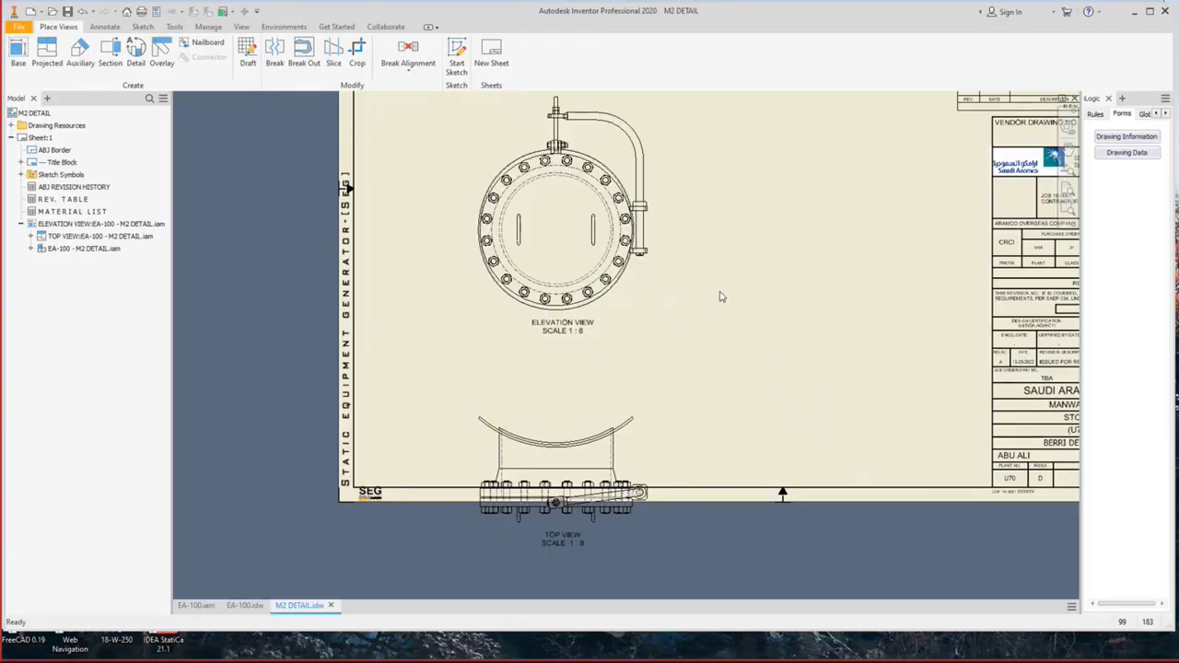
Start a sketch on the M2 DETAIL sheet and draw a circle centred on the sheet origin as a reference for view positions.
key(s)
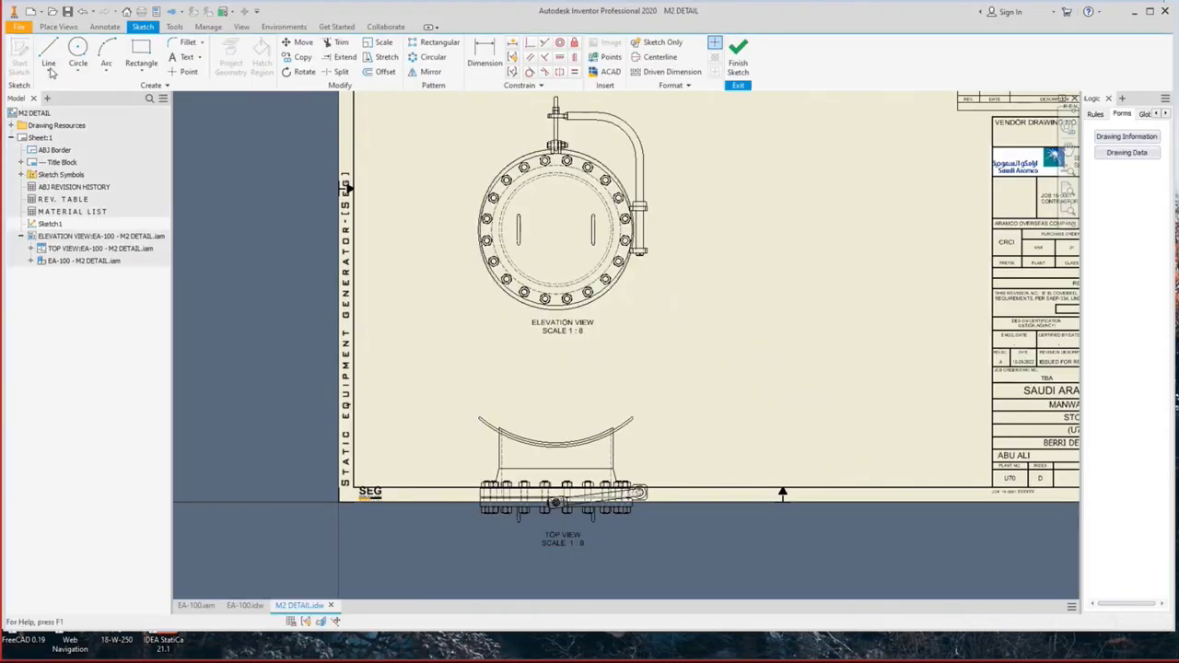
click(183, 72)
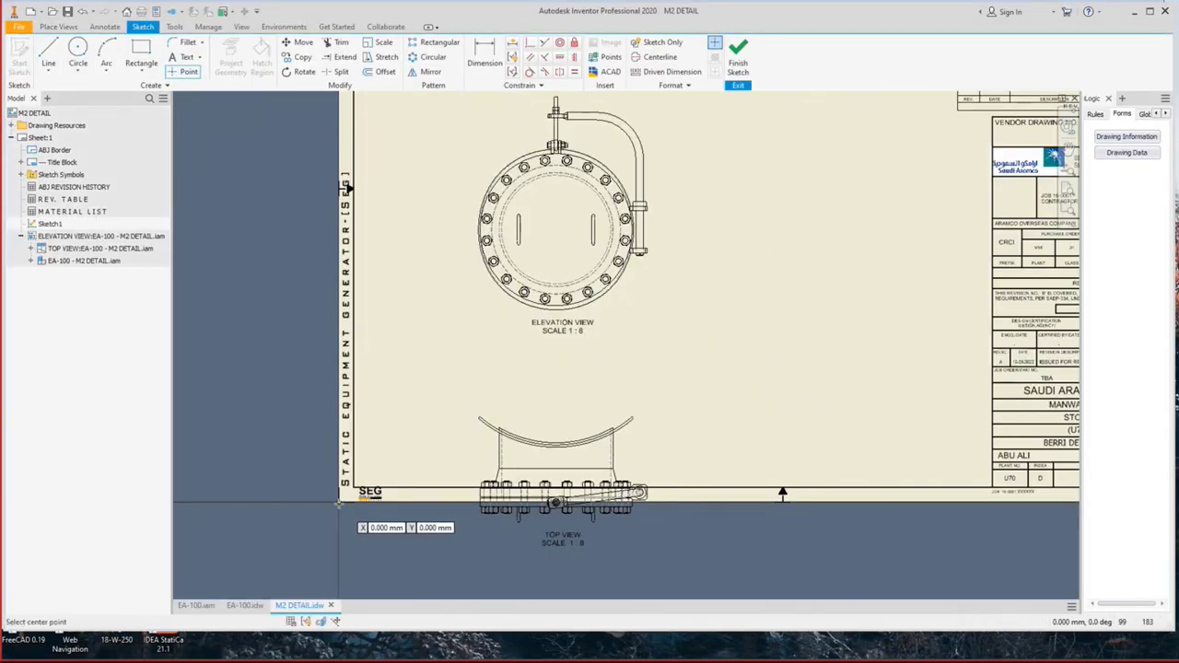
click(79, 52)
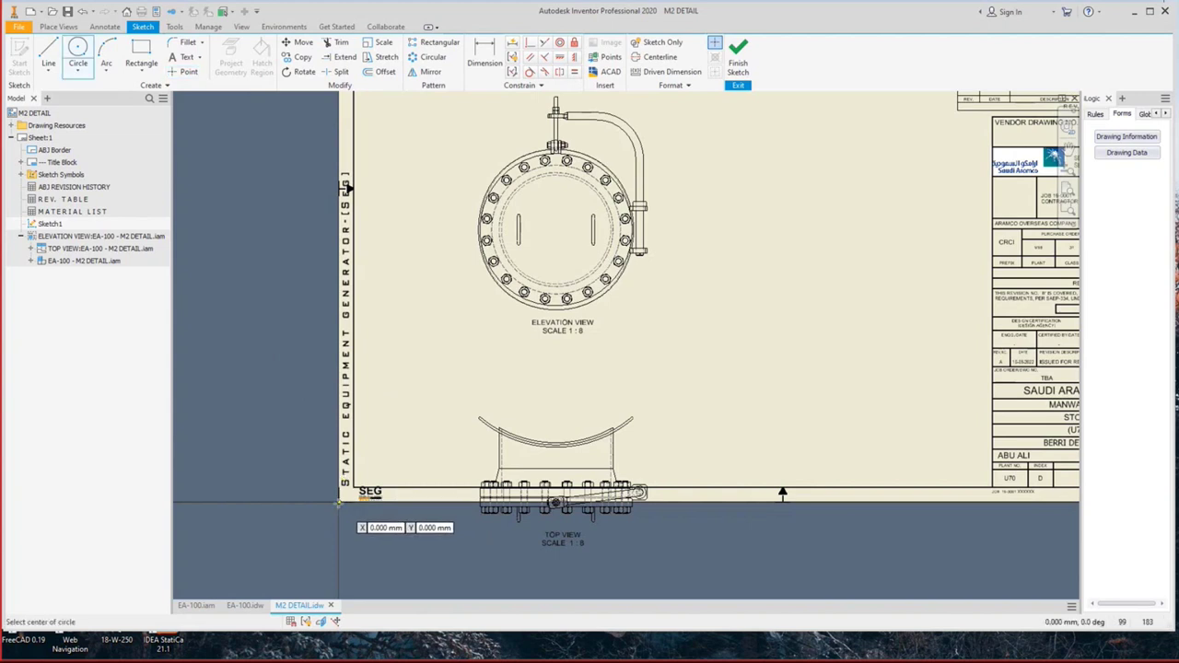
click(325, 546)
click(304, 455)
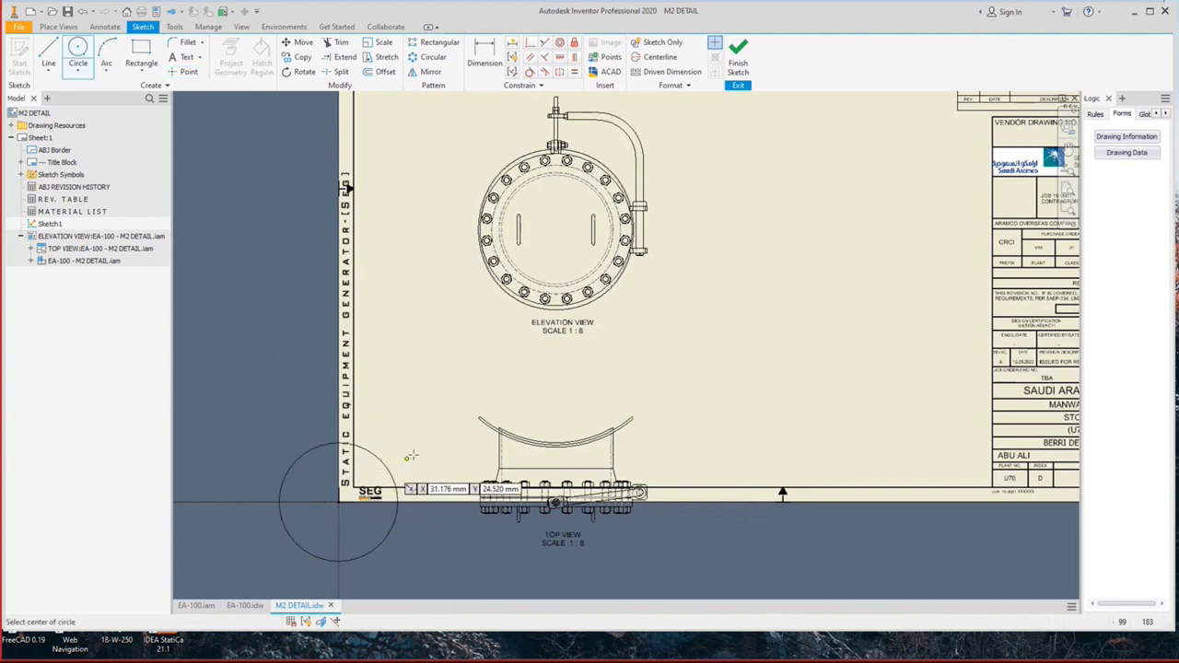
middle_drag(431, 443, 432, 468)
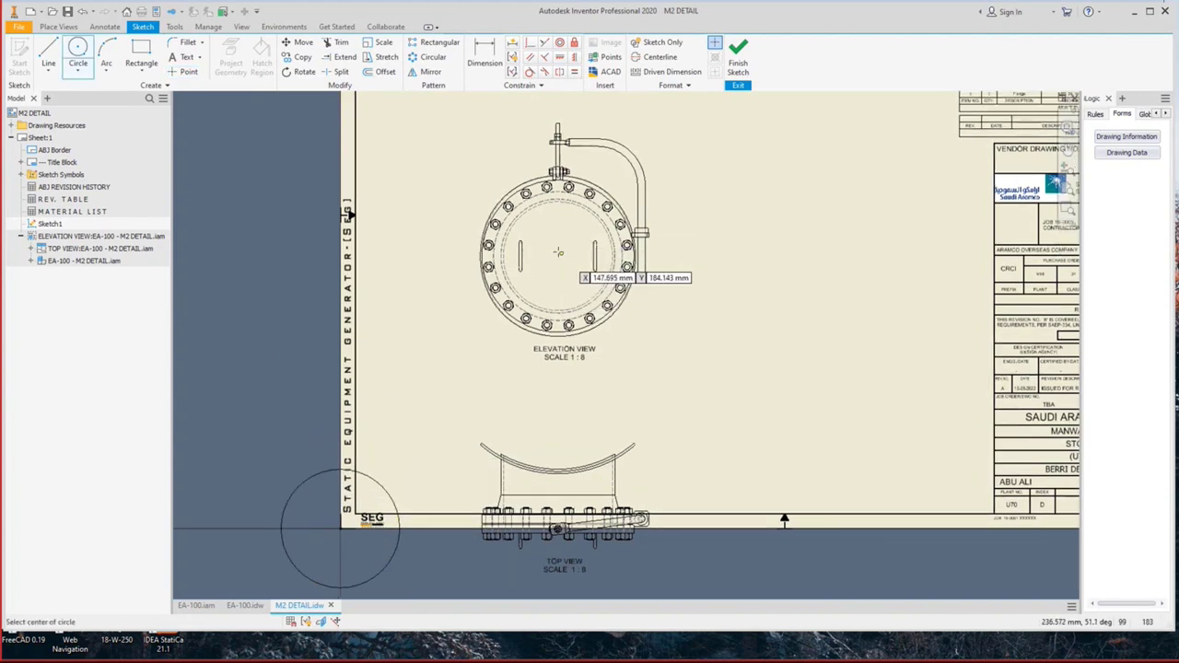
Draw a small reference circle at the elevation view's centre, dimension its height above the sheet origin, and discard this sketch geometry.
click(558, 251)
click(557, 252)
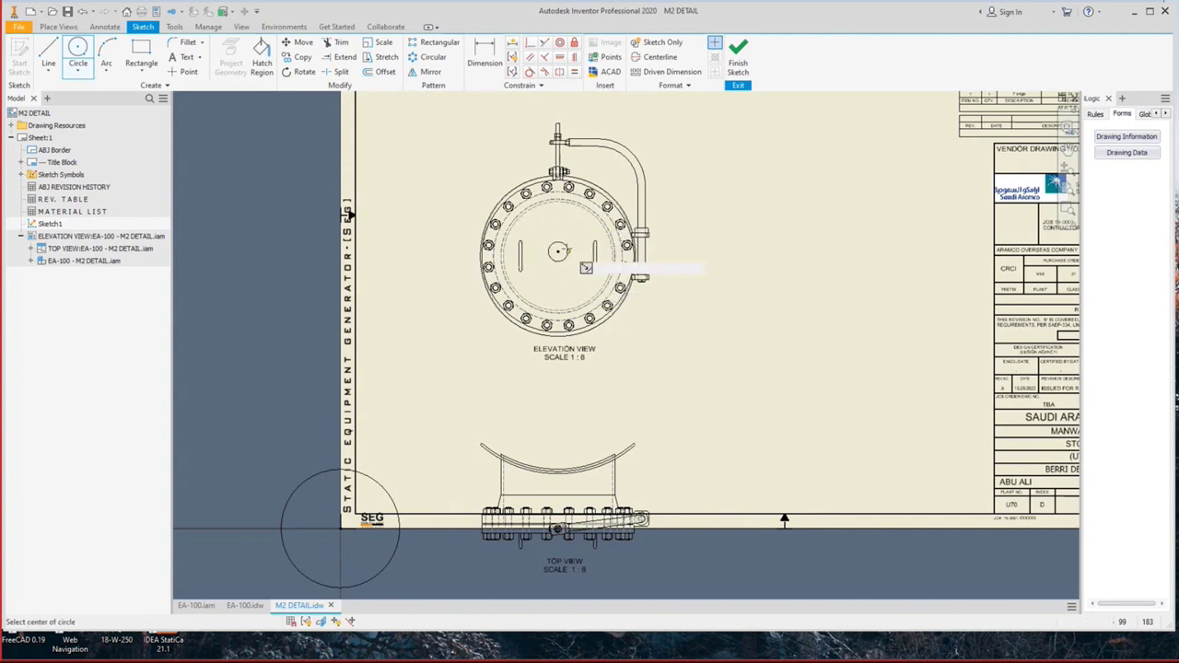
click(567, 251)
key(Escape)
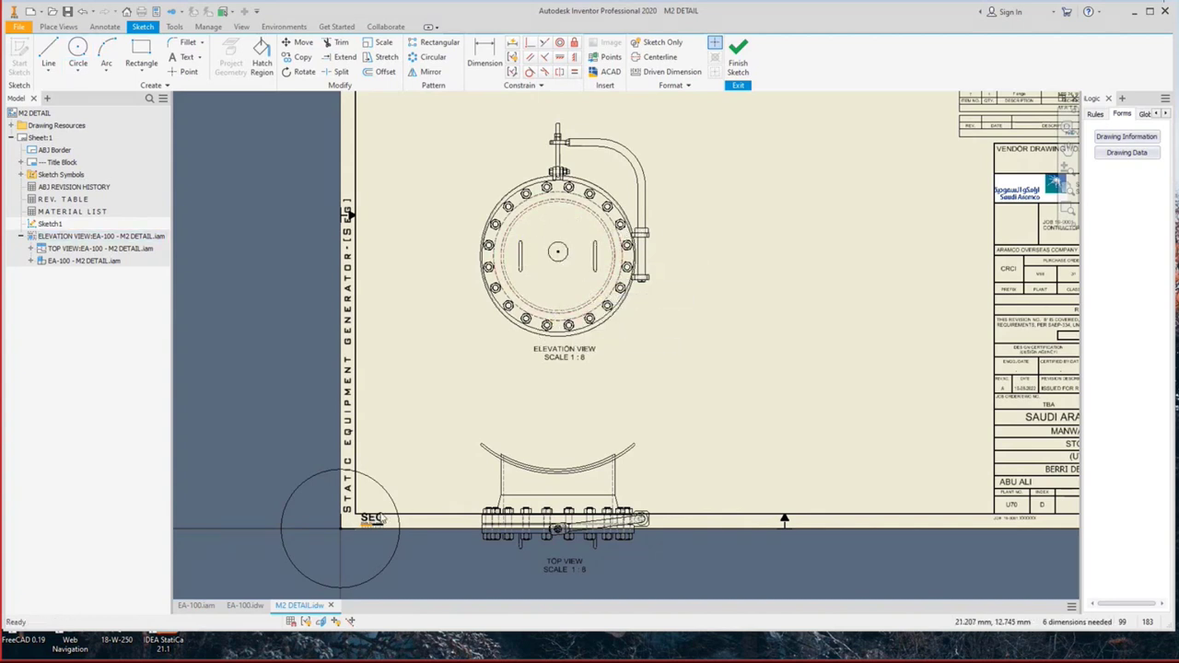
key(d)
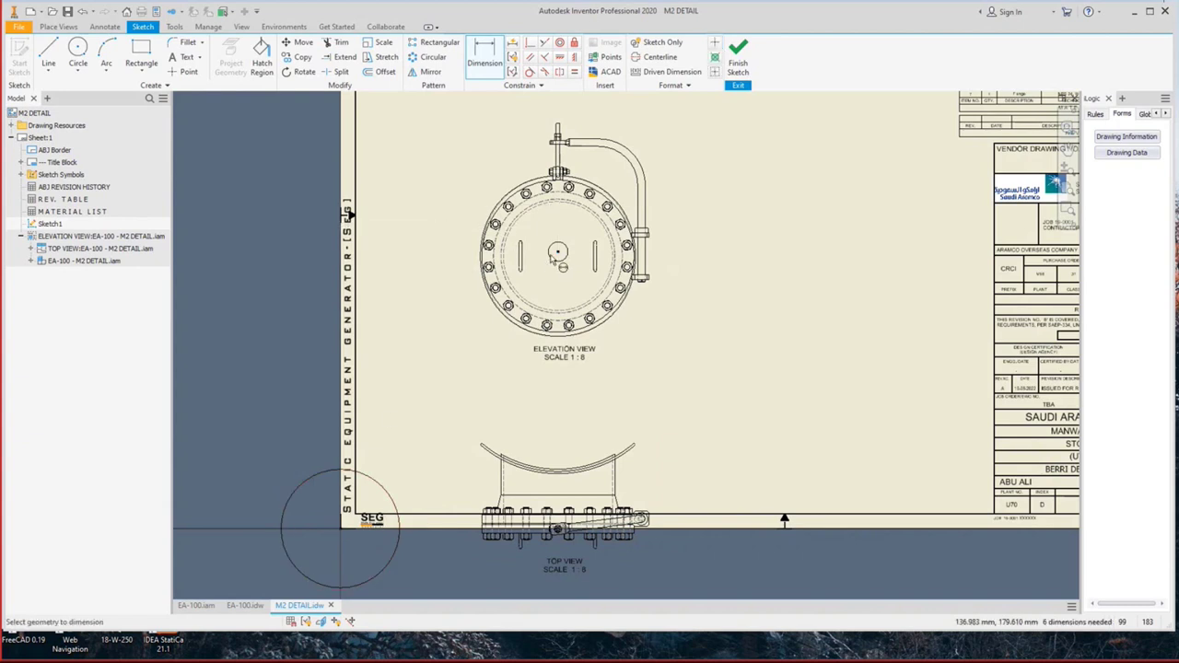
click(442, 516)
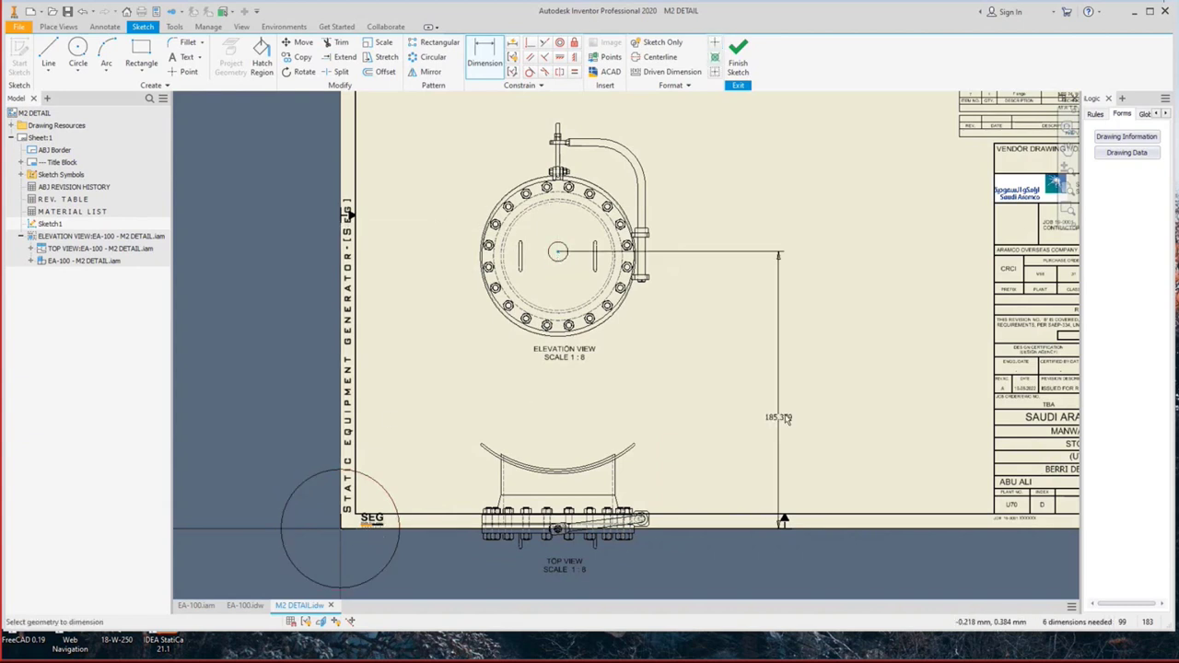
key(Escape)
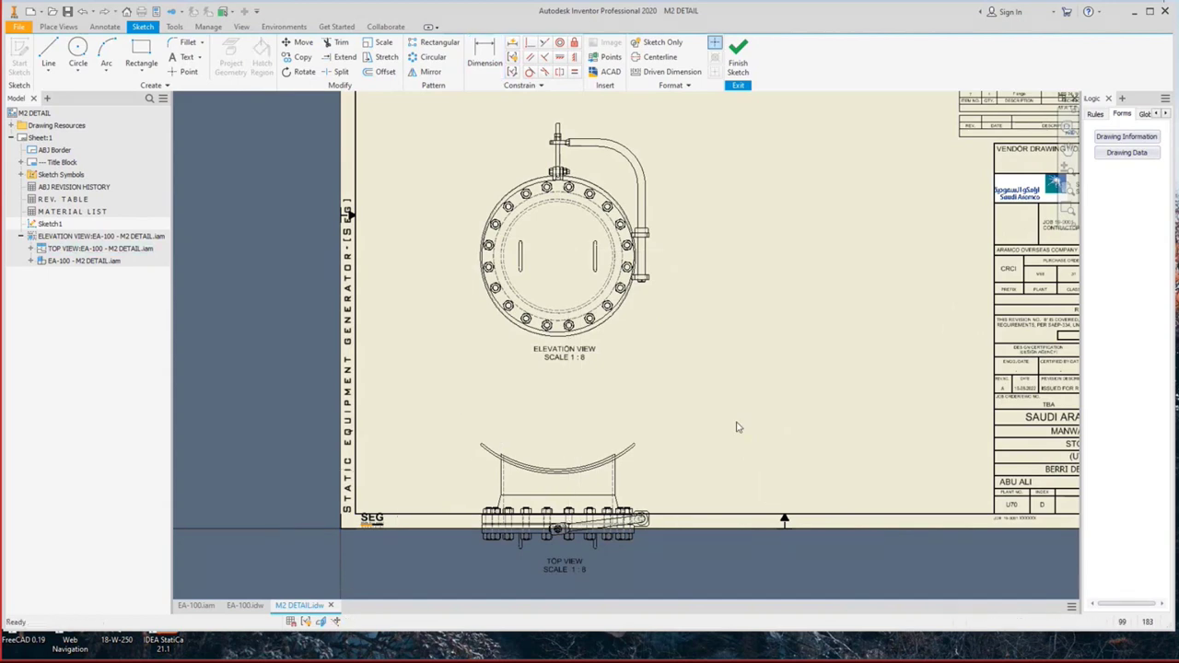
right_drag(737, 428, 691, 390)
key(Home)
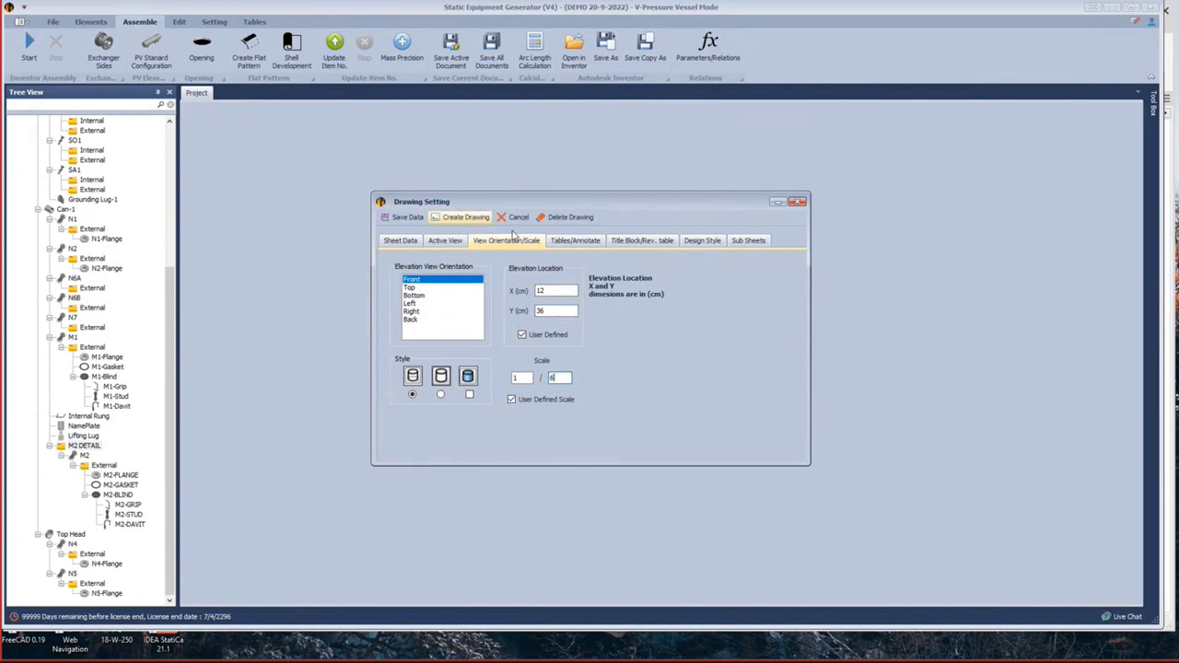
In Static Equipment Generator, set the drawing scale to 1/6, create the M2 DETAIL drawing and check the sheet in Autodesk Inventor.
click(465, 218)
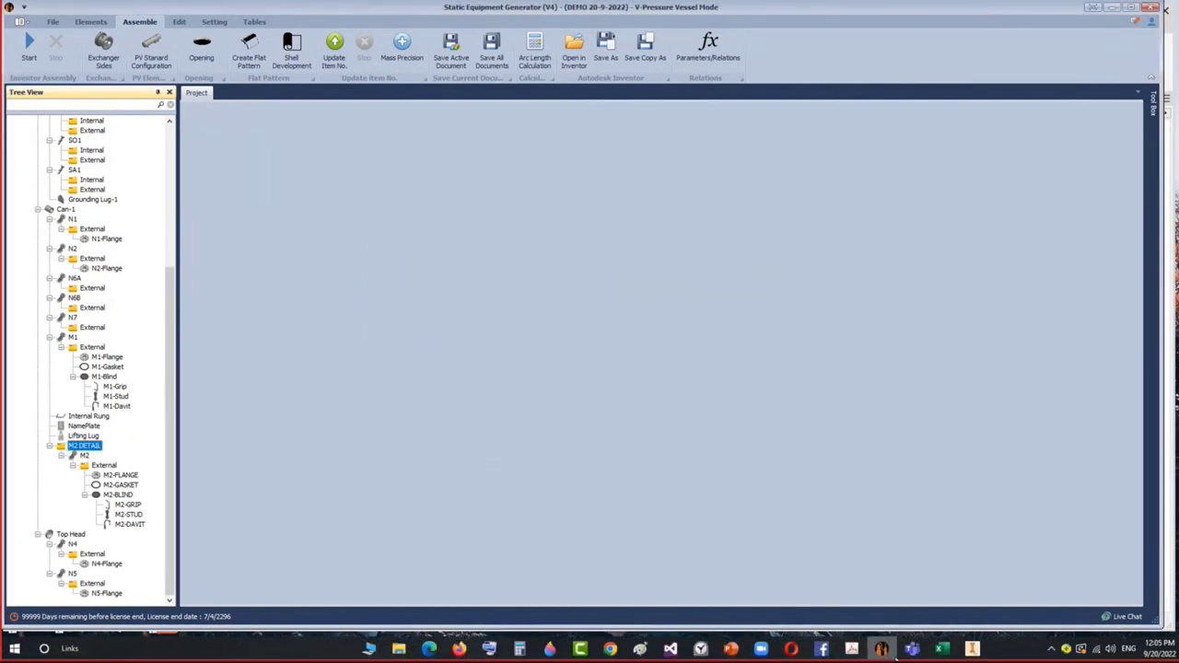
right_click(972, 648)
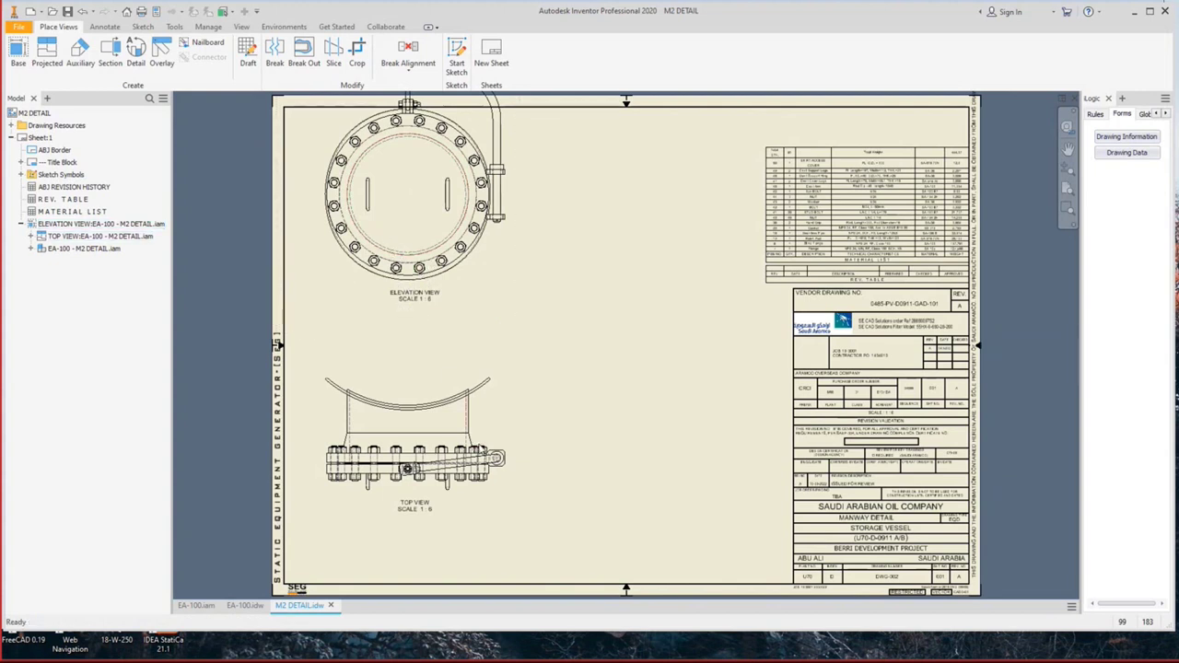
Reopen the M2 DETAIL drawing settings in Static Equipment Generator and set the elevation location to X 14 cm and Y 30 cm.
click(894, 650)
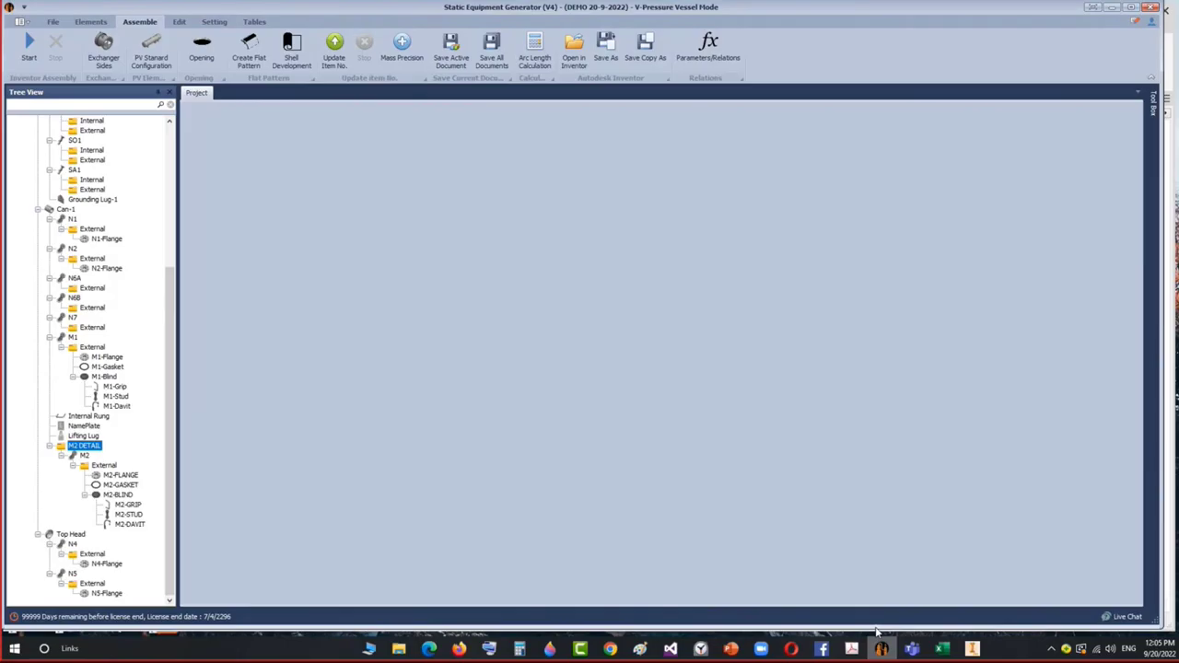
right_click(88, 451)
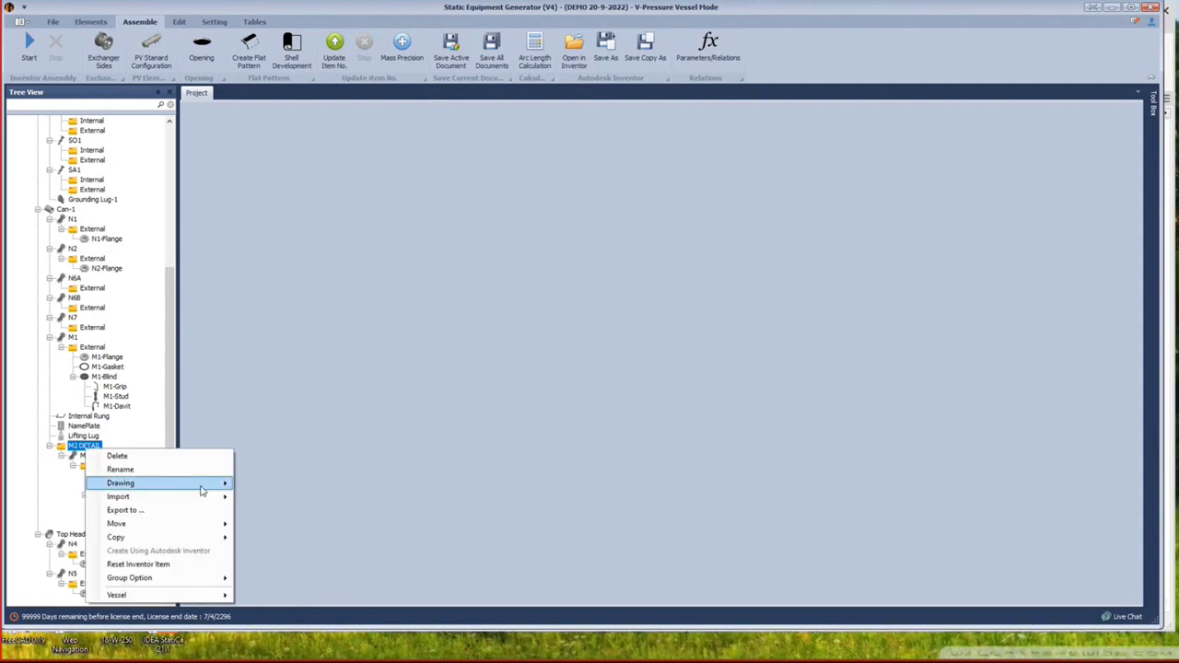
click(473, 388)
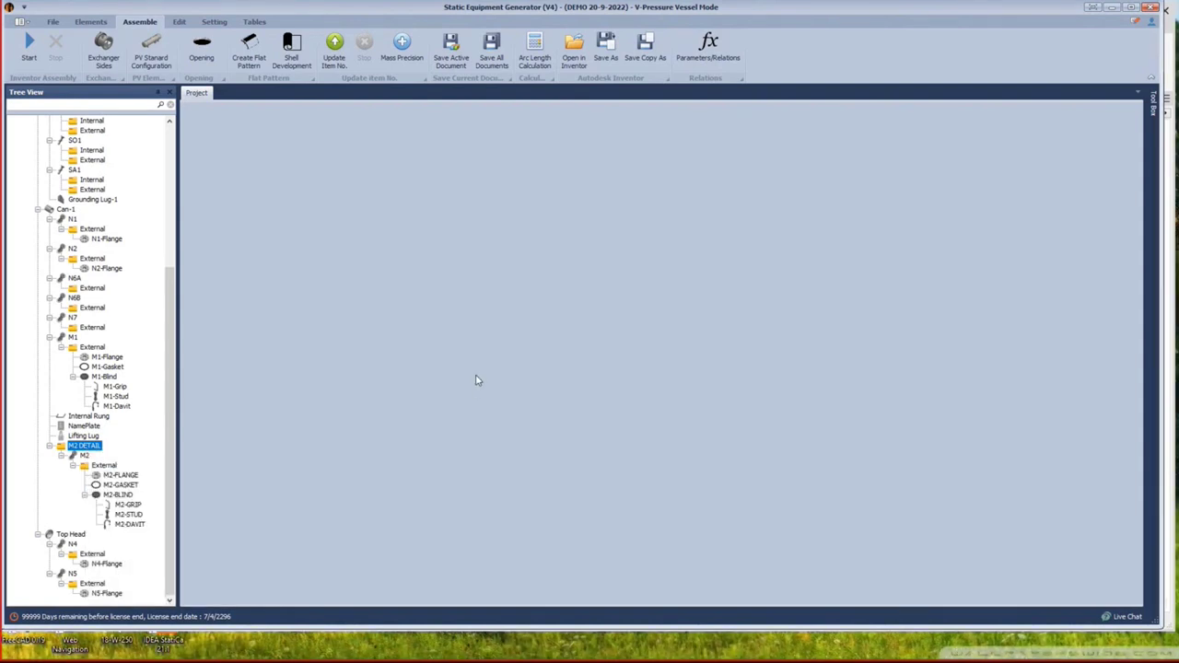
click(502, 240)
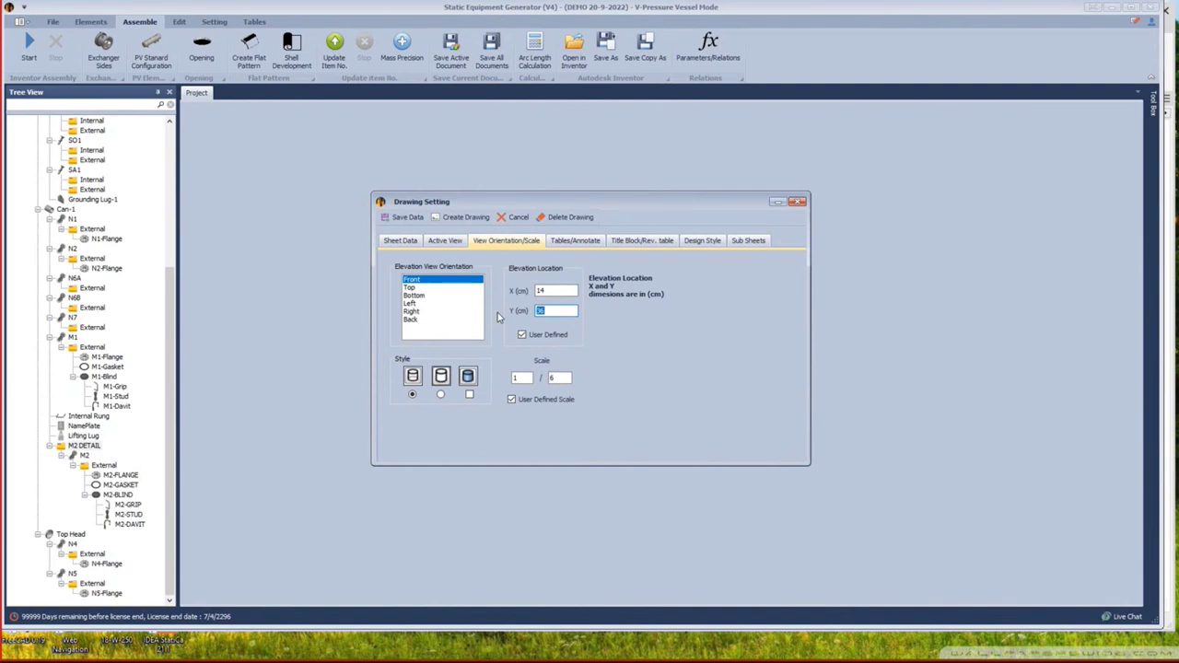
text(30)
Set the spacing between the elevation and bottom views to 2 cm, create the drawing and switch to Autodesk Inventor.
click(445, 240)
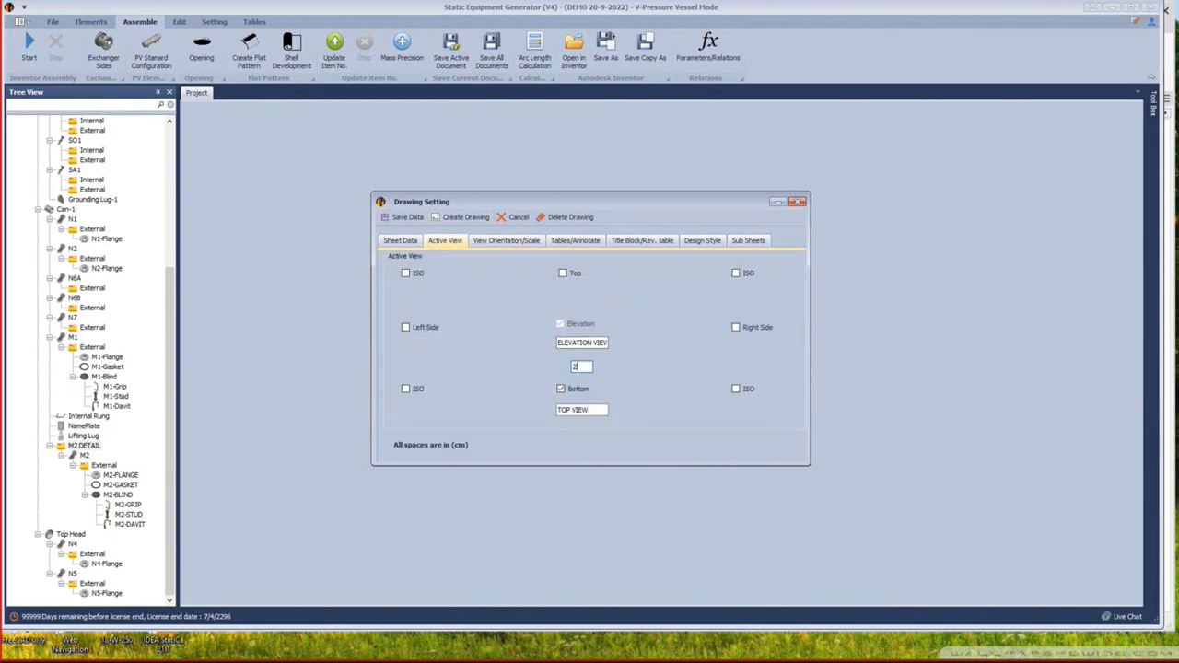
click(461, 216)
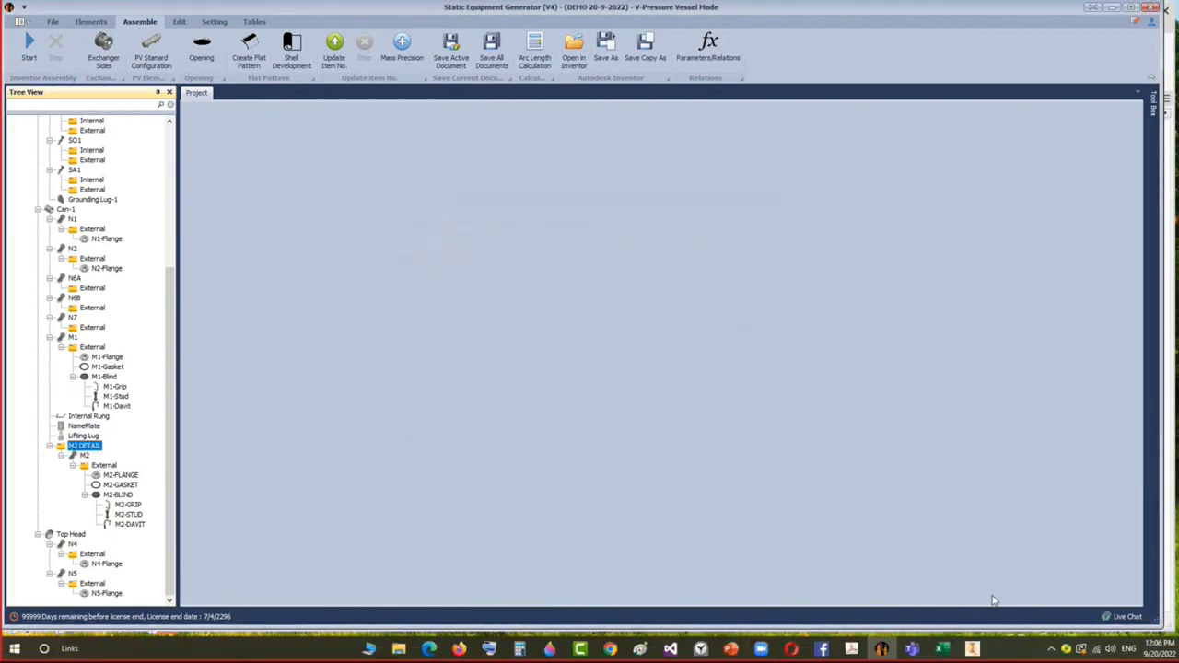
click(974, 649)
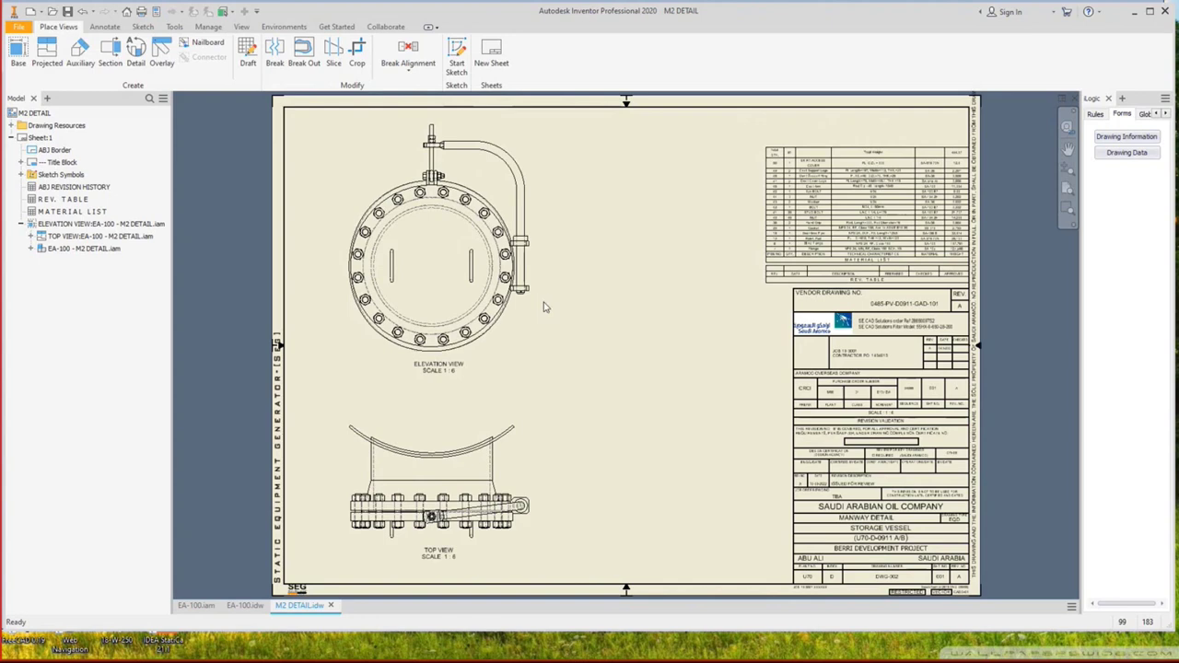
Move the REV. TABLE off the sheet, to just below the title block.
click(888, 213)
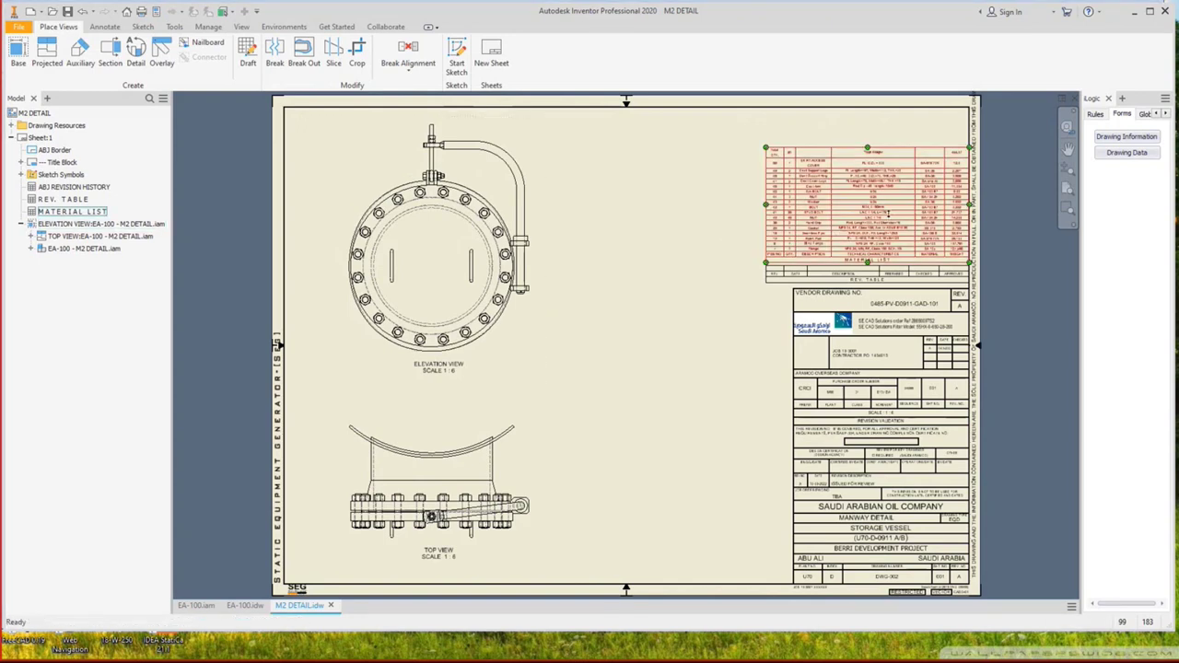
mouse_move(720, 243)
middle_down()
mouse_move(554, 238)
mouse_move(717, 89)
middle_up()
scroll(555, 238, up, 3)
scroll(554, 239, down, 2)
scroll(717, 88, down, 3)
key(Escape)
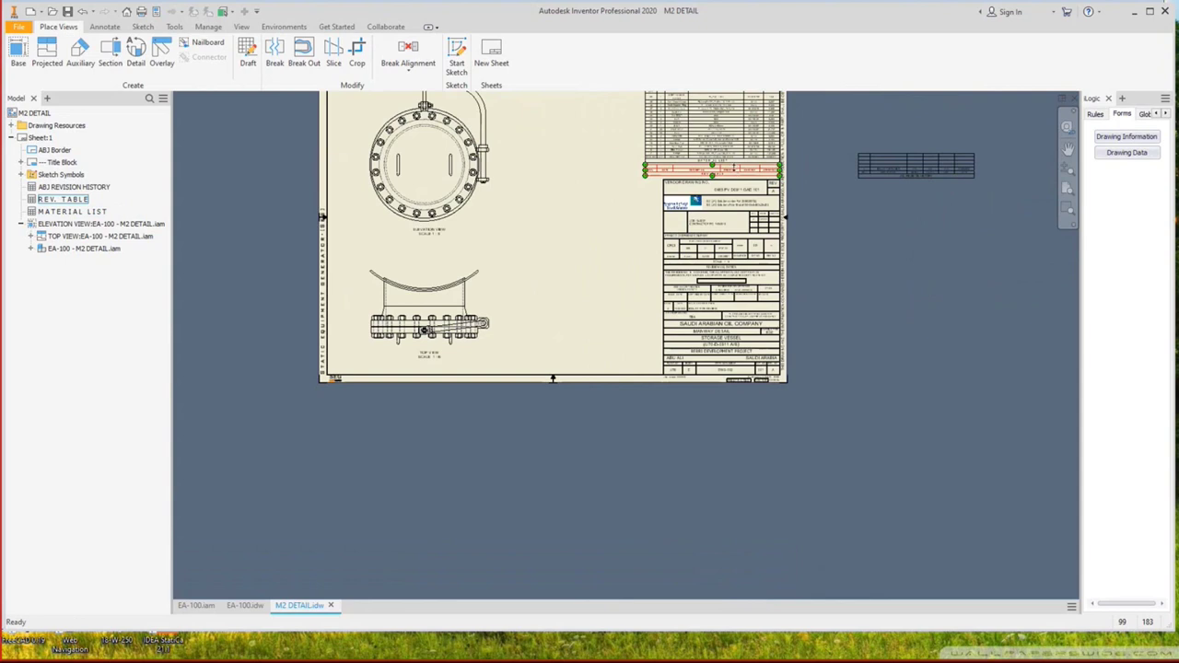
scroll(739, 180, up, 3)
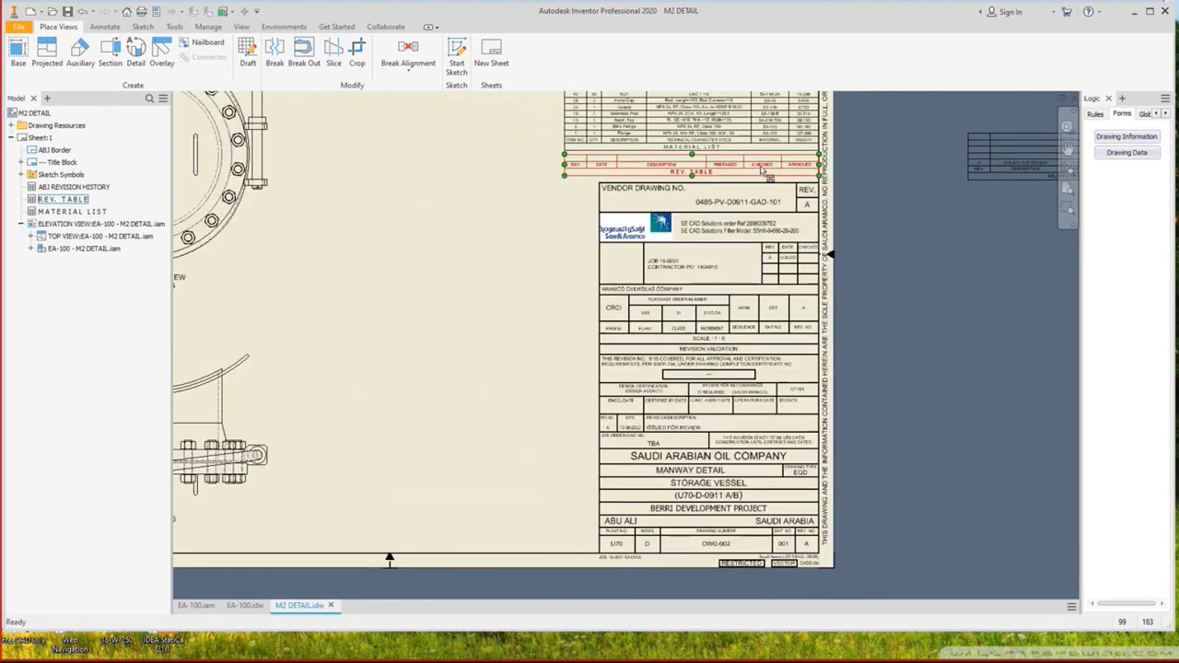
drag(762, 170, 771, 584)
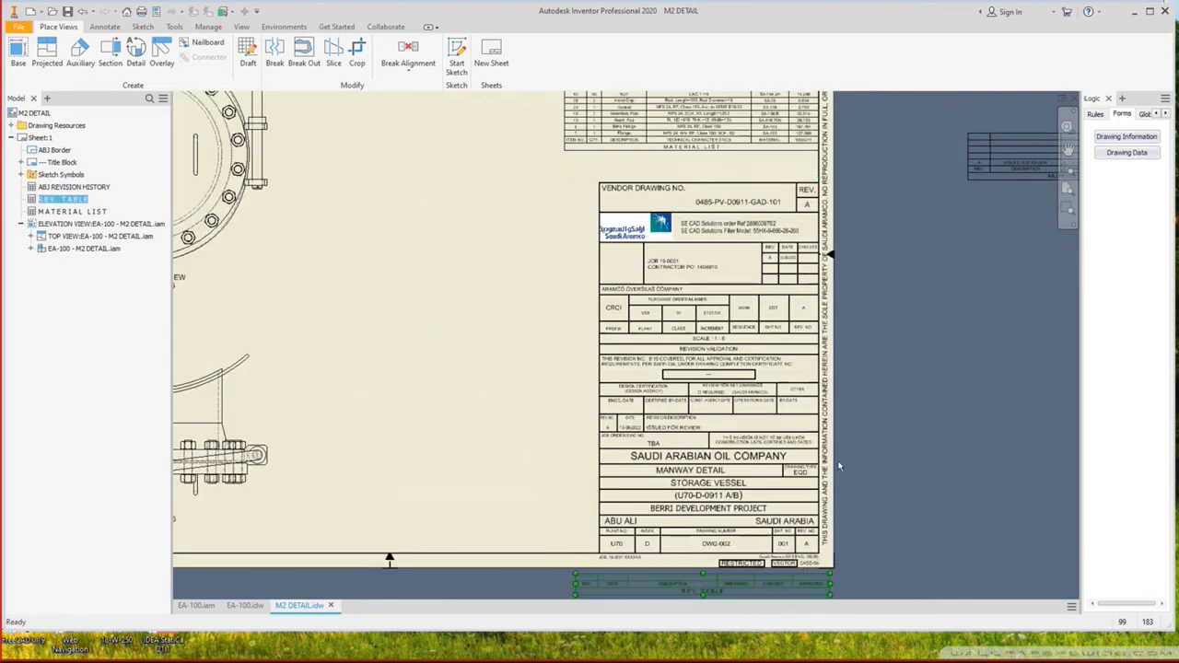
click(891, 299)
Move the MATERIAL LIST table up into the top-right corner of the sheet border.
middle_drag(891, 299, 871, 564)
click(783, 281)
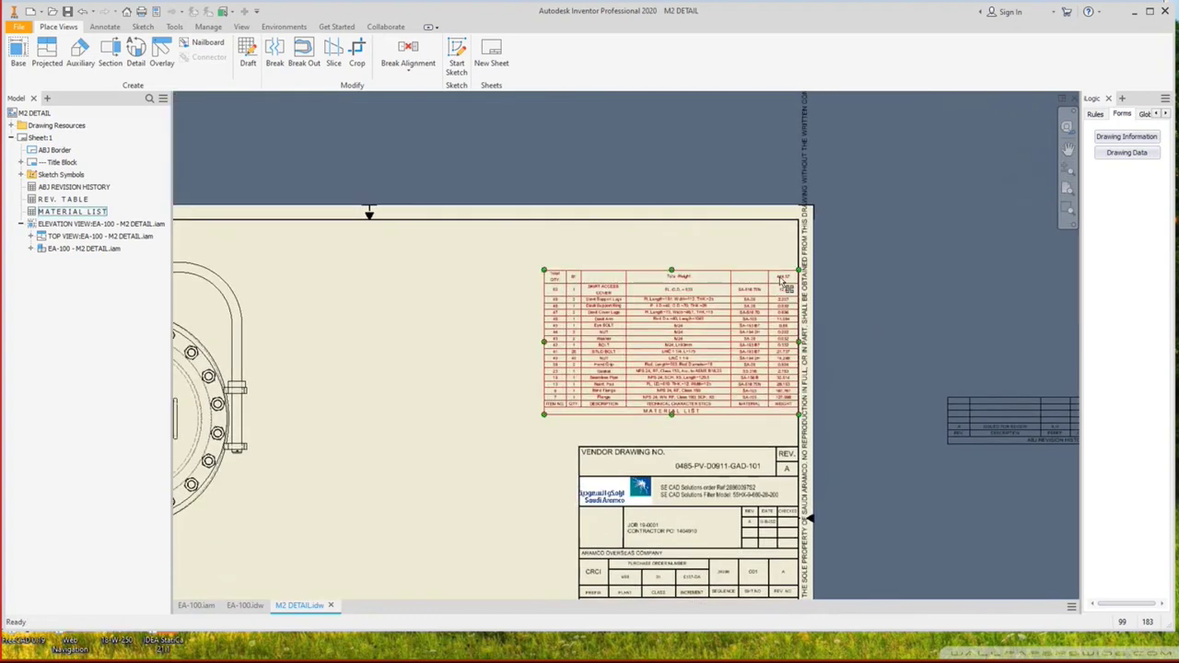
drag(784, 281, 771, 239)
Move the ABJ REVISION HISTORY table from outside the sheet to directly above the title block, aligned with its edges.
click(1003, 435)
middle_drag(1086, 449, 827, 401)
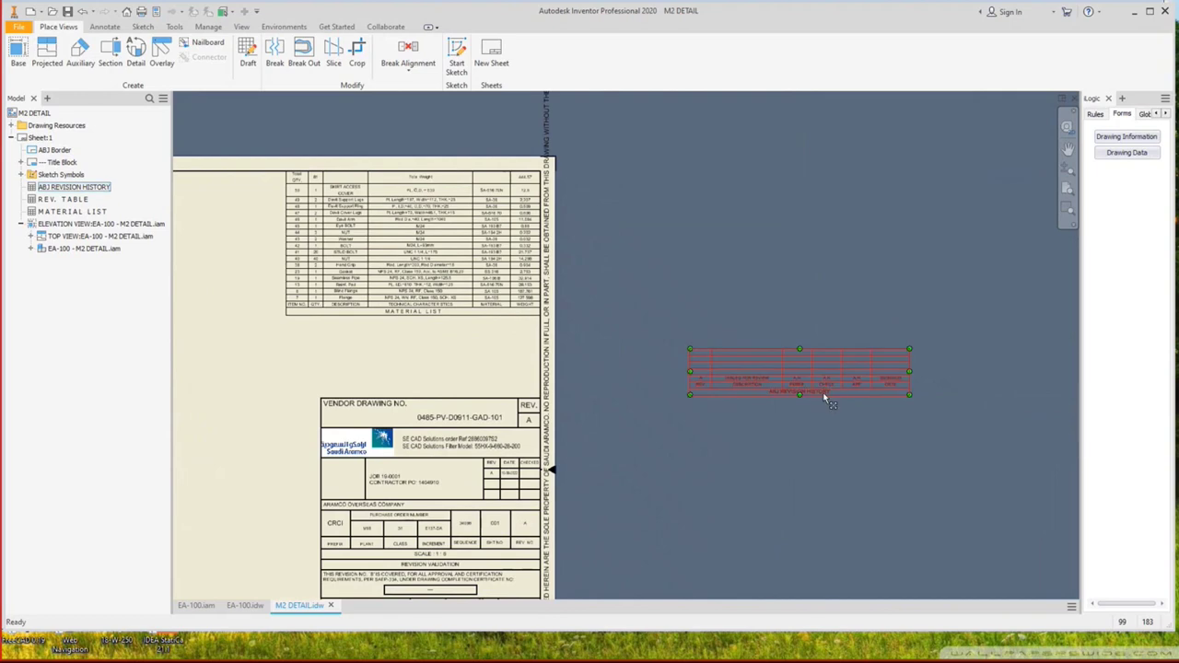
drag(824, 396, 460, 390)
scroll(397, 381, up, 3)
scroll(396, 382, down, 3)
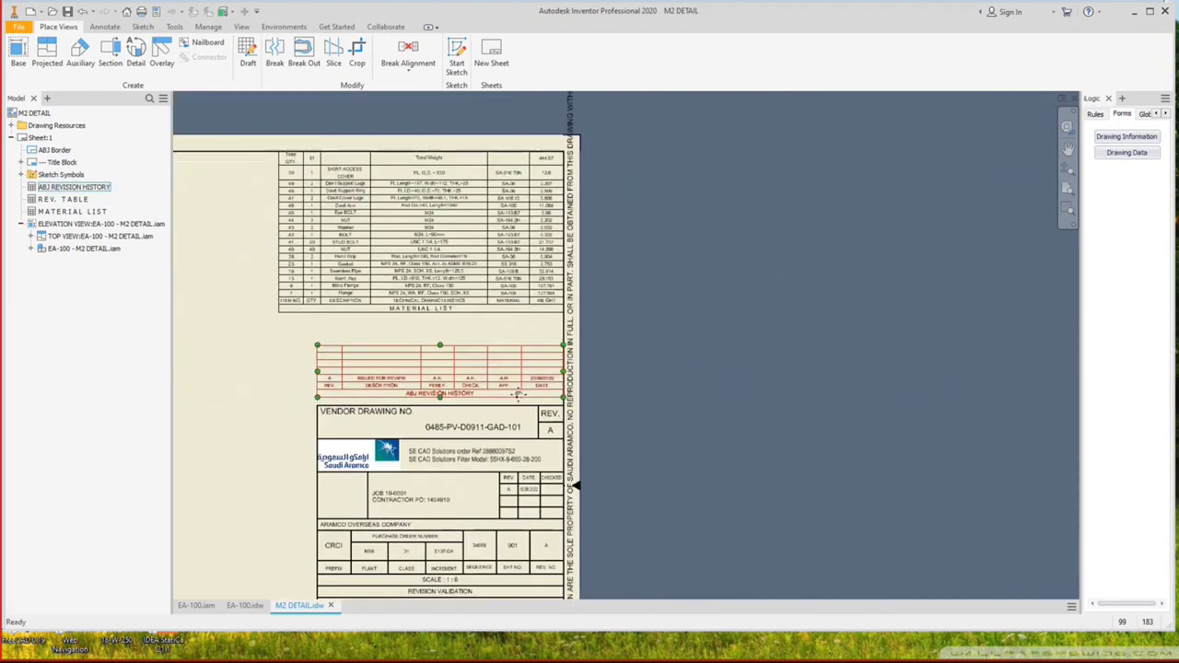
middle_drag(520, 301, 806, 405)
click(873, 302)
Examine the elevation view and the overall layout of the M2 DETAIL sheet.
scroll(874, 302, down, 5)
scroll(673, 297, up, 5)
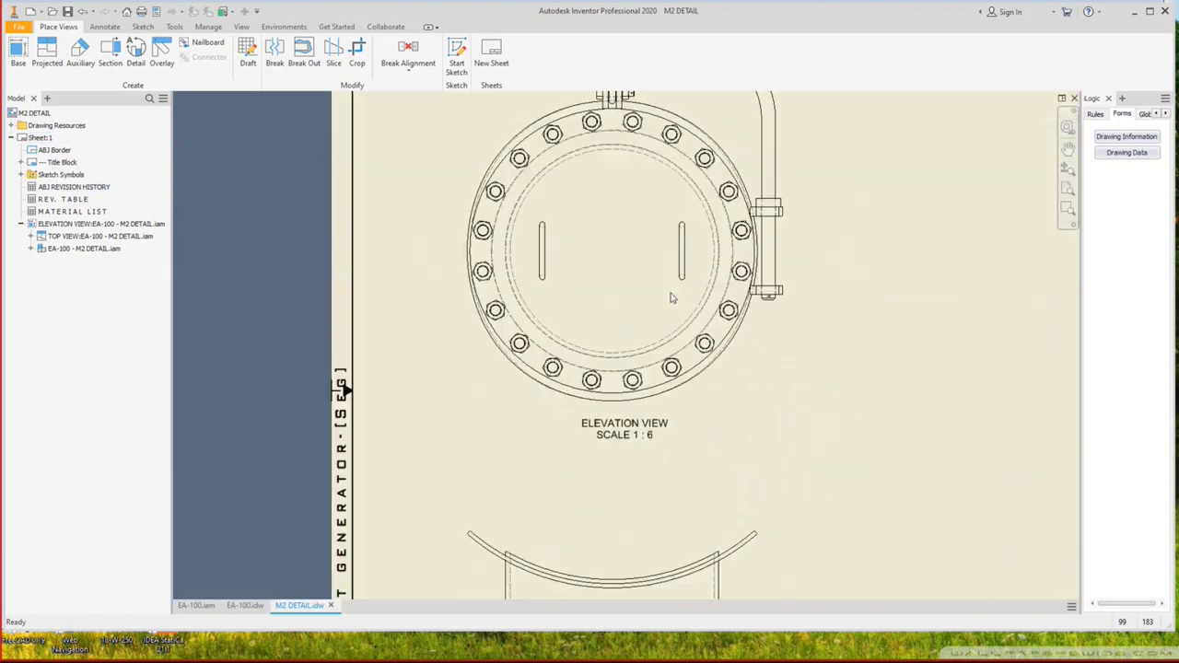
middle_drag(672, 297, 553, 359)
scroll(237, 445, down, 3)
scroll(451, 362, down, 1)
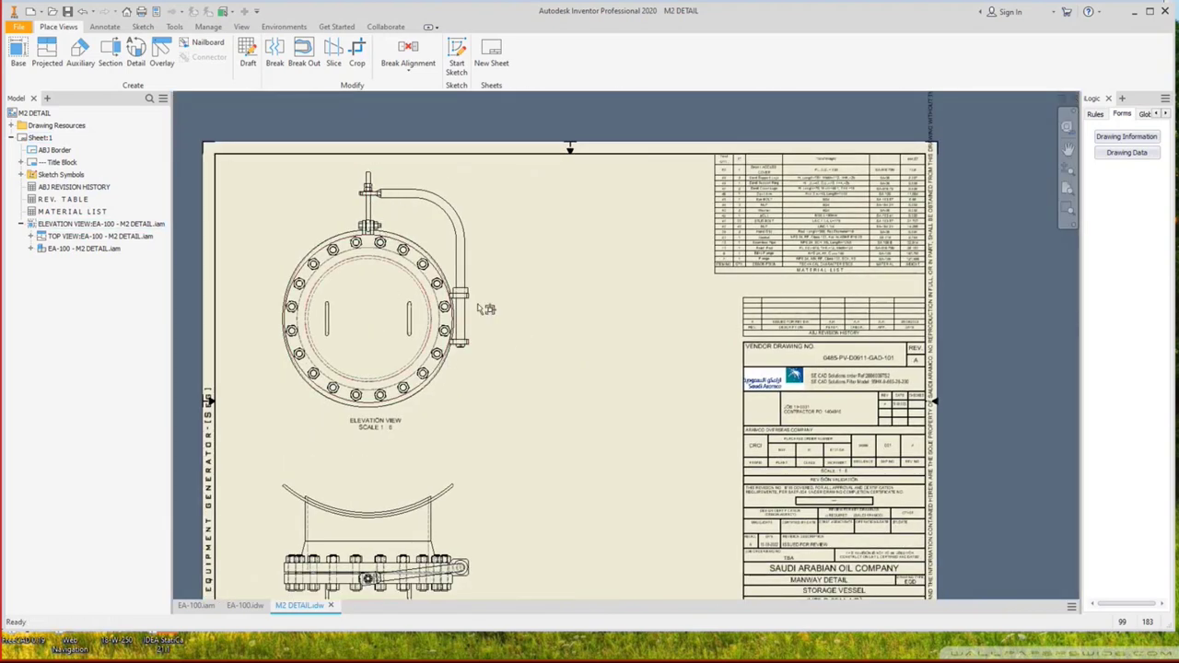
scroll(450, 293, up, 3)
scroll(484, 289, down, 2)
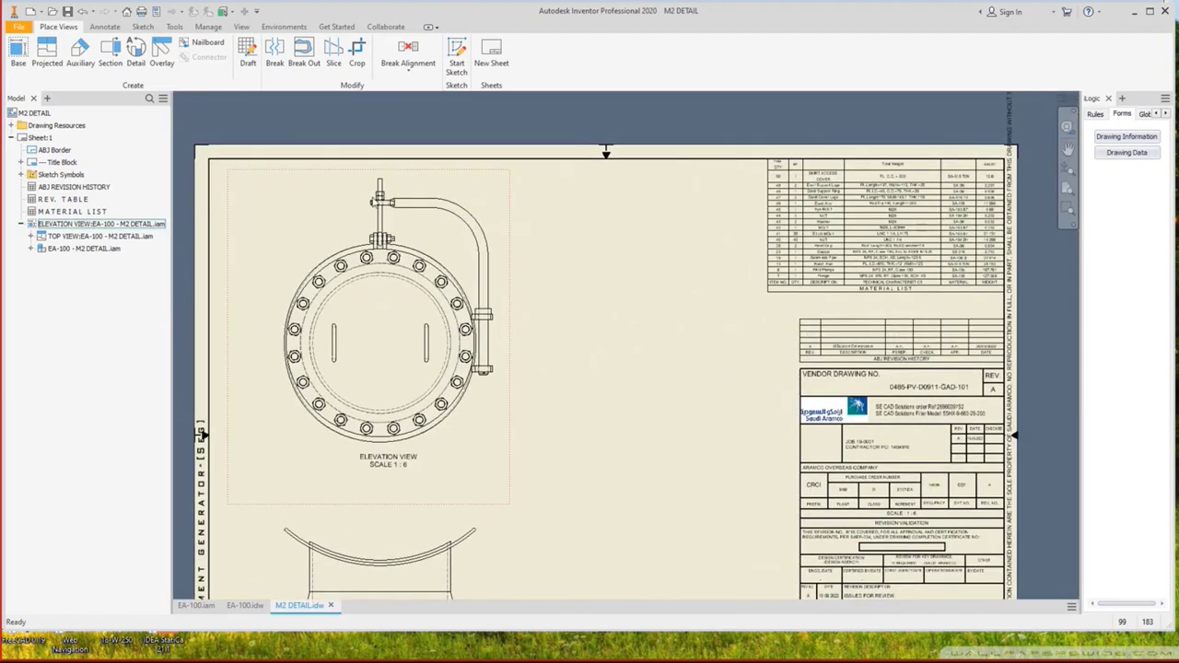
From the EA-100 assembly, open the M2 DETAIL subassembly and its M2-DAVIT assembly.
click(197, 607)
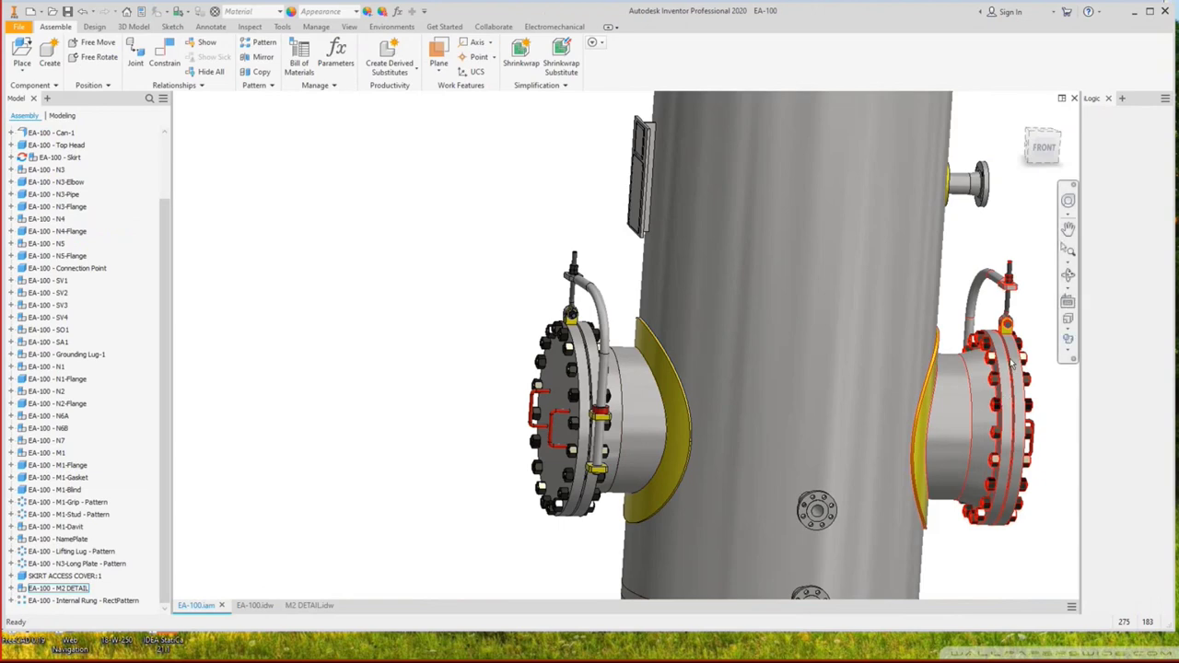
right_click(1011, 276)
click(884, 234)
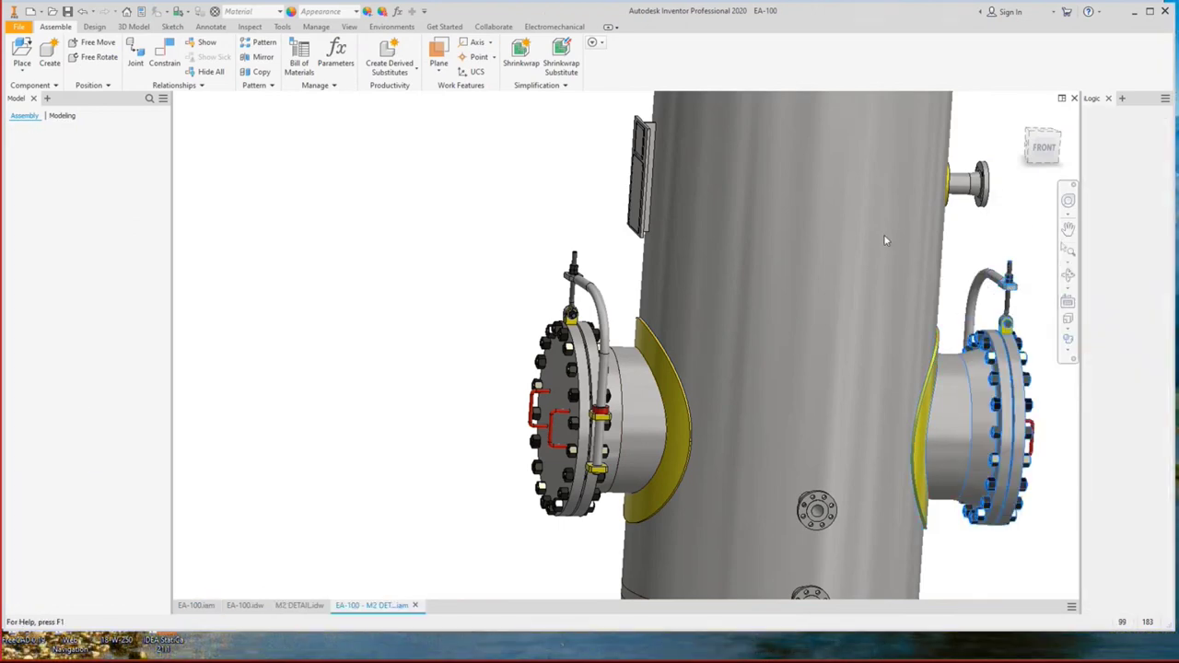
click(772, 214)
right_click(774, 217)
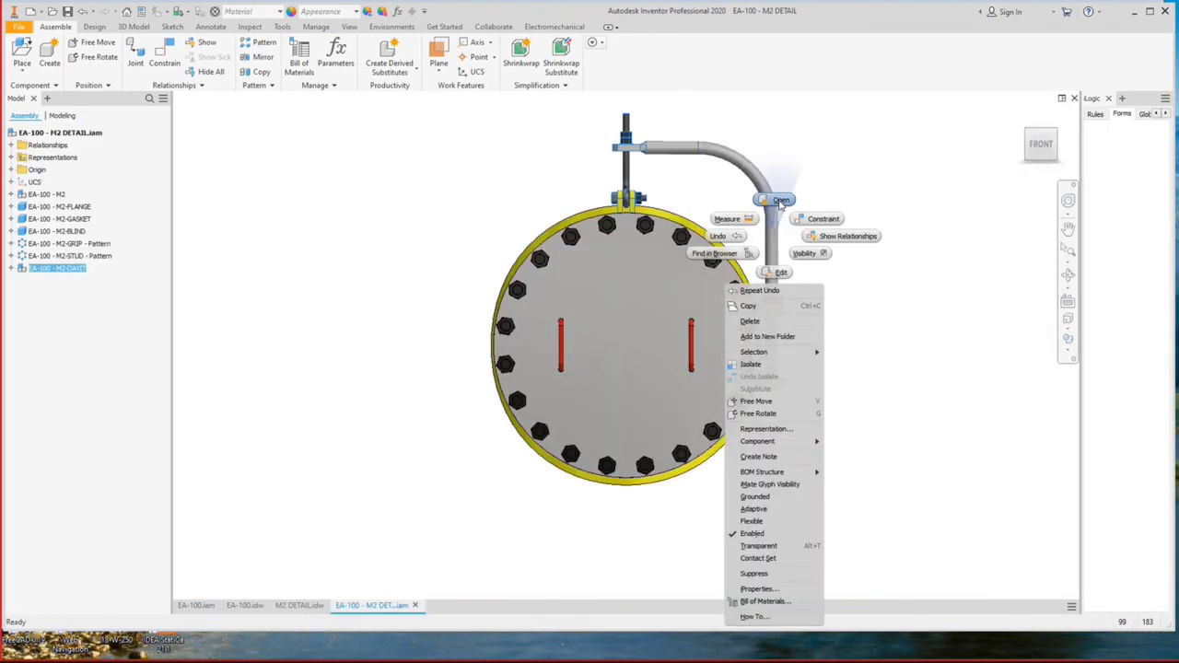
key(Escape)
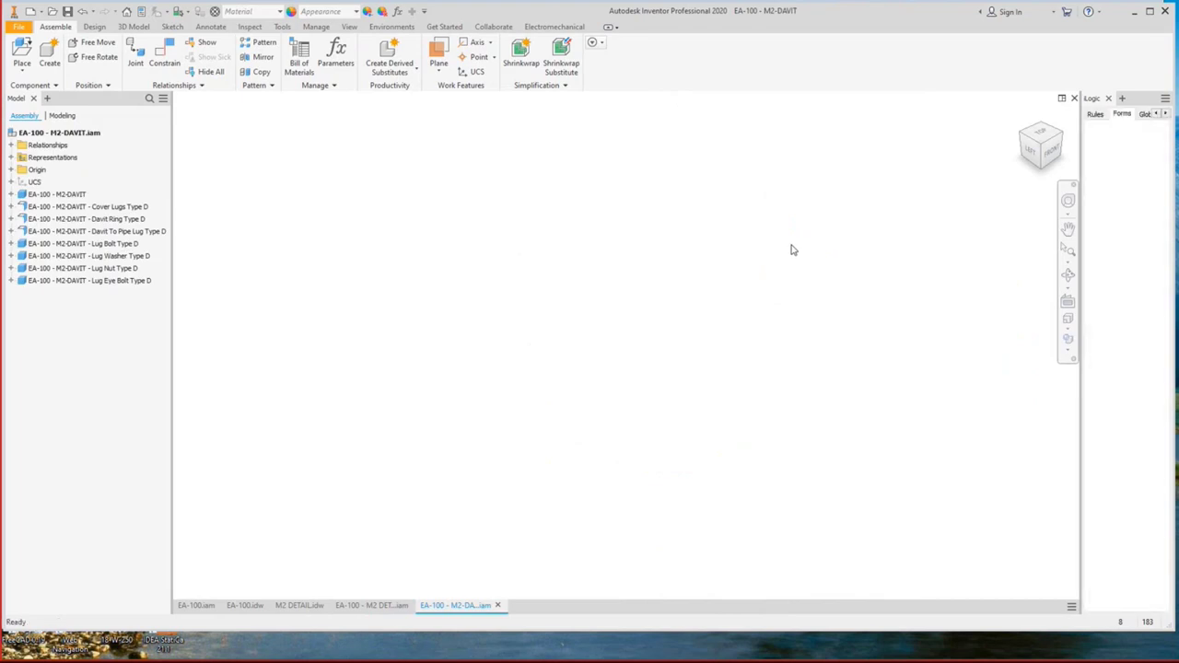
Open the bent davit pipe part from the M2-DAVIT assembly and orient it to the front view.
click(1067, 275)
click(1068, 275)
drag(645, 350, 720, 246)
key(Escape)
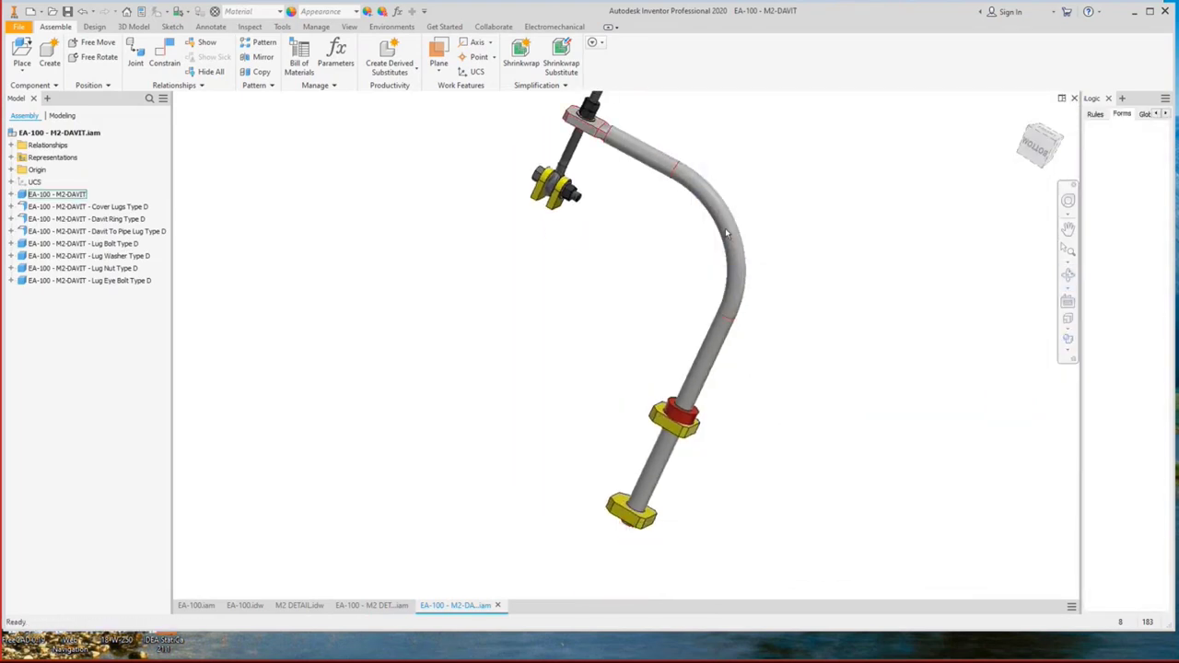
click(724, 235)
right_click(724, 235)
click(784, 245)
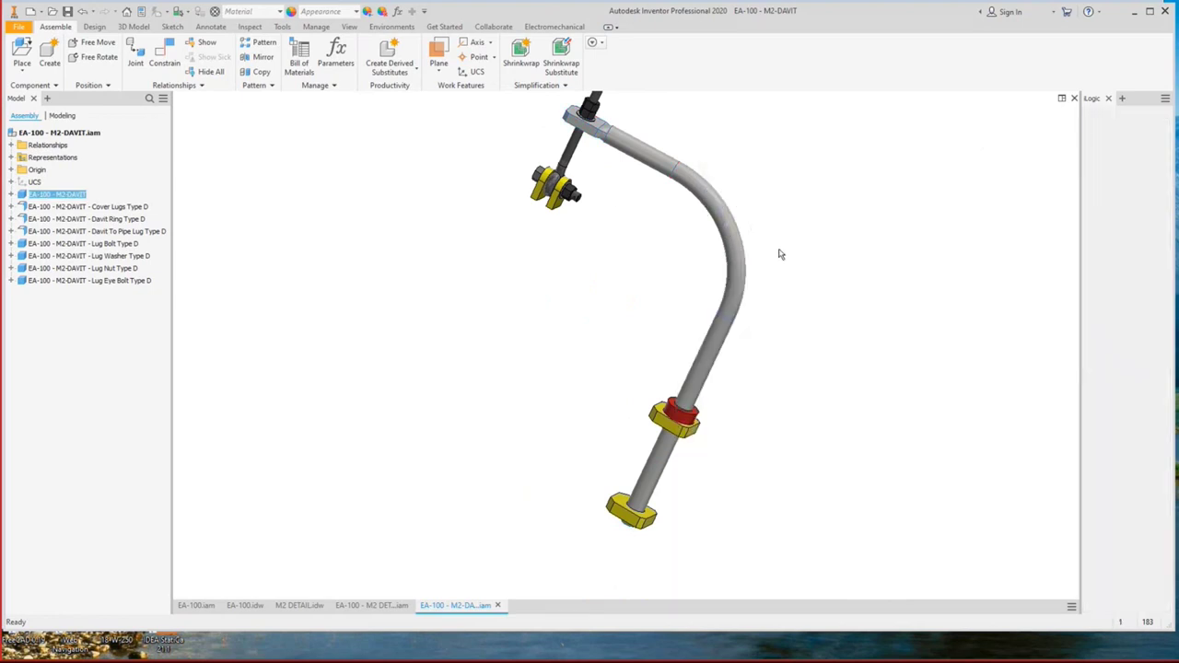
click(1049, 158)
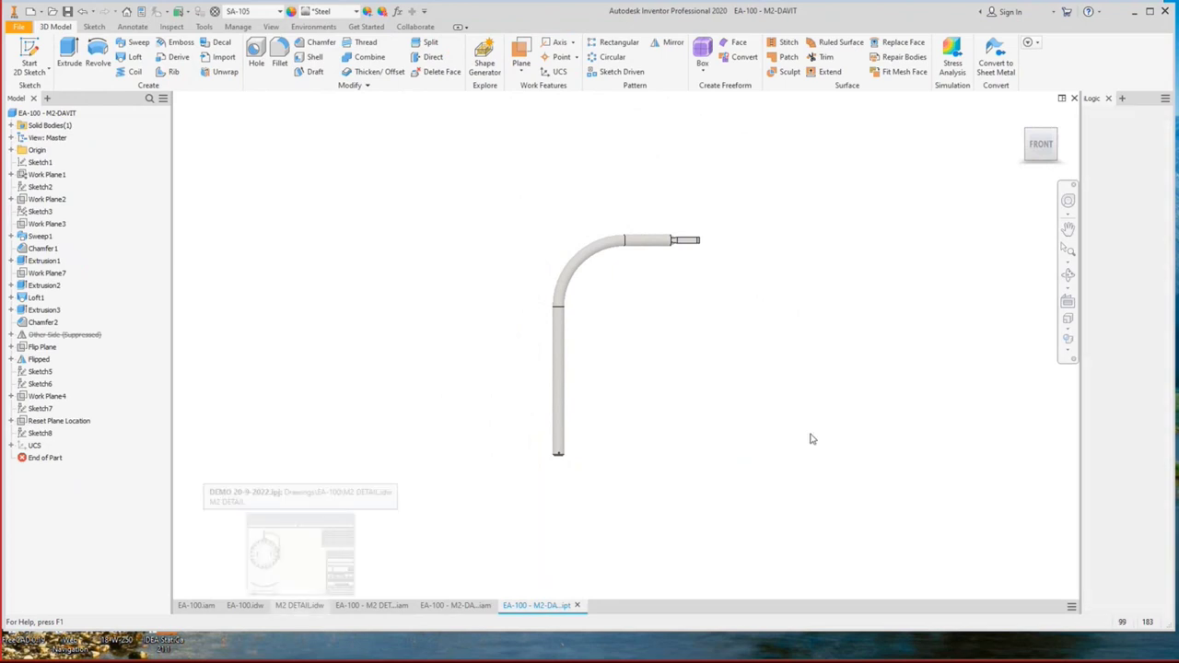
Return to the M2 DETAIL drawing and orient the new base view of the davit arm part to the back.
click(300, 605)
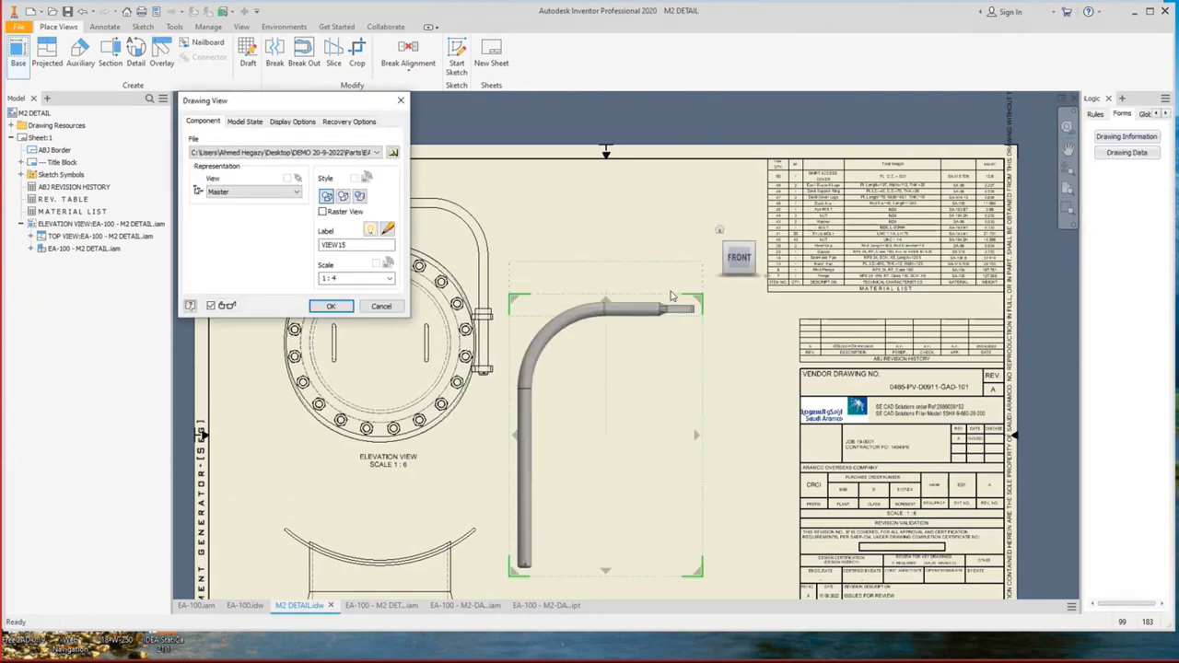
click(720, 261)
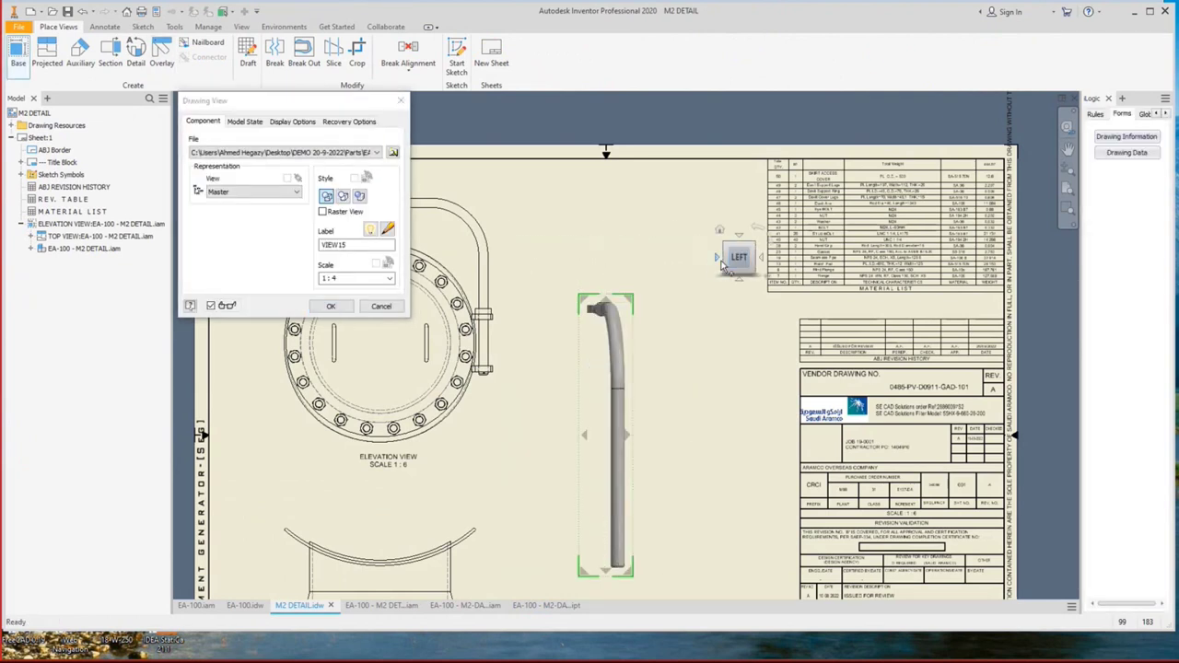
click(720, 261)
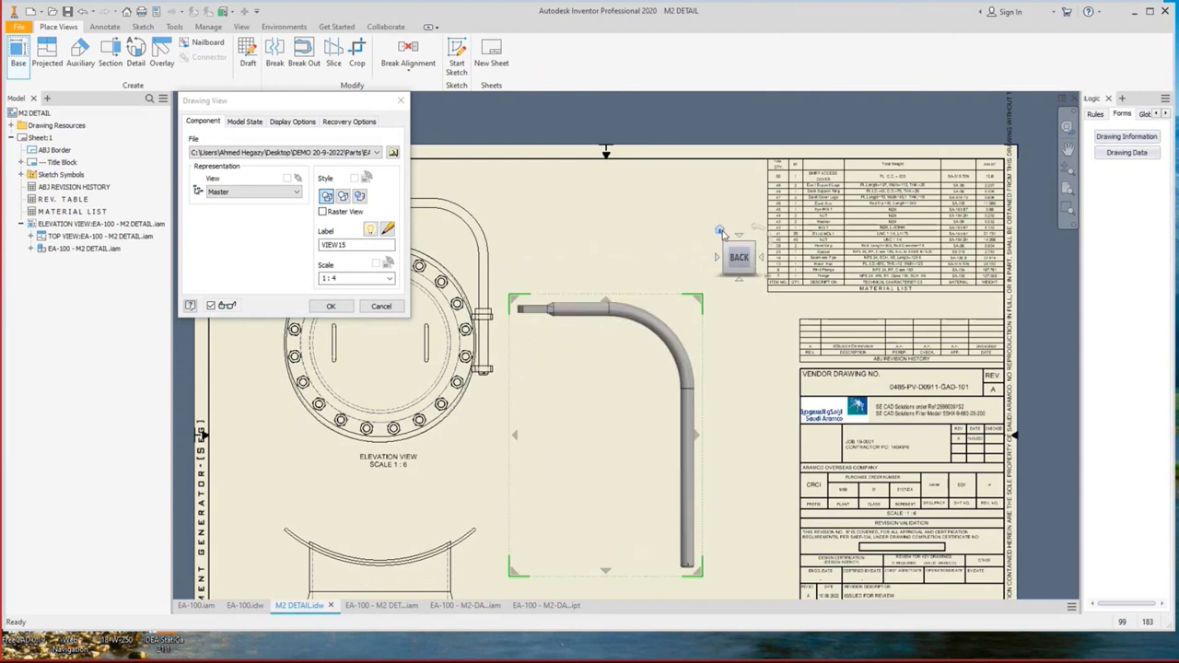
Define a custom orientation for the davit arm base view, looking squarely at the flattened end from the back side.
right_click(723, 235)
click(764, 297)
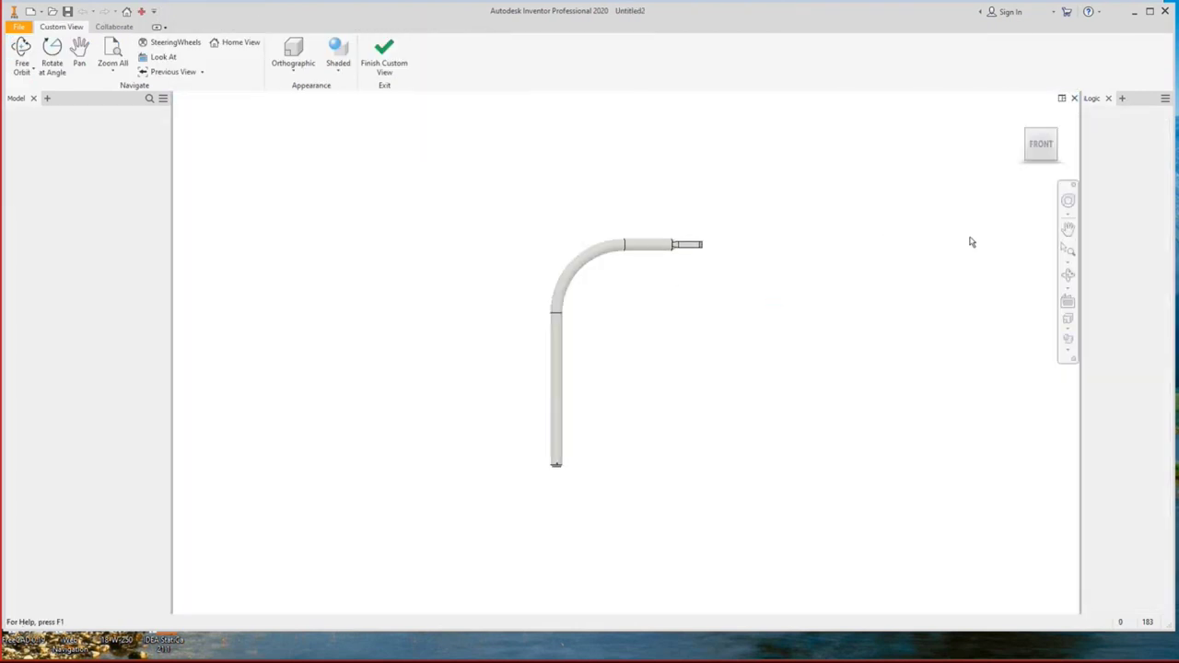
click(1068, 304)
click(693, 245)
click(1066, 277)
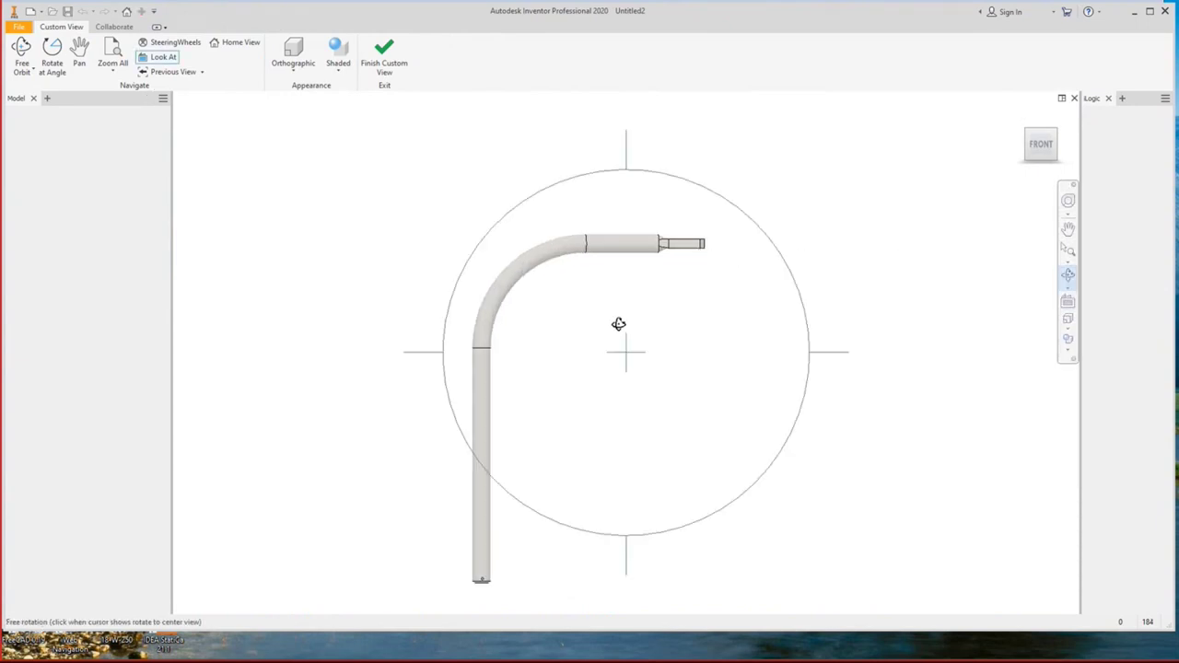
drag(616, 323, 777, 328)
drag(813, 261, 534, 276)
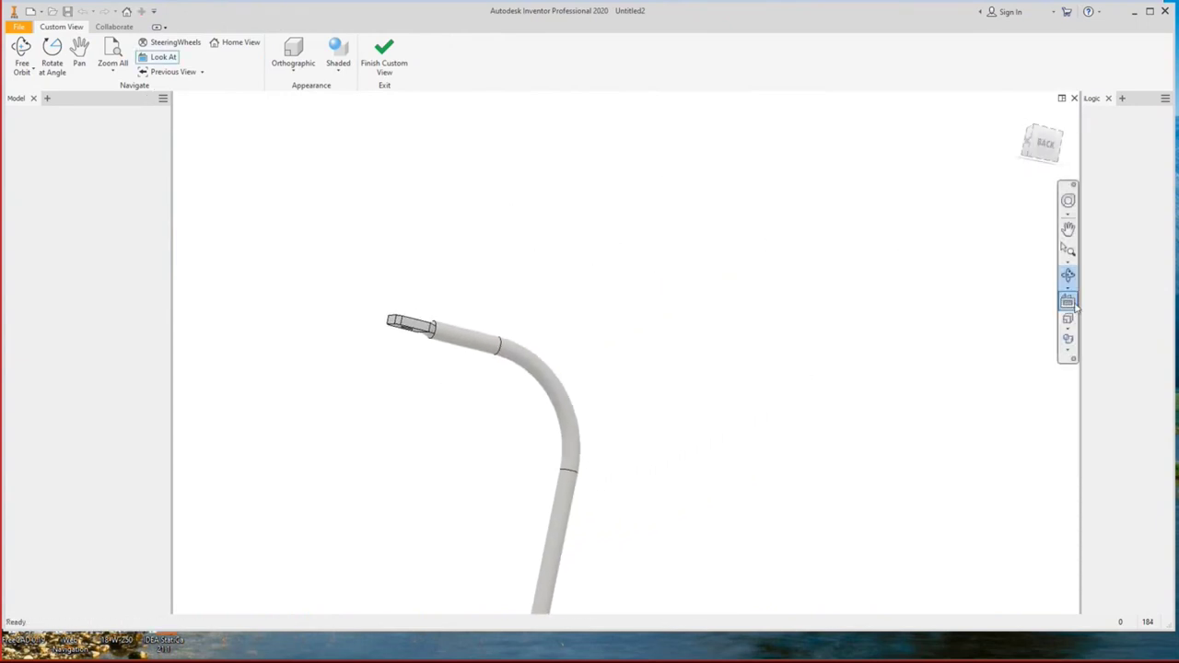
click(1068, 304)
click(420, 332)
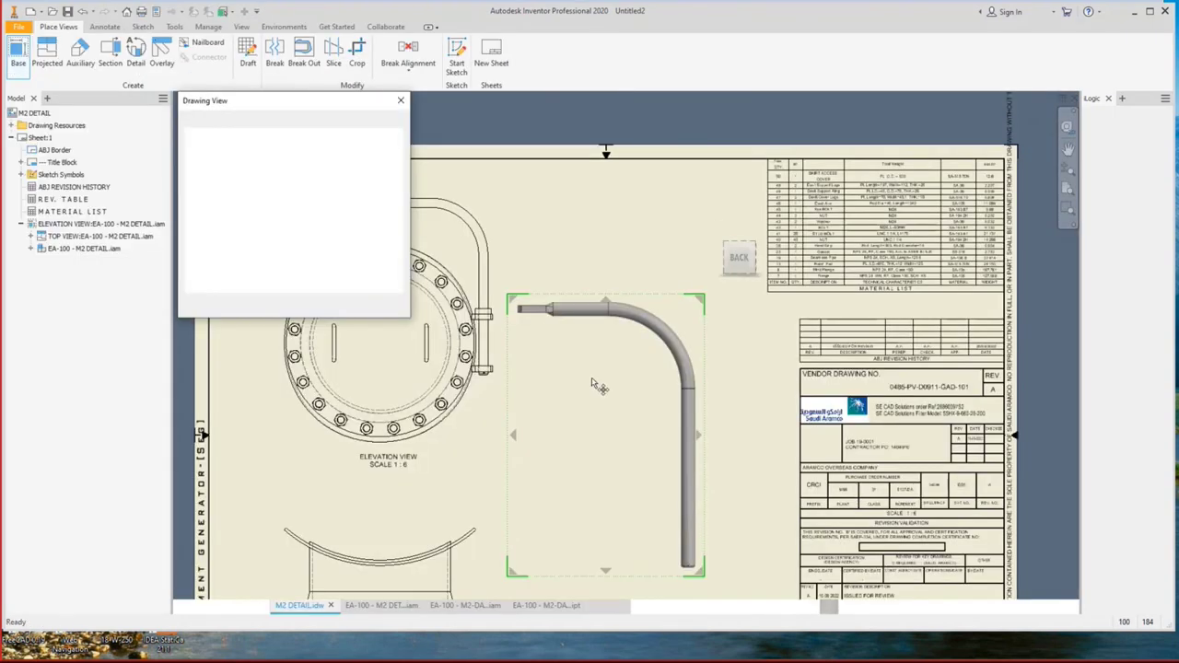
Place the base view with hidden lines removed at scale 1:6 between the elevation view and material list, labelled DAVIT ARM.
double_click(330, 278)
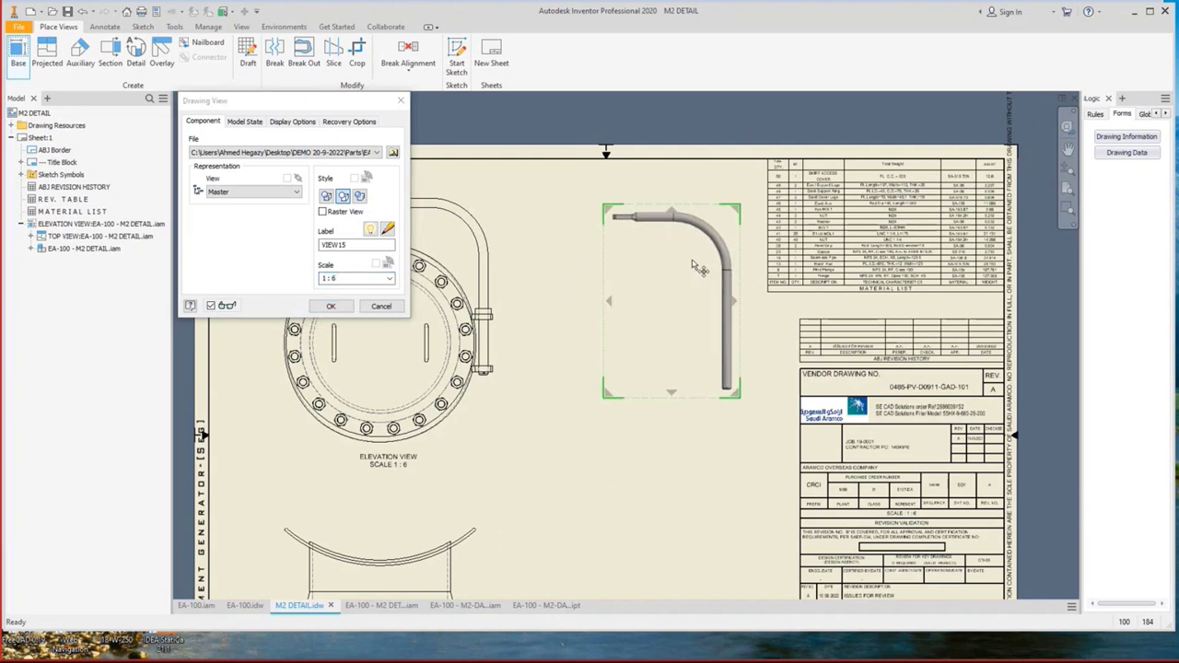
click(687, 249)
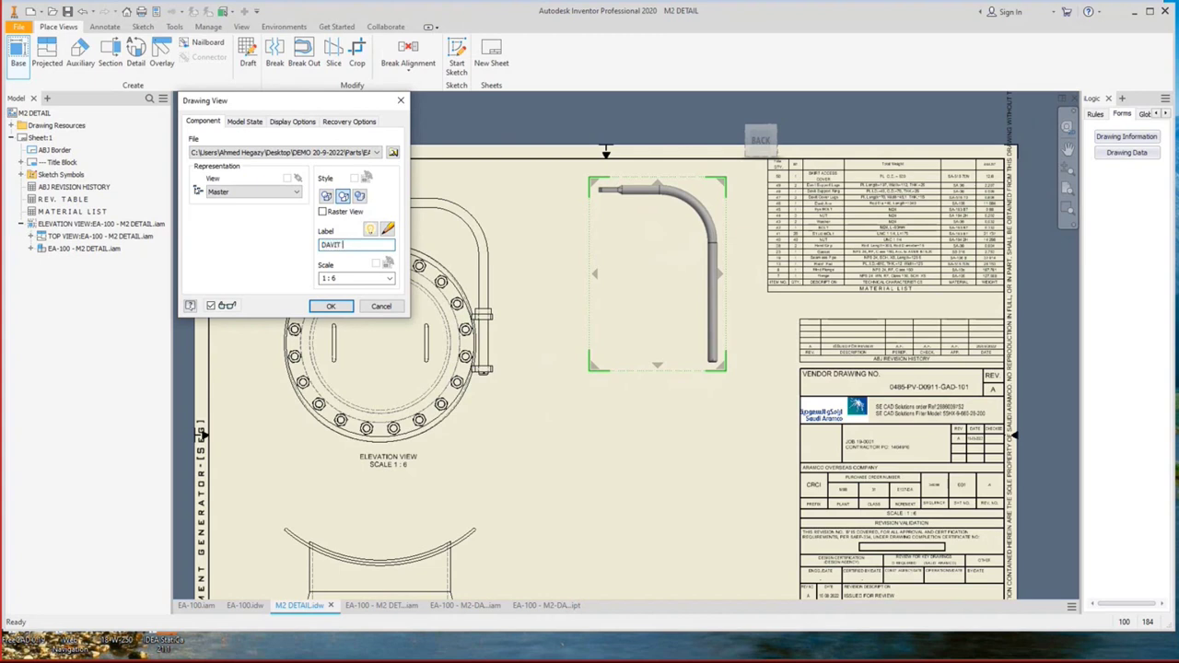
click(331, 308)
Add centerline bisectors along the vertical leg, the bend and the horizontal leg of the DAVIT ARM view.
scroll(677, 253, down, 3)
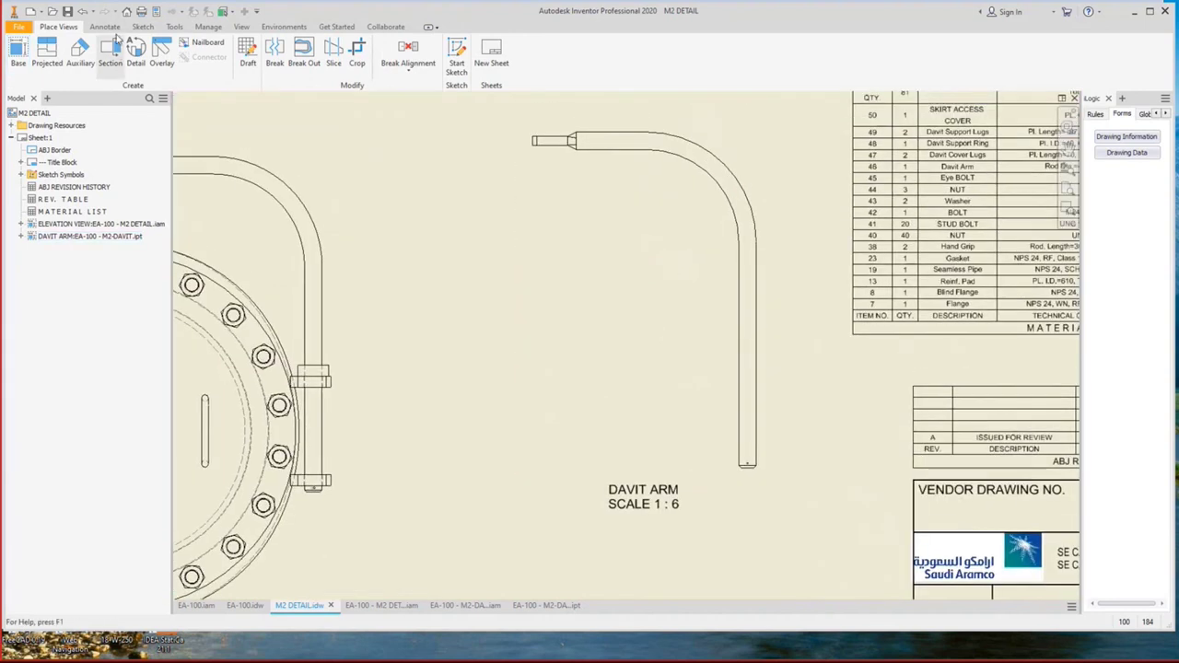
click(106, 27)
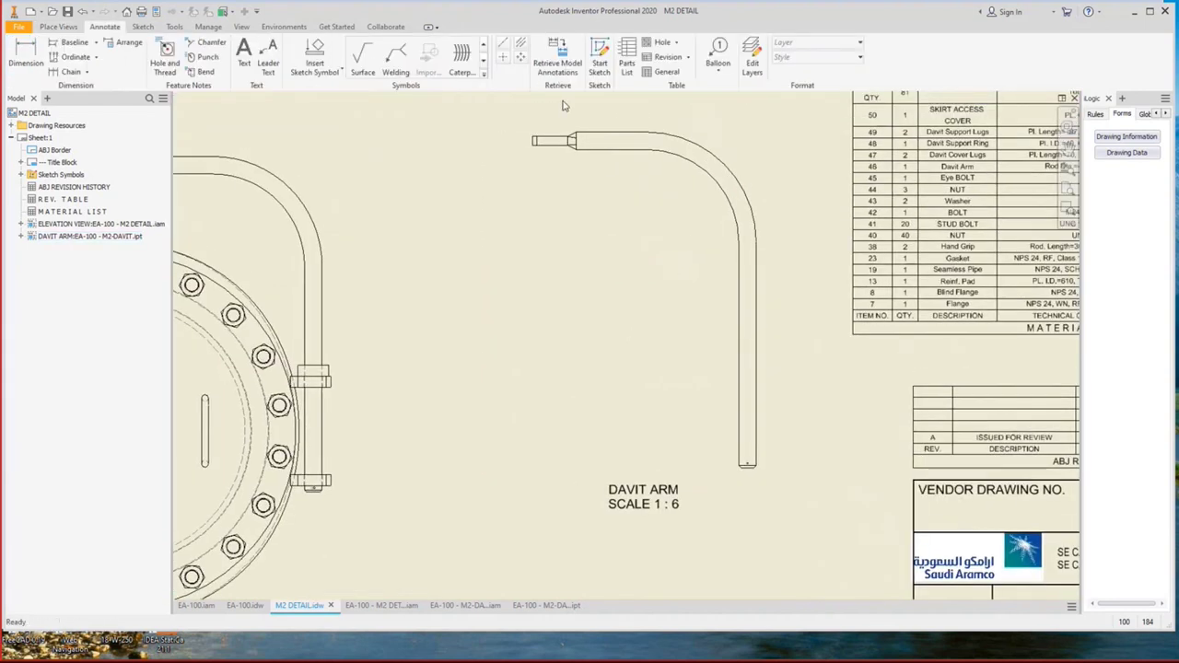
click(755, 273)
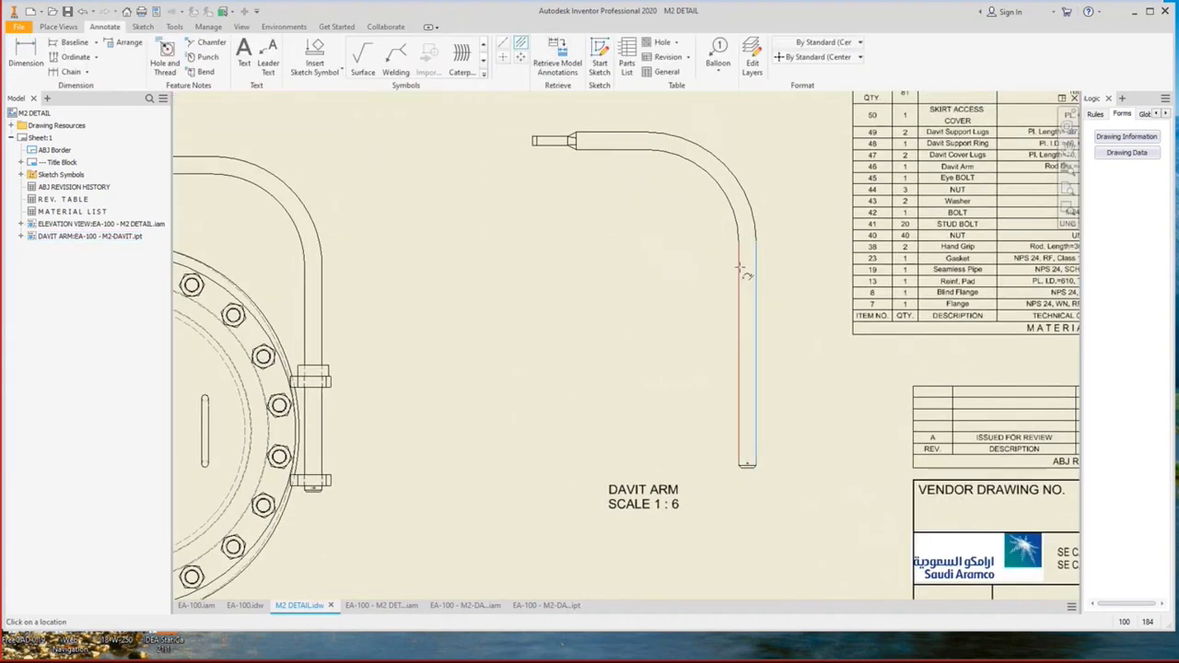
click(734, 212)
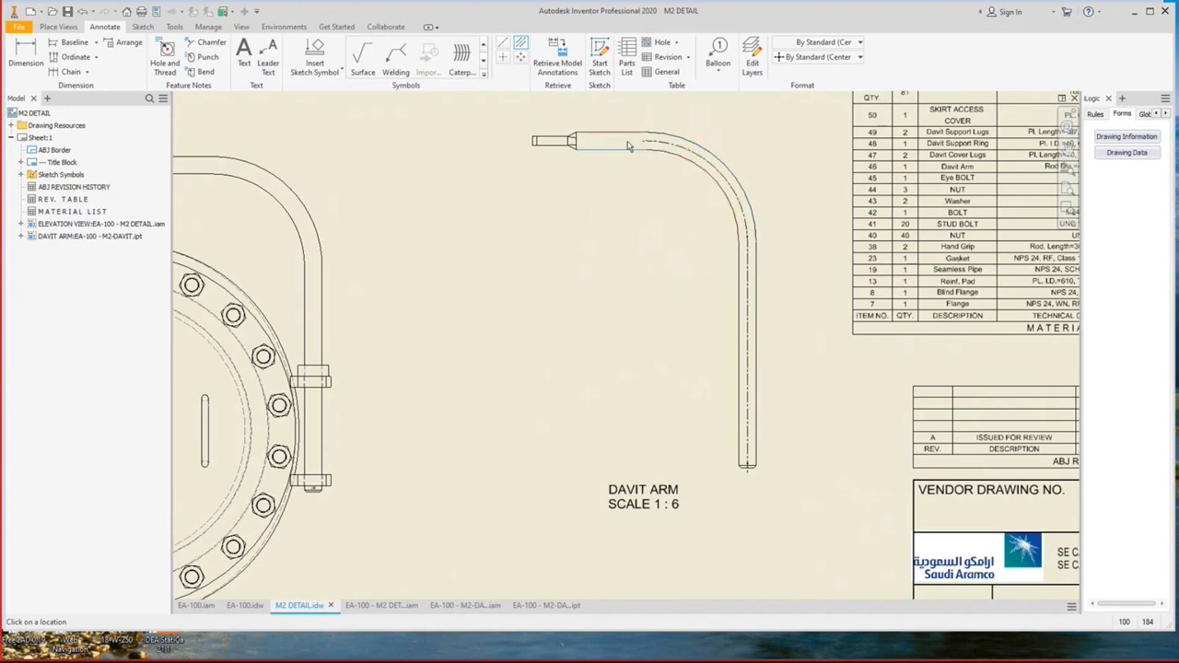
click(627, 146)
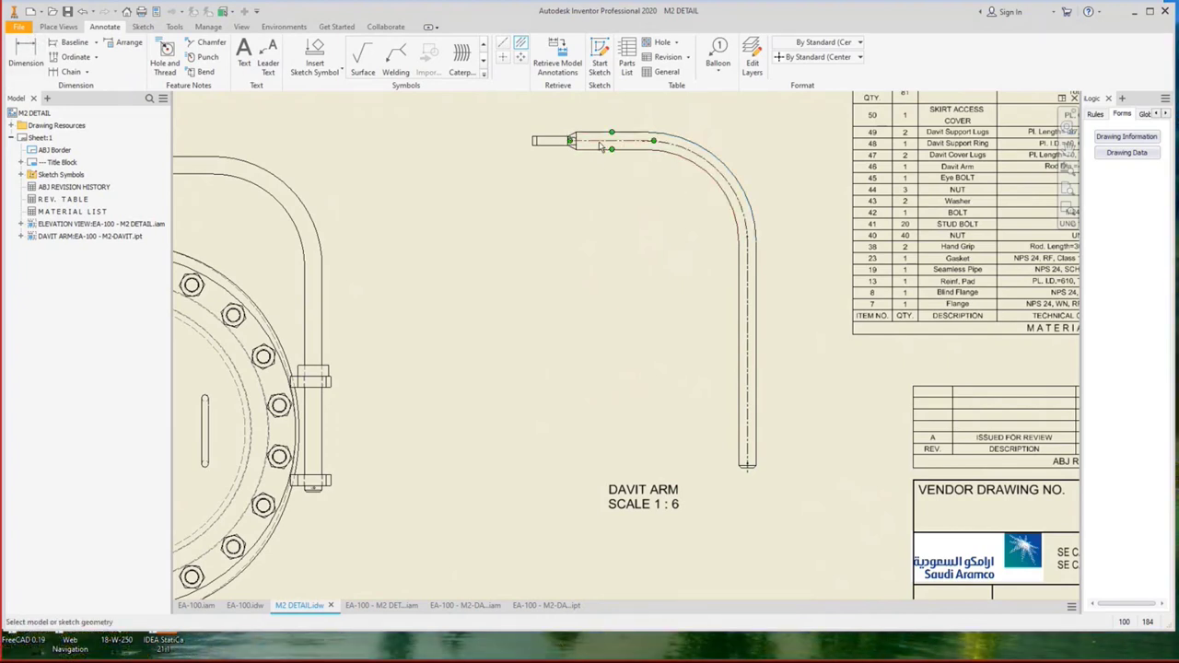
Dimension the davit arm's height from its bottom end to the horizontal centerline, and the radius of the bend's centerline.
key(d)
scroll(761, 481, up, 5)
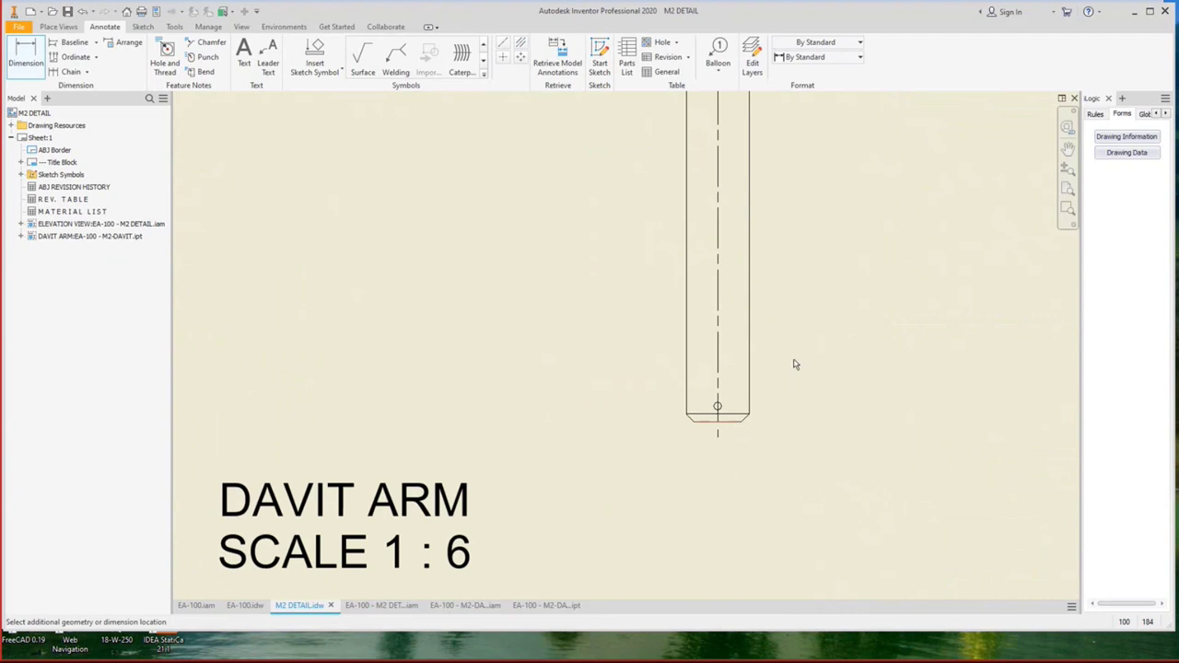
scroll(796, 364, down, 3)
scroll(793, 387, up, 2)
click(789, 414)
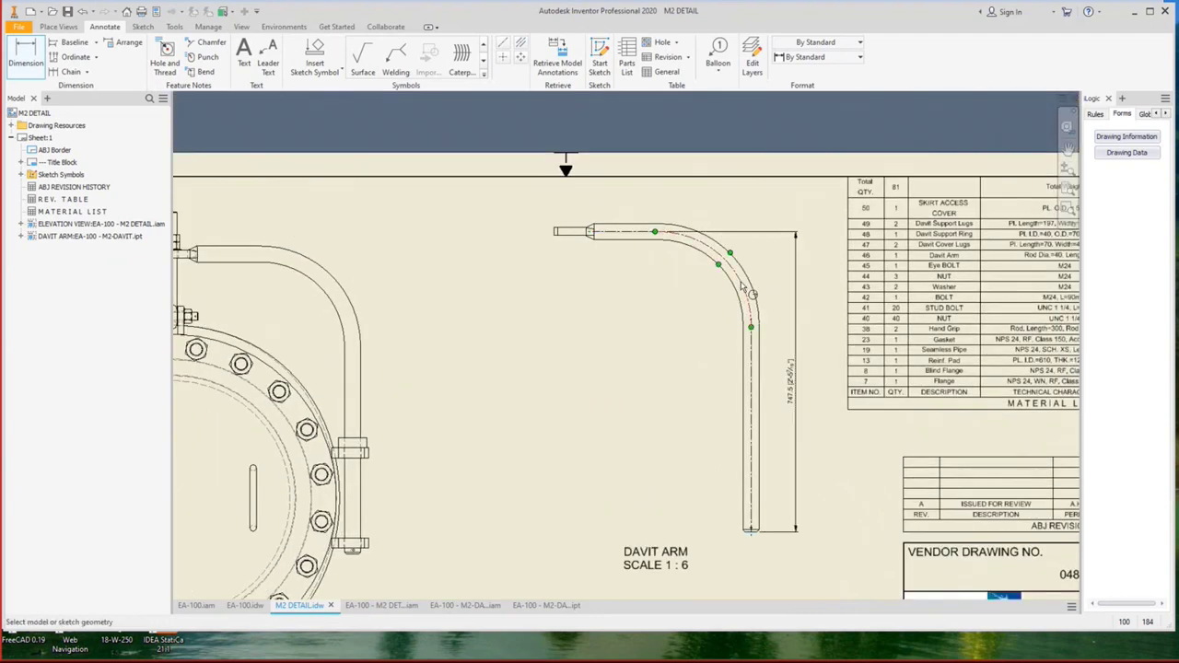
click(743, 288)
click(703, 304)
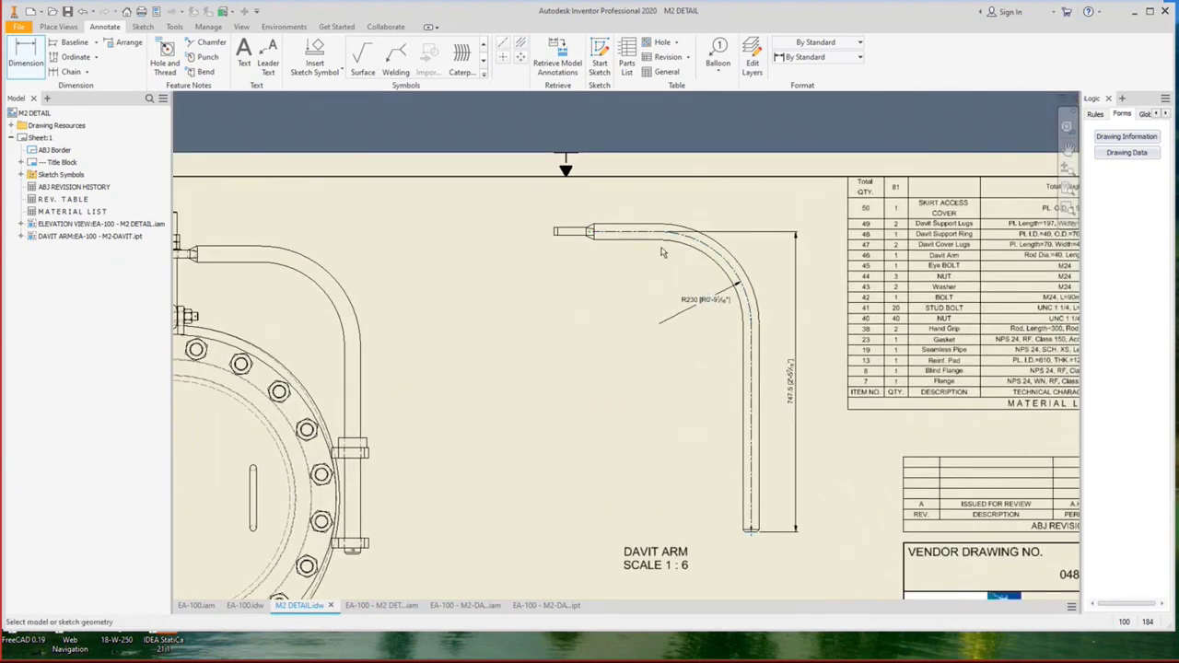
Extend the horizontal leg's centerline past the tip of the davit arm's flattened end.
scroll(566, 238, up, 3)
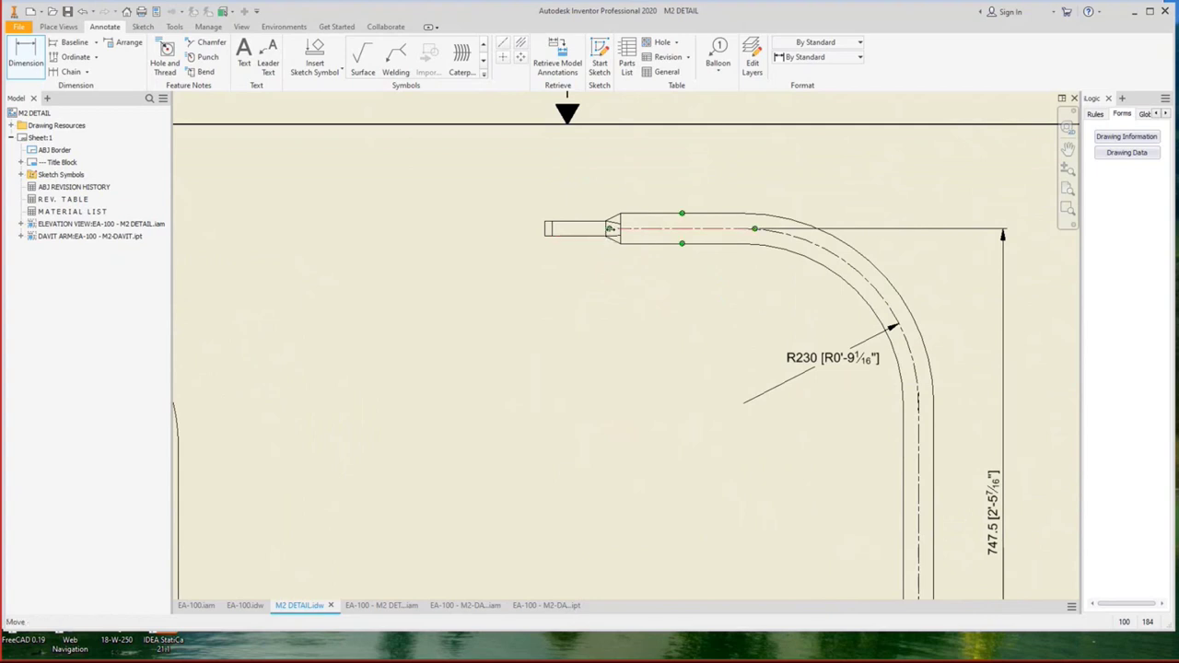
key(Escape)
scroll(563, 257, up, 2)
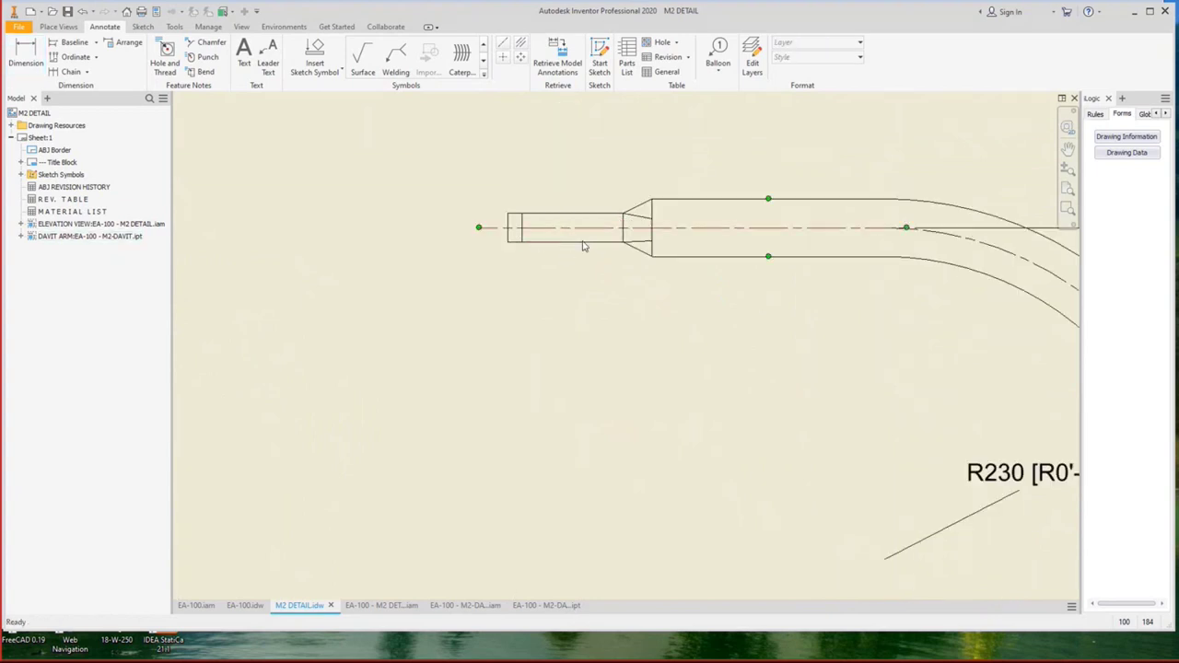
scroll(584, 245, down, 4)
Show hidden lines in the DAVIT ARM view and add a centerline bisector between the edges of the hole in the flattened end.
click(615, 310)
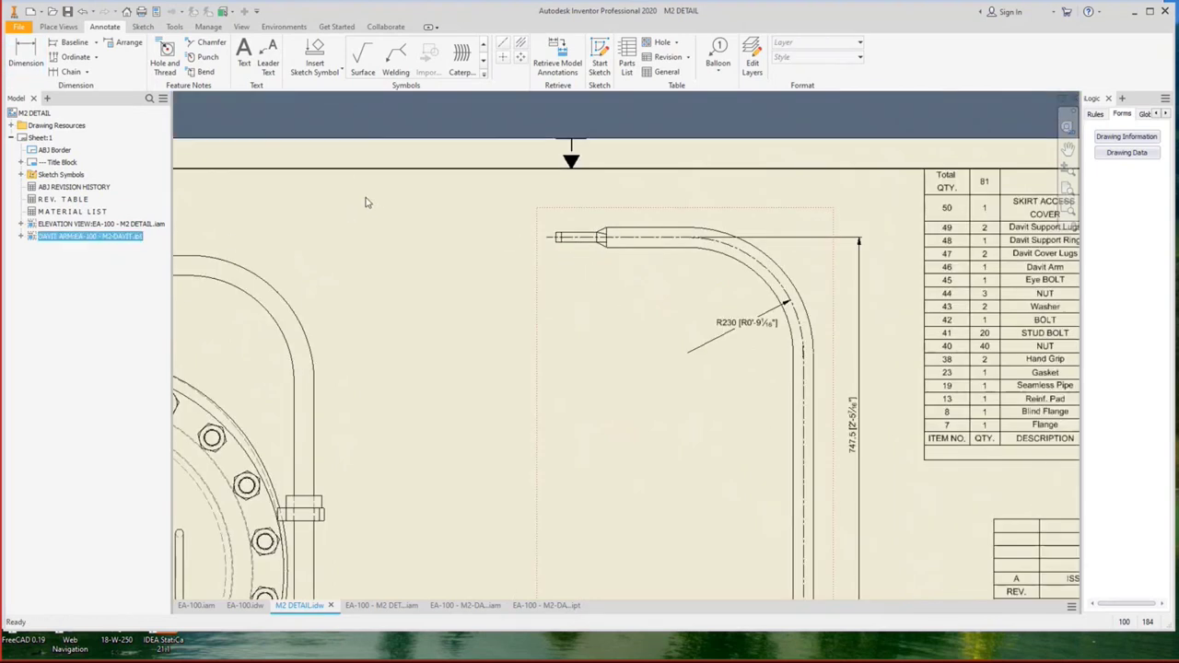
click(332, 306)
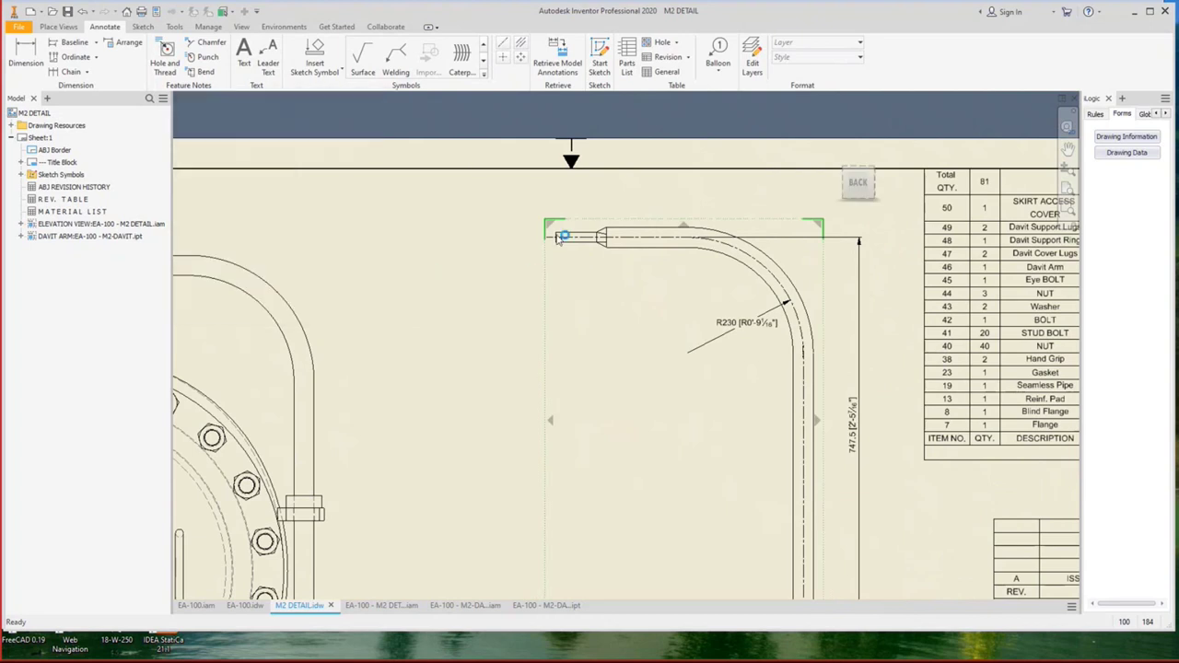
scroll(563, 236, up, 4)
click(557, 57)
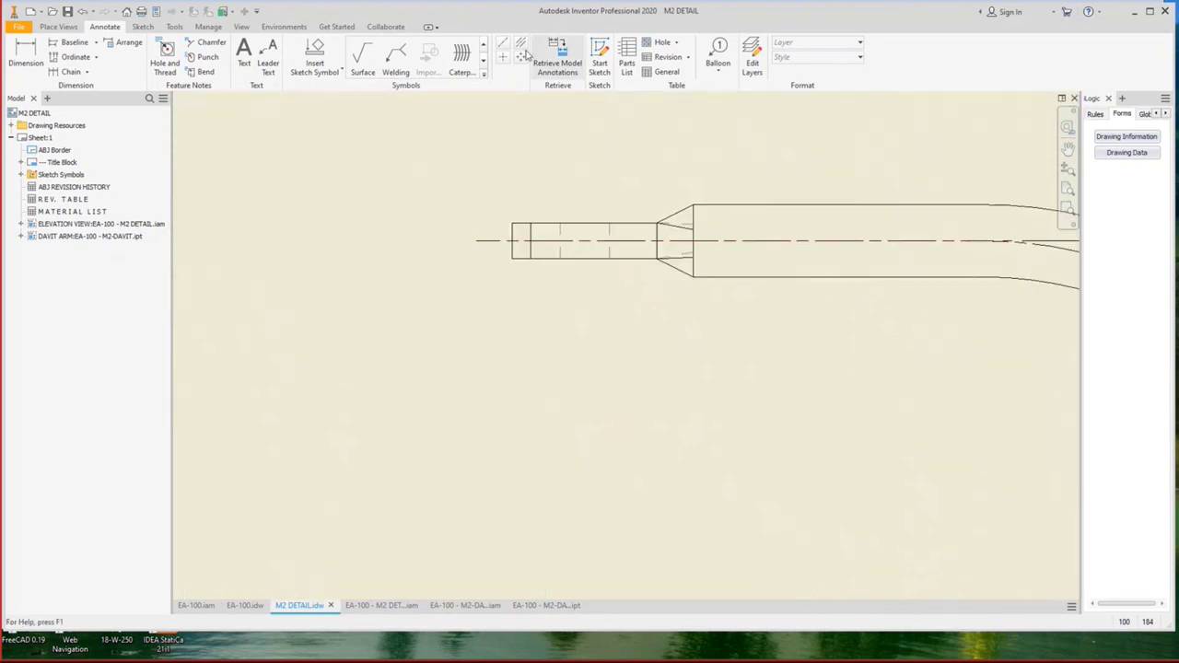
click(607, 232)
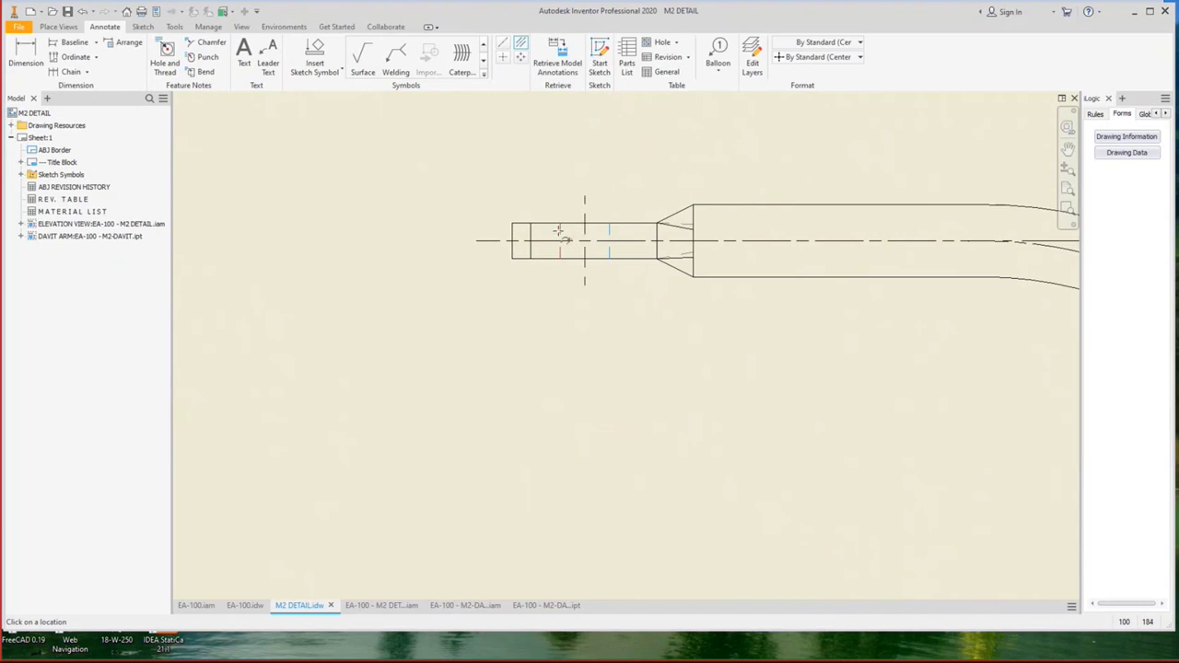
click(560, 242)
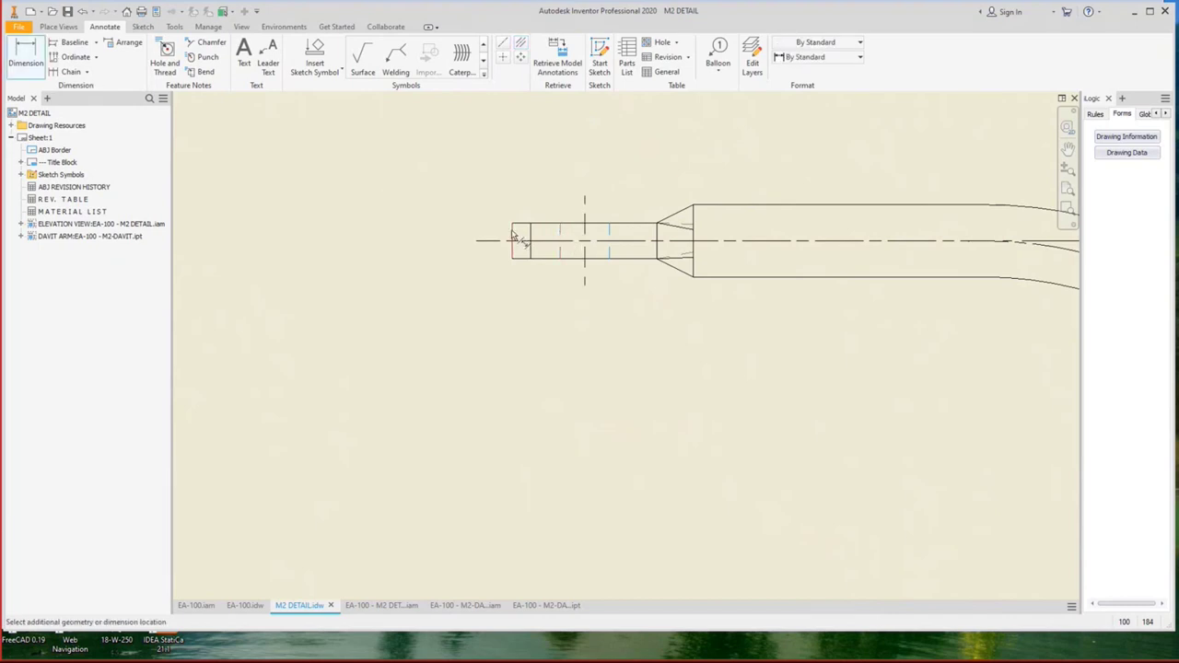
Add a horizontal dimension above the flattened end, from the davit arm's tip to the near edge of the hole.
click(513, 241)
click(558, 191)
scroll(557, 192, down, 4)
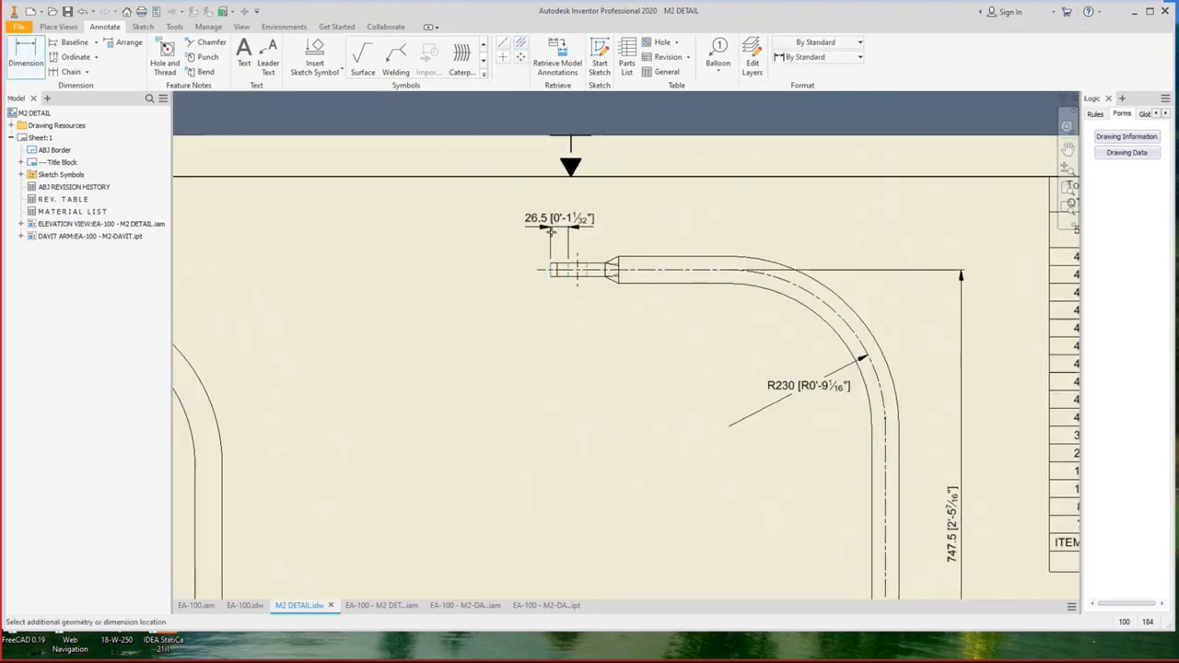
key(Escape)
Reattach the tip dimension's hole-side anchor to the hole's centerline and move its text outward beyond the arm's tip.
scroll(580, 274, up, 2)
click(558, 262)
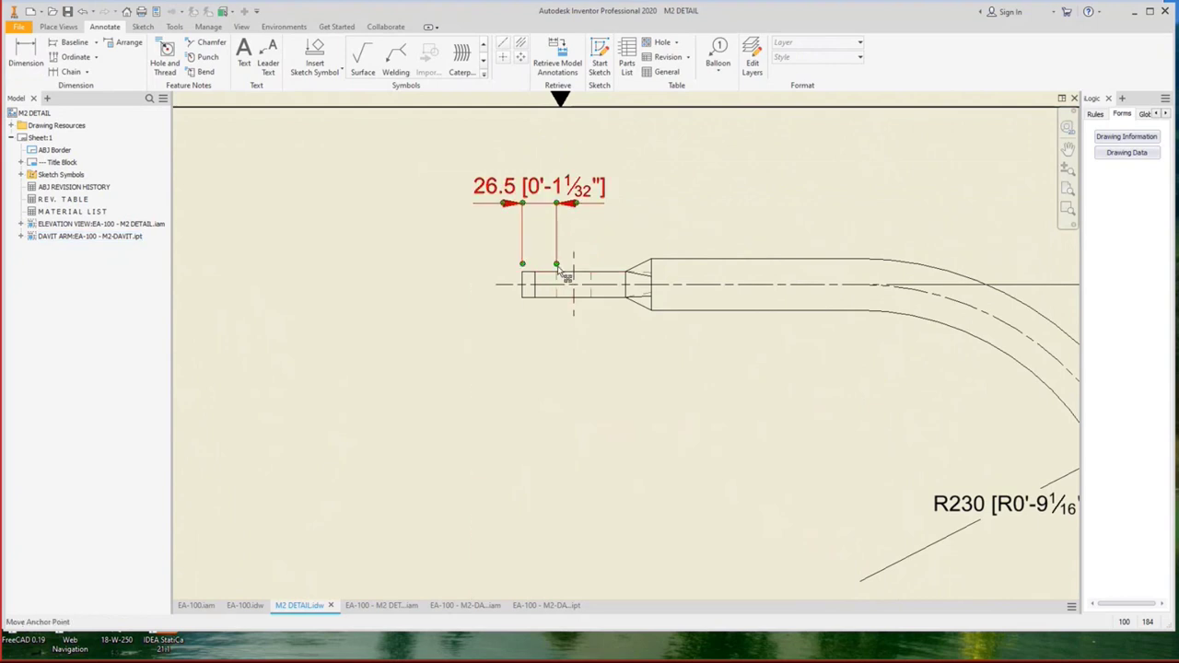
drag(557, 265, 574, 252)
drag(557, 191, 414, 227)
scroll(414, 227, down, 3)
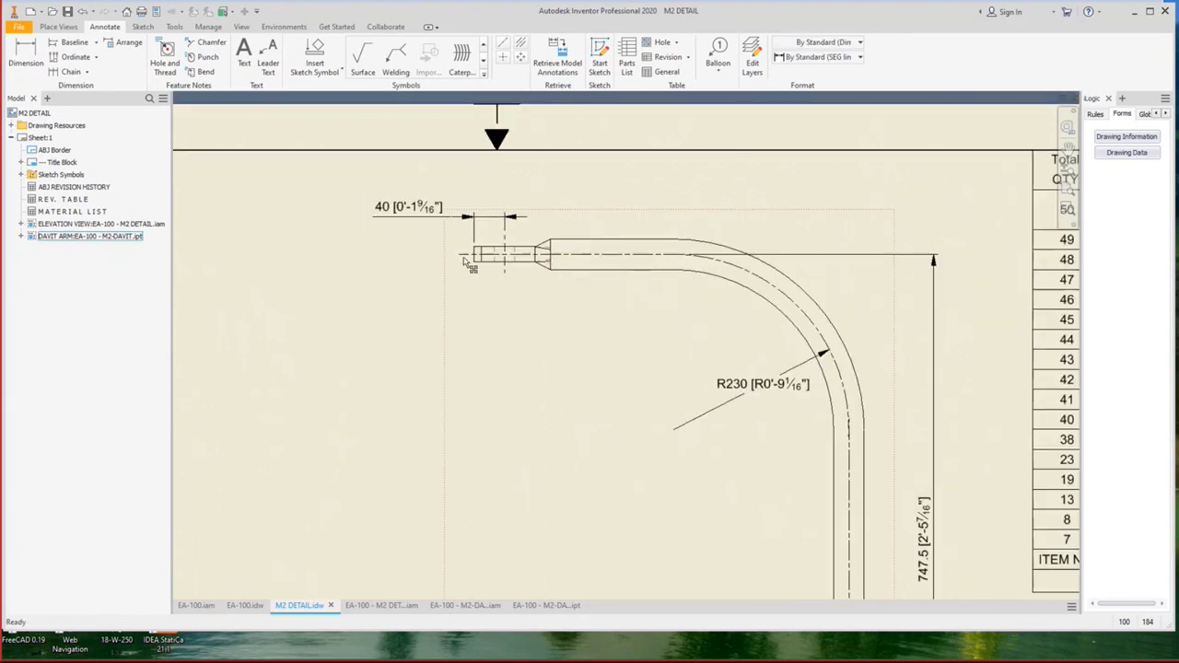
key(Escape)
scroll(759, 402, down, 3)
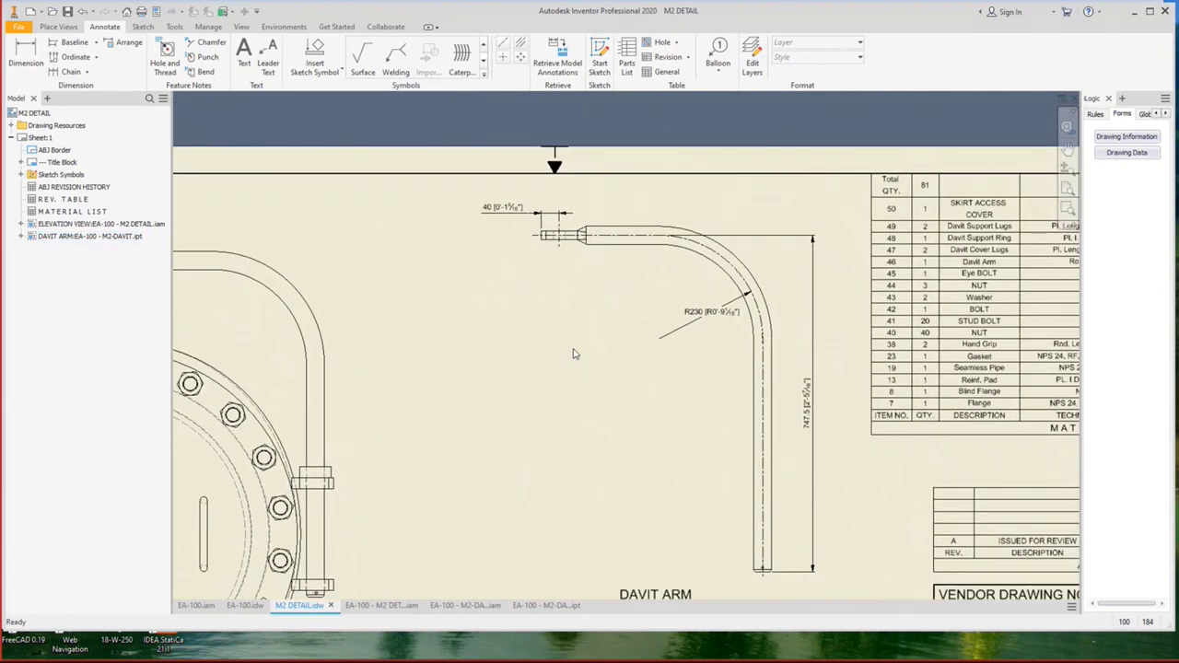
Import the STYLE.styxml style definition from the Documents folder into the drawing's styles and save the changes.
click(209, 26)
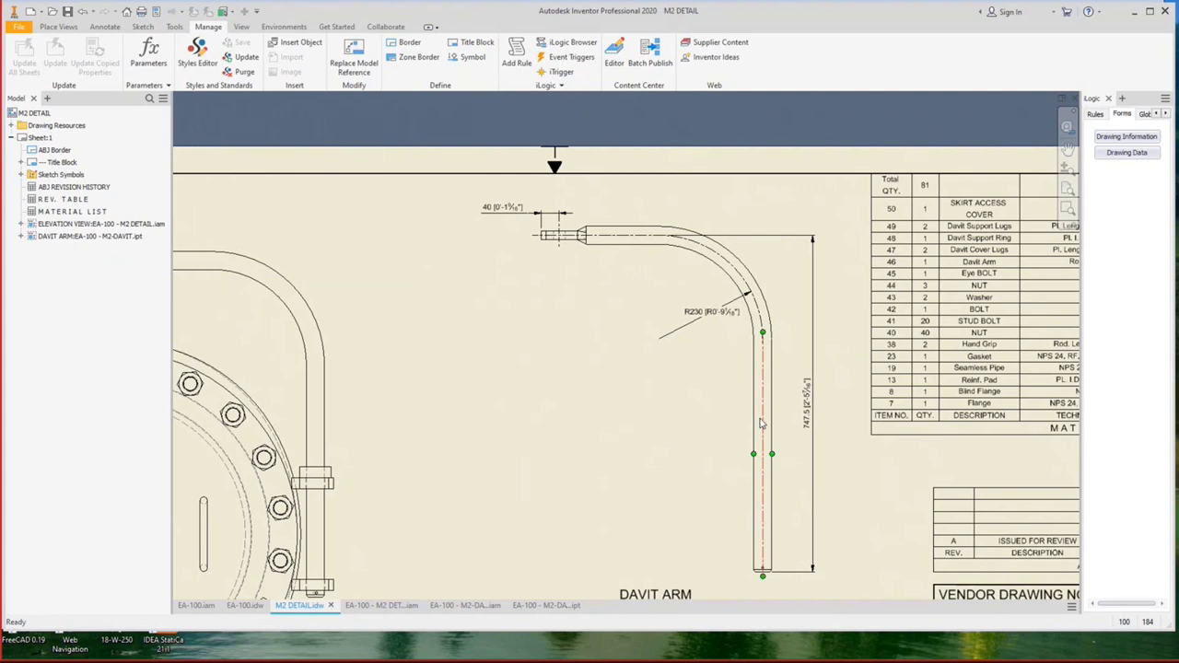
click(199, 65)
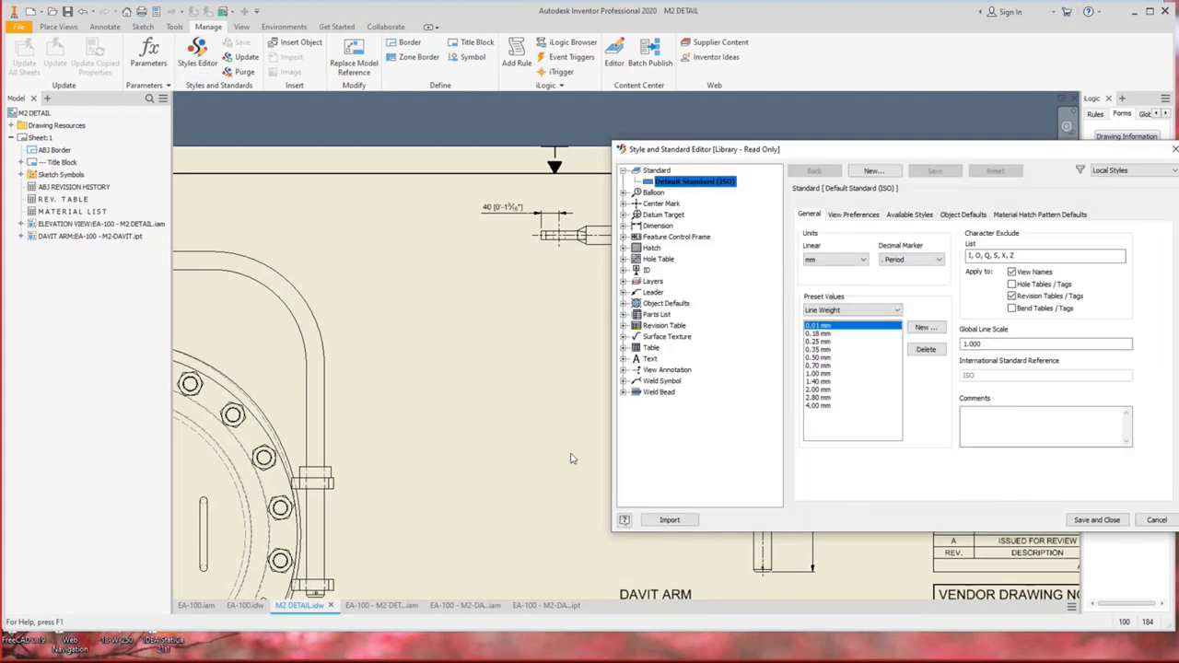
click(670, 521)
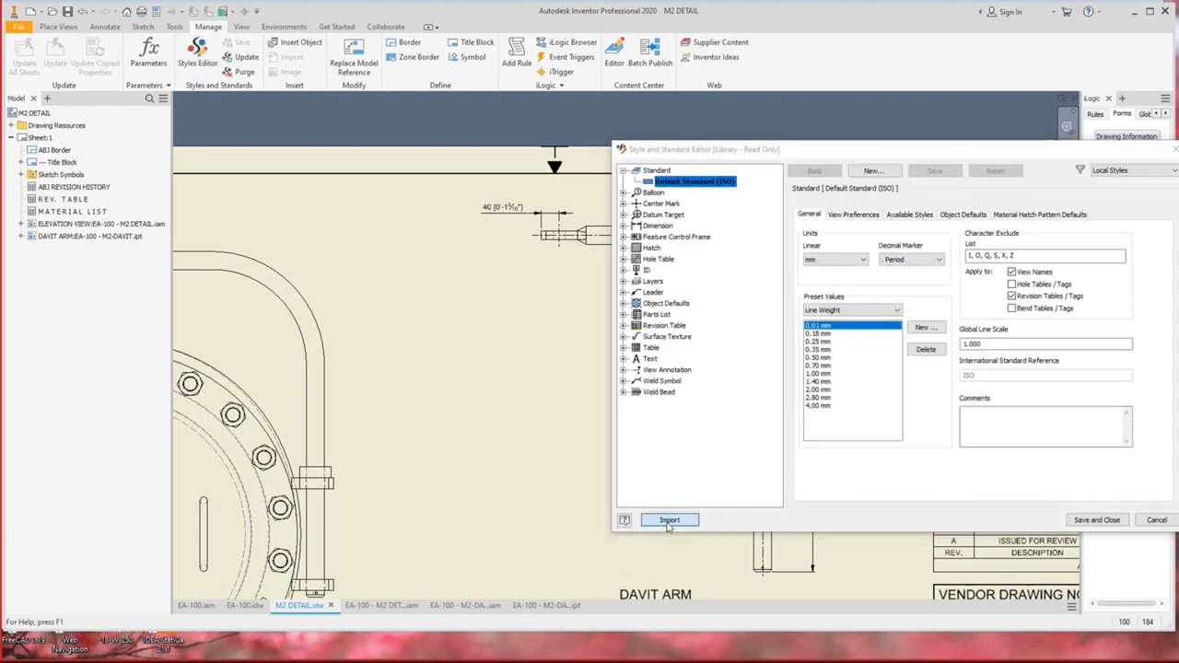
double_click(925, 259)
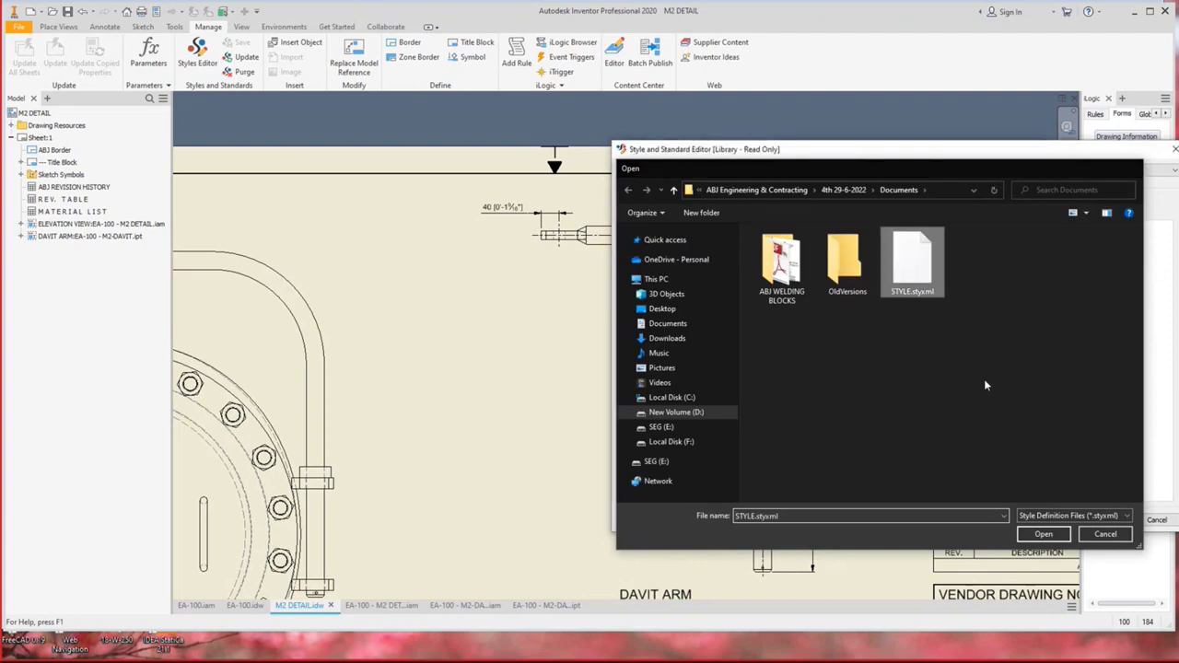
click(1097, 519)
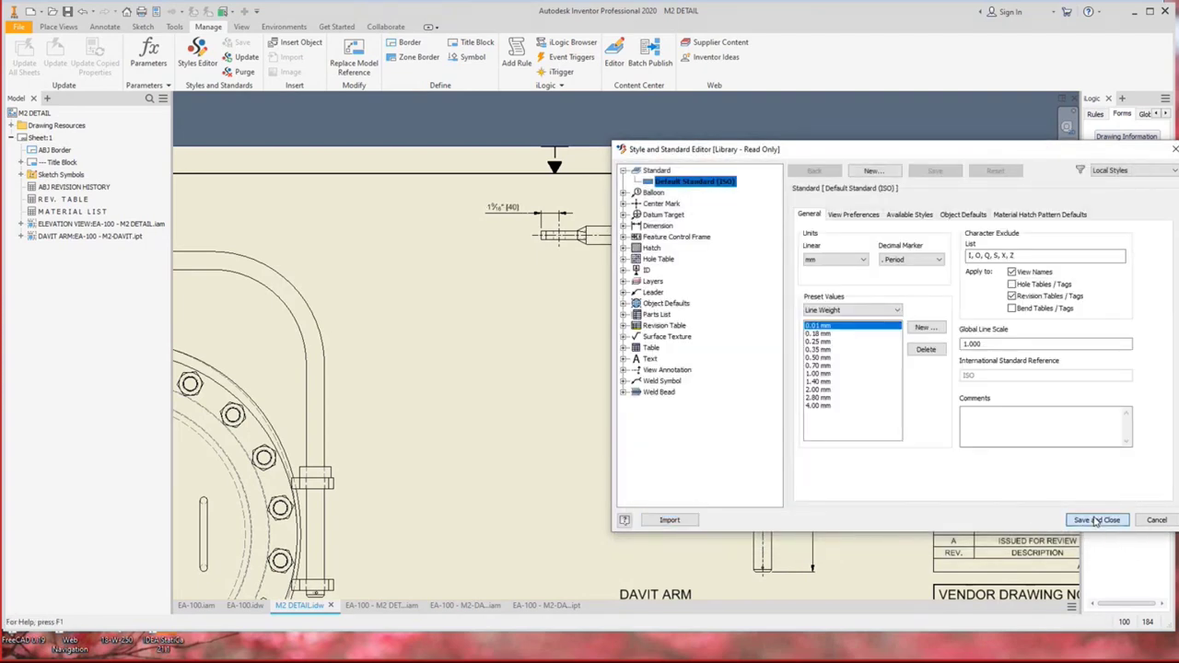
scroll(530, 307, up, 2)
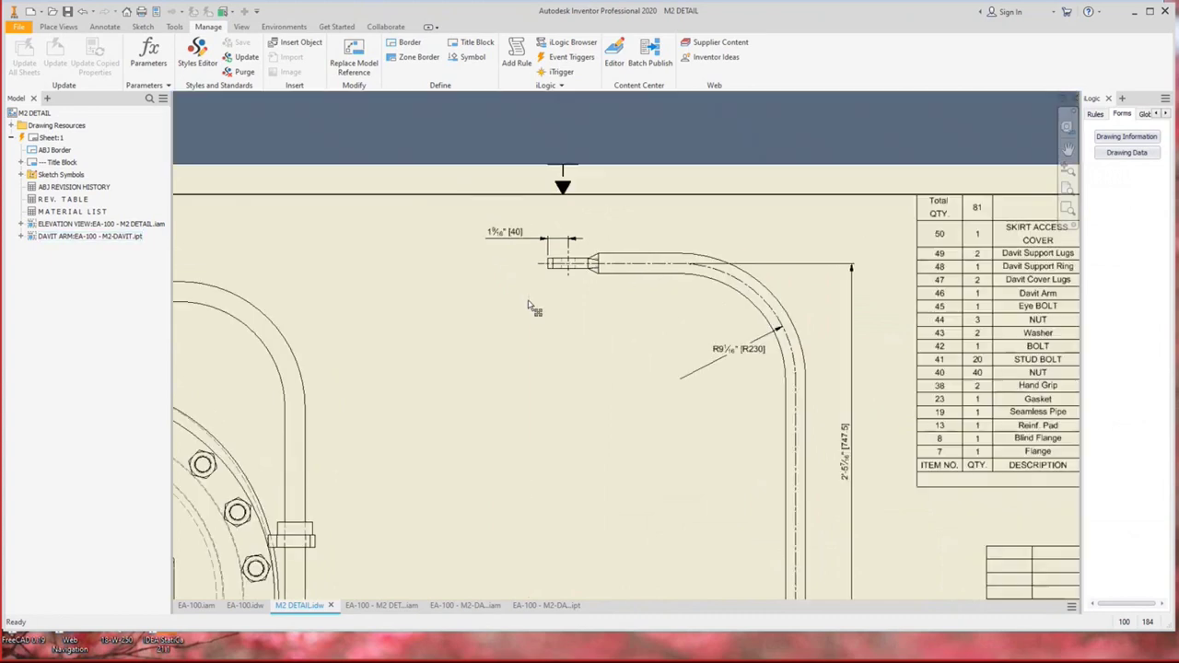
scroll(690, 311, down, 3)
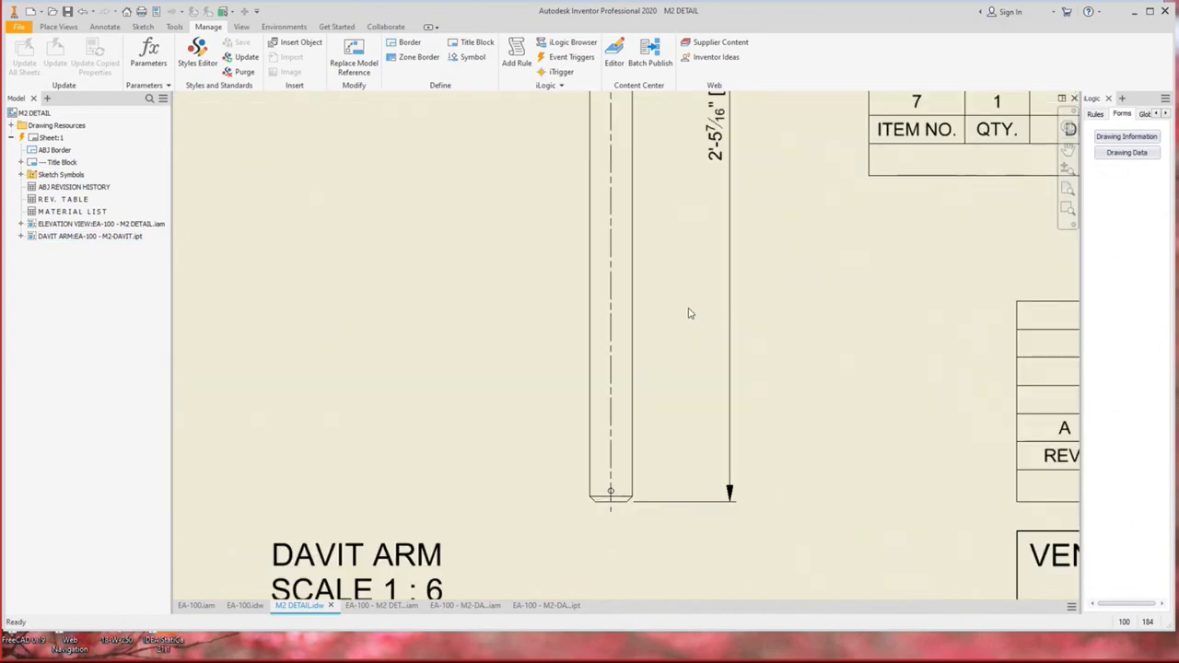
Dimension the width across the davit arm's straight vertical leg and place the text outside, on the leg's left side.
click(593, 332)
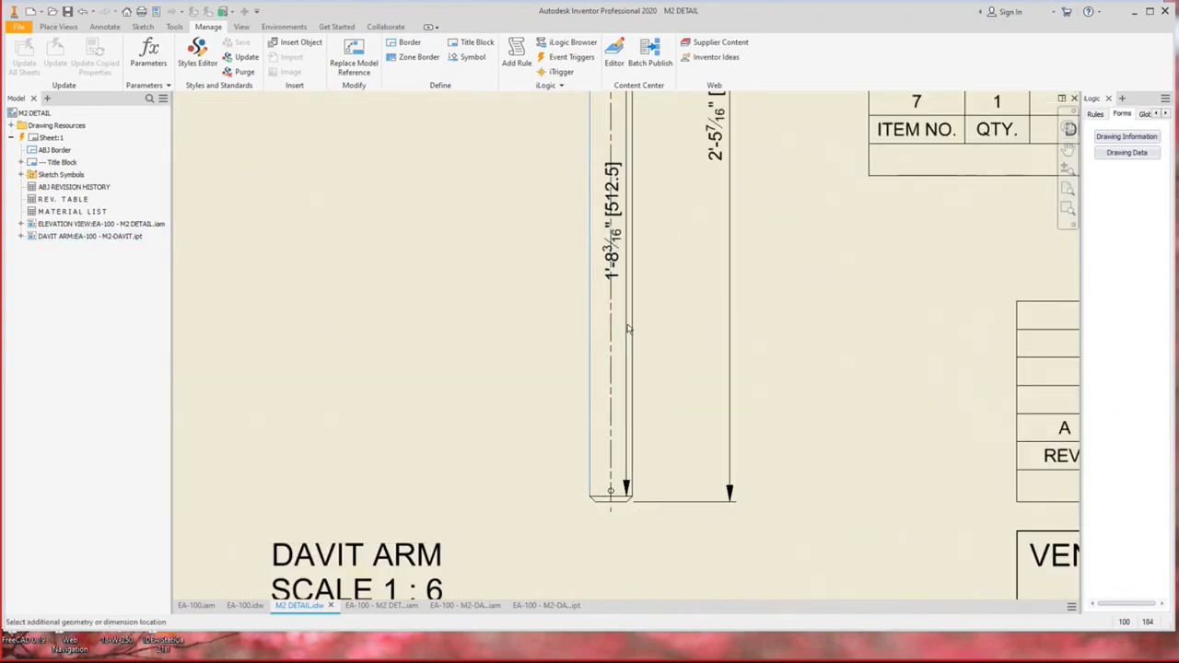
click(631, 324)
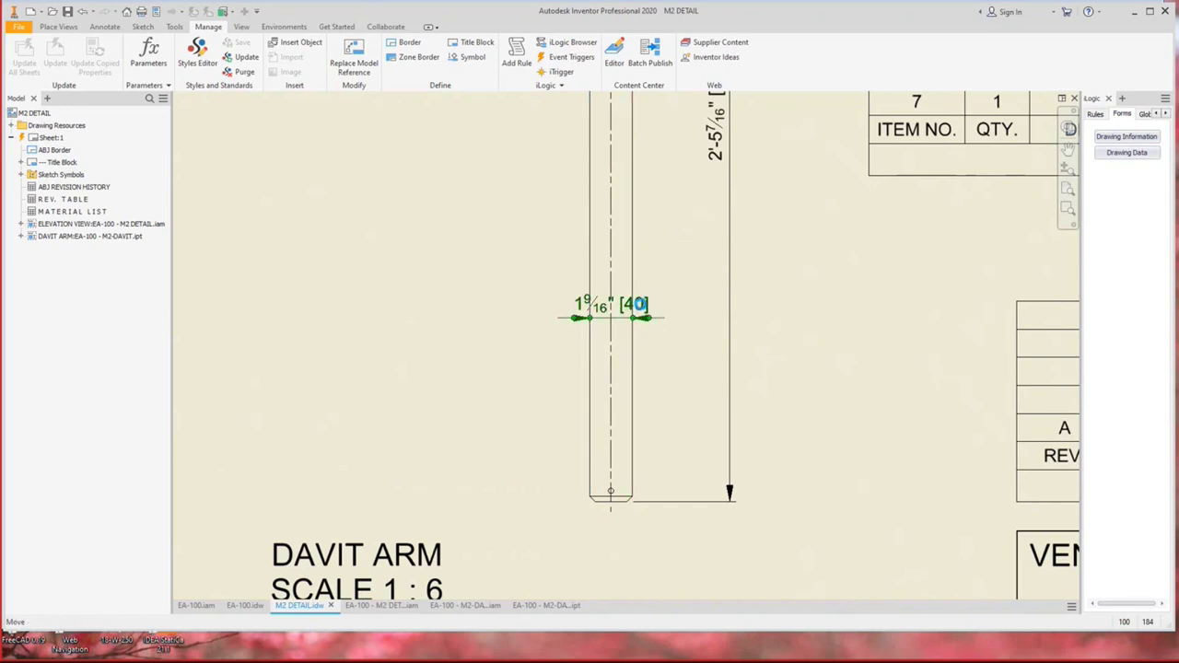
click(567, 309)
key(Escape)
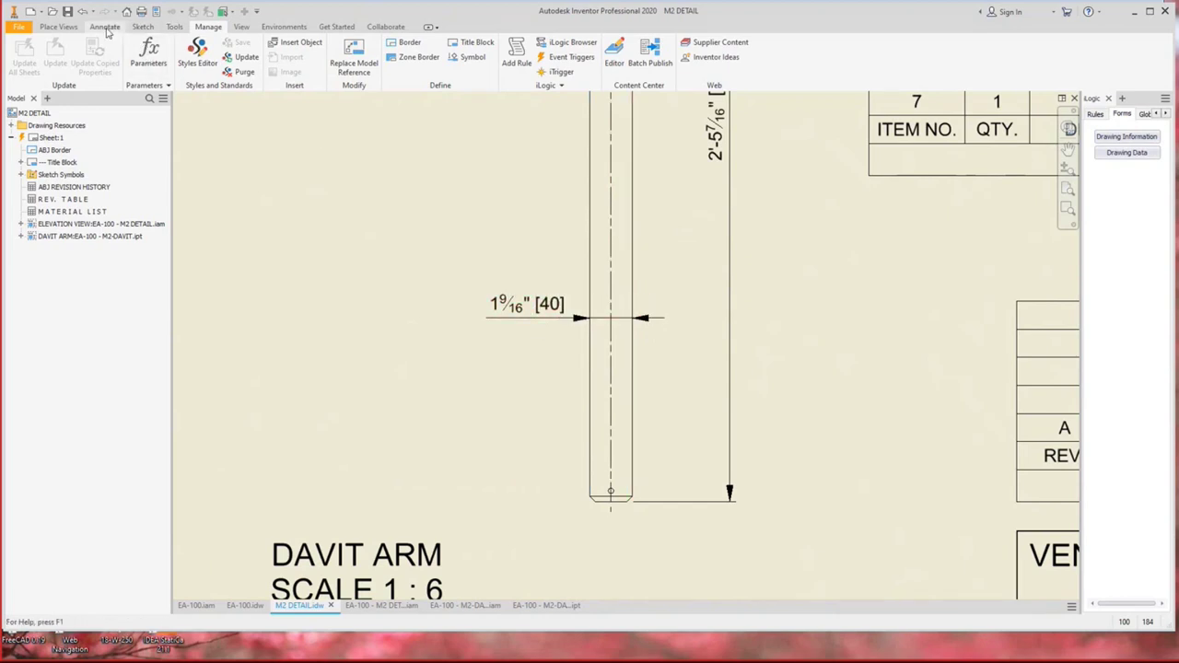
Add a radius dimension to the small hole near the davit arm's lower end, placed up and left of the leg.
click(104, 26)
click(268, 58)
key(d)
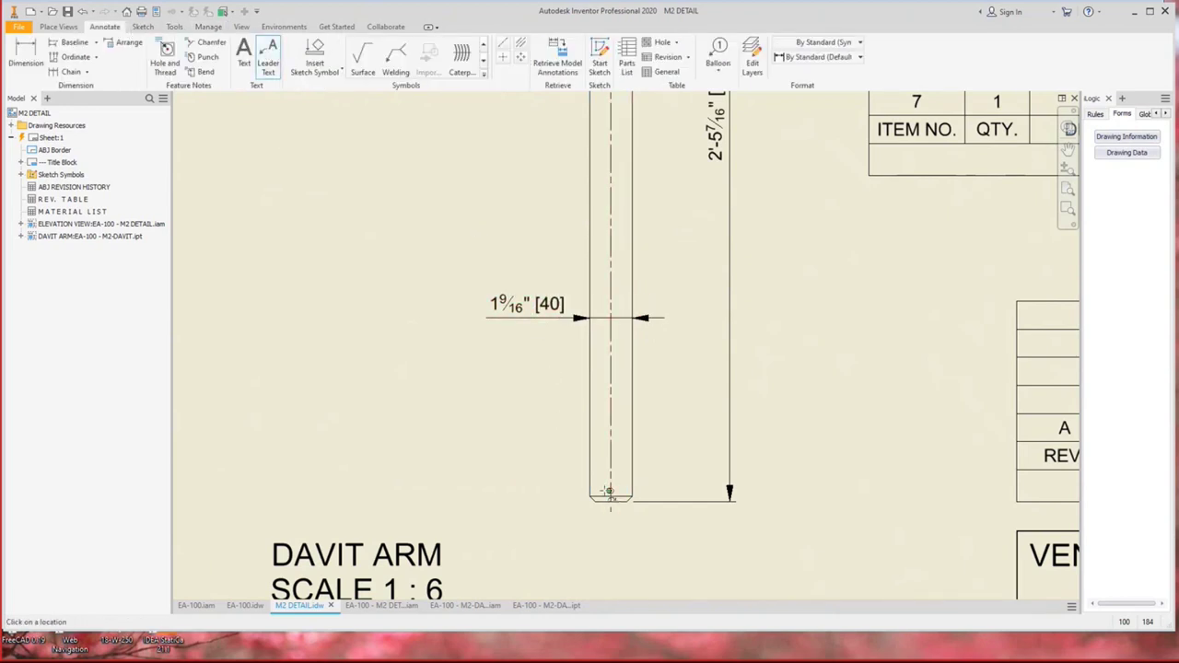
scroll(610, 493, up, 3)
click(635, 460)
scroll(506, 332, down, 3)
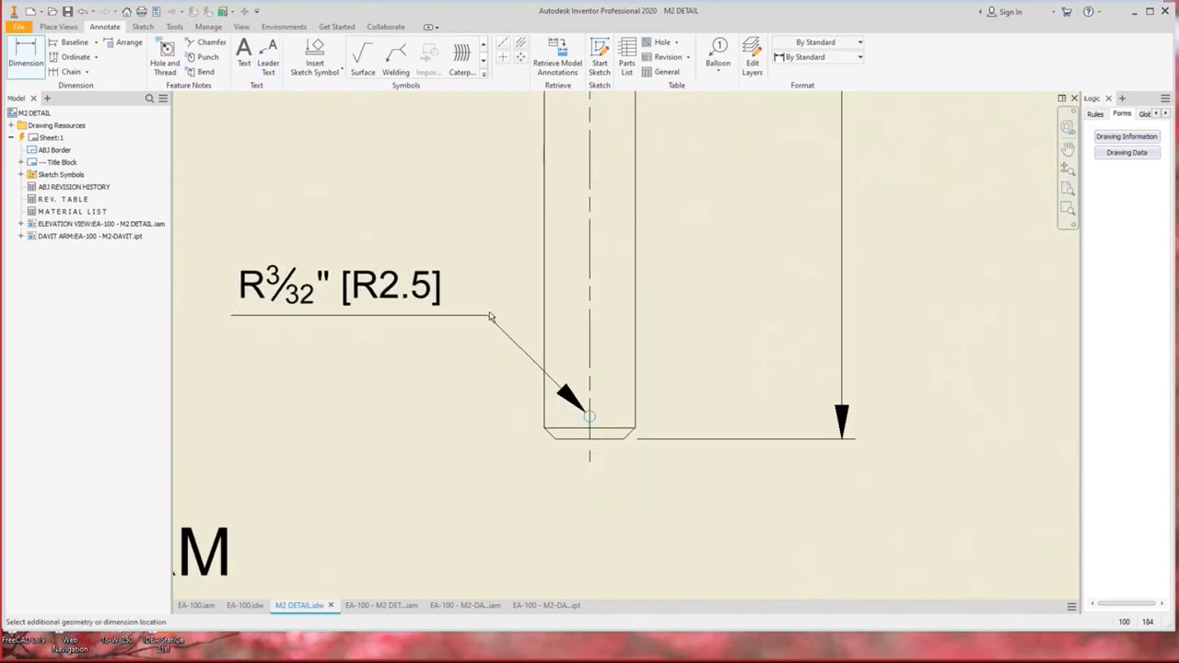
click(500, 298)
scroll(516, 304, down, 3)
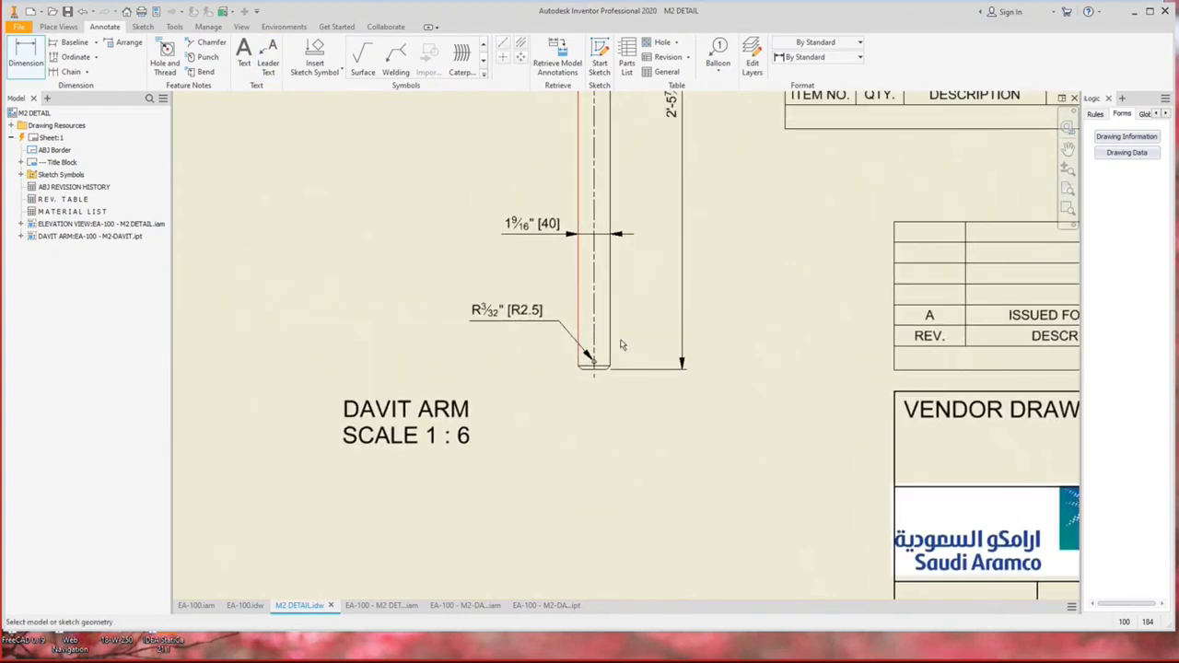
Add a center mark to the ELEVATION VIEW's flange circle and a centerline bisector along the davit arm's vertical leg.
scroll(622, 344, down, 5)
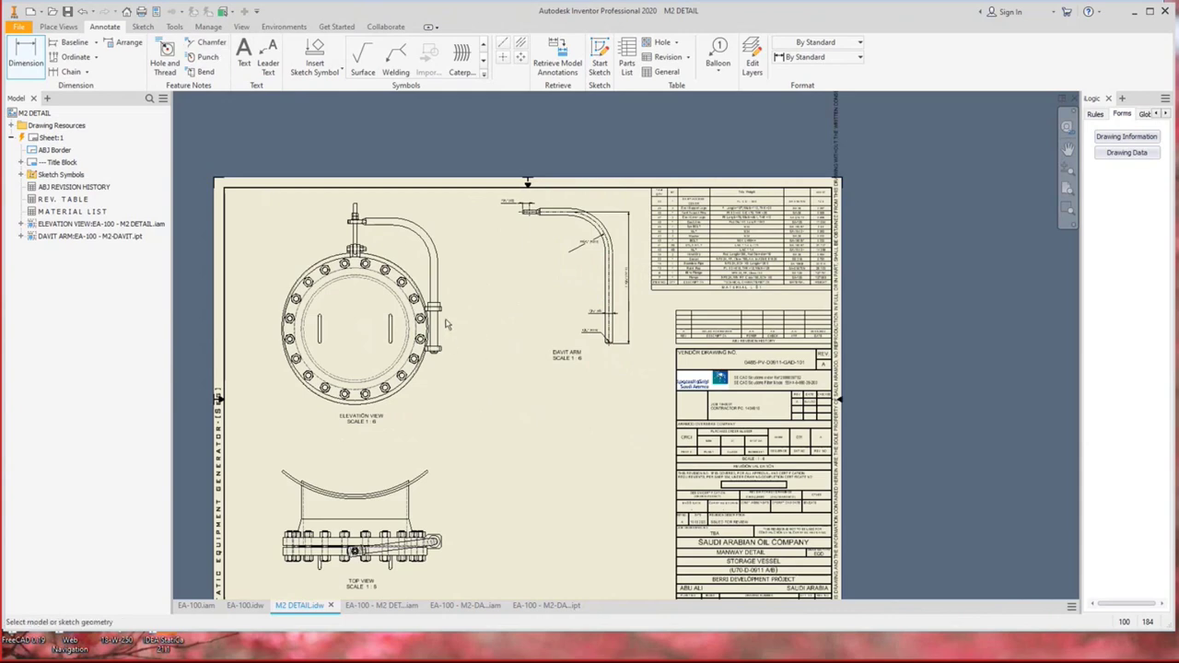
scroll(446, 325, up, 3)
key(Escape)
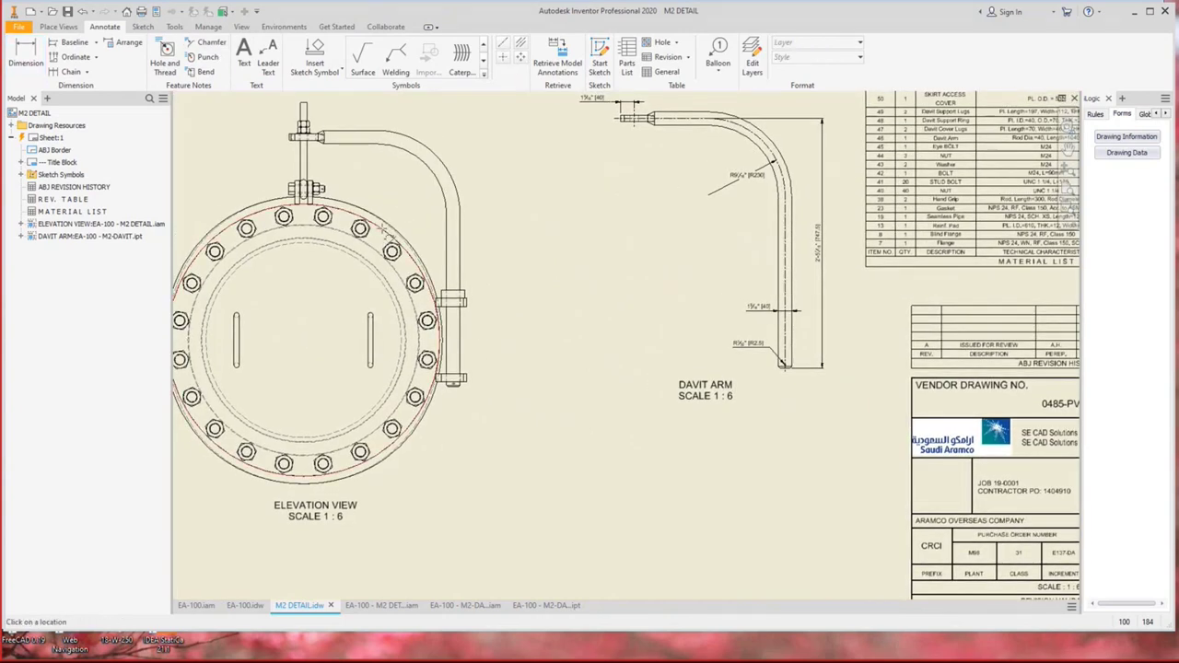
click(407, 233)
middle_drag(464, 217, 506, 266)
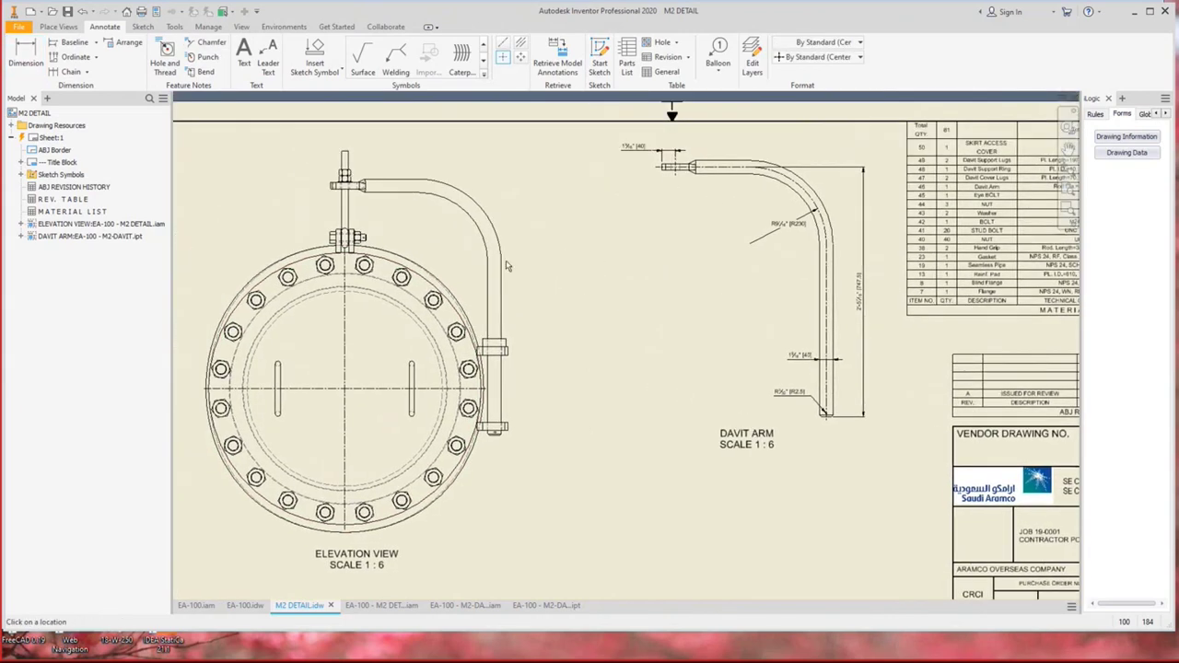
click(521, 42)
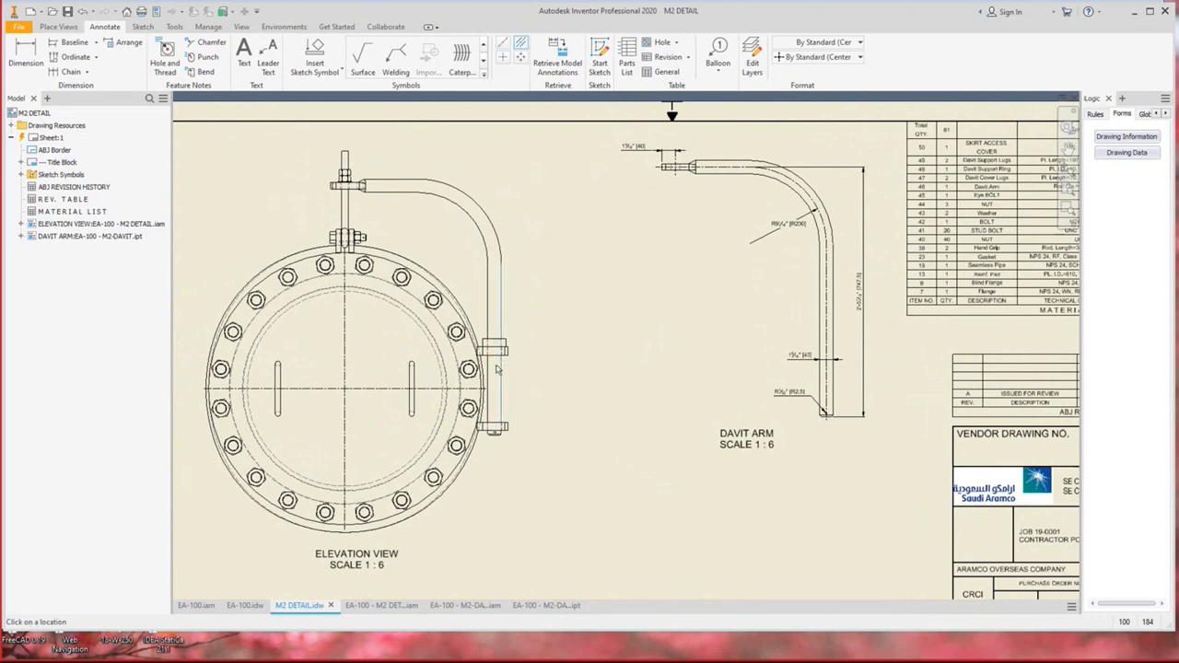
middle_drag(513, 382, 616, 332)
key(Escape)
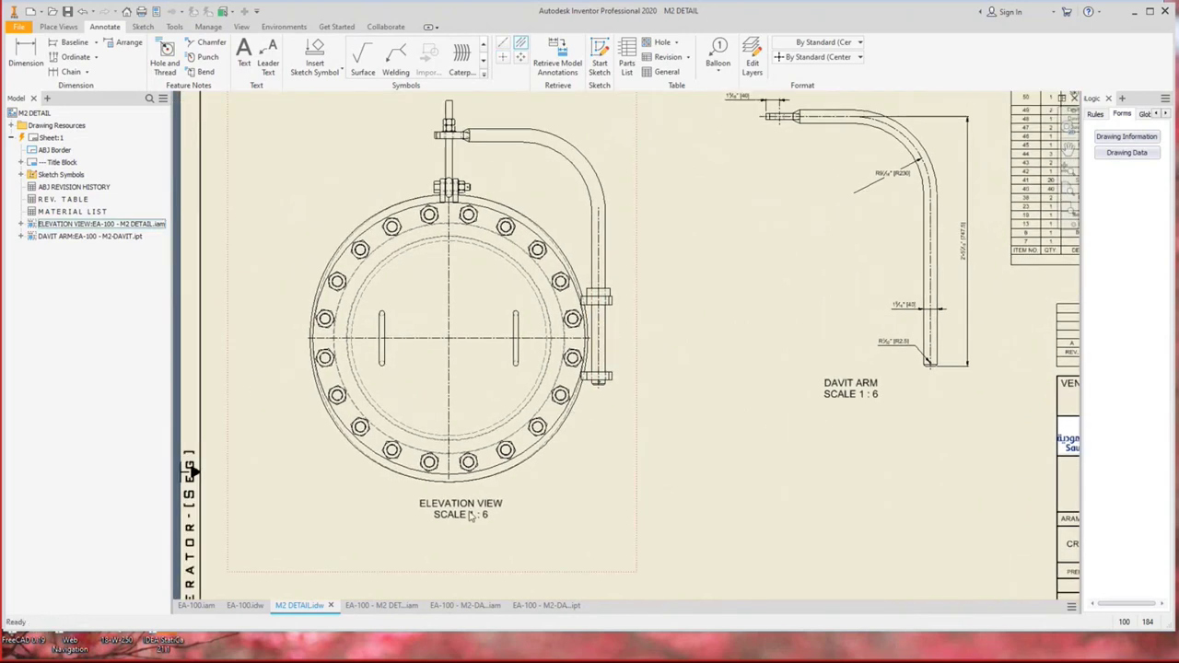
Move the ELEVATION VIEW label lower and dimension horizontally from the flange's vertical centerline to the davit leg's centerline, below the flange.
drag(477, 512, 467, 550)
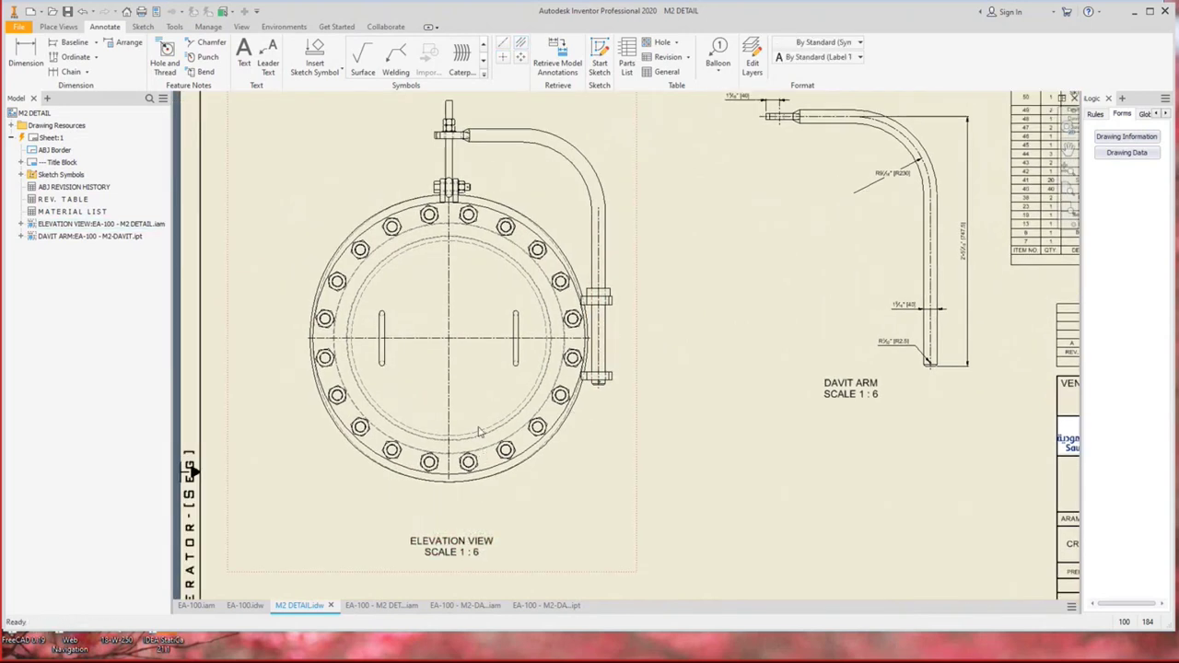
click(448, 412)
key(d)
click(599, 369)
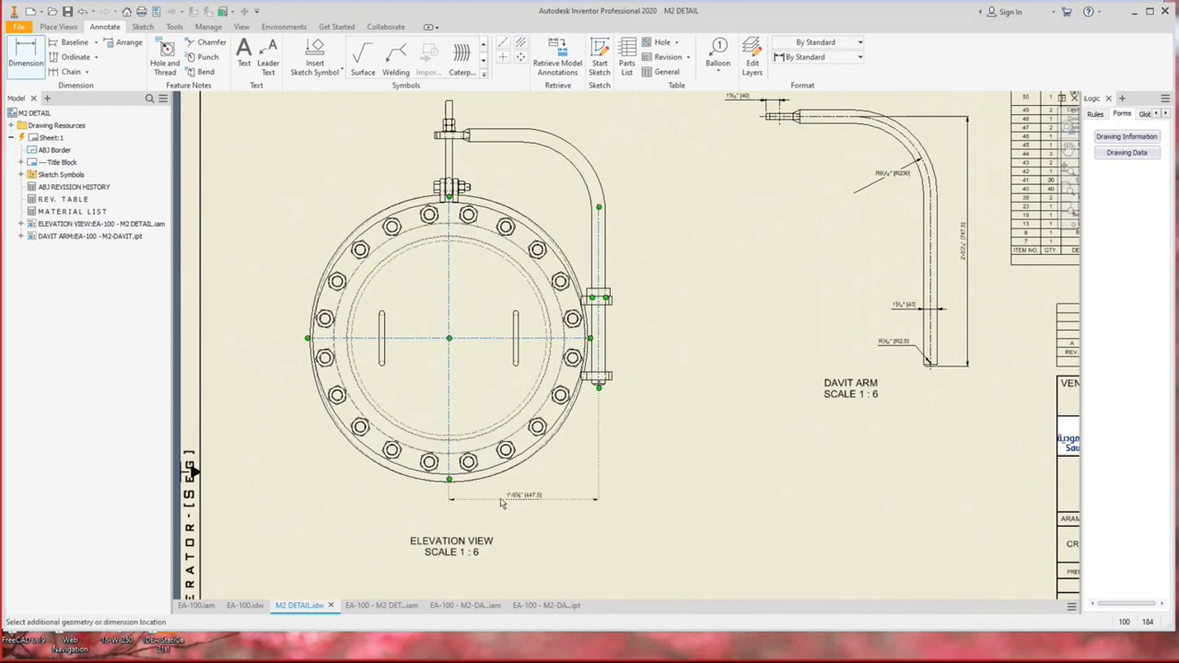
click(523, 513)
key(Escape)
Add a centerline bisector between the edges of the davit arm's horizontal leg in the ELEVATION VIEW.
key(F5)
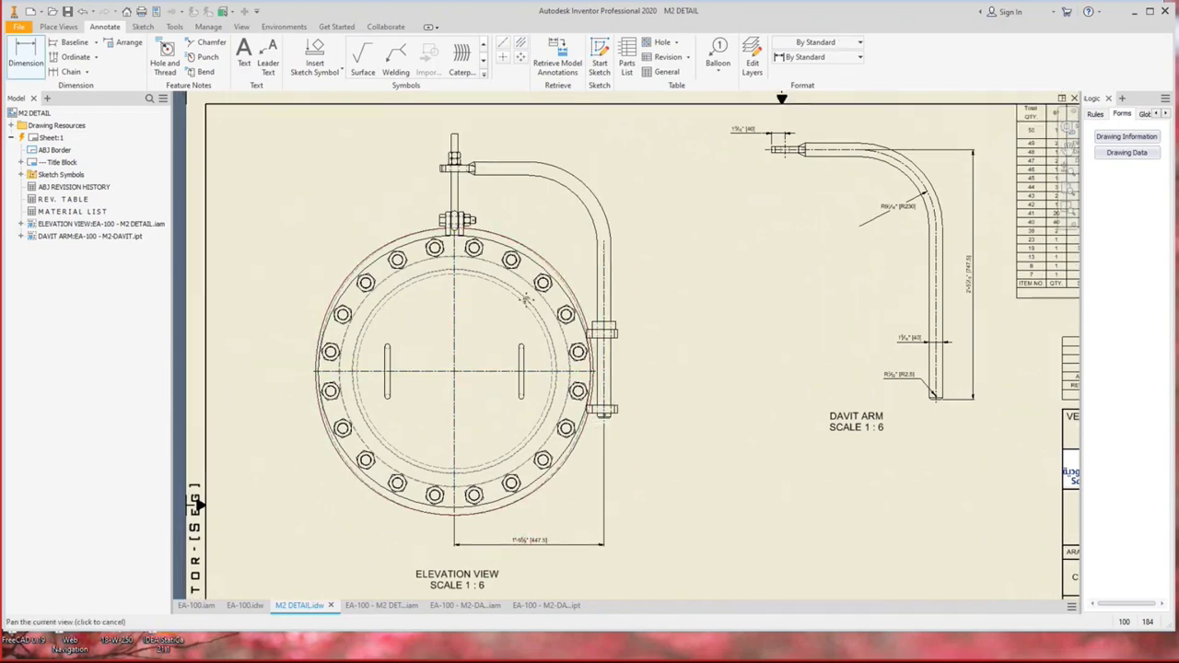
click(520, 44)
scroll(486, 221, down, 6)
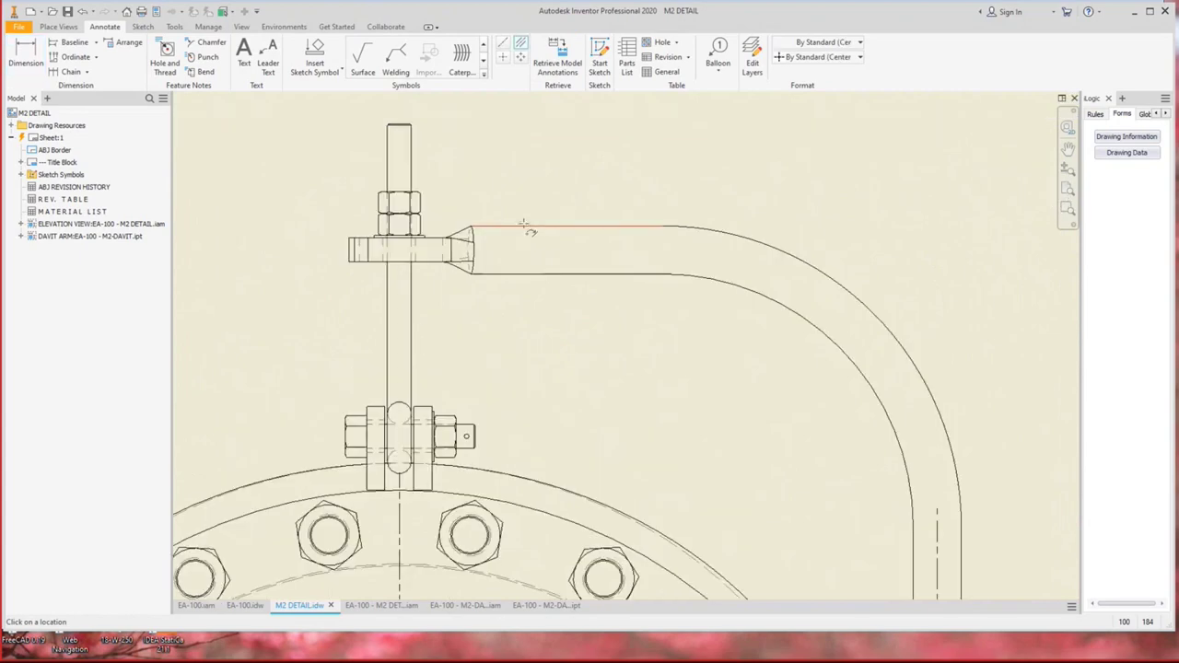
scroll(525, 281, up, 7)
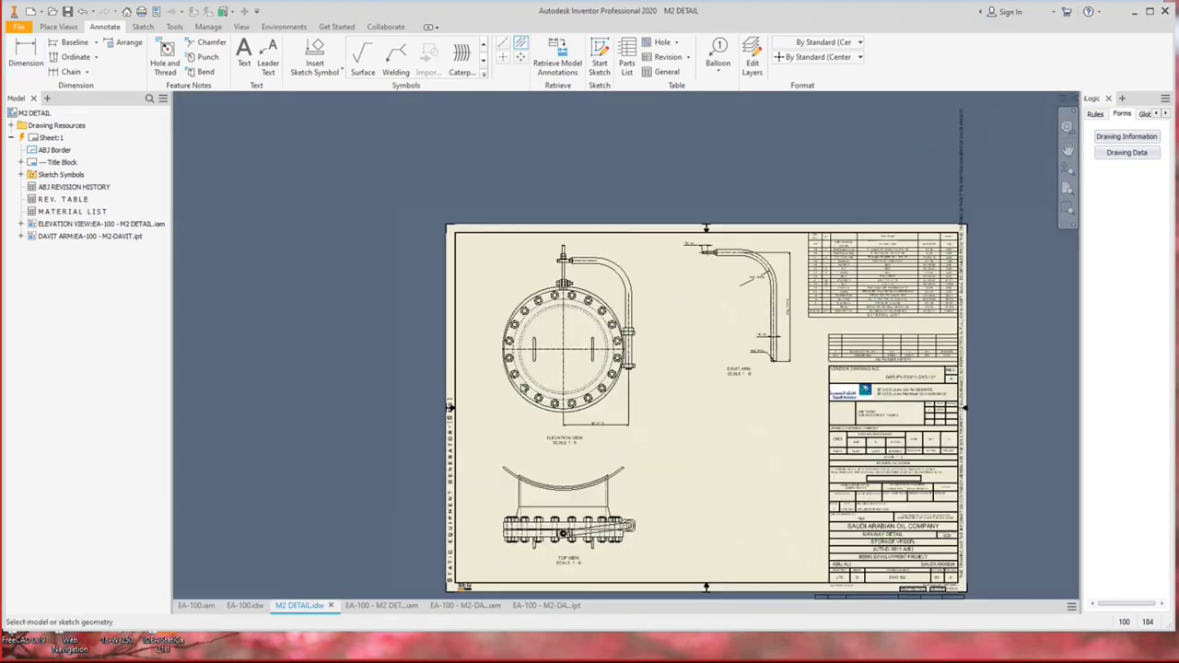
Dimension vertically from the flange's horizontal centerline to the davit arm's horizontal centerline, left of the ELEVATION VIEW, and extend the arm's centerline outward.
key(d)
scroll(639, 214, down, 3)
click(552, 304)
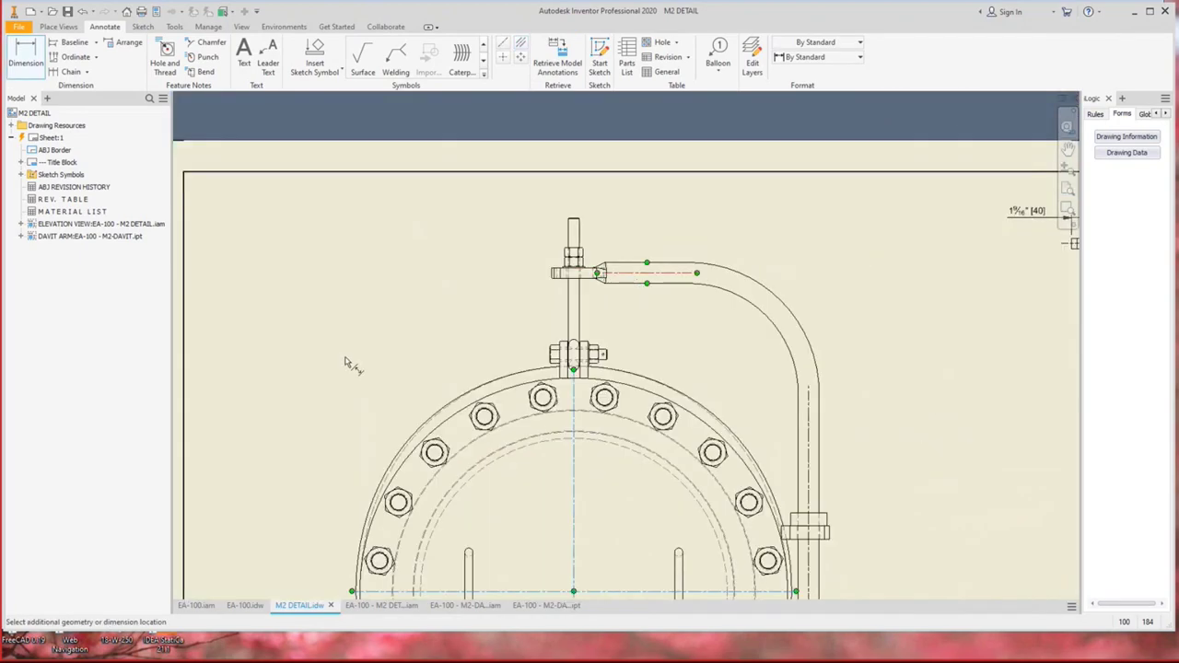
scroll(467, 302, down, 2)
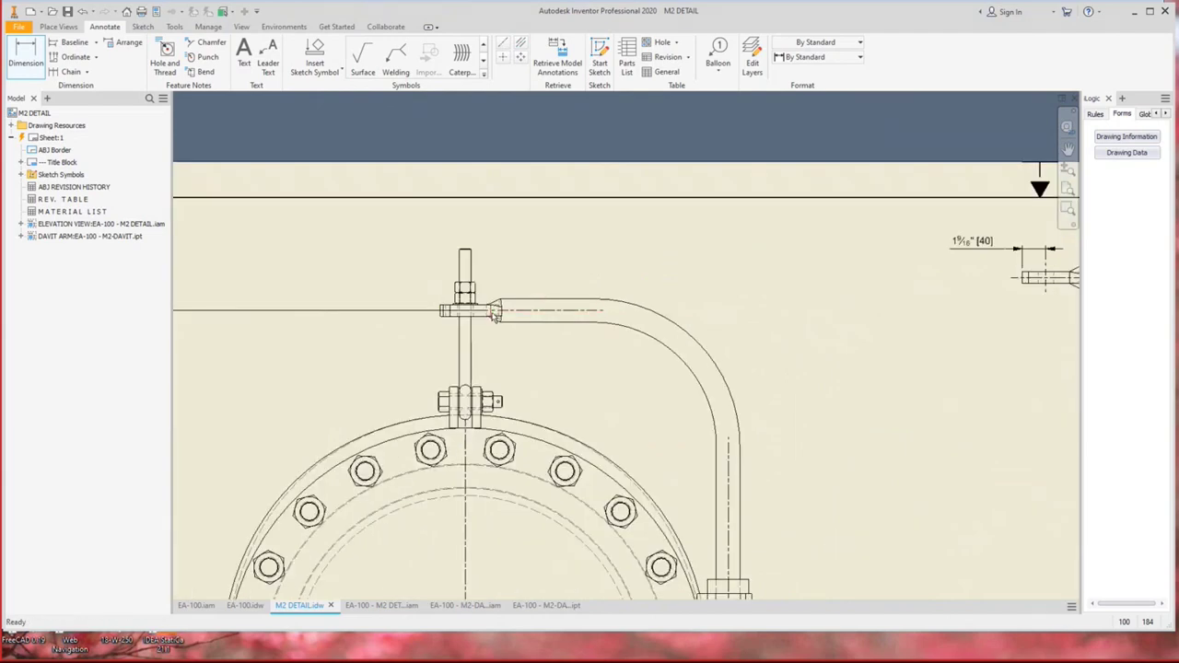
key(Escape)
scroll(422, 313, up, 5)
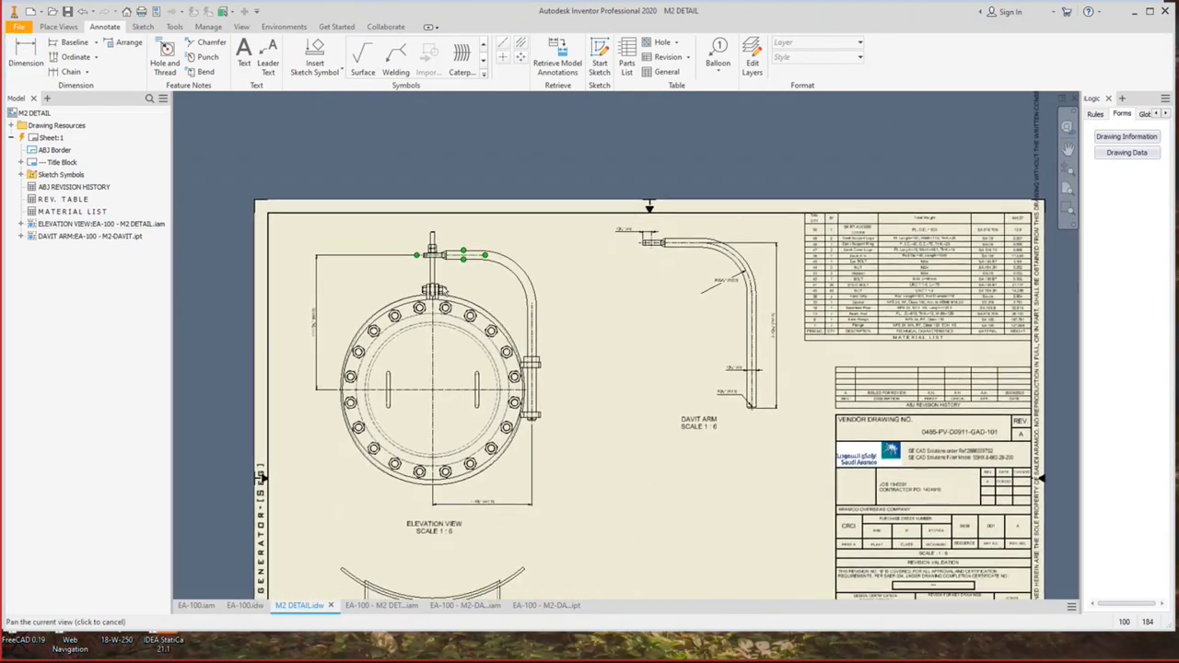
middle_drag(608, 403, 563, 392)
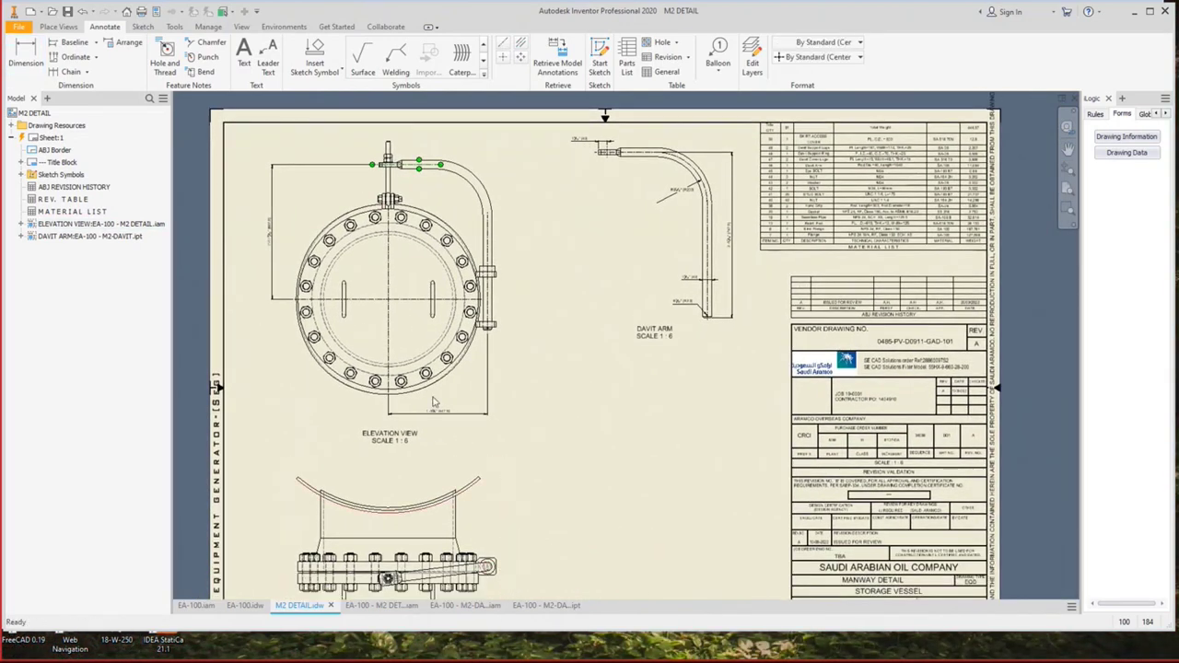
scroll(476, 509, down, 3)
Open the Cover Lugs Type D part from the EA-100 - M2-DAVIT assembly, then return to the M2 DETAIL drawing.
click(553, 605)
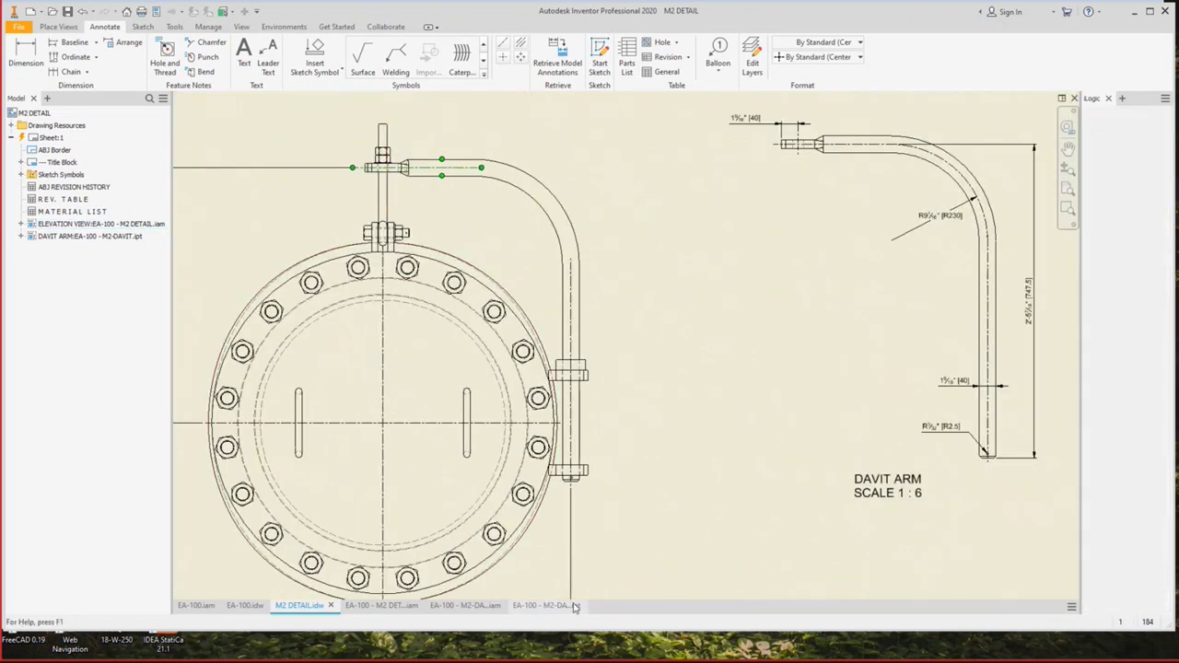
click(470, 606)
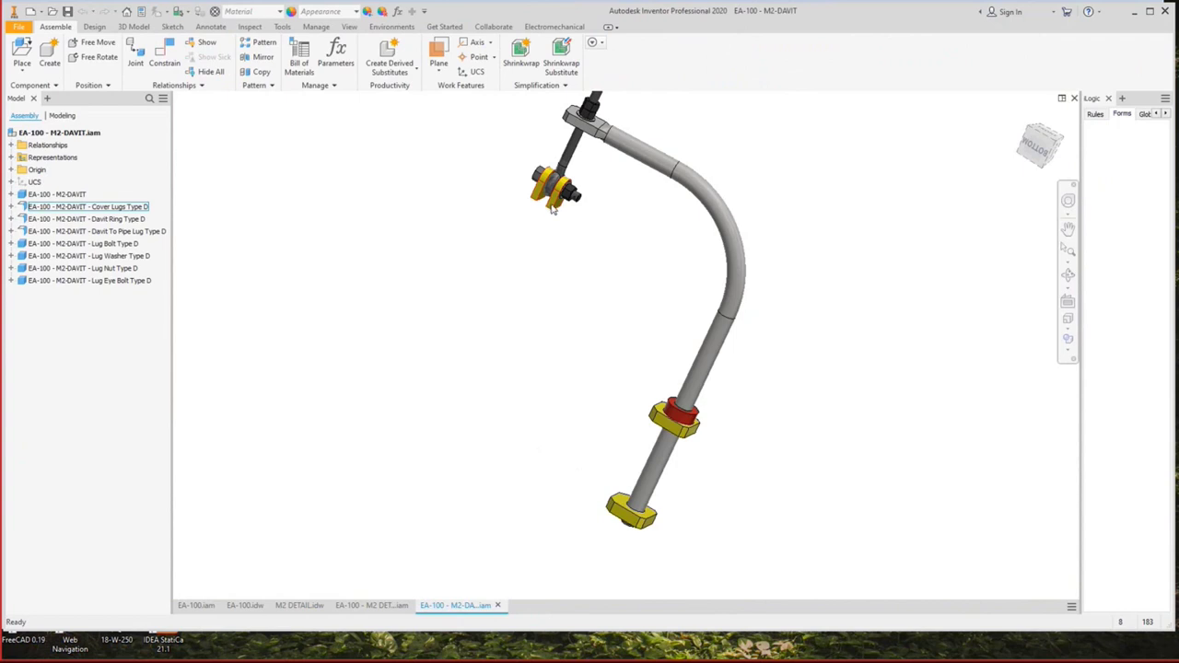
right_click(553, 210)
click(505, 256)
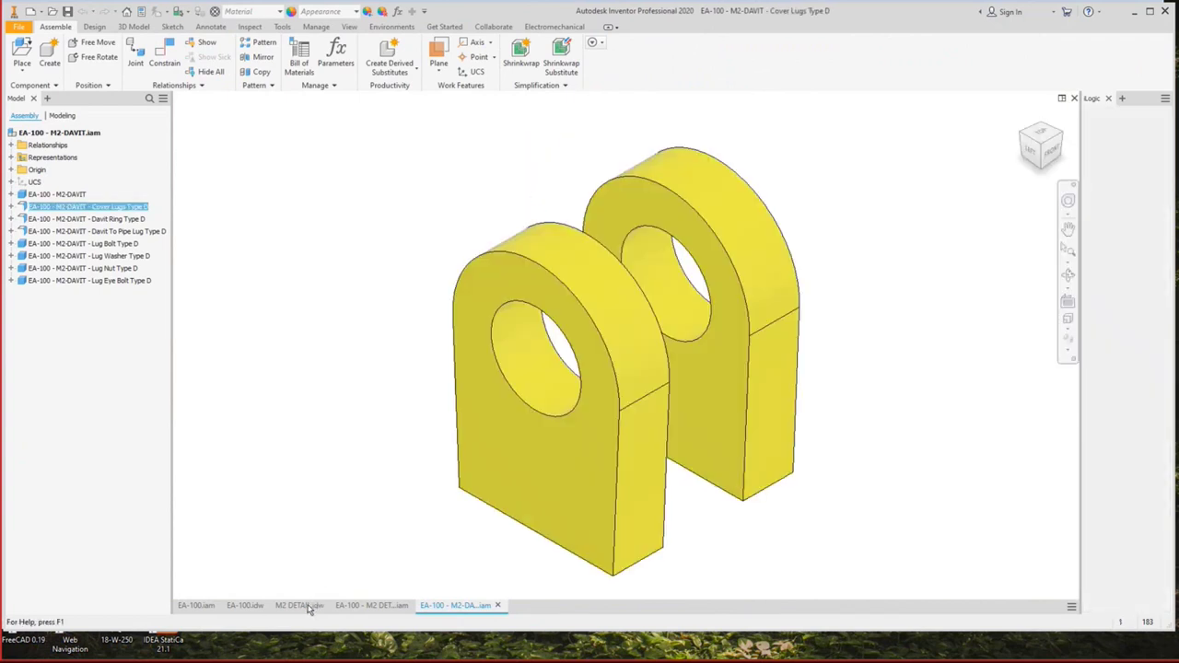
click(299, 605)
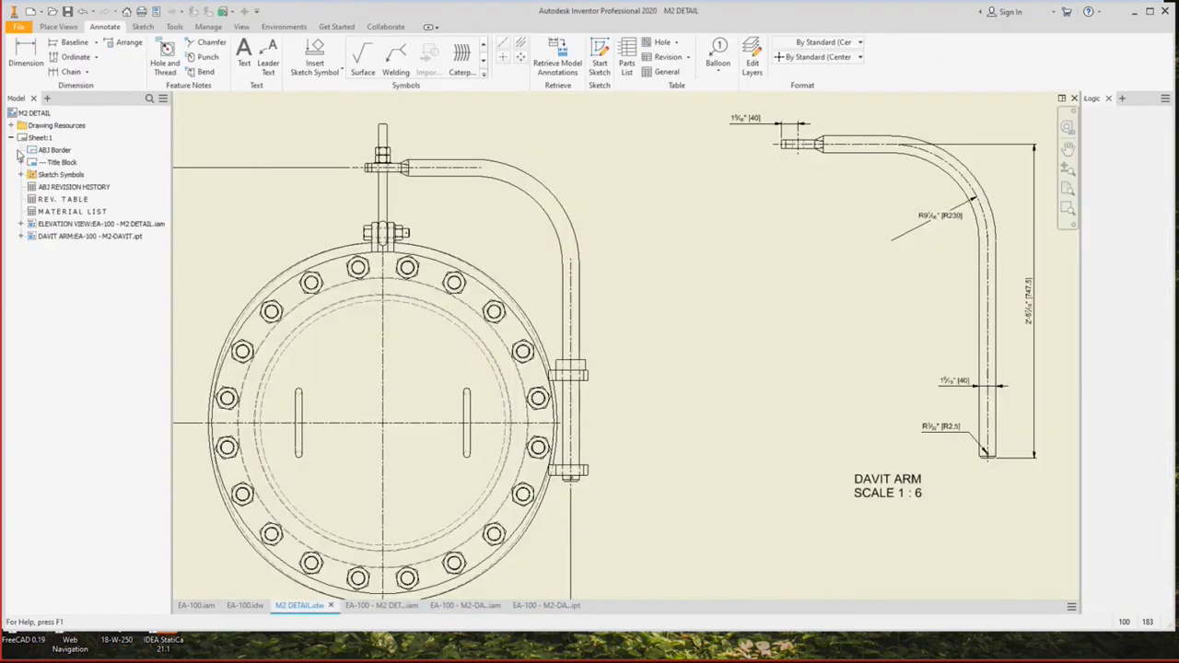
Start a base view of the Cover Lugs Type D part at scale 1:4 beside the DAVIT ARM, with a projected side view to its left.
click(58, 26)
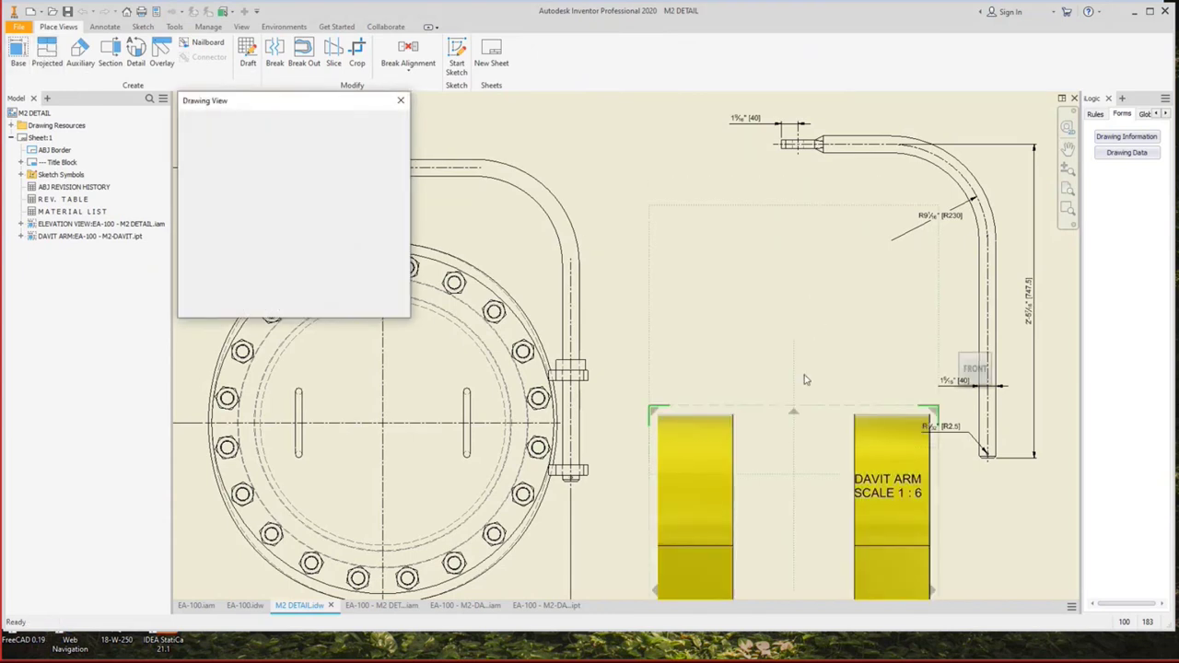
click(977, 391)
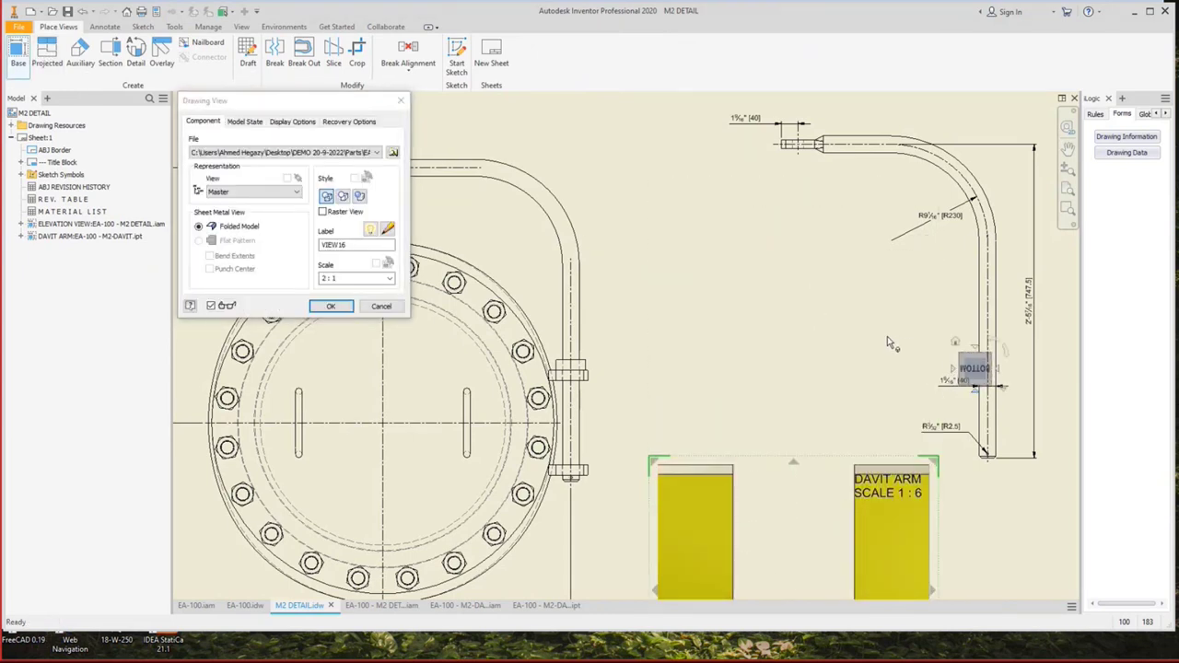
click(348, 279)
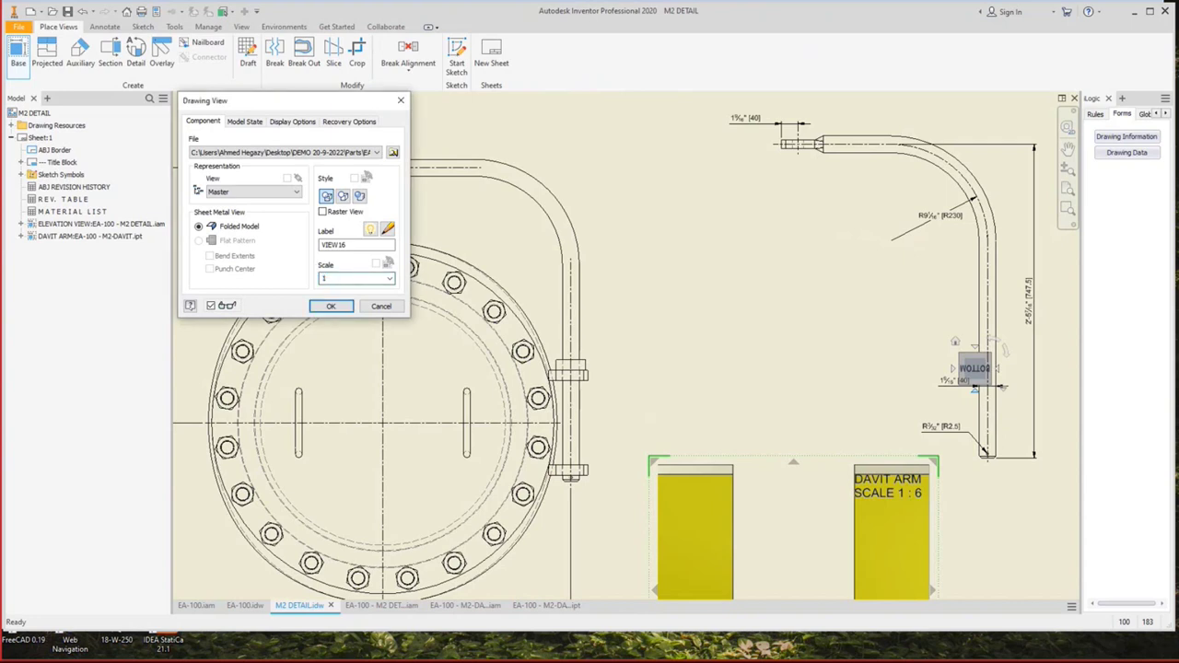
text(1)
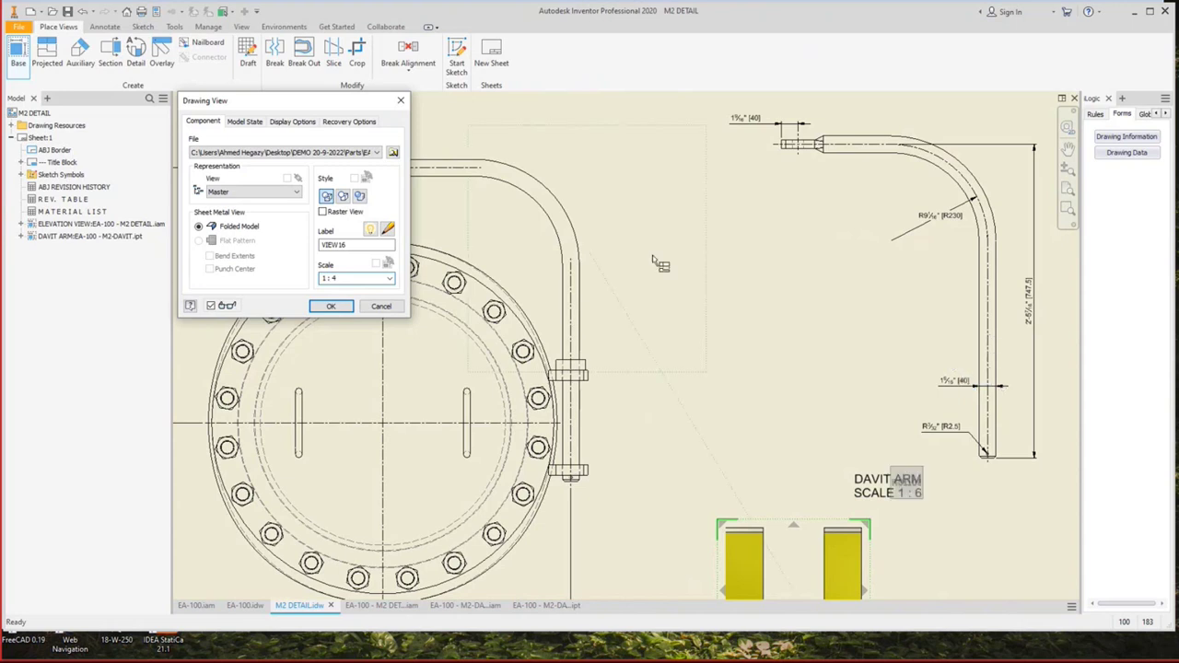
scroll(763, 522, down, 3)
click(763, 522)
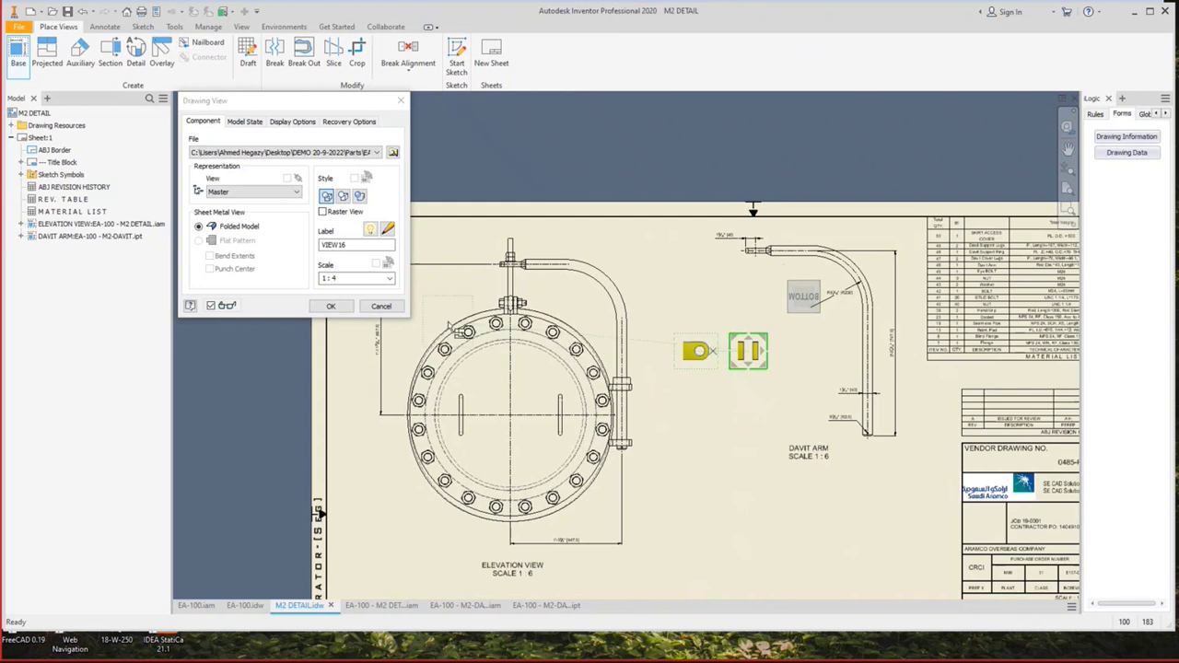
Rotate the cover lugs base view to the upright FRONT orientation and create the views.
click(802, 318)
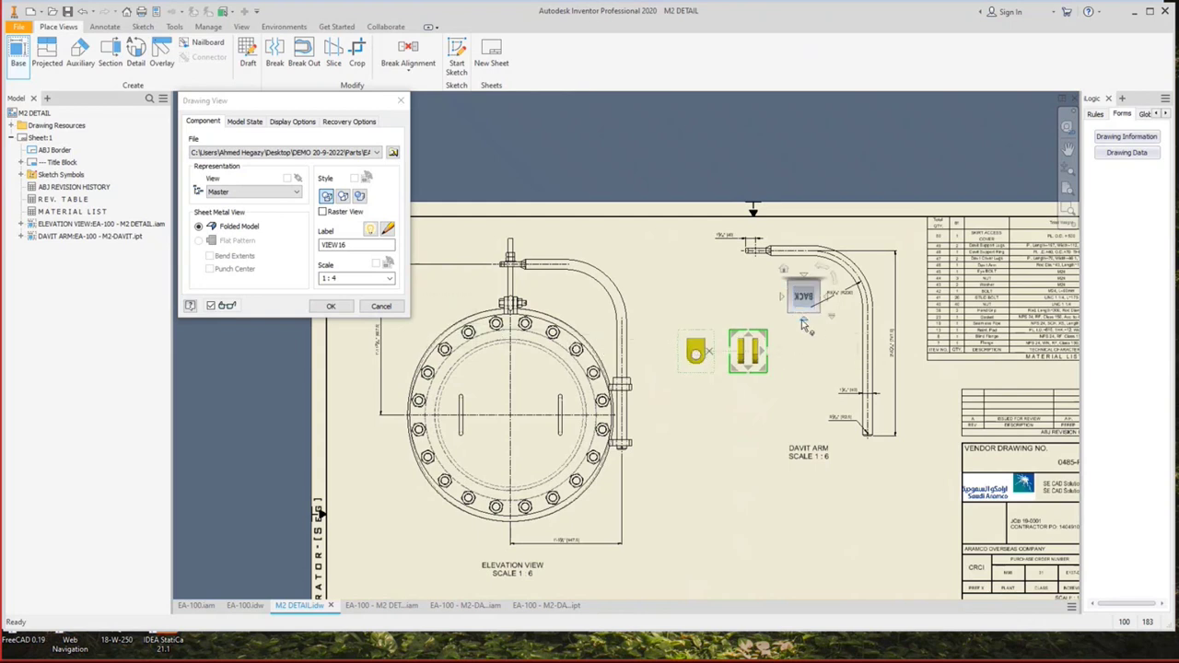
click(802, 319)
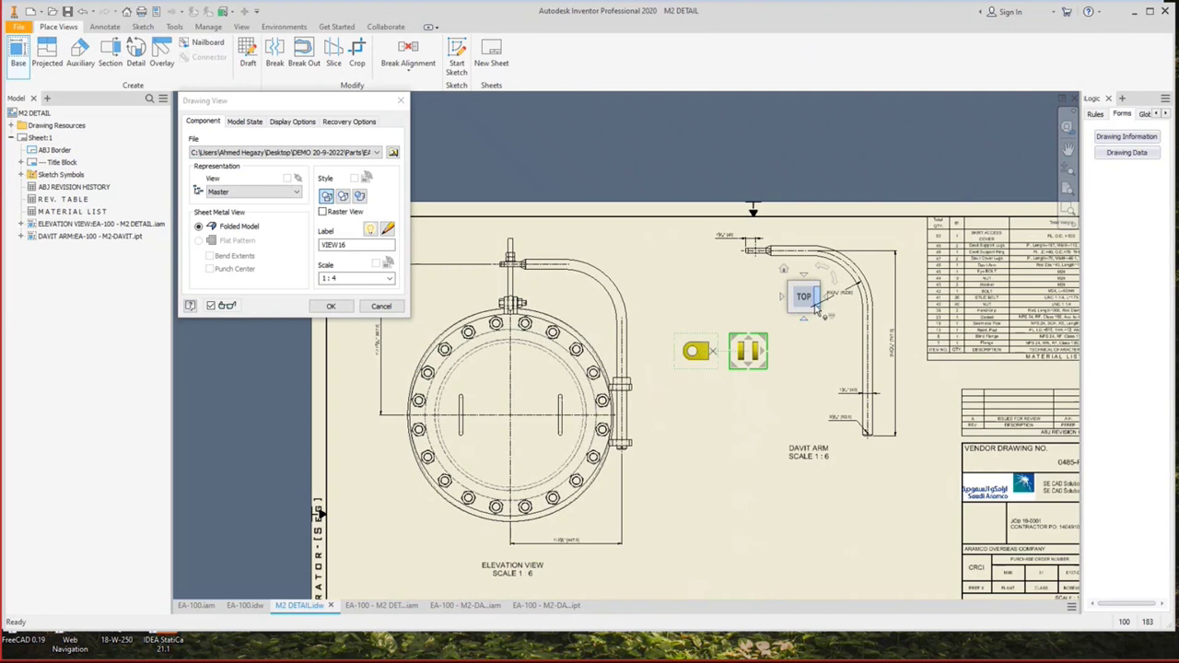
click(803, 321)
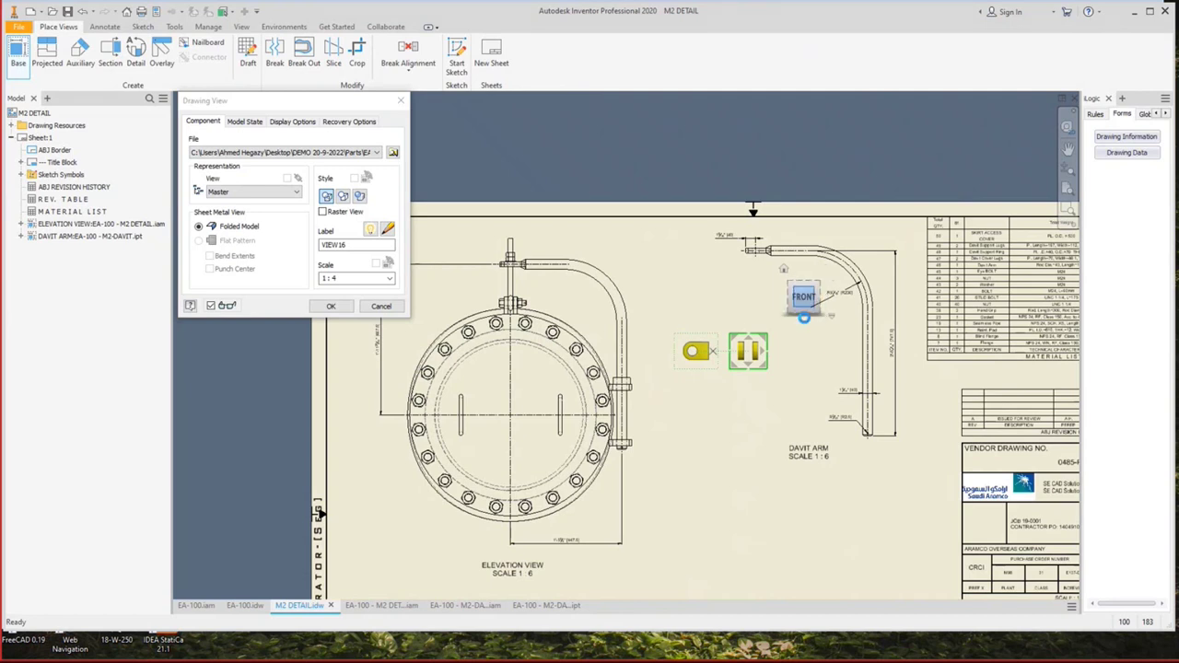
click(330, 306)
Rename the cover lugs view label to DAVIT LUG and place the label centrally below the two lug views.
scroll(753, 359, down, 5)
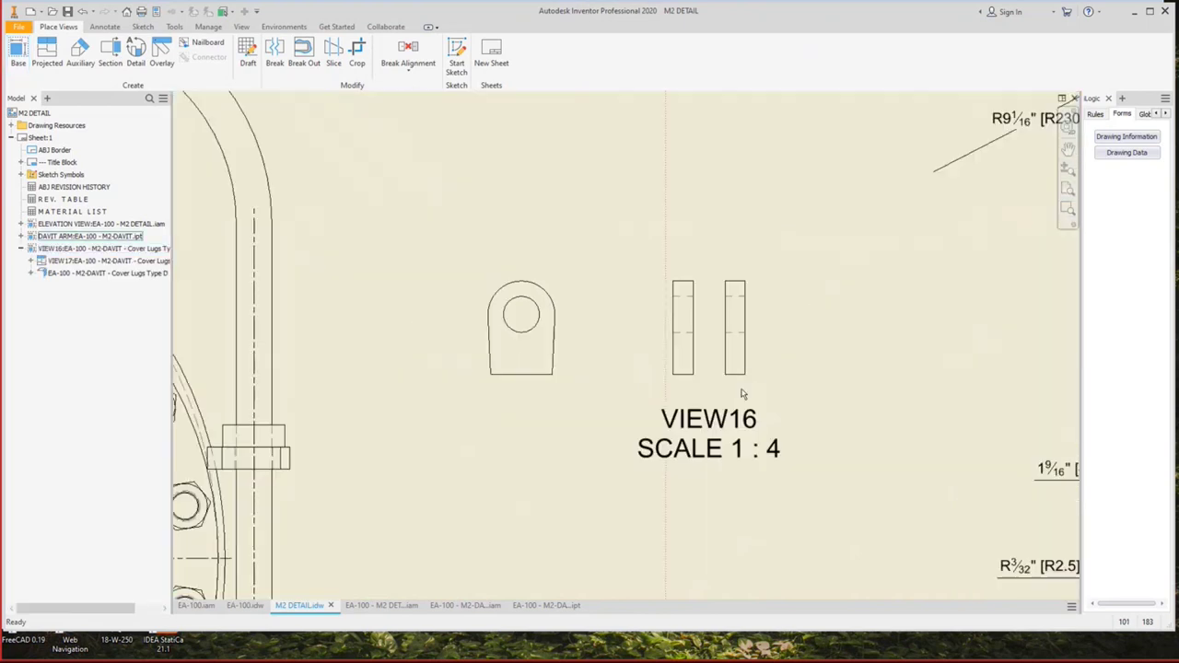
scroll(744, 393, up, 3)
click(703, 395)
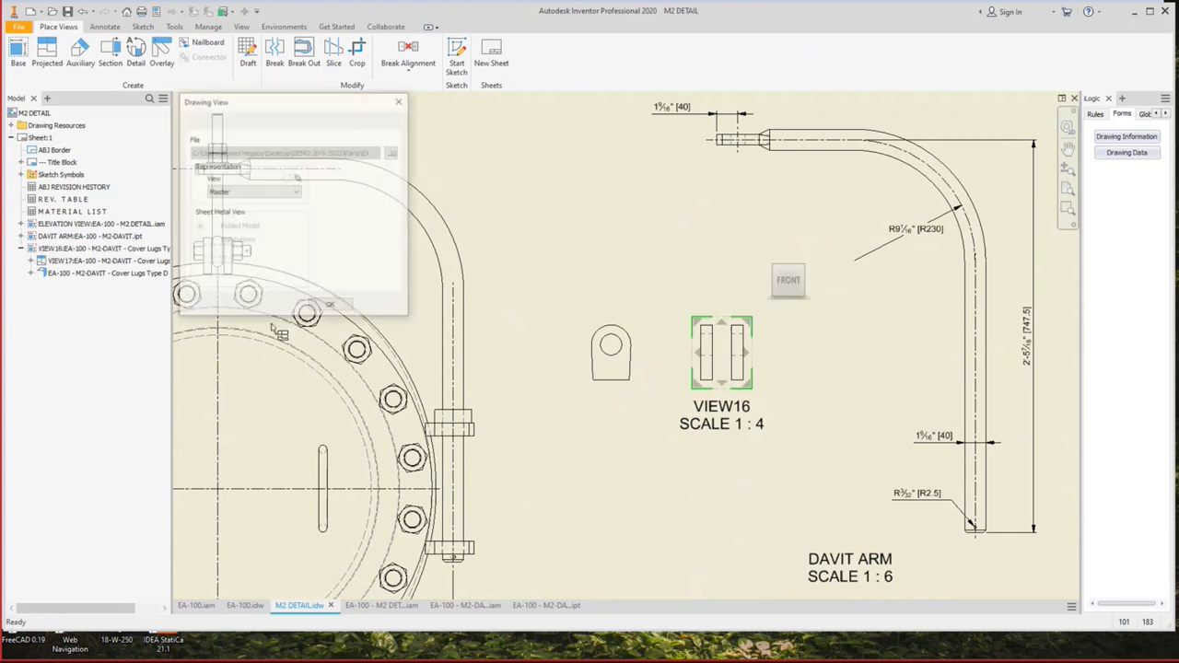
key(ctrl+a)
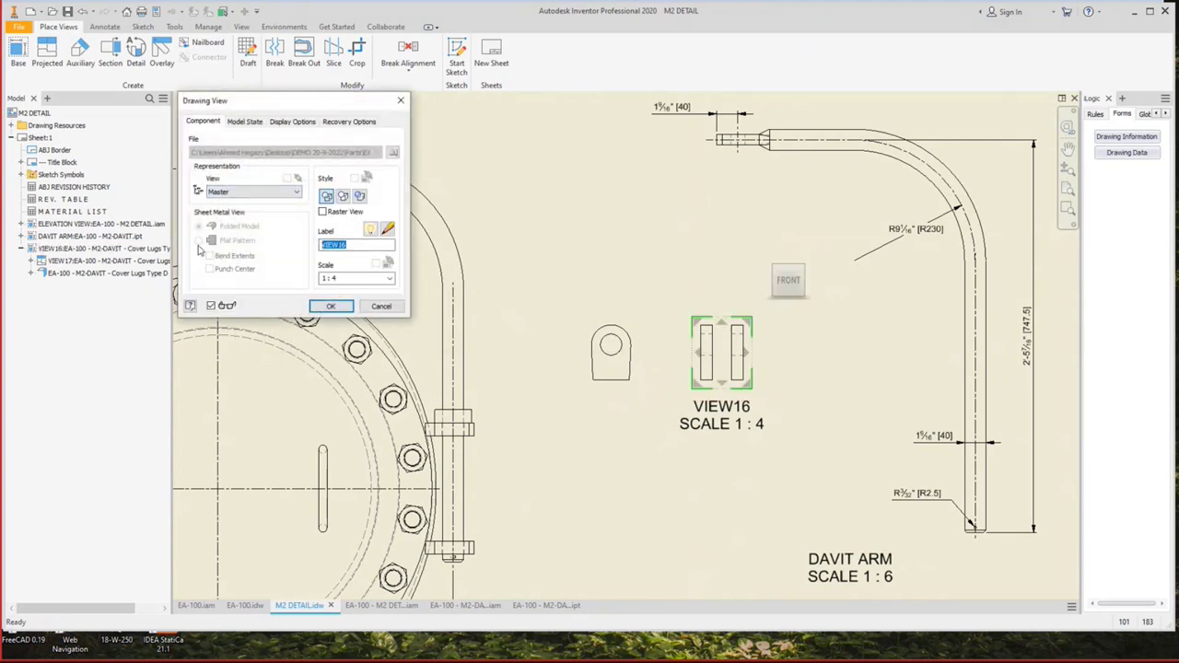
text(DA)
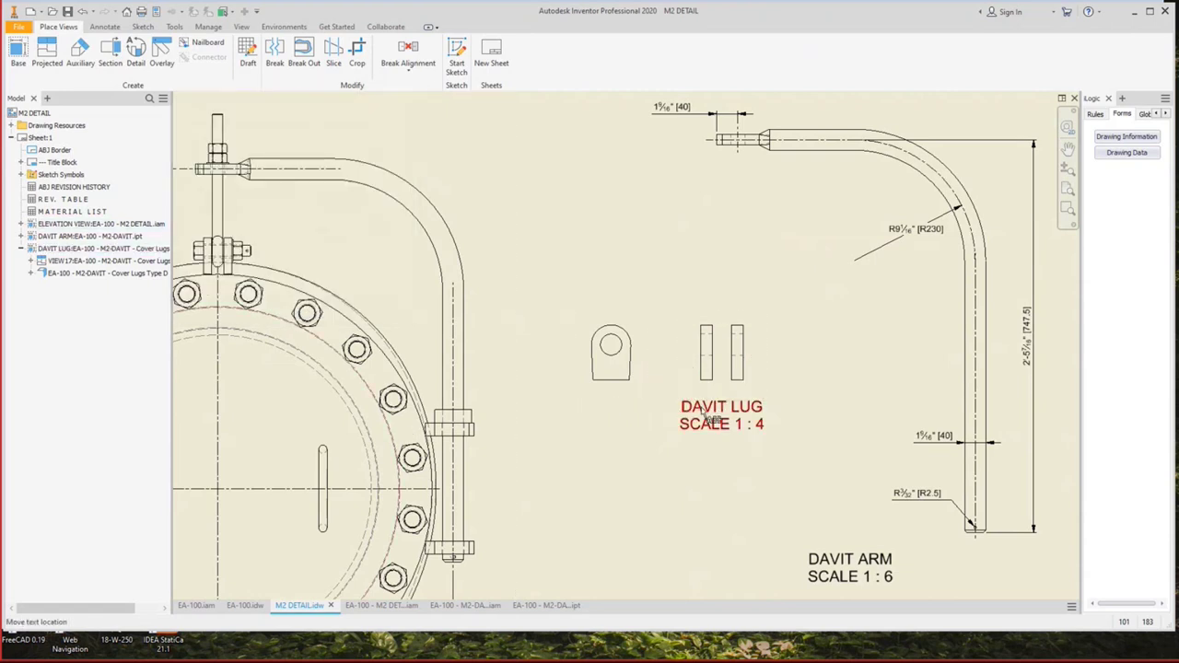
drag(698, 420, 640, 446)
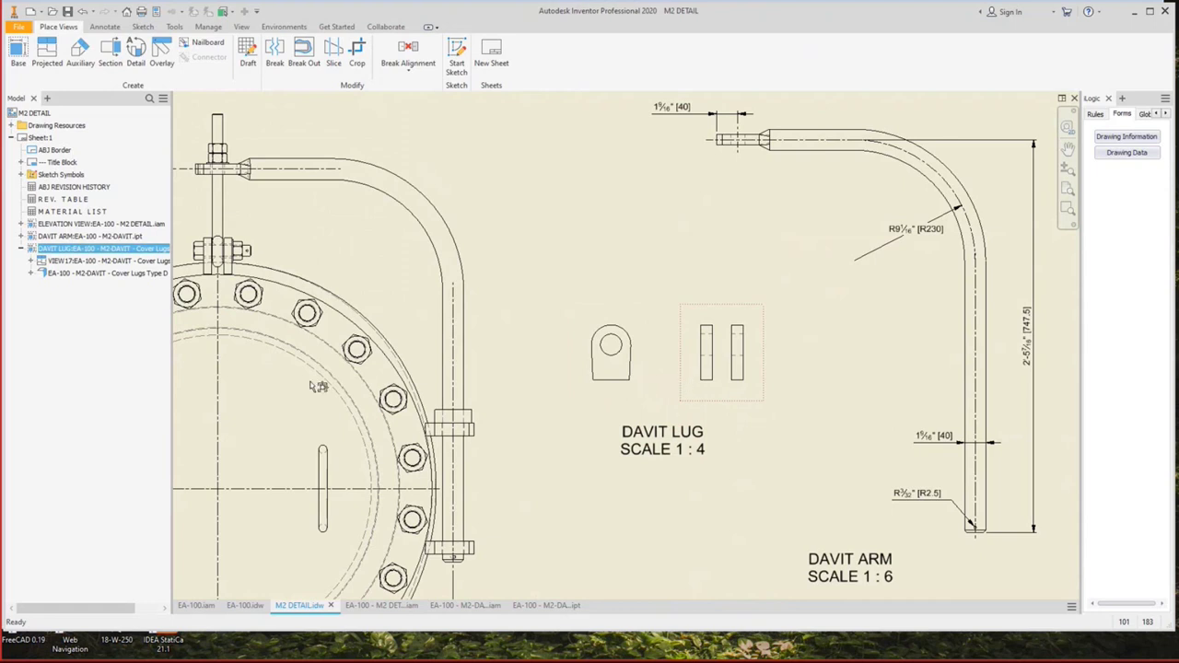
Set the scale of the DAVIT LUG views to 1:2.
double_click(722, 353)
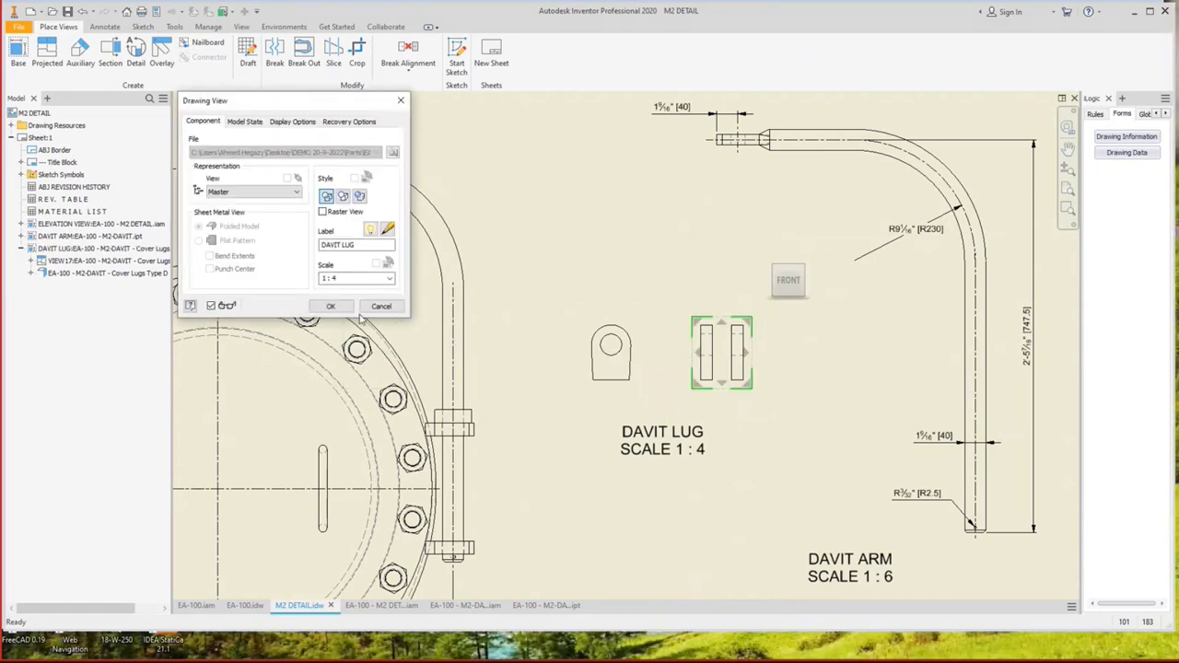
double_click(337, 279)
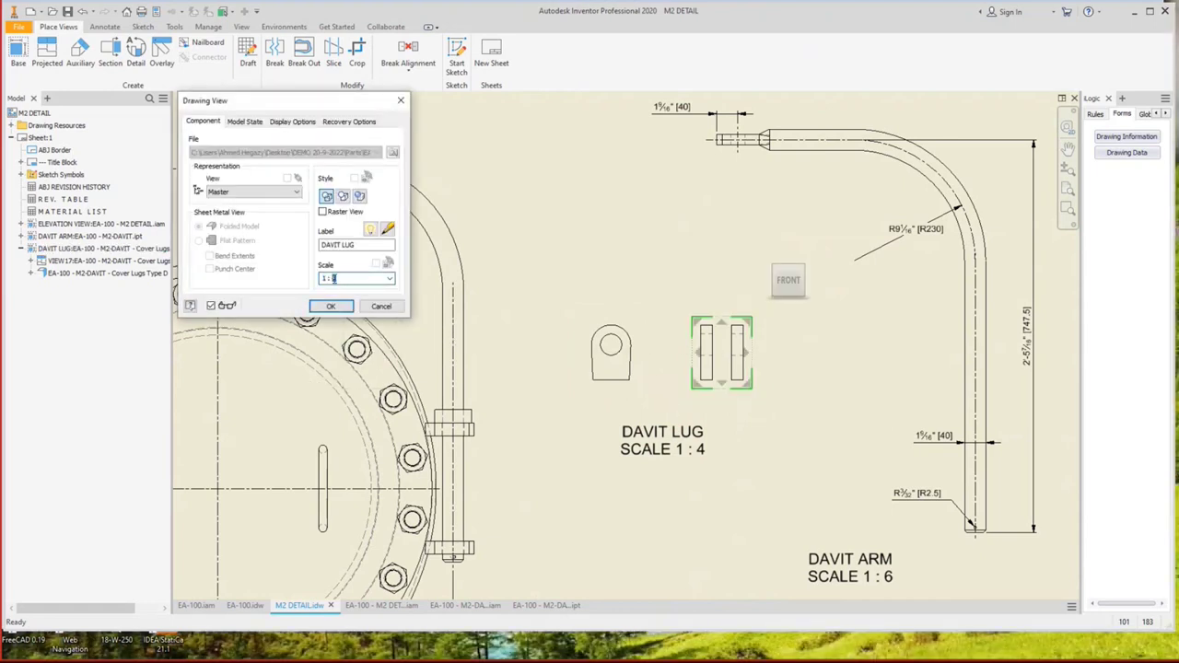
text(1:2)
click(331, 306)
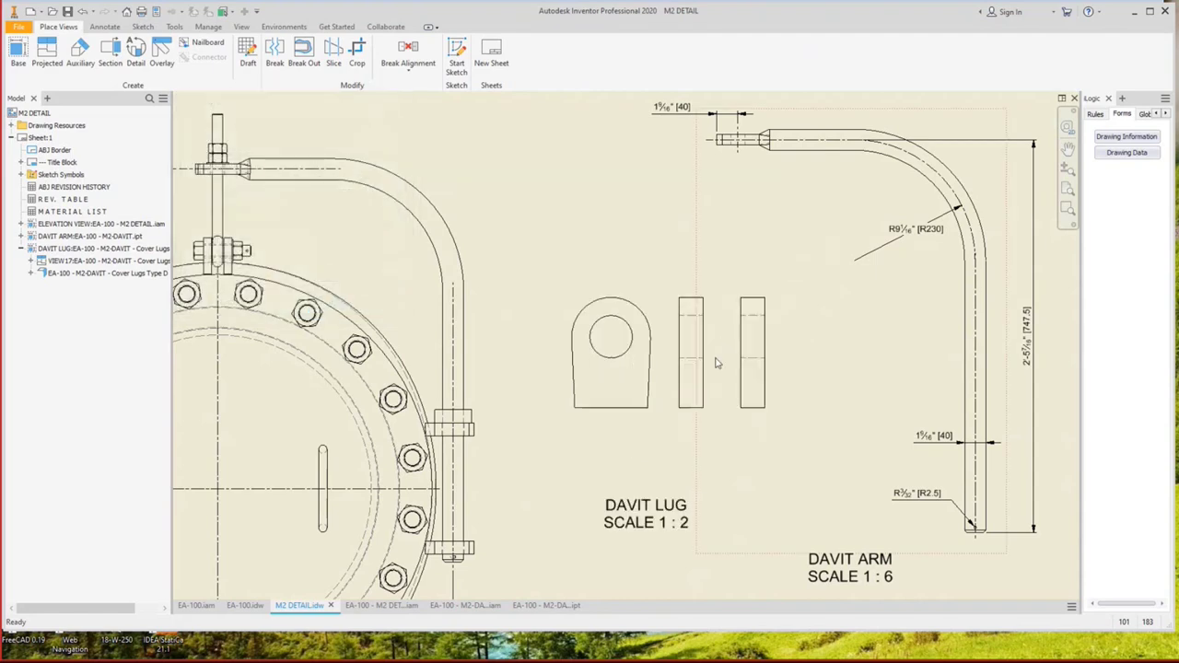
Move both DAVIT LUG views together into the free space below the DAVIT ARM view.
scroll(719, 394, down, 5)
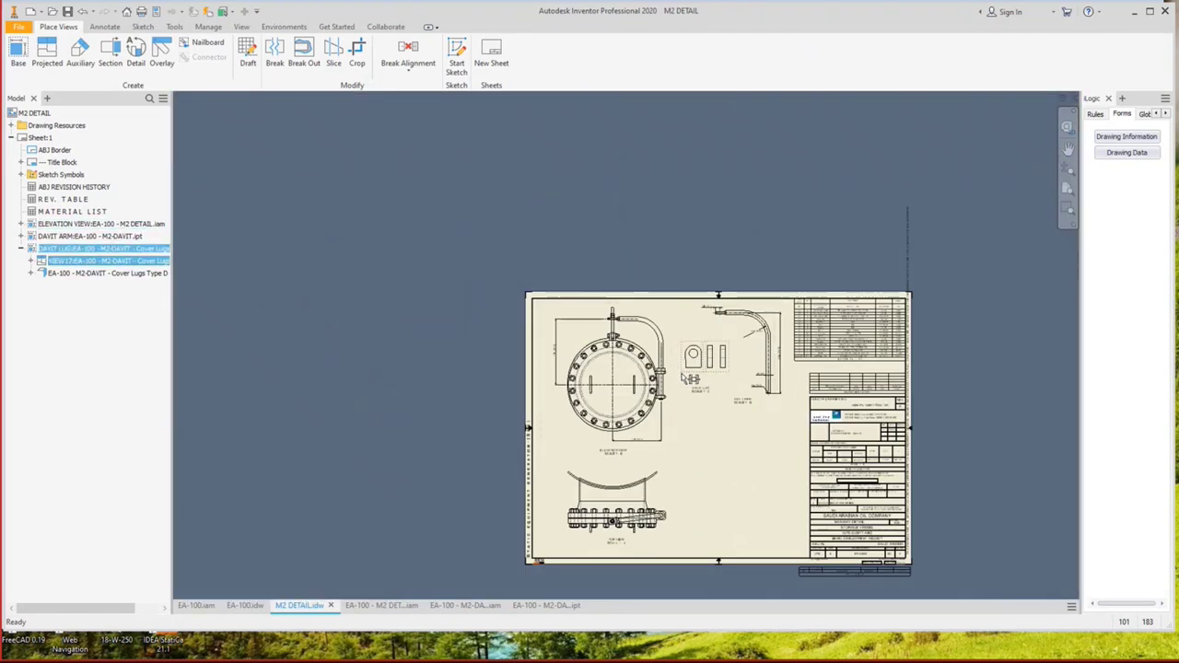
mouse_move(684, 379)
mouse_down()
mouse_move(708, 471)
mouse_move(772, 455)
mouse_up()
scroll(772, 456, up, 5)
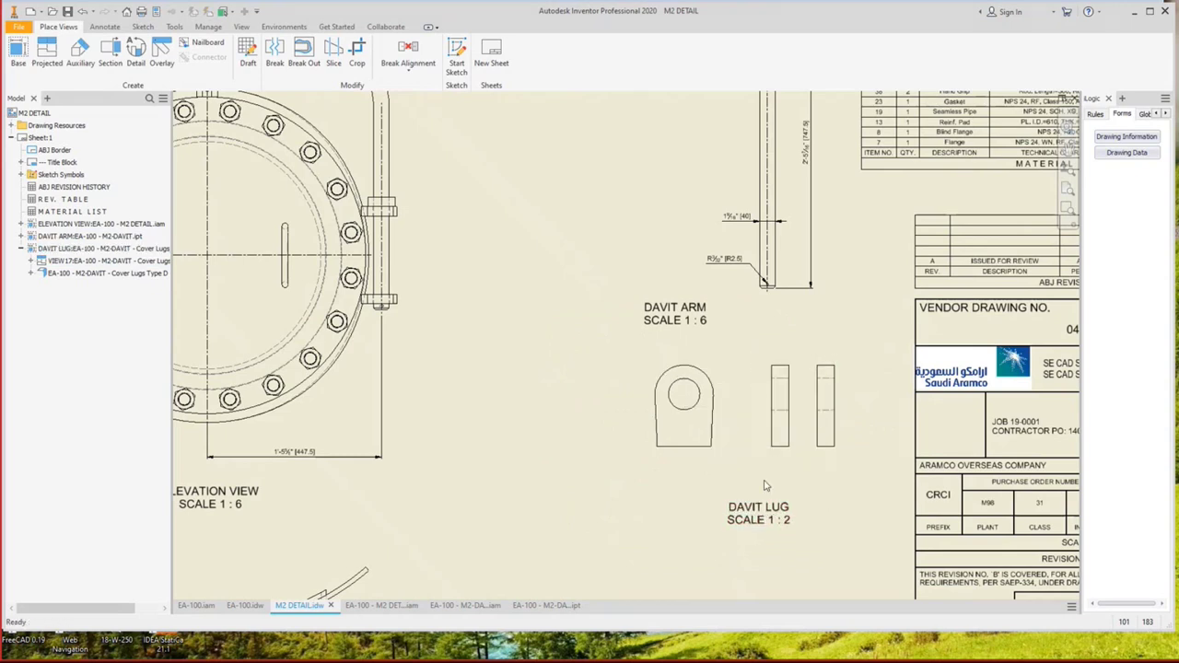
Dimension the width of the lug's bottom edge below the single-plate view of the DAVIT LUG.
scroll(698, 424, up, 3)
key(d)
click(723, 499)
click(696, 535)
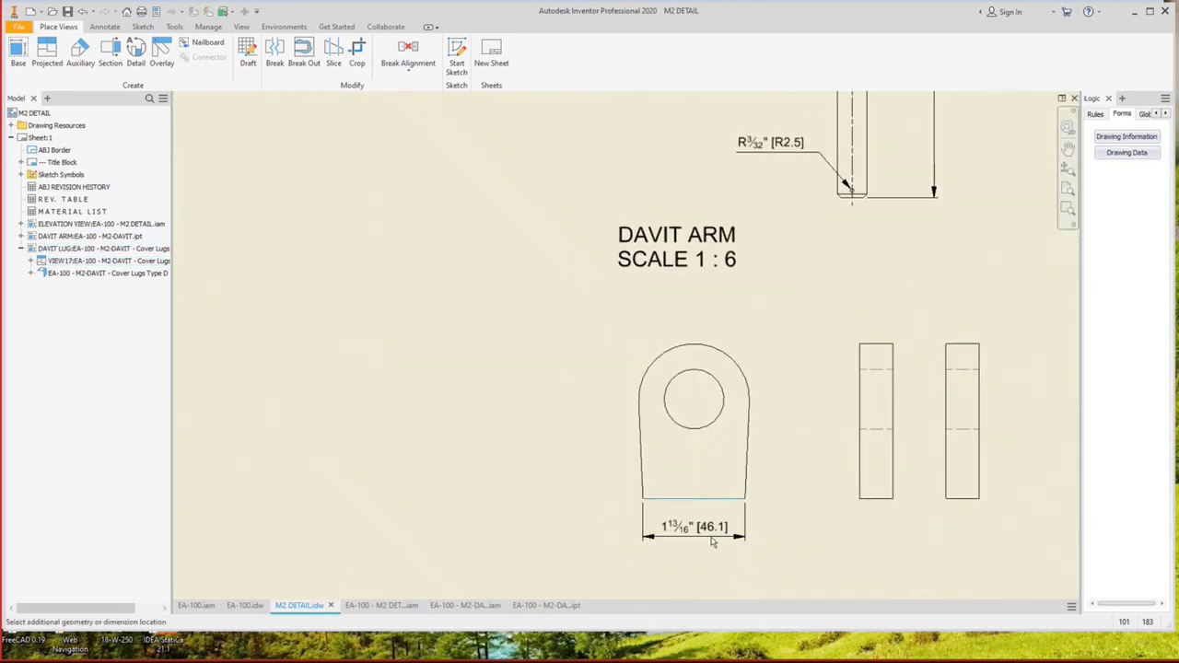
Add a center mark to the lug hole and dimension the hole diameter and the outer arc radius at the upper left.
click(104, 26)
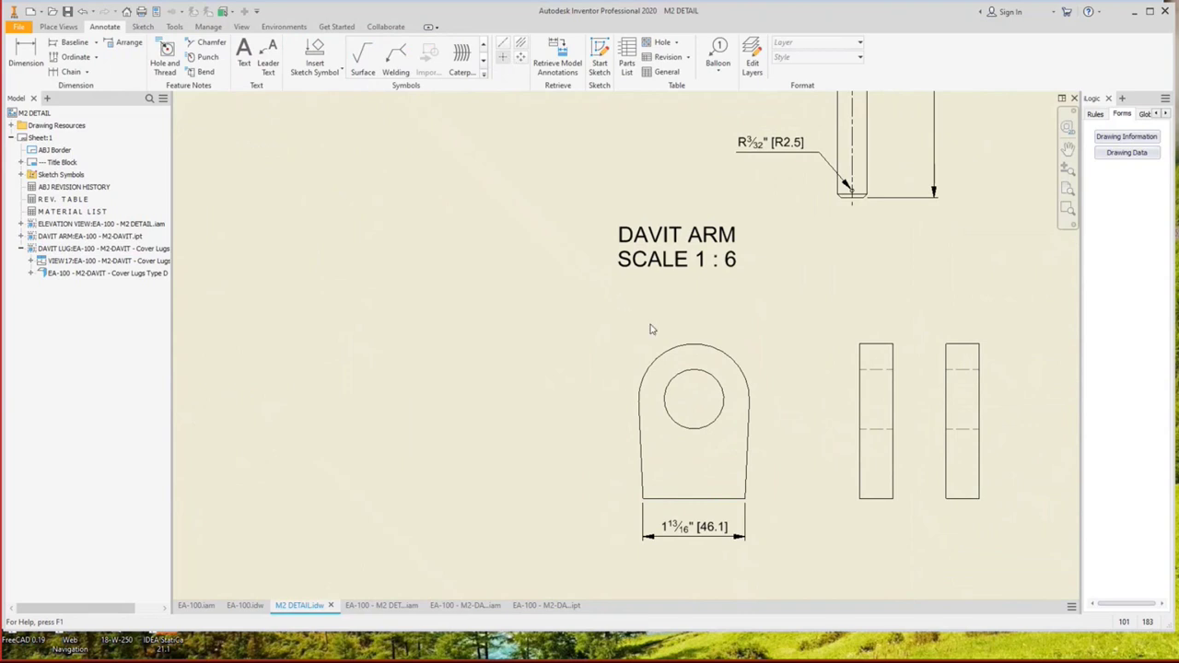
key(d)
click(696, 371)
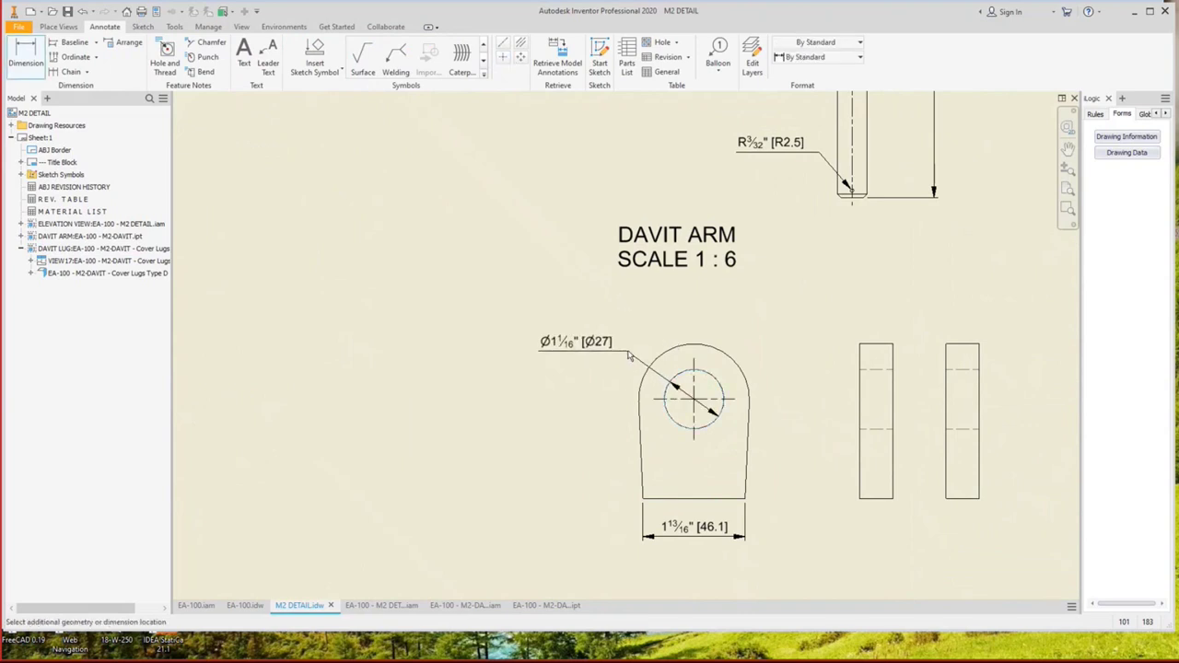
click(681, 347)
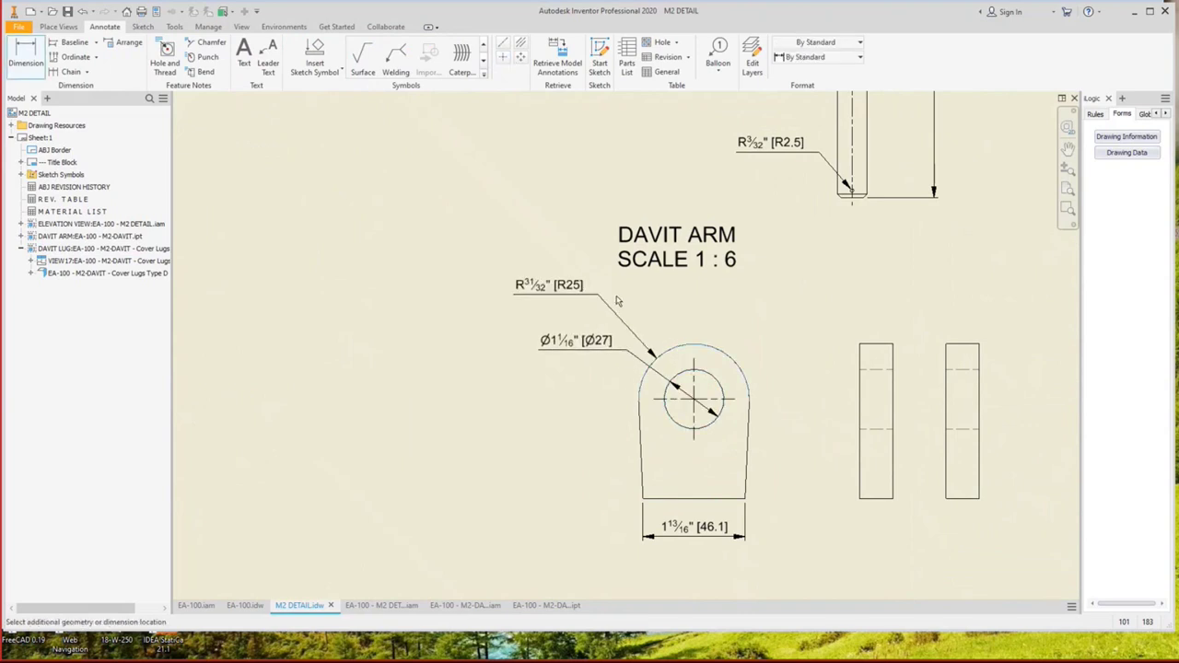
click(635, 308)
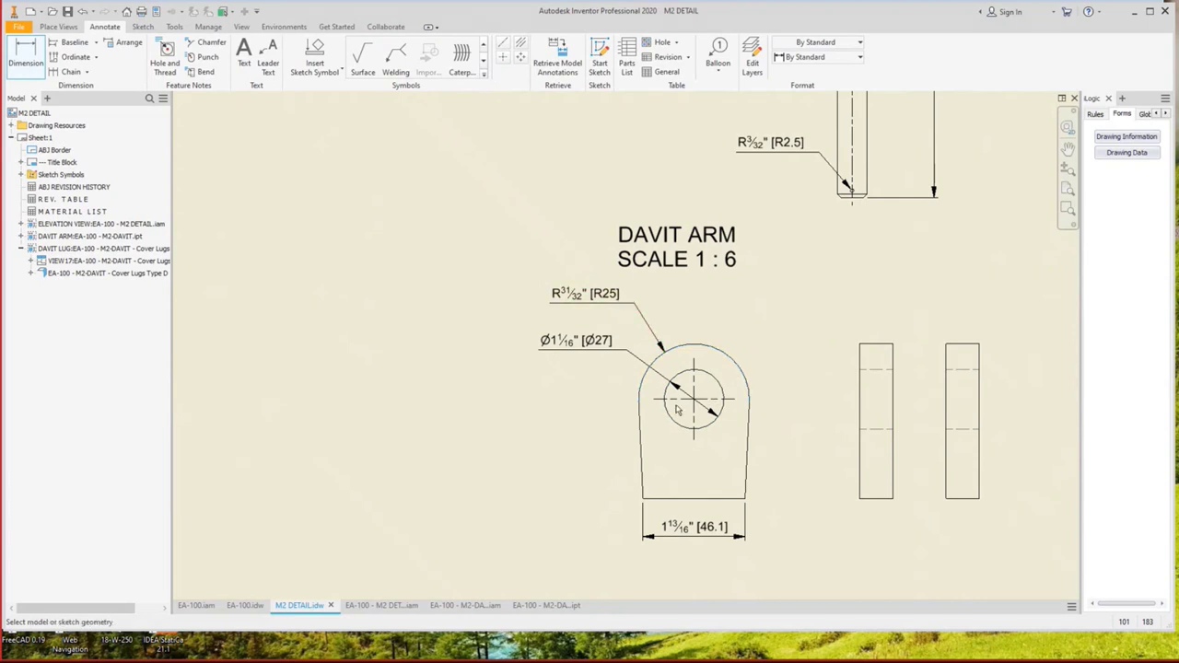
Dimension vertically from the lug hole's center to the bottom edge, left of the single-plate view.
click(678, 411)
click(682, 499)
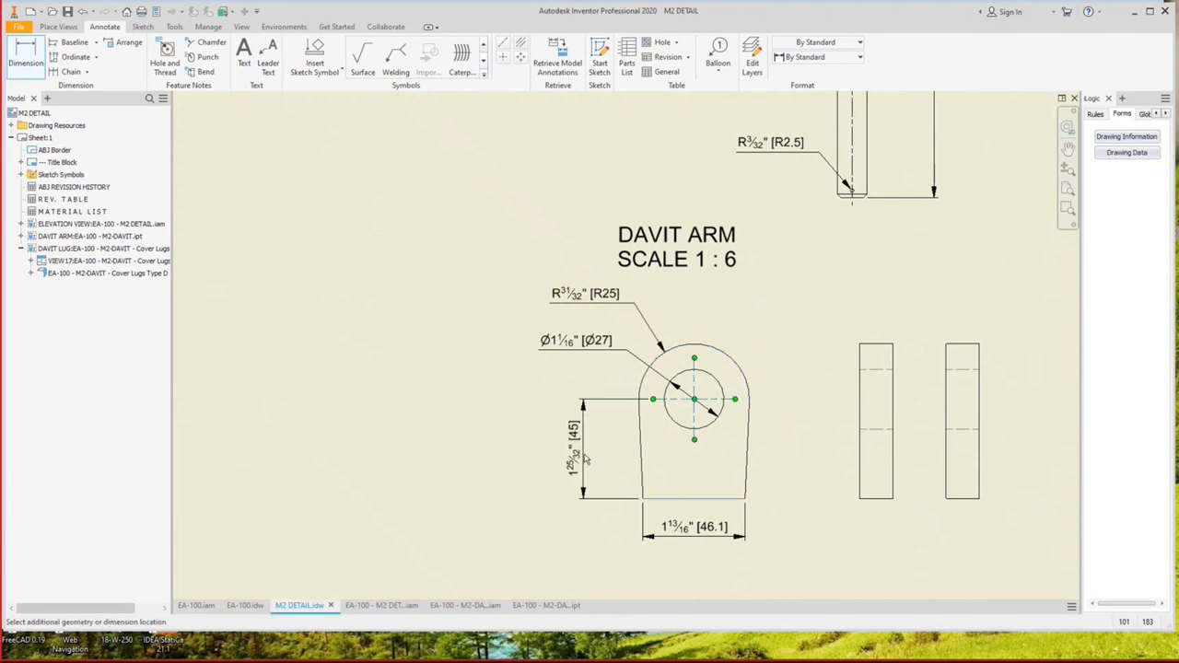
click(590, 456)
Add a horizontal hole centerline across both plates of the two-plate lug view and extend its ends past the outer edges.
middle_drag(590, 456, 472, 438)
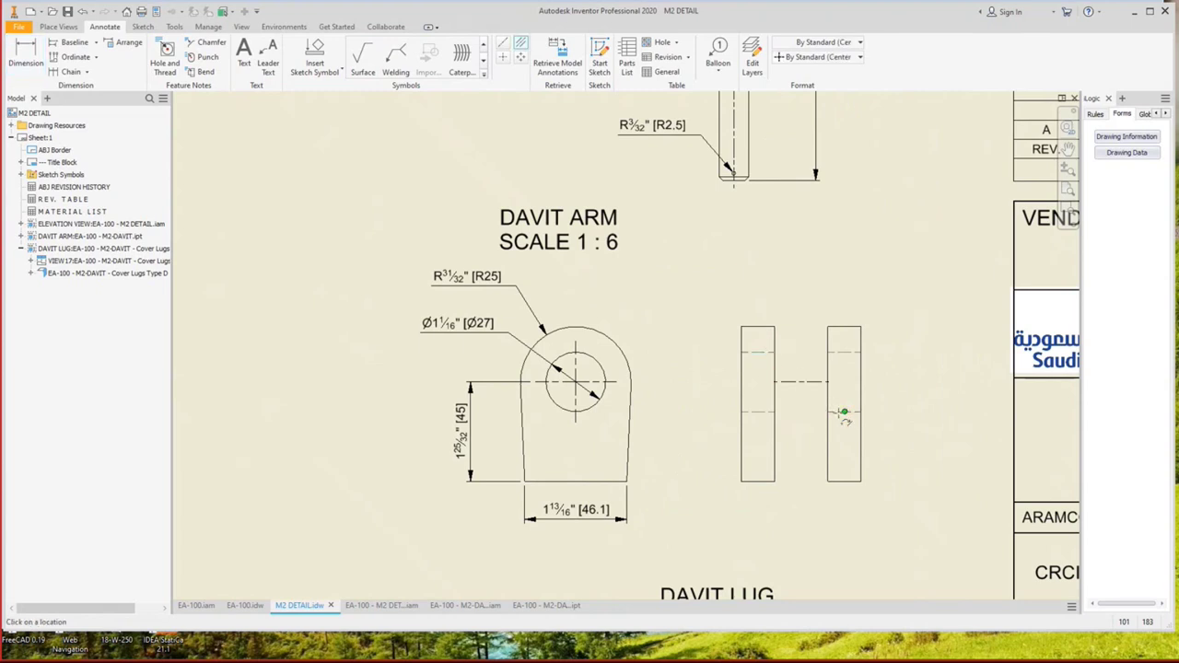
click(844, 412)
click(832, 382)
click(772, 382)
mouse_move(772, 381)
mouse_down()
mouse_move(724, 385)
mouse_move(737, 394)
mouse_up()
click(748, 396)
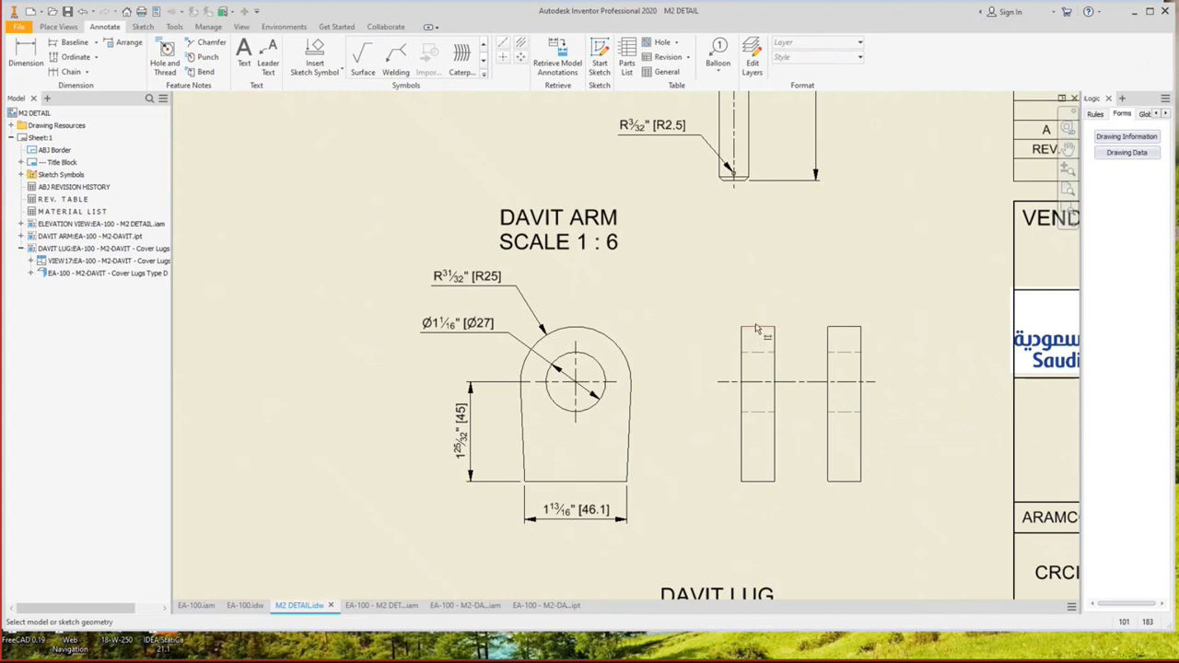
Dimension the overall lug height left of the two-plate view and the gap between the two plates above it.
key(d)
click(756, 327)
click(758, 481)
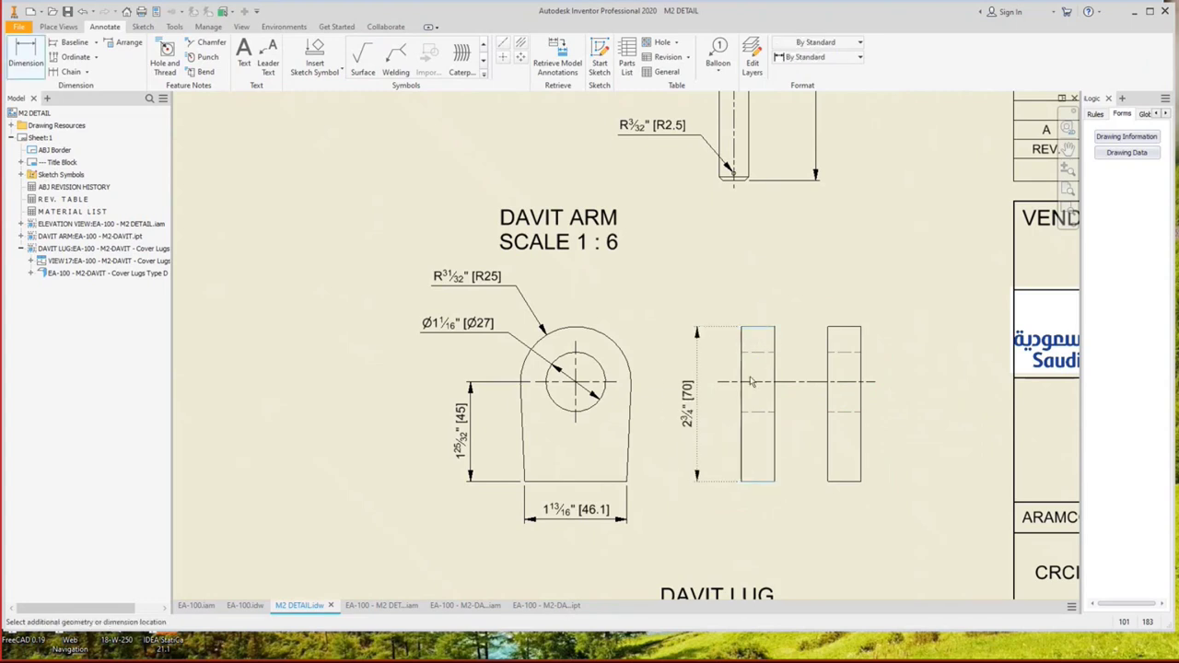
click(709, 406)
click(775, 339)
click(829, 346)
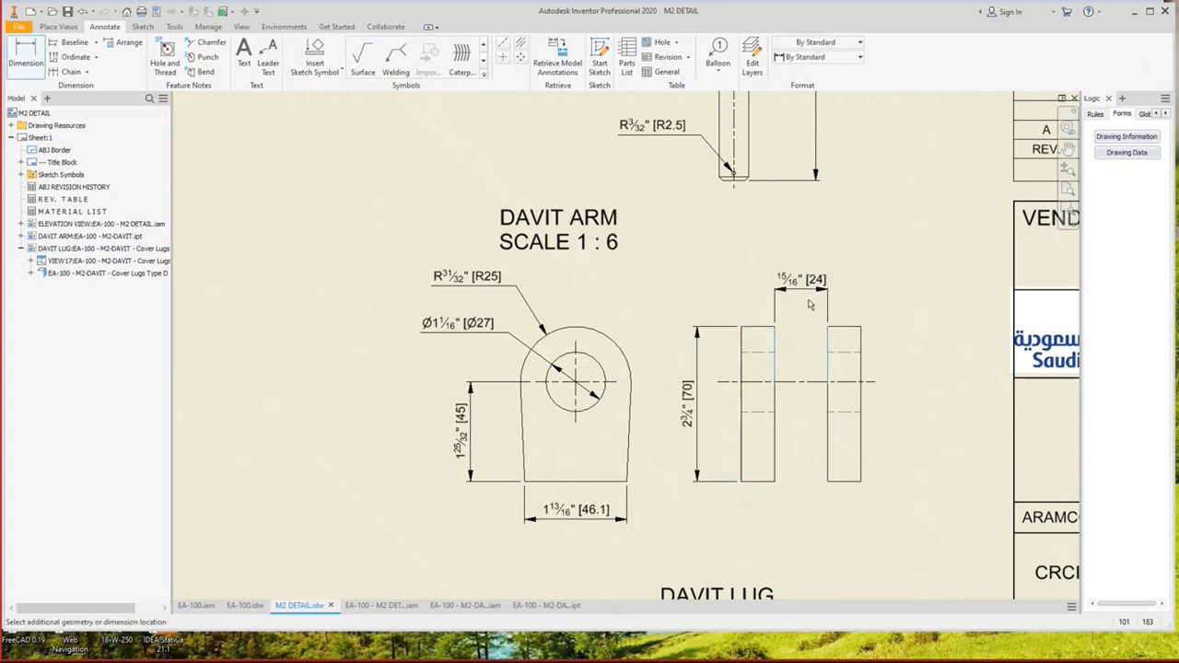
Dimension the gap between the davit lug's two plates and the left plate's thickness above the side view, shifting the thickness text outward.
click(803, 281)
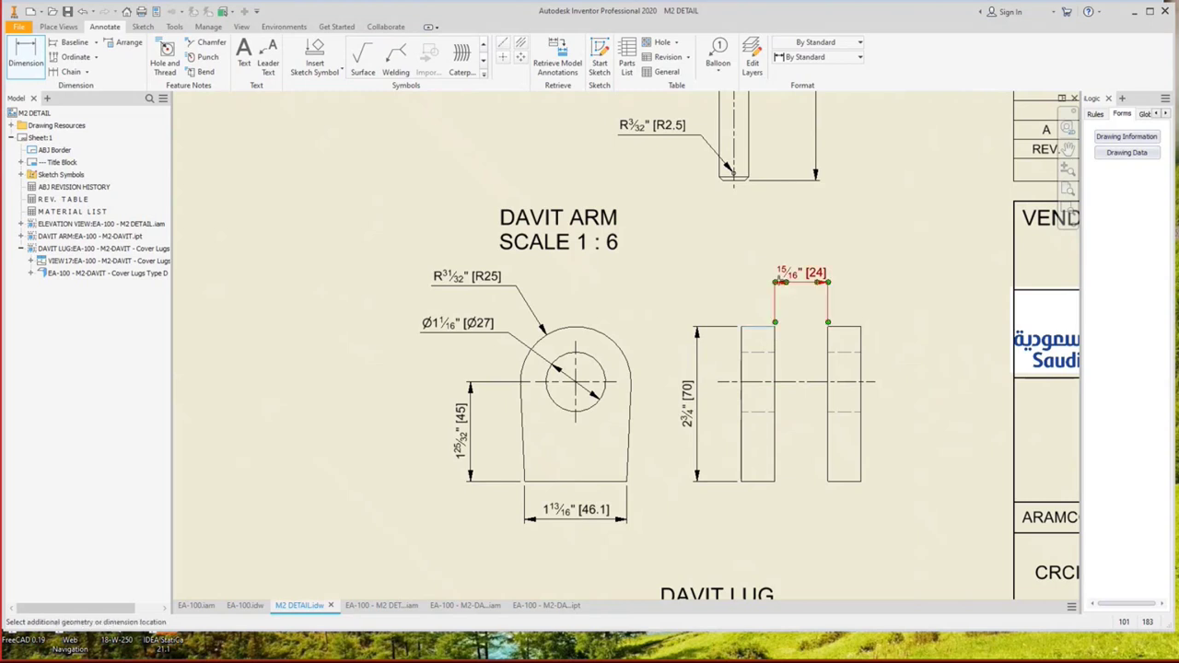
click(757, 326)
click(693, 276)
key(Escape)
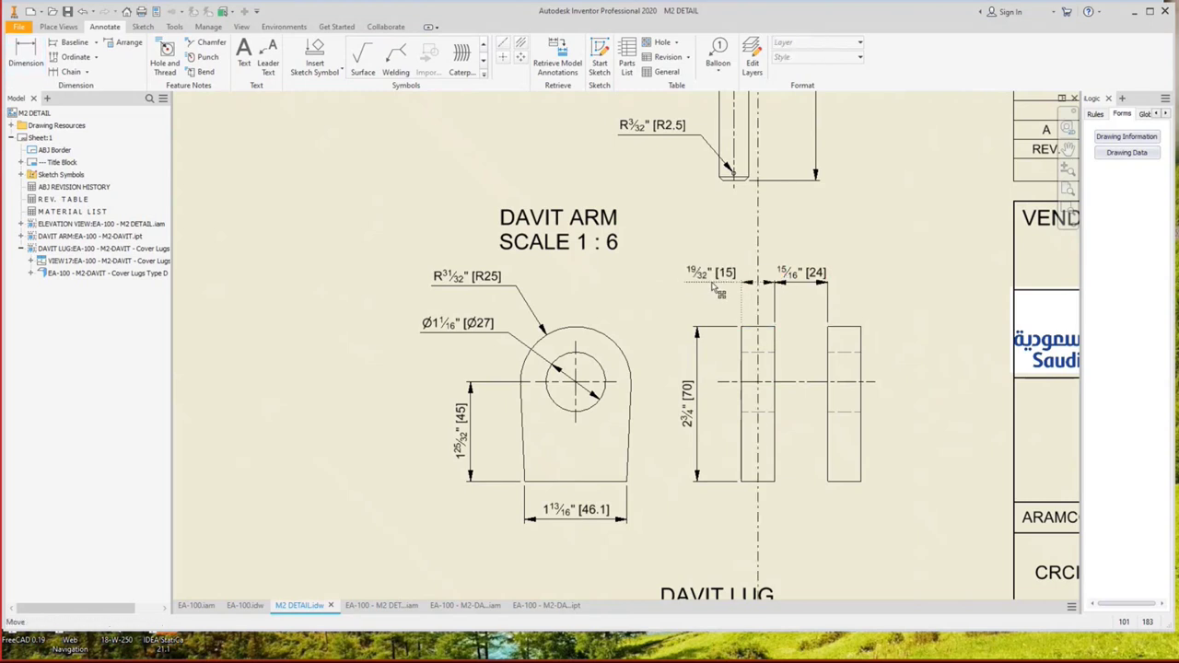
drag(714, 288, 700, 289)
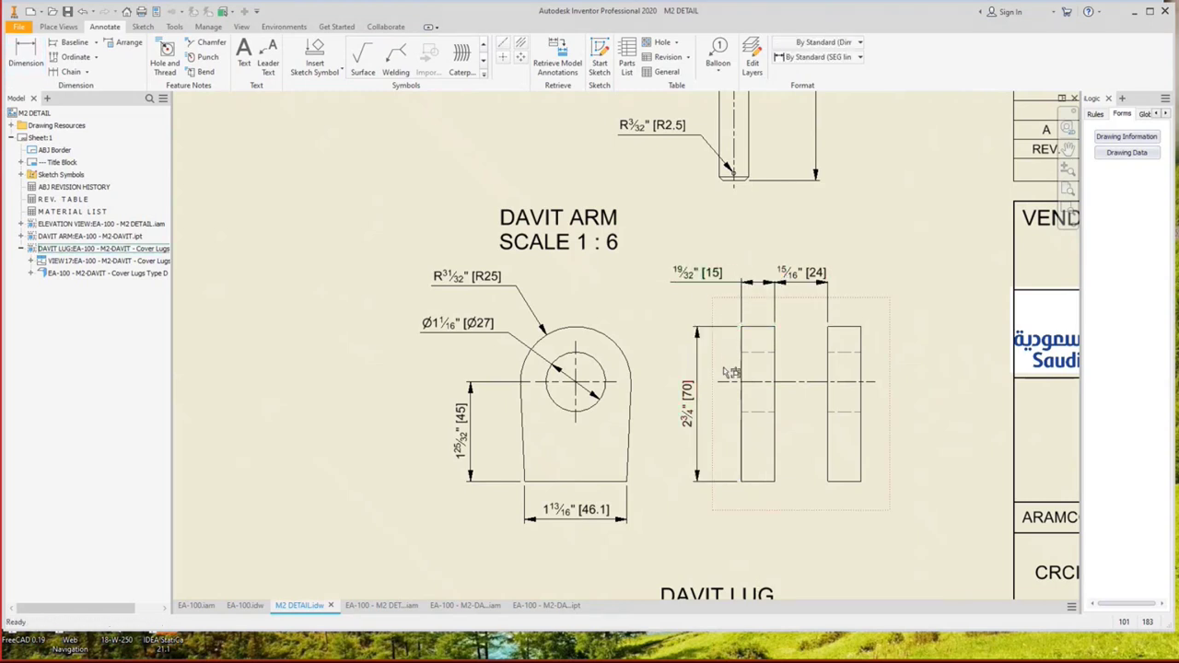
Add an all-around fillet weld symbol of size 6 at the lower outer corner of the right davit lug plate.
click(395, 60)
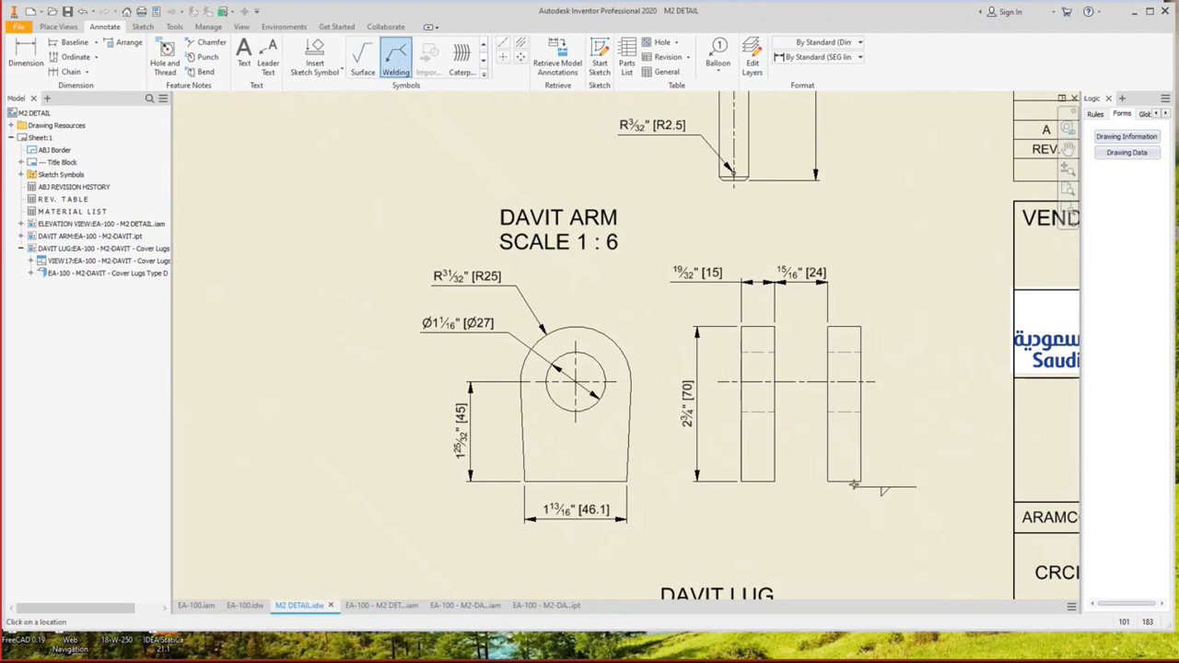
click(861, 479)
click(907, 419)
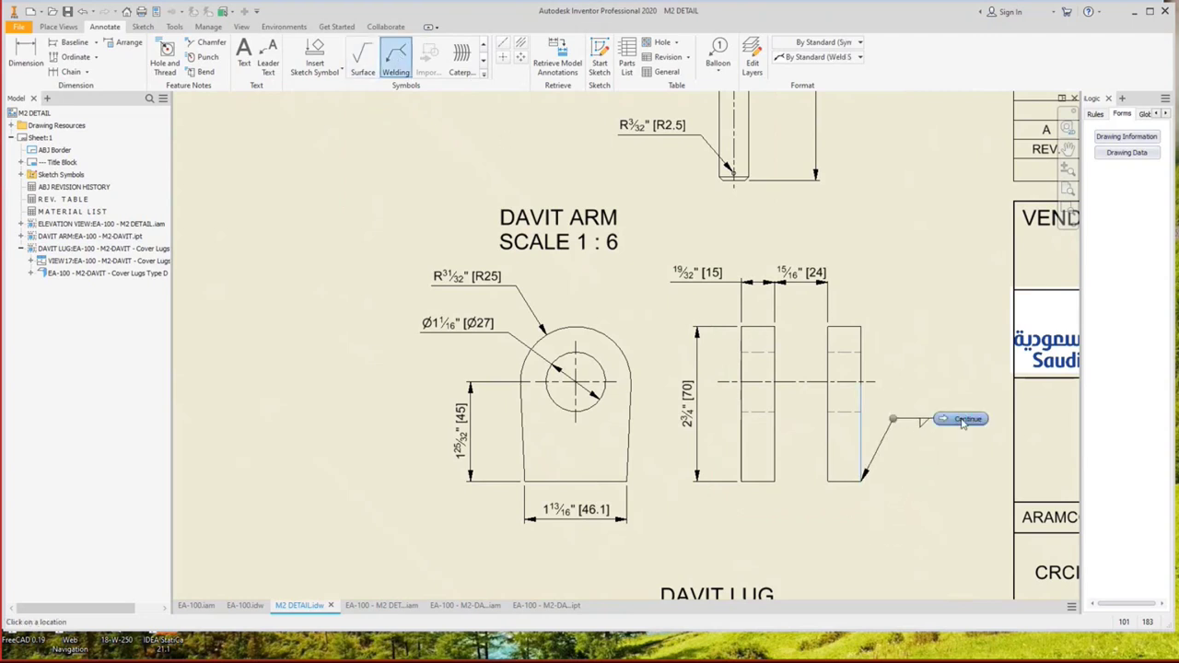
key(Return)
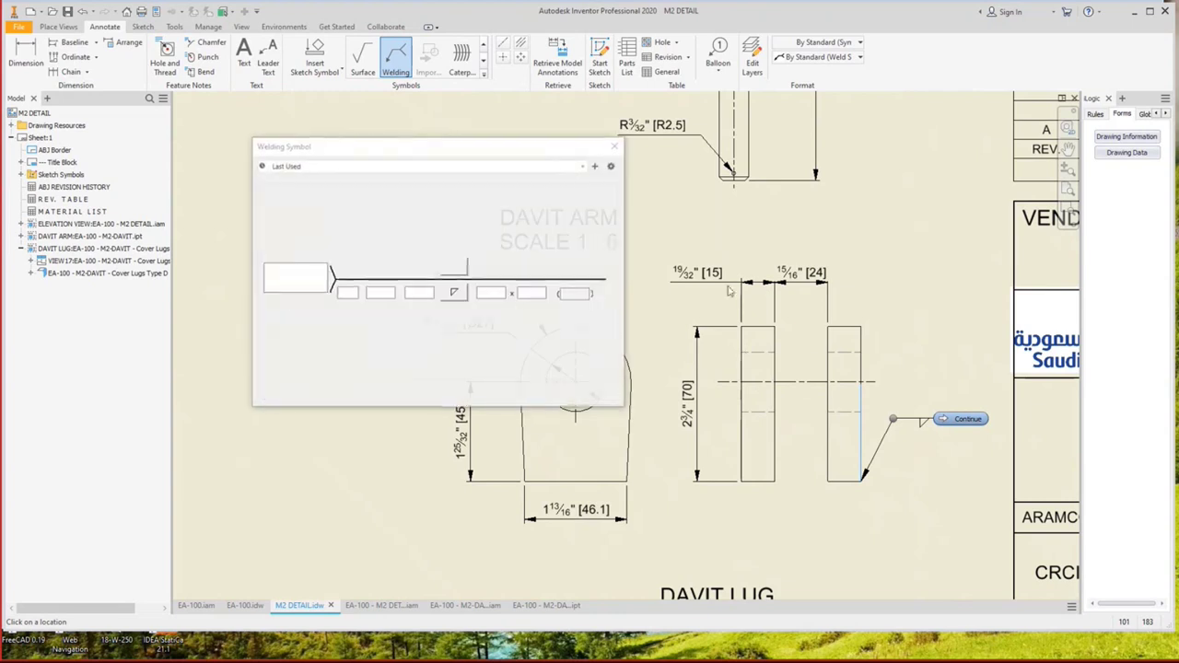
click(606, 285)
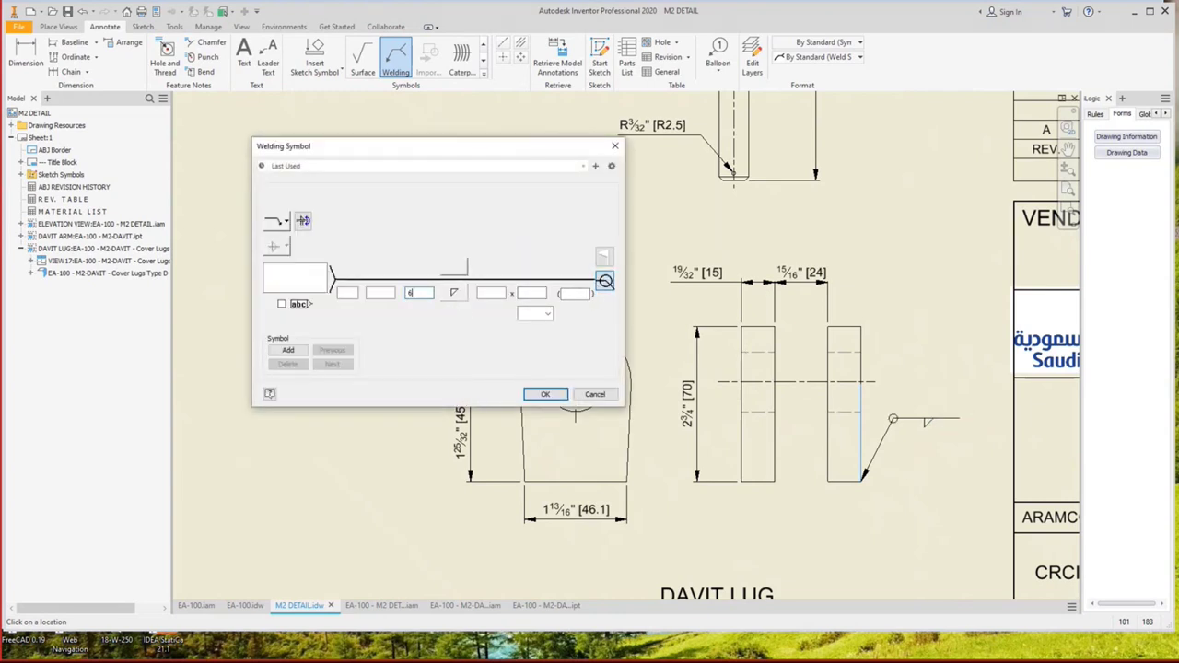
click(547, 394)
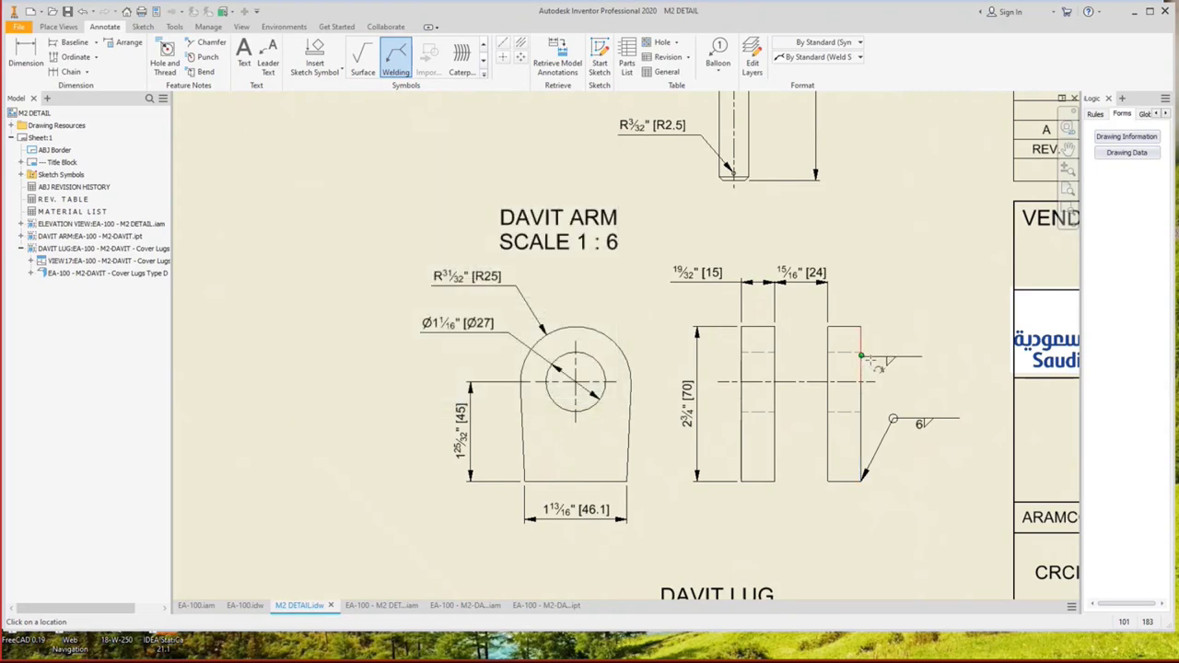
Edit the weld symbol: remove the all-around mark, change the weld to a bevel and add a secondary fillet of size 6.
scroll(870, 361, down, 2)
scroll(884, 397, up, 6)
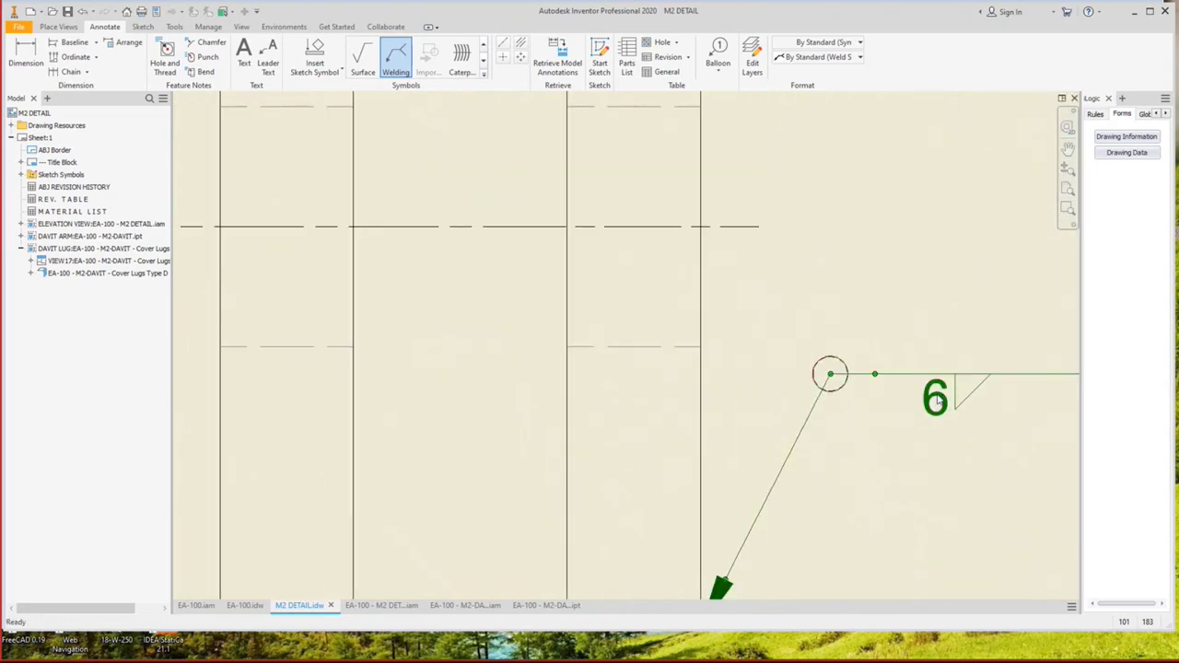
double_click(951, 404)
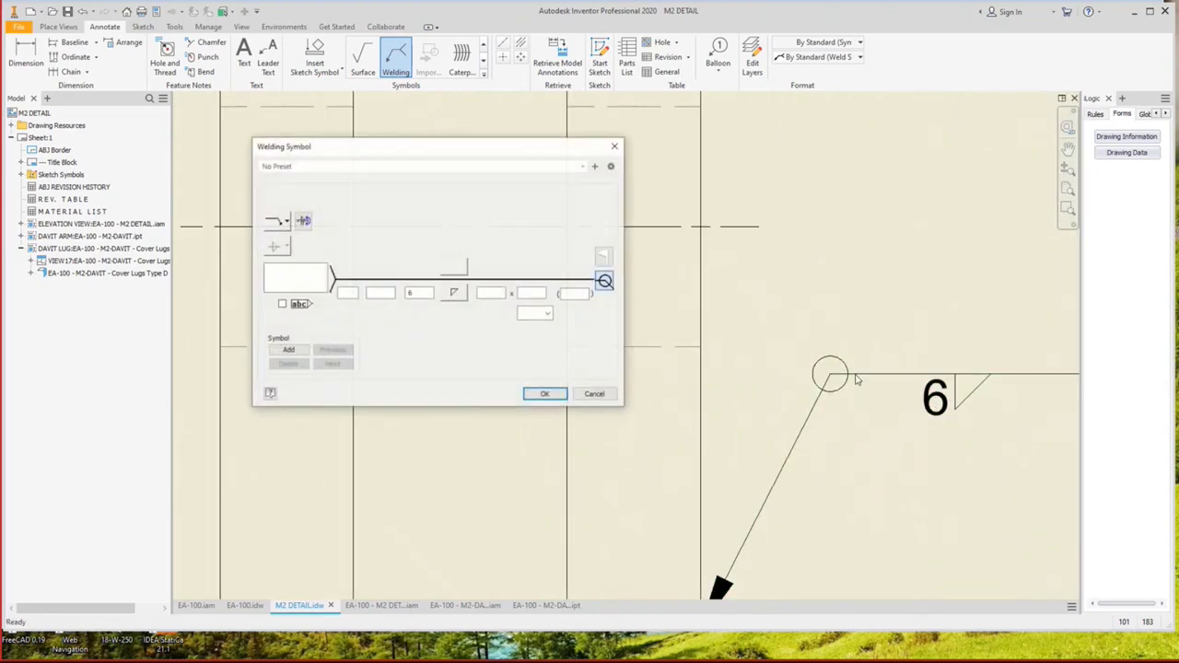
click(604, 281)
click(455, 295)
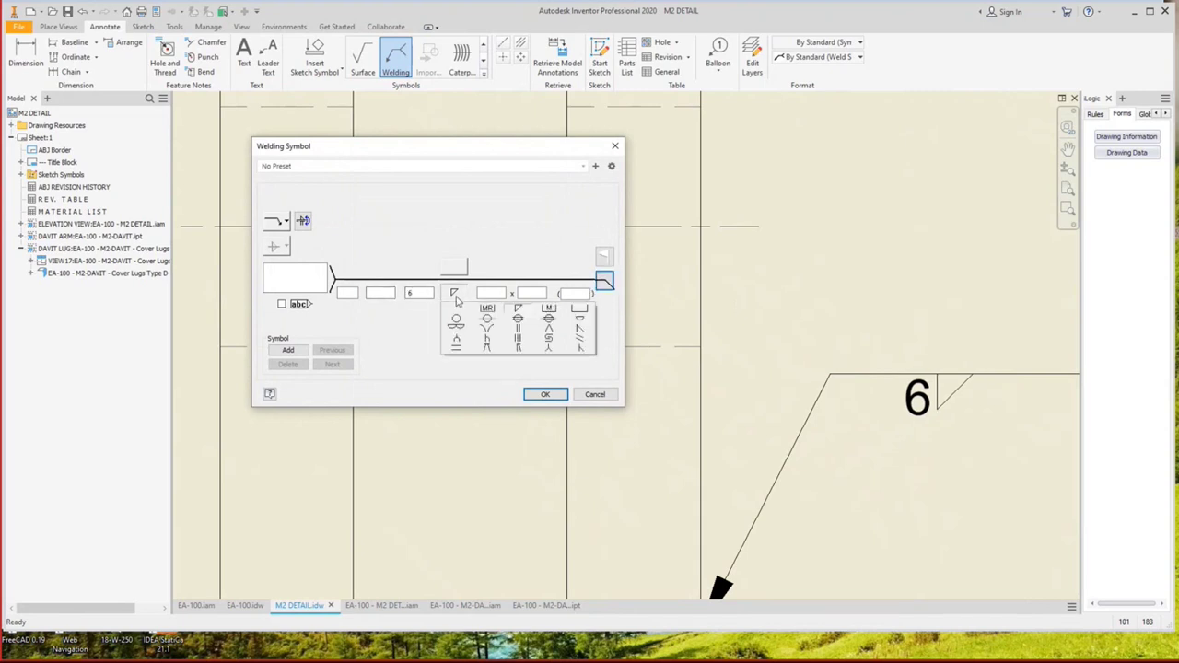
click(579, 331)
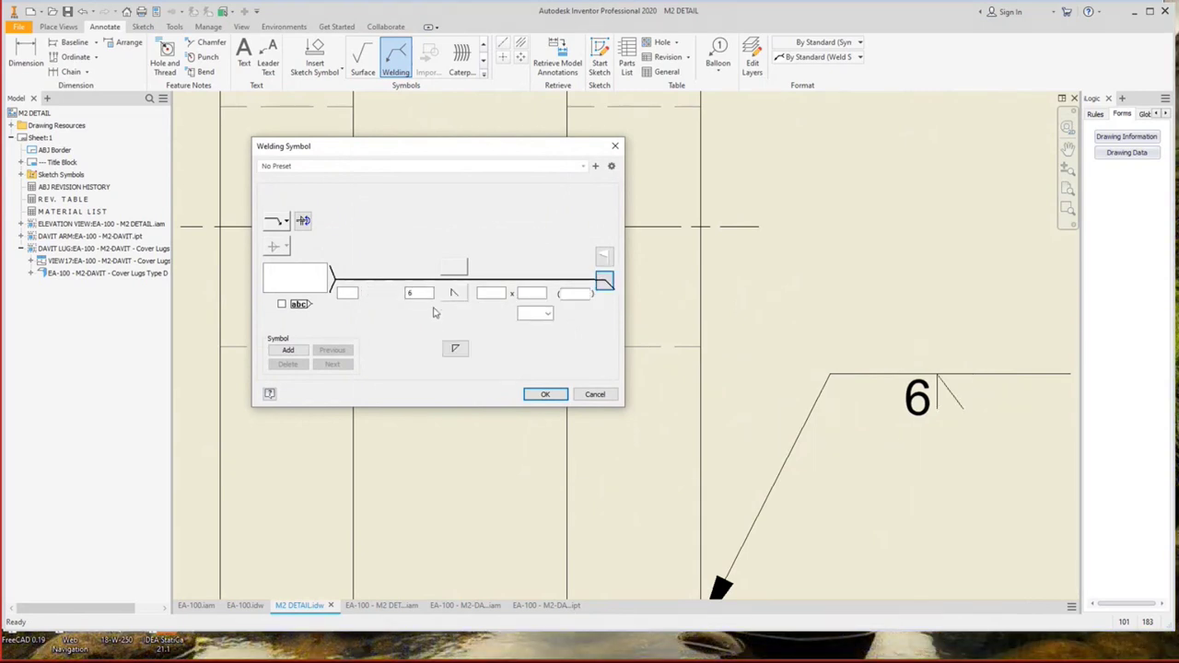
click(457, 349)
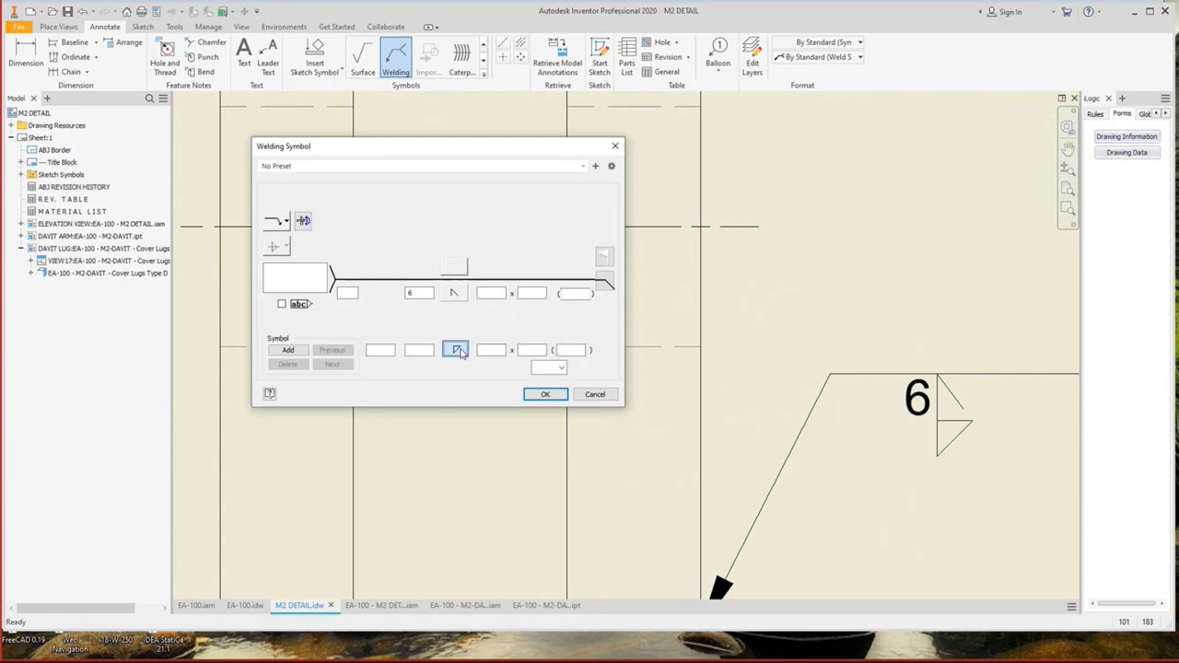
click(424, 351)
text(6)
click(545, 394)
scroll(751, 298, down, 4)
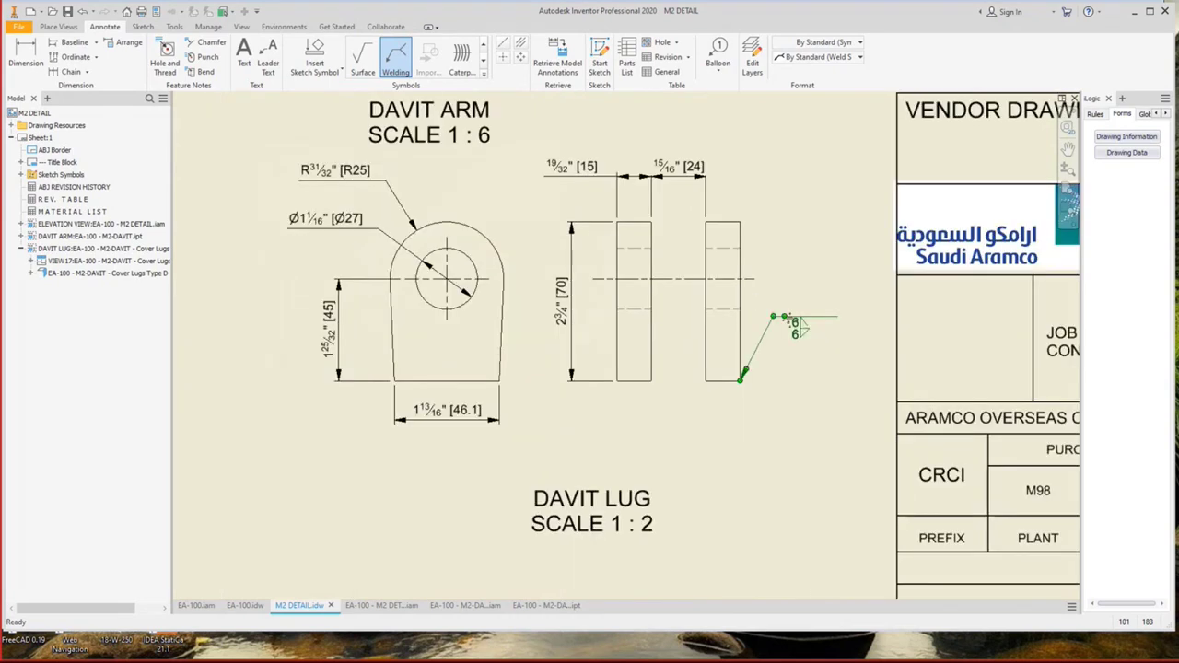
scroll(799, 324, down, 4)
click(800, 320)
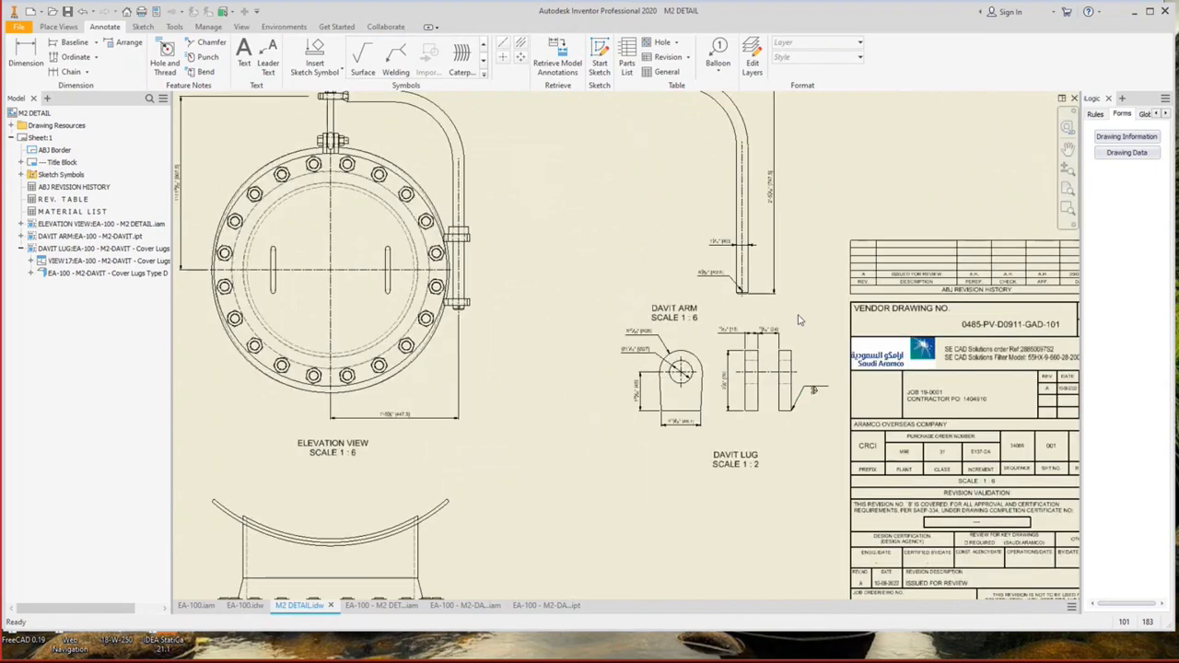
Add a bisecting centerline between the two side edges of the nozzle neck in the top view.
scroll(800, 320, down, 5)
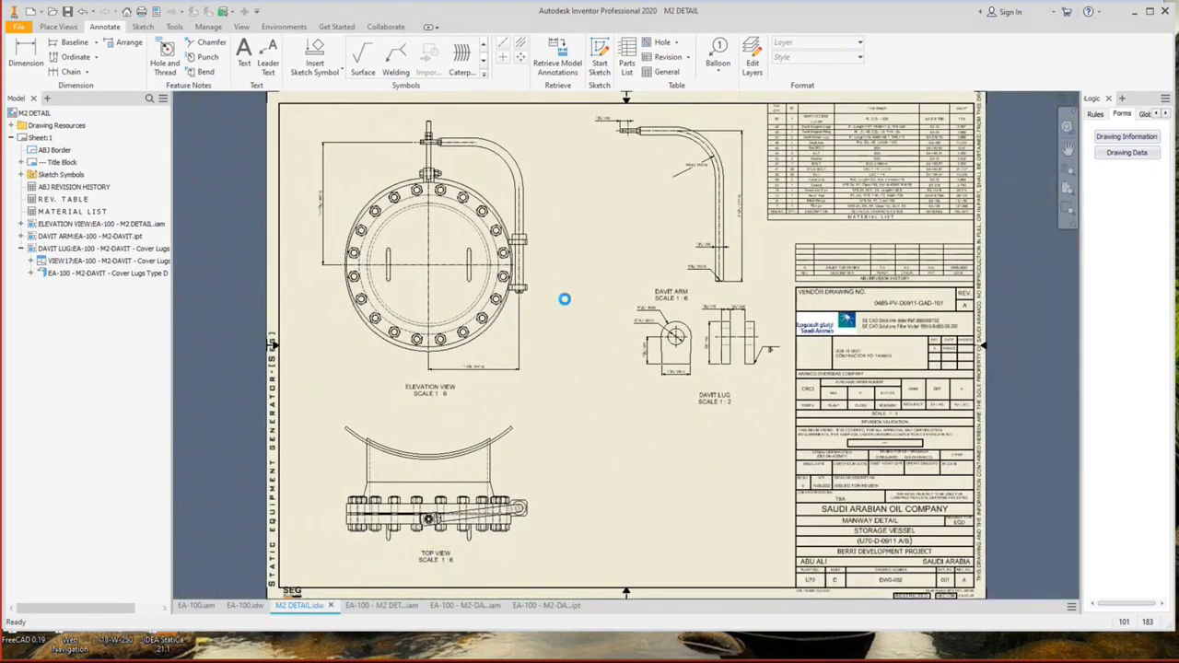
key(Return)
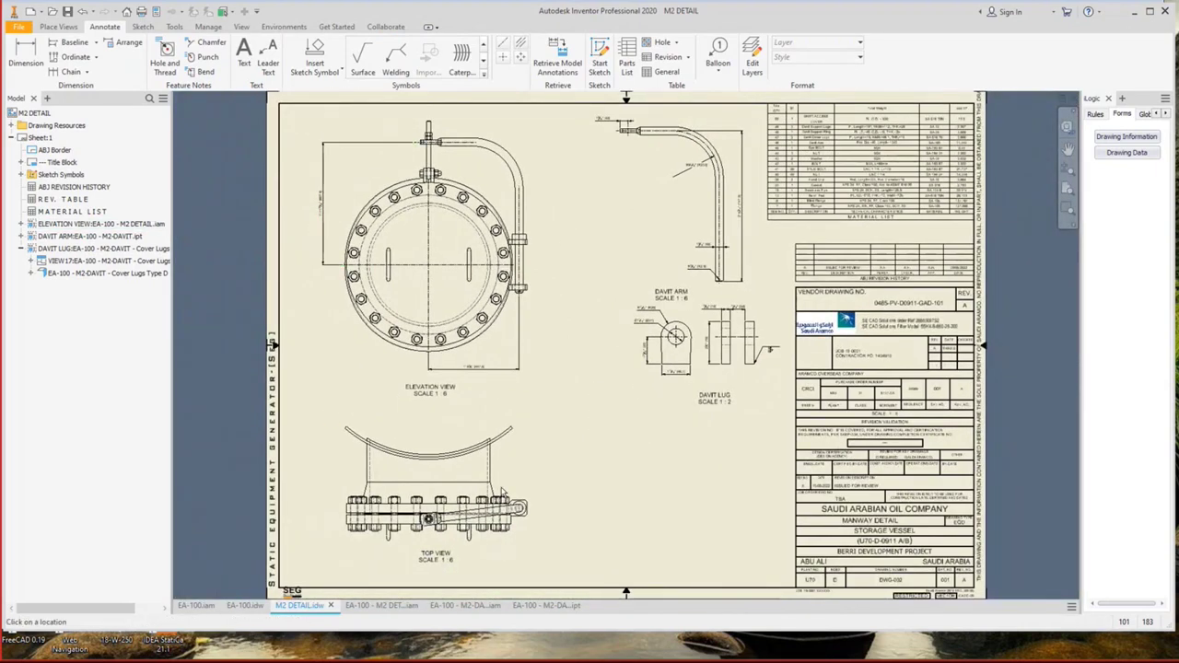
scroll(501, 493, up, 3)
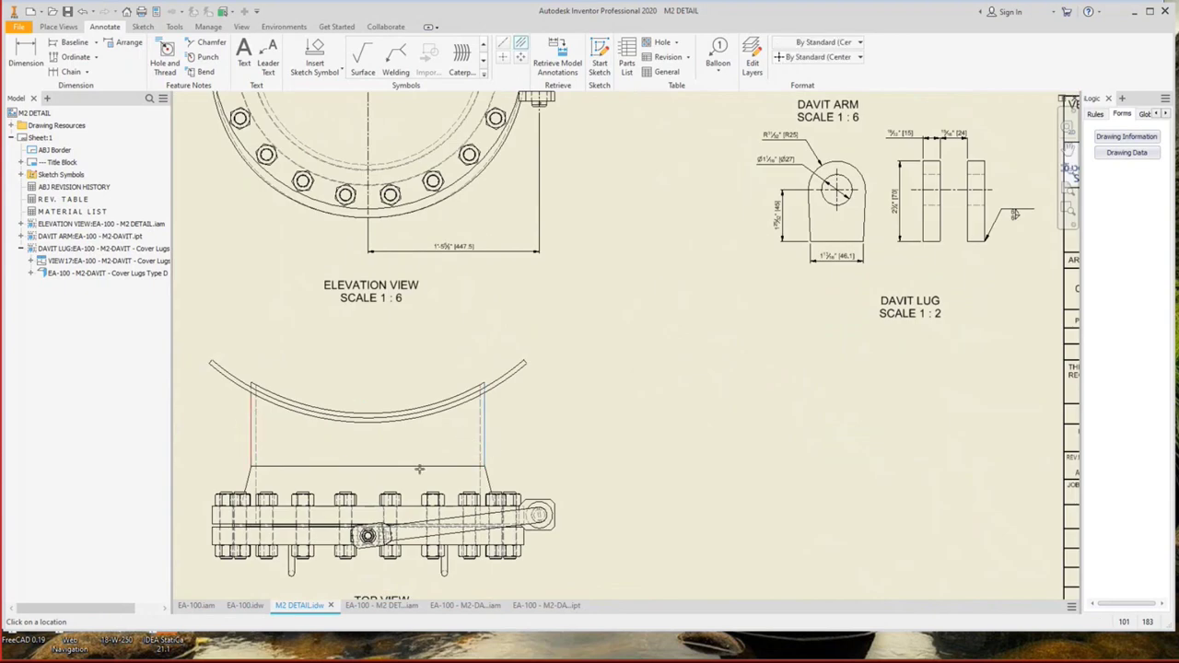
middle_drag(419, 470, 484, 393)
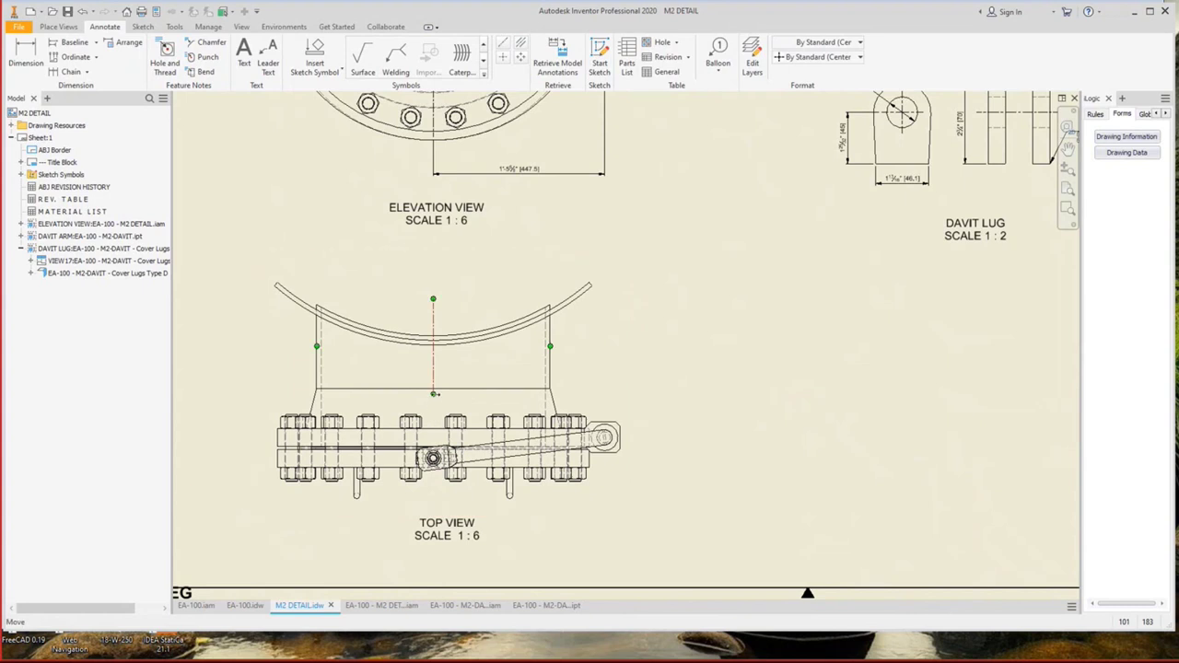
Balloon the nozzle neck in the top view, choosing the BOM view and the Item No in Bill of material balloon style.
click(823, 57)
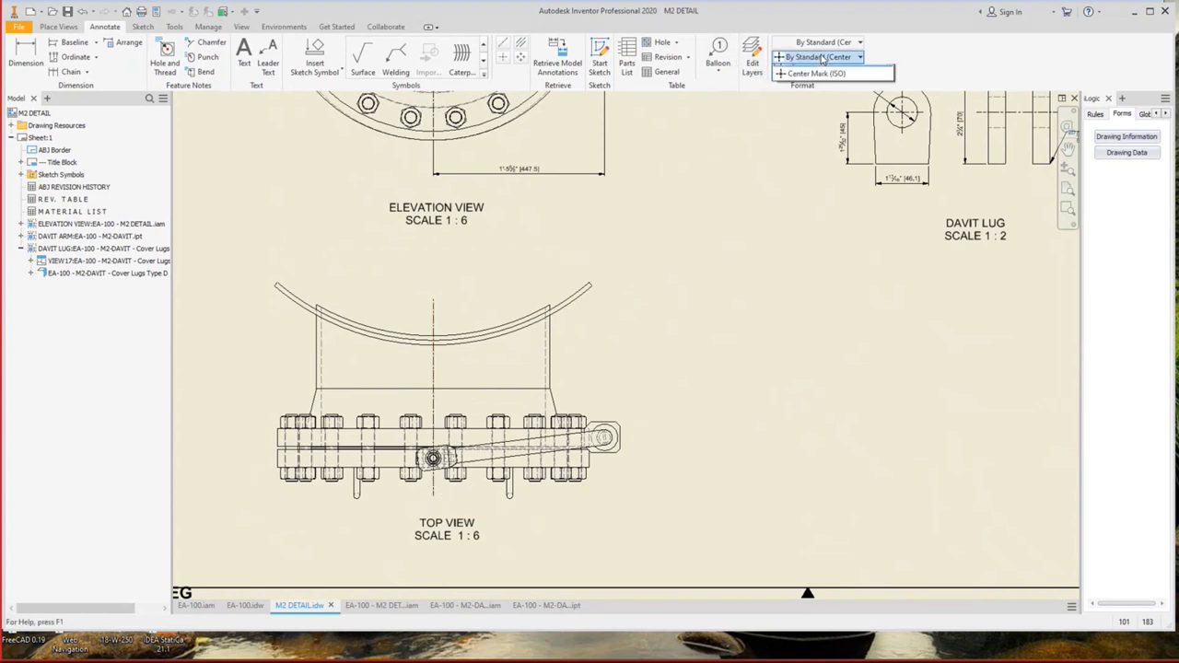
key(b)
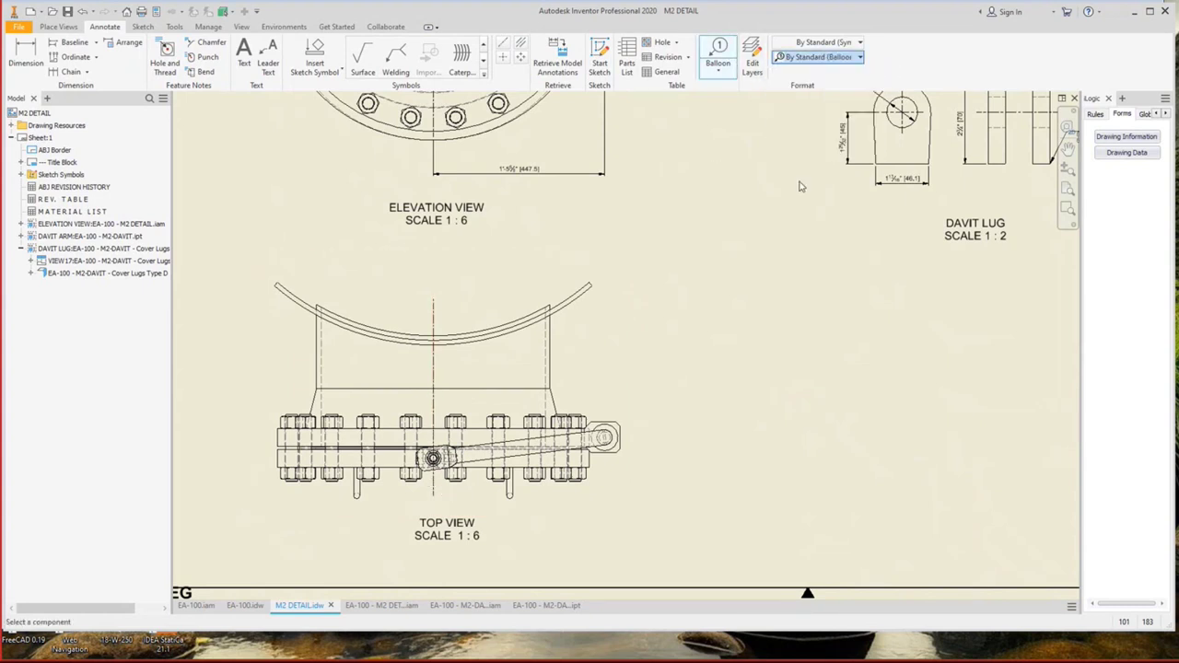
click(591, 341)
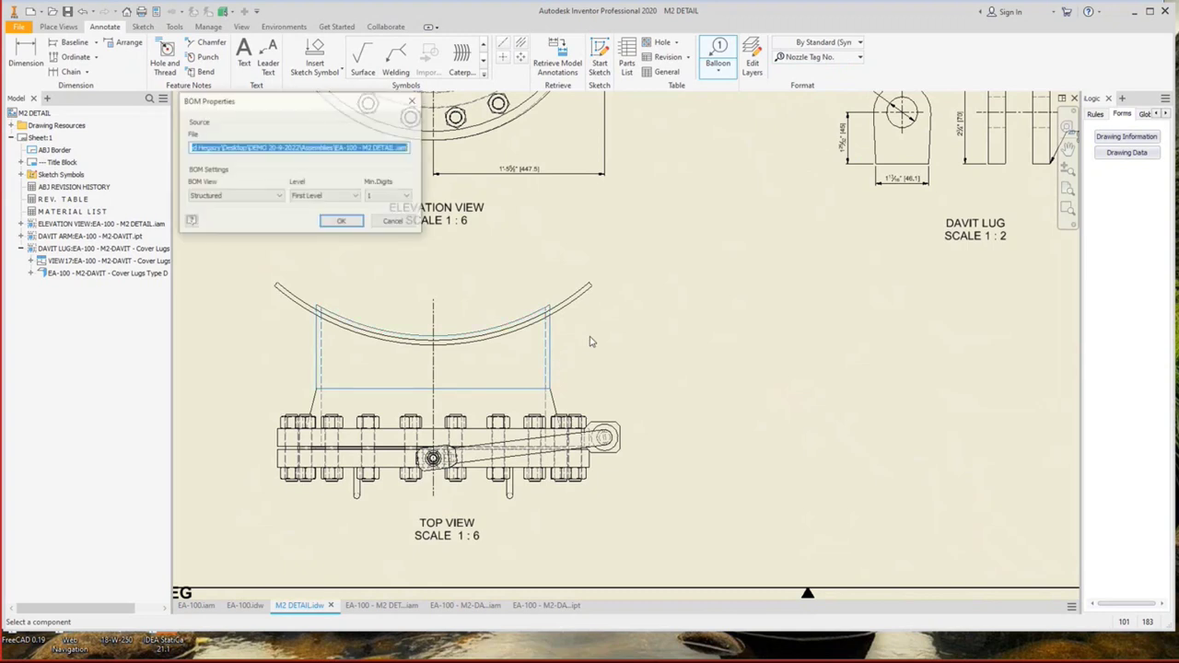
click(244, 196)
click(238, 227)
click(340, 223)
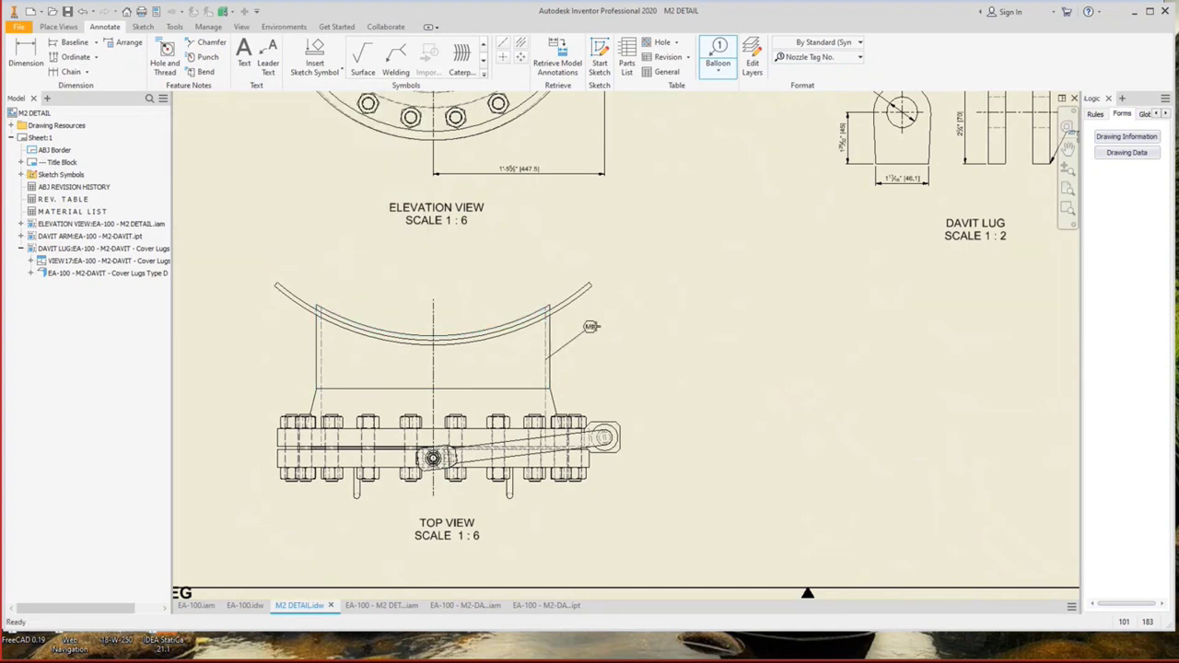
click(812, 57)
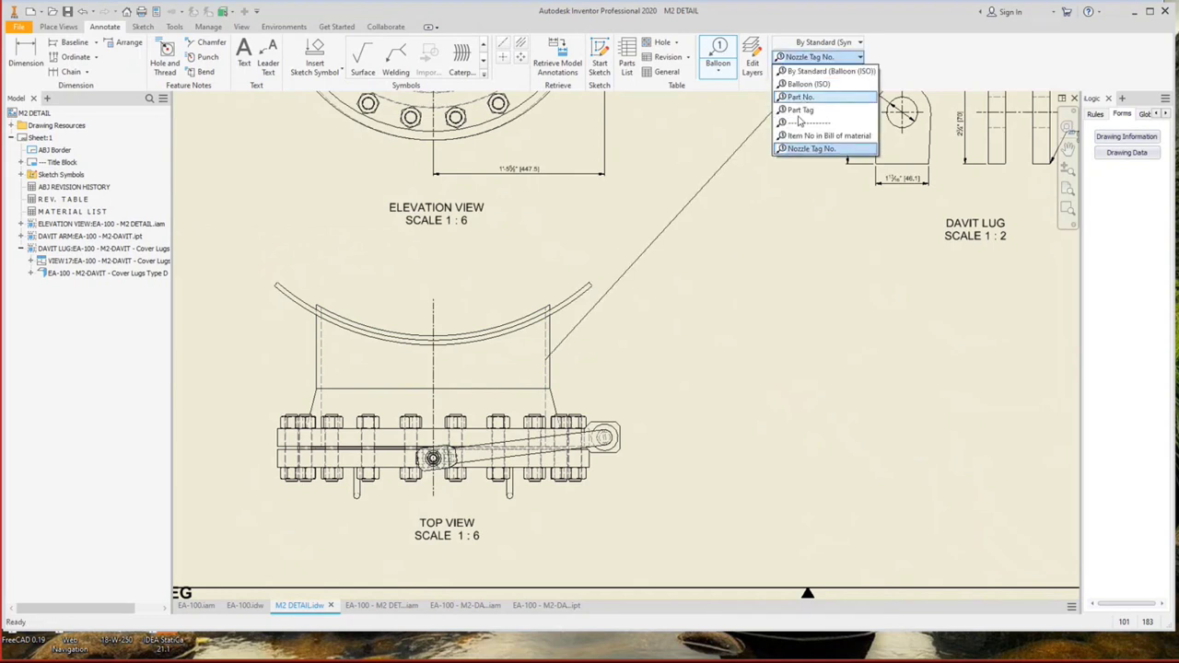
click(802, 138)
click(580, 330)
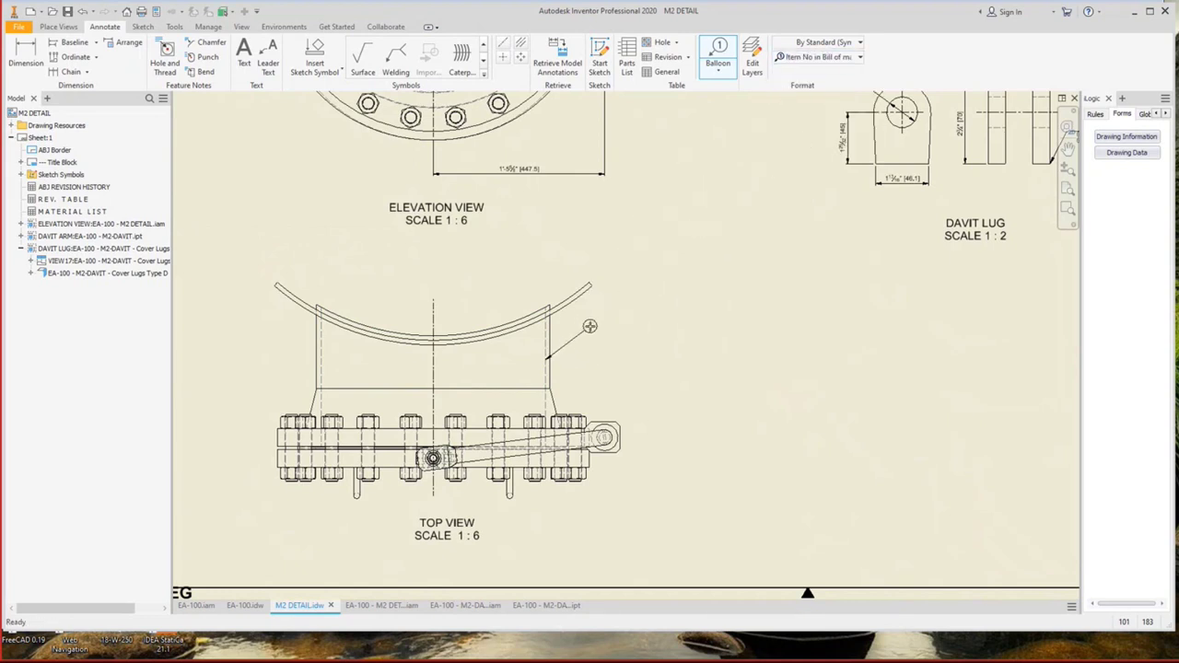
Balloon the upper and lower flanges at their left edges in the top view, stacking both balloons in a vertical line.
click(279, 435)
right_click(215, 404)
click(259, 409)
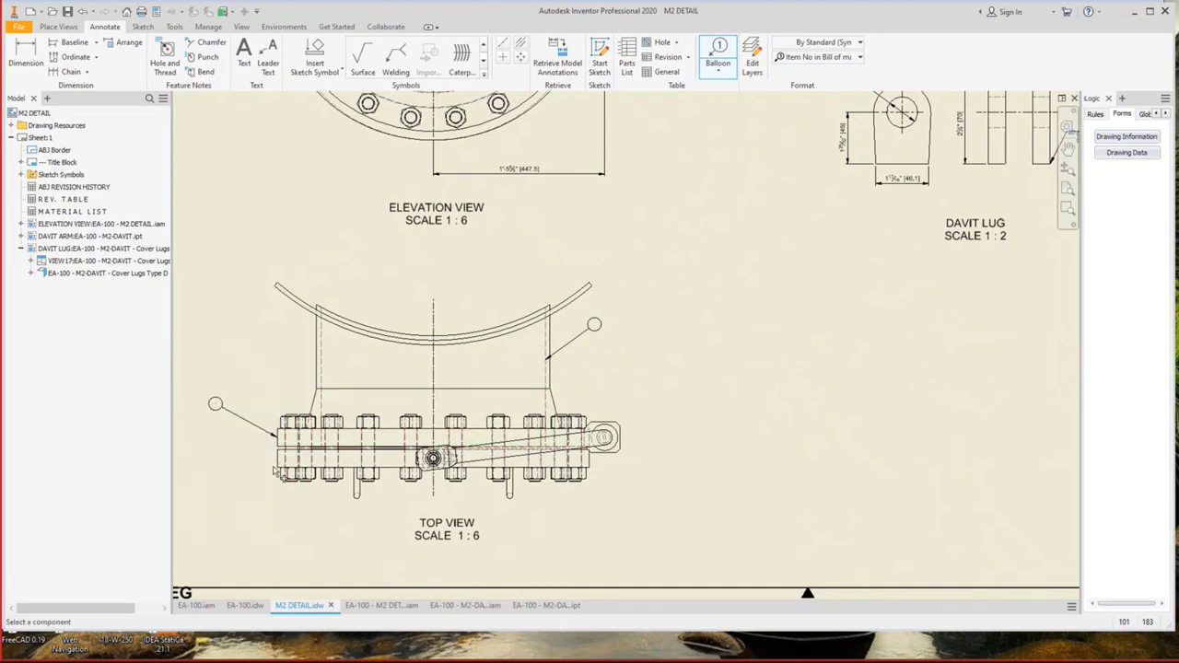
click(279, 458)
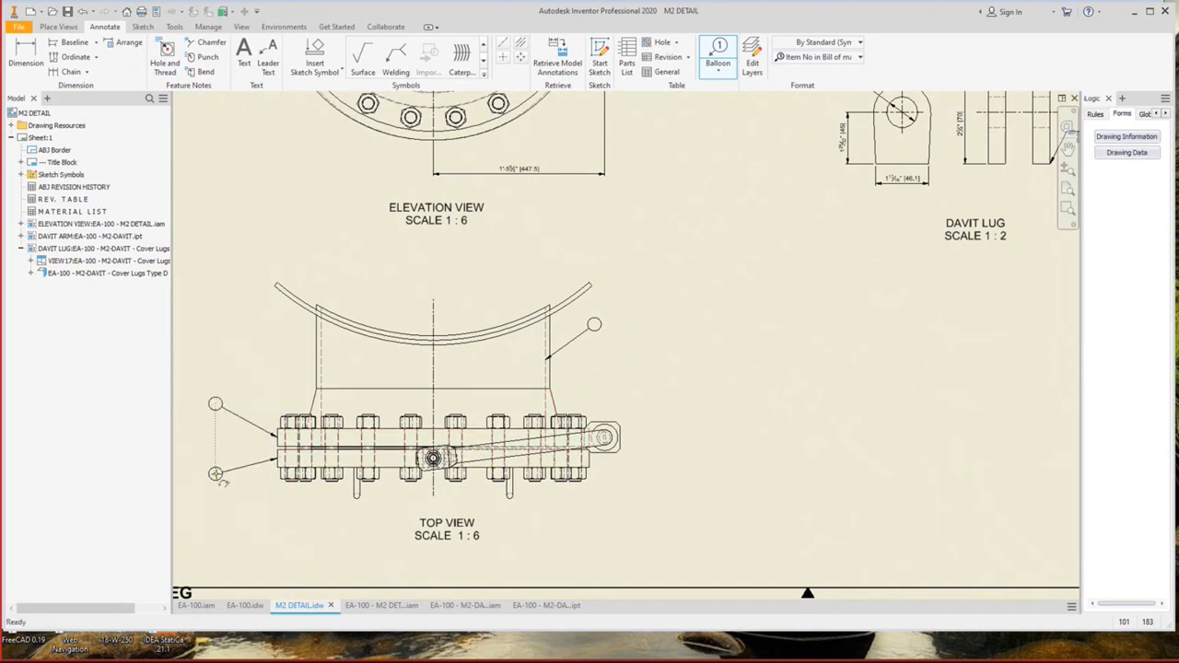
right_click(222, 472)
click(158, 474)
drag(243, 440, 295, 397)
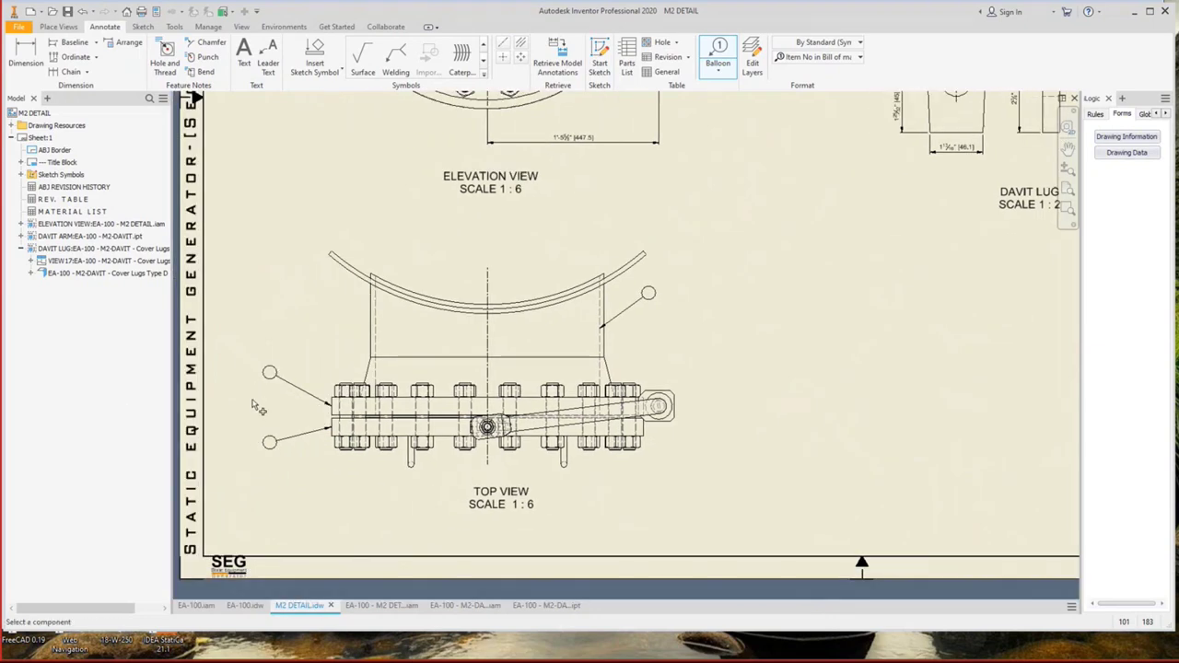
scroll(276, 373, up, 3)
right_click(301, 318)
click(258, 312)
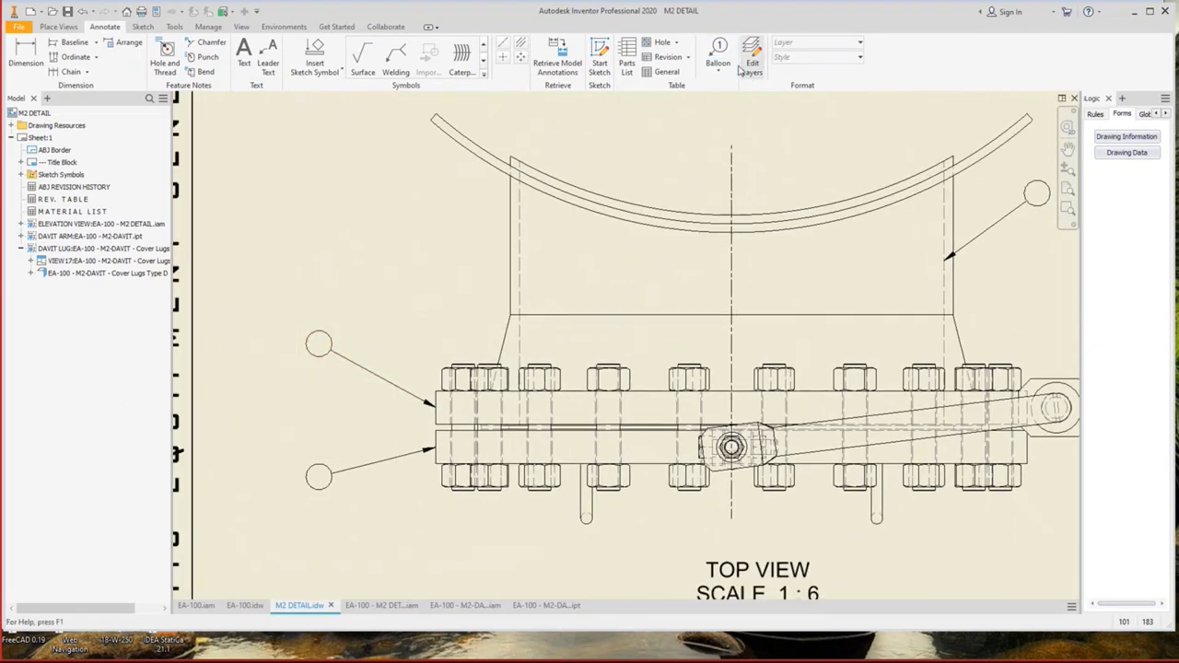
Balloon the left cover handle below the flanges in the top view, using the Item No in Bill of material style.
click(805, 58)
click(728, 55)
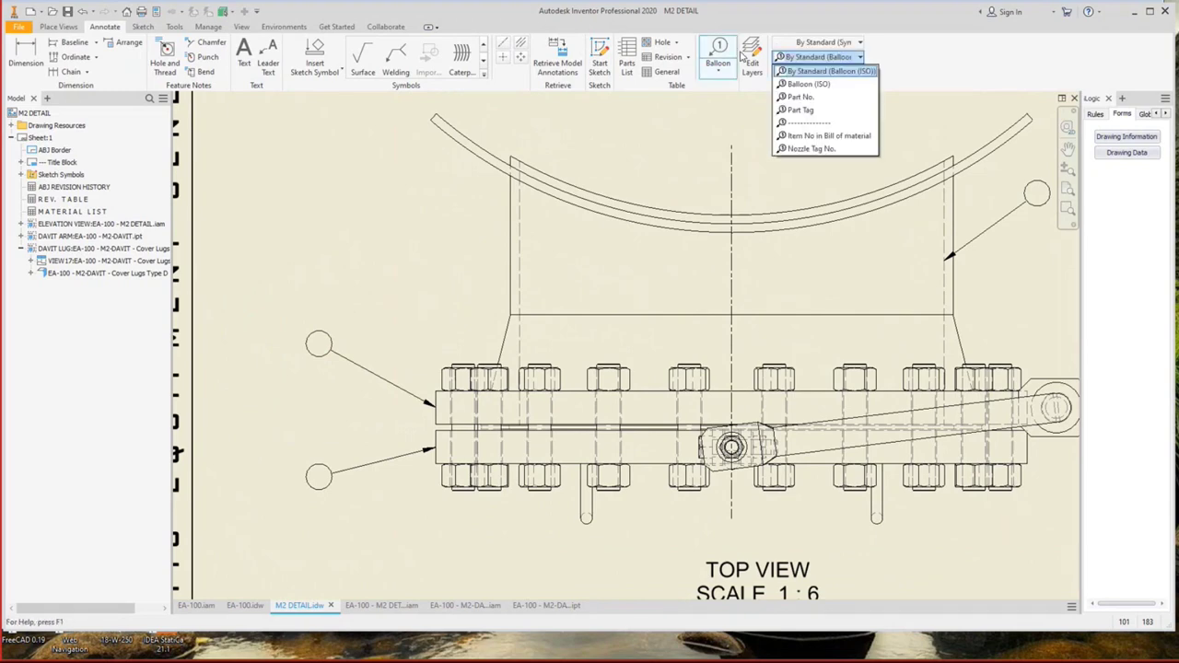
click(815, 134)
click(585, 522)
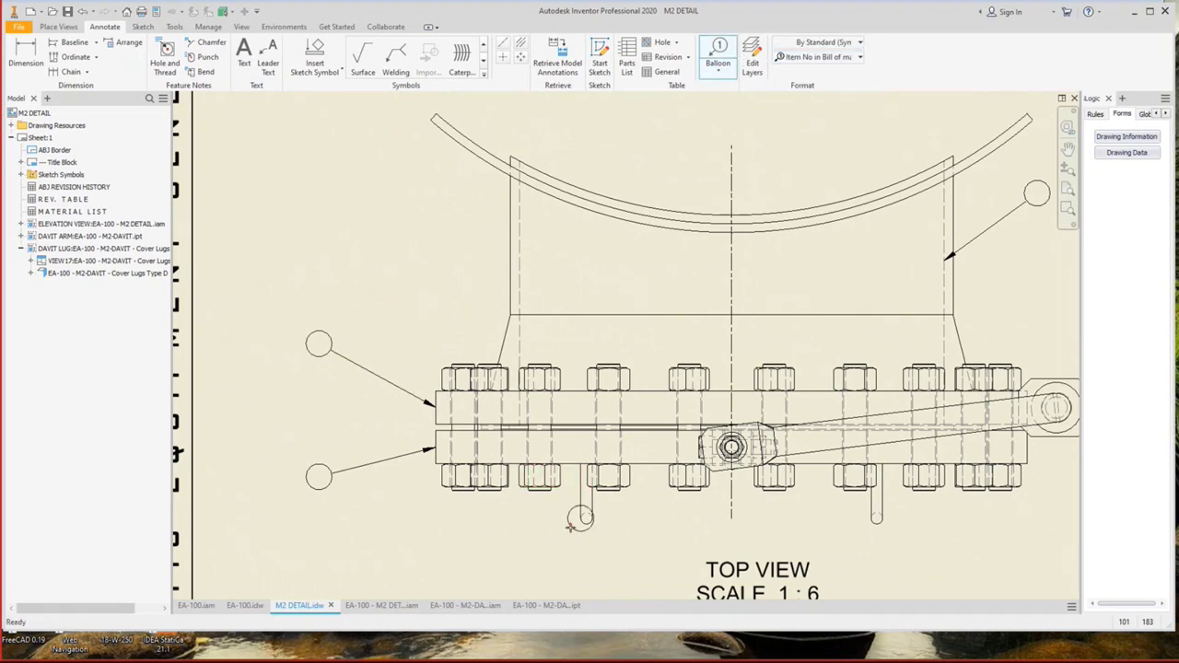
scroll(584, 521, down, 3)
scroll(590, 471, up, 3)
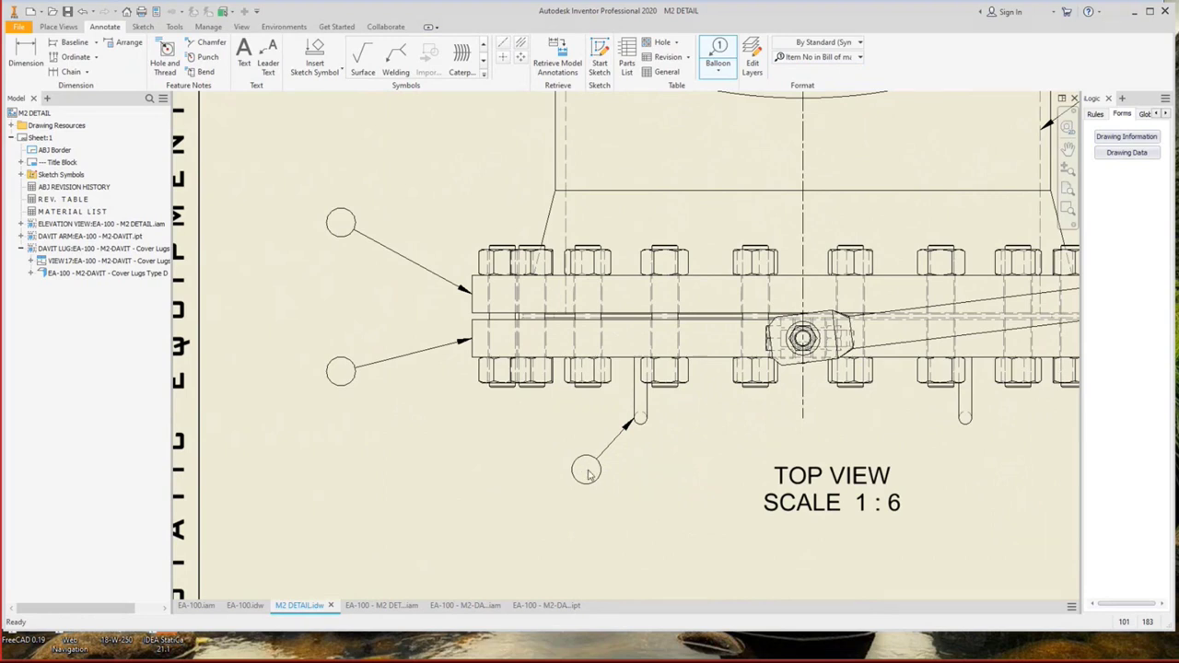
scroll(829, 422, down, 3)
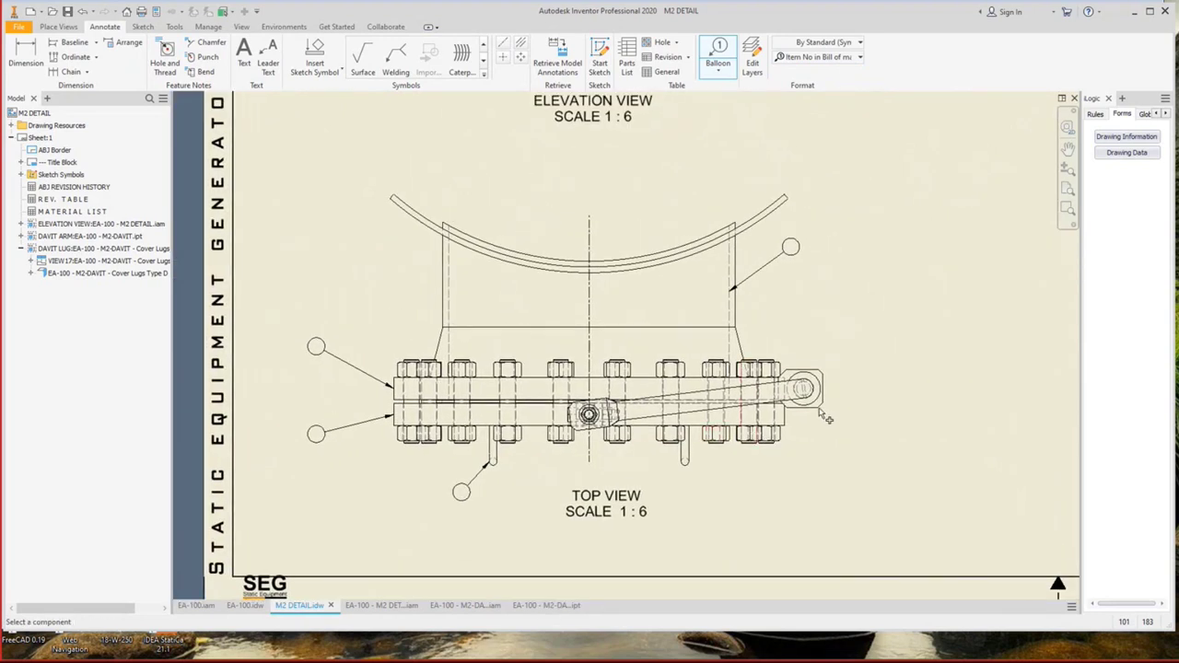
Balloon the davit support lug at the right edge of the top view and the upper davit support lug in the elevation view.
click(819, 407)
click(857, 450)
scroll(819, 331, down, 4)
middle_drag(819, 332, 725, 498)
scroll(737, 300, up, 5)
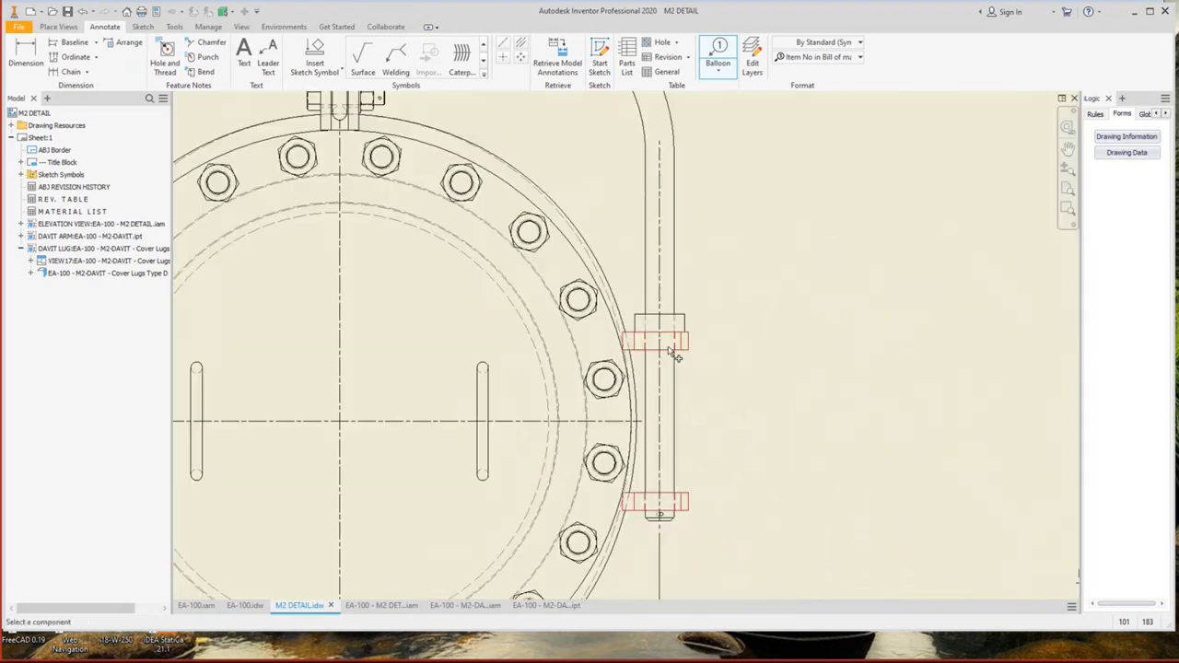
click(693, 337)
click(760, 315)
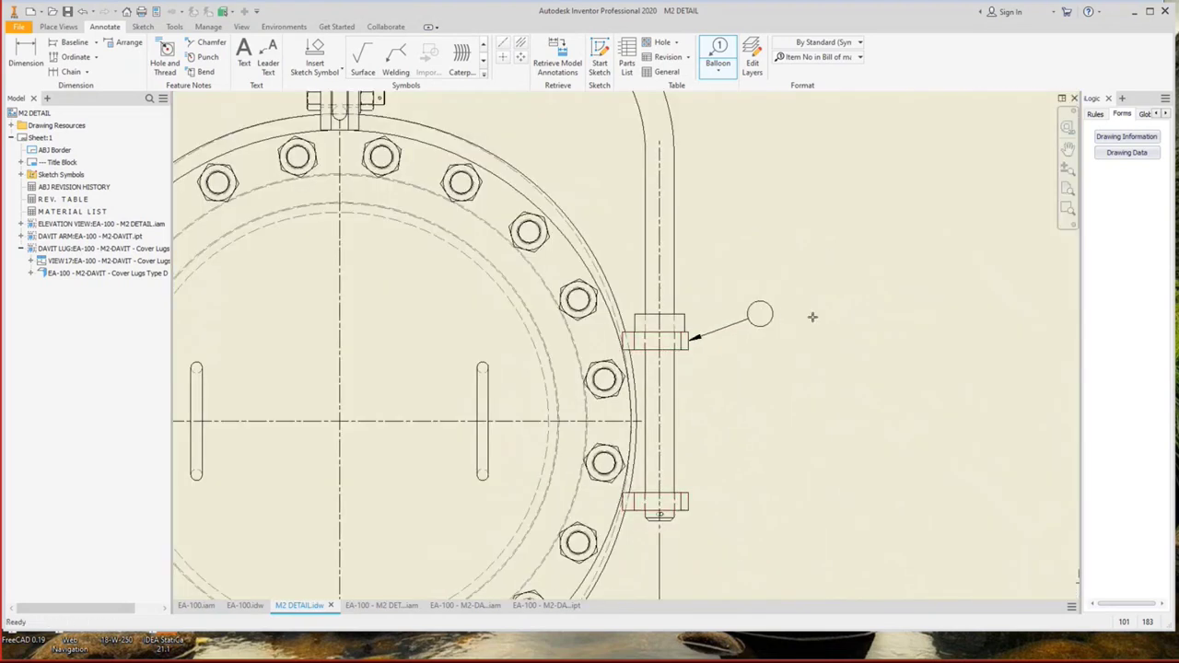
Balloon the collar above the upper davit support lug and the curved davit arm in the elevation view.
click(689, 312)
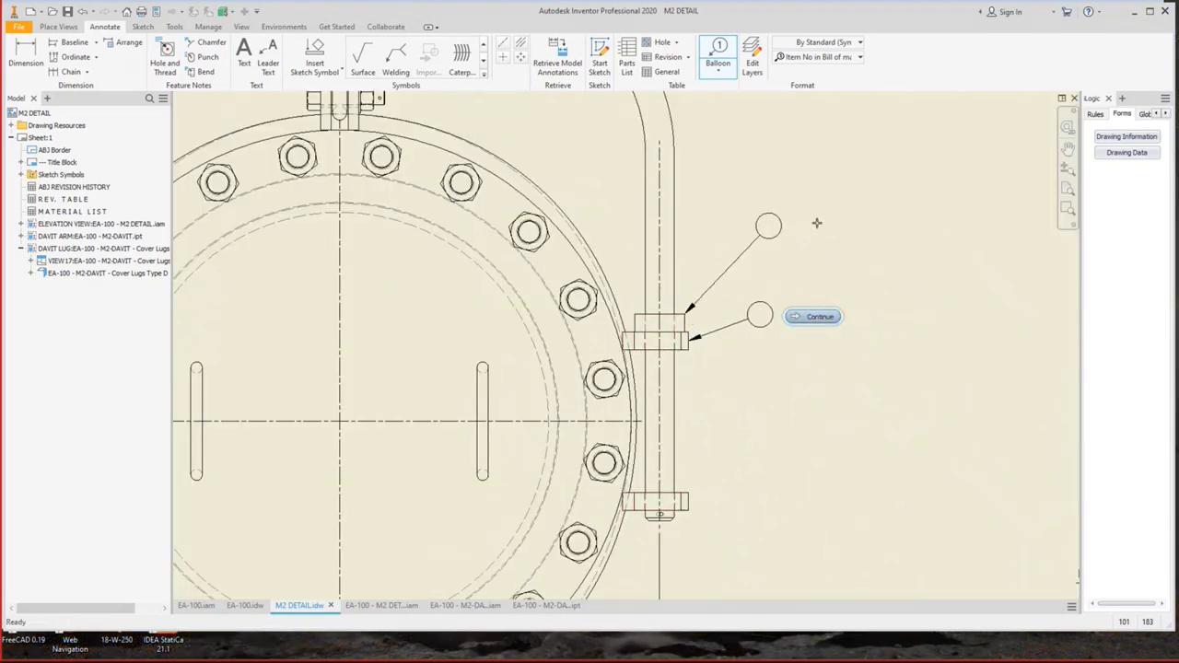
click(767, 226)
scroll(768, 177, down, 3)
scroll(737, 211, up, 2)
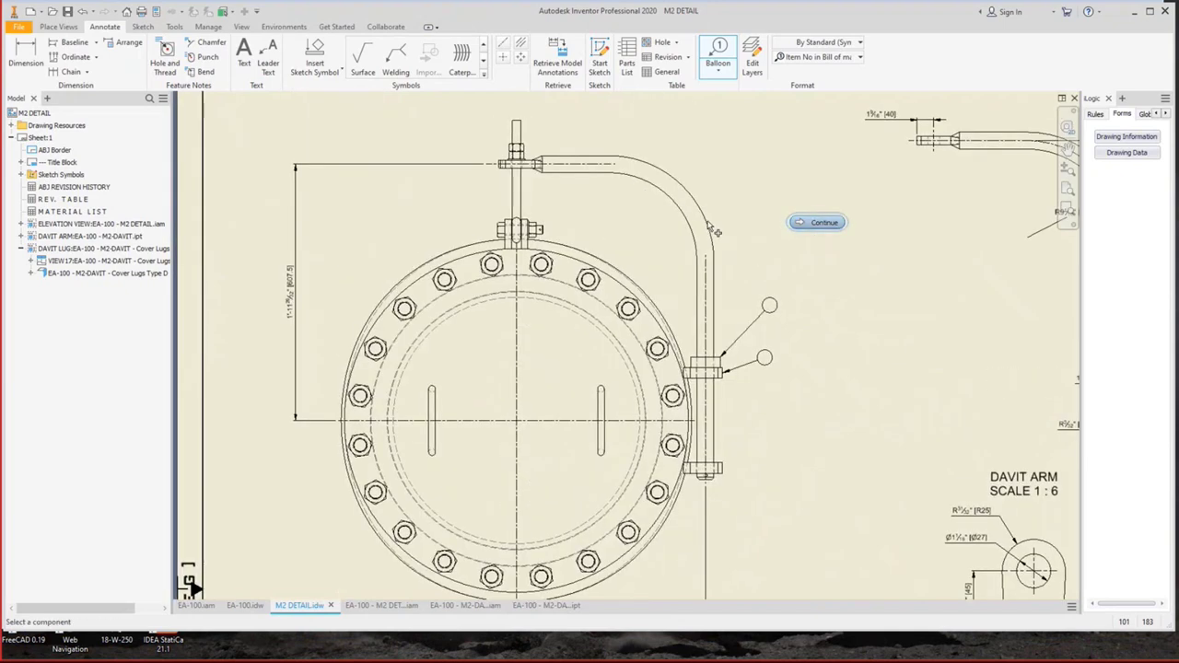
click(708, 220)
click(747, 193)
Balloon the top end of the vertical threaded rod in the elevation view and attach a second balloon for its nuts.
scroll(644, 163, up, 4)
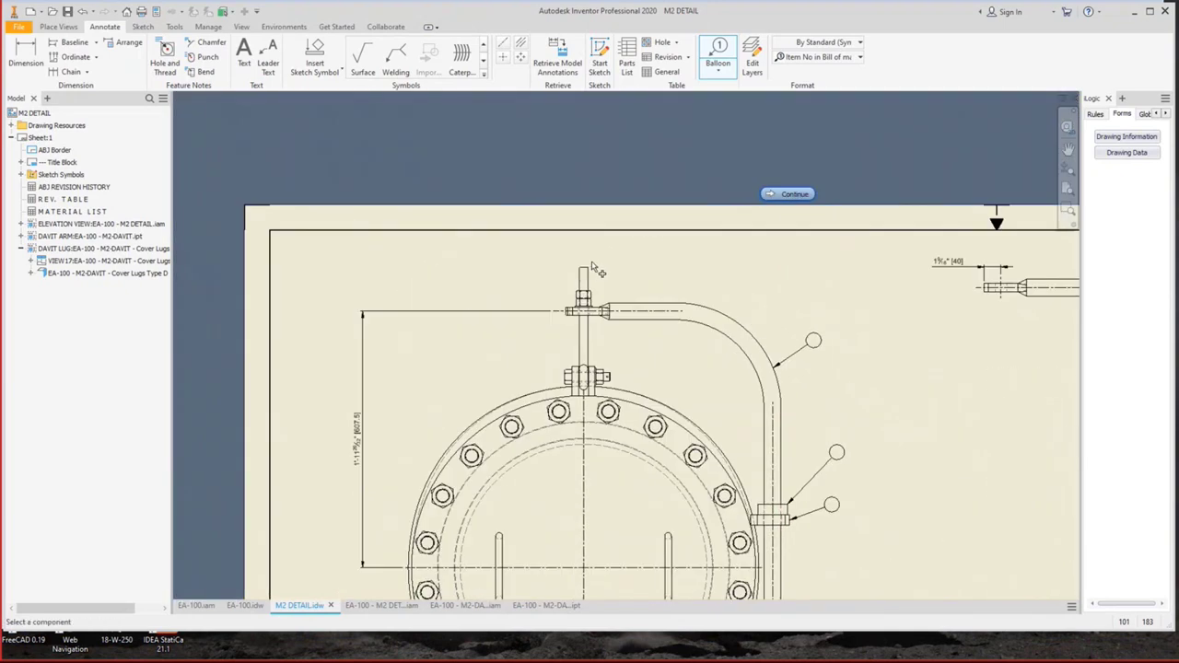
click(578, 268)
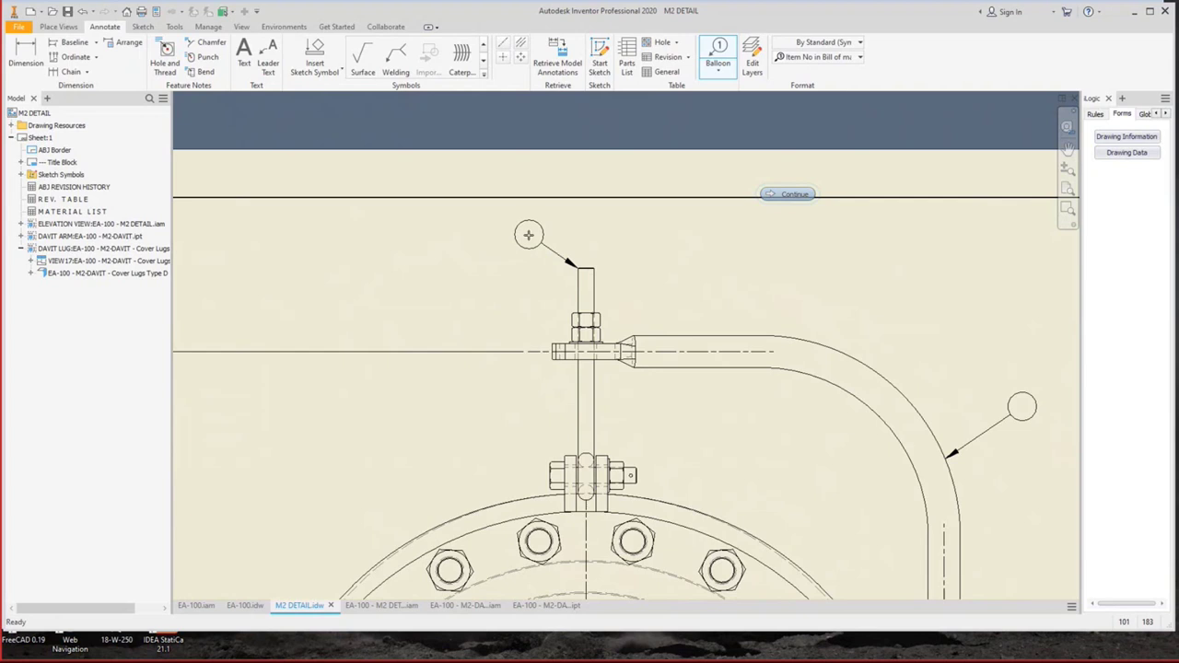
click(528, 234)
right_click(595, 276)
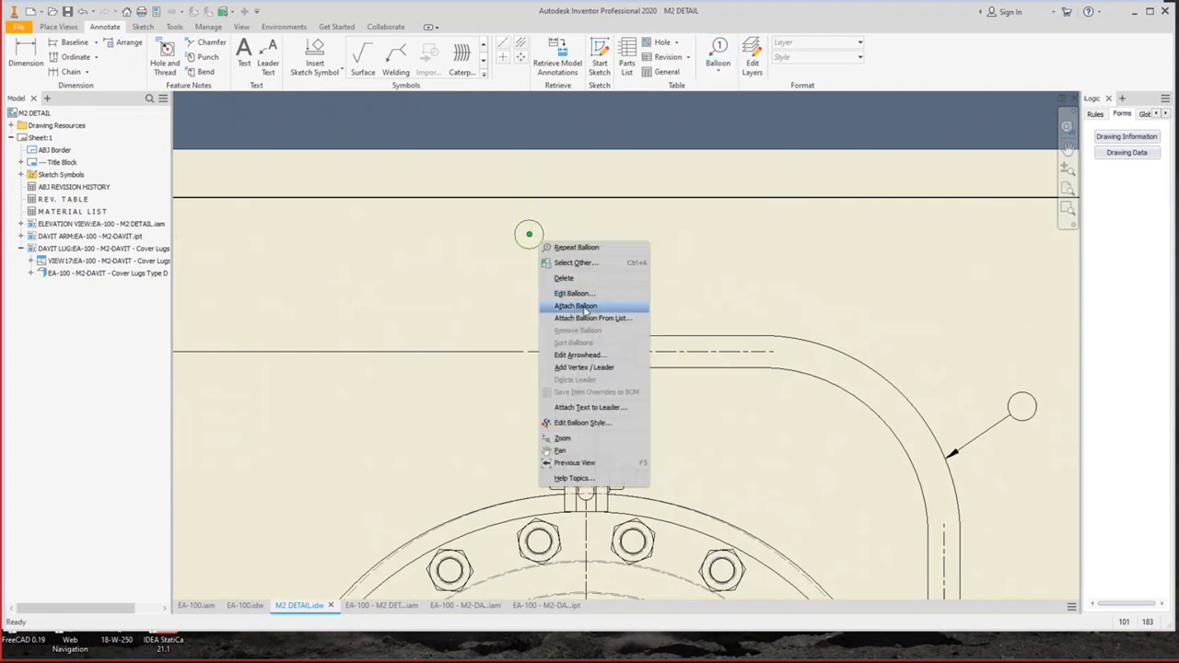
click(584, 307)
click(586, 326)
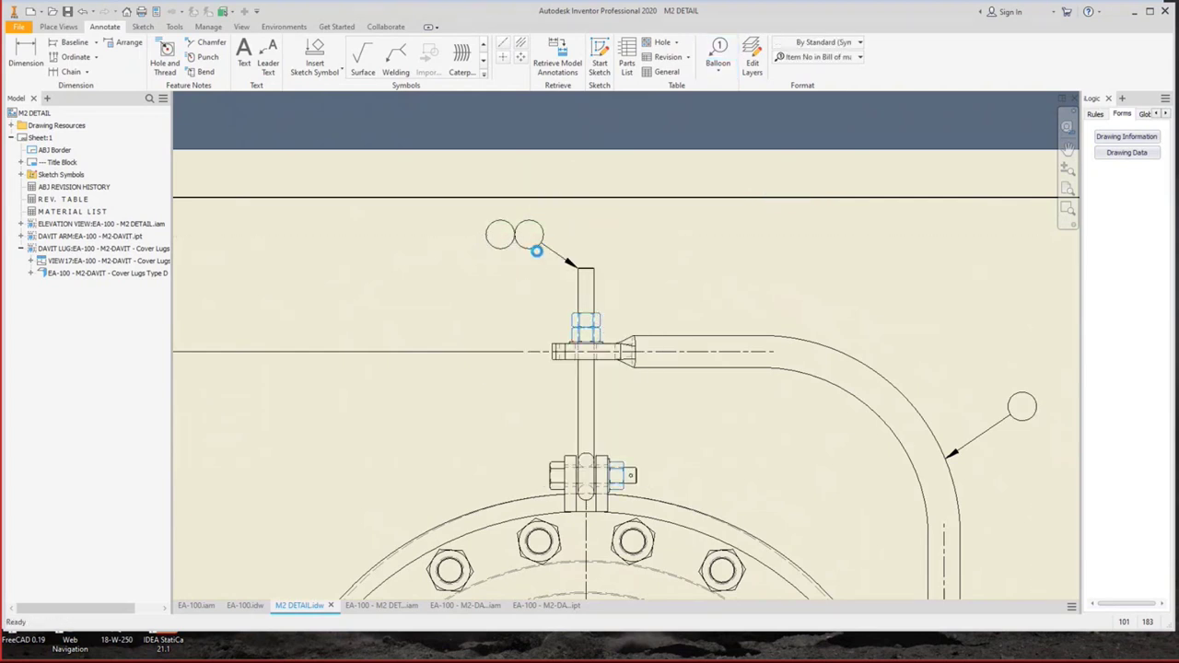
Attach a third balloon to the threaded rod's balloon group for the thin washer under the nuts.
right_click(537, 245)
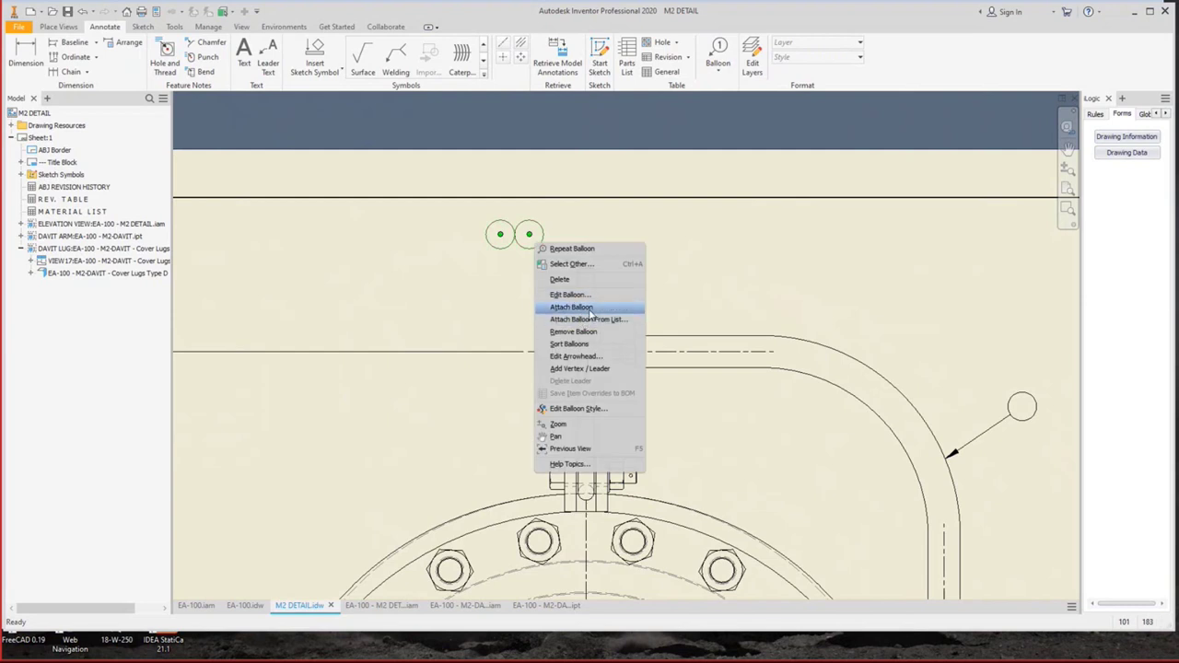
click(588, 308)
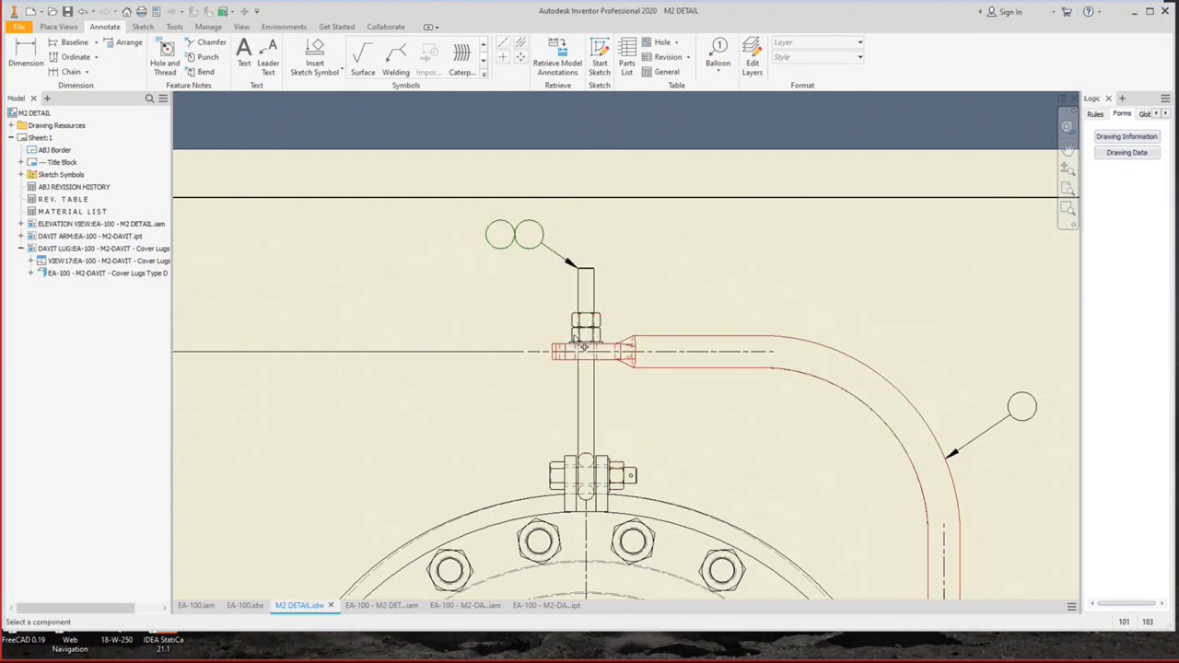
scroll(580, 352, up, 5)
click(377, 190)
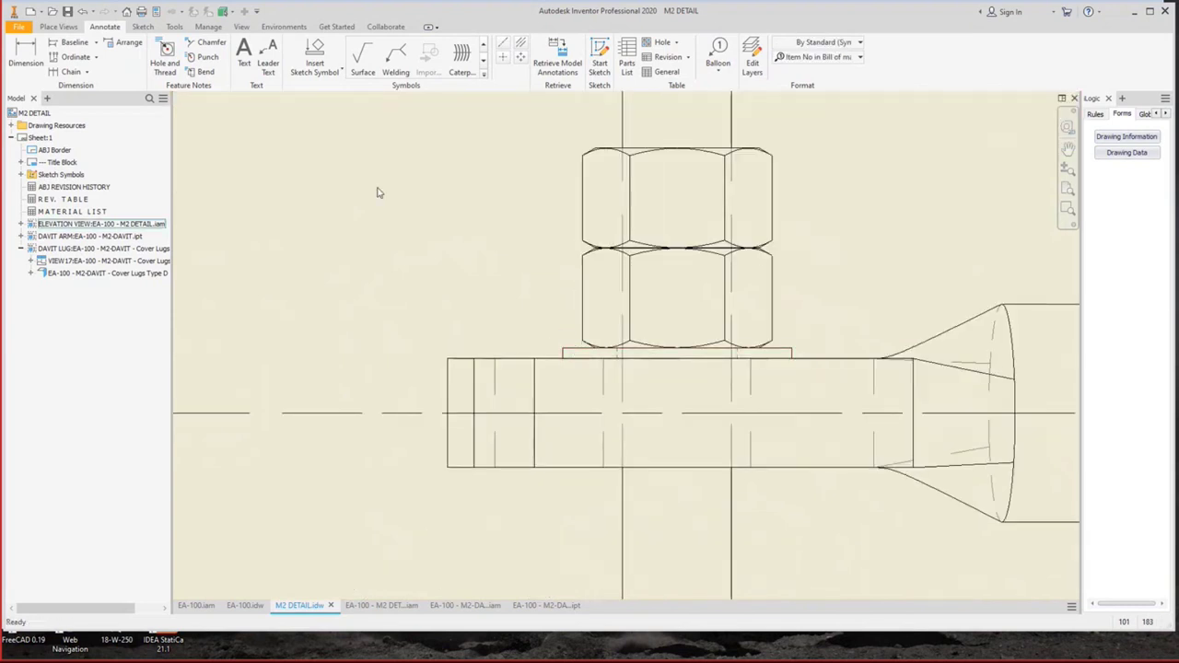
scroll(377, 190, down, 5)
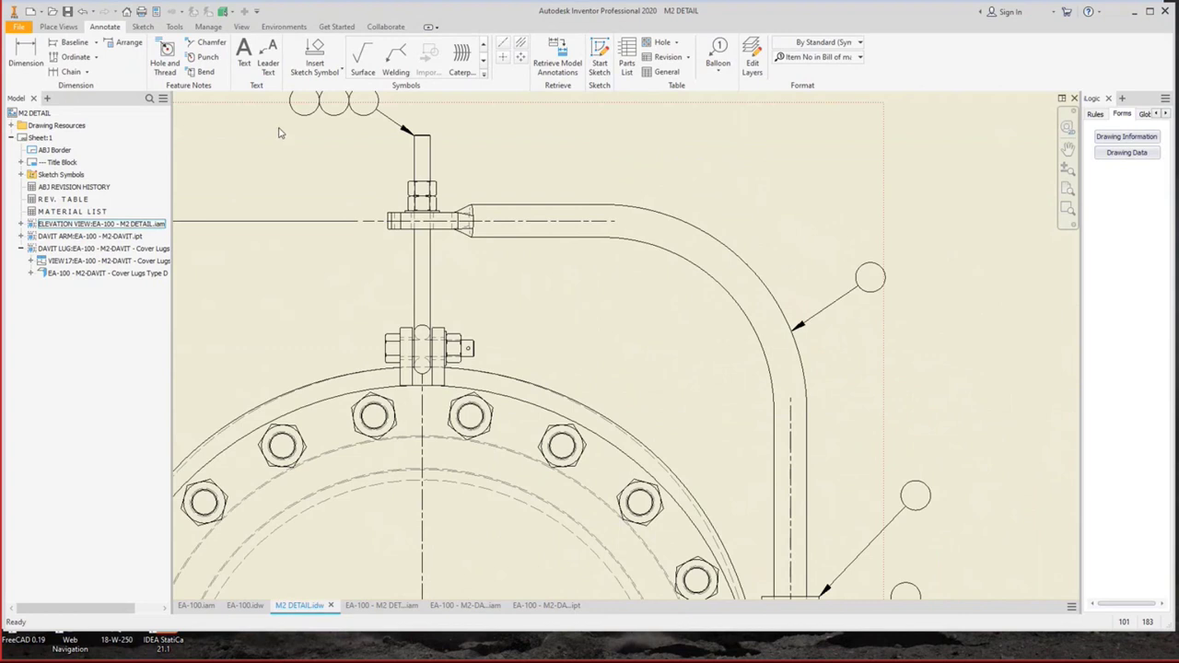
Balloon the horizontal bolt through the cover lugs in the elevation view, placing the balloon above and left of its head.
click(812, 57)
click(719, 55)
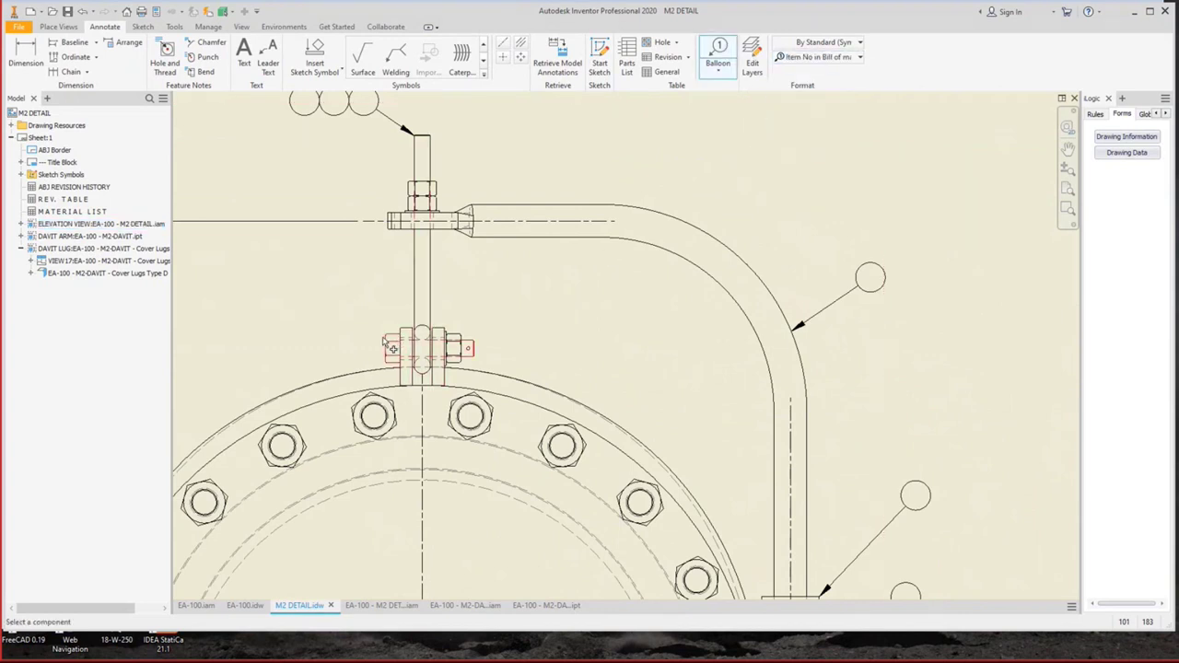
click(384, 337)
right_click(325, 293)
click(269, 295)
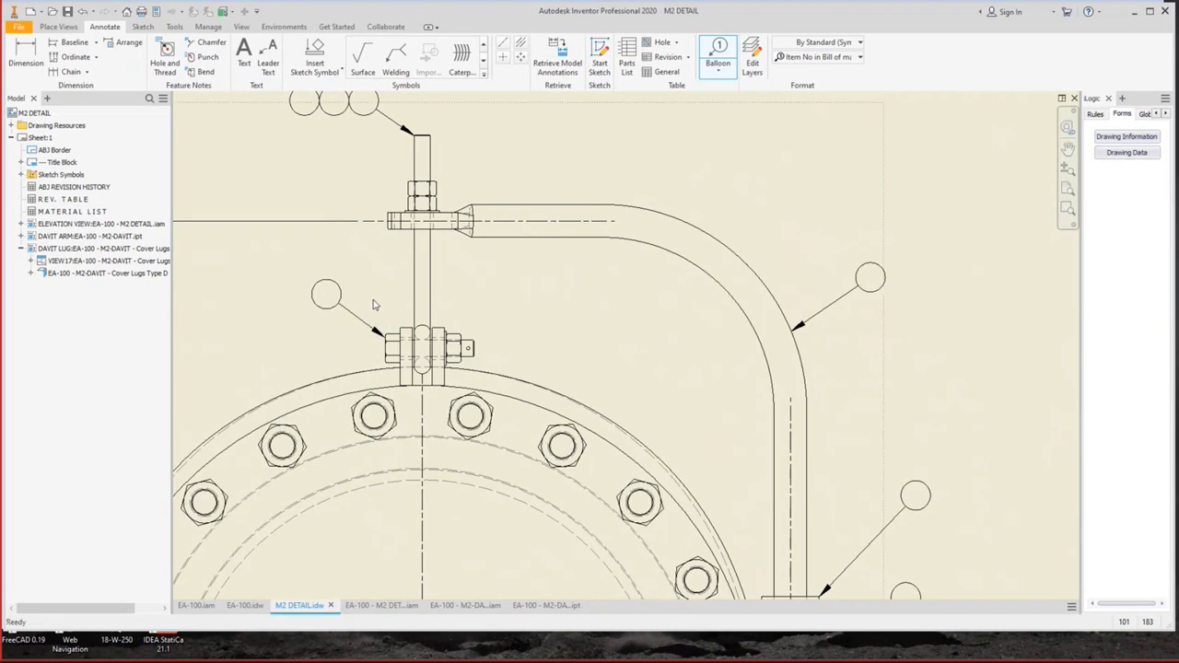
key(Escape)
Balloon the right cover lug in the elevation view with the Item No in Bill of material style, and save the drawing.
middle_drag(645, 276, 704, 291)
click(719, 55)
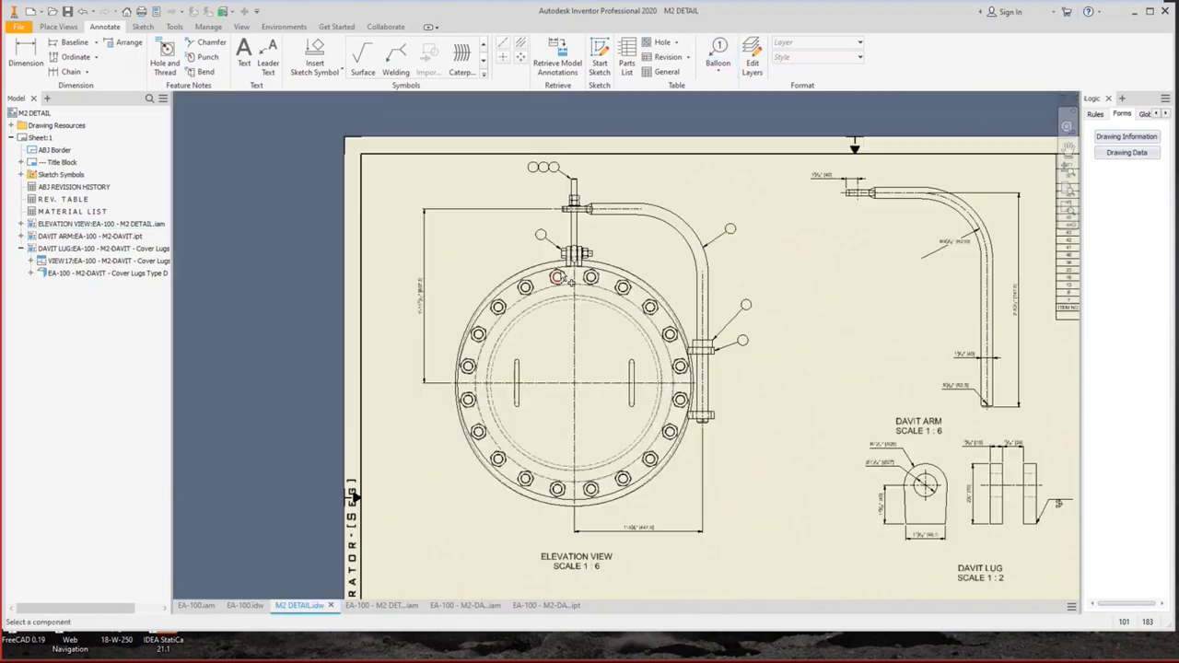
key(Home)
scroll(553, 275, up, 6)
click(546, 274)
scroll(631, 185, down, 5)
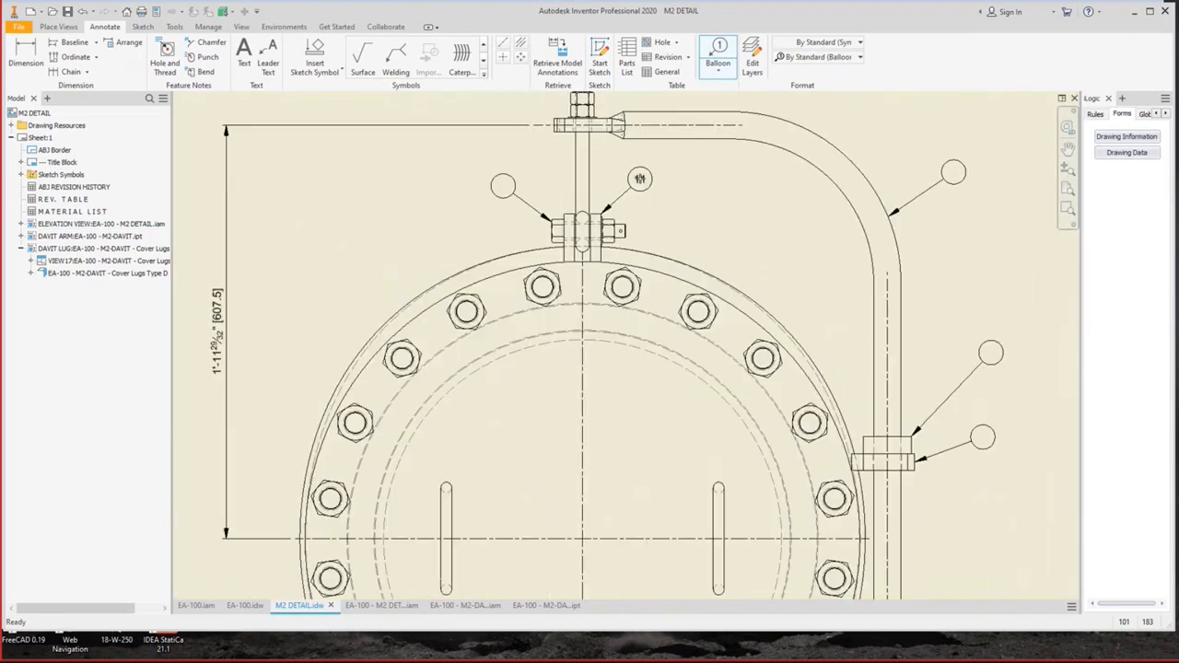
click(810, 57)
click(811, 129)
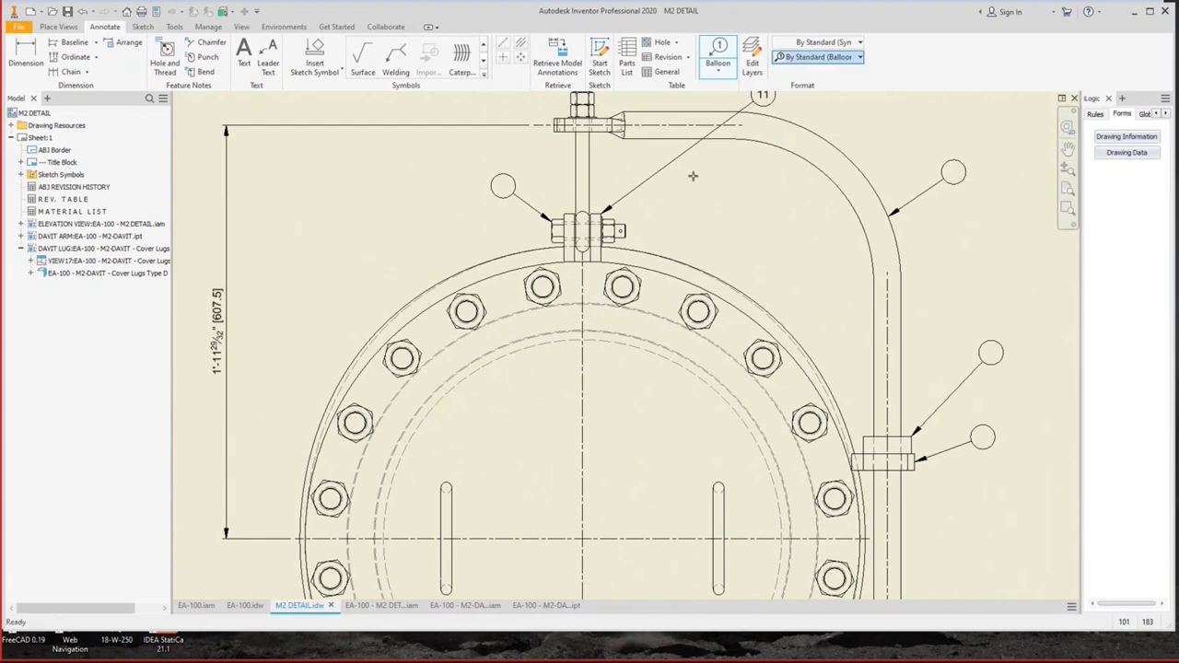
right_click(648, 176)
click(711, 177)
scroll(687, 214, down, 5)
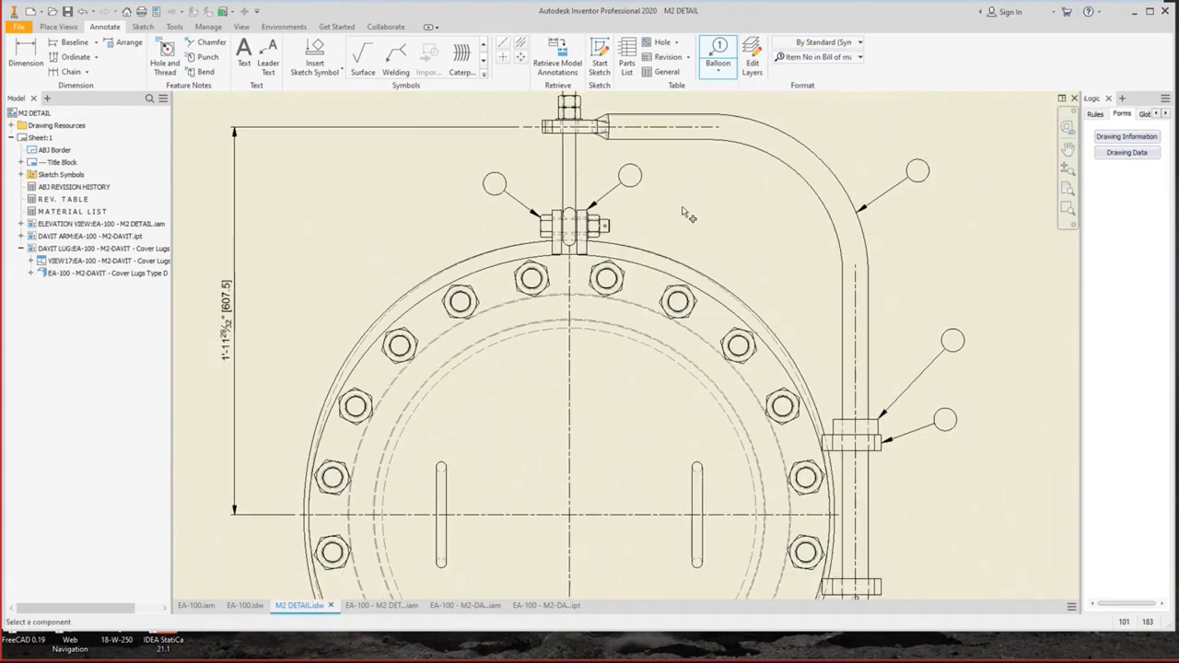
scroll(686, 214, down, 2)
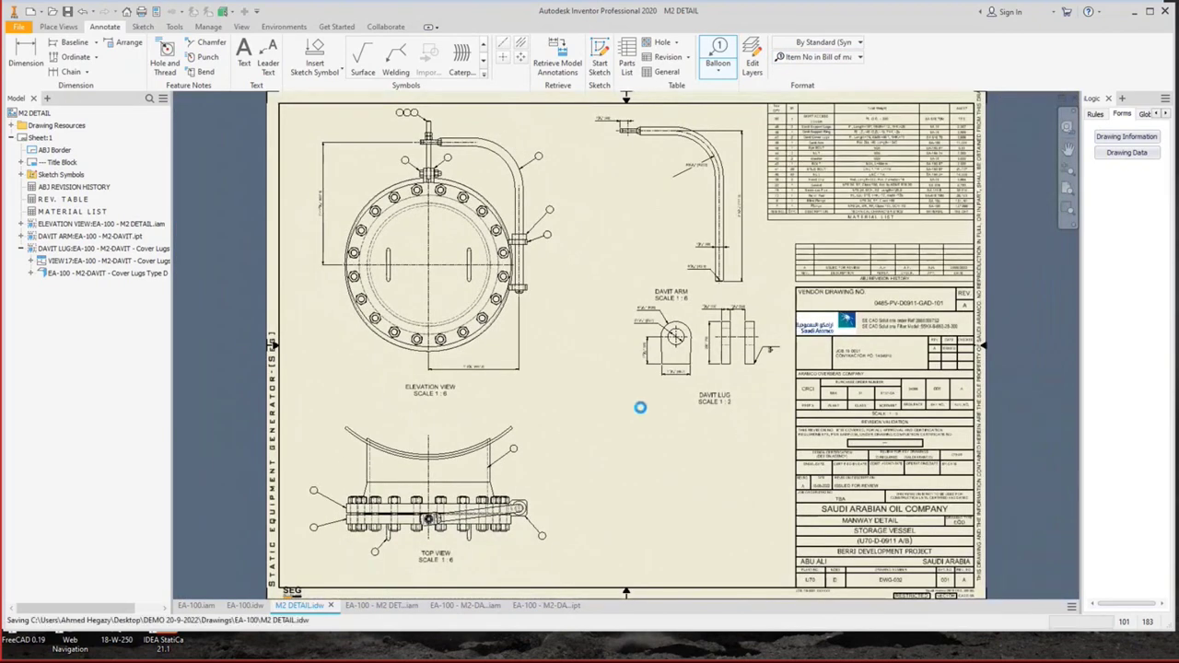
key(Escape)
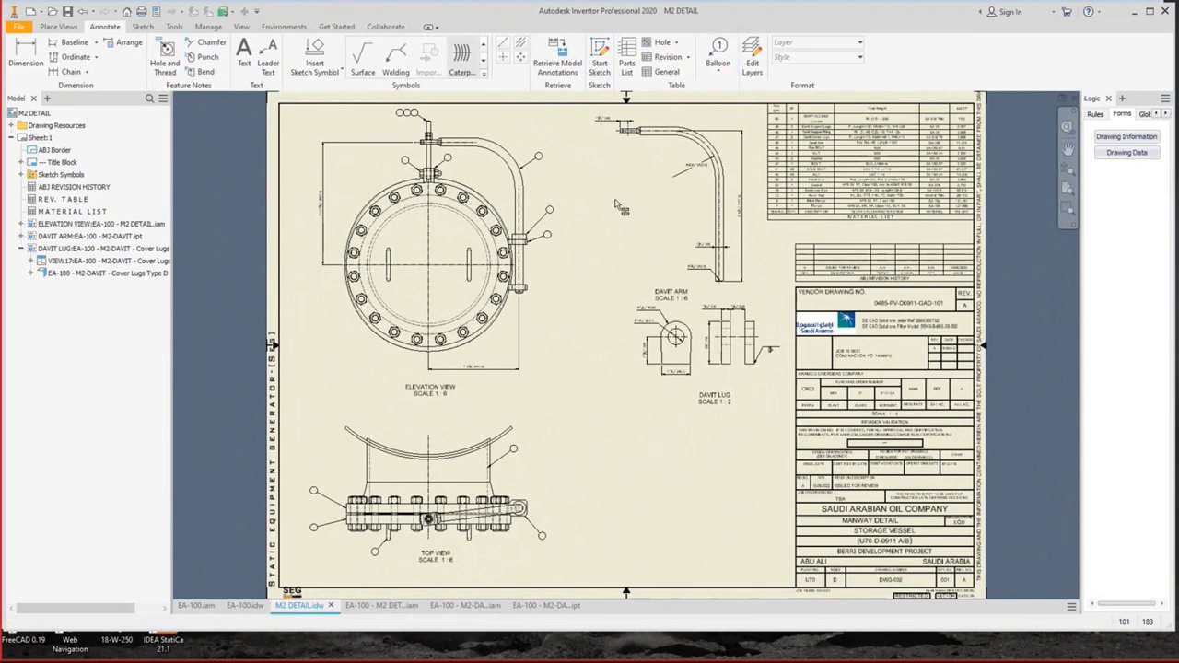
Switch to Static Equipment Generator and run Update Item No. for the project.
mouse_move(530, 645)
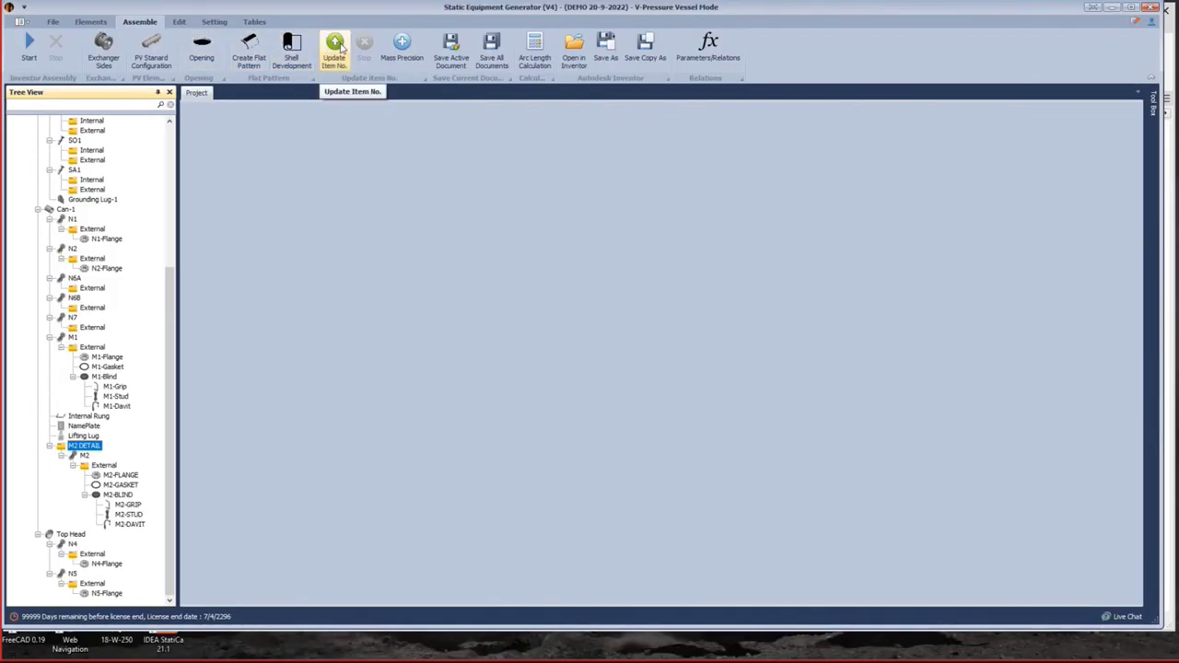
click(336, 46)
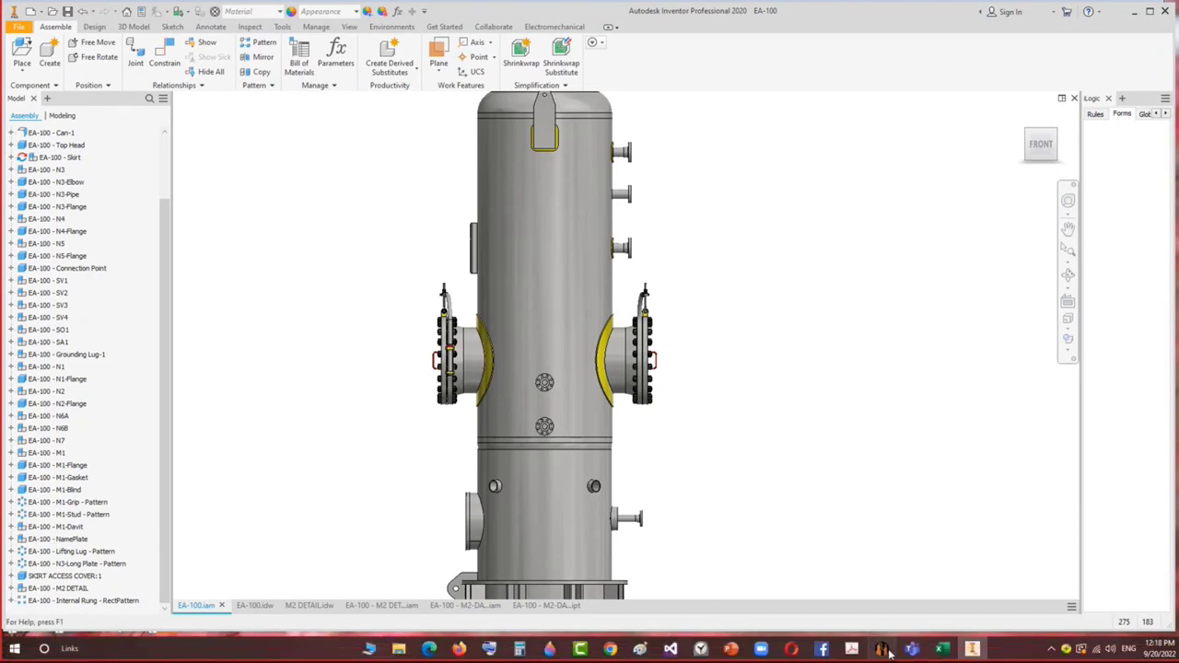
Return to Static Equipment Generator and stop the item number update session.
click(883, 650)
click(882, 649)
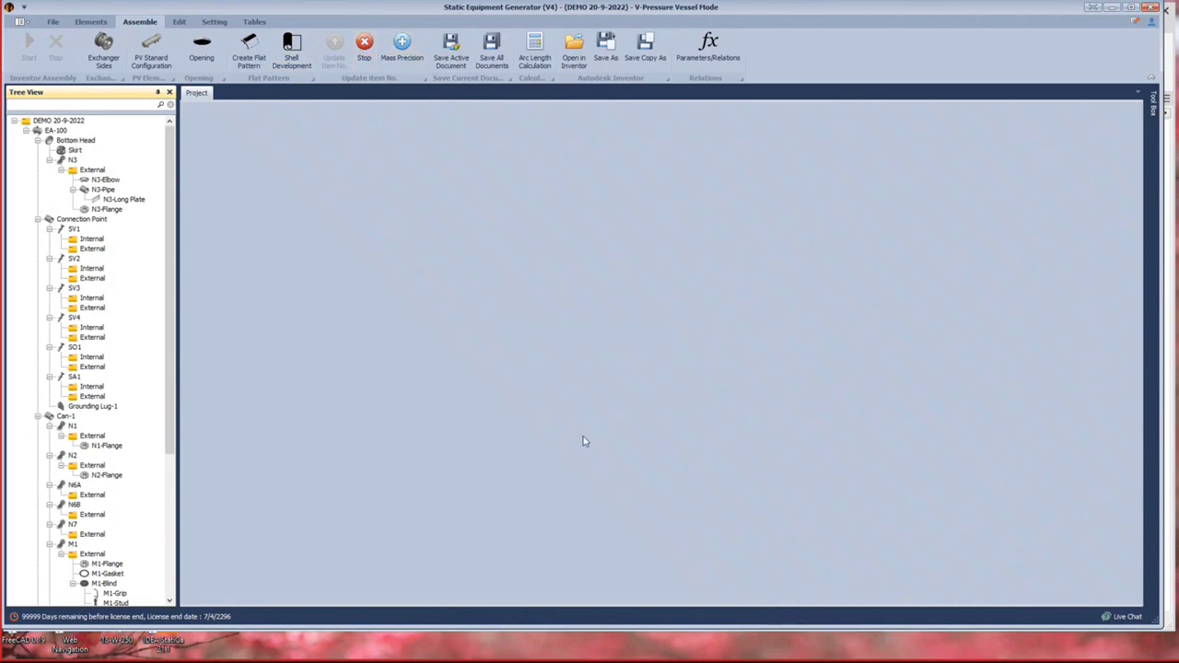
key(alt+Tab)
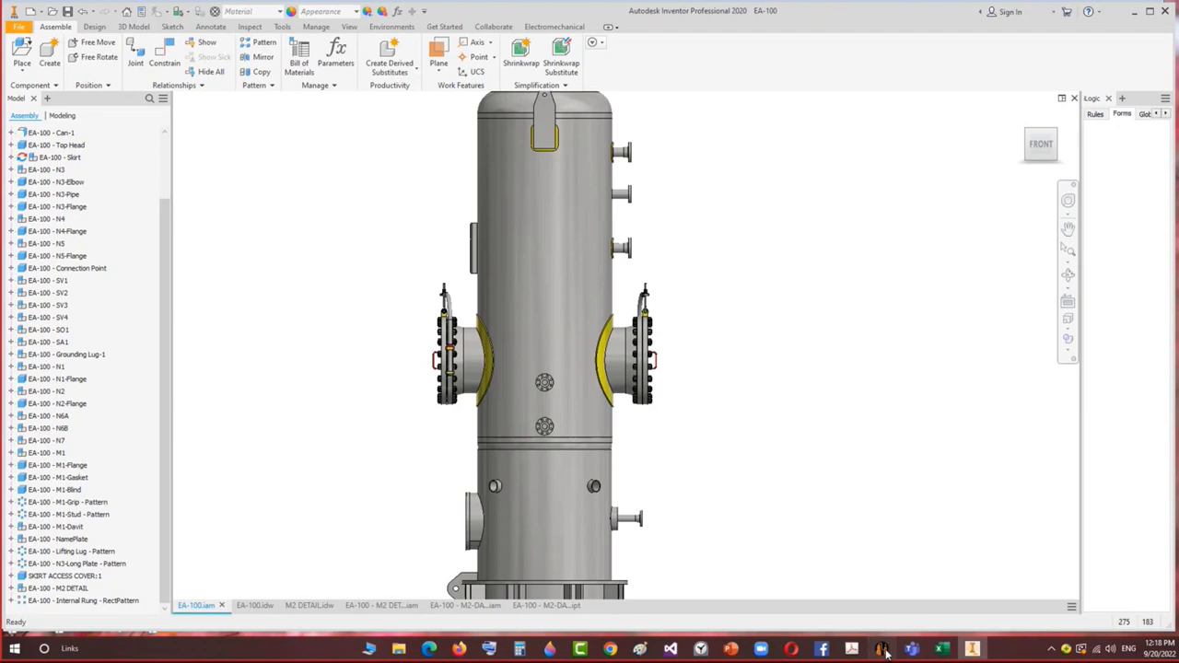
click(889, 650)
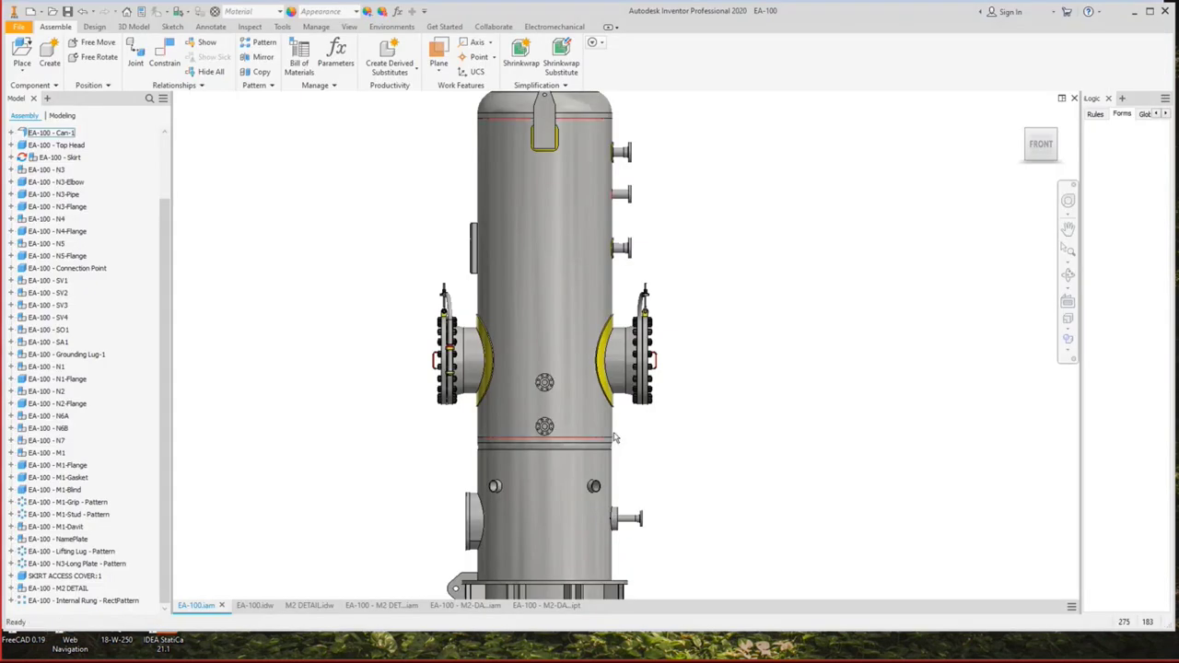
click(883, 648)
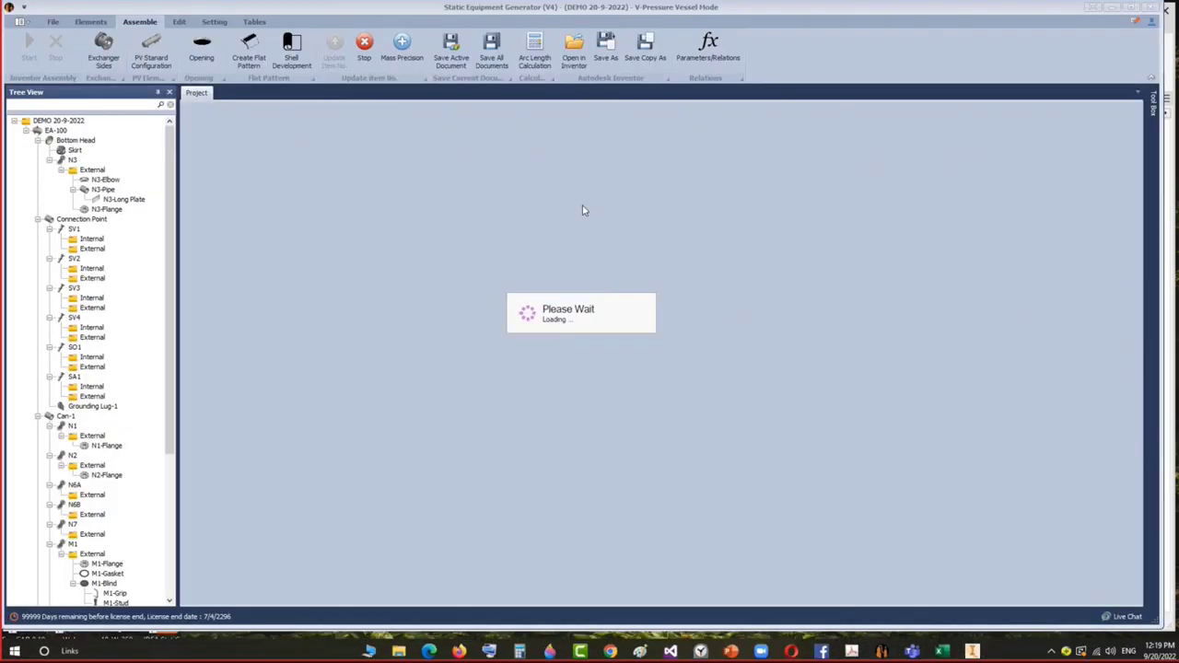
click(365, 46)
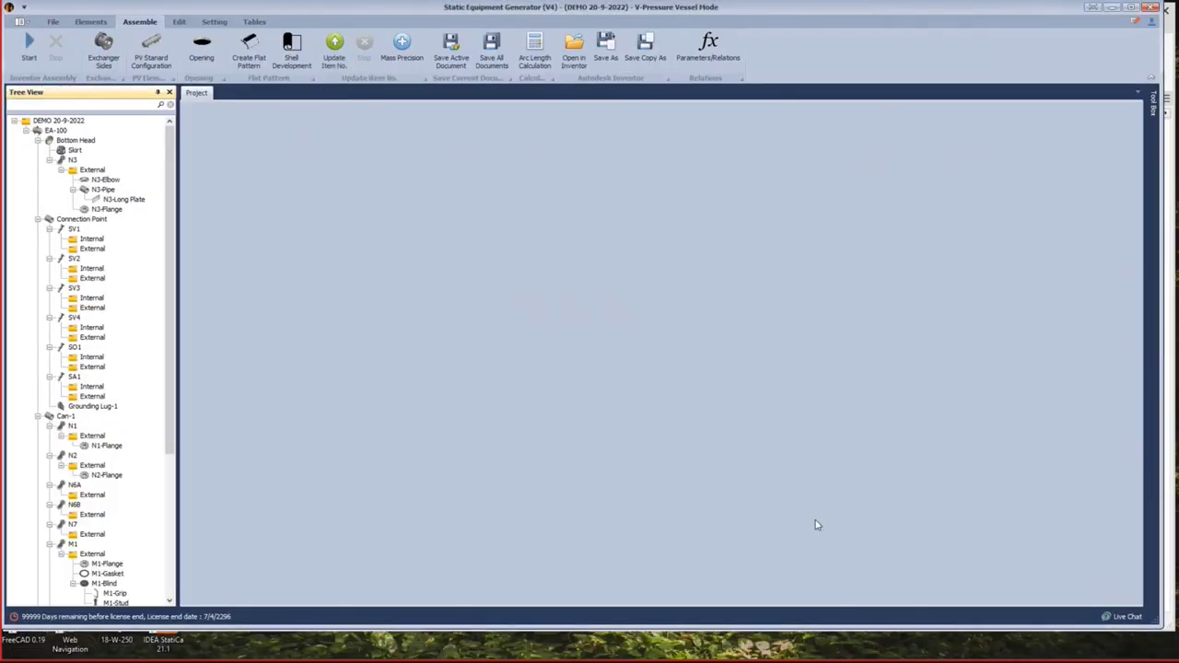
Switch to Inventor and close the M2-DAVIT cover lugs part, the M2-DAVIT assembly and the M2 DETAIL assembly.
click(963, 647)
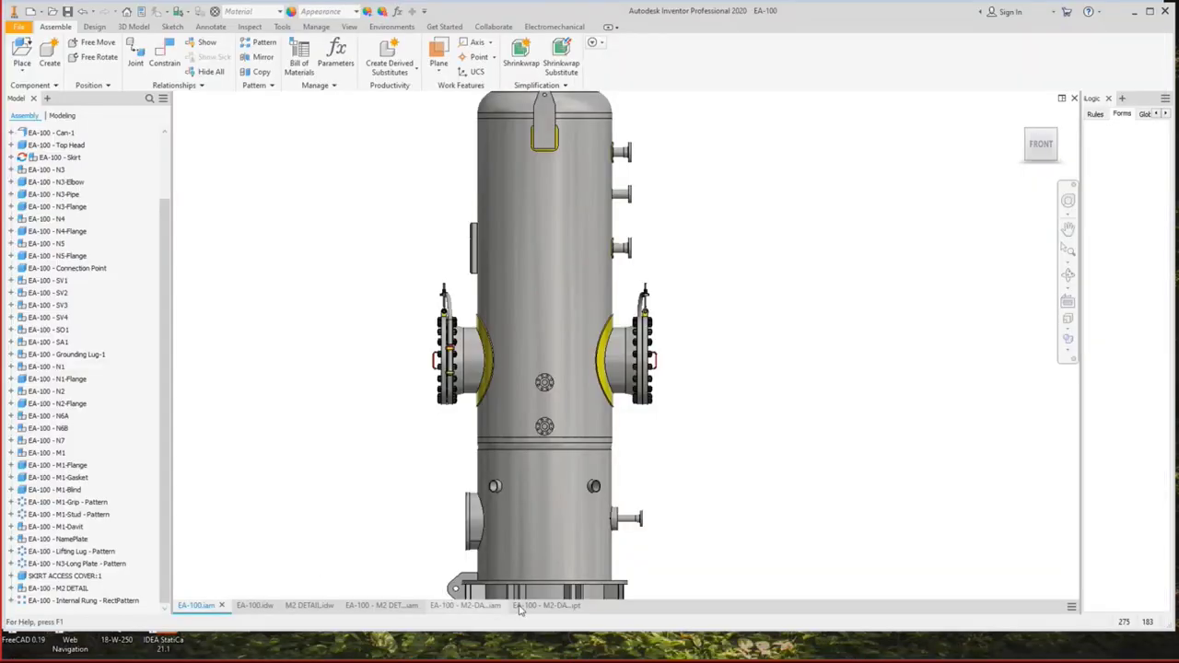
click(545, 606)
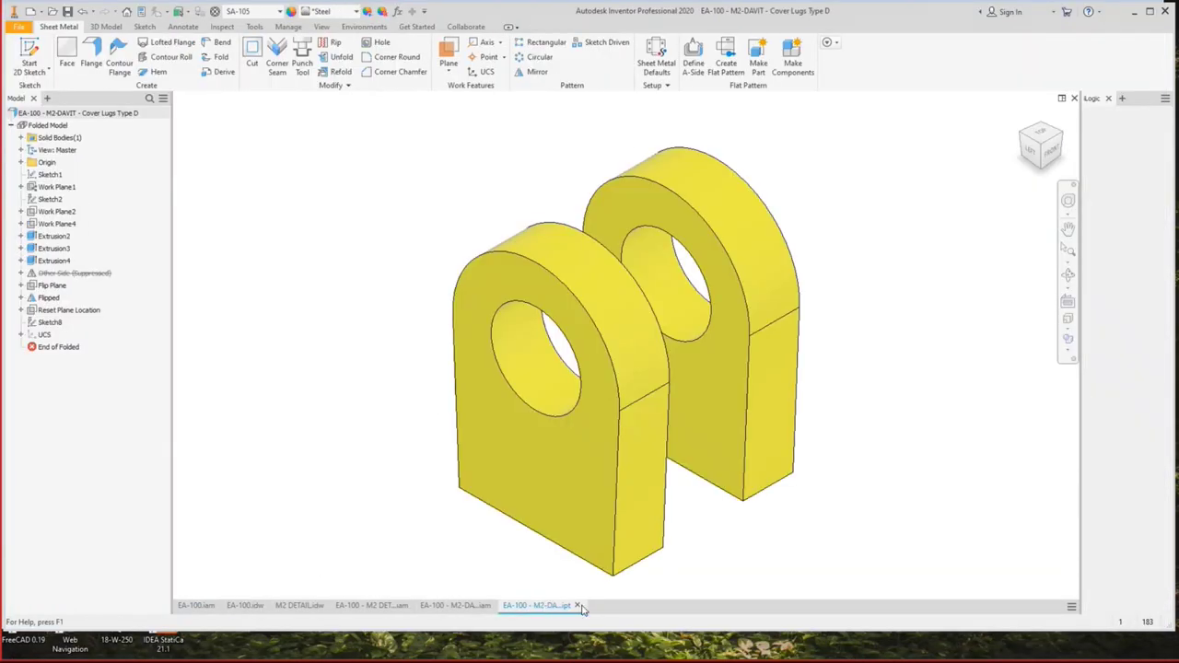
click(579, 606)
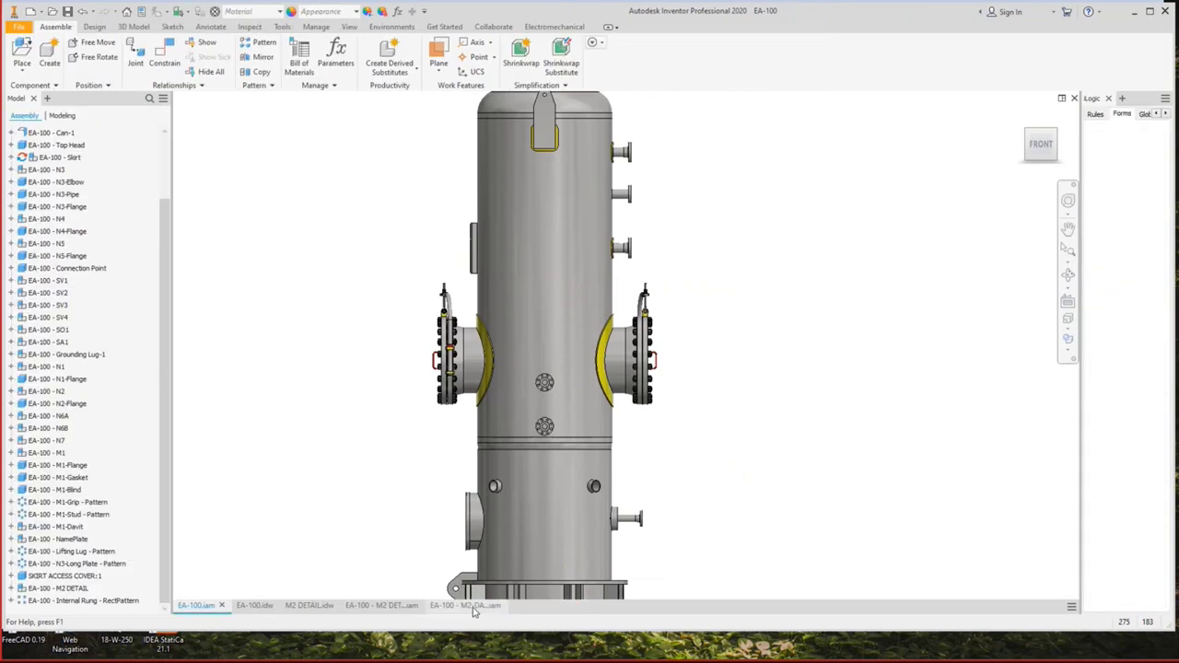
click(471, 606)
click(498, 606)
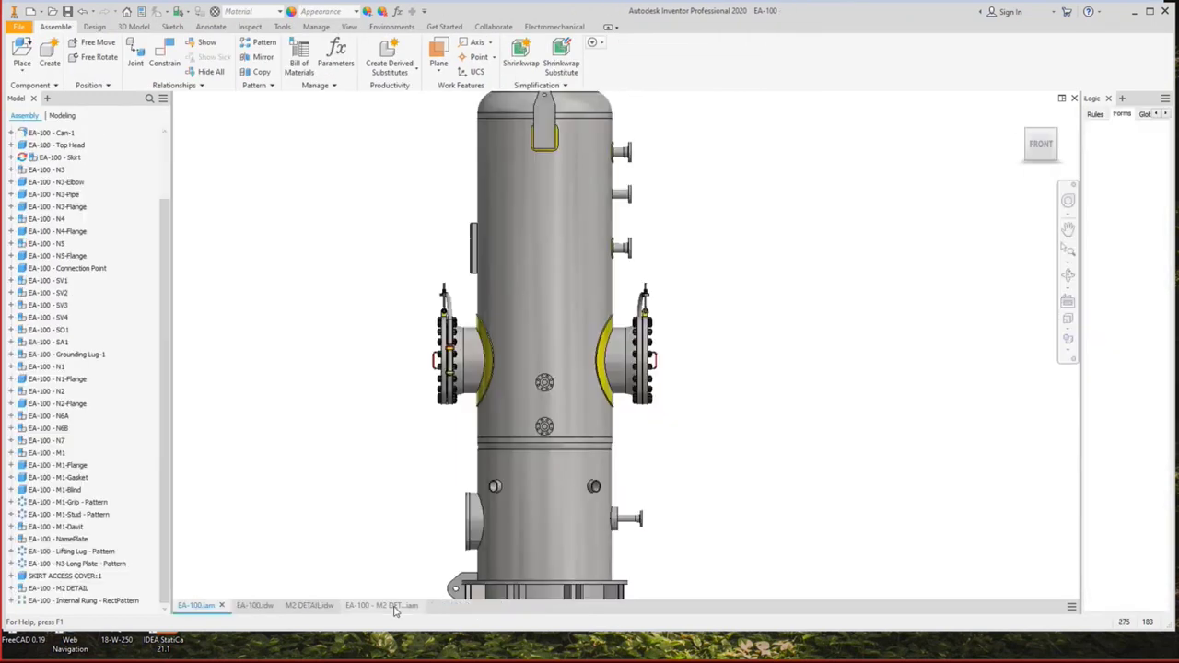
click(394, 608)
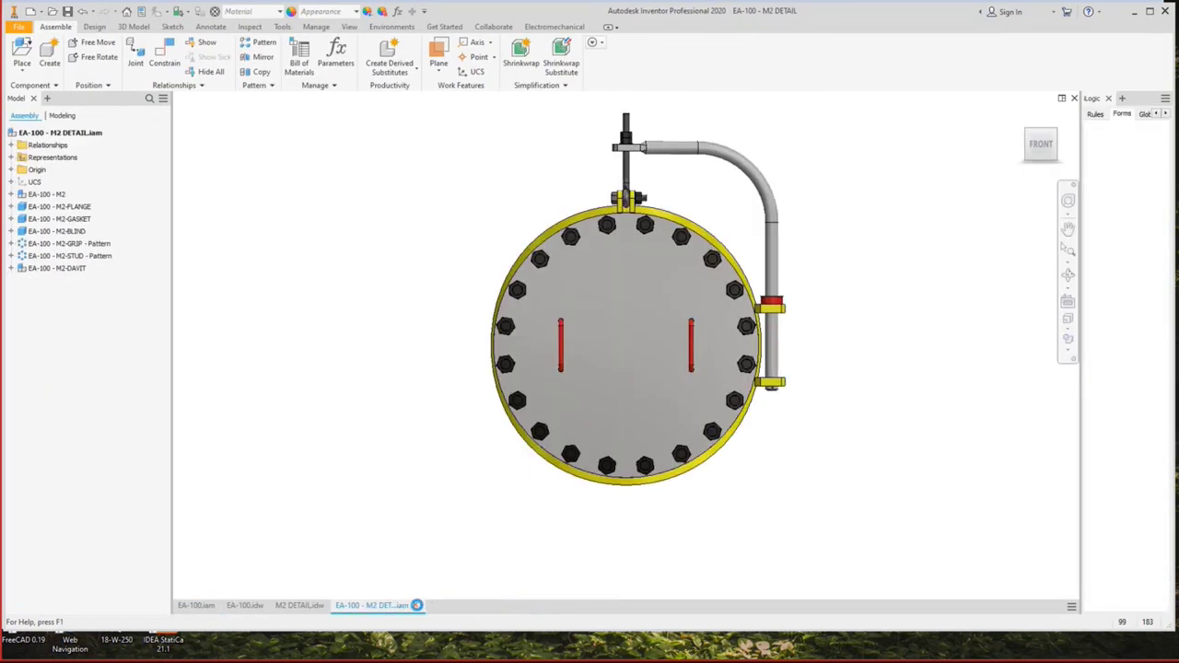
click(417, 606)
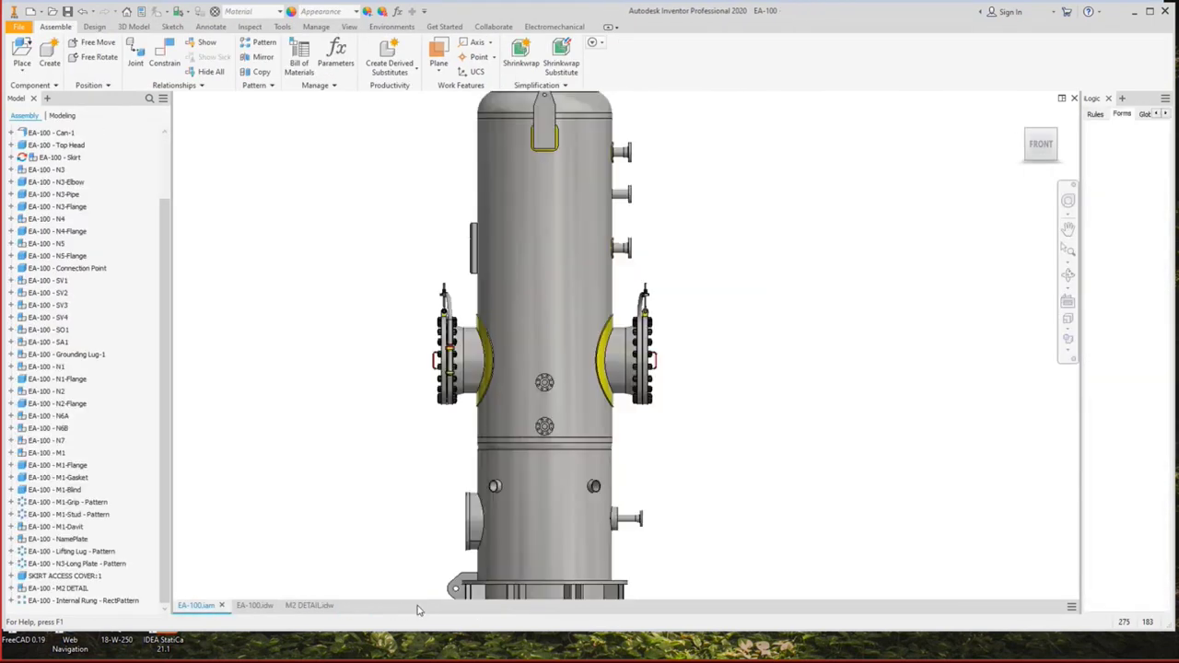
Bring up the M2 DETAIL drawing and the EA-100 drawing to check their balloons and material lists.
click(308, 607)
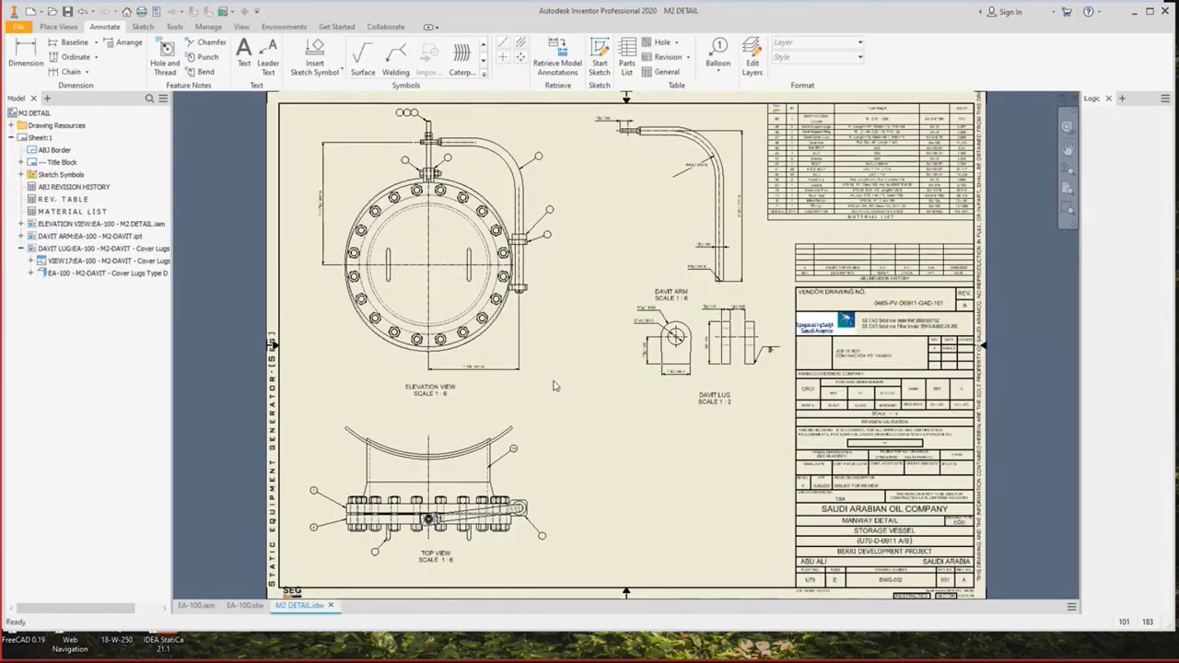
click(241, 606)
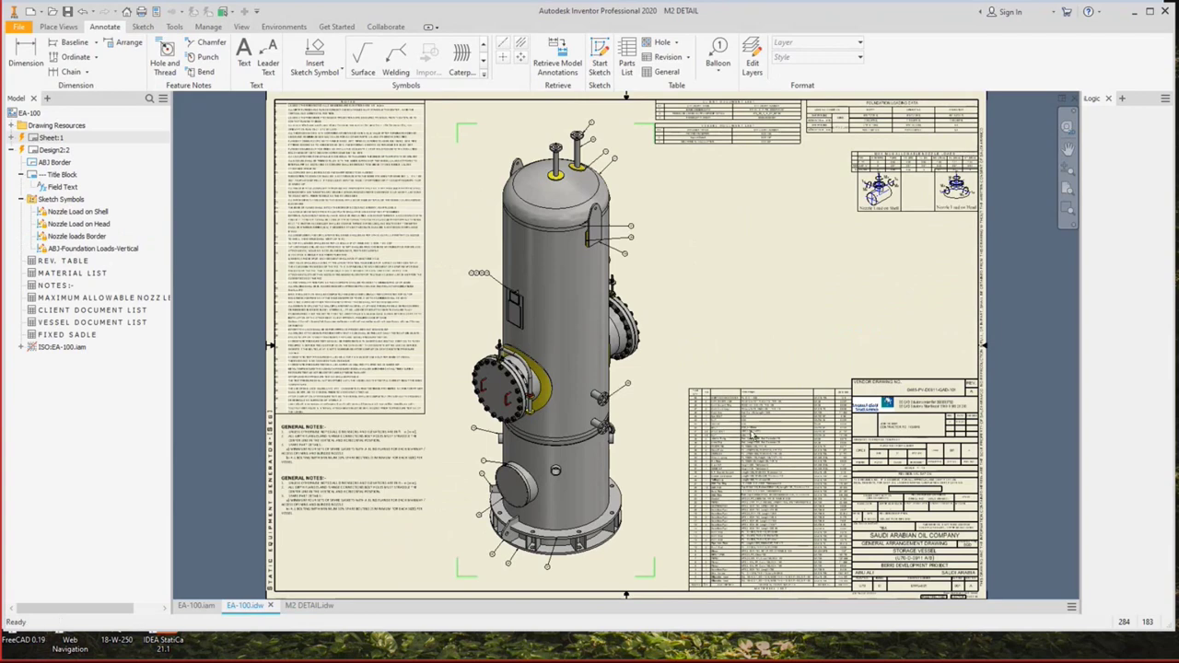
Review the material list and notes of the EA-100 drawing, and bring up the elevation view on the general arrangement sheet.
click(709, 416)
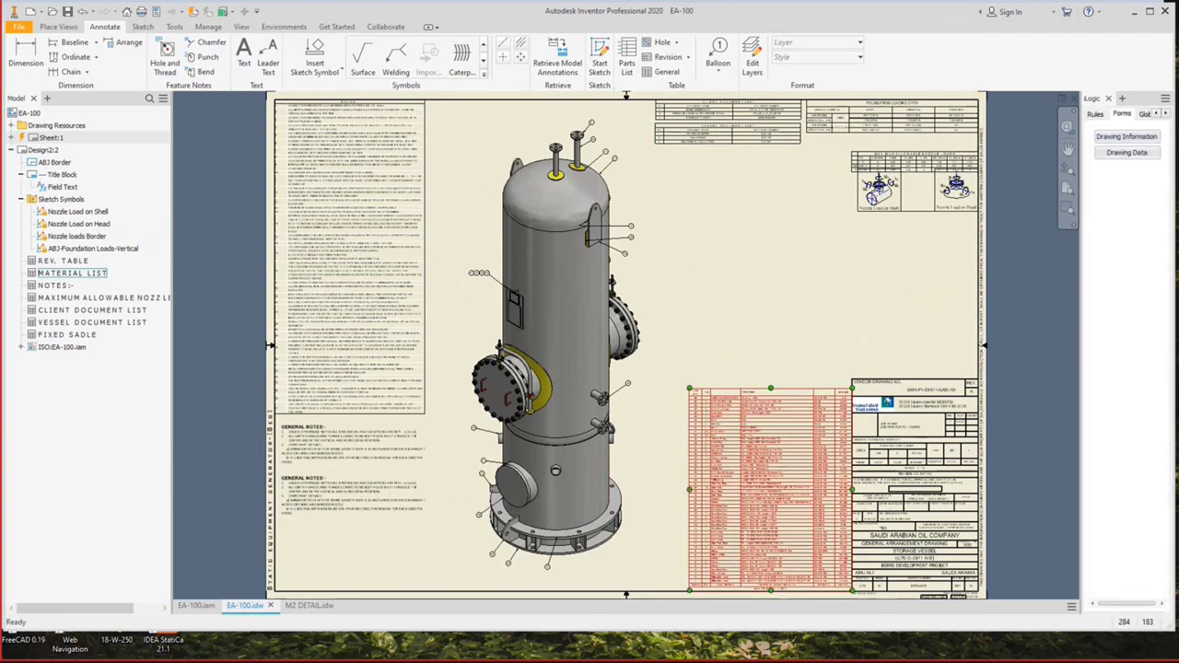
key(Escape)
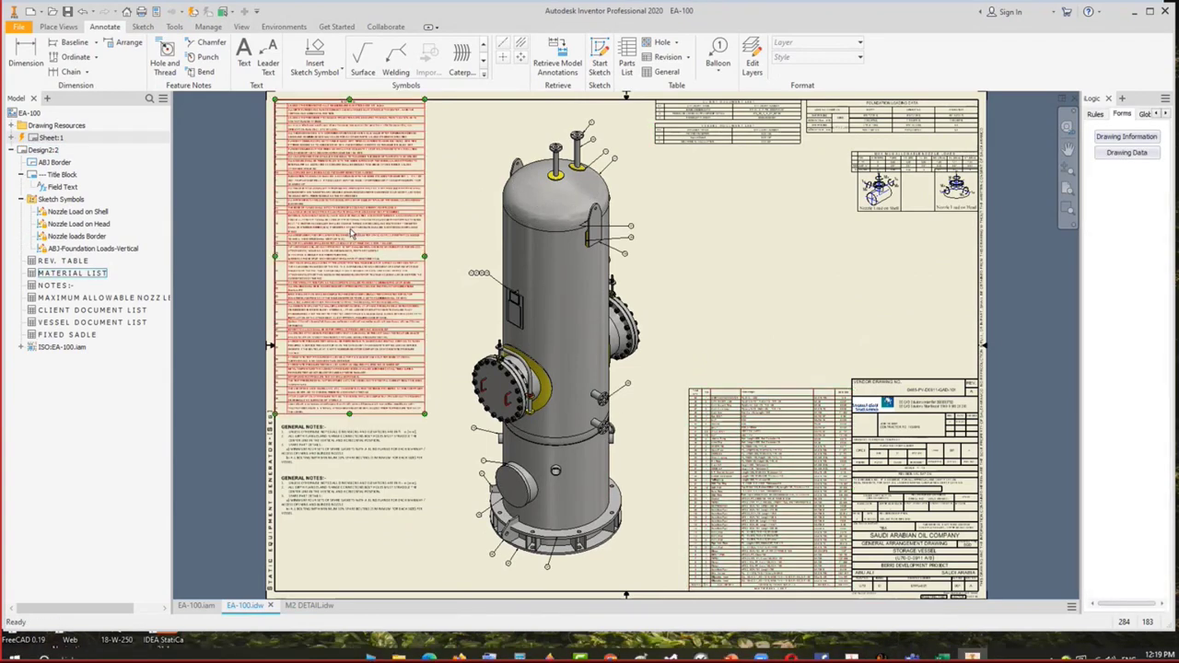
double_click(398, 222)
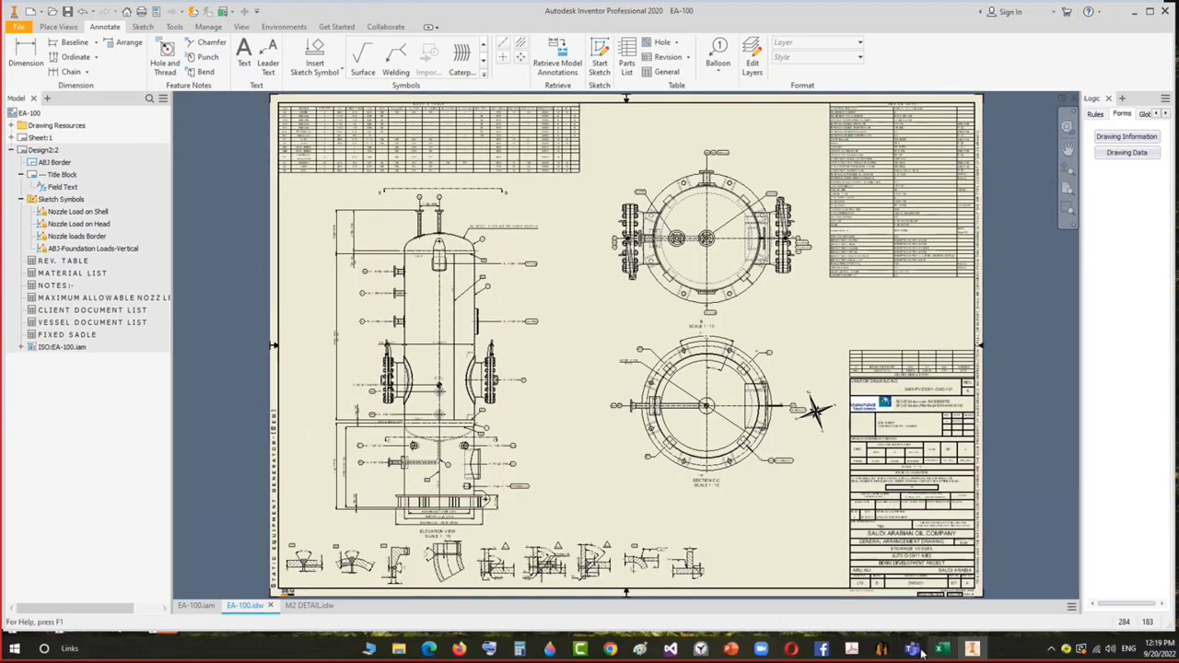
mouse_move(887, 651)
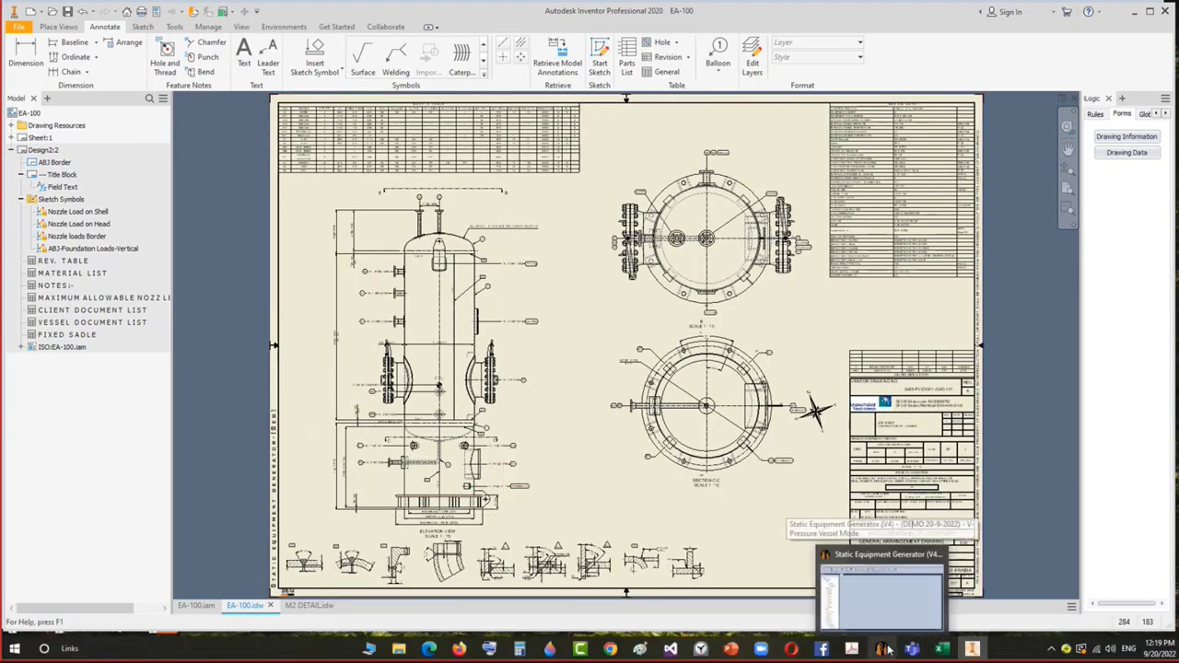
click(911, 598)
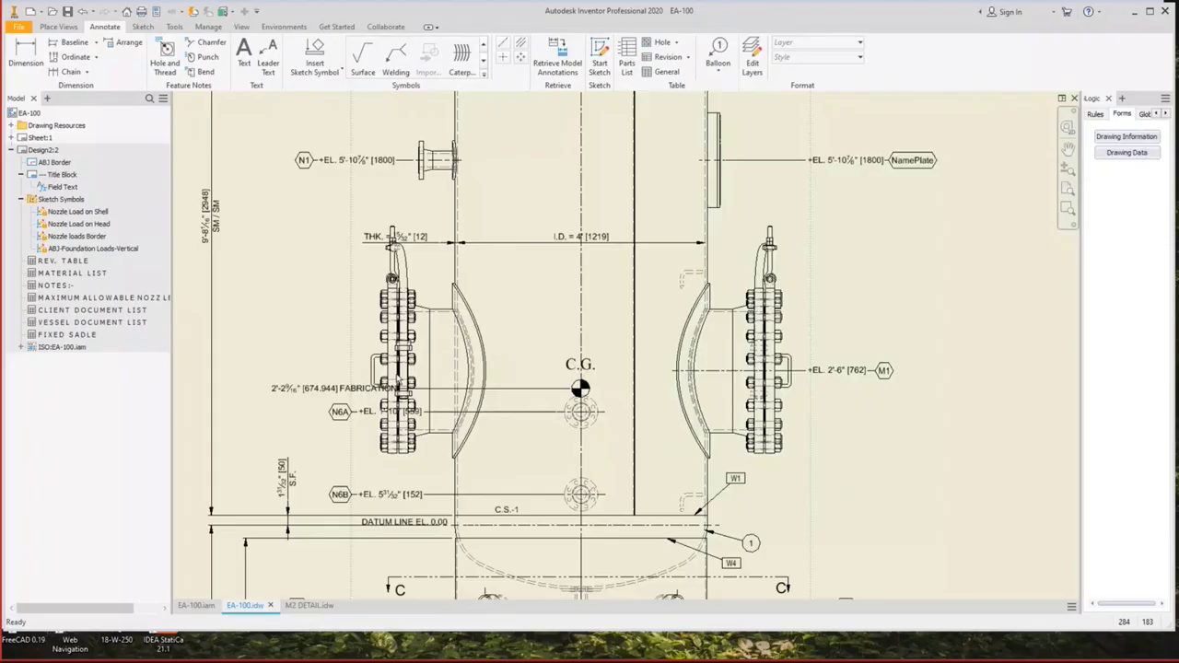
Add a bisector centerline through the M2 manway neck in the elevation view and place an ordinate elevation dimension to it.
click(520, 44)
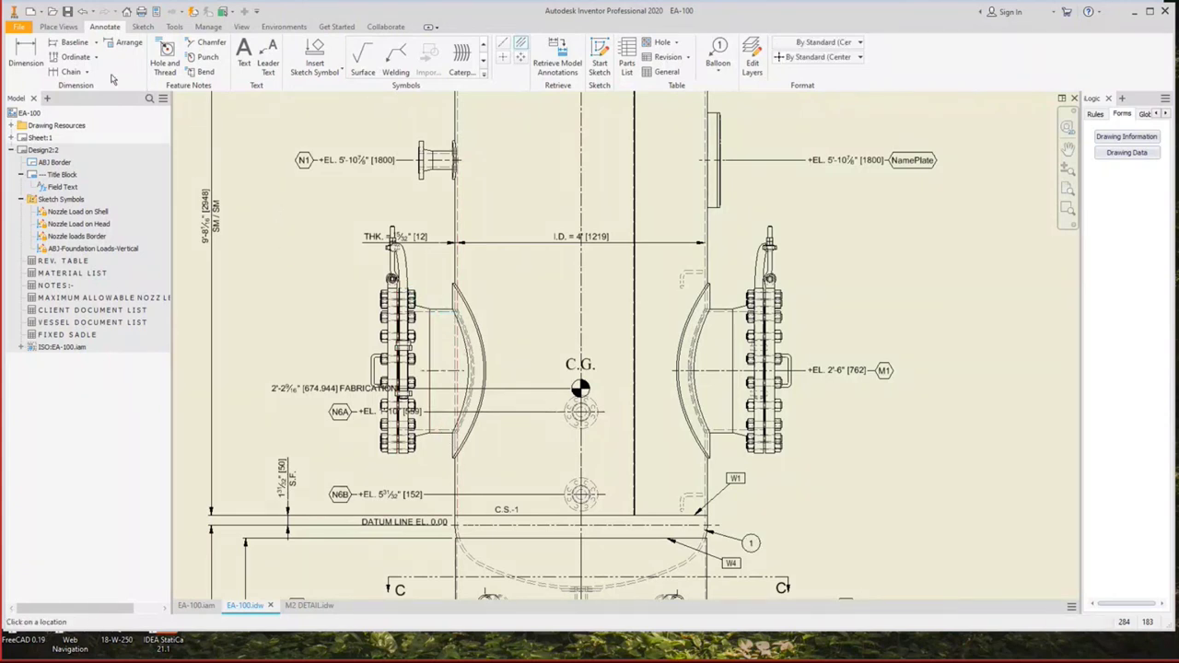
key(o)
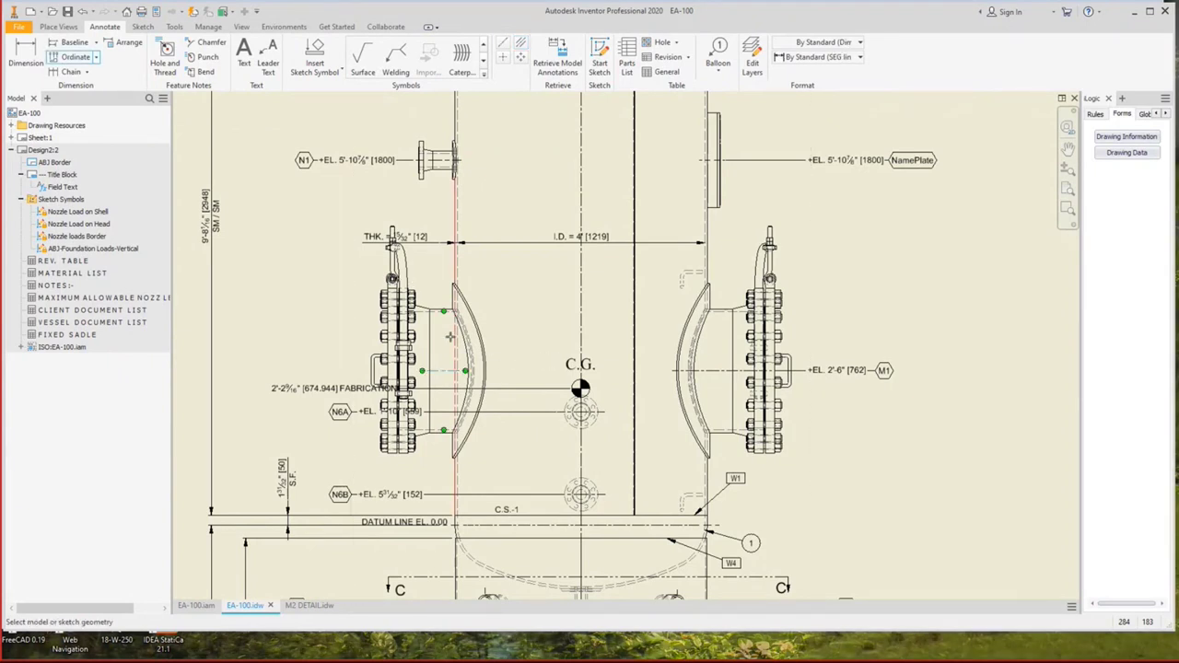
click(398, 370)
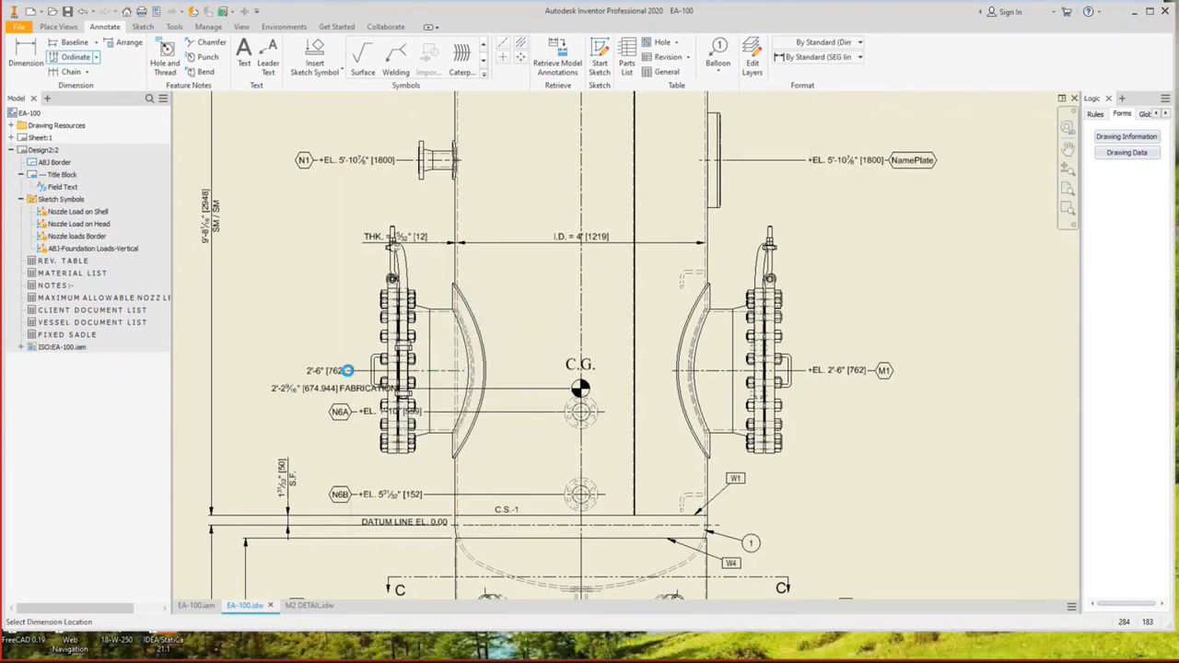
Place a Nozzle Tag No. style balloon for the M2 manway beside its elevation dimension in the elevation view.
click(830, 58)
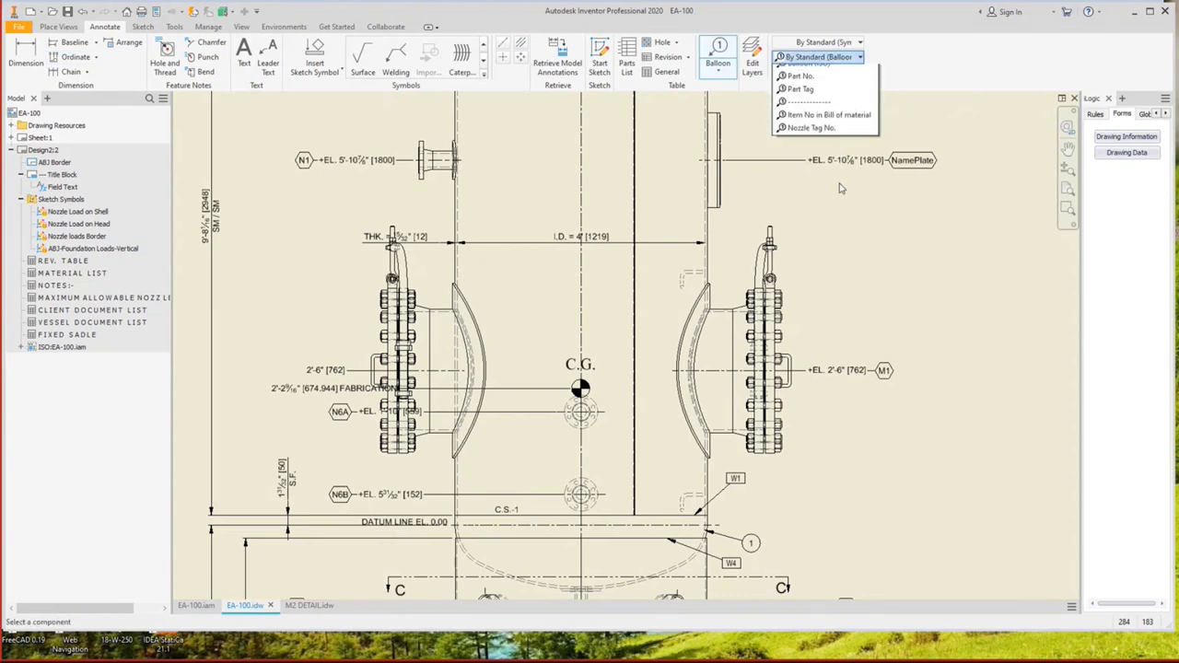
click(845, 150)
scroll(473, 416, up, 4)
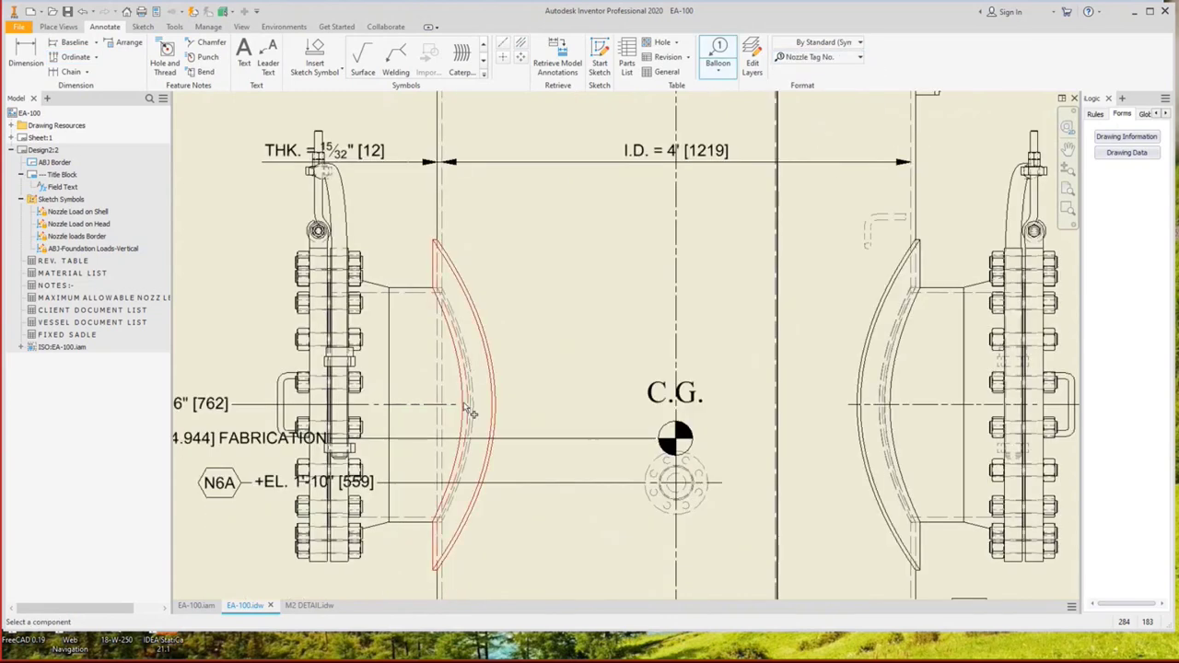
click(463, 402)
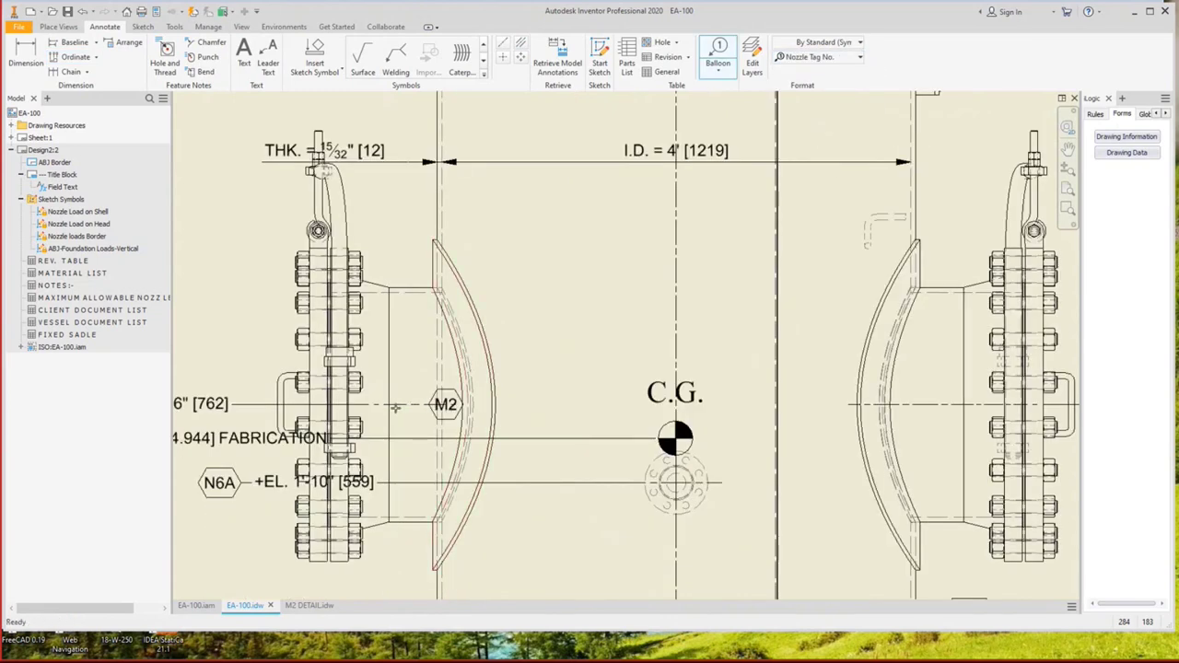
scroll(394, 408, down, 4)
right_click(277, 408)
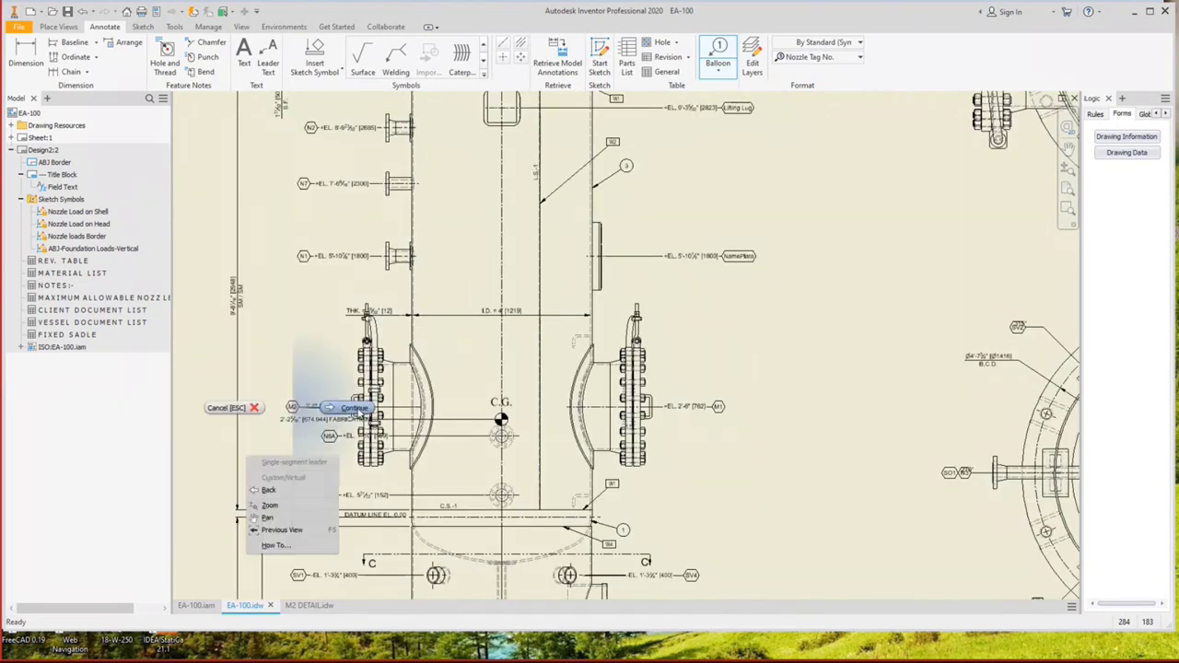
click(375, 343)
scroll(388, 343, down, 5)
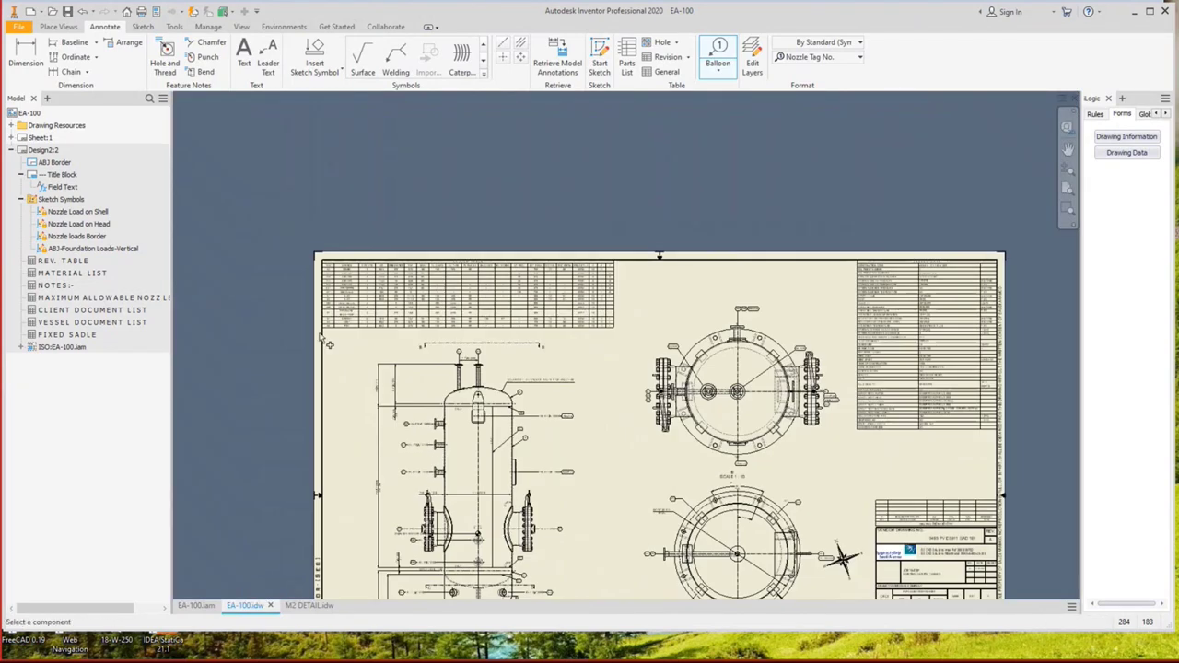
scroll(364, 341, up, 6)
scroll(364, 341, down, 5)
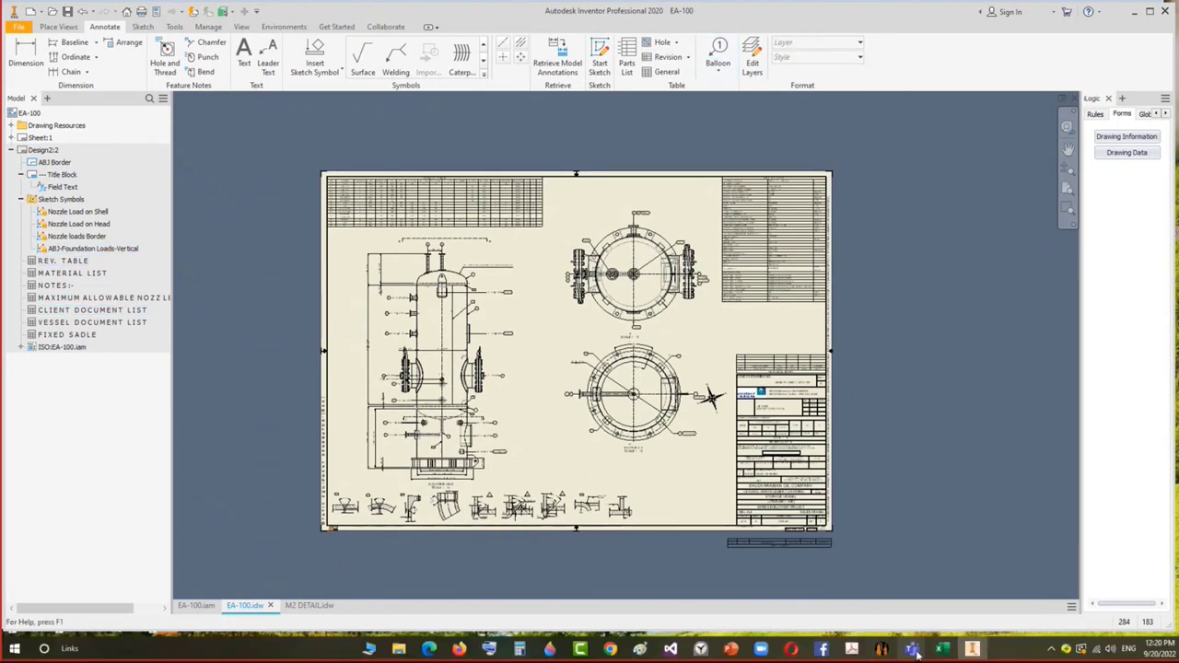
Switch to Static Equipment Generator and run Create Drawing for EA-100 with Bill Of Material, Nozzle Table and Update Tables Automatically enabled.
click(886, 650)
click(54, 131)
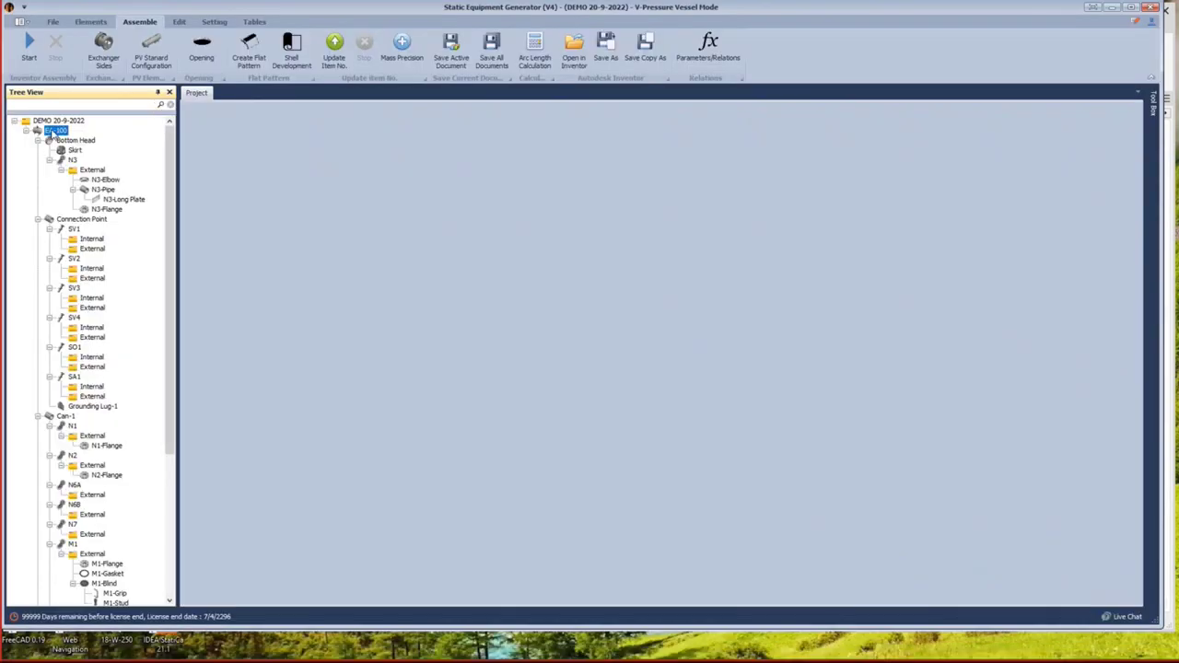
right_click(53, 133)
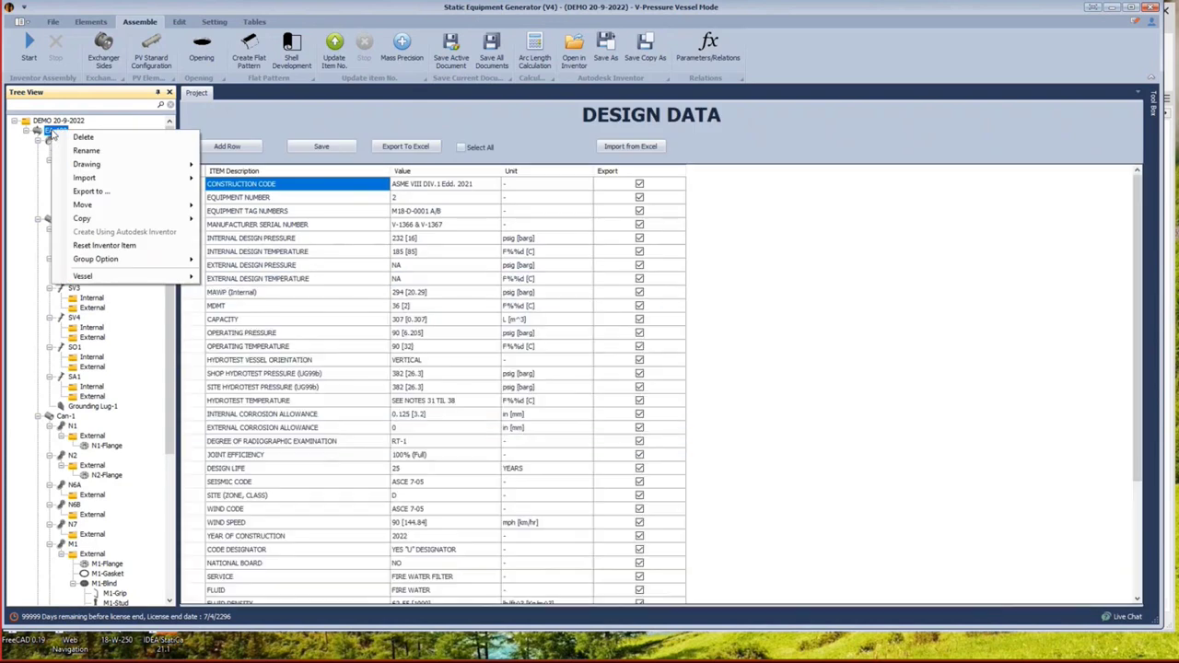
mouse_move(92, 164)
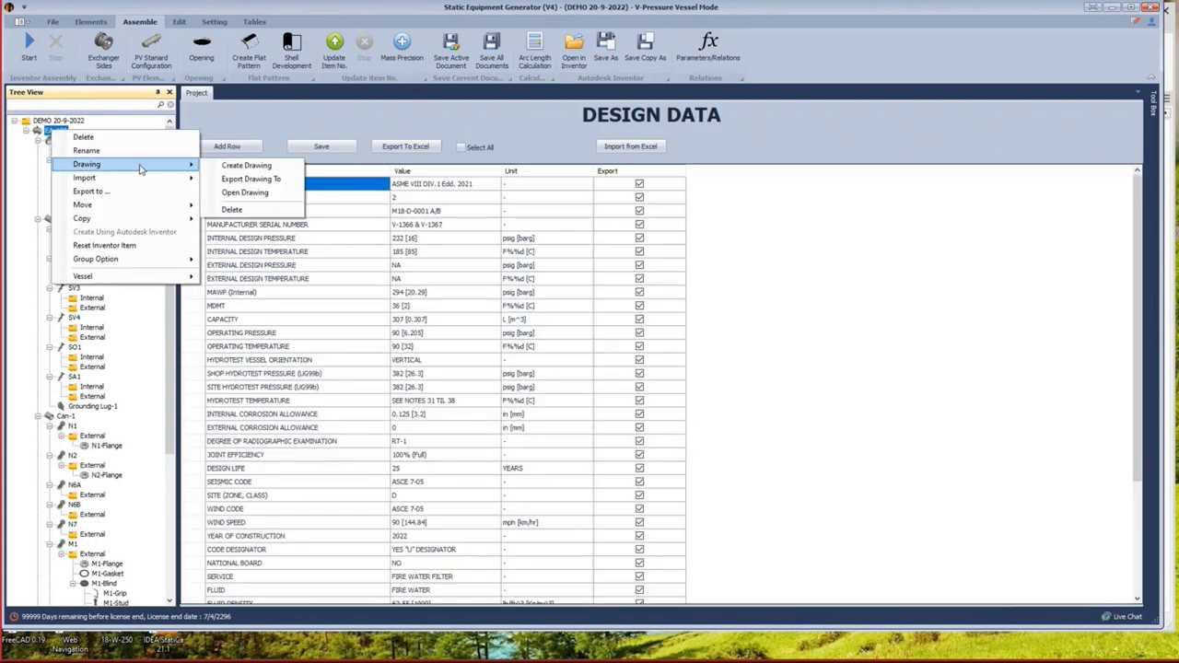
click(242, 167)
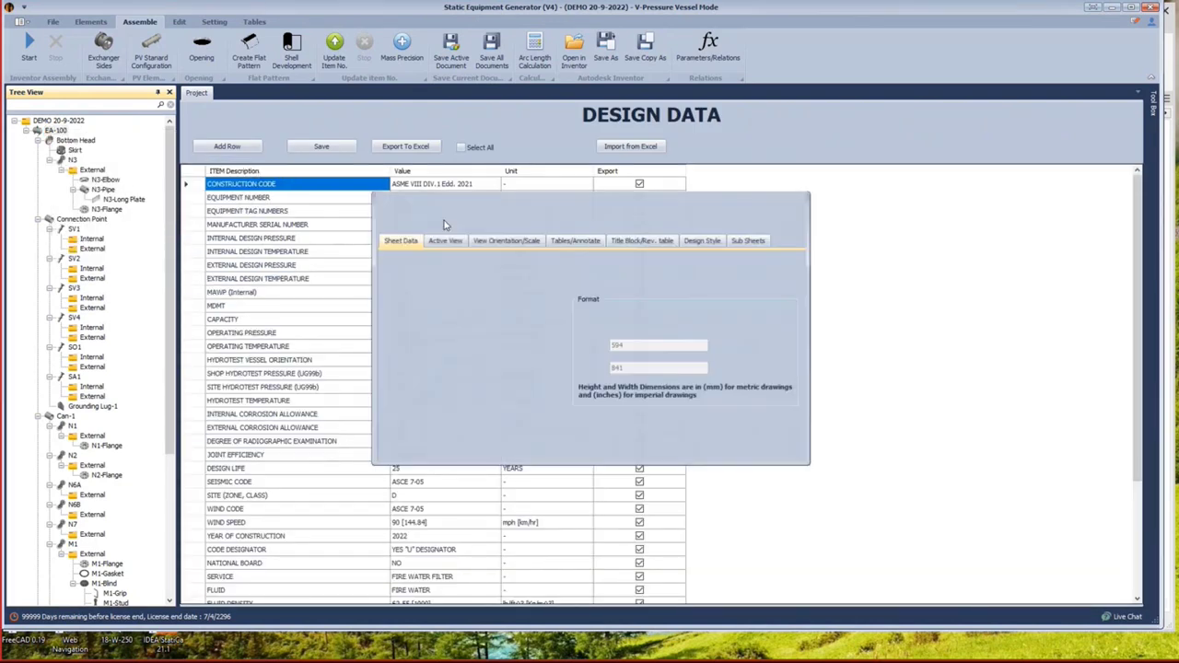
click(575, 241)
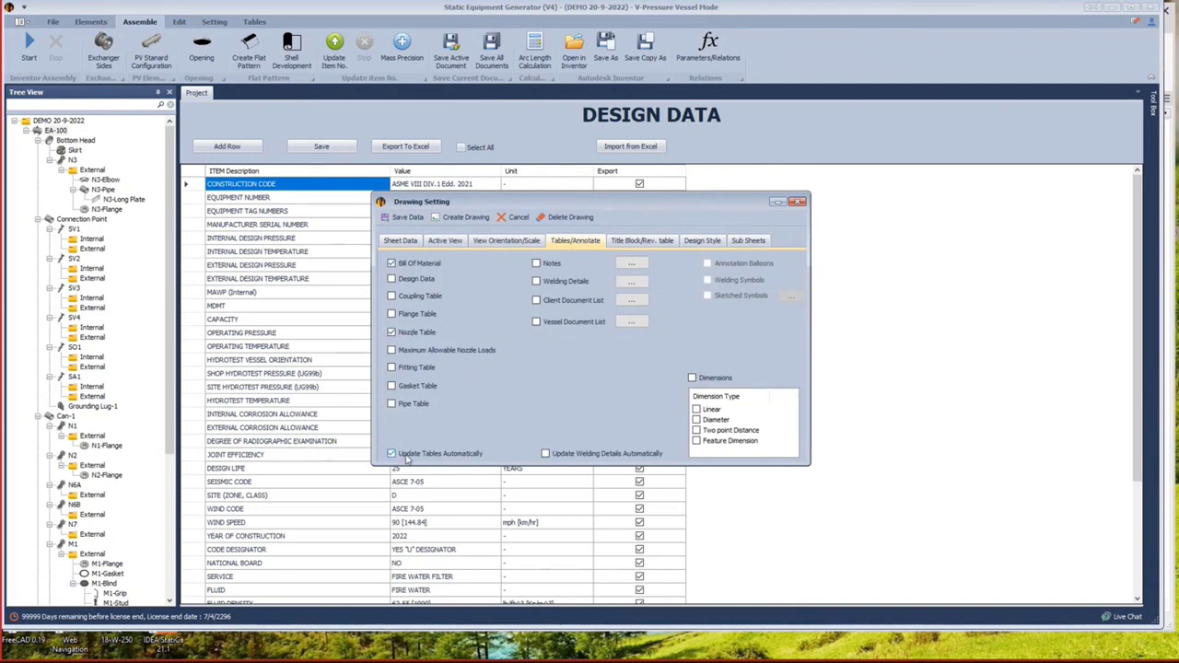
click(466, 216)
mouse_move(857, 653)
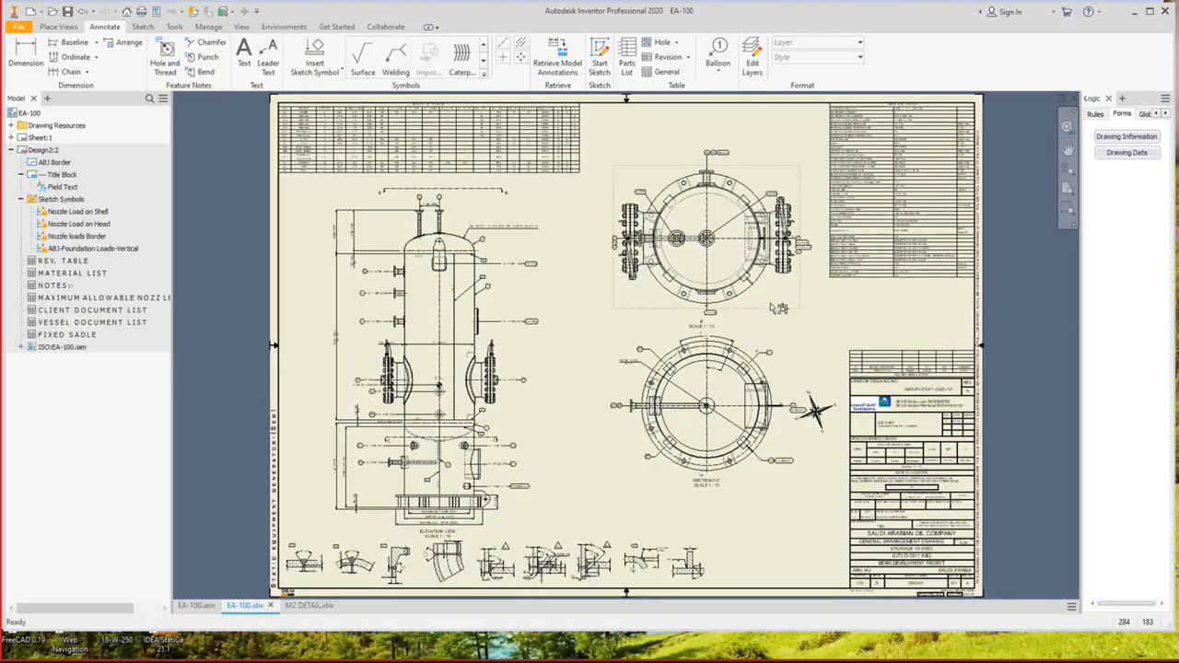
Check the regenerated nozzle table on the EA-100 general arrangement sheet for the M1 and M2 manway rows.
double_click(772, 304)
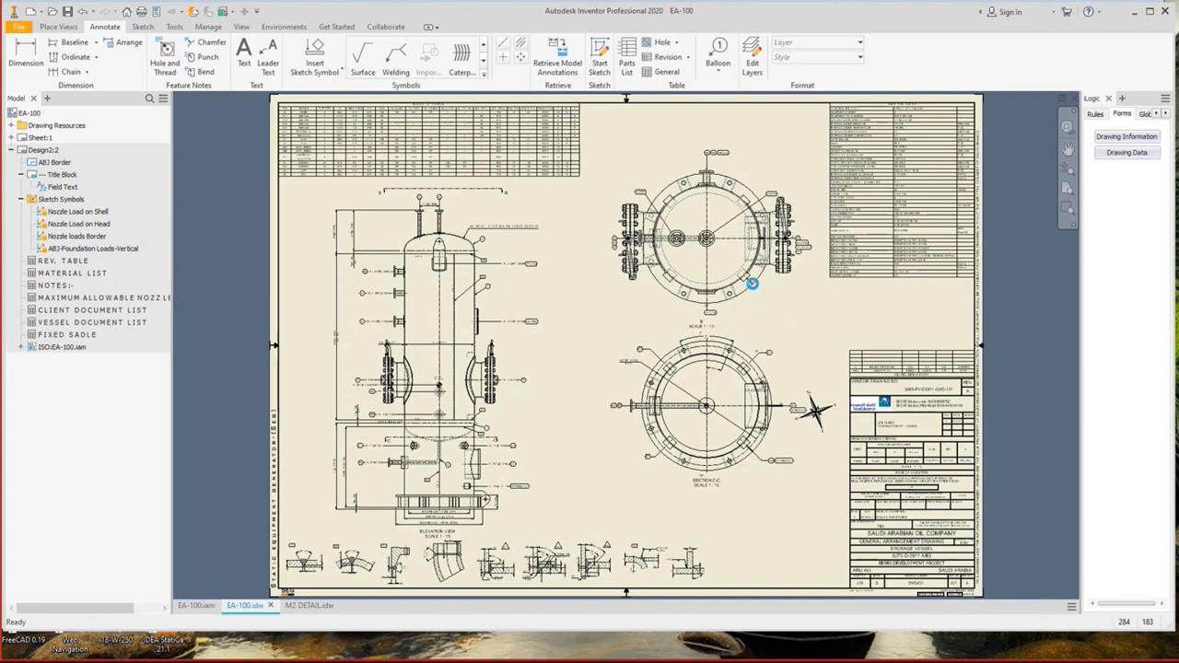
click(98, 258)
key(ctrl+s)
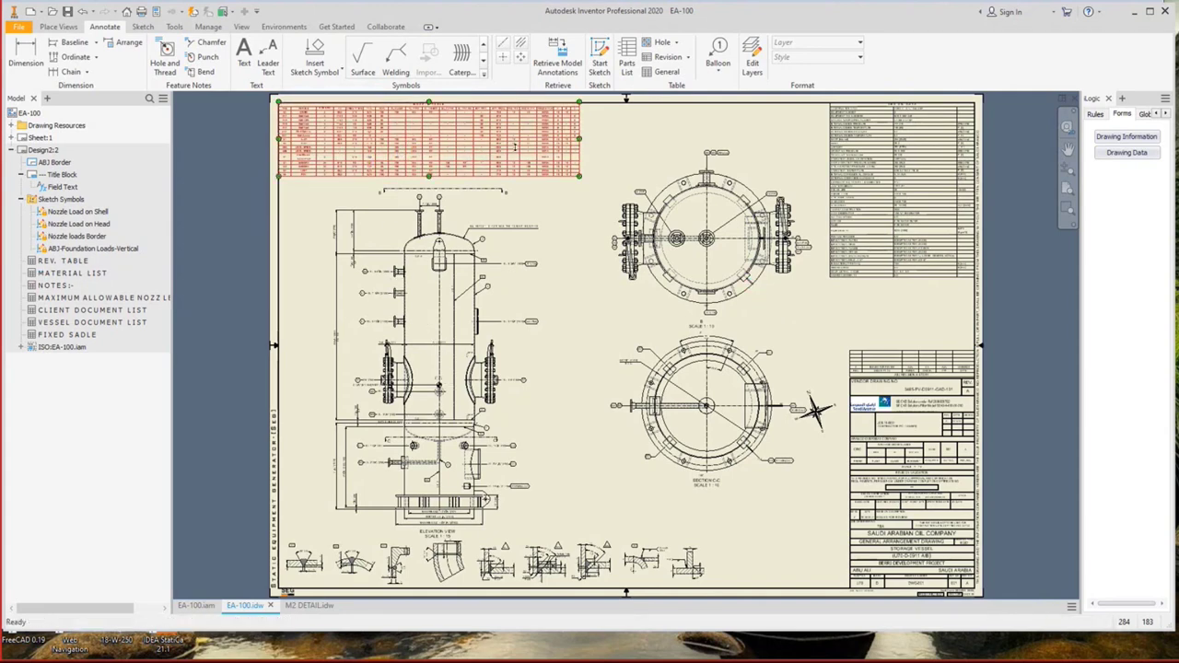
scroll(442, 195, down, 5)
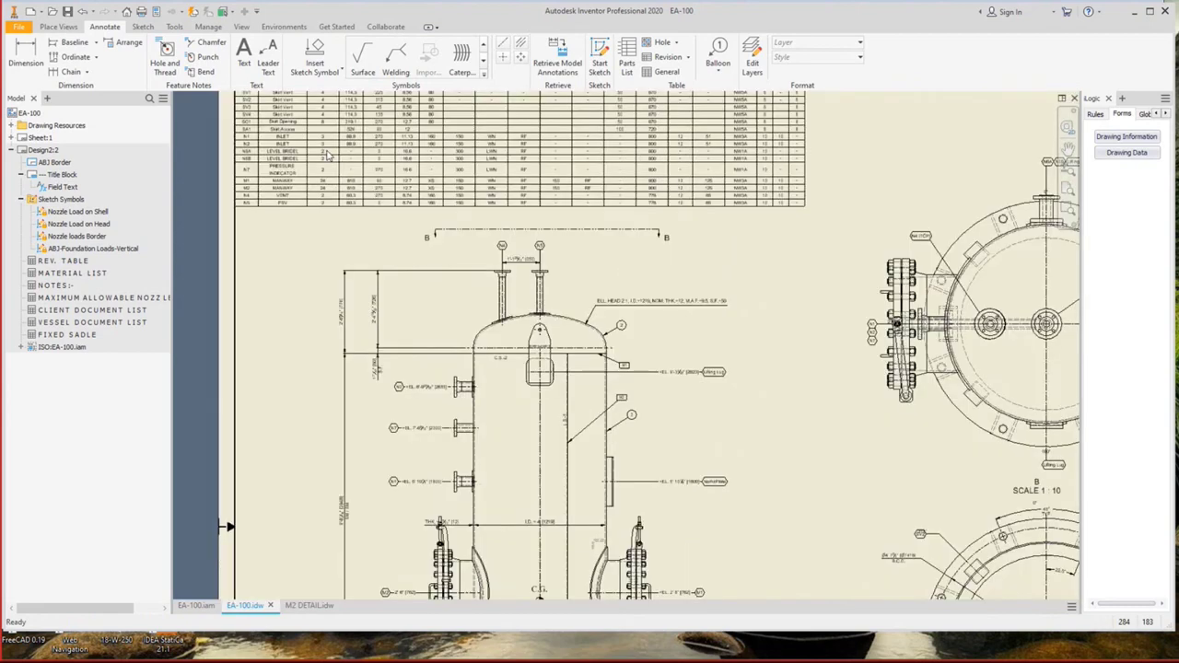
middle_drag(336, 189, 418, 310)
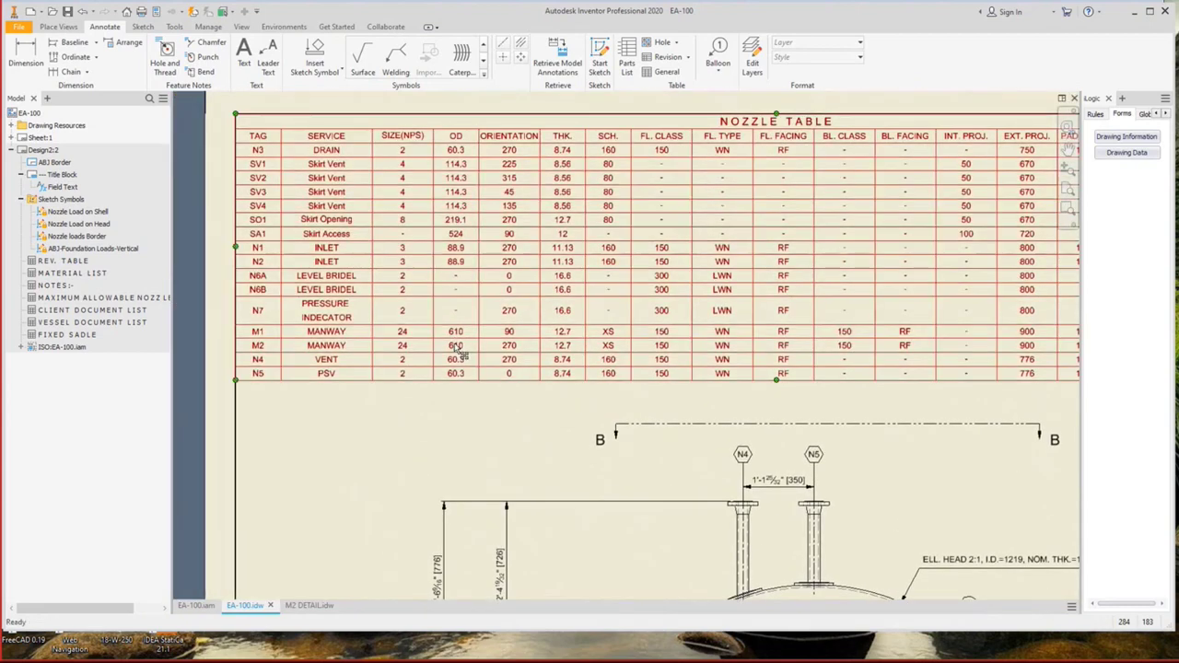
scroll(250, 347, down, 3)
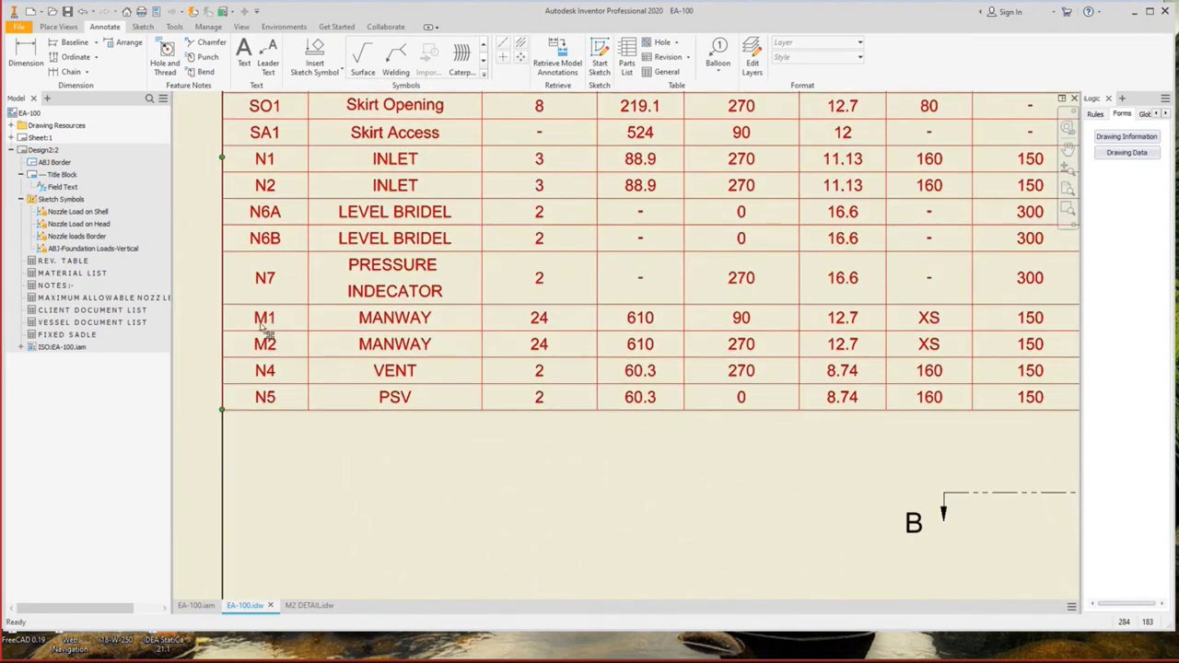
scroll(438, 319, up, 3)
Format the nozzle table's SERVICE column with left-justified values and a column width of 35 mm.
double_click(449, 319)
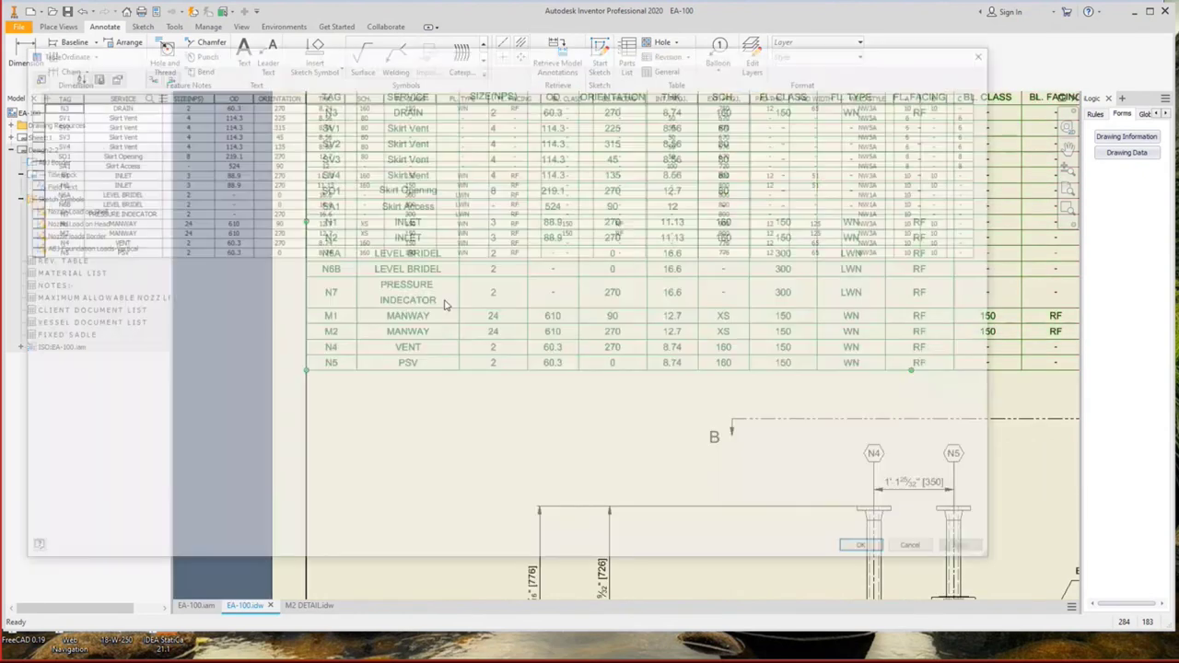
right_click(147, 95)
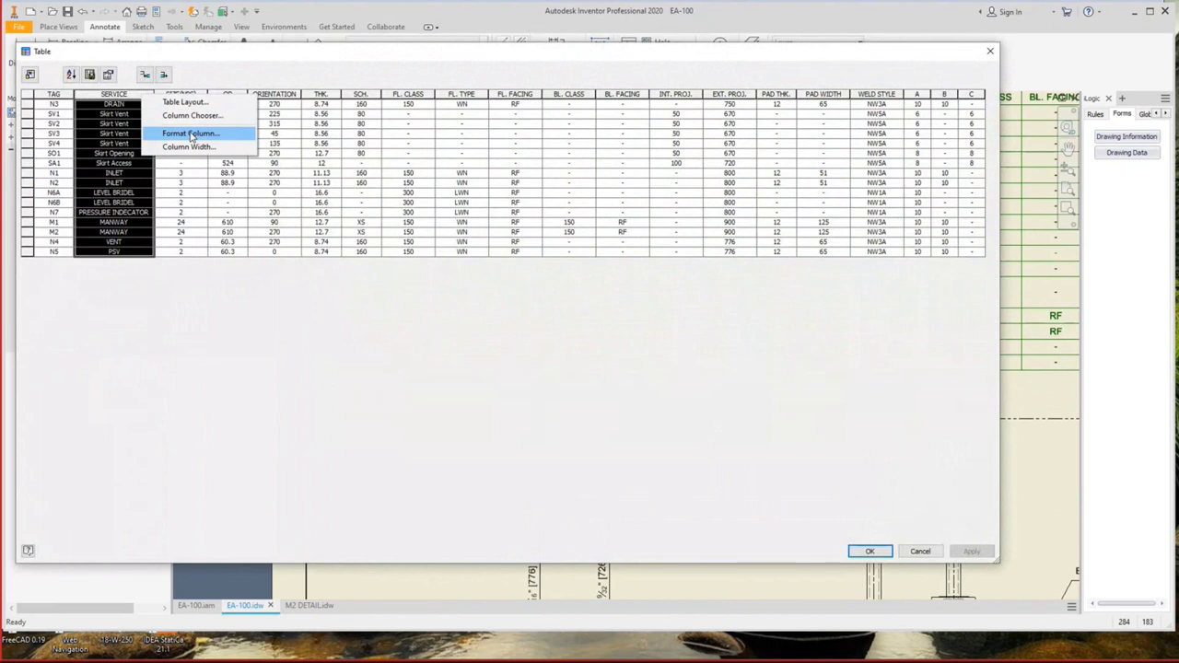
key(Escape)
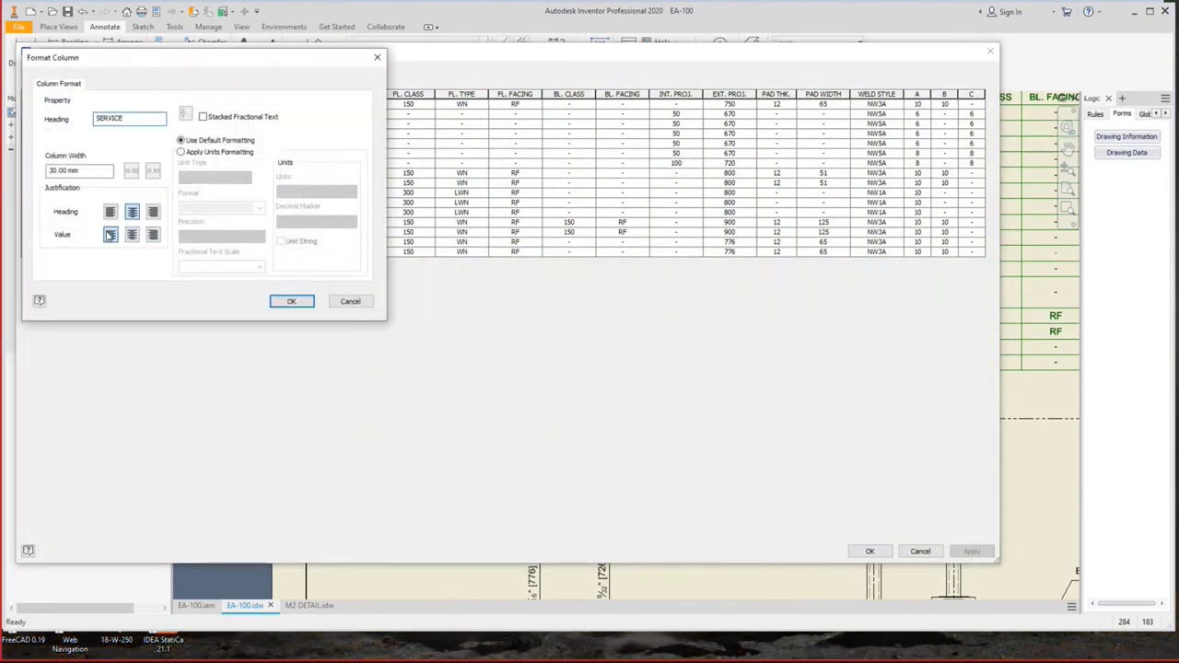
text(35)
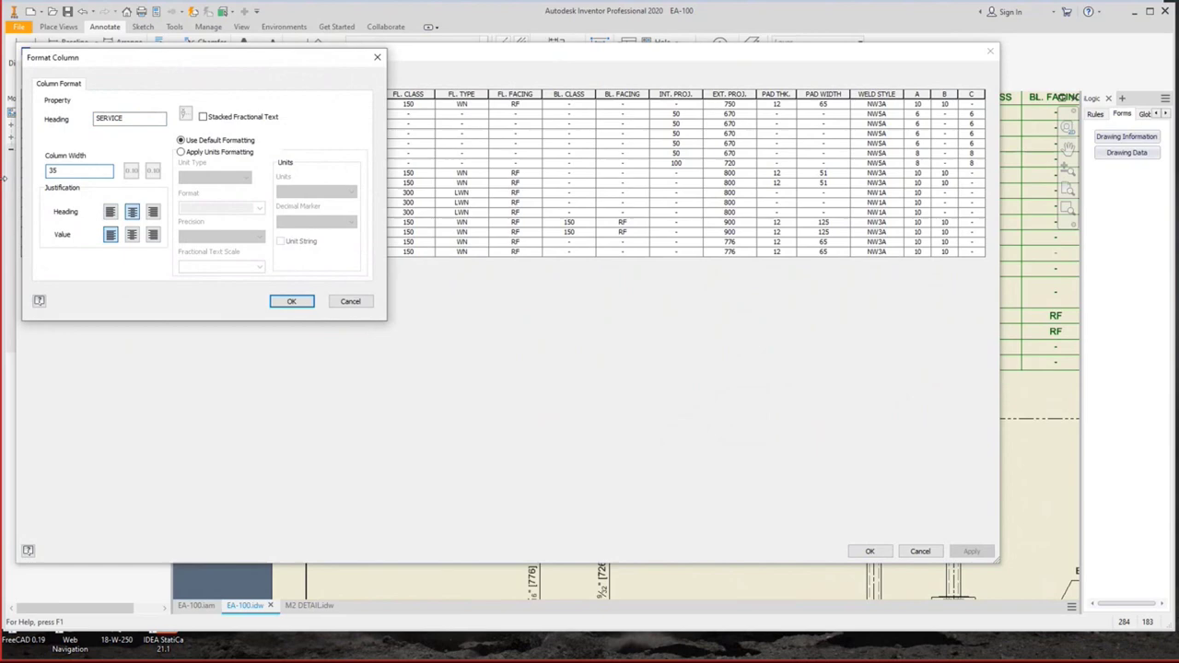
key(Return)
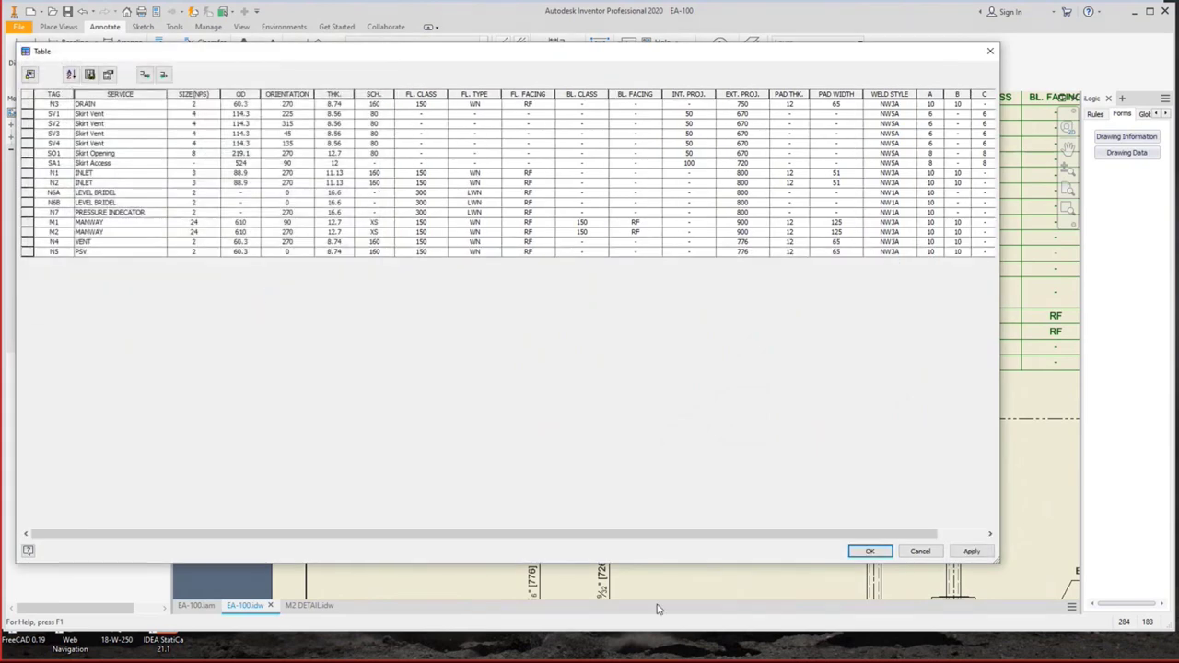
click(868, 551)
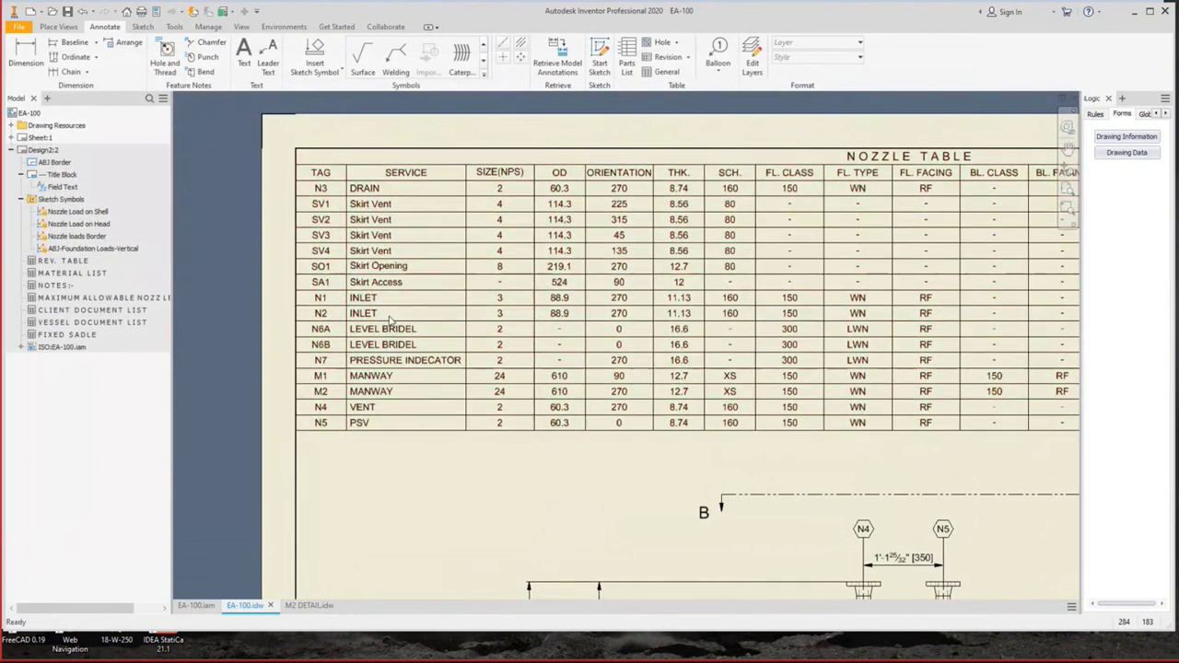
Open the nozzle table for editing and move the N3 DRAIN row directly below the N2 row.
double_click(398, 338)
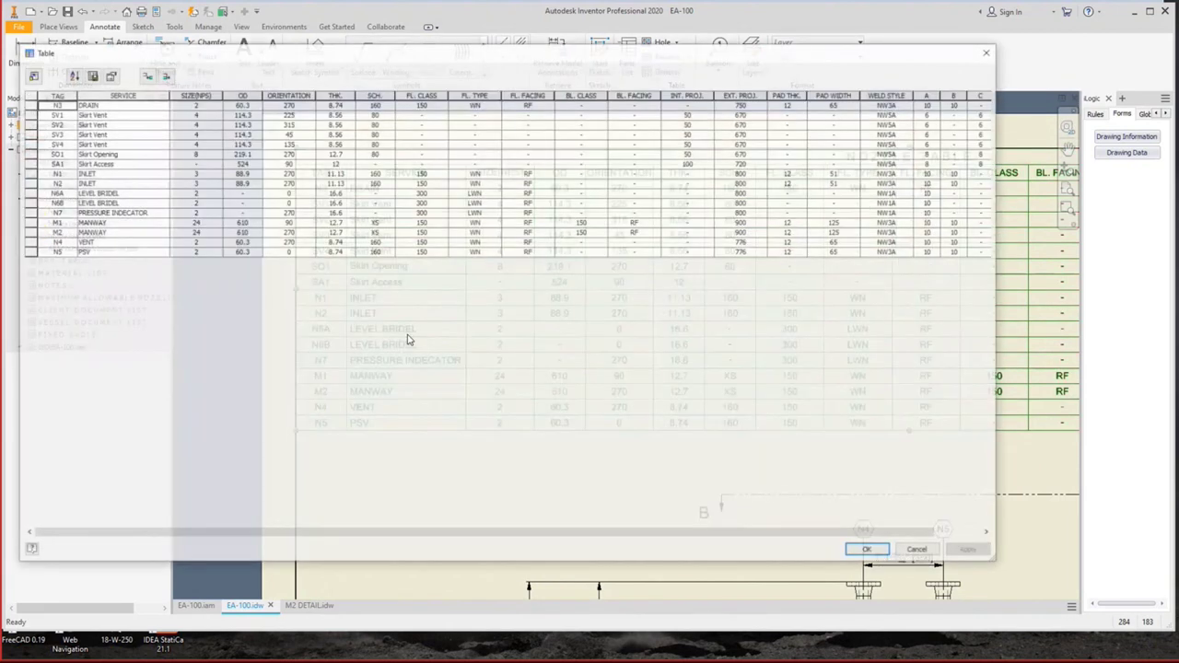
click(30, 104)
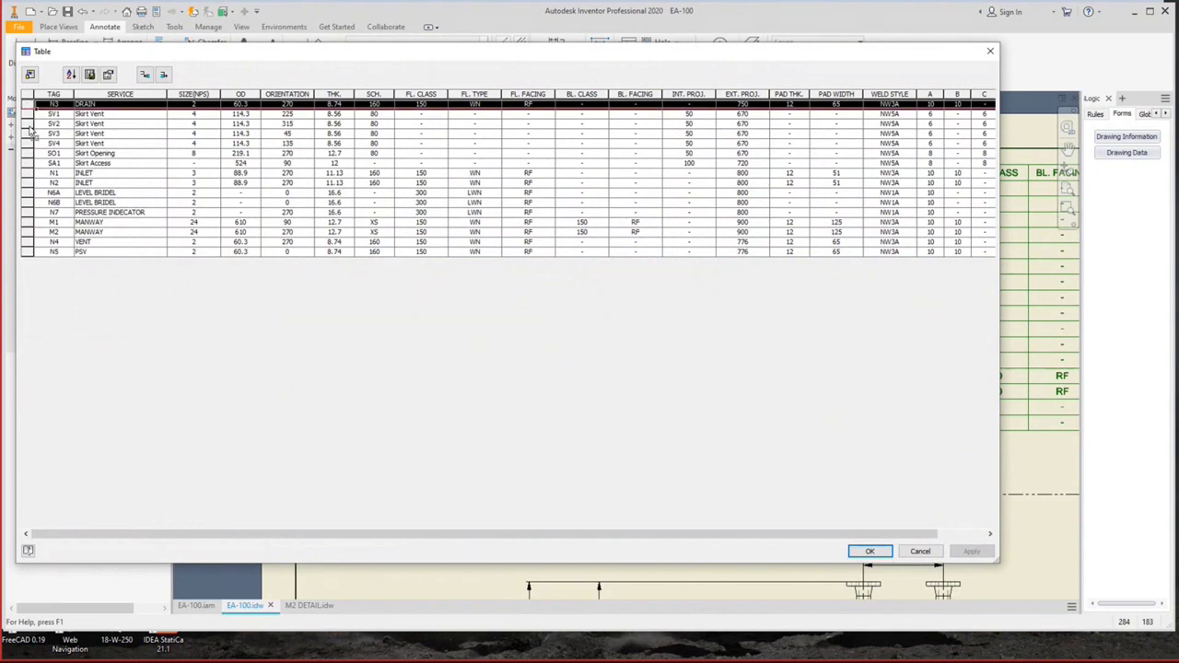
drag(30, 194, 33, 192)
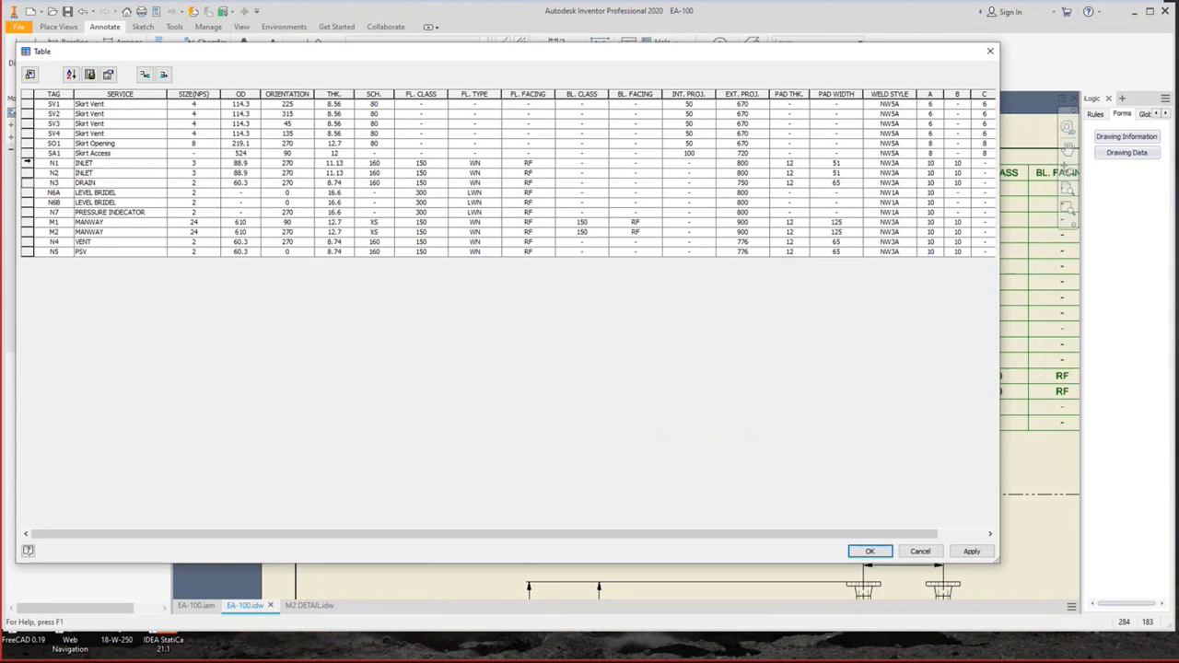
Move the N4 VENT and N5 PSV rows directly below N3 and accept the new nozzle table order.
click(28, 105)
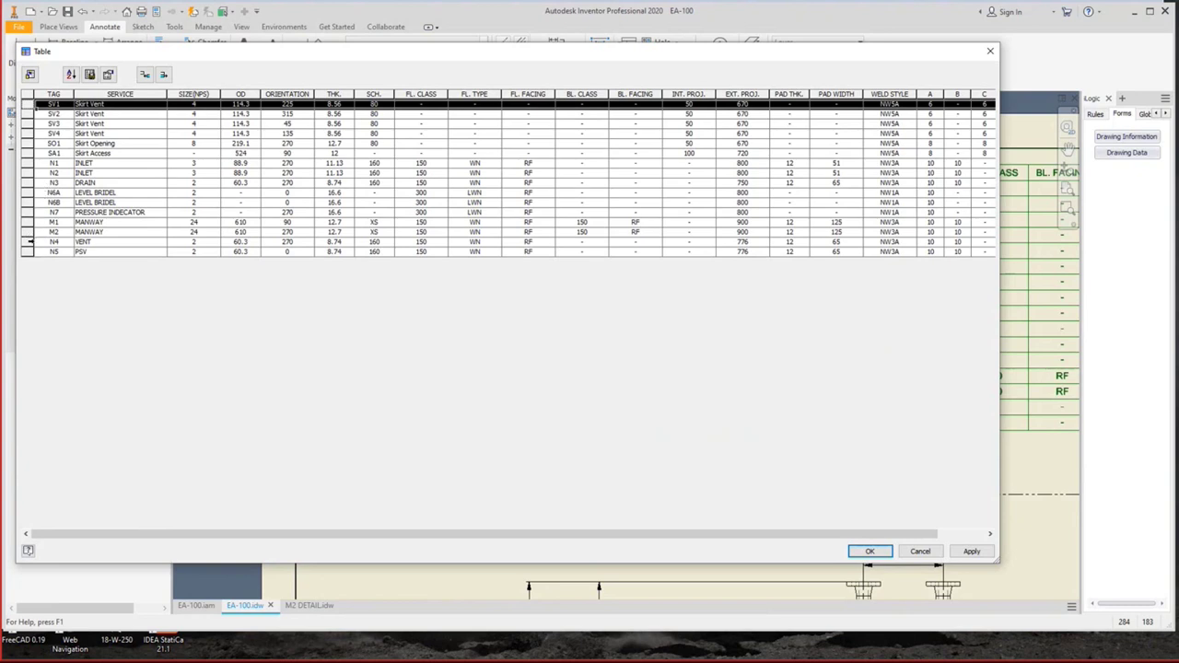
click(26, 242)
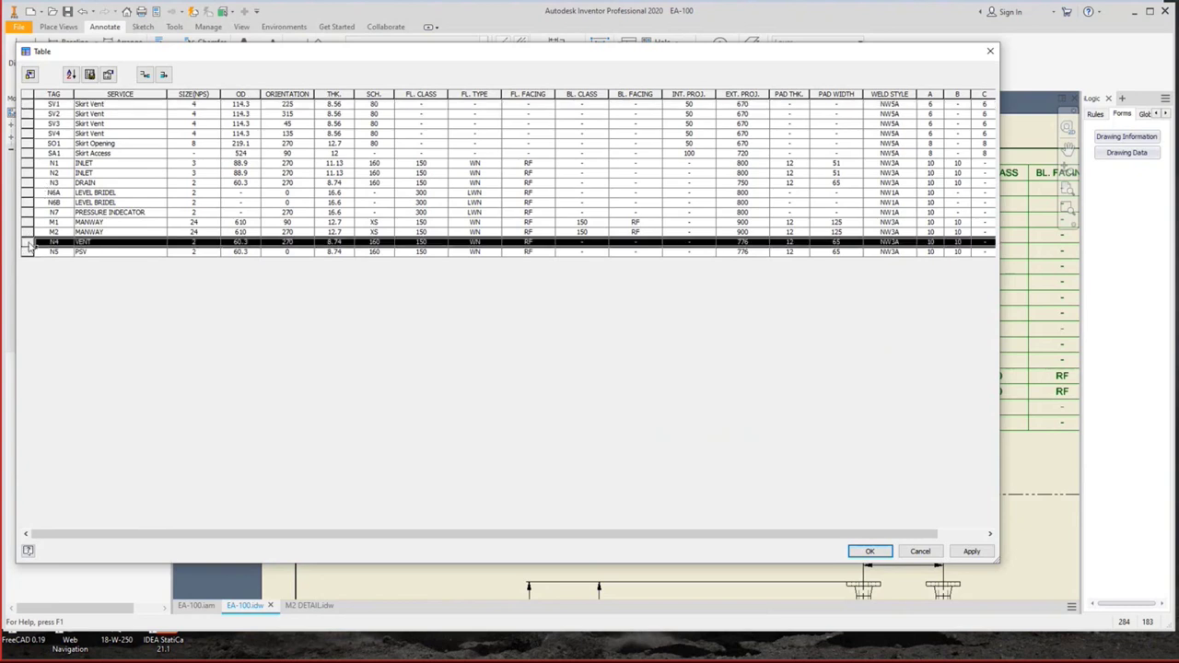
drag(29, 244, 33, 195)
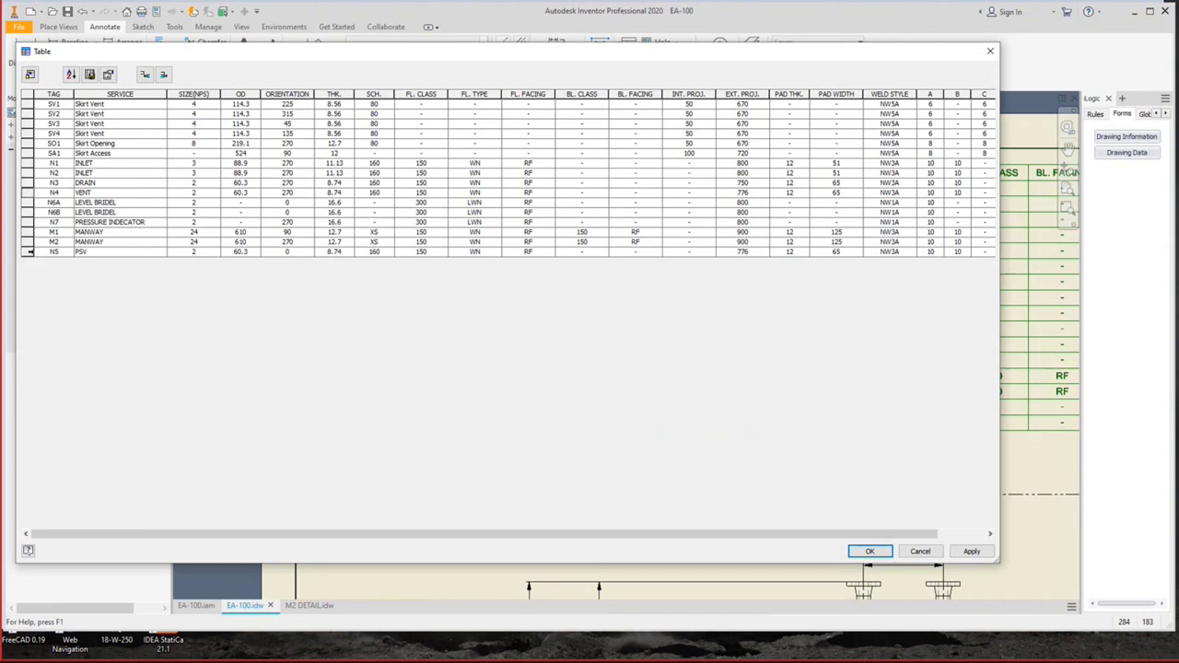
click(28, 251)
drag(28, 252, 32, 197)
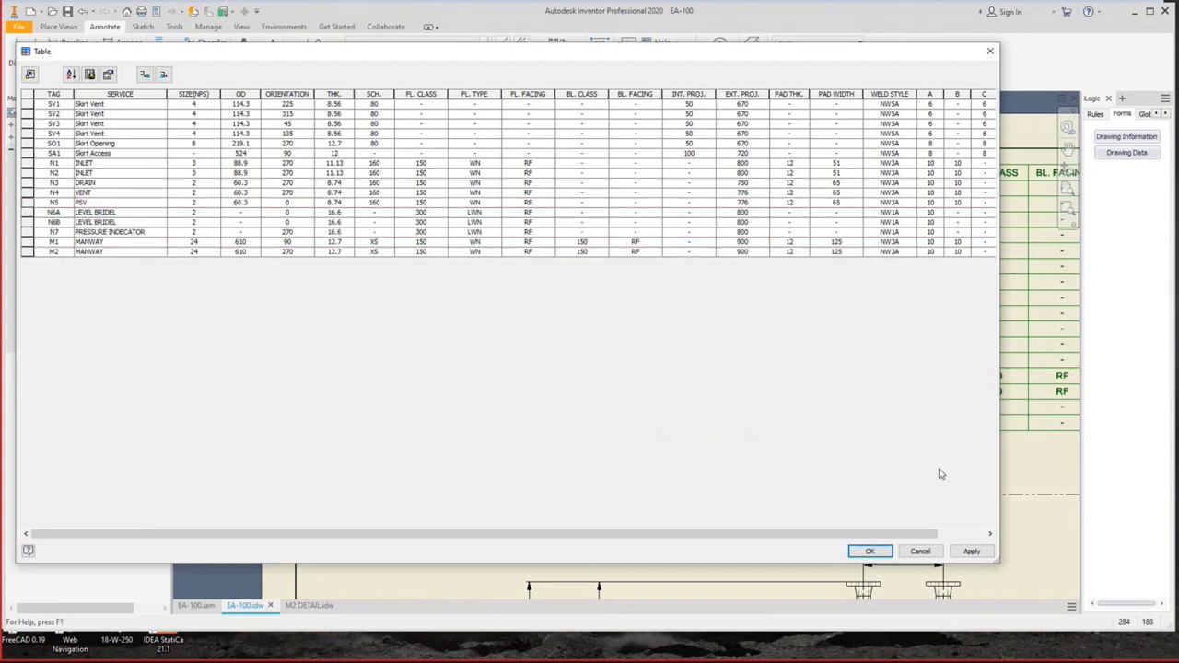
click(869, 551)
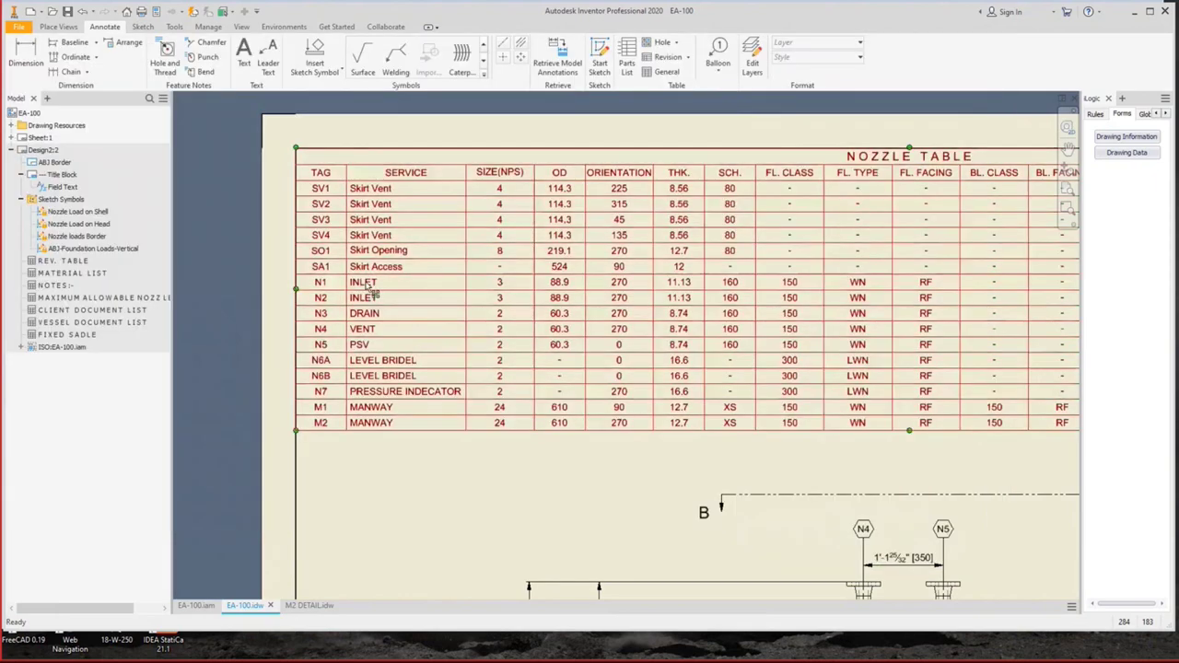
Check the row order of the nozzle table and save the EA-100 drawing.
scroll(341, 217, down, 2)
scroll(341, 217, up, 2)
scroll(341, 217, down, 2)
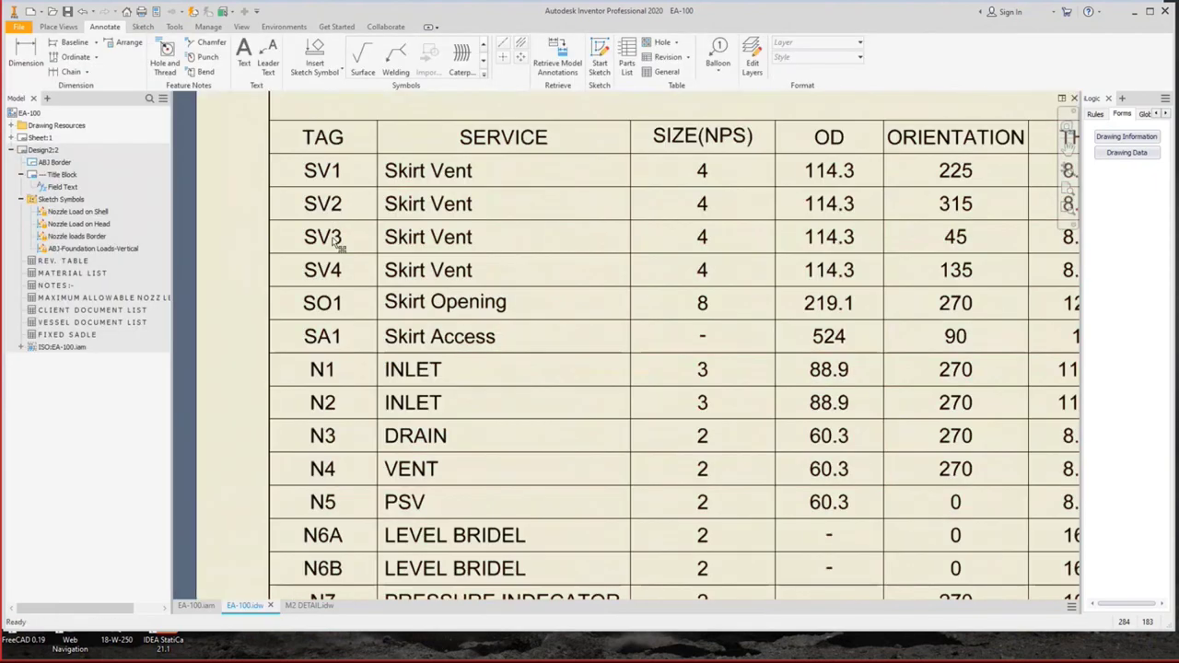
scroll(337, 374, up, 2)
middle_drag(337, 374, 301, 230)
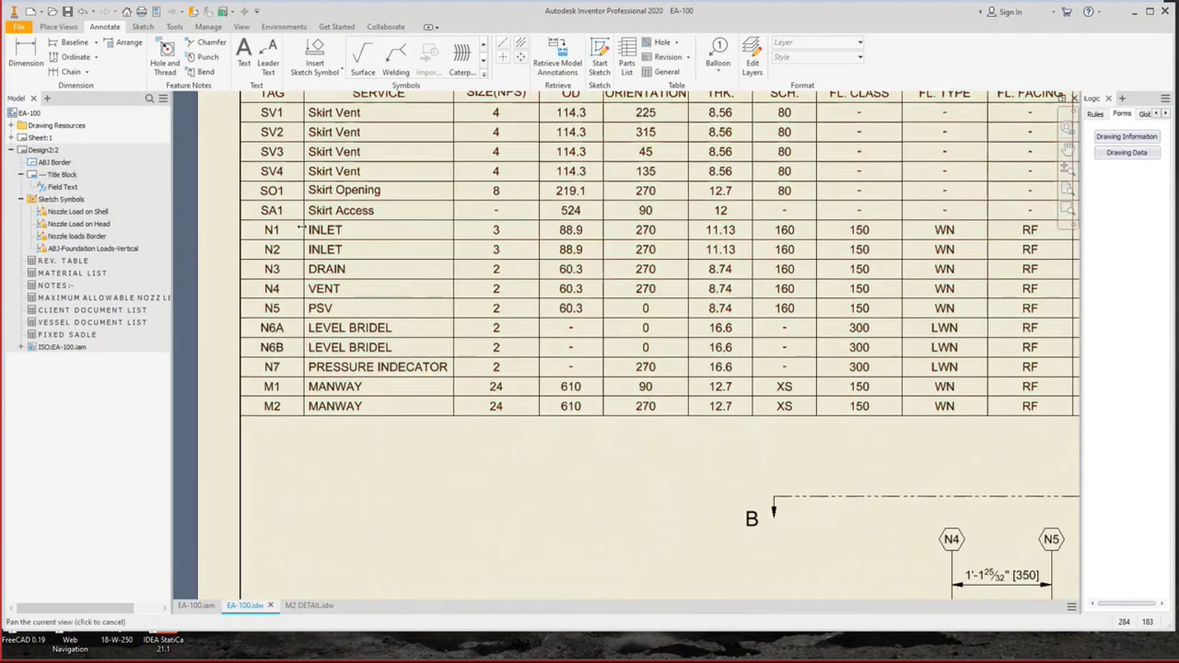
key(Home)
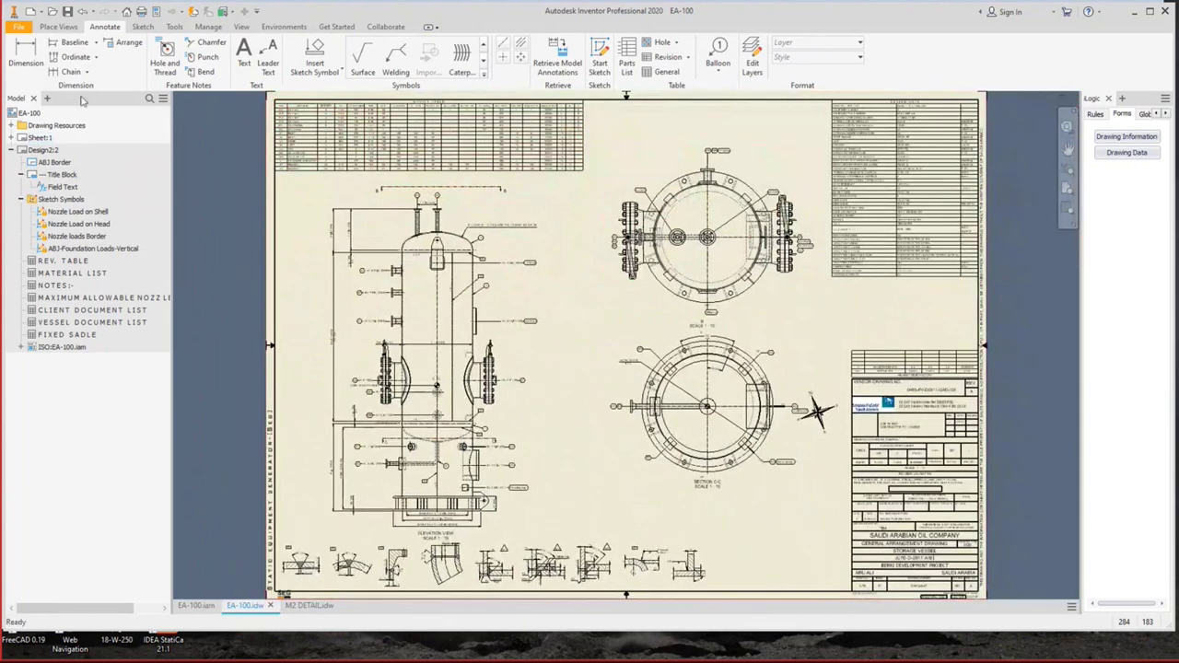
key(ctrl+s)
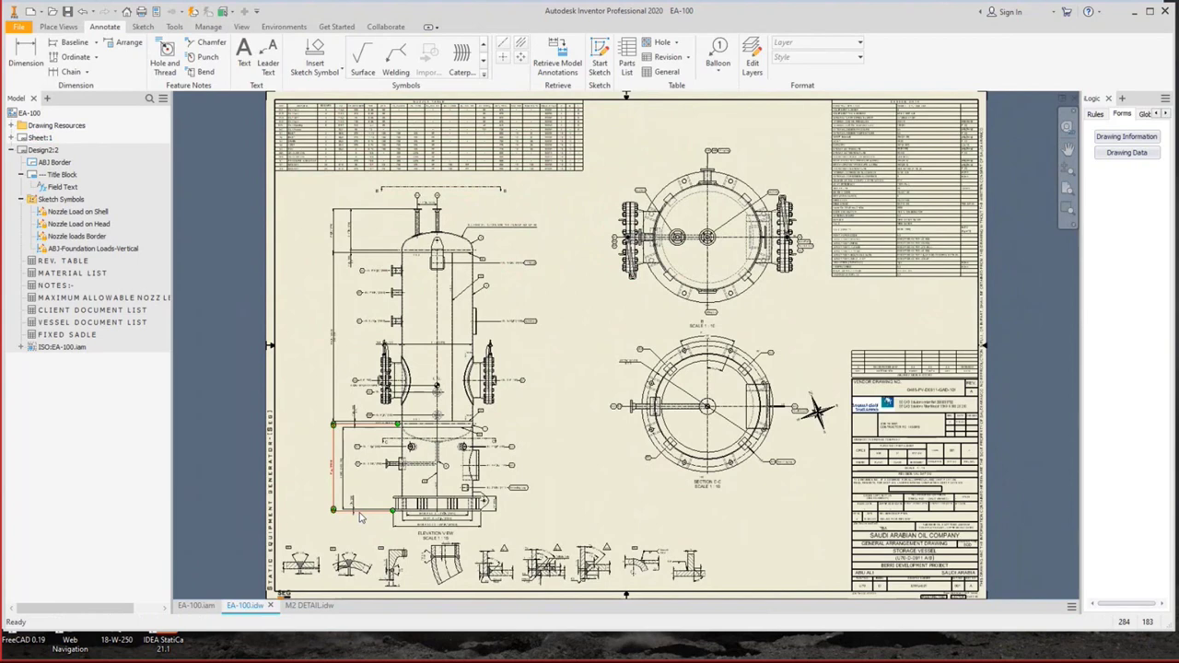
mouse_move(380, 536)
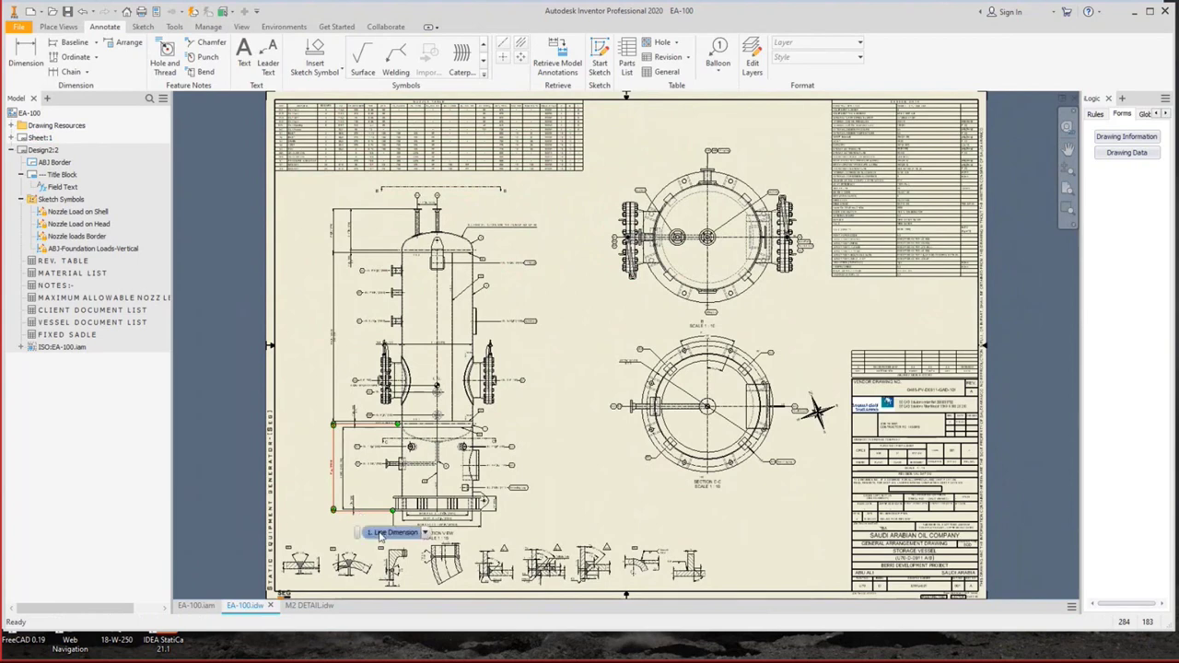
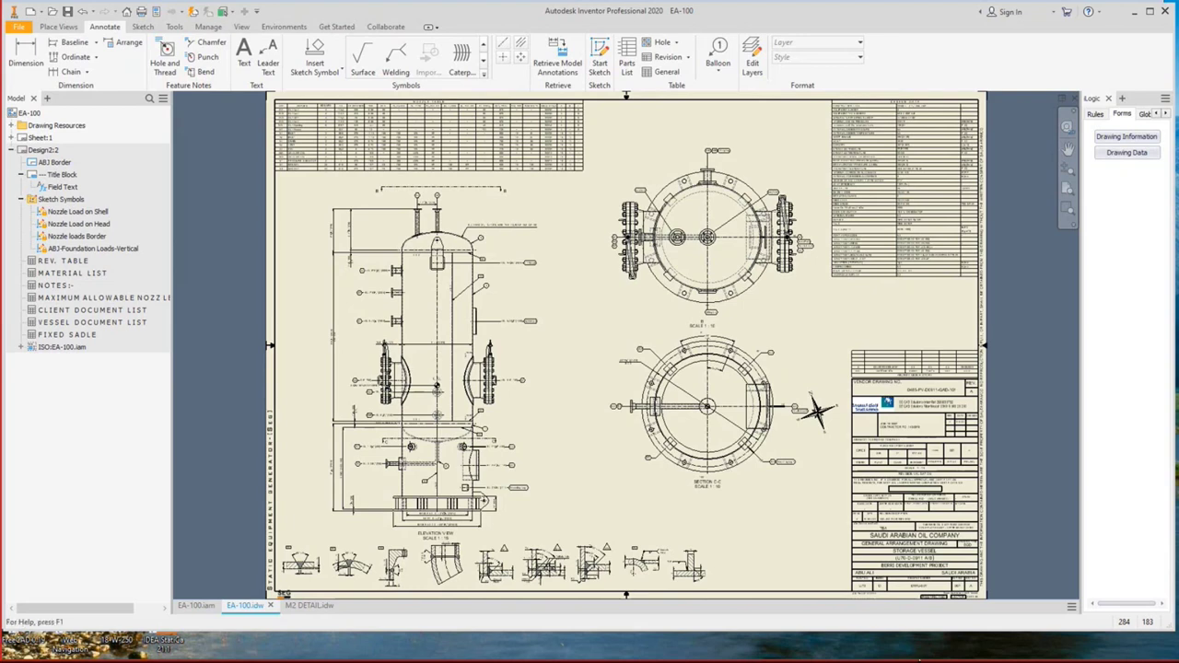
Switch to Static Equipment Generator and add an external Insulation attachment named INSULATION-1 to Can-1.
click(880, 651)
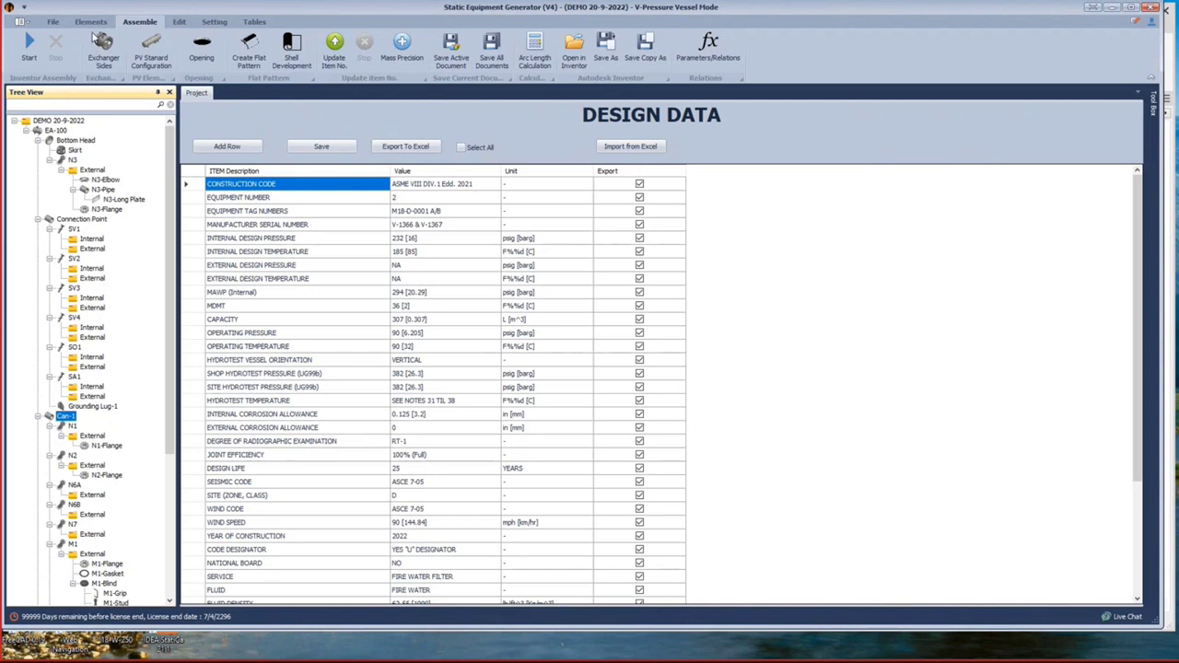
click(90, 21)
click(853, 63)
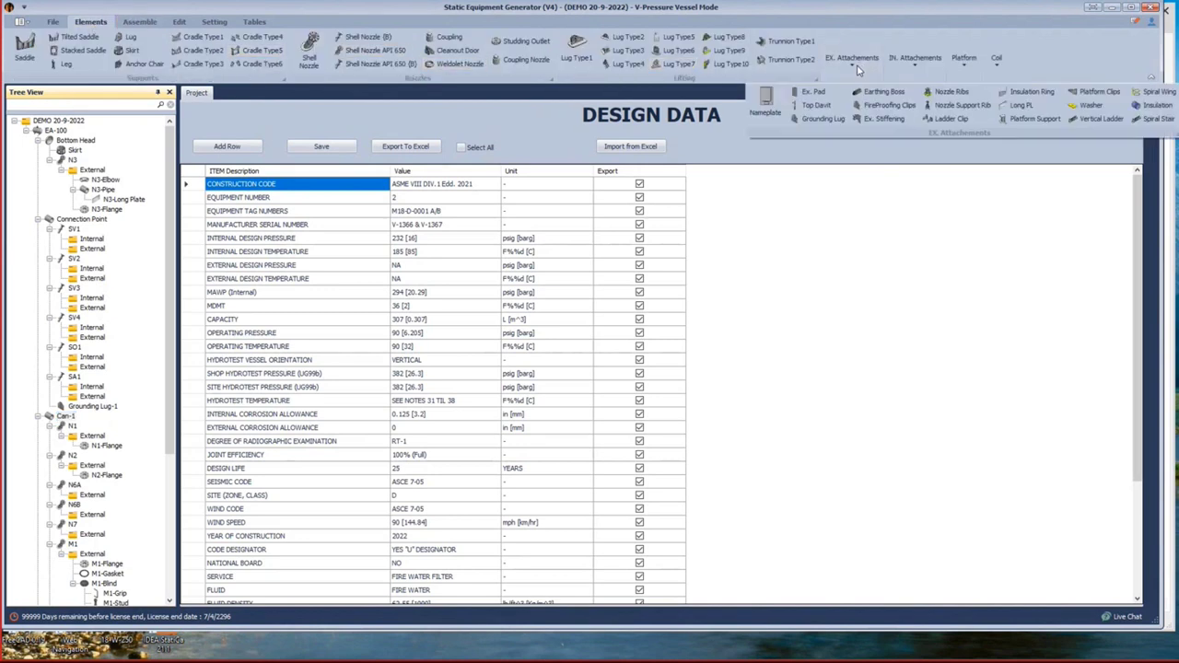
click(1122, 111)
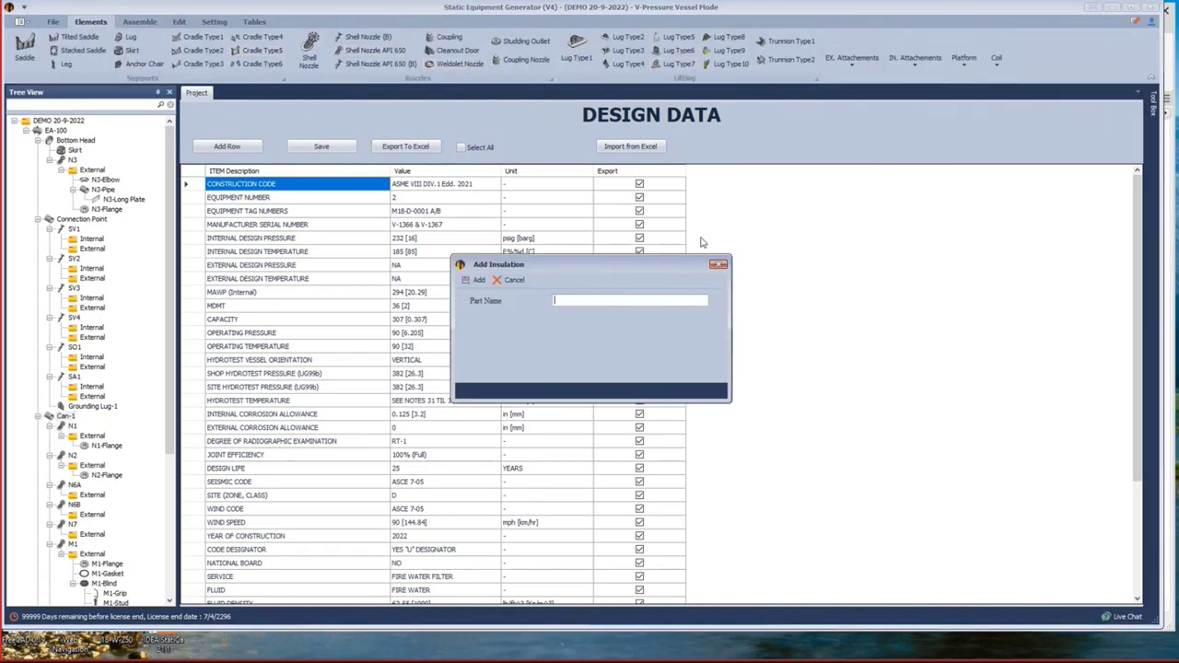
text(INSULATION-1)
key(Return)
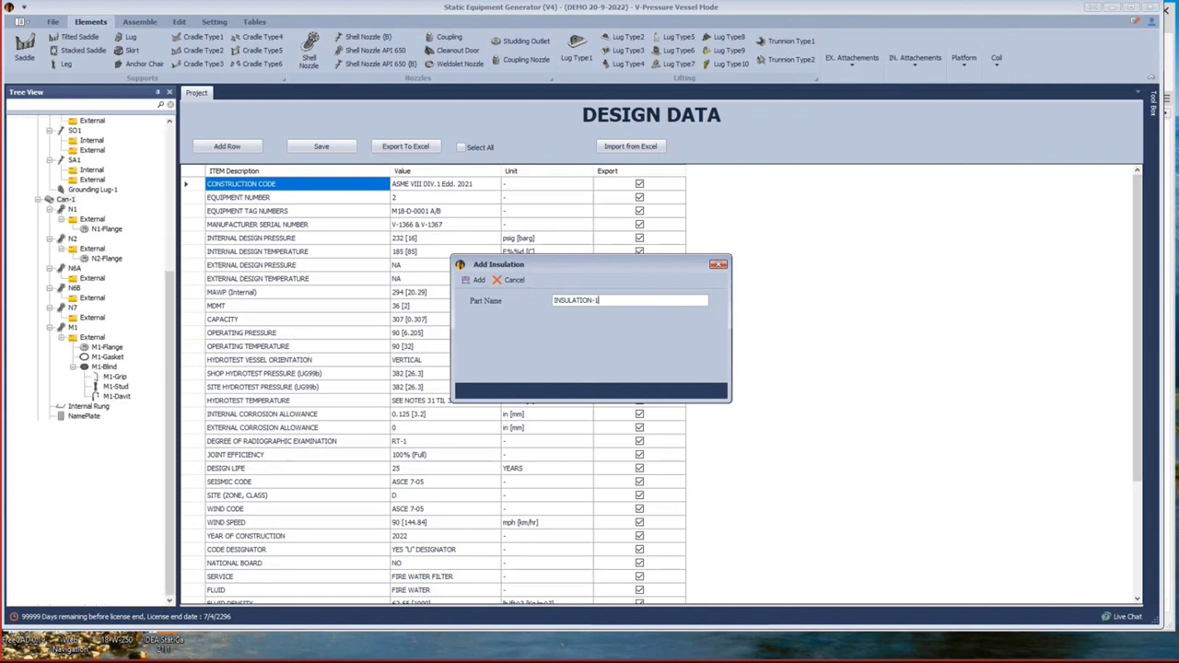
Save INSULATION-1 with 50 mm thickness, Mineral Wool material, full insulation and a density of 0.2 g/cm3.
click(92, 524)
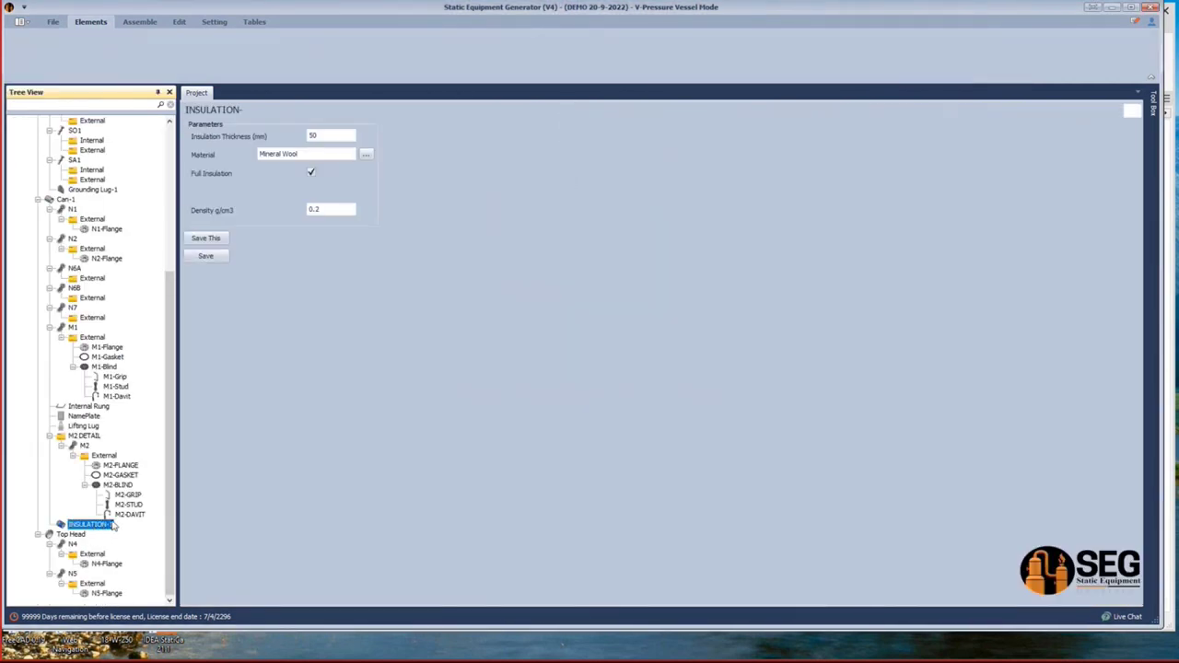
click(337, 134)
click(221, 260)
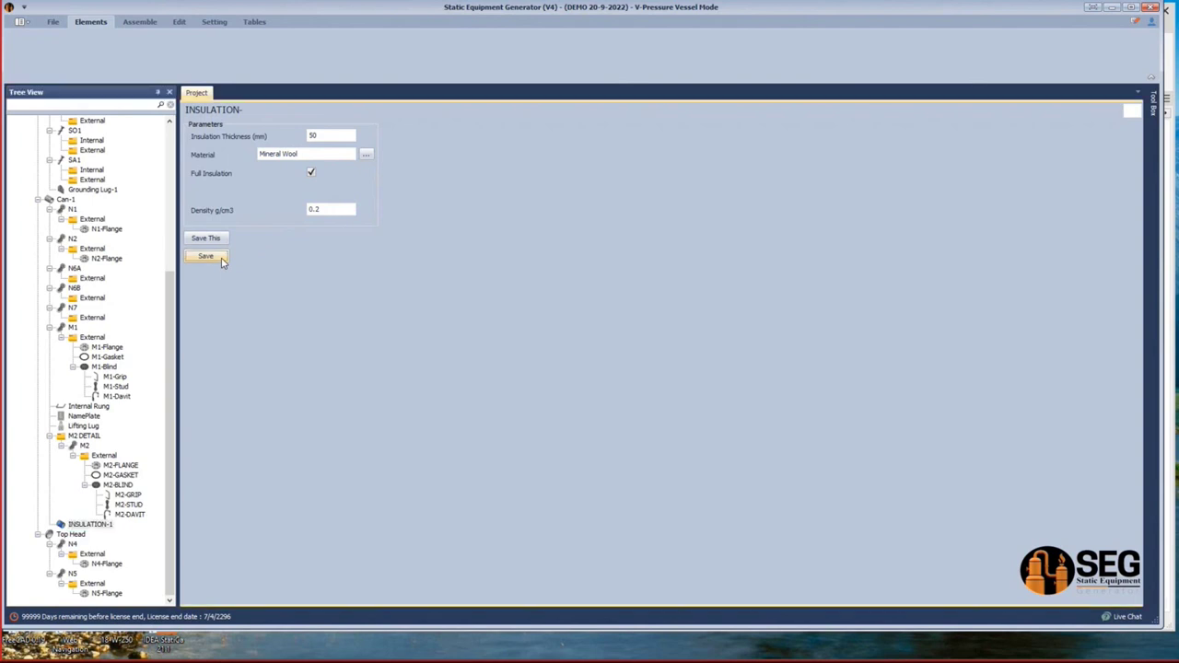
Start the assembly build to generate the insulation, switch to Inventor and save the EA-100 assembly.
click(140, 22)
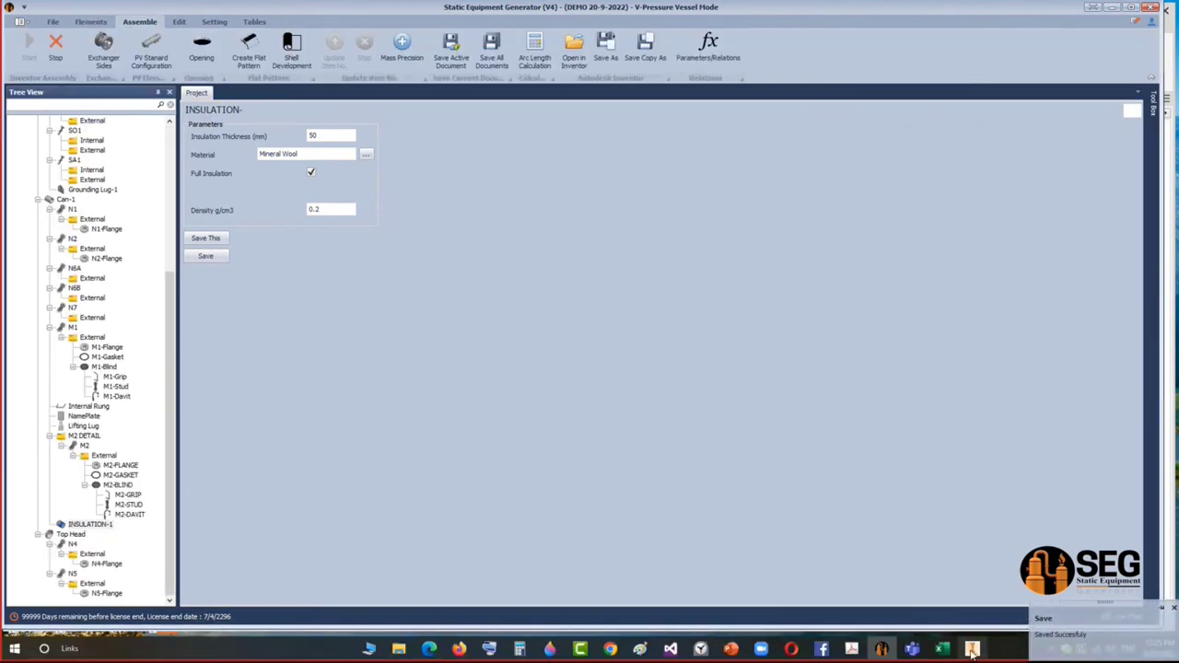
click(972, 650)
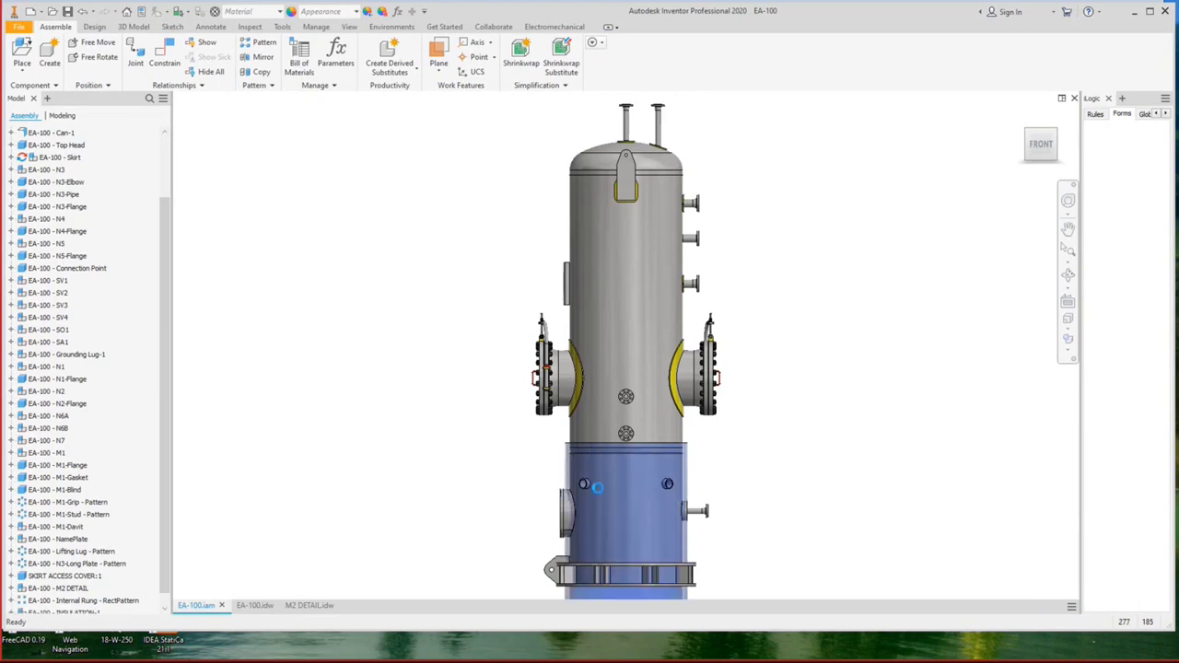
key(ctrl+s)
key(Home)
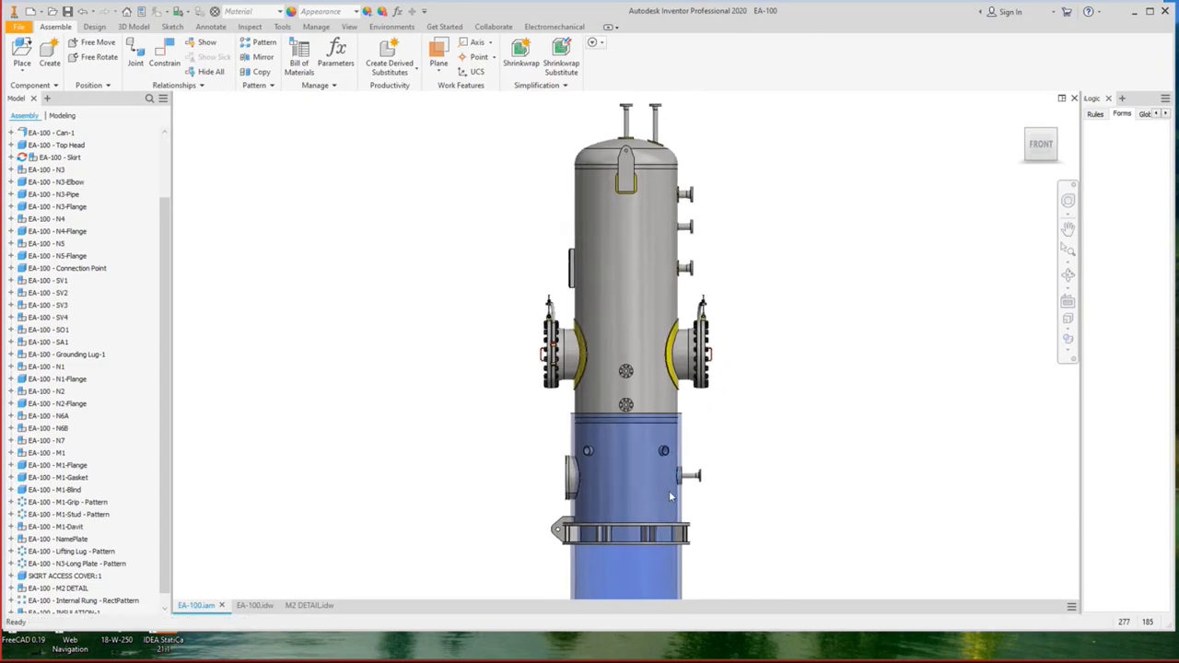
Open the INSULATION-1 part in place and set the direction of its Extrusion1 feature to Flipped.
double_click(665, 545)
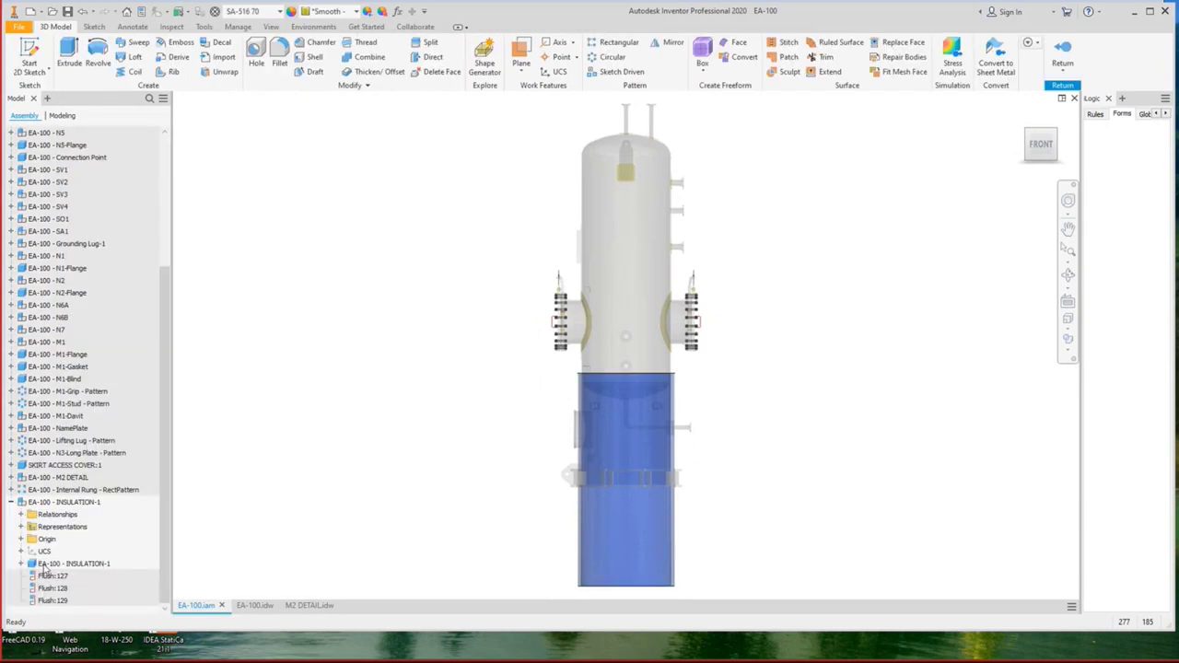
double_click(62, 564)
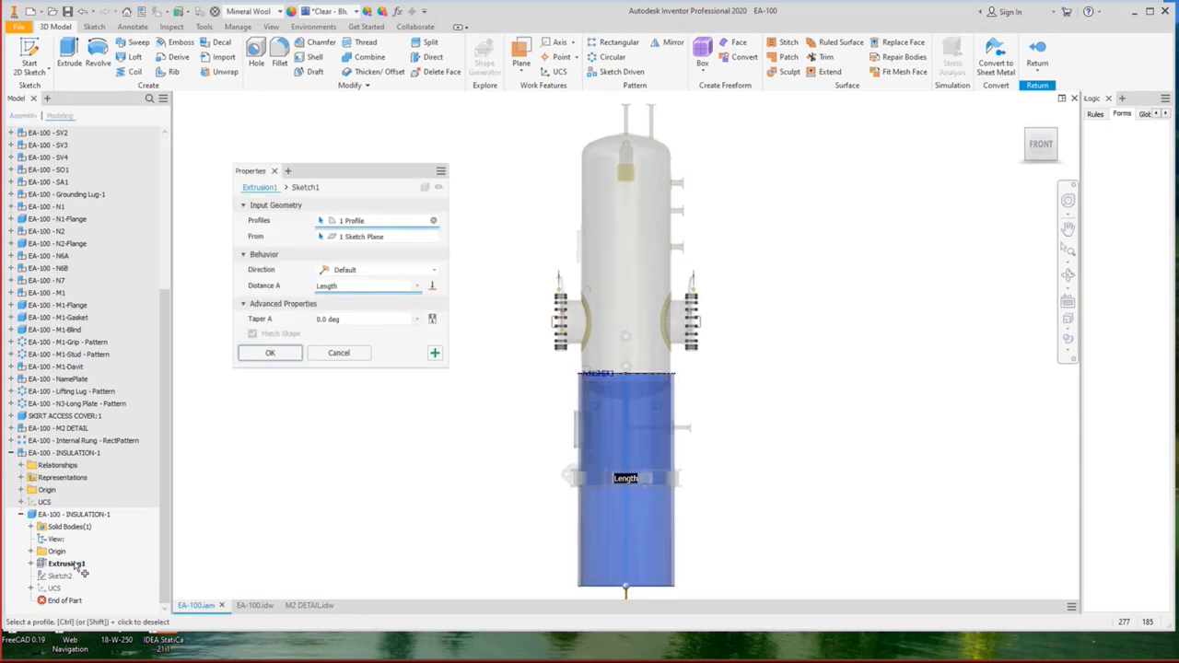
click(341, 273)
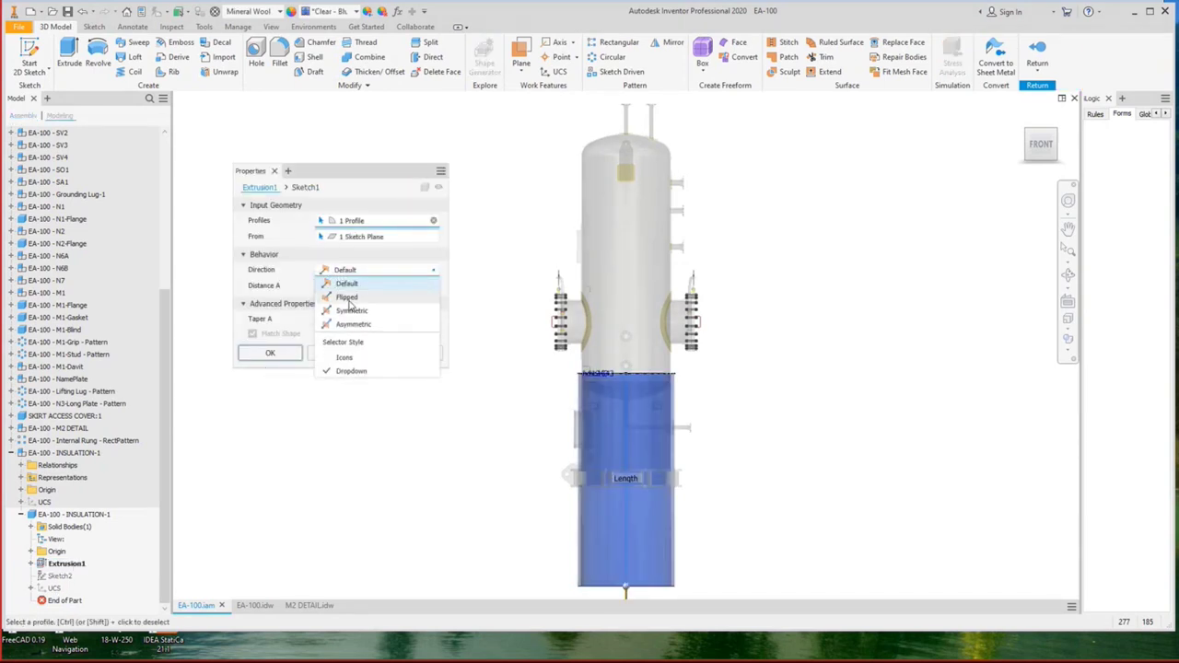
click(346, 298)
click(283, 360)
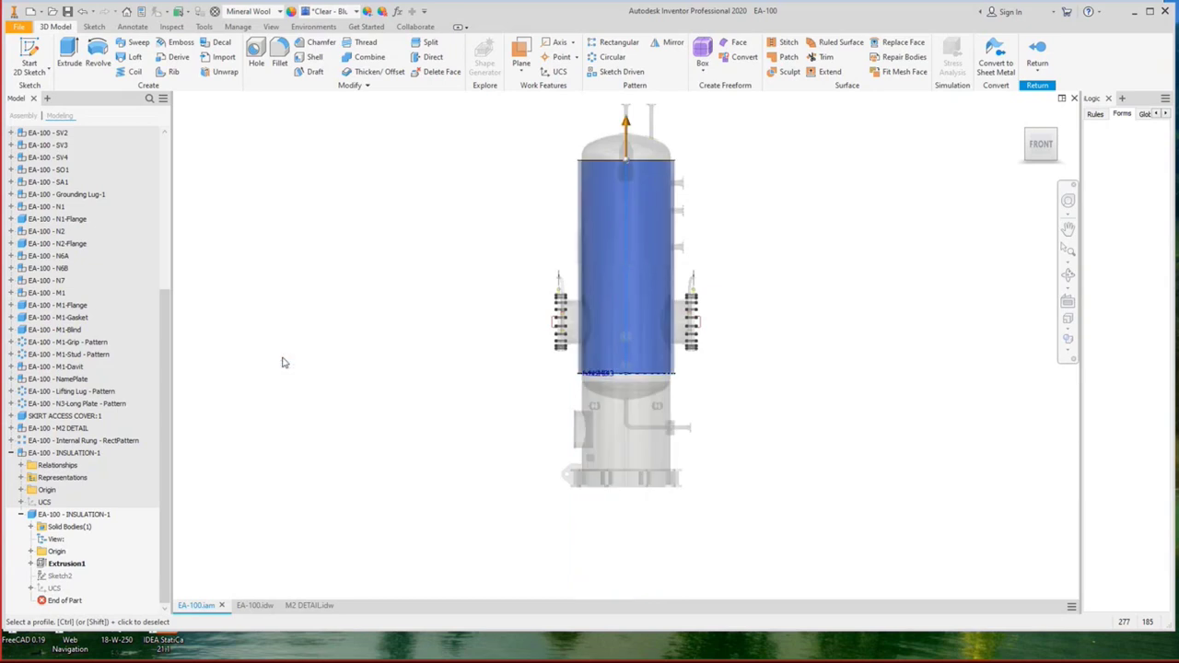
Finish editing the INSULATION-1 part and its subassembly to return to the top-level EA-100 assembly.
right_drag(327, 243, 336, 283)
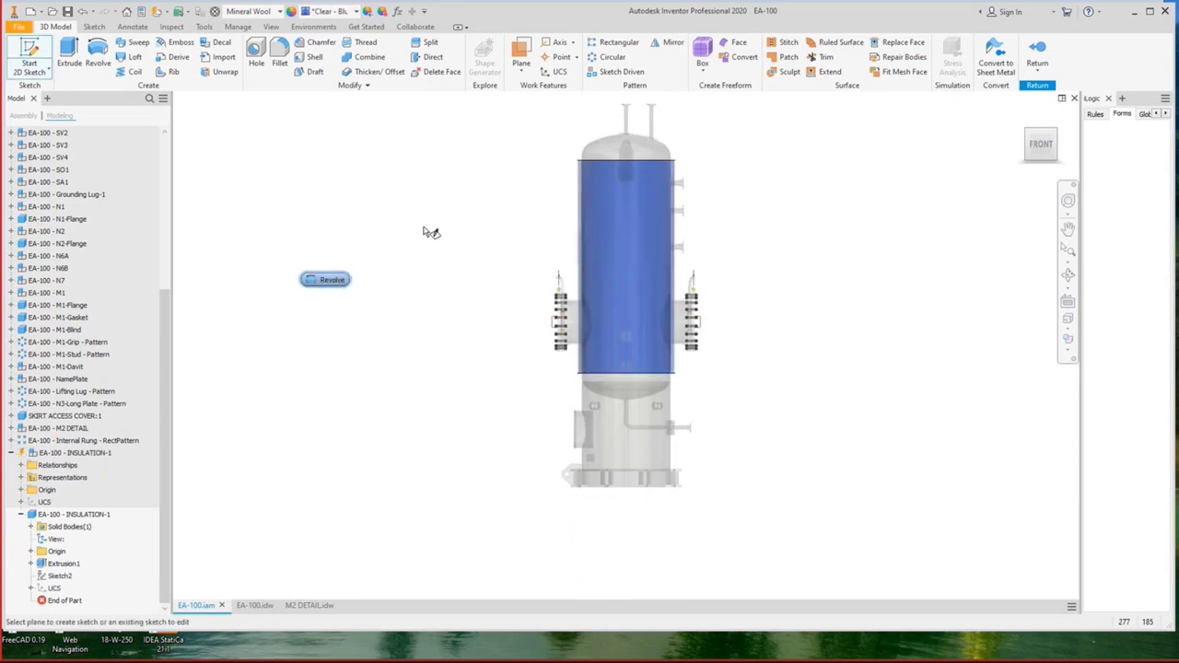
right_click(388, 184)
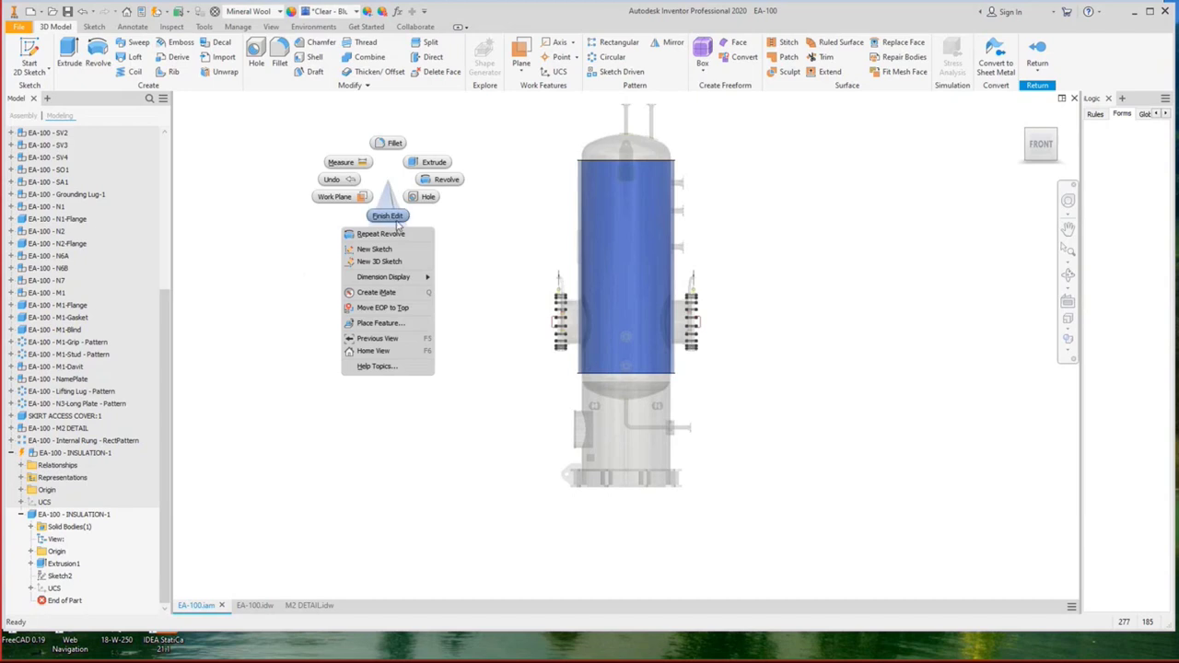
click(387, 208)
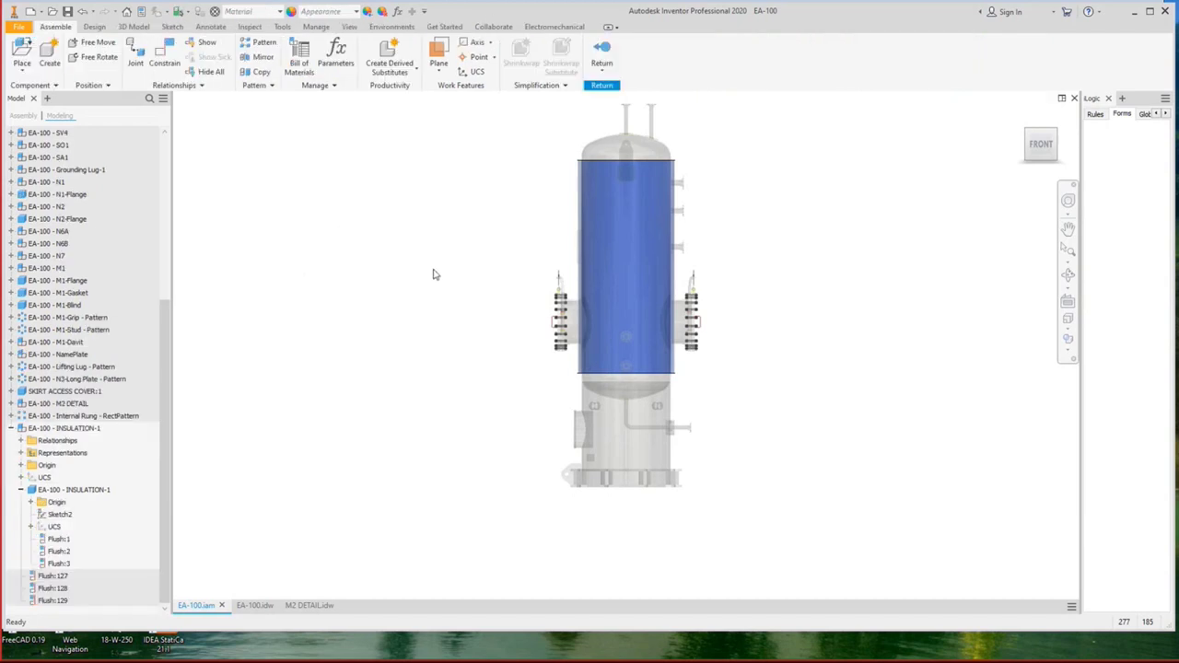
right_drag(429, 240, 434, 280)
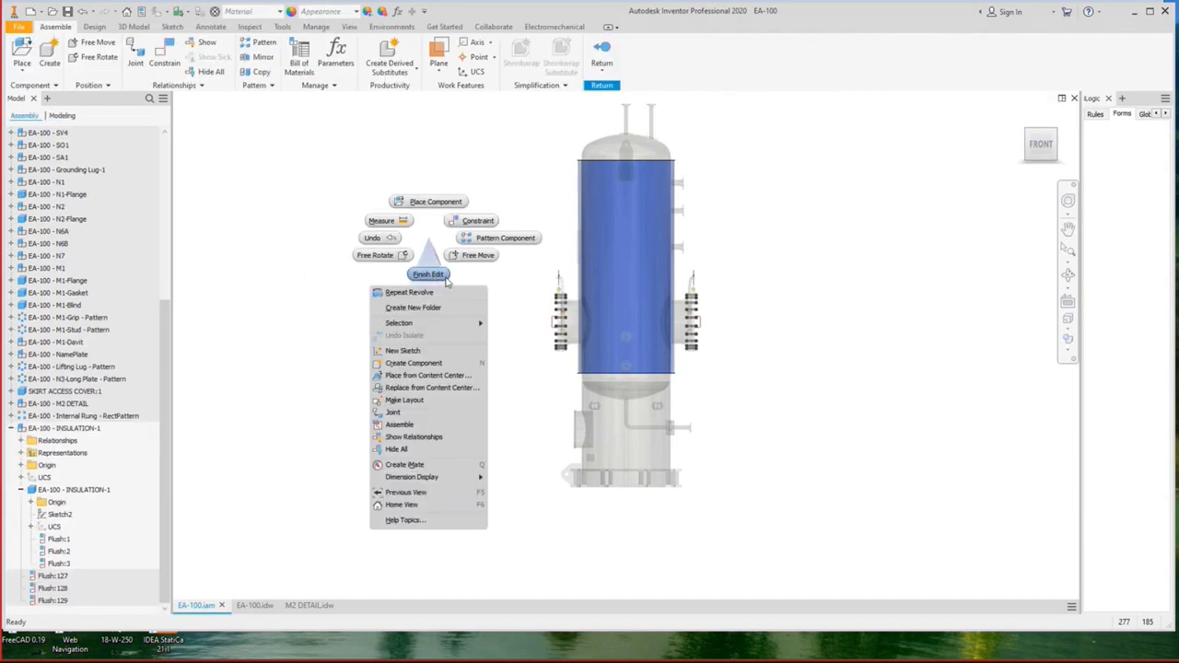
click(431, 275)
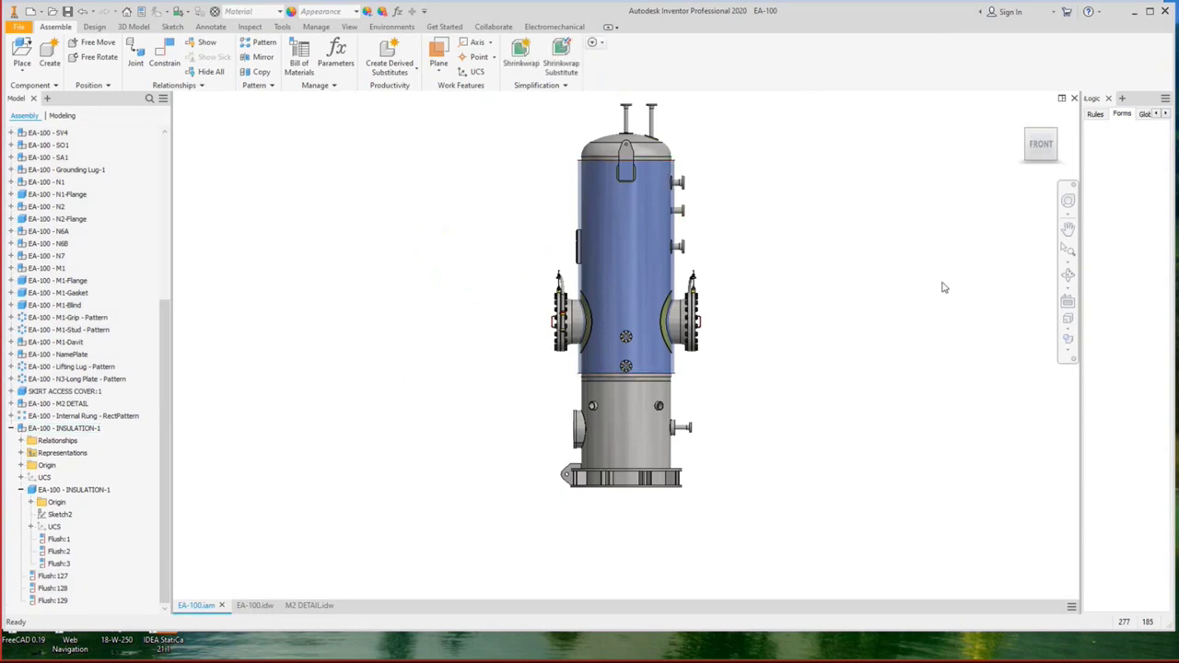
Open the INSULATION-1 part for in-place editing within its subassembly and undo the last operation.
click(1067, 274)
drag(765, 276, 687, 318)
scroll(622, 240, up, 2)
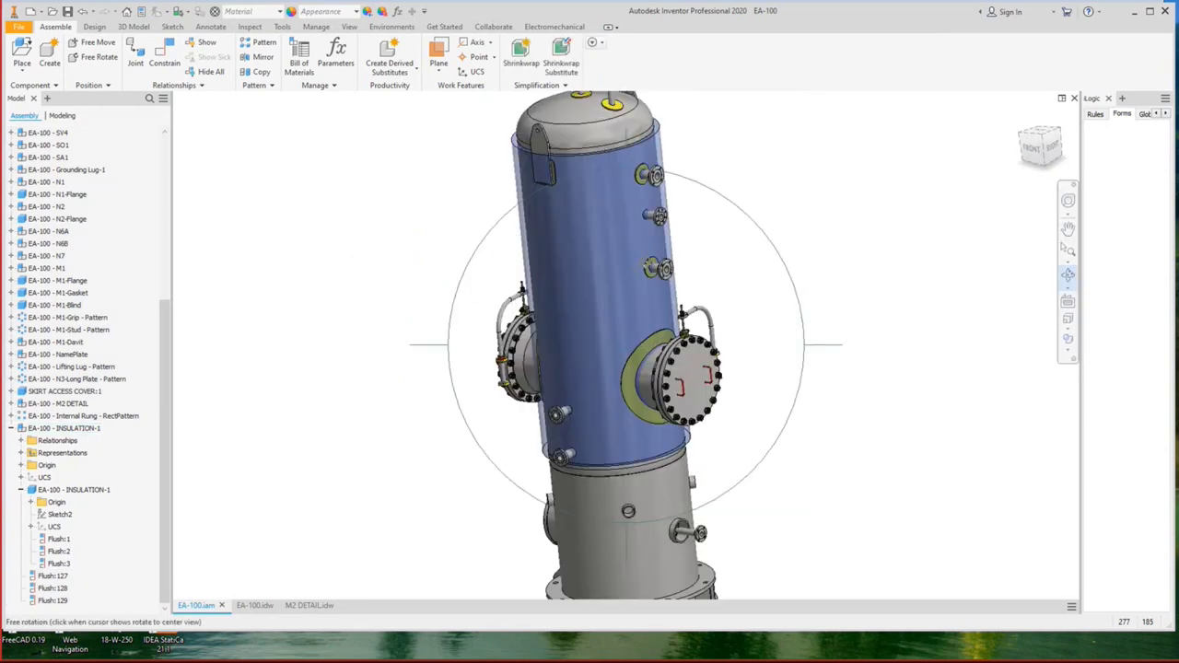
key(F6)
key(Escape)
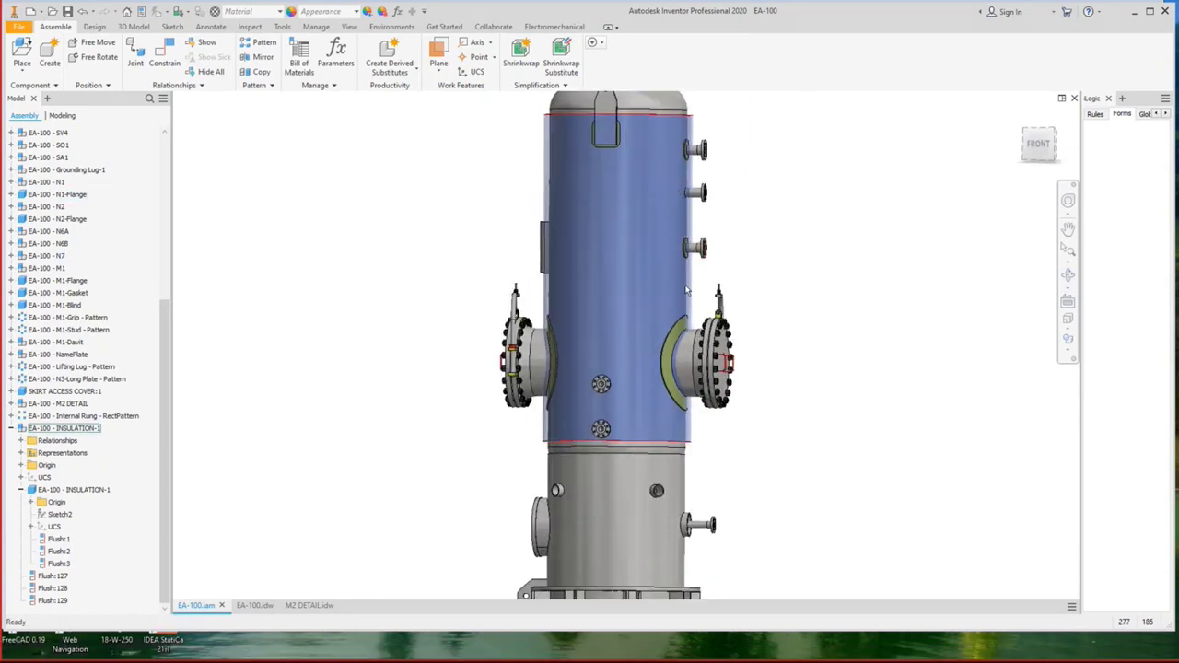
click(26, 431)
double_click(26, 432)
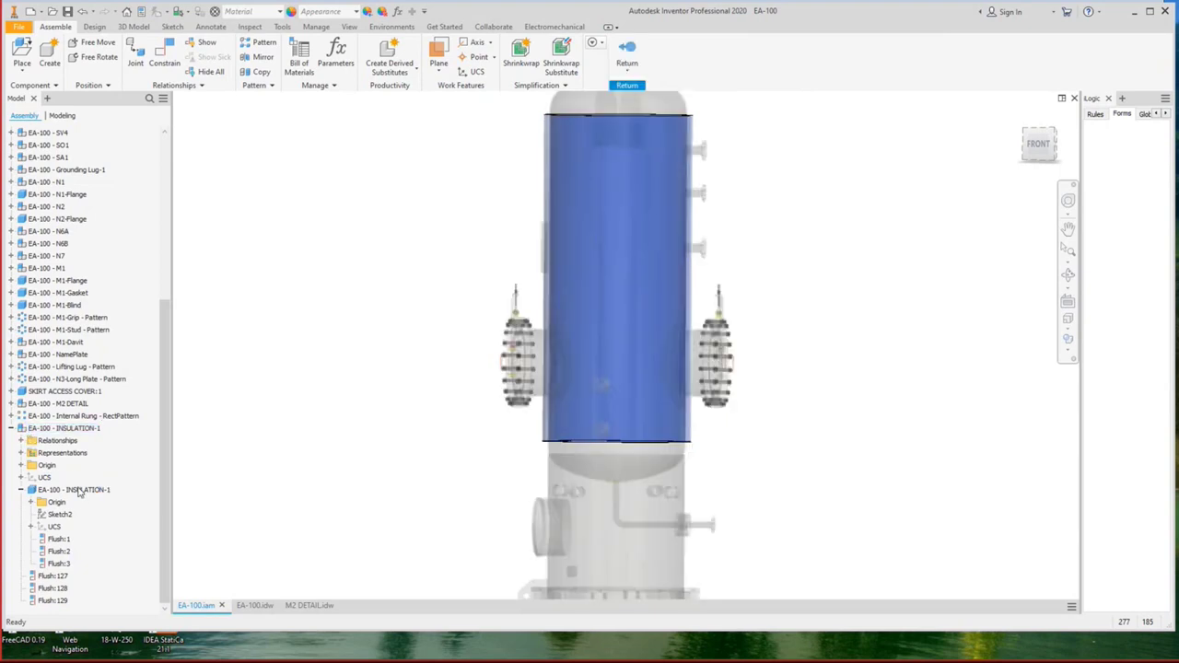
click(43, 492)
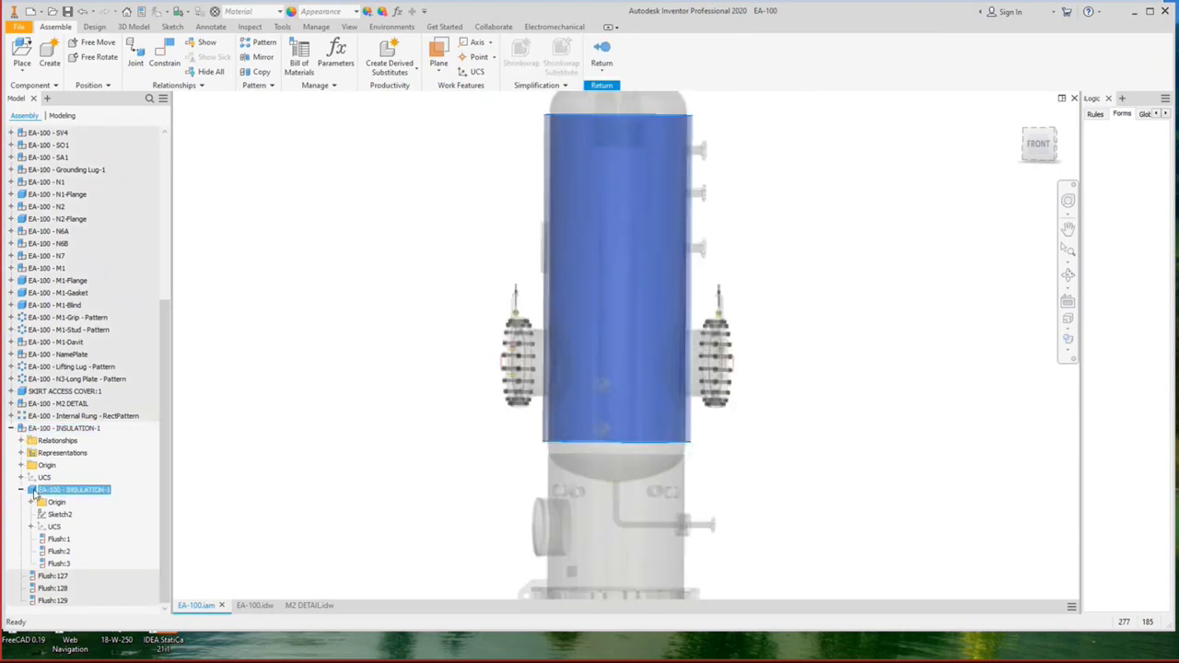
double_click(25, 492)
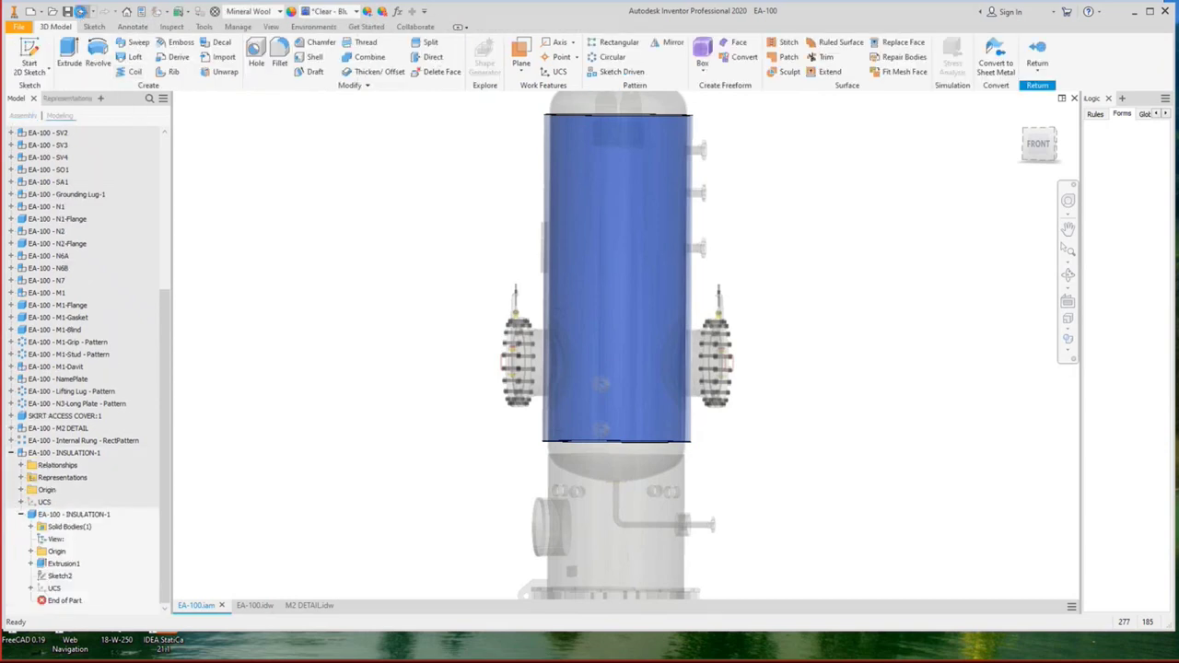
click(81, 13)
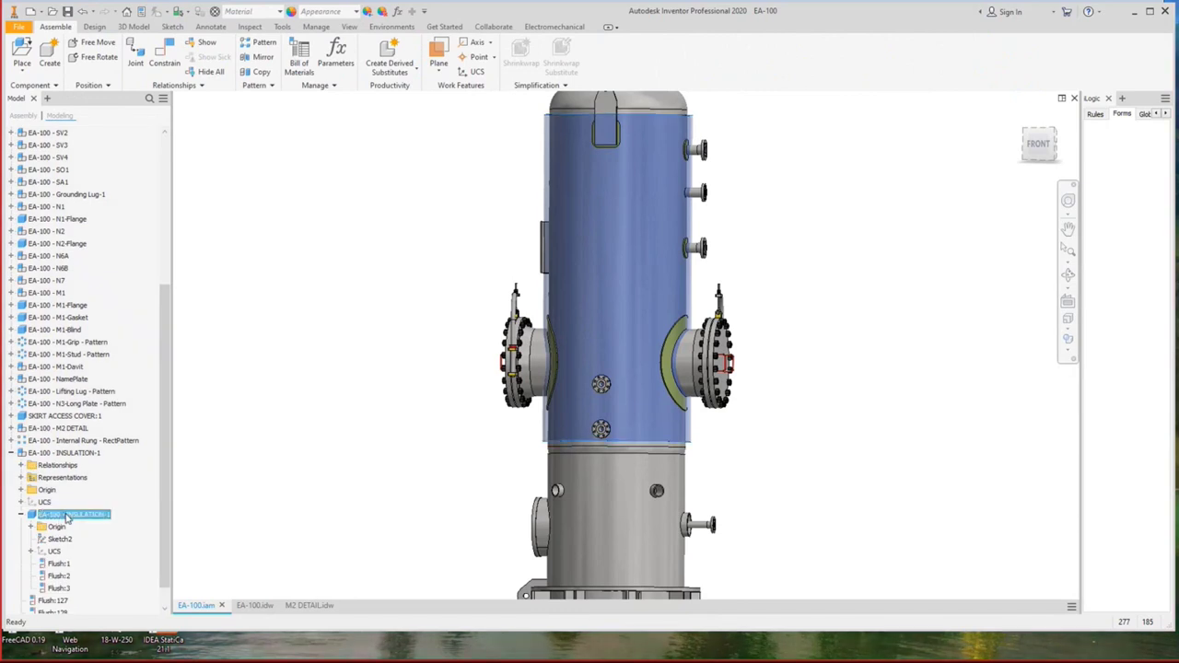
Open the INSULATION-1 part in its own window, set its Extrusion1 direction to Flipped and close the part.
right_click(65, 521)
click(109, 313)
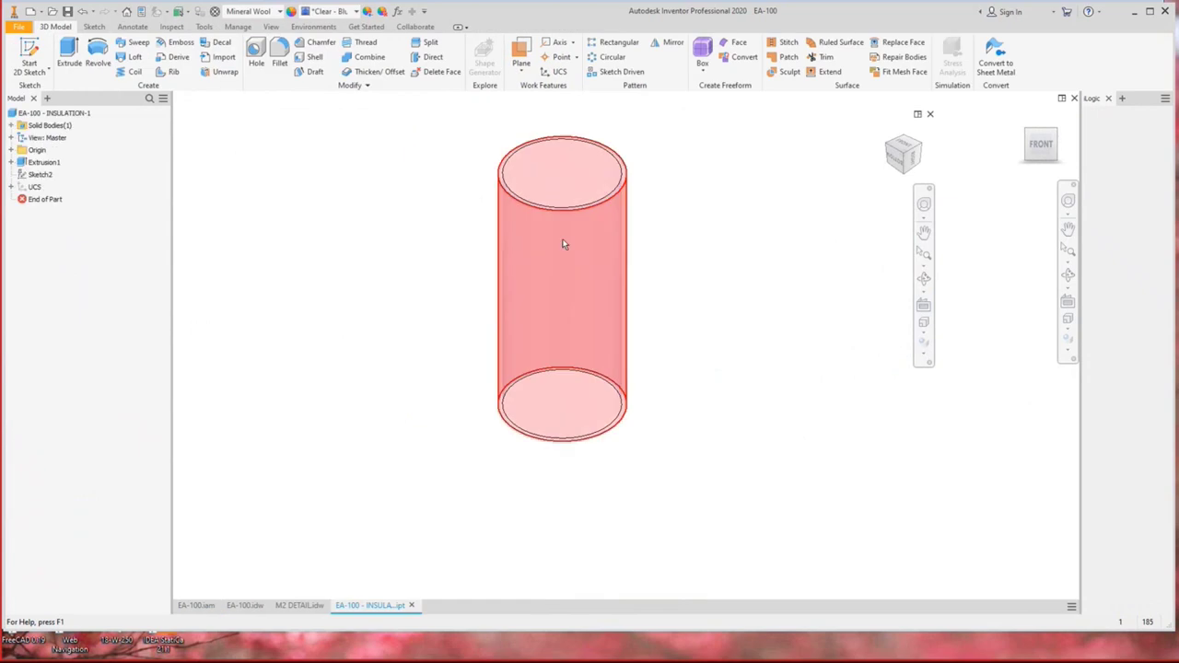
double_click(43, 162)
click(378, 270)
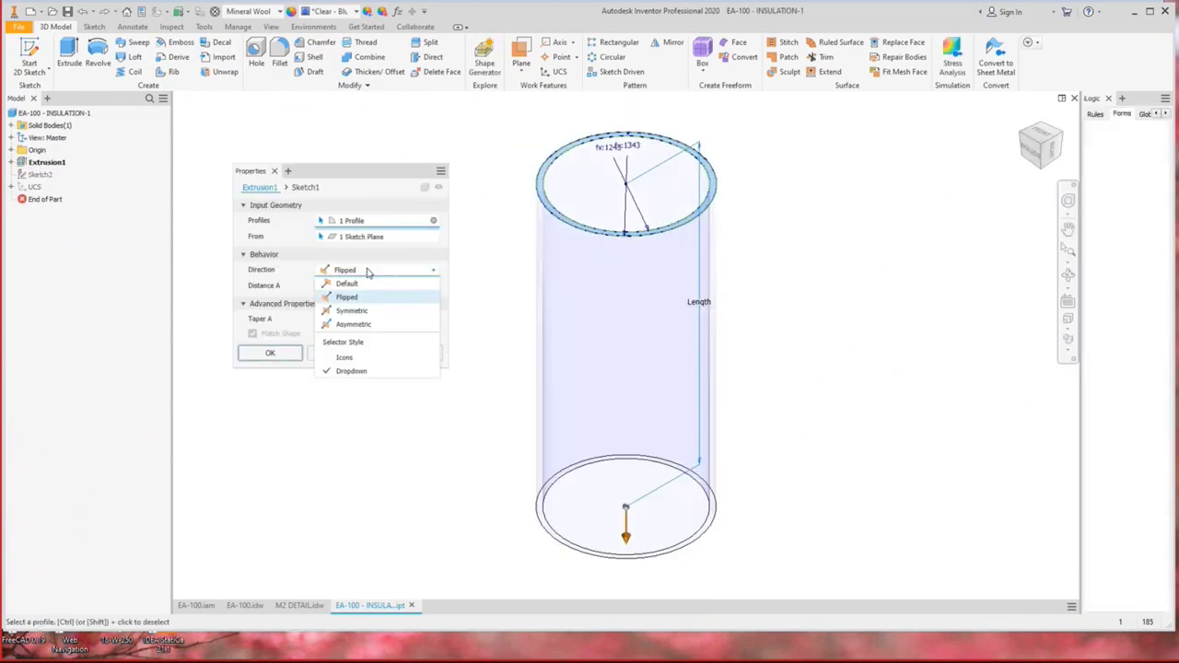
click(347, 297)
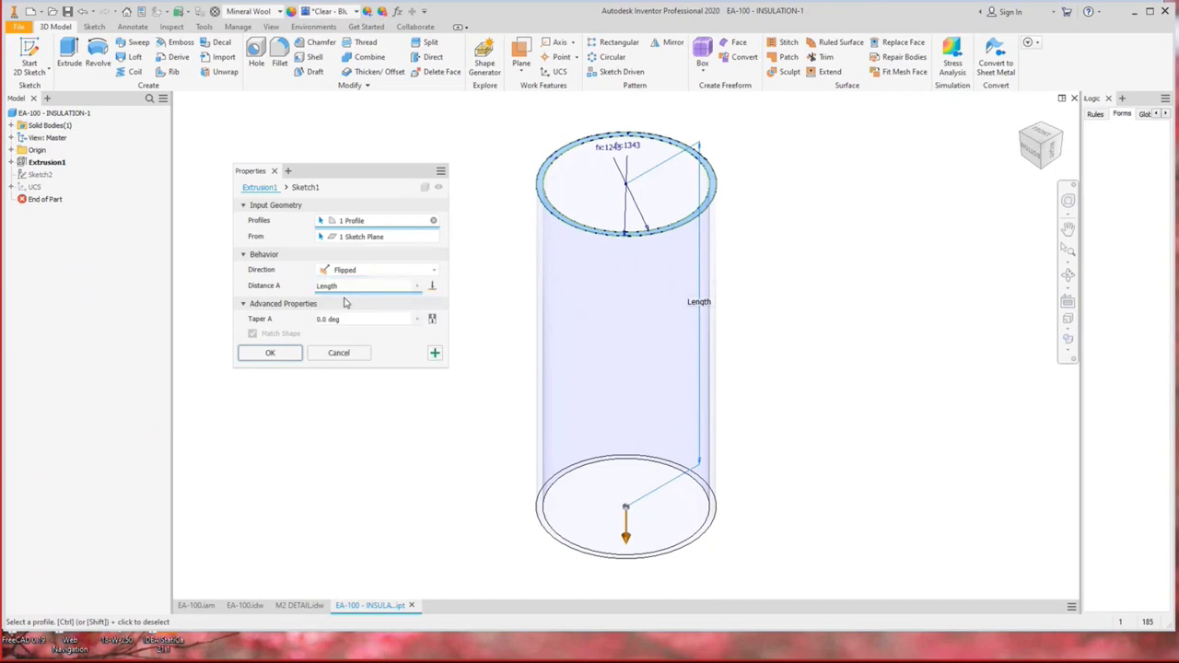
click(271, 353)
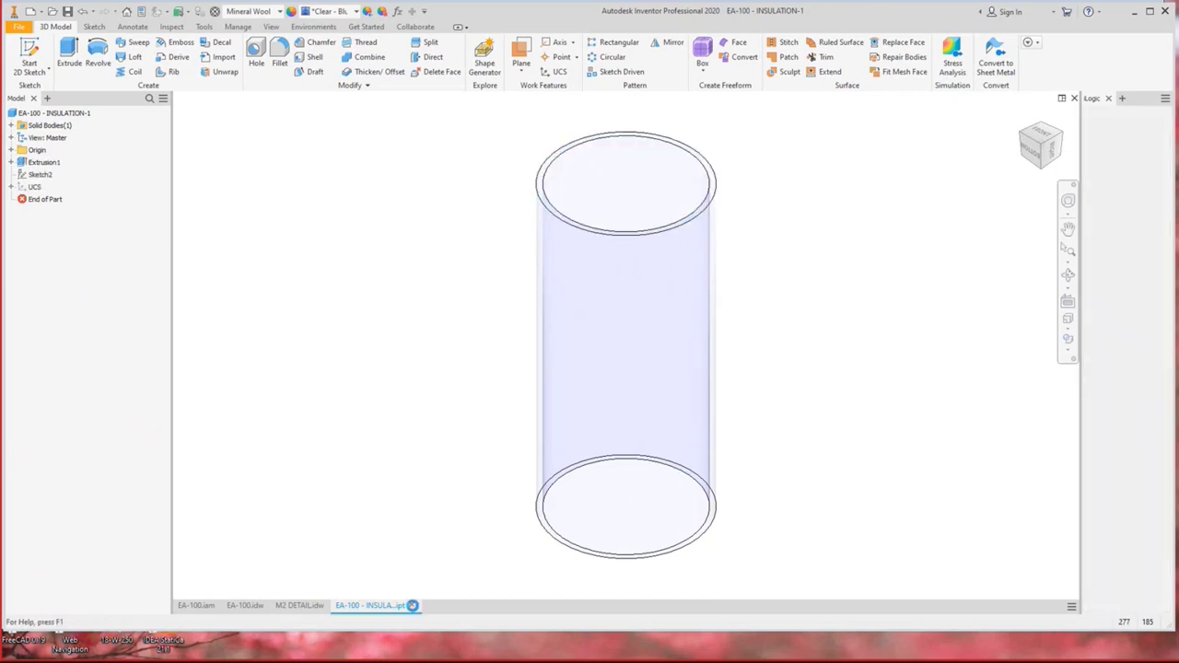
click(412, 606)
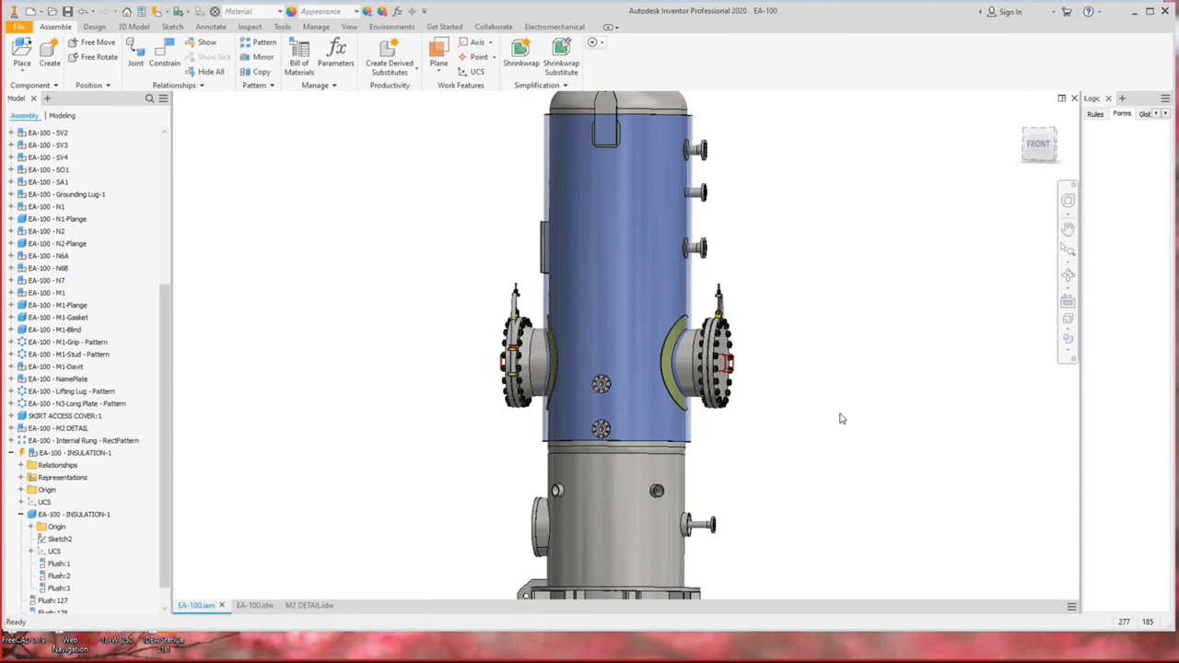
Examine the skirt access opening and its cover on the vessel skirt in the EA-100 assembly.
click(1068, 274)
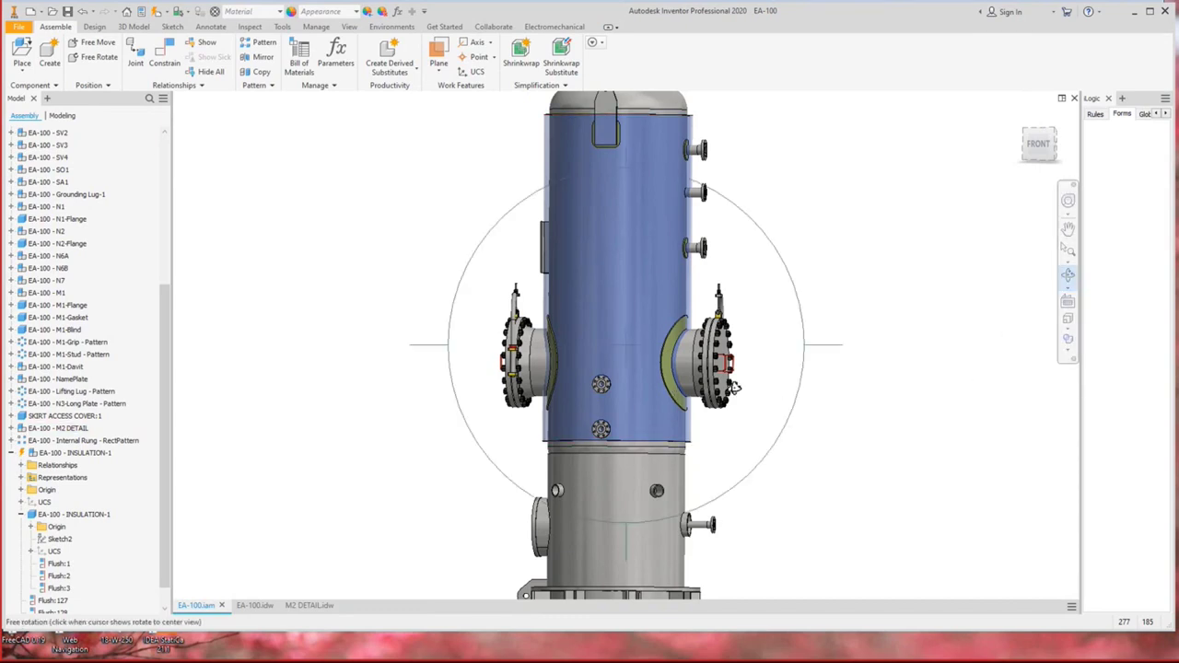
drag(734, 387, 803, 410)
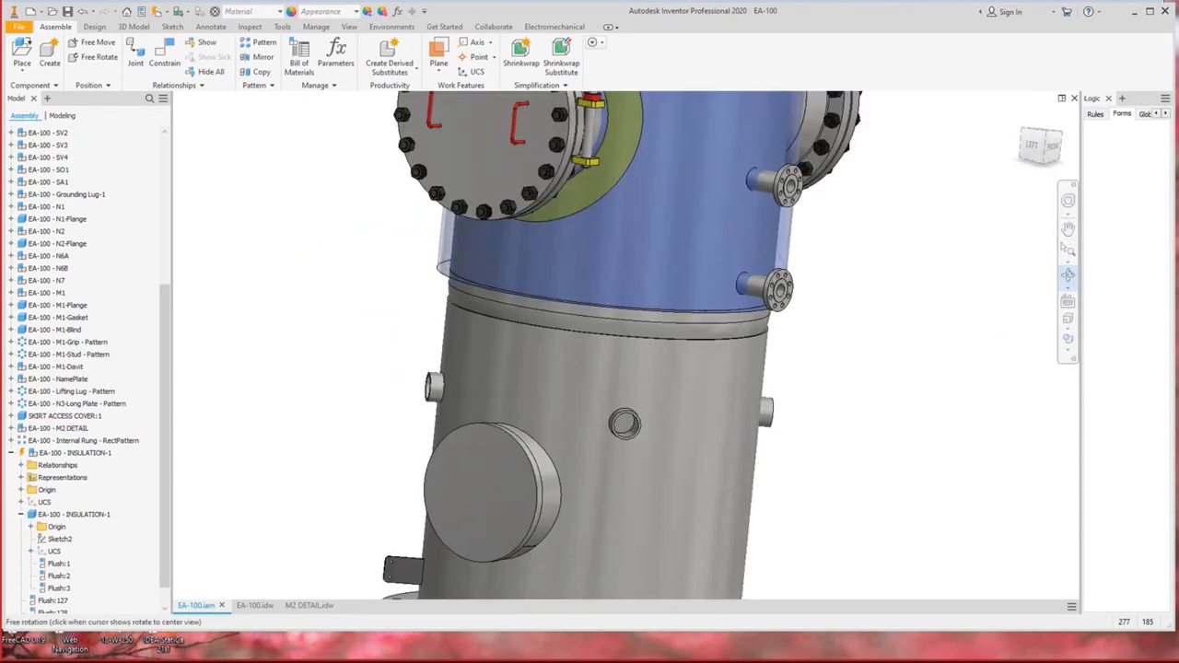
scroll(626, 387, up, 3)
right_click(378, 341)
click(405, 348)
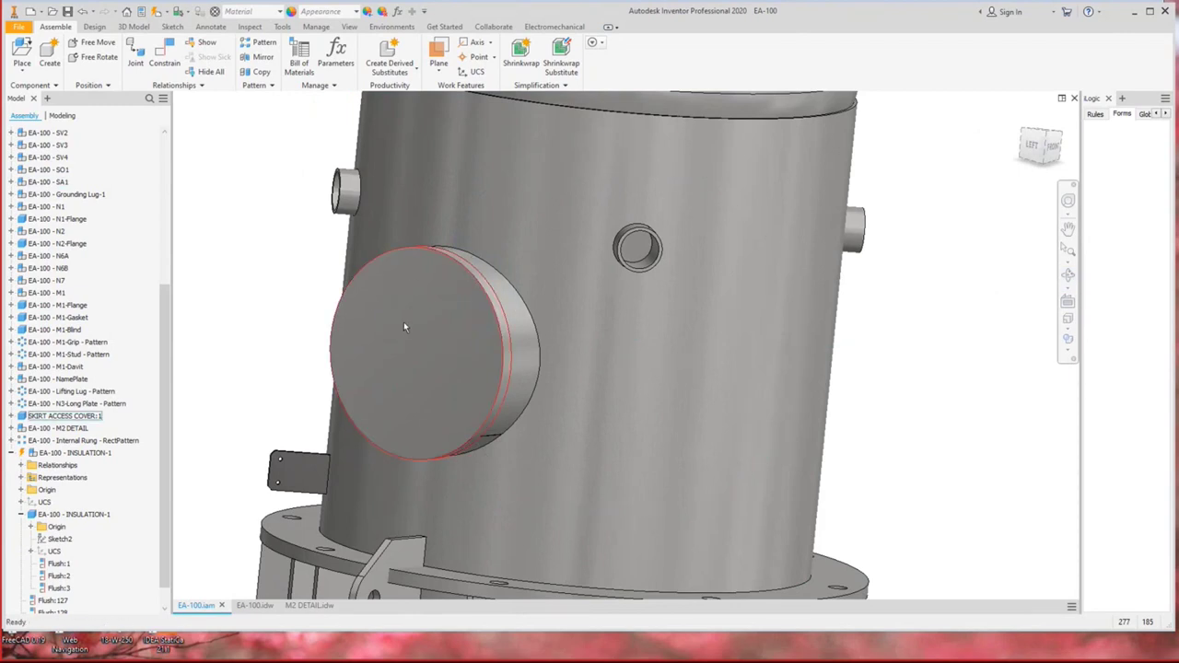
mouse_move(424, 345)
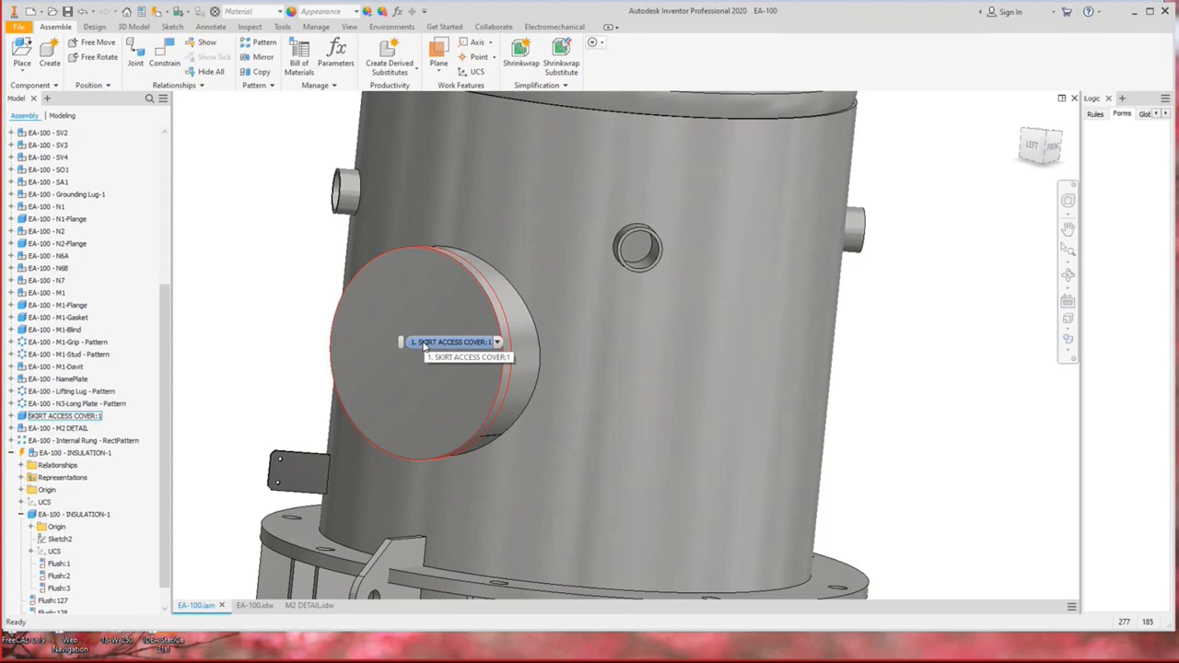
Switch to the EA-100.idw drawing and locate the elevation view's INSULATION-1 component in the model tree.
click(251, 607)
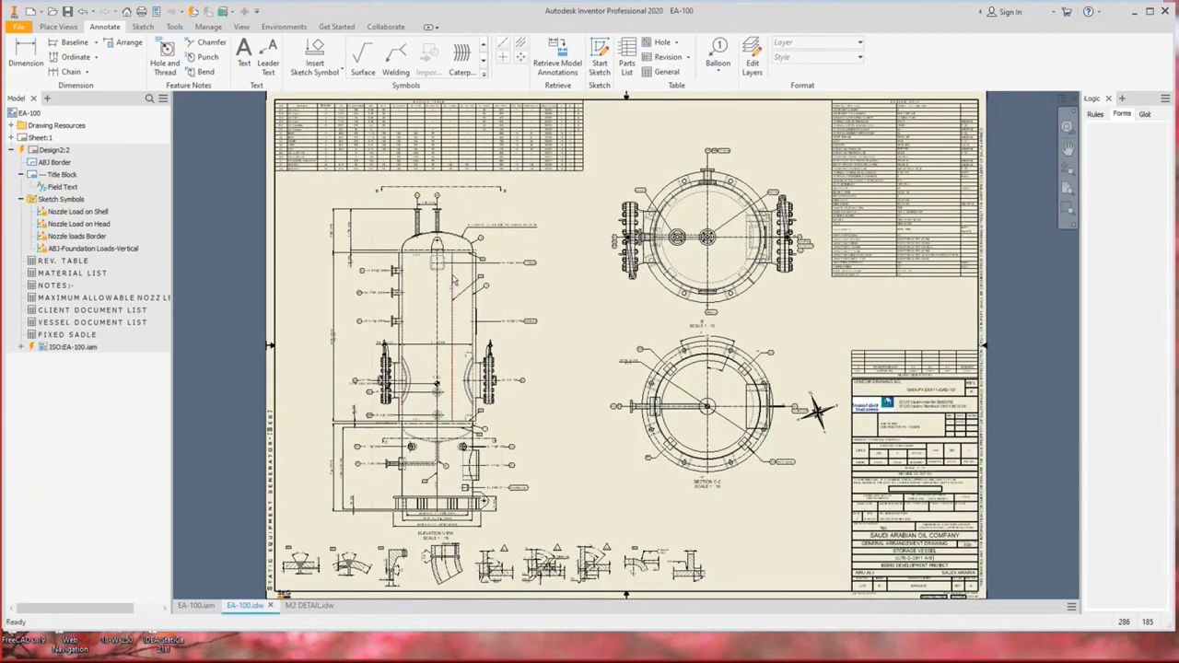
scroll(569, 181, up, 5)
scroll(569, 180, down, 3)
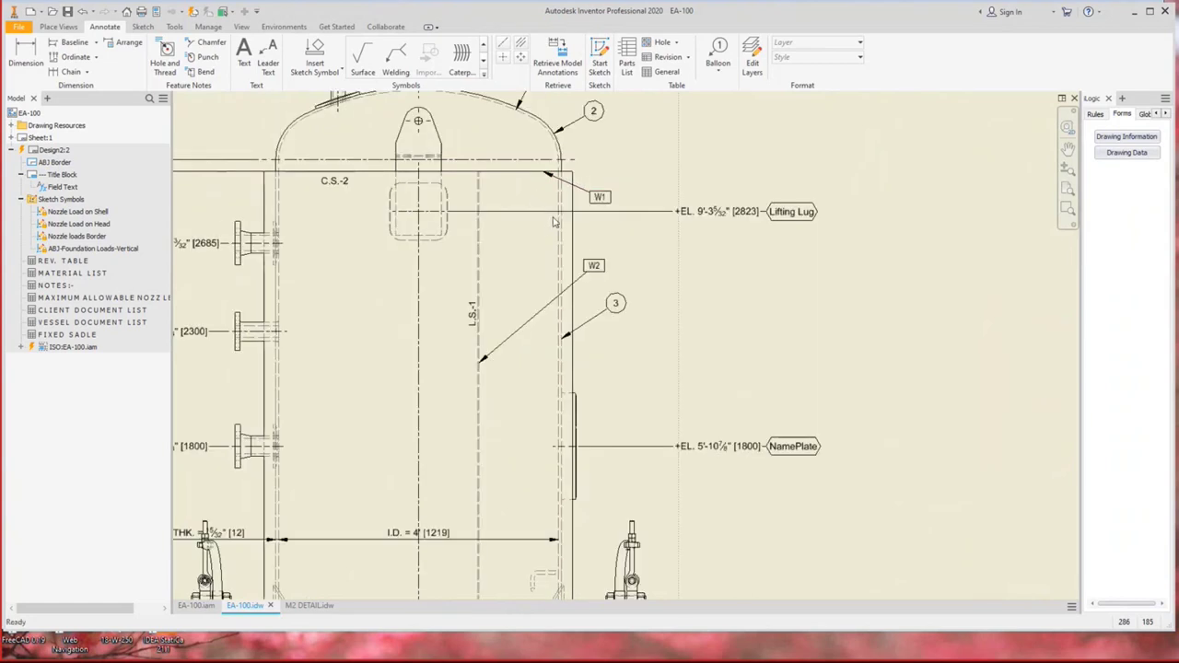
click(11, 139)
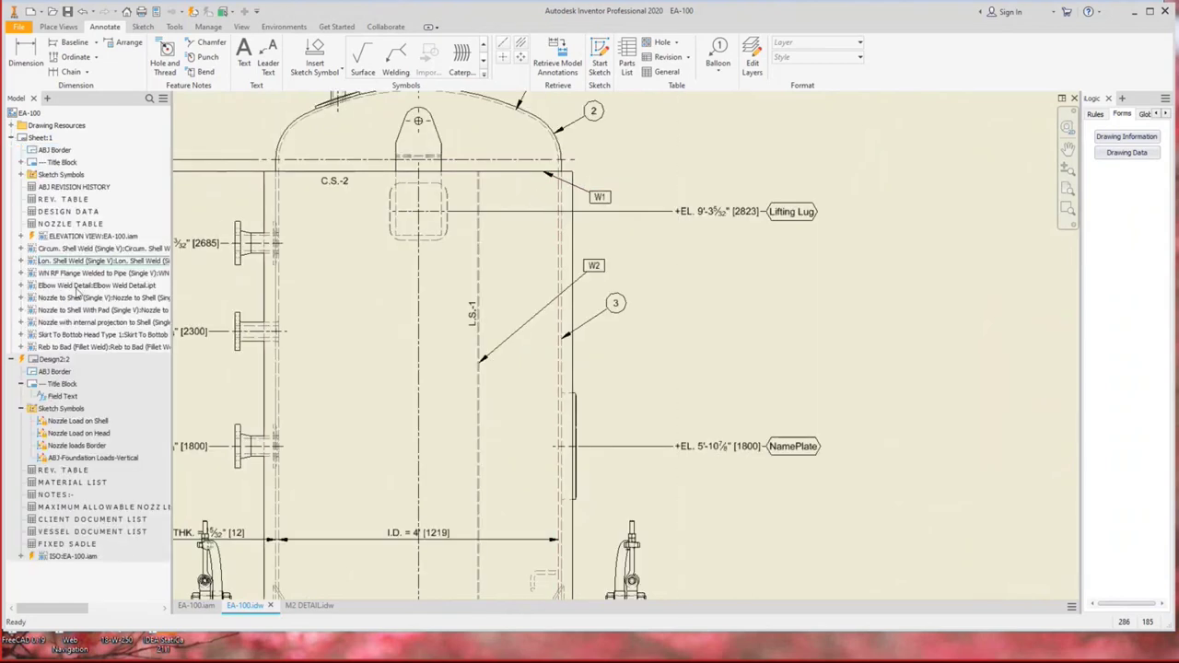
right_click(524, 285)
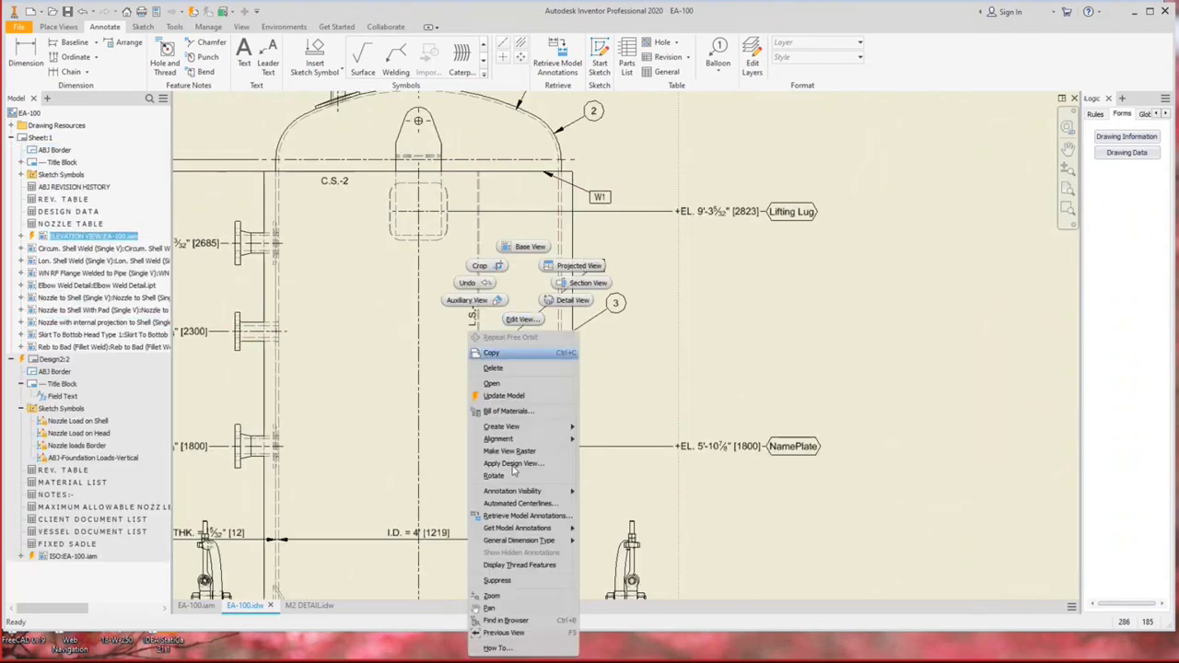
click(512, 622)
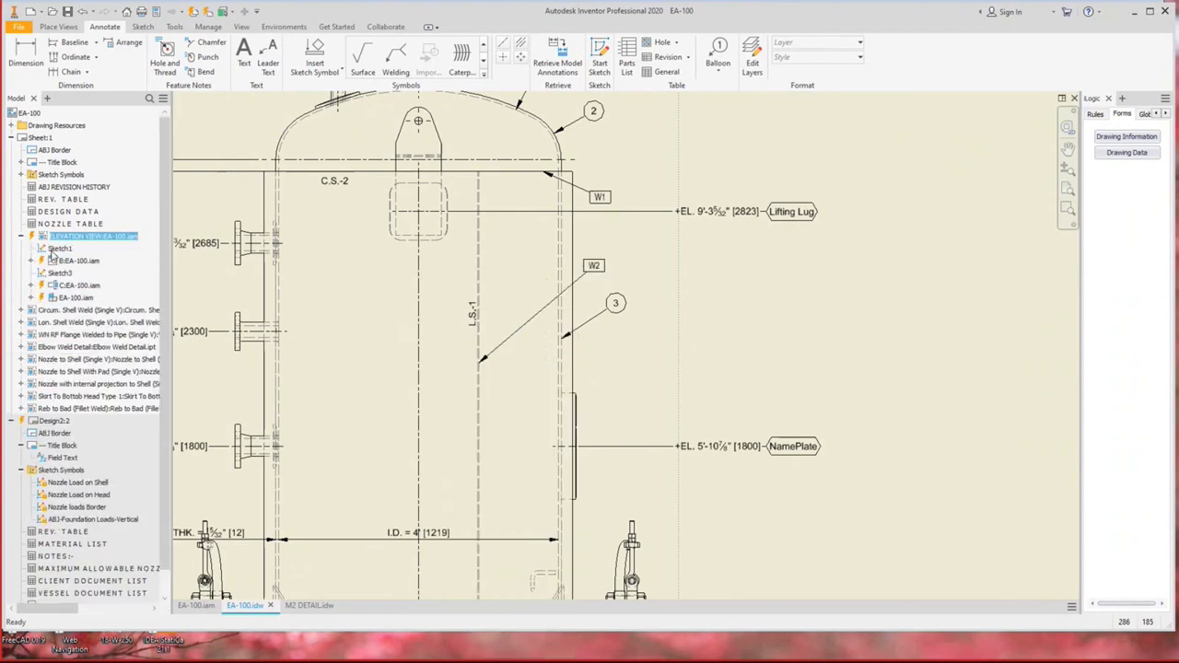
click(31, 298)
scroll(92, 415, down, 5)
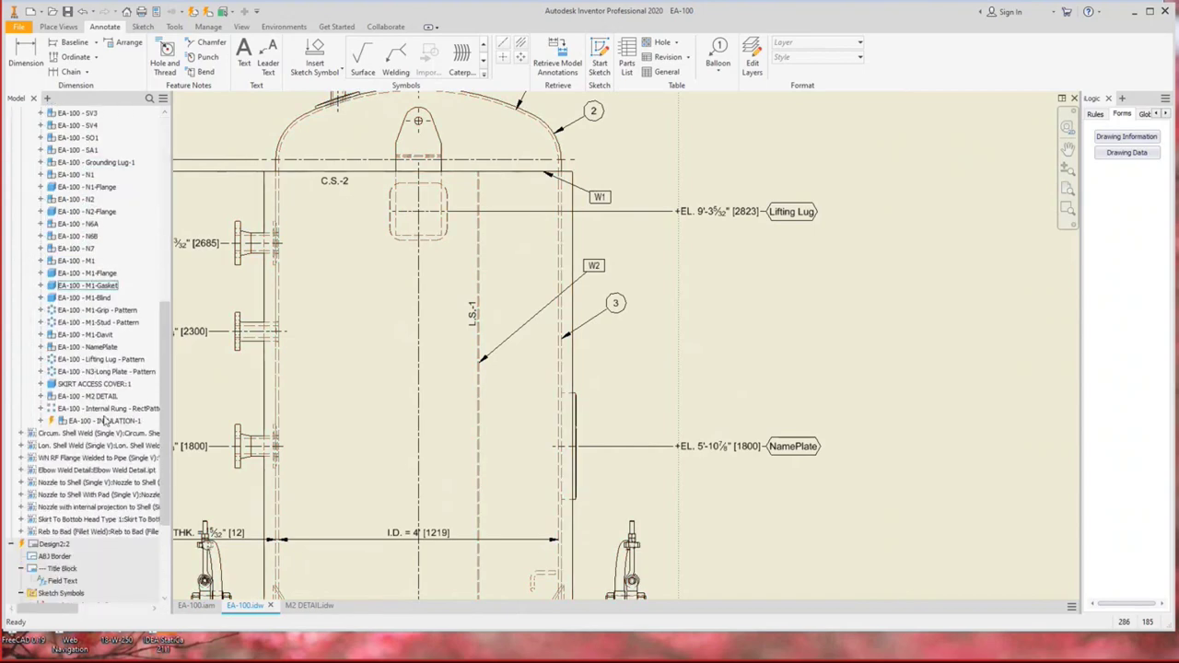
Set the INSULATION-1 component's line type to Dashed and its line color to light violet-blue in the elevation view.
mouse_move(359, 431)
middle_down()
mouse_move(396, 424)
mouse_move(532, 343)
middle_up()
click(77, 421)
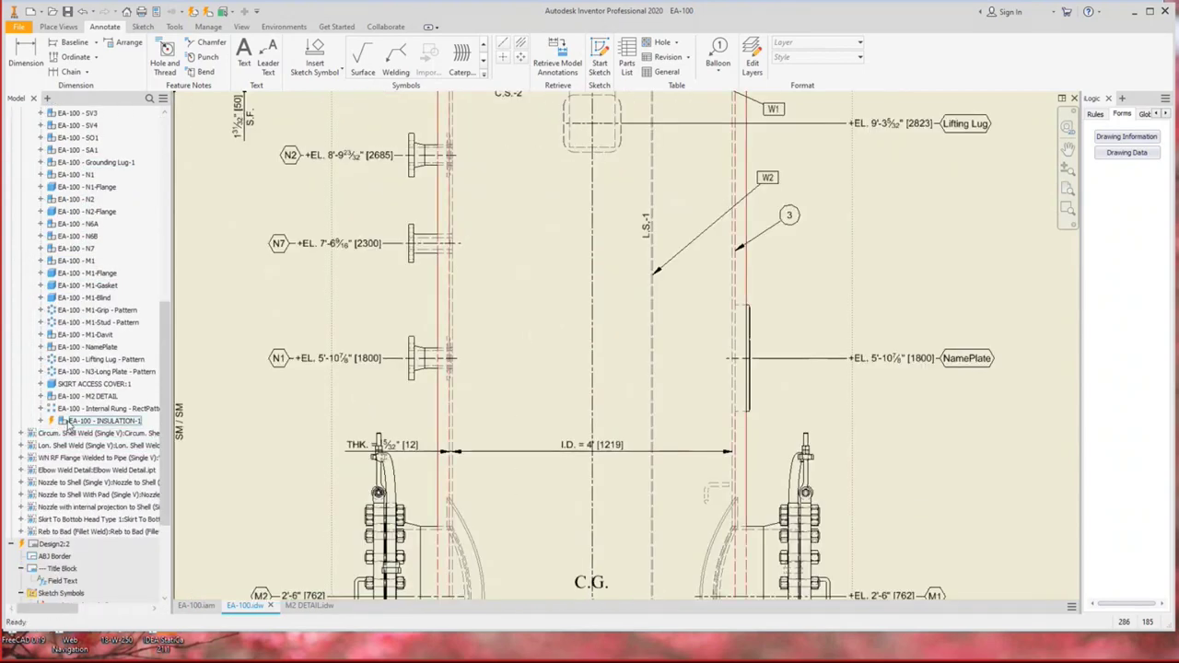
right_click(77, 423)
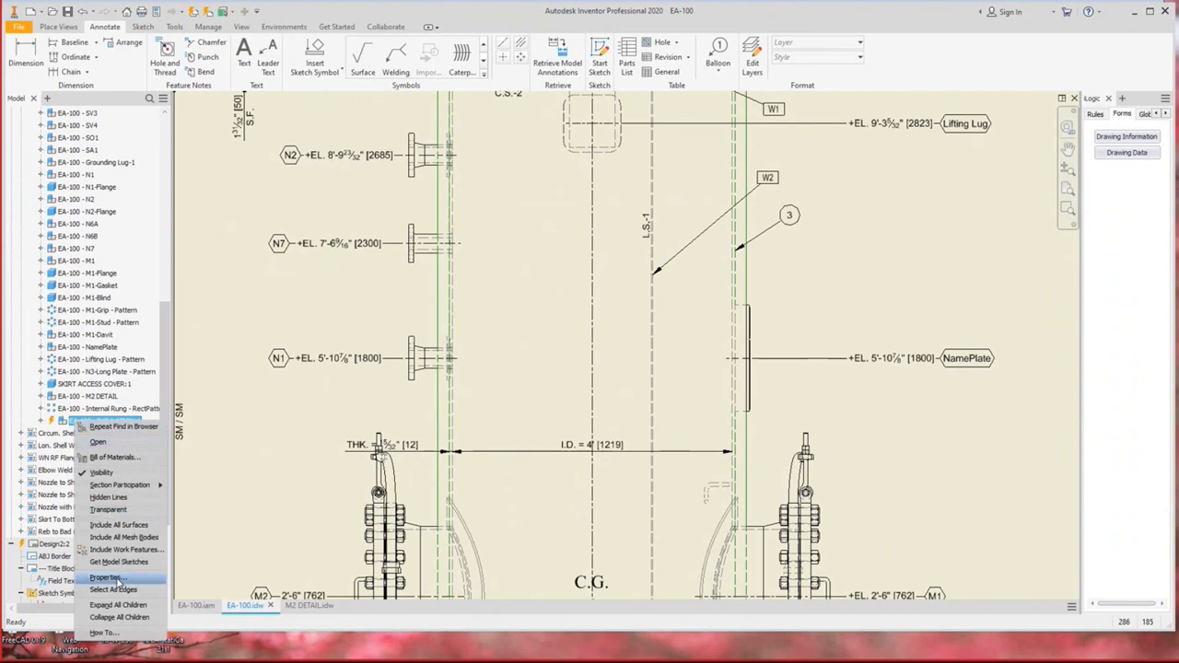
click(114, 578)
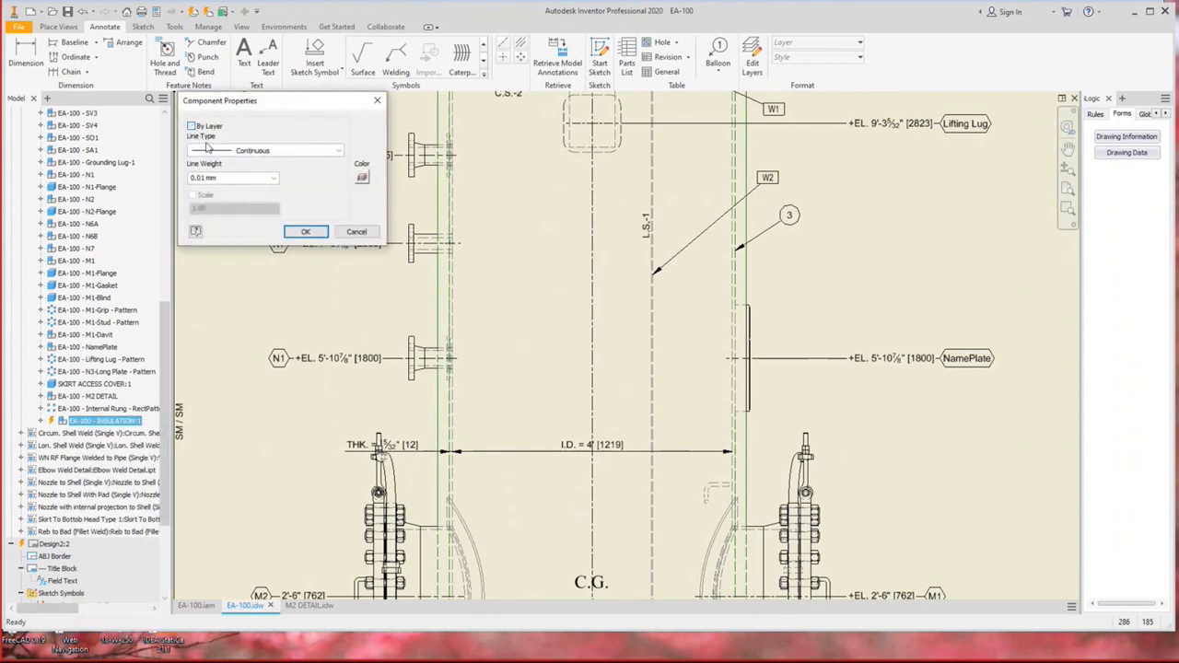
click(207, 148)
click(217, 172)
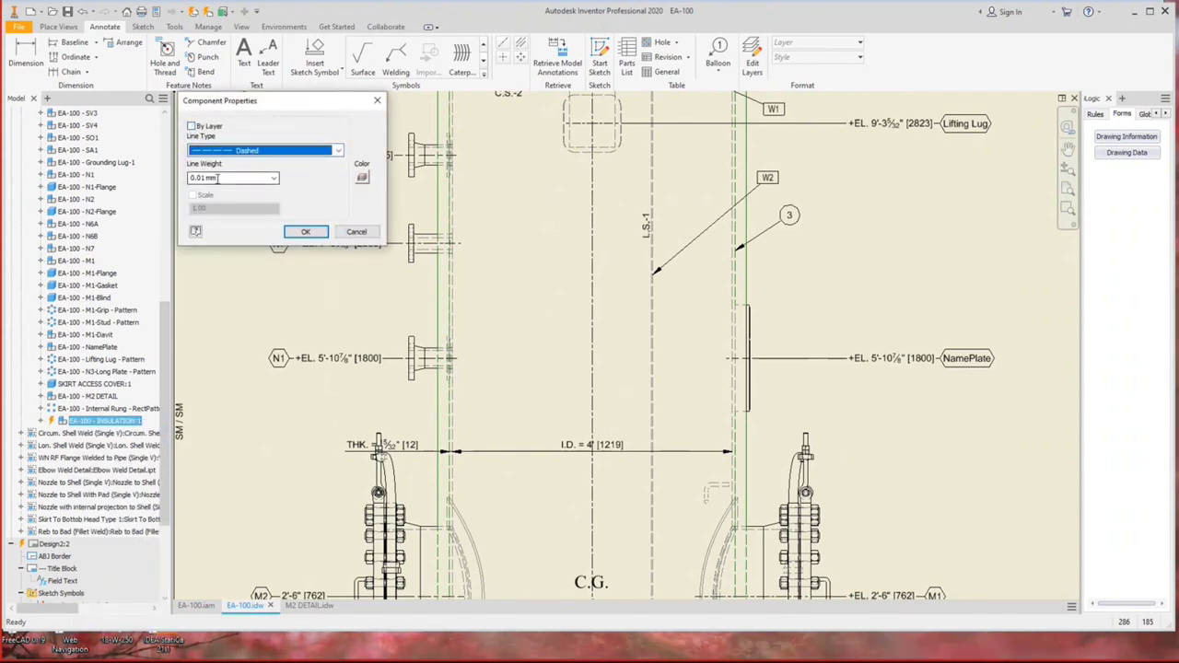
click(362, 177)
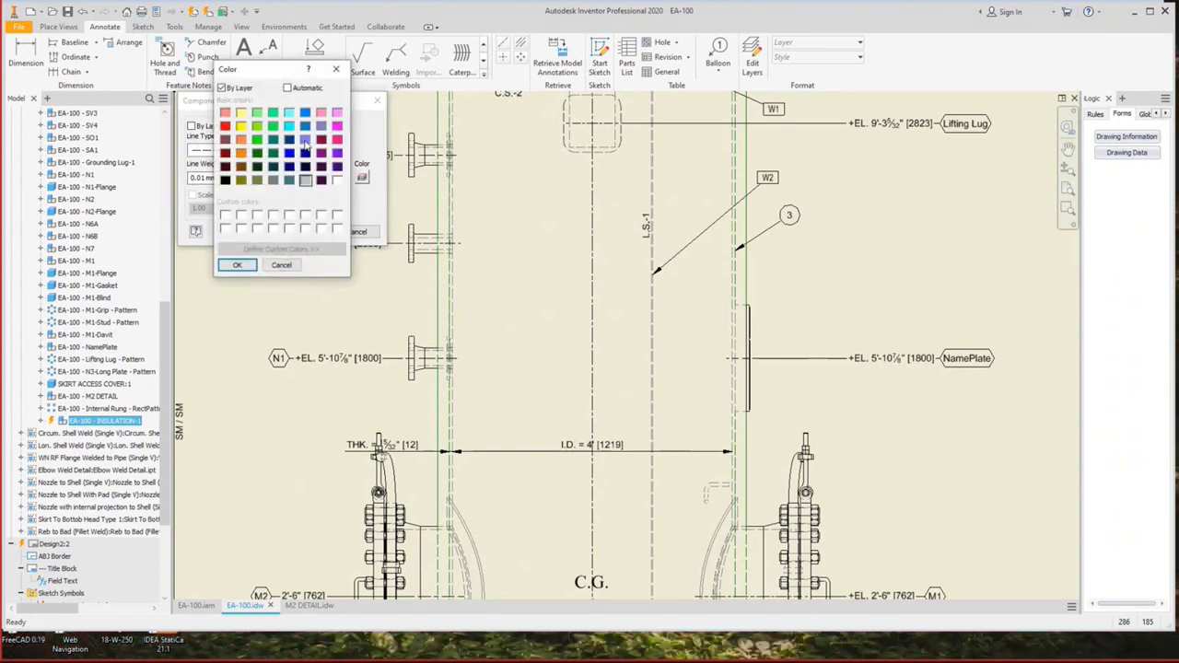
click(305, 140)
click(236, 265)
click(305, 232)
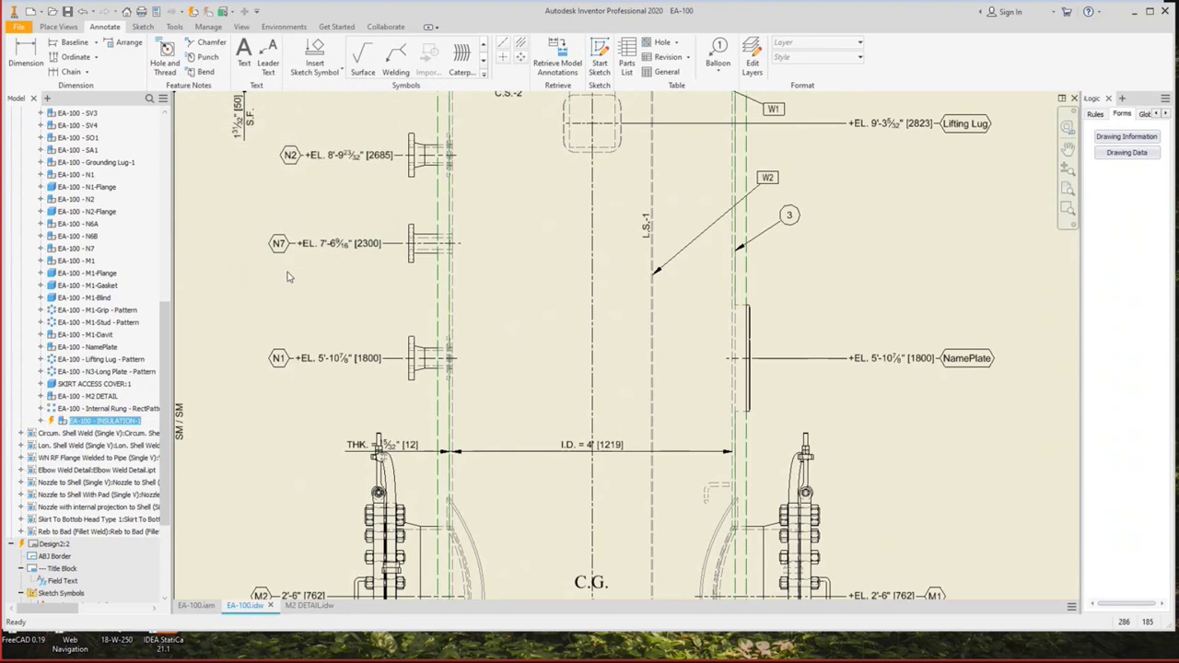
Examine the insulation outline along the vessel shell in the elevation view, from the top head to the datum line.
scroll(288, 276, down, 5)
scroll(448, 185, up, 6)
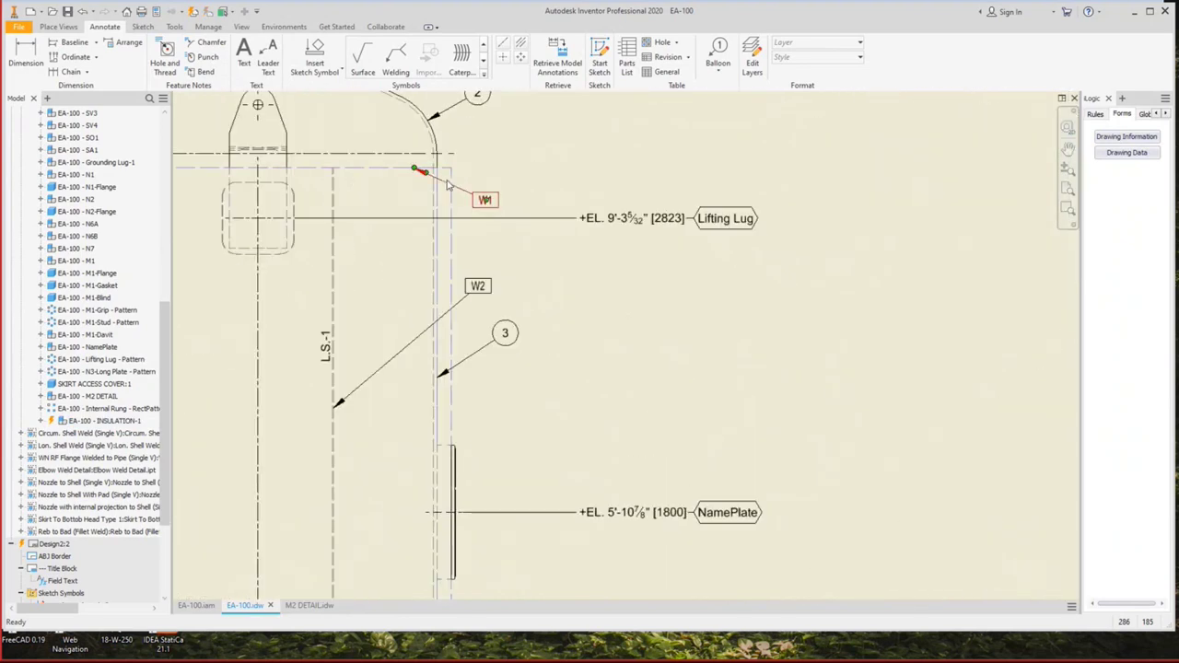
scroll(448, 185, down, 5)
scroll(503, 495, up, 5)
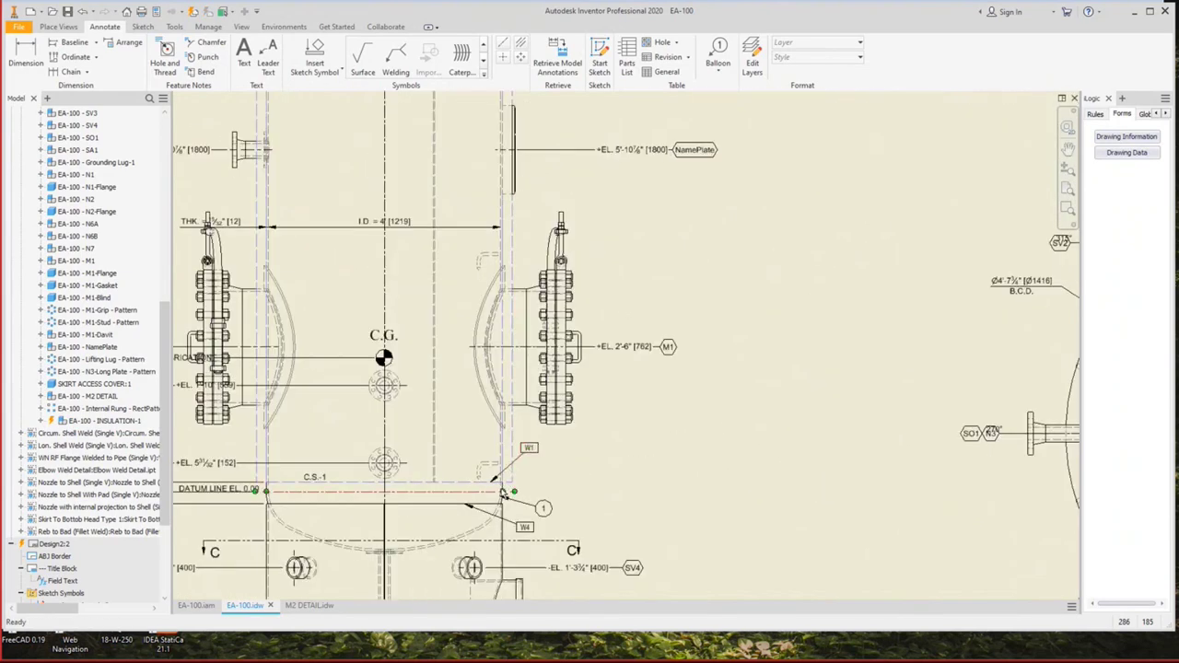
middle_drag(504, 494, 548, 535)
scroll(325, 385, down, 4)
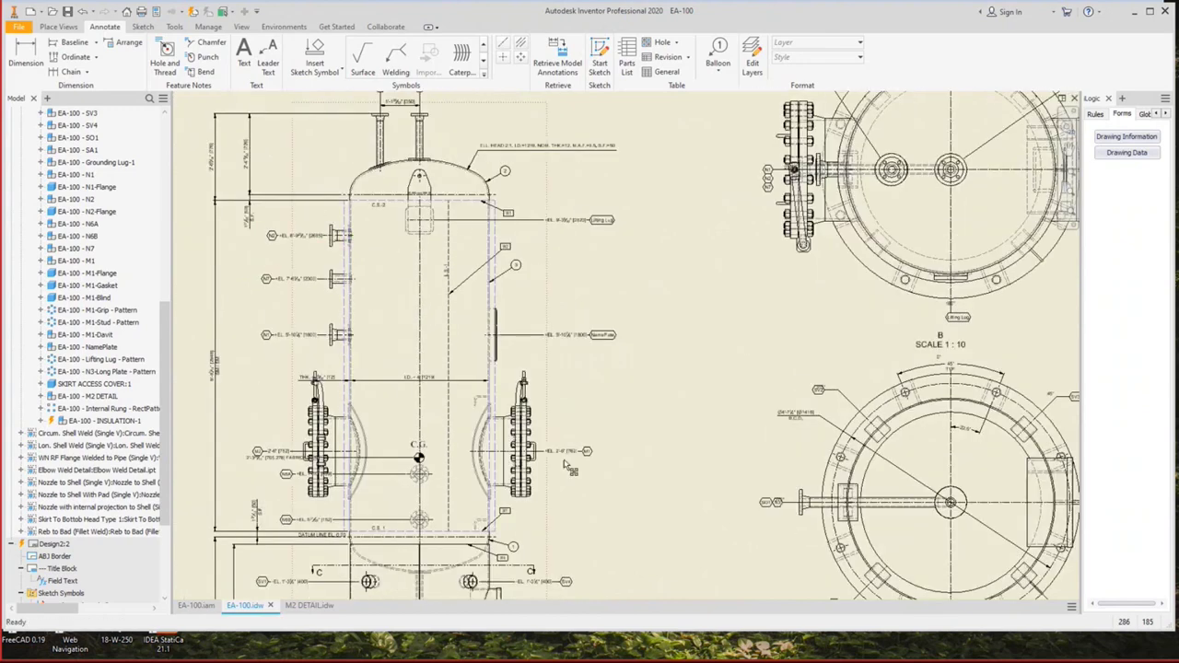
scroll(691, 398, up, 2)
scroll(691, 398, down, 4)
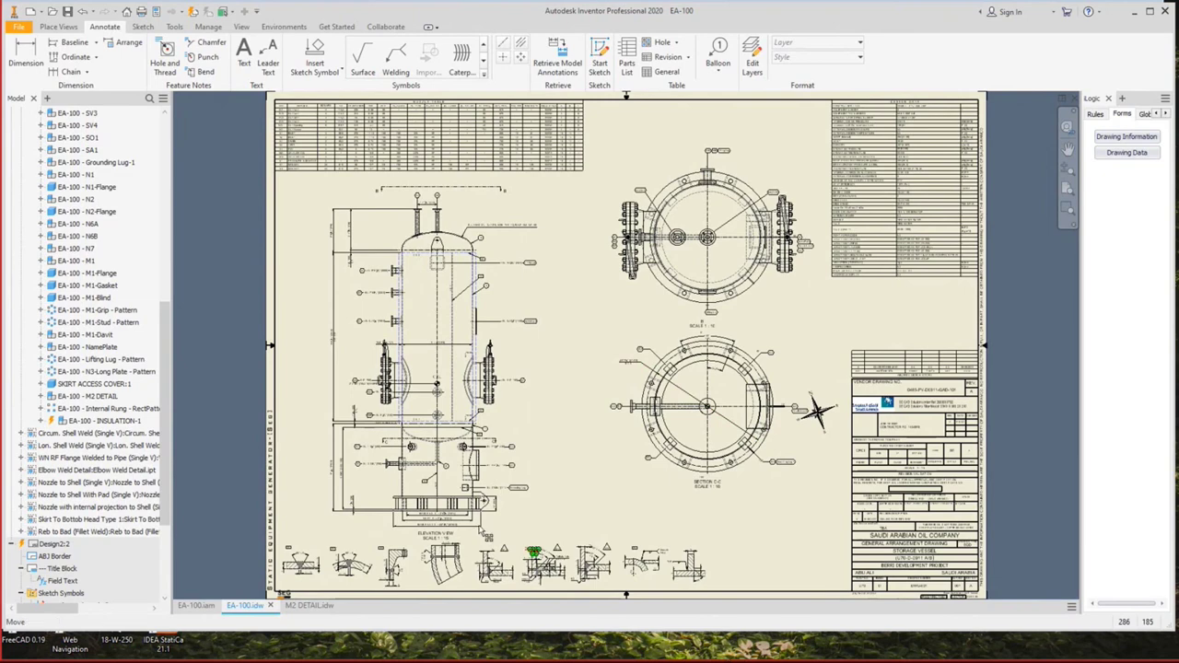
Examine the SA1 skirt access opening in the elevation view and its cover on the skirt in the EA-100 assembly.
scroll(451, 488, up, 3)
scroll(577, 388, up, 2)
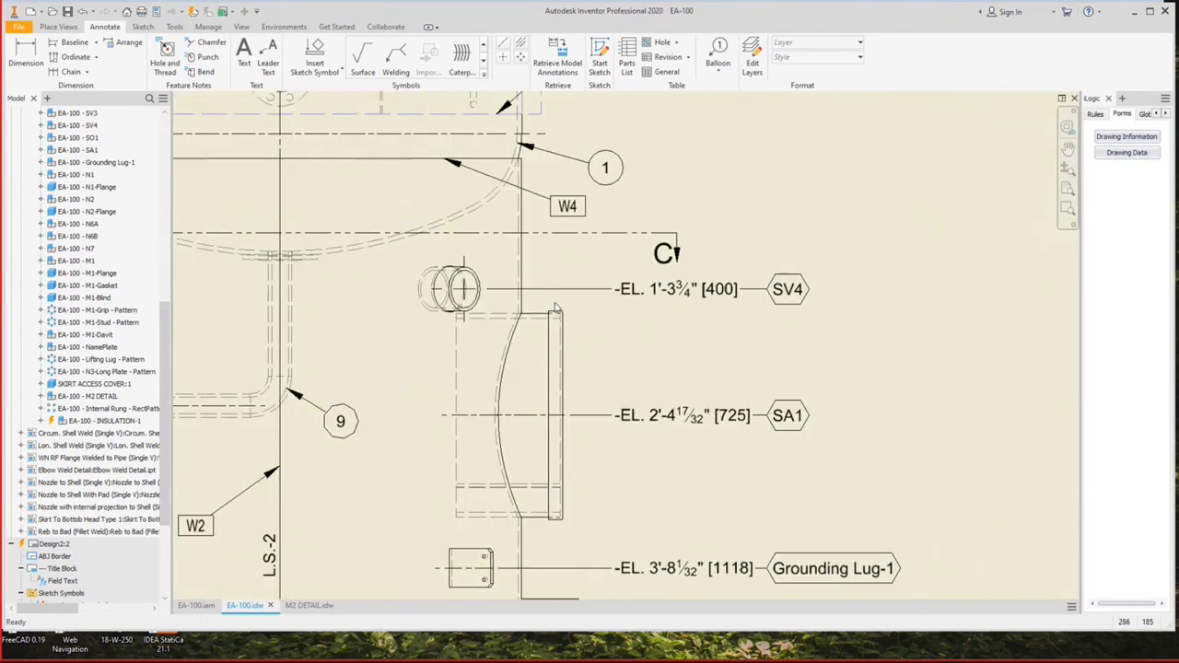
drag(541, 302, 568, 527)
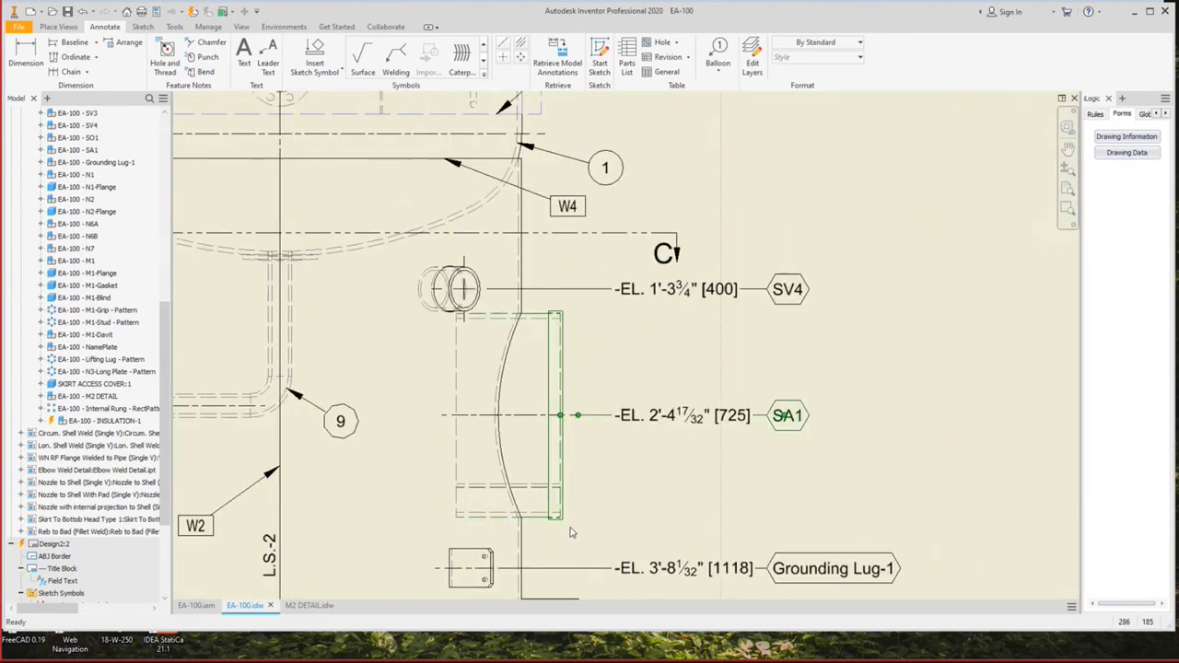
scroll(570, 532, down, 3)
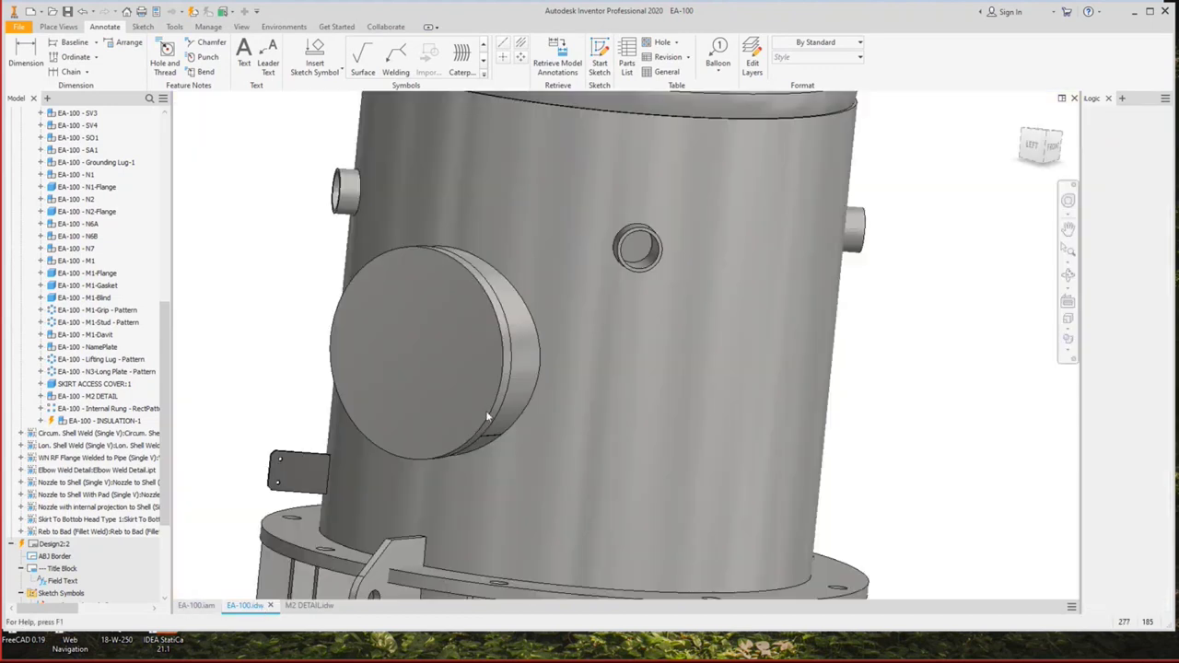
click(443, 345)
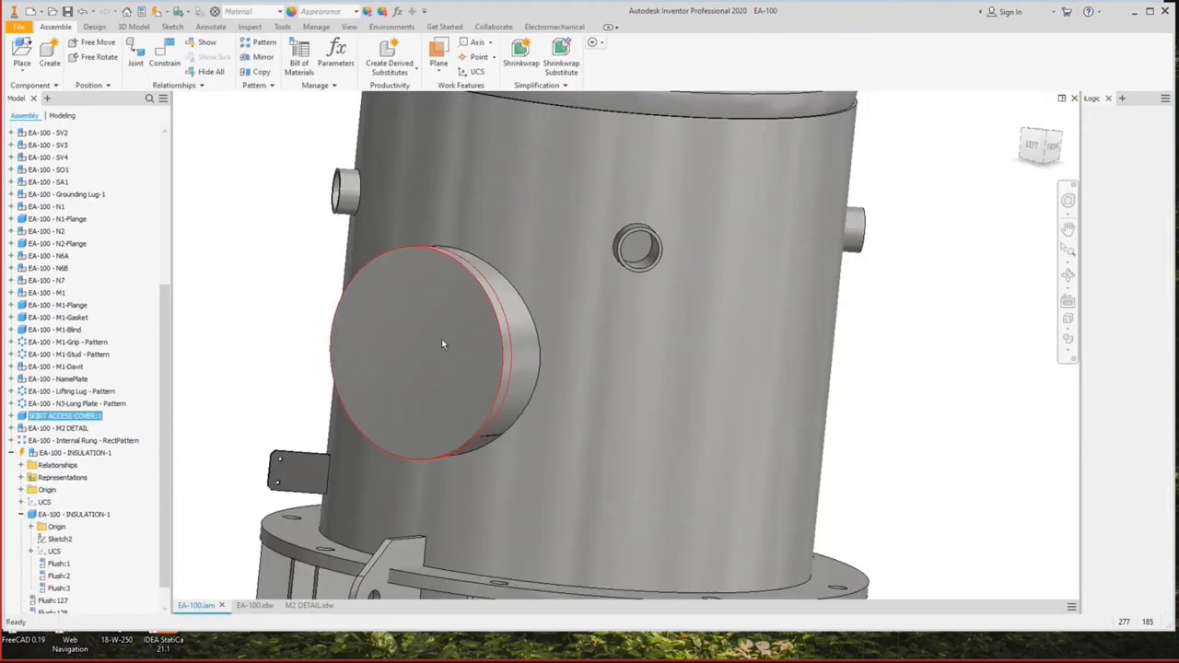
click(488, 306)
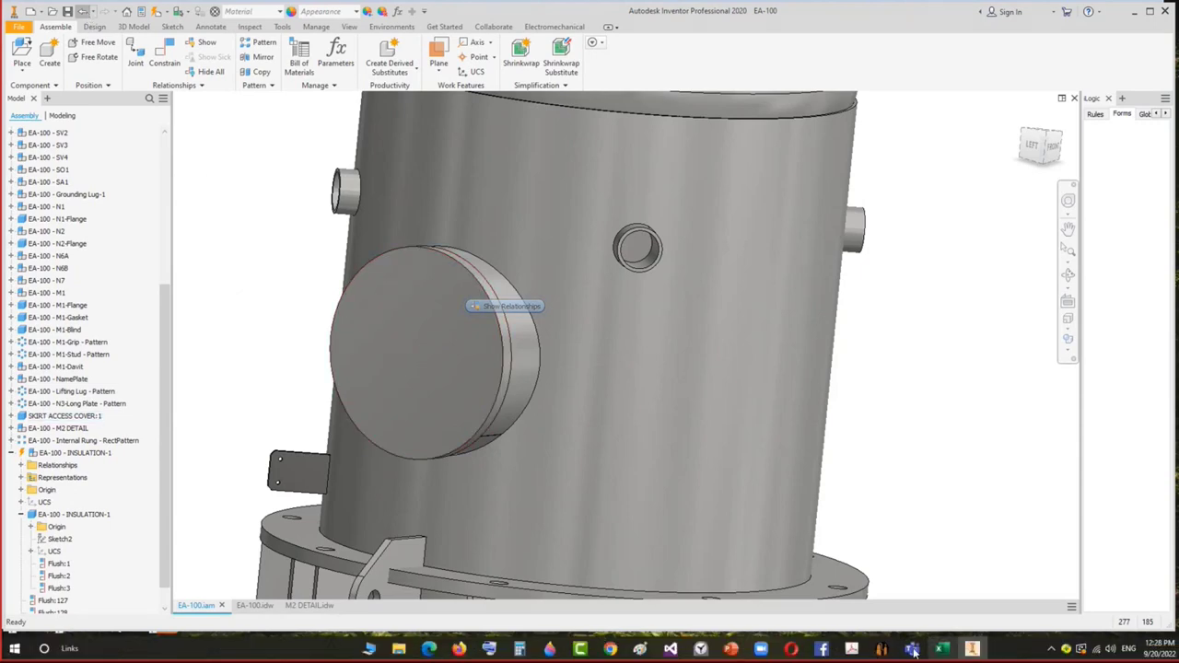
Switch to Static Equipment Generator and review the vessel's bill of materials.
click(913, 652)
click(255, 21)
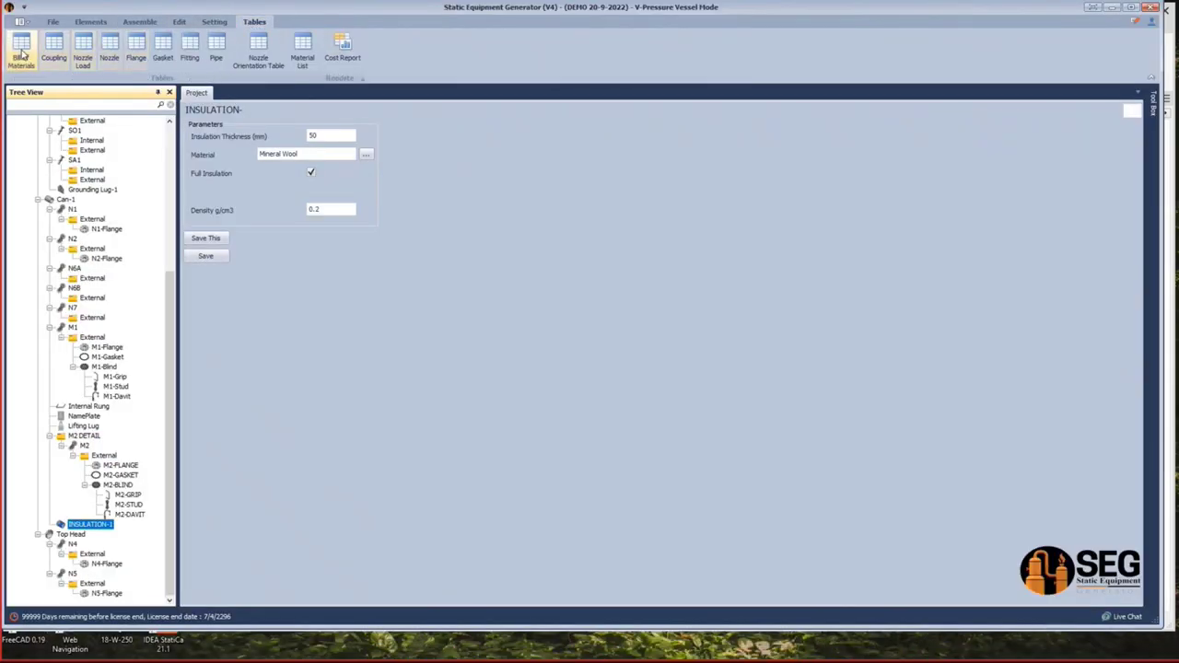
click(22, 55)
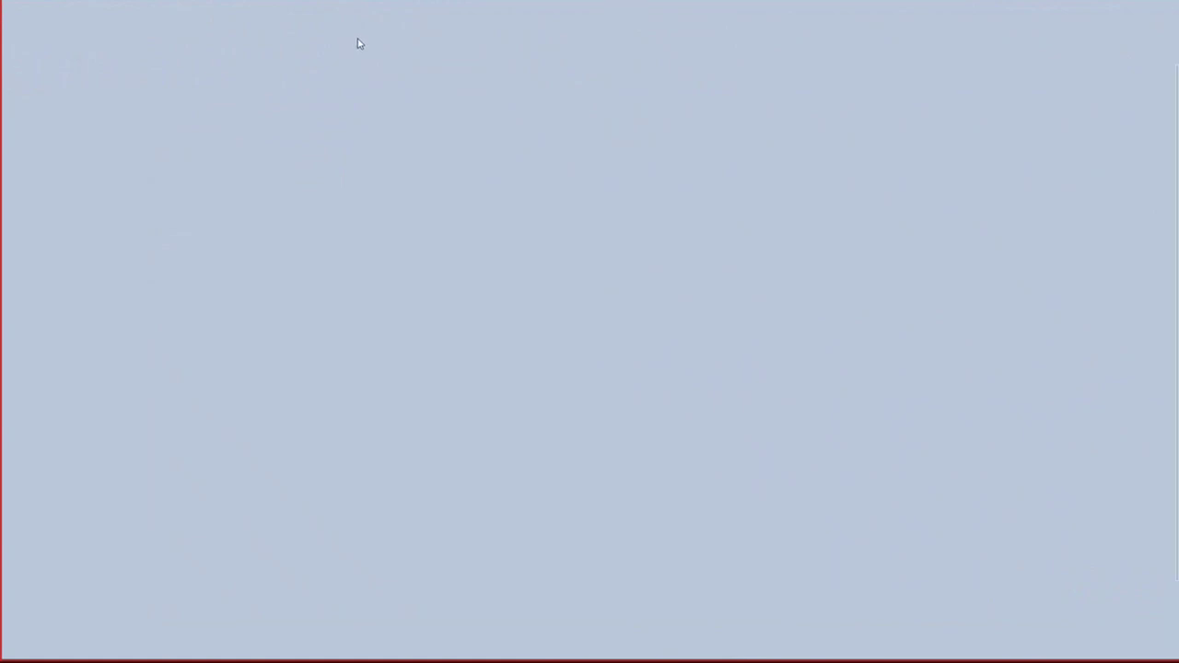
scroll(302, 654, down, 2)
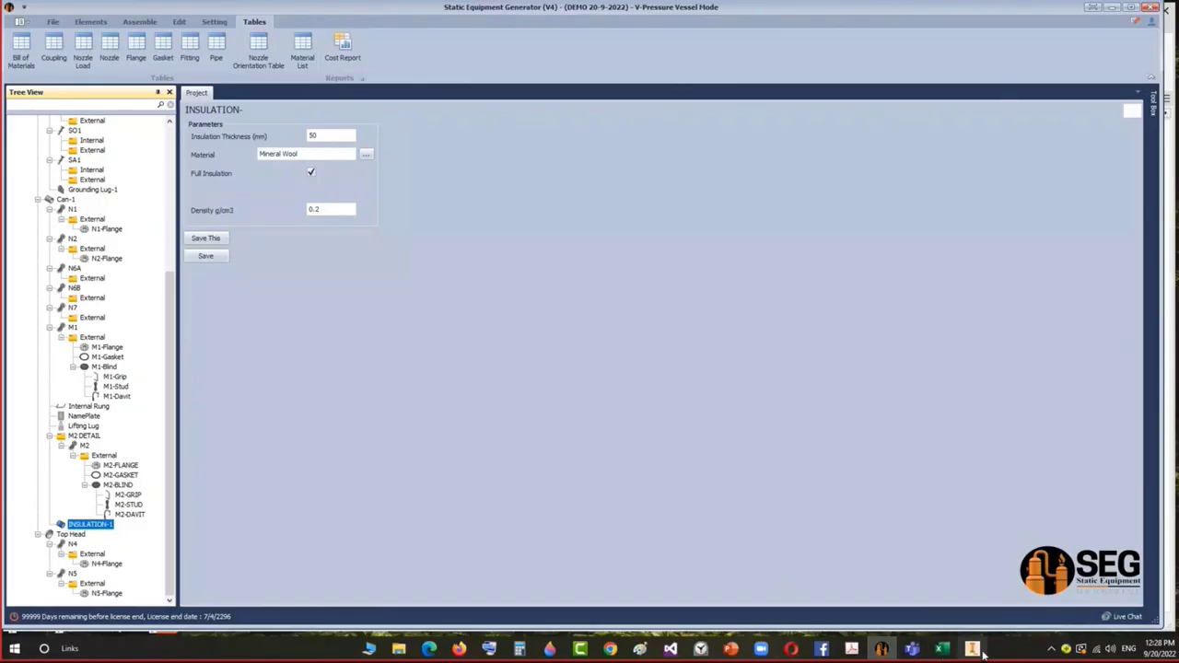
Switch to Vertical Vessel.pdf in Acrobat and take a snapshot of the skirt access opening's plan view and View A-A.
click(972, 649)
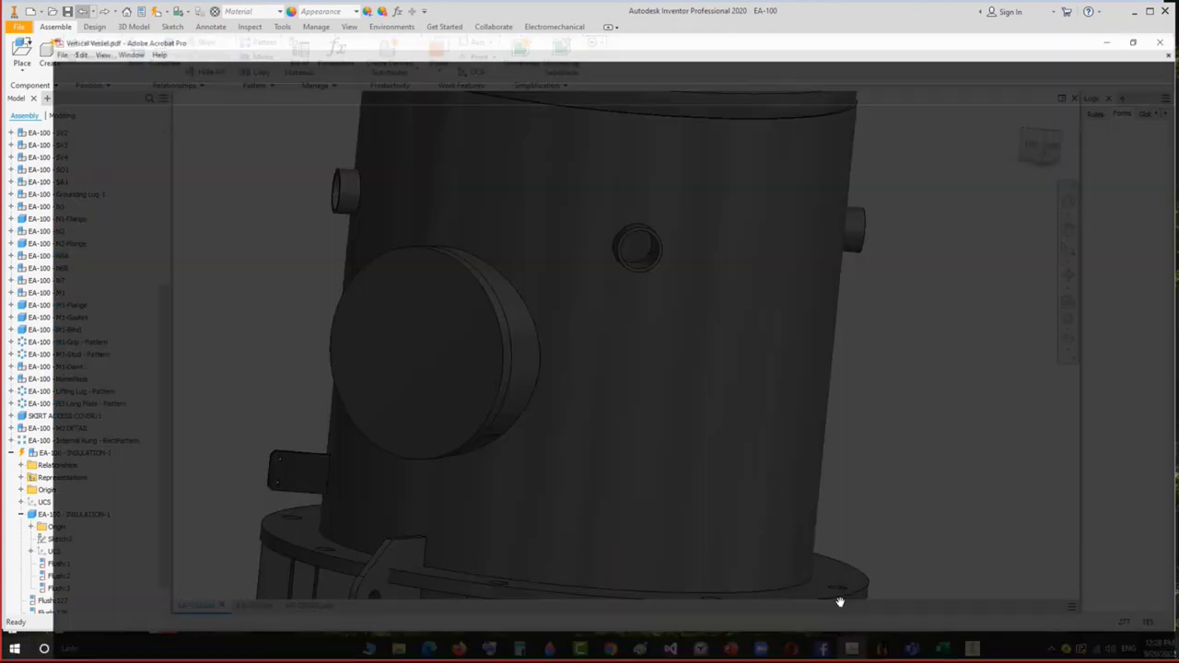
click(837, 599)
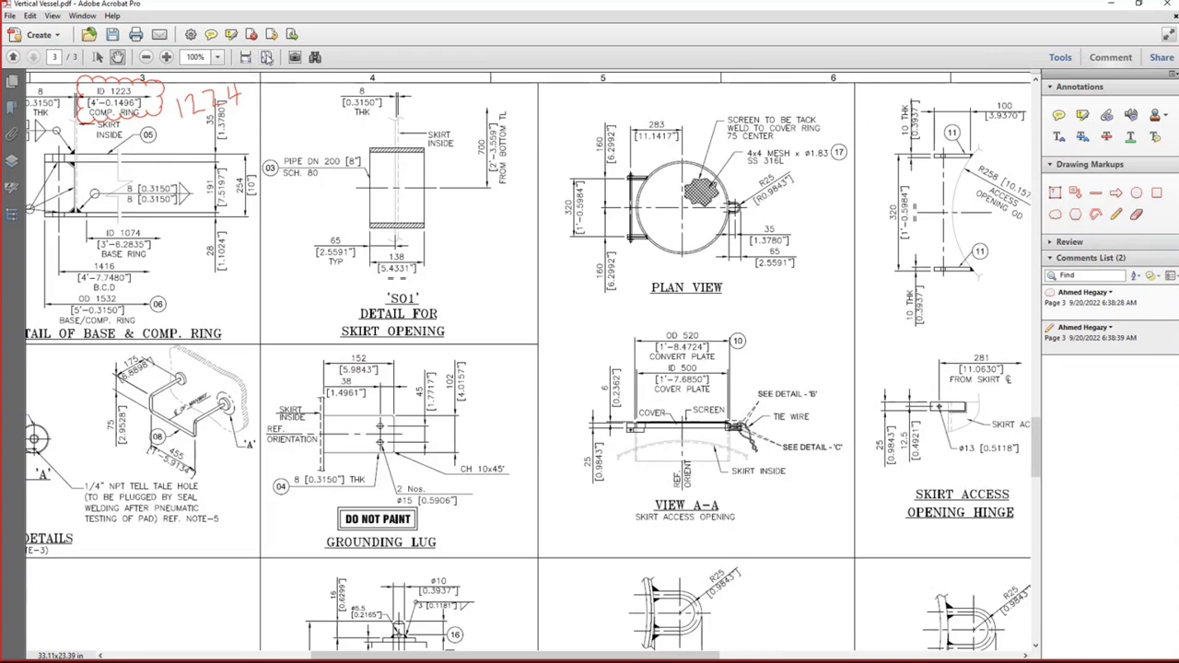
click(295, 56)
drag(542, 98, 854, 534)
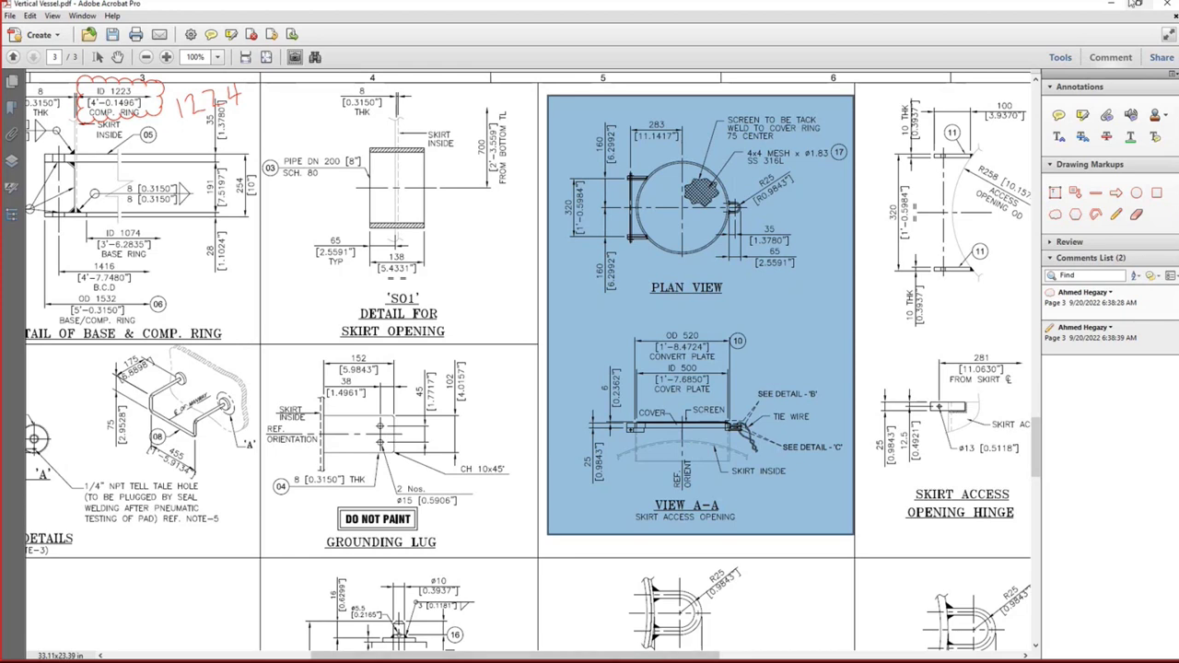
click(1092, 17)
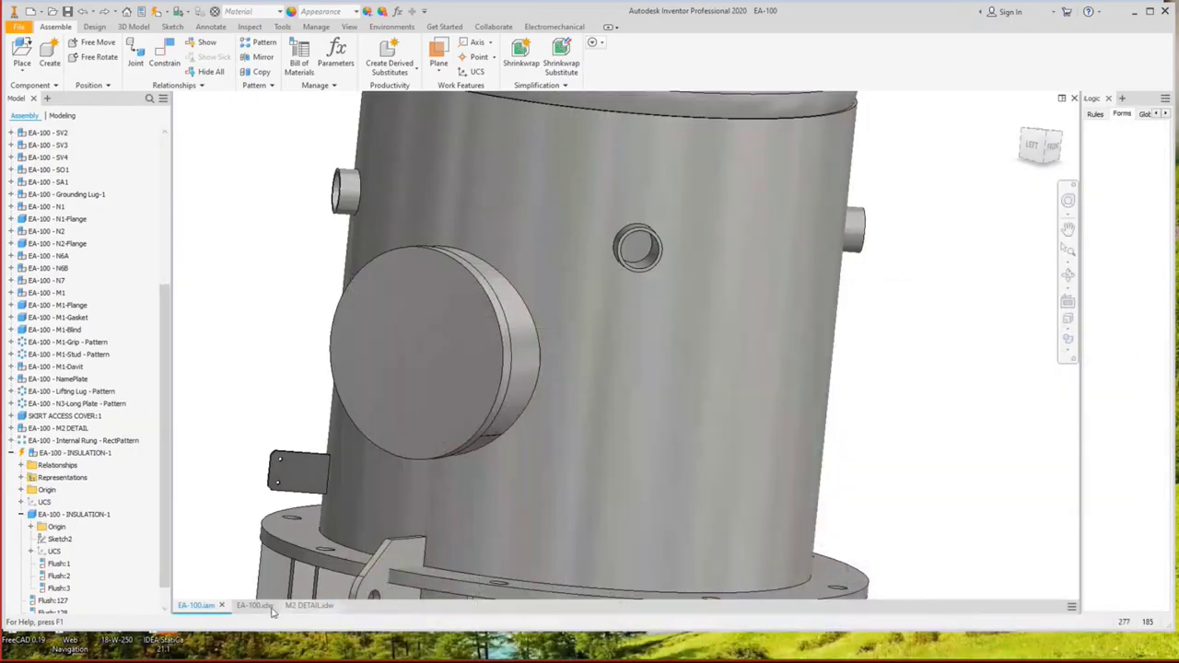
Check the EA-100.idw drawing, and open the EA-100 vessel's drawing settings in Static Equipment Generator.
click(256, 606)
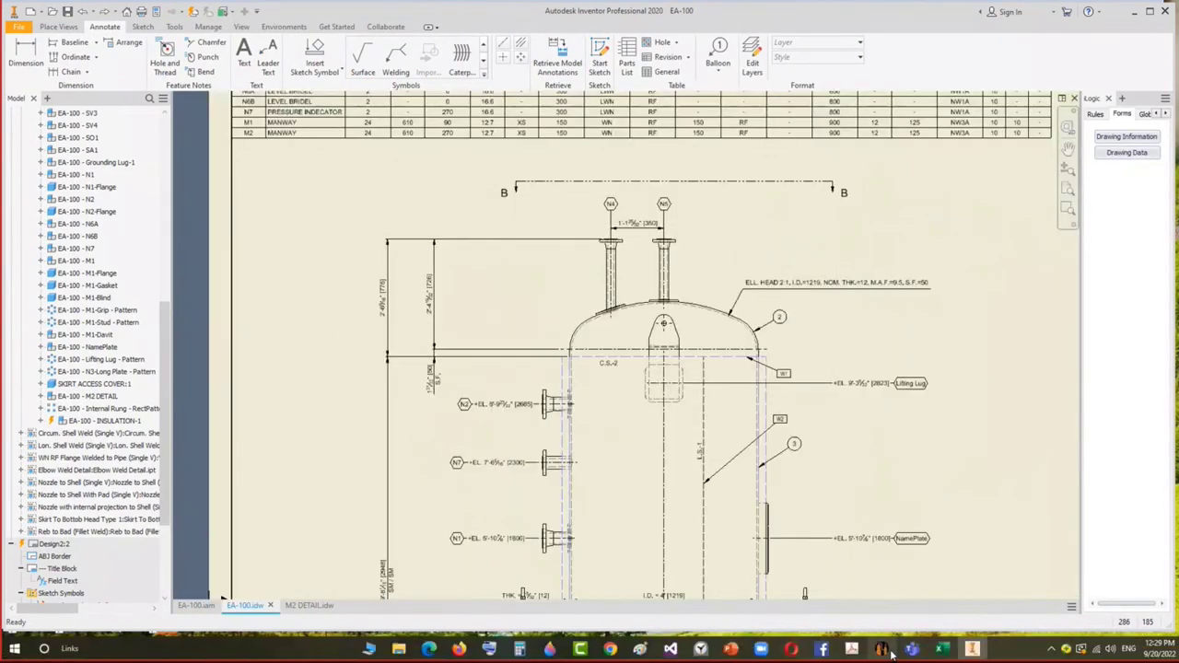
click(882, 652)
scroll(46, 386, up, 8)
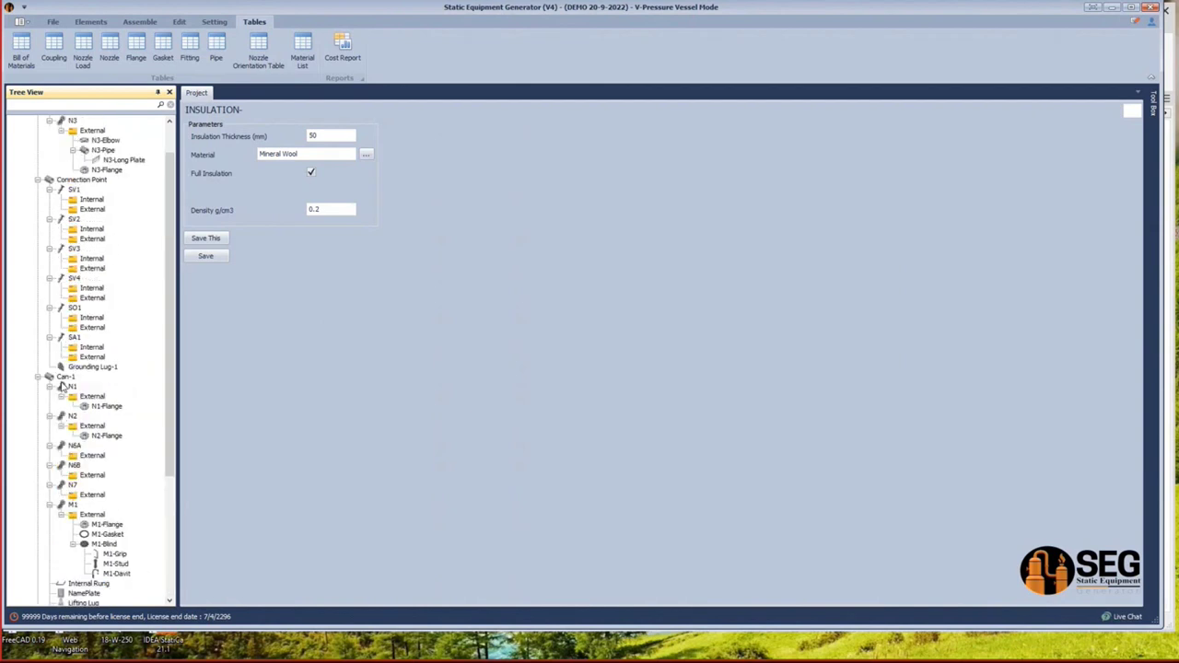
click(56, 131)
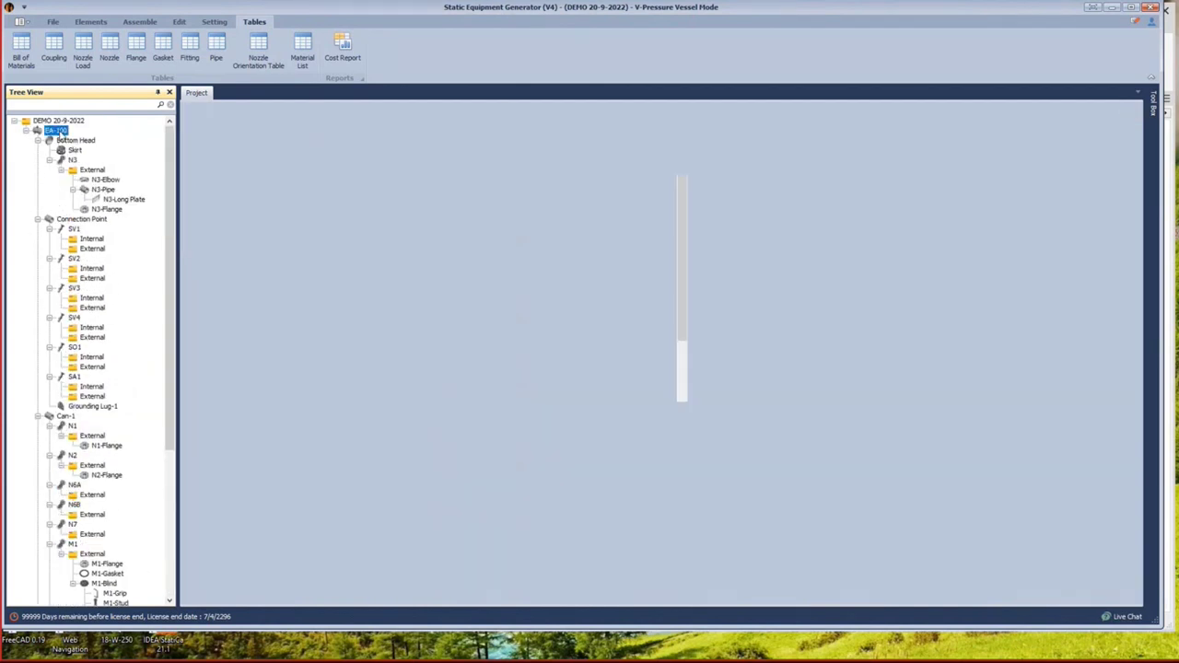
right_click(57, 132)
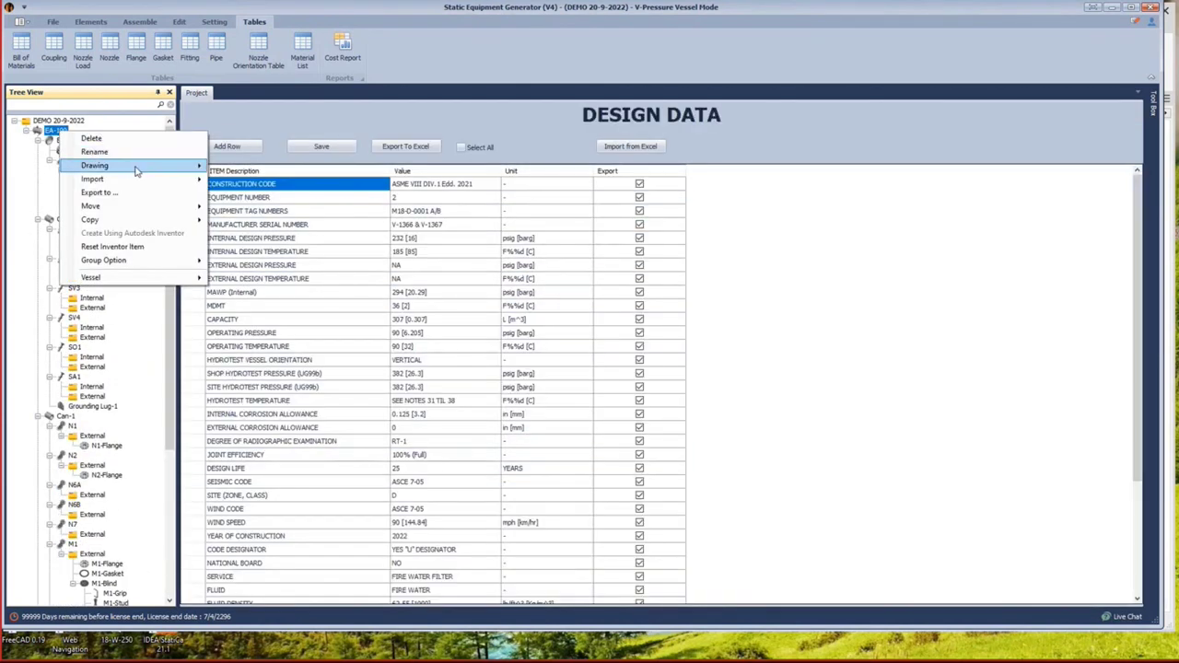
mouse_move(143, 167)
click(238, 167)
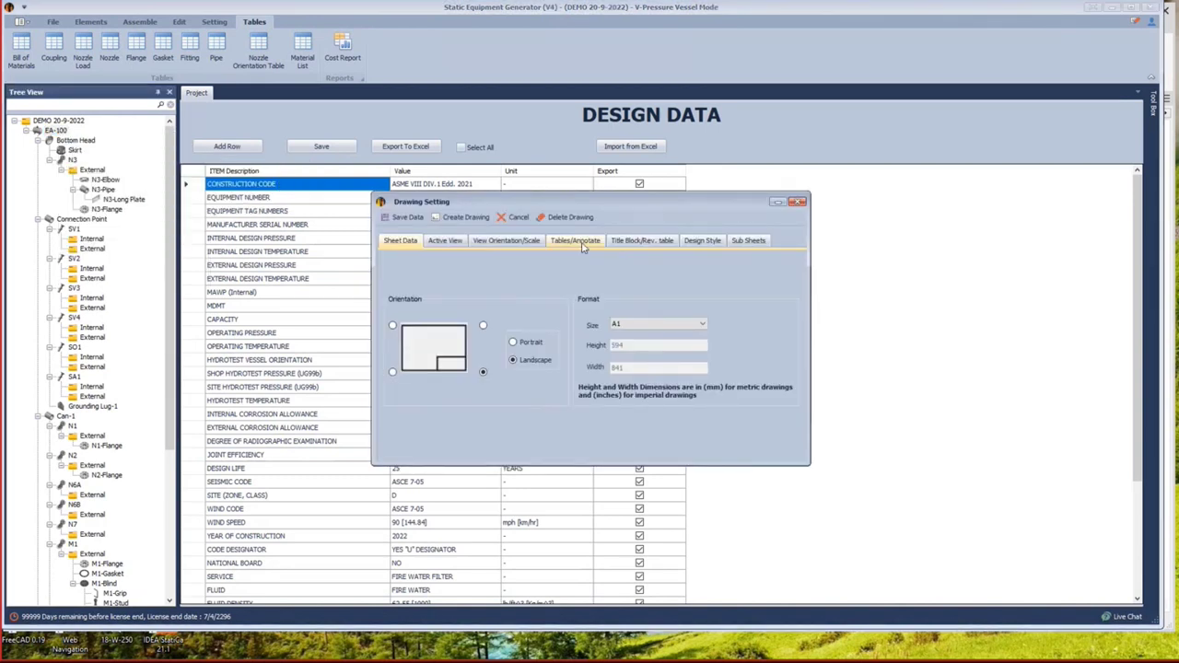
Review the Welding Details and automatic welding update options in the table and annotation settings, and close the drawing settings.
click(582, 247)
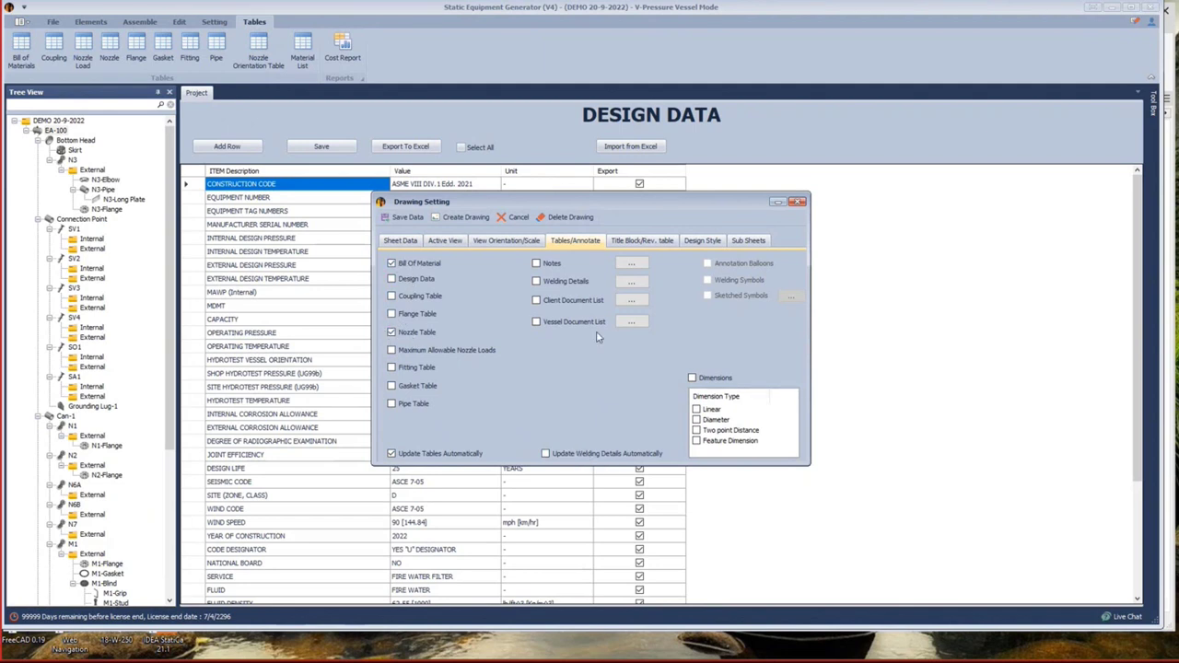
click(546, 454)
click(538, 282)
click(631, 281)
click(799, 203)
mouse_move(1038, 656)
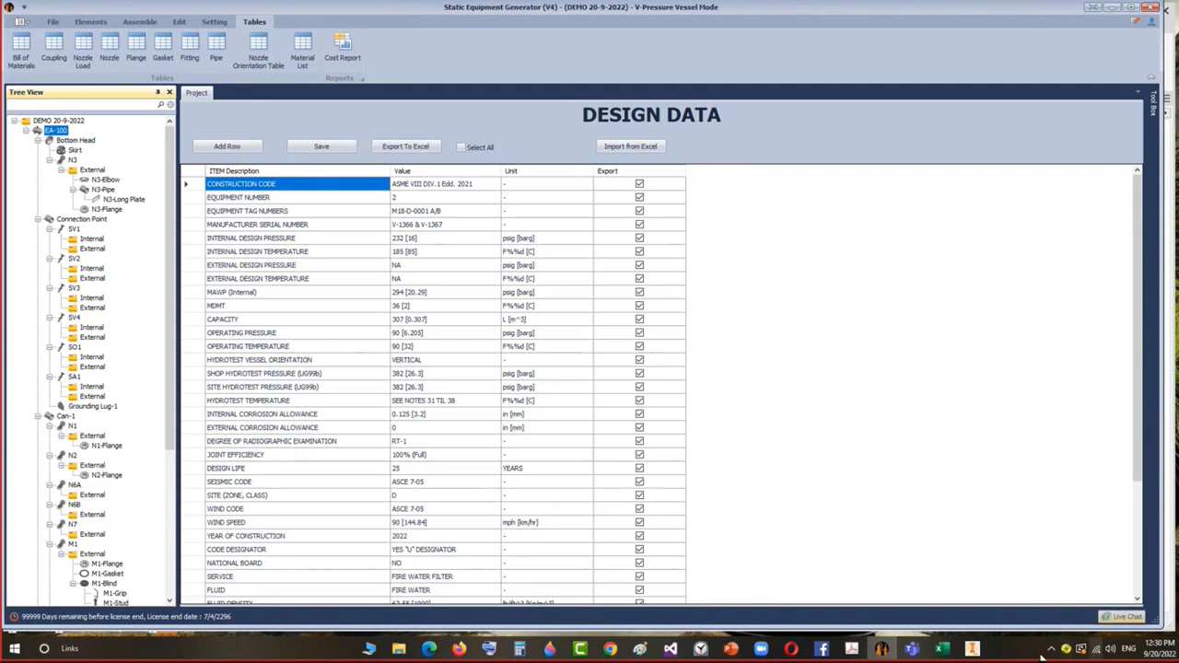
Return to Inventor, start a new file, and expand the SEG Items Template folder.
click(972, 649)
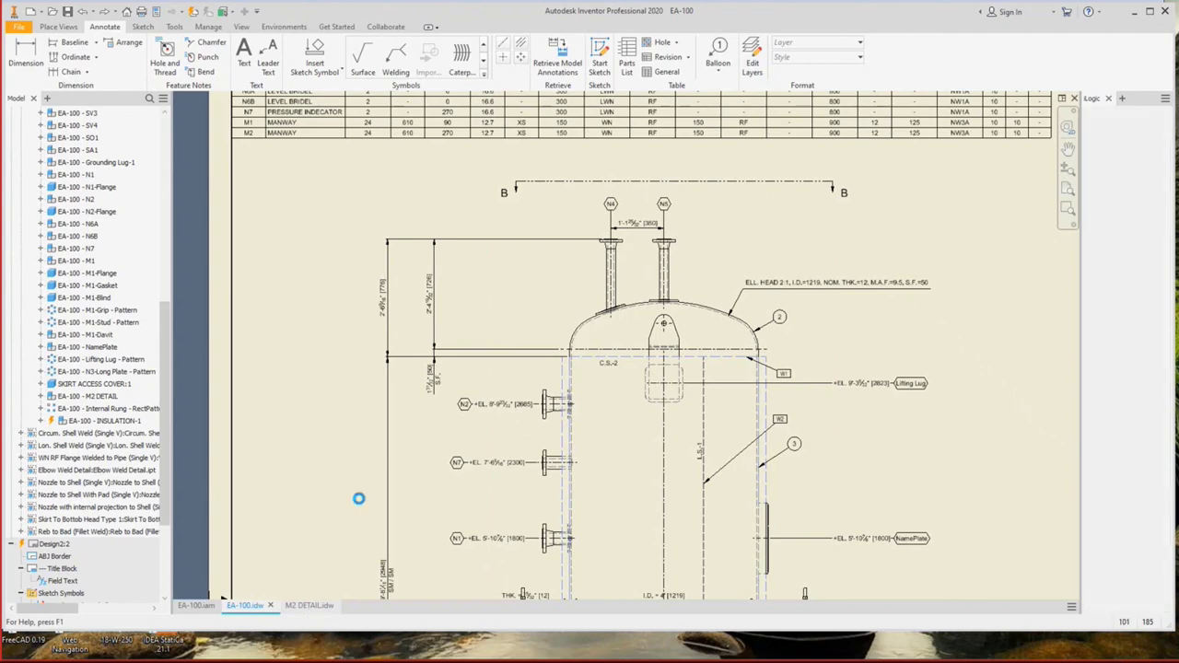
key(ctrl+Tab)
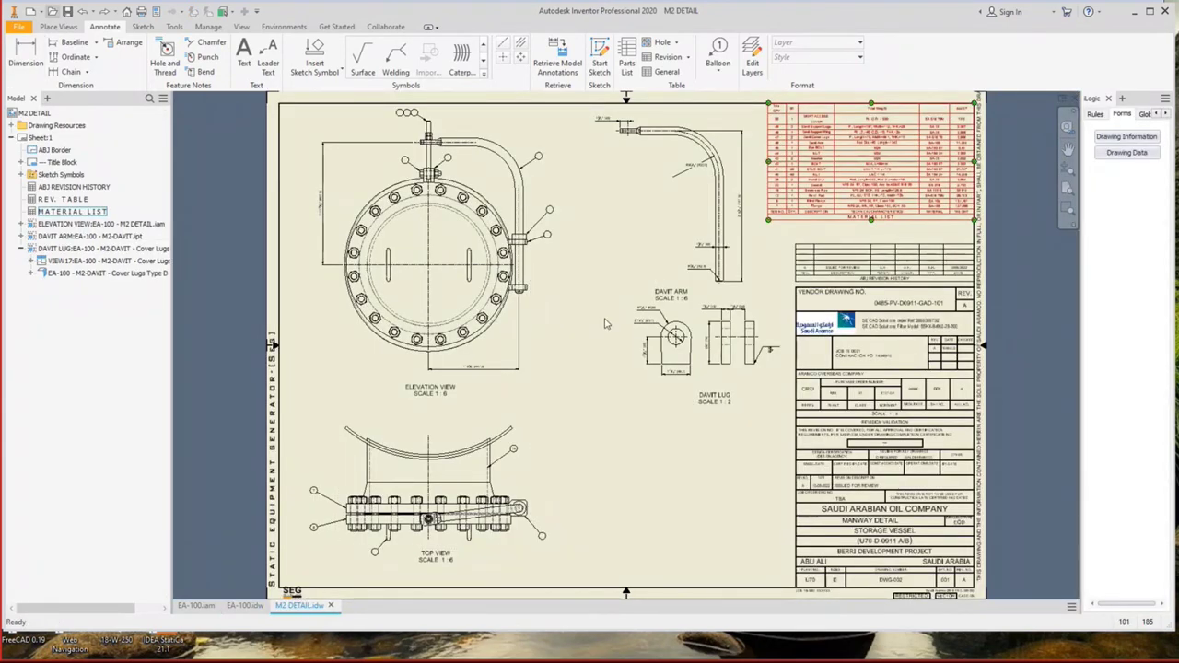
key(ctrl+o)
key(Escape)
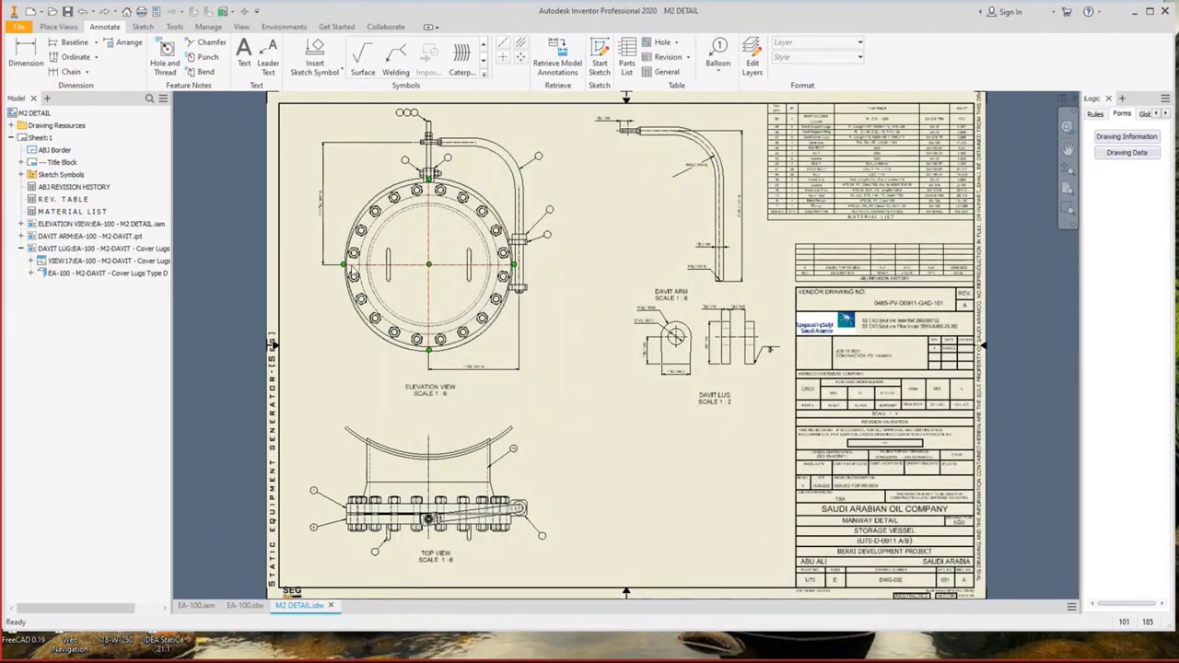
click(31, 14)
click(262, 225)
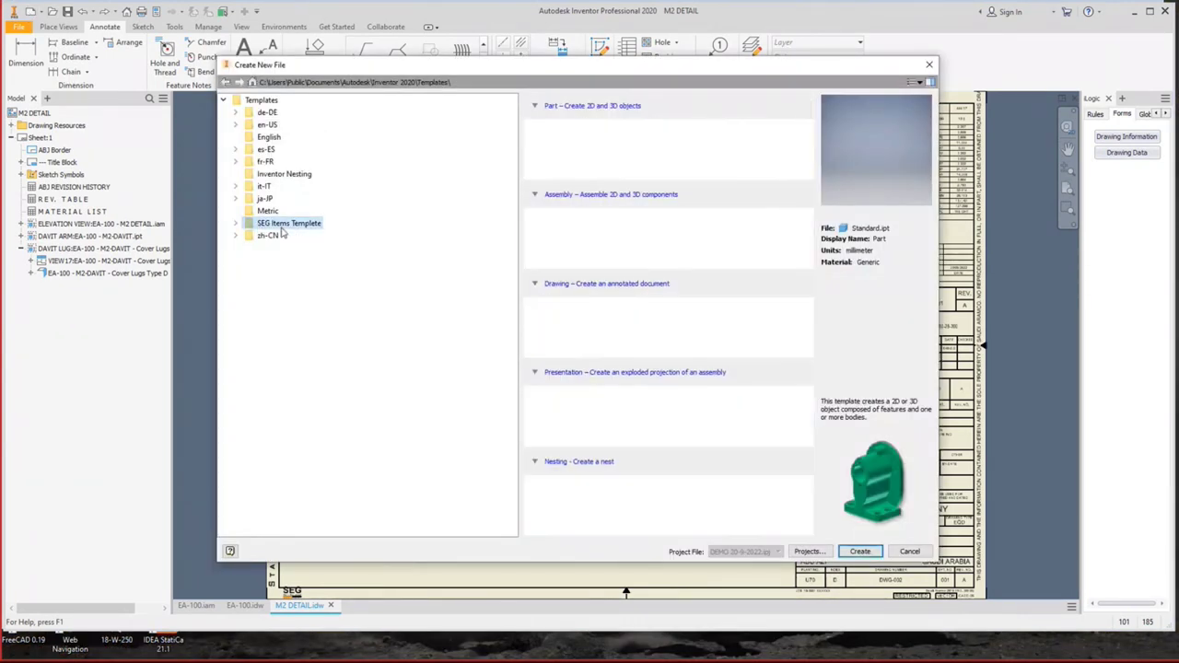
click(236, 224)
Browse the SEG part templates for accessories, bolts and nuts, Crosby shackles, nozzles and flanges, rolled sections, rods and wires.
click(290, 247)
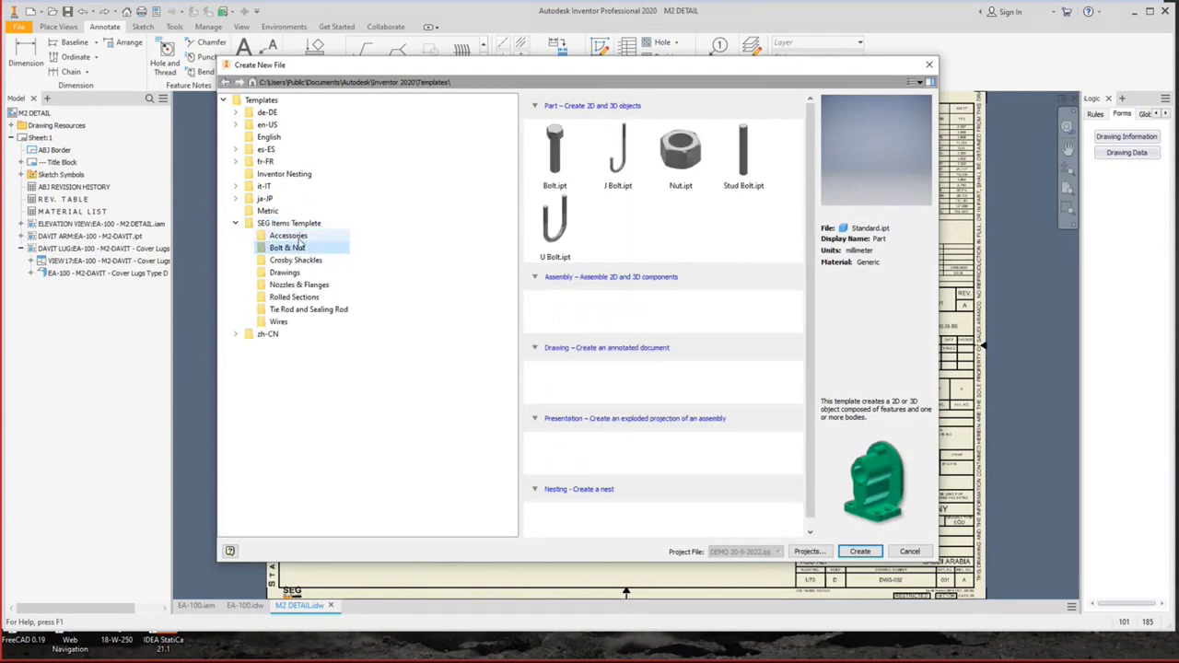
click(296, 239)
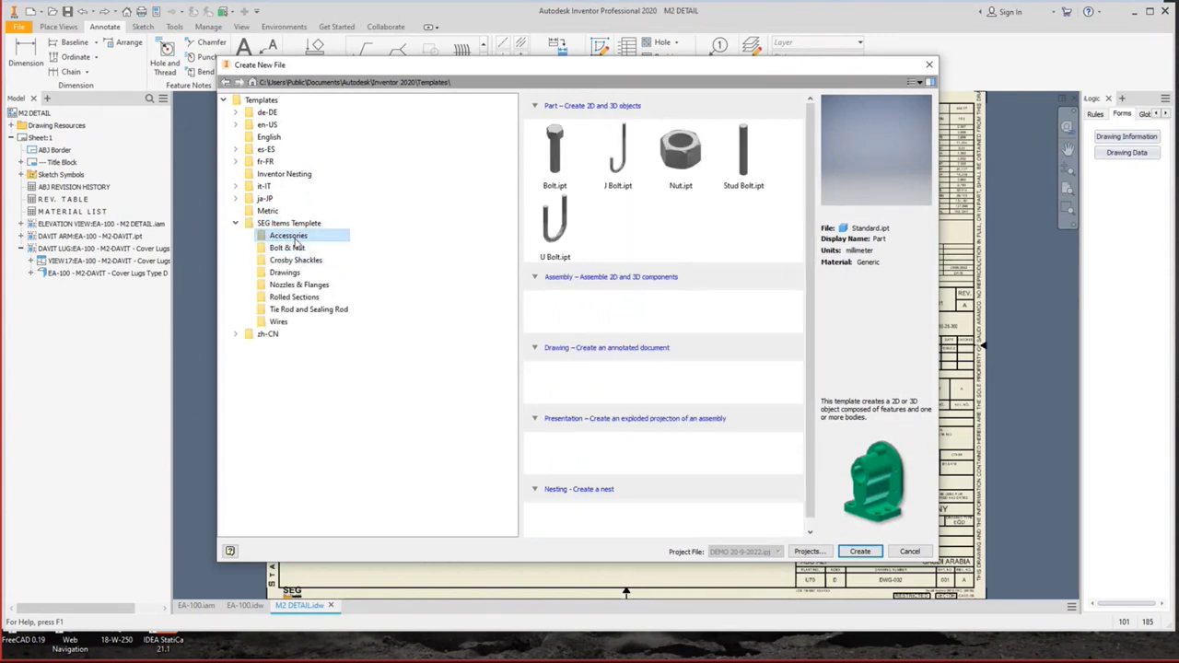
click(695, 166)
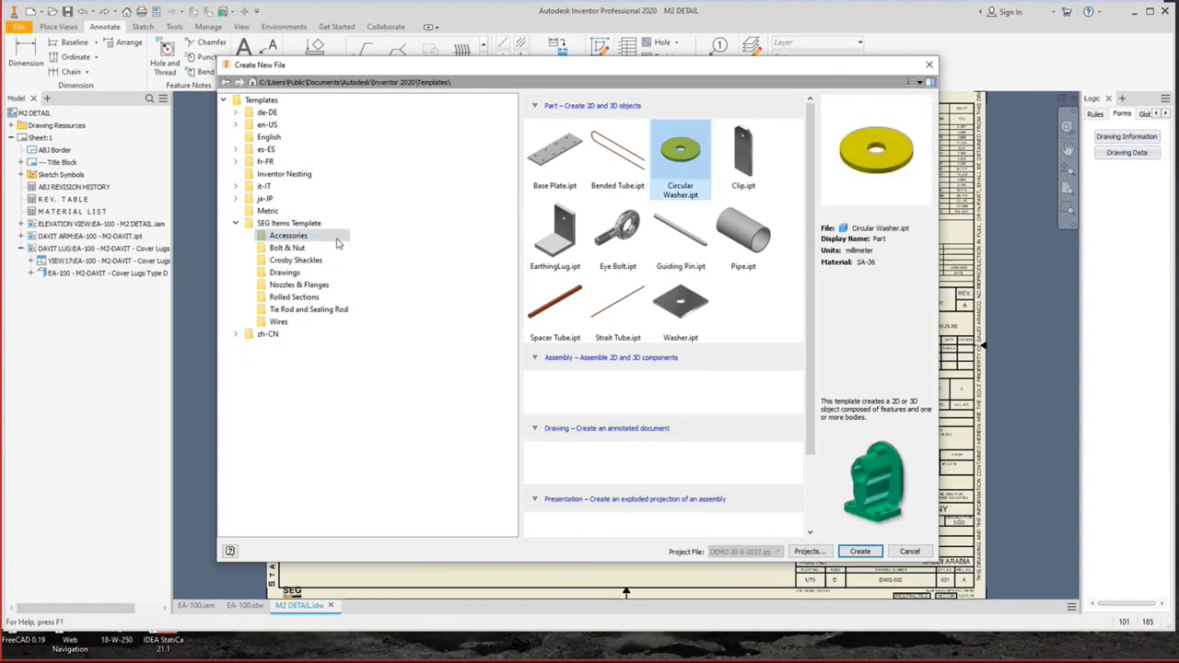
click(307, 265)
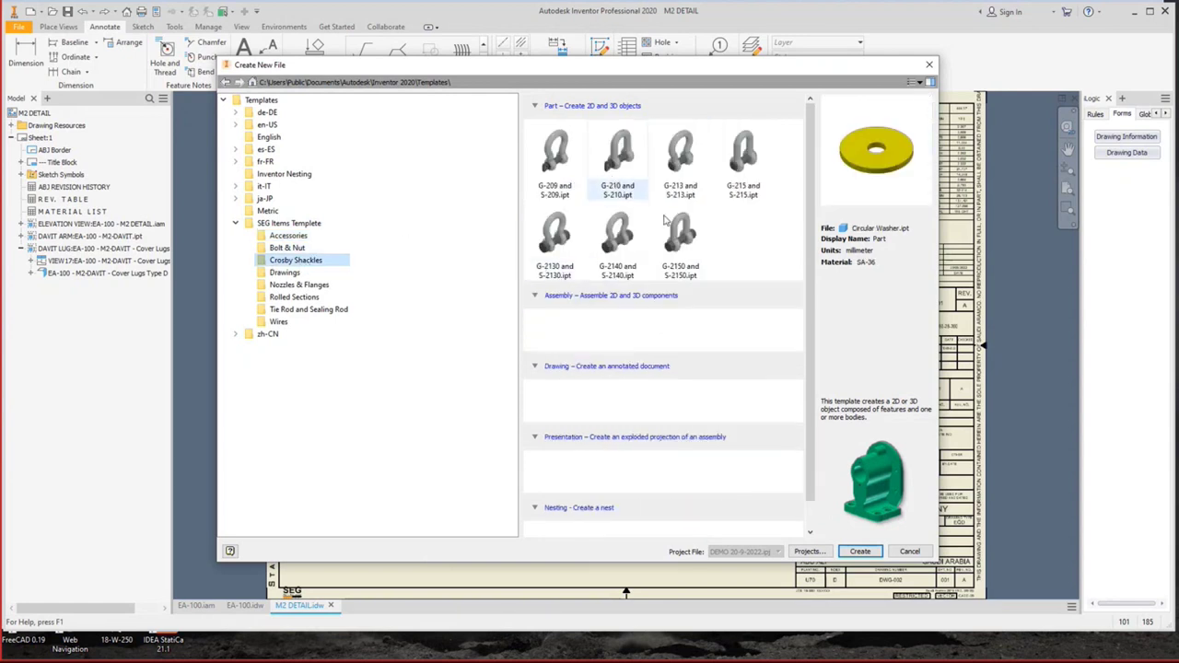
click(311, 284)
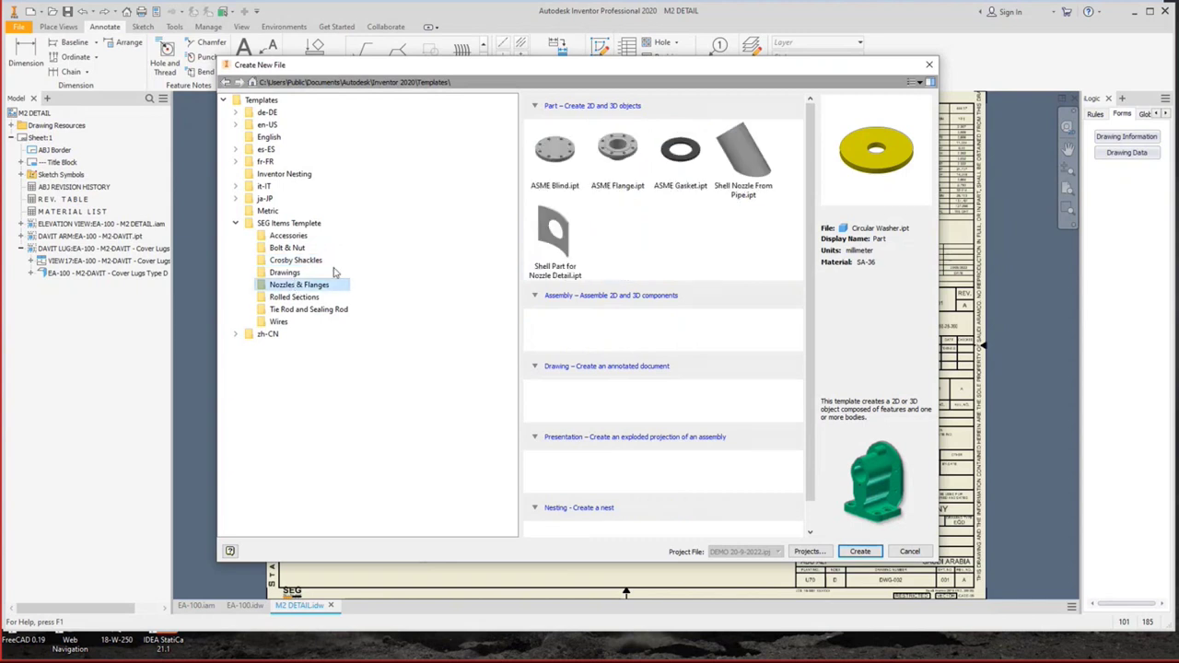
click(319, 299)
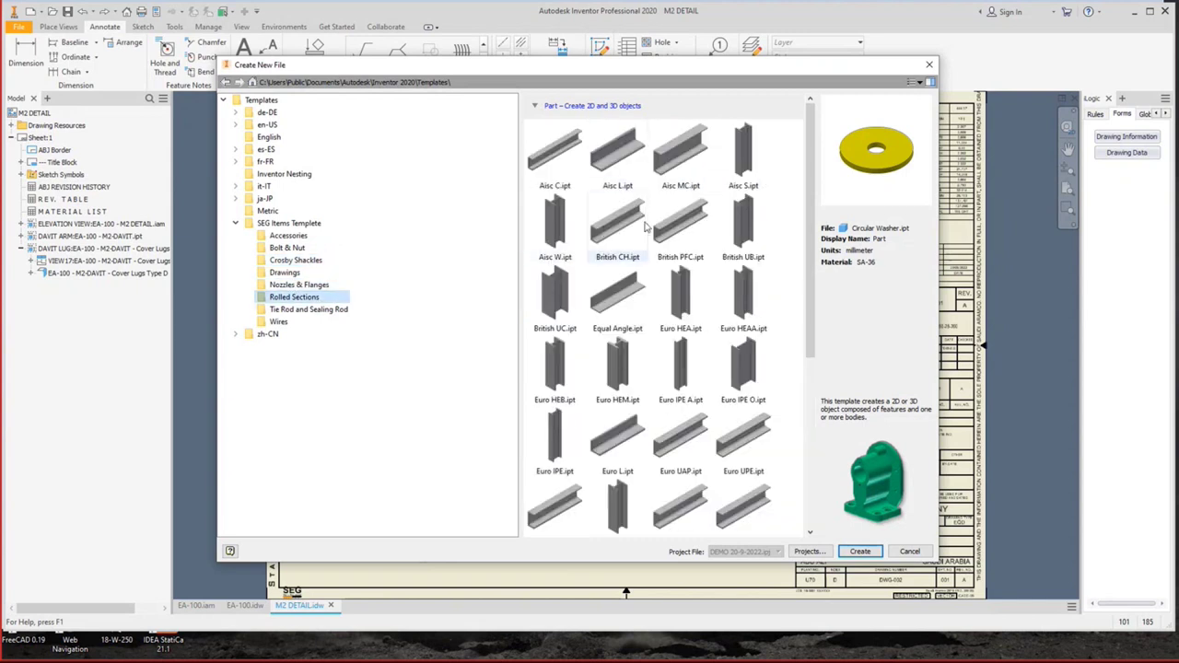
scroll(645, 225, down, 5)
scroll(645, 276, up, 3)
click(322, 313)
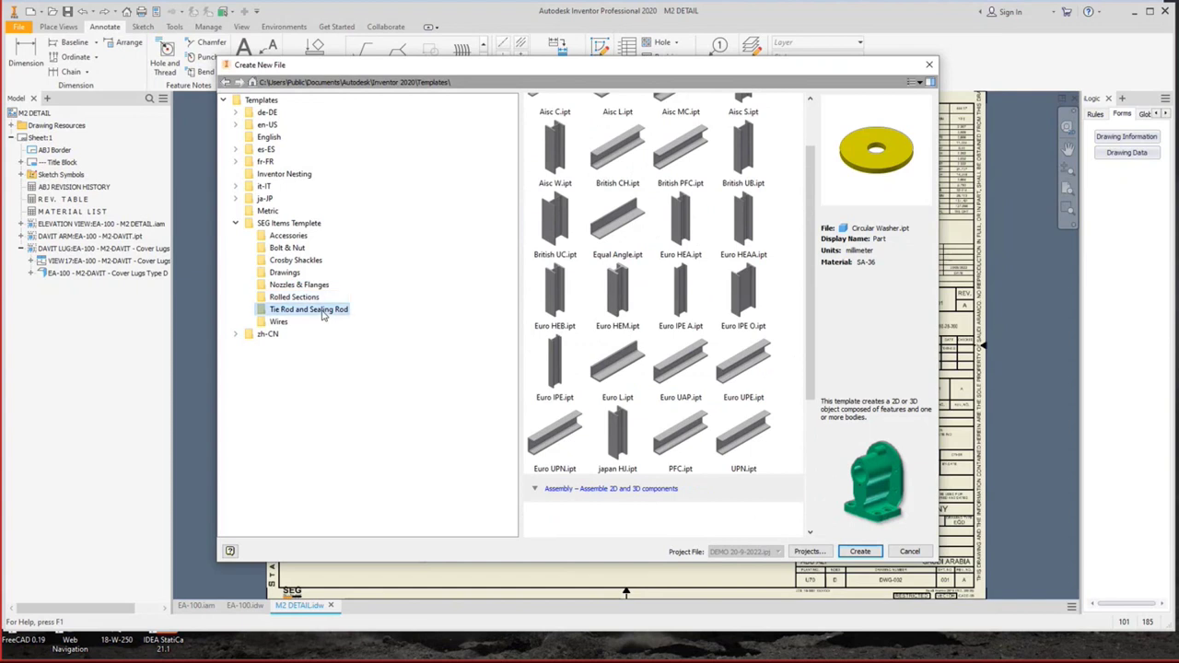
click(281, 322)
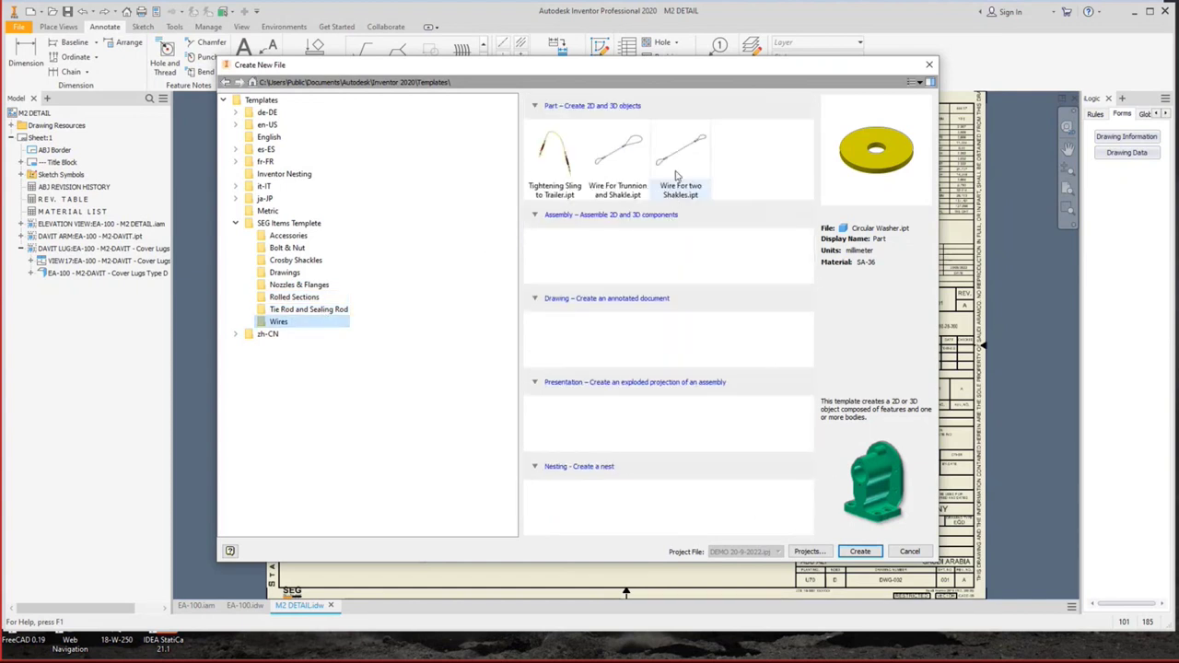
click(556, 156)
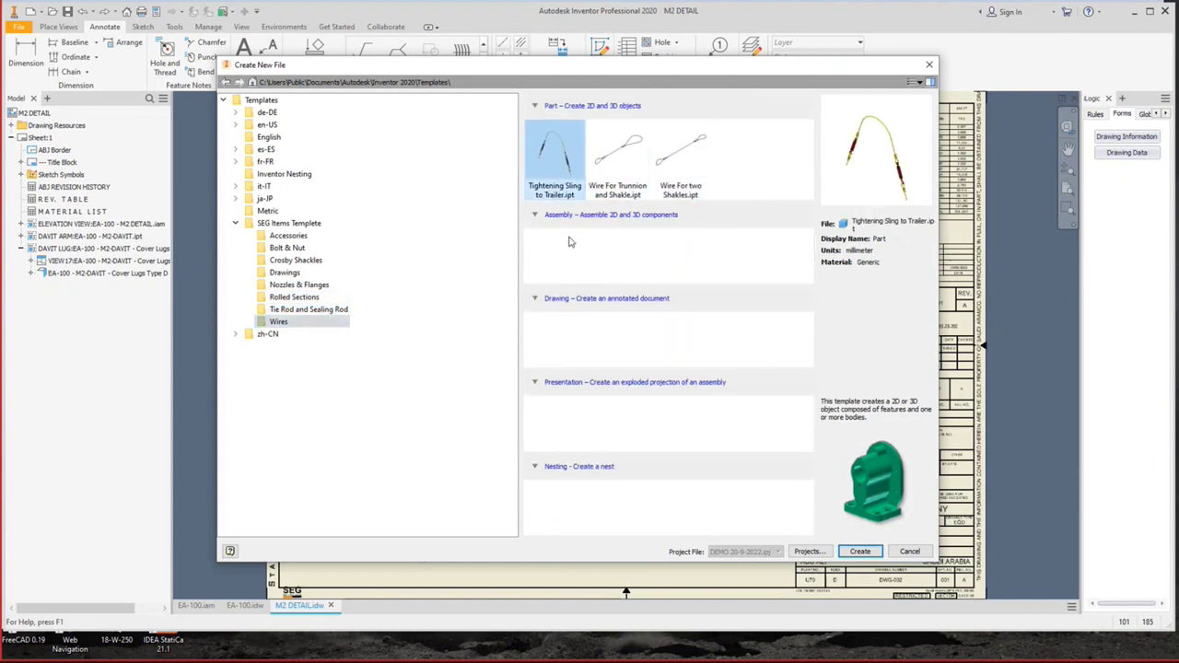
Create a new part from the J Bolt.ipt template in the Bolt & Nut folder.
click(290, 236)
click(293, 248)
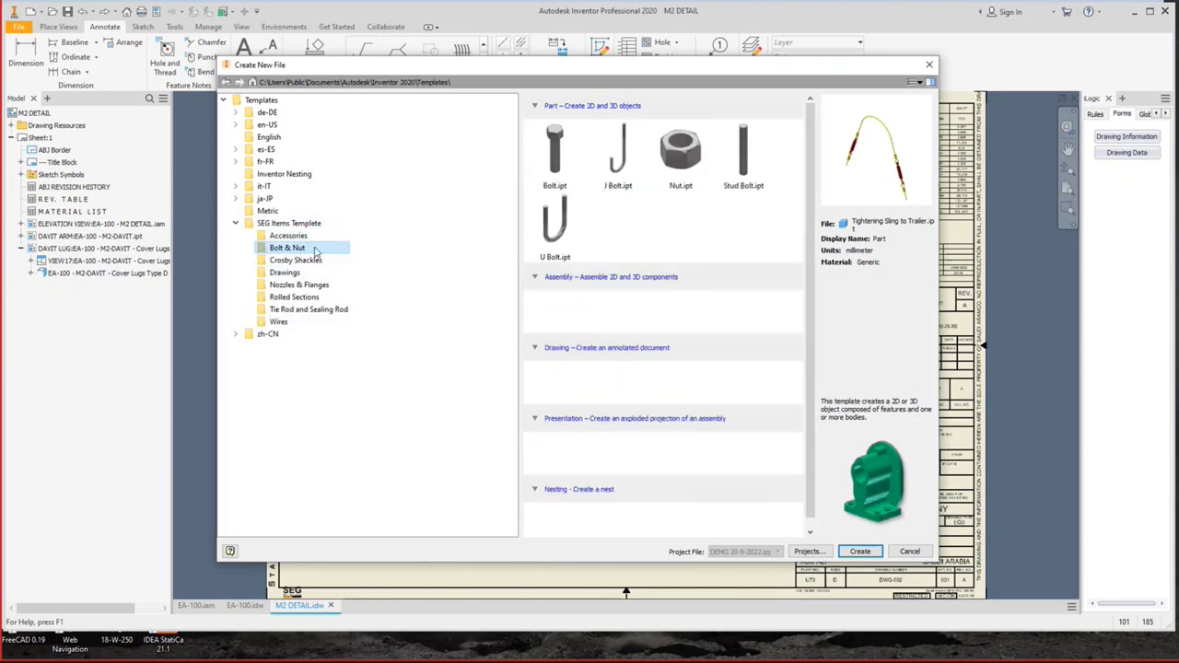
click(619, 150)
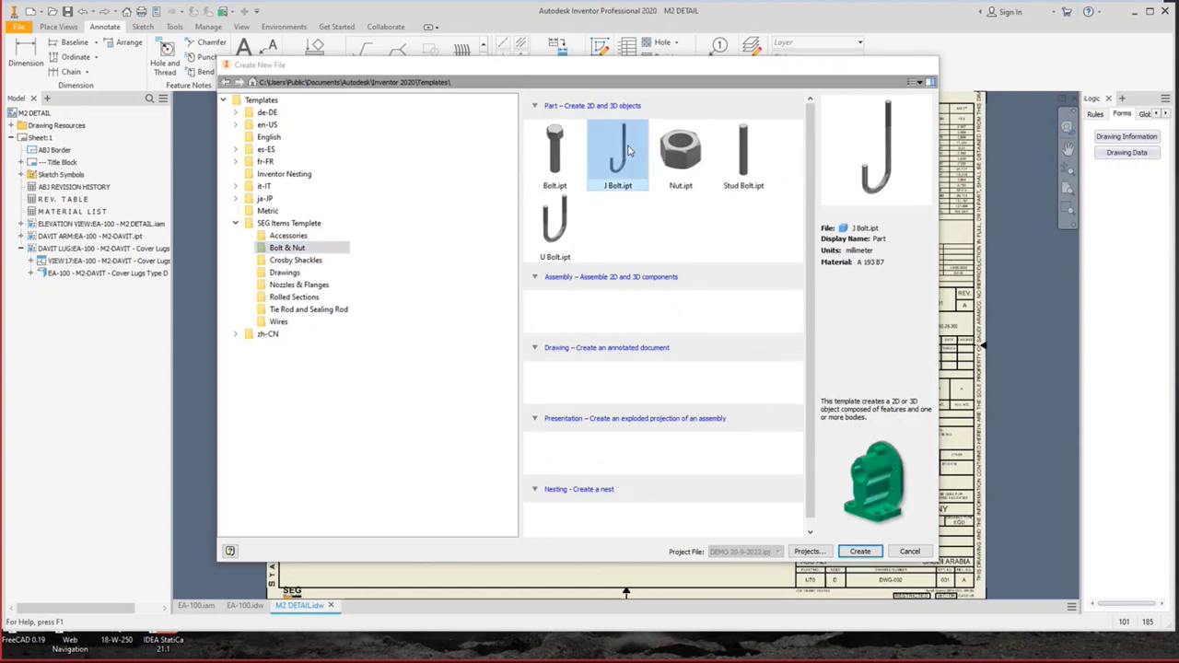
double_click(629, 150)
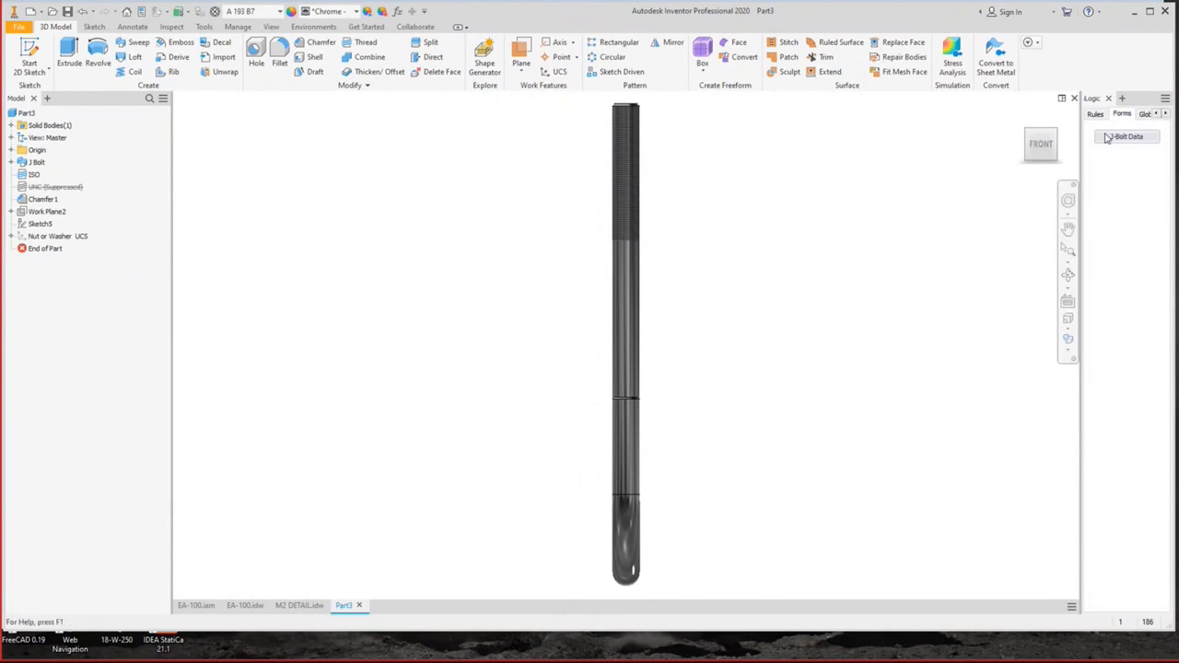
Open the J-Bolt Data form with the bolt in left view, keep ISO size 14, and set Length (A) to 500 mm.
click(1020, 149)
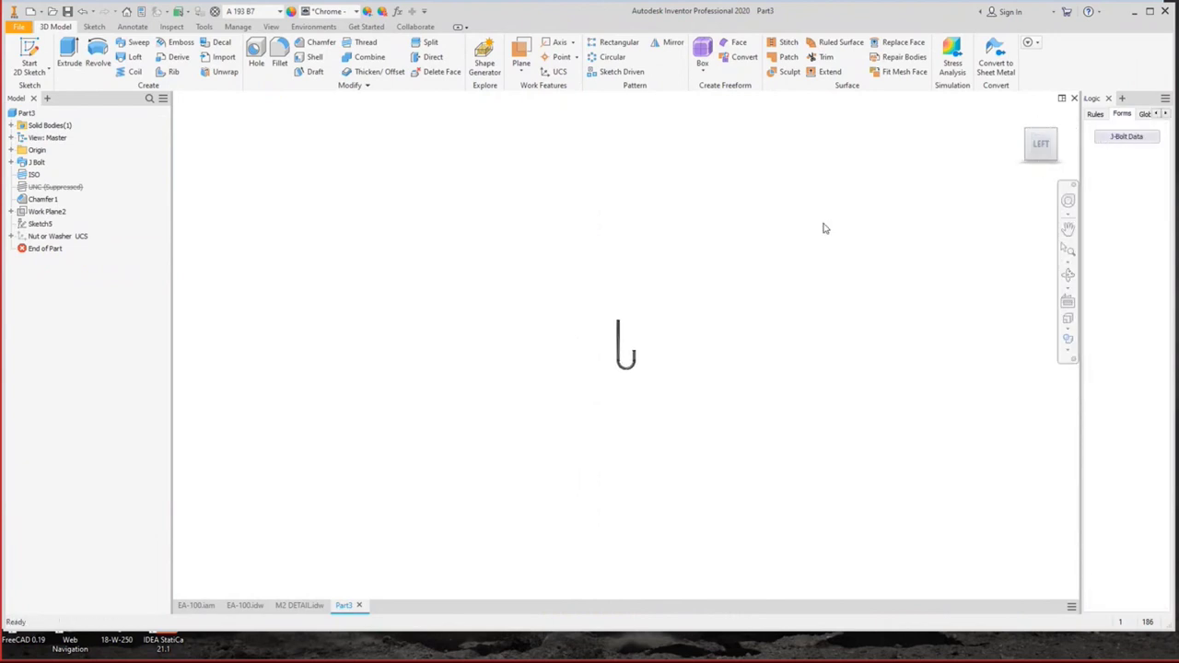
click(1115, 138)
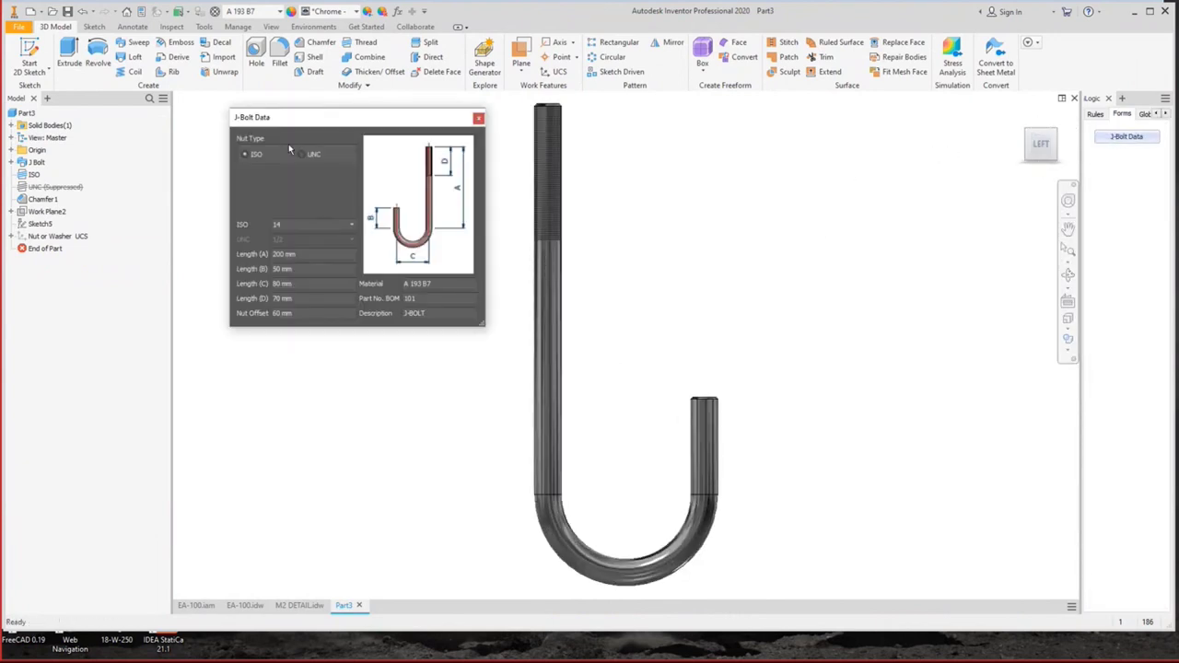
click(308, 228)
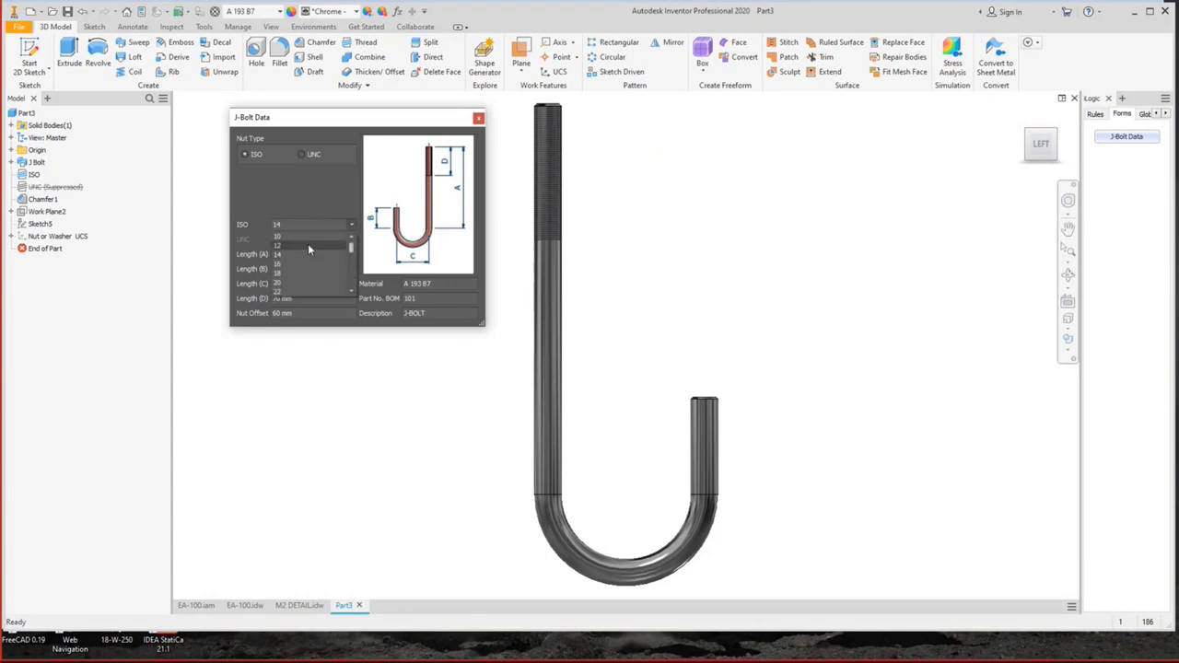
click(308, 243)
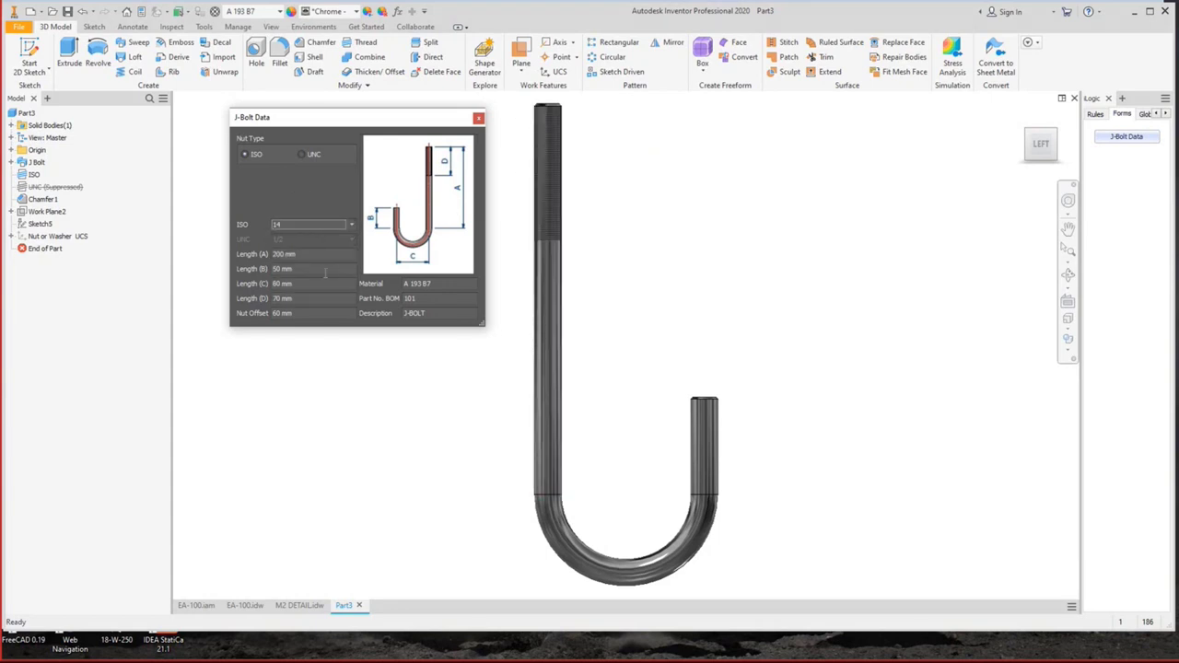
key(Tab)
text(50)
key(Return)
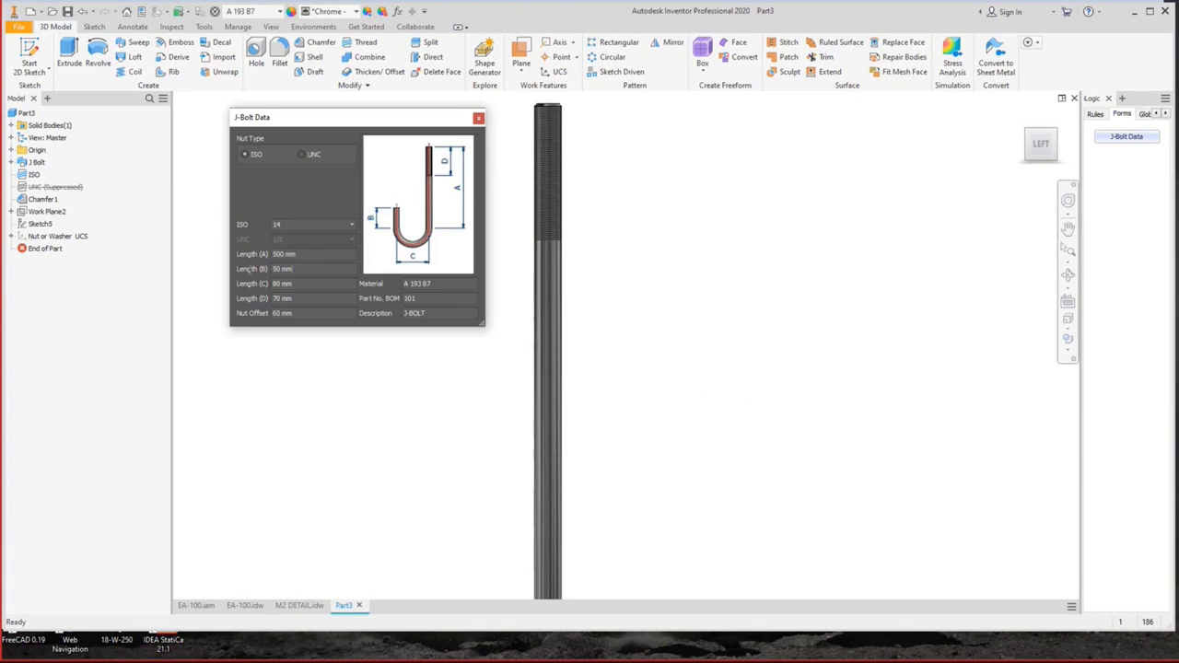
Set the J bolt's Length (C) to 120 mm.
click(700, 257)
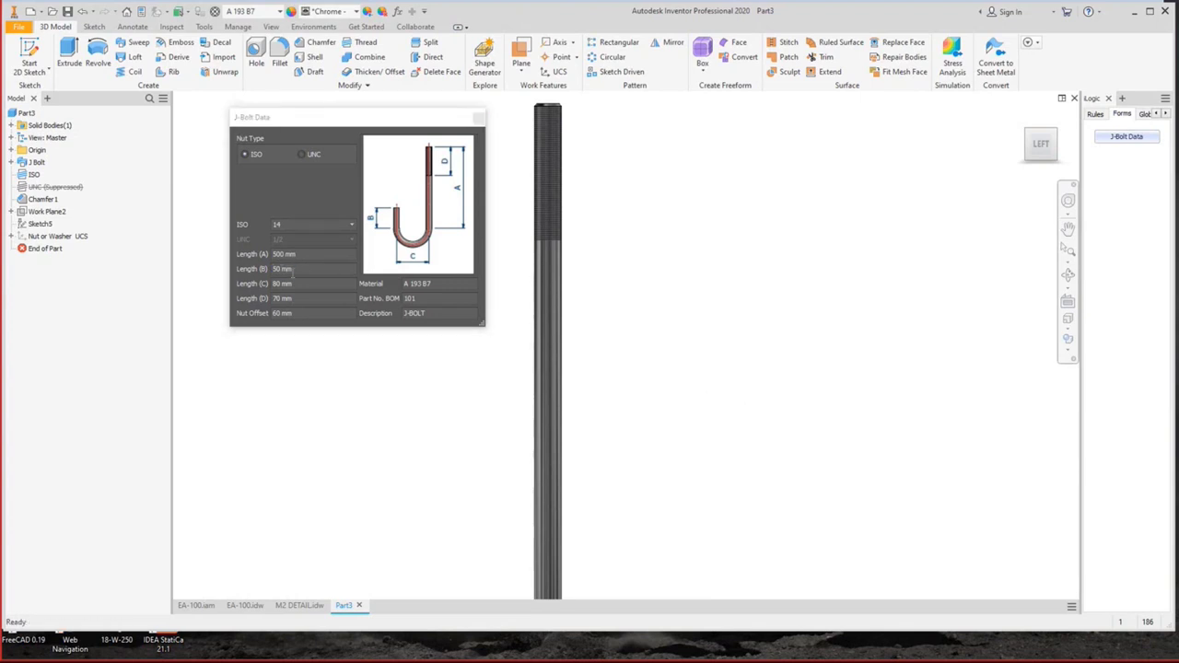
click(293, 269)
click(737, 236)
scroll(534, 265, down, 2)
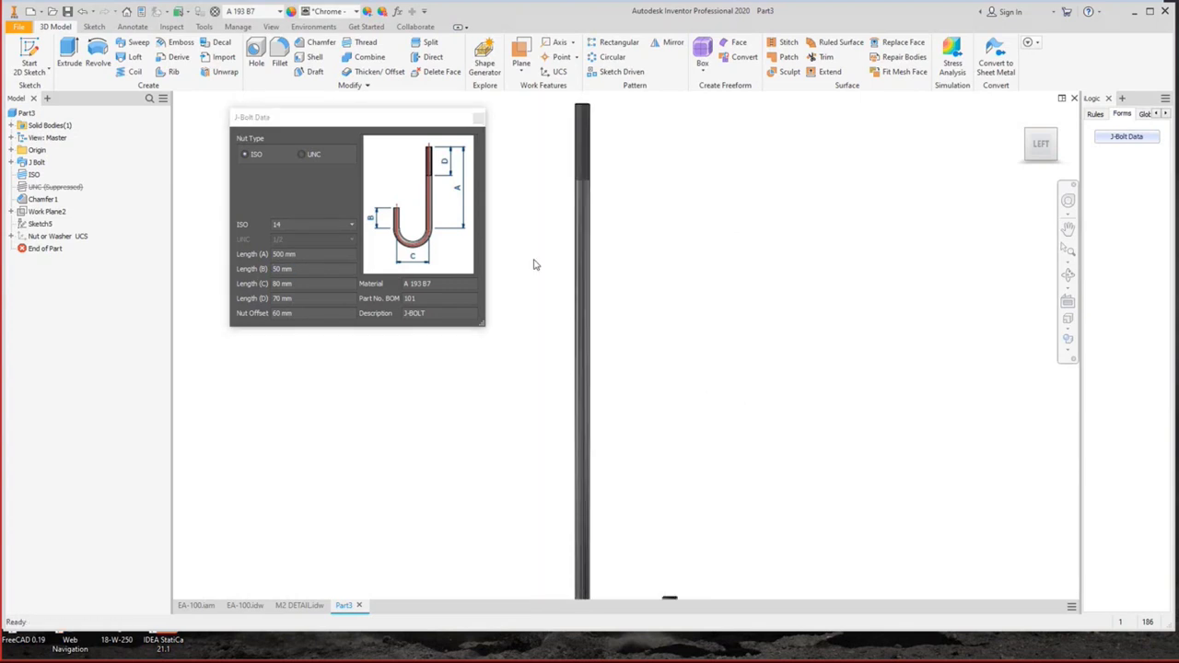
scroll(533, 265, up, 2)
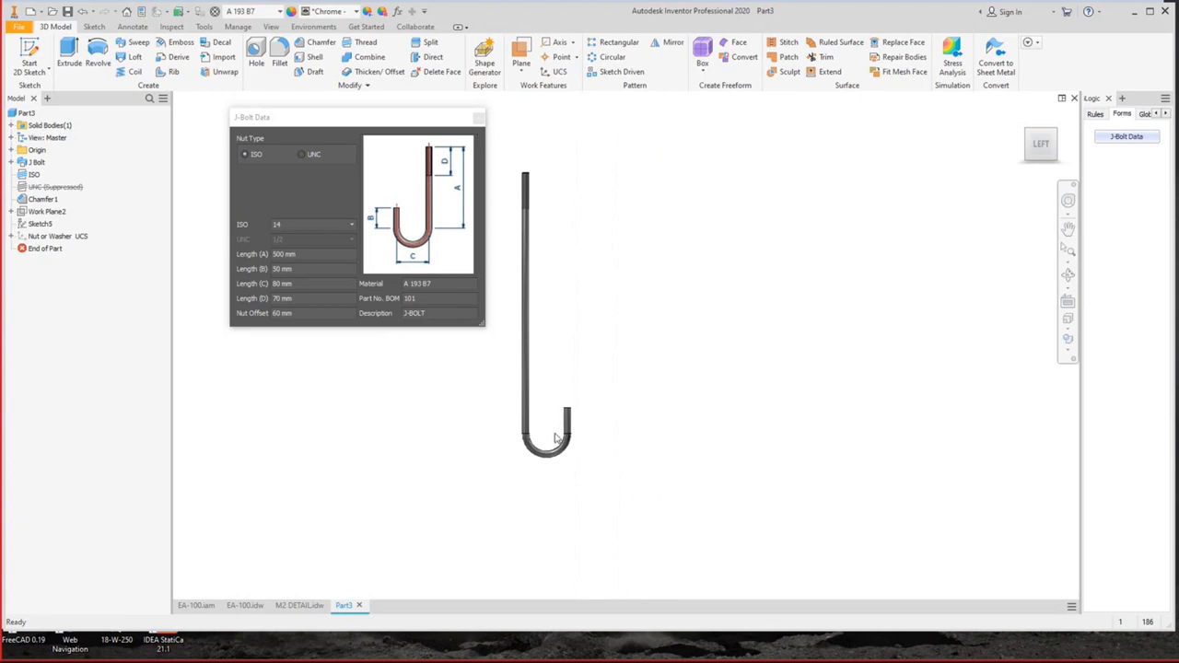
click(306, 285)
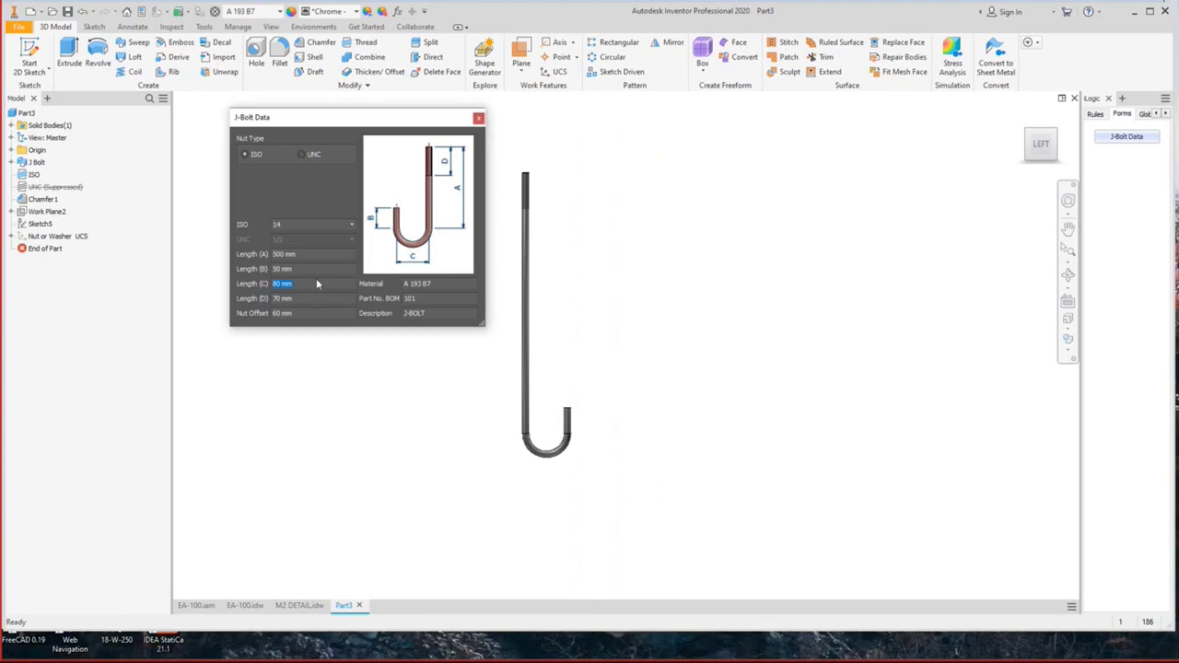
text(120)
key(Return)
Set the J bolt's Length (D) to 100 mm and its nut offset to 60 mm.
click(308, 300)
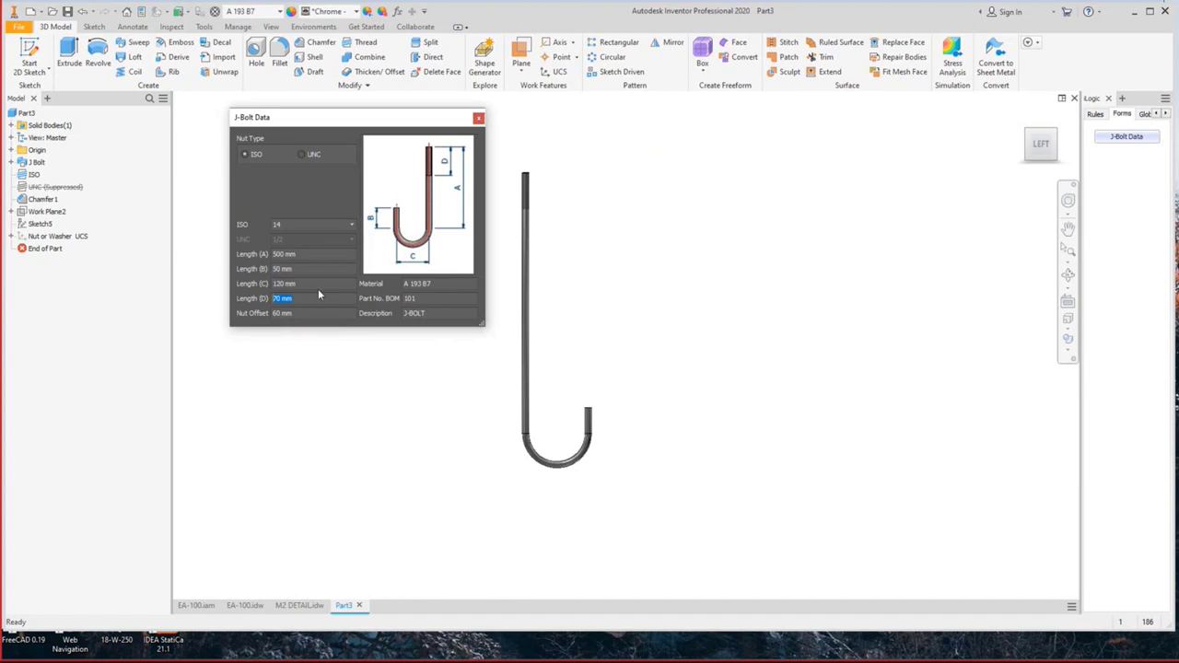
text(100)
text(60)
key(Return)
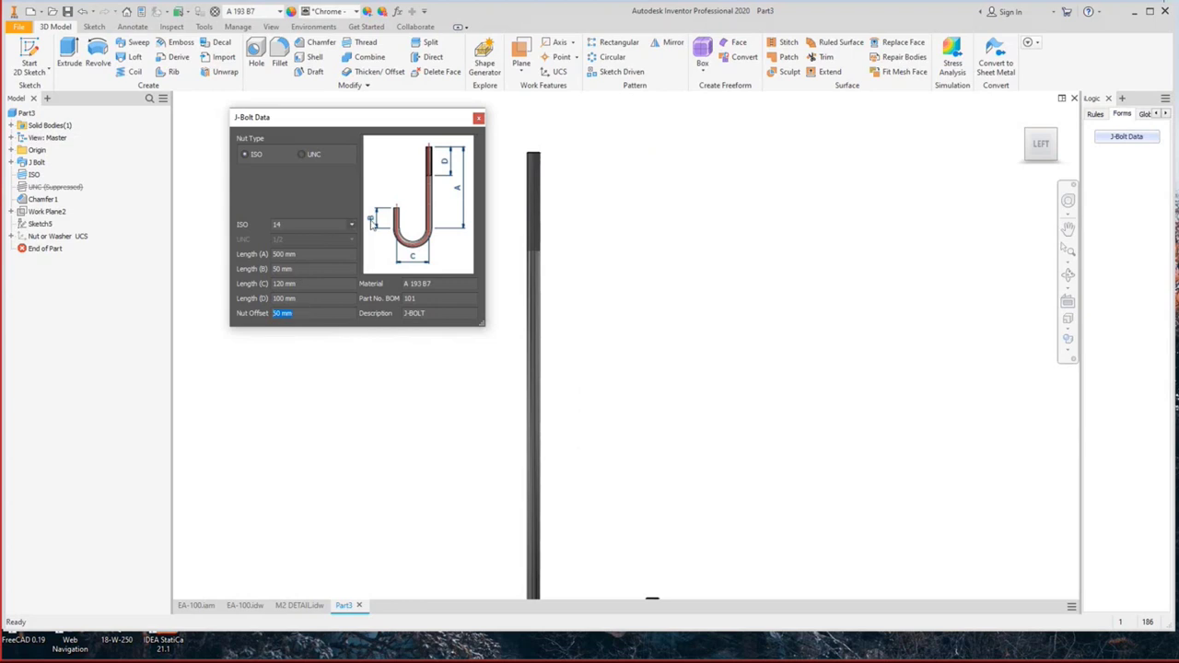
Change the J bolt to ISO size 30 with Length (B) 100 mm and Length (C) 160 mm, and close the form.
click(351, 225)
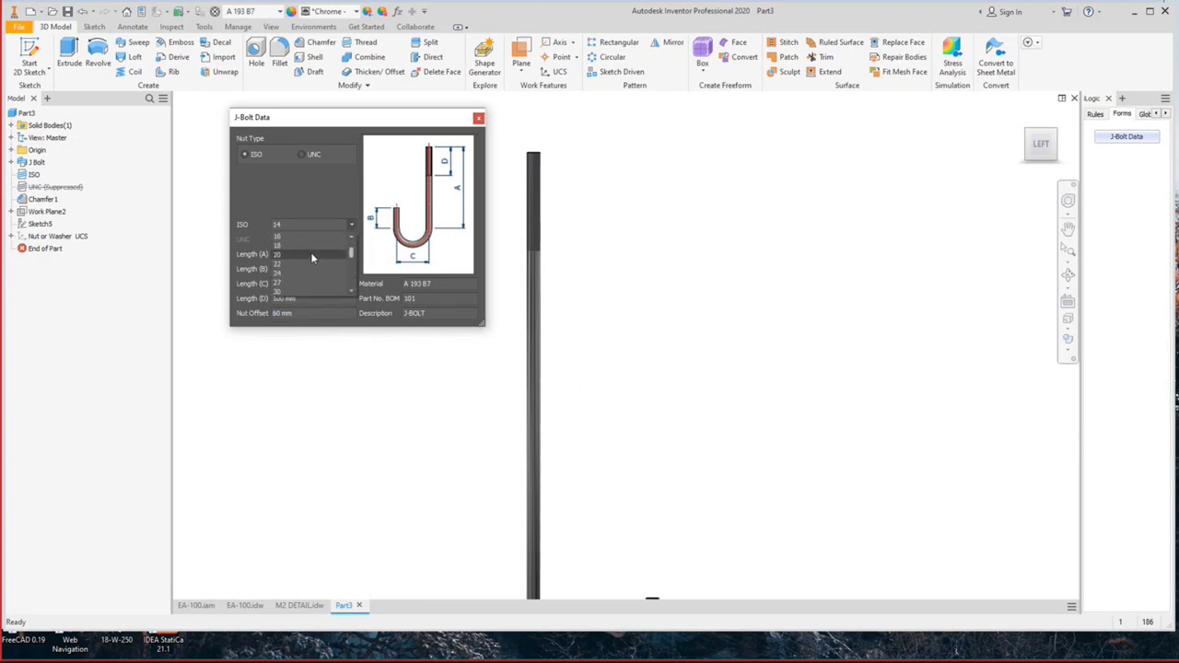
click(291, 261)
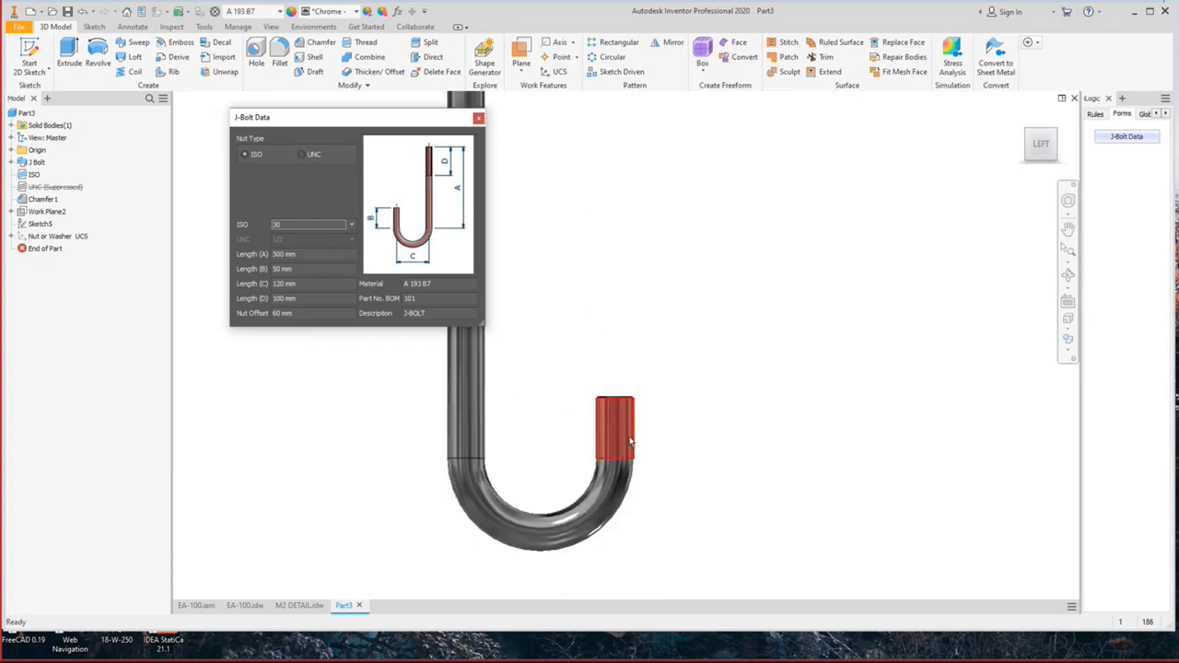
click(309, 268)
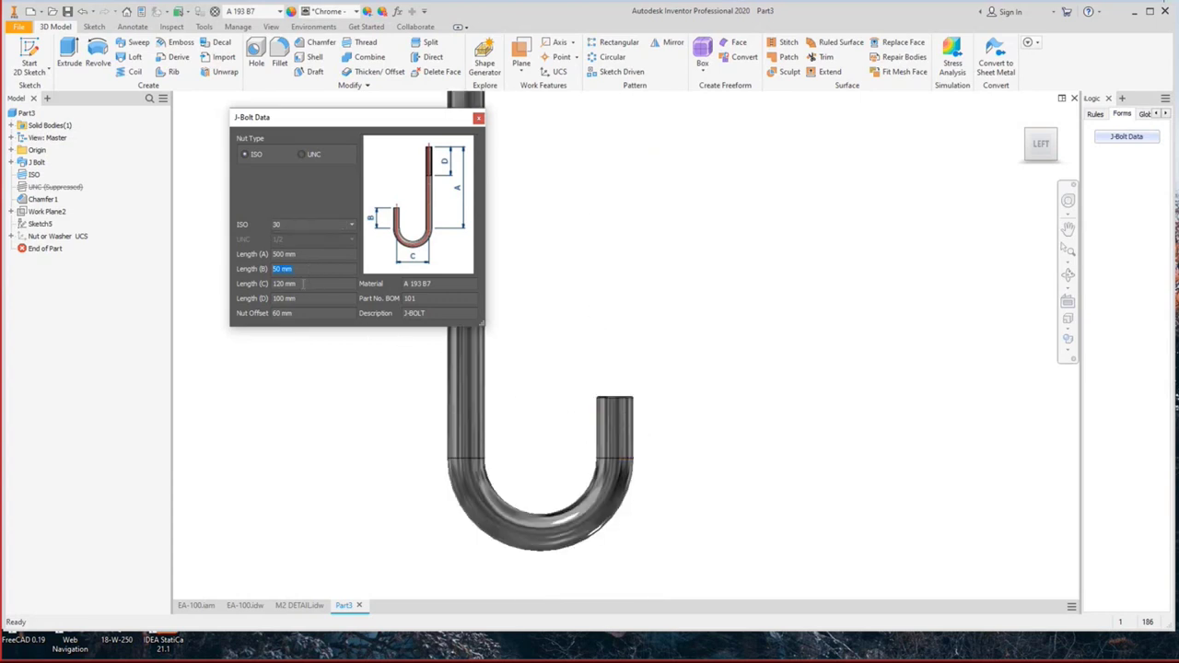
text(100)
key(Tab)
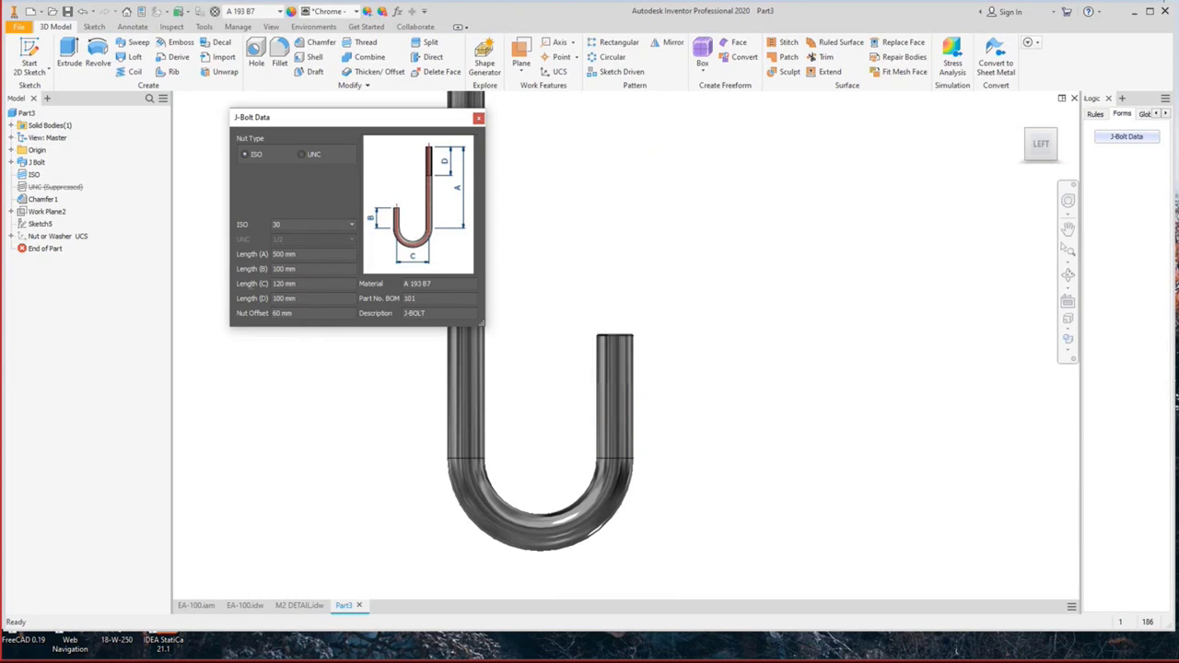
click(354, 284)
text(160)
key(Tab)
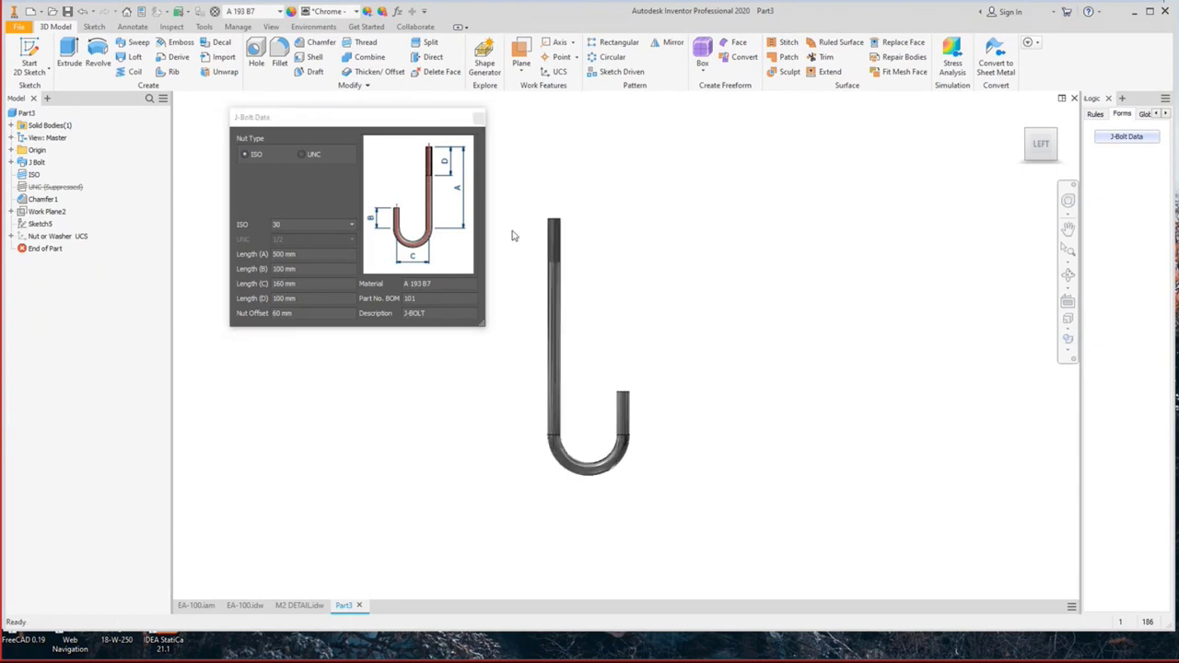
click(478, 117)
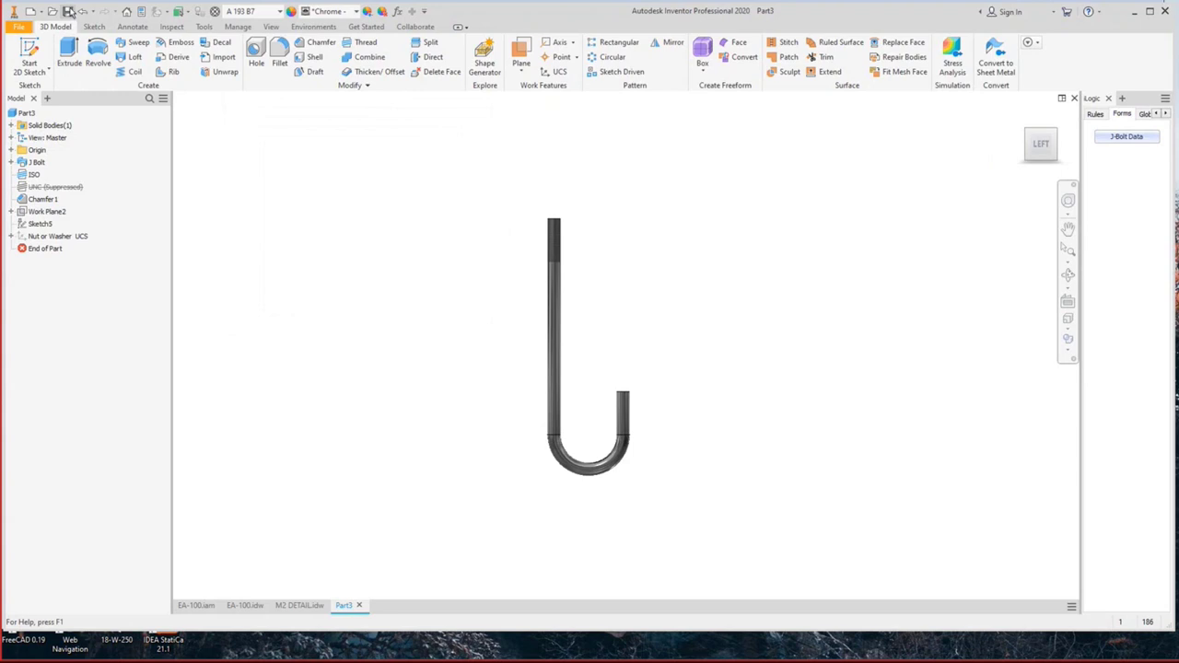
Switch to Static Equipment Generator and save the J bolt part as ANCHOR J BOLT in the External Elements folder.
mouse_move(883, 651)
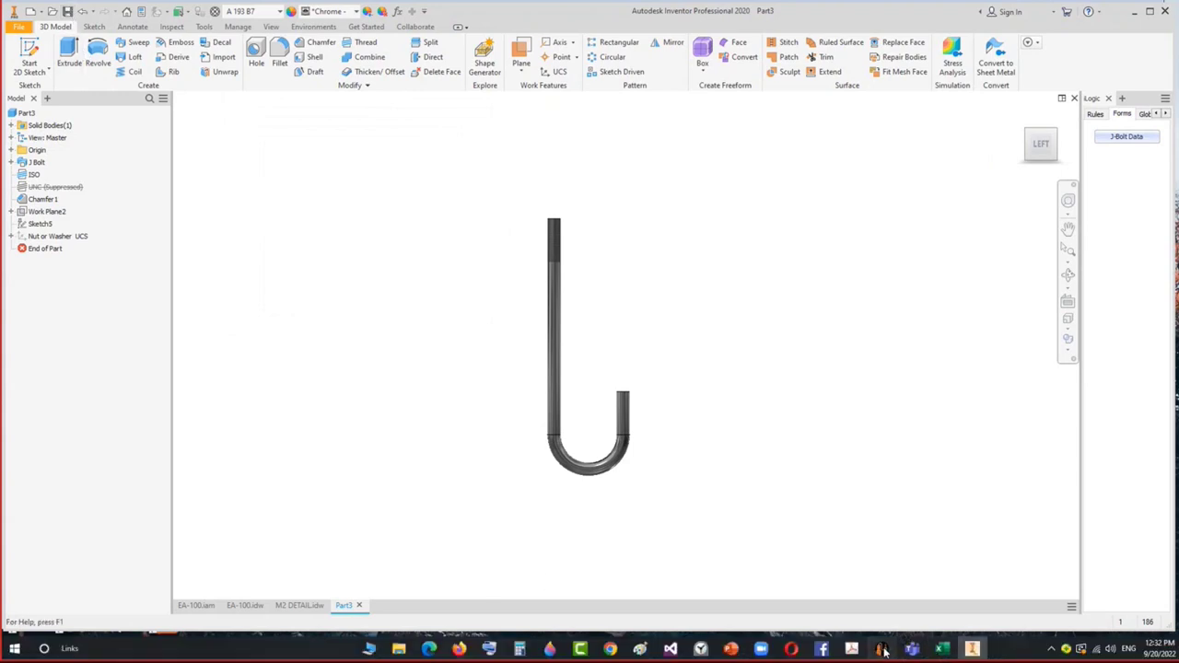
click(140, 22)
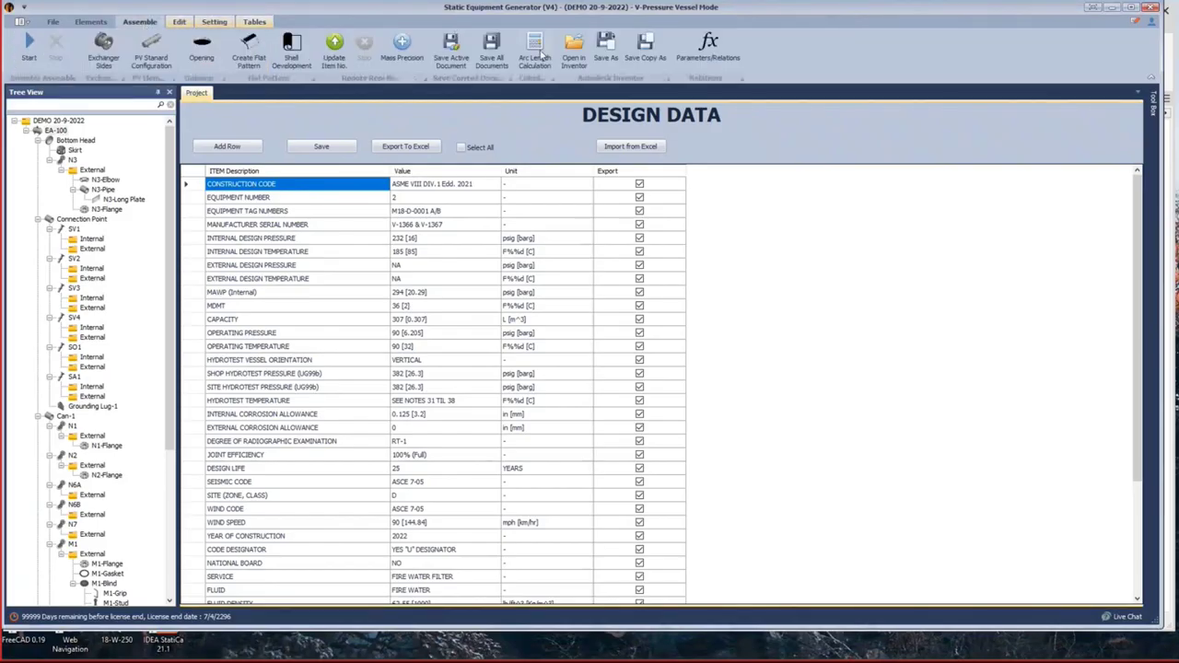
mouse_move(938, 651)
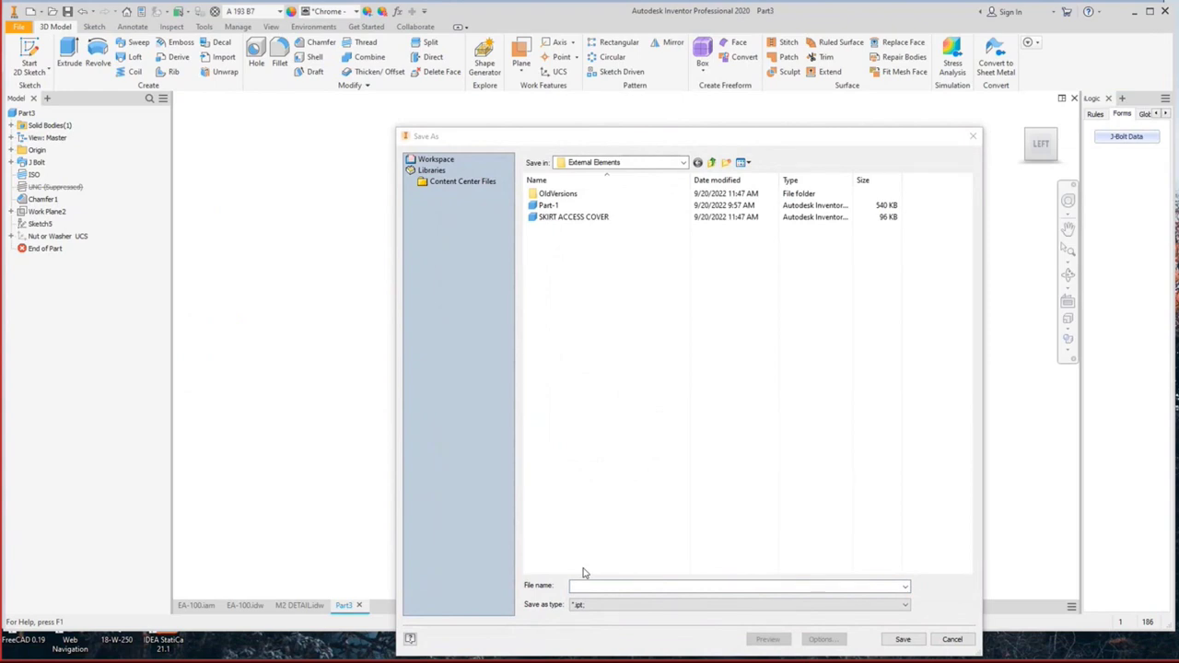
click(584, 587)
text(AN)
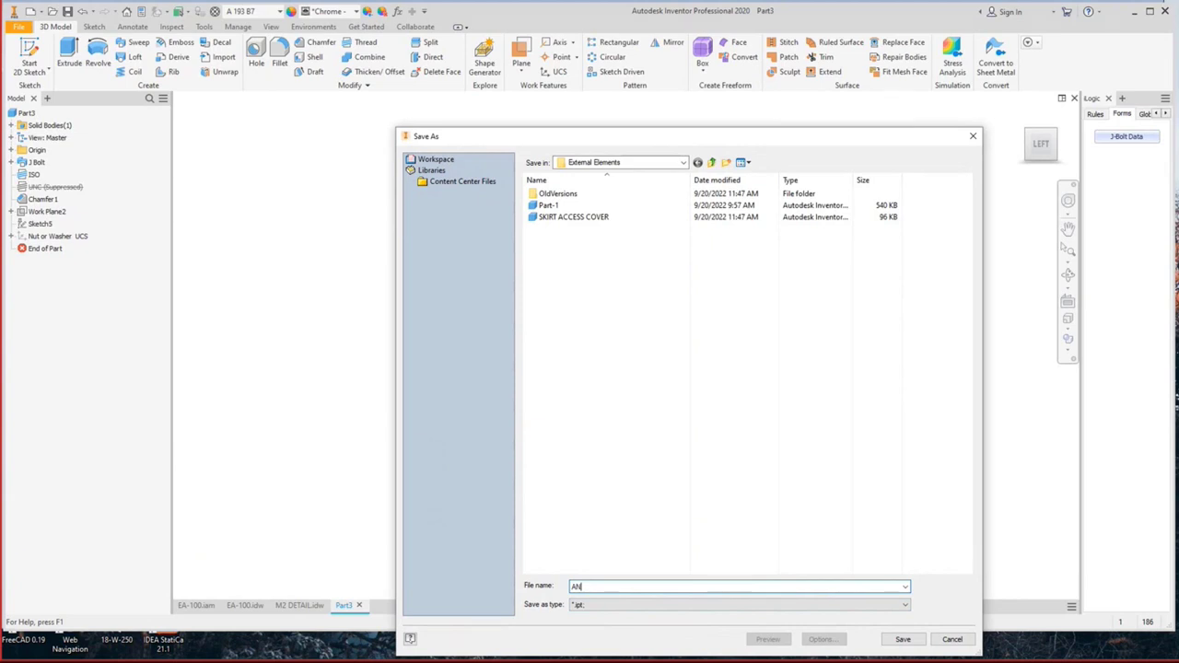
text(CHOR J BOLT)
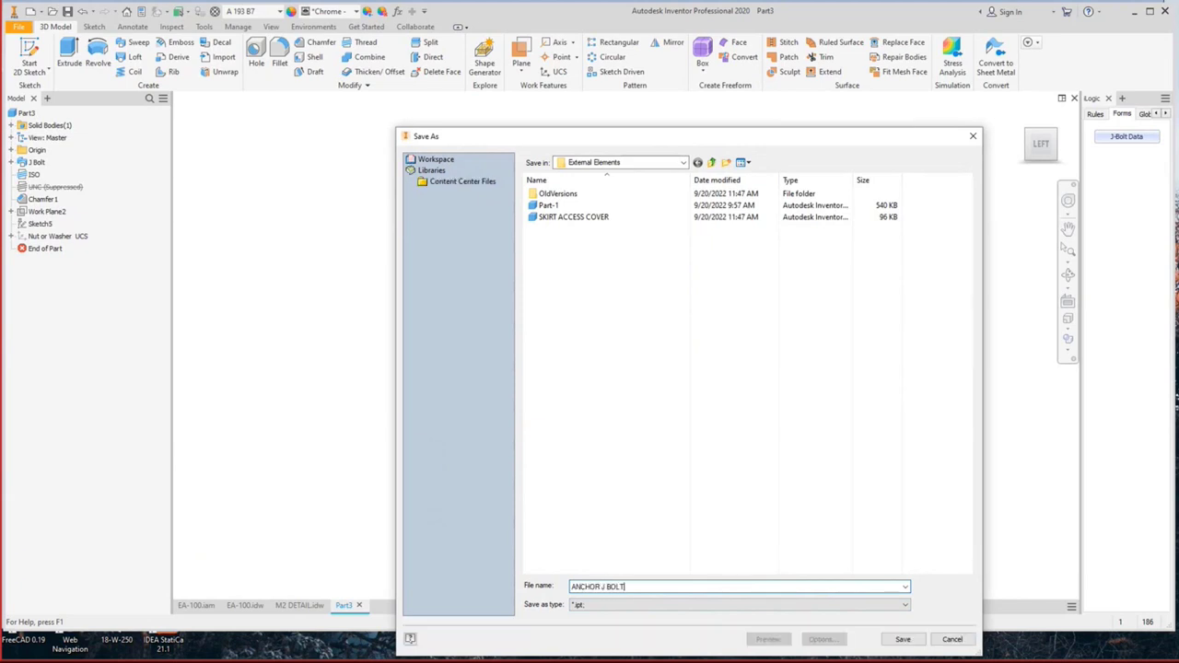
key(Return)
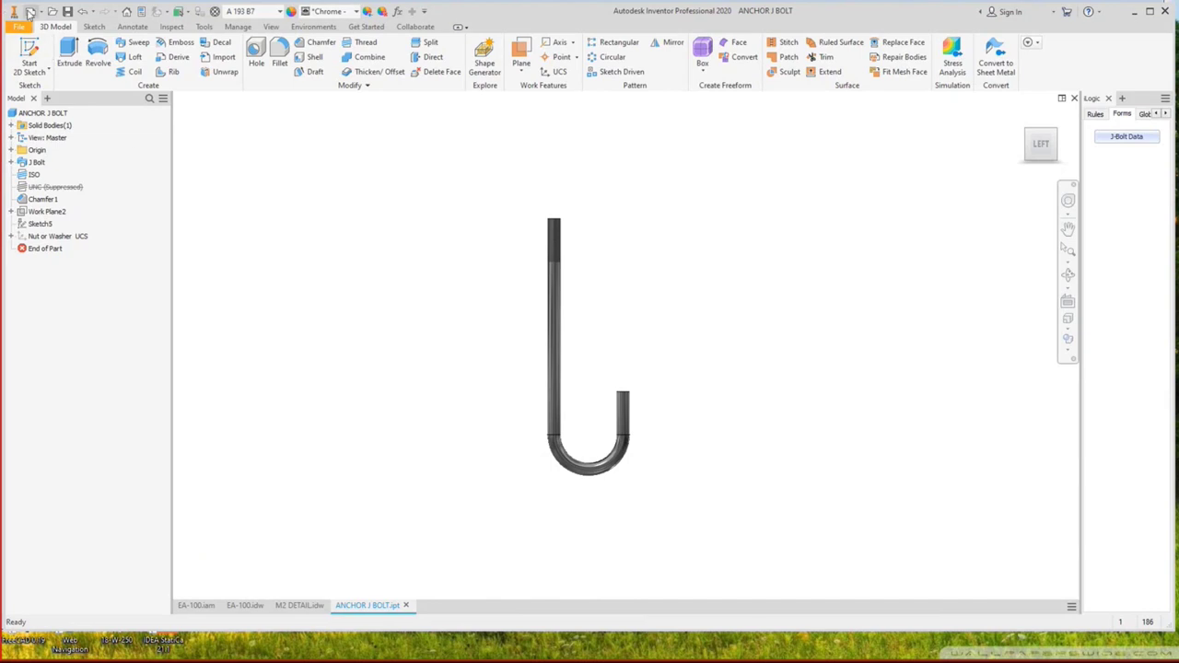
Create a new part from the Nut.ipt template in the Bolt & Nut folder and set its ISO size to 30.
click(677, 161)
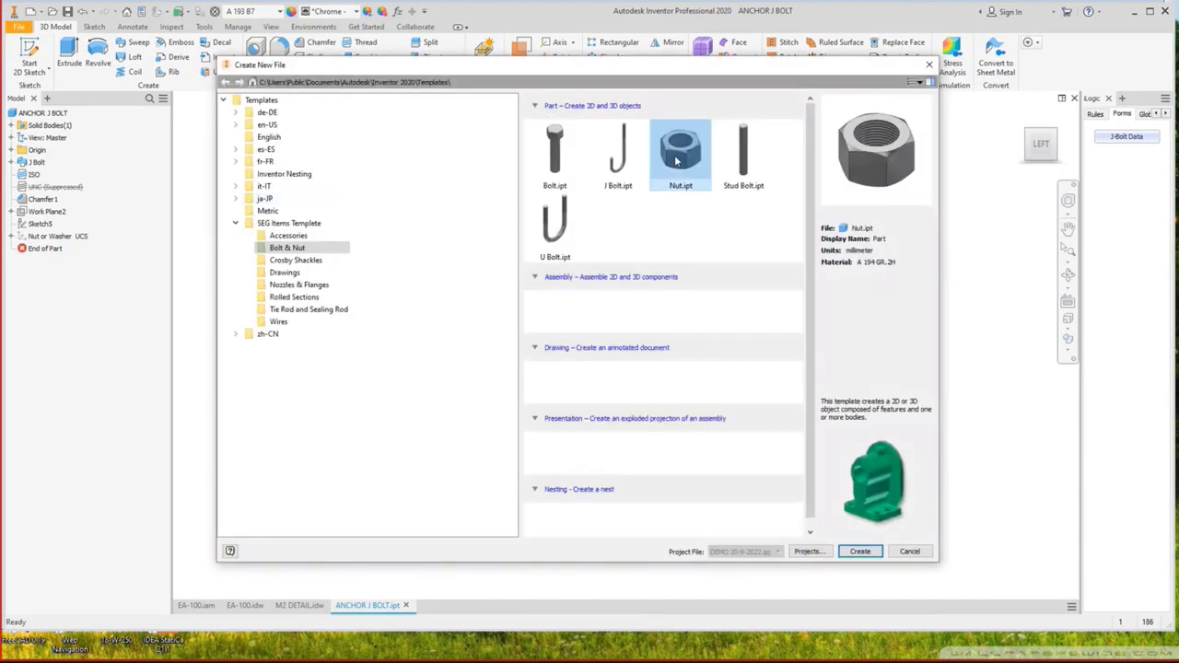
double_click(692, 171)
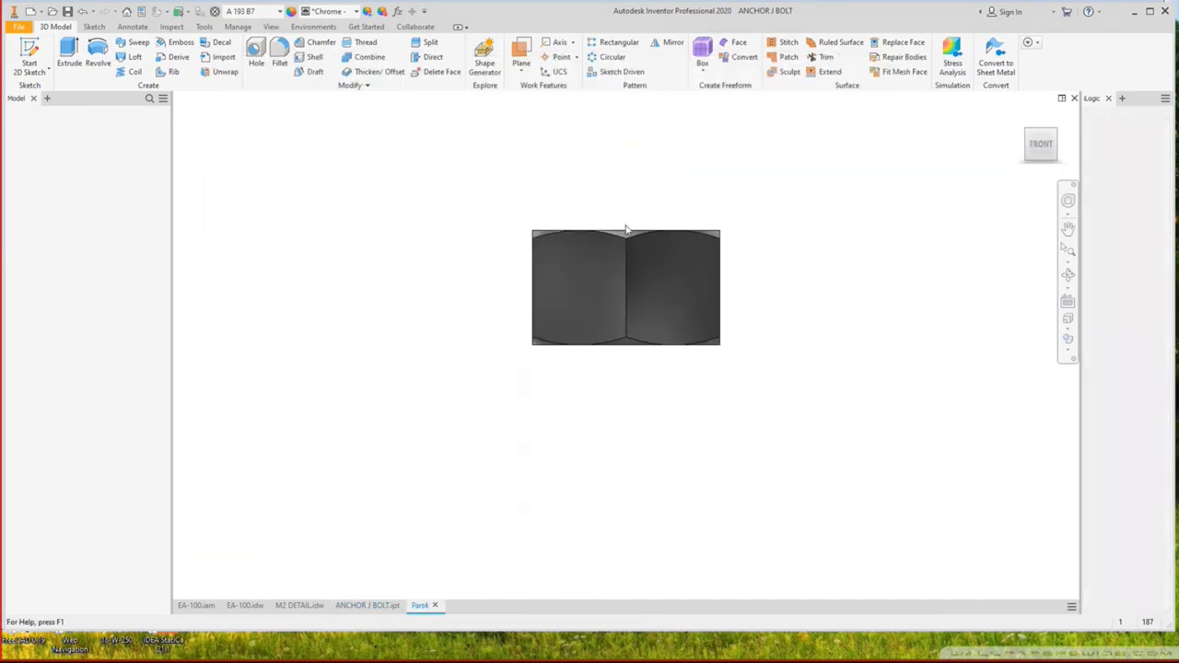
click(1057, 131)
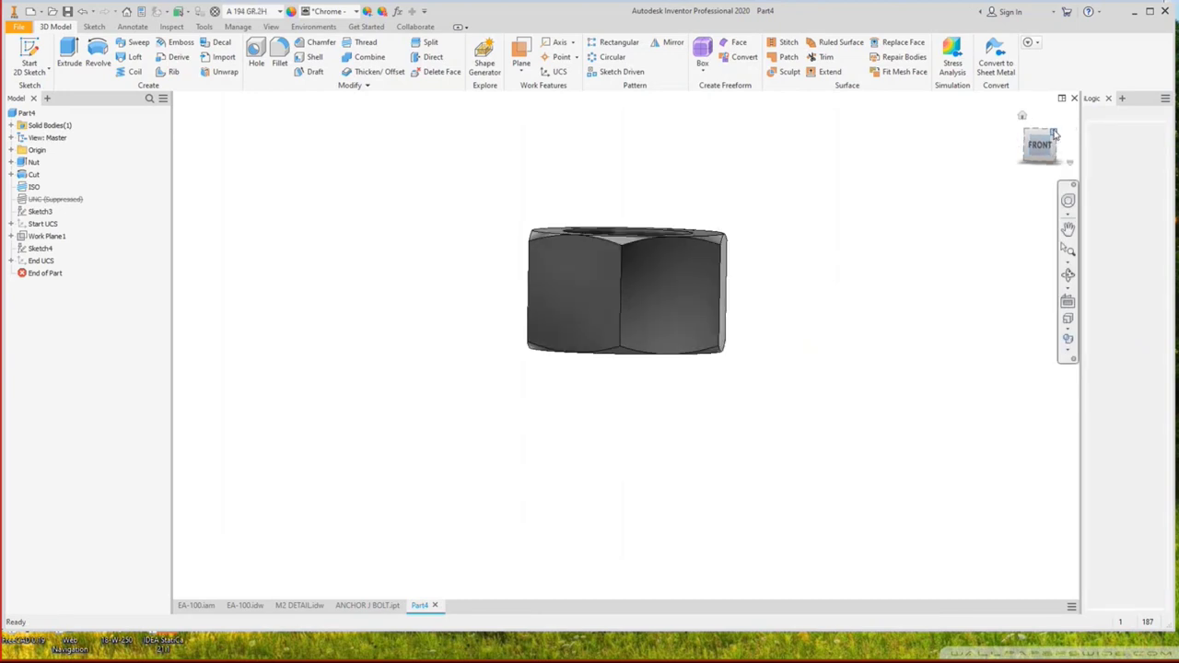
click(1125, 137)
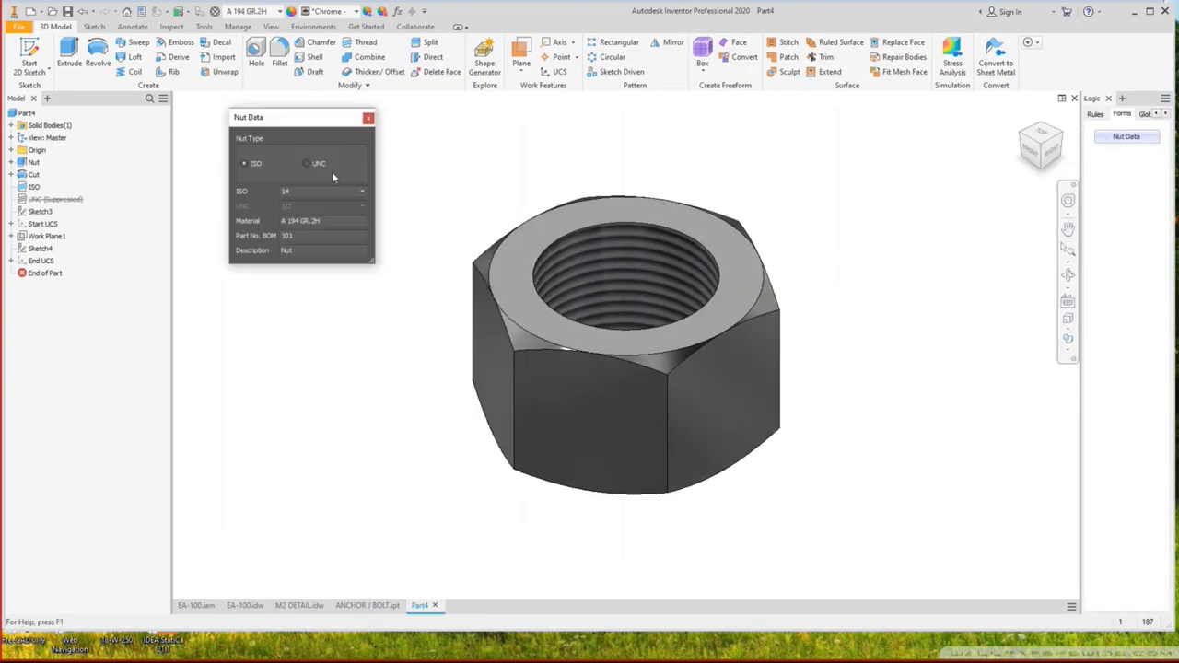
click(321, 191)
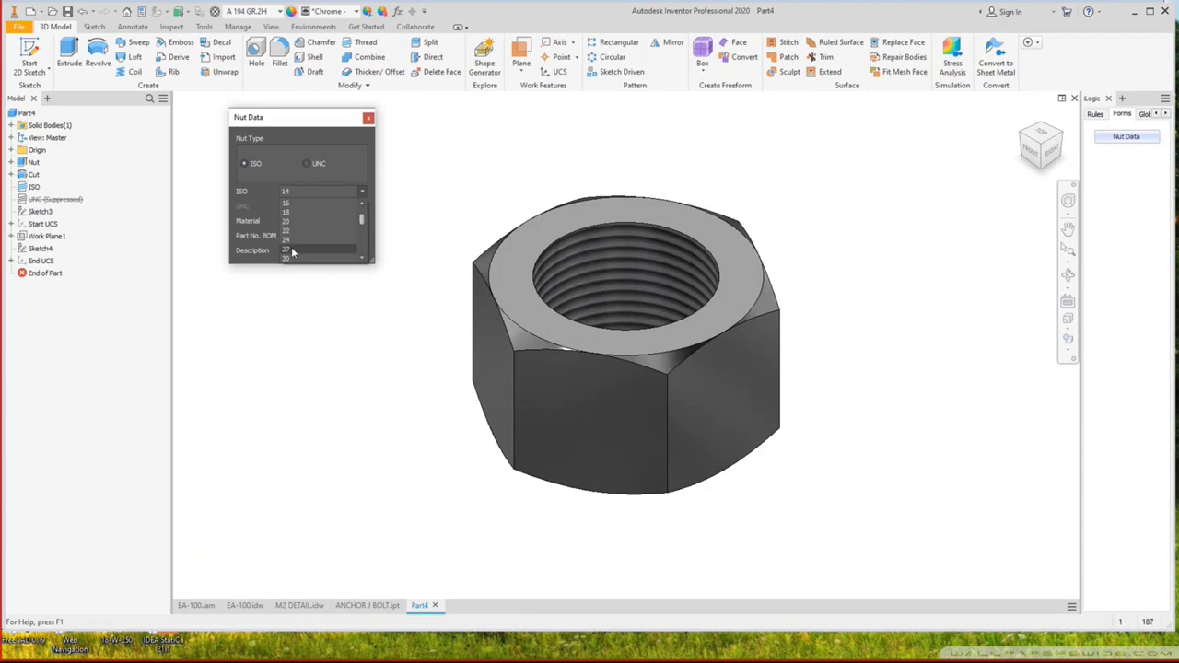
click(286, 259)
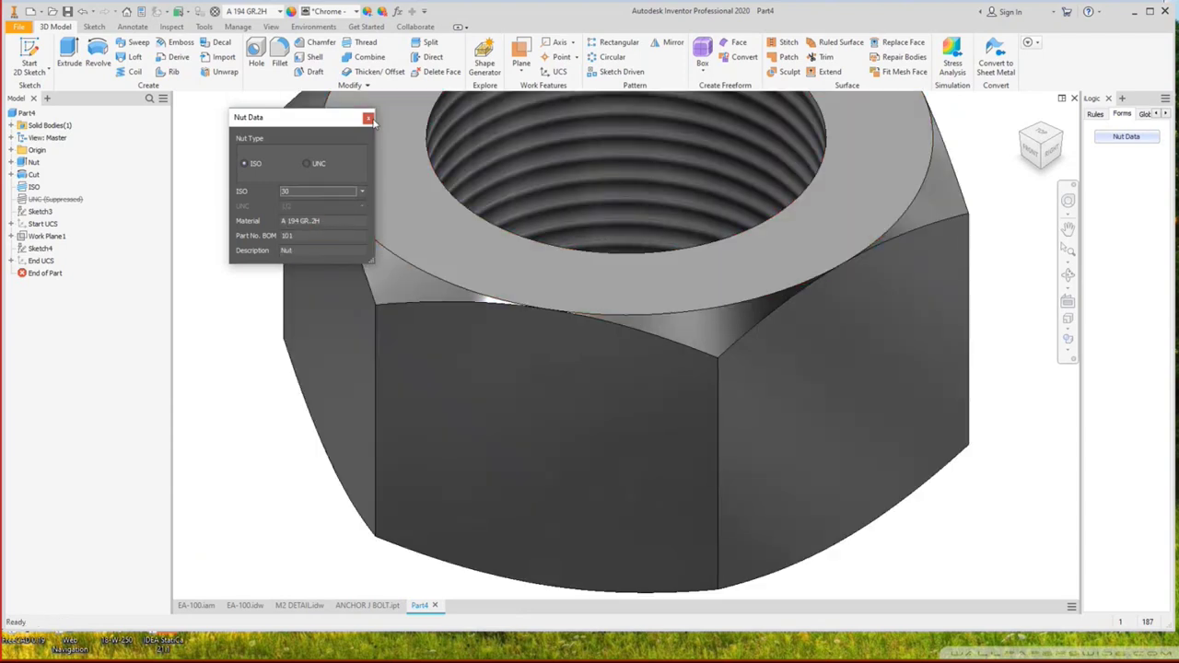
click(369, 117)
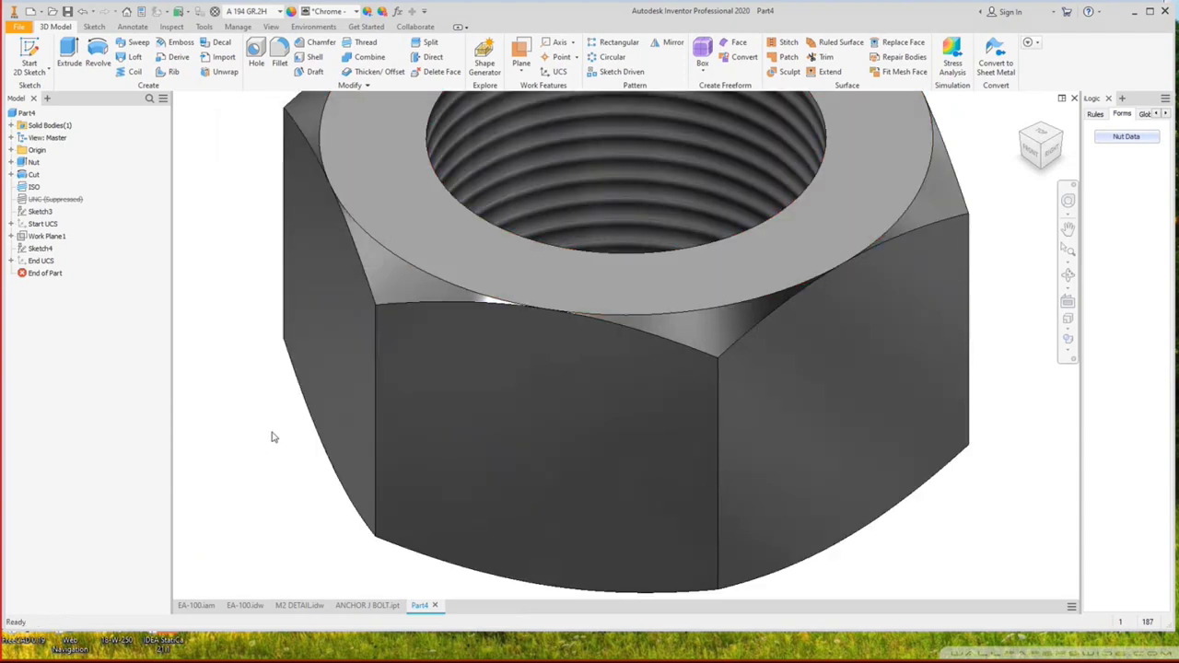
scroll(300, 487, down, 3)
Check the ISO size in the ANCHOR J BOLT part's data form and return to the nut part.
click(367, 605)
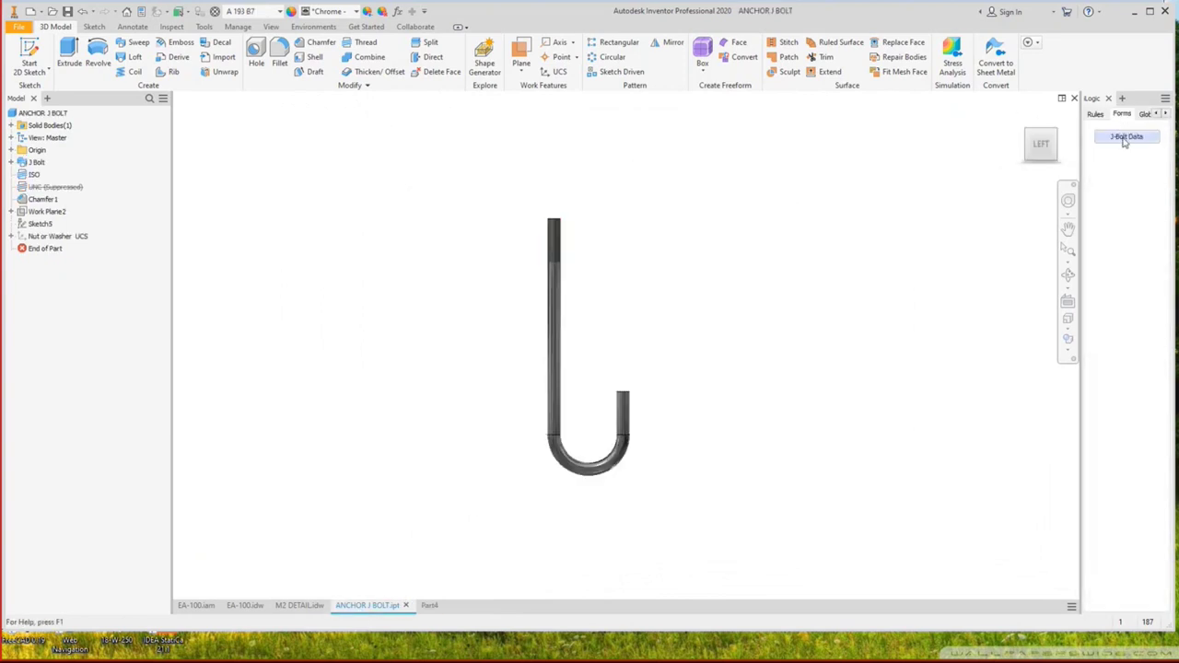
click(1126, 136)
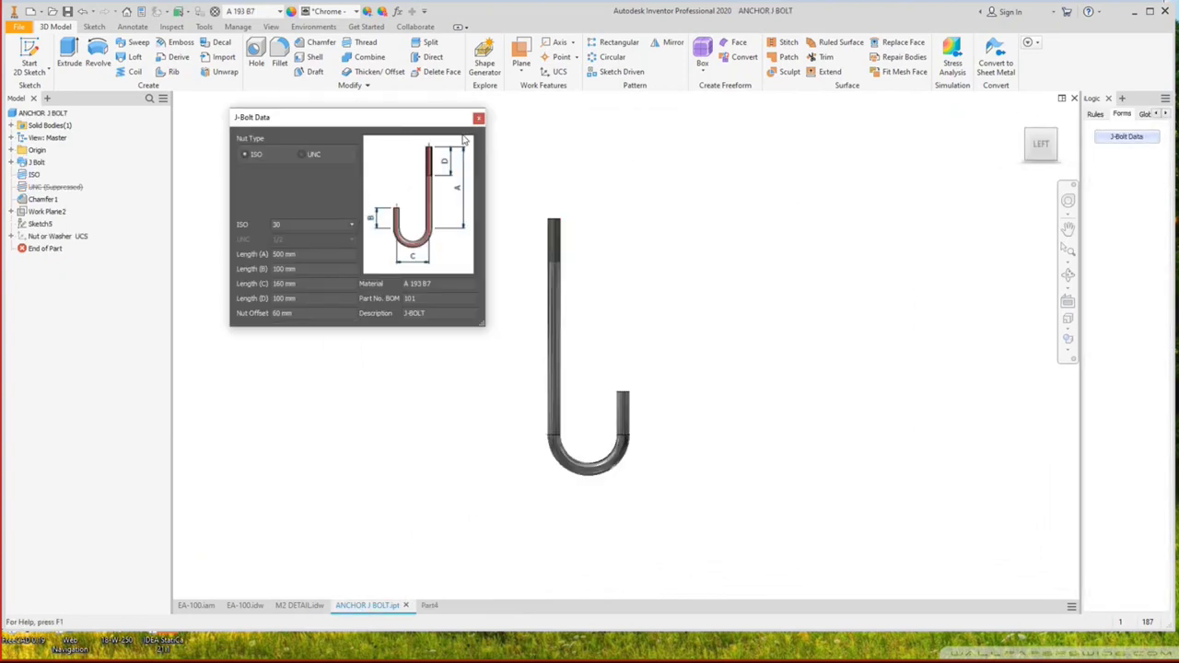
click(479, 118)
click(429, 605)
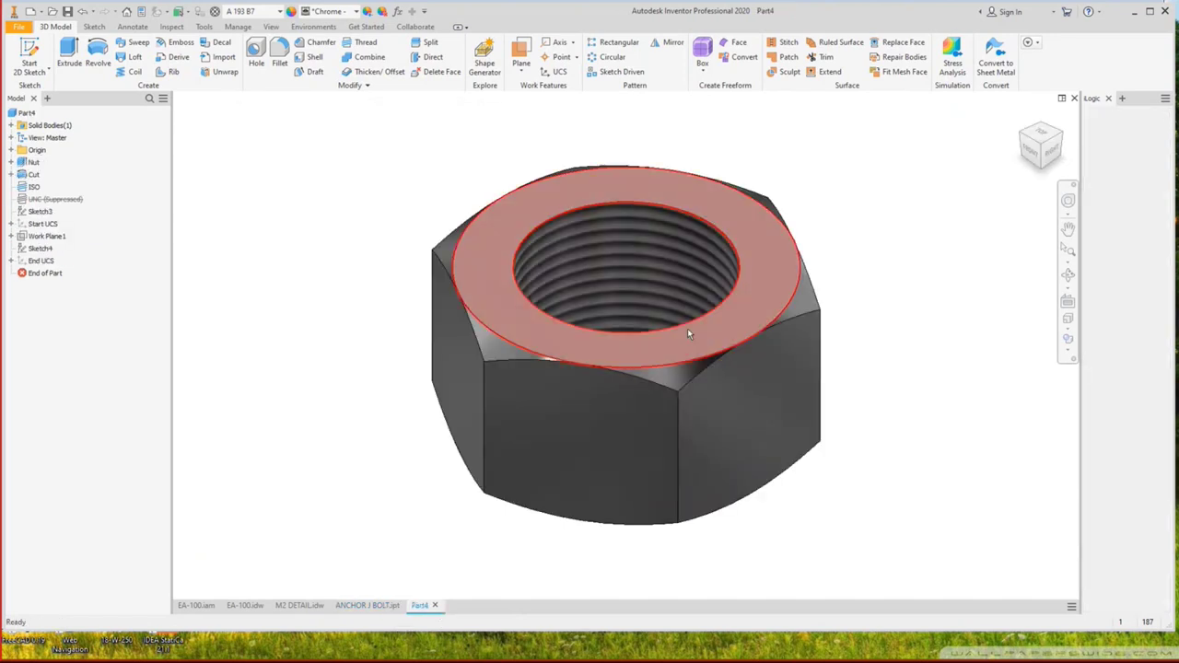
Switch to Static Equipment Generator and save the nut part as NUT M30 in the External Elements folder.
mouse_move(881, 649)
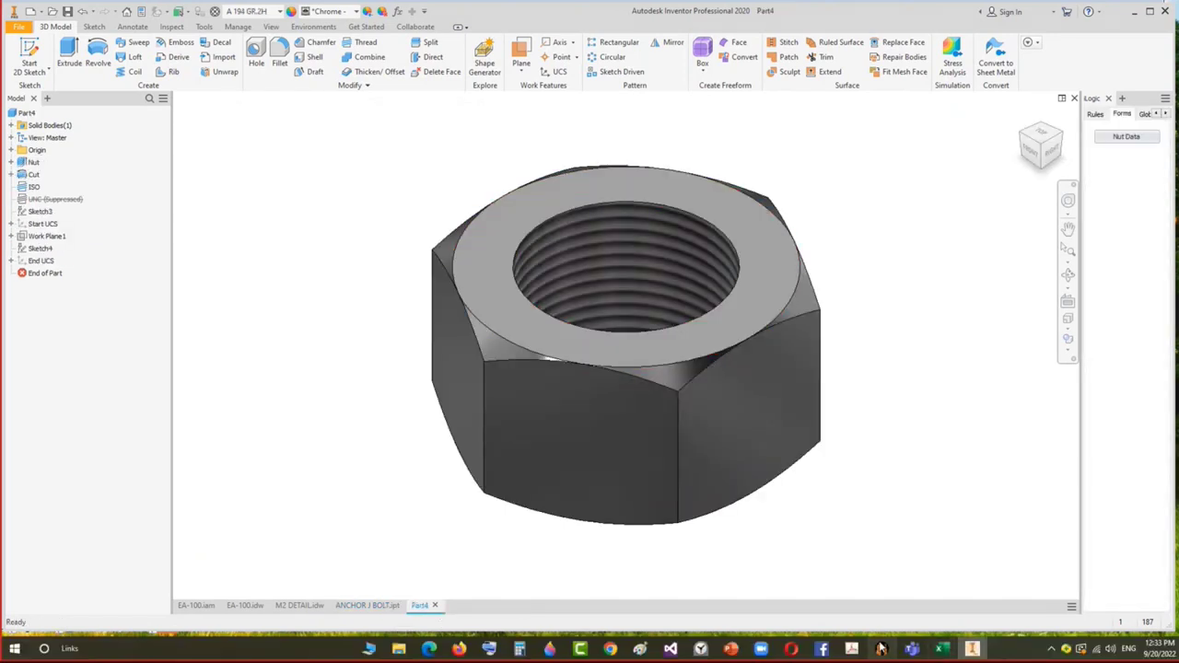
click(881, 649)
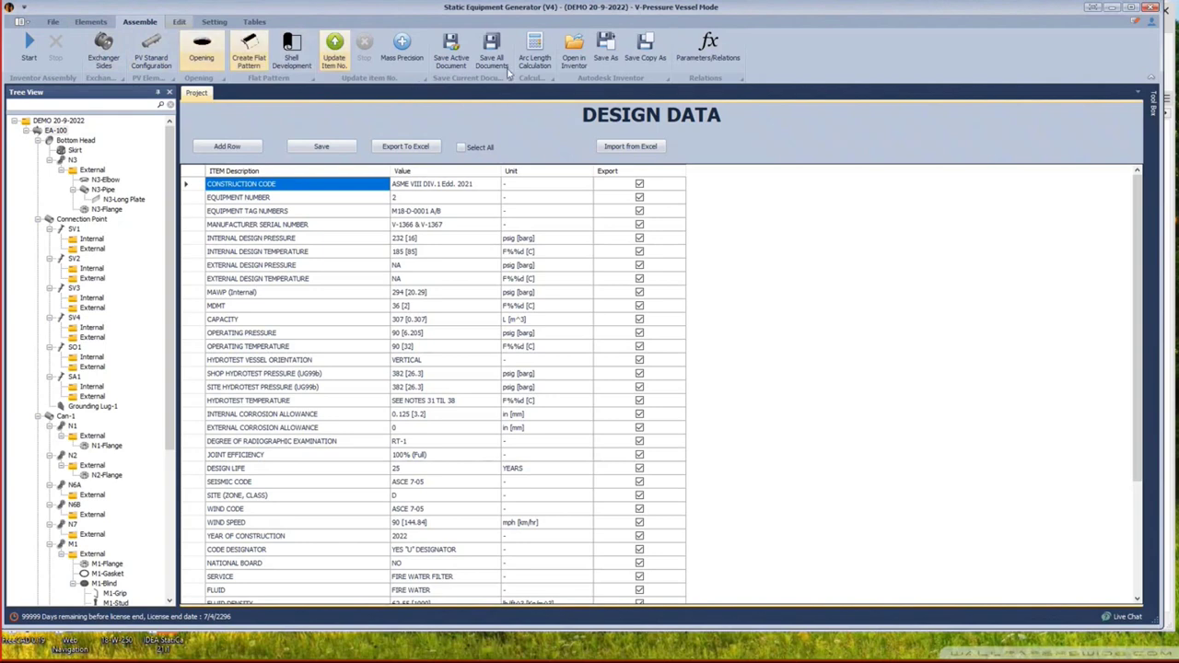
click(915, 649)
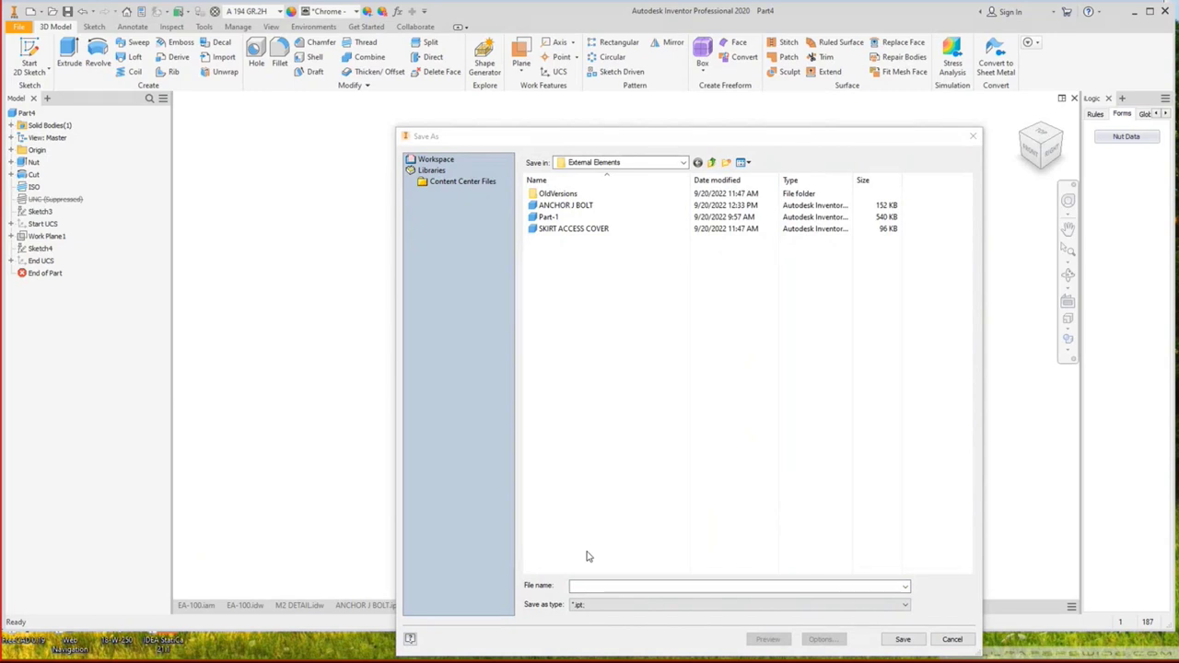
click(594, 585)
text(N)
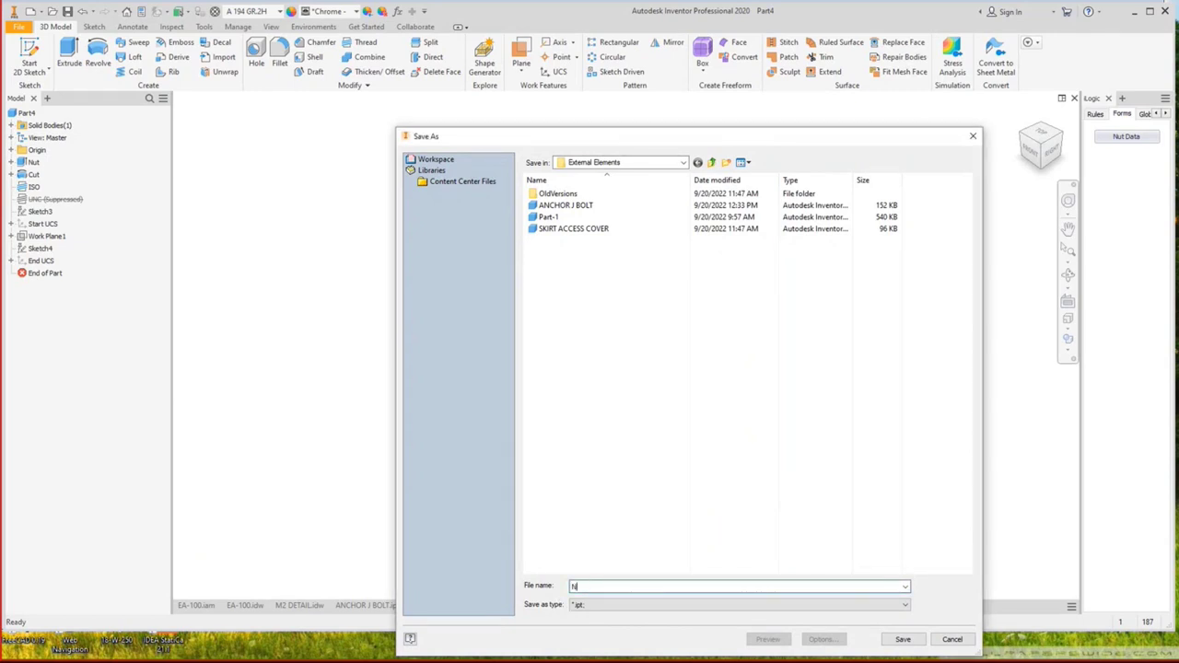
text(UT M30)
key(Return)
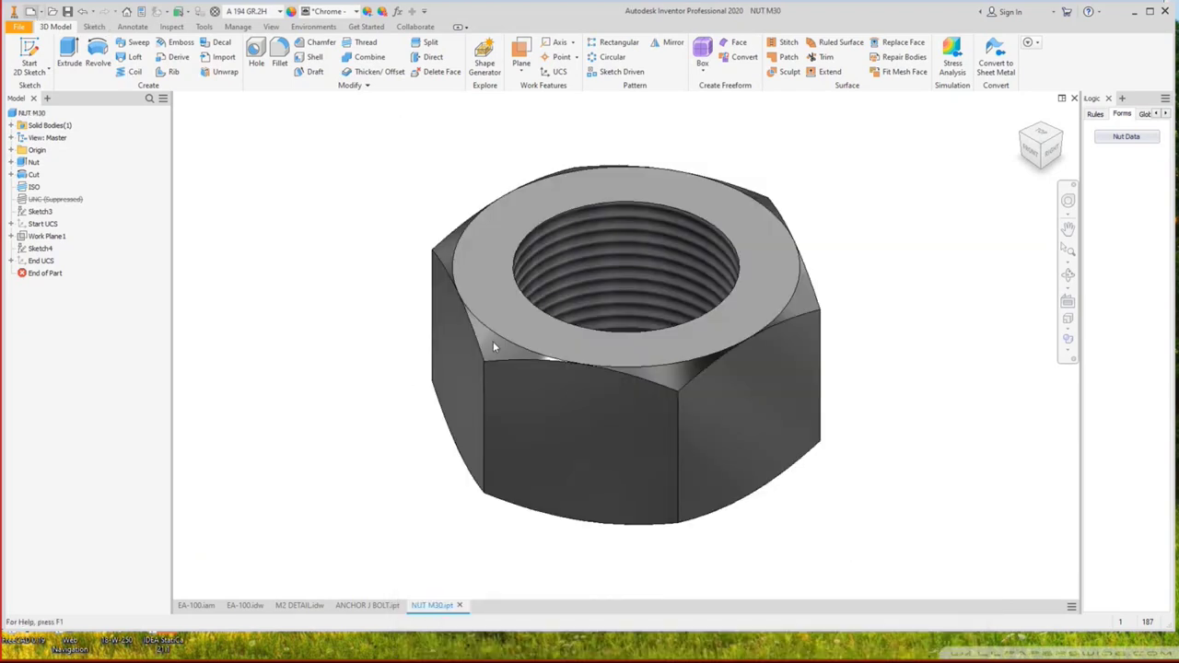
Create a new part from the Circular Washer.ipt template in the SEG Accessories folder.
key(ctrl+n)
click(306, 235)
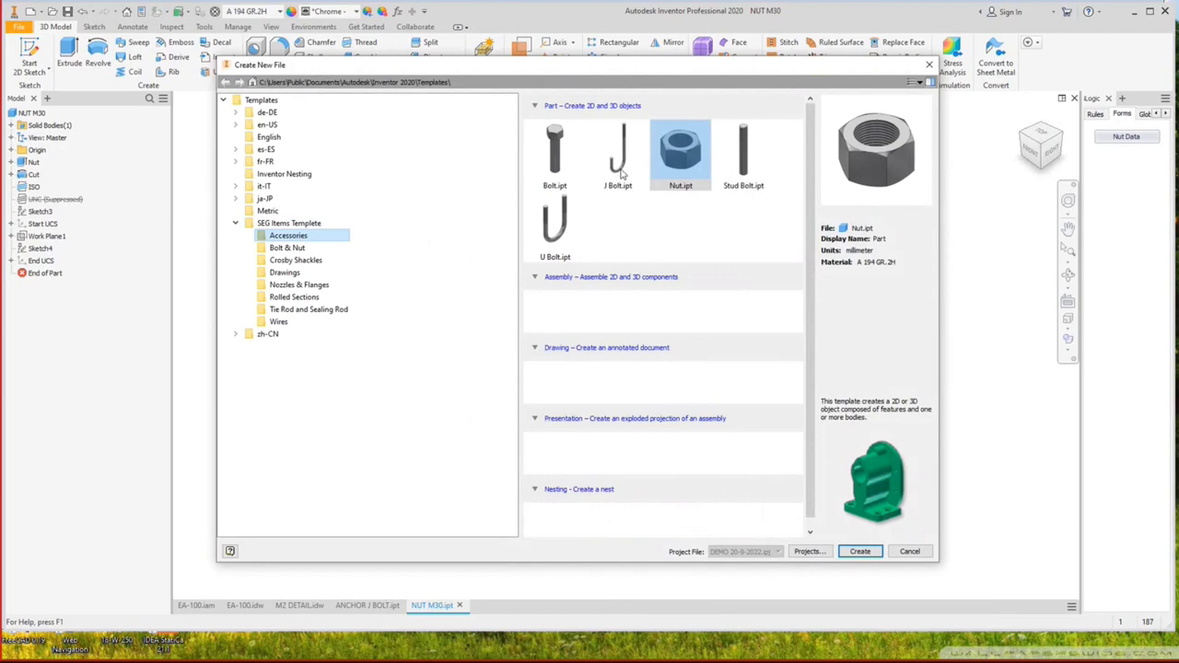
double_click(682, 157)
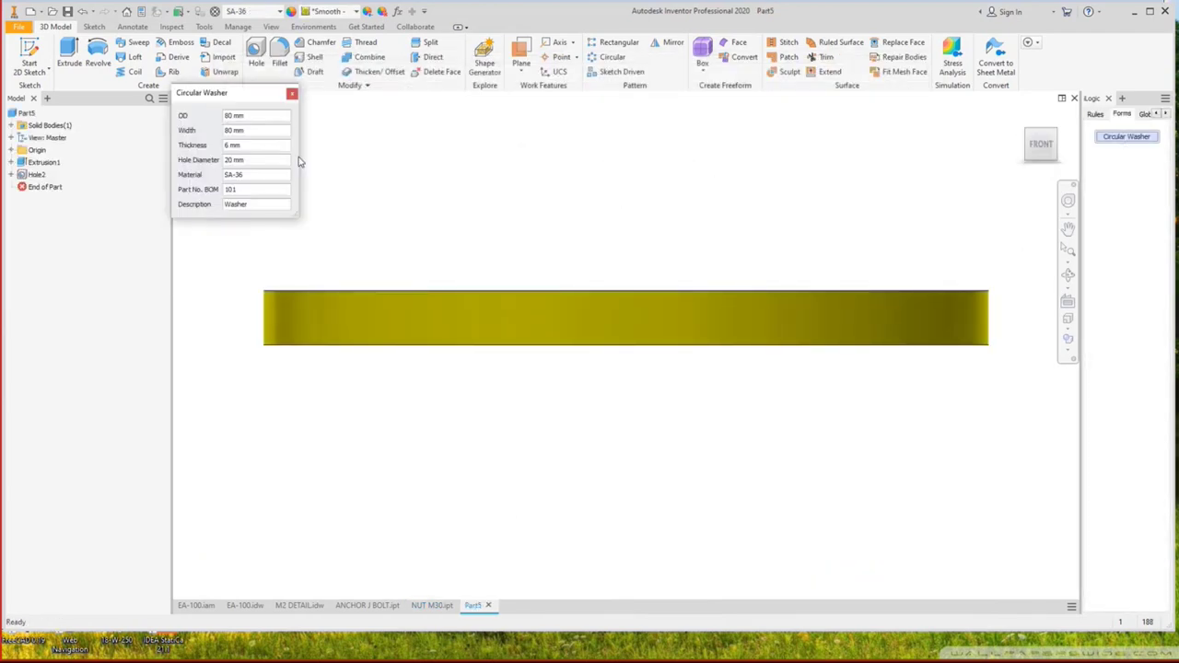
Set the washer's Hole Diameter to 32 mm and Thickness to 3 mm, and close the form.
drag(263, 159, 136, 166)
text(32)
click(254, 118)
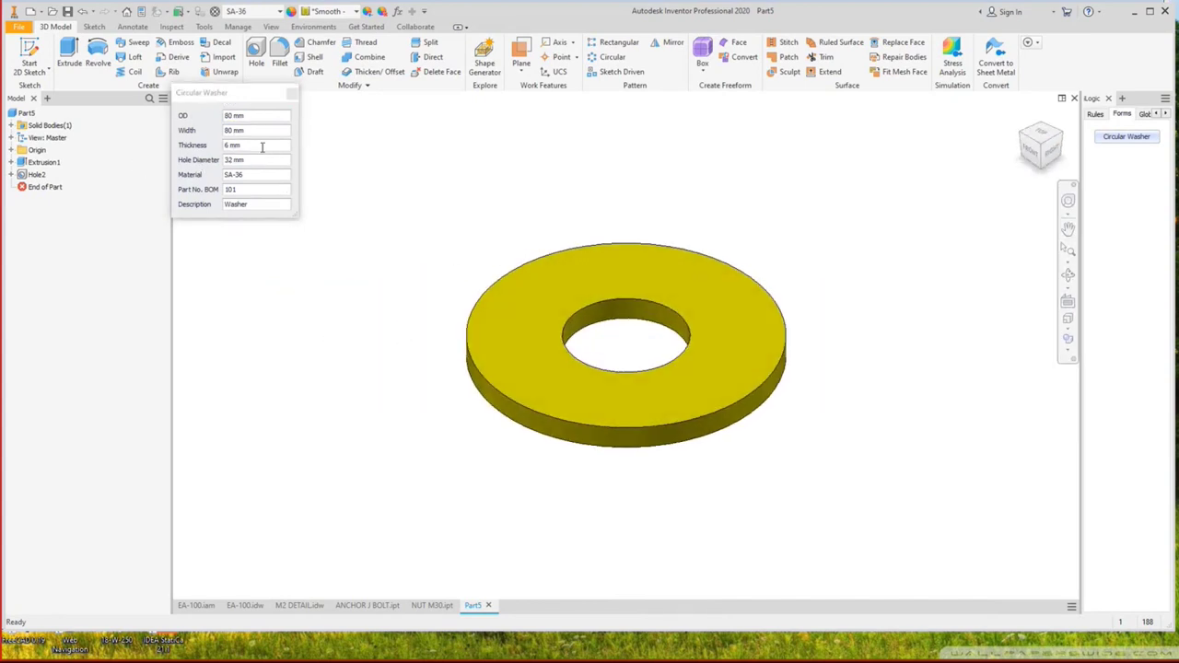
drag(258, 148, 138, 155)
text(3)
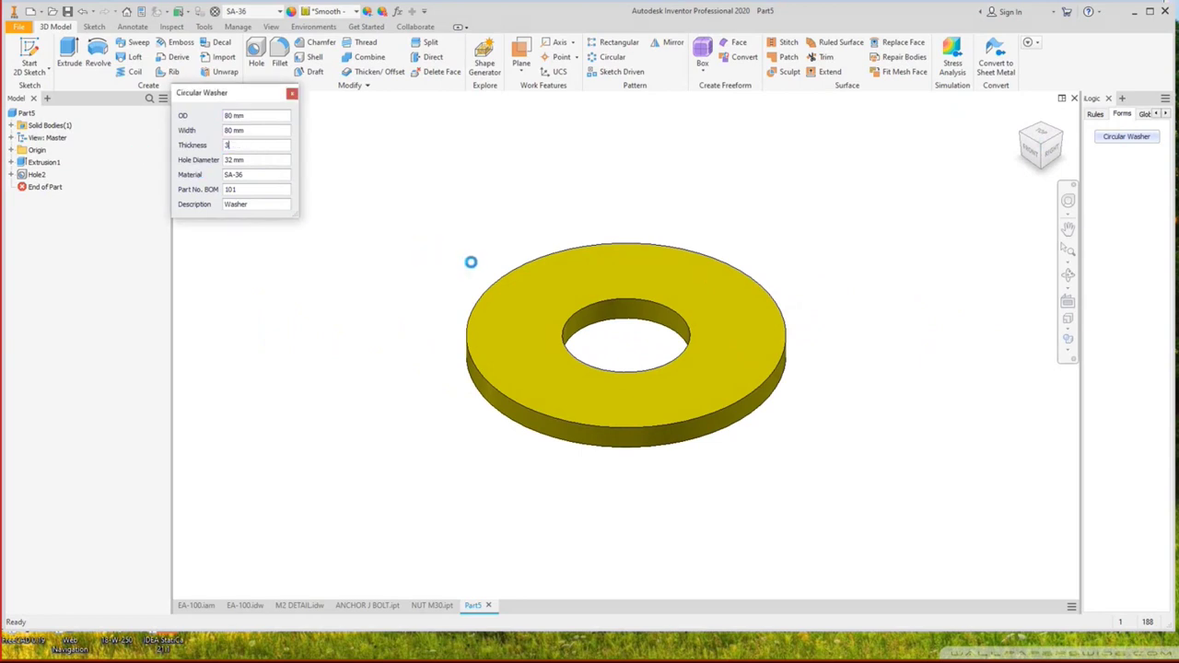
key(Return)
click(291, 94)
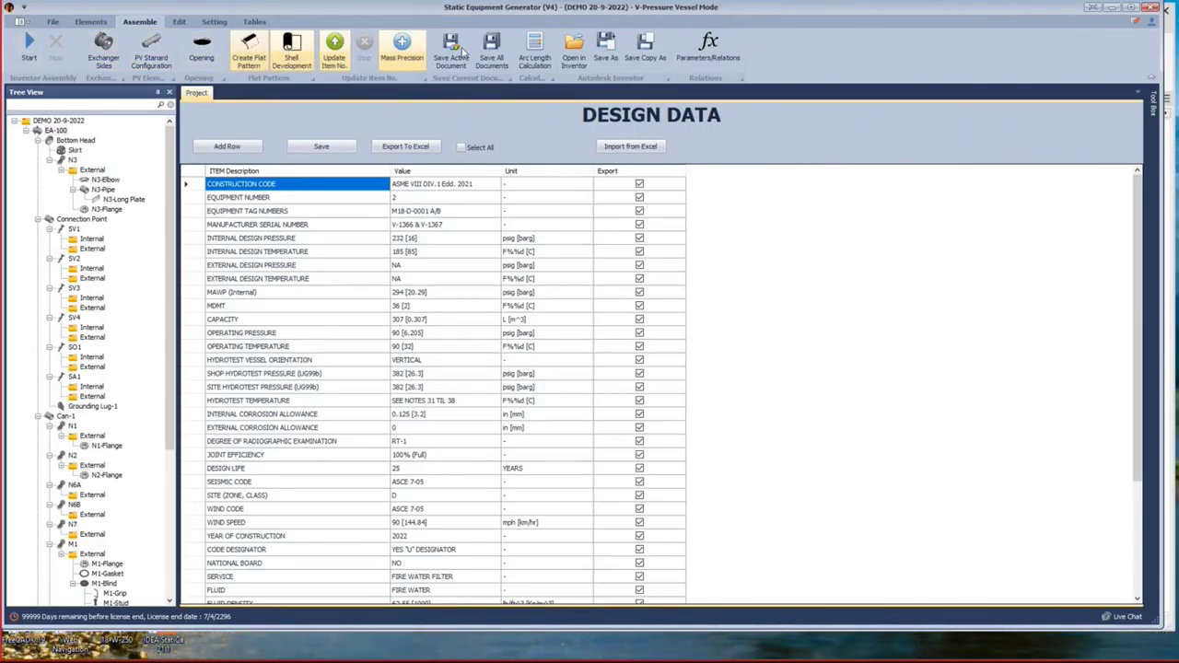
Switch to Static Equipment Generator and save the washer part as WASHER M30 in the External Elements folder.
mouse_move(979, 650)
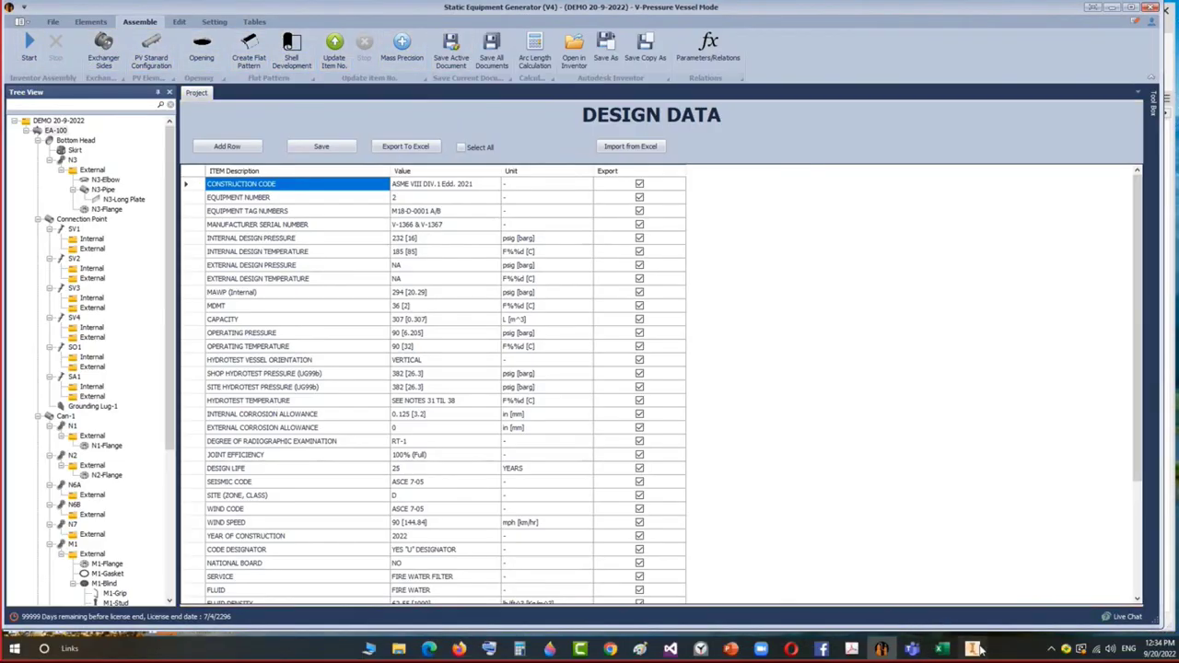
click(881, 648)
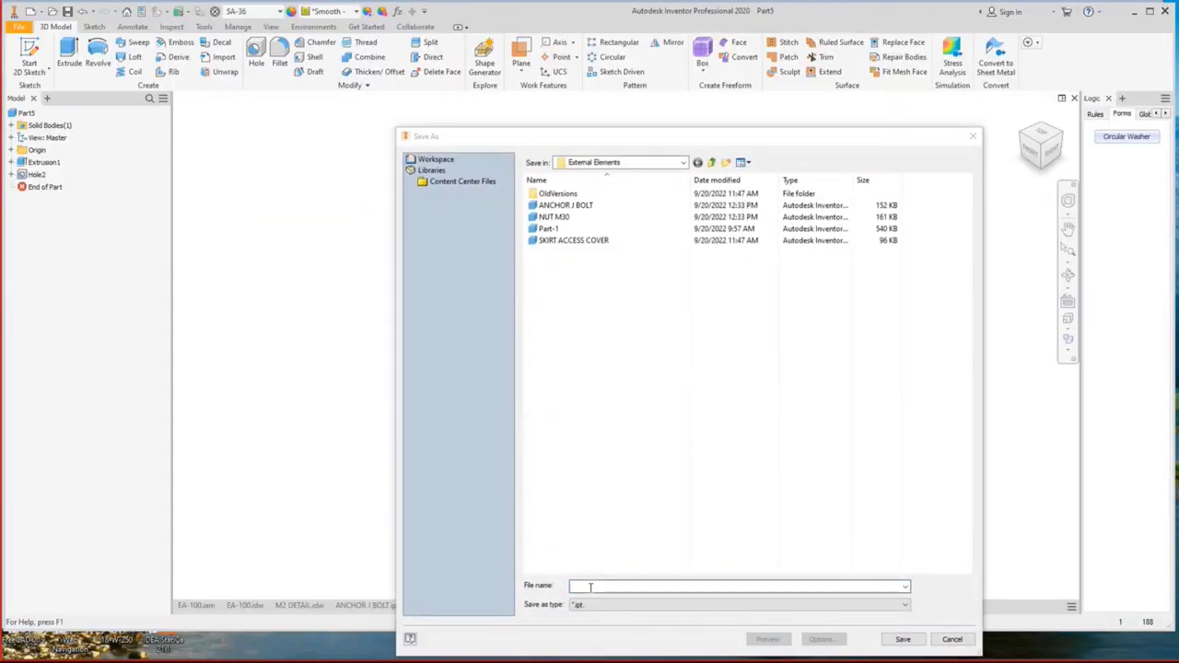
click(591, 586)
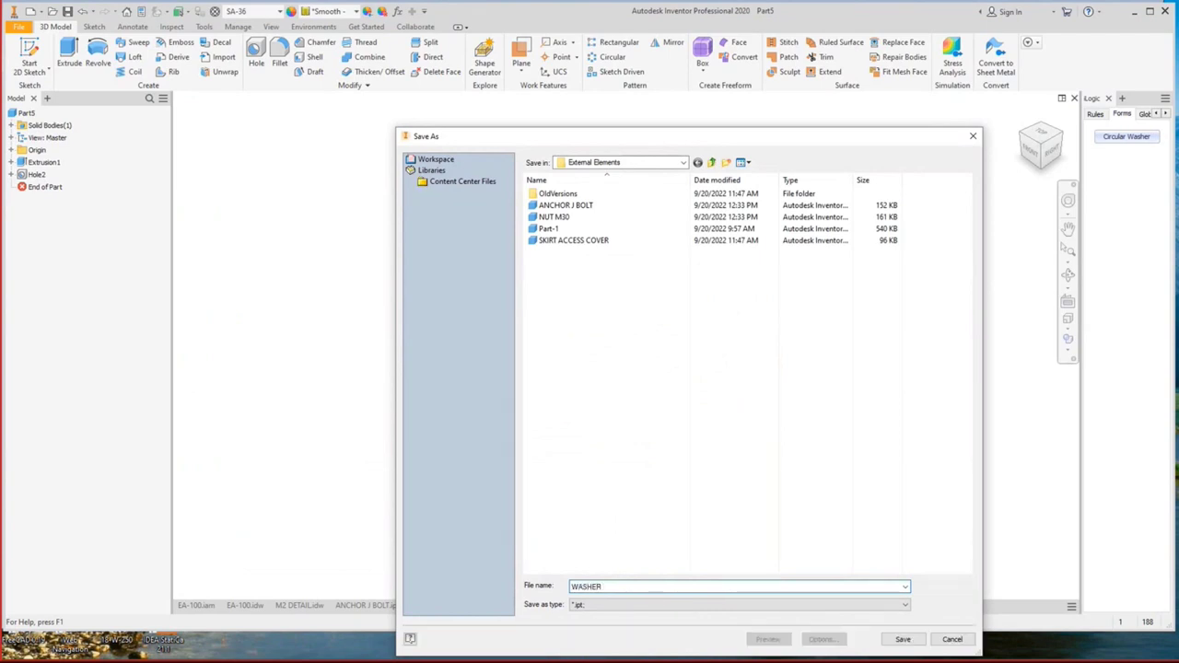
text(WASHER M30)
key(Return)
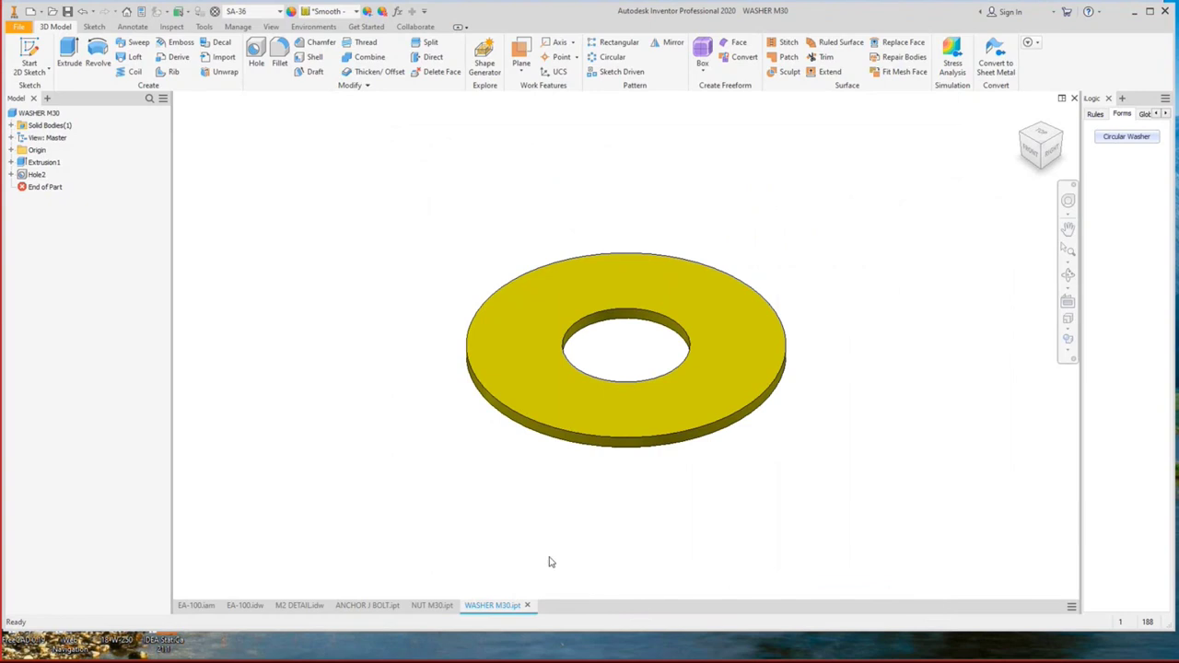
Create a new assembly from the Standard.iam template in the en-US folder.
key(ctrl+n)
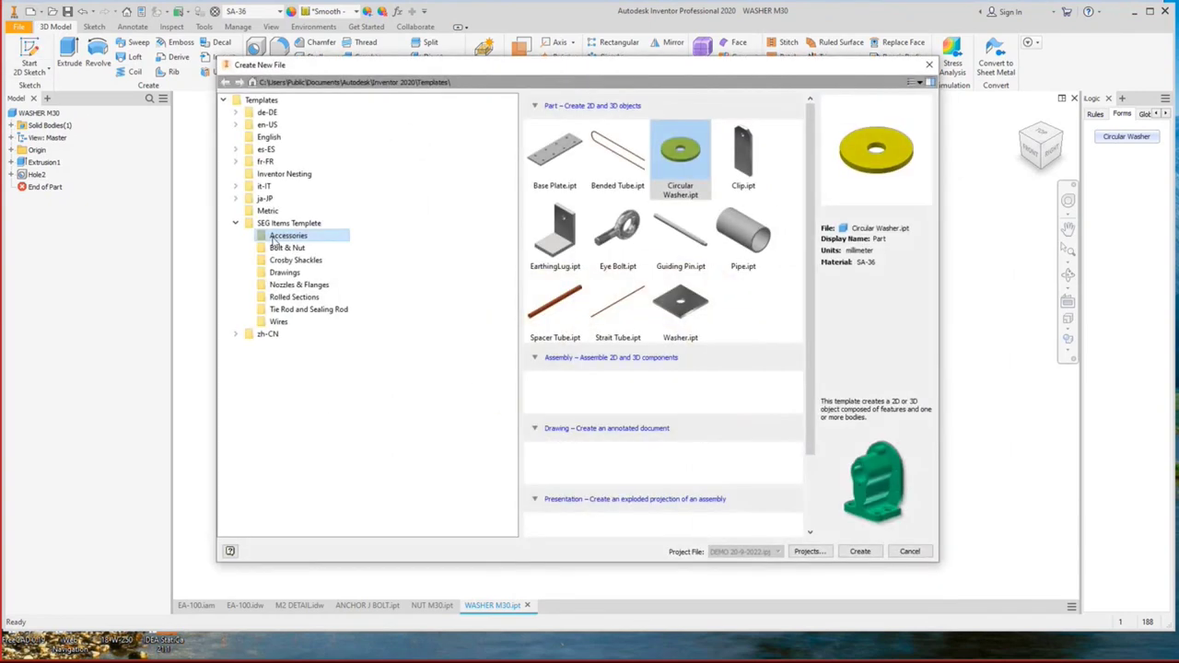
click(267, 124)
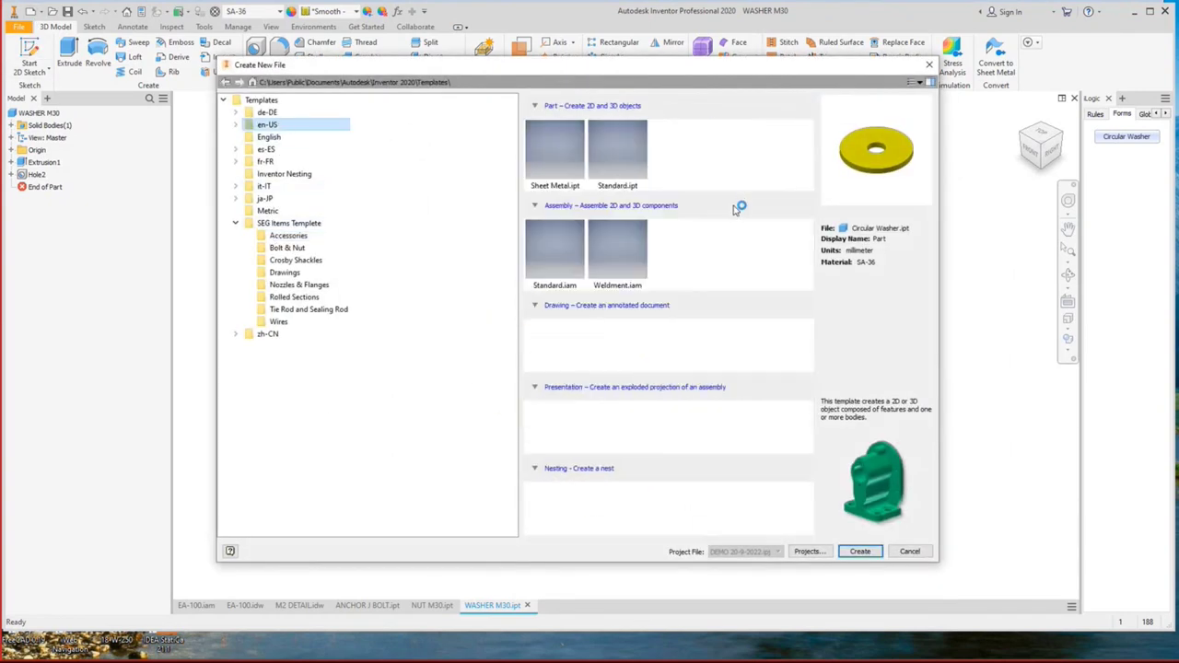
double_click(563, 245)
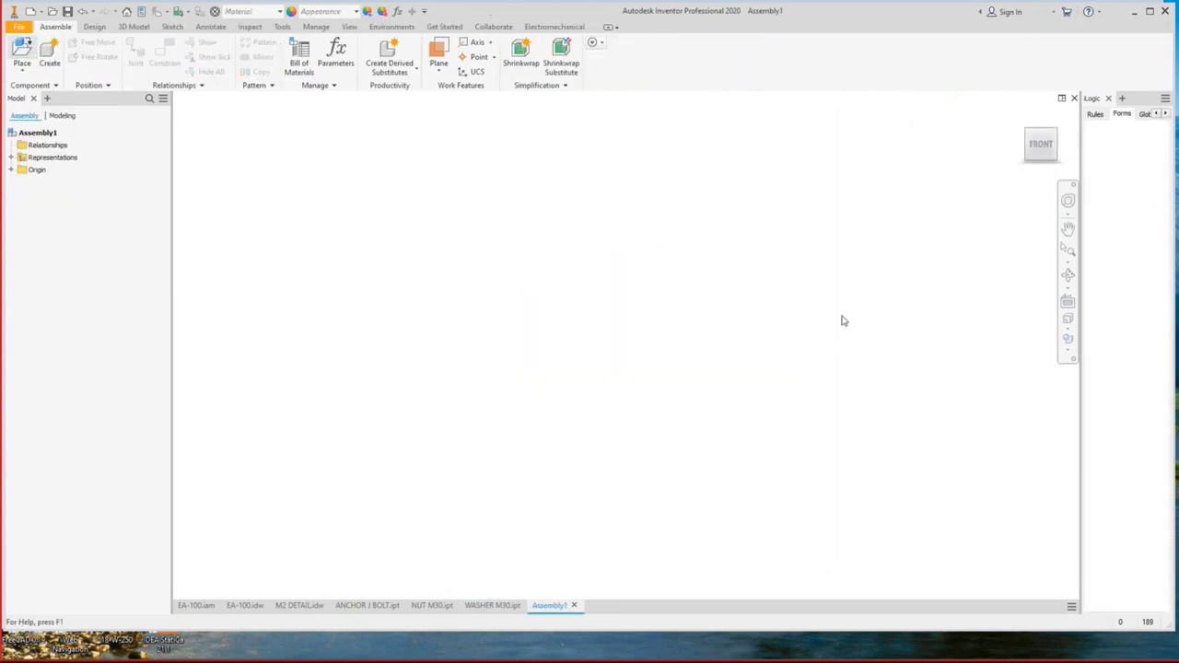
Place the ANCHOR J BOLT part in the assembly, grounded at the origin.
key(p)
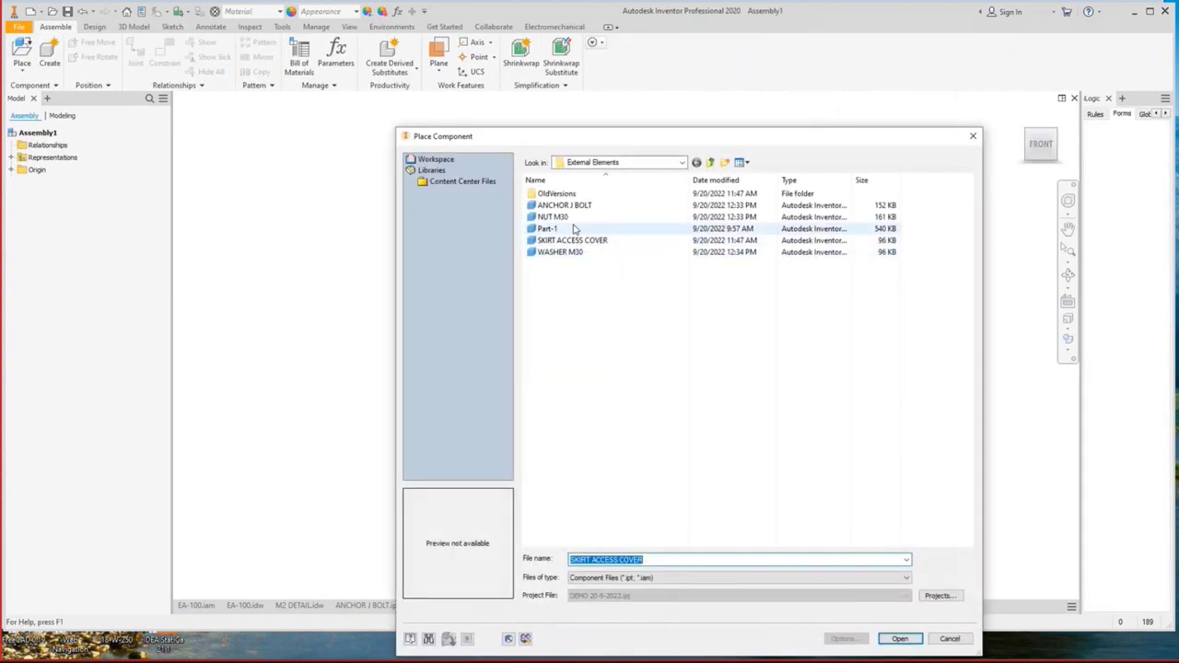
double_click(564, 205)
right_click(565, 238)
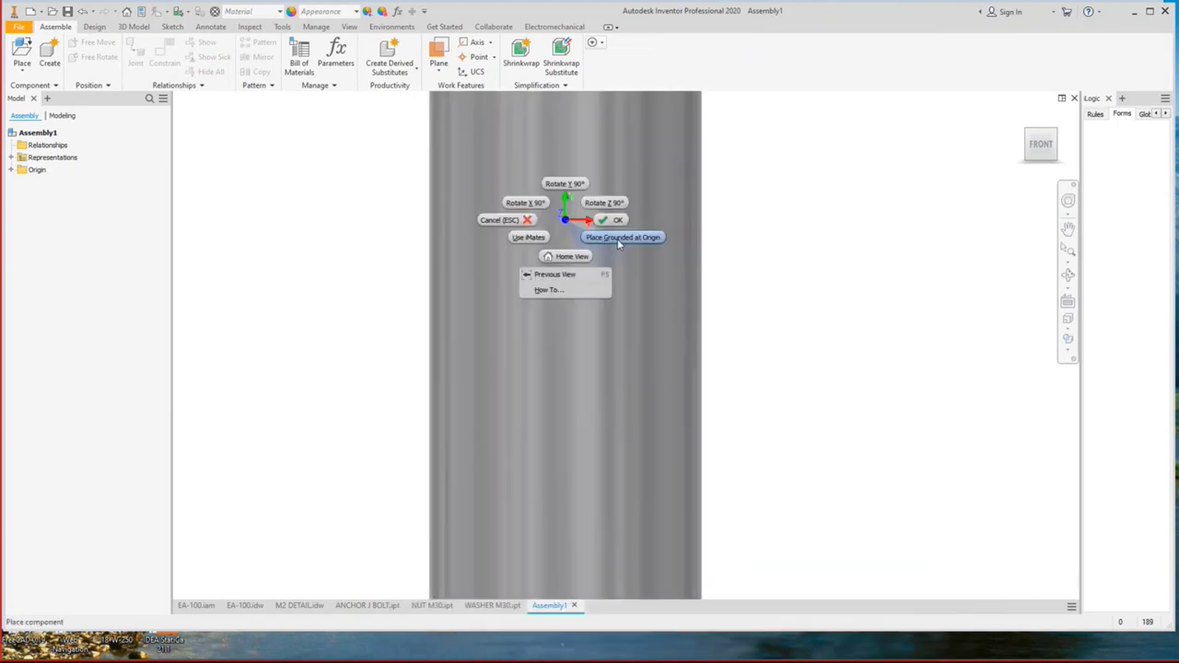
click(609, 238)
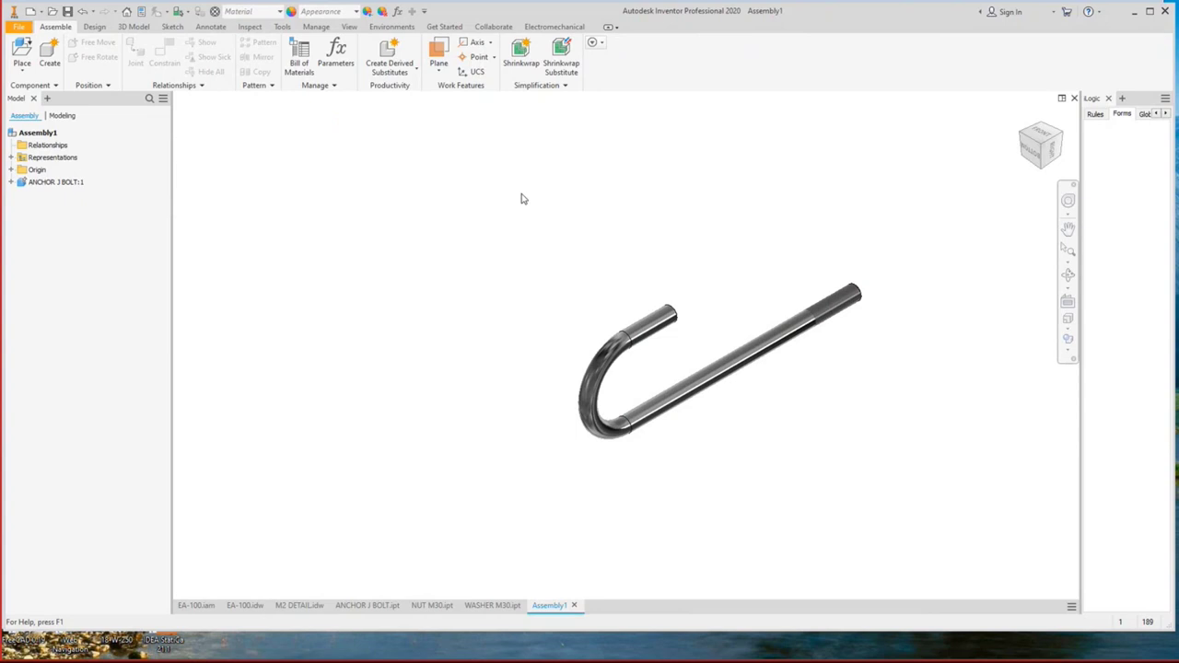
Place one NUT M30 part in the assembly near the threaded end of the J bolt.
key(p)
double_click(554, 219)
click(727, 235)
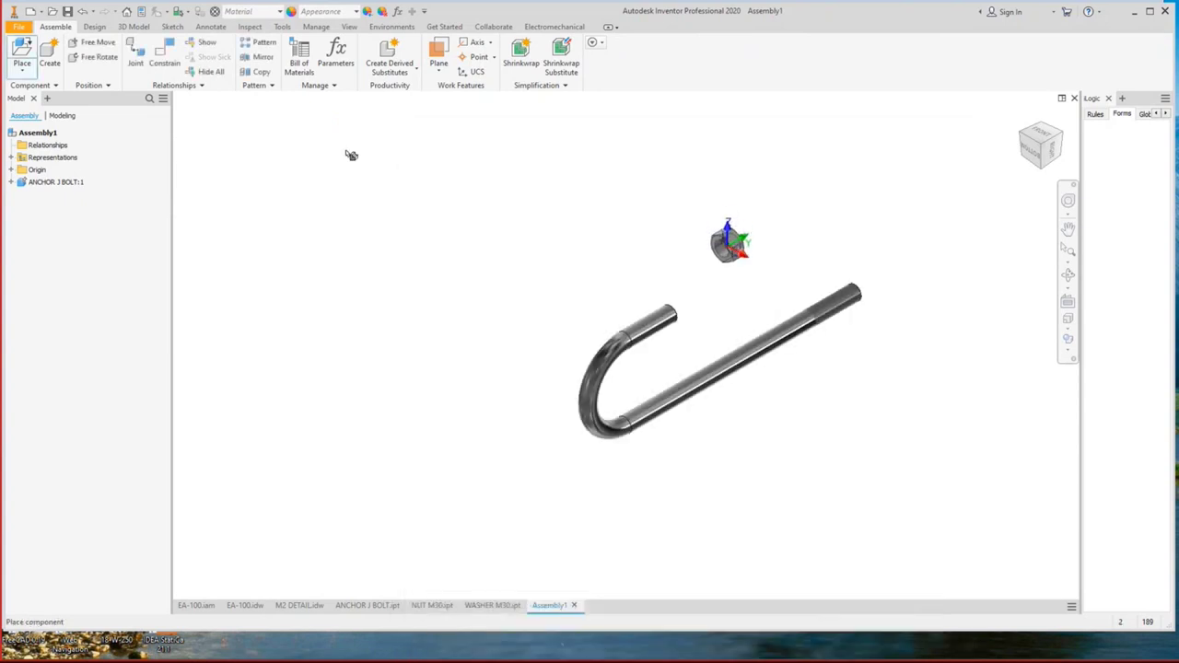
key(Escape)
click(11, 182)
click(11, 243)
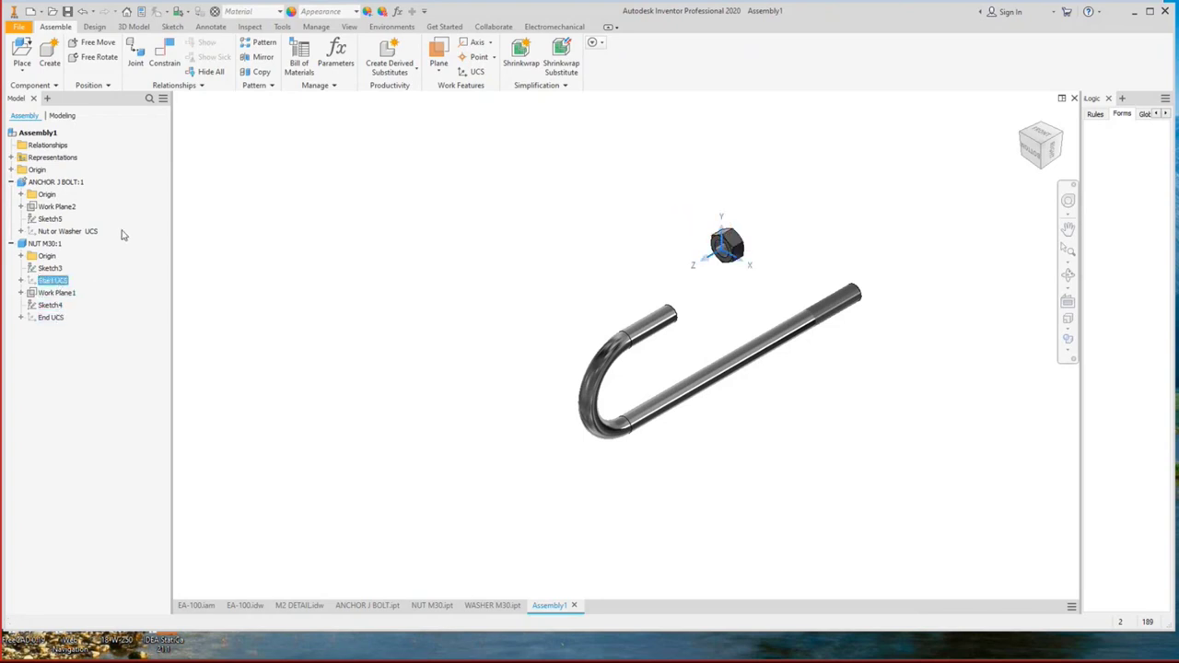
key(c)
click(309, 120)
click(66, 231)
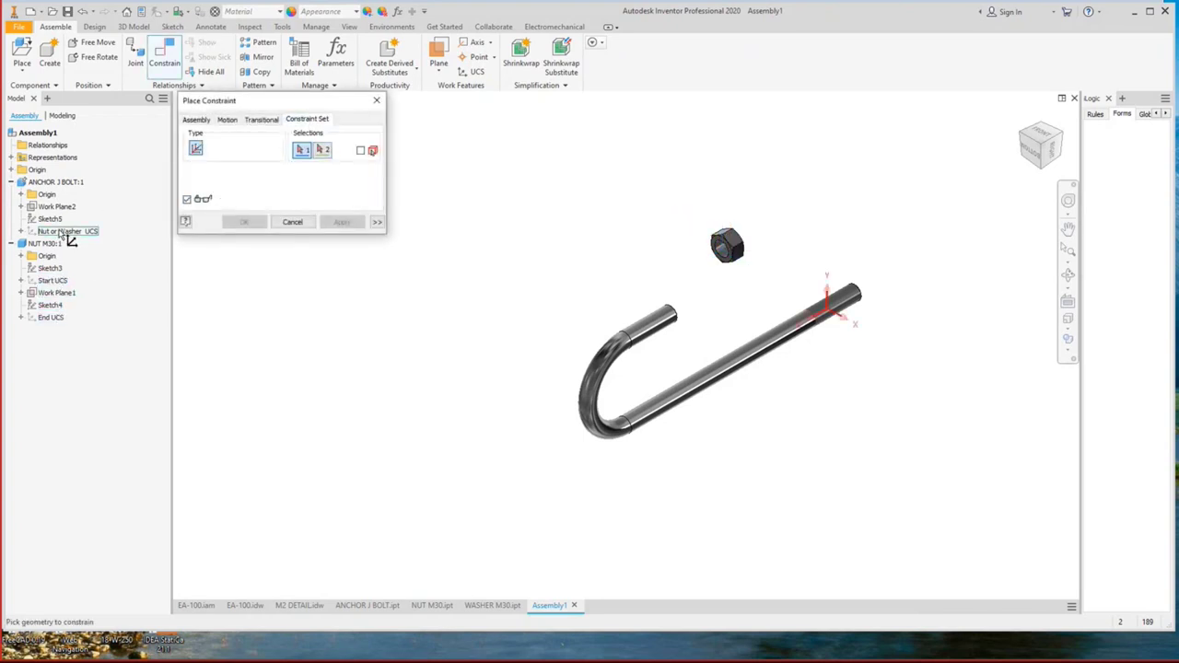
click(56, 280)
scroll(784, 360, up, 5)
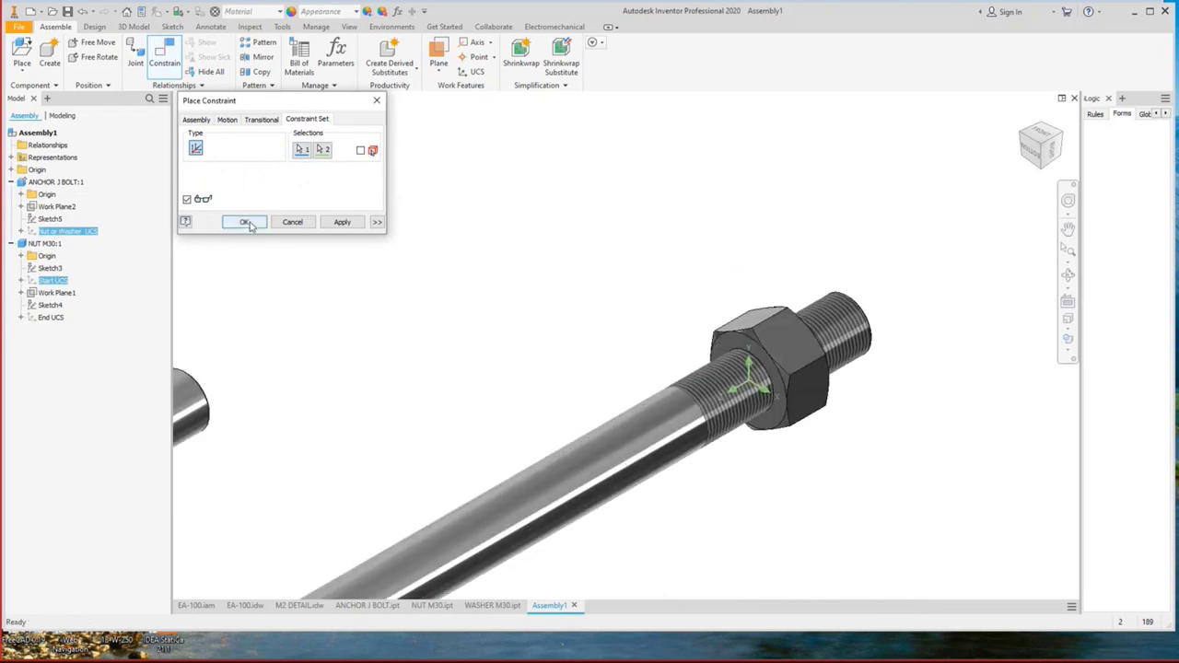
click(292, 222)
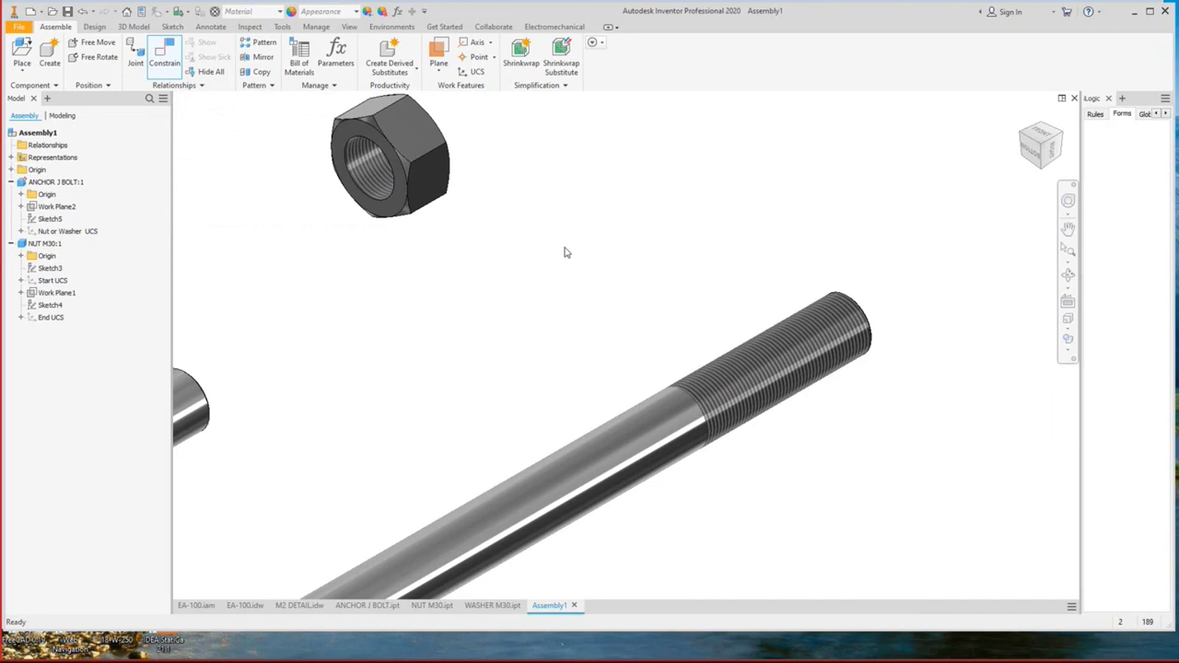
Mate the nut's hole axis with the axis of the J bolt's threaded end.
key(c)
scroll(557, 218, down, 3)
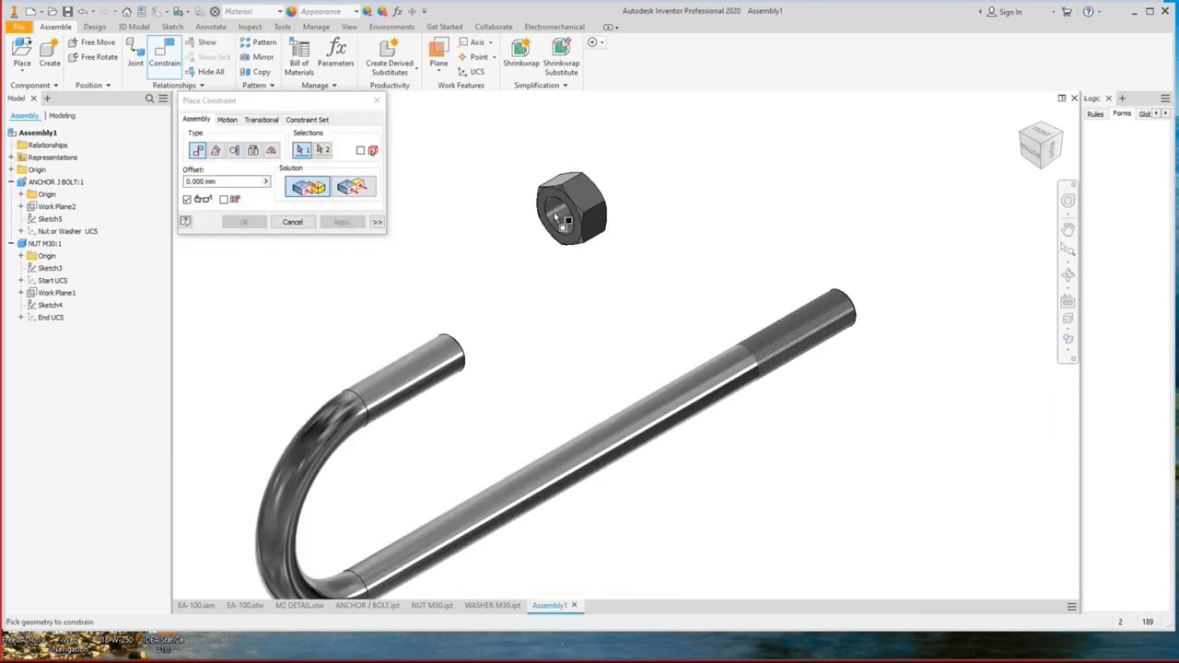
click(567, 215)
click(840, 342)
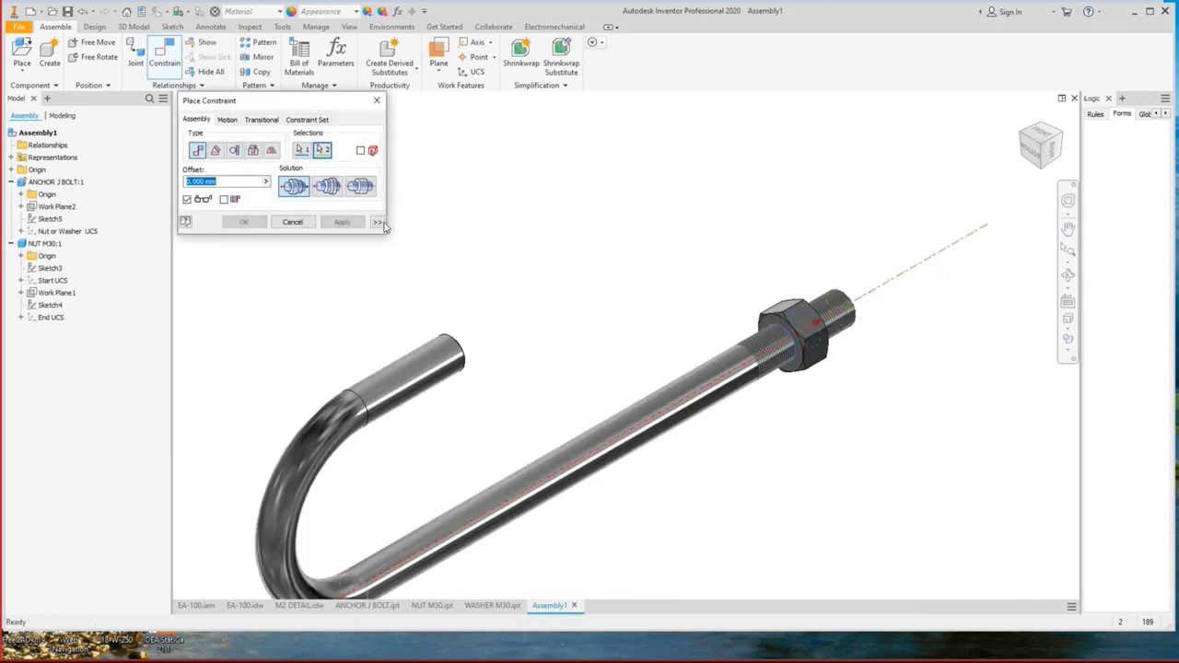
click(342, 222)
Mate the nut's inner flat face to the J bolt's threaded end face with an offset of -60 mm.
click(1068, 274)
drag(535, 355, 632, 150)
right_click(531, 135)
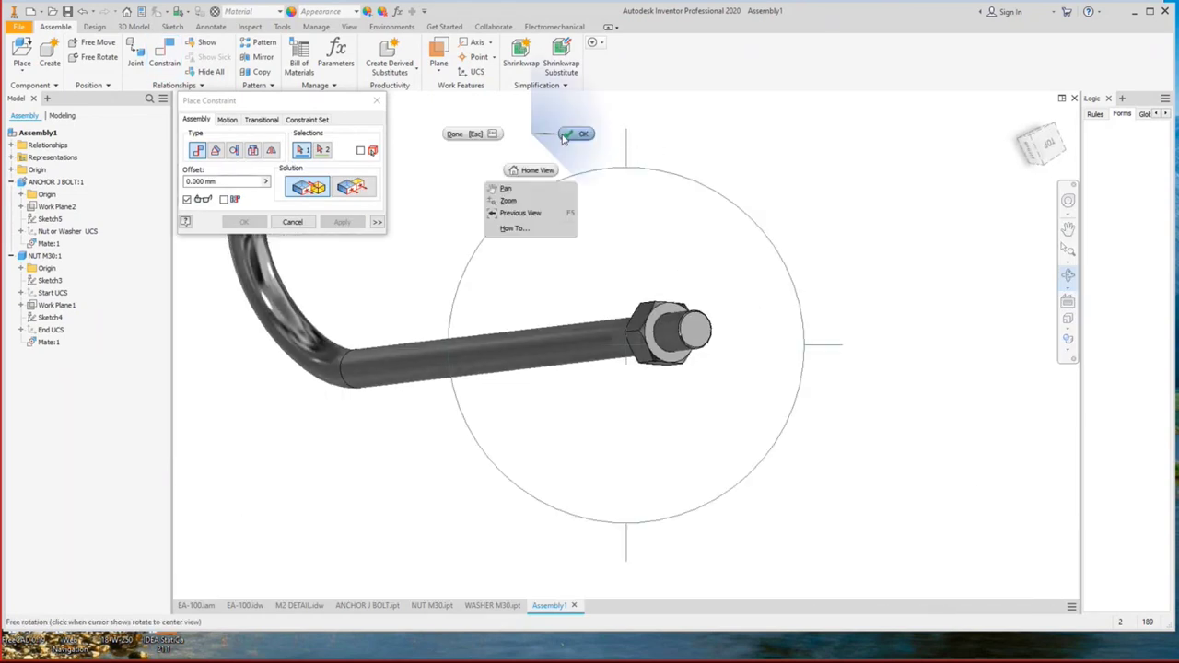
click(564, 136)
scroll(725, 332, down, 3)
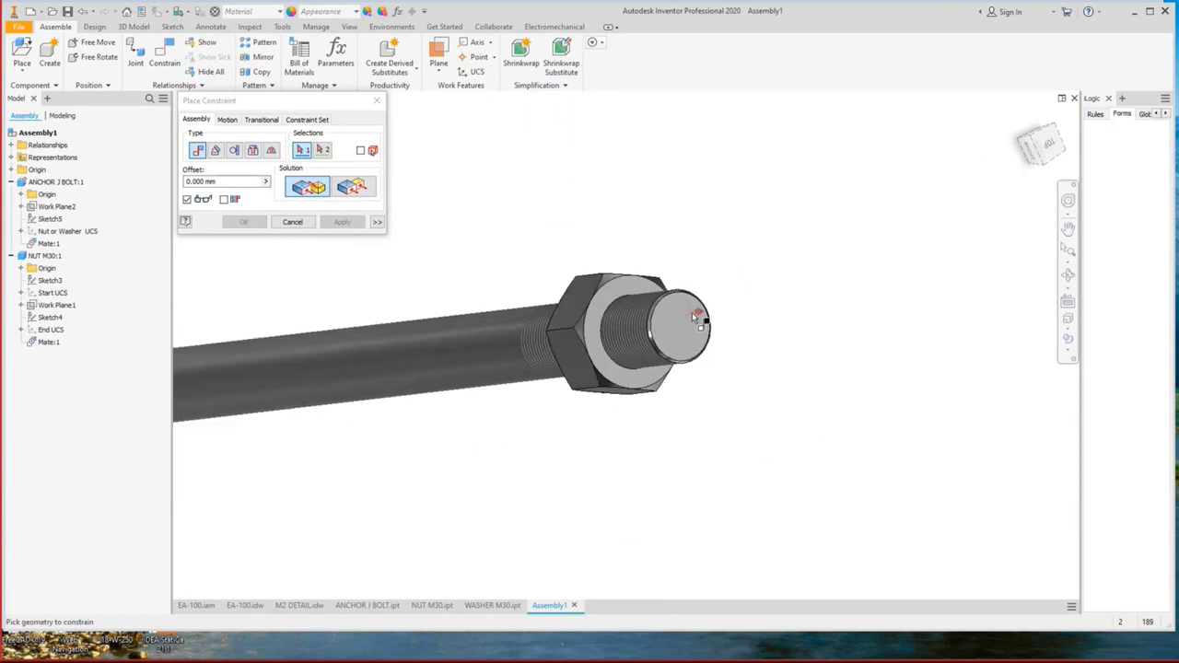
click(1067, 277)
drag(651, 356, 562, 226)
key(Escape)
click(567, 205)
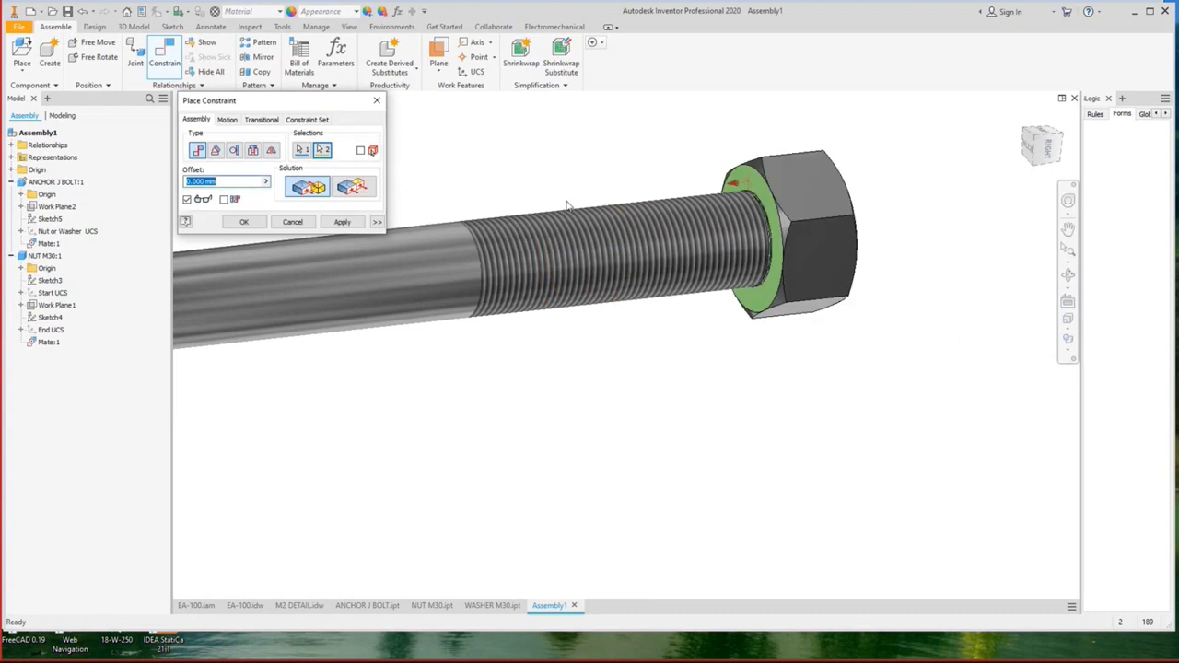
text(50)
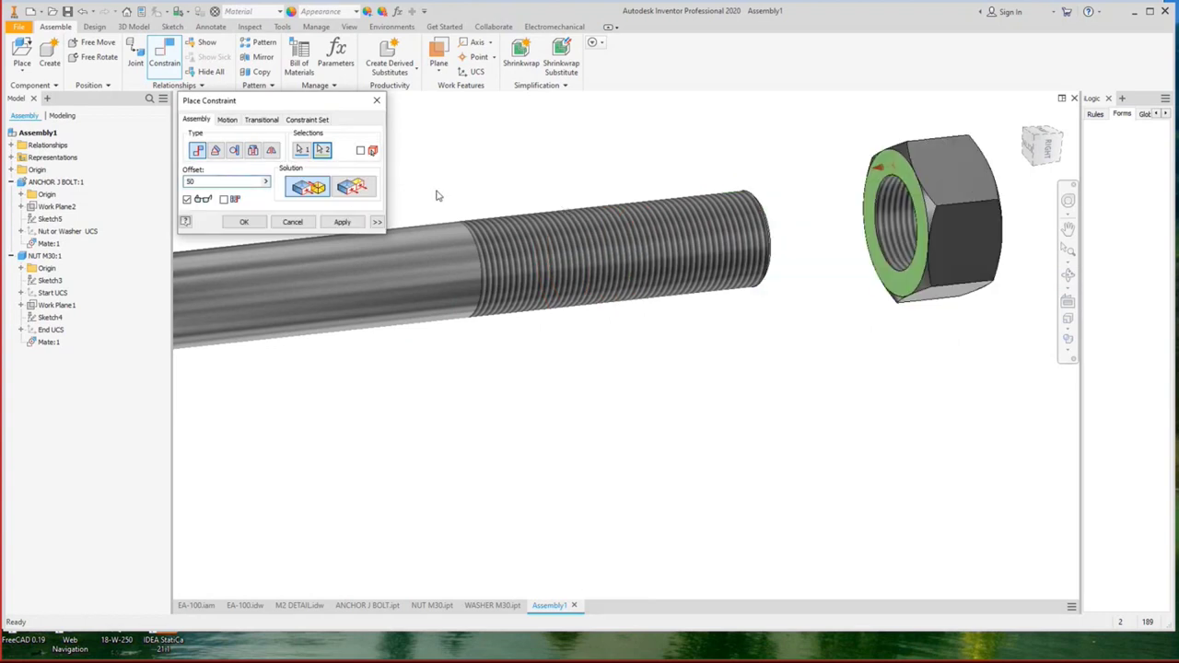
text(-)
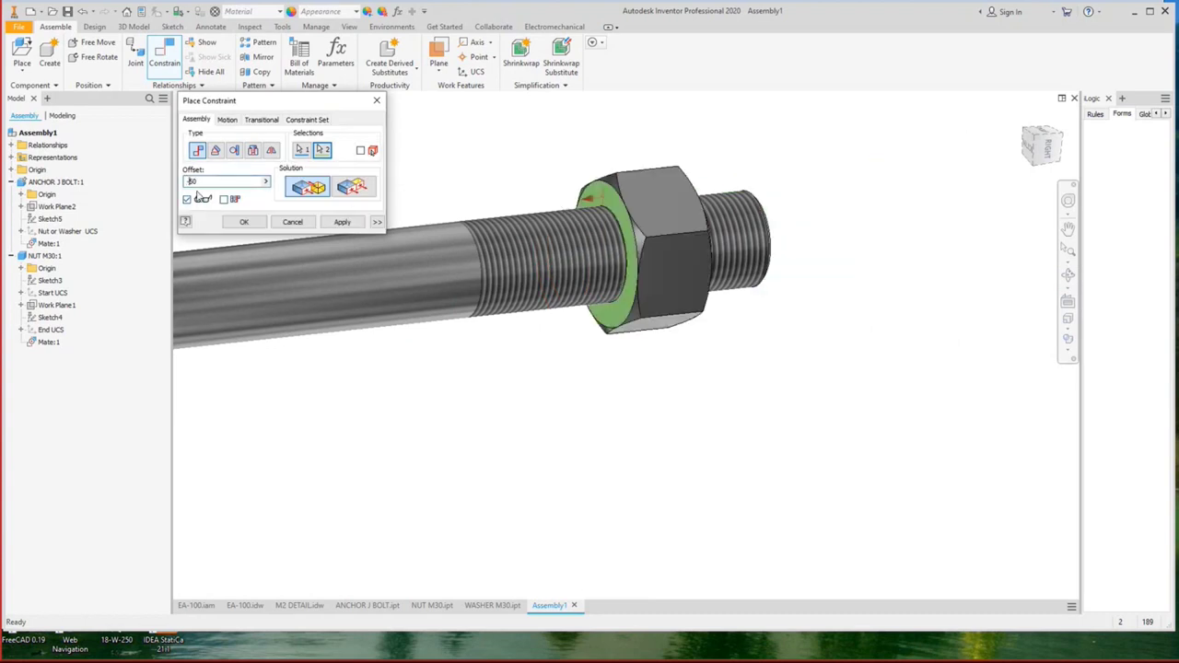
key(BackSpace)
text(60)
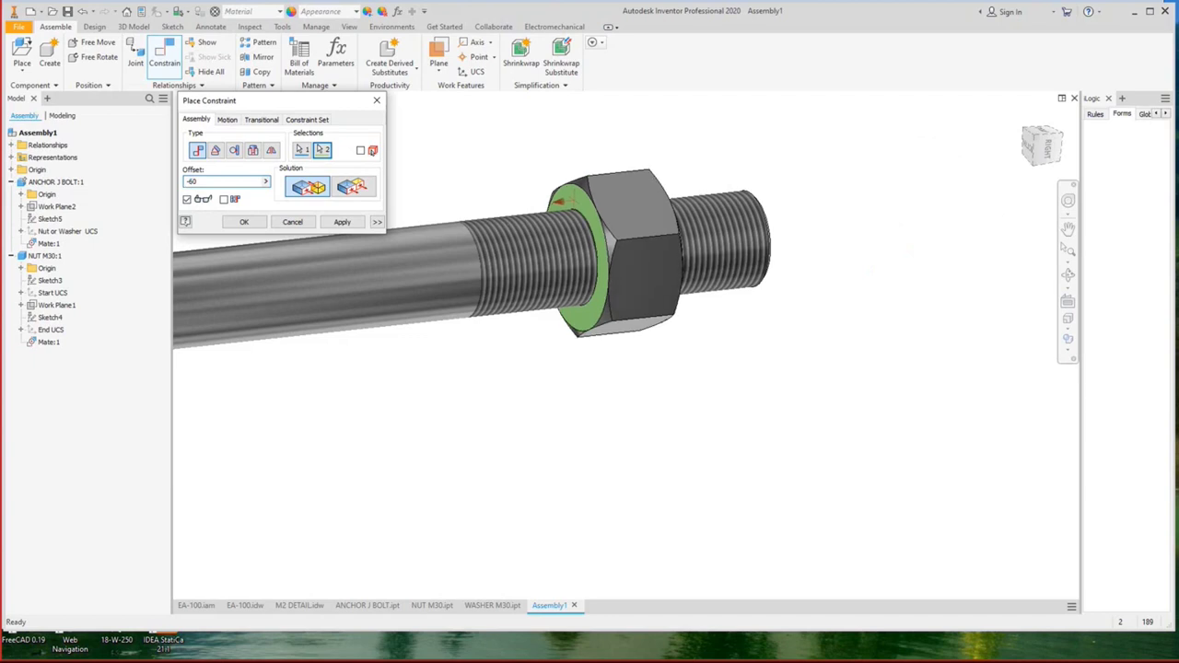
click(244, 222)
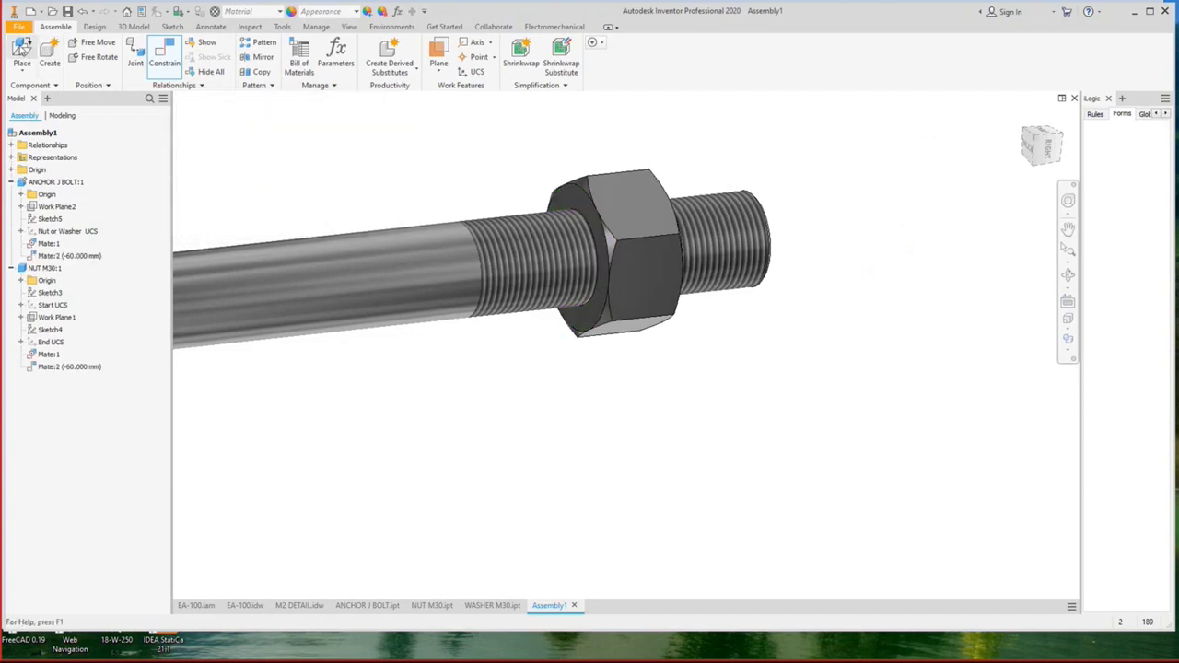
Place one WASHER M30 part in the assembly beside the nut on the J bolt.
key(p)
click(553, 253)
double_click(543, 259)
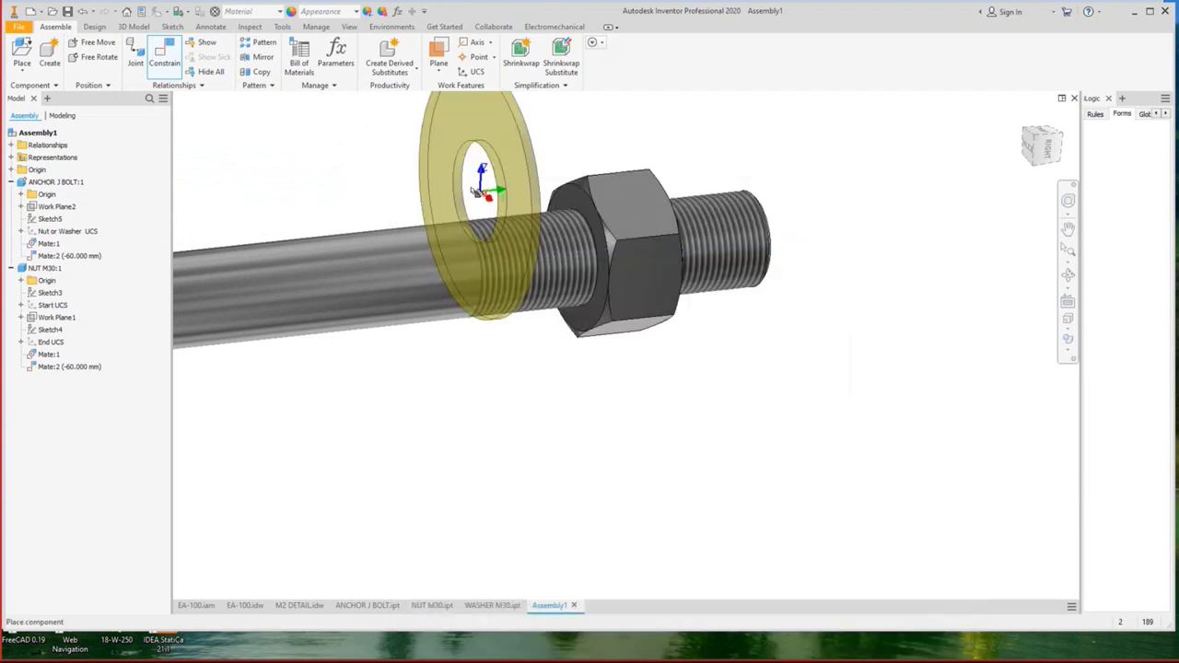
click(458, 188)
Add an Insert constraint between the washer's hole edge and the nut's circular edge on the shank side with 0 mm offset.
key(c)
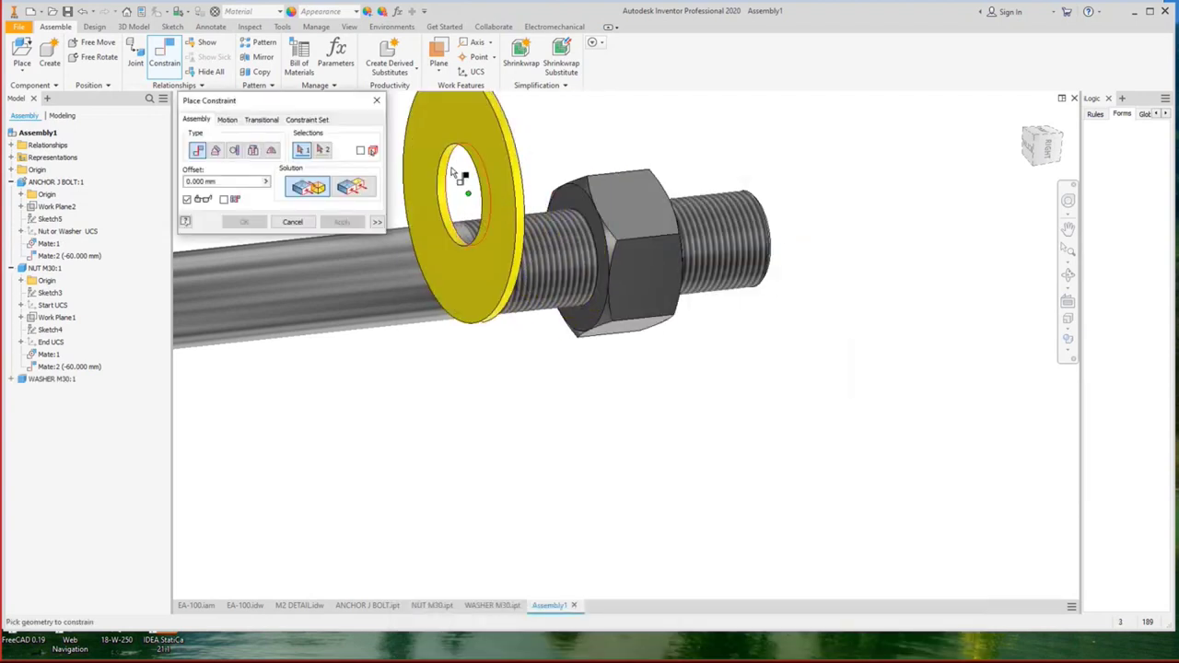
click(445, 180)
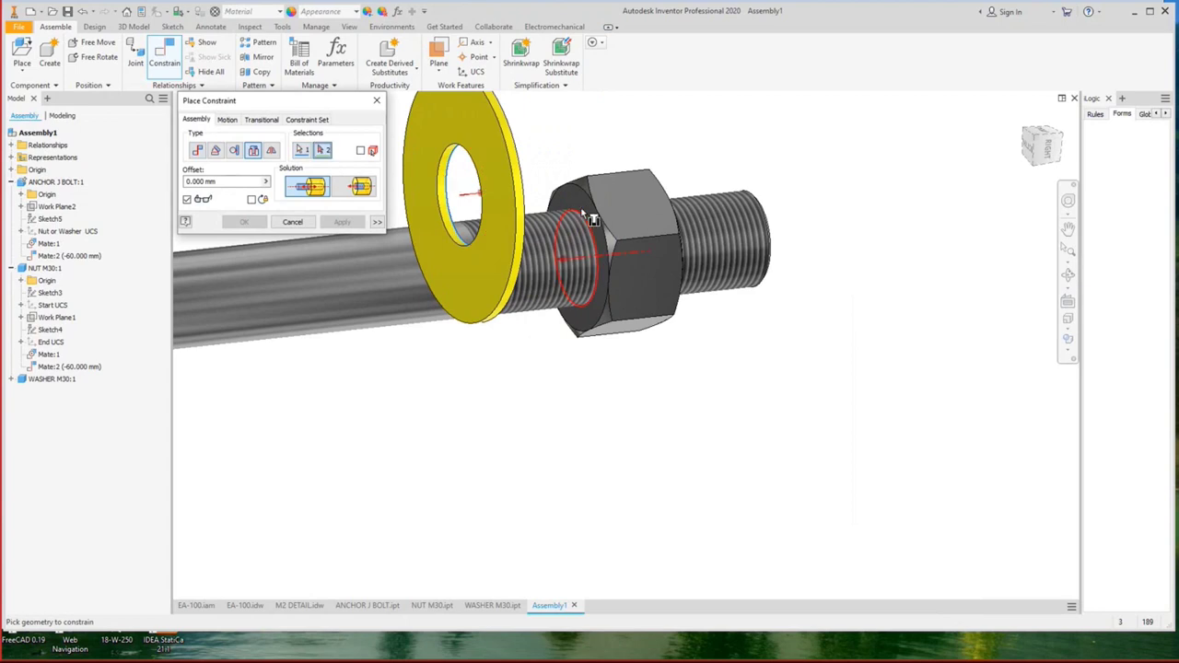
click(590, 221)
click(244, 222)
key(Home)
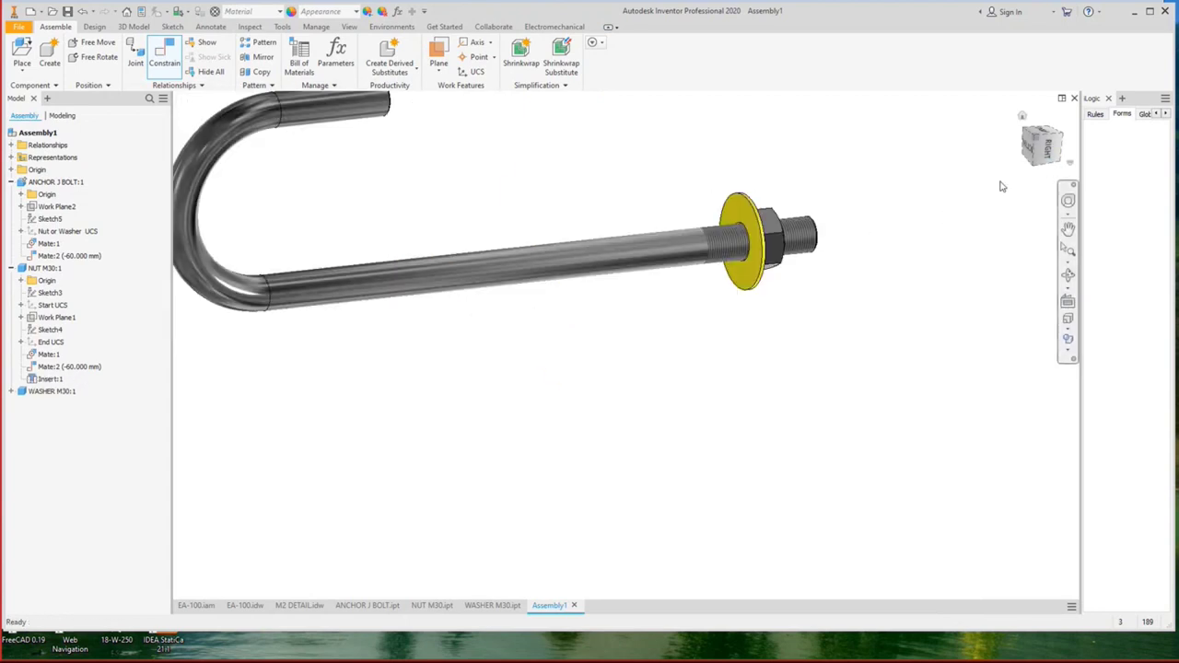
Close the ANCHOR J BOLT part document and orient the assembly to the right view with the bolt upright.
click(1041, 145)
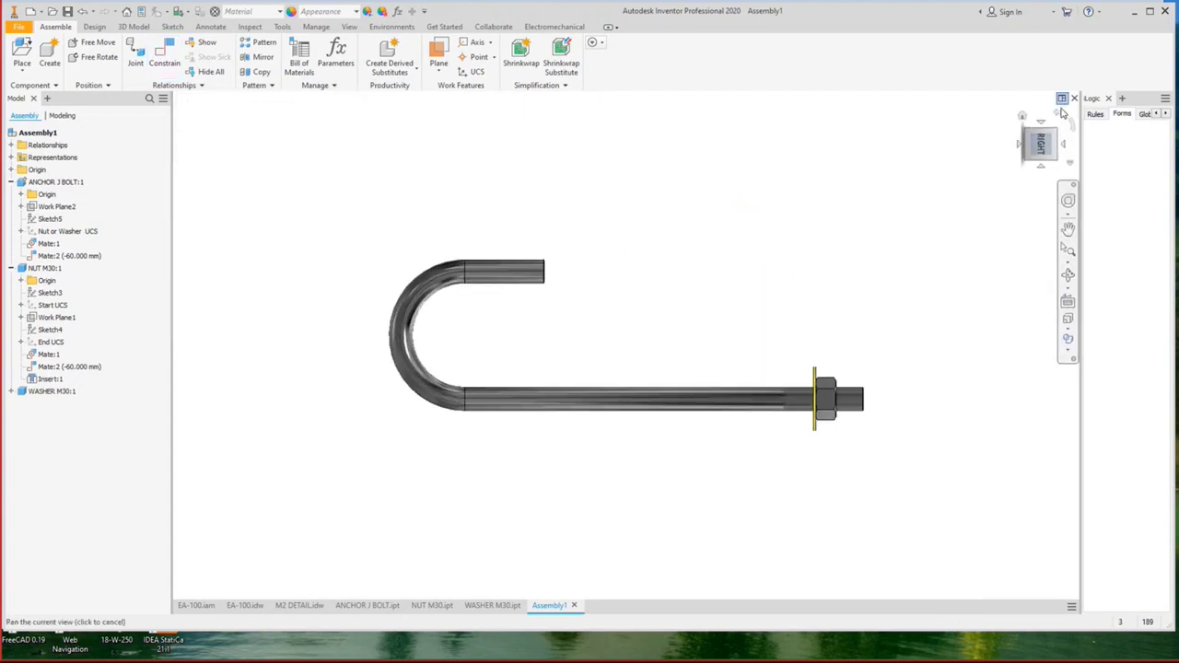
key(ctrl+shift+a)
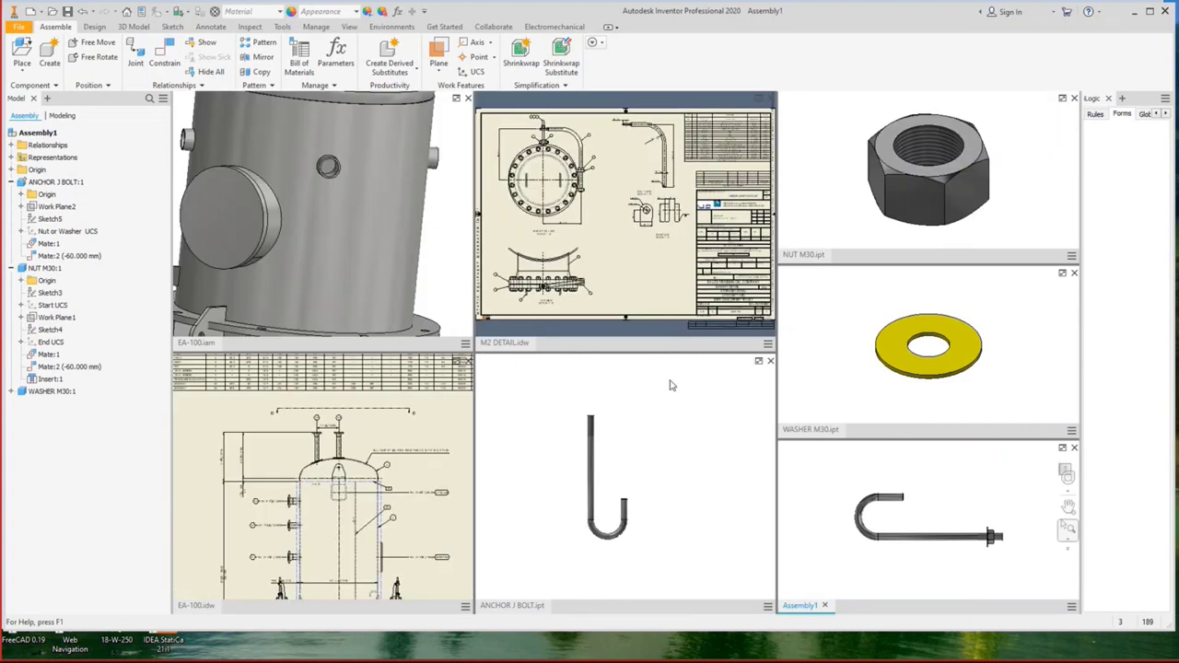
click(758, 362)
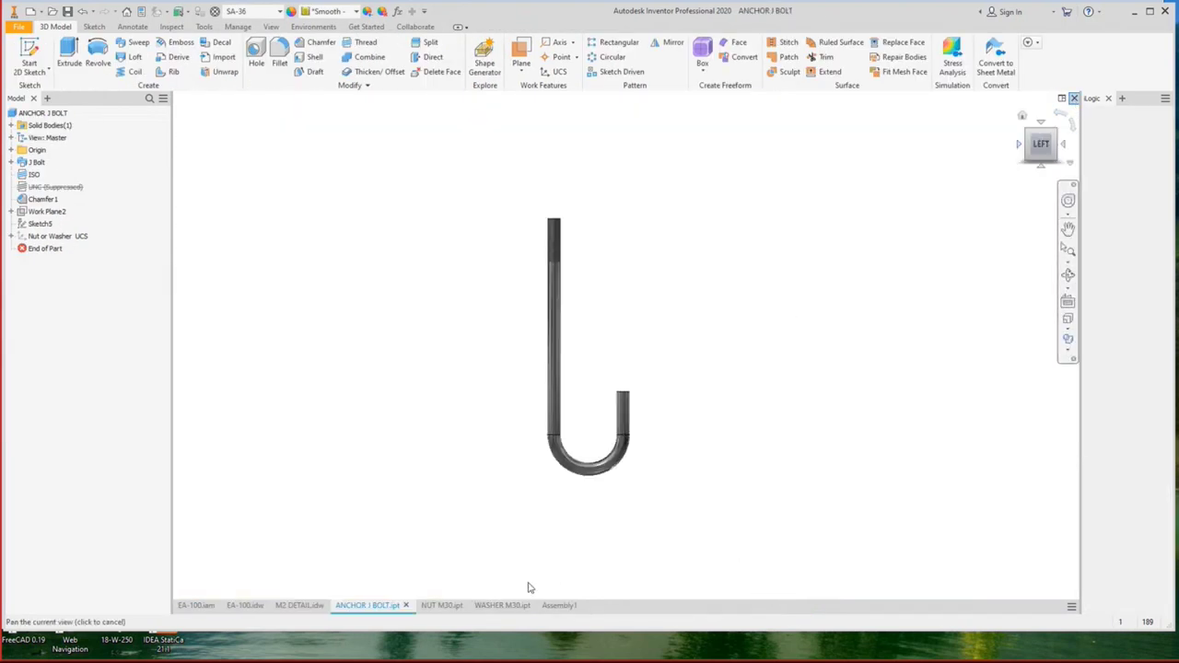
click(557, 606)
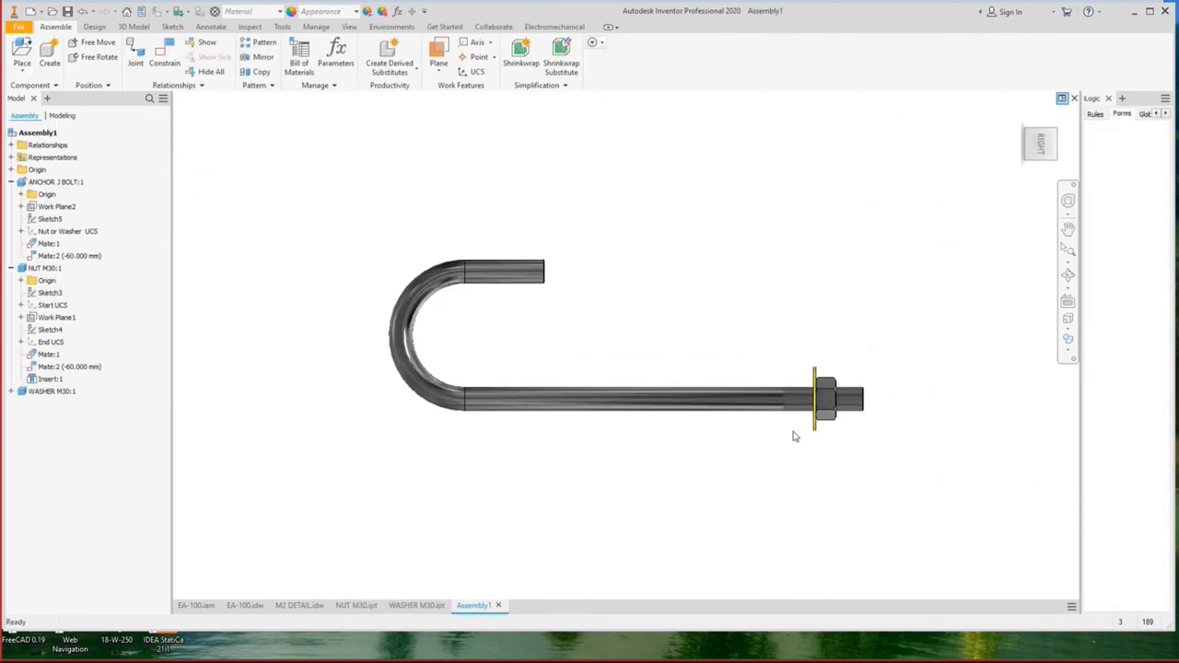
click(1059, 125)
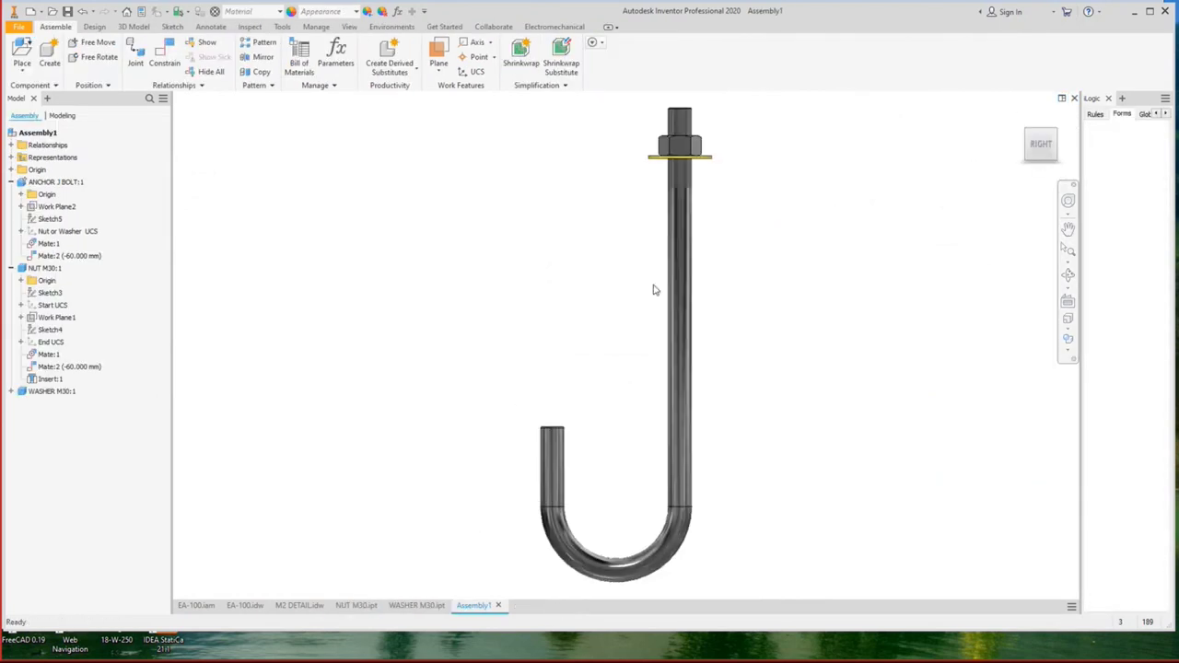
Save the assembly as ANCHOR J BOLT DETAIL in the External Elements folder.
mouse_move(926, 650)
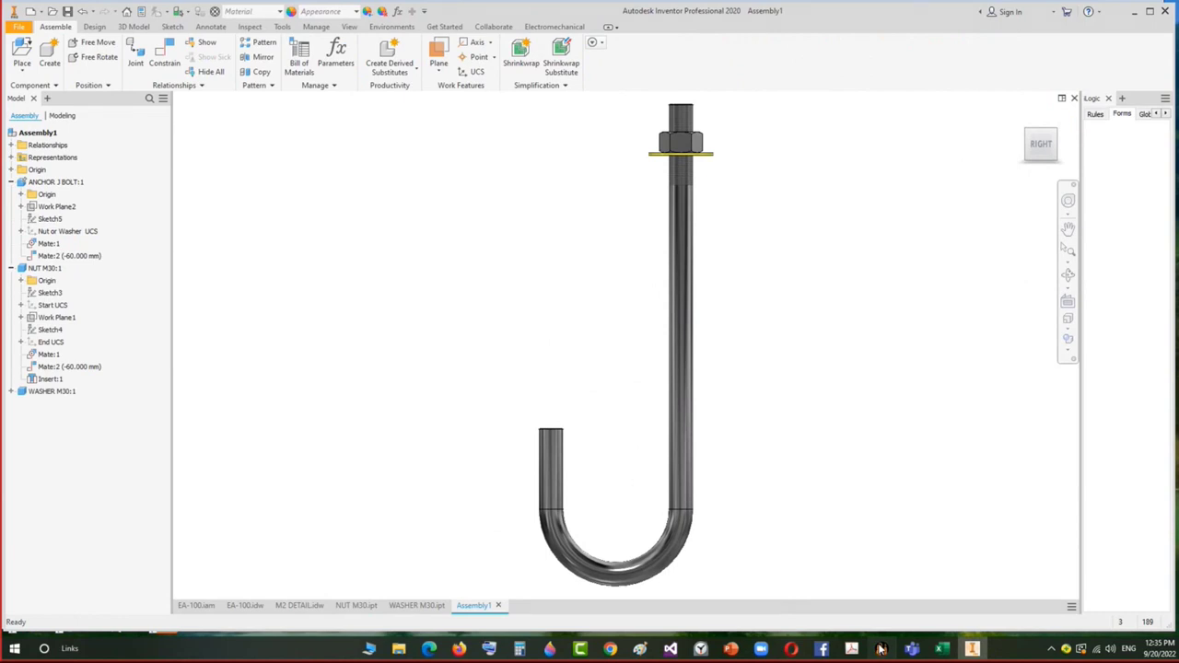
click(880, 649)
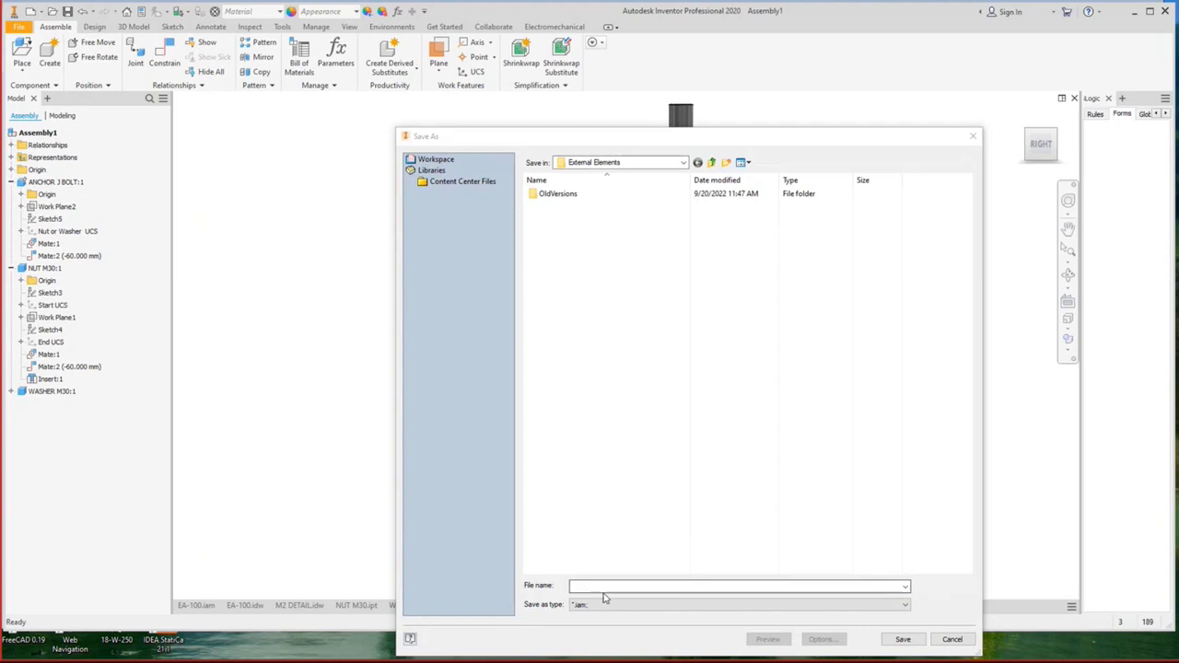
click(604, 587)
text(A)
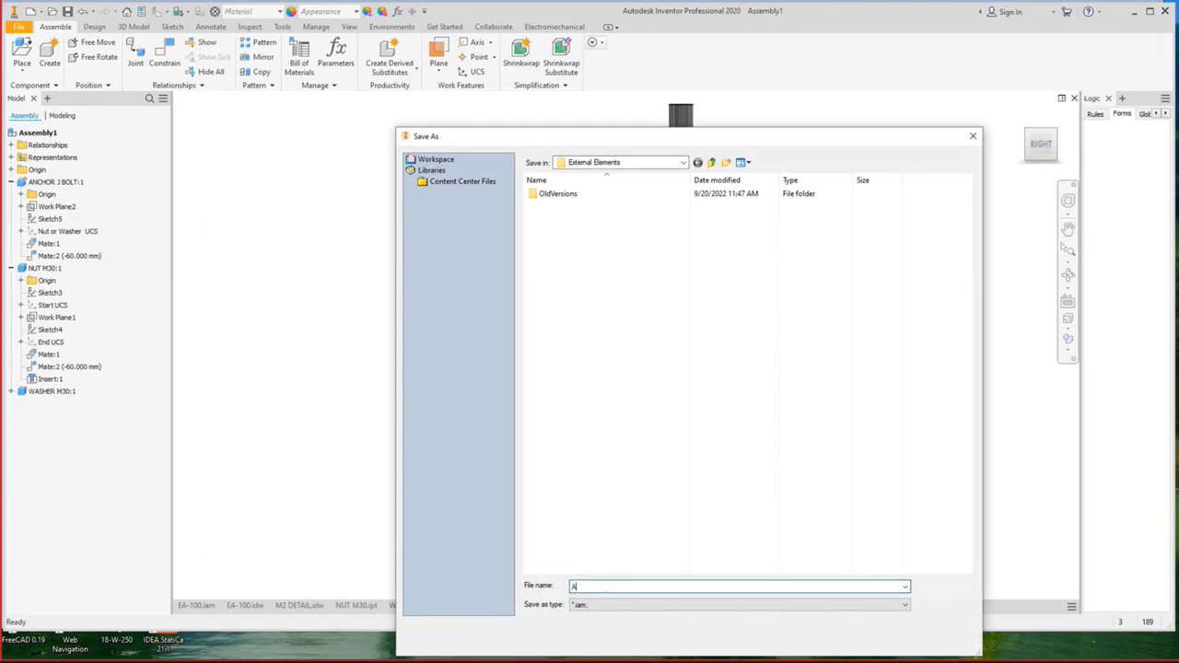
text(N)
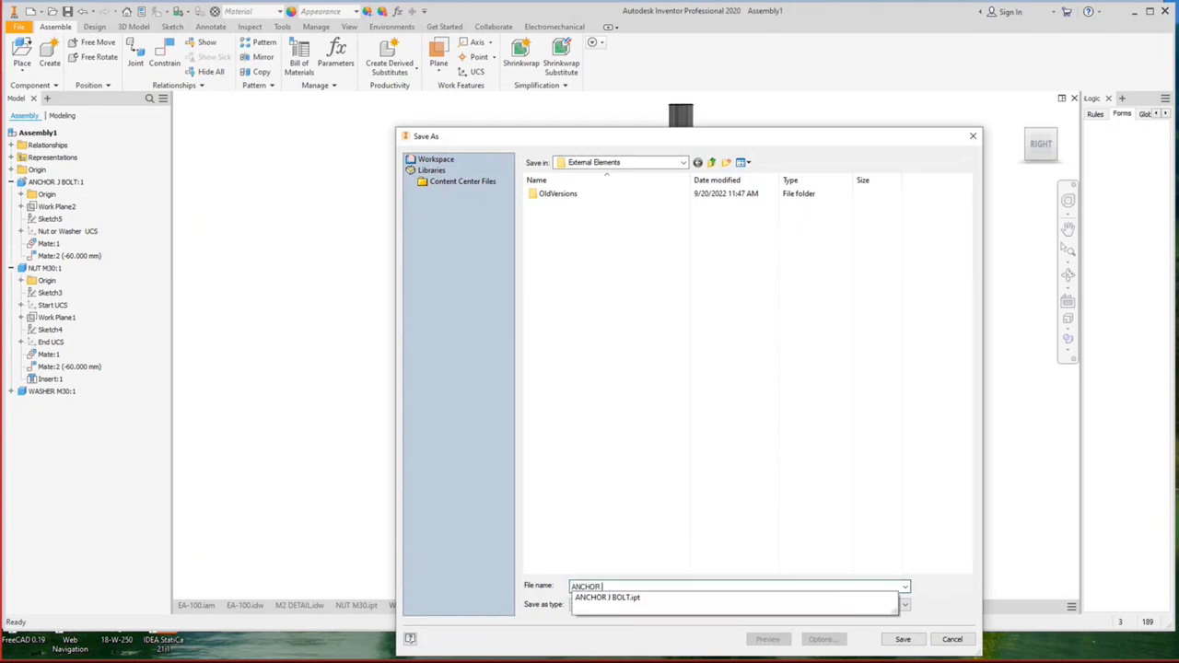
text(CHOR J BOLT DETAIL)
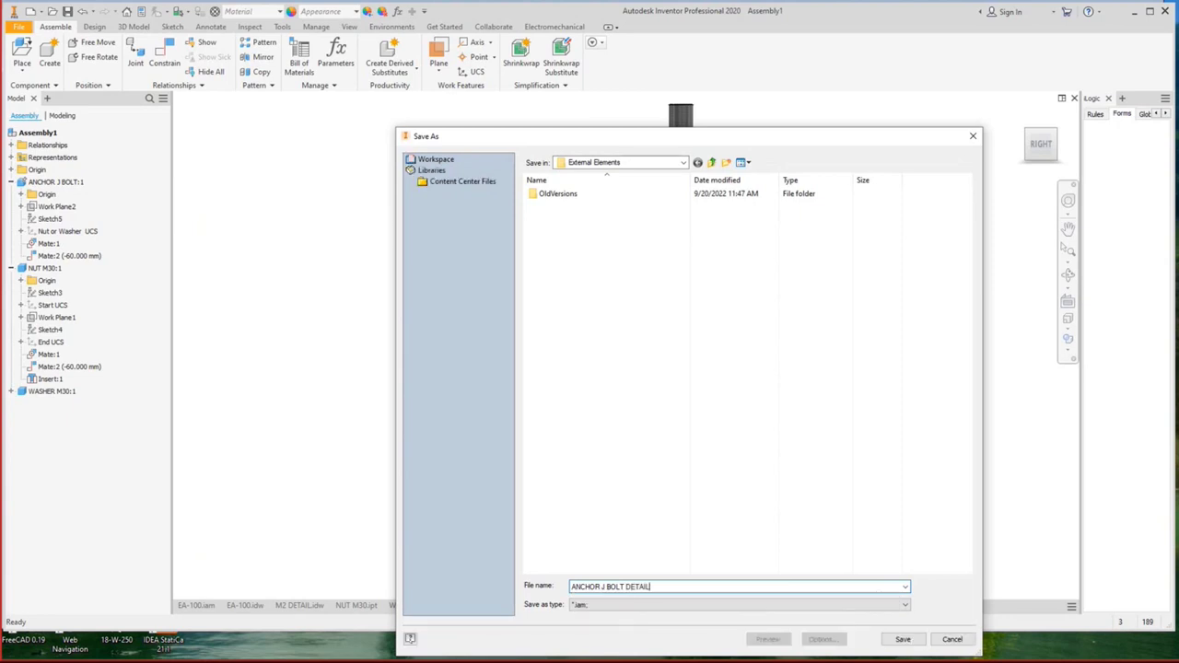
key(Return)
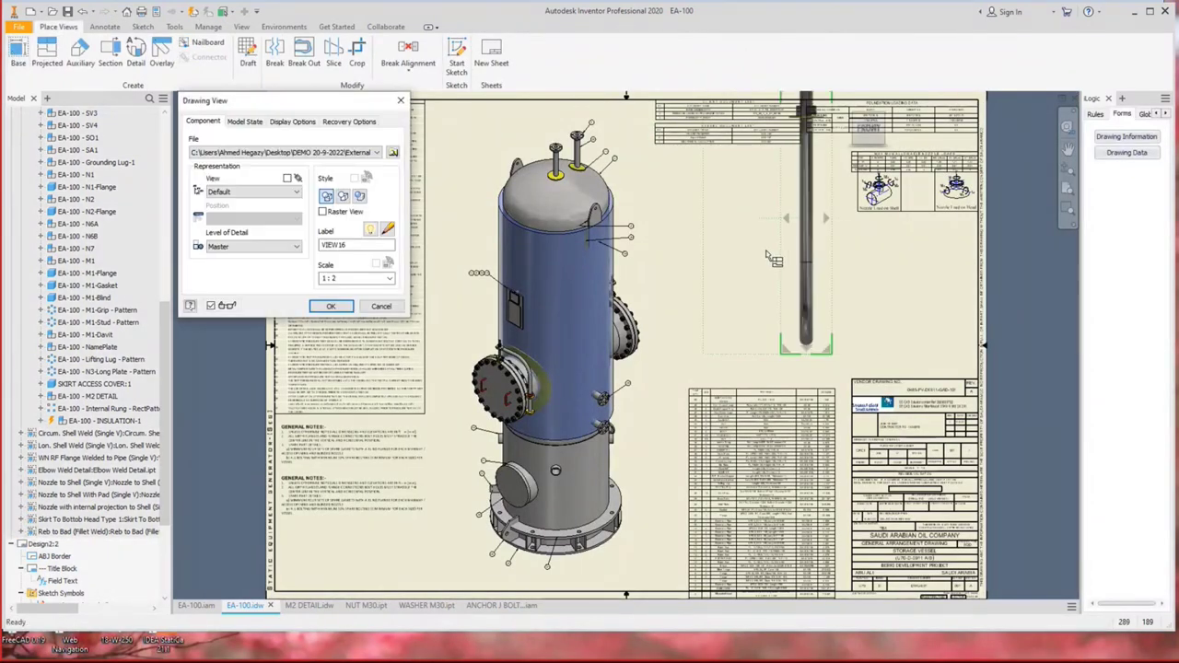
Position the J bolt assembly's base view in the empty area of the EA-100 drawing, with Right orientation and 1:4 scale.
click(855, 134)
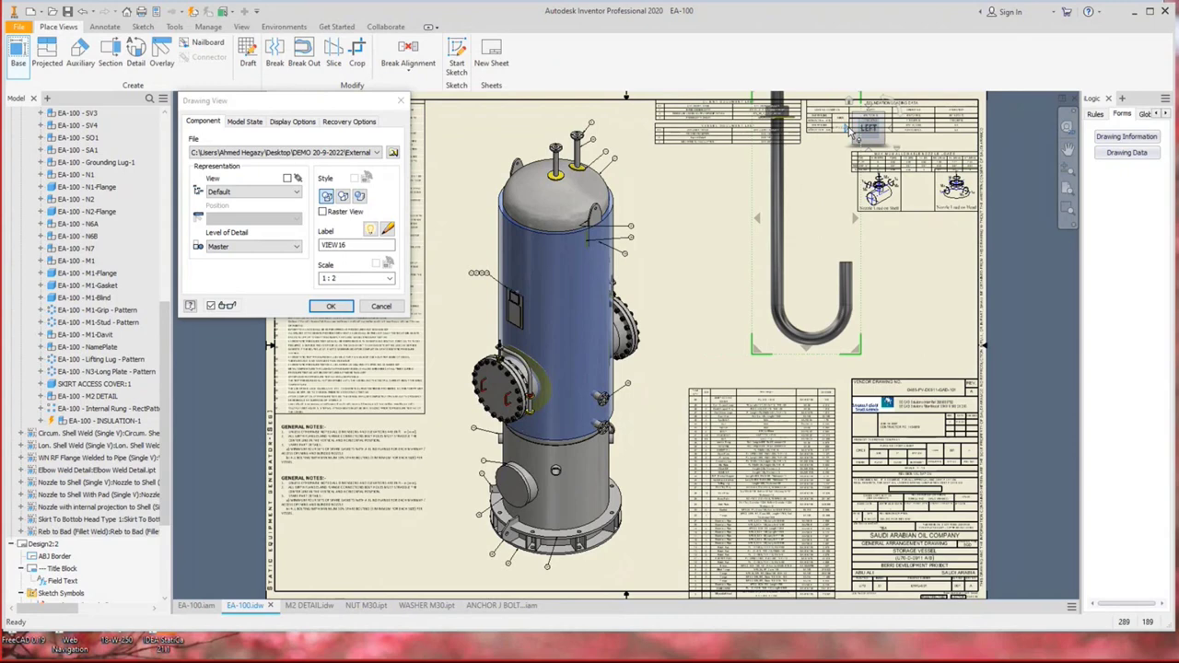
click(854, 134)
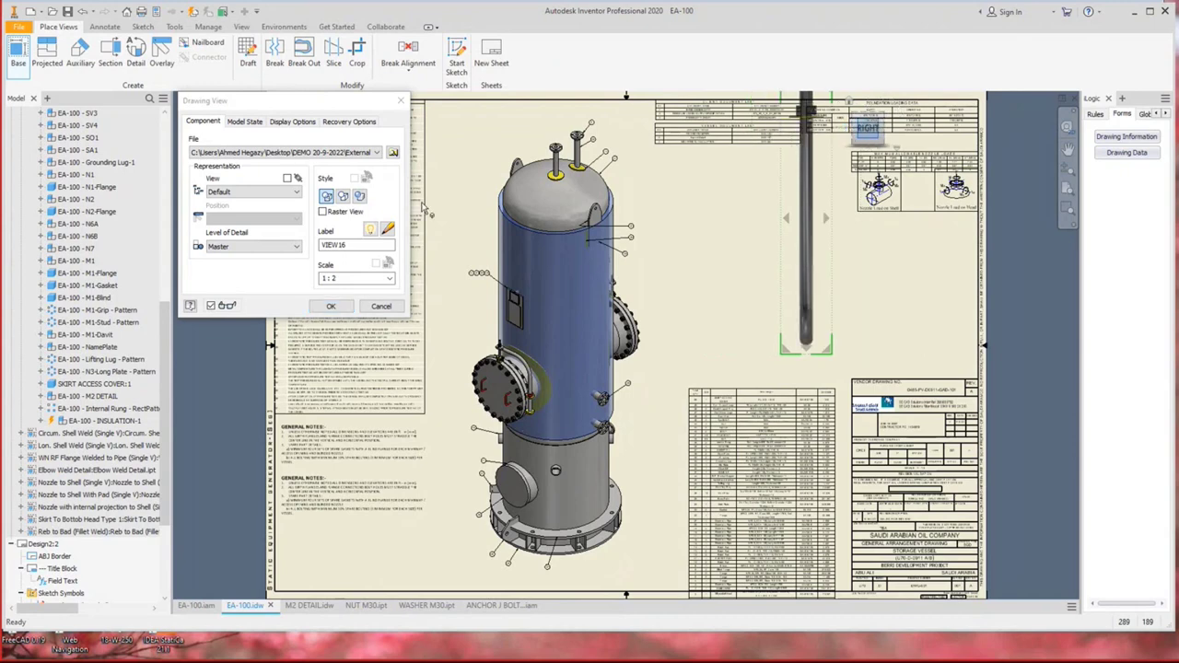
double_click(340, 278)
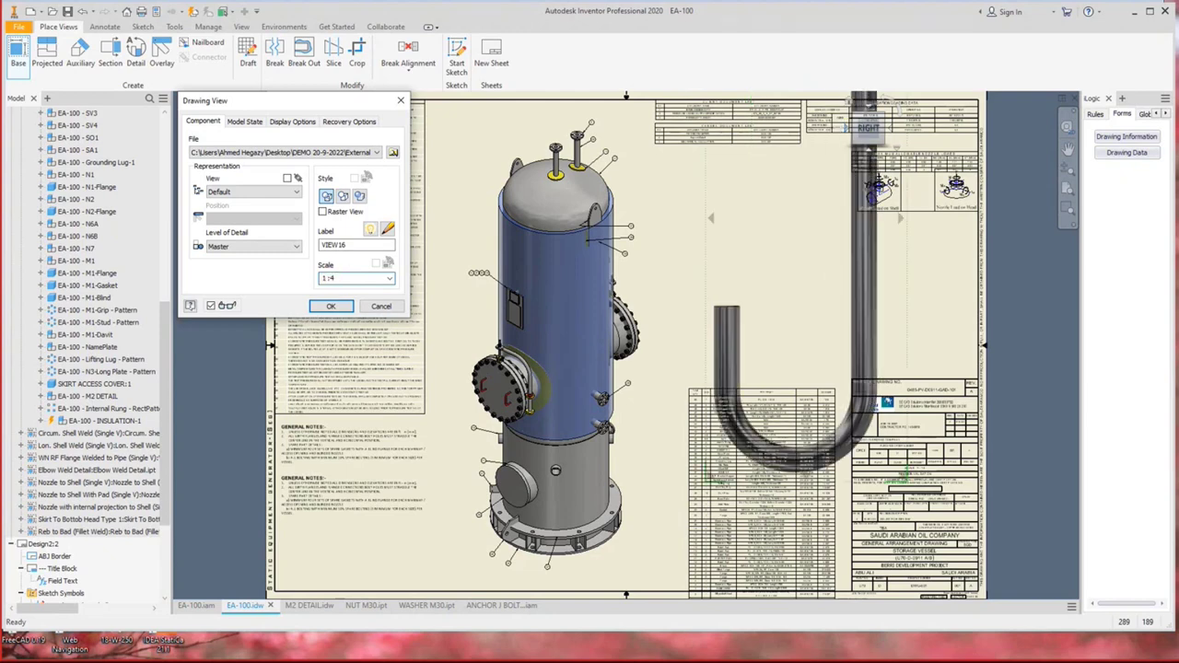
drag(809, 281, 763, 297)
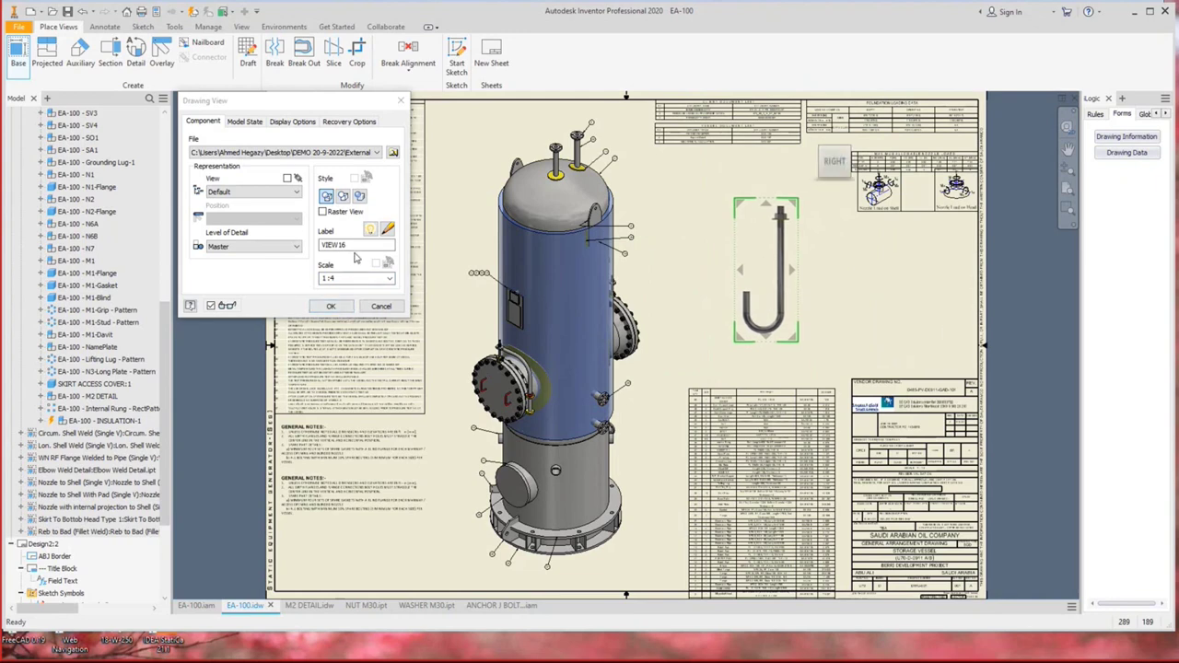
Label the new base view ANCHOT J BOLT DETAIL and create it.
text(ANCHOT J)
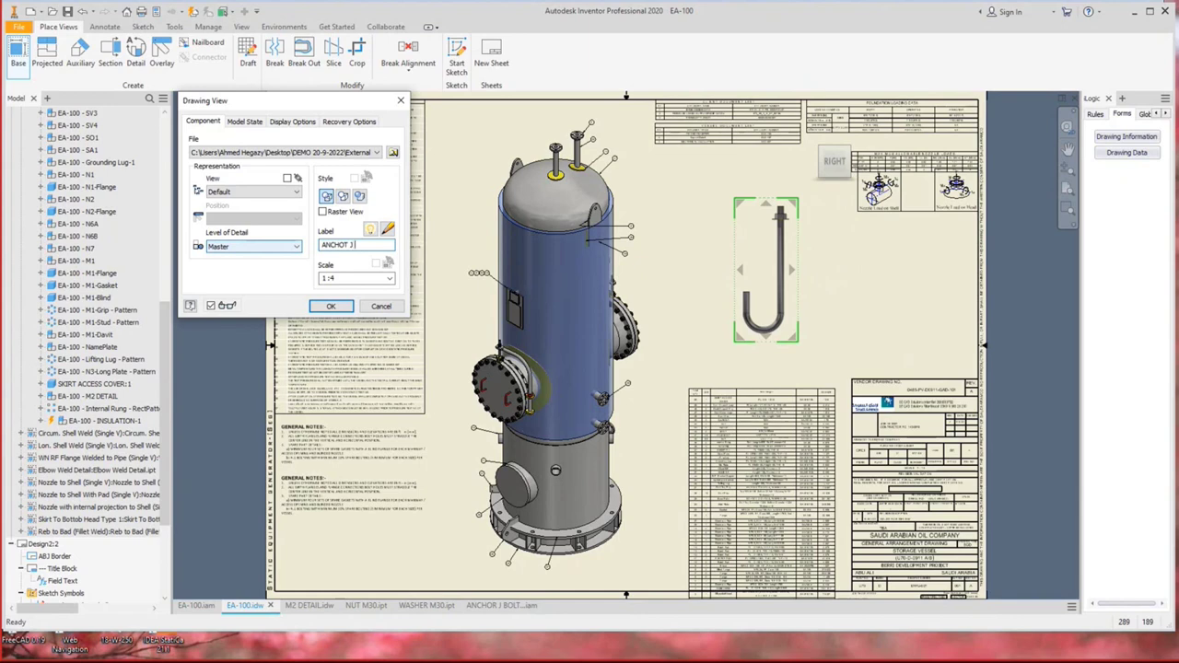
text( BOLT DETAIL)
click(331, 306)
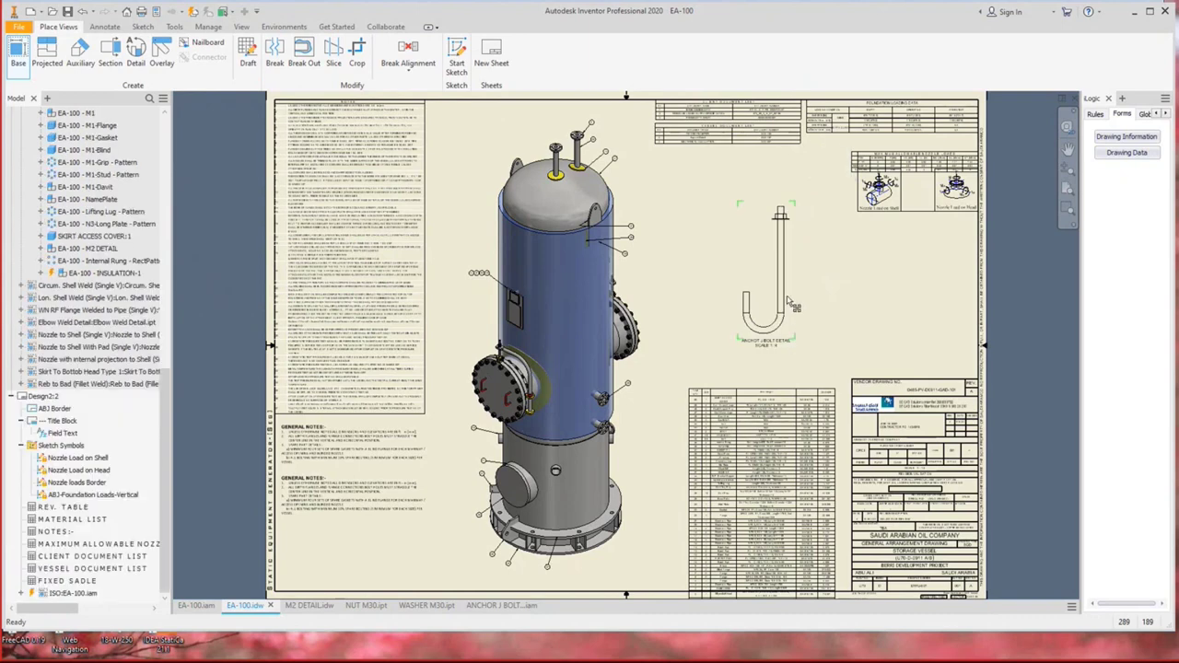
Edit the J bolt detail view to display its thread features.
scroll(782, 295, up, 3)
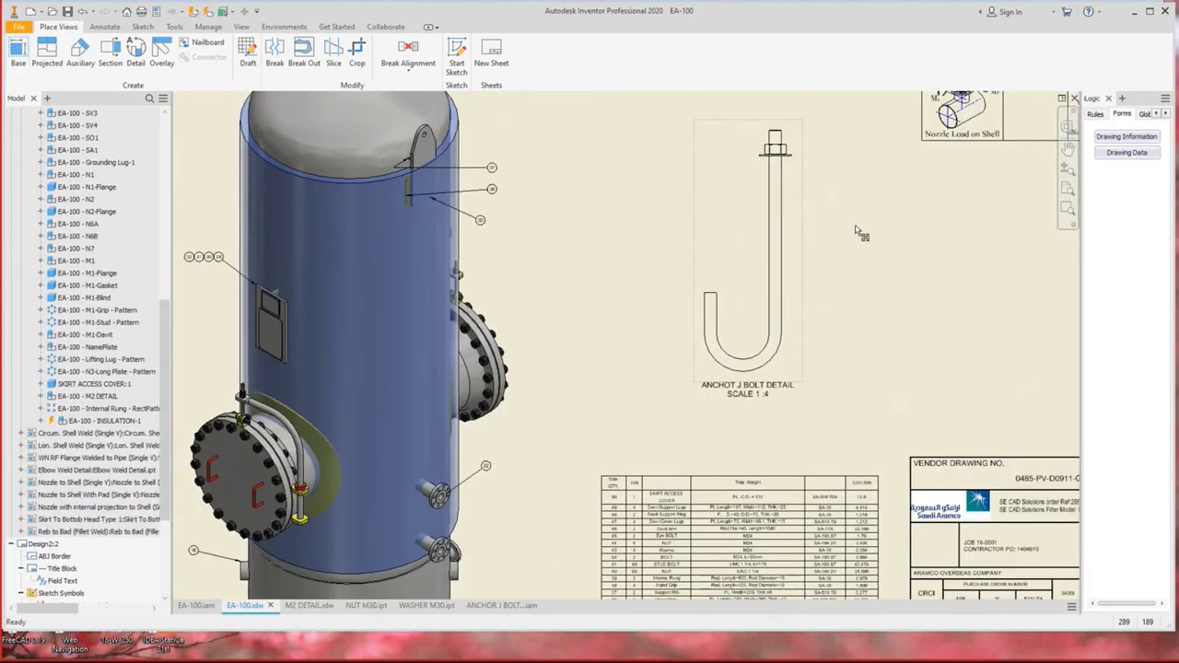
double_click(714, 243)
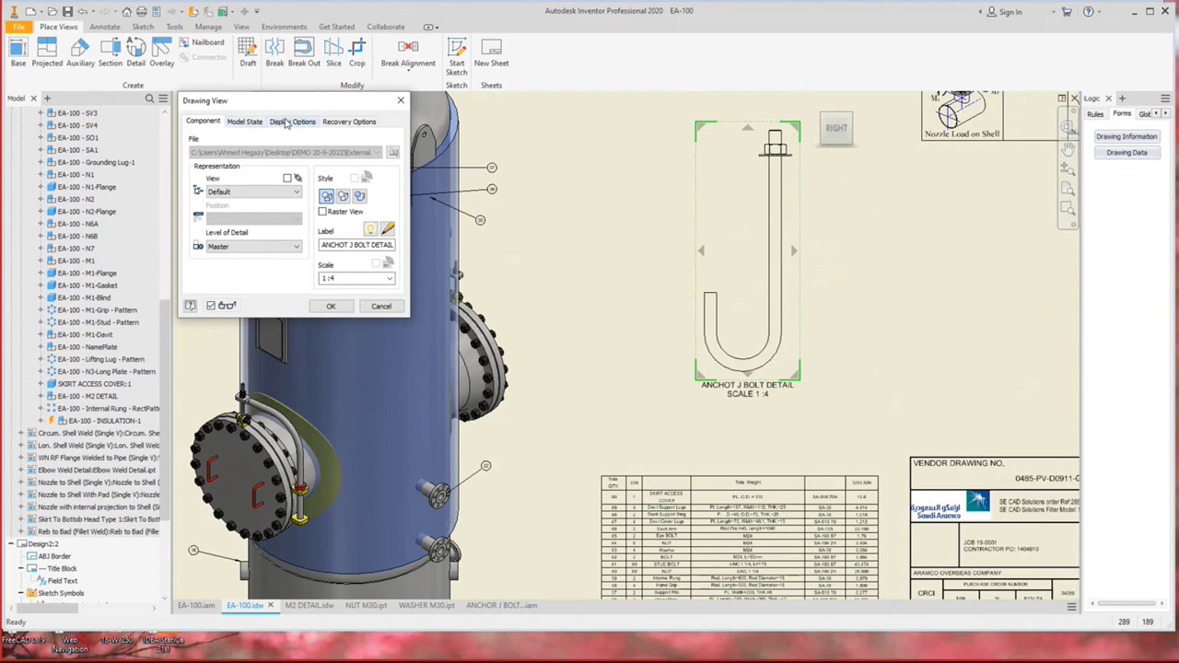
click(286, 123)
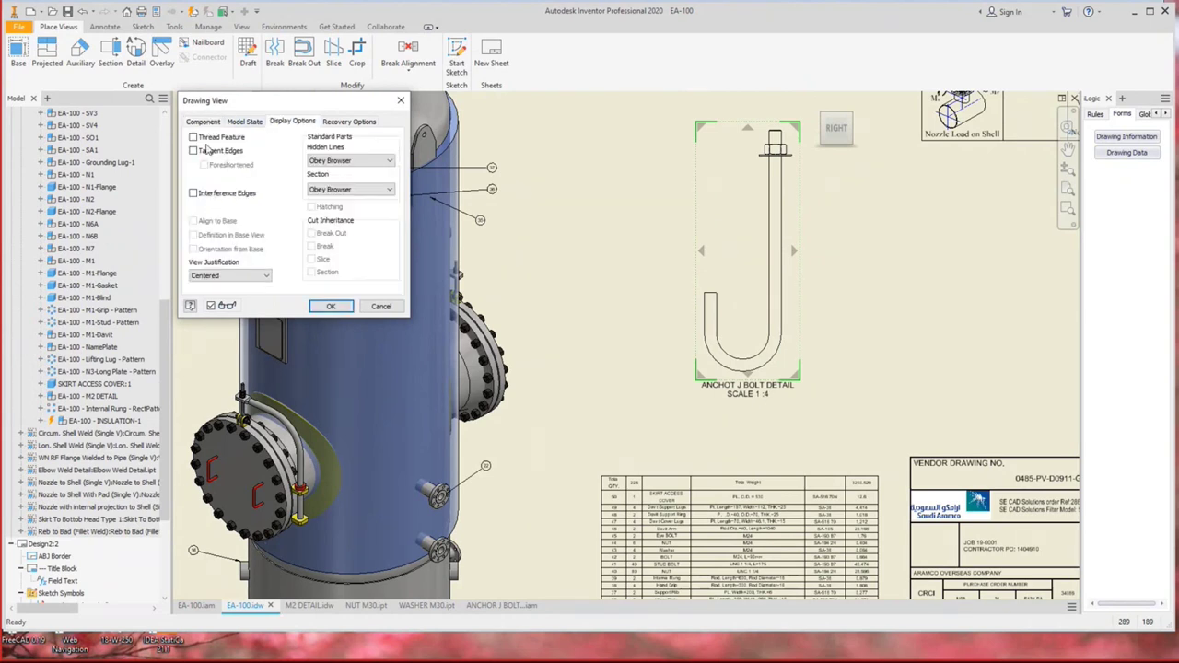
click(332, 309)
Dimension the length of the J bolt's threaded portion, placing the dimension beside the bolt.
scroll(806, 175, up, 9)
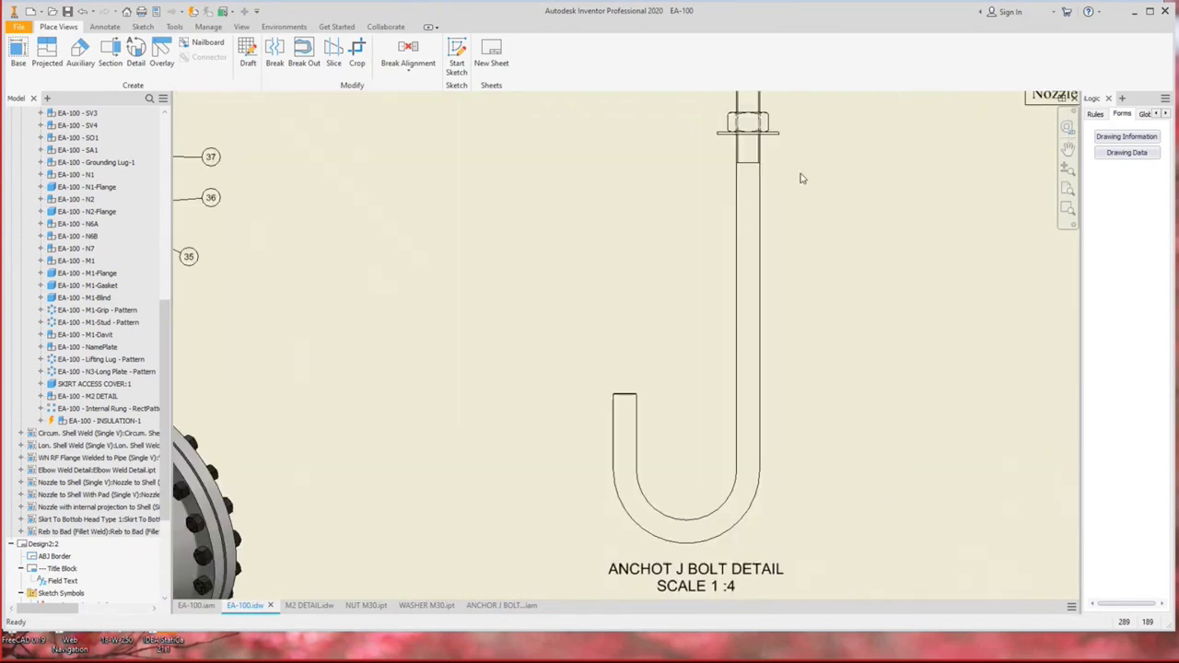
key(d)
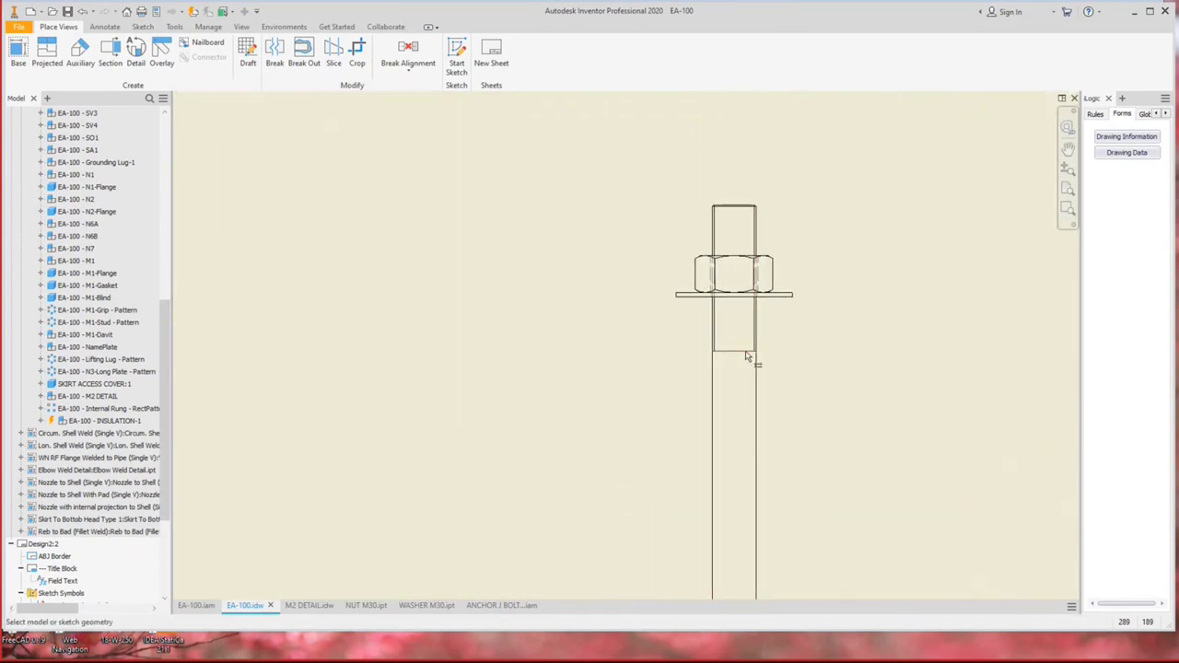
click(757, 346)
scroll(746, 207, up, 7)
scroll(758, 216, down, 7)
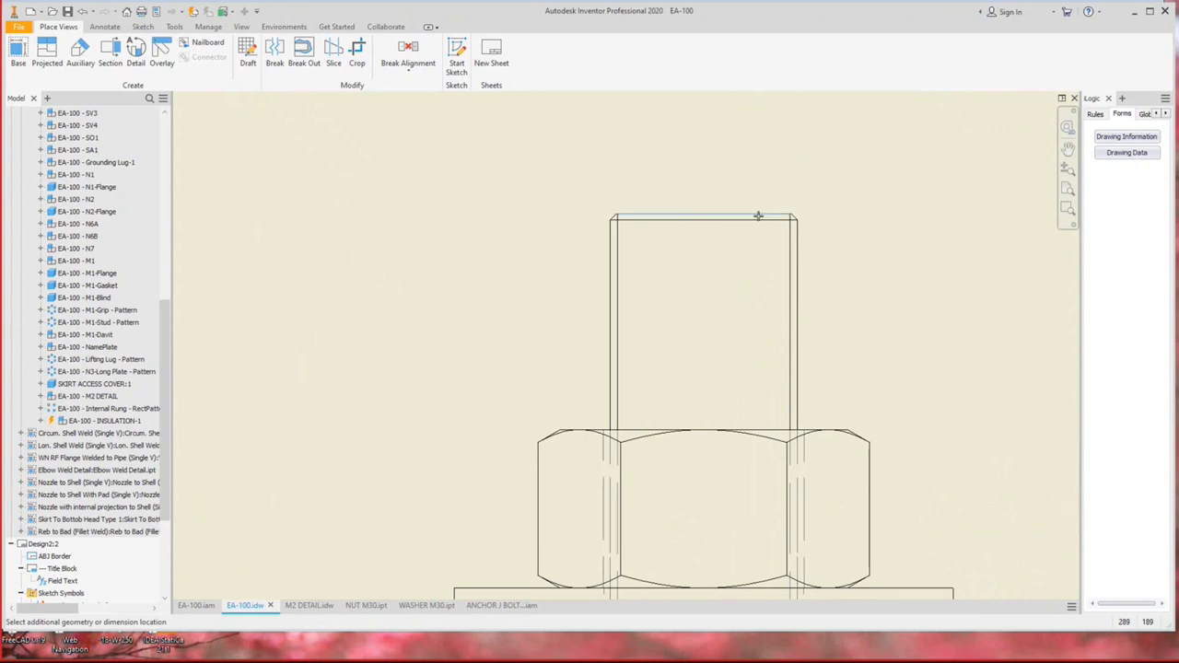
key(Escape)
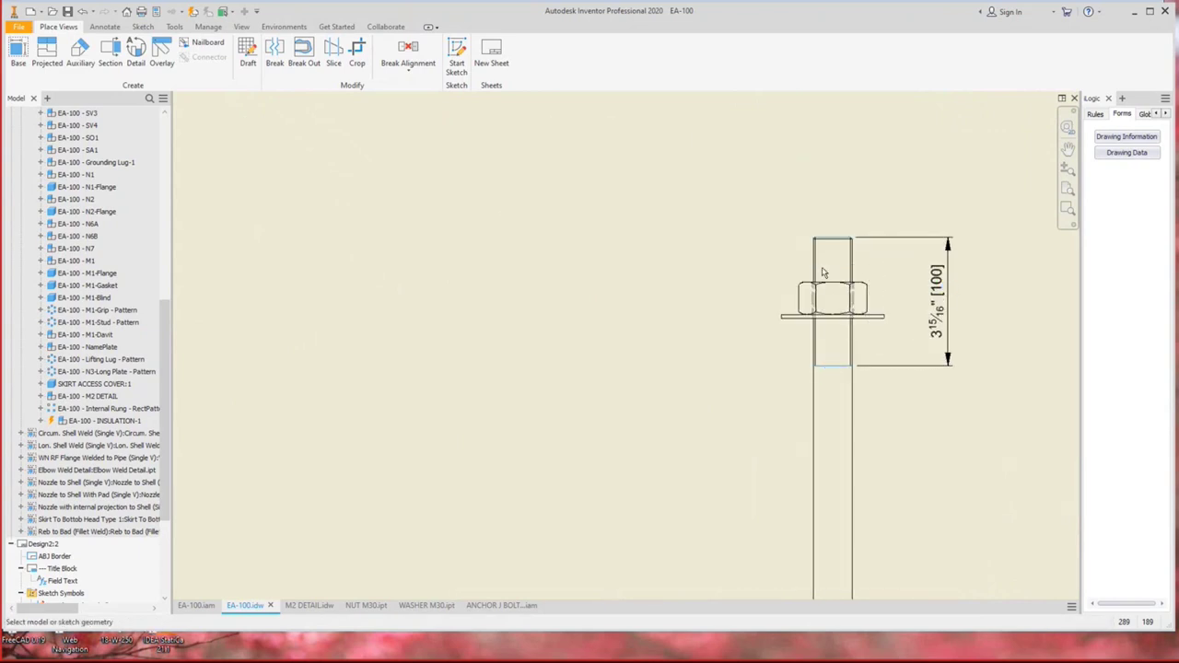
Start a sketch on the J bolt detail view and project the washer's lower edge into it.
scroll(823, 273, down, 7)
click(105, 25)
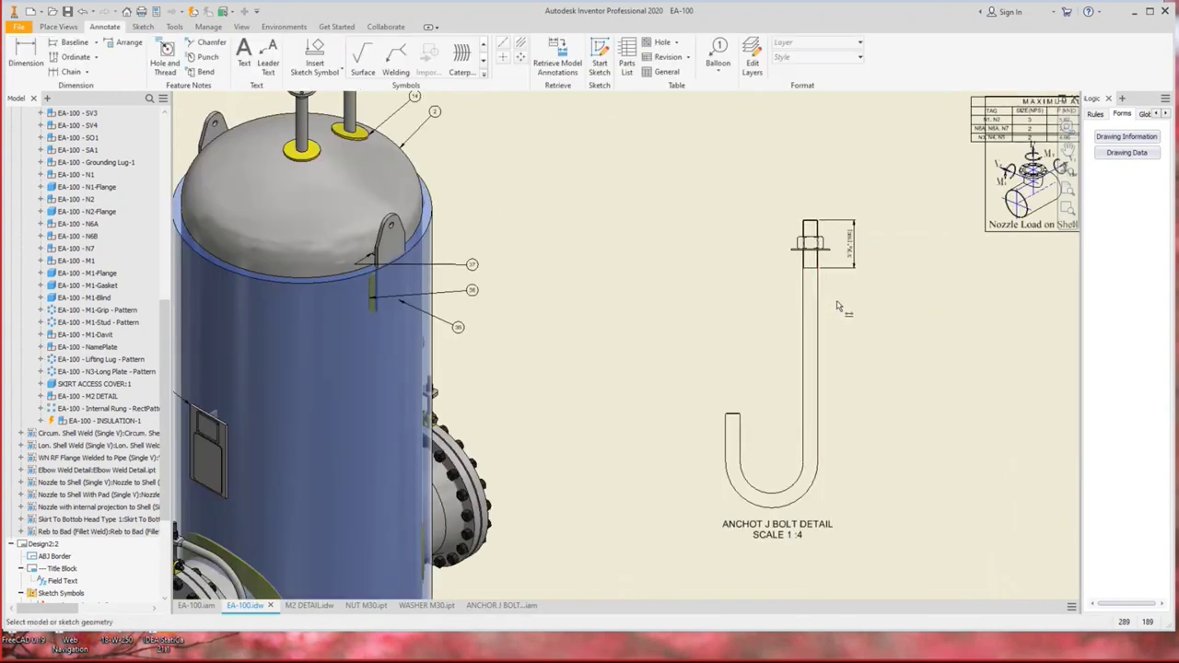
key(s)
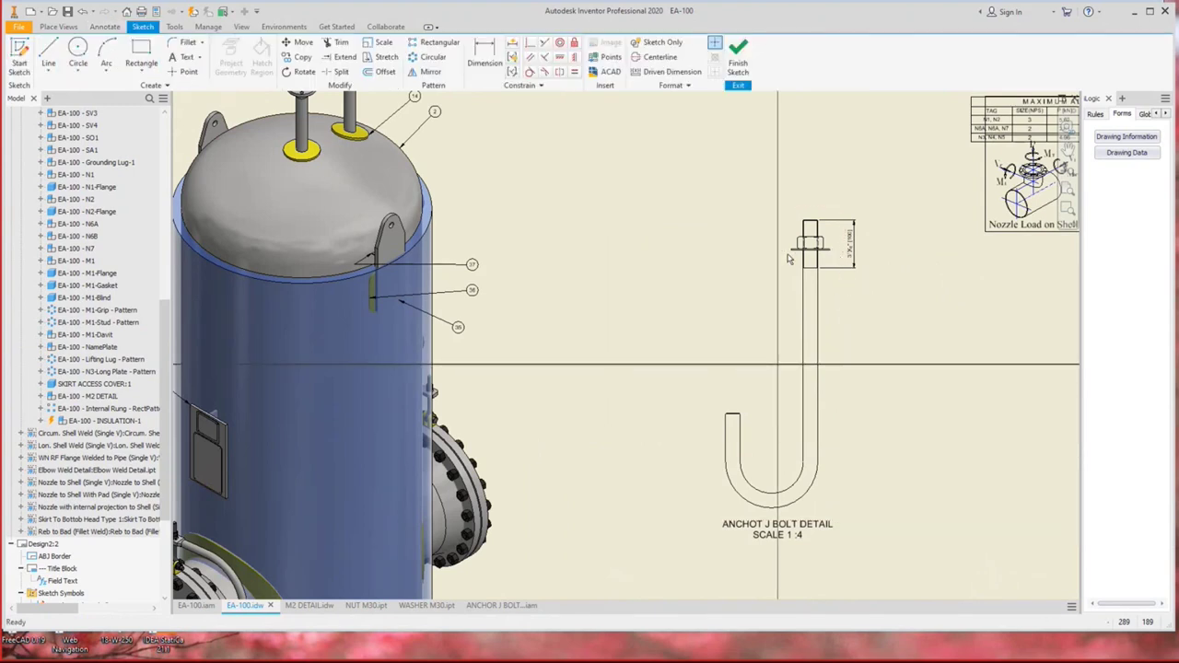
scroll(788, 259, up, 5)
key(g)
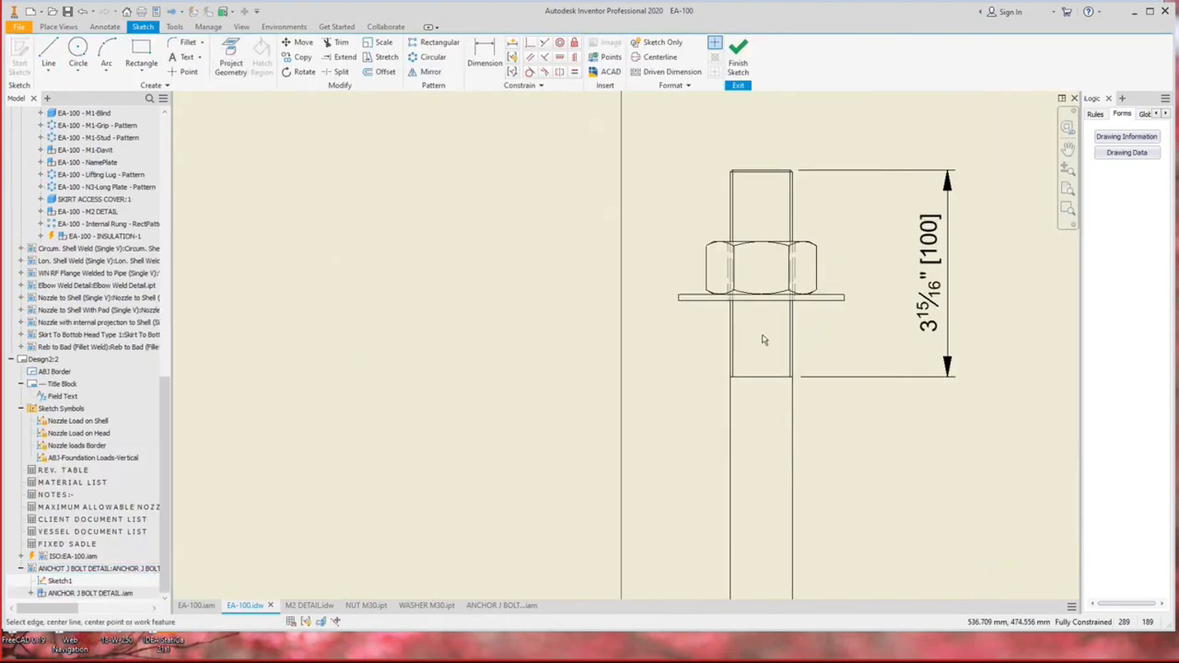
click(810, 298)
Sketch a rectangle about 290 mm by 32 mm across the bolt shank just below the washer.
click(141, 55)
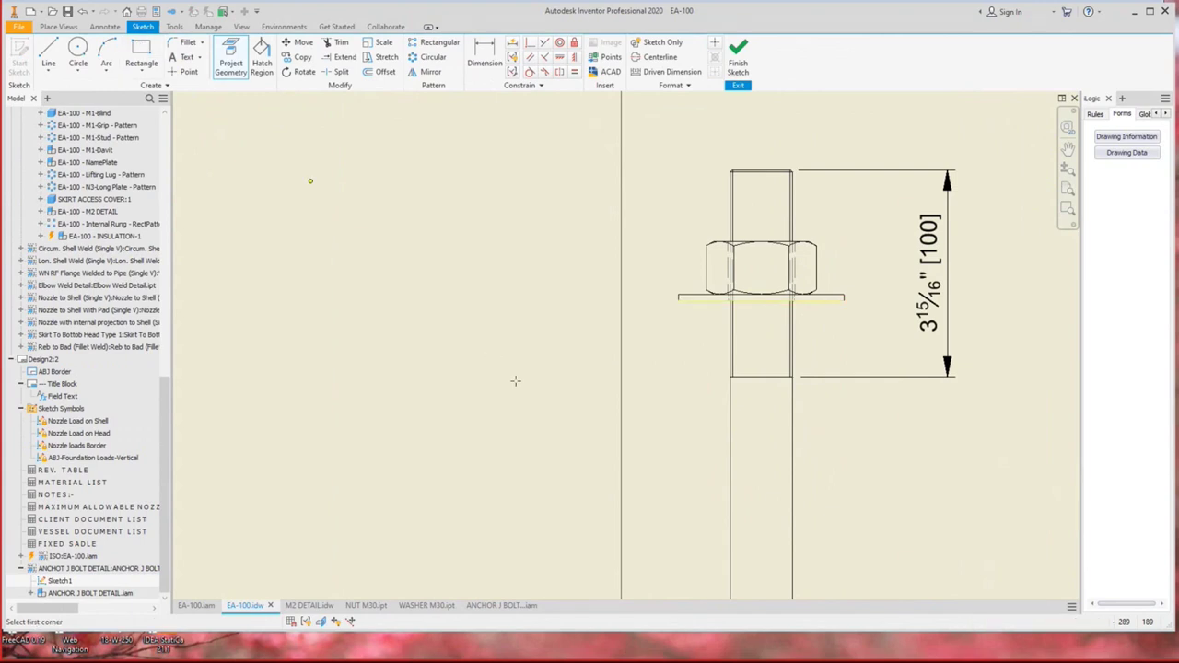
click(438, 311)
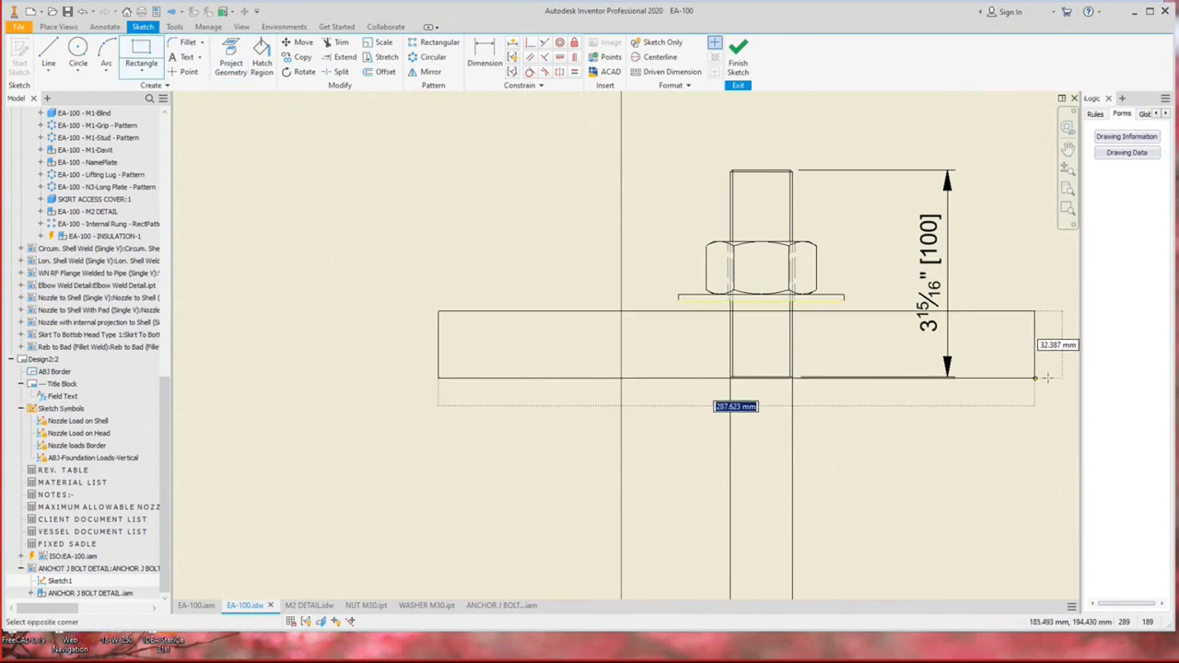
click(1047, 377)
Make the midpoint of the rectangle's upper edge coincident with the midpoint of the washer's projected lower edge.
click(529, 43)
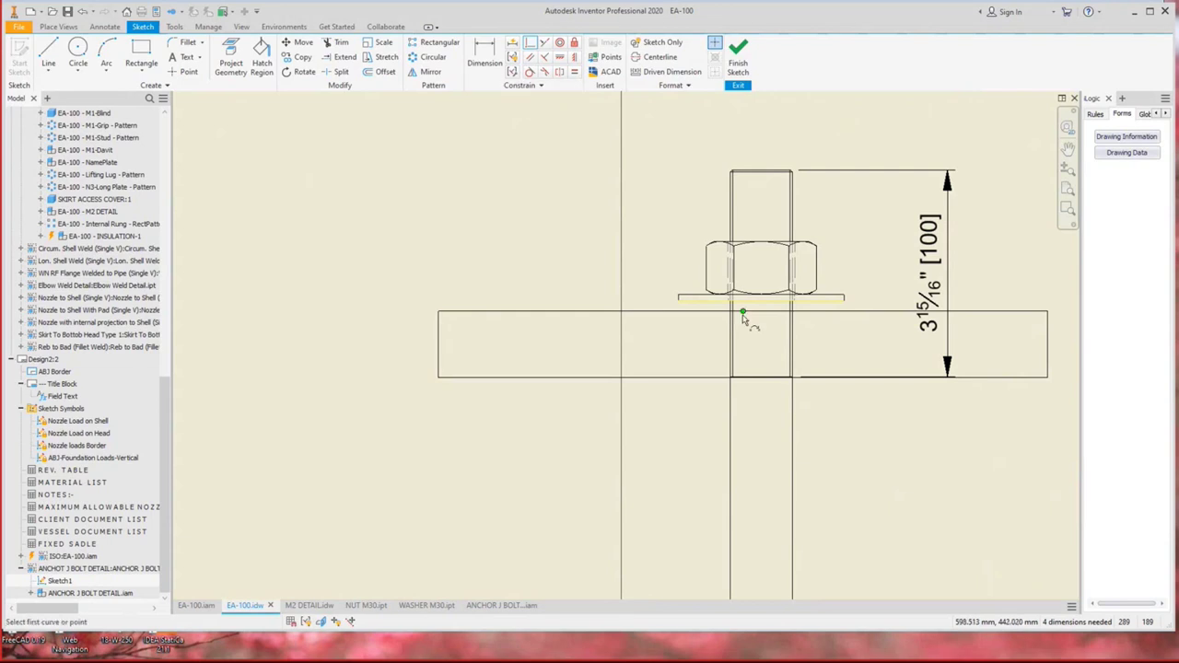
click(748, 297)
click(762, 306)
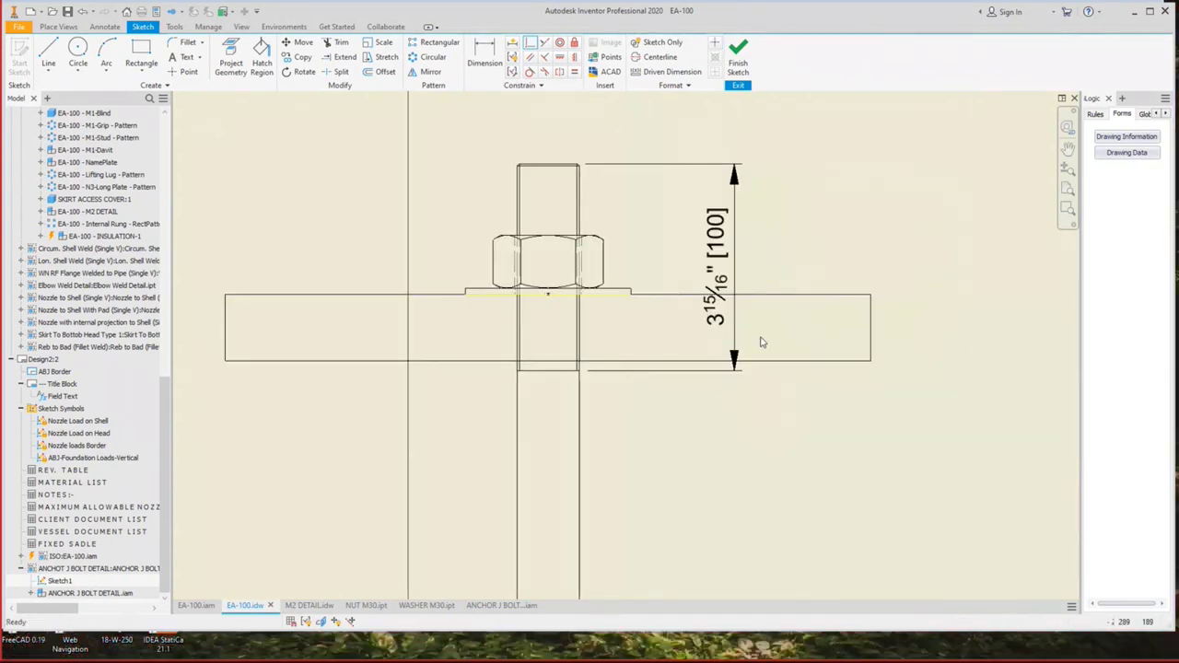
Dimension the height of the rectangle below the washer and set it to 50 mm.
key(Escape)
key(d)
click(871, 317)
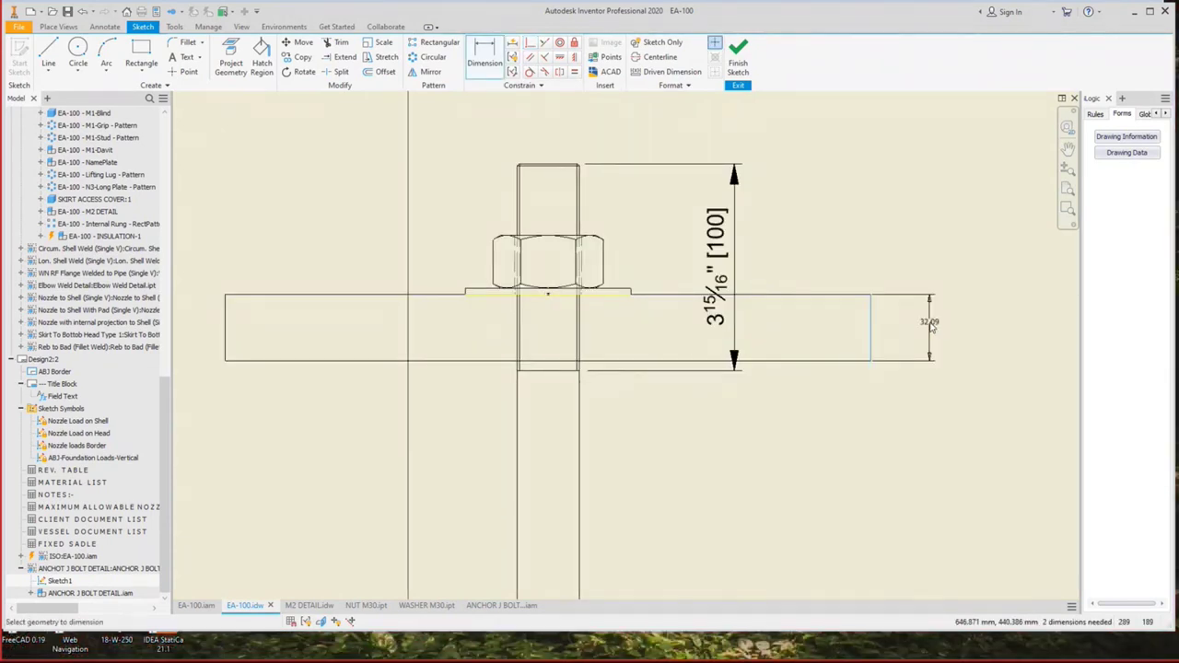
click(927, 322)
text(50)
key(Return)
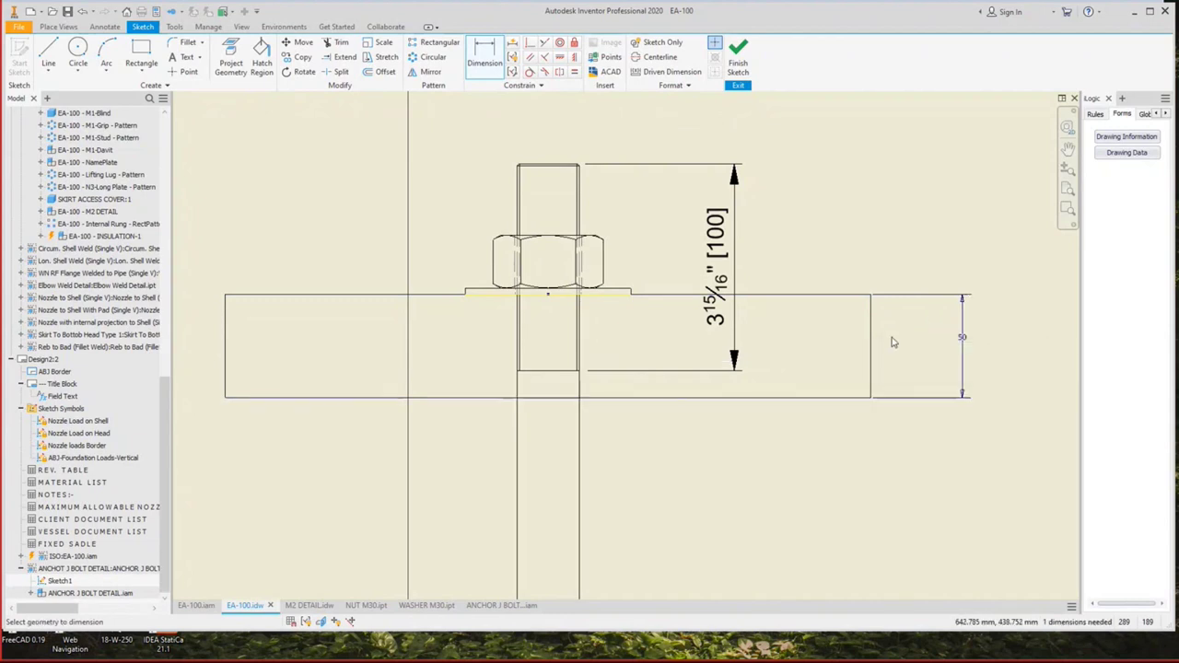
key(Escape)
Convert the rectangle's lower and side edges to sketch-only lines, leaving its upper edge as normal geometry.
click(811, 398)
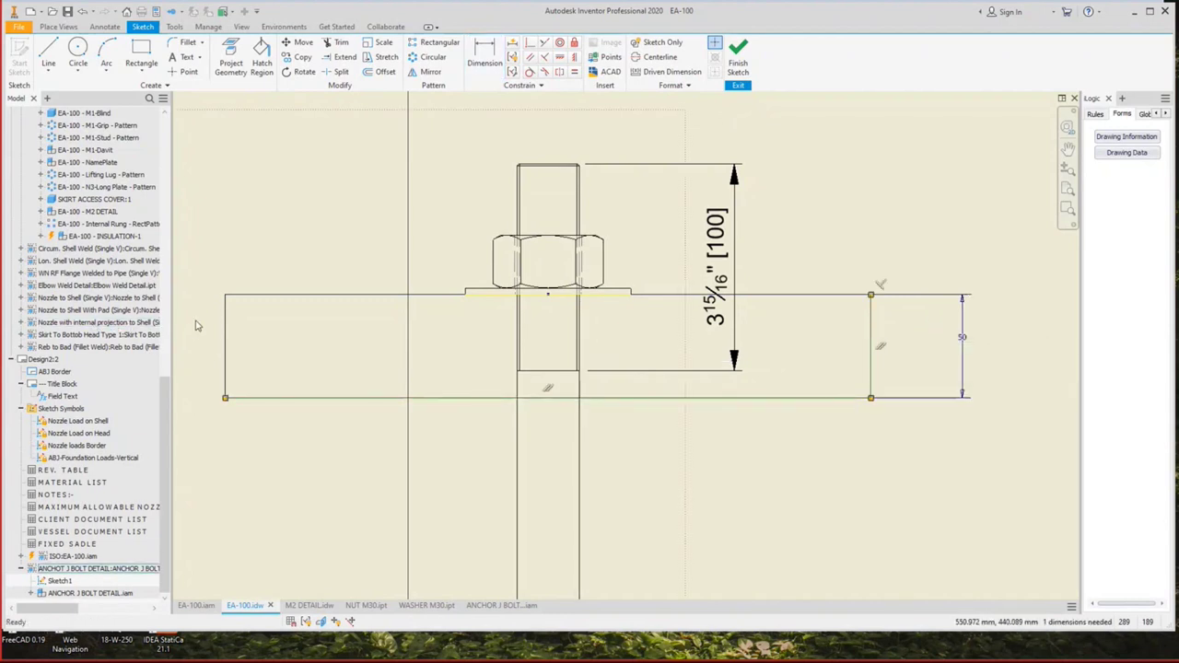
ctrl+click(224, 322)
click(663, 42)
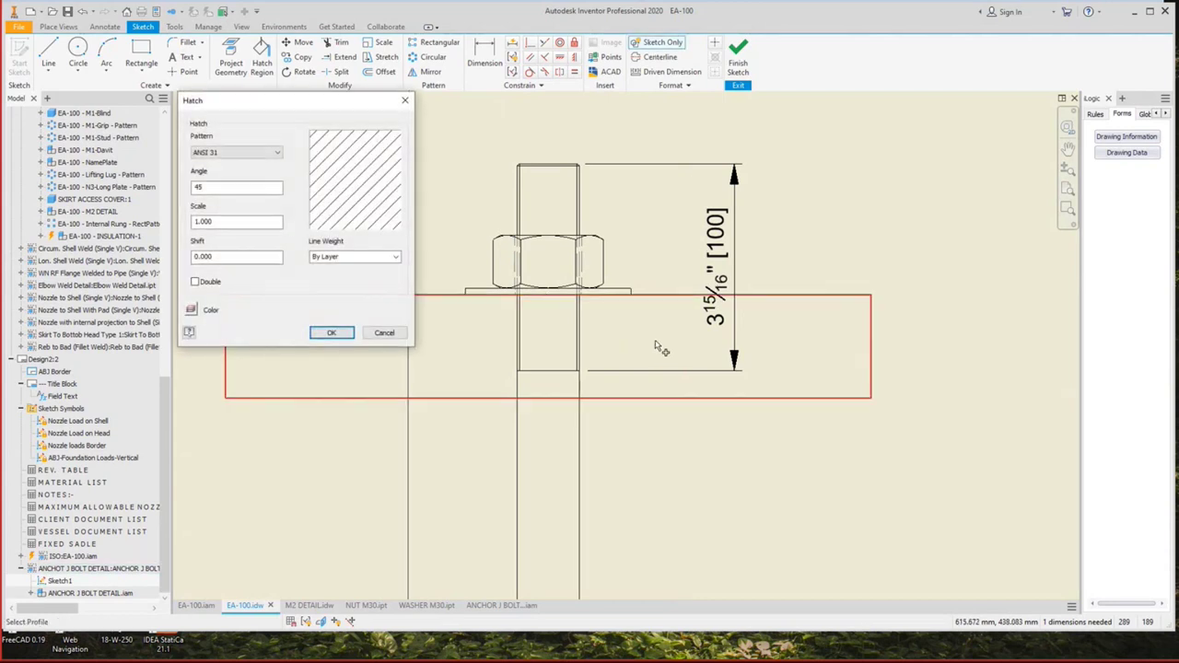
Fill the rectangle with an ANSI 31 hatch at 45 degrees and scale 5, and finish the sketch.
double_click(210, 221)
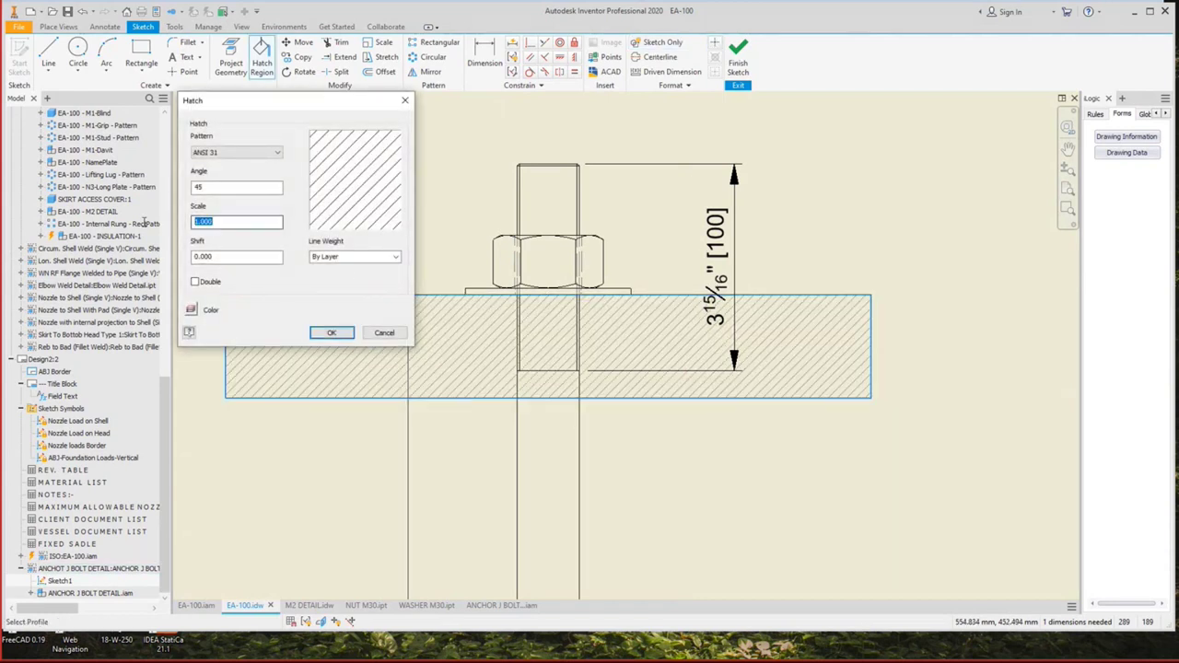
text(5)
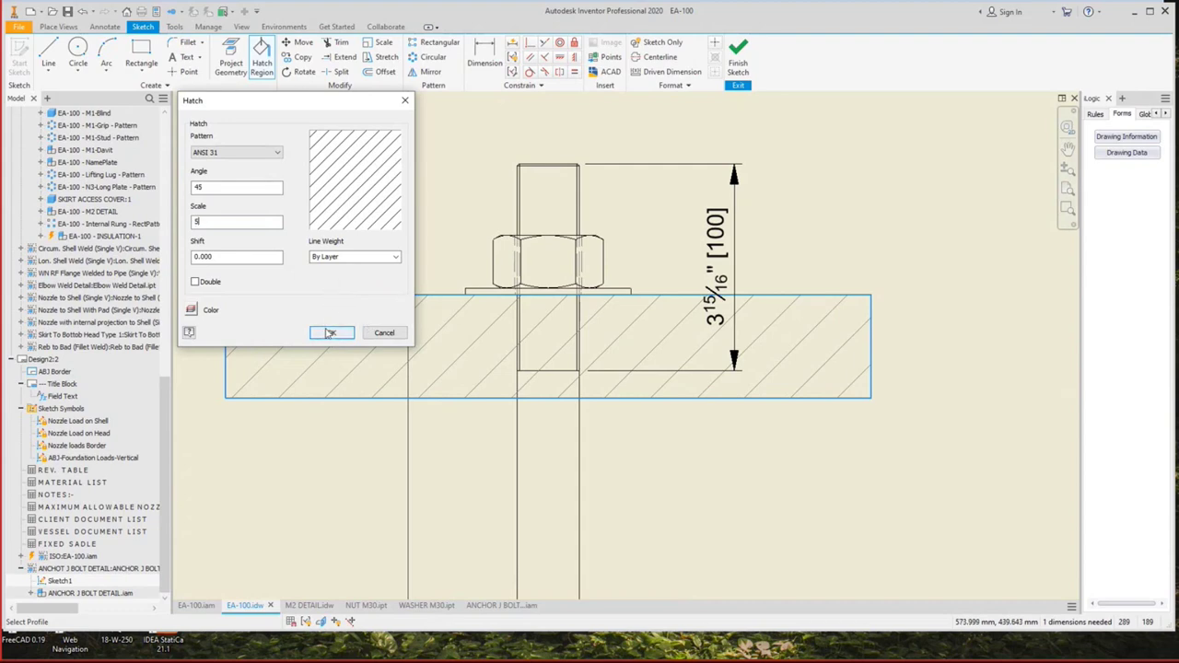
click(330, 331)
right_click(835, 206)
click(828, 239)
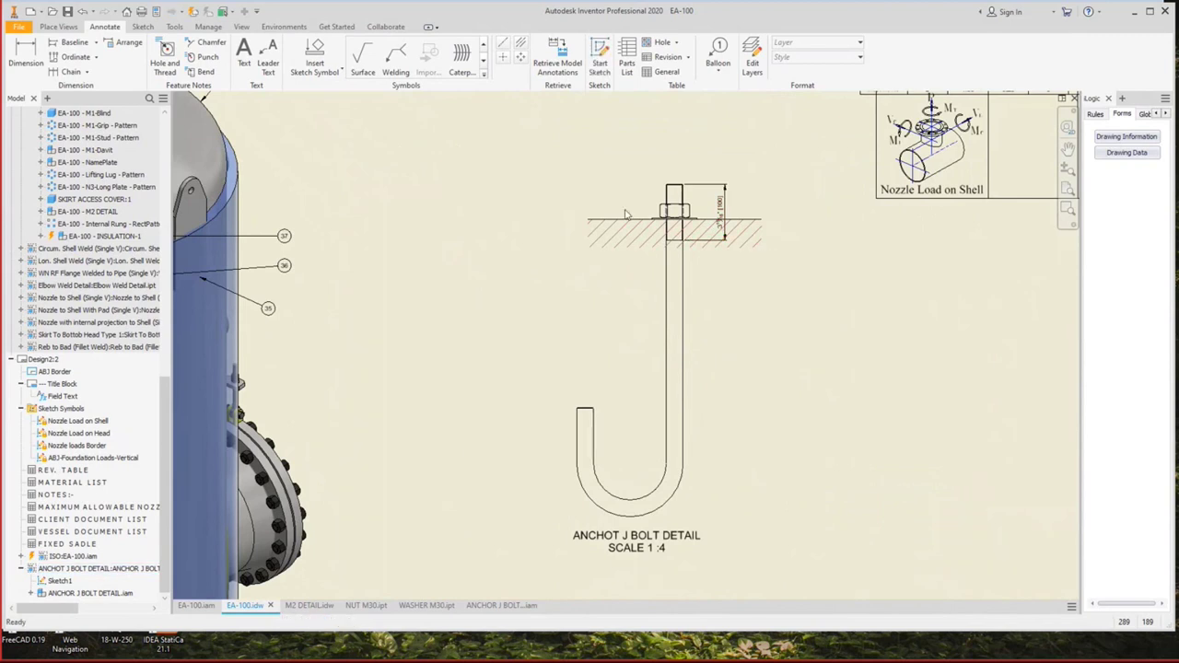
Add bisector centerlines along the J bolt's straight shank, its curved bend and its short hook leg.
click(521, 43)
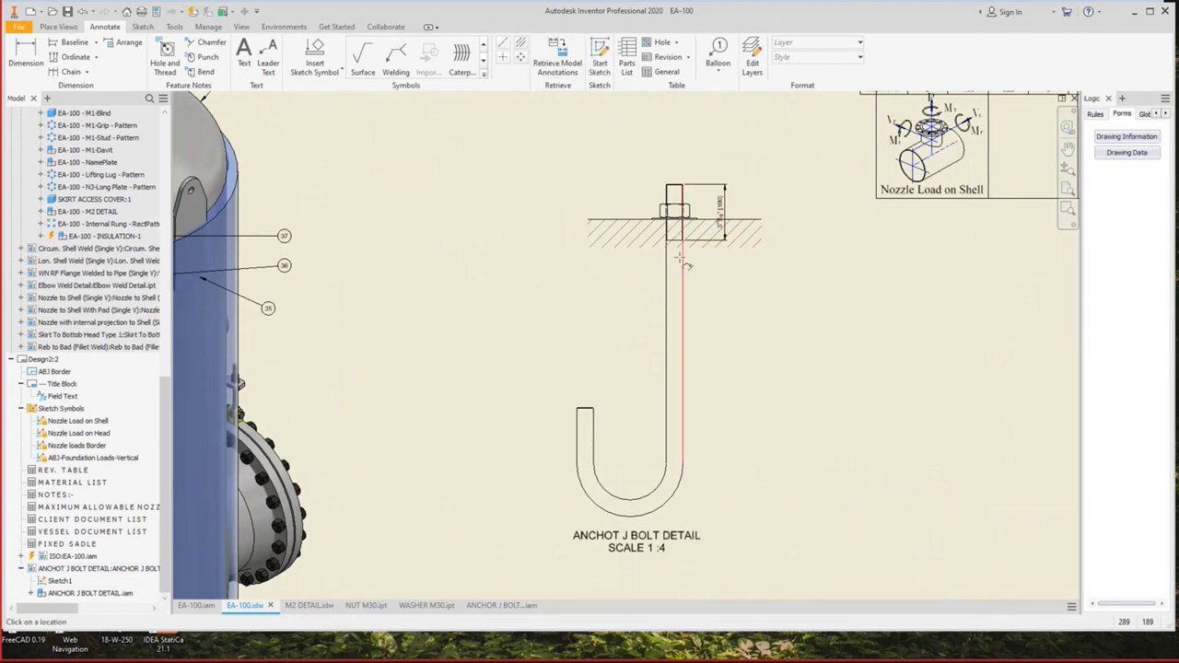
click(682, 262)
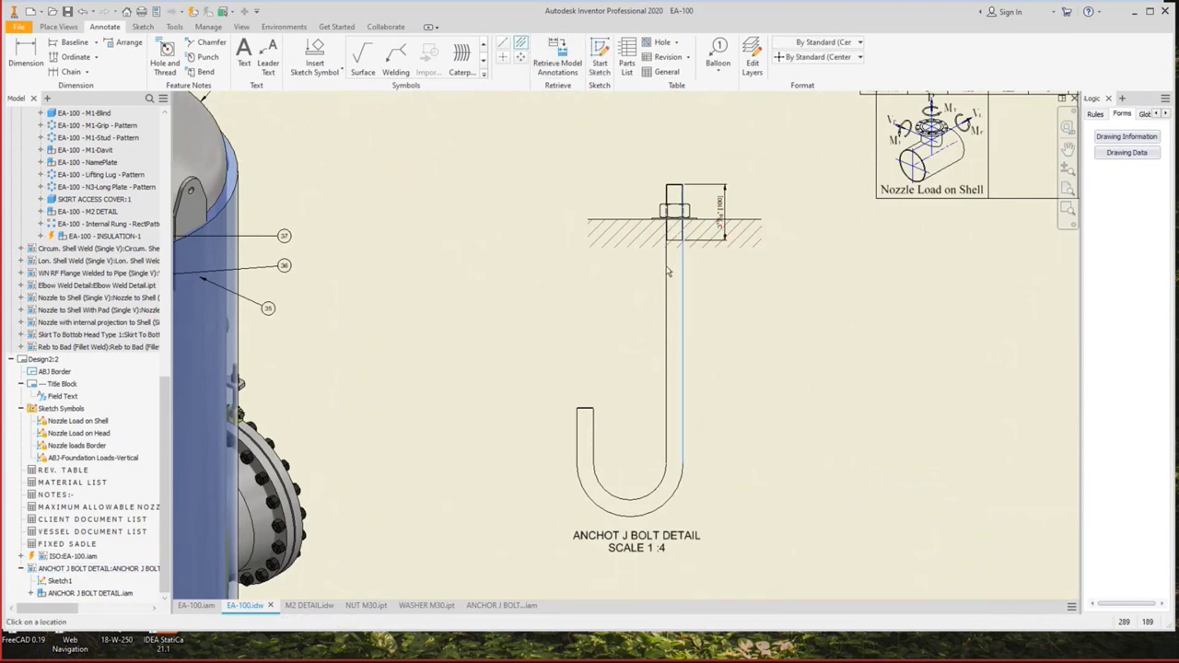
click(662, 503)
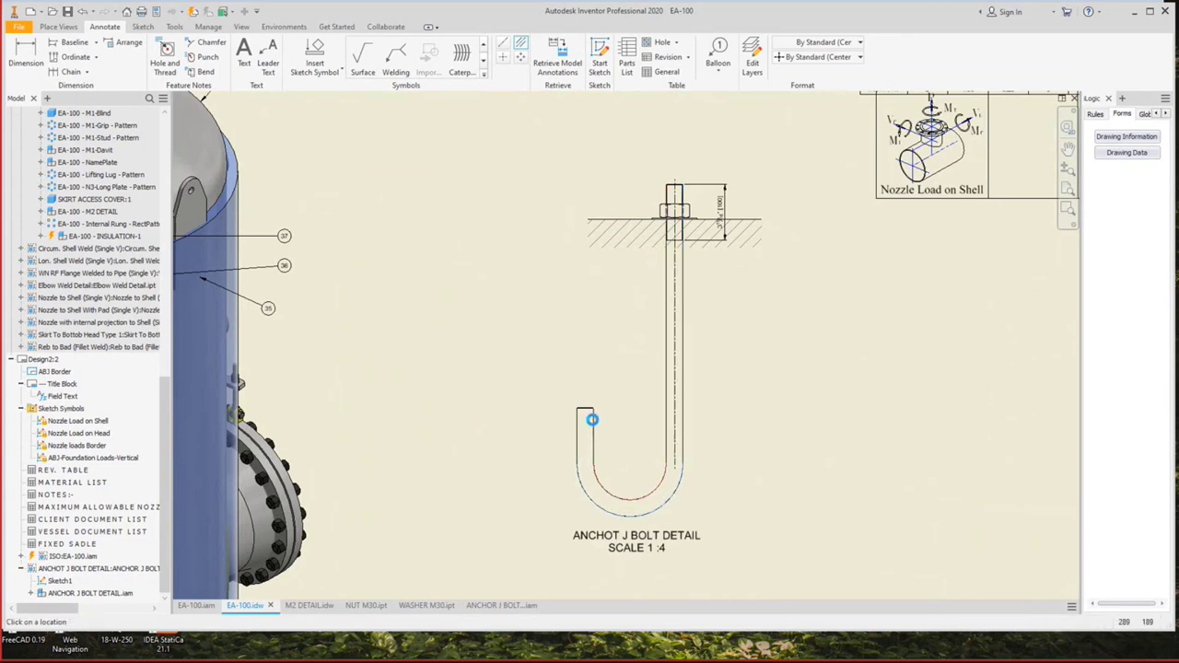
click(593, 421)
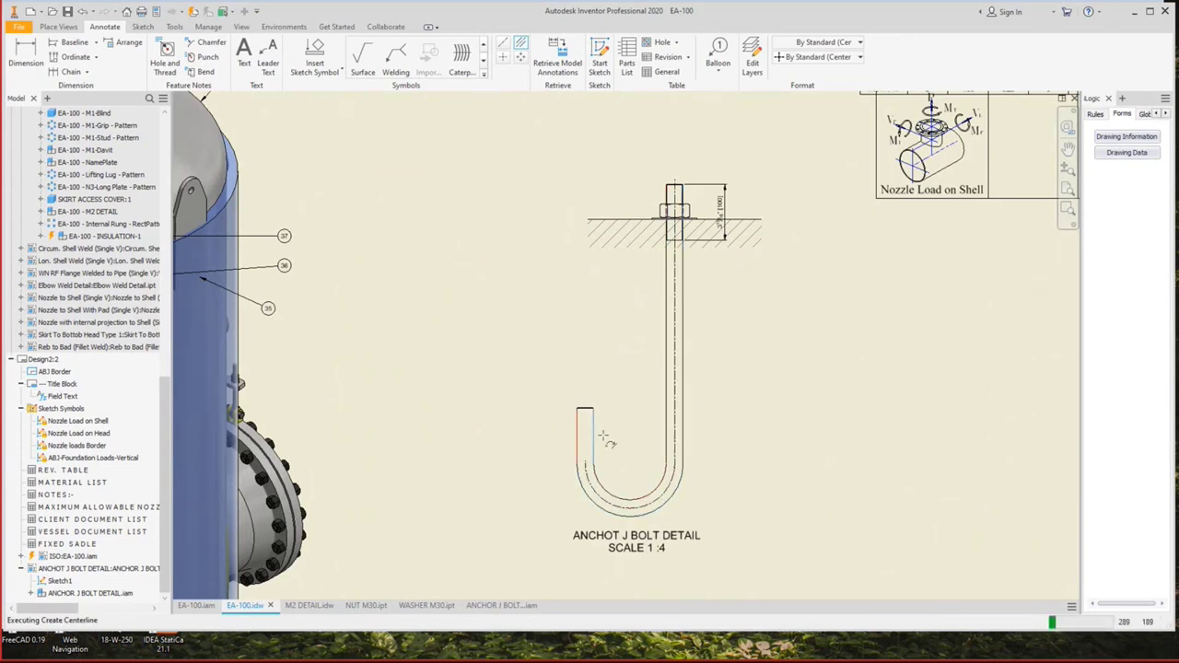
scroll(603, 423, down, 3)
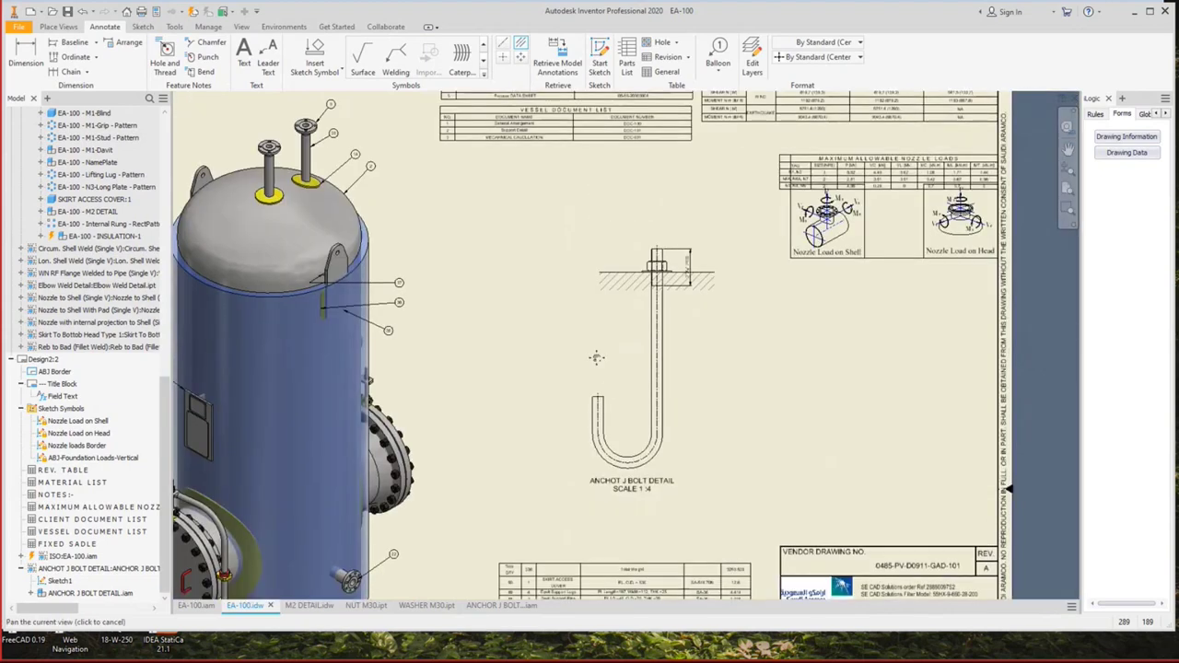
Dimension the horizontal distance between the centerlines of the short hook leg and the long shank.
key(d)
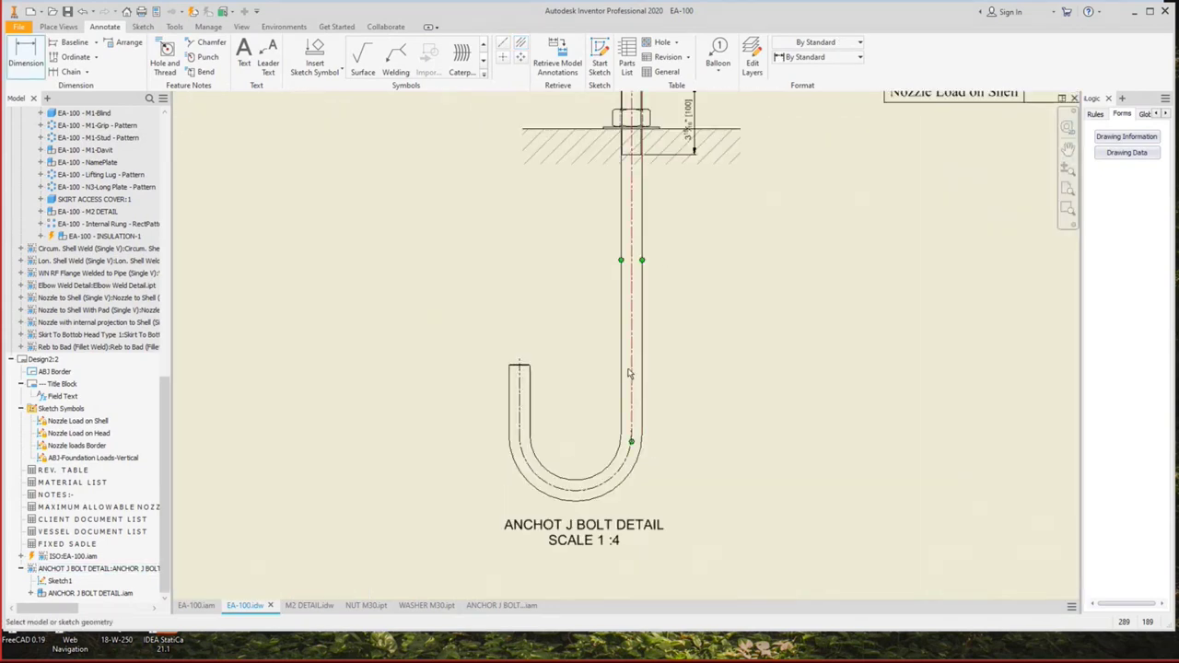
scroll(635, 362, up, 3)
click(632, 378)
click(530, 386)
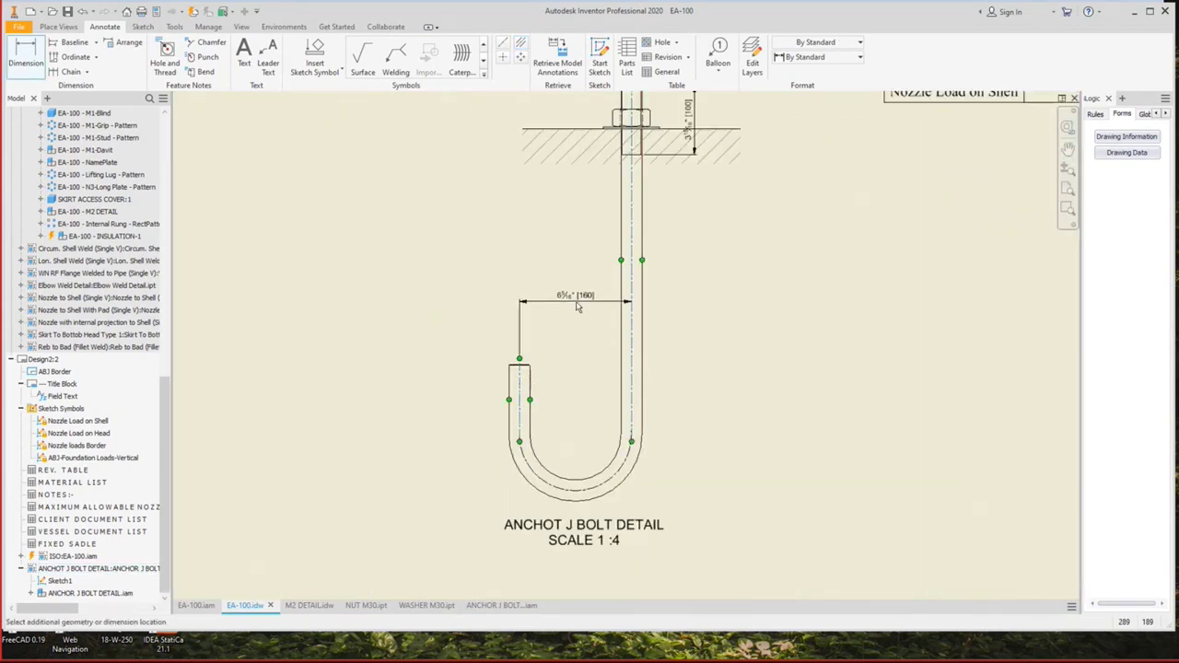
click(612, 350)
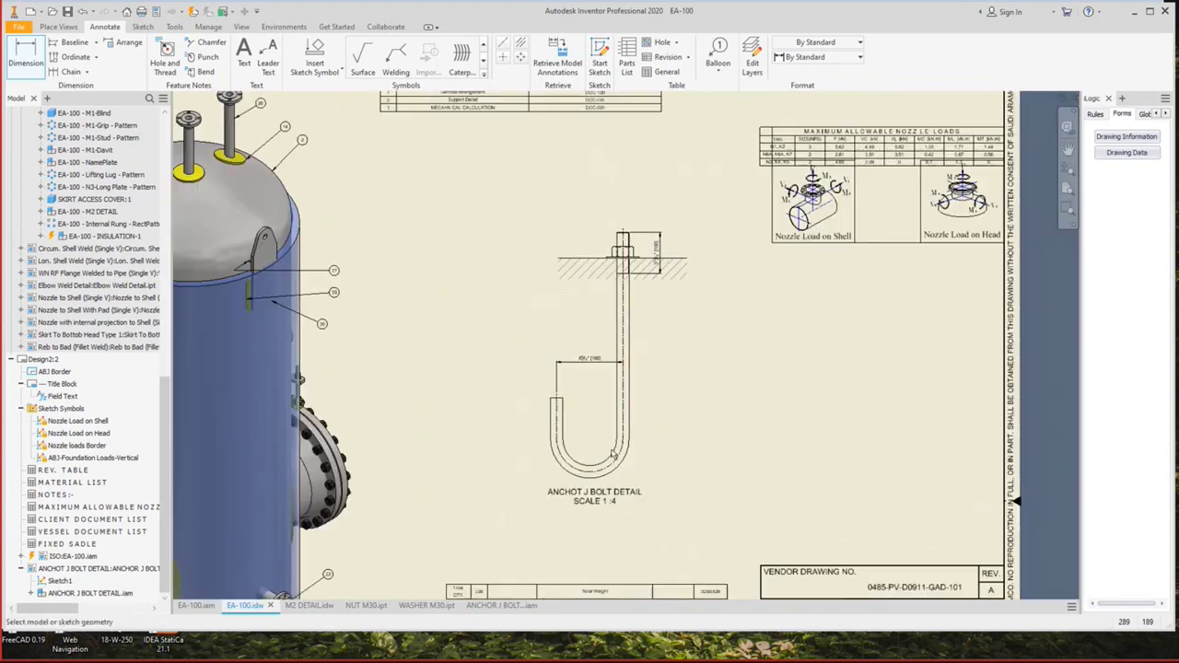
Dimension the J bolt's straight length from the threaded end's top edge to the start of the bend, outside the thread dimension.
scroll(614, 456, down, 2)
scroll(623, 229, up, 5)
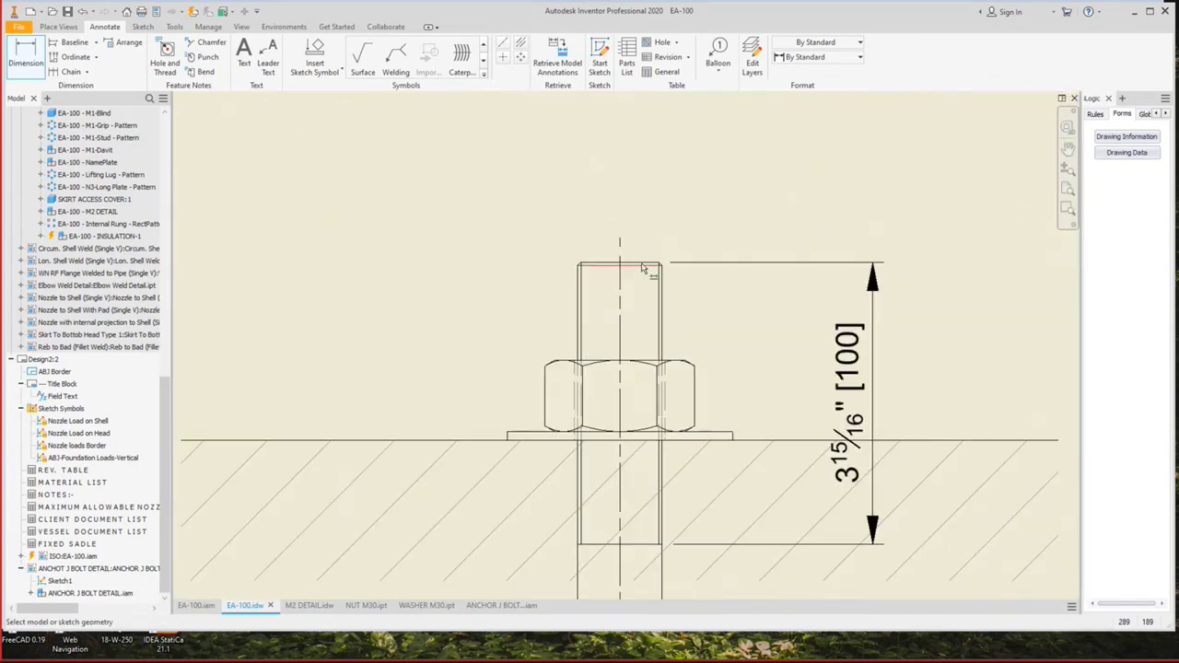
click(635, 263)
scroll(636, 262, down, 4)
scroll(639, 471, up, 5)
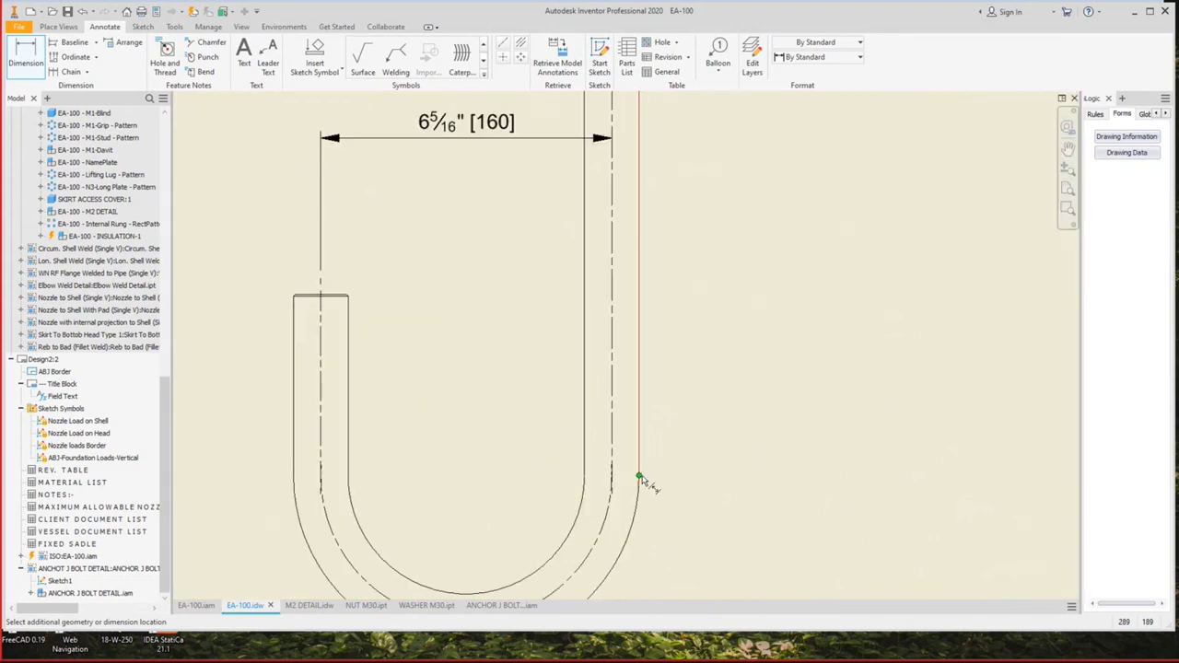
scroll(737, 433, down, 3)
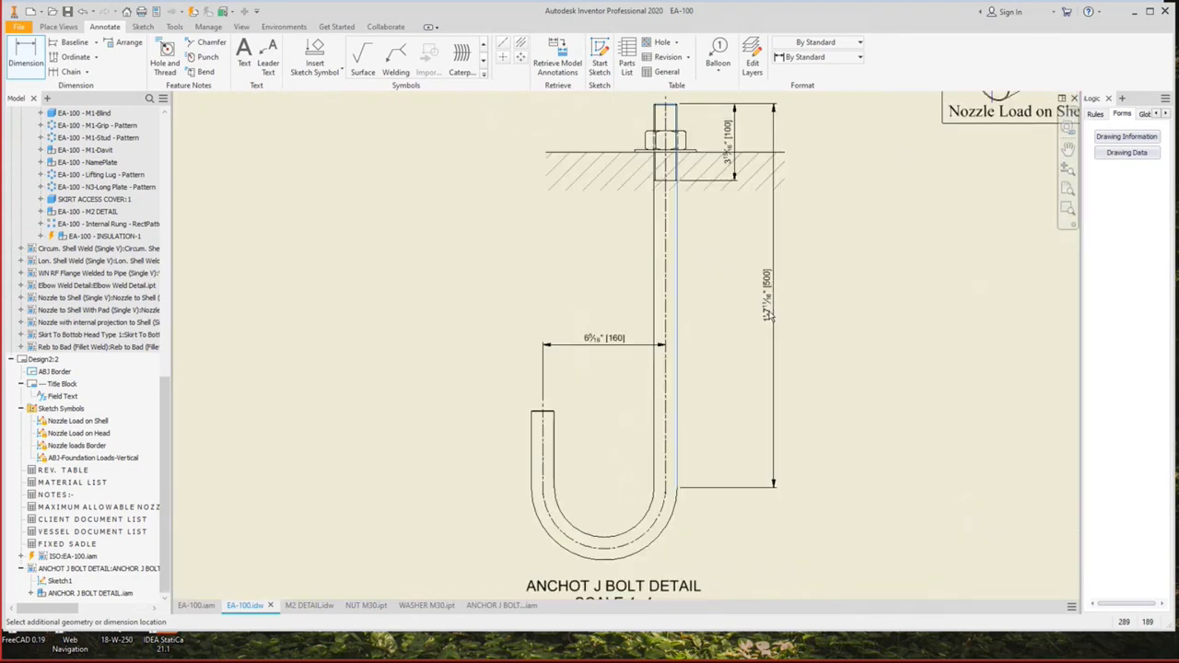
click(767, 318)
scroll(811, 276, down, 2)
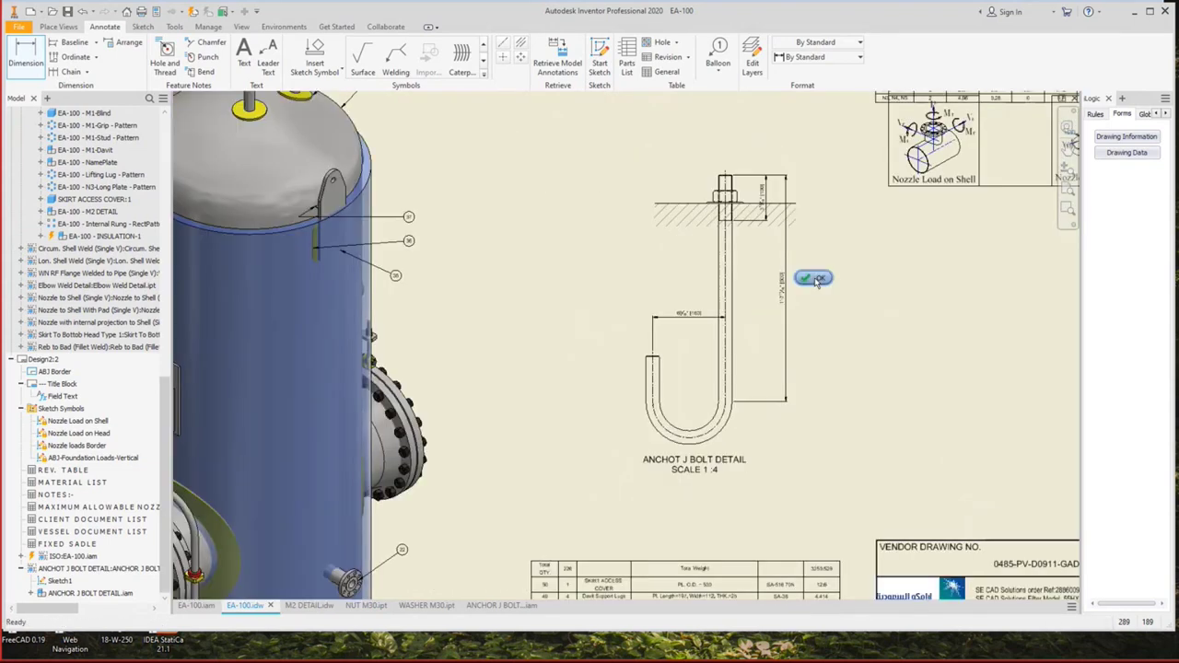
key(Escape)
In the anchor J bolt assembly's data form, set Length (A) to 600 mm and Length (C) to 200 mm, and return to the EA-100 drawing.
key(ctrl+Tab)
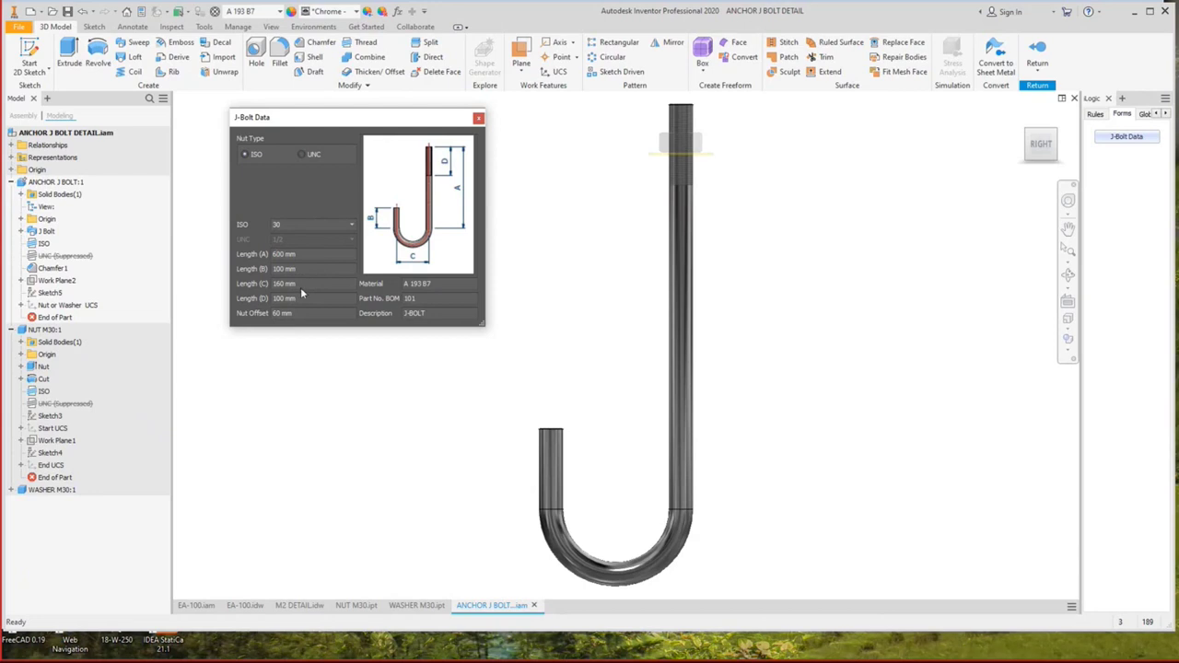
click(268, 270)
click(269, 273)
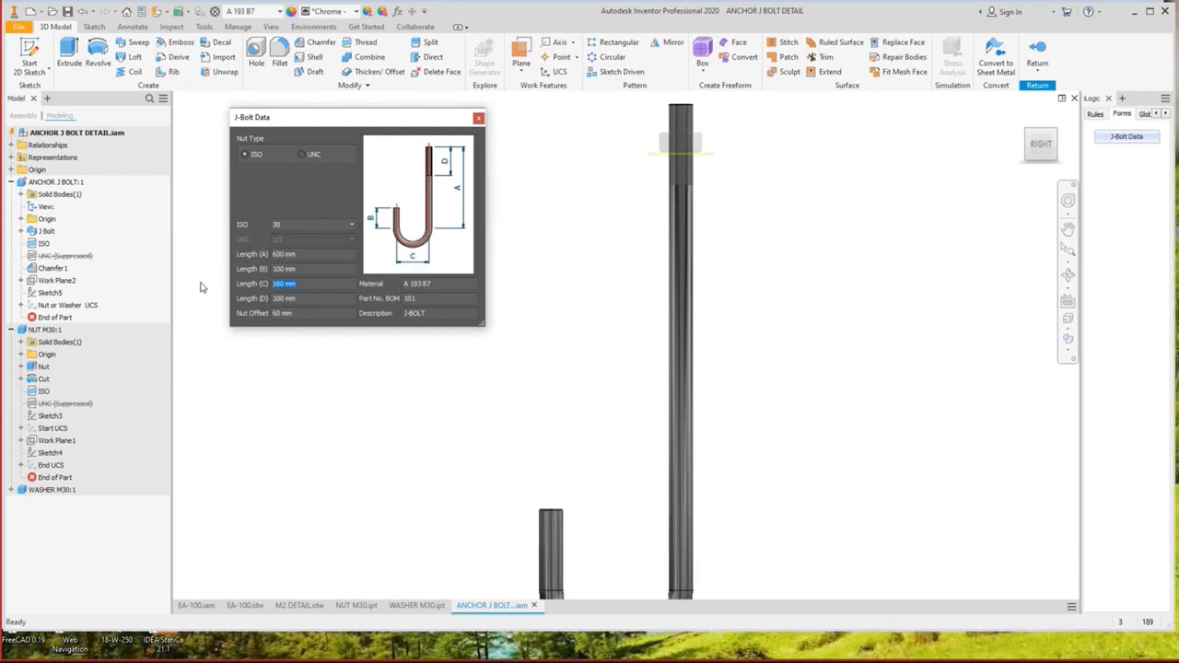
key(Return)
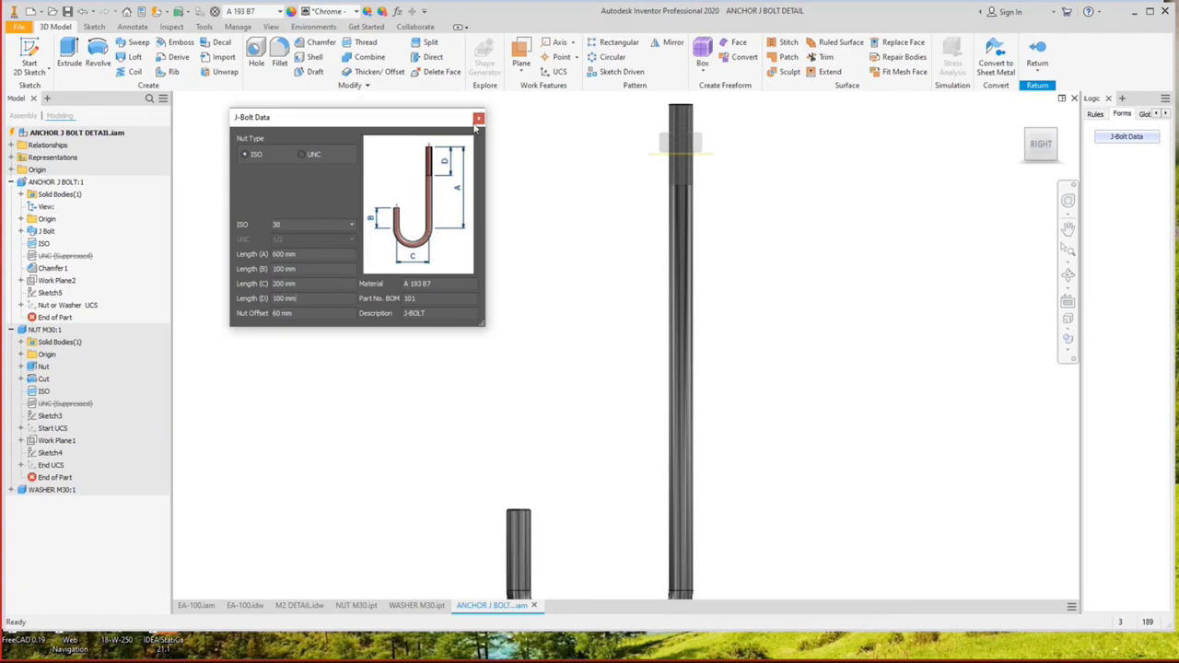
click(478, 118)
right_click(528, 200)
click(531, 238)
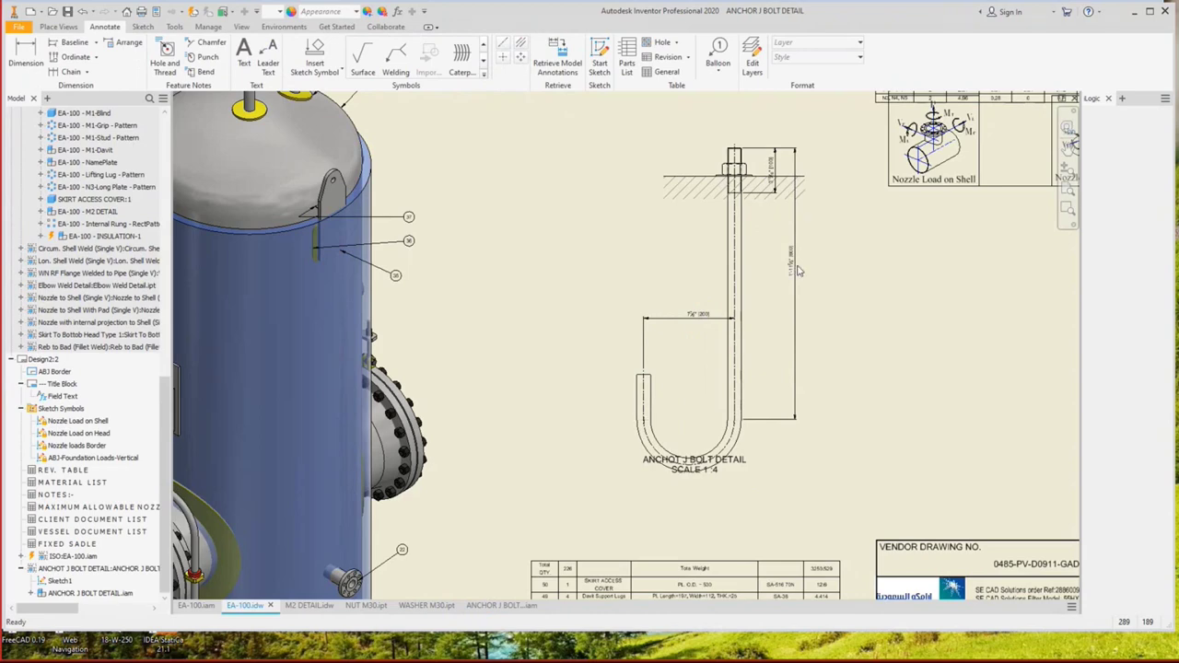
Move the hook-width dimension closer to the short leg and shift the view label clear below the bend.
scroll(798, 262, up, 5)
scroll(798, 263, down, 4)
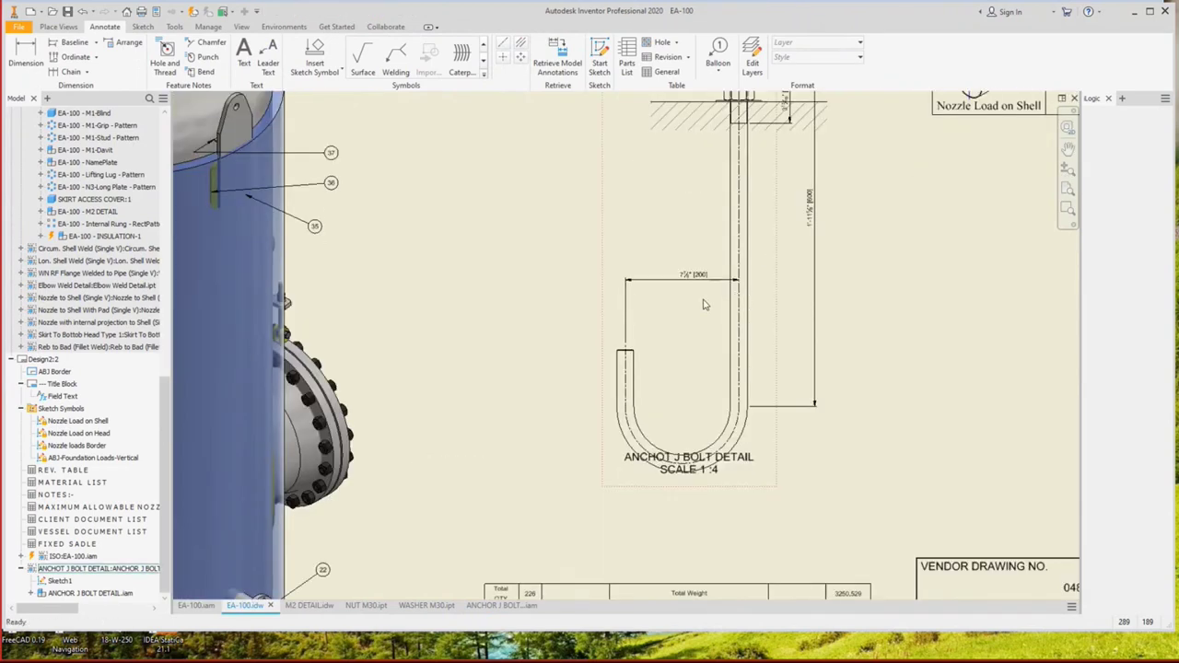
scroll(792, 268, up, 3)
drag(710, 268, 666, 339)
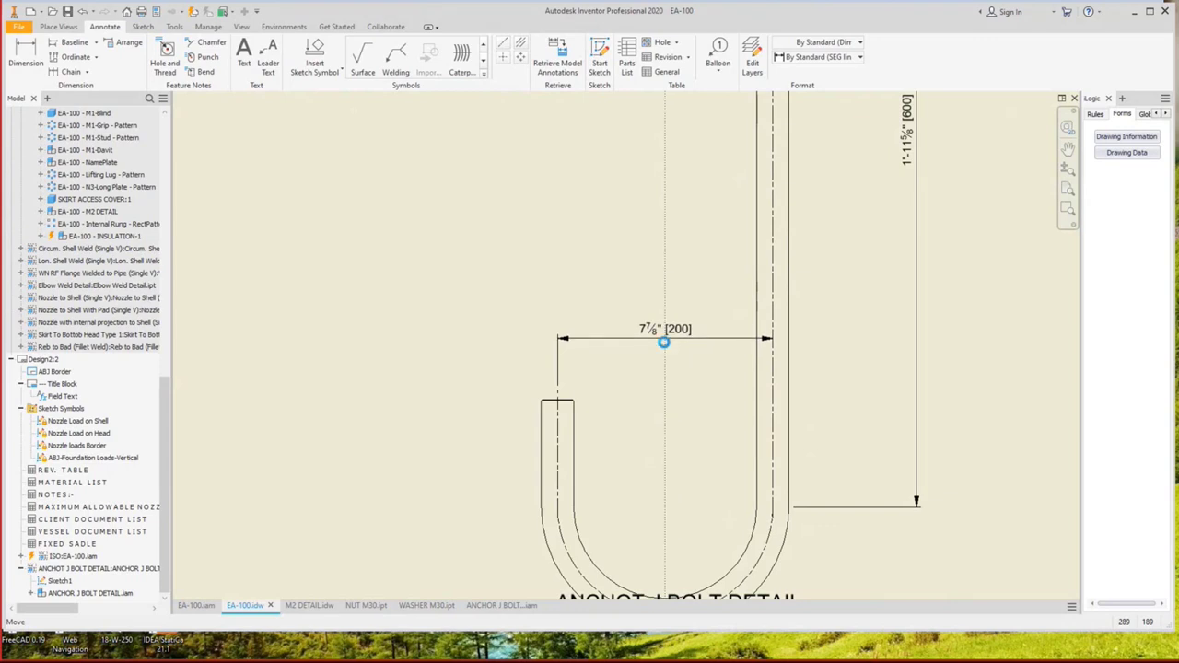
scroll(795, 550, down, 4)
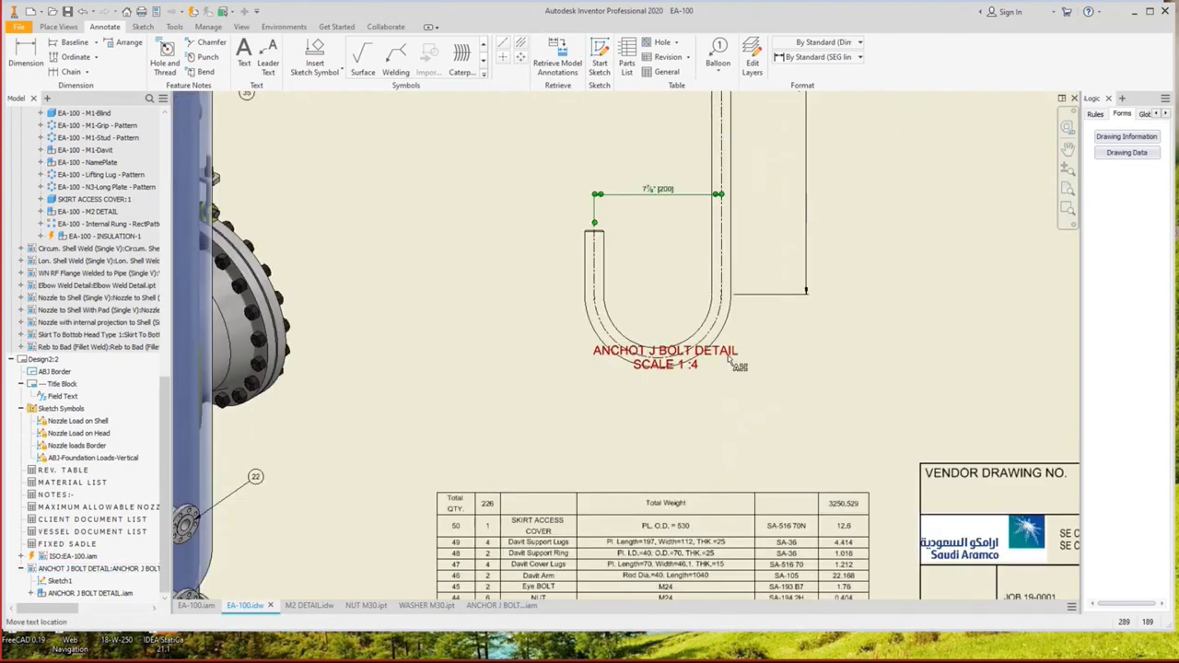
drag(737, 361, 767, 387)
Add a radius dimension to the bend's centerline arc, placing its text inside the hook.
scroll(766, 388, up, 3)
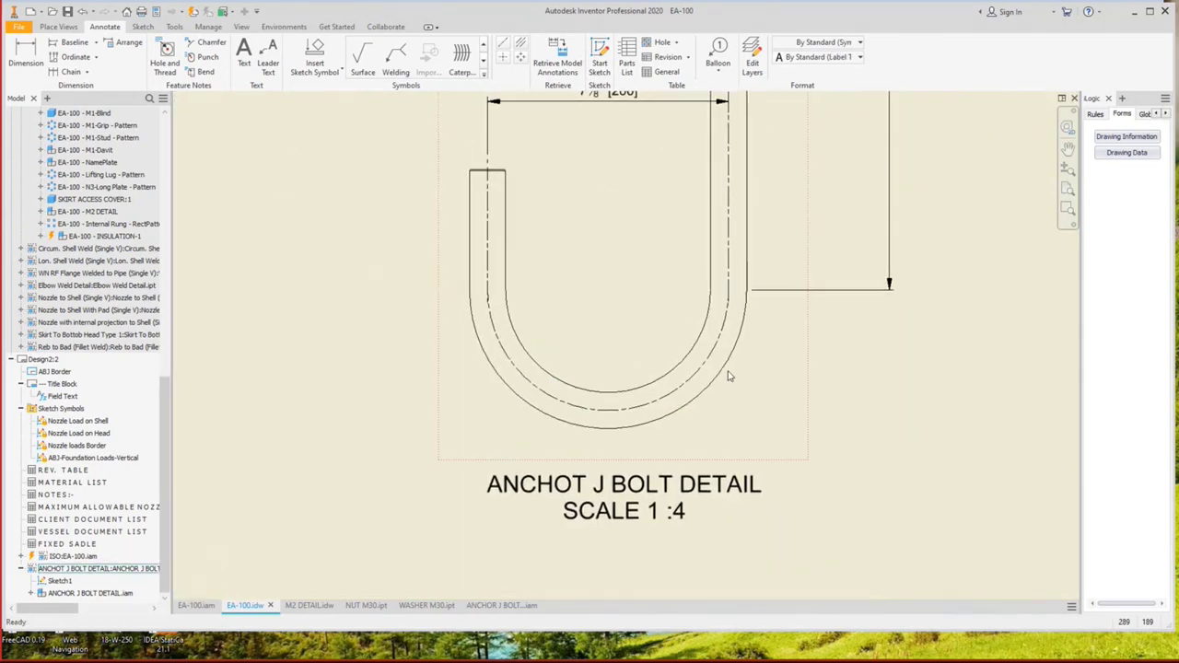
key(d)
click(709, 362)
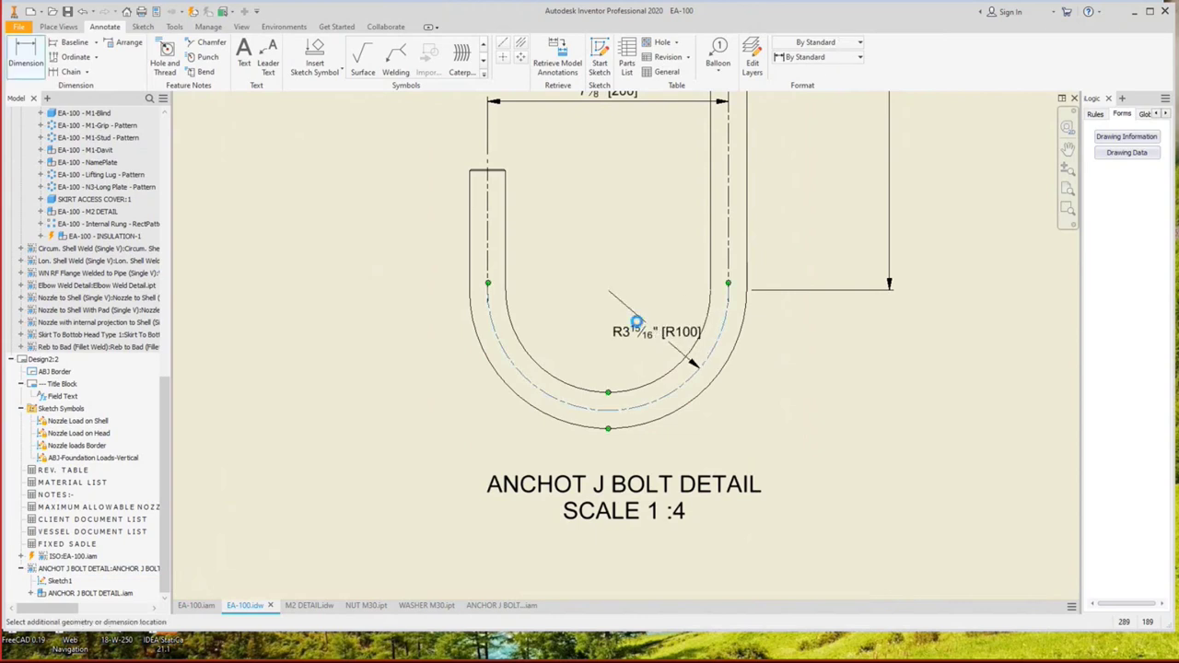
click(636, 325)
scroll(652, 327, down, 2)
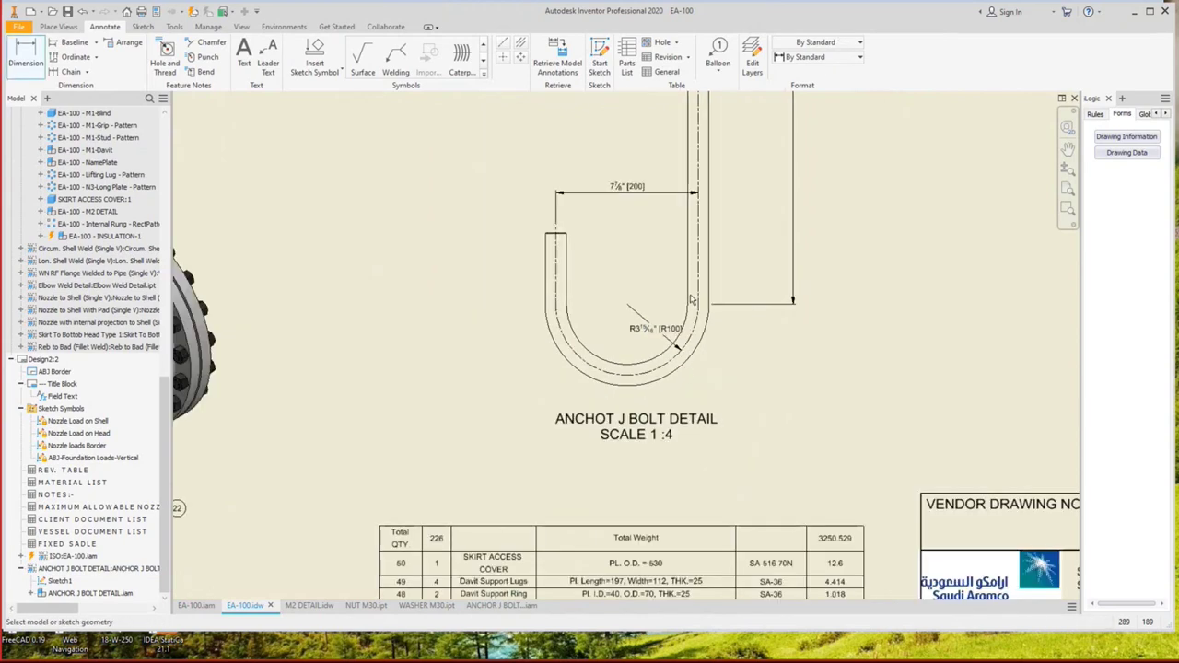
scroll(693, 299, down, 5)
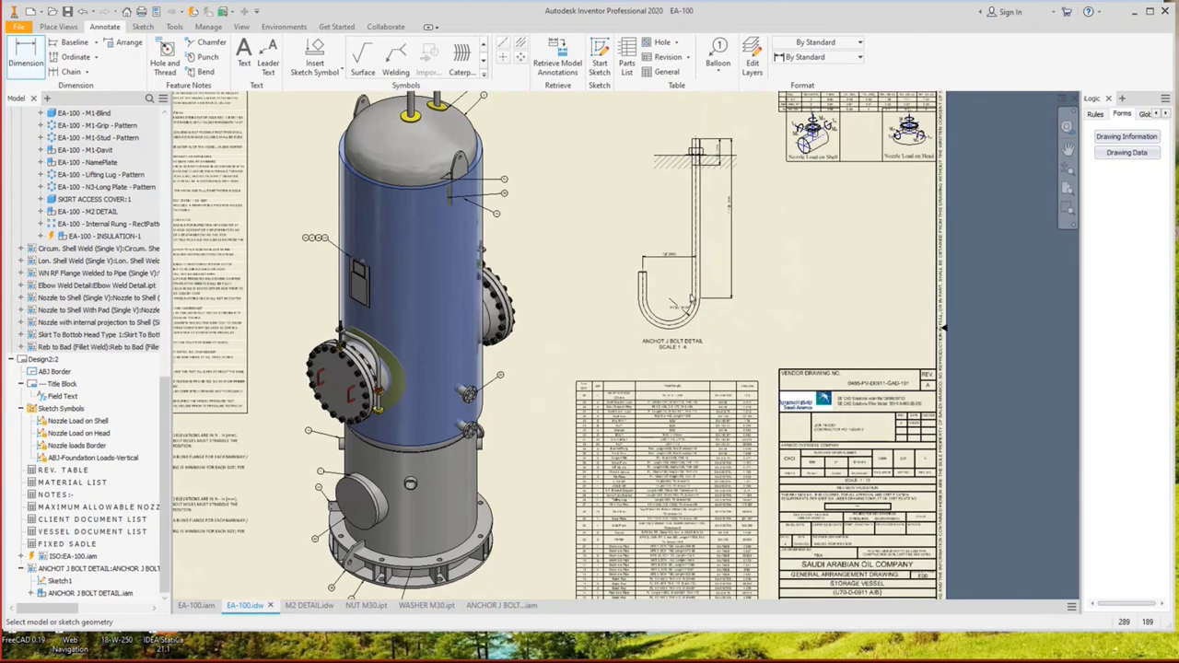
double_click(774, 214)
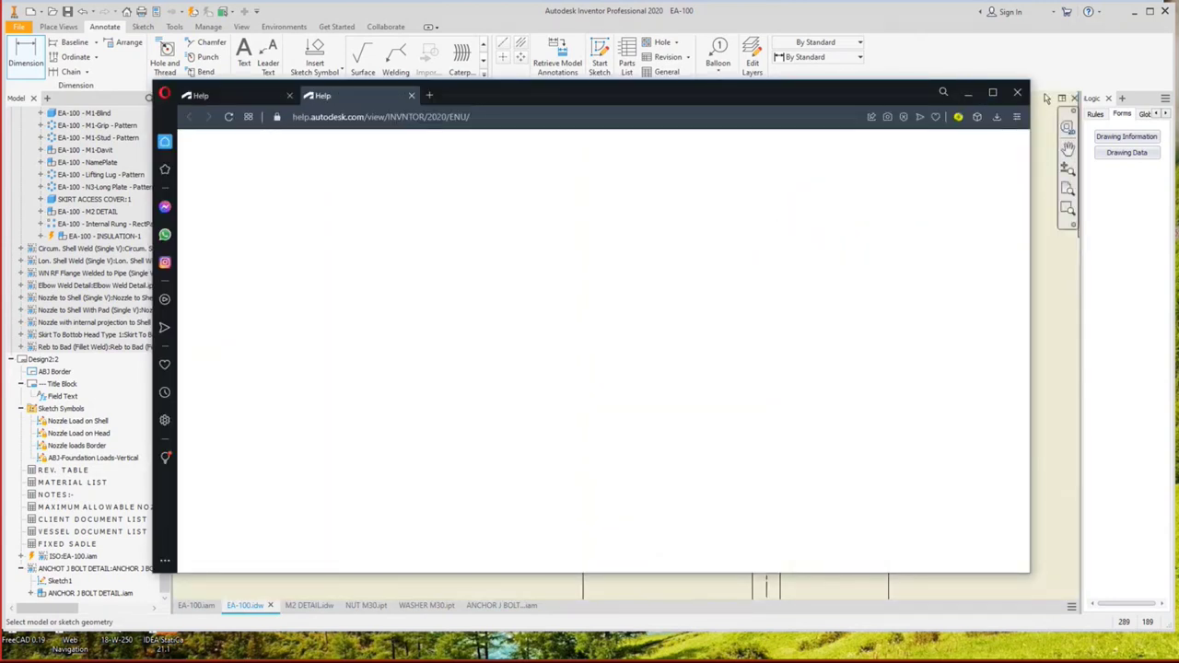
click(1019, 93)
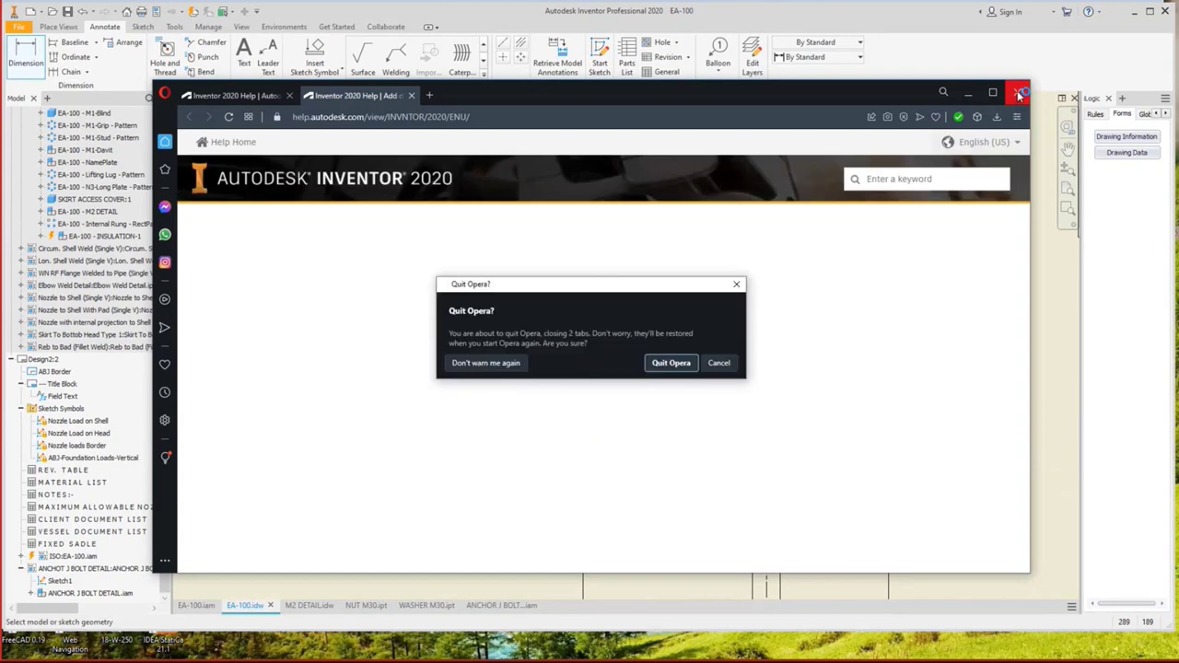
key(Escape)
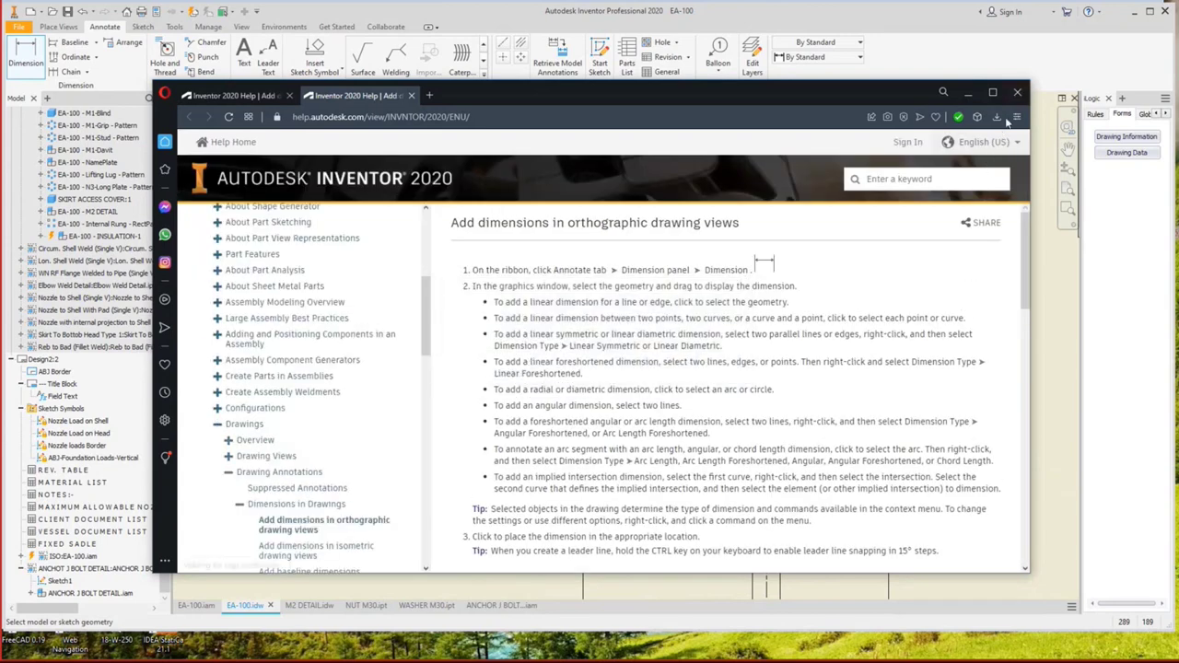
click(1018, 93)
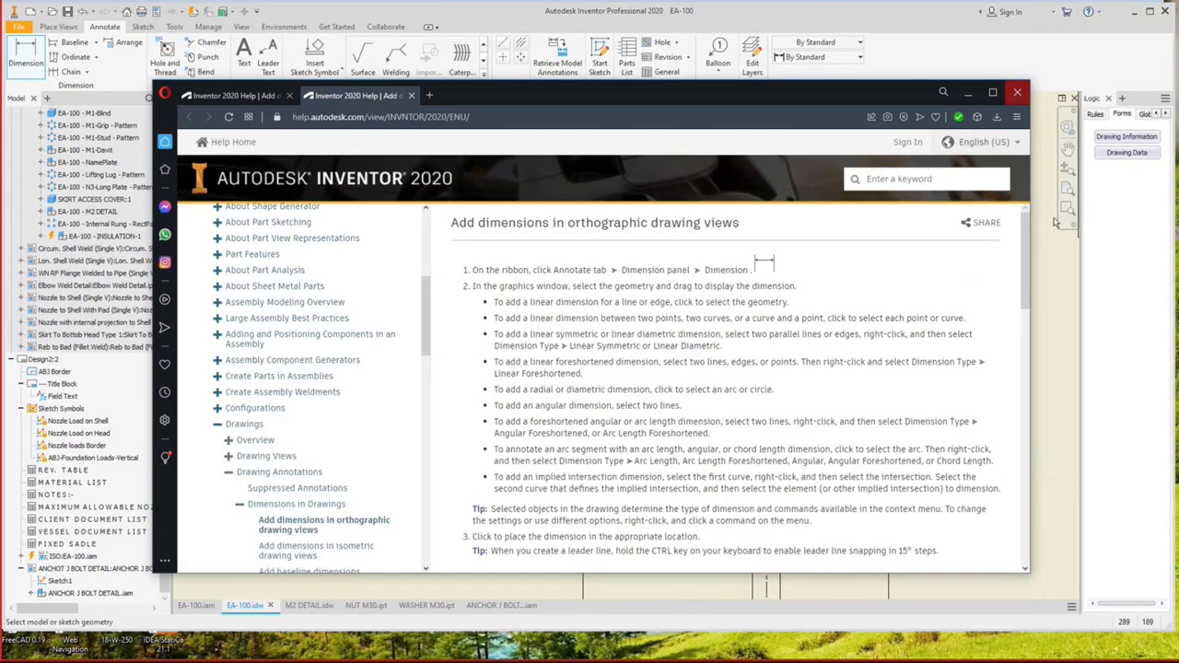
mouse_move(687, 656)
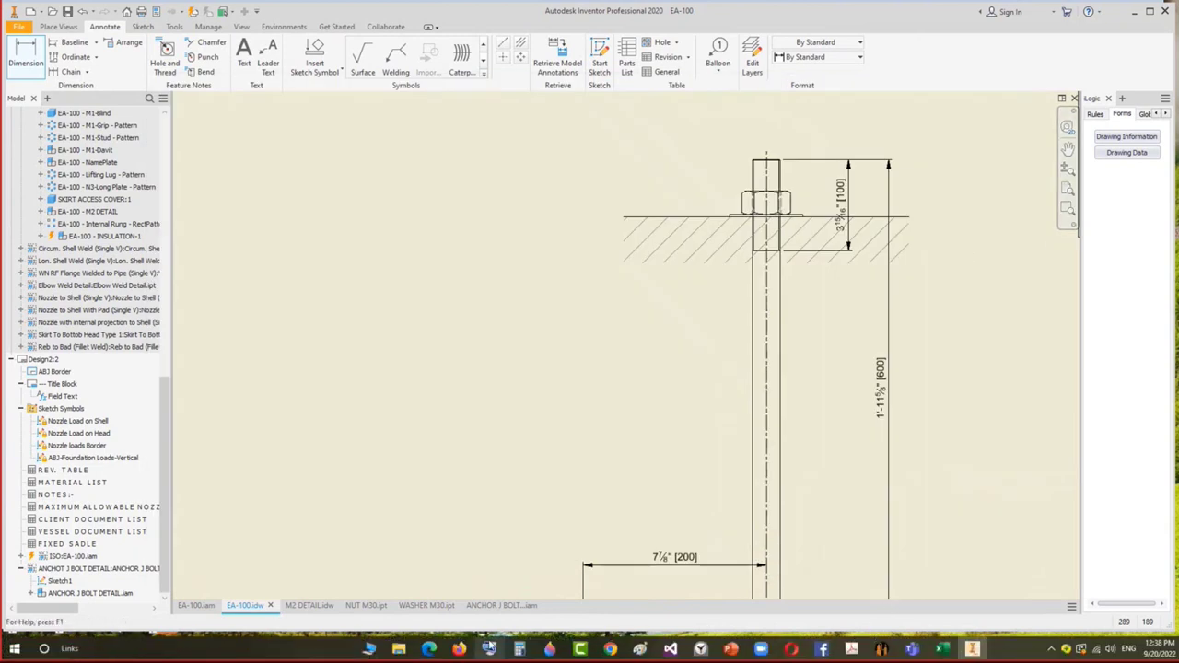
scroll(708, 480, down, 5)
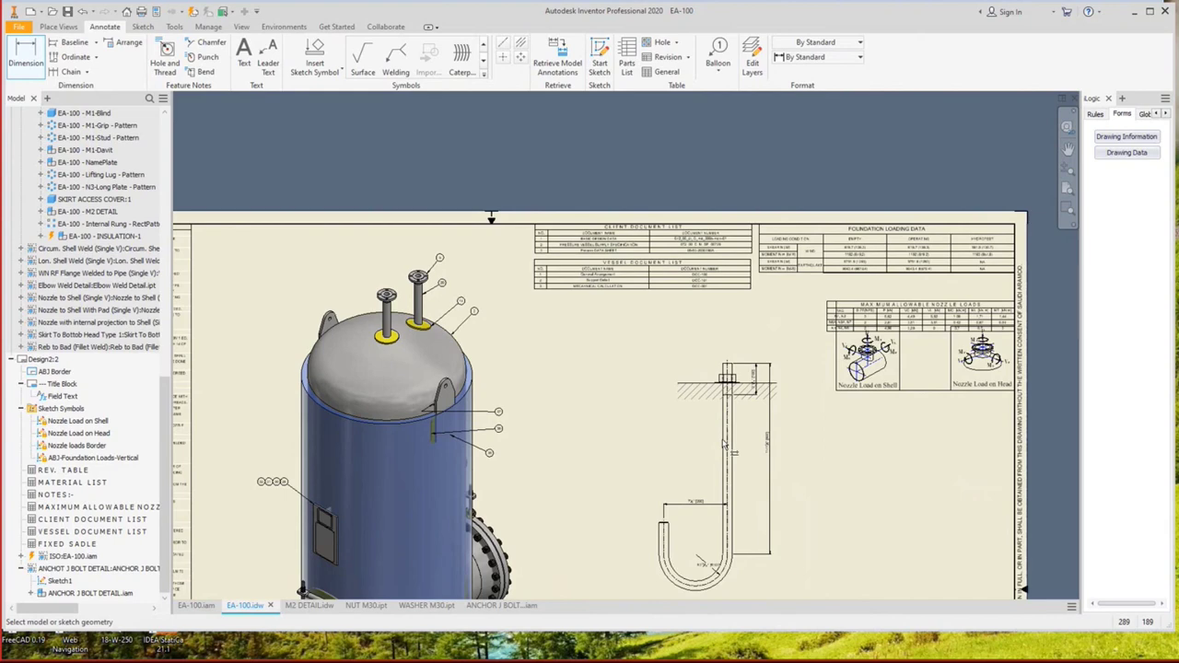
scroll(708, 461, down, 3)
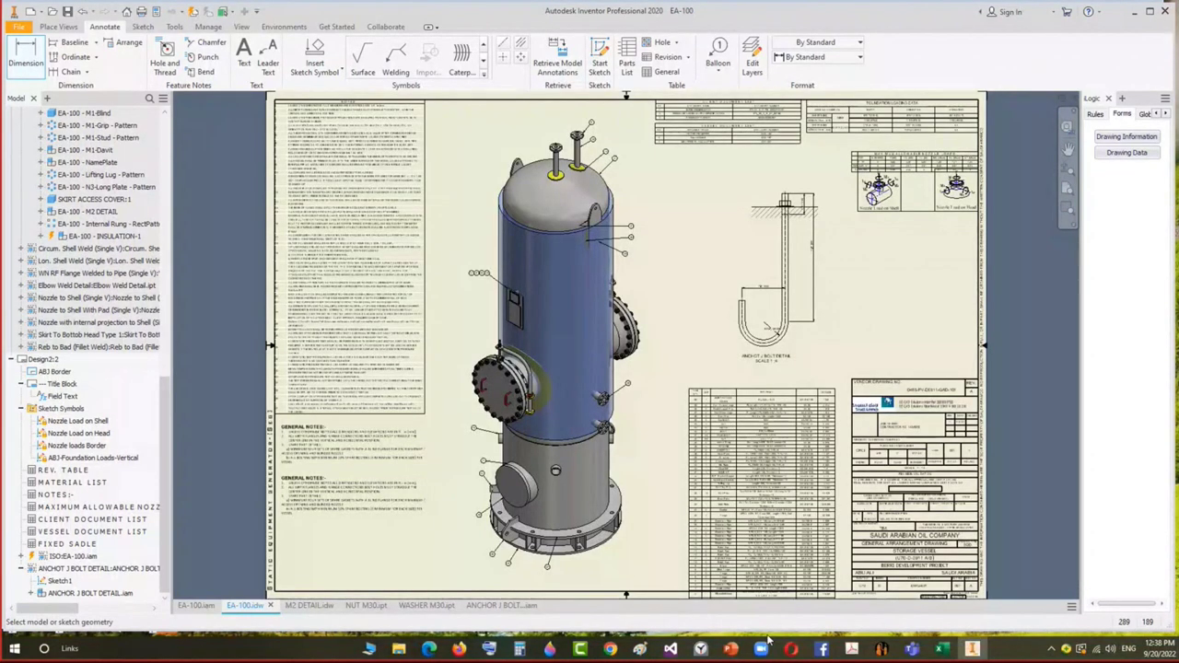
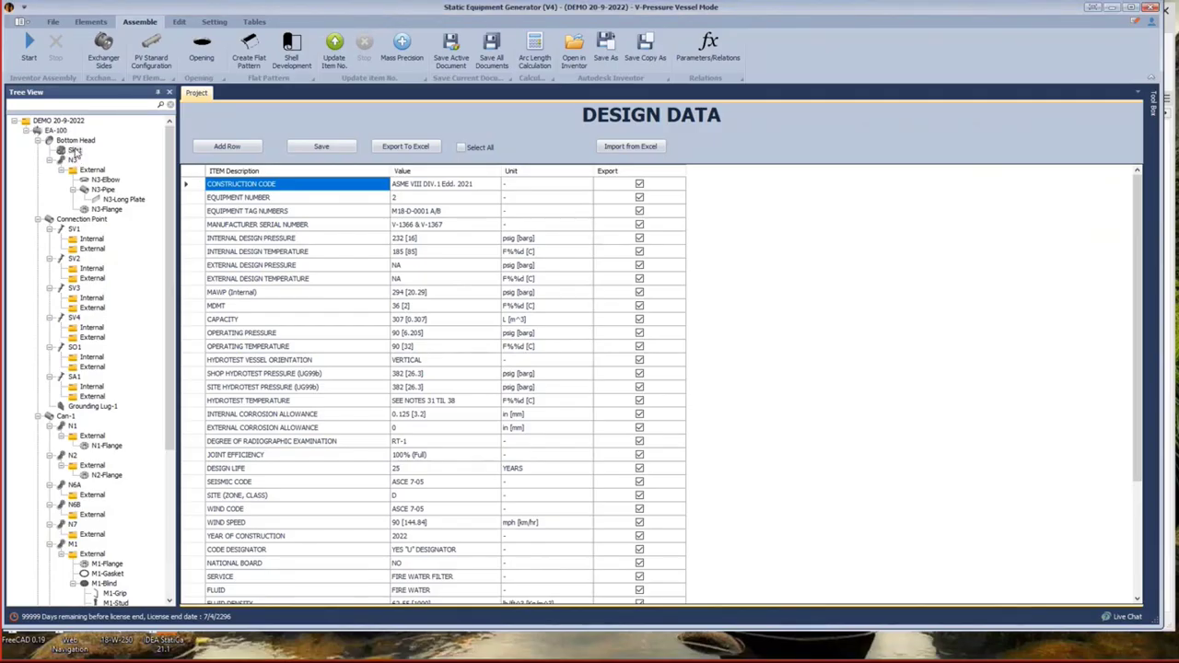
right_click(76, 150)
click(841, 341)
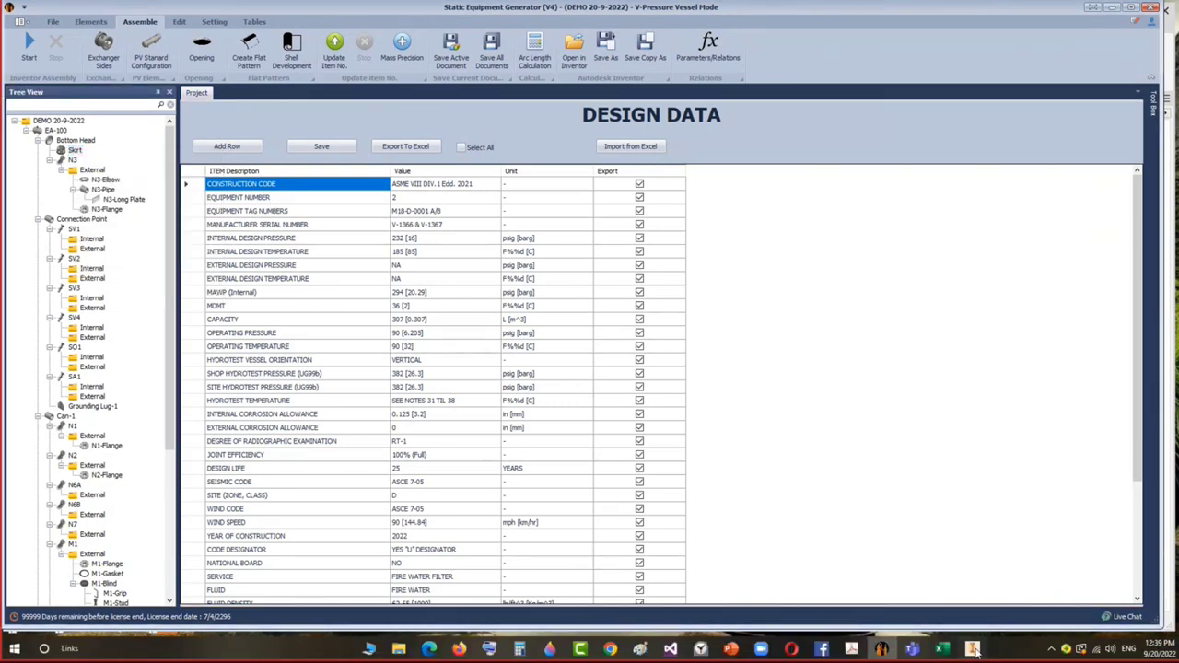
click(974, 649)
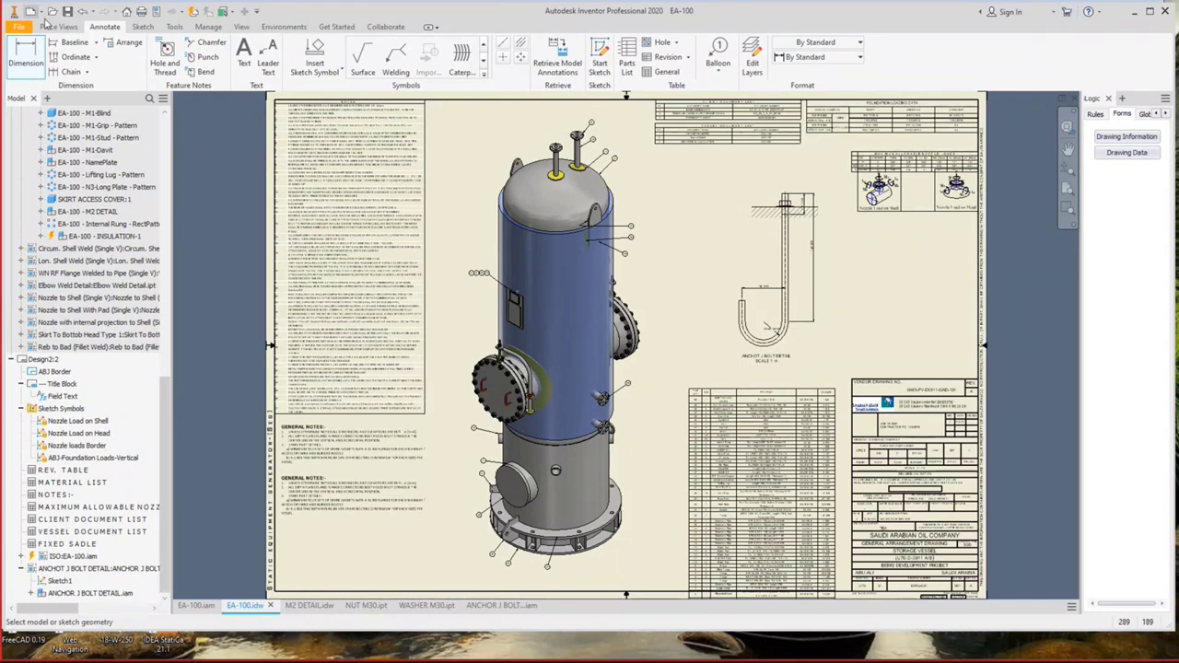
Create a new assembly from the en-US Standard.iam template and return to the EA-100 assembly in front view.
key(ctrl+n)
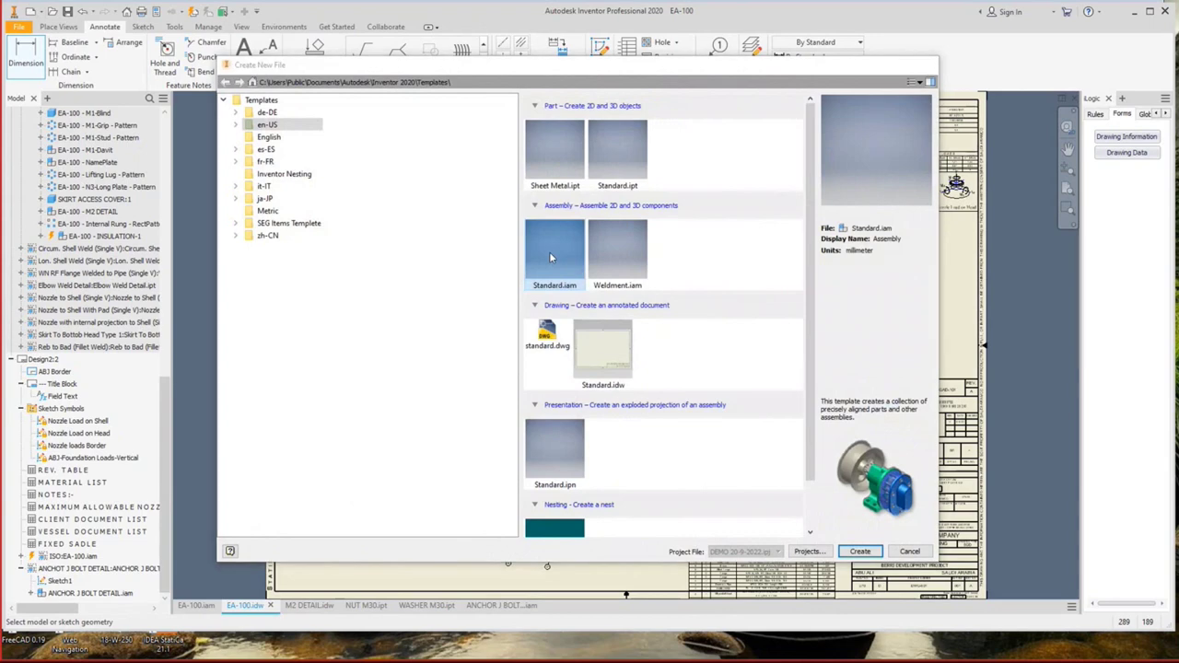
double_click(549, 251)
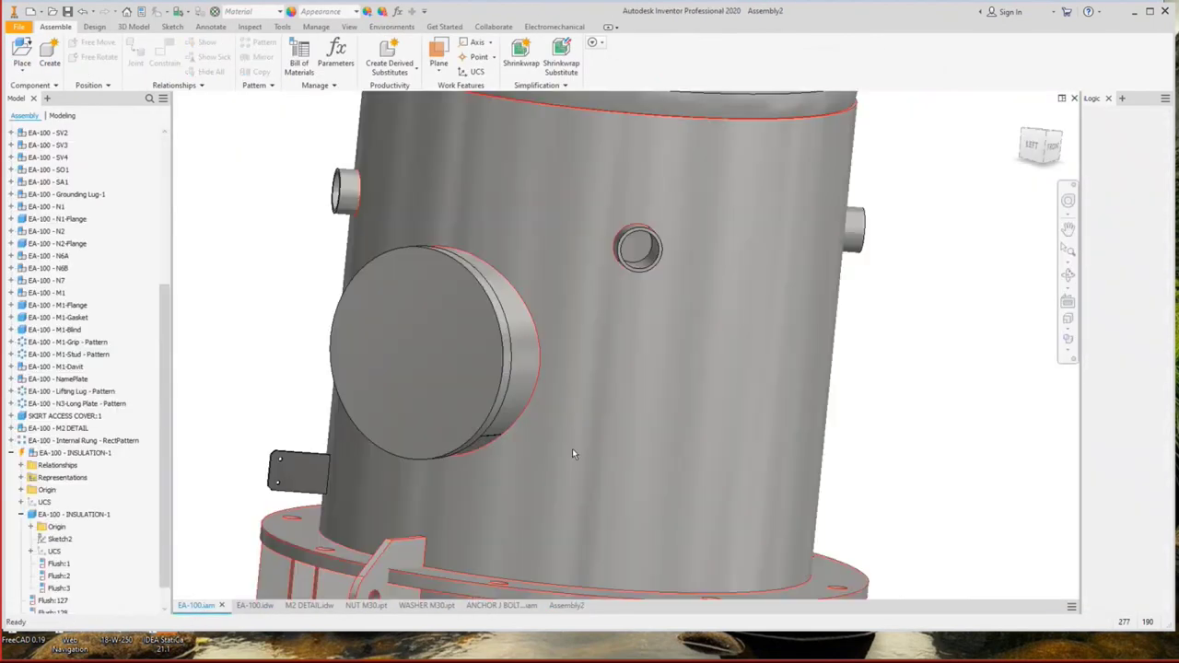
key(F5)
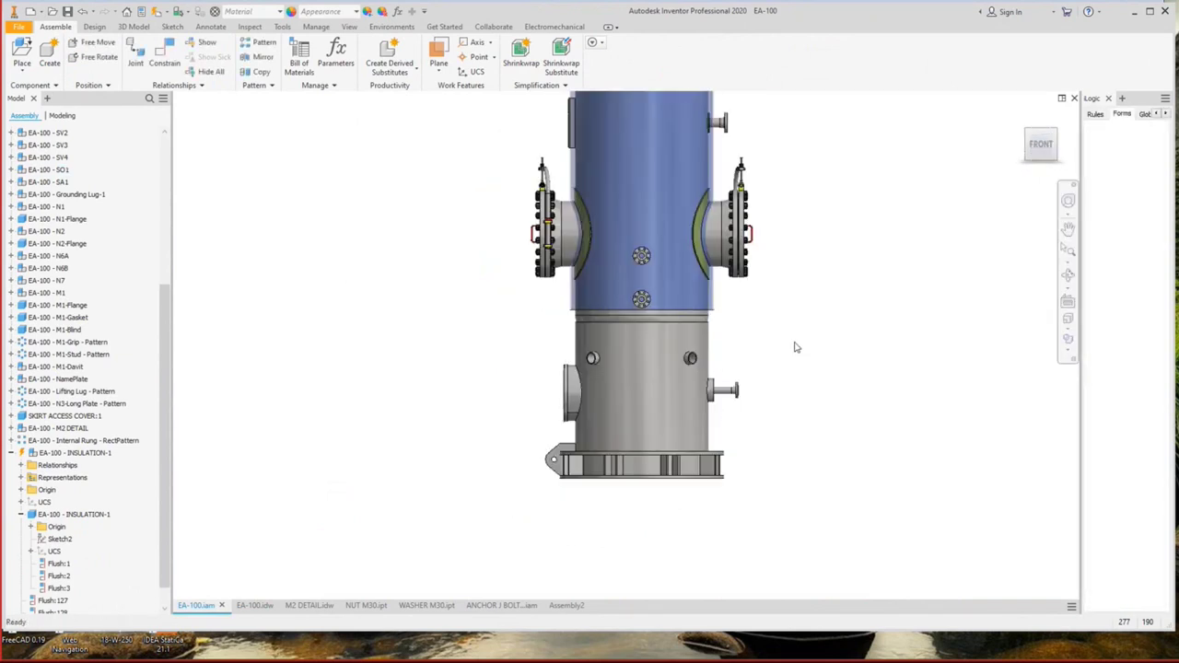
Select the skirt, SV1 to SV4, SO1, SA1, the grounding lug and the skirt access cover, excluding the bottom head and N3 parts.
drag(798, 339, 487, 515)
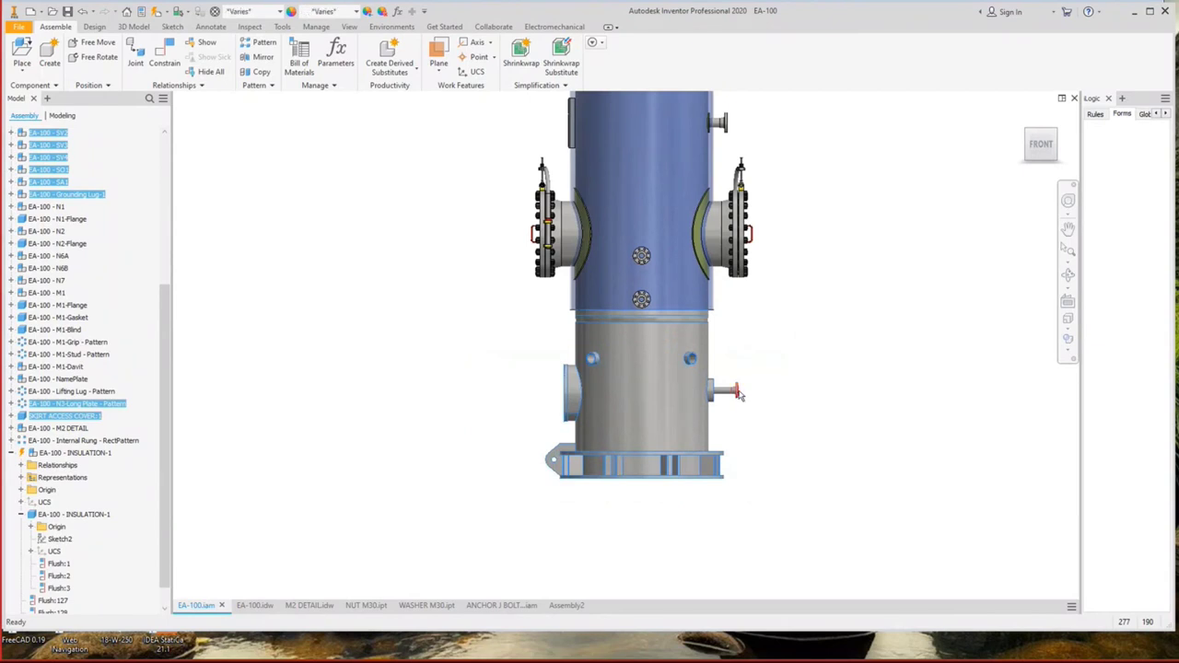
scroll(737, 391, down, 5)
scroll(737, 378, up, 5)
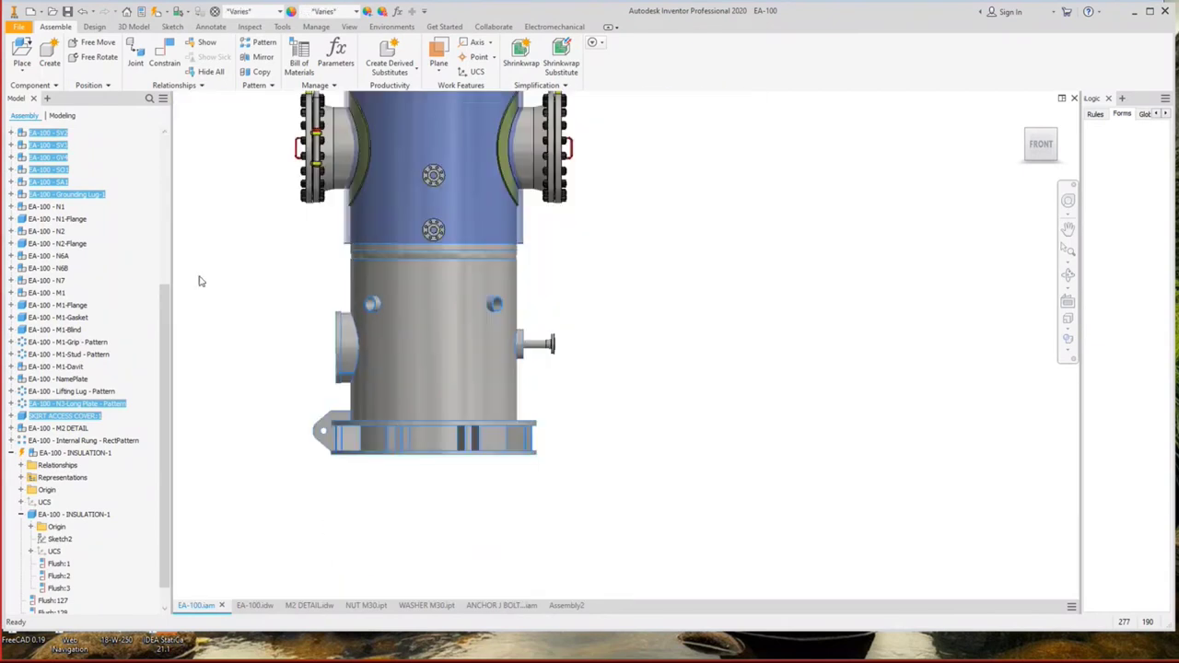
scroll(62, 219, up, 1)
scroll(83, 227, up, 1)
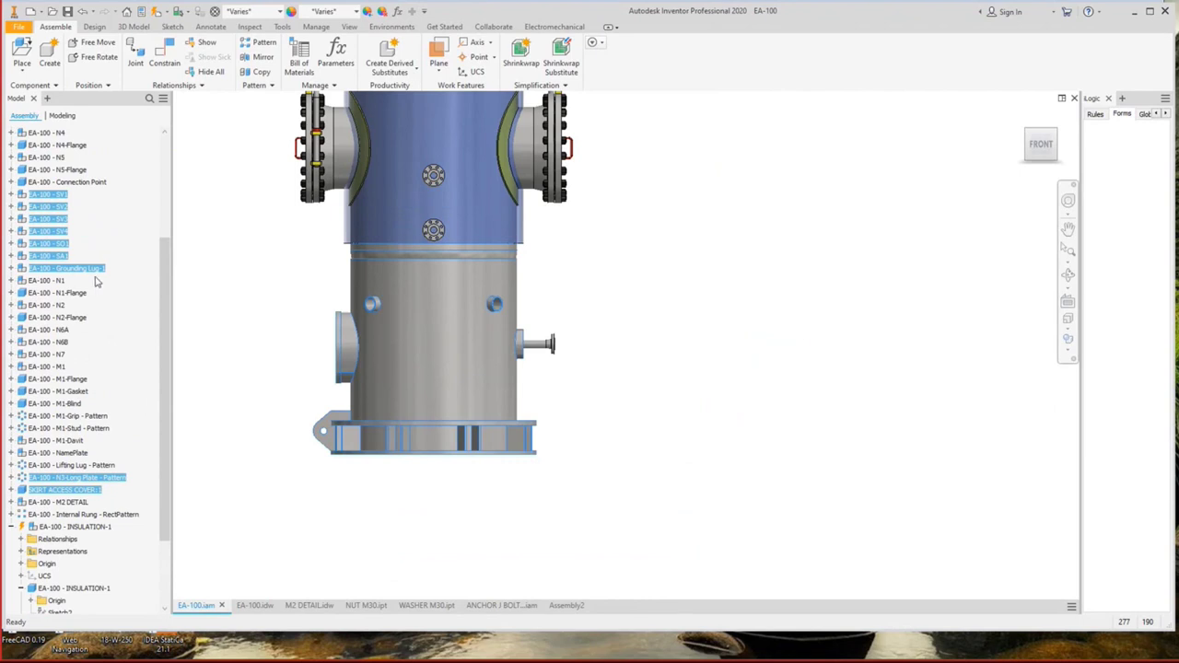
ctrl+click(116, 481)
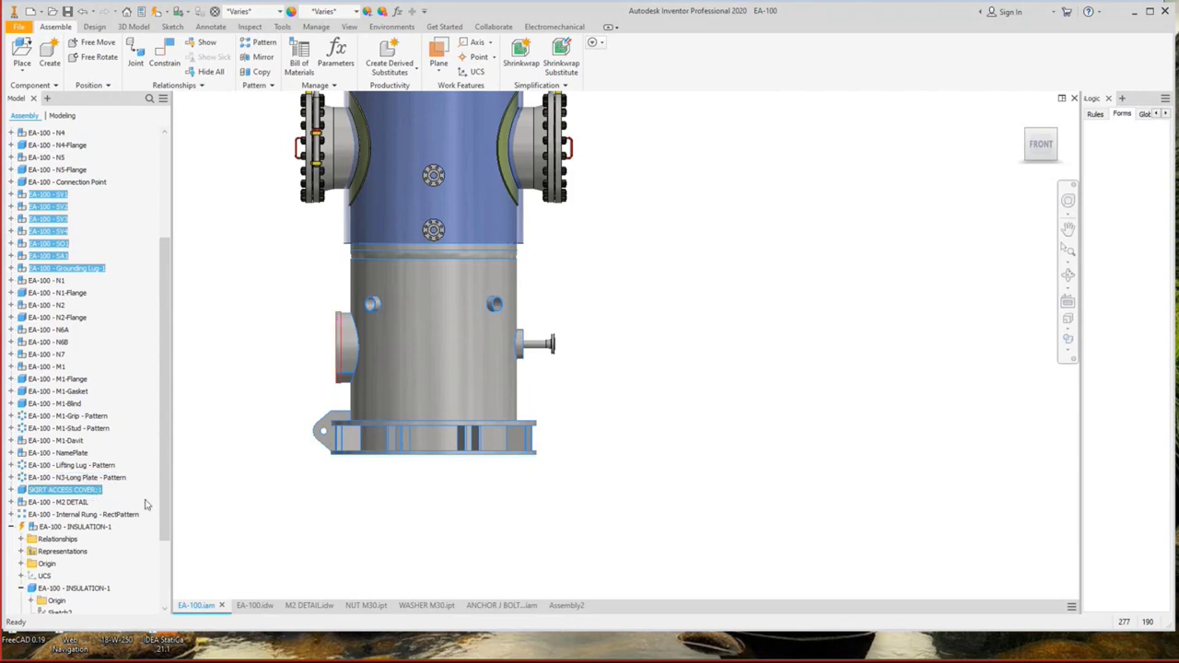
middle_drag(234, 411, 282, 486)
scroll(76, 424, up, 3)
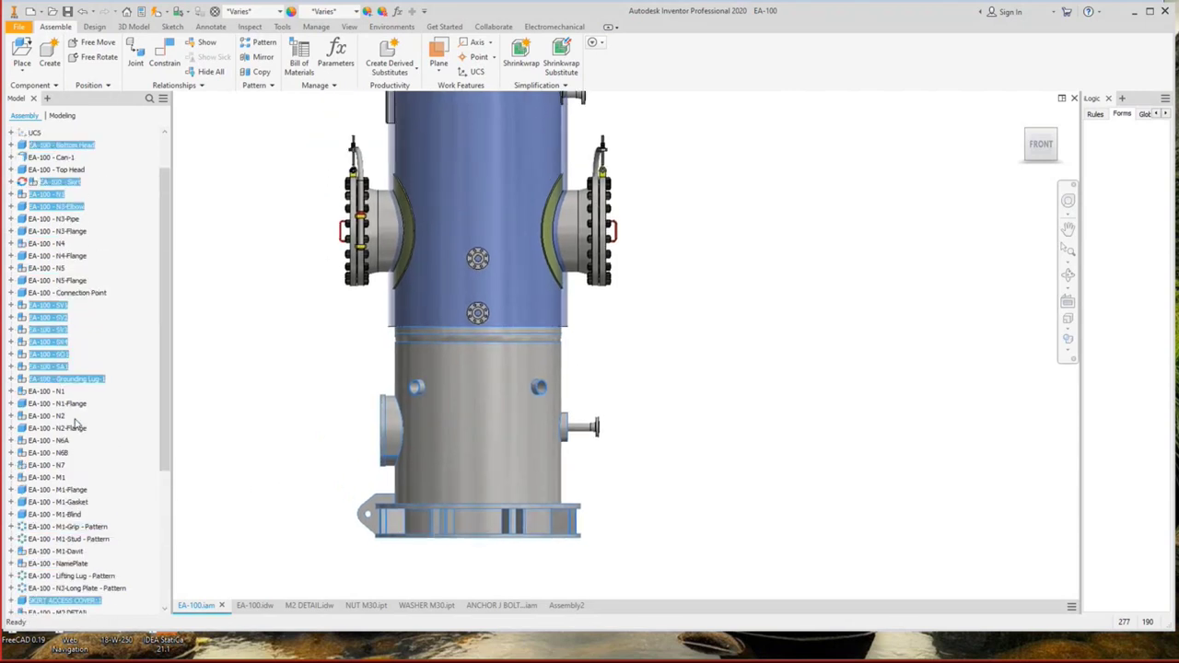
scroll(67, 231, up, 1)
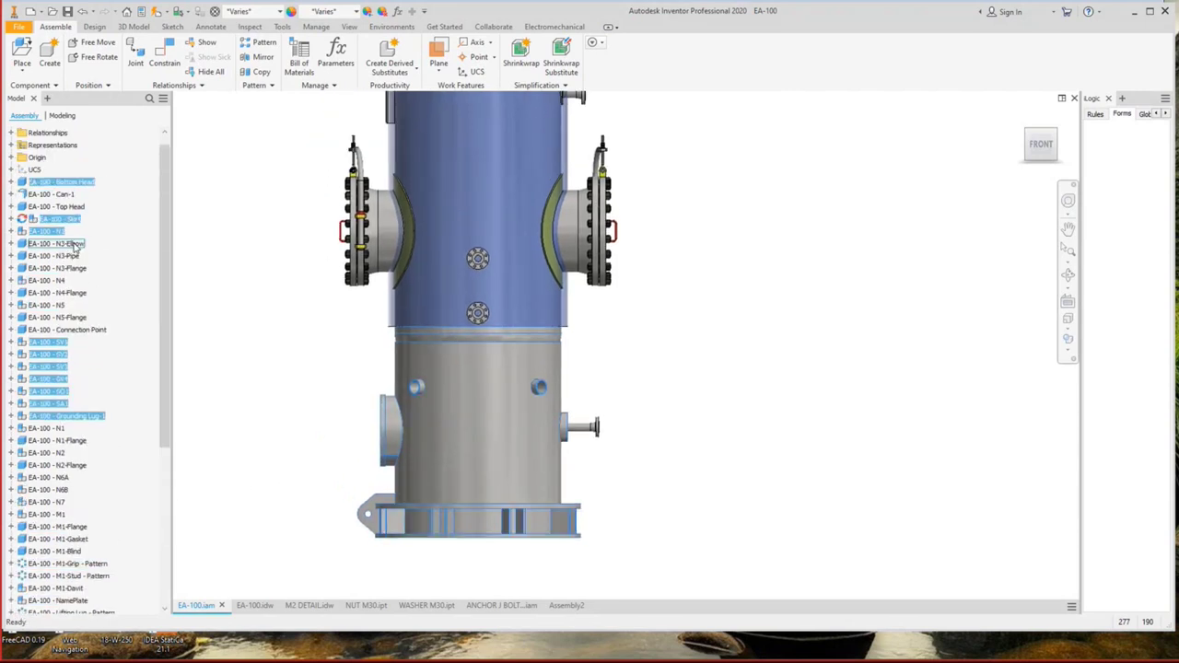
ctrl+click(59, 238)
ctrl+click(59, 234)
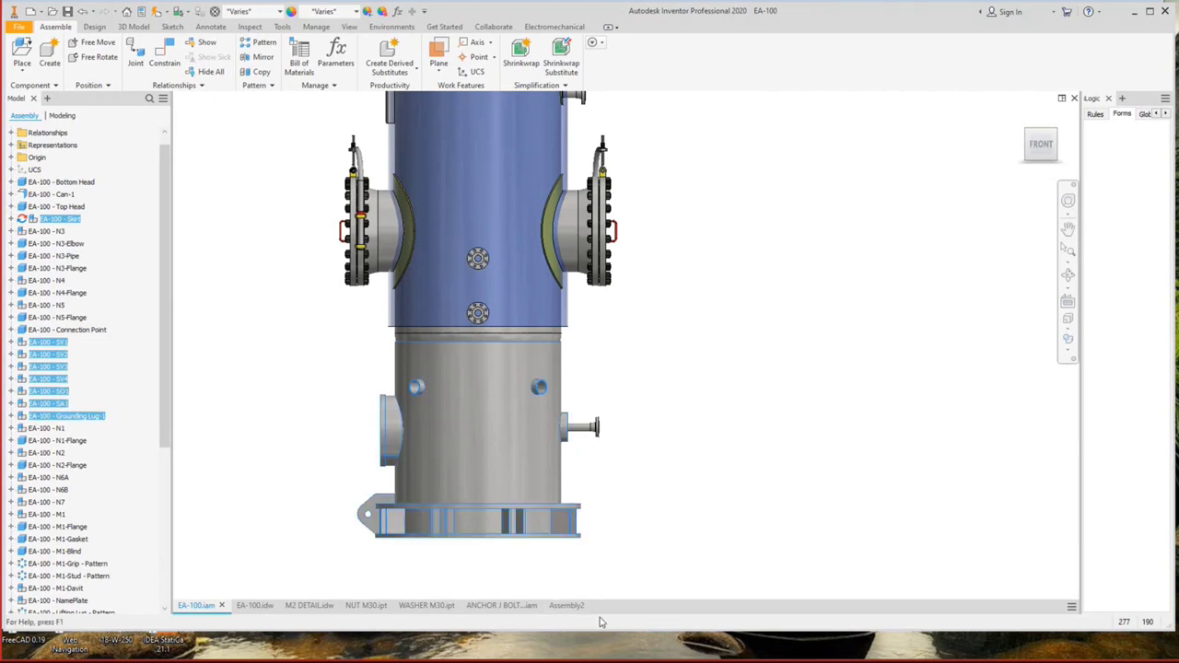
Paste the copied skirt components into the new, empty assembly.
click(566, 606)
right_click(581, 254)
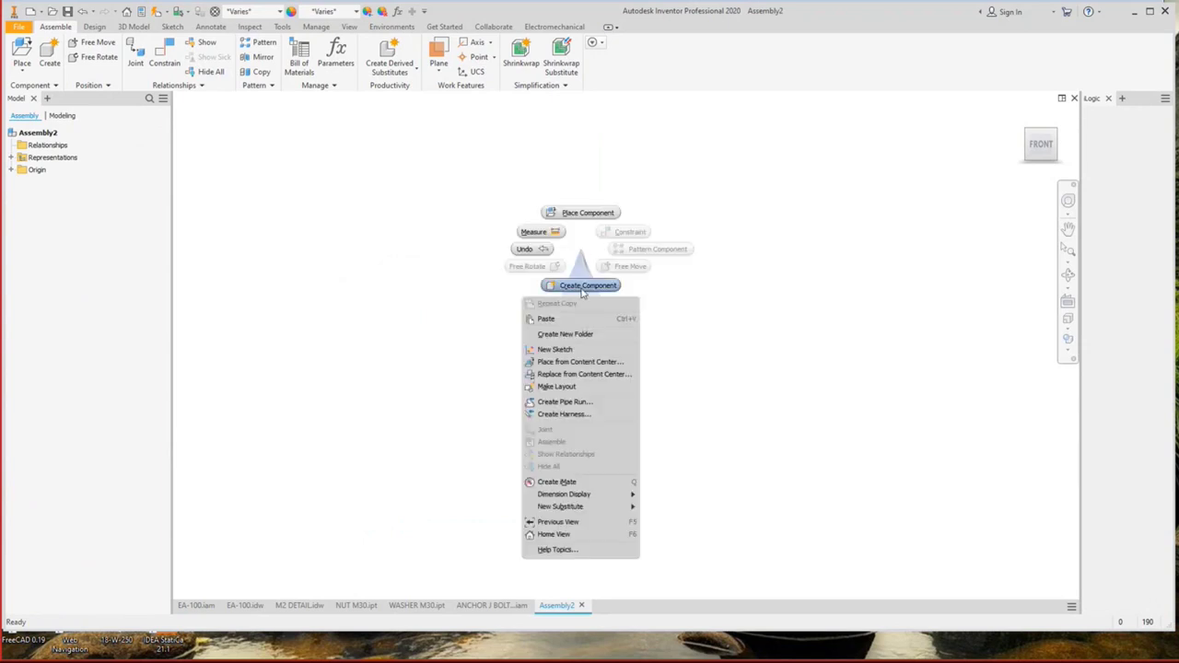
click(566, 322)
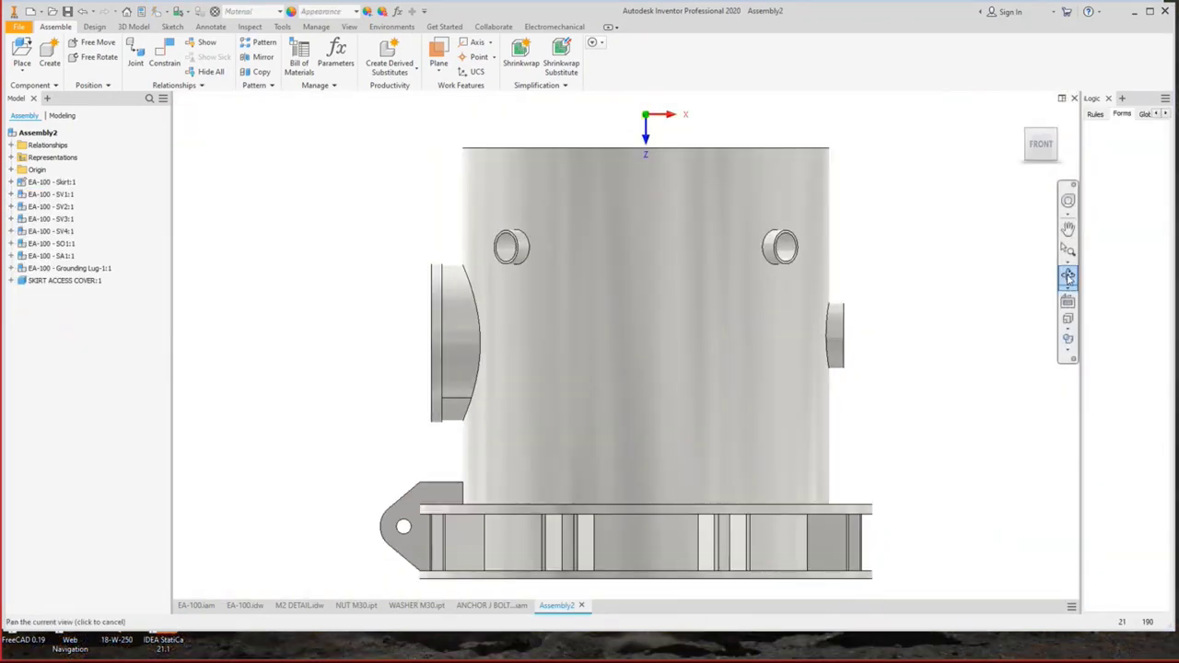
click(1068, 277)
drag(765, 318, 609, 280)
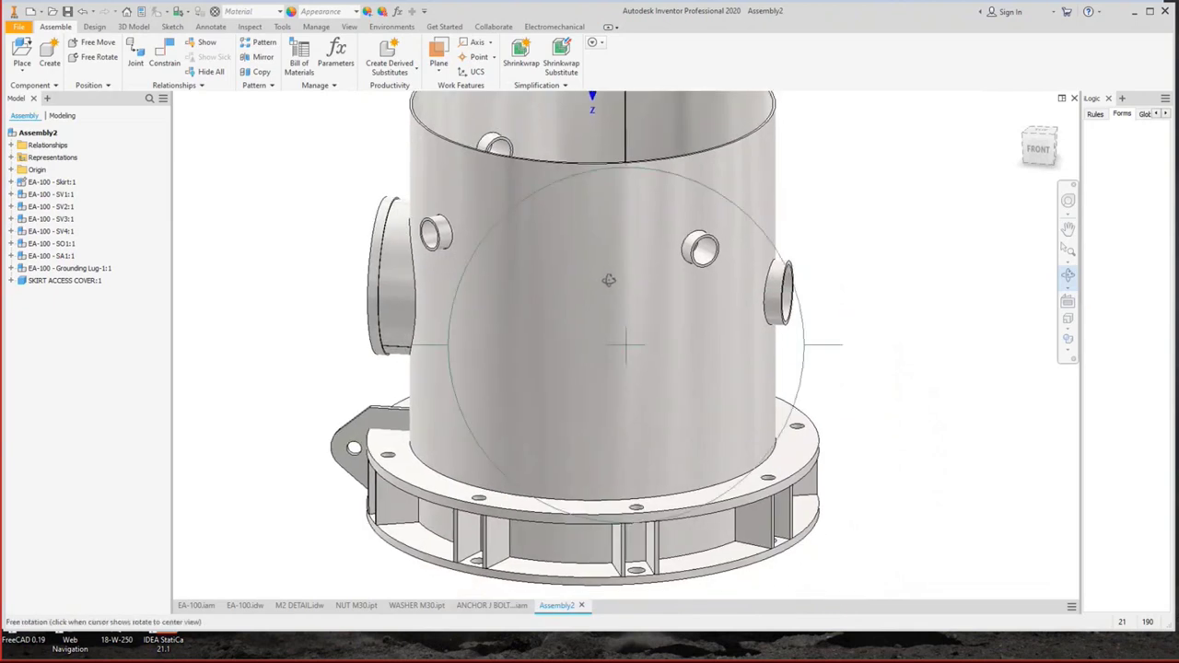
right_click(609, 280)
click(669, 278)
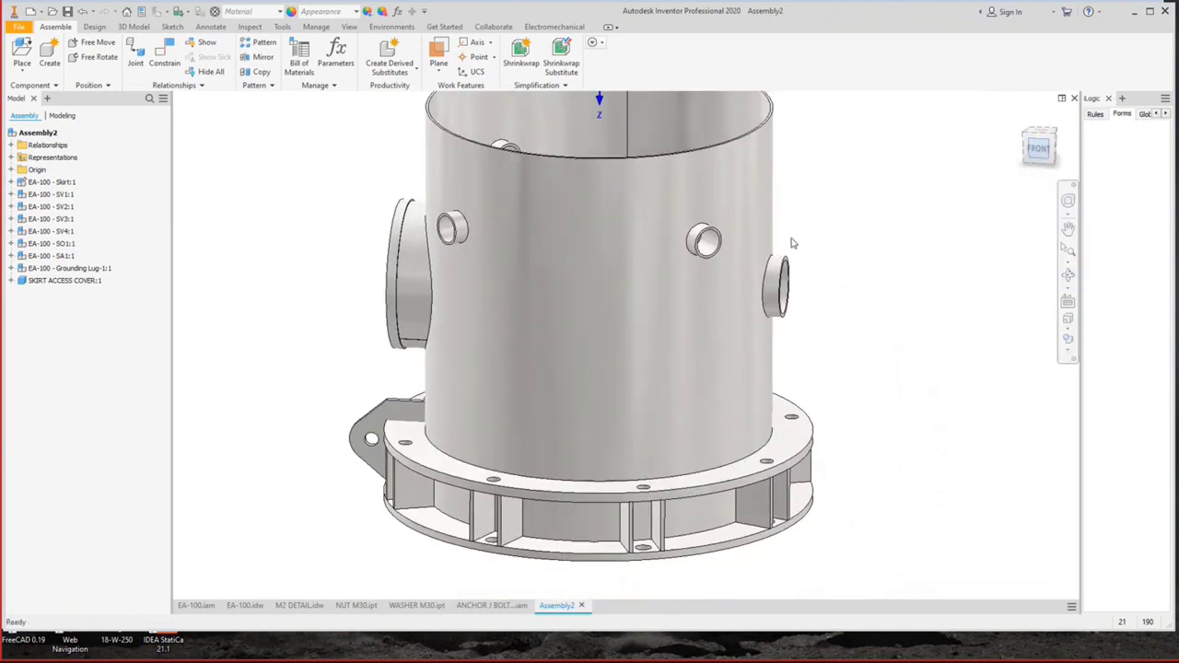
mouse_move(884, 653)
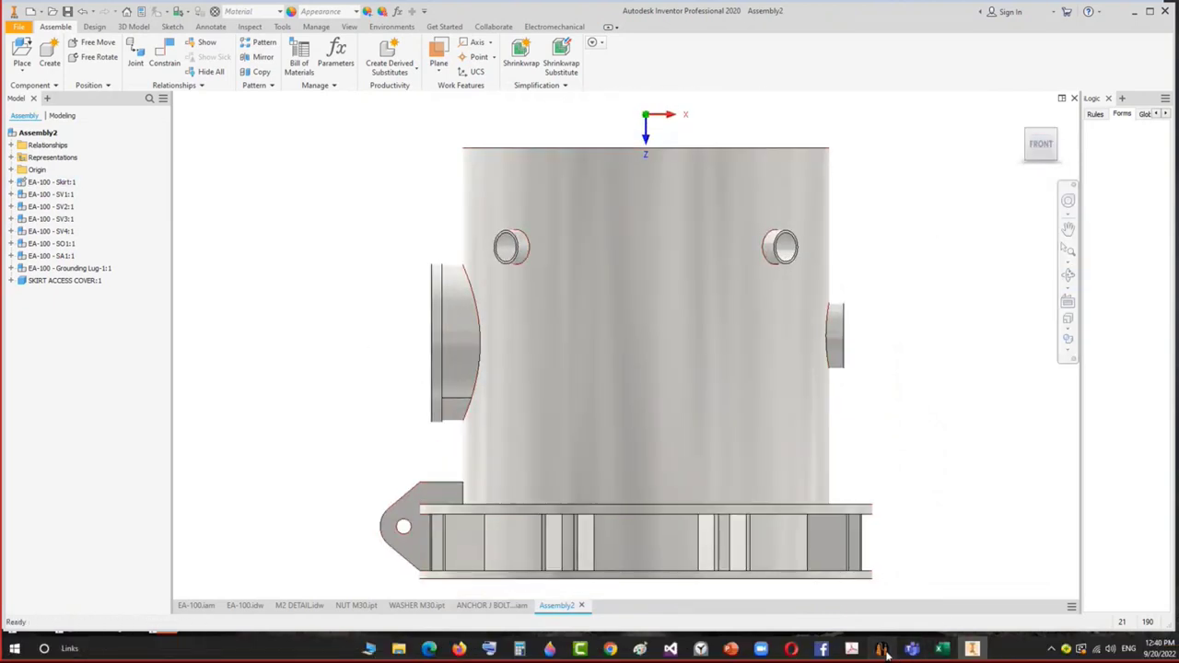
click(883, 650)
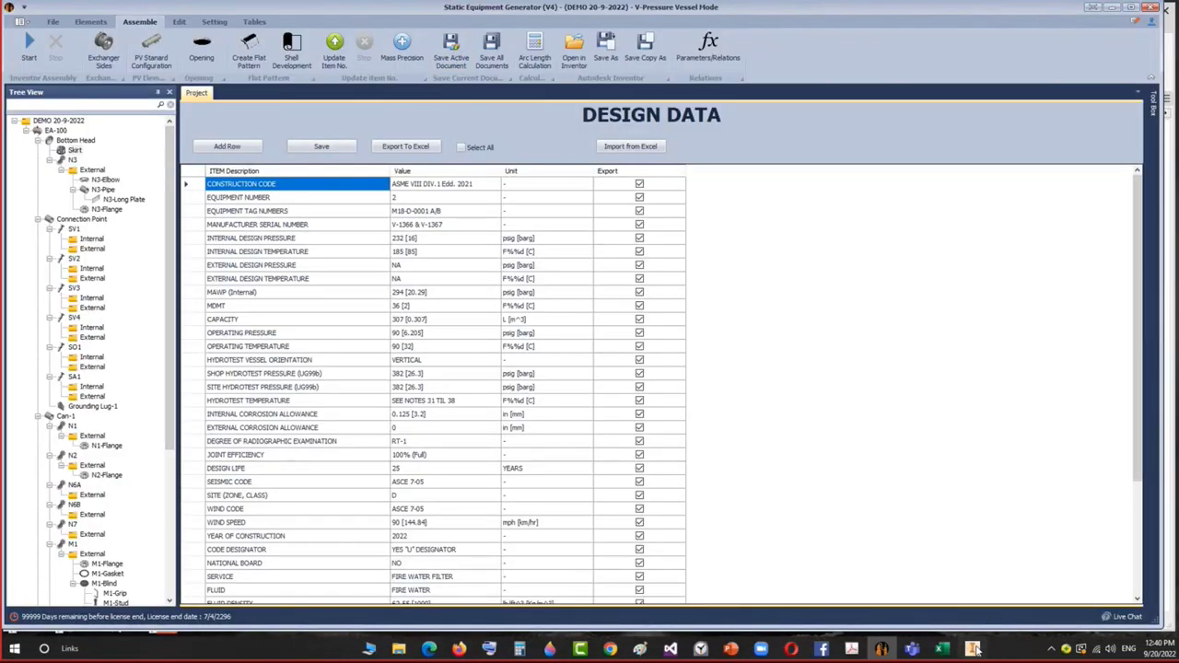
Save the skirt assembly as SKIRT DETAIL in the External Elements folder.
click(630, 636)
click(616, 586)
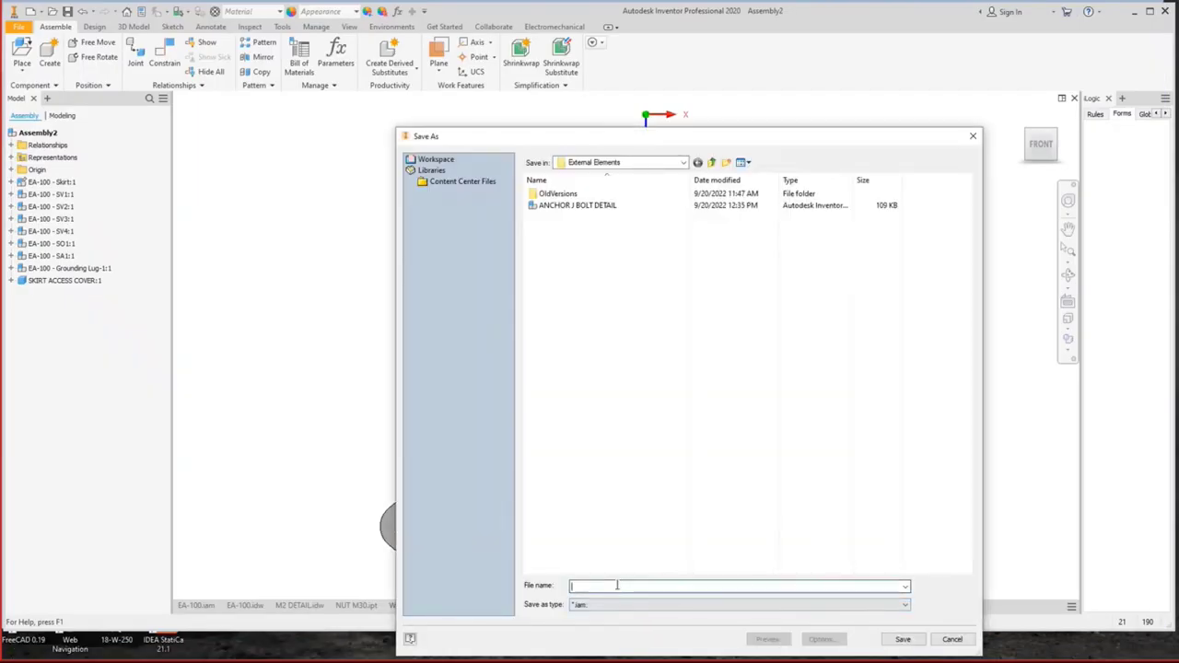
text(SKI)
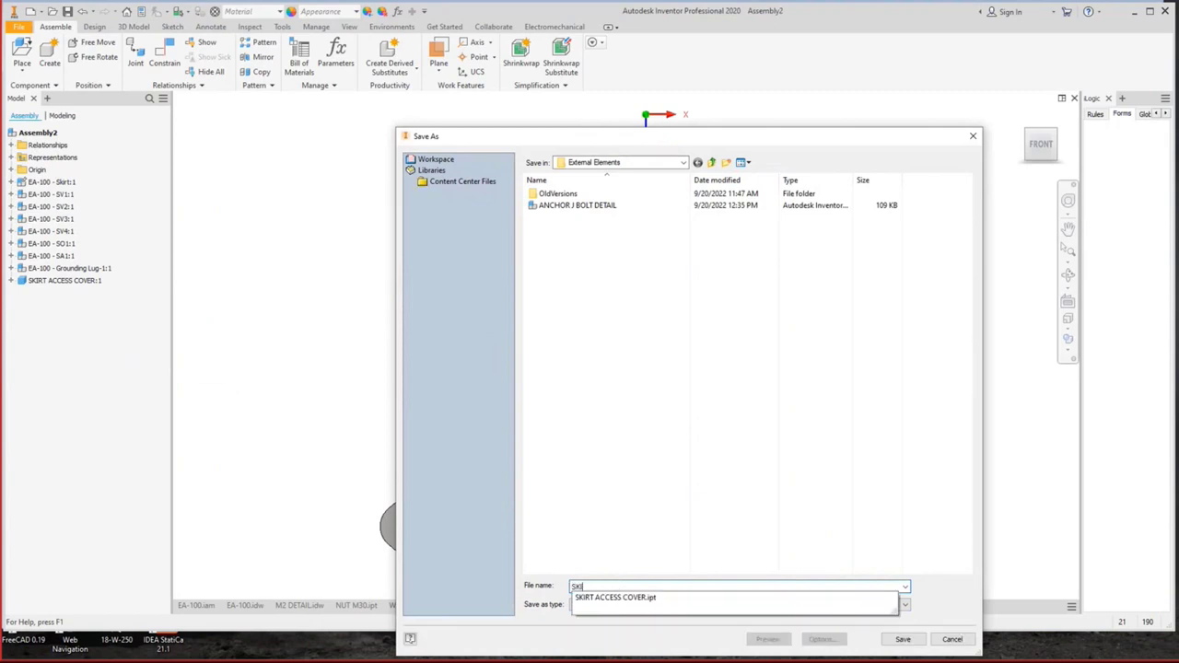
text(RT DETAIL)
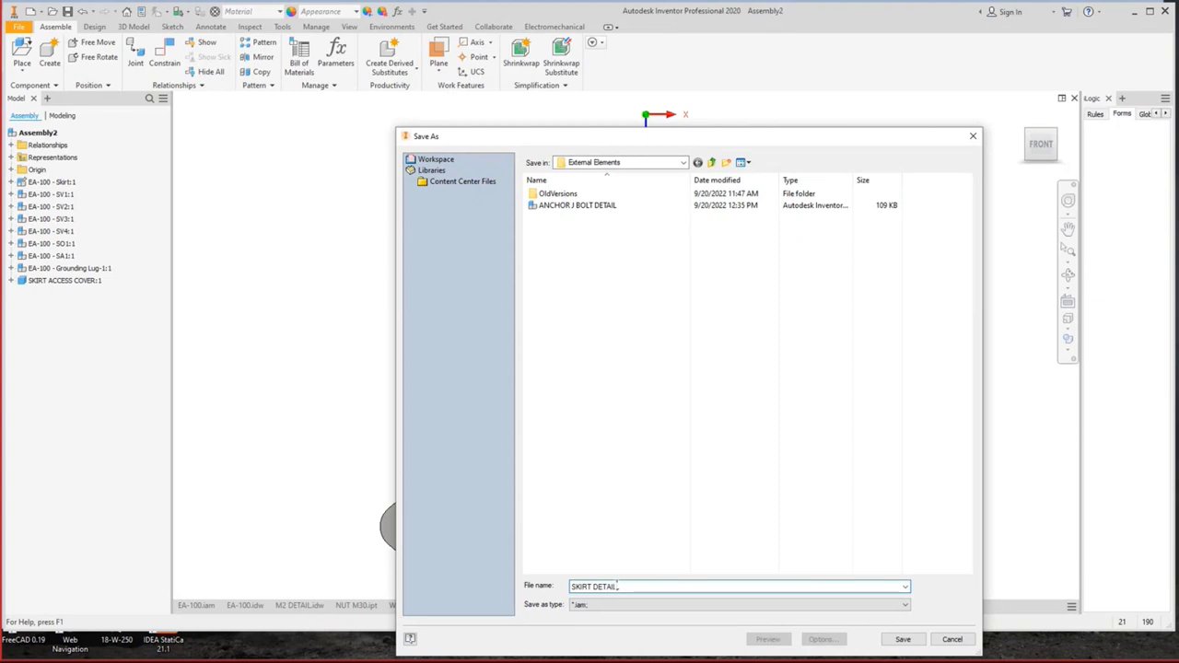
key(Return)
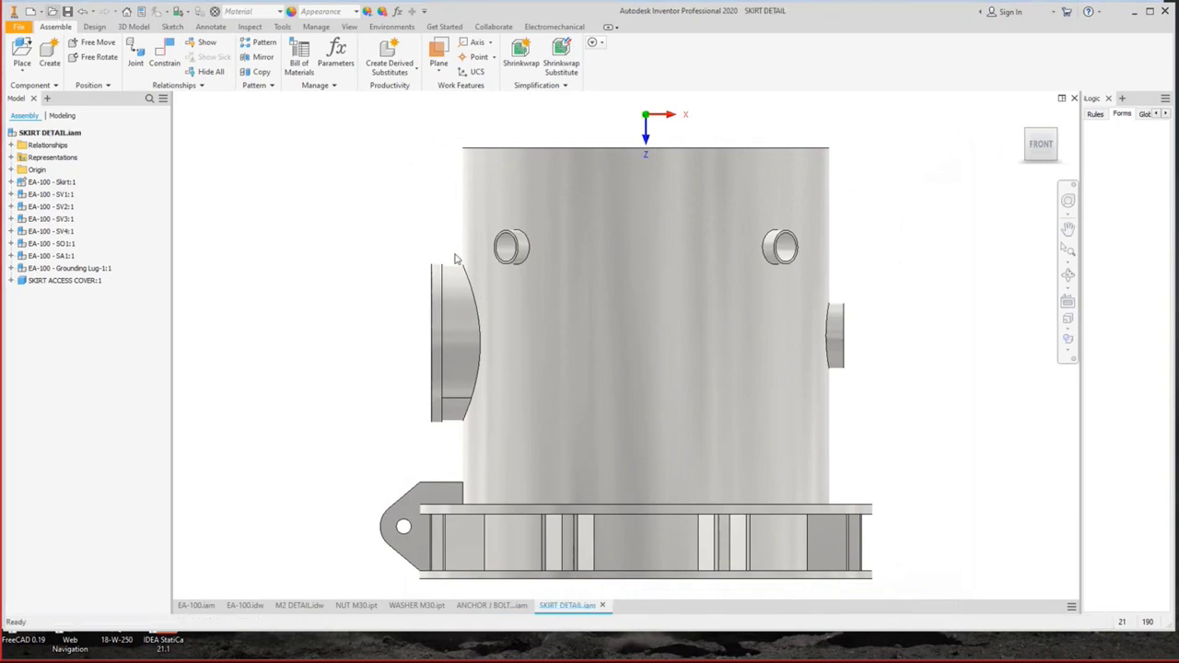
While browsing for a file to open, go to the workspace's Drawings\EA-100 folder and duplicate the M2 DETAIL drawing.
key(ctrl+o)
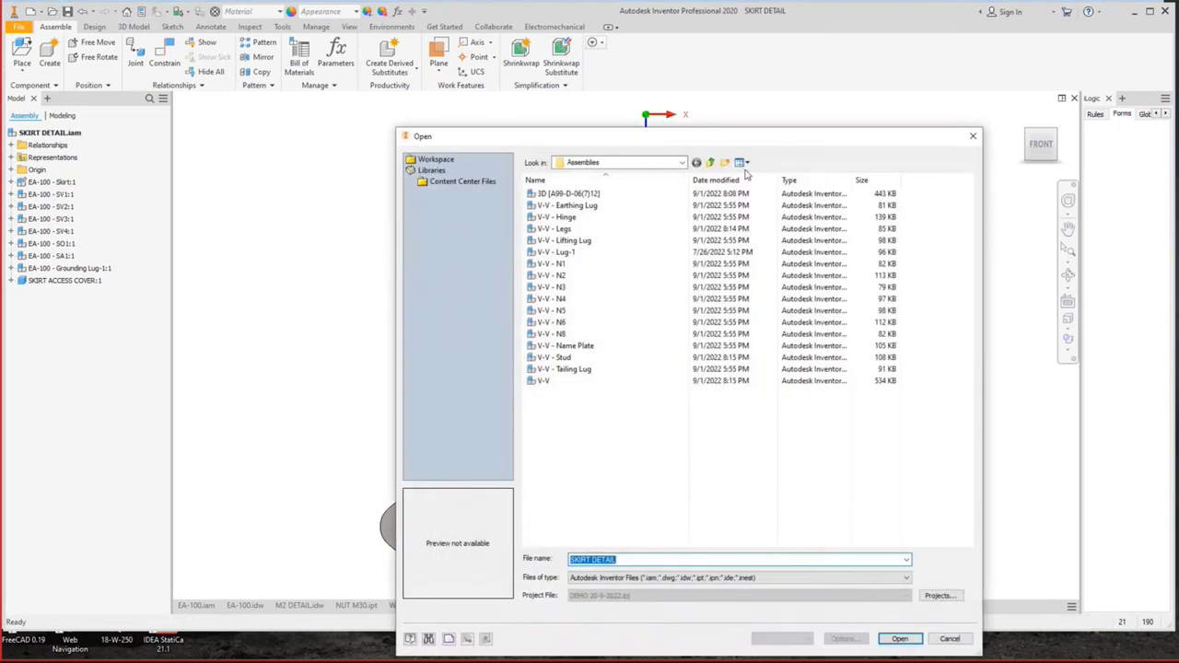
click(709, 163)
double_click(553, 228)
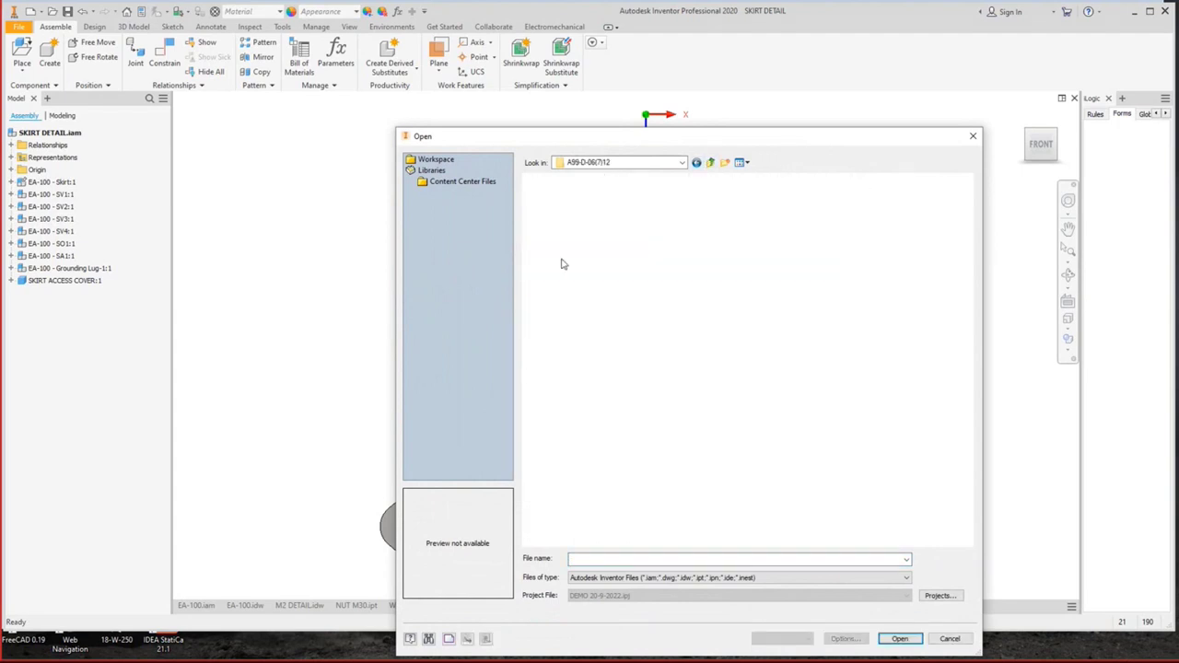
click(590, 240)
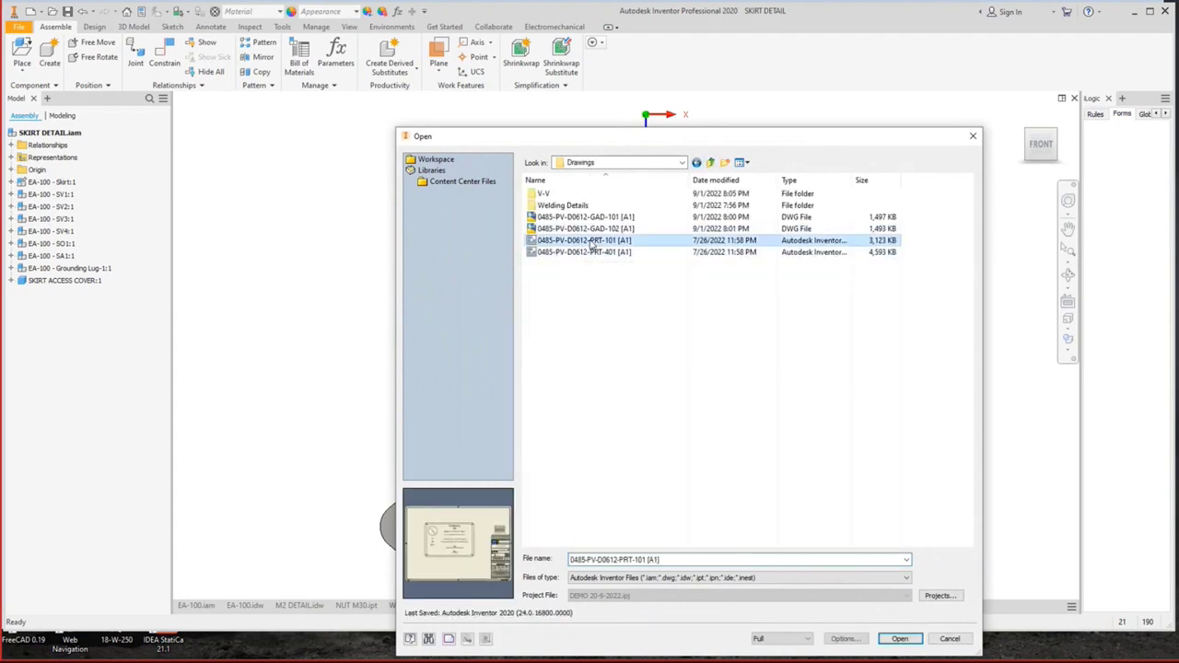
click(459, 163)
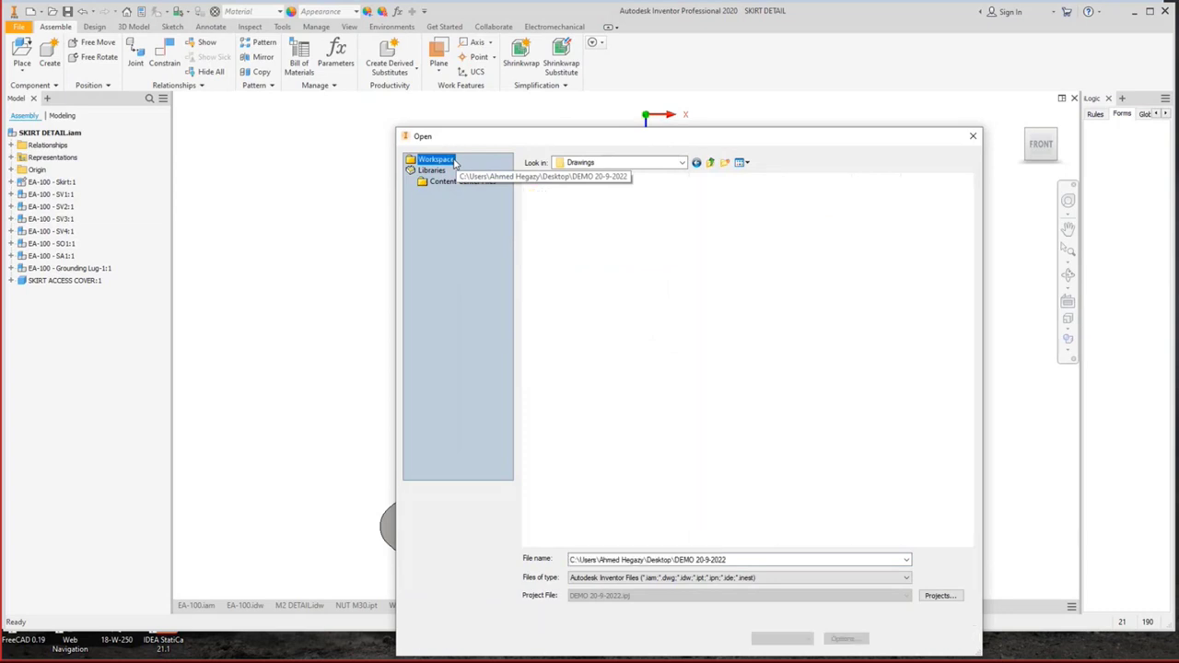
double_click(553, 205)
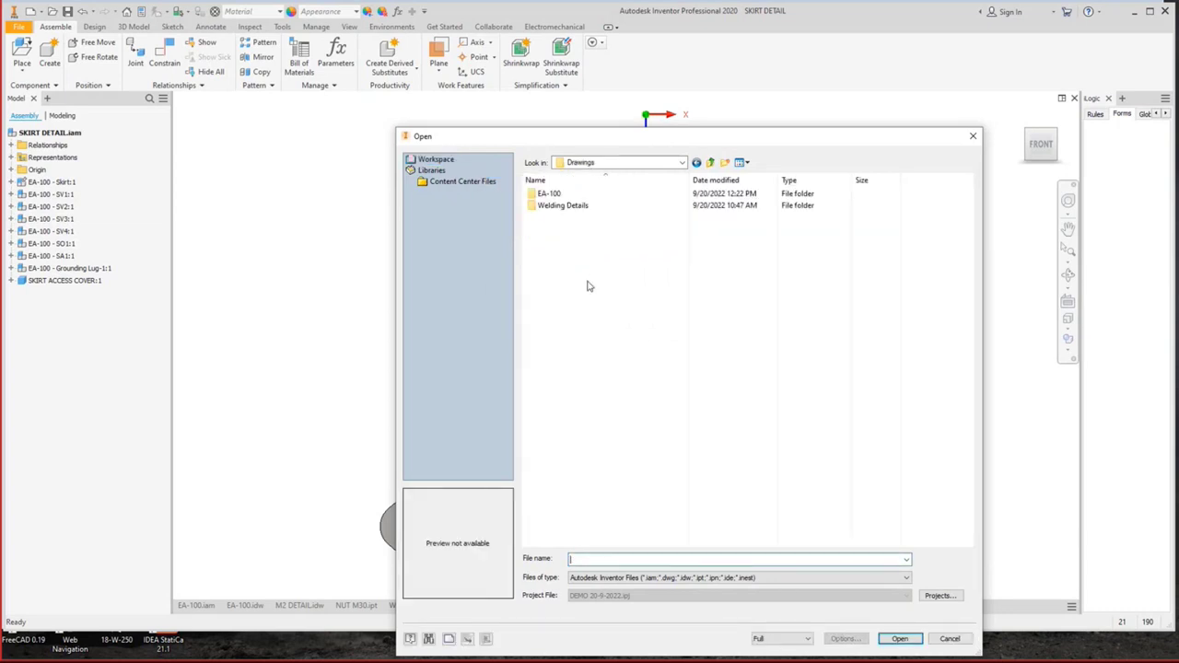
click(559, 195)
double_click(560, 197)
click(560, 216)
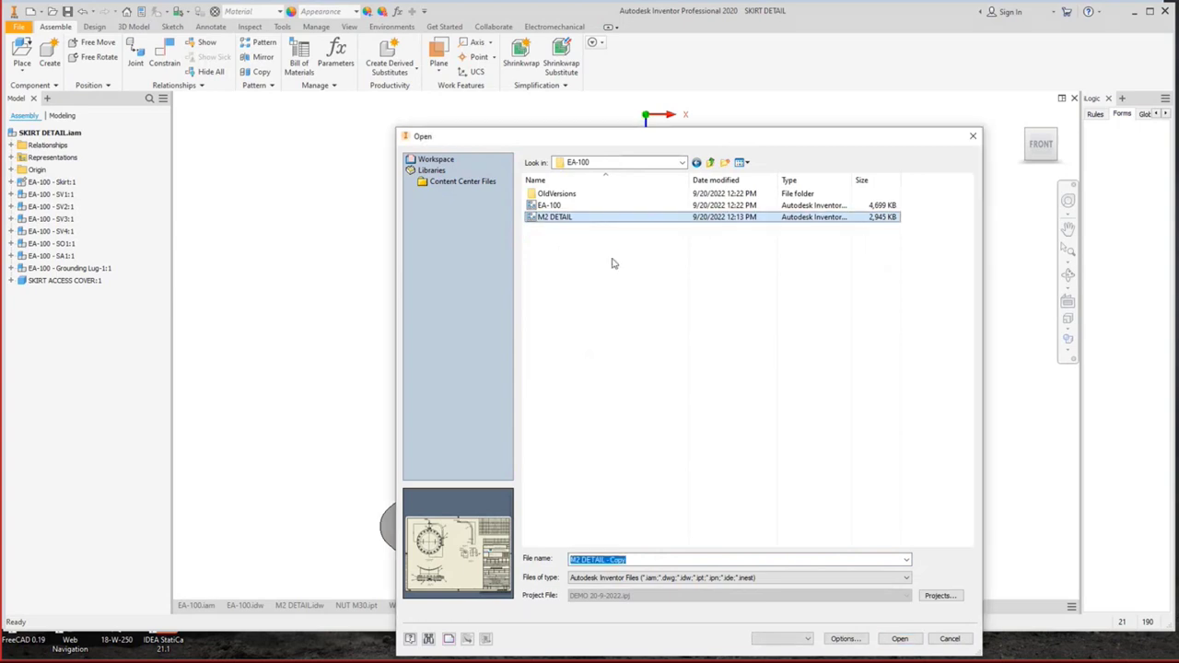
Rename the M2 DETAIL copy to SKIRT DRAWING and open it.
click(591, 217)
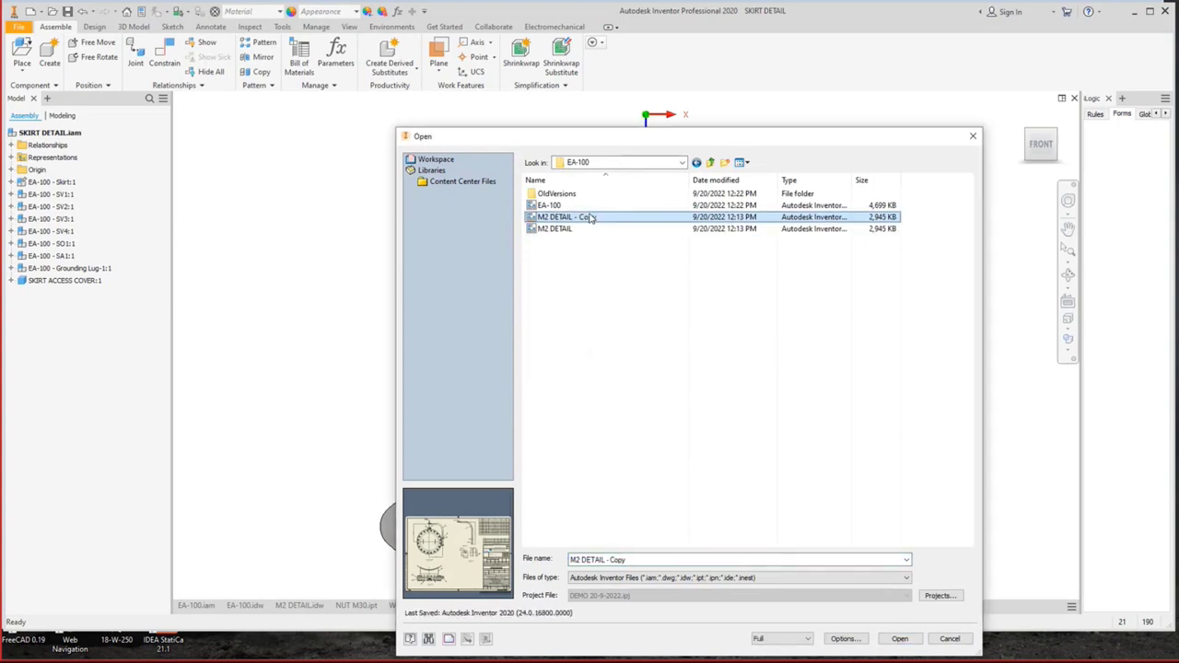
text(SKIRT DRAWING)
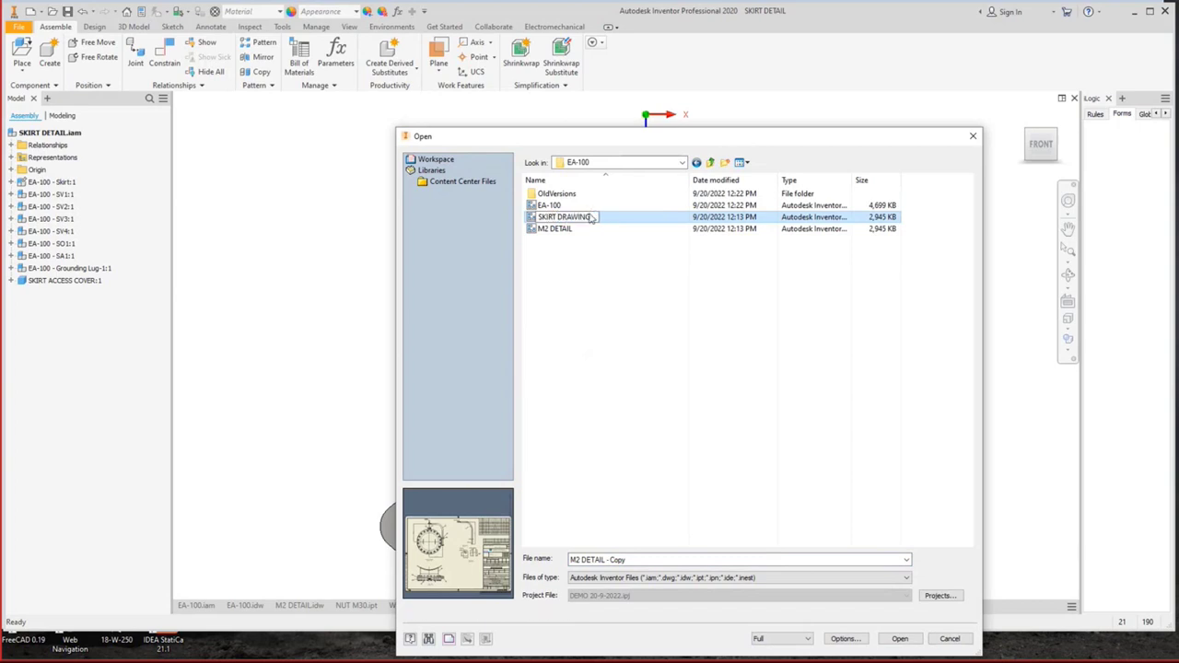
key(Return)
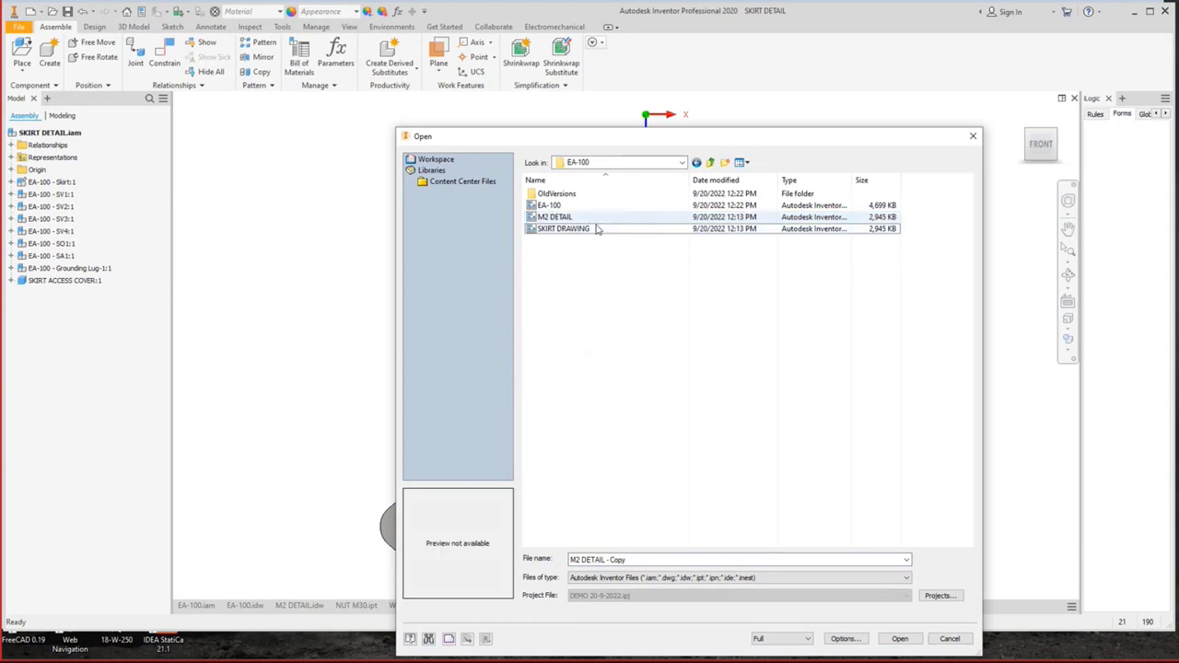
click(590, 217)
key(Return)
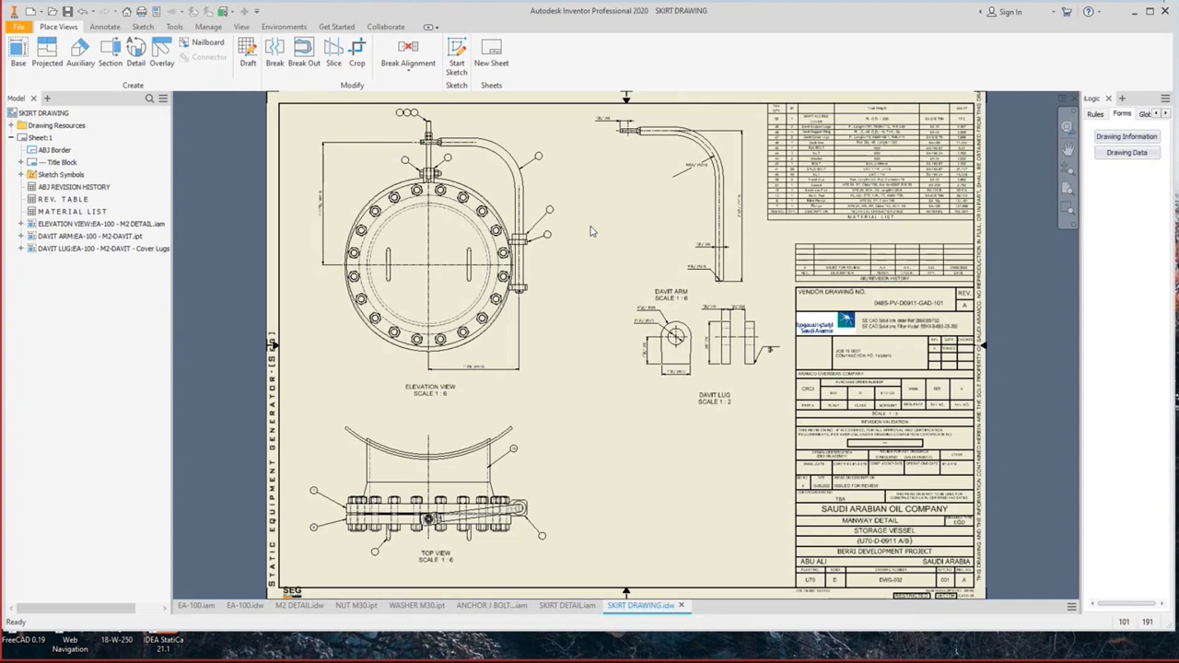
Delete the elevation, davit arm and davit lug views with their dependents, along with the material list.
click(73, 224)
ctrl+click(70, 236)
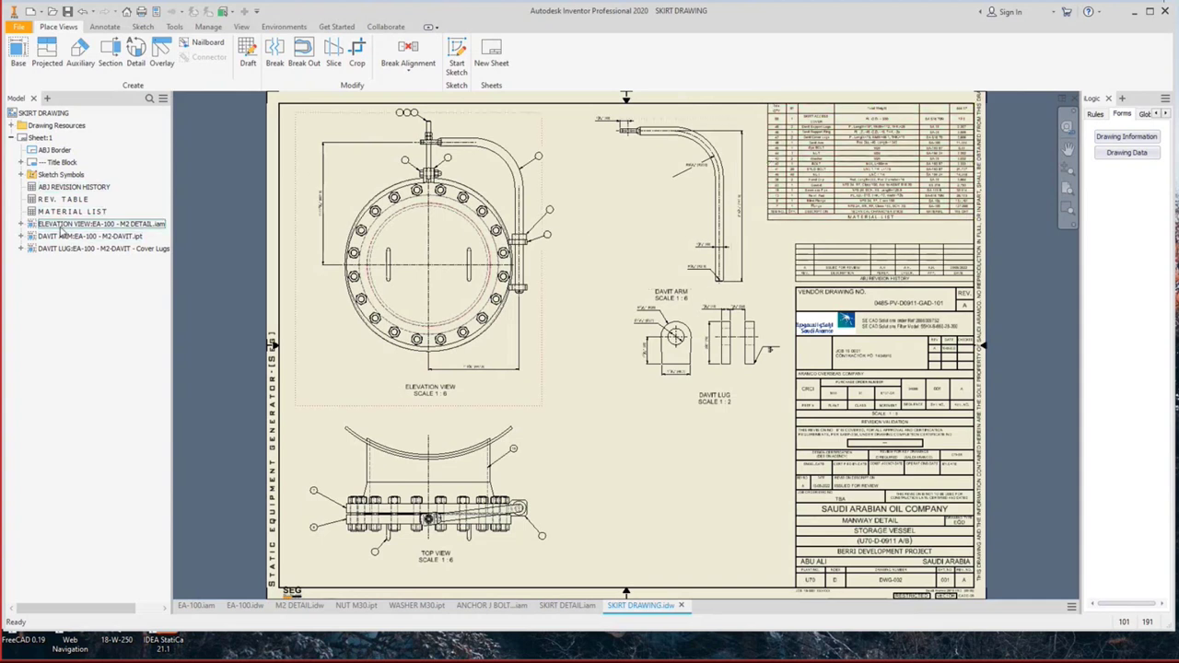
ctrl+click(67, 249)
key(Delete)
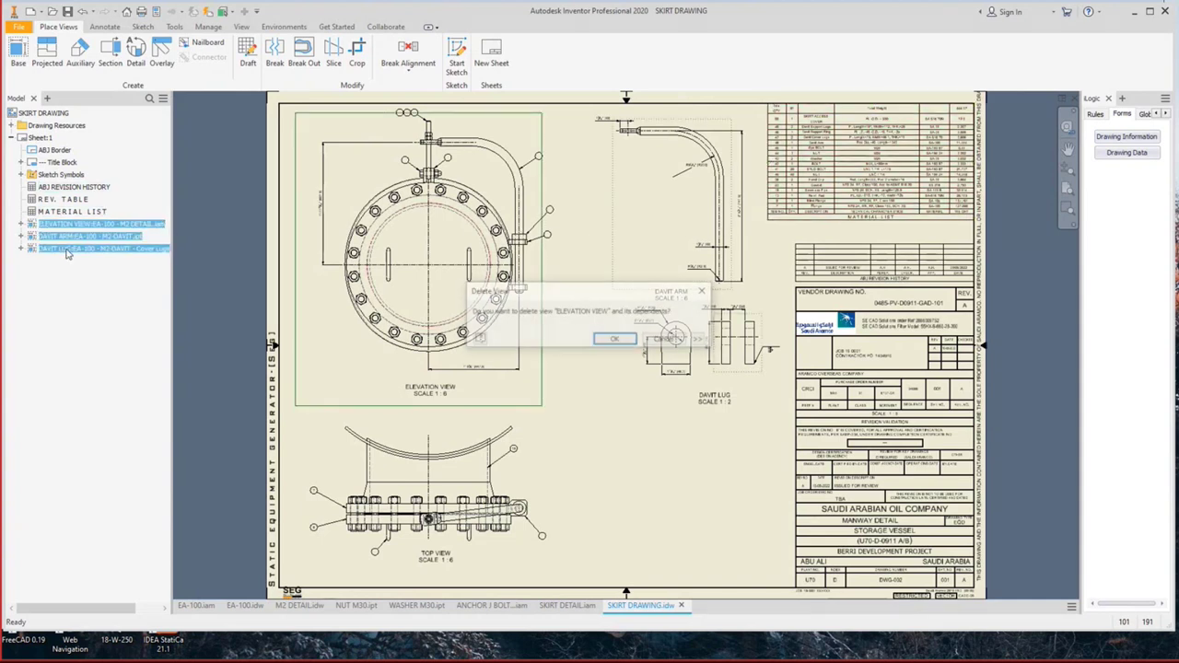
click(608, 339)
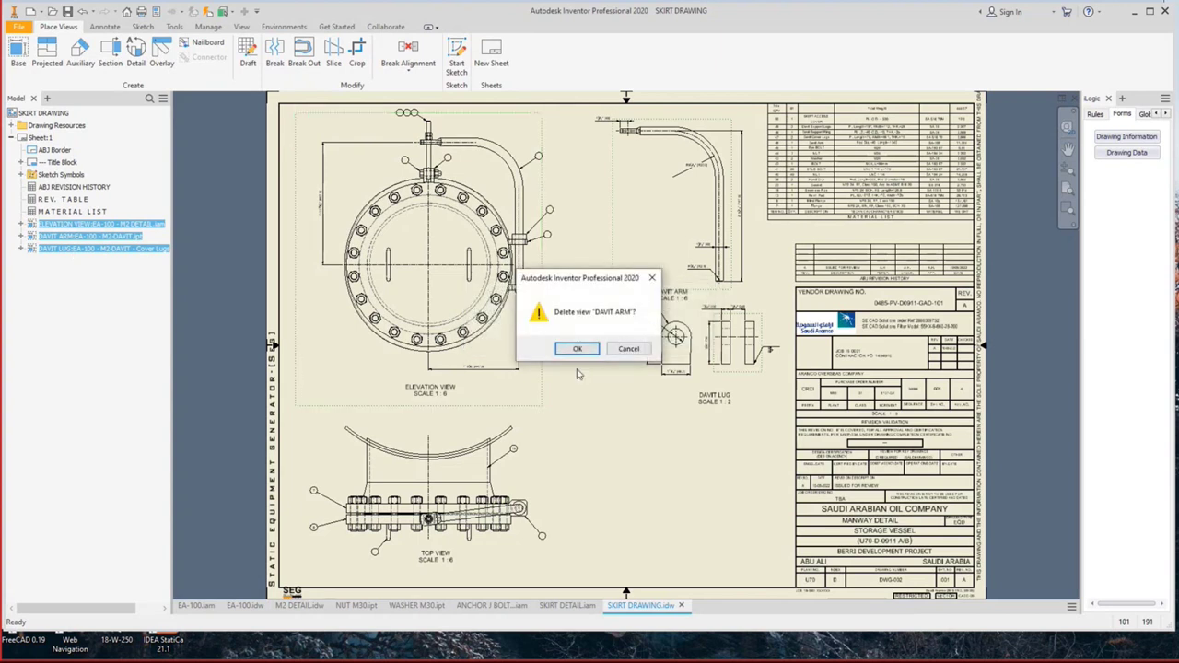
click(576, 348)
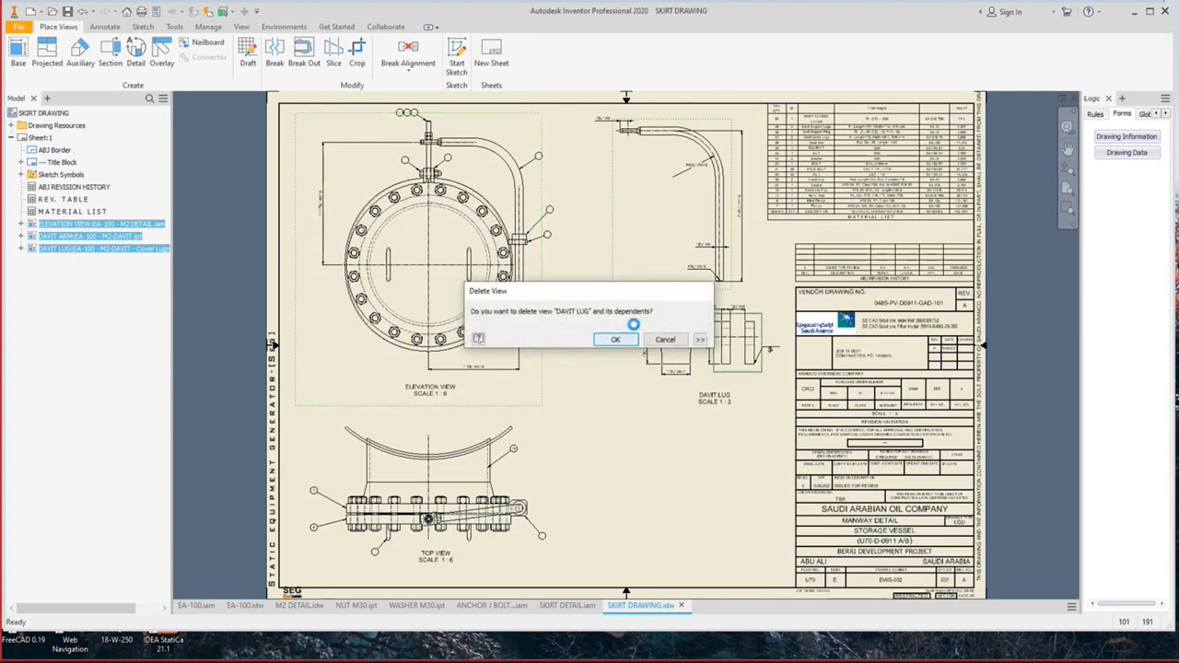
click(610, 339)
key(Delete)
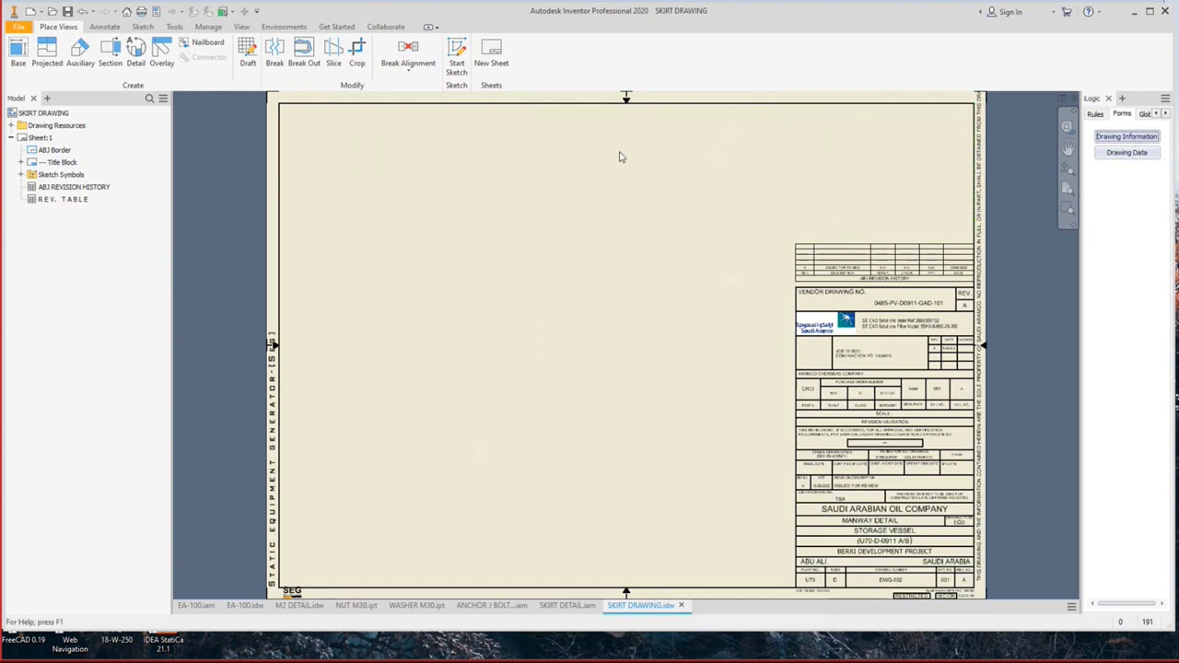
Set the drawing name to SKIRT DETAIL and the sheet 1 drawing number to DWG-003 in the drawing information.
double_click(282, 131)
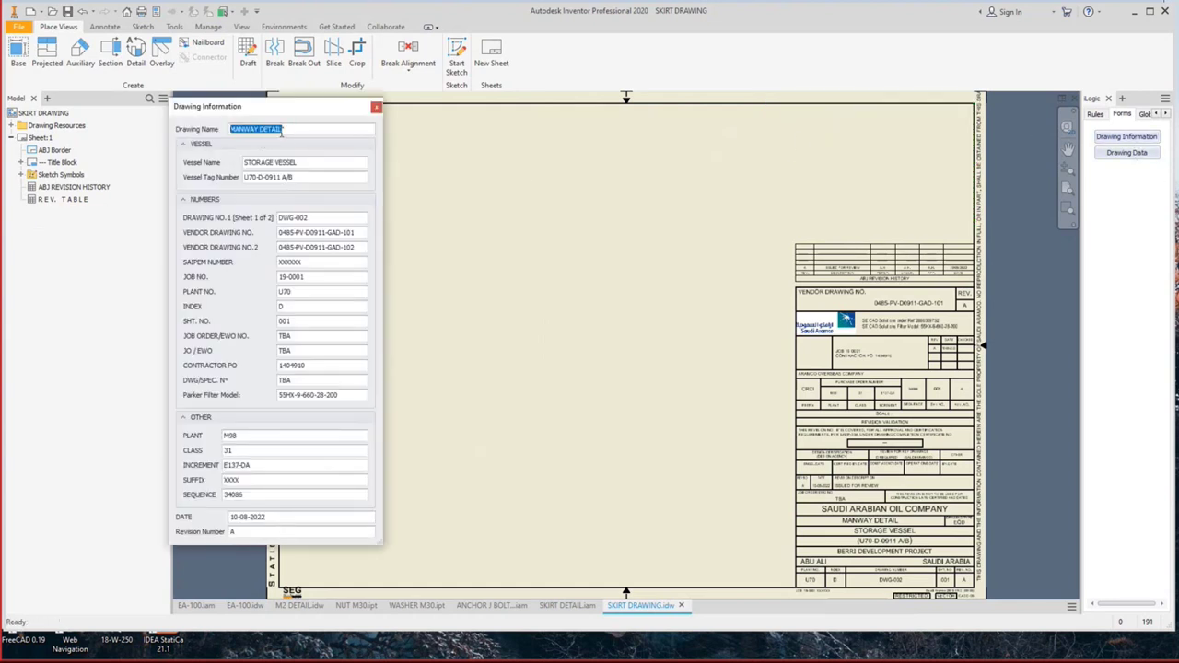
click(253, 129)
drag(258, 129, 231, 129)
text(SKIRT)
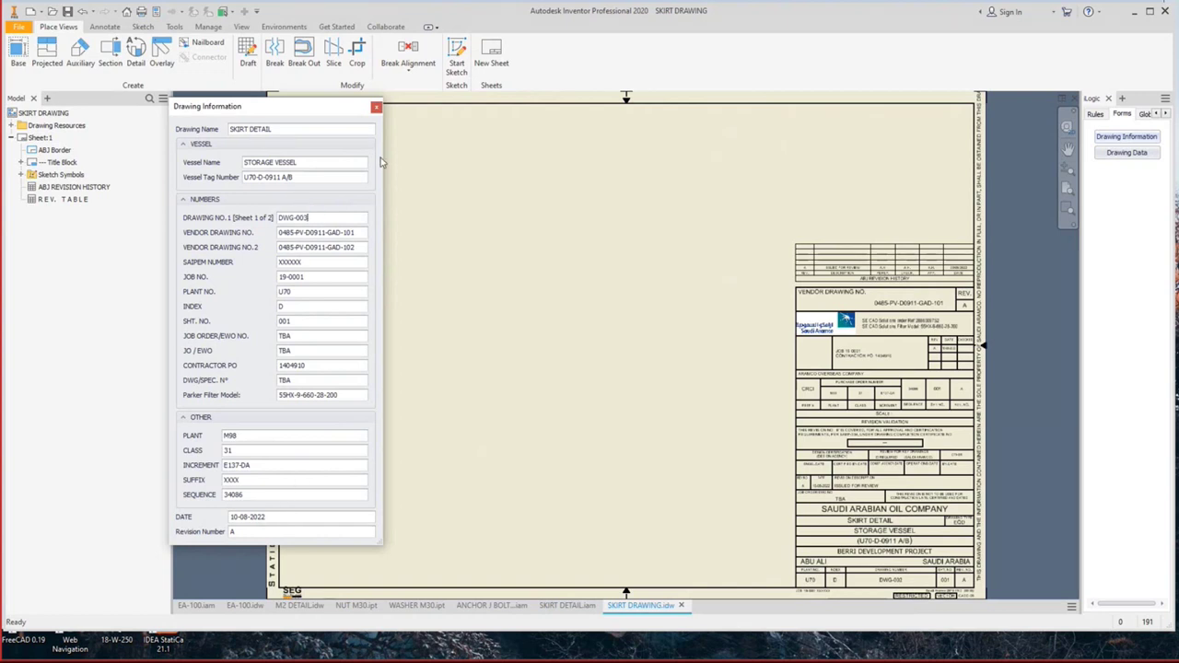
click(376, 108)
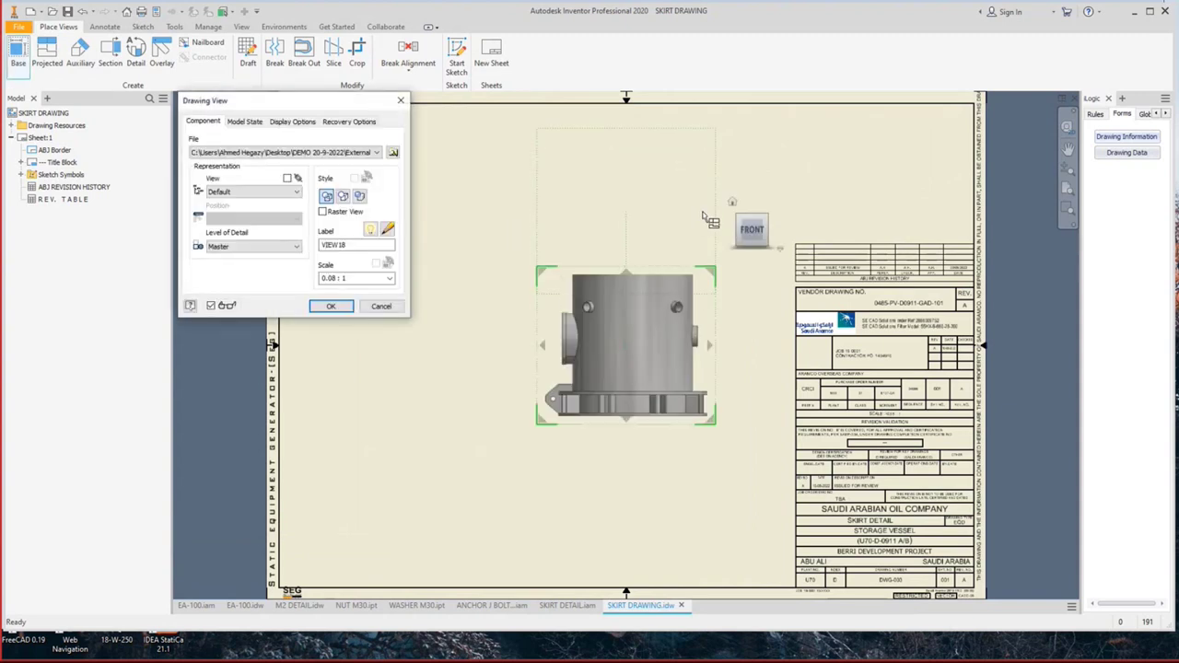
Place a base view of the skirt assembly in back orientation at scale 1/10 in the sheet's upper-left area.
click(729, 231)
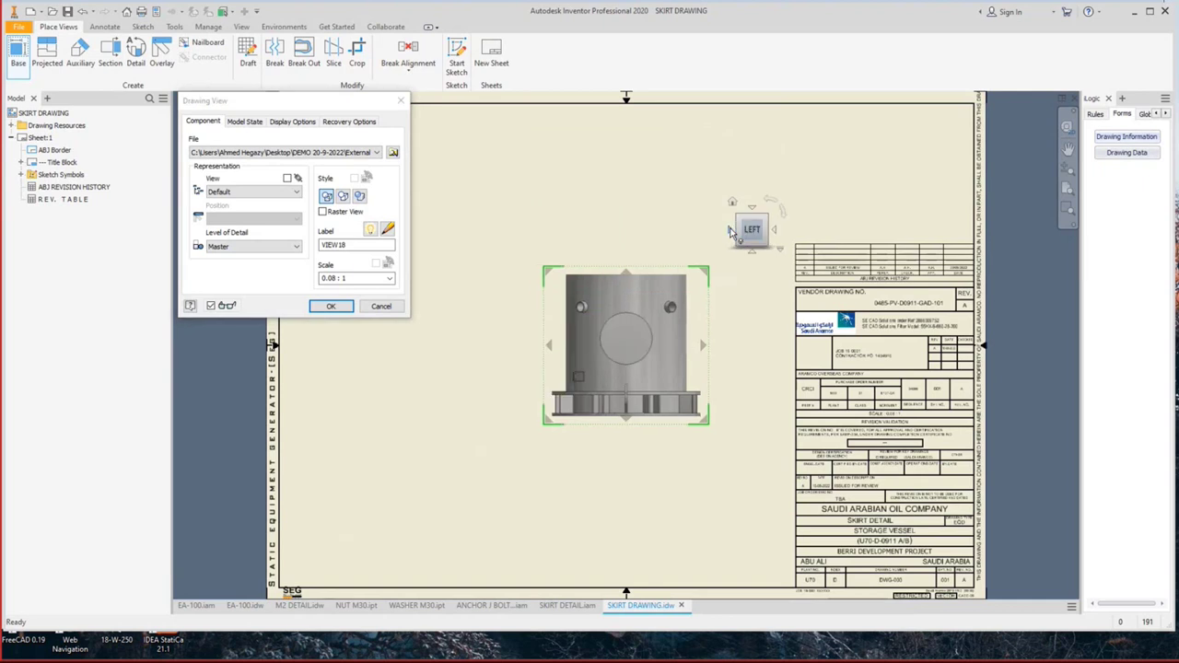
click(730, 231)
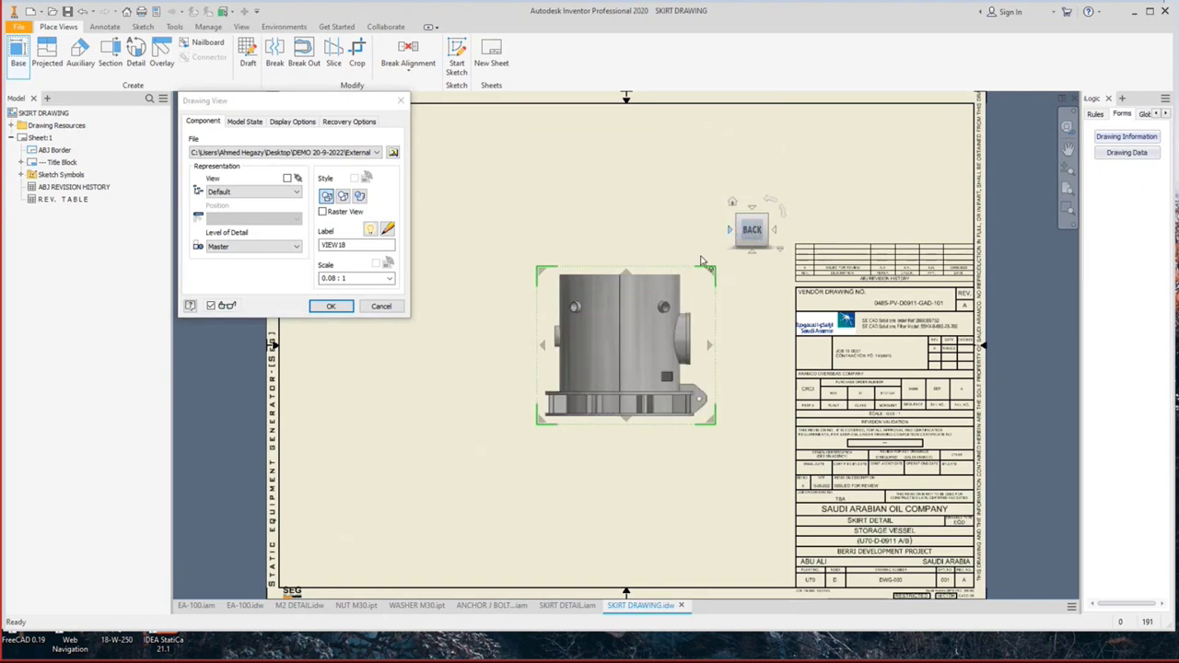
click(346, 278)
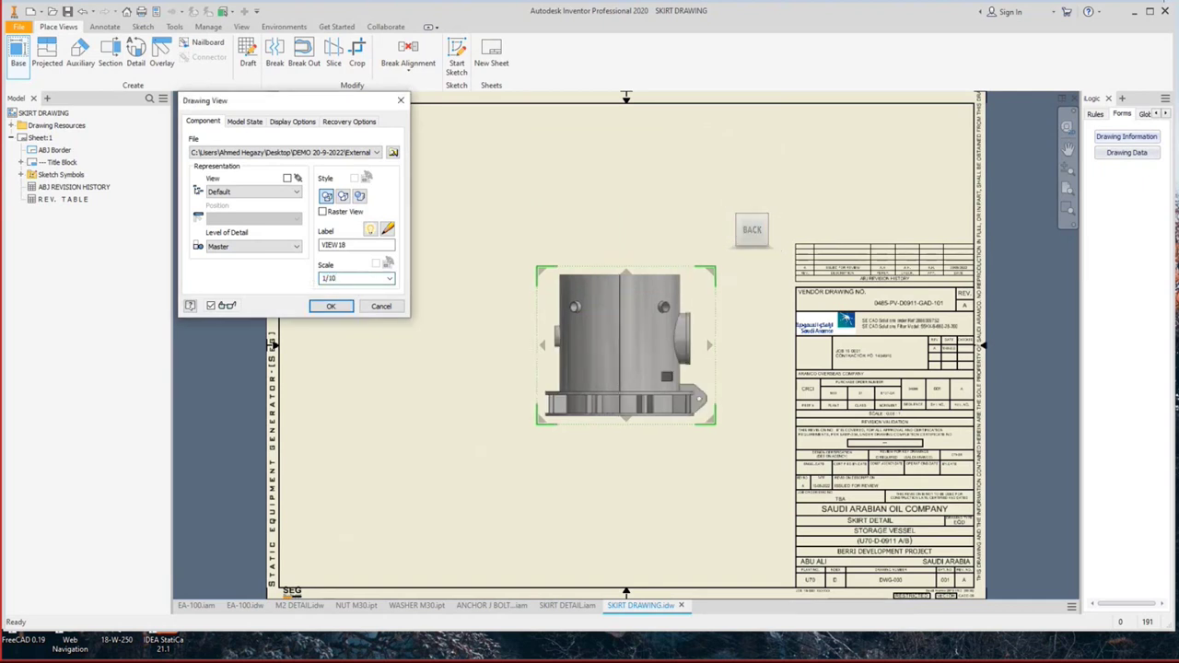
drag(612, 335, 454, 253)
click(331, 306)
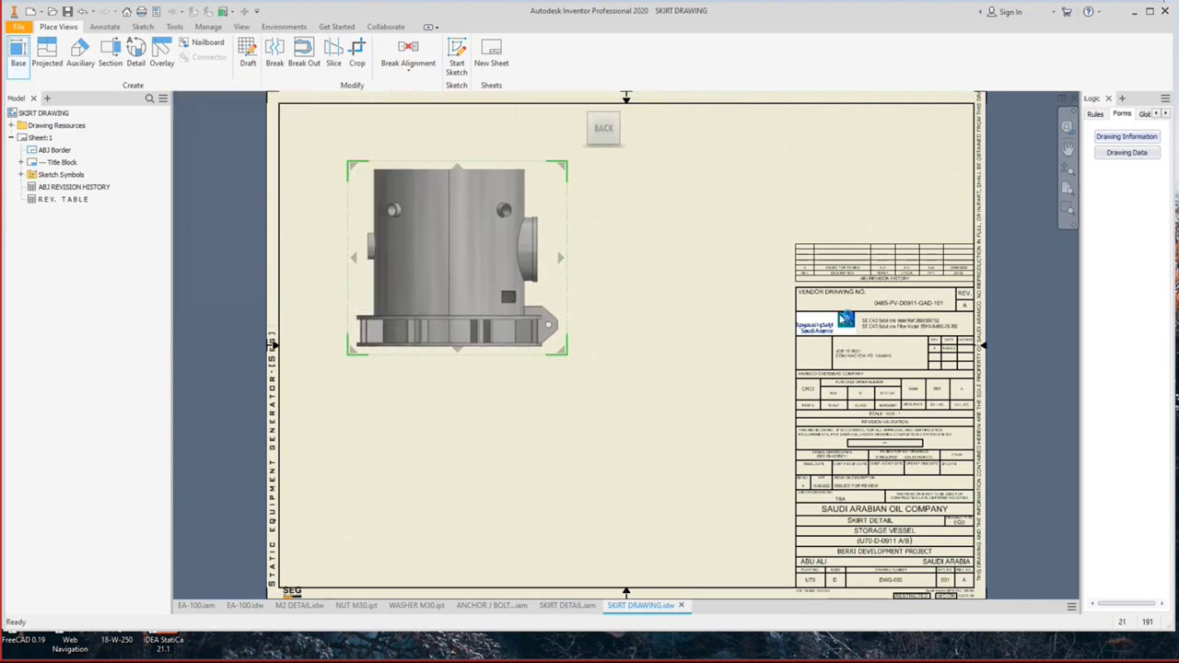
Change the sheet size to A1.
right_click(41, 137)
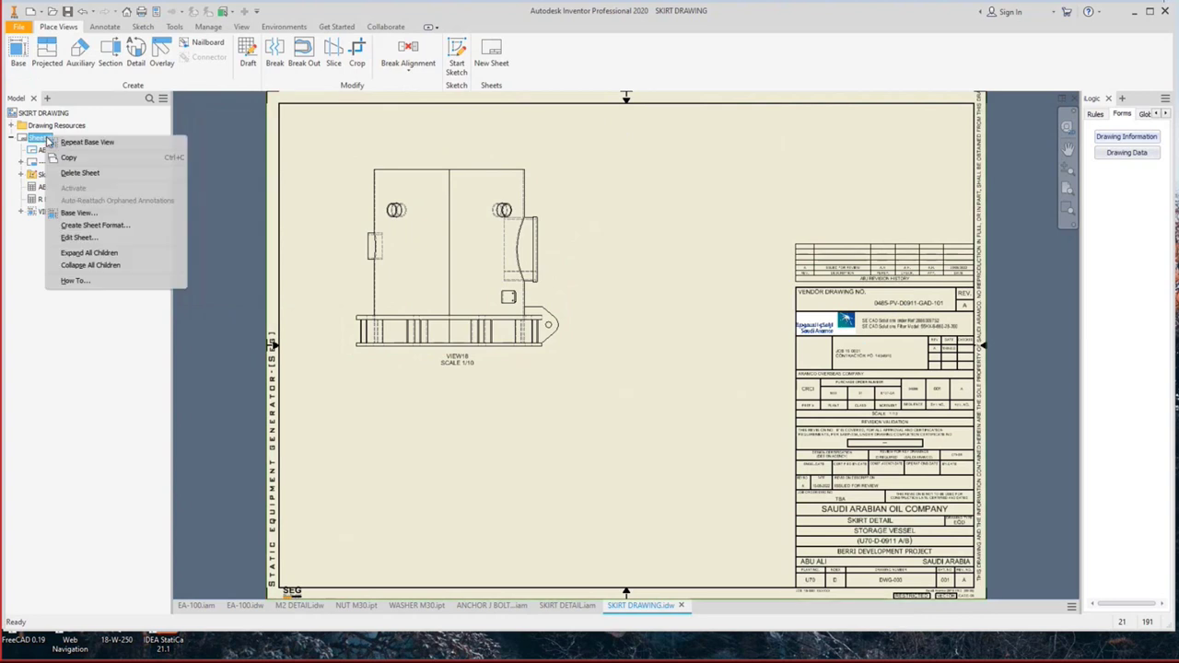
click(178, 133)
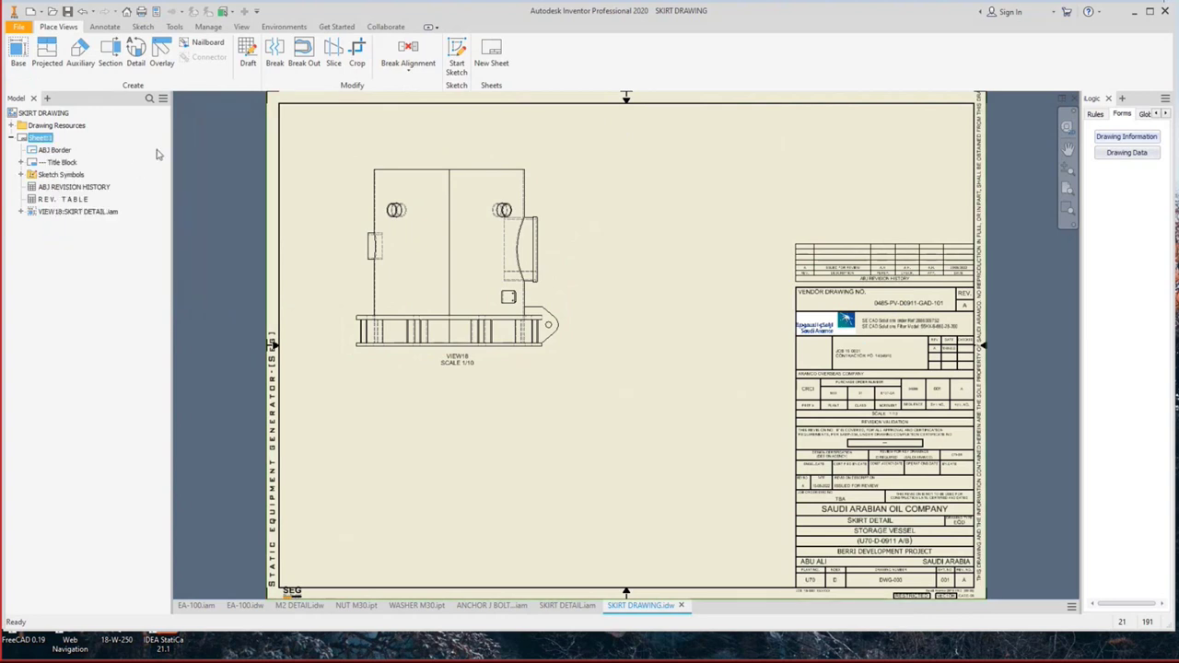
click(214, 177)
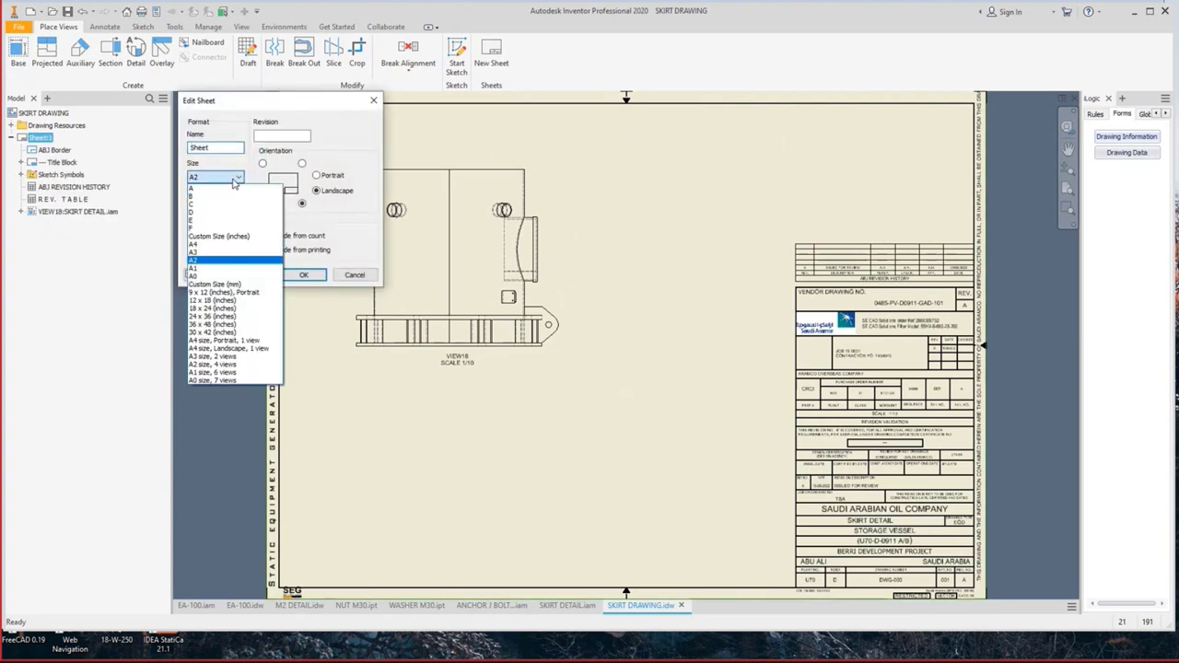
click(213, 268)
click(303, 274)
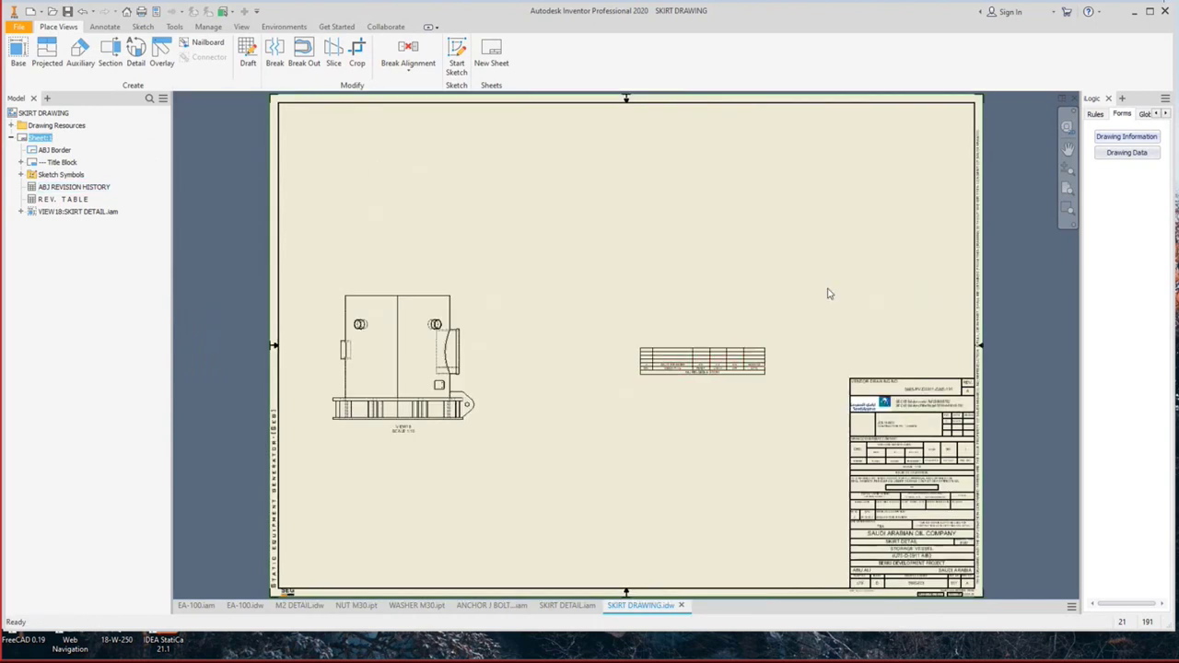
Move the skirt view up on the sheet and align the revision history table directly above the title block.
drag(487, 329, 490, 210)
click(721, 357)
scroll(921, 394, up, 4)
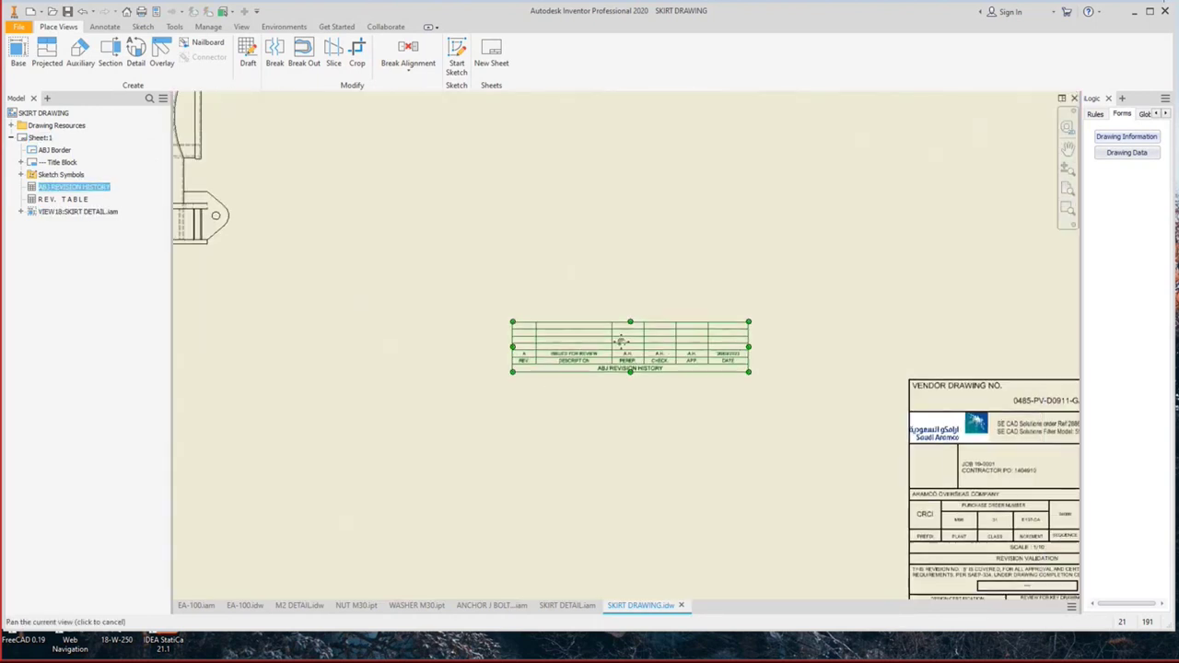
drag(1011, 322, 1006, 341)
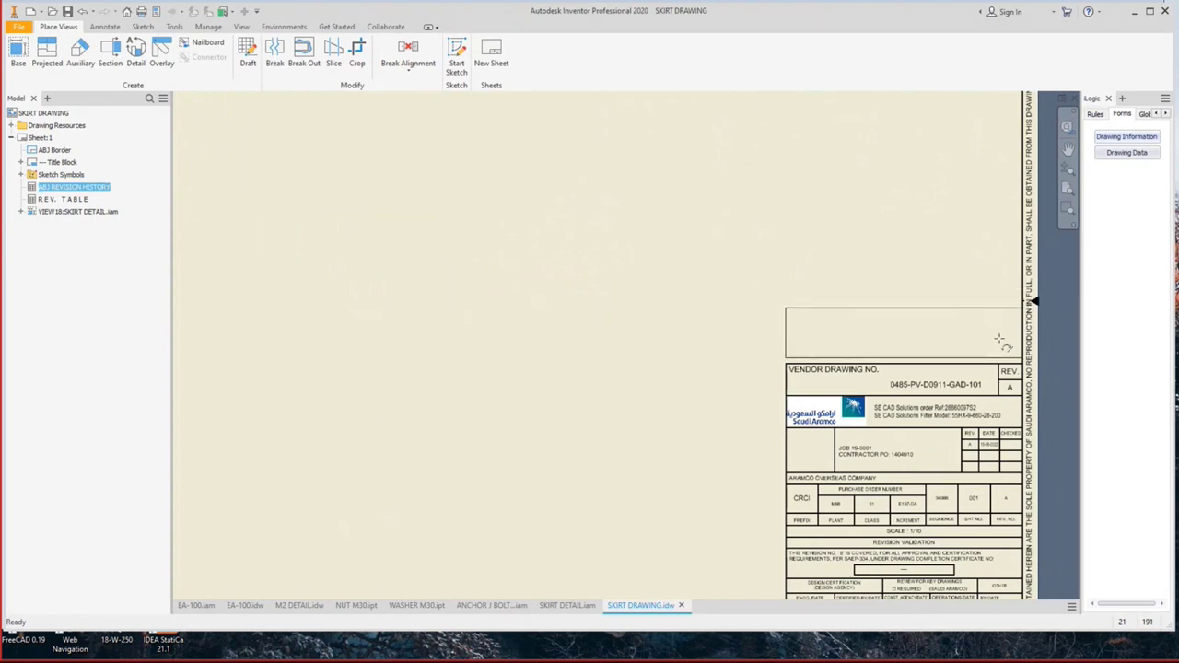
click(726, 227)
key(Home)
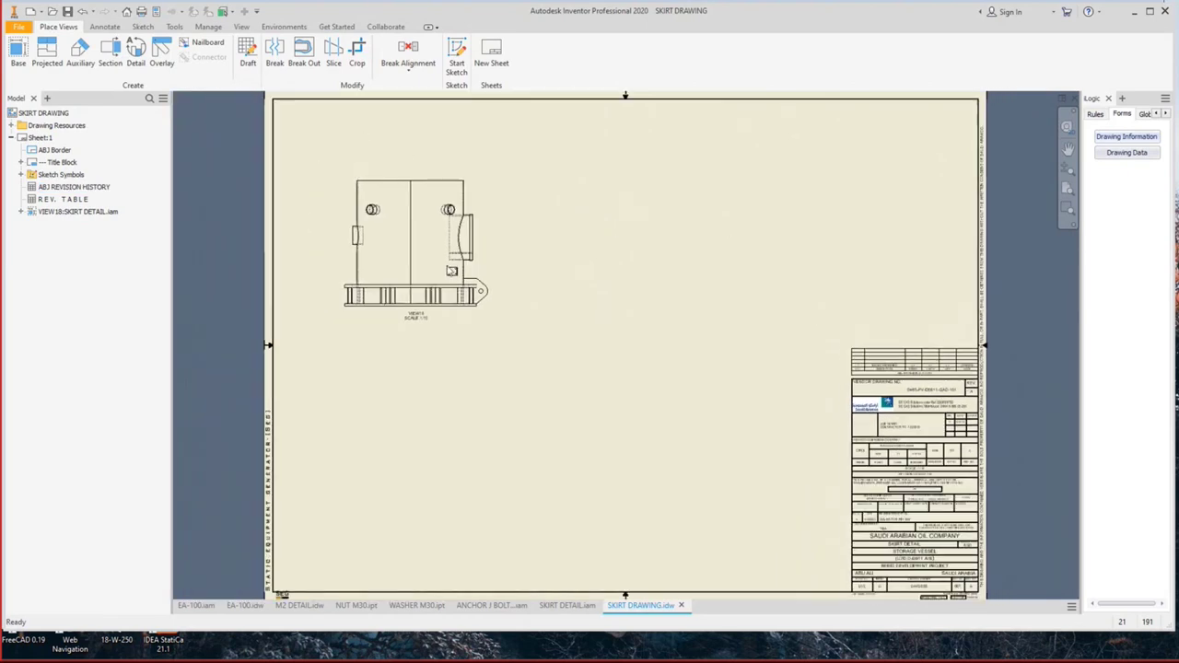
Create a projected plan view of the skirt below the base view.
click(47, 53)
click(417, 468)
right_click(419, 468)
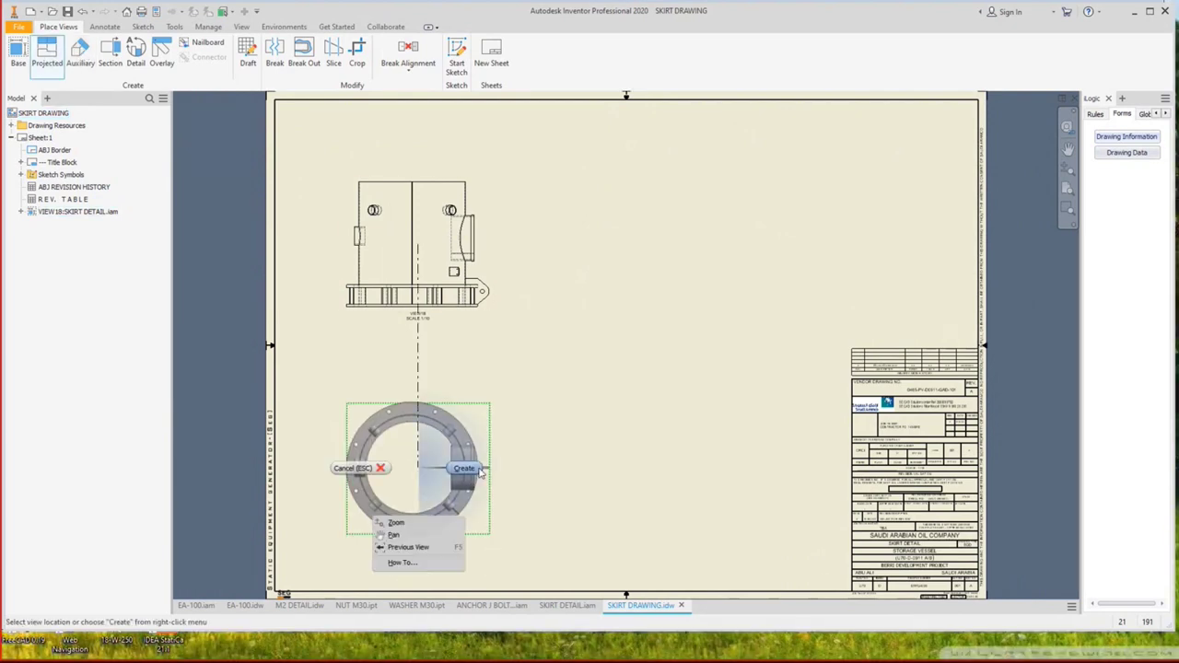
click(381, 468)
Start a balloon in the Item No in Bill of material style on the skirt shell in the base view.
click(104, 26)
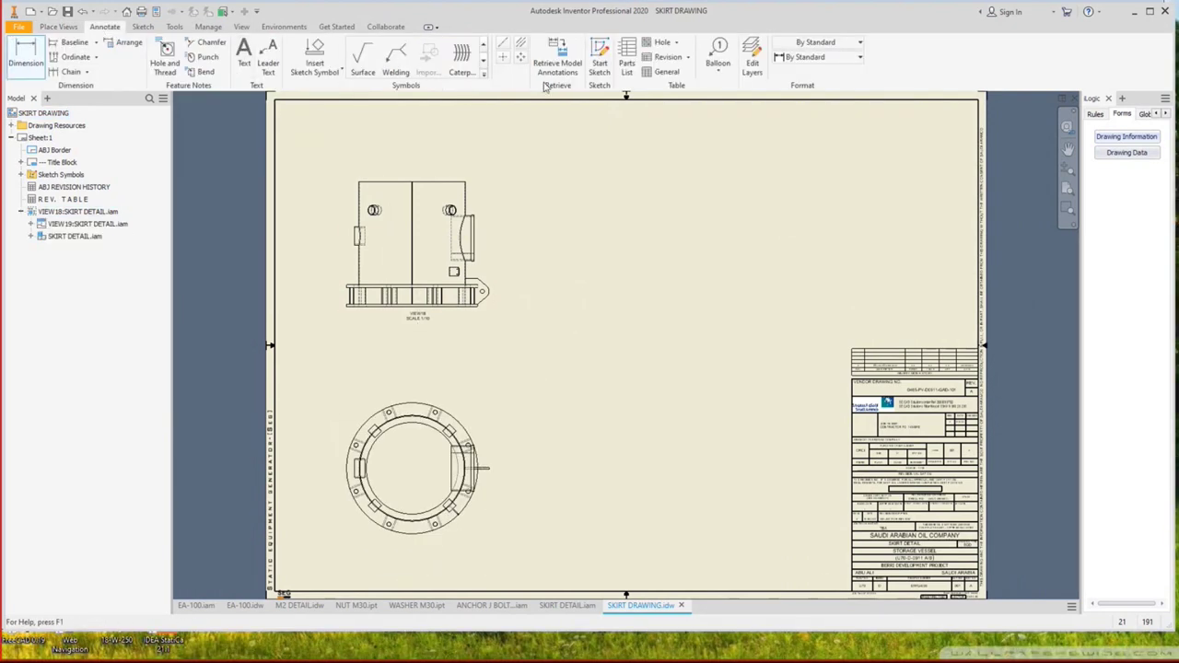
key(b)
click(859, 57)
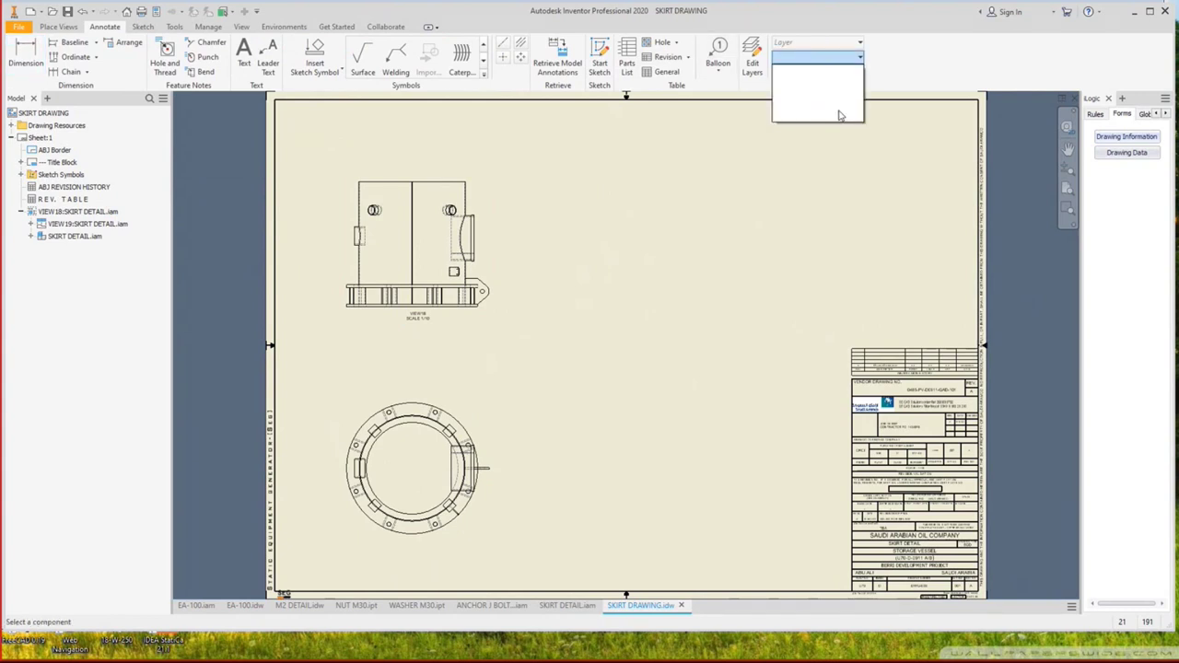
click(794, 65)
click(796, 58)
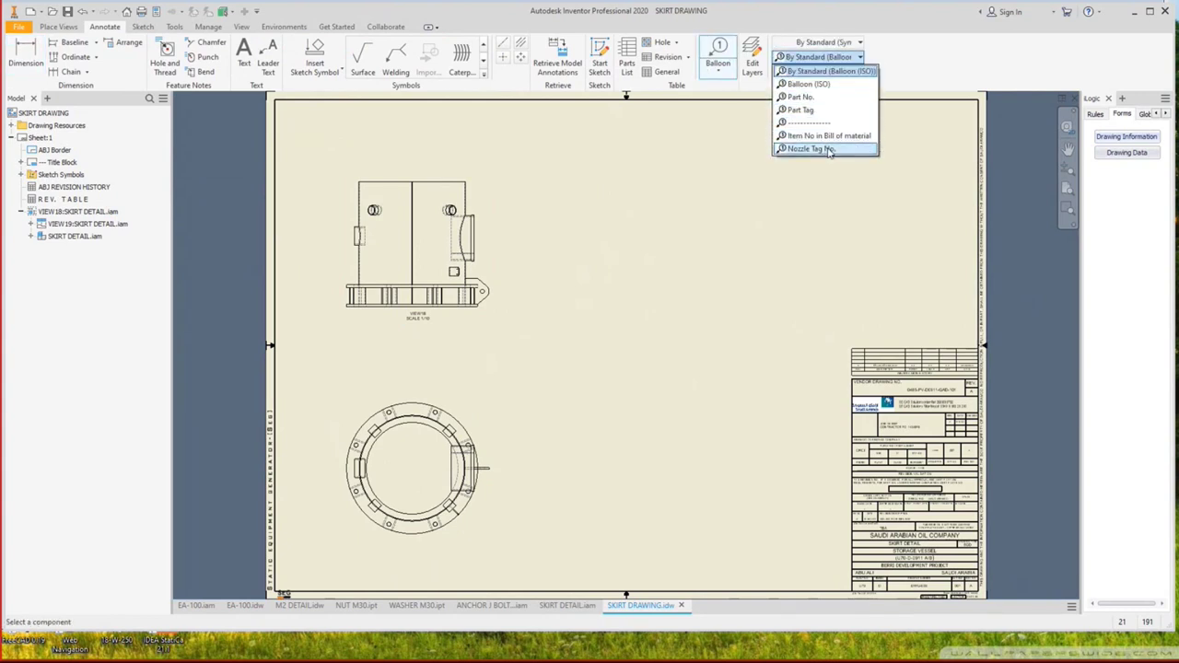
click(828, 136)
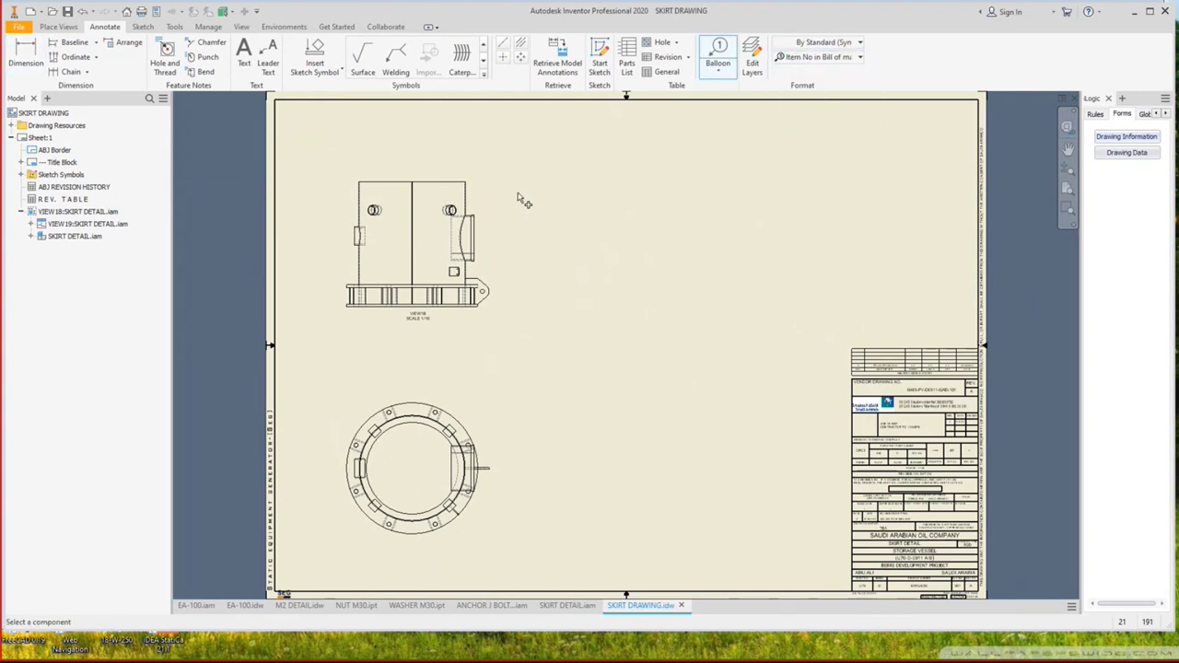
scroll(475, 194, up, 3)
click(438, 185)
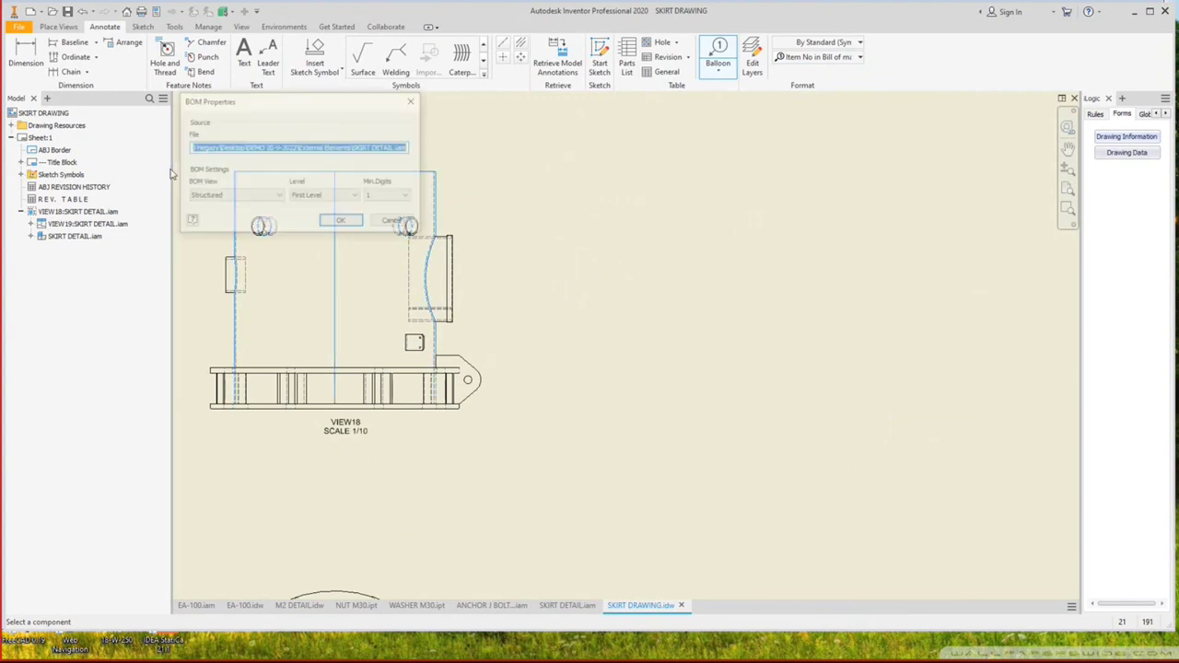
Try to balloon the skirt shell and the lug in VIEW18 with bent leaders, using the Parts Only (legacy) BOM view.
click(235, 196)
click(208, 232)
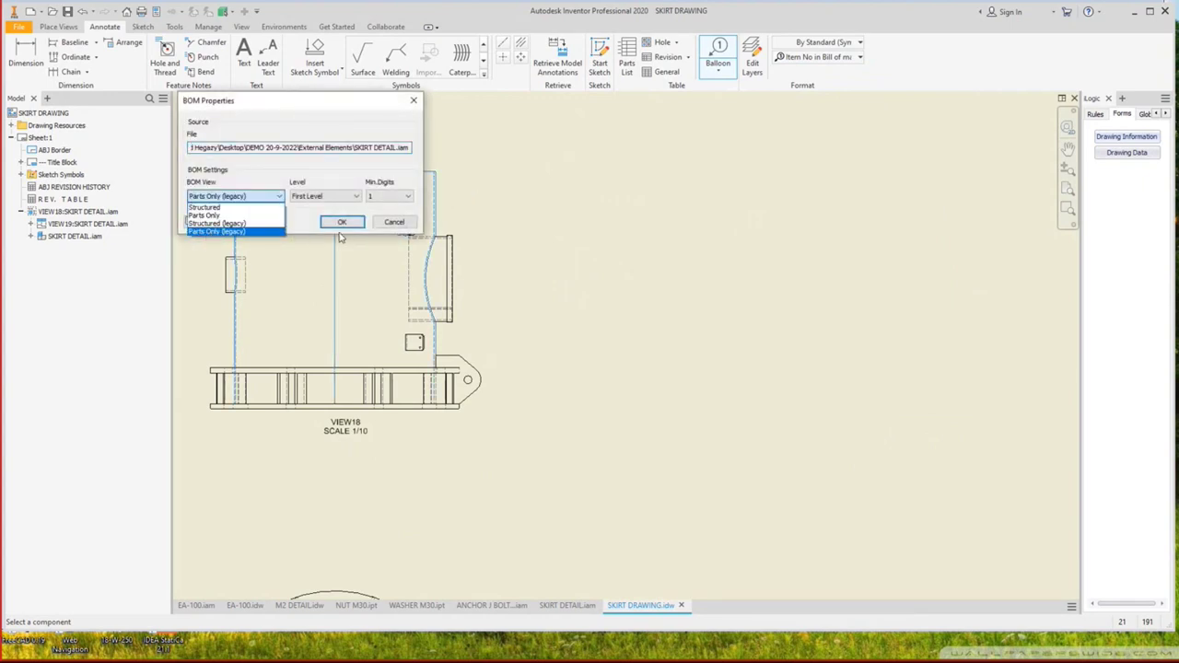
click(342, 222)
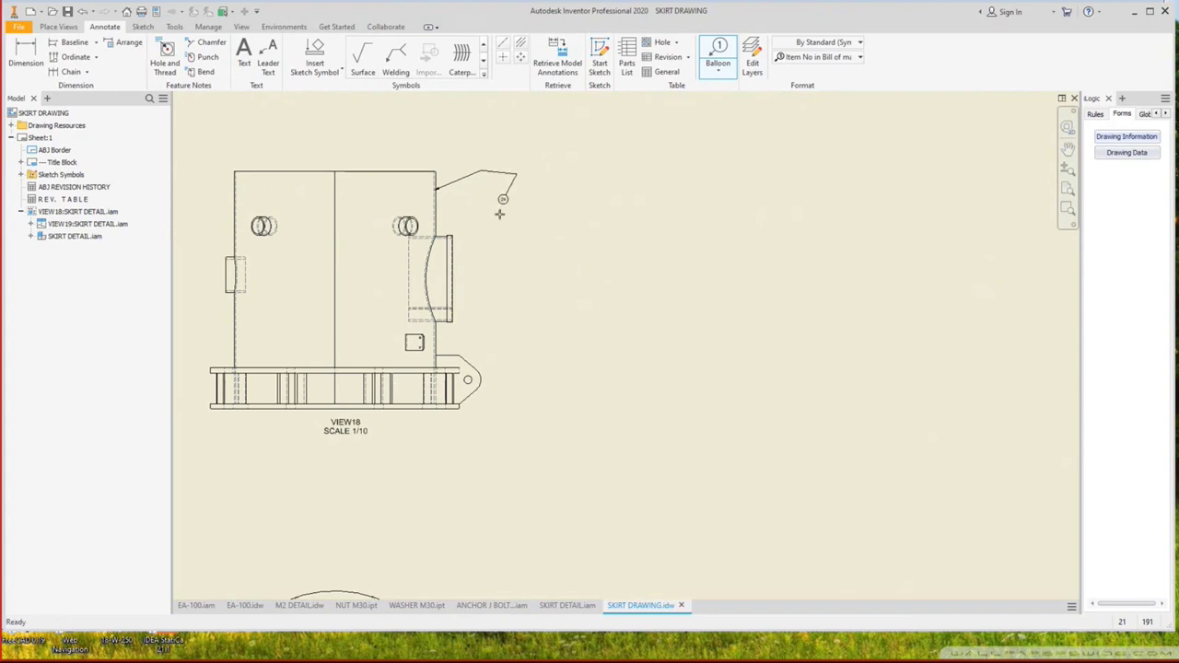
click(516, 175)
right_click(472, 226)
click(498, 234)
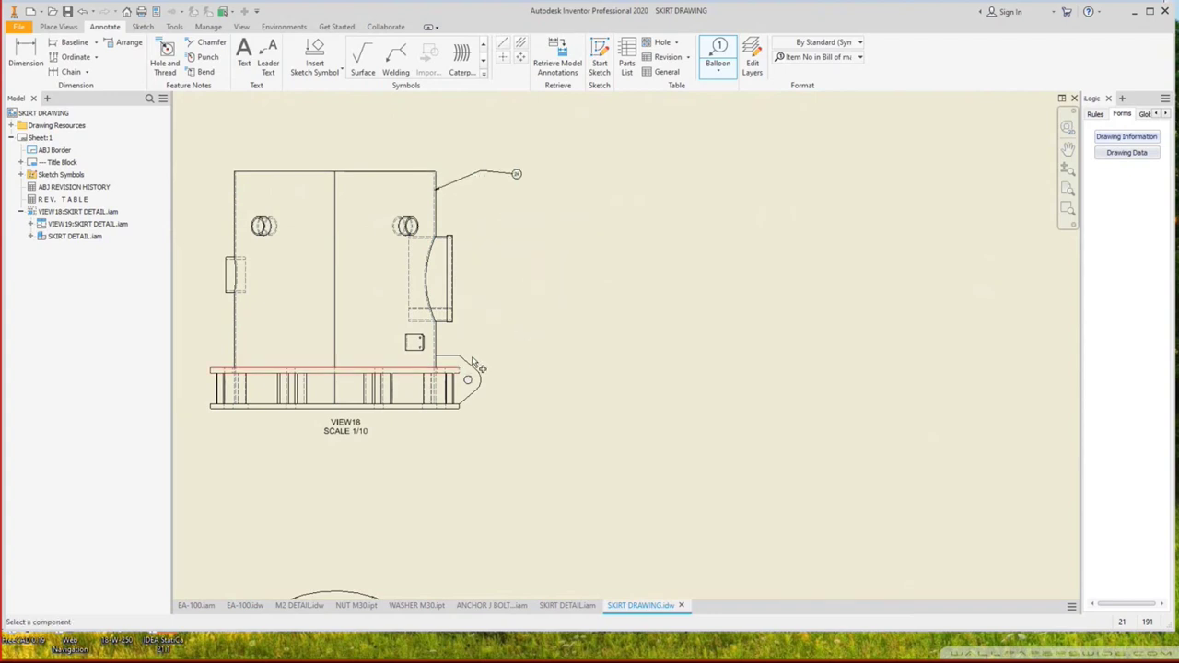
click(468, 360)
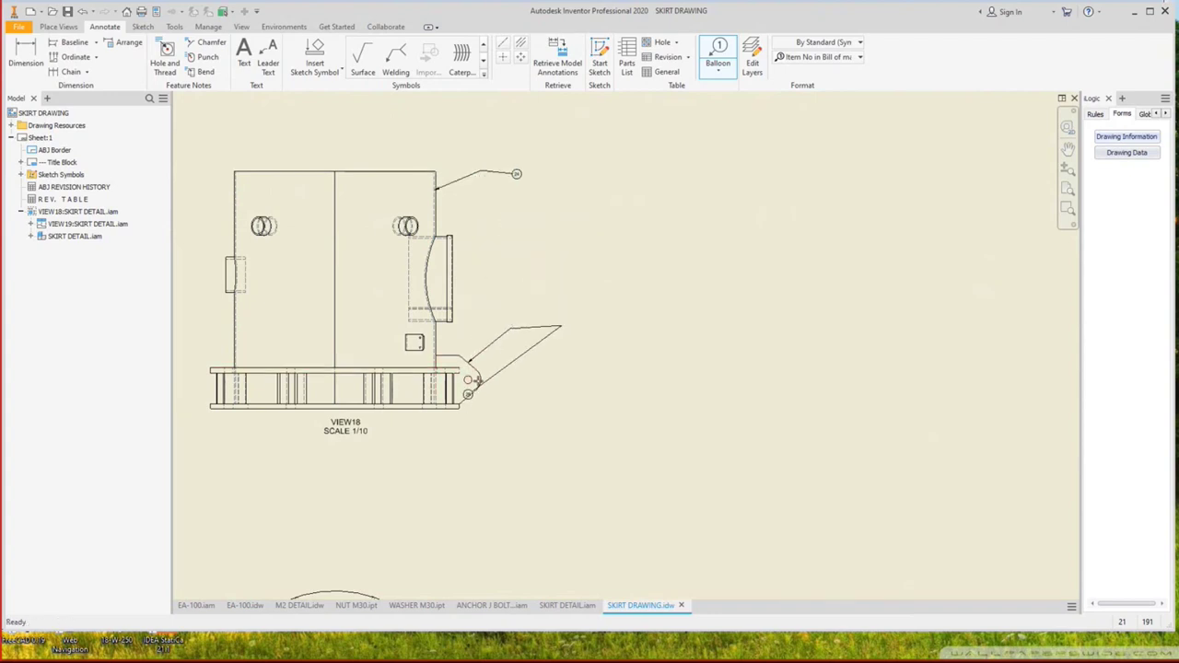
right_click(547, 257)
key(Escape)
key(Escape)
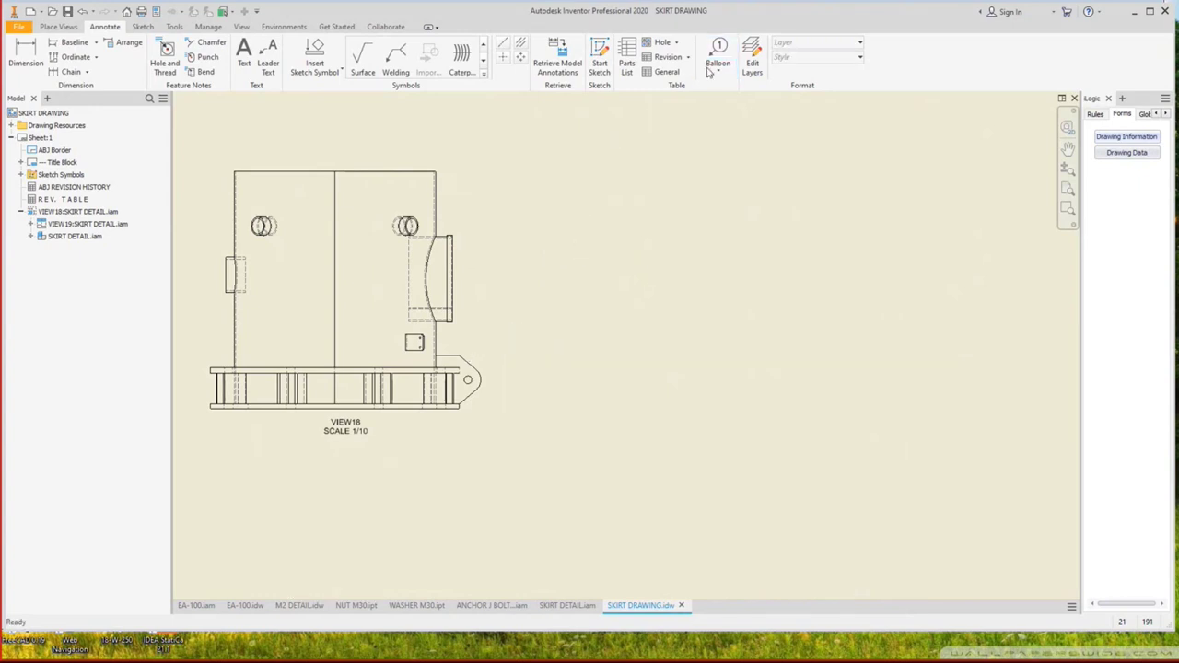
Balloon the skirt shell in VIEW18 with the Item No in Bill of material style and the Parts Only (legacy) BOM view.
click(810, 59)
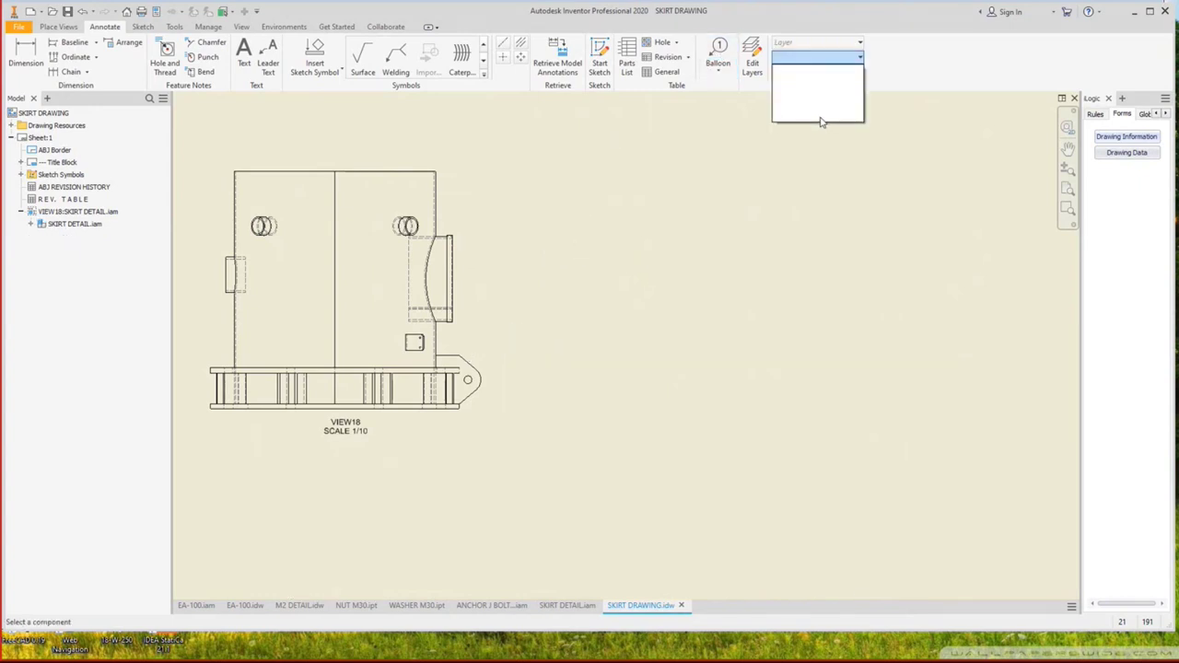
click(722, 53)
click(820, 57)
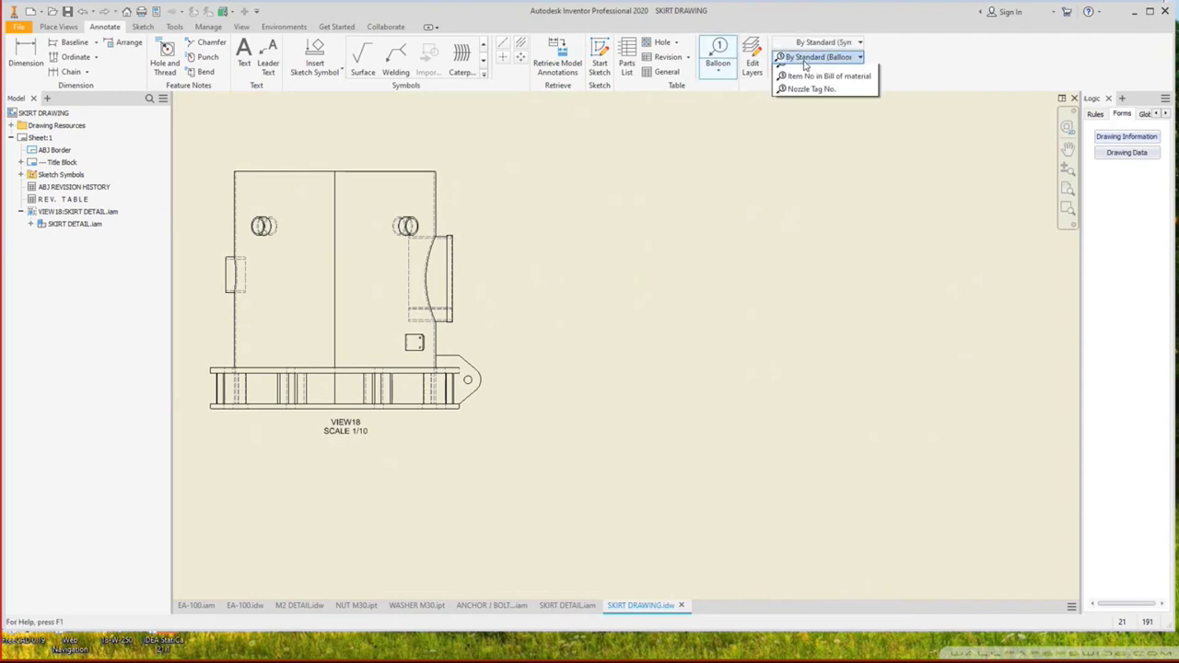
click(826, 135)
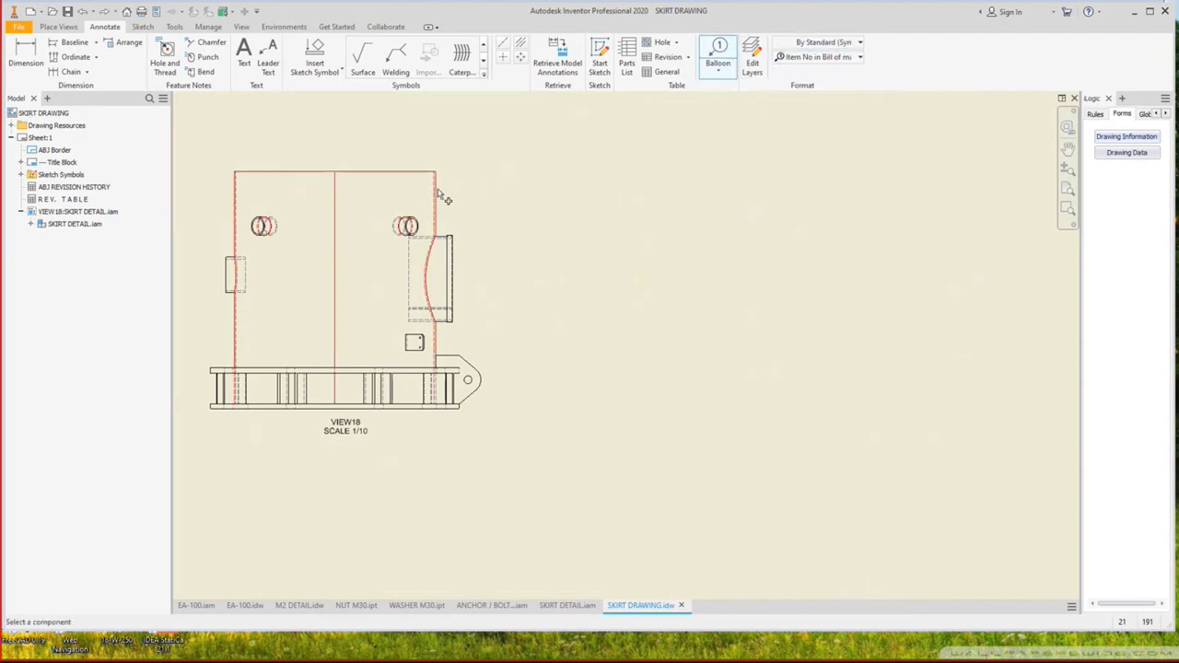
click(496, 173)
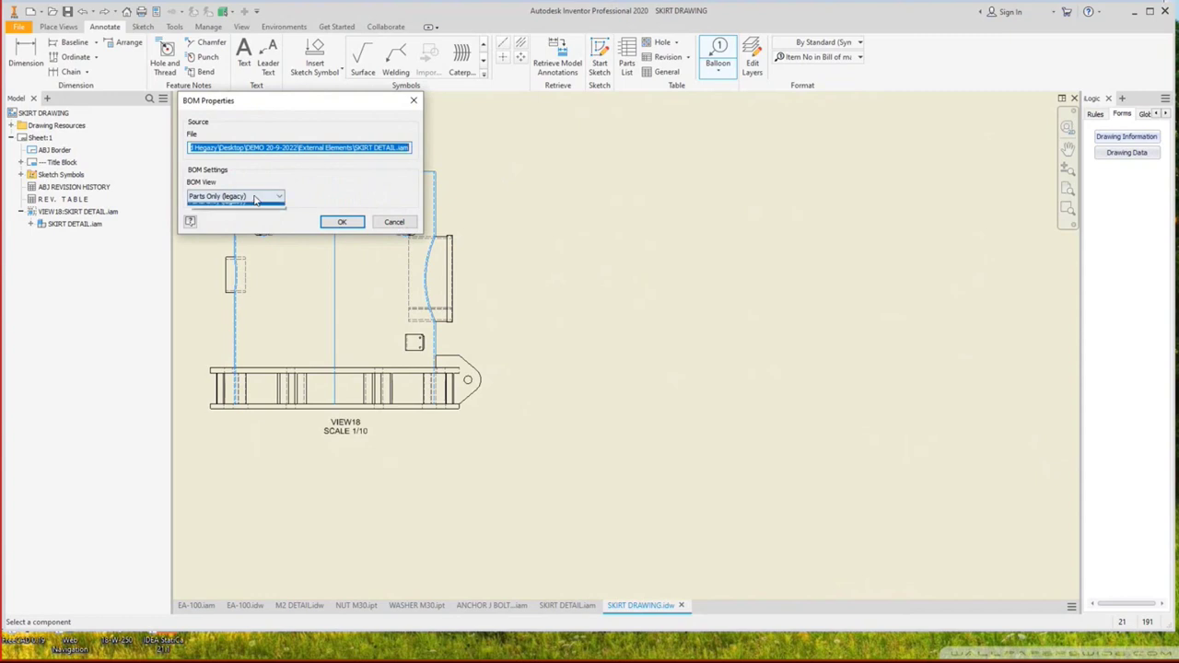
click(247, 196)
click(247, 232)
click(342, 222)
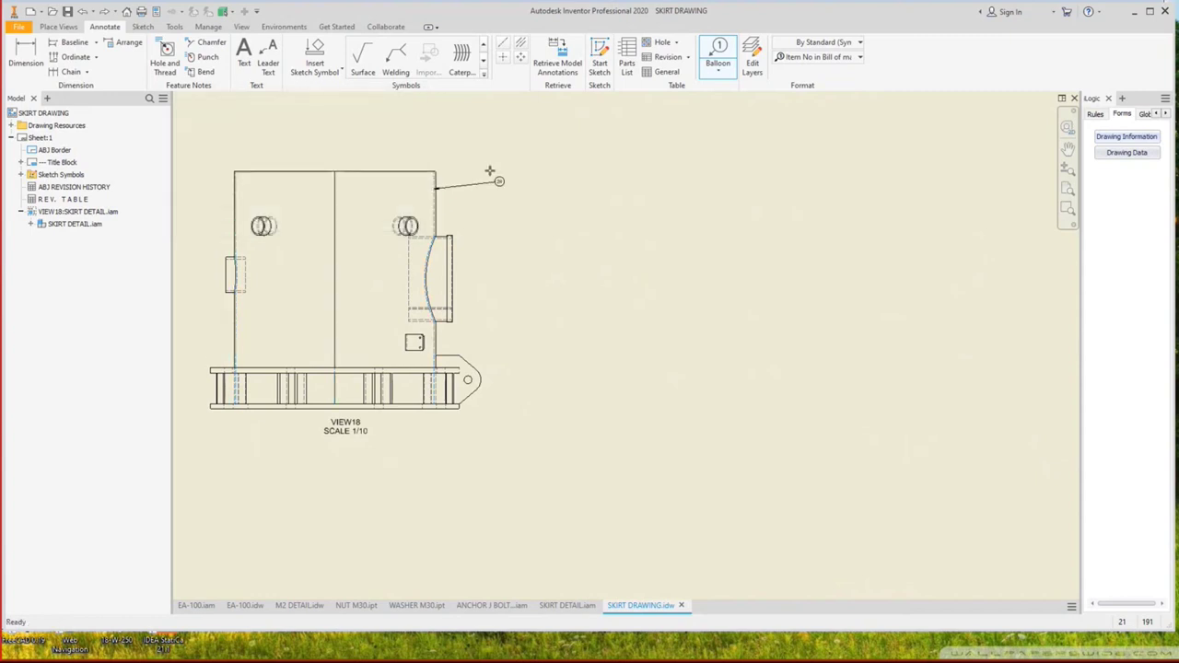
Add item balloons to the access opening's rim, lug, upper-left vent pipe, left sleeve, small square plate and base ring in VIEW18.
click(453, 259)
click(476, 369)
click(493, 341)
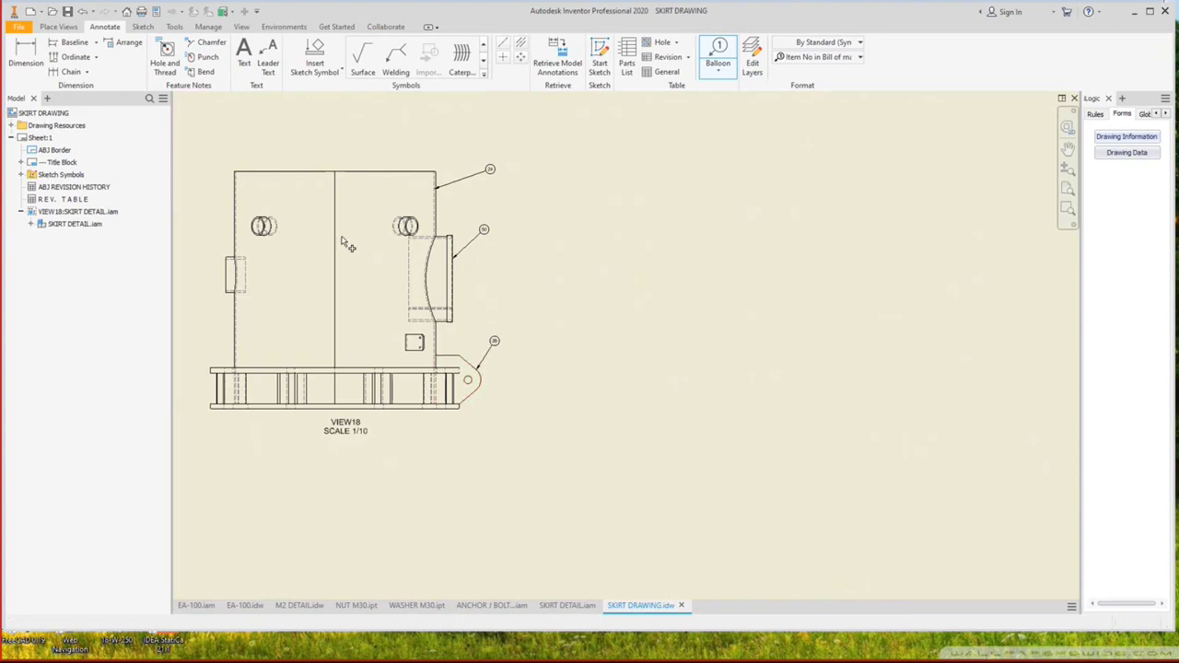
click(197, 195)
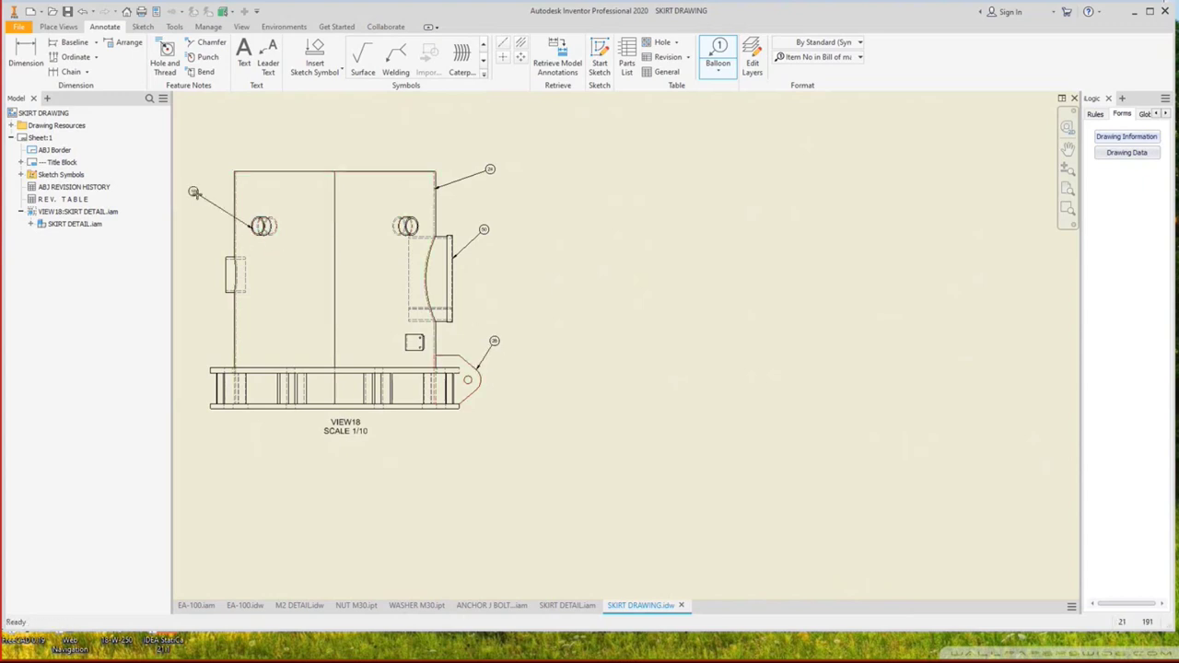
click(232, 274)
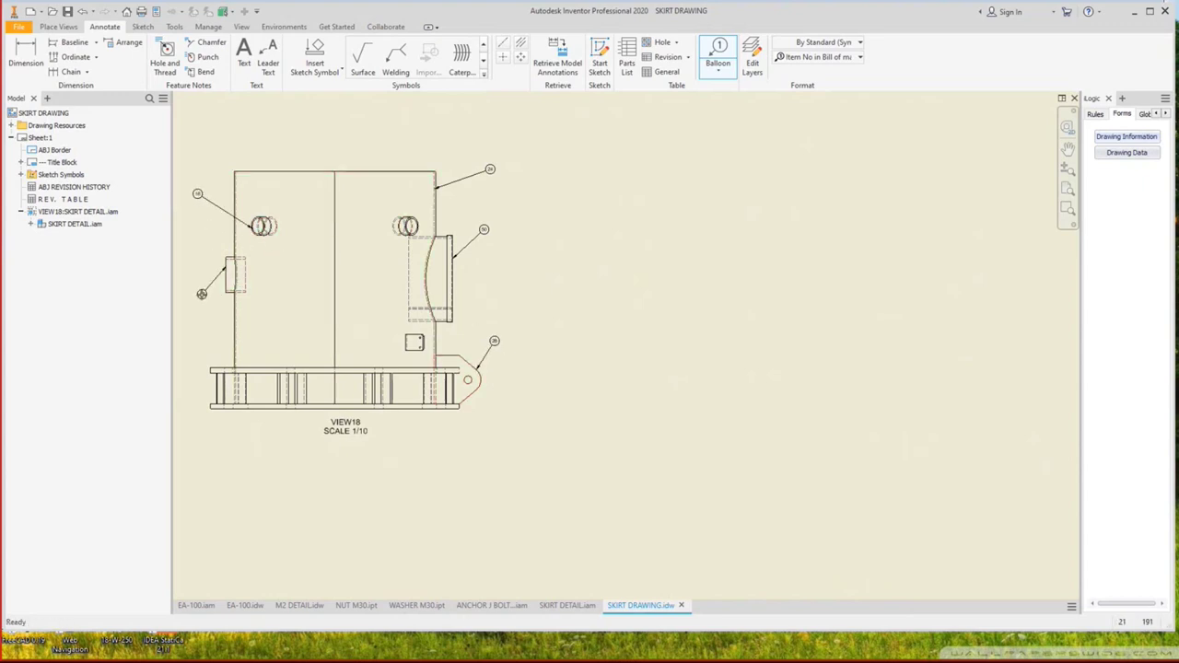
click(422, 342)
scroll(502, 264, down, 2)
scroll(523, 292, down, 3)
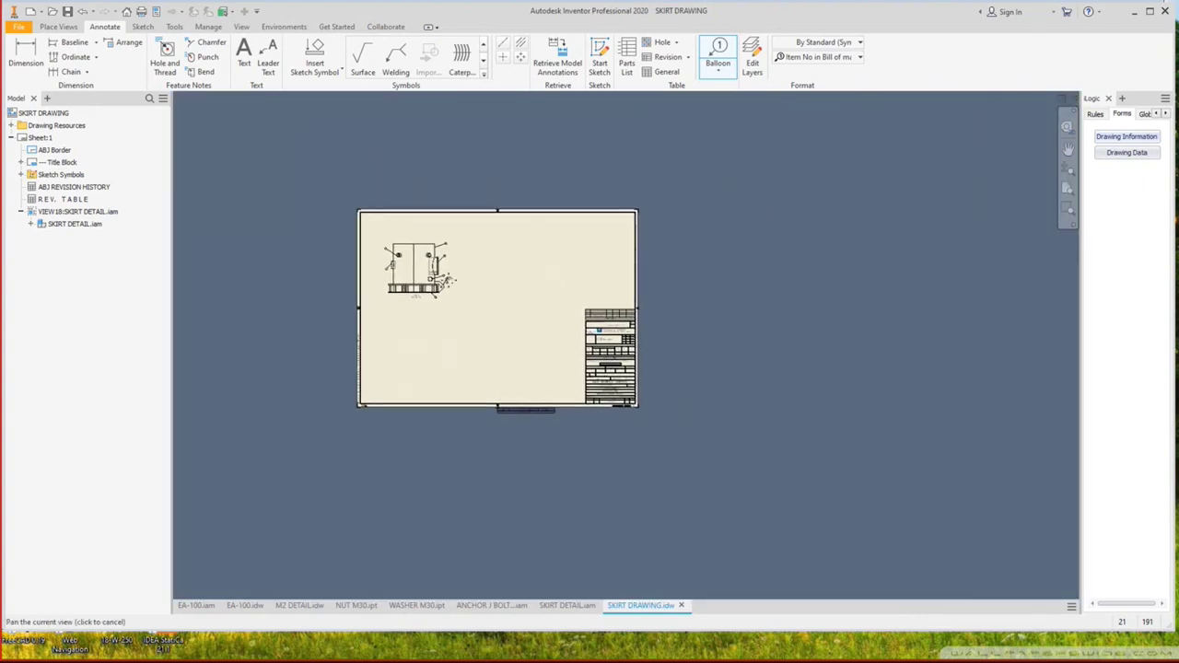
click(58, 26)
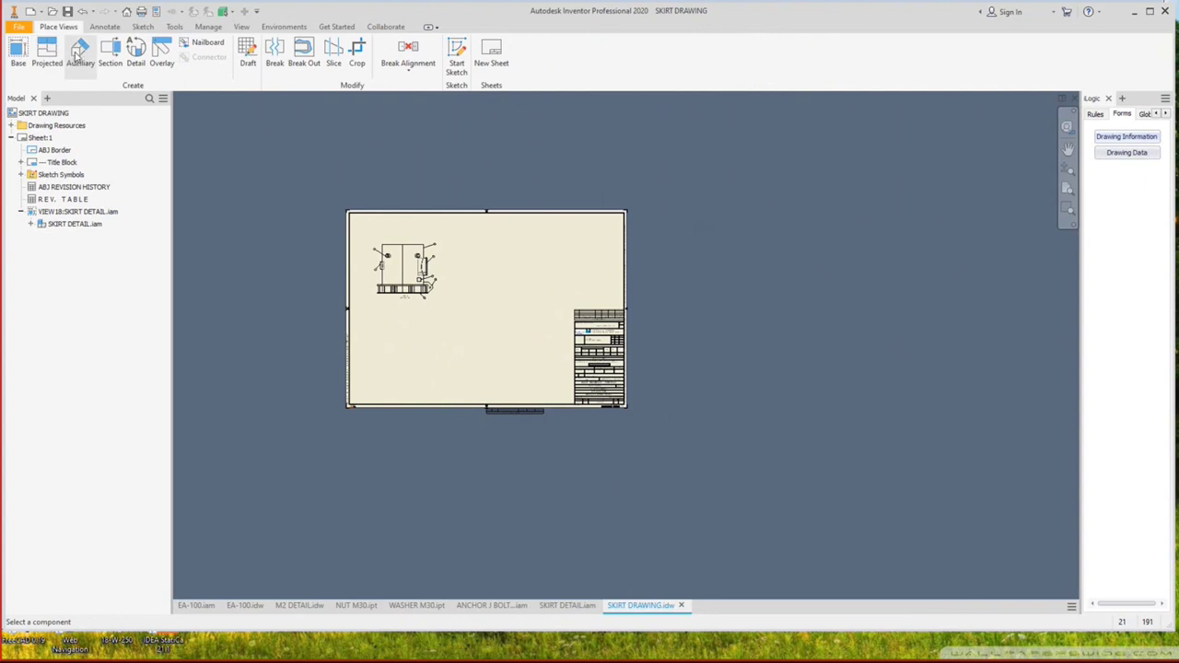
click(80, 55)
click(420, 325)
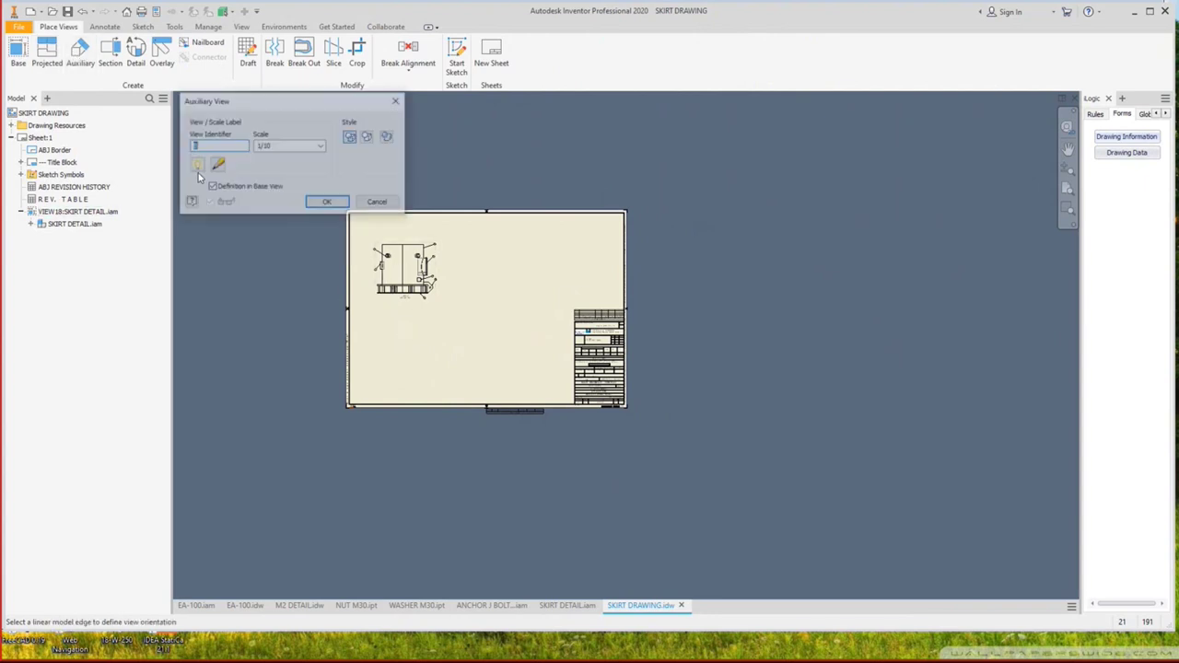
click(377, 201)
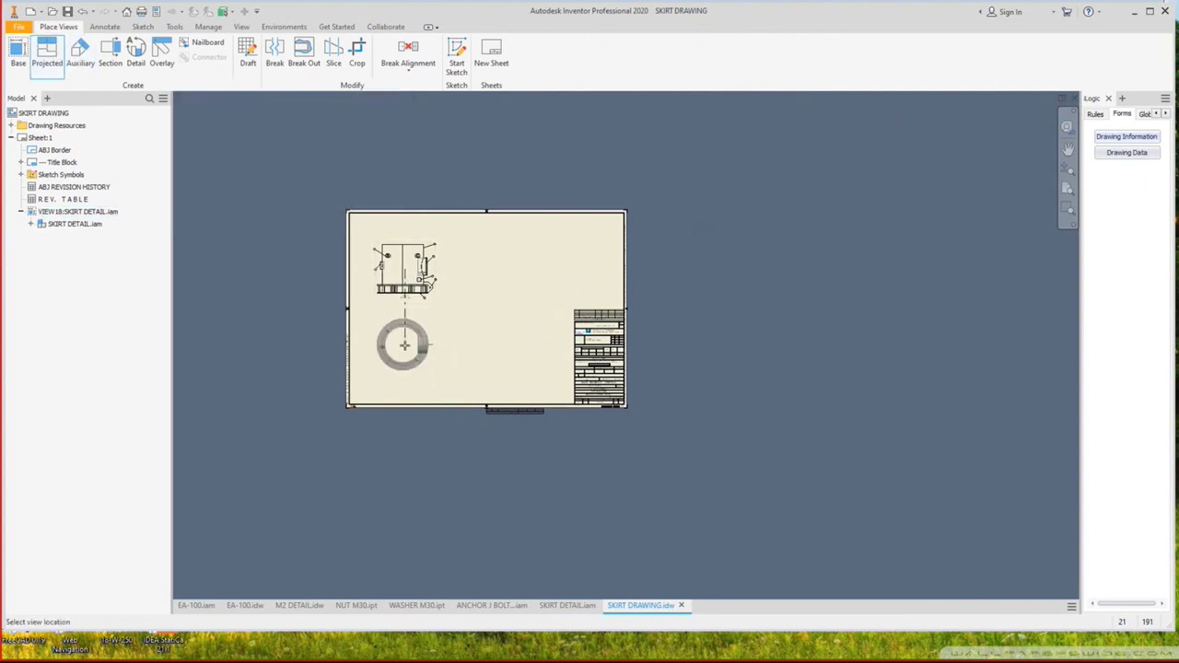
Place a projected plan view of the skirt directly below VIEW18.
click(406, 344)
key(Return)
scroll(439, 356, up, 8)
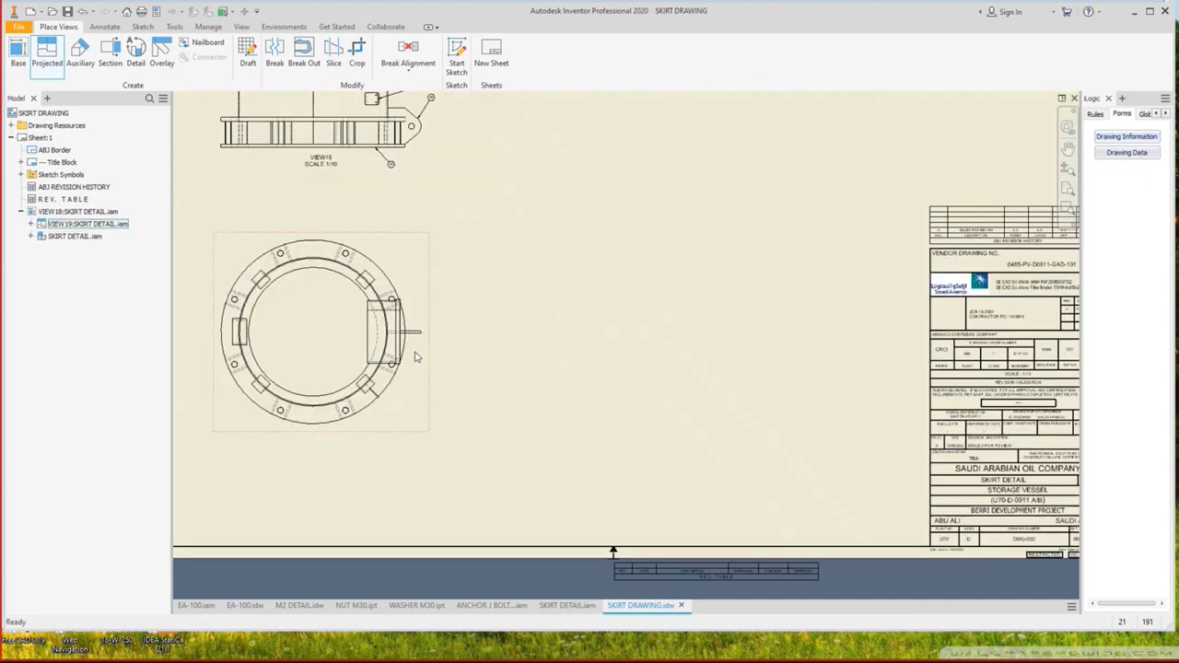
Create section view B-B at scale 1/10 with a short diagonal cut through the upper-left vent pipe in the plan view.
scroll(446, 317, up, 5)
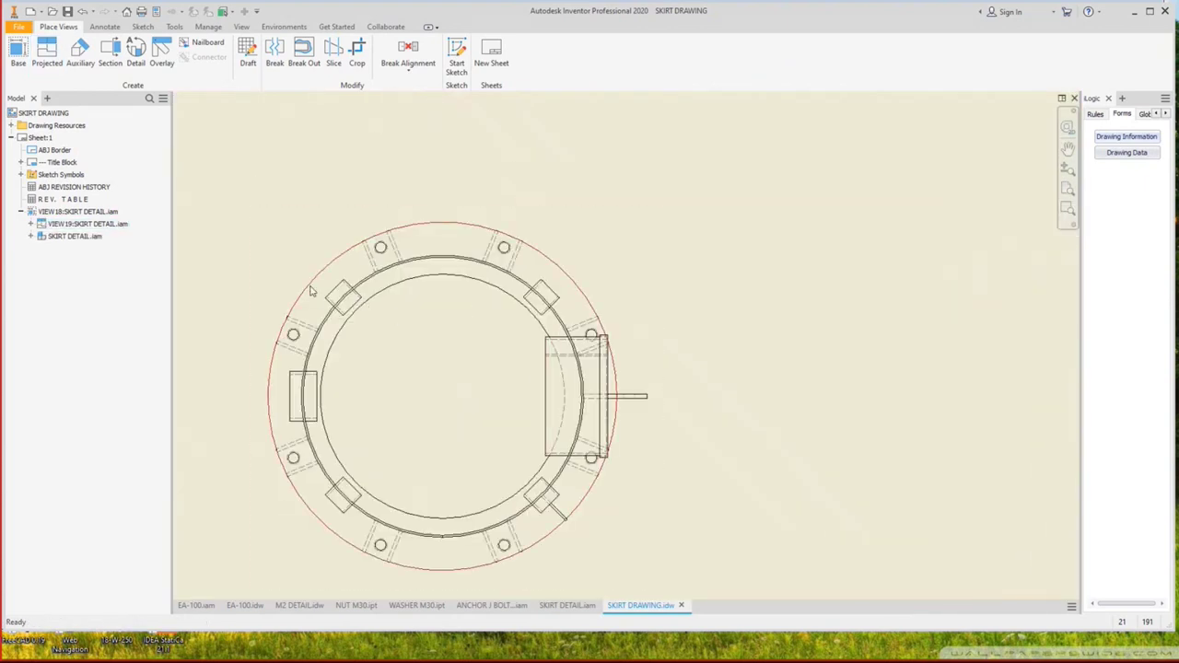
key(s)
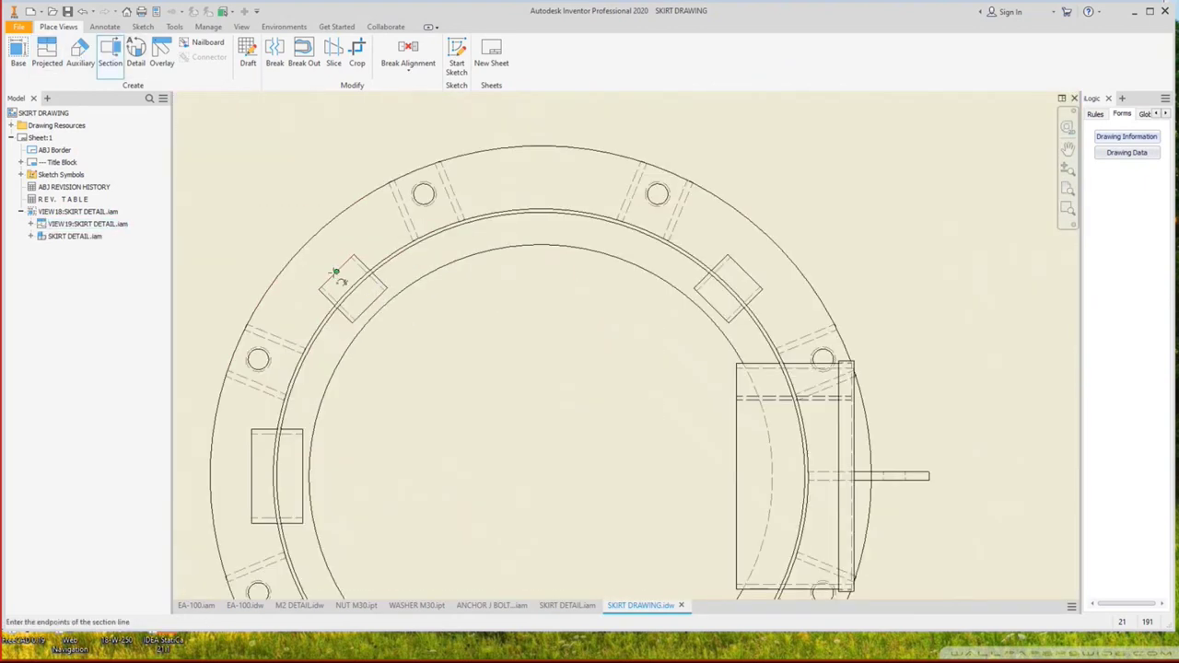
click(369, 305)
click(346, 263)
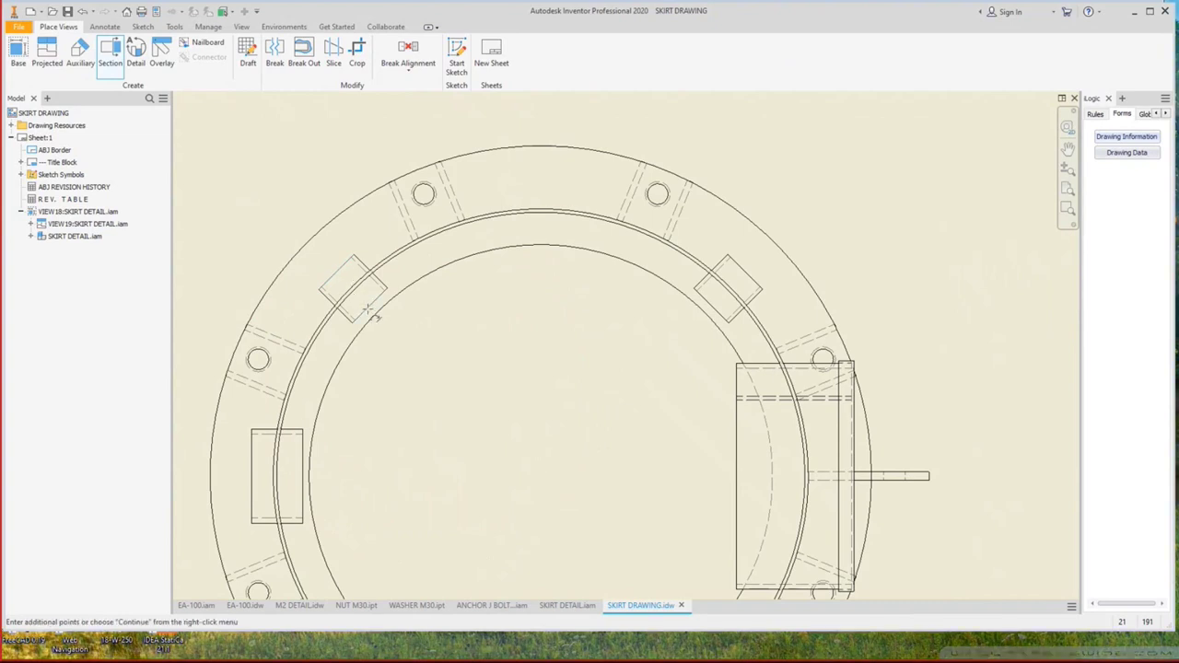
right_click(348, 367)
key(Escape)
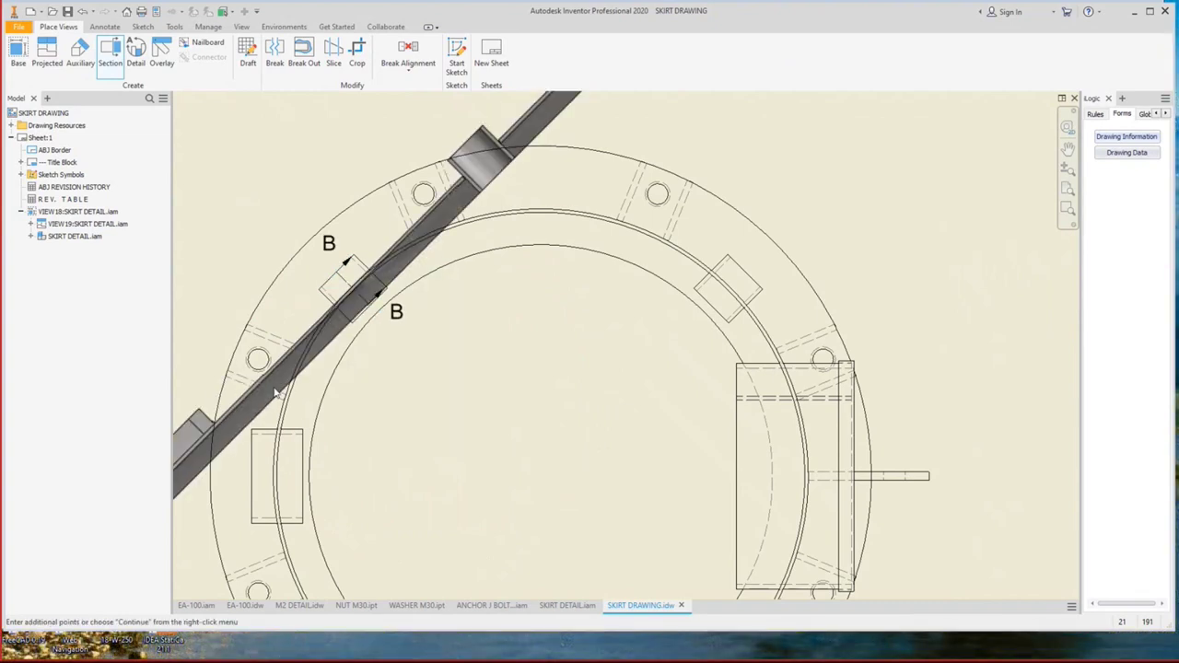
key(Return)
scroll(416, 342, down, 3)
scroll(443, 323, up, 2)
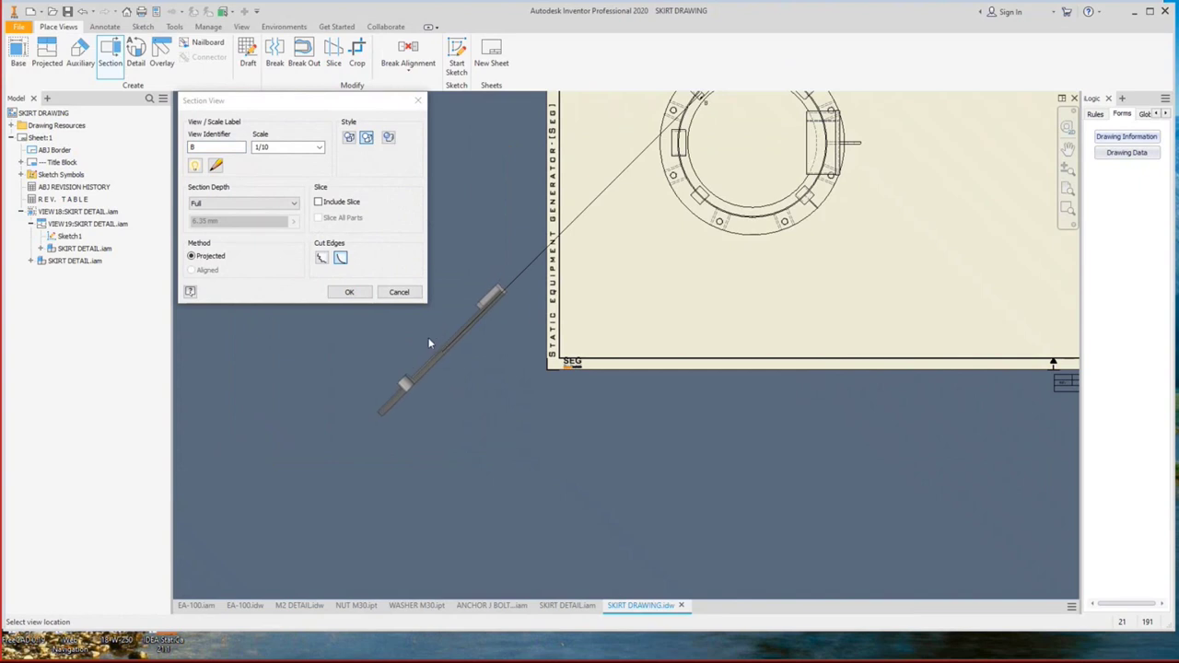
click(430, 344)
Rotate section view B-B by an edge so that the selected skirt edge is vertical.
scroll(461, 356, up, 3)
scroll(351, 424, down, 1)
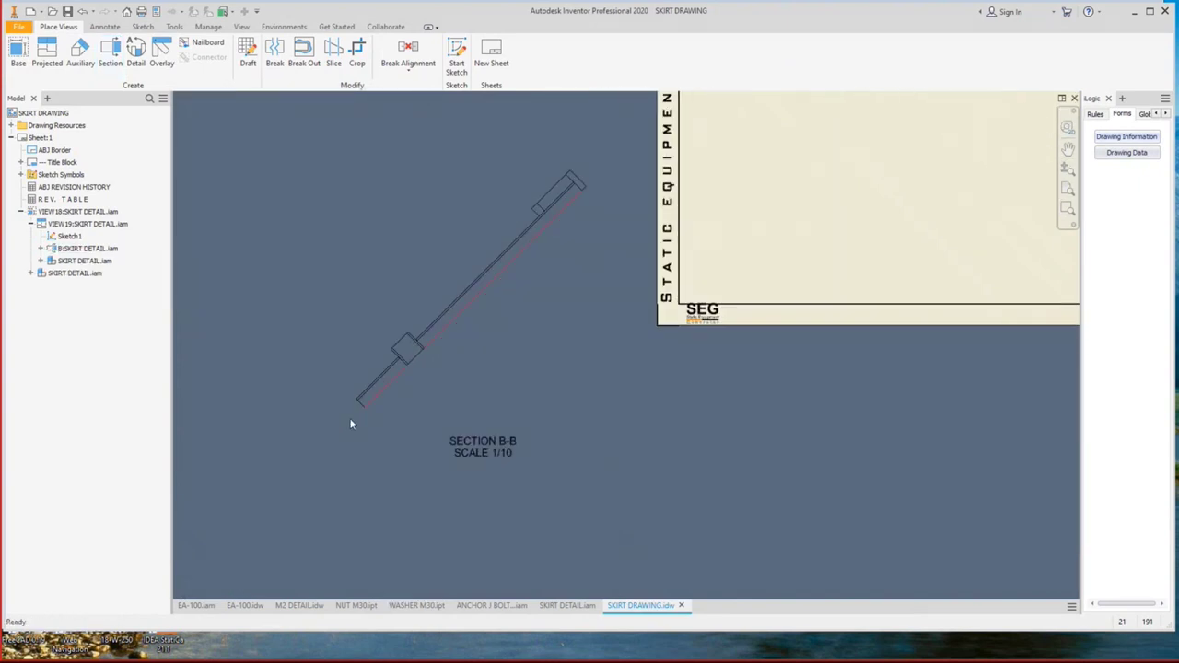
scroll(351, 423, up, 3)
right_click(450, 239)
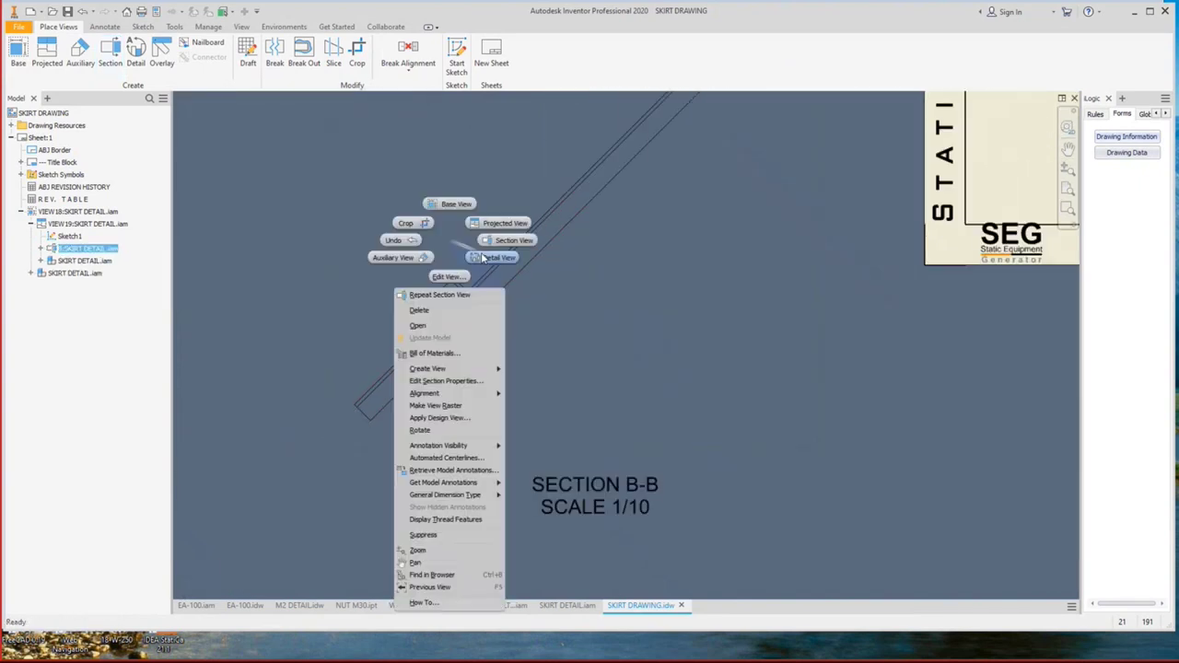
click(465, 432)
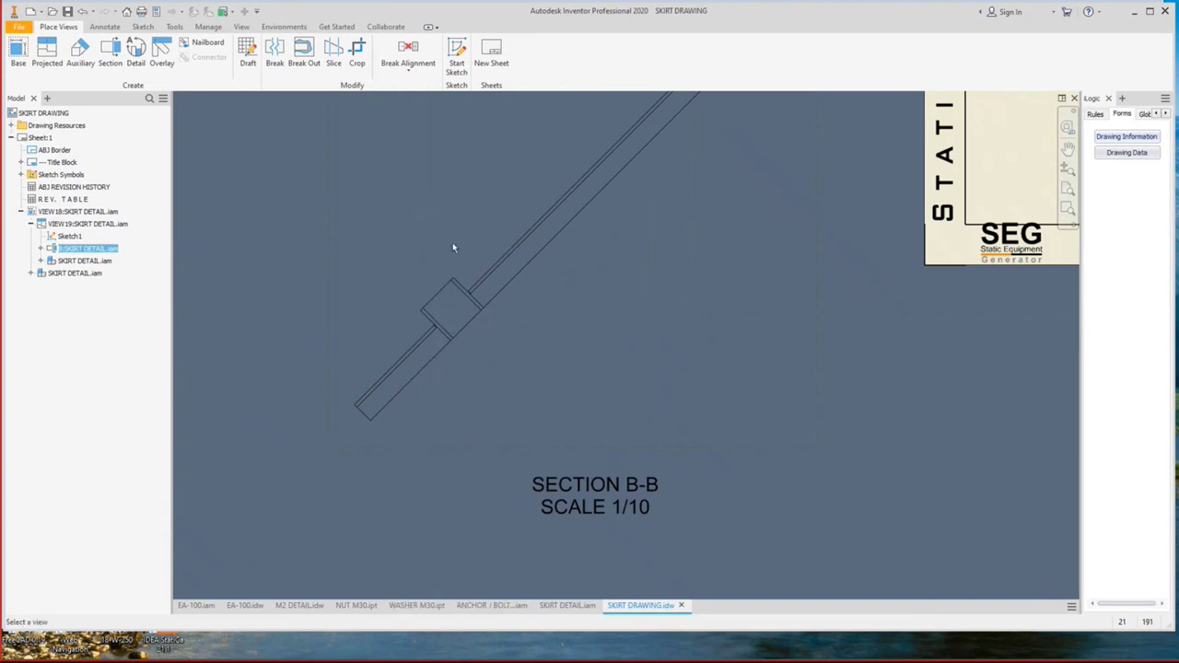
click(486, 280)
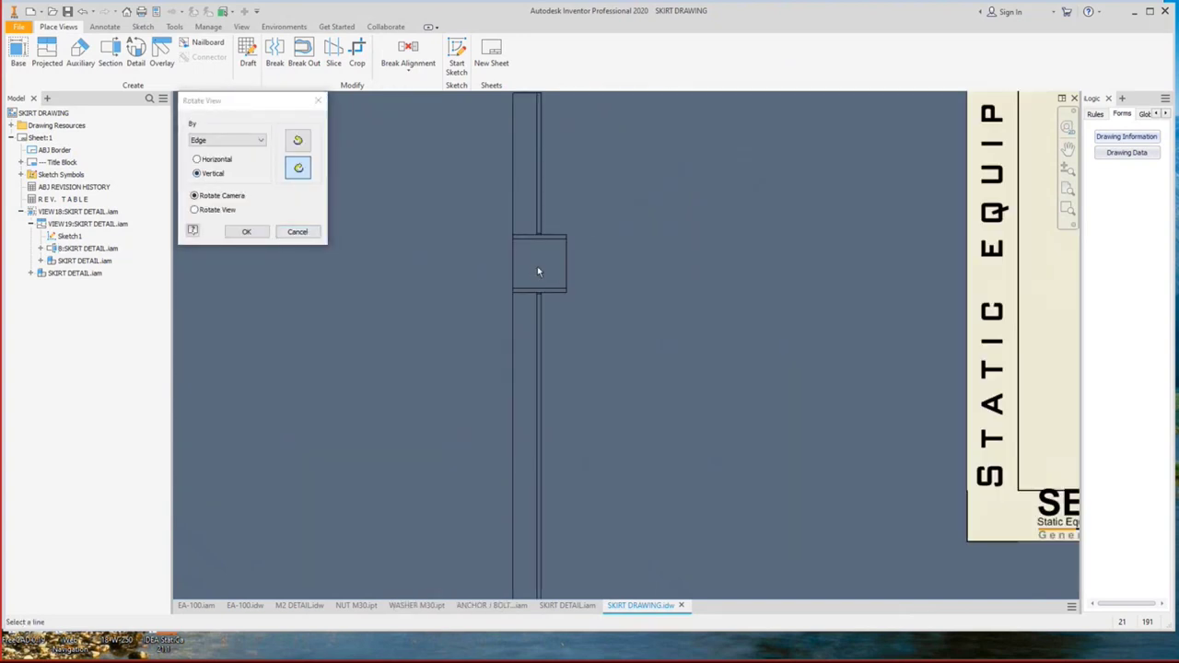
click(246, 231)
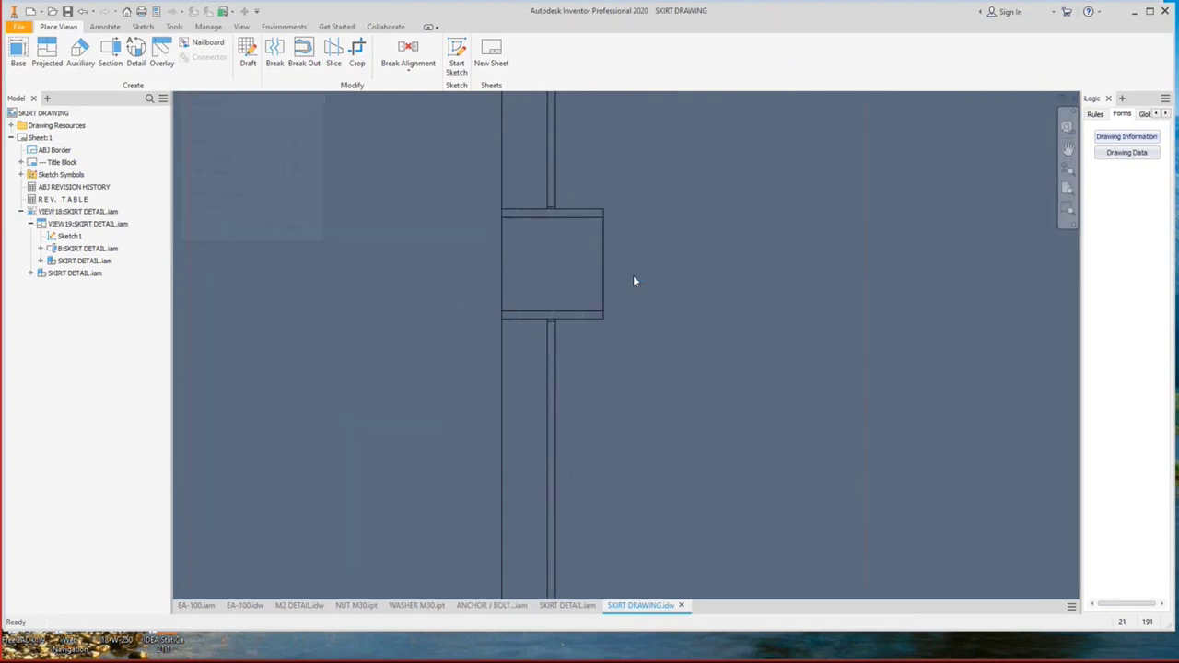
Crop section view B-B with a rectangle around the vent pipe and a short length of the adjoining shell.
click(357, 54)
scroll(572, 261, up, 3)
click(592, 224)
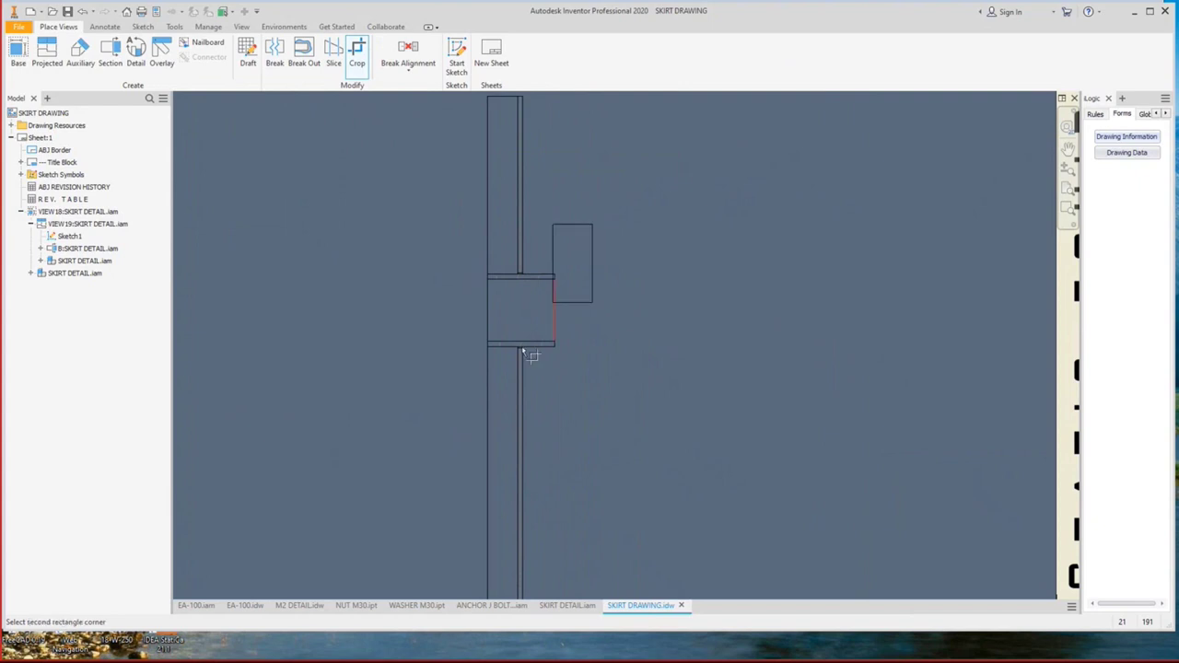
click(458, 377)
Move section view B-B onto the sheet beside VIEW18 and bring its label up close beneath the view.
scroll(468, 354, down, 5)
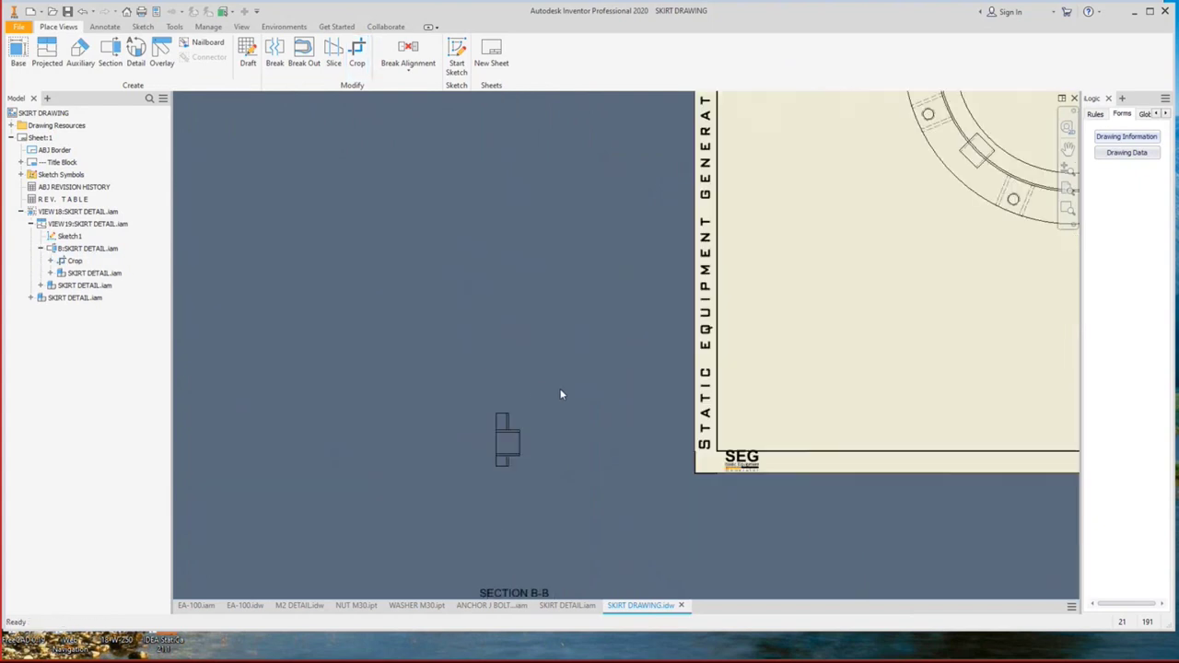
scroll(451, 410, down, 3)
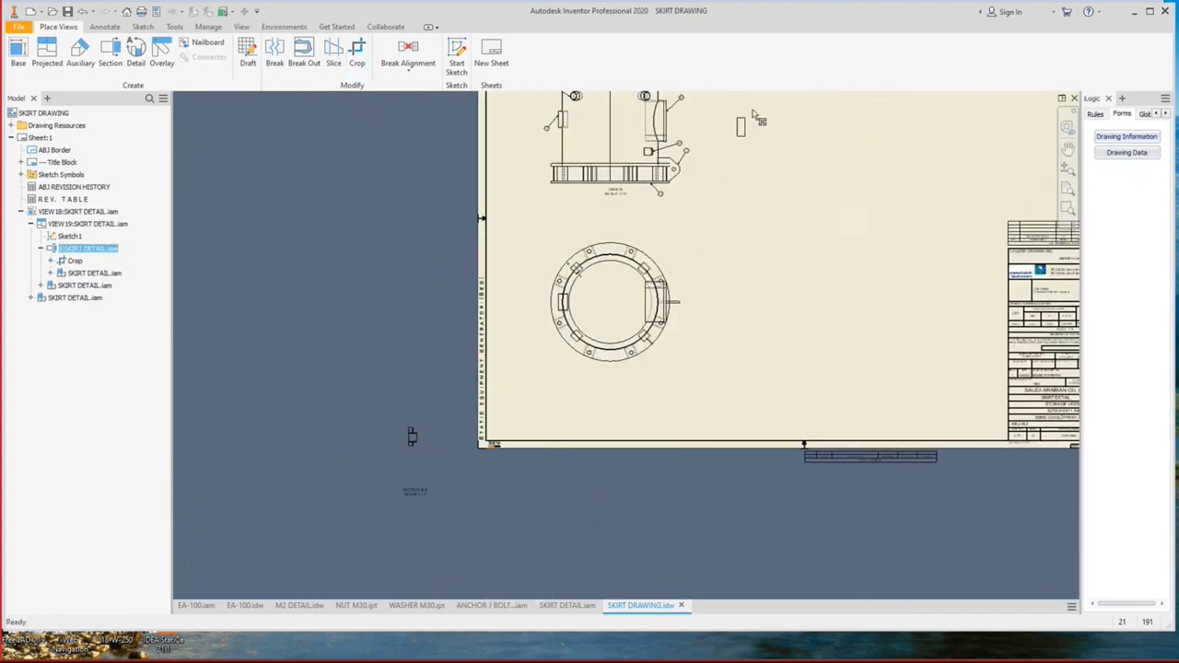
scroll(754, 136, up, 5)
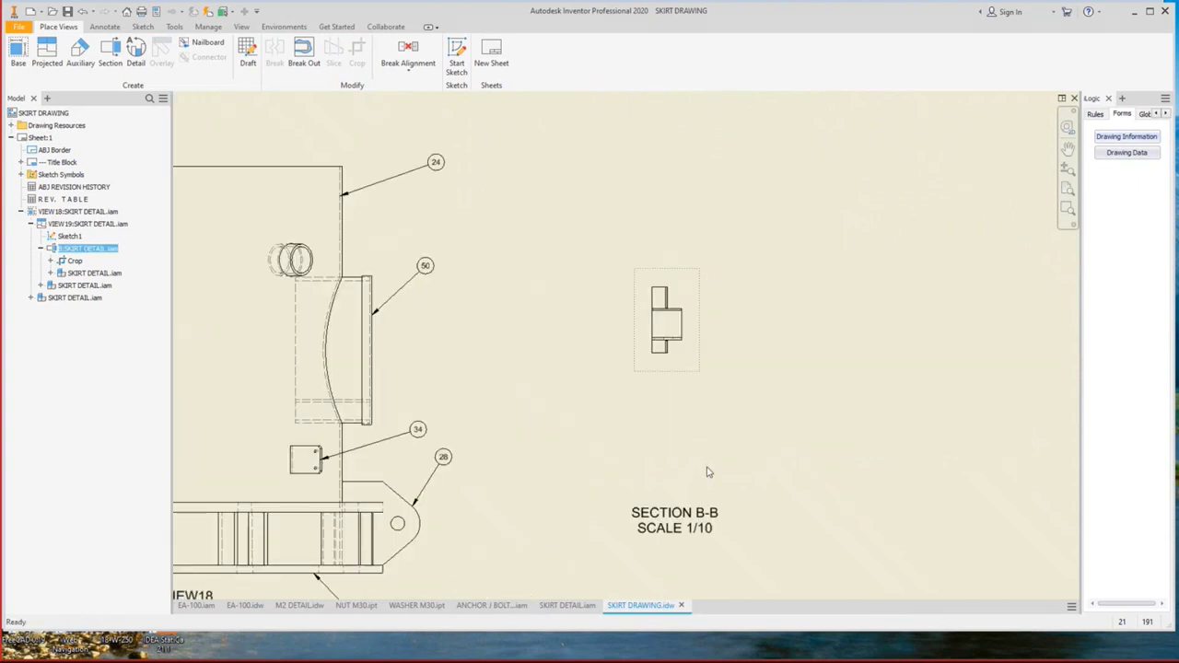
drag(700, 525, 698, 407)
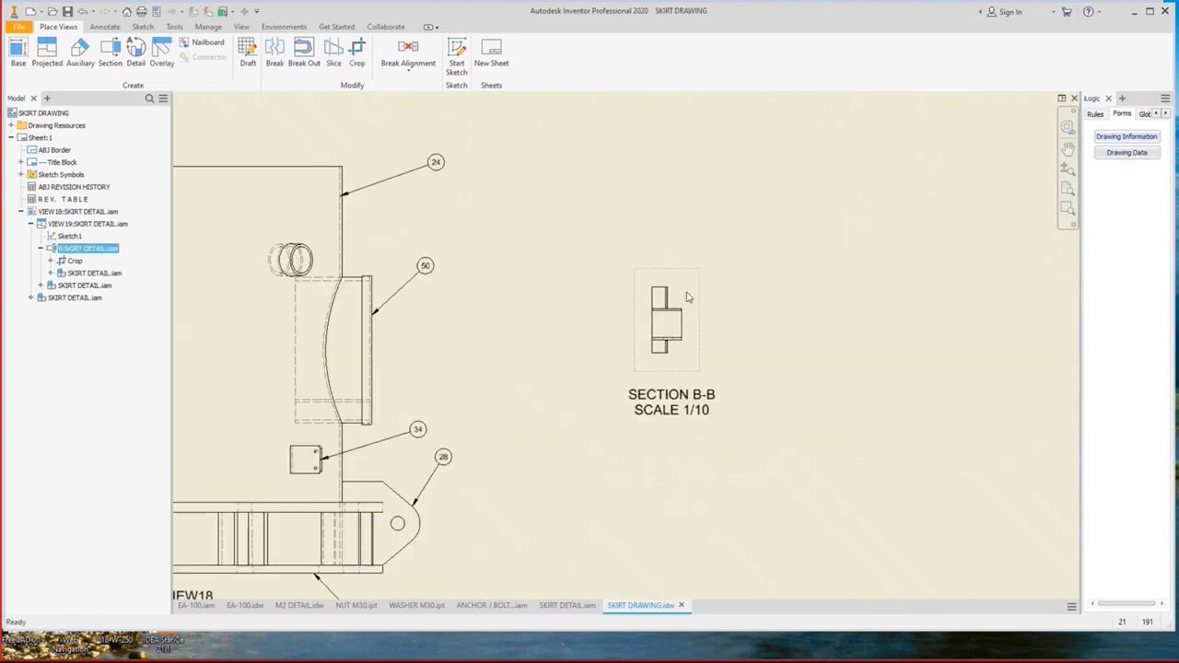
Set the scale of section view B-B to 1/6.
double_click(550, 329)
click(377, 264)
double_click(329, 278)
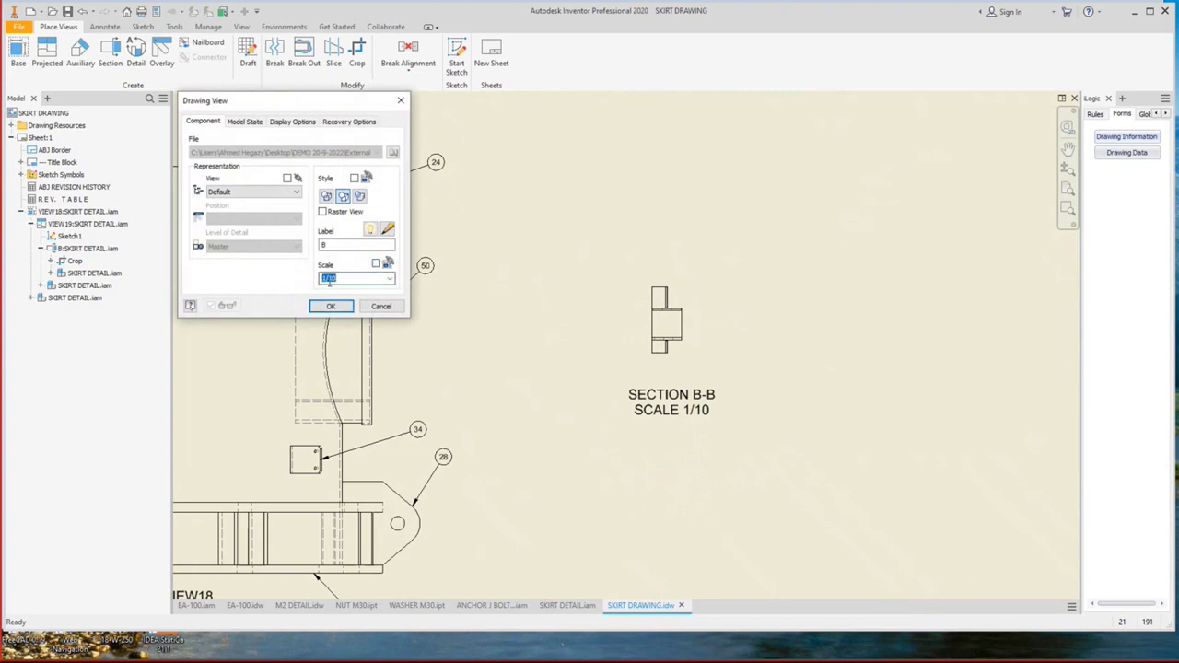
text(1/6)
key(Return)
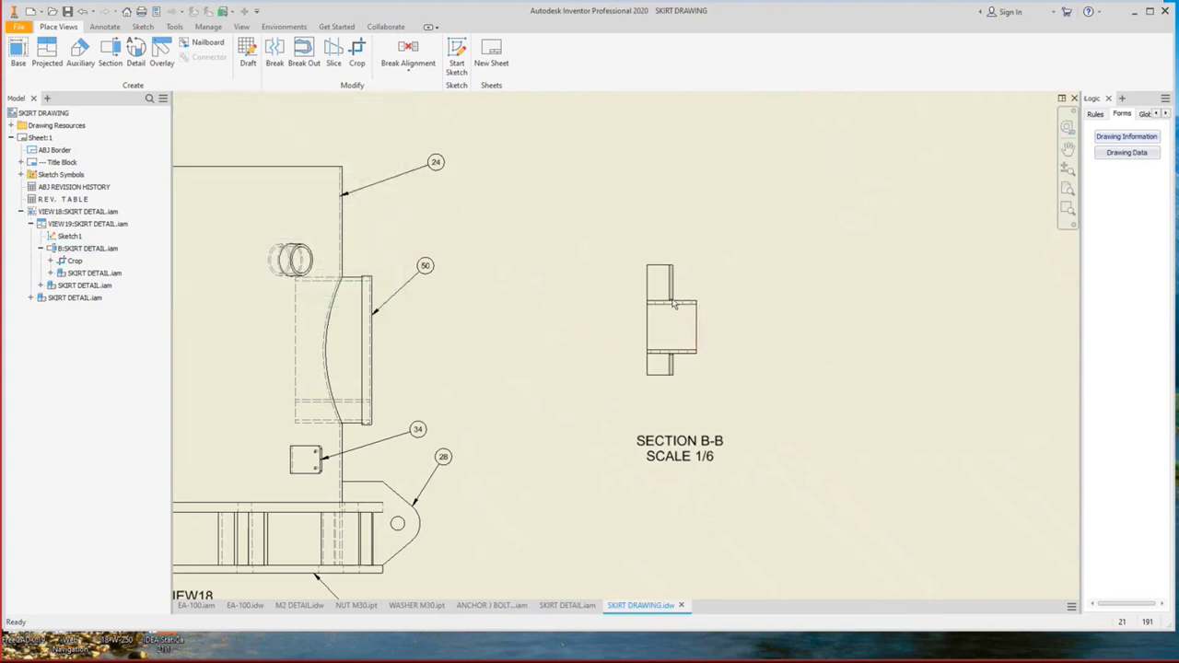
Hide the leftover shell outline edges beside the cut shell plate in section view B-B.
click(649, 281)
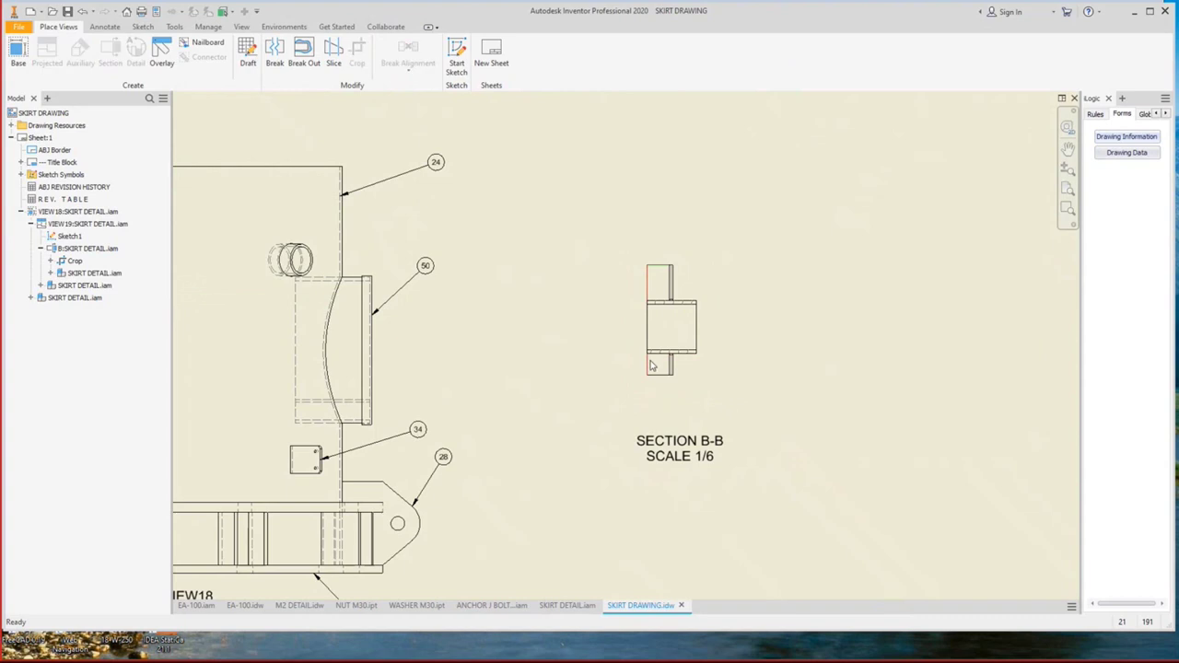
right_click(657, 381)
key(Escape)
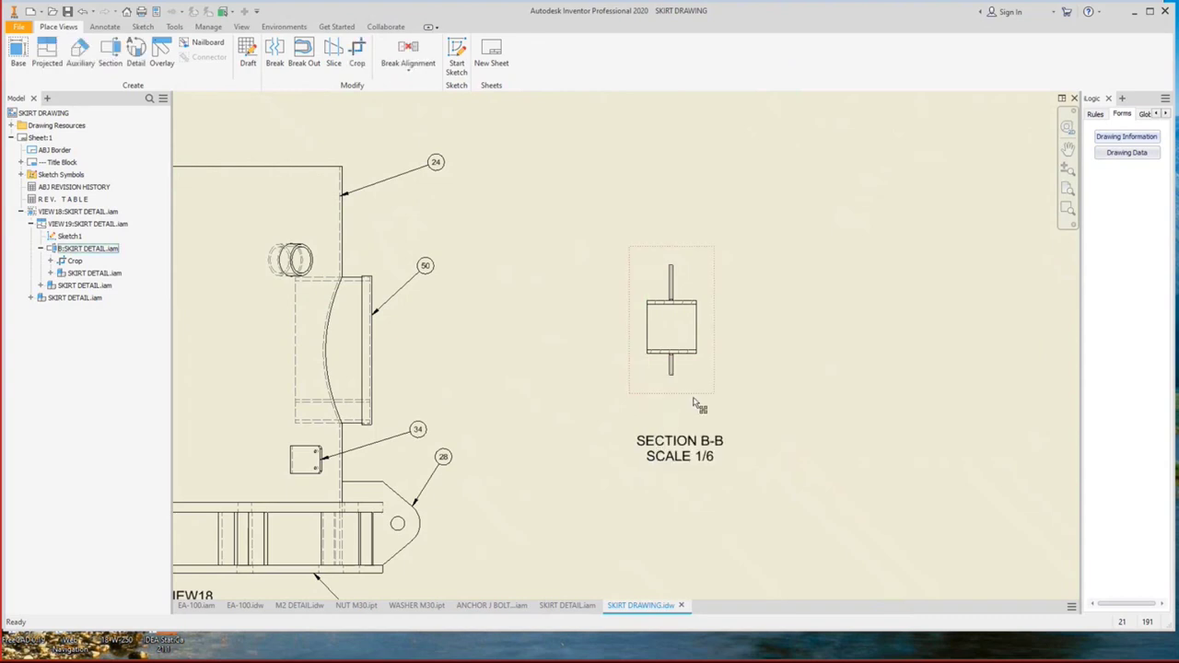
Add a centerline bisector along the vent pipe between its upper and lower walls in section view B-B.
scroll(693, 307, up, 3)
click(107, 27)
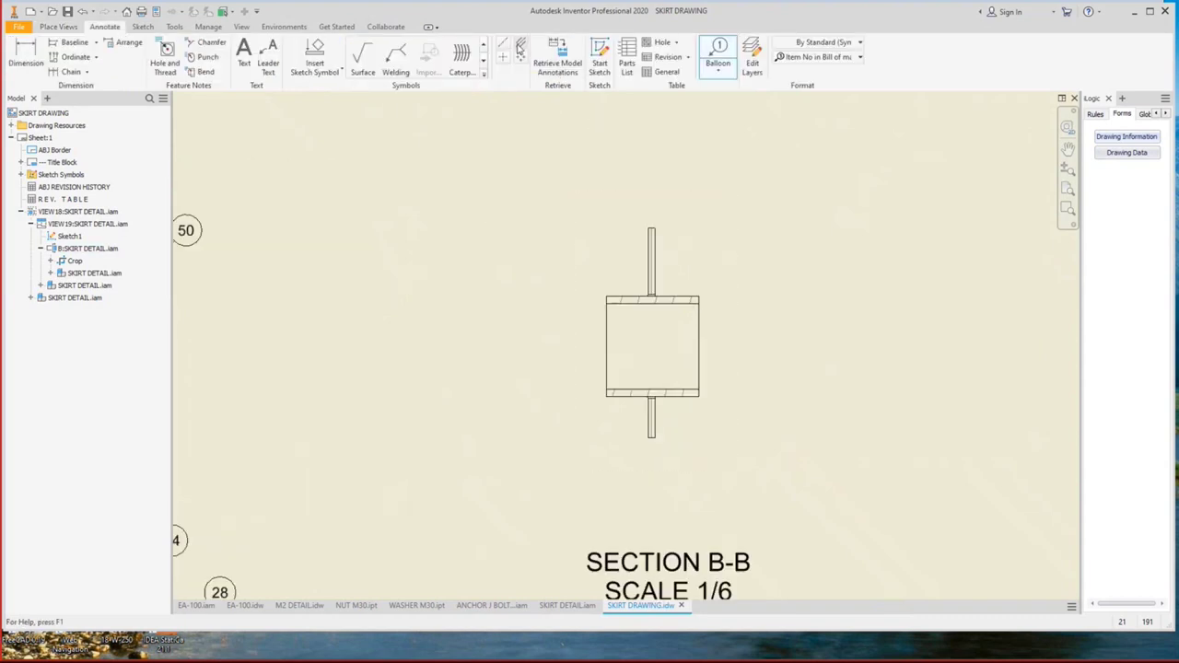
click(717, 55)
right_drag(680, 307, 684, 382)
click(686, 393)
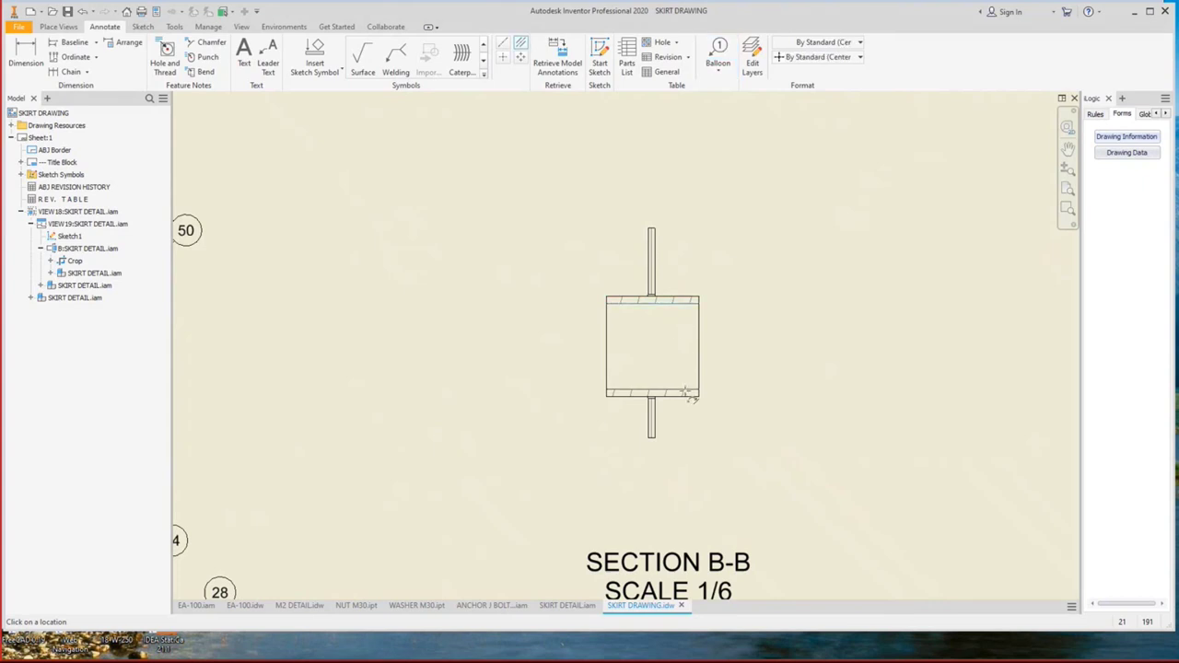
click(689, 300)
key(Escape)
Dimension the vent pipe's projection from the shell's outer face to the pipe end, placing the text beyond the extension lines.
key(d)
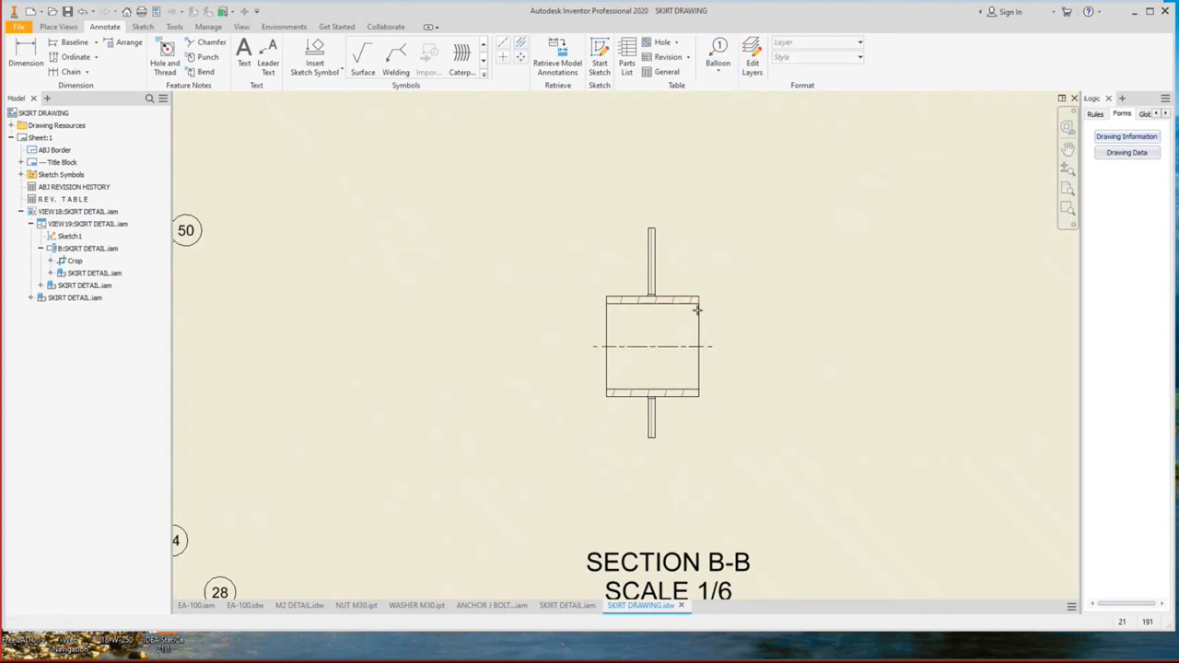
click(699, 325)
click(652, 276)
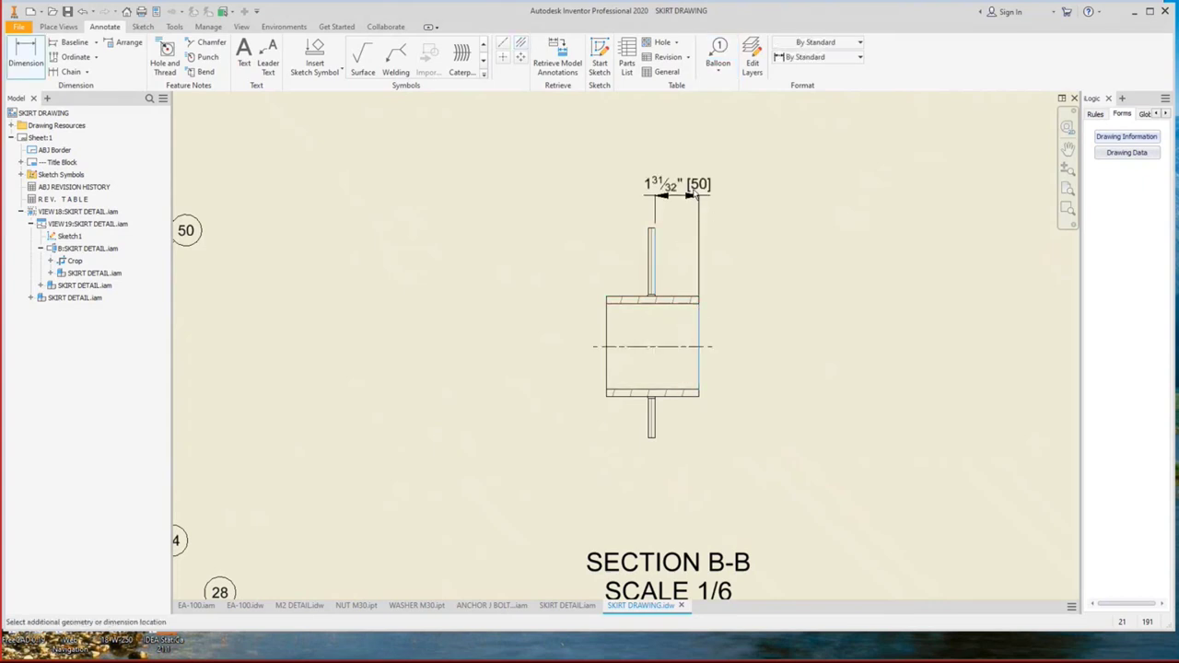
click(761, 190)
key(Escape)
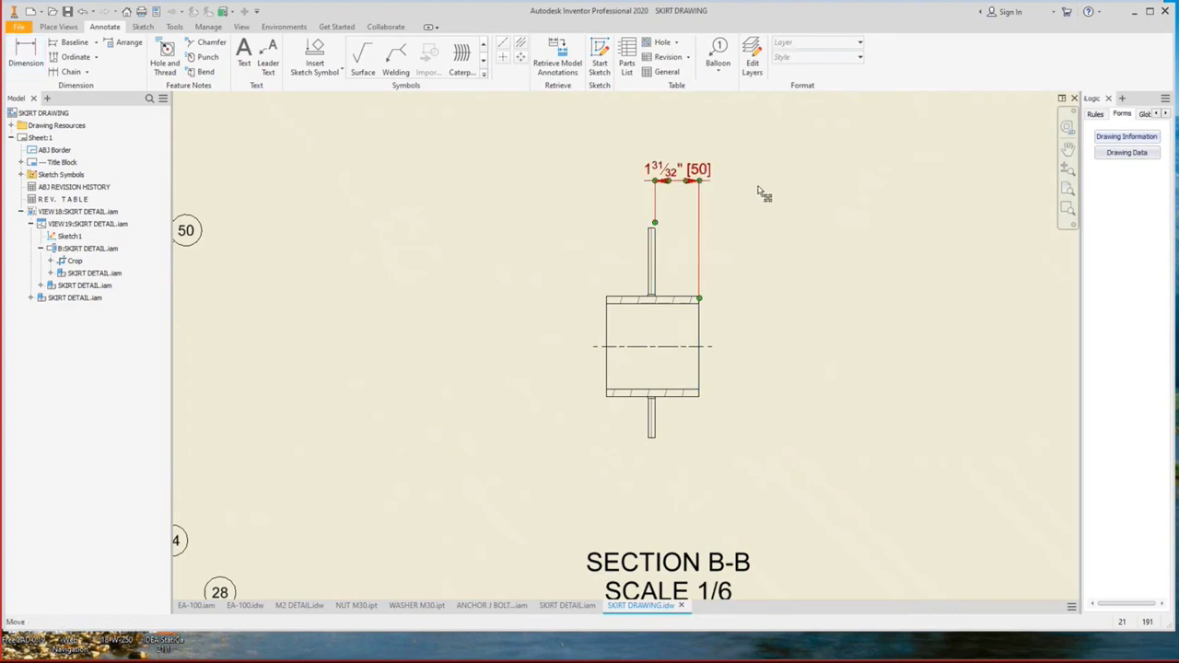
Dimension the vent pipe's outside diameter beside the pipe end in section view B-B.
key(d)
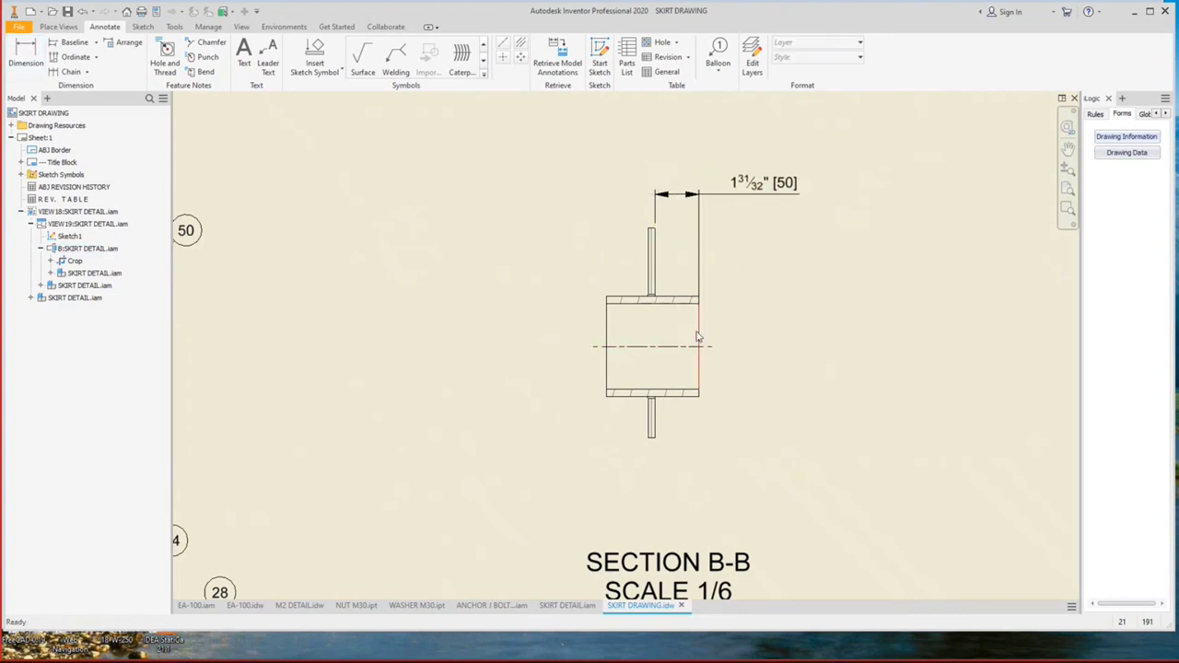
click(690, 300)
click(689, 394)
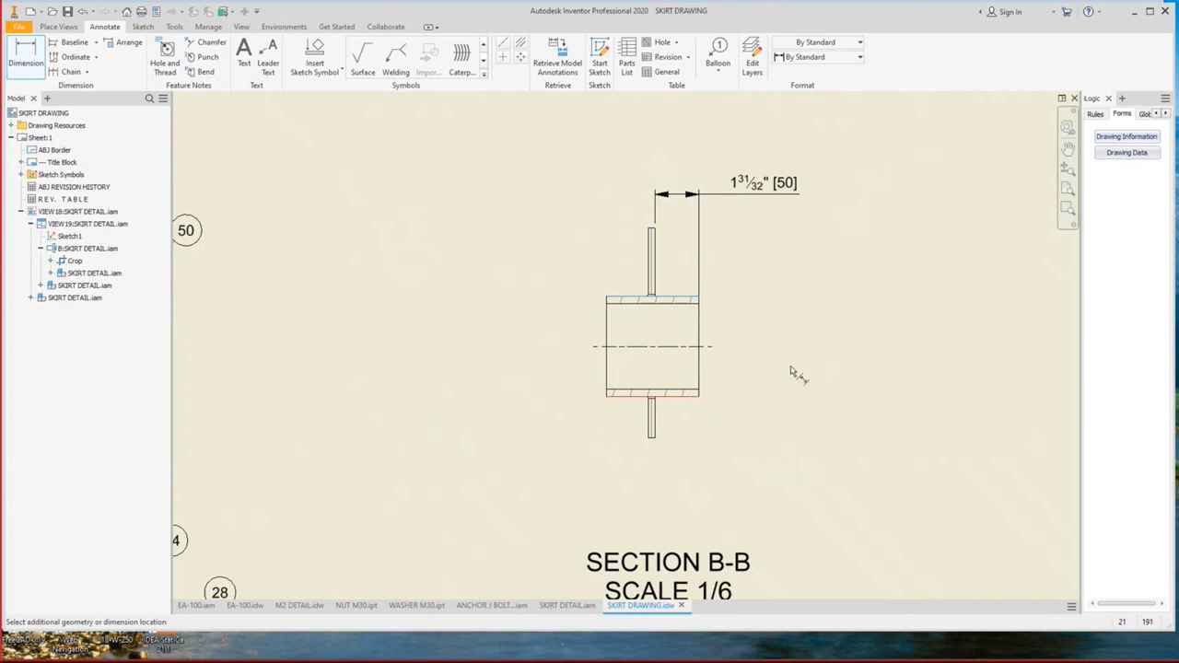
click(782, 363)
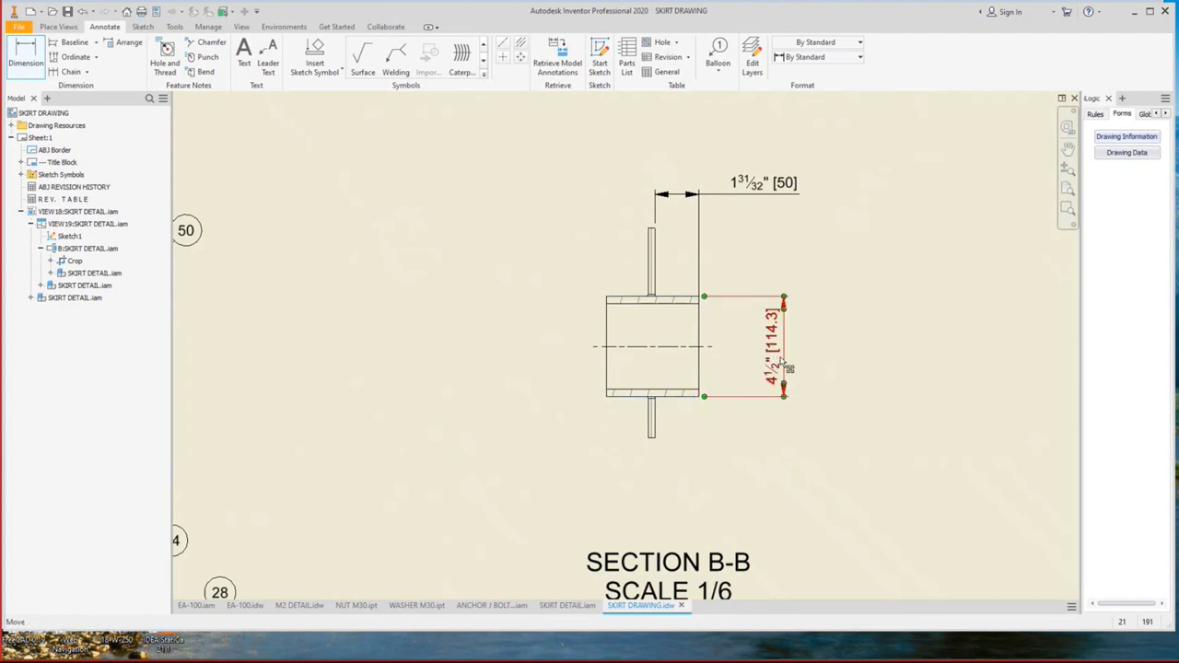
key(Escape)
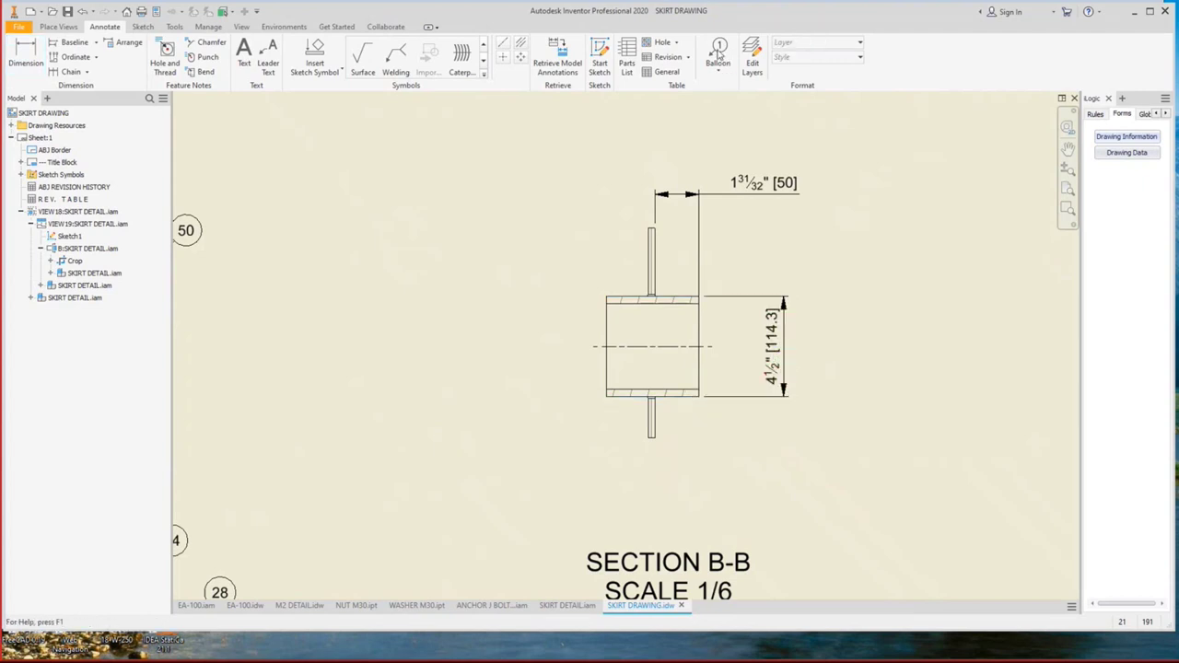
Attach a balloon in the Part Tag style to the lower wall of the vent pipe in section view B-B.
key(b)
click(797, 58)
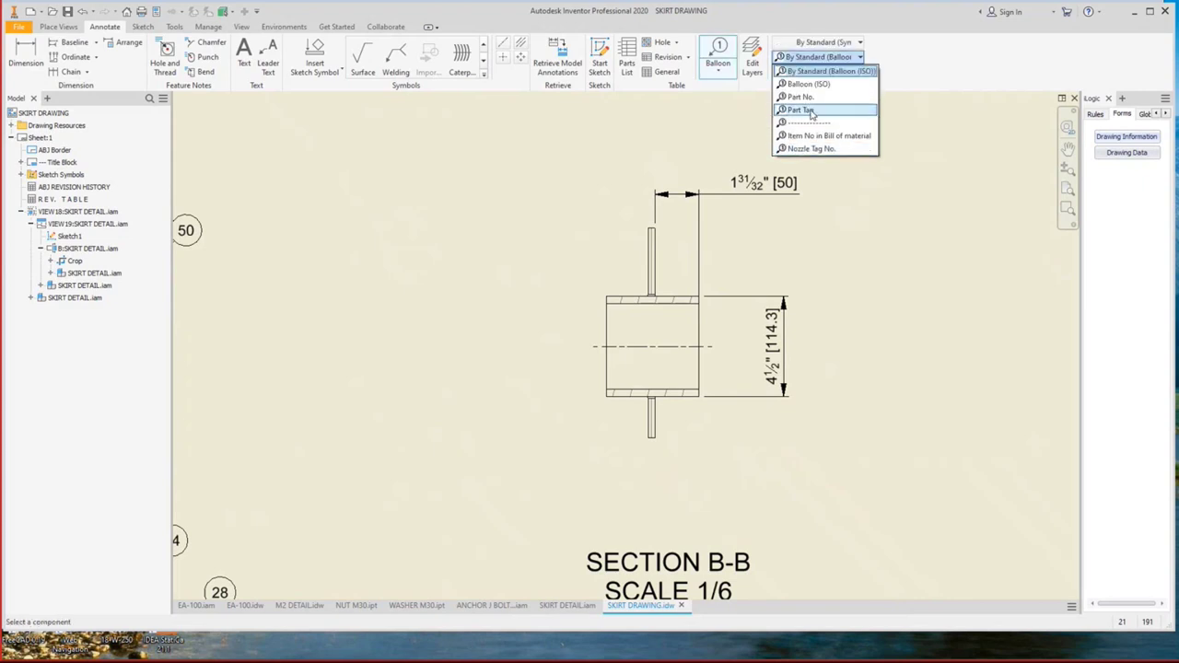
click(806, 147)
click(676, 399)
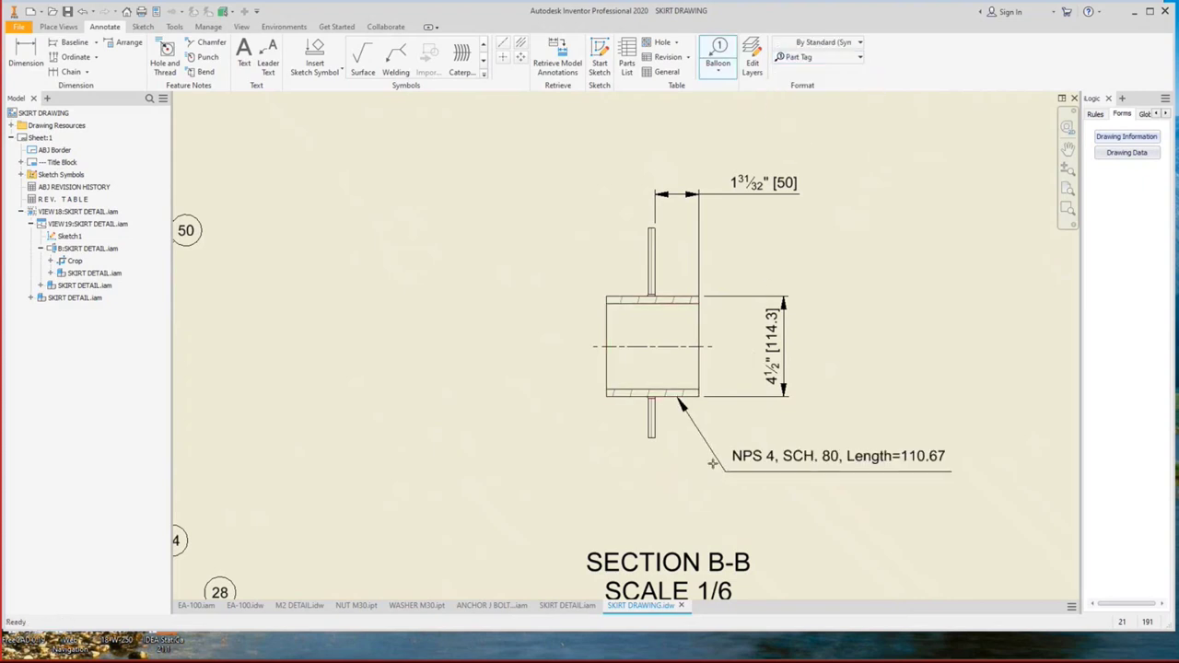
right_click(712, 463)
click(757, 419)
scroll(728, 267, up, 3)
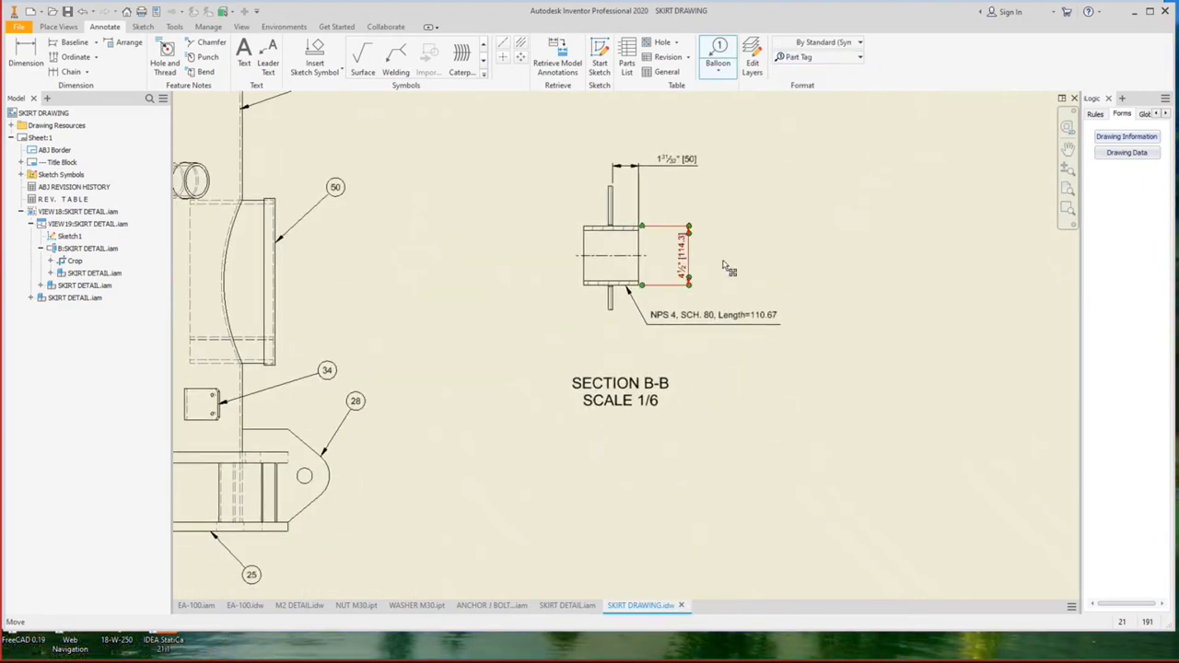
key(Escape)
Move the section B-B label up closer beneath its view and save the skirt drawing.
drag(623, 383, 624, 346)
scroll(558, 317, up, 5)
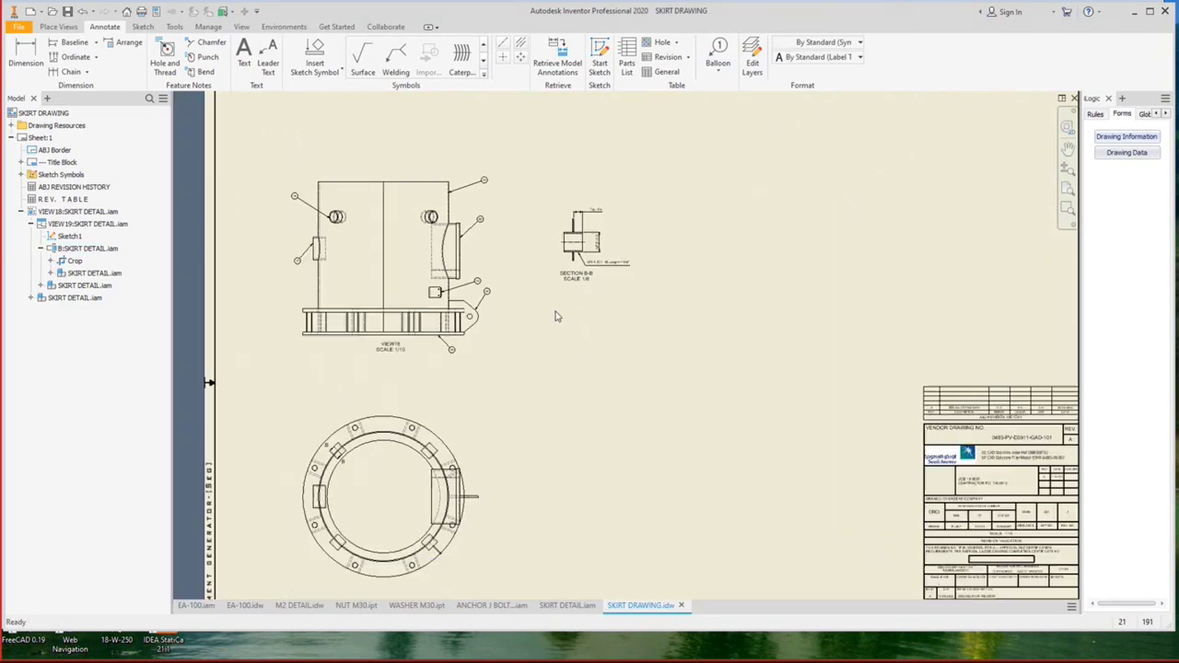
scroll(557, 317, up, 3)
click(67, 11)
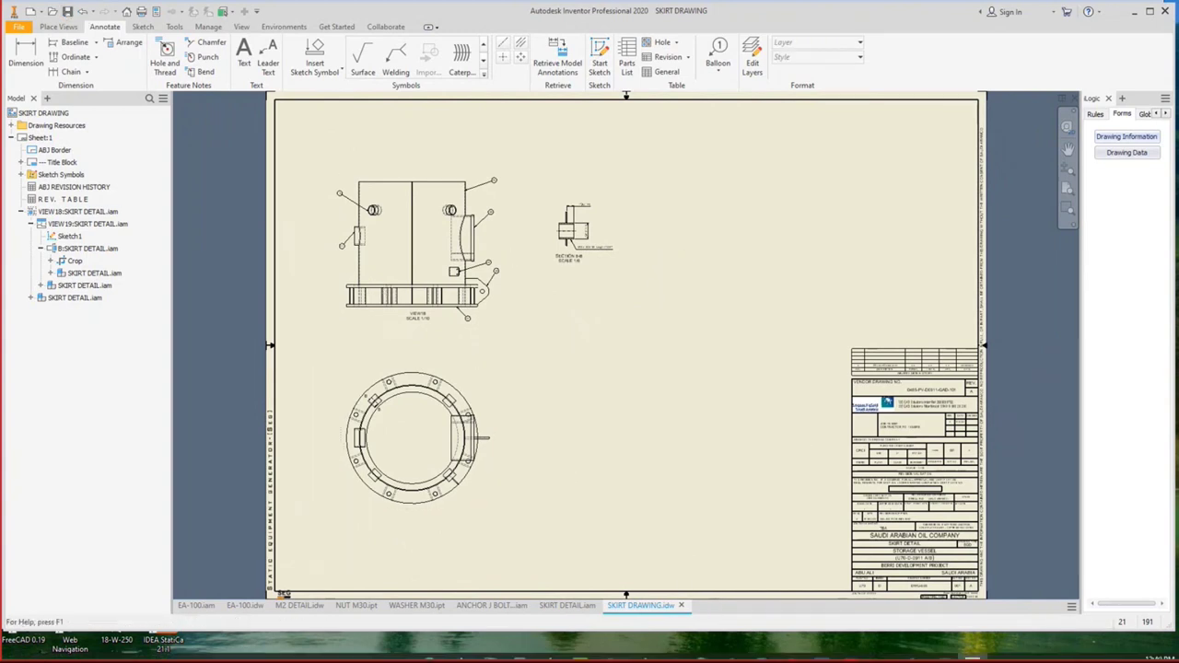
Switch to File Explorer and look through the ABJ Engineering & Contracting folder and its 4th 29-6-2022 Documents subfolder for reference files.
mouse_move(939, 650)
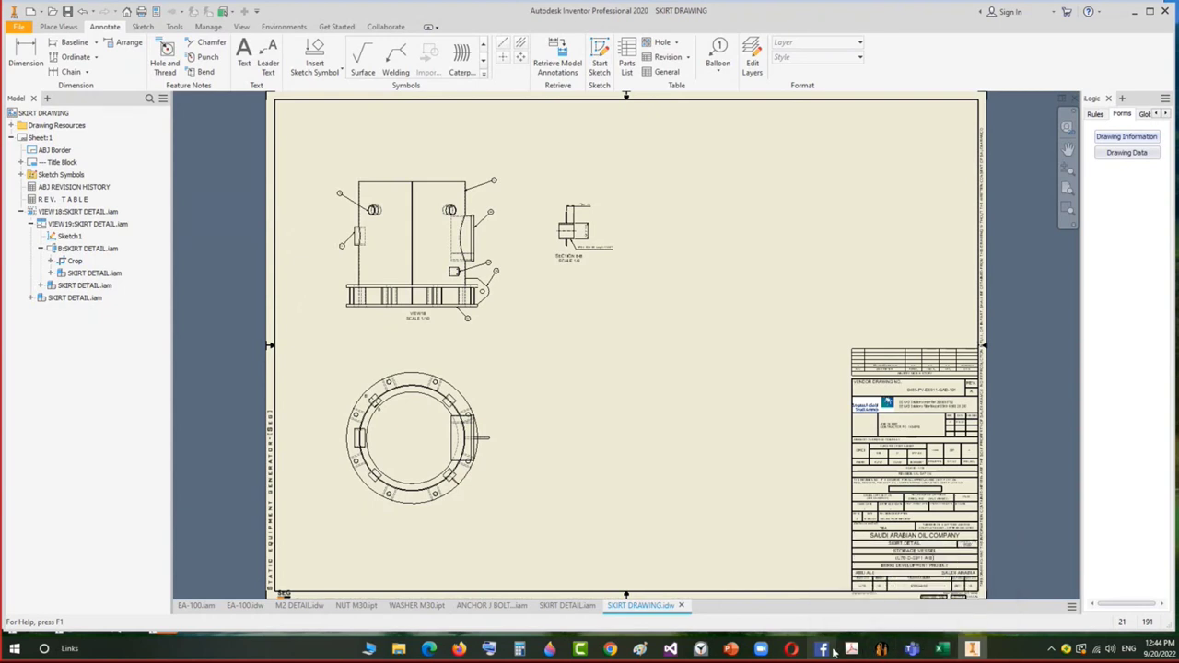
mouse_move(398, 649)
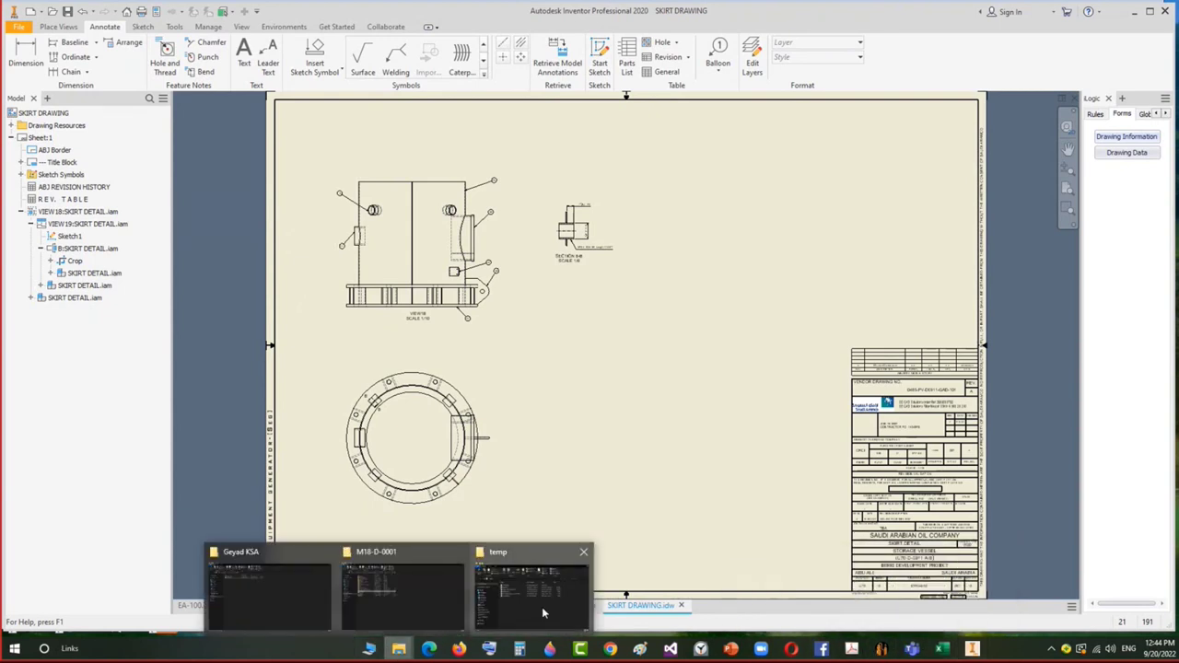
mouse_move(542, 606)
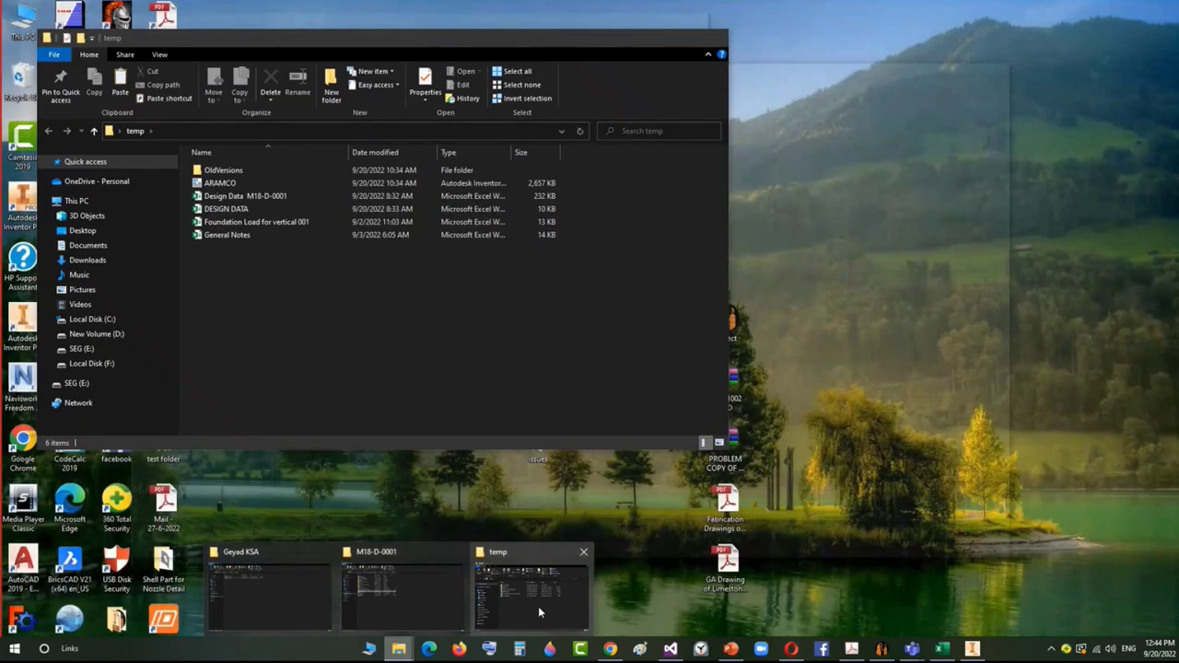
click(538, 606)
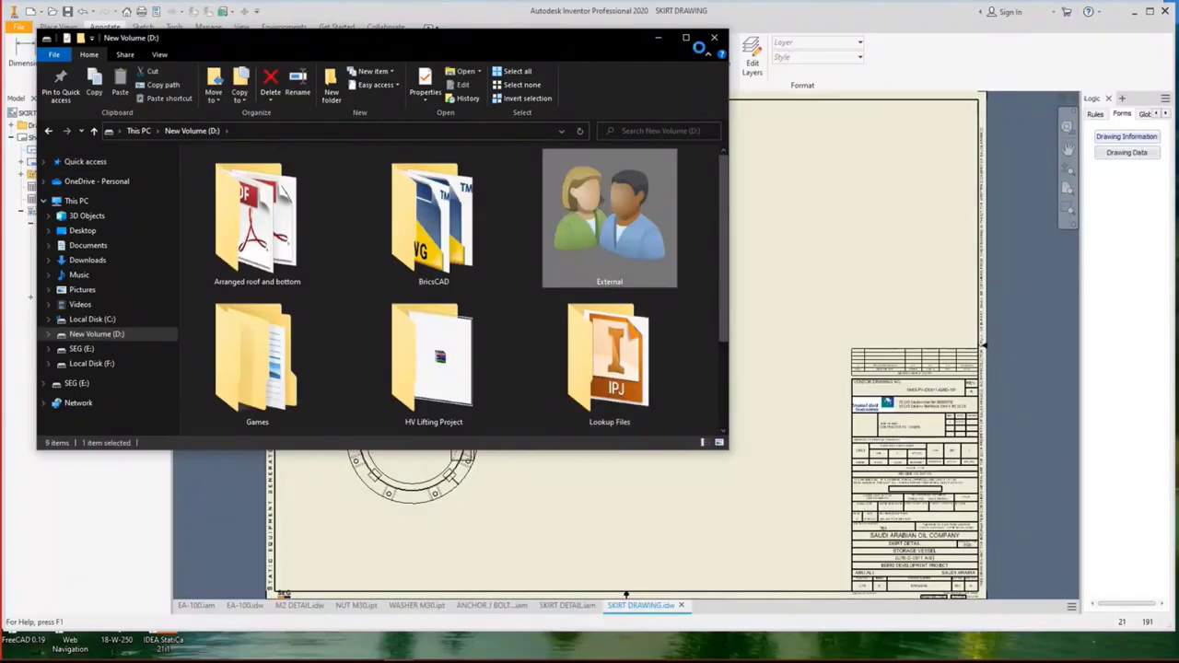
double_click(606, 211)
click(687, 37)
double_click(236, 198)
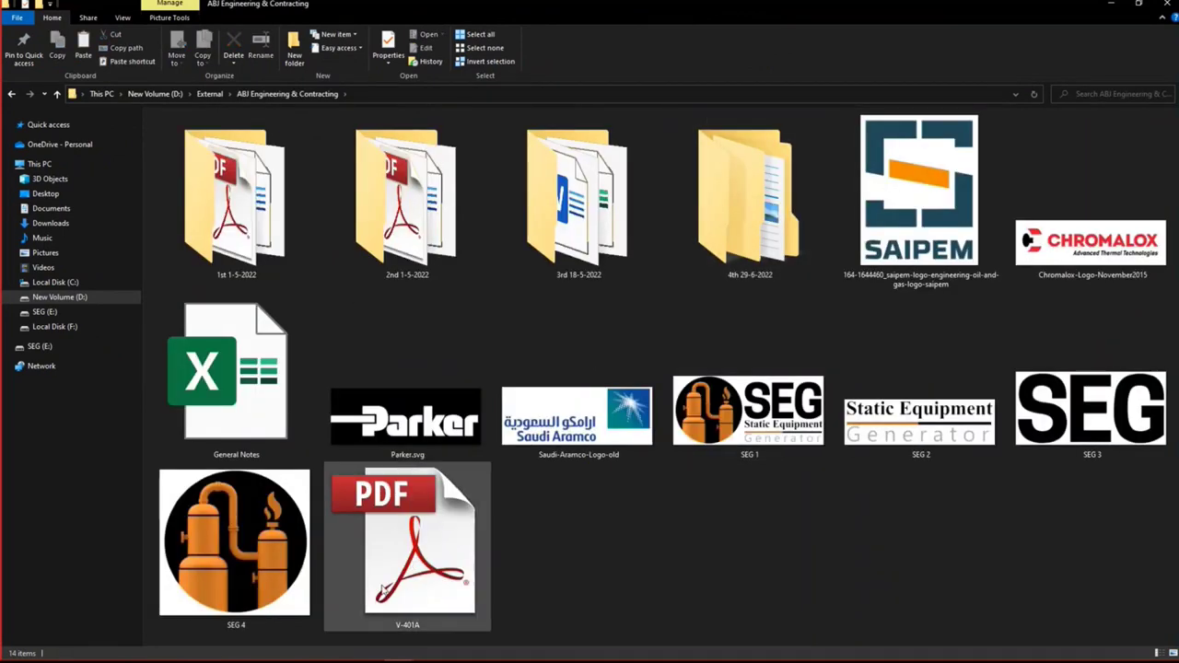
click(728, 221)
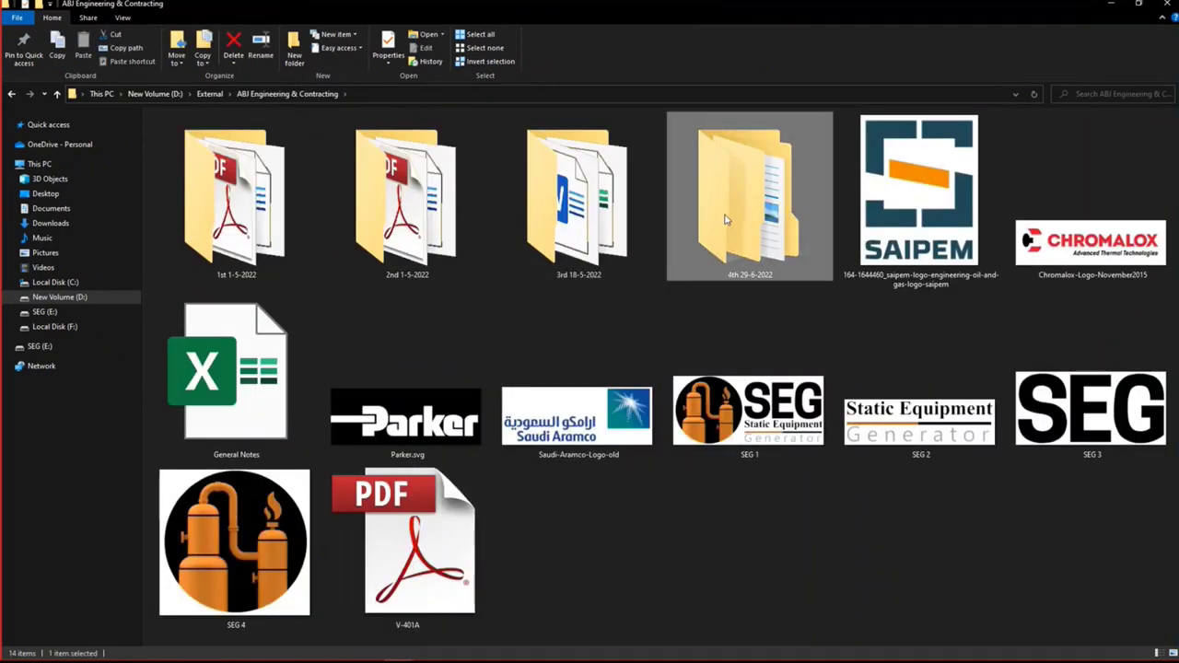
double_click(728, 221)
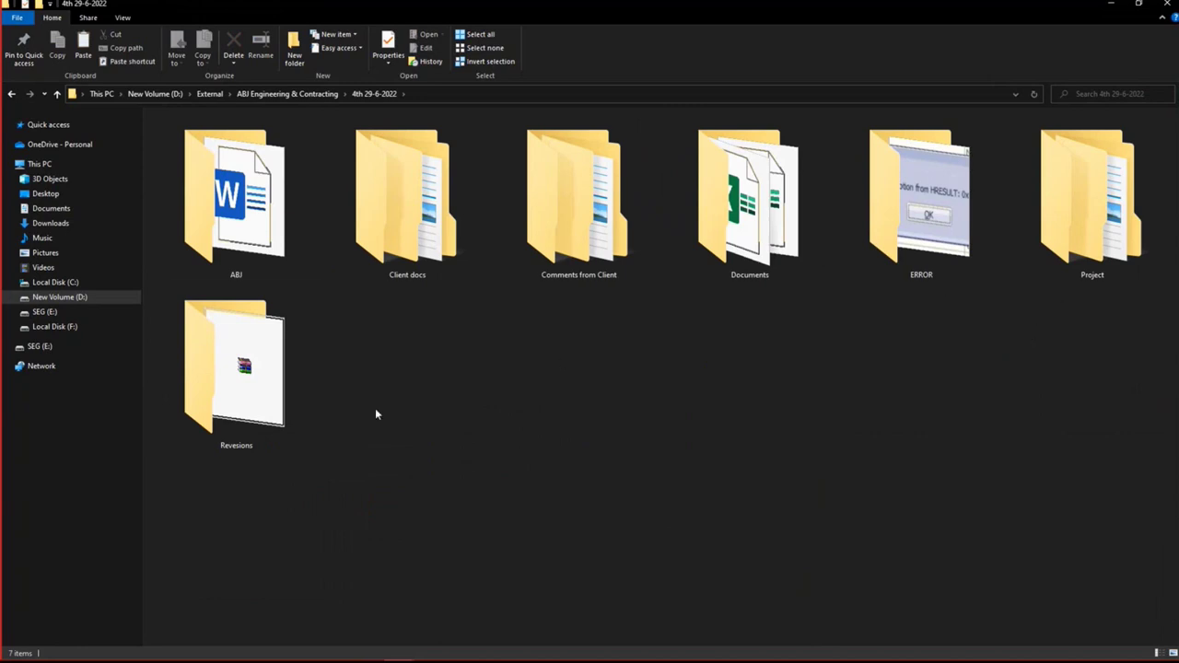
click(748, 212)
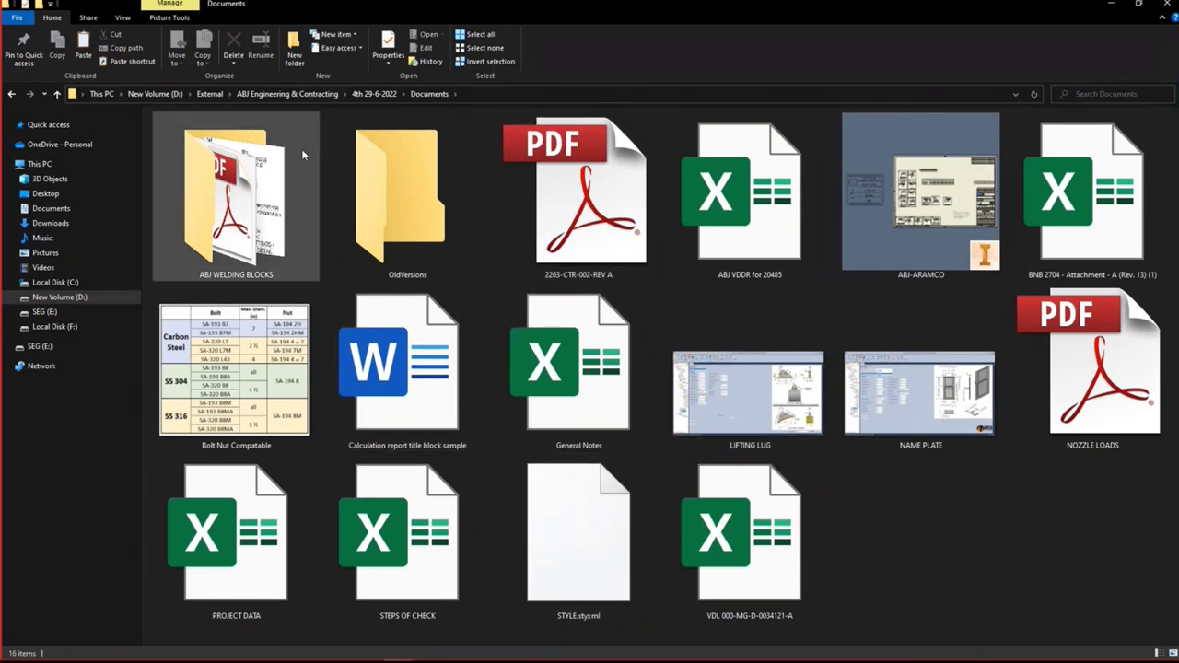
click(287, 93)
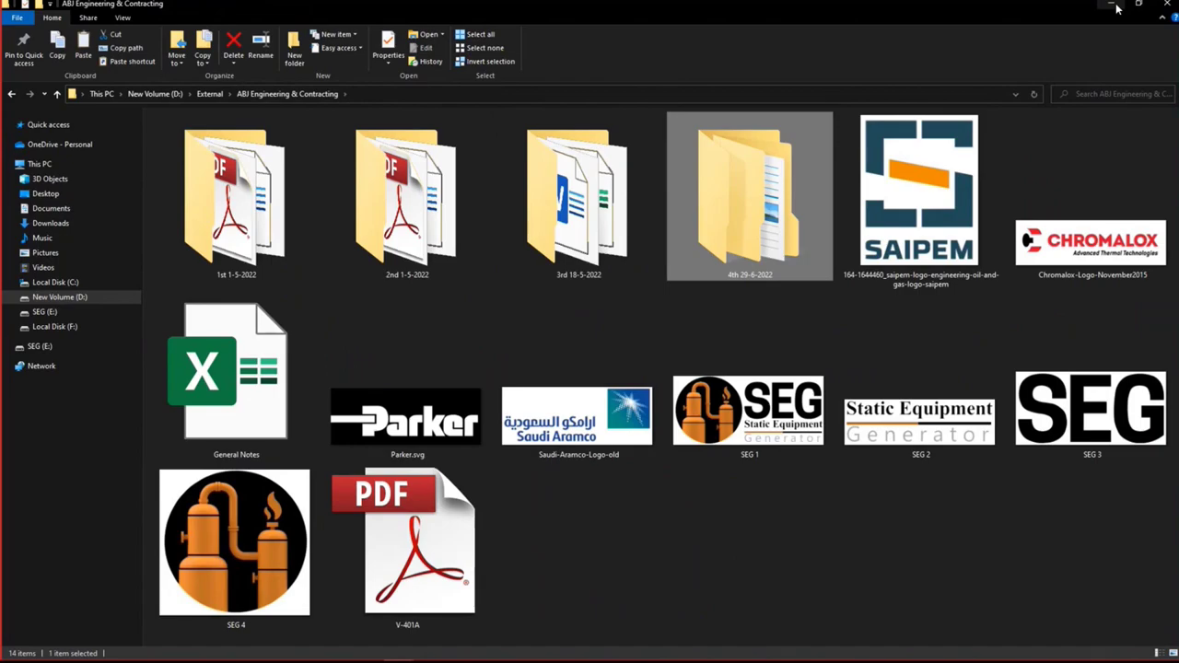
key(alt+F4)
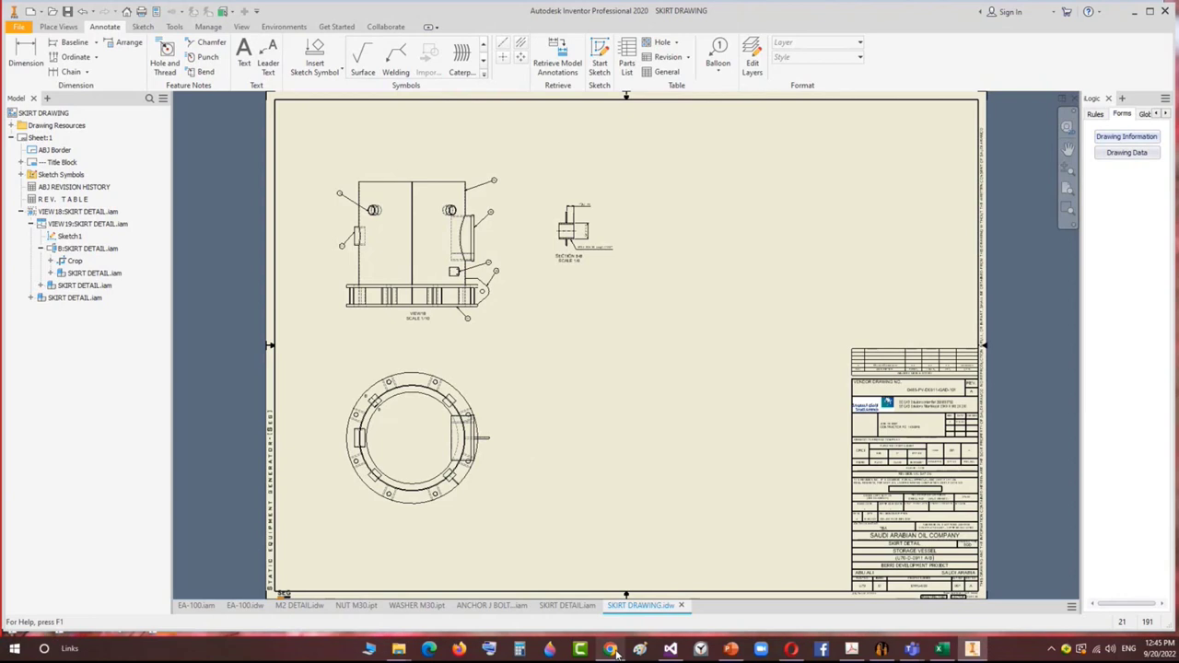
Switch to the web browser and close both Inventor 2020 Help pages.
mouse_move(612, 651)
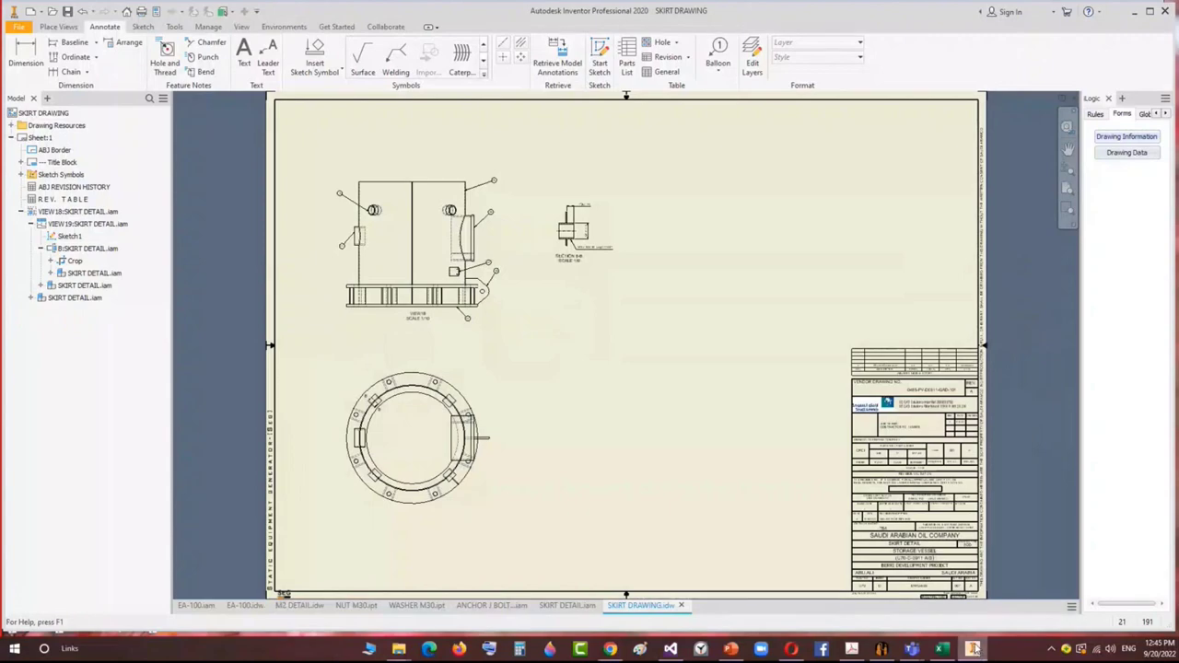
click(884, 650)
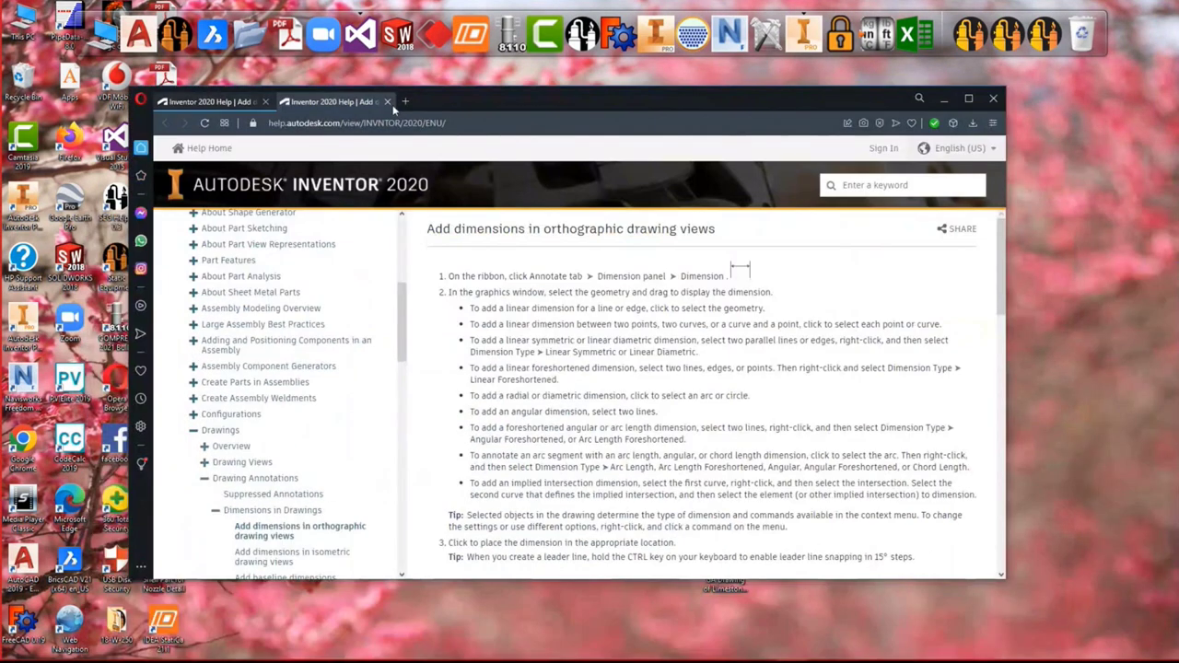
click(267, 100)
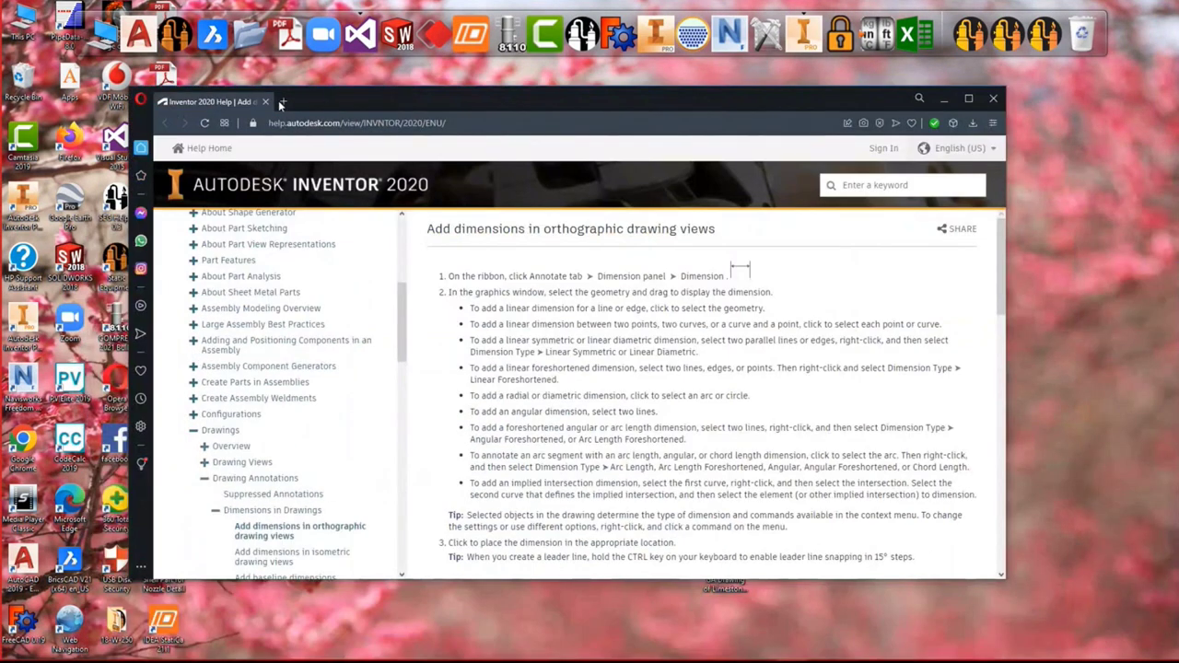
click(266, 102)
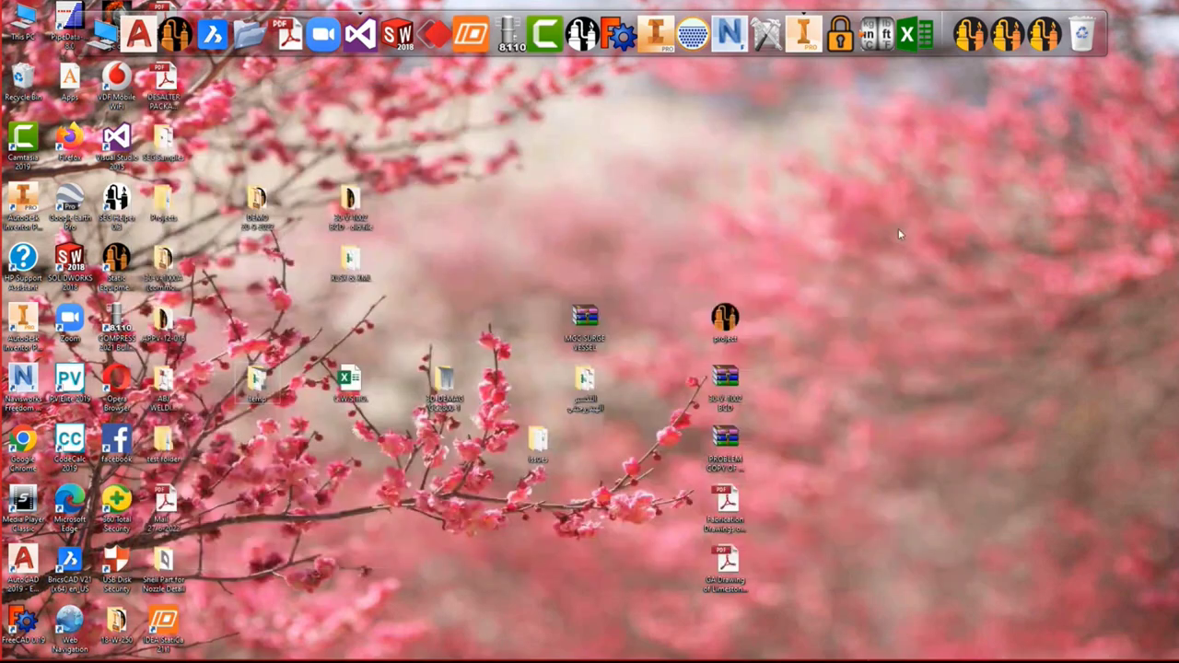
right_click(885, 219)
mouse_move(922, 262)
click(792, 378)
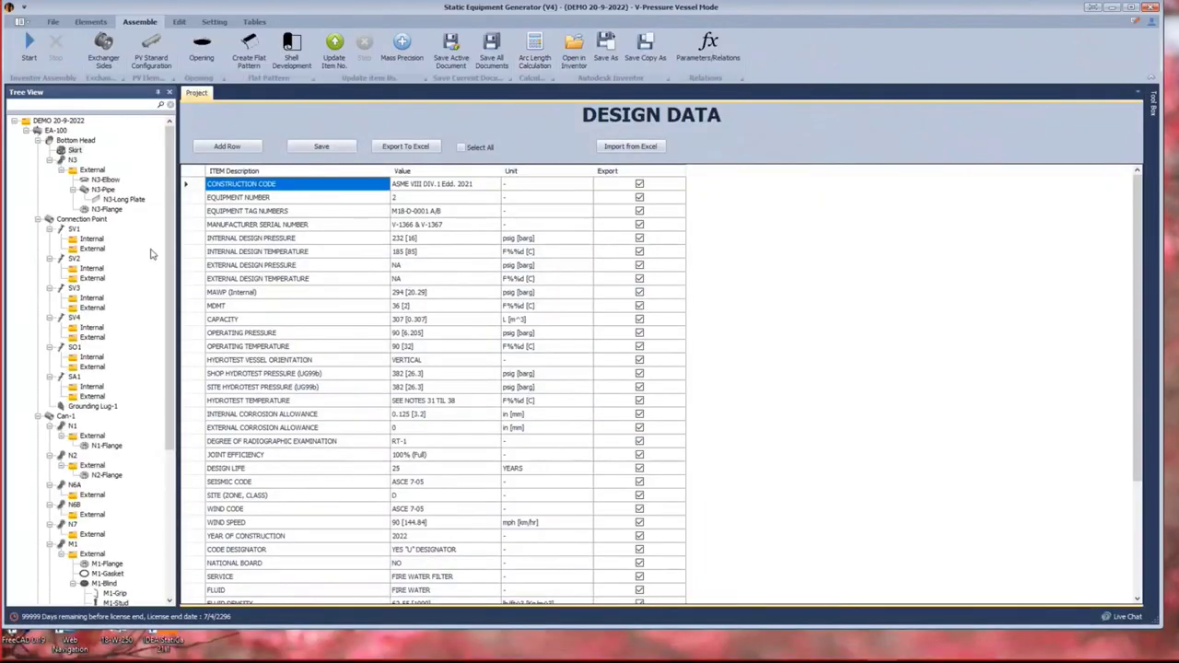
In Static Equipment Generator, add a nozzle support rib named N5-RIBS to the Top Head.
scroll(152, 255, down, 7)
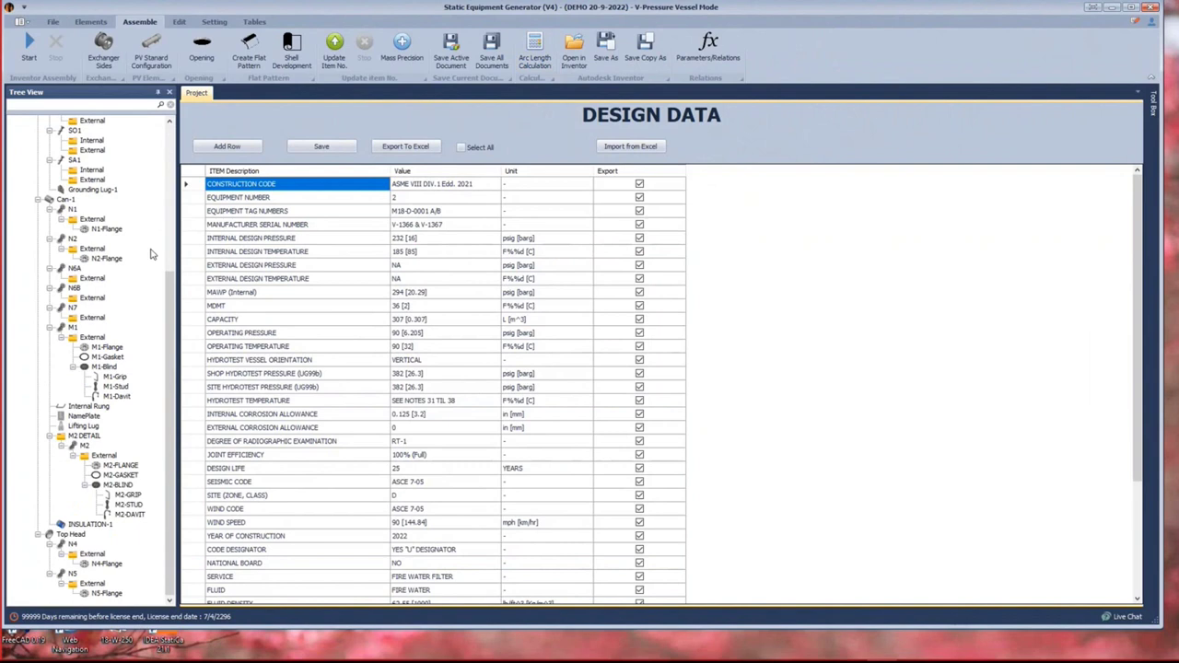
click(79, 537)
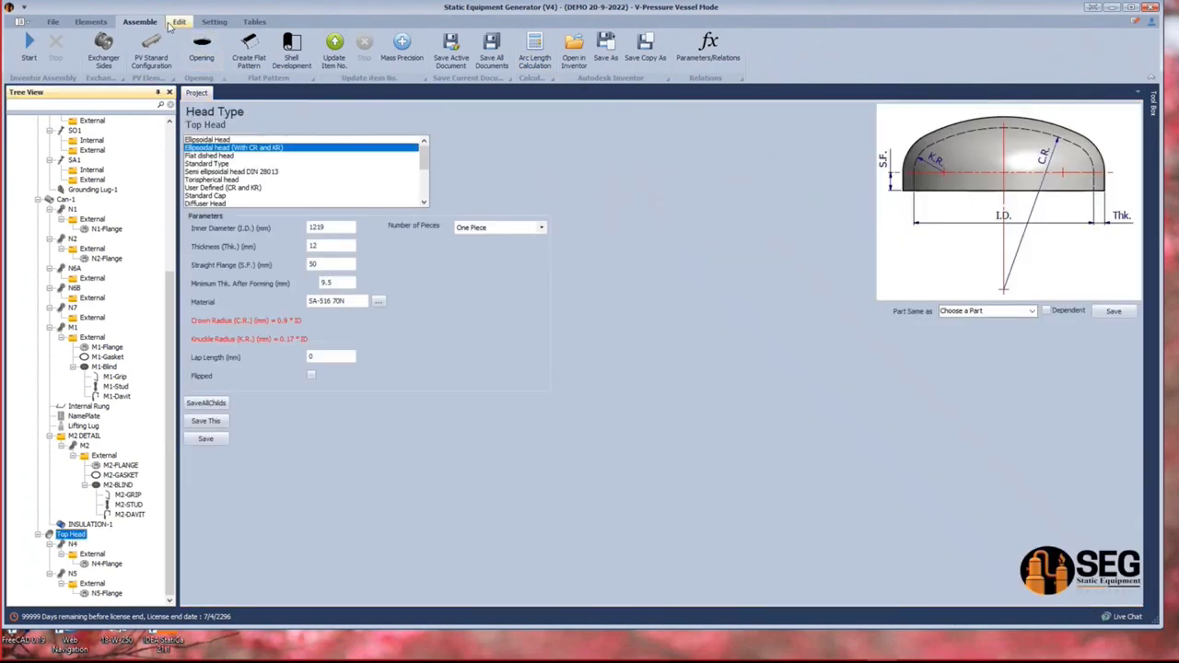
click(90, 21)
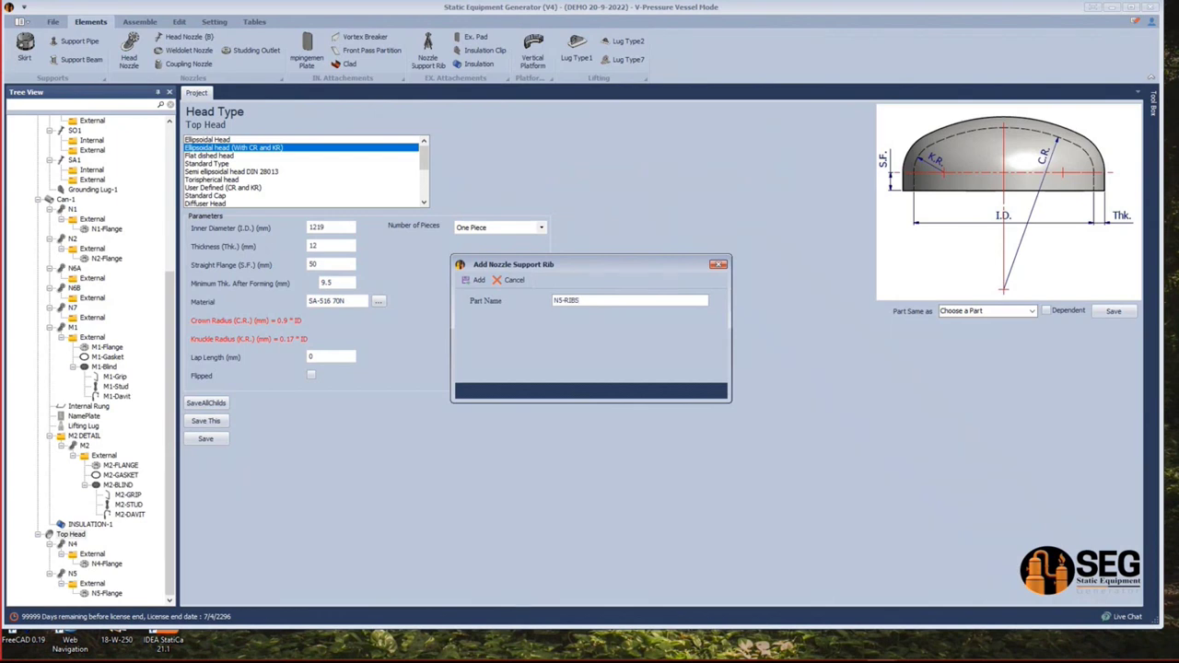
click(475, 280)
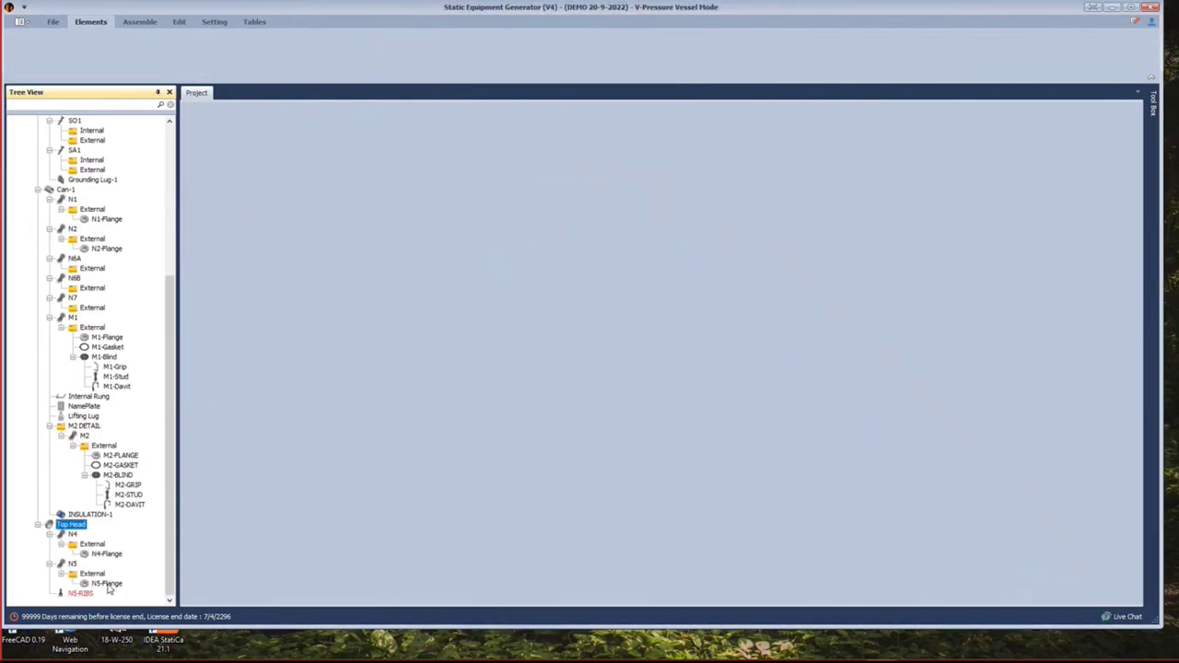
Open the N5-RIBS parameters and check which settings the optional second rib offers, leaving that rib switched off.
click(80, 594)
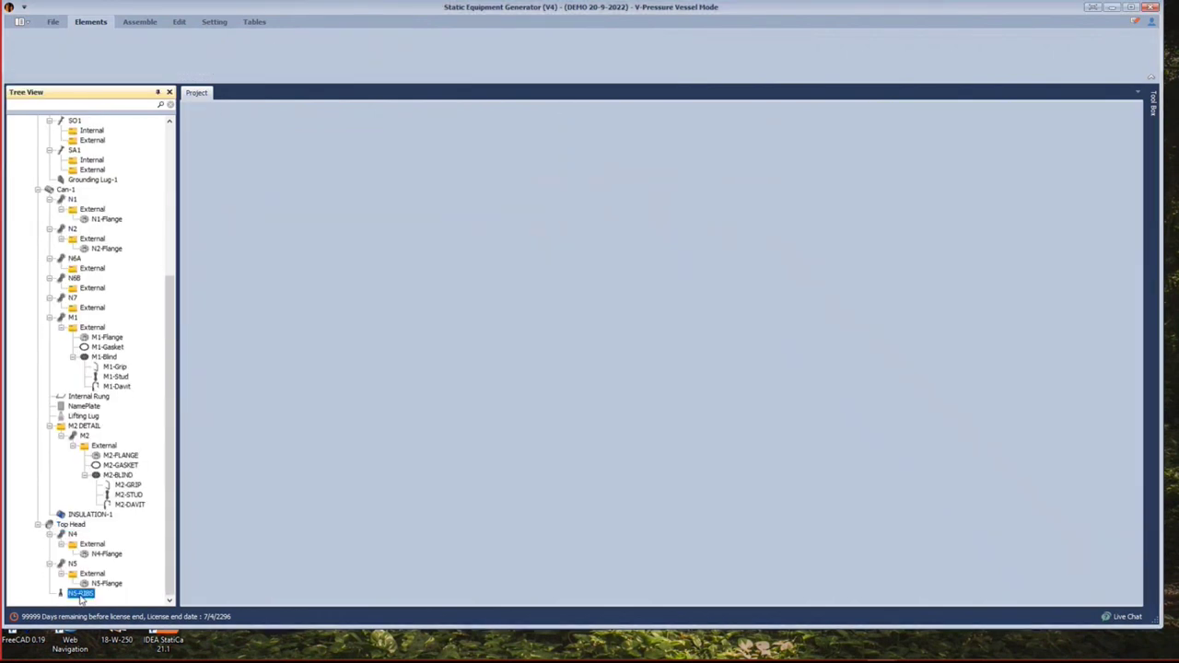
double_click(81, 595)
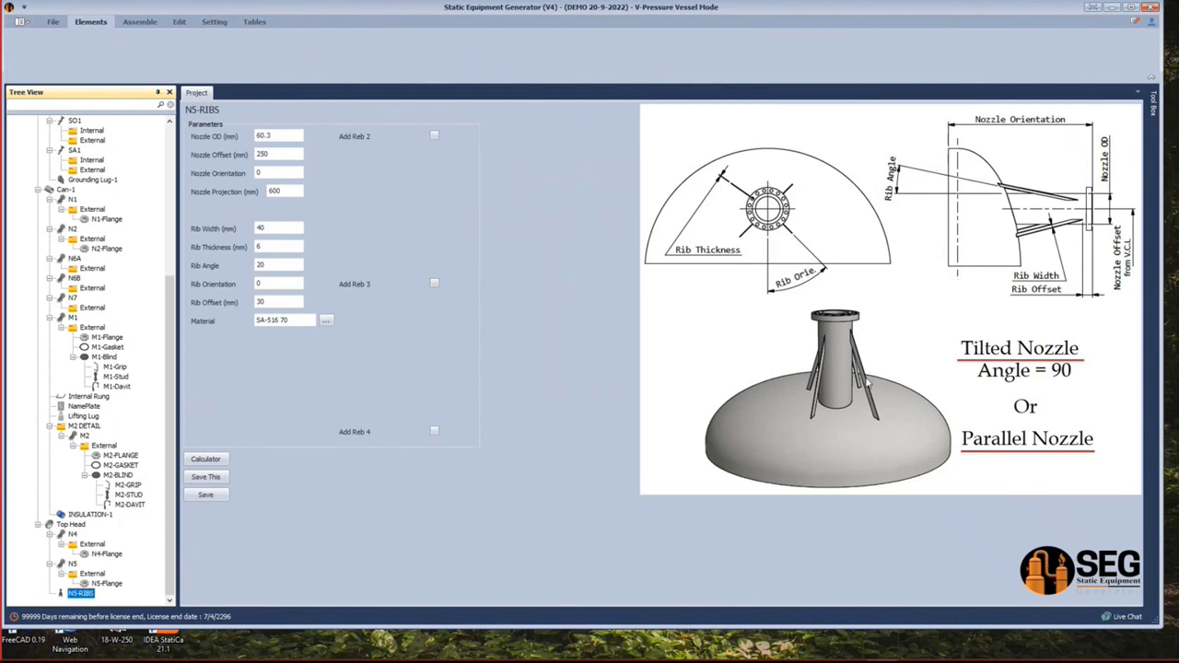
click(434, 137)
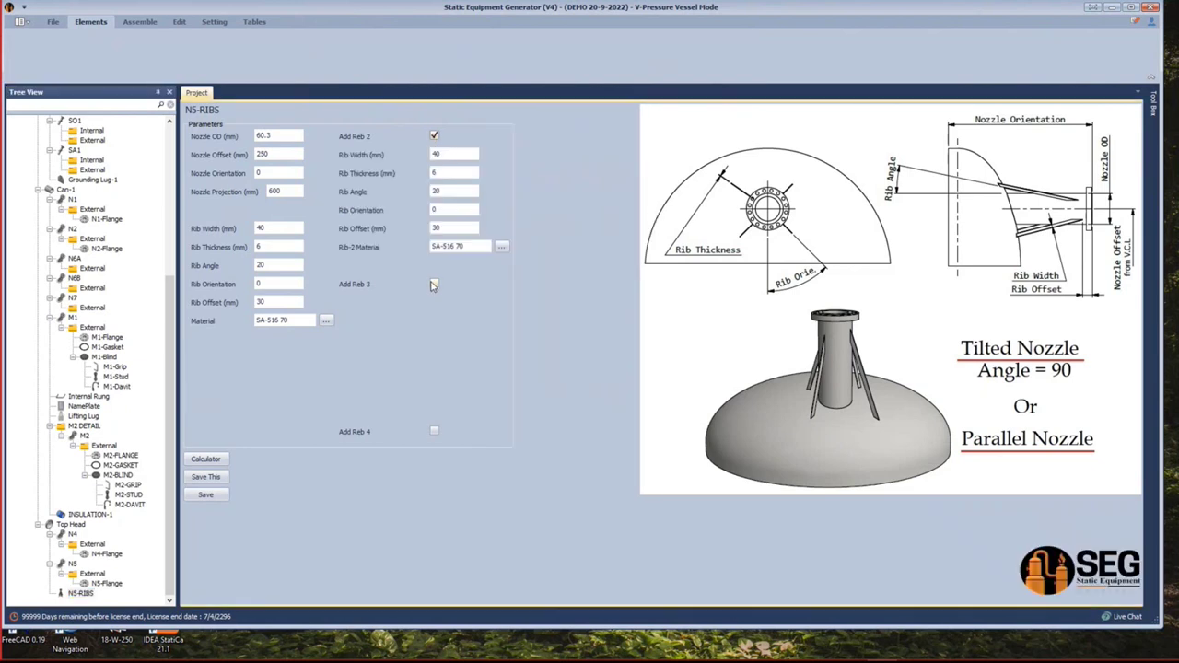
click(434, 136)
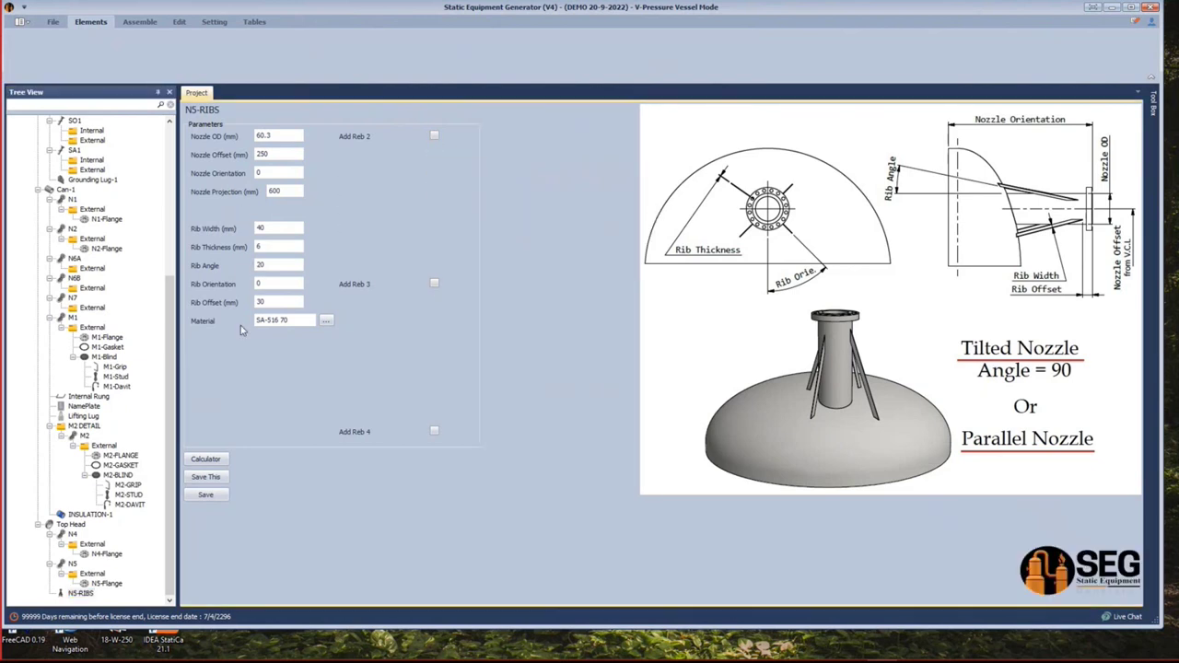
Add a Nozzle Ribs external attachment named TYP1 to Can-1.
click(65, 191)
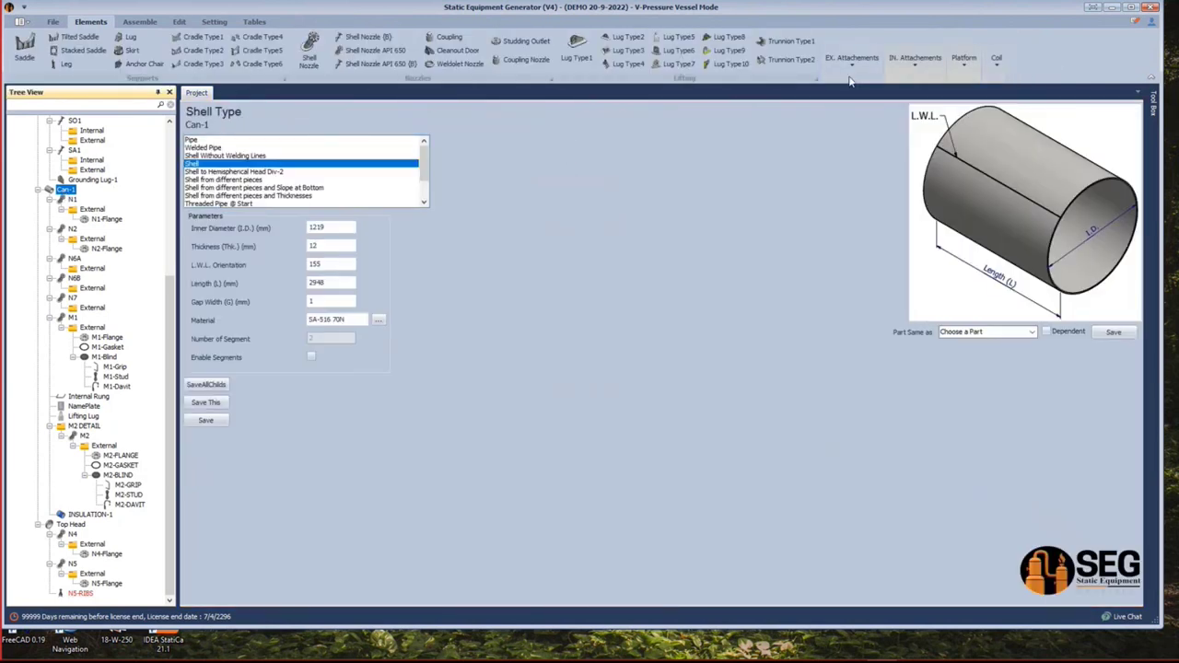
click(853, 72)
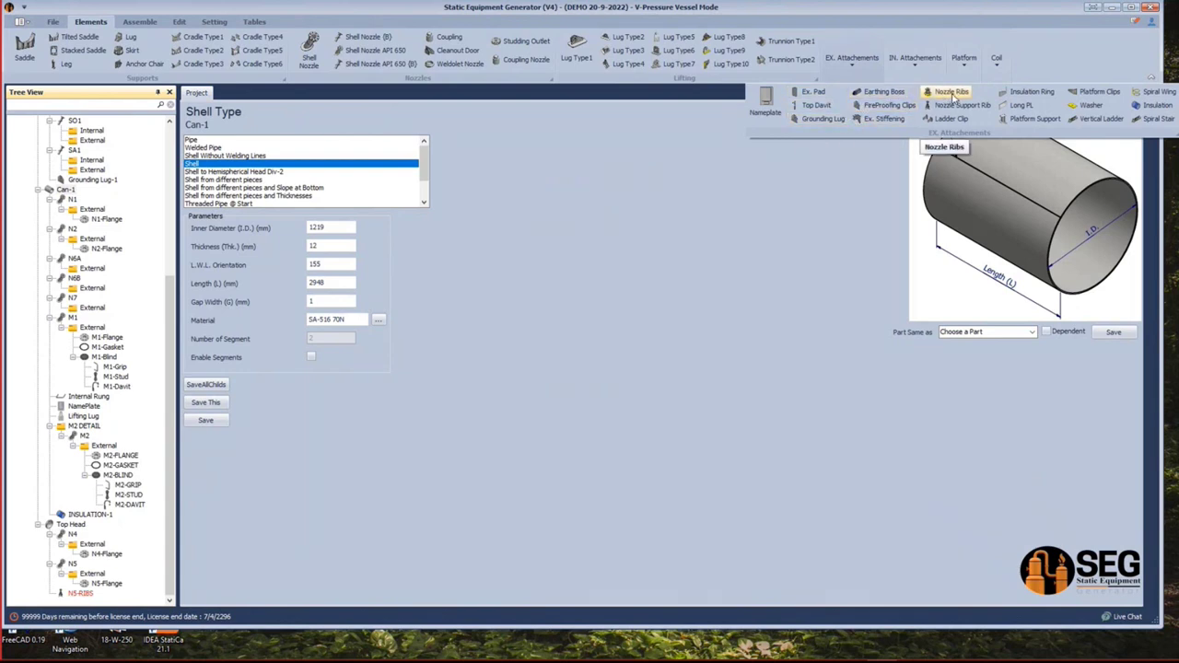
click(952, 93)
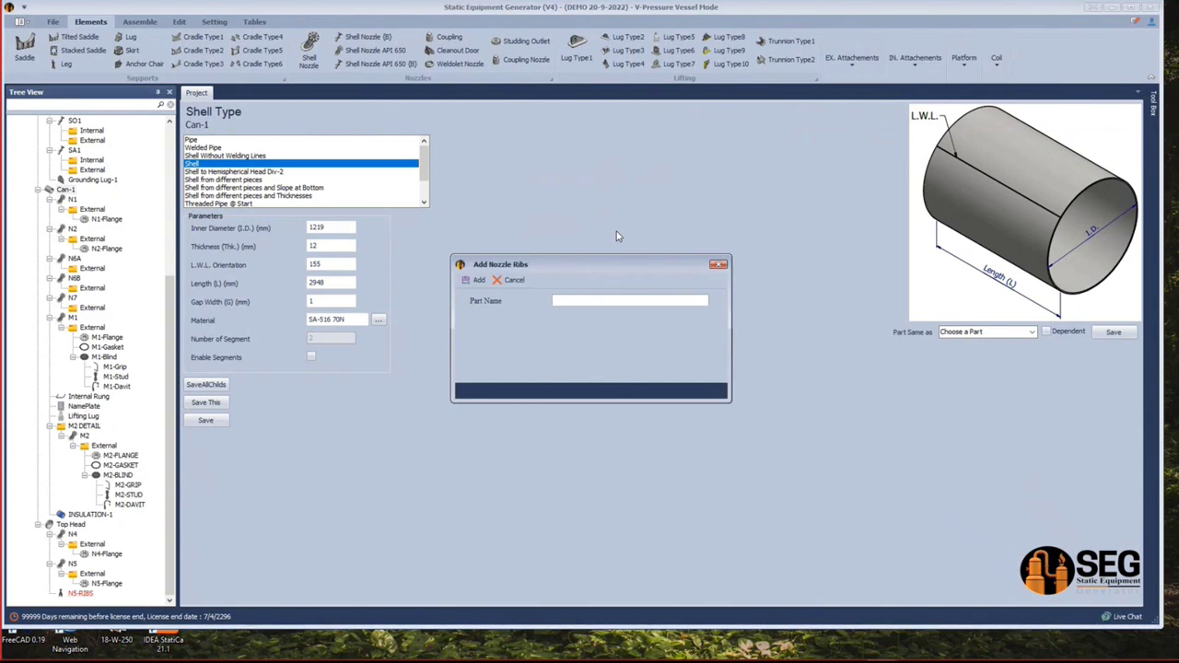
text(TYP1)
click(474, 279)
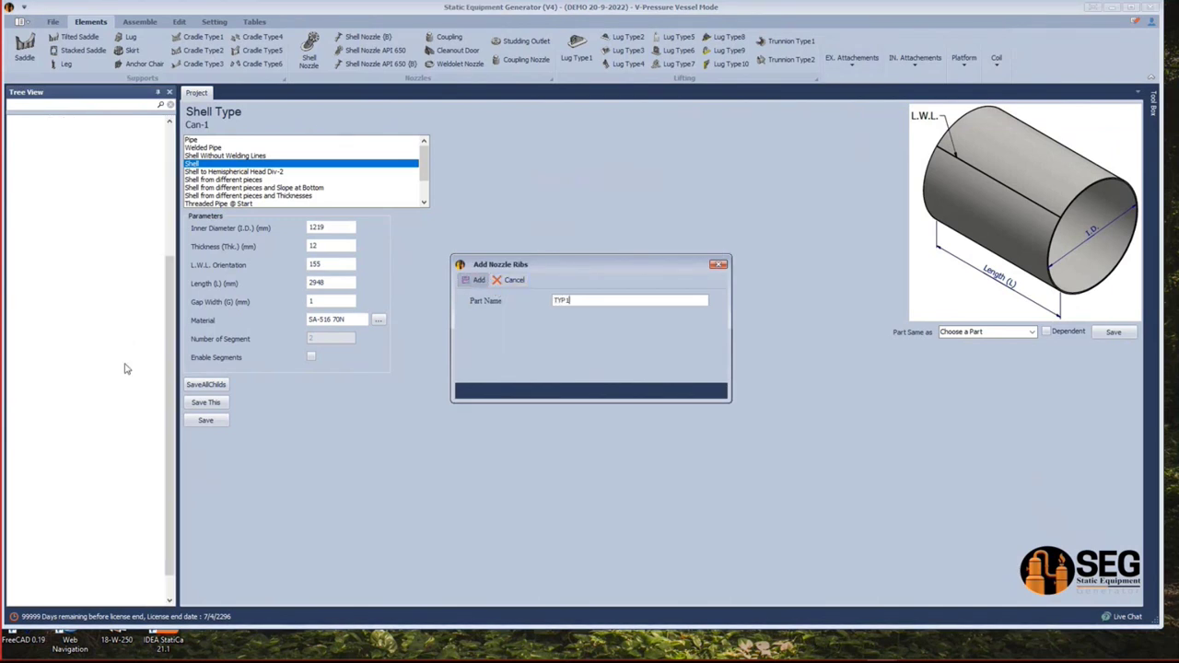
Open TYP1 and compare the parameters and diagrams of the Nozzle Ribs and Nozzle Ribs To Flange types.
click(71, 526)
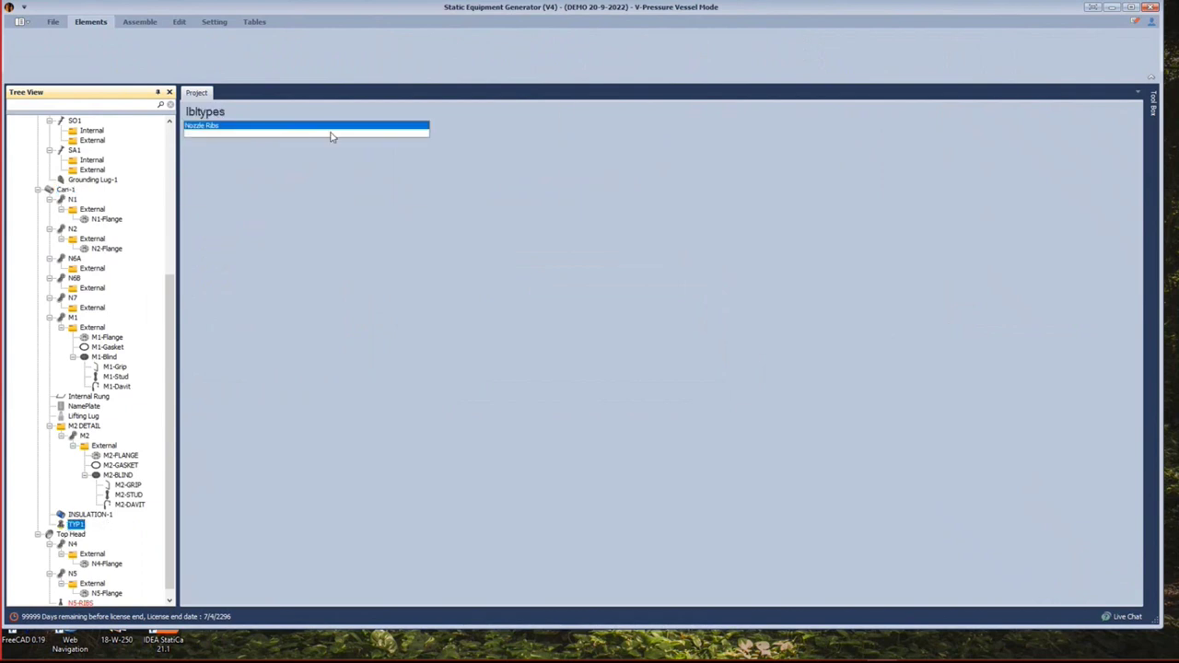
click(258, 129)
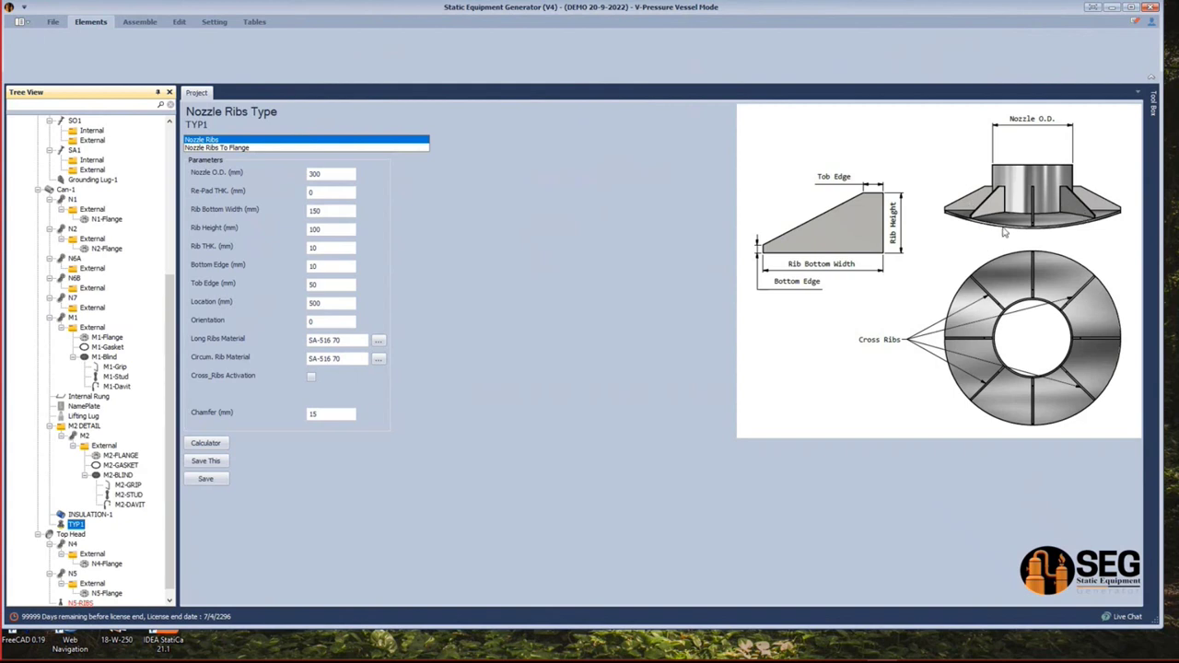
click(212, 148)
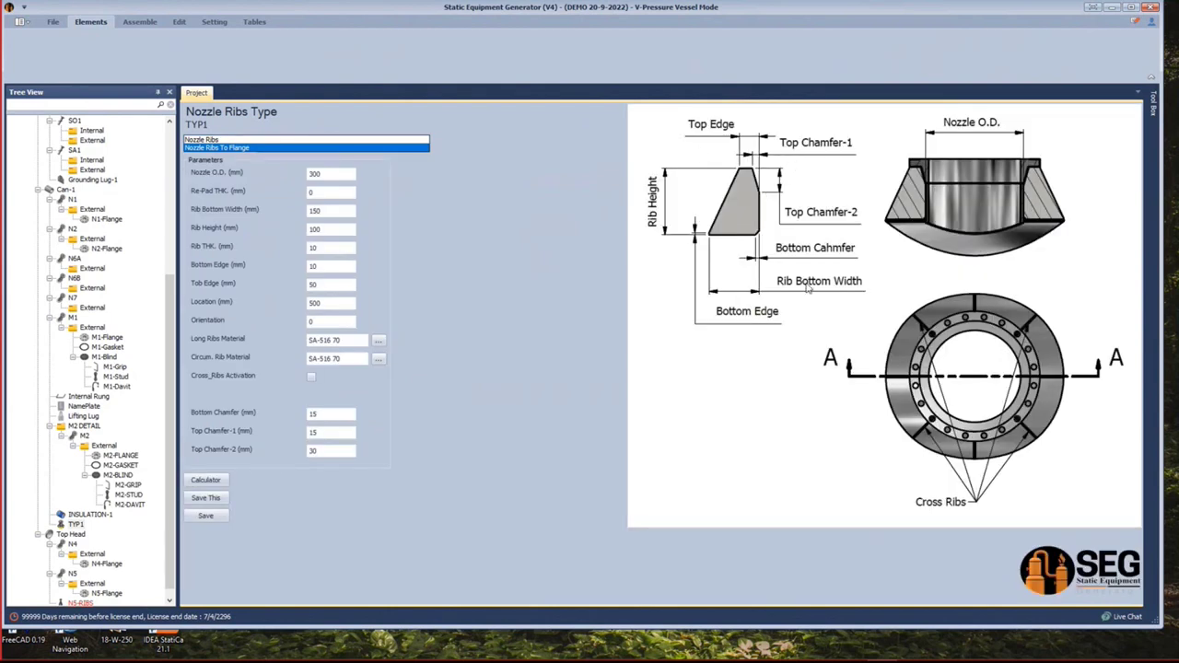
Add a nozzle support rib named BBB to Can-1.
click(63, 190)
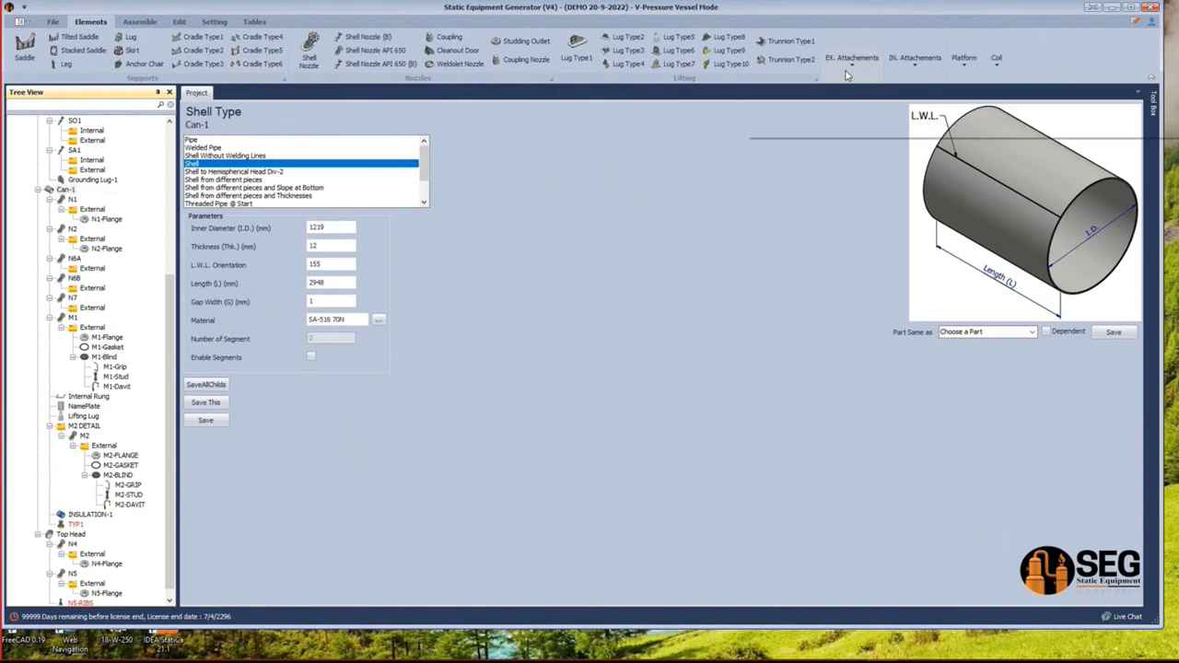
click(845, 74)
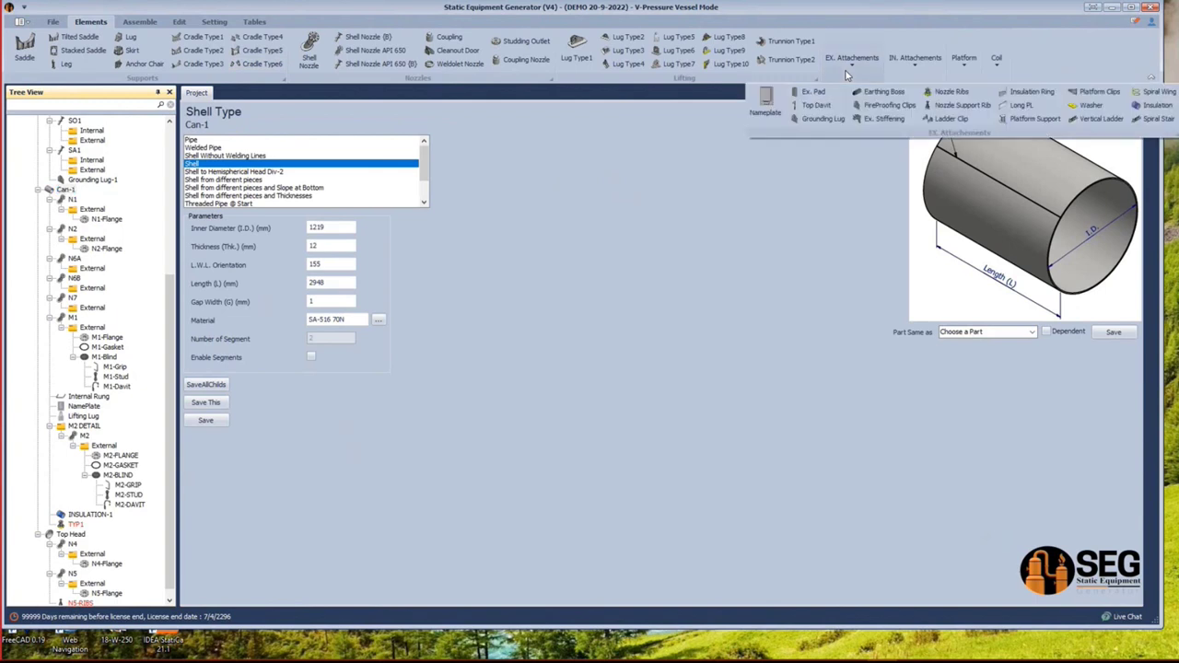
click(952, 108)
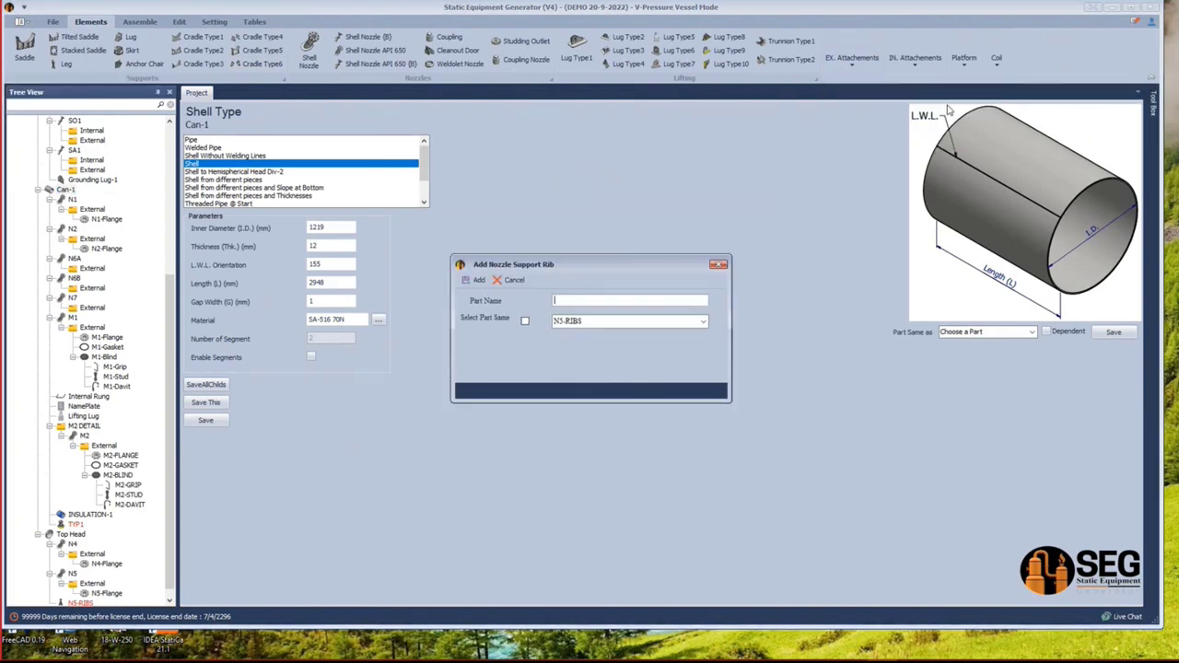
text(BB)
click(475, 280)
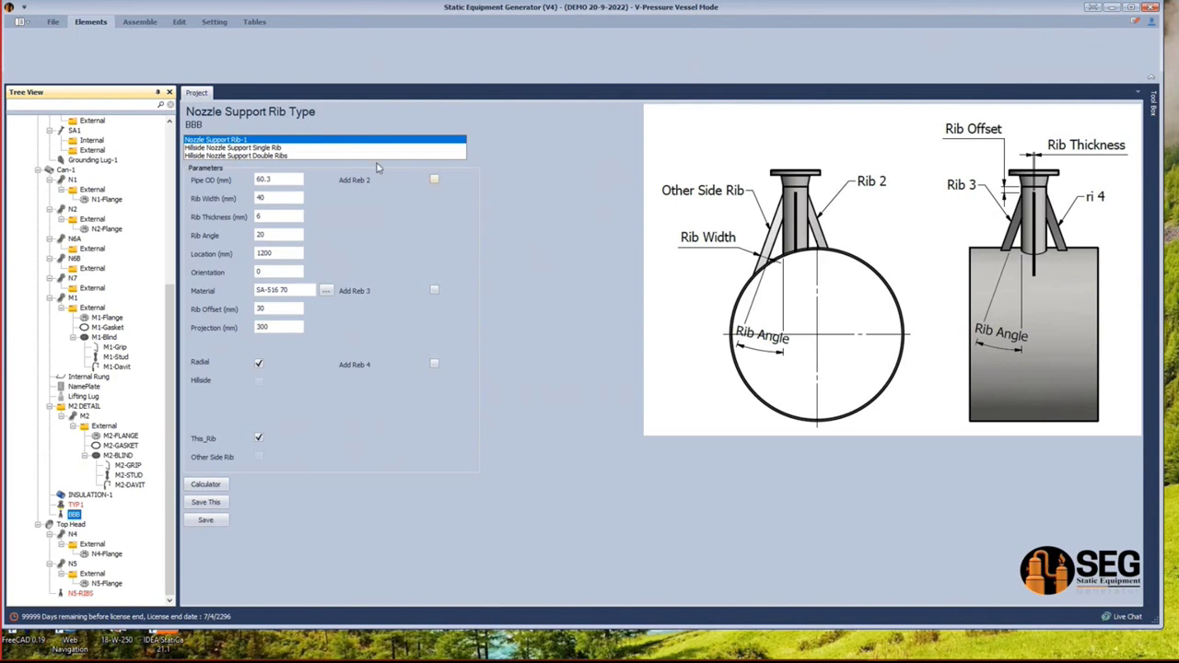
Compare the Hillside Nozzle Support Single Rib and Double Ribs types for BBB, including their parameters and diagrams.
click(269, 148)
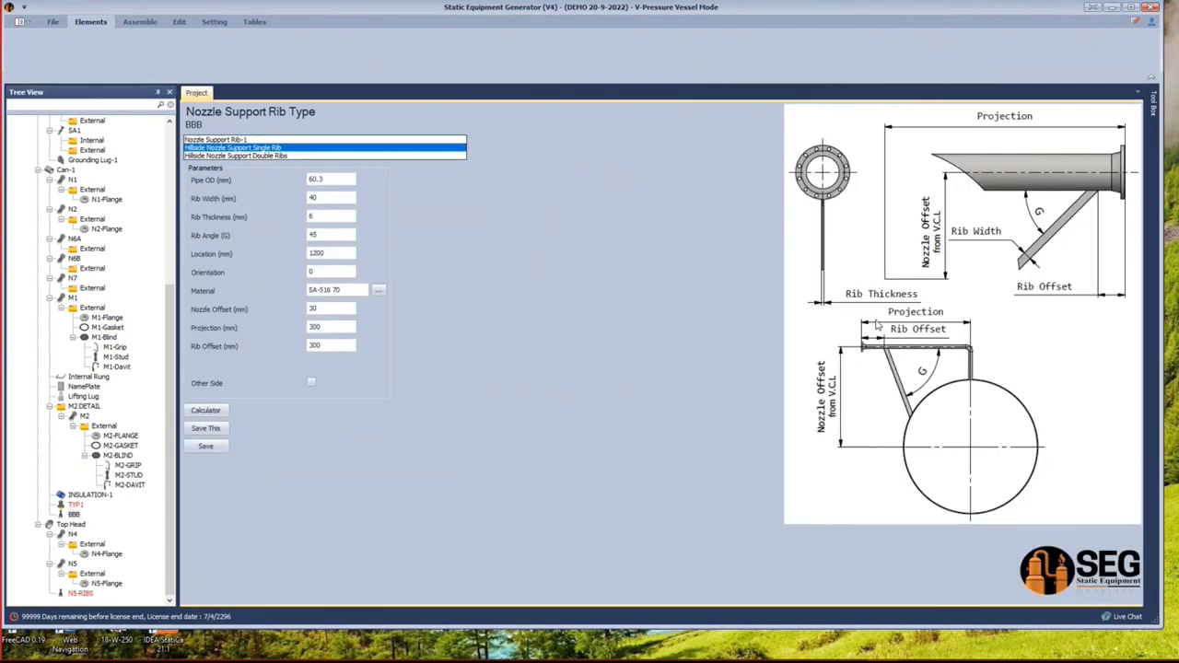
click(274, 155)
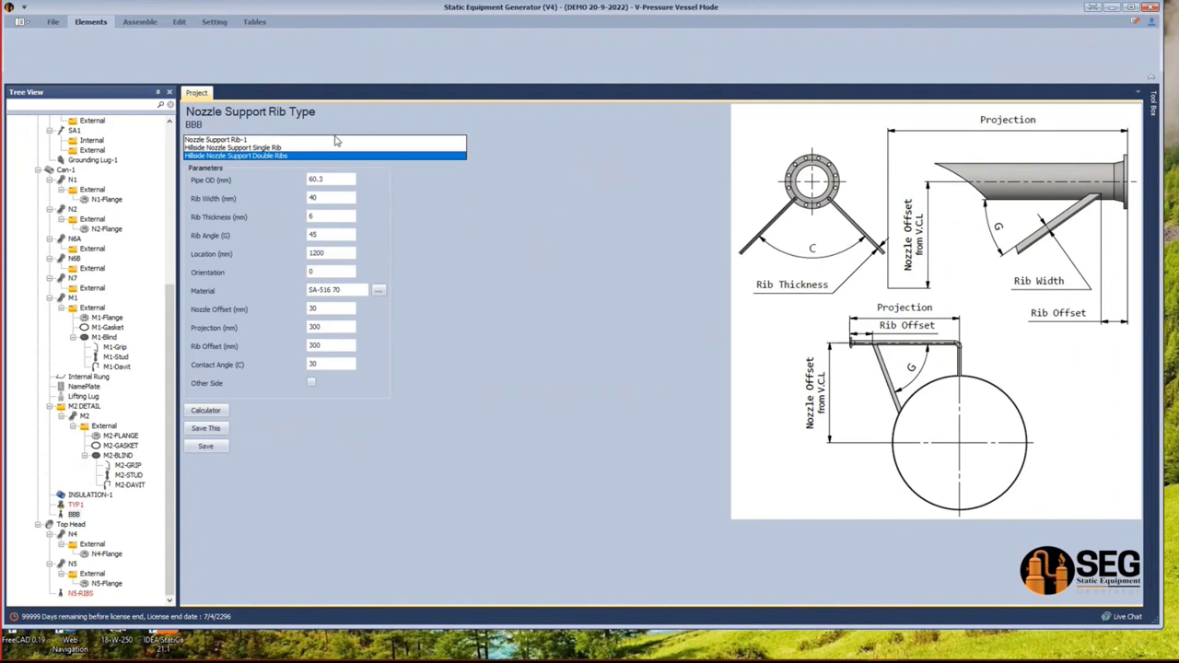
click(246, 150)
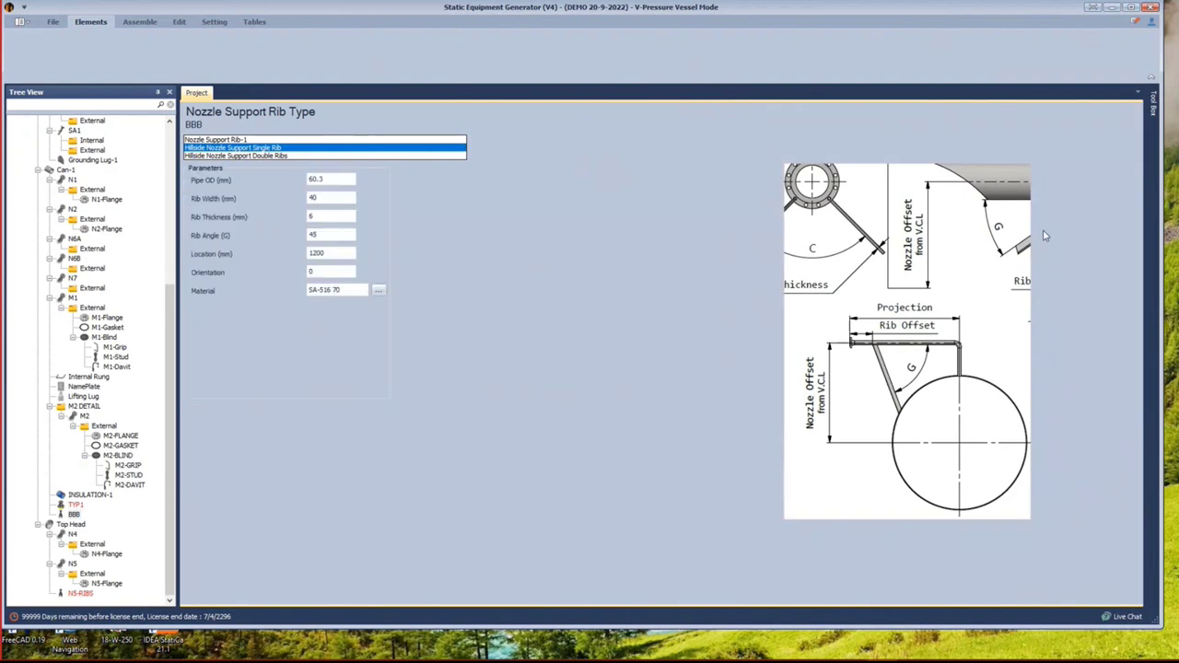
click(281, 156)
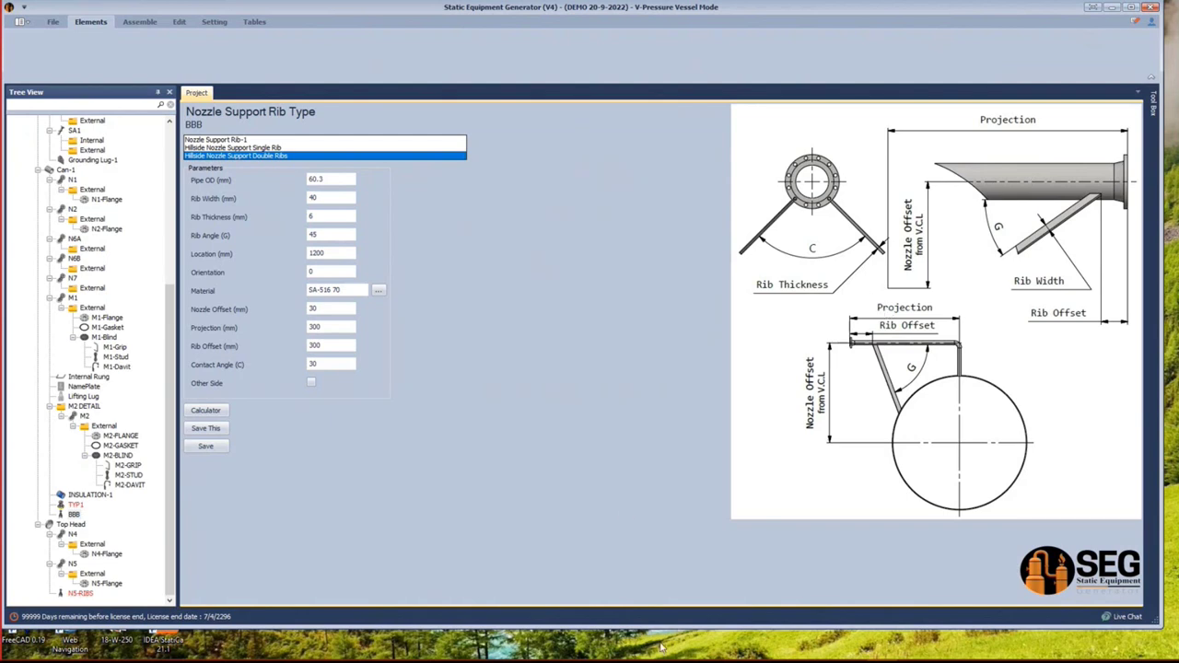
Switch to the web browser, open the bookmarked YouTube channel and look through its videos for a tilted vessel demo.
mouse_move(855, 650)
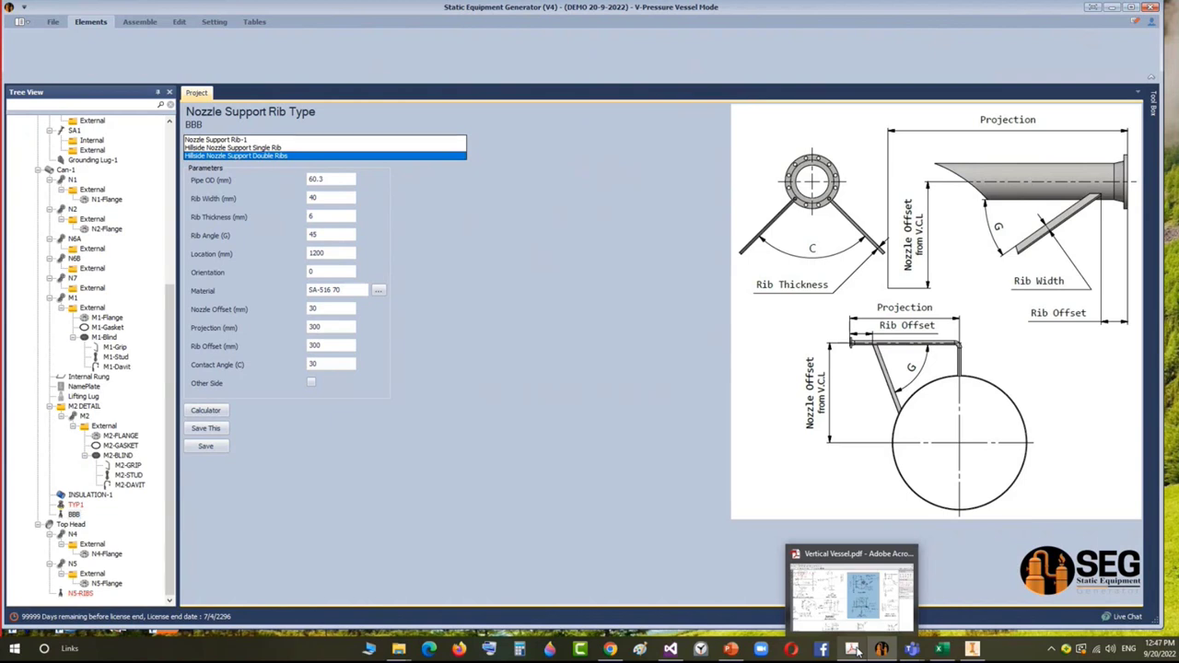
click(610, 648)
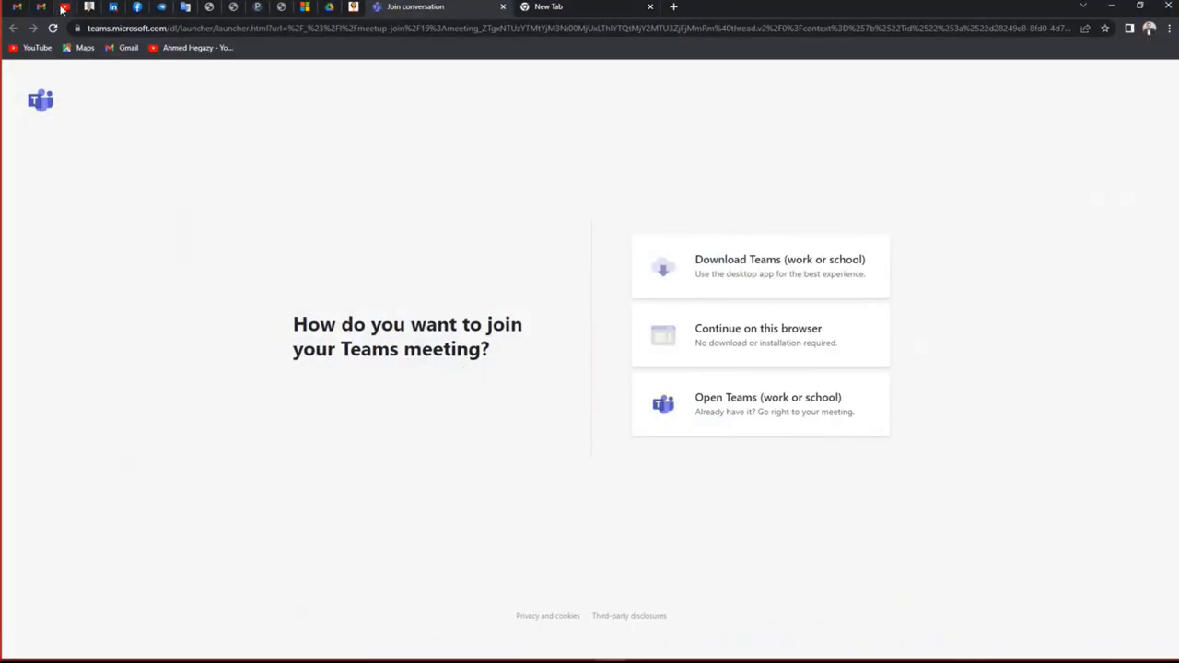
click(194, 47)
scroll(790, 272, down, 2)
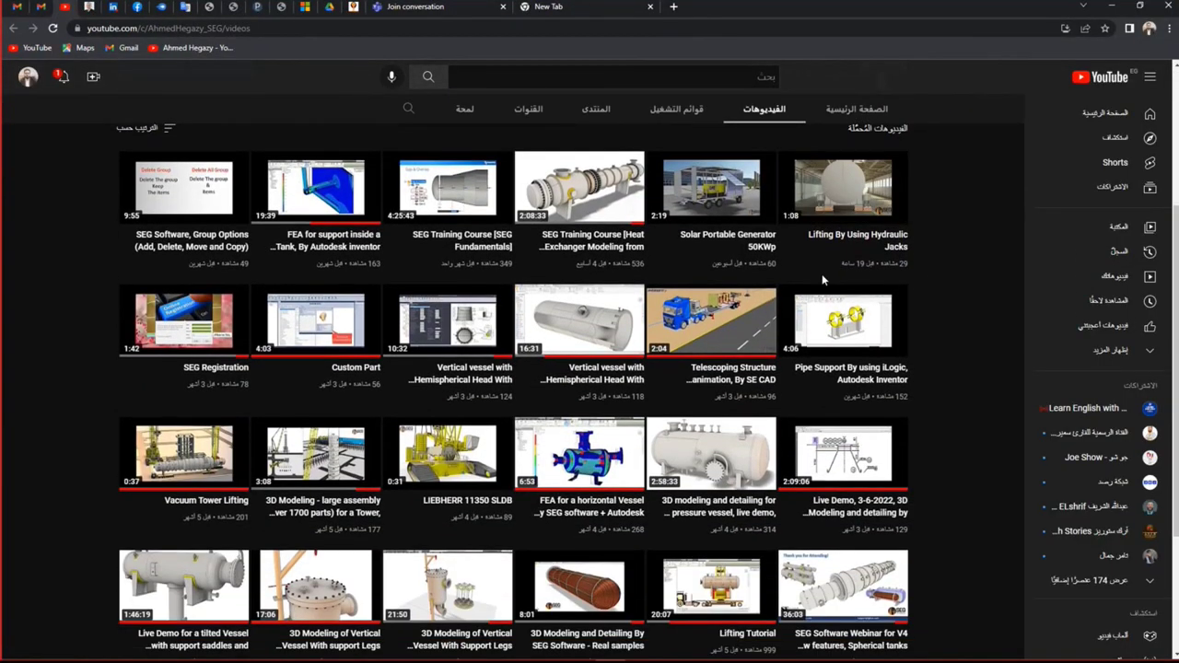
scroll(821, 274, down, 1)
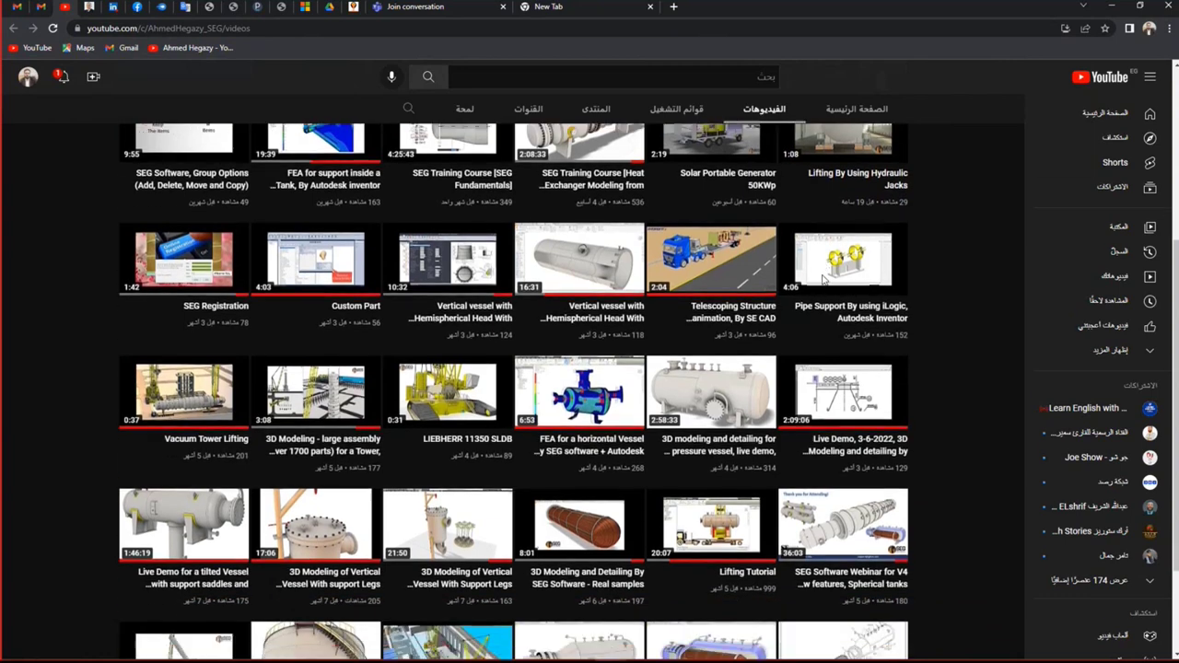
scroll(822, 281, down, 2)
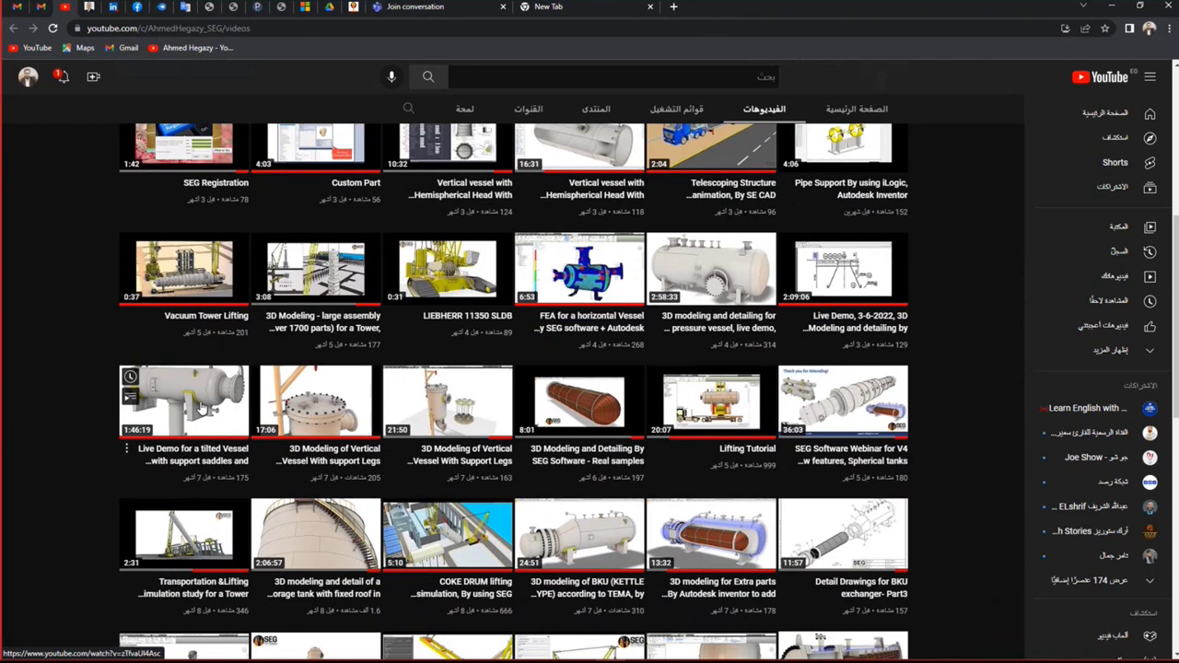
scroll(201, 406, down, 2)
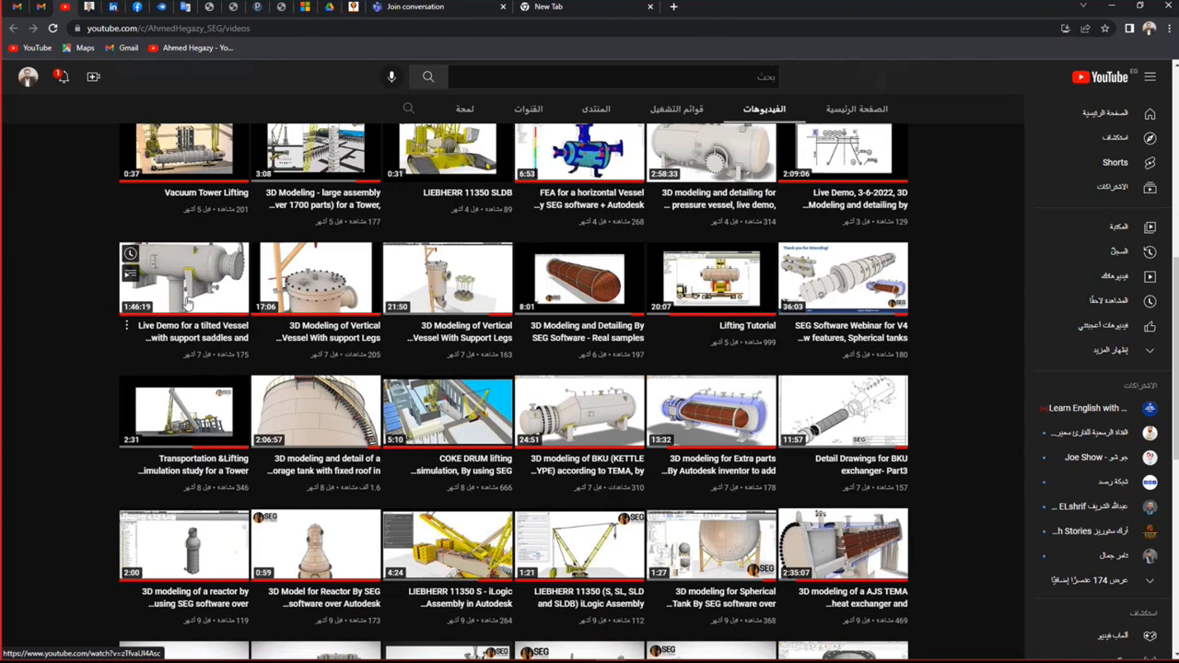
Open the live demo video for a tilted vessel in a new tab, select its web address and close the tab.
right_click(199, 284)
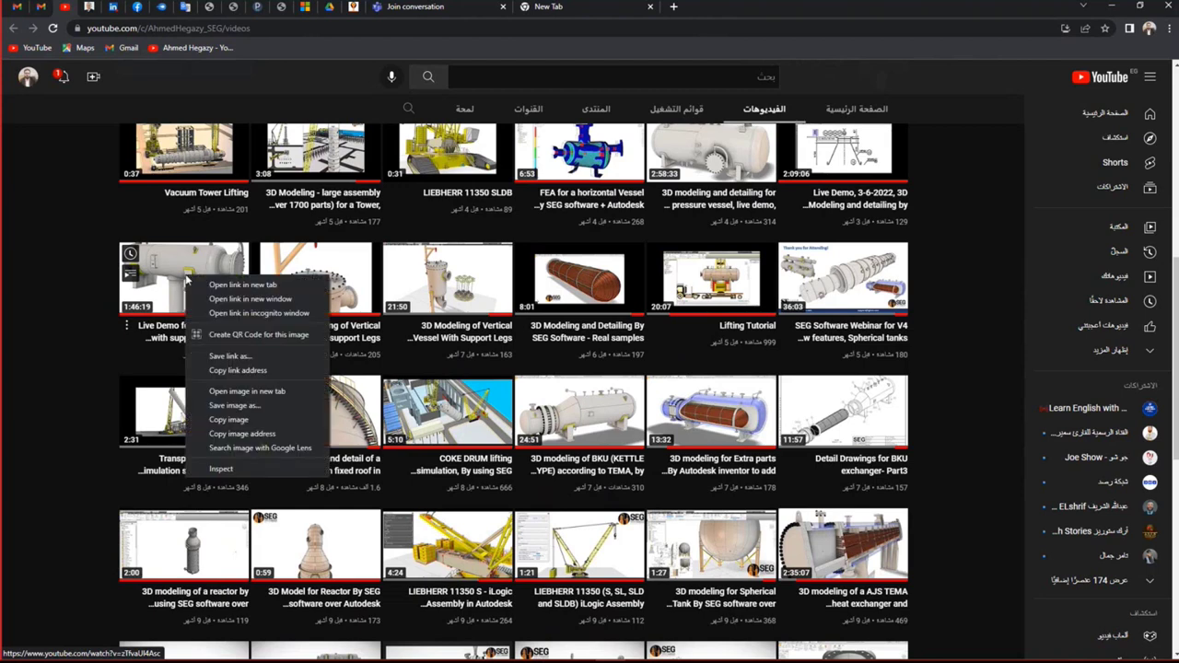
click(214, 285)
click(402, 9)
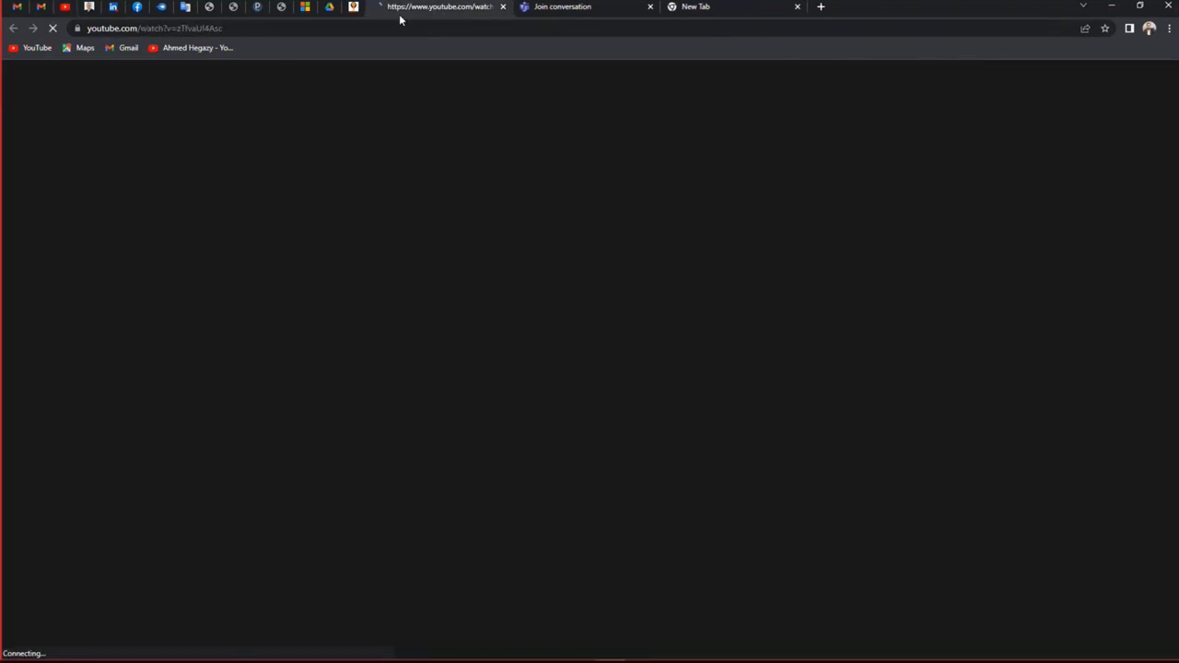
click(361, 30)
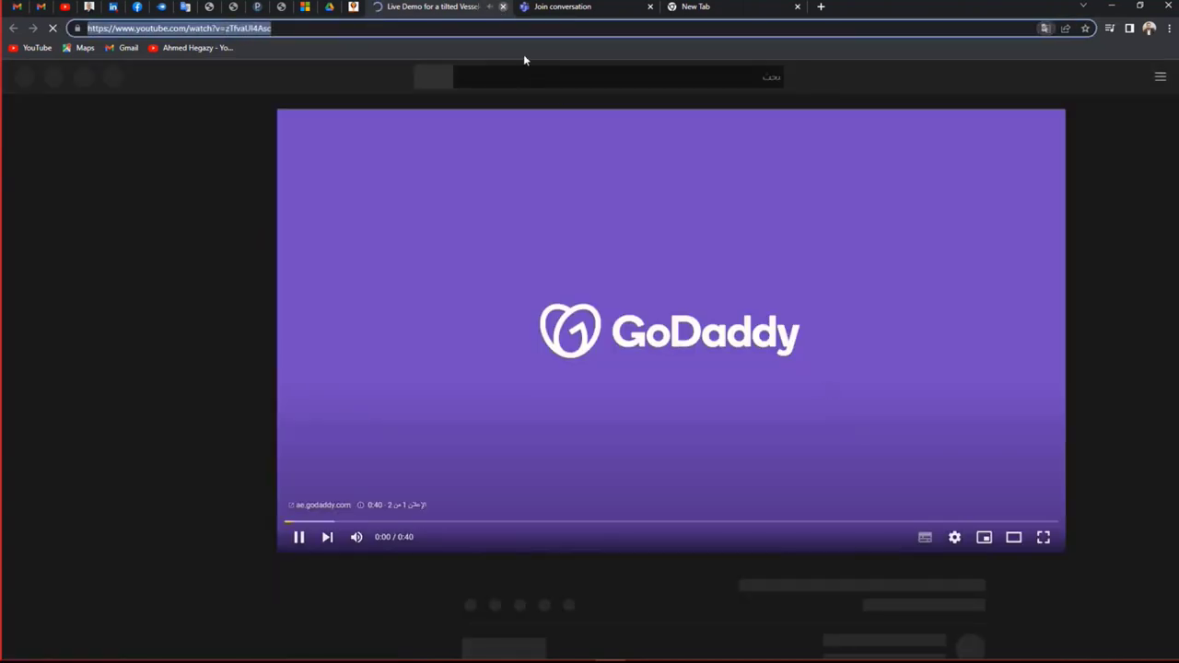
key(ctrl+w)
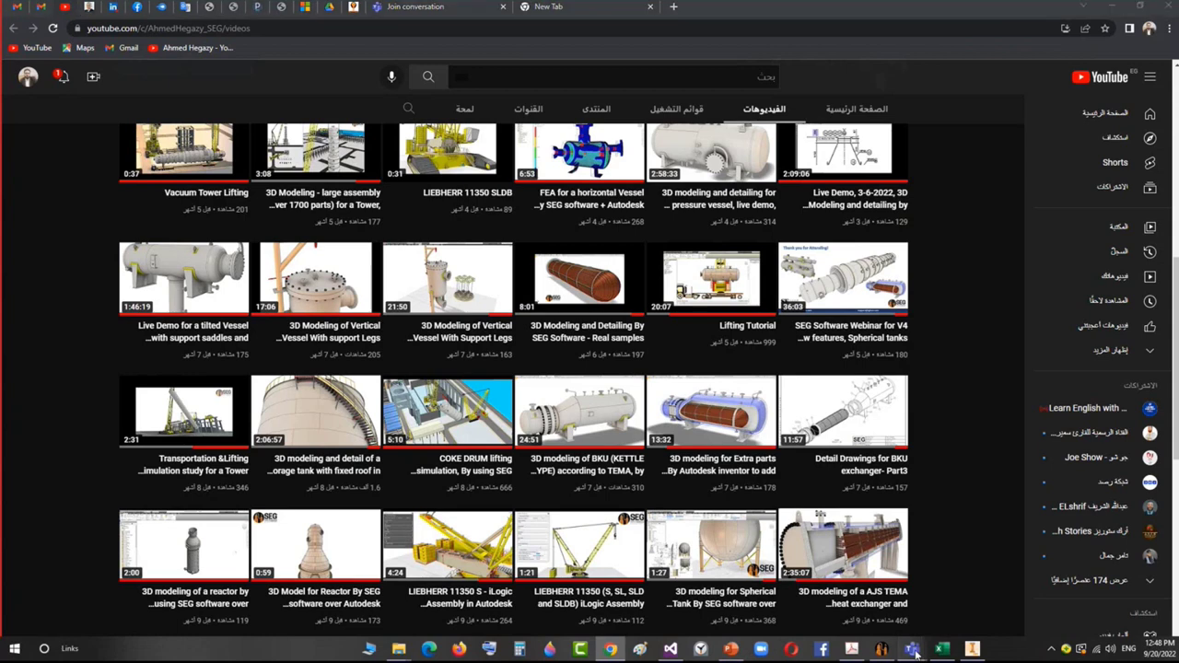
Switch to the Microsoft Teams meeting window and check the additional meeting actions on offer.
mouse_move(910, 648)
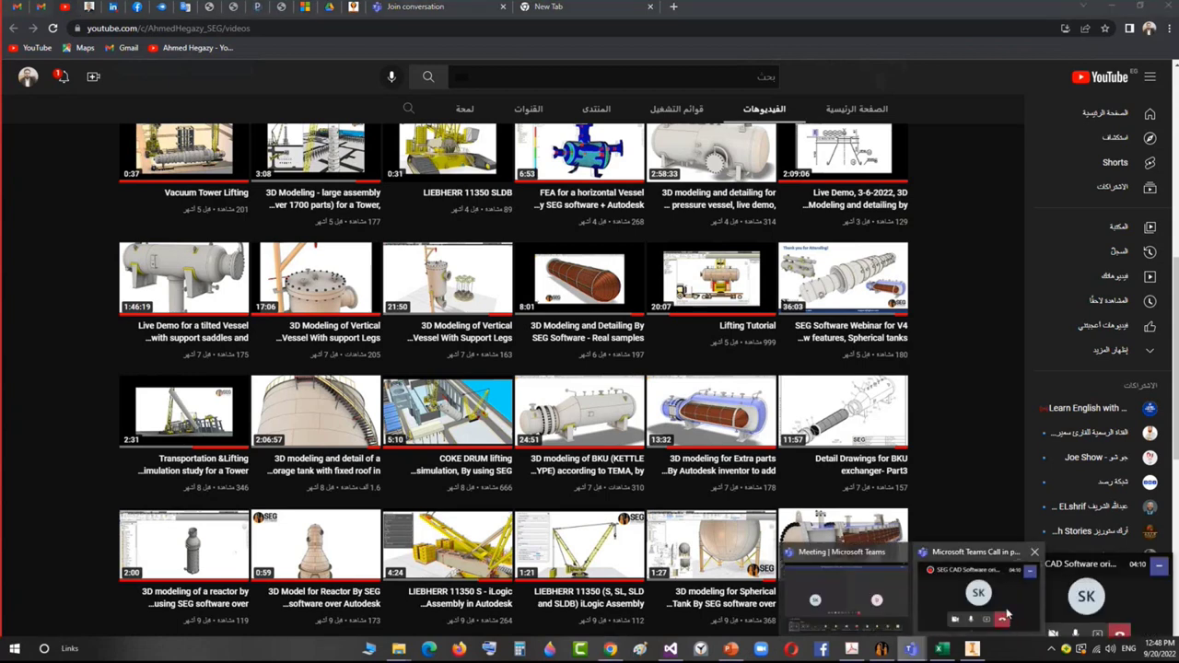
click(1051, 596)
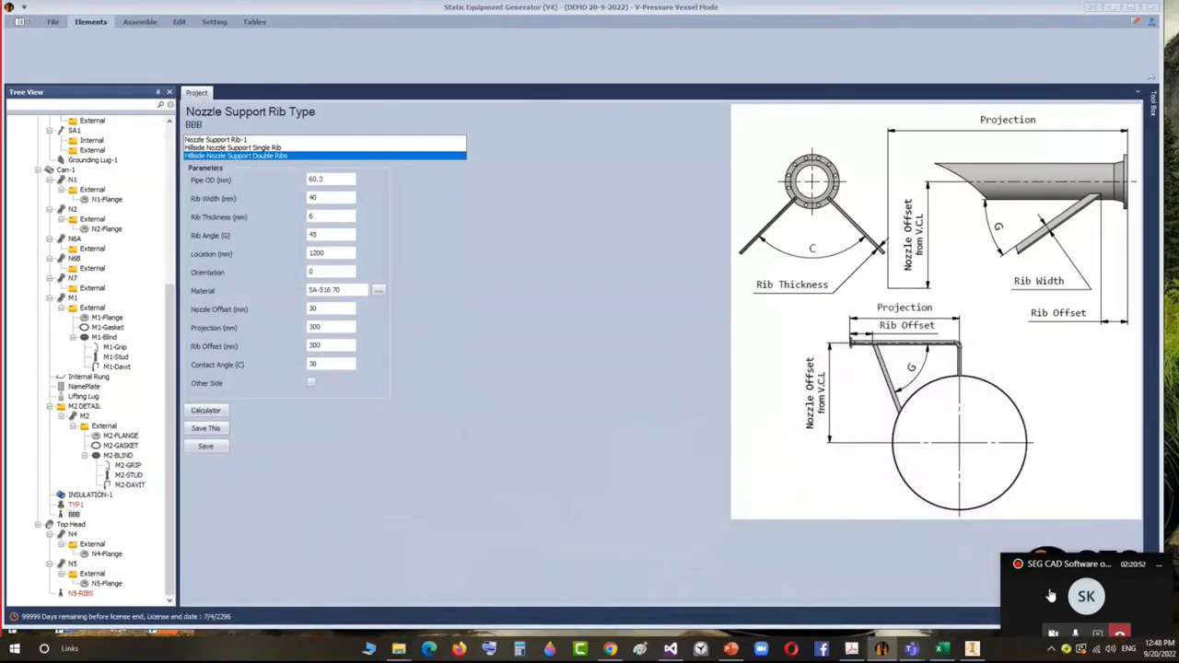
mouse_move(911, 647)
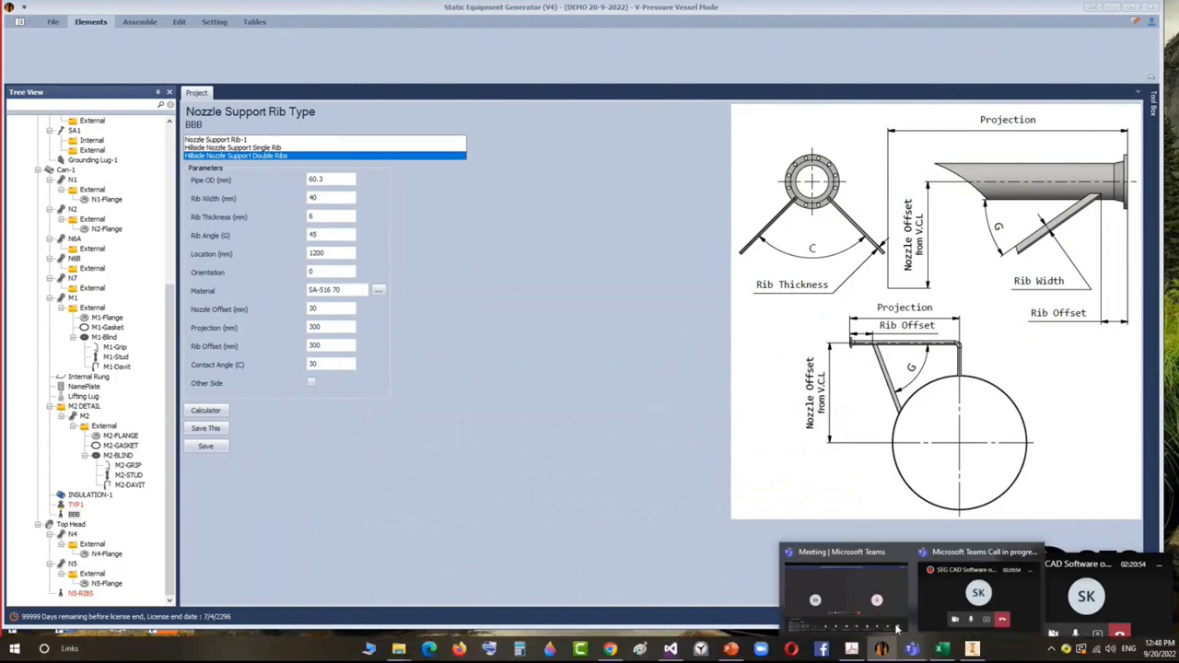
click(884, 613)
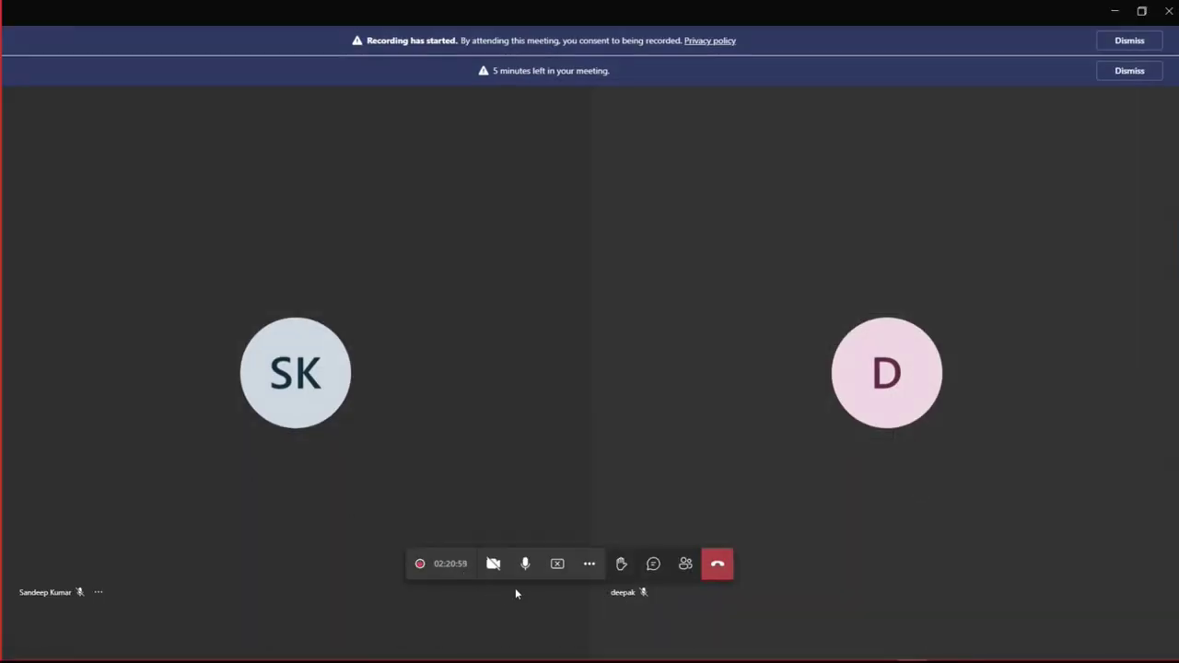
click(590, 564)
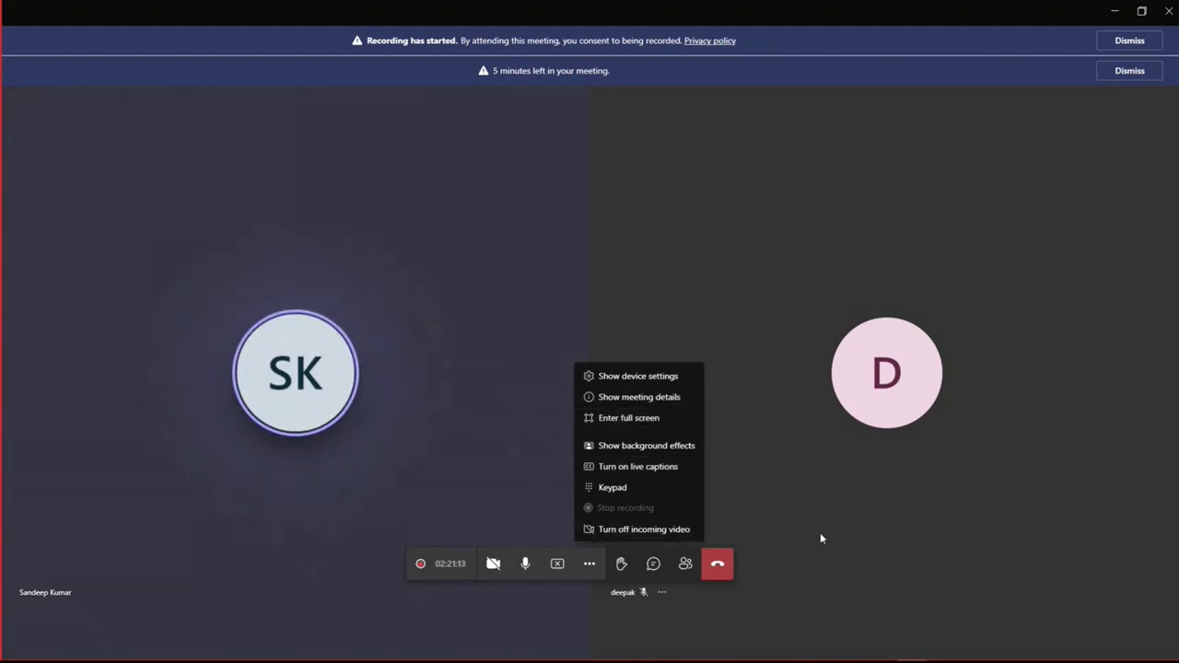
click(569, 587)
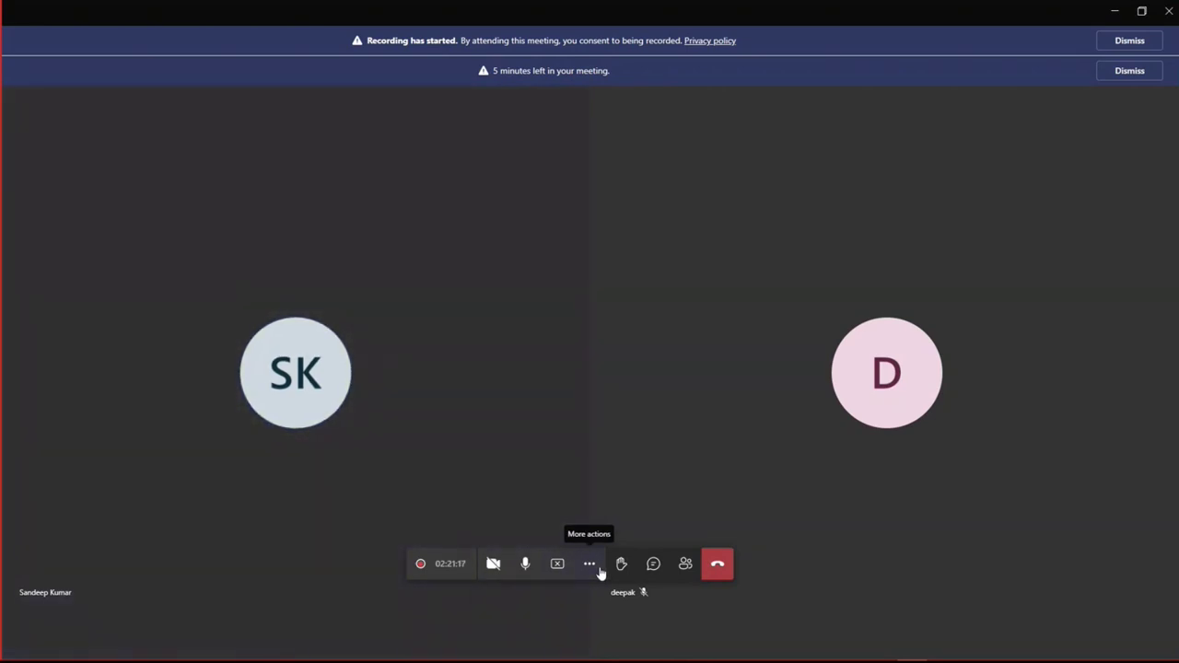
click(653, 564)
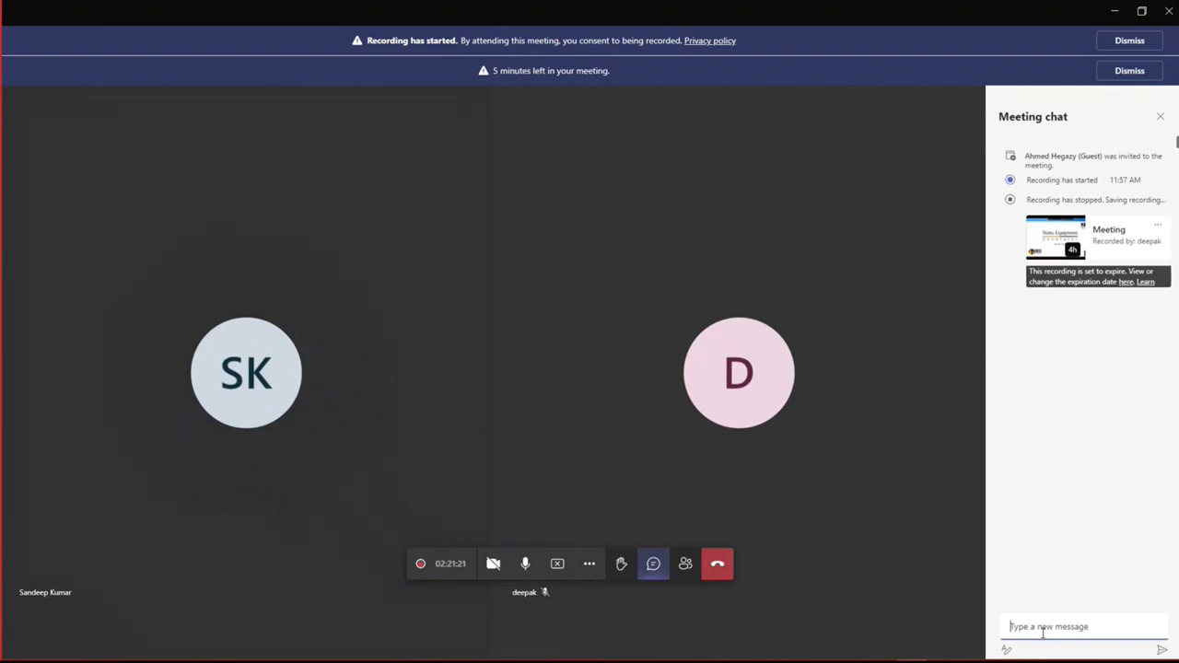
click(1043, 632)
text(https://www.youtube.com/watch?v=zTfvaUI4Asc)
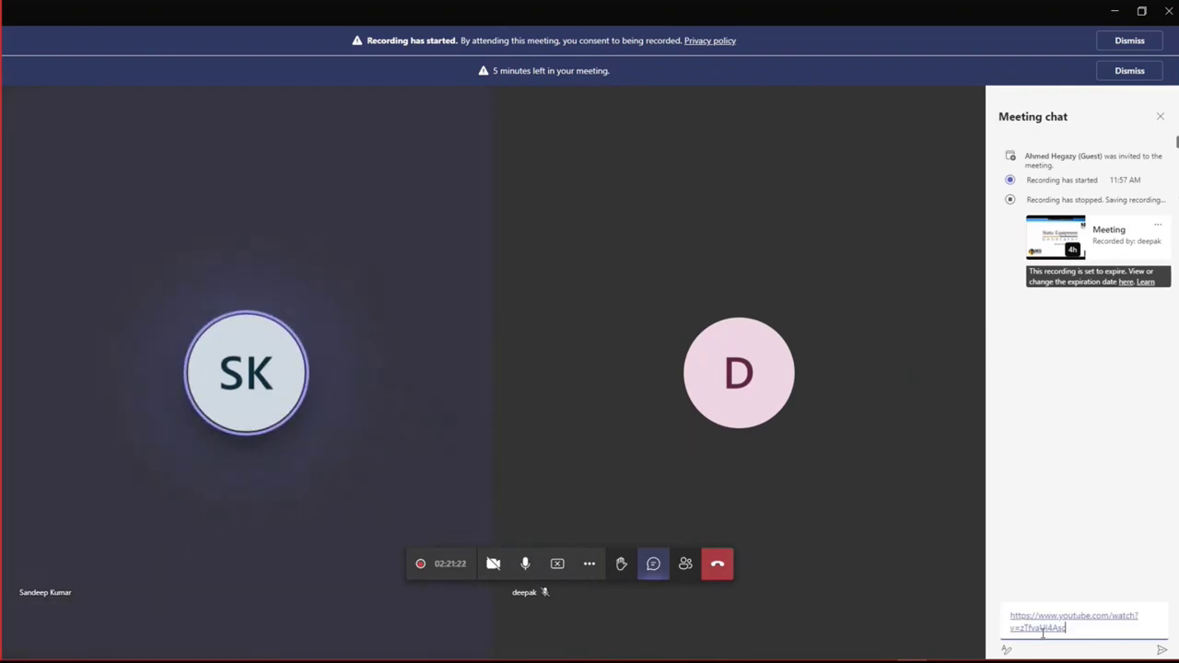
click(1163, 652)
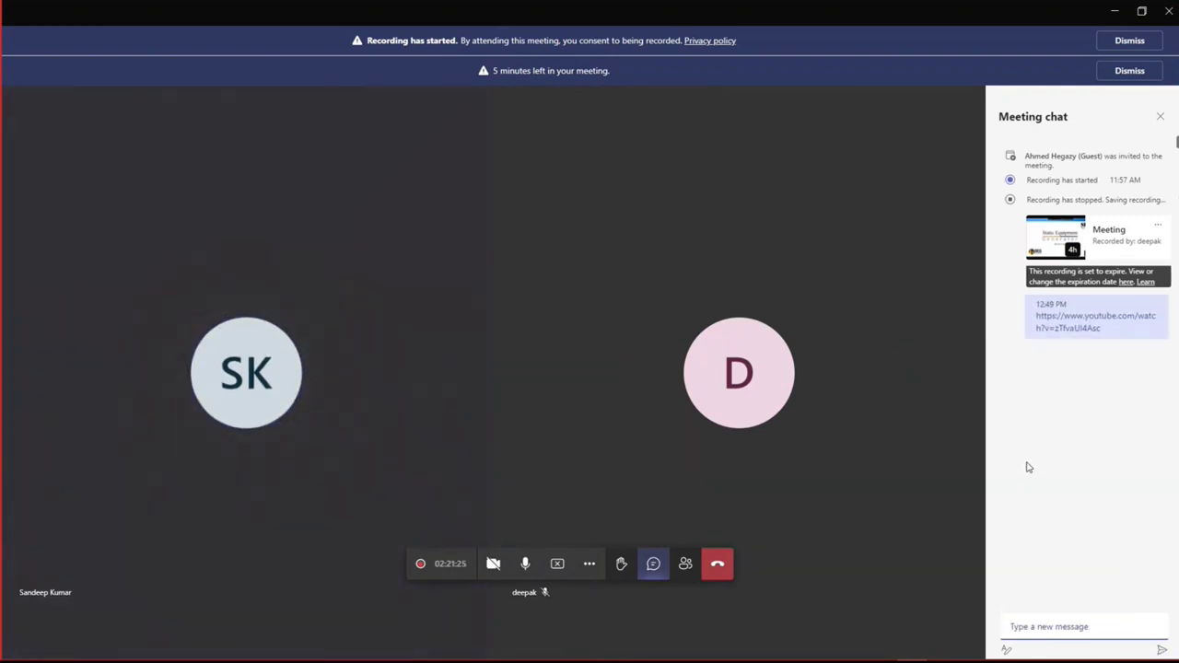
click(1114, 17)
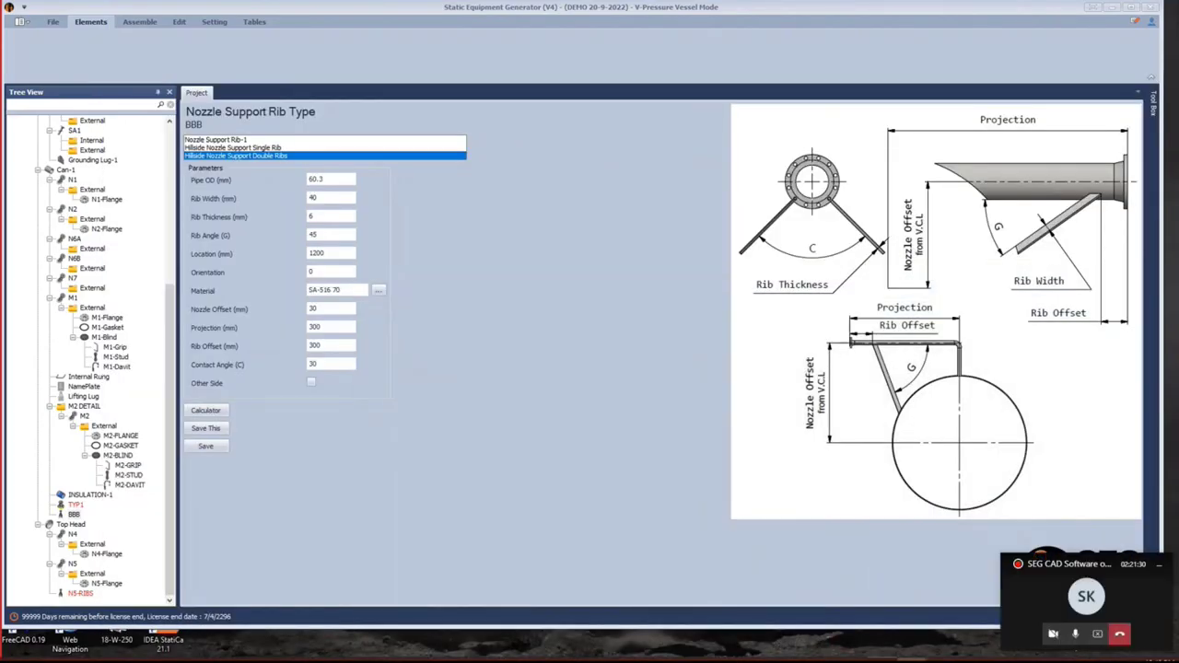
Switch to the web browser and look through the YouTube channel's list of equipment modeling videos.
mouse_move(843, 656)
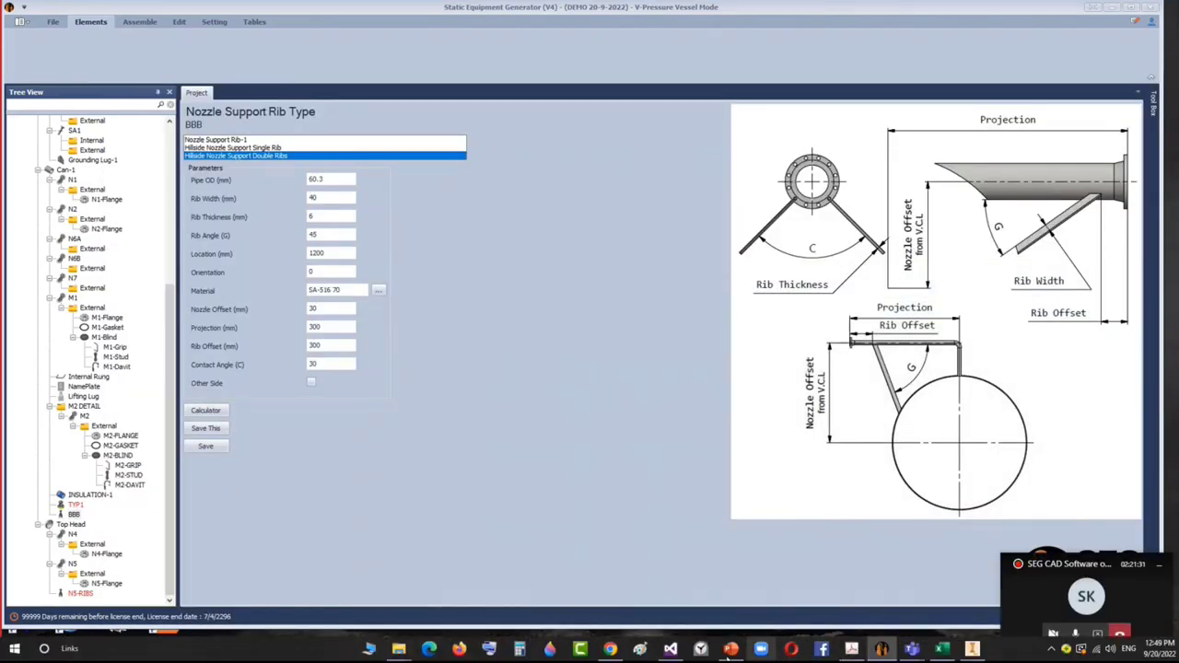
click(610, 650)
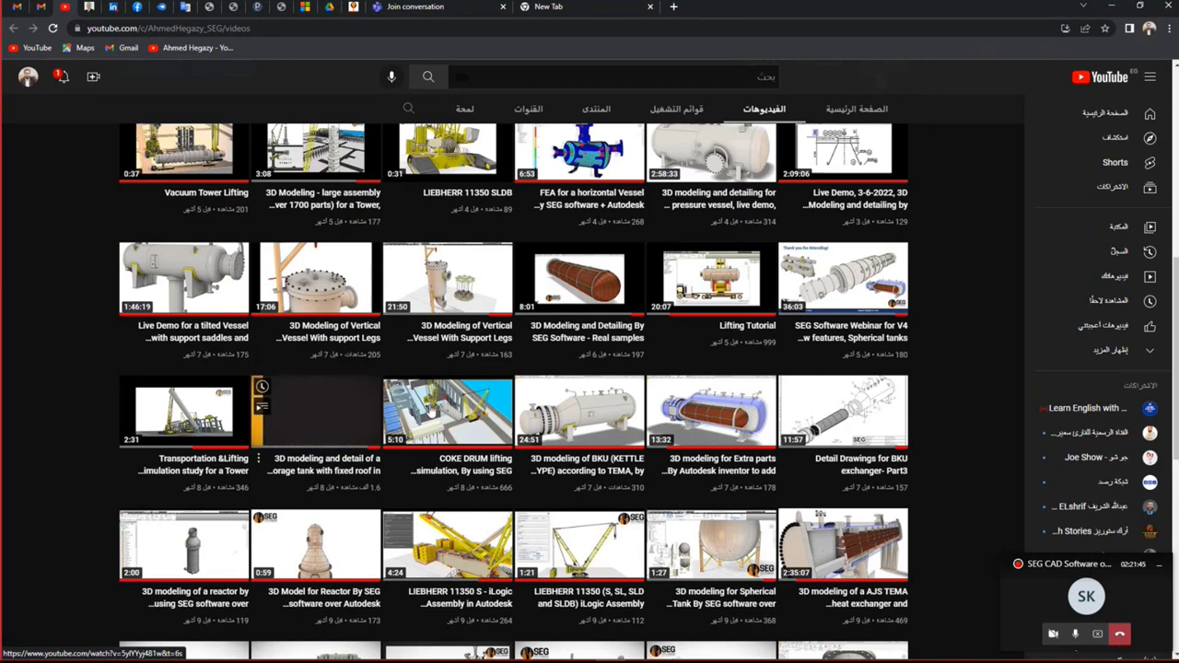
scroll(376, 196, down, 2)
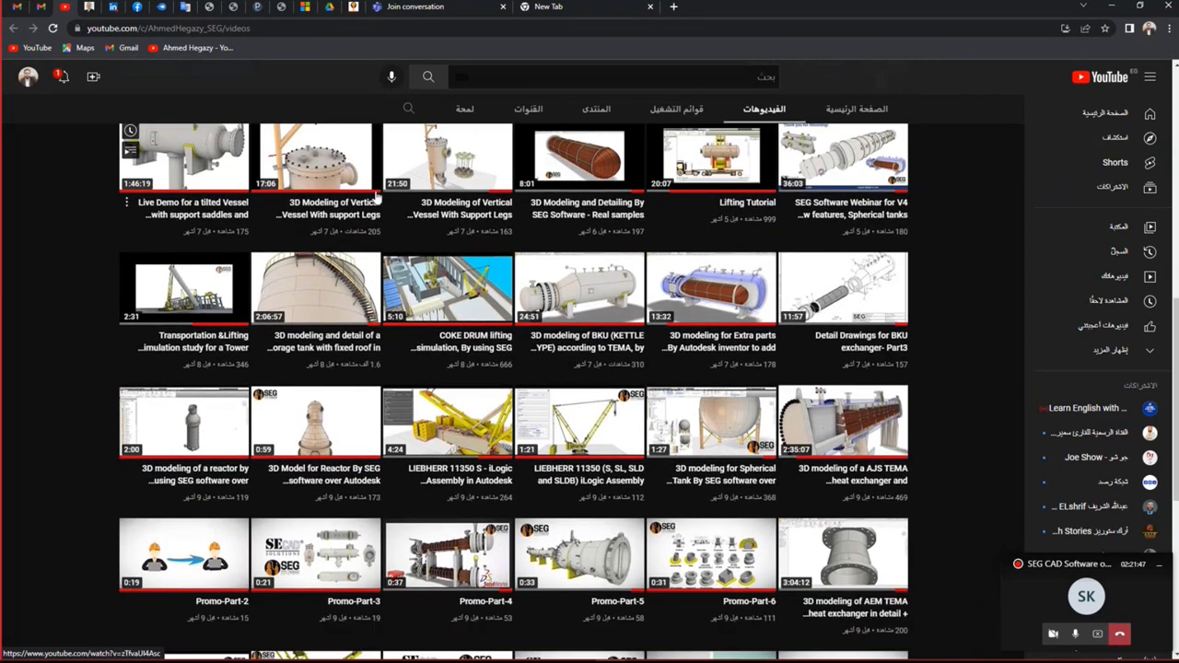
scroll(177, 484, down, 2)
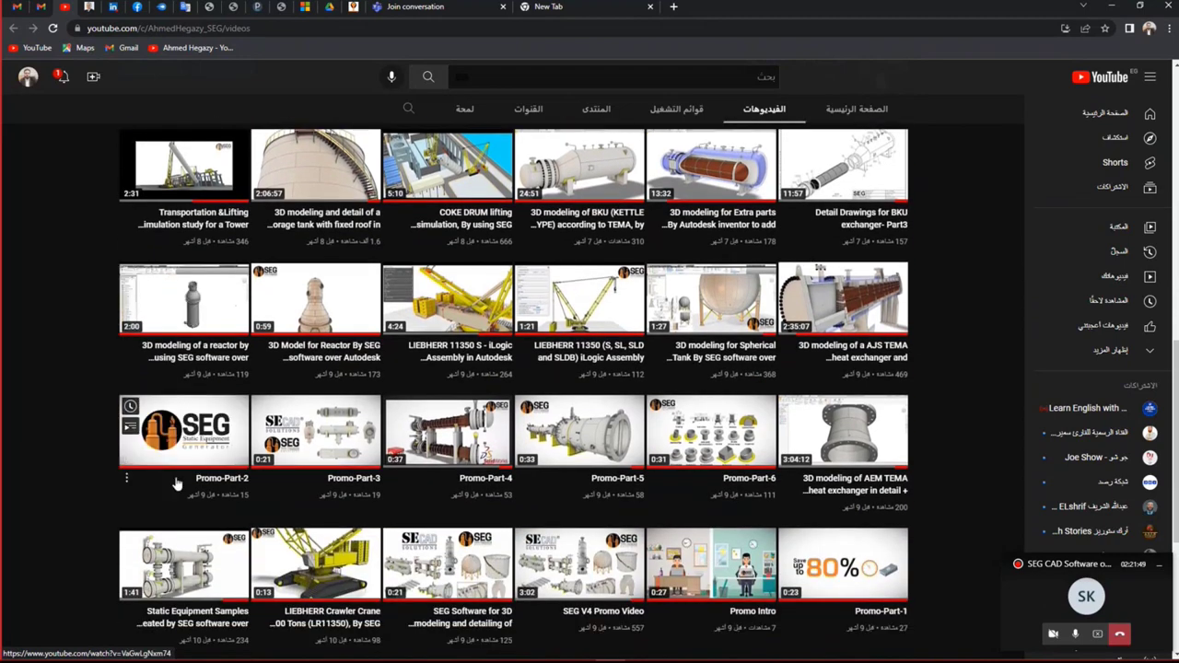
scroll(177, 484, up, 4)
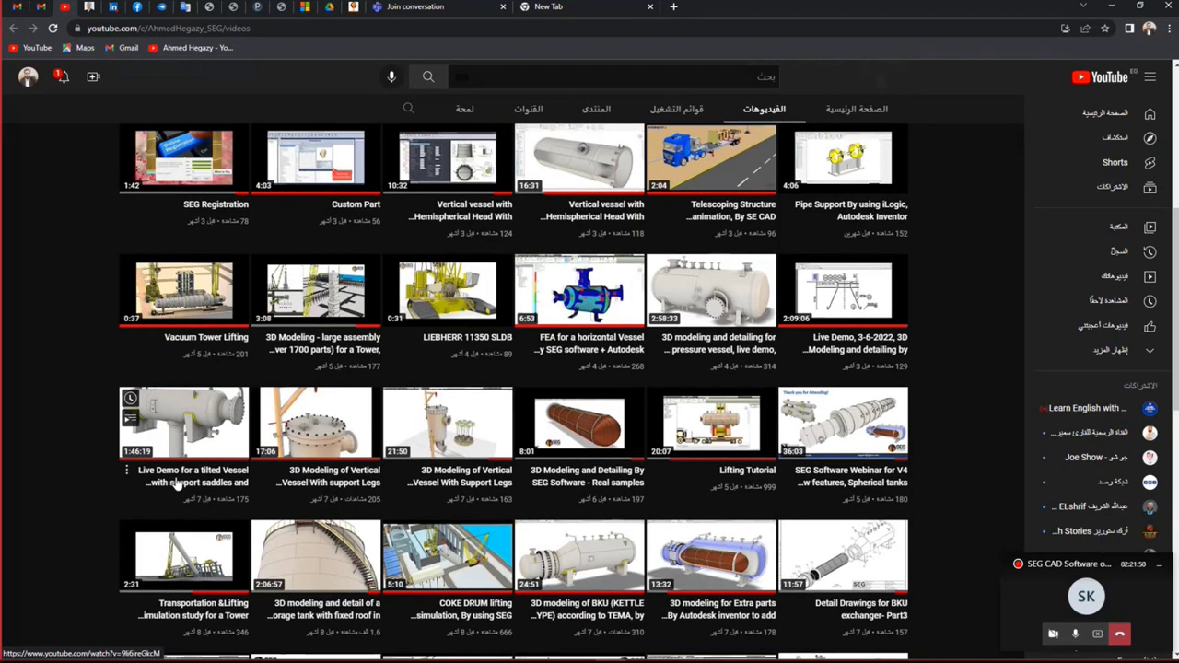
scroll(177, 483, up, 5)
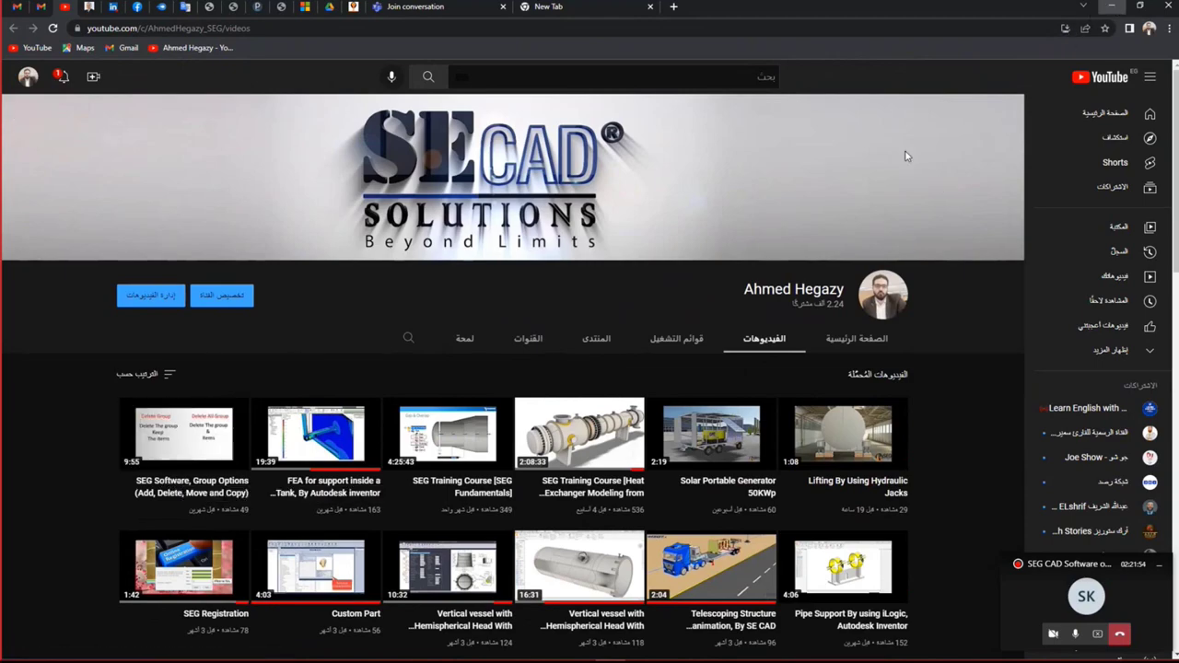
Switch back to Static Equipment Generator and open the NamePlate element under Can-1 to examine its type and parameters.
key(alt+Tab)
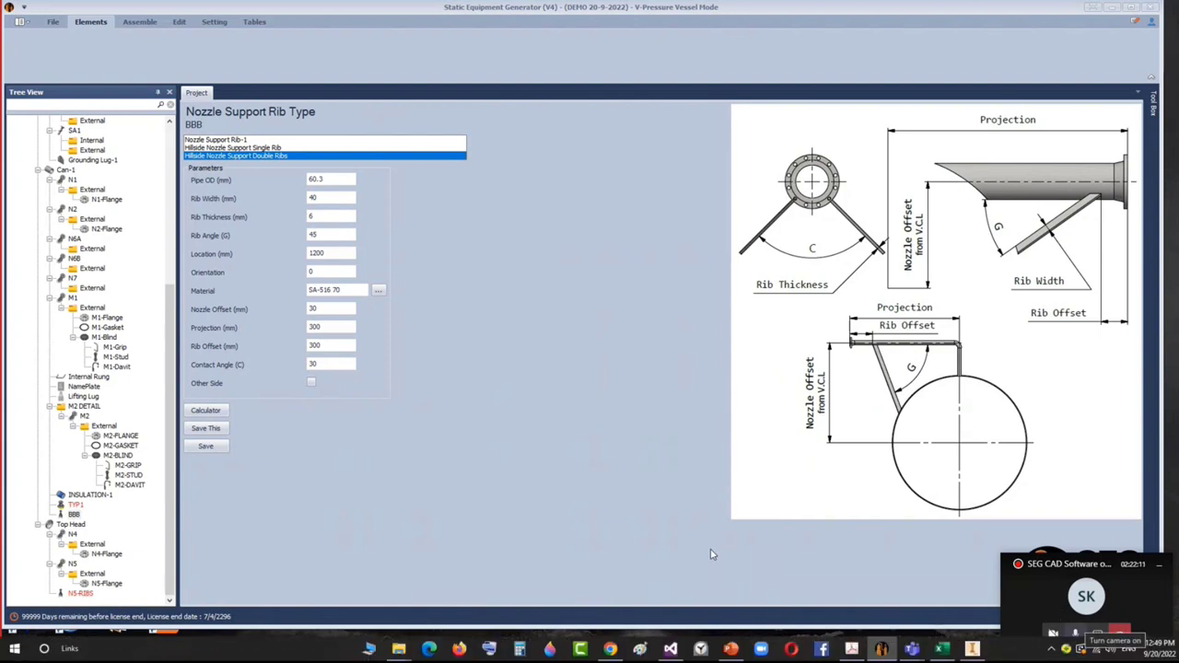
scroll(108, 500, up, 2)
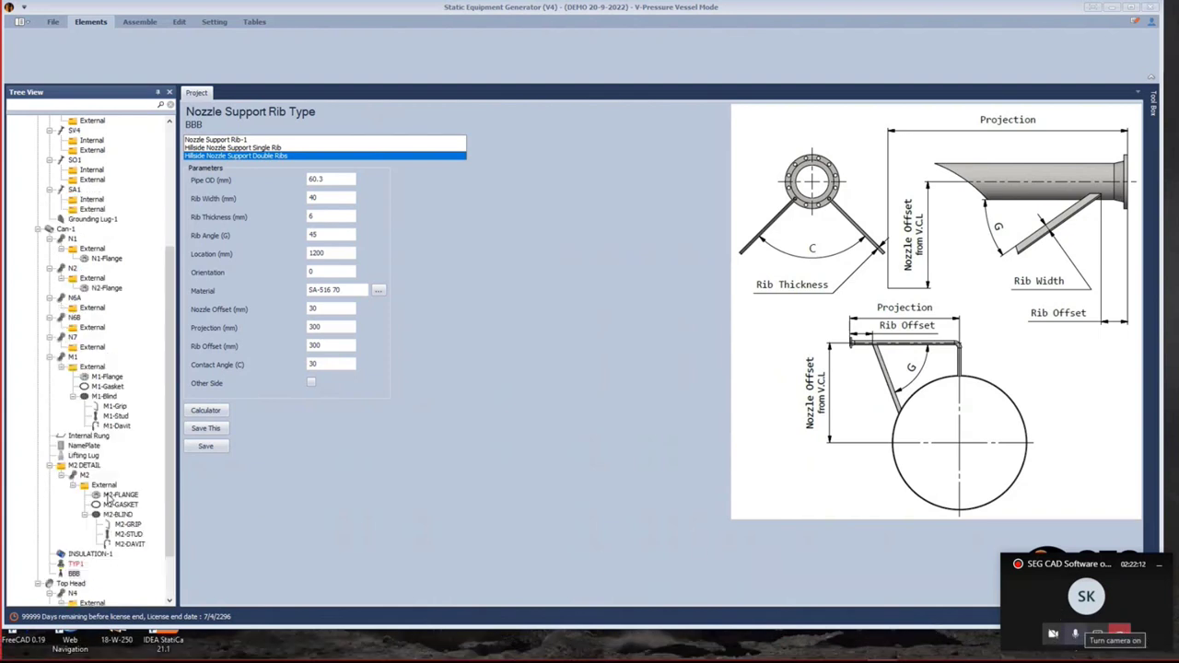
click(85, 446)
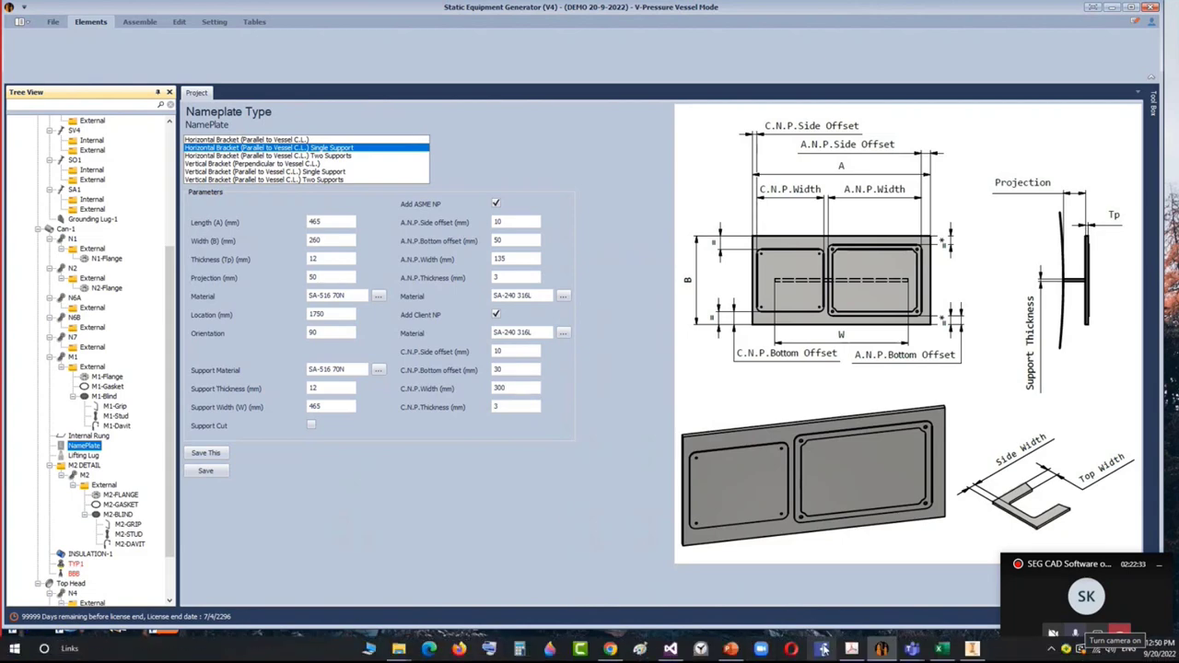
Switch to Autodesk Inventor and examine the nameplate on the shell of the EA-100 vessel assembly up close.
click(972, 649)
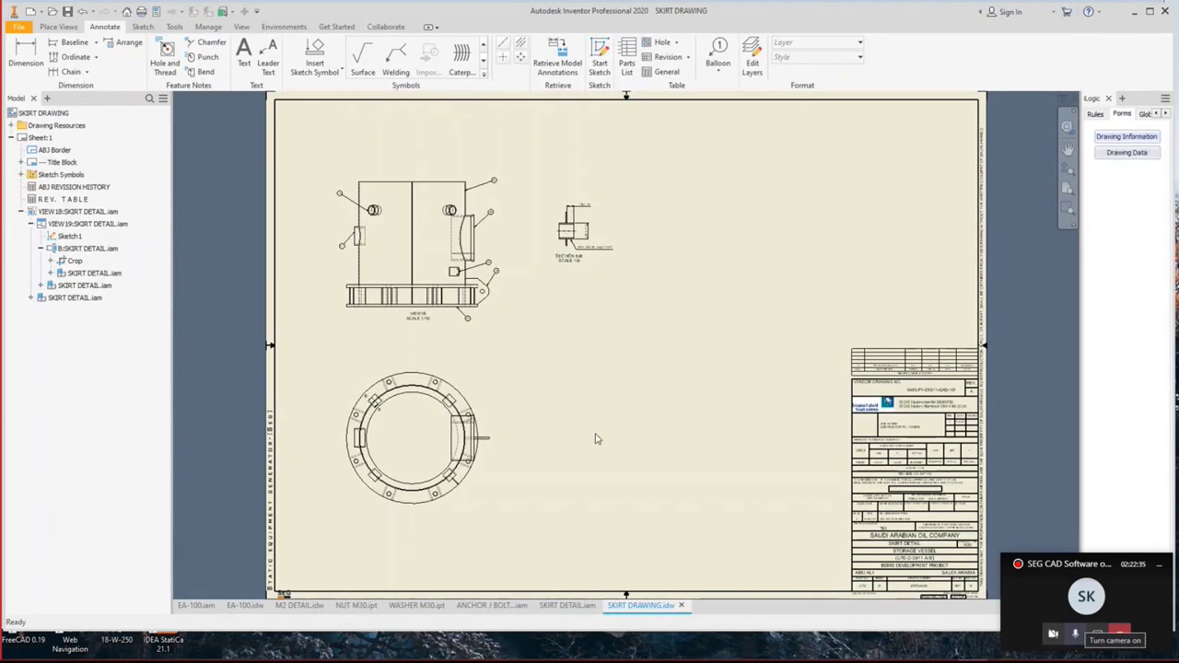
click(196, 605)
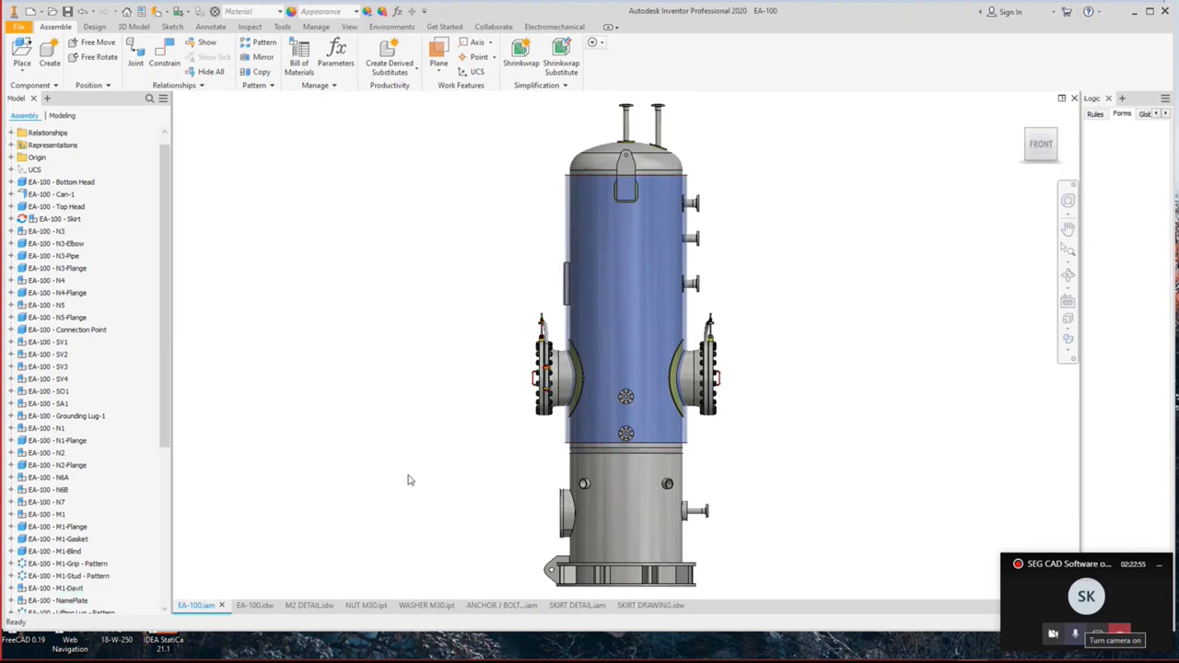
scroll(602, 248, up, 3)
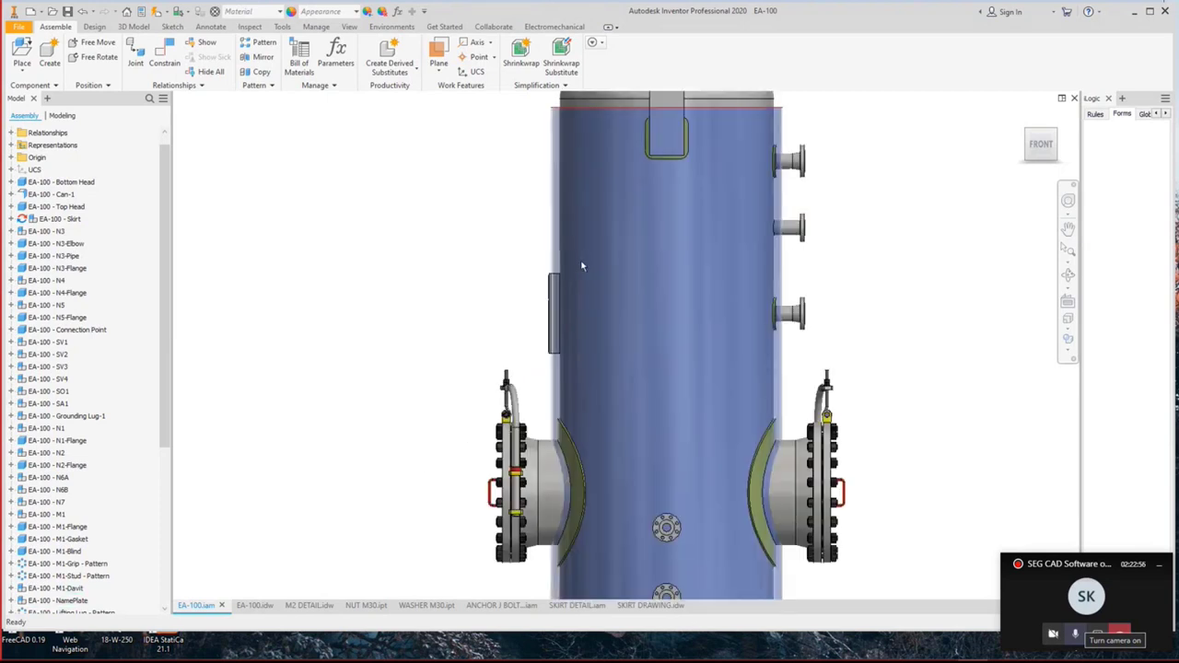
click(1068, 275)
mouse_move(683, 332)
mouse_down()
mouse_move(659, 334)
mouse_move(679, 329)
mouse_up()
right_click(679, 328)
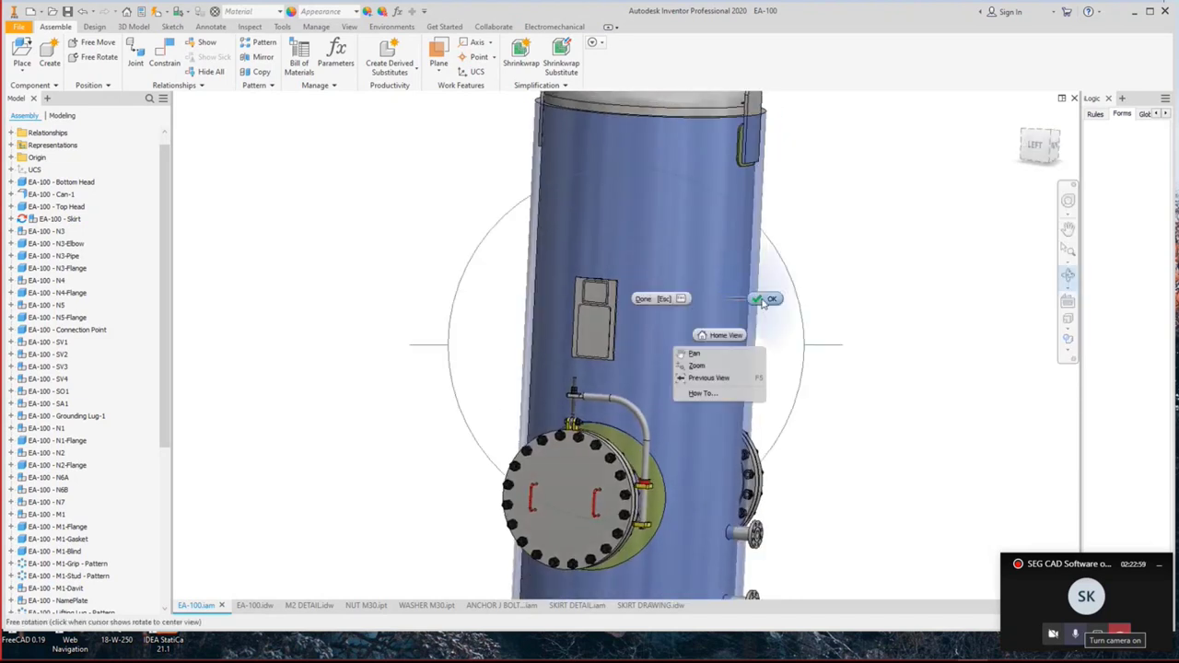
key(Escape)
scroll(594, 318, up, 2)
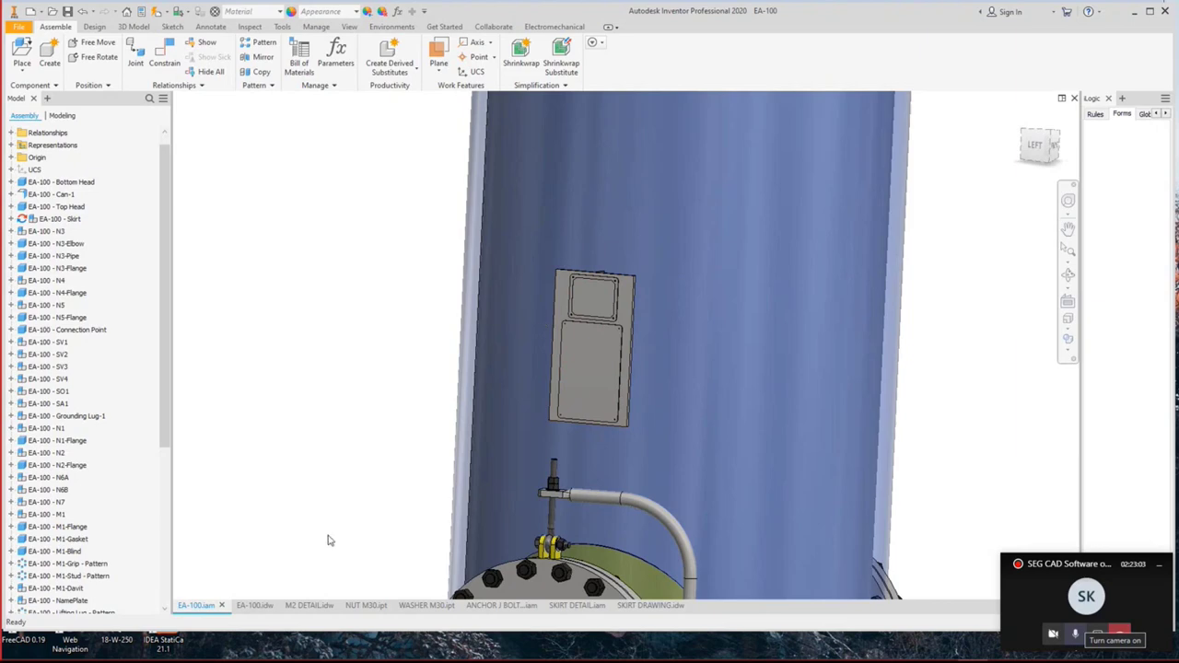
Place the sketch symbol ASME NP-1-0485-PV-D0601-PRT-101 beside the anchor J bolt detail on the EA-100 drawing.
click(248, 610)
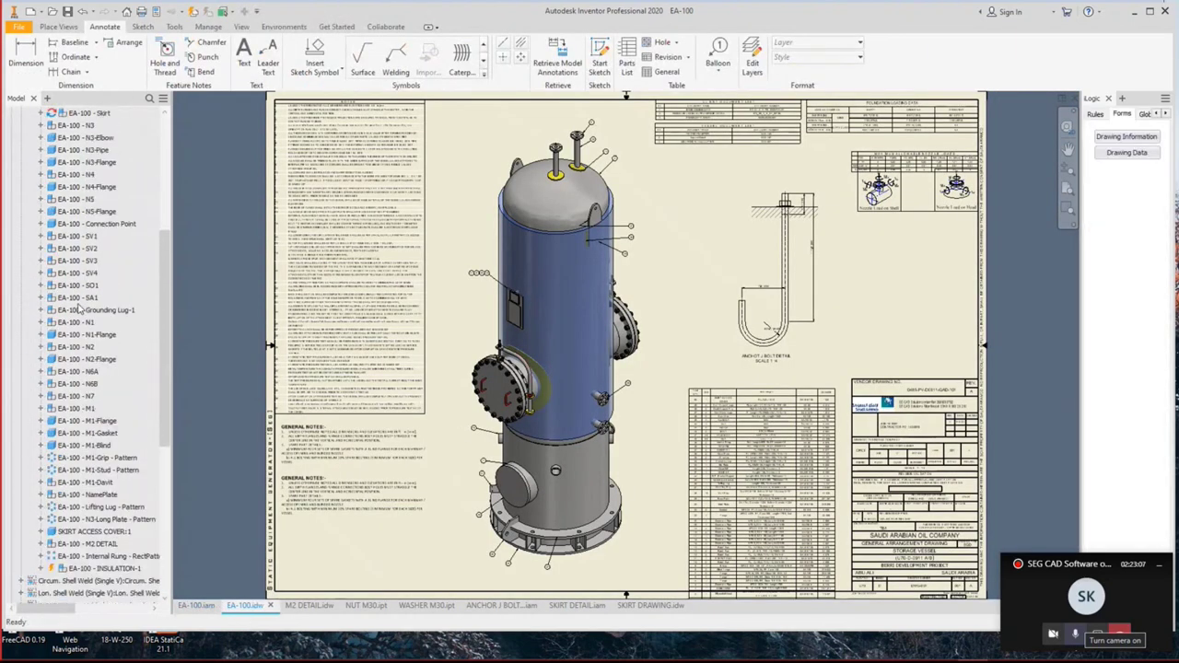
scroll(79, 312, up, 1)
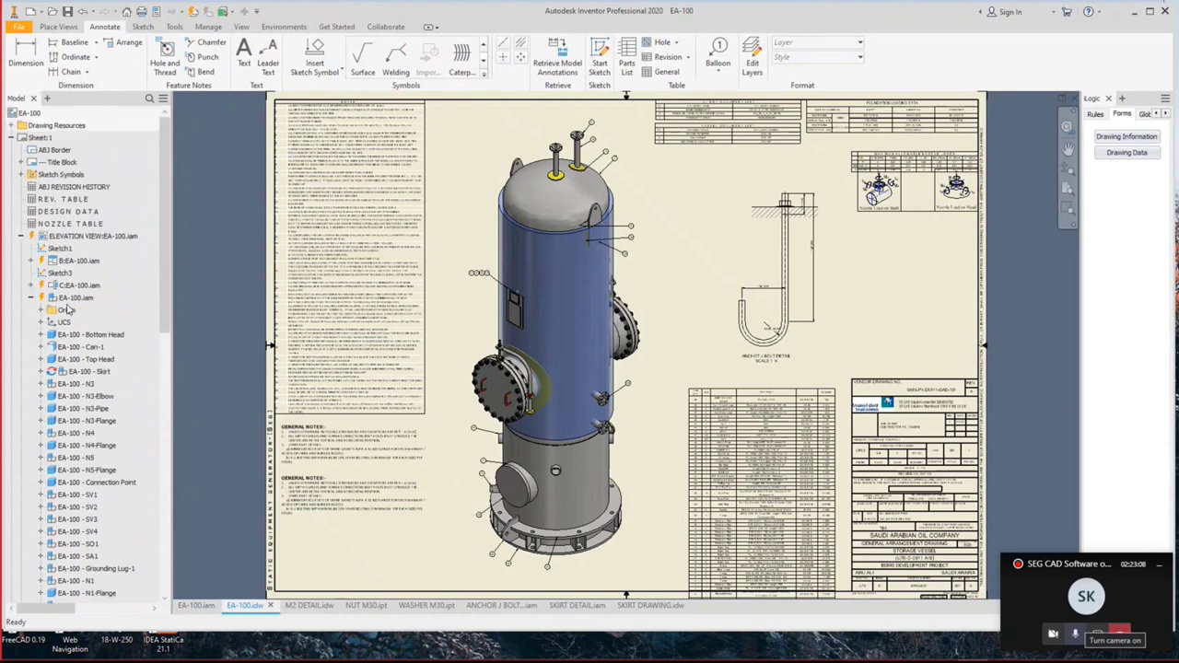
click(14, 135)
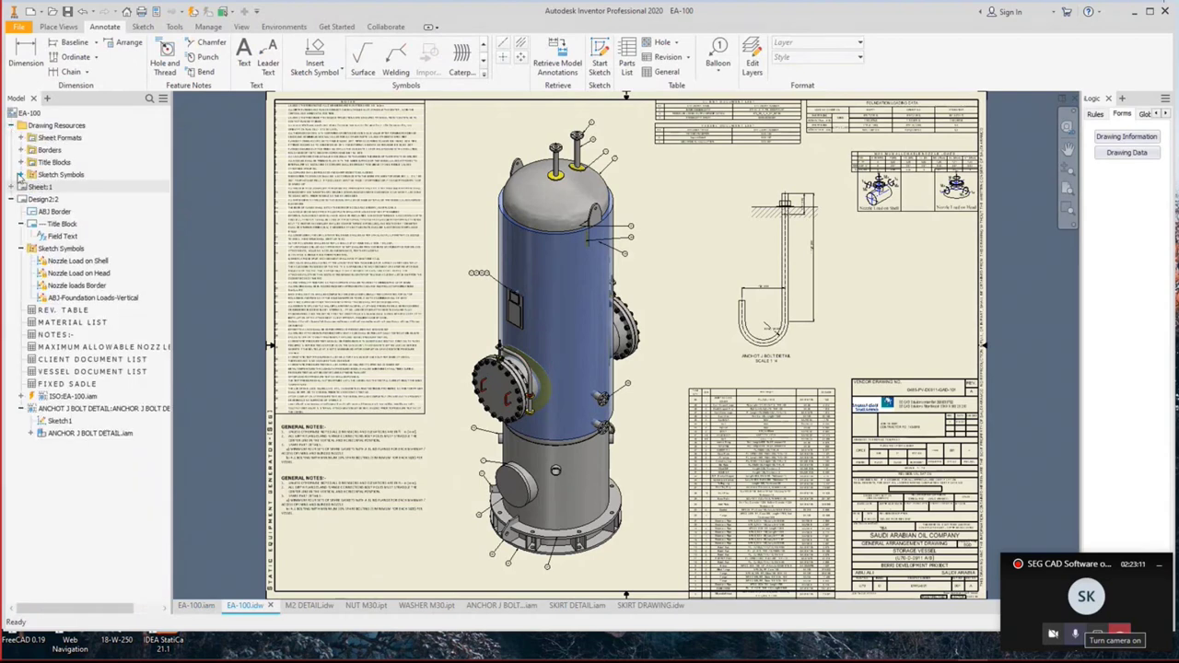
click(20, 175)
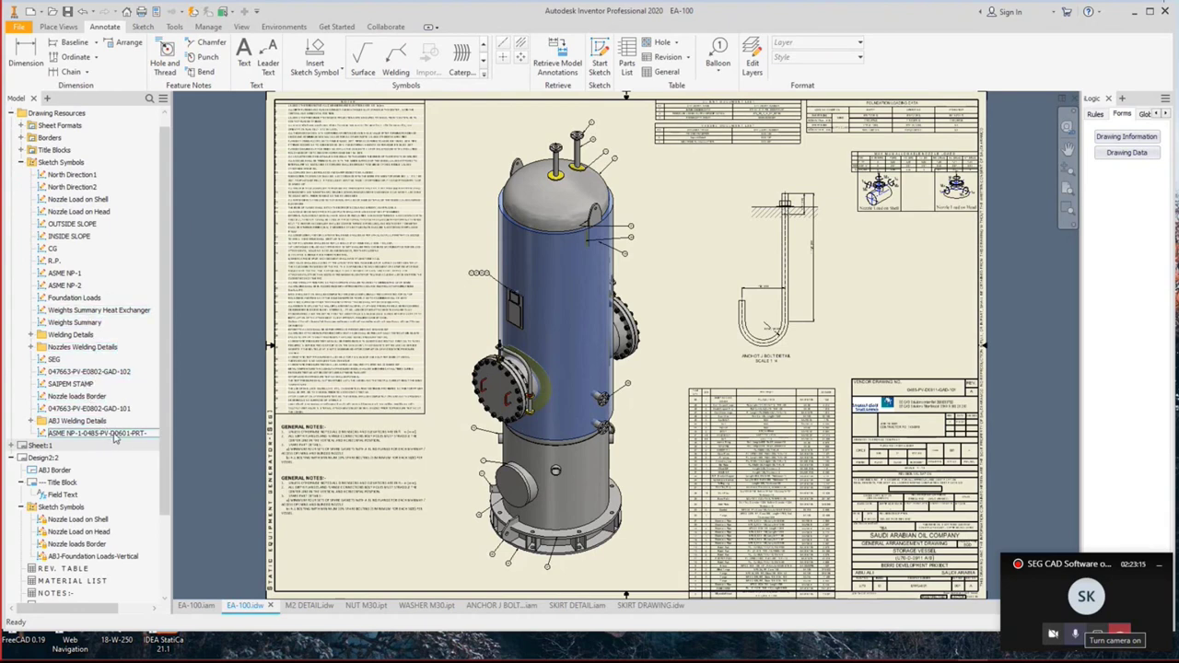
double_click(115, 439)
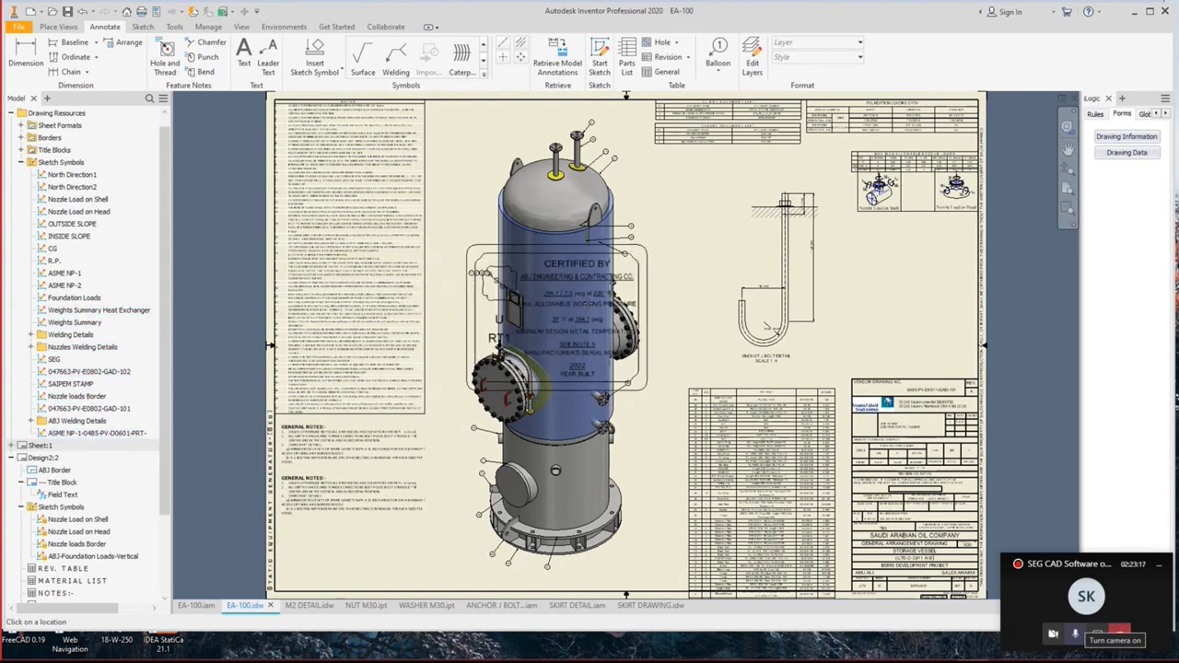
scroll(588, 302, down, 3)
scroll(779, 307, up, 3)
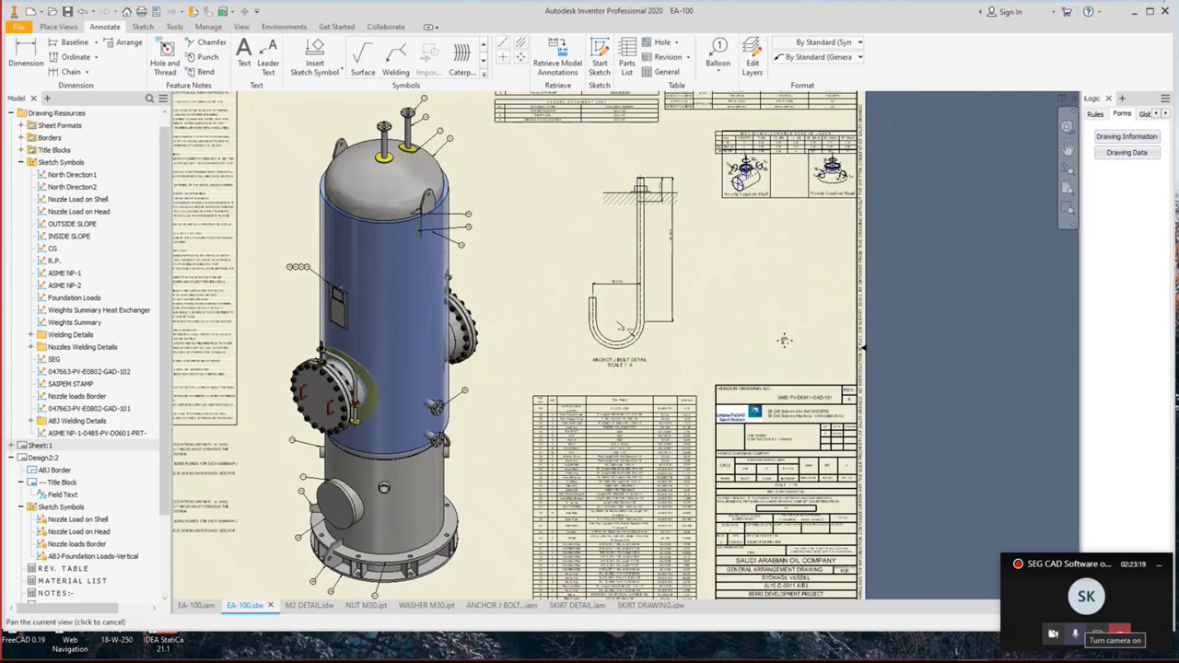
click(780, 376)
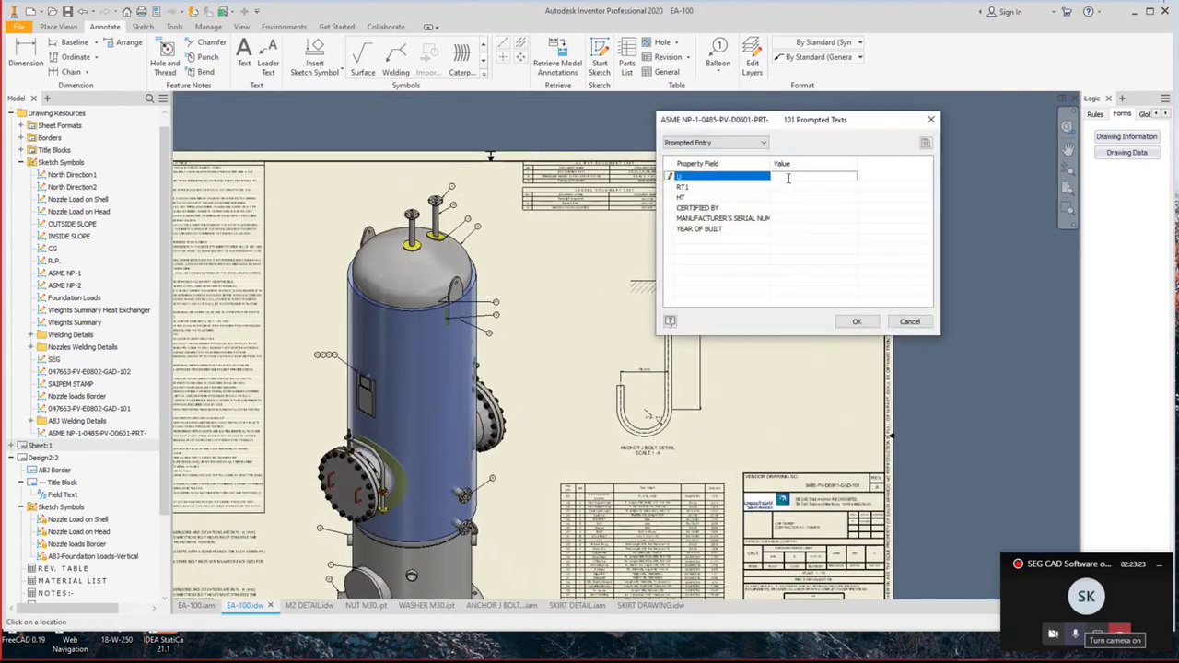
Fill in the nameplate symbol's prompted texts with U for U and RT1 for RT1, leaving HT blank.
text(U)
key(Return)
text(R)
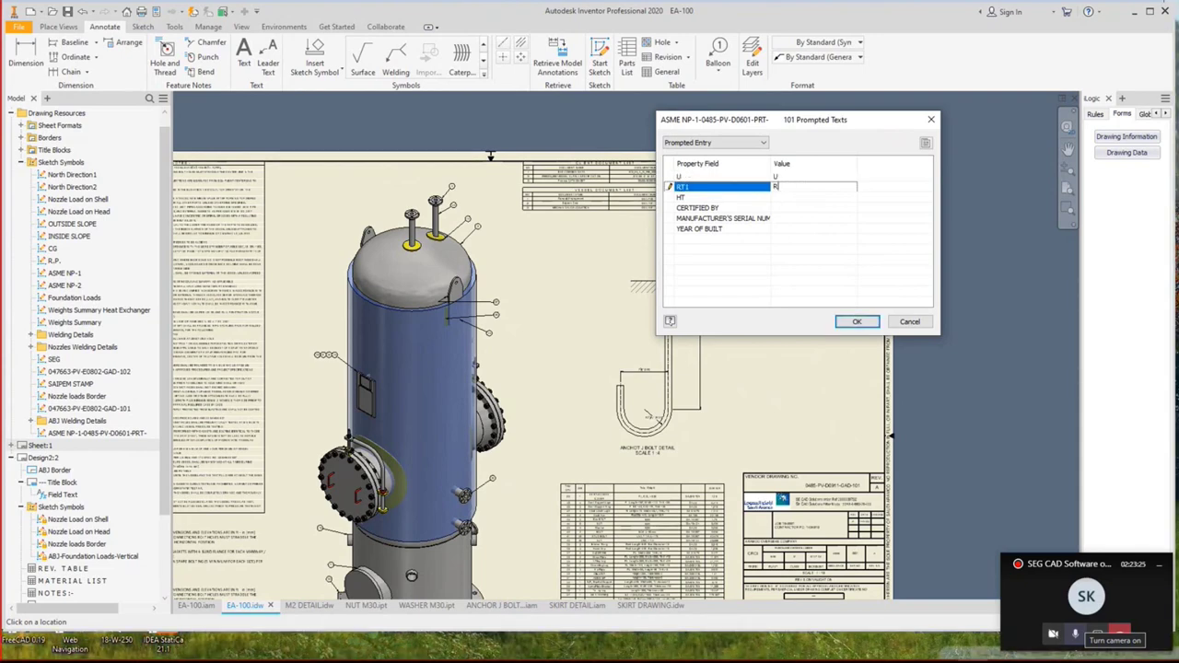
text(T1)
key(Return)
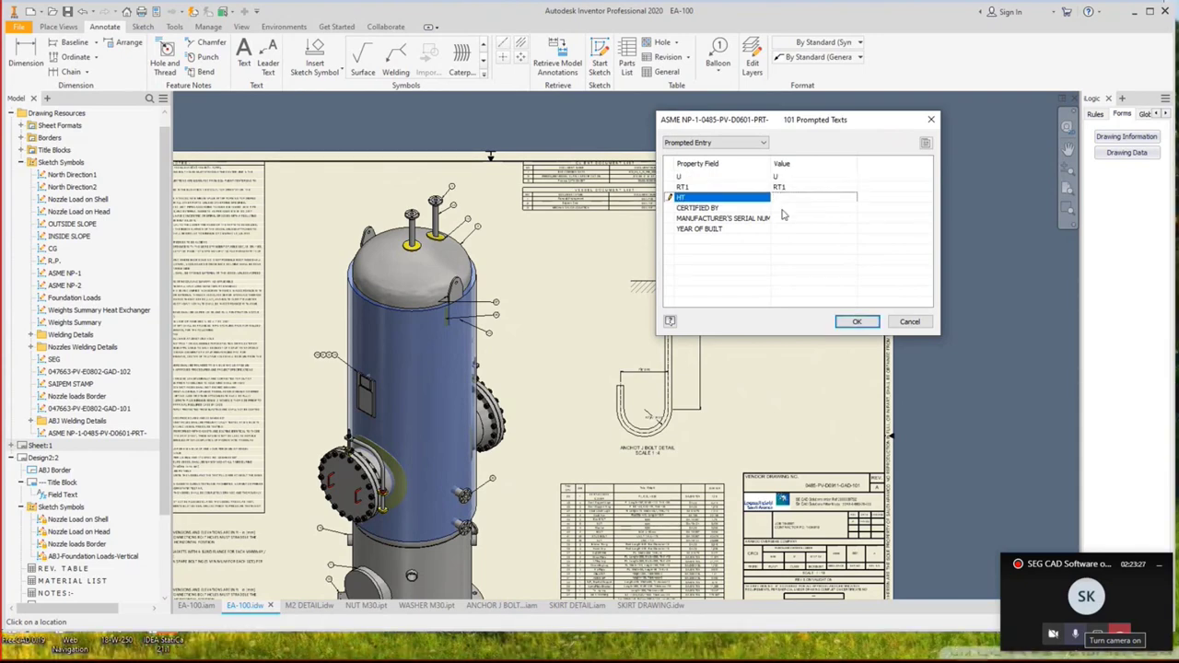
key(Return)
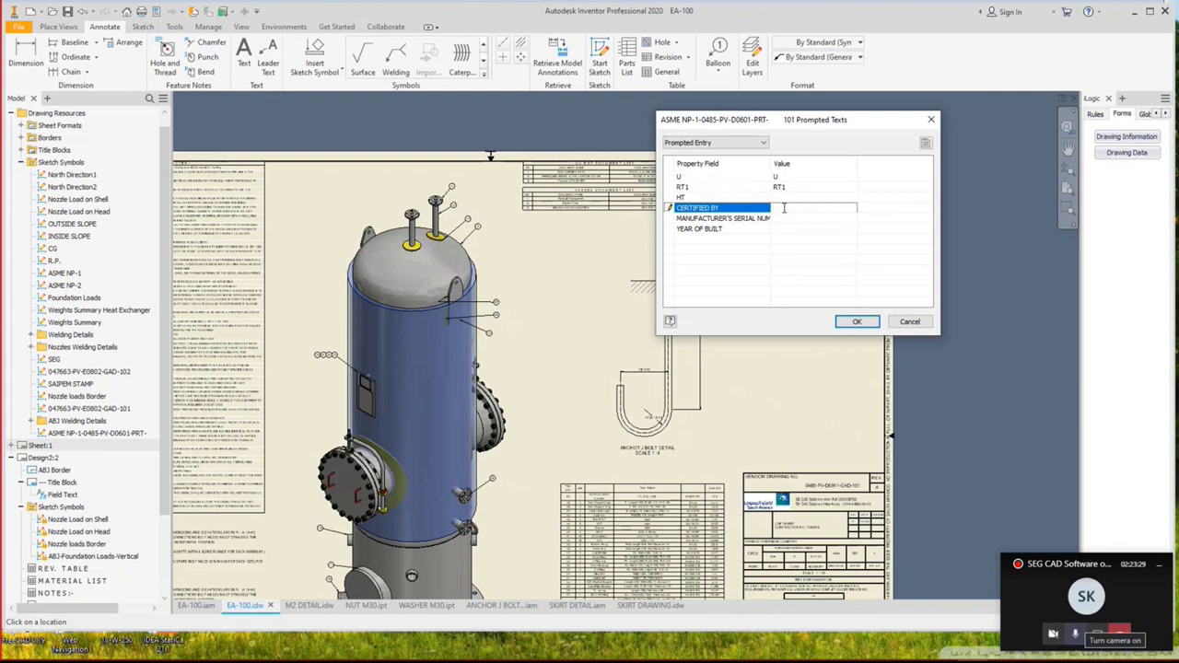
Set the nameplate's certifier to GEYAD, the manufacturer's serial number to SEE NOTE 10 and the year built to 2022, and finish the symbol.
text(GEYAD)
click(788, 217)
text(SEE)
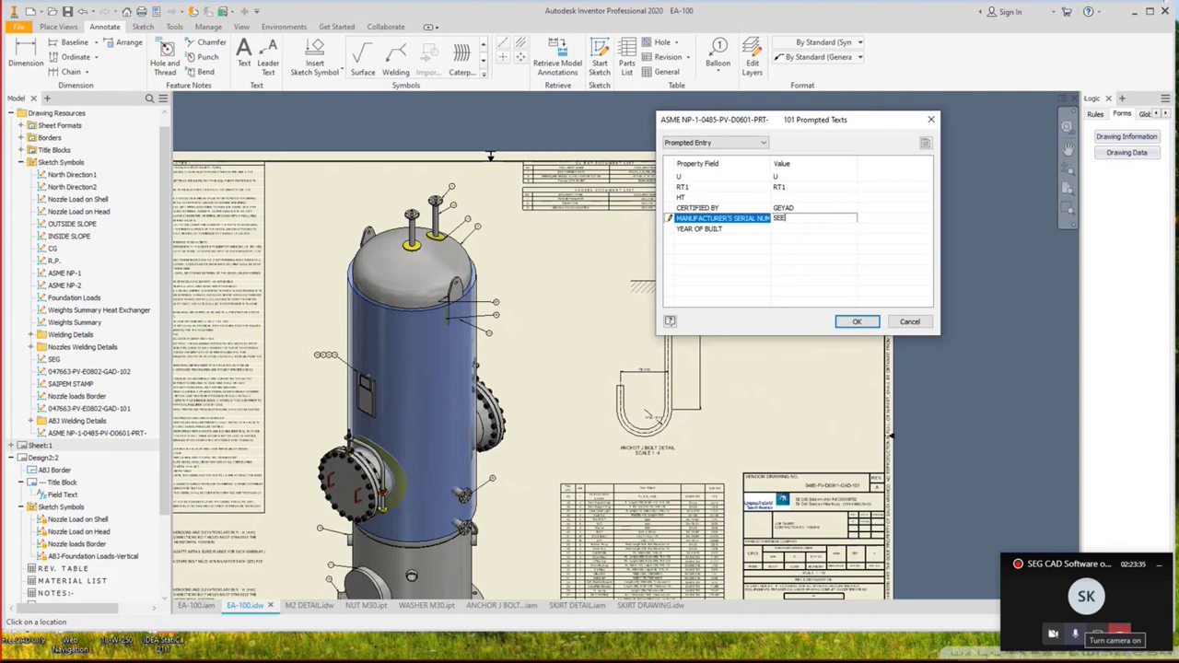
text( NOTE 10)
click(789, 229)
text(2022)
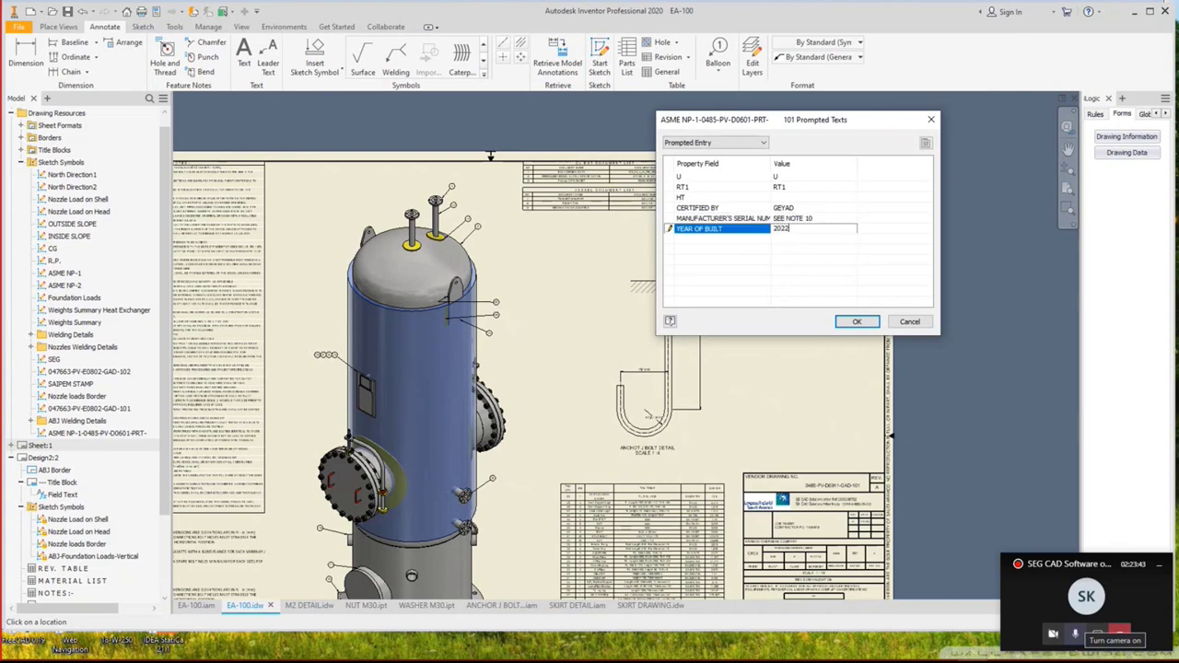
click(857, 321)
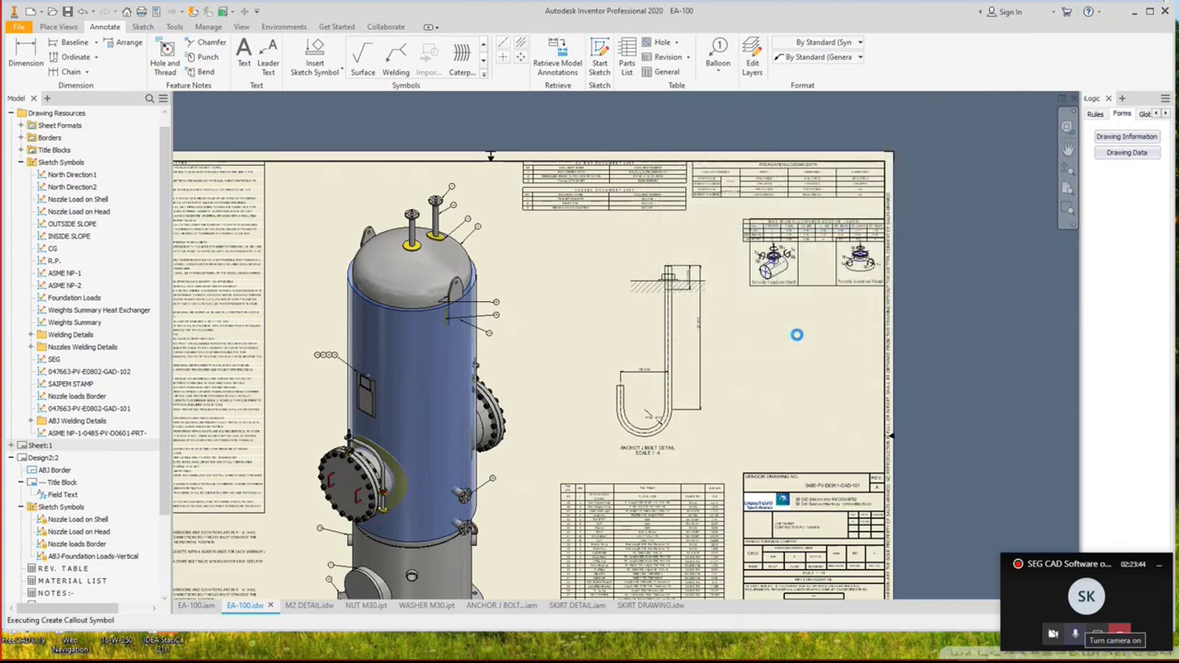
click(784, 386)
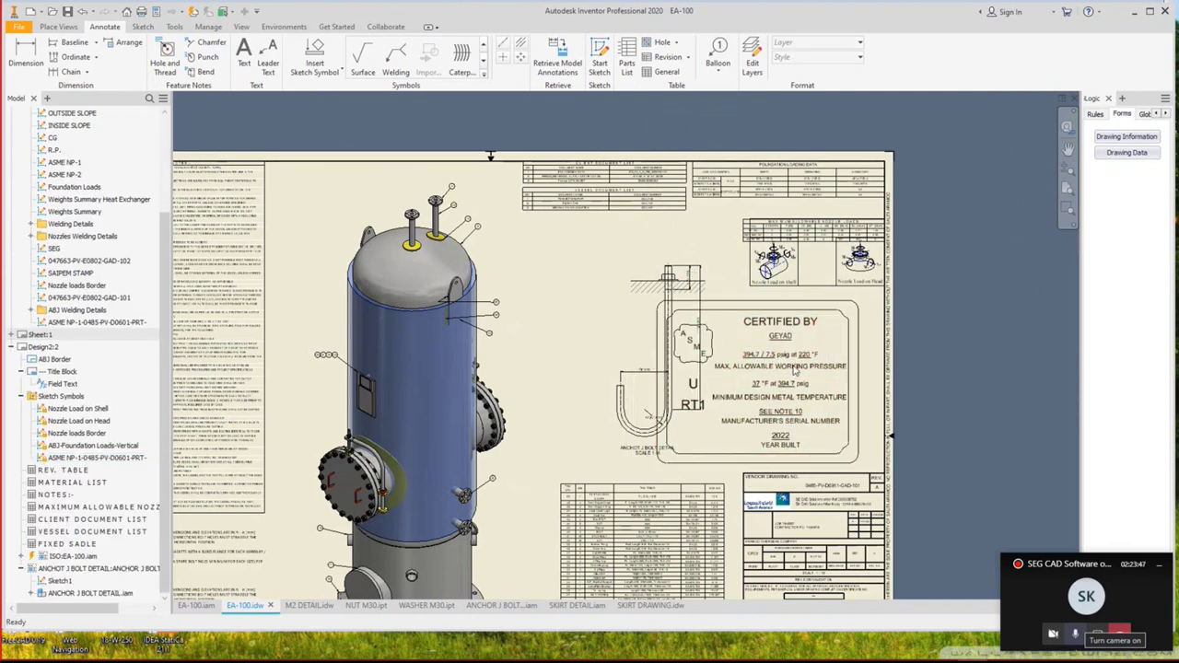
Examine the texts of the placed ASME nameplate symbol and its size relative to the drawing sheet.
scroll(796, 369, up, 3)
click(728, 361)
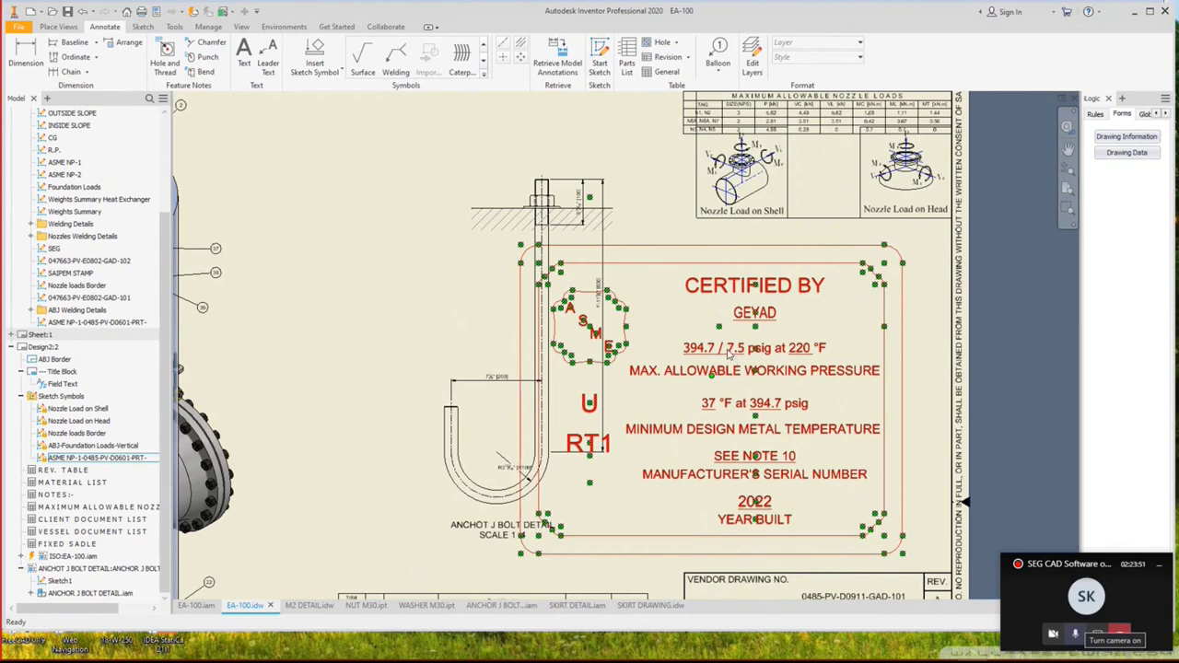
right_click(729, 353)
key(Escape)
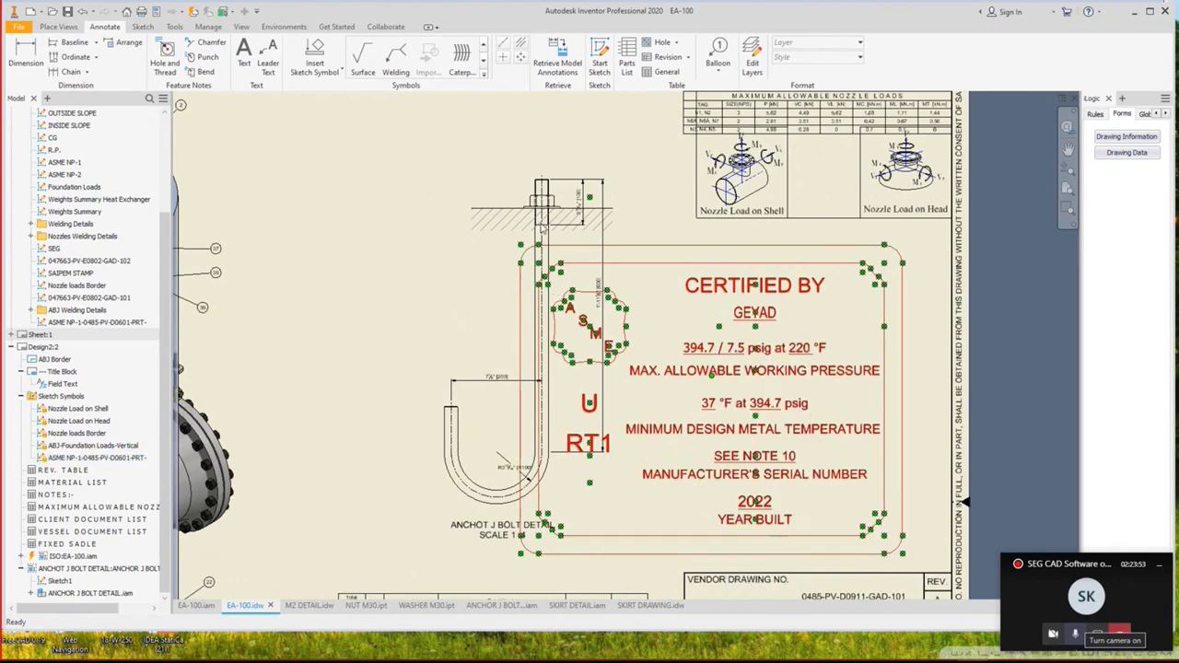
key(Escape)
scroll(494, 189, down, 5)
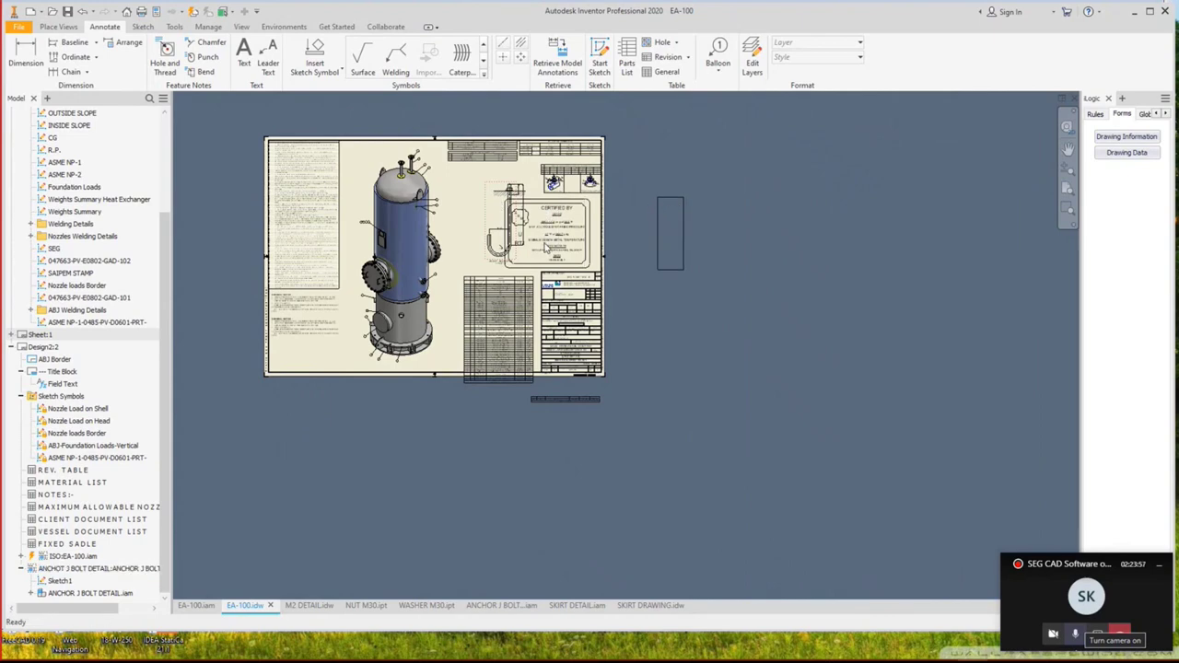
Move the ASME nameplate symbol toward the vessel view, into the clear area above the parts list.
scroll(544, 218, up, 3)
click(553, 244)
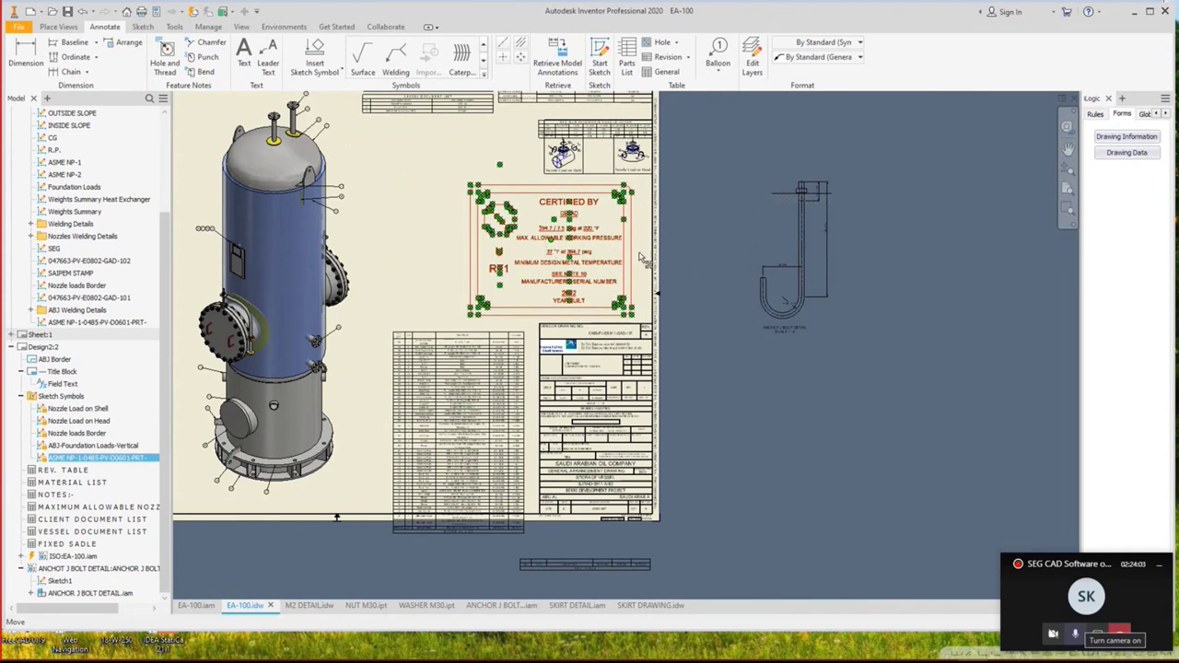
drag(579, 250, 500, 232)
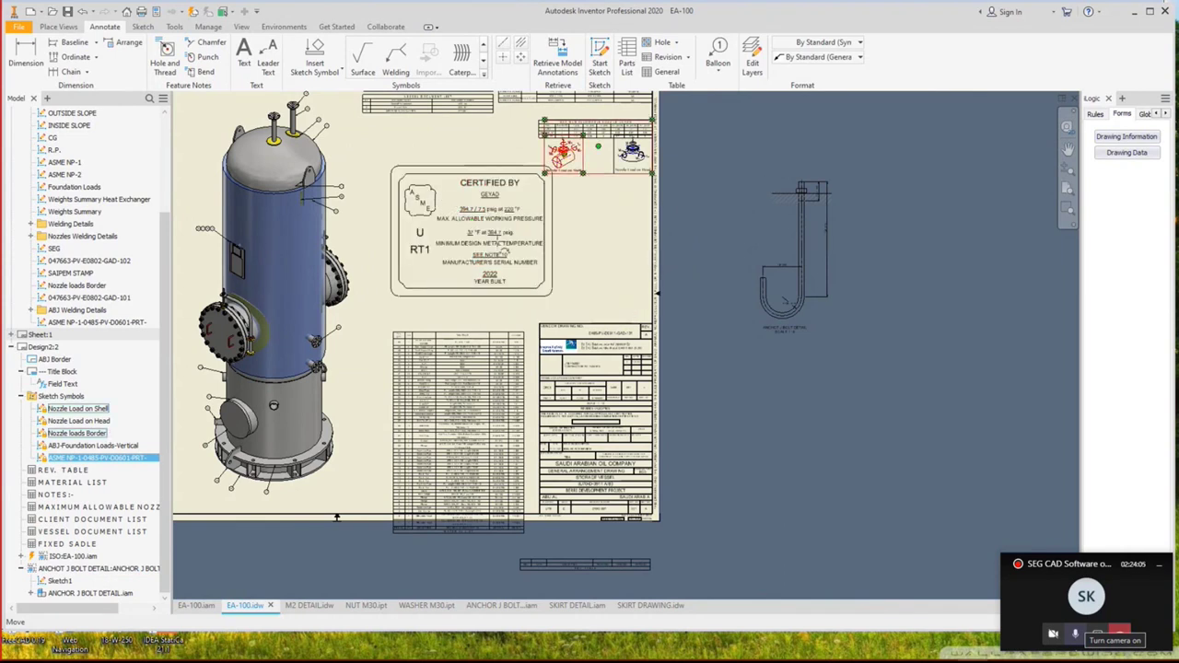
double_click(531, 219)
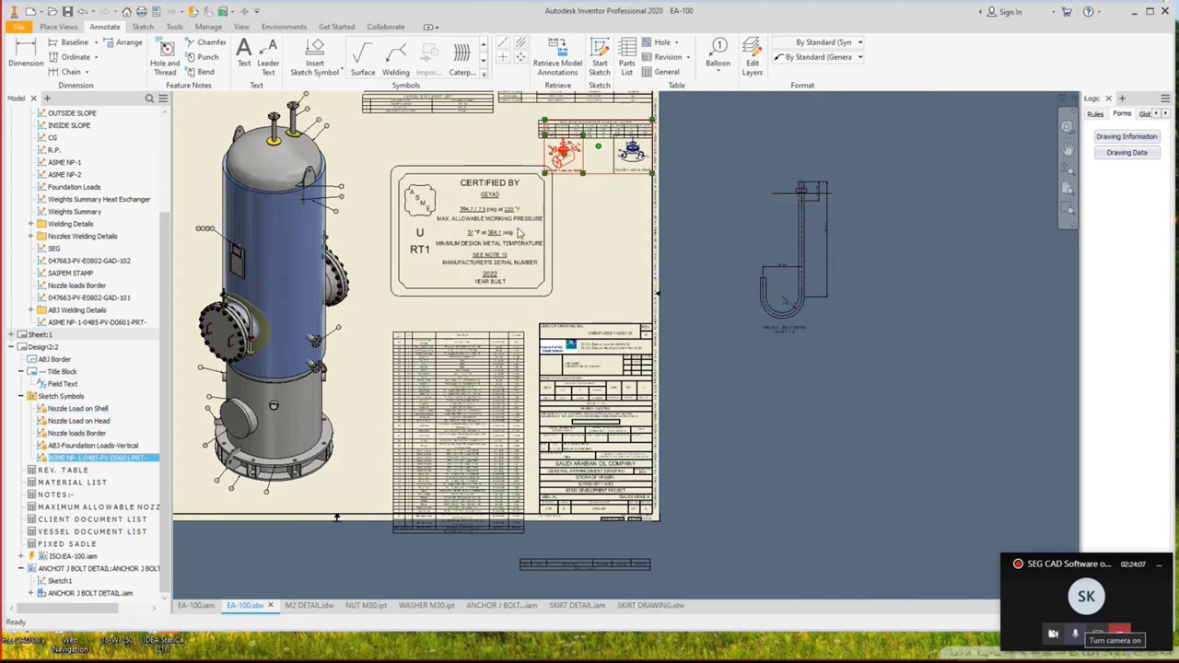
Open the nameplate symbol's definition, review its working pressure and minimum design metal temperature texts, and finish with the edits saved.
scroll(530, 219, up, 5)
right_click(507, 219)
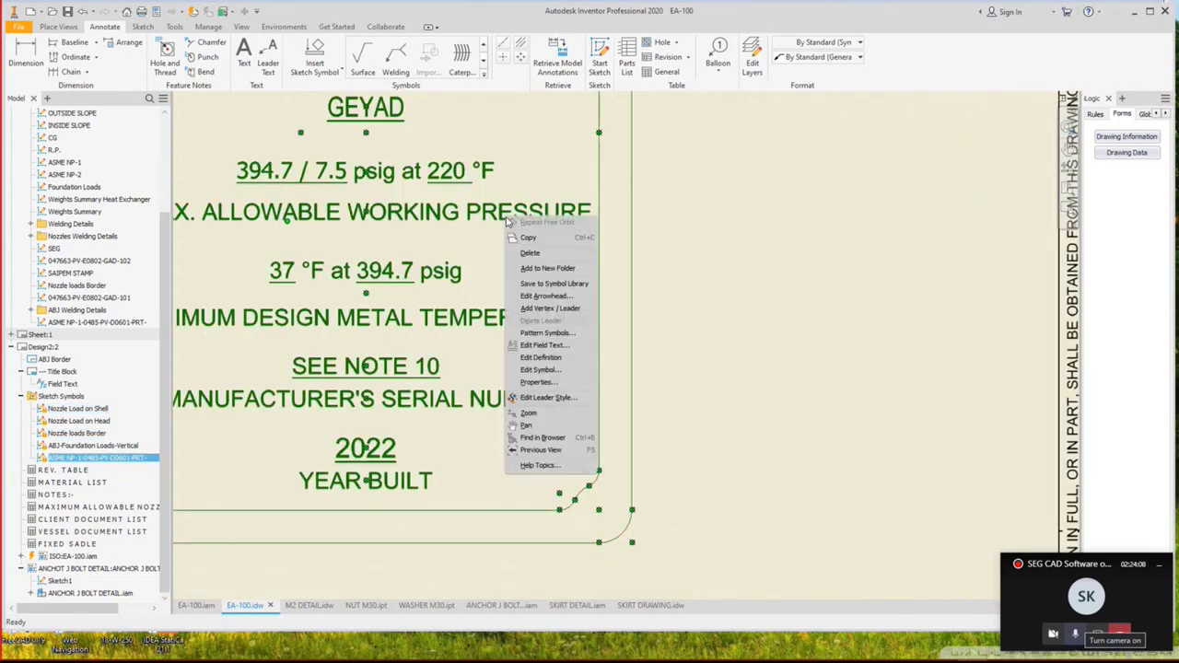
click(556, 361)
scroll(419, 322, up, 5)
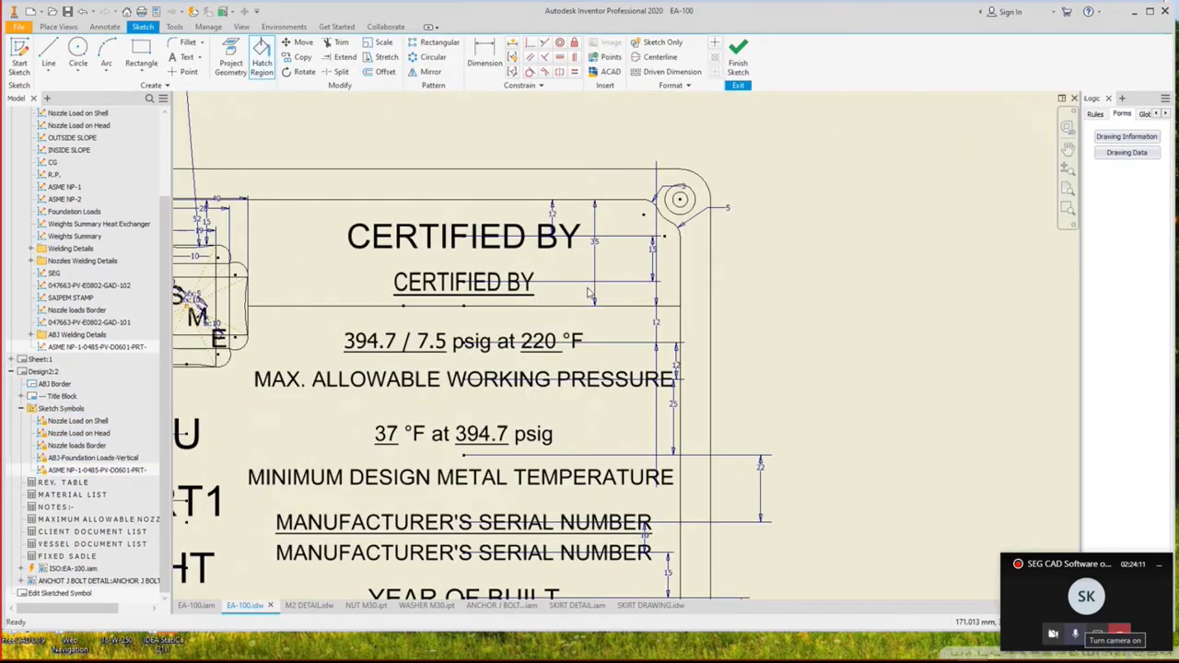
click(417, 324)
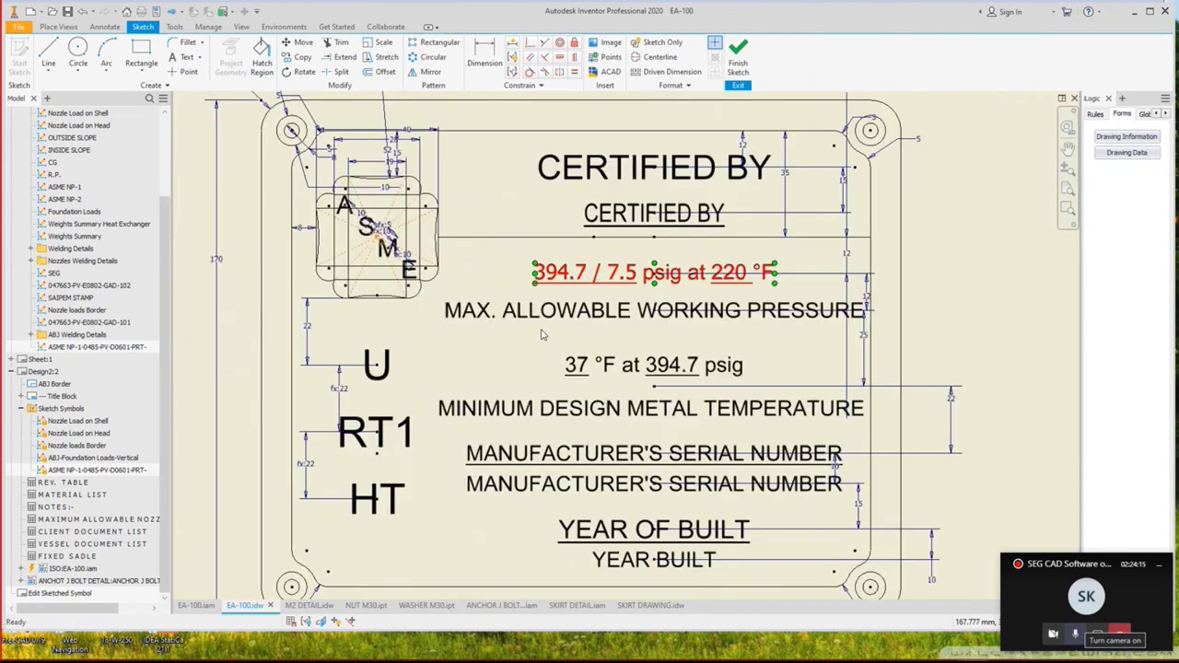
double_click(667, 261)
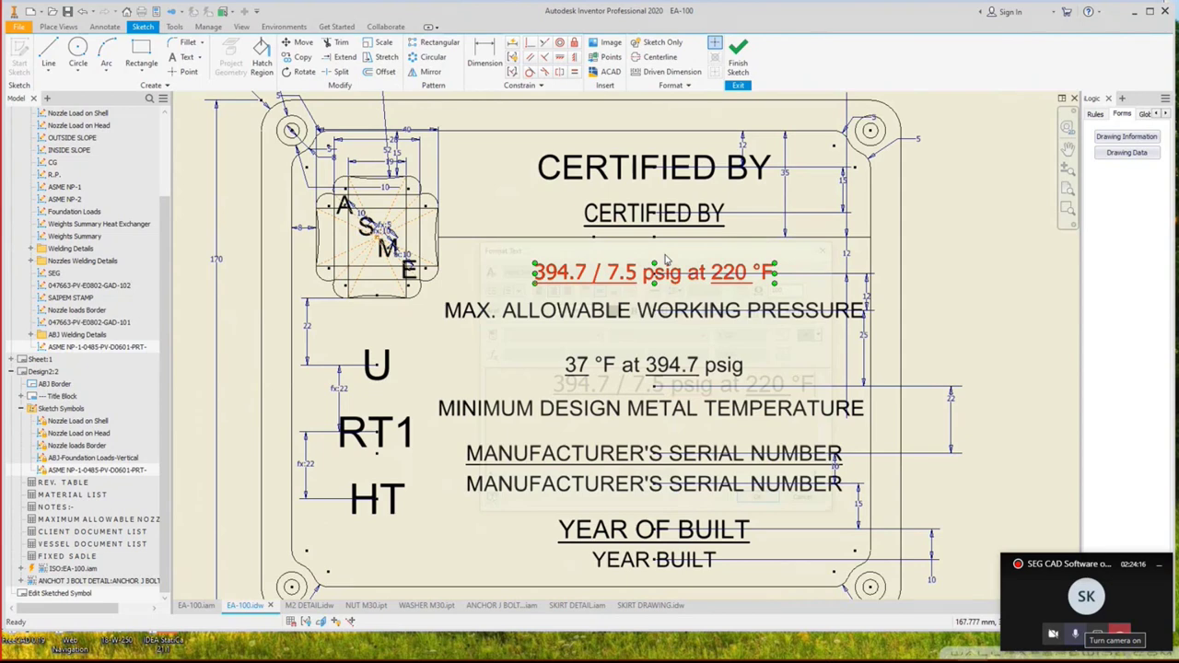
click(691, 382)
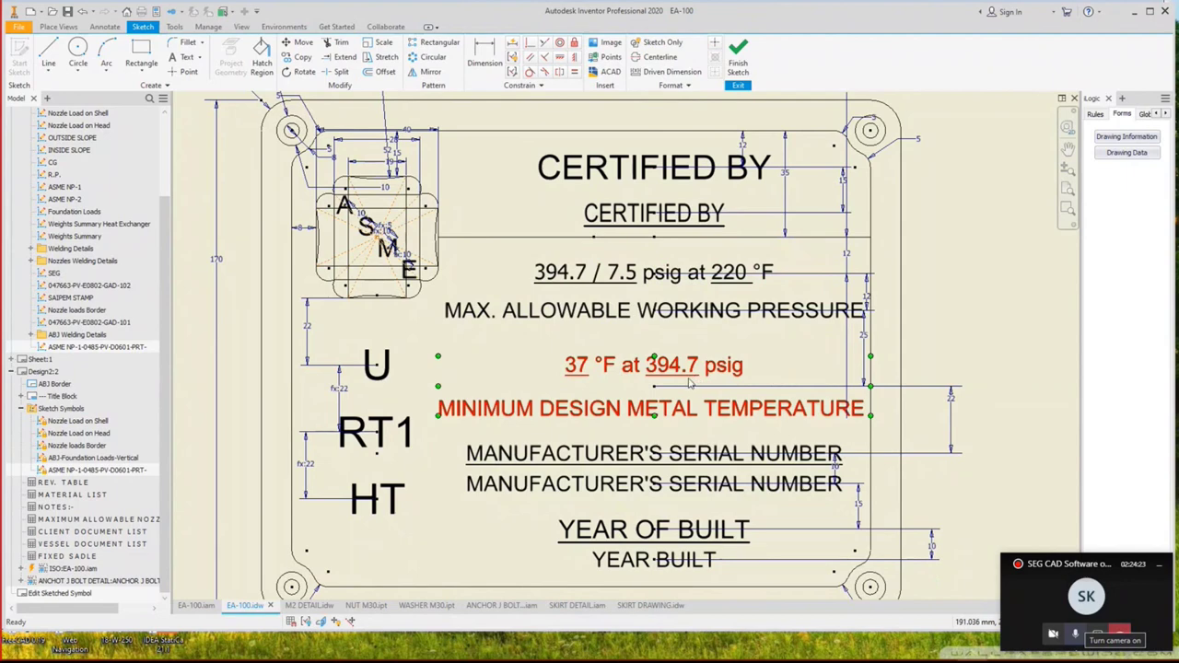
double_click(689, 383)
key(Escape)
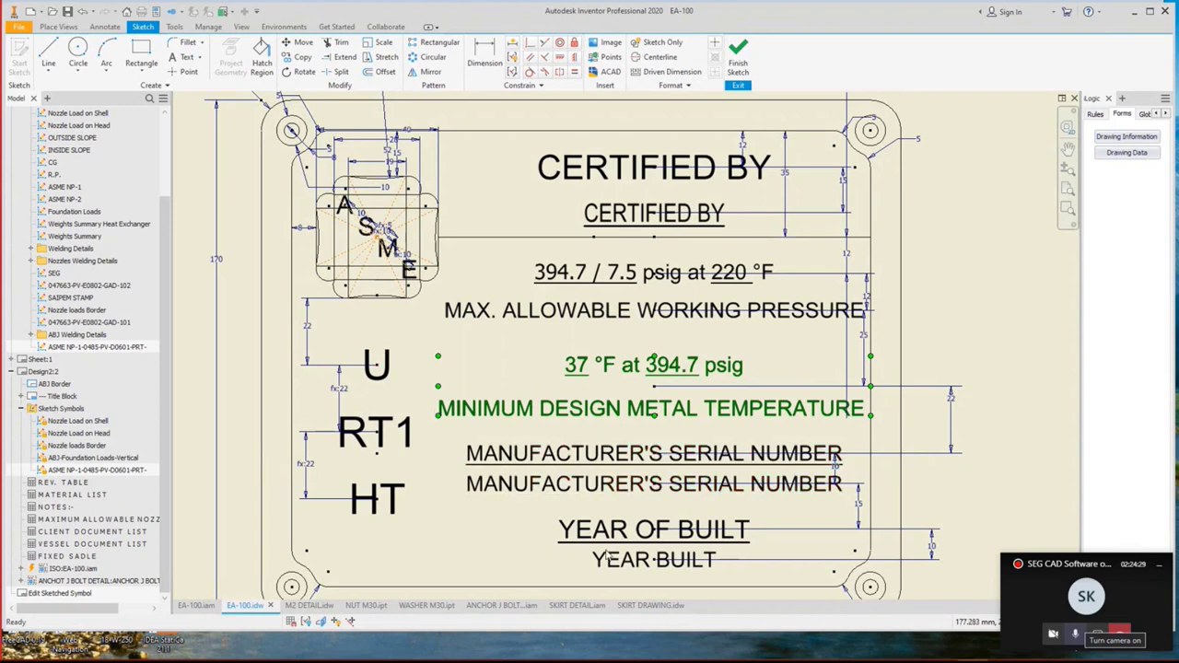
right_click(908, 253)
click(894, 221)
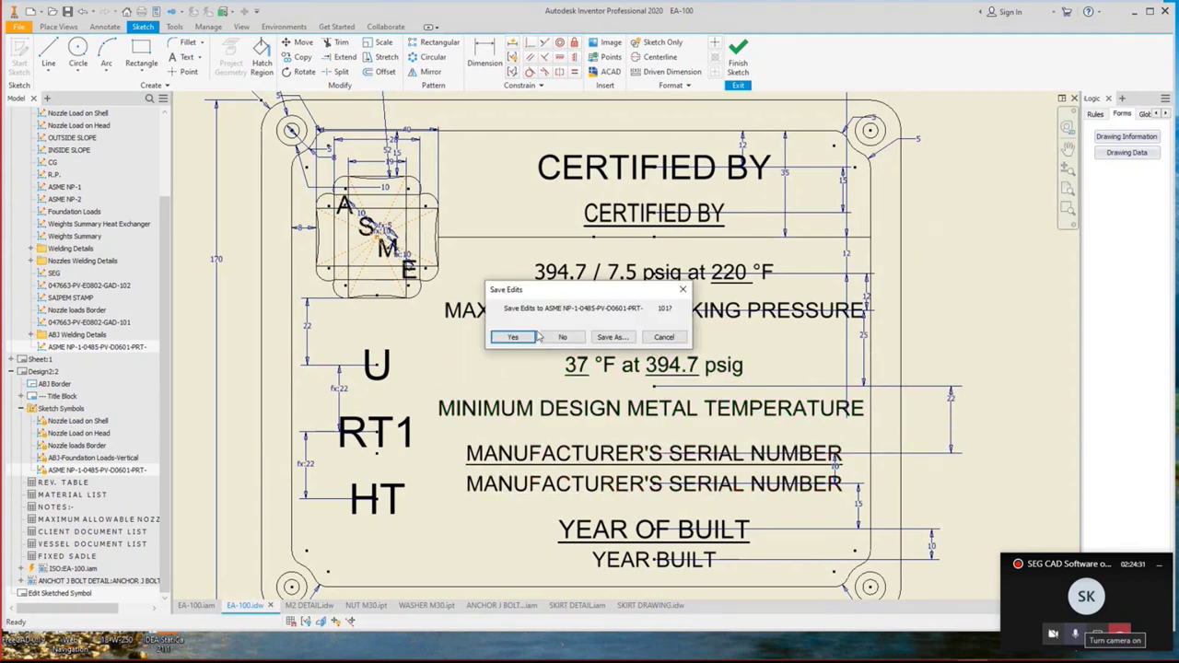
click(532, 337)
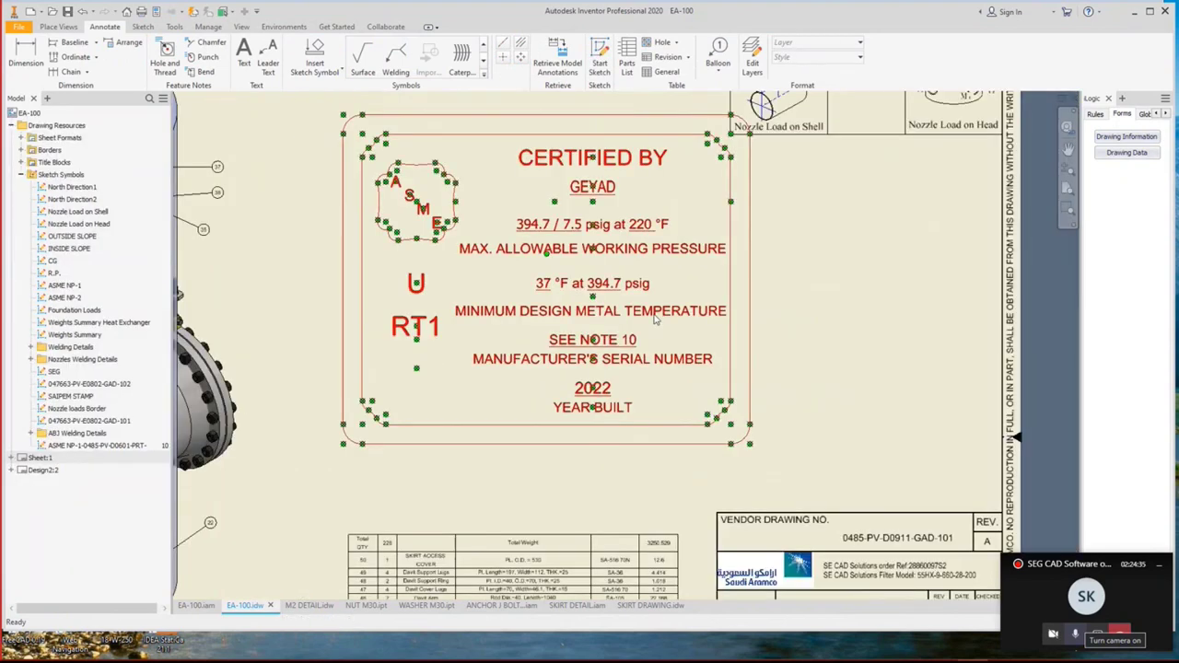
Edit the placed nameplate's field texts, setting the HT field to HT and keeping the other entries.
right_click(655, 315)
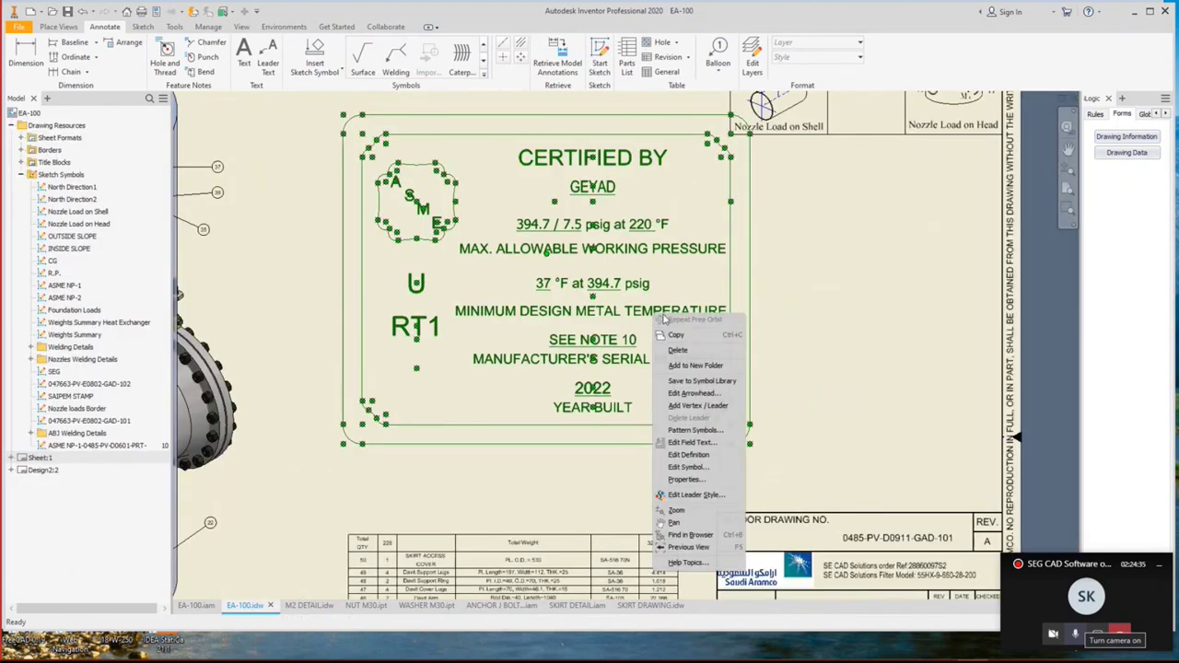
click(683, 443)
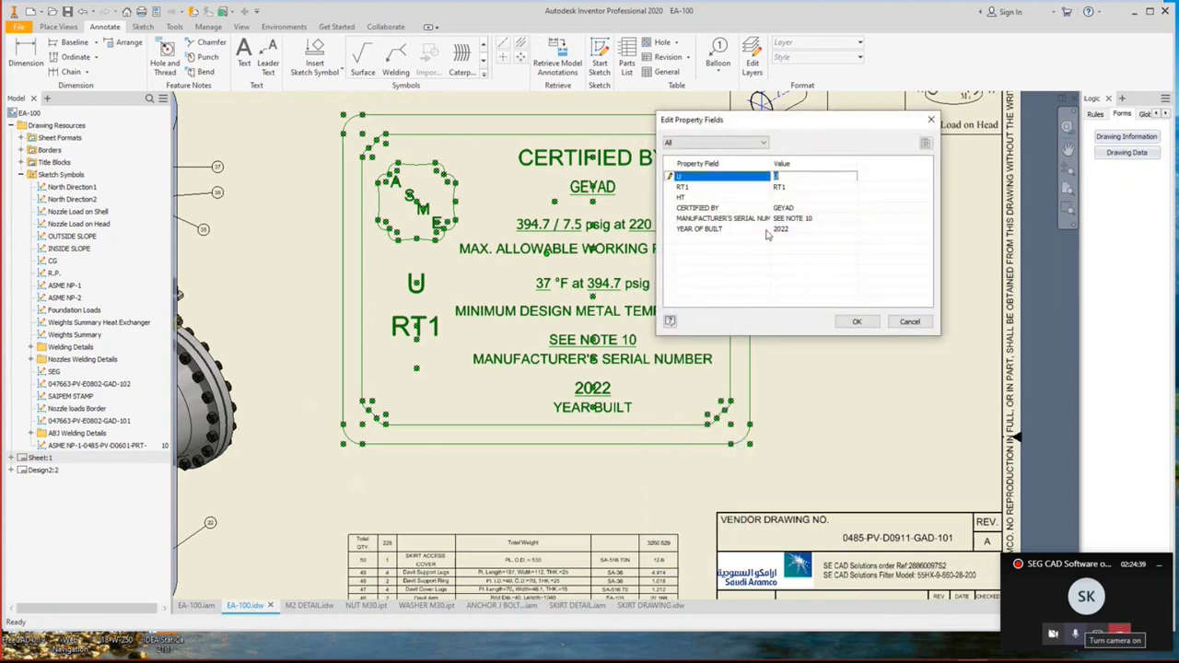
drag(882, 133, 892, 135)
click(889, 196)
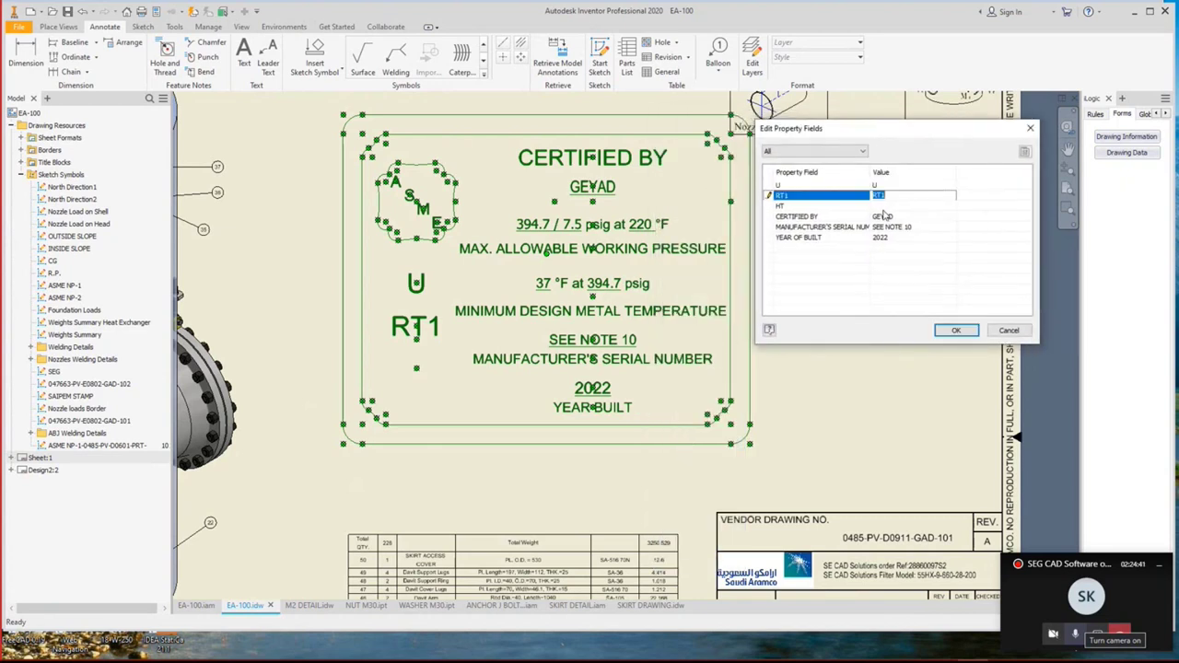
click(890, 207)
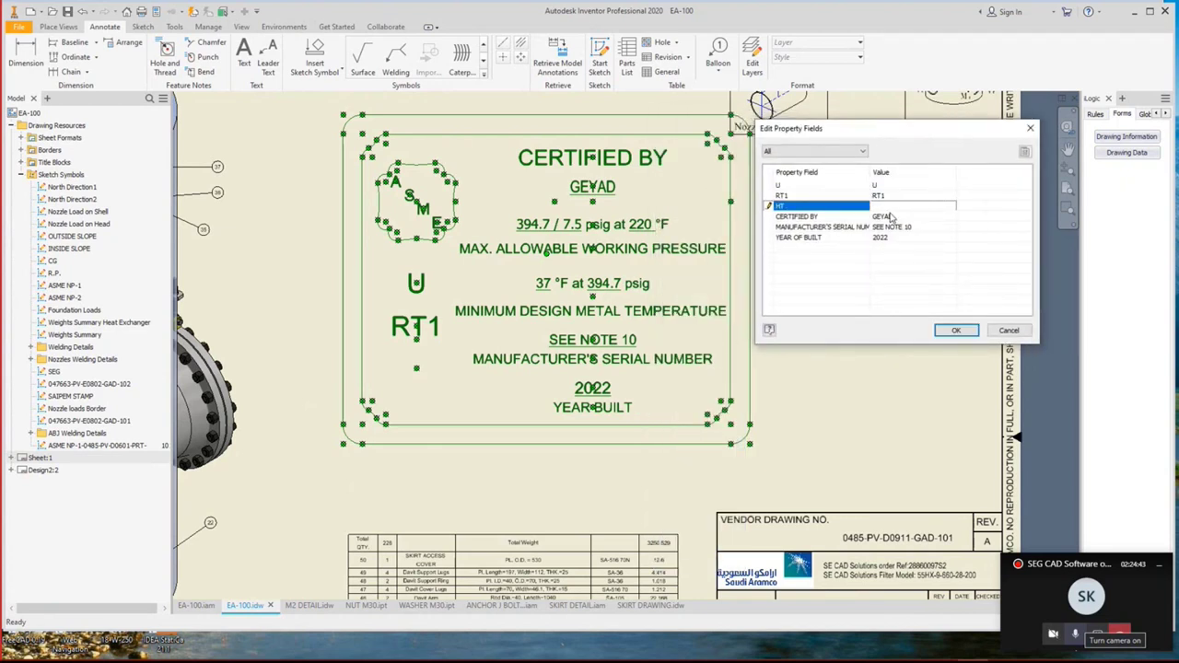
text(HT)
click(893, 220)
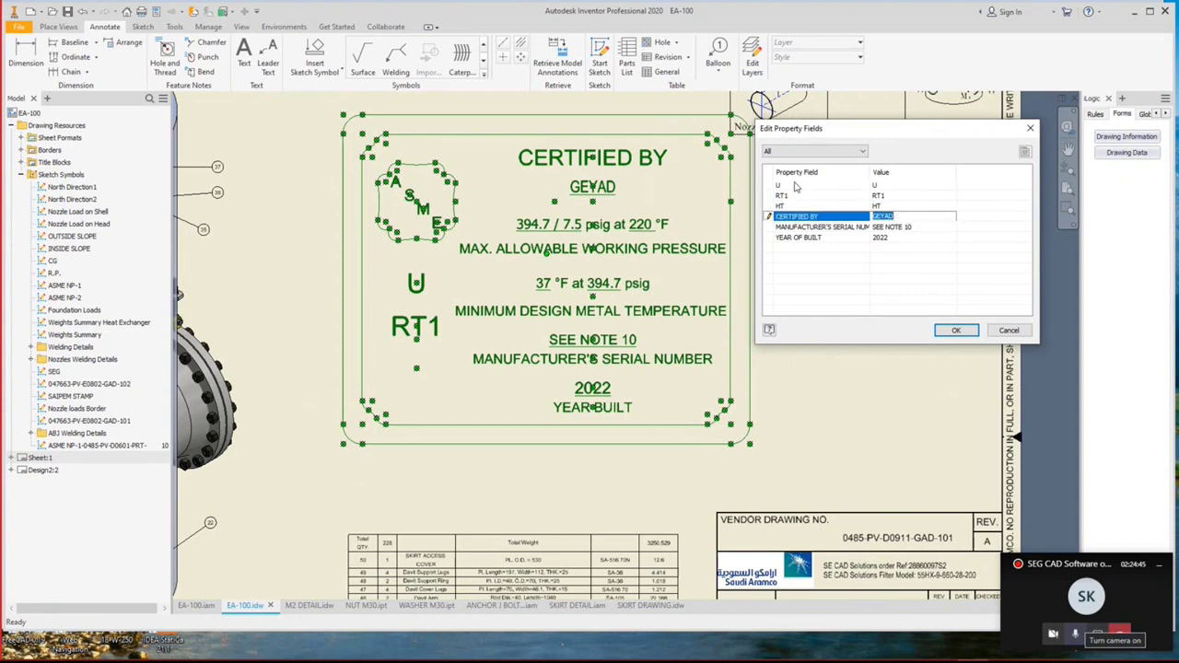
click(949, 332)
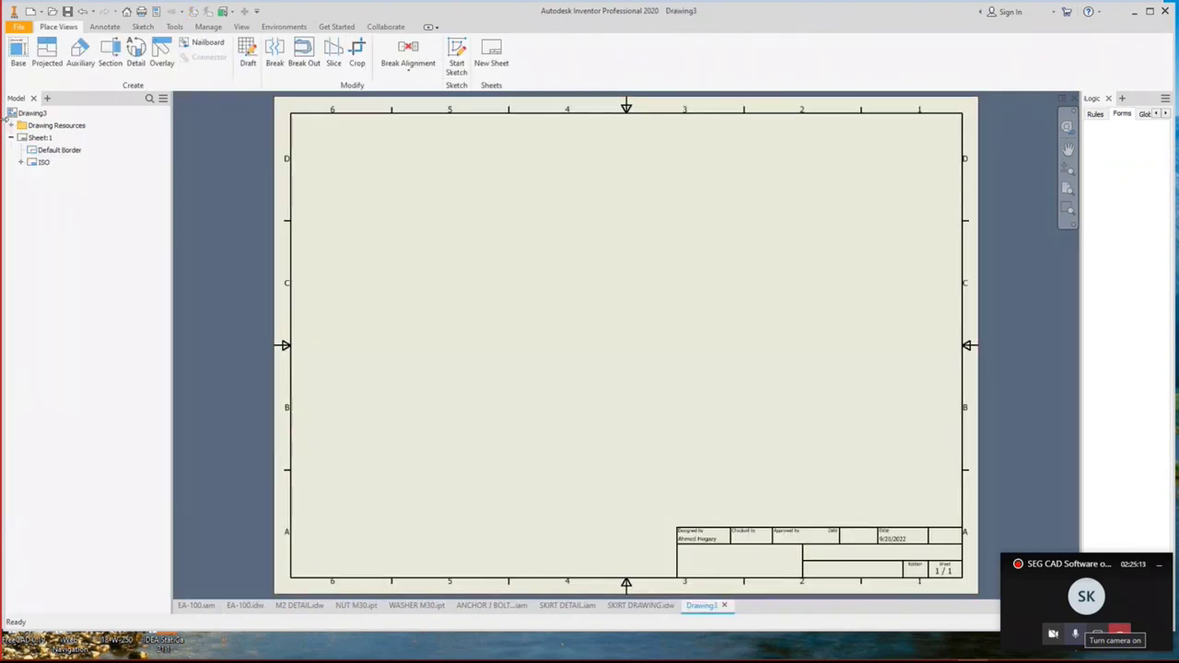
Paste the copied ASME nameplate symbol into the sketch symbols of Drawing3.
click(10, 125)
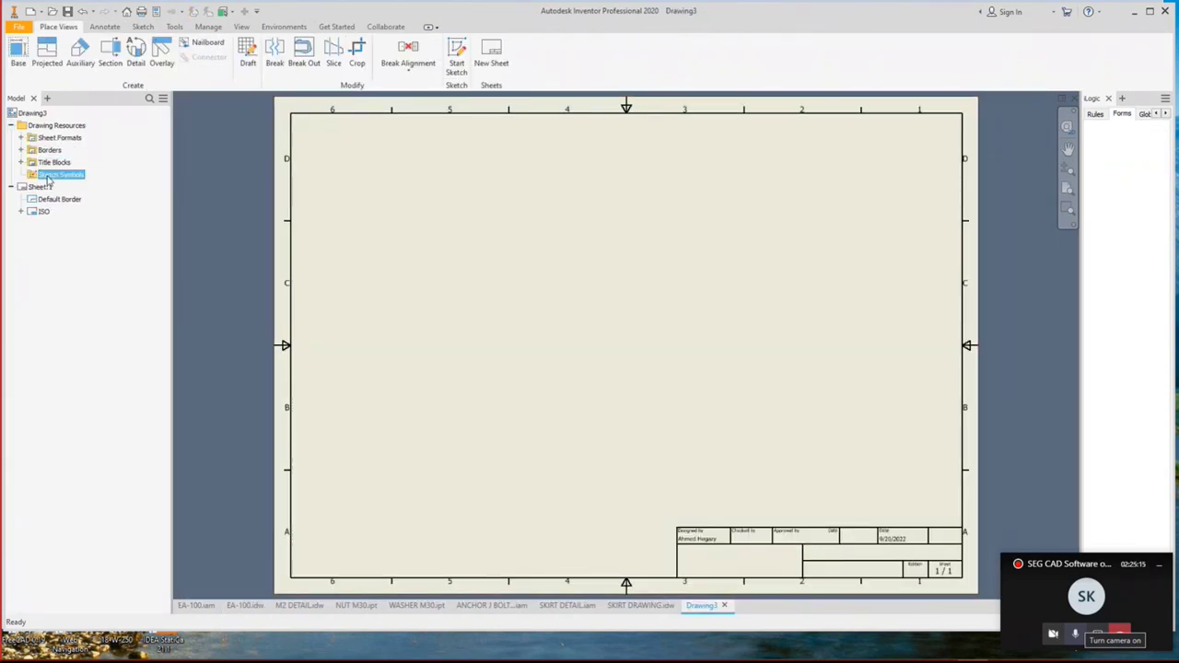
right_click(48, 175)
click(57, 197)
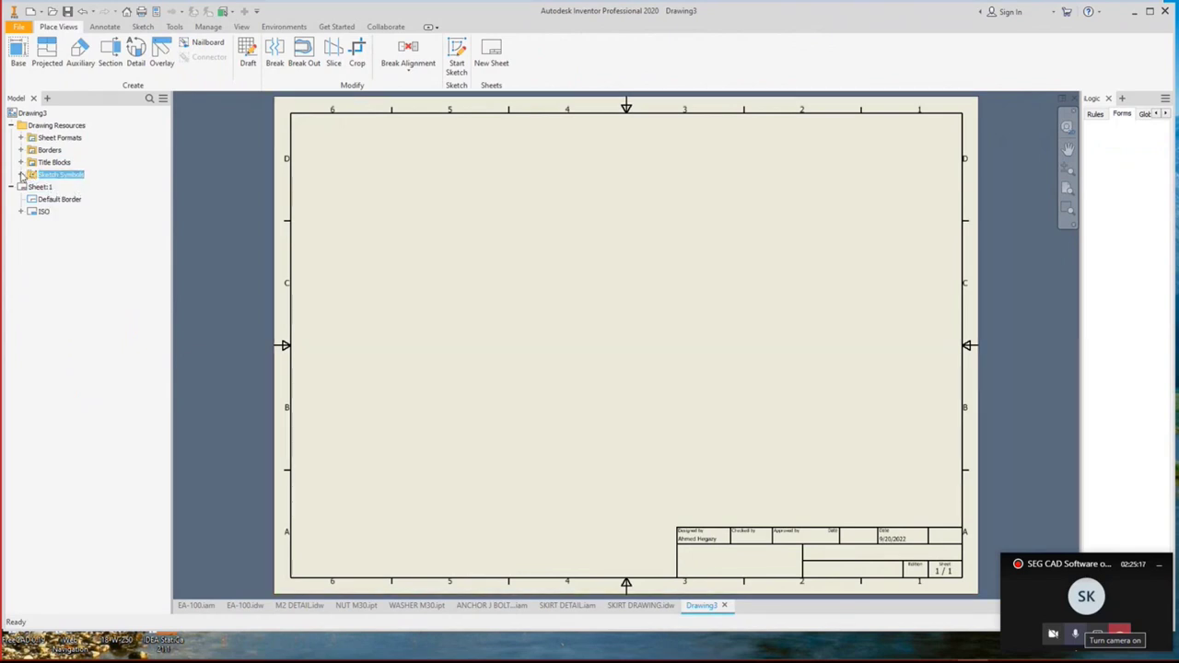
Place the ASME nameplate symbol on the Drawing3 sheet with all its prompted texts left blank.
click(92, 187)
drag(92, 187, 465, 275)
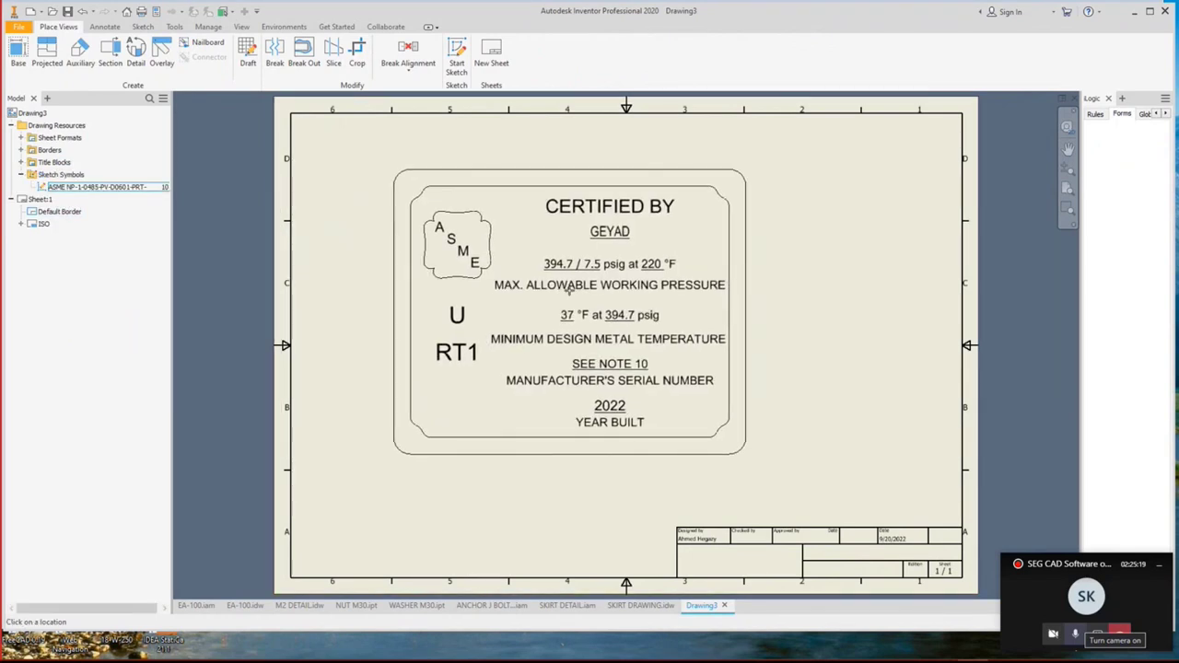
click(676, 281)
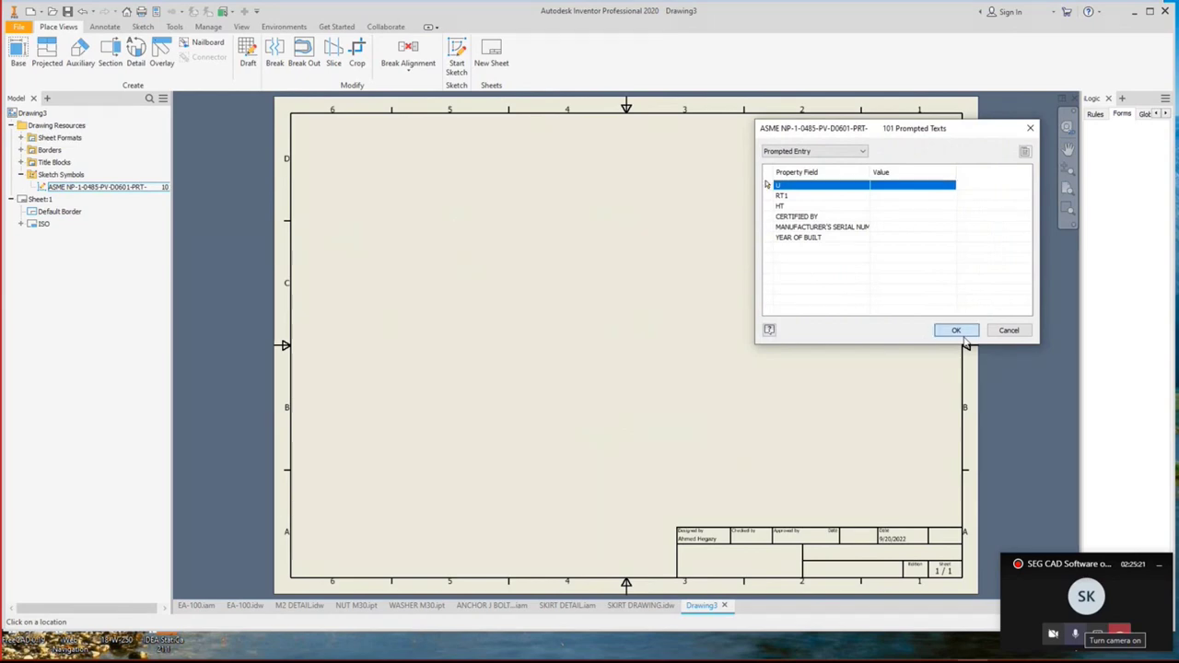
click(957, 329)
key(Escape)
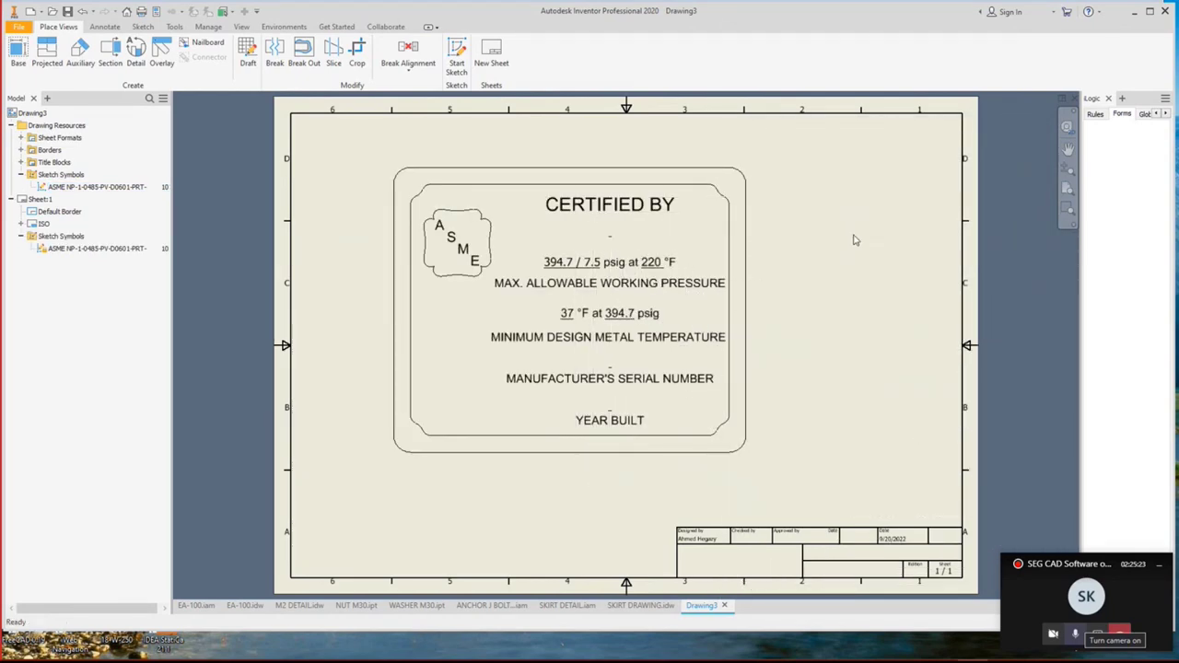
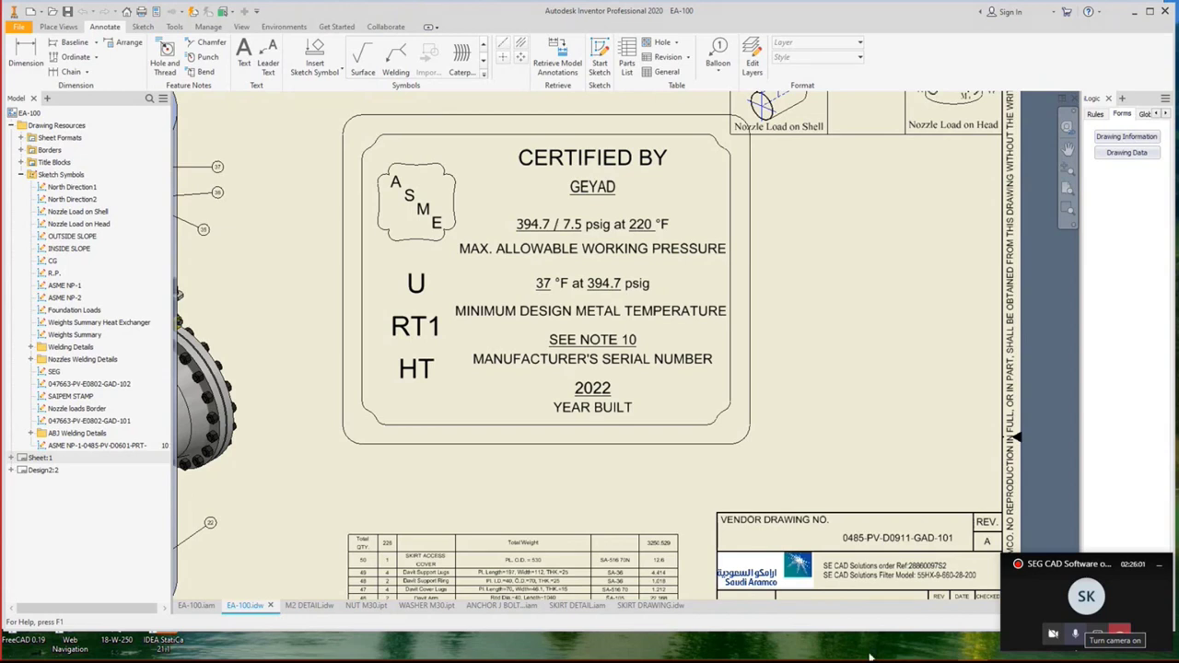
drag(144, 447, 144, 452)
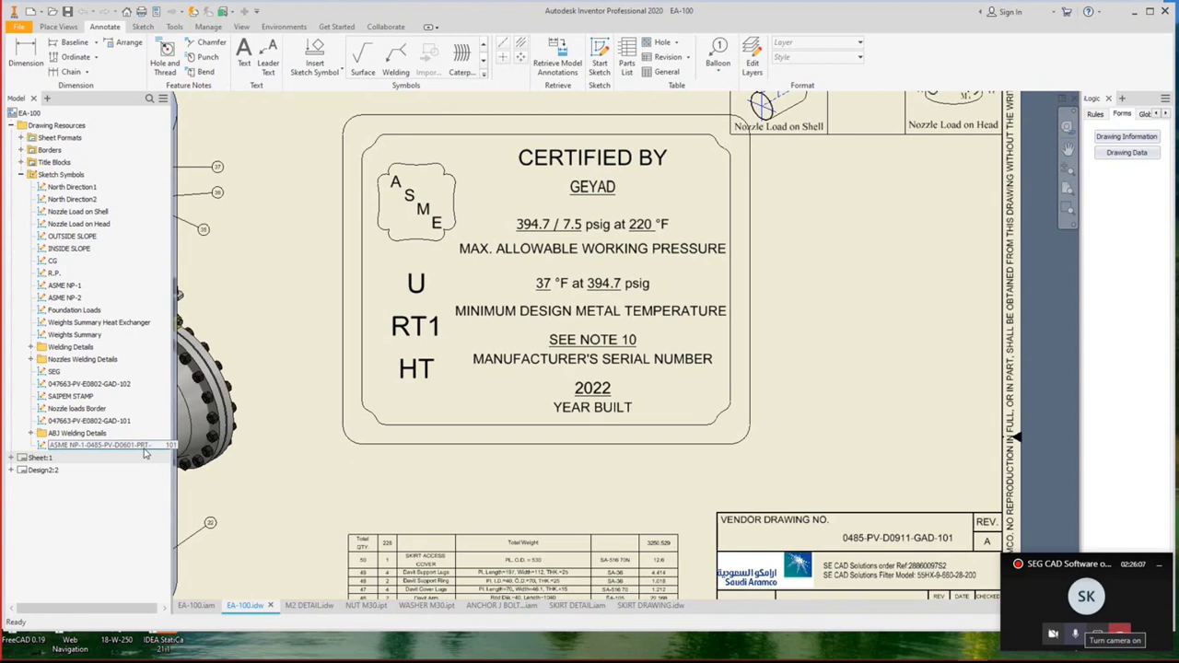
key(BackSpace)
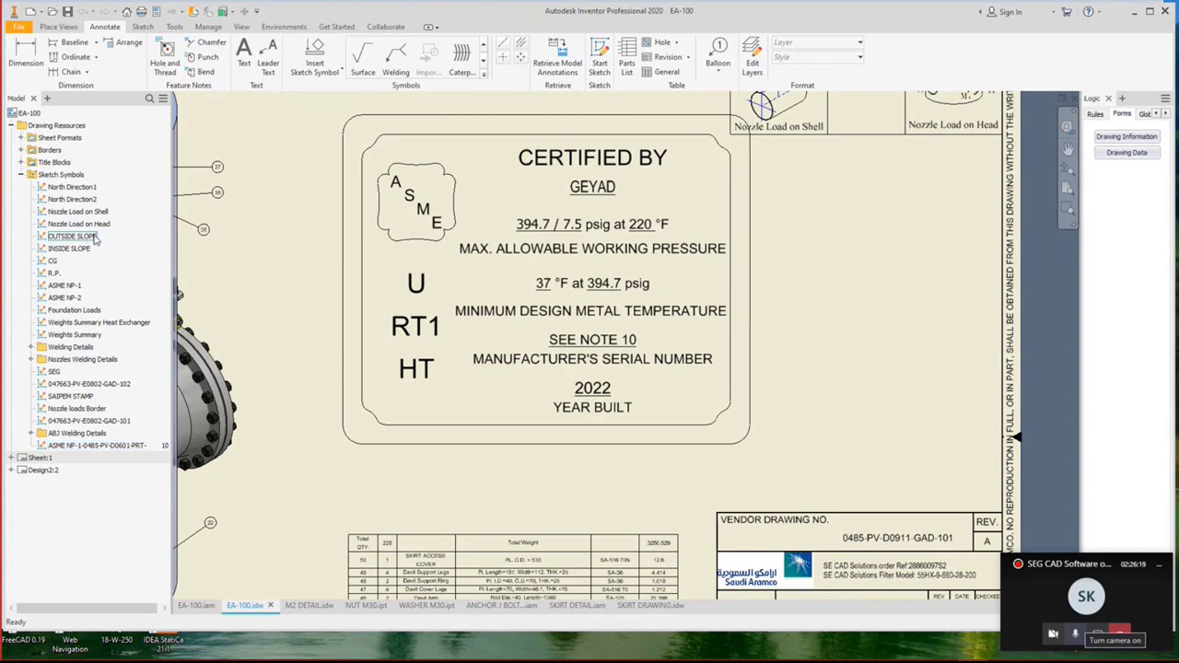
Start defining a new sketch symbol in the EA-100 drawing's resources.
click(81, 176)
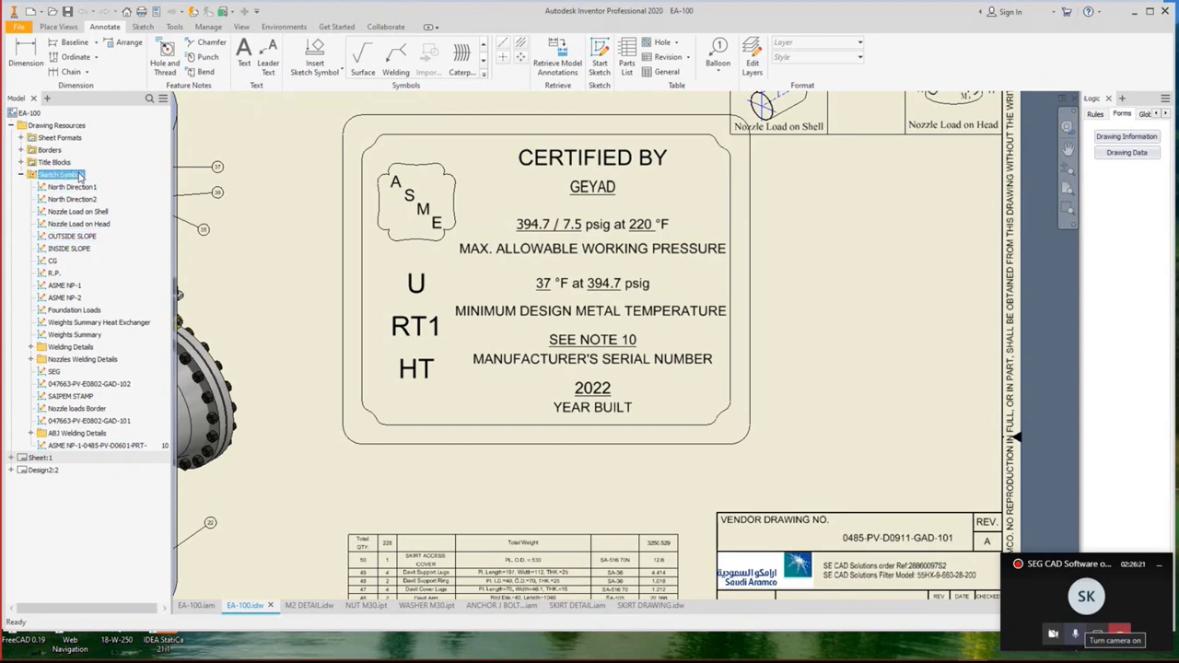
right_click(81, 176)
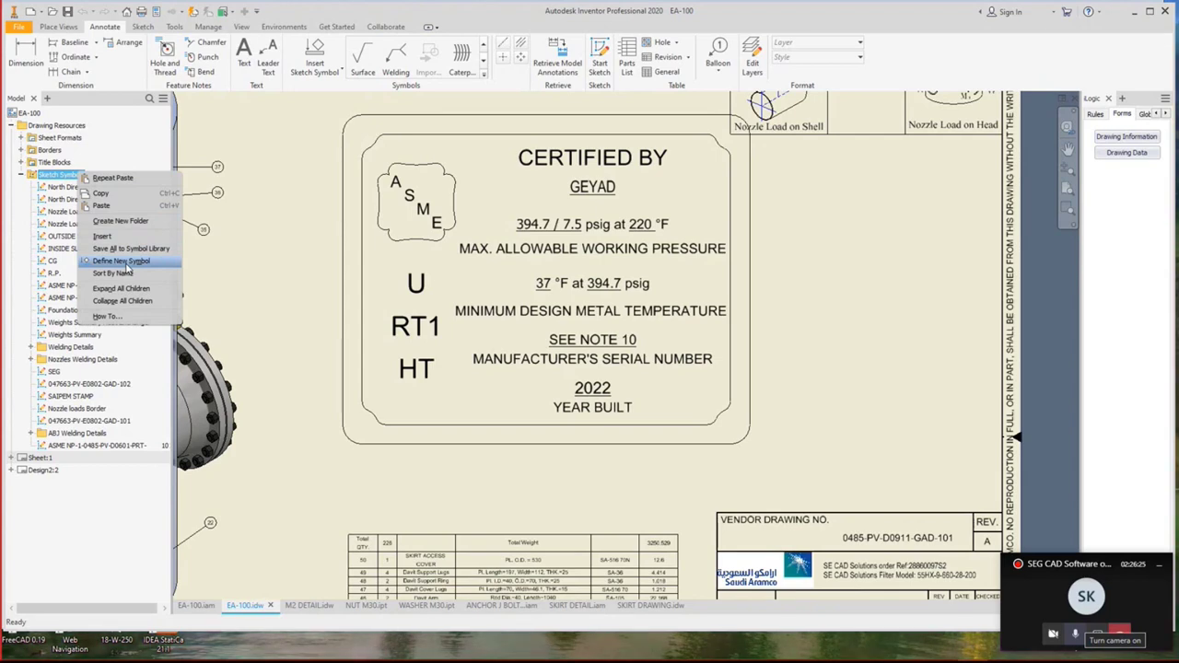
click(121, 262)
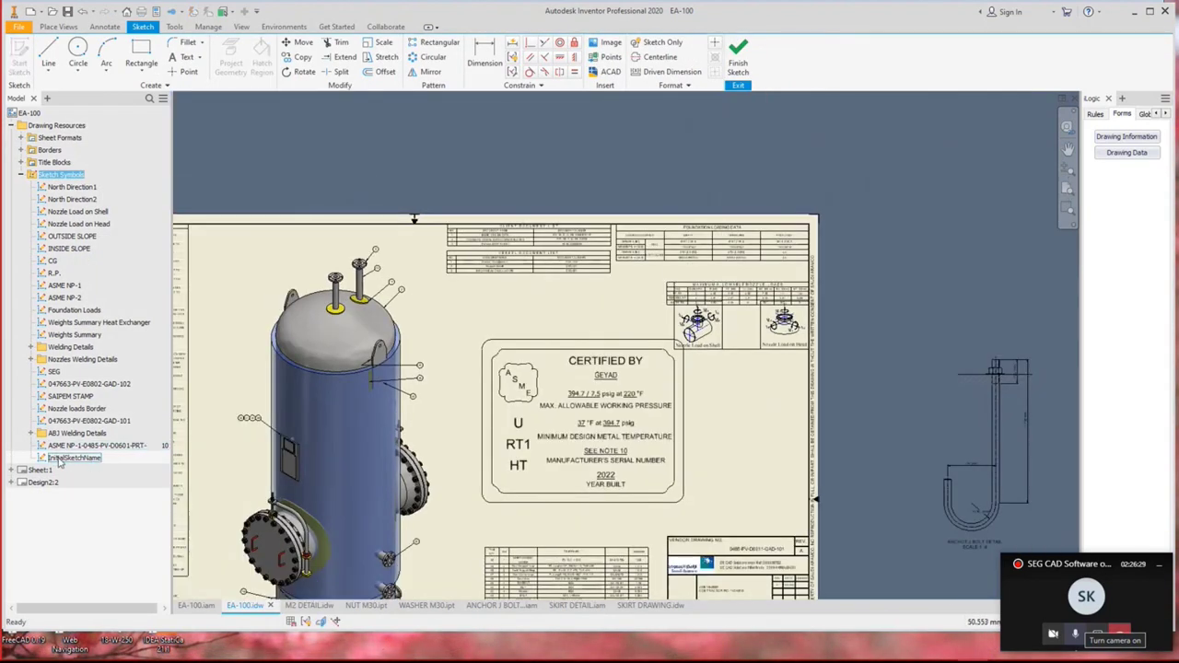
Sketch the new symbol's outer rectangle above the drawing sheet, about 167 mm wide and 212 mm high.
click(207, 132)
click(141, 55)
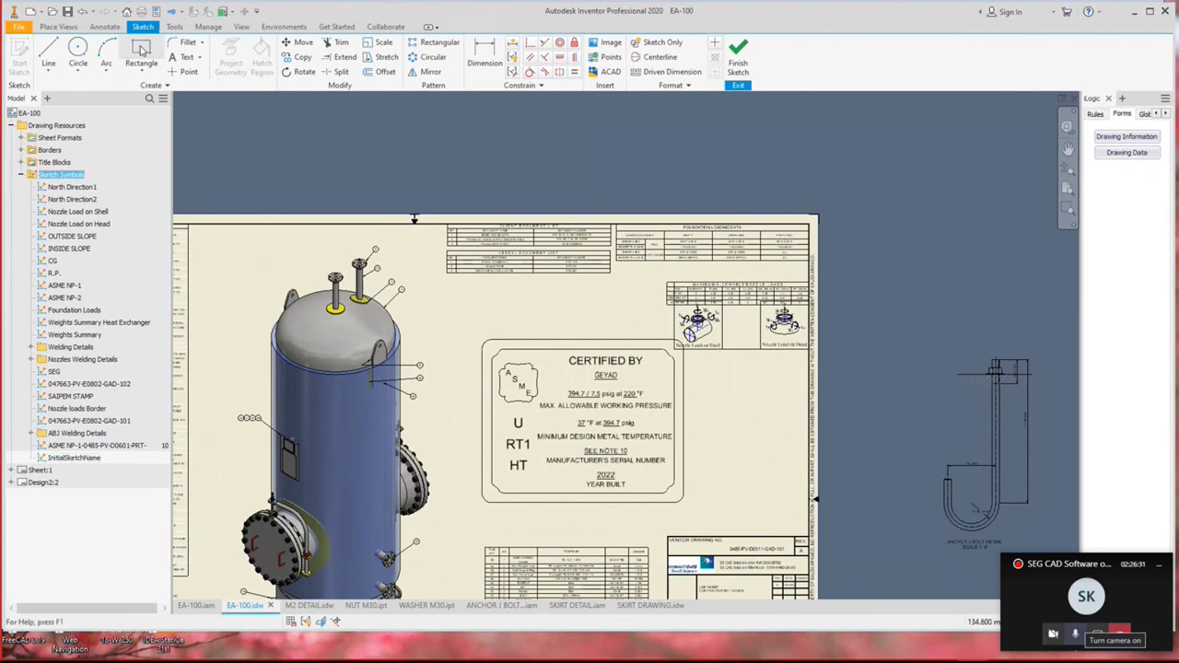
scroll(433, 166, down, 2)
scroll(445, 166, up, 4)
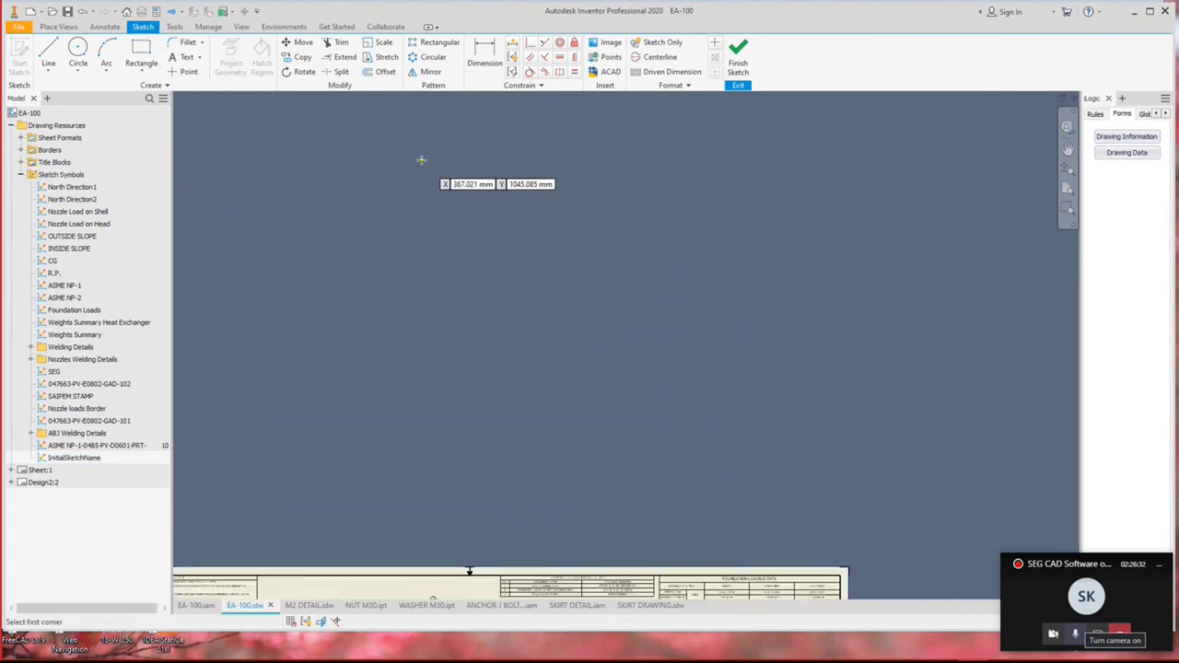
click(421, 160)
click(572, 350)
Dimension the symbol's outer rectangle to 160 mm wide and 220 mm high.
key(d)
click(527, 351)
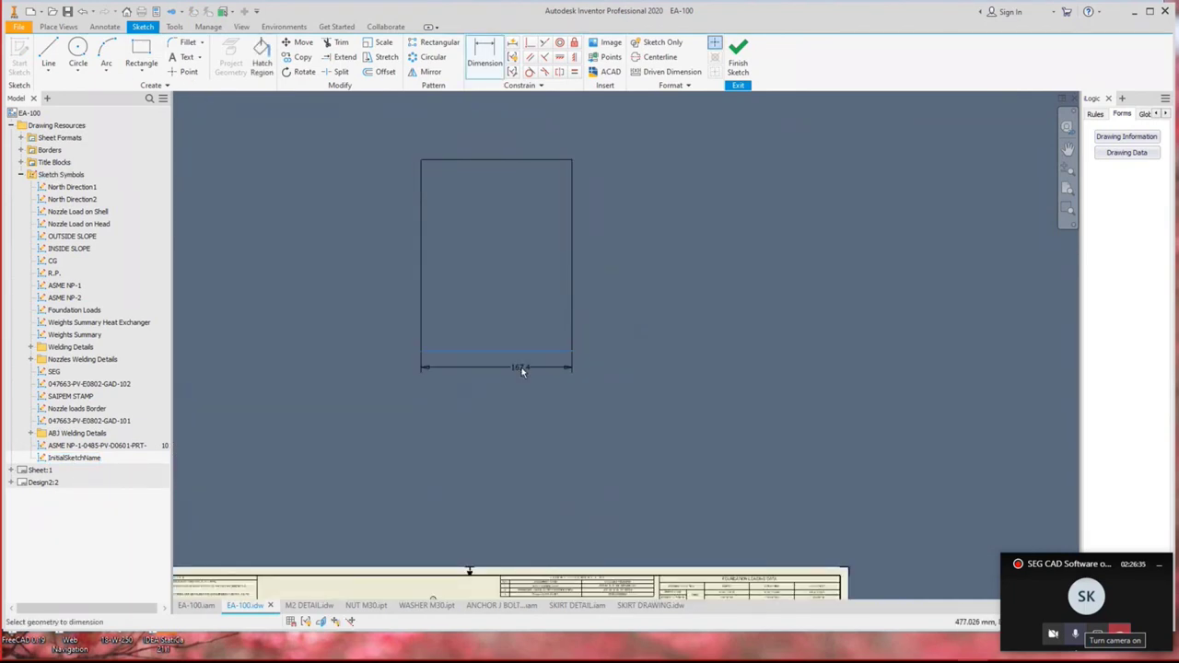
click(521, 367)
text(160)
key(Return)
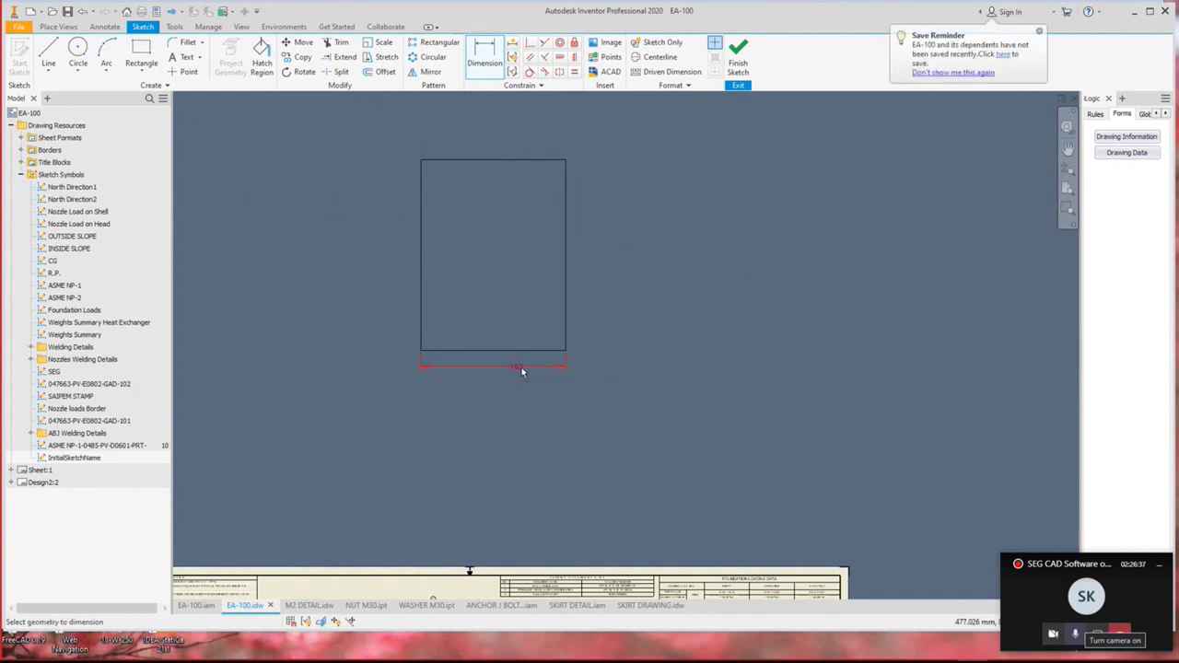
click(420, 248)
click(391, 256)
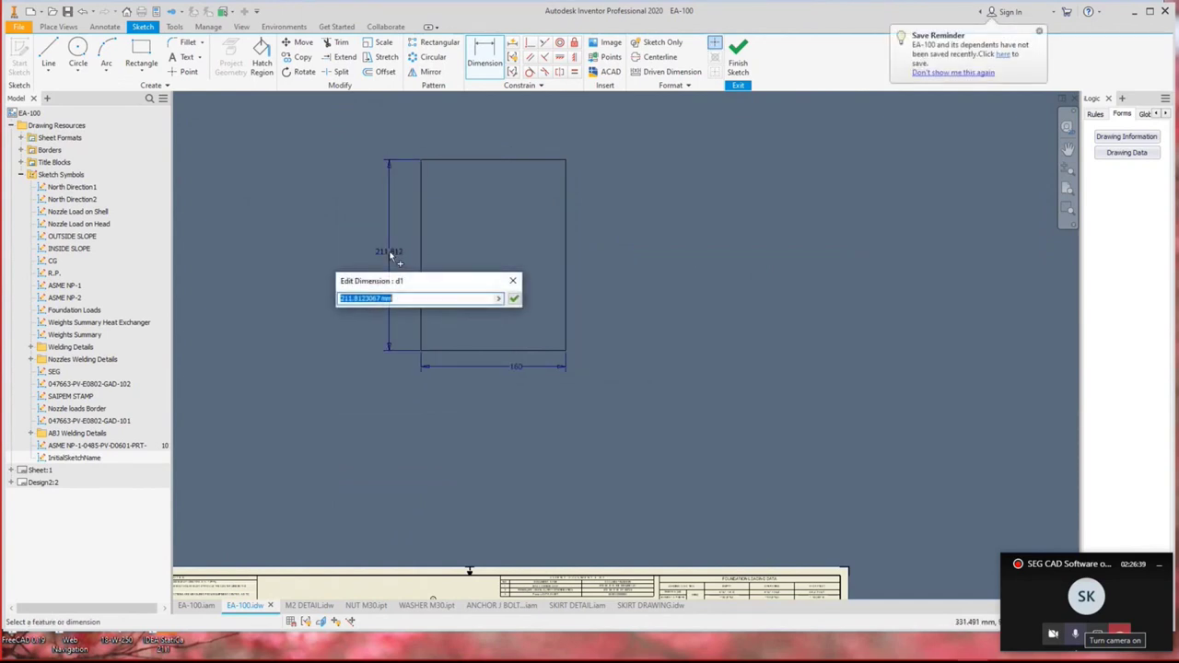
text(220)
key(Return)
Sketch two stacked rectangles near the outer rectangle's top edge, each about 105 mm wide, about 25 mm and 13 mm high.
click(141, 56)
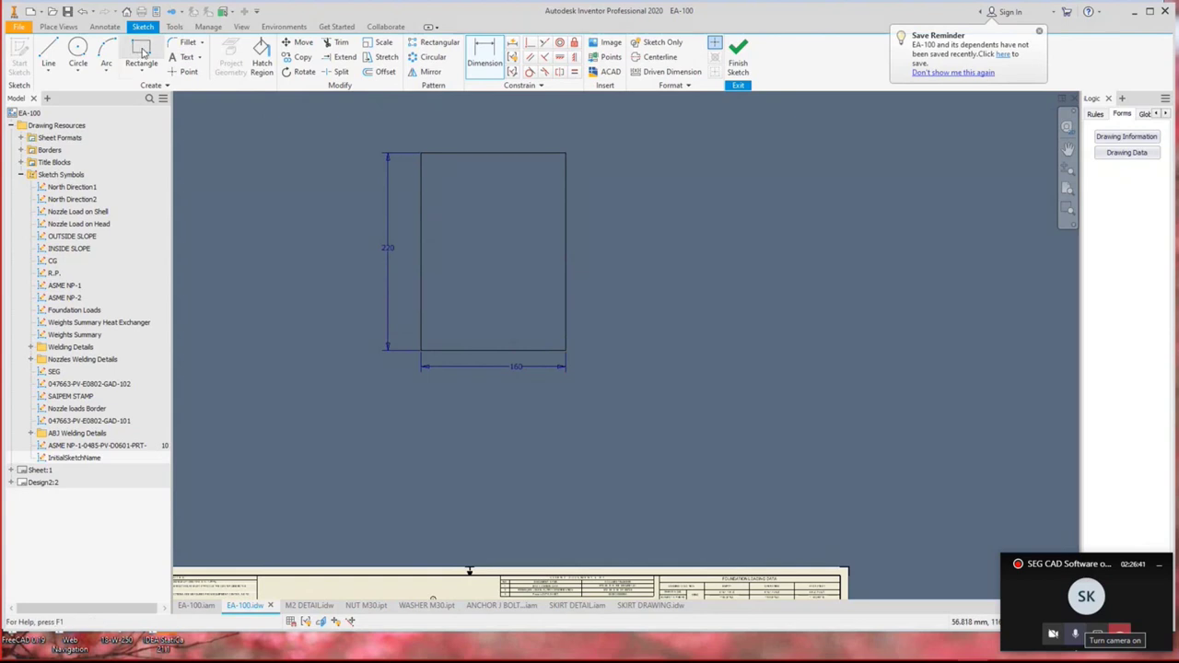
scroll(468, 162, down, 3)
click(466, 160)
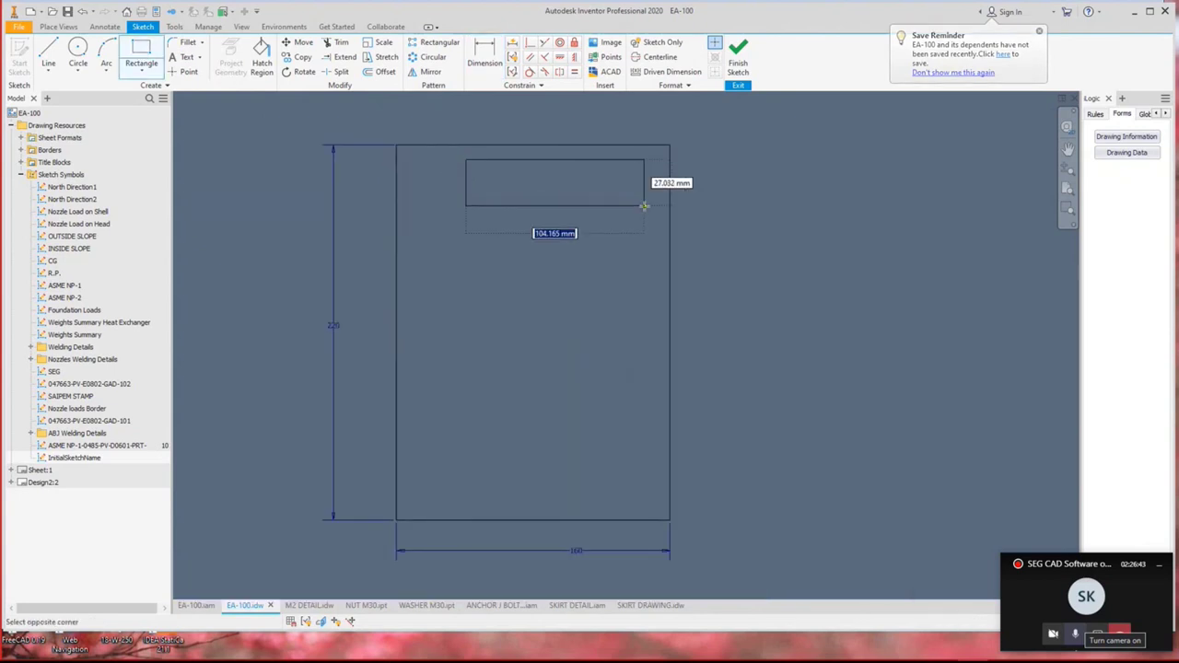
click(648, 202)
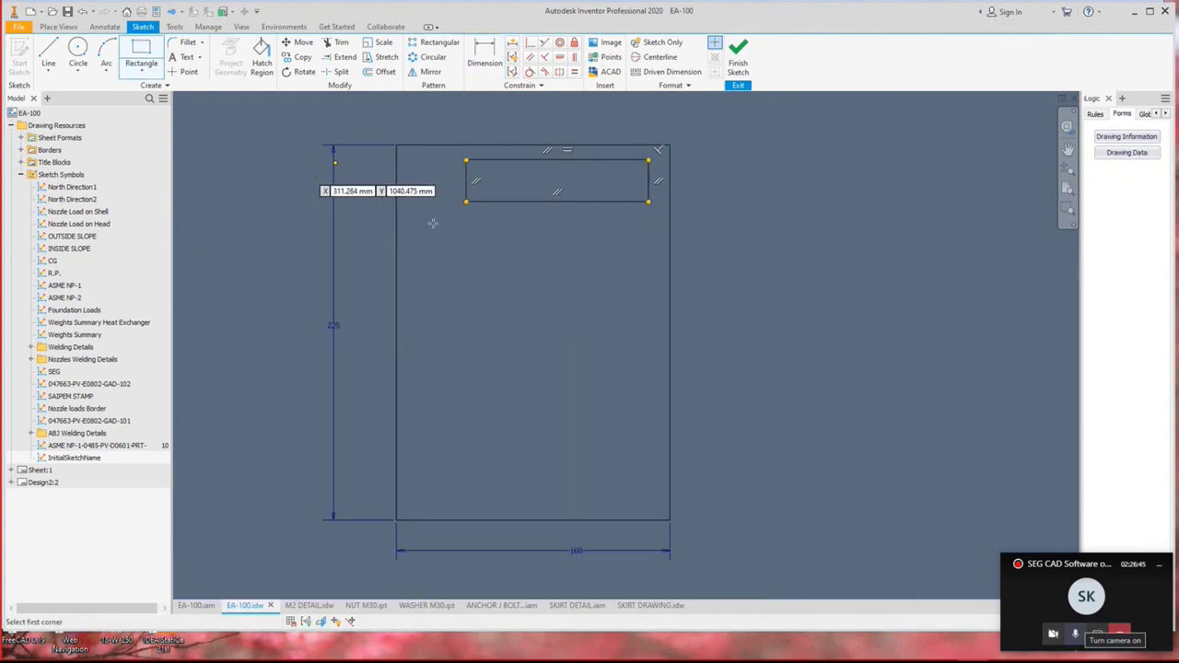
click(466, 218)
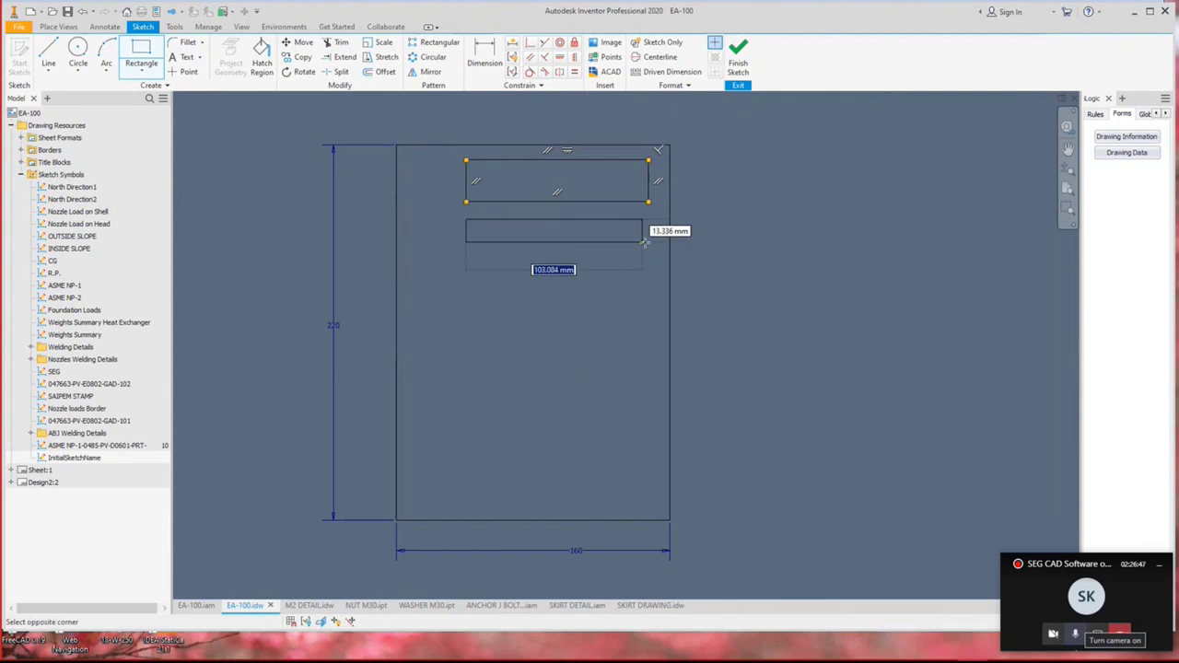
click(649, 242)
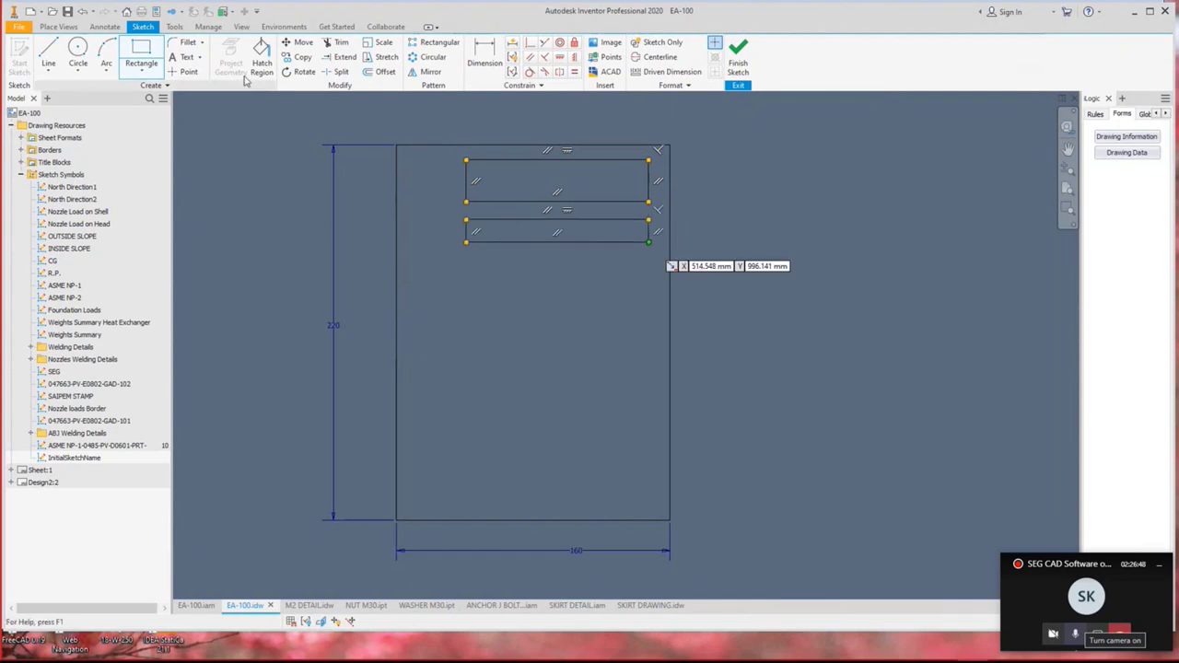
Add the text "GEYAD COM." in the upper inner rectangle with a 5 mm text height.
click(182, 59)
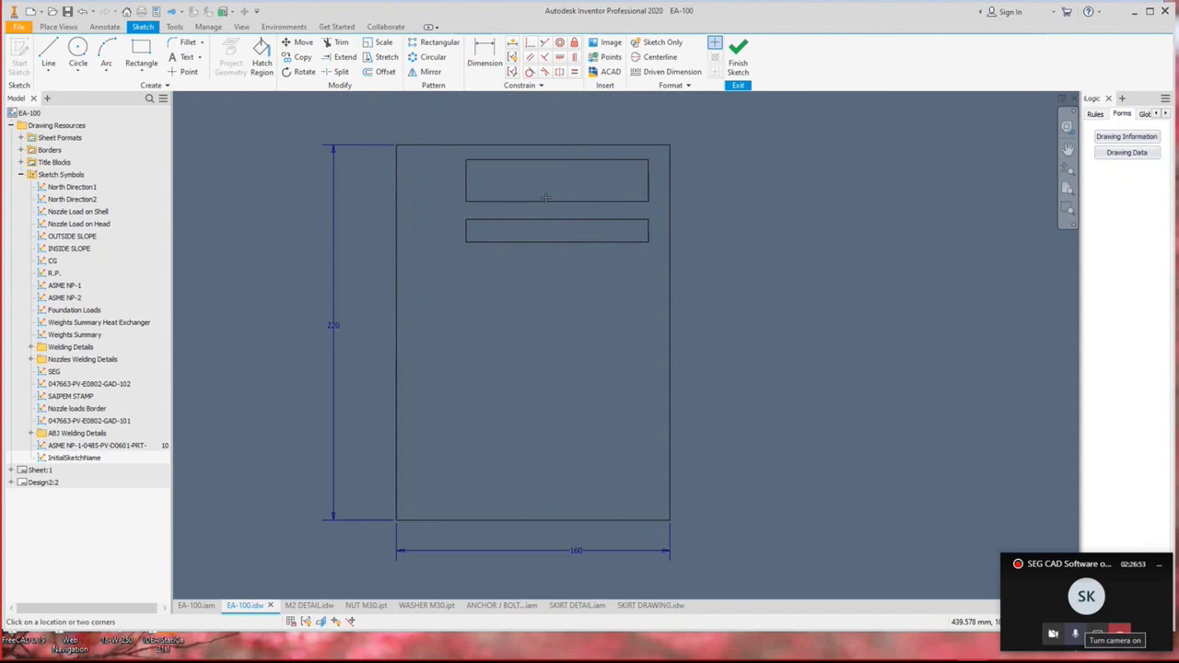
click(546, 197)
text(GEYAD COM)
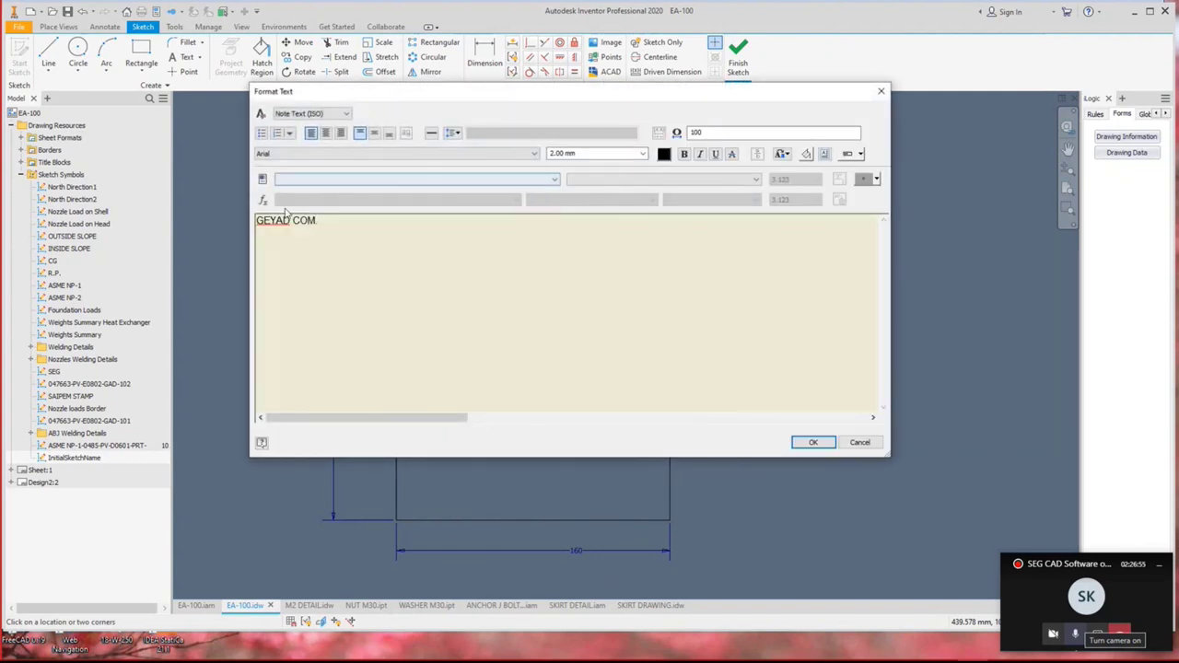
double_click(273, 220)
click(590, 153)
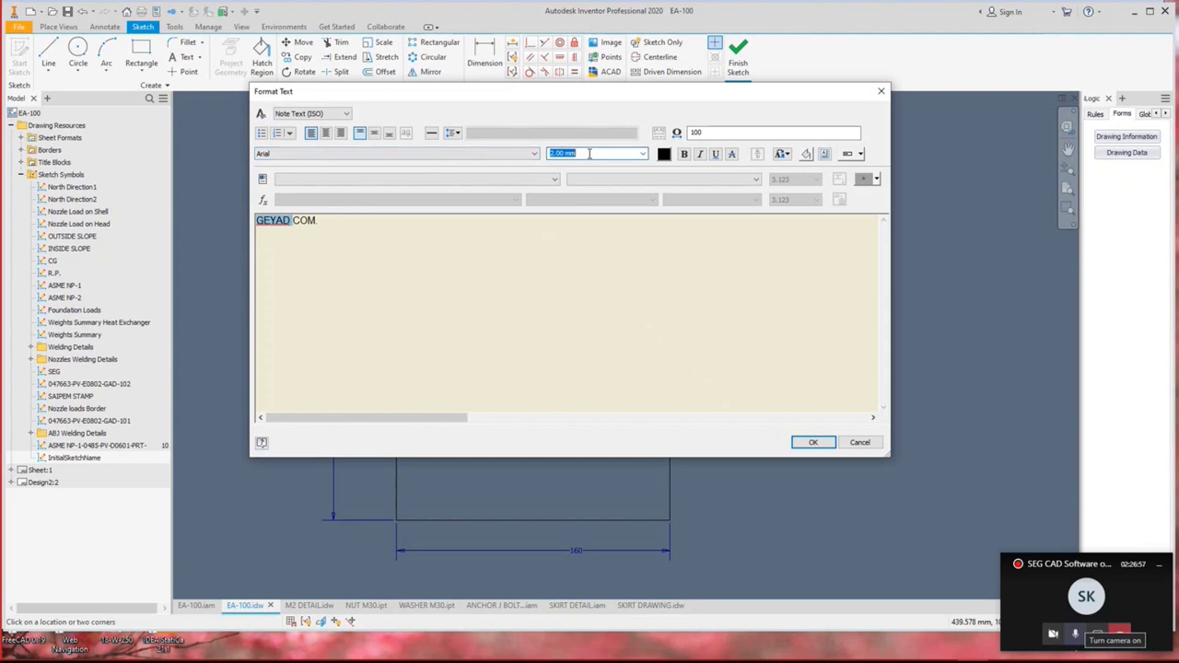
text(5)
click(435, 256)
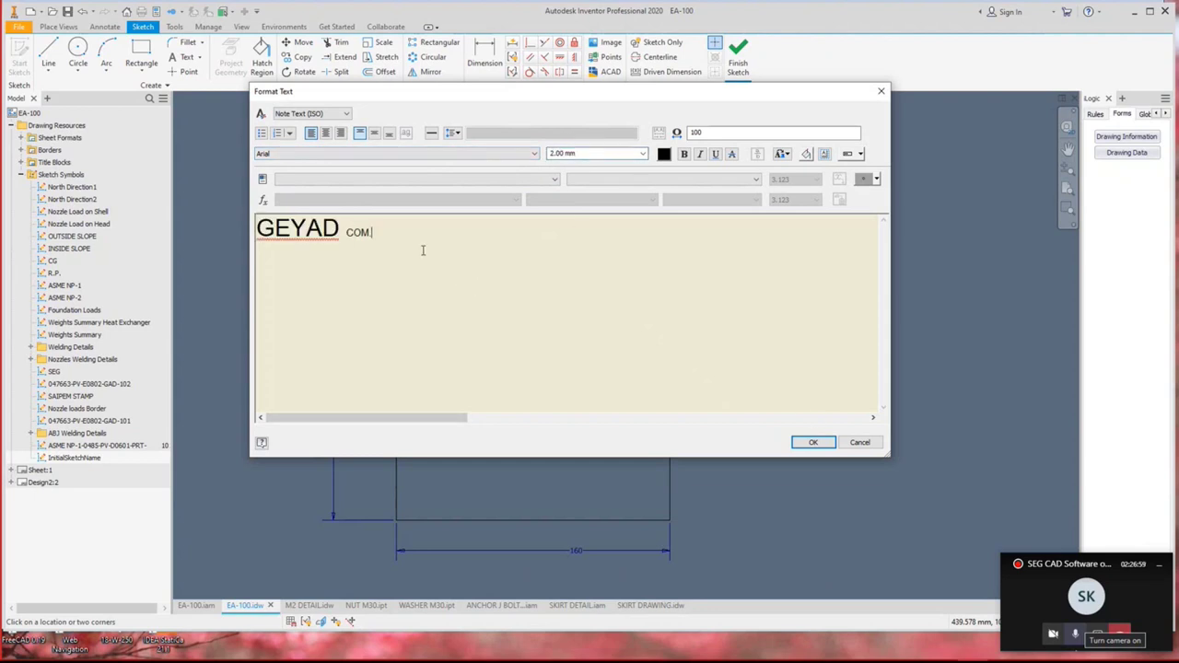
key(ctrl+a)
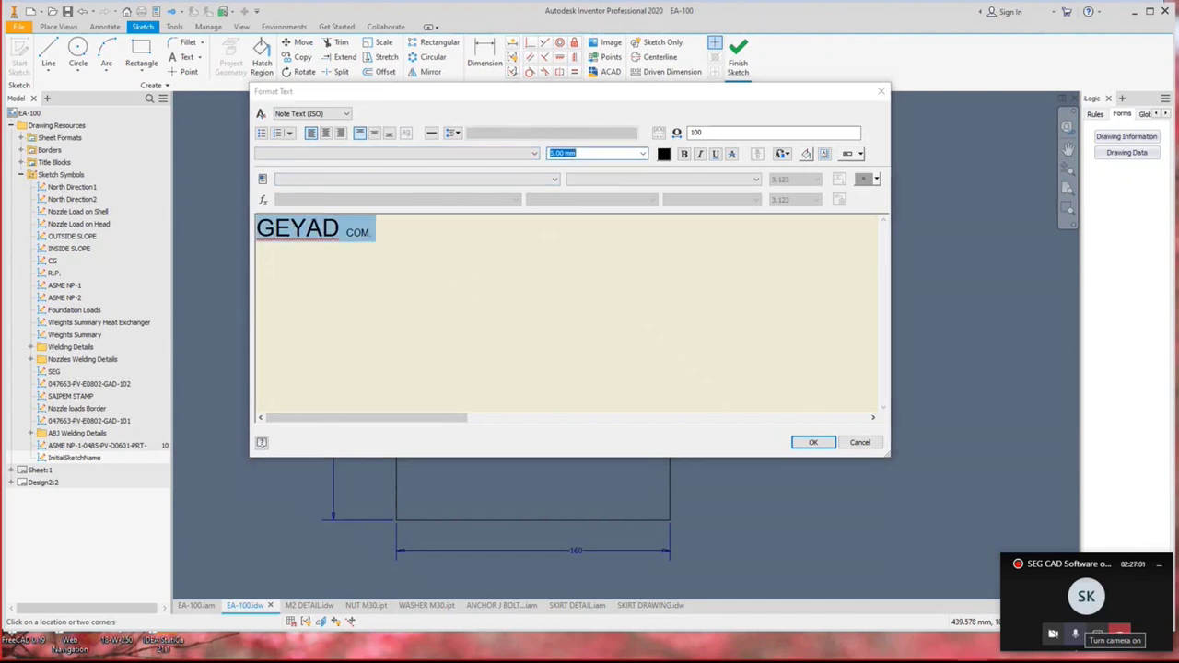
click(812, 442)
scroll(552, 192, up, 2)
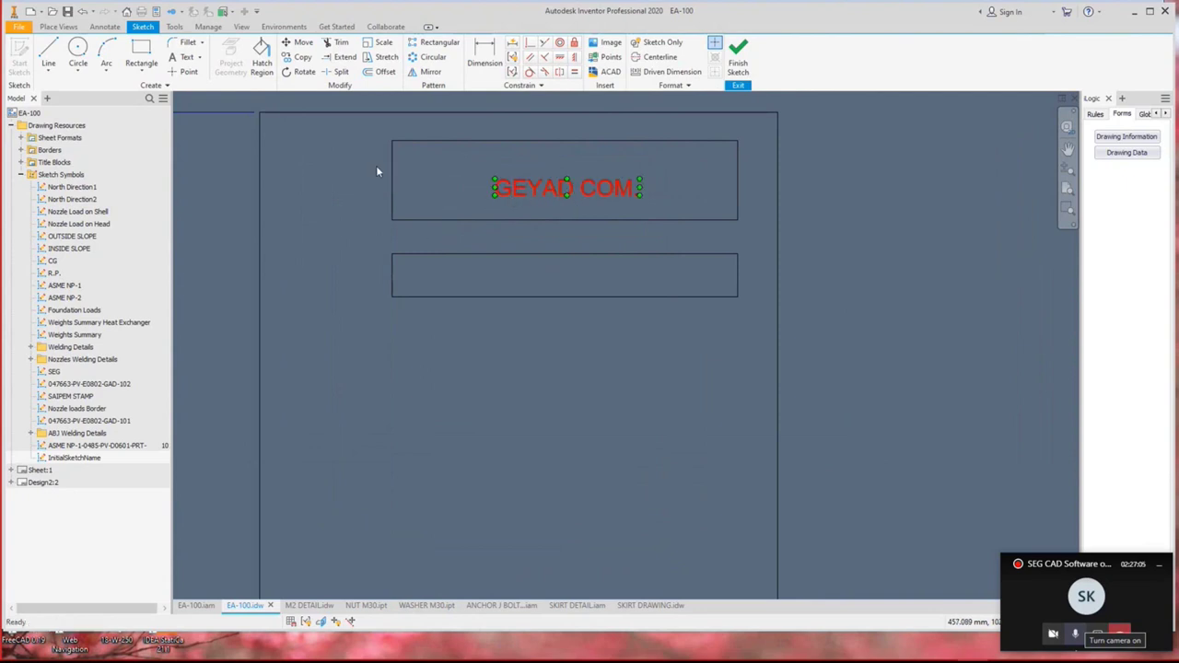
Set the GEYAD COM. text to centre and middle justification.
double_click(566, 192)
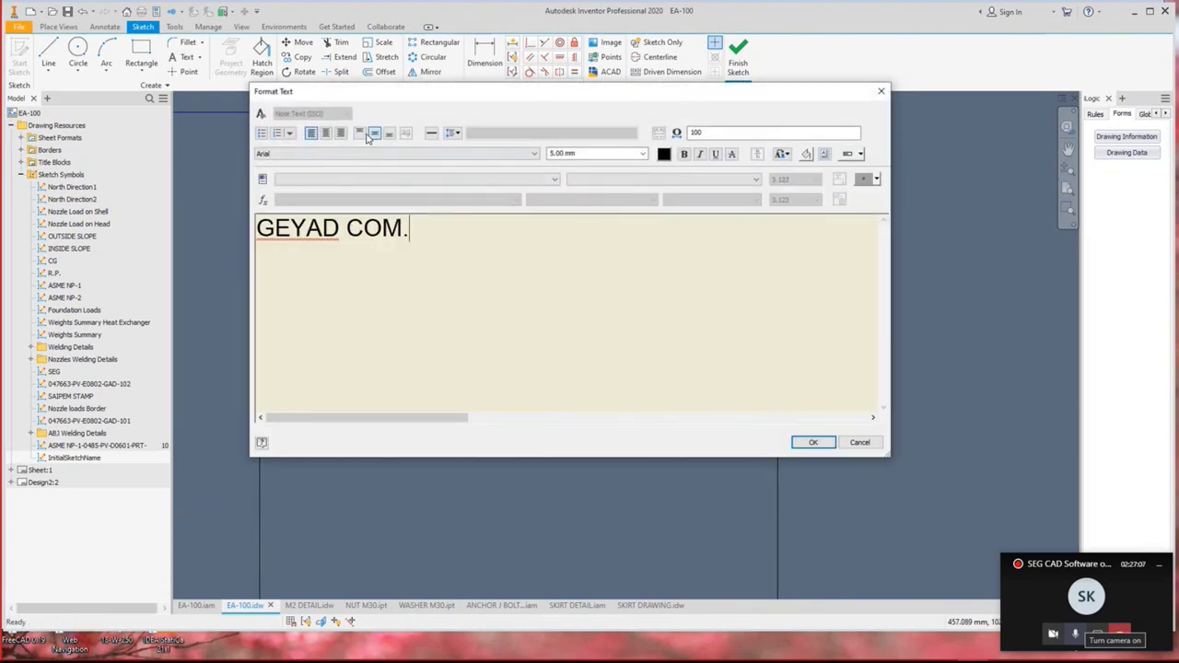
click(340, 132)
click(813, 443)
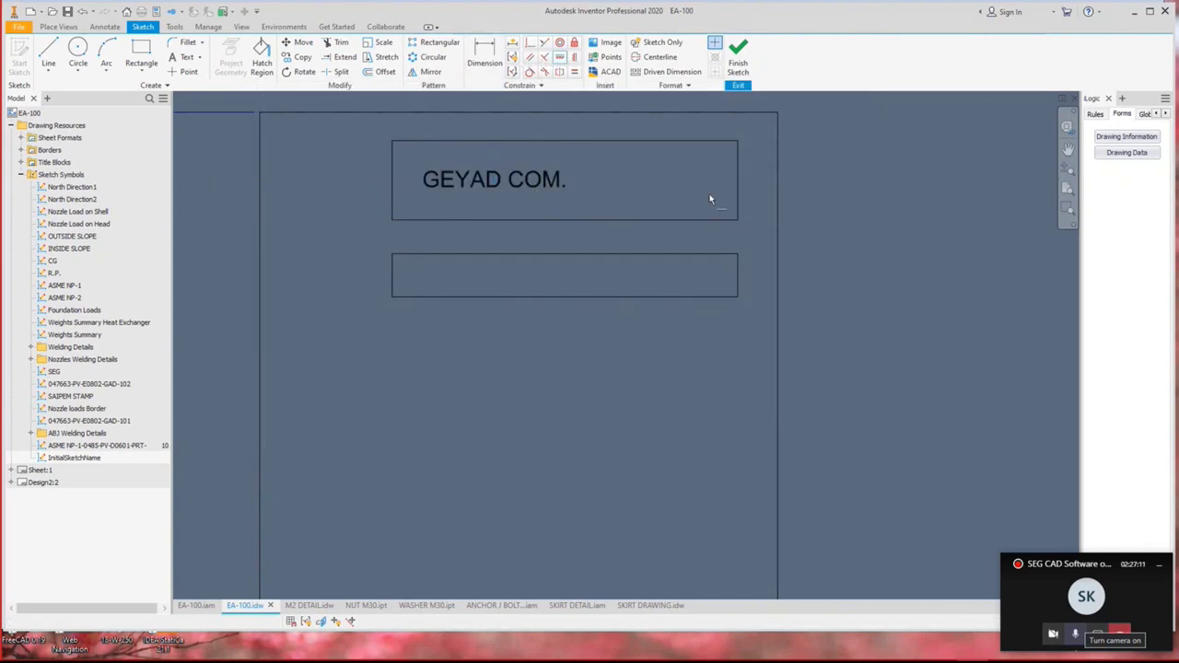
Centre the GEYAD COM. text in its rectangle with horizontal and vertical constraints to the side and top edge midpoints.
click(560, 56)
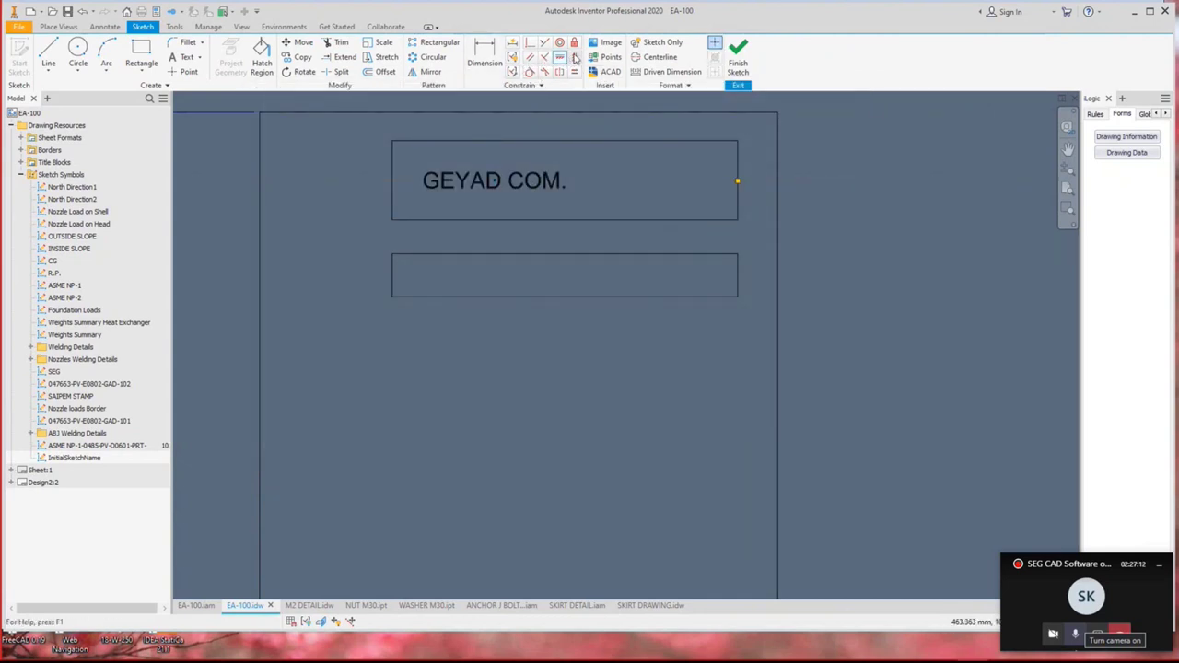
click(498, 189)
click(570, 142)
scroll(597, 189, up, 3)
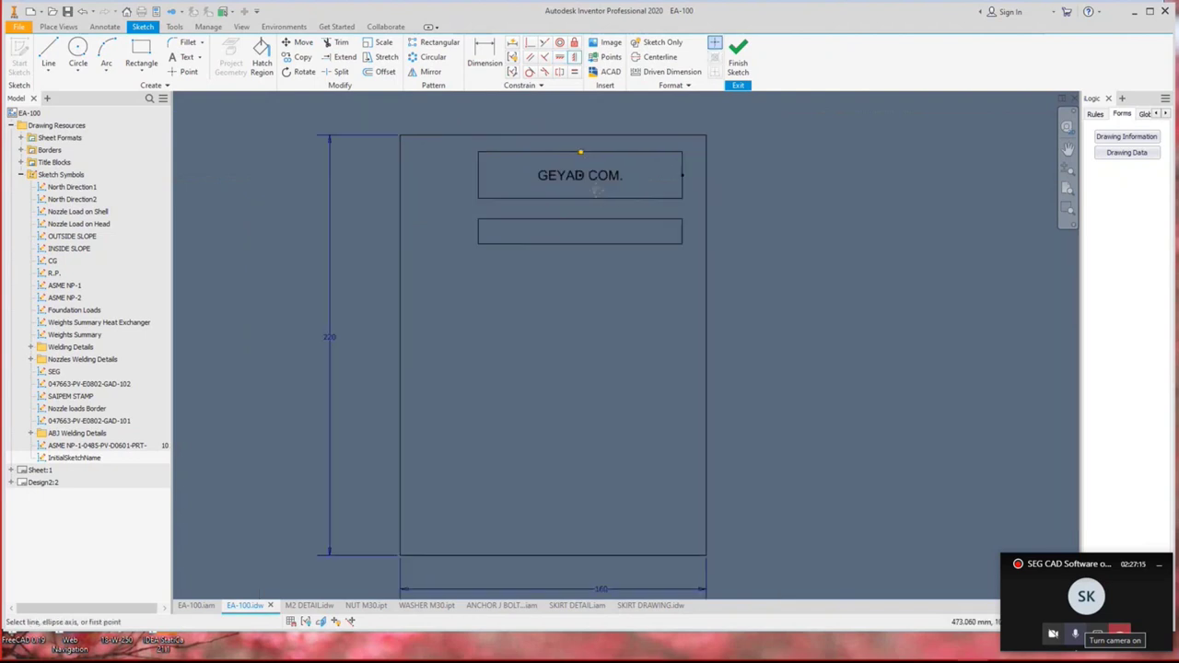
mouse_move(598, 191)
middle_down()
mouse_move(638, 213)
mouse_move(605, 215)
middle_up()
scroll(605, 215, up, 3)
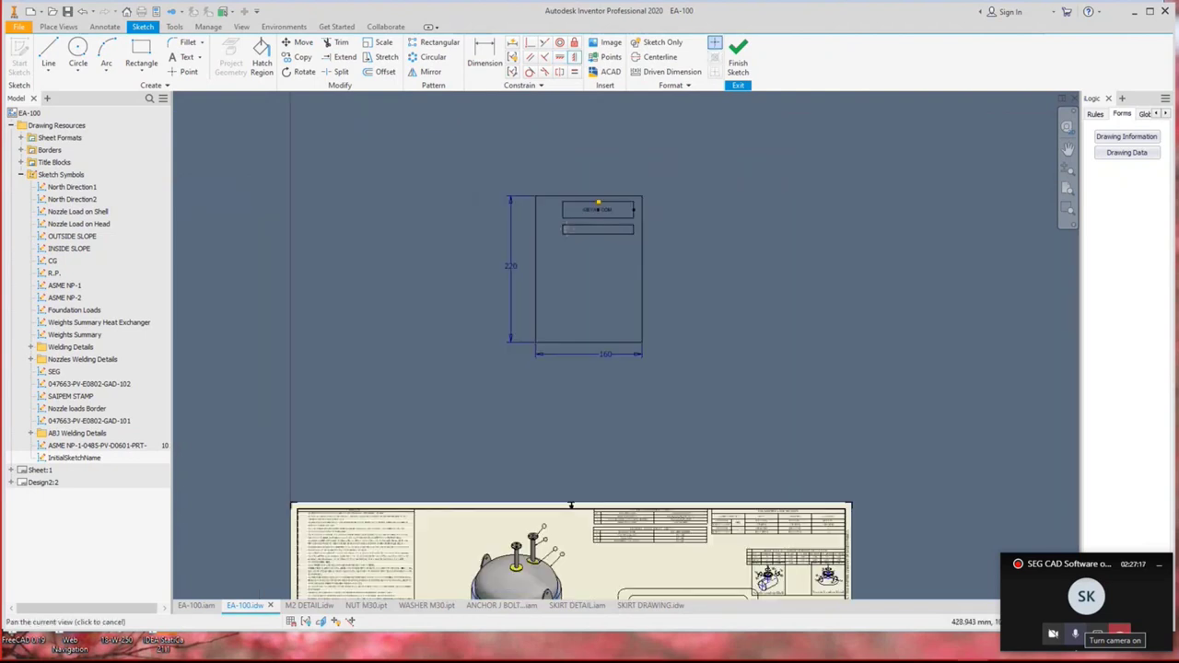
scroll(600, 235, down, 3)
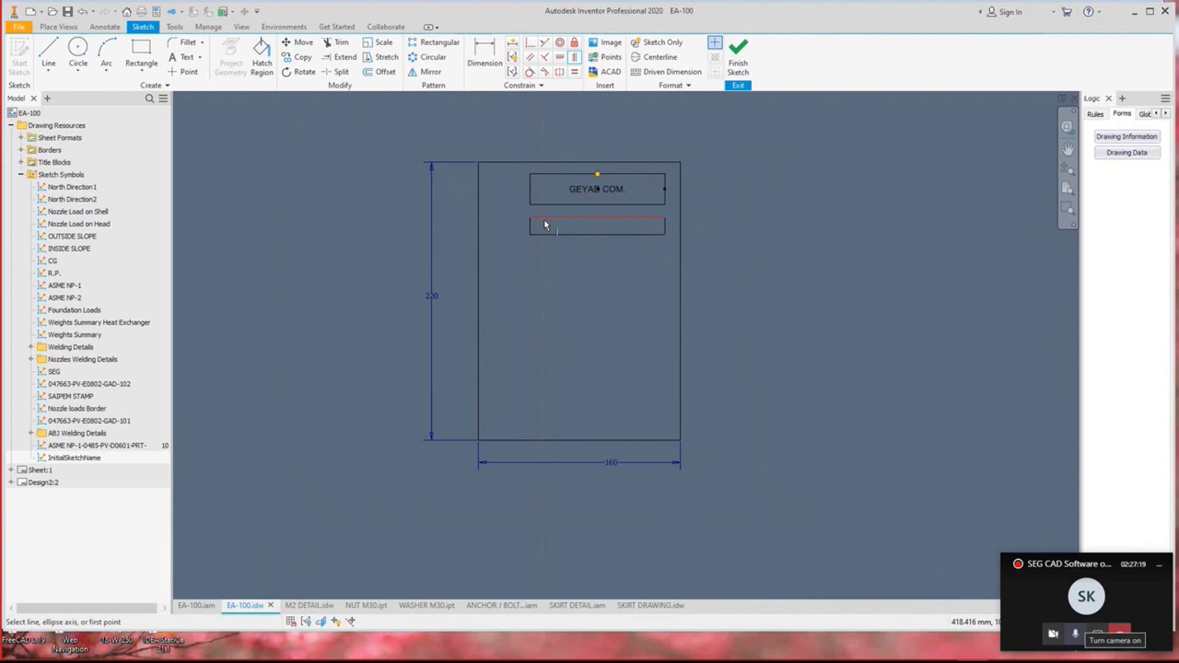
Start a text in the lower inner rectangle and insert a Prompted Entry field.
click(185, 58)
scroll(538, 244, down, 2)
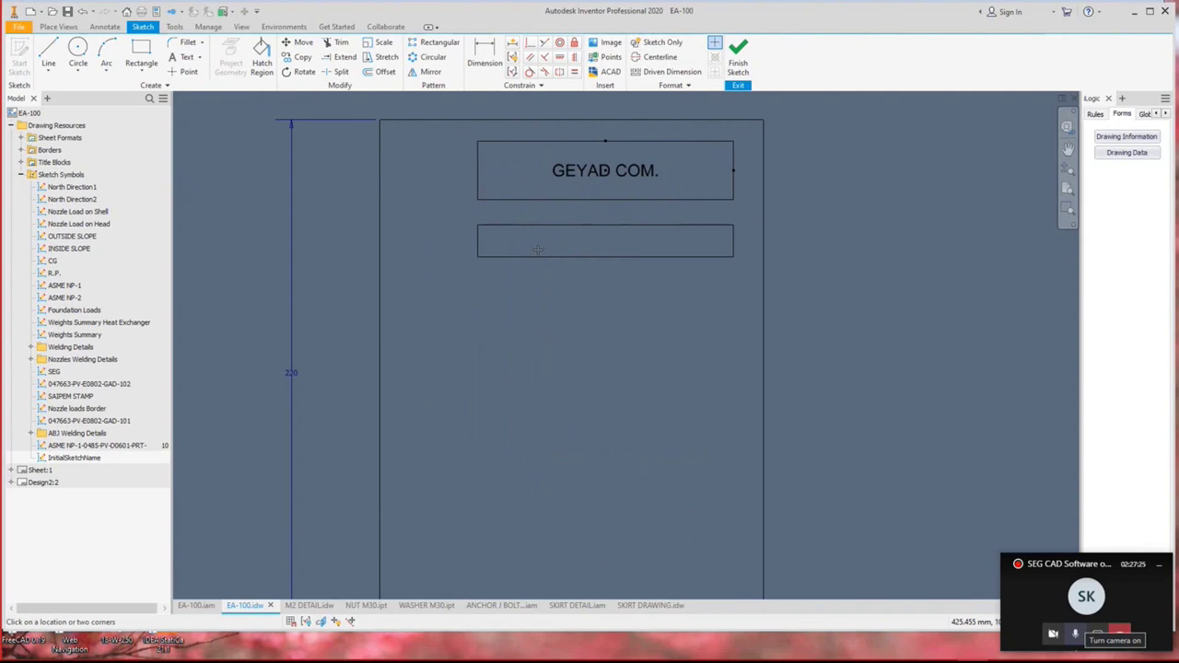
click(538, 248)
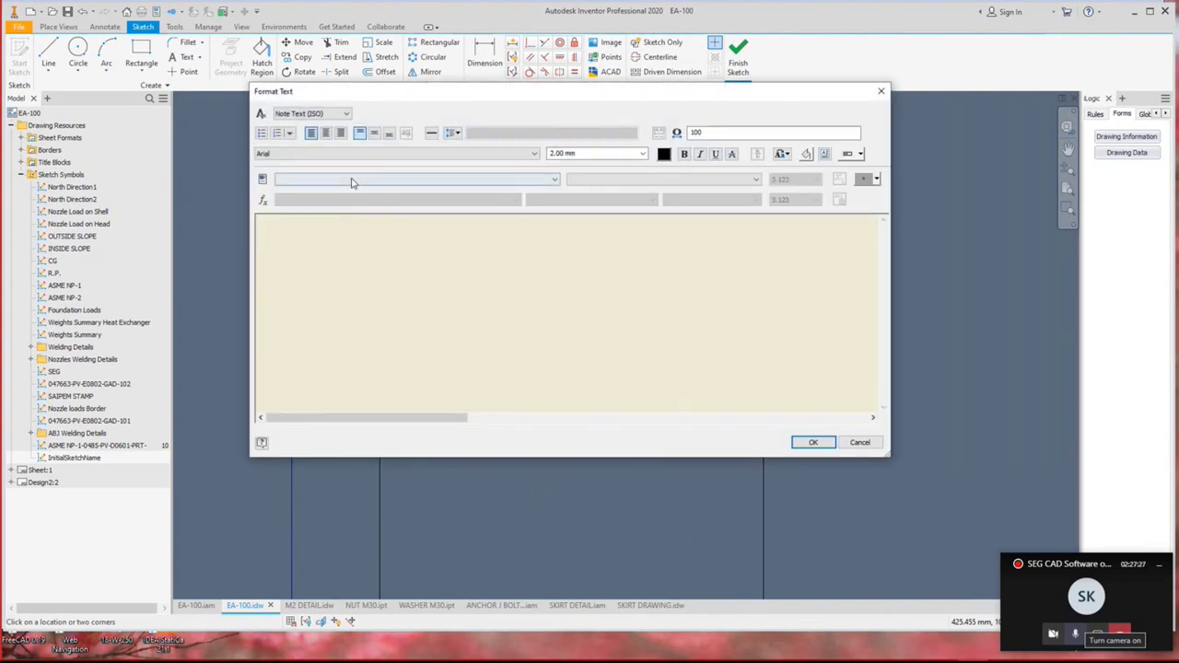
click(351, 181)
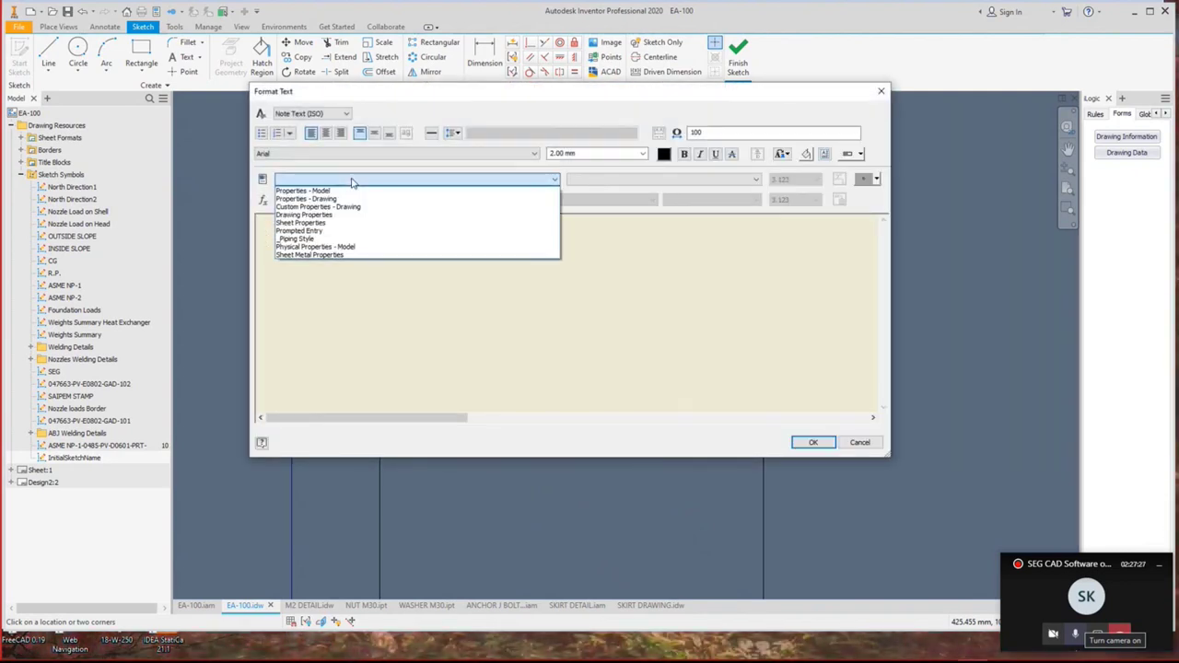
click(332, 231)
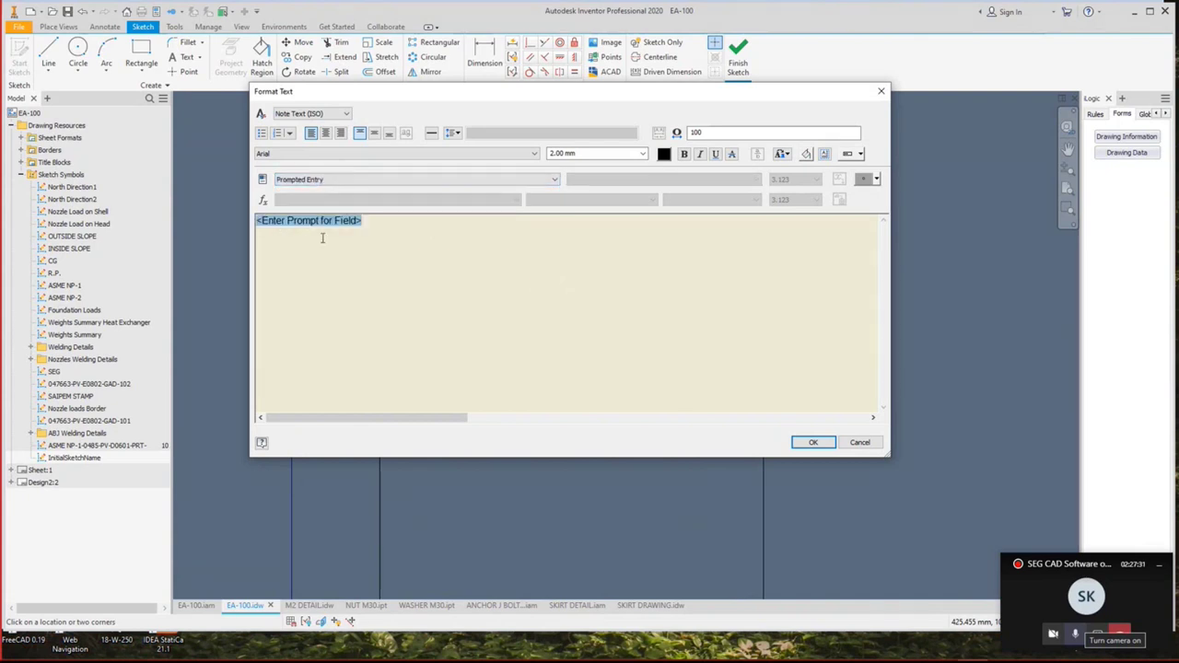
Overwrite the field's prompt text with "PRESSURE".
click(371, 227)
double_click(319, 223)
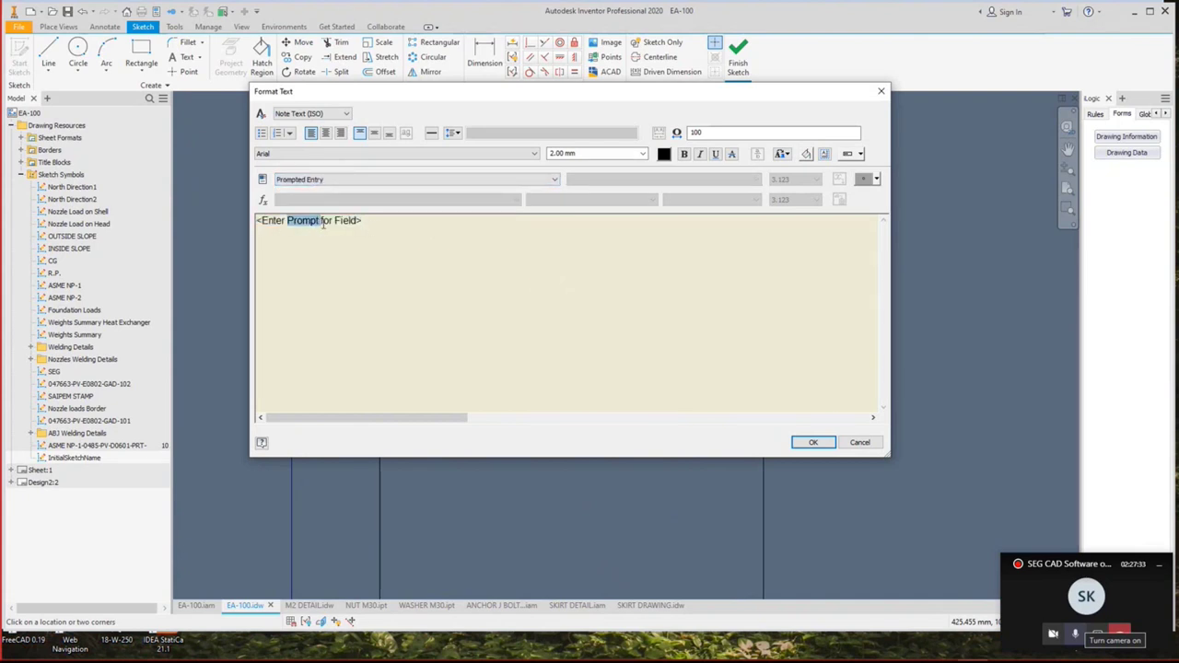
click(402, 223)
double_click(346, 222)
click(374, 224)
drag(373, 224, 195, 218)
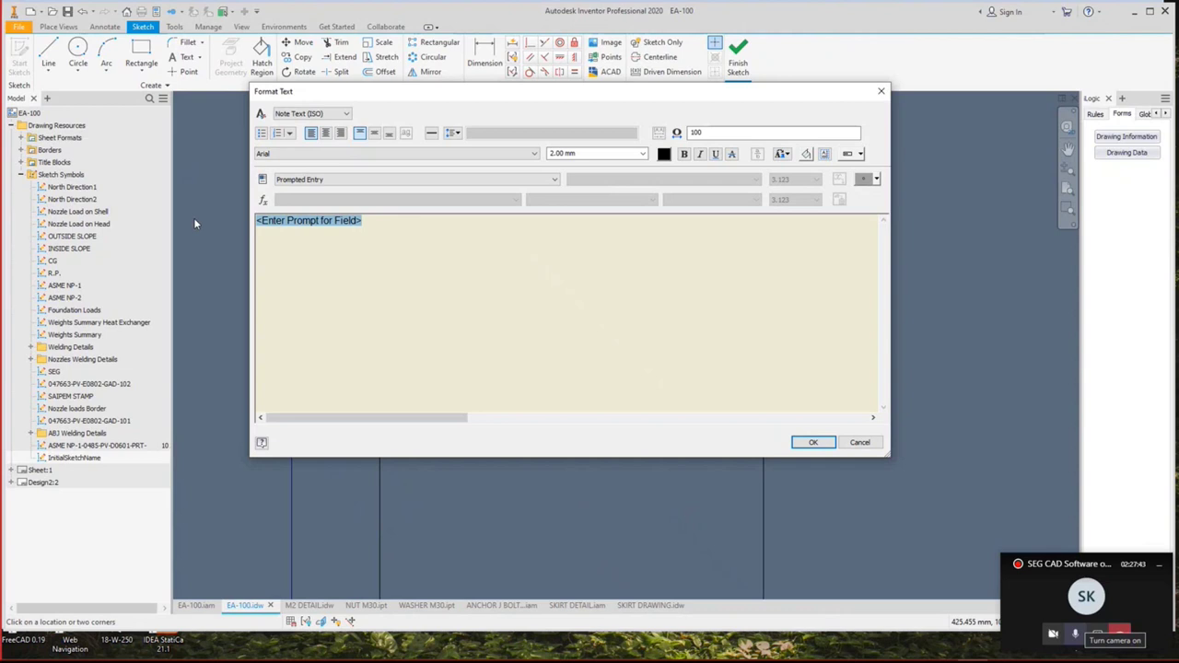
text(PRE)
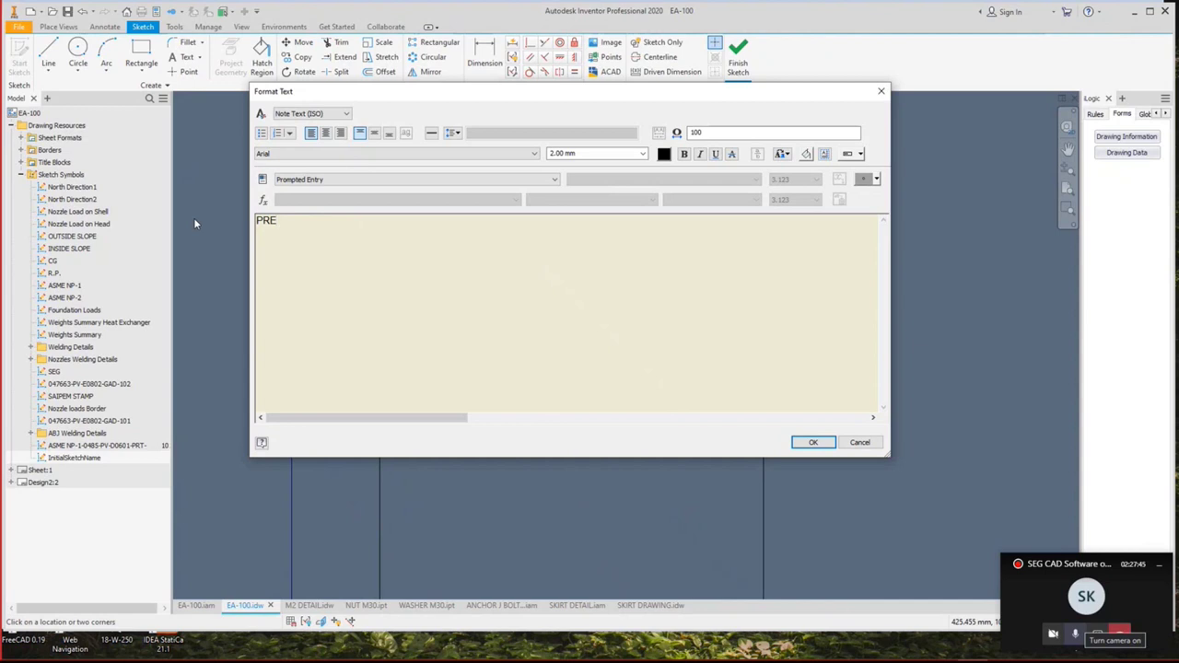
text(SSURE)
Replace the word PRESSURE with a Prompted Entry field and accept the text.
double_click(276, 221)
click(313, 181)
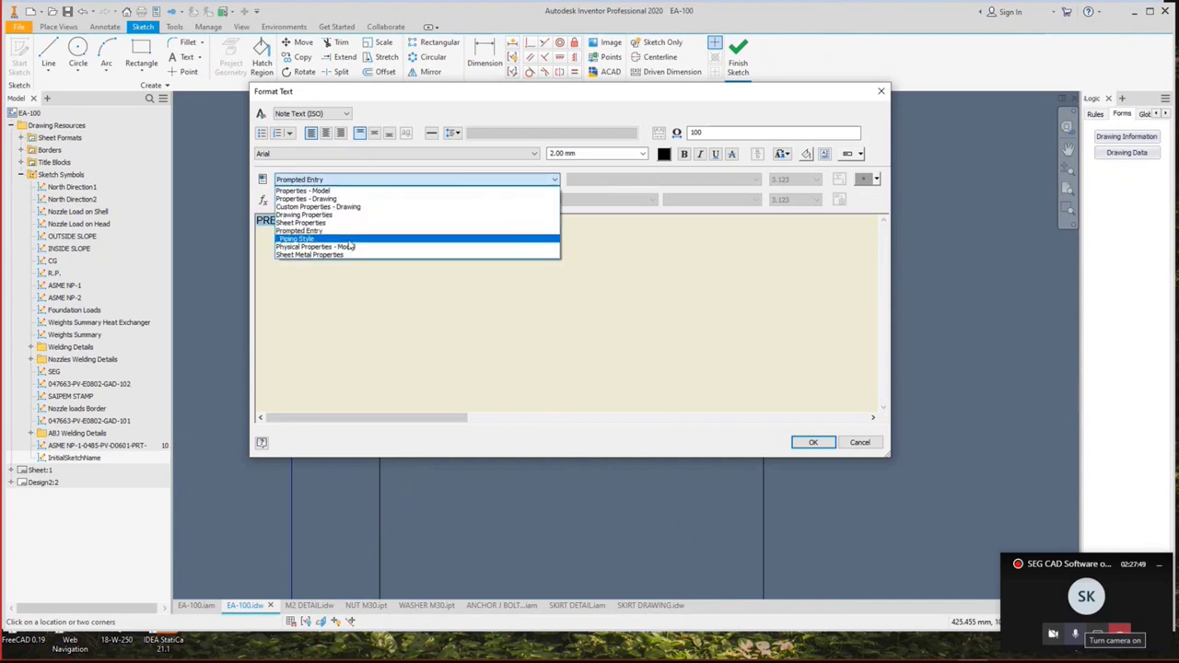
click(304, 230)
click(811, 443)
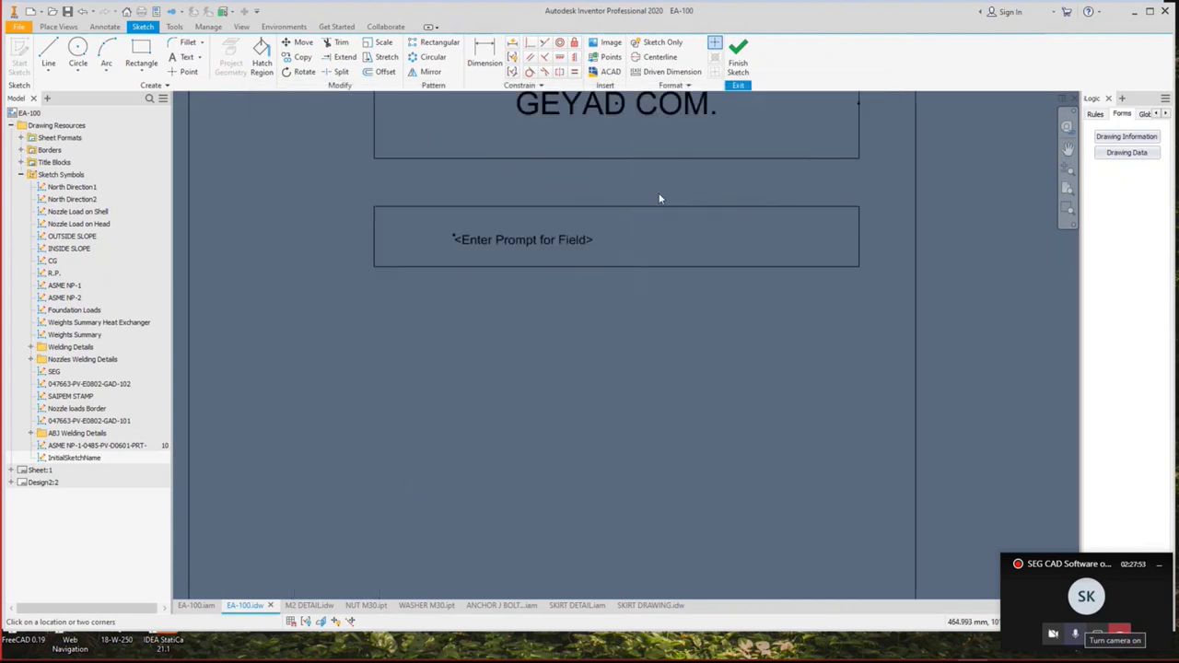
Finish the symbol's sketch and save the sketched symbol under the name ASDDD.
right_click(628, 188)
click(628, 225)
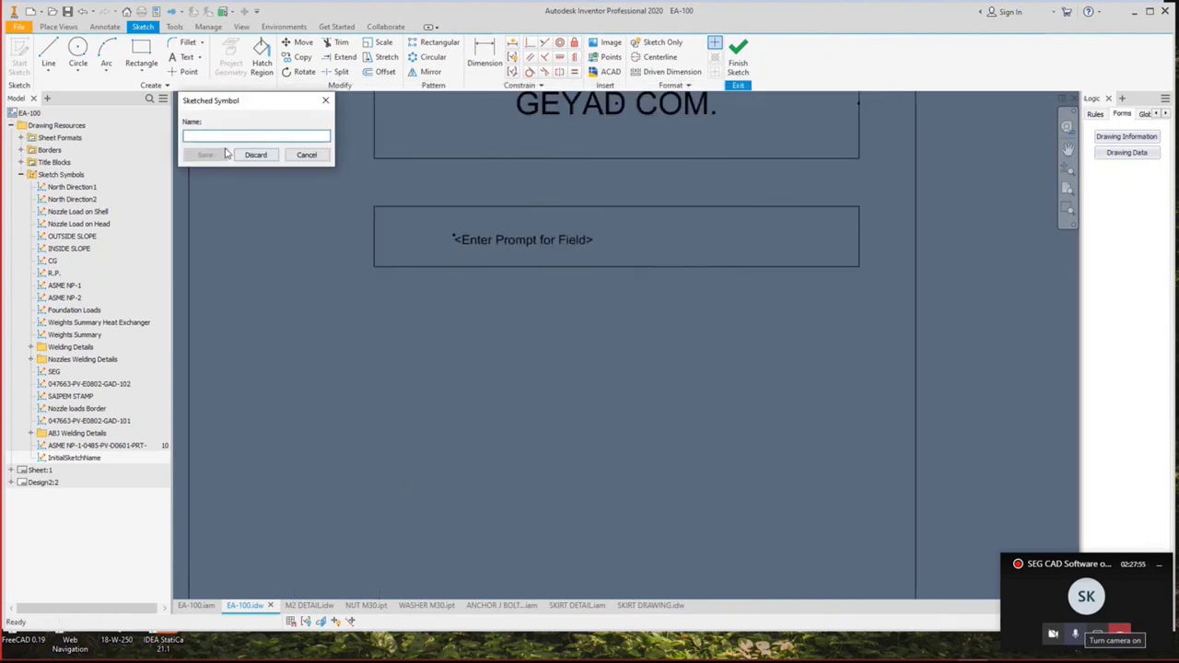
text(ASDDD)
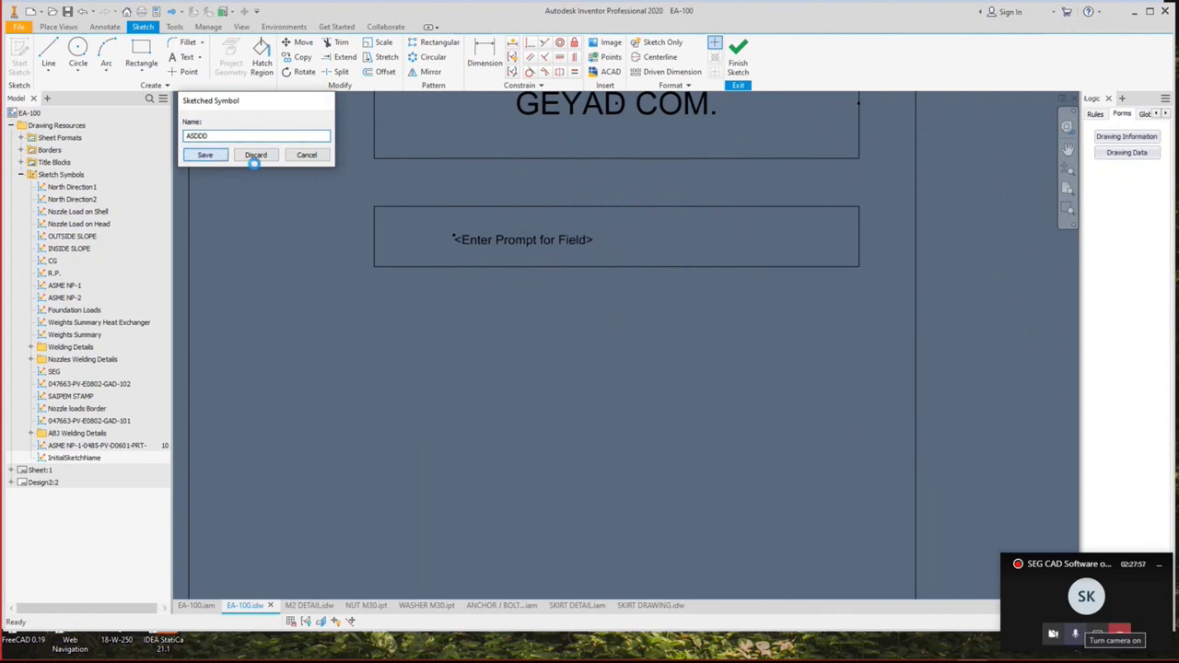
key(Return)
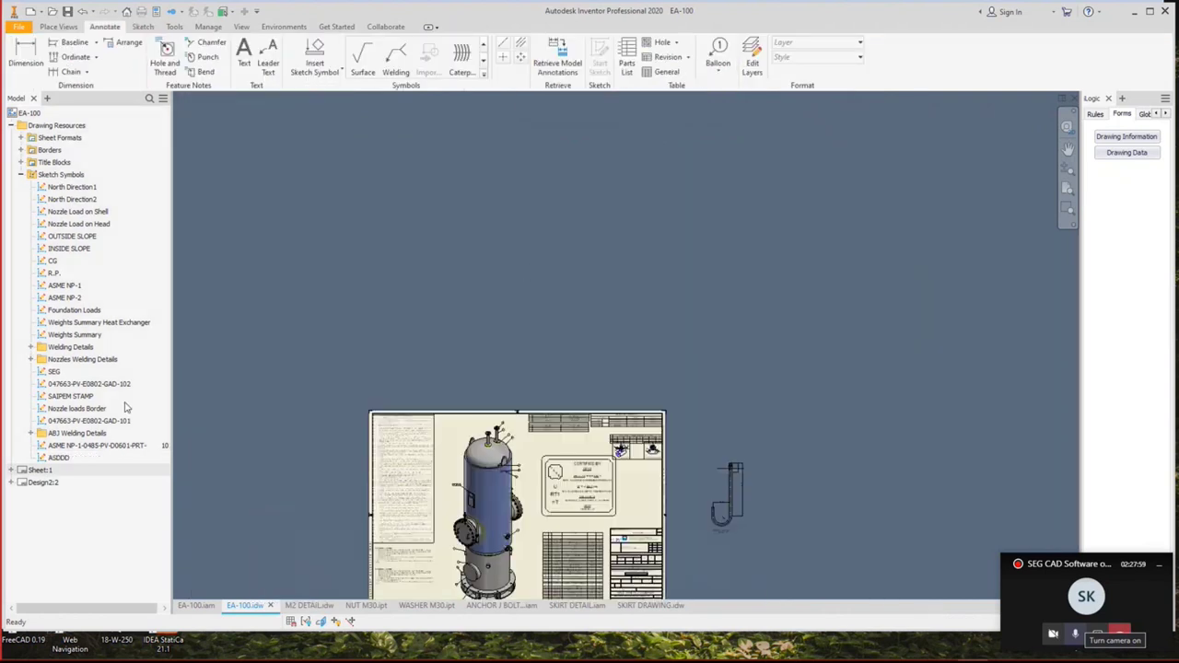
Place the ASDDD symbol outside the drawing sheet, above the J-bolt detail, with its prompted value set to 150 PSIG.
double_click(57, 458)
middle_drag(741, 425, 694, 335)
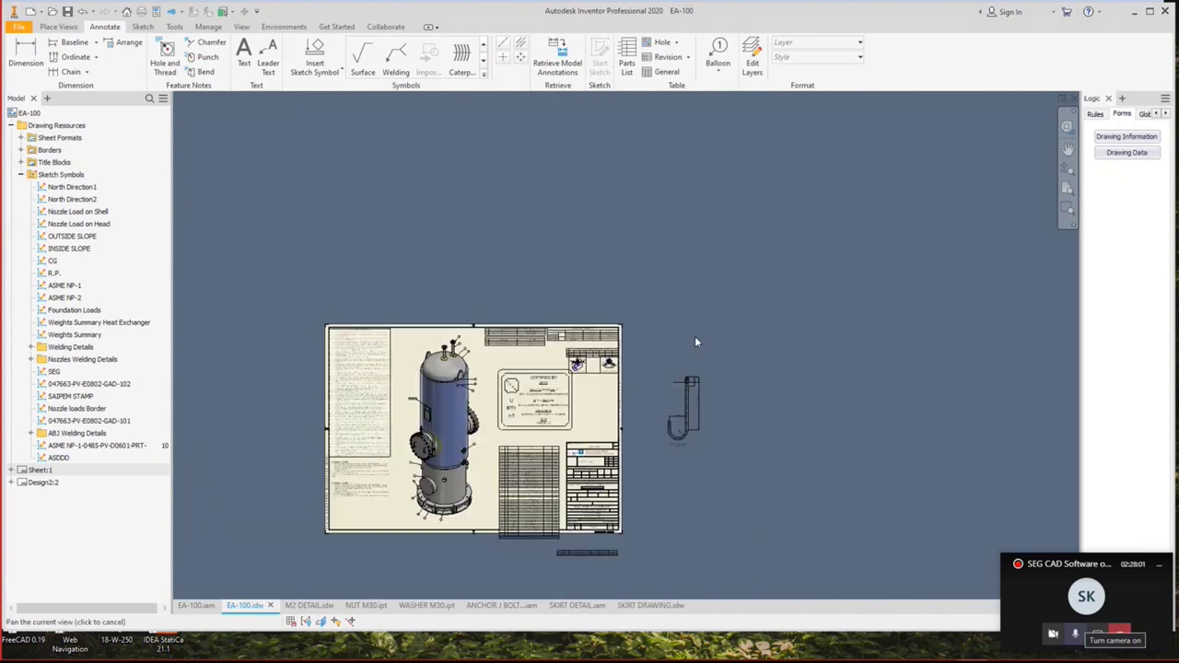
click(699, 301)
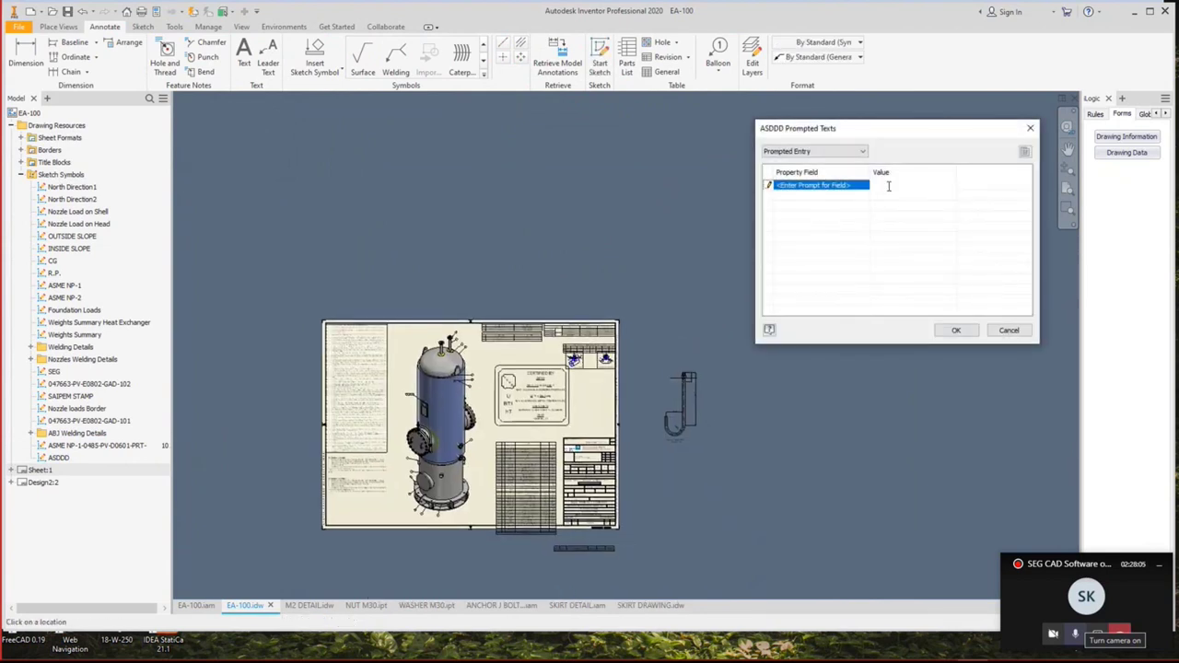
text(150 PSIG)
click(957, 331)
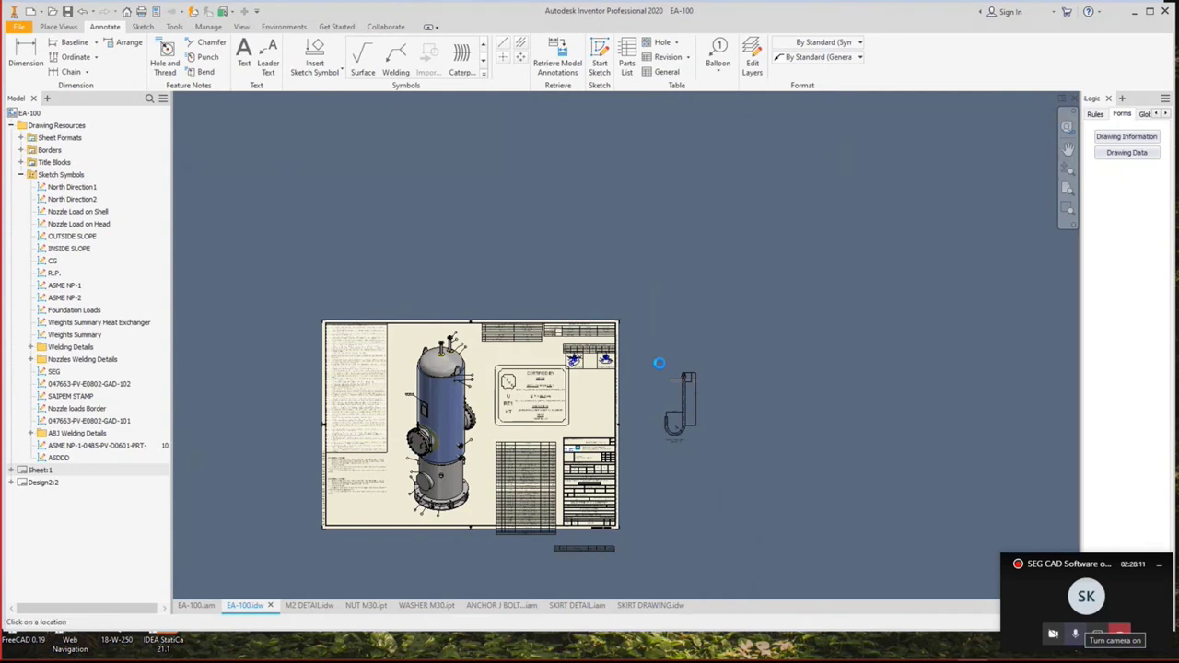
scroll(738, 222, up, 5)
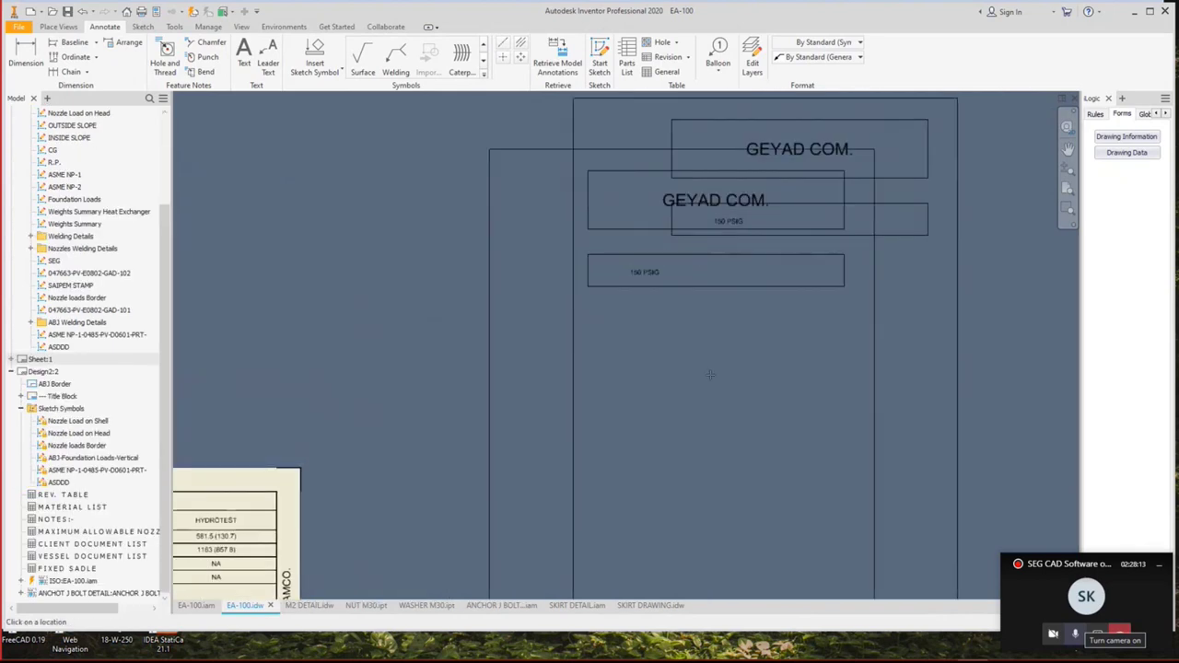
click(717, 227)
middle_drag(739, 231, 678, 314)
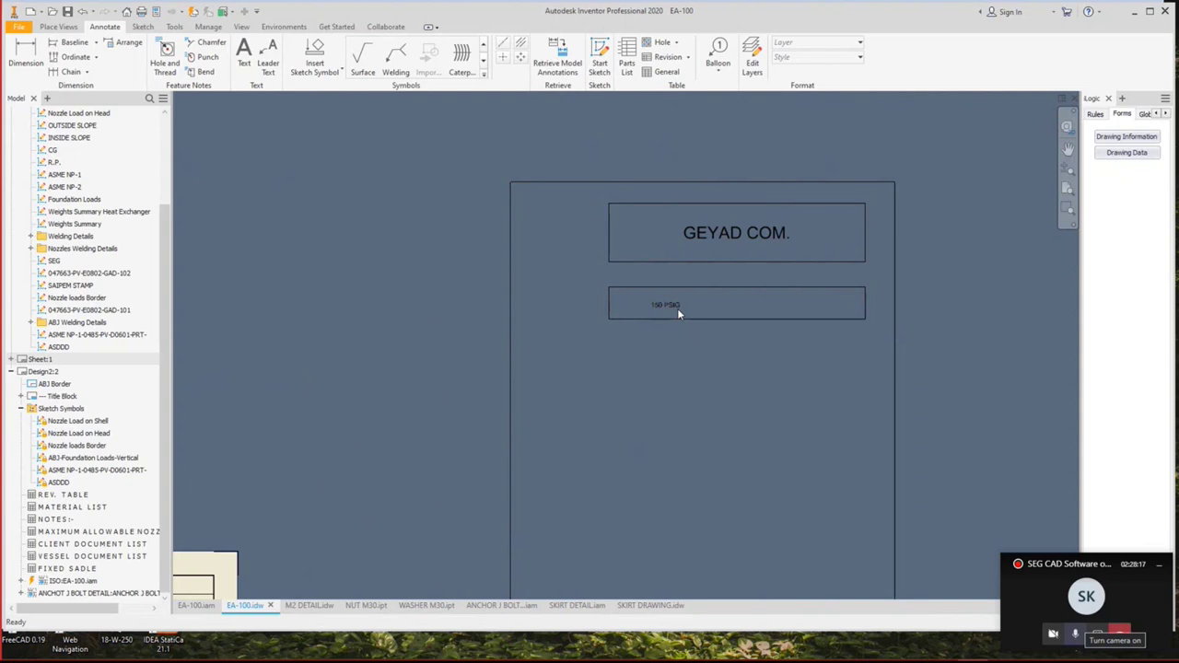
scroll(678, 311, up, 3)
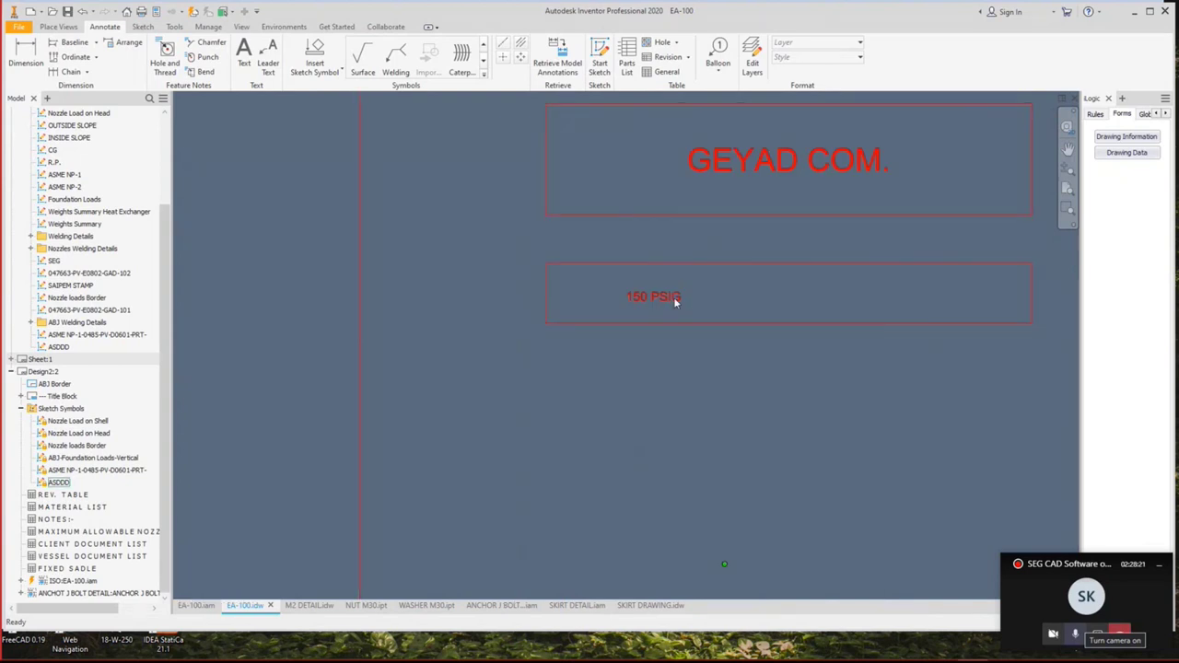
Move the ASDDD symbol farther from the drawing sheet, keeping it above the J-bolt detail.
scroll(665, 296, down, 3)
scroll(673, 300, up, 2)
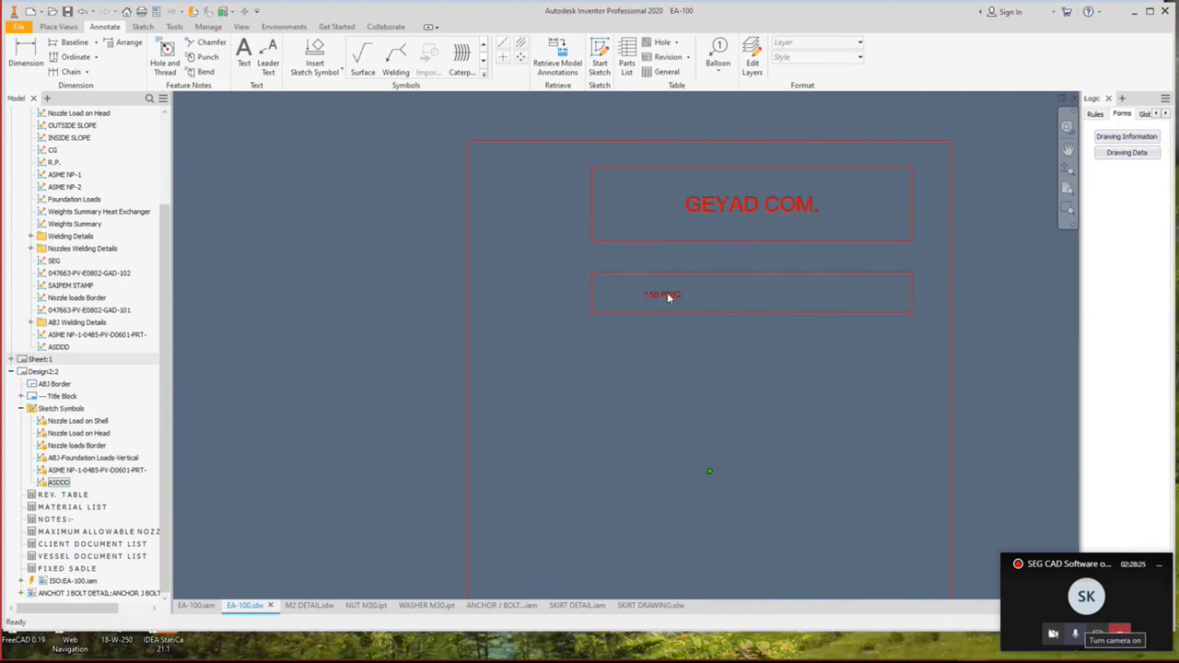
scroll(667, 292, down, 2)
click(693, 315)
drag(693, 314, 780, 319)
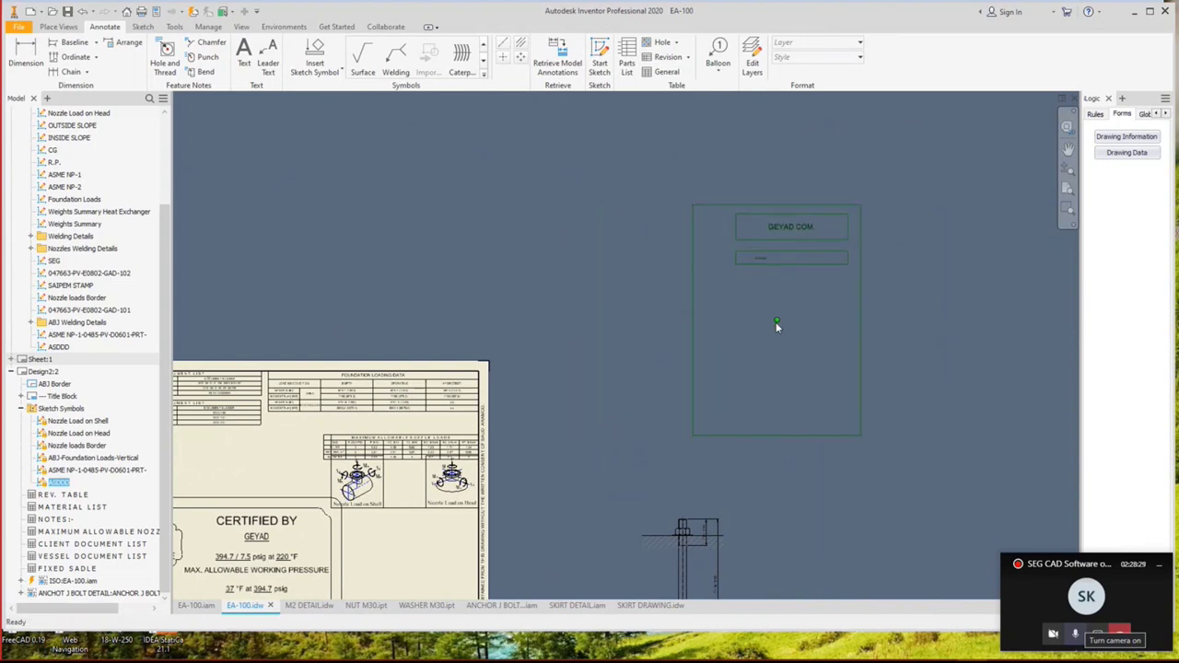
click(776, 322)
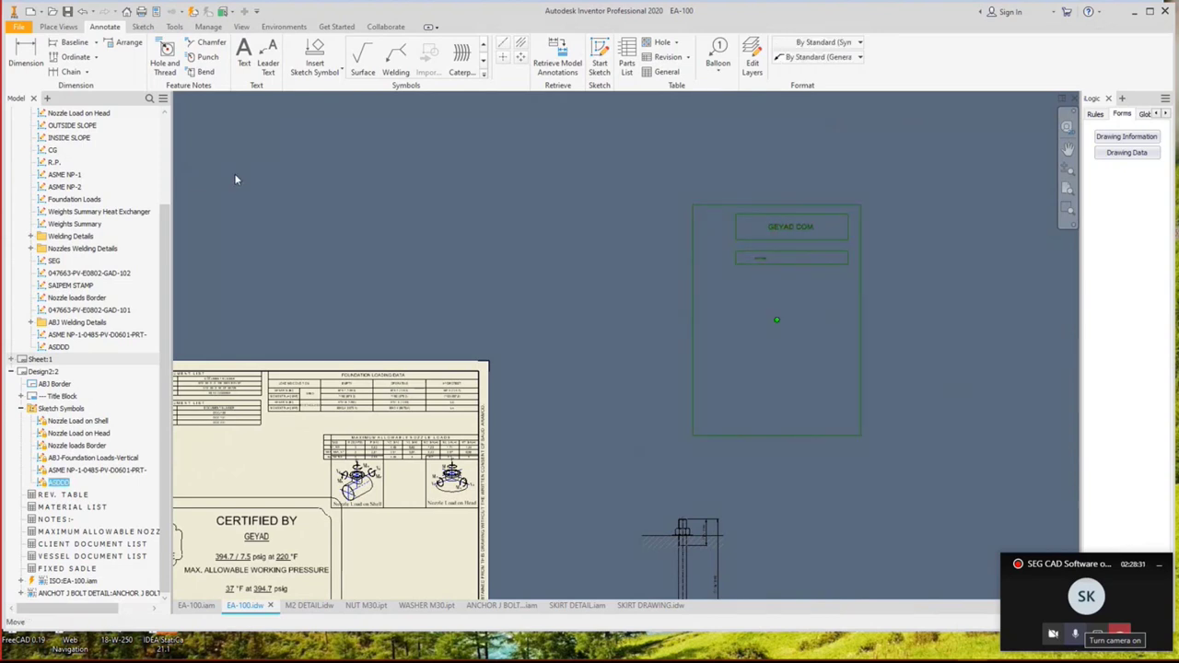
Set the ASDDD symbol's scale to 0.5 and its rotation to 45 degrees.
click(314, 57)
drag(465, 176, 391, 176)
text(0.5)
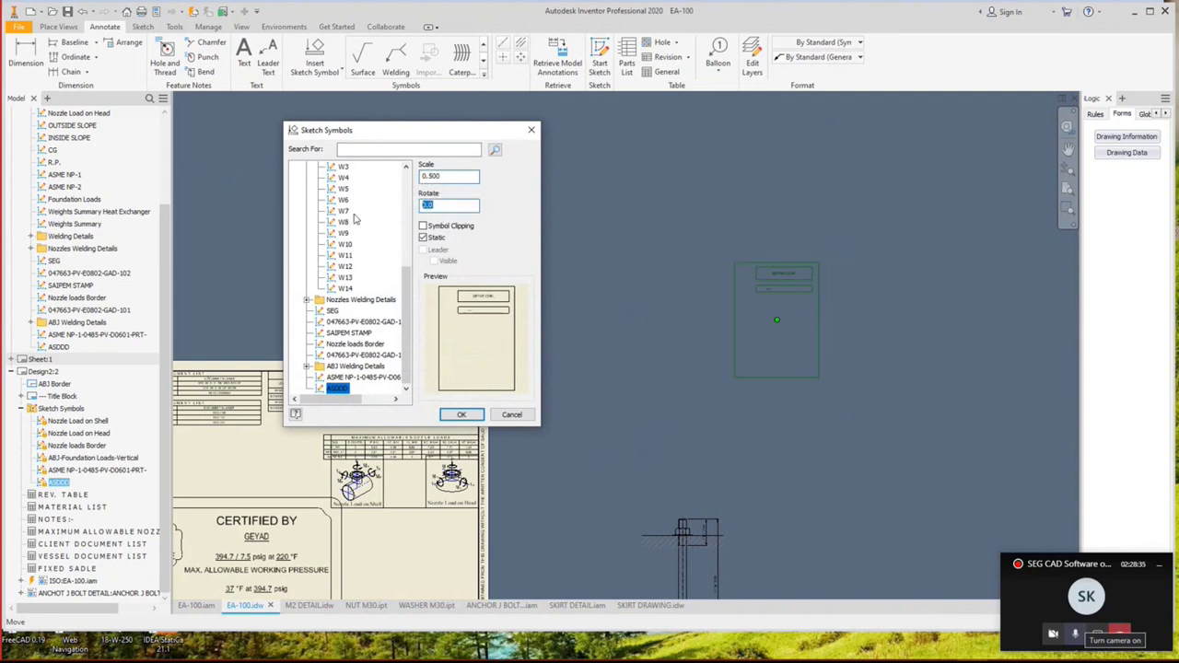
key(Tab)
text(45)
click(461, 414)
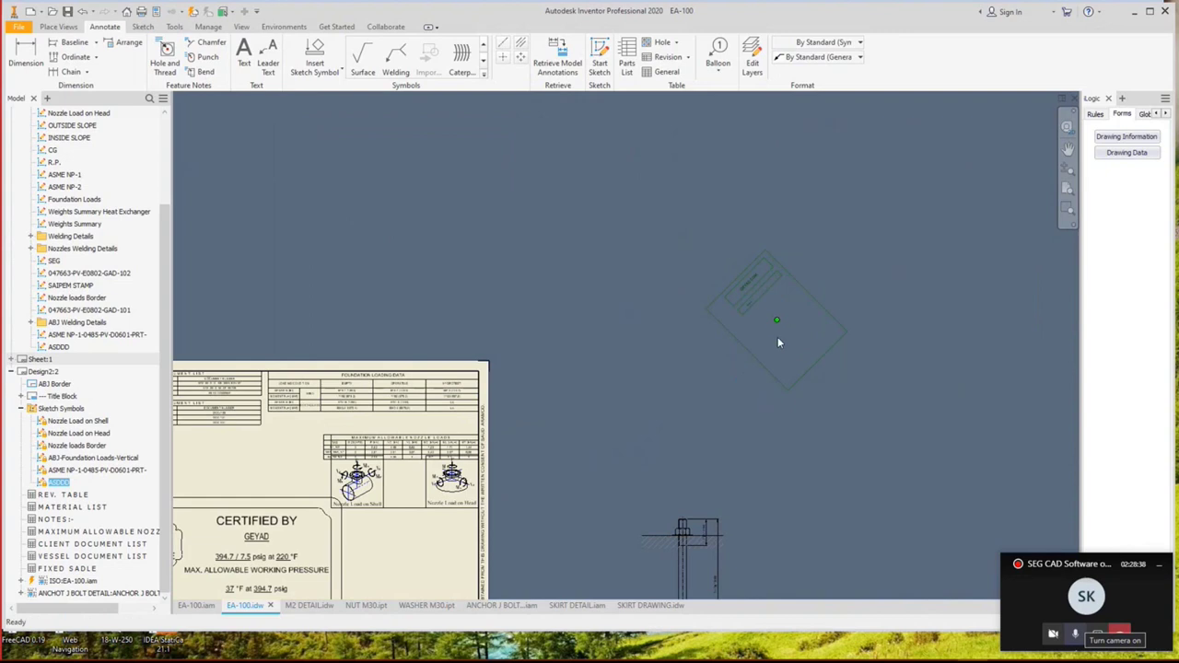
Move the rotated symbol onto the sheet beside the certification nameplate, and delete it from the drawing.
scroll(778, 340, down, 3)
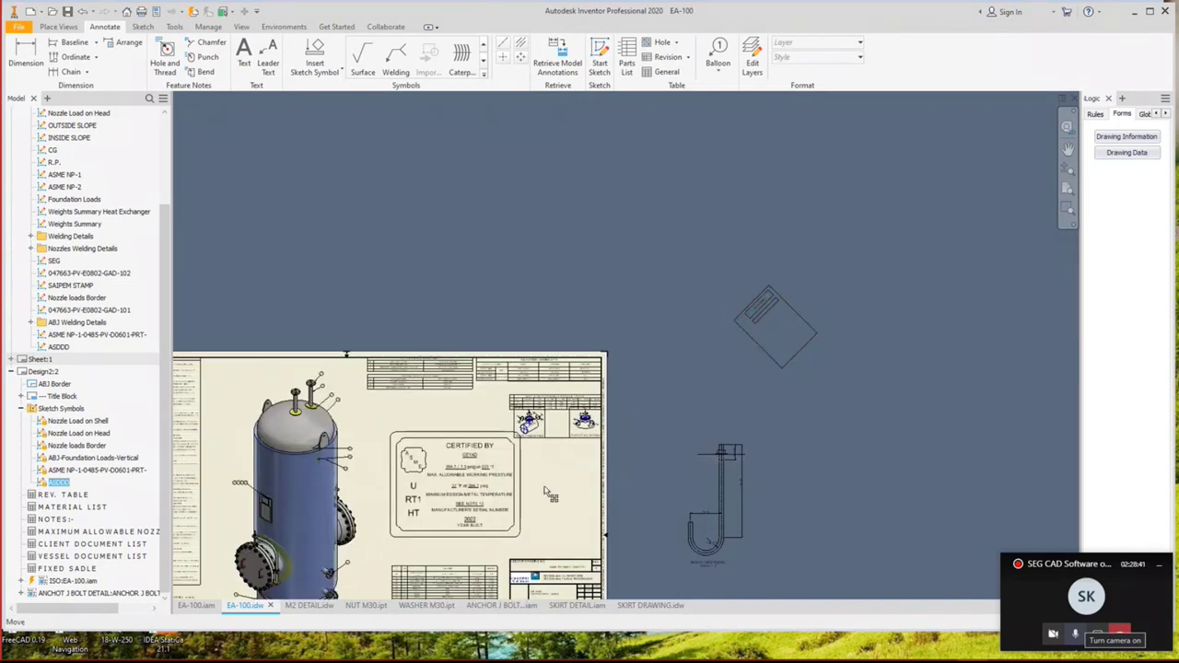
click(566, 514)
key(Escape)
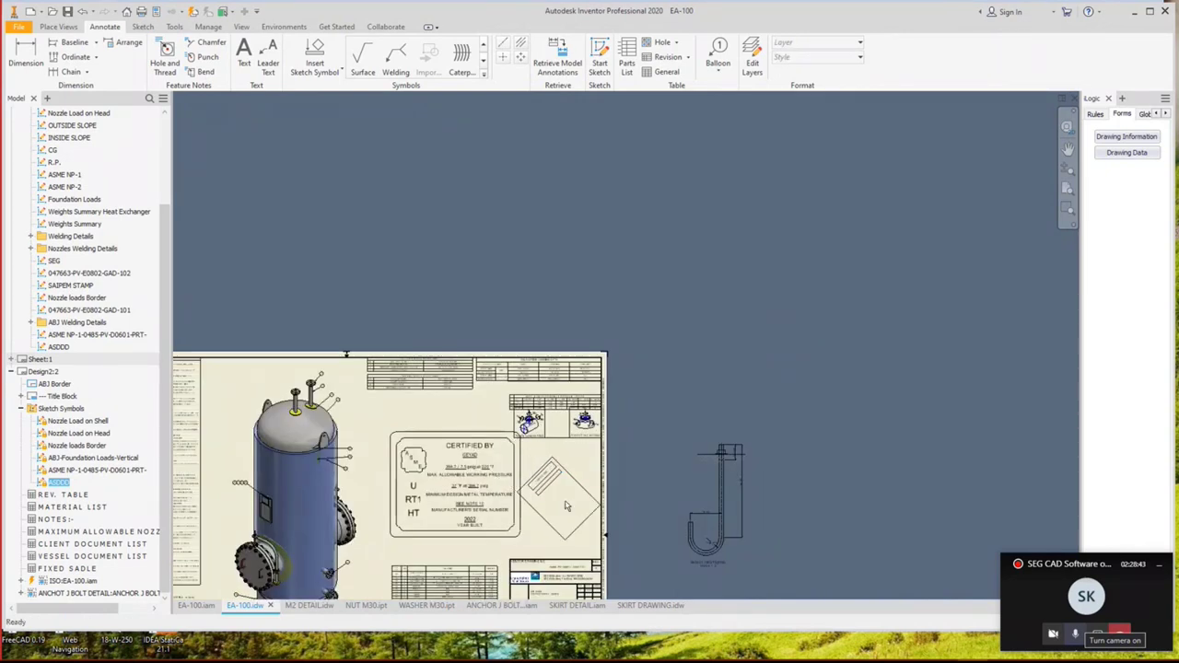
click(575, 527)
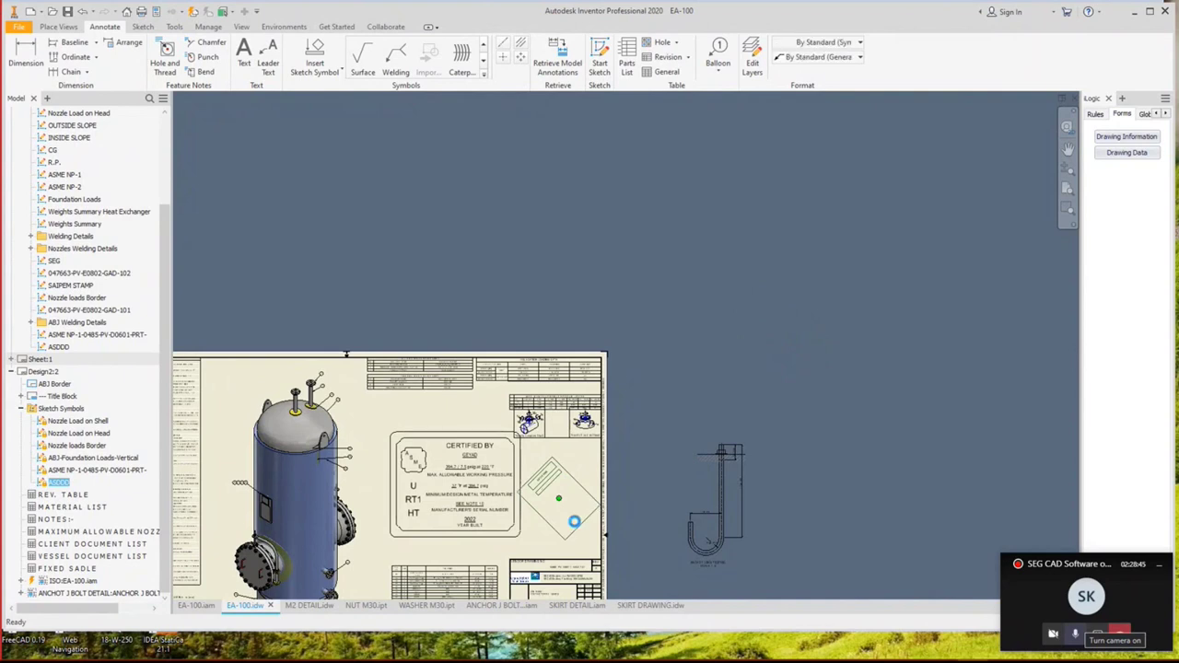
key(Delete)
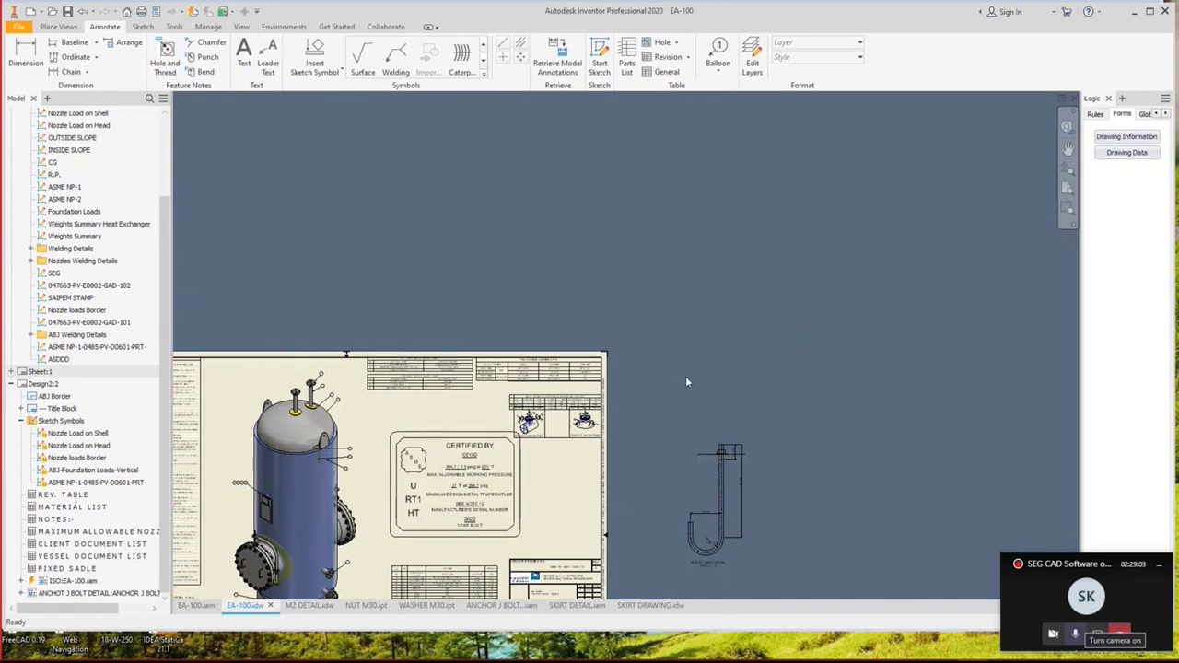
Switch to the EA-100 assembly and examine the skirt, its base ring and the vessel's left side.
scroll(687, 381, down, 4)
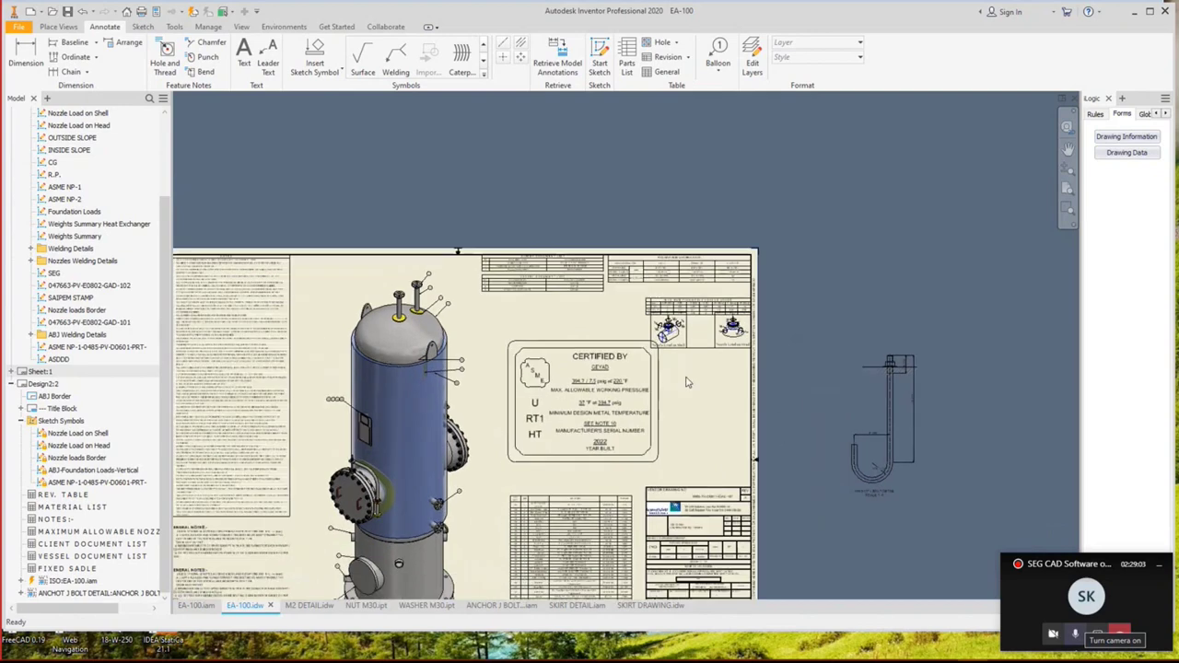
key(Home)
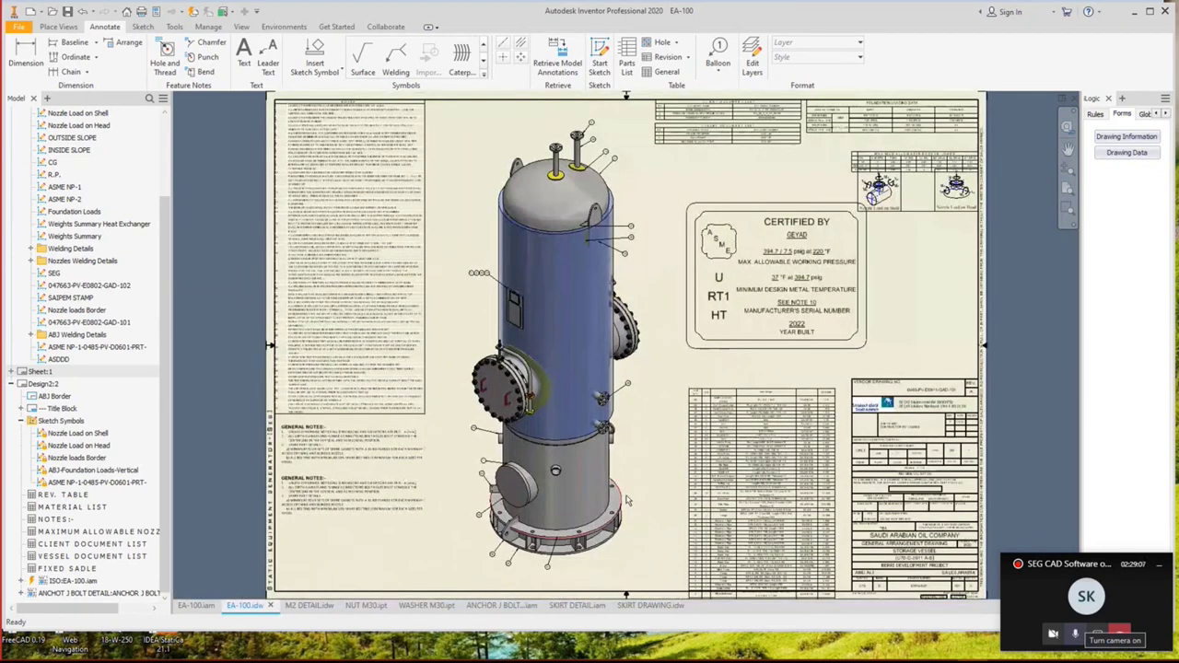
click(189, 606)
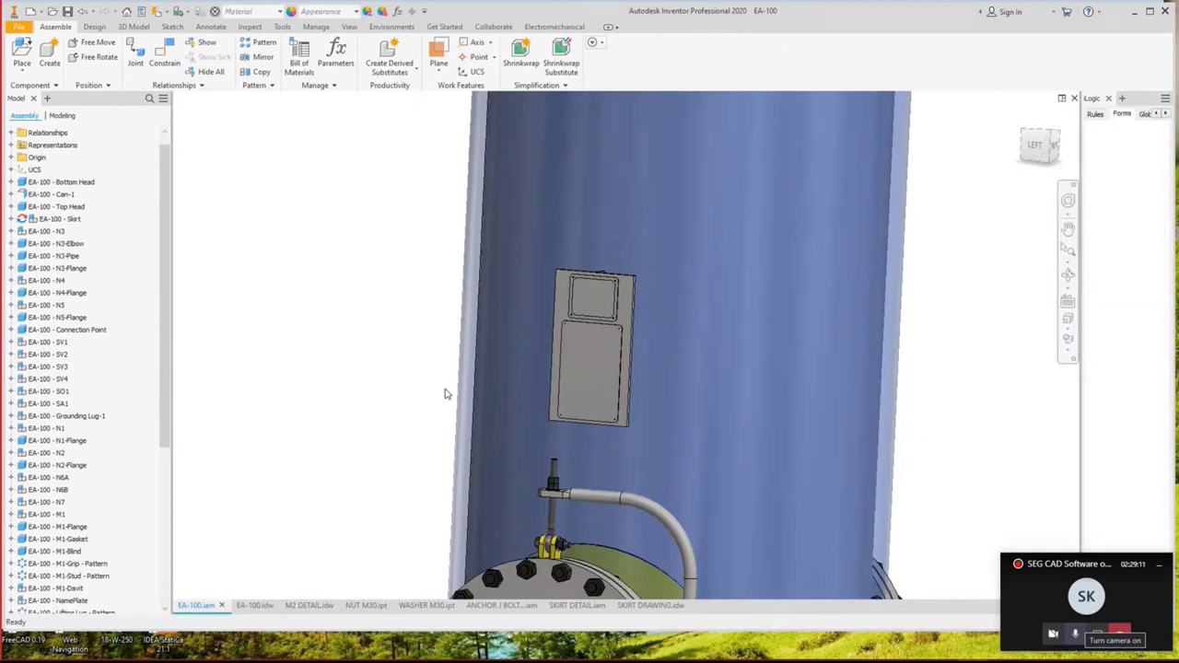
key(Home)
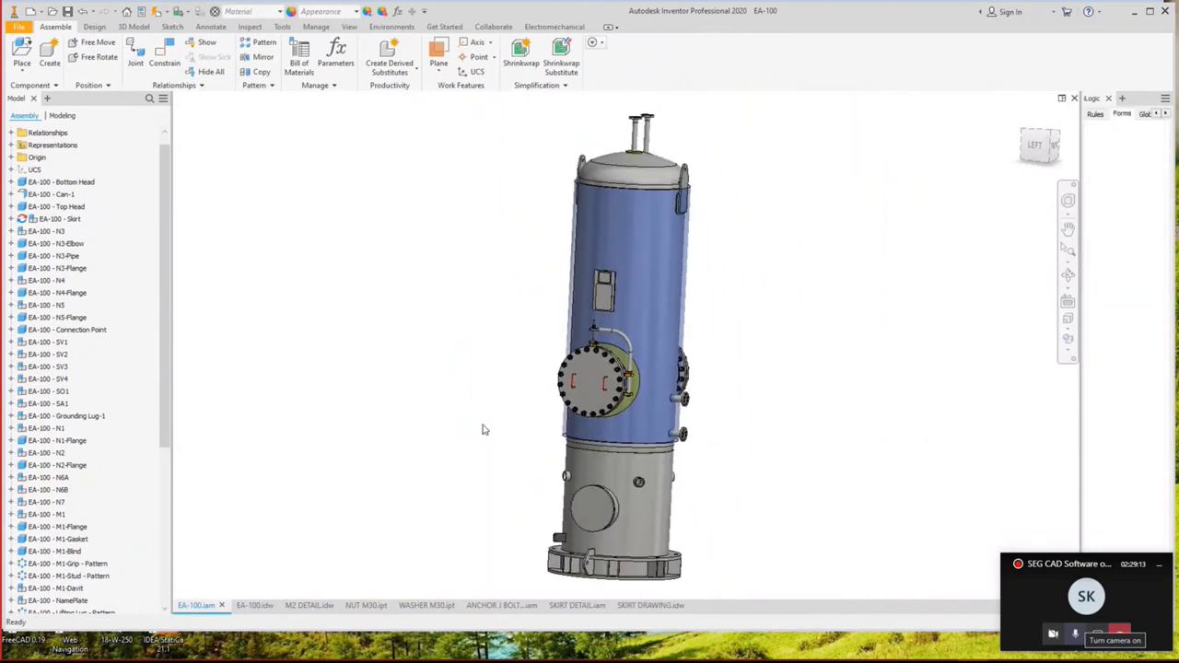
click(1068, 275)
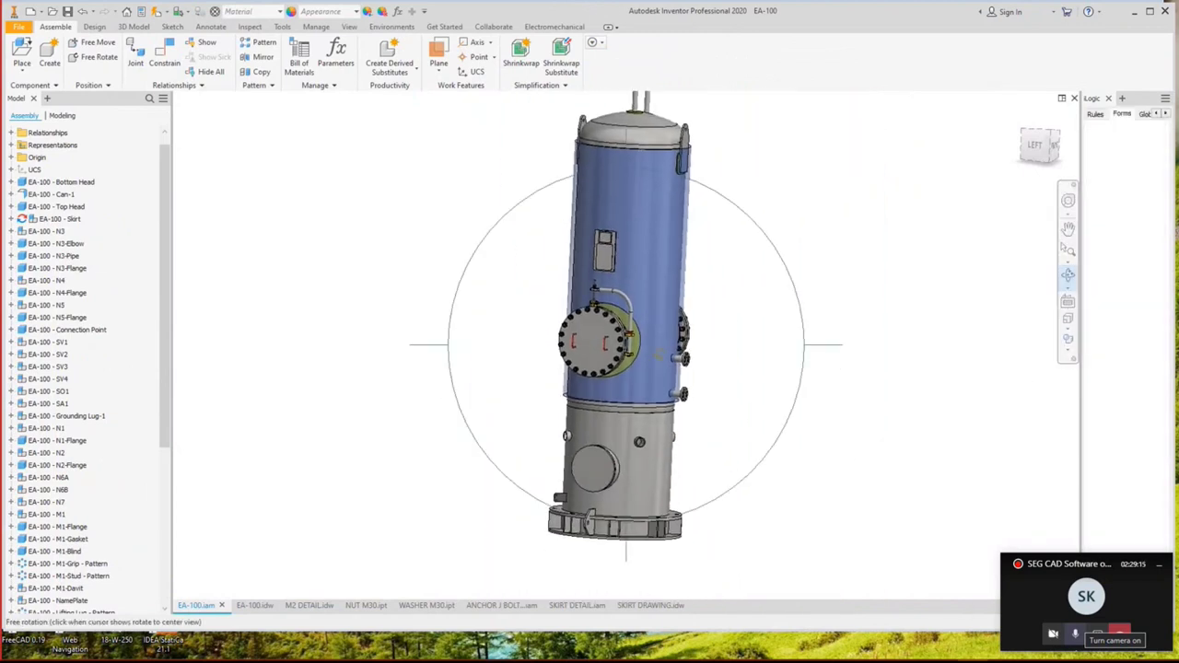
drag(657, 353, 709, 348)
scroll(709, 349, down, 3)
right_click(720, 346)
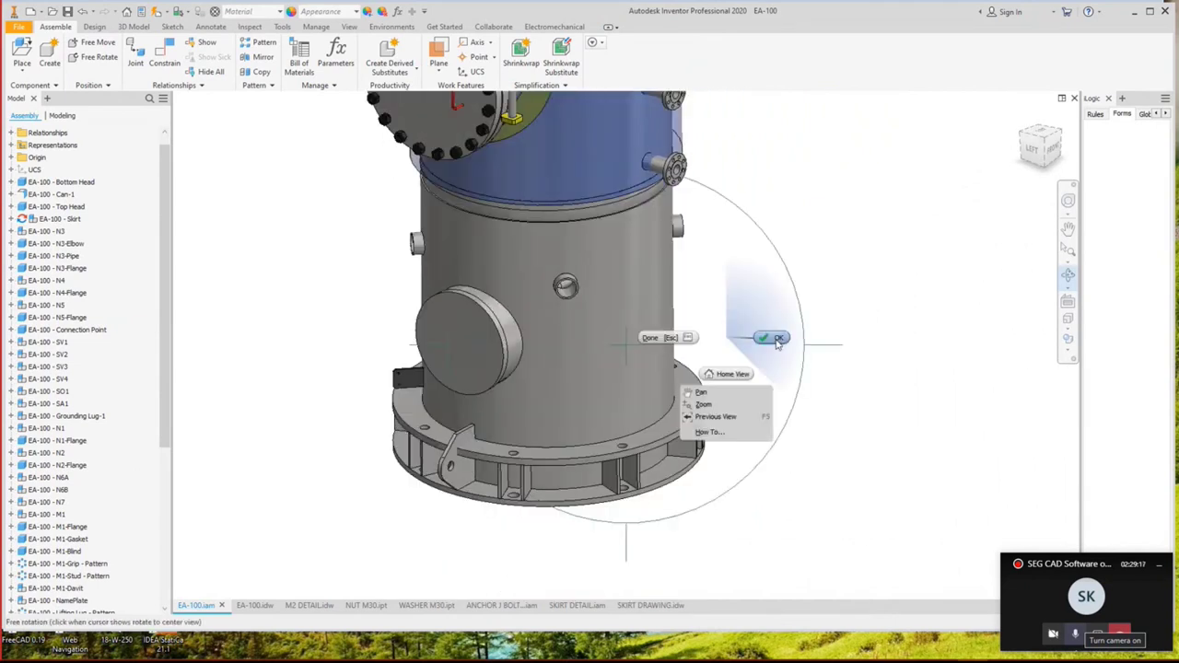
click(778, 340)
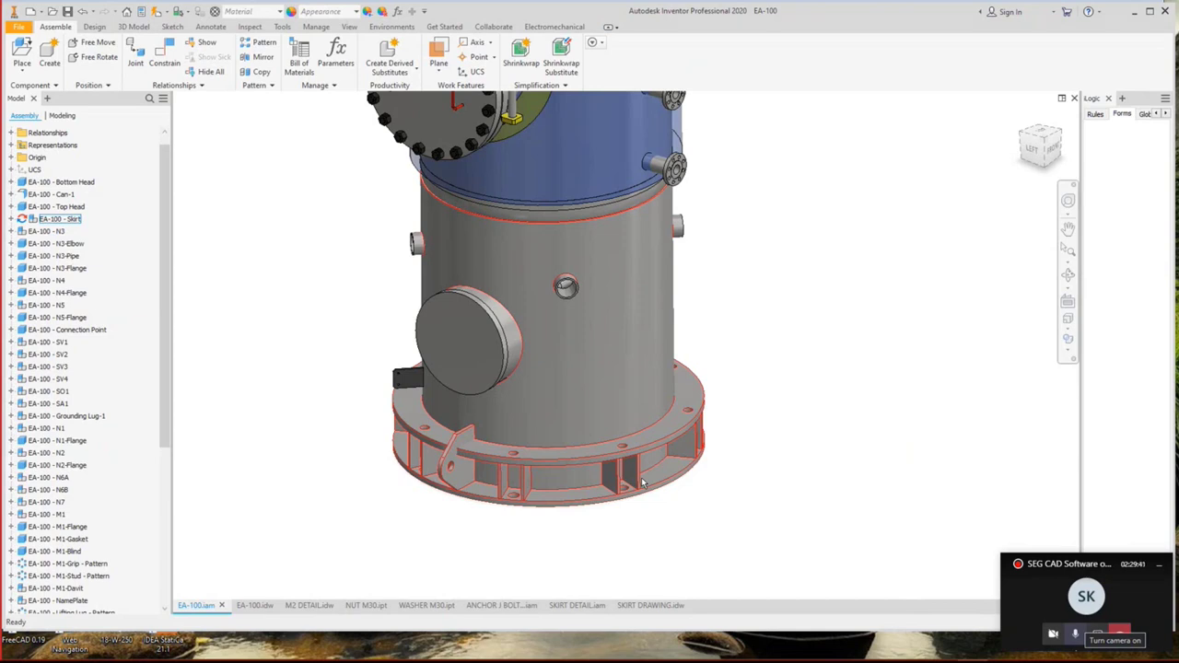
click(1034, 150)
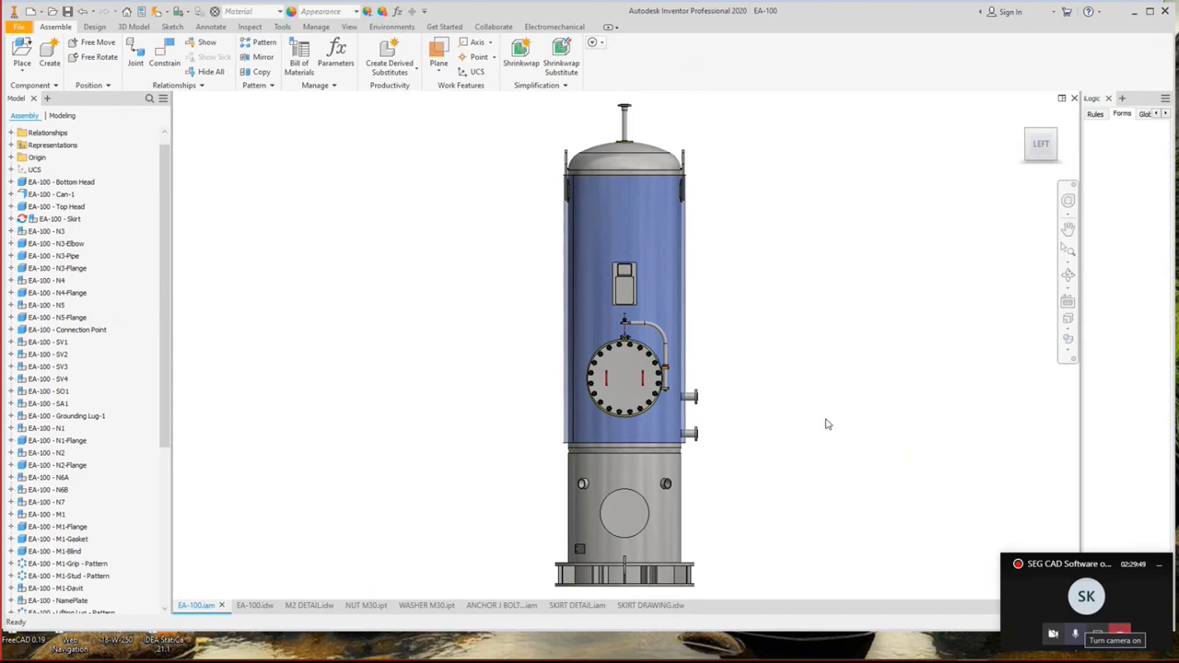
Switch to Static Equipment Generator and create a vessel named TRANSPORTATION in the DEMO 20-9-2022 project.
mouse_move(930, 656)
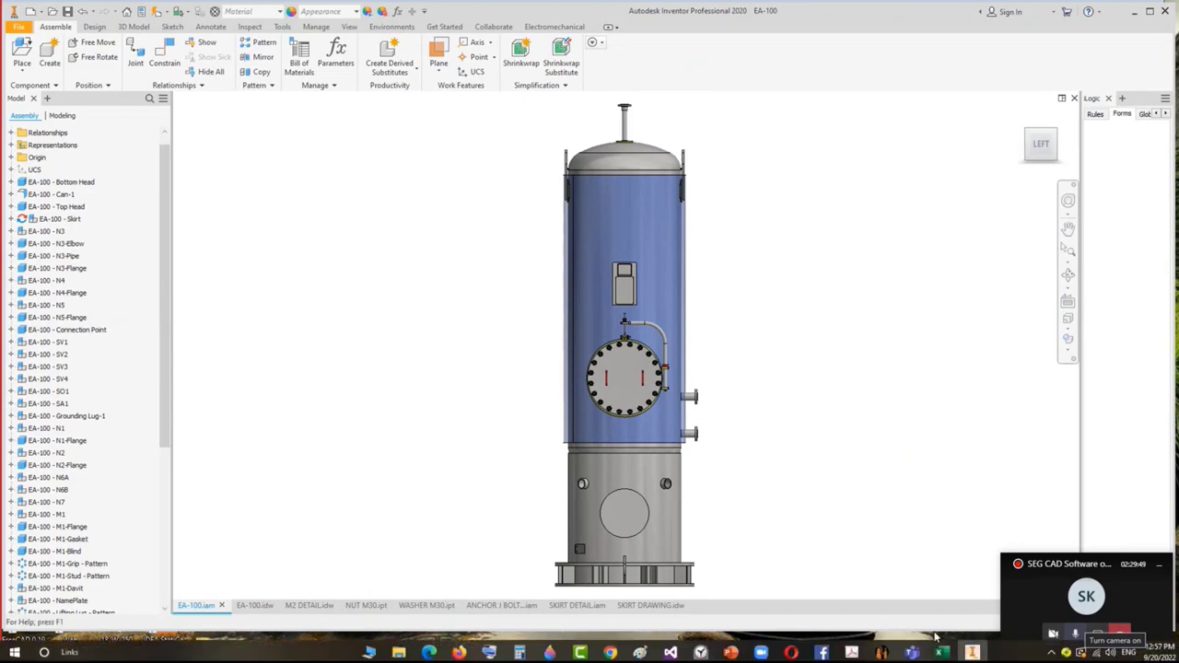
click(883, 651)
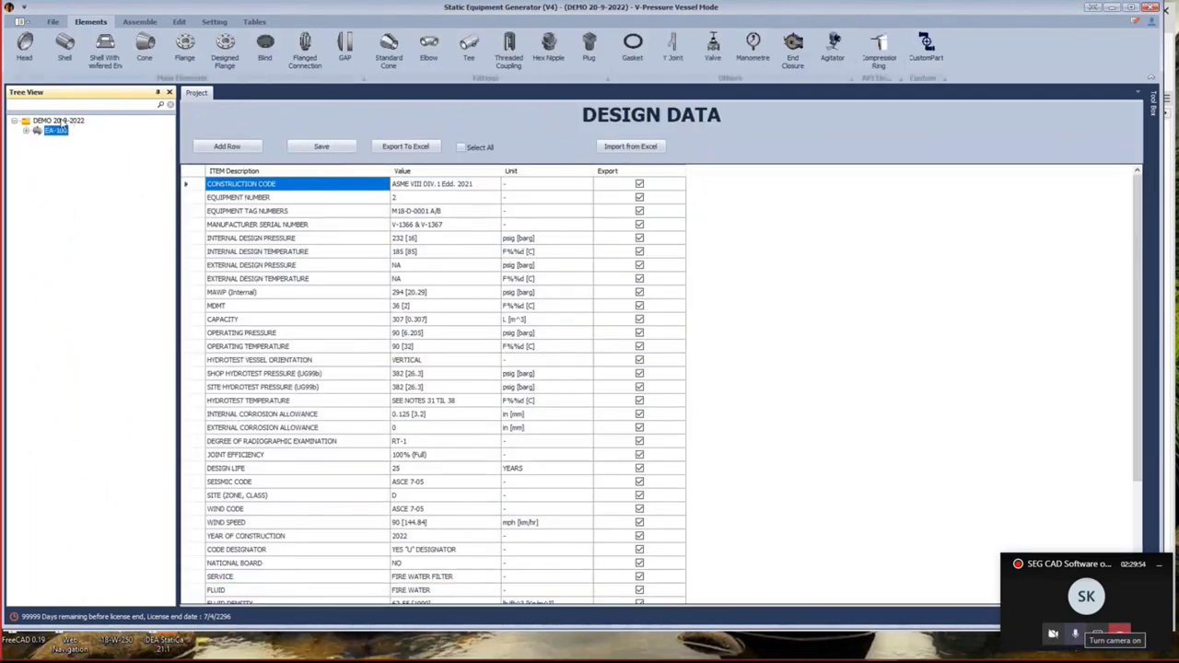
click(59, 121)
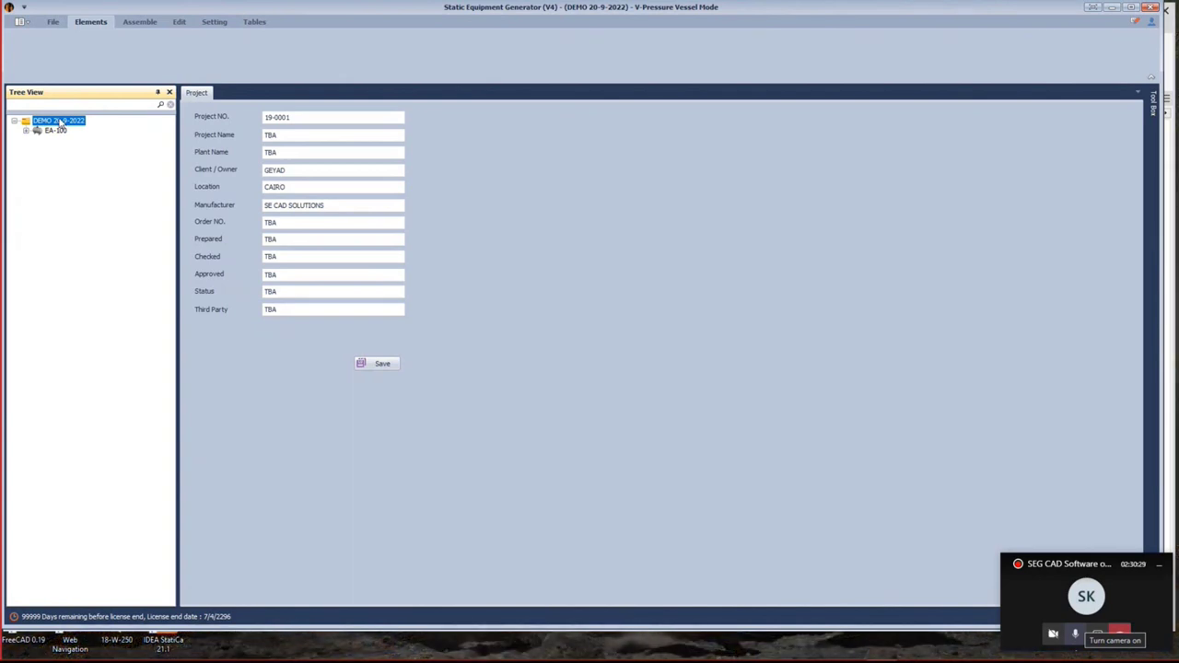
right_click(66, 123)
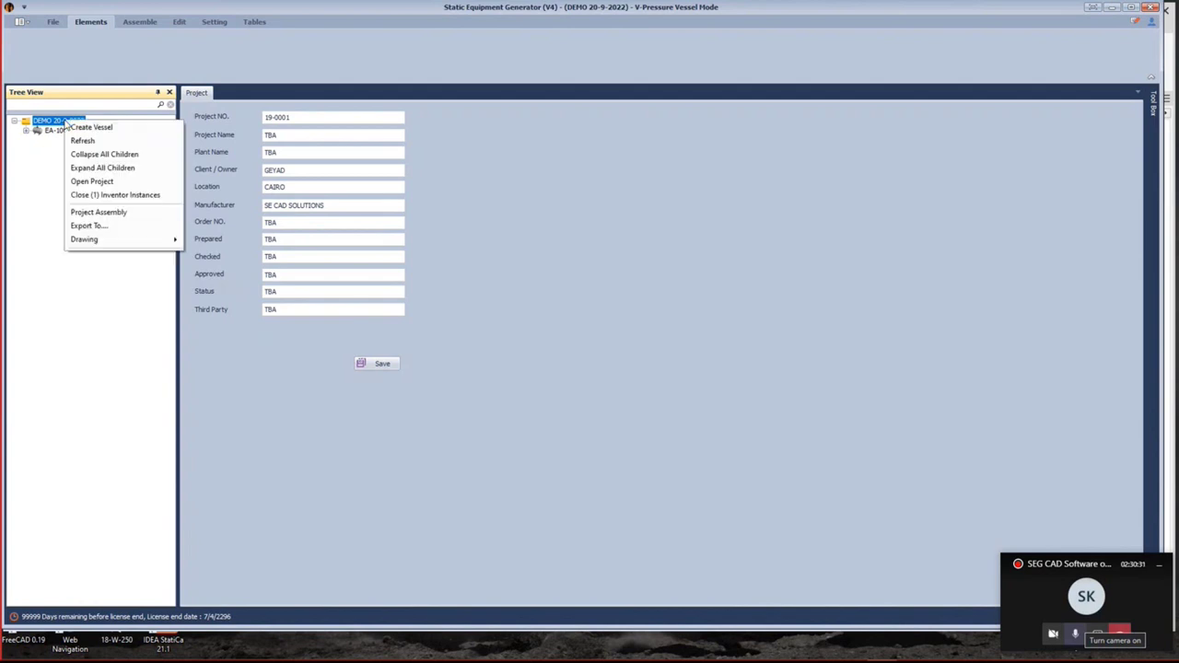
click(93, 129)
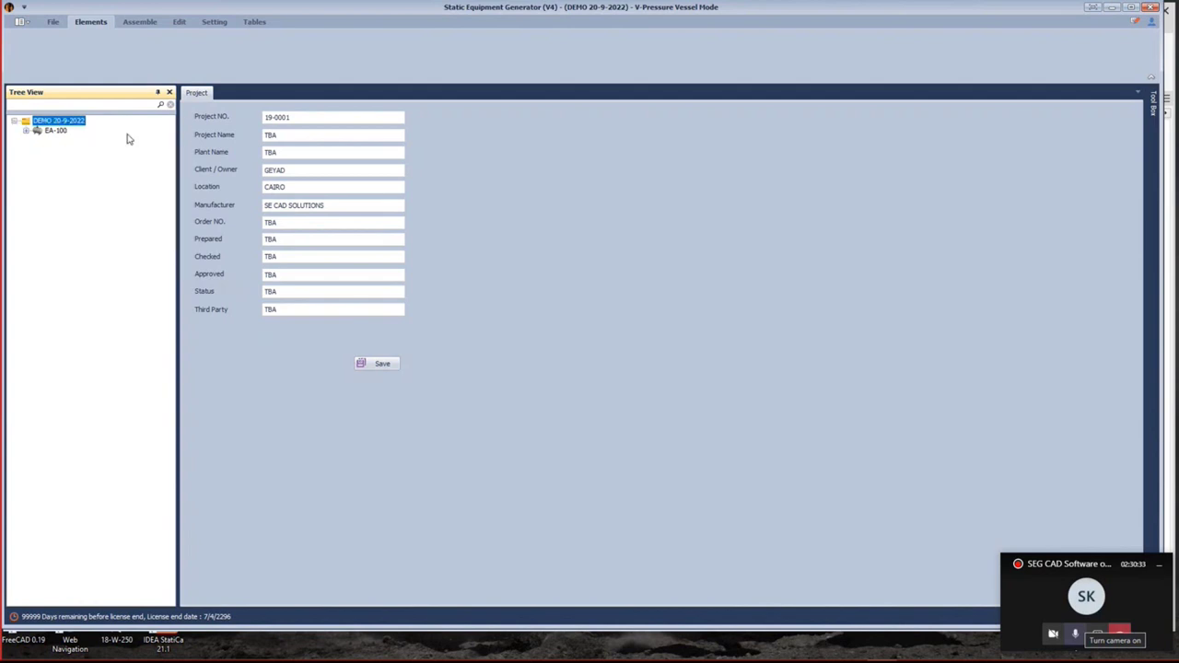
text(TRA)
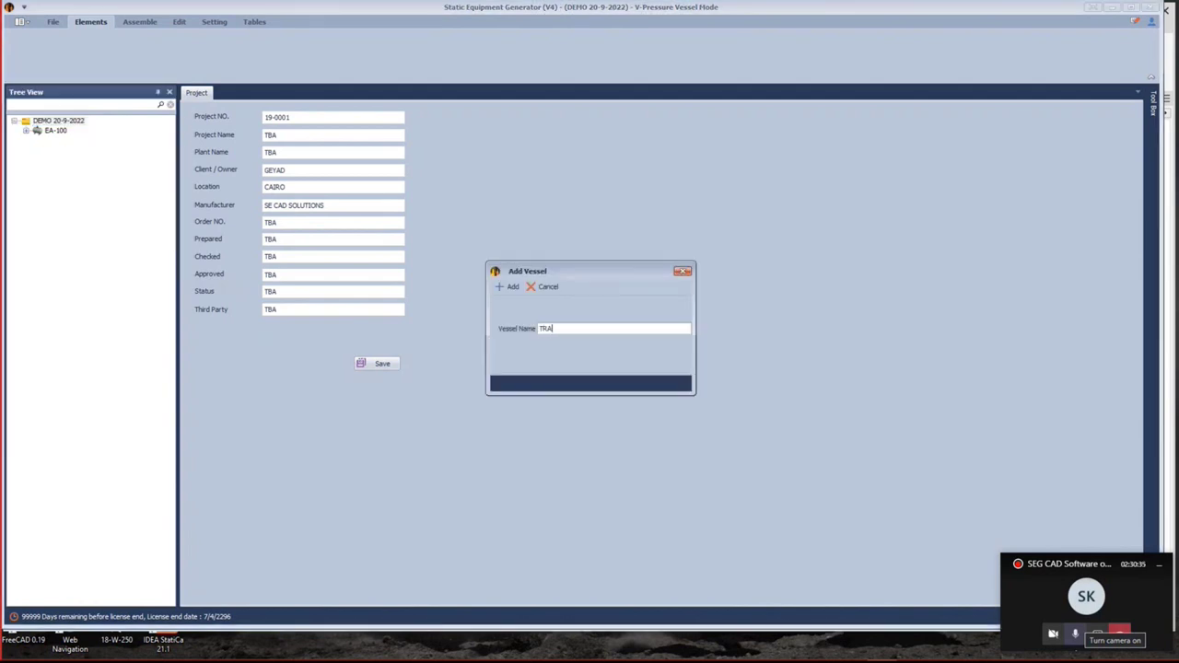
text(NSPORTATION)
click(509, 286)
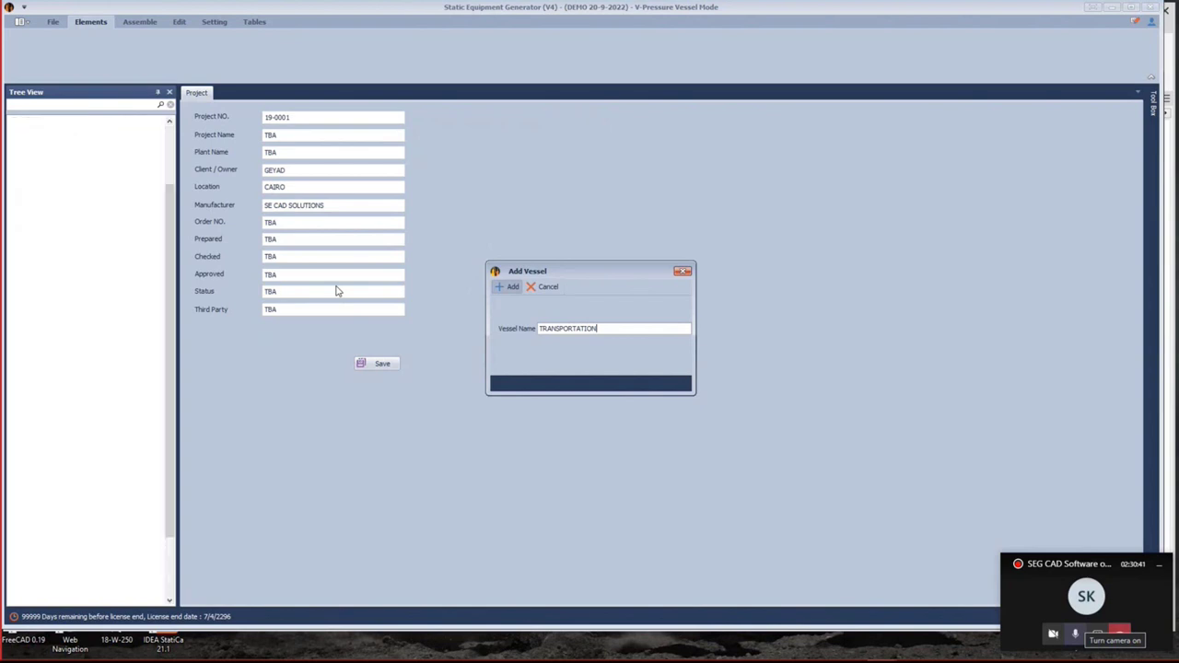
Add a shell named TRANSPORTATION SHELL to the TRANSPORTATION vessel.
click(81, 594)
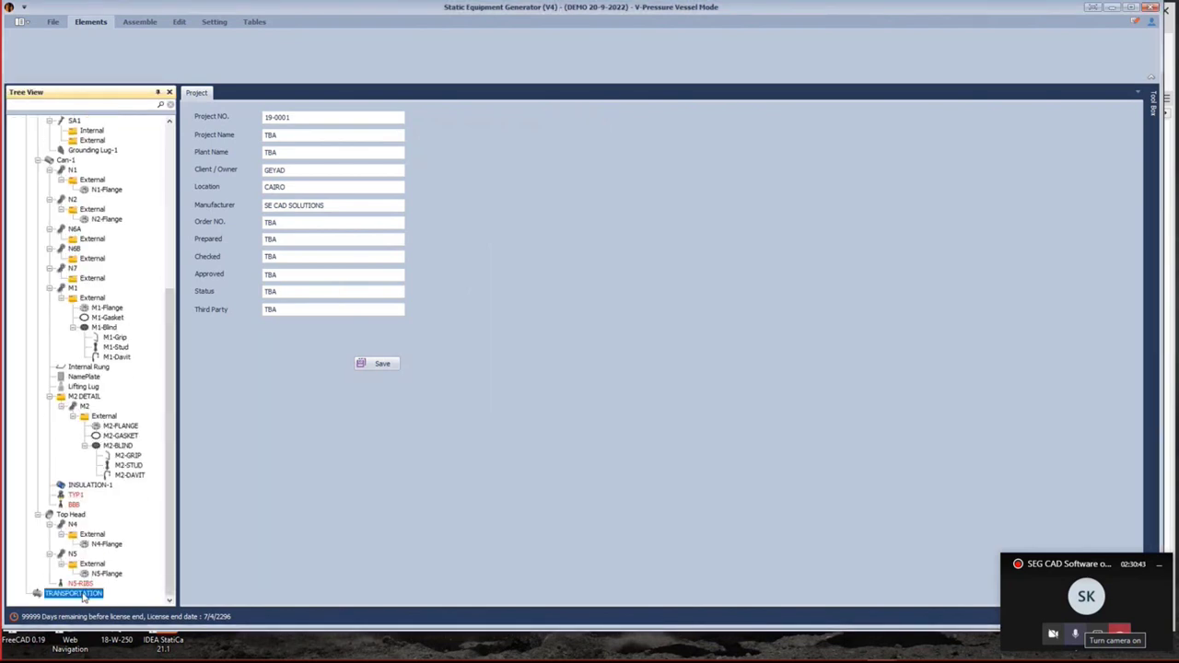
click(90, 21)
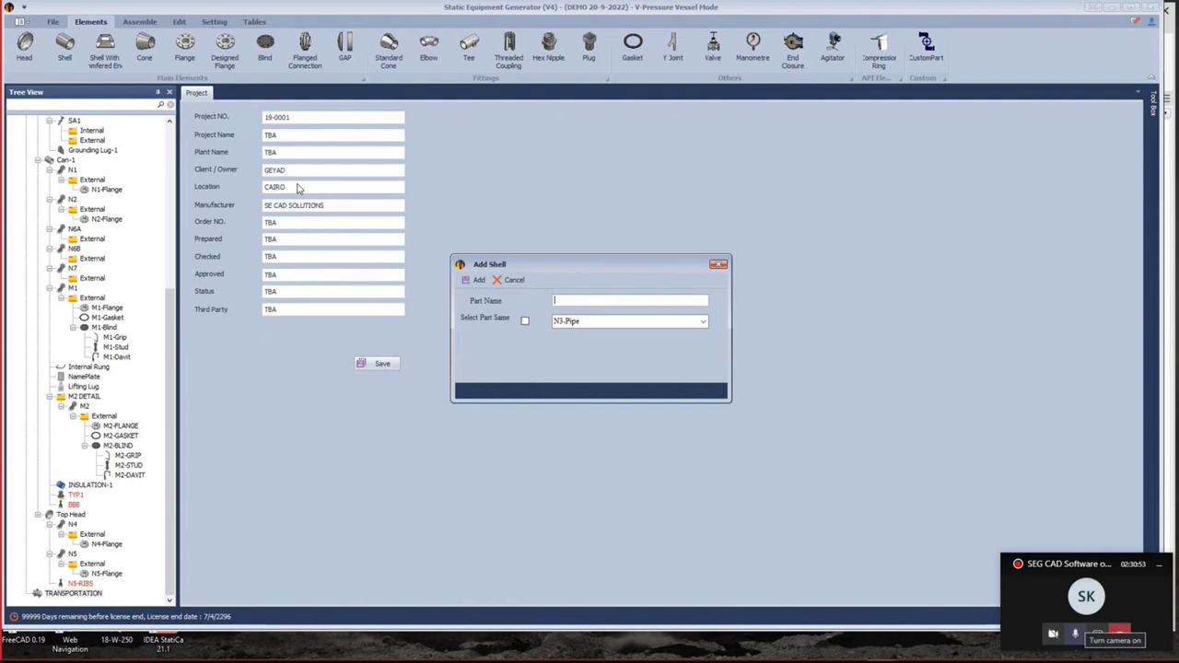
text(TRANSPORTATION SHELL)
click(475, 280)
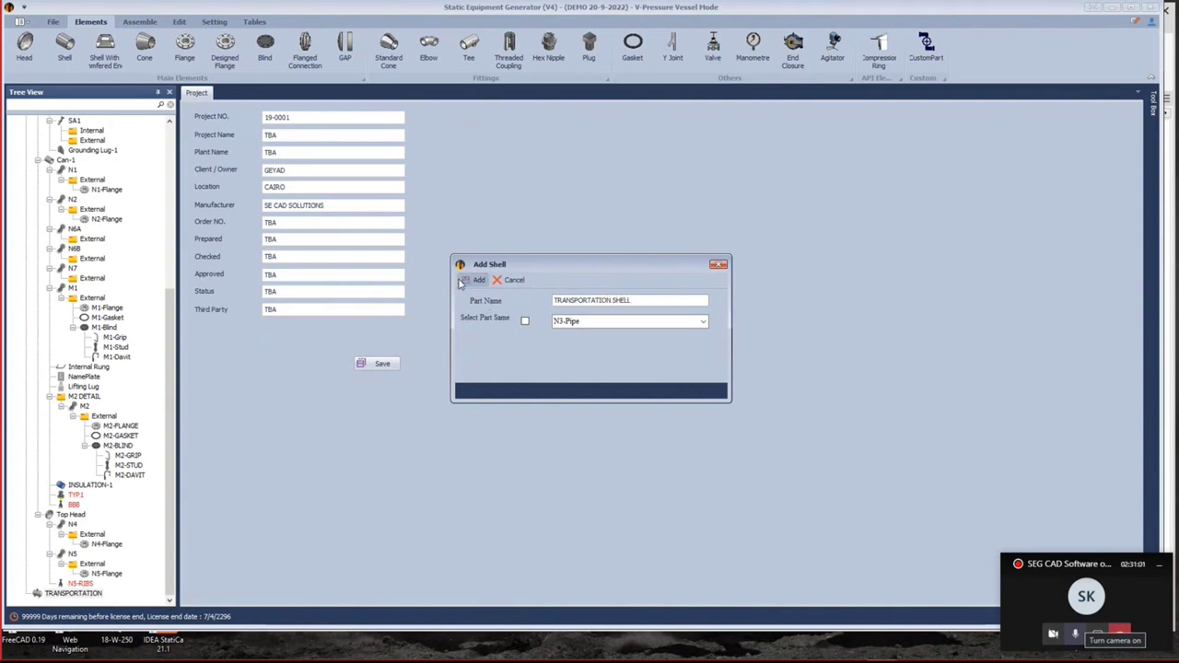
Define the shell as "Connection Point for nozzles as a Shell" with inner diameter 1219 mm and thickness 12 mm, and save it.
click(122, 595)
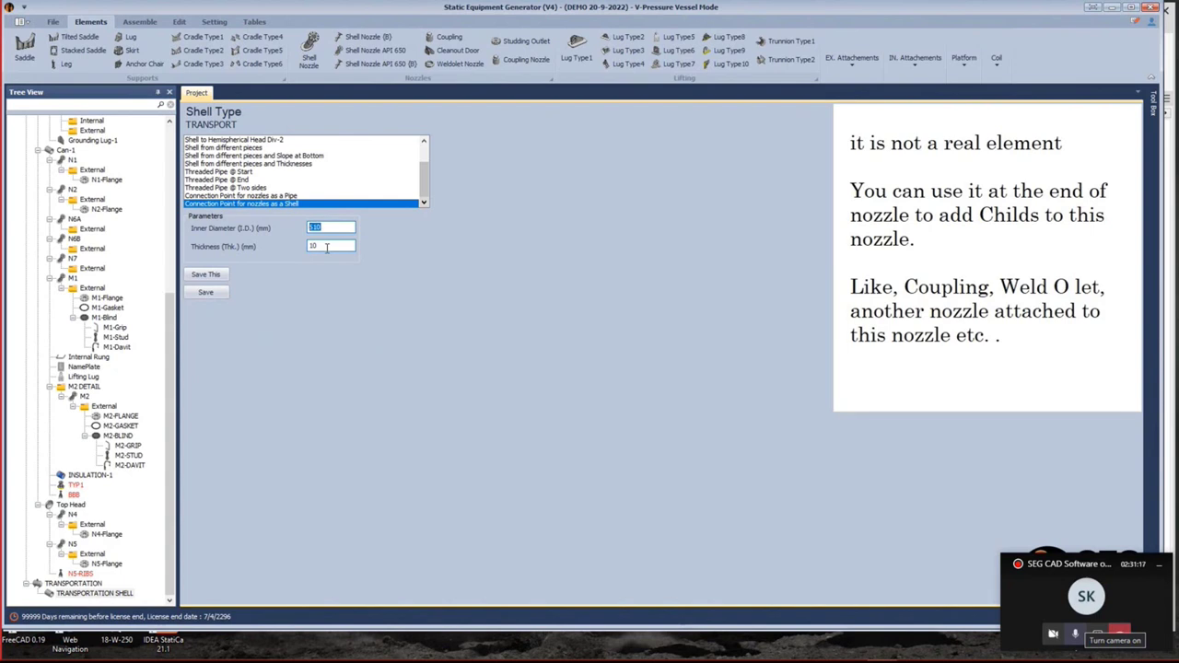
text(1219)
double_click(334, 246)
text(12)
click(217, 295)
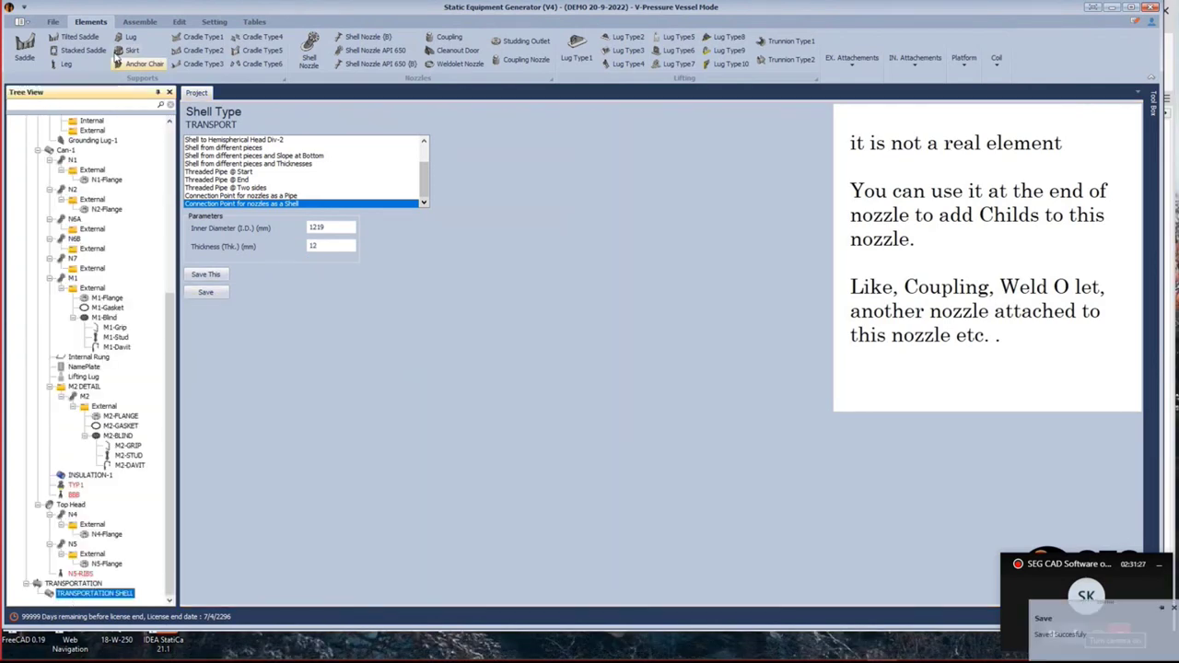
Add a saddle named SADDLE-1 to TRANSPORTATION SHELL.
click(35, 53)
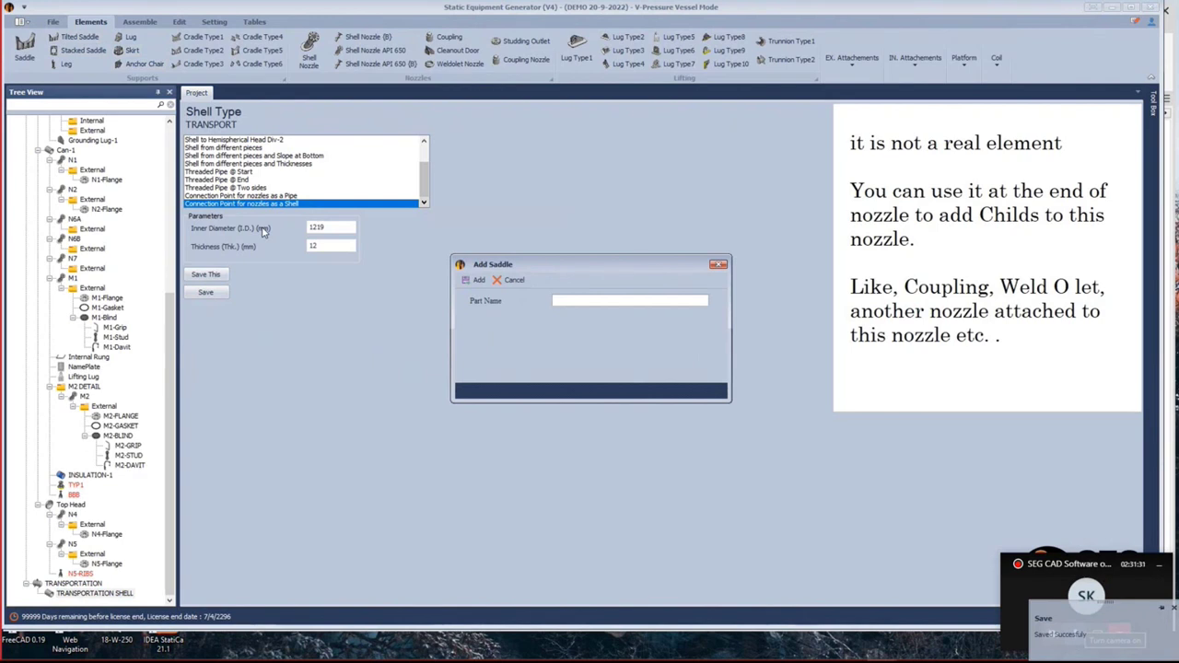
text(SADDLE-1)
click(473, 281)
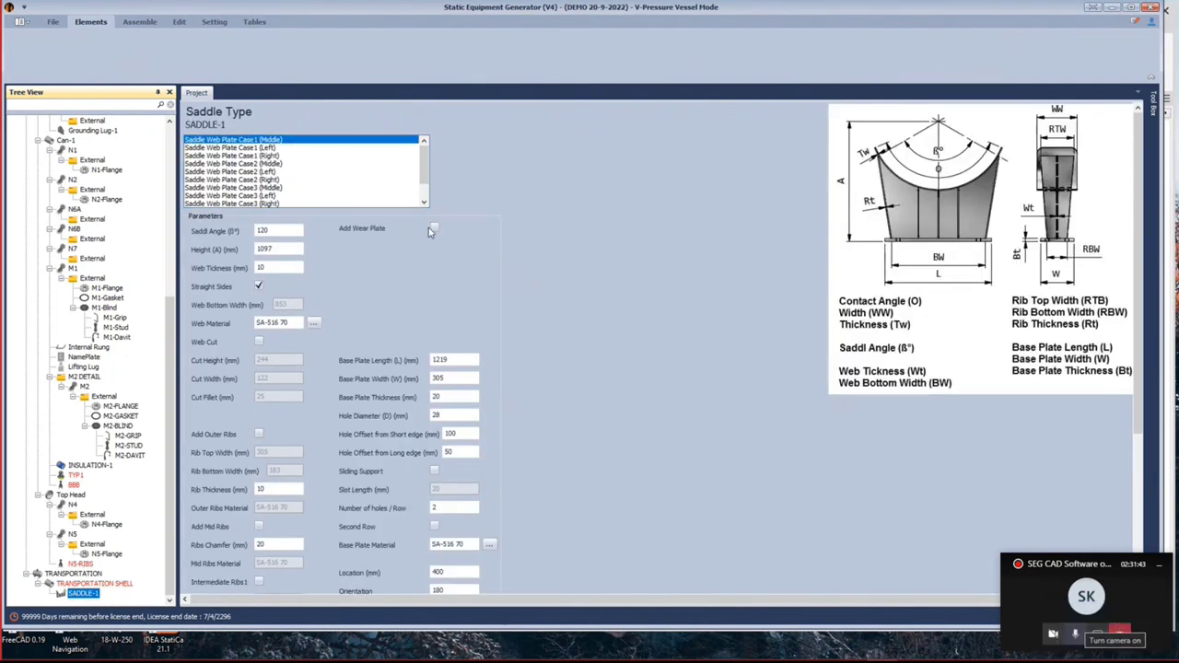
Add a wear plate to SADDLE-1 and set the saddle height to 1500 mm.
click(433, 227)
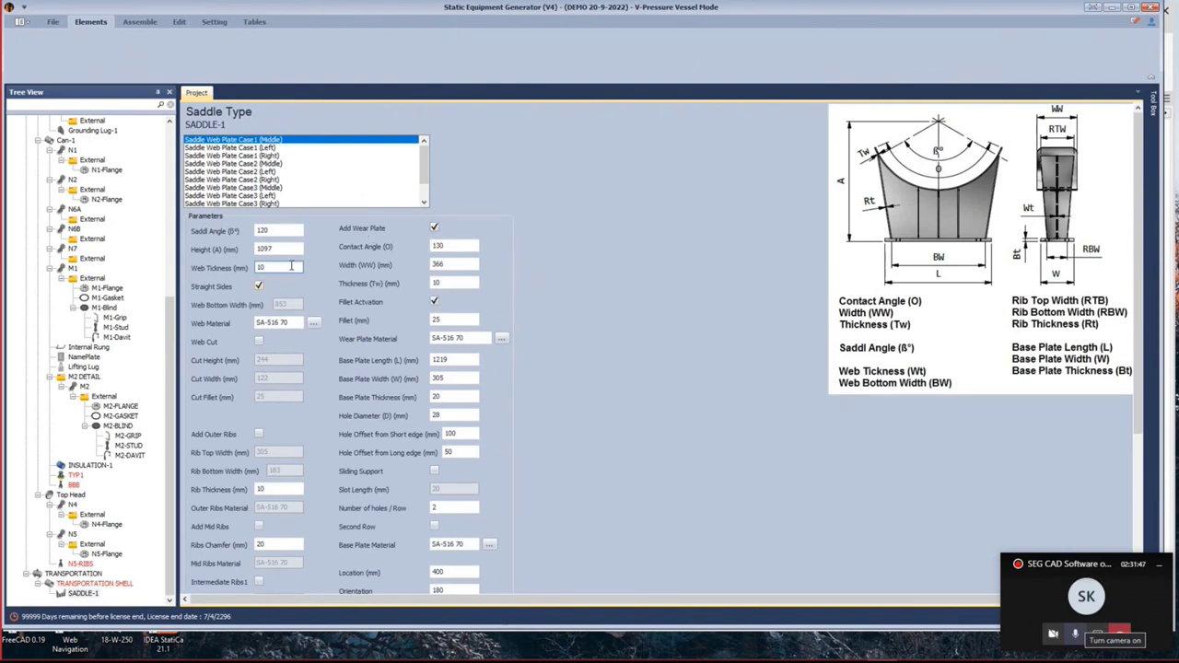
drag(281, 248, 208, 252)
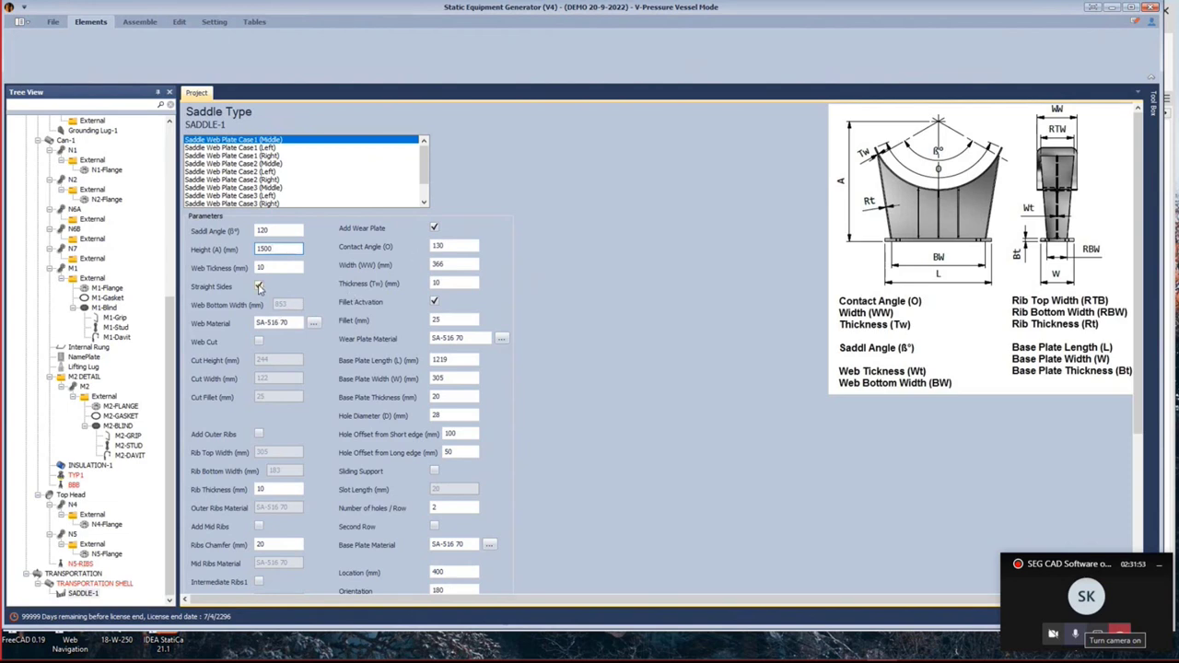
Add mid ribs and outer ribs to the saddle, with rib top and bottom widths of 300 mm.
scroll(333, 345, down, 5)
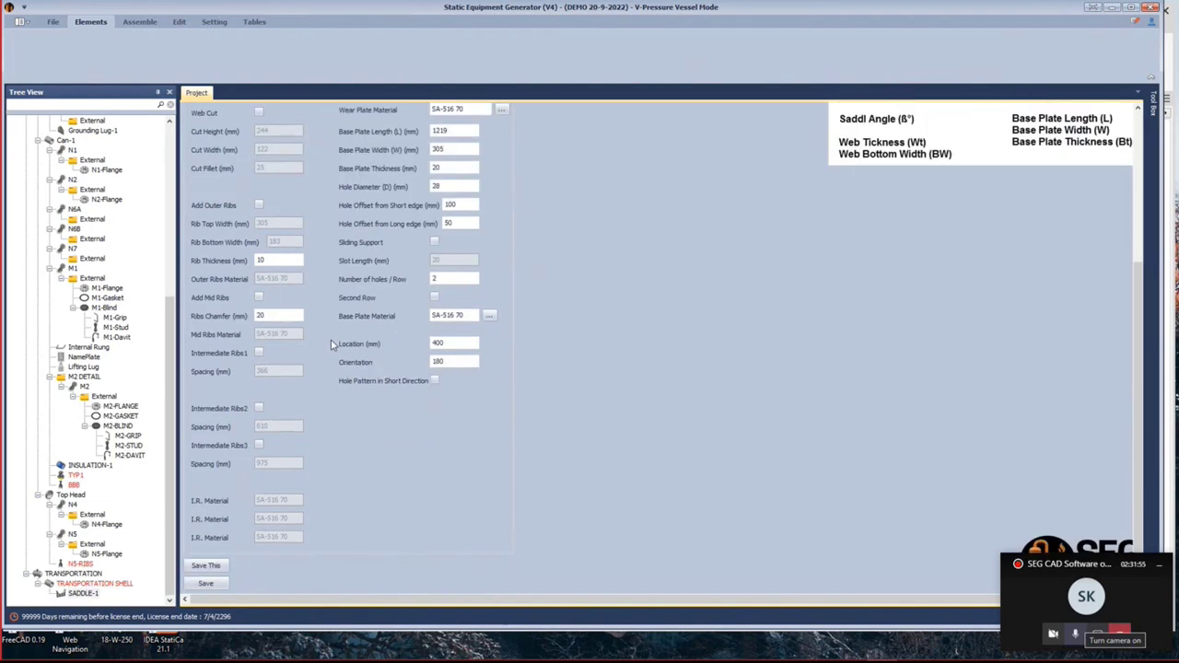
click(259, 298)
click(259, 205)
double_click(276, 224)
scroll(337, 329, up, 5)
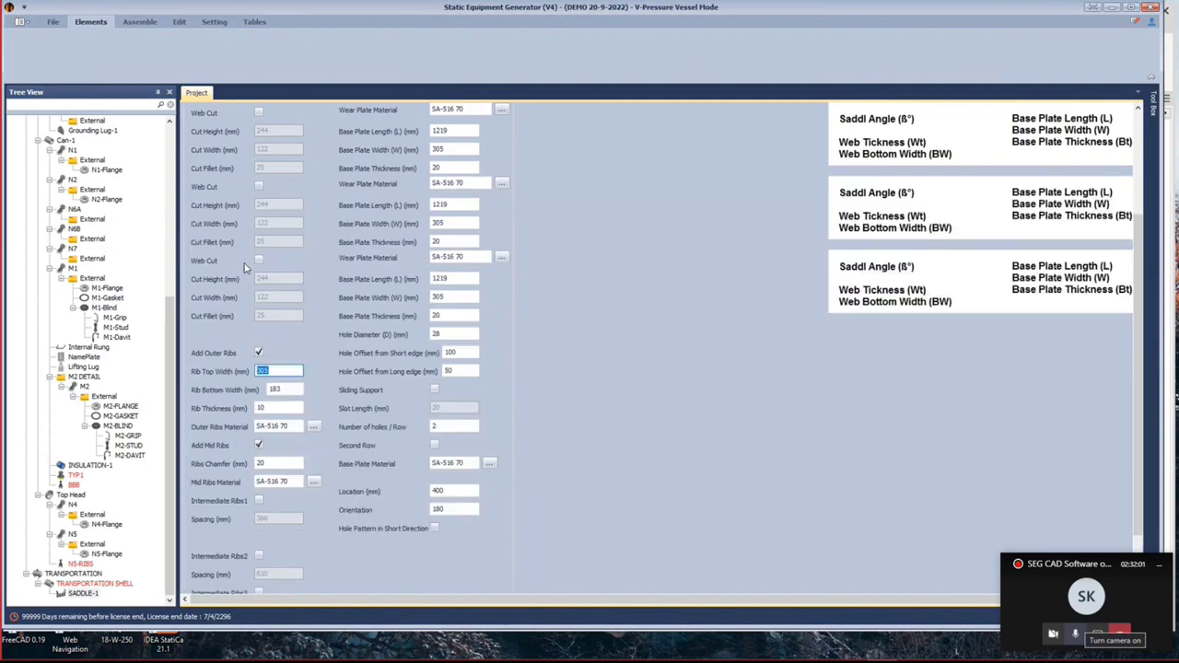
text(30)
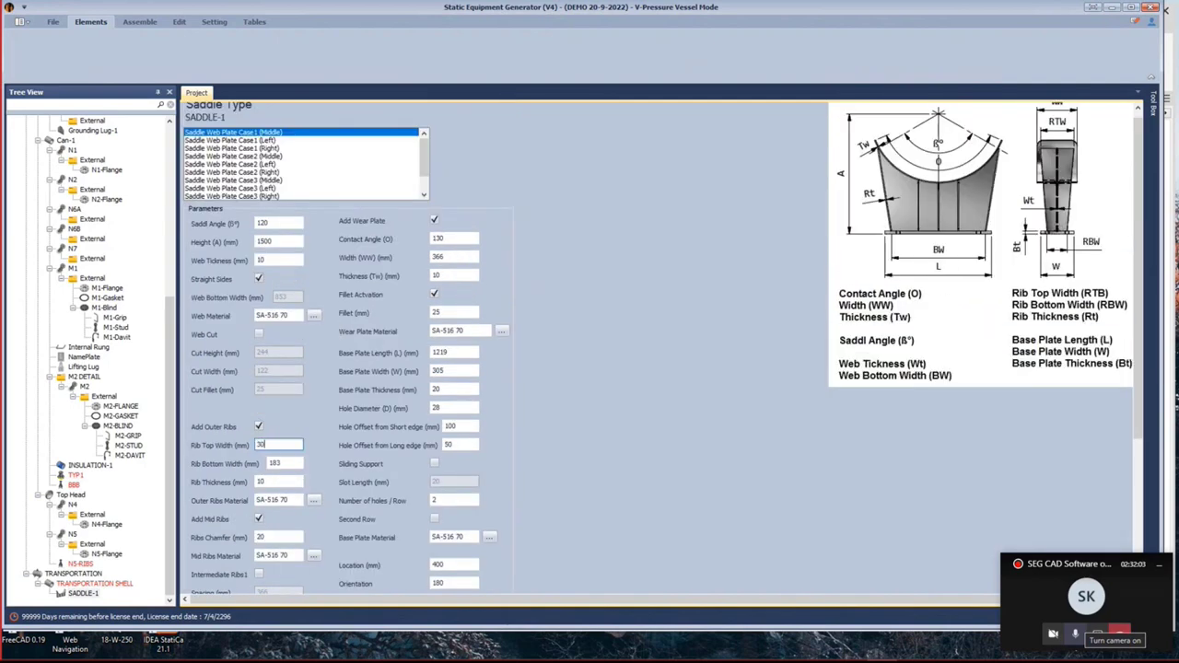
double_click(282, 465)
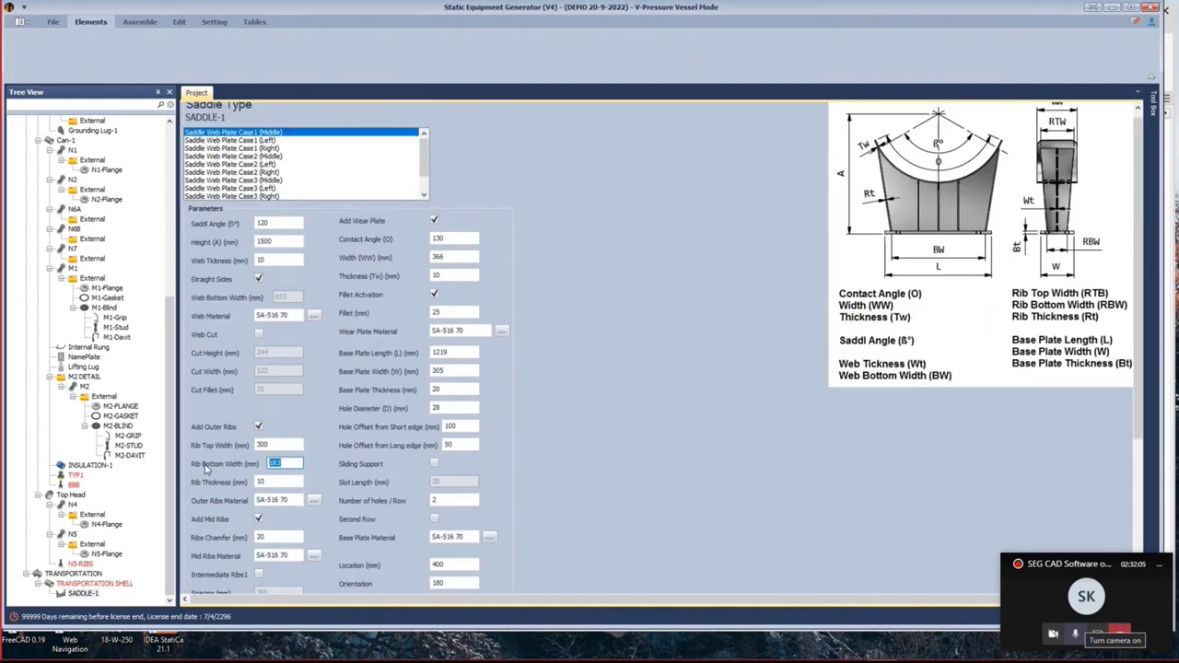
text(300)
Save the saddle definition and generate the TRANSPORTATION assembly in Inventor.
scroll(261, 493, down, 3)
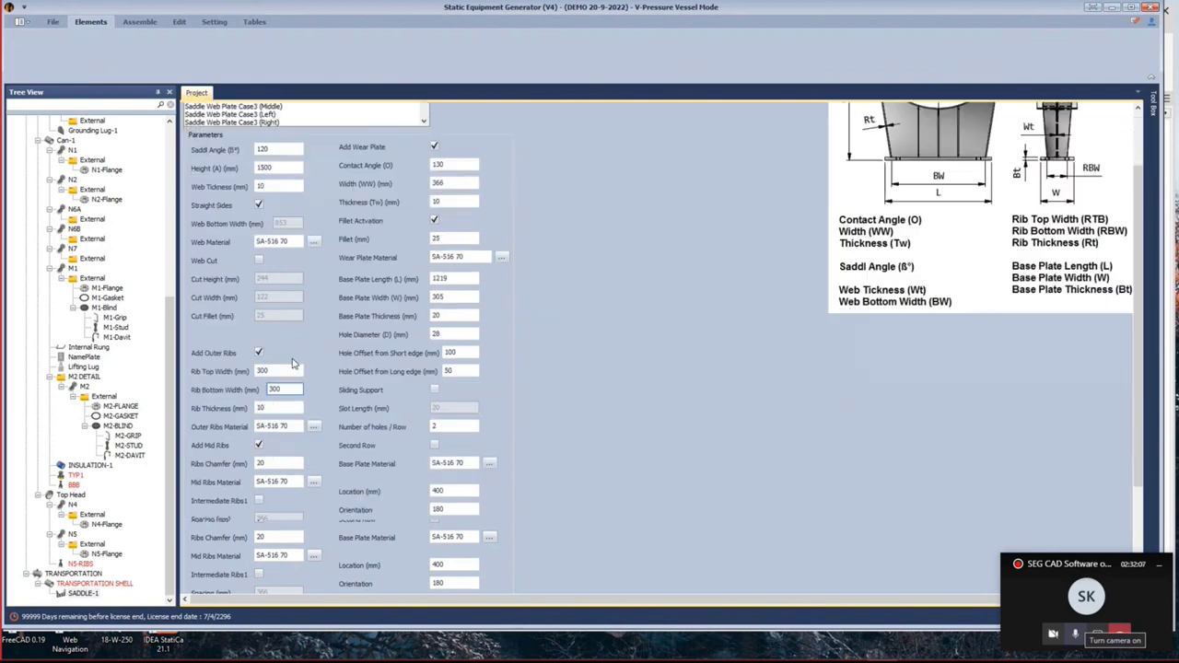
click(206, 584)
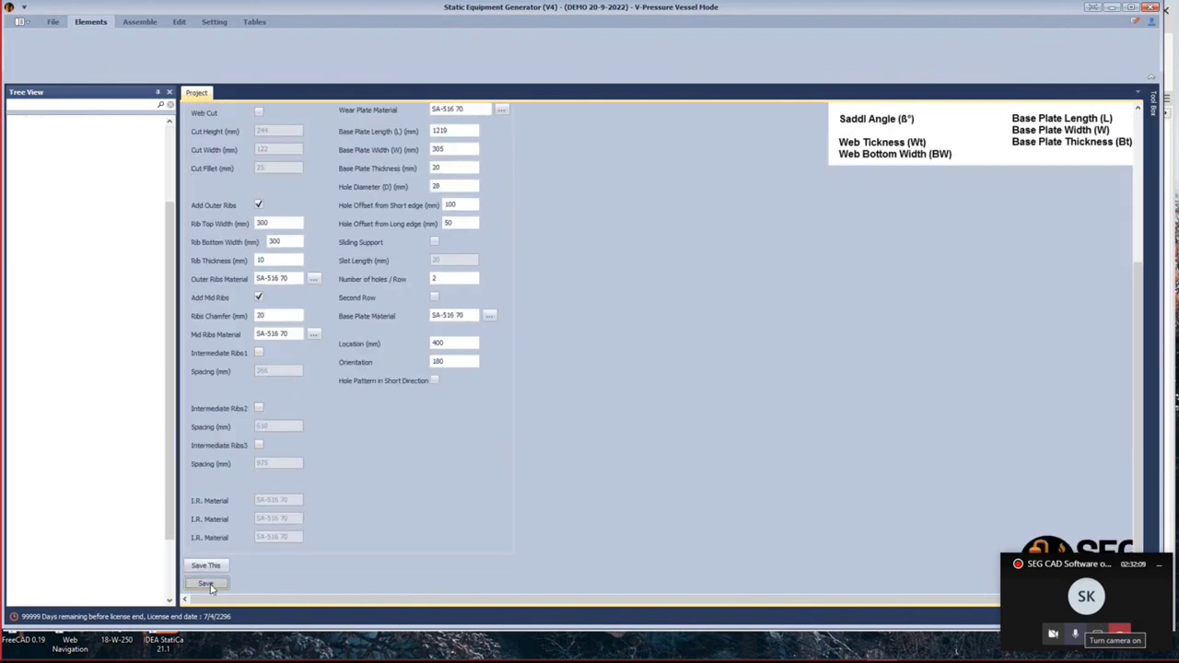
click(139, 21)
click(50, 51)
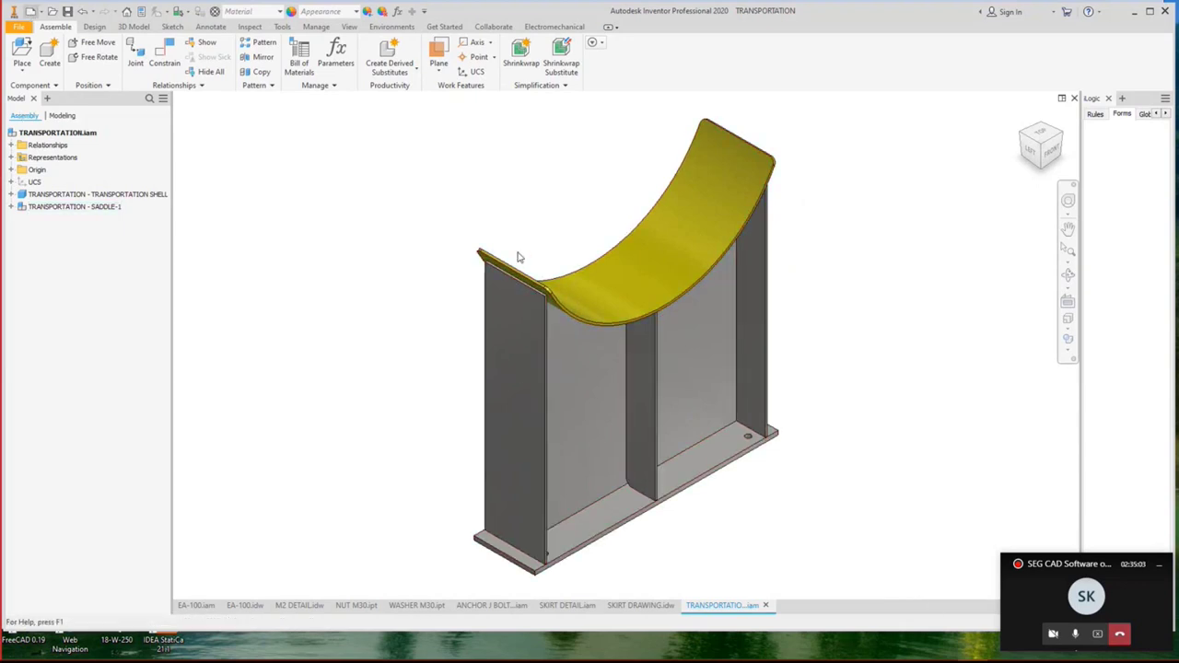
Create a new assembly and place TRANSPORTATION - SADDLE-1 from the project's Assemblies folder, grounded at the origin.
key(ctrl+n)
double_click(565, 238)
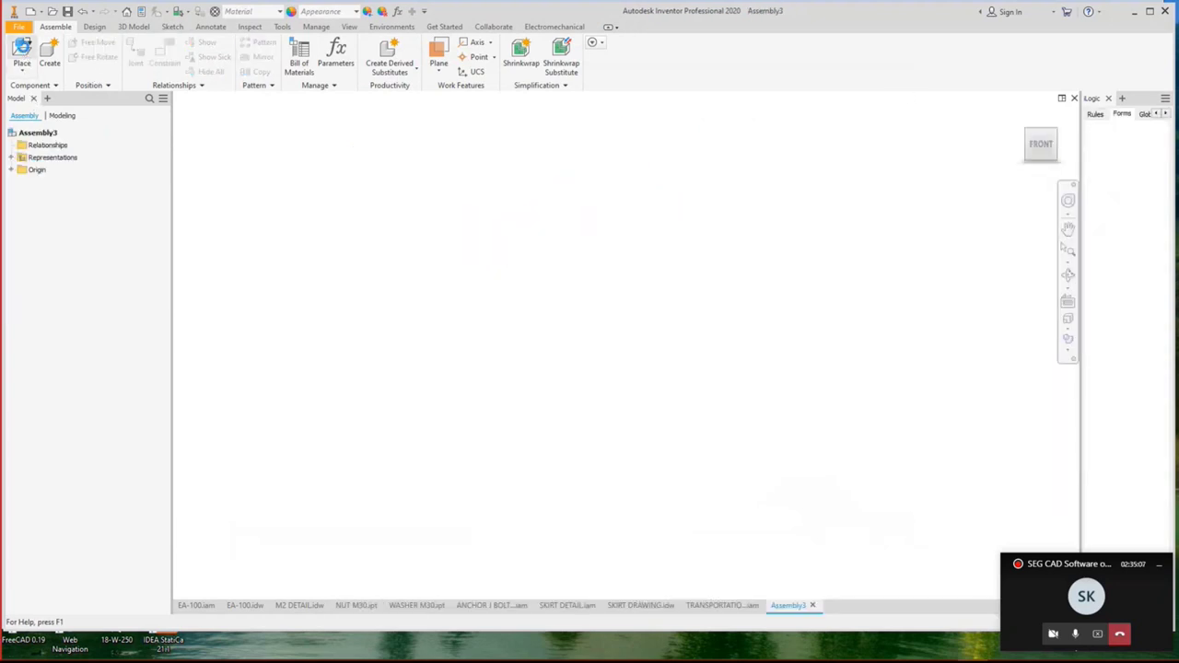
key(p)
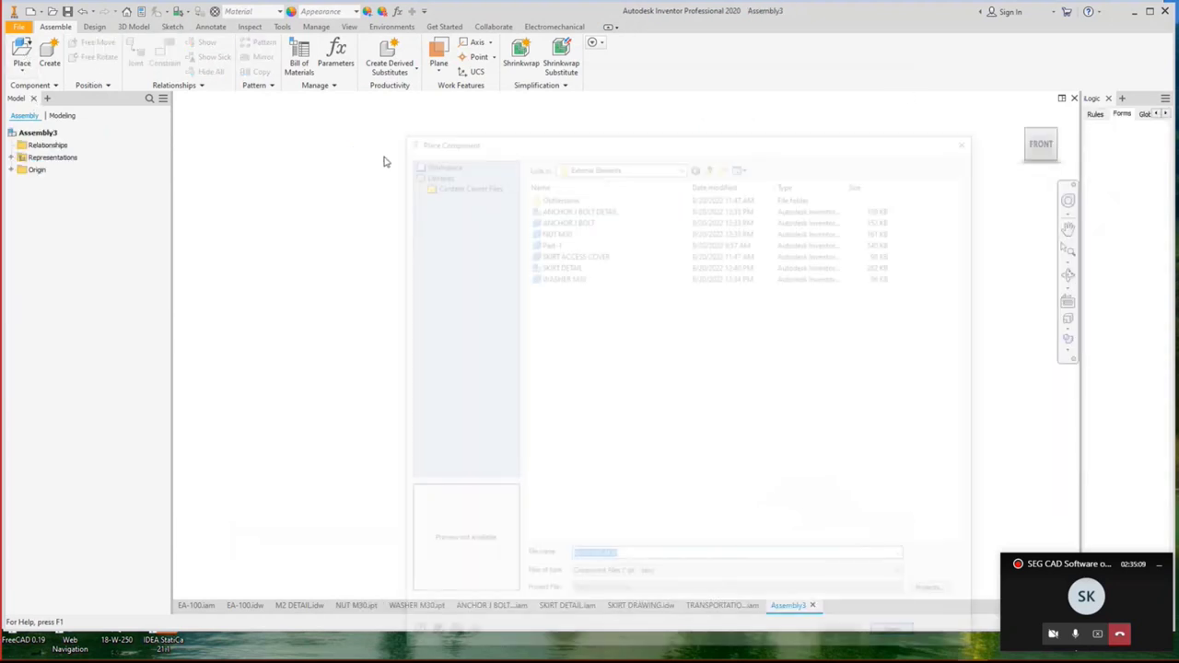
click(710, 162)
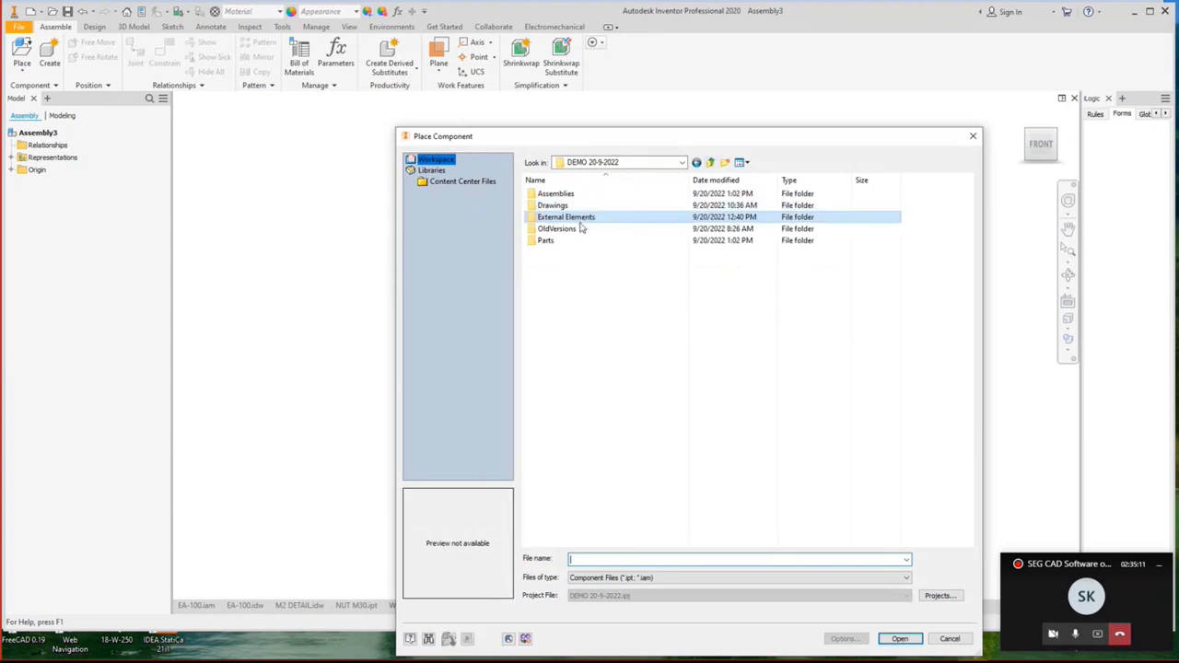
double_click(573, 203)
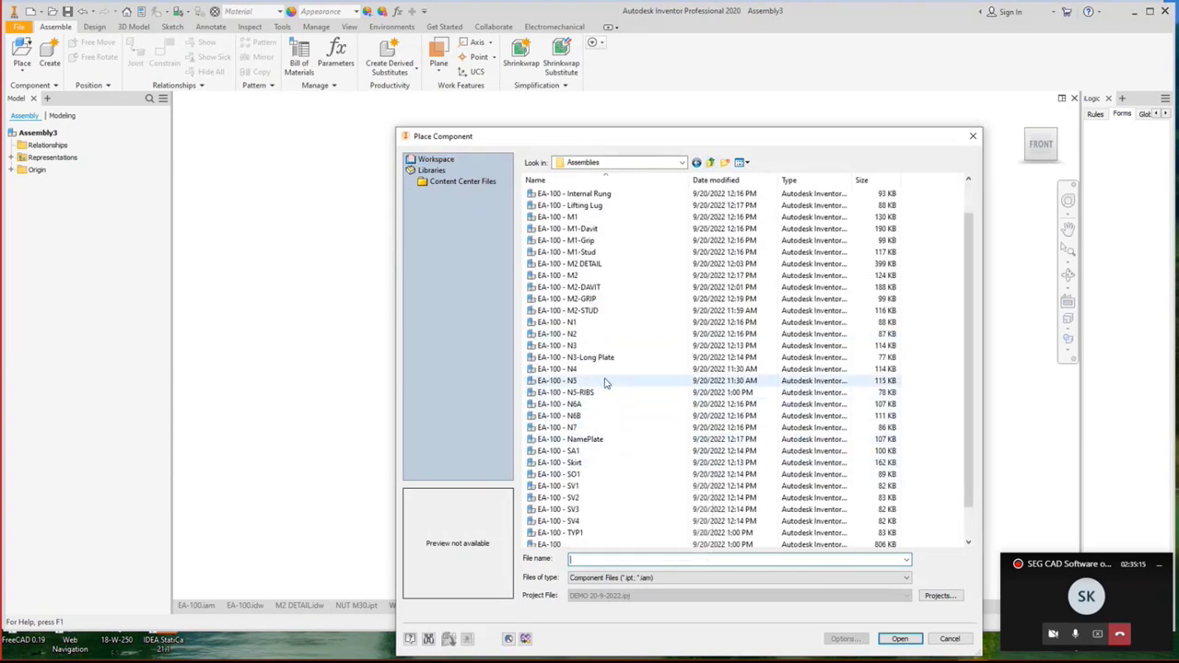
scroll(607, 314, down, 1)
scroll(607, 313, down, 1)
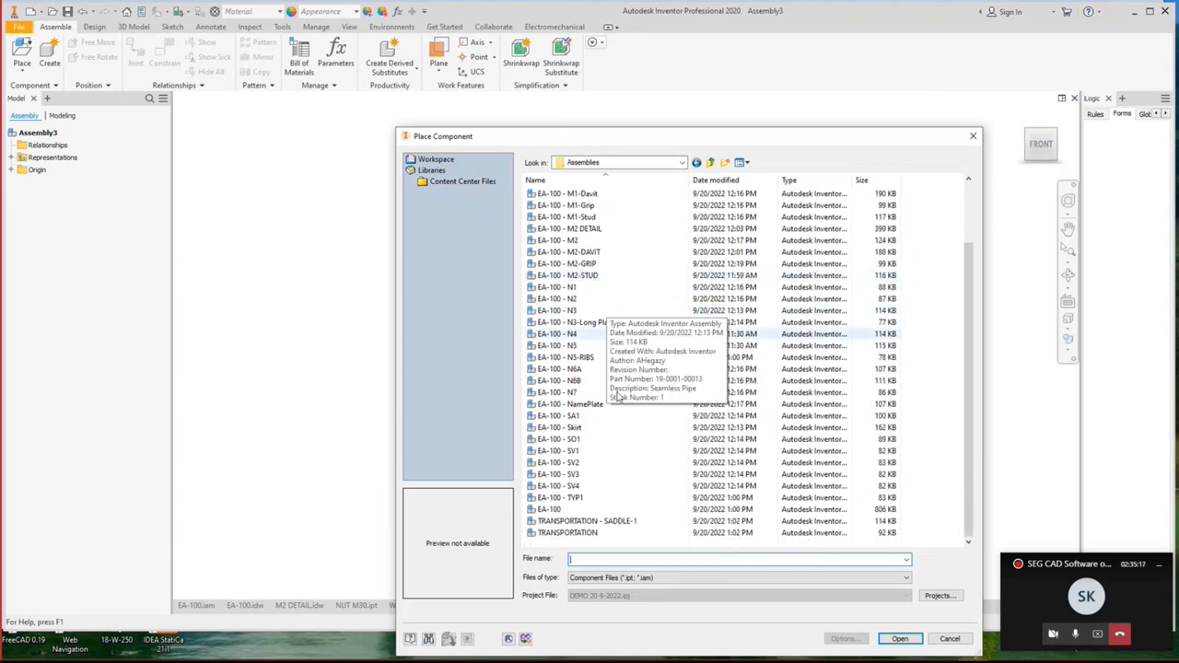
double_click(590, 521)
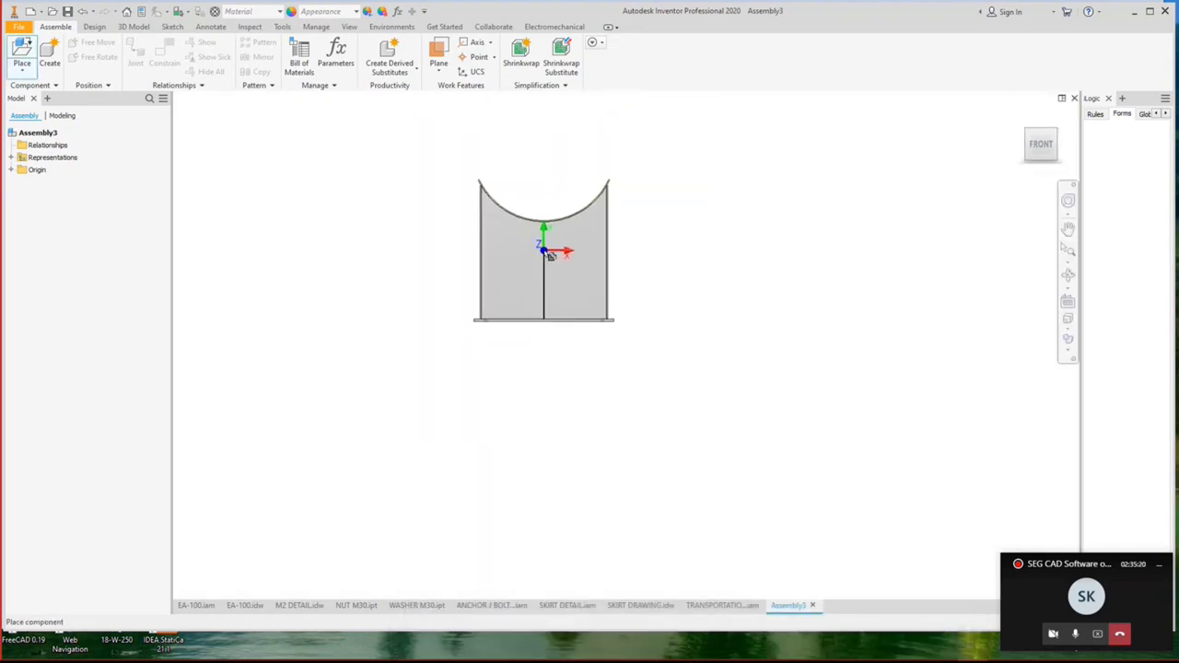
right_click(546, 252)
click(599, 266)
Try placing a second saddle grounded at the origin, and undo back to a single saddle.
click(1032, 146)
right_click(917, 173)
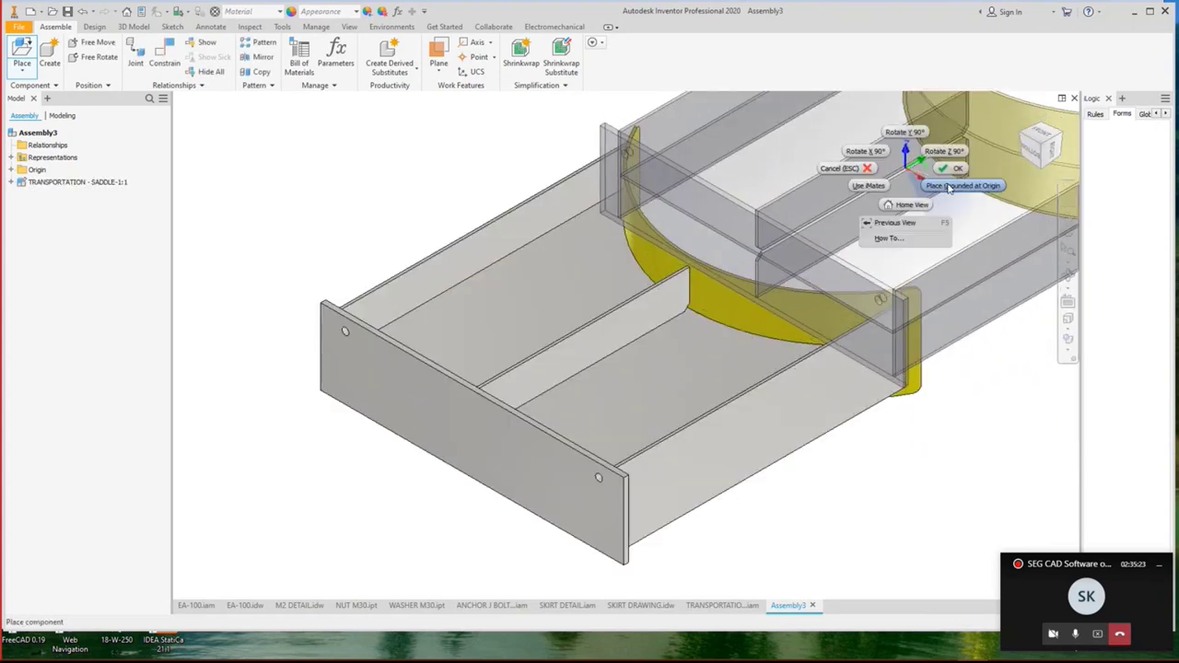
click(947, 189)
key(Escape)
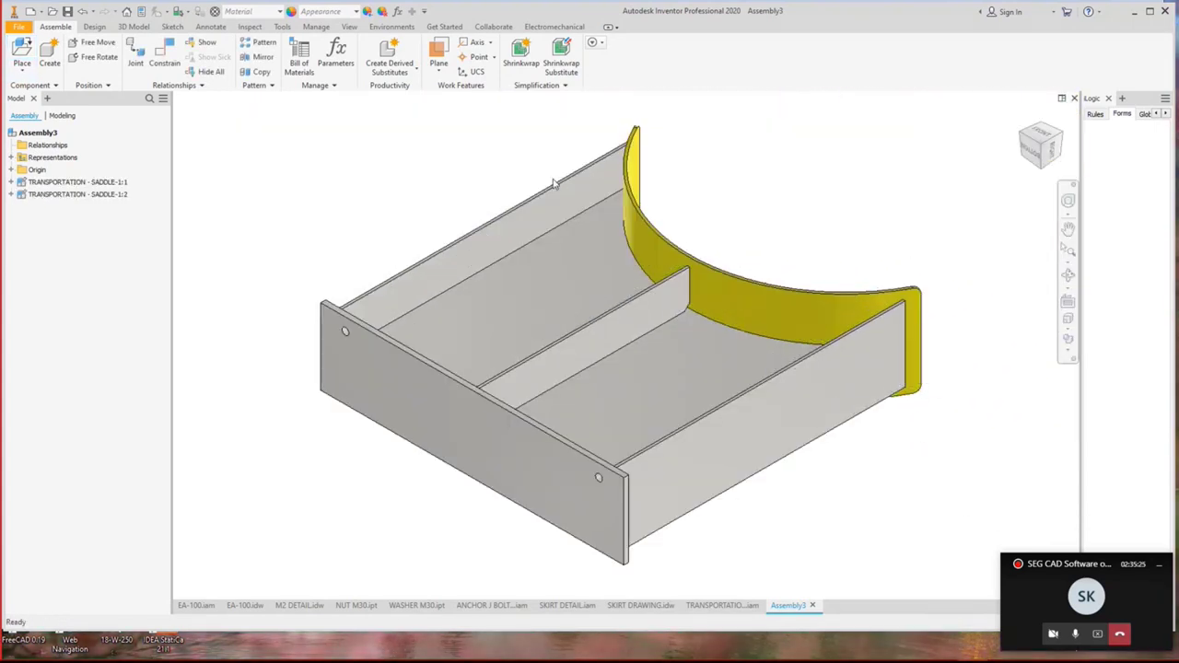
key(ctrl+z)
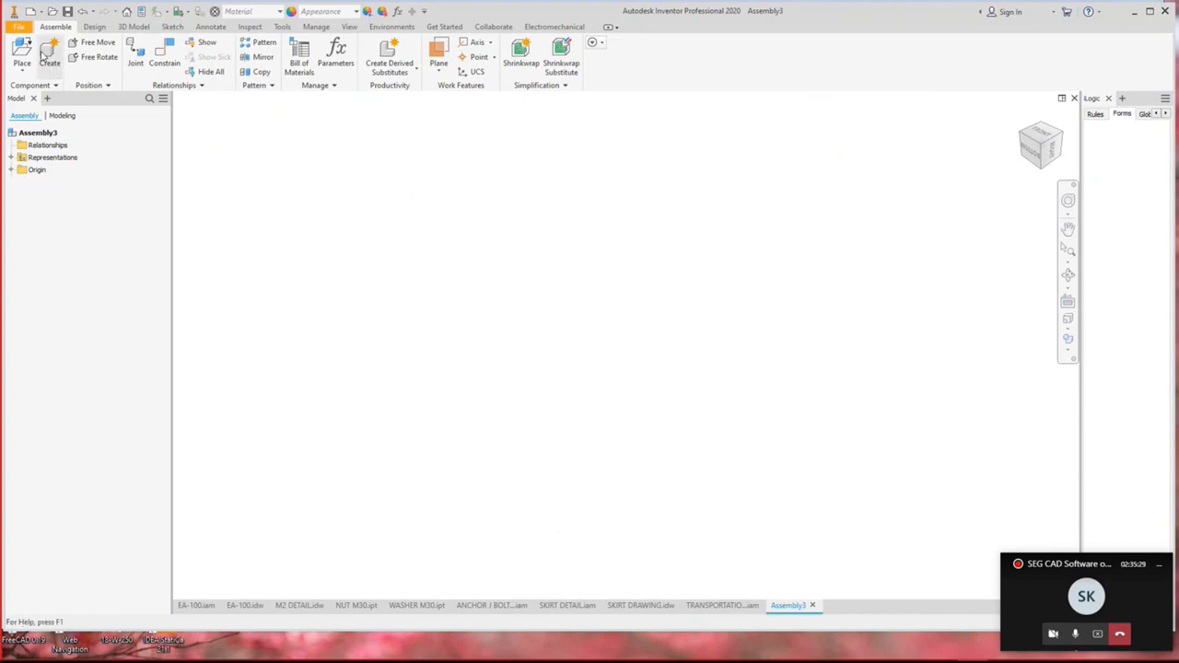
key(ctrl+y)
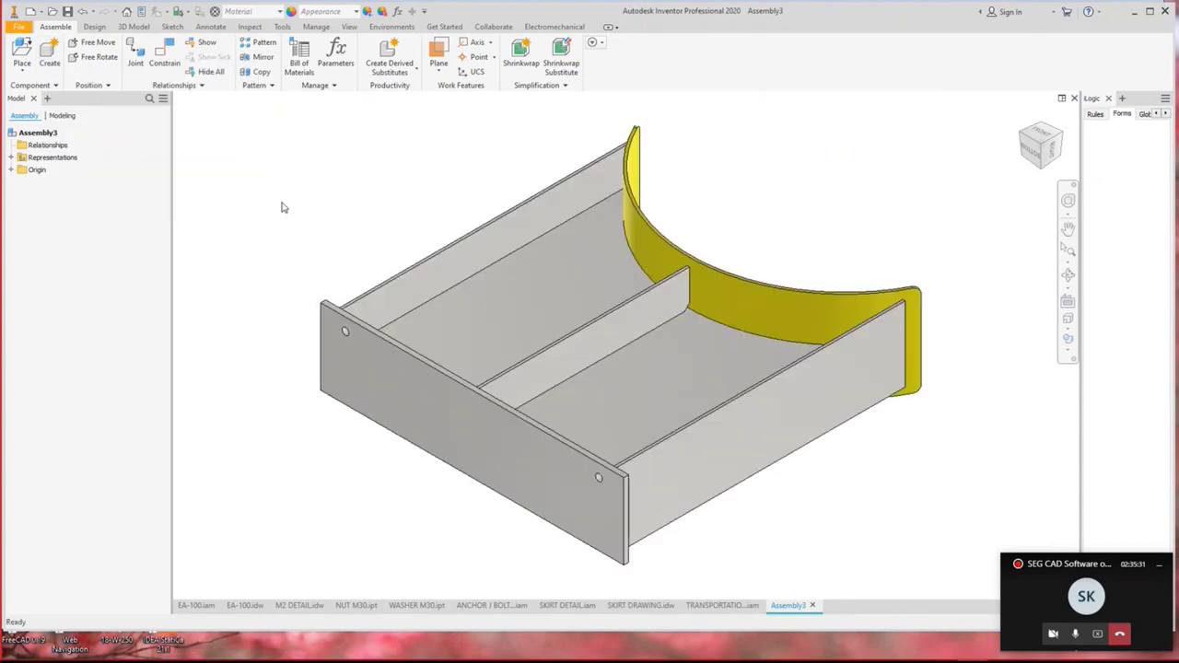
Create a rectangular pattern of the saddle along the base plate's short edge, with 2 instances spaced 2000 mm apart.
click(1067, 275)
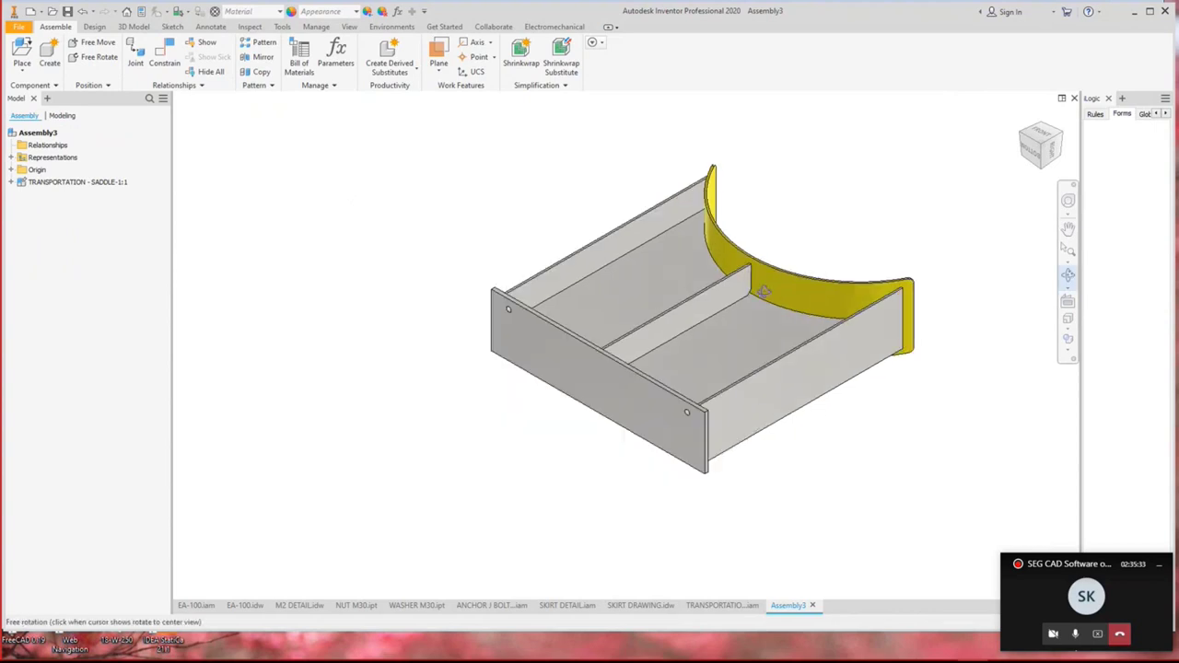
drag(711, 277, 608, 360)
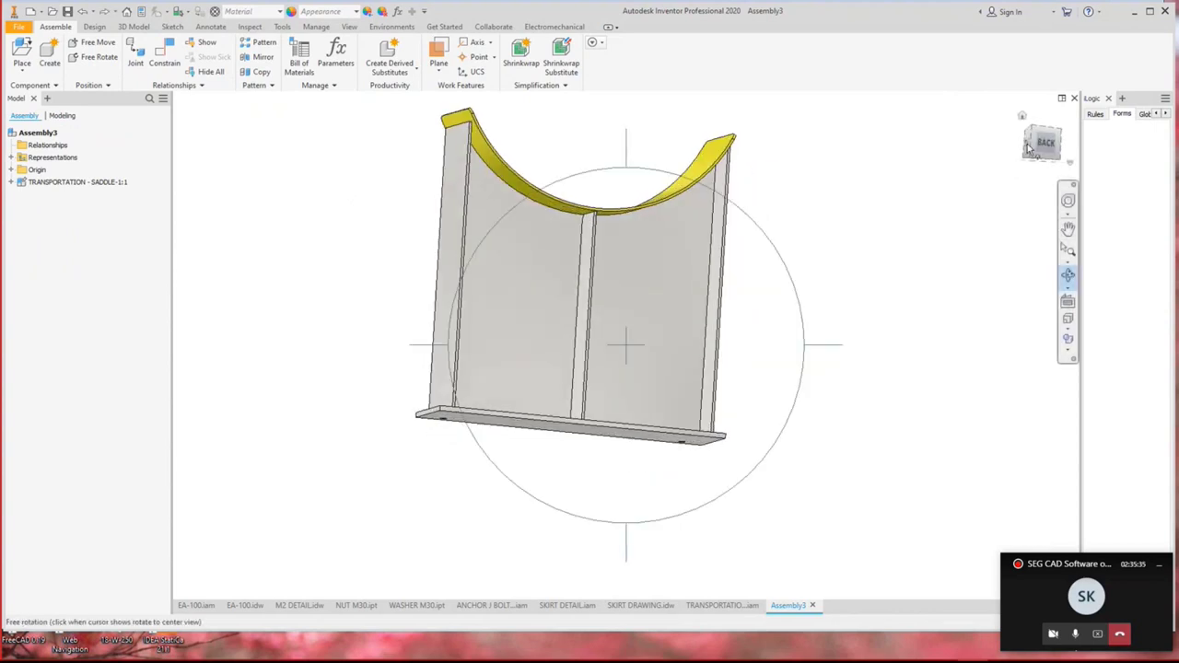
click(1022, 116)
right_click(1021, 121)
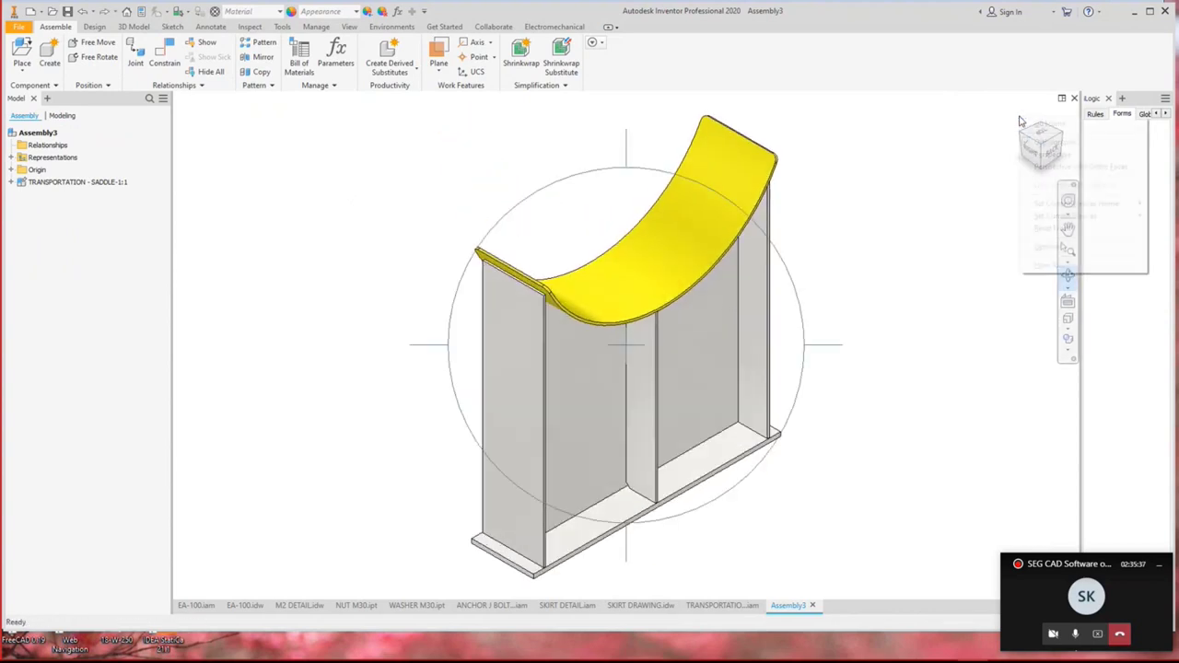
click(972, 215)
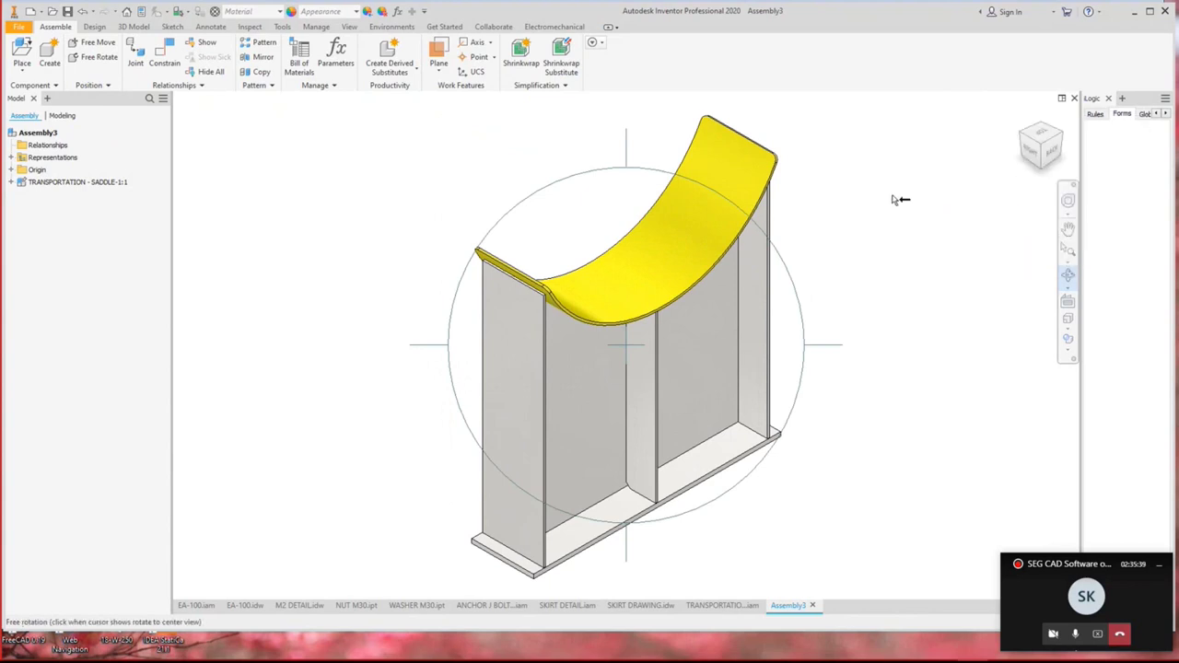
click(267, 44)
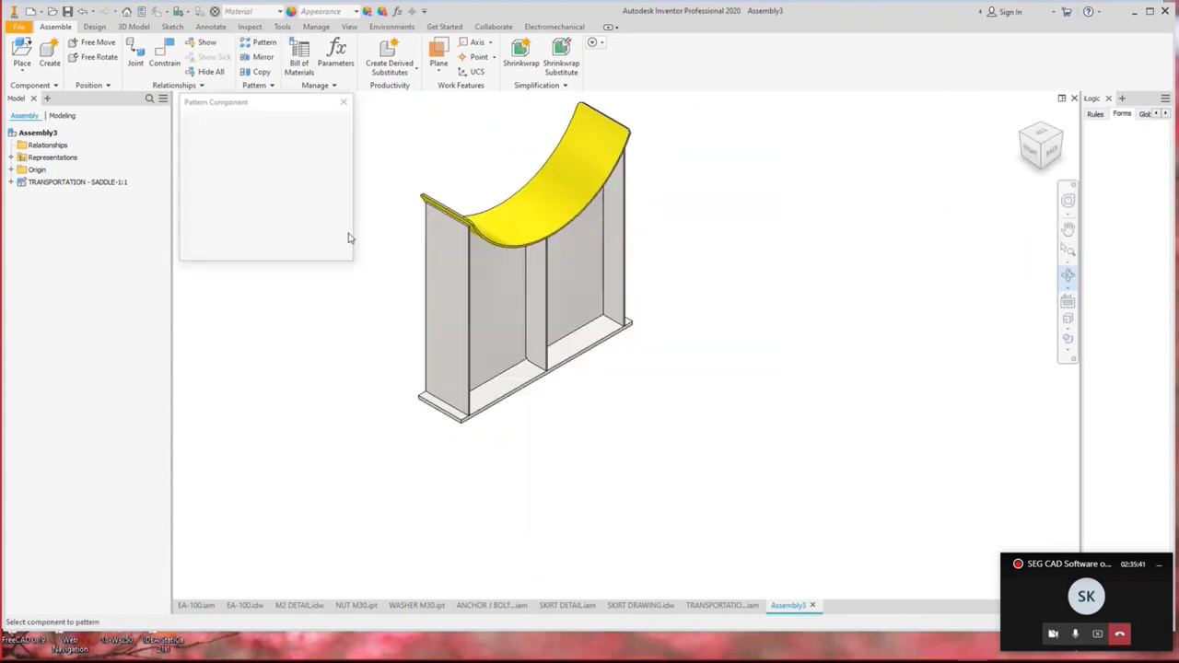
click(218, 144)
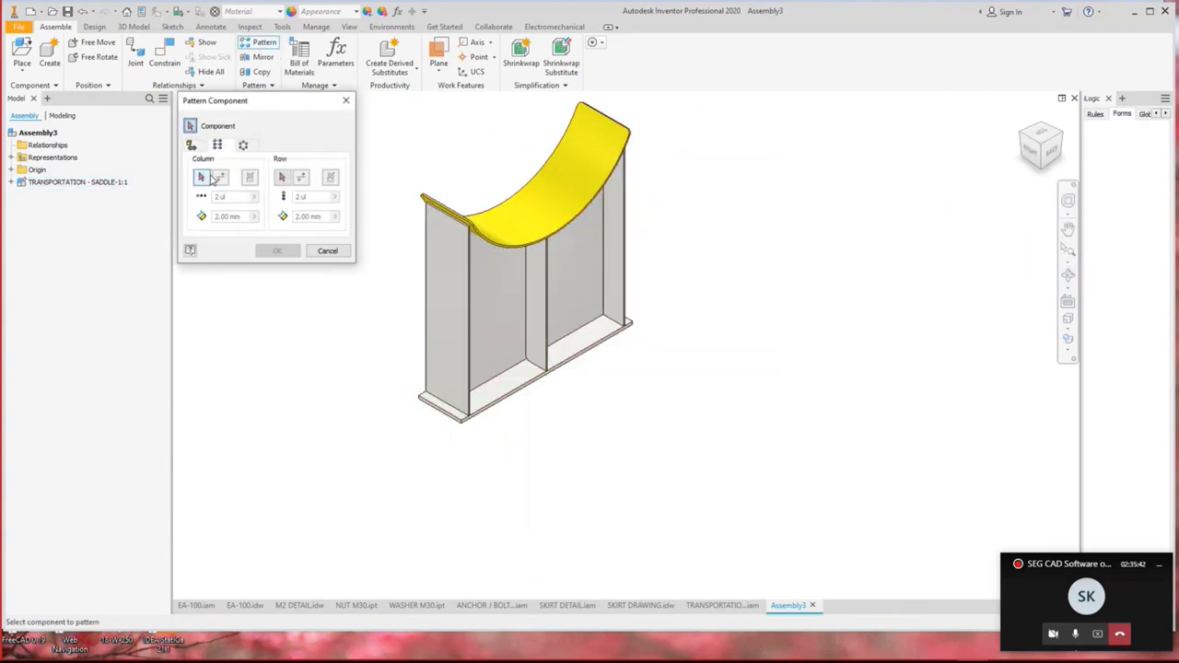
click(447, 417)
key(Tab)
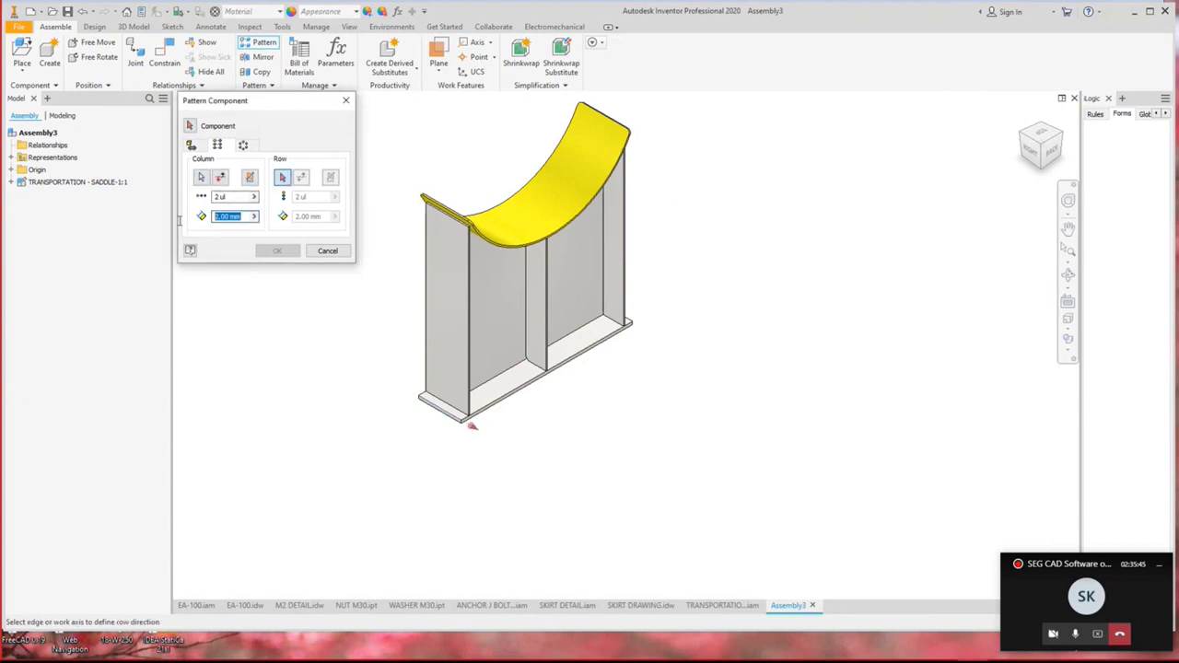
text(2000)
double_click(228, 196)
click(89, 184)
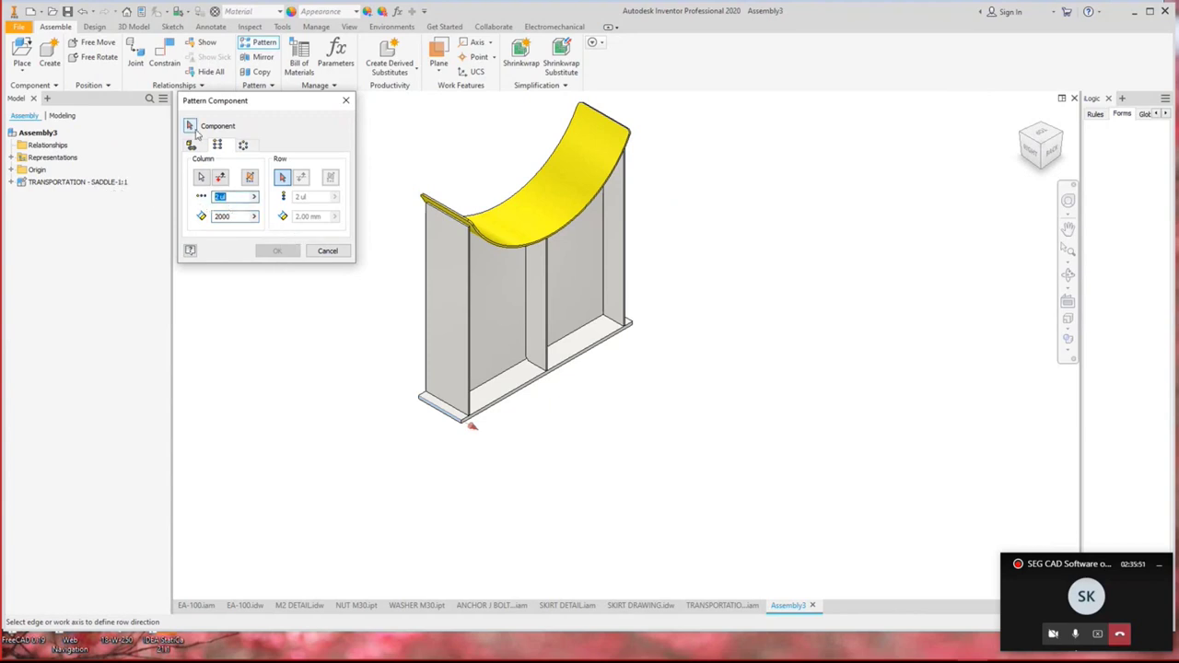
click(89, 183)
click(277, 251)
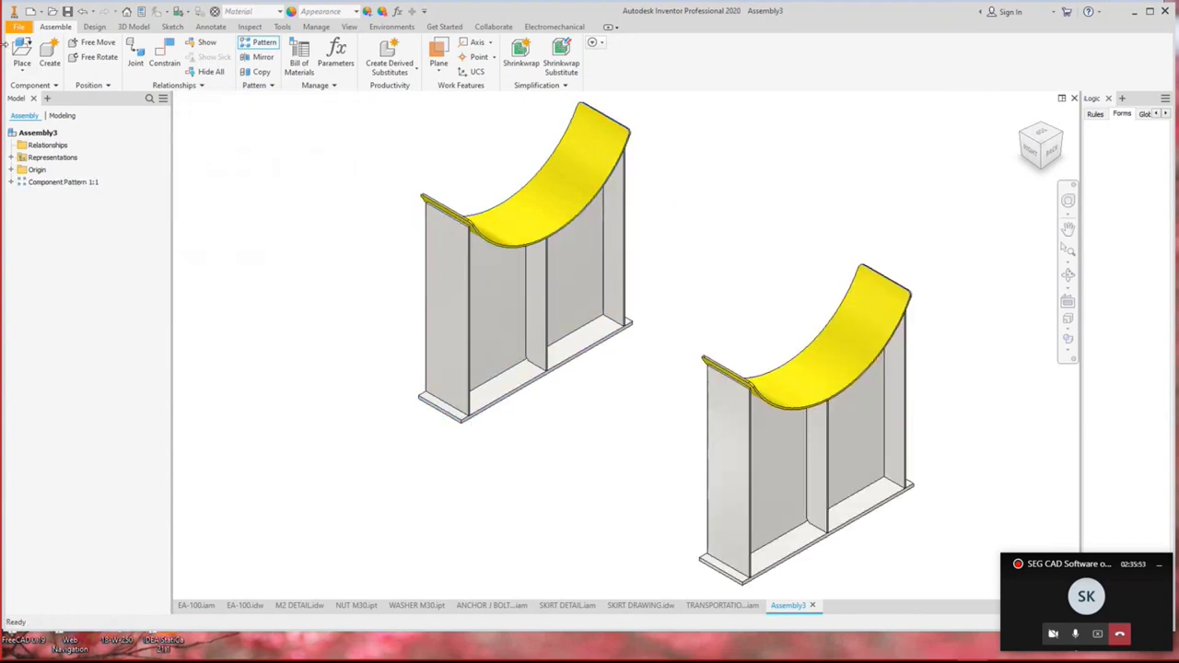
Place the EA-100 vessel assembly in open space beside the two saddles.
key(p)
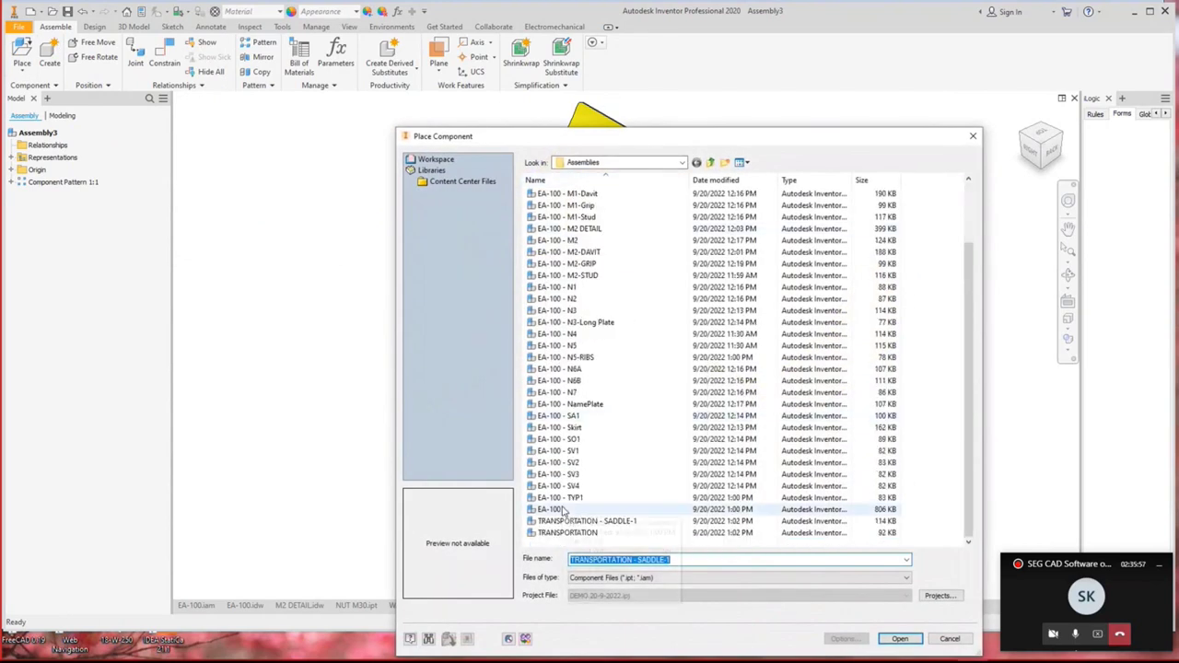
key(Return)
scroll(583, 231, down, 10)
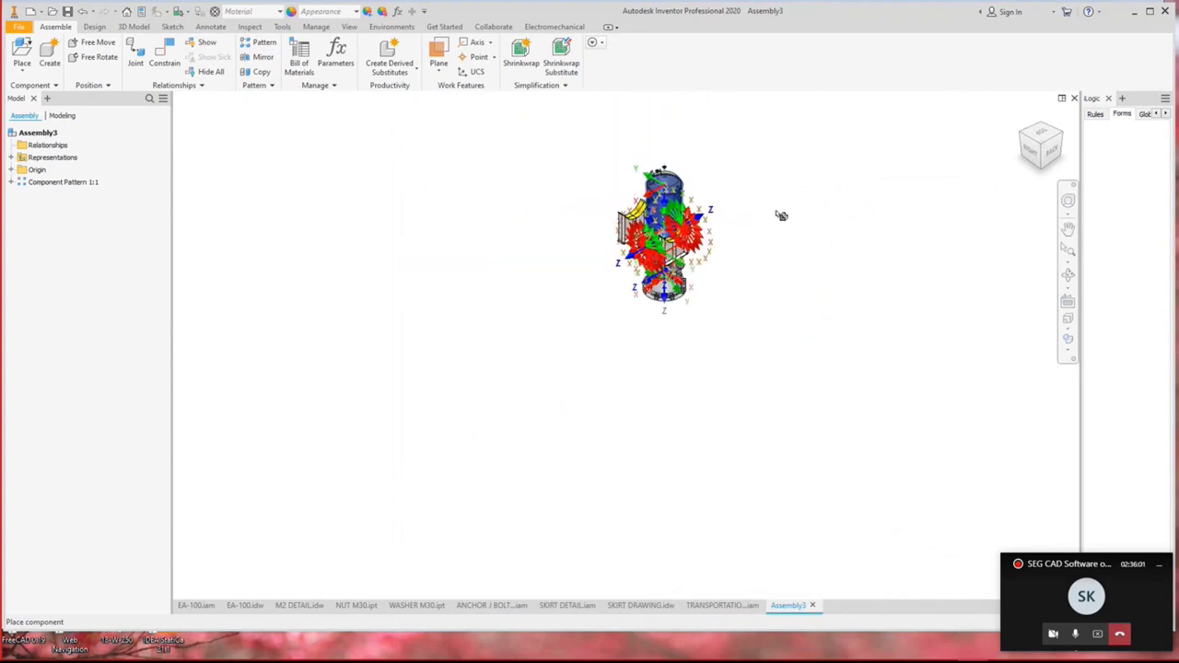
click(806, 221)
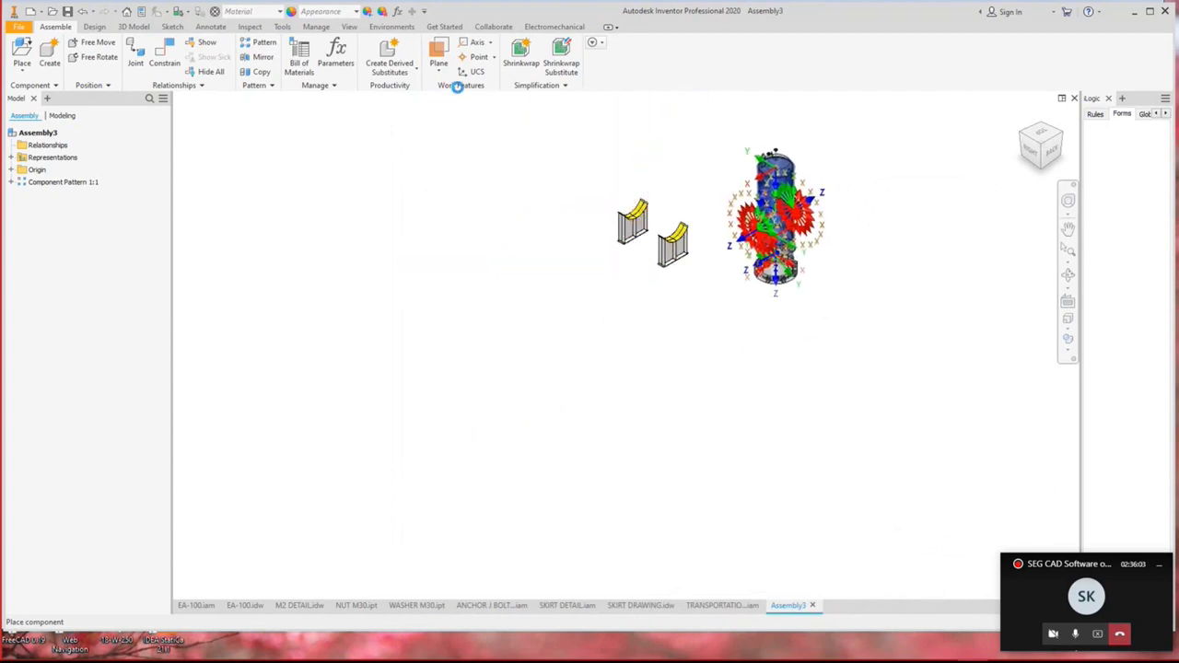
Hide all origin features, user work features and UCS elements in the assembly.
click(351, 26)
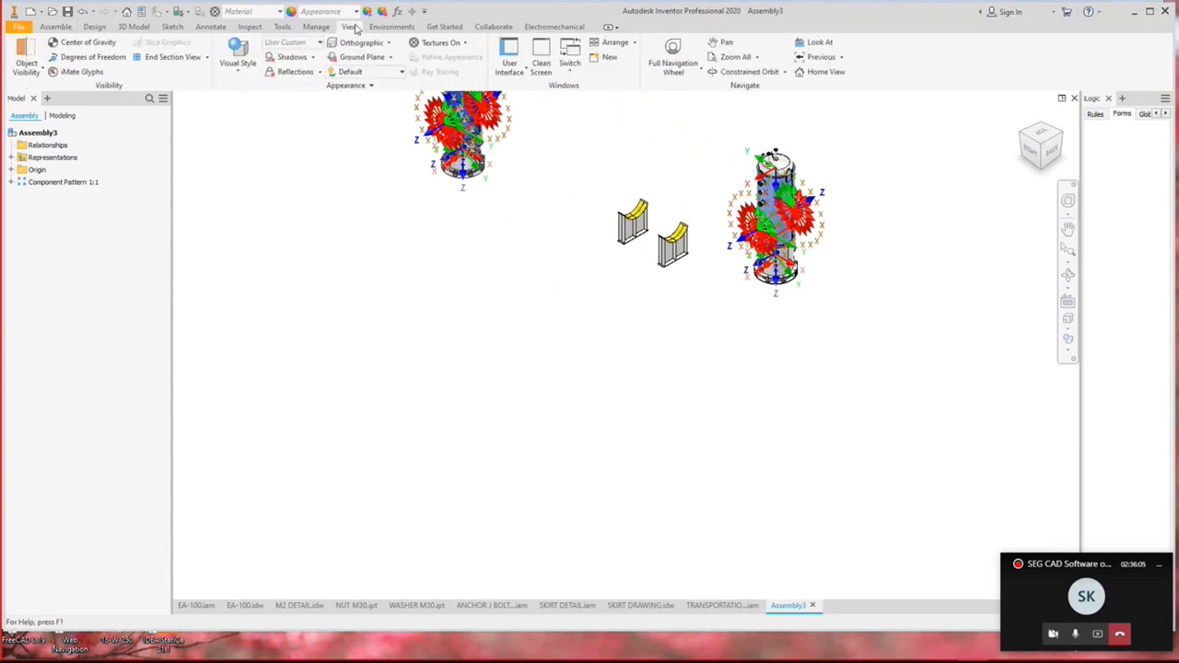
click(33, 72)
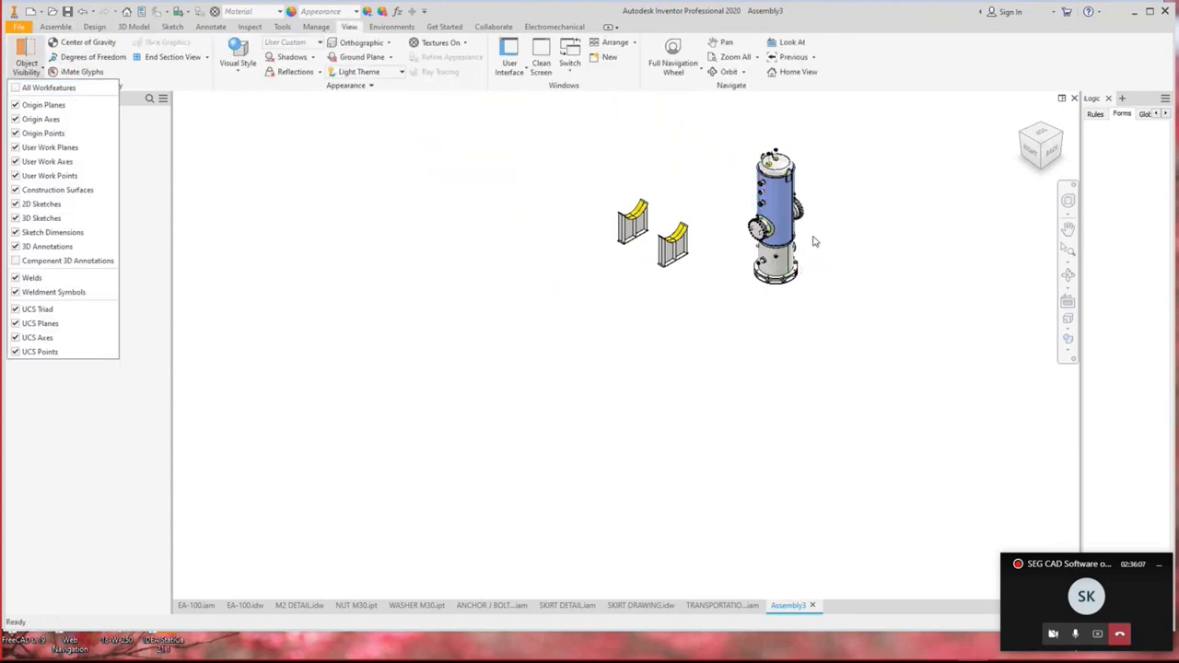
scroll(810, 238, down, 5)
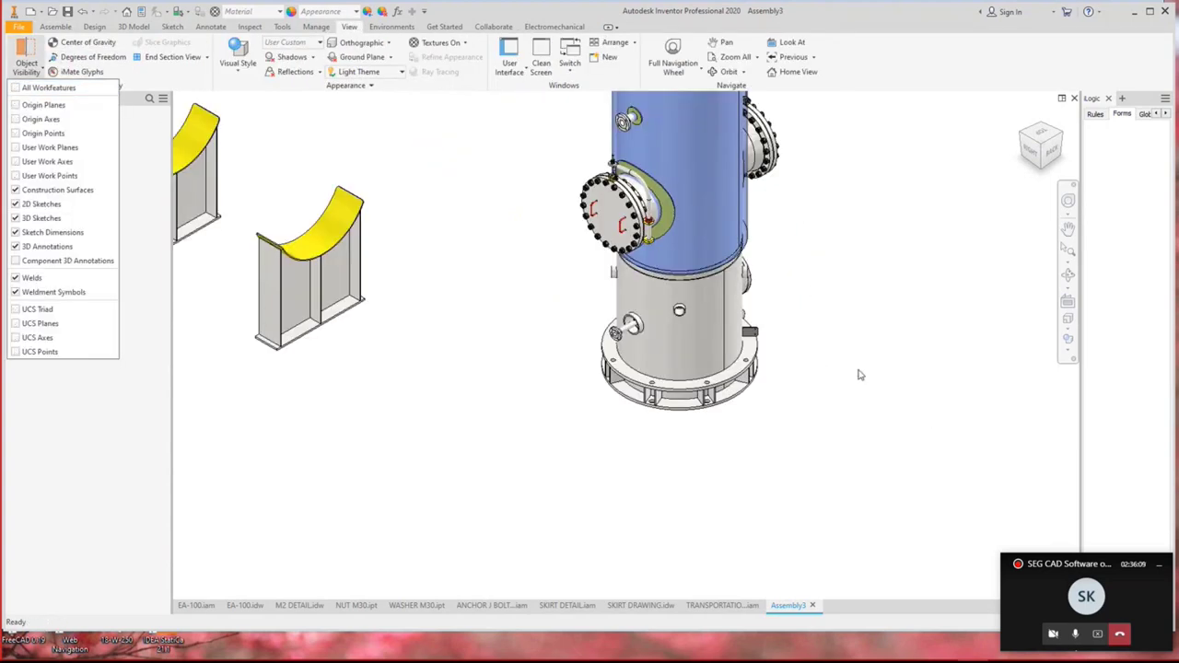
scroll(860, 375, up, 2)
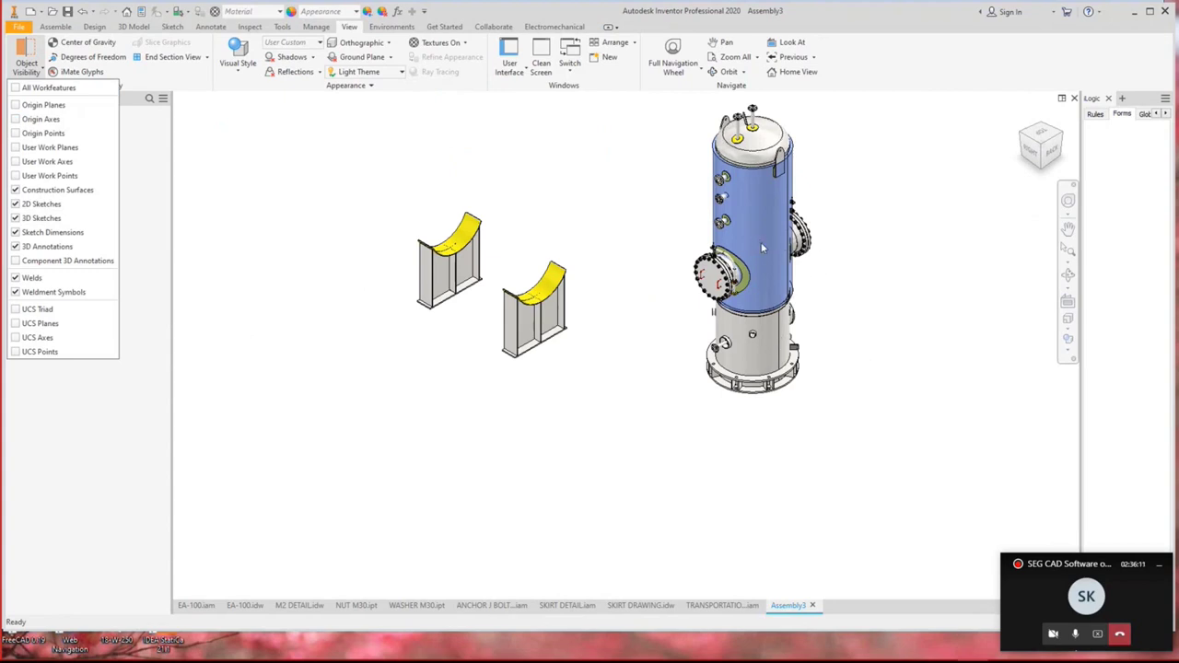
Mate the EA-100 vessel's shell axis to the axis of the saddle's curved yellow wear plate with 0 mm offset.
click(568, 203)
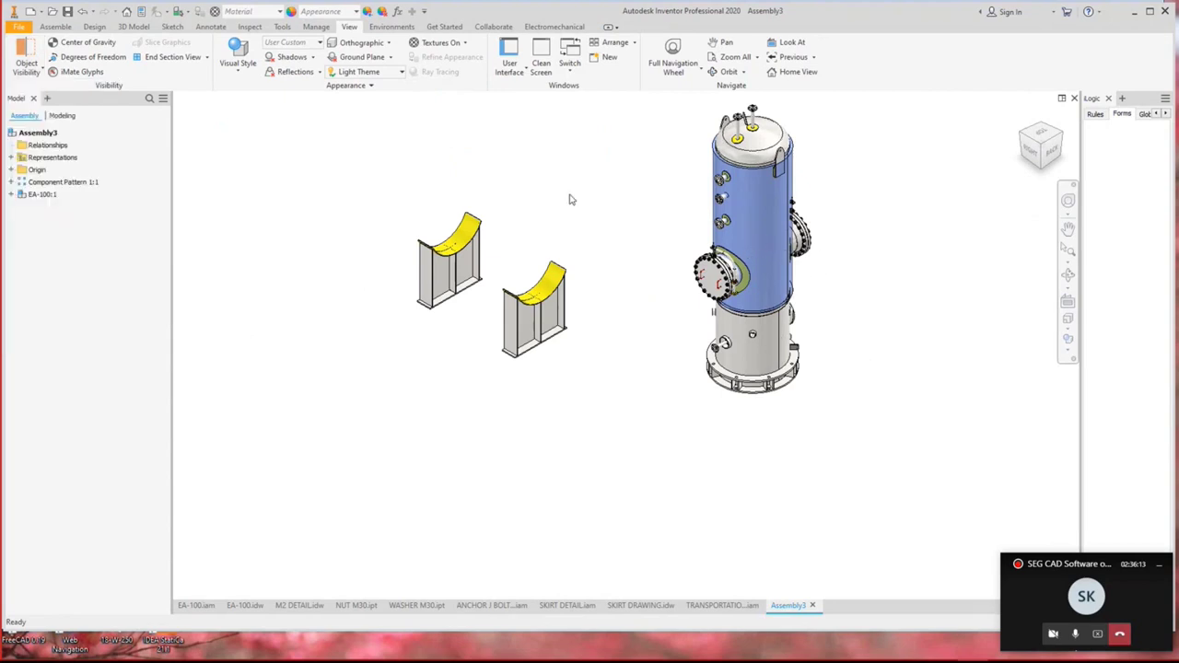
key(c)
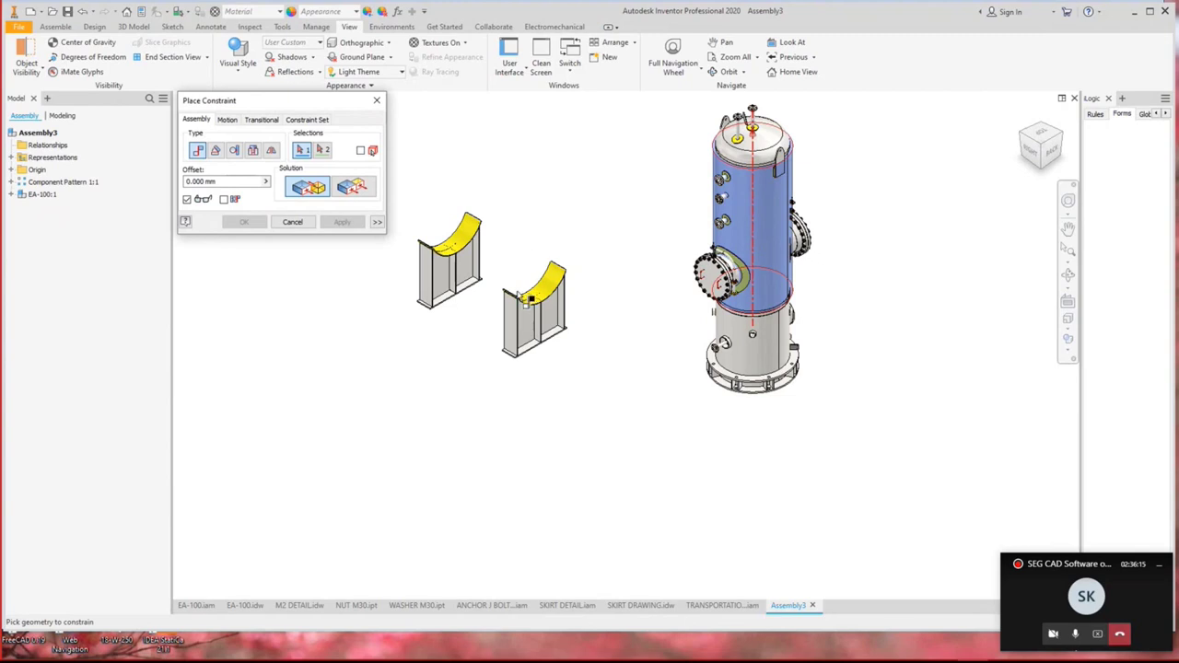
scroll(560, 277, down, 5)
click(566, 253)
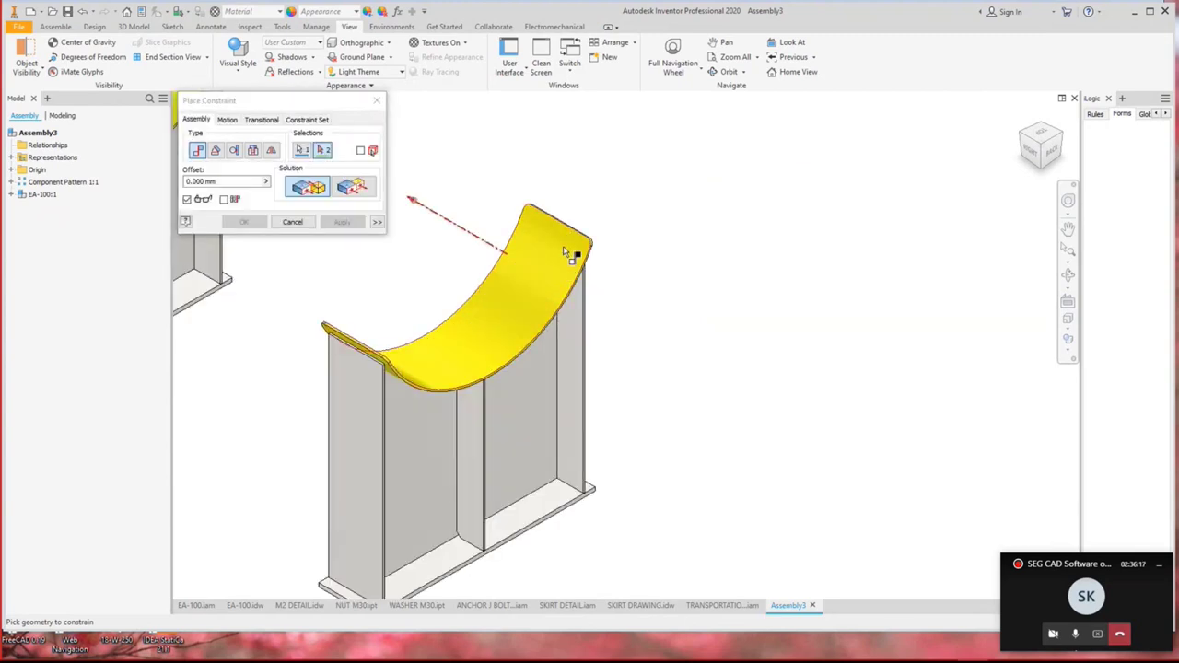
click(566, 253)
scroll(387, 189, up, 5)
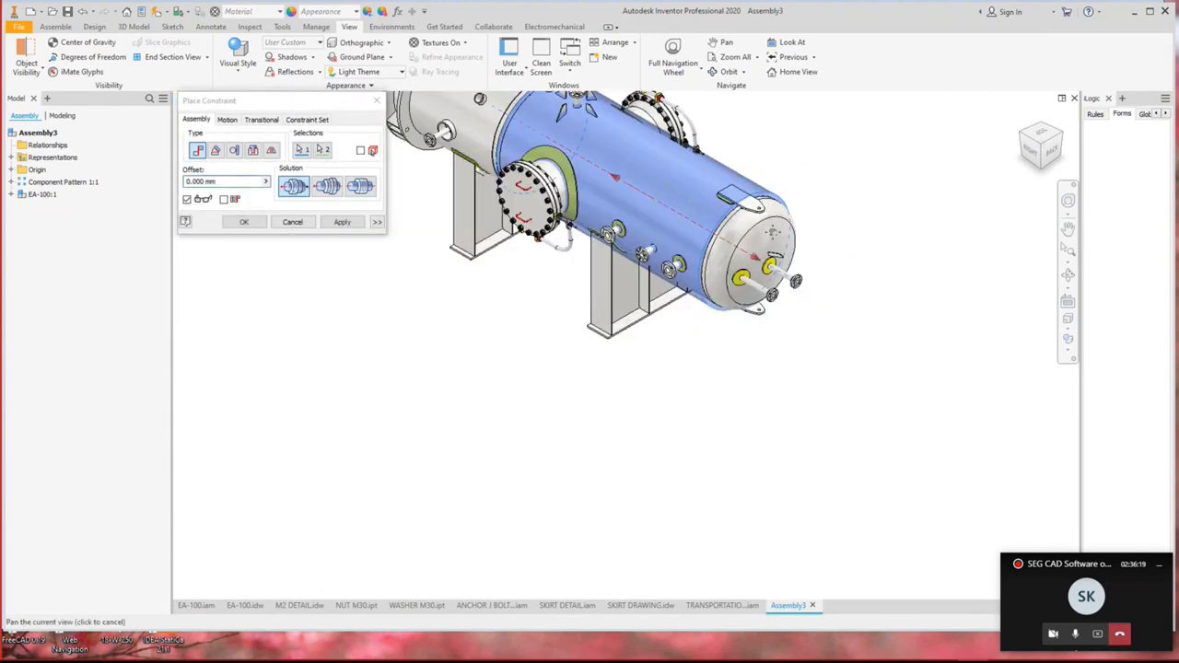
click(342, 222)
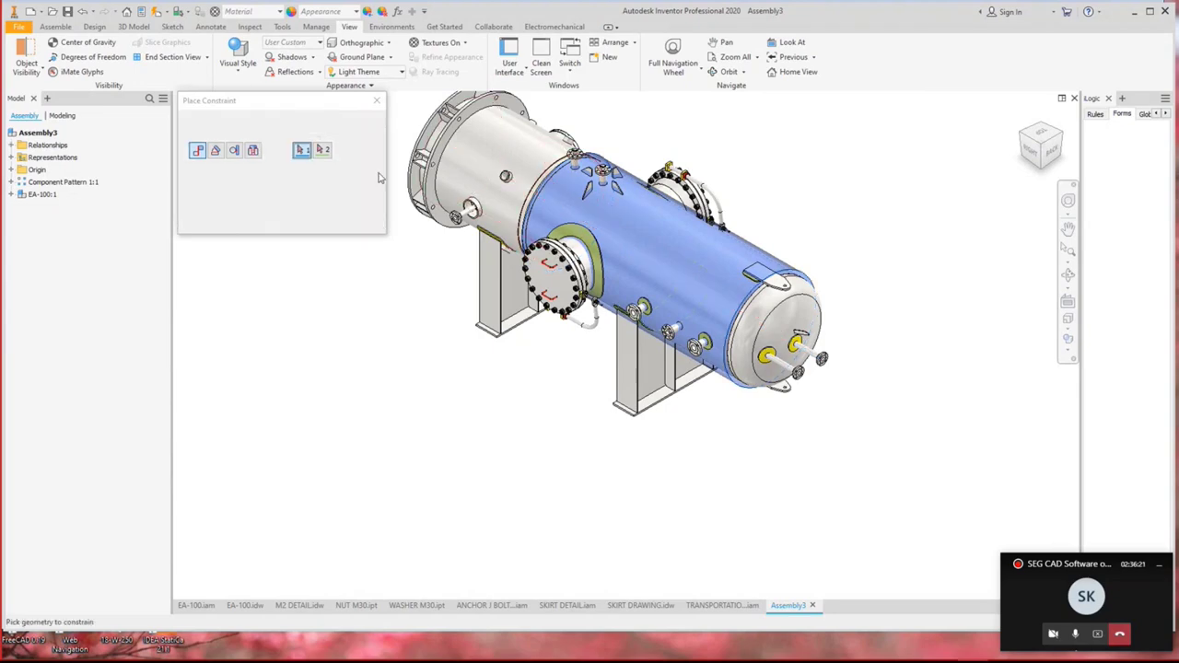
click(292, 222)
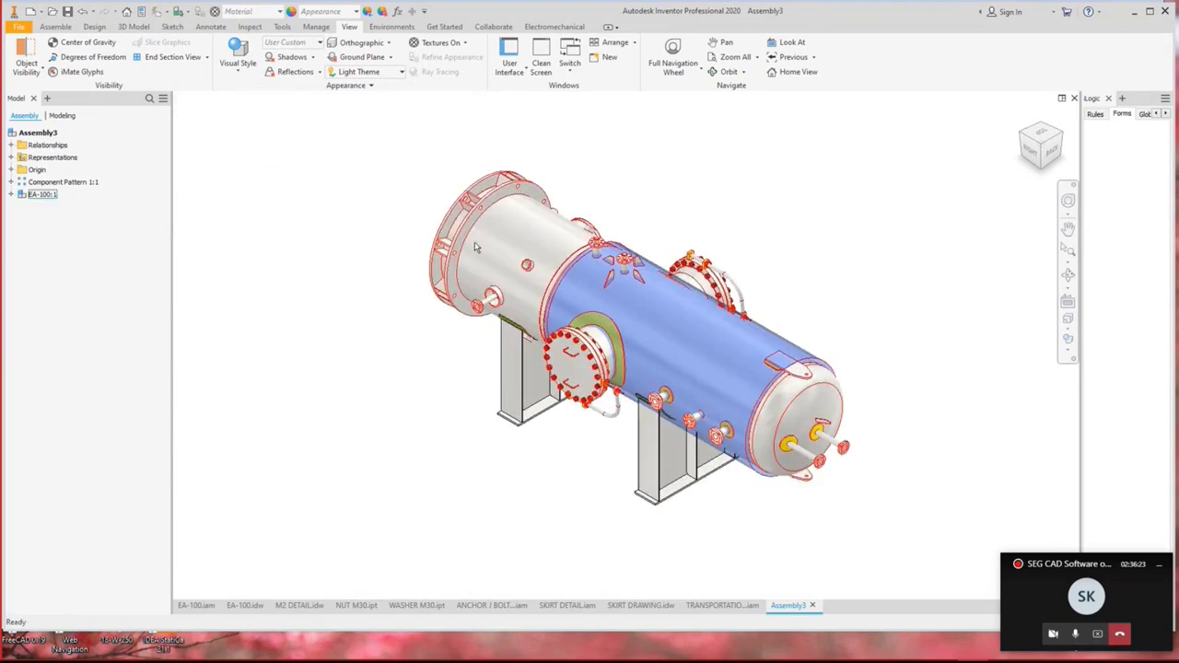
Apply a 0-degree angle constraint between the flat face of the skirt's tail lug and the assembly's YZ plane.
click(495, 215)
drag(494, 214, 525, 232)
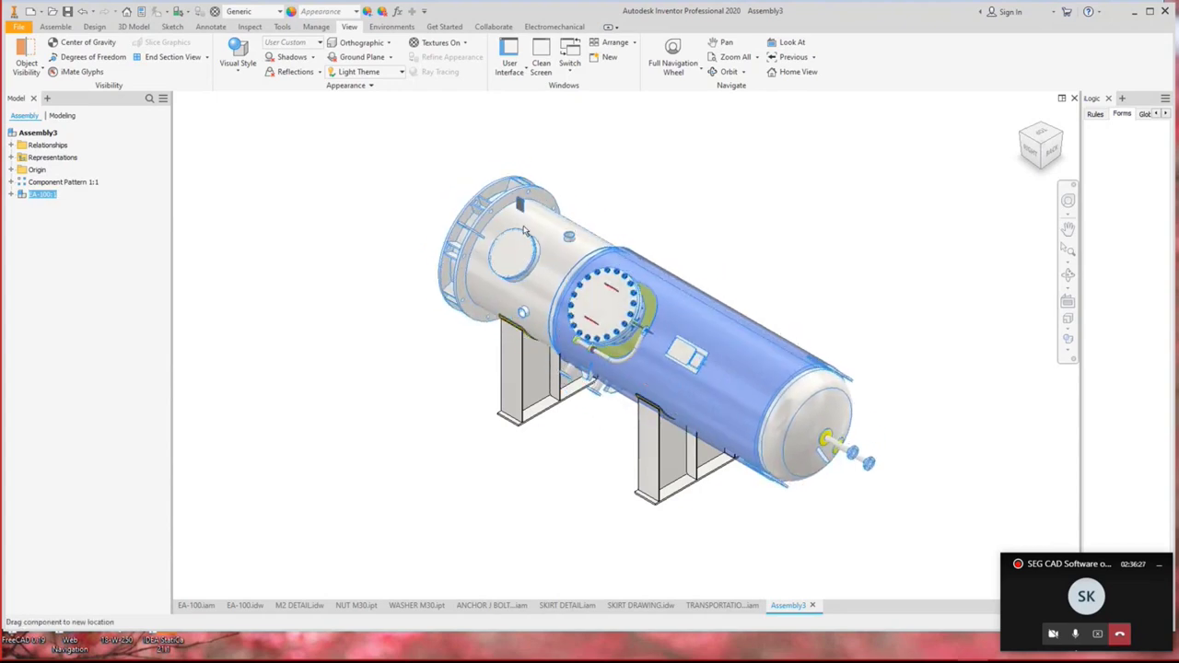
click(426, 216)
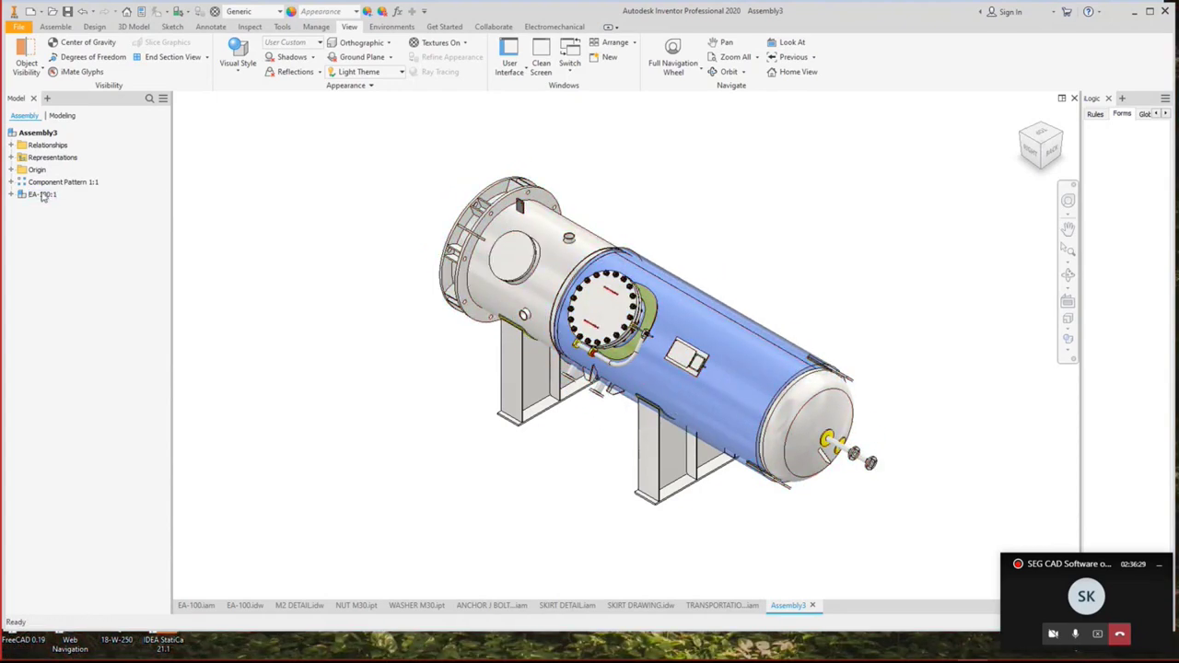
key(c)
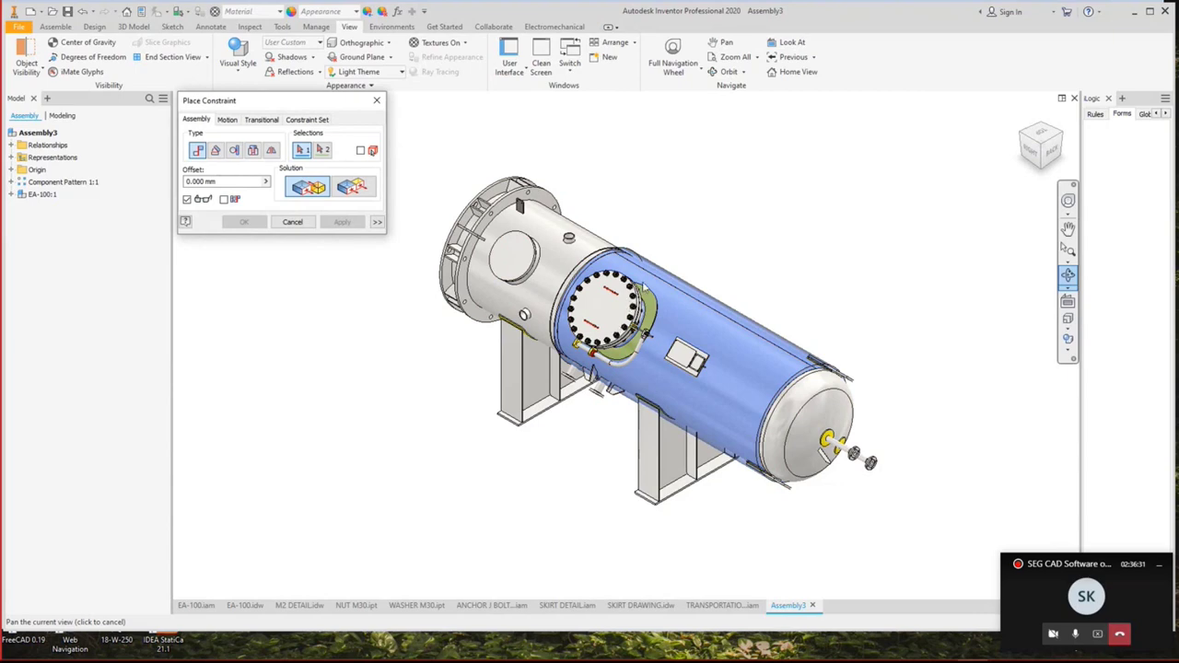
key(F4)
drag(608, 304, 646, 208)
scroll(647, 208, up, 3)
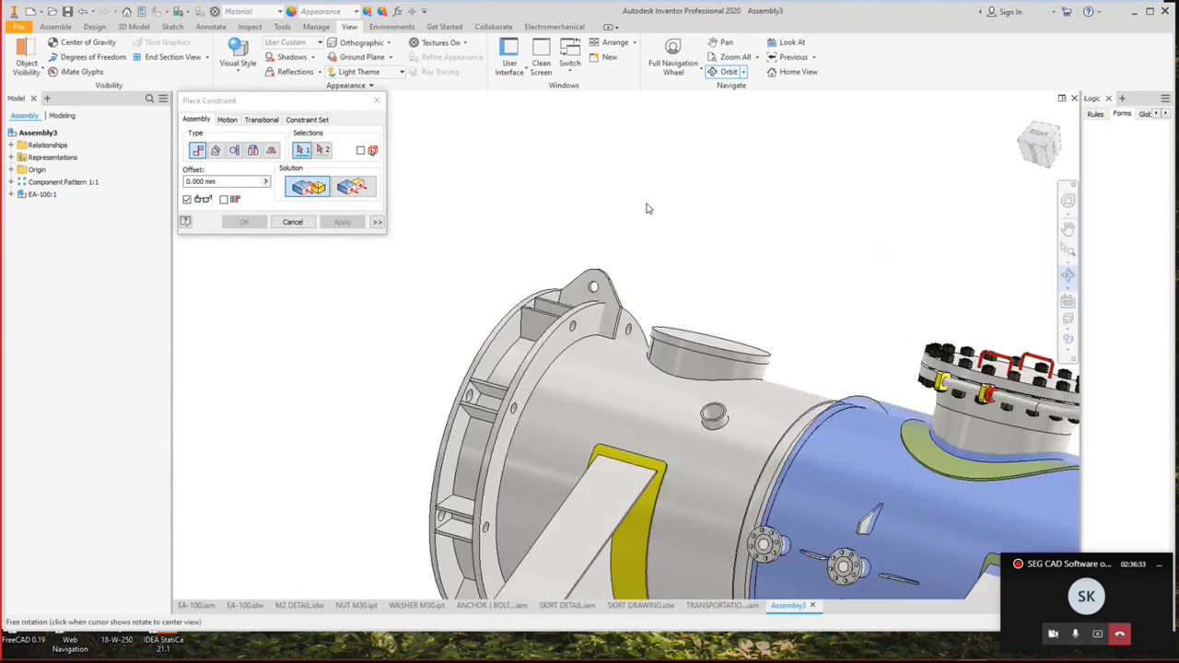
key(Escape)
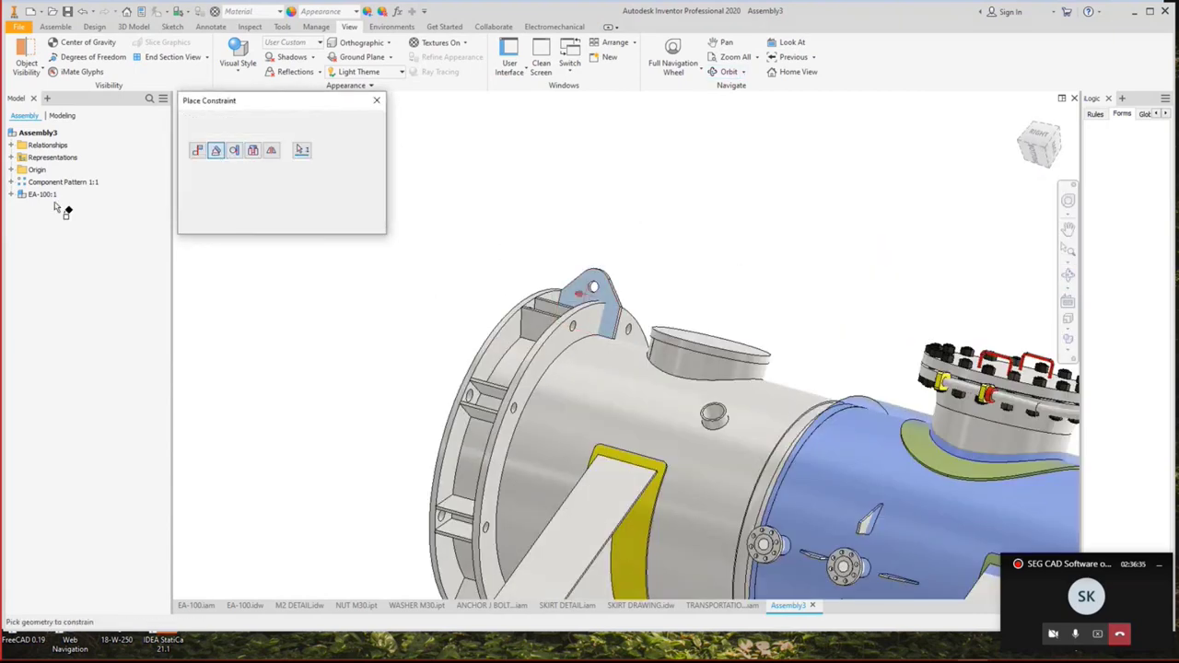
click(13, 170)
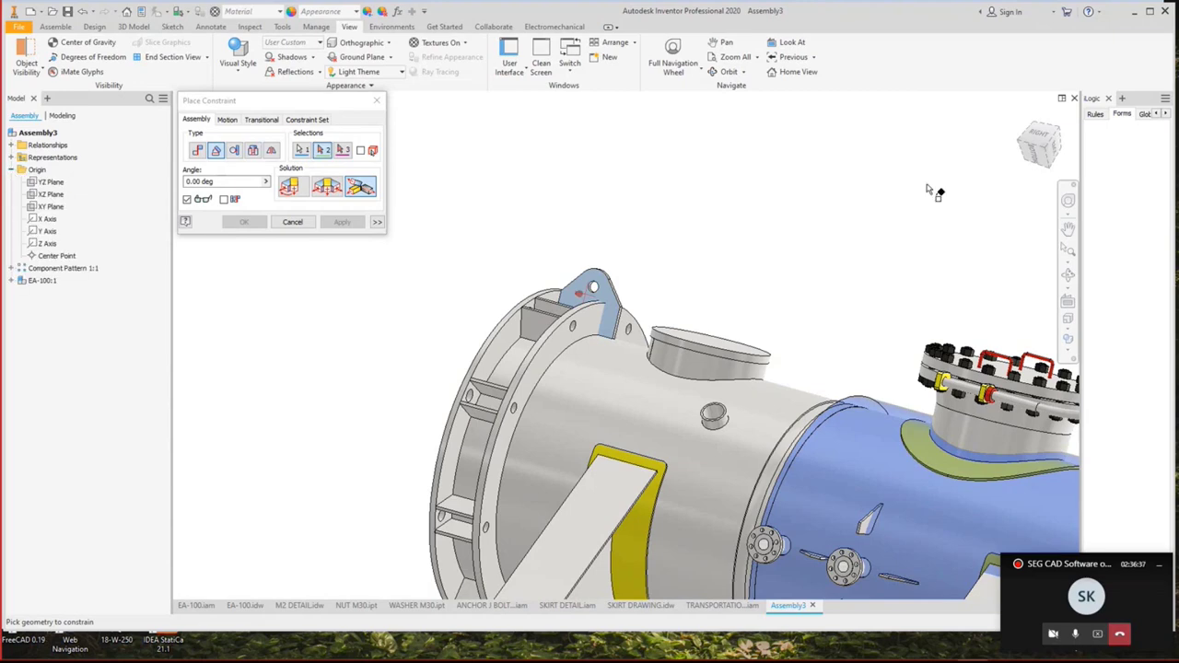
click(1038, 137)
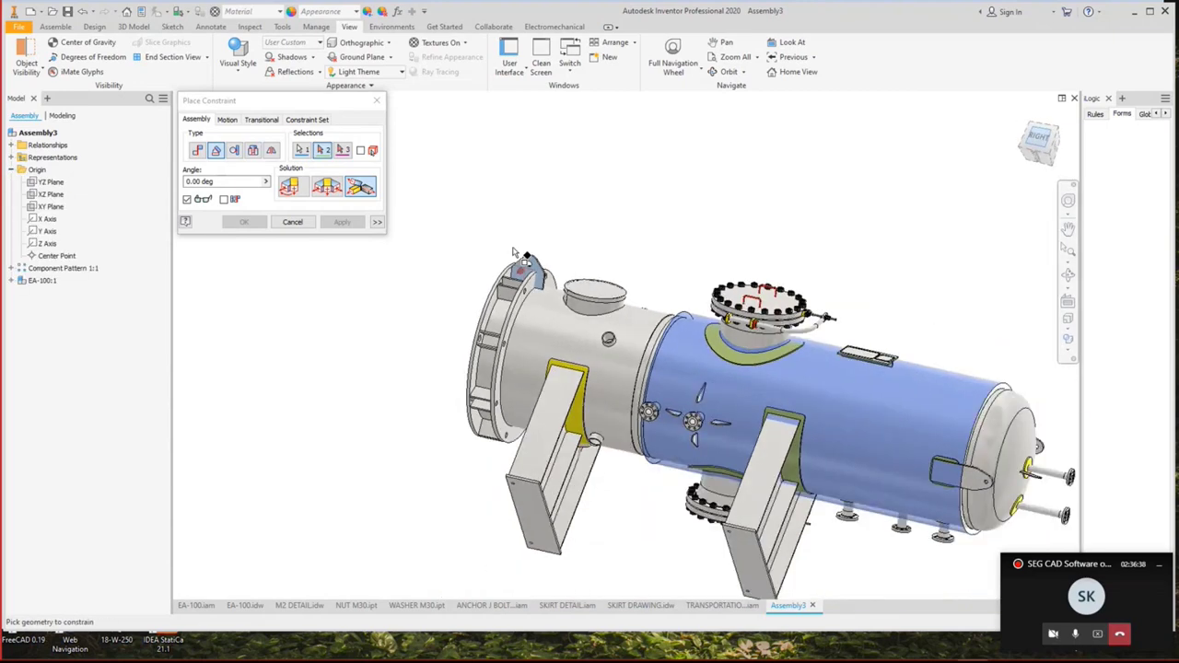
click(514, 250)
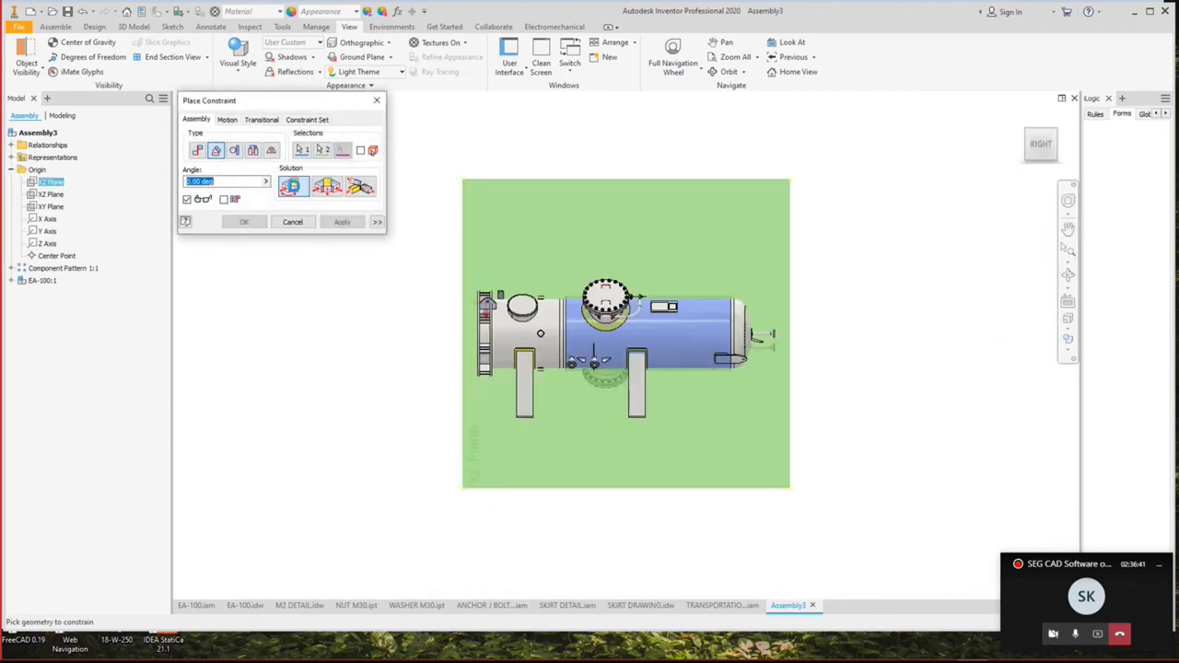
key(Escape)
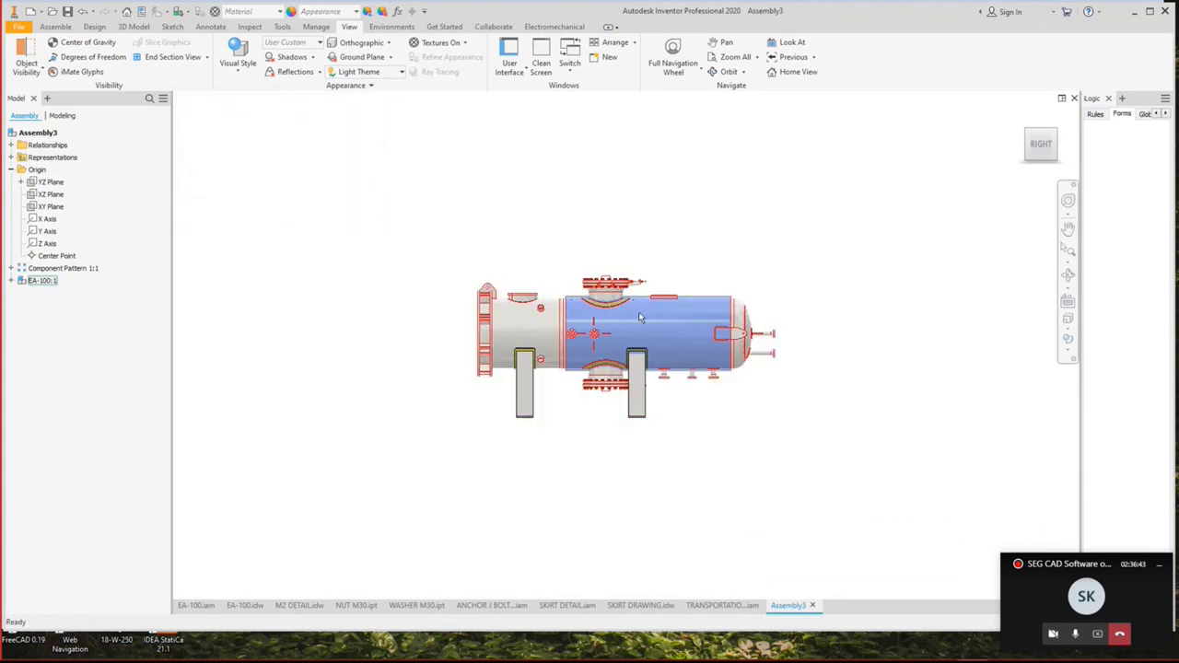
Slide the EA-100 vessel a short distance along its axis towards the head end, bringing the skirt base ring close to the first saddle.
scroll(632, 322, up, 3)
scroll(691, 436, down, 1)
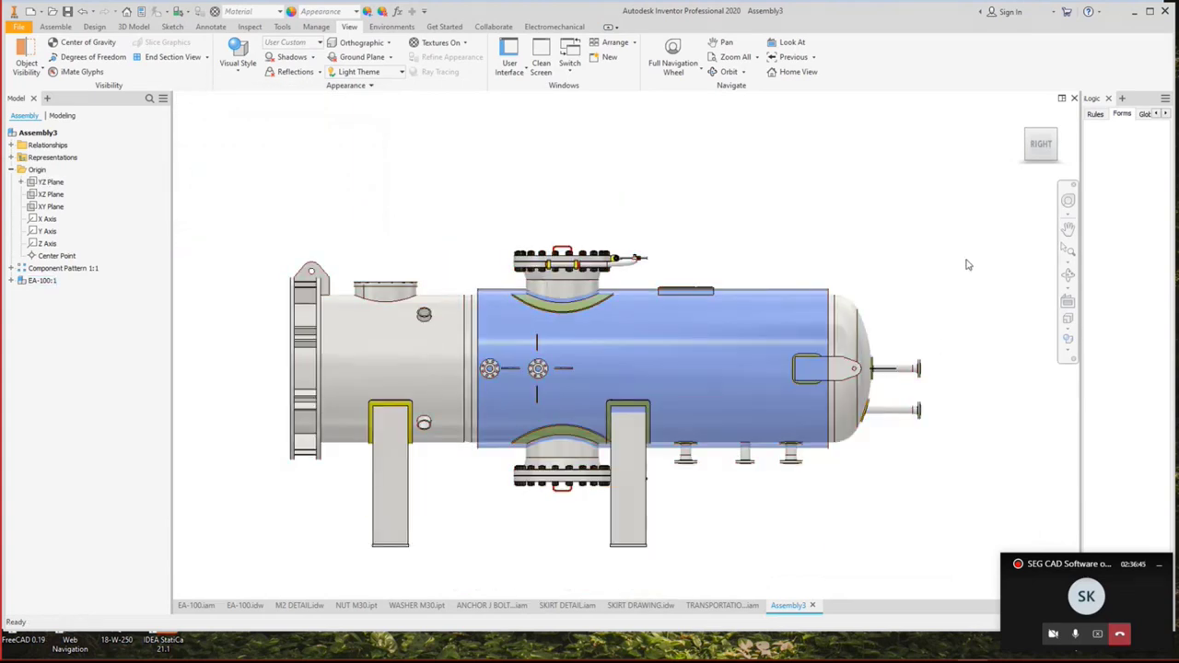
click(1068, 275)
mouse_move(700, 368)
mouse_down()
mouse_move(655, 362)
mouse_move(690, 373)
mouse_move(702, 401)
mouse_move(787, 382)
mouse_move(718, 367)
mouse_up()
scroll(703, 363, down, 3)
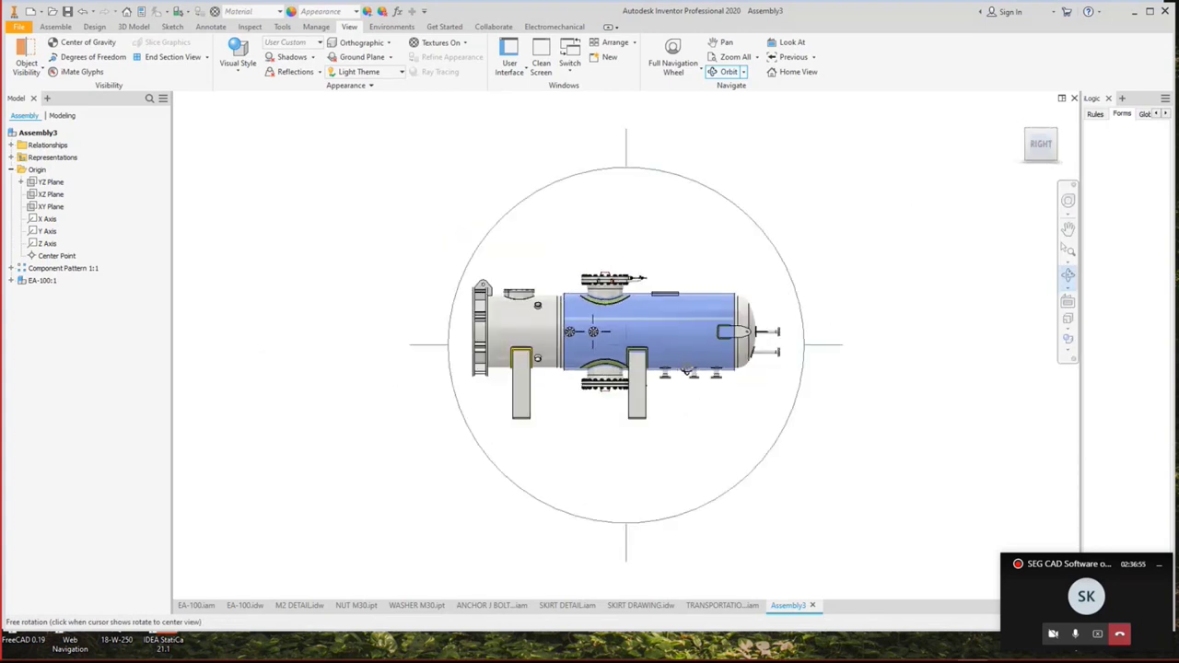
scroll(687, 368, up, 3)
right_click(623, 357)
click(645, 365)
click(583, 298)
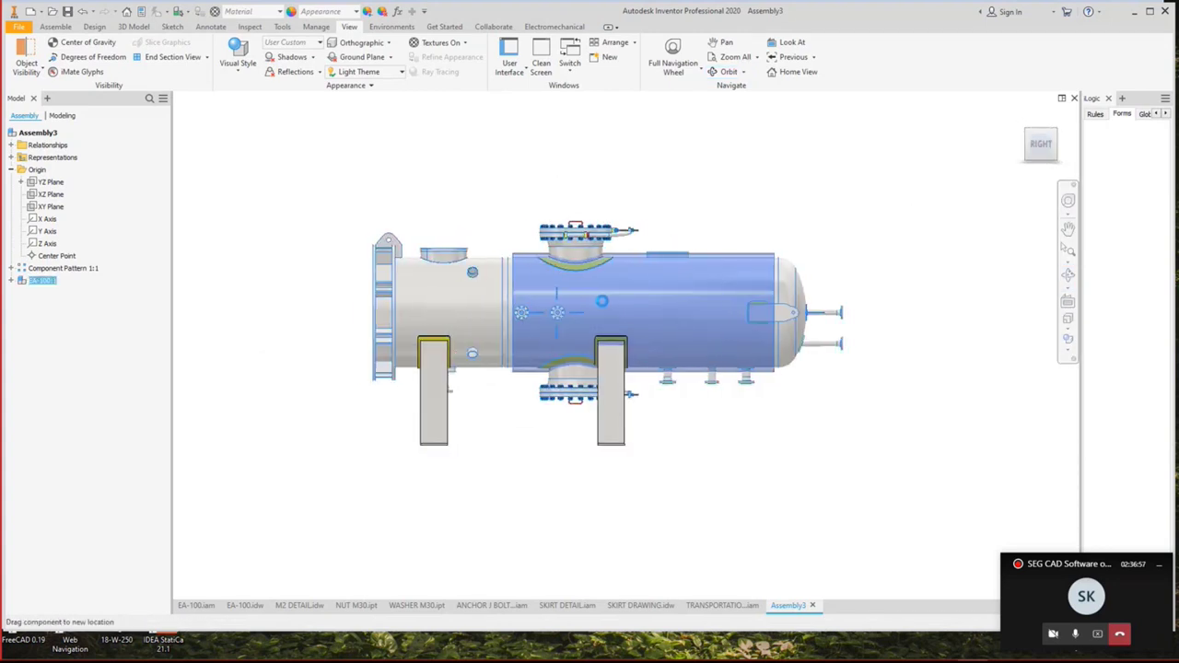
mouse_move(597, 307)
mouse_down()
mouse_move(628, 309)
mouse_move(618, 312)
mouse_up()
key(Escape)
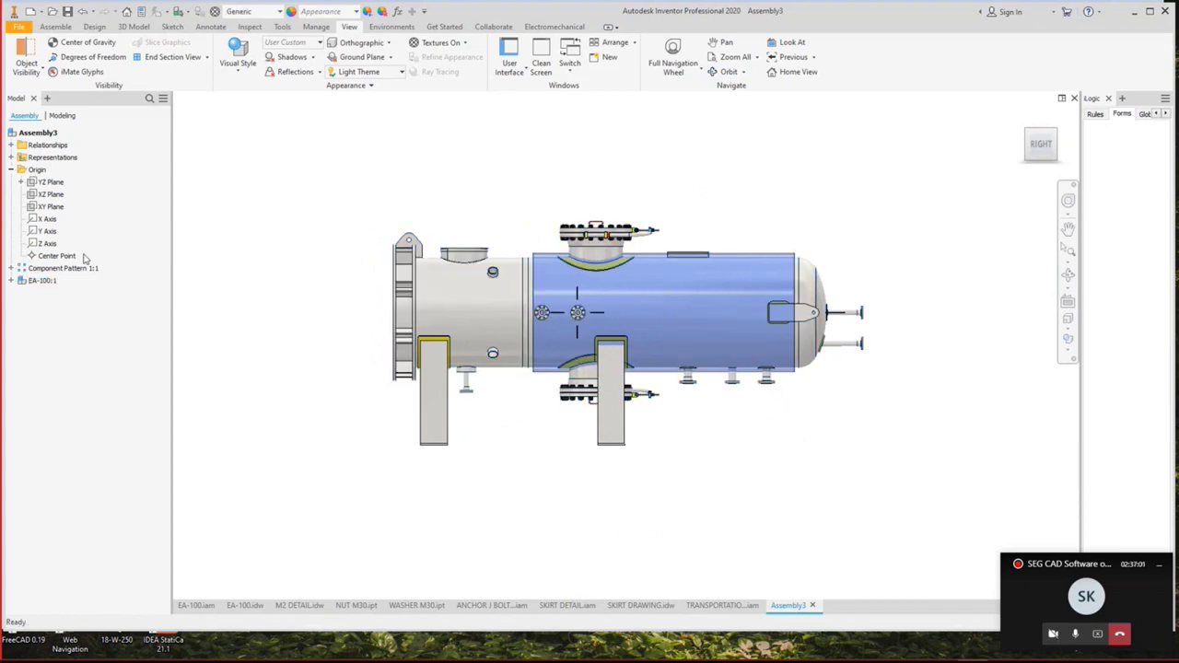
Increase the saddle pattern's column spacing to slightly above 3100 mm, placing the second saddle between the small bottom nozzles near the top head.
double_click(57, 268)
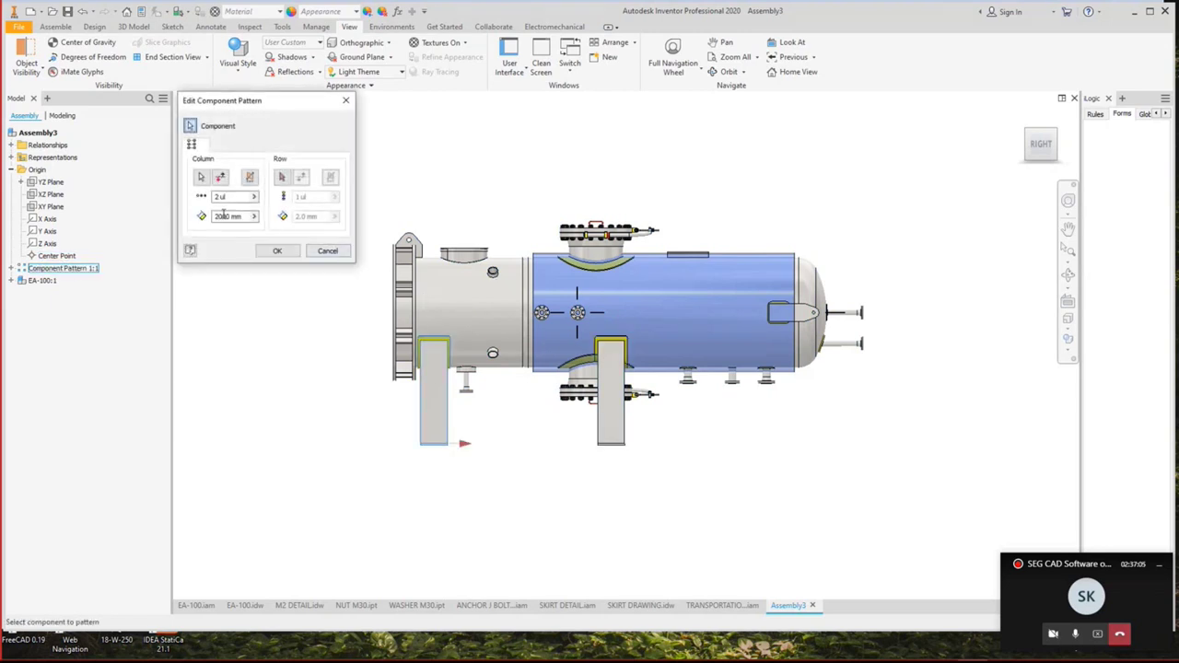
click(220, 216)
text(5)
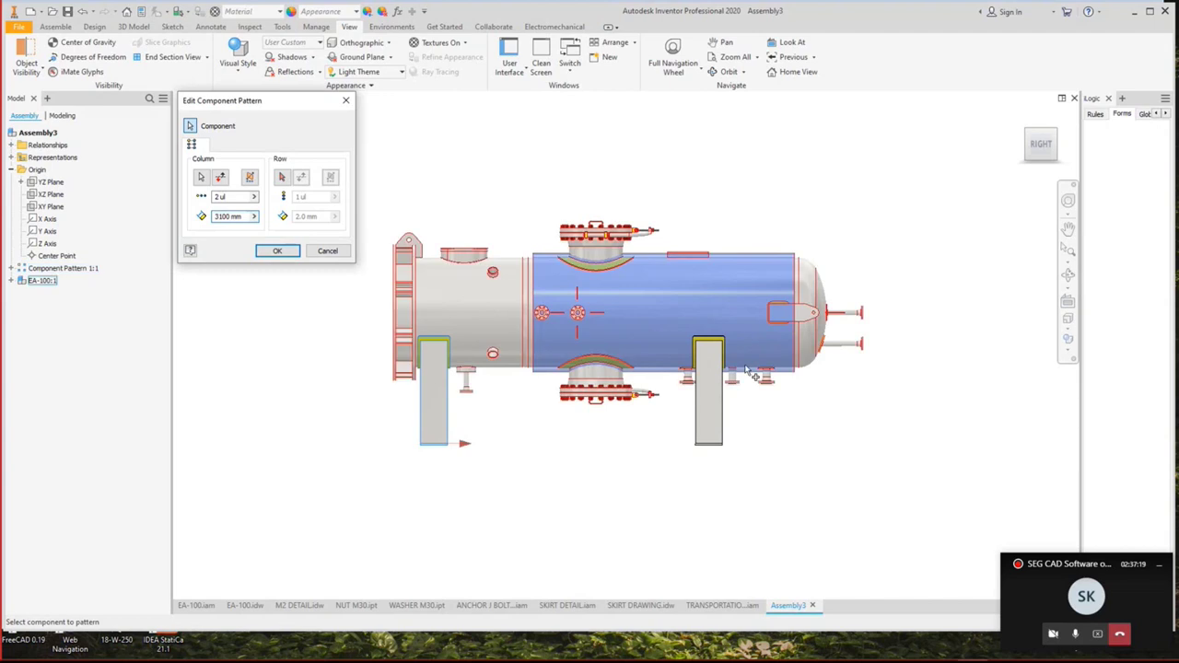
scroll(734, 393, up, 5)
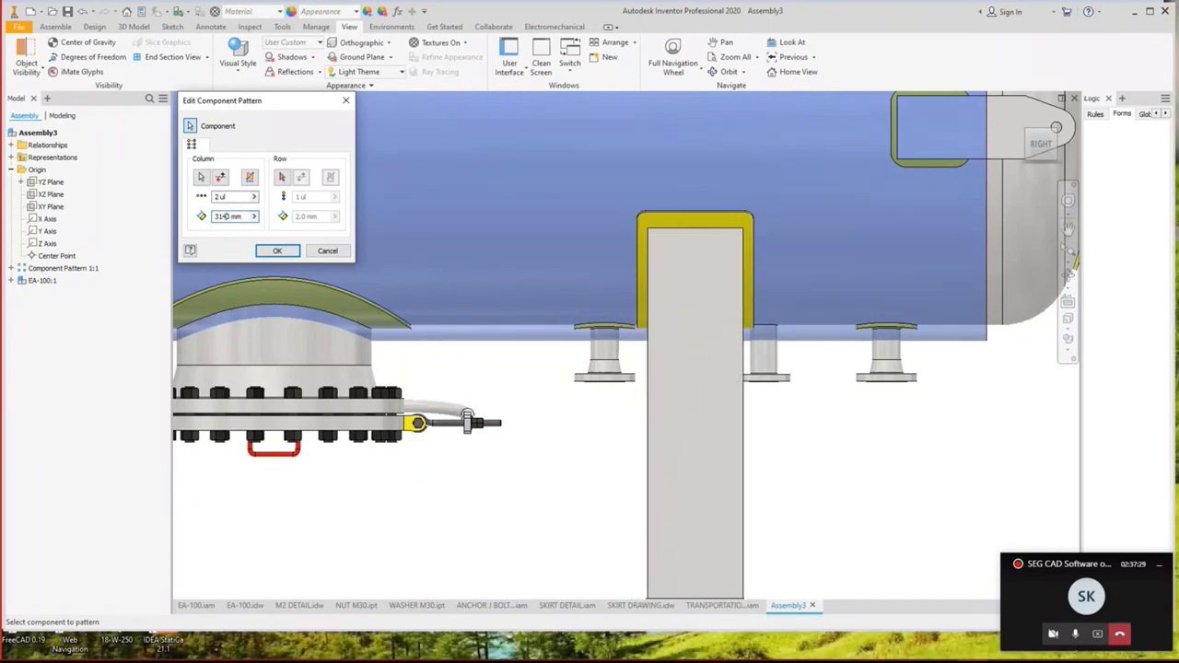
key(Return)
scroll(737, 330, down, 5)
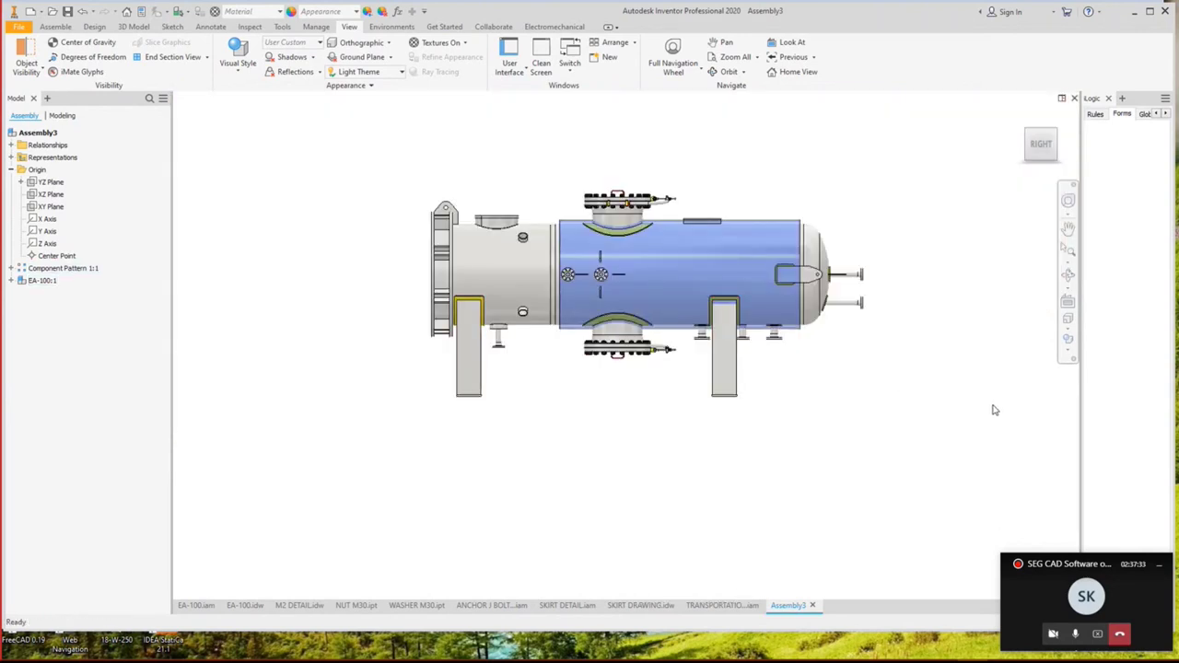
click(1068, 274)
drag(682, 408, 707, 401)
scroll(707, 401, up, 3)
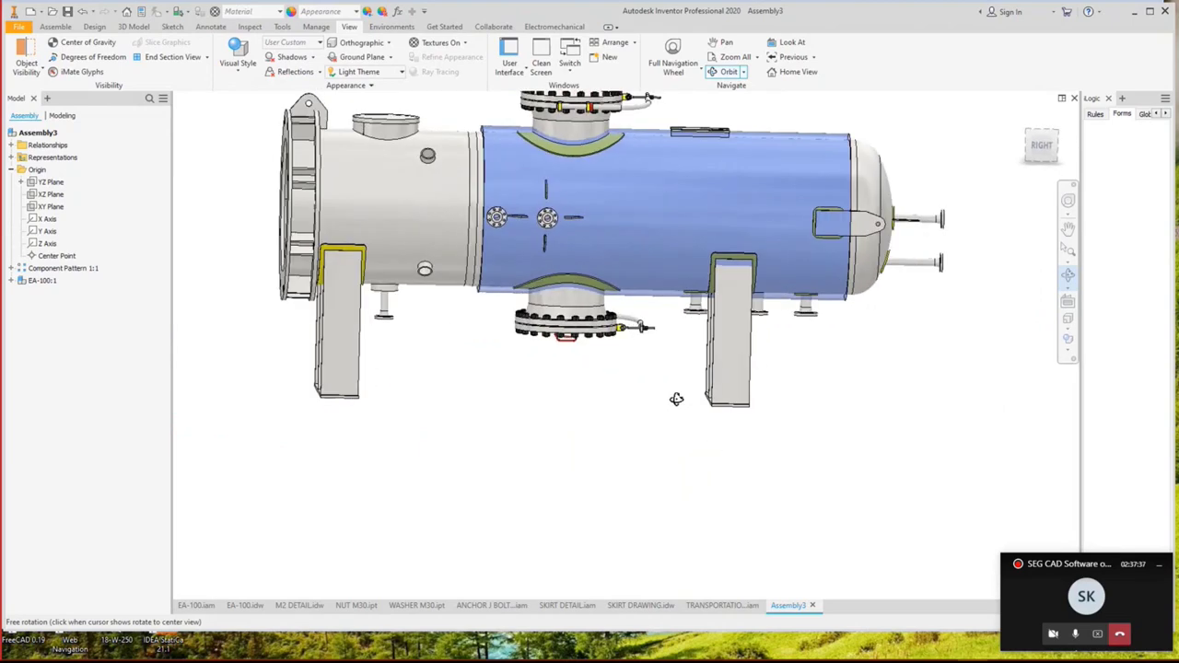
right_click(645, 385)
click(550, 380)
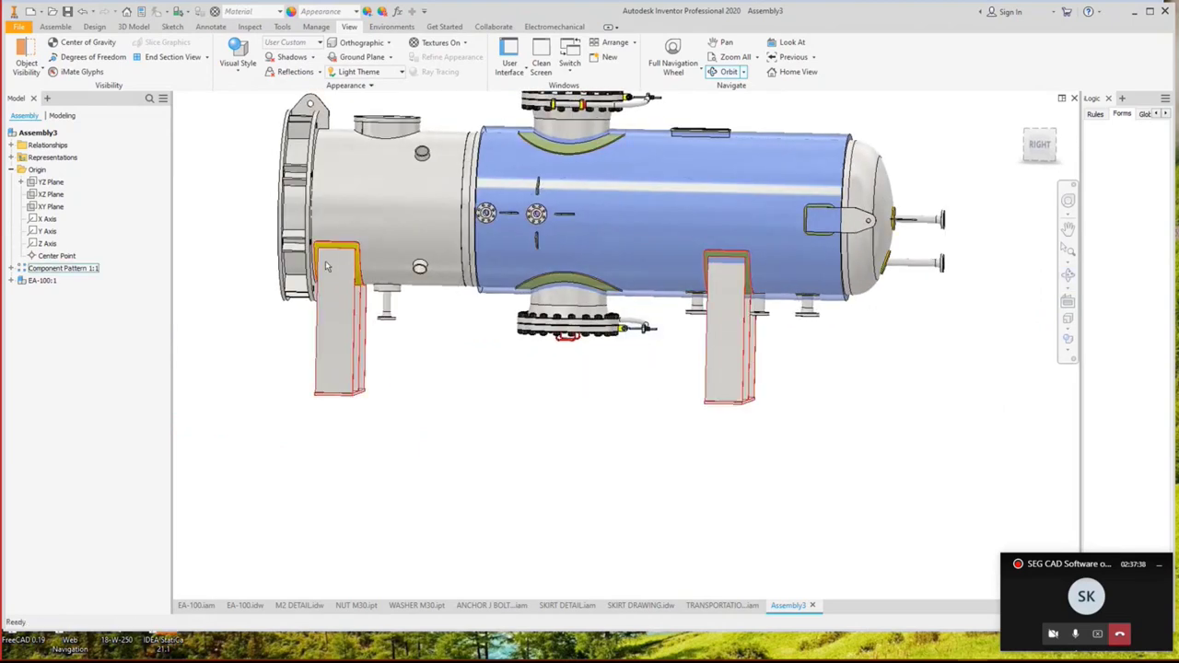
Create a new part from the Tightening Sling to Trailer template in the Wires folder of SEG Items Templete.
click(30, 11)
double_click(288, 223)
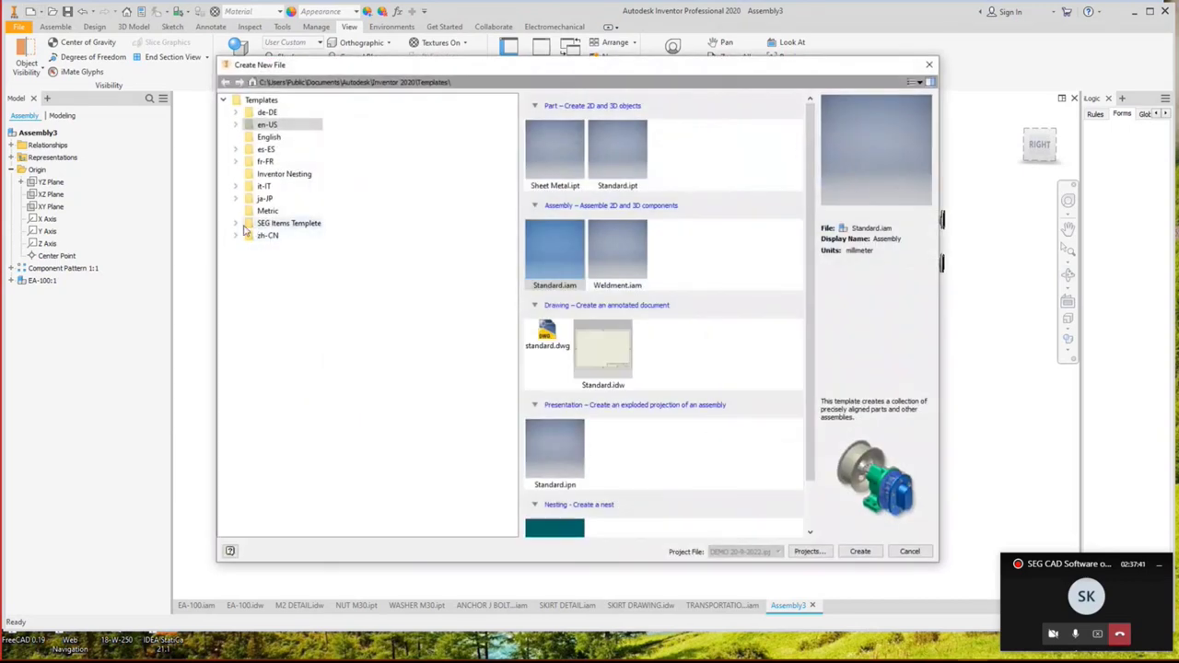
click(278, 322)
click(564, 152)
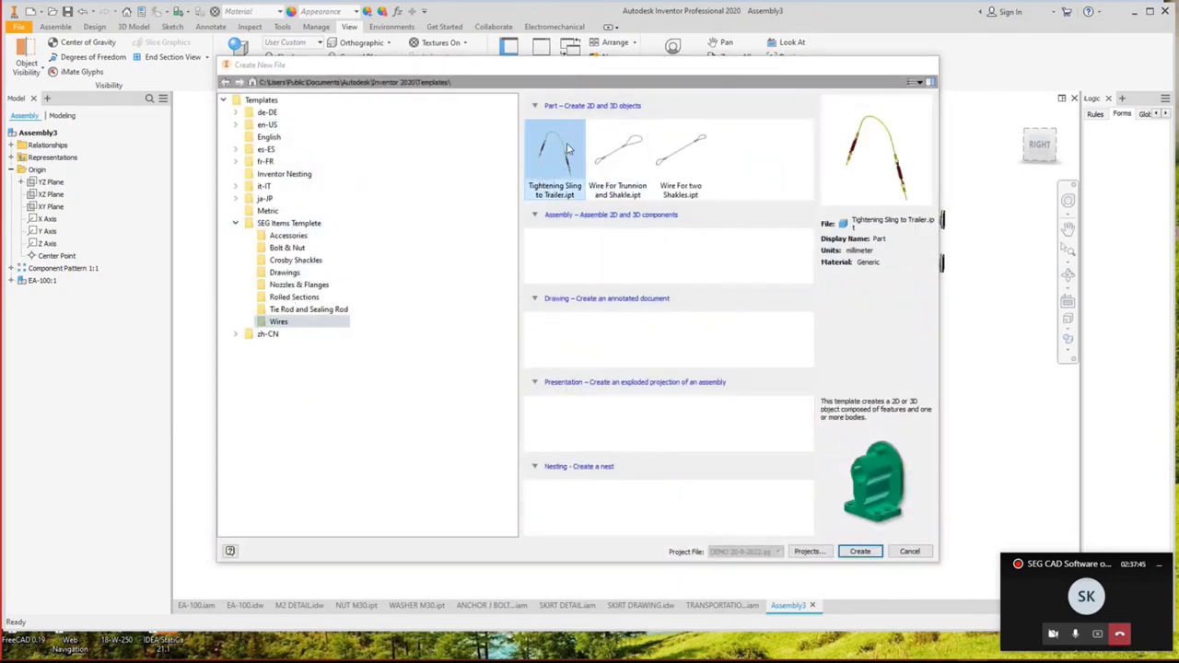
key(Escape)
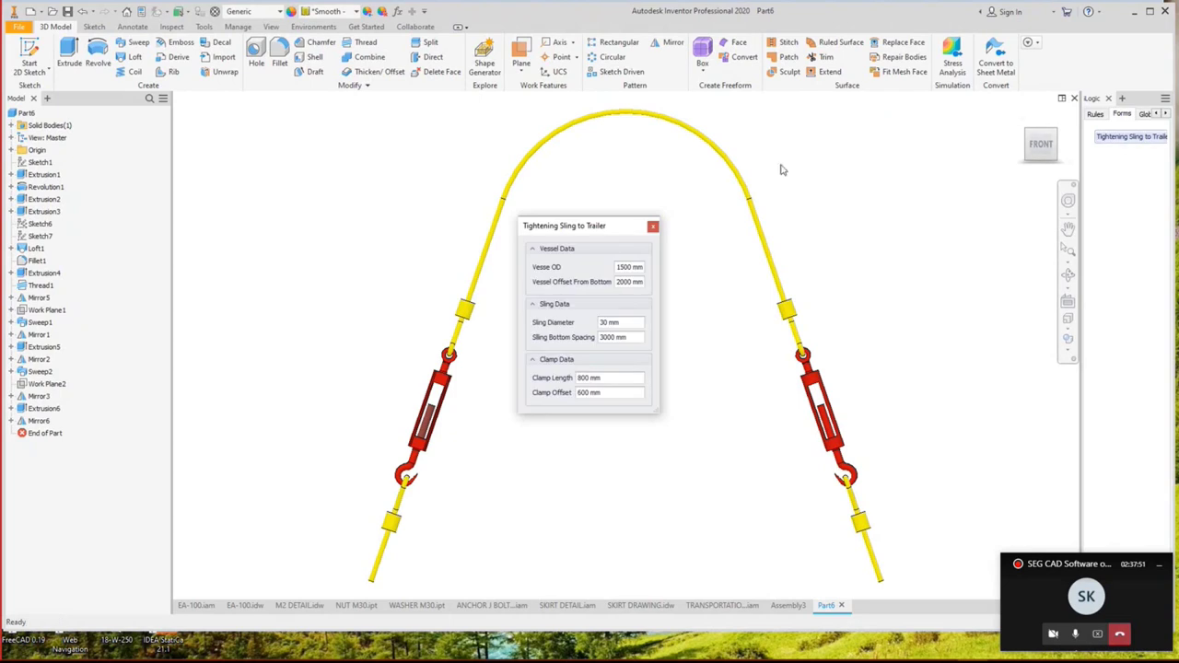
Set the sling's vessel OD to 1219 mm and vessel offset from bottom to 1500 mm, and close the parameter form.
double_click(625, 269)
text(1219)
click(634, 283)
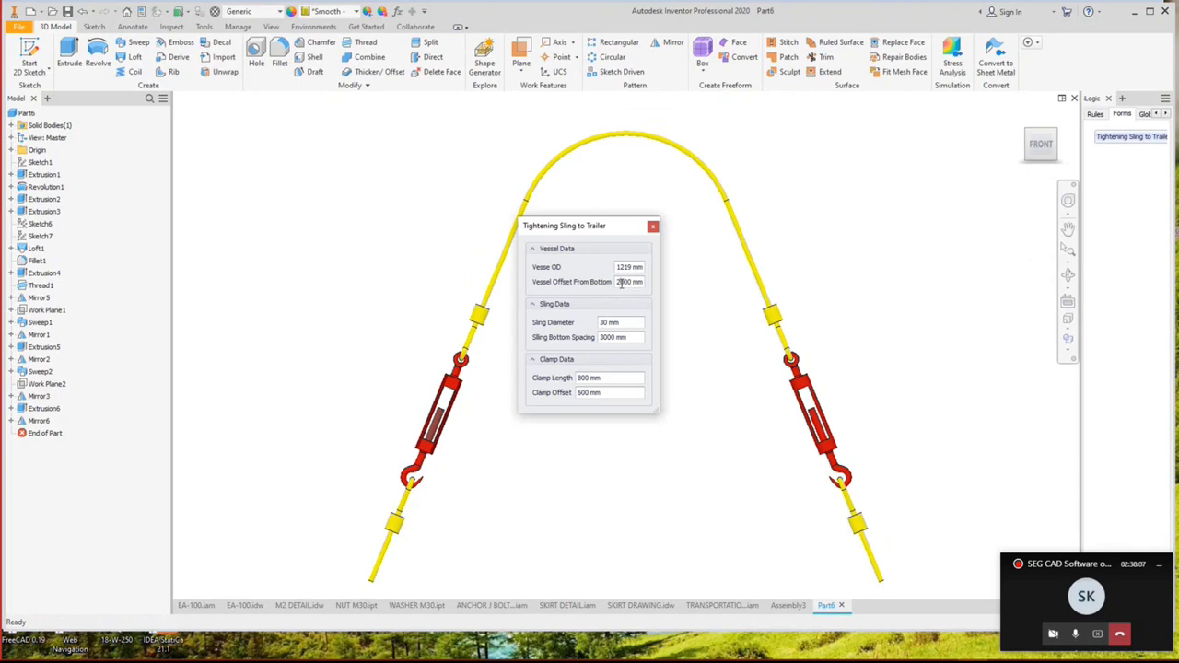
double_click(622, 283)
text(150)
key(Tab)
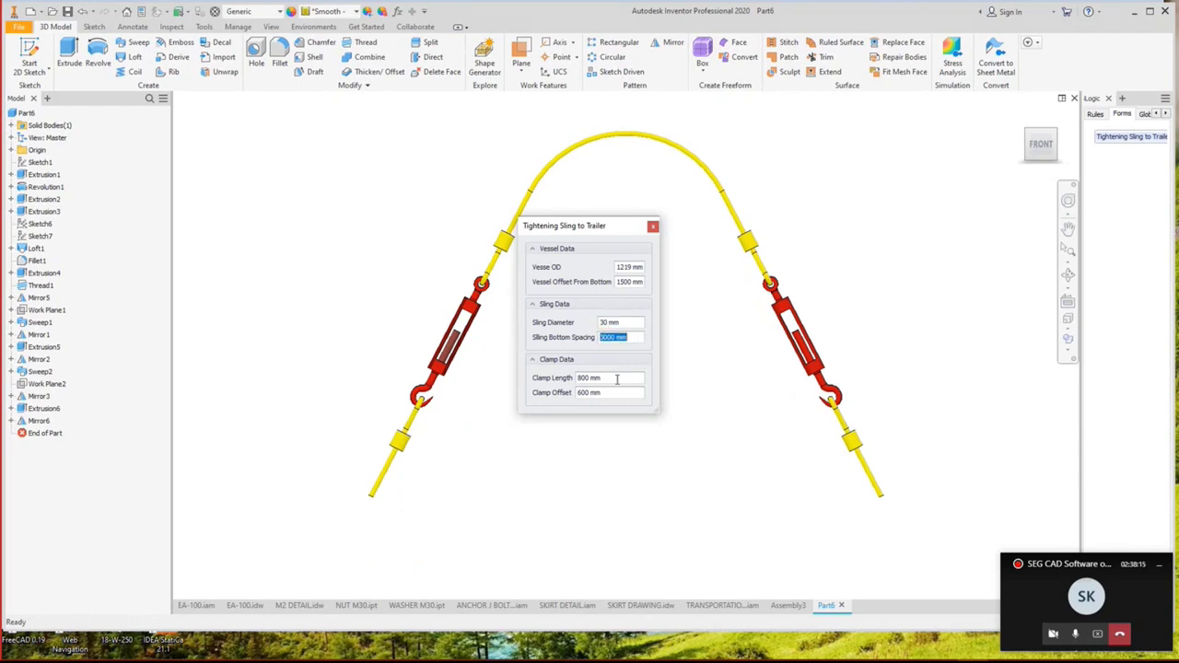
key(Tab)
key(Tab)
click(652, 226)
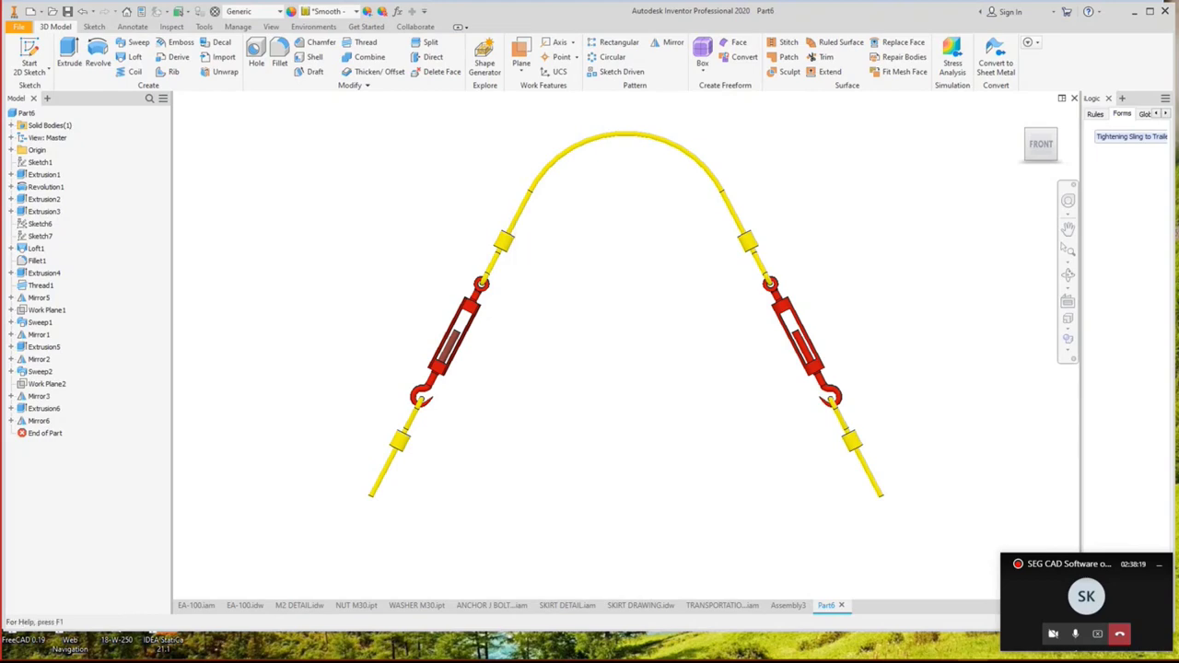
Save the sling part as WIRE in the External Elements folder and return to Assembly3.
click(880, 648)
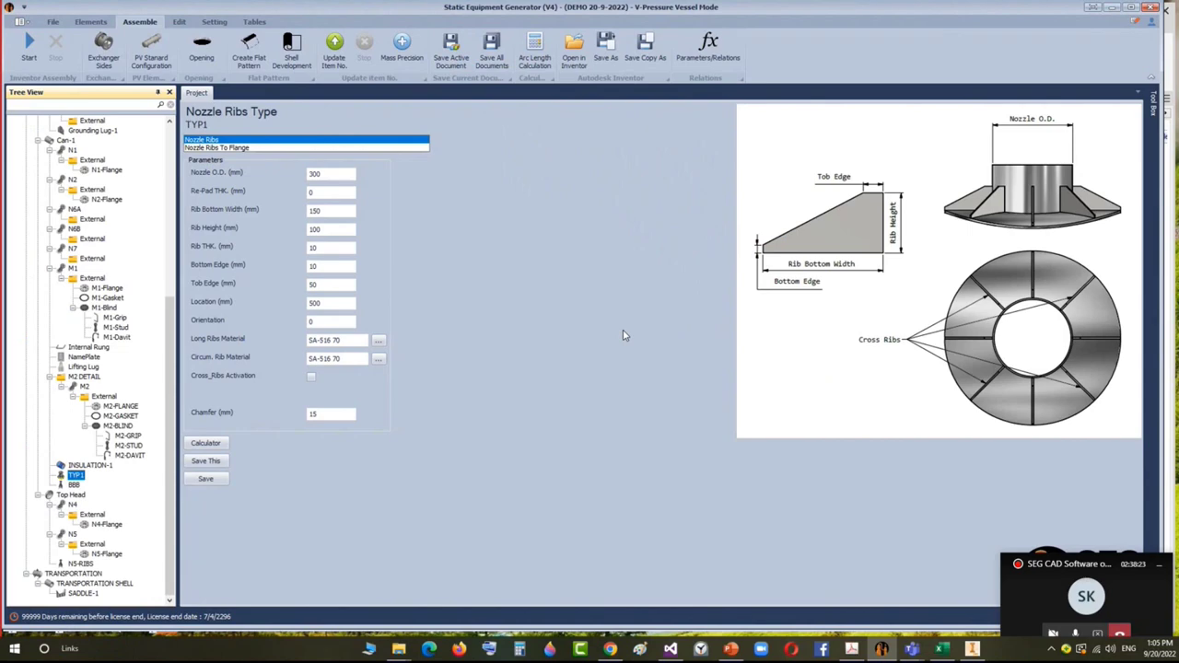
key(alt+Tab)
text(W)
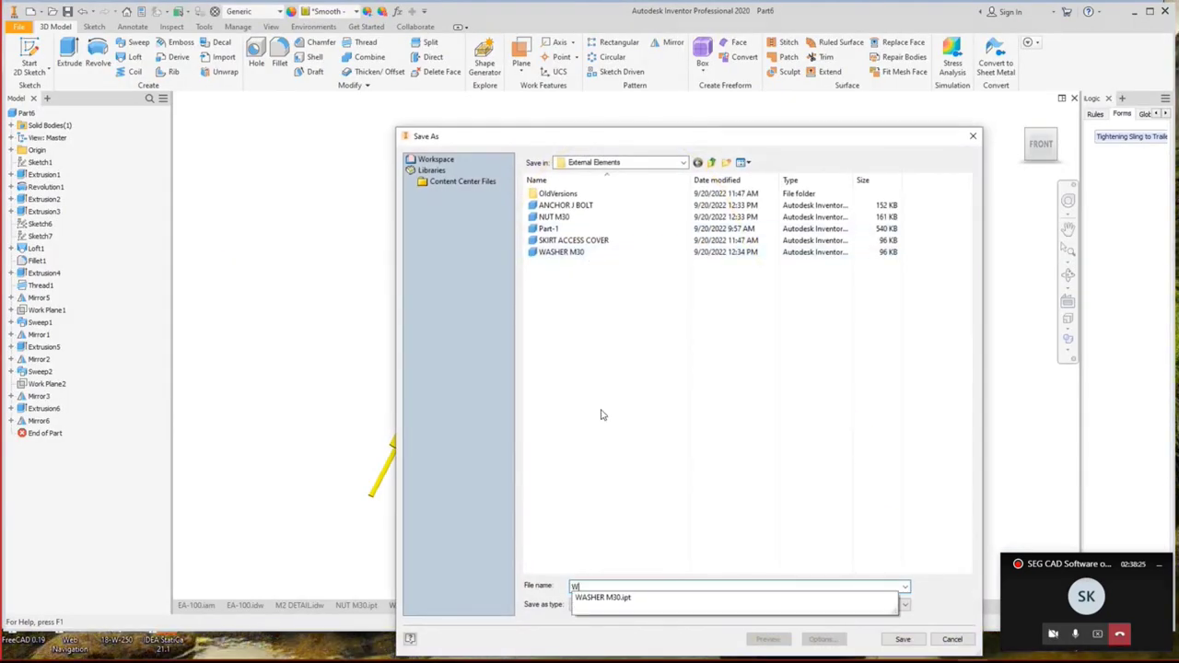
text(IRE)
key(Return)
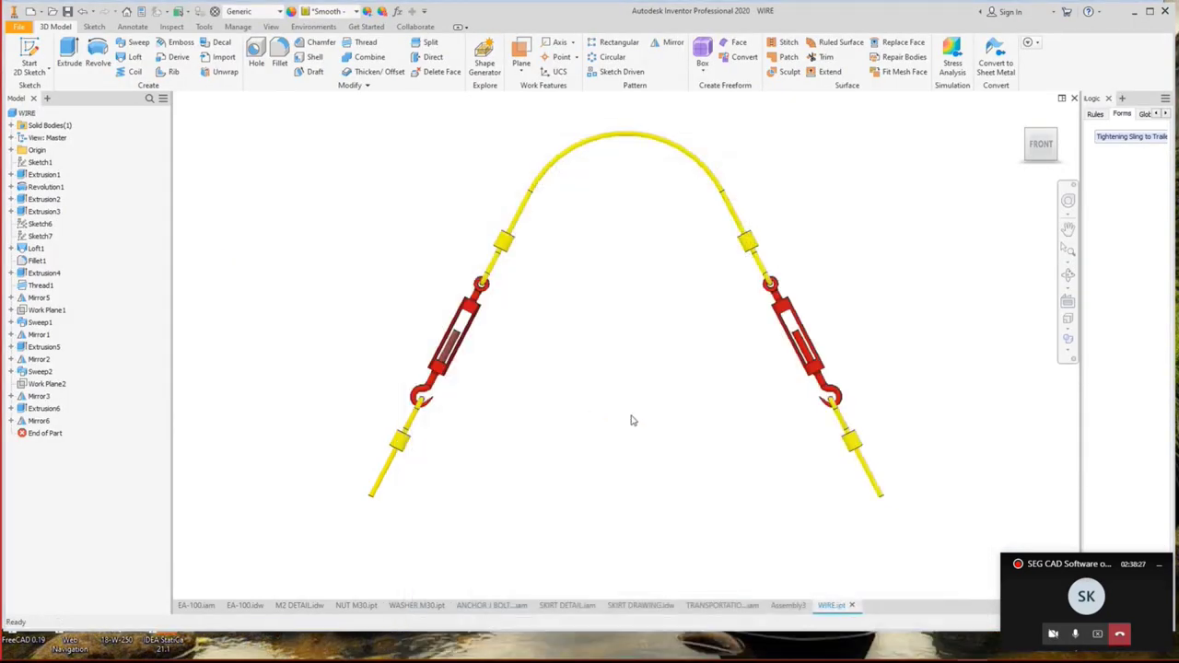
key(ctrl+Tab)
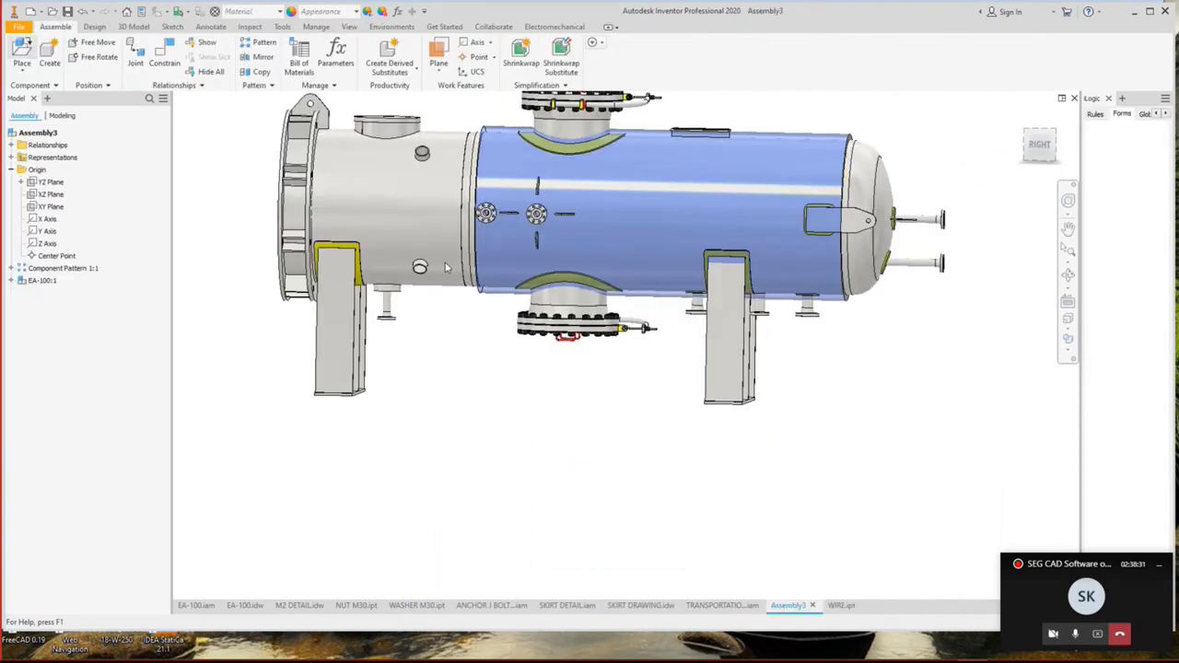
Place two instances of the WIRE sling part from the External Elements folder beside the vessel's skirt end.
key(p)
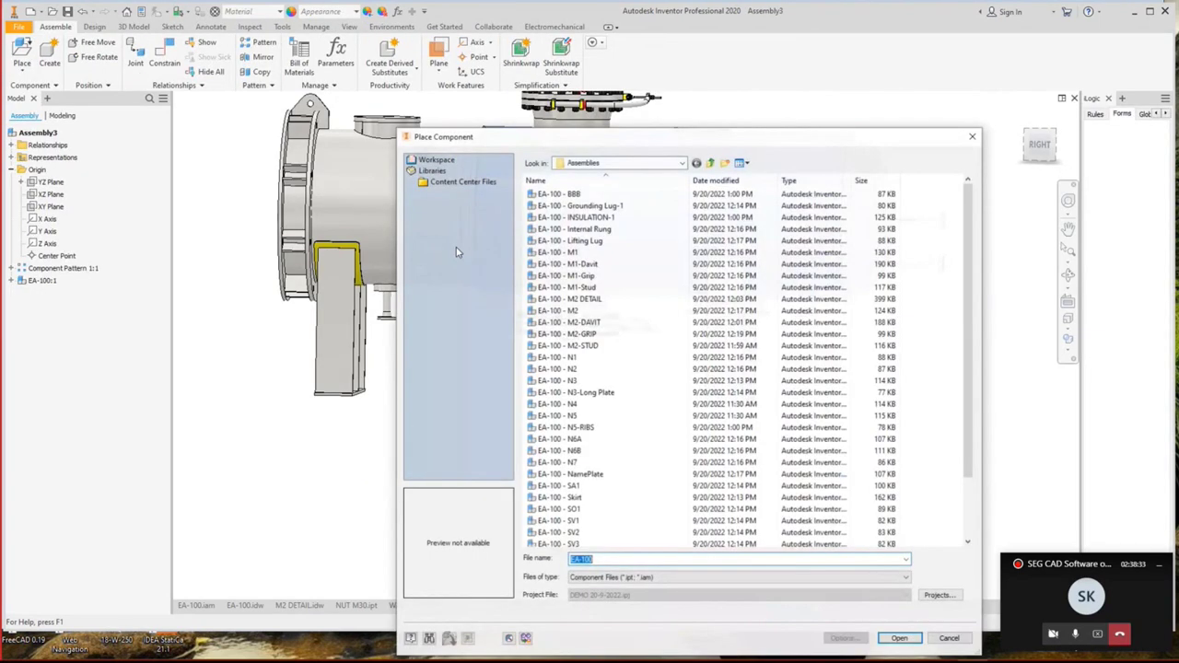
click(710, 163)
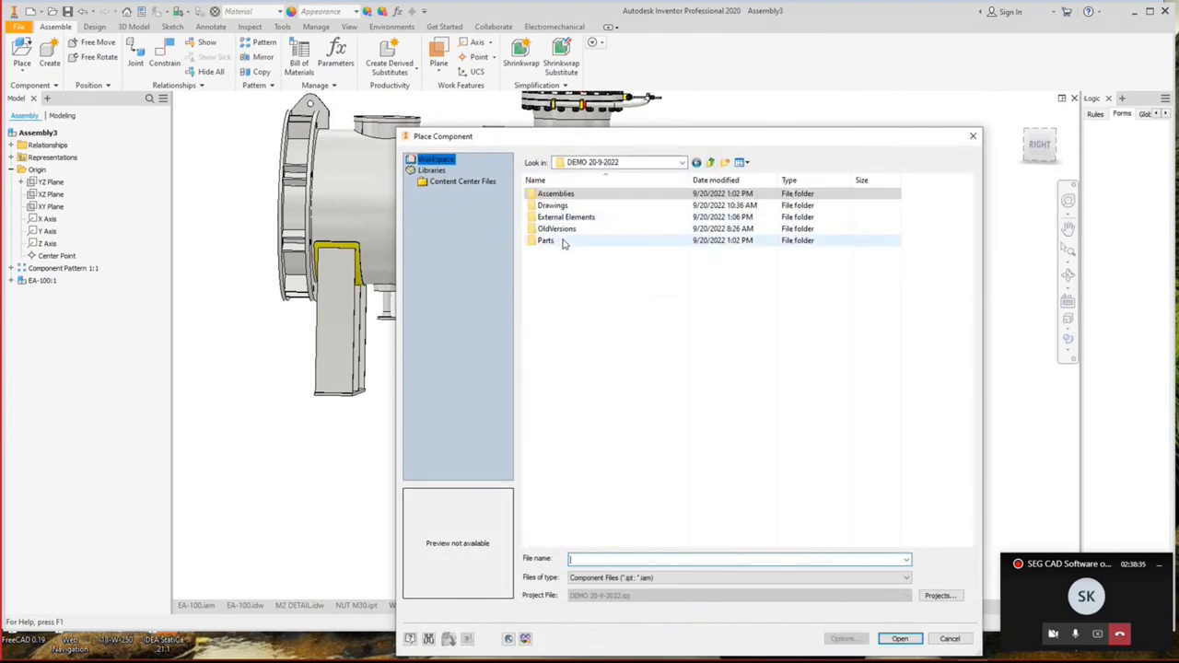
double_click(571, 219)
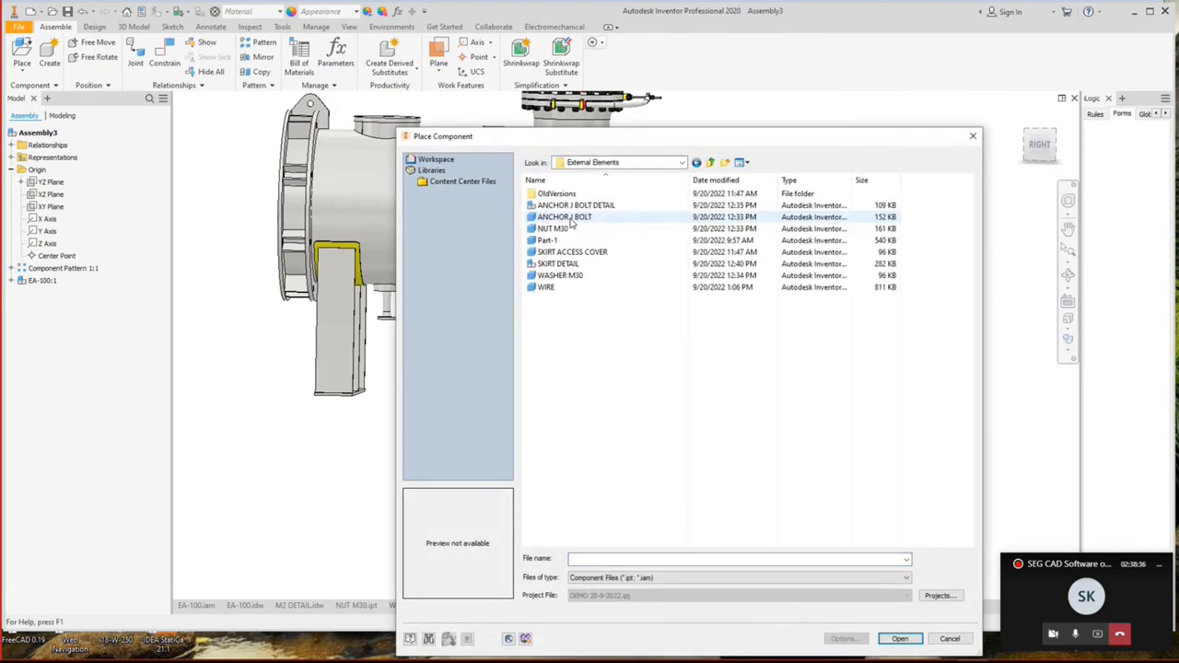
click(548, 288)
double_click(548, 289)
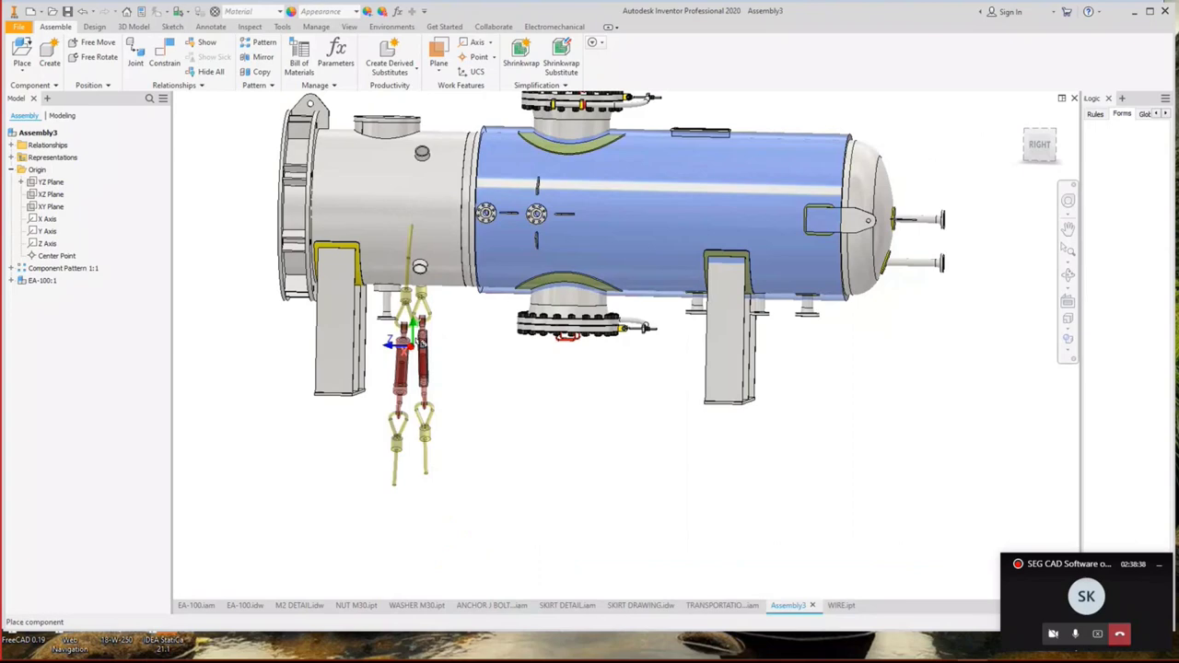
click(226, 327)
click(277, 327)
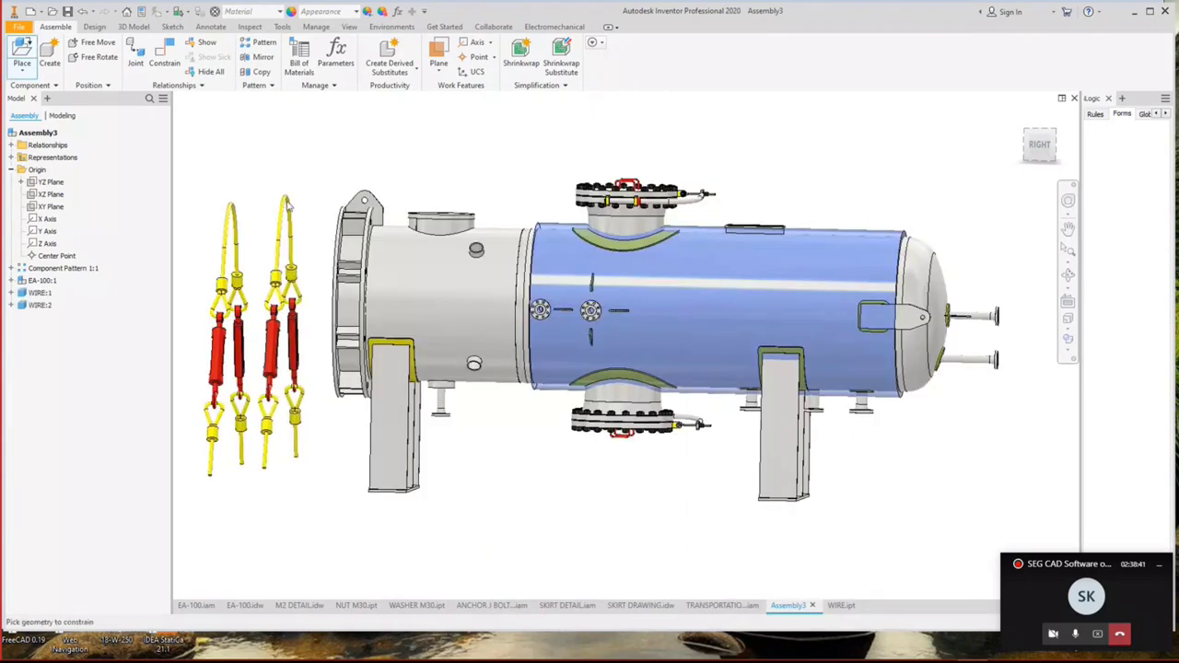
Constrain both WIRE slings to the vessel by mating each sling loop's axis with the shell's axis at 0 mm offset.
key(c)
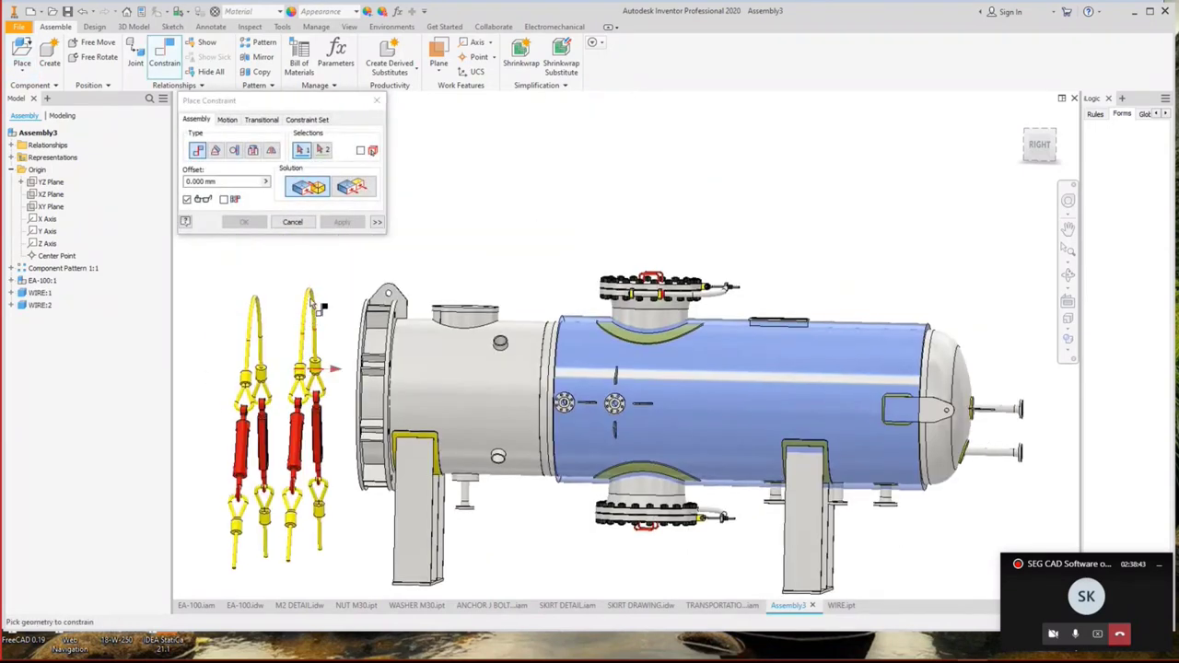
click(310, 308)
click(825, 347)
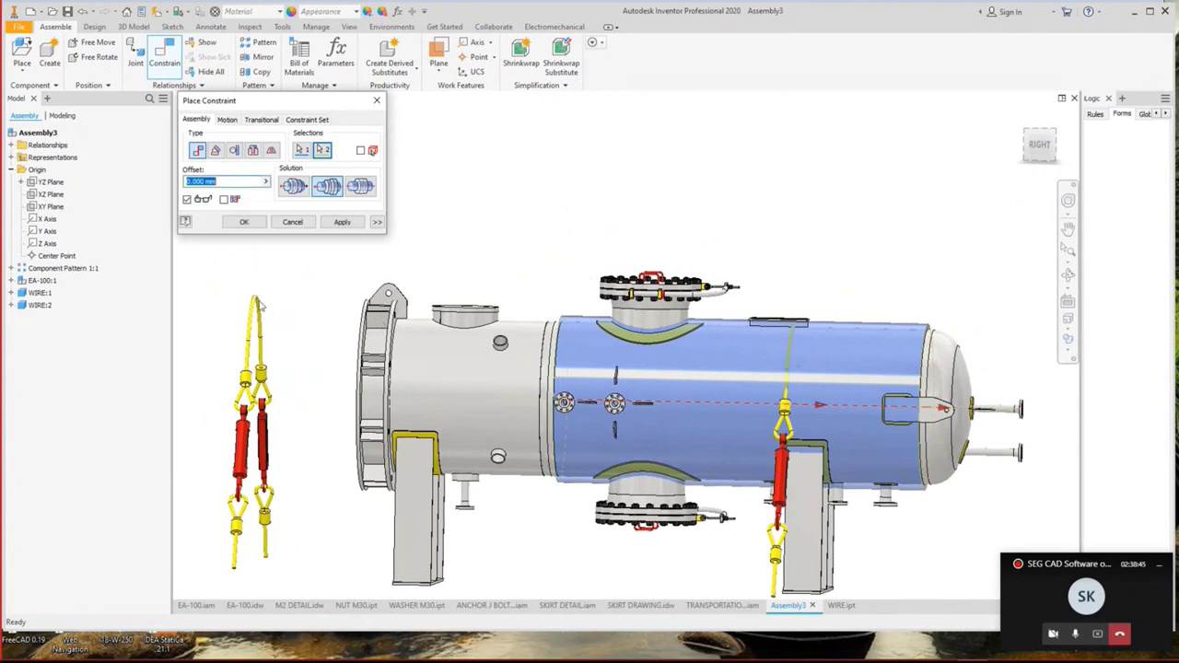
click(345, 223)
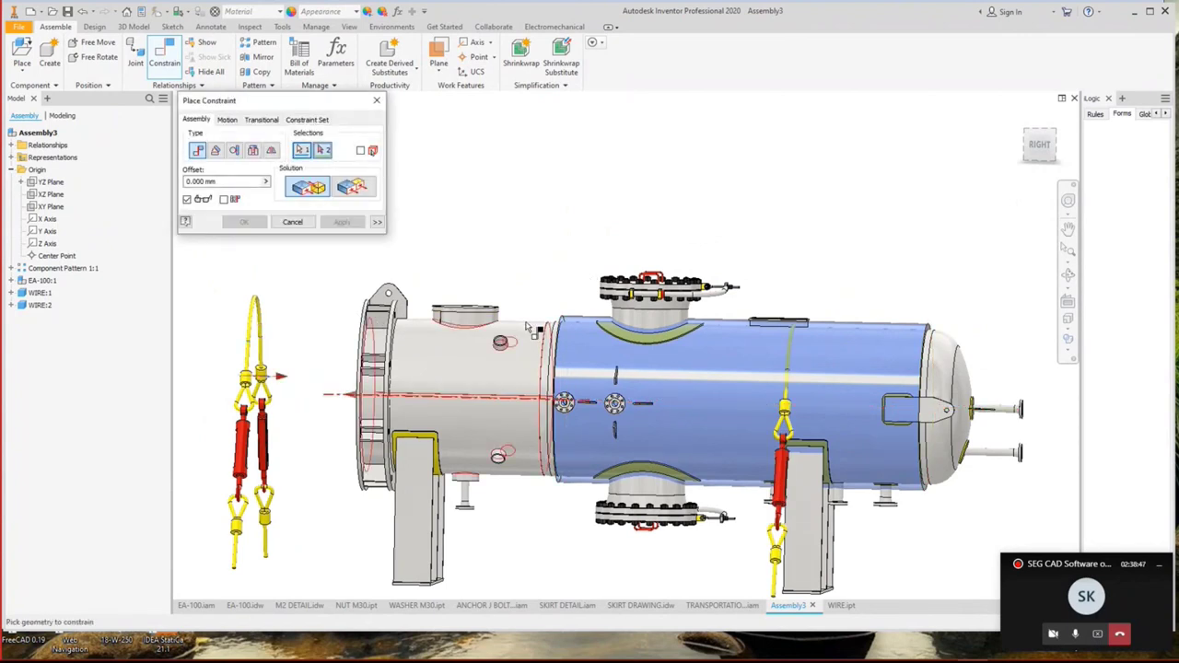
click(586, 326)
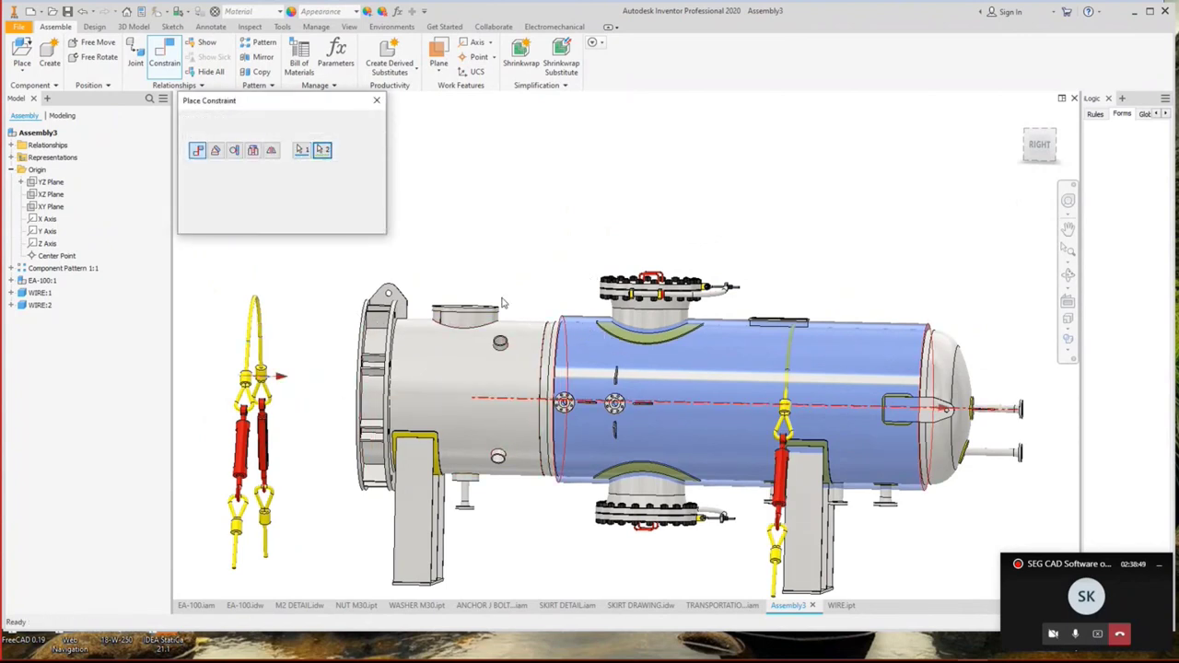
click(256, 299)
click(341, 222)
key(Escape)
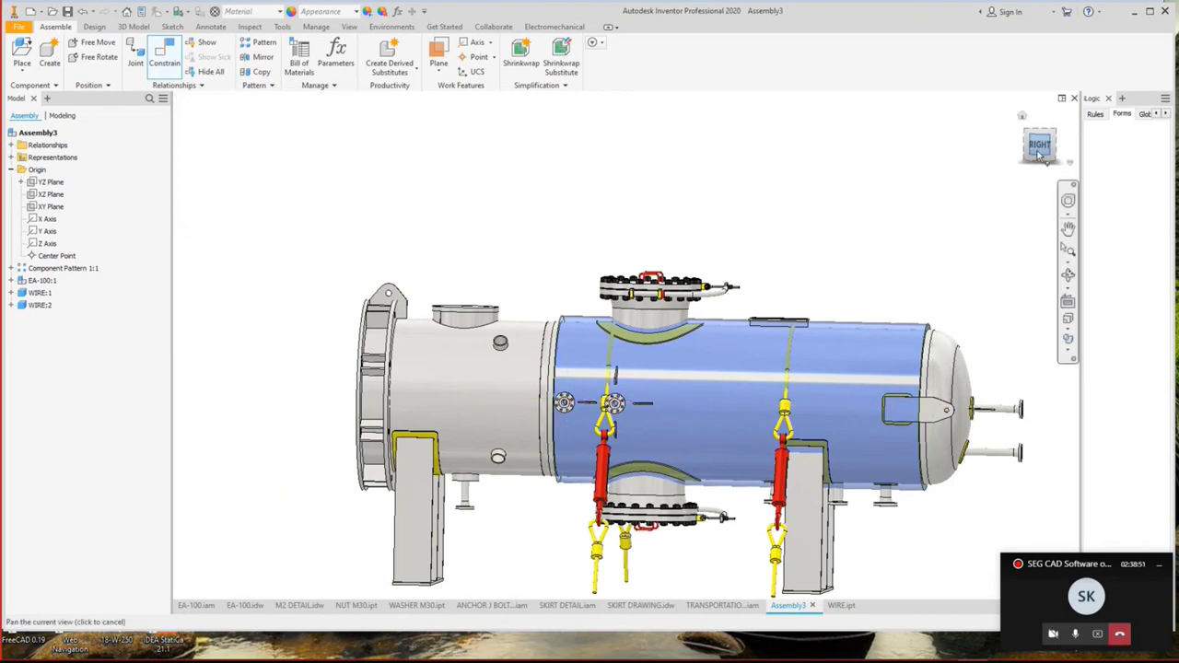
Slide one sling along the vessel to the skirt-to-shell joint and the other to between the manway and the top-head-side saddle.
scroll(585, 430, down, 3)
scroll(576, 378, up, 1)
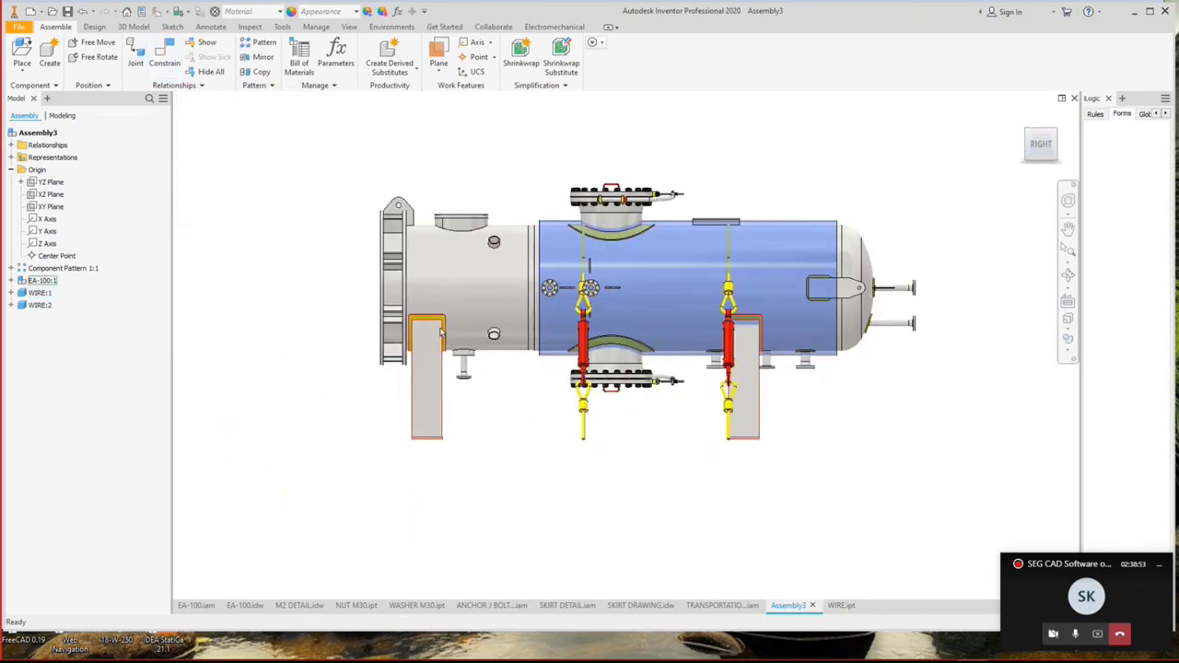
click(569, 331)
scroll(568, 332, up, 2)
drag(569, 331, 502, 332)
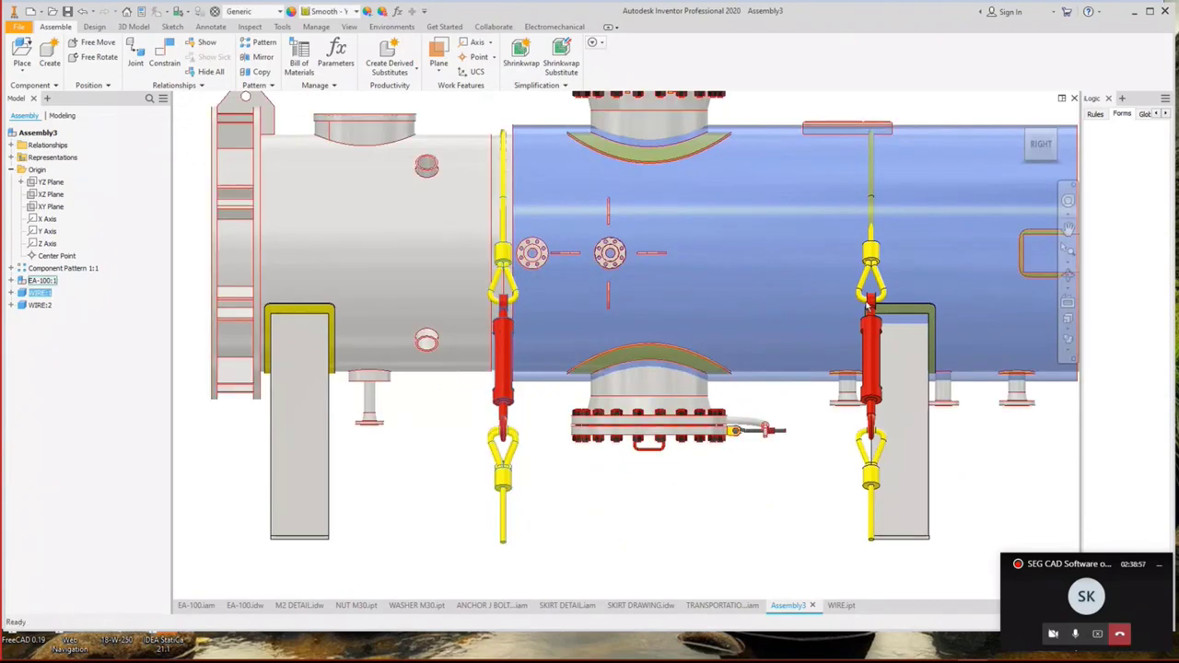
middle_drag(502, 332, 235, 369)
drag(604, 295, 517, 295)
key(Home)
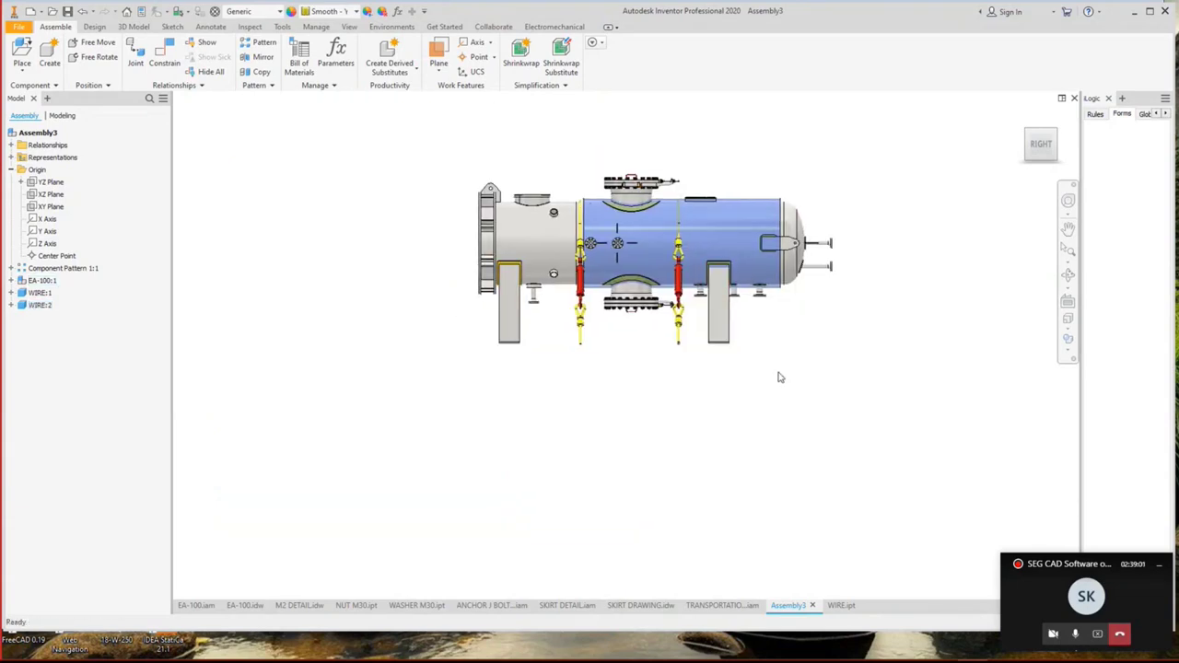
click(1067, 275)
drag(677, 345, 645, 240)
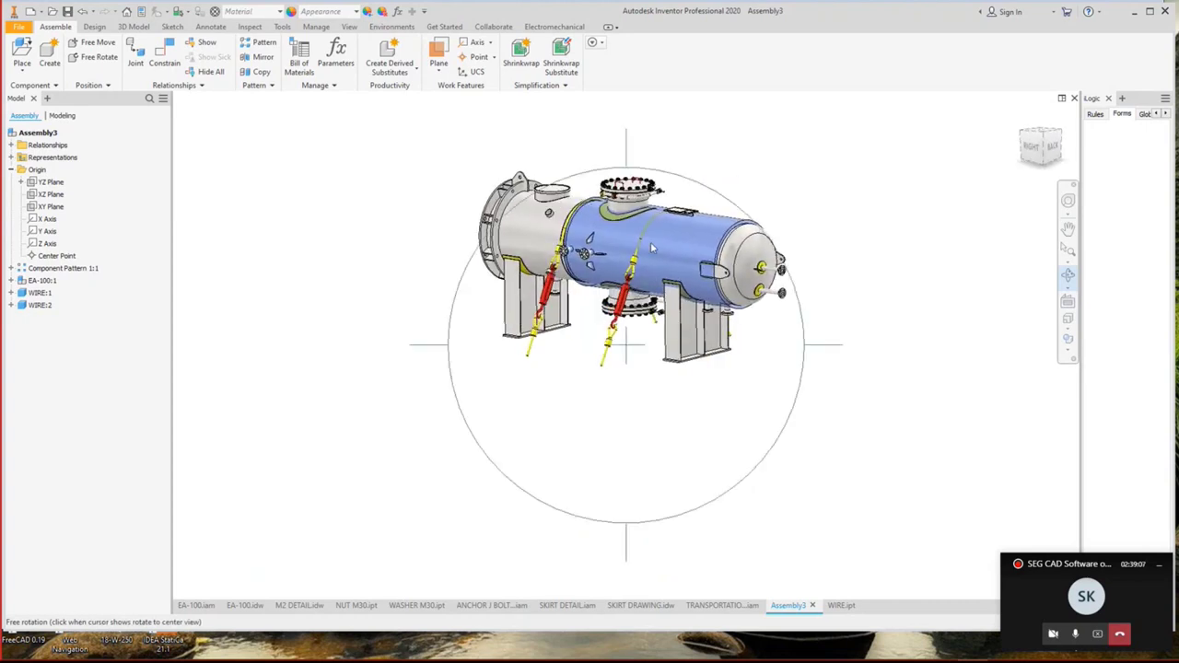
right_click(645, 235)
click(682, 242)
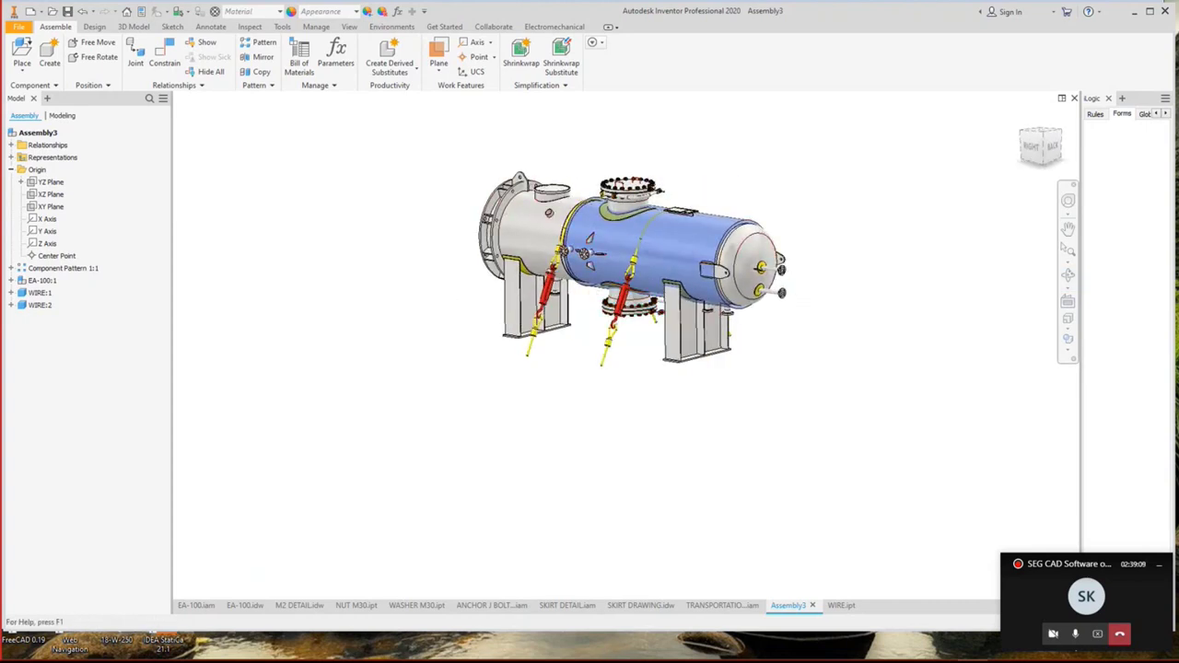
Copy the 0485-PV-D0001-PRT-401 drawing from the M18-D-0001 project's Drawings folder into the EA-100 drawings folder.
mouse_move(405, 651)
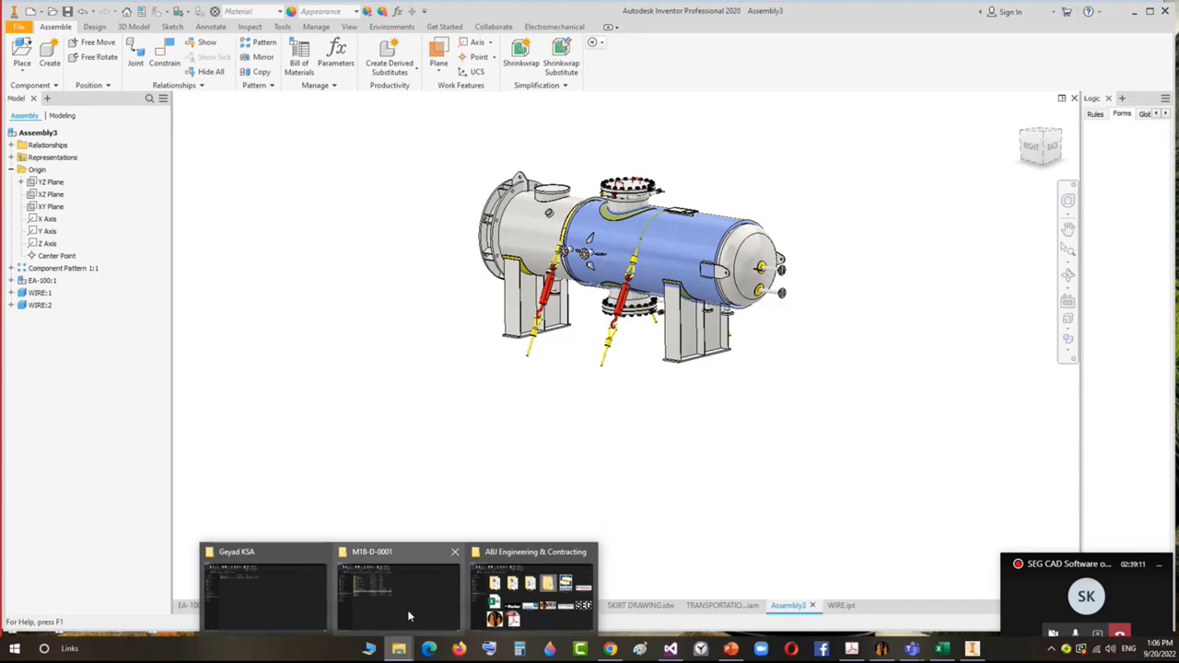
key(alt+Tab)
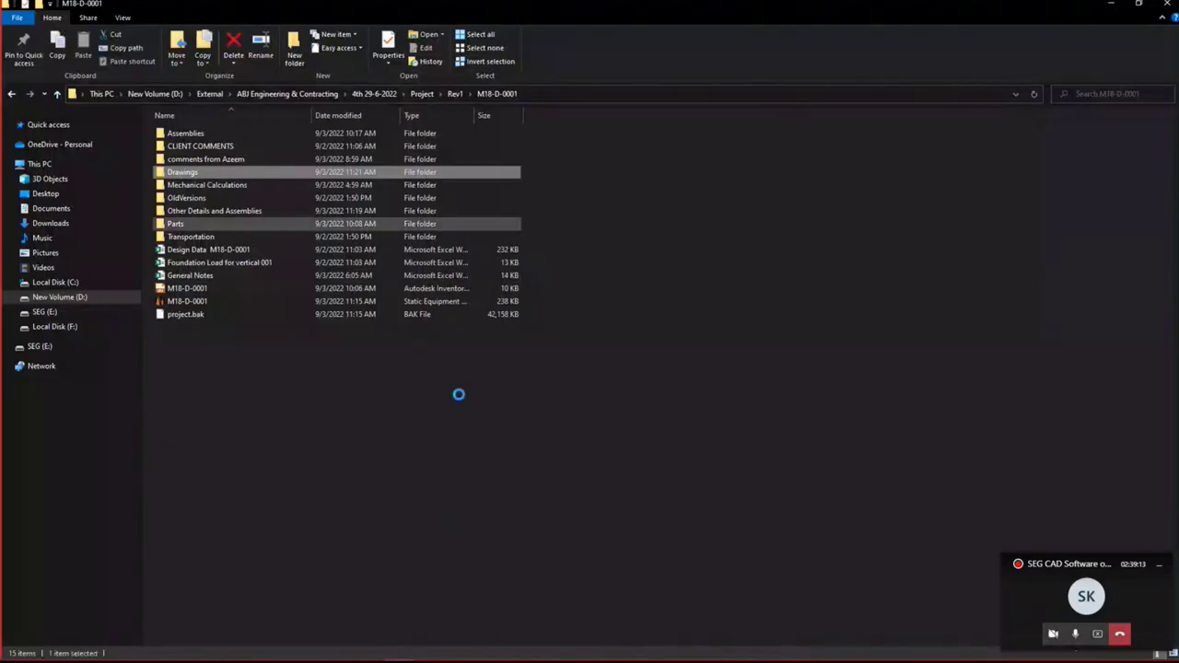
key(Return)
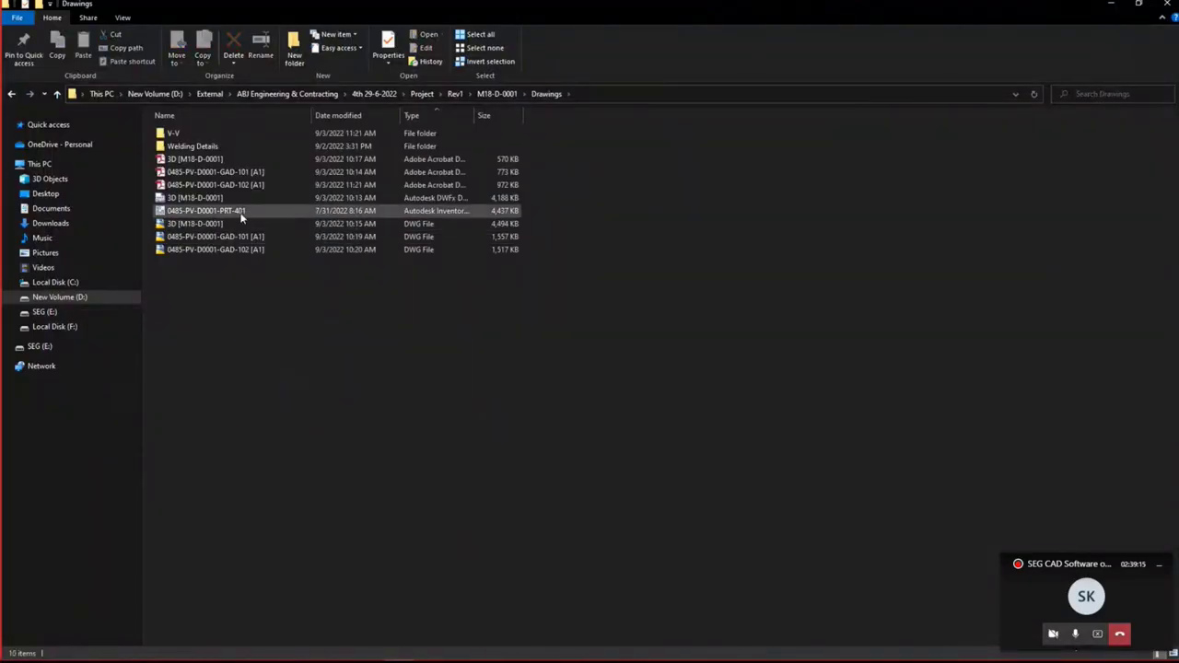
click(240, 210)
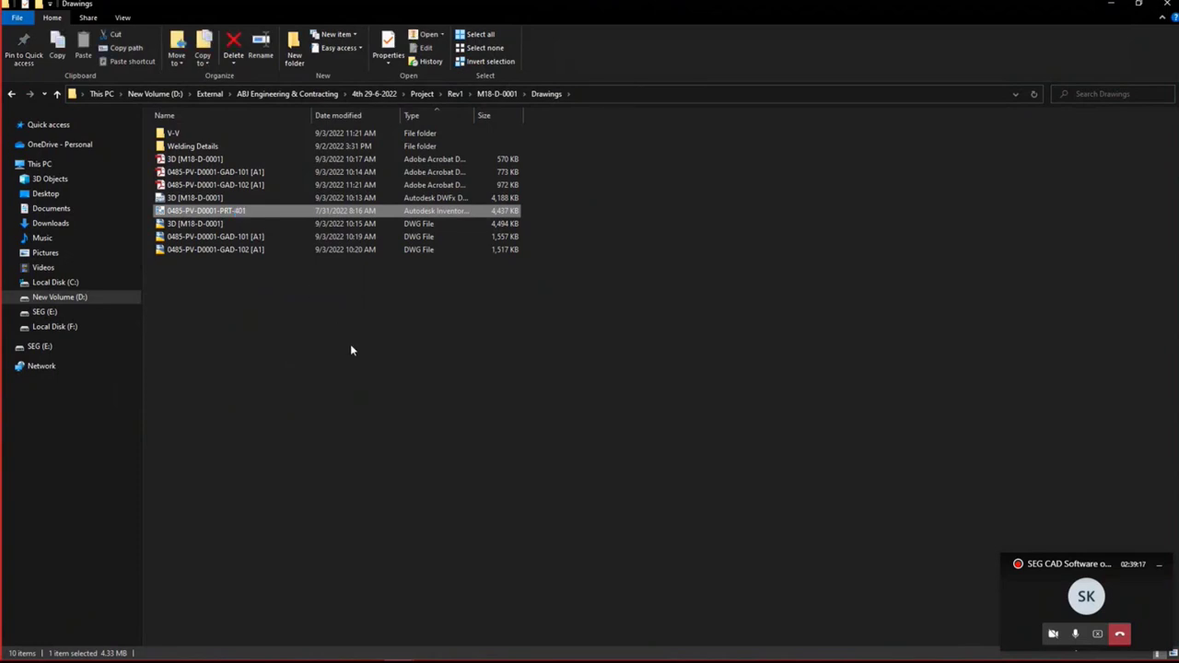
click(1114, 7)
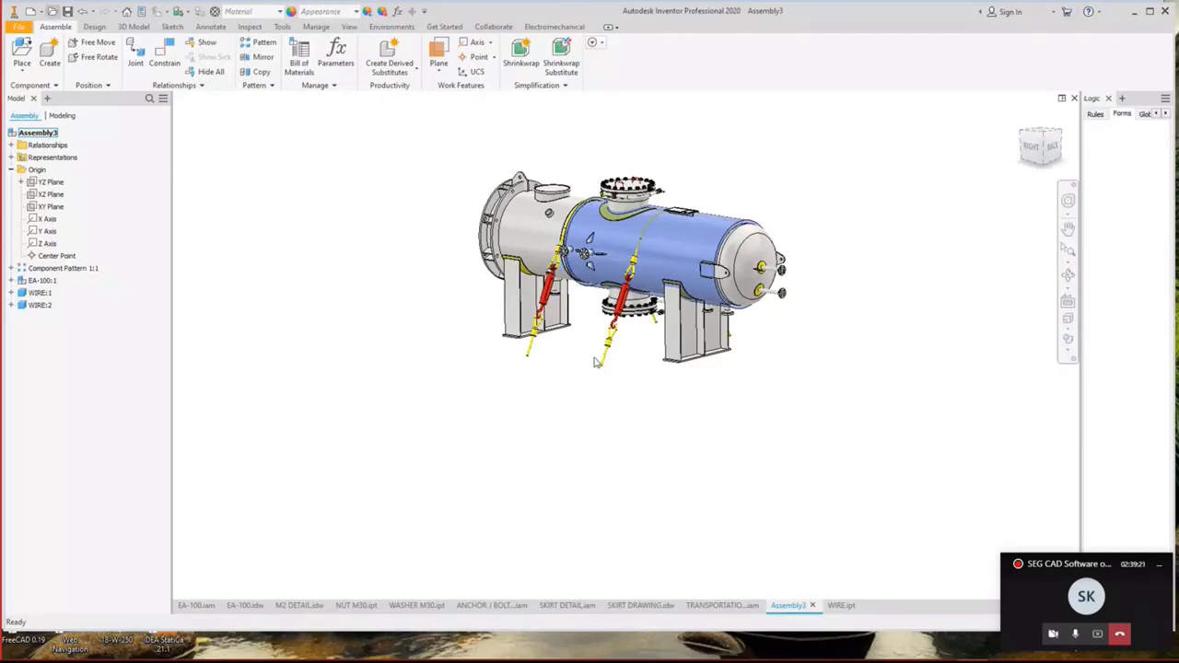
click(52, 10)
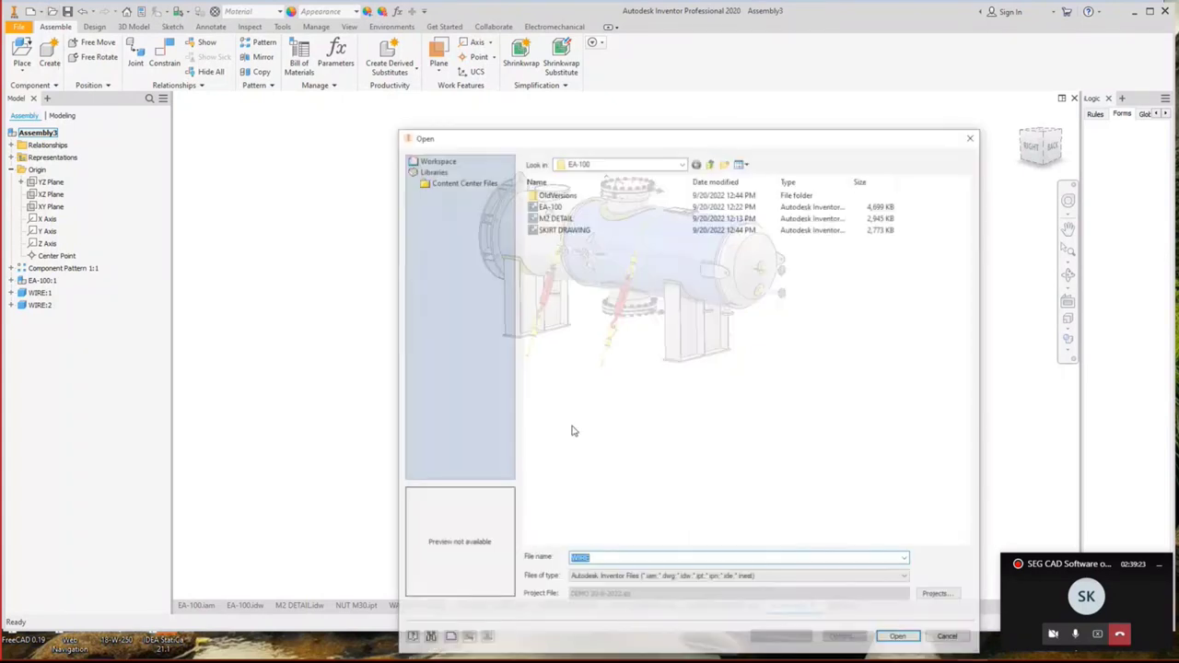
right_click(575, 291)
click(608, 356)
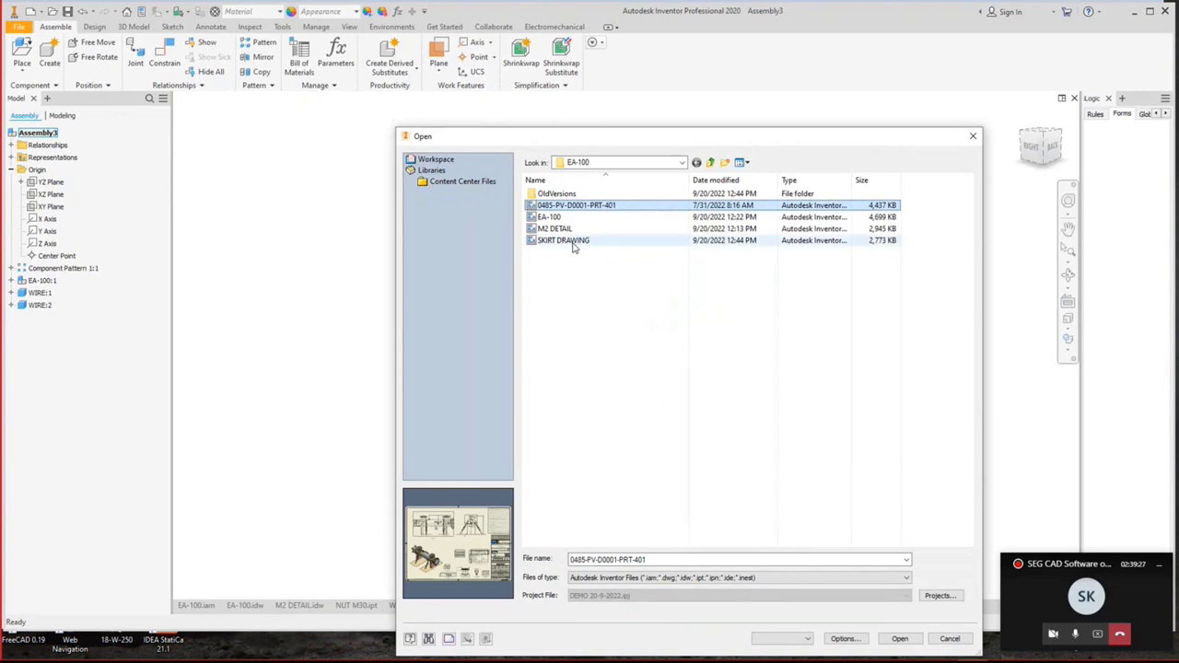
Rename the copied drawing as TRANSPORTATION and open it.
click(576, 242)
text(TR)
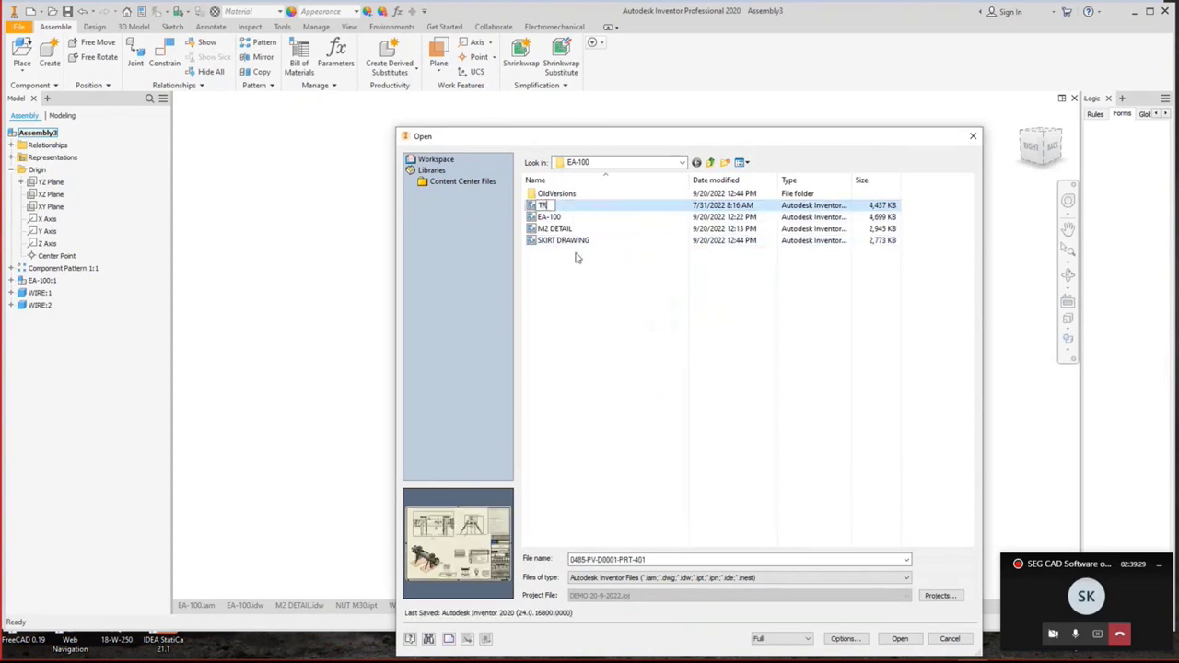
text(ANSPORTATION)
key(Return)
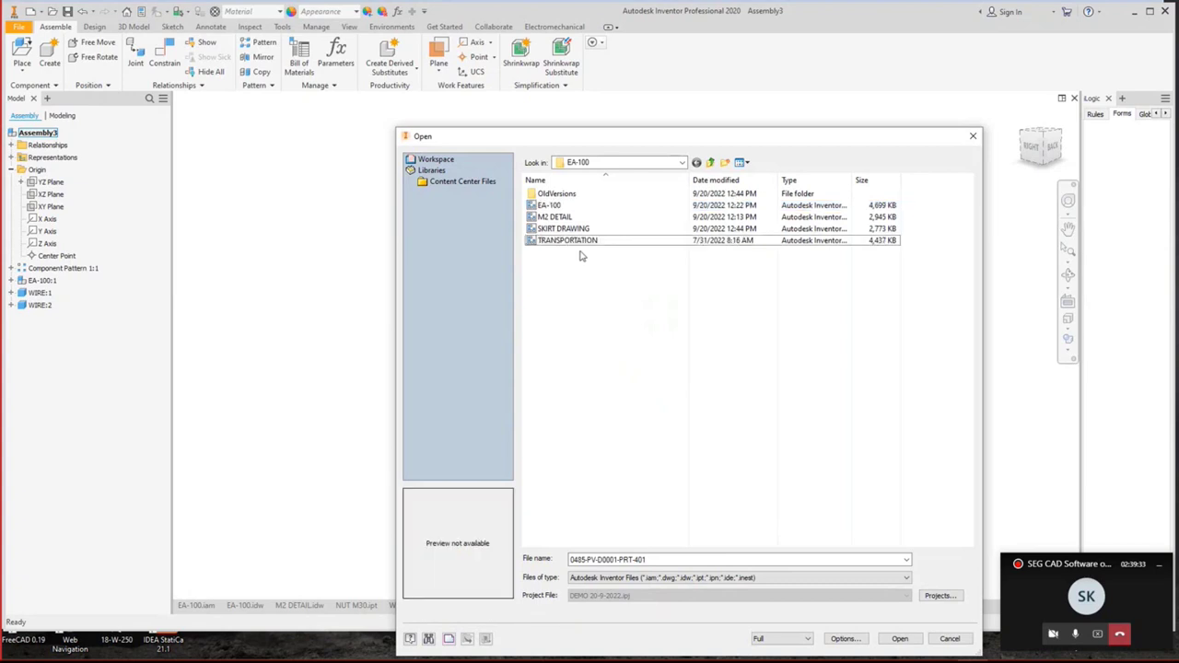
double_click(581, 242)
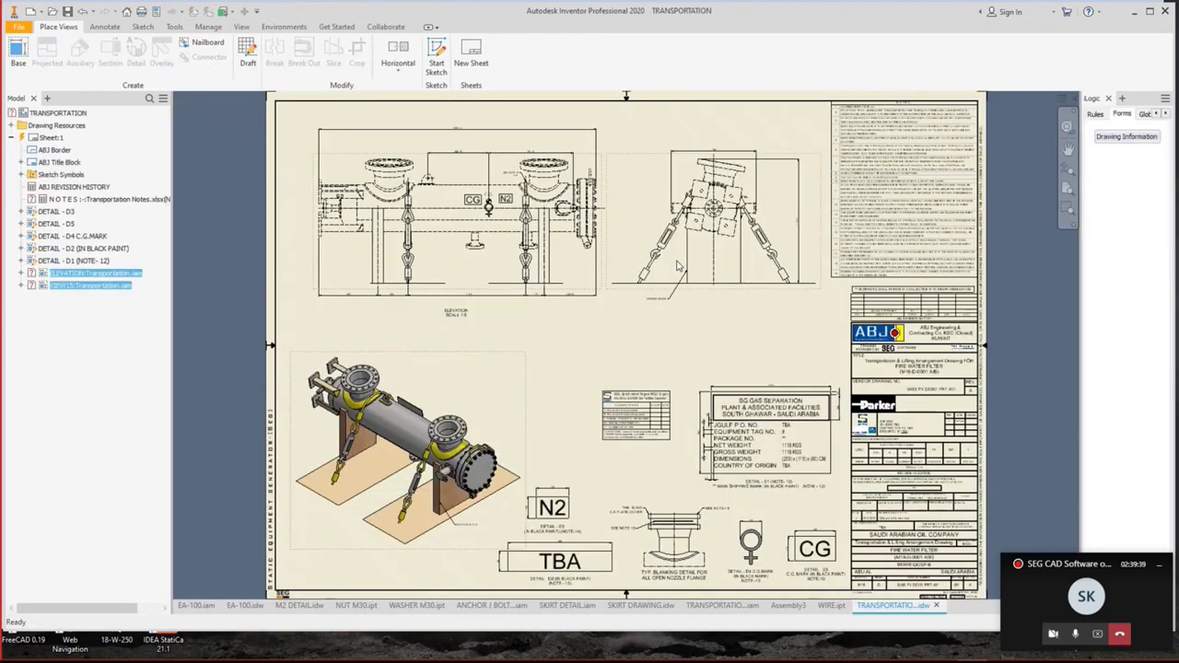
Delete the old elevation, side and isometric views and the small table beside the isometric view from the sheet.
key(Delete)
click(611, 339)
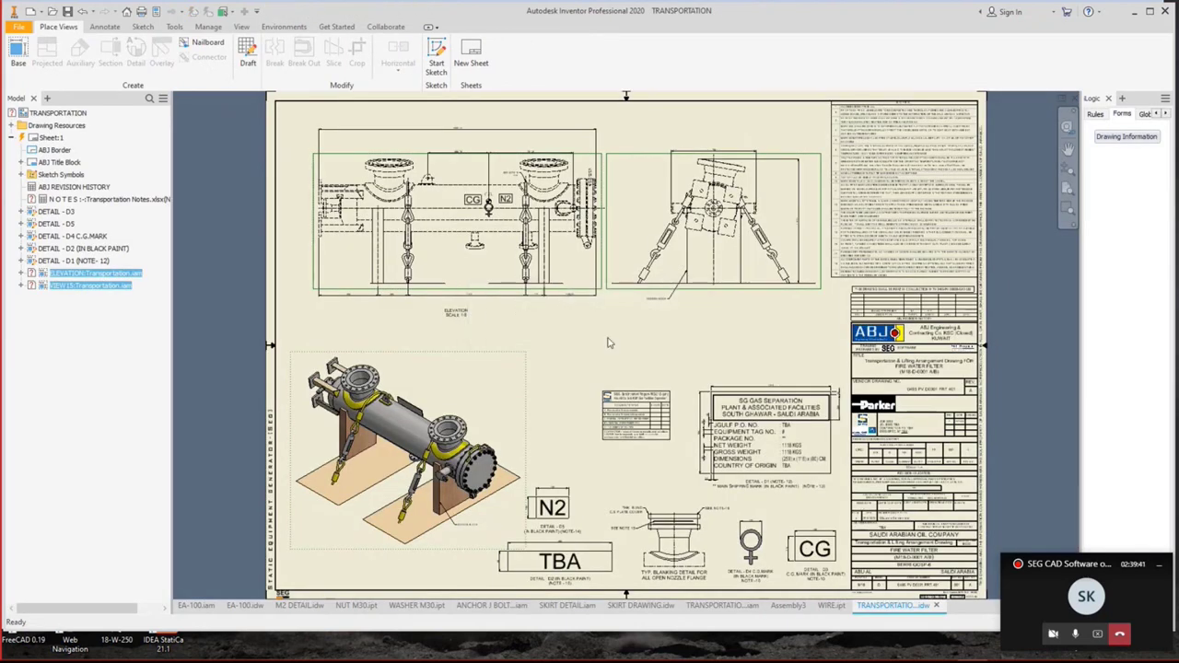
click(595, 348)
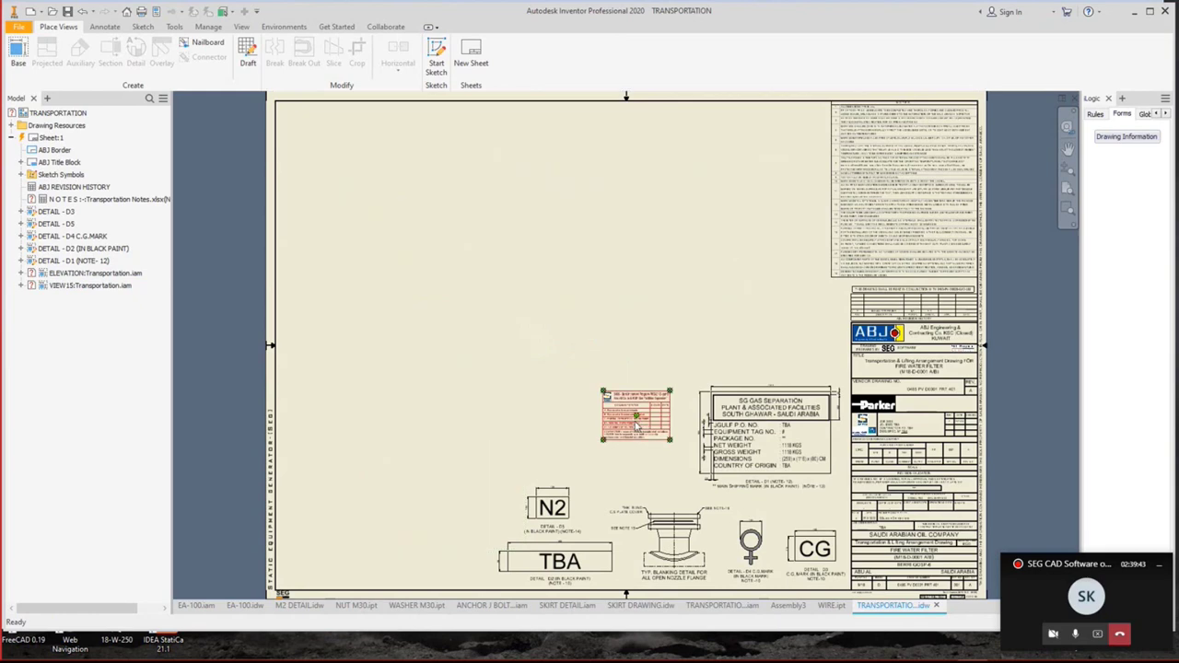
key(Delete)
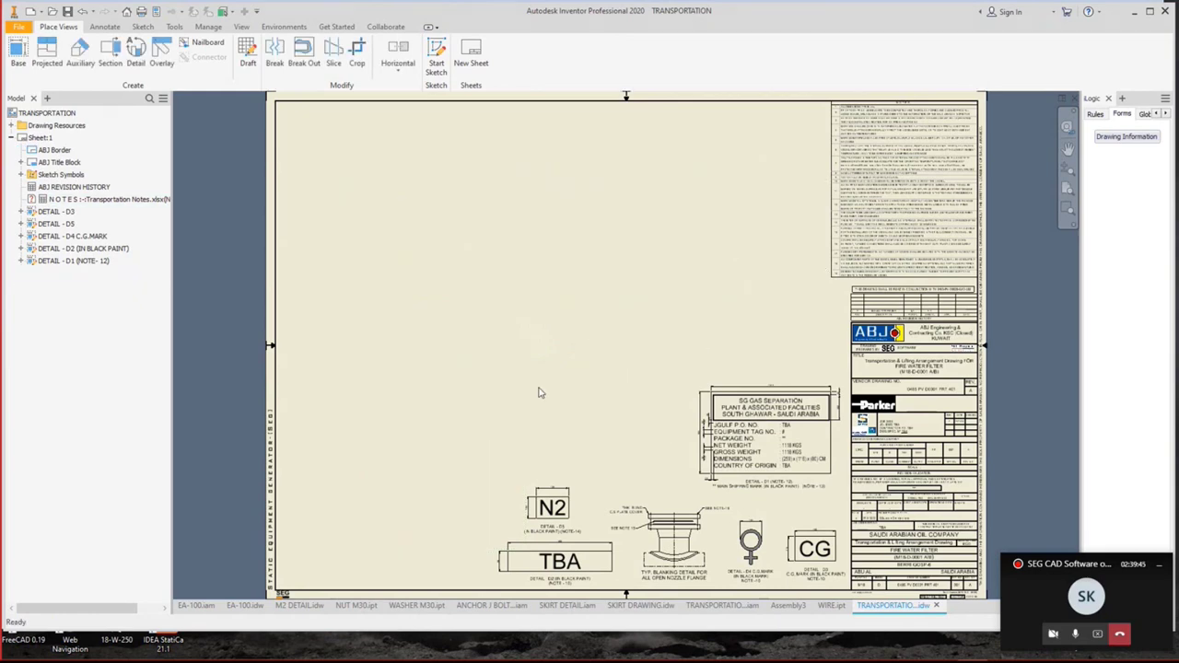
Delete the ABJ Title Block from the TRANSPORTATION sheet.
scroll(475, 300, down, 3)
scroll(682, 406, up, 3)
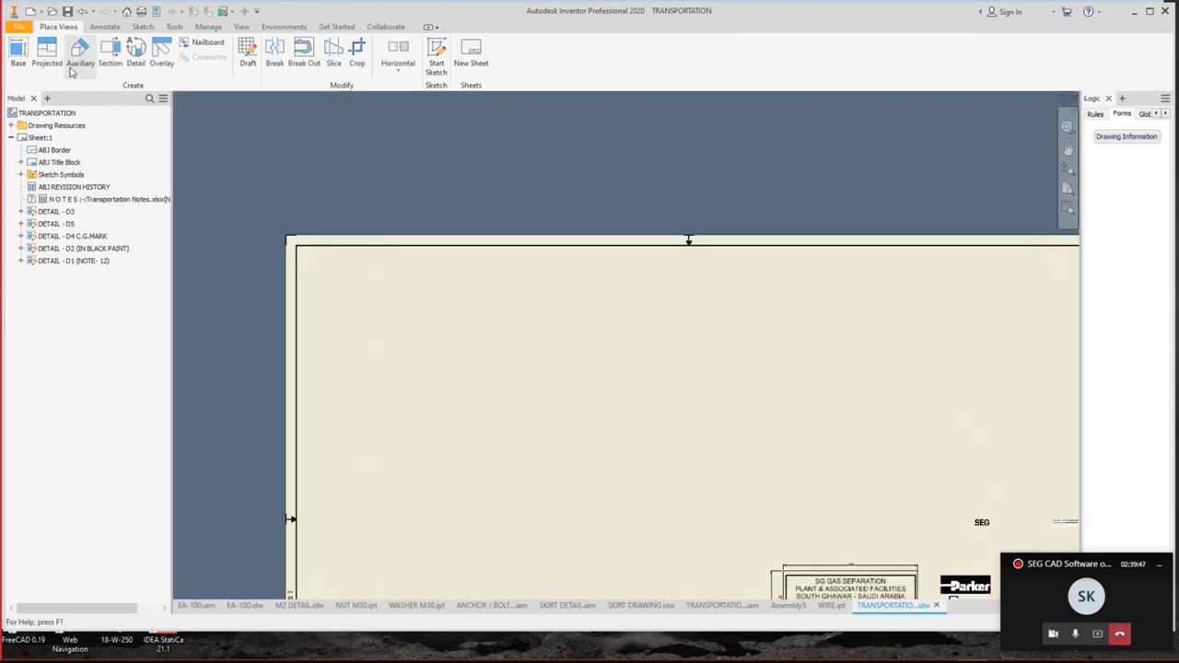
click(58, 164)
right_click(58, 164)
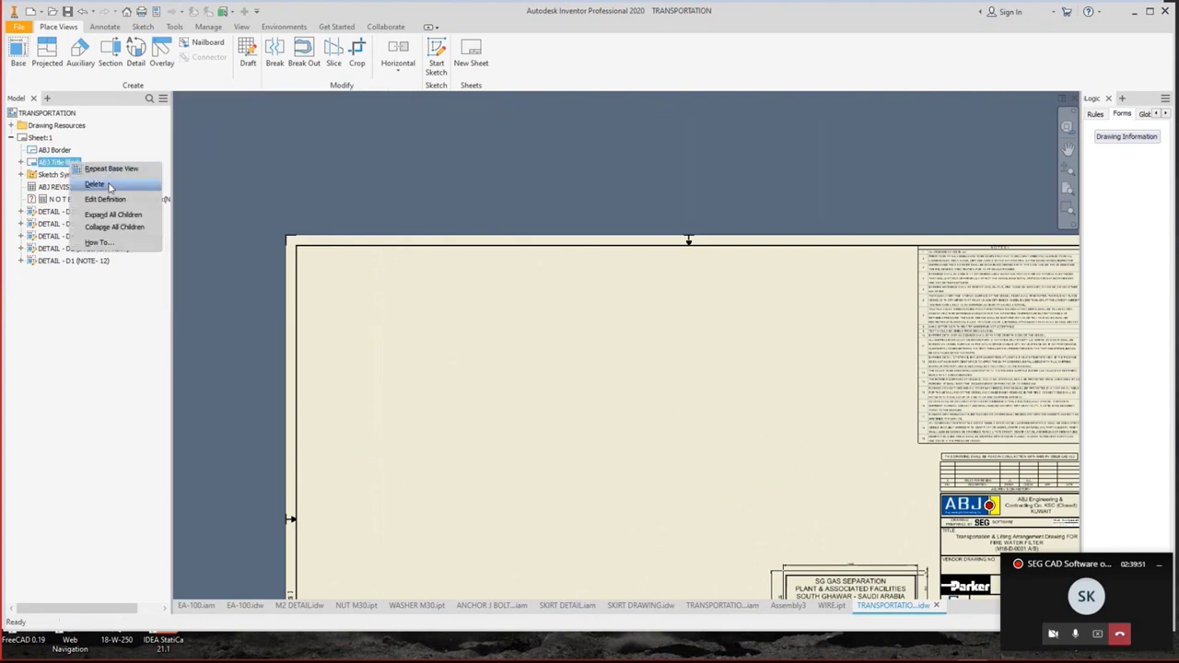
click(87, 171)
Delete the ABJ Title Block and ABJ Title Block Drawing 2 definitions from the drawing resources.
click(11, 126)
click(20, 163)
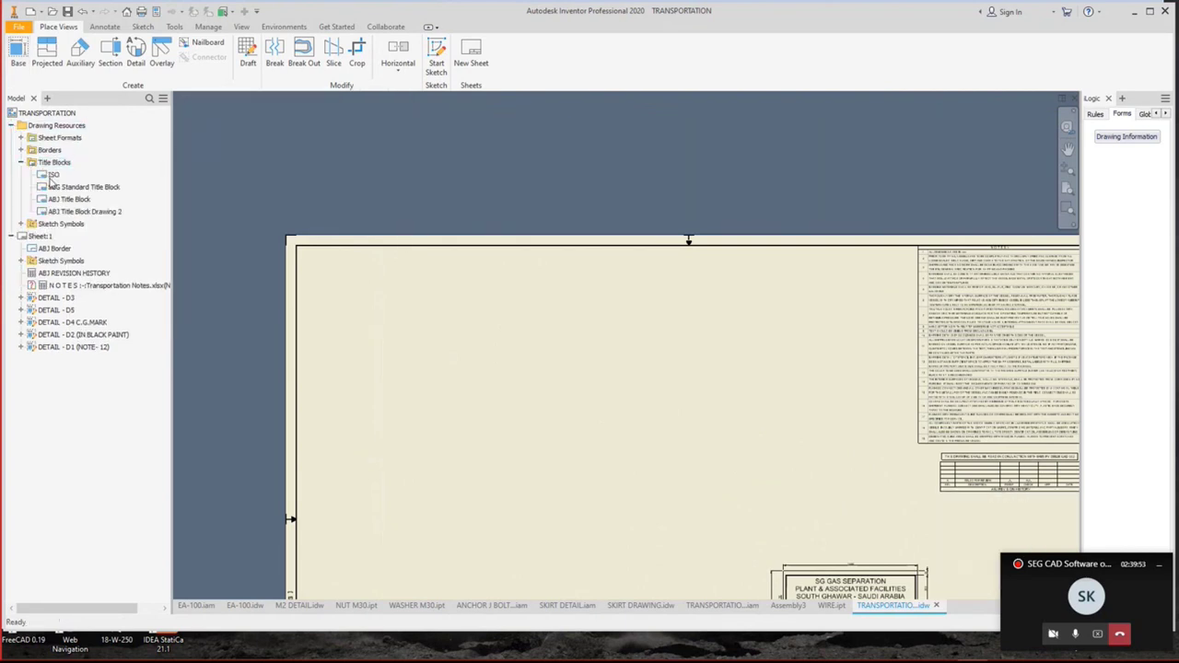
click(66, 199)
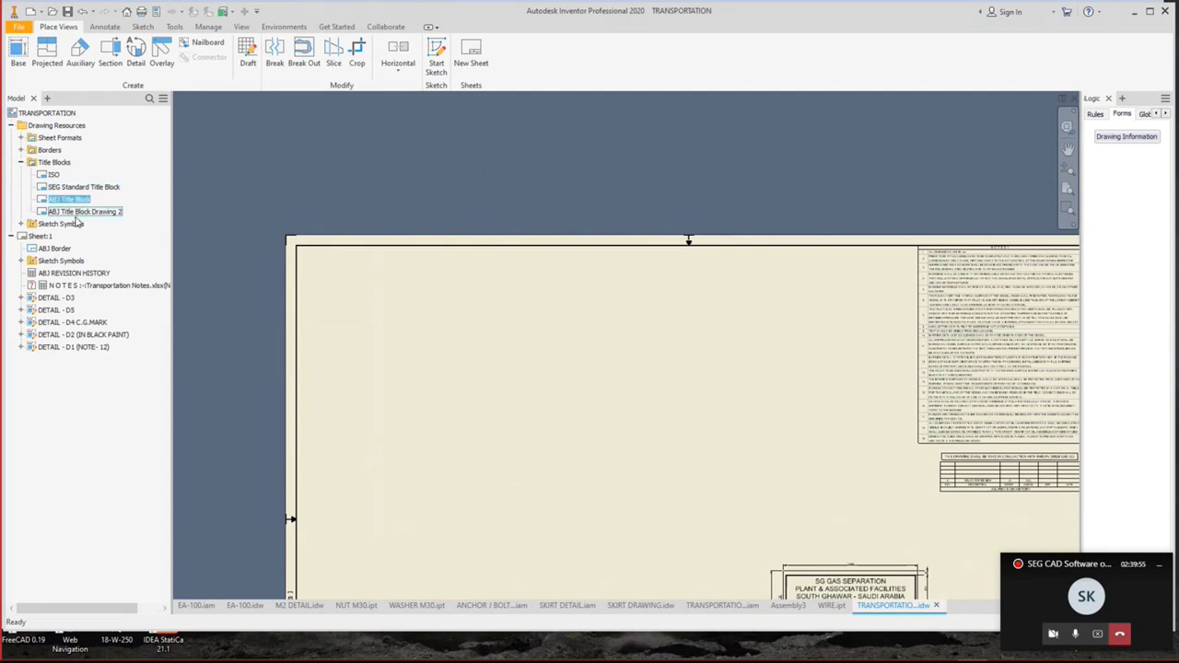
ctrl+click(83, 212)
right_click(83, 212)
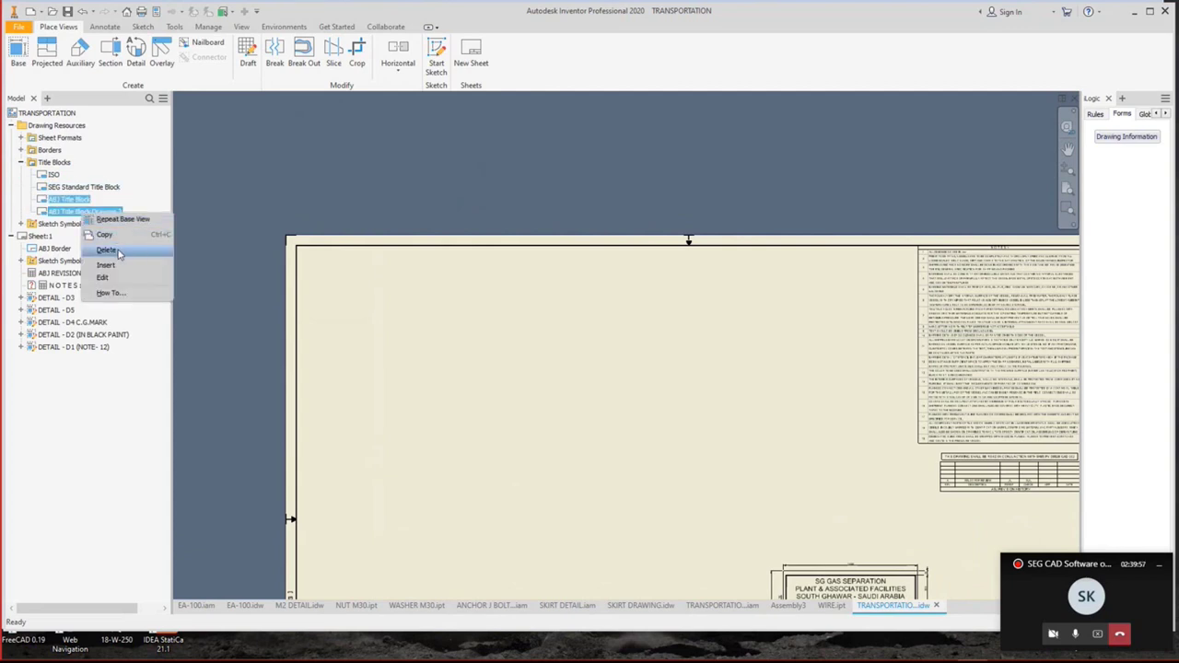
click(120, 255)
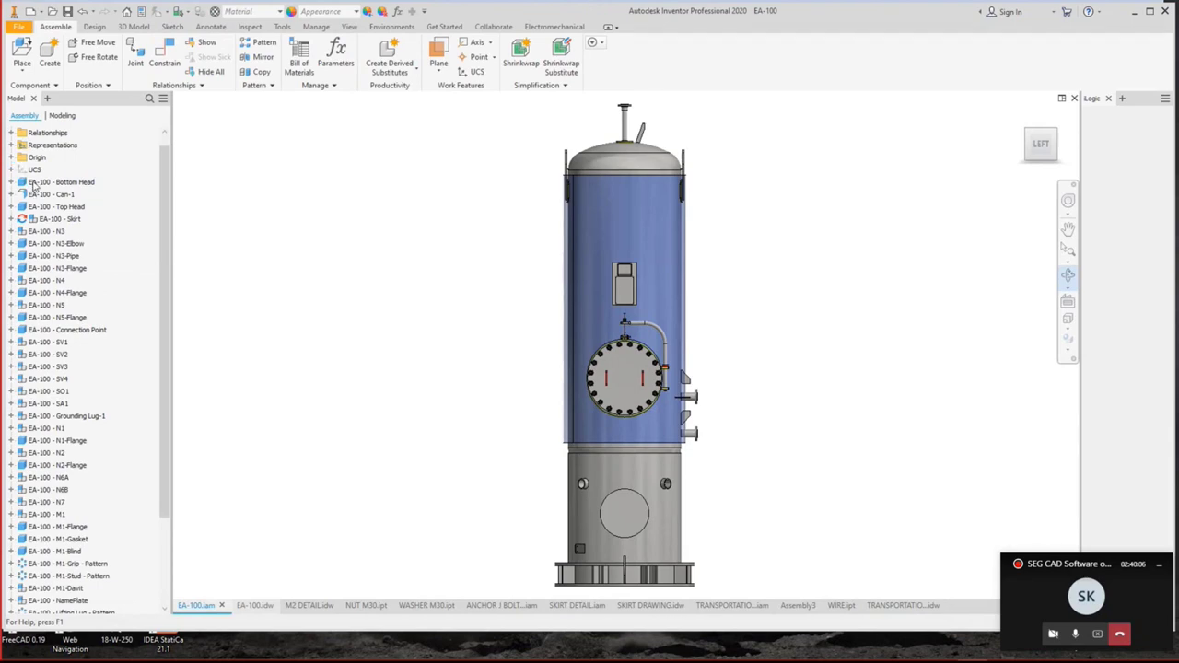
Switch to the EA-100 drawing and copy its Title Block definition from the drawing resources.
key(ctrl+Tab)
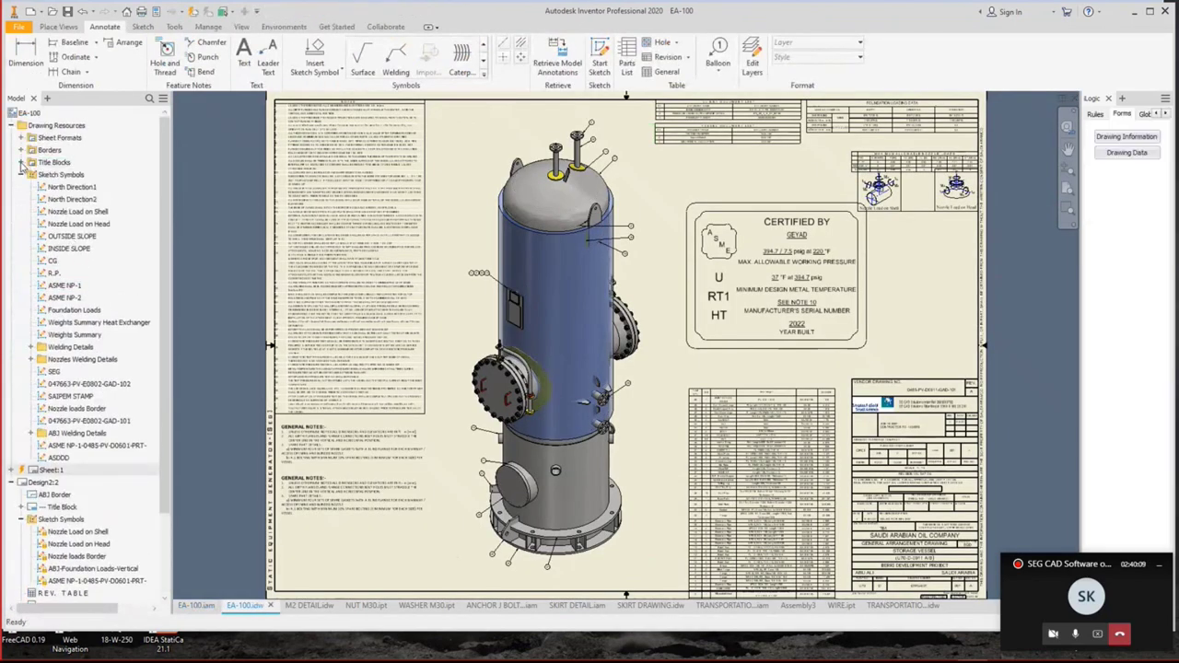
click(20, 162)
right_click(69, 199)
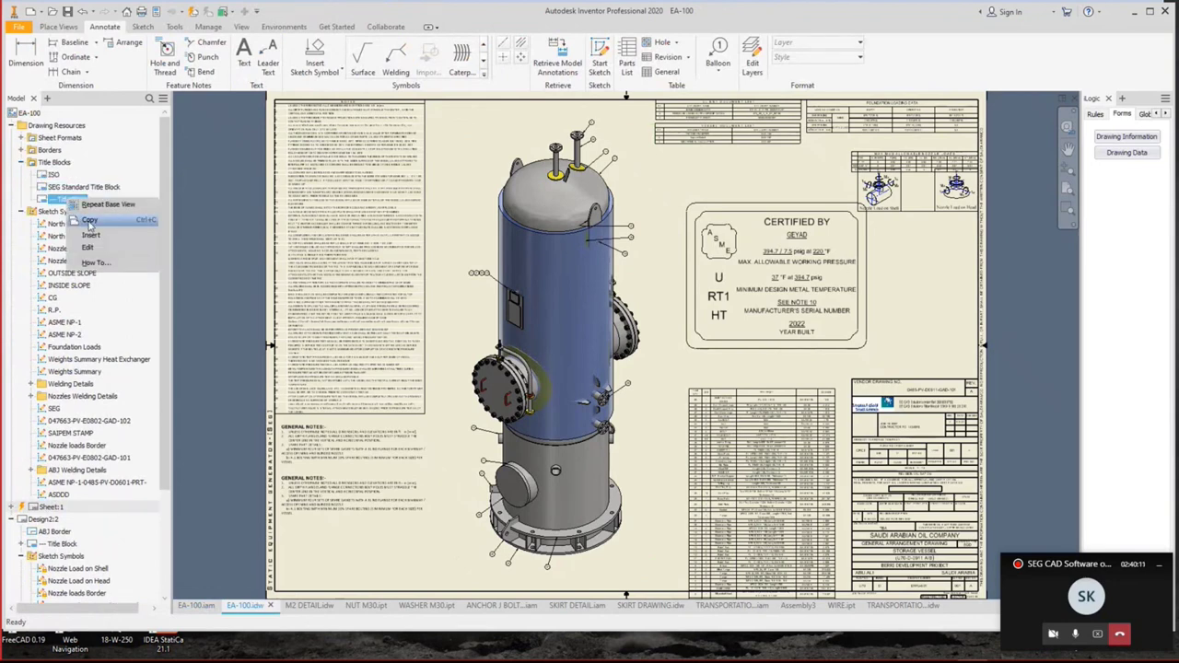
key(Escape)
Paste the copied Title Block into the TRANSPORTATION drawing's title block resources and insert it on Sheet:1.
click(904, 605)
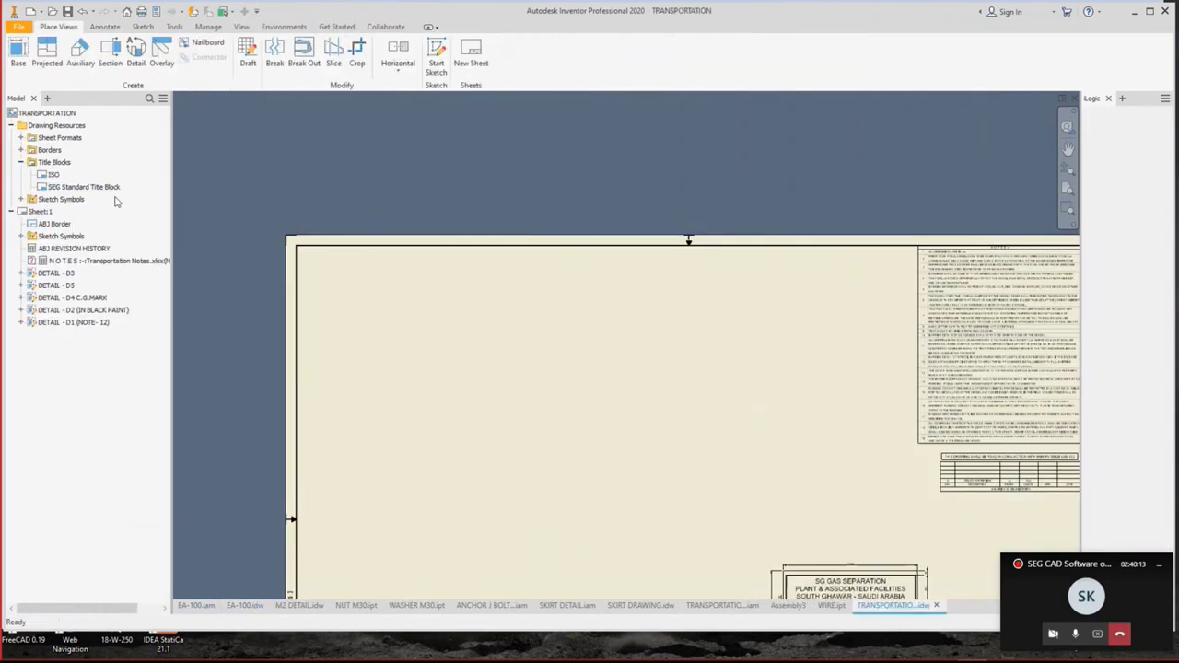
right_click(54, 165)
click(83, 196)
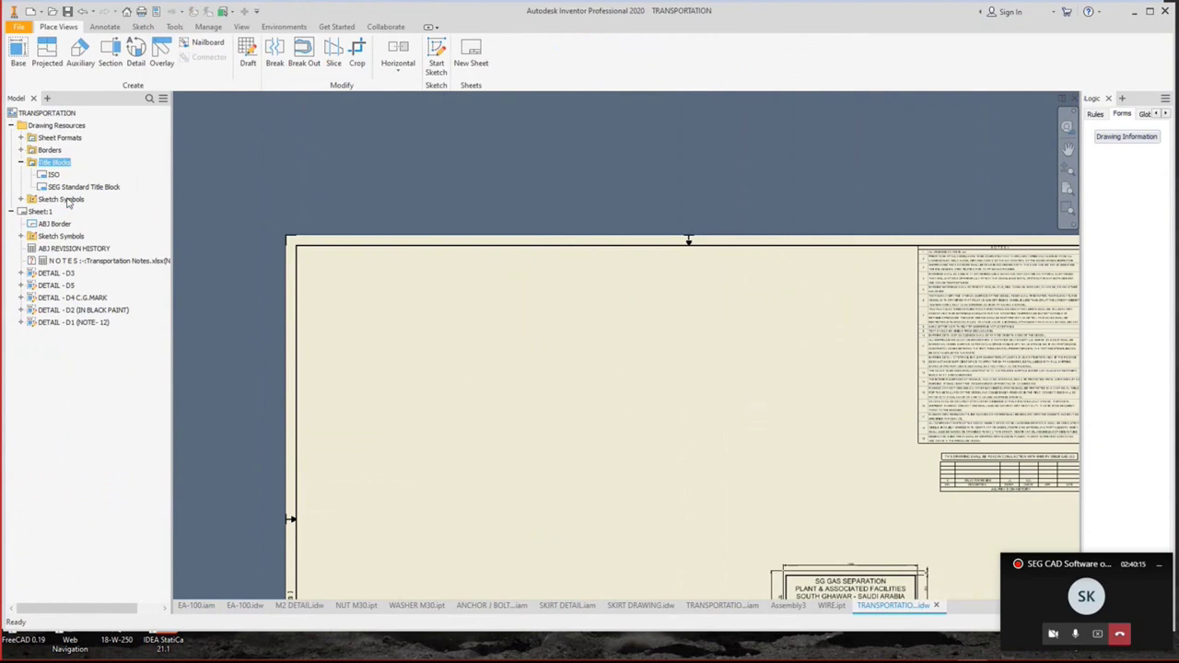
right_click(73, 201)
click(92, 249)
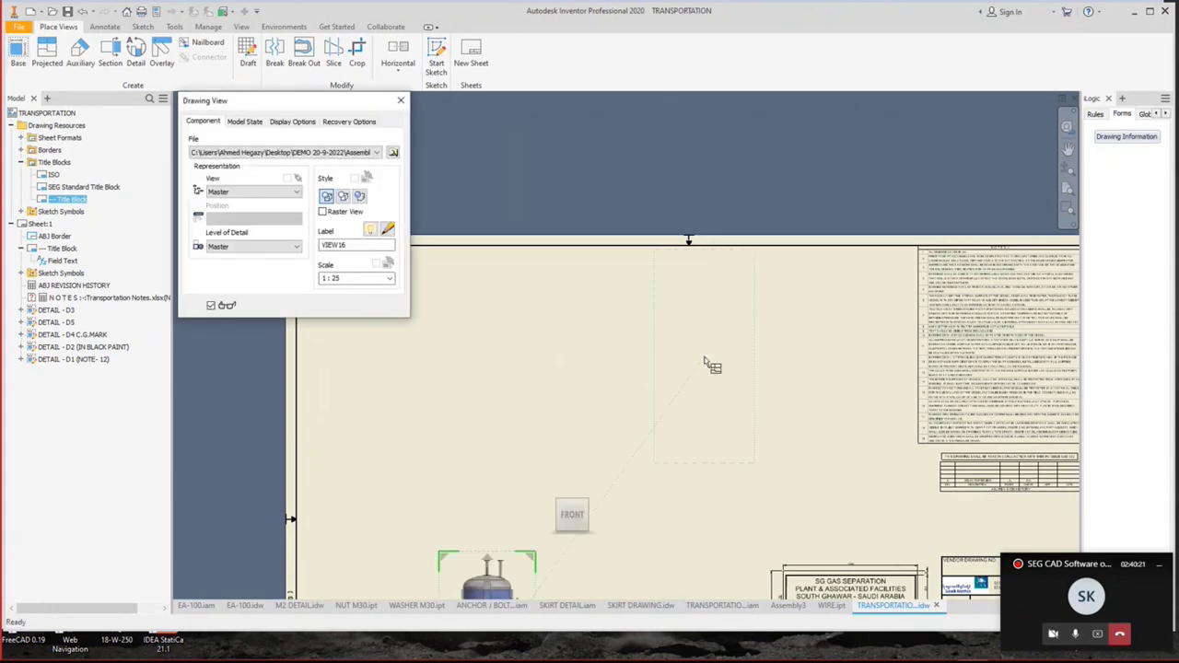
click(394, 153)
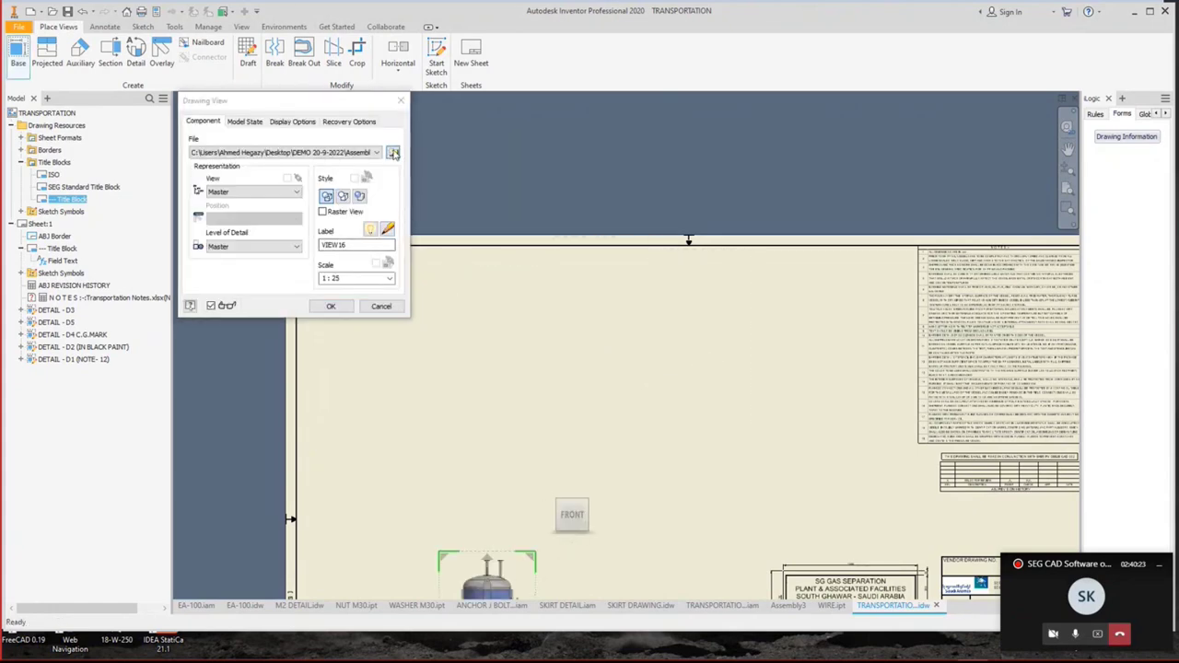
key(Escape)
key(Escape)
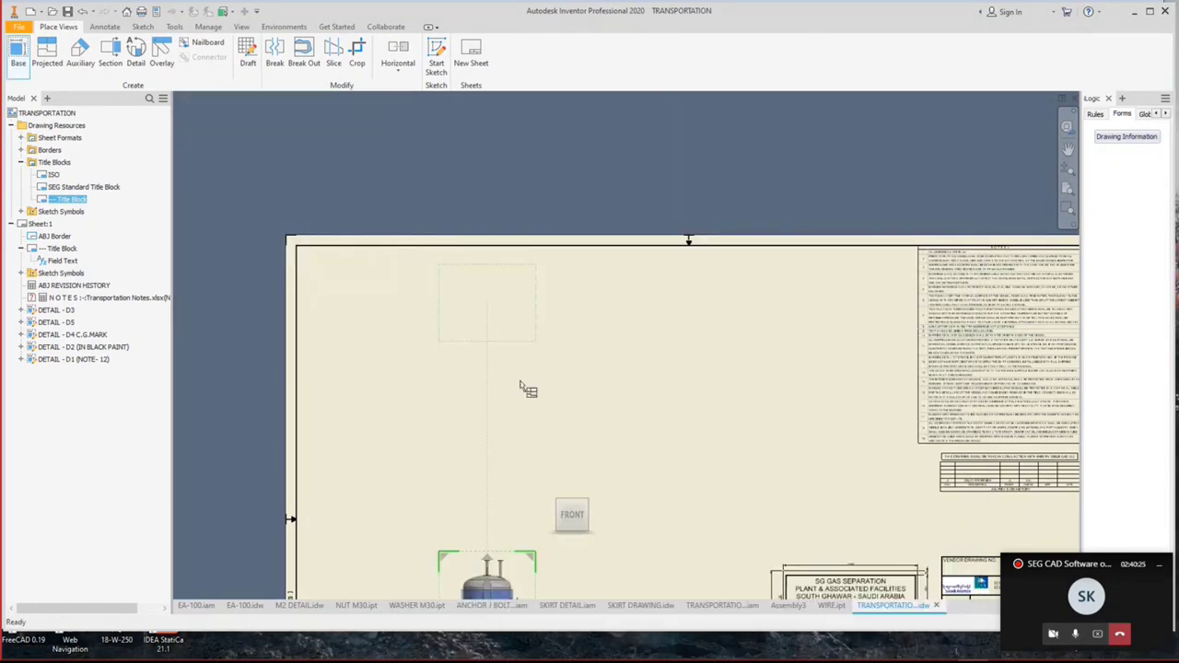
Save the Assembly3 transportation assembly as TRA in the External Elements folder.
click(789, 607)
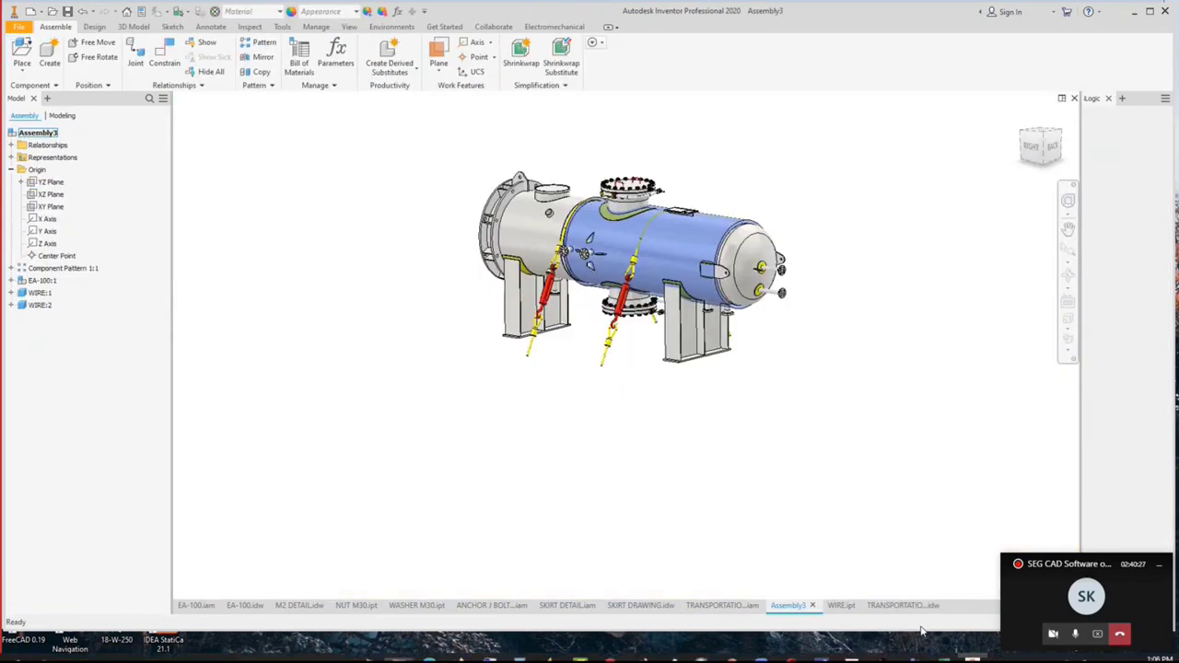
click(883, 650)
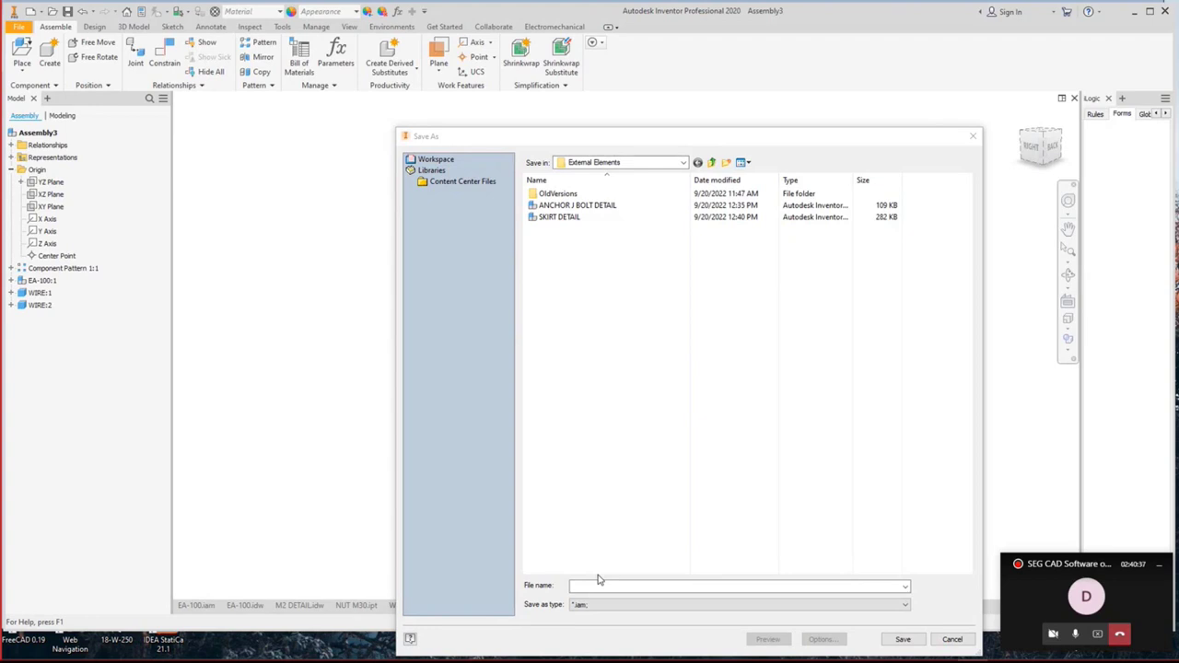
click(648, 587)
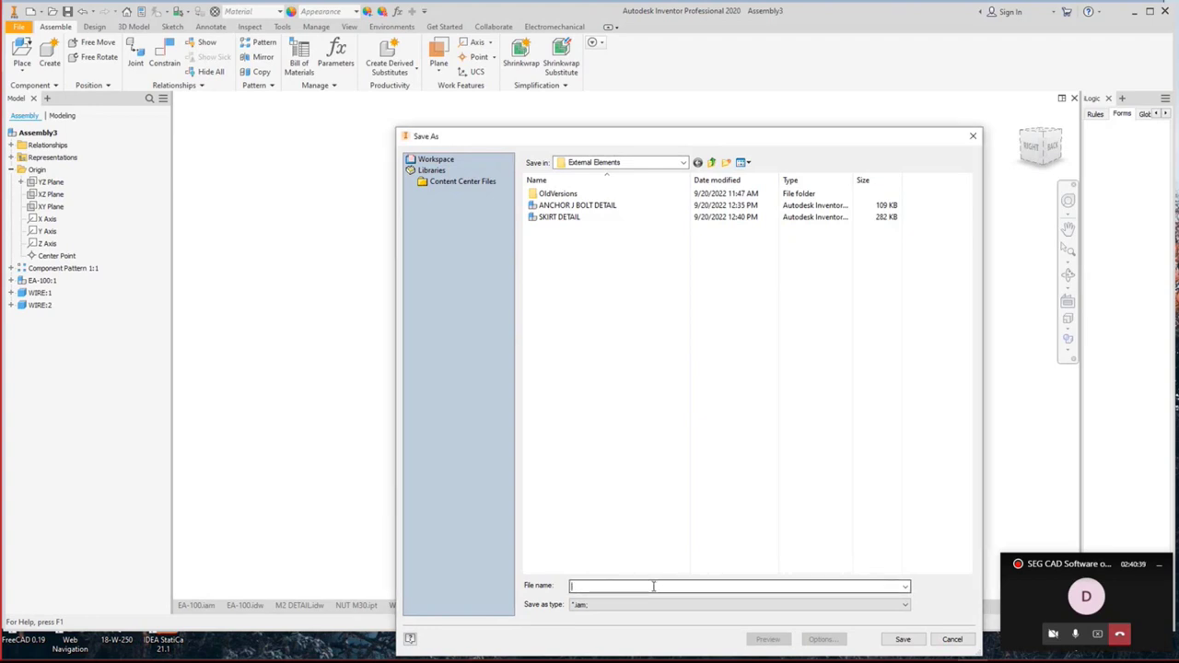
text(TRA)
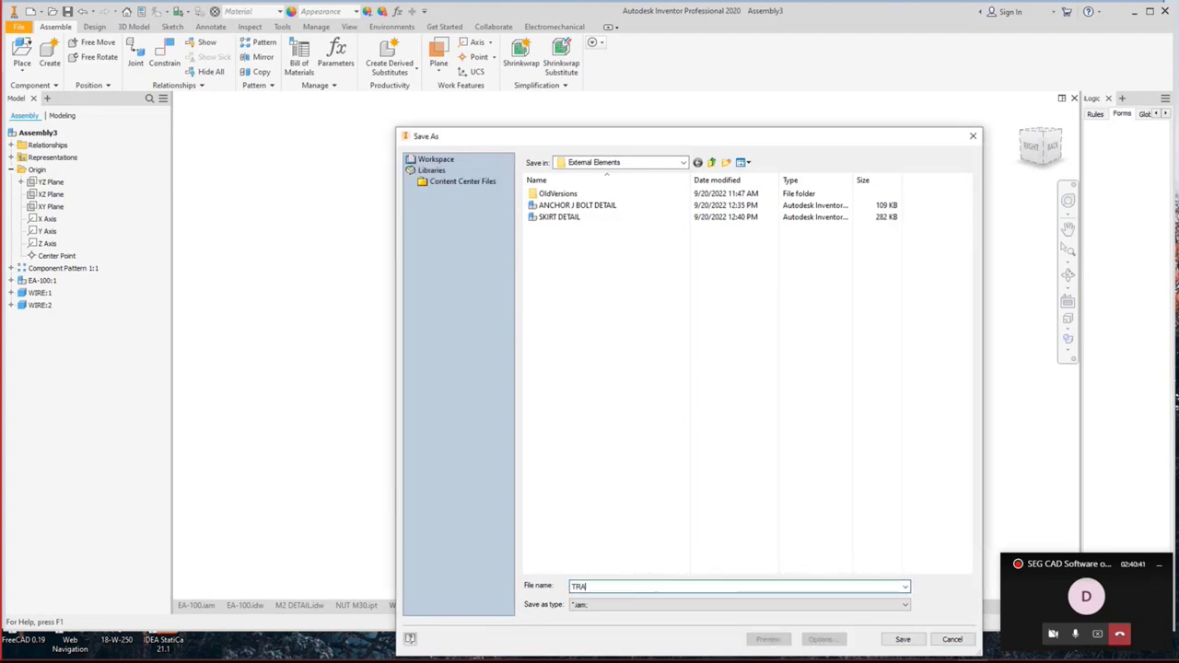
click(906, 641)
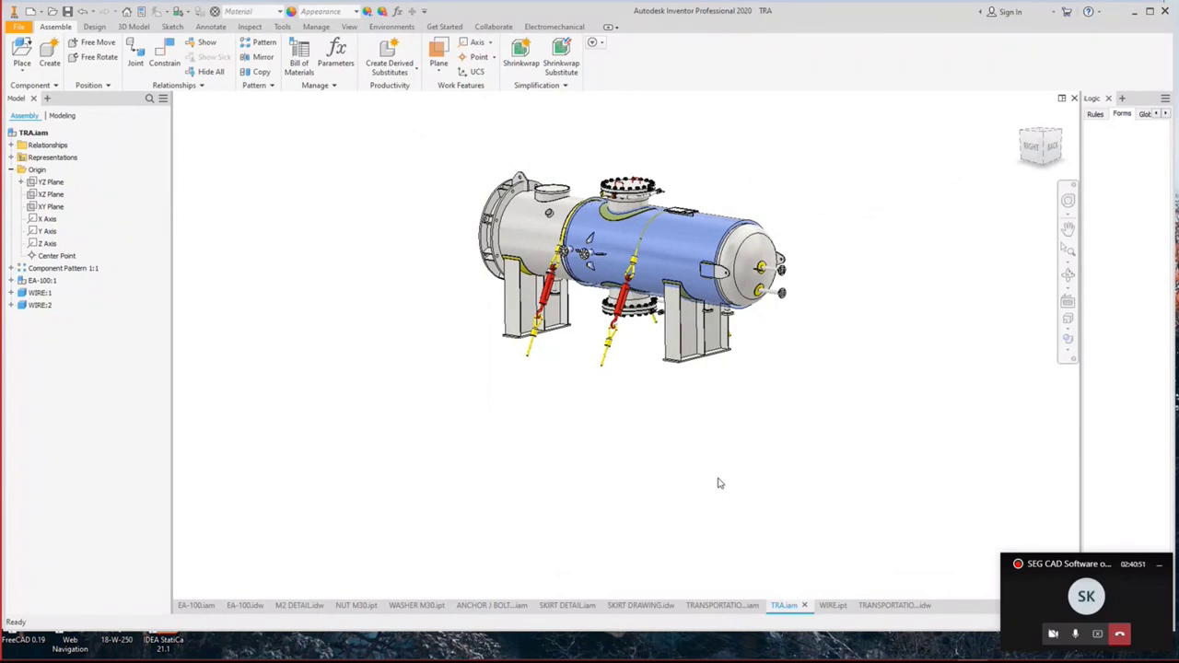
Place a base view of TRA.iam in the Right orientation at scale 1:18 near the upper edge of the TRANSPORTATION sheet.
click(877, 606)
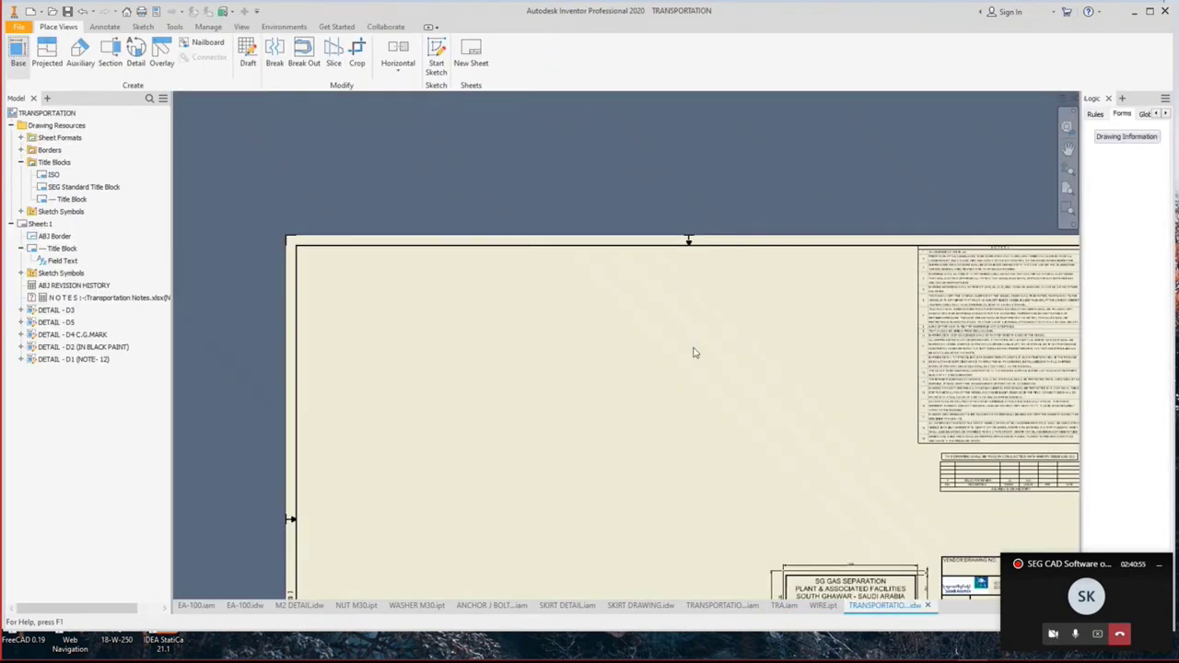
right_drag(711, 349, 703, 342)
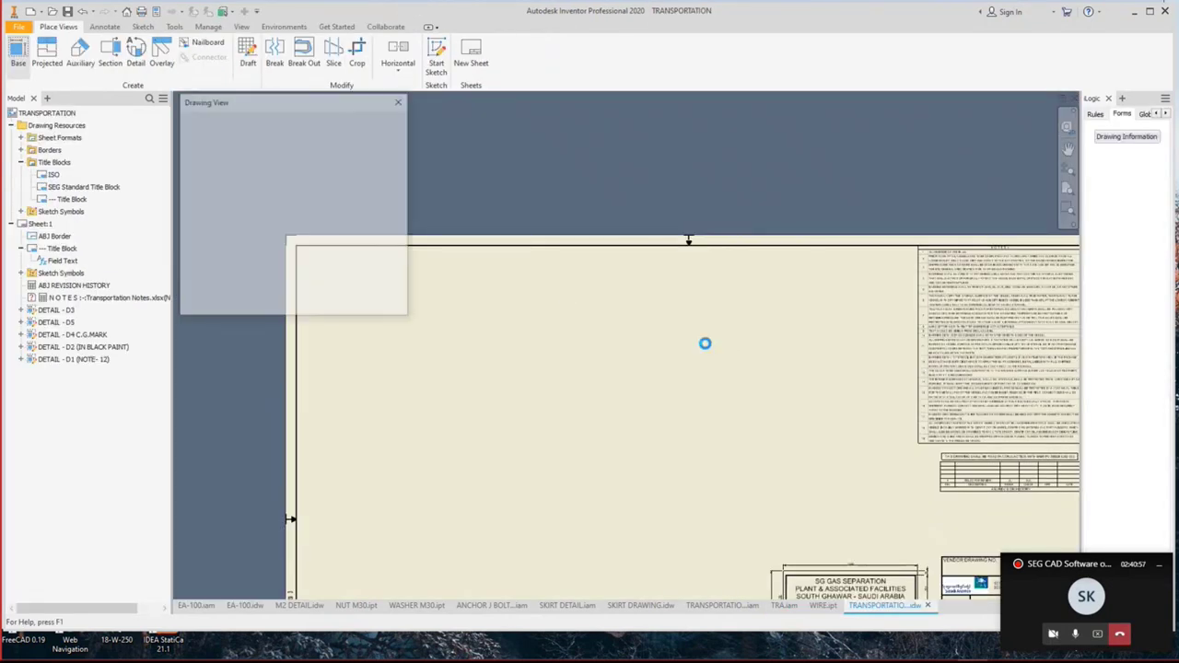
scroll(651, 423, down, 5)
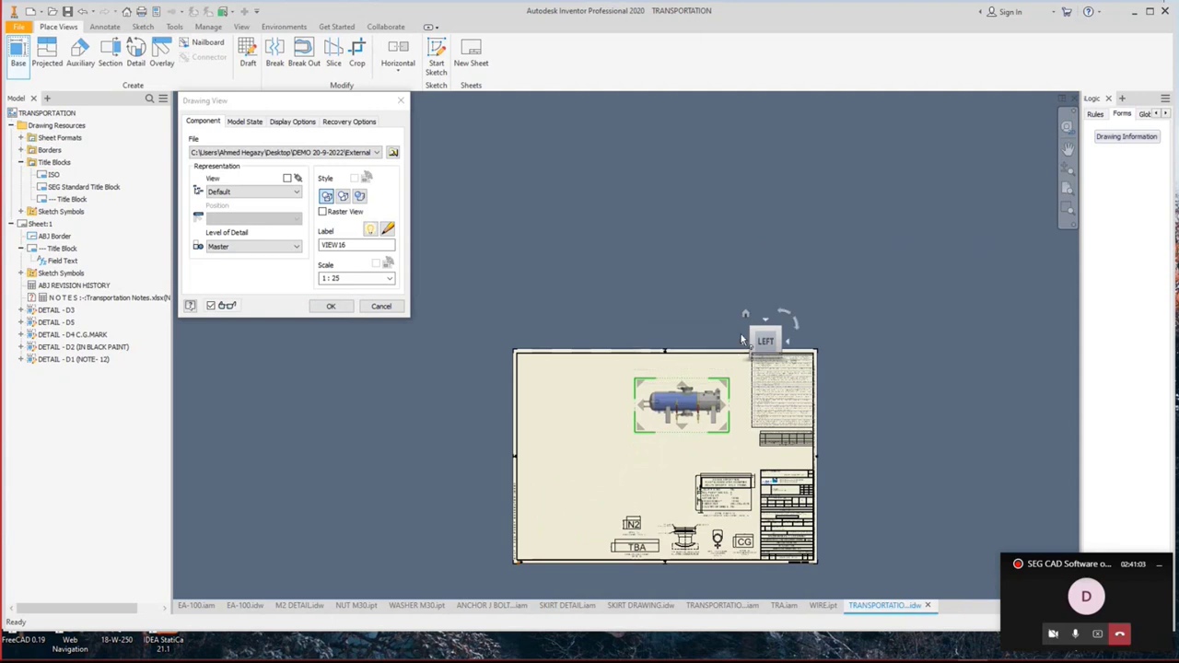
click(744, 345)
click(744, 345)
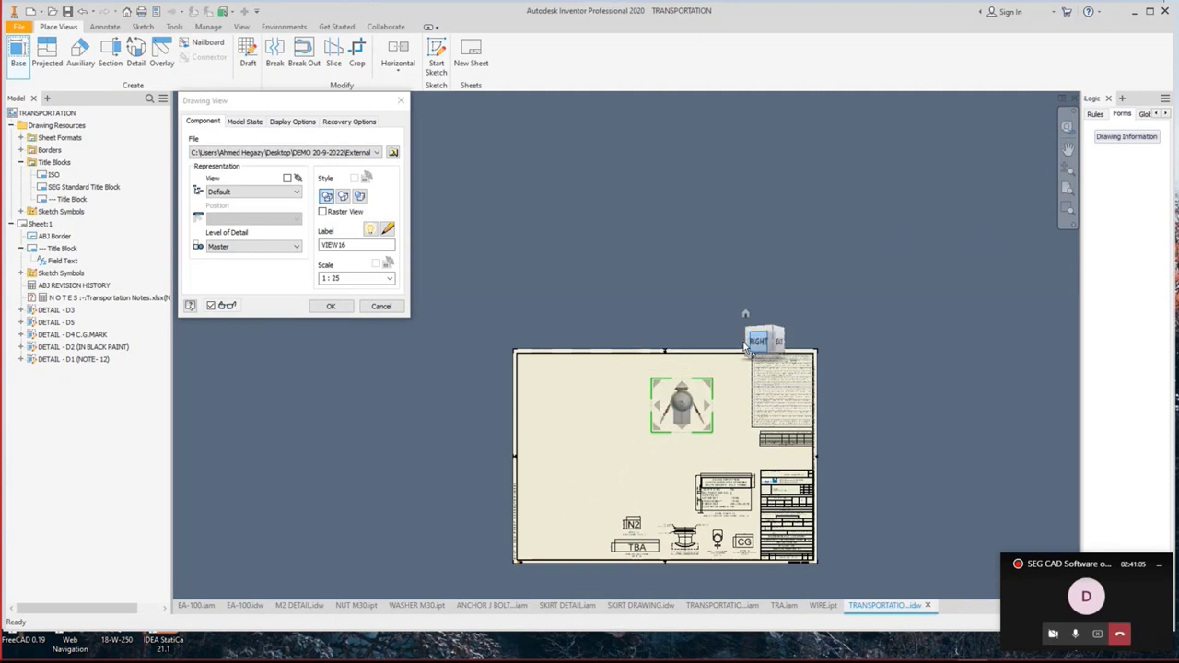
double_click(333, 278)
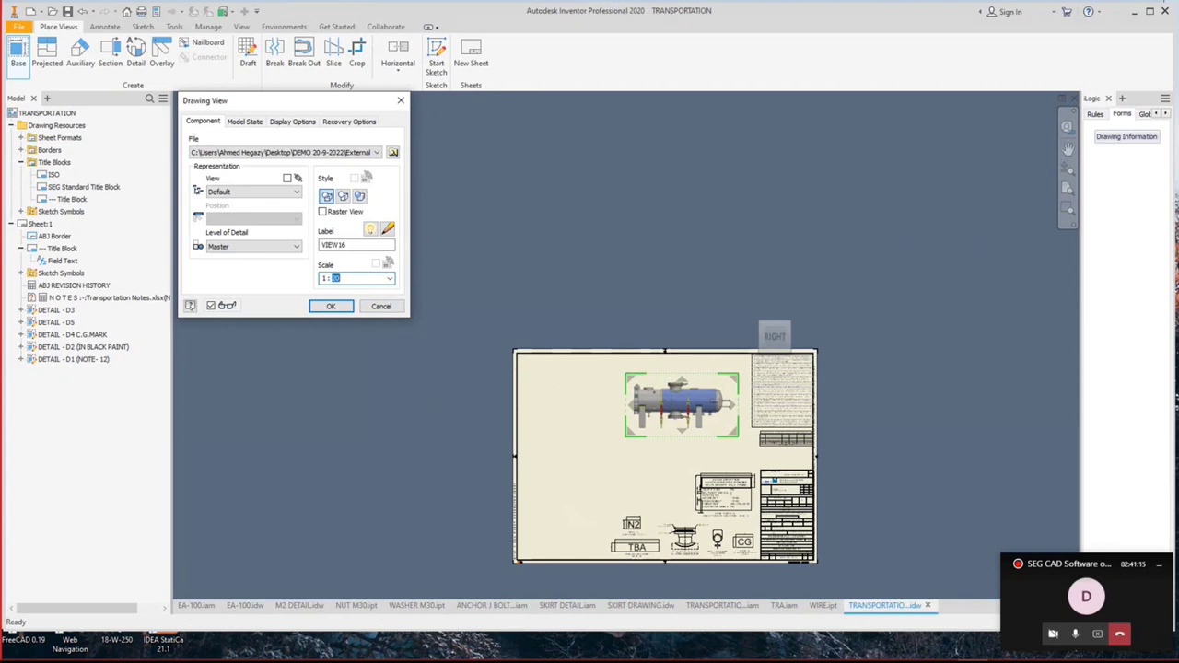
click(331, 306)
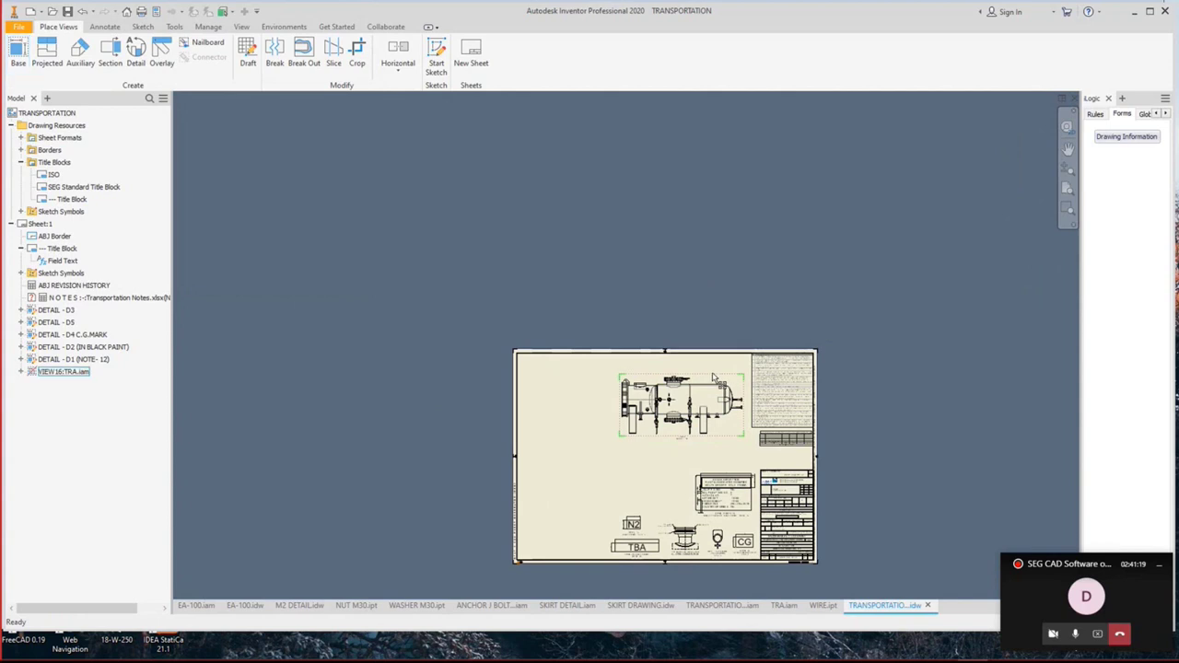
Move the base view slightly up the sheet and place its label a little farther below the vessel.
scroll(715, 369, down, 3)
middle_drag(723, 362, 804, 305)
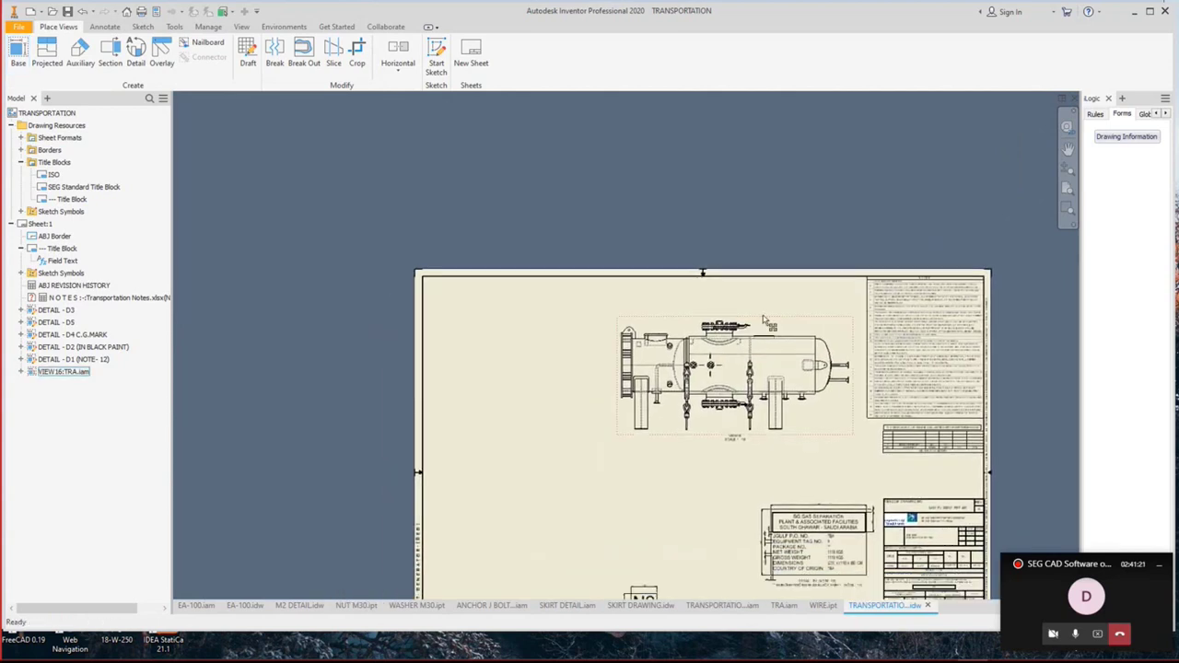
click(727, 437)
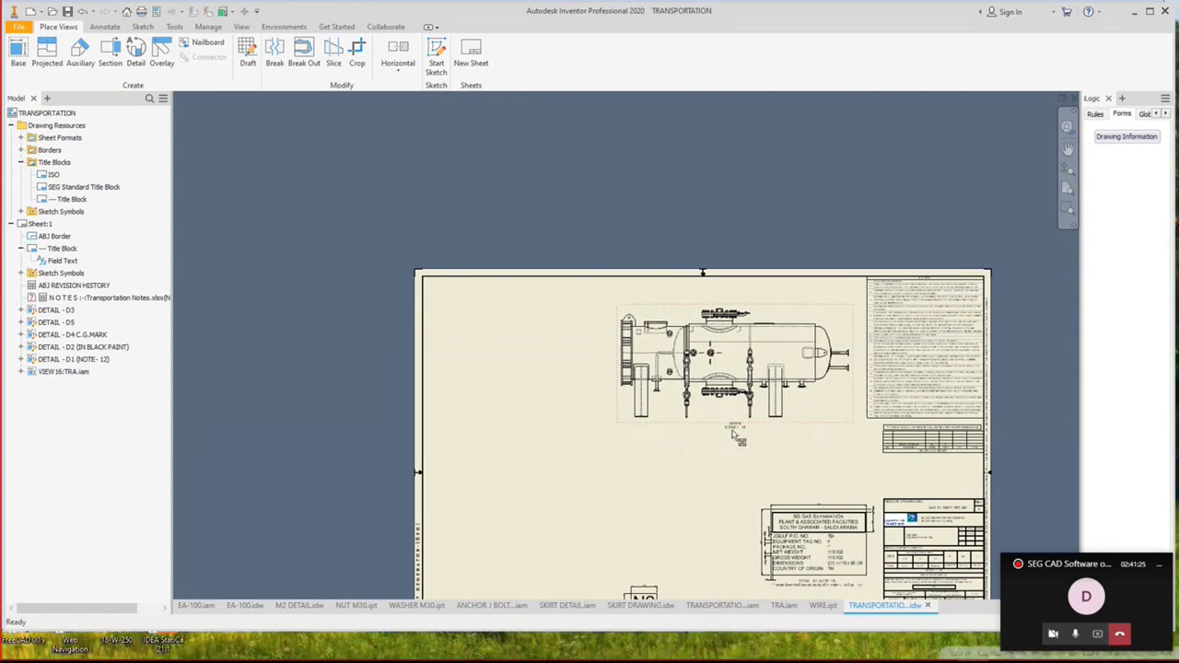
Project an end view of the vessel from the base view, placed beside the skirt end.
click(47, 51)
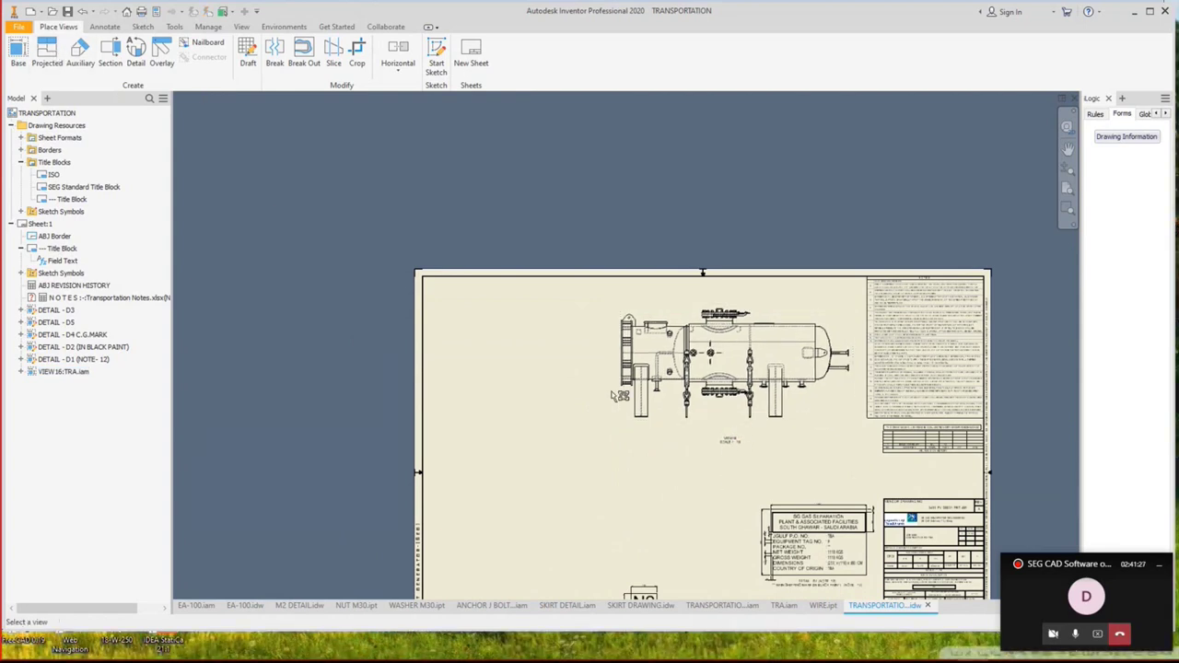
click(512, 363)
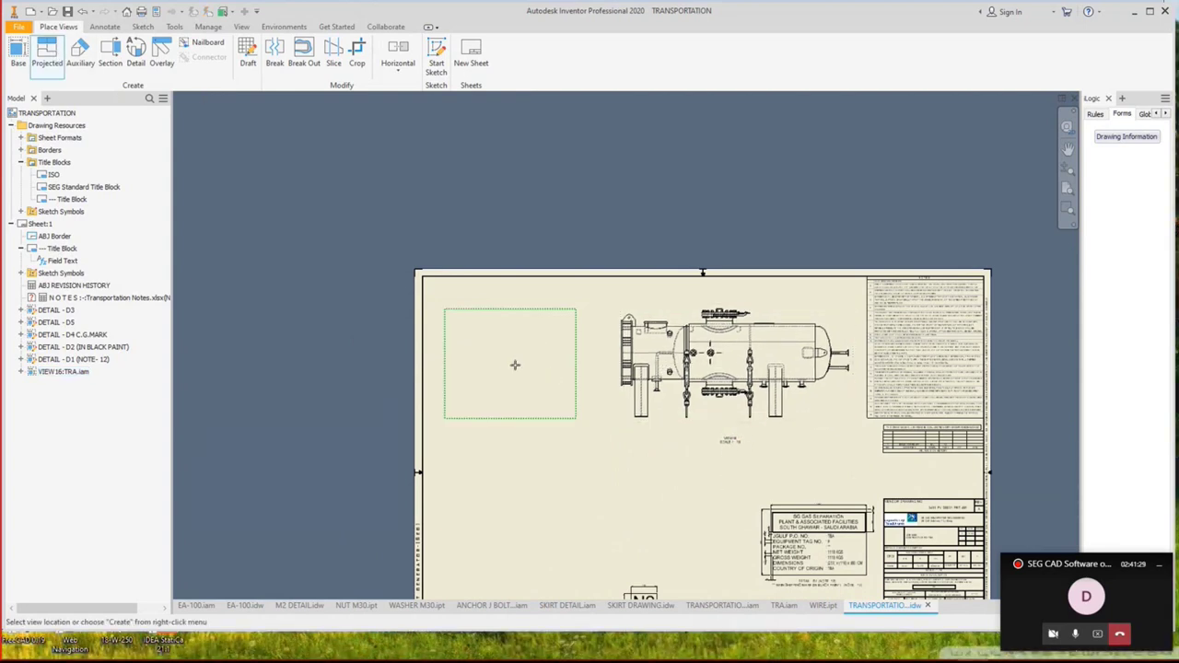
right_click(516, 364)
click(558, 368)
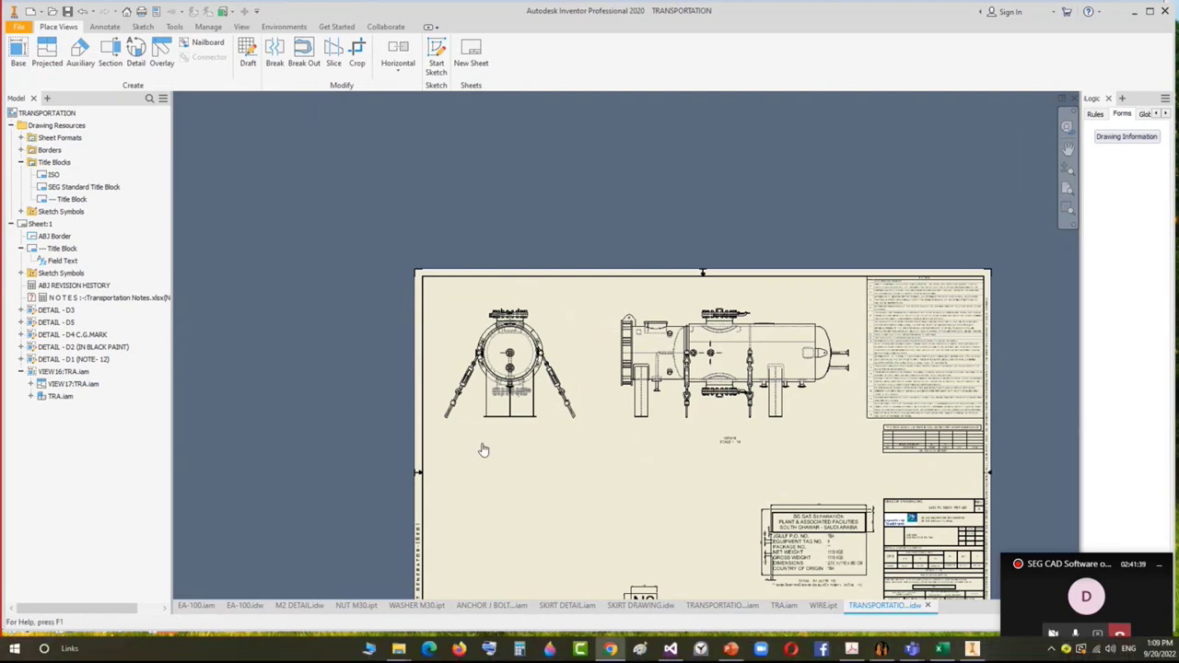
key(alt+Tab)
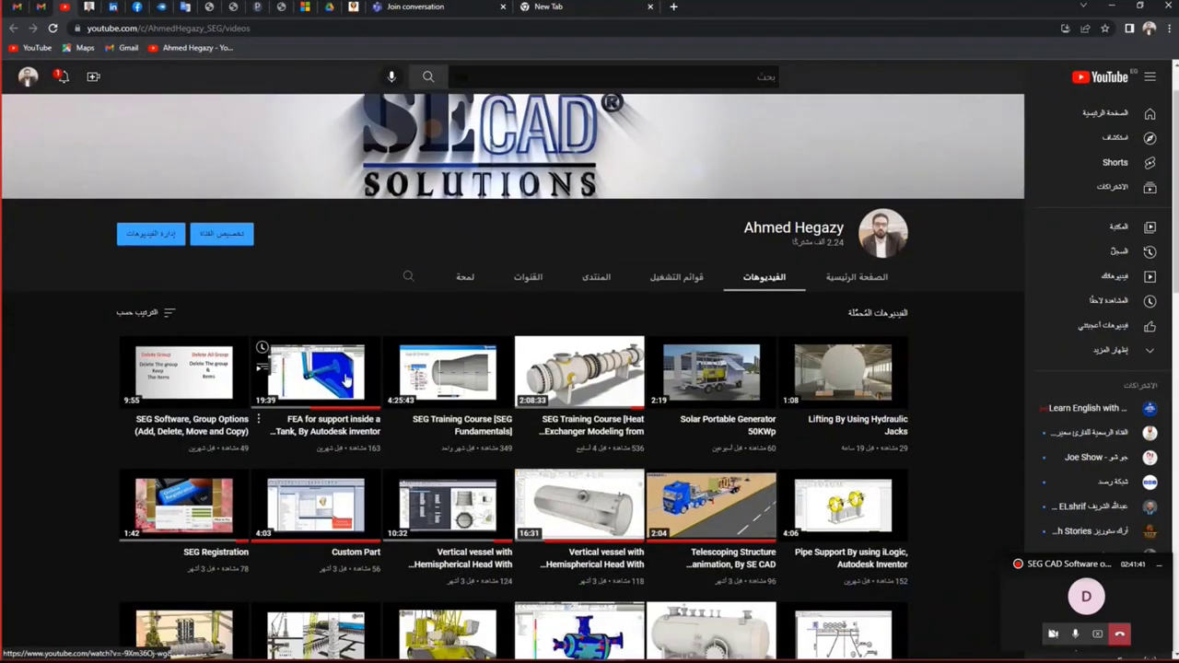
scroll(723, 443, up, 2)
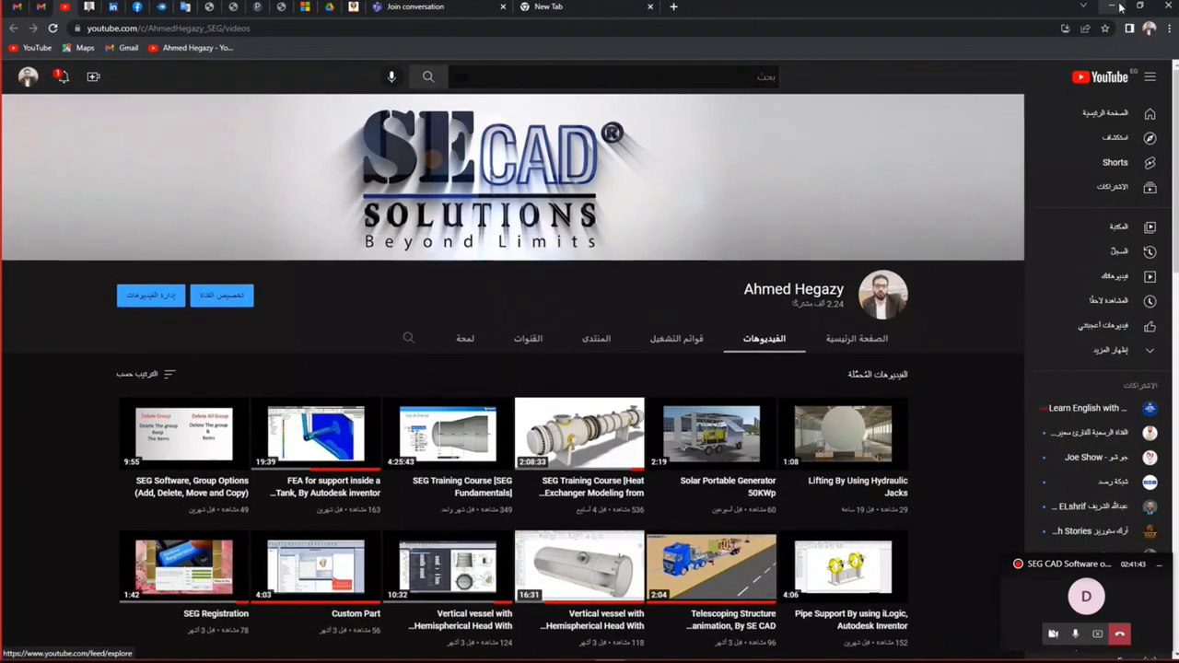
key(alt+Tab)
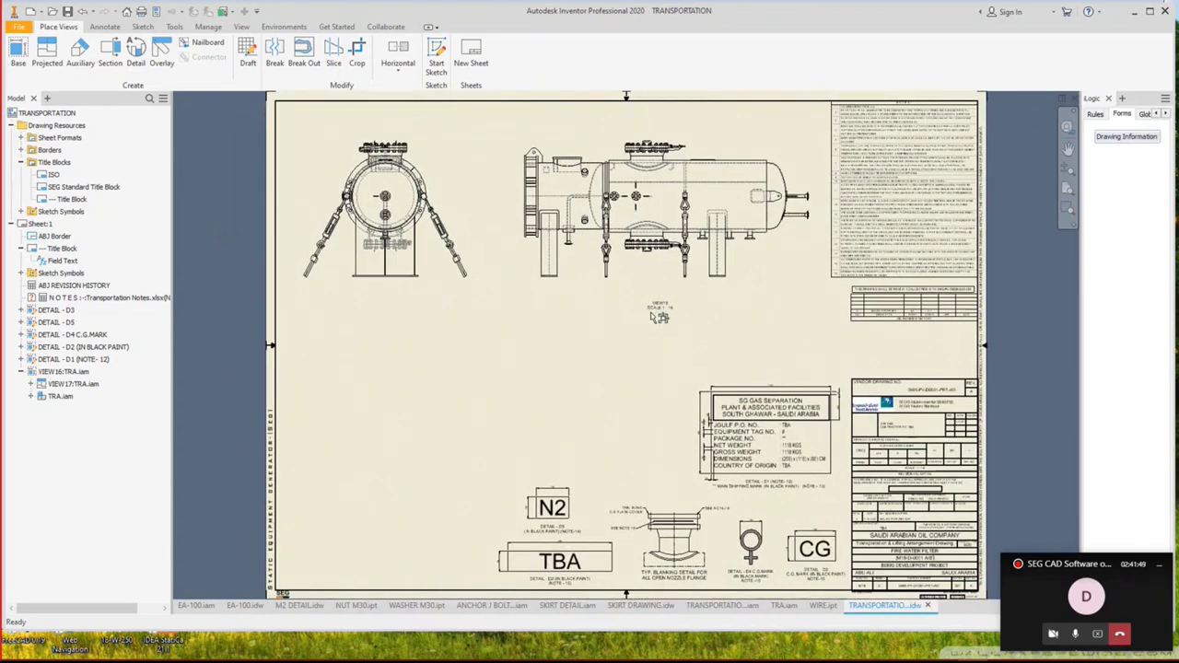
Create a projected isometric view of the transportation assembly and move it to the open area below the end view.
click(47, 50)
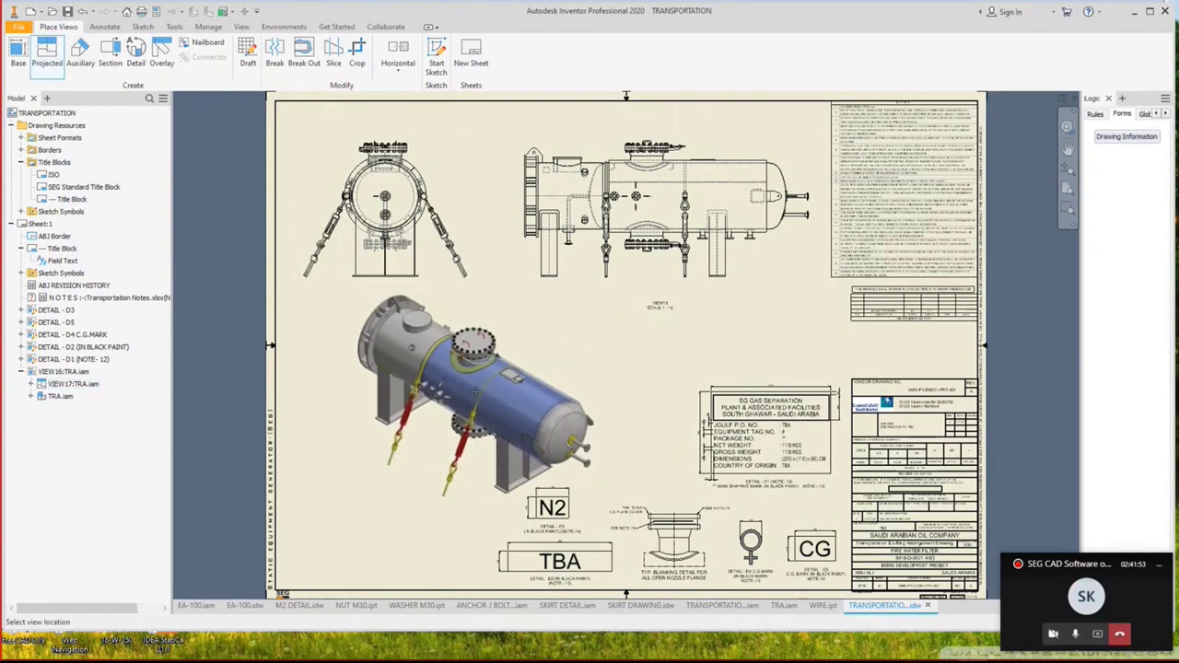
click(477, 391)
key(Return)
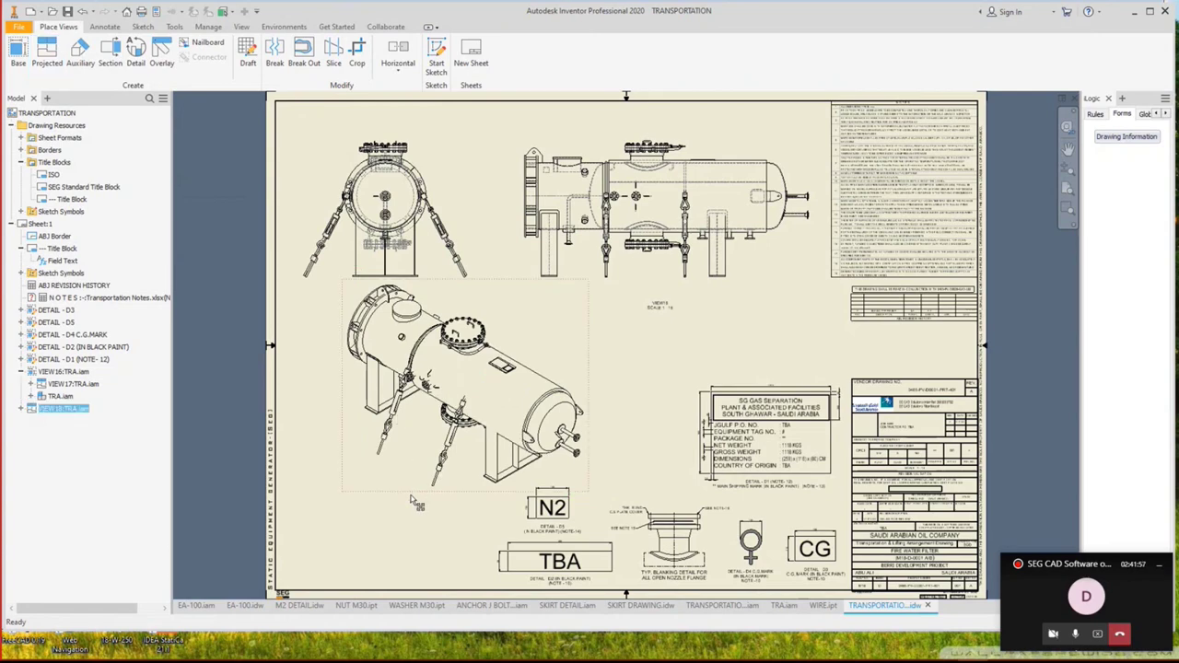
drag(415, 500, 368, 525)
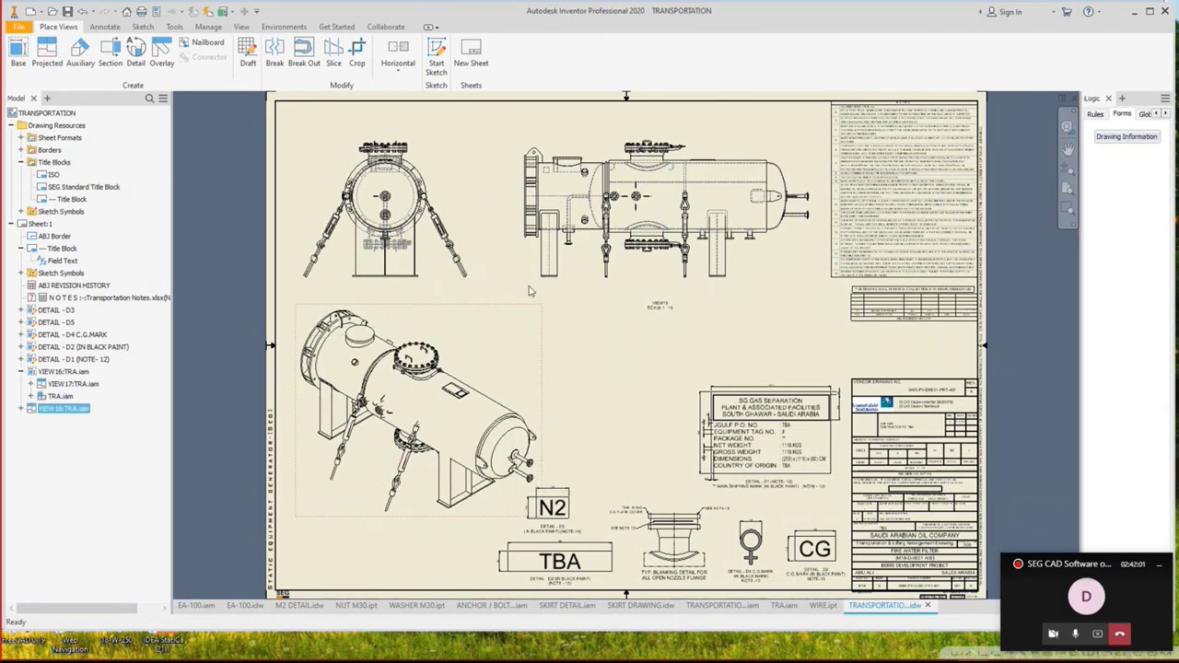
Set the isometric view's style to Shaded.
double_click(535, 321)
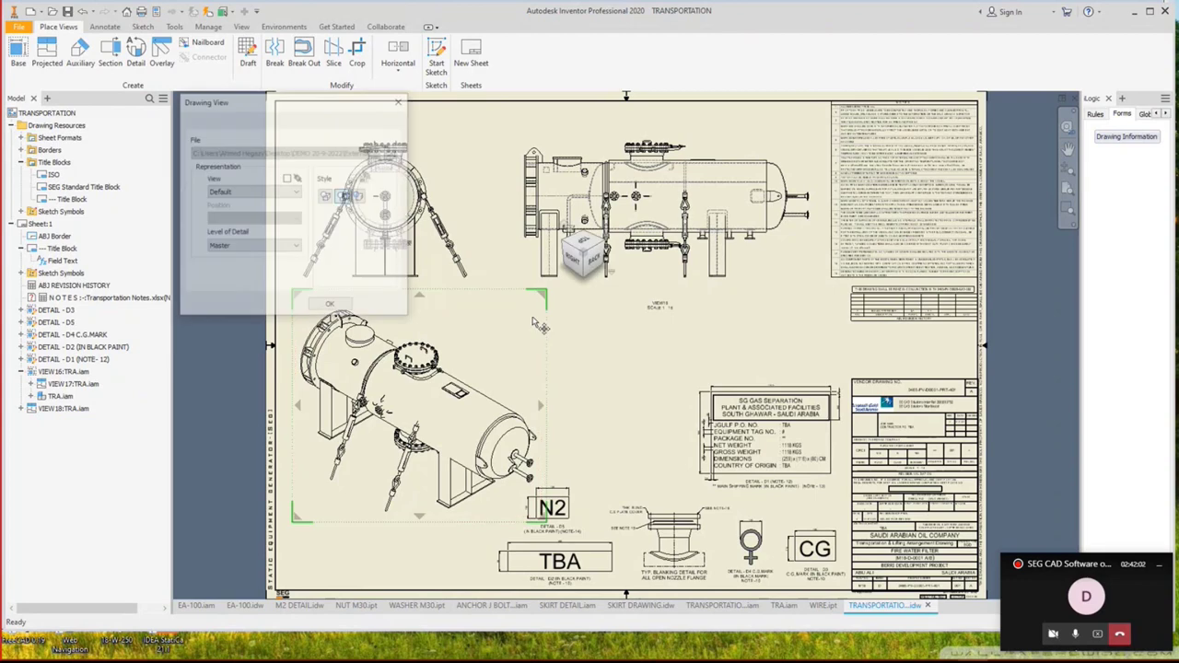
click(360, 196)
click(291, 121)
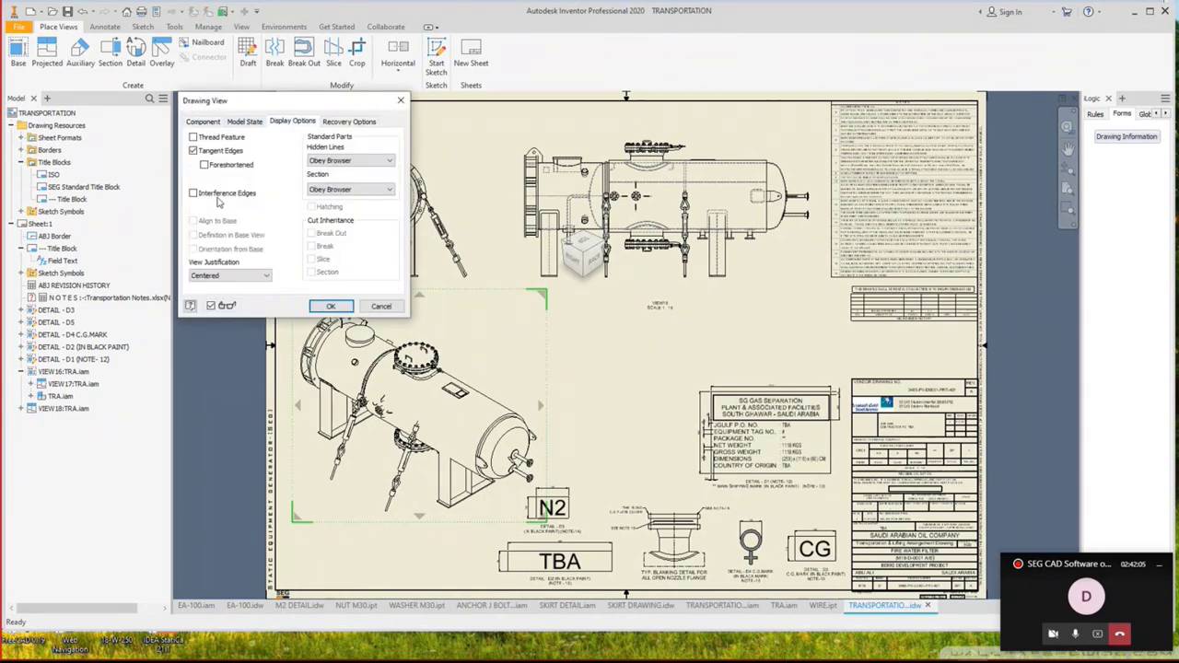
click(322, 307)
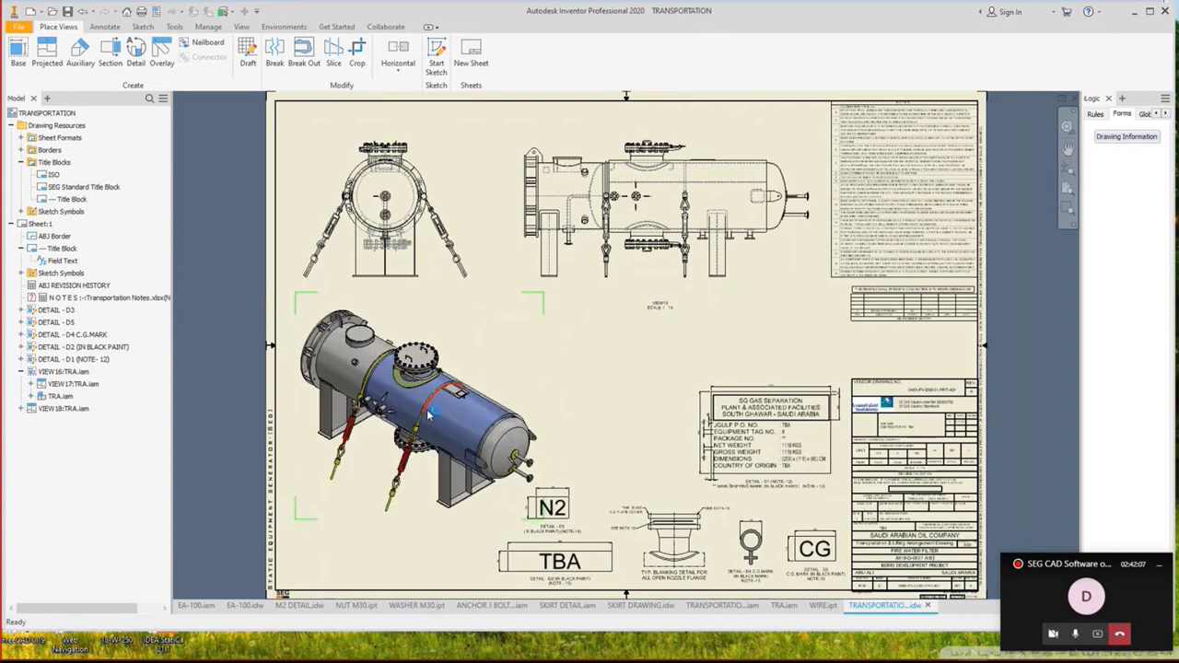
scroll(429, 416, up, 3)
scroll(413, 339, down, 3)
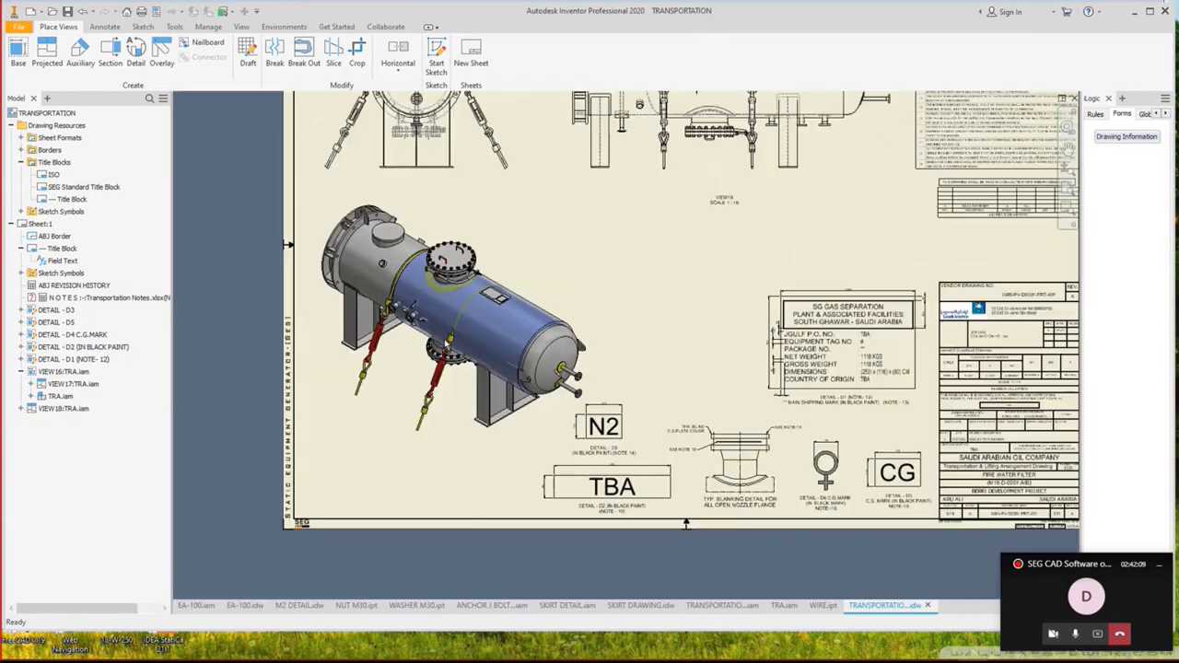
scroll(510, 311, up, 4)
scroll(510, 311, down, 3)
mouse_move(636, 340)
middle_down()
mouse_move(599, 359)
mouse_move(572, 401)
middle_up()
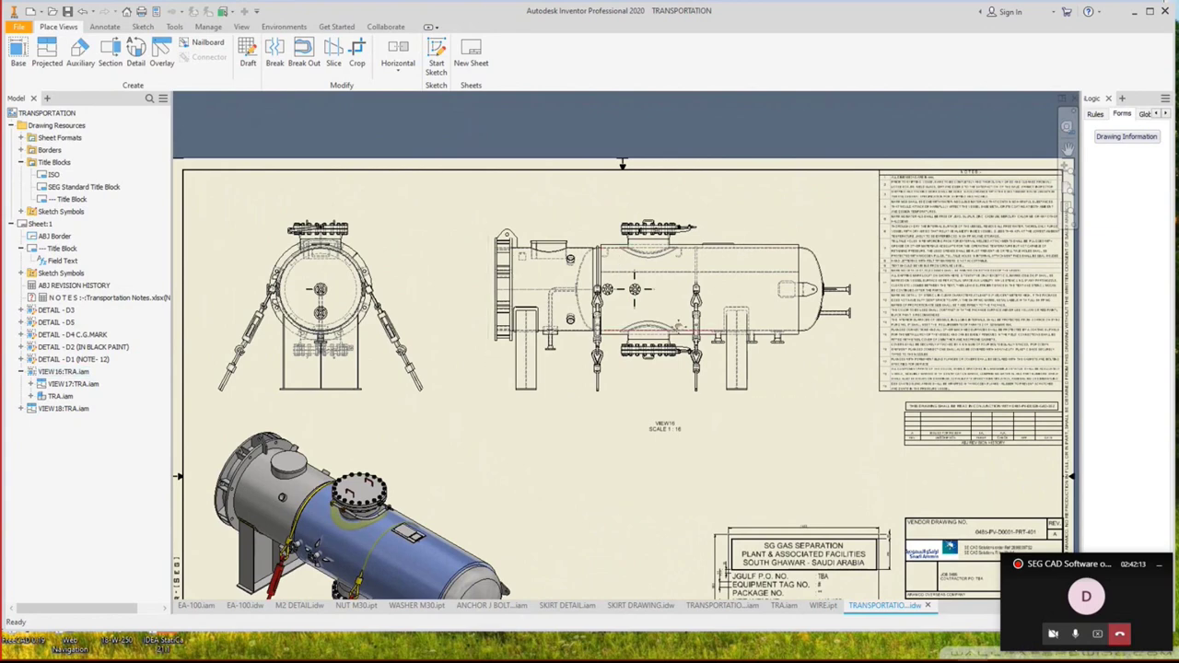
middle_drag(633, 291, 626, 267)
scroll(627, 269, down, 2)
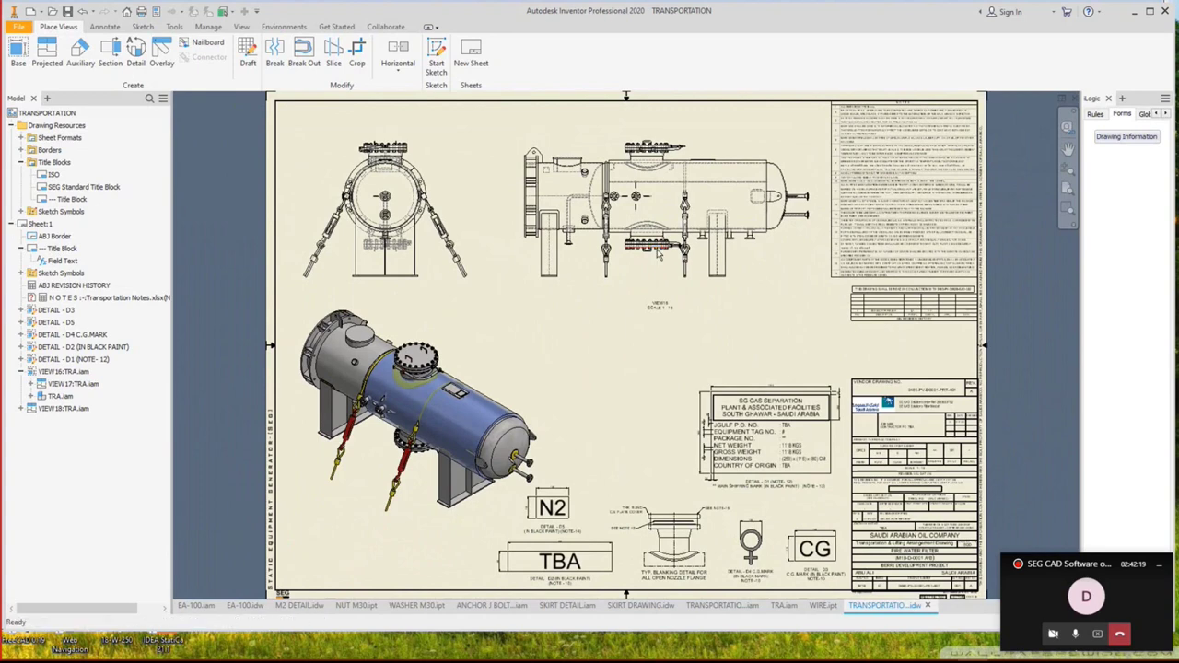
Switch to Static Equipment Generator and view the file formats offered for exporting the EA-100 drawing, leaving without exporting.
mouse_move(963, 654)
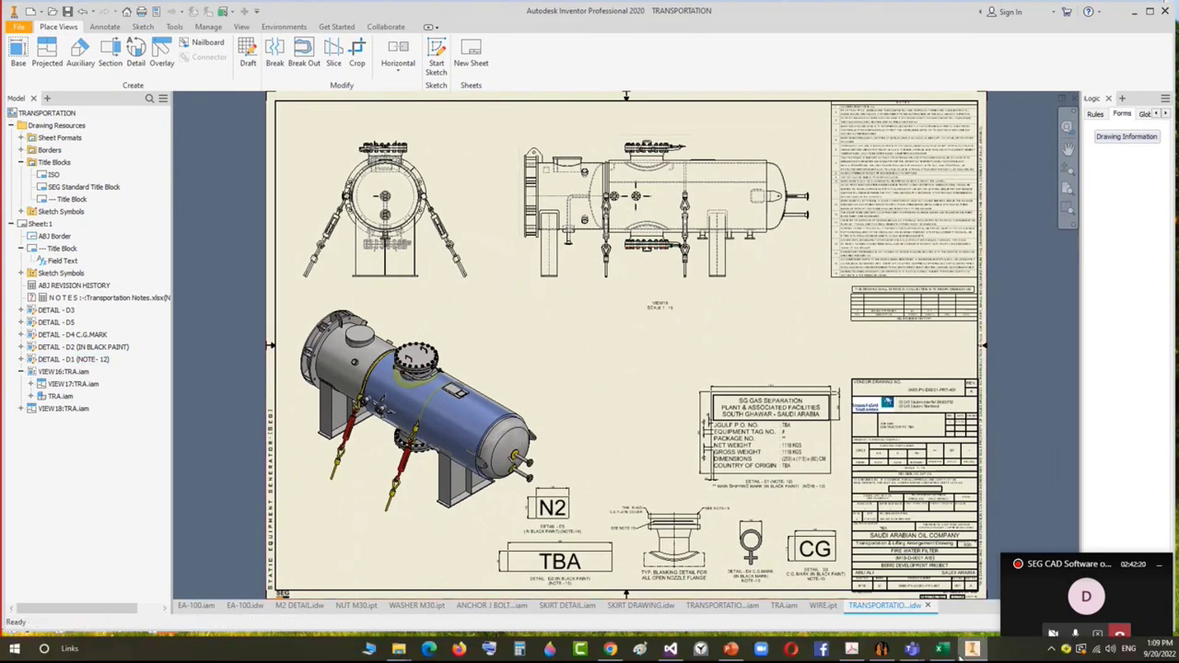
click(886, 649)
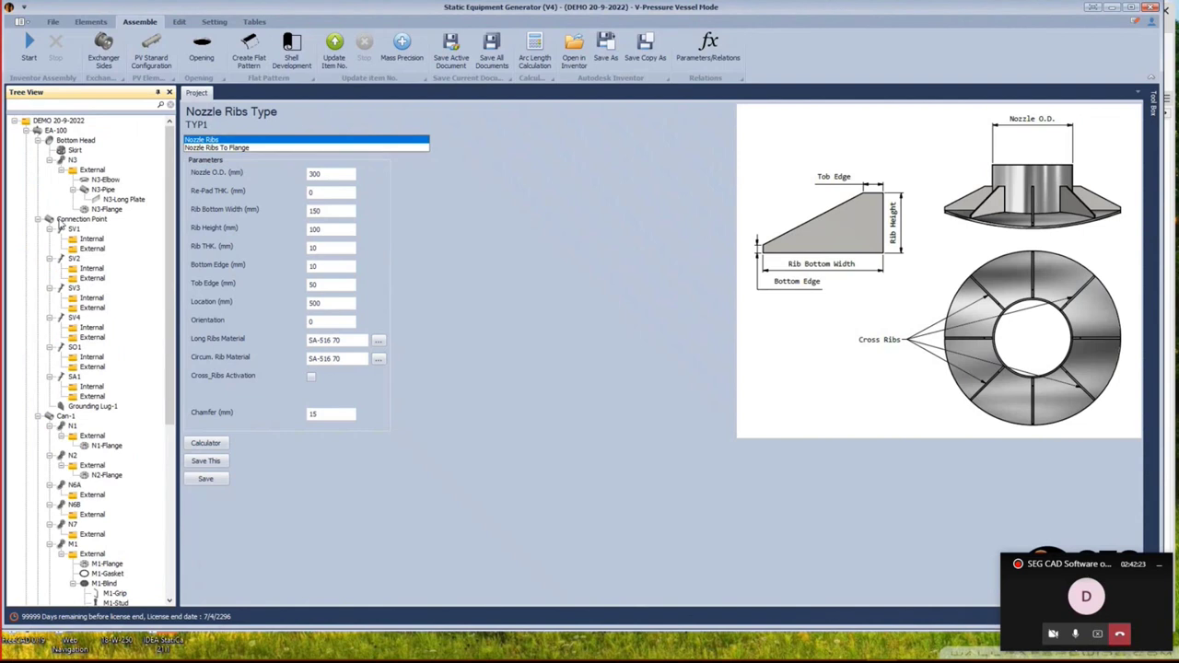
right_click(79, 132)
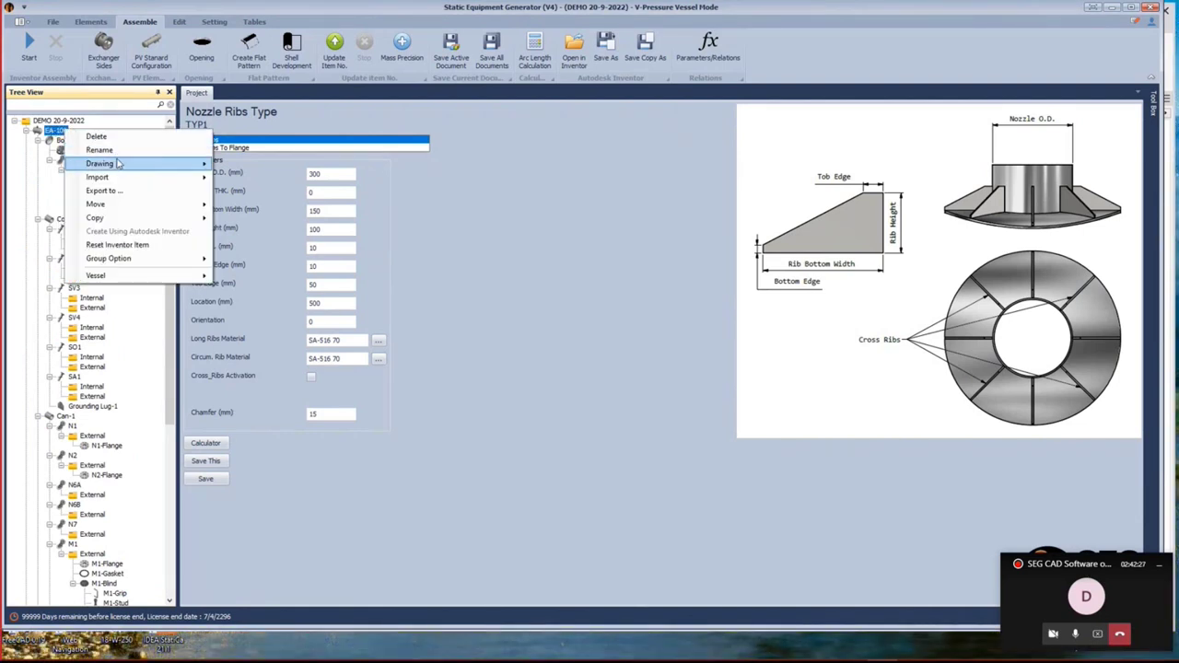
mouse_move(129, 166)
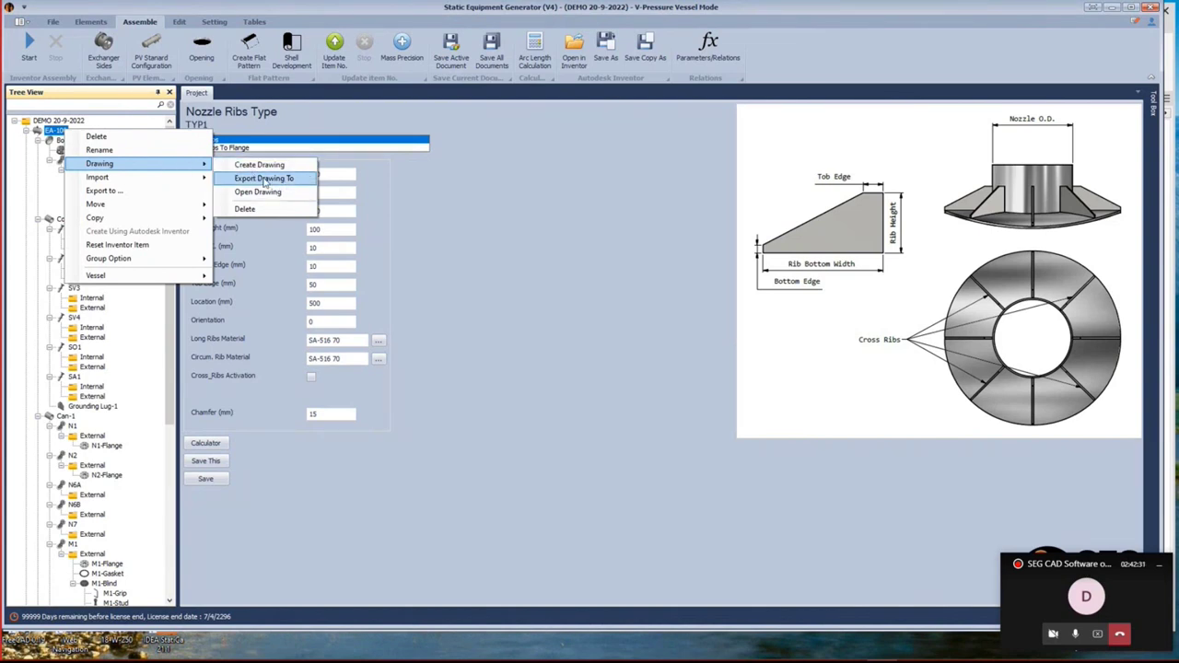
click(273, 181)
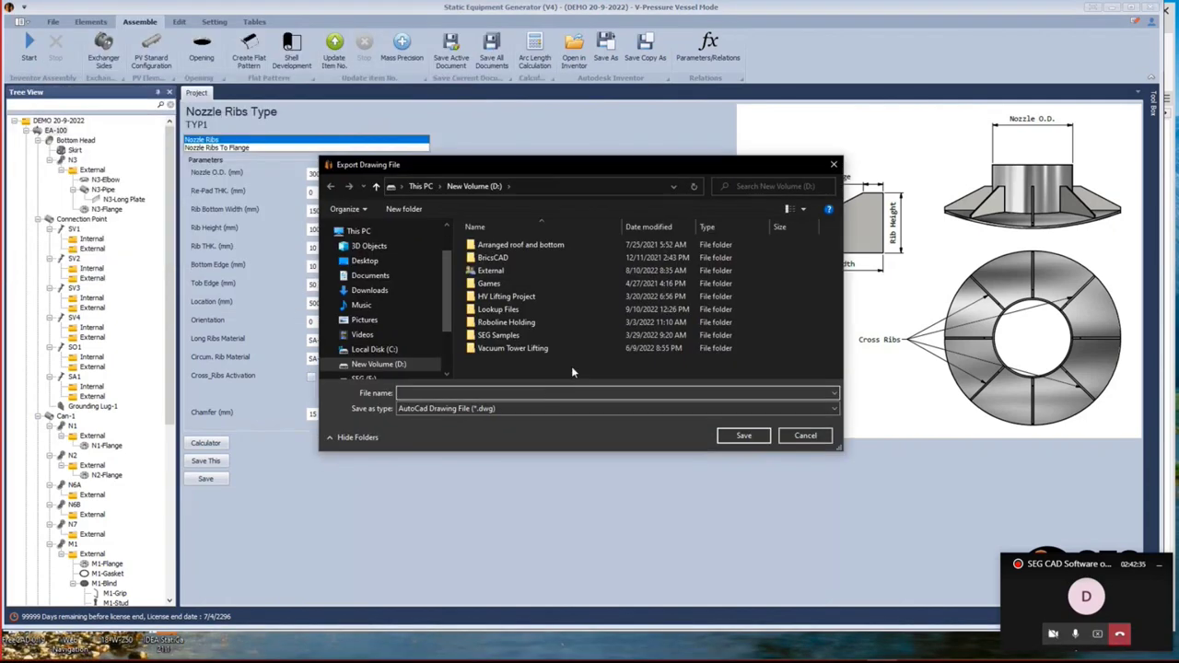
click(543, 411)
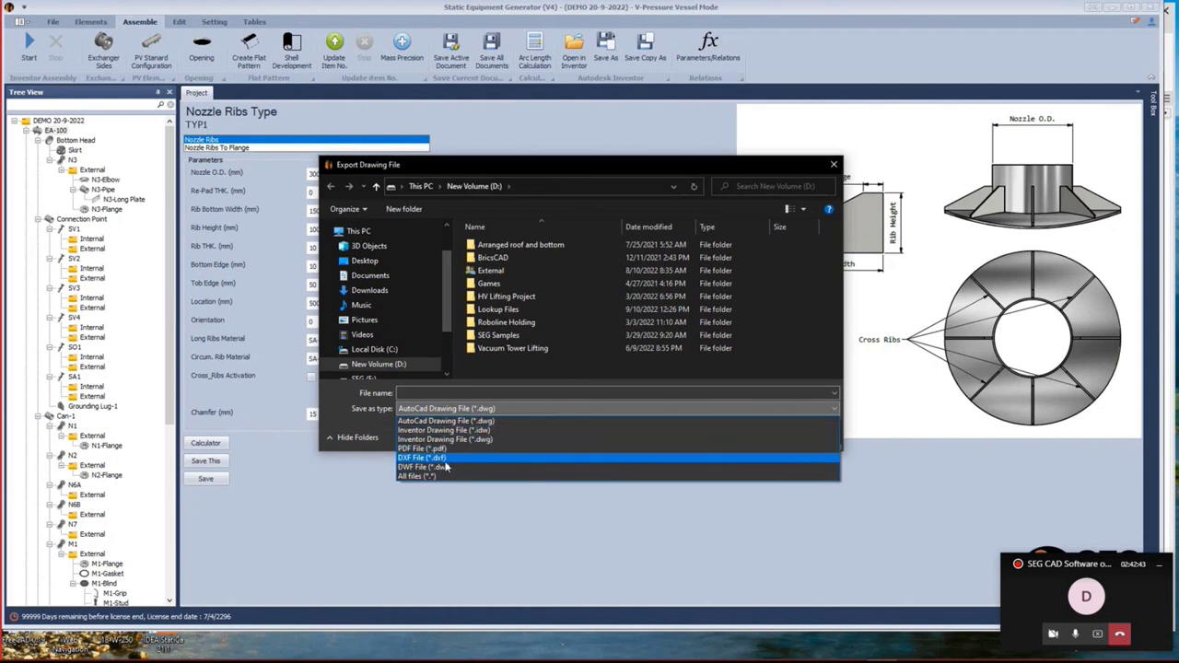
click(834, 167)
click(835, 167)
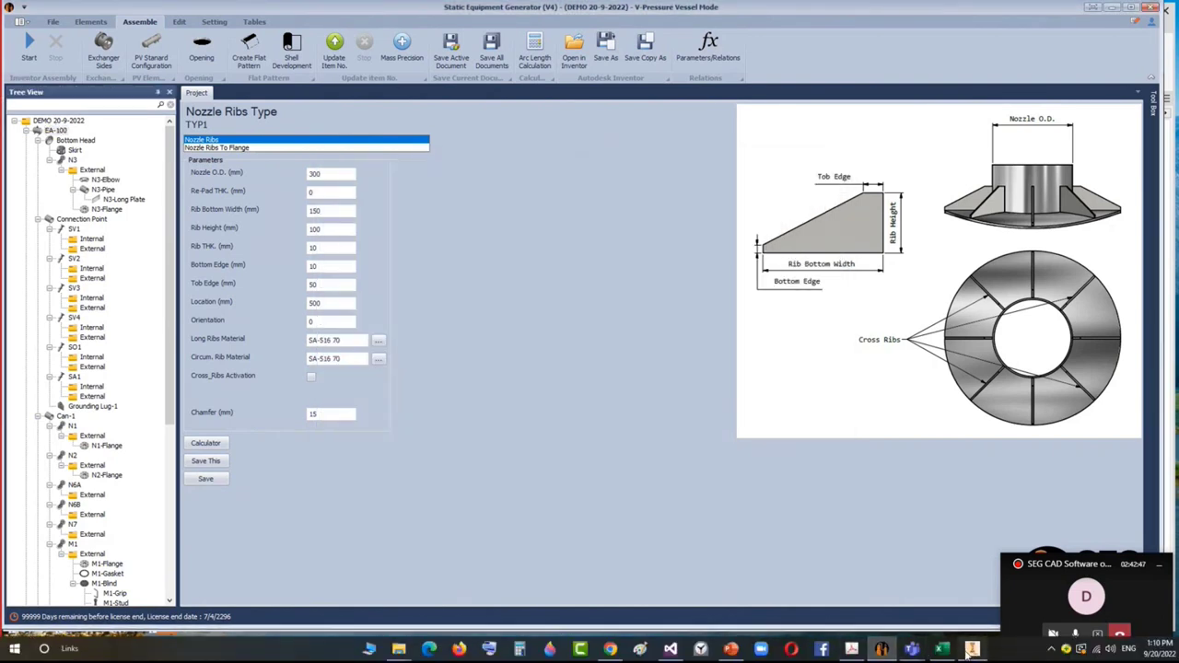
Switch between Inventor and Static Equipment Generator to save the TRANSPORTATION drawing as a PDF file named TRA in the External Elements folder.
click(972, 649)
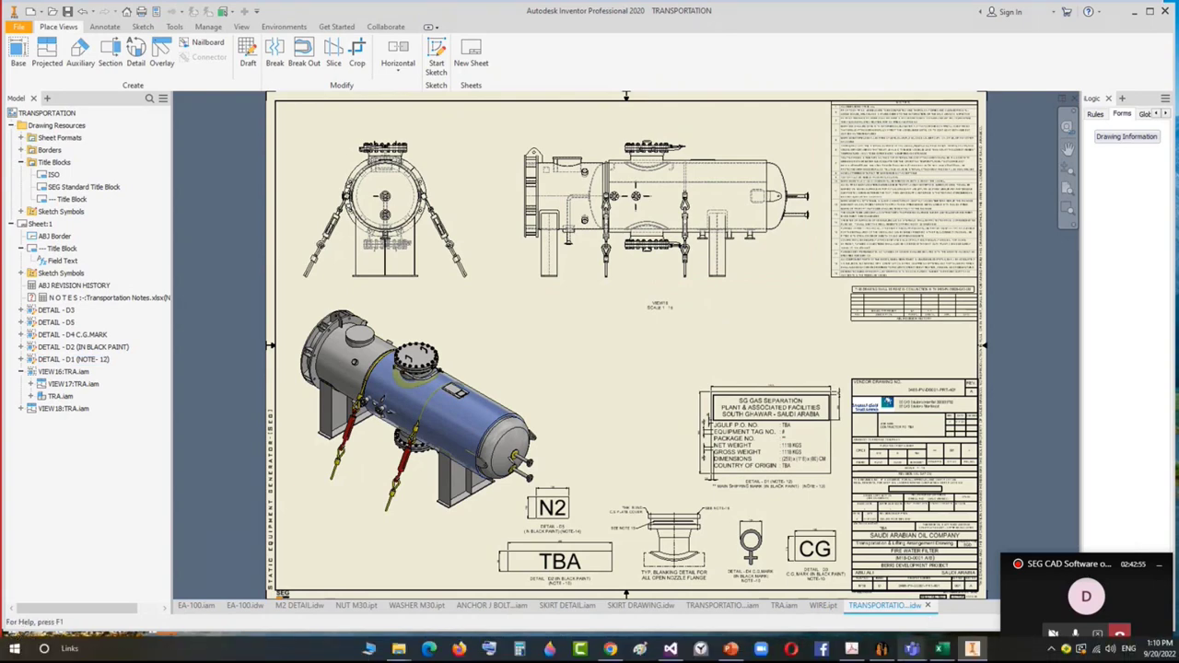
click(882, 650)
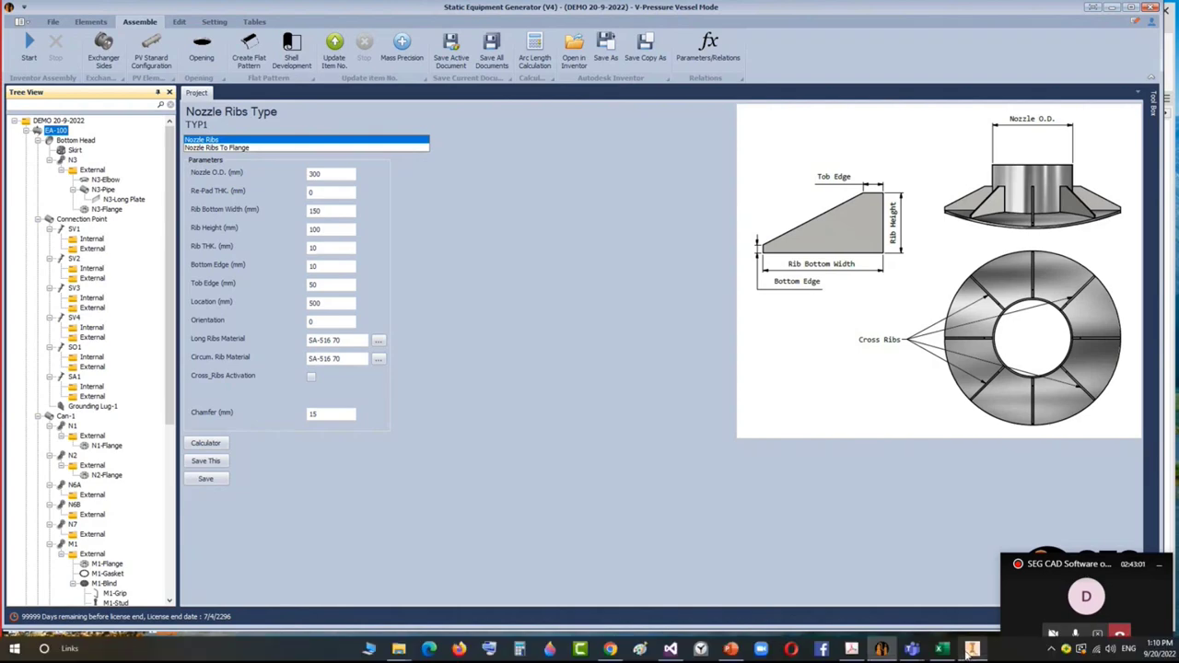
click(969, 647)
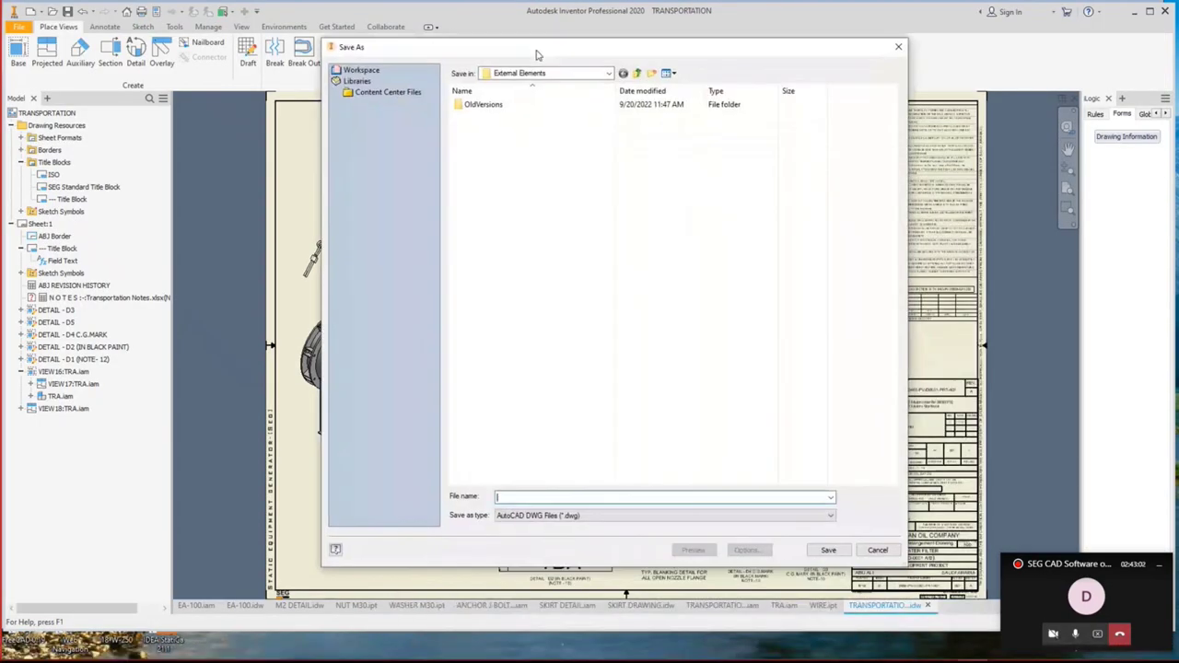
click(571, 516)
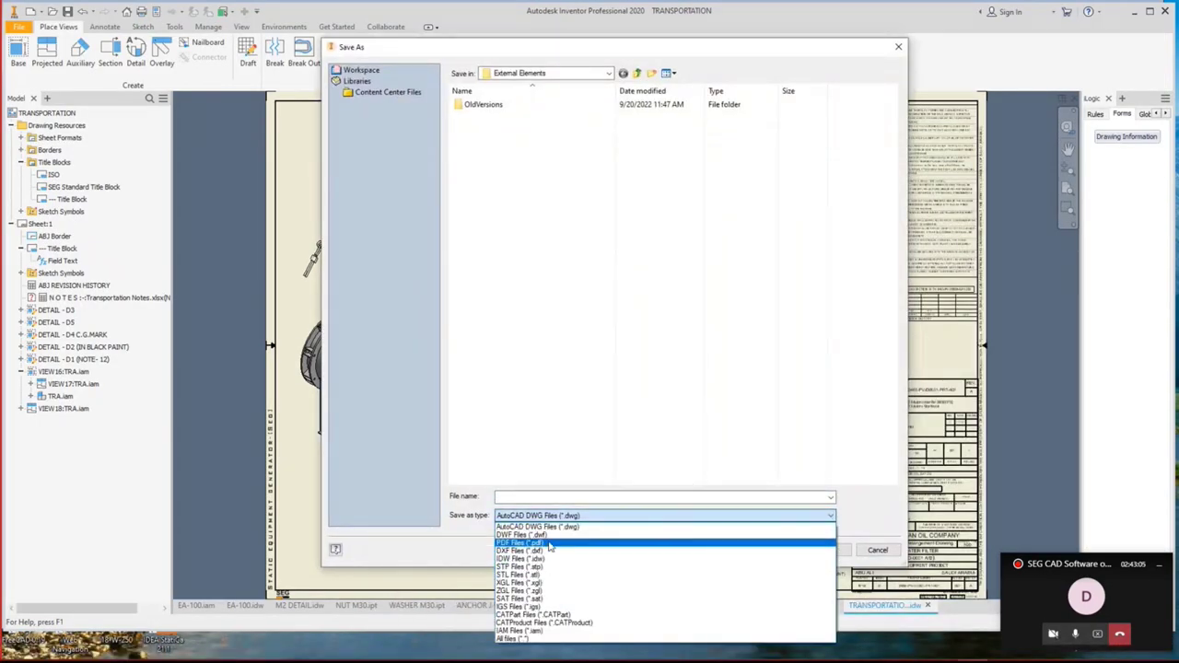
click(552, 544)
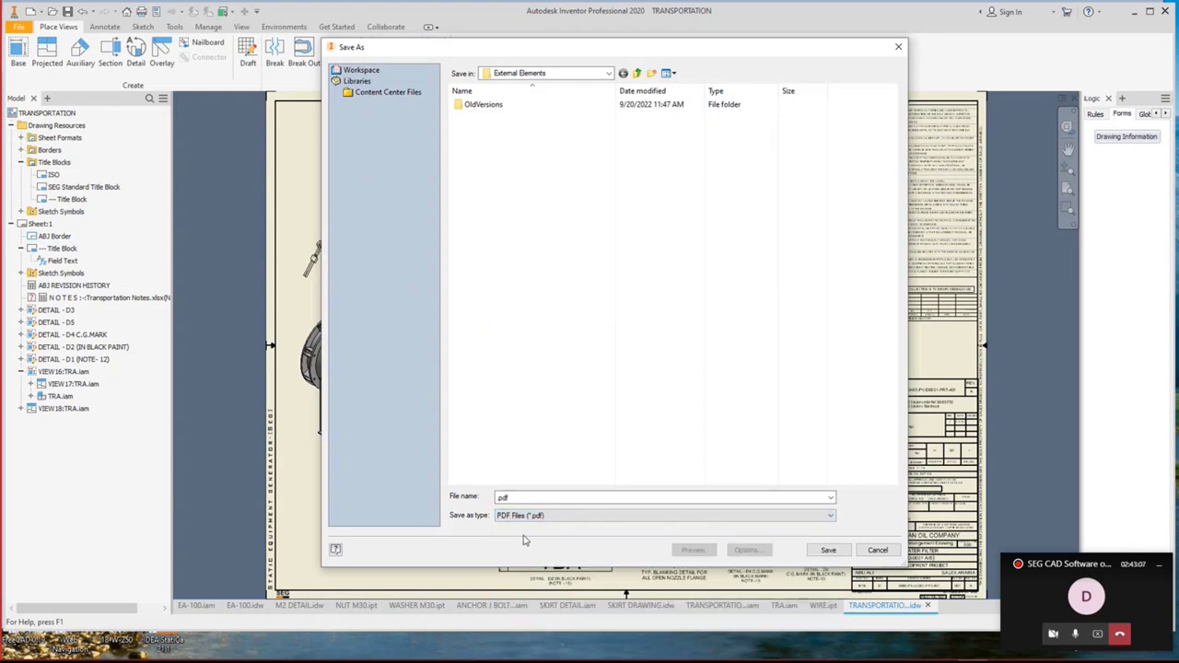
double_click(555, 498)
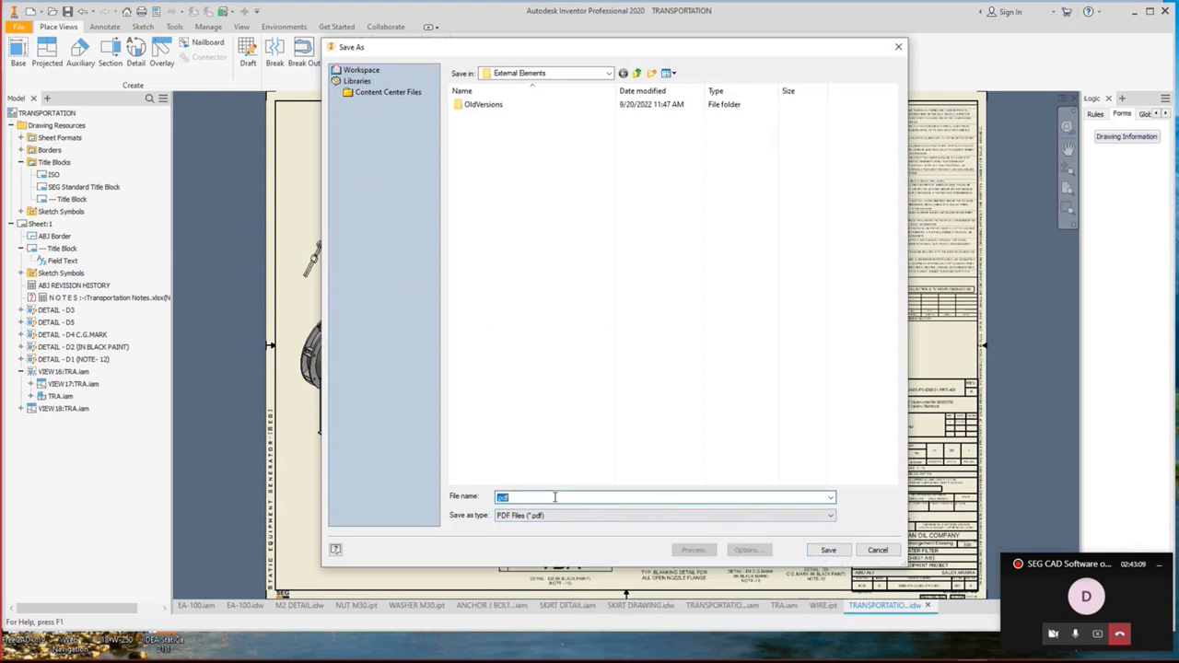
text(TRA)
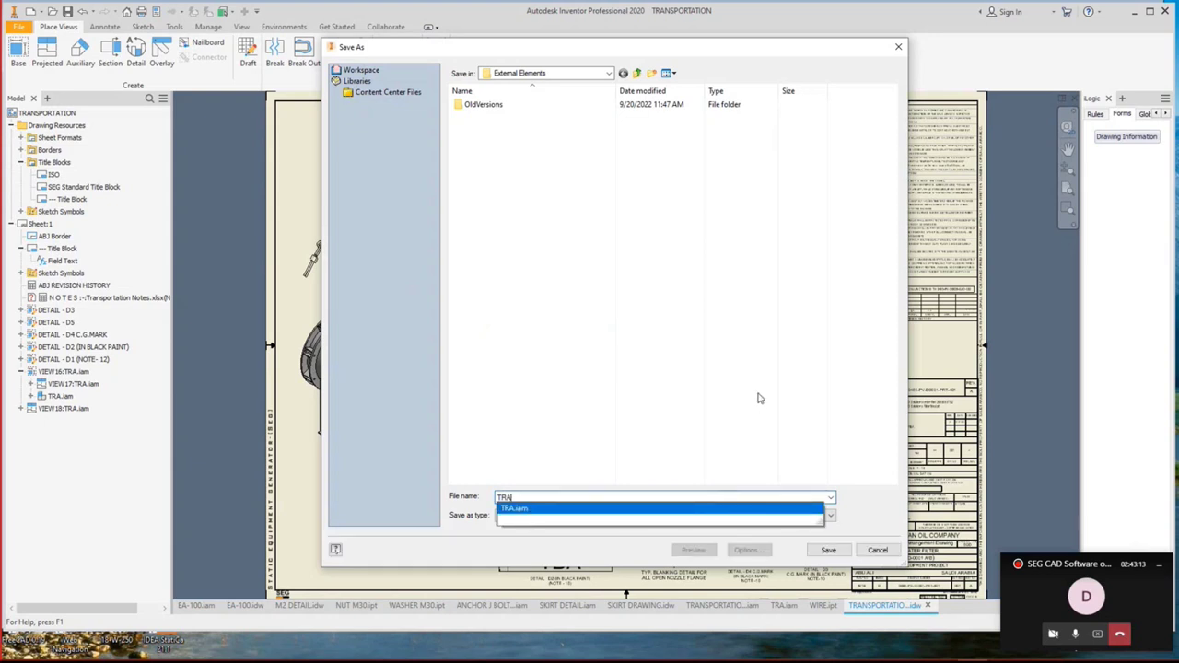
key(Escape)
key(Tab)
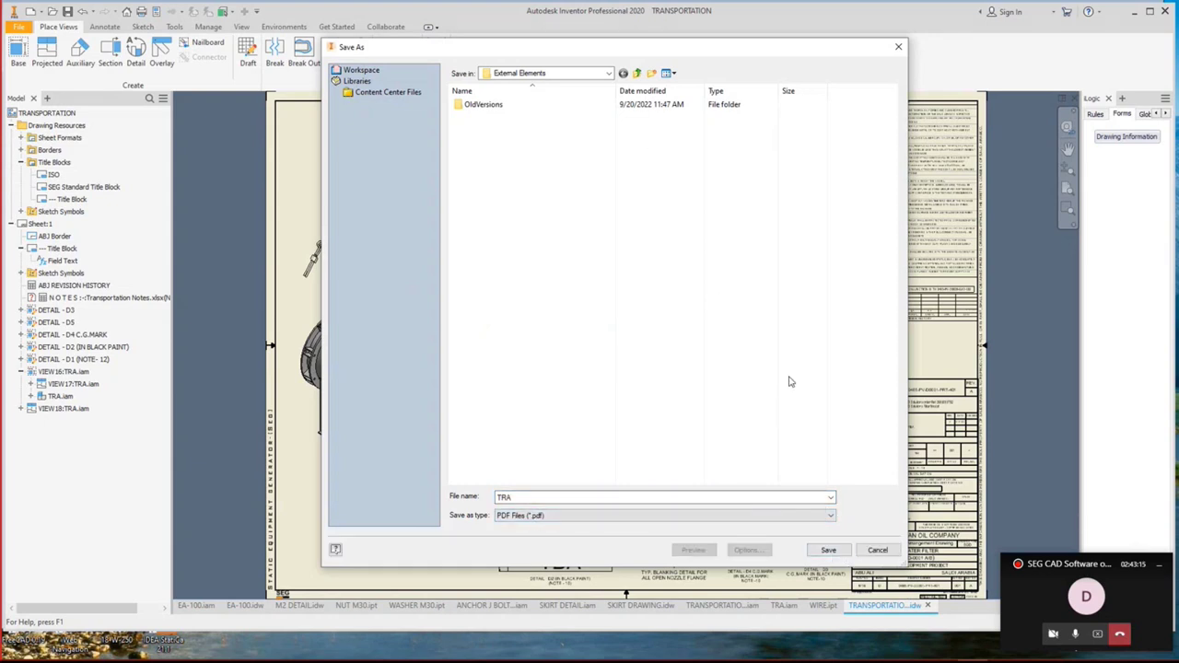
click(829, 550)
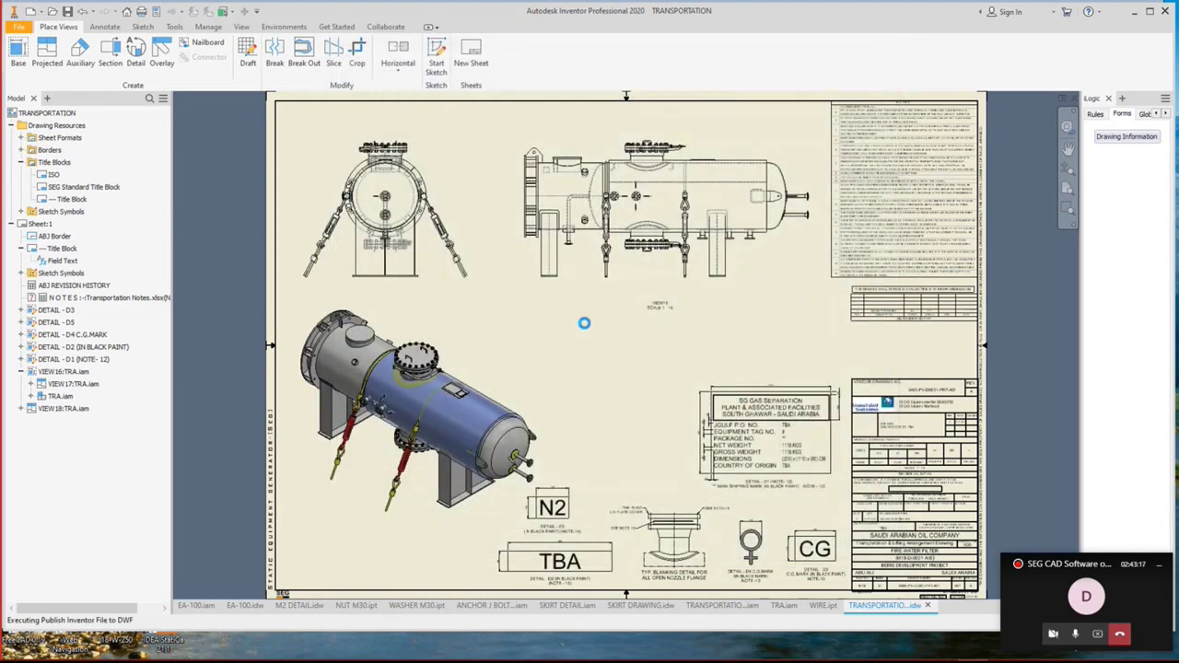